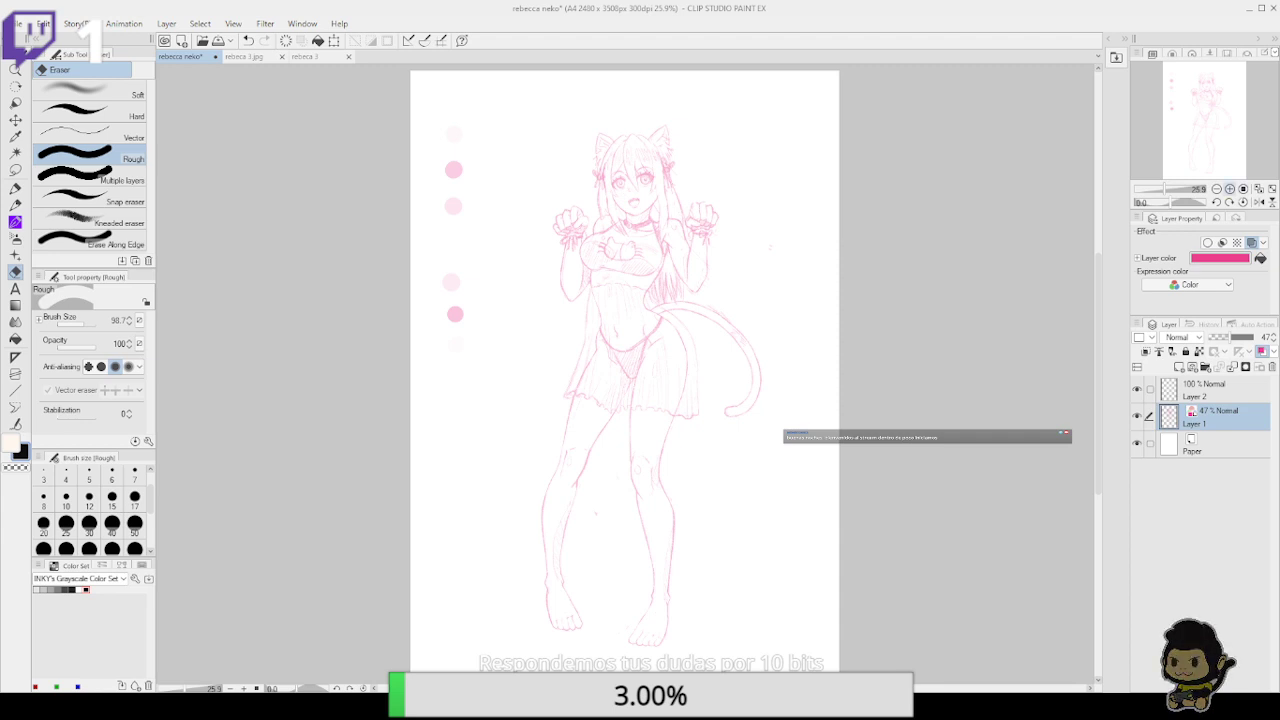
Add a new vector layer directly above the sketch on Layer 1 and name it entintado
click(1229, 189)
click(1229, 189)
drag(951, 394, 857, 528)
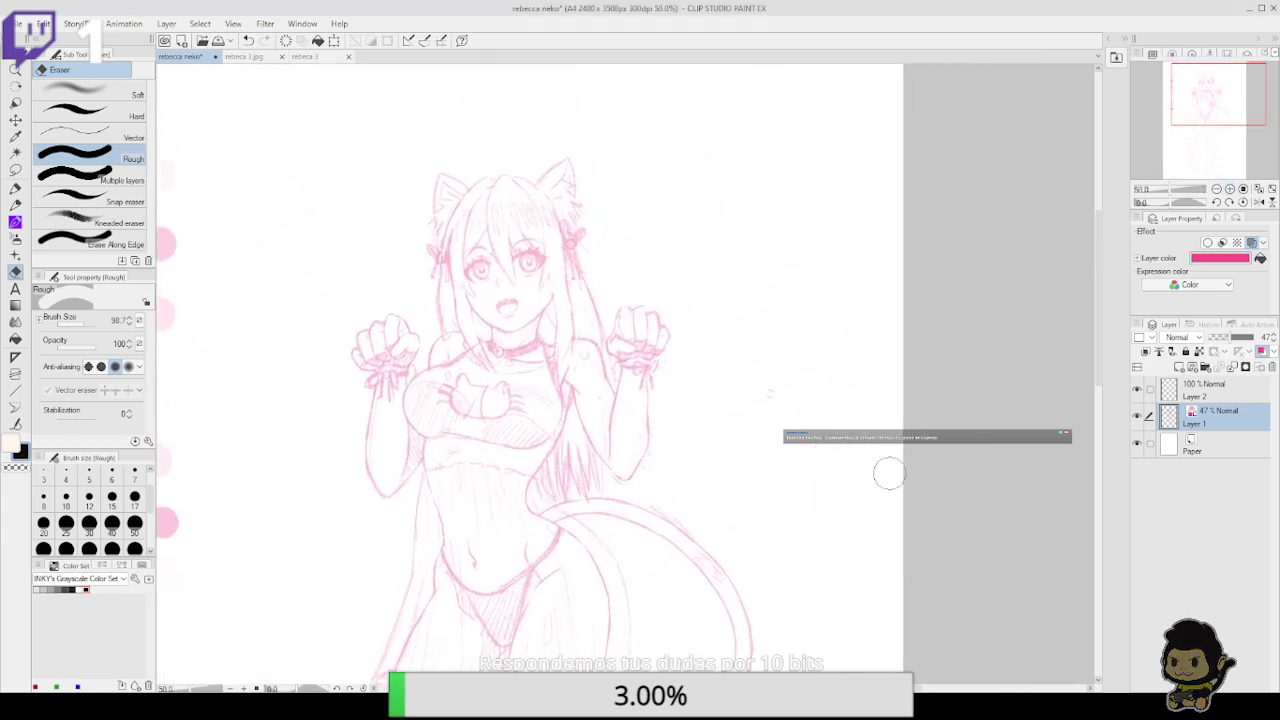
click(1222, 397)
click(1219, 410)
click(1191, 366)
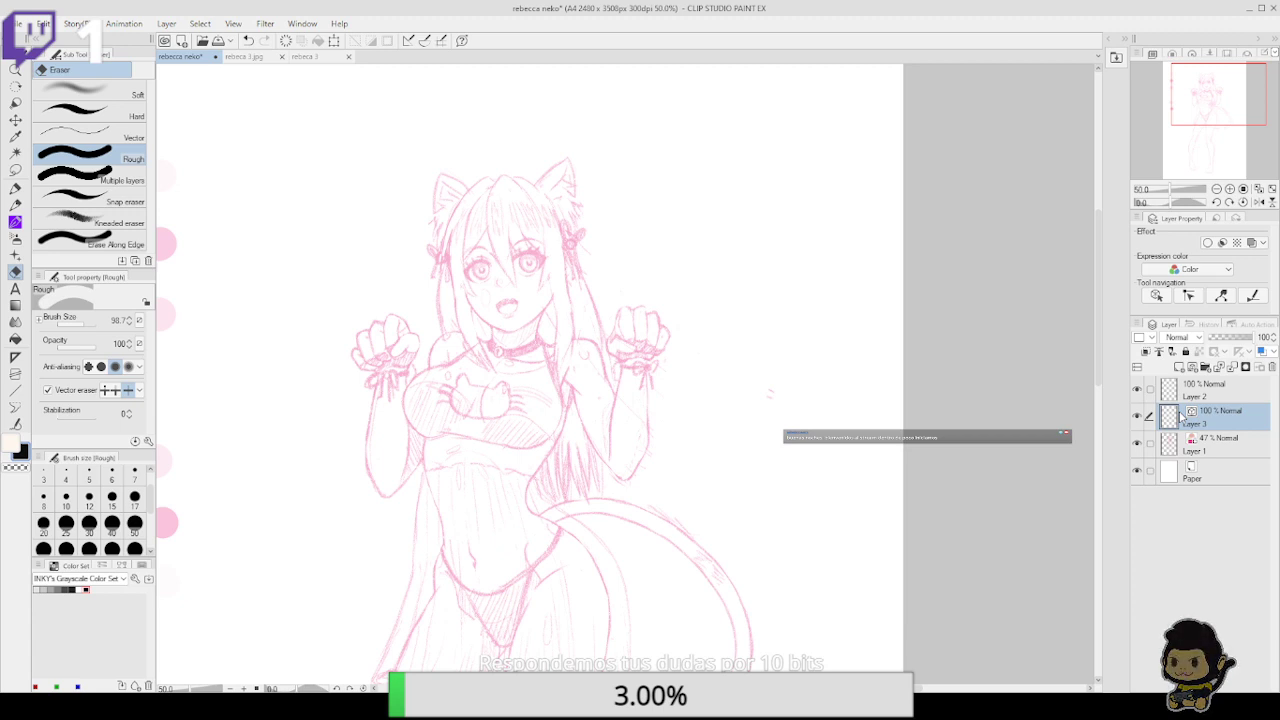
text(entintado)
key(Return)
Lower the opacity of Layer 1 to 37% and make the entintado layer active again
click(1212, 444)
mouse_move(1234, 337)
mouse_down()
mouse_move(1218, 345)
mouse_move(1228, 340)
mouse_up()
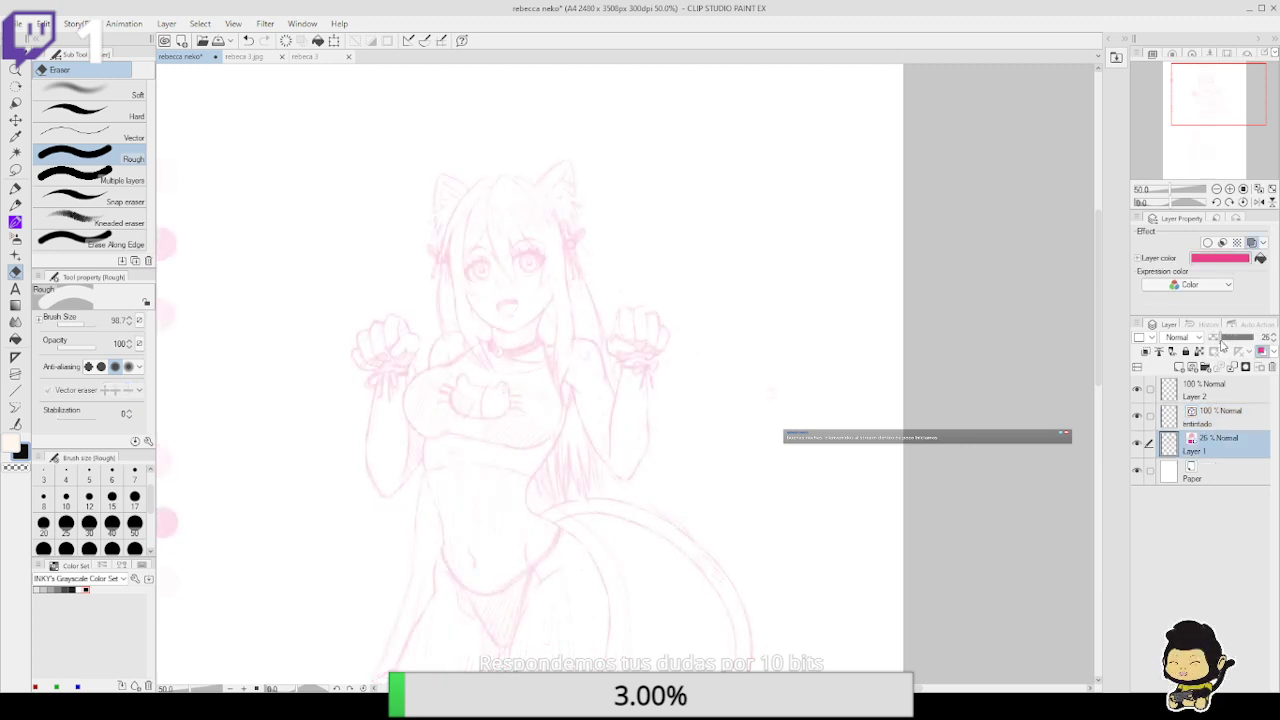
click(1215, 417)
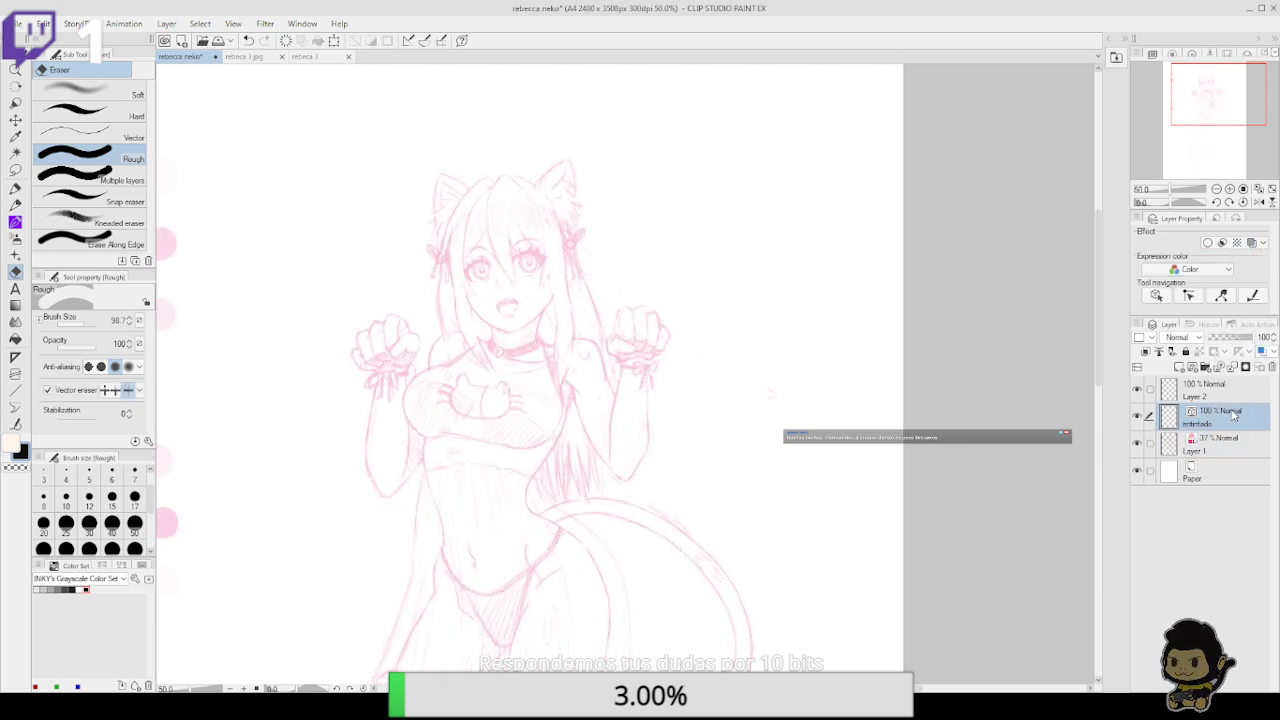
Ink the outer elbow curve of the character's right arm with the Mapping pen at size 5
scroll(612, 284, up, 2)
drag(612, 284, 853, 363)
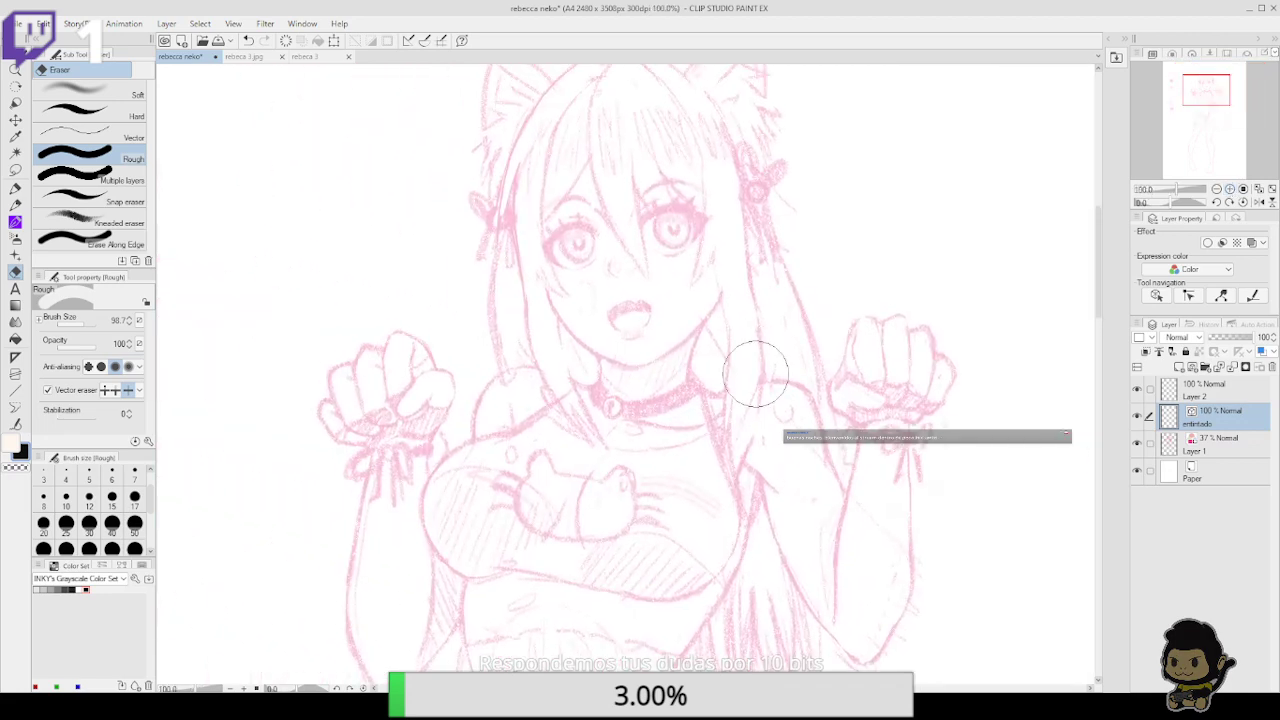
click(15, 189)
click(48, 70)
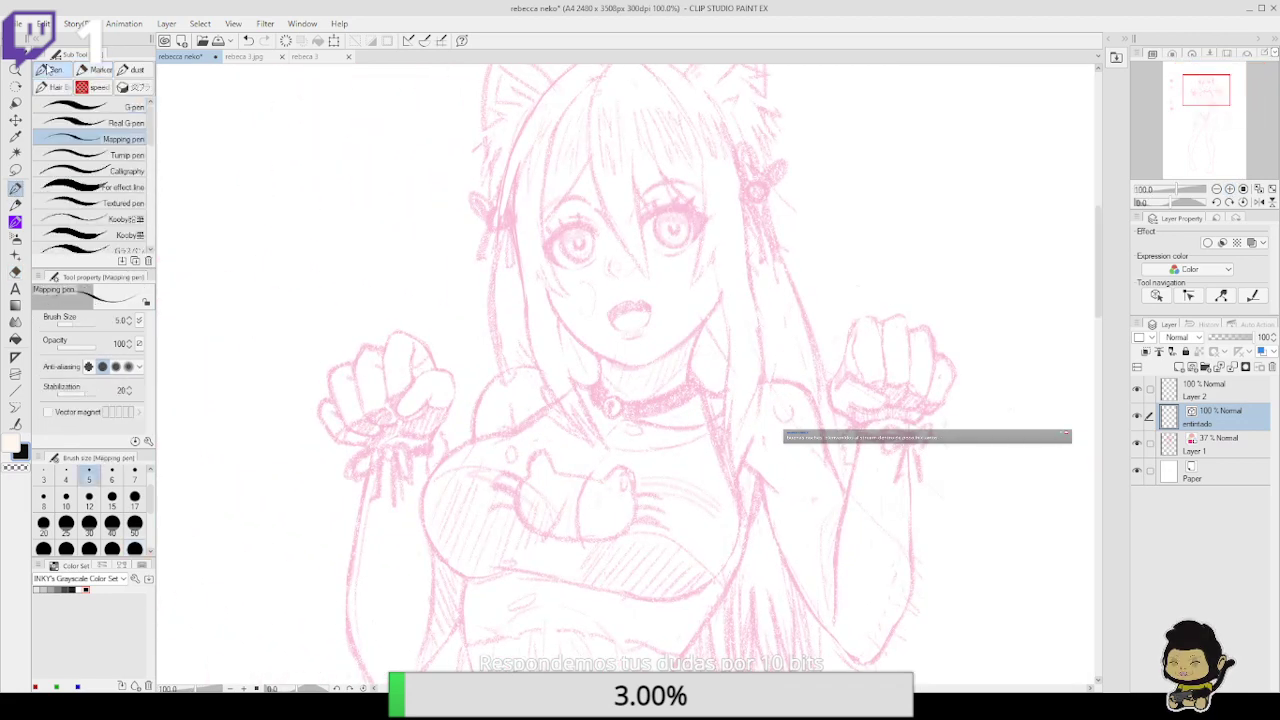
scroll(650, 405, down, 3)
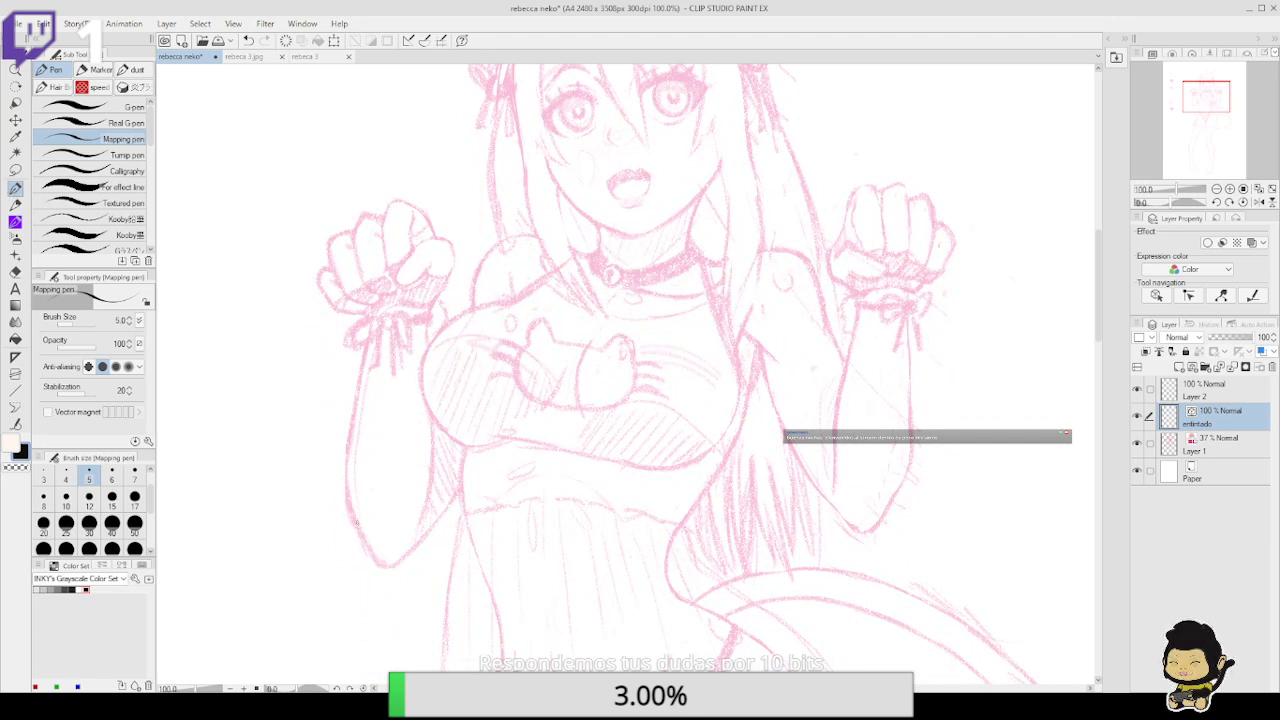
mouse_move(389, 578)
mouse_down()
mouse_move(356, 525)
mouse_move(347, 436)
mouse_up()
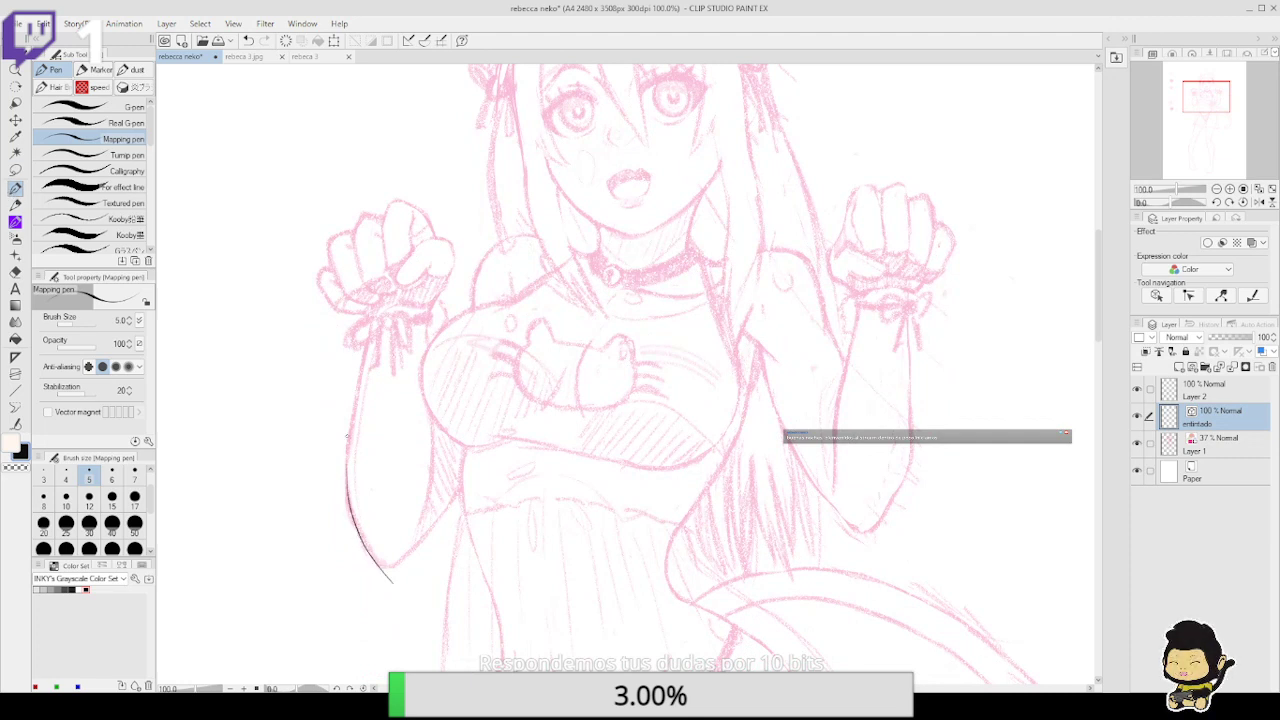
click(1229, 189)
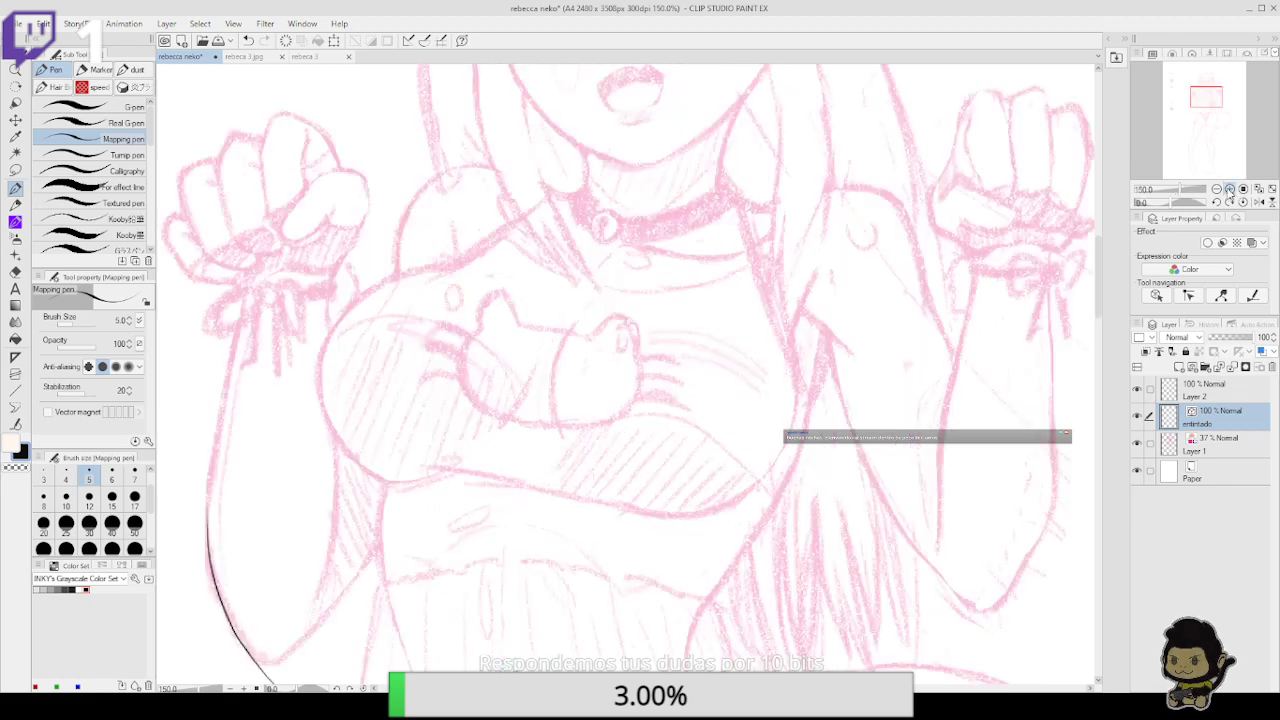
drag(283, 451, 339, 371)
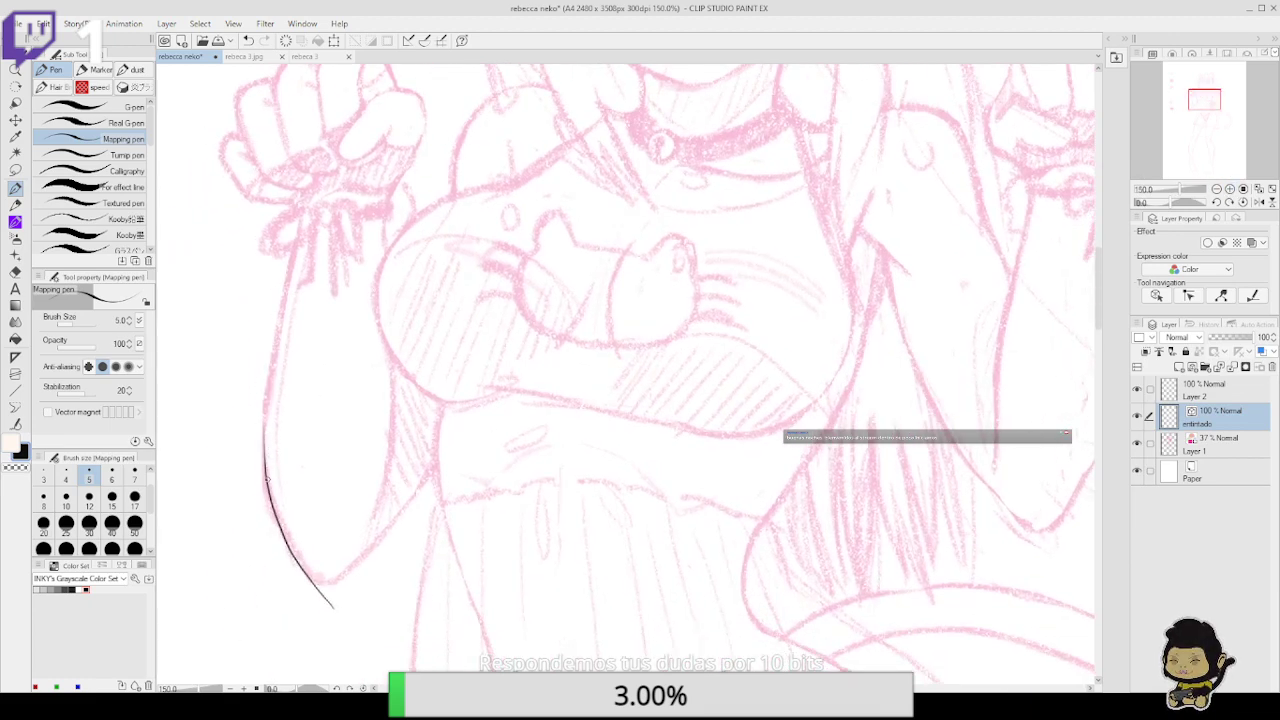
drag(267, 482, 269, 355)
key(ctrl+z)
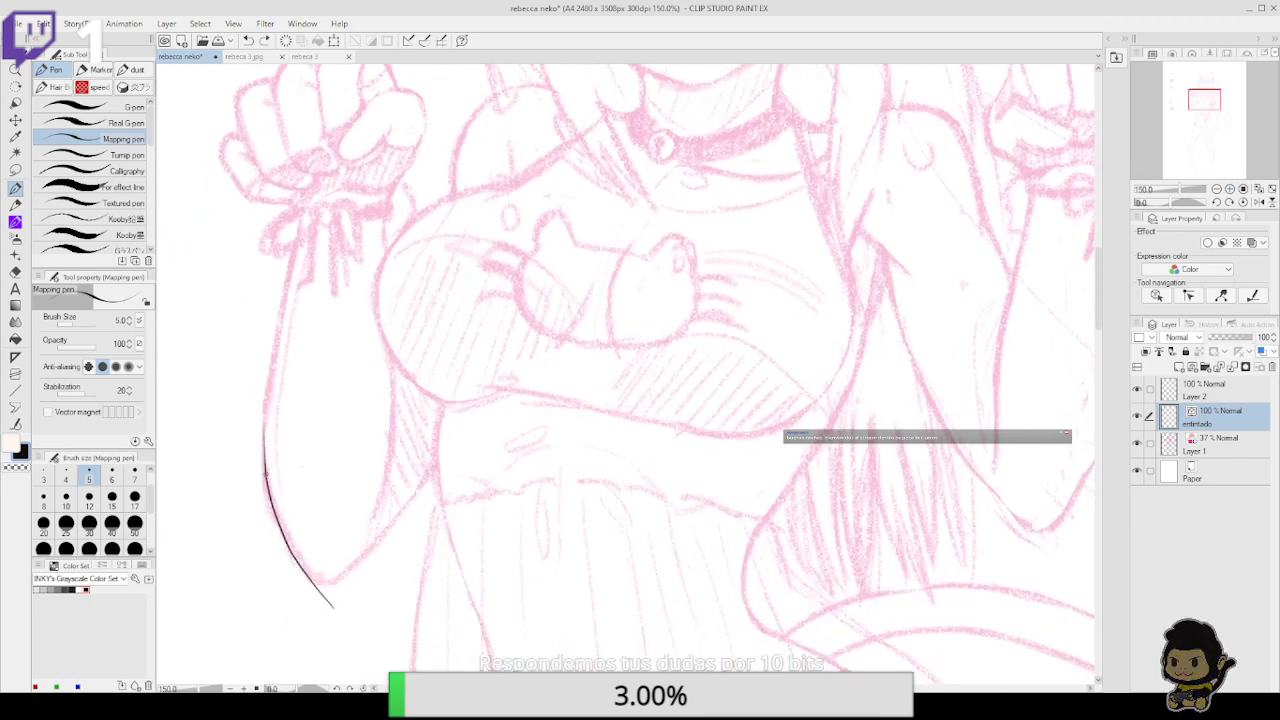
mouse_move(265, 466)
mouse_down()
mouse_move(278, 324)
mouse_move(309, 194)
mouse_up()
key(ctrl+z)
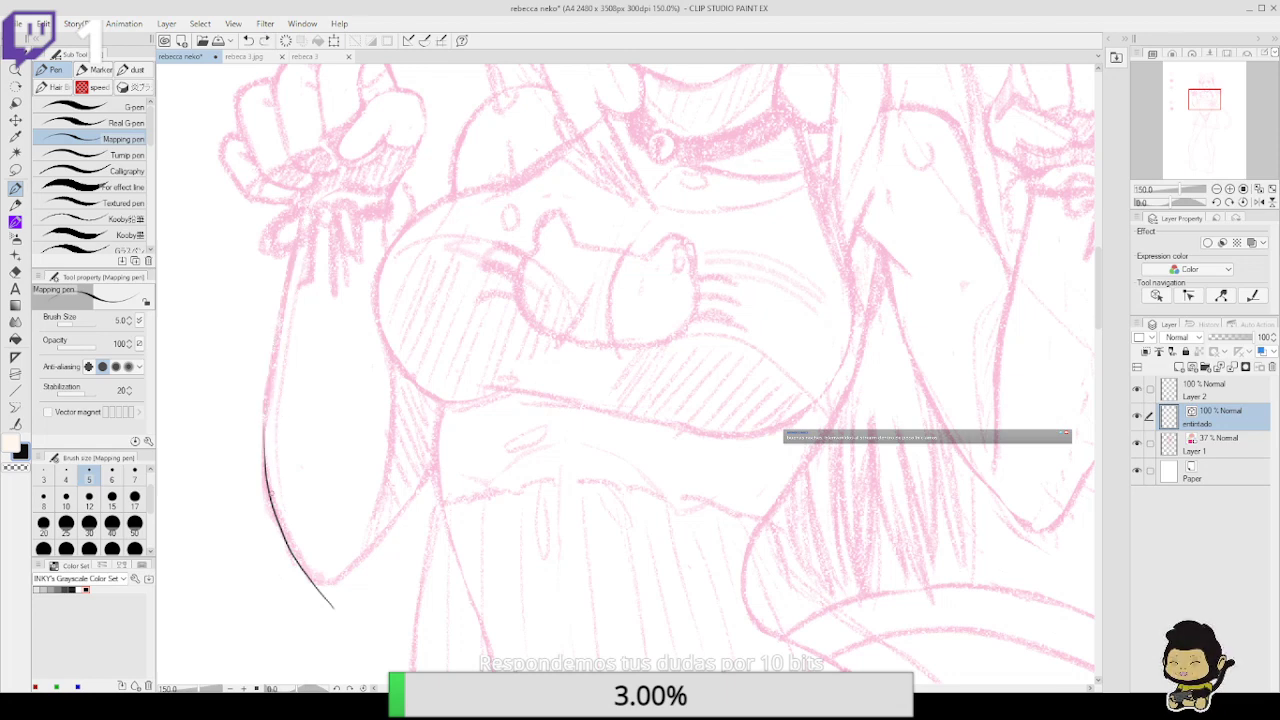
Ink the right arm's outer forearm up to the wrist and the underside of the elbow, trimming the overshooting ends with the Vector eraser
mouse_move(268, 500)
mouse_down()
mouse_move(280, 313)
mouse_move(302, 202)
mouse_up()
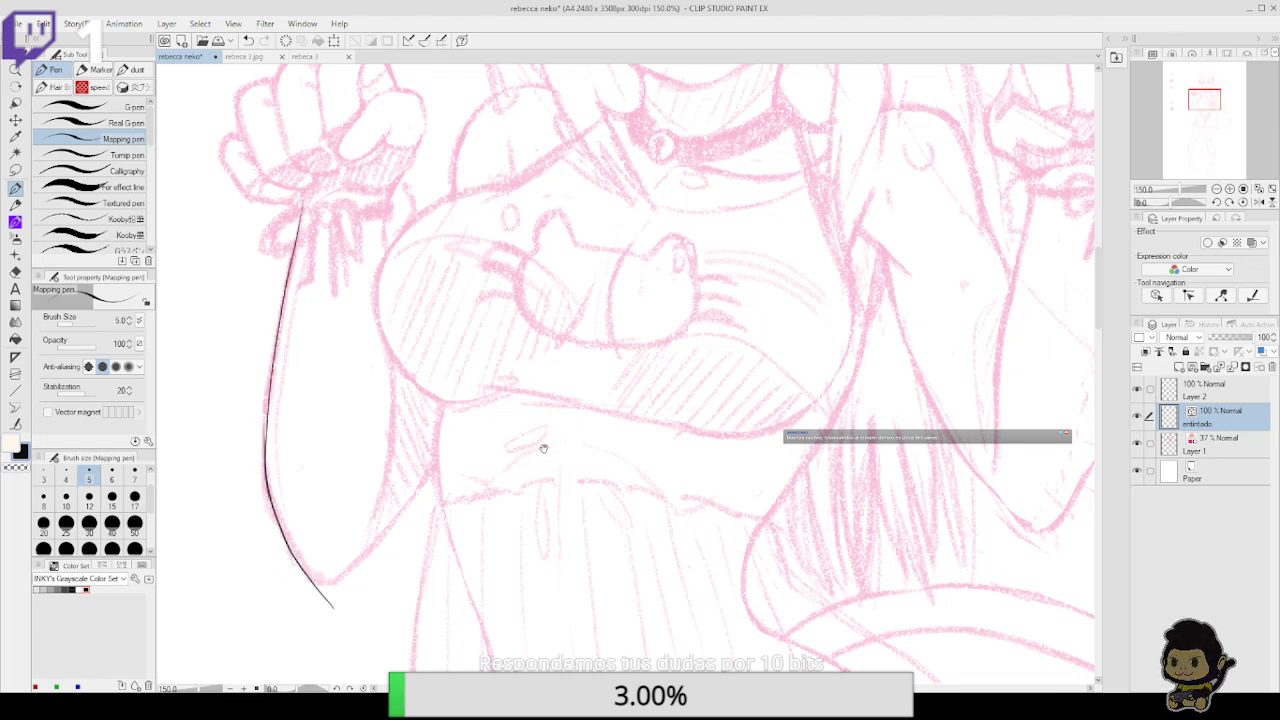
drag(543, 449, 572, 363)
mouse_move(330, 489)
mouse_down()
mouse_move(366, 495)
mouse_move(411, 451)
mouse_up()
key(ctrl+z)
drag(355, 493, 465, 369)
key(e)
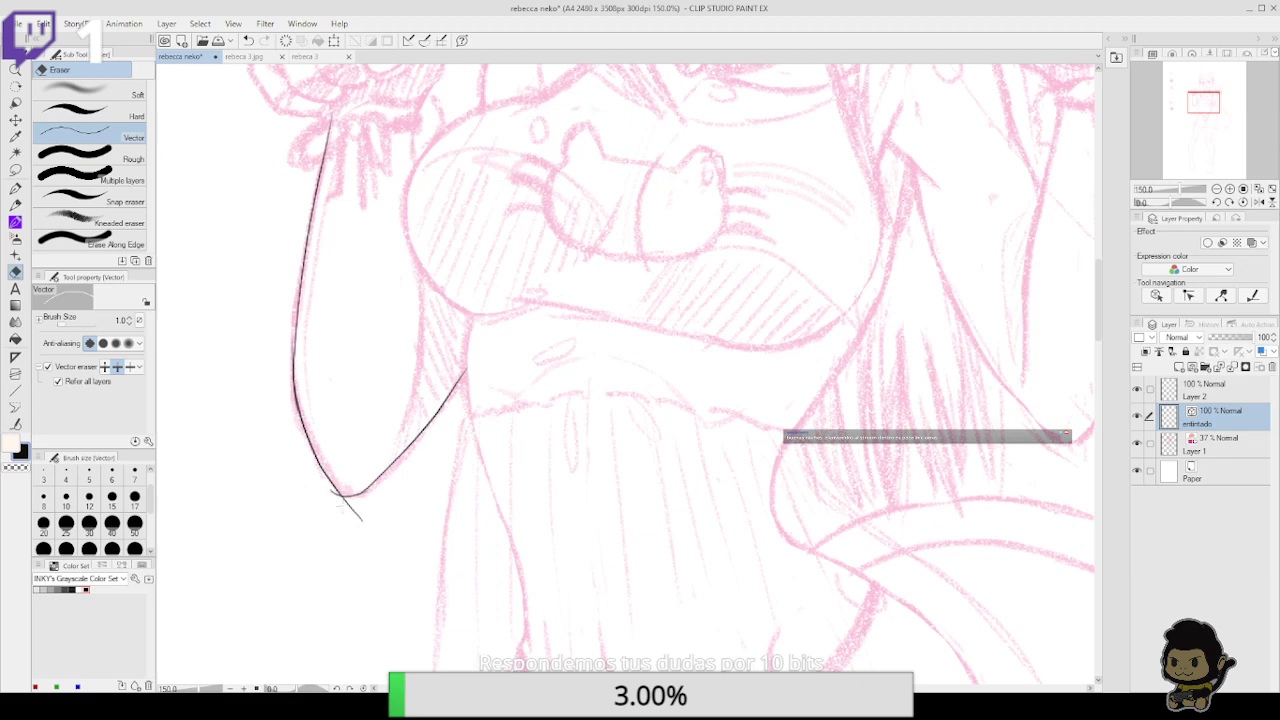
drag(347, 503, 364, 507)
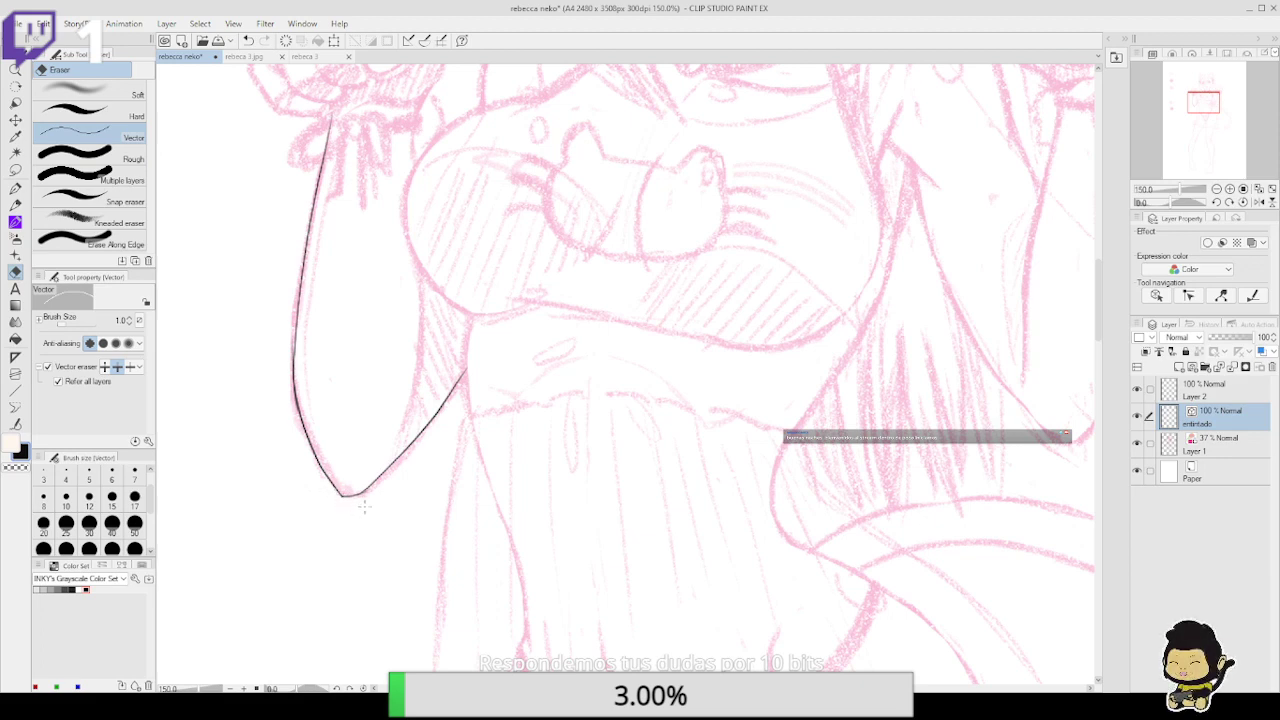
Ink the right forearm's inner edge, the base and outer side of the palm, and the first thumb crease with the Mapping pen
drag(534, 448, 554, 562)
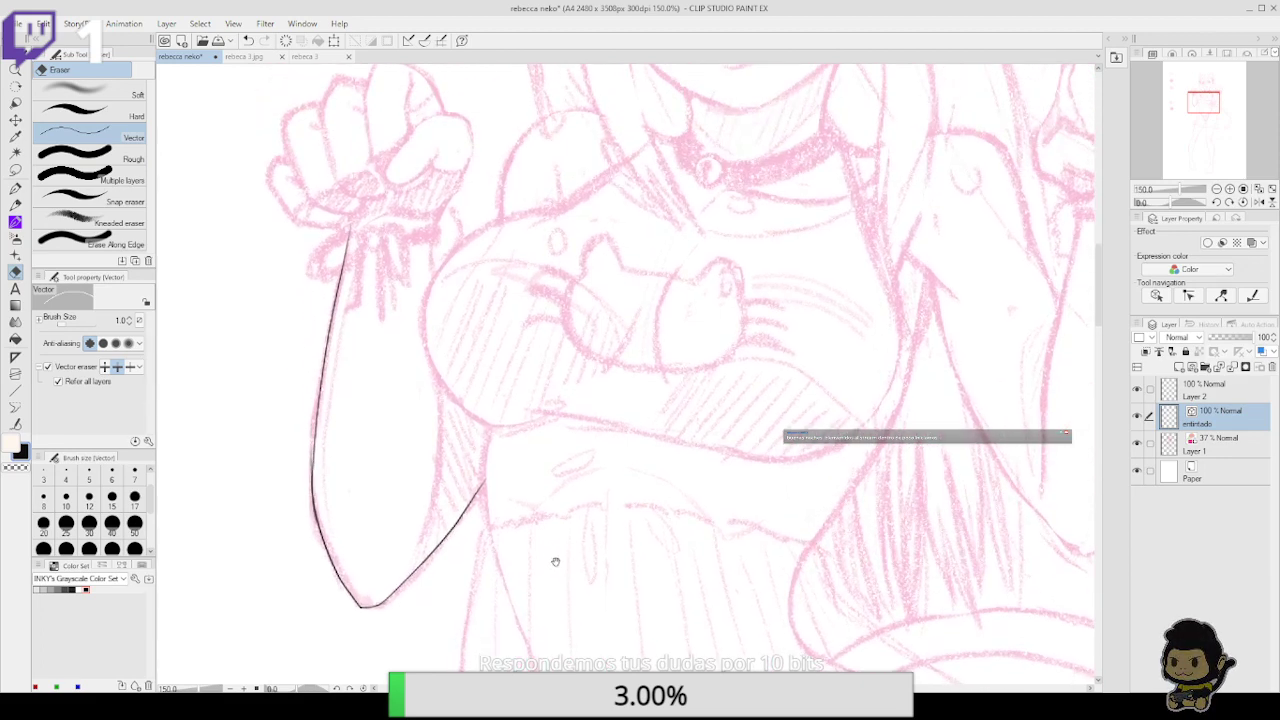
click(15, 188)
drag(410, 237, 312, 215)
mouse_move(323, 524)
mouse_down()
mouse_move(343, 402)
mouse_move(340, 201)
mouse_up()
mouse_move(335, 282)
mouse_down()
mouse_move(342, 191)
mouse_move(343, 241)
mouse_move(380, 193)
mouse_move(383, 158)
mouse_move(367, 137)
mouse_up()
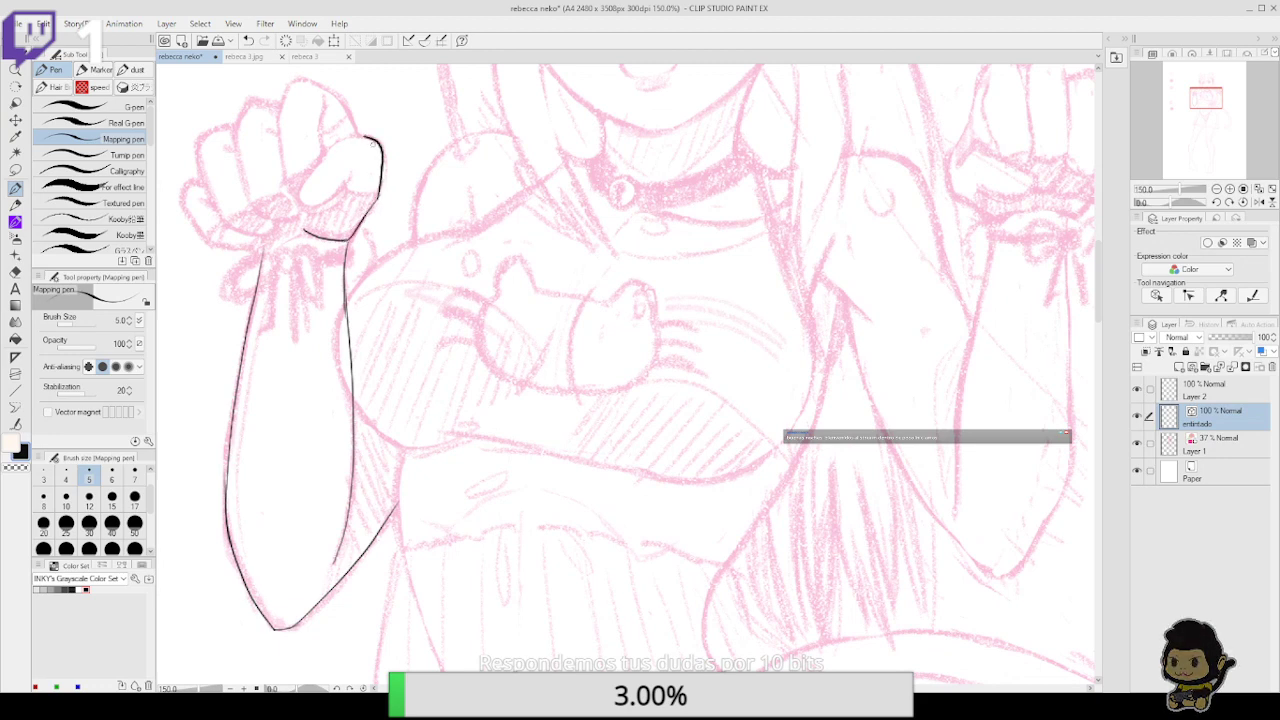
drag(395, 184, 403, 198)
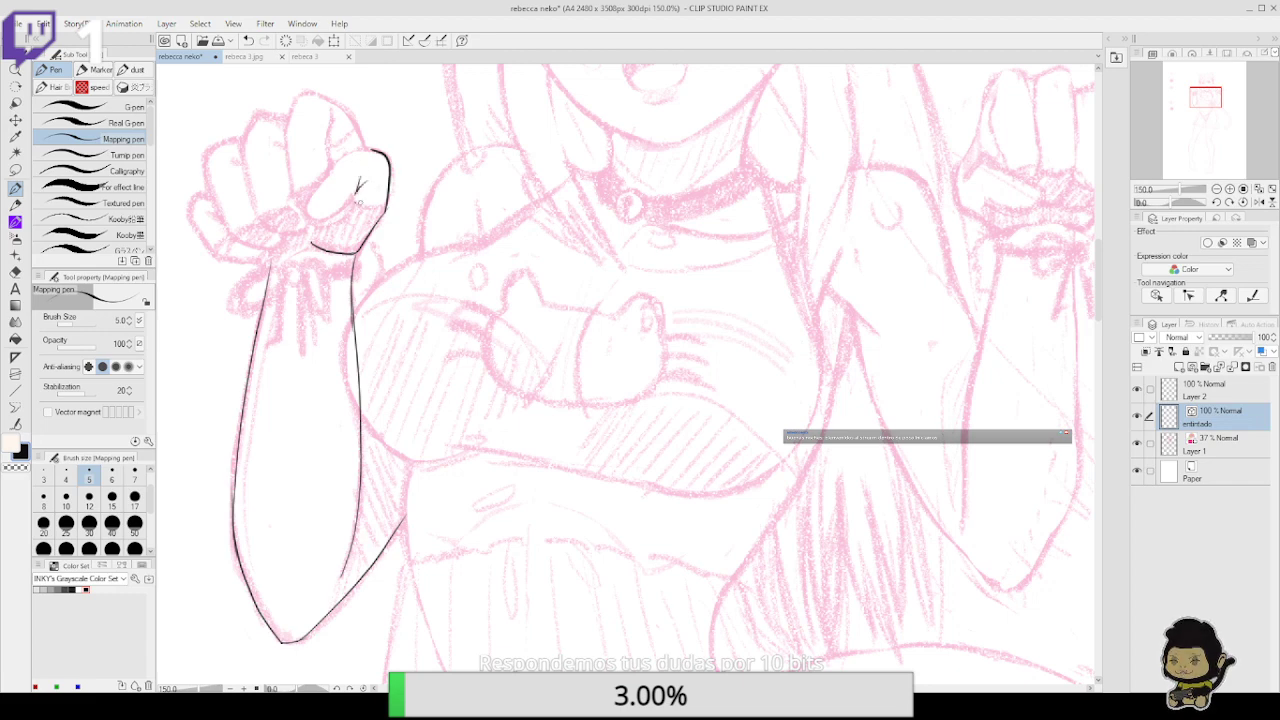
Ink the top, tip and underside of the right hand's folded thumb along the sketch
drag(456, 224, 578, 298)
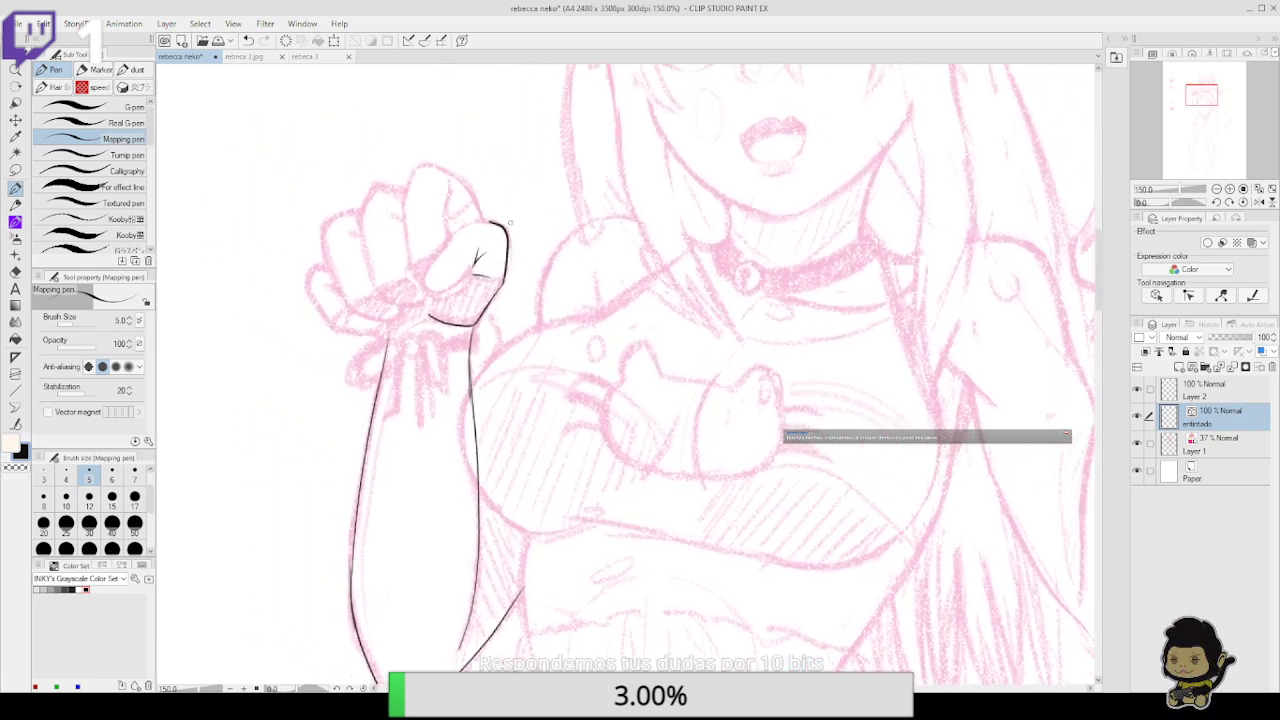
mouse_move(424, 278)
mouse_down()
mouse_move(452, 232)
mouse_move(494, 220)
mouse_up()
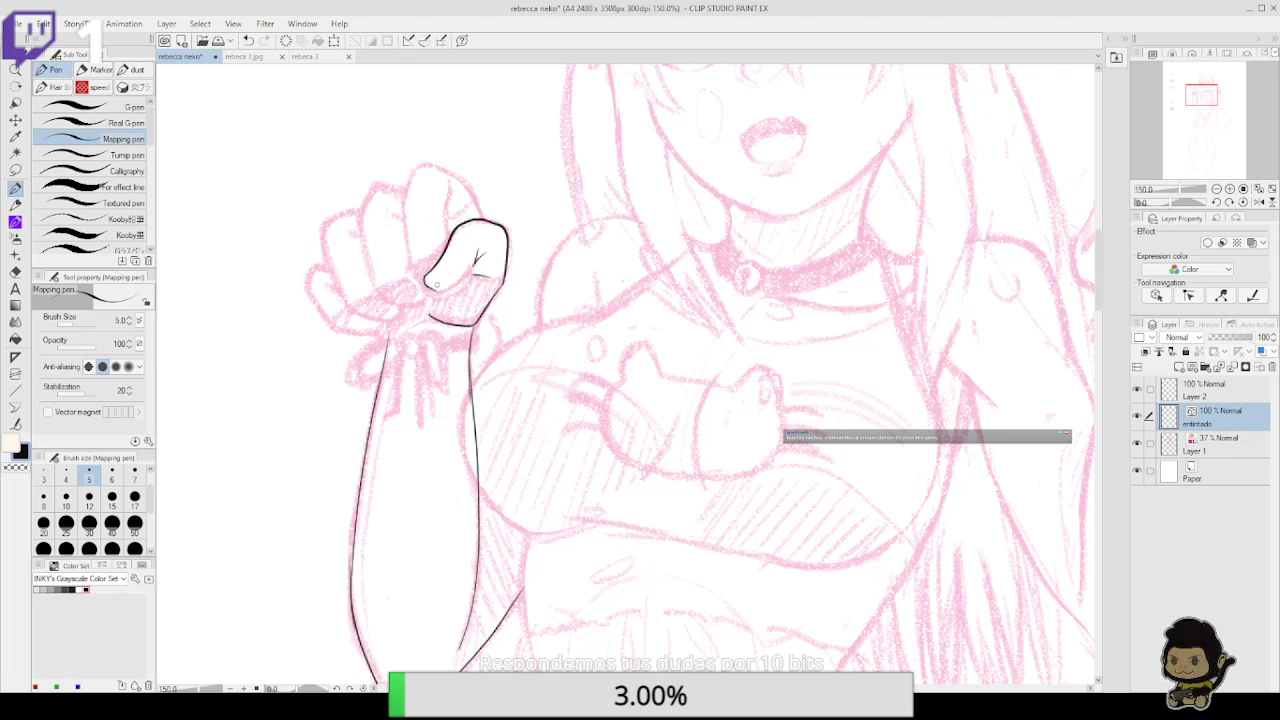
mouse_move(423, 280)
mouse_down()
mouse_move(440, 293)
mouse_move(480, 254)
mouse_up()
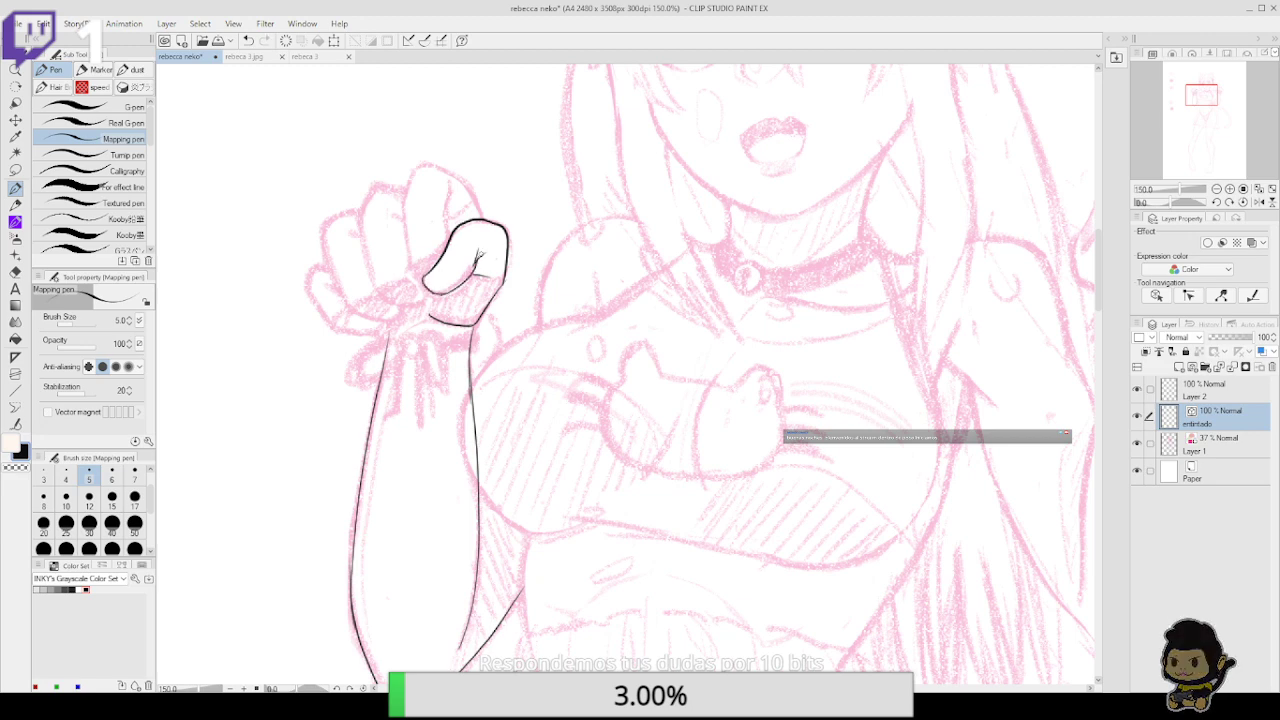
key(ctrl+z)
drag(438, 293, 470, 270)
Erase the stray crease line inside the right thumb and redraw the crease where it joins the thumb's underside
drag(553, 270, 572, 352)
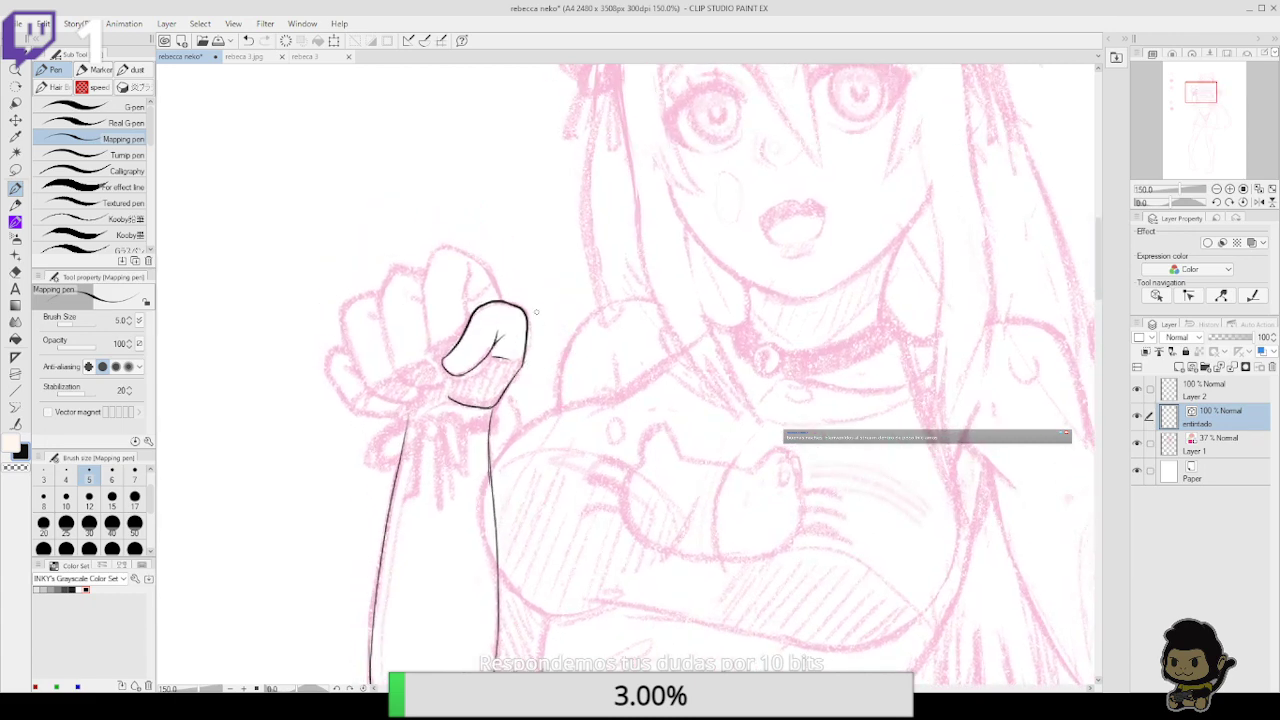
key(e)
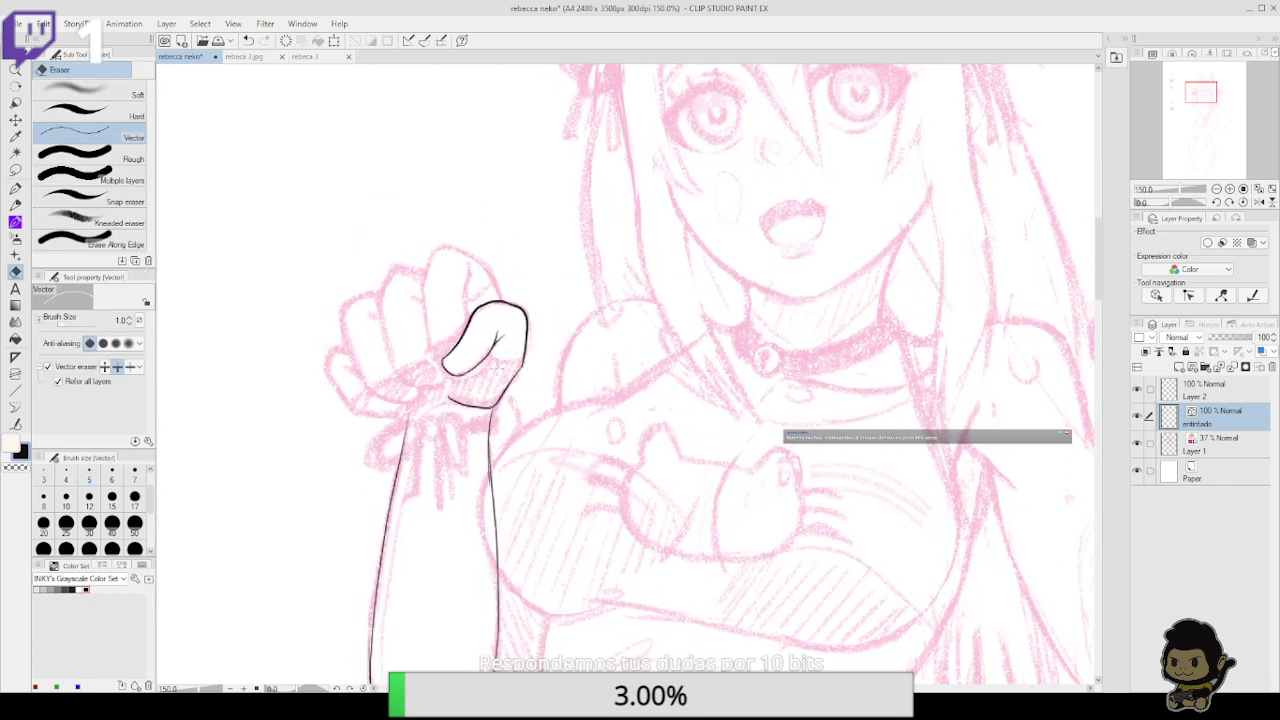
key(p)
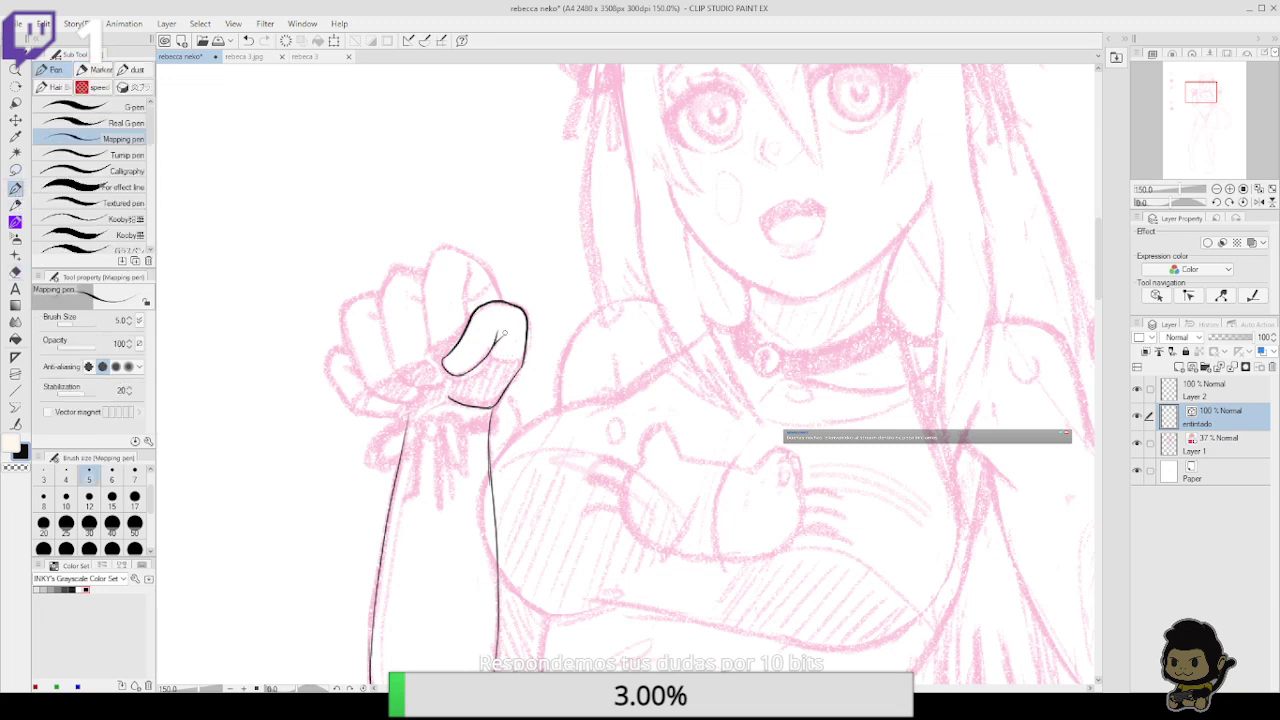
drag(483, 344, 508, 360)
key(e)
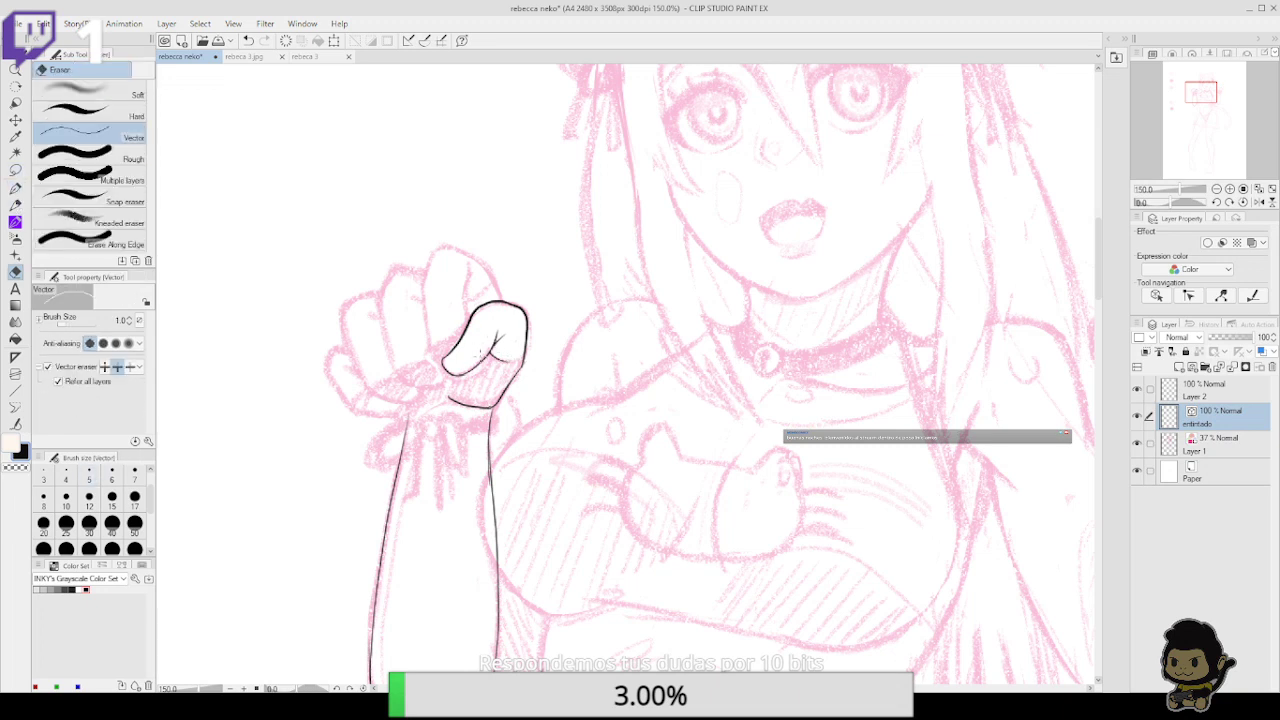
Ink the right fist's index finger with the Mapping pen, including its outer contour and inner fold lines
drag(659, 398, 701, 416)
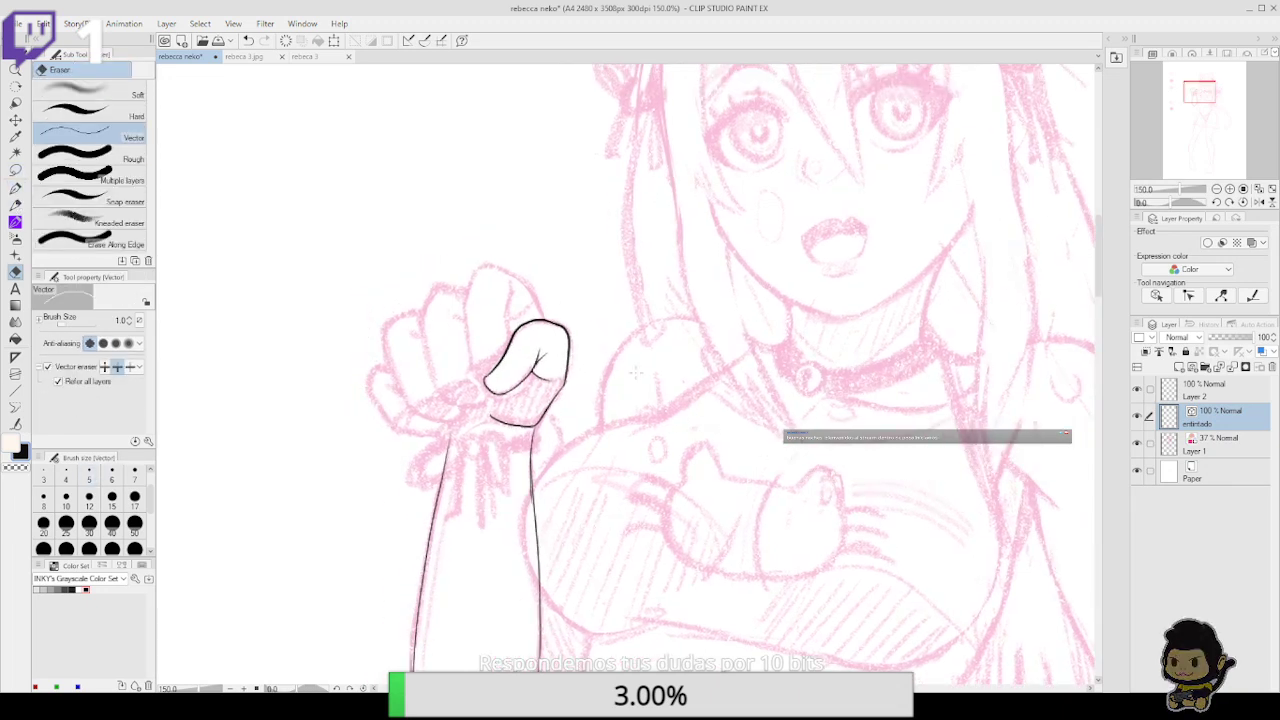
click(15, 188)
scroll(528, 324, up, 2)
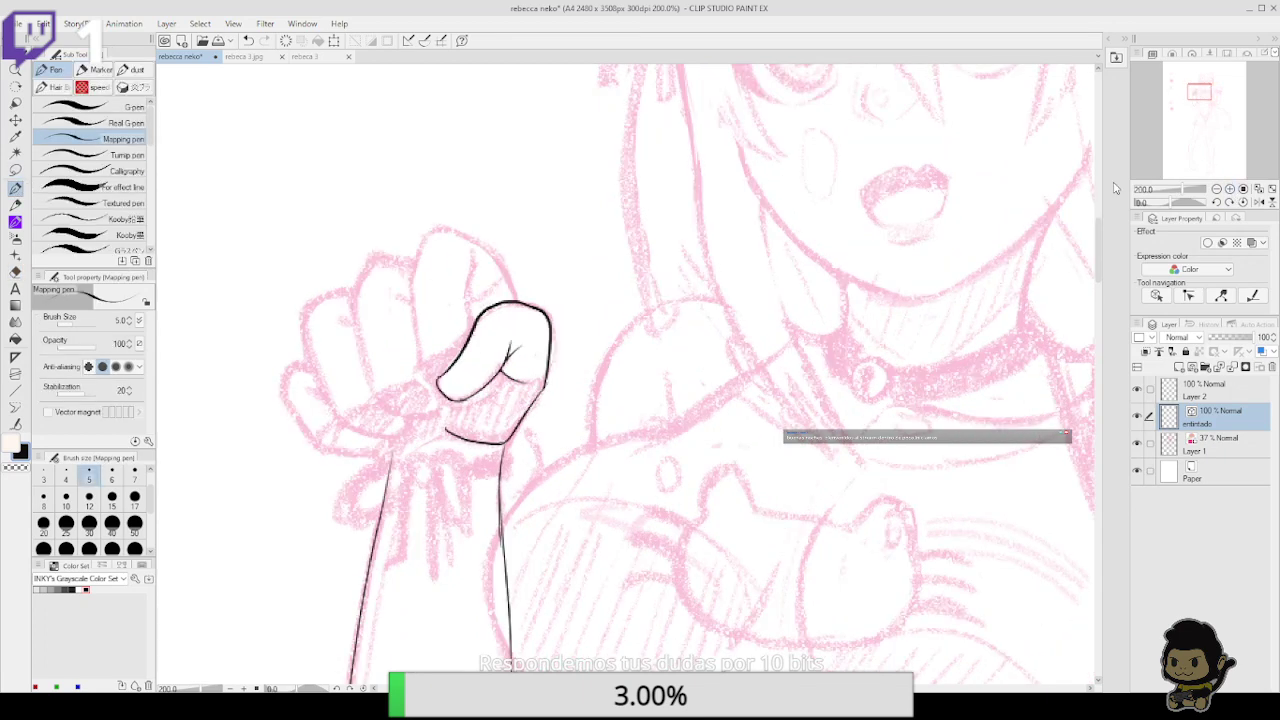
click(15, 424)
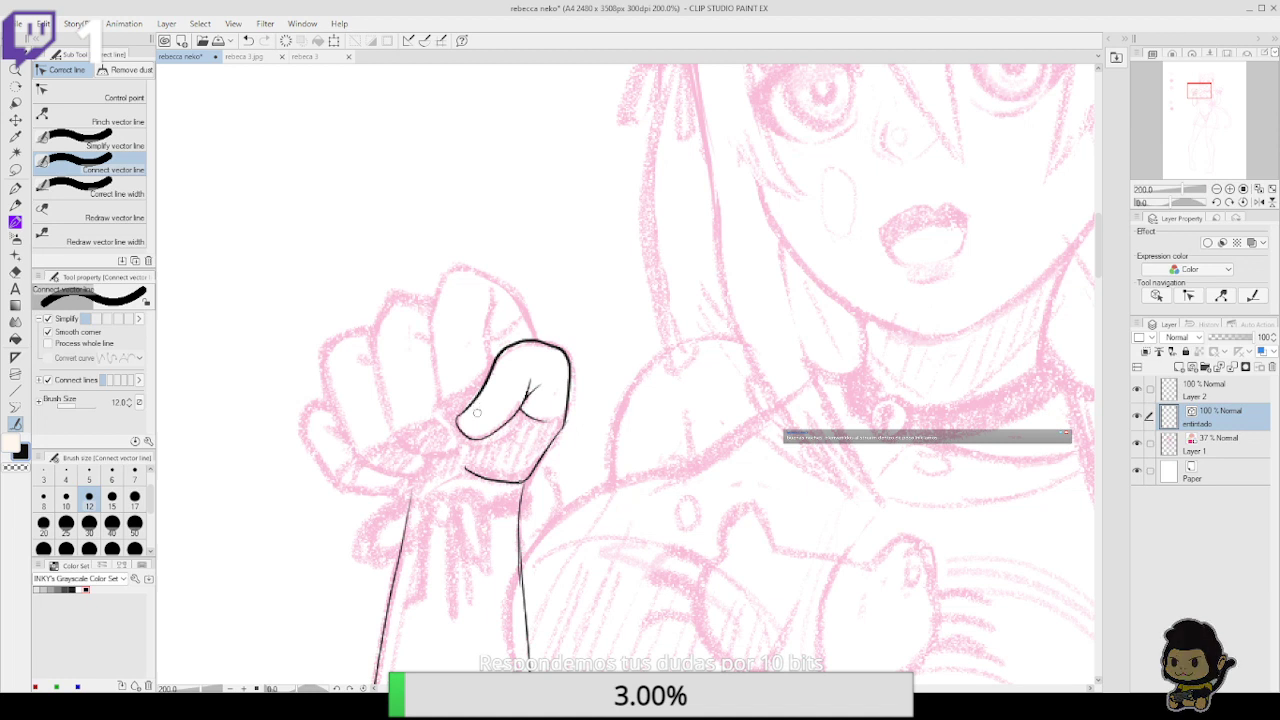
key(p)
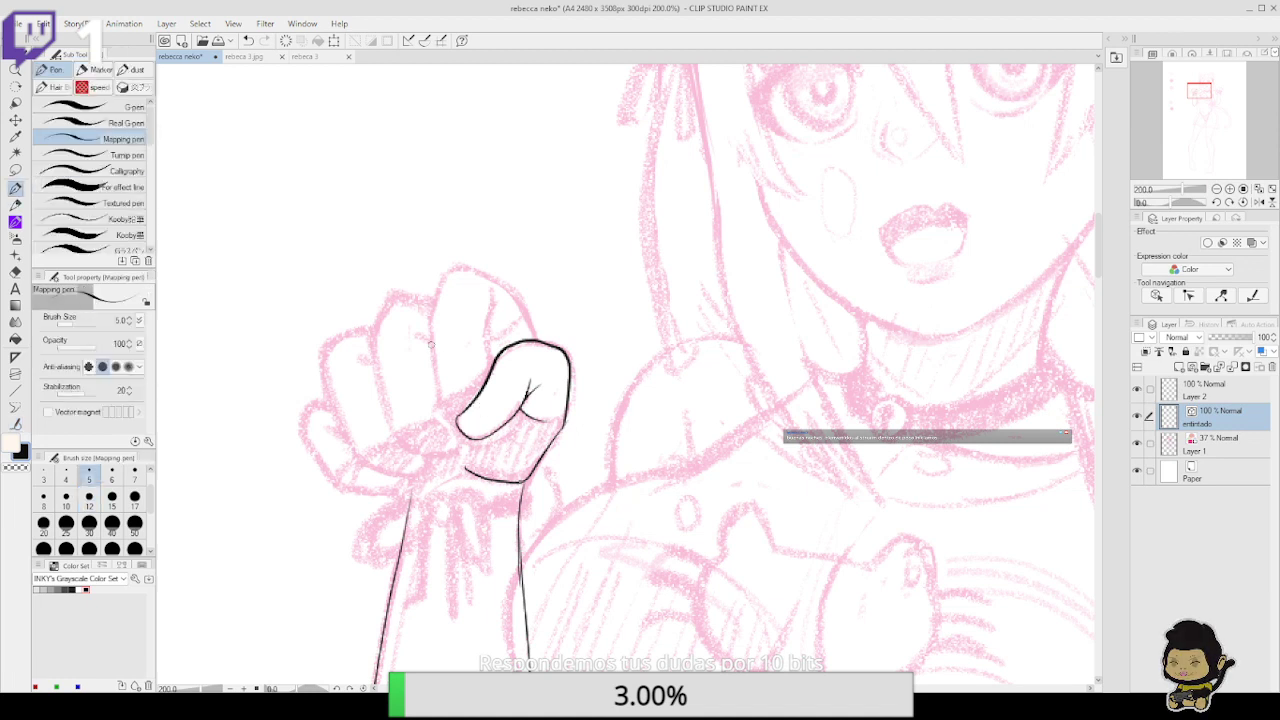
mouse_move(456, 418)
mouse_down()
mouse_move(439, 395)
mouse_move(443, 276)
mouse_move(492, 272)
mouse_move(530, 318)
mouse_up()
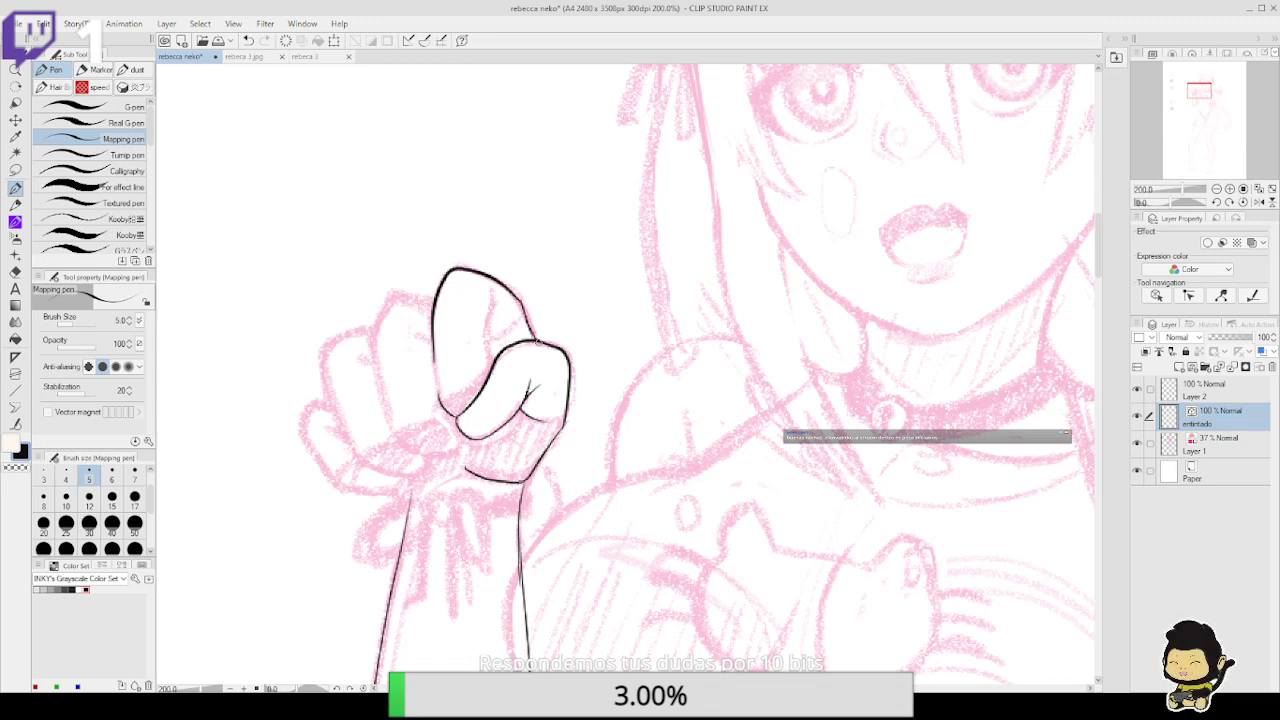
mouse_move(479, 283)
mouse_down()
mouse_move(490, 355)
mouse_move(507, 338)
mouse_up()
mouse_move(438, 297)
mouse_down()
mouse_move(418, 296)
mouse_move(374, 362)
mouse_up()
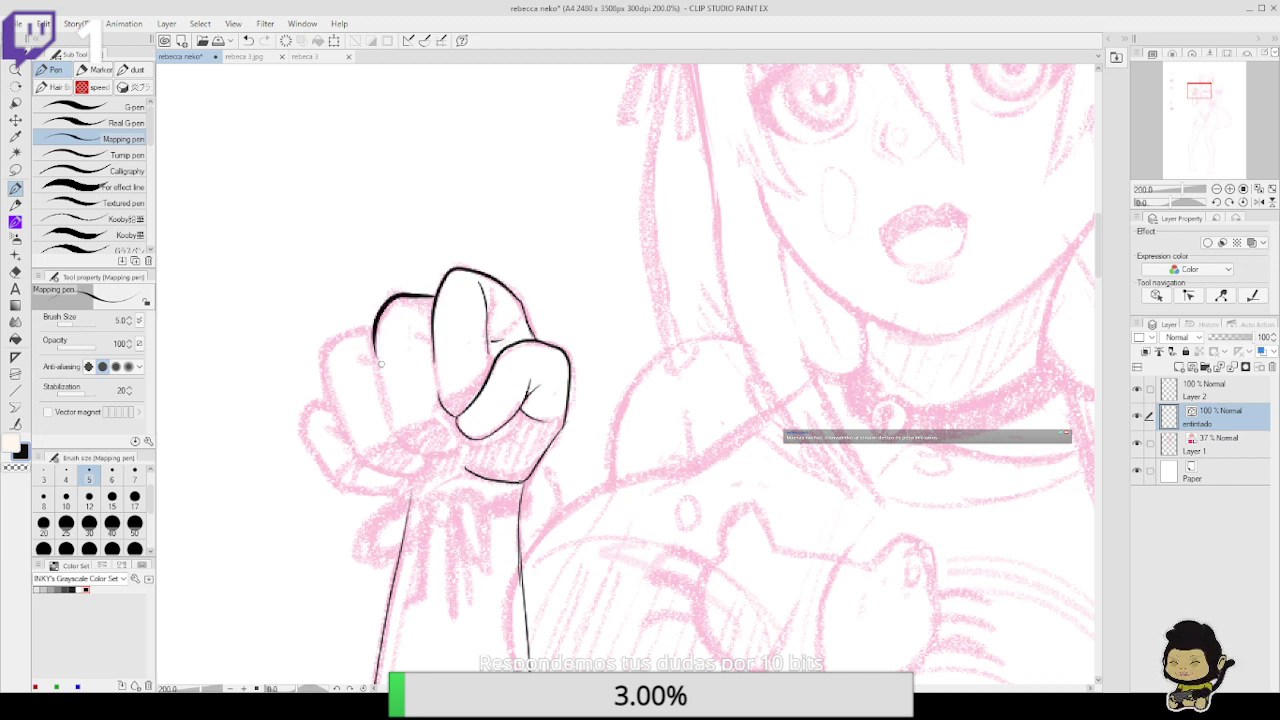
key(ctrl+z)
mouse_move(442, 298)
mouse_down()
mouse_move(397, 296)
mouse_move(373, 364)
mouse_up()
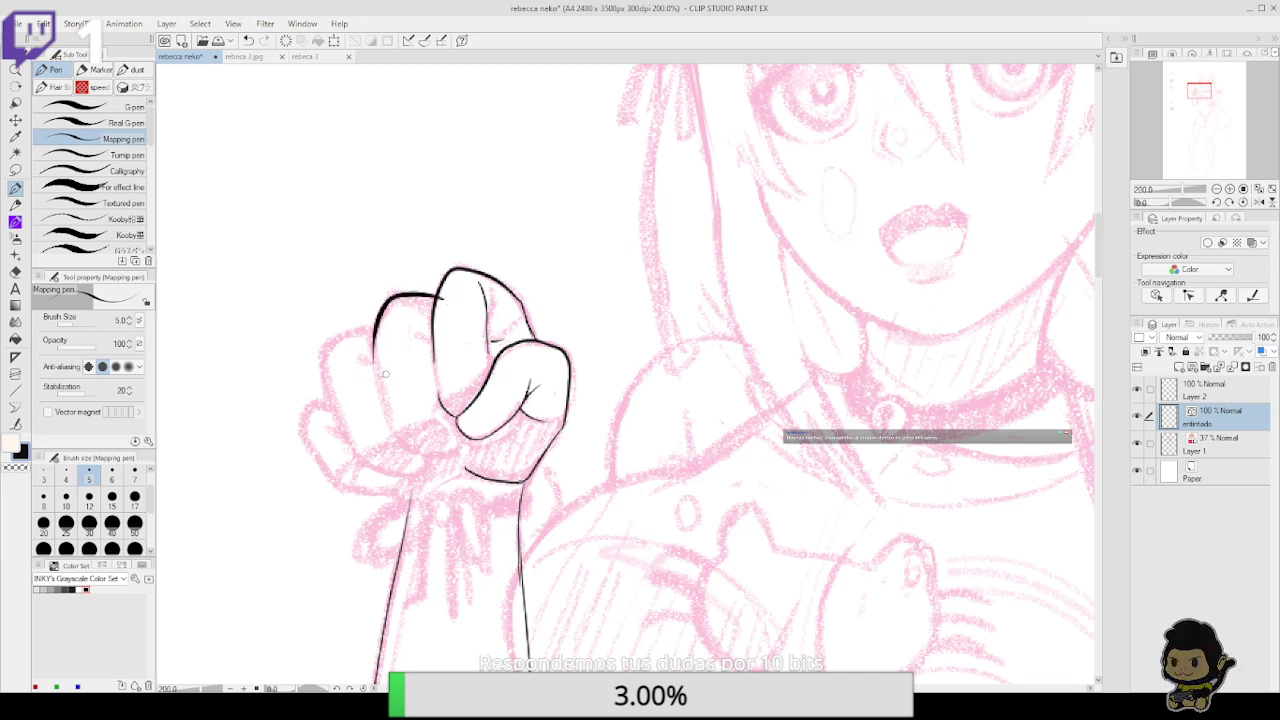
key(e)
scroll(441, 300, down, 5)
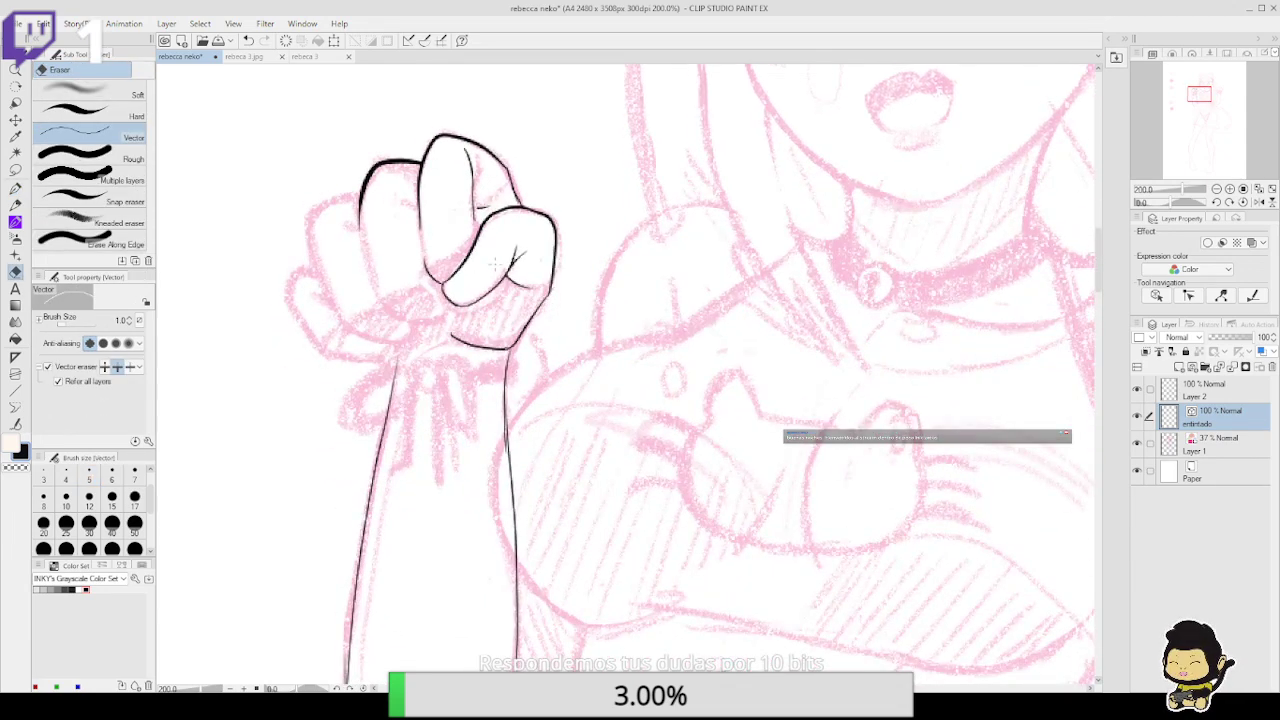
key(p)
key(ctrl+z)
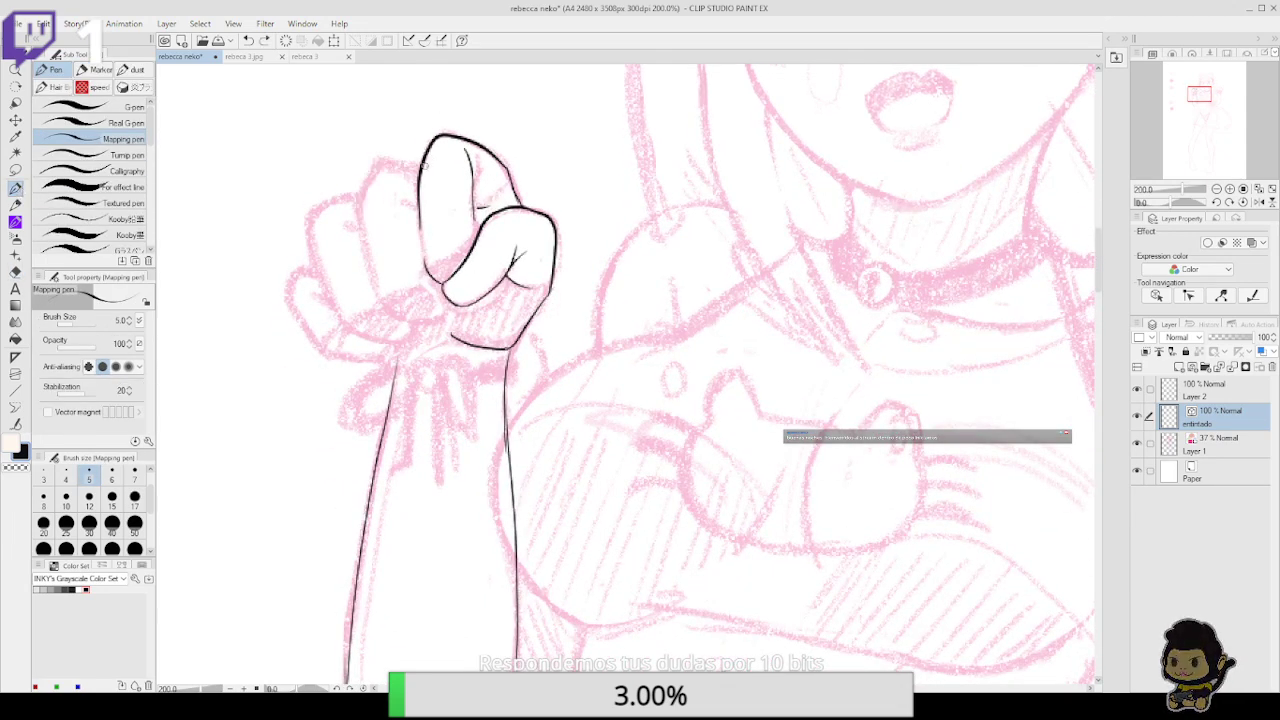
Ink the rounded knuckle of the right fist's middle finger beside the index finger with the Mapping pen
mouse_move(422, 165)
mouse_down()
mouse_move(390, 162)
mouse_move(364, 182)
mouse_move(372, 252)
mouse_up()
key(ctrl+z)
mouse_move(430, 176)
mouse_down()
mouse_move(392, 161)
mouse_move(358, 232)
mouse_up()
key(e)
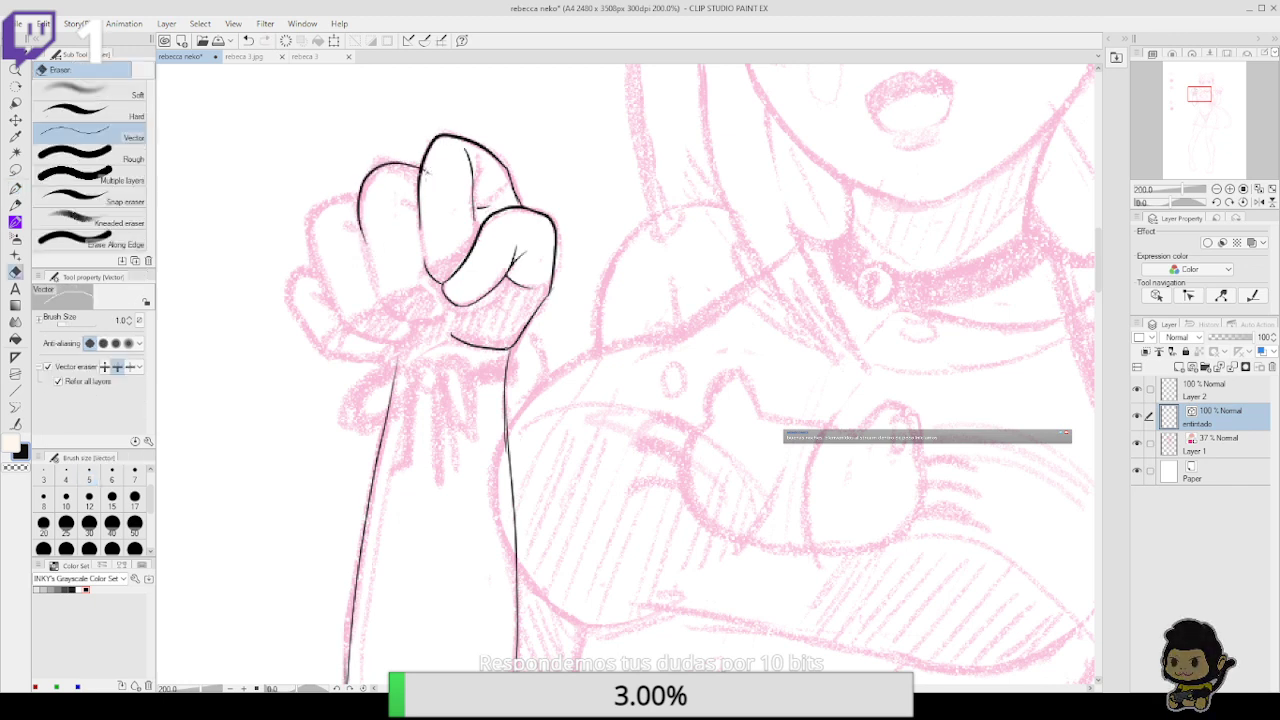
Ink the middle finger's outer side and folded underside down to the thumb, and erase the middle stretch of the side line
click(15, 188)
mouse_move(371, 268)
mouse_down()
mouse_move(392, 312)
mouse_move(418, 322)
mouse_move(450, 308)
mouse_up()
key(ctrl+z)
mouse_move(372, 284)
mouse_down()
mouse_move(391, 312)
mouse_move(450, 296)
mouse_up()
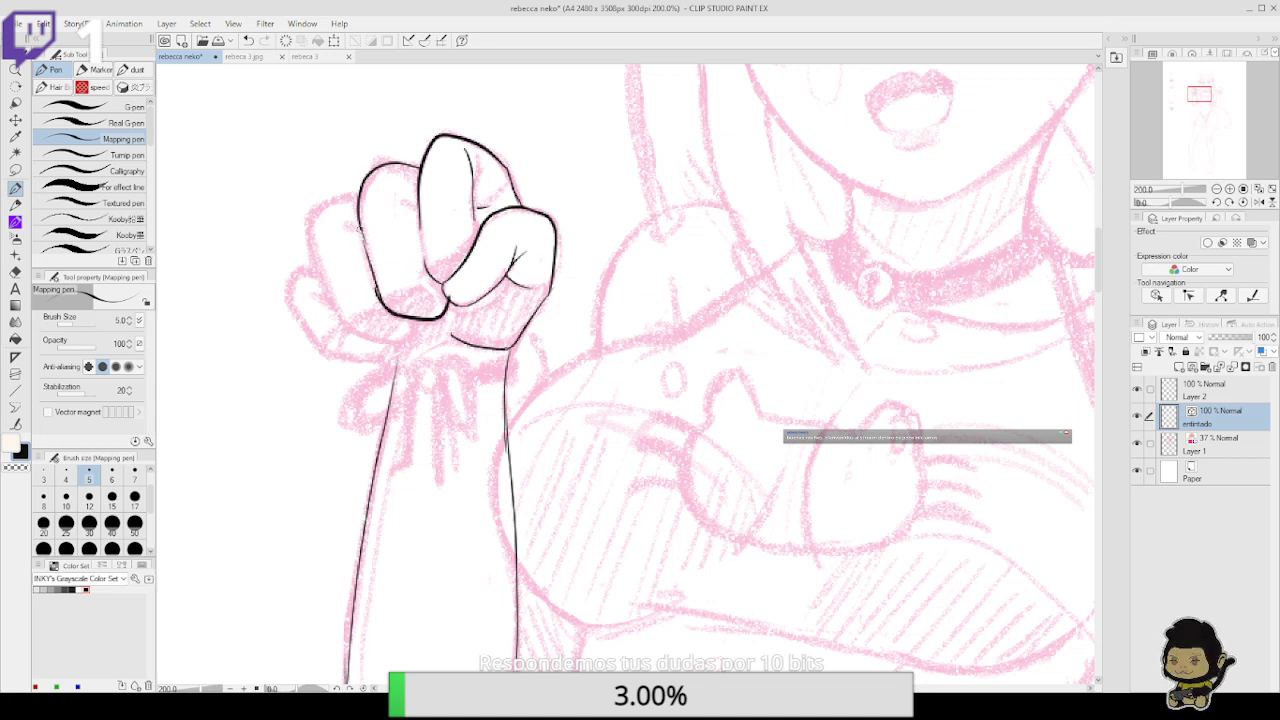
drag(378, 292, 358, 222)
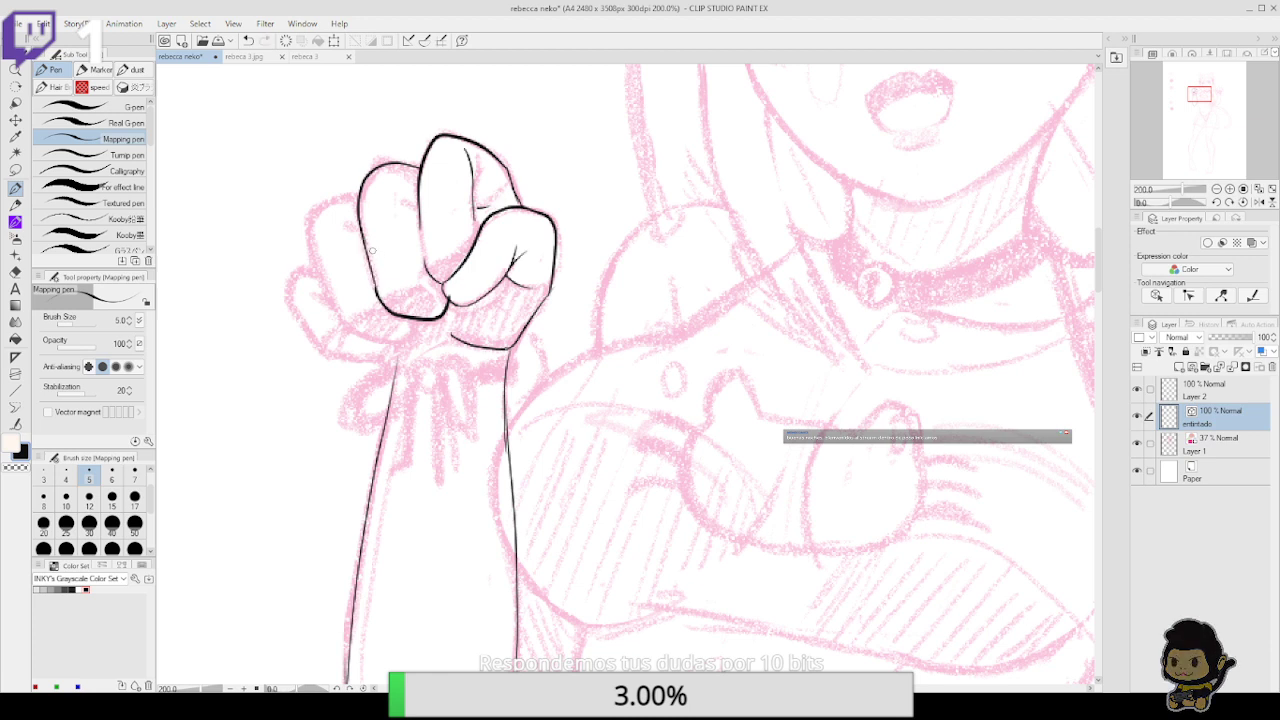
key(e)
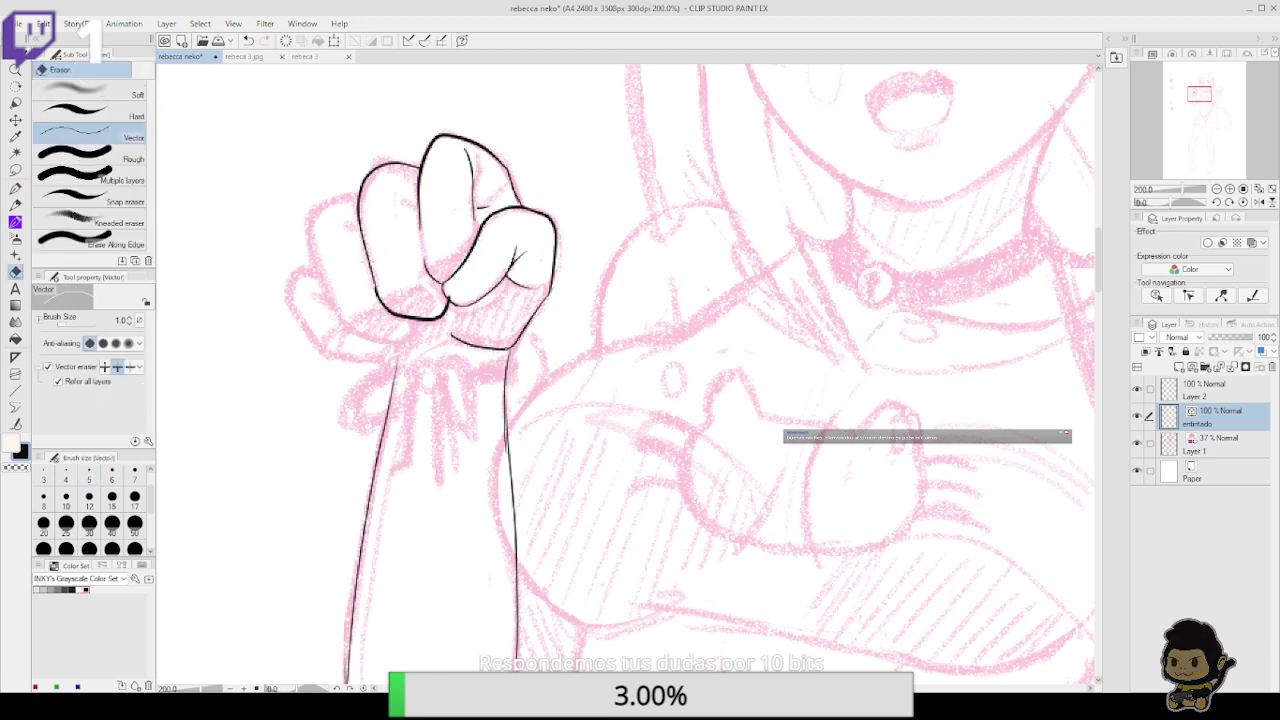
click(366, 258)
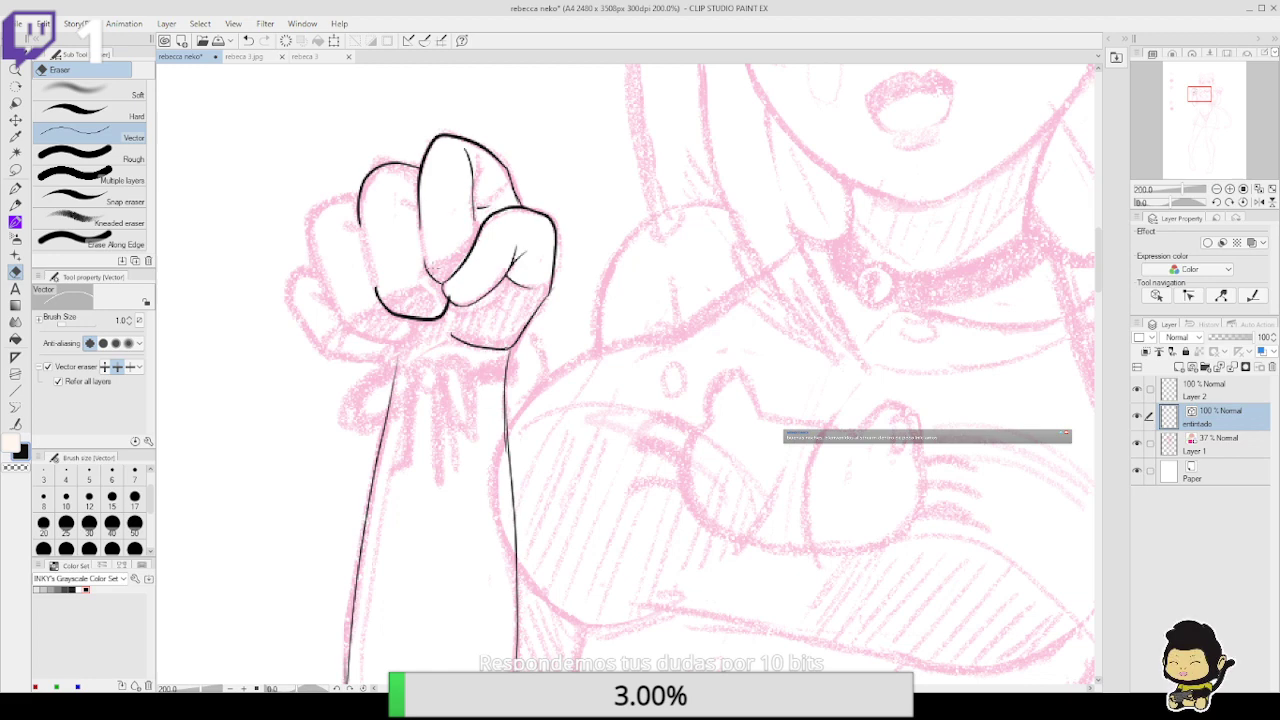
Ink the rest of the right fist: the middle finger's small creases, the ring and little fingers, and the heel of the palm
click(20, 189)
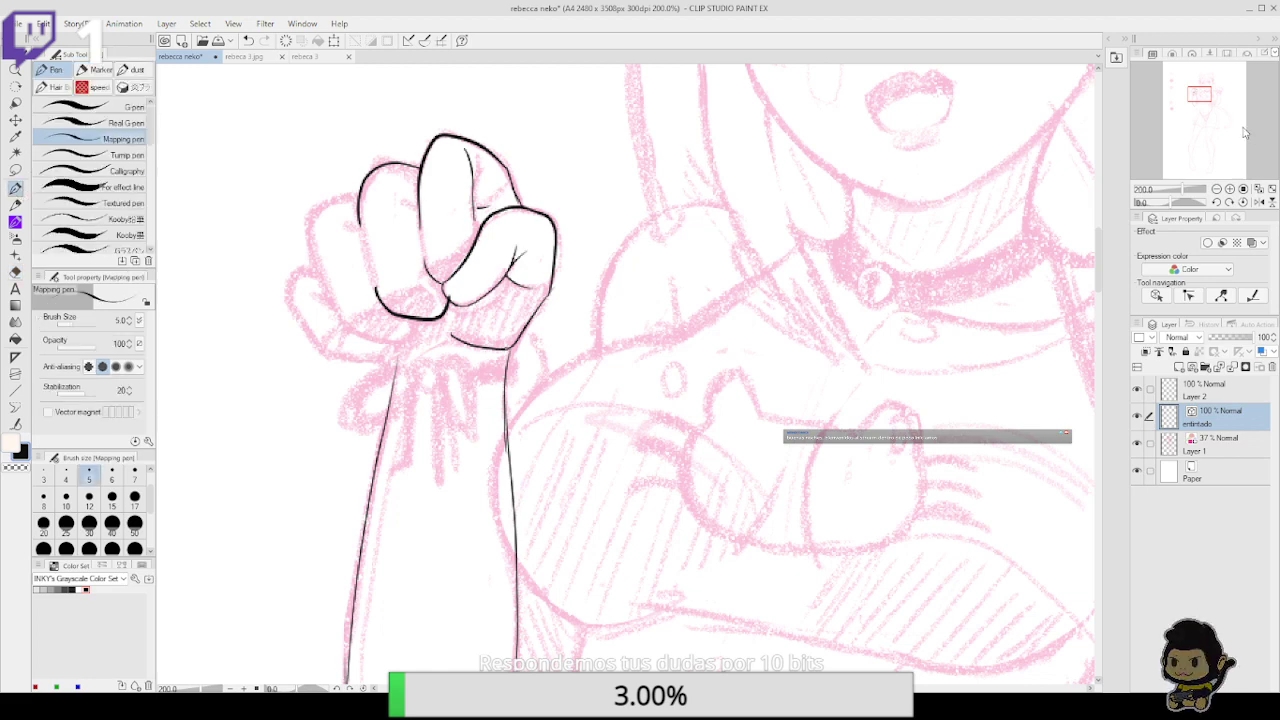
click(1229, 201)
key(e)
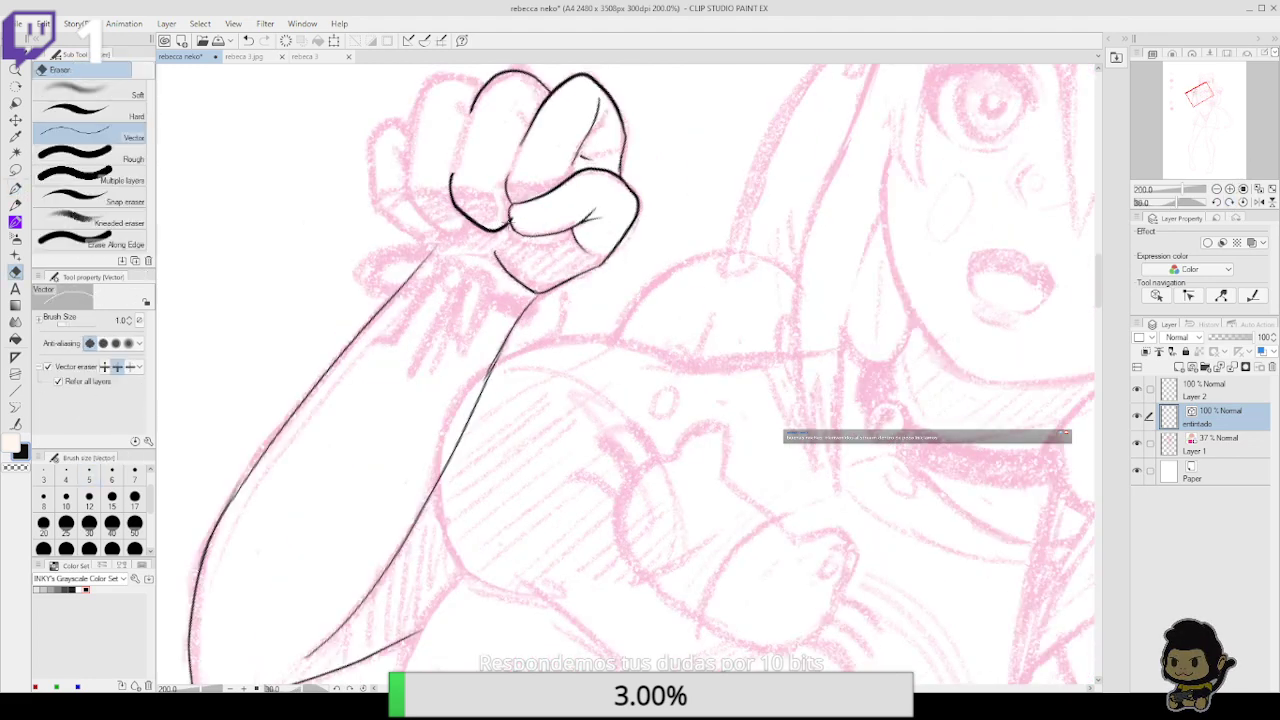
drag(583, 241, 599, 361)
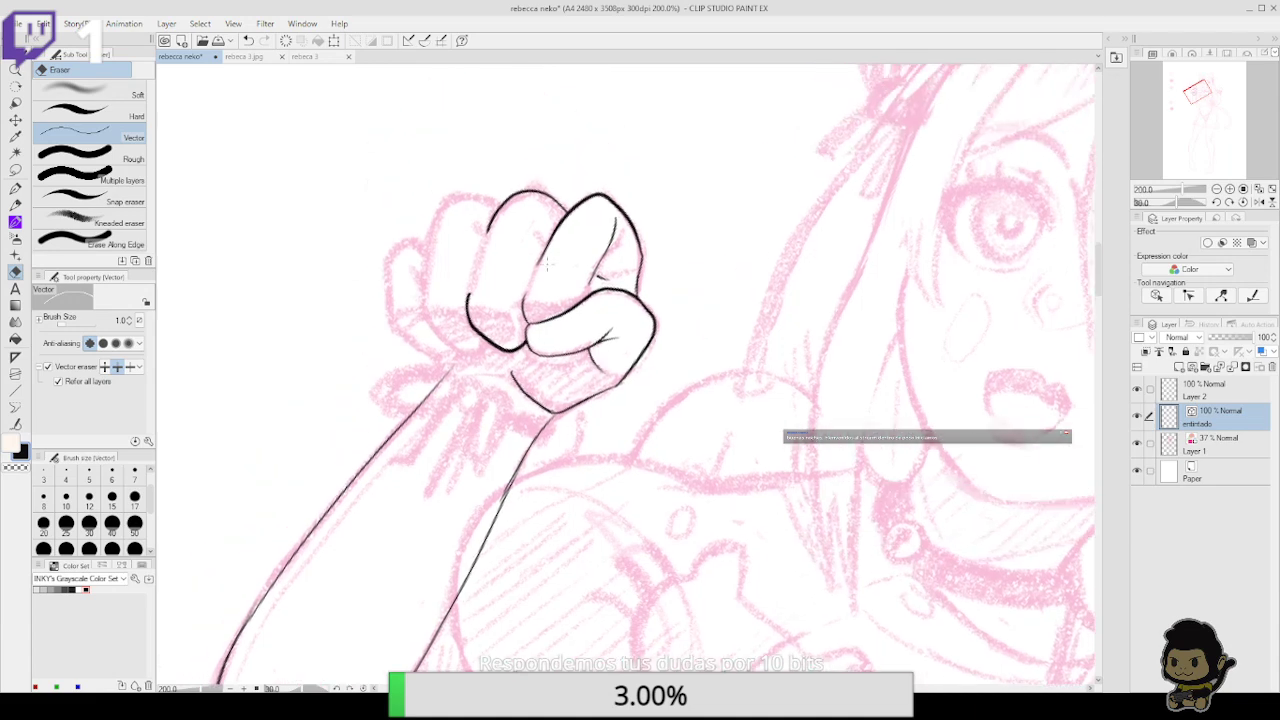
click(15, 189)
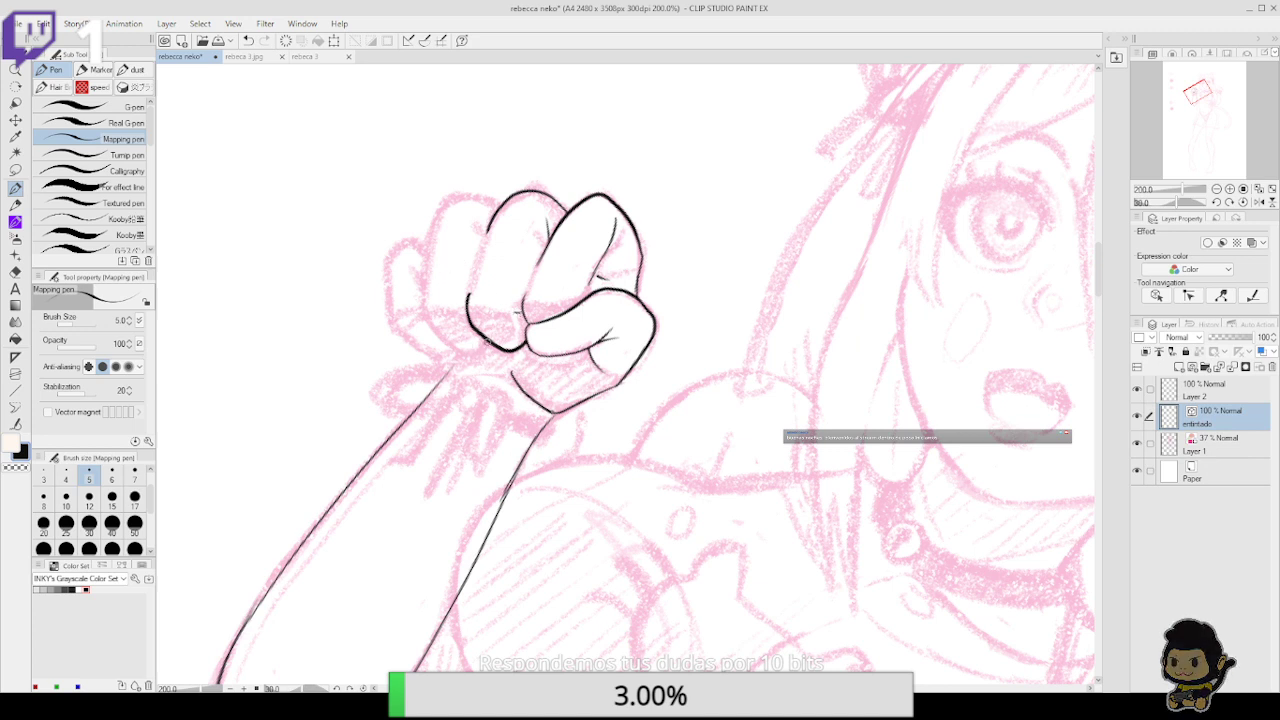
mouse_move(488, 341)
mouse_down()
mouse_move(443, 340)
mouse_move(423, 306)
mouse_move(443, 210)
mouse_move(485, 198)
mouse_move(503, 211)
mouse_move(468, 195)
mouse_move(447, 203)
mouse_move(432, 246)
mouse_move(410, 242)
mouse_move(388, 260)
mouse_move(392, 318)
mouse_move(454, 368)
mouse_move(504, 375)
mouse_up()
key(ctrl+z)
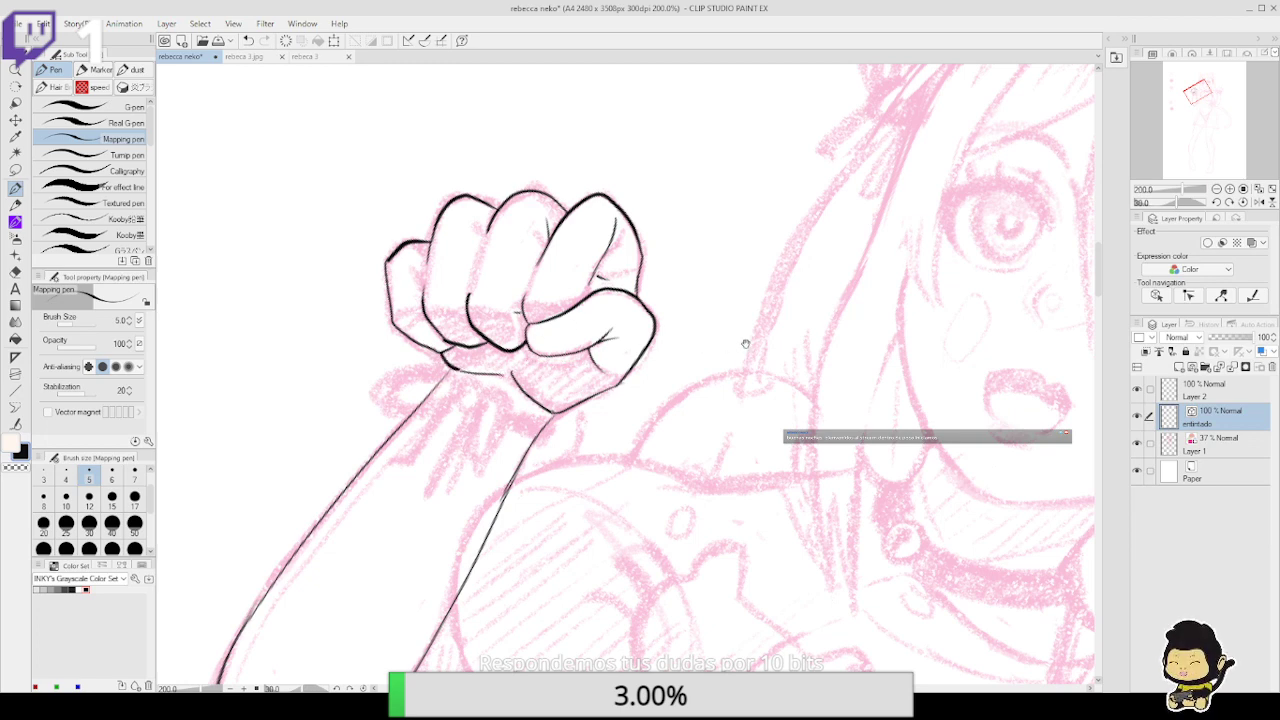
Ink the jagged outer edge of the ruffle beside the right wrist, and merge the doubled forearm line below it with Connect vector line
drag(924, 290, 931, 216)
drag(892, 346, 911, 258)
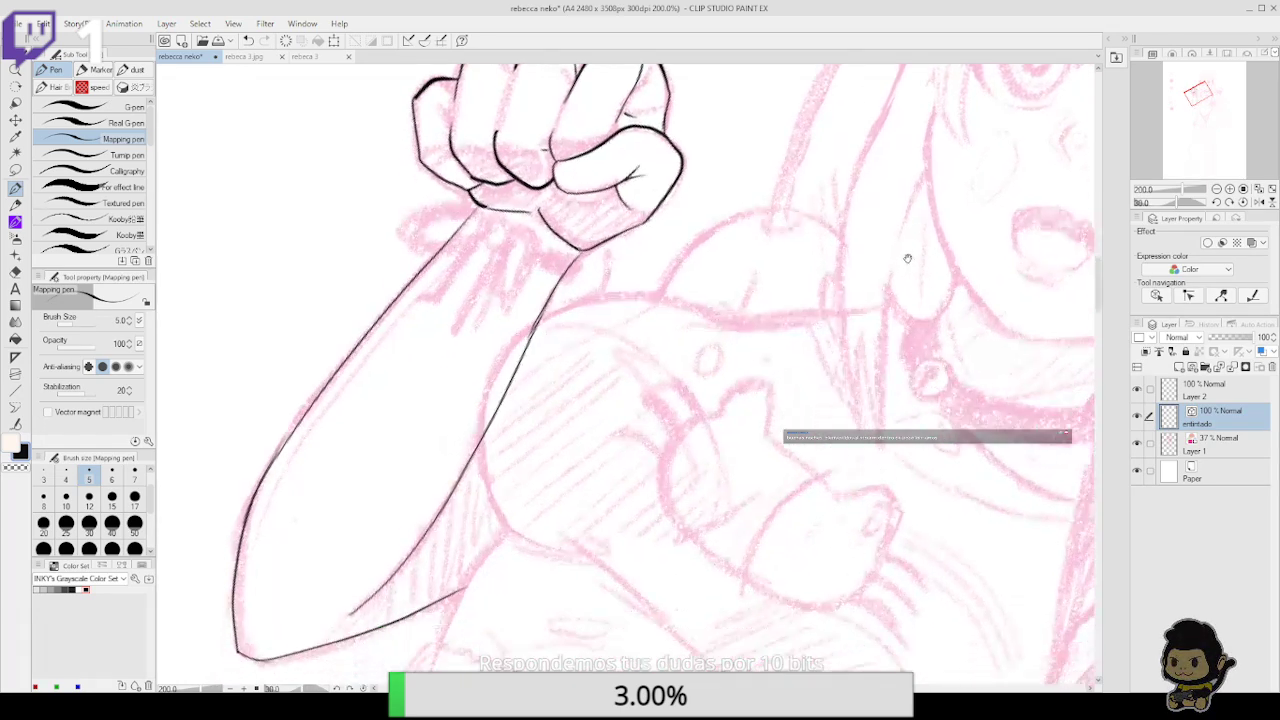
click(1217, 202)
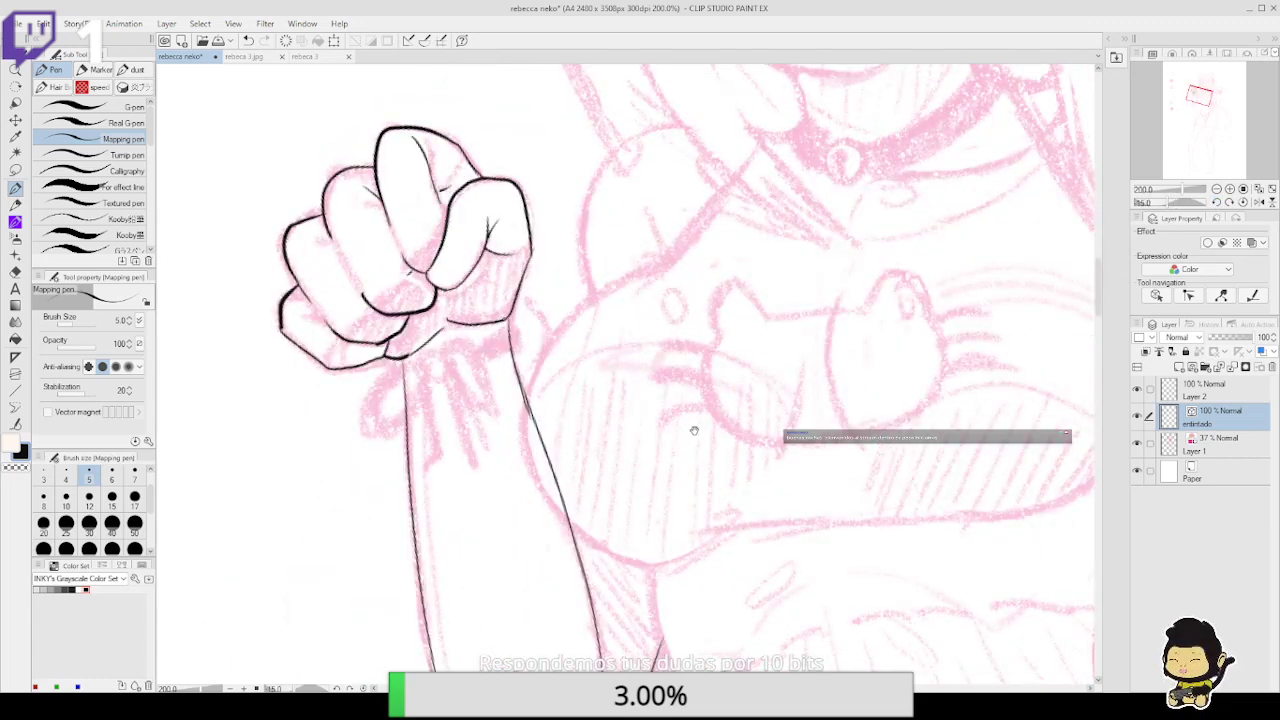
drag(694, 430, 699, 417)
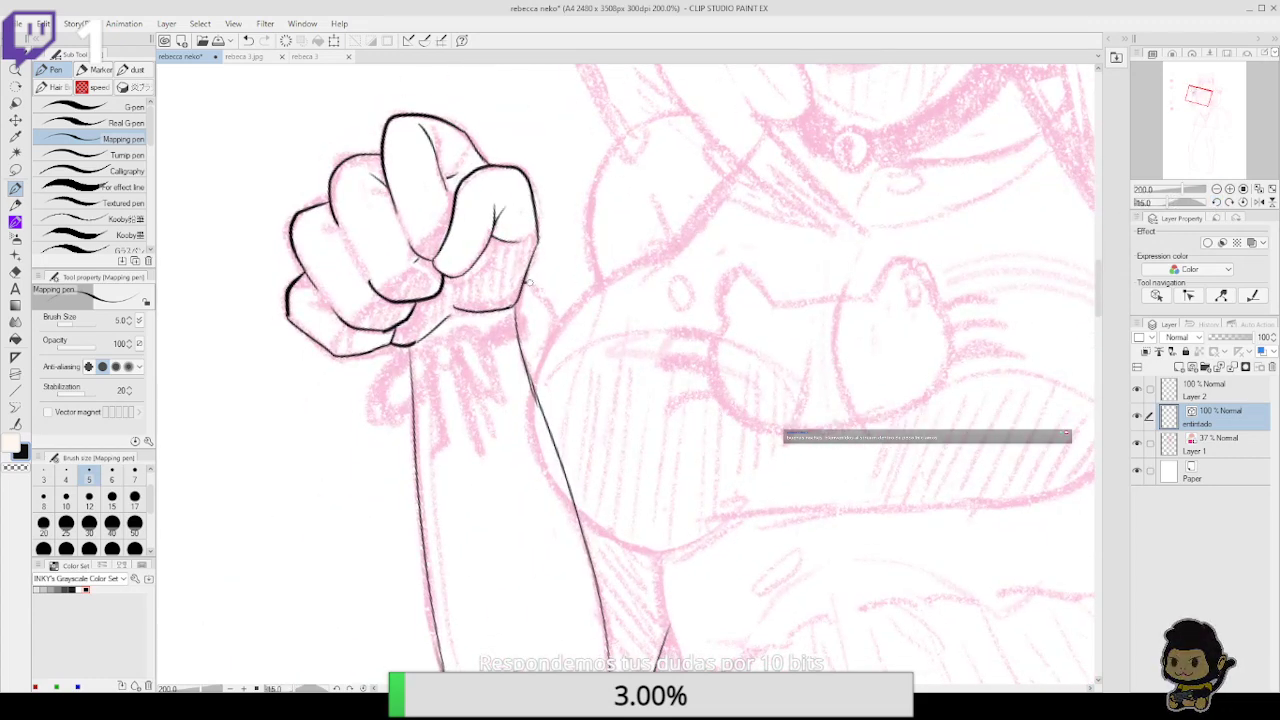
drag(539, 284, 547, 296)
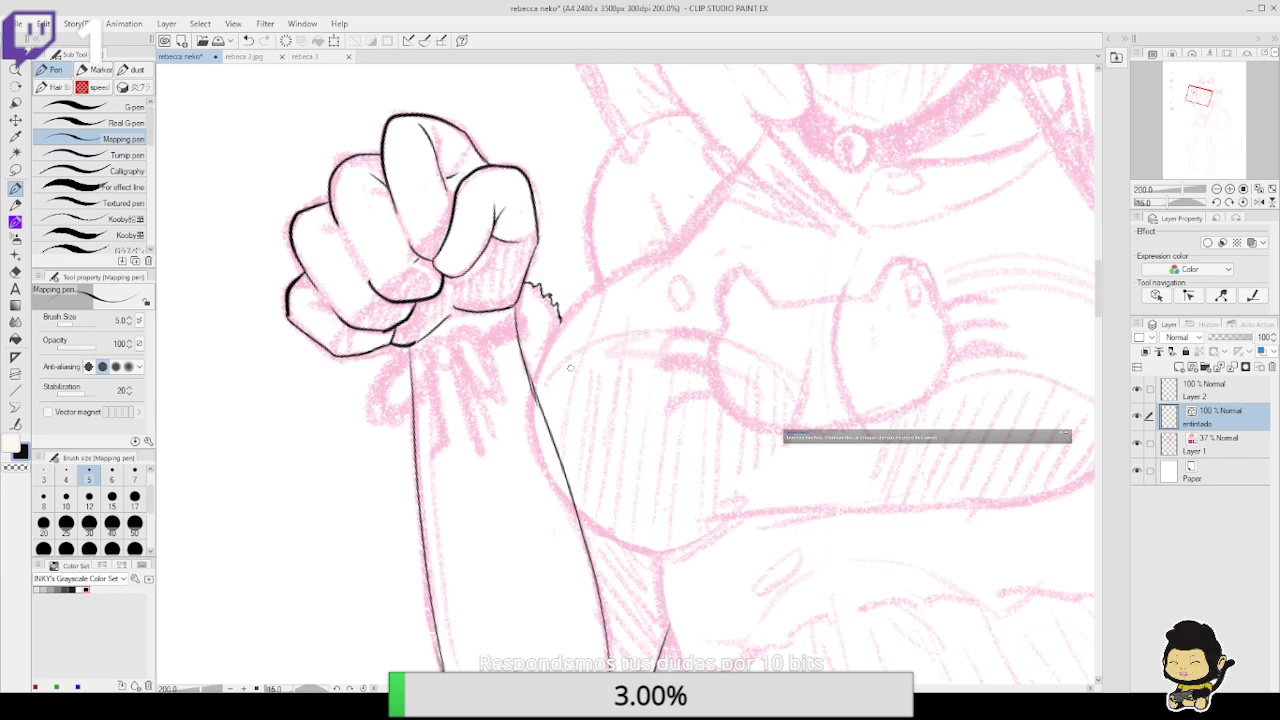
click(16, 424)
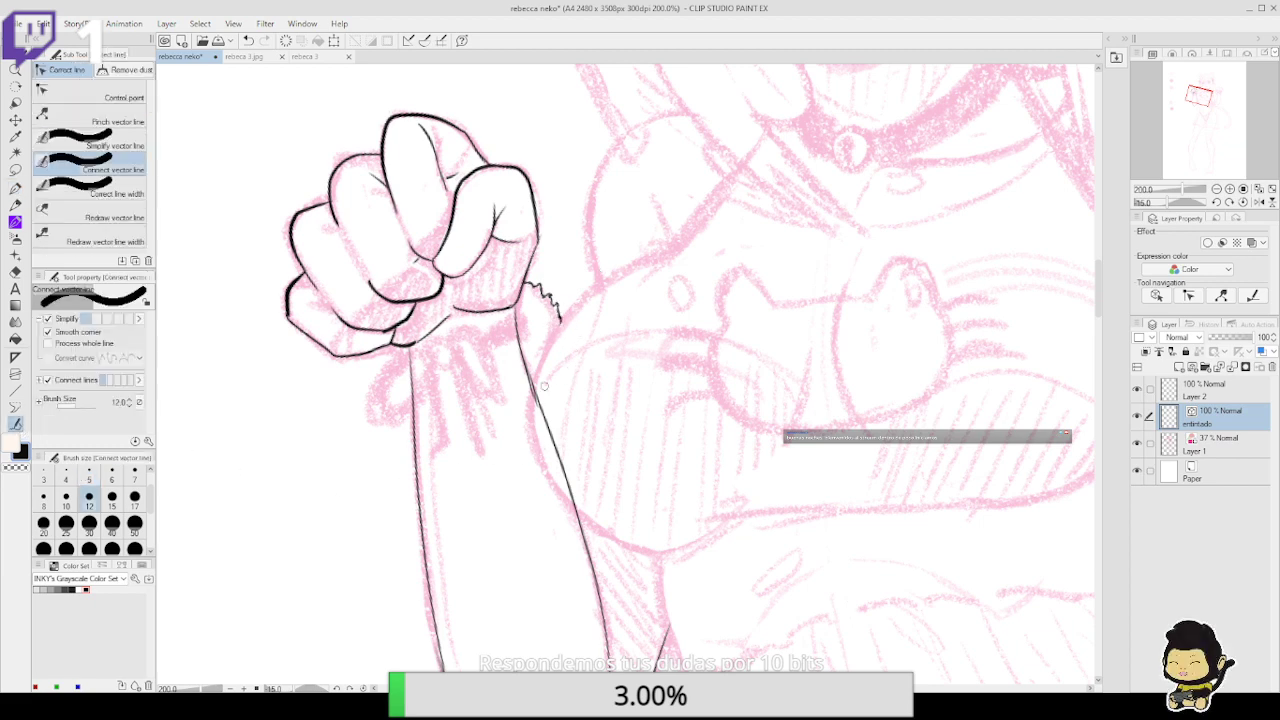
drag(548, 428, 519, 334)
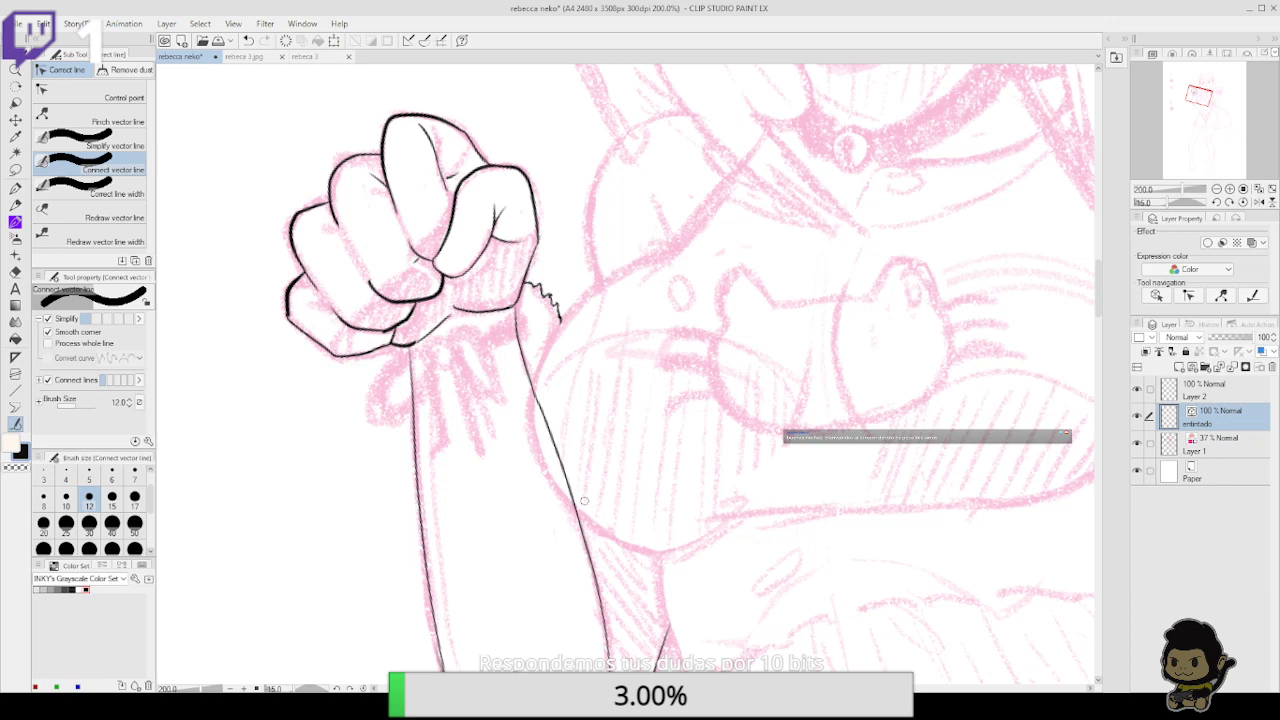
Ink the upper and outer contour of the bust next to the raised forearm with the Mapping pen
key(p)
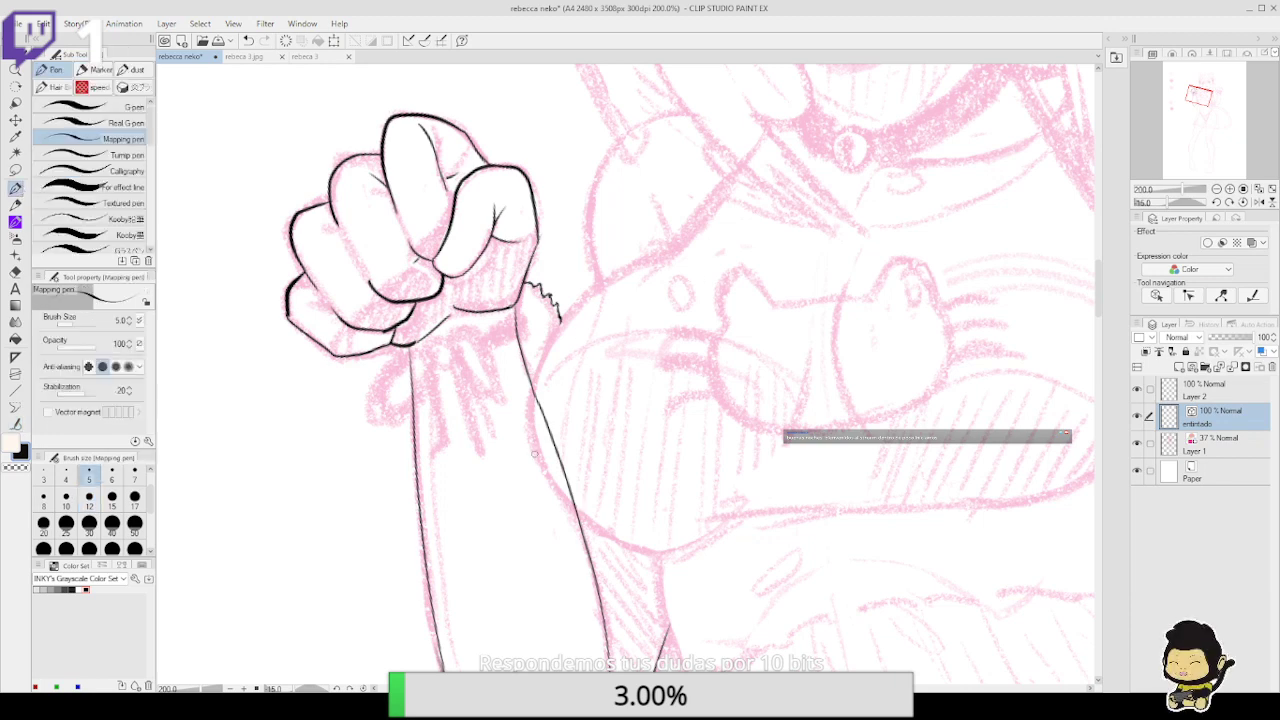
mouse_move(533, 452)
mouse_down()
mouse_move(539, 380)
mouse_move(567, 320)
mouse_move(648, 262)
mouse_up()
key(ctrl+z)
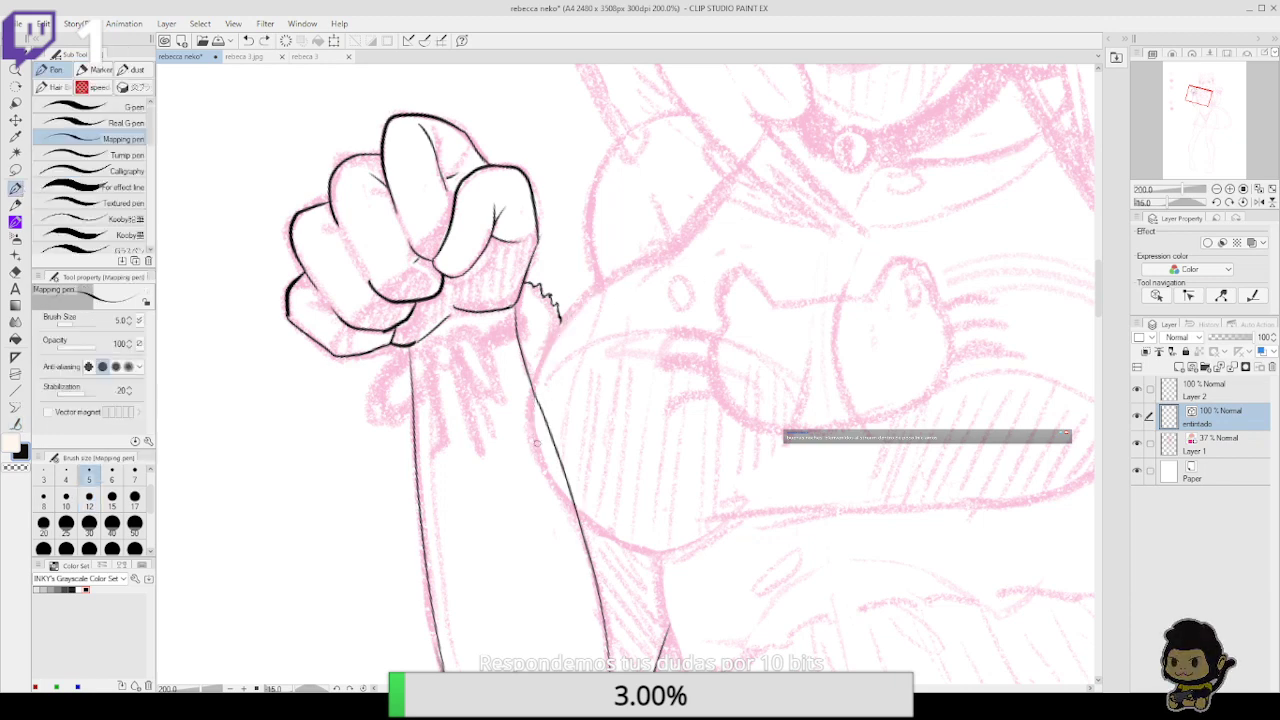
mouse_move(532, 450)
mouse_down()
mouse_move(540, 362)
mouse_move(612, 275)
mouse_move(688, 238)
mouse_up()
drag(755, 390, 677, 329)
click(1229, 203)
click(1229, 203)
click(1229, 203)
click(1230, 203)
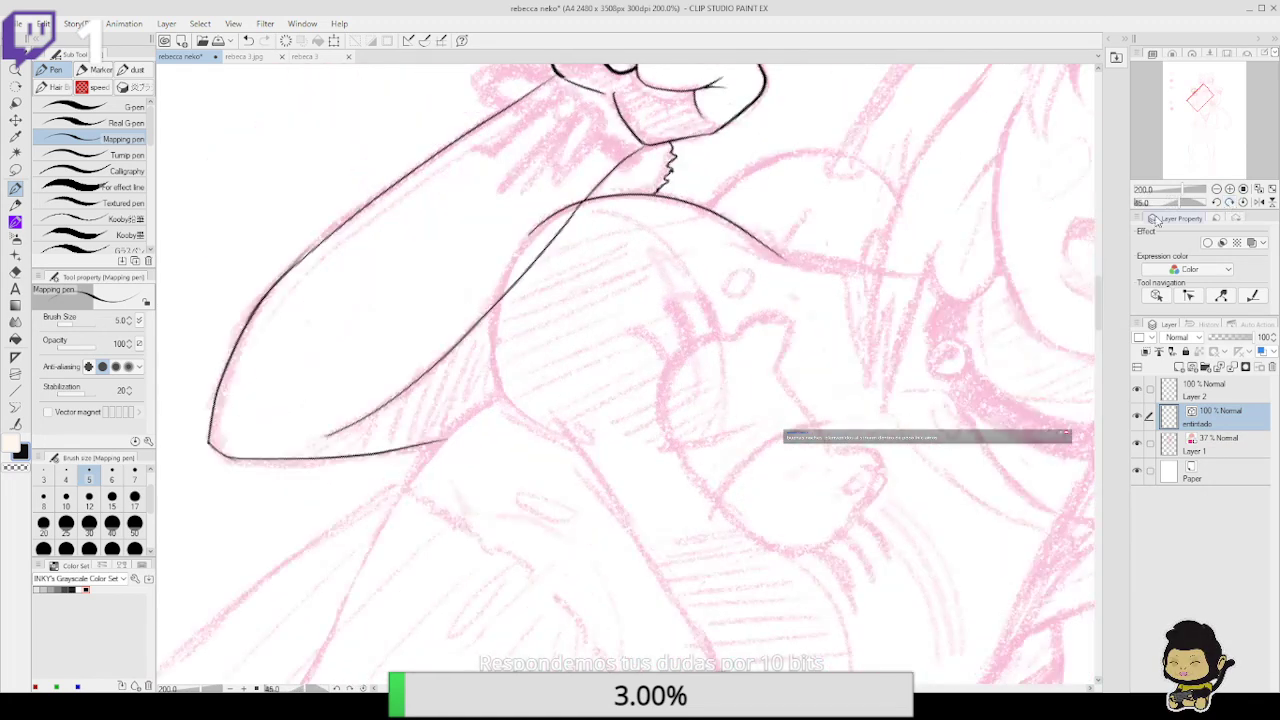
mouse_move(501, 397)
mouse_down()
mouse_move(524, 246)
mouse_move(582, 202)
mouse_up()
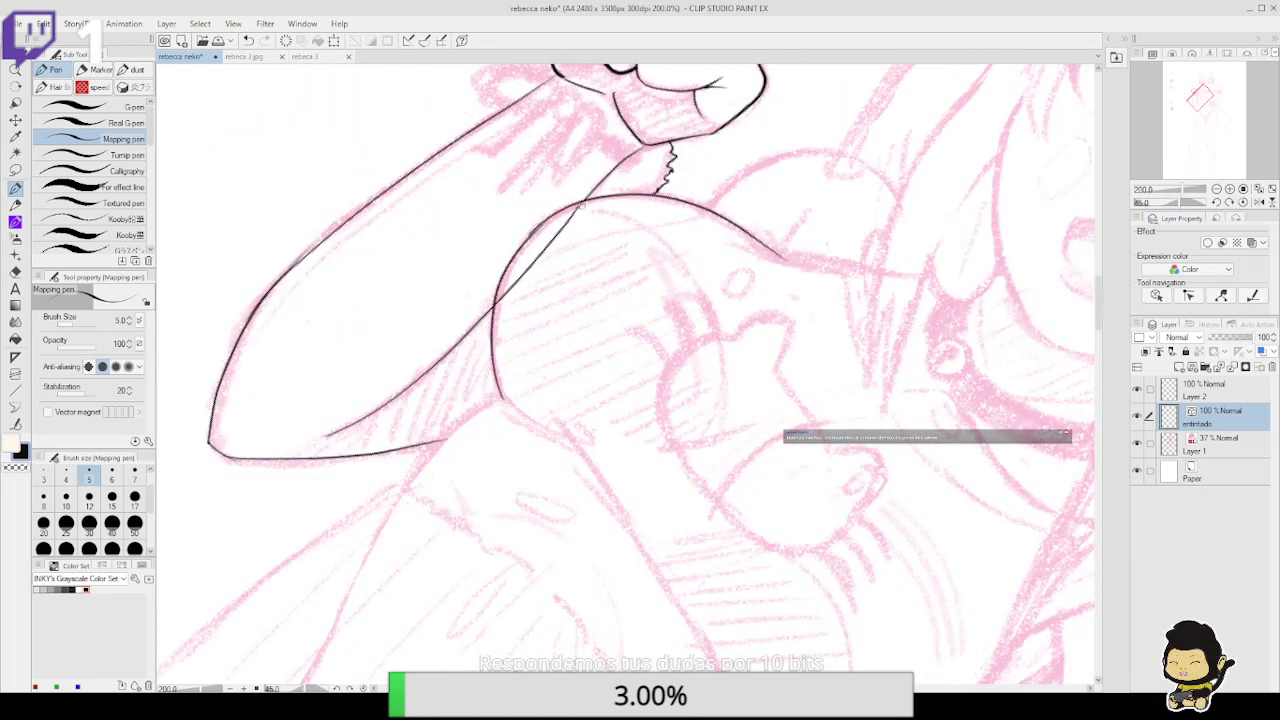
Merge the overlapping strokes of the bust contour and erase the forearm line that crosses inside it
click(15, 423)
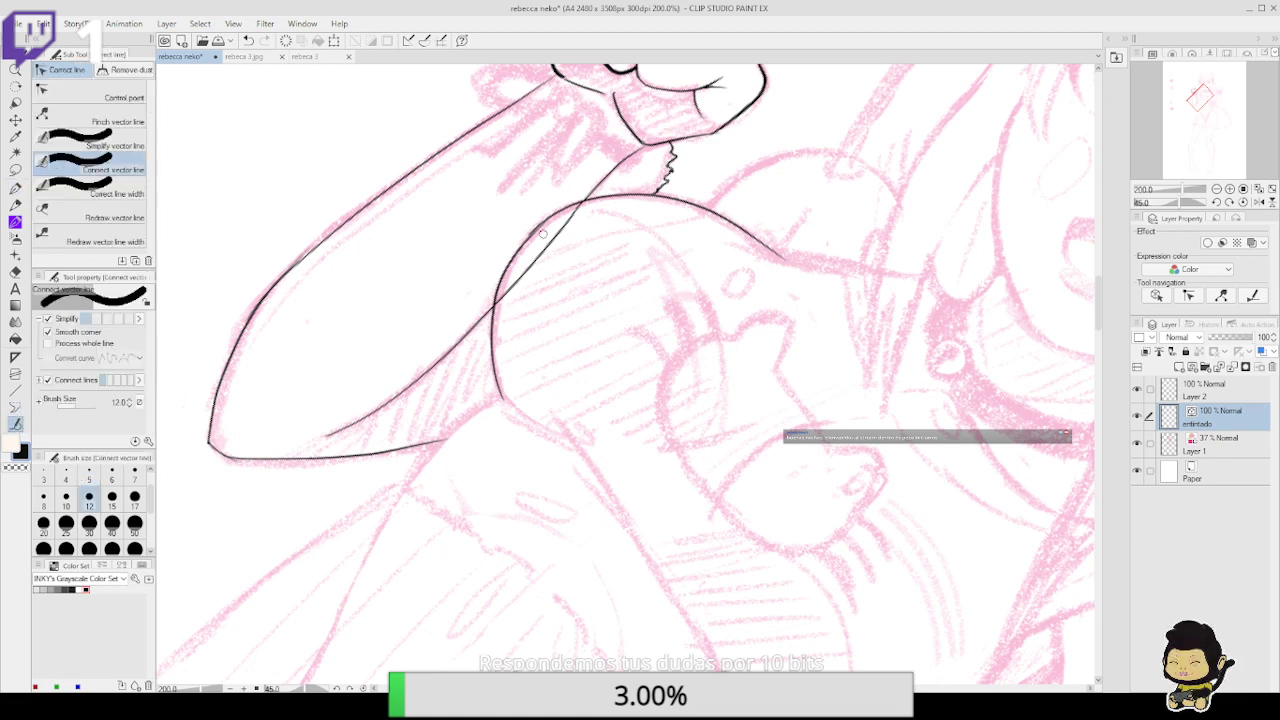
key(e)
click(540, 257)
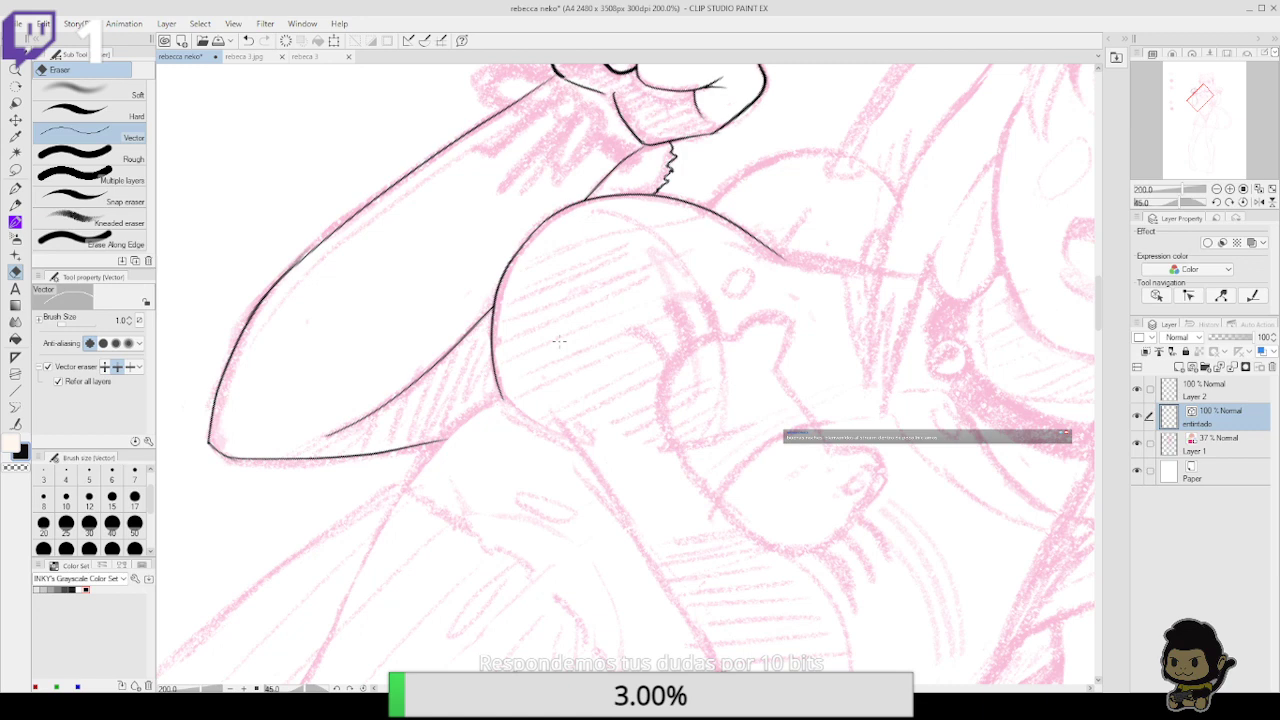
Ink the wavy inner edge of the wrist ruffle and erase the stretch of forearm line inside it
click(1217, 202)
click(1217, 202)
click(1217, 202)
click(1217, 202)
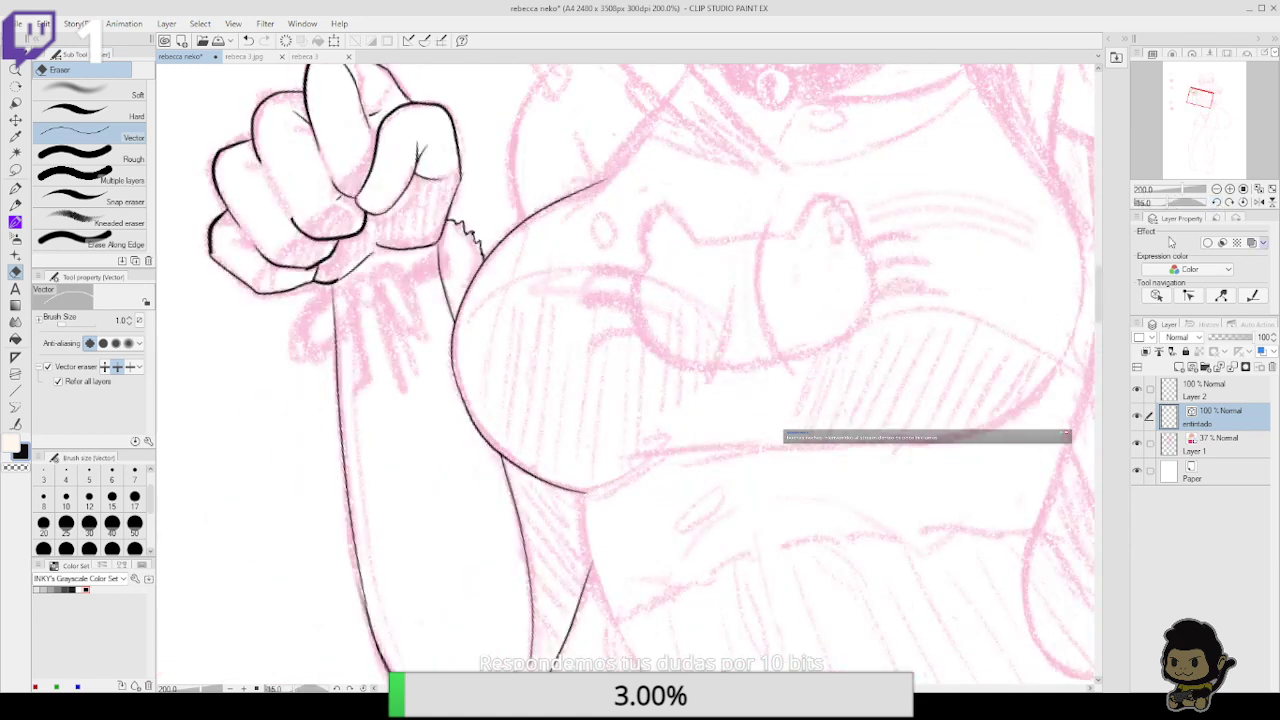
key(p)
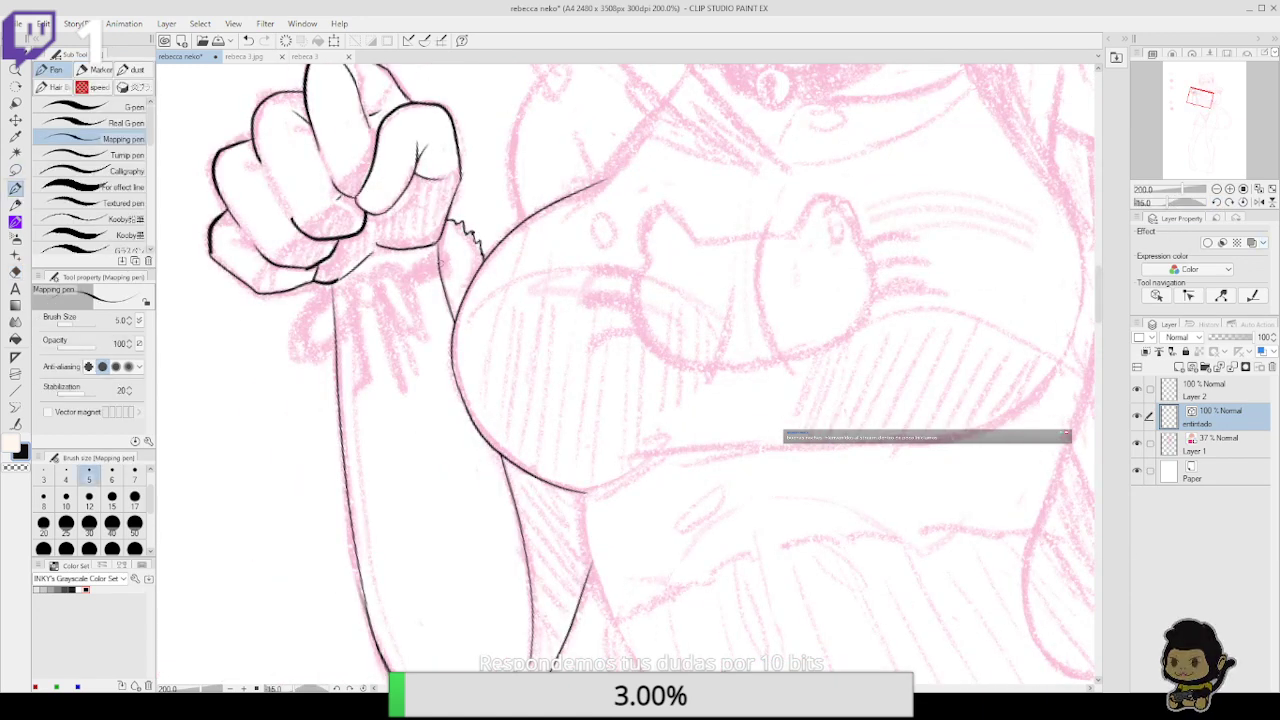
drag(431, 258, 454, 301)
key(e)
click(444, 262)
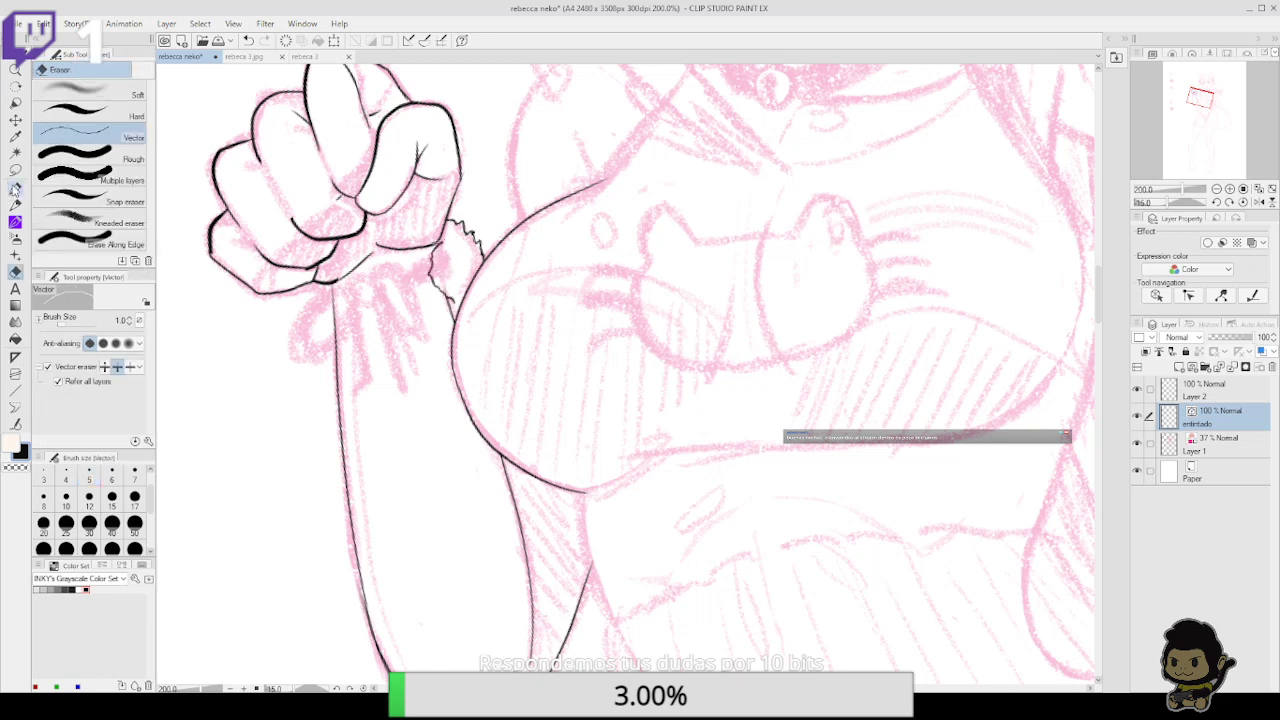
Ink the two parallel curved edges of the band across the right wrist, from the ruffle to the forearm's outer side
click(15, 188)
click(1216, 203)
click(1216, 203)
click(1216, 203)
click(1216, 203)
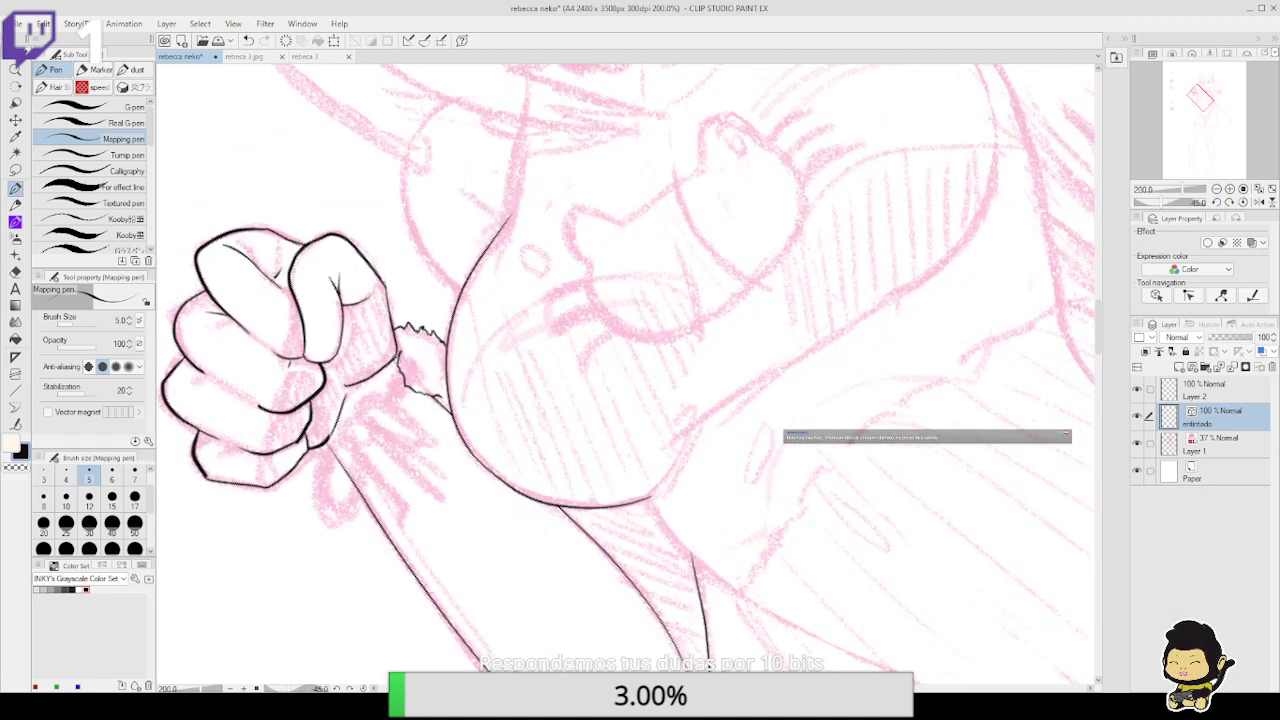
drag(410, 386, 369, 442)
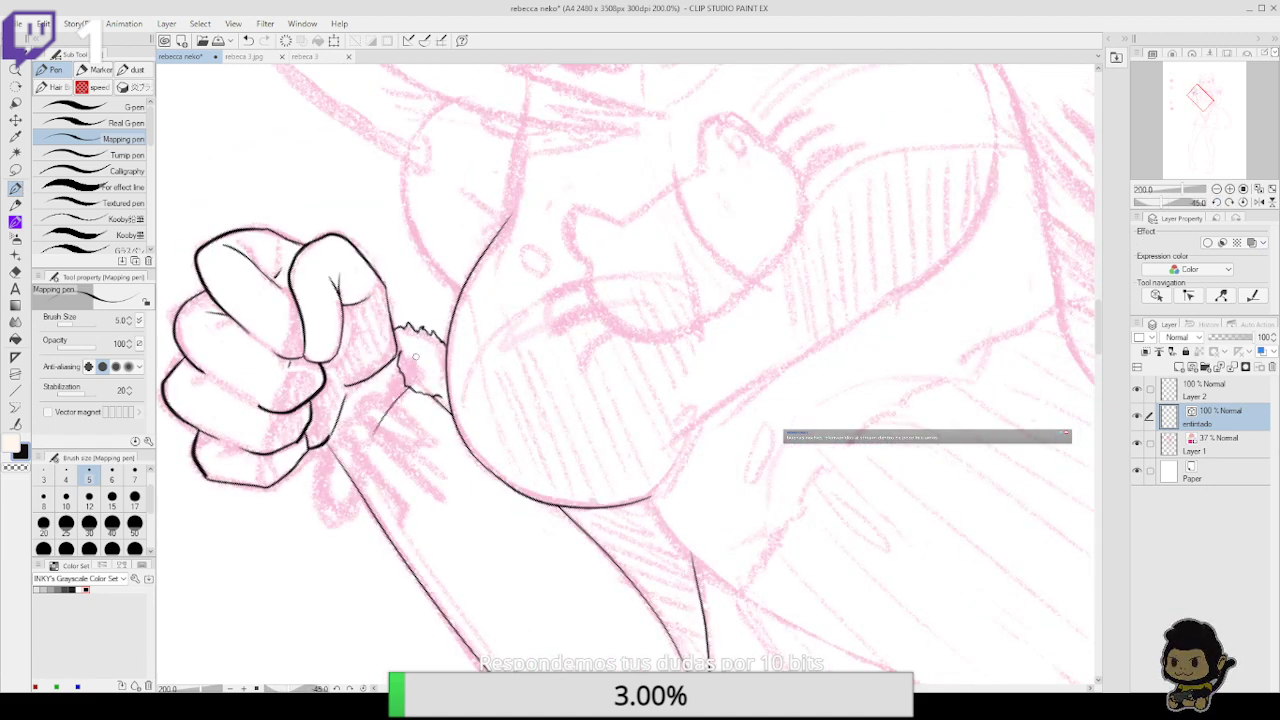
drag(404, 366, 361, 436)
key(ctrl+z)
key(ctrl+z)
drag(338, 456, 398, 384)
drag(345, 476, 418, 388)
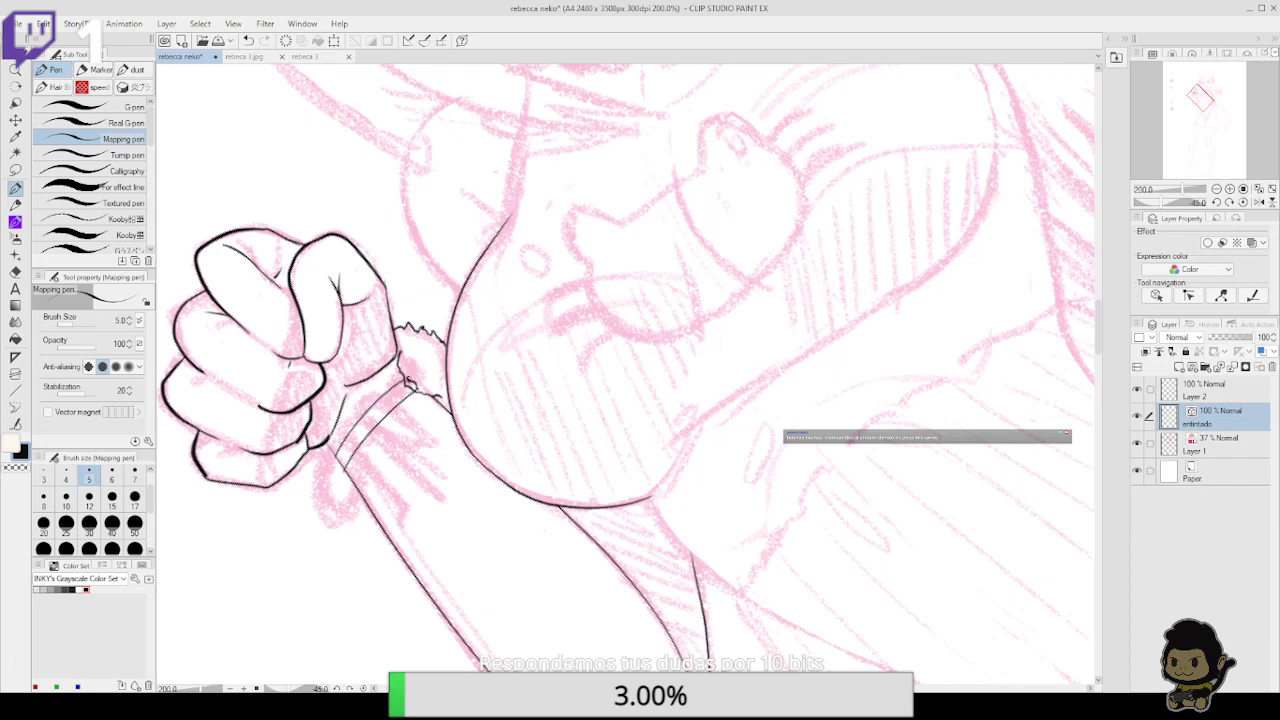
Ink the outer end of the wrist band and erase the line overlaps around the band
key(e)
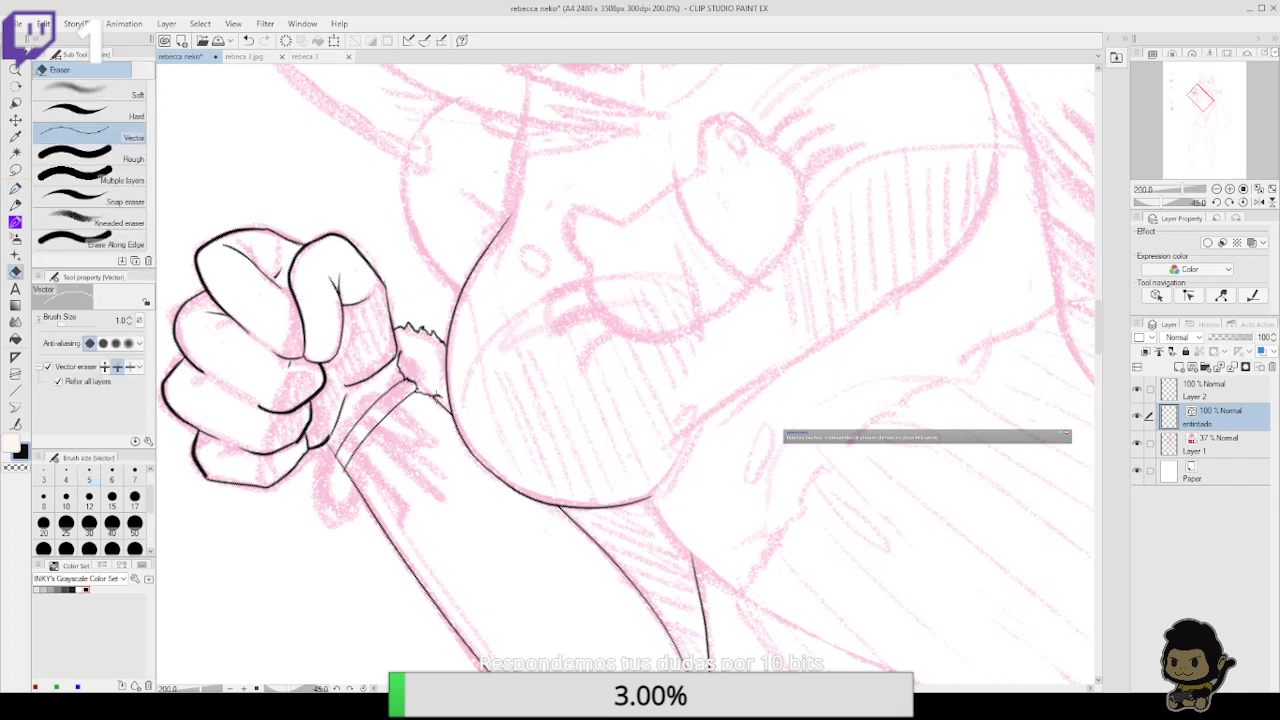
click(1229, 202)
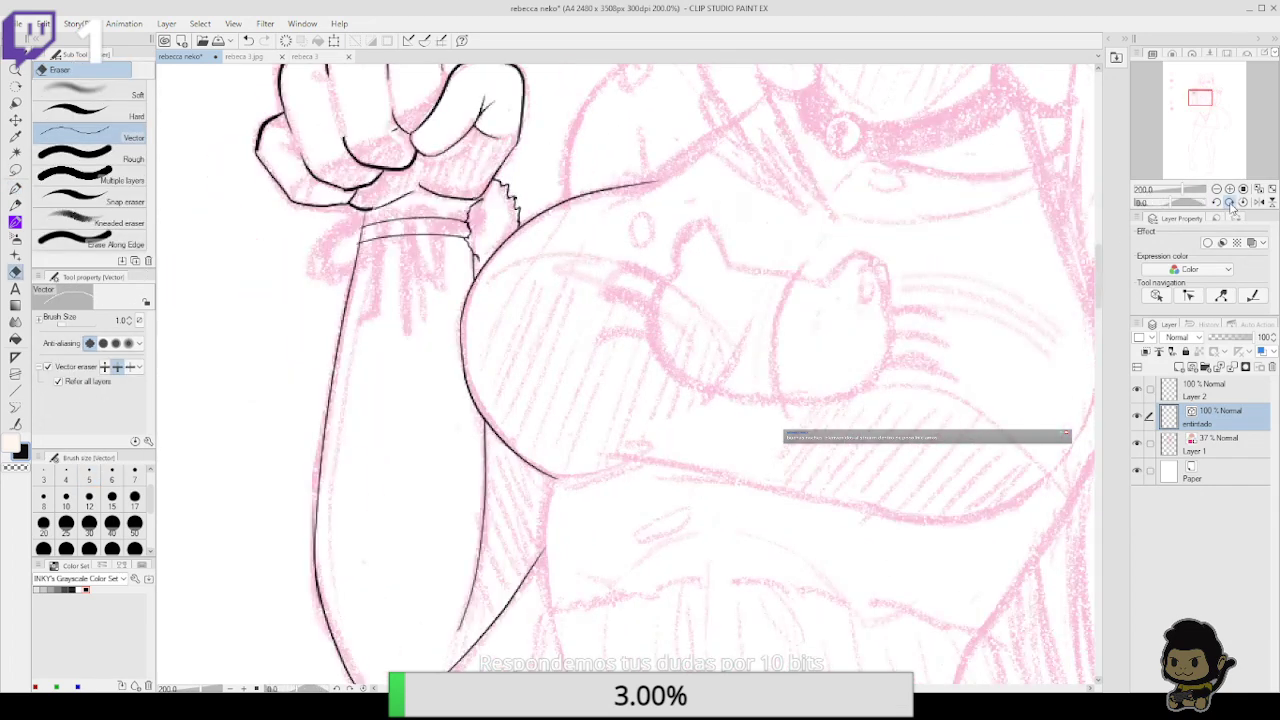
key(p)
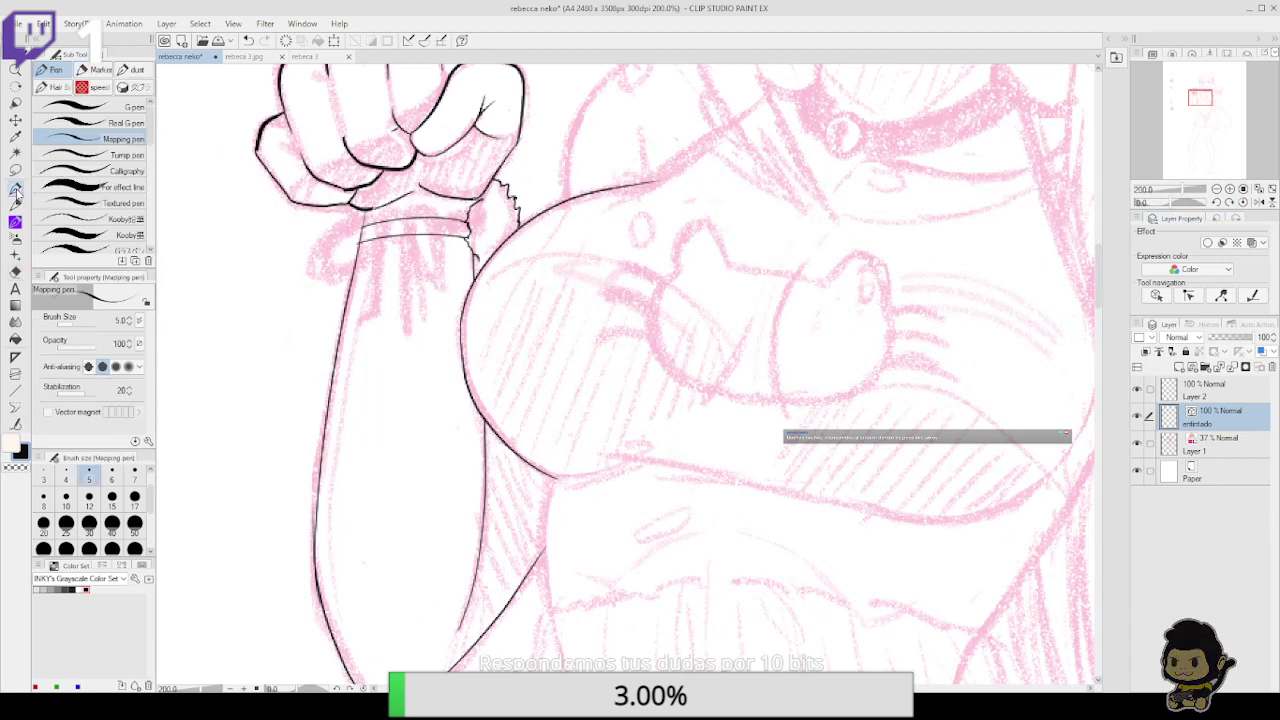
mouse_move(358, 226)
mouse_down()
mouse_move(357, 244)
mouse_move(367, 208)
mouse_up()
key(e)
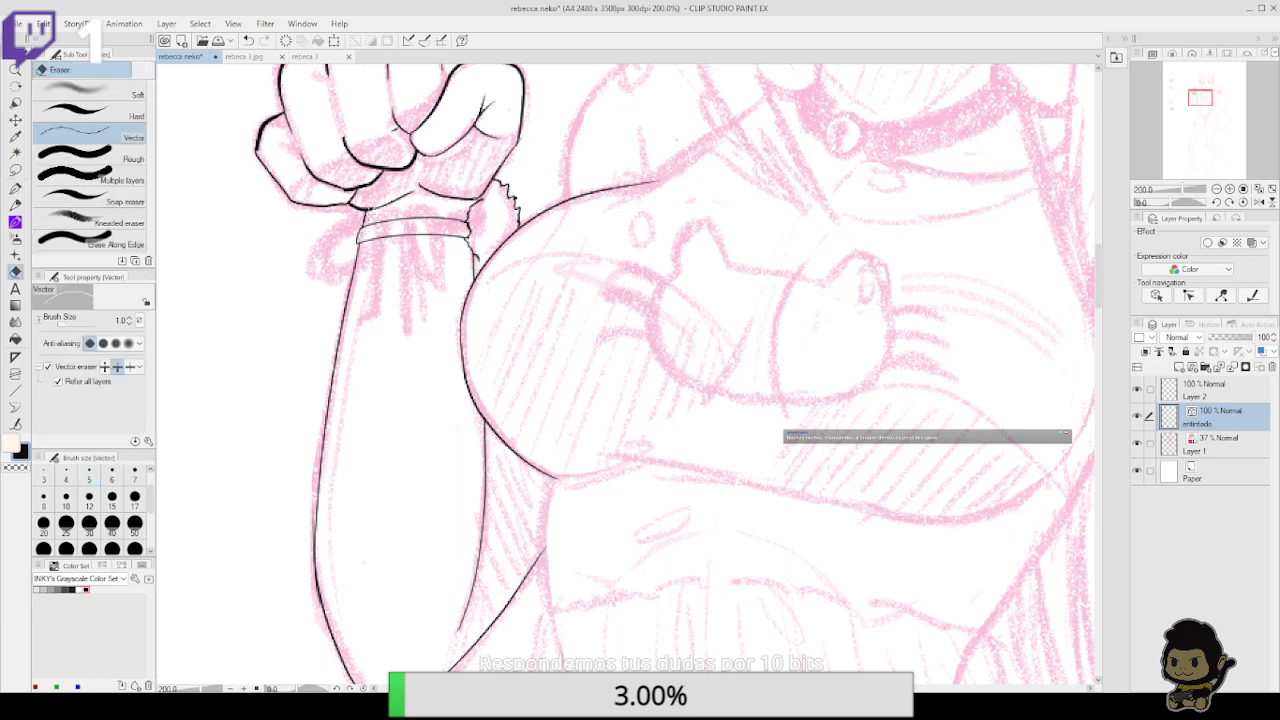
Ink the bow's knot on the wrist band and its first hanging ribbon tail, and clean up the overlapping lines
key(p)
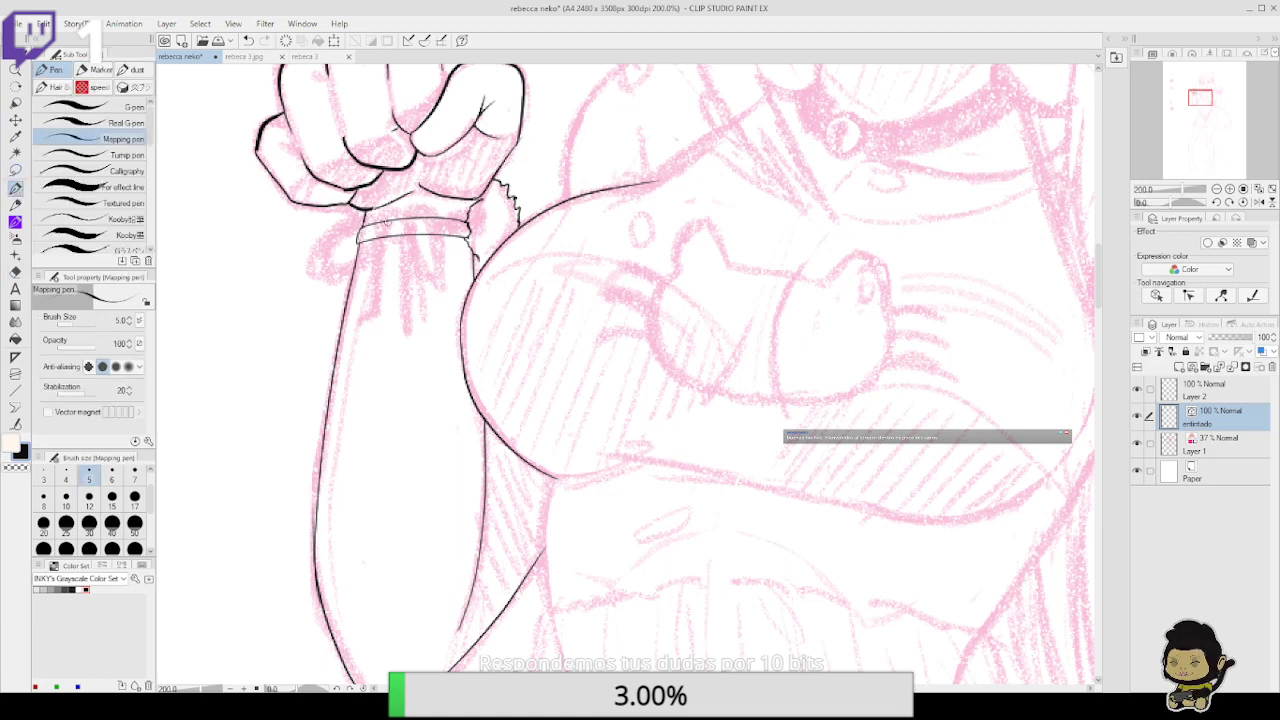
mouse_move(383, 217)
mouse_down()
mouse_move(386, 242)
mouse_move(400, 239)
mouse_up()
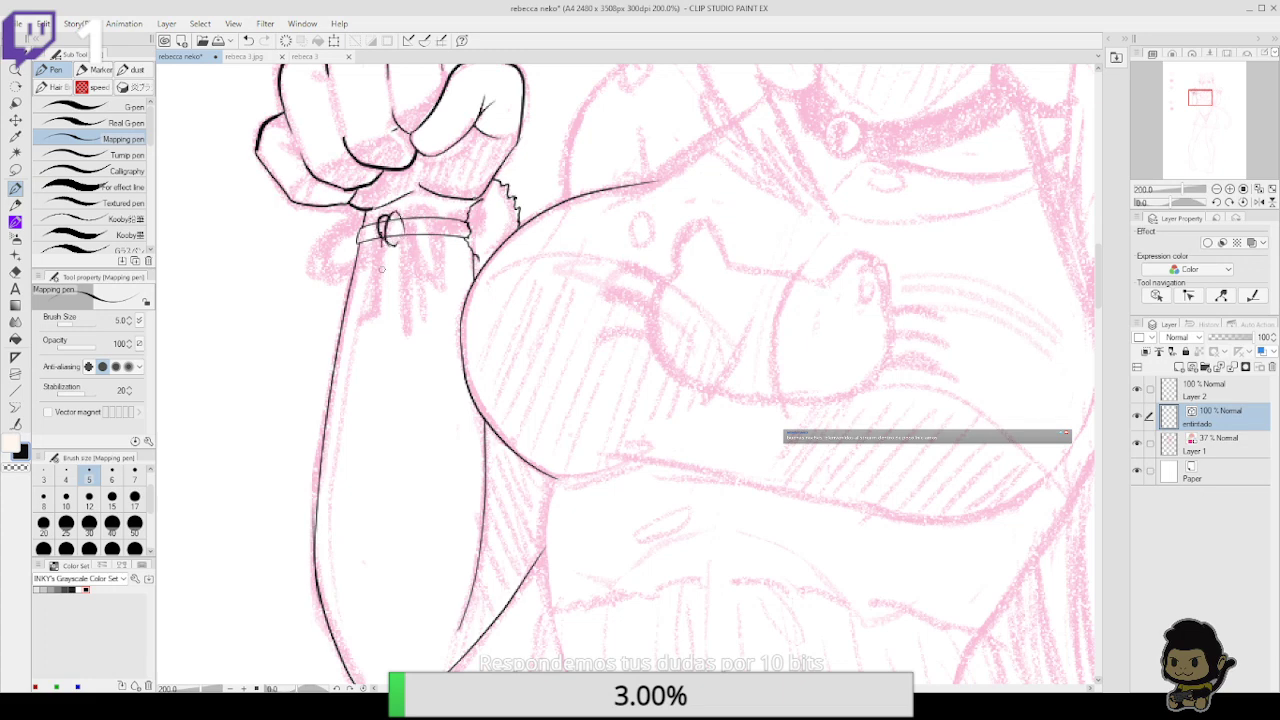
mouse_move(380, 249)
mouse_down()
mouse_move(381, 312)
mouse_move(357, 325)
mouse_move(380, 222)
mouse_up()
key(e)
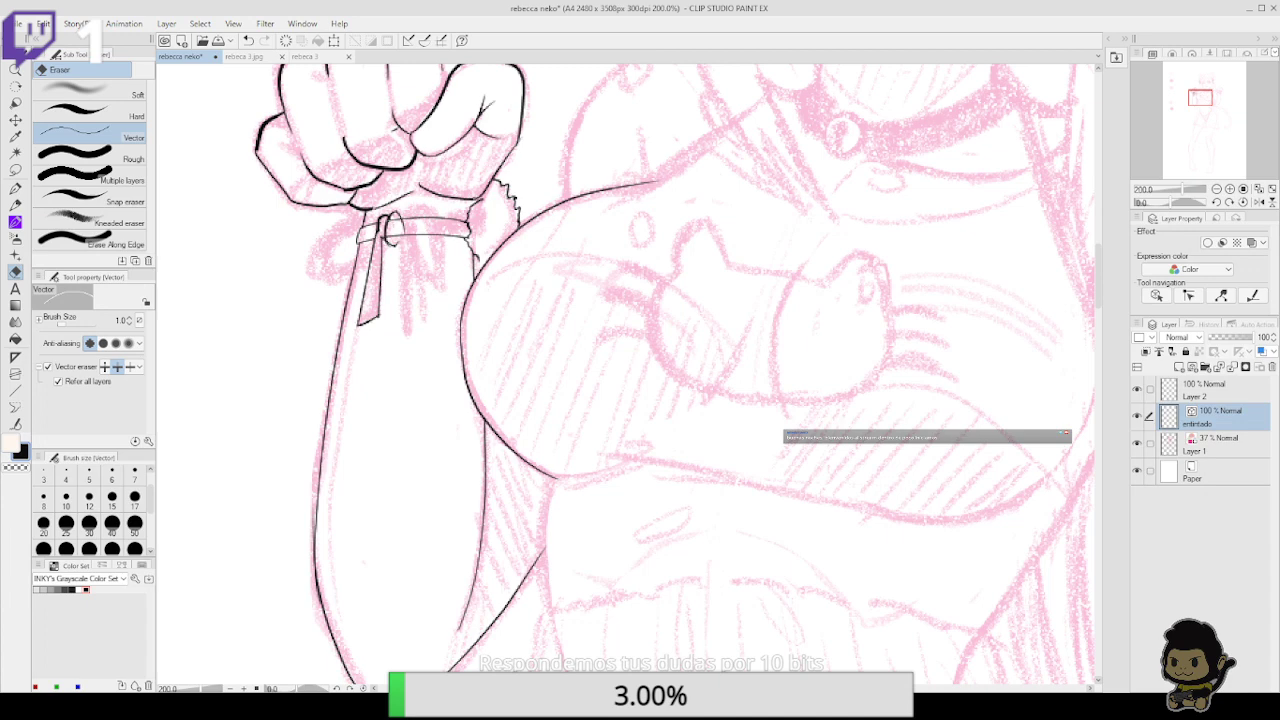
Ink the wrist bow's outer loop with its inner fold lines and erase the line overlaps near the knot
key(p)
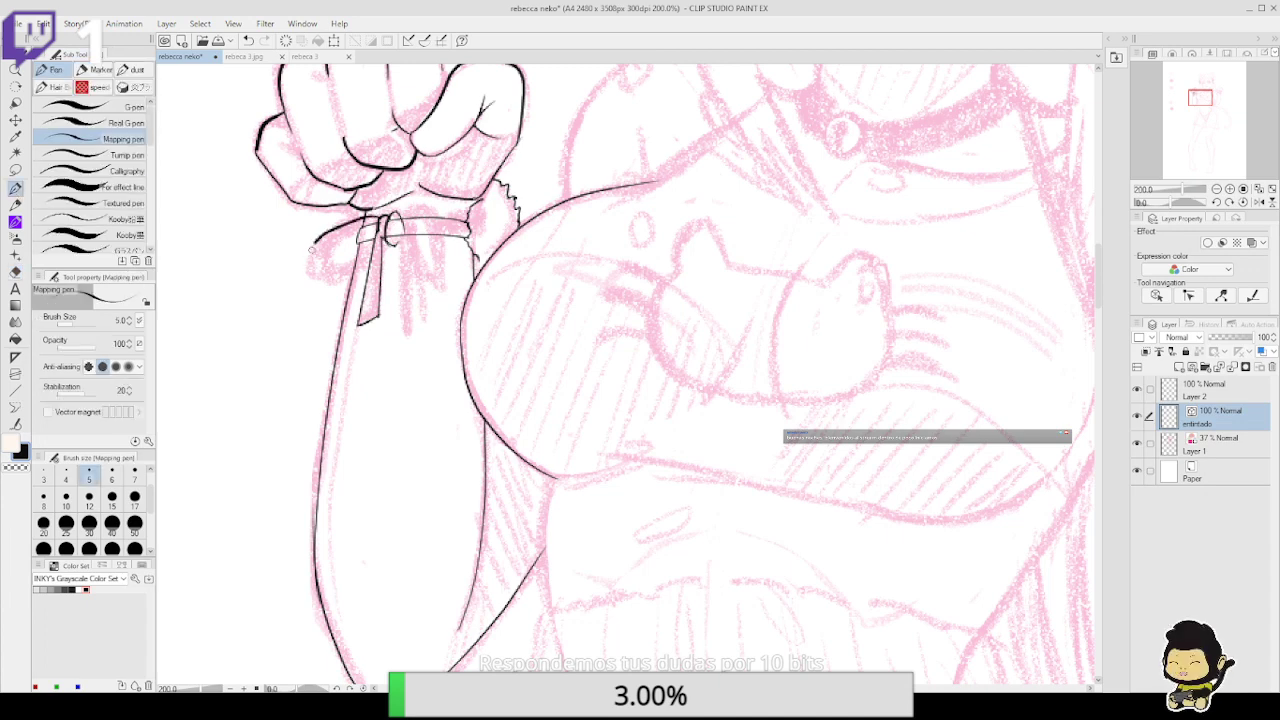
mouse_move(350, 220)
mouse_down()
mouse_move(308, 272)
mouse_move(333, 280)
mouse_move(310, 254)
mouse_move(372, 210)
mouse_move(352, 214)
mouse_move(305, 276)
mouse_move(340, 281)
mouse_up()
key(ctrl+z)
key(ctrl+z)
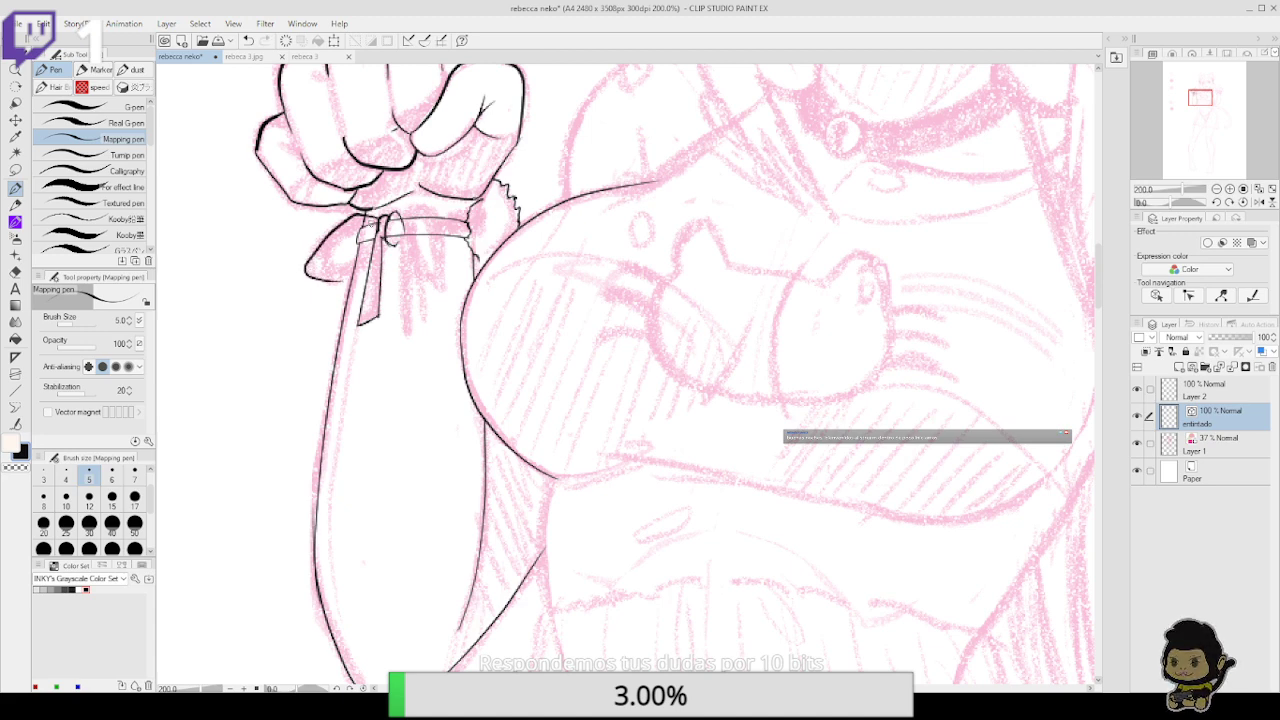
mouse_move(376, 222)
mouse_down()
mouse_move(330, 262)
mouse_move(382, 224)
mouse_up()
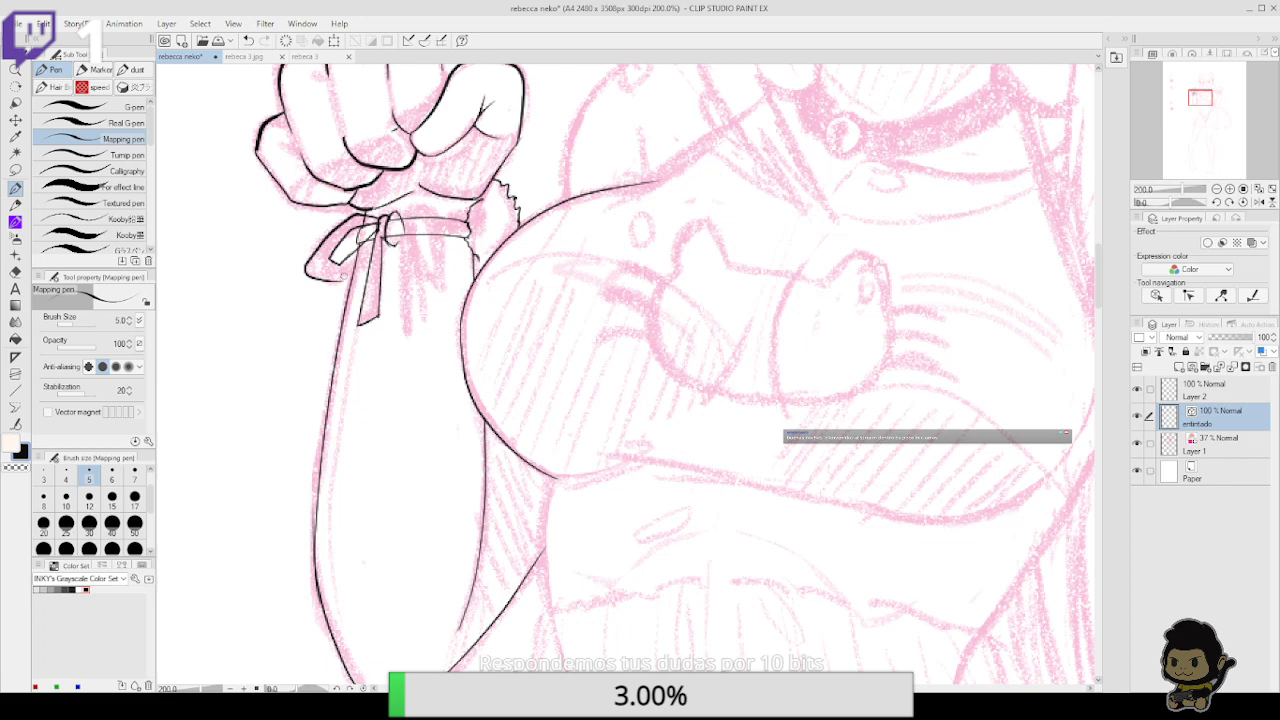
drag(343, 275, 378, 231)
key(e)
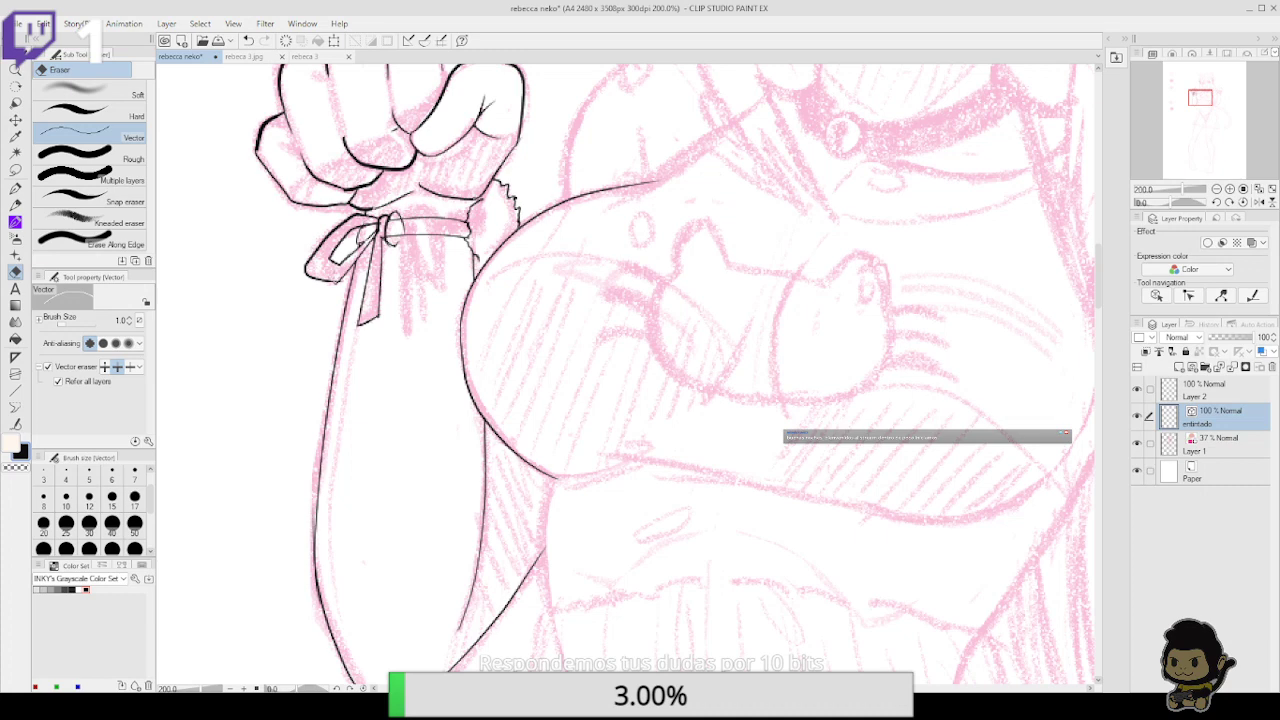
click(15, 424)
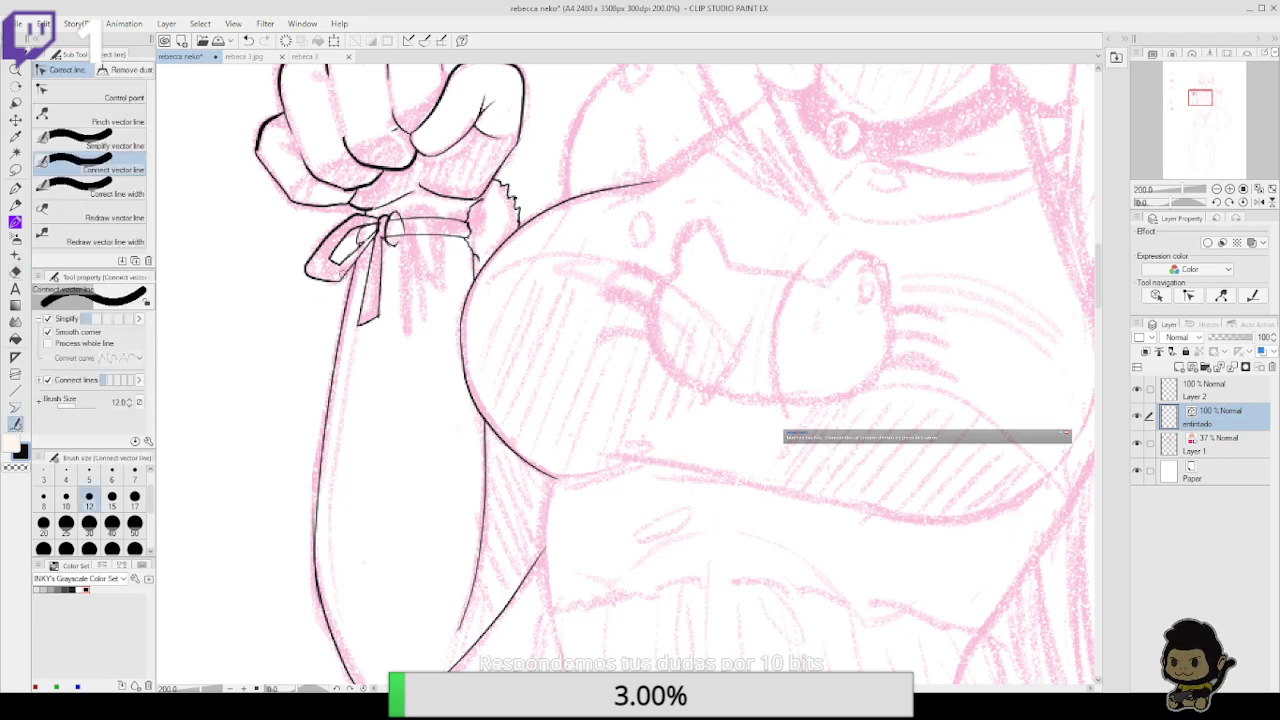
Ink the bow's second hanging ribbon tail and clean up the lines where it meets the knot
click(15, 188)
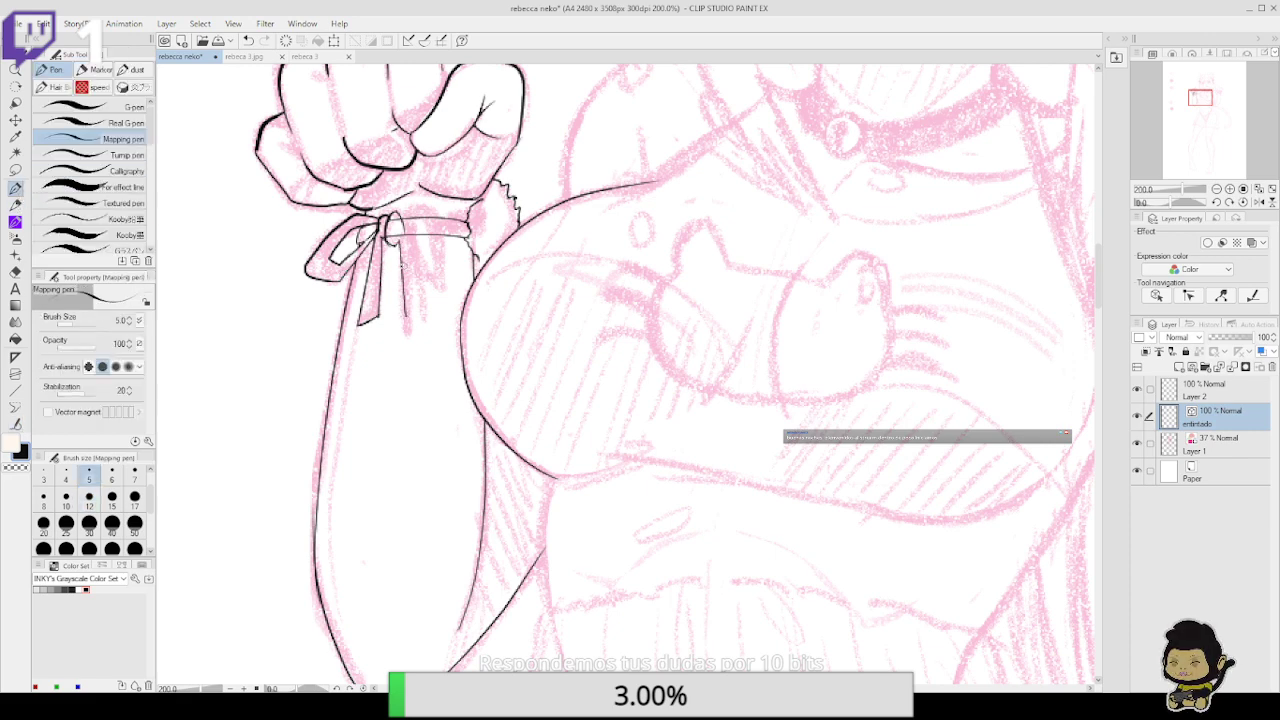
mouse_move(394, 234)
mouse_down()
mouse_move(404, 322)
mouse_move(402, 240)
mouse_up()
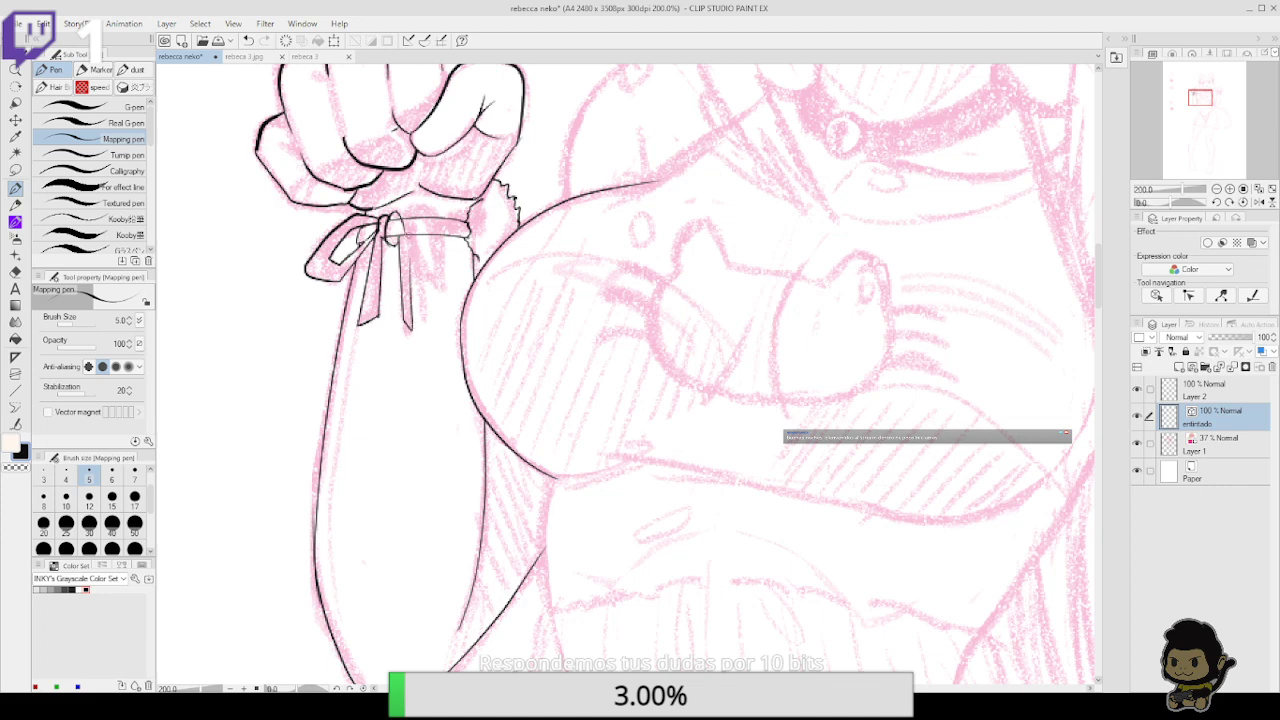
key(e)
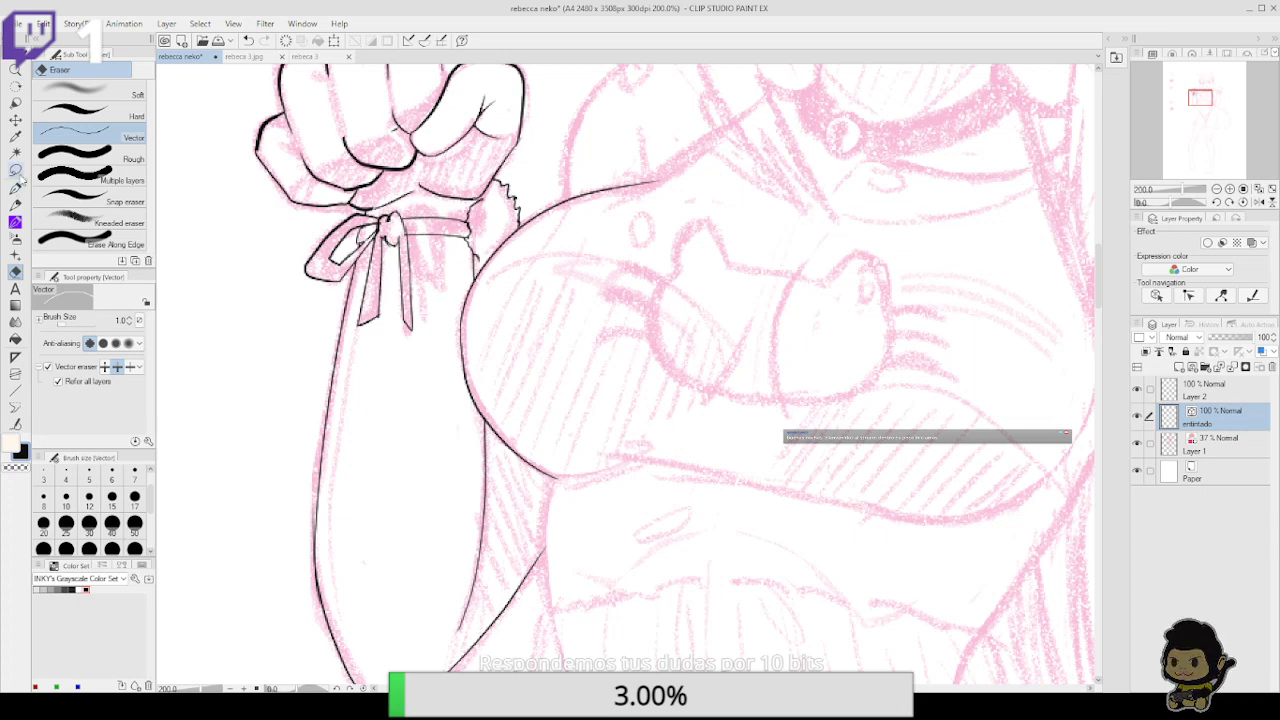
Ink the bow's other loop, on the bust side of the knot, and erase the wrist band lines crossing it
key(p)
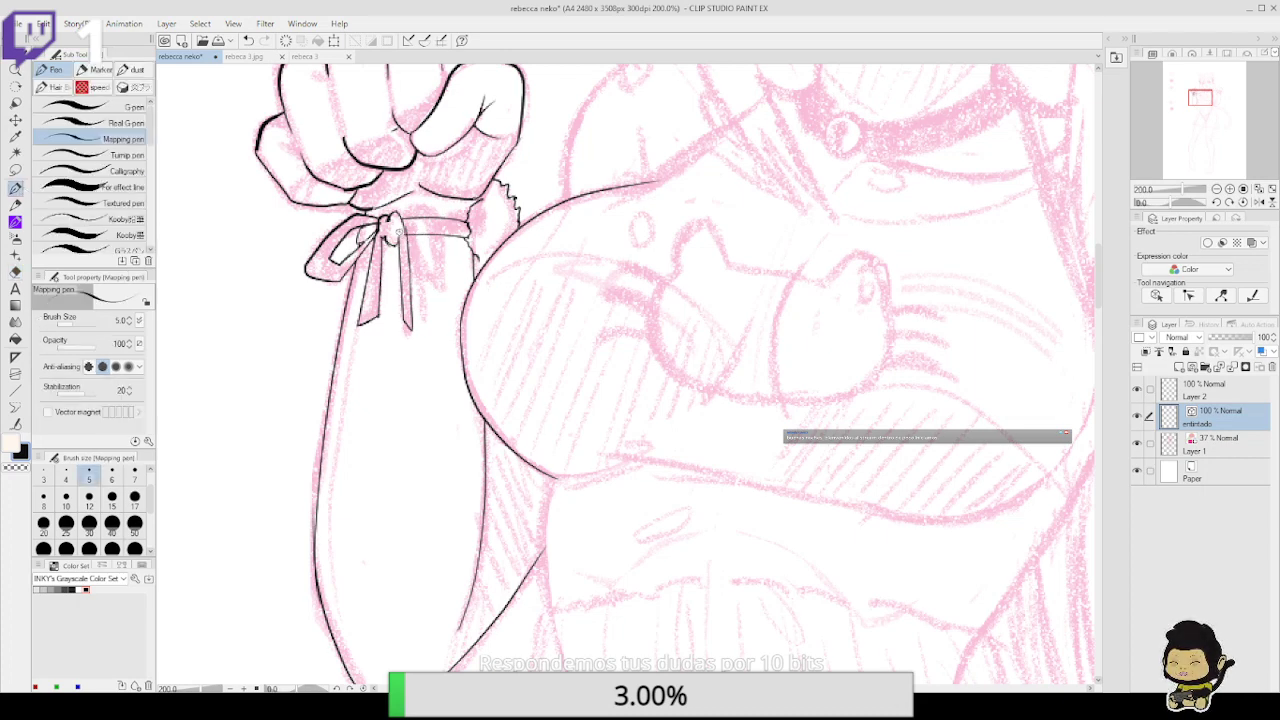
mouse_move(428, 282)
mouse_down()
mouse_move(448, 270)
mouse_move(438, 216)
mouse_move(399, 216)
mouse_move(424, 238)
mouse_move(404, 232)
mouse_up()
key(e)
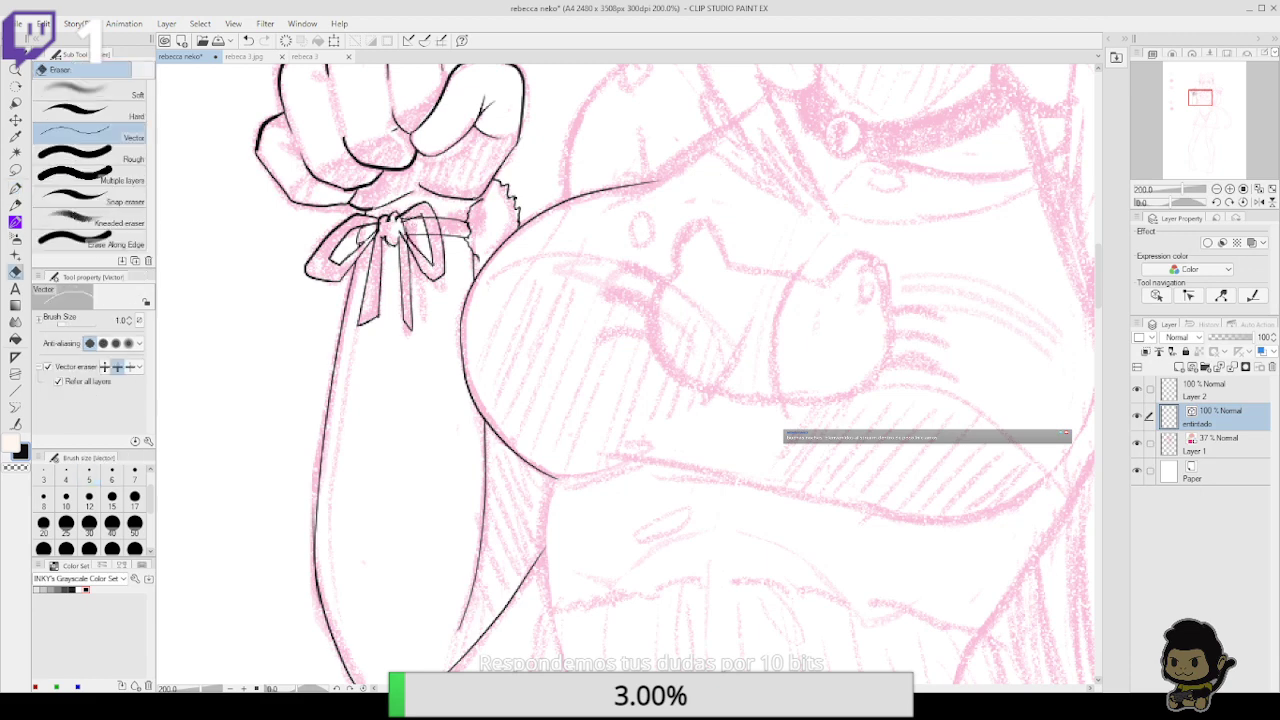
click(408, 215)
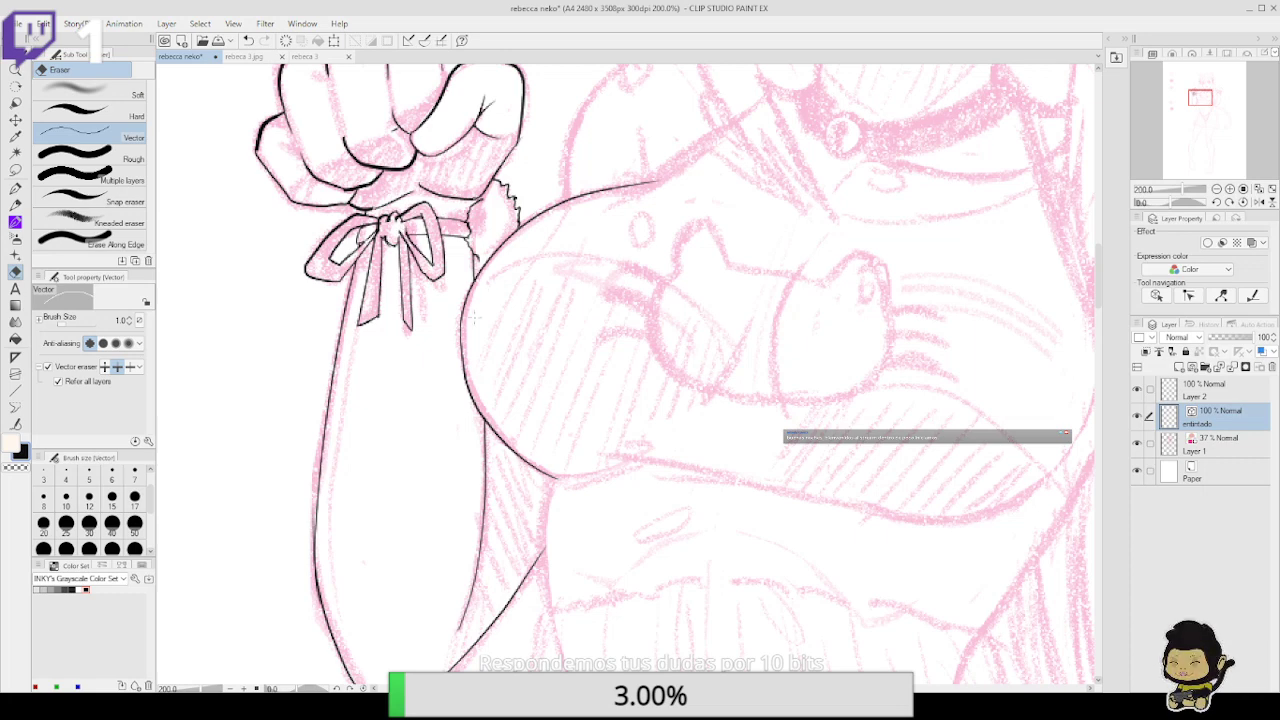
Ink the crop top's side edge beside the raised arm and the short fold lines under the bust
drag(654, 414, 660, 426)
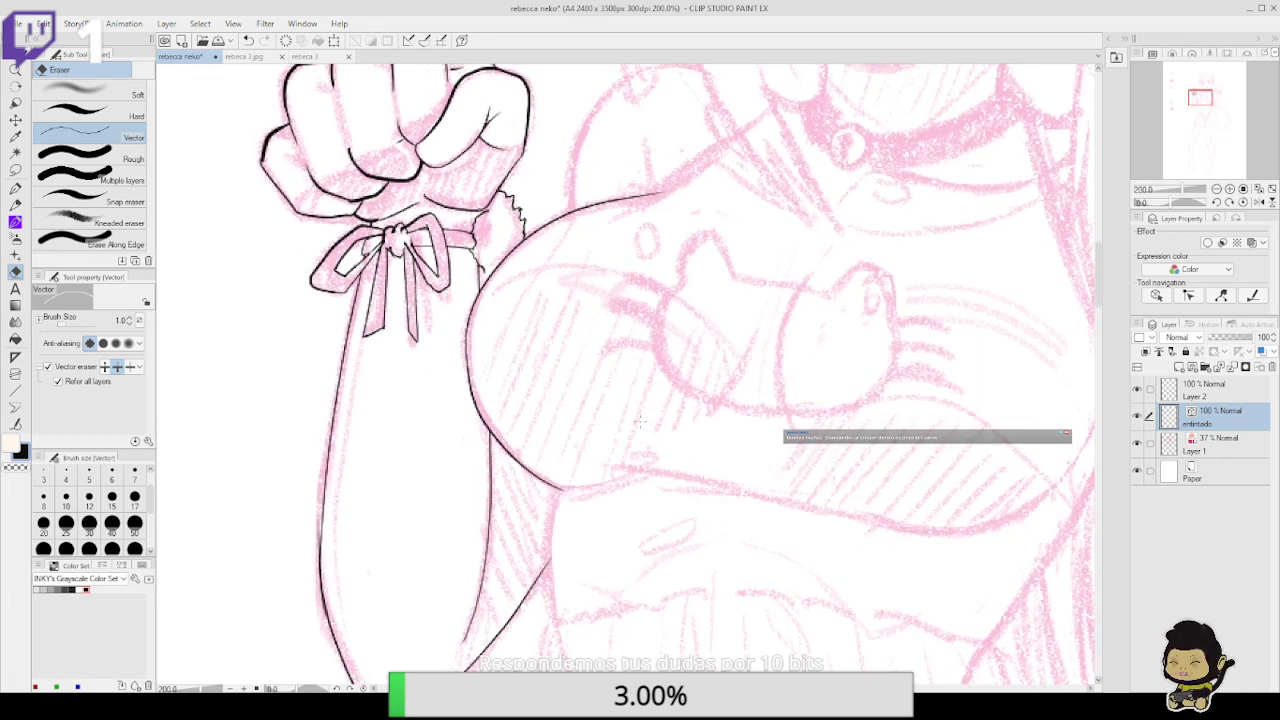
key(p)
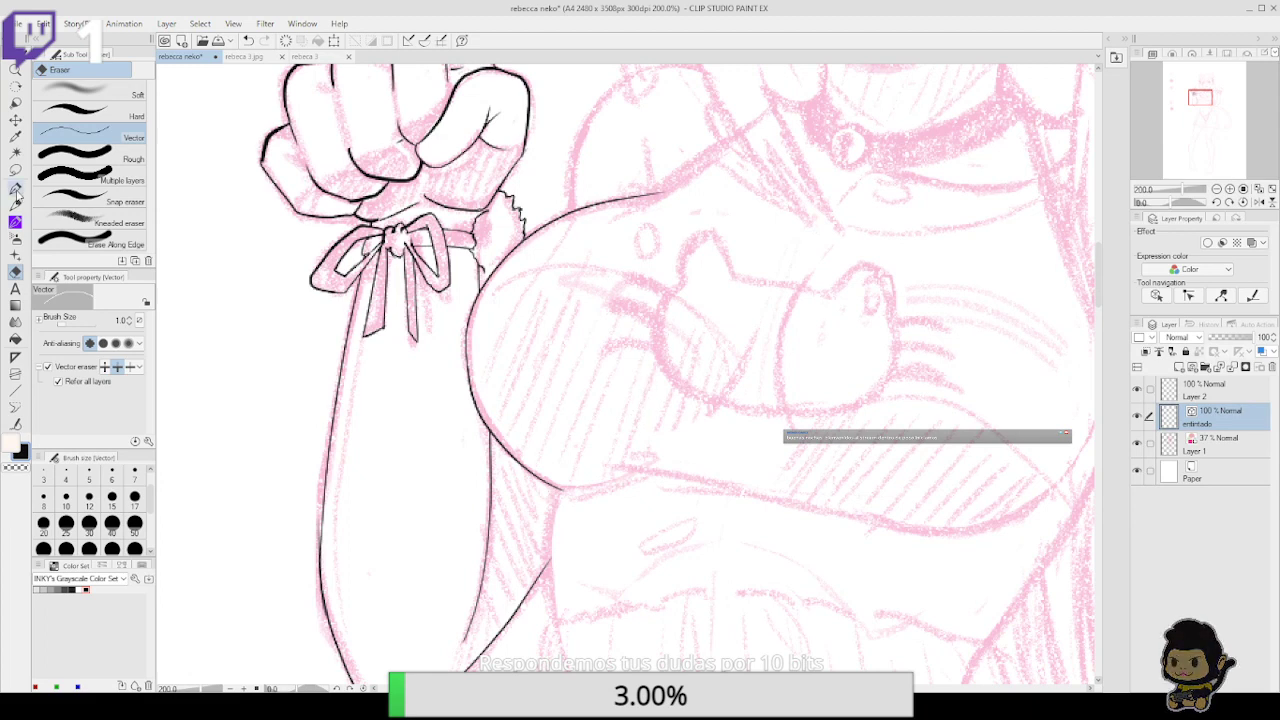
mouse_move(705, 370)
mouse_down()
mouse_move(733, 180)
mouse_move(677, 274)
mouse_up()
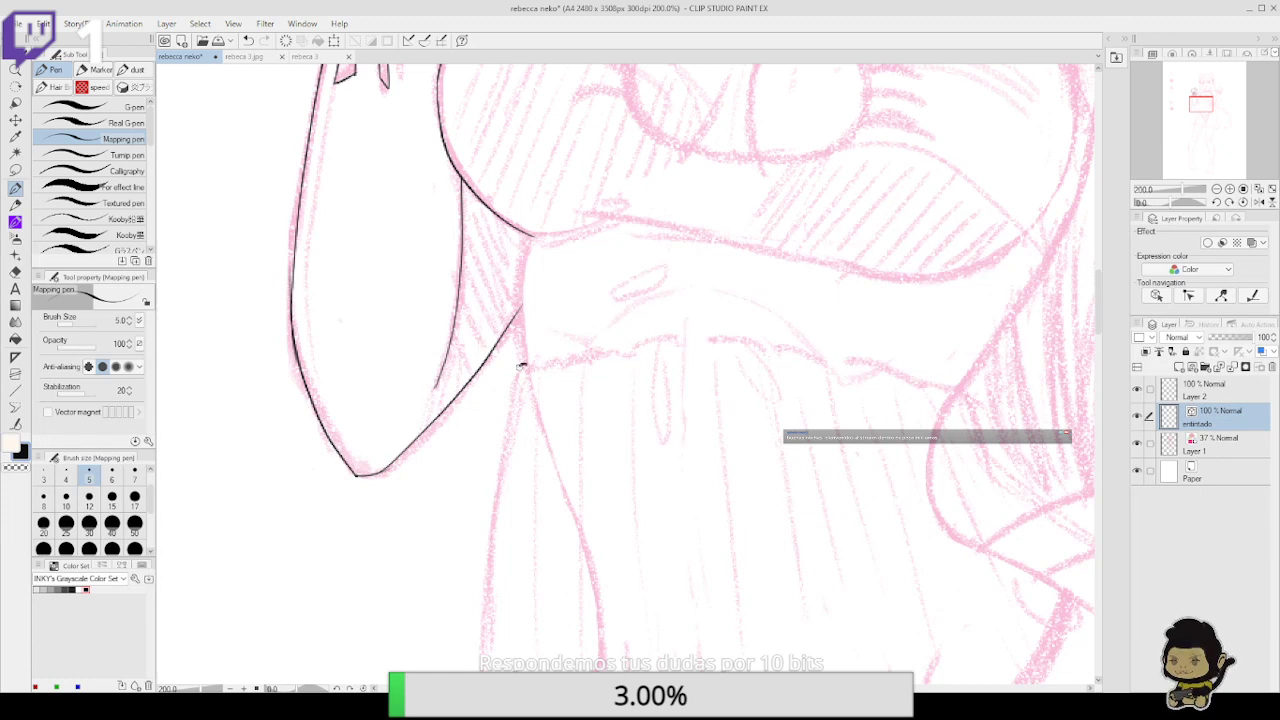
drag(520, 366, 528, 241)
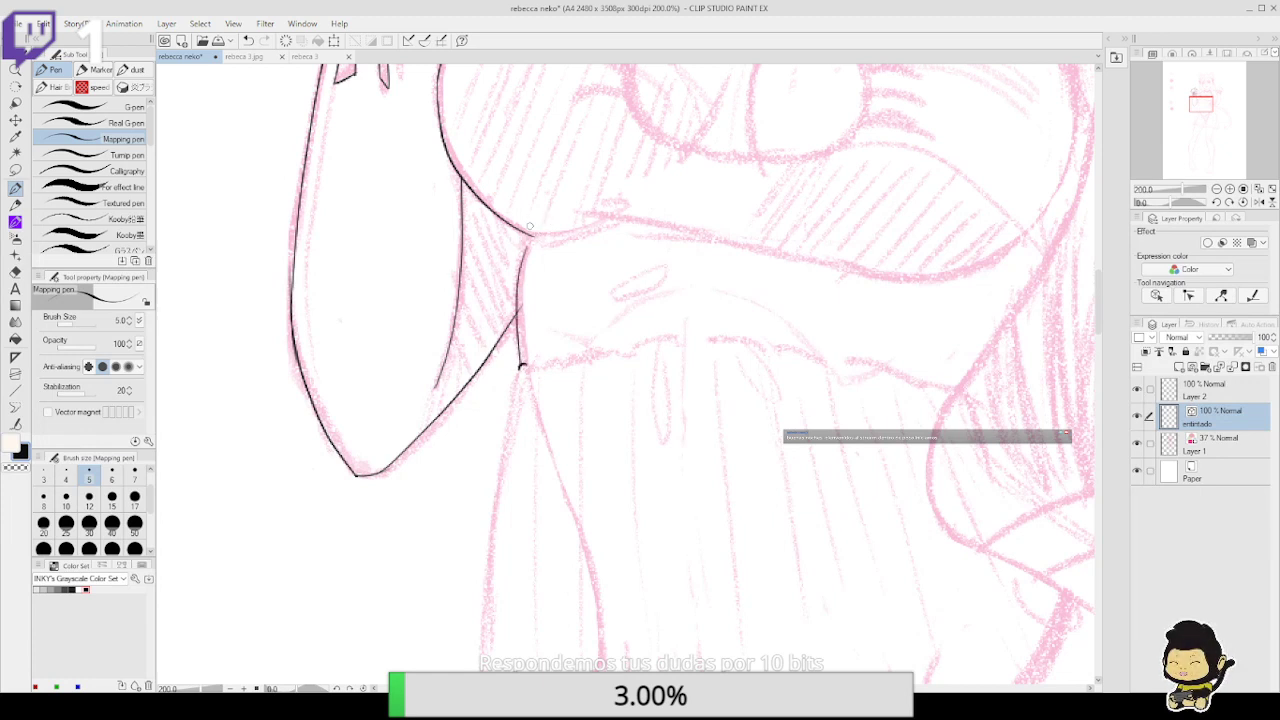
key(ctrl+z)
mouse_move(520, 366)
mouse_down()
mouse_move(530, 236)
mouse_move(645, 224)
mouse_up()
Ink the crop top's scalloped bottom hem across the waist, from one side edge to the other
drag(938, 287, 885, 293)
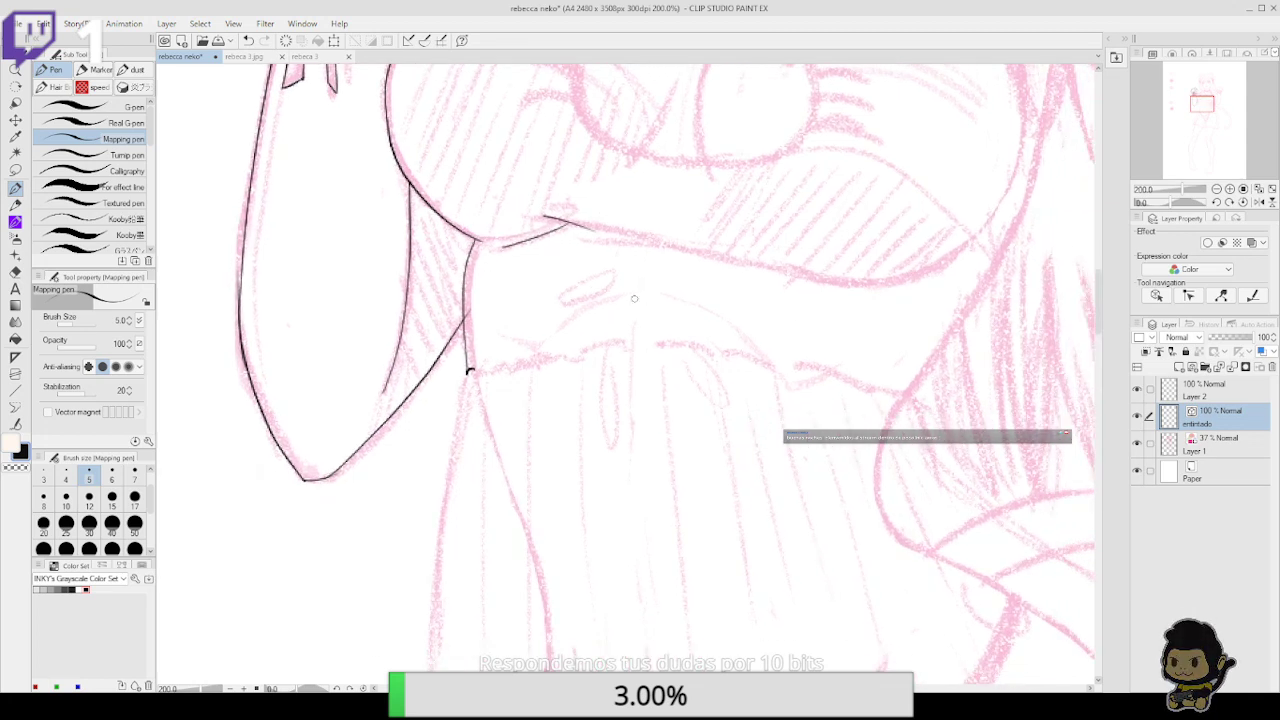
mouse_move(470, 370)
mouse_down()
mouse_move(530, 352)
mouse_move(505, 369)
mouse_move(658, 343)
mouse_up()
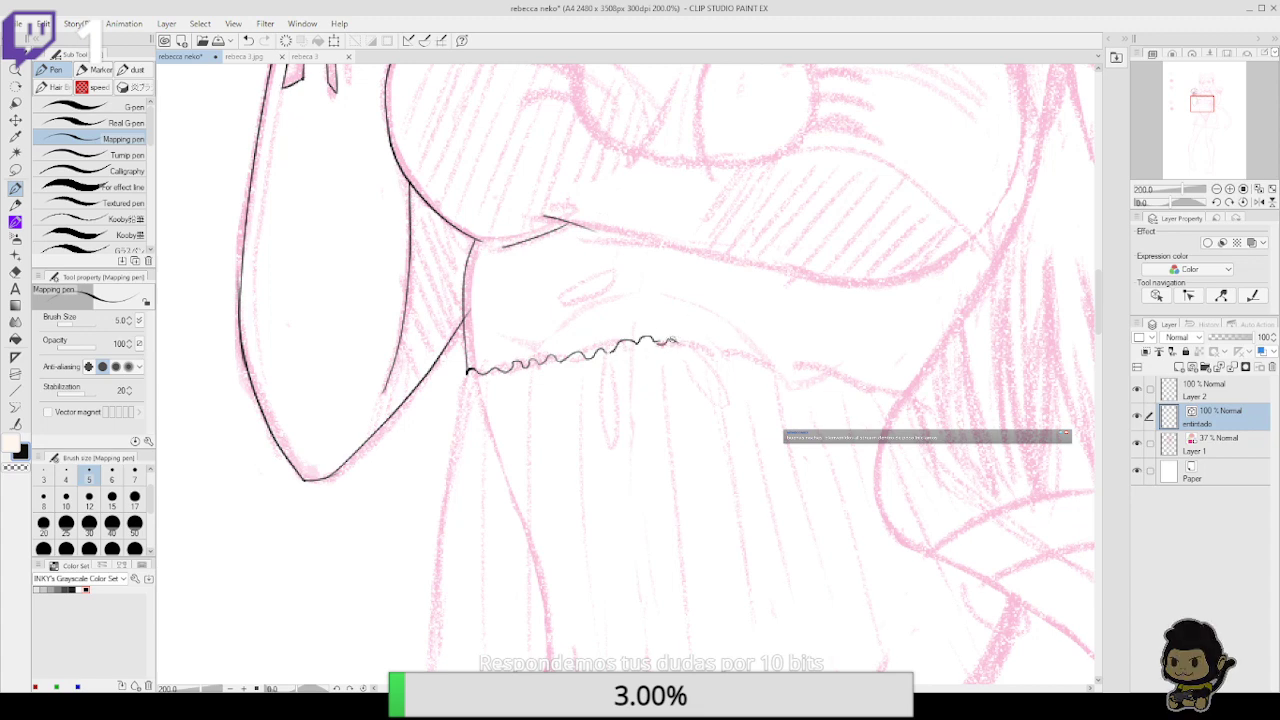
drag(656, 341, 922, 397)
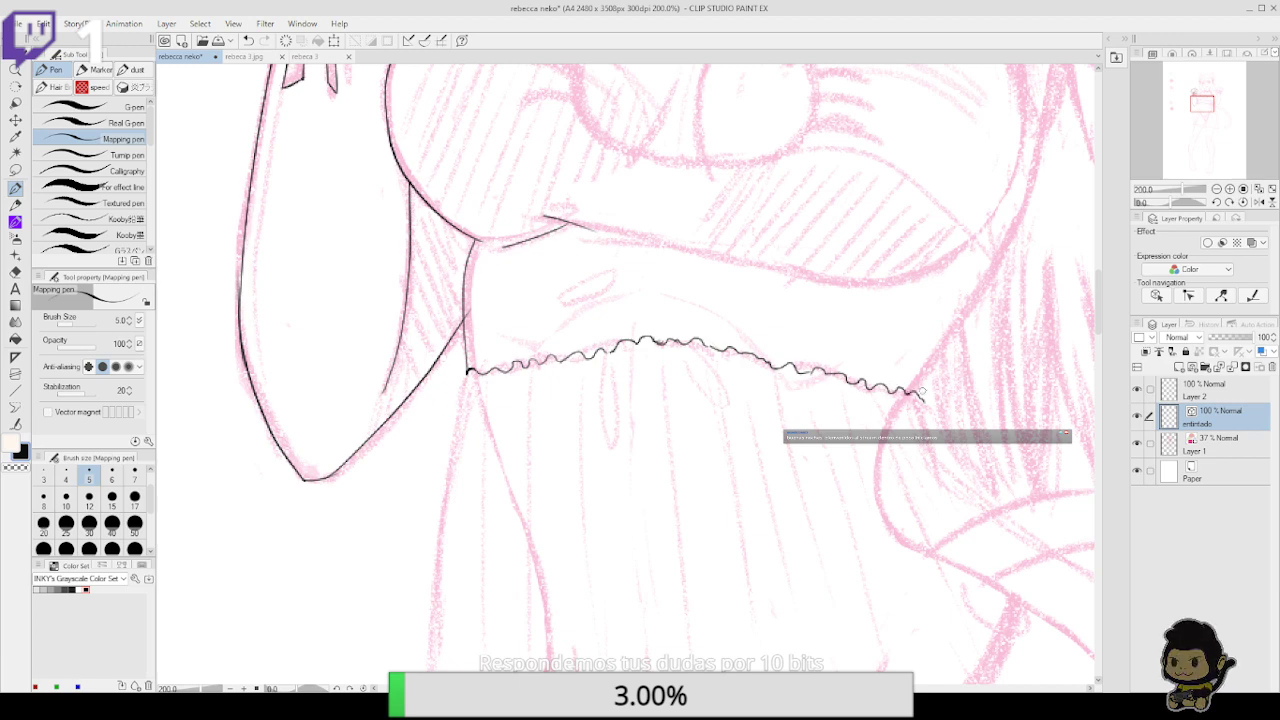
Ink the crop top's opposite side edge as one long curve from the hem's far end up to the armpit
drag(1008, 367, 913, 445)
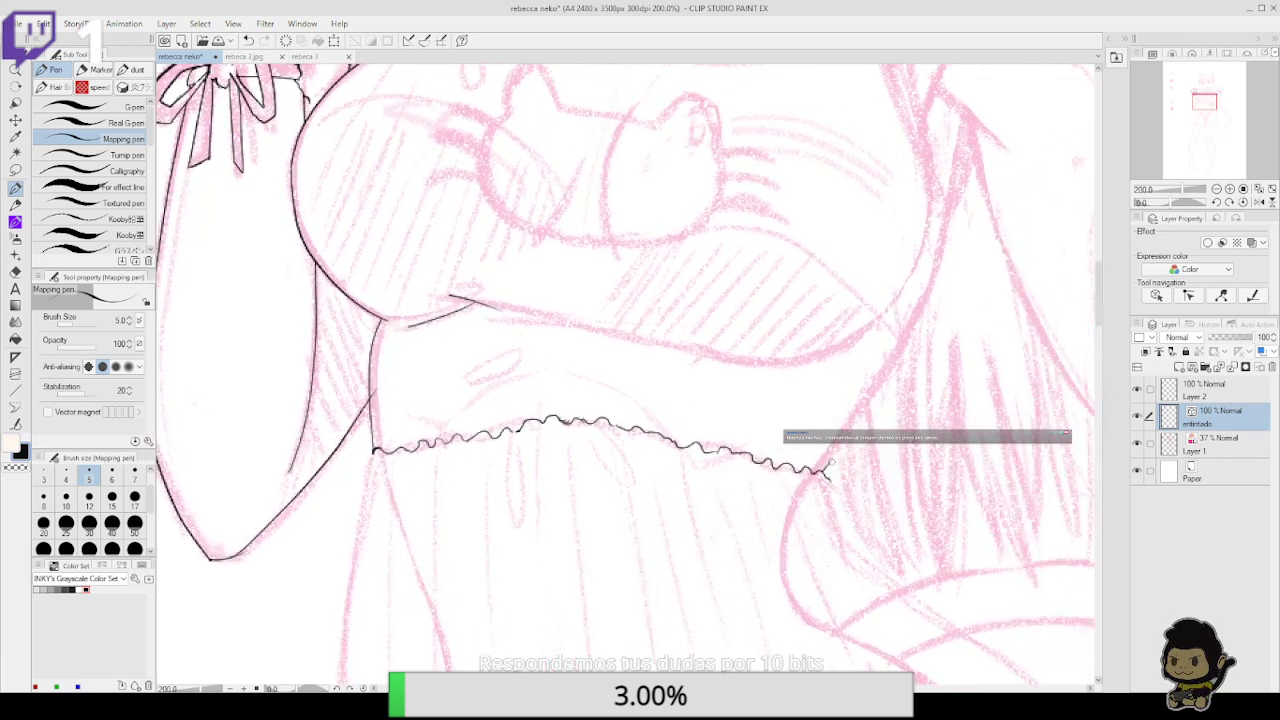
drag(828, 474, 905, 335)
key(ctrl+z)
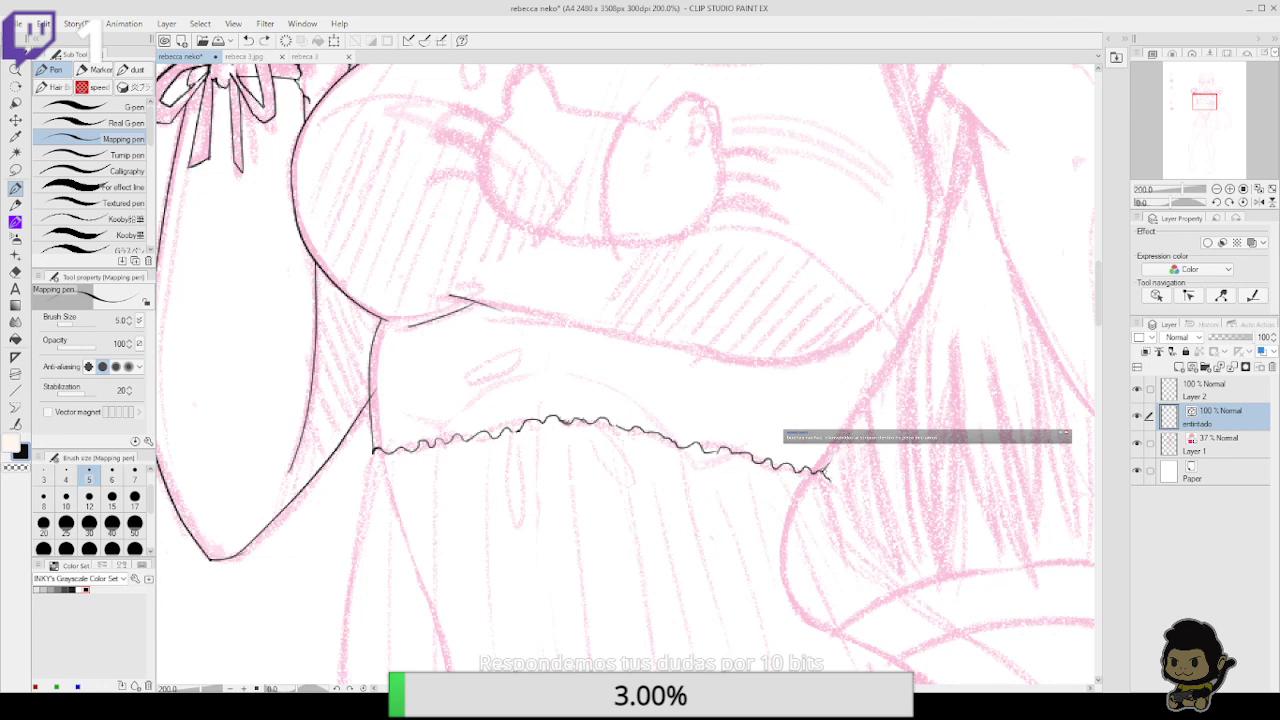
mouse_move(832, 462)
mouse_down()
mouse_move(920, 304)
mouse_move(893, 381)
mouse_move(825, 424)
mouse_up()
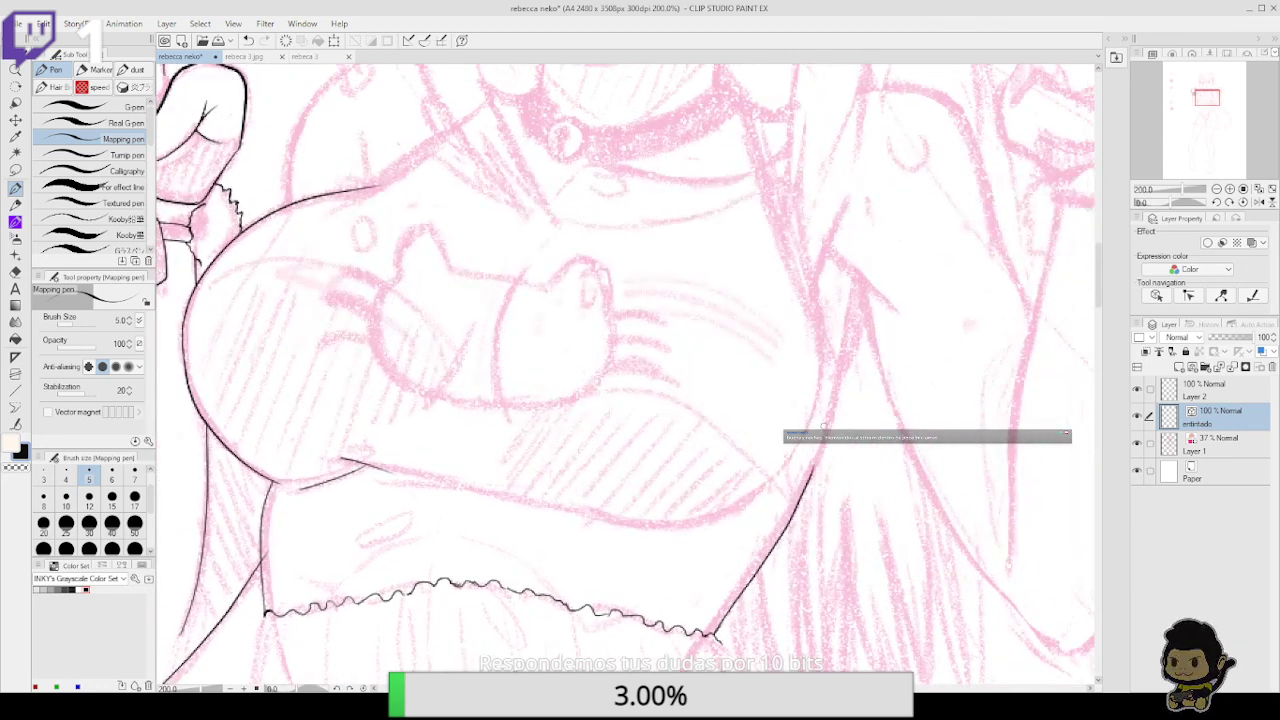
key(ctrl+z)
mouse_move(714, 636)
mouse_down()
mouse_move(818, 463)
mouse_move(873, 286)
mouse_up()
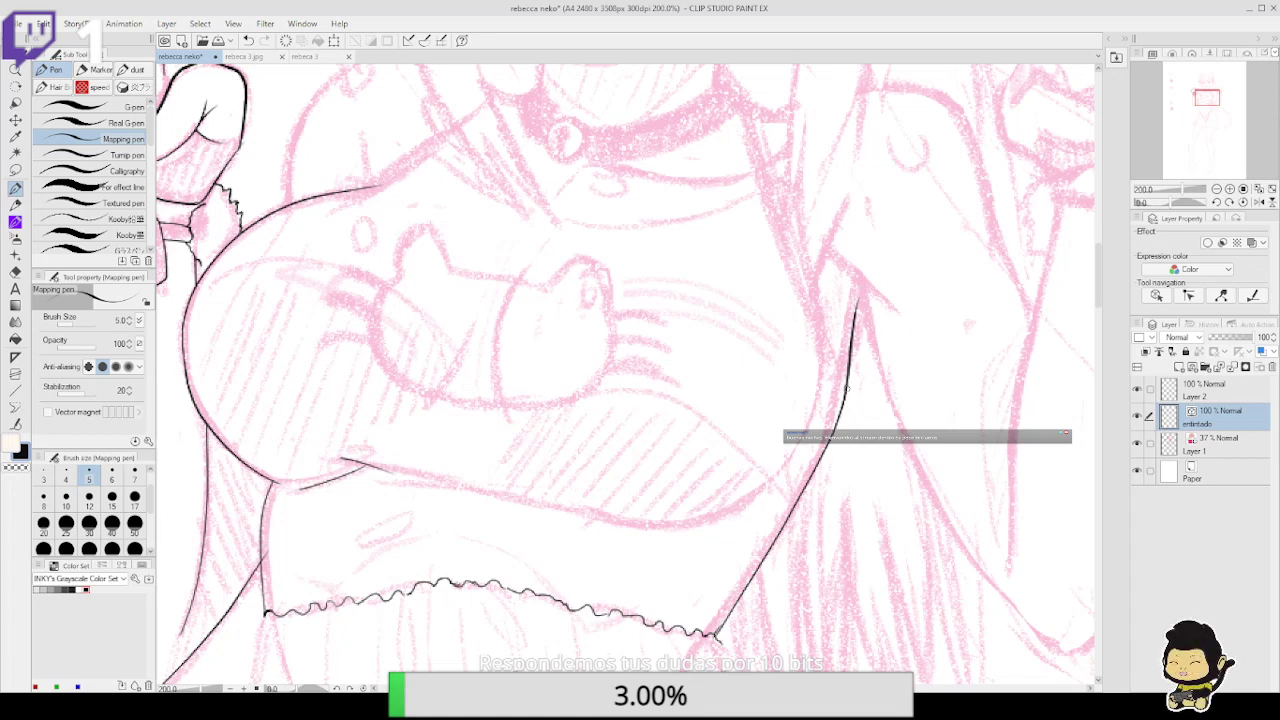
drag(866, 303, 862, 328)
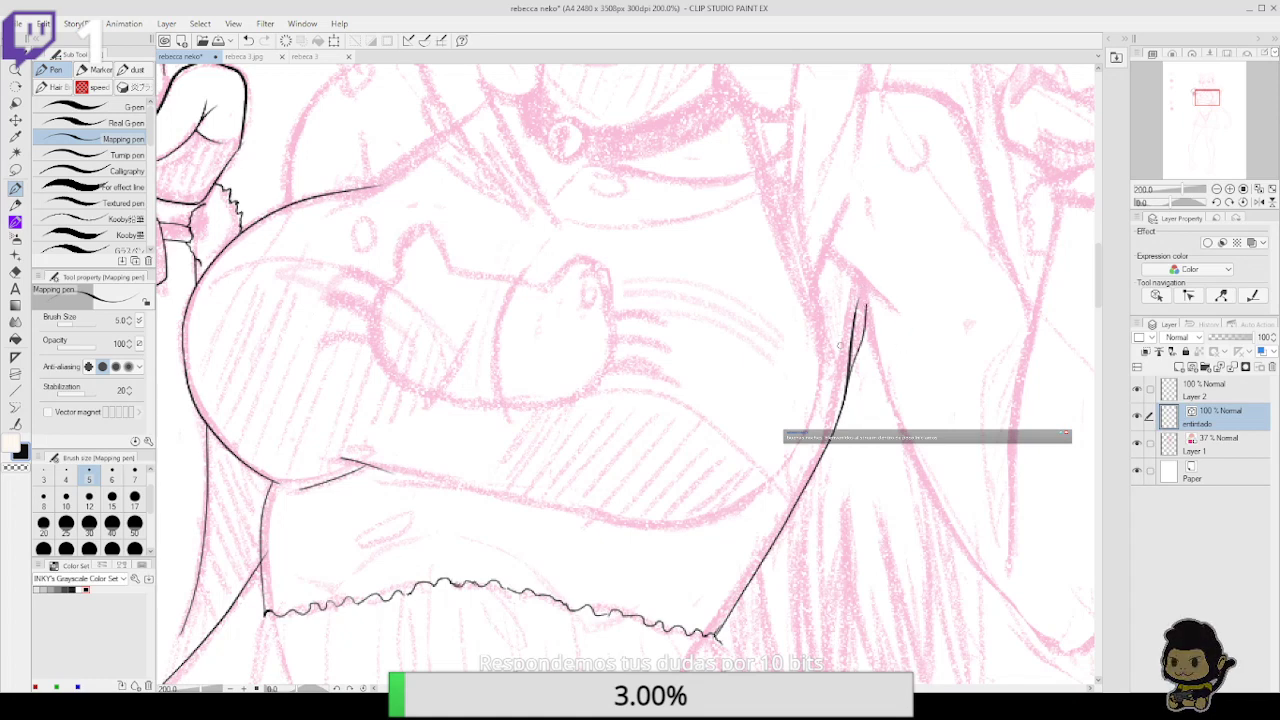
drag(831, 259, 795, 360)
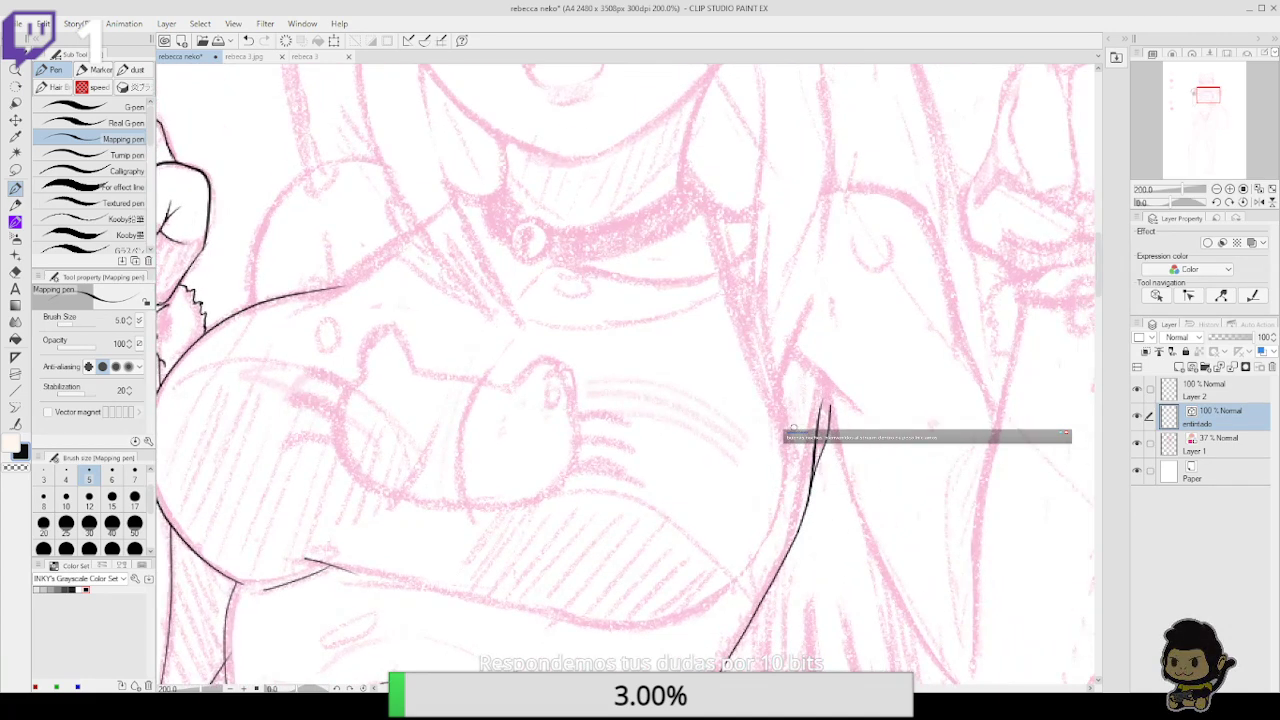
mouse_move(806, 459)
mouse_down()
mouse_move(781, 424)
mouse_move(729, 232)
mouse_up()
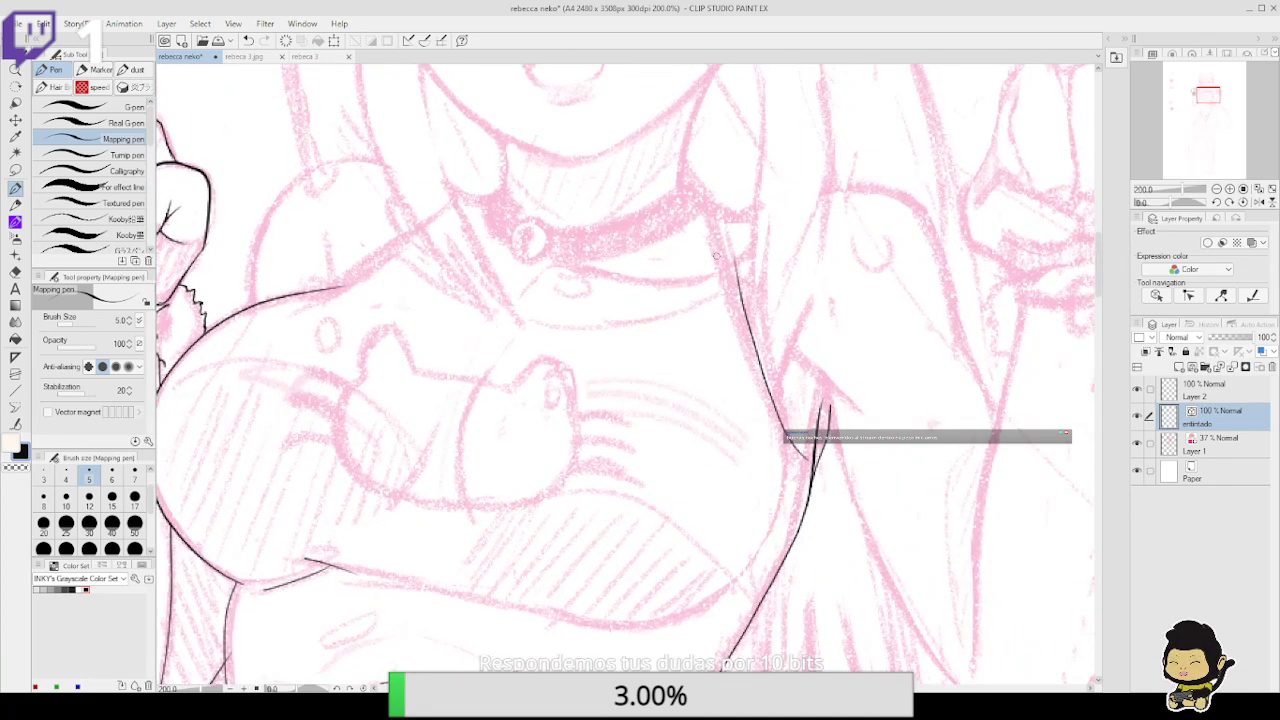
key(ctrl+z)
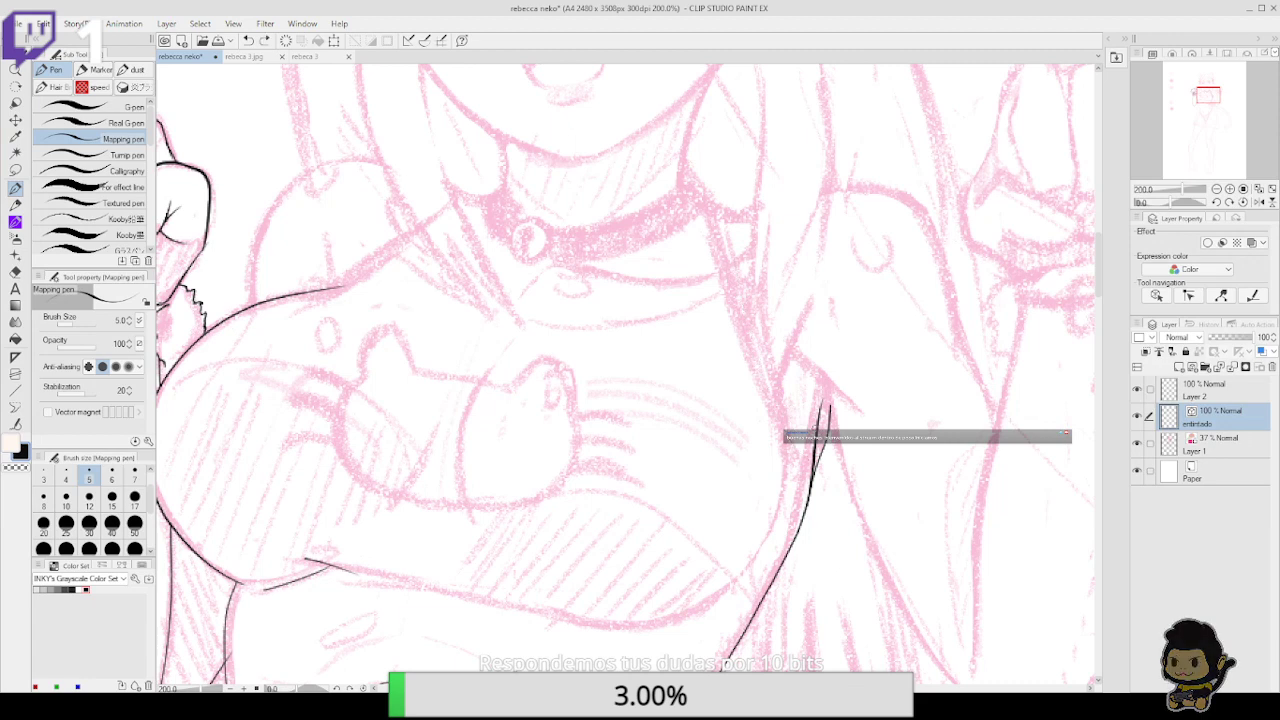
key(e)
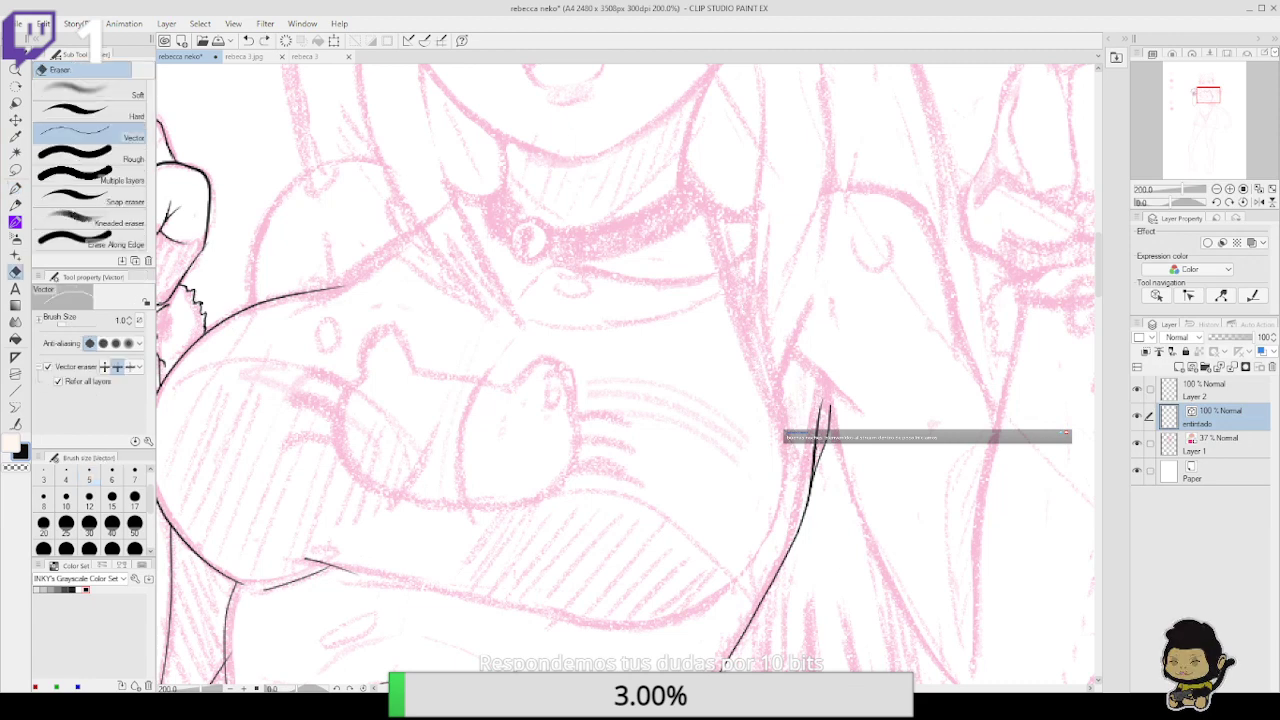
click(819, 425)
key(ctrl+z)
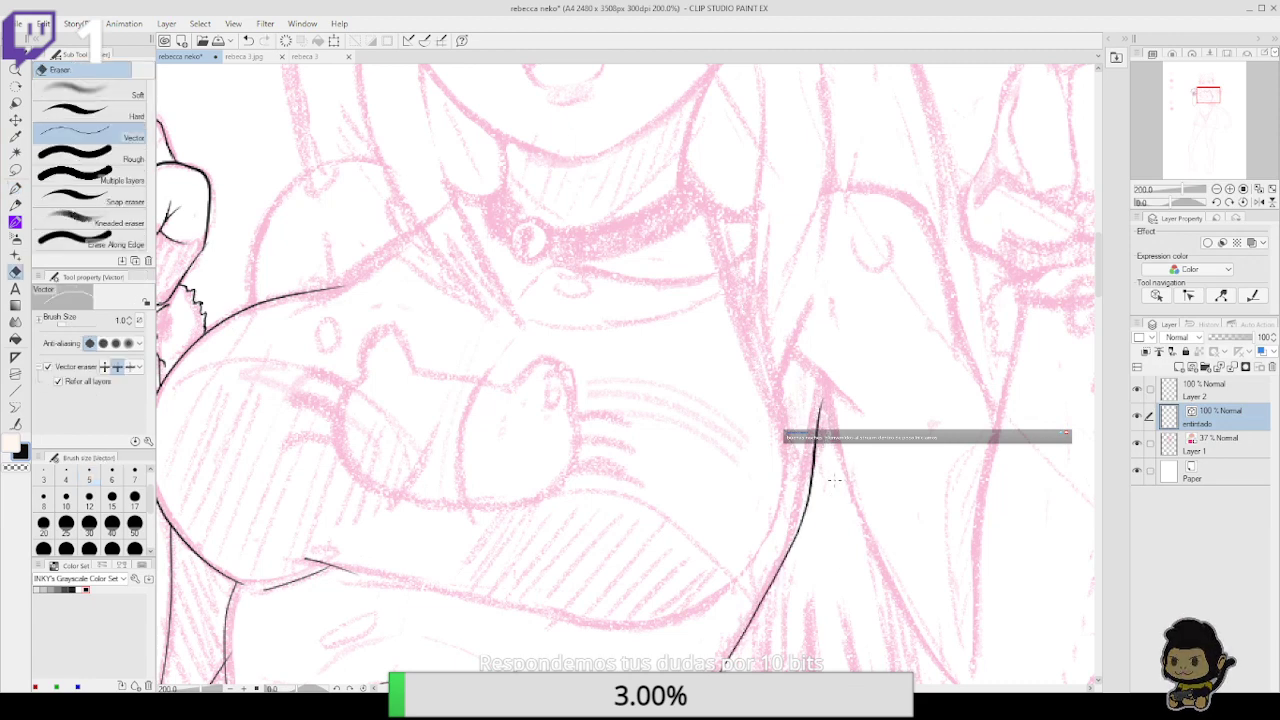
Ink the small armpit curve joining the top's side edge and the line rising from it toward the shoulder, trimming the overlap
scroll(842, 400, down, 2)
key(p)
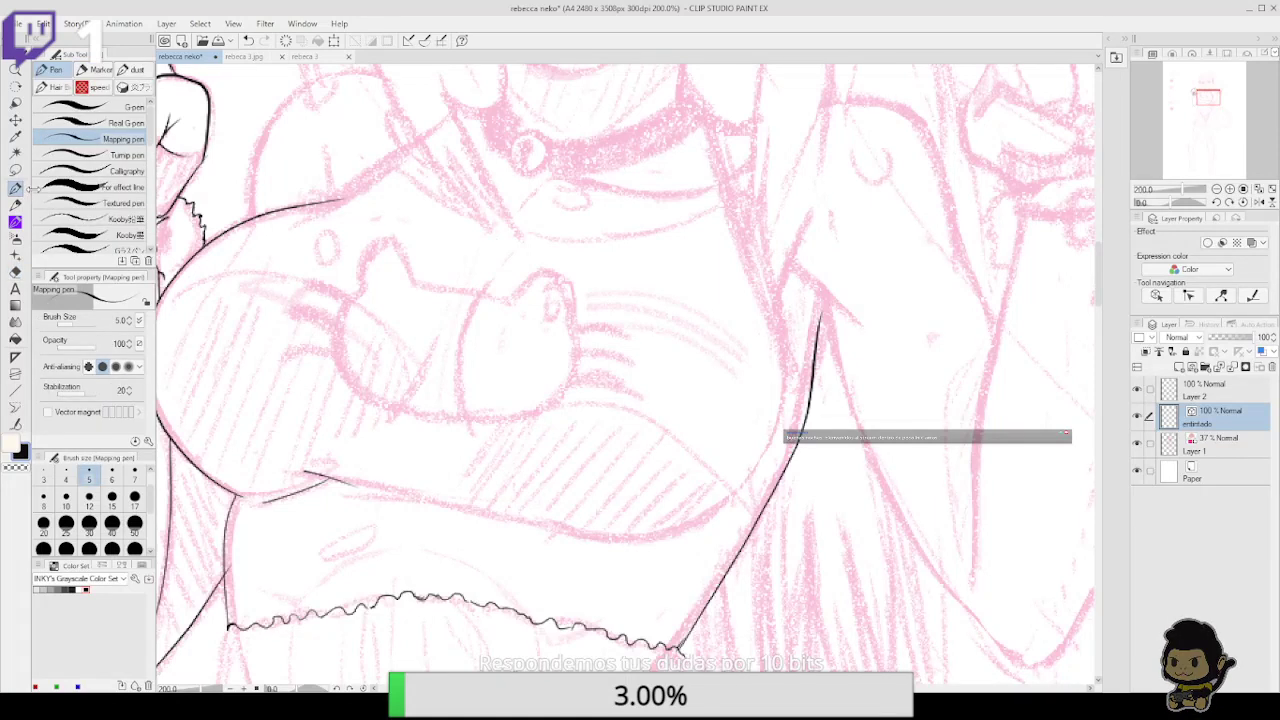
drag(815, 368, 786, 359)
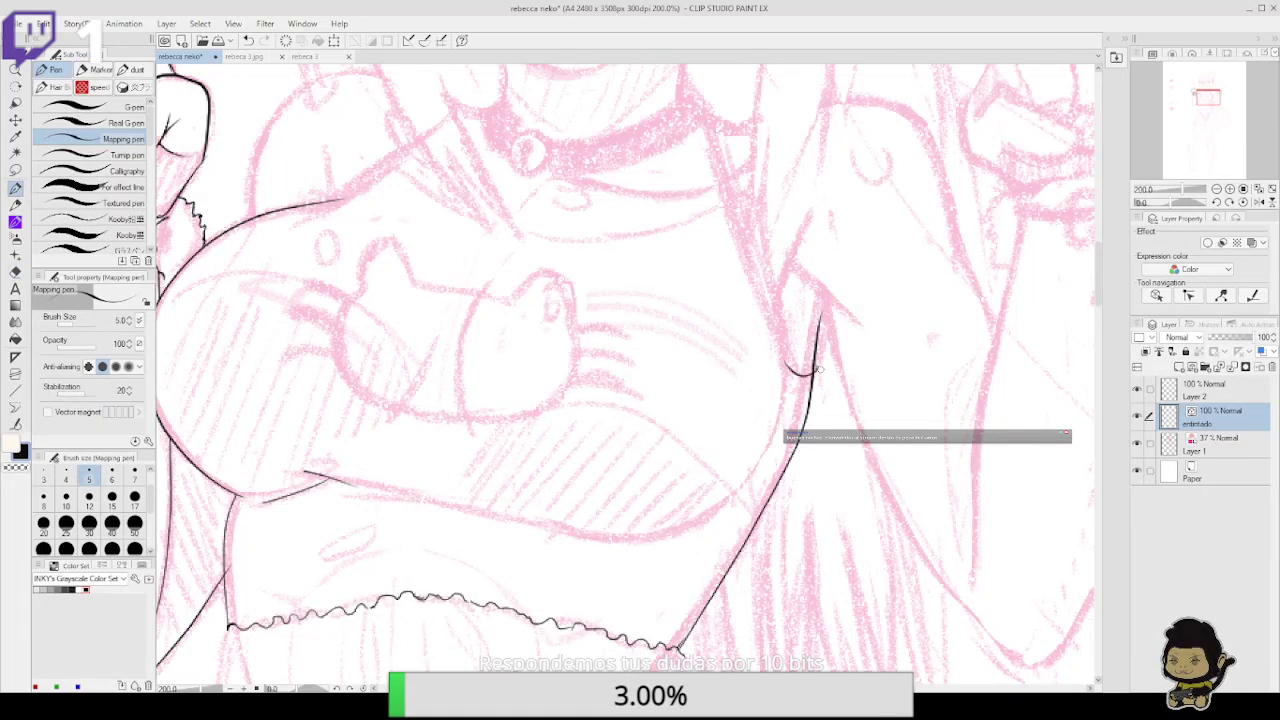
key(e)
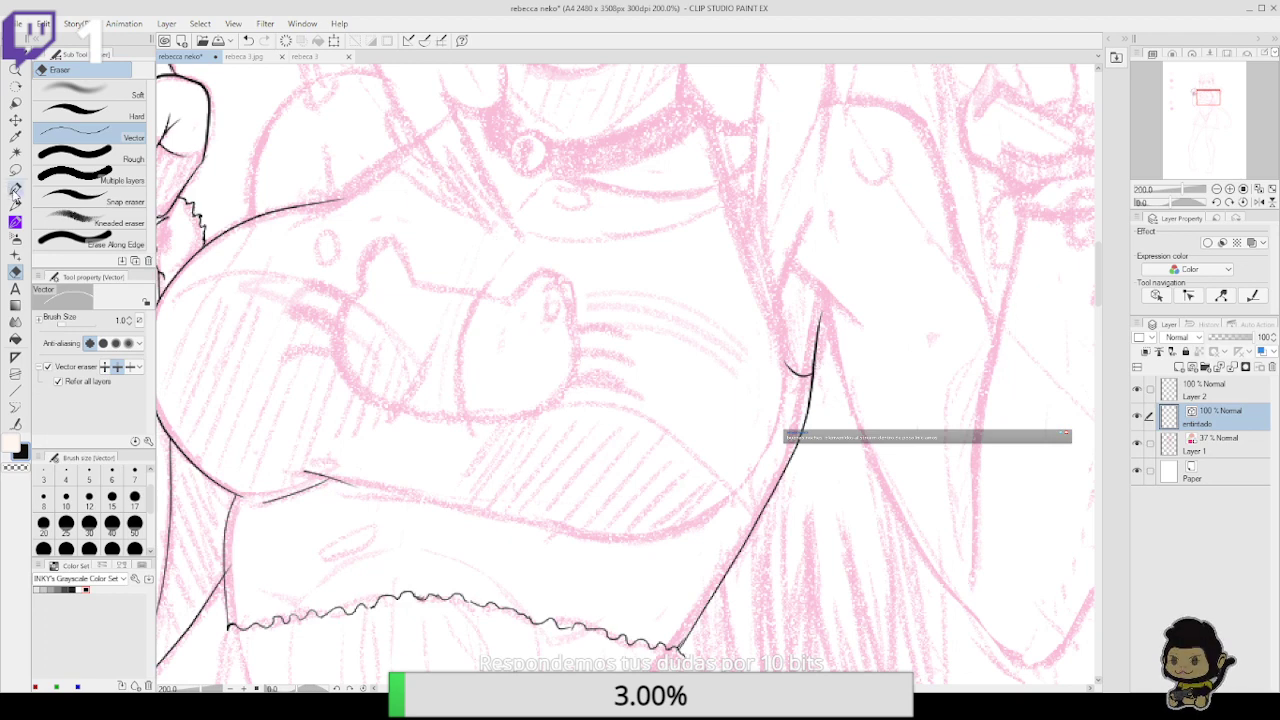
key(p)
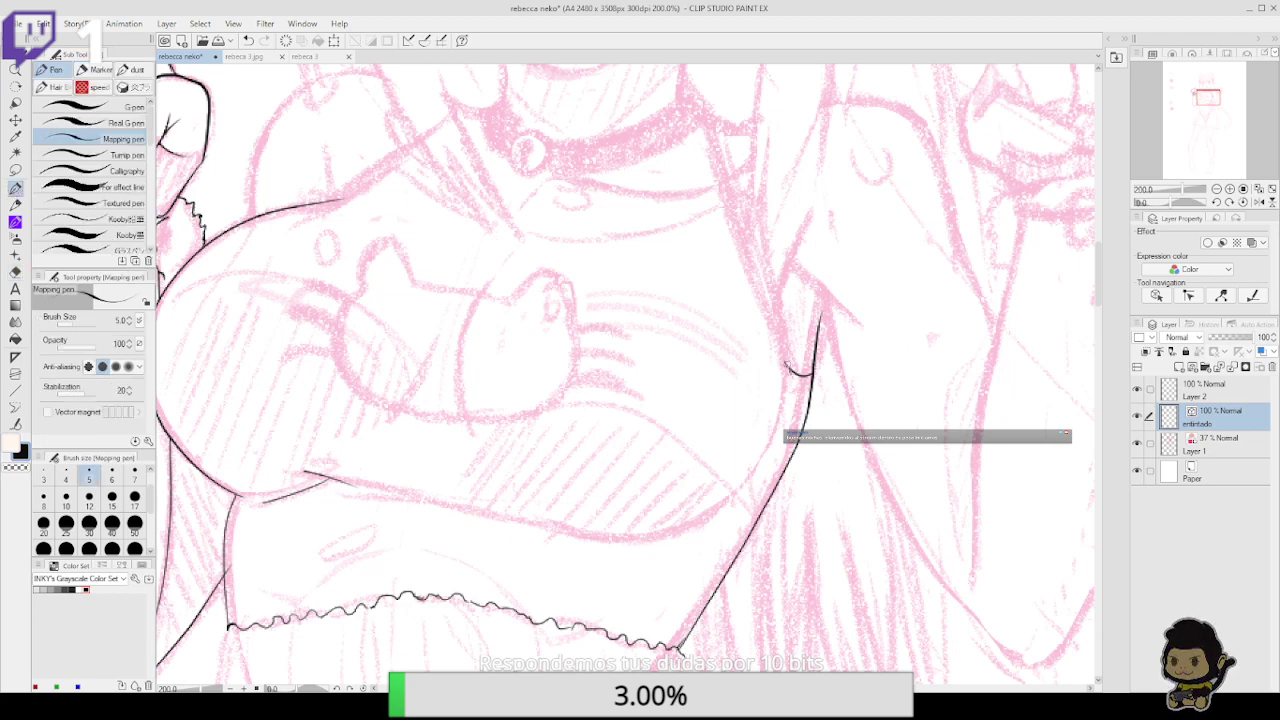
mouse_move(812, 375)
mouse_down()
mouse_move(782, 340)
mouse_move(820, 212)
mouse_up()
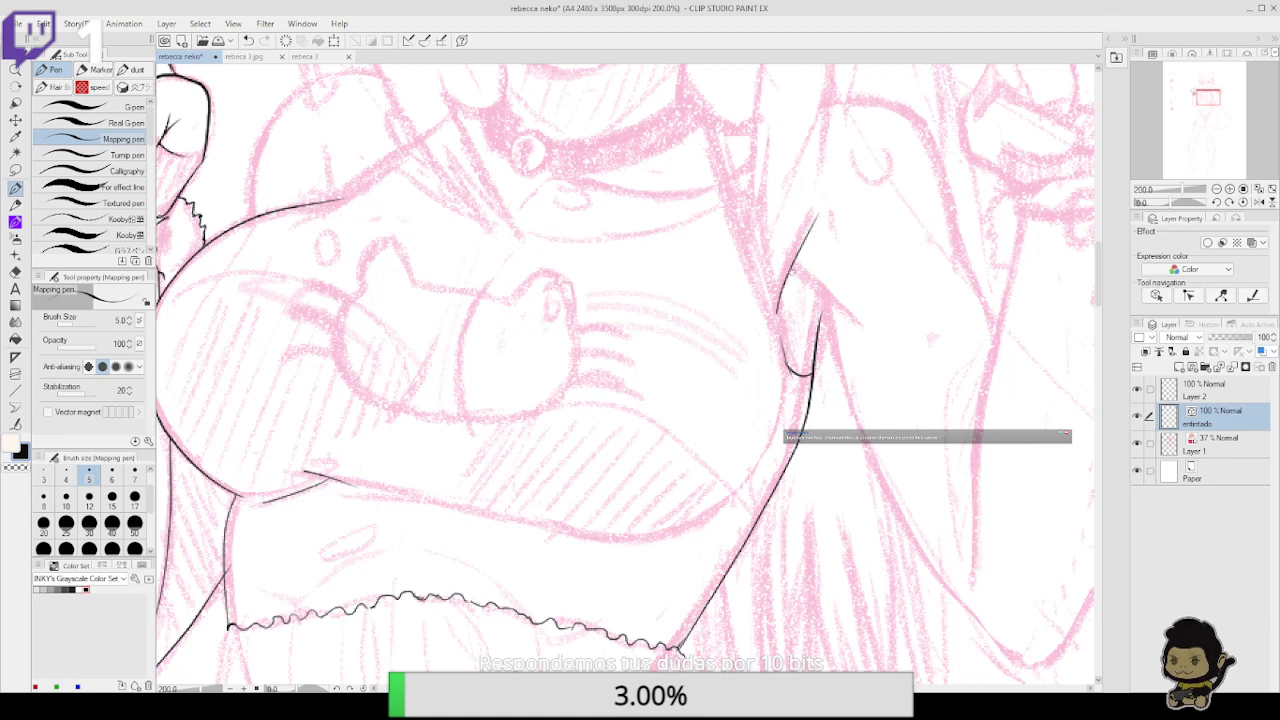
Ink the short diagonal line crossing above the armpit and erase its end overshooting the rising shoulder line
drag(806, 272, 848, 314)
key(ctrl+z)
drag(780, 248, 852, 316)
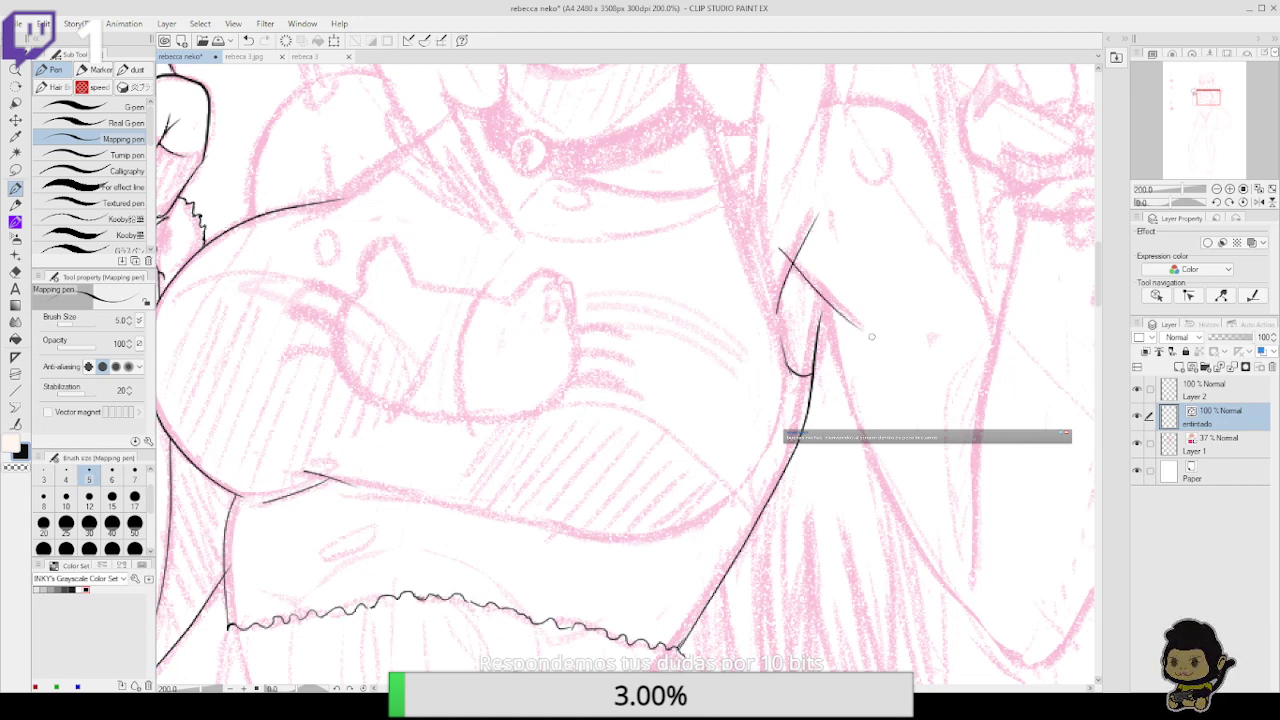
key(e)
click(786, 254)
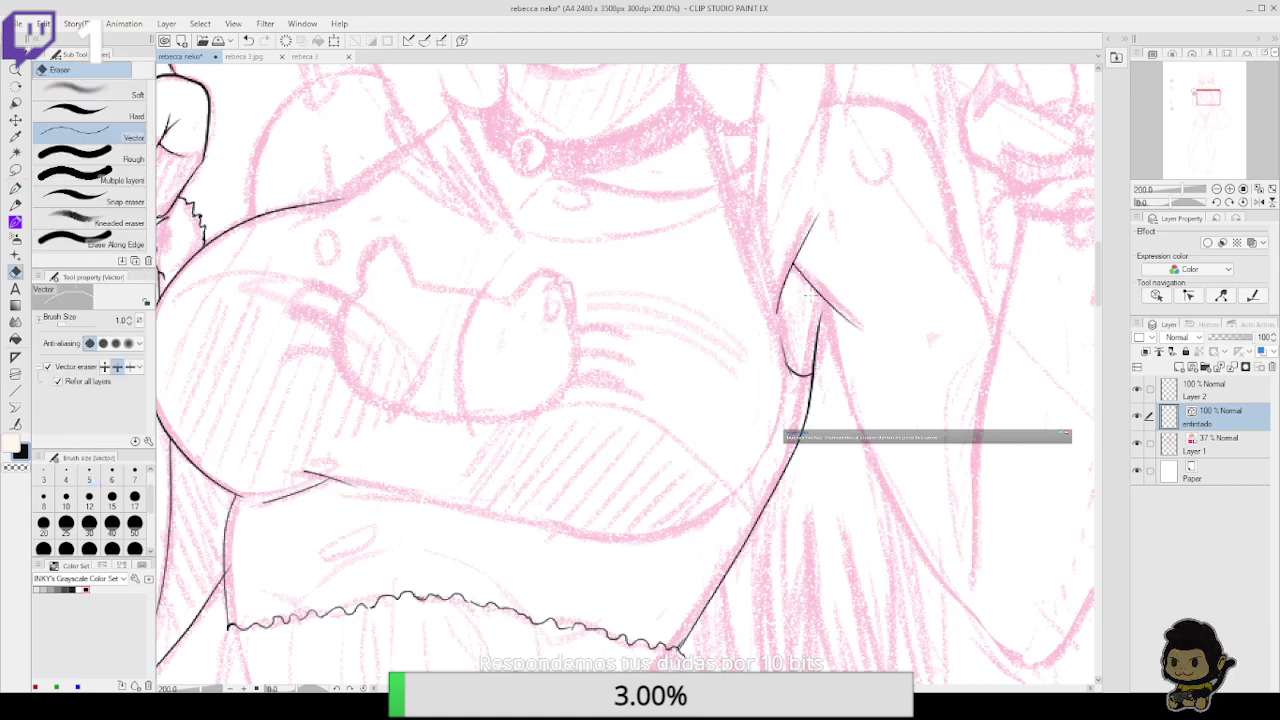
Ink the long edge line from the small armpit curve up toward the choker and trim the overlap where they join
key(p)
drag(740, 226, 602, 373)
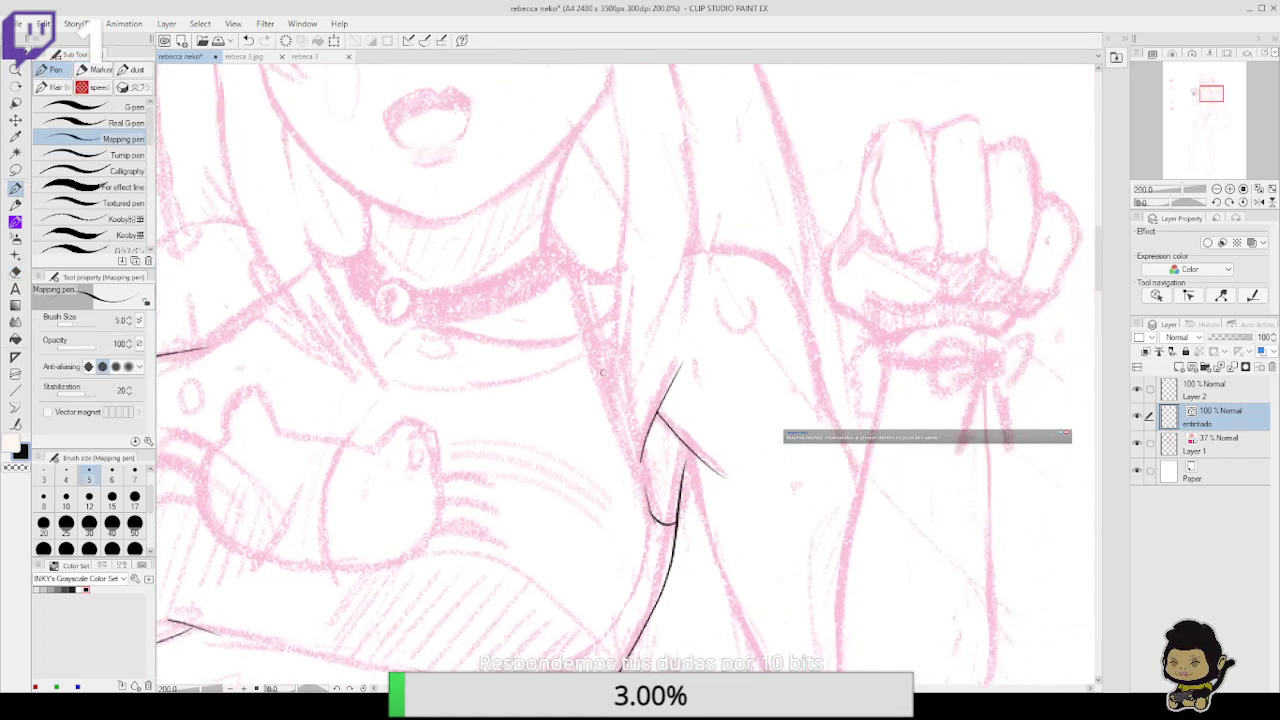
mouse_move(656, 516)
mouse_down()
mouse_move(606, 348)
mouse_move(606, 272)
mouse_up()
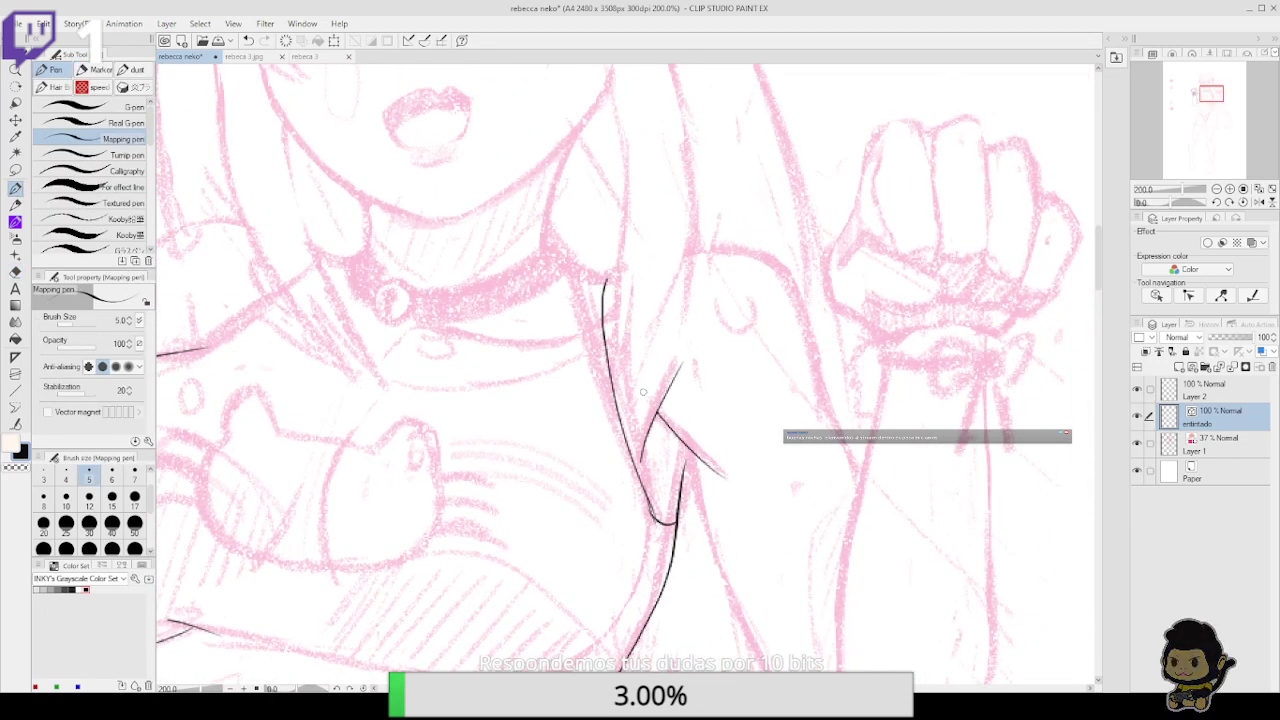
drag(652, 512, 676, 522)
key(e)
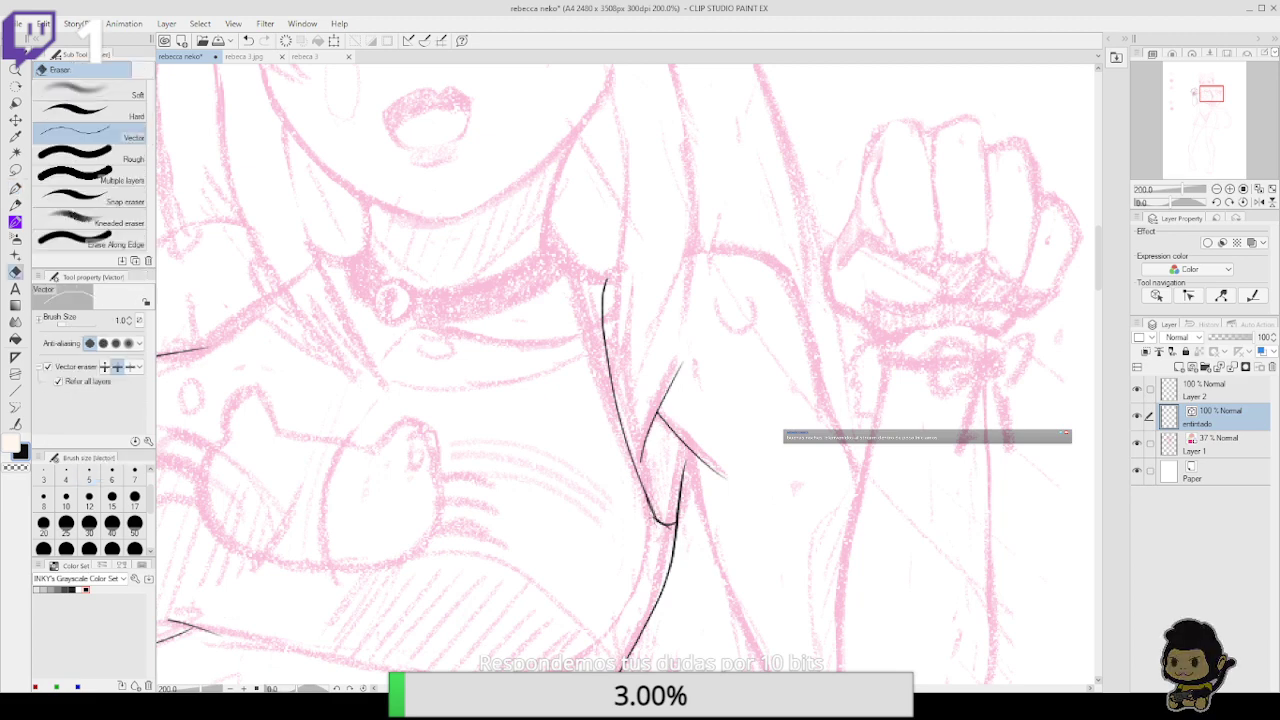
drag(652, 514, 662, 526)
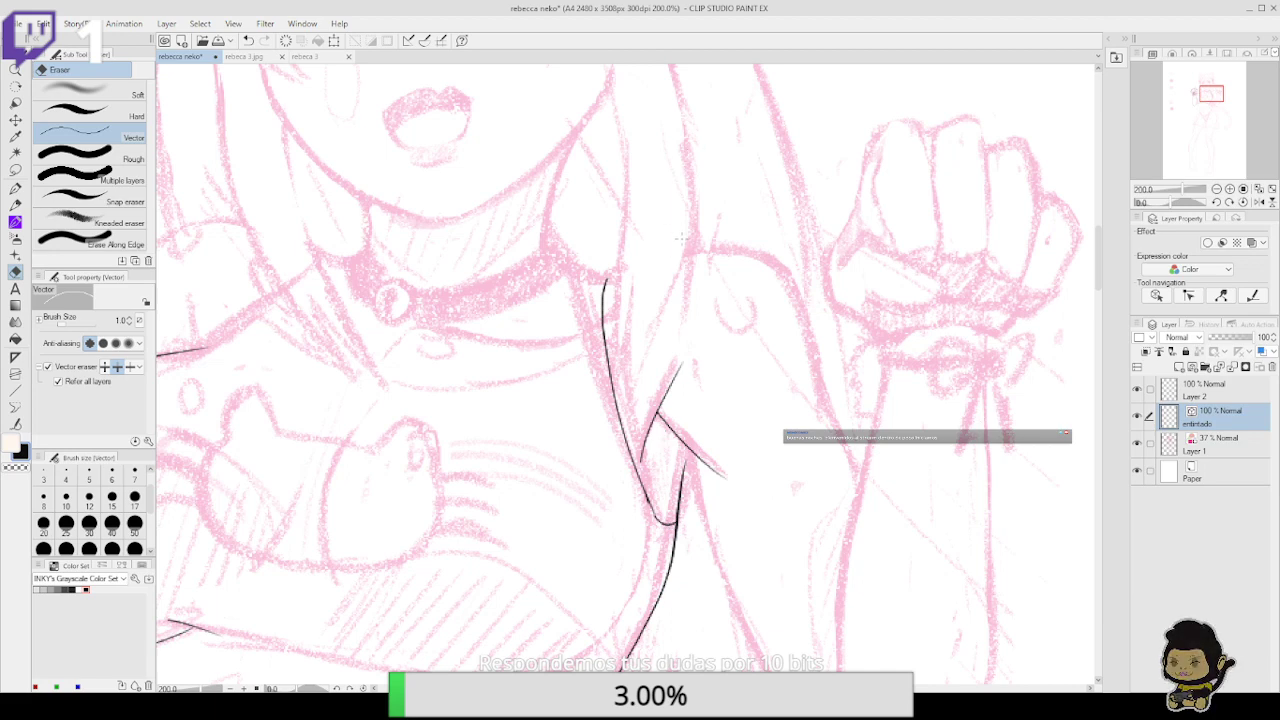
Ink the curve under the bust on the armpit side and extend its end toward the middle of the crop top
key(p)
scroll(749, 329, down, 3)
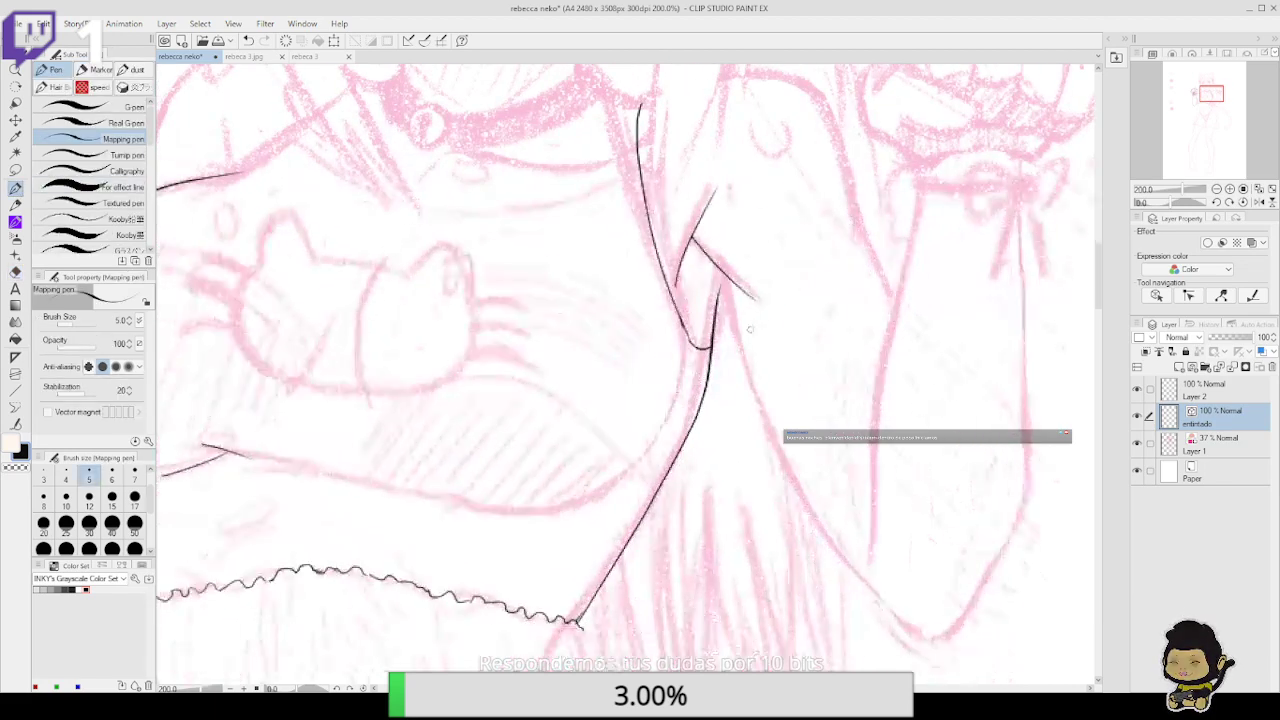
drag(543, 510, 660, 445)
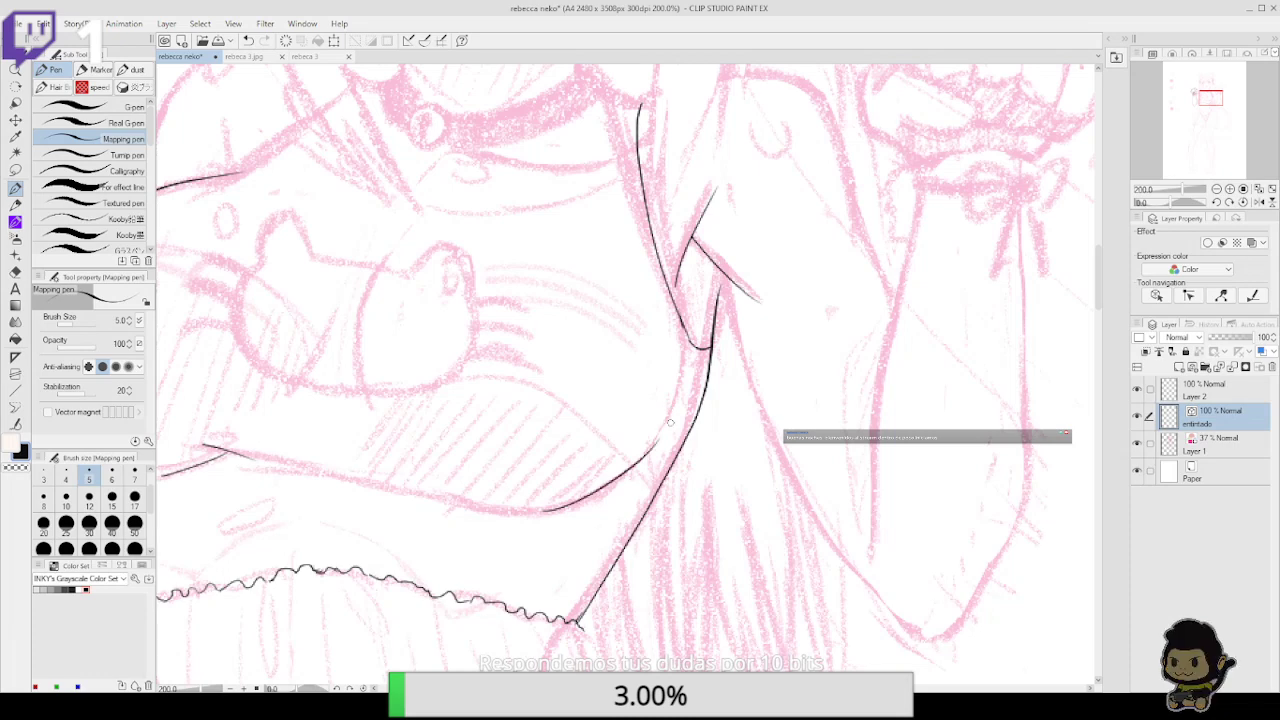
click(1230, 202)
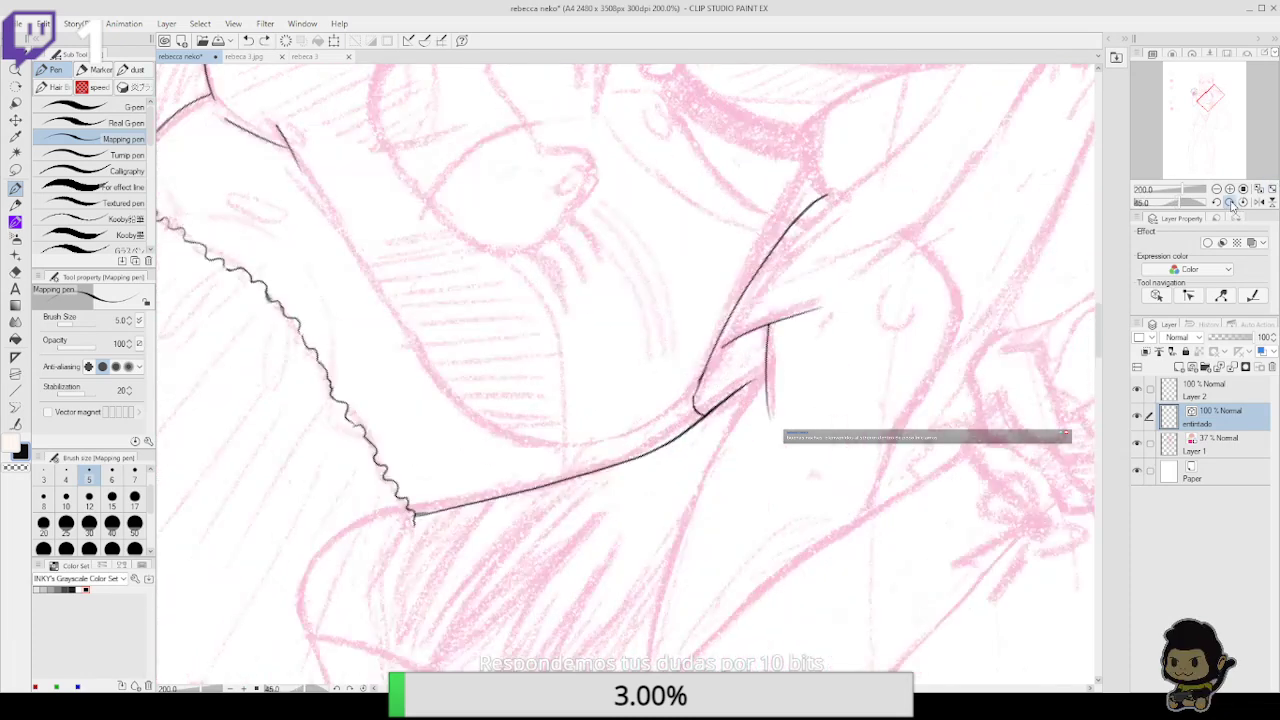
click(1230, 203)
drag(697, 289, 638, 387)
mouse_move(494, 504)
mouse_down()
mouse_move(433, 399)
mouse_move(447, 240)
mouse_up()
drag(500, 160, 494, 226)
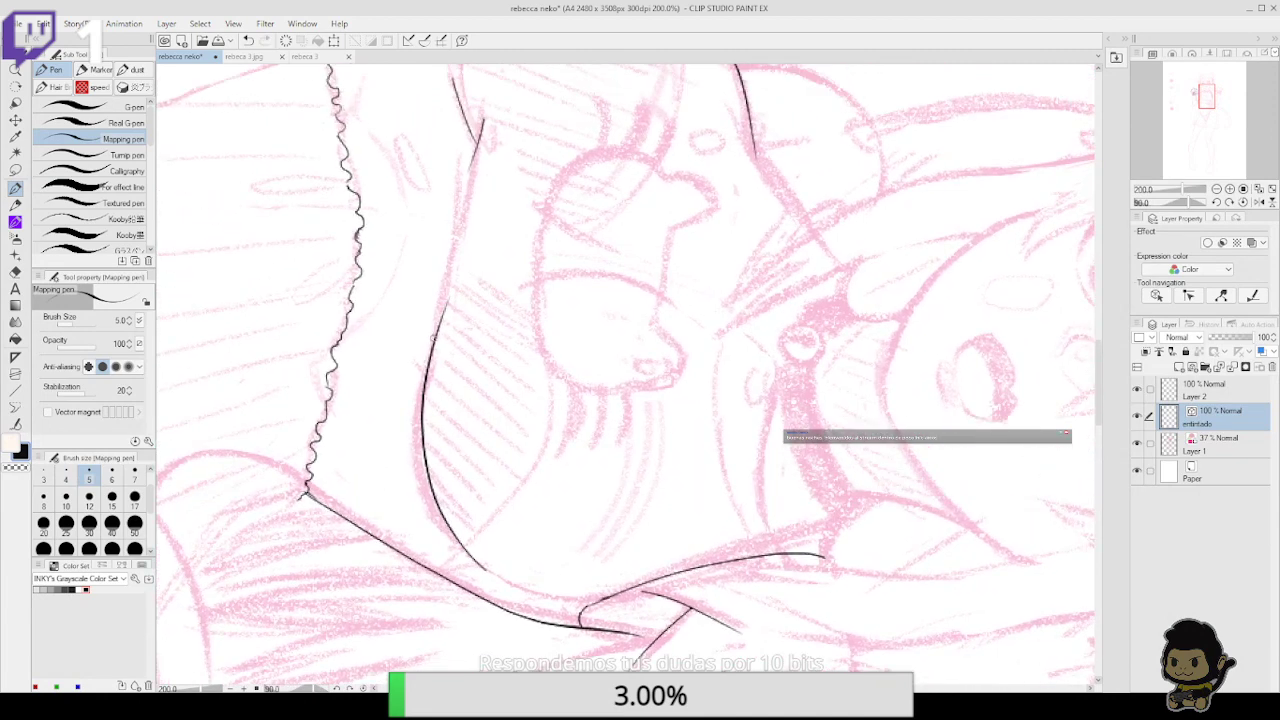
key(ctrl+z)
drag(432, 342, 478, 222)
drag(449, 292, 461, 212)
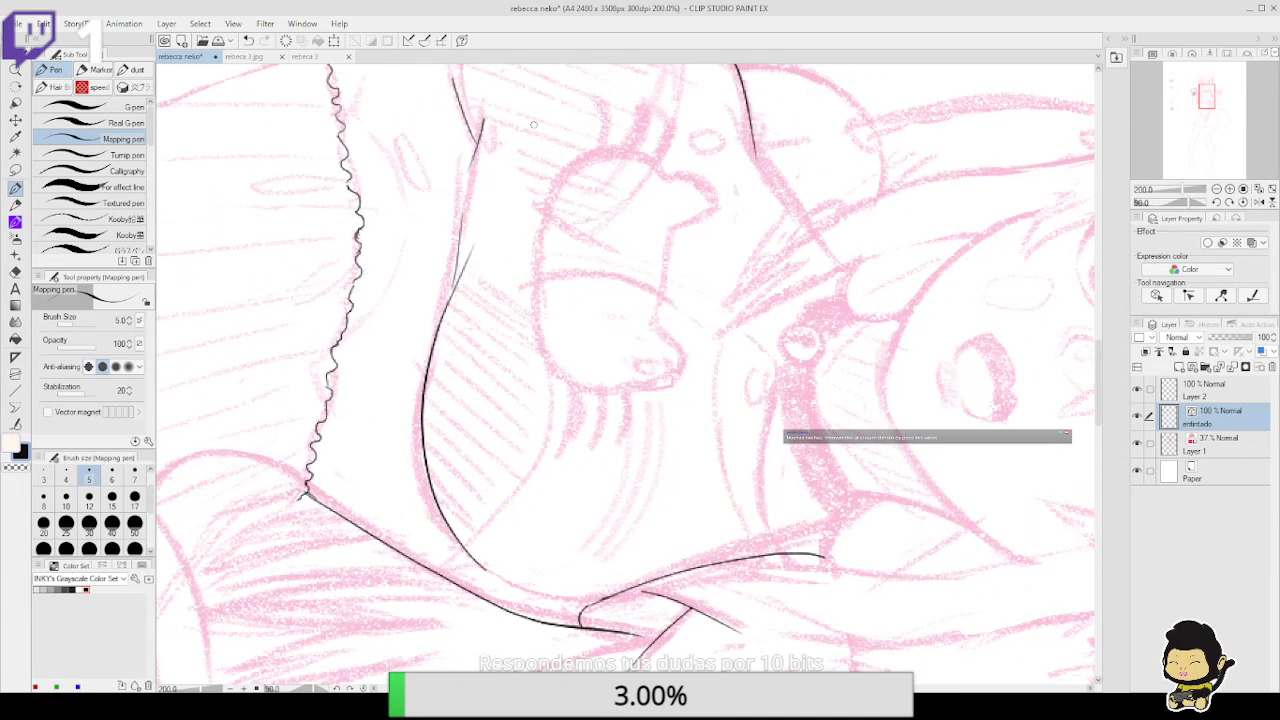
Ink two short lines on the shoulder beside the raised fist, reaching out from the crop top's unfinished edge
drag(621, 267, 598, 344)
drag(750, 396, 717, 271)
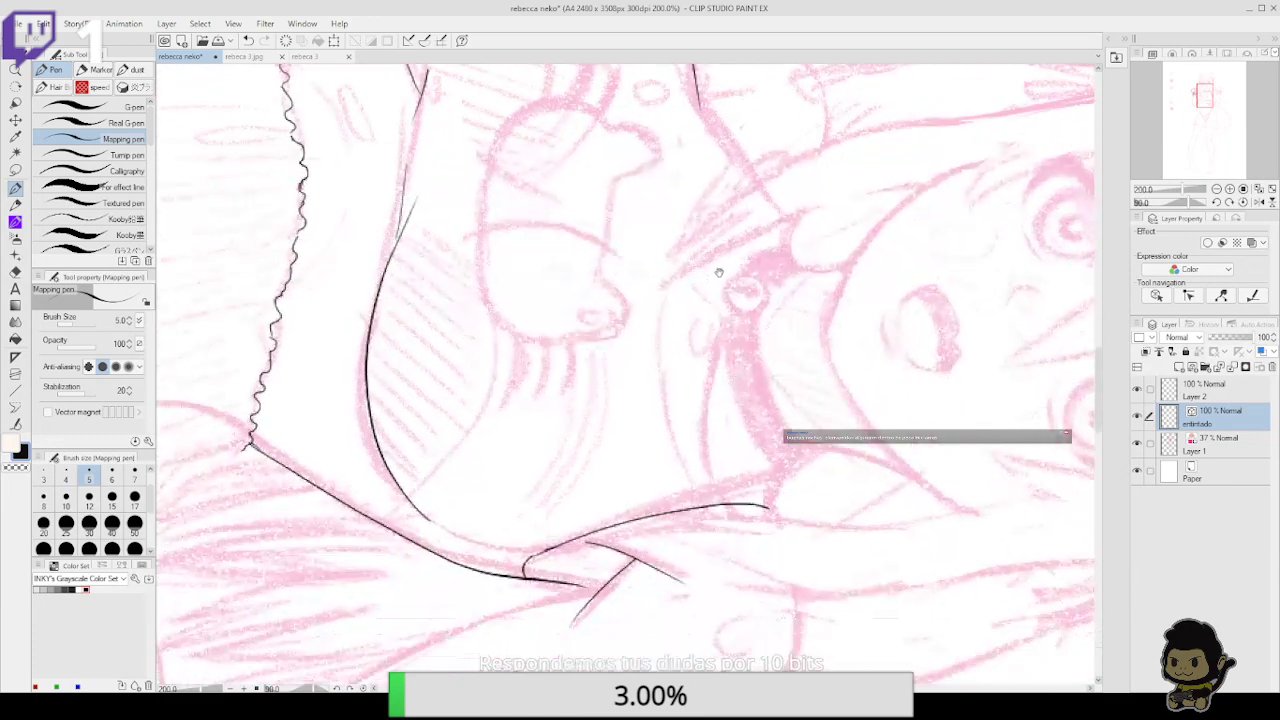
drag(721, 315, 714, 300)
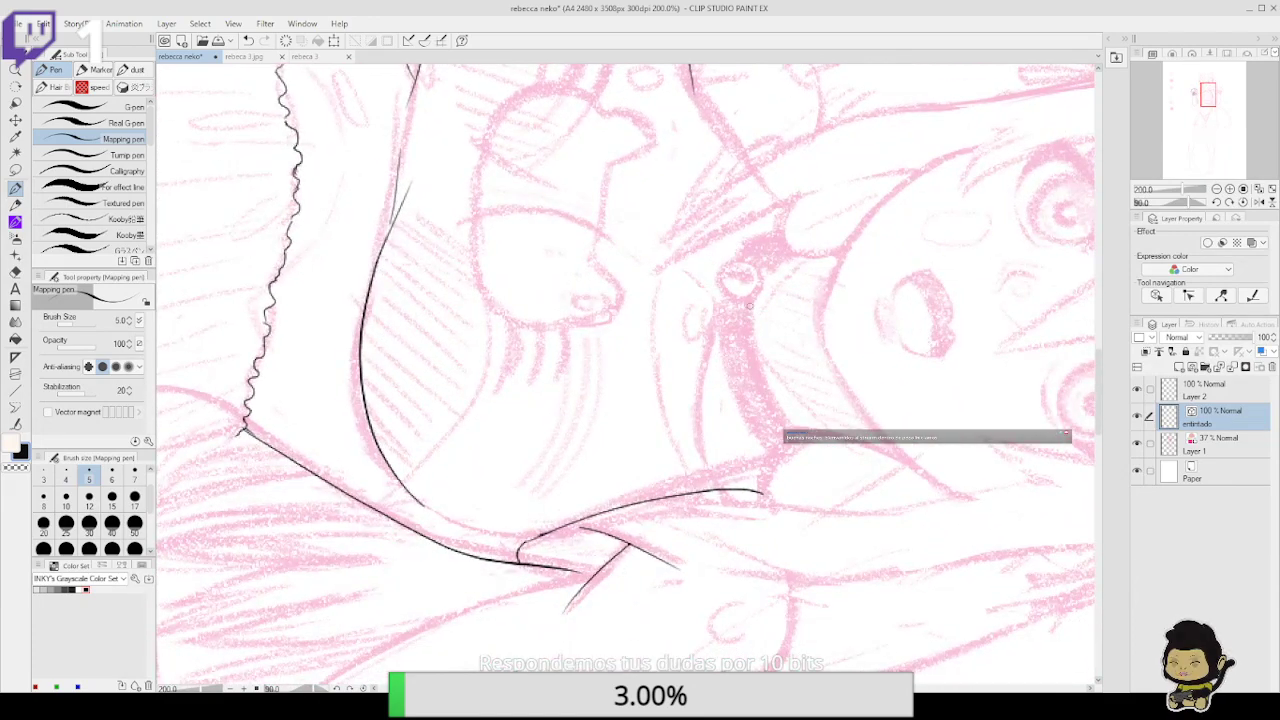
click(1217, 202)
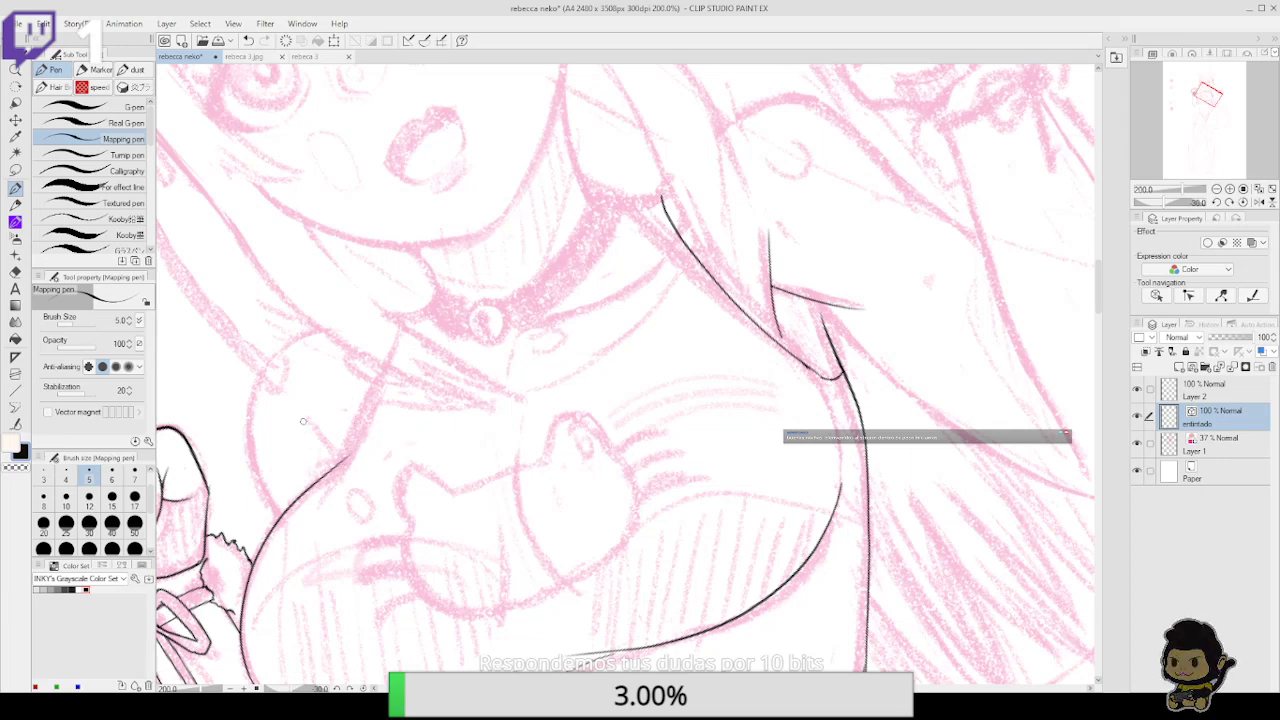
drag(303, 421, 344, 456)
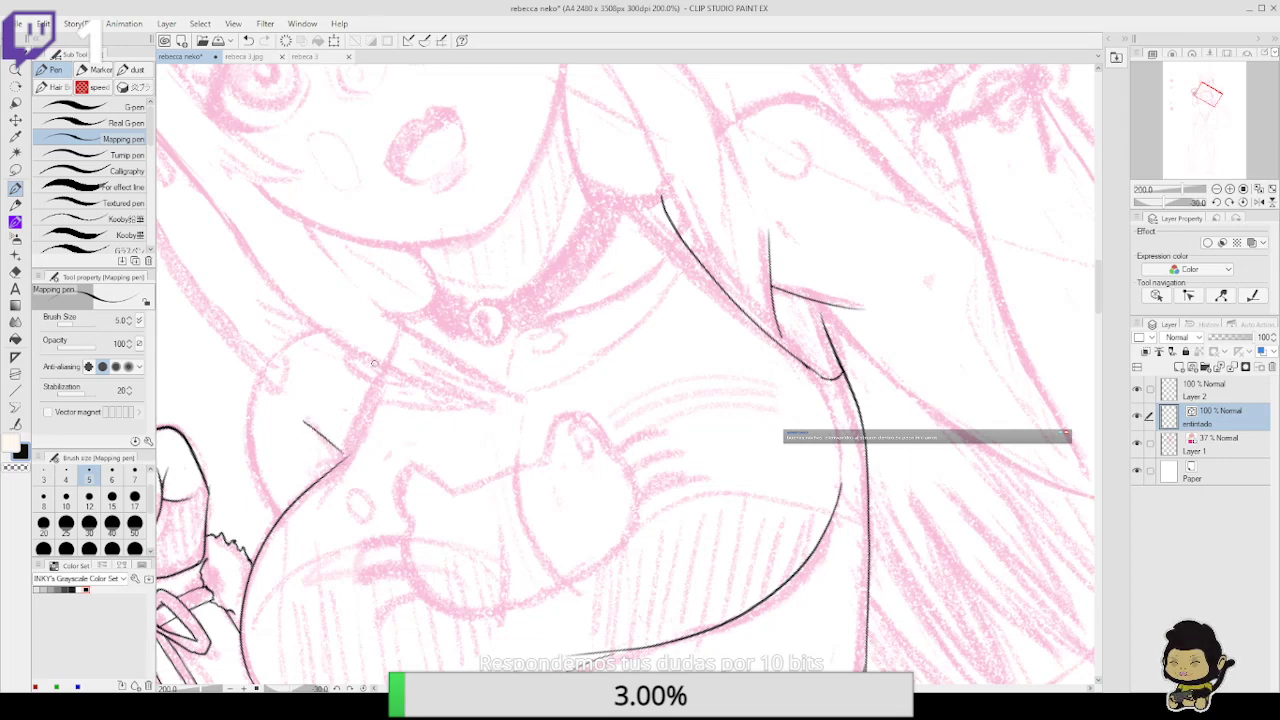
drag(344, 355, 380, 387)
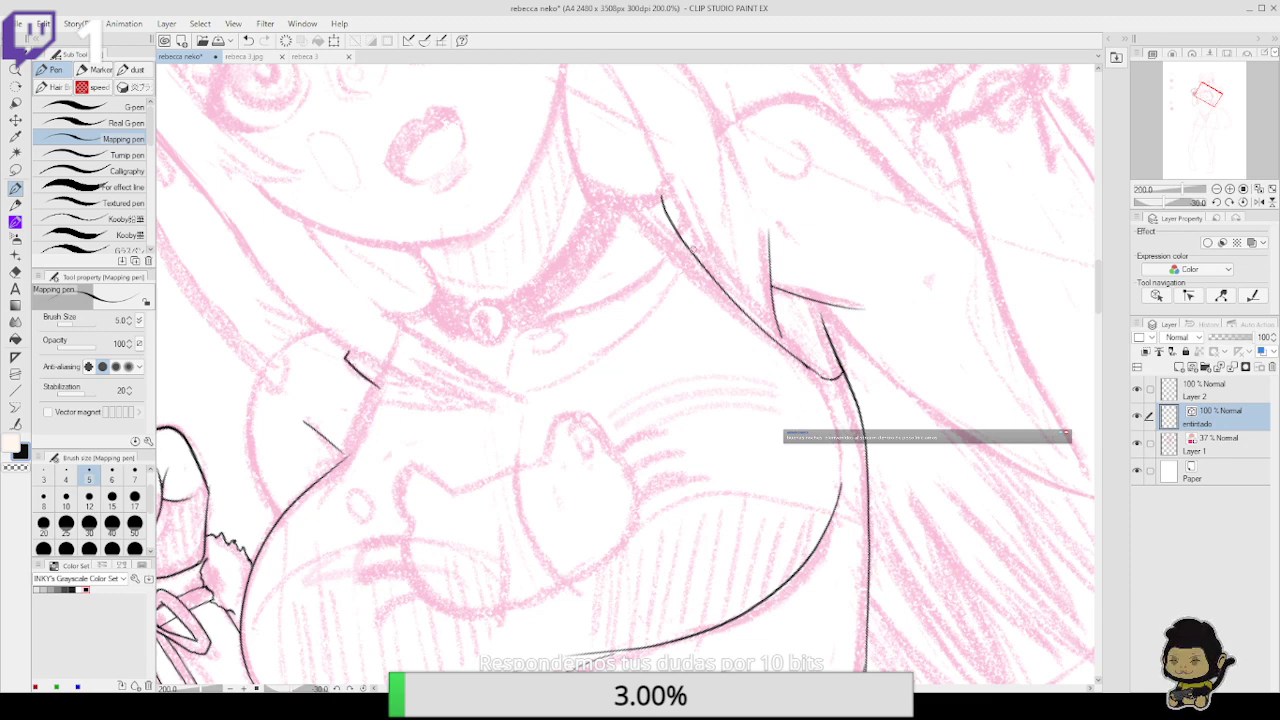
Ink the short angled line crossing the opposite shoulder edge near the choker and erase the end overshooting onto the chest
drag(690, 252, 700, 224)
key(ctrl+z)
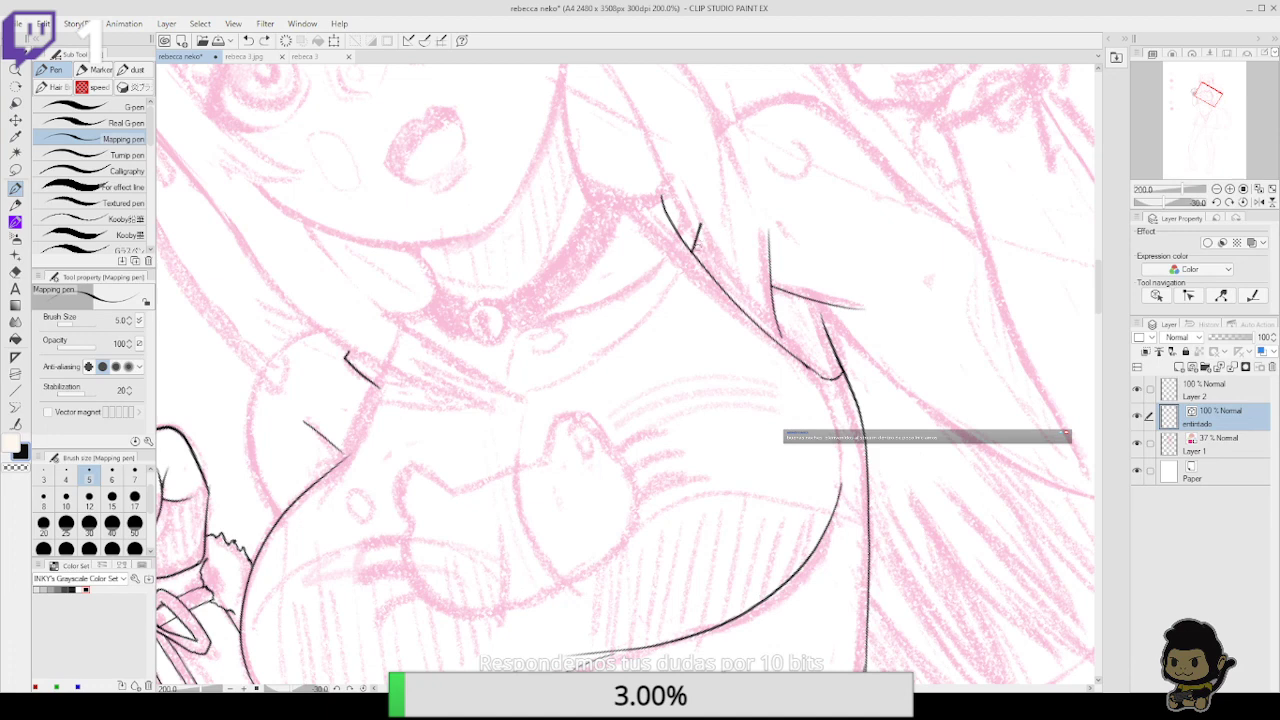
drag(652, 272, 703, 197)
key(e)
click(662, 262)
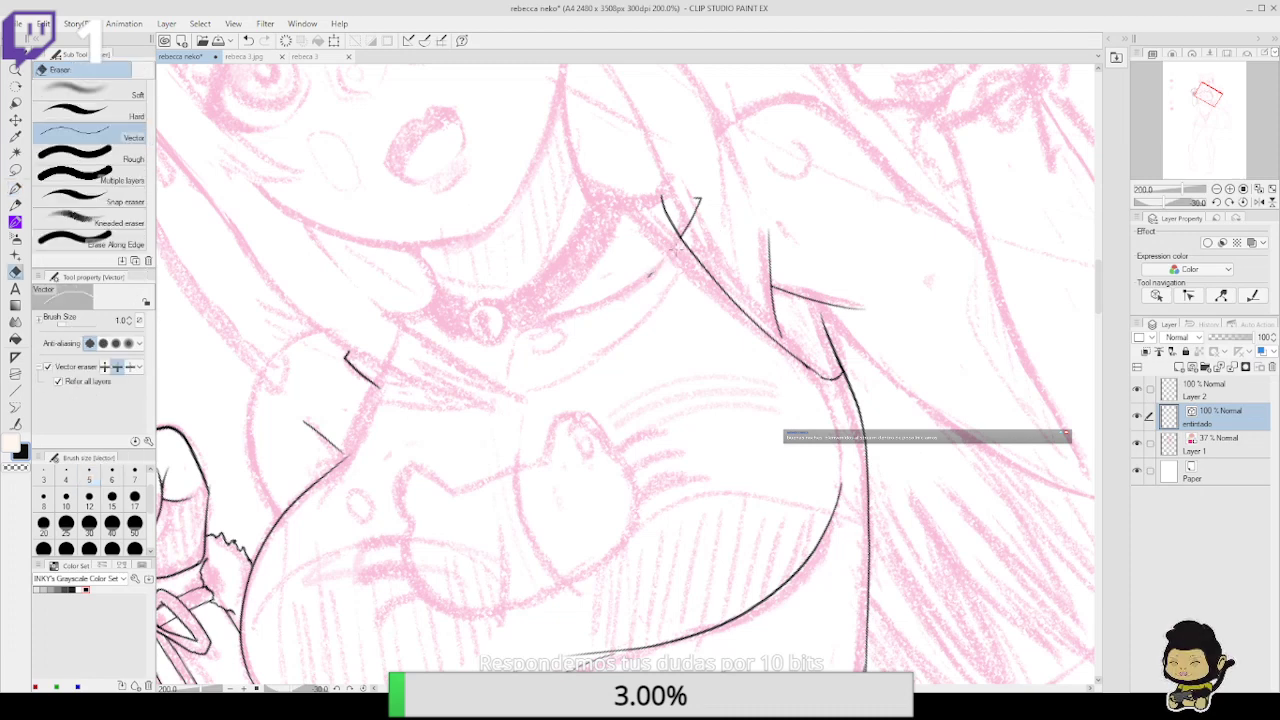
drag(679, 413, 731, 268)
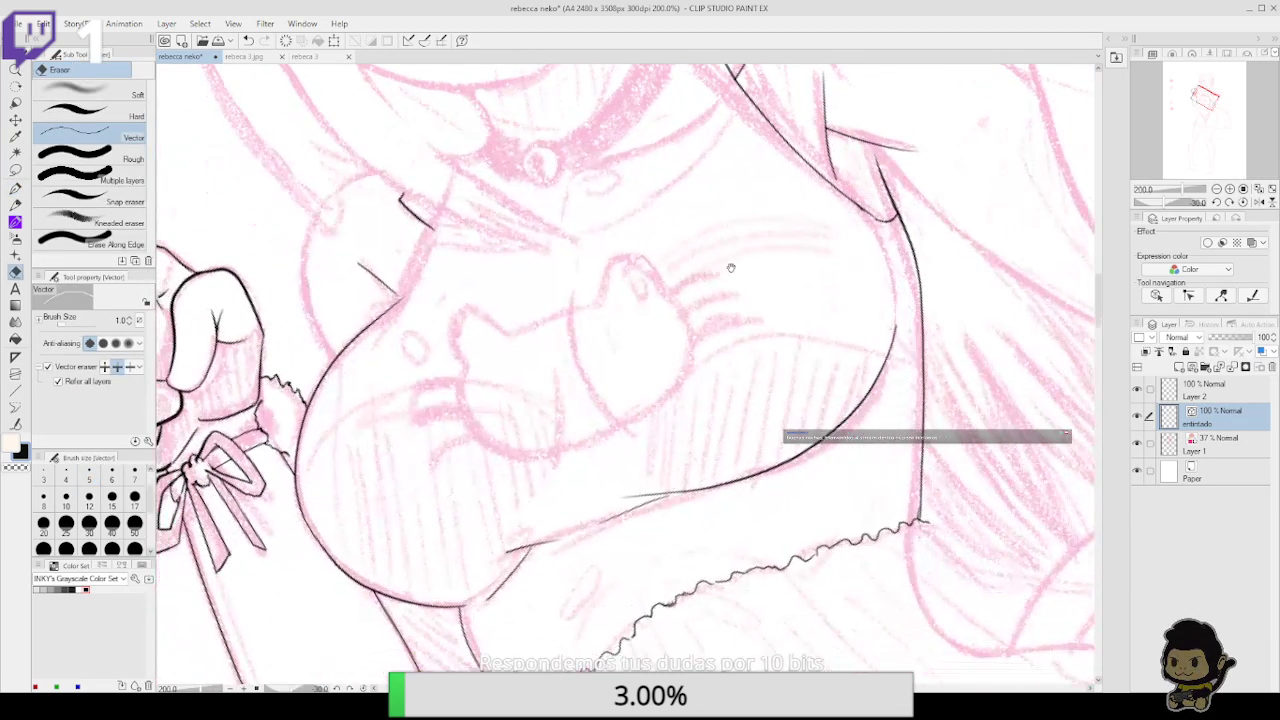
Ink the edge line from the top of the bust curve up past the two short shoulder lines to the choker
key(p)
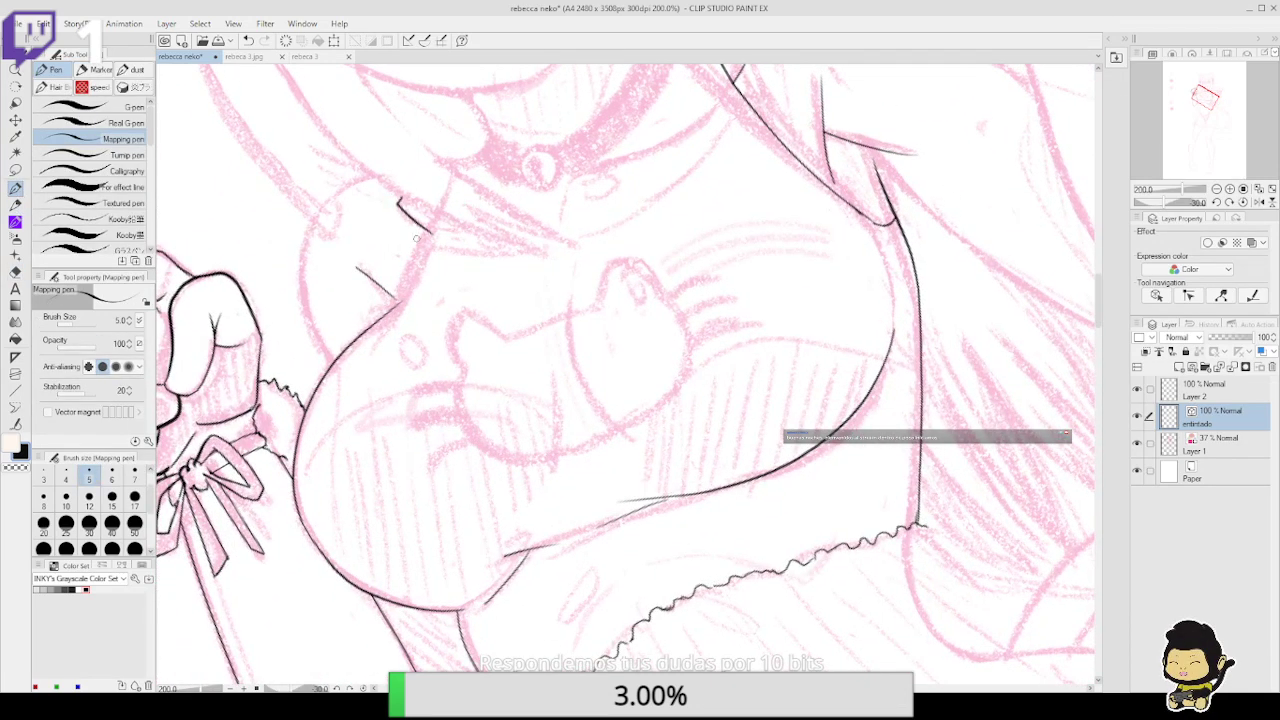
drag(398, 300, 460, 163)
drag(681, 162, 622, 333)
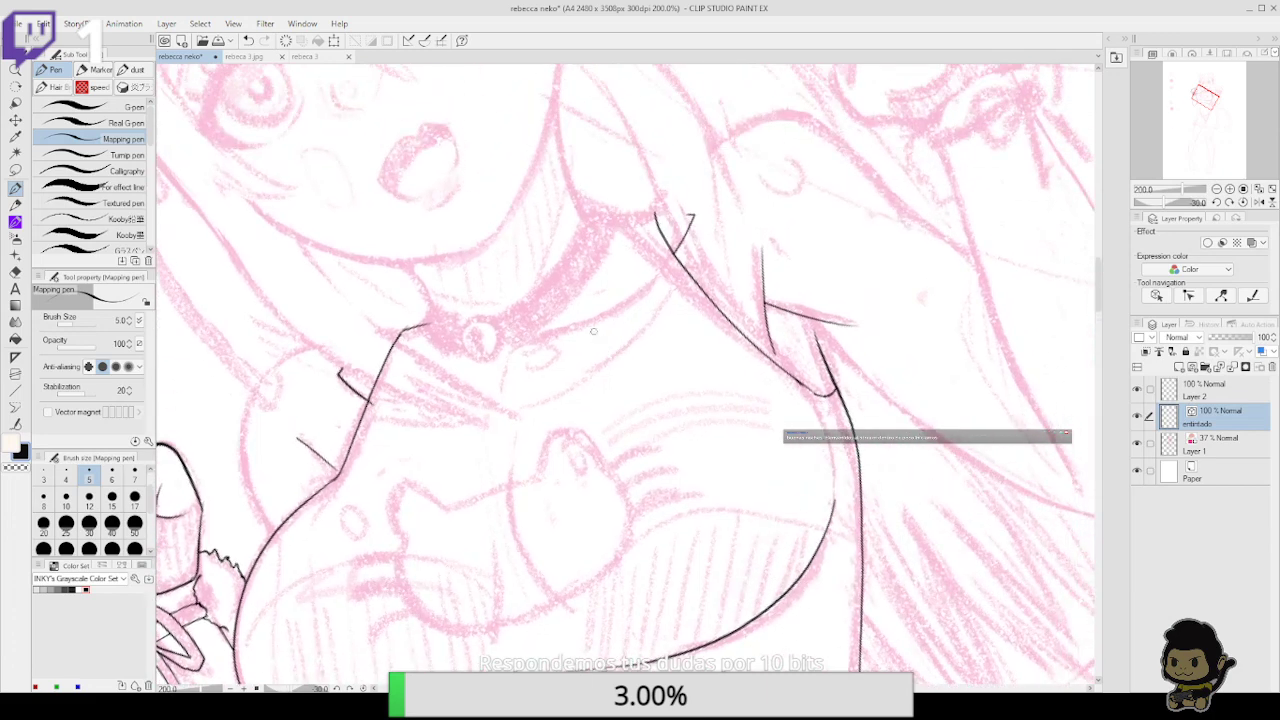
Ink both sides of the neck and the short rounded ends of the choker, trimming the overlap
drag(402, 267, 443, 323)
key(ctrl+z)
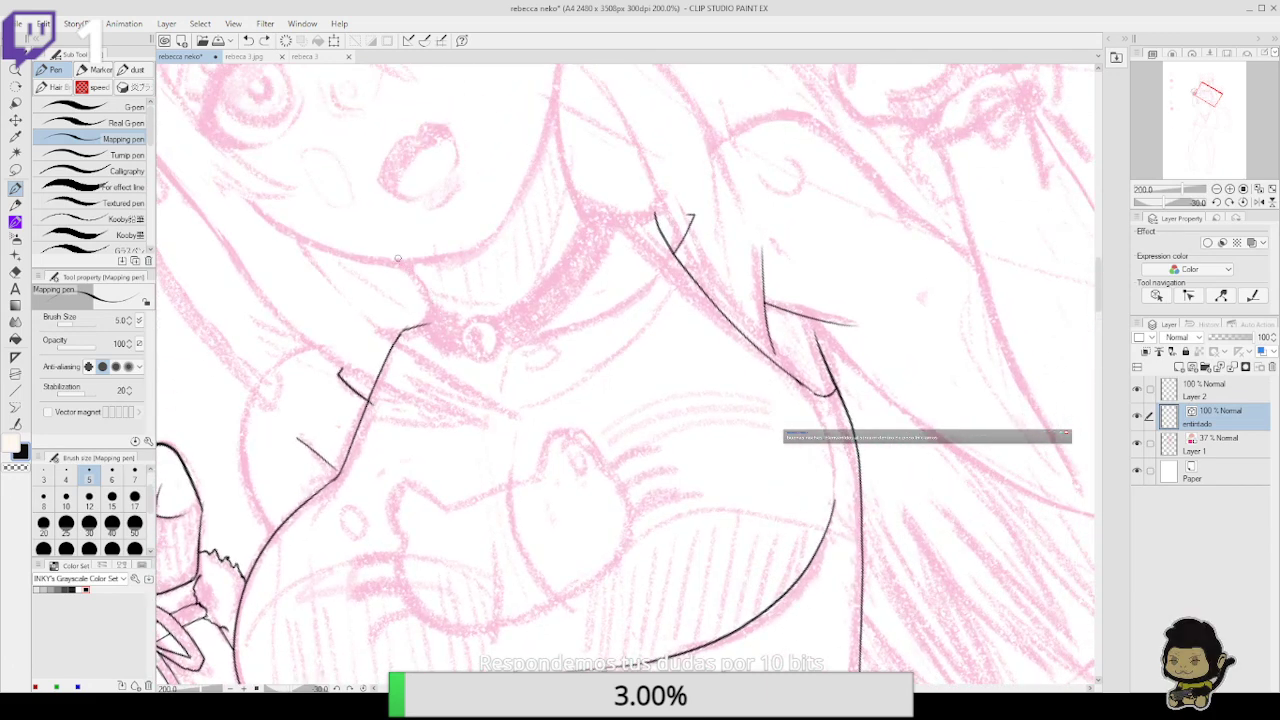
drag(398, 259, 433, 330)
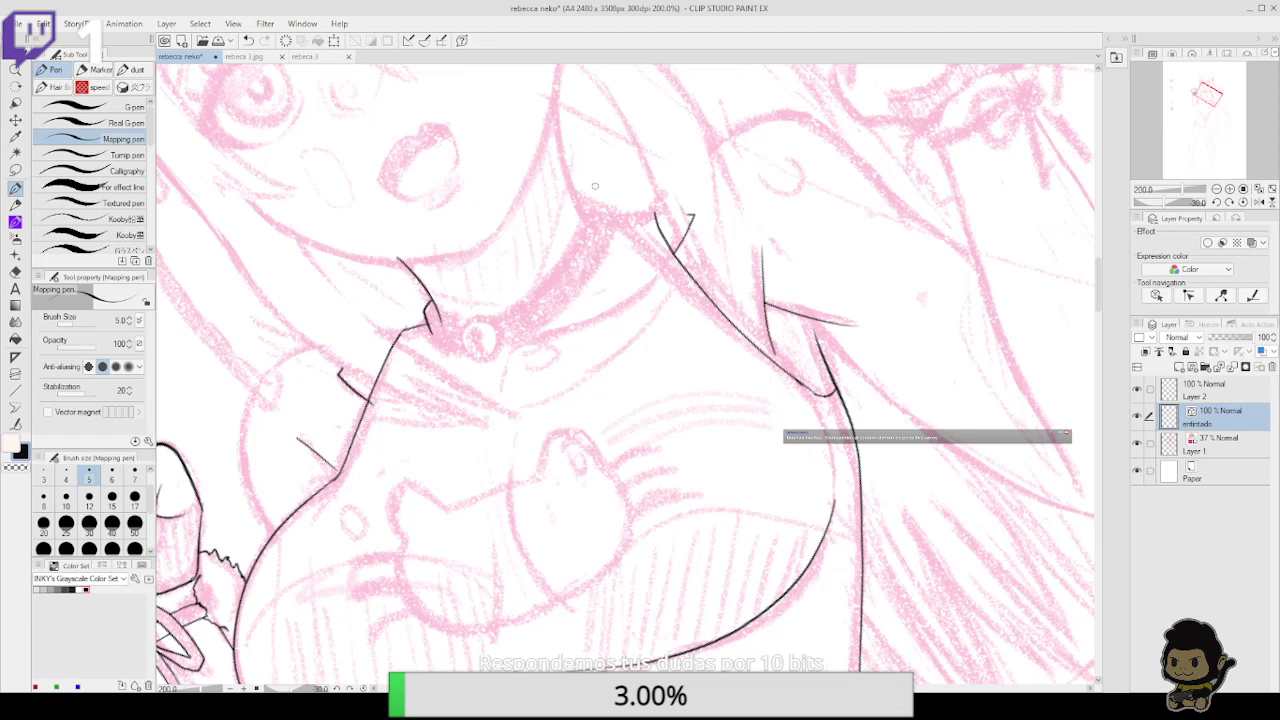
mouse_move(583, 203)
mouse_down()
mouse_move(558, 123)
mouse_move(560, 75)
mouse_up()
drag(579, 197, 597, 196)
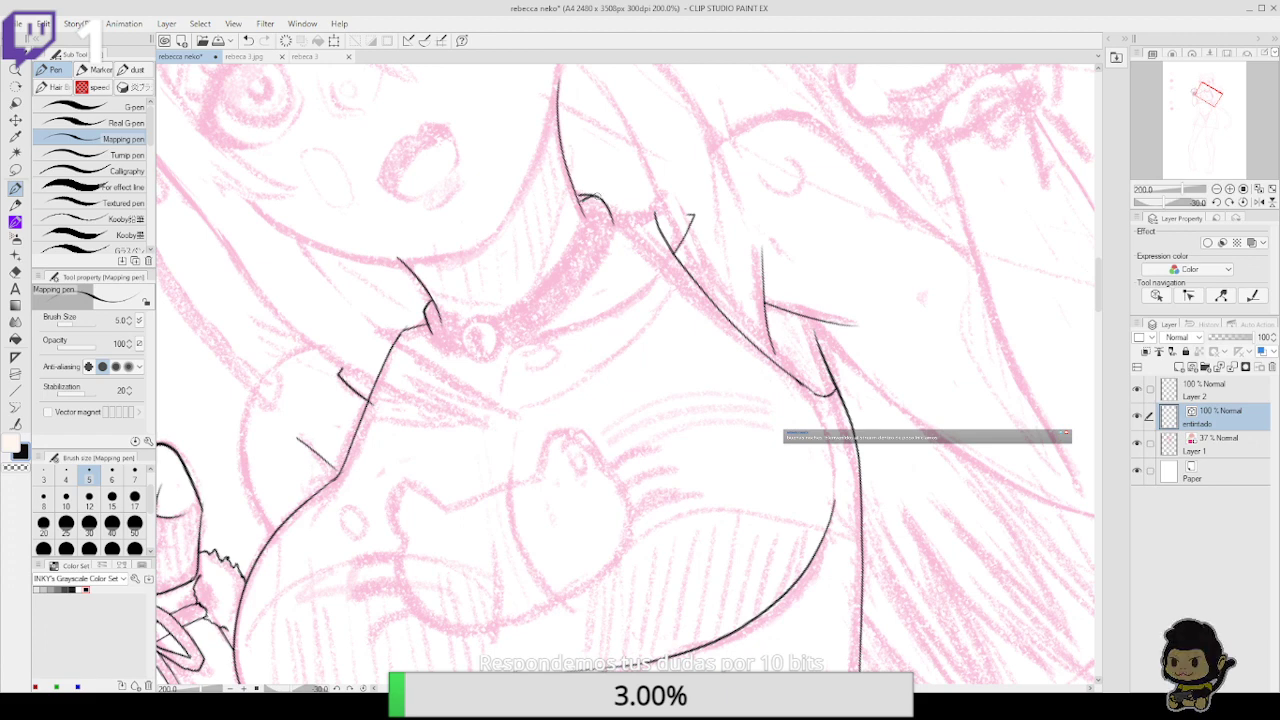
key(e)
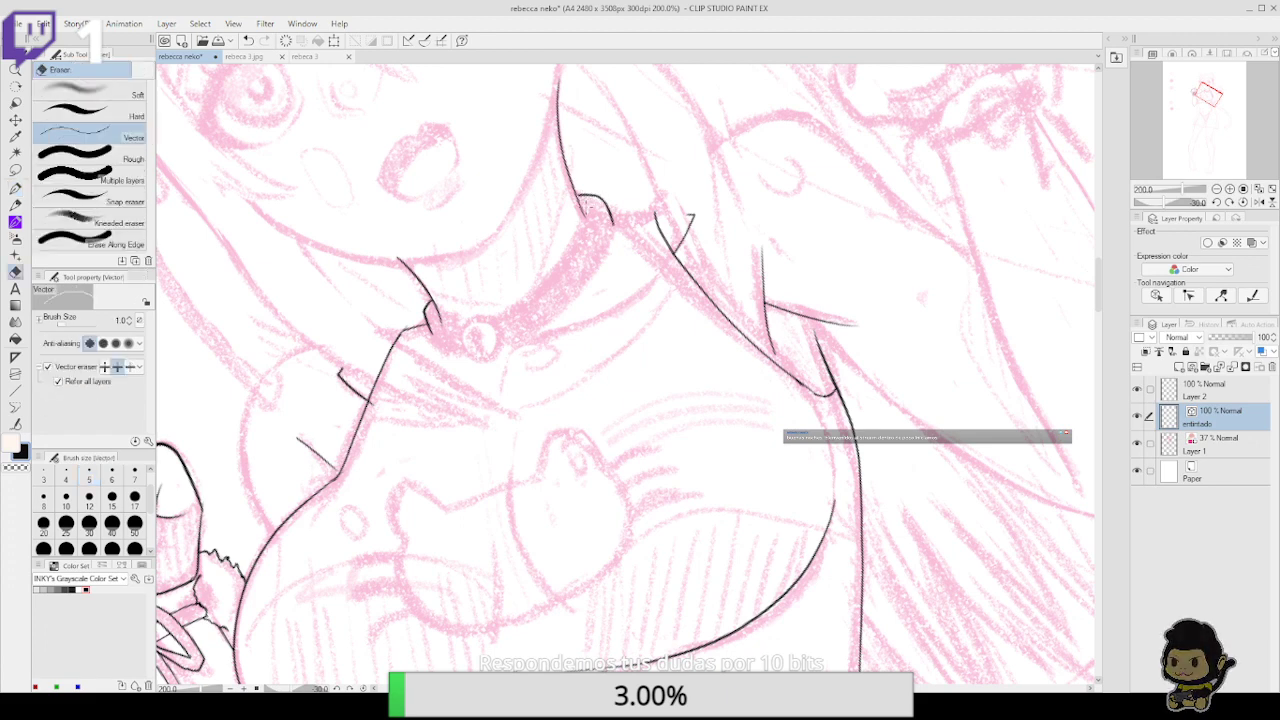
Ink the shoulder line running outward from the choker's end on the side away from the raised fist
click(1229, 201)
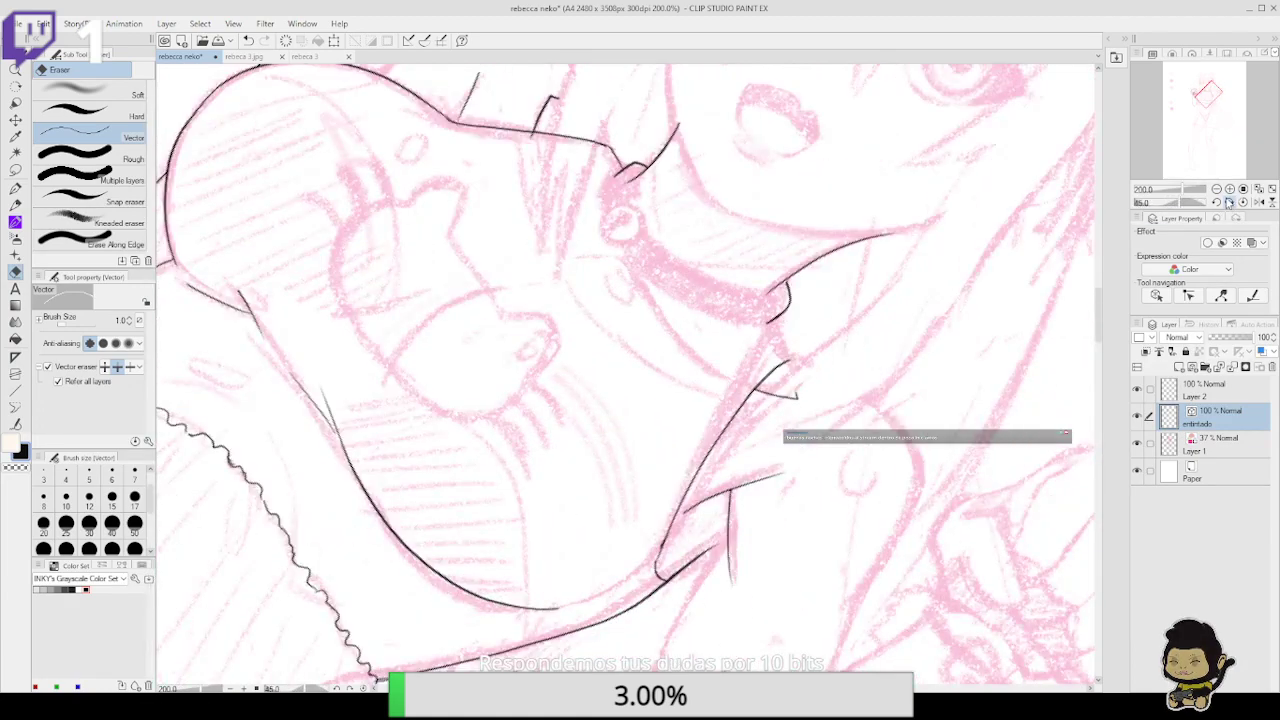
click(1217, 202)
click(1229, 202)
click(1229, 202)
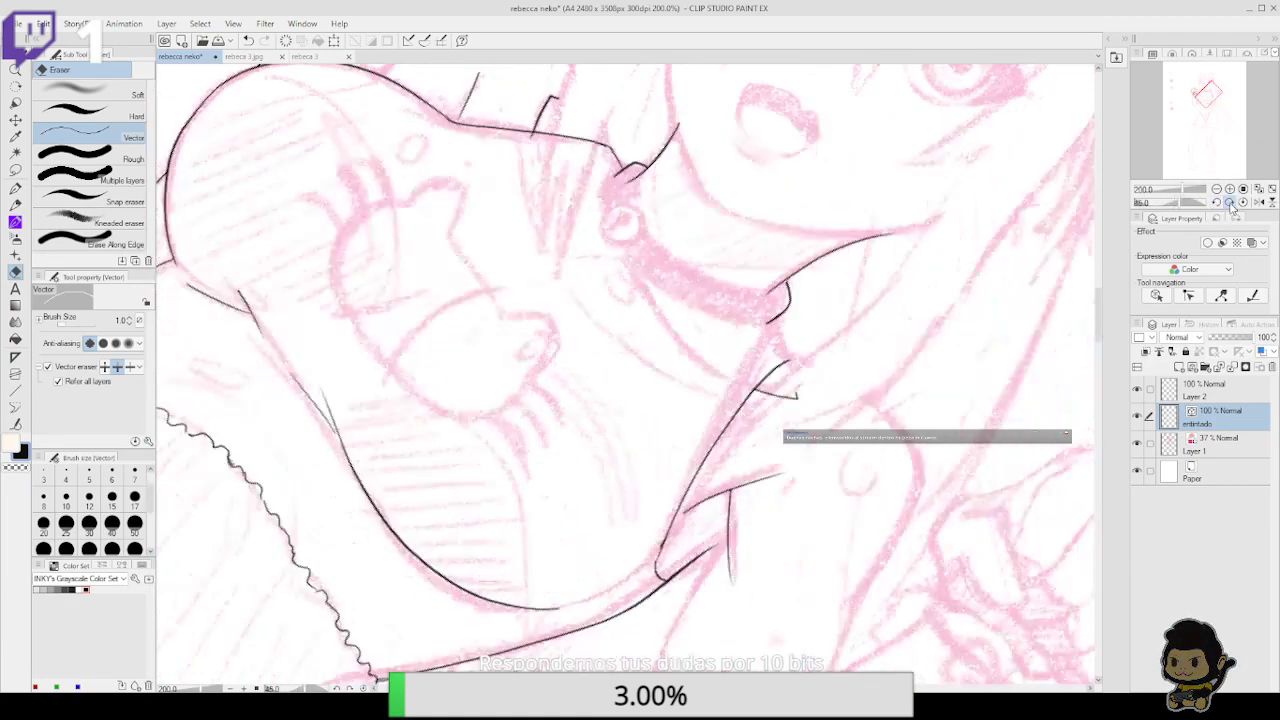
click(1229, 202)
click(1229, 202)
click(1229, 202)
drag(707, 532, 672, 506)
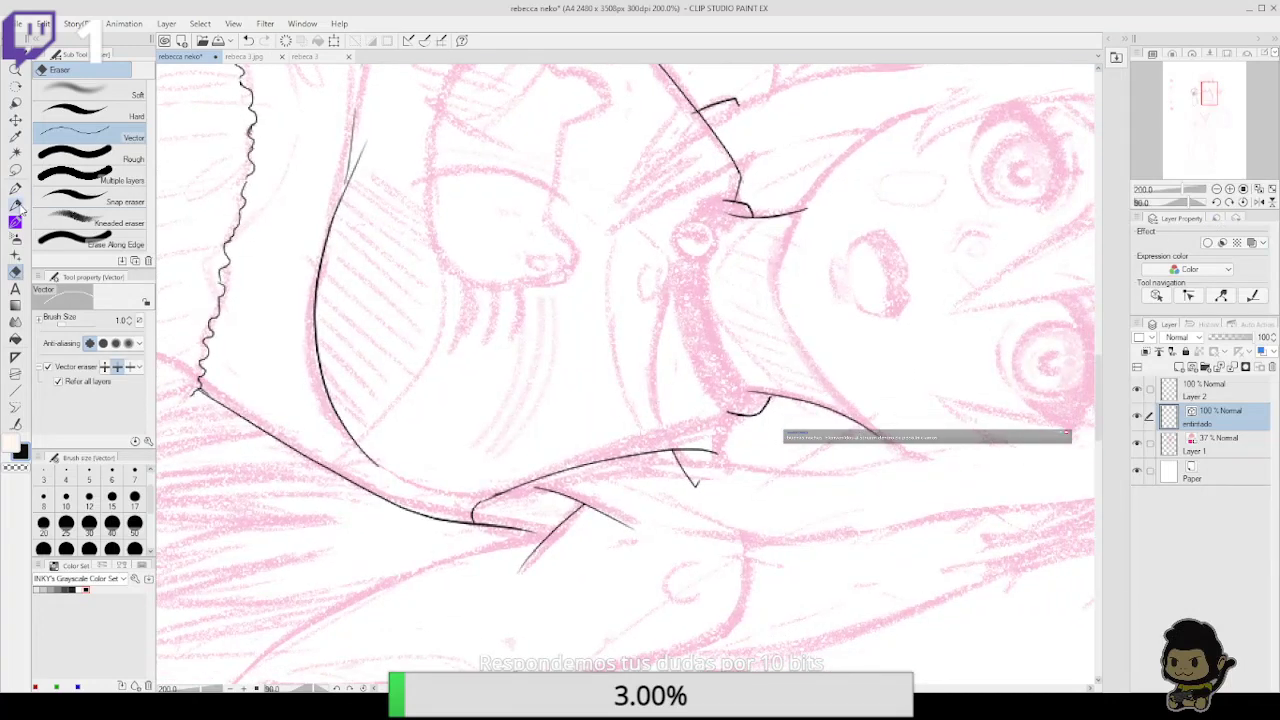
key(p)
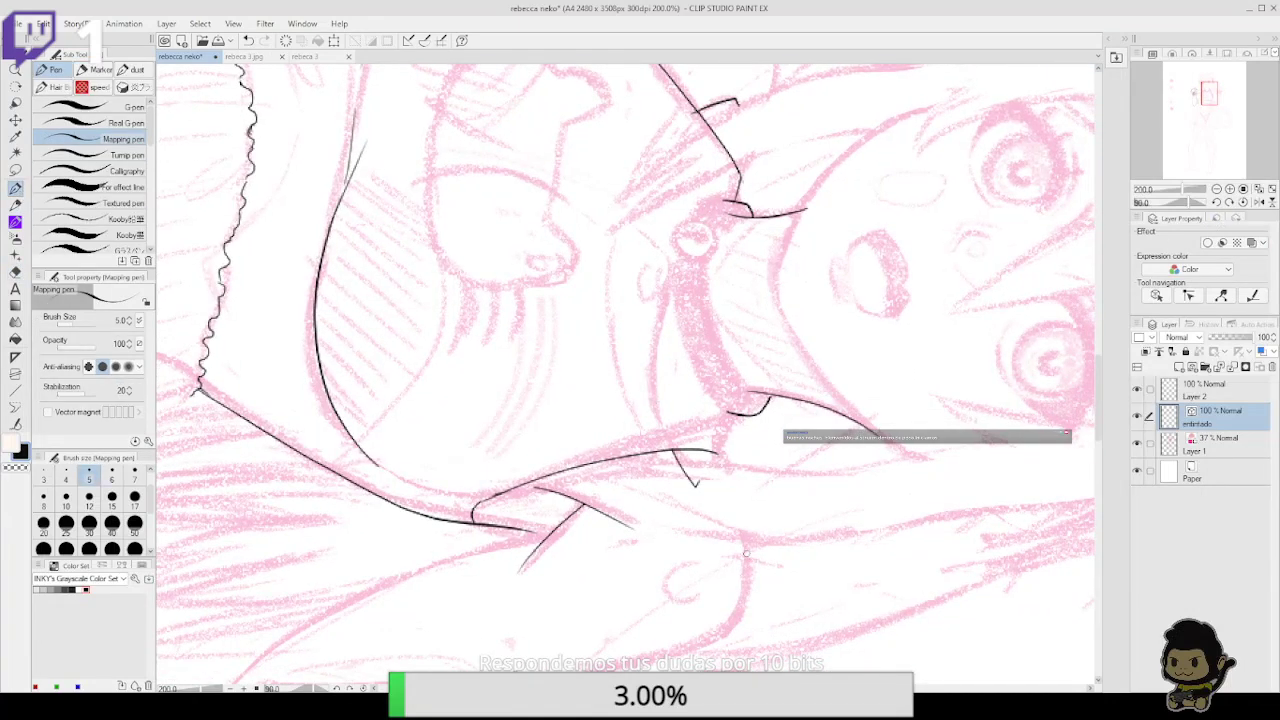
mouse_move(745, 556)
mouse_down()
mouse_move(722, 447)
mouse_move(740, 407)
mouse_up()
drag(838, 363, 798, 431)
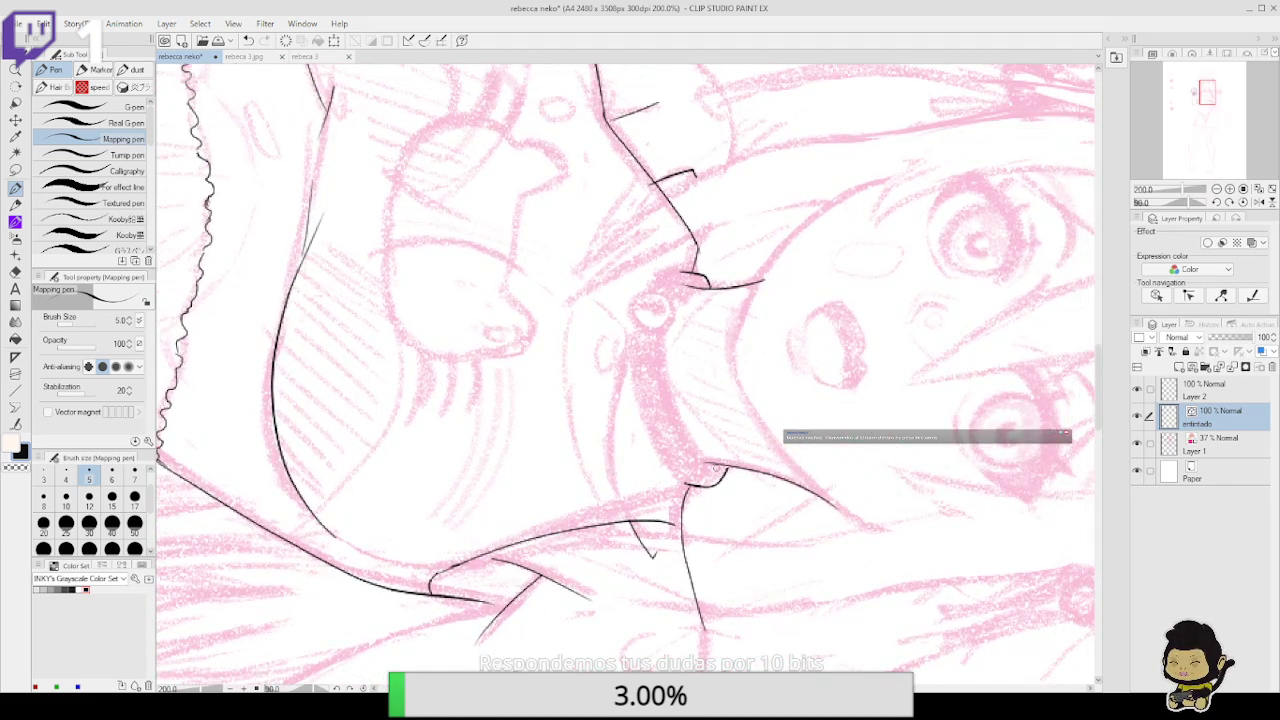
Ink the choker's upper edge as one curve across the neck and clean up its junction with the neck line
mouse_move(716, 466)
mouse_down()
mouse_move(669, 386)
mouse_move(690, 287)
mouse_up()
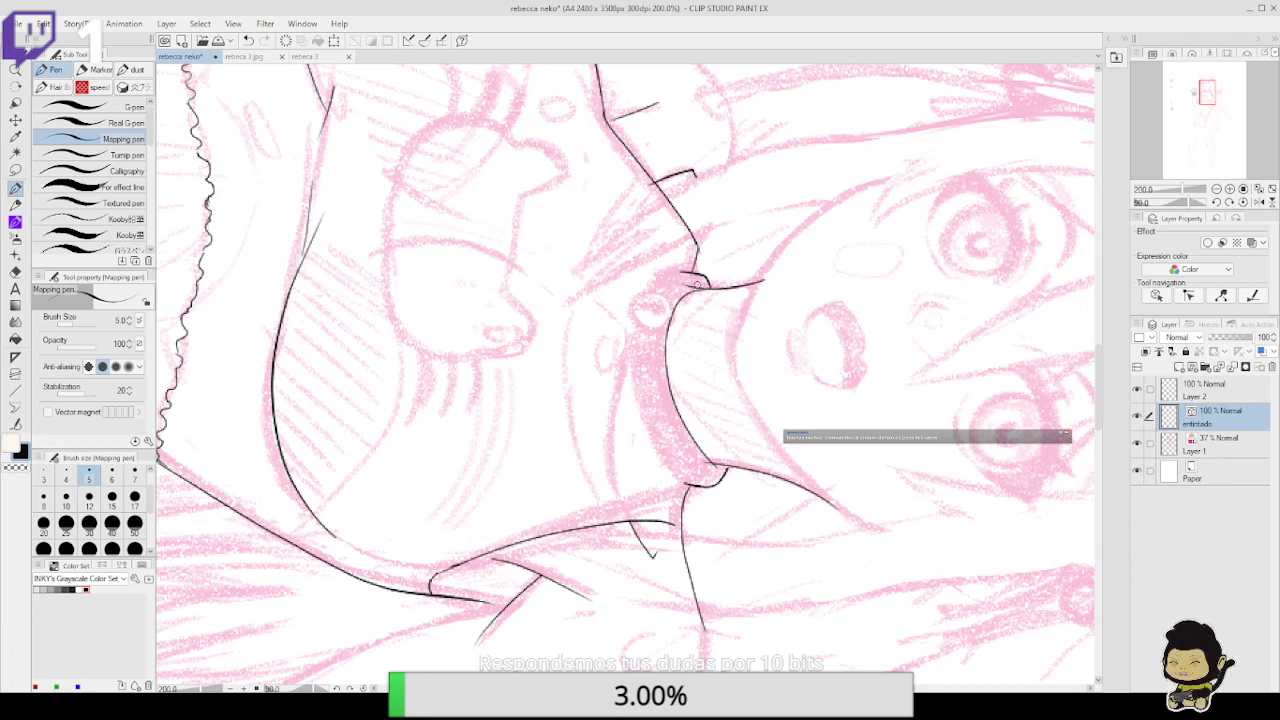
key(e)
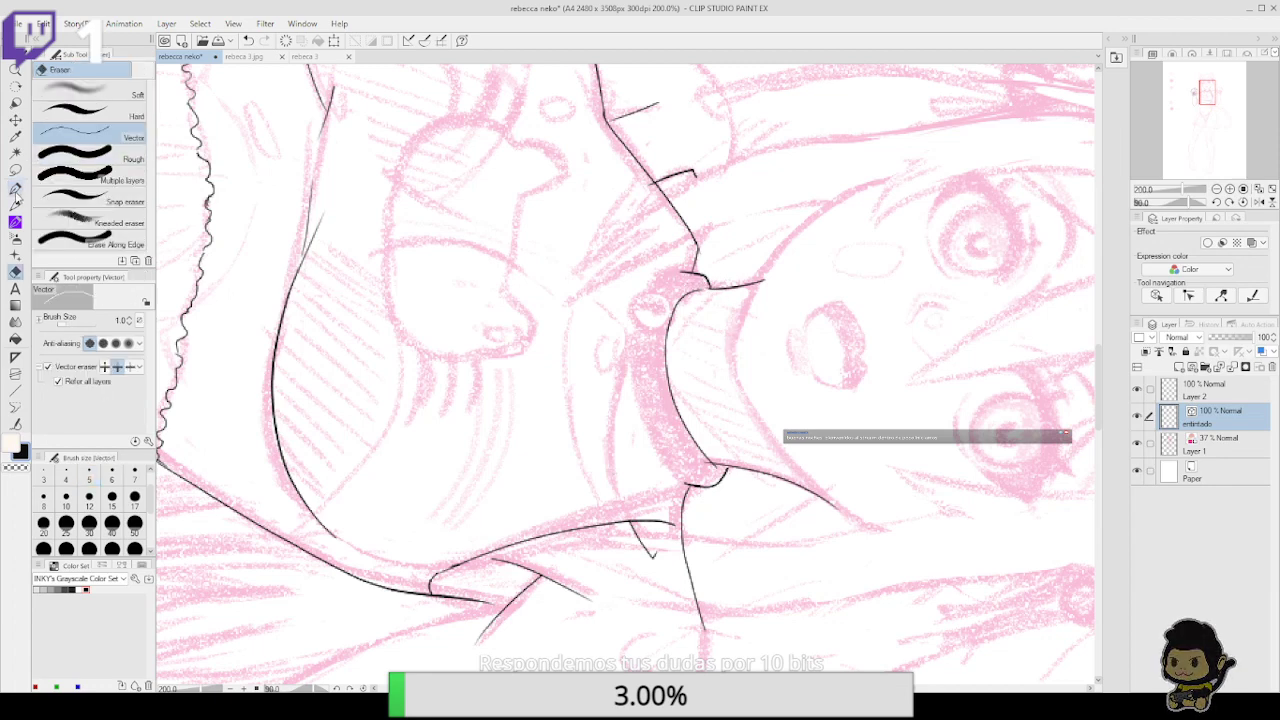
key(p)
drag(698, 290, 722, 287)
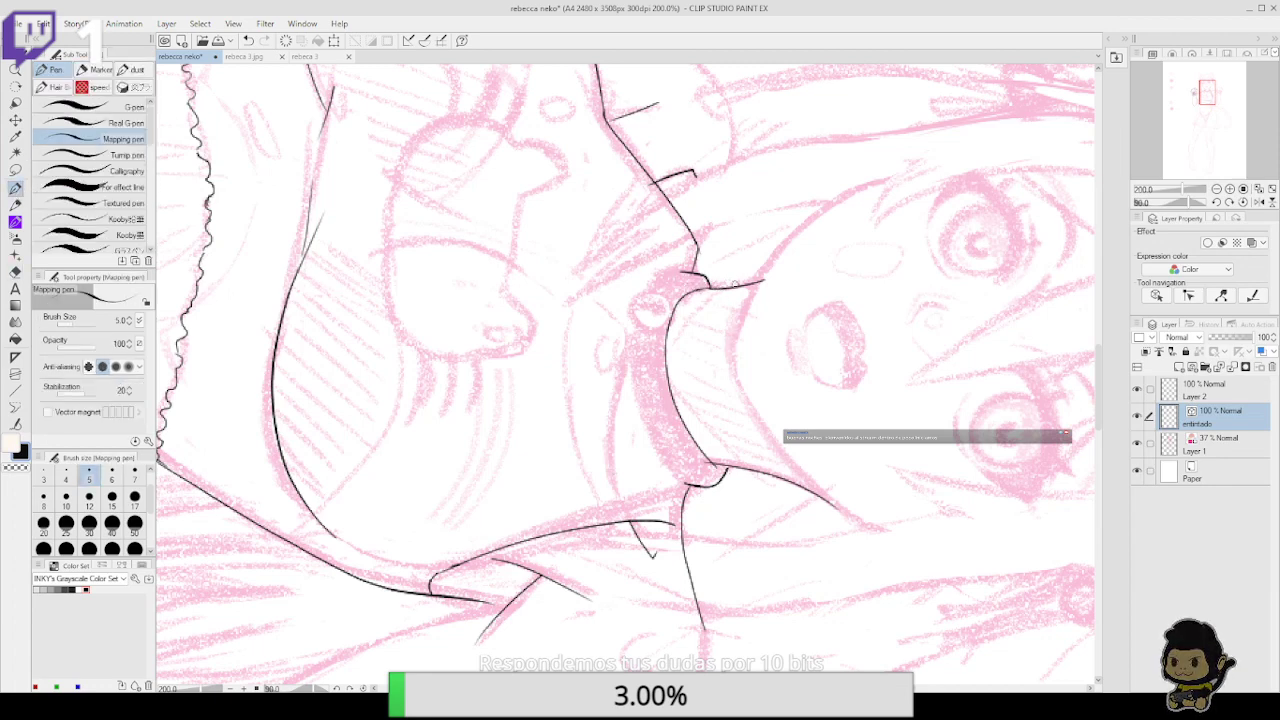
Ink the choker's lower edge as one curve joining its two rounded ends
drag(800, 463, 788, 463)
key(e)
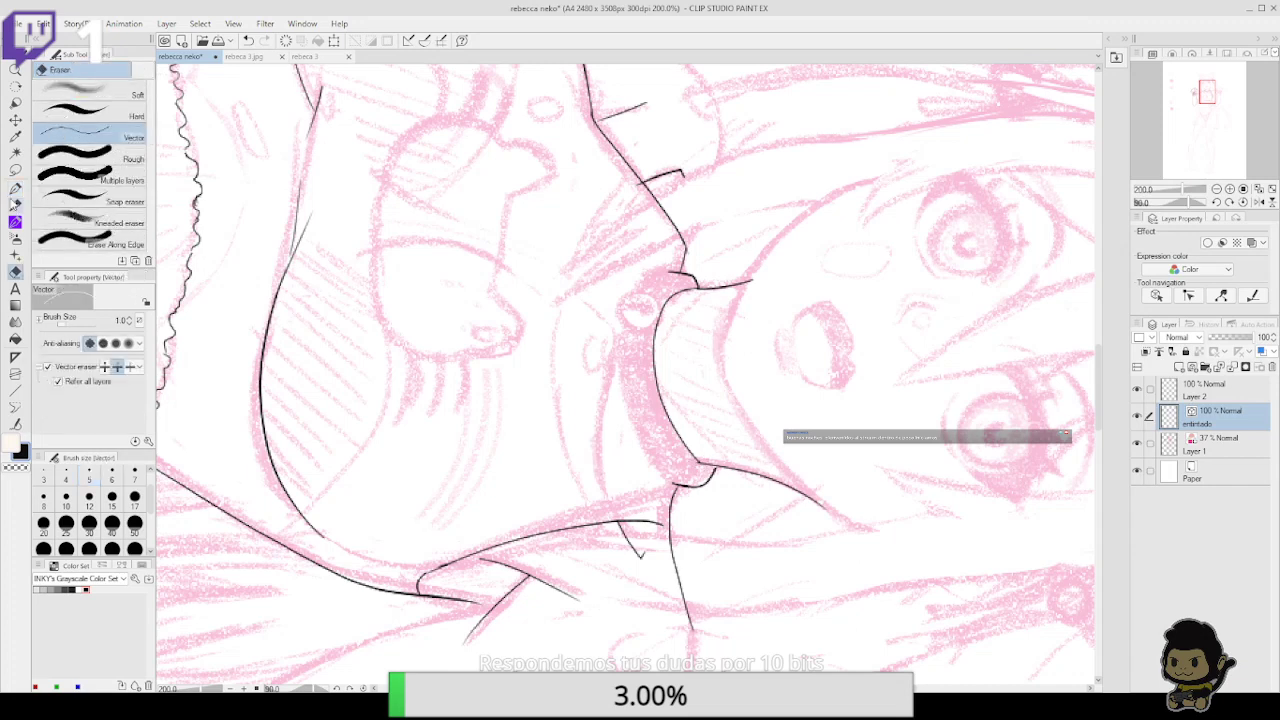
key(p)
mouse_move(680, 488)
mouse_down()
mouse_move(652, 458)
mouse_move(629, 315)
mouse_up()
mouse_move(621, 376)
mouse_down()
mouse_move(632, 293)
mouse_move(684, 269)
mouse_move(654, 275)
mouse_move(619, 360)
mouse_up()
key(ctrl+z)
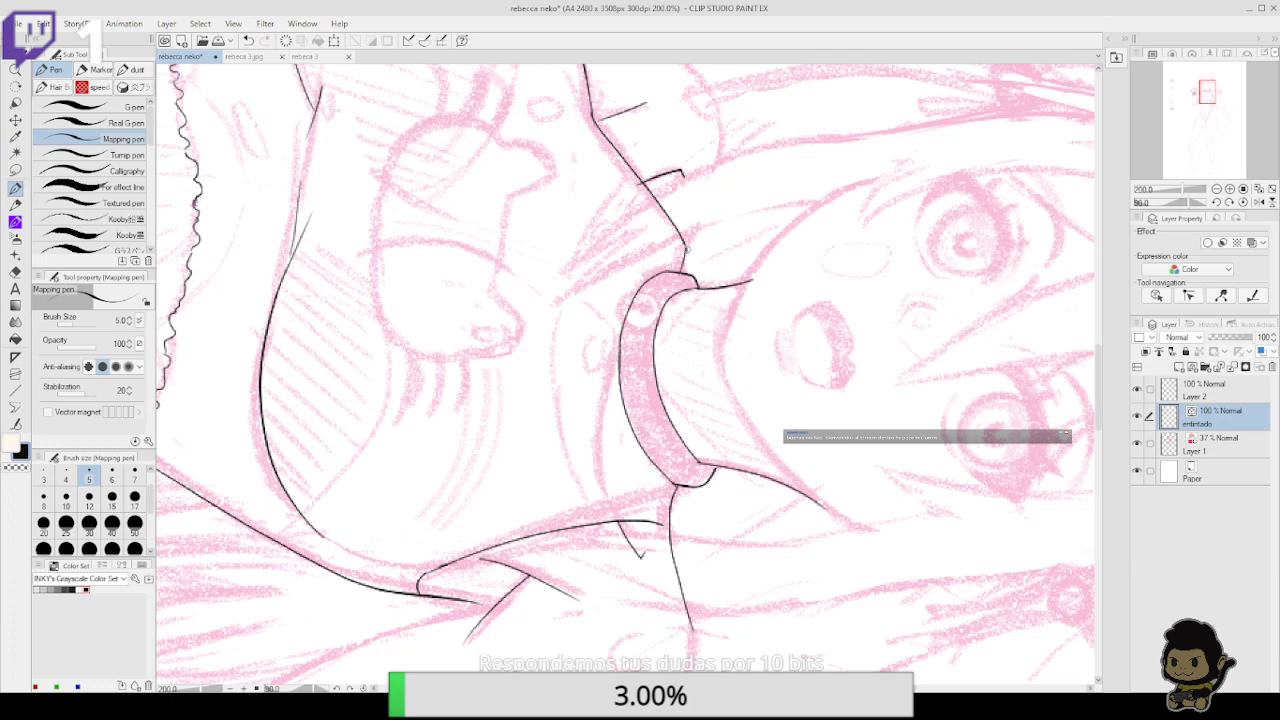
Ink the shoulder line from beside the choker out over the shoulder on the raised fist's side
drag(686, 248, 718, 112)
drag(766, 171, 713, 382)
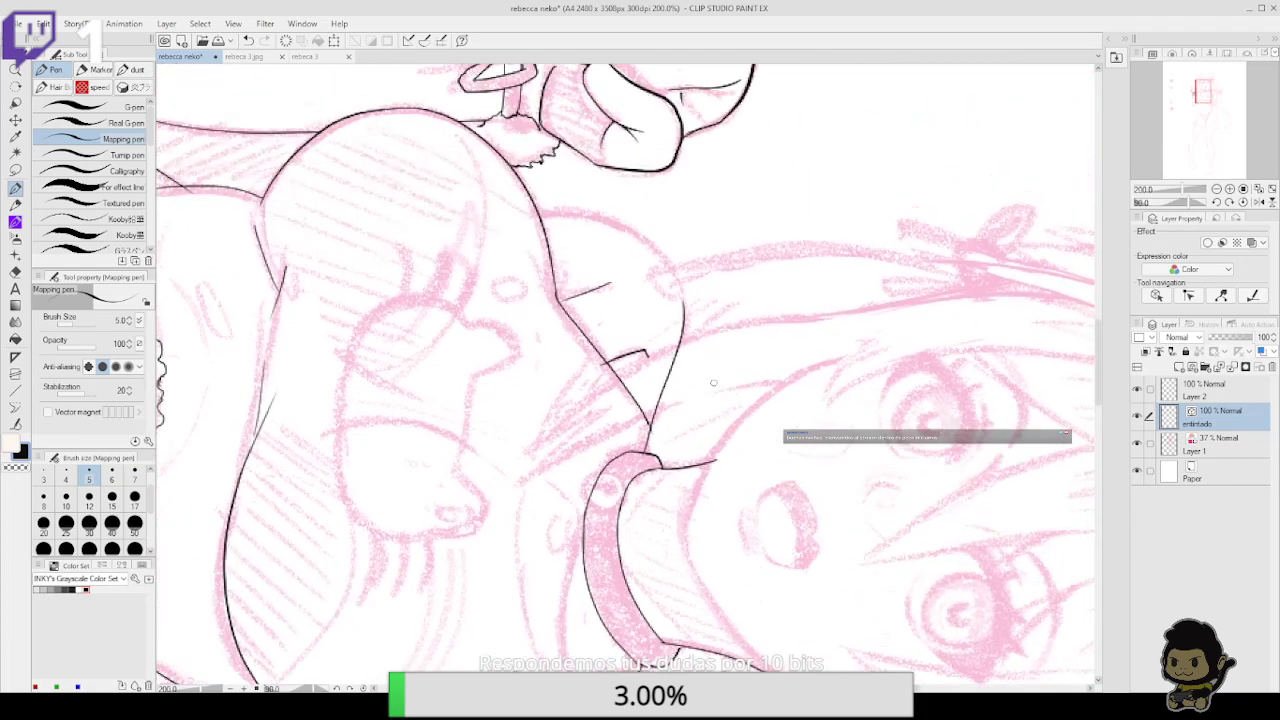
drag(1216, 202, 1216, 202)
key(e)
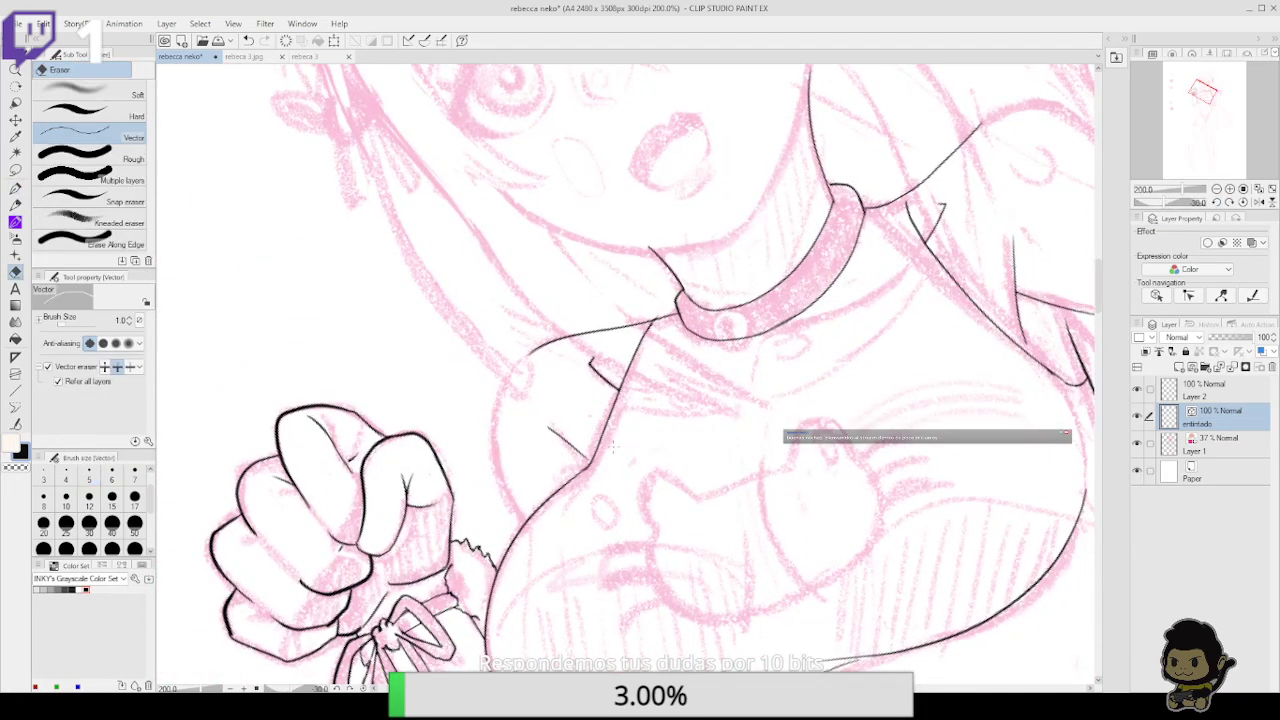
Ink the outer curve of the shoulder on the raised fist's side, from the shoulder line down to the bust outline
key(p)
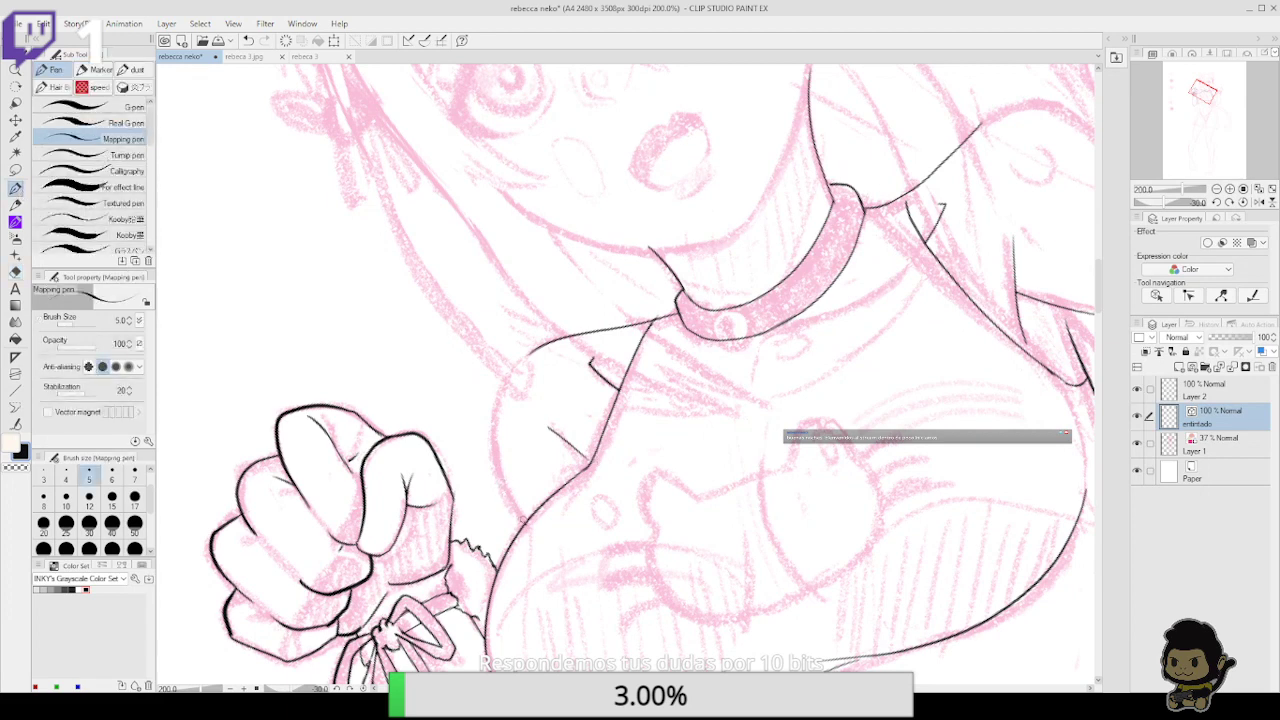
mouse_move(524, 518)
mouse_down()
mouse_move(498, 392)
mouse_move(591, 319)
mouse_up()
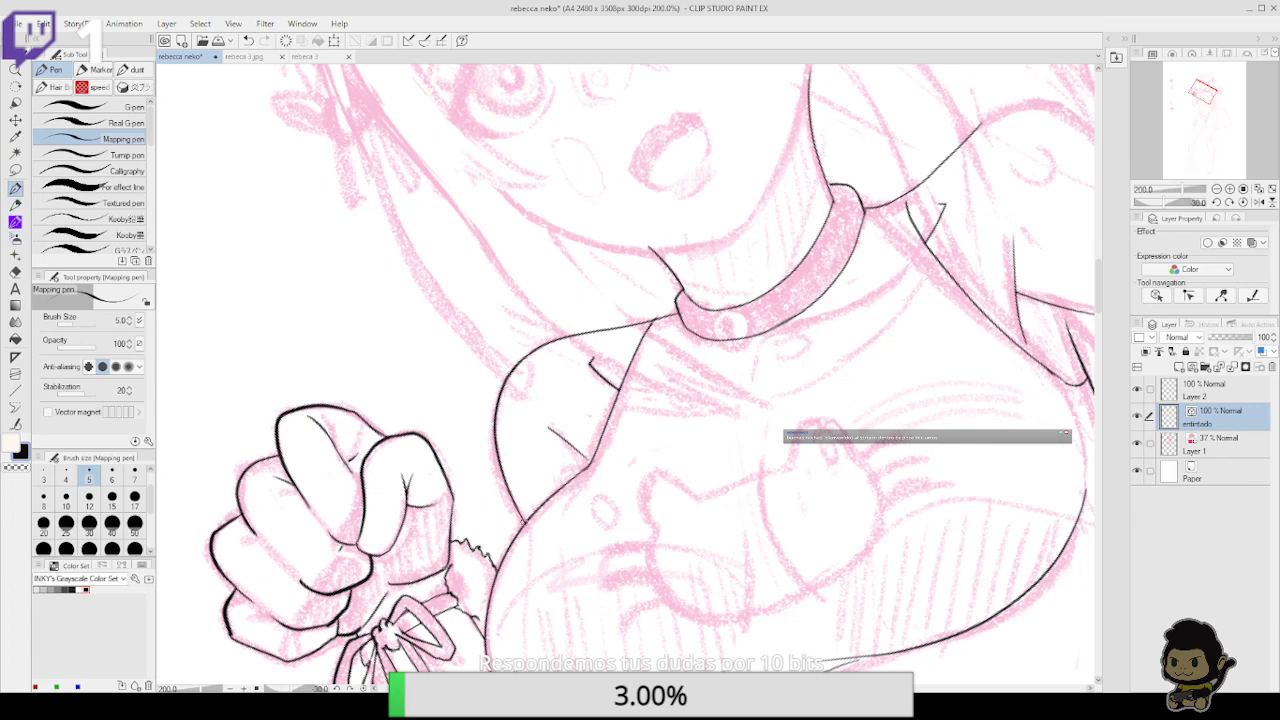
key(e)
click(524, 522)
key(ctrl+z)
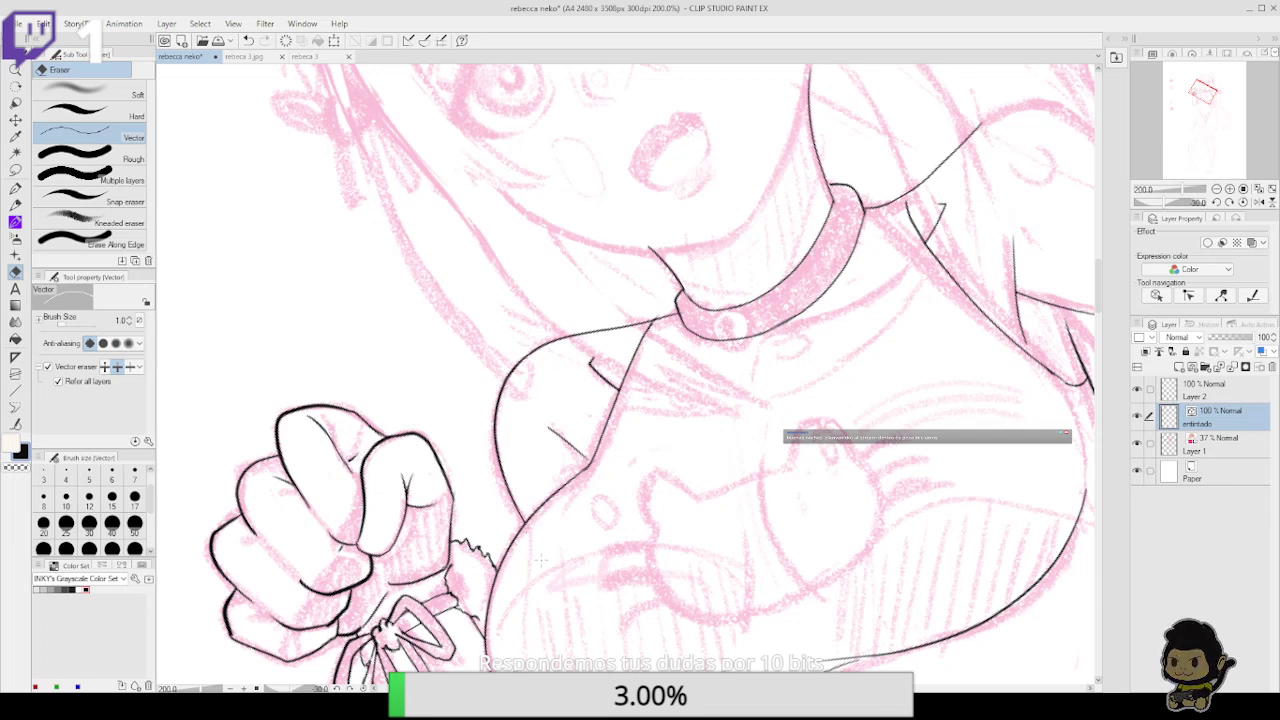
Connect the vector line ends on the outline of the raised fist's lowest finger
drag(481, 623, 459, 501)
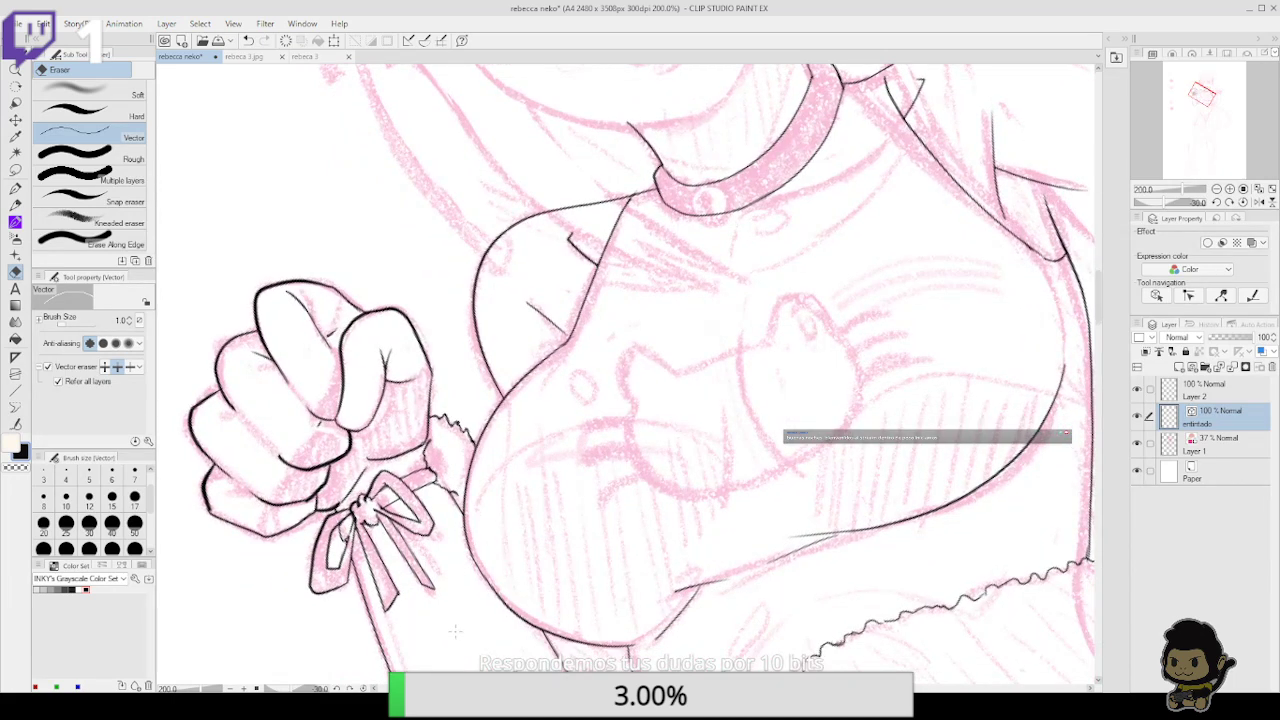
click(15, 423)
drag(203, 500, 220, 513)
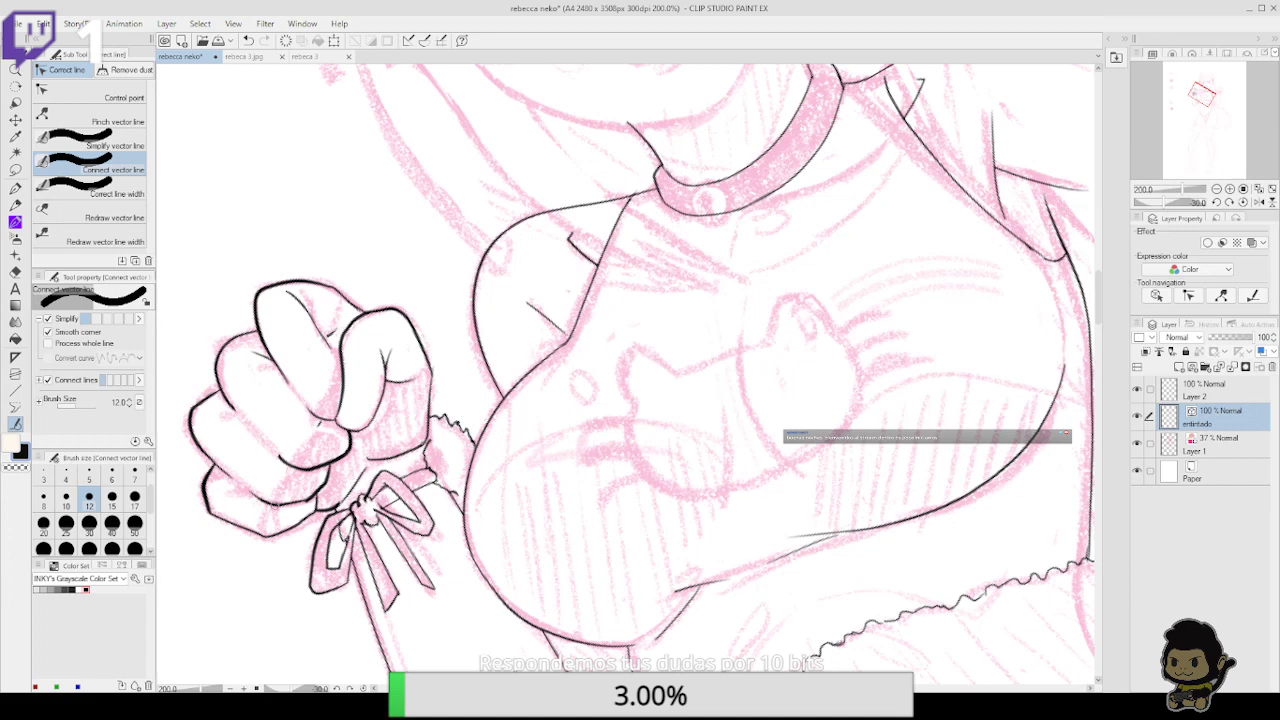
Ink the cat head's ear nearest the raised fist and the cheek below it on the crop top
drag(741, 543, 688, 401)
drag(746, 457, 743, 374)
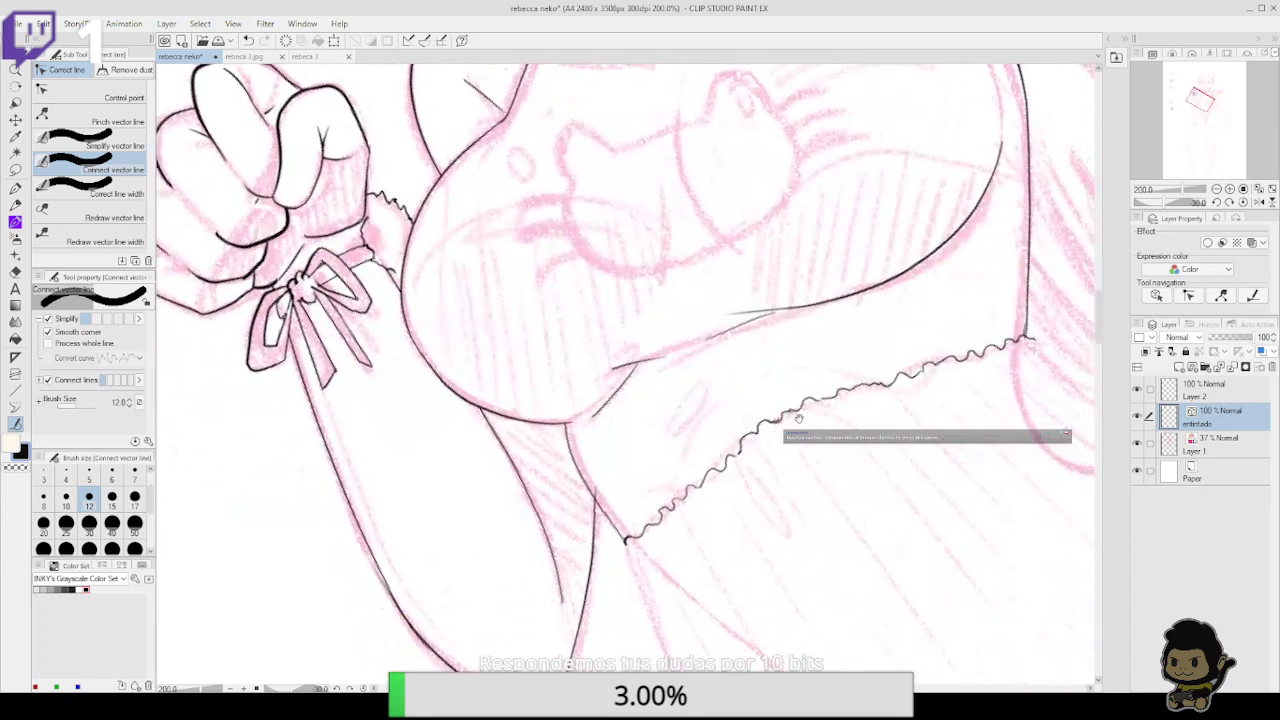
drag(797, 417, 757, 389)
drag(891, 394, 859, 435)
key(e)
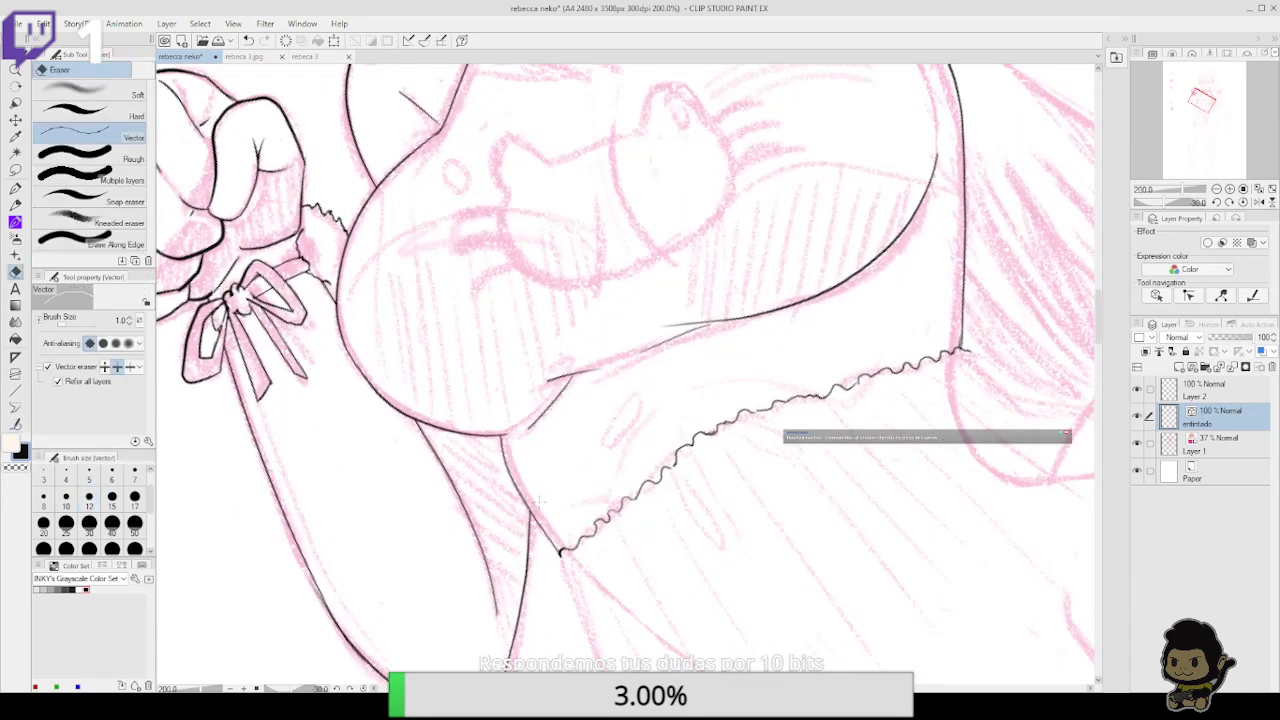
key(p)
mouse_move(629, 224)
mouse_down()
mouse_move(614, 534)
mouse_move(619, 462)
mouse_up()
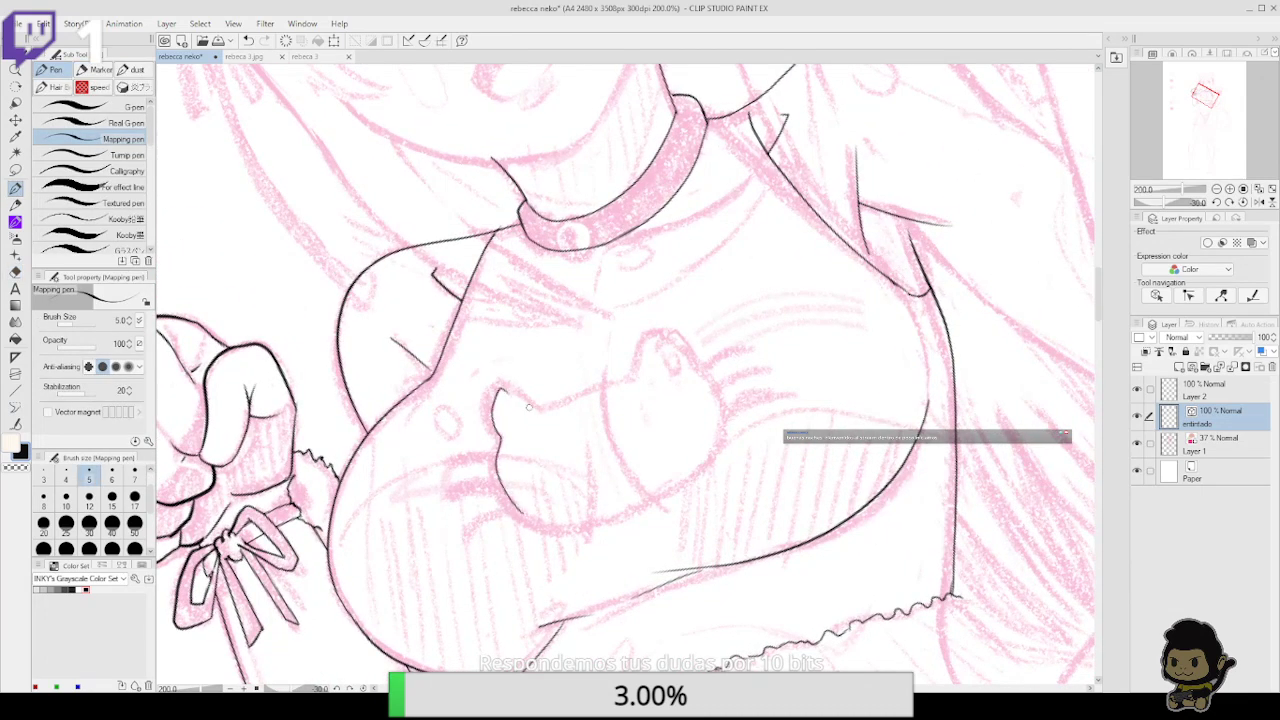
drag(1164, 202, 1180, 202)
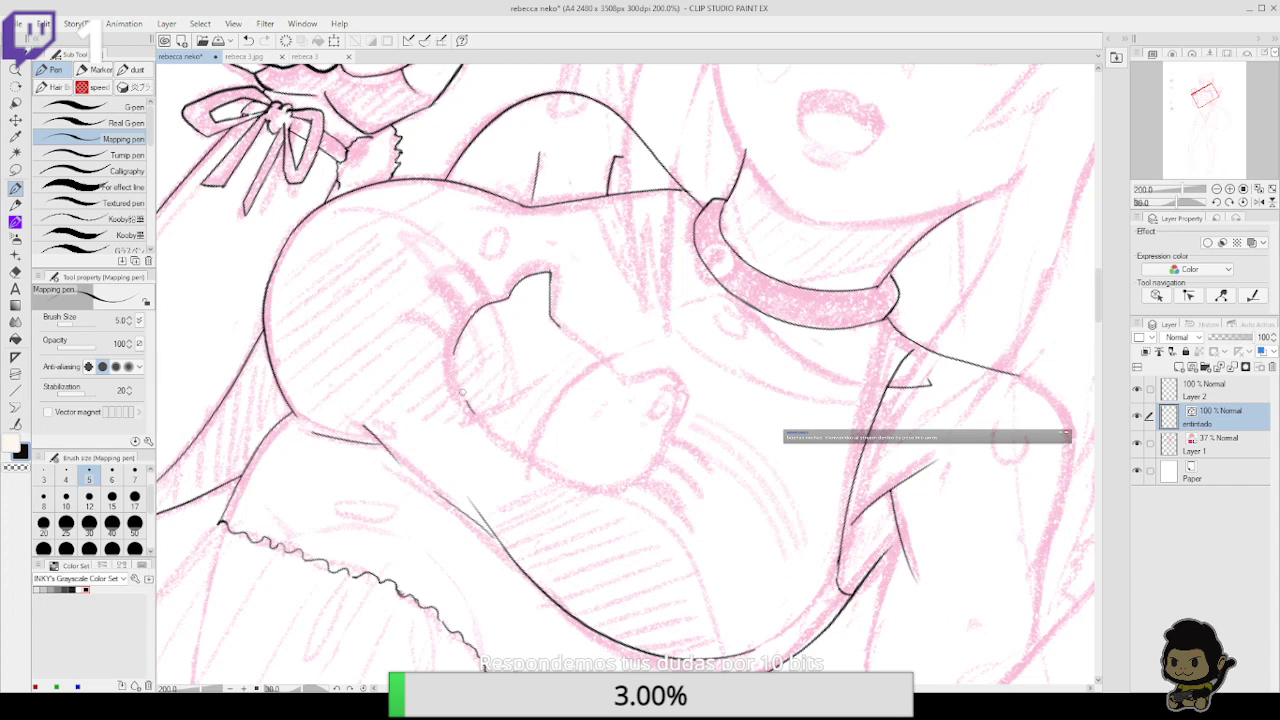
Ink the cat head's lower curve, its top edge and the outline of its second ear
click(1216, 202)
click(1216, 202)
click(1216, 202)
click(1216, 202)
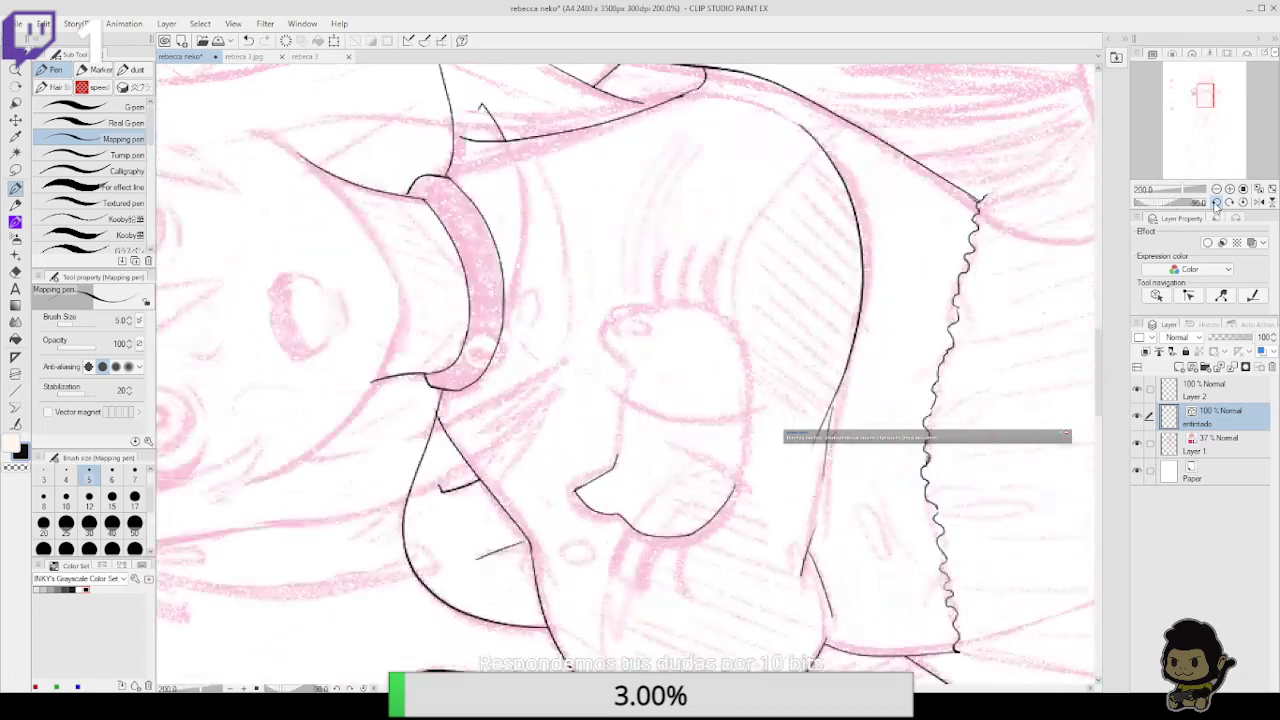
mouse_move(731, 492)
mouse_down()
mouse_move(743, 391)
mouse_move(748, 415)
mouse_move(745, 438)
mouse_move(734, 340)
mouse_up()
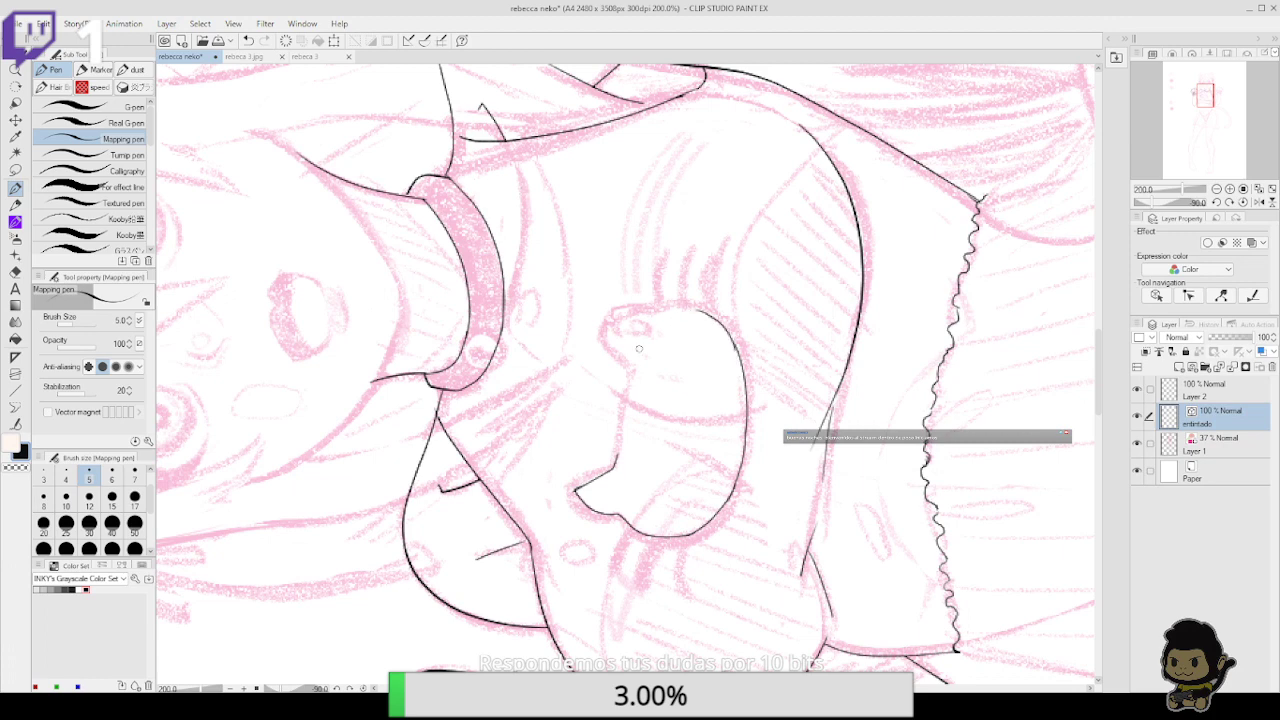
drag(623, 416, 632, 377)
Close the cat head outline by inking the cheek between the second ear and the lower curve
click(1217, 202)
click(1217, 202)
click(1230, 189)
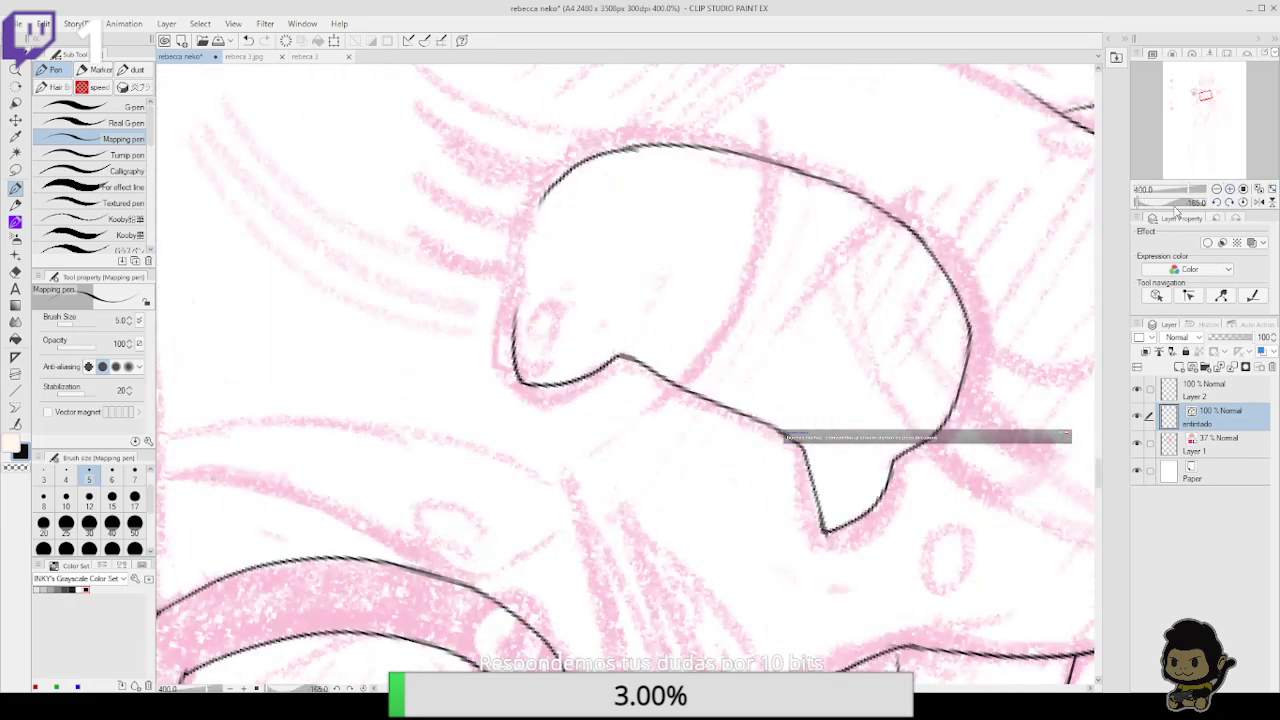
mouse_move(512, 325)
mouse_down()
mouse_move(545, 192)
mouse_move(562, 180)
mouse_up()
key(ctrl+z)
mouse_move(514, 320)
mouse_down()
mouse_move(529, 229)
mouse_move(572, 166)
mouse_up()
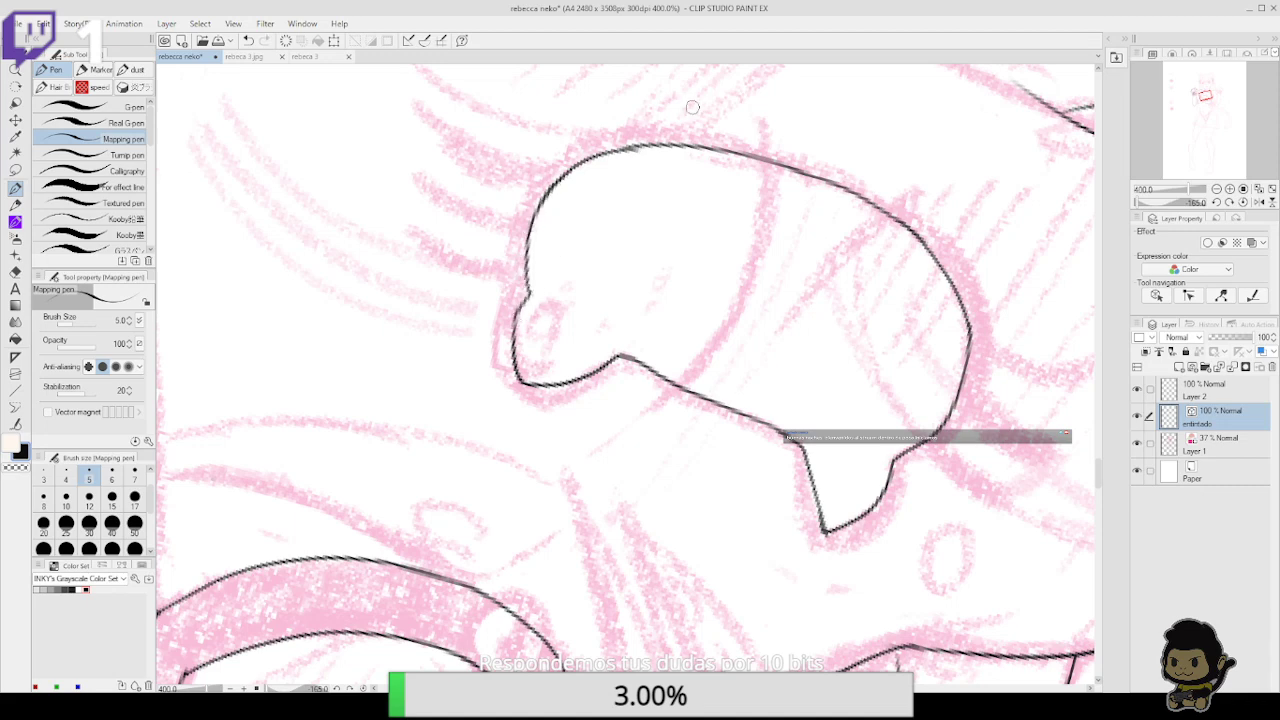
Connect the separate vector strokes of the cat head into one continuous outline
click(15, 424)
mouse_move(522, 234)
mouse_down()
mouse_move(618, 145)
mouse_move(797, 173)
mouse_move(942, 260)
mouse_up()
drag(956, 312, 968, 358)
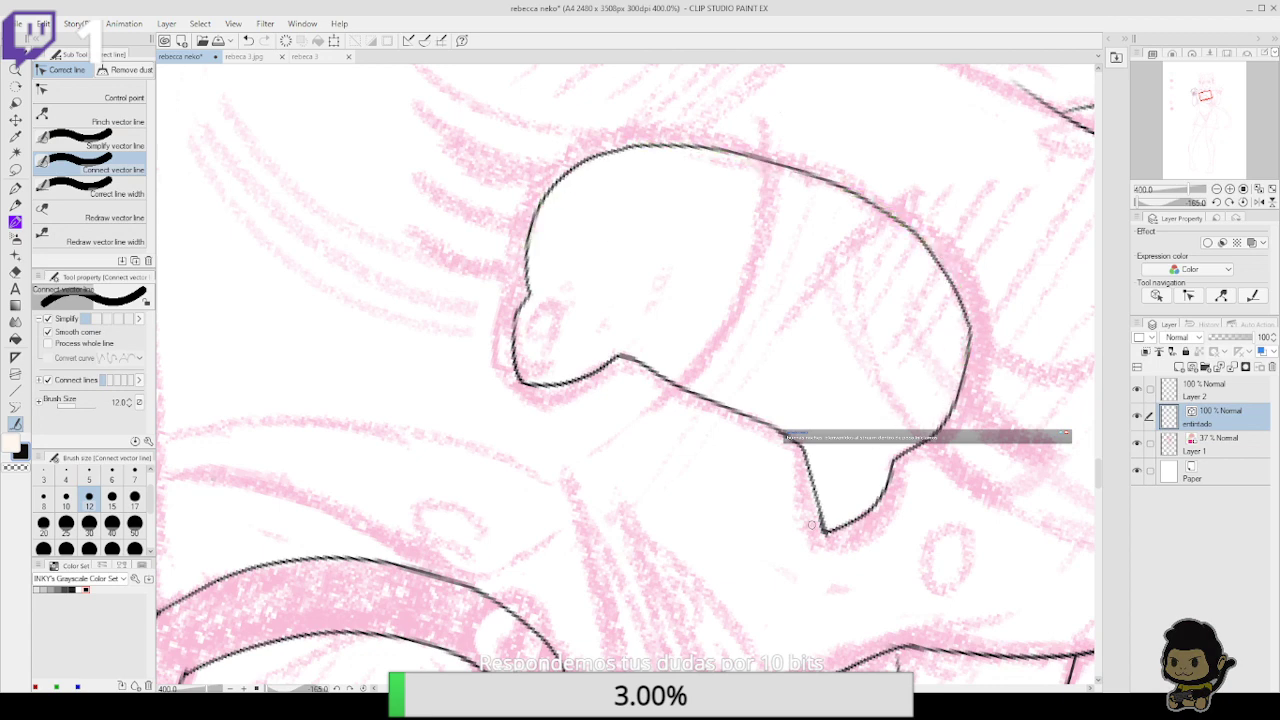
drag(814, 482, 768, 428)
Ink two curved lines inside the cat head, one across its middle and one rising from its lower edge
click(1237, 203)
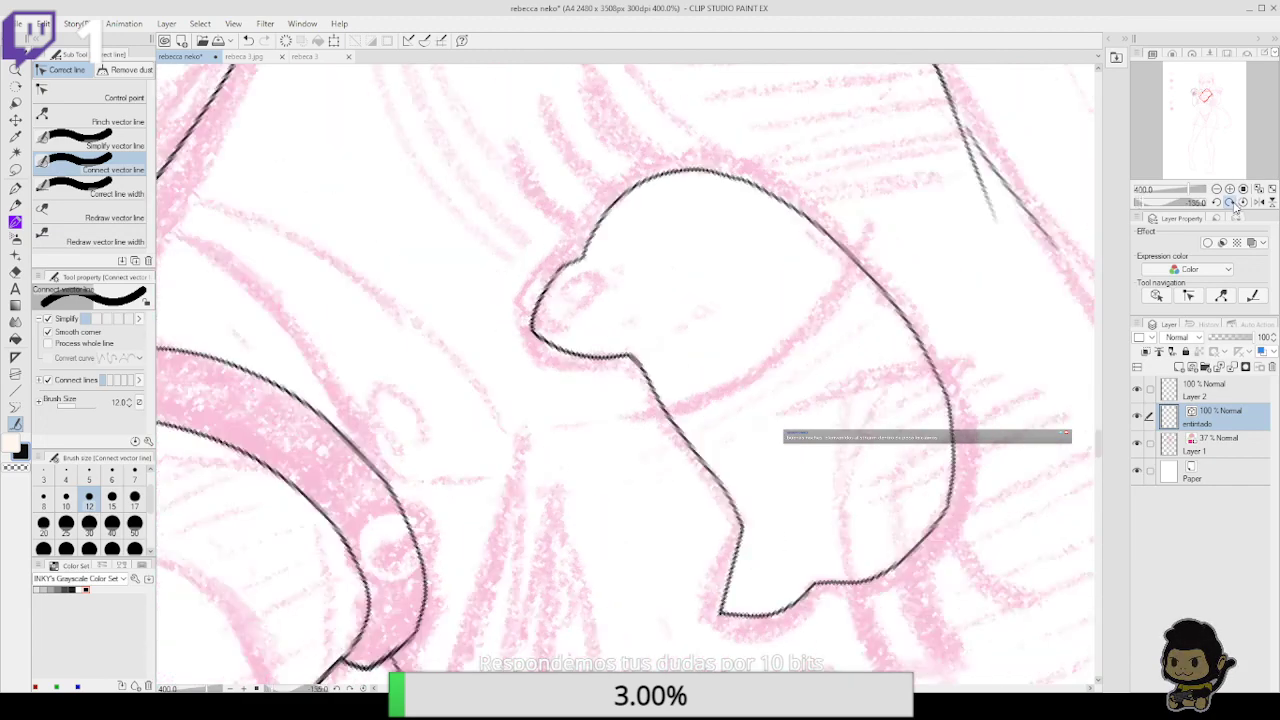
click(1237, 203)
click(1237, 203)
click(1237, 203)
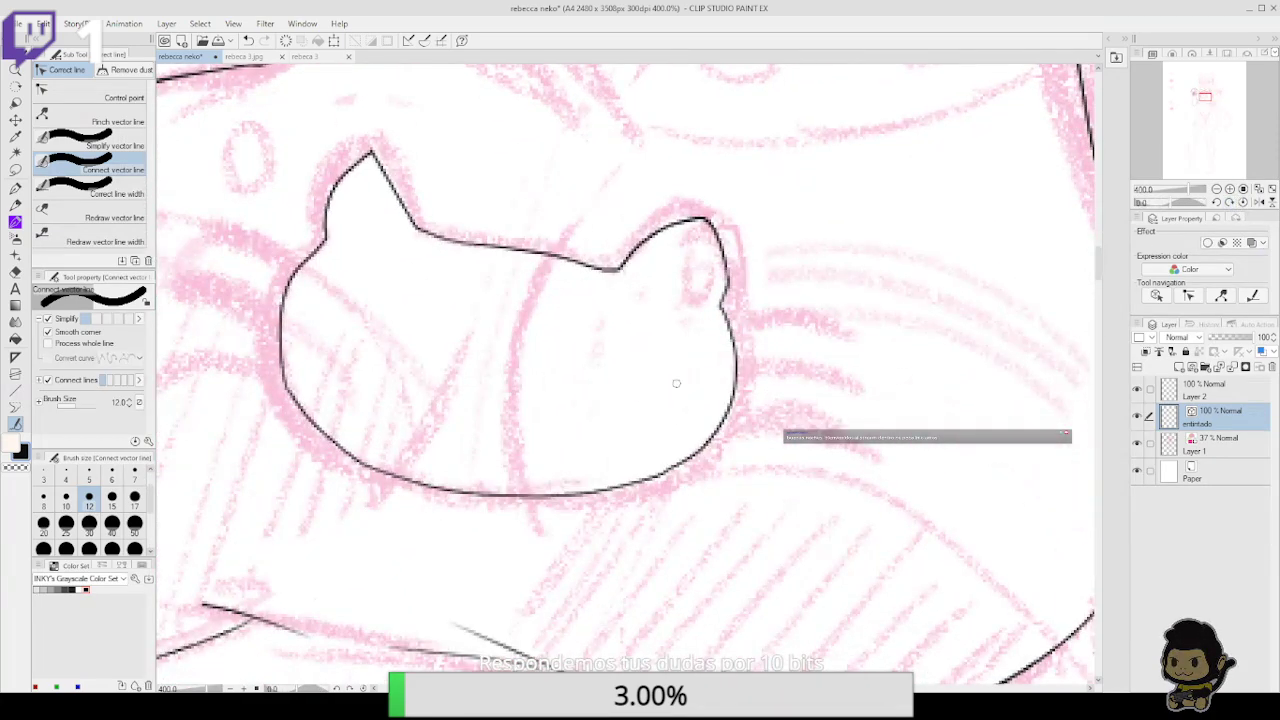
click(17, 188)
mouse_move(540, 553)
mouse_down()
mouse_move(520, 492)
mouse_move(560, 234)
mouse_move(645, 152)
mouse_up()
drag(345, 517, 478, 310)
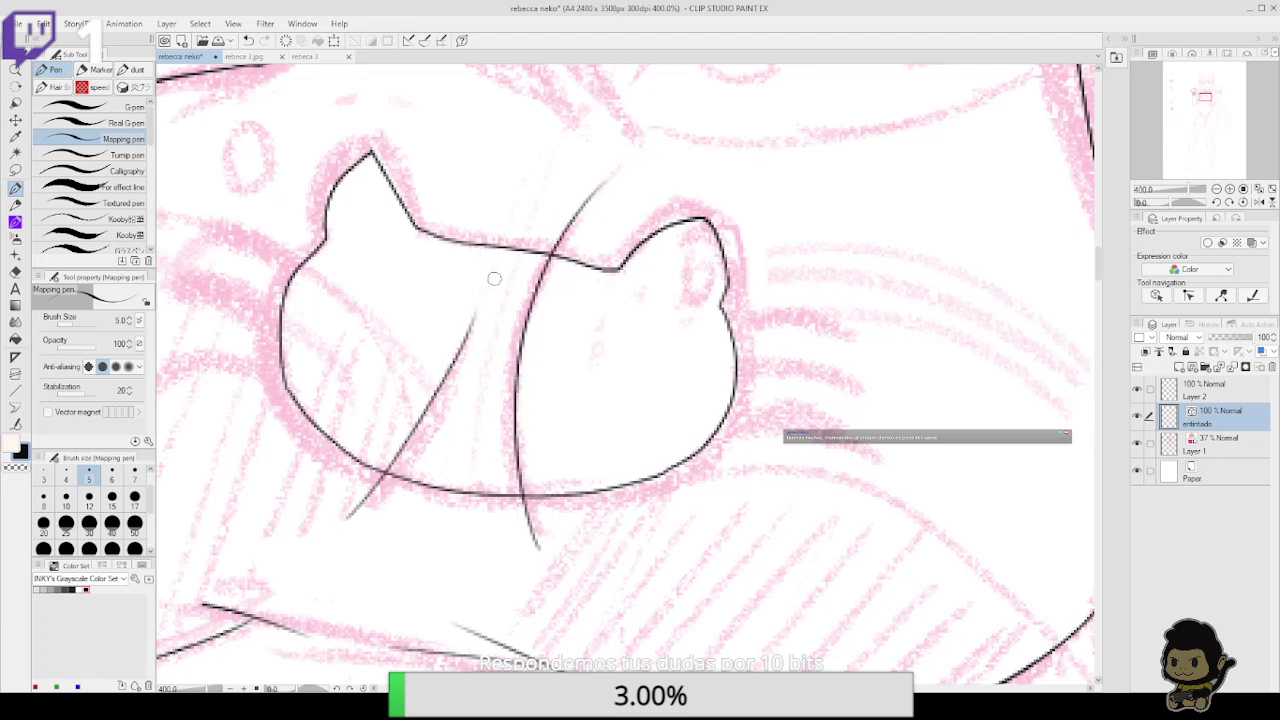
key(ctrl+z)
mouse_move(339, 525)
mouse_down()
mouse_move(370, 503)
mouse_move(471, 271)
mouse_up()
key(ctrl+z)
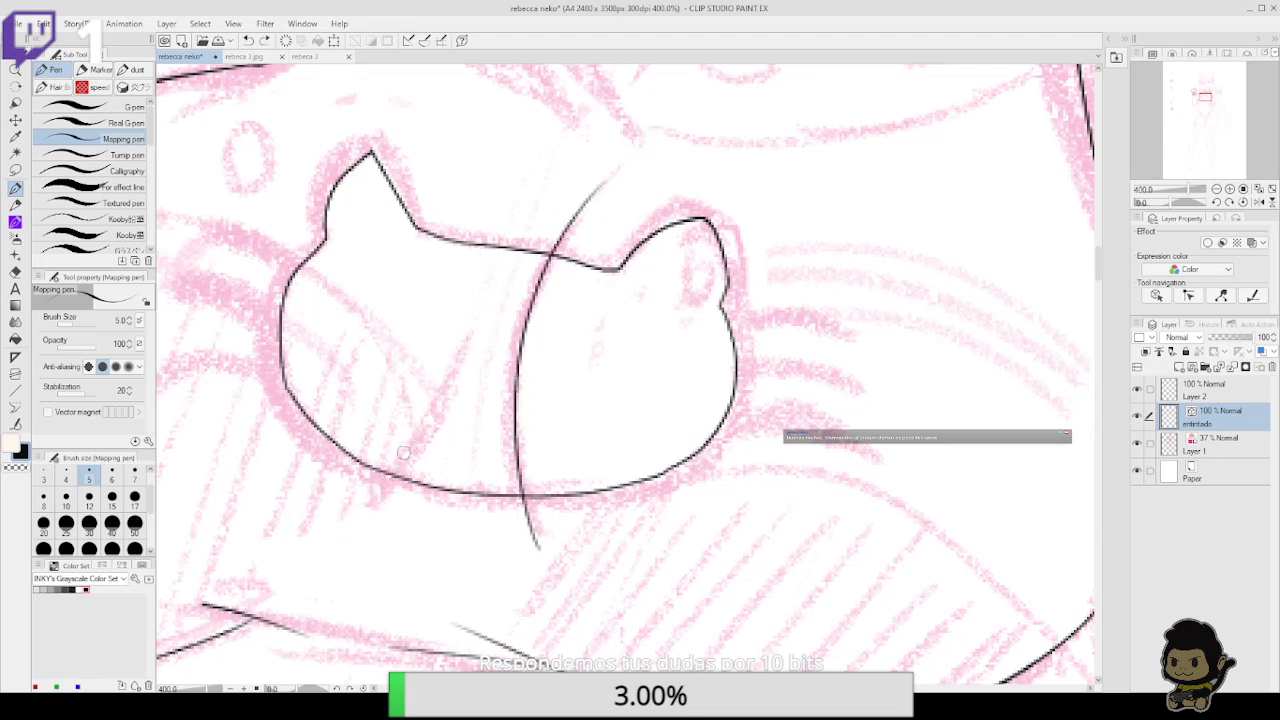
mouse_move(330, 522)
mouse_down()
mouse_move(412, 448)
mouse_move(469, 251)
mouse_up()
Trim the ends of both curved lines that extend past the cat head's outline
key(e)
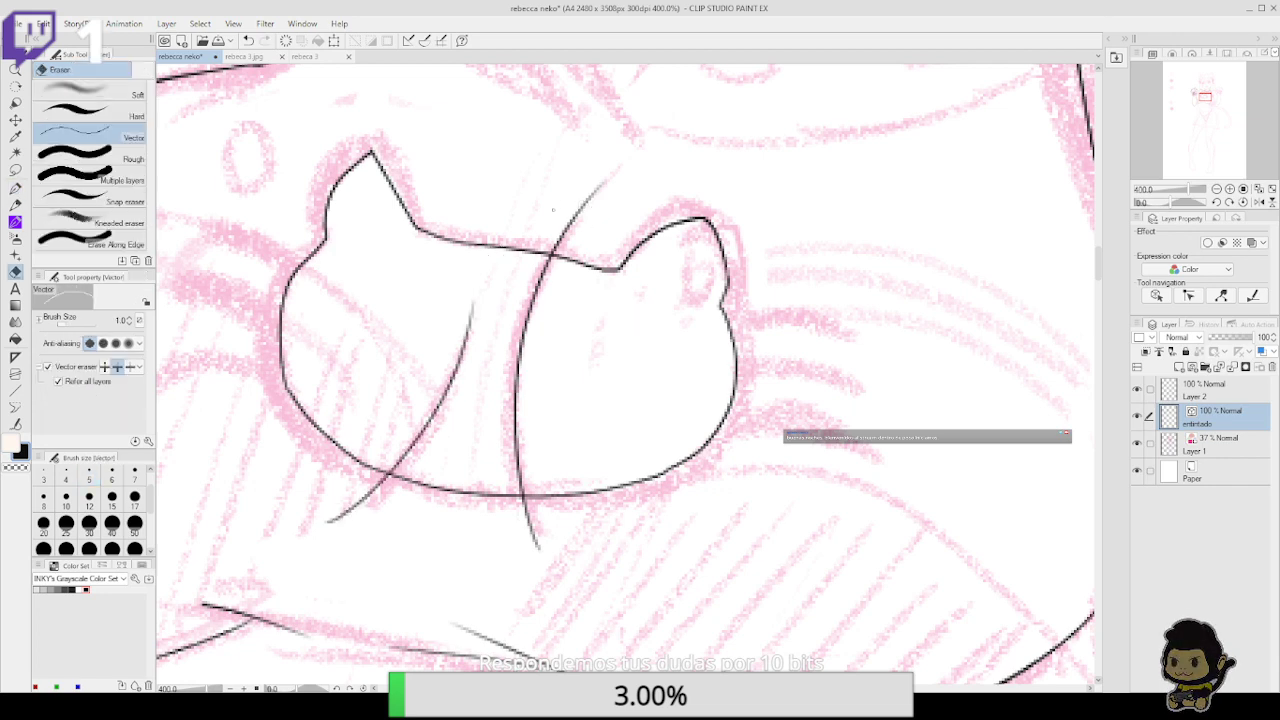
click(578, 212)
click(530, 525)
click(358, 503)
mouse_move(721, 475)
mouse_down()
mouse_move(835, 452)
mouse_move(830, 493)
mouse_up()
Ink a parallel outer border along the cat head's top edge and around the ear nearest the raised fist
key(p)
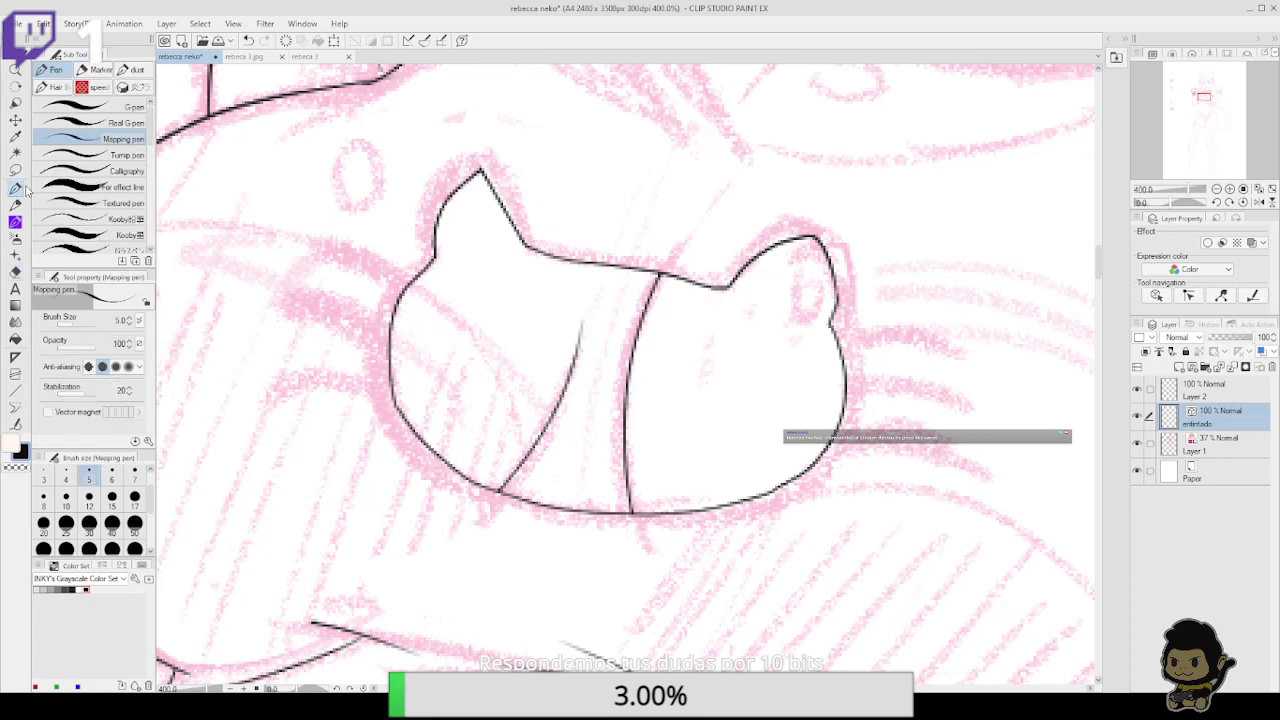
click(1230, 203)
click(1230, 203)
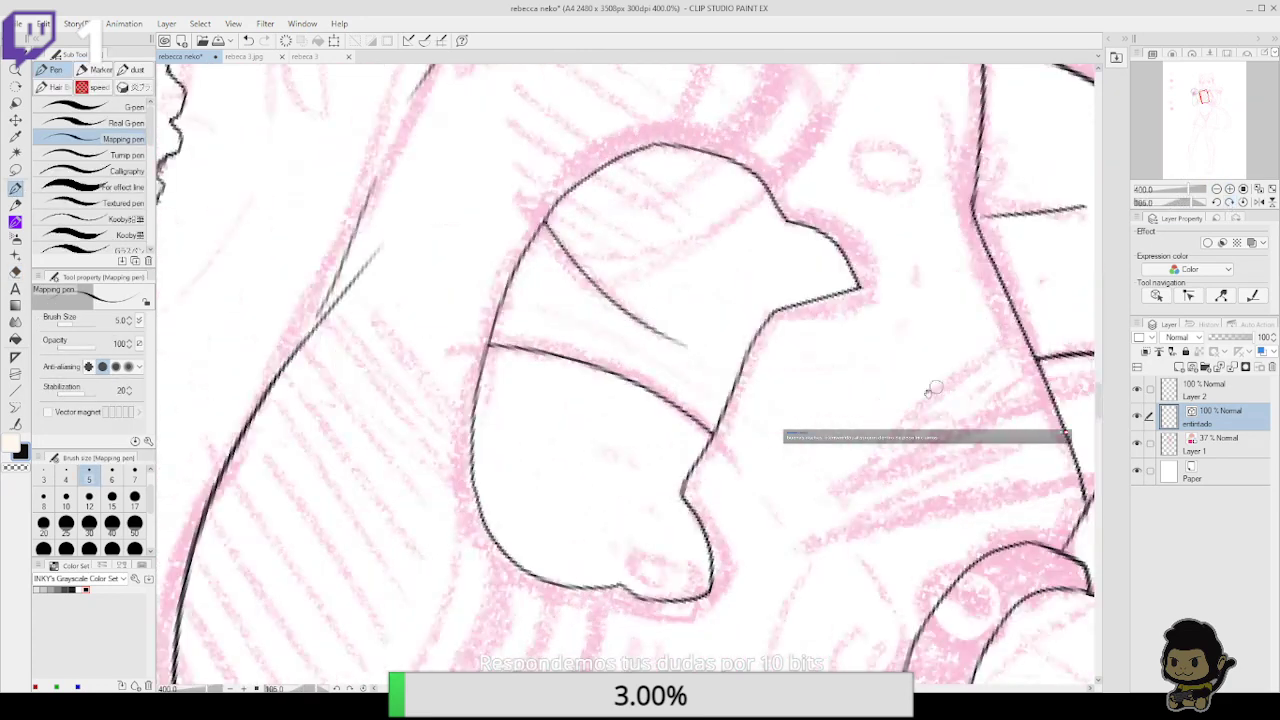
drag(788, 466, 671, 423)
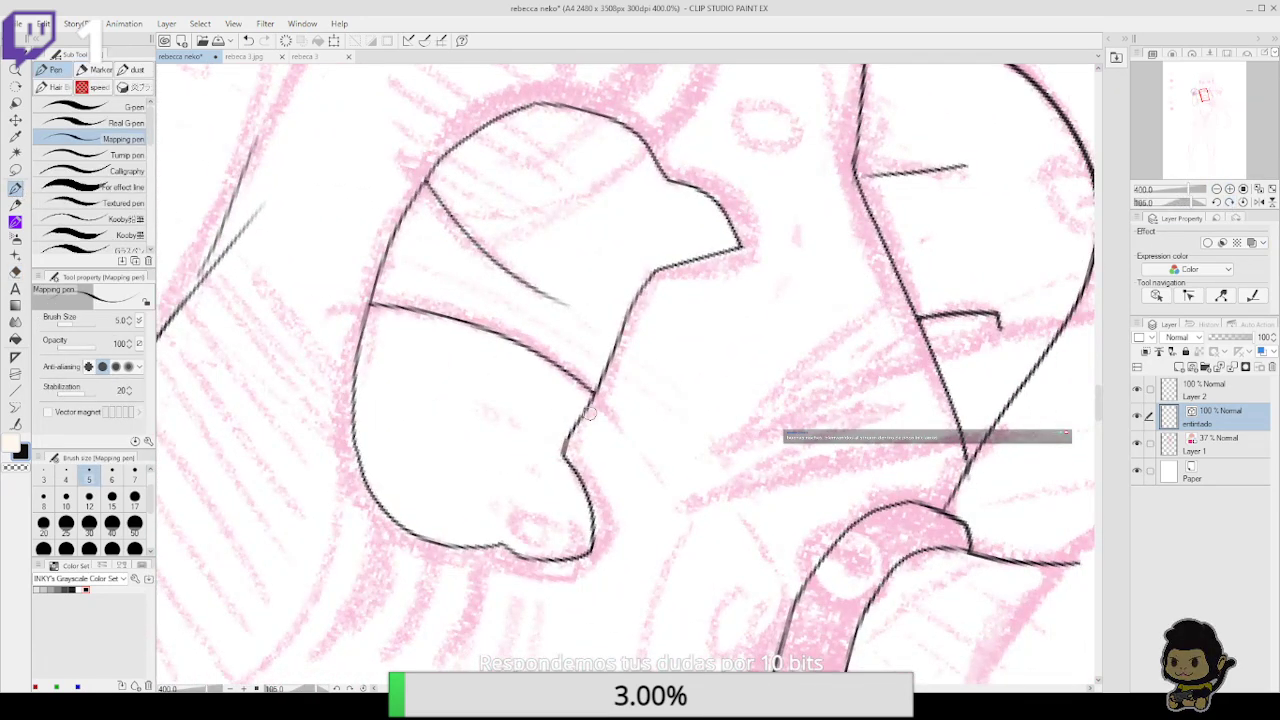
mouse_move(576, 447)
mouse_down()
mouse_move(654, 292)
mouse_move(687, 269)
mouse_move(662, 280)
mouse_move(757, 250)
mouse_up()
drag(804, 298, 629, 452)
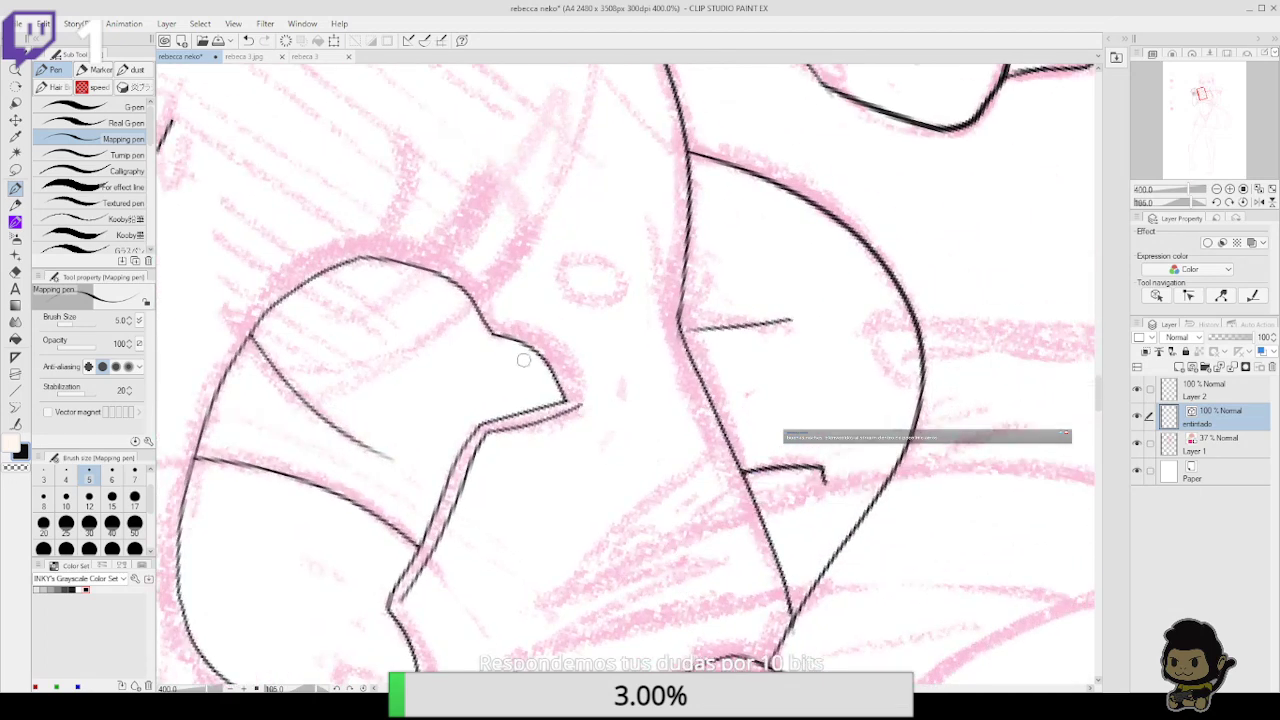
drag(580, 405, 495, 310)
mouse_move(578, 402)
mouse_down()
mouse_move(552, 353)
mouse_move(491, 291)
mouse_up()
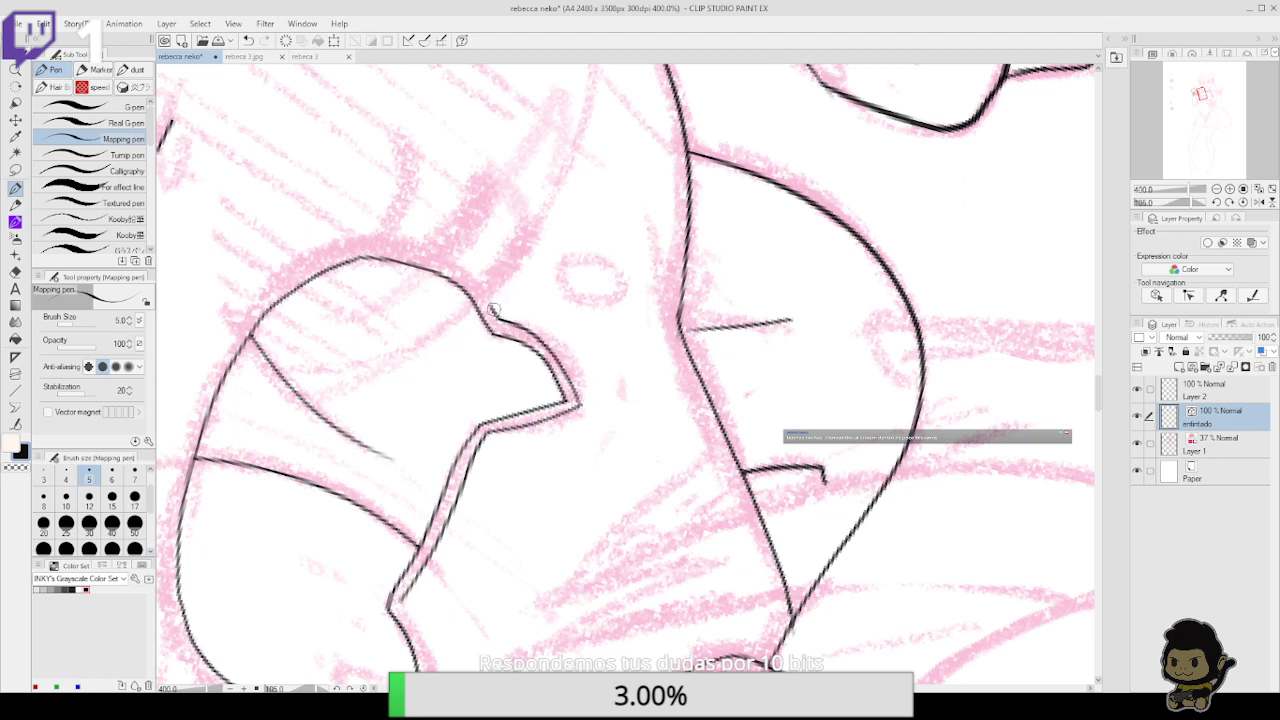
Ink three curved whiskers with rounded tips on the raised fist's side of the cat head, joined by border segments
mouse_move(491, 303)
mouse_down()
mouse_move(522, 258)
mouse_move(528, 216)
mouse_up()
mouse_move(481, 284)
mouse_down()
mouse_move(531, 211)
mouse_move(536, 236)
mouse_move(588, 274)
mouse_move(591, 360)
mouse_move(585, 282)
mouse_move(658, 268)
mouse_move(666, 254)
mouse_up()
click(1229, 202)
click(1229, 202)
click(1229, 202)
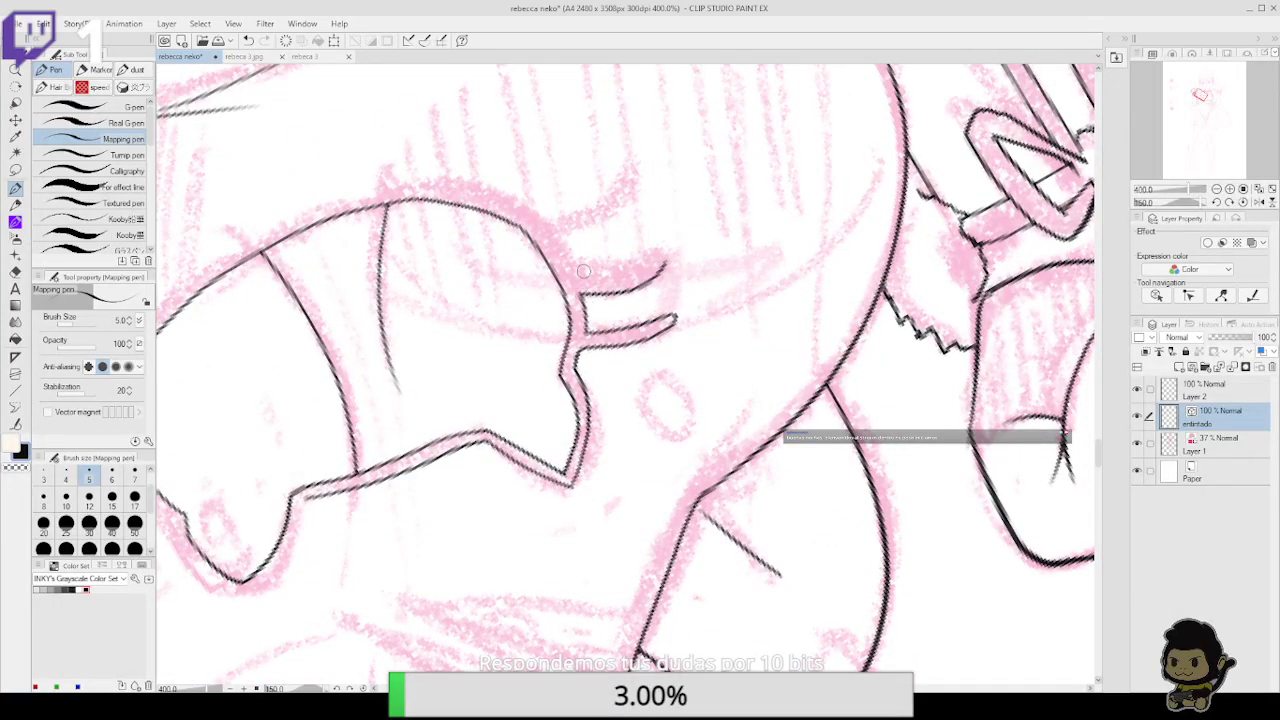
drag(584, 271, 662, 250)
drag(579, 283, 561, 233)
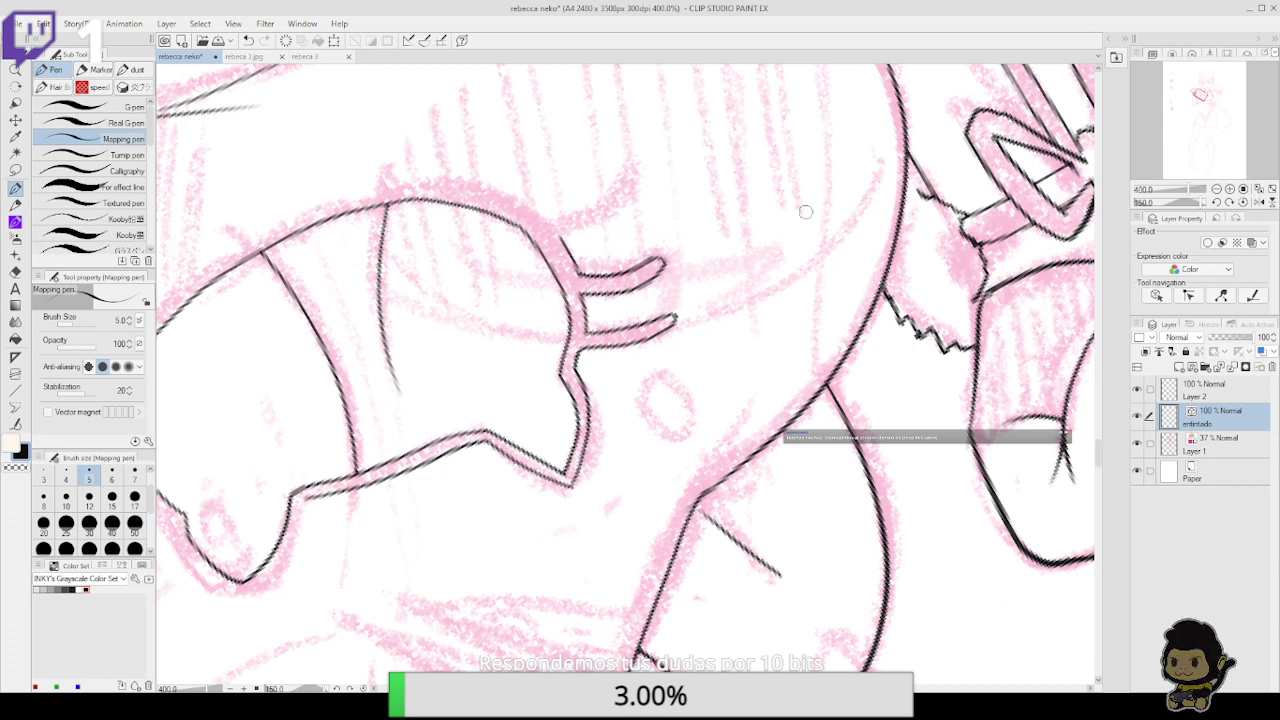
click(1216, 201)
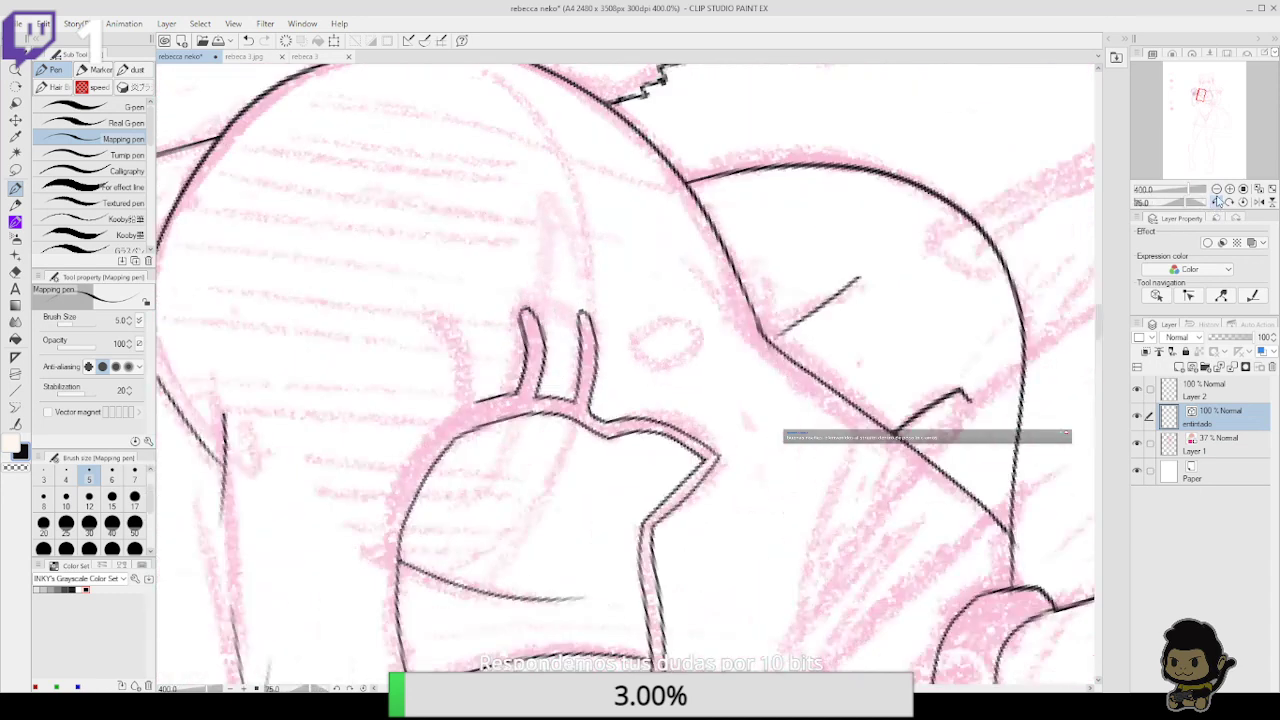
drag(473, 397, 469, 341)
mouse_move(459, 406)
mouse_down()
mouse_move(449, 319)
mouse_move(474, 349)
mouse_move(461, 319)
mouse_up()
Continue the outer border from the third whisker along the cat head's lower curve
drag(812, 468, 934, 256)
mouse_move(574, 197)
mouse_down()
mouse_move(512, 314)
mouse_move(508, 419)
mouse_move(504, 320)
mouse_move(531, 248)
mouse_move(588, 192)
mouse_up()
key(ctrl+z)
drag(770, 460, 759, 314)
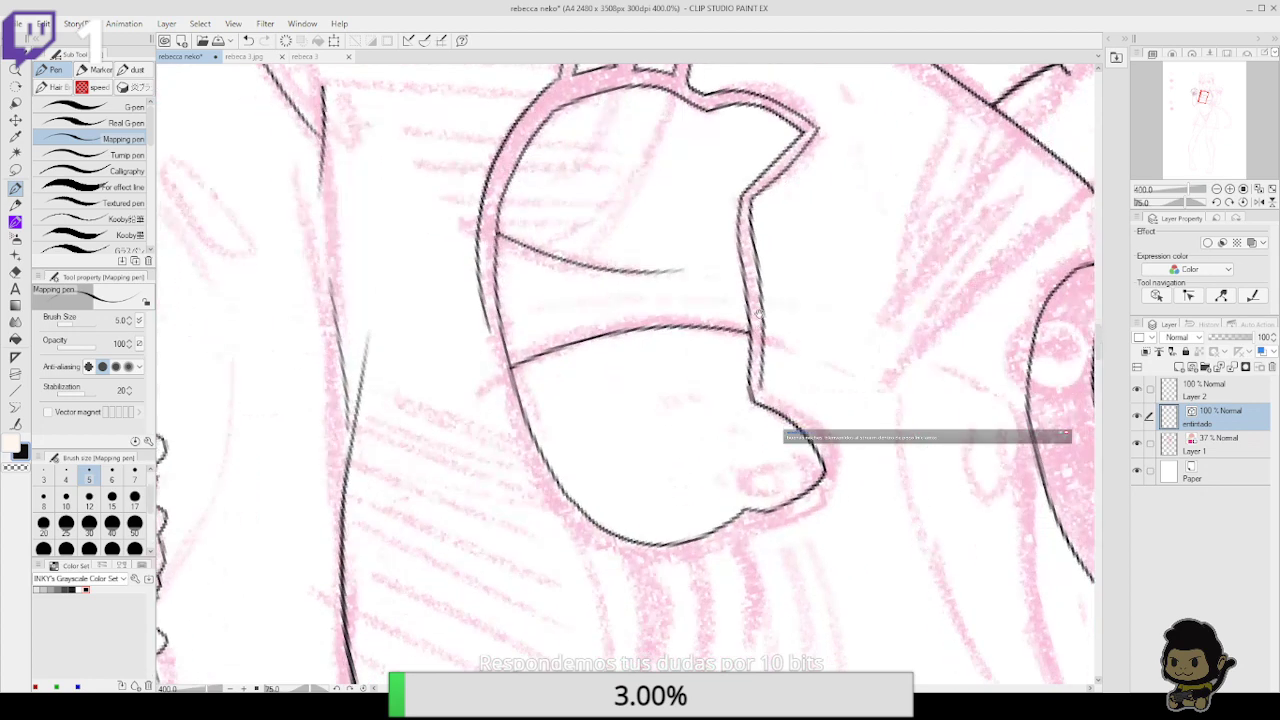
click(1229, 203)
click(1229, 203)
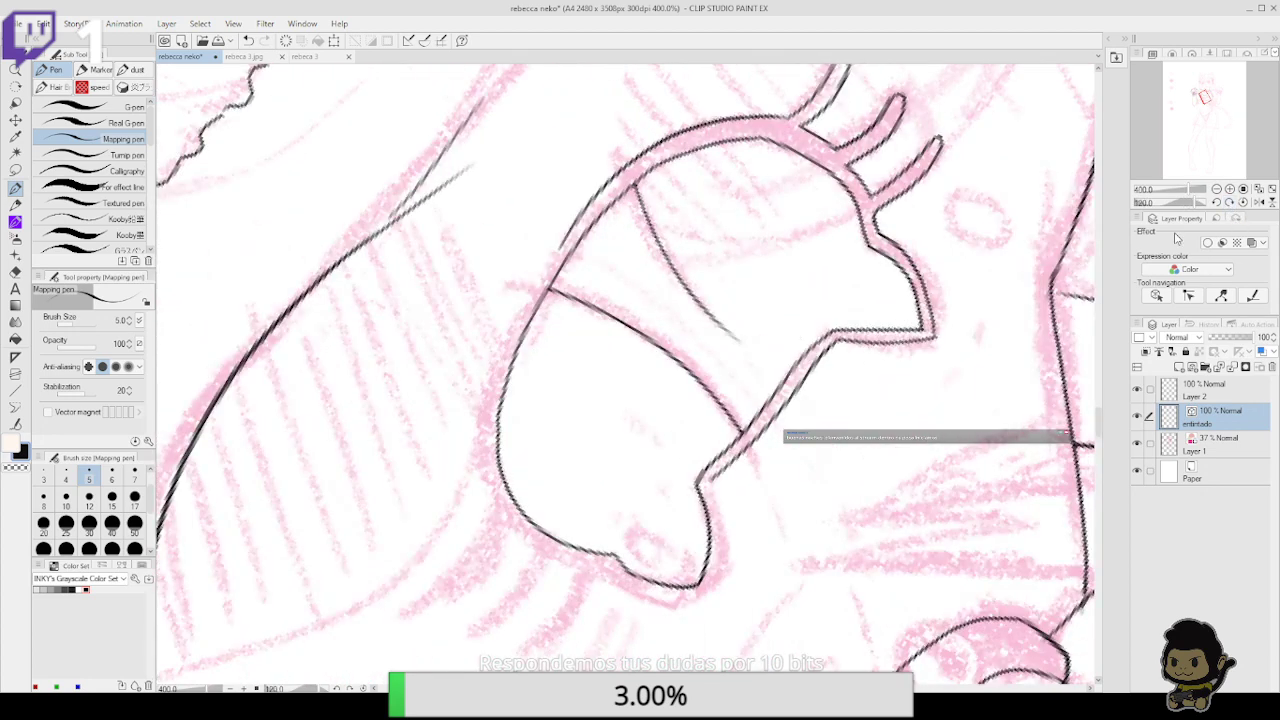
mouse_move(488, 490)
mouse_down()
mouse_move(505, 347)
mouse_move(542, 271)
mouse_move(624, 162)
mouse_move(664, 136)
mouse_up()
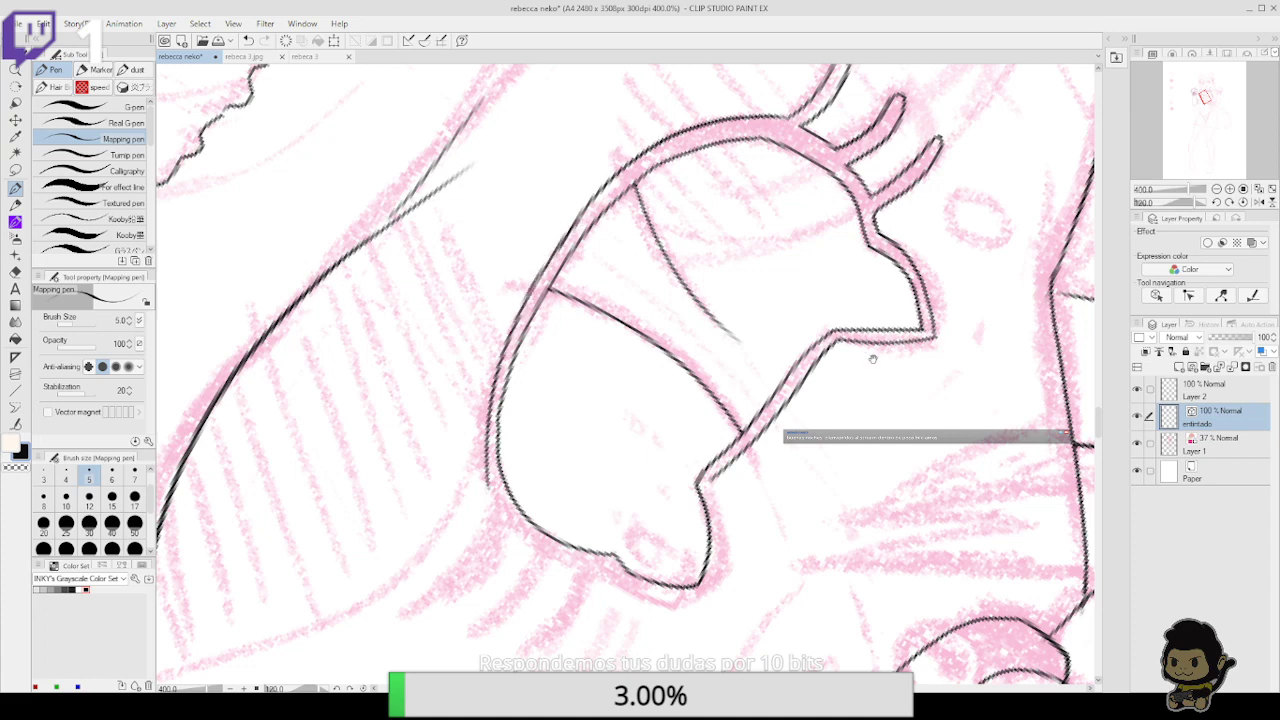
Continue the cat head's outer border around the ear farther from the raised fist and up the first whisker's near edge
drag(872, 358, 876, 242)
click(1229, 203)
click(1229, 203)
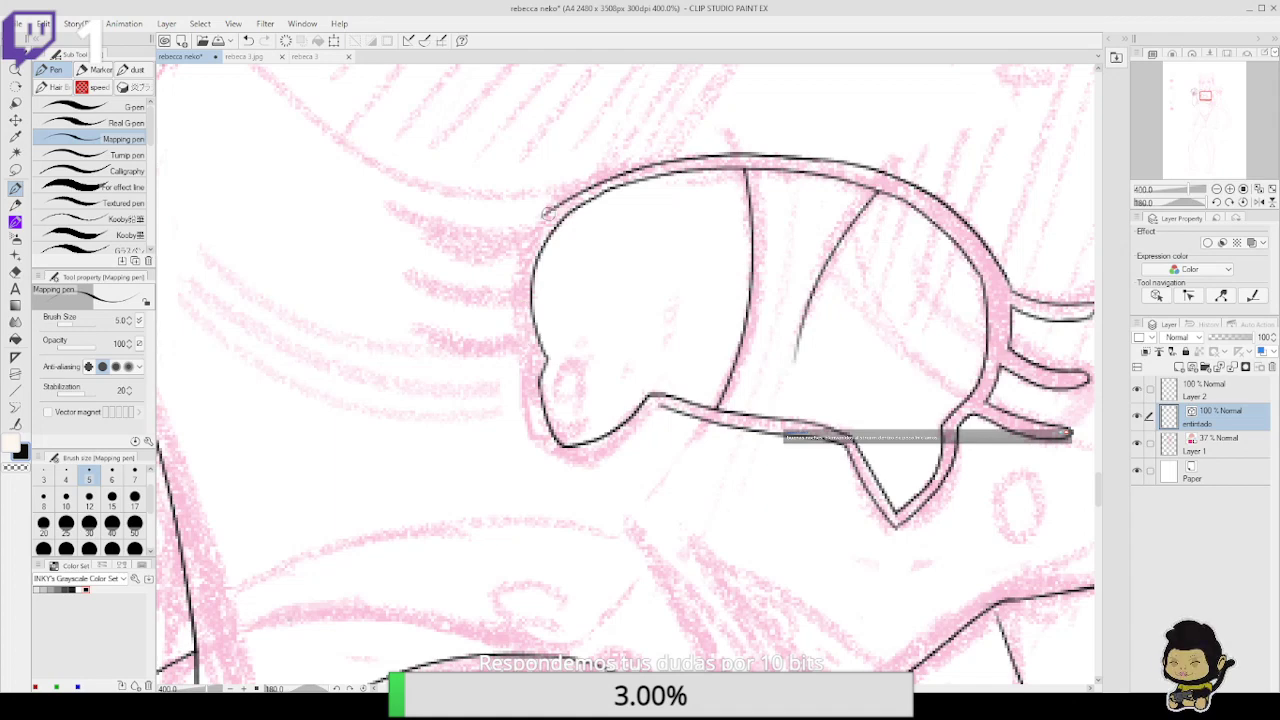
drag(546, 213, 525, 238)
click(1229, 203)
click(1229, 203)
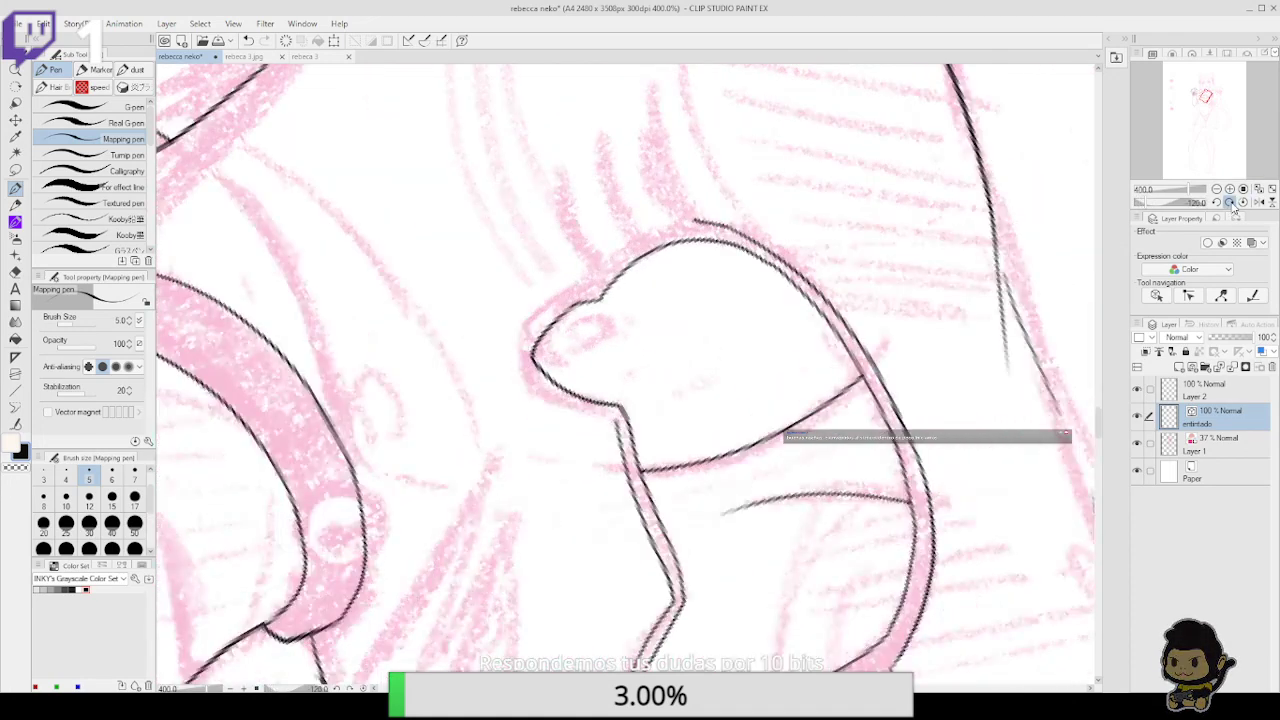
click(1229, 203)
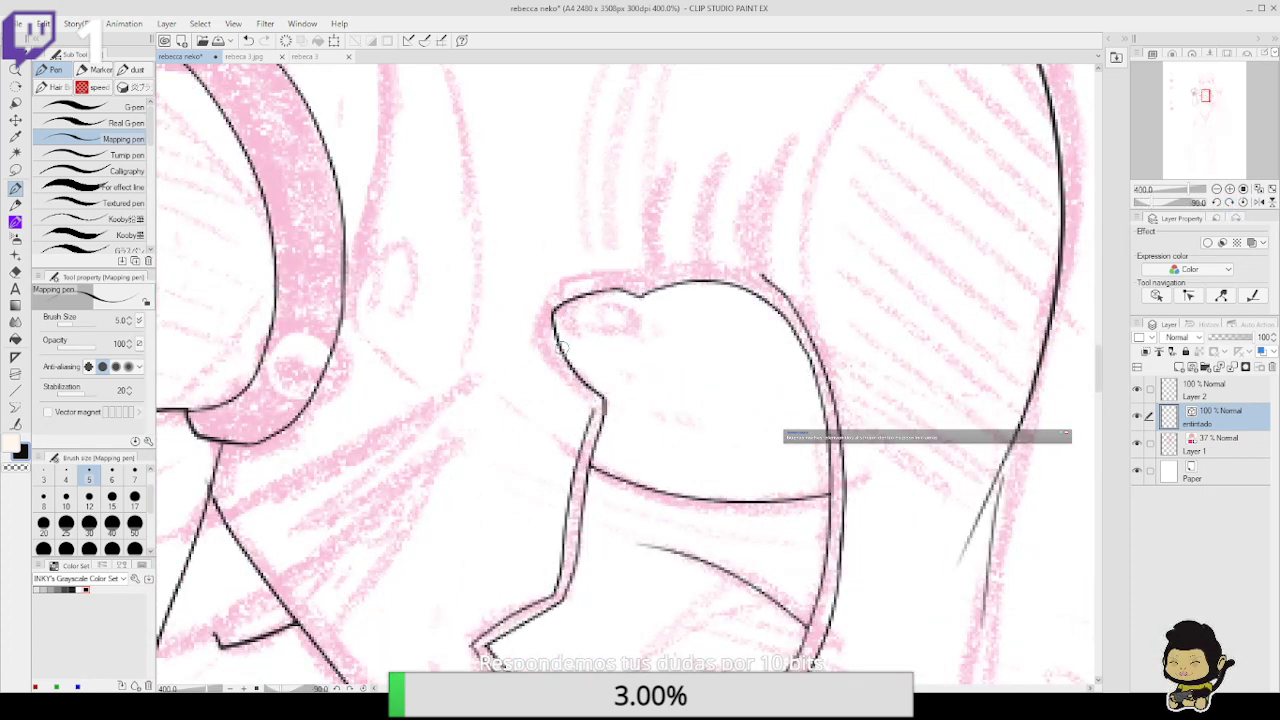
mouse_move(594, 407)
mouse_down()
mouse_move(560, 367)
mouse_move(542, 308)
mouse_move(552, 304)
mouse_up()
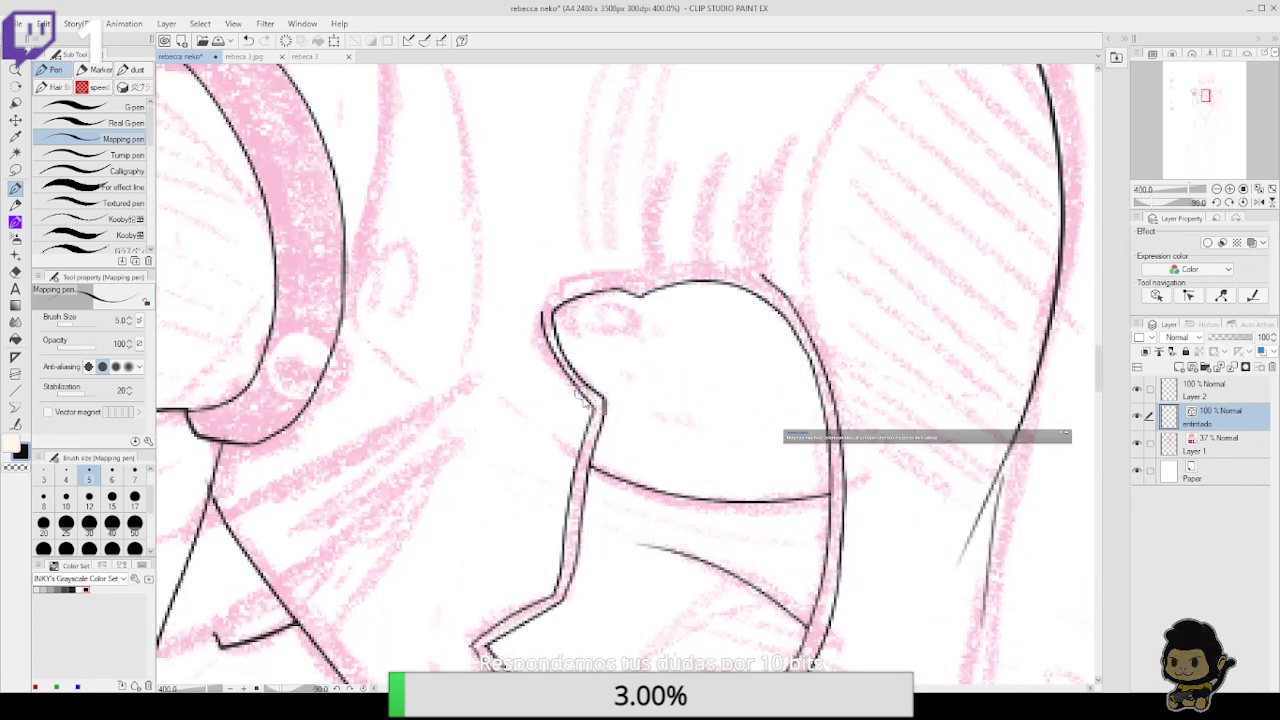
key(ctrl+z)
mouse_move(589, 403)
mouse_down()
mouse_move(546, 345)
mouse_move(541, 303)
mouse_move(683, 255)
mouse_move(673, 220)
mouse_move(697, 160)
mouse_up()
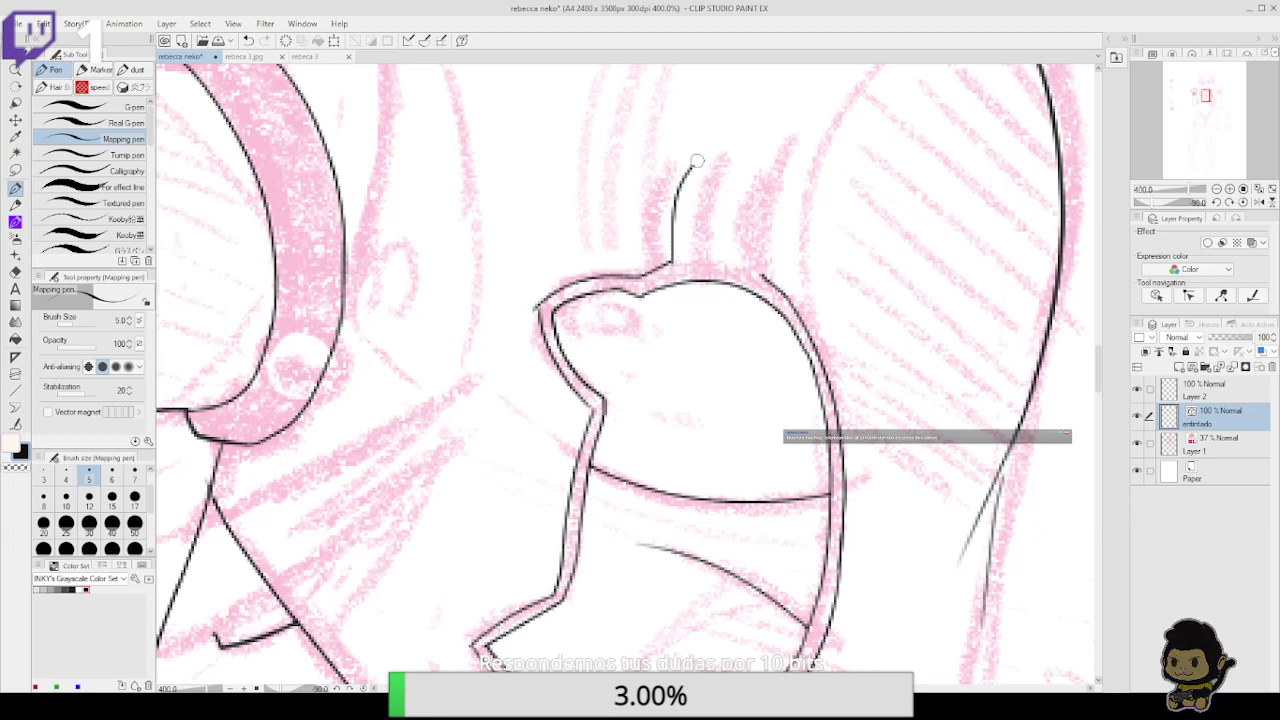
Ink the rest of the three curved pointed whiskers on the side away from the raised fist, joined by border segments, and trim stray ends
drag(685, 258, 700, 172)
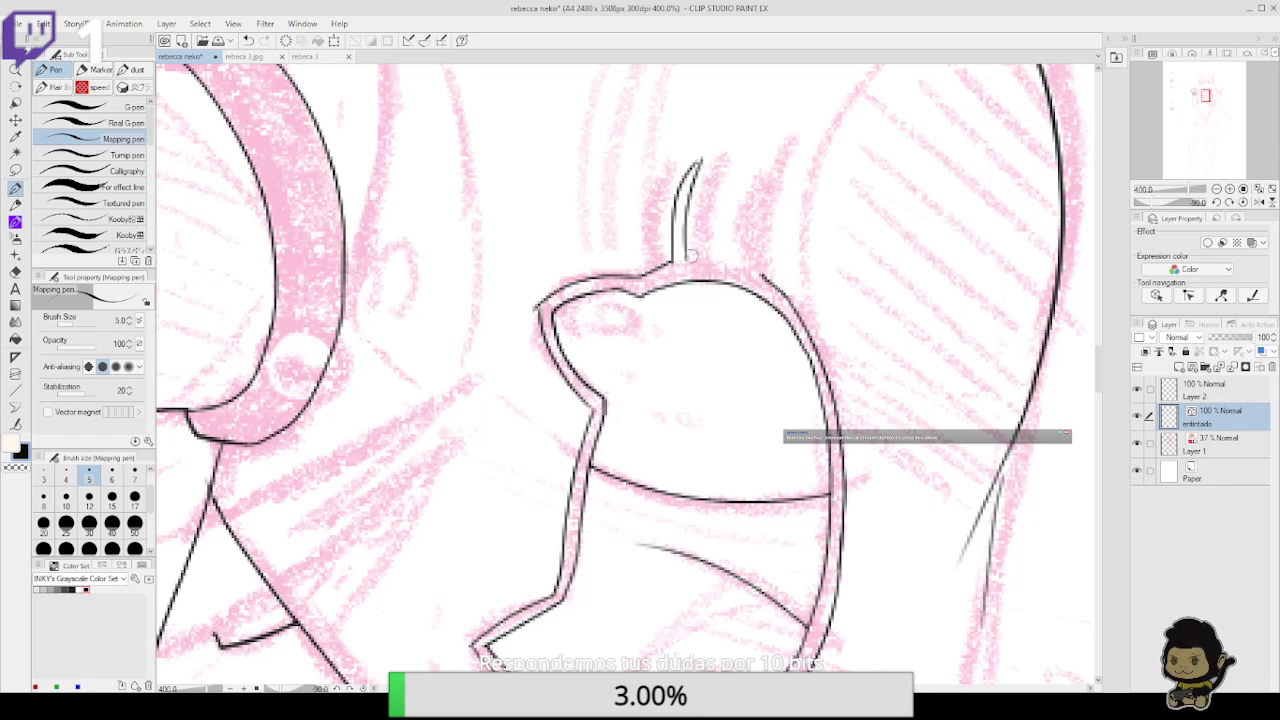
mouse_move(688, 258)
mouse_down()
mouse_move(714, 256)
mouse_move(755, 151)
mouse_up()
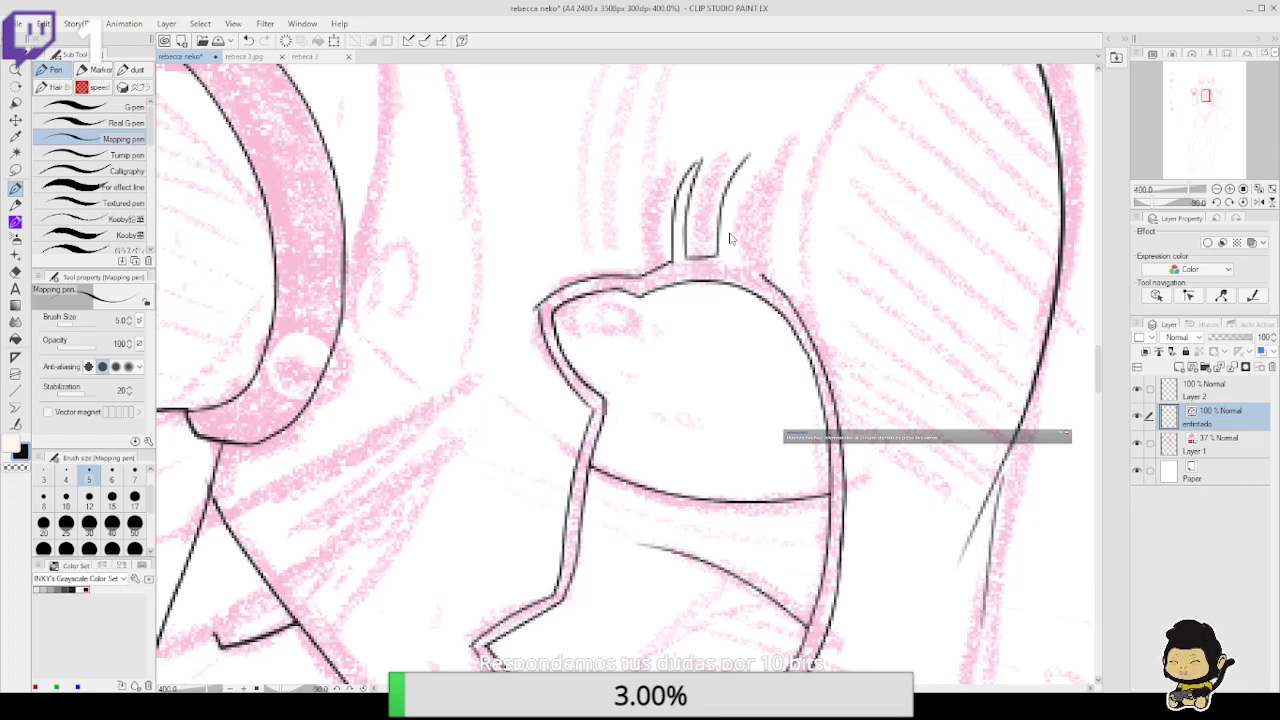
key(ctrl+z)
key(ctrl+z)
mouse_move(687, 259)
mouse_down()
mouse_move(725, 262)
mouse_move(735, 199)
mouse_move(763, 166)
mouse_up()
drag(736, 266, 764, 174)
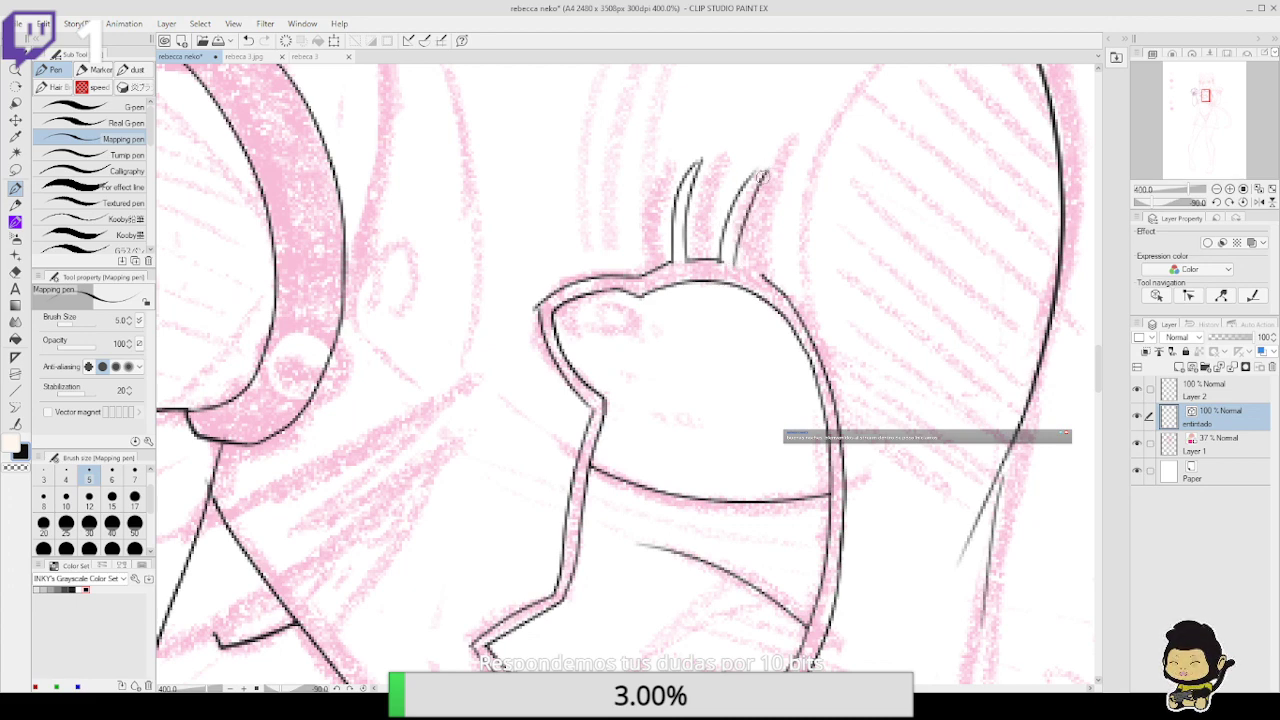
mouse_move(733, 262)
mouse_down()
mouse_move(752, 268)
mouse_move(794, 170)
mouse_up()
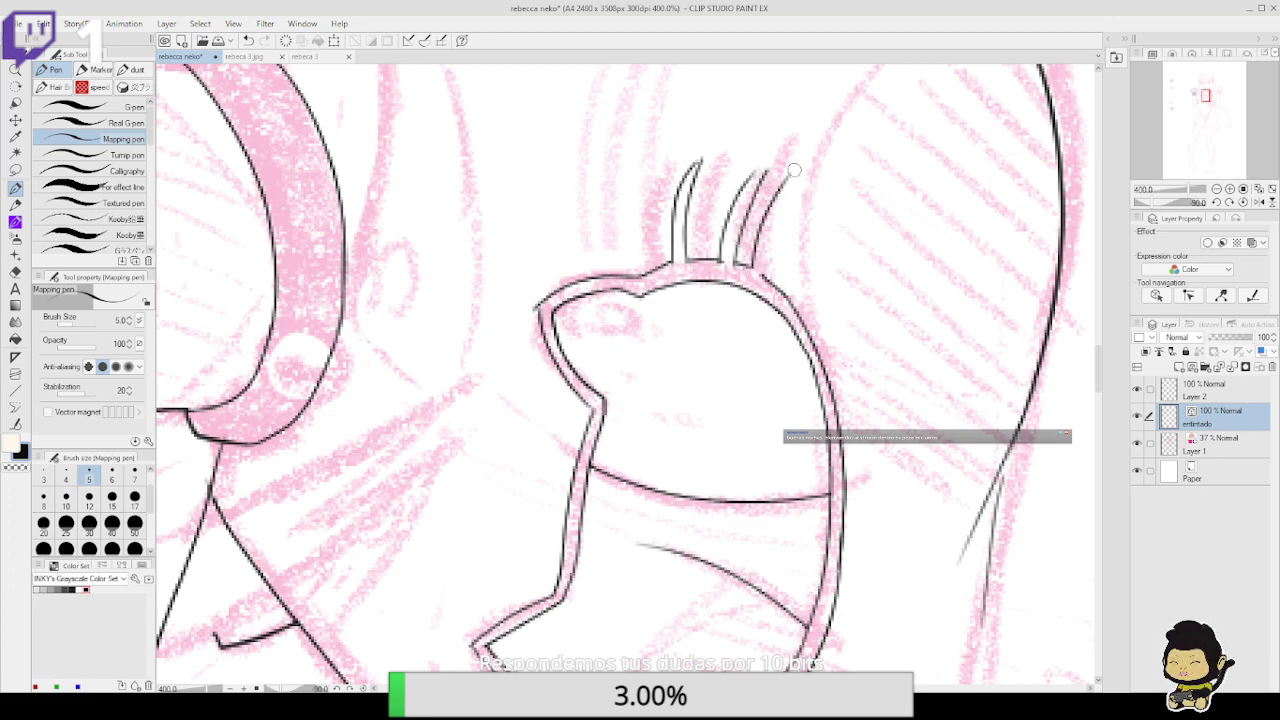
drag(762, 278, 798, 179)
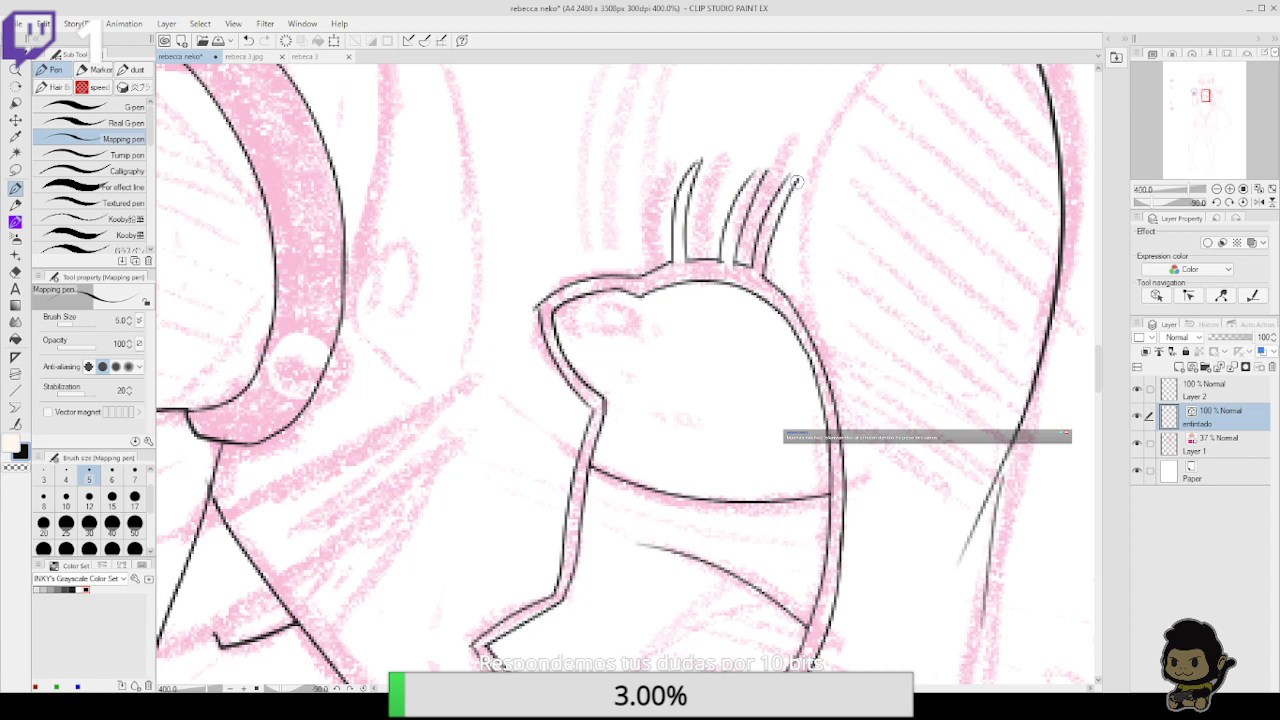
key(e)
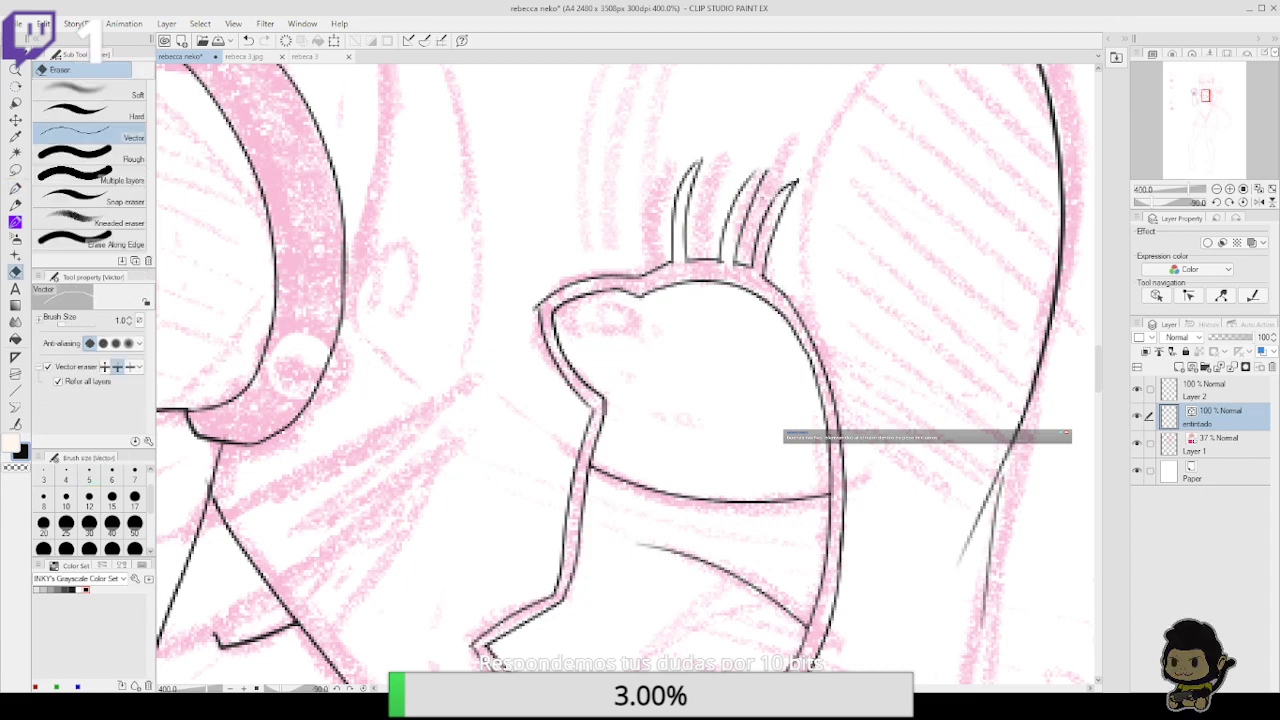
key(p)
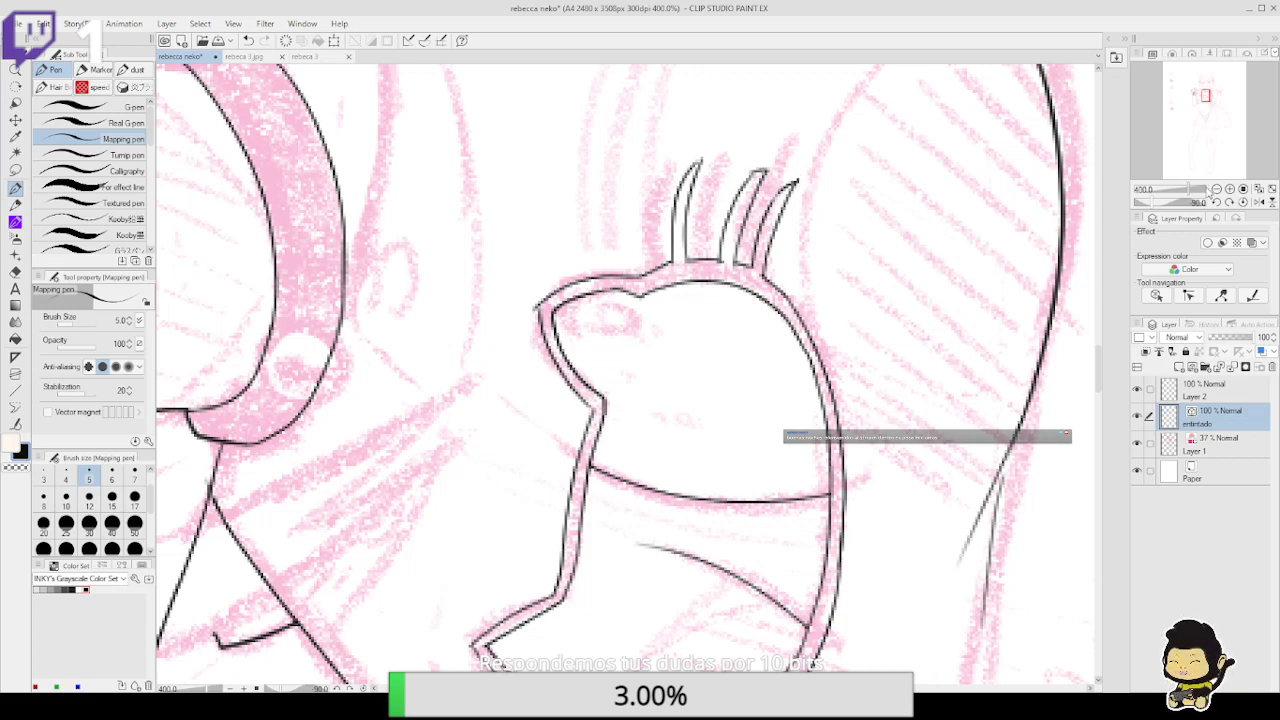
Ink short curved fold lines on the crop top just below the collar
click(1216, 189)
click(1229, 202)
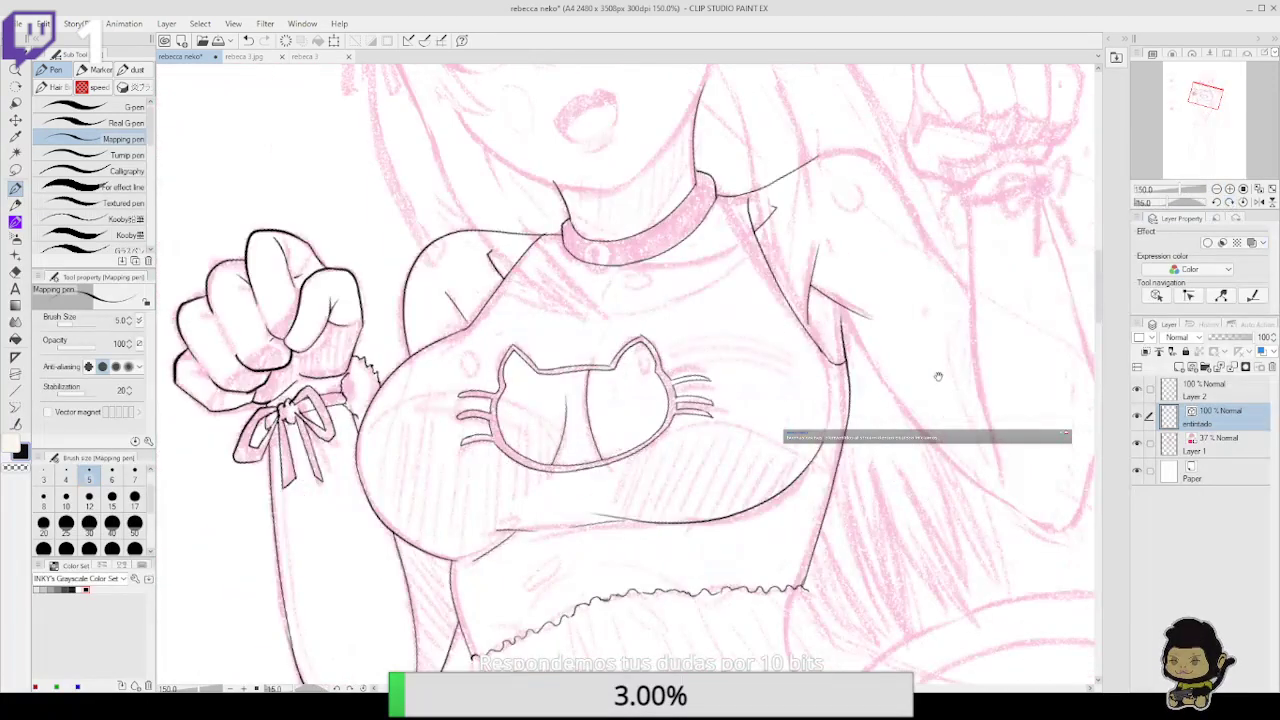
mouse_move(817, 480)
mouse_down()
mouse_move(846, 285)
mouse_move(855, 352)
mouse_up()
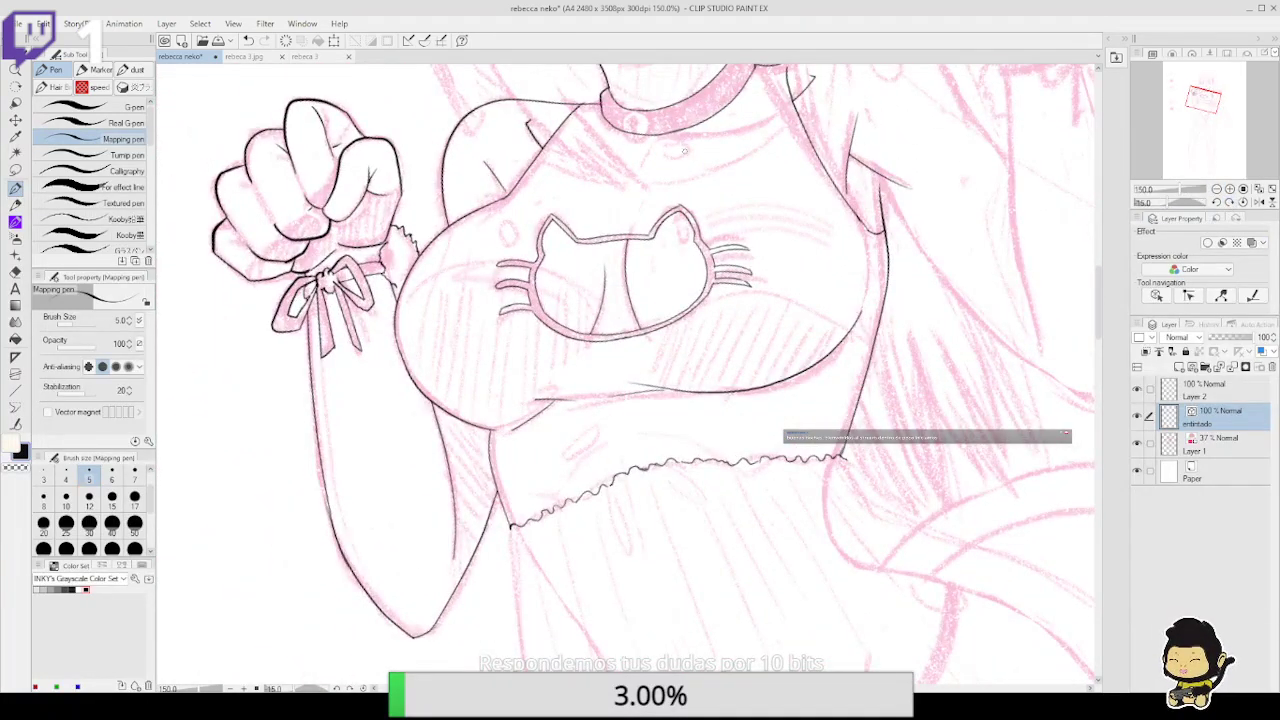
drag(668, 171, 642, 258)
drag(799, 225, 769, 284)
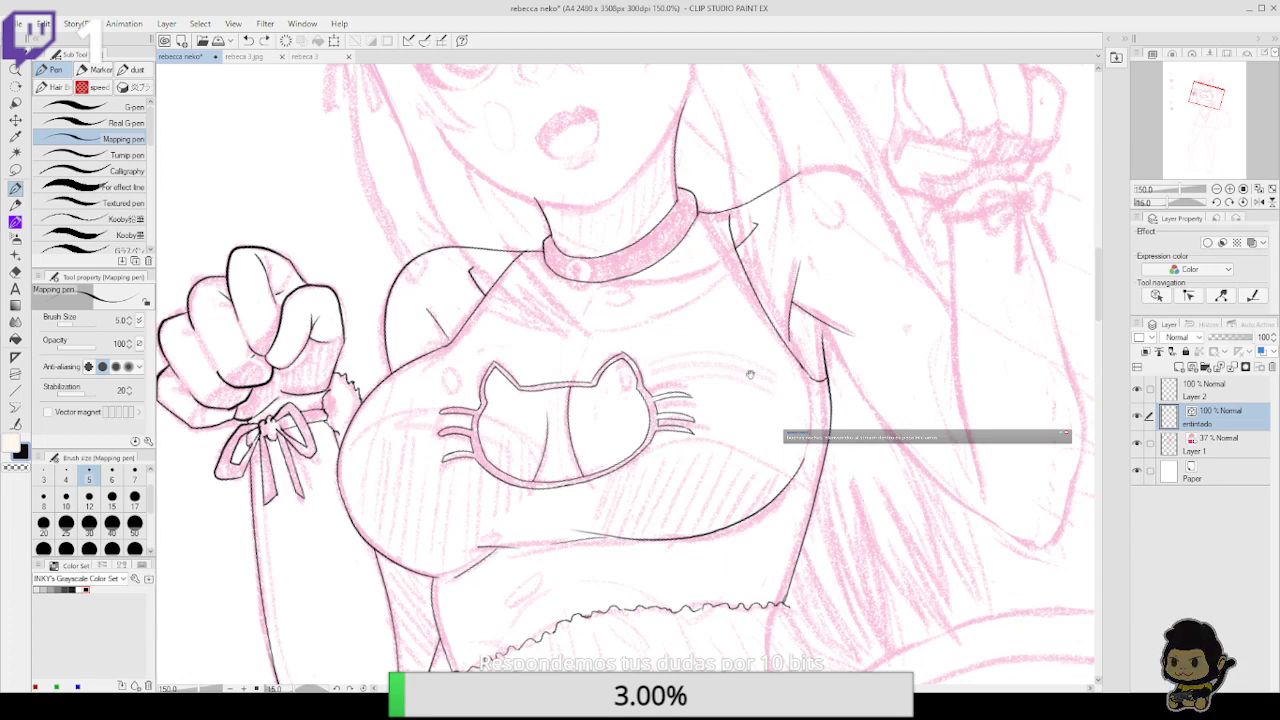
drag(782, 423, 772, 341)
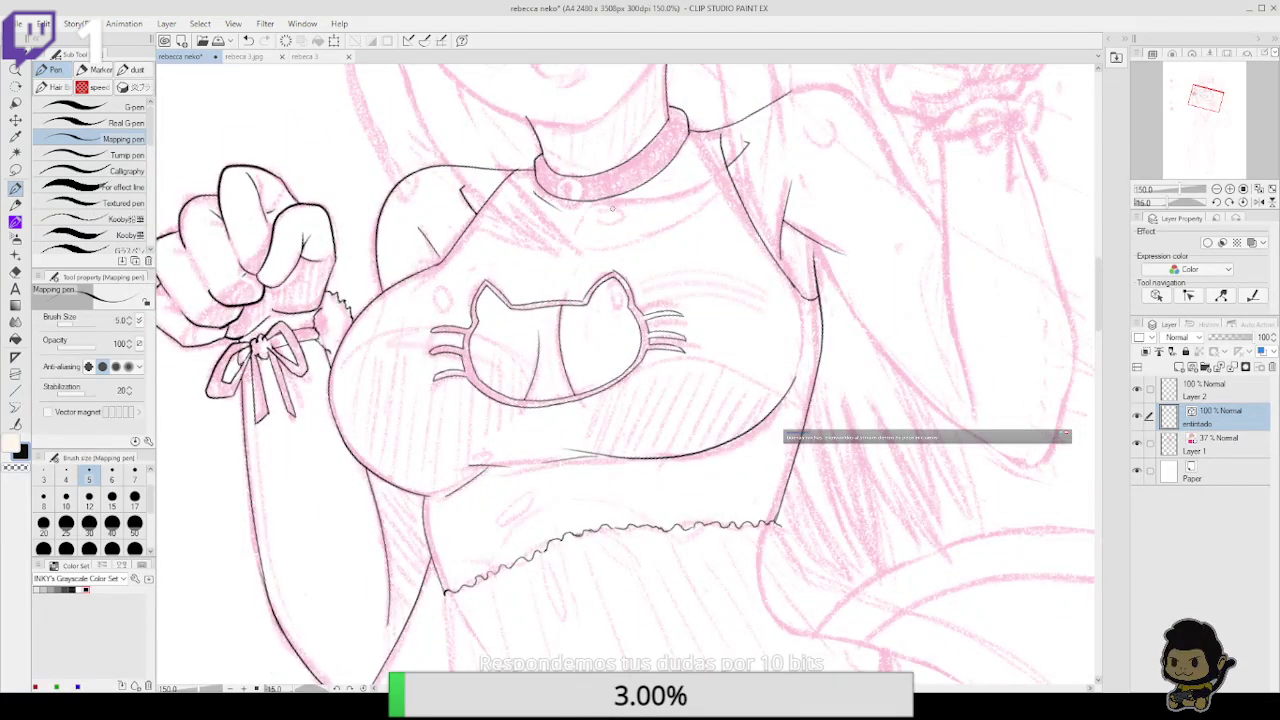
key(ctrl+z)
mouse_move(683, 221)
mouse_down()
mouse_move(689, 260)
mouse_move(659, 340)
mouse_move(667, 305)
mouse_move(704, 277)
mouse_up()
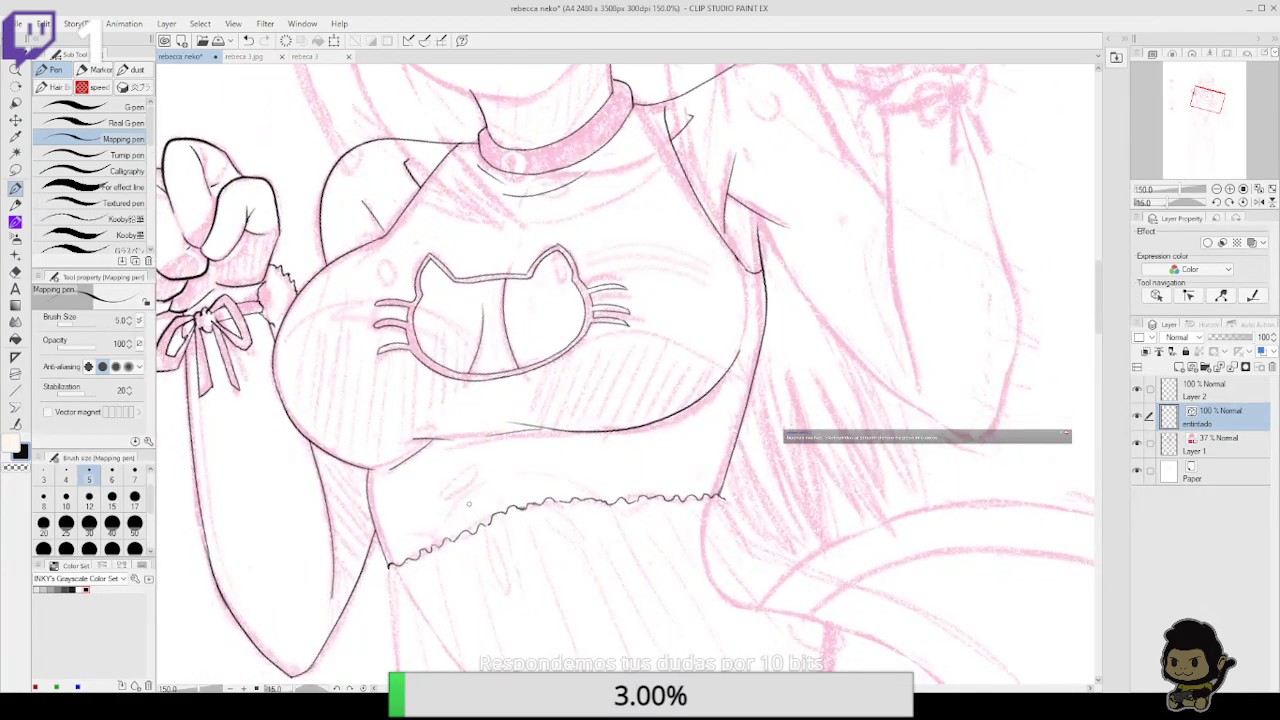
drag(558, 467, 470, 485)
key(ctrl+z)
key(ctrl+z)
Ink the waist and hip contour on the raised fist's side, from the crop top's wavy hem down to the upper thigh
mouse_move(585, 523)
mouse_down()
mouse_move(611, 487)
mouse_move(740, 408)
mouse_up()
mouse_move(854, 360)
mouse_down()
mouse_move(846, 500)
mouse_move(831, 522)
mouse_move(869, 527)
mouse_move(941, 308)
mouse_move(933, 344)
mouse_up()
click(1217, 189)
click(1229, 202)
click(1229, 202)
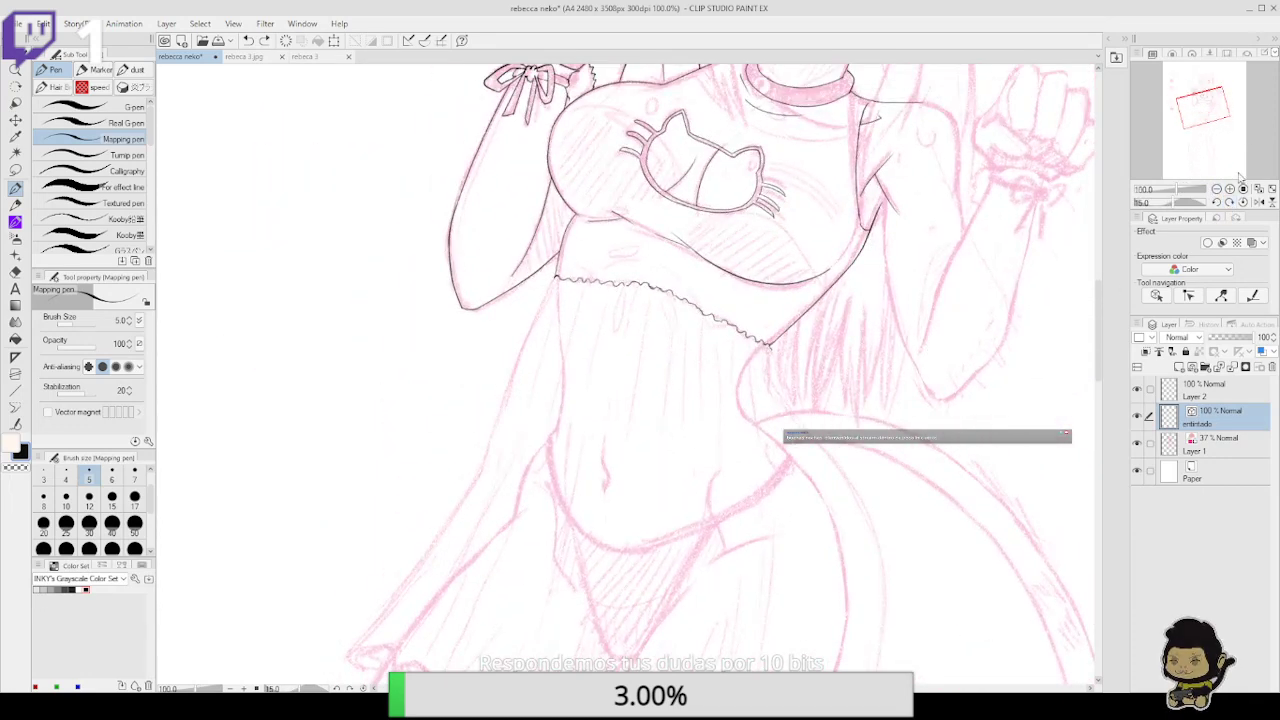
click(1229, 189)
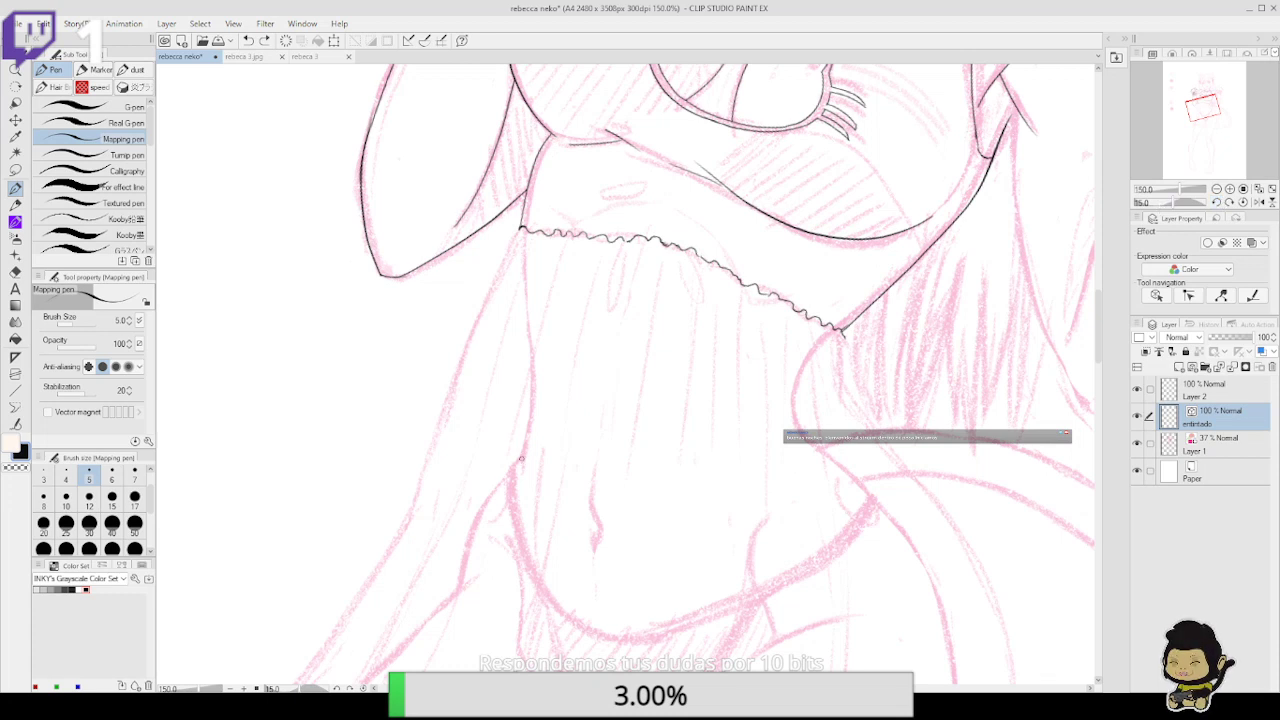
drag(518, 462, 502, 481)
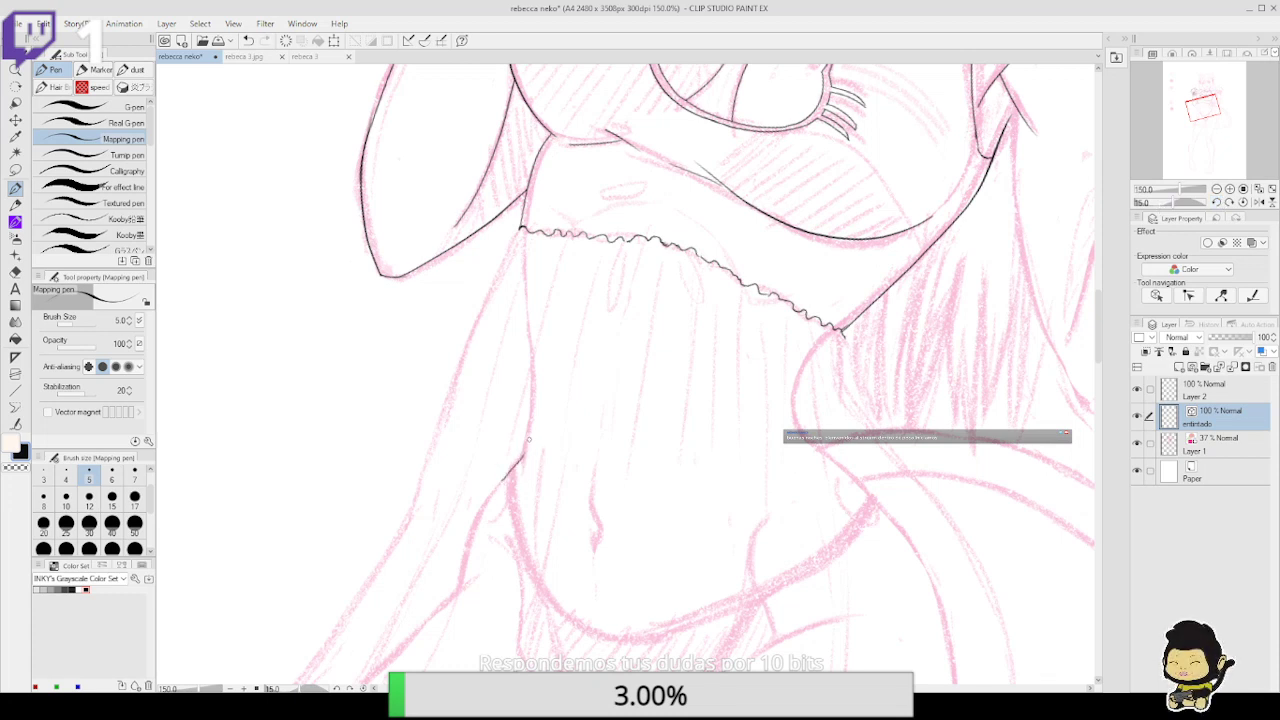
key(ctrl+z)
drag(459, 590, 524, 451)
scroll(508, 432, up, 2)
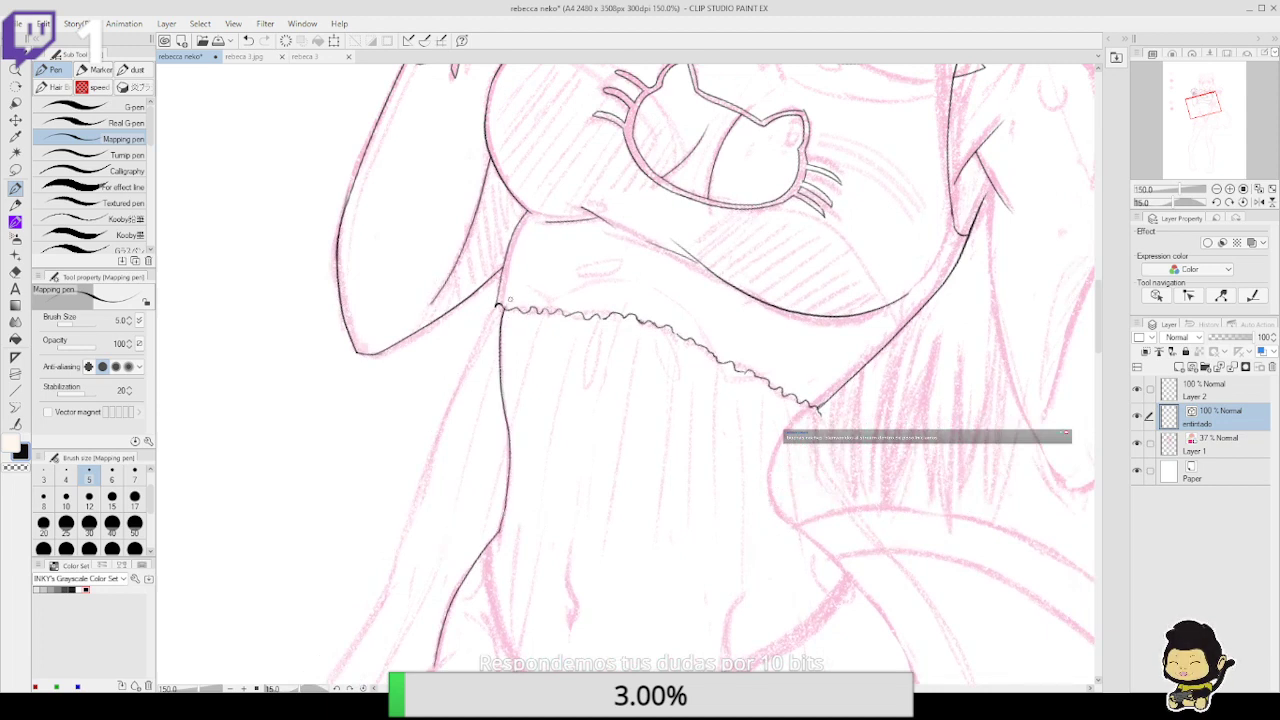
key(e)
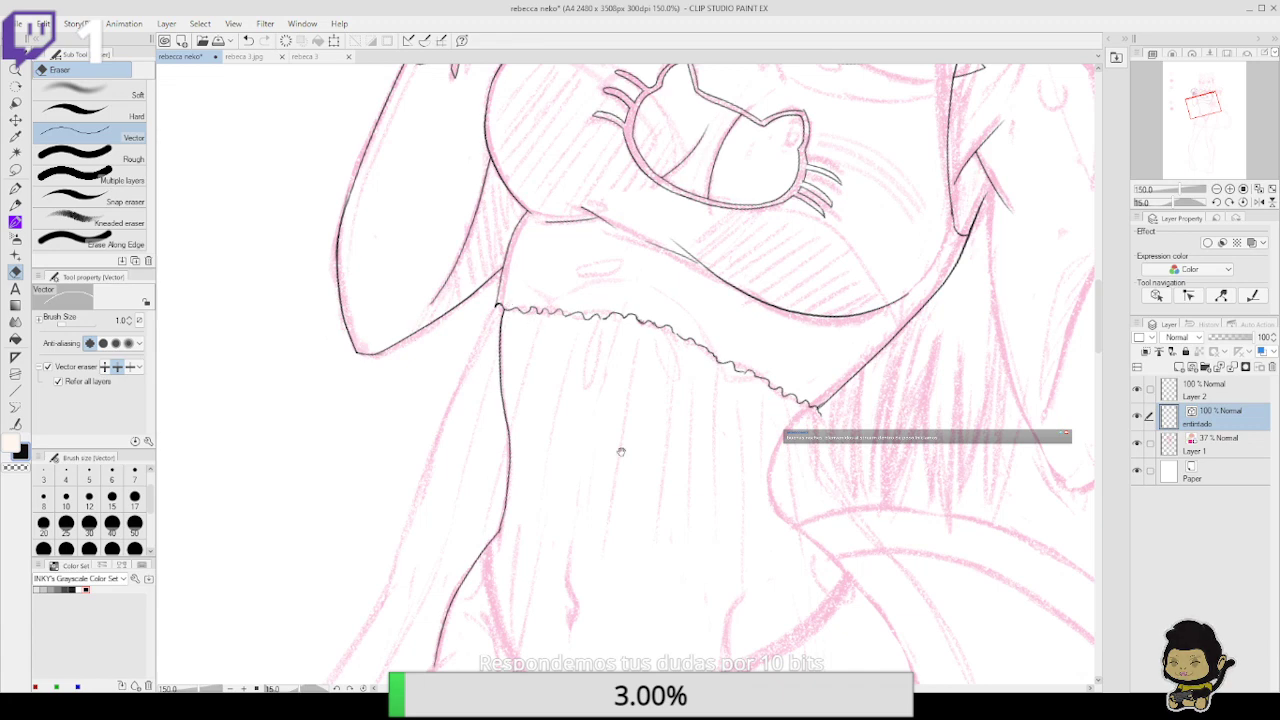
Ink both curved edges of the panty waistband where it wraps over the hip on the raised fist's side
scroll(620, 452, down, 5)
click(16, 187)
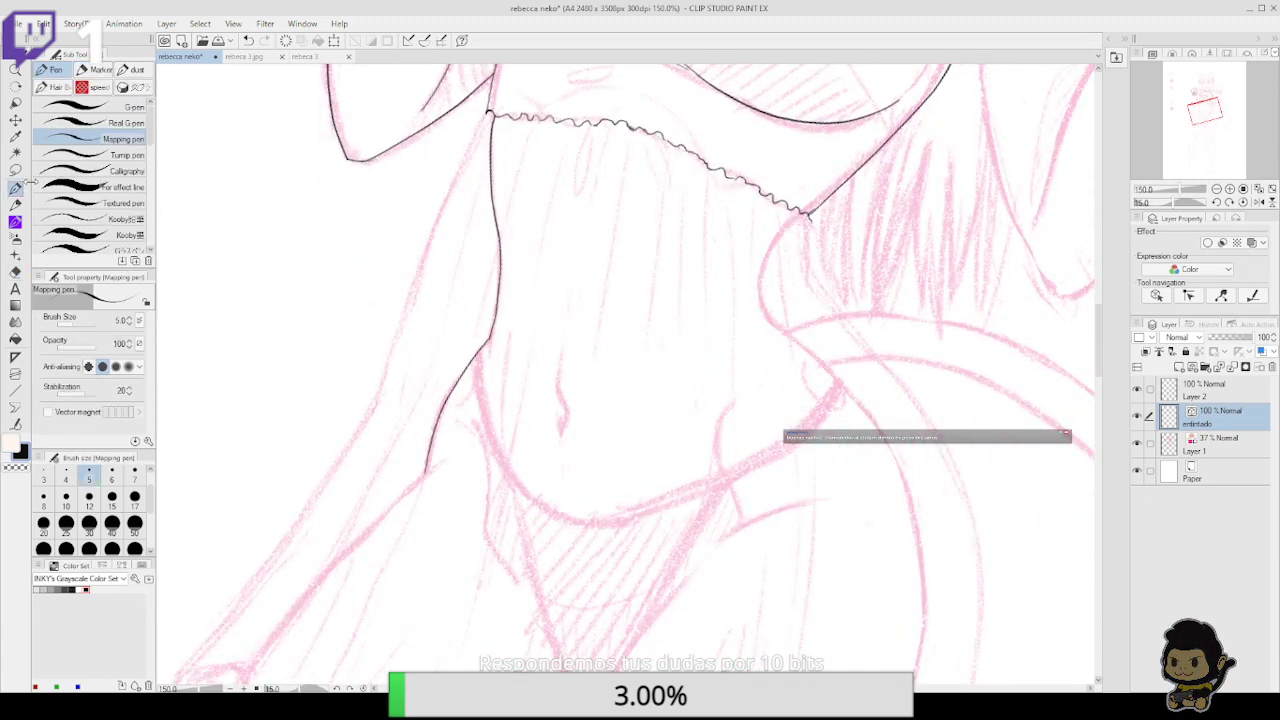
click(1217, 202)
click(1217, 202)
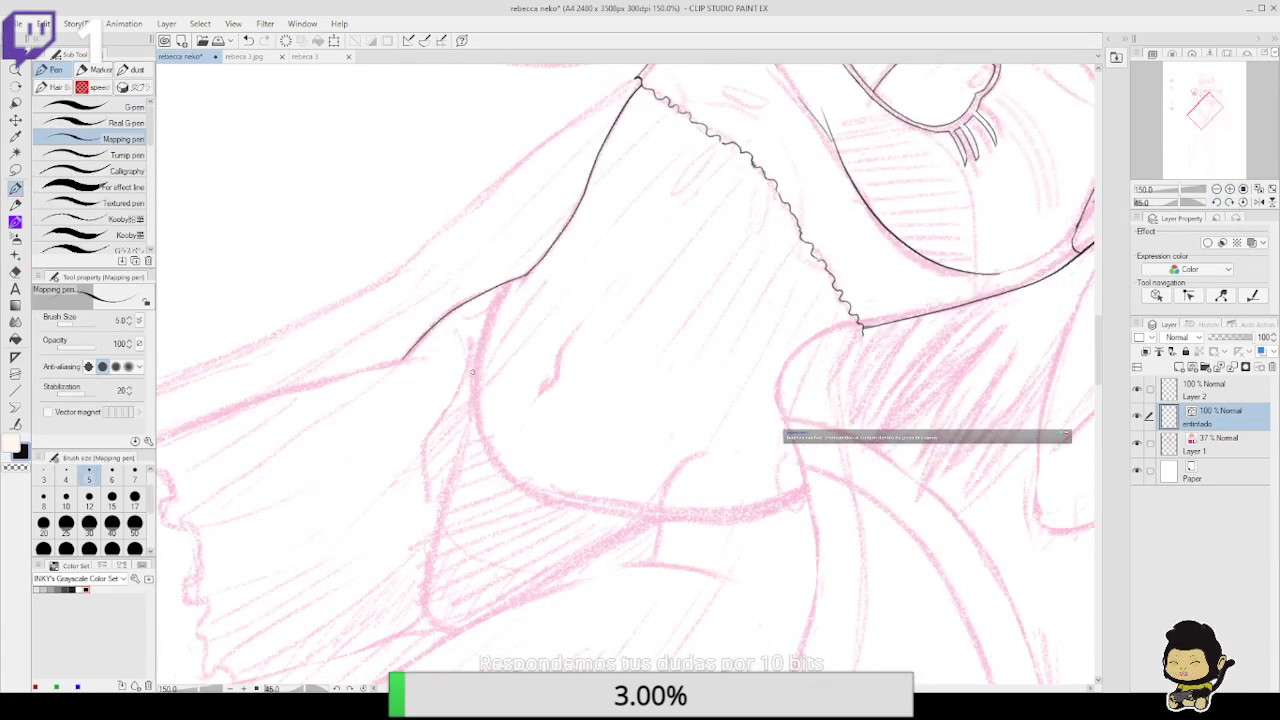
drag(485, 441, 478, 358)
key(ctrl+z)
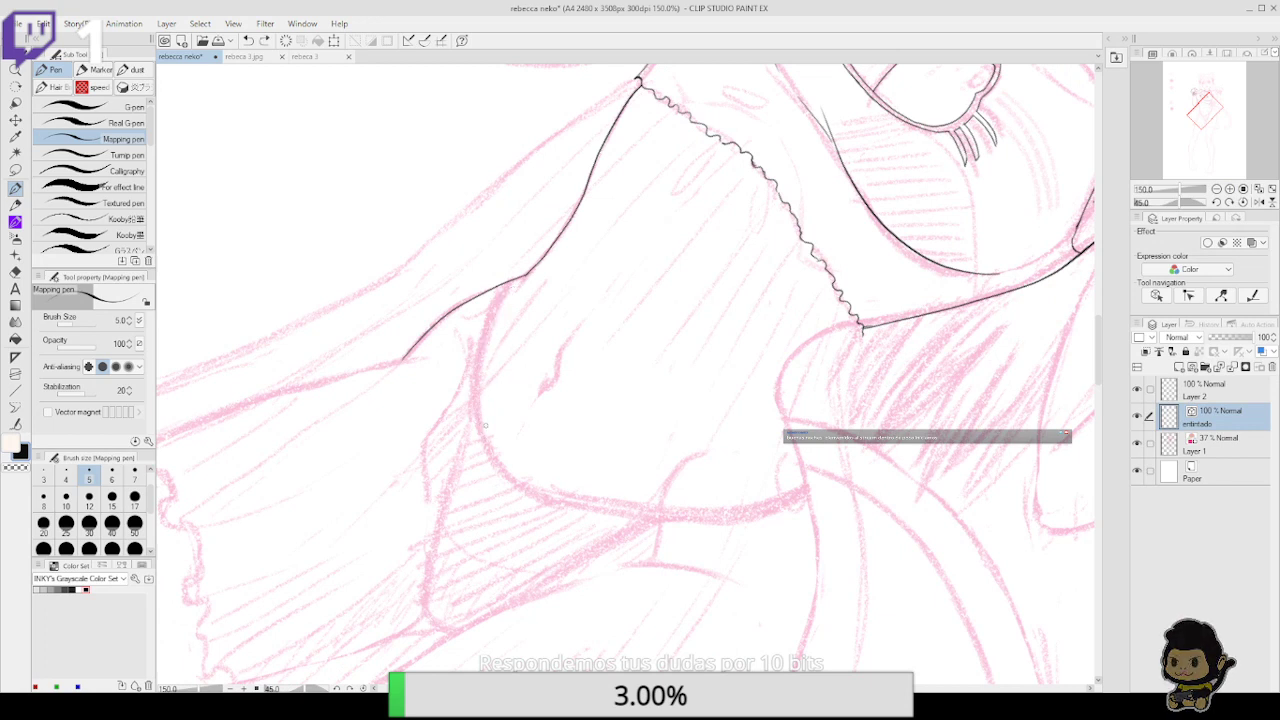
drag(481, 416, 500, 296)
key(ctrl+z)
drag(480, 396, 512, 276)
mouse_move(489, 428)
mouse_down()
mouse_move(492, 460)
mouse_move(518, 270)
mouse_up()
mouse_move(473, 420)
mouse_down()
mouse_move(481, 336)
mouse_move(508, 278)
mouse_up()
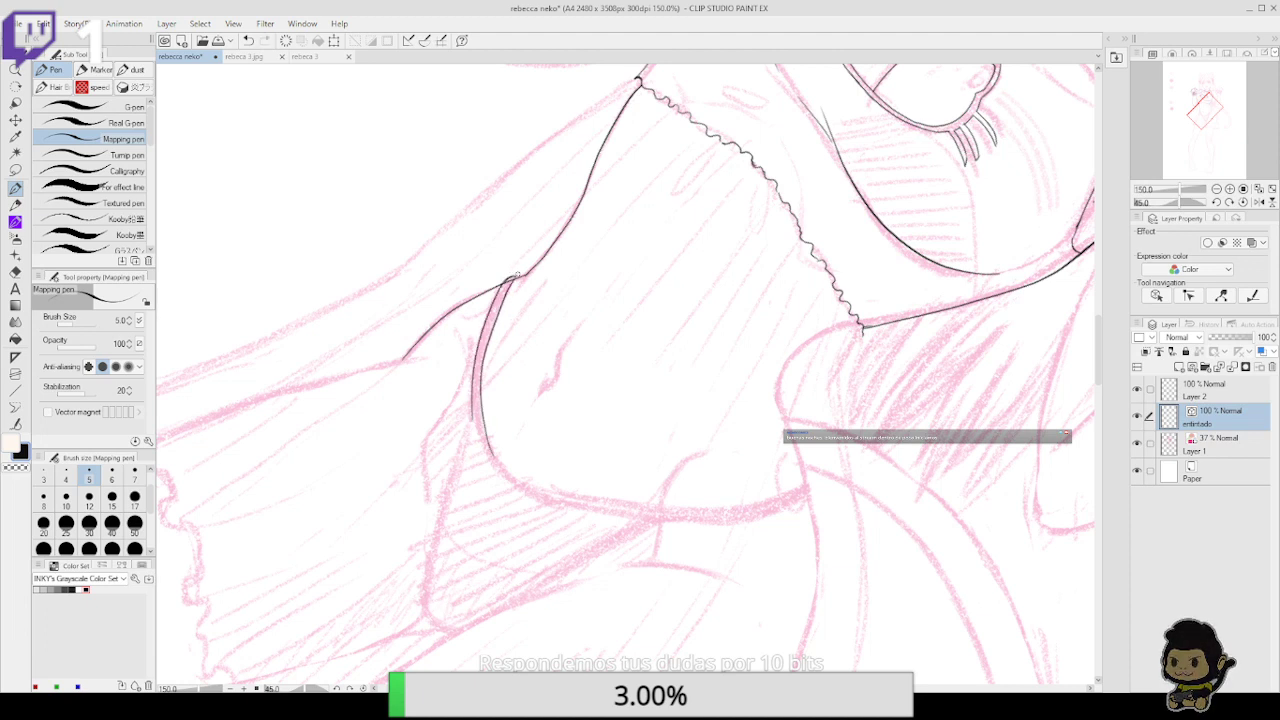
Trim the overlapping line ends where the waistband meets the hip contour
key(e)
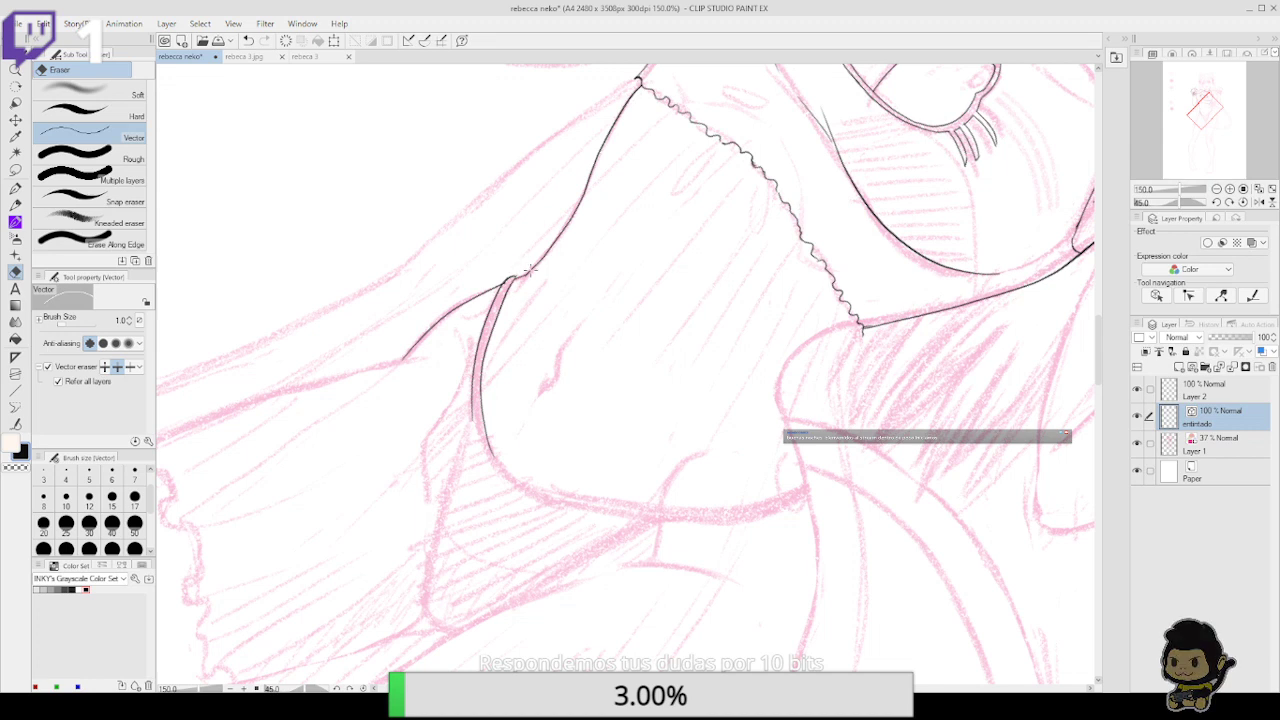
key(p)
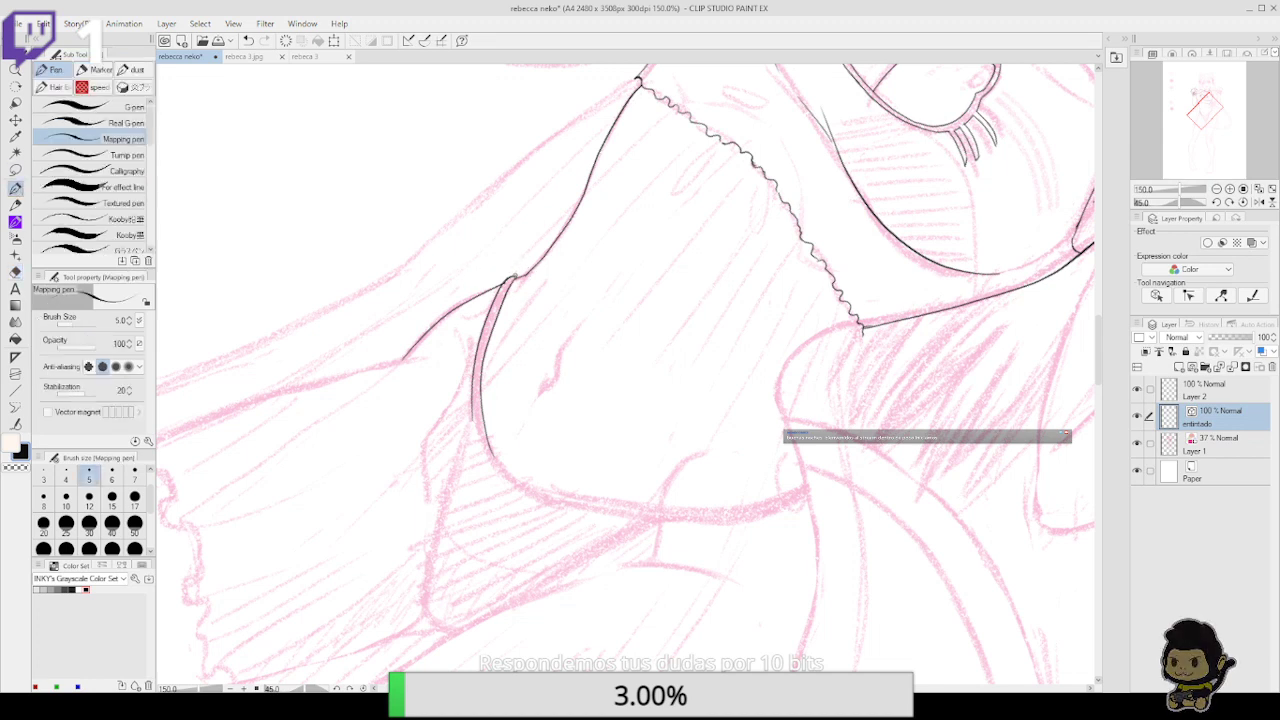
key(e)
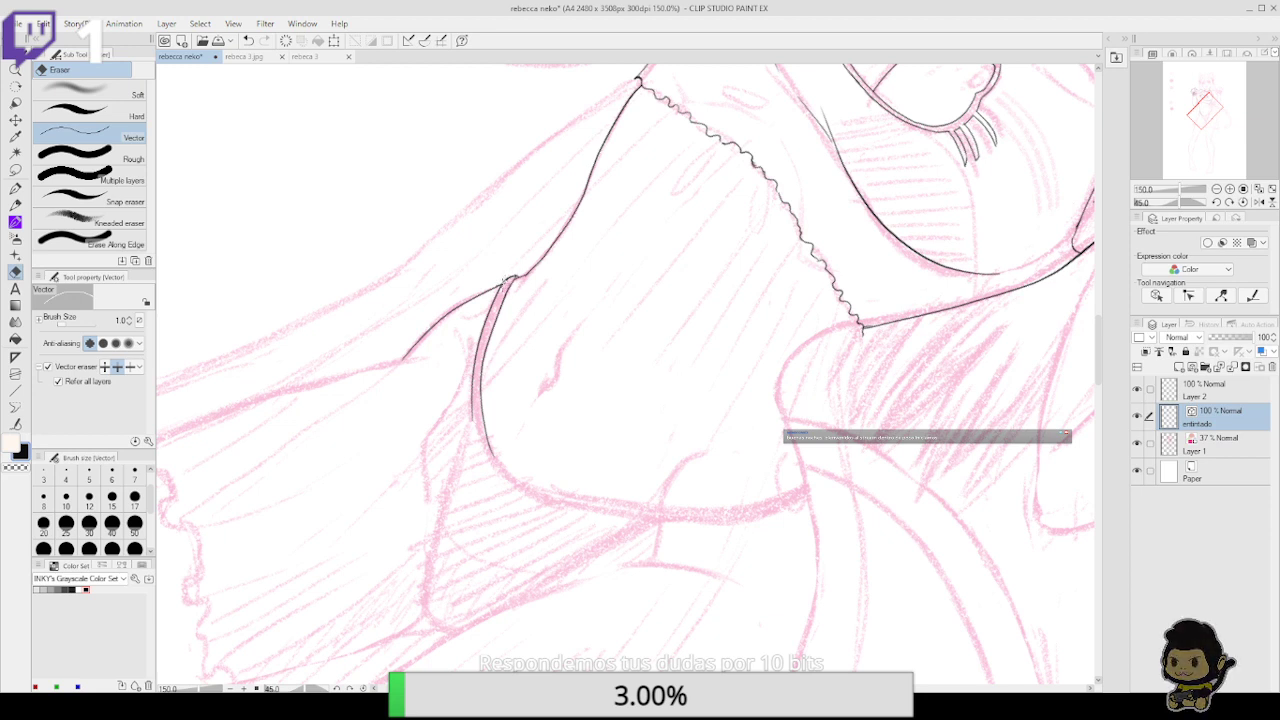
click(506, 282)
key(ctrl+z)
click(511, 280)
Ink the navel on the belly with short angled strokes
key(p)
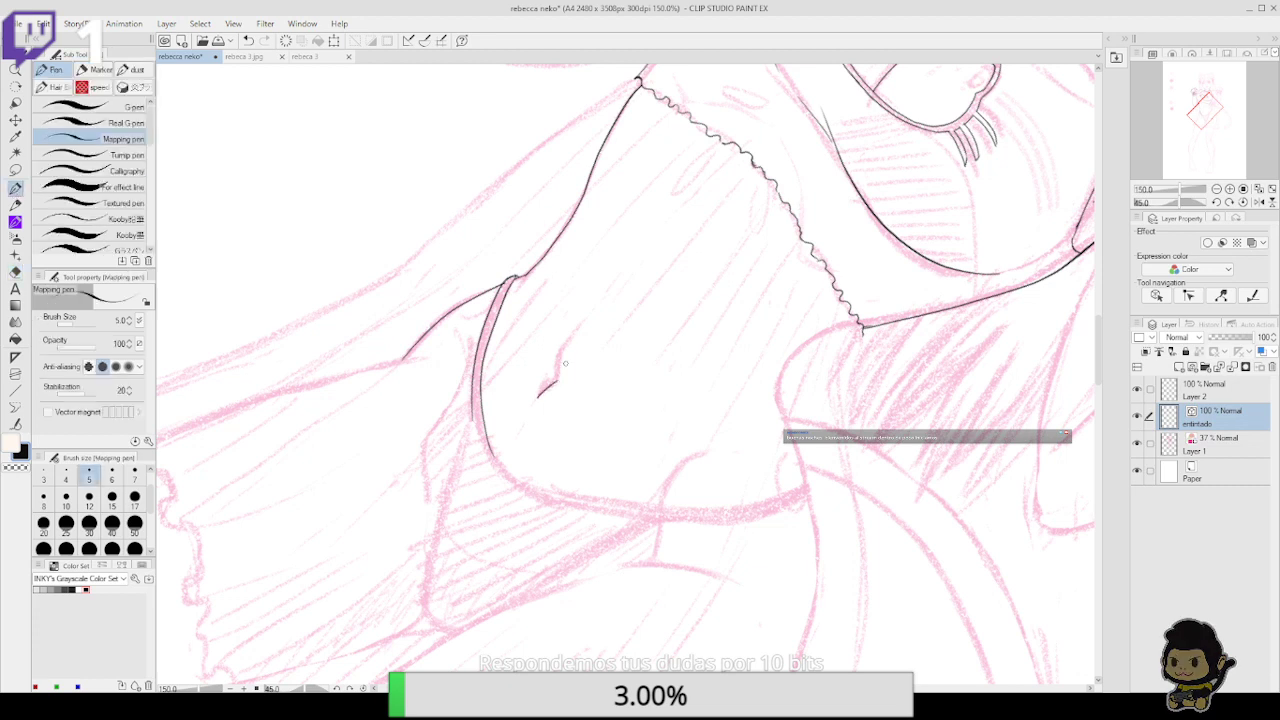
drag(556, 372, 572, 334)
Ink the waistband's upper edge across the lower belly to the far hip, and add the curved hip crease above it
drag(816, 407, 760, 464)
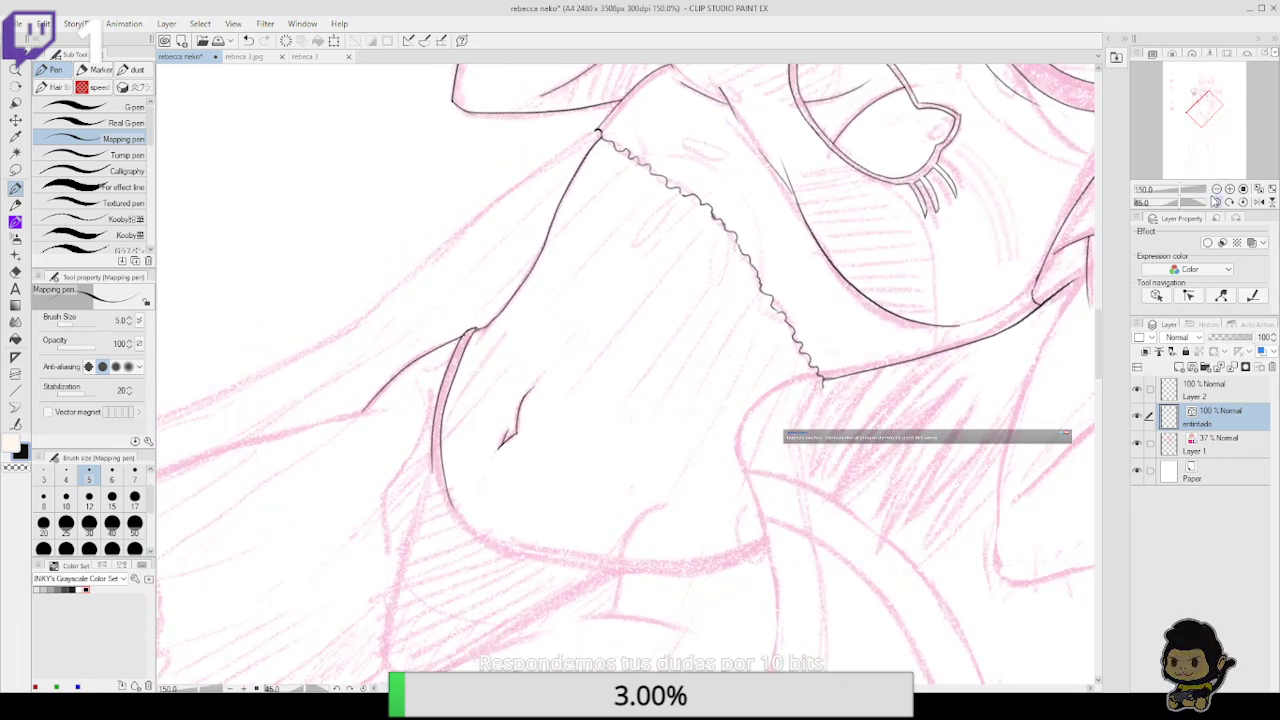
click(1229, 202)
click(1229, 202)
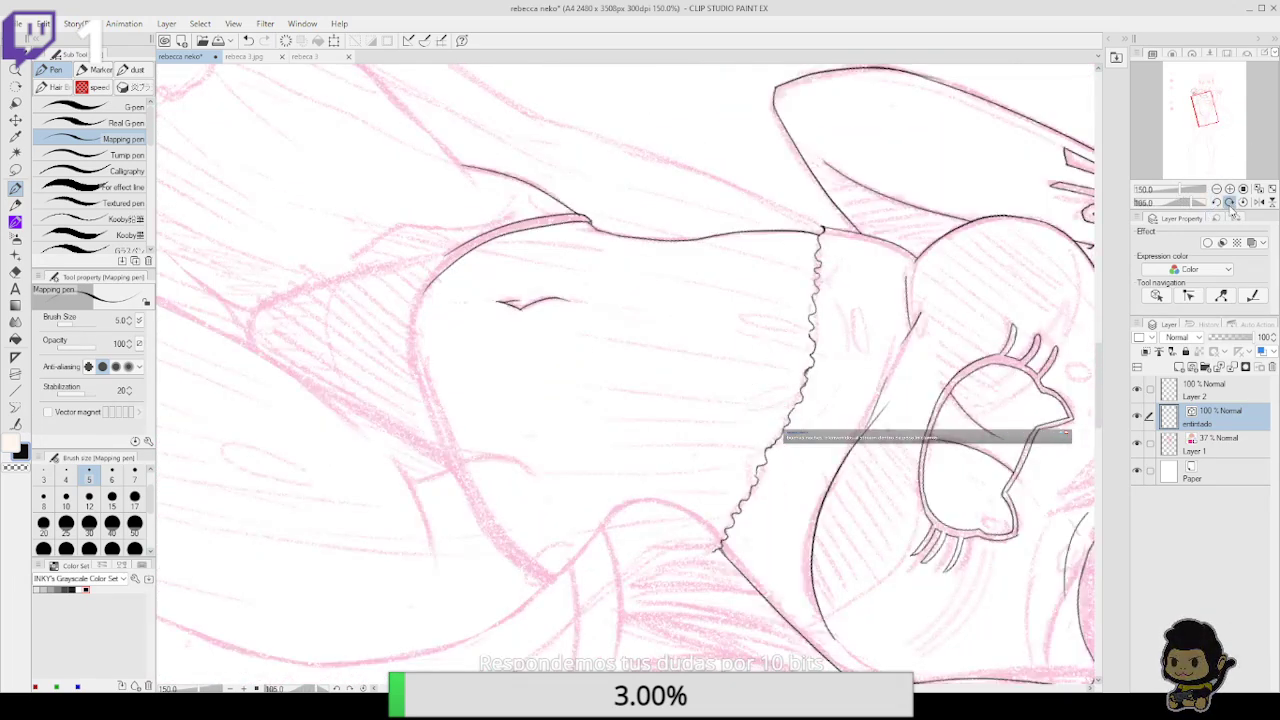
click(1236, 203)
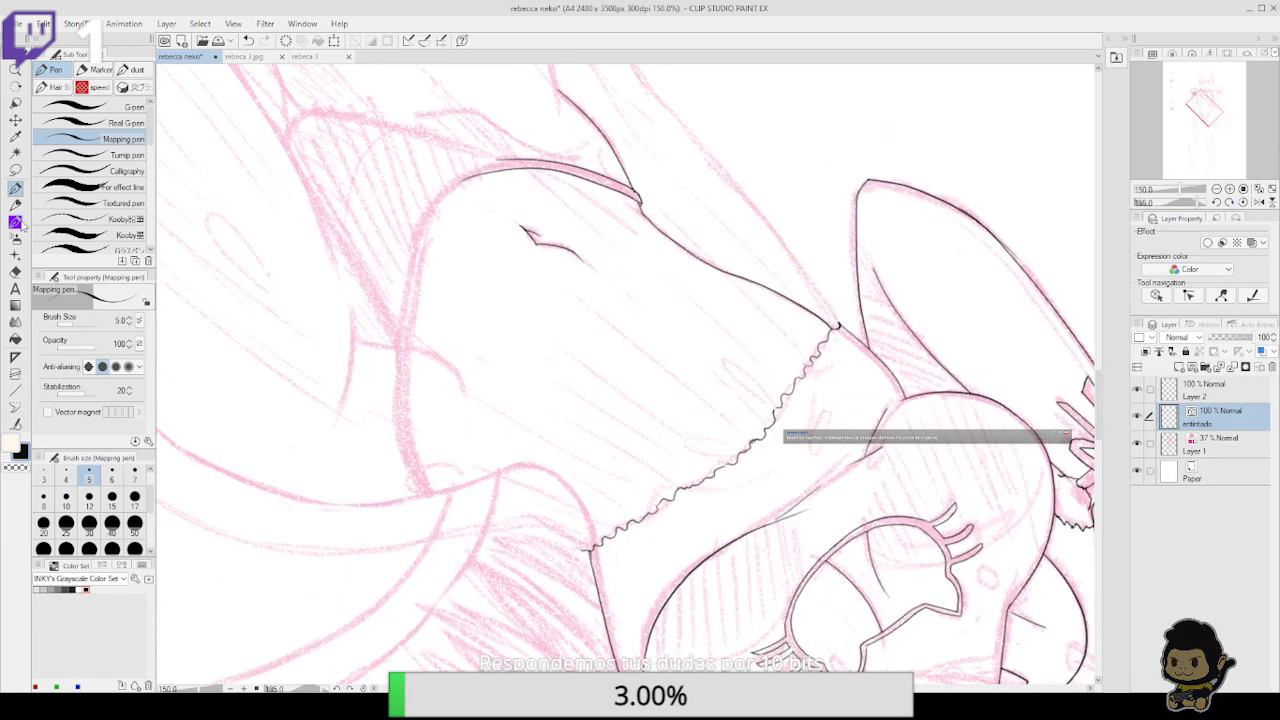
mouse_move(432, 491)
mouse_down()
mouse_move(416, 441)
mouse_move(420, 290)
mouse_up()
key(ctrl+z)
mouse_move(419, 463)
mouse_down()
mouse_move(407, 372)
mouse_move(417, 284)
mouse_move(431, 223)
mouse_move(495, 152)
mouse_up()
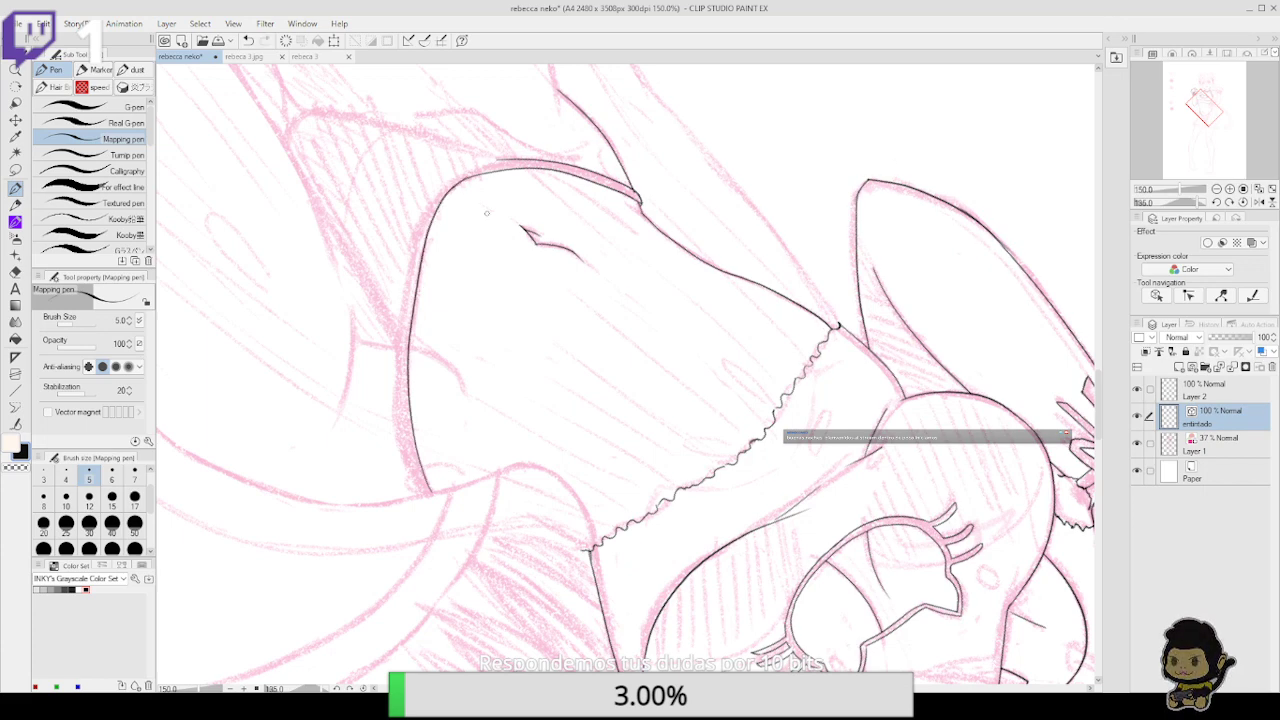
drag(462, 390, 414, 351)
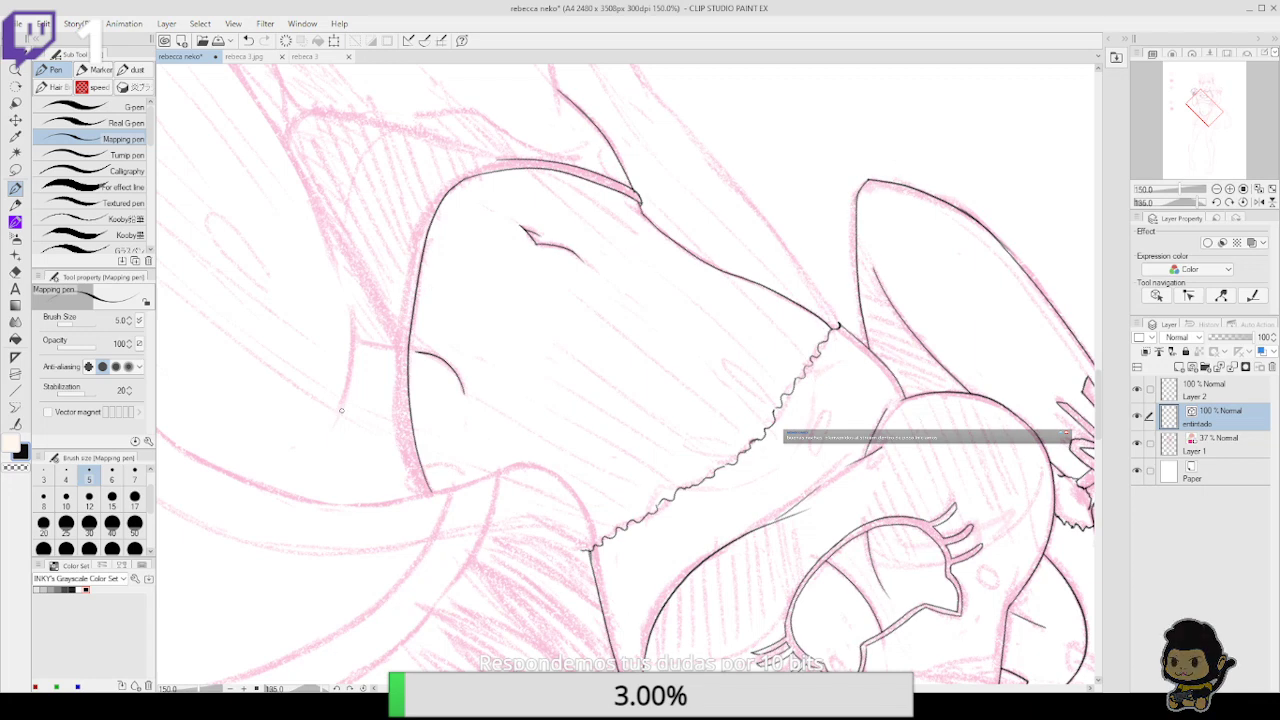
Ink the crease beside the far hip, the waistband's lower edge over that hip, and the adjoining edge of the leg opening
mouse_move(341, 410)
mouse_down()
mouse_move(349, 314)
mouse_move(386, 346)
mouse_up()
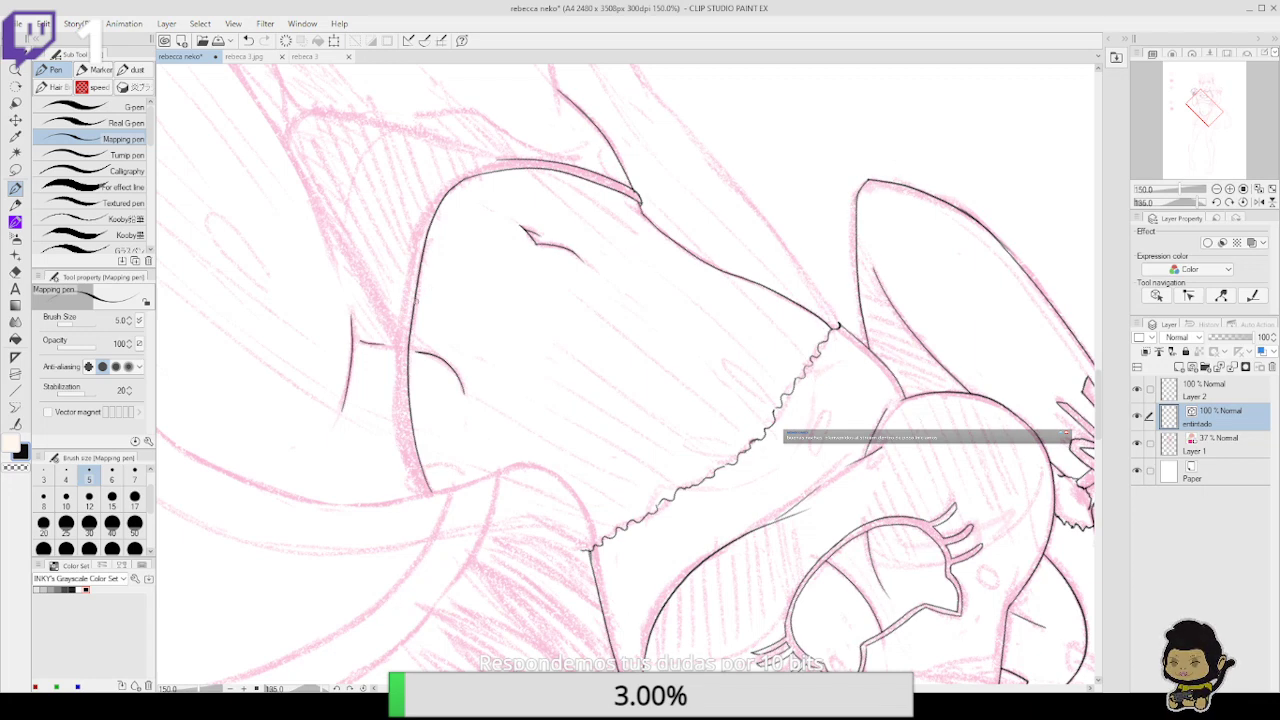
mouse_move(423, 498)
mouse_down()
mouse_move(395, 413)
mouse_move(394, 348)
mouse_up()
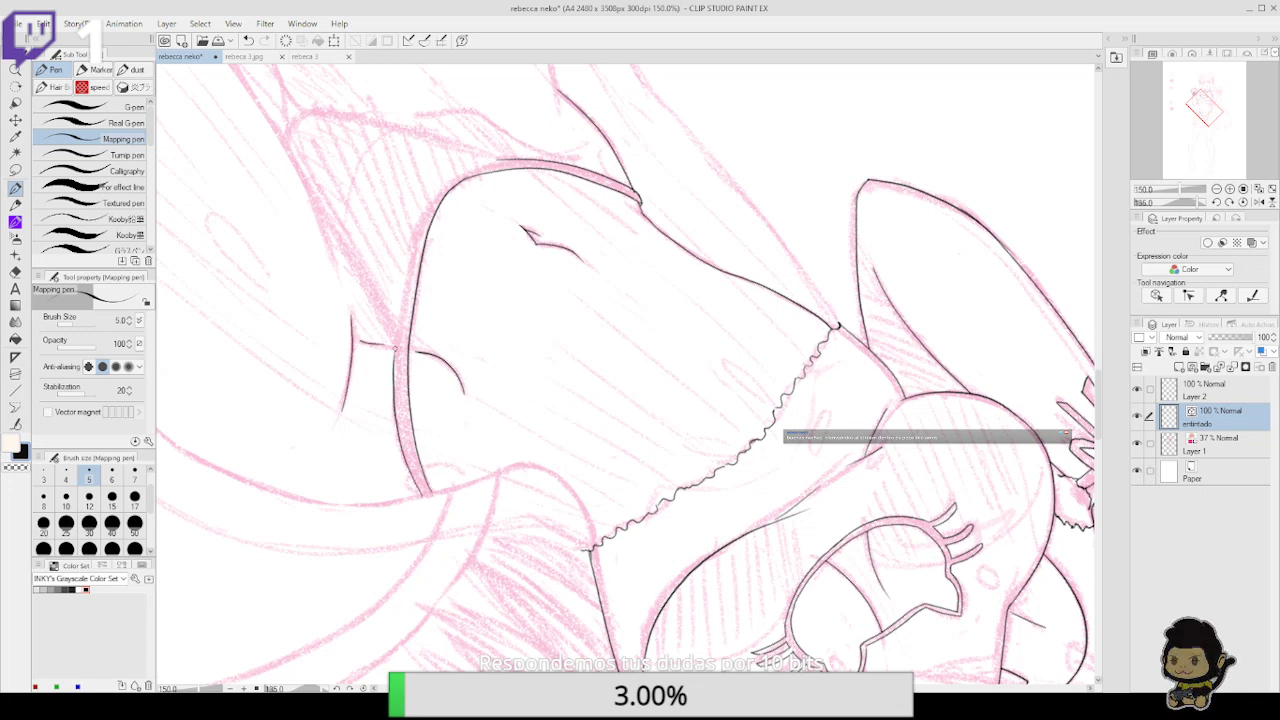
key(ctrl+z)
drag(423, 501, 397, 348)
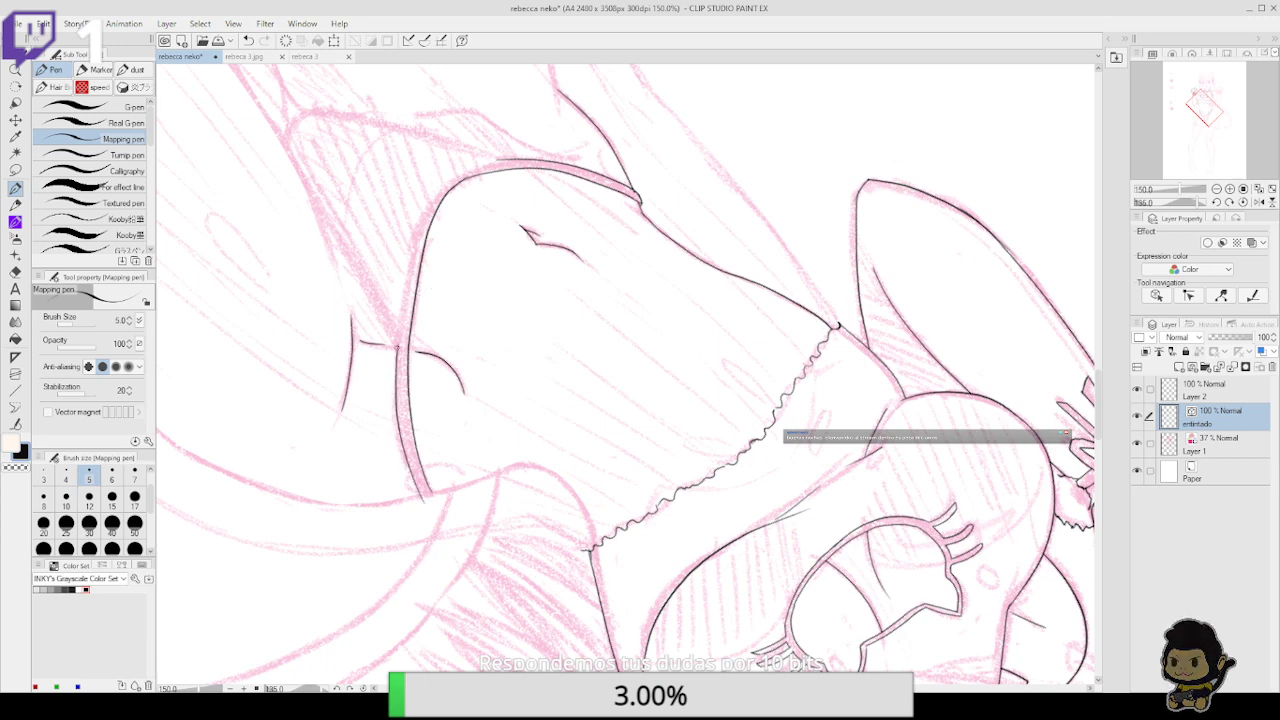
mouse_move(397, 349)
mouse_down()
mouse_move(376, 277)
mouse_move(376, 298)
mouse_up()
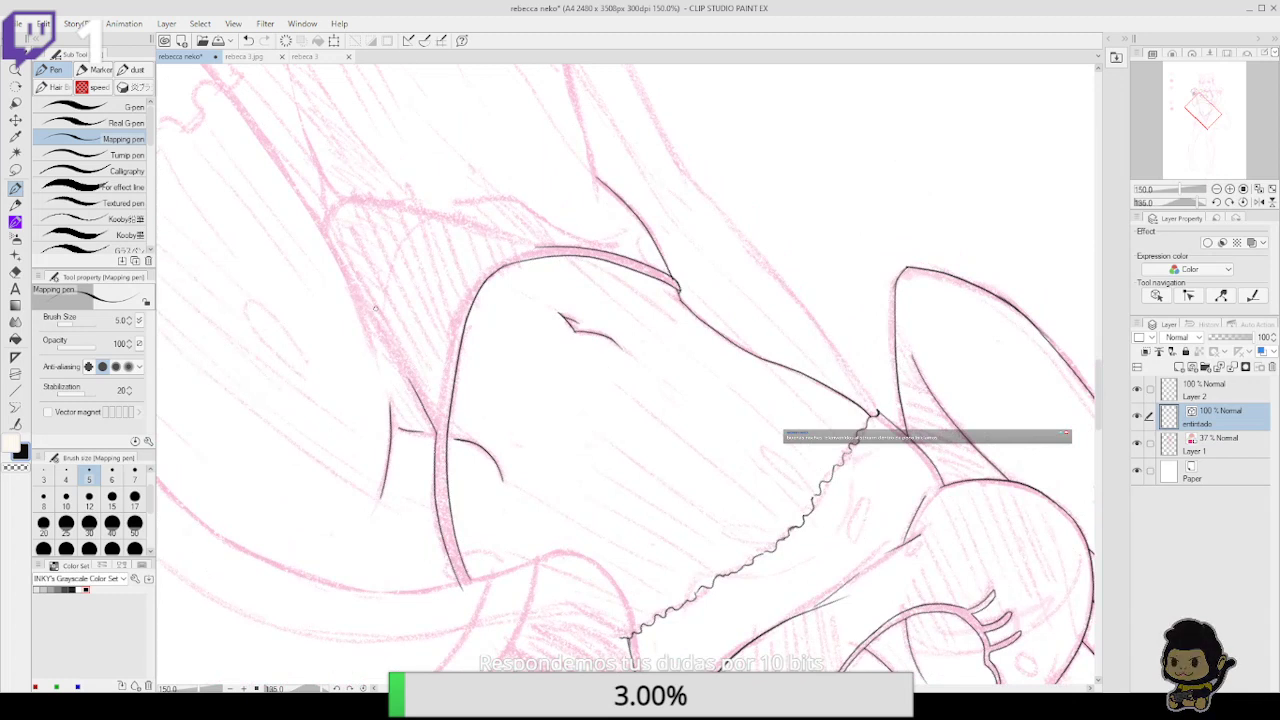
drag(410, 394, 347, 282)
Ink the lower part of the waist contour, rising from the end of the waistband at the far hip
click(1217, 202)
click(1217, 202)
click(1217, 202)
click(1217, 202)
drag(795, 540, 785, 446)
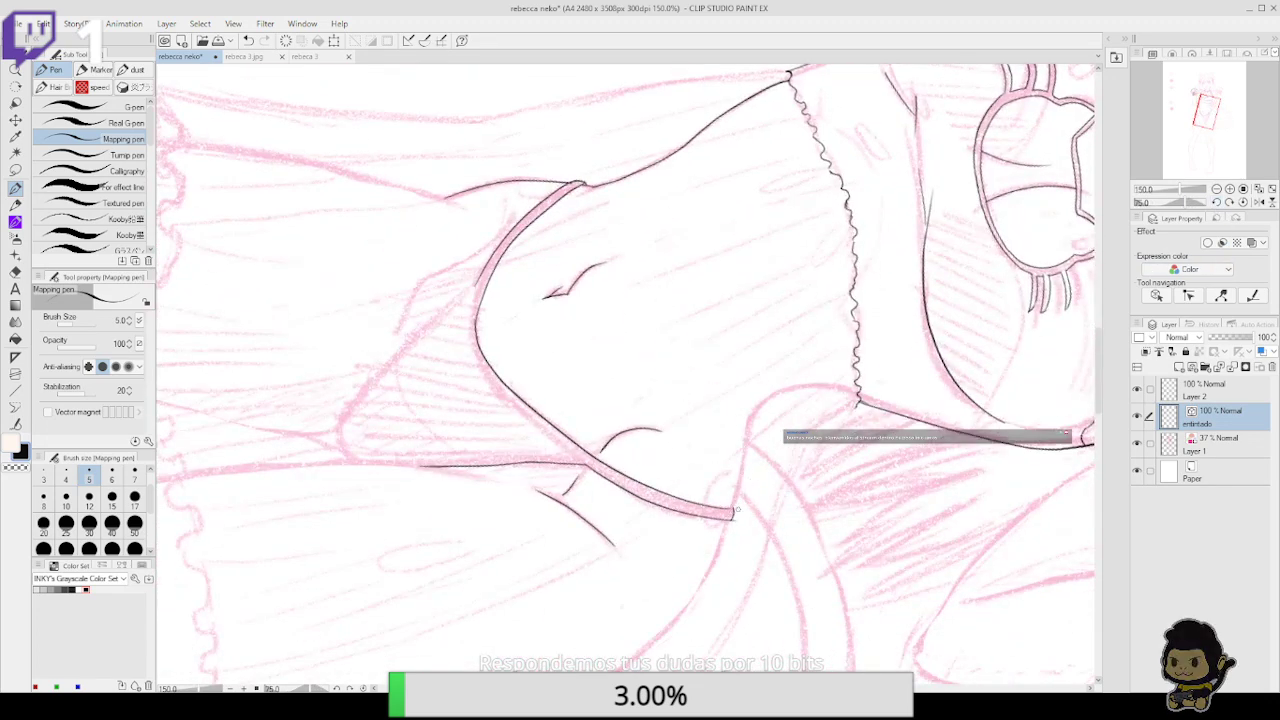
key(e)
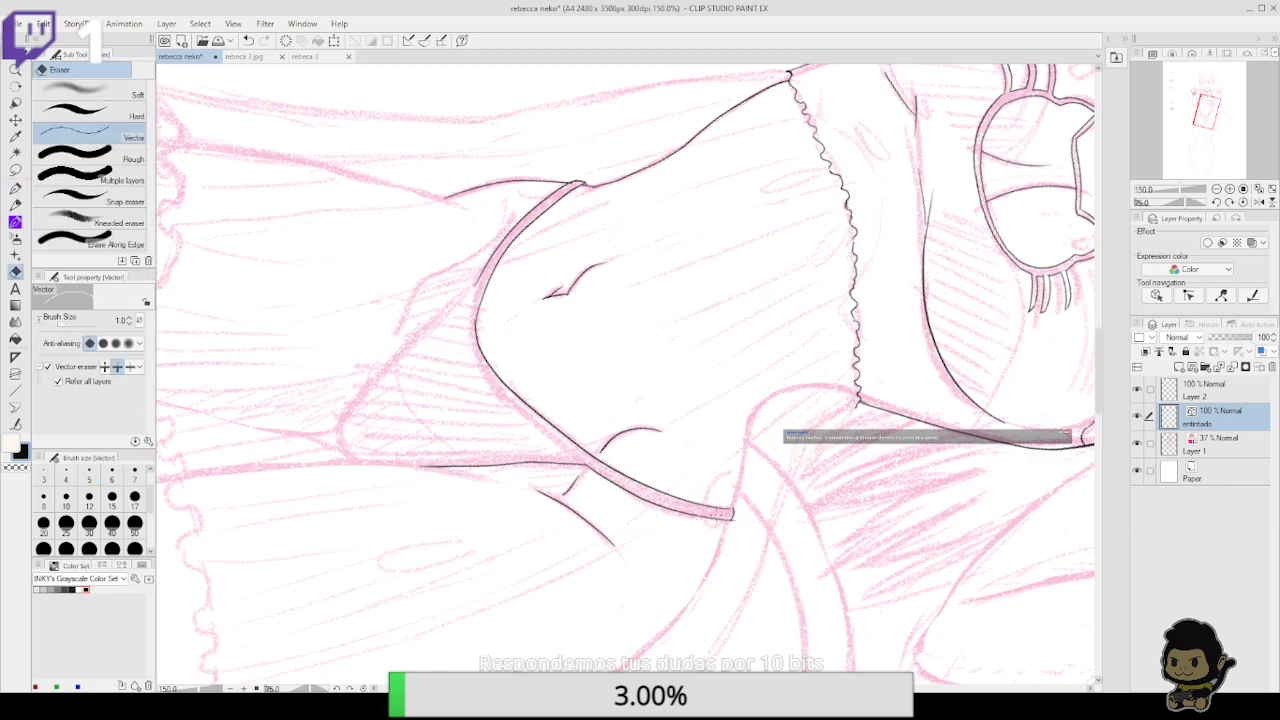
key(p)
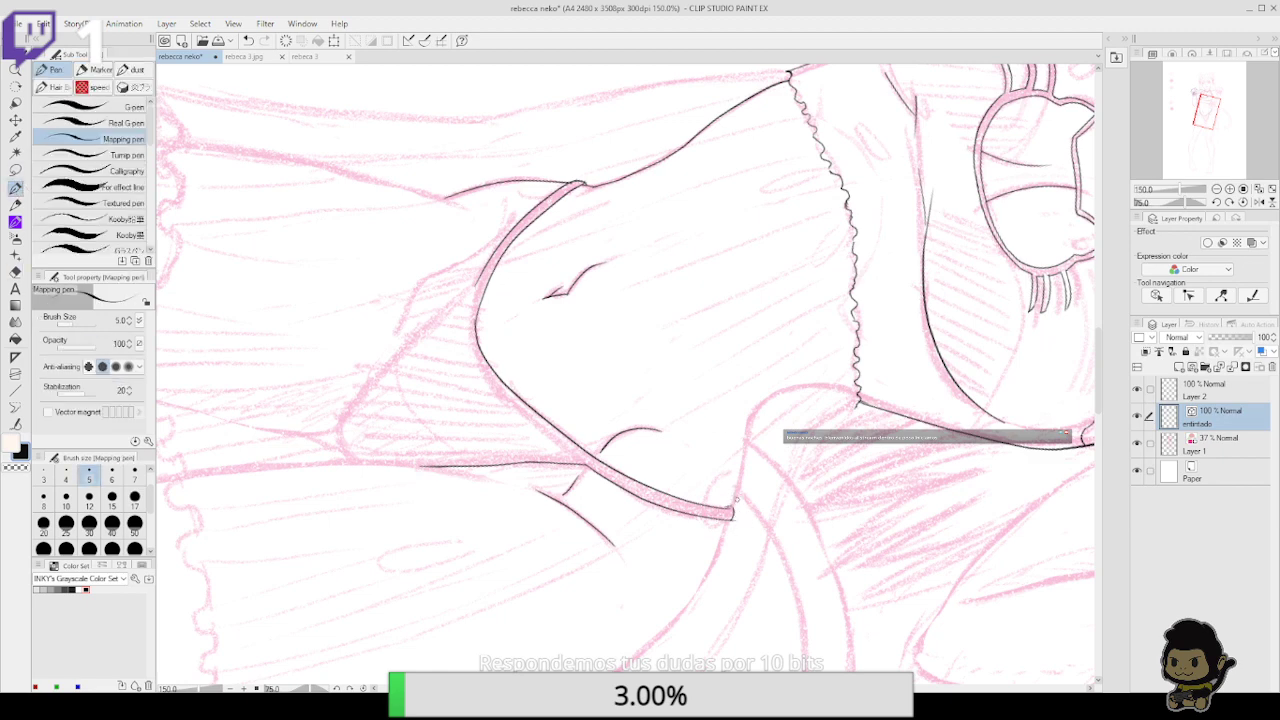
key(ctrl+z)
mouse_move(733, 512)
mouse_down()
mouse_move(755, 409)
mouse_move(783, 389)
mouse_move(751, 421)
mouse_move(788, 390)
mouse_up()
key(ctrl+z)
key(ctrl+z)
drag(734, 507, 759, 407)
Ink the curved upper part of the same waist contour up to the end of the crop top's wavy hem
click(1216, 202)
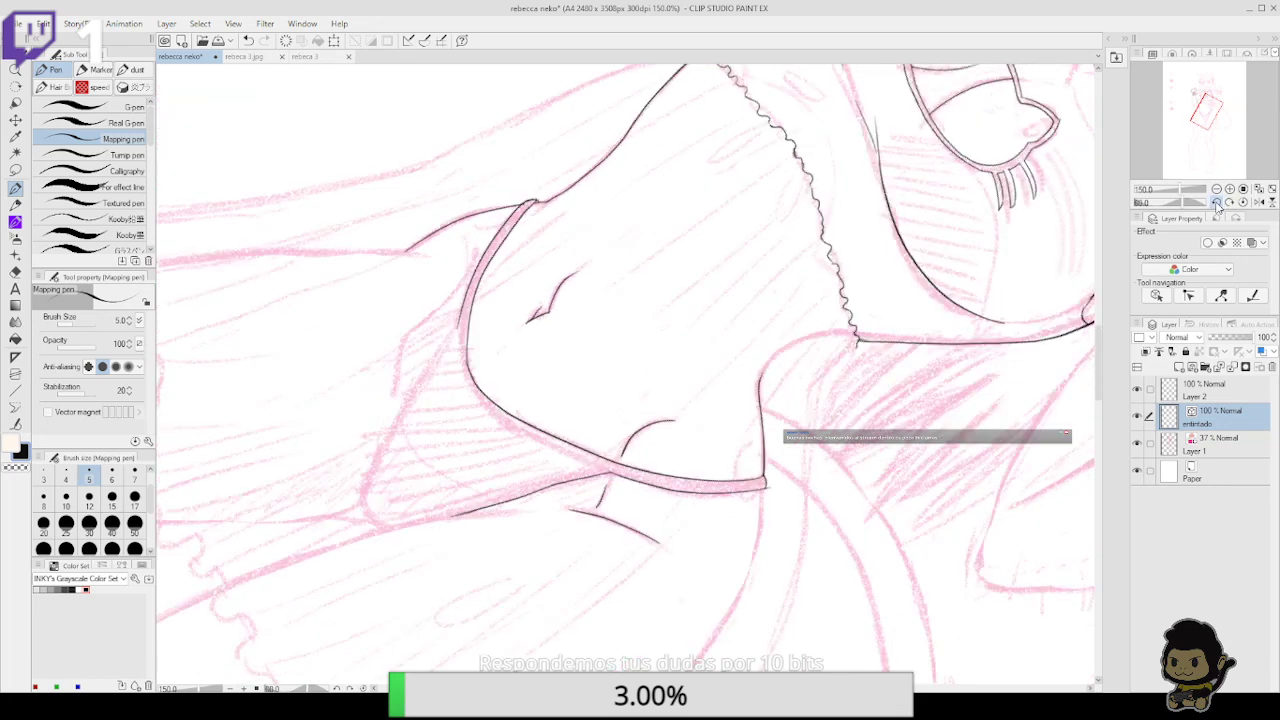
click(1216, 202)
click(1229, 189)
mouse_move(802, 338)
mouse_down()
mouse_move(813, 301)
mouse_move(880, 254)
mouse_up()
key(ctrl+z)
mouse_move(803, 340)
mouse_down()
mouse_move(825, 284)
mouse_move(893, 248)
mouse_up()
key(ctrl+z)
mouse_move(802, 338)
mouse_down()
mouse_move(820, 291)
mouse_move(910, 245)
mouse_up()
key(ctrl+z)
mouse_move(802, 342)
mouse_down()
mouse_move(860, 260)
mouse_move(922, 240)
mouse_up()
Replace the short crease under the waistband with one aligned to the hip crease, and trim the part crossing the band
key(e)
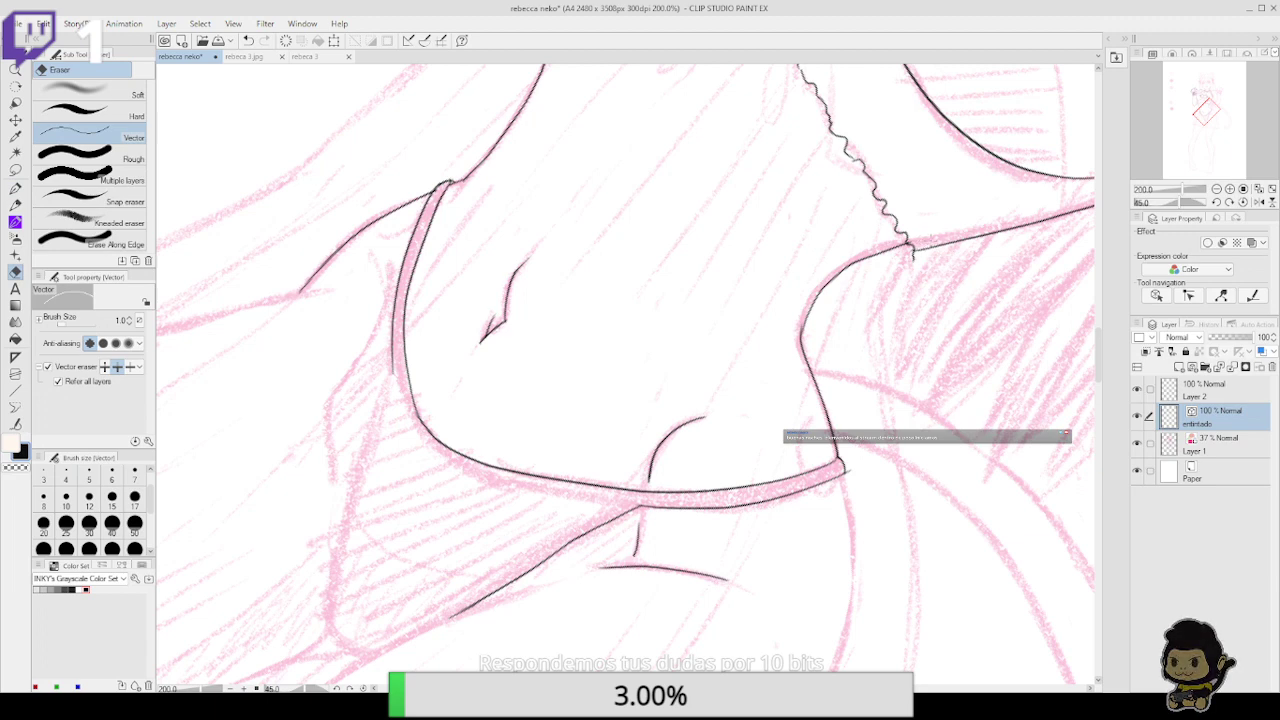
click(1216, 189)
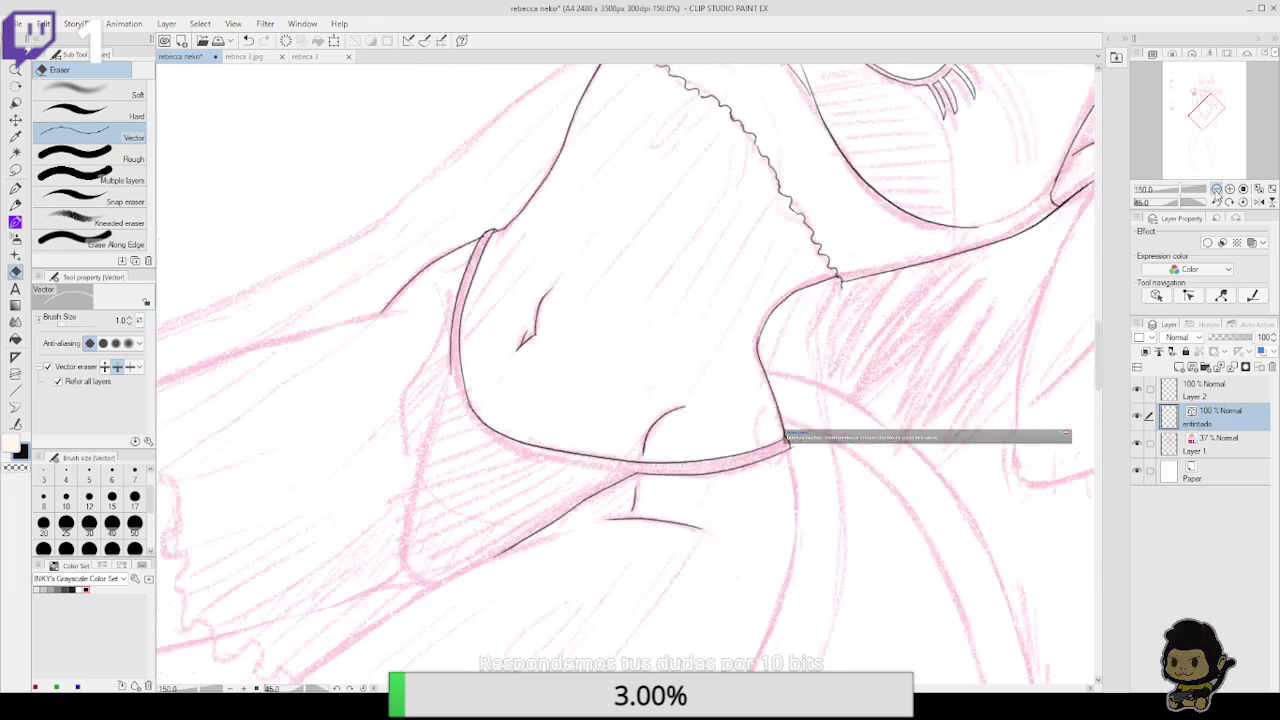
mouse_move(991, 389)
mouse_down()
mouse_move(1002, 468)
mouse_move(978, 380)
mouse_up()
click(663, 416)
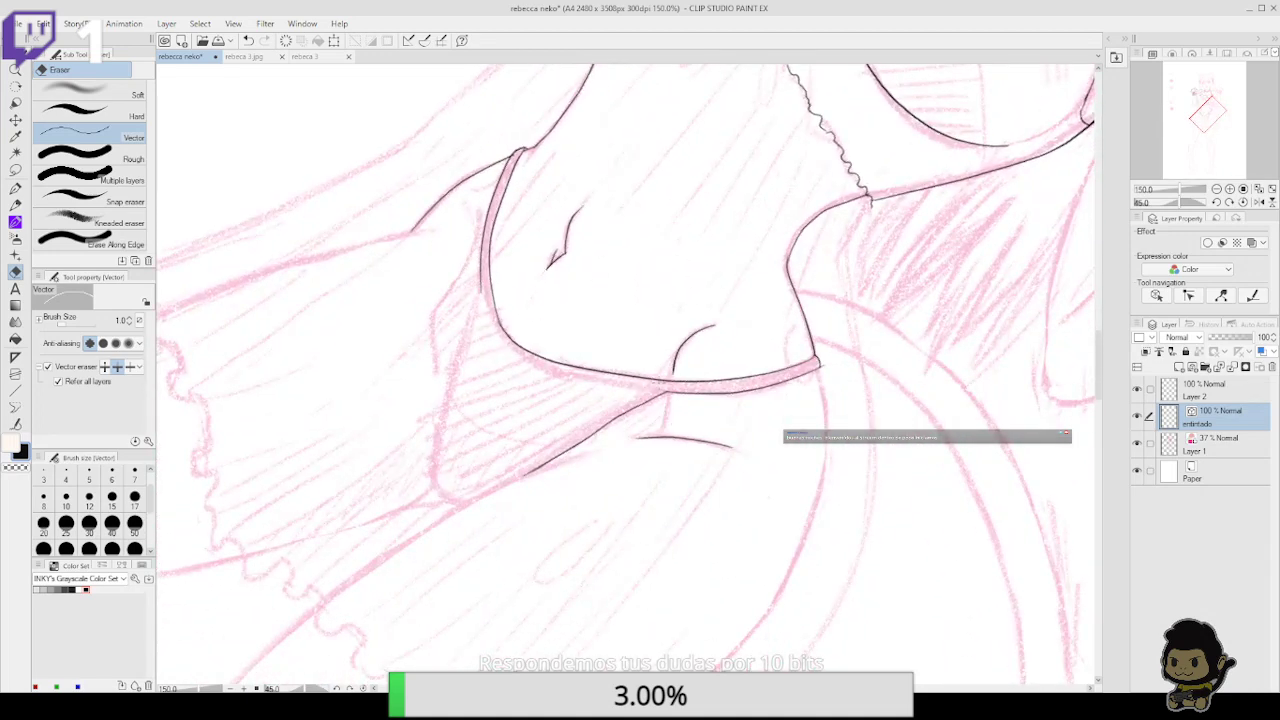
key(p)
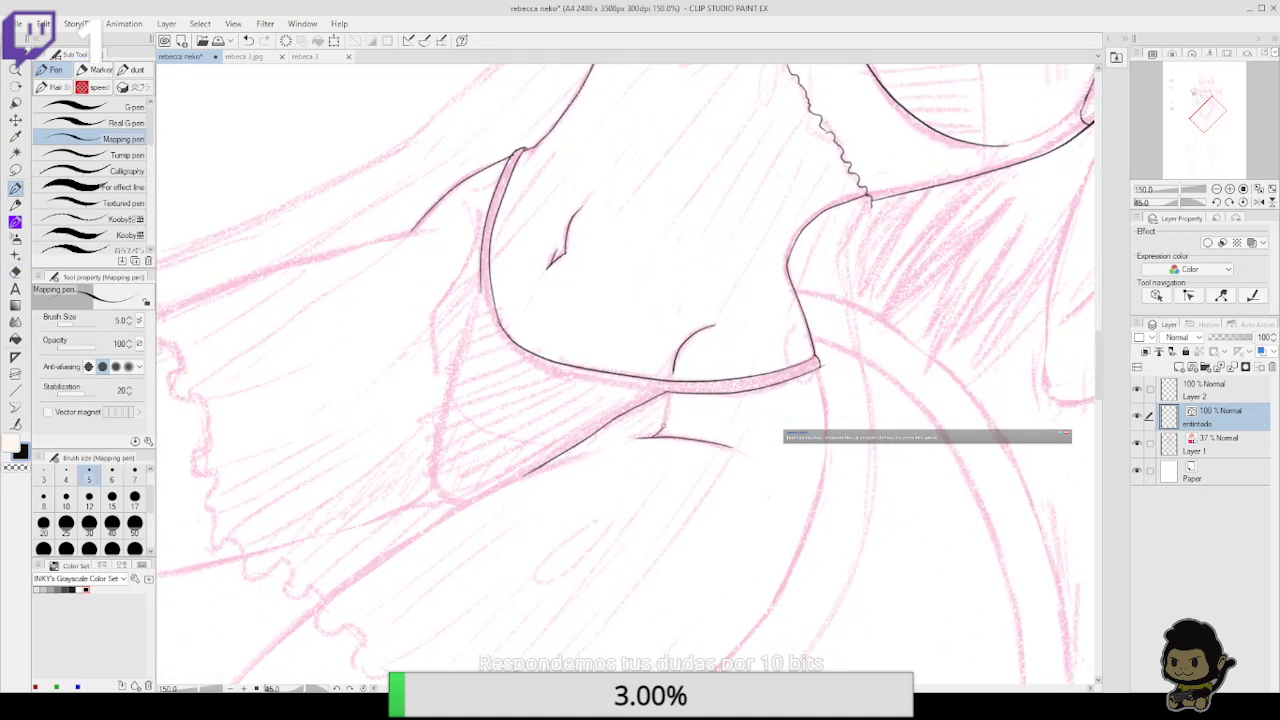
mouse_move(663, 428)
mouse_down()
mouse_move(696, 336)
mouse_move(683, 354)
mouse_up()
key(e)
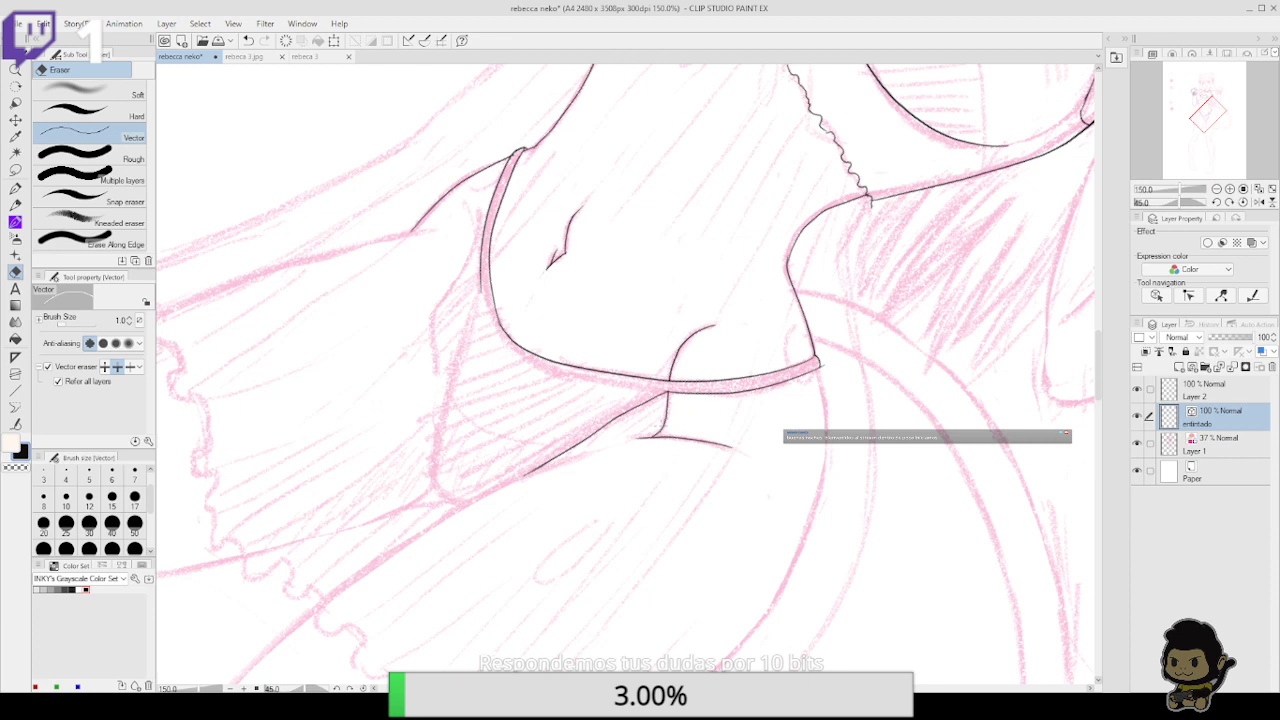
Ink the angled fold line below the waistband at the hip nearest the navel
click(15, 187)
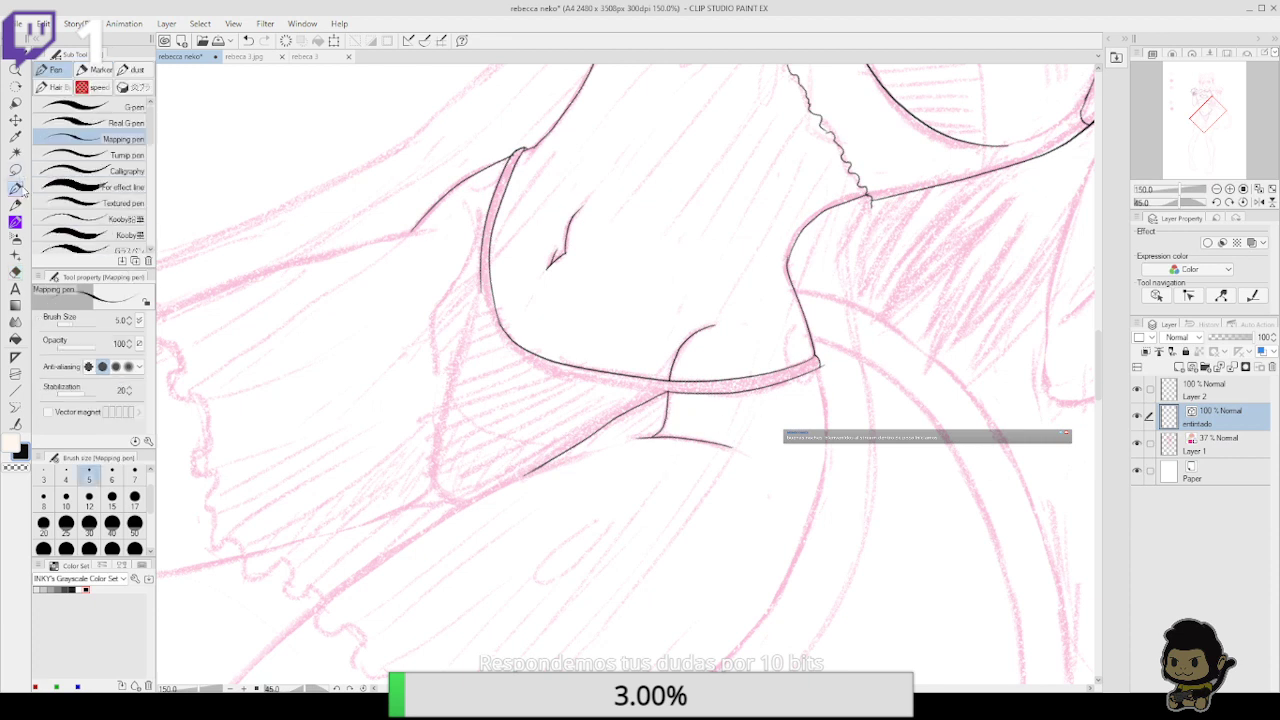
click(1216, 202)
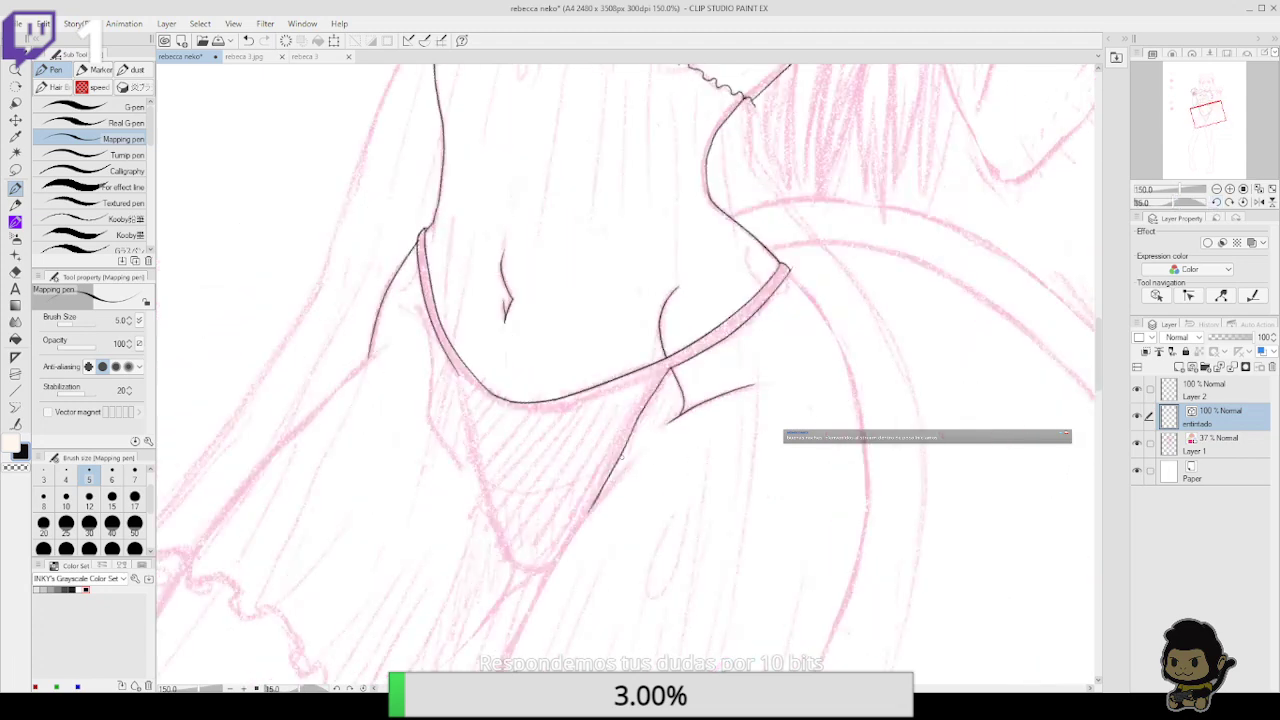
drag(420, 312, 430, 383)
key(ctrl+z)
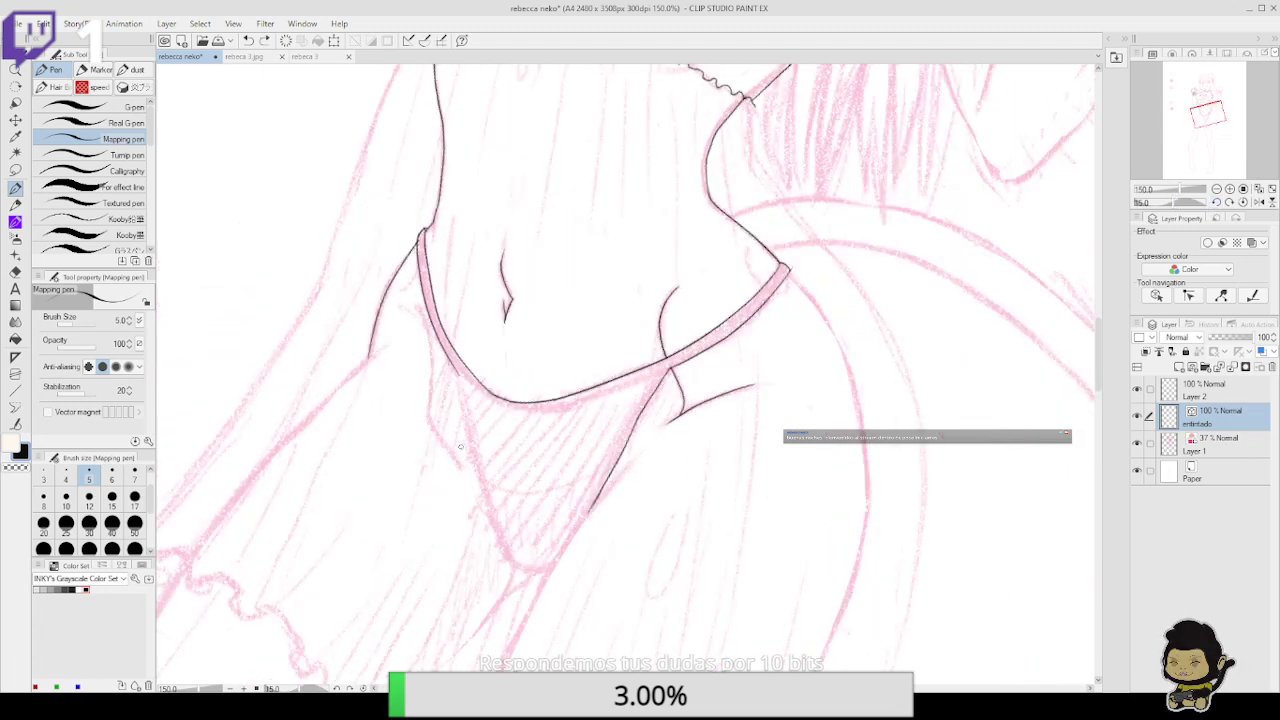
mouse_move(460, 447)
mouse_down()
mouse_move(428, 396)
mouse_move(416, 312)
mouse_up()
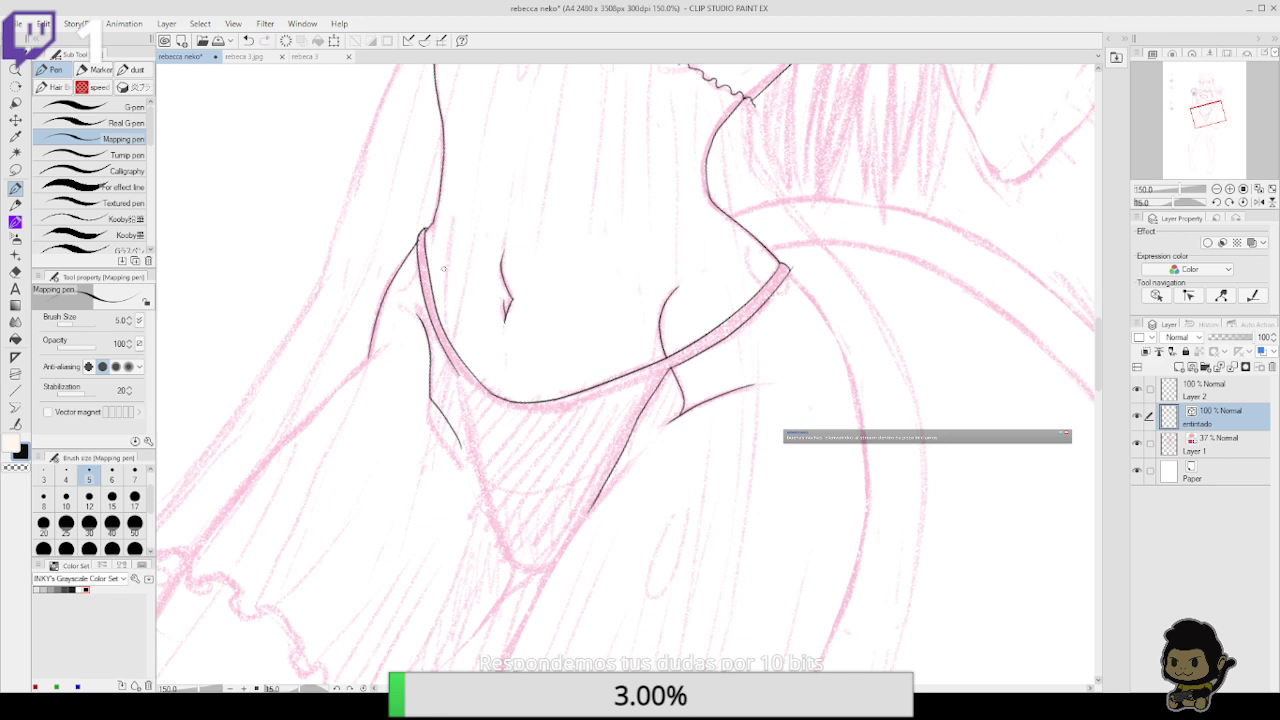
Ink the long inner contour of the far thigh from the leg opening down past the sketched skirt hem
drag(750, 331, 800, 154)
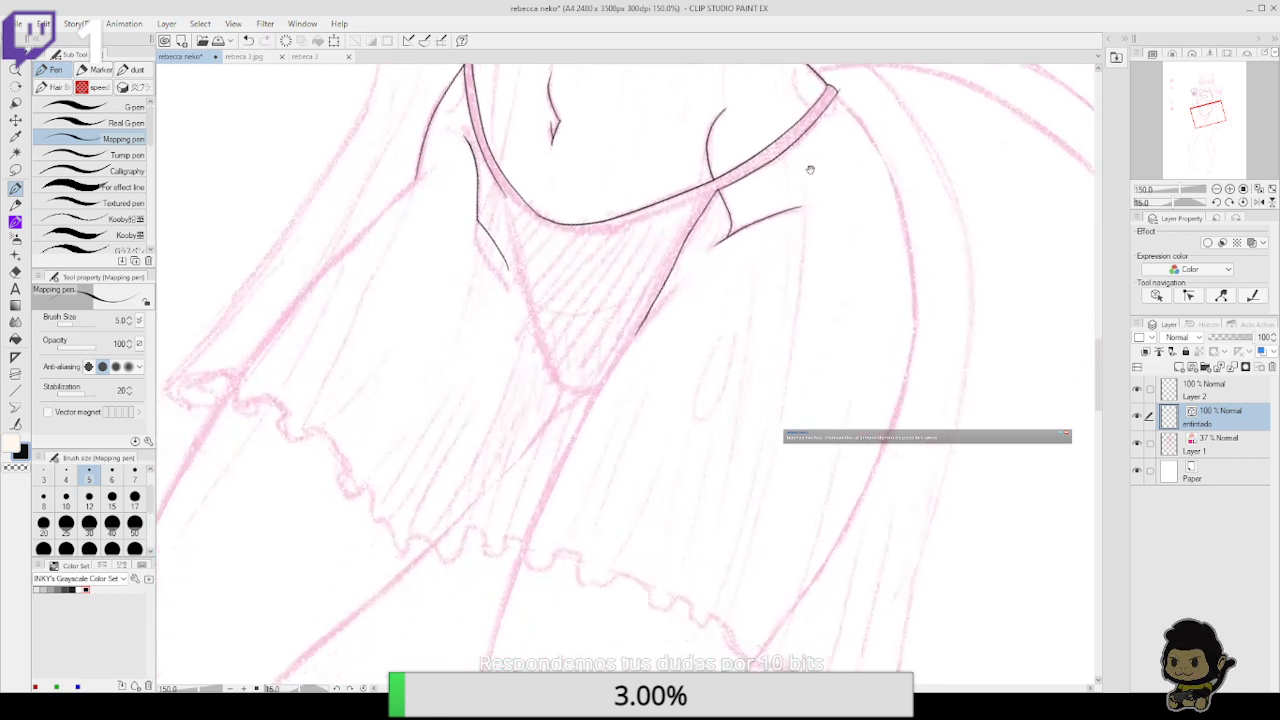
drag(799, 231, 801, 193)
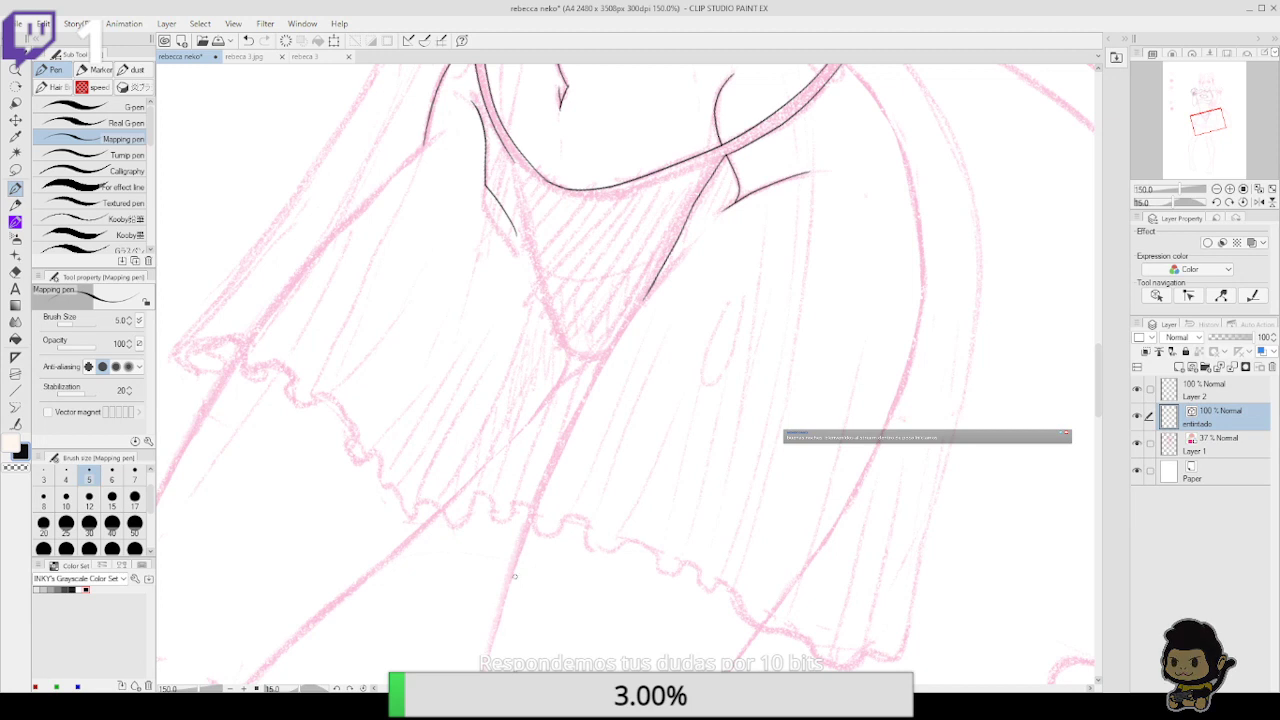
drag(515, 576, 608, 352)
key(ctrl+z)
mouse_move(516, 550)
mouse_down()
mouse_move(557, 445)
mouse_move(702, 220)
mouse_up()
key(ctrl+z)
mouse_move(505, 582)
mouse_down()
mouse_move(539, 480)
mouse_move(675, 262)
mouse_move(737, 199)
mouse_move(709, 272)
mouse_up()
key(e)
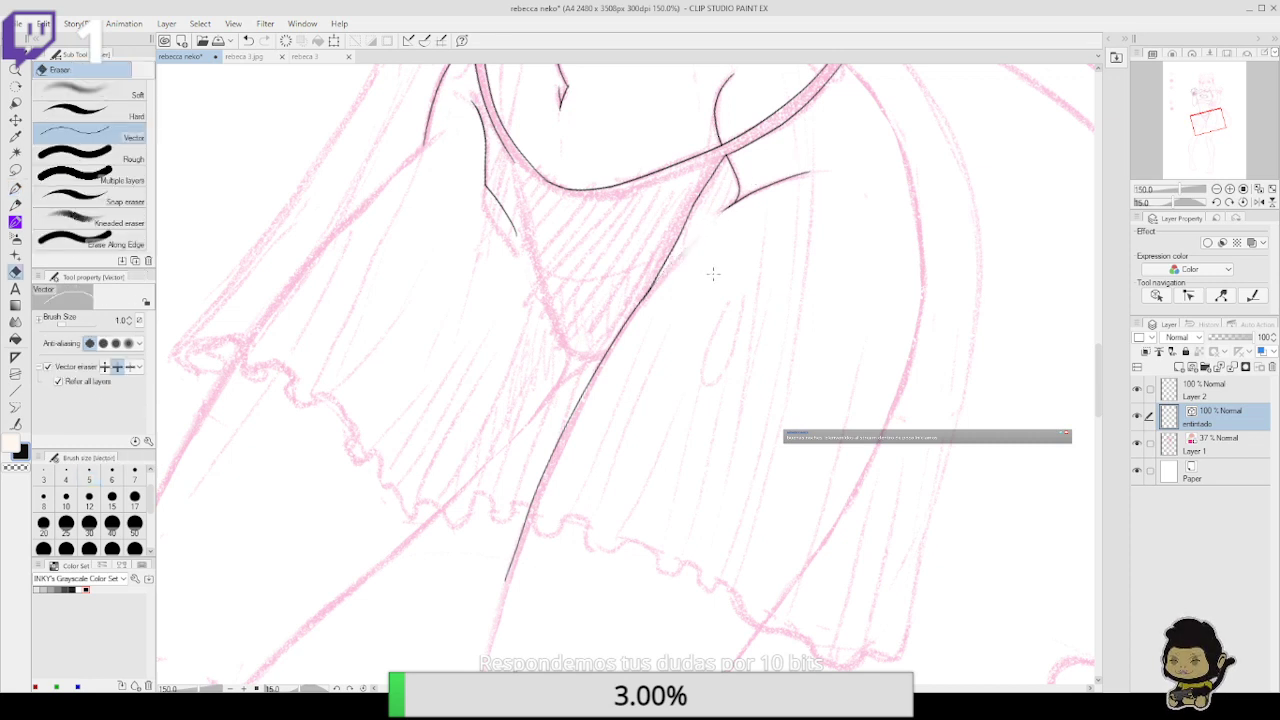
Add a short tapered crease branching off the thigh contour beside the leg opening
key(p)
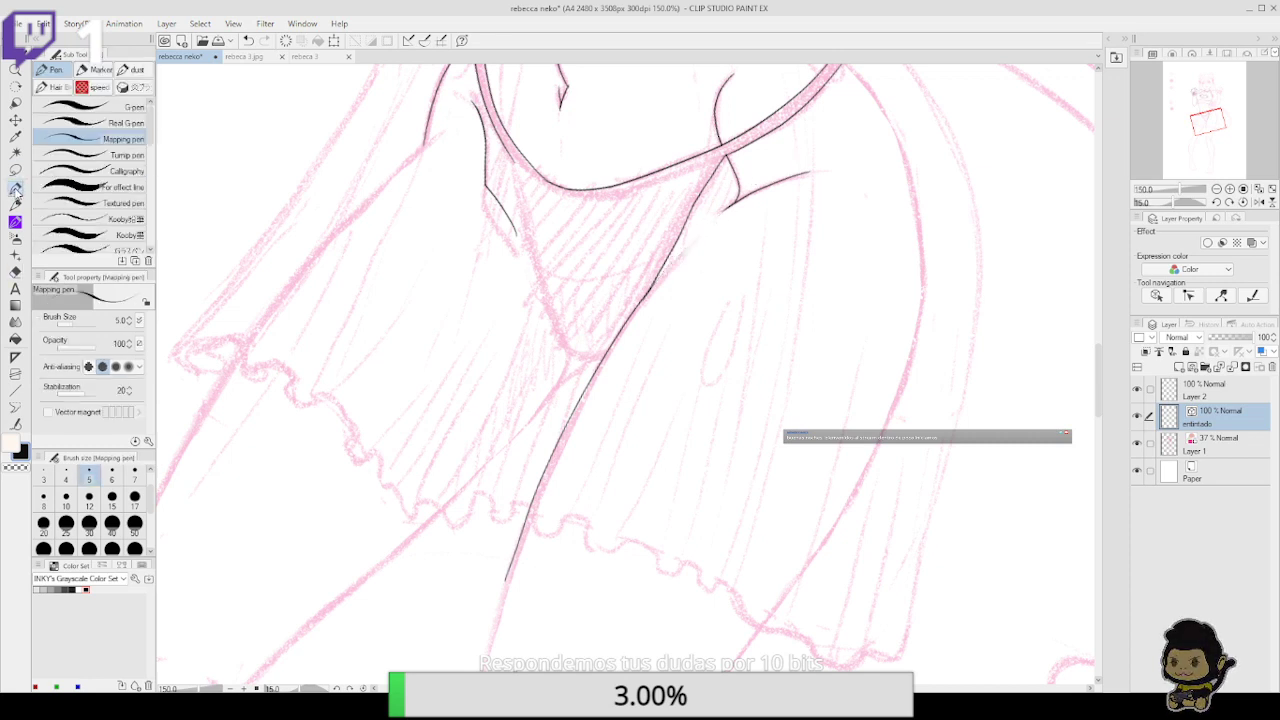
drag(636, 308, 672, 260)
key(ctrl+z)
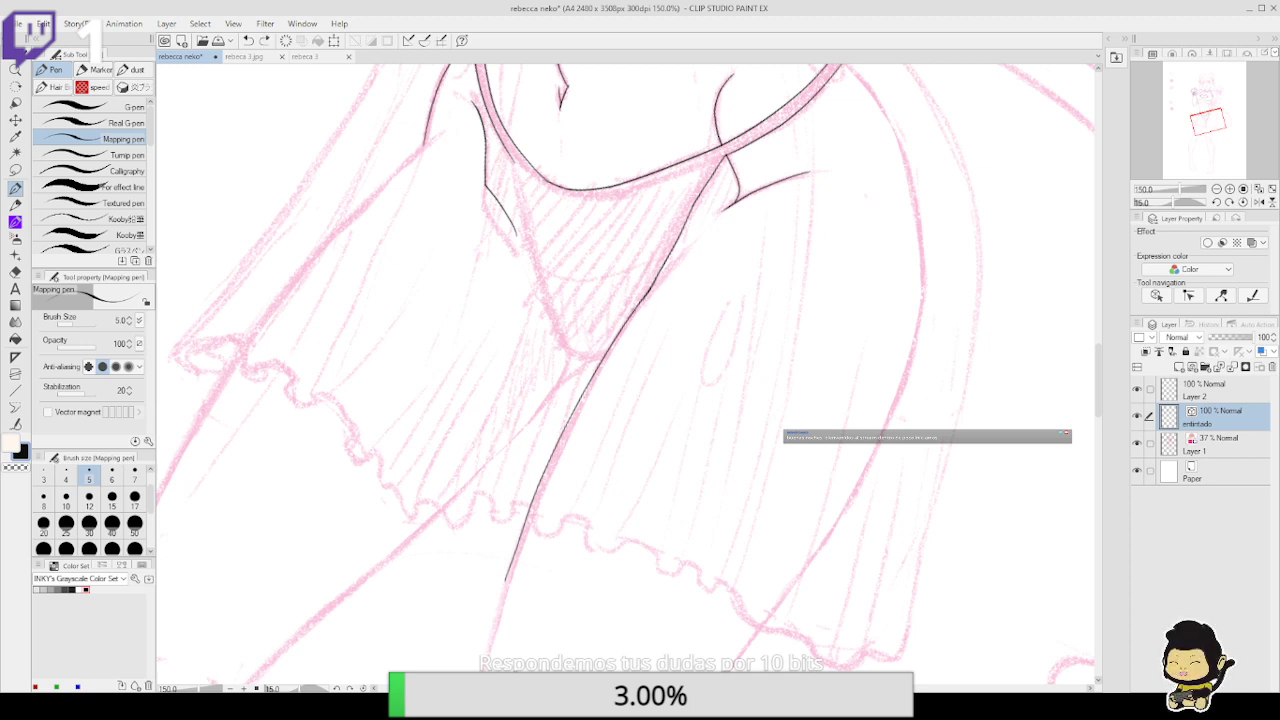
drag(634, 311, 676, 256)
key(ctrl+z)
drag(638, 304, 682, 250)
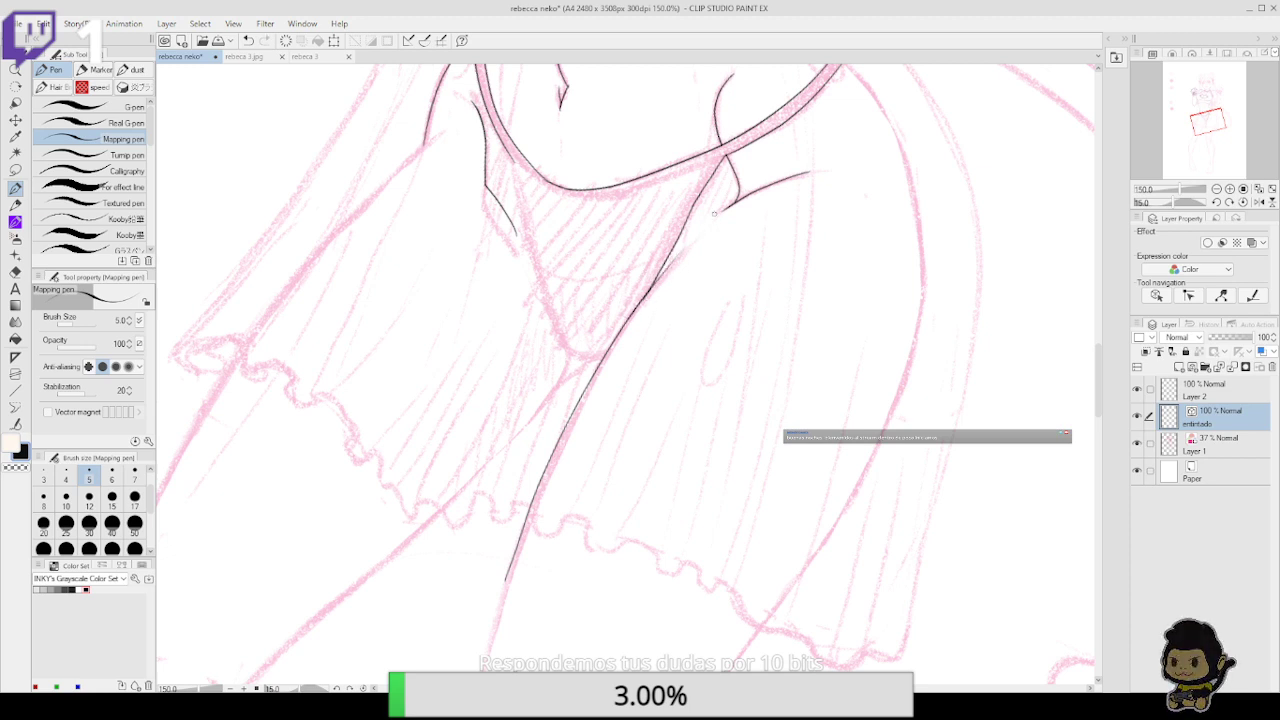
drag(641, 299, 690, 242)
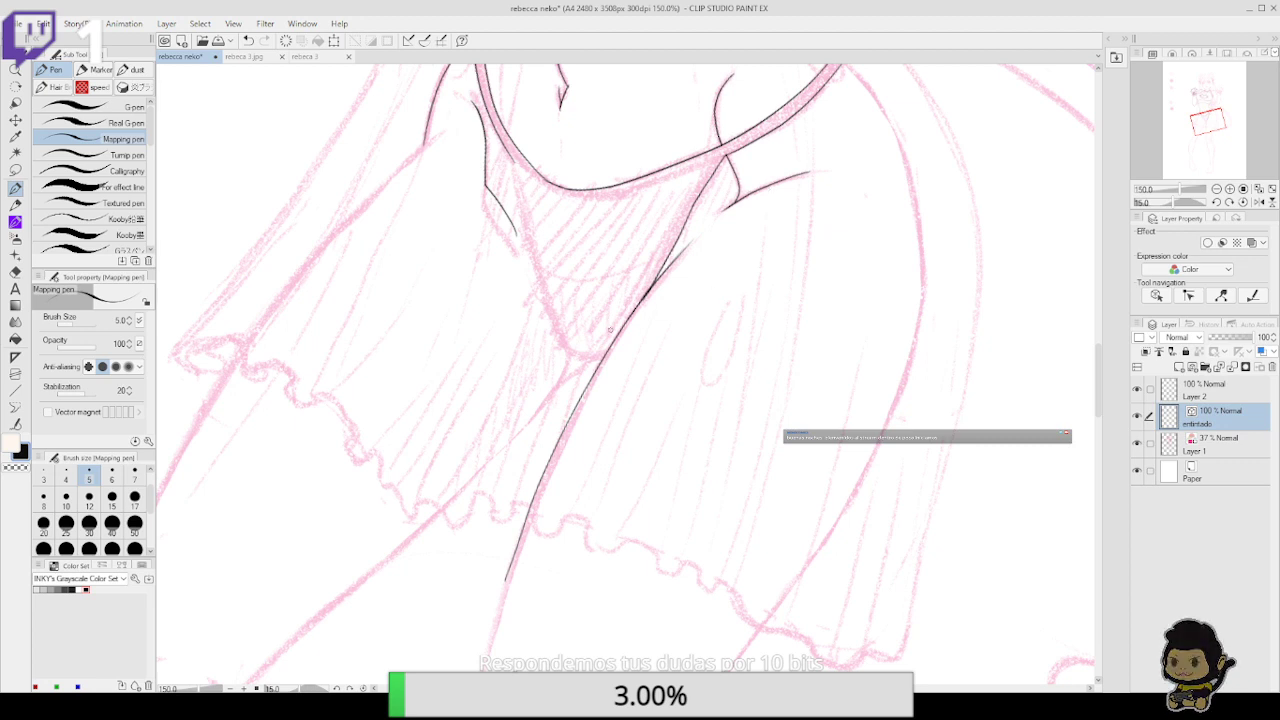
key(y)
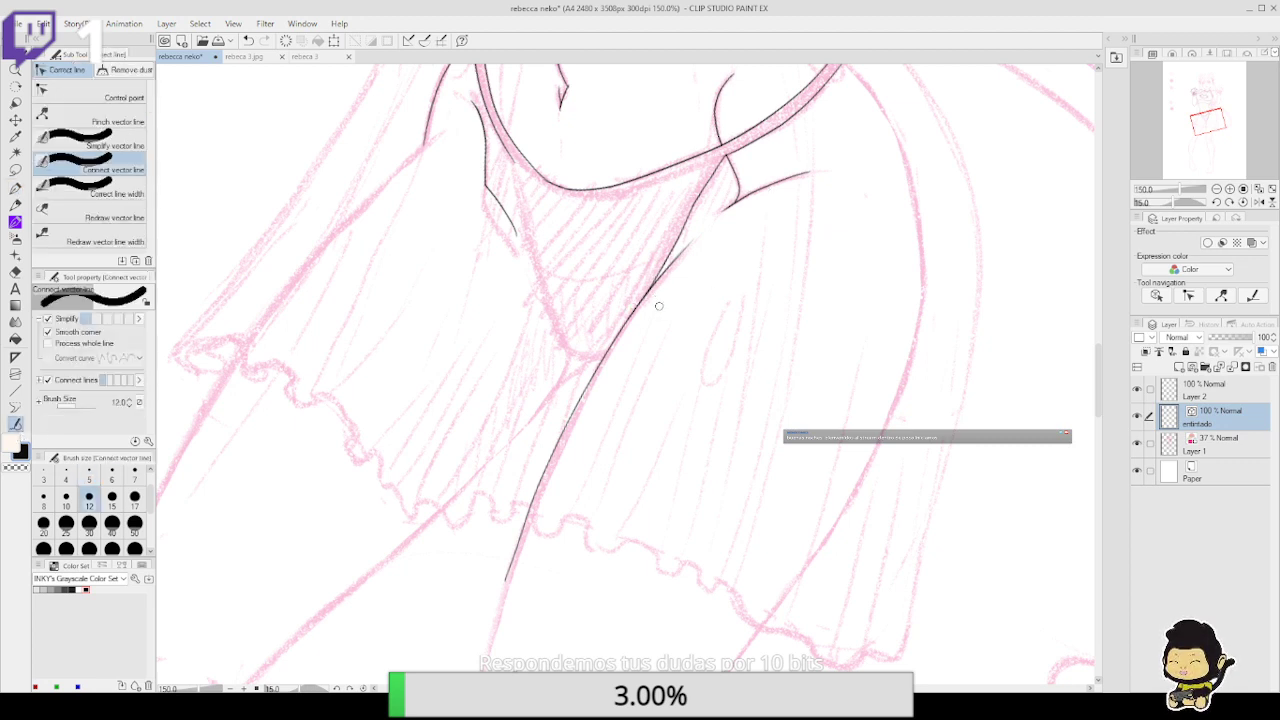
mouse_move(771, 385)
mouse_down()
mouse_move(783, 312)
mouse_move(750, 426)
mouse_up()
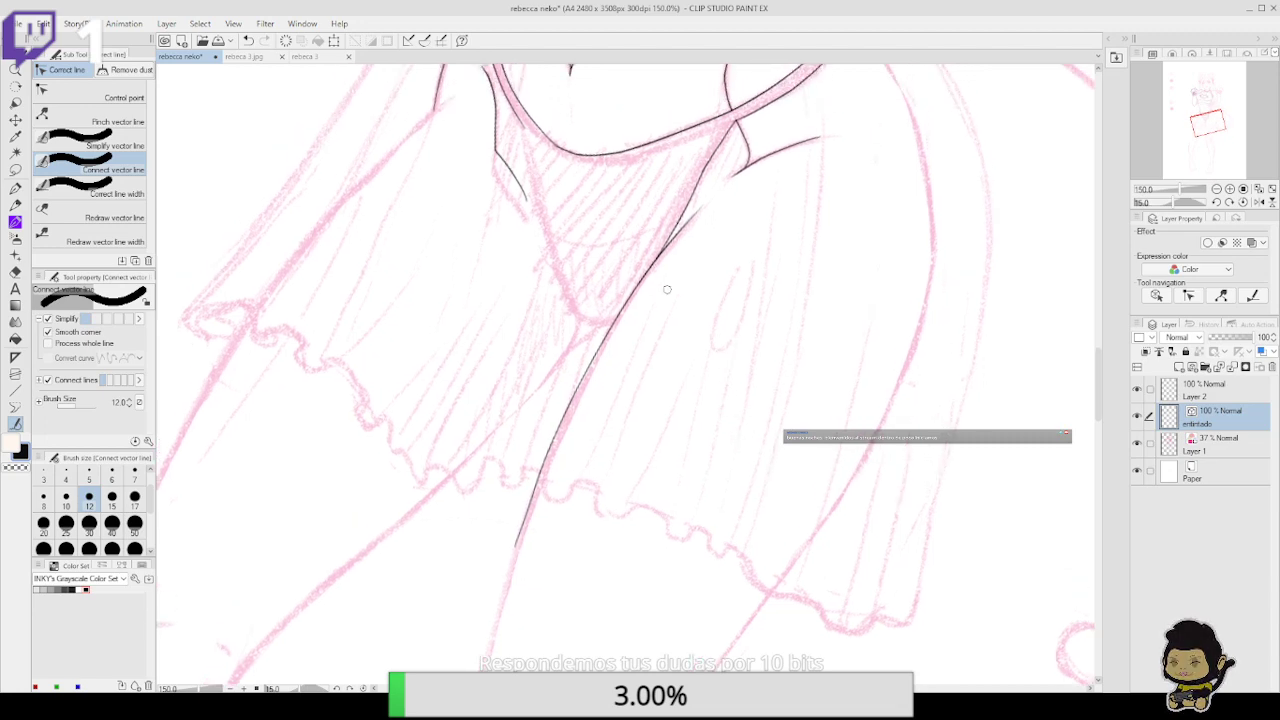
Ink the garment's opposite leg-opening edge, curving from the waistband down to the thigh contour
click(16, 190)
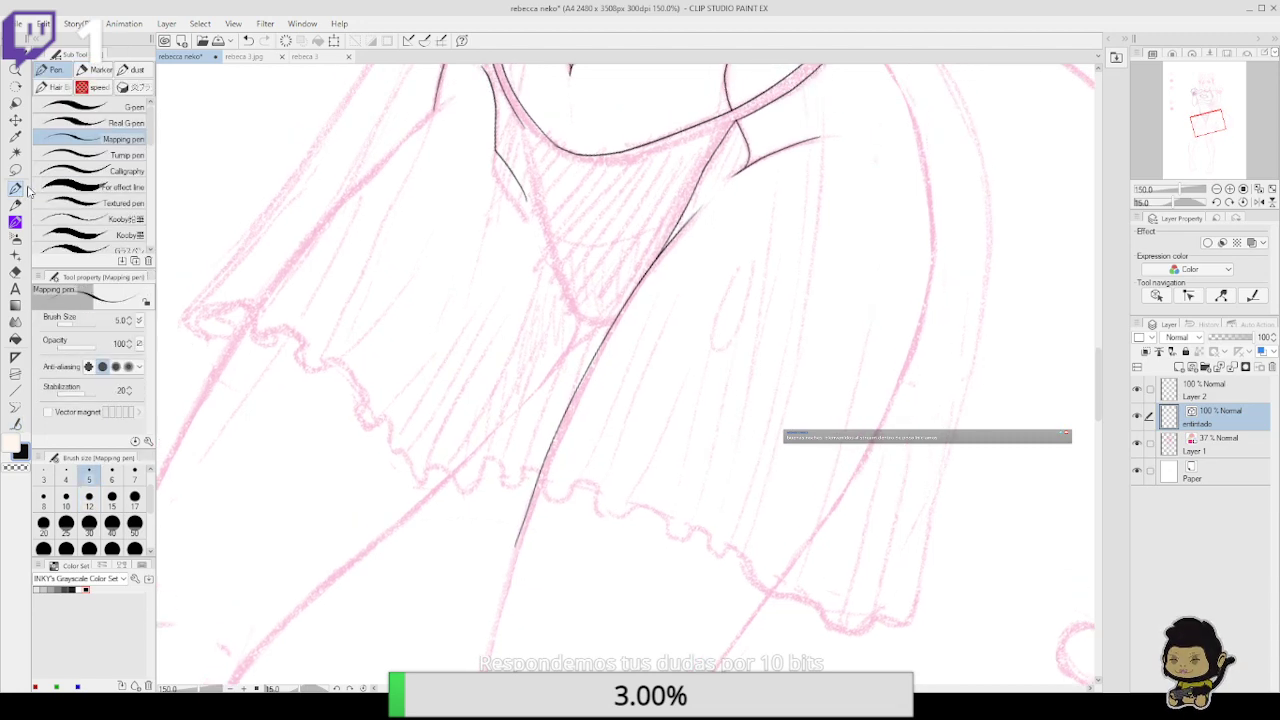
click(1230, 202)
mouse_move(641, 325)
mouse_down()
mouse_move(614, 280)
mouse_move(615, 241)
mouse_move(657, 96)
mouse_up()
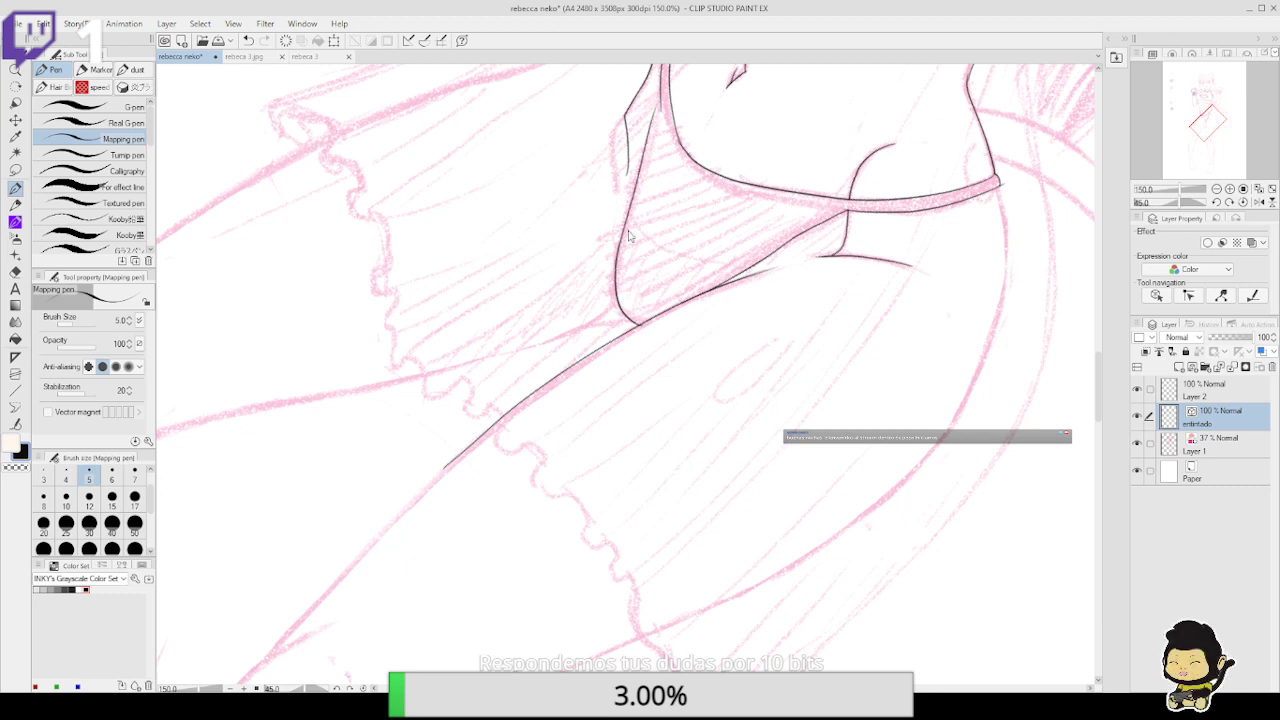
key(ctrl+z)
drag(616, 262, 661, 104)
drag(771, 176, 721, 401)
drag(634, 296, 691, 352)
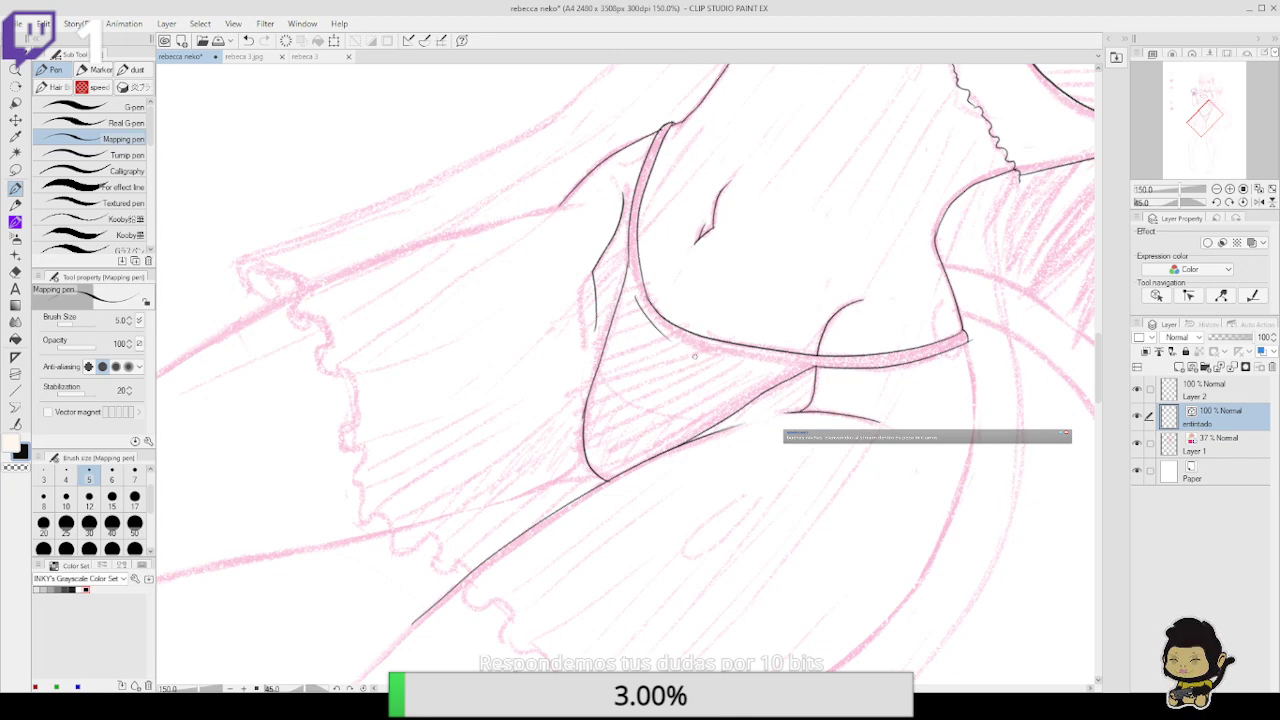
key(ctrl+z)
mouse_move(634, 302)
mouse_down()
mouse_move(660, 346)
mouse_move(645, 357)
mouse_up()
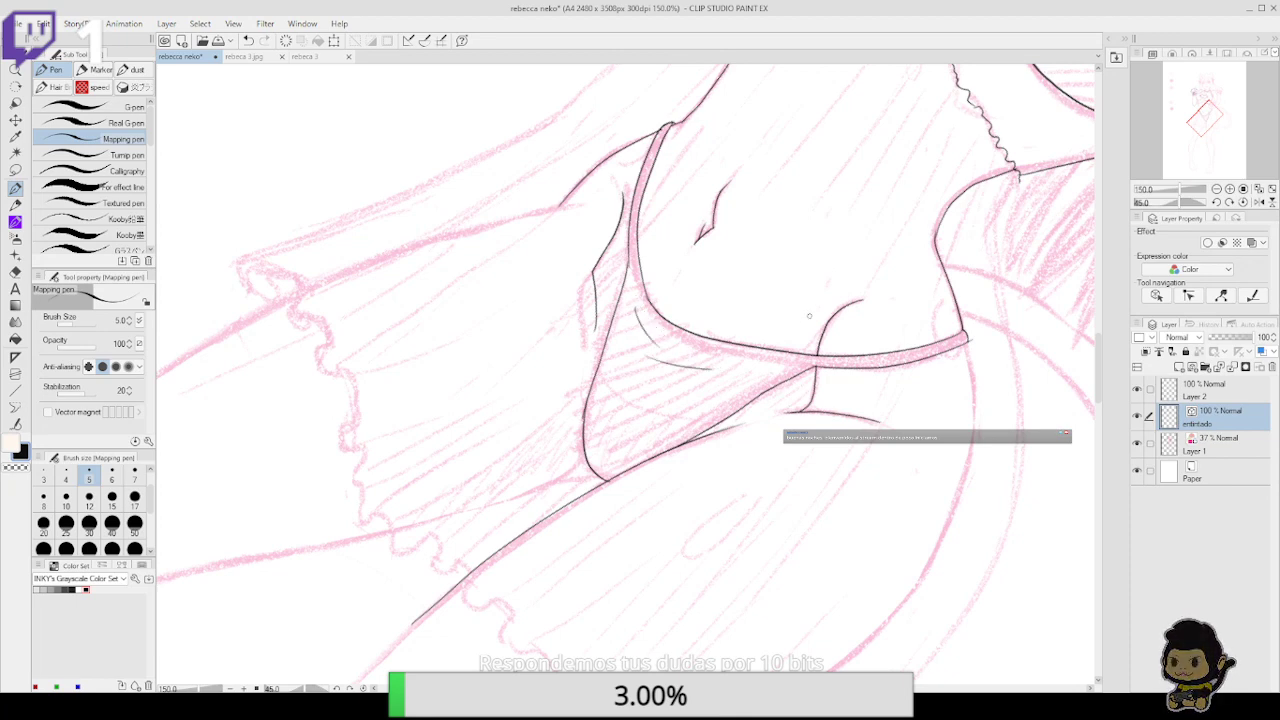
drag(822, 294, 807, 258)
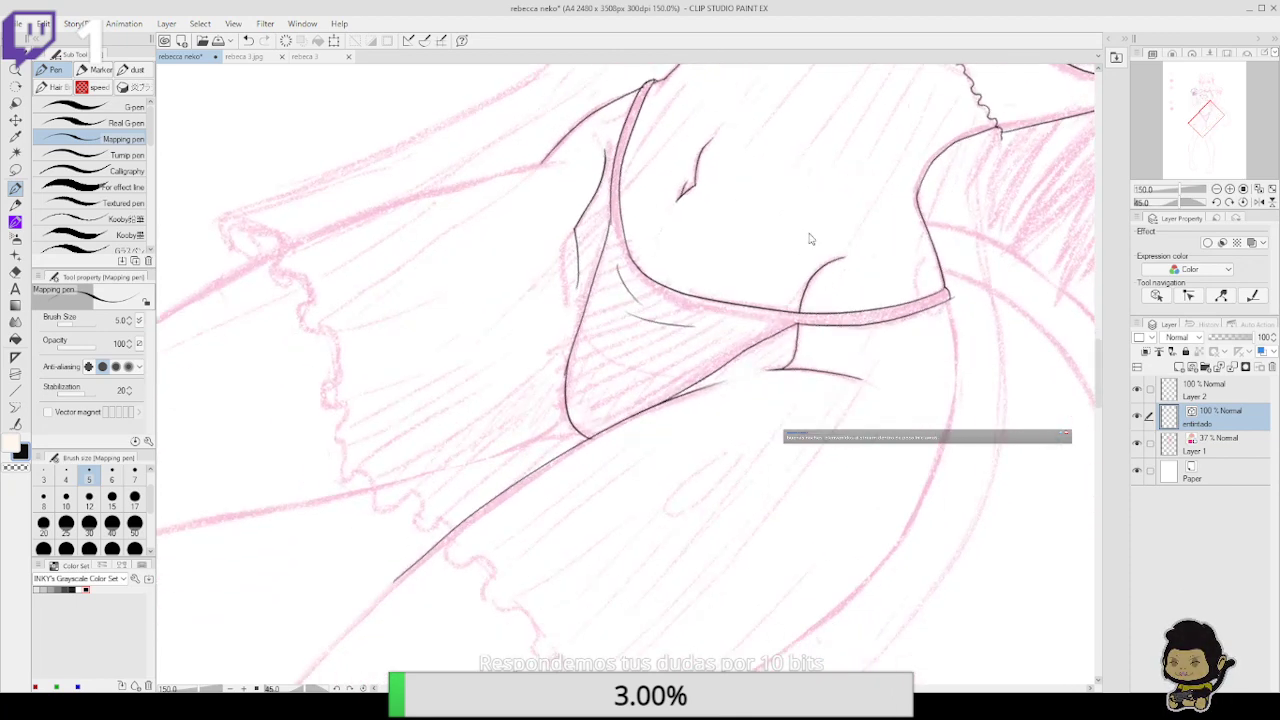
key(ctrl+z)
key(ctrl+z)
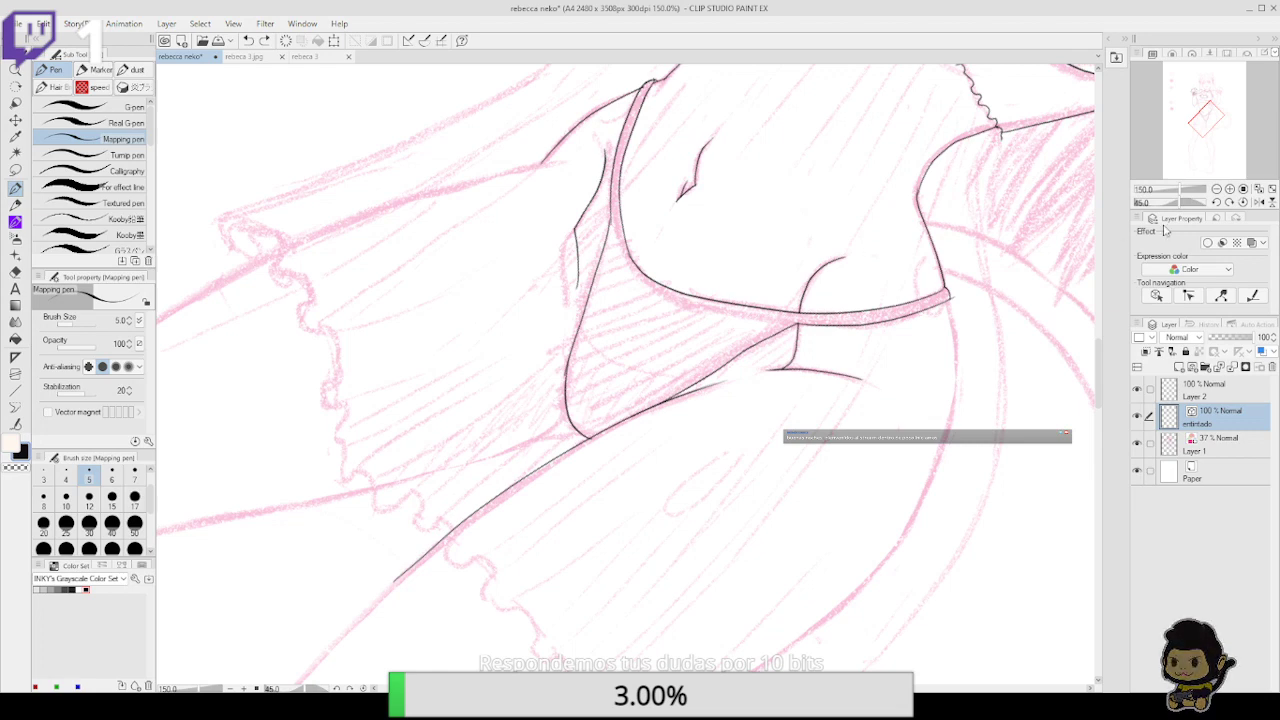
Ink the upper inner-thigh line and small crease of the bent leg, from the garment's lowest point toward the skirt hem
click(1215, 202)
drag(668, 490, 686, 374)
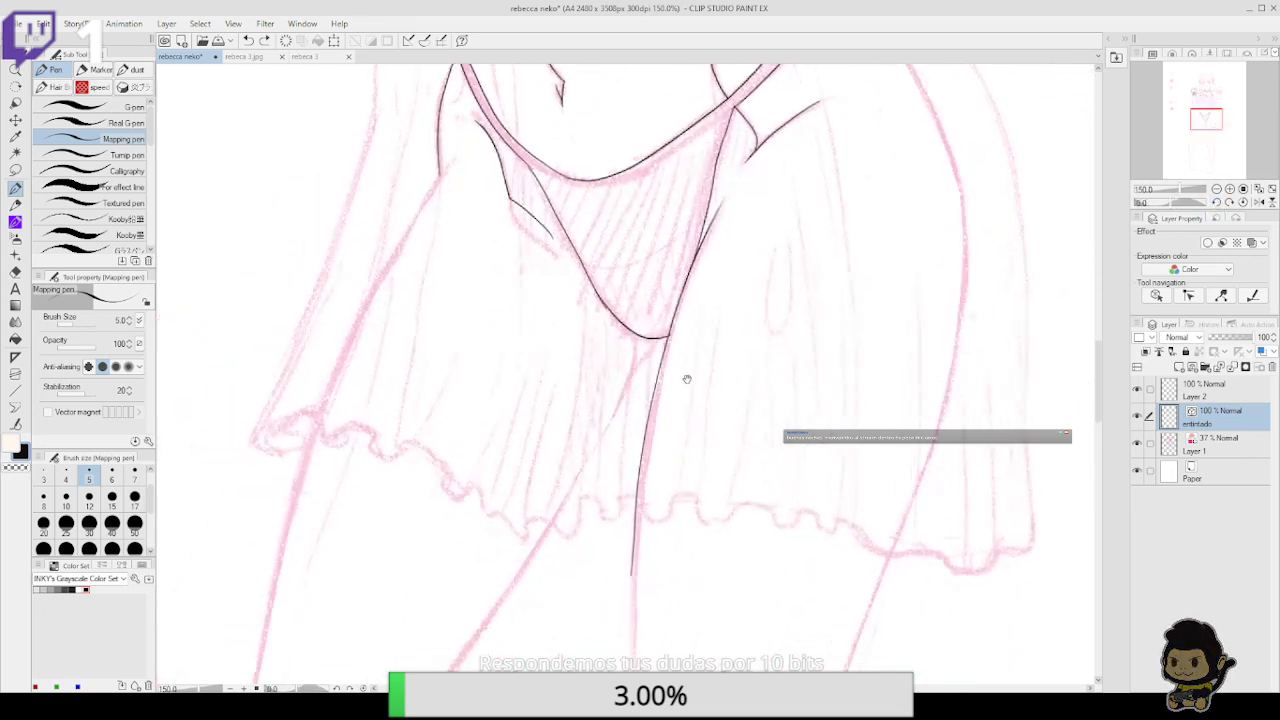
mouse_move(569, 487)
mouse_down()
mouse_move(631, 370)
mouse_move(635, 327)
mouse_move(635, 369)
mouse_move(665, 324)
mouse_up()
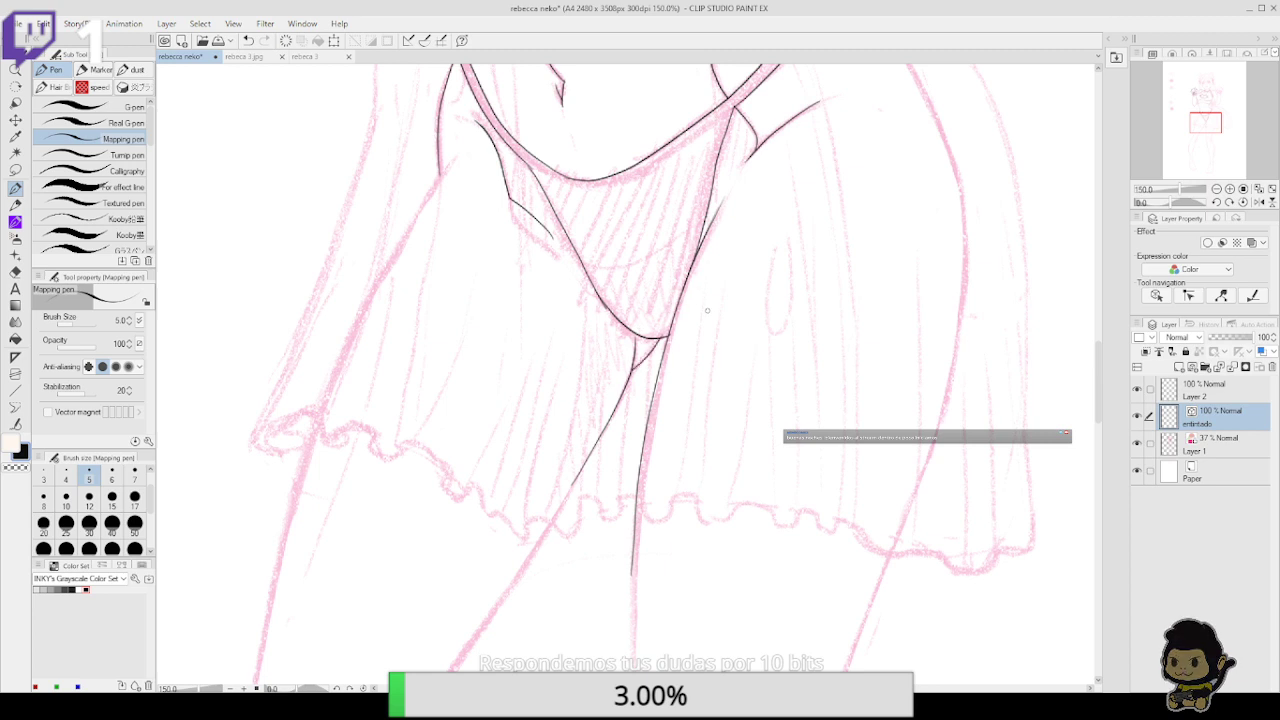
key(e)
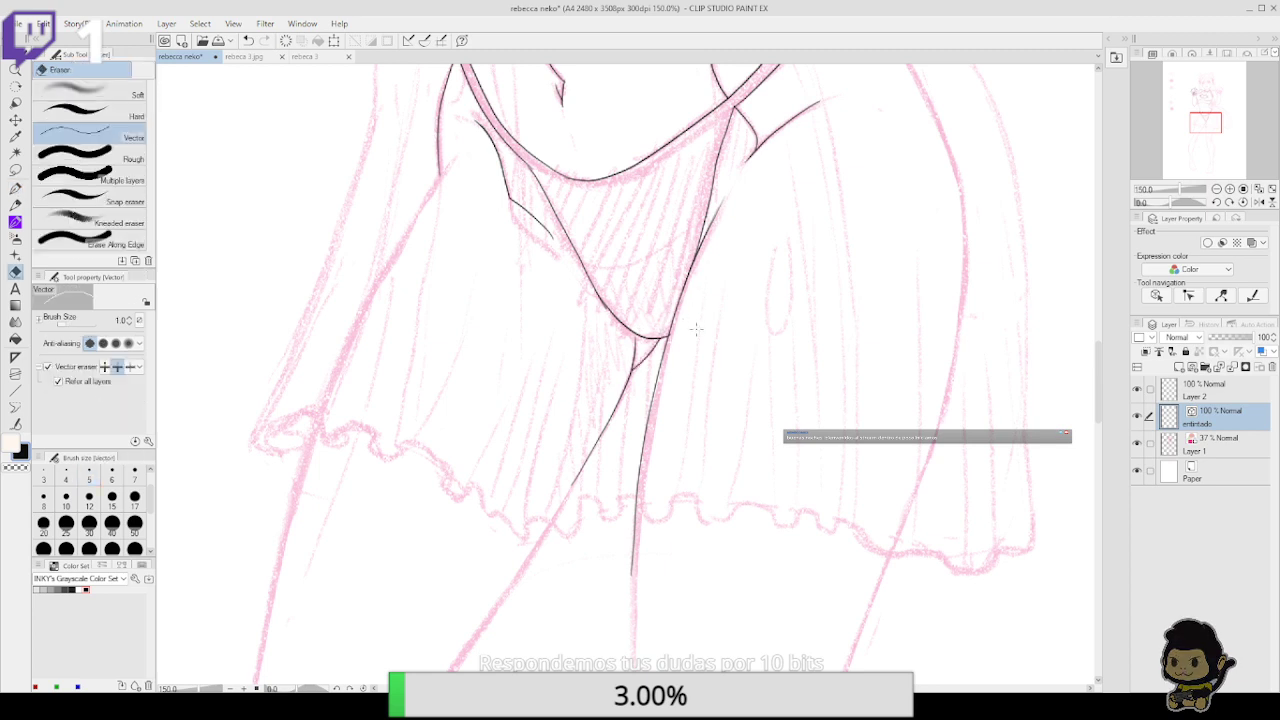
drag(696, 328, 736, 422)
click(18, 424)
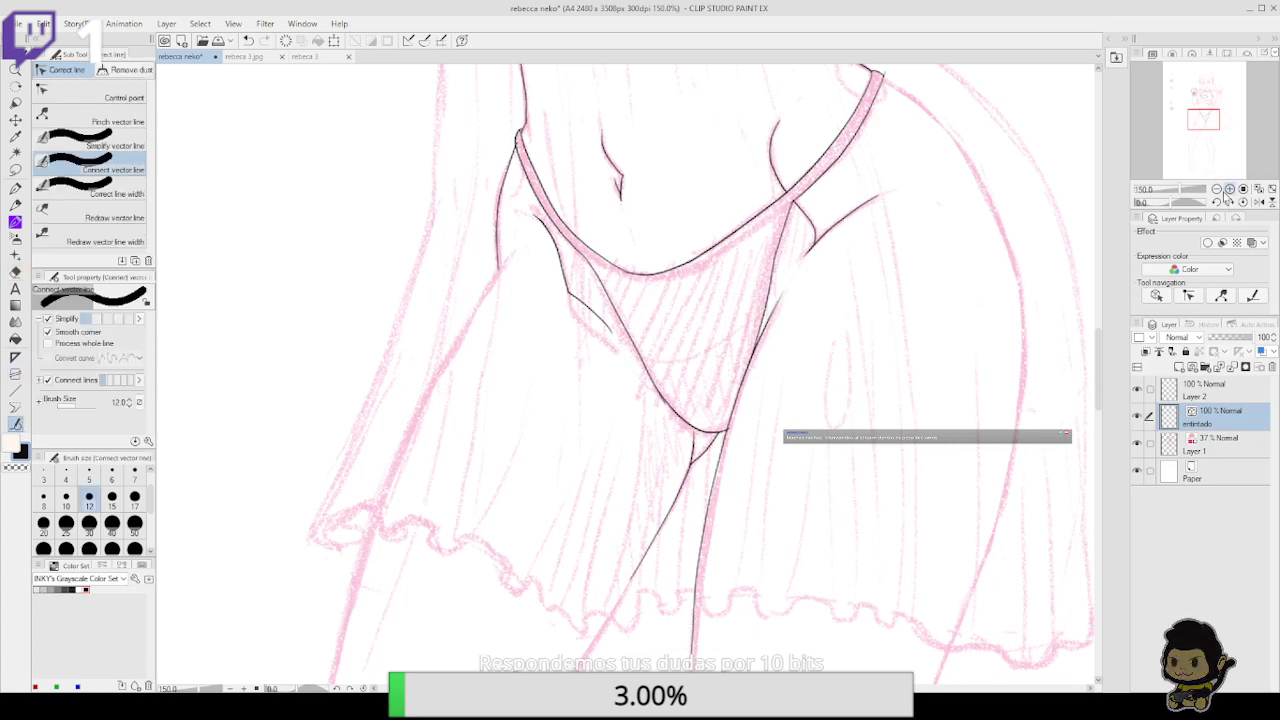
Continue the bent leg's inner contour with the Mapping pen, from the upper thigh line past the hem to just below the knee
click(1216, 189)
click(1216, 189)
drag(981, 309, 940, 448)
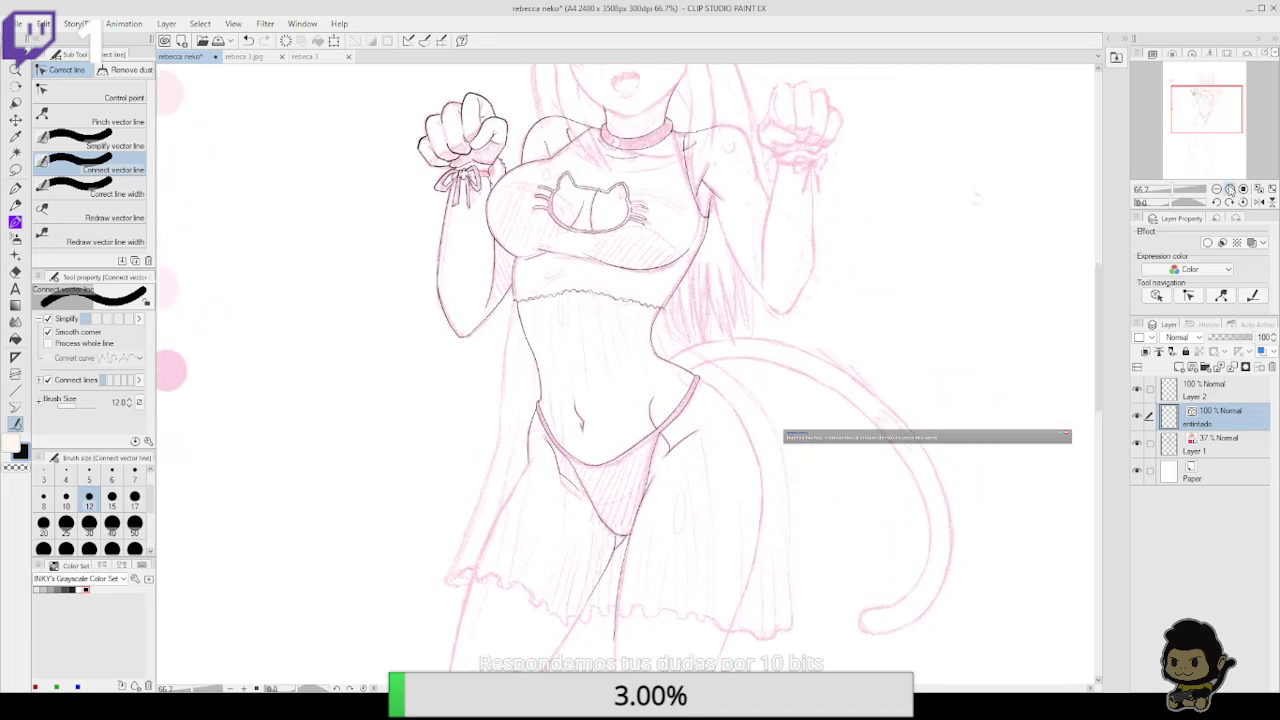
click(1230, 190)
drag(897, 320, 884, 513)
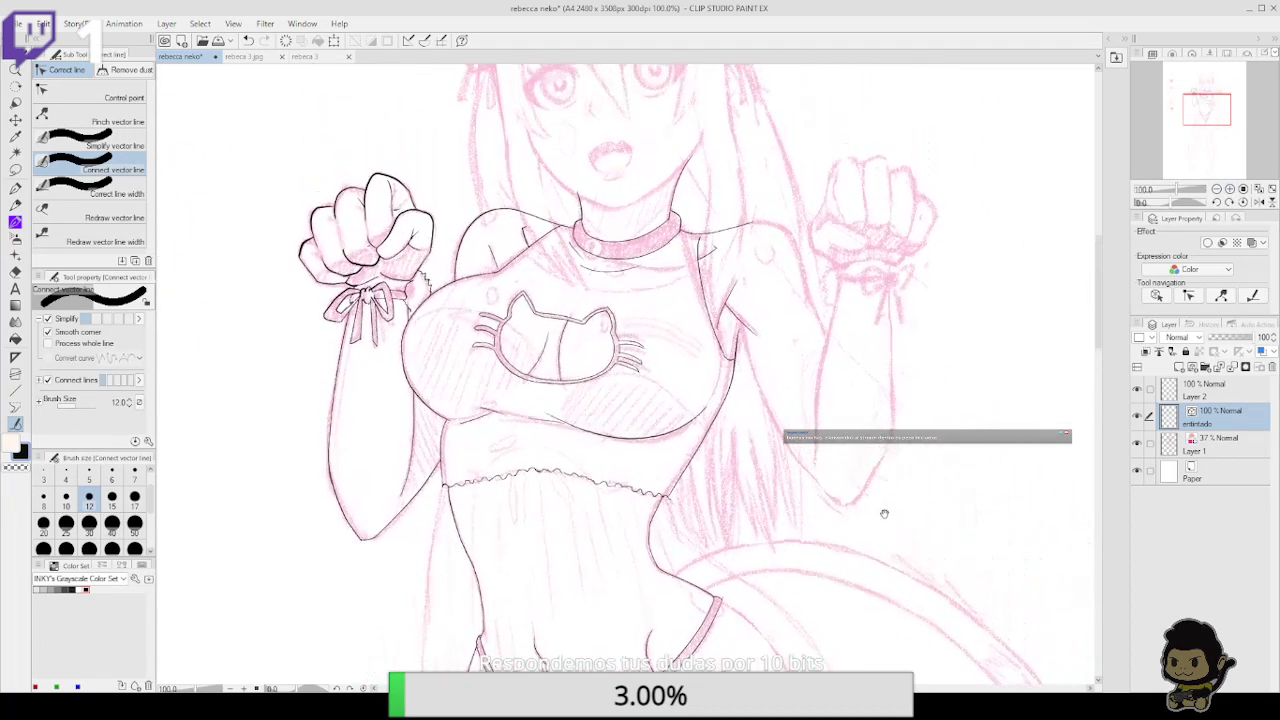
scroll(884, 513, down, 10)
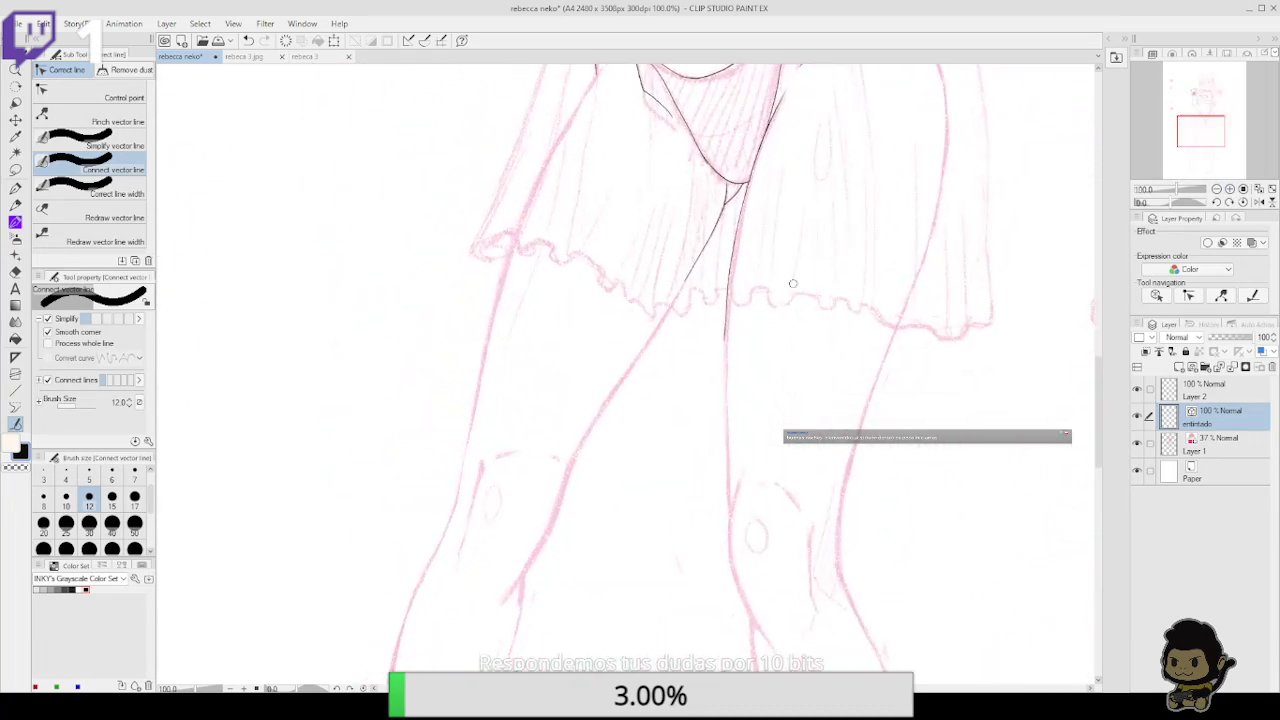
click(16, 187)
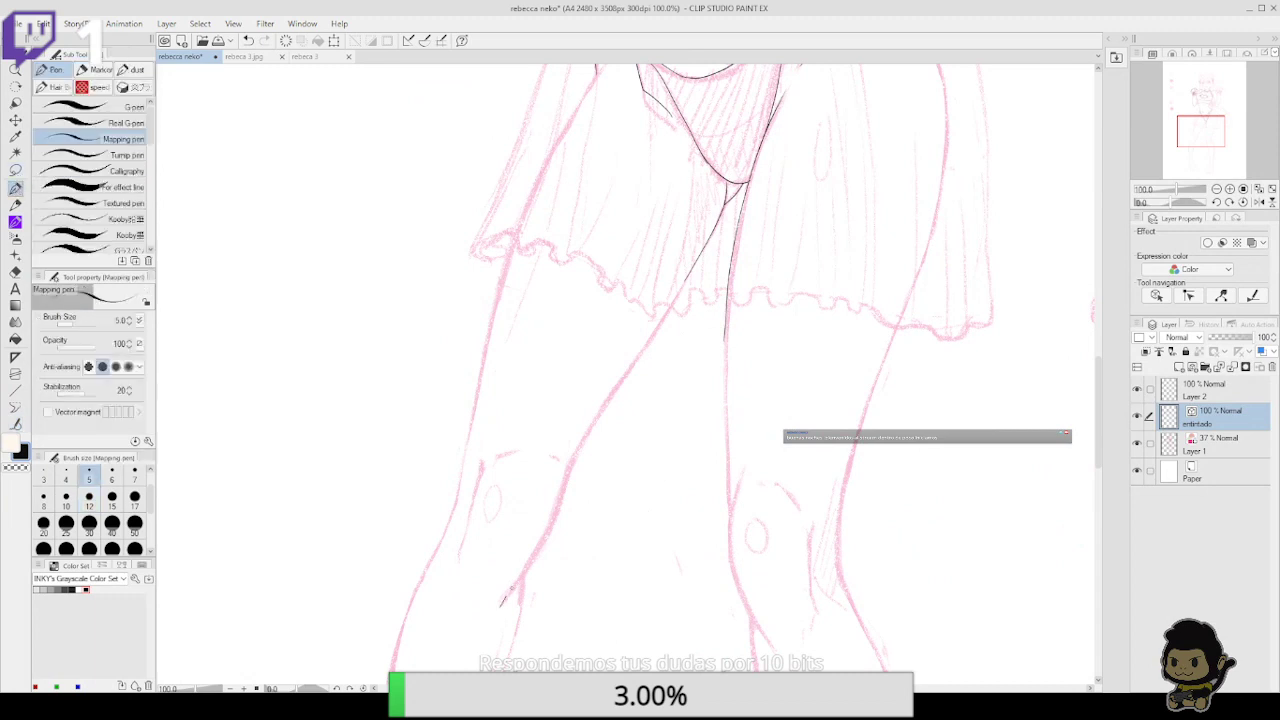
mouse_move(501, 601)
mouse_down()
mouse_move(585, 428)
mouse_move(684, 283)
mouse_up()
click(16, 424)
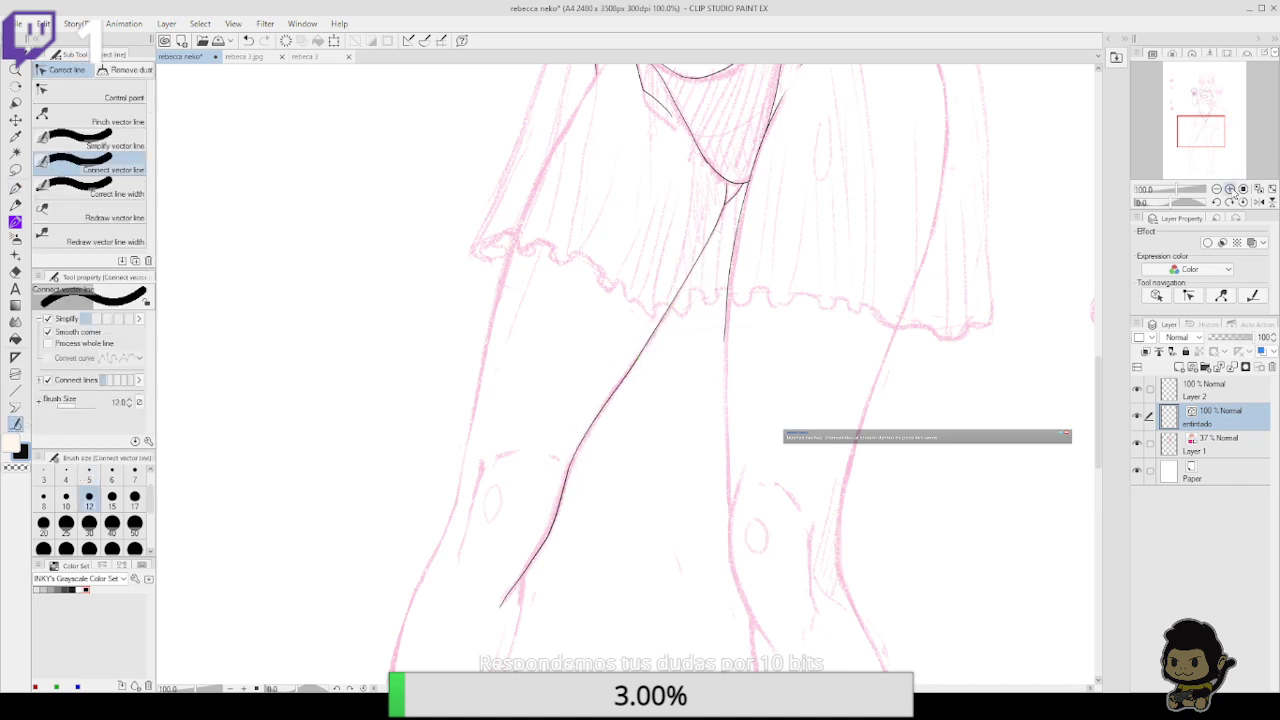
Ink short separated strokes around the bent leg's kneecap, marking its side edge and upper arc
click(1229, 189)
drag(760, 485, 769, 380)
key(p)
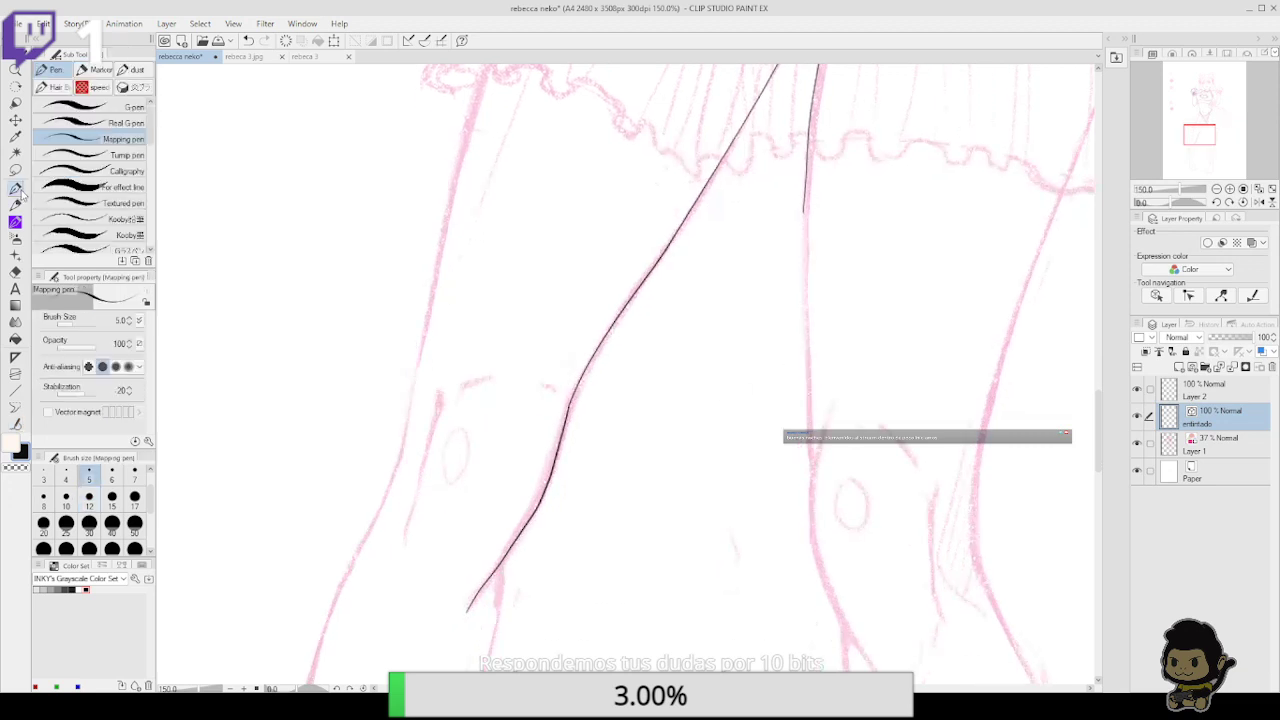
scroll(563, 451, down, 3)
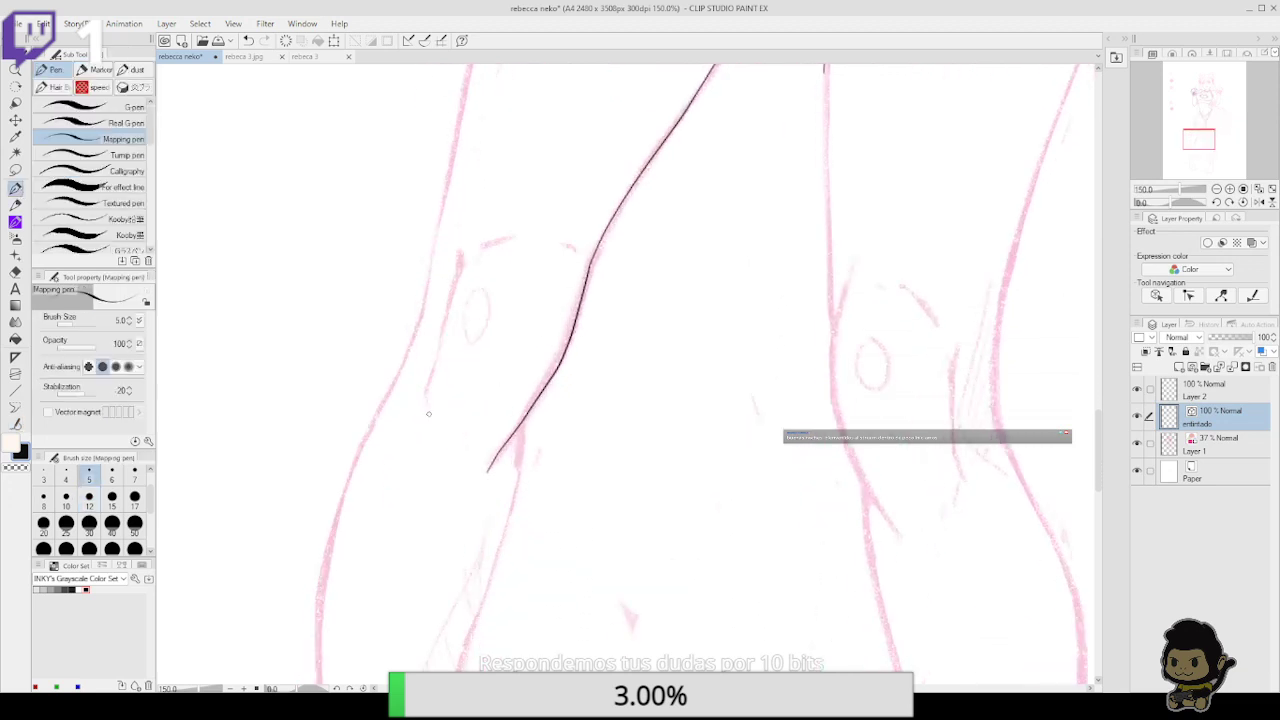
mouse_move(428, 413)
mouse_down()
mouse_move(460, 259)
mouse_move(507, 237)
mouse_up()
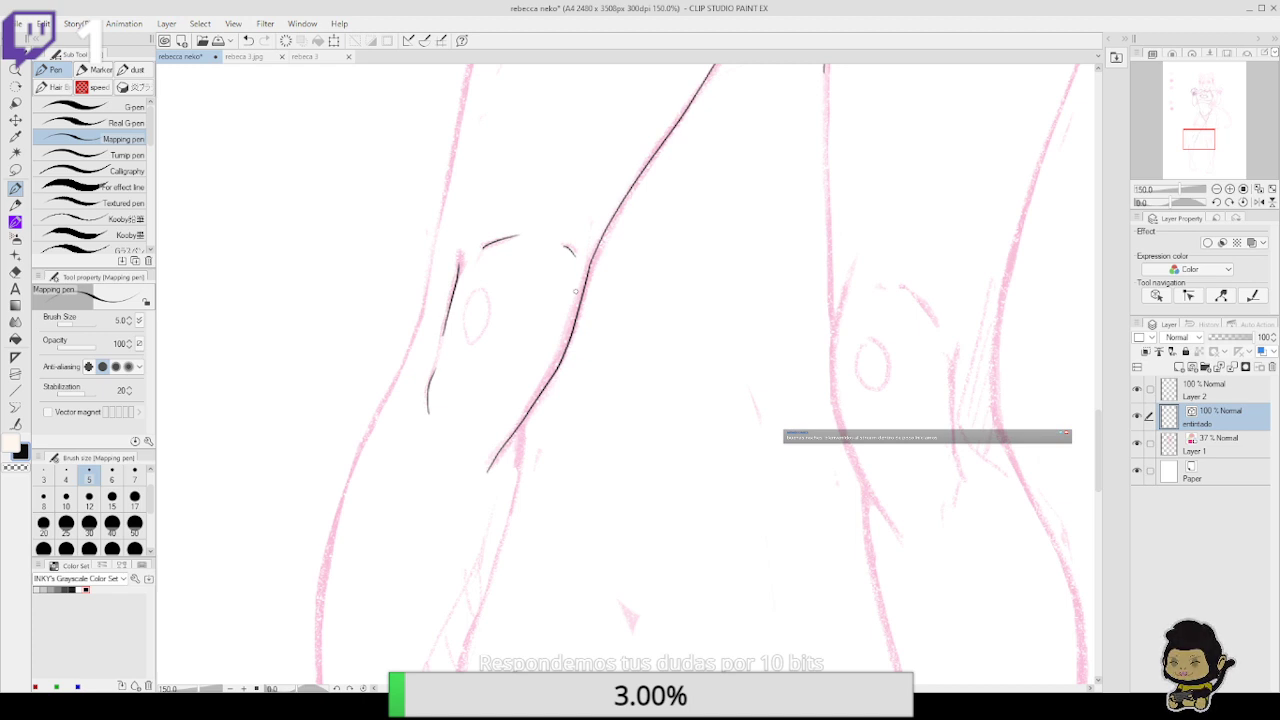
Ink the same leg's inner lower-leg contour from the ankle bone up to the mid-calf
drag(622, 454, 585, 118)
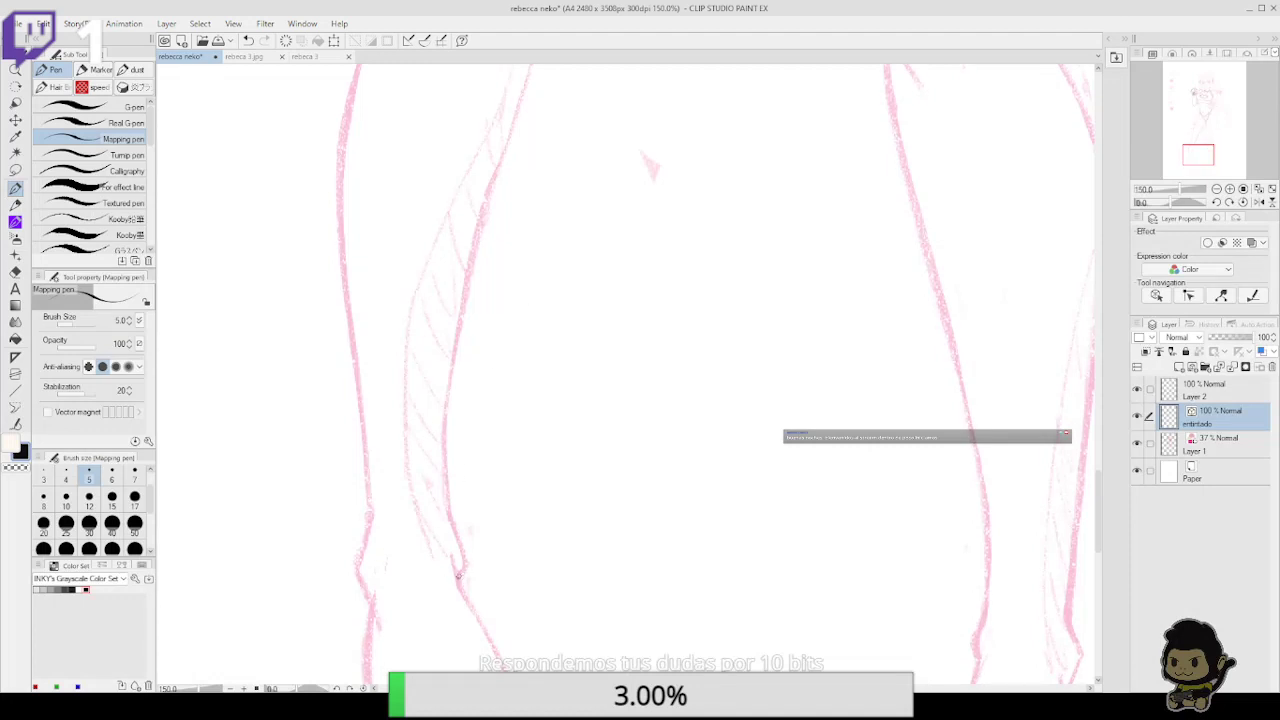
drag(458, 575, 461, 550)
key(ctrl+z)
mouse_move(448, 471)
mouse_down()
mouse_move(437, 536)
mouse_move(446, 380)
mouse_up()
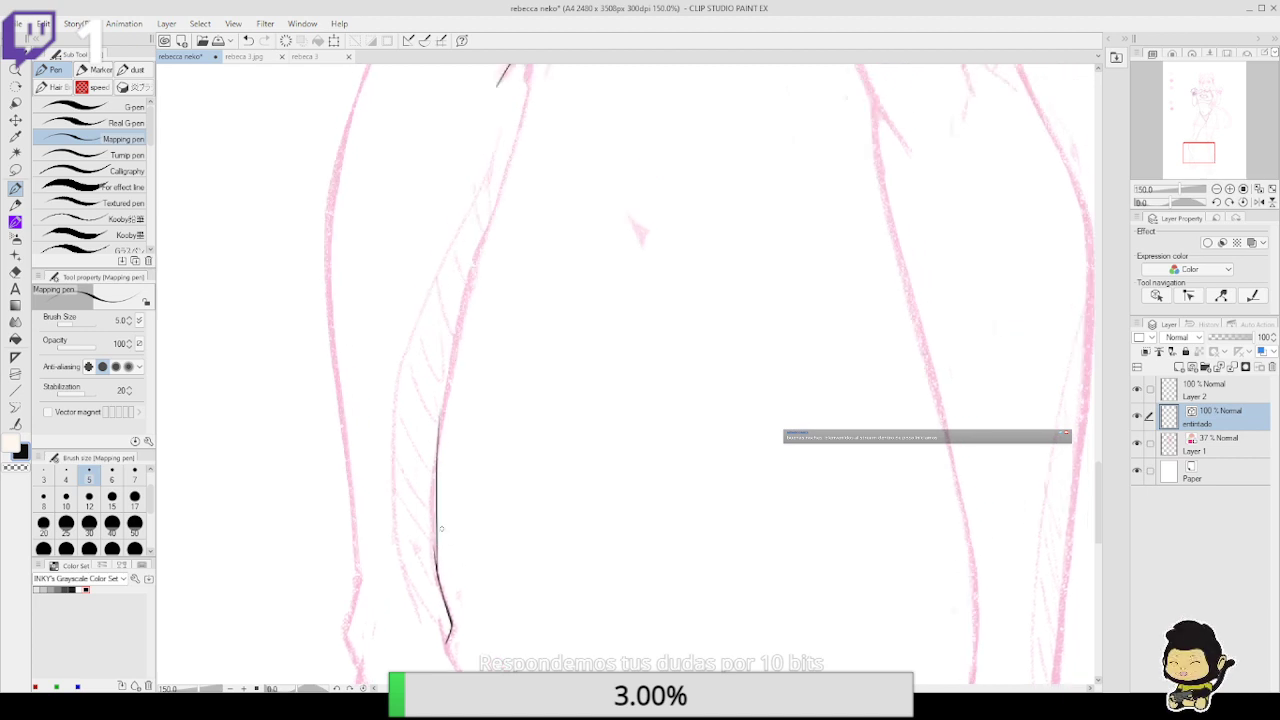
key(ctrl+z)
drag(438, 578, 436, 432)
Extend the inner calf contour upward until it meets the thigh line behind the knee
drag(499, 307, 445, 512)
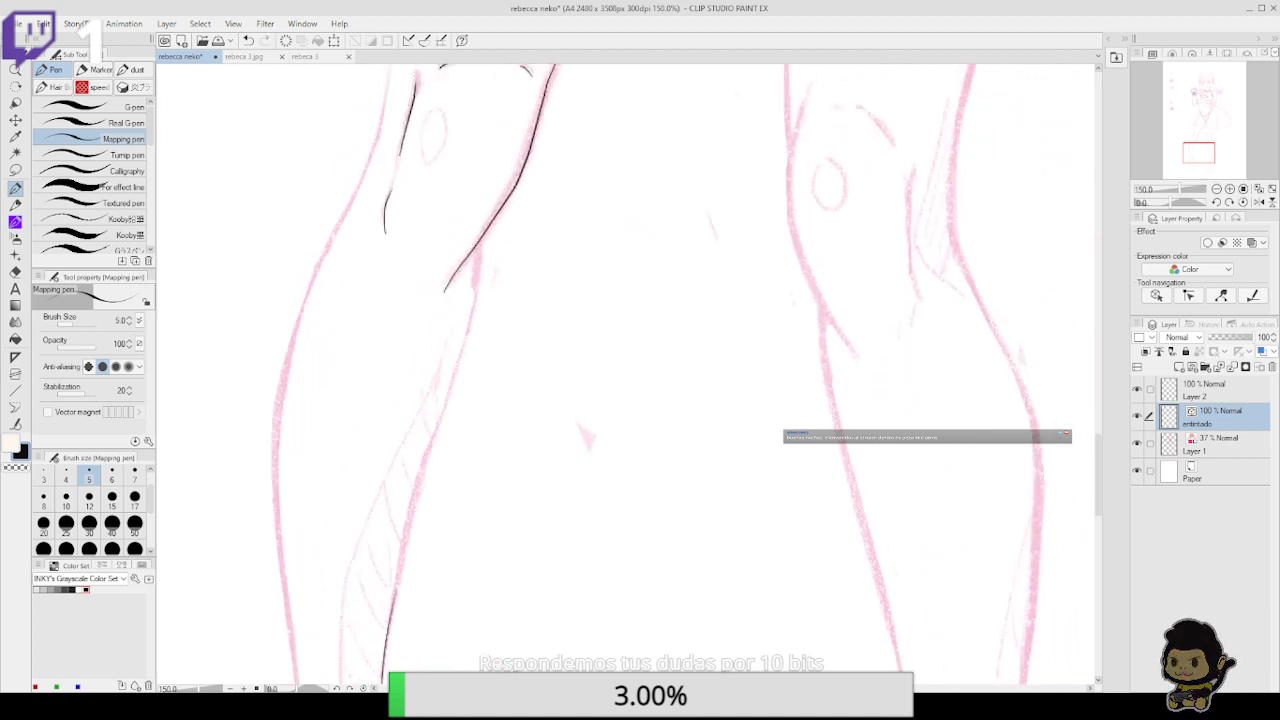
drag(393, 605, 445, 400)
key(ctrl+z)
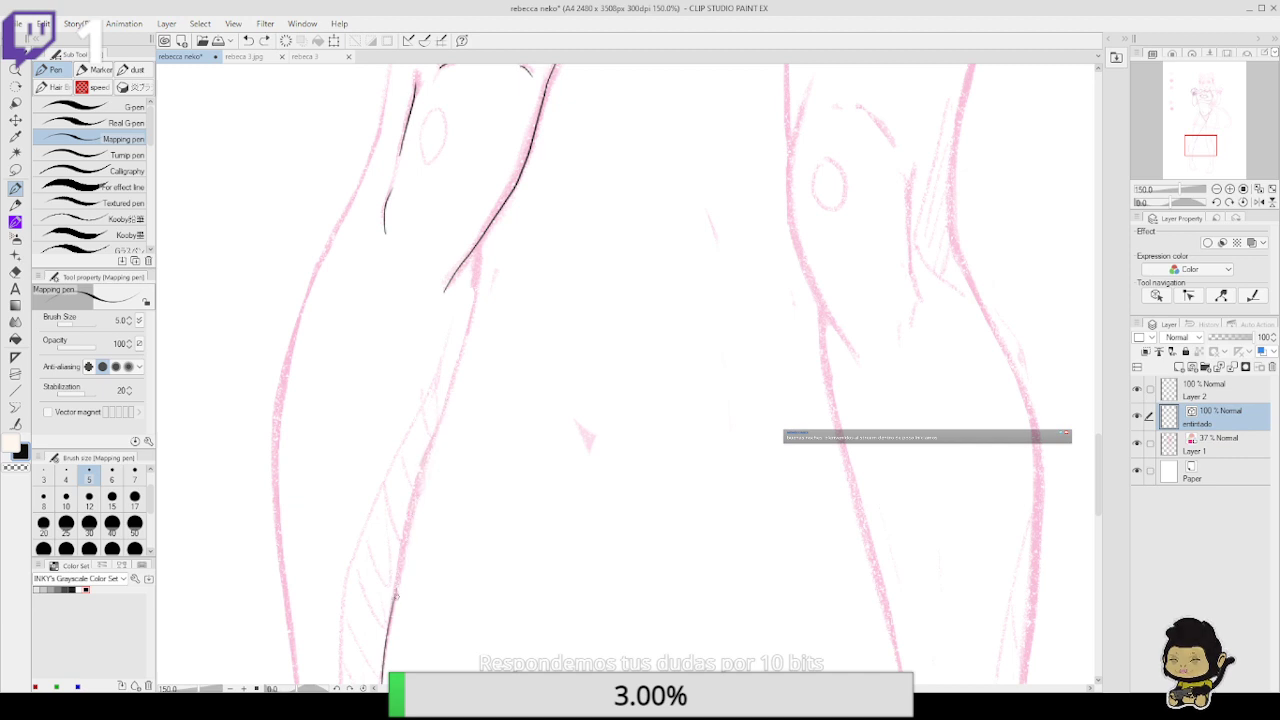
mouse_move(397, 575)
mouse_down()
mouse_move(467, 331)
mouse_move(479, 250)
mouse_up()
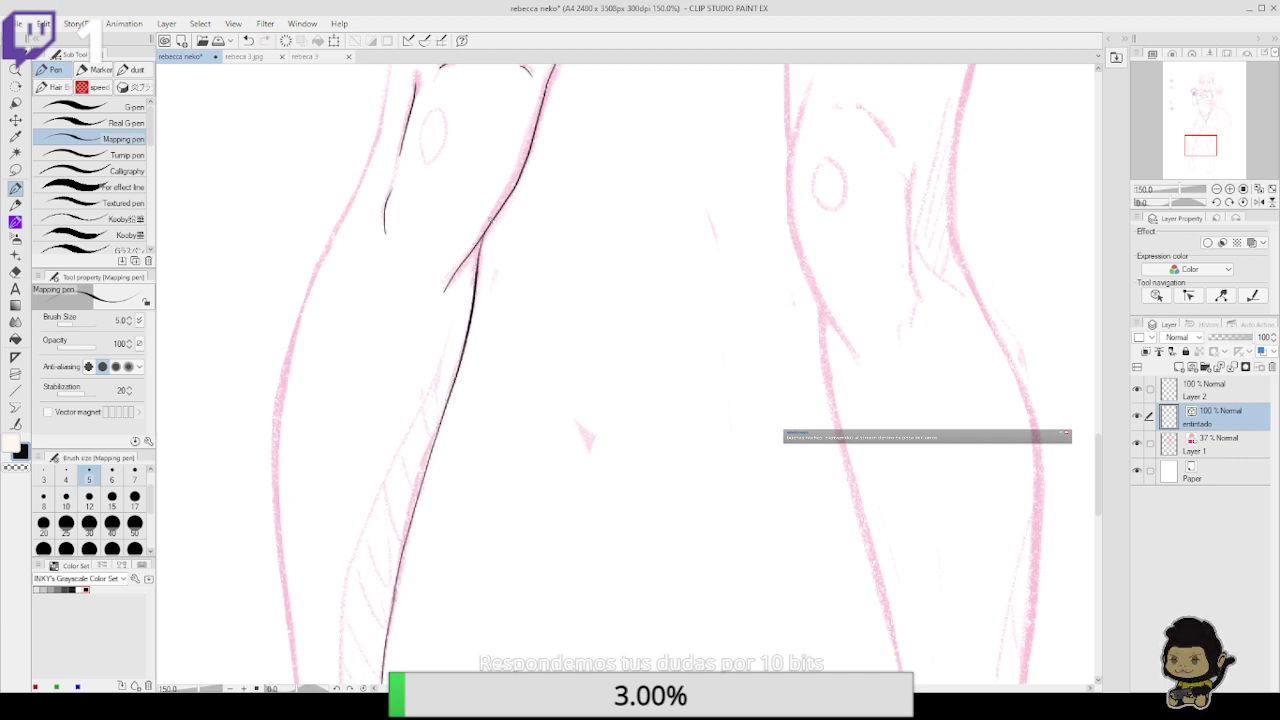
Join the two inner calf strokes into one smooth line with Connect vector line
scroll(494, 357, down, 3)
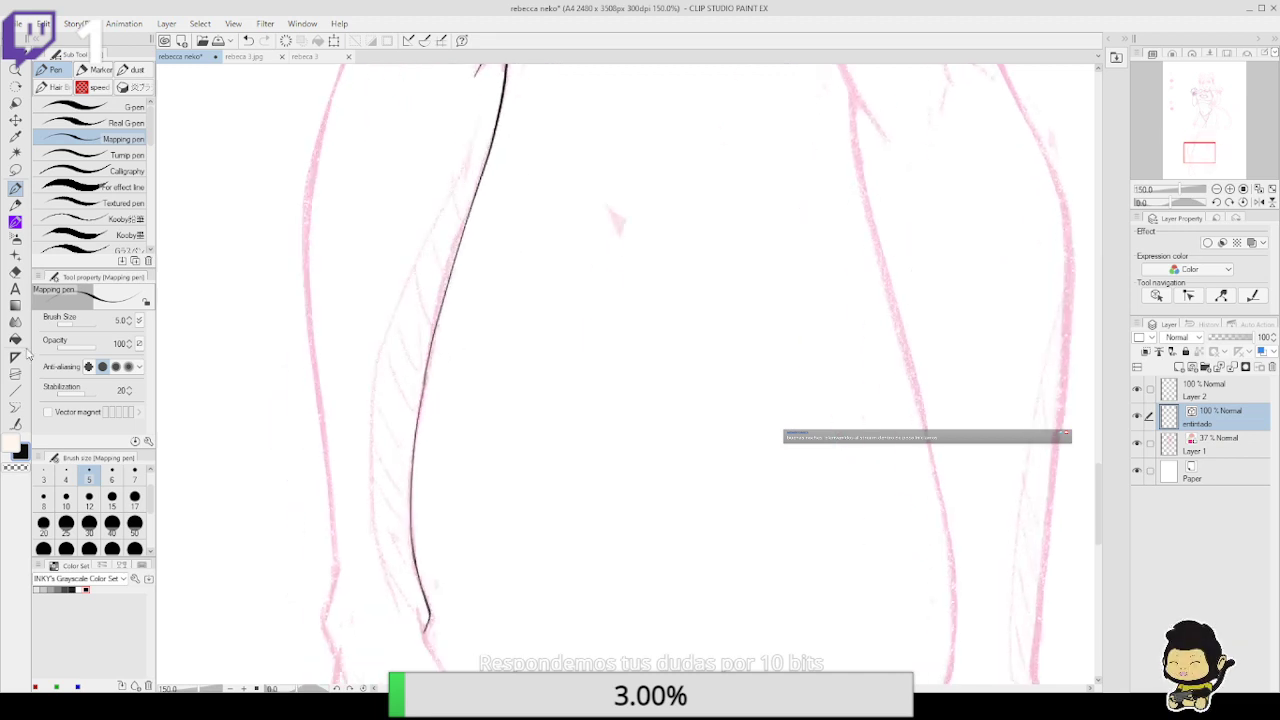
click(15, 424)
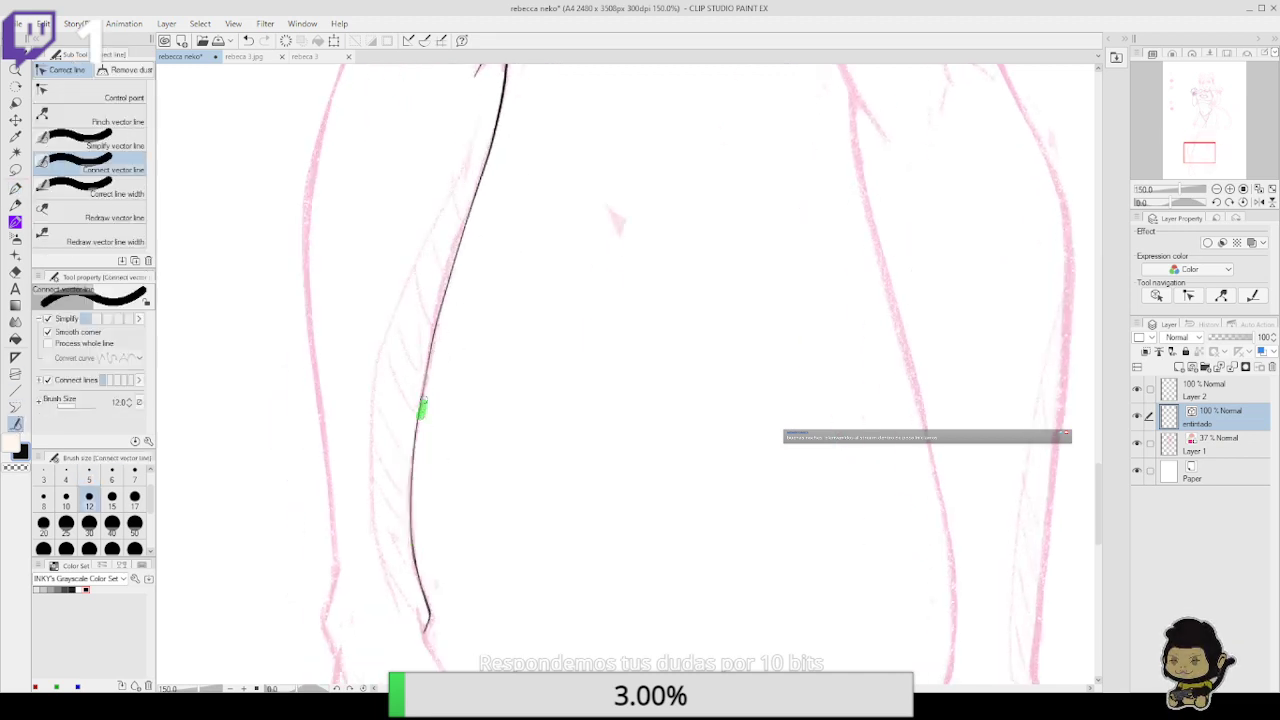
mouse_move(421, 408)
mouse_down()
mouse_move(476, 197)
mouse_move(497, 264)
mouse_up()
drag(472, 211, 460, 271)
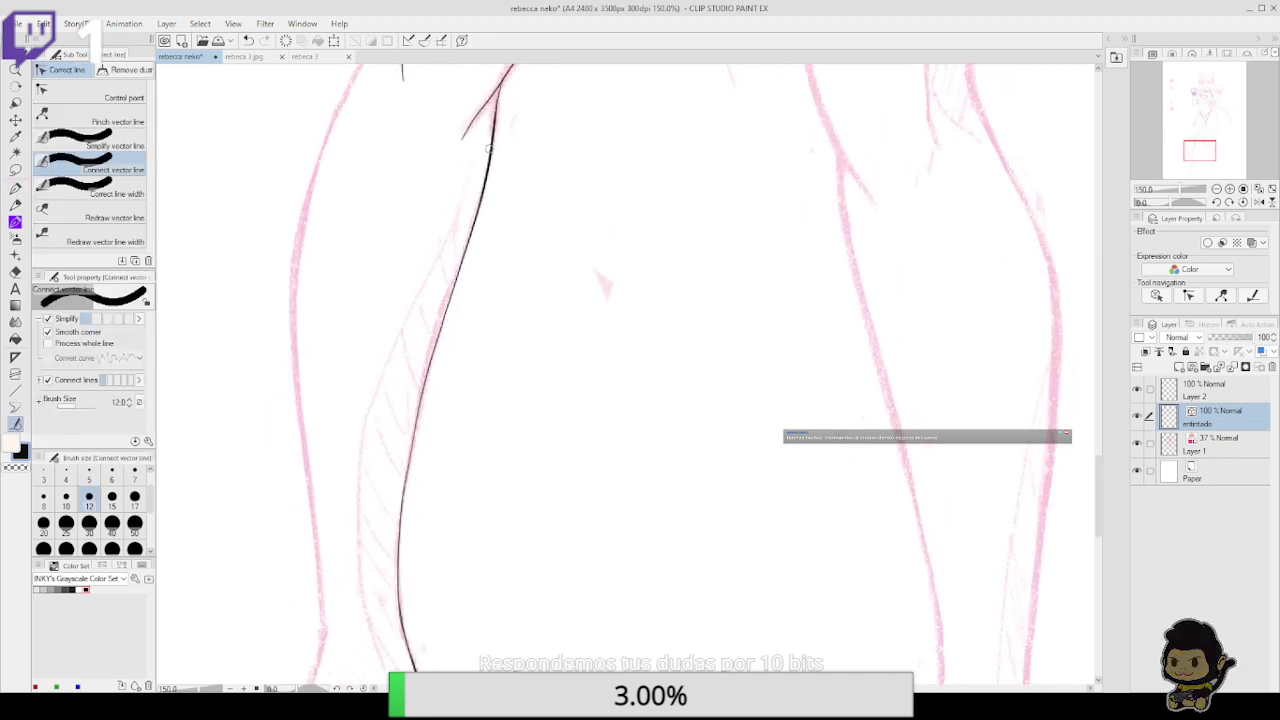
Ink the outer ankle curve of the same leg and start the shin line rising from it
drag(668, 454, 674, 334)
click(15, 187)
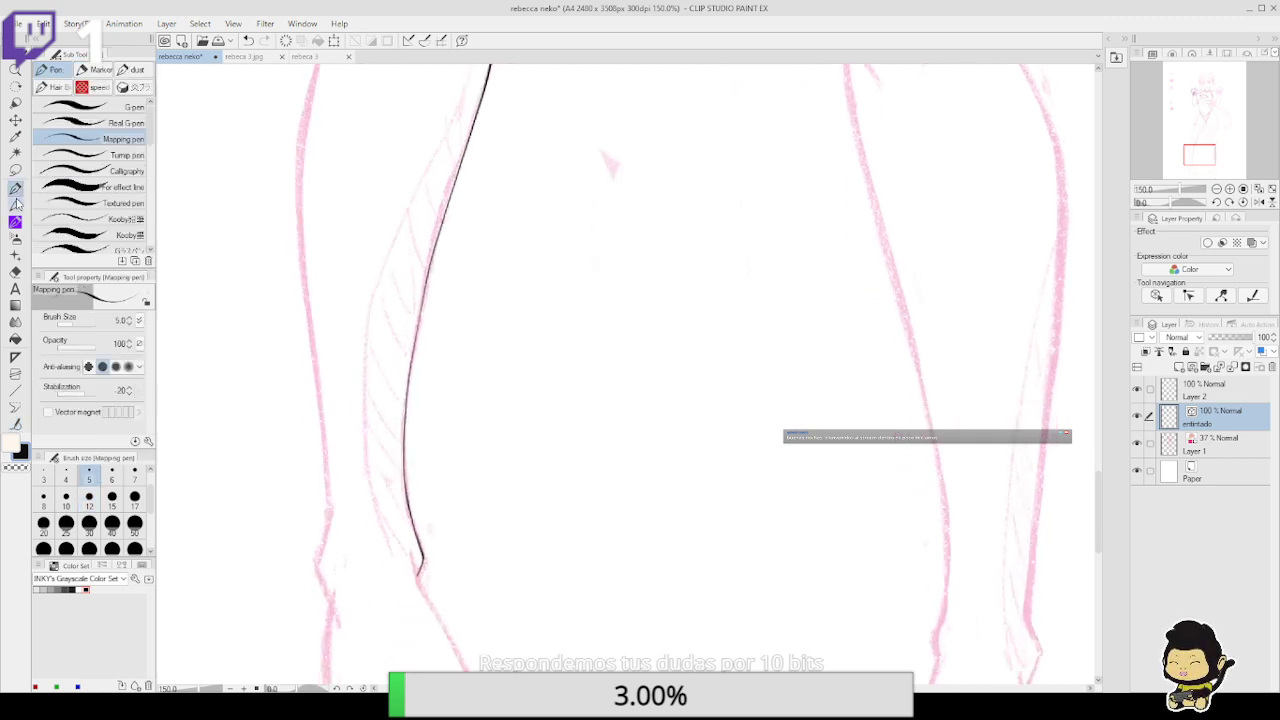
mouse_move(345, 563)
mouse_down()
mouse_move(323, 473)
mouse_move(298, 478)
mouse_move(310, 524)
mouse_up()
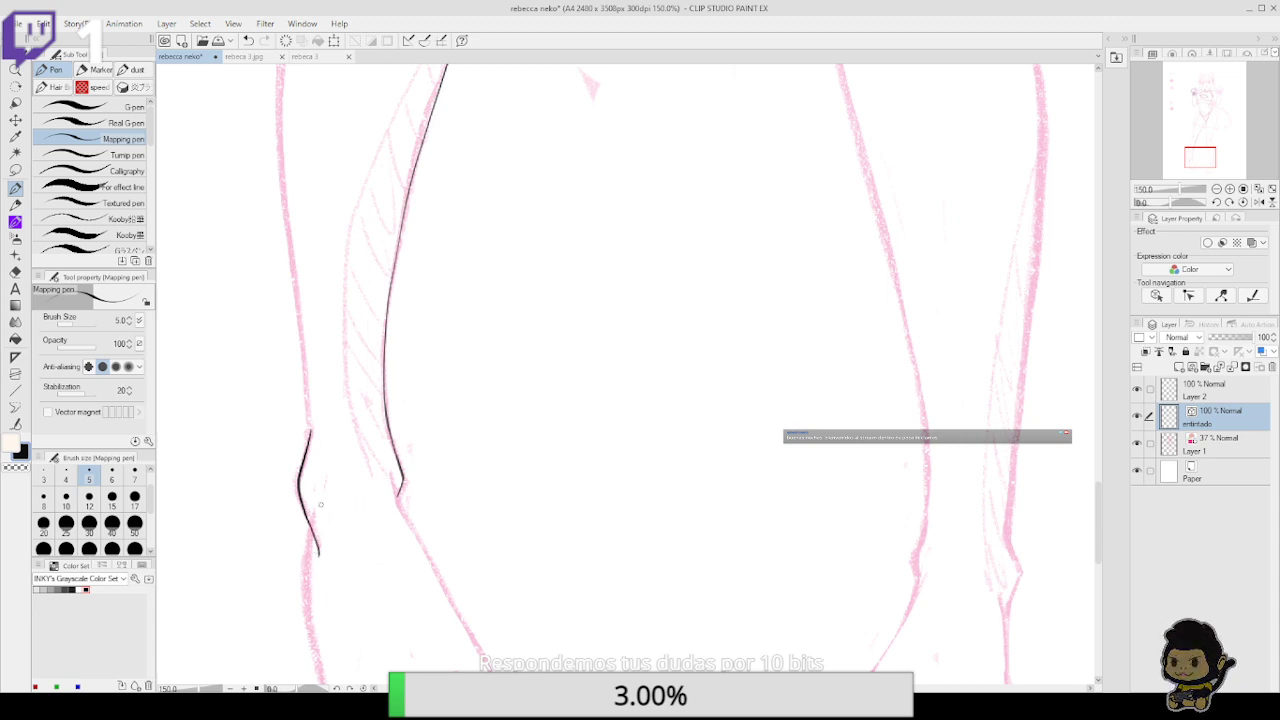
scroll(330, 428, up, 2)
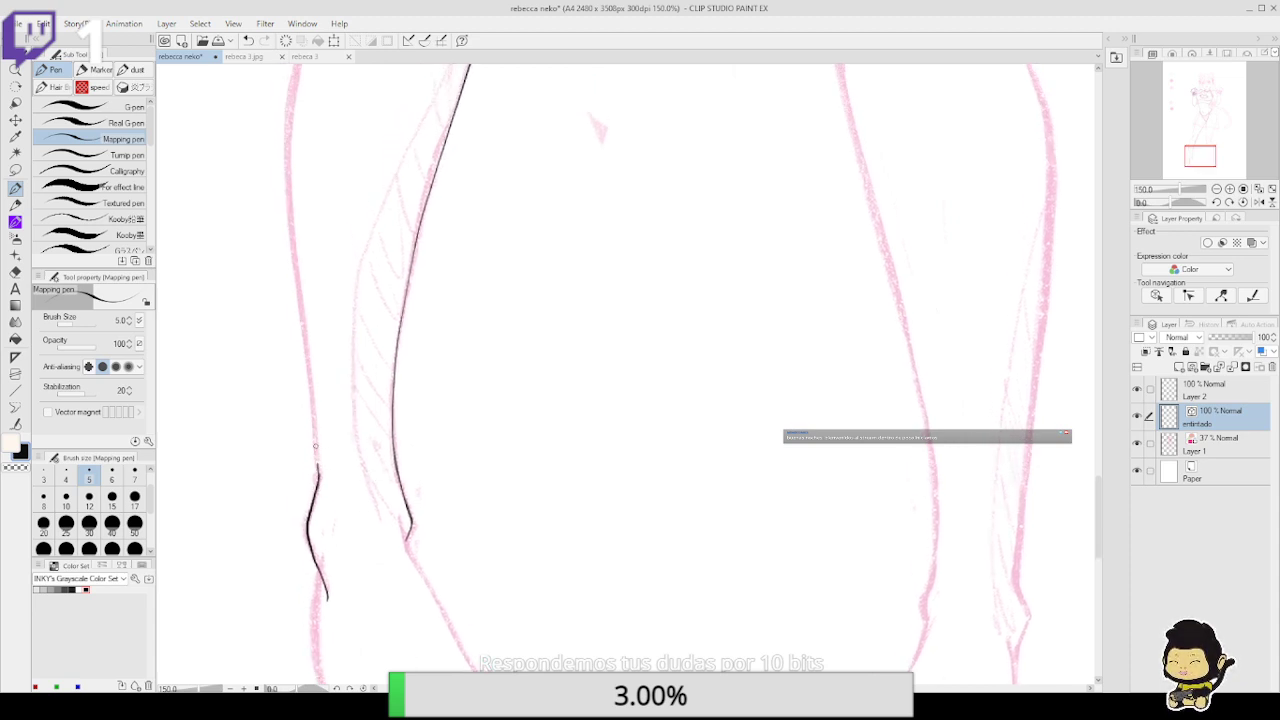
drag(317, 469, 304, 336)
Ink the long outer calf curve from above the ankle up to the upper calf, redoing the stroke until it fits the sketch
drag(324, 269, 326, 421)
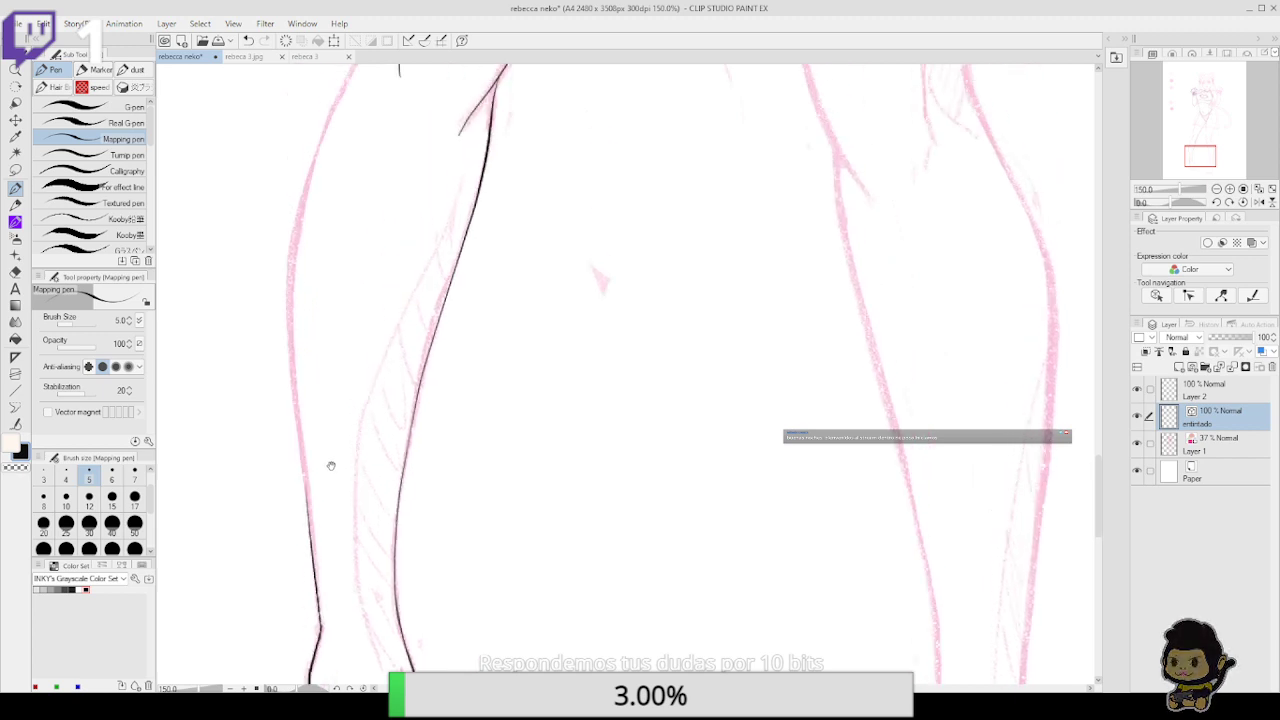
drag(310, 521, 298, 245)
key(ctrl+z)
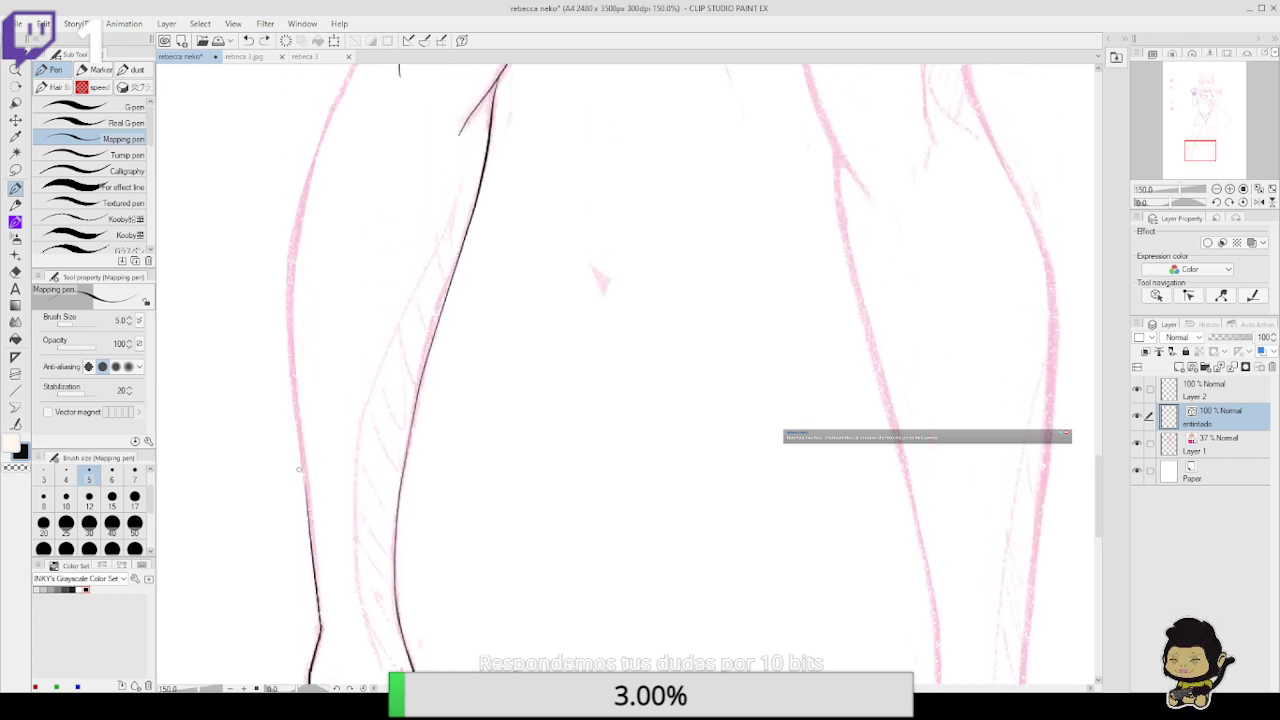
drag(307, 520, 294, 209)
key(ctrl+z)
drag(307, 528, 289, 200)
key(ctrl+z)
drag(308, 528, 290, 152)
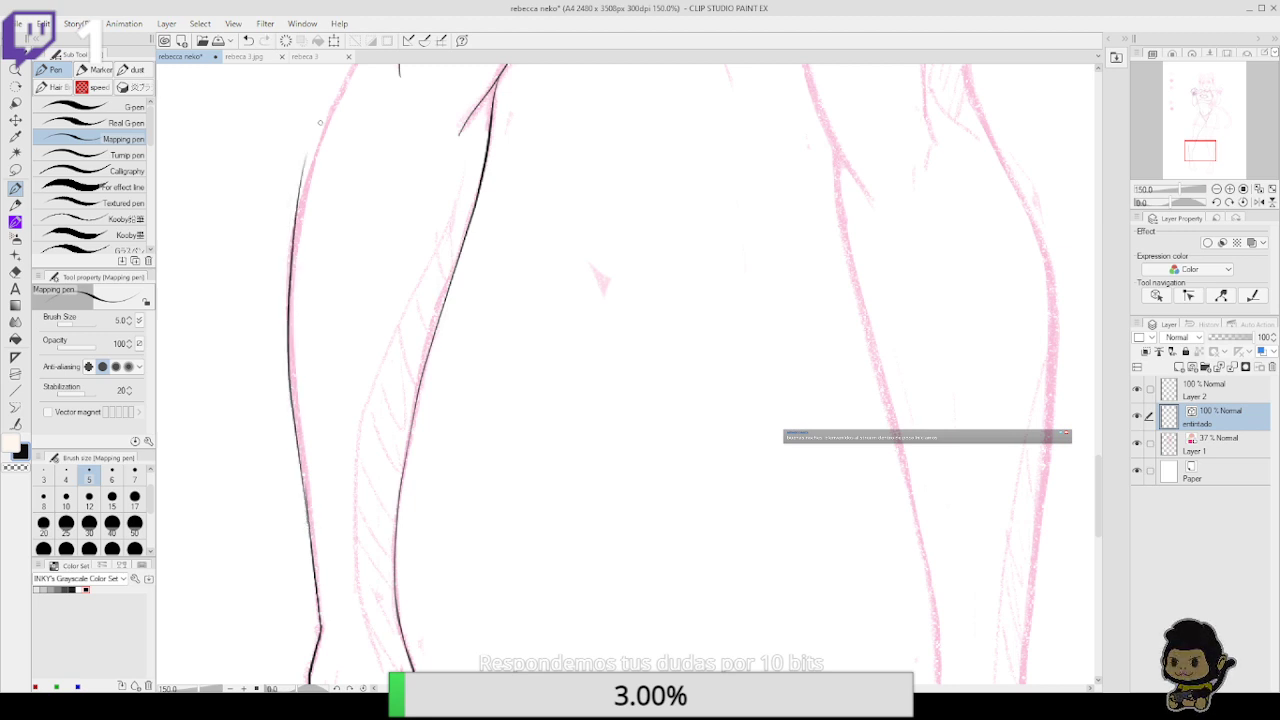
Extend the outer calf contour up to just below the knee and trim the overlapping stroke end with the vector eraser
mouse_move(316, 243)
mouse_down()
mouse_move(374, 317)
mouse_move(356, 443)
mouse_up()
mouse_move(333, 508)
mouse_down()
mouse_move(359, 352)
mouse_move(426, 225)
mouse_up()
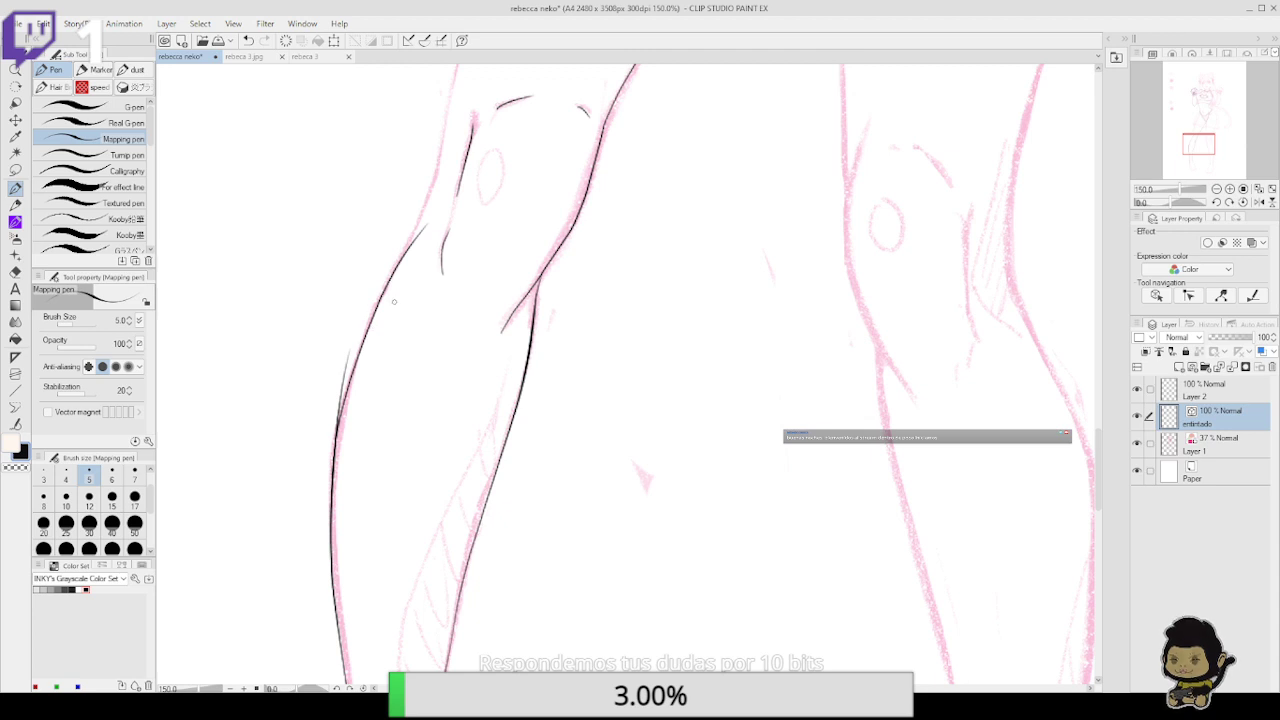
key(e)
drag(342, 374, 338, 393)
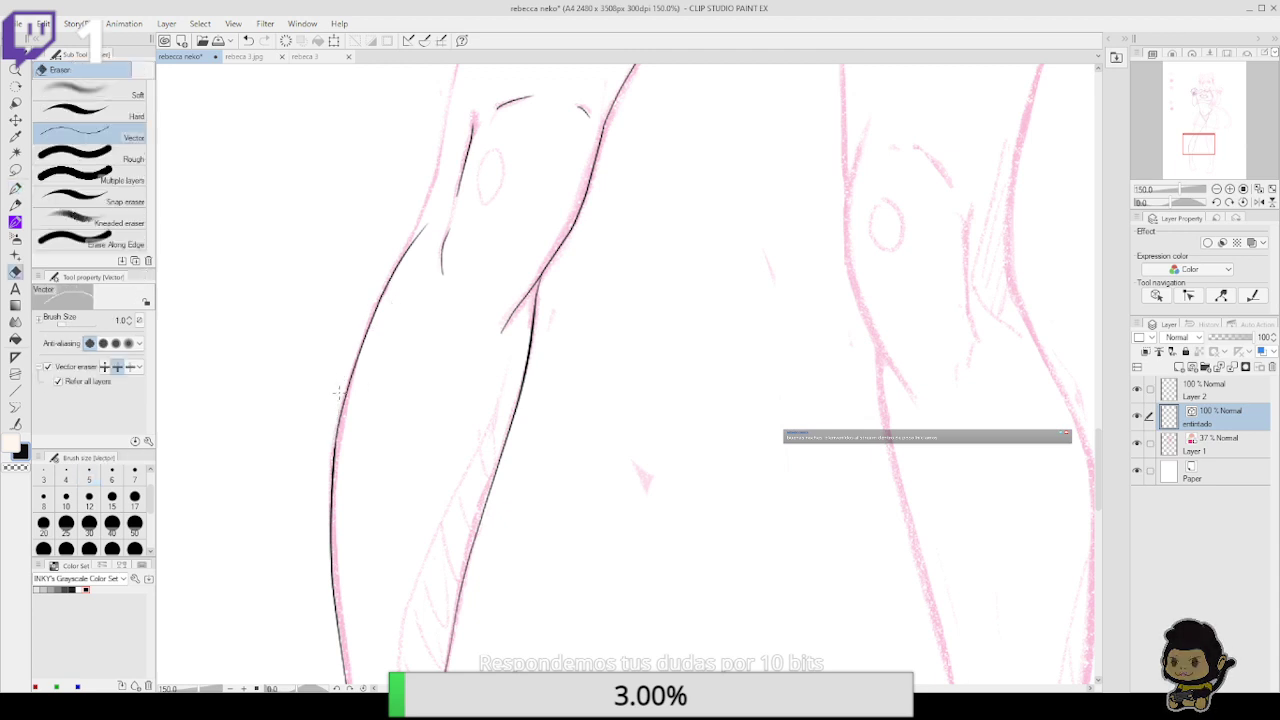
Merge the outer calf strokes into one continuous contour with Connect vector line
key(y)
drag(326, 585, 338, 422)
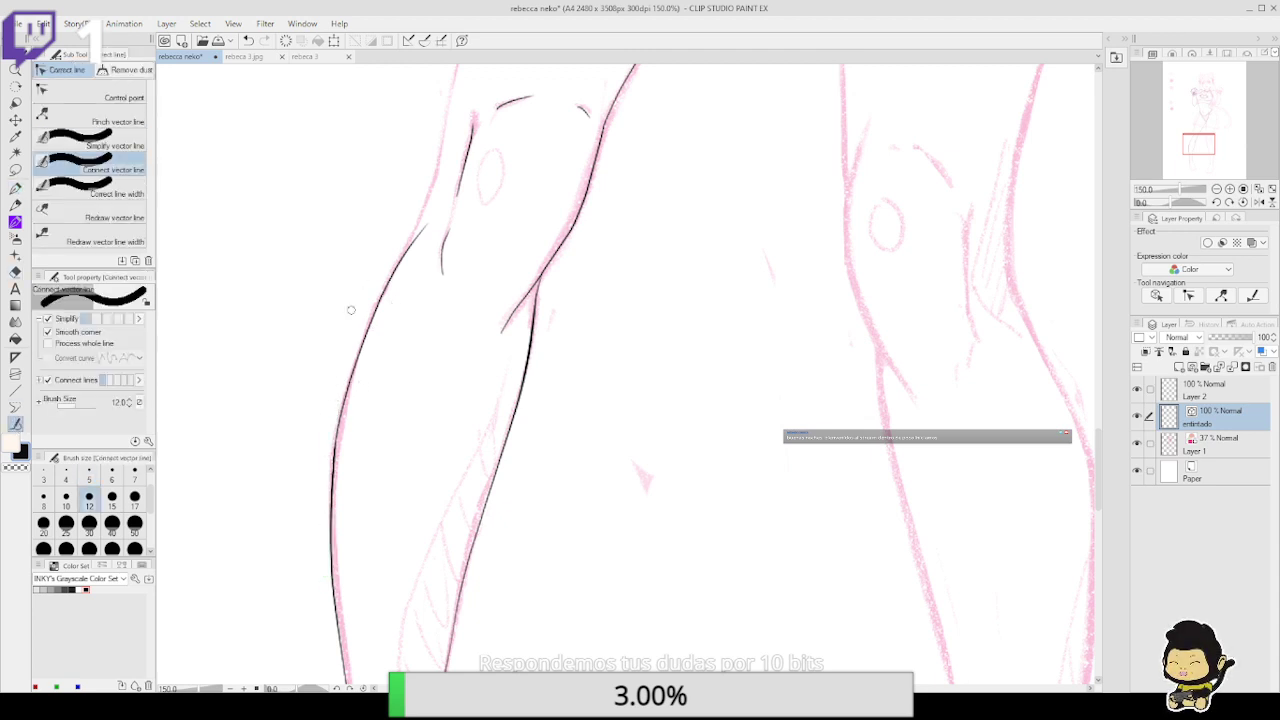
drag(325, 540, 340, 421)
scroll(385, 450, down, 5)
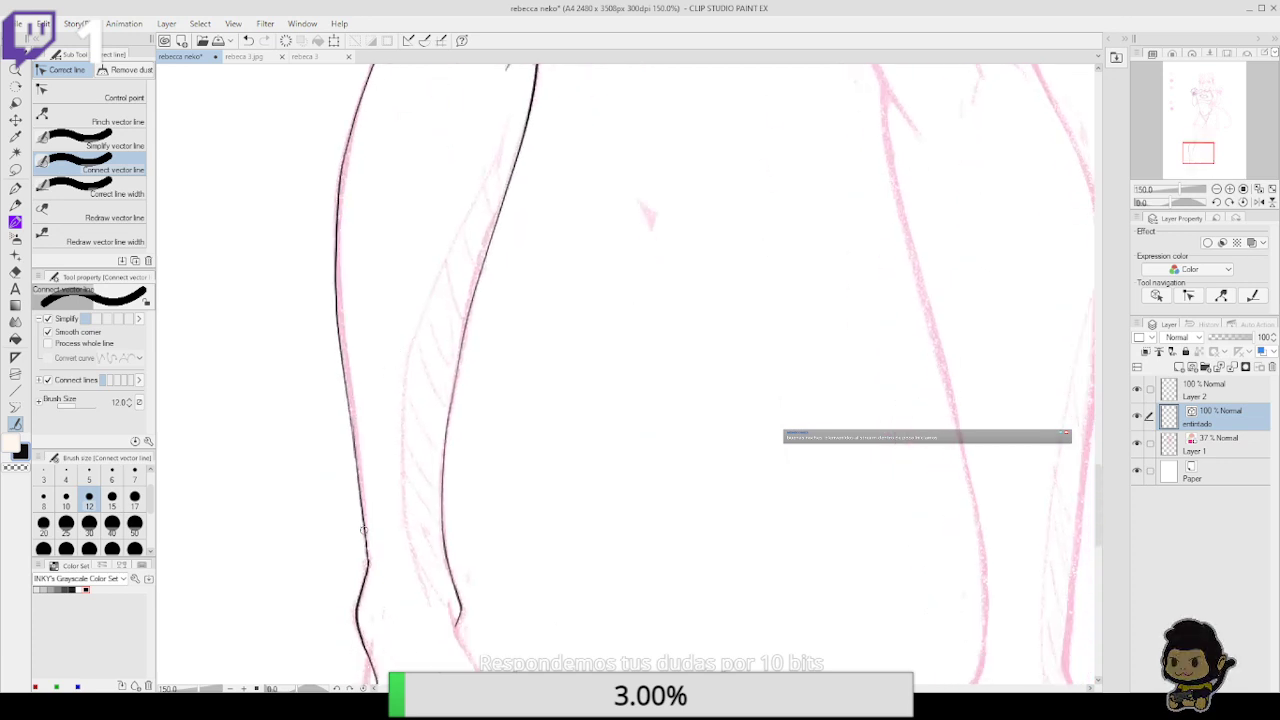
drag(359, 257, 448, 465)
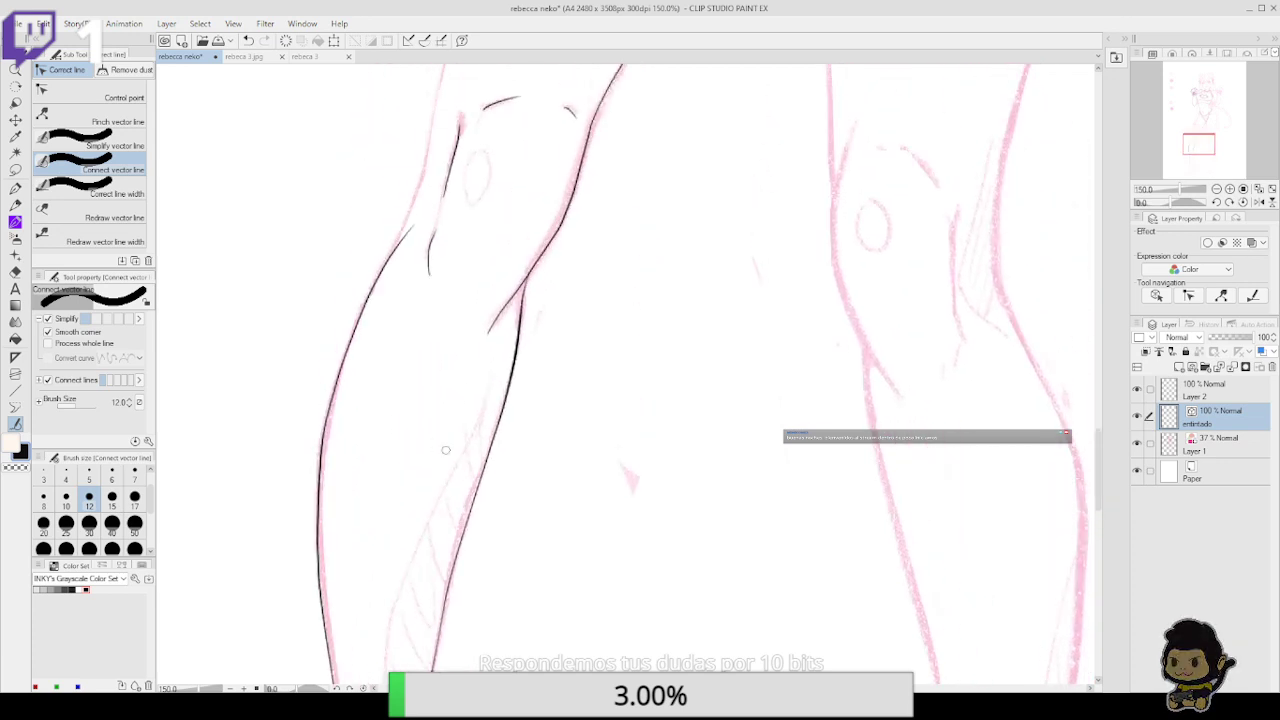
Ink the outer knee contour upward from the top of the calf line, redoing the stroke to fit the sketch
click(15, 188)
scroll(384, 374, up, 2)
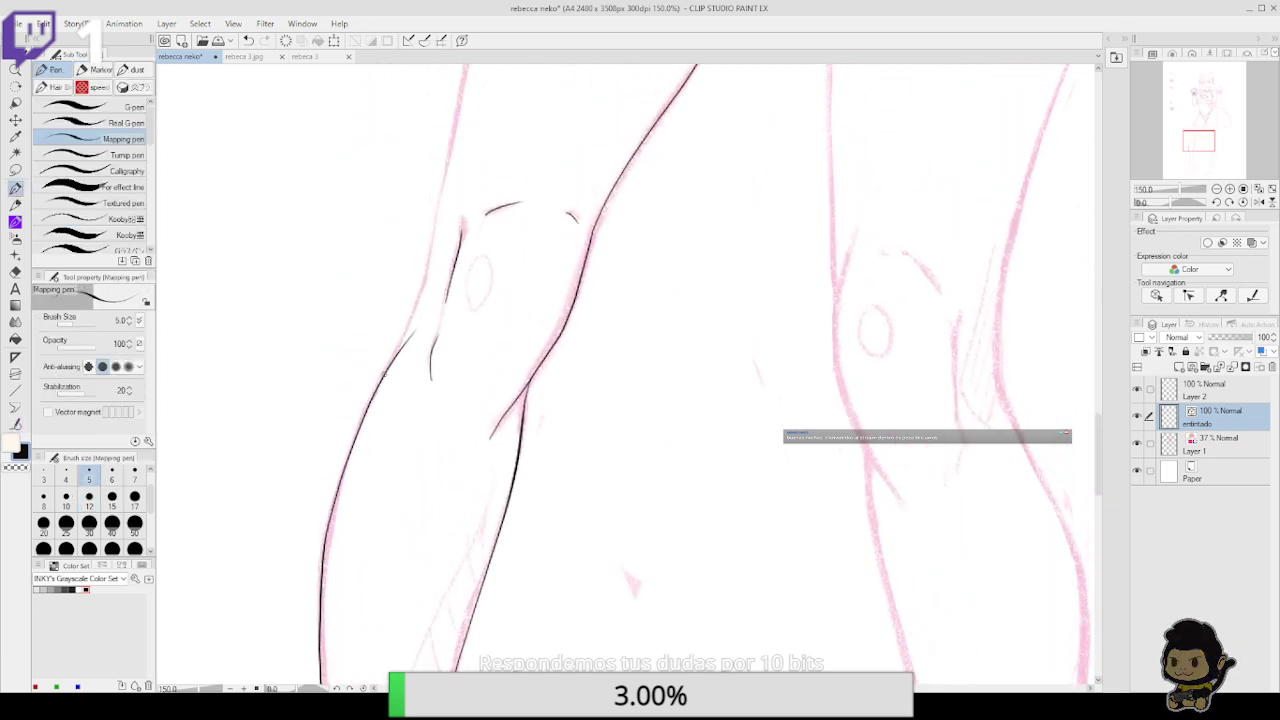
drag(414, 306, 436, 231)
key(ctrl+z)
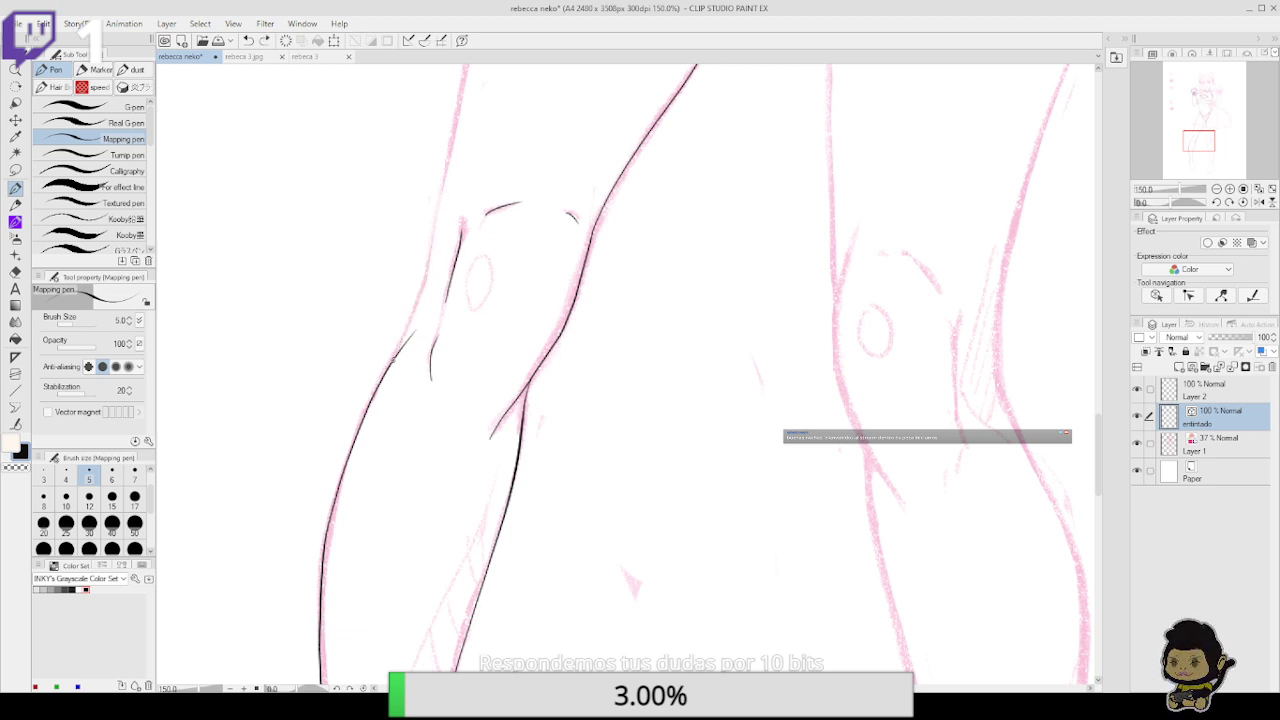
mouse_move(389, 366)
mouse_down()
mouse_move(442, 211)
mouse_move(422, 290)
mouse_up()
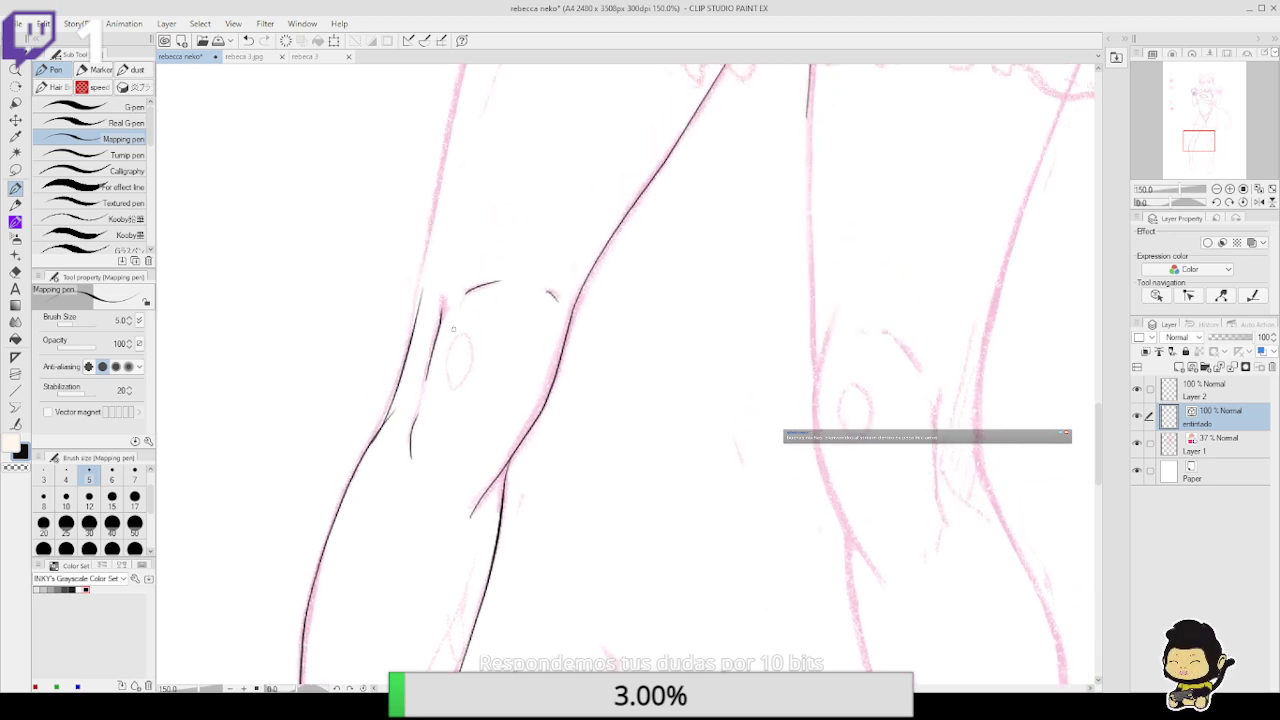
Trim the overlapping stroke ends beside the outer knee and join the knee and calf lines with Connect vector line
key(e)
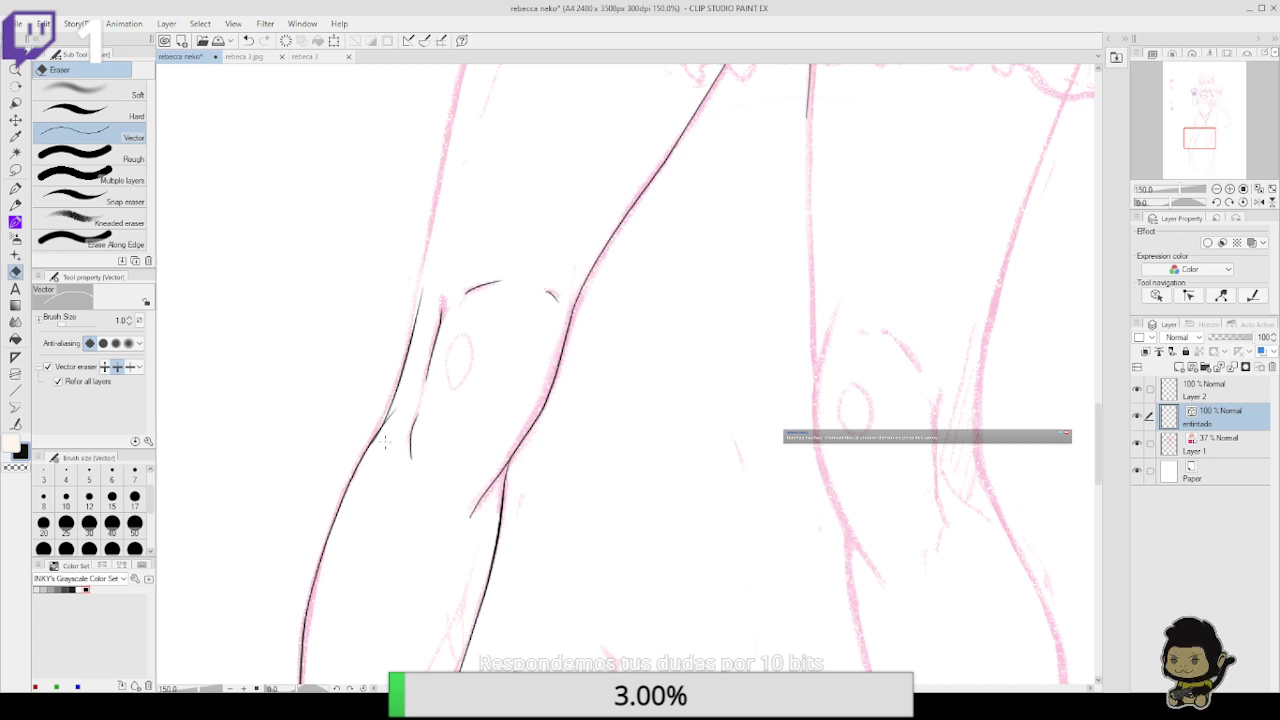
drag(451, 341, 428, 409)
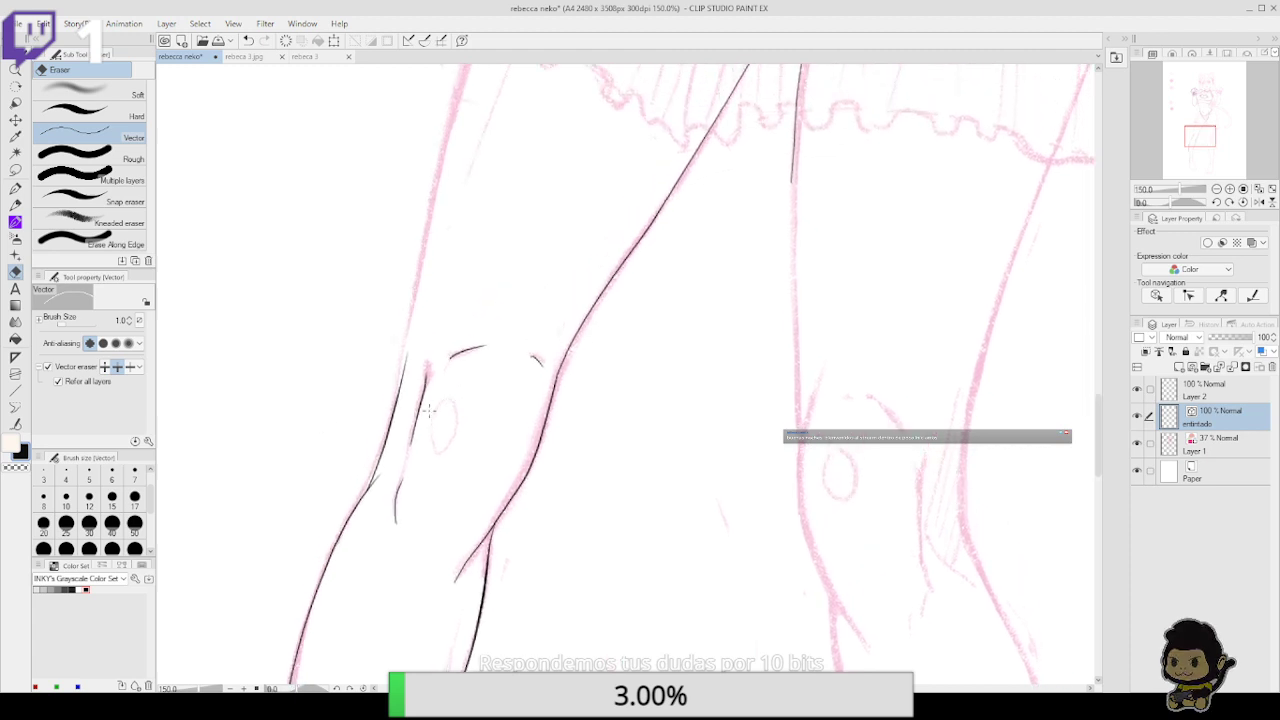
click(16, 422)
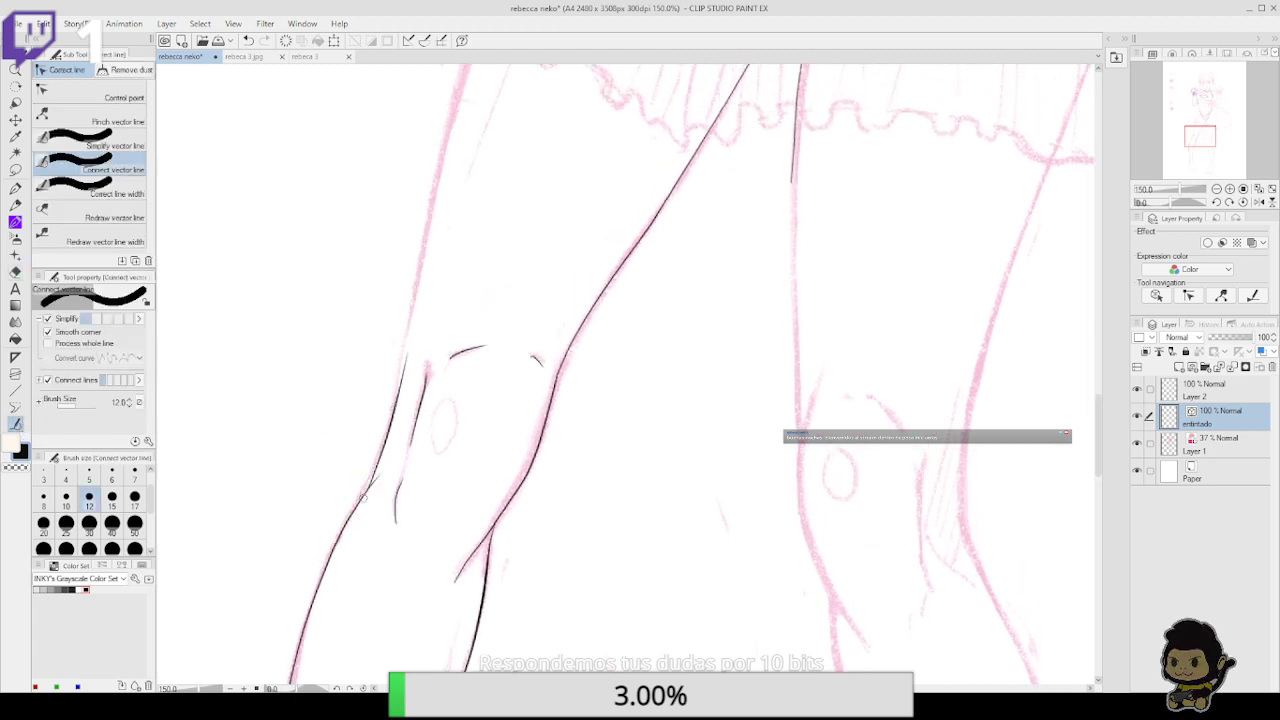
drag(581, 267, 531, 477)
Ink the outer thigh contour of the same leg from above the knee up to the hip, redoing the strokes to fit the sketch
key(p)
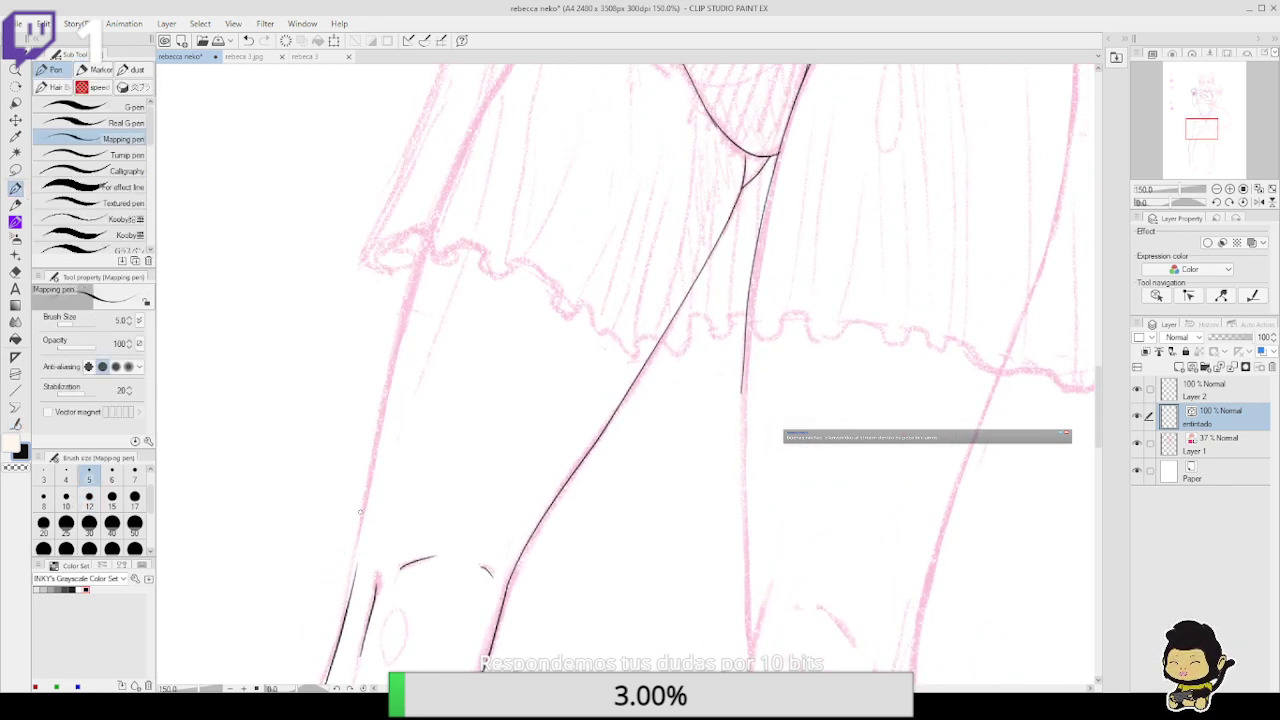
drag(345, 616, 384, 379)
drag(428, 318, 402, 418)
mouse_move(350, 536)
mouse_down()
mouse_move(386, 371)
mouse_move(431, 252)
mouse_move(494, 148)
mouse_up()
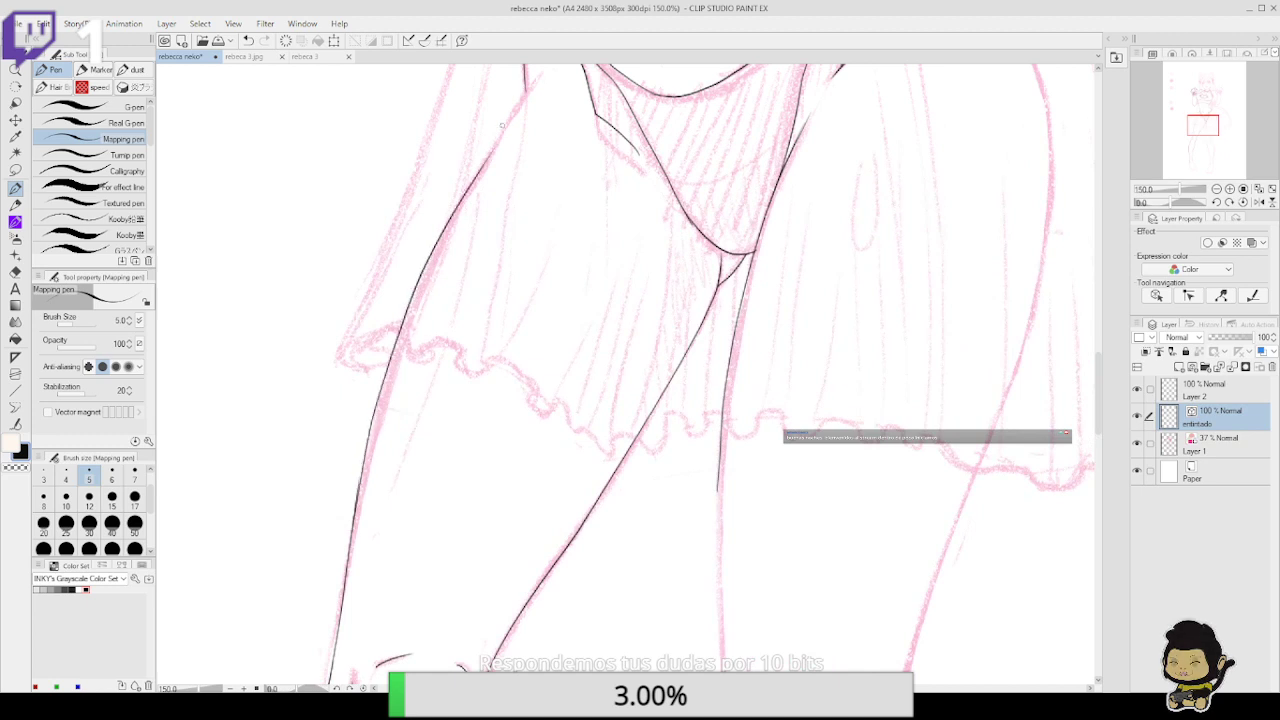
key(ctrl+z)
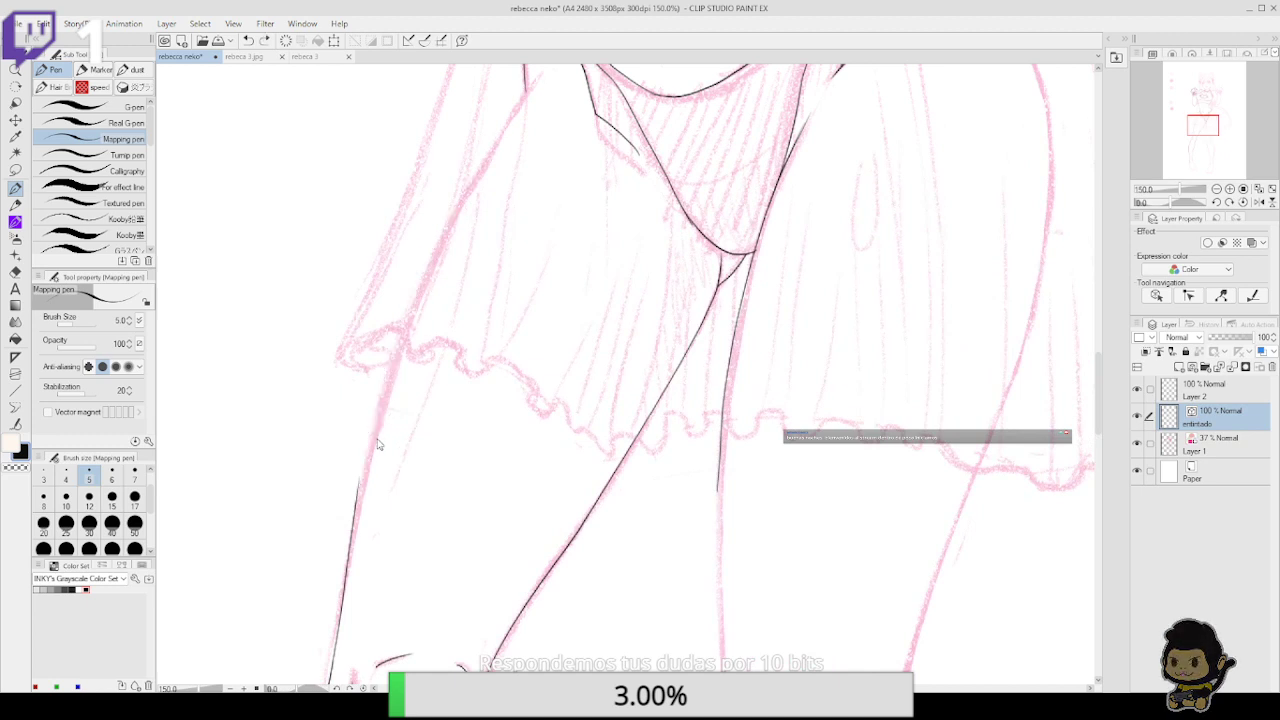
key(ctrl+z)
drag(336, 635, 384, 369)
drag(418, 300, 395, 430)
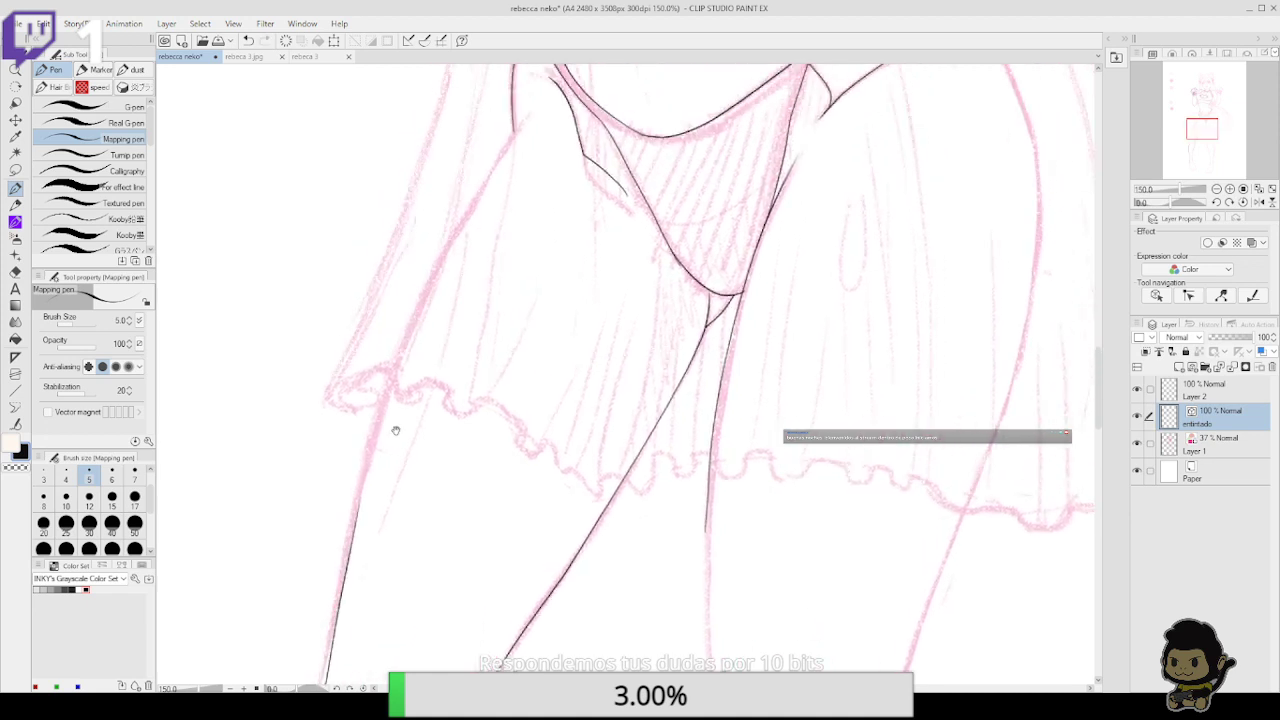
mouse_move(350, 550)
mouse_down()
mouse_move(396, 361)
mouse_move(516, 126)
mouse_up()
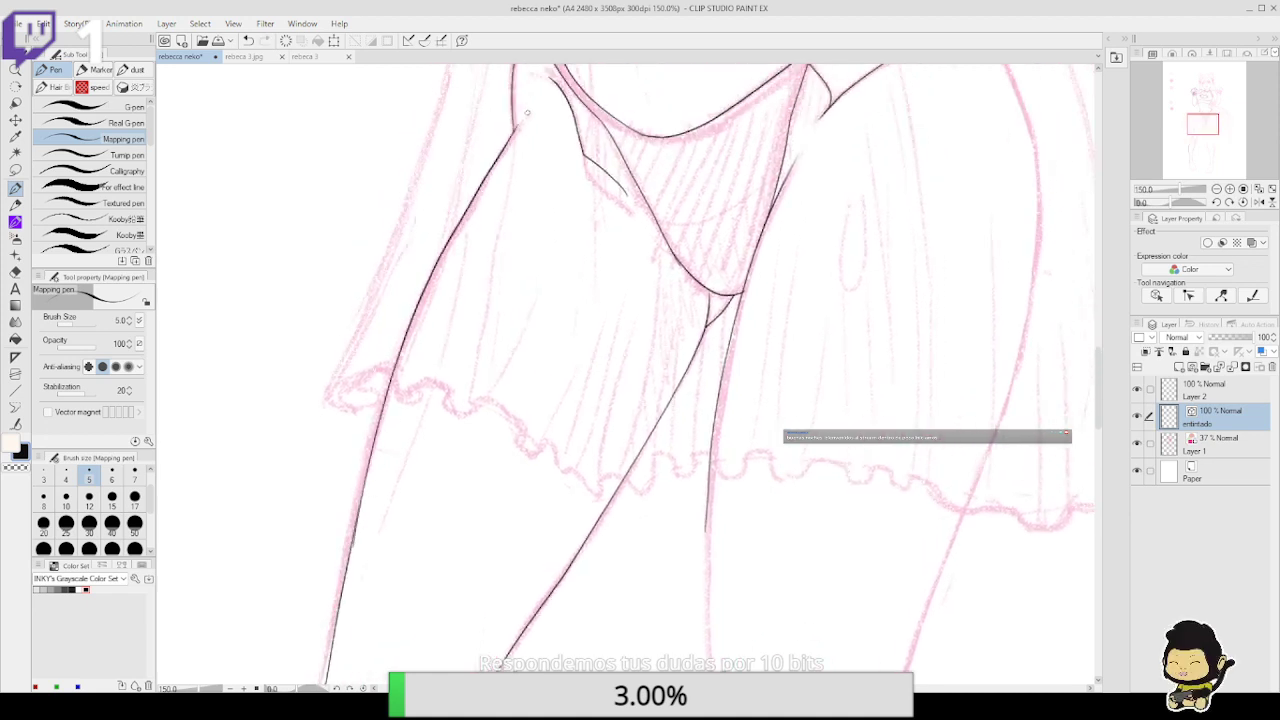
Merge the outer thigh strokes into one continuous contour with Connect vector line
scroll(548, 279, down, 5)
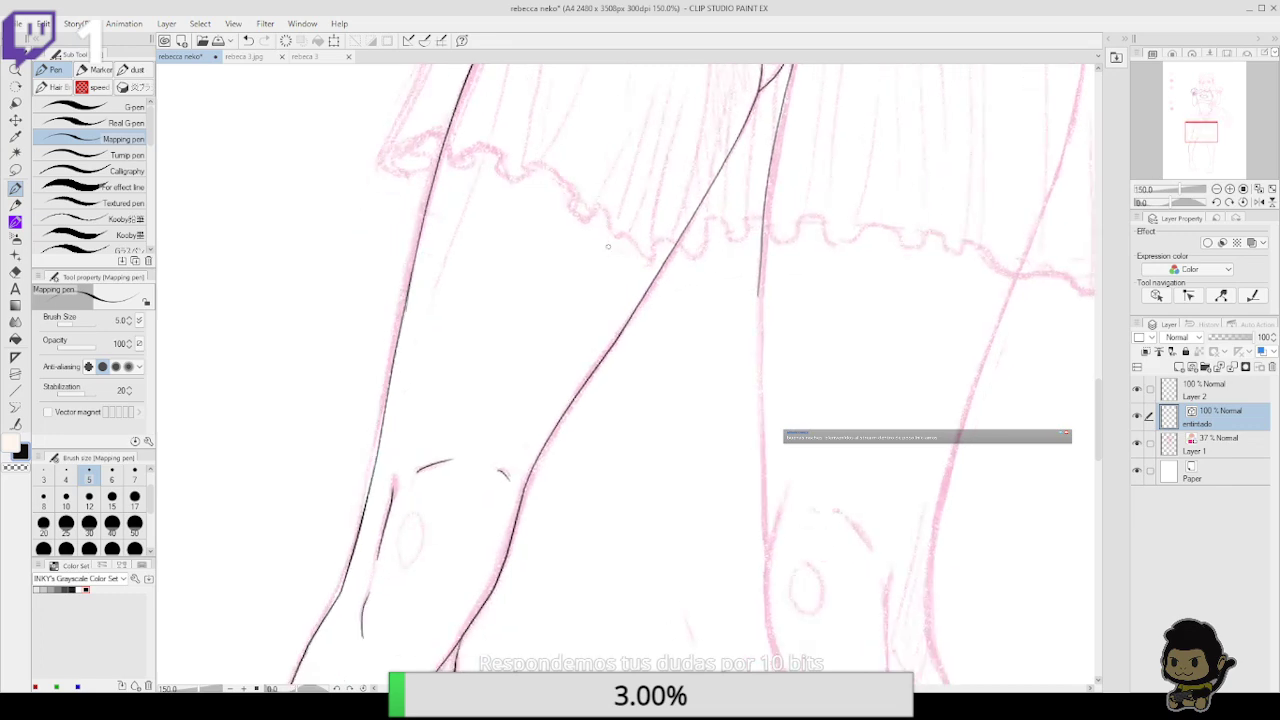
click(15, 421)
drag(390, 401, 416, 223)
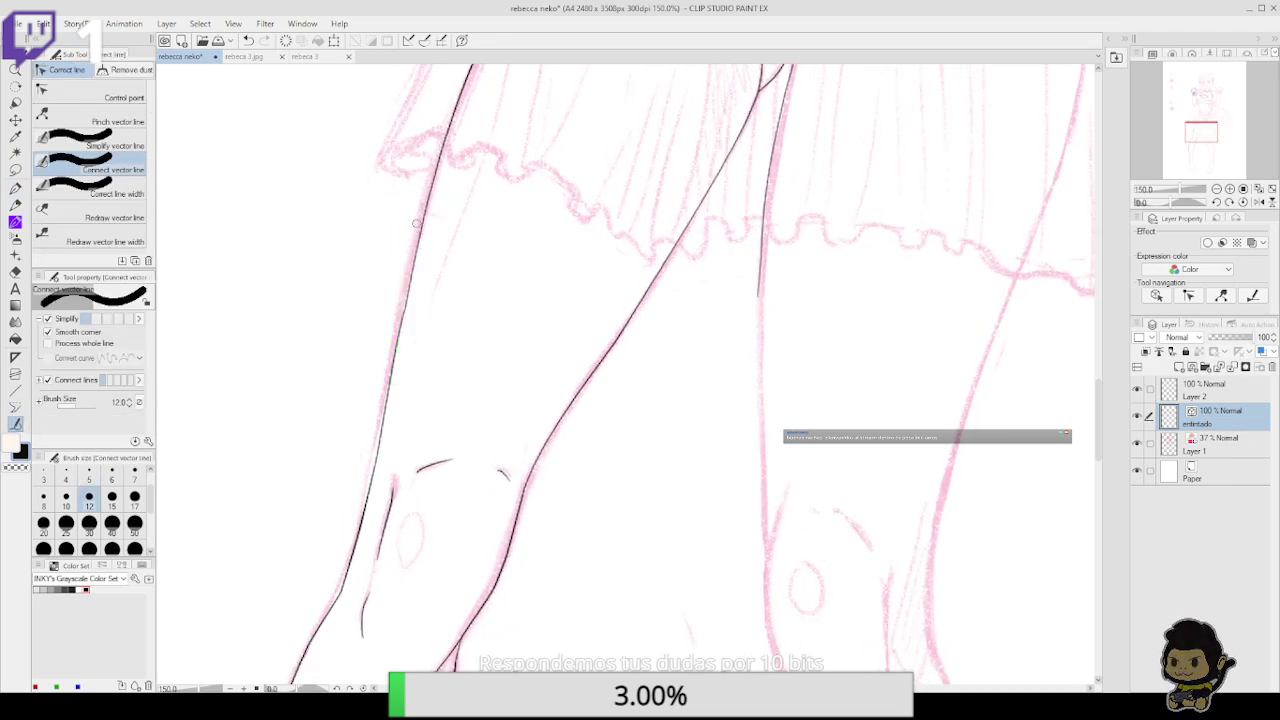
Ink the outer contour of the same leg's foot from the little toe to the ankle and trim the overlap at the ankle
scroll(769, 388, up, 2)
click(1215, 189)
click(1215, 189)
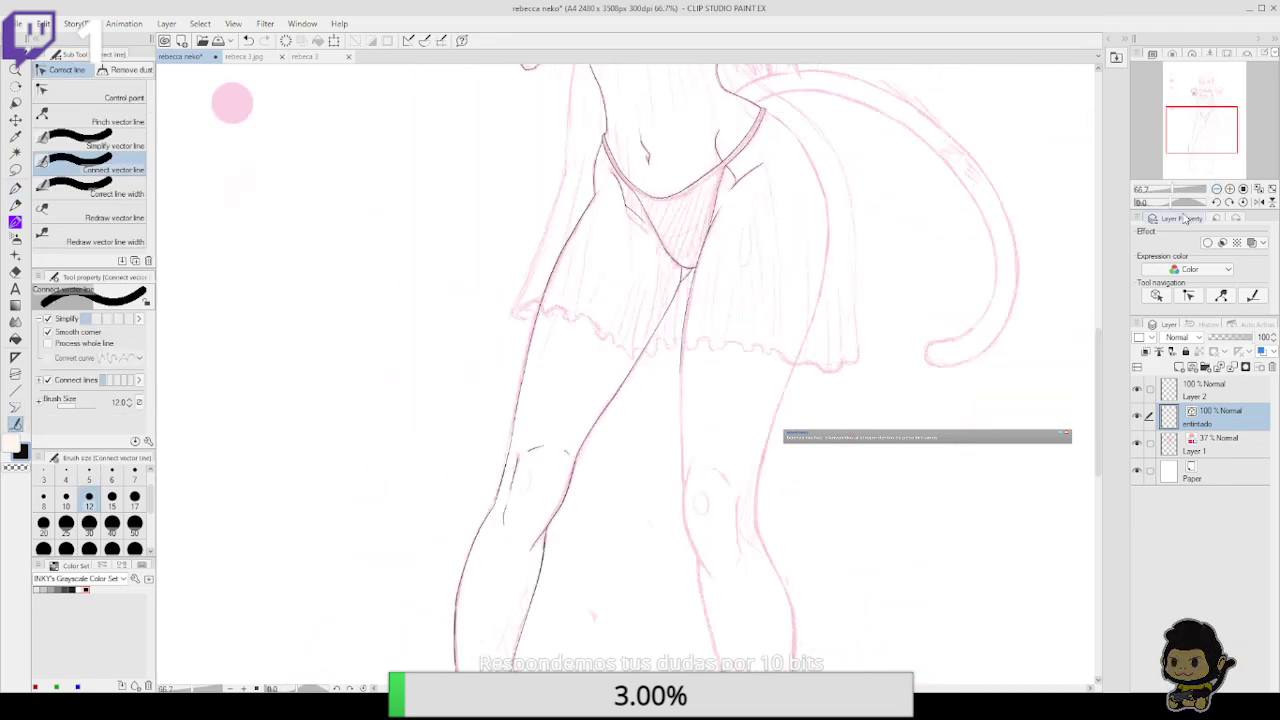
drag(850, 442, 871, 268)
drag(852, 374, 866, 311)
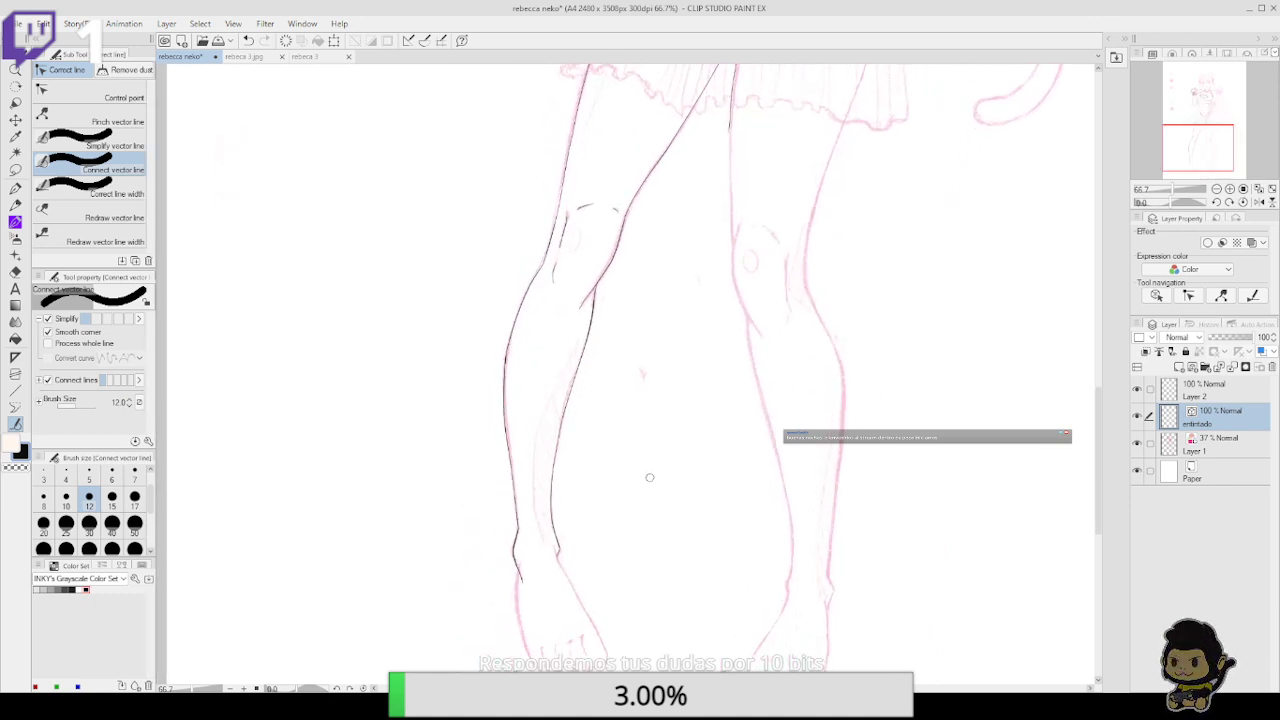
scroll(649, 477, down, 3)
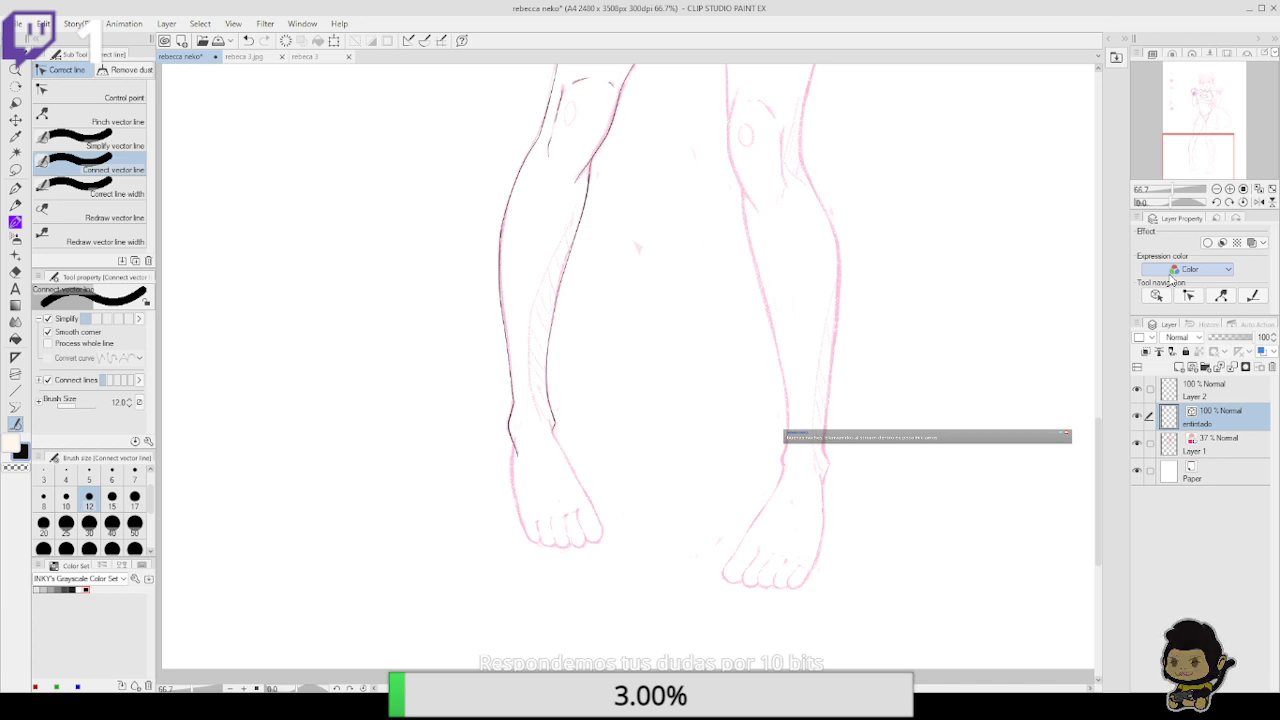
key(p)
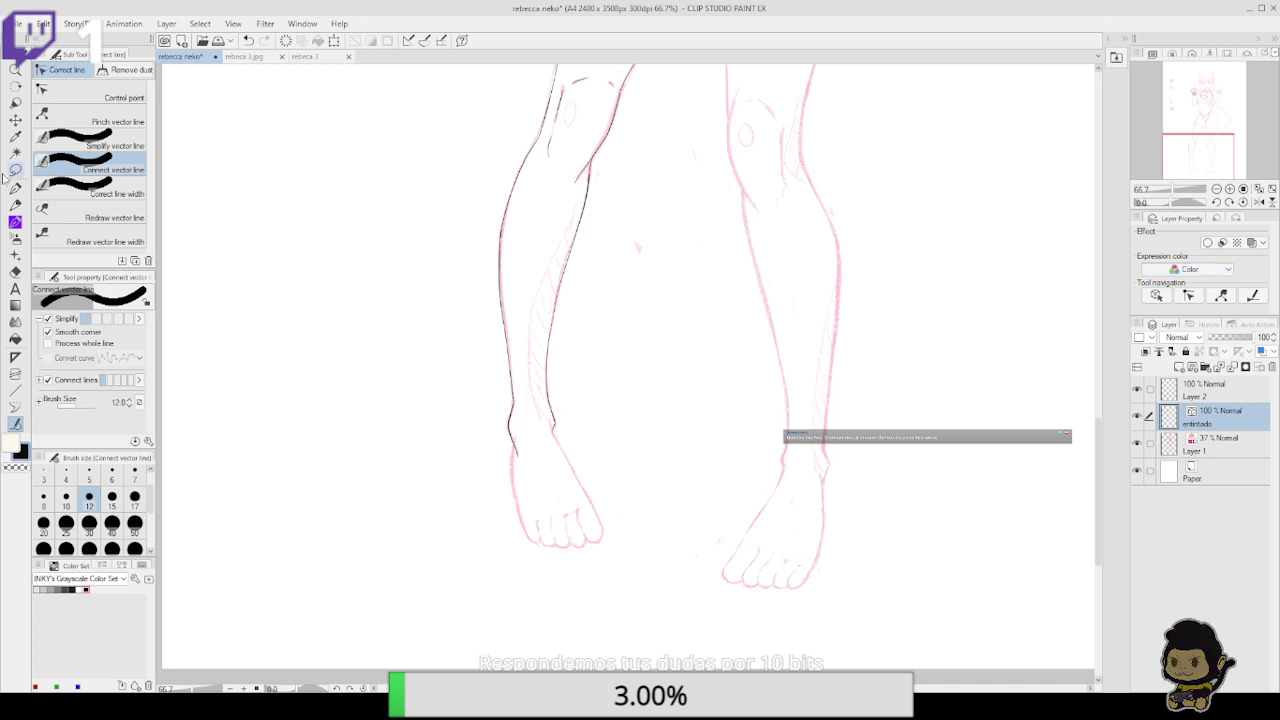
click(1230, 201)
click(1229, 189)
click(1229, 189)
click(1229, 189)
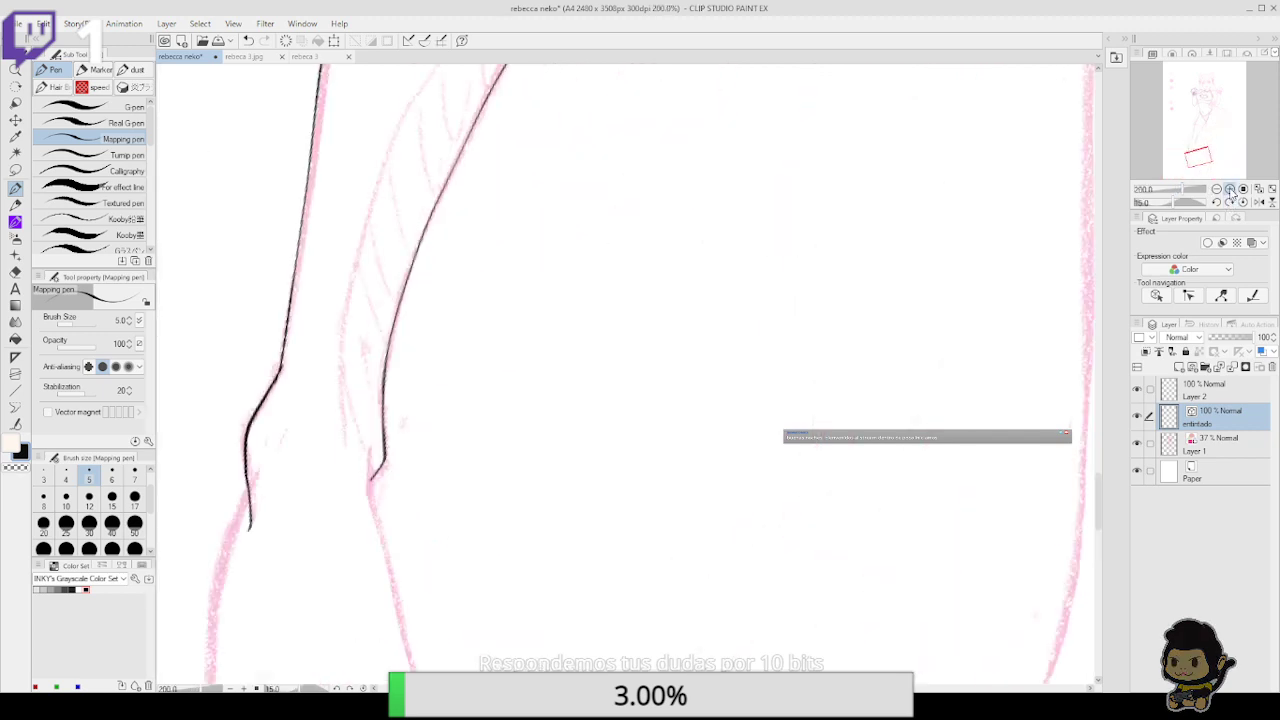
drag(640, 514, 786, 277)
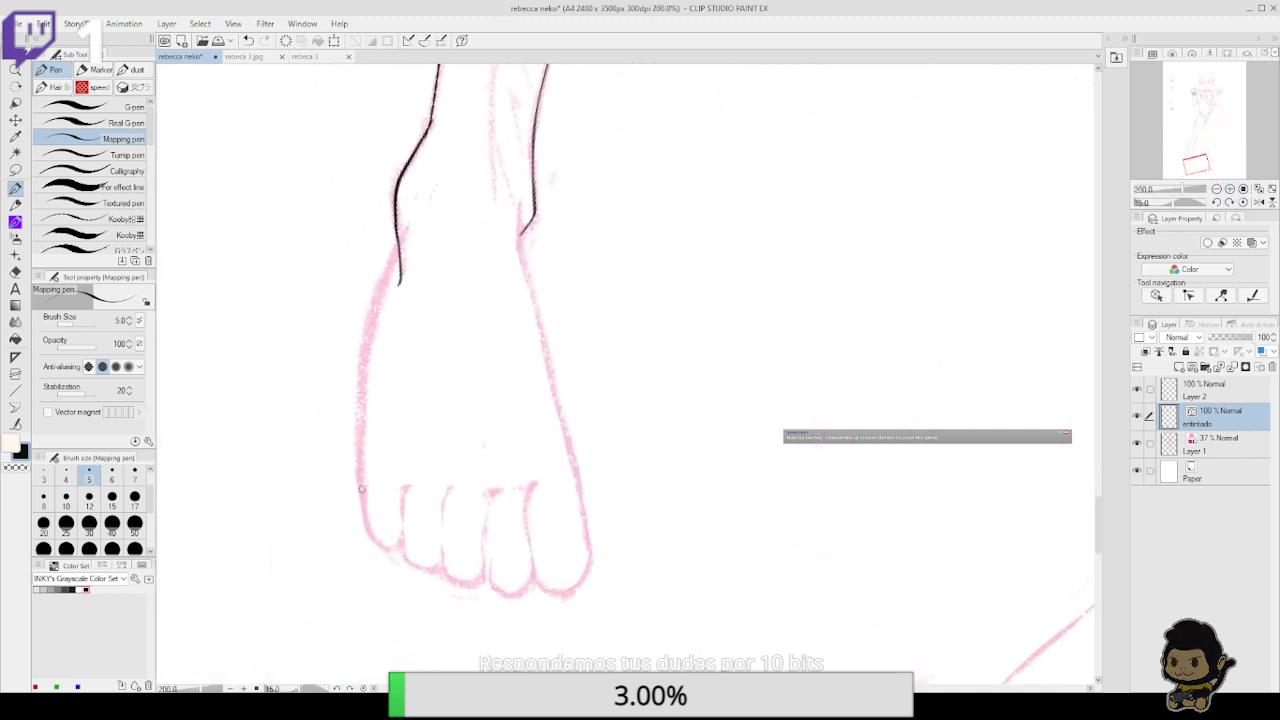
drag(361, 500, 359, 399)
key(ctrl+z)
mouse_move(362, 505)
mouse_down()
mouse_move(364, 372)
mouse_move(385, 279)
mouse_move(422, 204)
mouse_up()
key(e)
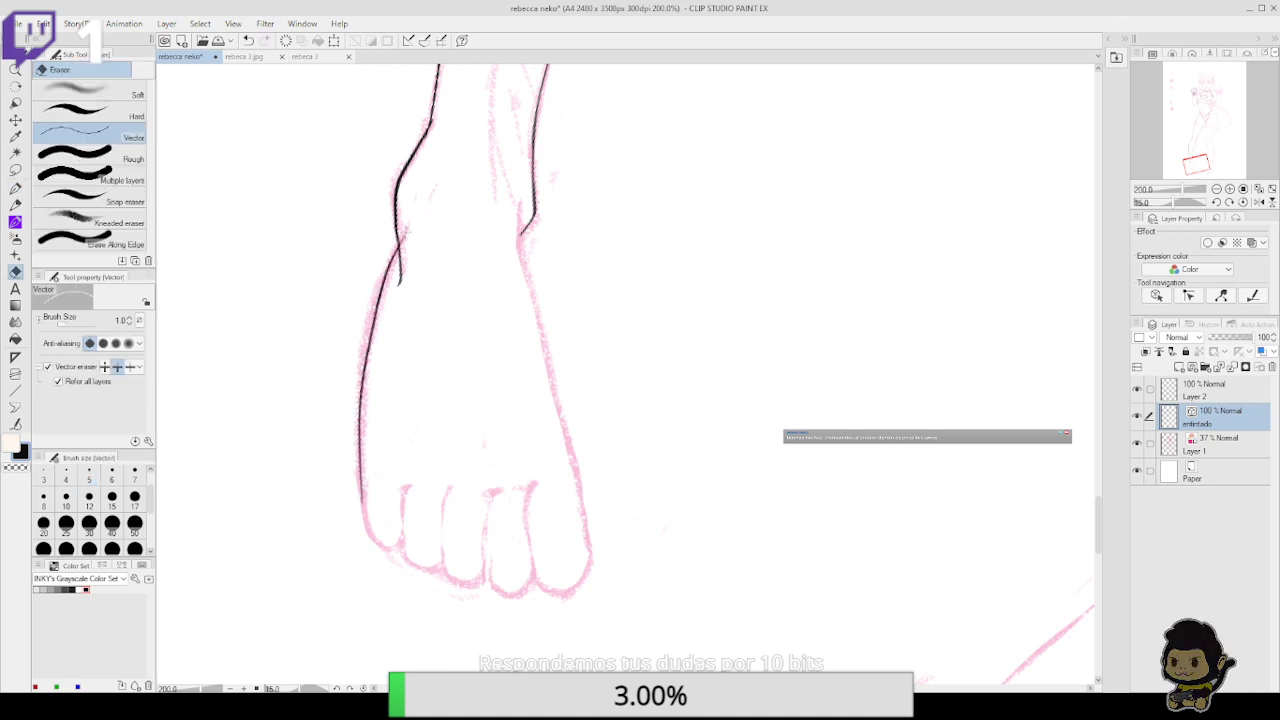
drag(546, 382, 525, 269)
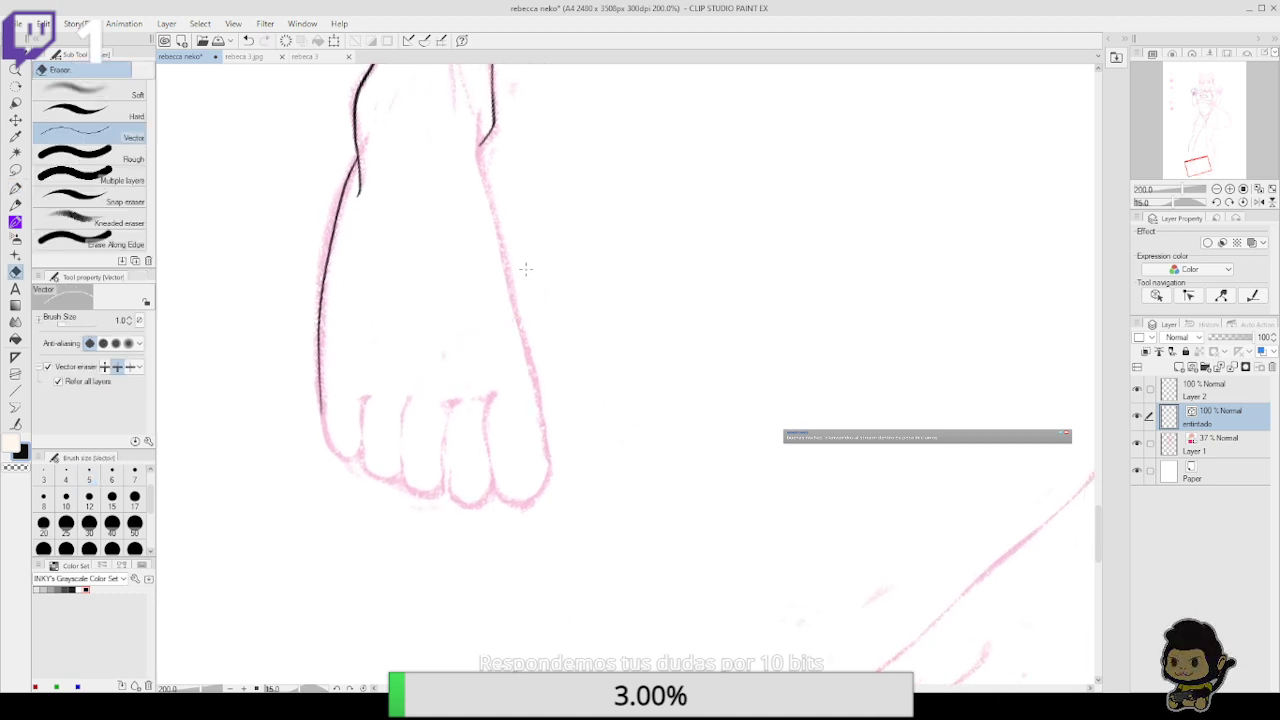
Ink the inner foot contour from the big toe's tip up to the ankle, redoing the first stroke
key(p)
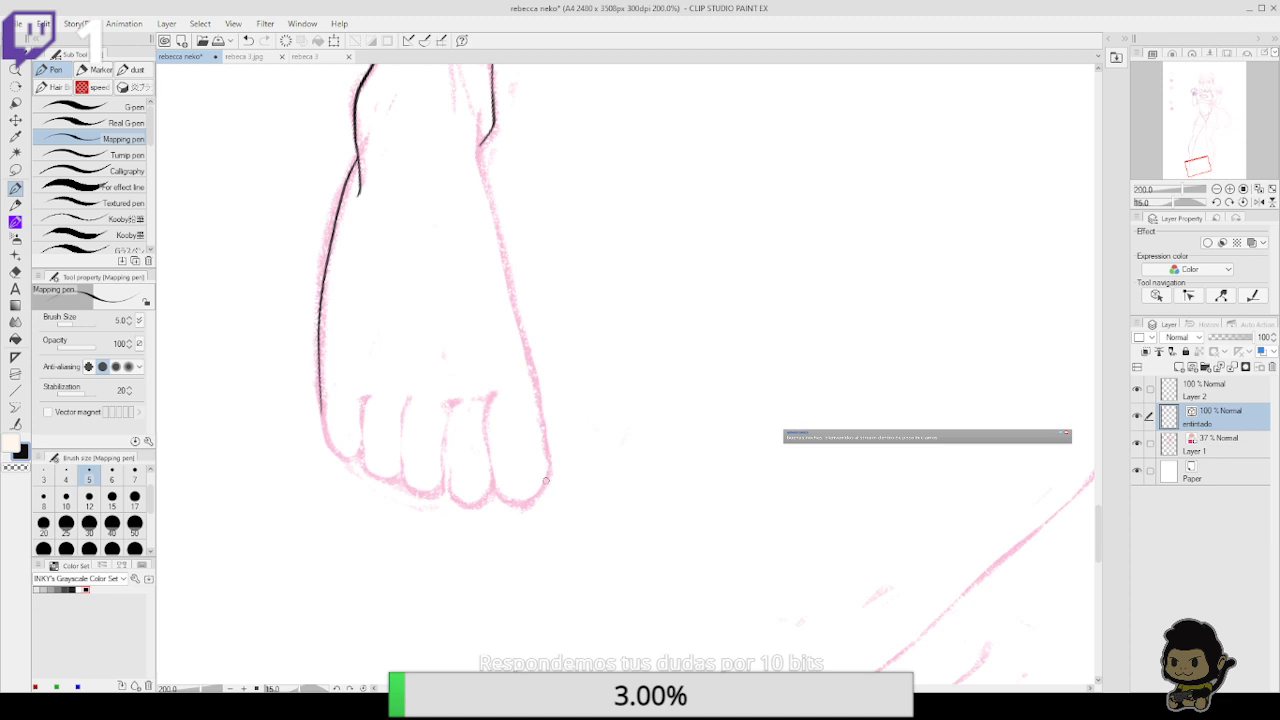
mouse_move(529, 498)
mouse_down()
mouse_move(545, 470)
mouse_move(537, 407)
mouse_up()
key(ctrl+z)
mouse_move(524, 506)
mouse_down()
mouse_move(536, 402)
mouse_move(543, 415)
mouse_move(542, 448)
mouse_move(481, 166)
mouse_move(478, 116)
mouse_up()
mouse_move(612, 328)
mouse_down()
mouse_move(614, 438)
mouse_move(620, 277)
mouse_up()
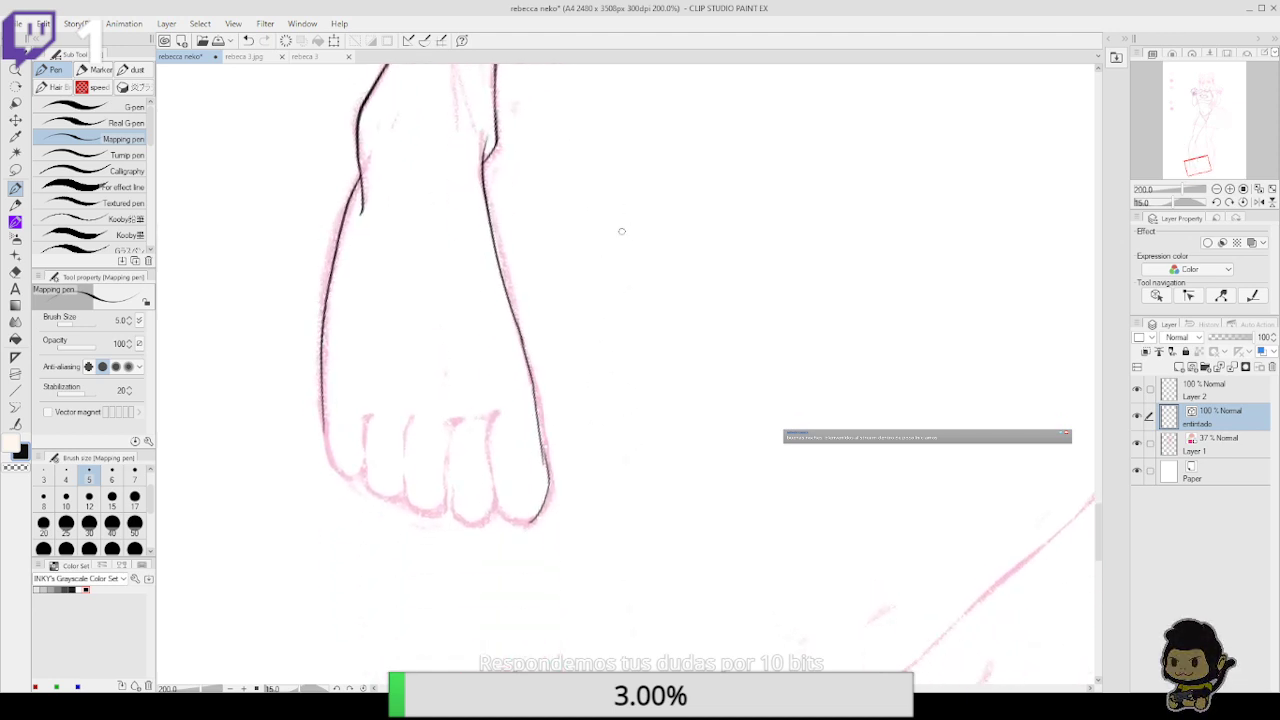
Merge the overlapping stroke ends along the side of the big toe with Connect vector line
click(1229, 202)
click(1229, 189)
click(1229, 189)
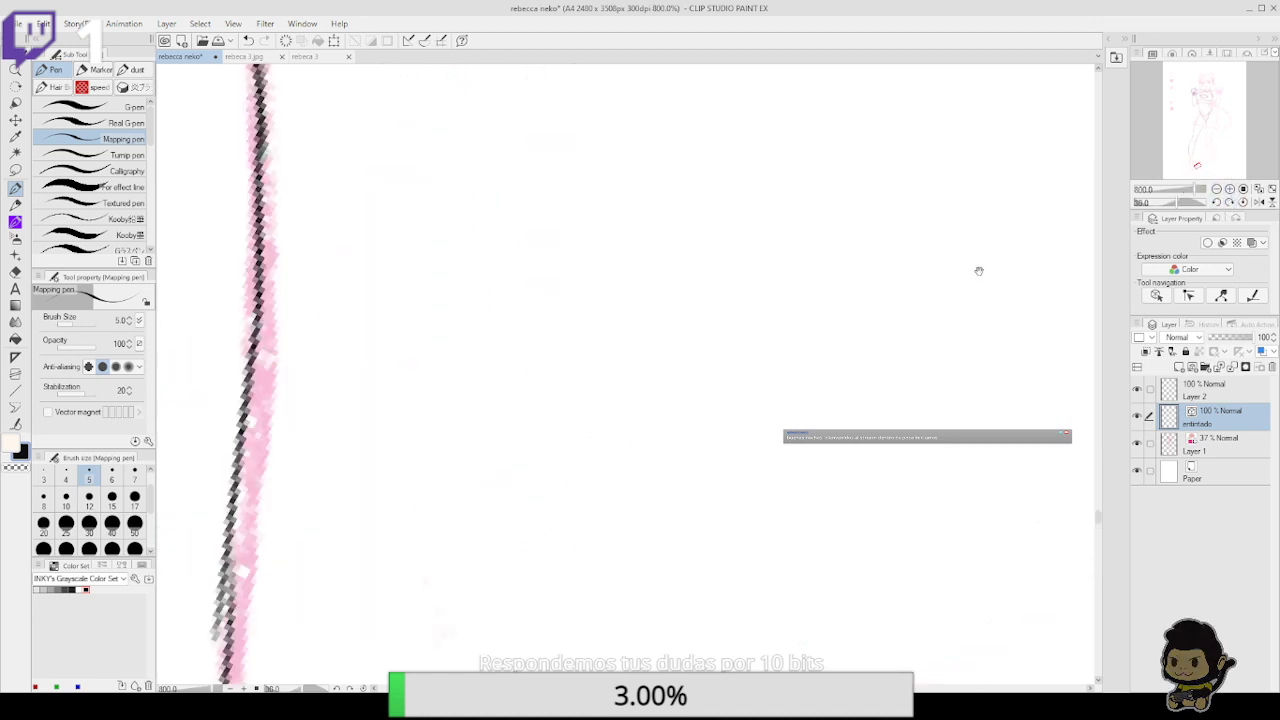
drag(637, 461, 820, 271)
click(15, 424)
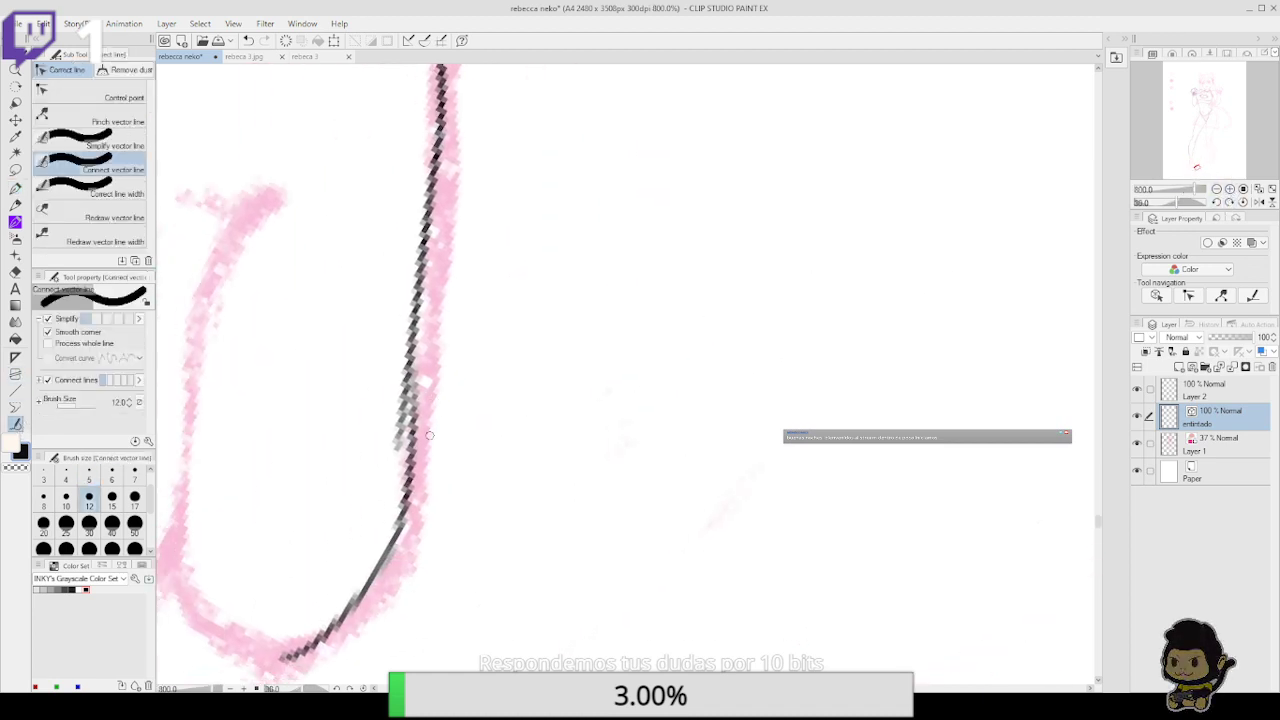
mouse_move(407, 483)
mouse_down()
mouse_move(409, 200)
mouse_move(406, 499)
mouse_move(407, 265)
mouse_up()
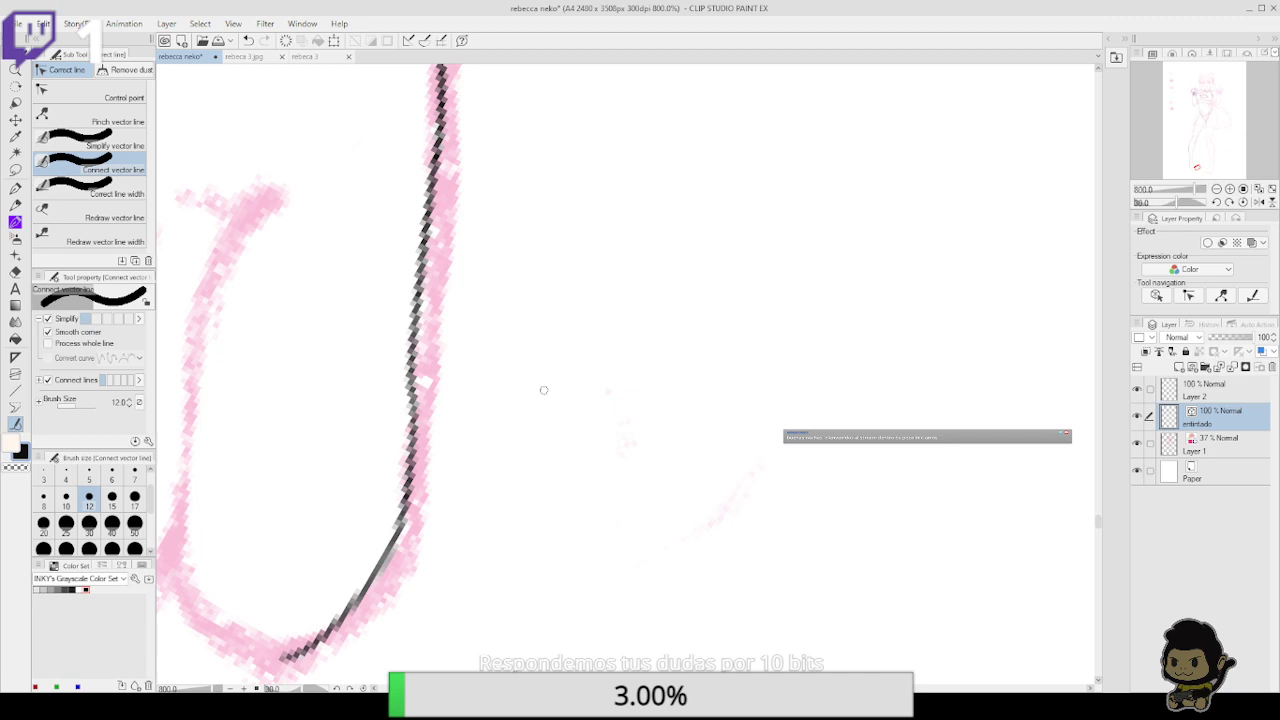
drag(544, 390, 678, 257)
click(15, 187)
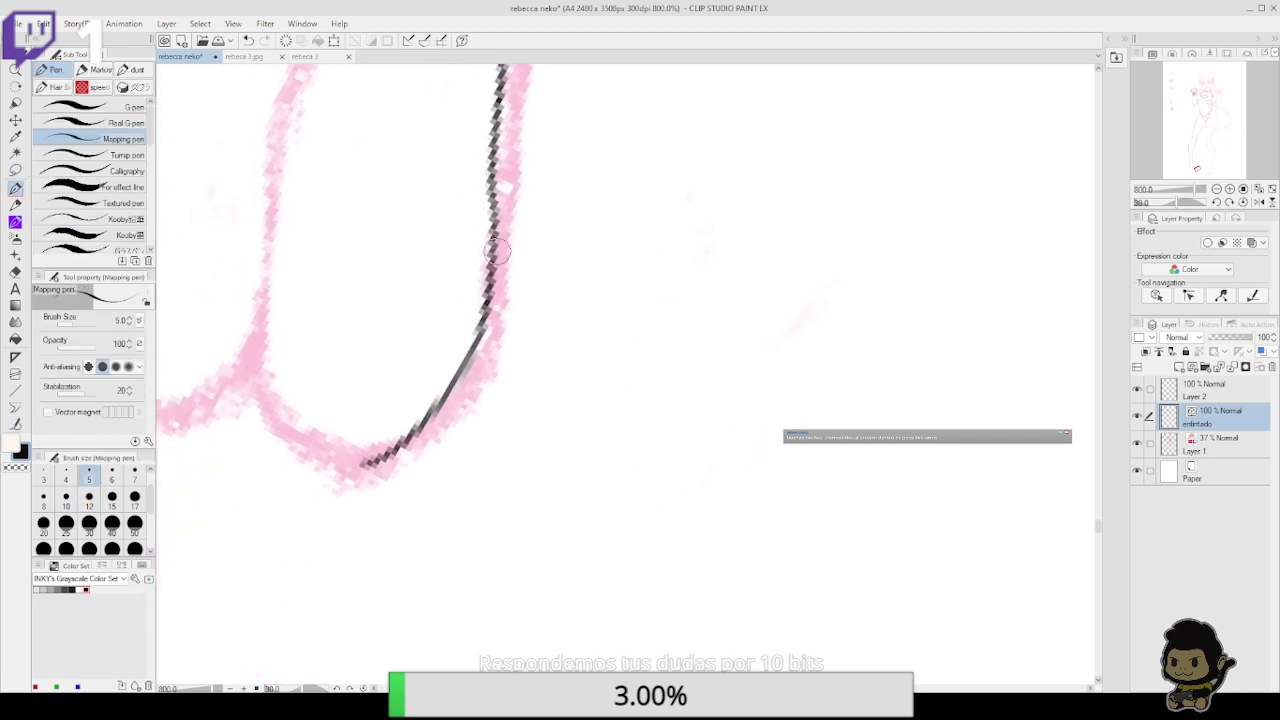
mouse_move(478, 337)
mouse_down()
mouse_move(435, 424)
mouse_move(392, 452)
mouse_up()
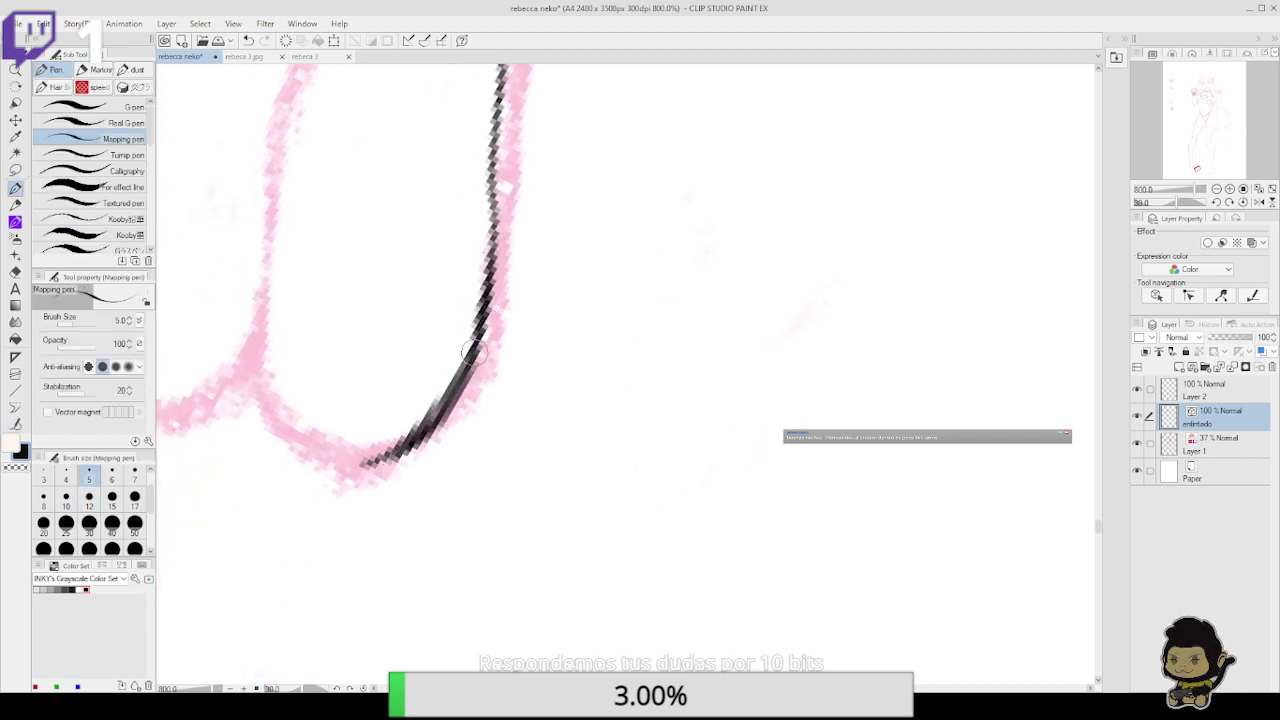
key(e)
click(435, 400)
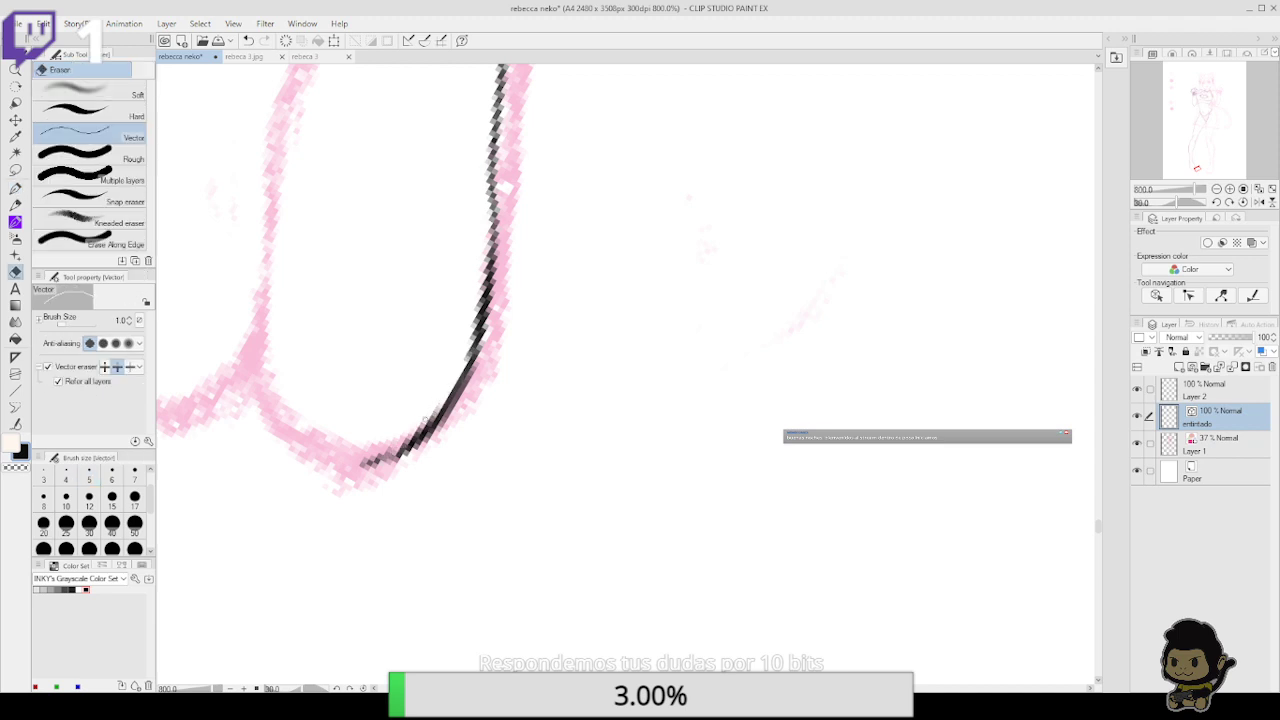
click(425, 428)
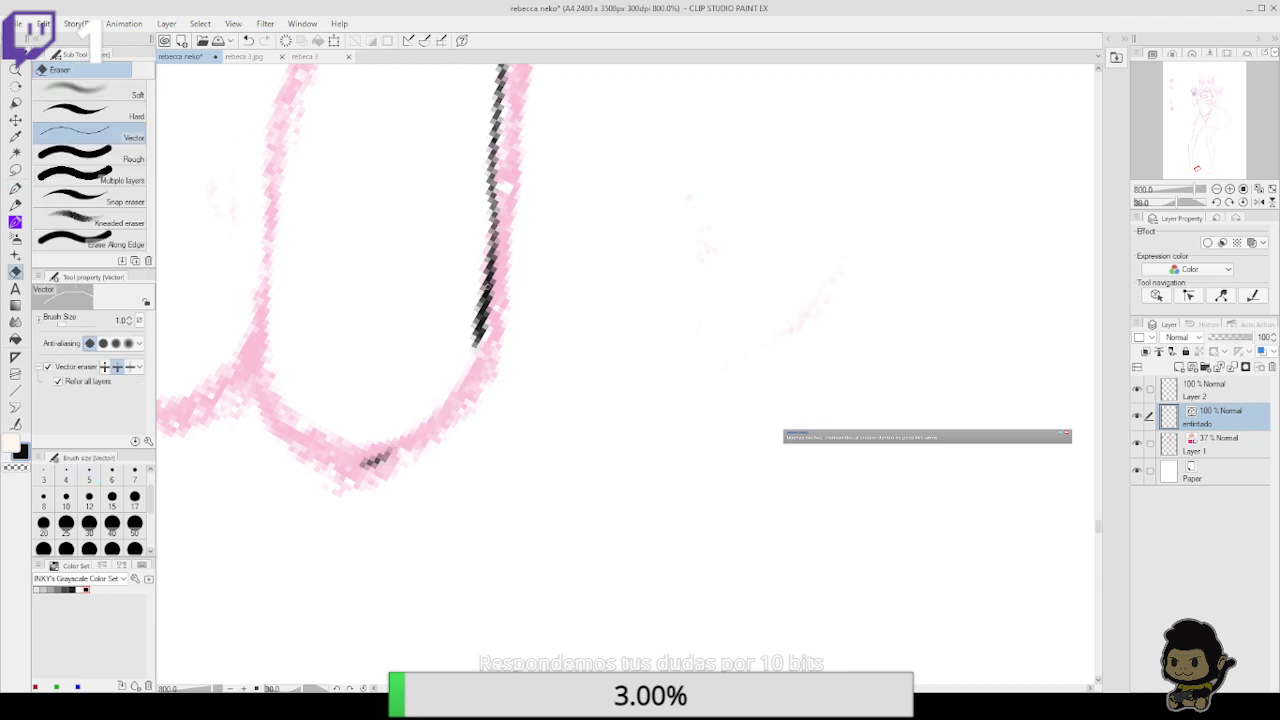
key(ctrl+z)
key(ctrl+z)
key(ctrl+z)
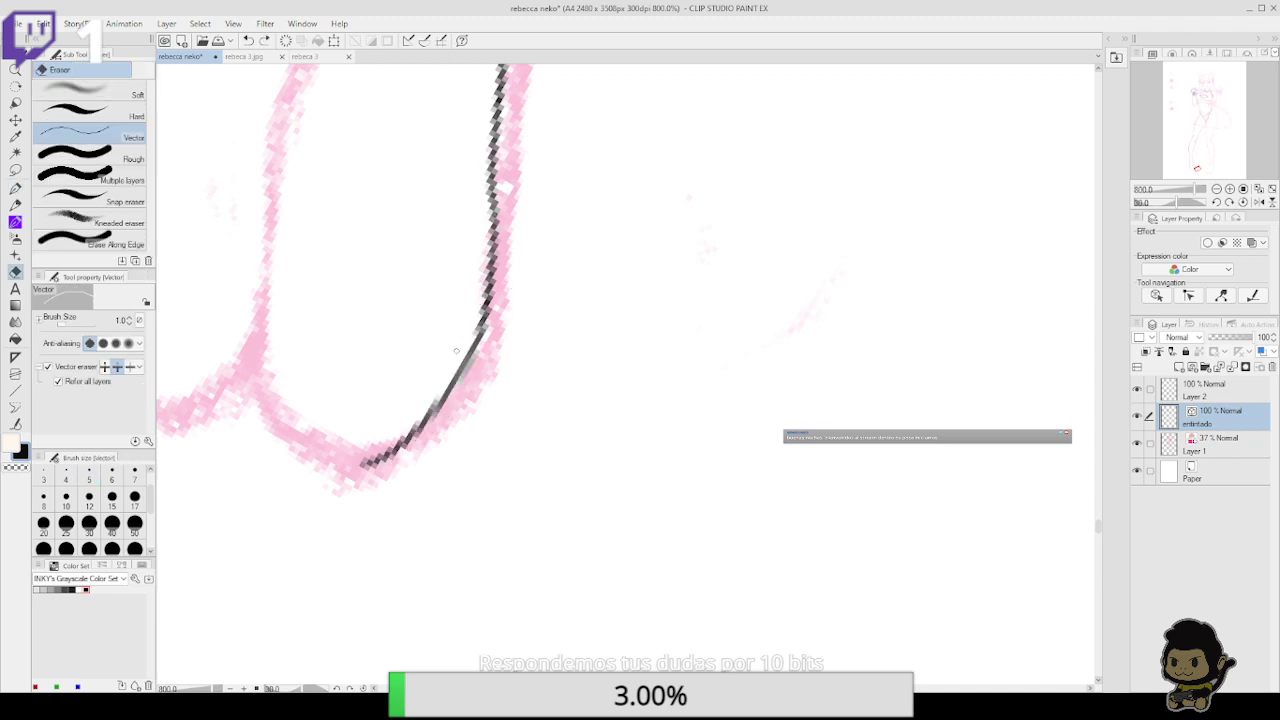
Redraw the curve around the big toe's tip, replacing the old line, and join it to the foot contour with Connect vector line
key(p)
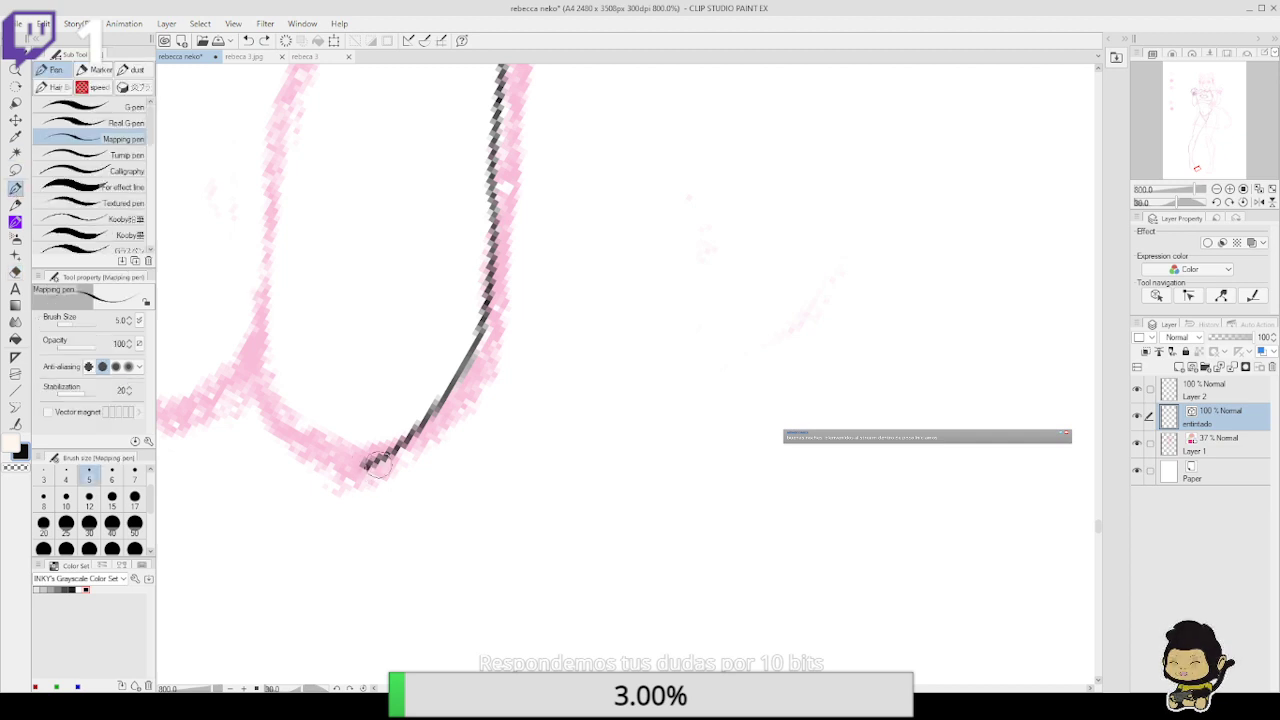
mouse_move(377, 462)
mouse_down()
mouse_move(478, 352)
mouse_move(492, 222)
mouse_up()
mouse_move(471, 340)
mouse_down()
mouse_move(463, 365)
mouse_move(474, 322)
mouse_move(455, 373)
mouse_up()
key(e)
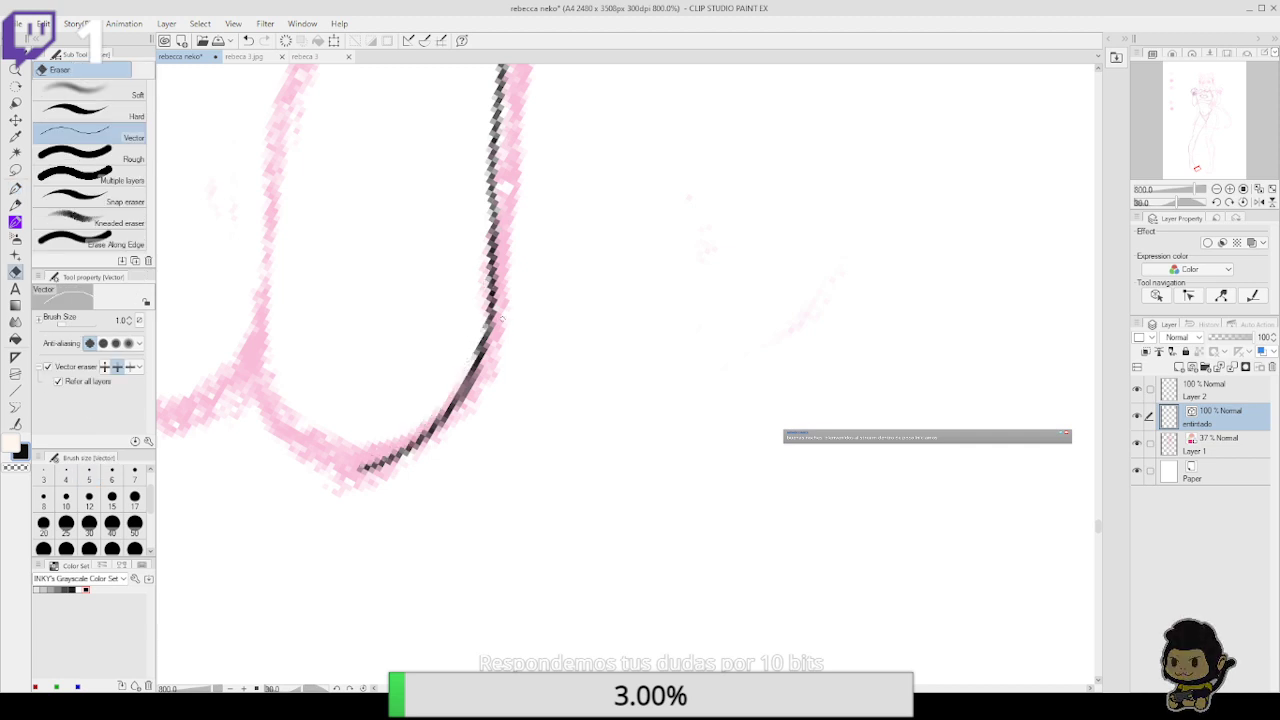
key(y)
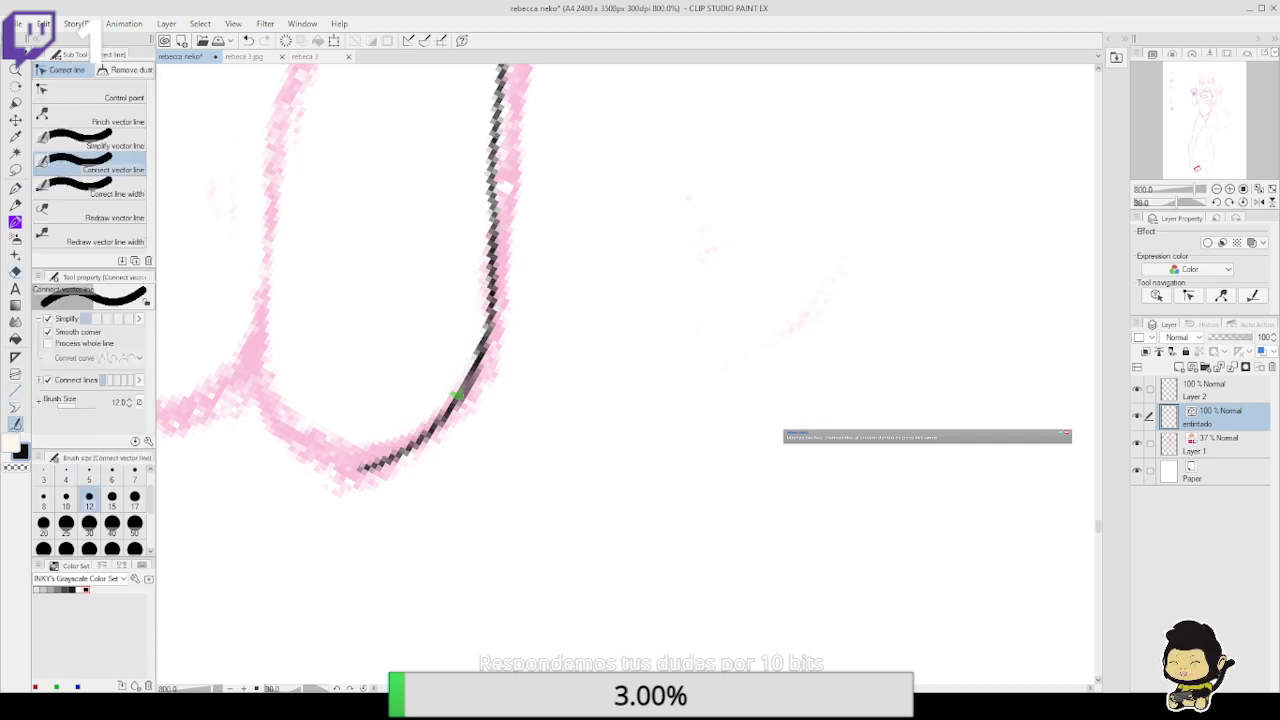
click(1216, 189)
click(1216, 189)
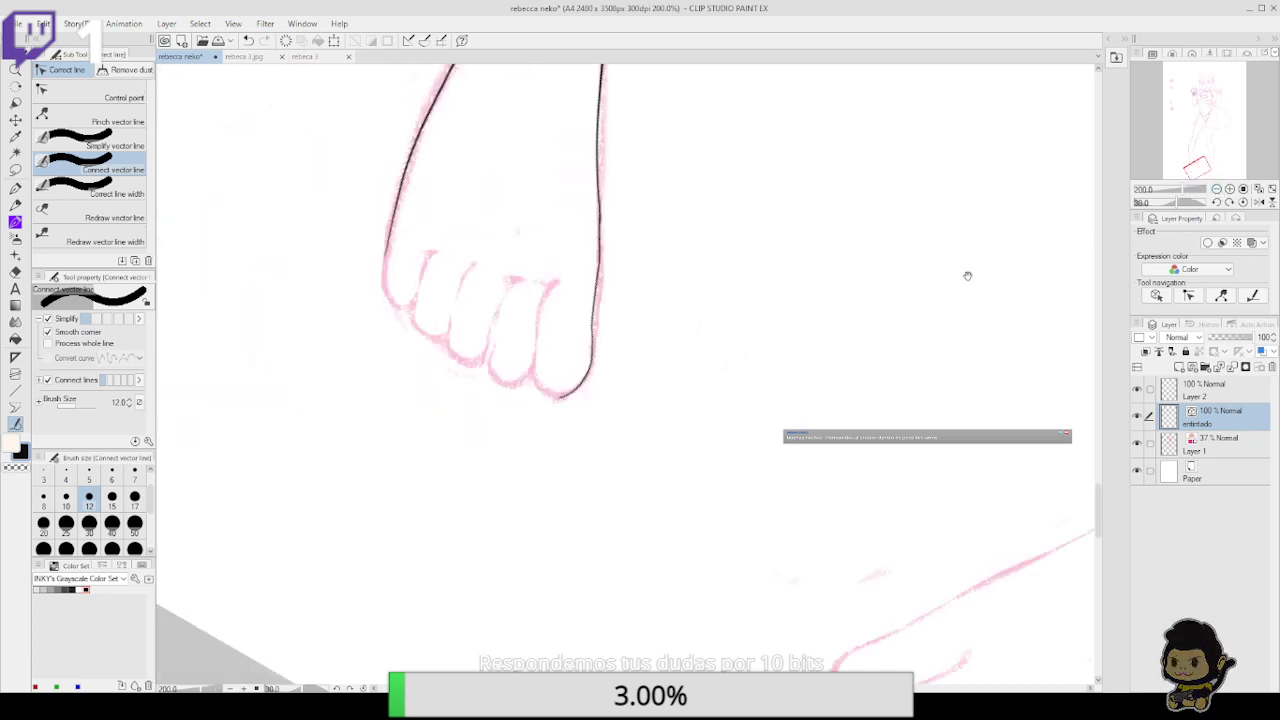
Ink the big toe's rounded tip and short strokes at both ends of the crease beside the second toe with the Mapping pen
mouse_move(766, 354)
mouse_down()
mouse_move(714, 503)
mouse_move(724, 520)
mouse_up()
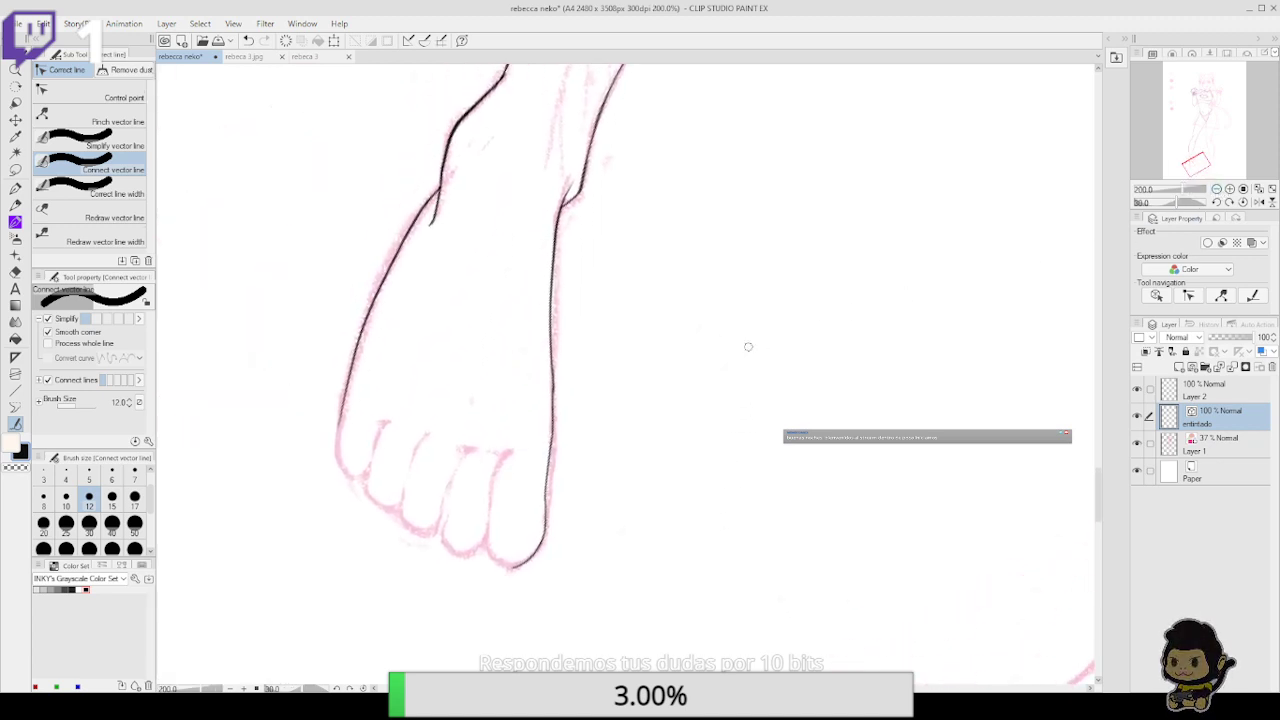
click(16, 189)
click(1230, 202)
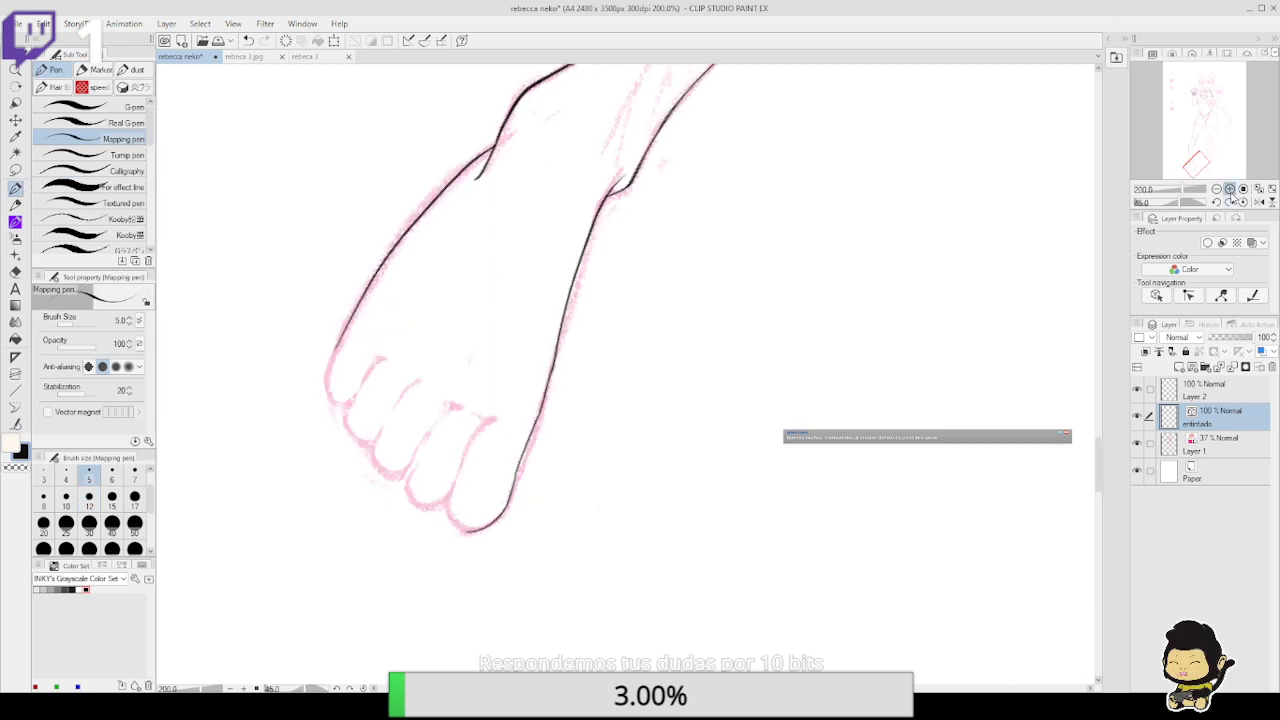
click(1230, 189)
drag(782, 483, 880, 332)
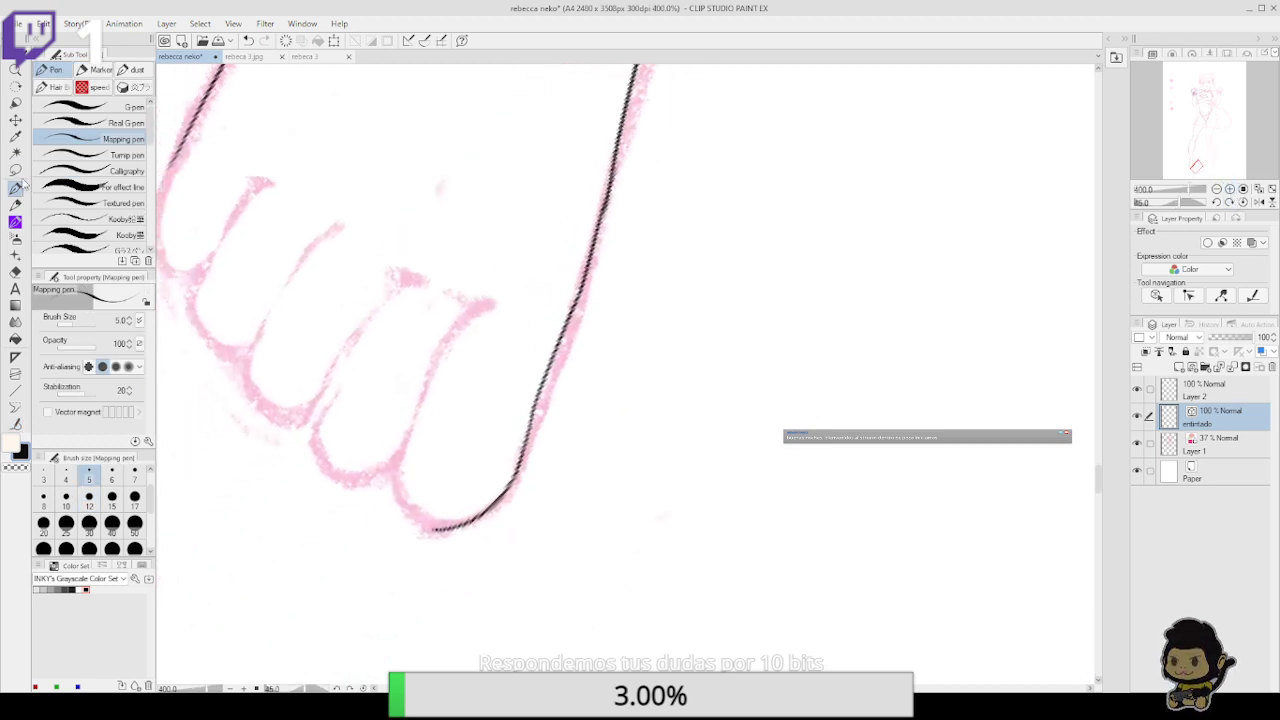
mouse_move(435, 528)
mouse_down()
mouse_move(392, 482)
mouse_move(394, 466)
mouse_up()
mouse_move(494, 302)
mouse_down()
mouse_move(458, 318)
mouse_move(433, 356)
mouse_up()
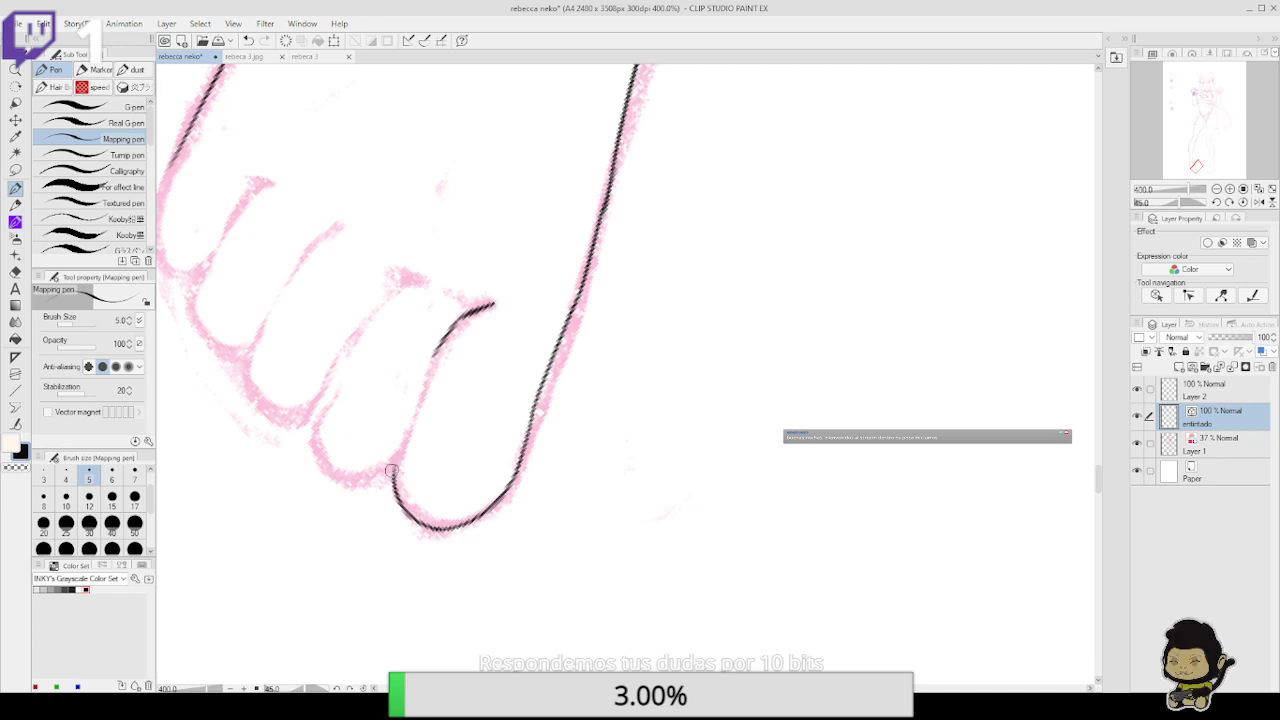
drag(403, 447, 376, 480)
Ink the second toe's rounded tip, starting at the crease beside the big toe
click(1229, 202)
click(1229, 202)
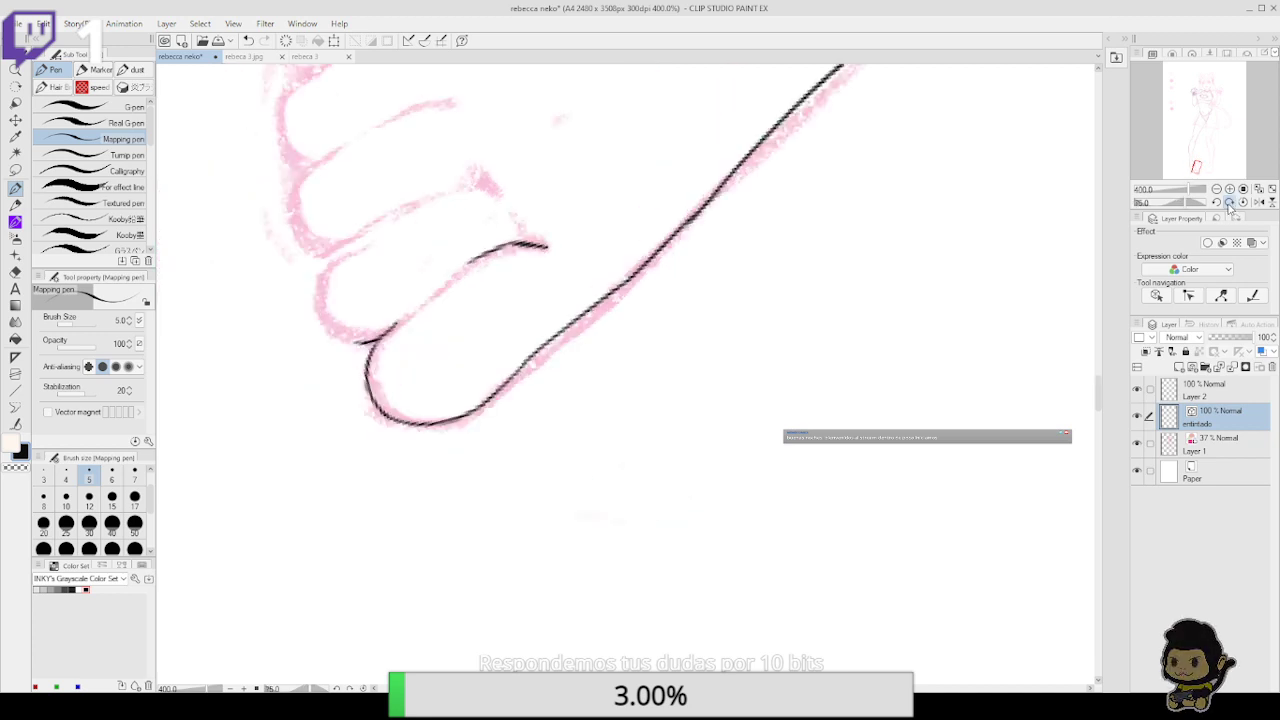
click(1229, 202)
drag(537, 287, 557, 339)
mouse_move(400, 328)
mouse_down()
mouse_move(380, 318)
mouse_move(366, 260)
mouse_move(386, 238)
mouse_up()
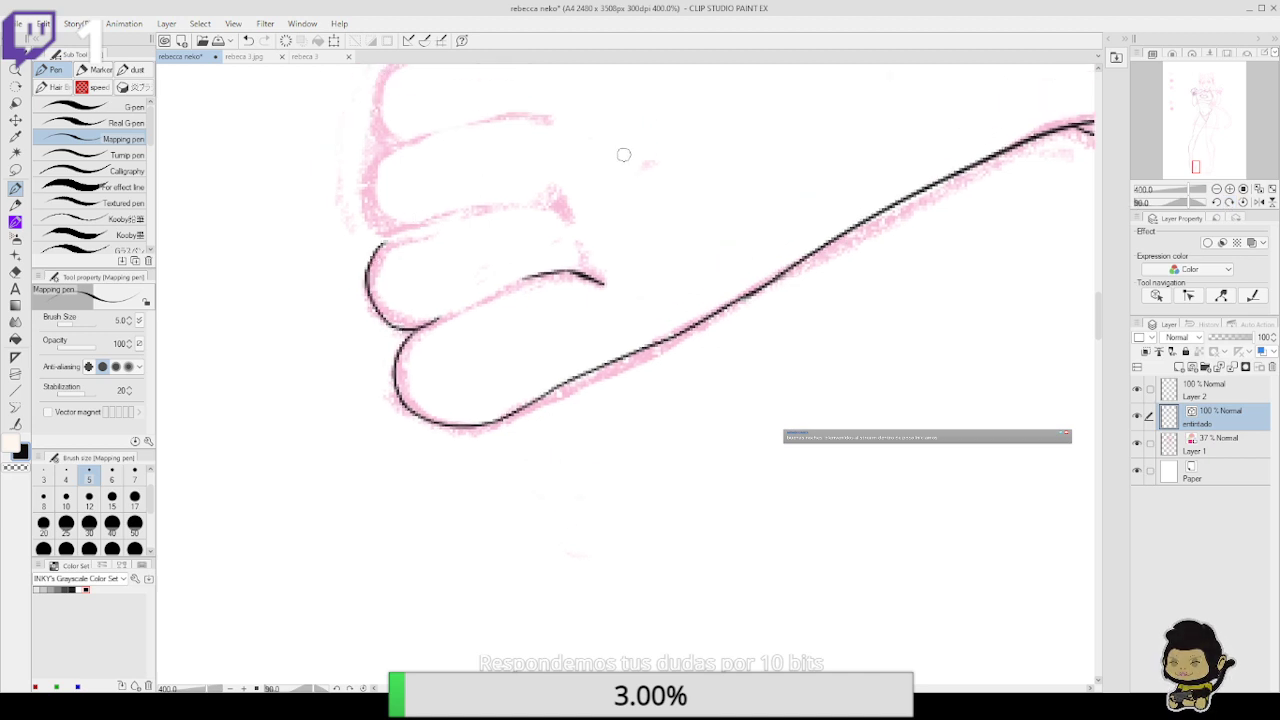
Ink the line separating the second and third toes, redoing the stroke along the second toe's side
click(1216, 202)
click(1216, 202)
click(1216, 202)
click(1216, 202)
click(1216, 202)
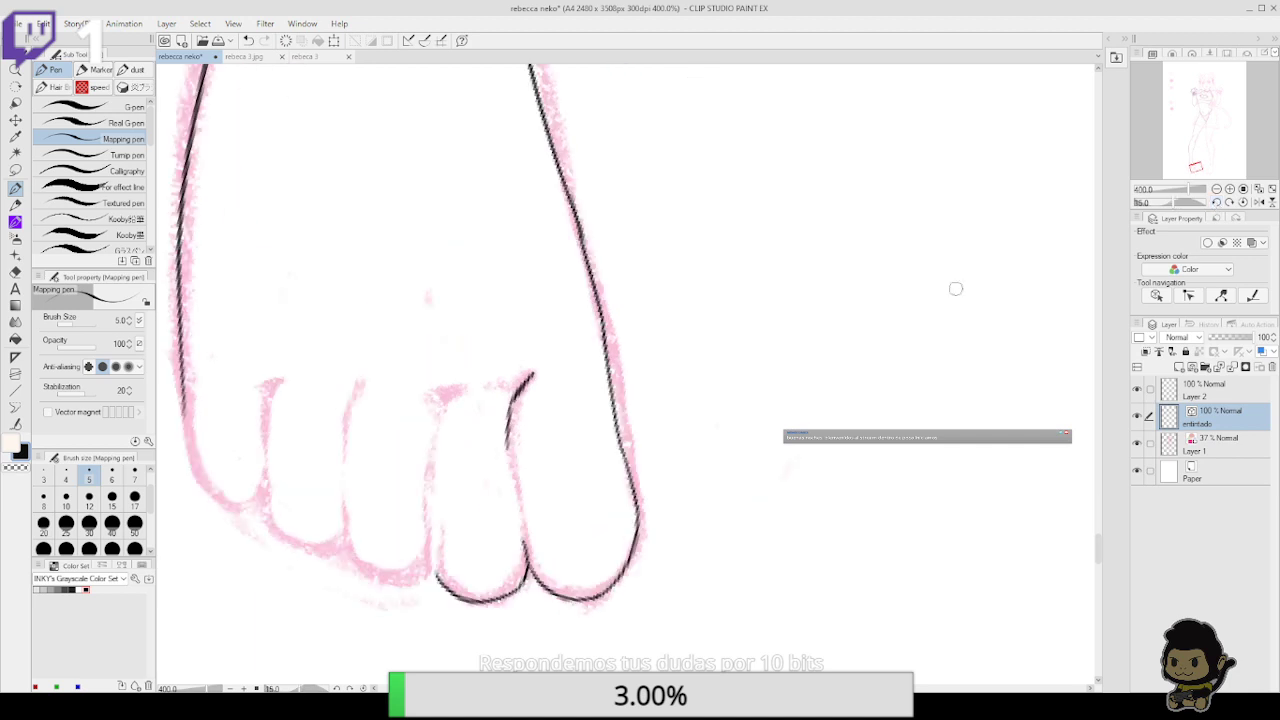
drag(527, 450, 571, 418)
mouse_move(496, 362)
mouse_down()
mouse_move(471, 369)
mouse_move(489, 376)
mouse_move(460, 545)
mouse_move(476, 534)
mouse_move(474, 500)
mouse_up()
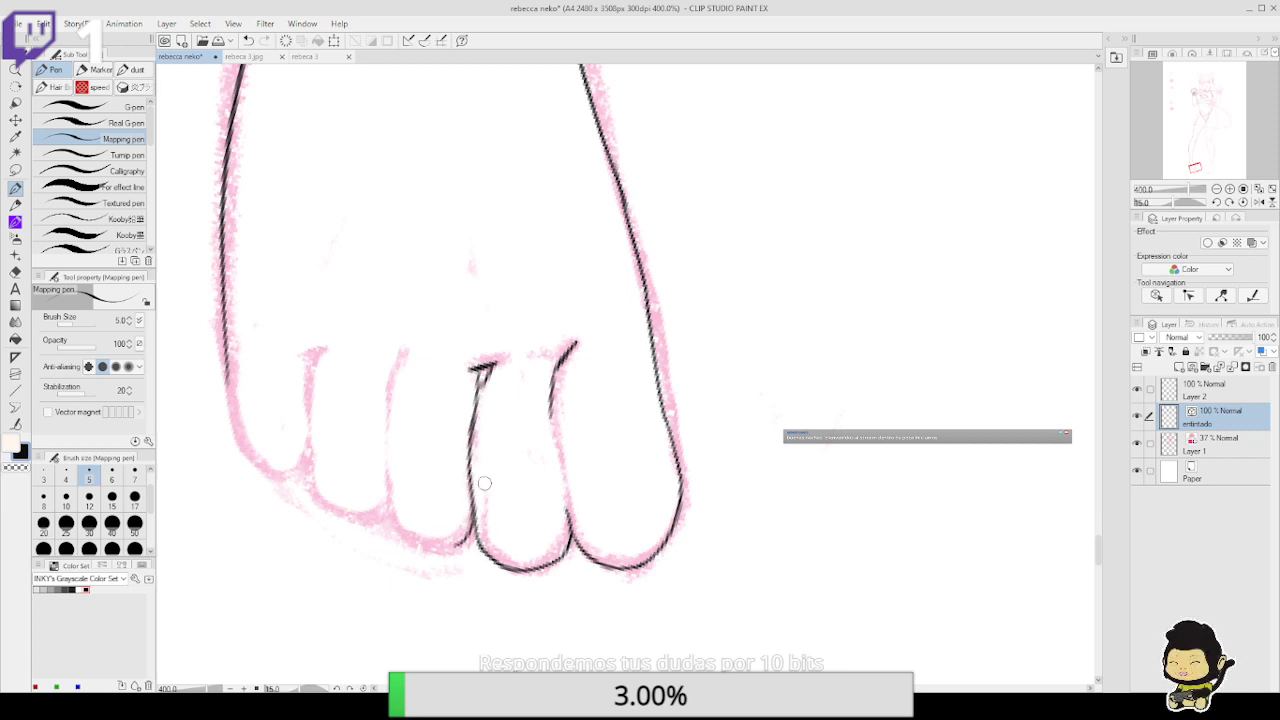
key(ctrl+z)
drag(486, 555, 470, 422)
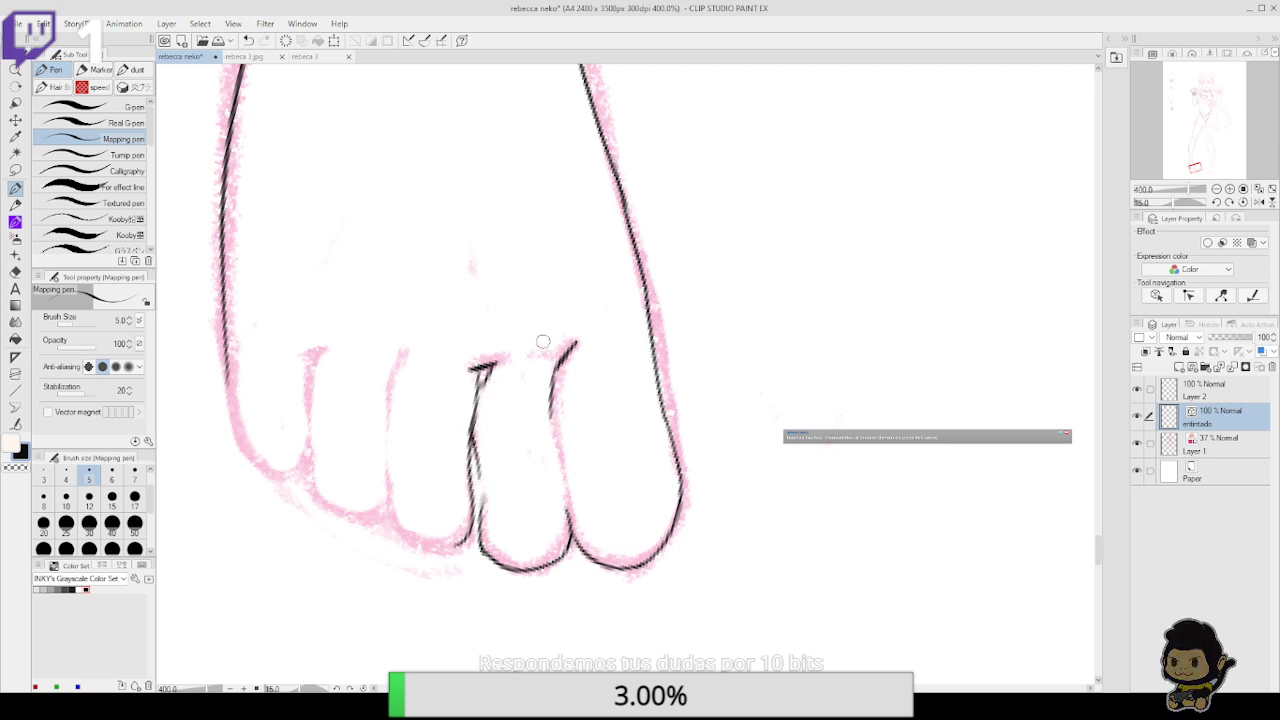
Extend the crease between the big and second toes upward, and ink the third toe's tip and its outer crease
mouse_move(645, 463)
mouse_down()
mouse_move(623, 467)
mouse_move(623, 438)
mouse_up()
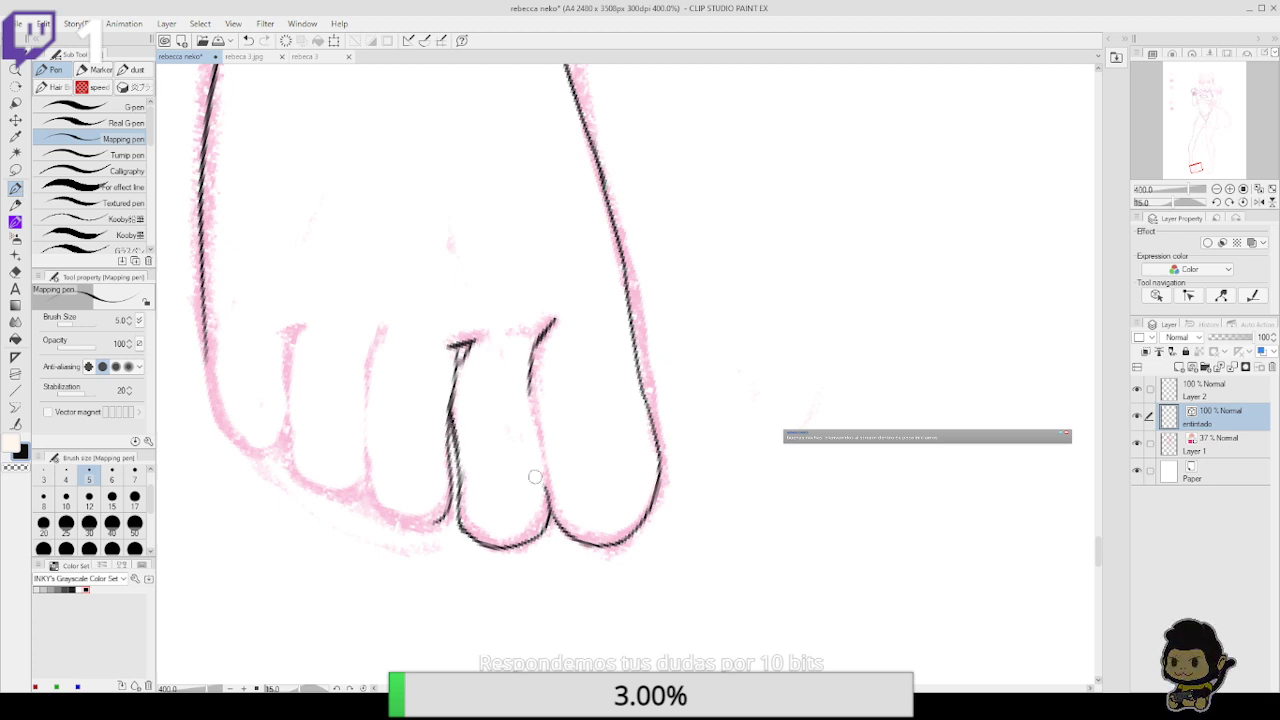
drag(545, 500, 537, 432)
drag(606, 410, 634, 404)
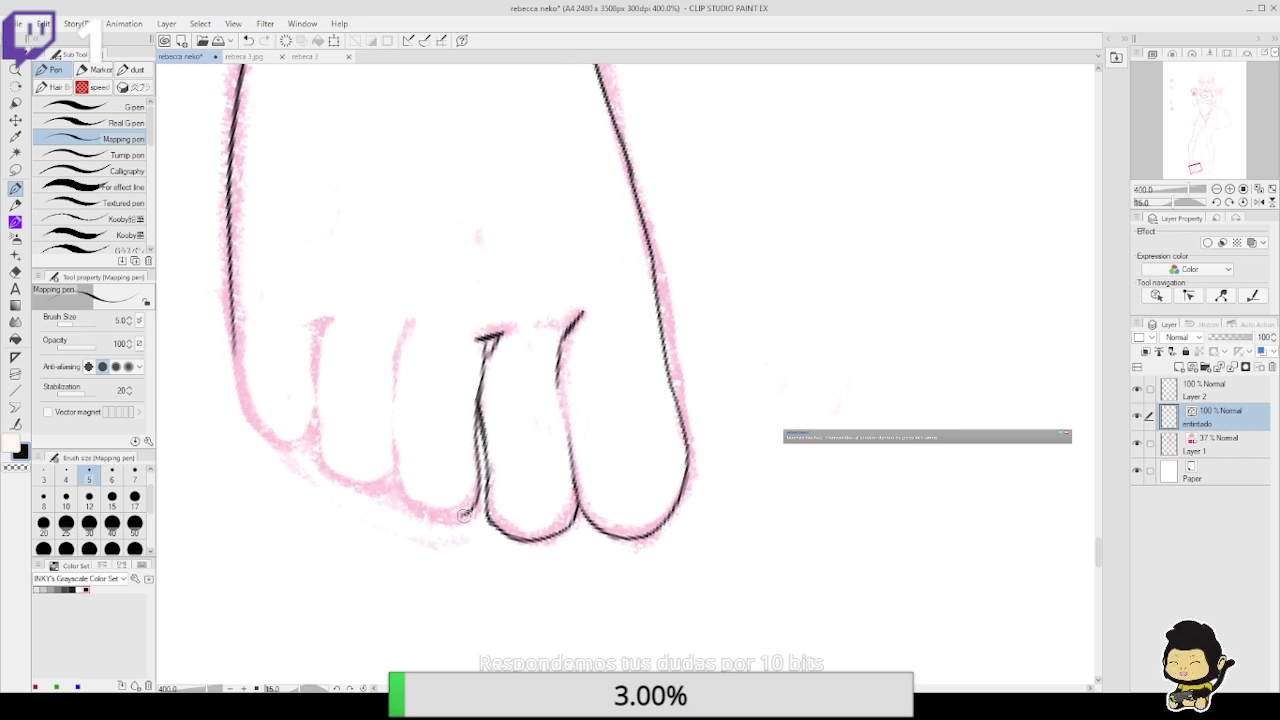
mouse_move(472, 512)
mouse_down()
mouse_move(438, 522)
mouse_move(398, 478)
mouse_up()
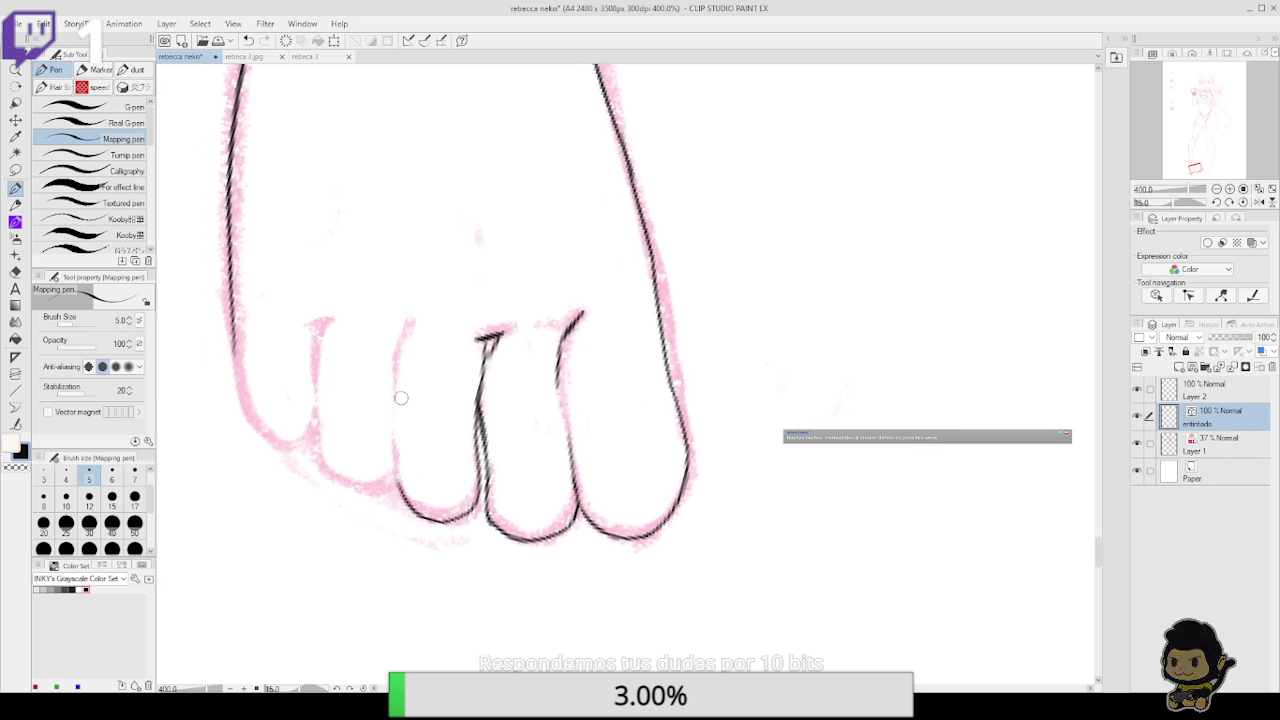
drag(400, 398, 411, 320)
Rework the upper line between the second and third toes and trim its excess stroke ends with the Vector eraser
drag(477, 429, 492, 327)
key(ctrl+z)
drag(476, 431, 492, 331)
key(ctrl+z)
drag(477, 429, 486, 342)
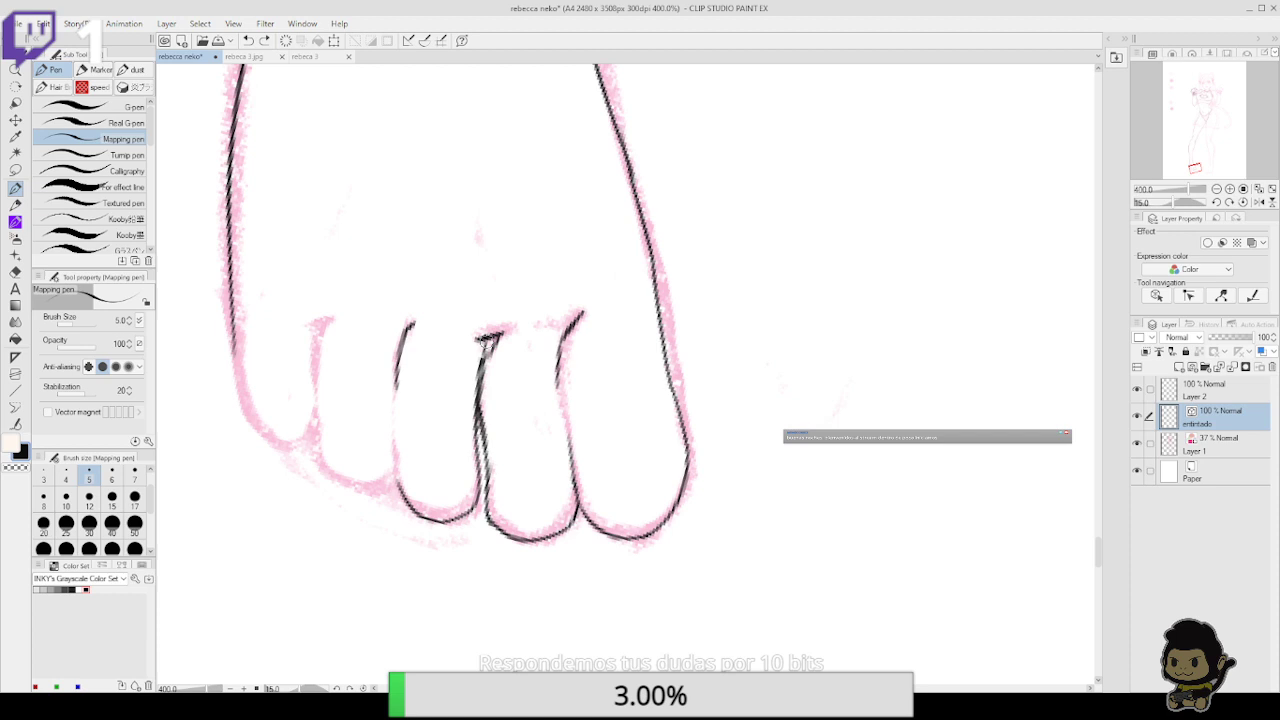
key(e)
click(492, 347)
click(485, 370)
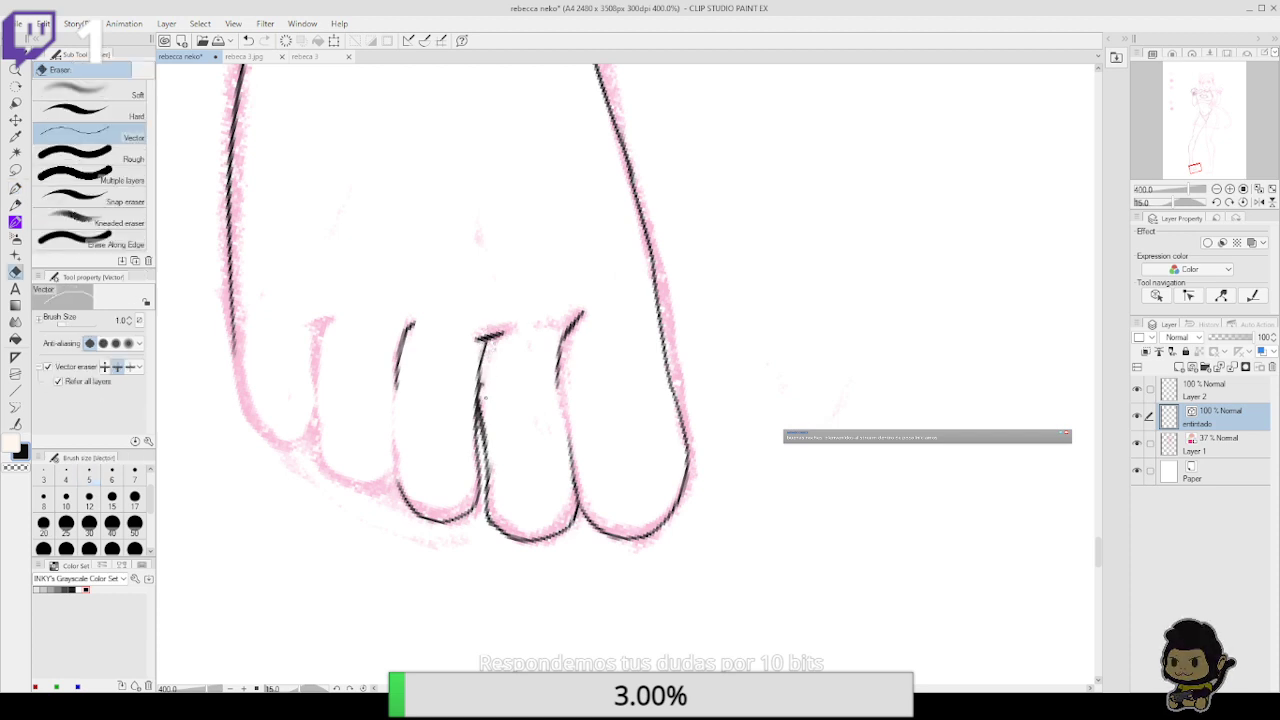
click(483, 386)
Ink the fourth toe's rounded tip and the creases on both sides with the Mapping pen, redoing the failed strokes
key(p)
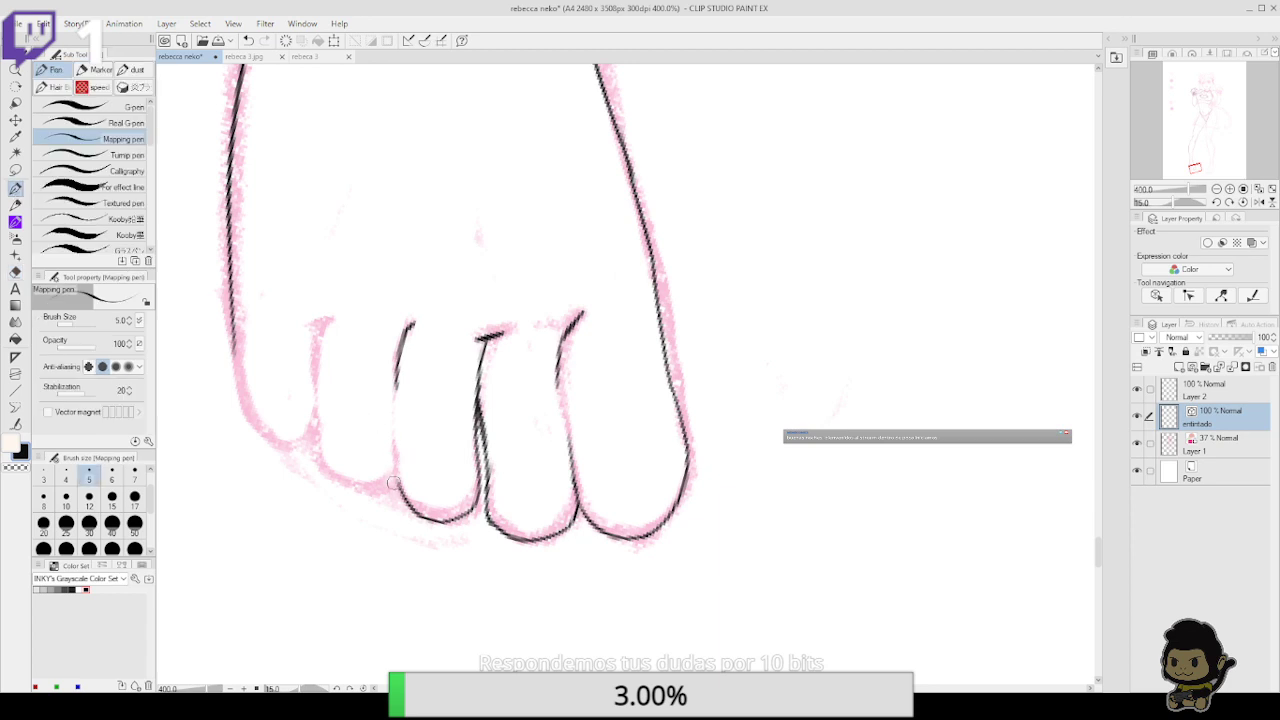
drag(382, 495, 394, 436)
mouse_move(384, 495)
mouse_down()
mouse_move(337, 488)
mouse_move(314, 433)
mouse_move(384, 495)
mouse_up()
key(ctrl+z)
key(ctrl+z)
mouse_move(324, 462)
mouse_down()
mouse_move(348, 492)
mouse_move(390, 490)
mouse_up()
key(ctrl+z)
mouse_move(322, 462)
mouse_down()
mouse_move(390, 476)
mouse_move(321, 455)
mouse_move(329, 480)
mouse_move(314, 428)
mouse_up()
drag(317, 366, 333, 314)
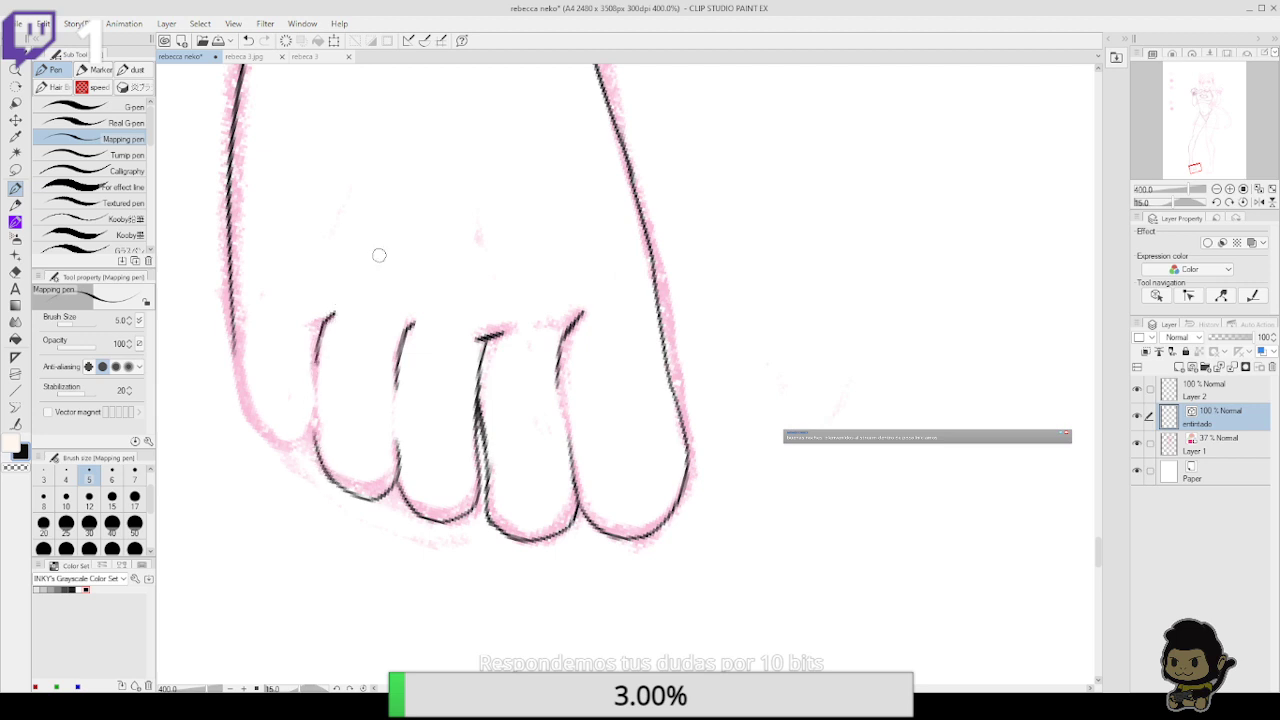
Ink the little toe's rounded tip from the outer foot contour to the fourth toe, and switch to Connect vector line
mouse_move(233, 345)
mouse_down()
mouse_move(252, 417)
mouse_move(278, 442)
mouse_move(297, 441)
mouse_move(316, 408)
mouse_move(284, 442)
mouse_move(303, 438)
mouse_move(314, 400)
mouse_up()
key(ctrl+z)
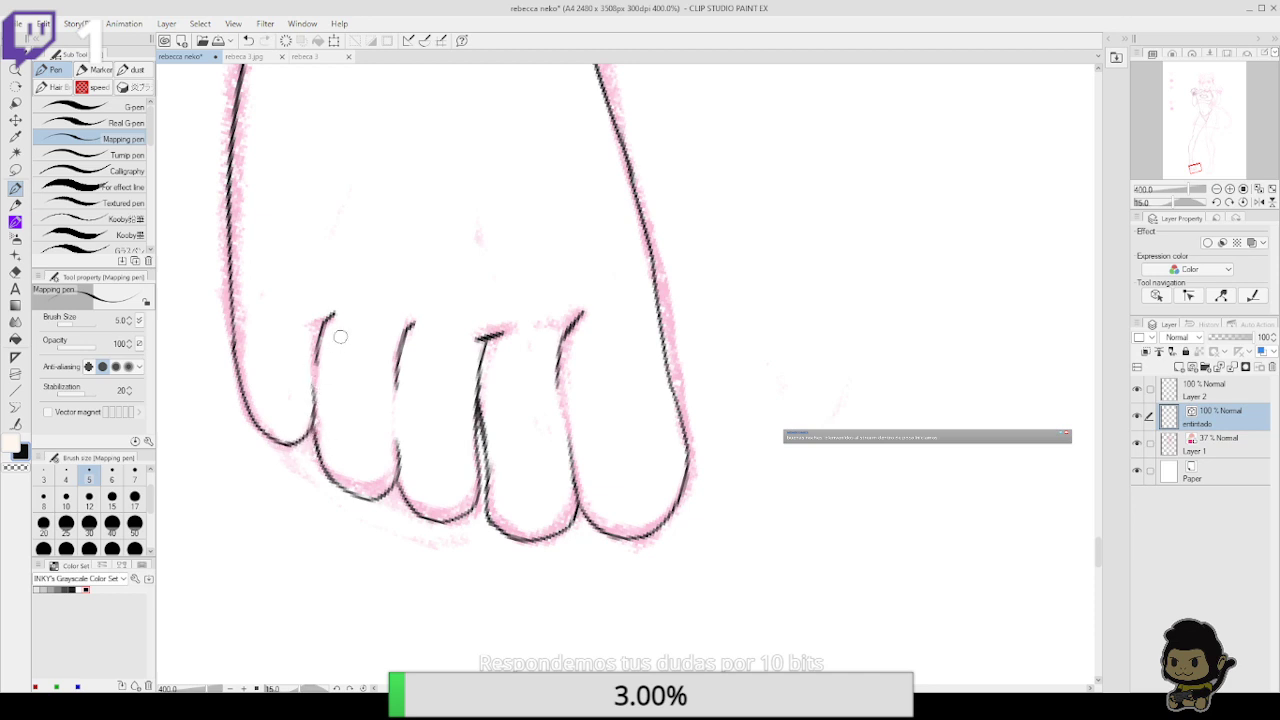
click(16, 424)
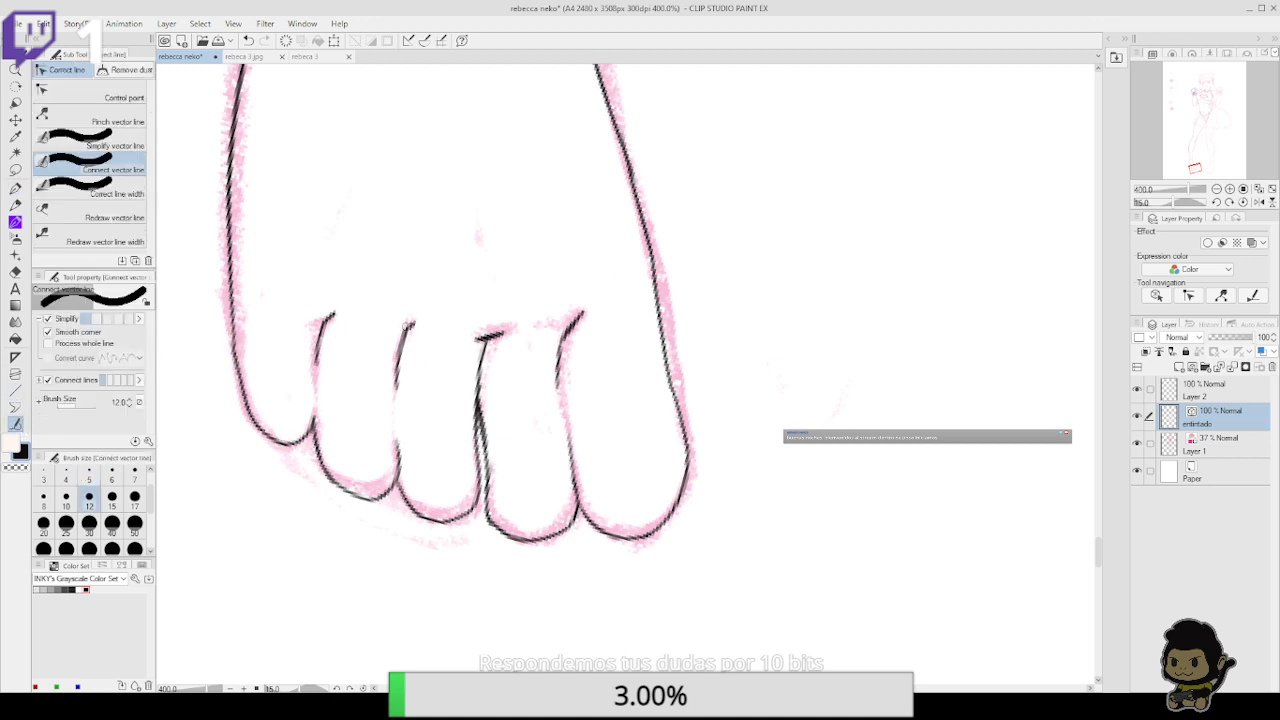
Draw the toenails of the big toe and the second toe with the Mapping pen, redoing the first nail stroke
scroll(600, 450, down, 5)
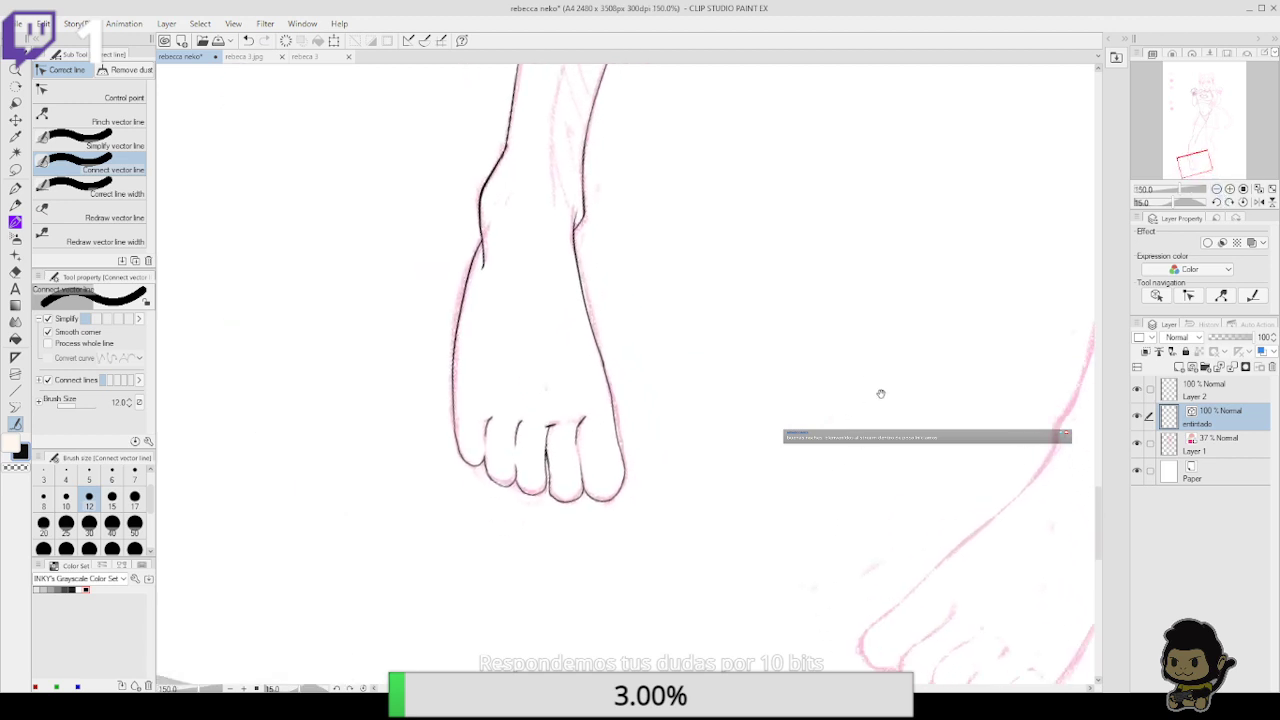
scroll(895, 420, up, 1)
drag(781, 490, 795, 427)
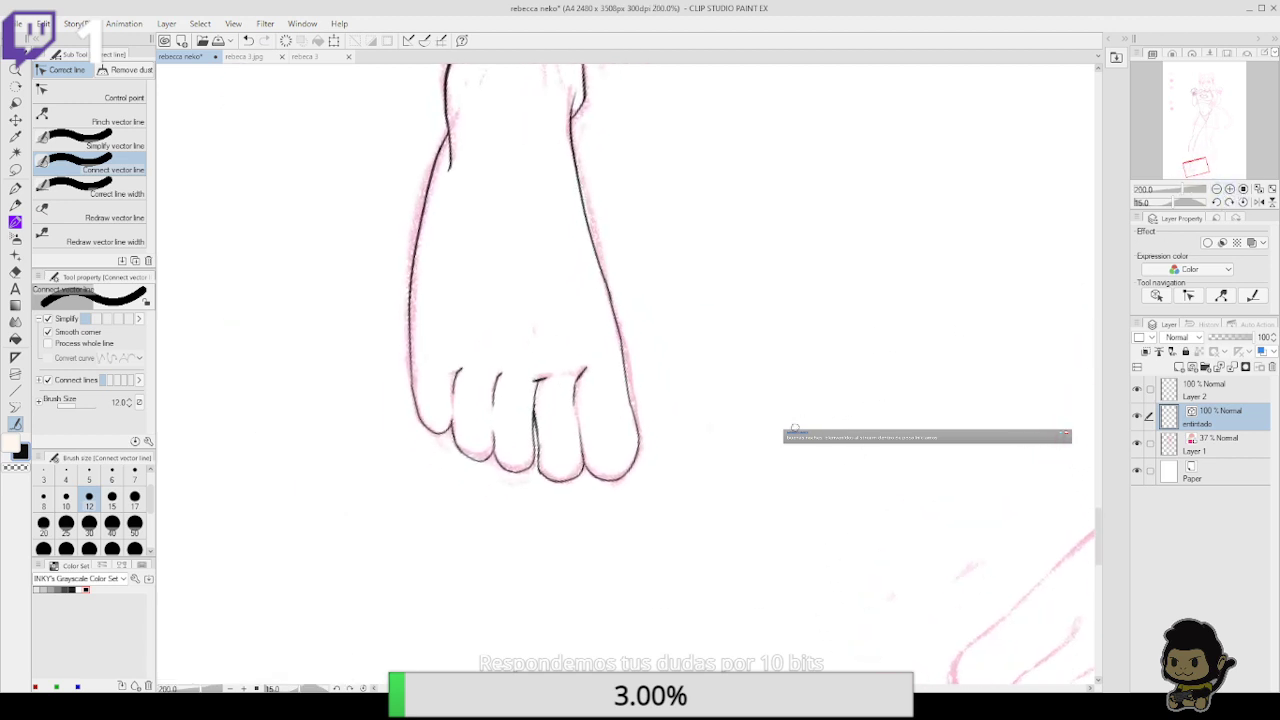
click(15, 189)
drag(710, 465, 665, 335)
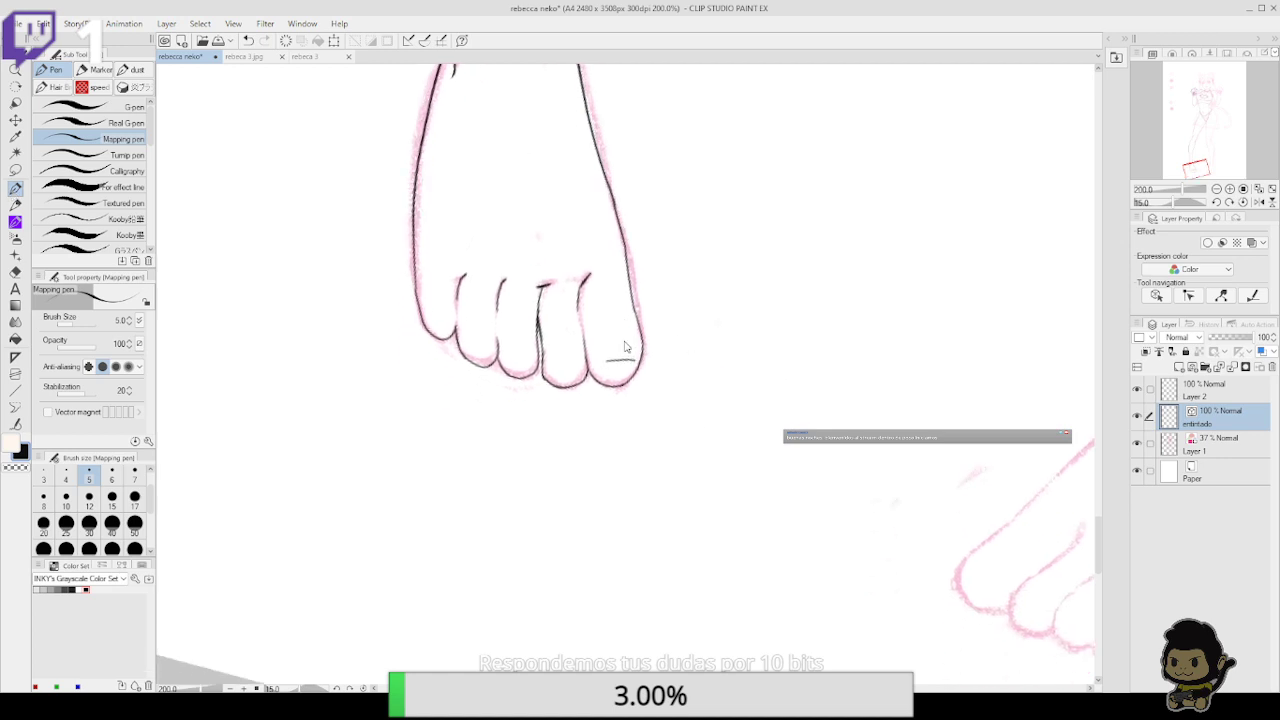
key(ctrl+z)
drag(600, 337, 624, 331)
click(1231, 188)
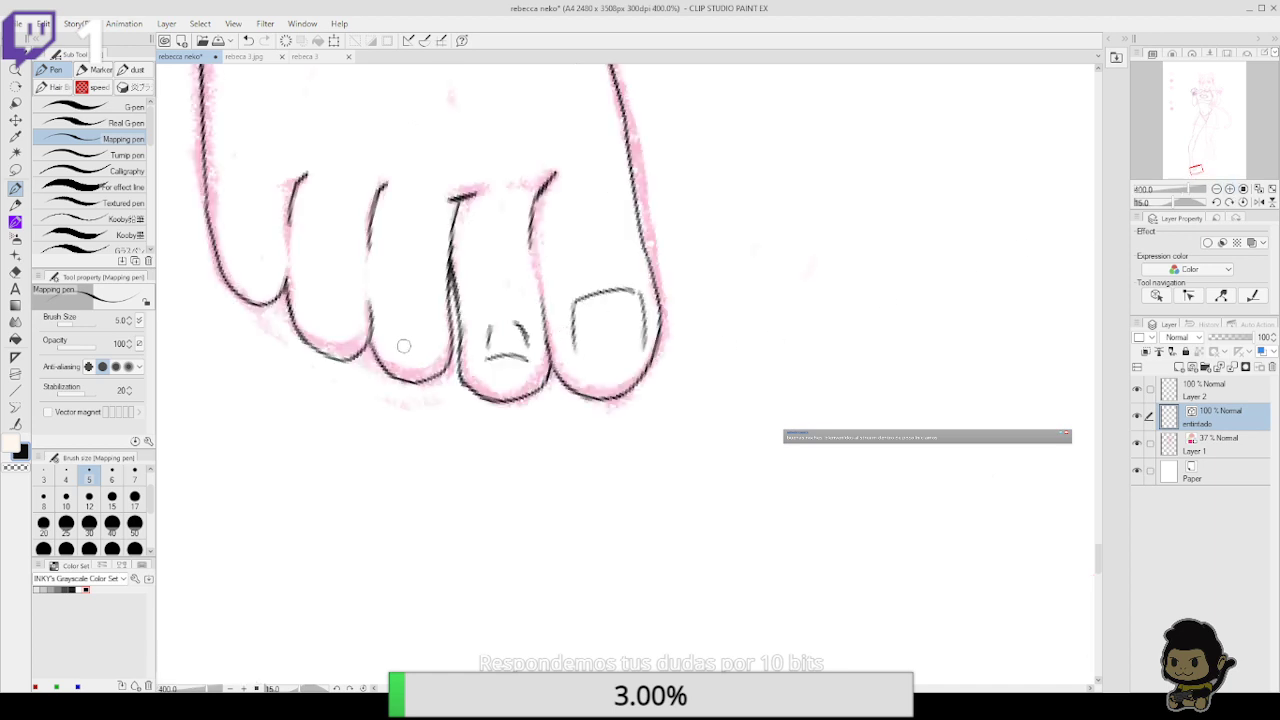
Draw the toenails of the third, fourth and little toes
mouse_move(397, 343)
mouse_down()
mouse_move(432, 349)
mouse_move(395, 312)
mouse_move(384, 318)
mouse_move(388, 337)
mouse_move(438, 340)
mouse_up()
drag(534, 318, 576, 385)
mouse_move(357, 394)
mouse_down()
mouse_move(402, 402)
mouse_move(400, 372)
mouse_move(356, 358)
mouse_move(354, 384)
mouse_move(542, 432)
mouse_up()
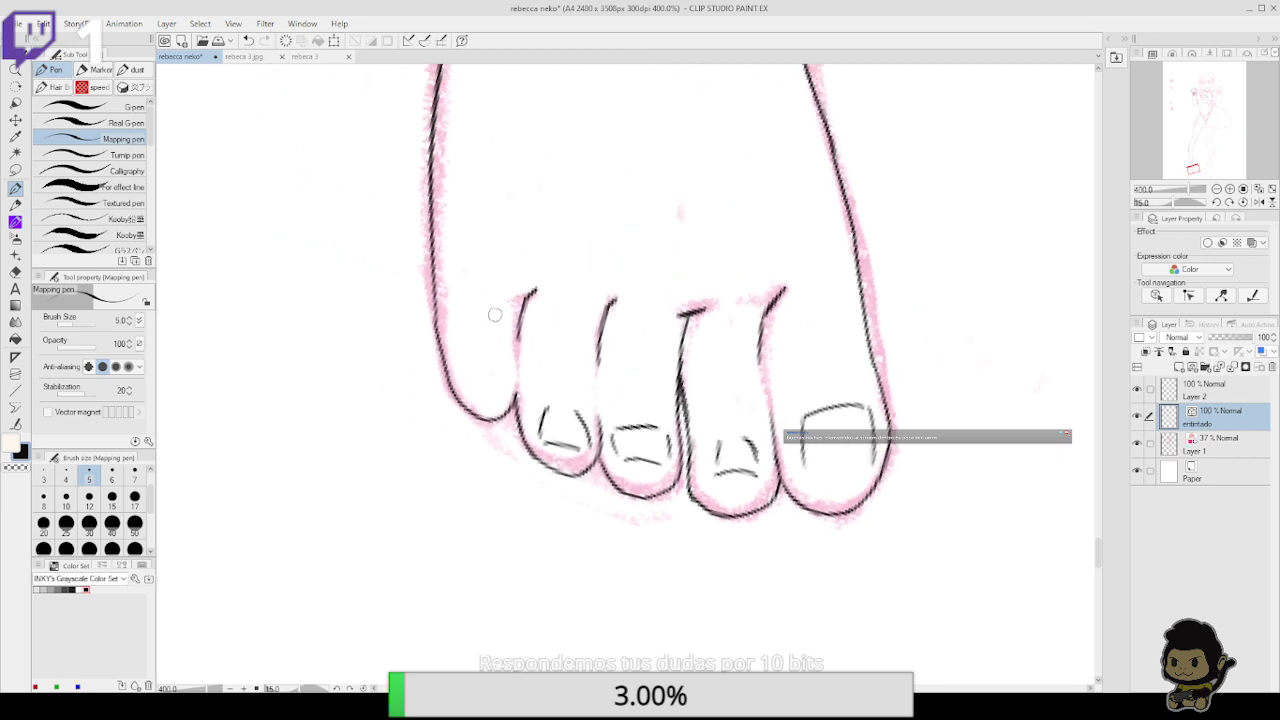
mouse_move(487, 400)
mouse_down()
mouse_move(510, 398)
mouse_move(477, 371)
mouse_up()
drag(1028, 261, 934, 309)
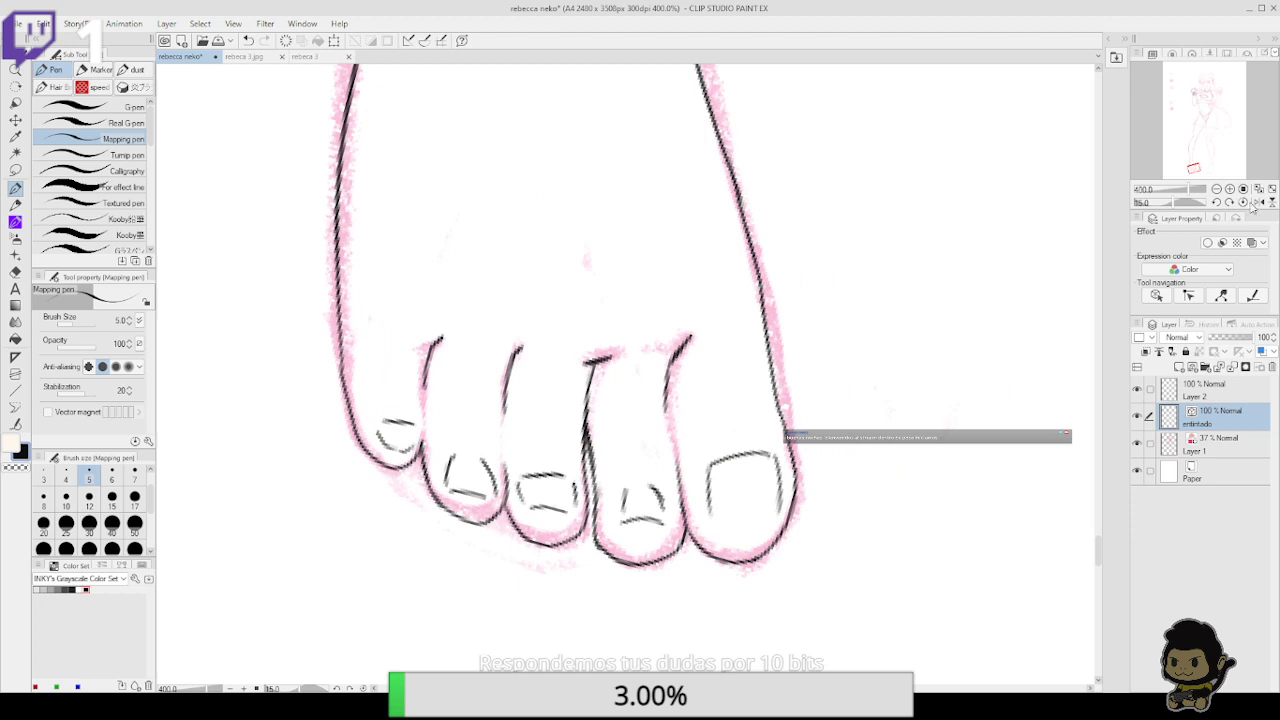
Ink the big toe's outer curve and the lower inner contour of the other, still uninked foot
click(1216, 189)
click(1216, 189)
drag(906, 406, 903, 429)
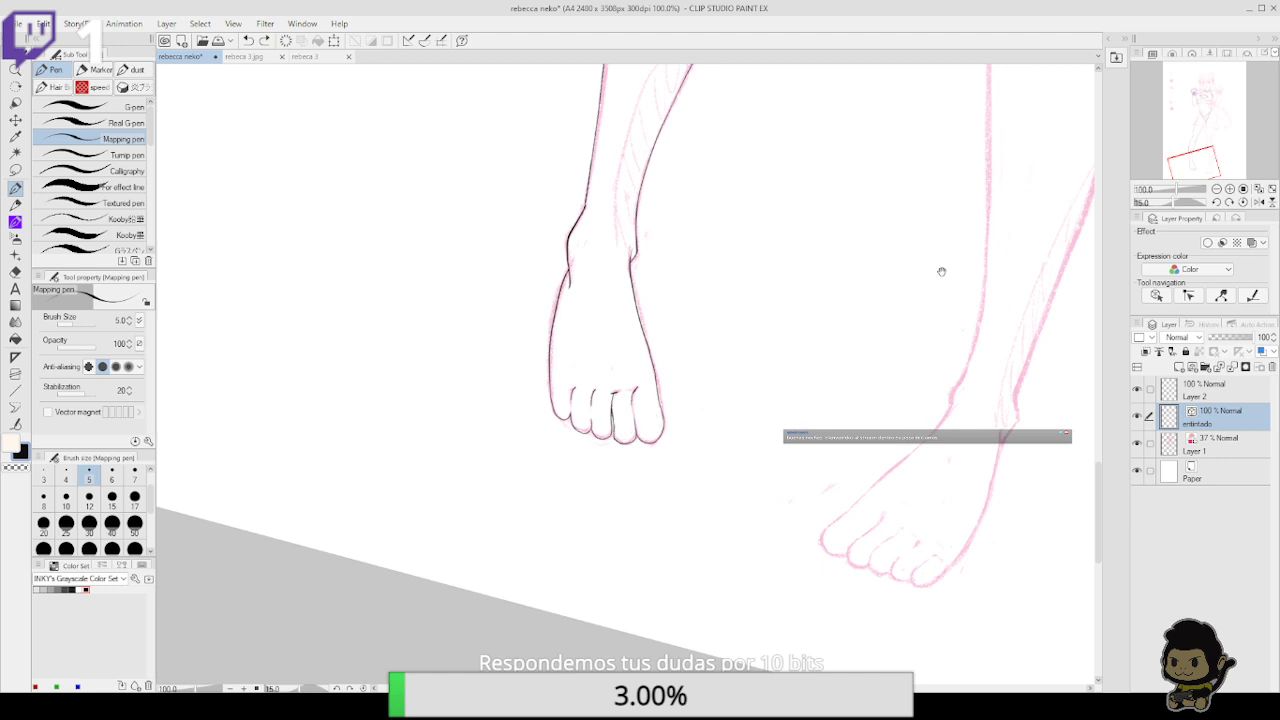
drag(941, 271, 898, 261)
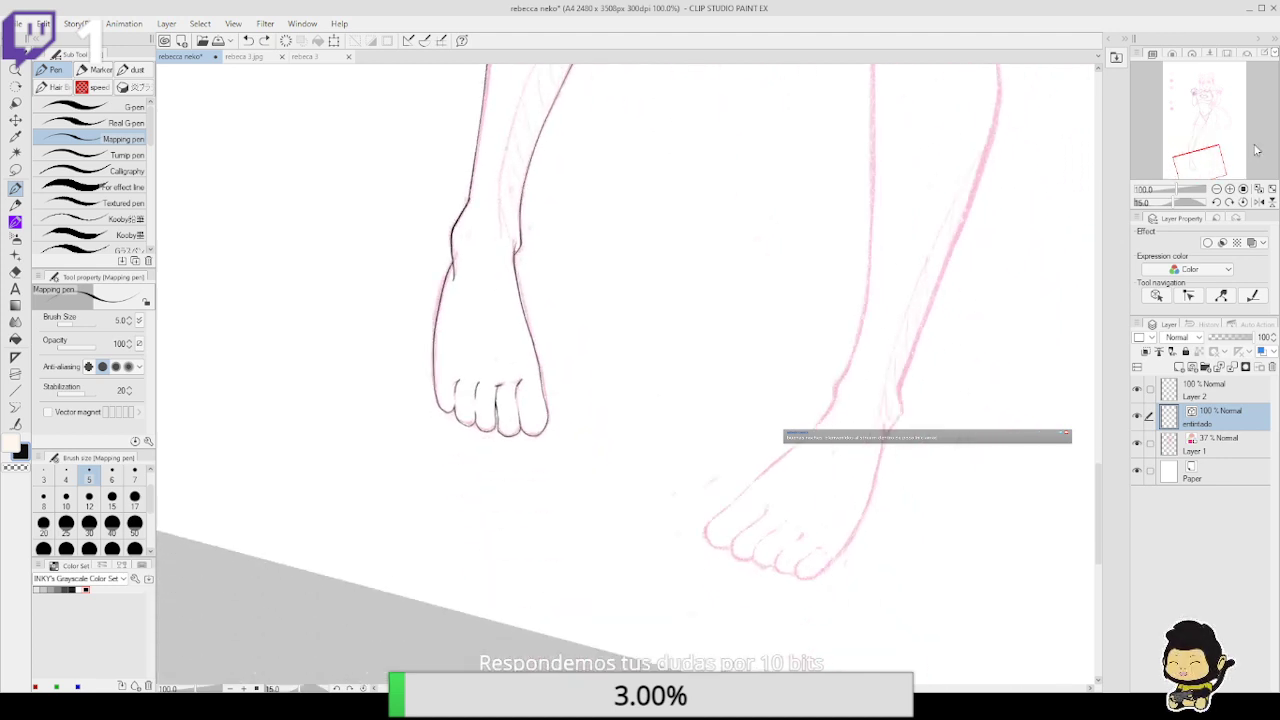
click(1216, 189)
click(1218, 201)
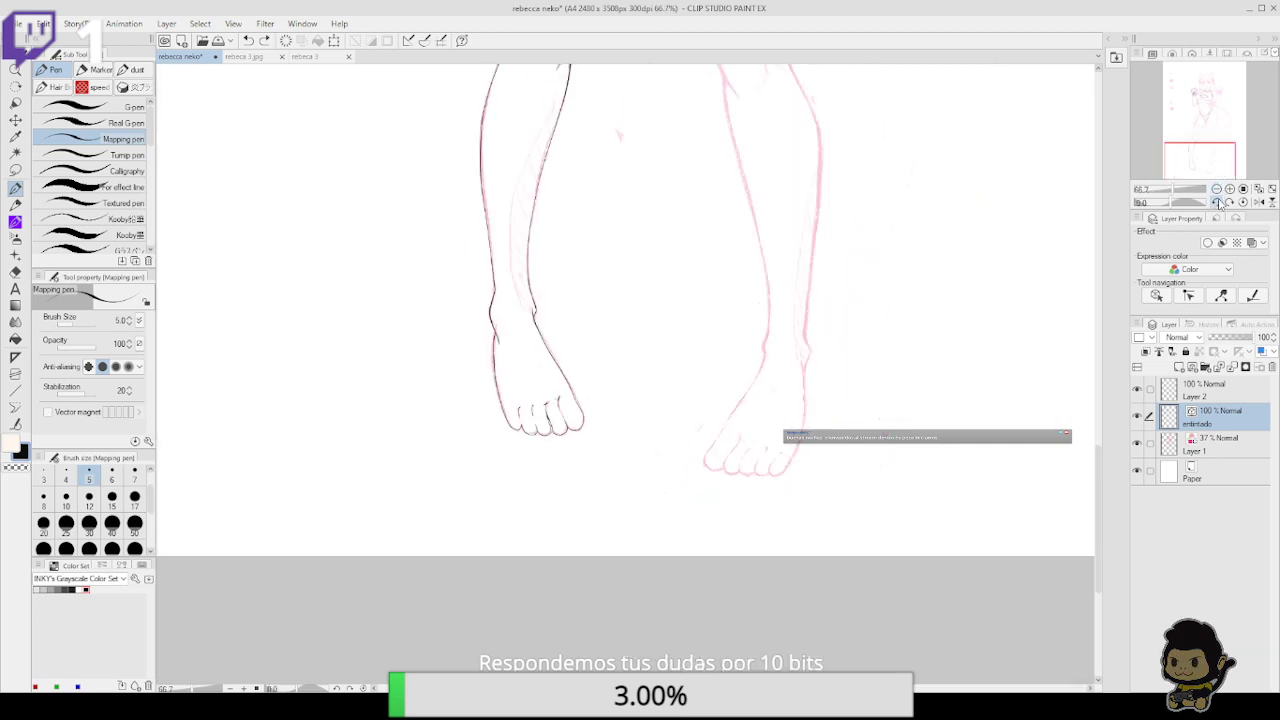
click(1230, 189)
click(1230, 189)
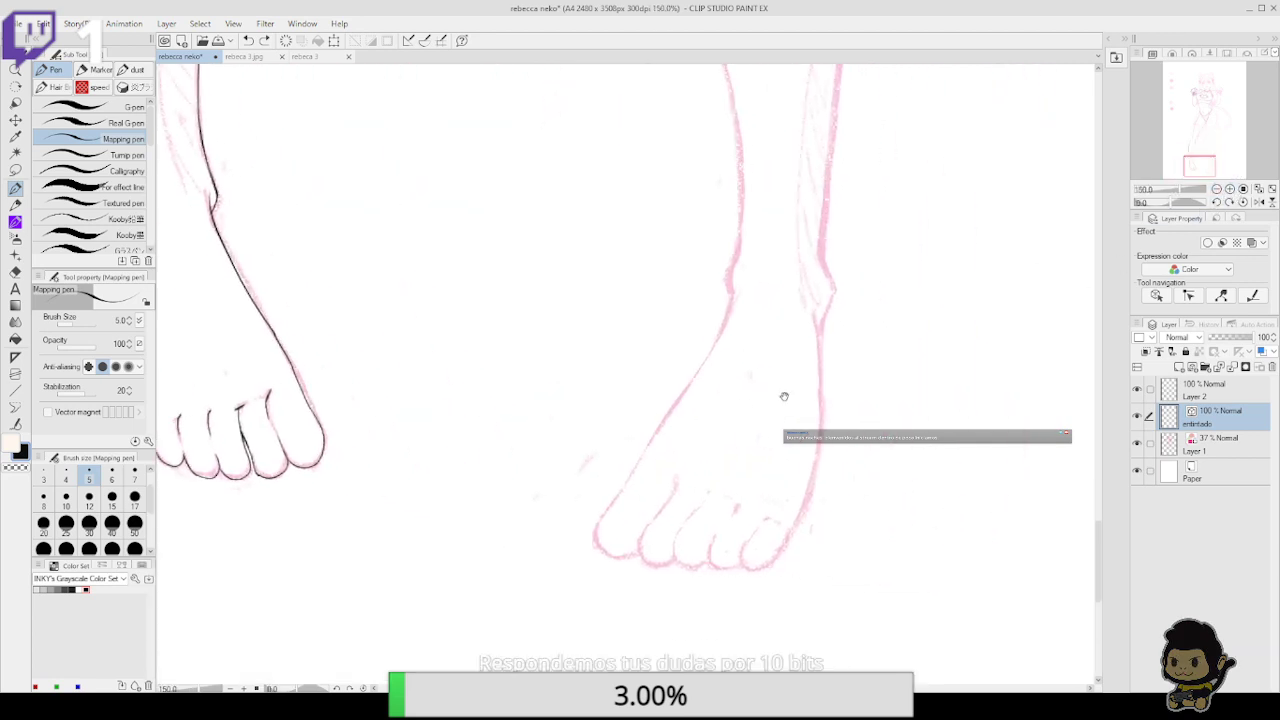
click(1230, 189)
drag(960, 443, 966, 321)
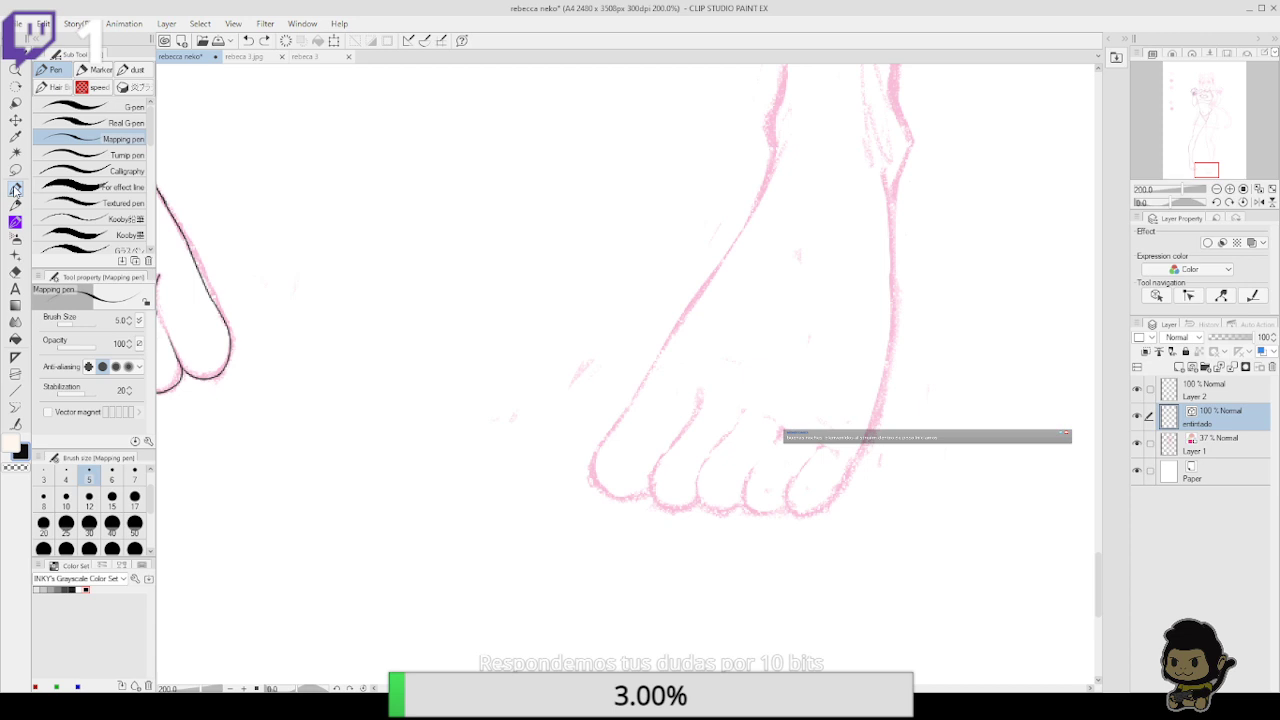
click(1229, 190)
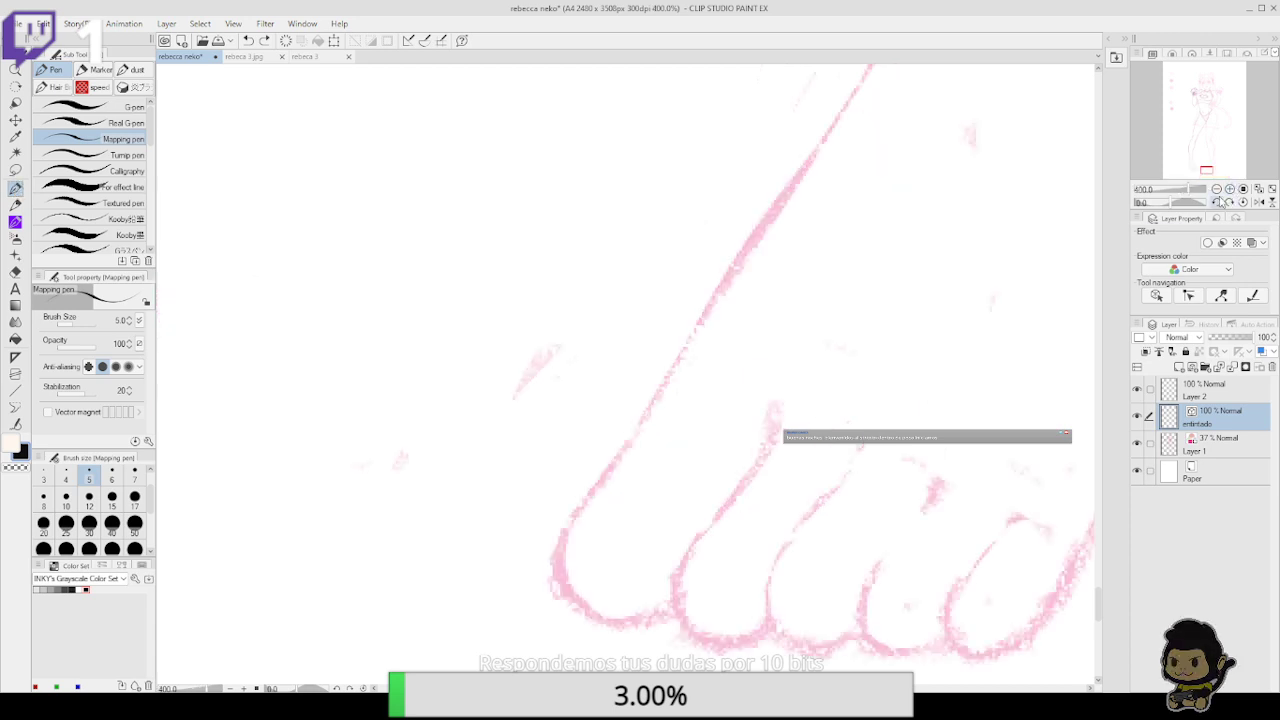
drag(684, 512, 620, 336)
mouse_move(577, 537)
mouse_down()
mouse_move(542, 513)
mouse_move(531, 443)
mouse_move(684, 208)
mouse_up()
Extend the same foot's inner contour up to the ankle, merging the overlapping strokes with Connect vector line along the way
drag(740, 140, 641, 340)
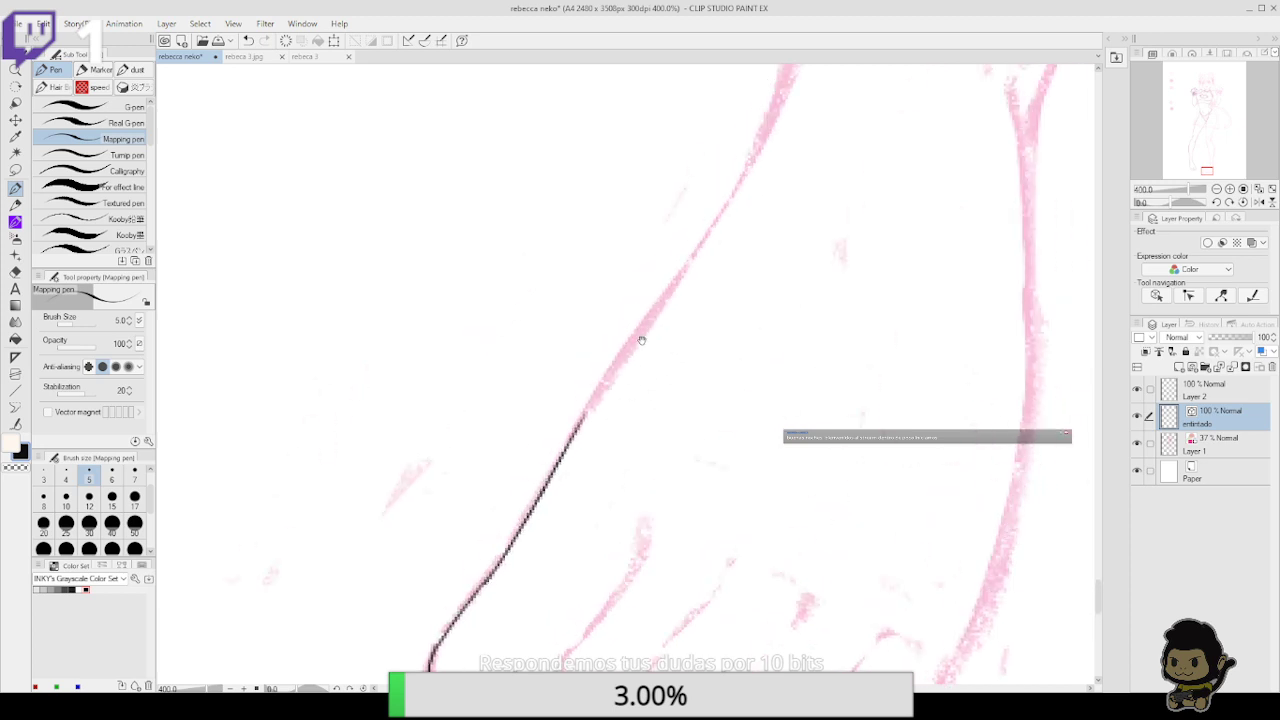
drag(582, 418, 728, 202)
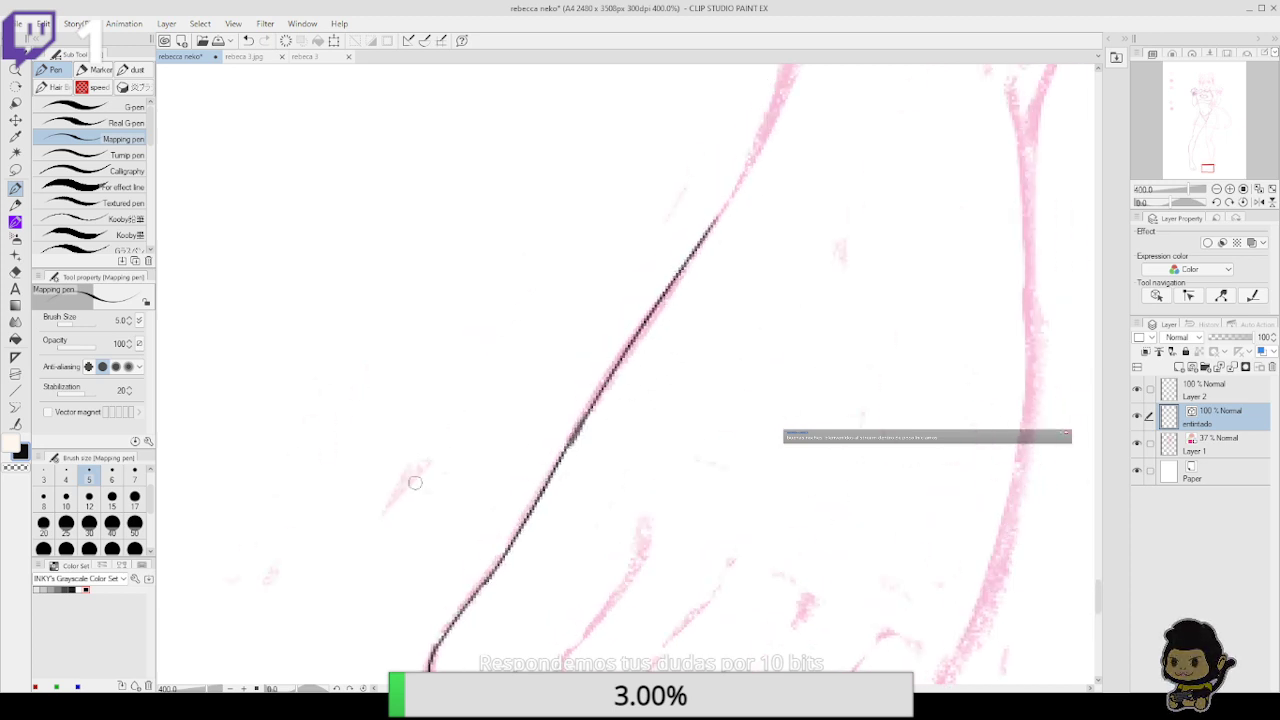
click(15, 423)
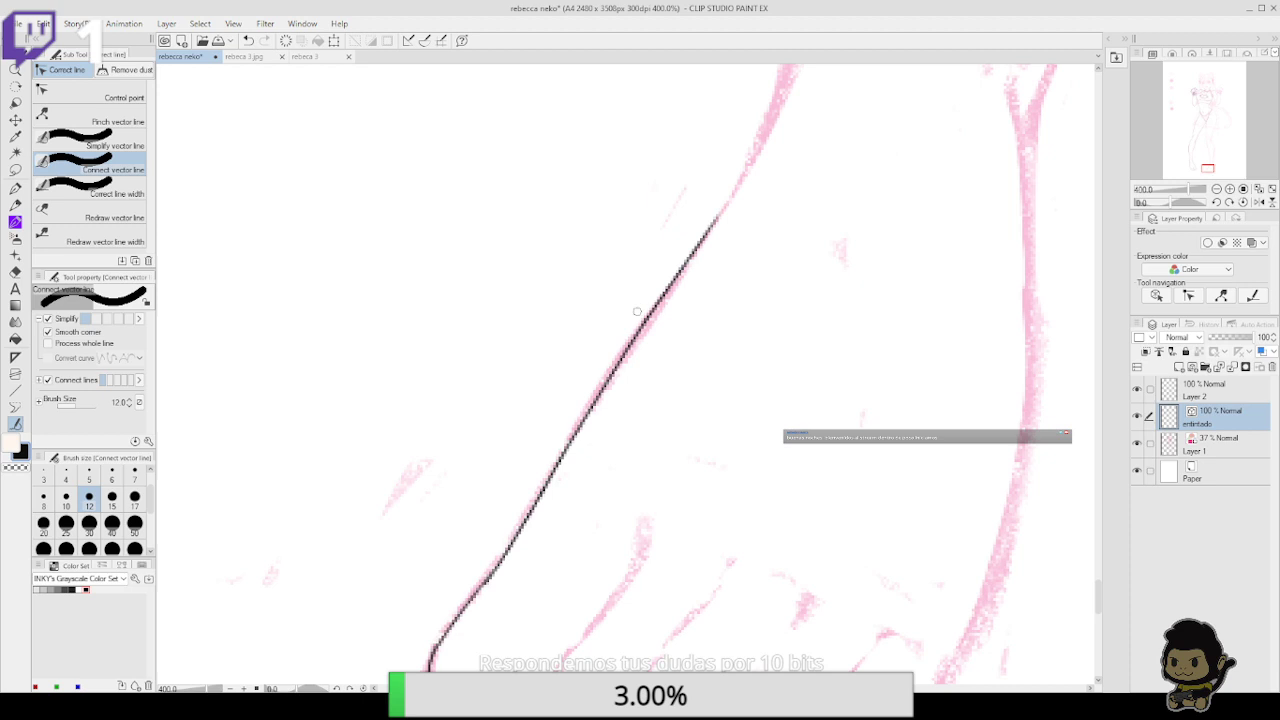
click(15, 188)
drag(801, 213, 691, 366)
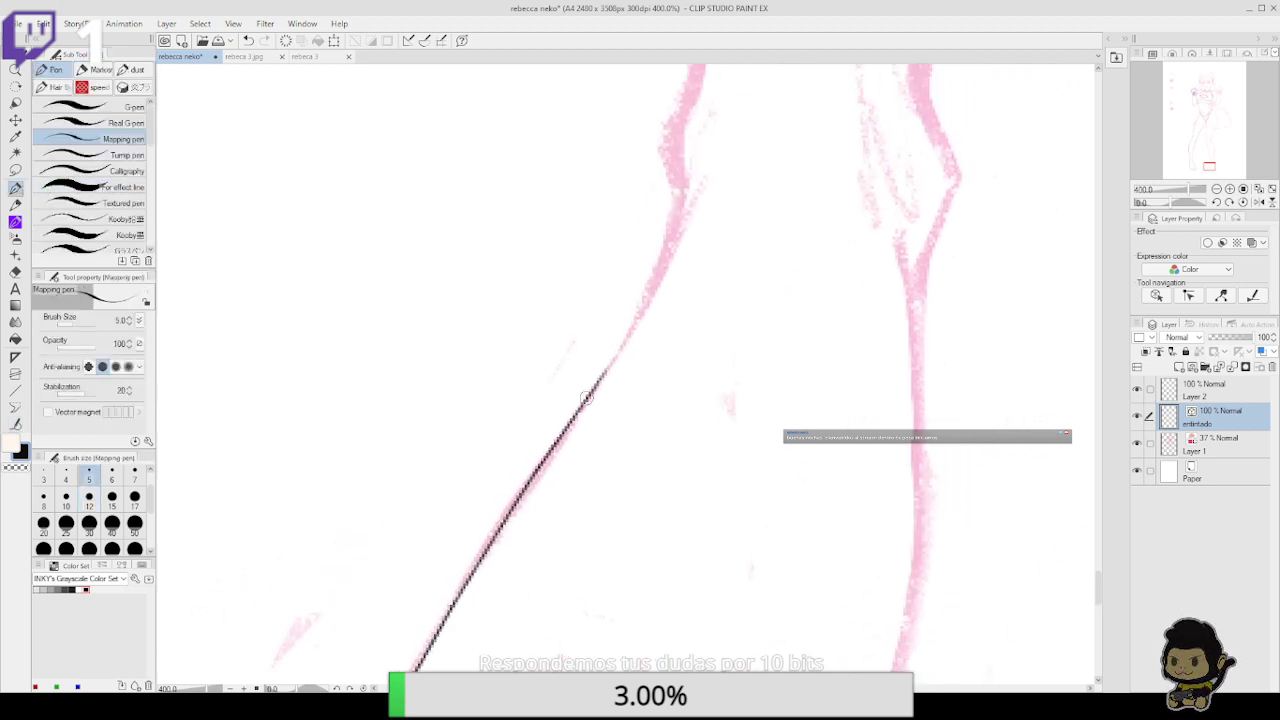
mouse_move(587, 398)
mouse_down()
mouse_move(655, 275)
mouse_move(698, 130)
mouse_up()
mouse_move(774, 445)
mouse_down()
mouse_move(788, 297)
mouse_move(839, 200)
mouse_up()
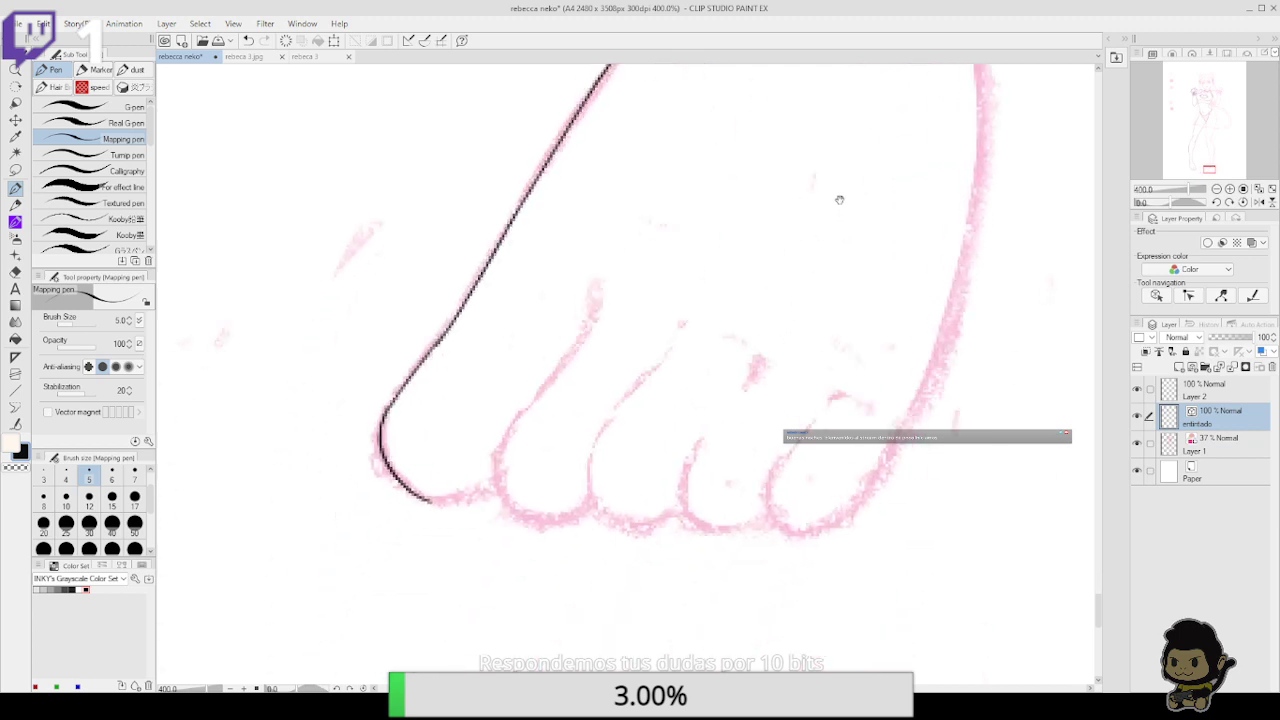
Ink the second toe's contour, close the big toe's lower edge, and ink the side of the third toe with the Mapping pen
mouse_move(587, 278)
mouse_down()
mouse_move(598, 317)
mouse_move(565, 365)
mouse_move(587, 363)
mouse_move(541, 390)
mouse_move(504, 442)
mouse_move(500, 479)
mouse_move(518, 499)
mouse_move(601, 493)
mouse_up()
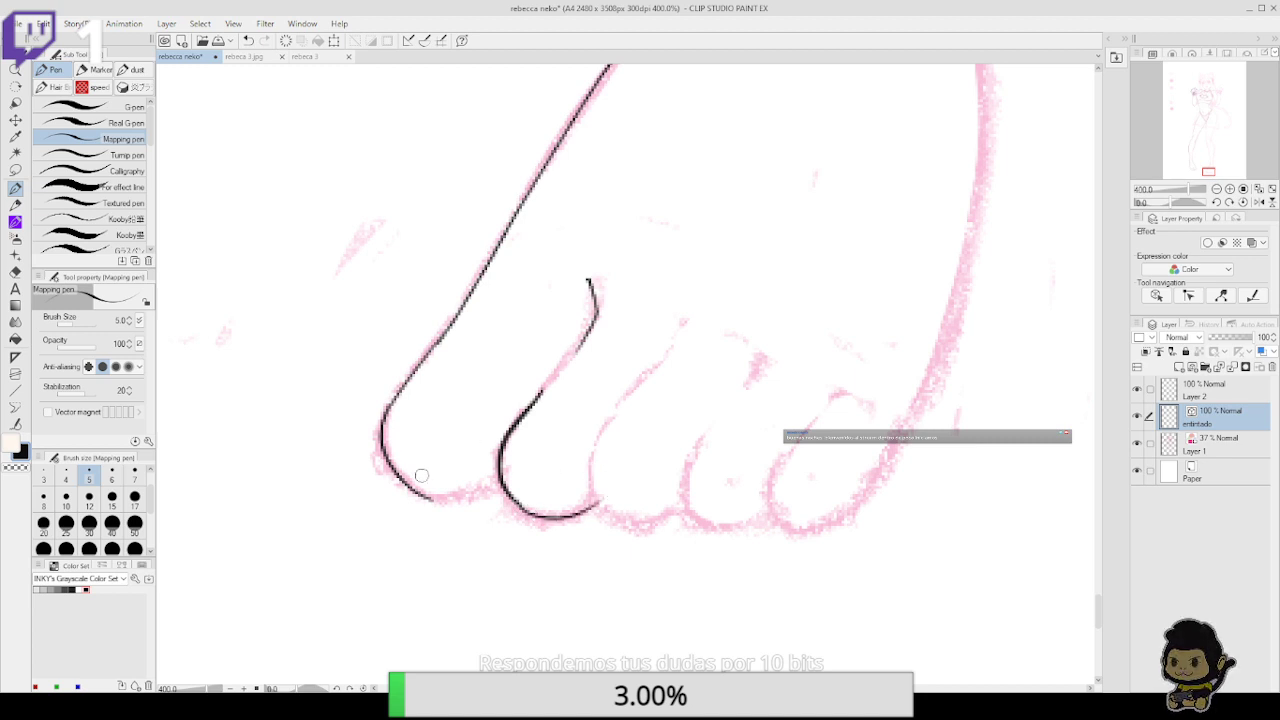
drag(428, 493, 500, 486)
mouse_move(635, 521)
mouse_down()
mouse_move(604, 512)
mouse_move(588, 479)
mouse_move(605, 428)
mouse_move(692, 312)
mouse_up()
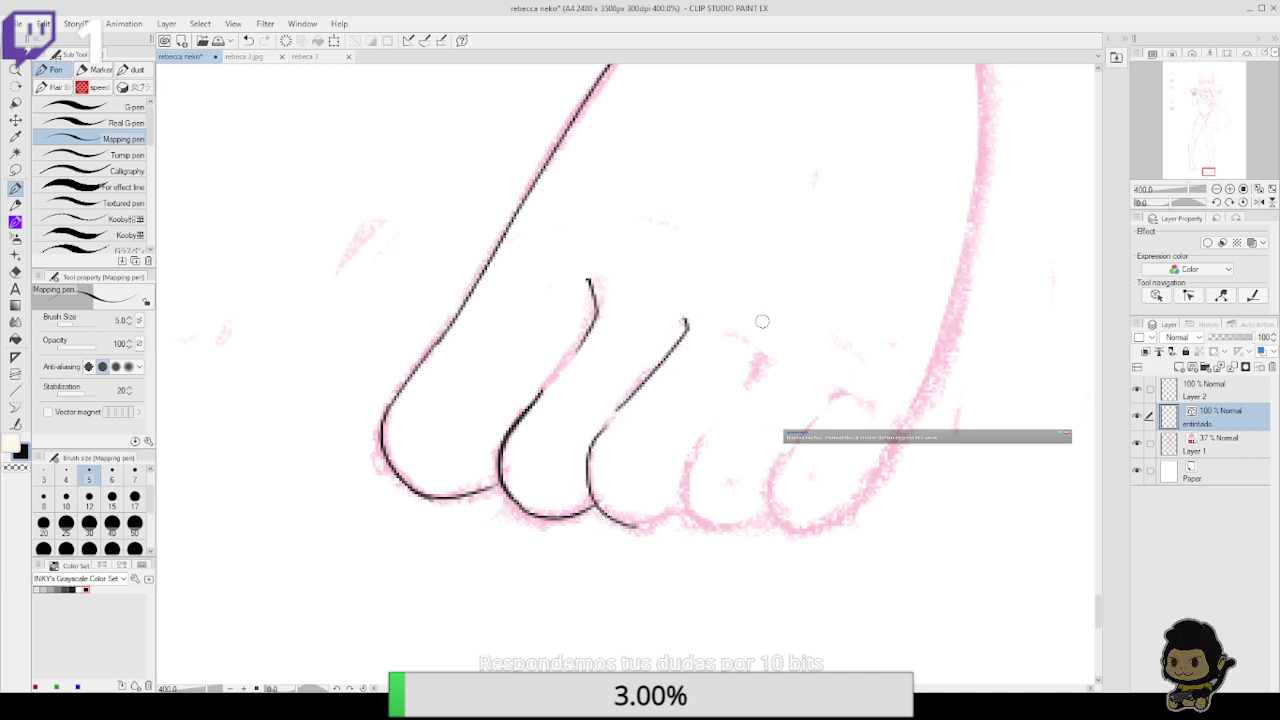
Ink the rest of the third toe, the fourth toe with its knuckle crease, and the inner side and crease of the little toe
scroll(748, 418, down, 1)
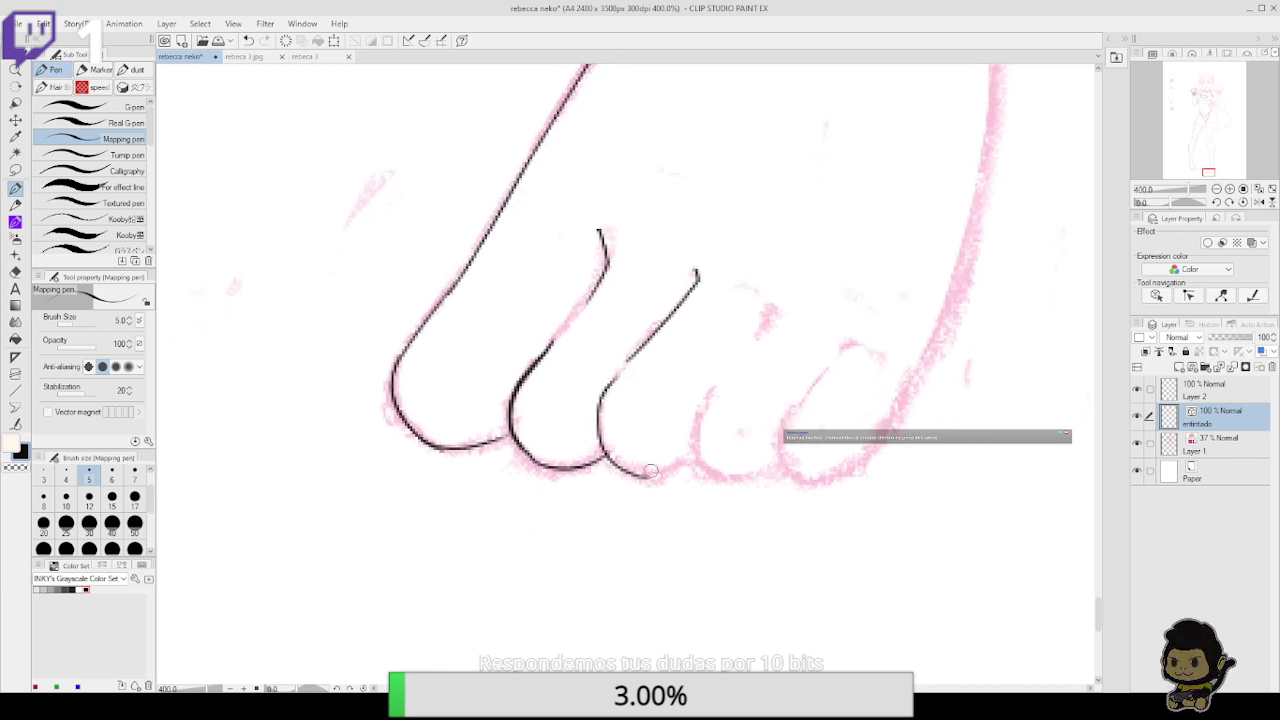
mouse_move(647, 476)
mouse_down()
mouse_move(708, 418)
mouse_move(674, 463)
mouse_move(699, 436)
mouse_move(702, 470)
mouse_move(692, 444)
mouse_move(709, 390)
mouse_up()
mouse_move(717, 474)
mouse_down()
mouse_move(754, 476)
mouse_move(785, 450)
mouse_up()
key(ctrl+z)
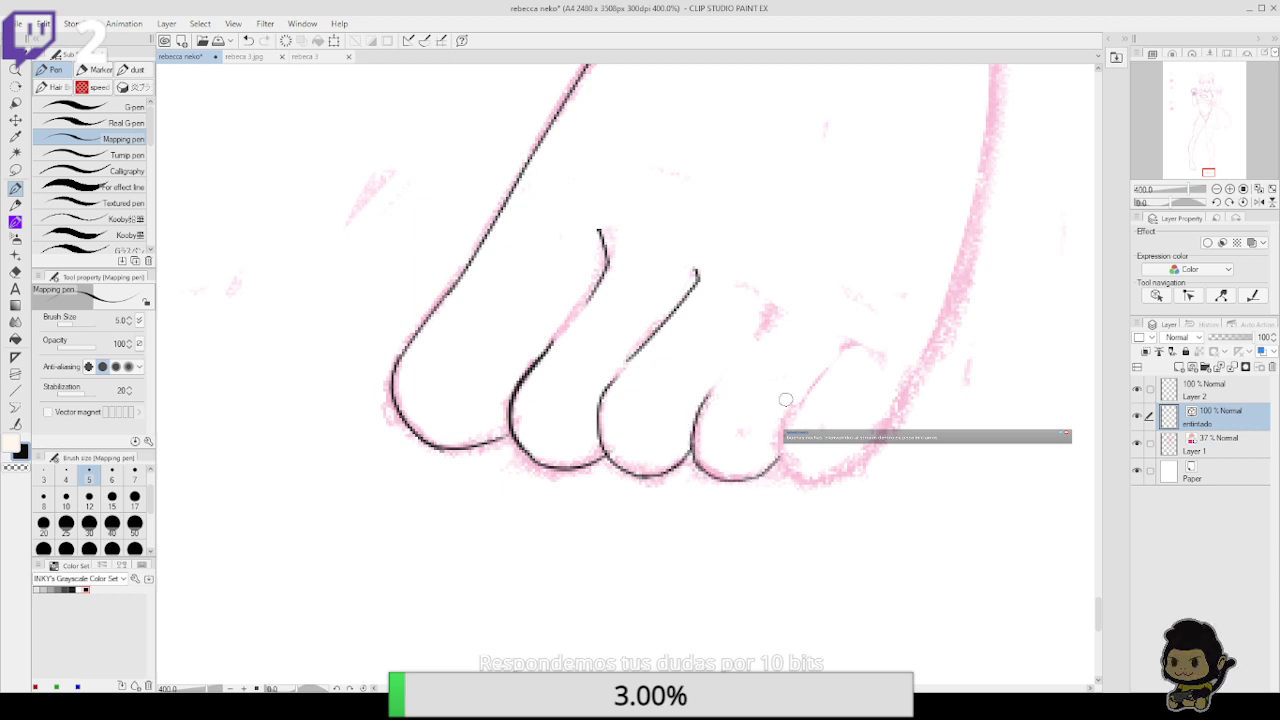
drag(758, 333, 776, 300)
mouse_move(786, 463)
mouse_down()
mouse_move(782, 430)
mouse_move(850, 338)
mouse_up()
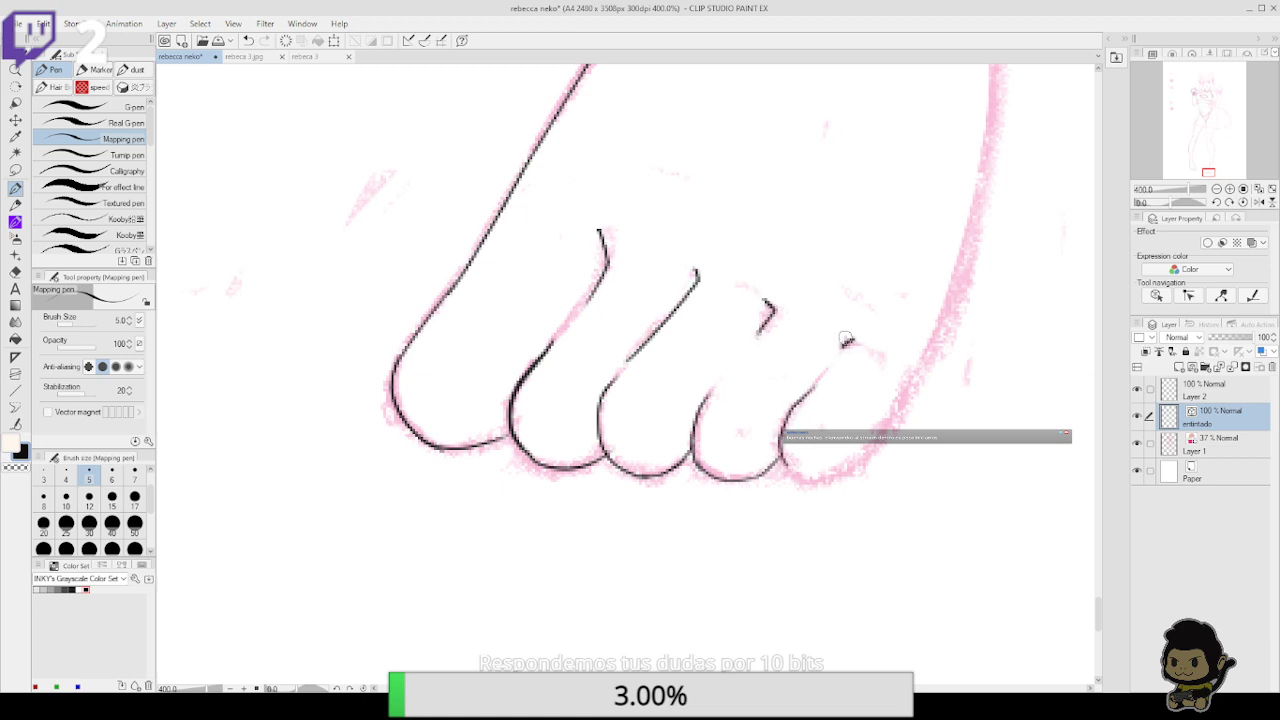
Ink the little toe's rounded tip and the start of the foot's outer edge, redoing the toe stroke
scroll(830, 360, down, 3)
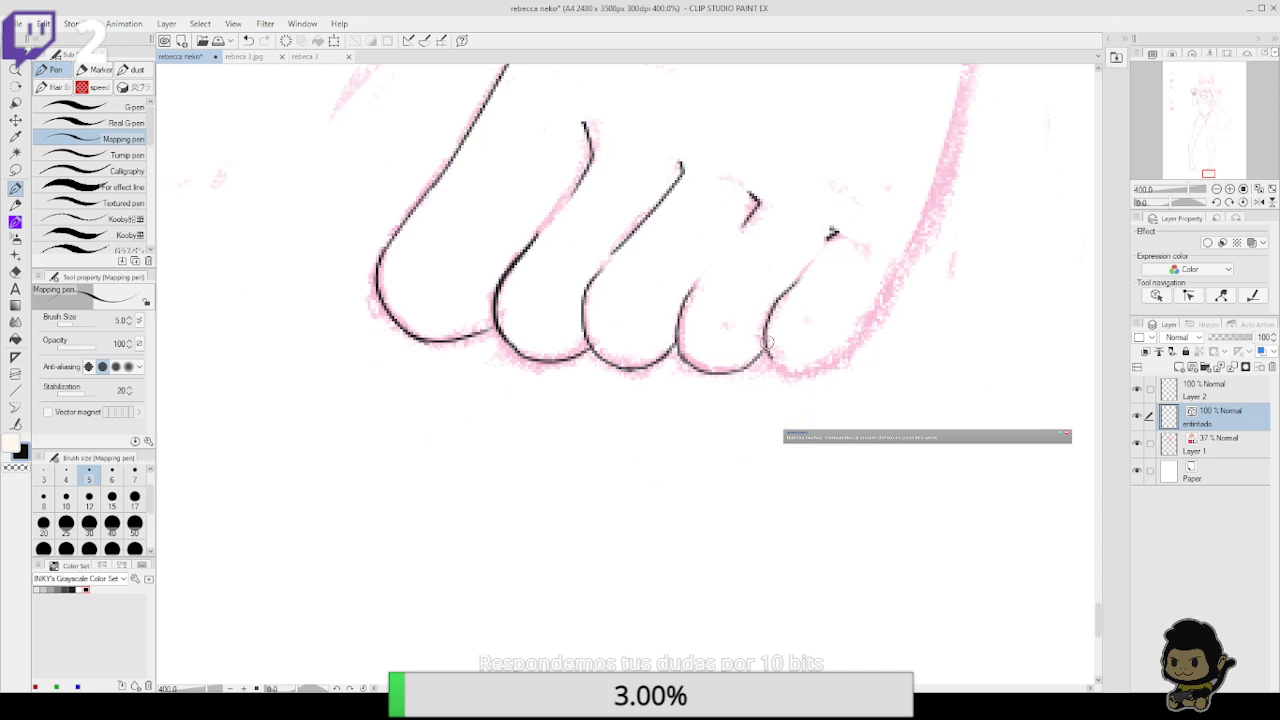
mouse_move(767, 343)
mouse_down()
mouse_move(845, 345)
mouse_move(797, 356)
mouse_move(812, 371)
mouse_move(877, 326)
mouse_up()
key(ctrl+z)
key(ctrl+z)
mouse_move(804, 373)
mouse_down()
mouse_move(860, 344)
mouse_move(894, 283)
mouse_move(903, 296)
mouse_move(843, 413)
mouse_move(882, 305)
mouse_move(891, 400)
mouse_up()
Rotate the canvas 15 degrees and ink the foot's outer contour from the little toe up around the ankle bone
click(1216, 189)
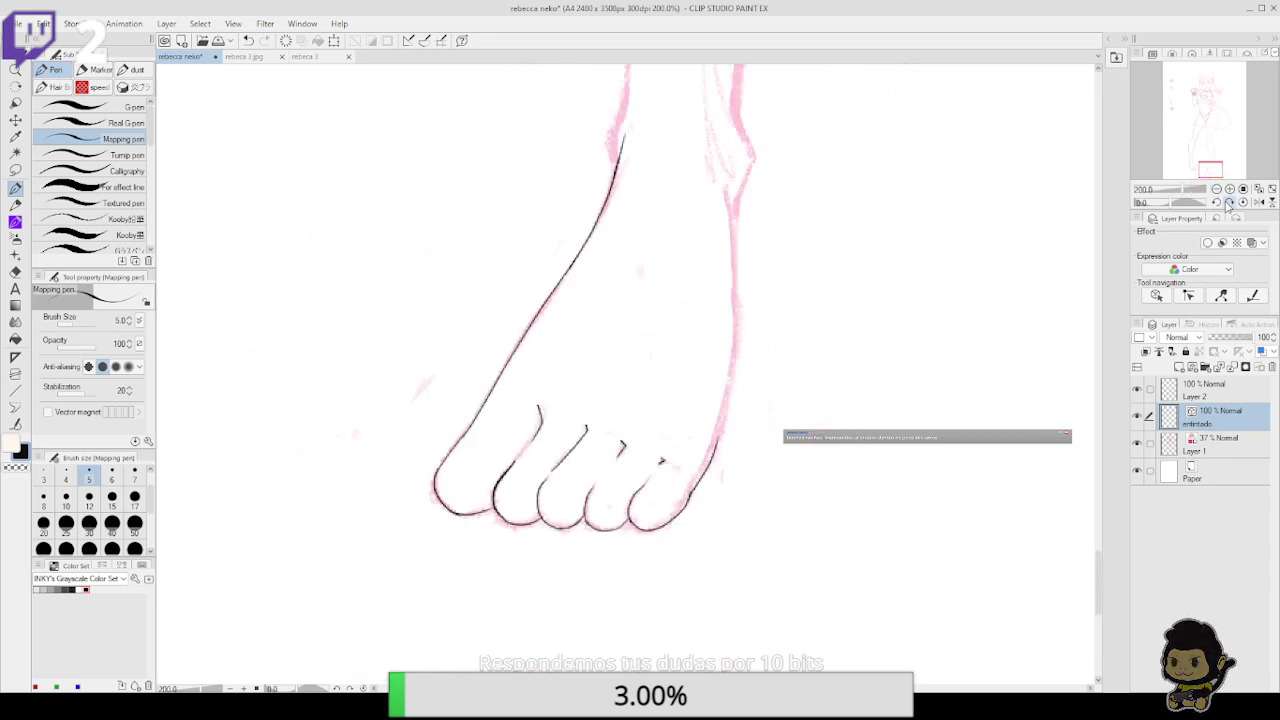
click(1229, 201)
mouse_move(690, 478)
mouse_down()
mouse_move(752, 328)
mouse_move(776, 214)
mouse_move(804, 203)
mouse_up()
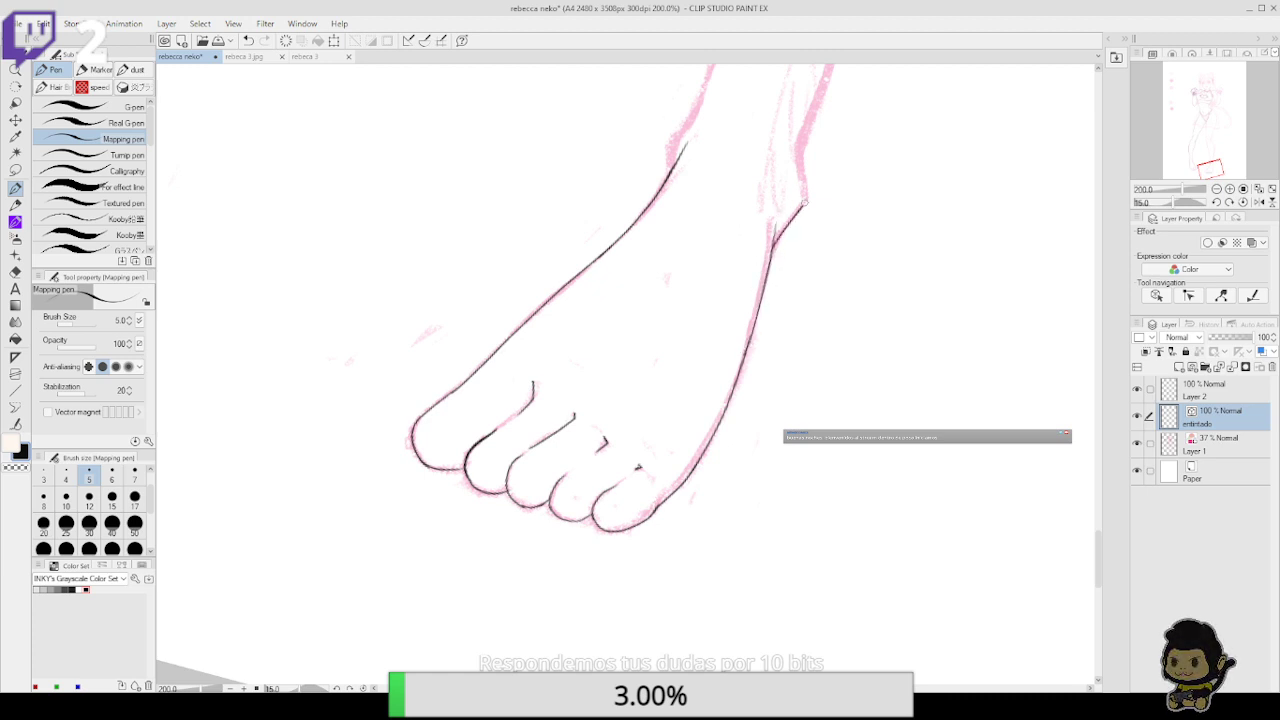
drag(806, 149, 795, 238)
Ink the short ankle bump above the foot's big-toe-side contour, redoing the stroke once
drag(796, 289, 803, 202)
drag(684, 203, 660, 231)
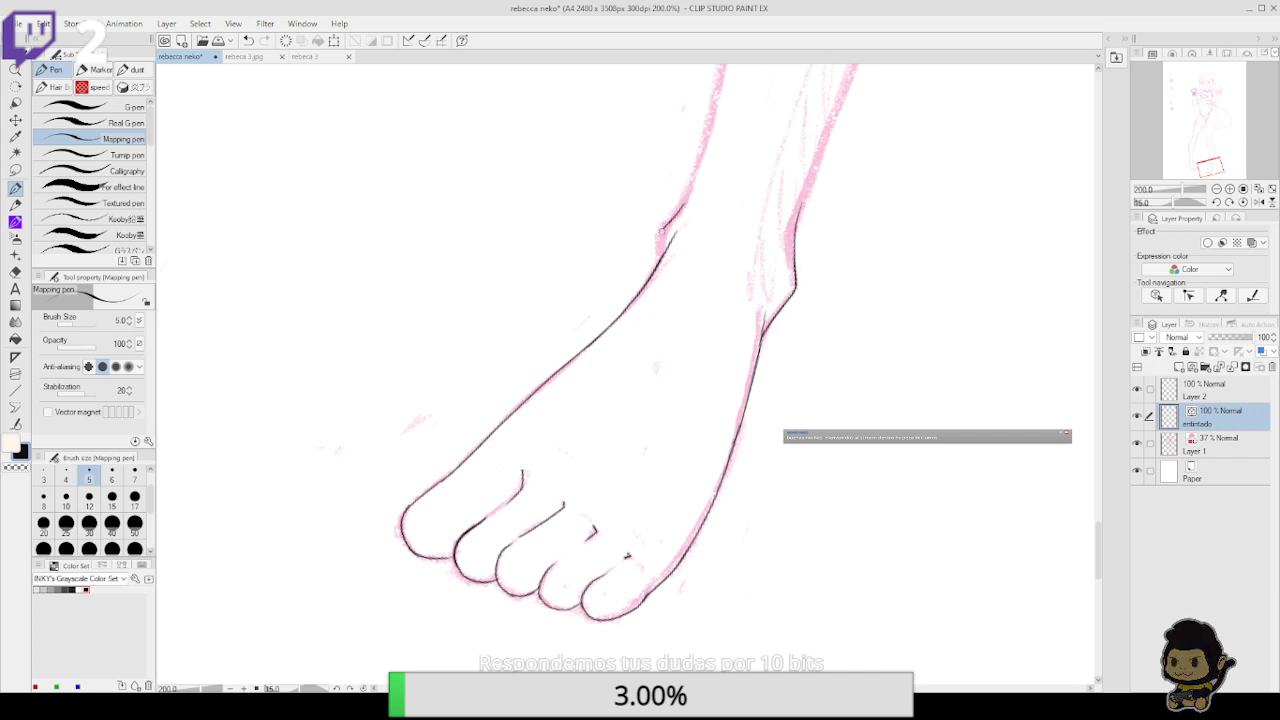
key(ctrl+z)
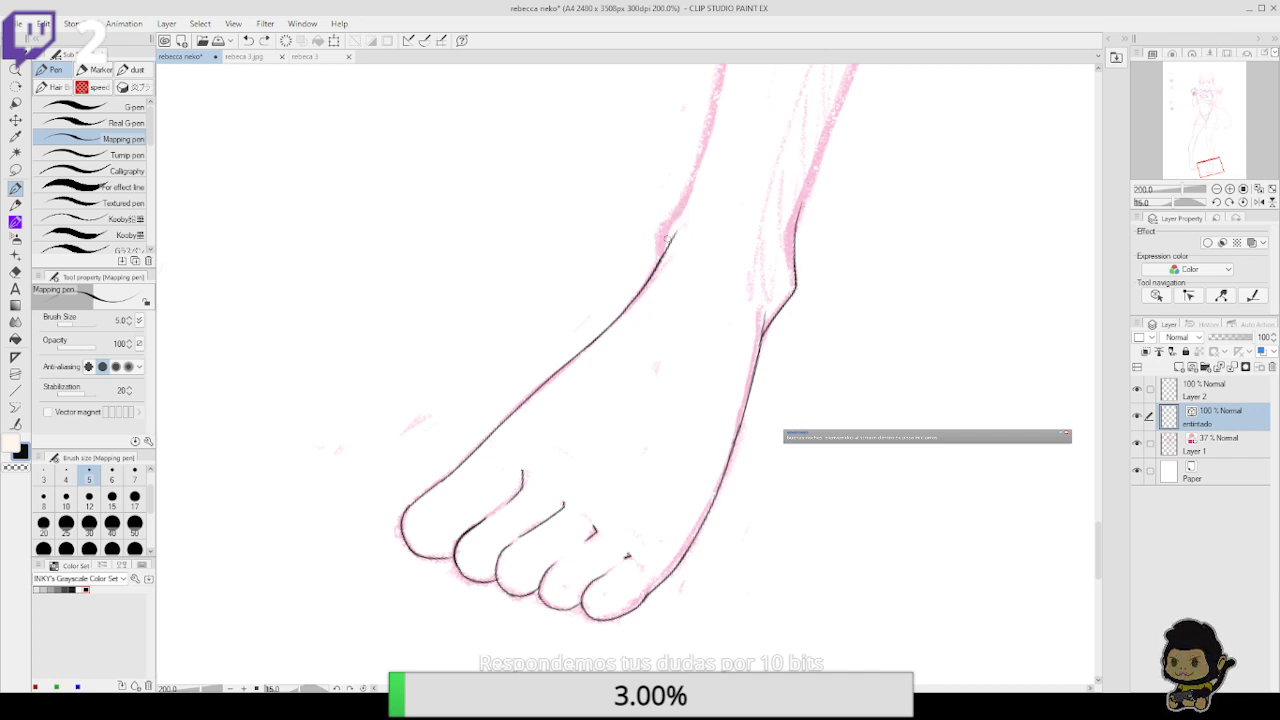
drag(666, 231, 686, 200)
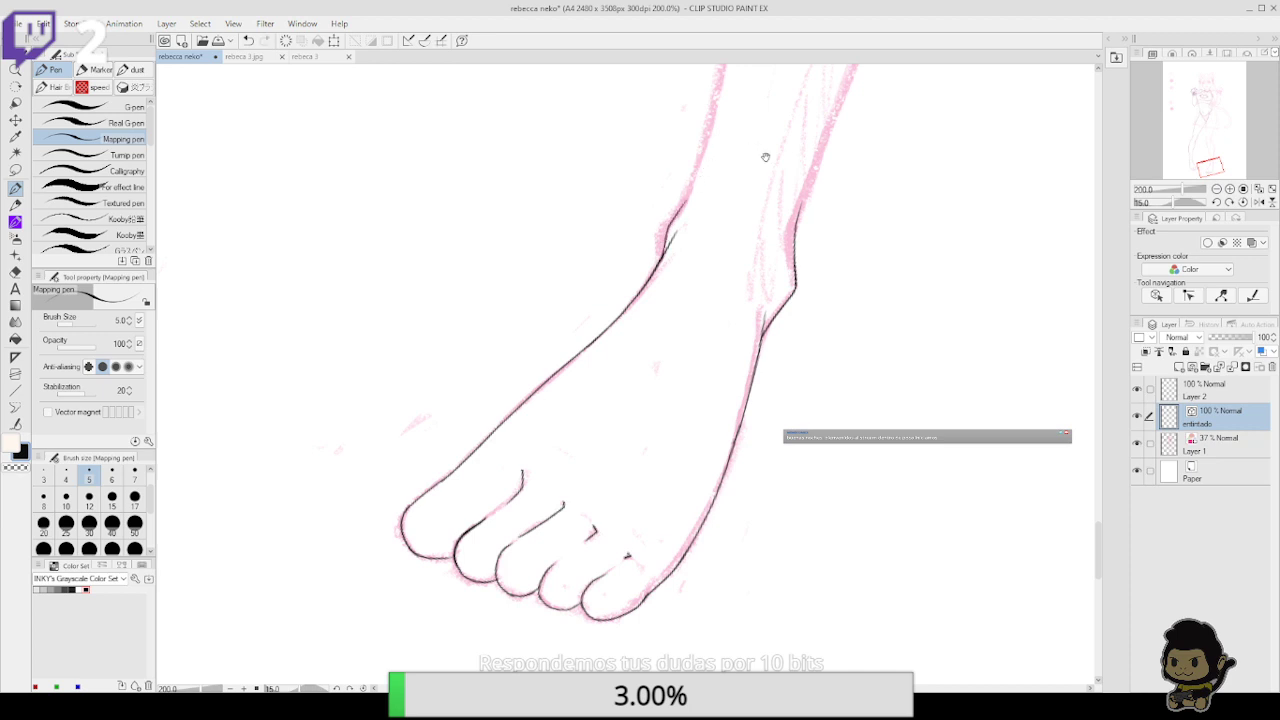
Extend the line from the ankle bump into the lower shin and join the two strokes with Connect vector line
drag(765, 157, 740, 367)
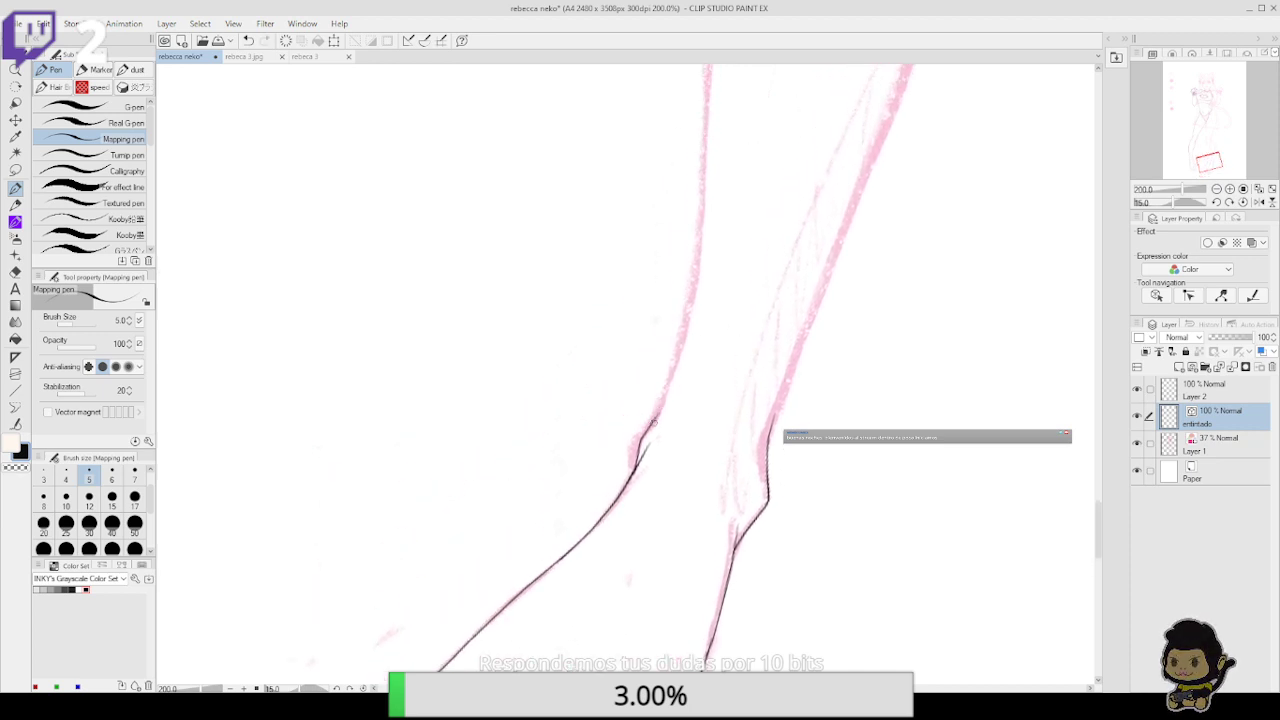
drag(653, 424, 693, 273)
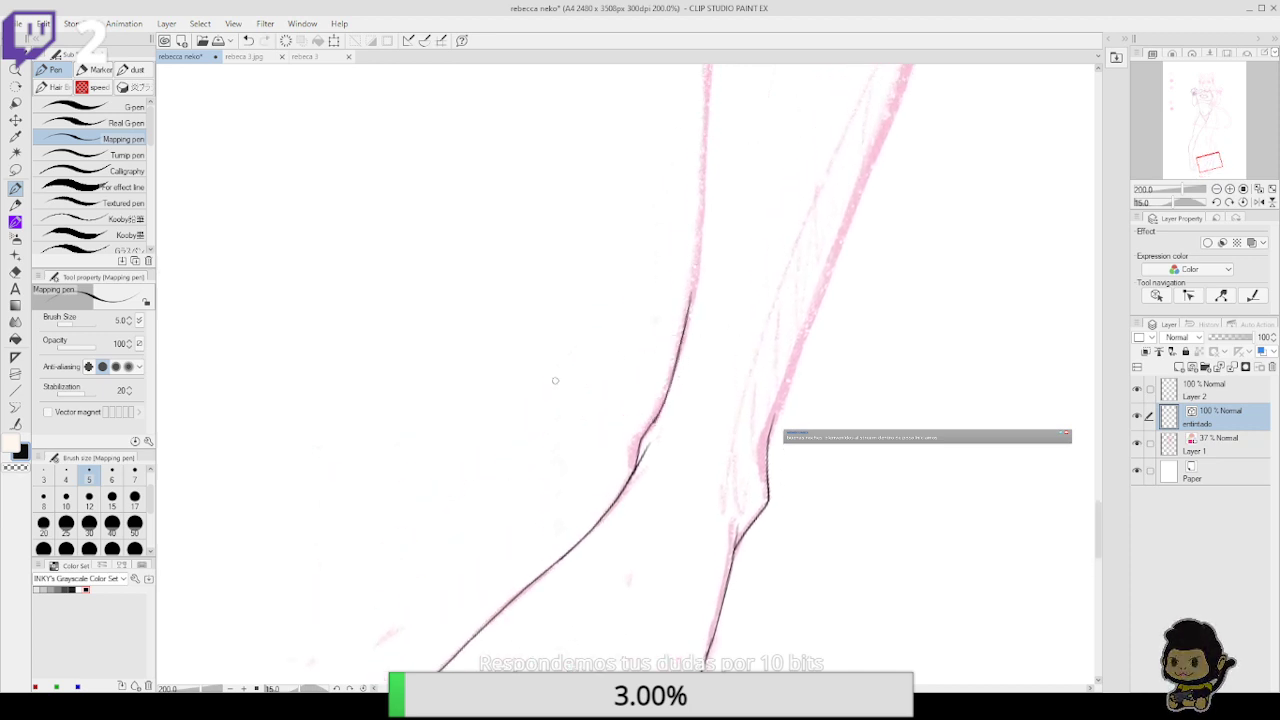
click(15, 424)
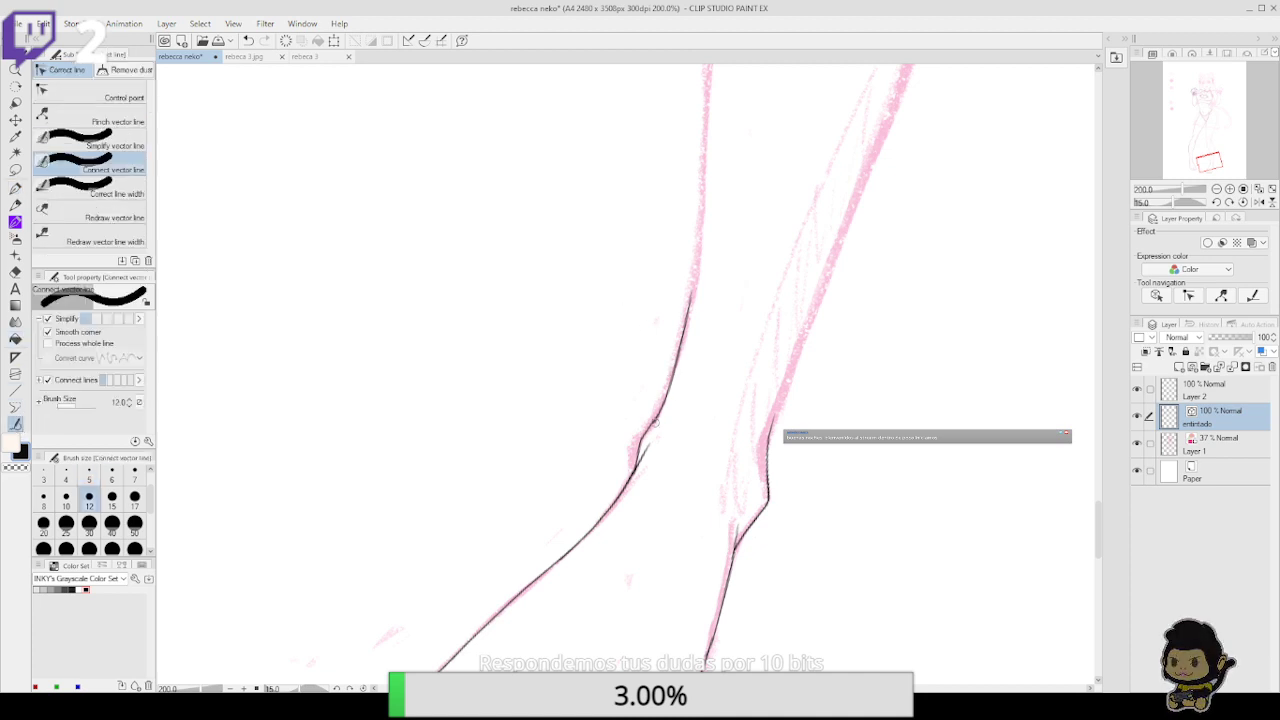
drag(655, 423, 668, 400)
Ink the shin's contour from above the ankle up to the knee with the Mapping pen, redoing the upper strokes until they follow the sketch
drag(740, 222, 691, 421)
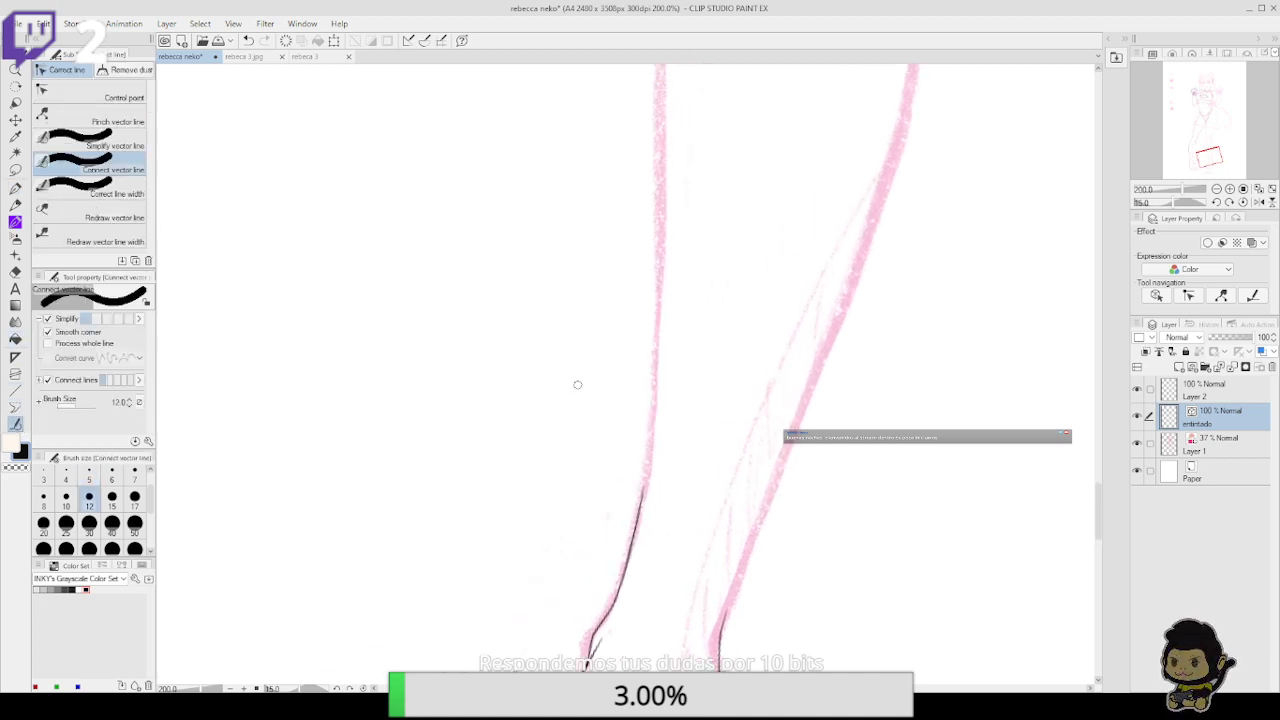
click(15, 189)
drag(720, 372, 657, 263)
drag(572, 412, 586, 239)
key(ctrl+z)
mouse_move(575, 403)
mouse_down()
mouse_move(595, 184)
mouse_move(581, 417)
mouse_up()
drag(581, 491, 582, 240)
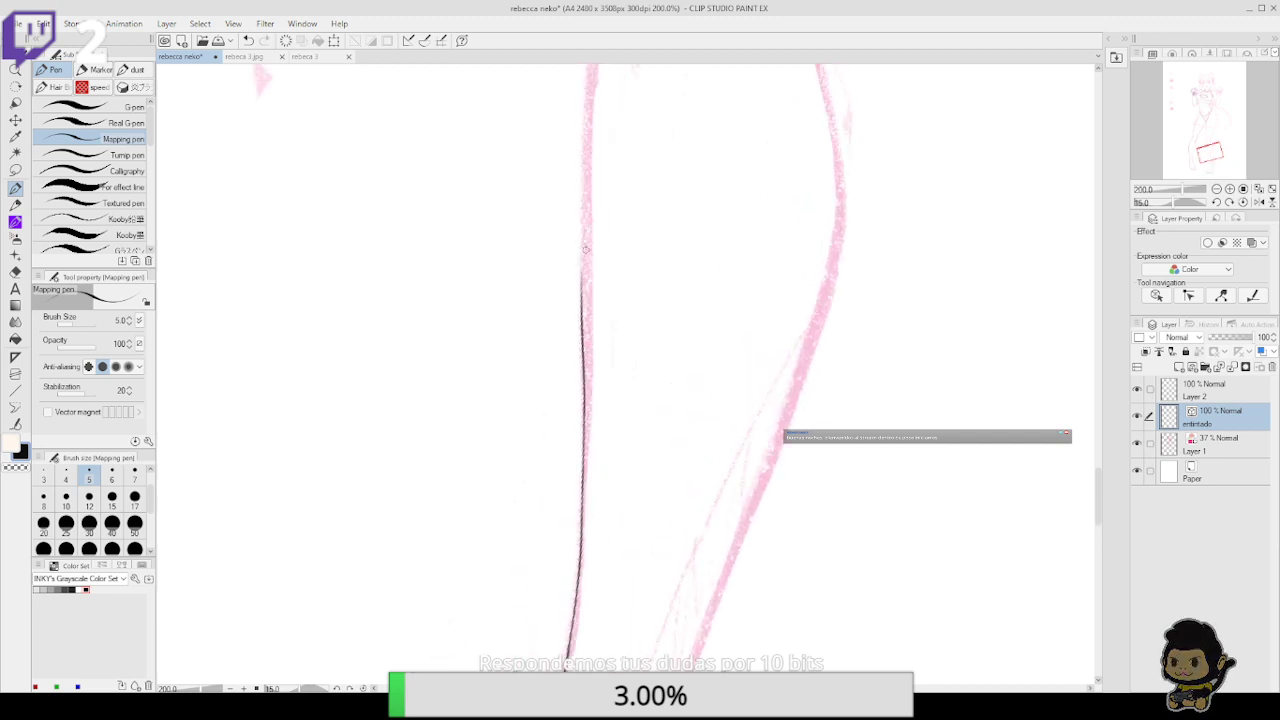
key(ctrl+z)
mouse_move(581, 494)
mouse_down()
mouse_move(583, 242)
mouse_move(603, 237)
mouse_move(604, 415)
mouse_move(586, 409)
mouse_move(588, 316)
mouse_move(630, 115)
mouse_up()
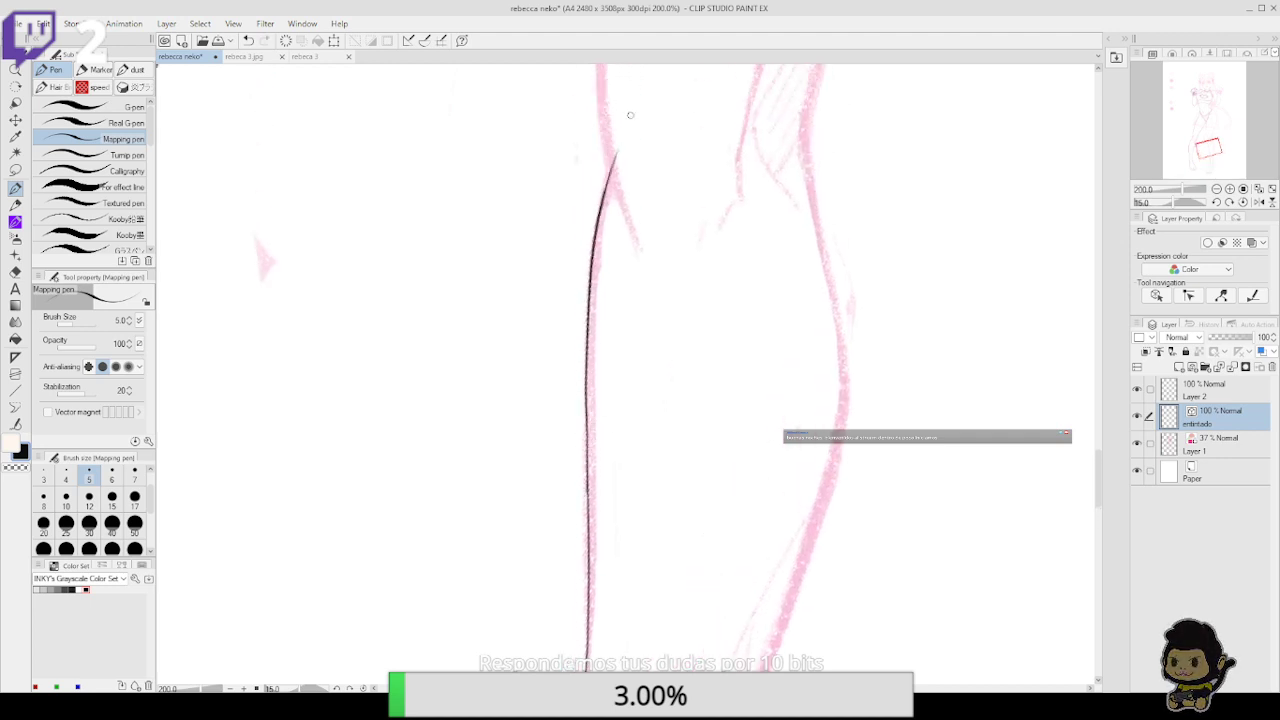
Merge the overlapping strokes of the lower shin line with Connect vector line
drag(742, 371, 676, 460)
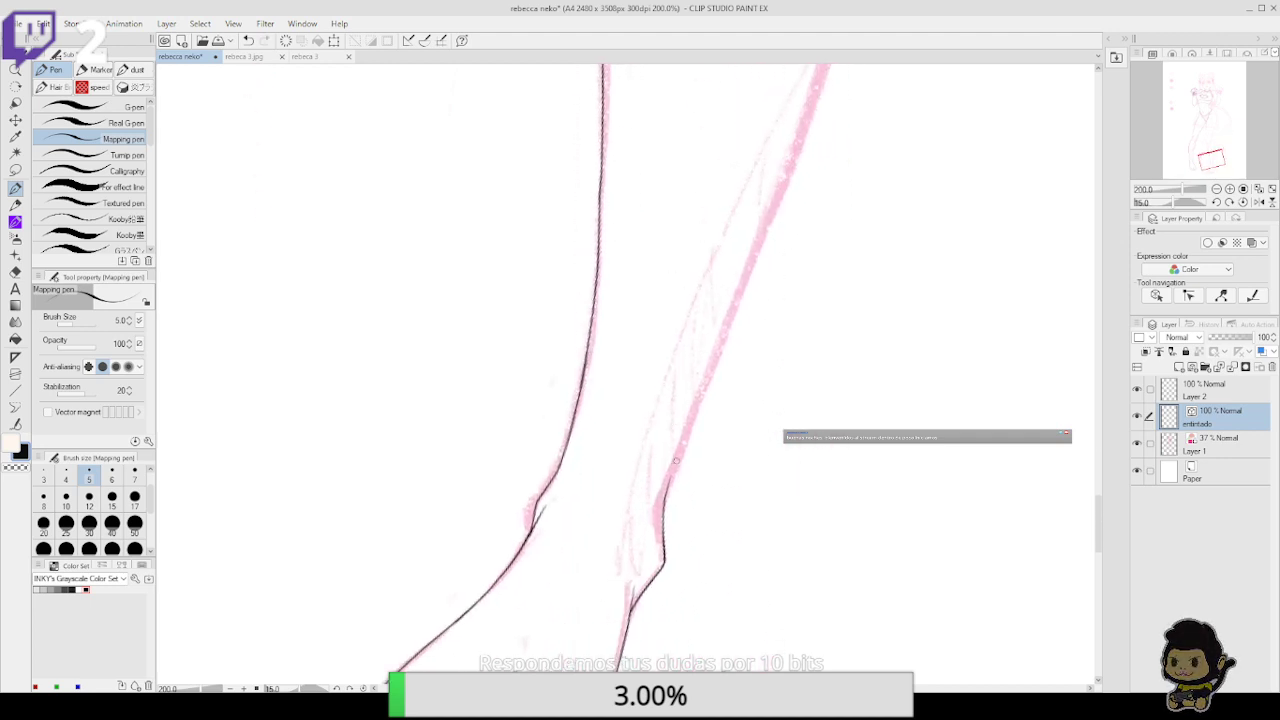
click(15, 424)
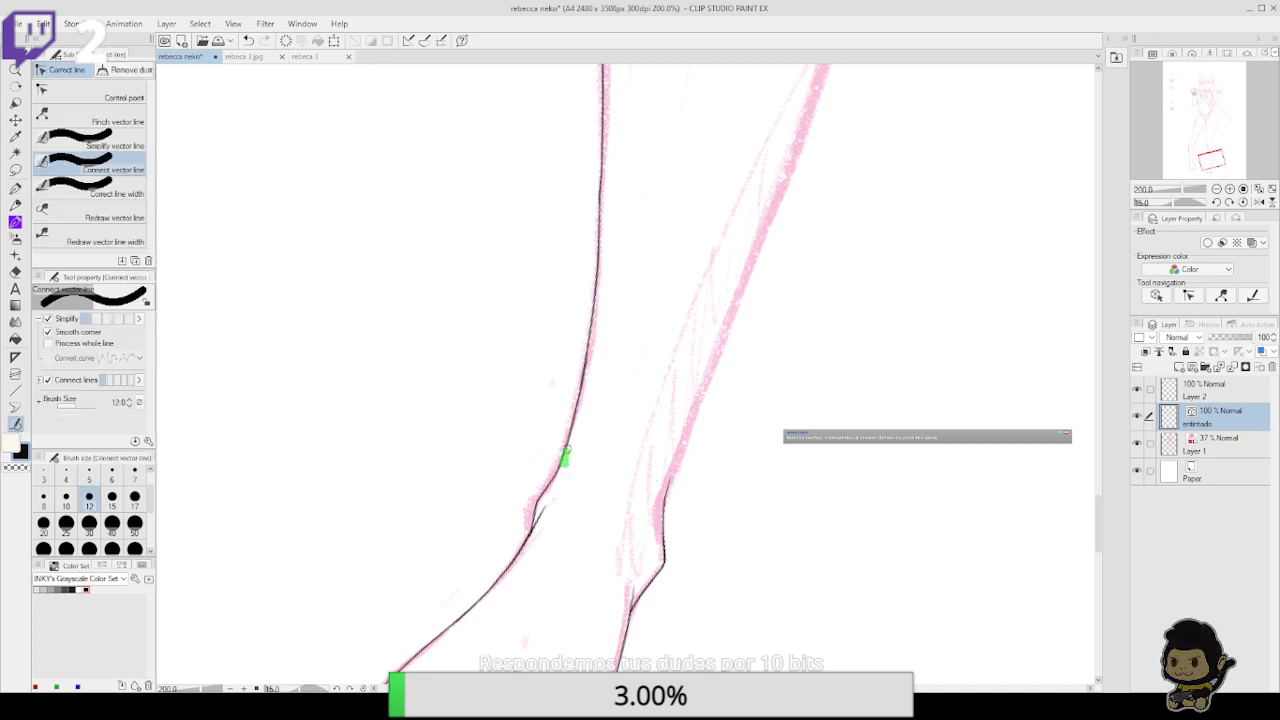
drag(574, 412, 598, 264)
Ink the lower calf contour on the opposite side of the leg, upward from the ankle with the Mapping pen, redoing the upper stroke
drag(670, 377, 641, 418)
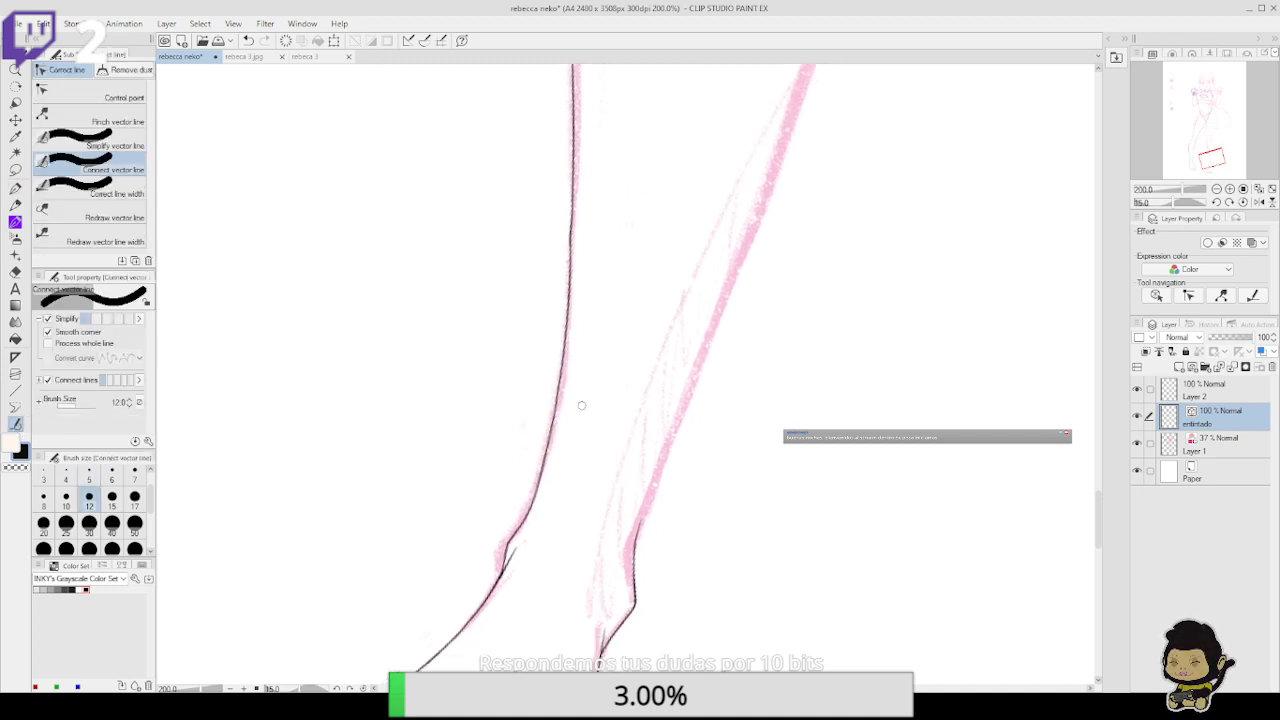
click(16, 189)
mouse_move(636, 560)
mouse_down()
mouse_move(703, 364)
mouse_move(639, 539)
mouse_up()
drag(618, 589, 714, 335)
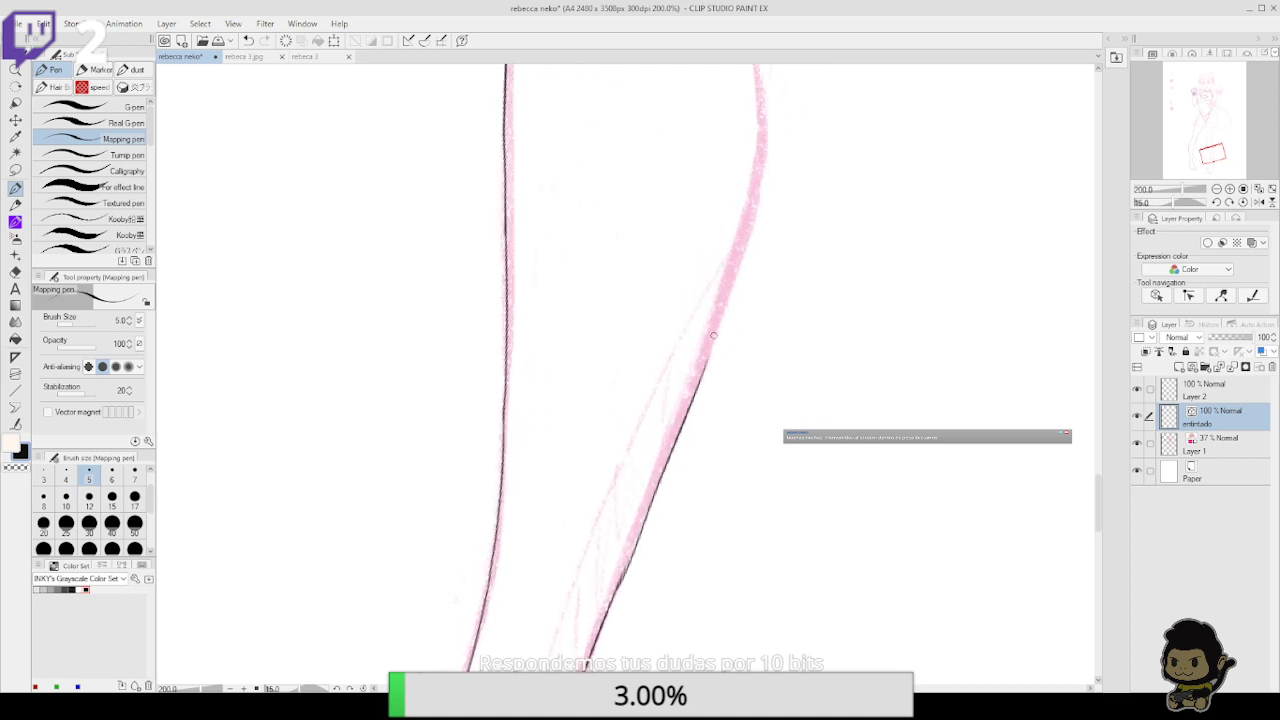
key(ctrl+z)
drag(617, 592, 706, 352)
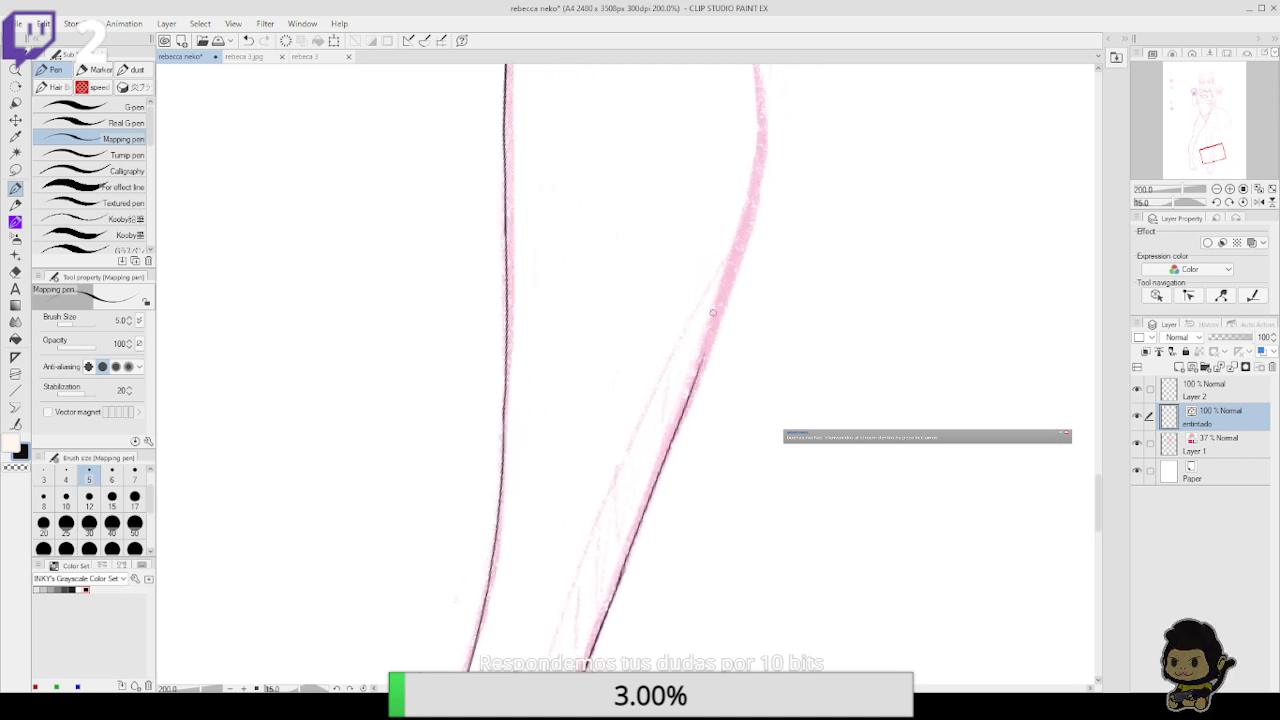
Ink the outer contour of the lower calf over the pink sketch with the Mapping pen
drag(685, 413, 753, 183)
key(ctrl+z)
mouse_move(679, 432)
mouse_down()
mouse_move(765, 165)
mouse_move(697, 444)
mouse_up()
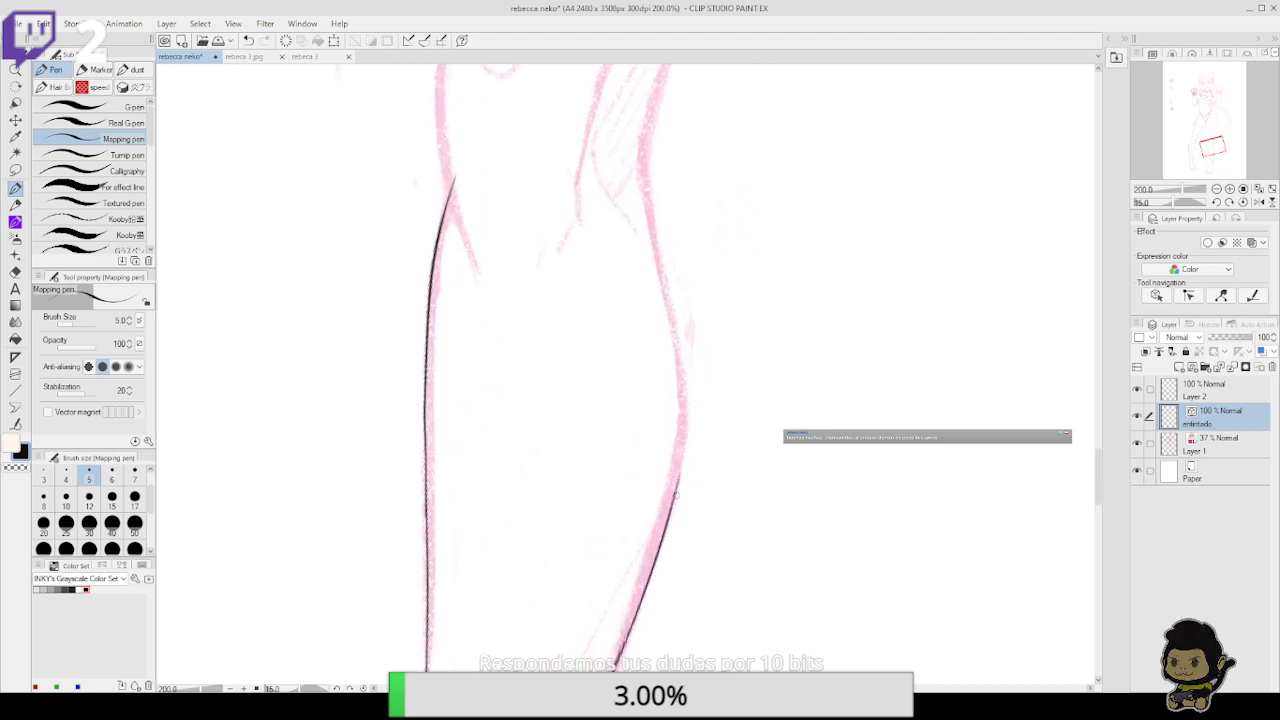
Ink the outer bulge of the calf up toward the knee, redrawing the stroke until it follows the sketch
drag(676, 486, 683, 335)
key(ctrl+z)
drag(673, 498, 684, 334)
key(ctrl+z)
drag(675, 492, 683, 330)
key(ctrl+z)
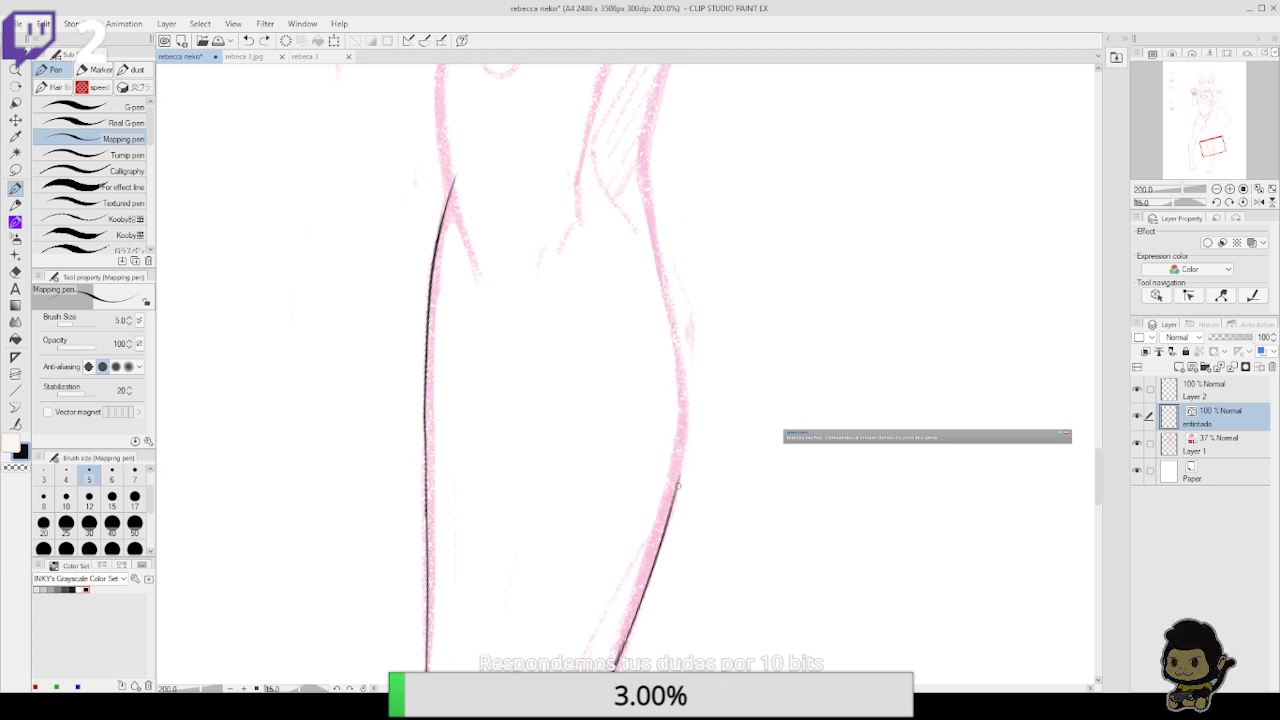
mouse_move(676, 492)
mouse_down()
mouse_move(678, 312)
mouse_move(680, 380)
mouse_up()
key(ctrl+z)
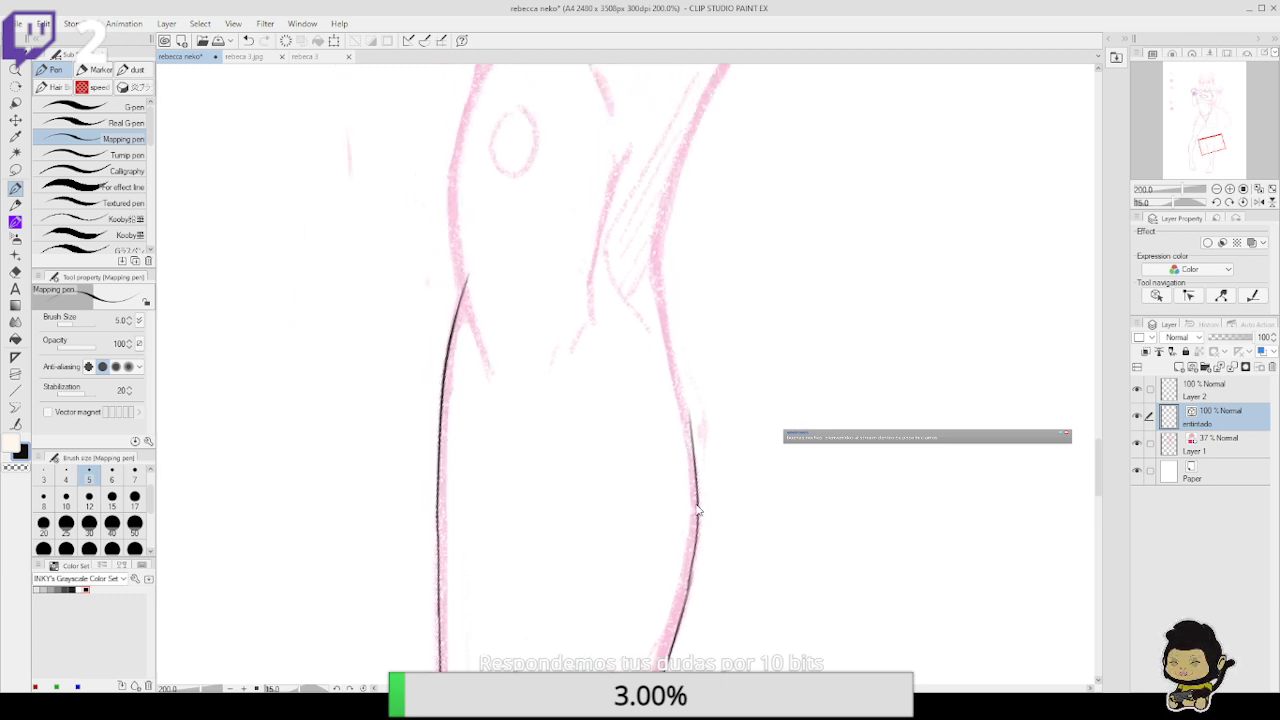
drag(693, 568, 678, 390)
key(ctrl+z)
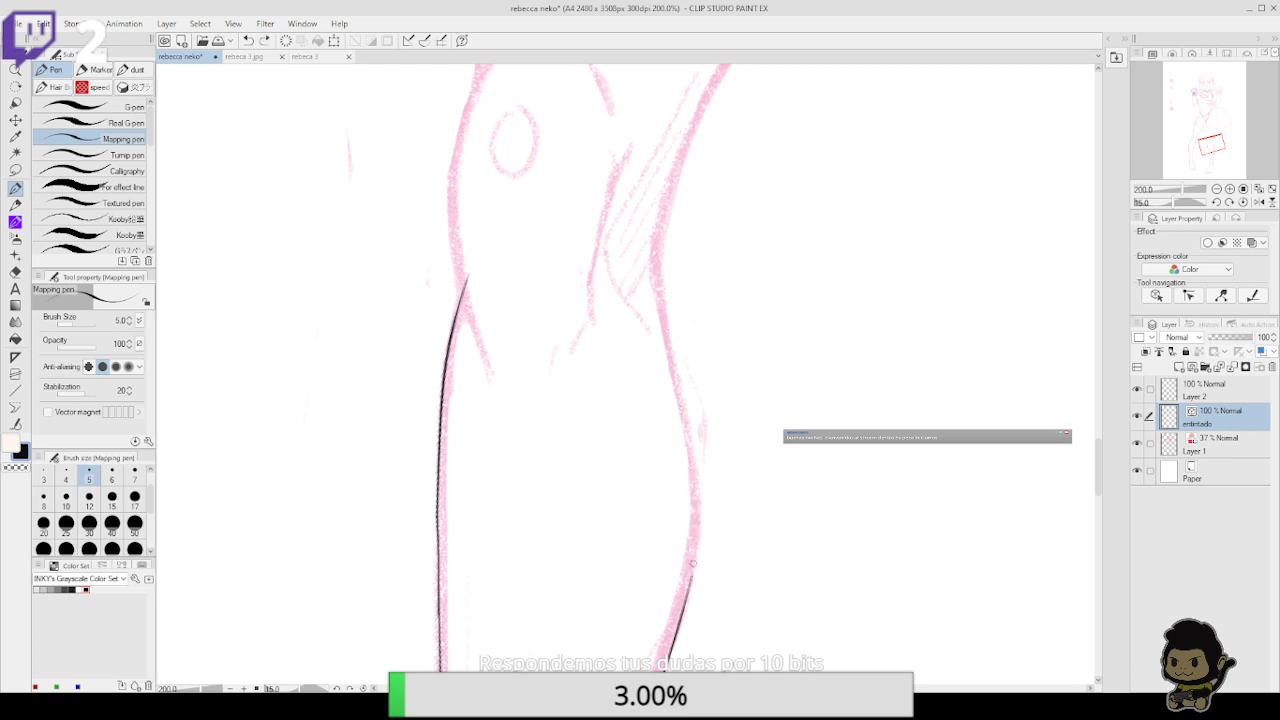
drag(693, 582, 674, 344)
Ink the outer leg contour from the upper calf around the knee and onto the lower thigh
drag(683, 418, 665, 206)
key(ctrl+z)
mouse_move(686, 418)
mouse_down()
mouse_move(663, 236)
mouse_move(679, 366)
mouse_up()
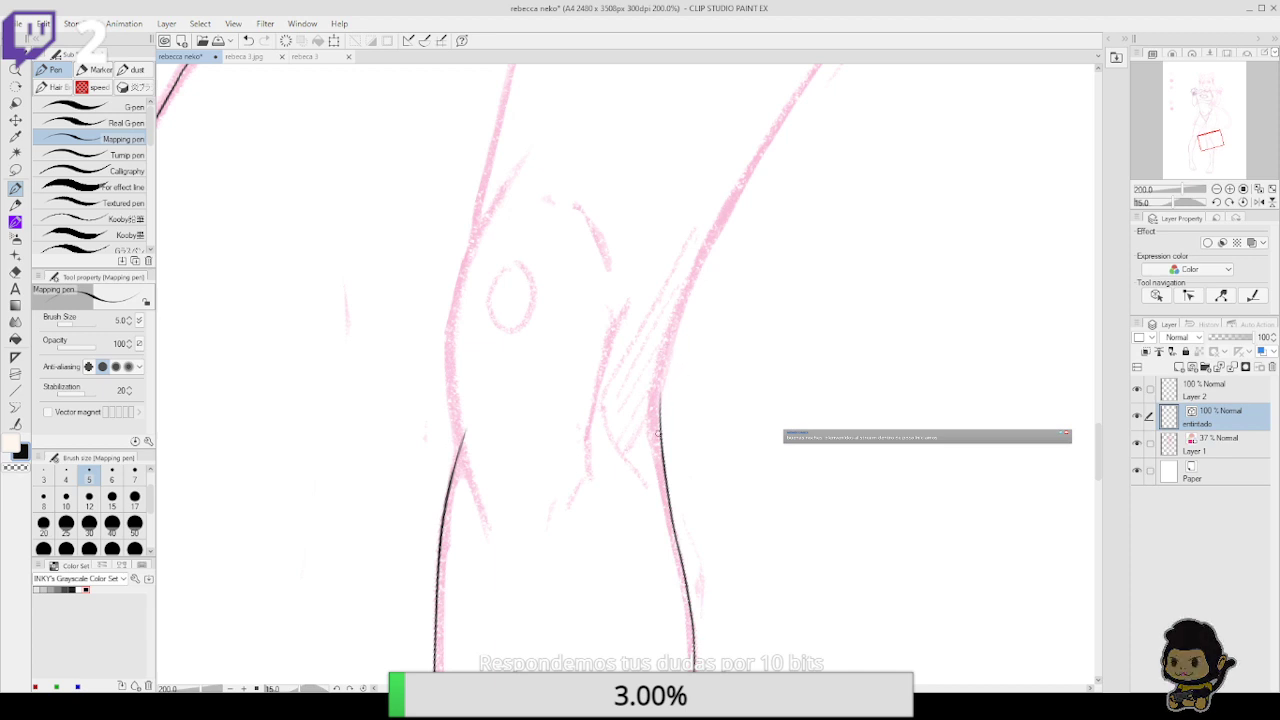
mouse_move(657, 432)
mouse_down()
mouse_move(669, 340)
mouse_move(742, 179)
mouse_up()
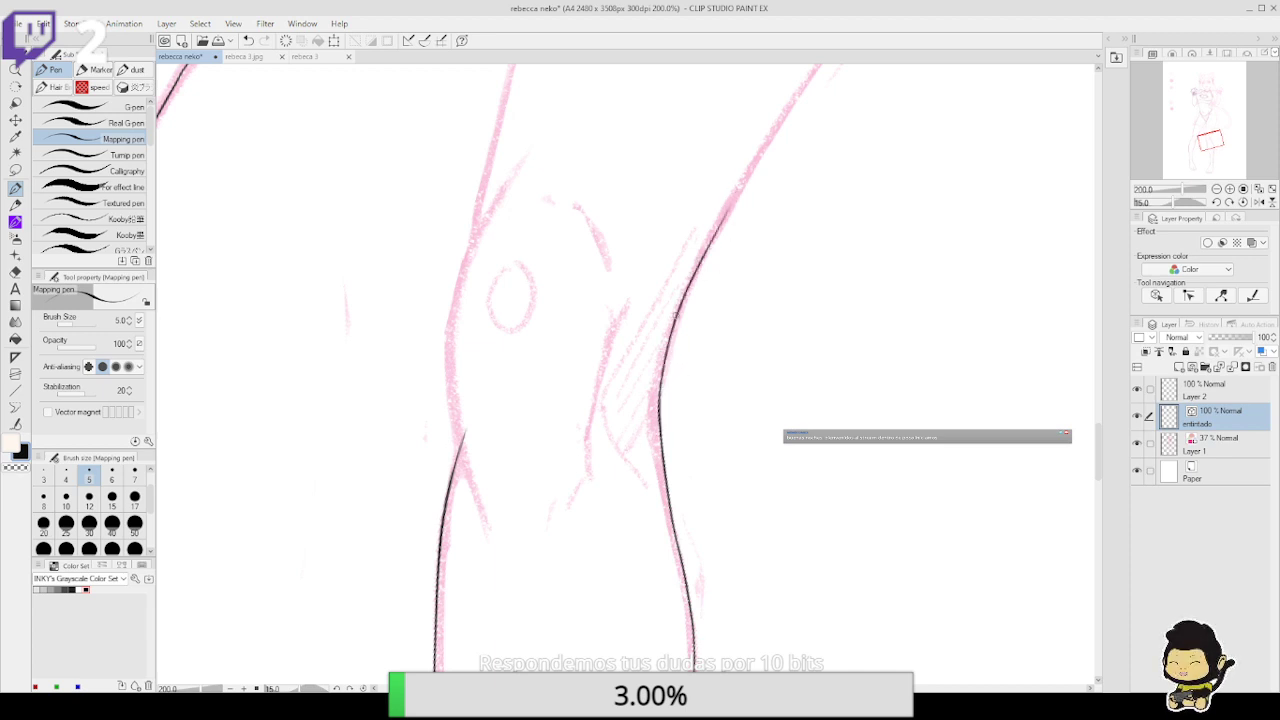
Ink the inner knee contour as one curve crossing the upper end of the inked shin line
mouse_move(469, 484)
mouse_down()
mouse_move(447, 355)
mouse_move(508, 182)
mouse_up()
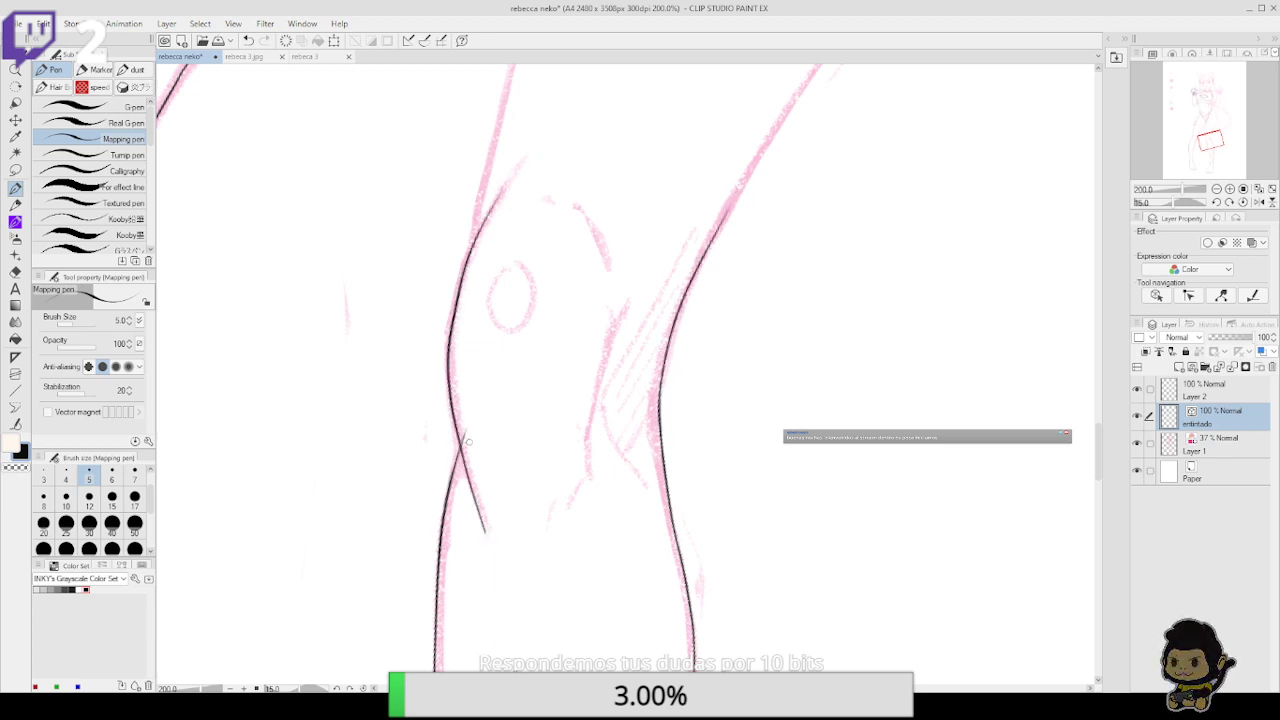
key(ctrl+z)
mouse_move(487, 532)
mouse_down()
mouse_move(447, 348)
mouse_move(482, 226)
mouse_move(516, 175)
mouse_up()
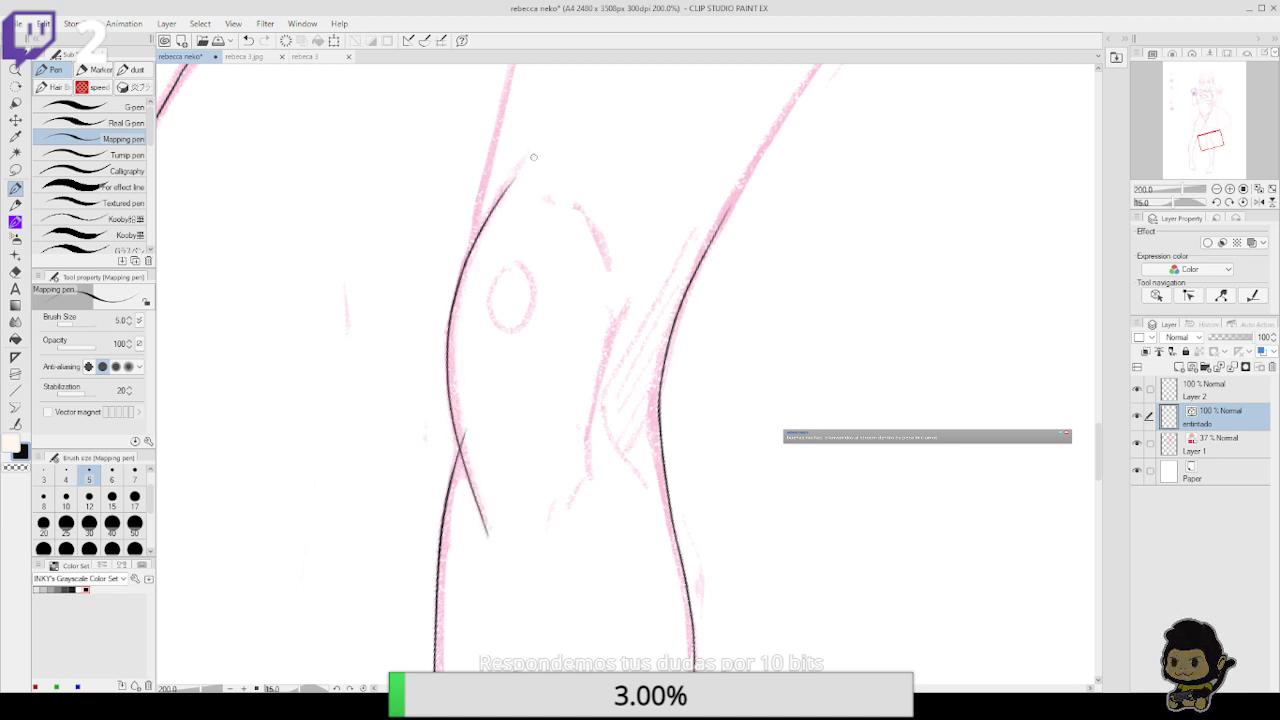
Ink the knee's crease lines and the inner thigh contour from the knee up to the existing thigh line
mouse_move(588, 476)
mouse_down()
mouse_move(612, 330)
mouse_move(591, 228)
mouse_move(625, 242)
mouse_move(637, 474)
mouse_up()
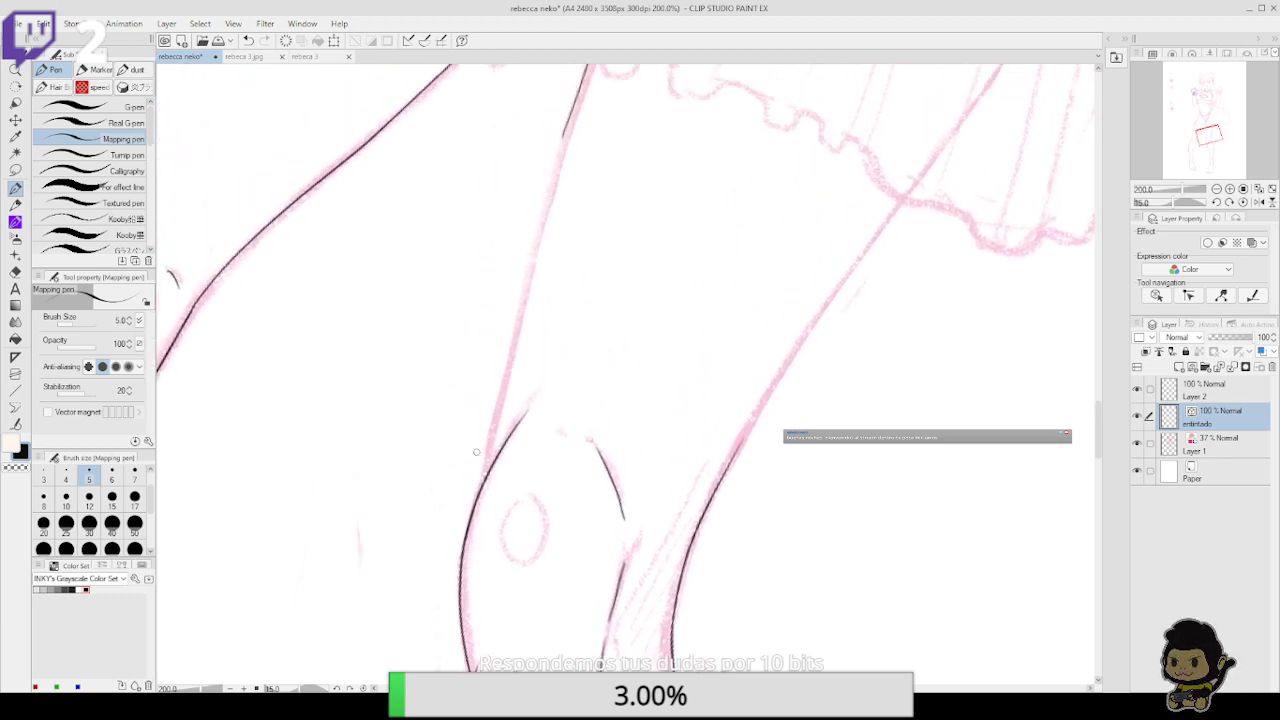
drag(479, 494, 523, 271)
drag(506, 355, 575, 93)
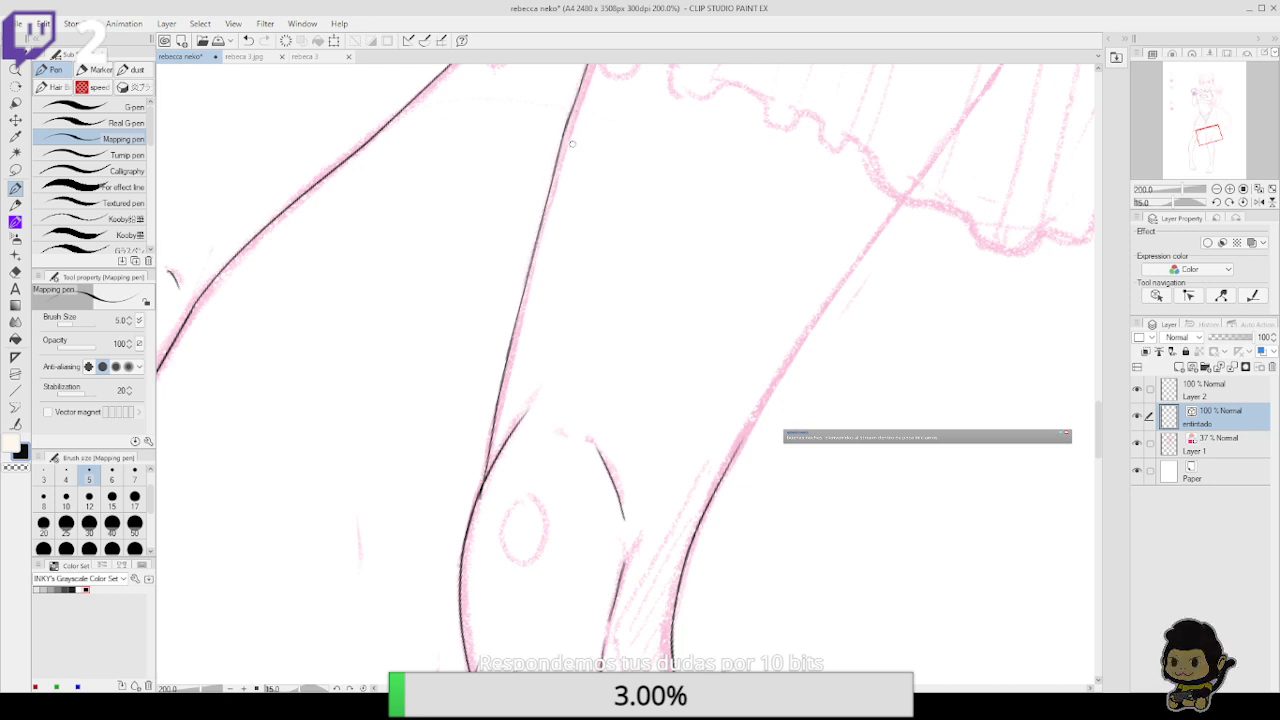
key(e)
click(484, 482)
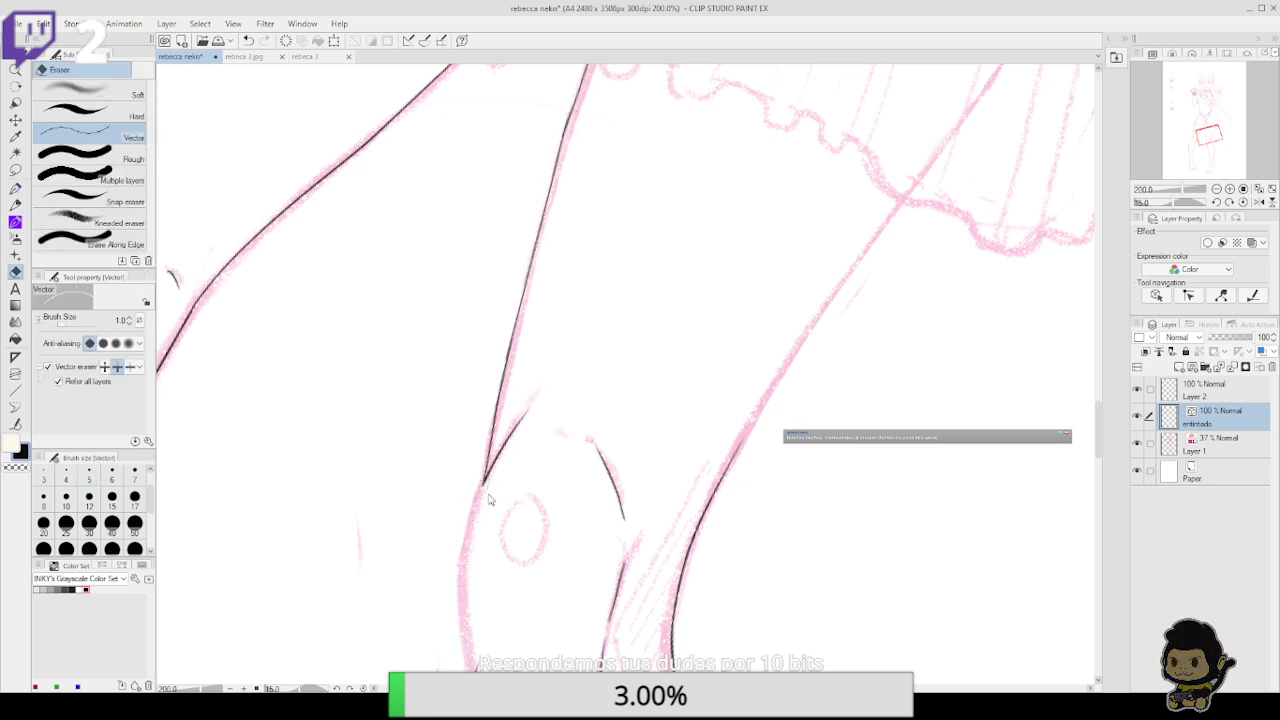
key(ctrl+z)
Join the inner thigh line segments near the skirt hem with the Connect vector line tool
click(15, 423)
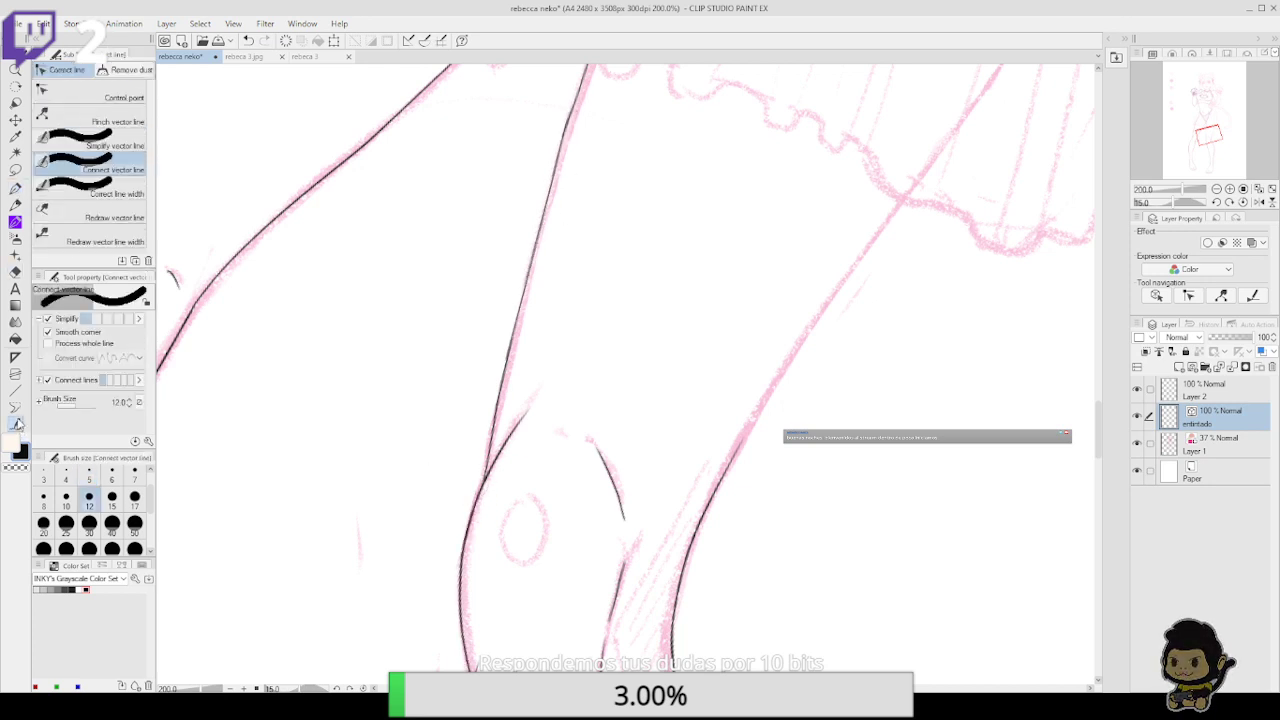
scroll(686, 531, up, 3)
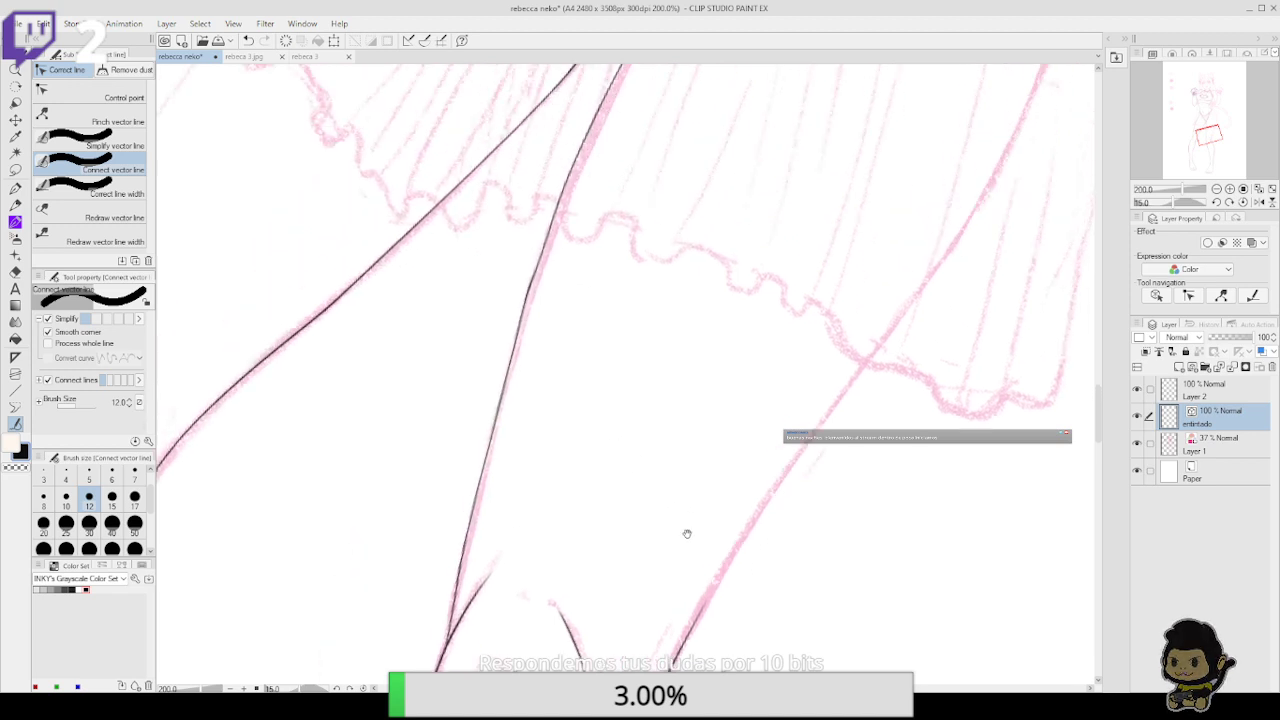
drag(494, 409, 550, 229)
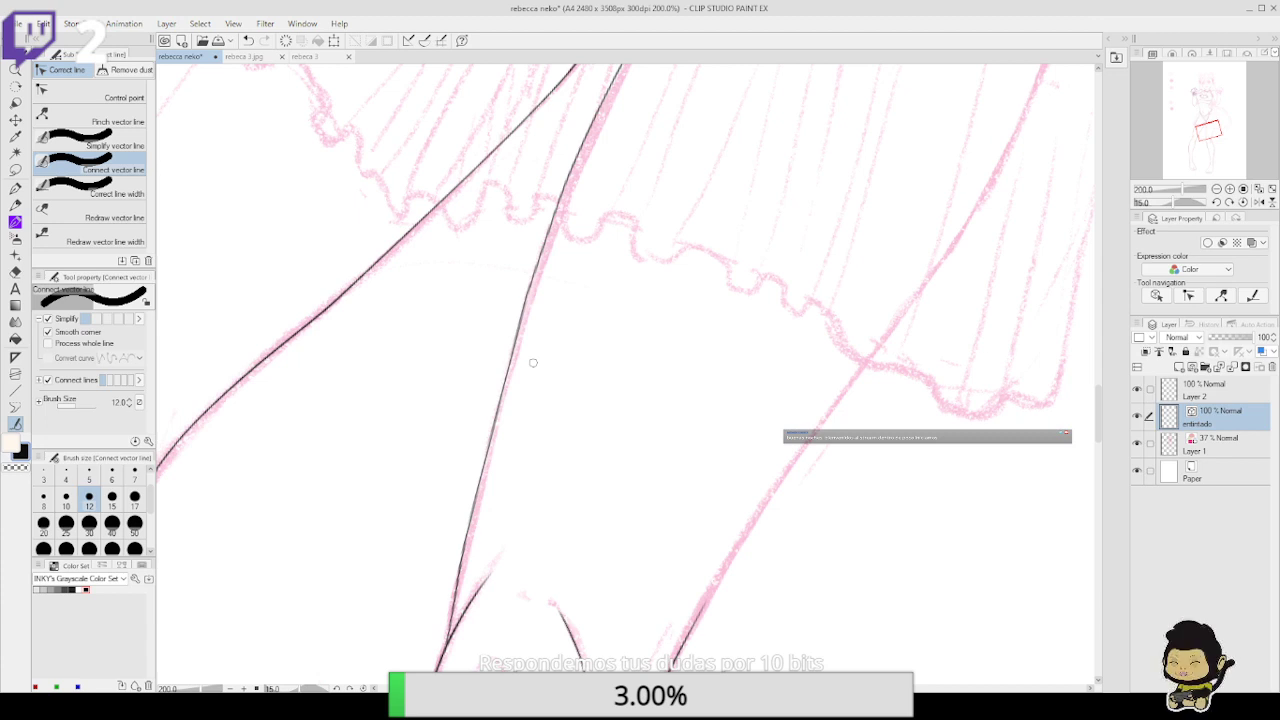
Redraw the kinked part of the inner thigh line at the skirt hem with the Mapping pen
key(p)
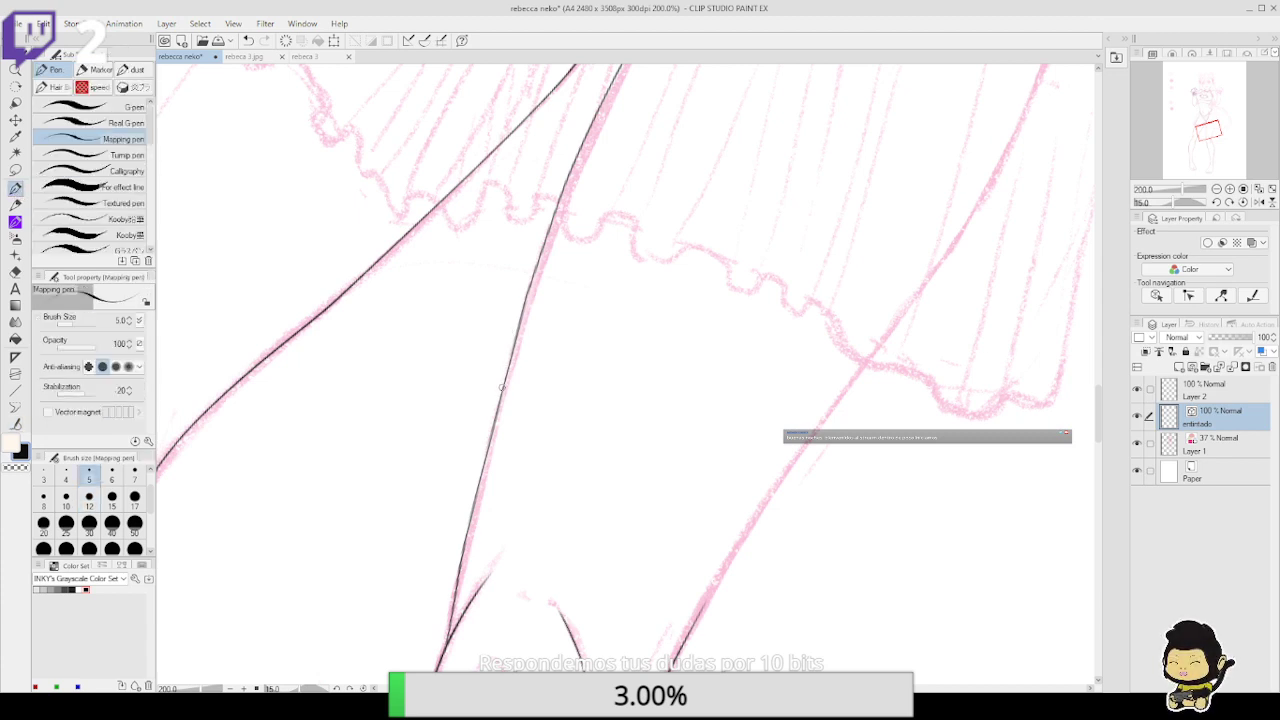
drag(502, 387, 547, 236)
key(ctrl+z)
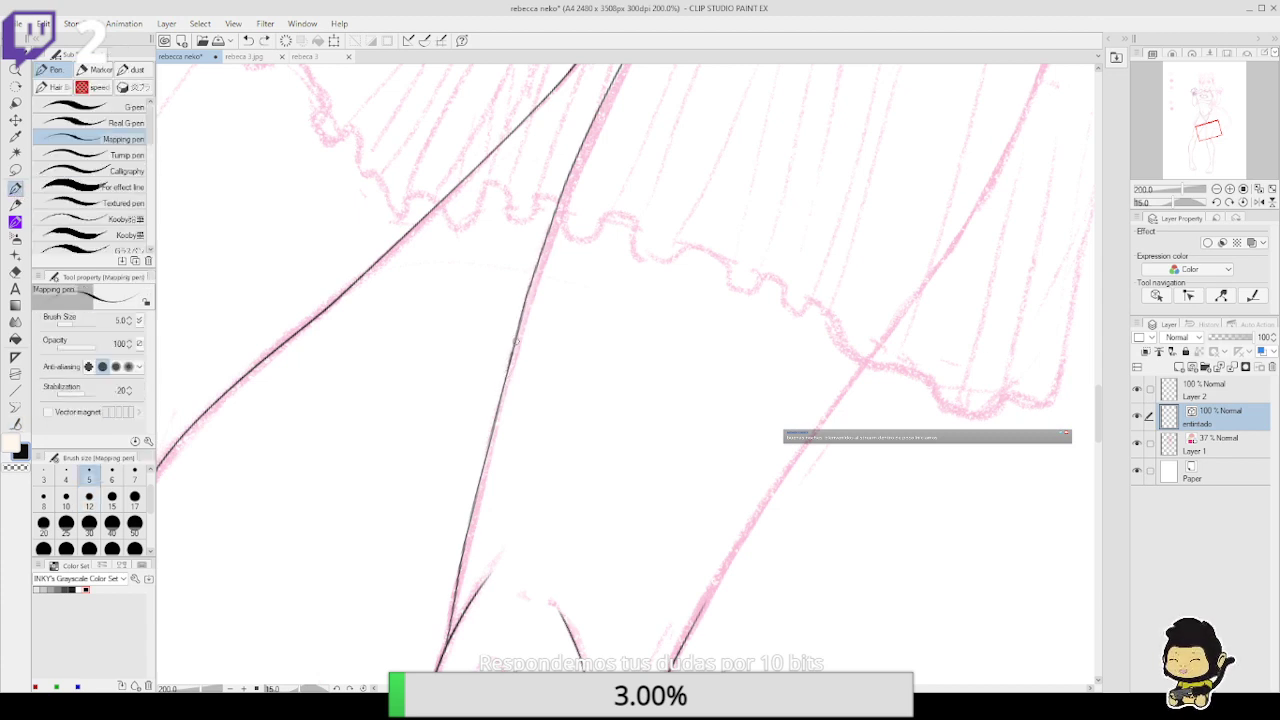
drag(516, 342, 580, 147)
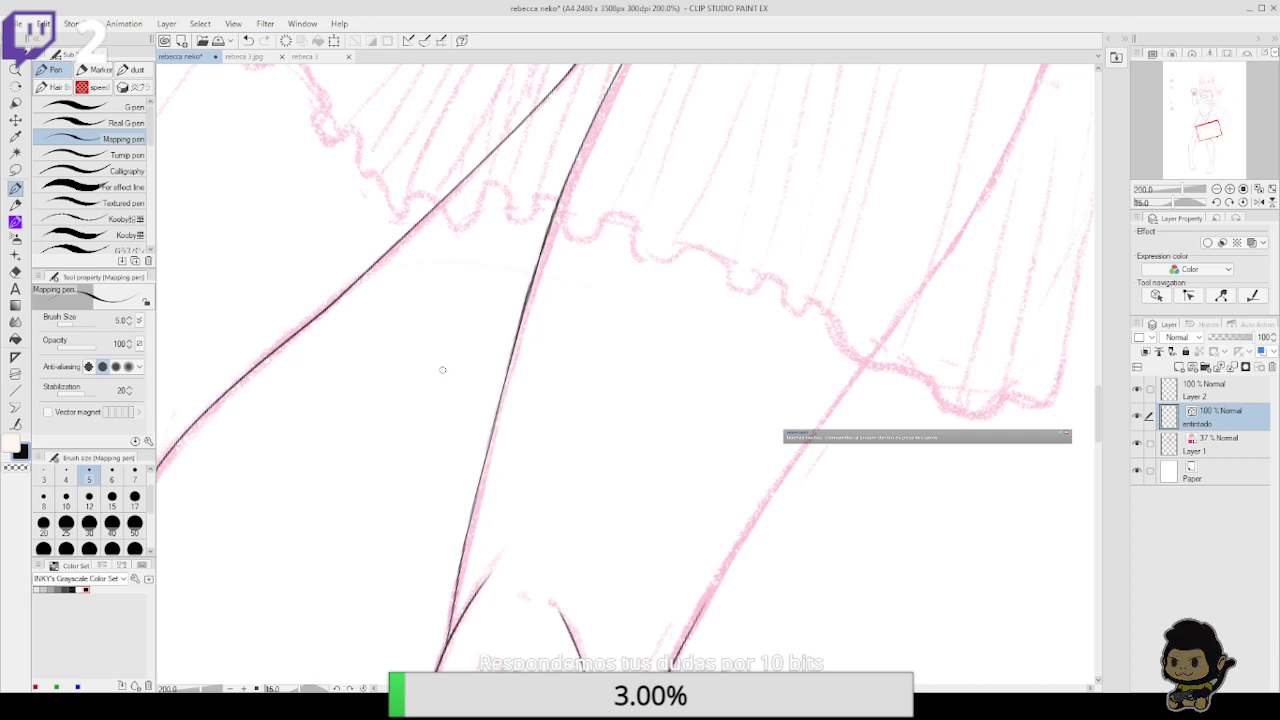
Connect the redrawn inner thigh segments into one line and erase the leftover piece at the skirt hem with the Vector eraser
key(y)
drag(499, 403, 562, 170)
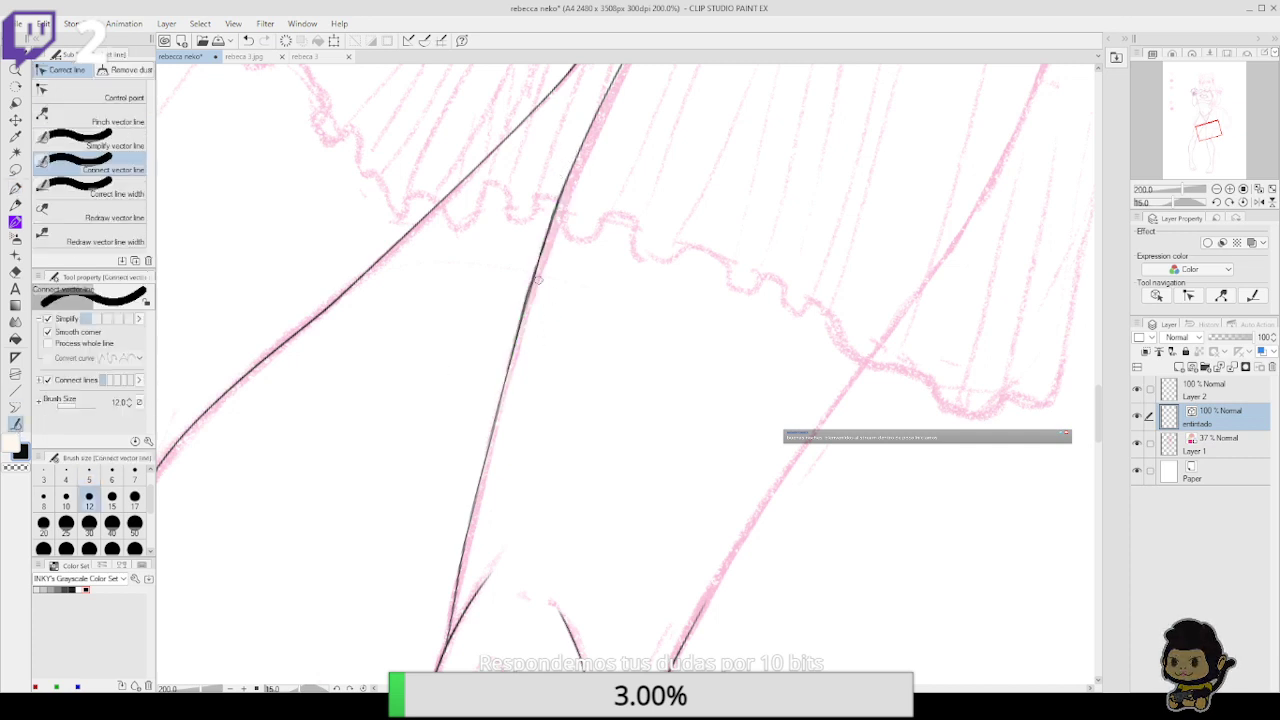
drag(536, 286, 575, 160)
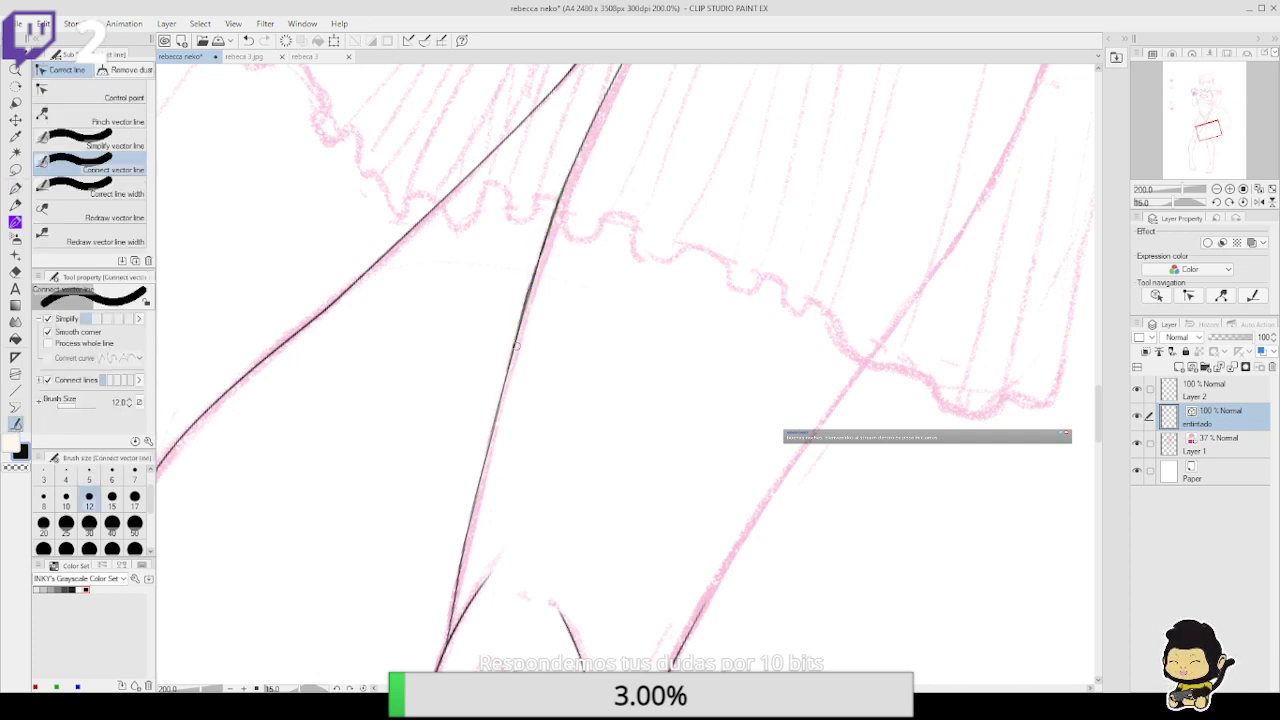
drag(516, 345, 556, 226)
key(e)
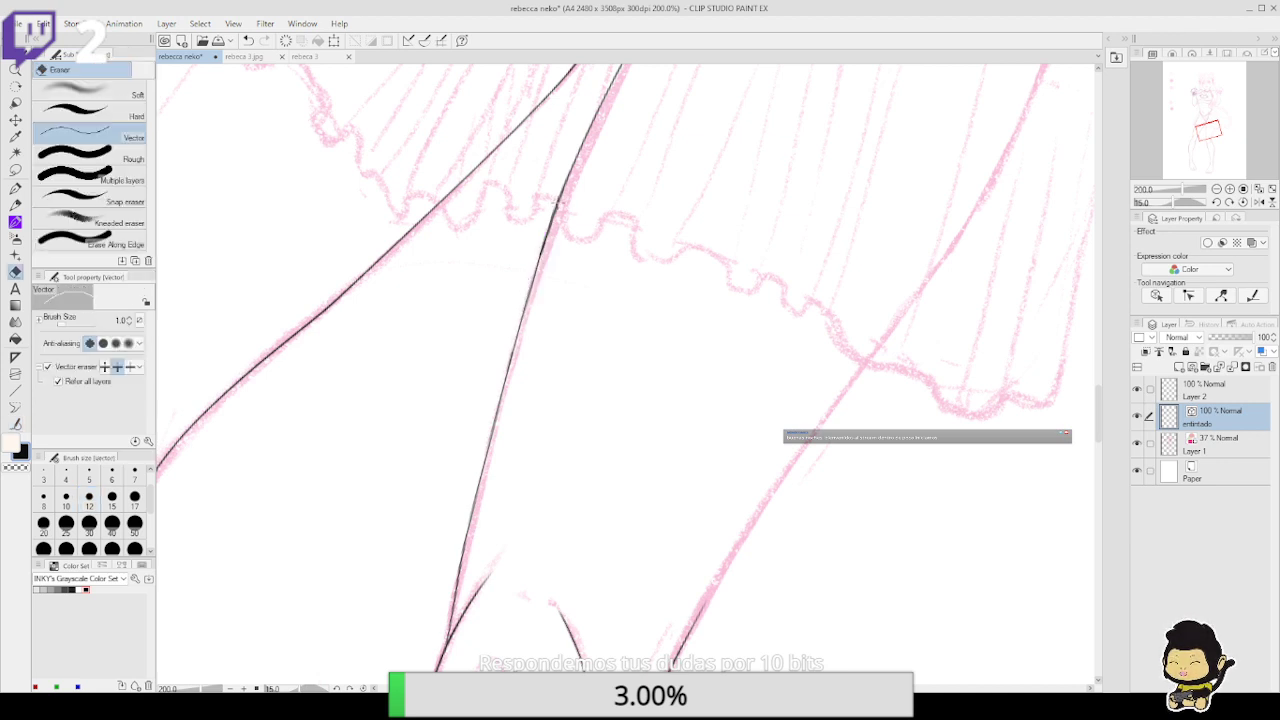
click(555, 207)
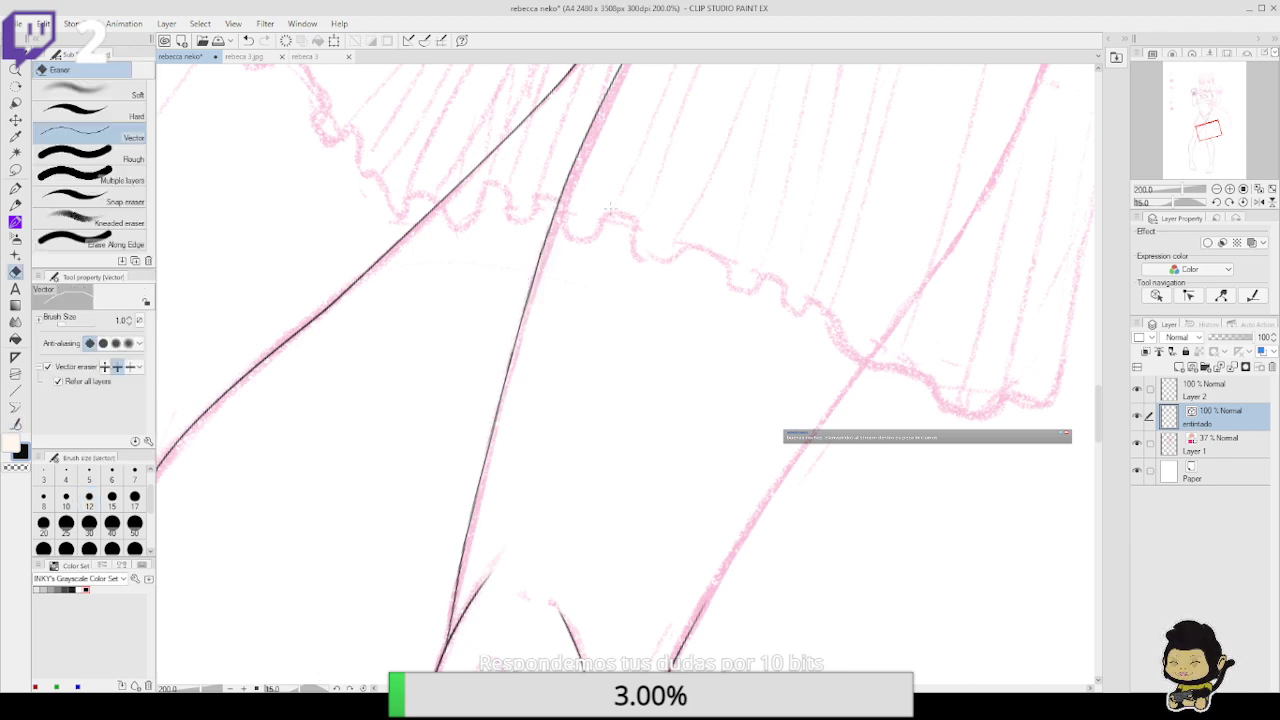
Ink the outer thigh contour from above the knee to just past the skirt hem with the Mapping pen
scroll(815, 398, down, 3)
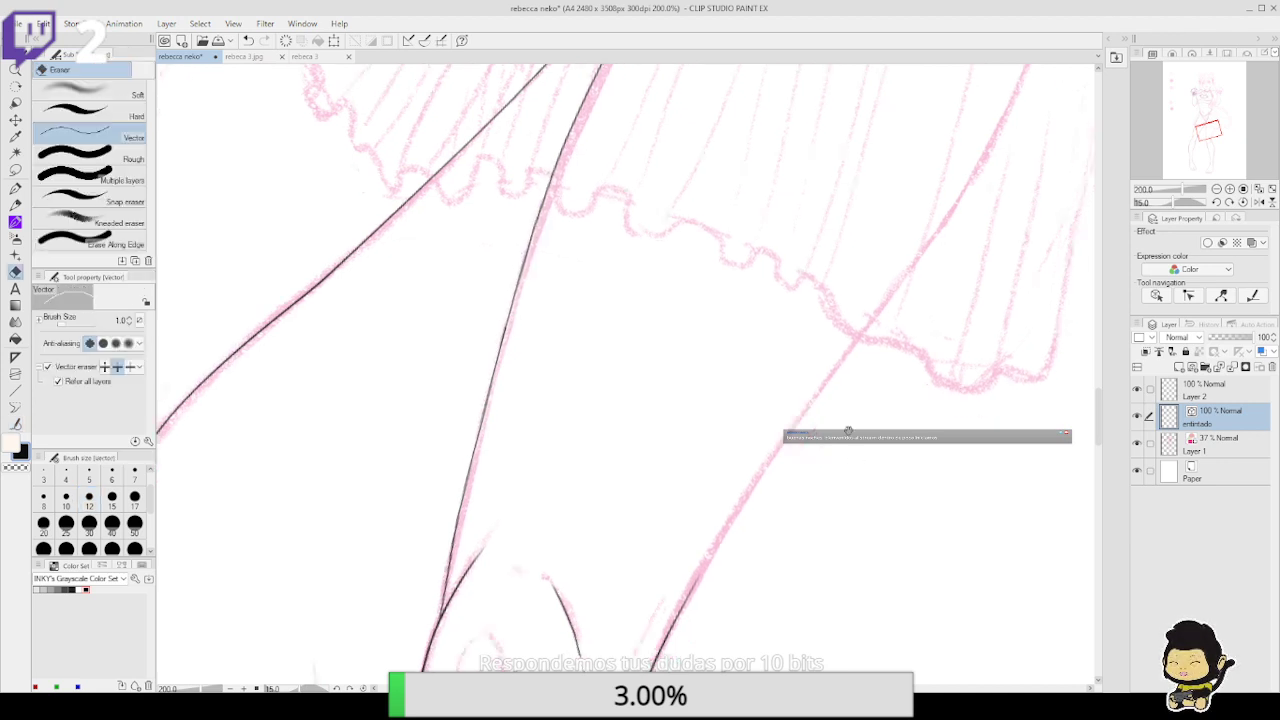
click(15, 188)
mouse_move(669, 549)
mouse_down()
mouse_move(813, 318)
mouse_move(843, 303)
mouse_move(779, 400)
mouse_up()
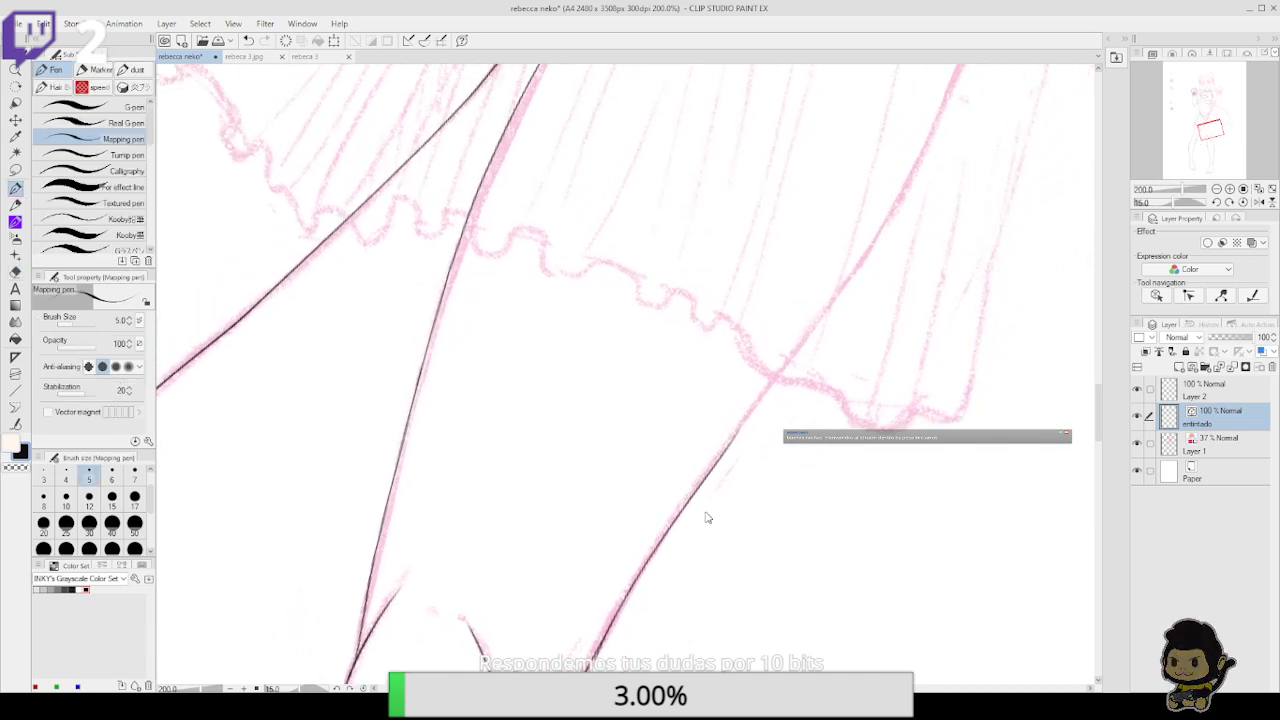
drag(716, 461, 856, 262)
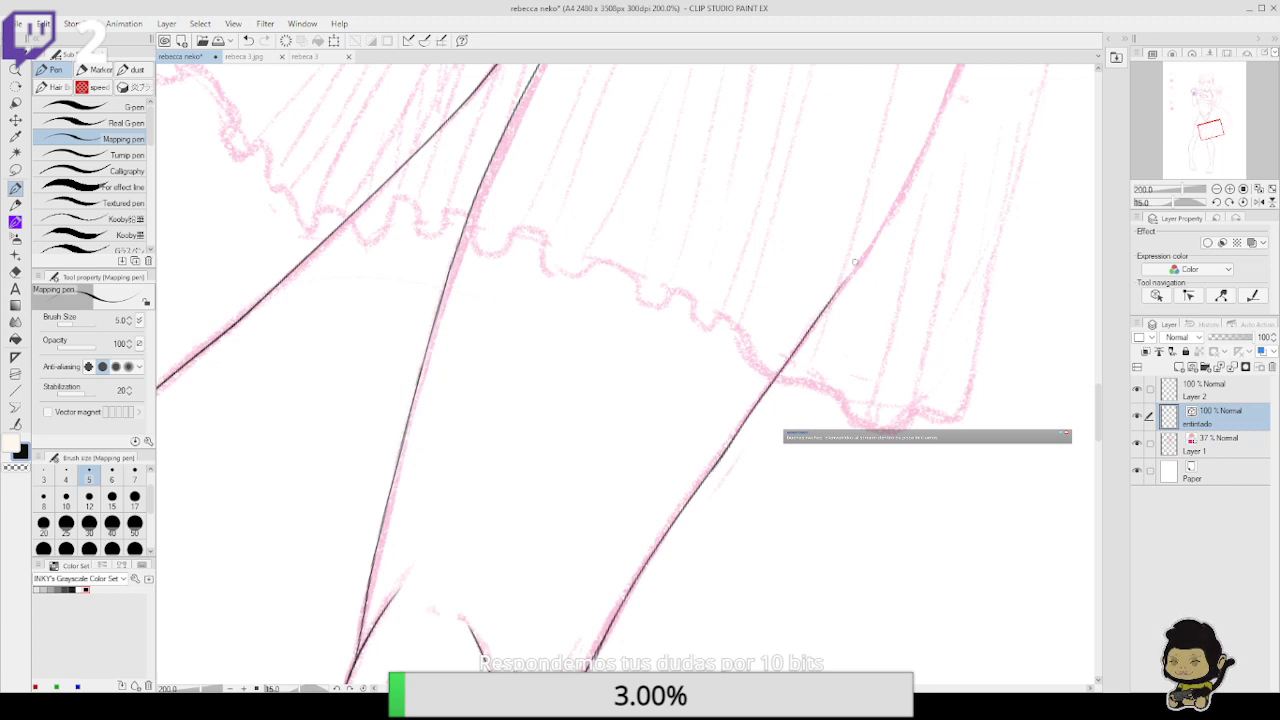
key(ctrl+z)
drag(726, 453, 882, 228)
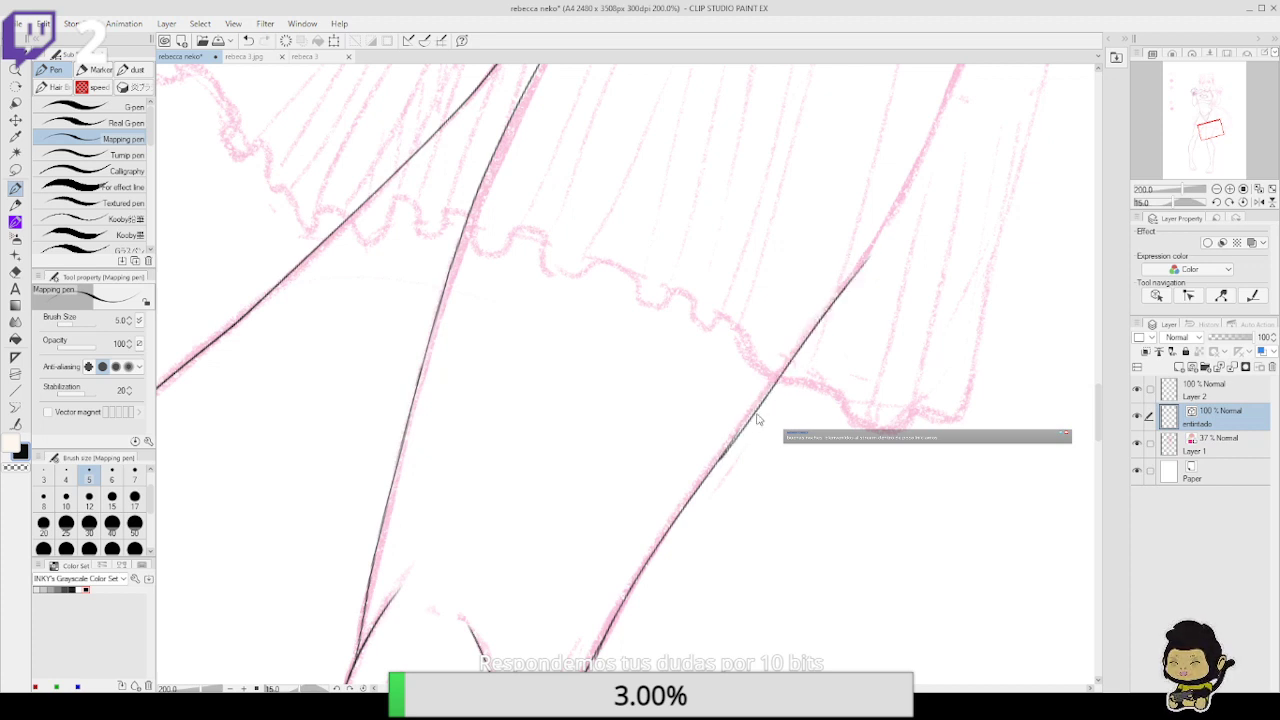
key(ctrl+z)
mouse_move(718, 461)
mouse_down()
mouse_move(886, 230)
mouse_move(773, 481)
mouse_up()
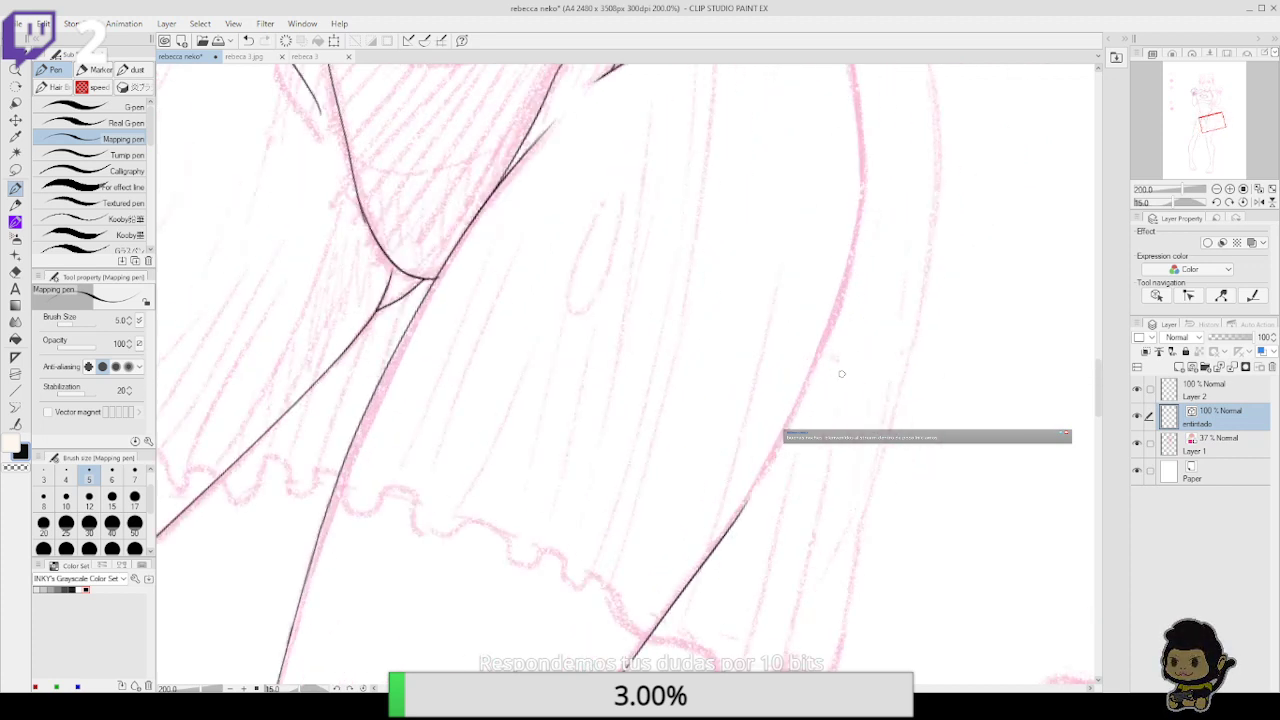
Zoom out to 150%, rotate the canvas, and ink the outer thigh contour from the hem up toward the hip
click(1216, 189)
click(1229, 202)
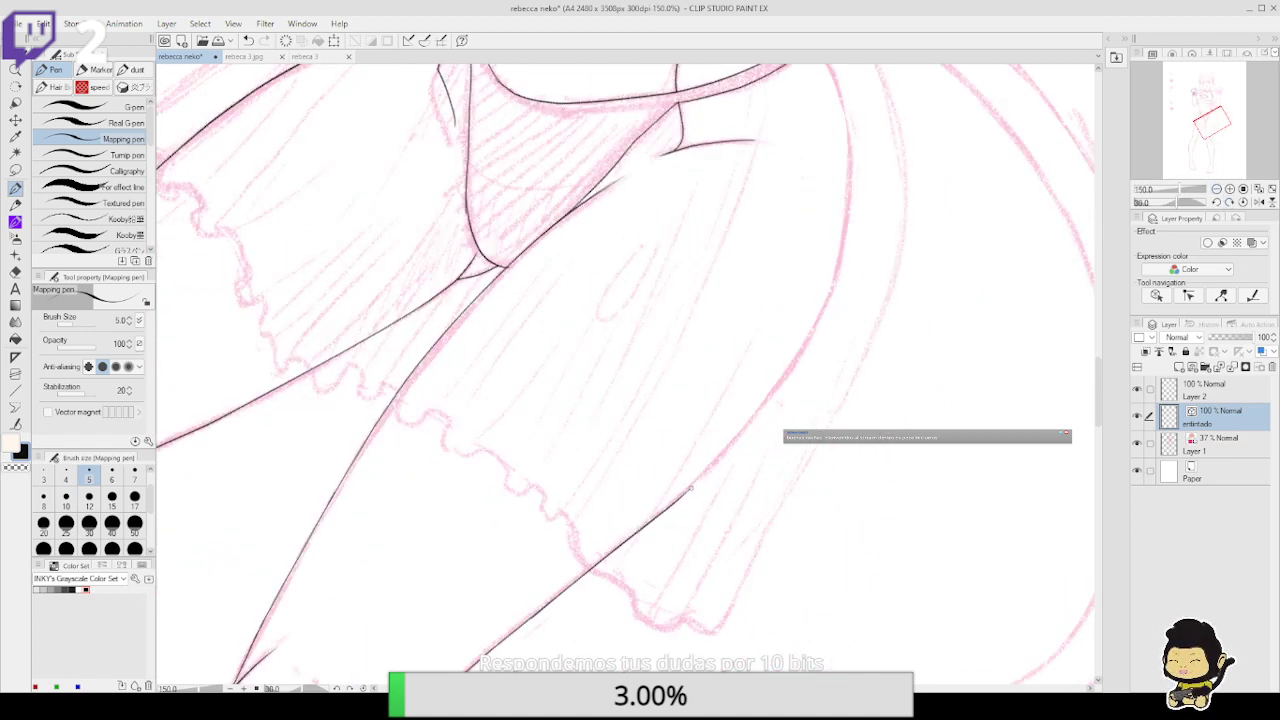
mouse_move(701, 475)
mouse_down()
mouse_move(805, 334)
mouse_move(850, 215)
mouse_move(783, 387)
mouse_move(775, 254)
mouse_up()
key(ctrl+z)
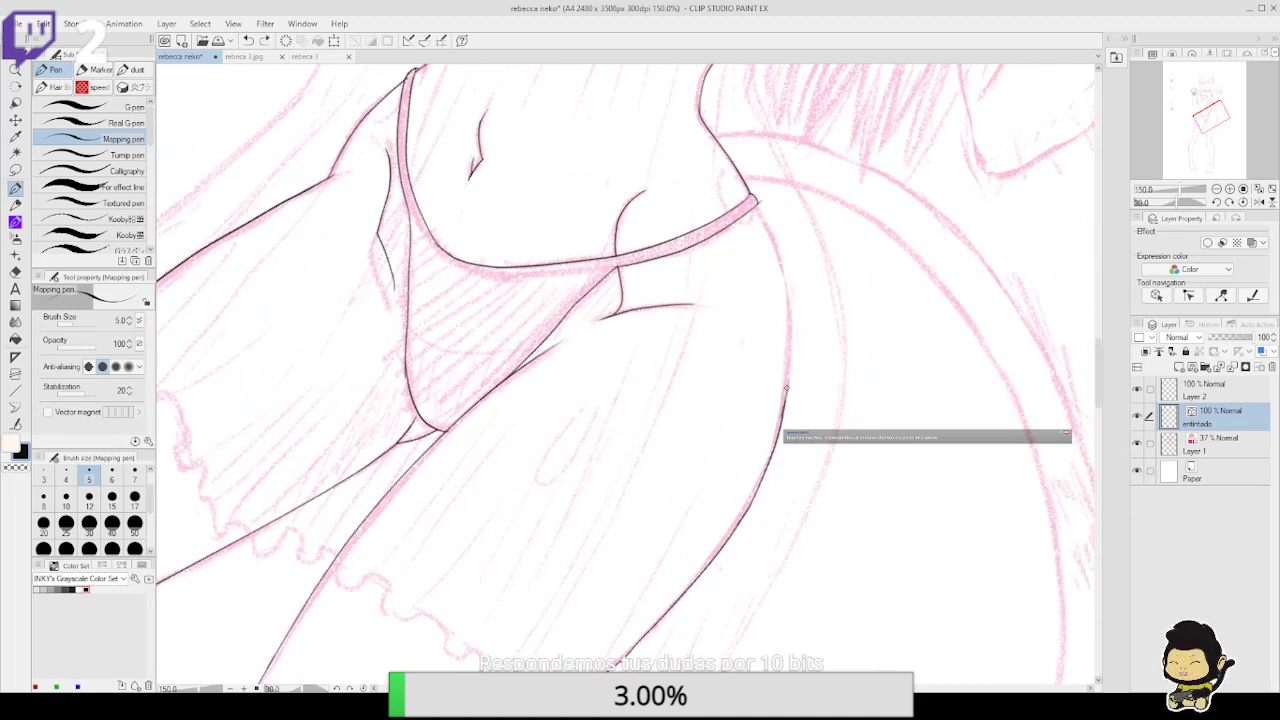
drag(786, 389, 775, 258)
key(ctrl+z)
mouse_move(782, 425)
mouse_down()
mouse_move(789, 290)
mouse_move(757, 201)
mouse_up()
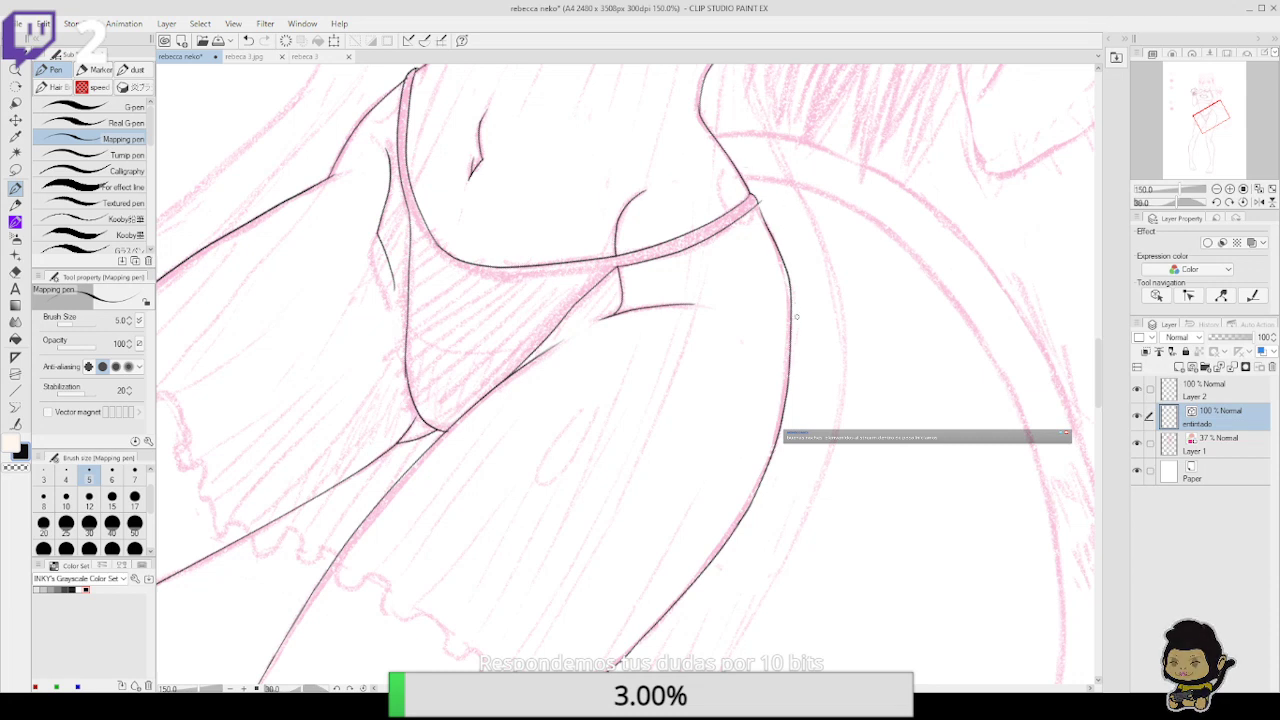
key(ctrl+z)
mouse_move(791, 316)
mouse_down()
mouse_move(757, 203)
mouse_move(782, 268)
mouse_up()
key(ctrl+z)
key(ctrl+z)
Ink a short hip line running down from the outer end of the waistband
drag(757, 202, 781, 264)
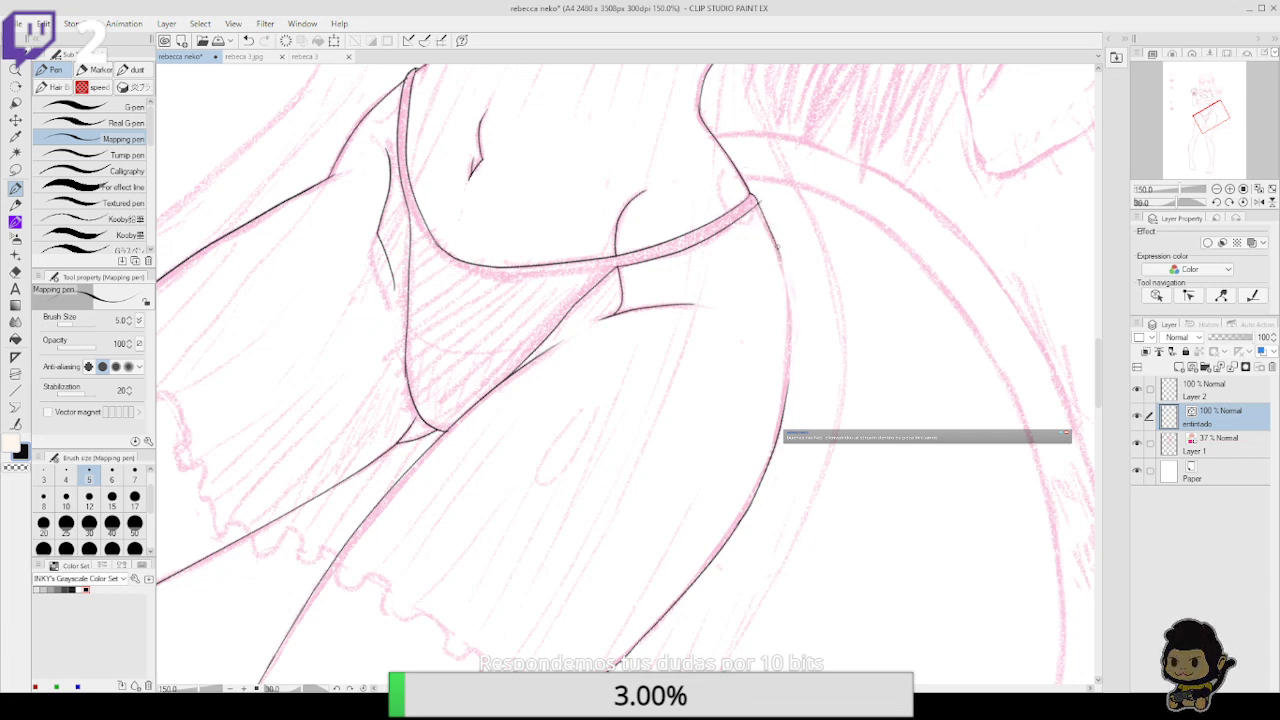
key(ctrl+z)
drag(756, 201, 782, 273)
key(e)
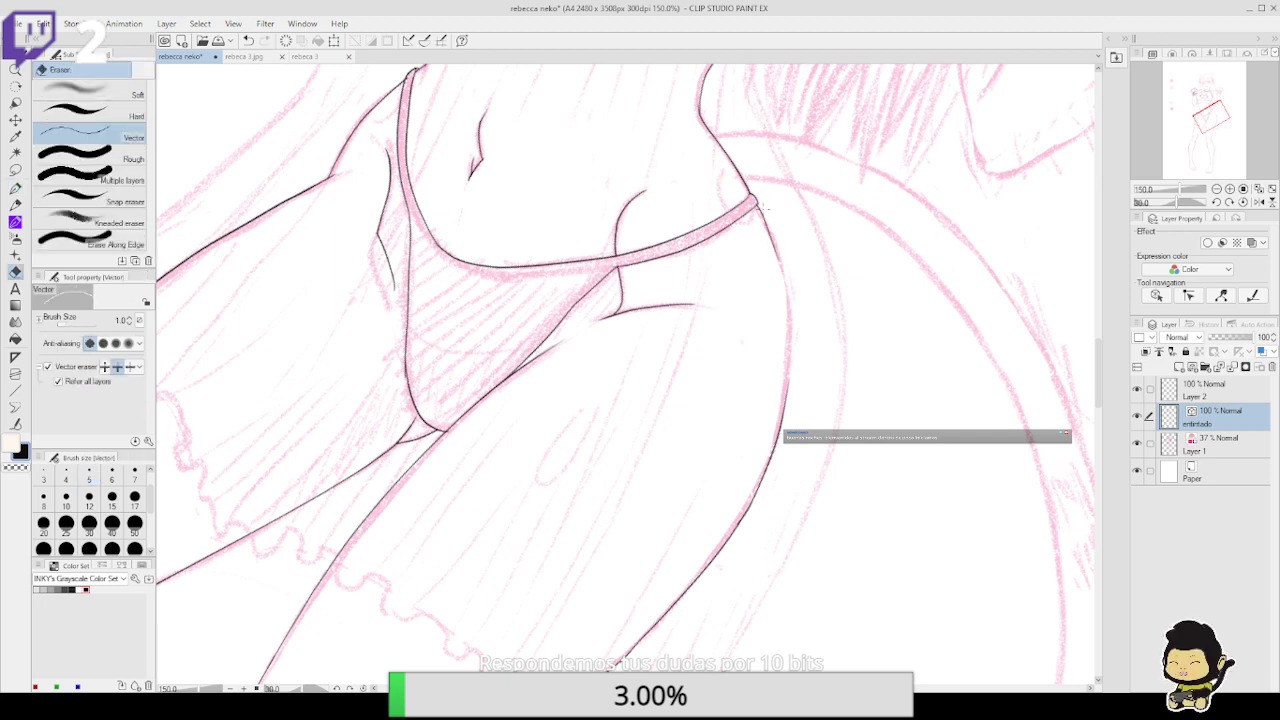
key(p)
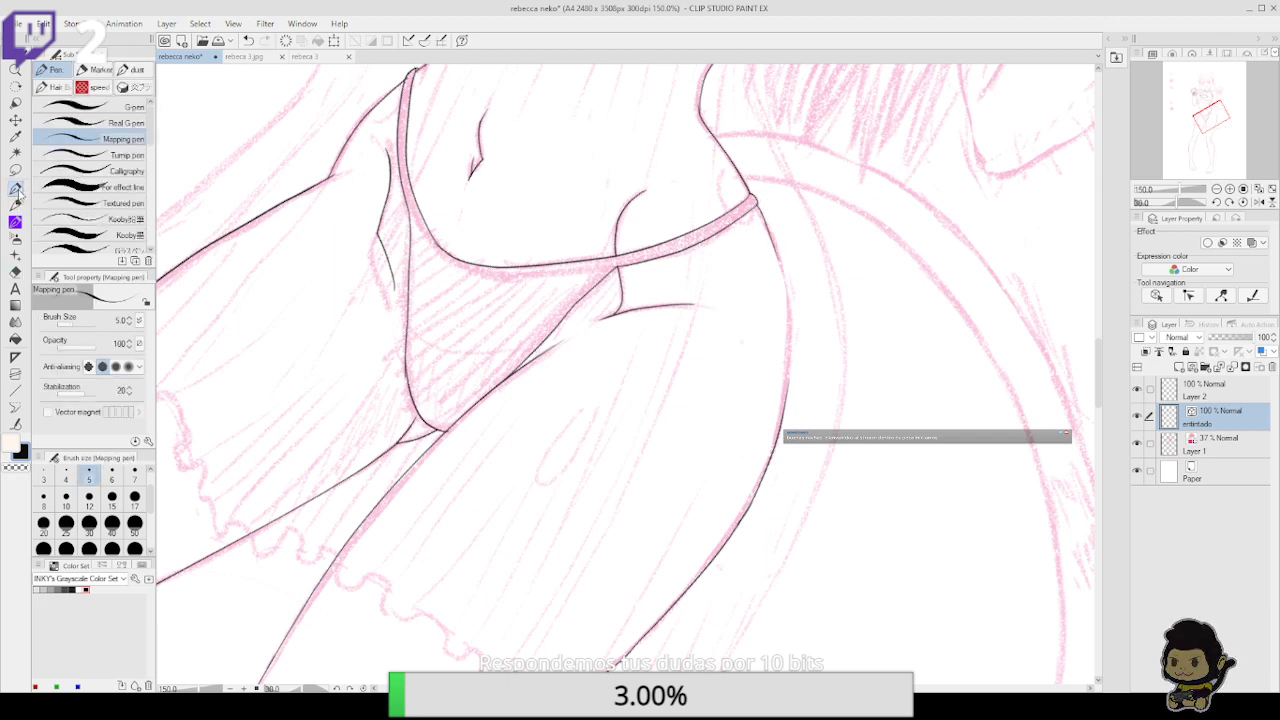
Ink the remaining hip contour to bridge the outer thigh line and the short line below the waistband
drag(785, 404, 782, 277)
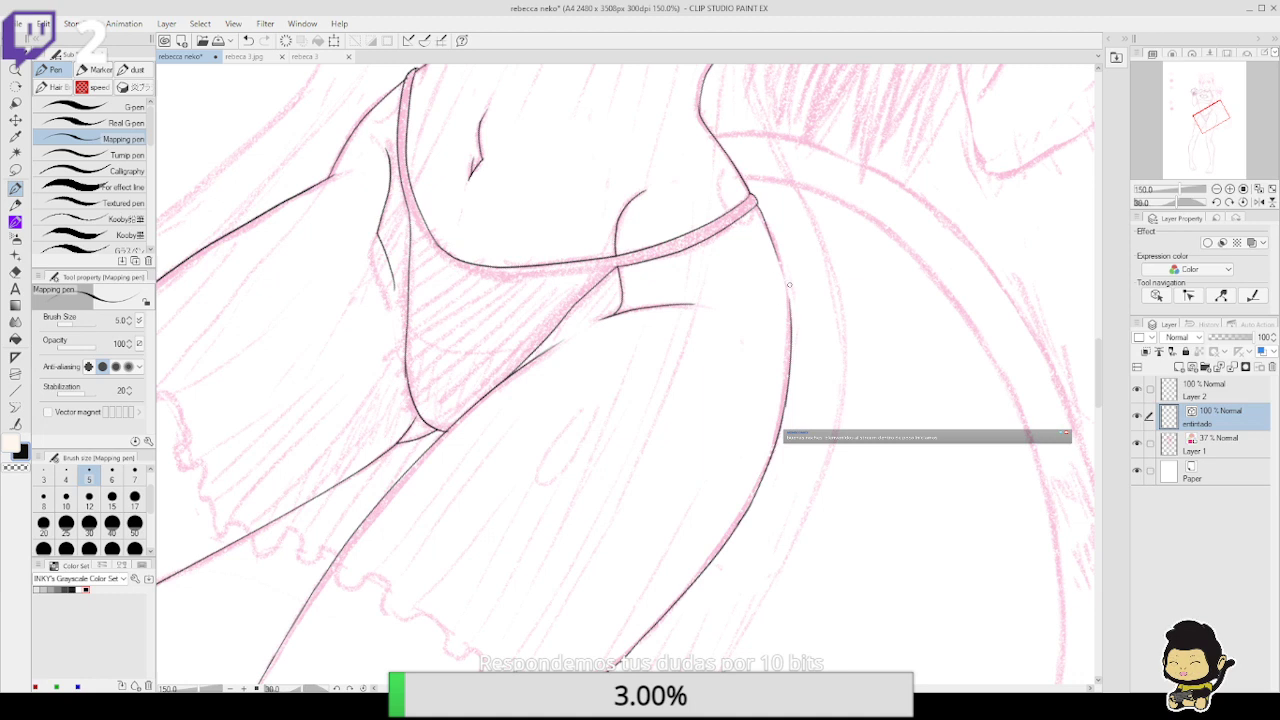
drag(791, 326, 769, 228)
key(ctrl+z)
drag(791, 322, 769, 236)
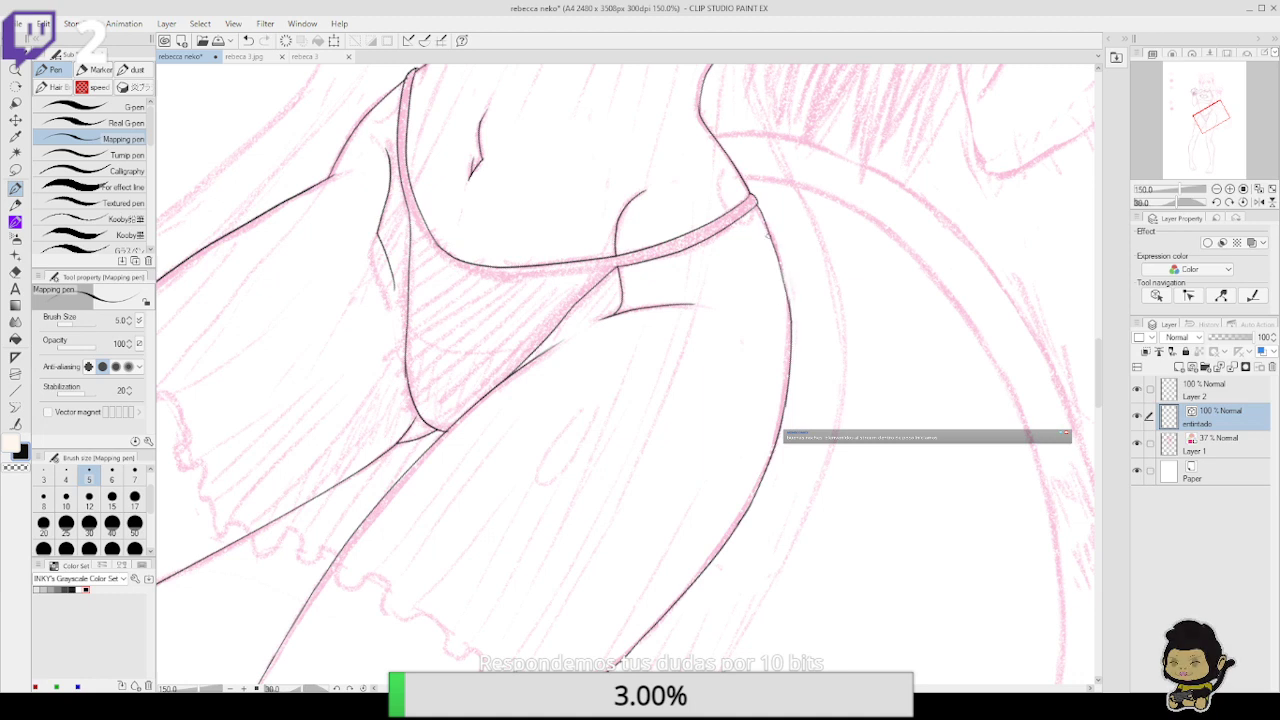
Join the hip and outer thigh strokes into a continuous contour with the Connect vector line tool
click(15, 424)
mouse_move(780, 260)
mouse_down()
mouse_move(779, 442)
mouse_move(730, 540)
mouse_move(812, 354)
mouse_move(749, 423)
mouse_up()
drag(643, 524, 738, 428)
drag(800, 365, 766, 443)
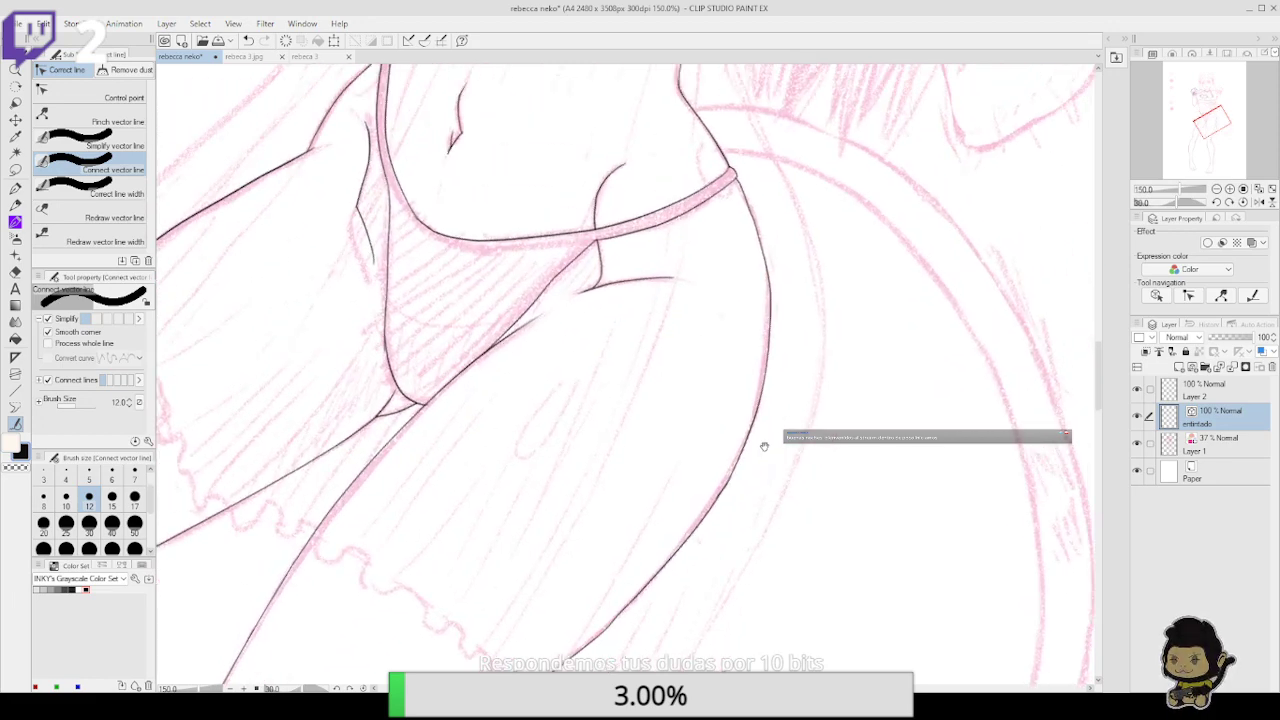
Join the outer thigh contour below the hip into one smooth line with the Connect vector line tool
drag(771, 391, 694, 528)
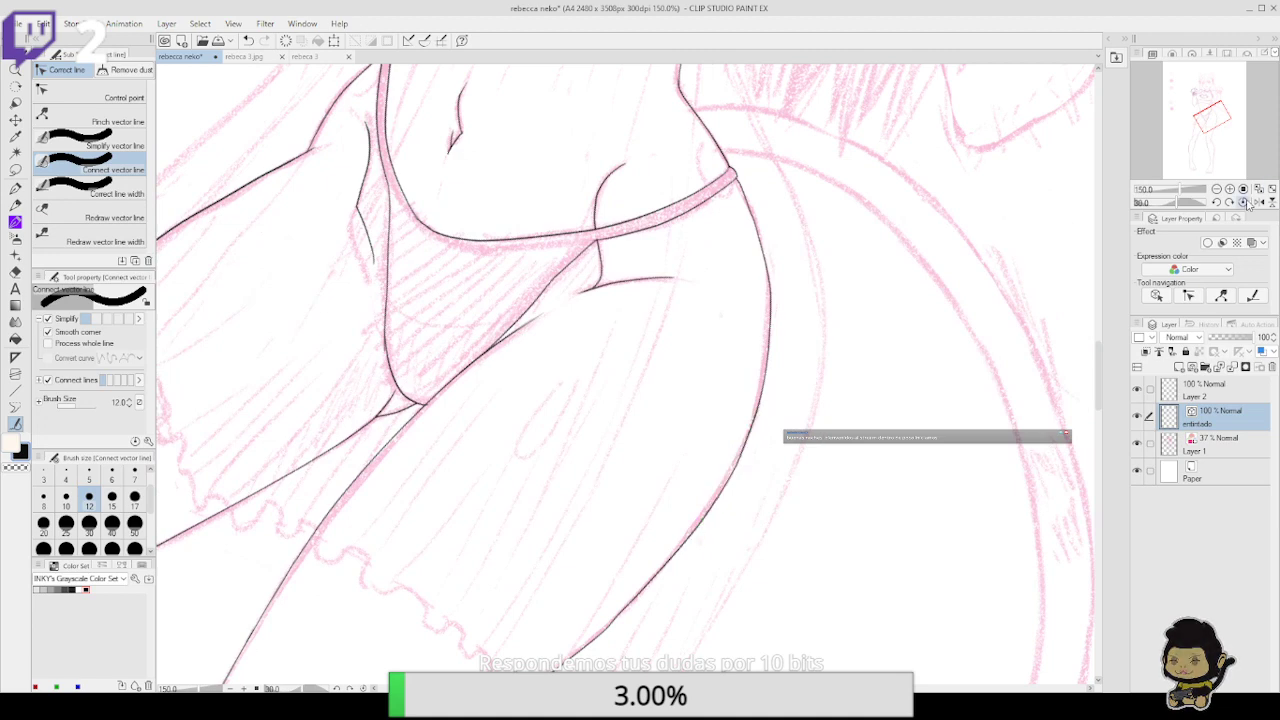
click(1216, 189)
click(1216, 202)
click(1216, 202)
click(1216, 202)
scroll(938, 455, down, 5)
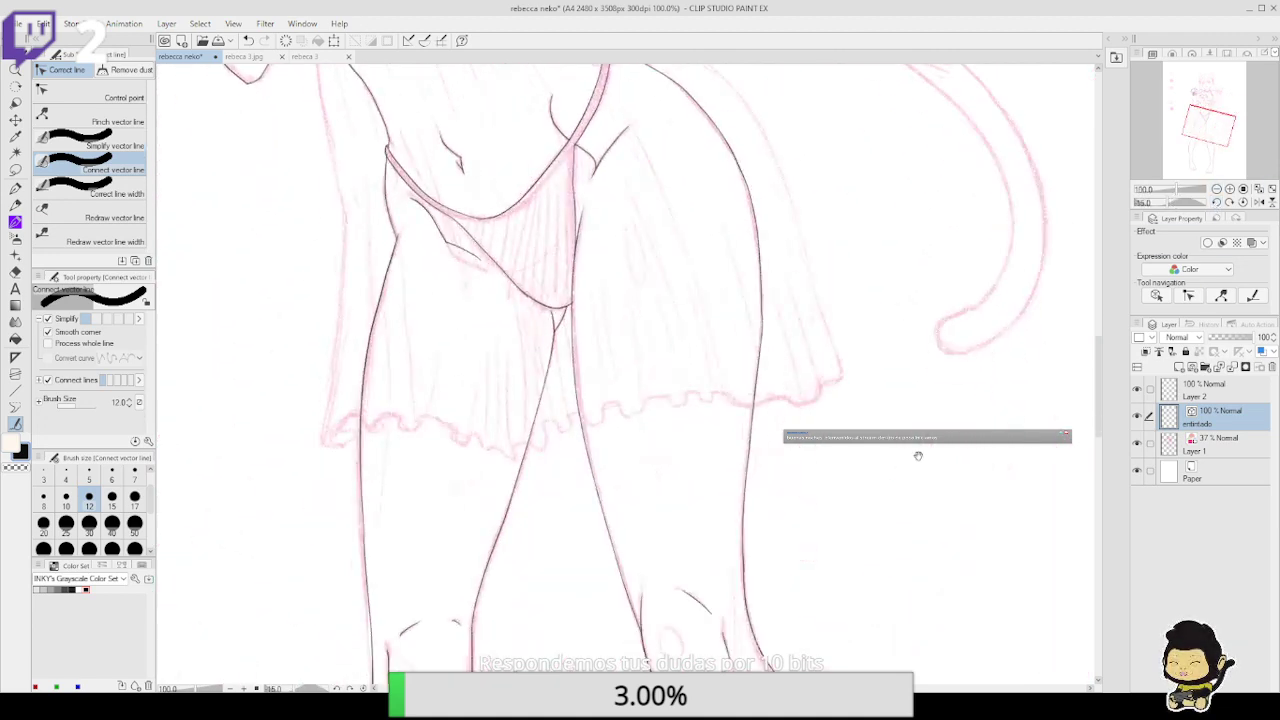
Ink a short Mapping pen stroke on the outer thigh just above the skirt hem and merge it into the contour with Connect vector line
click(1229, 189)
drag(990, 349, 866, 455)
click(15, 187)
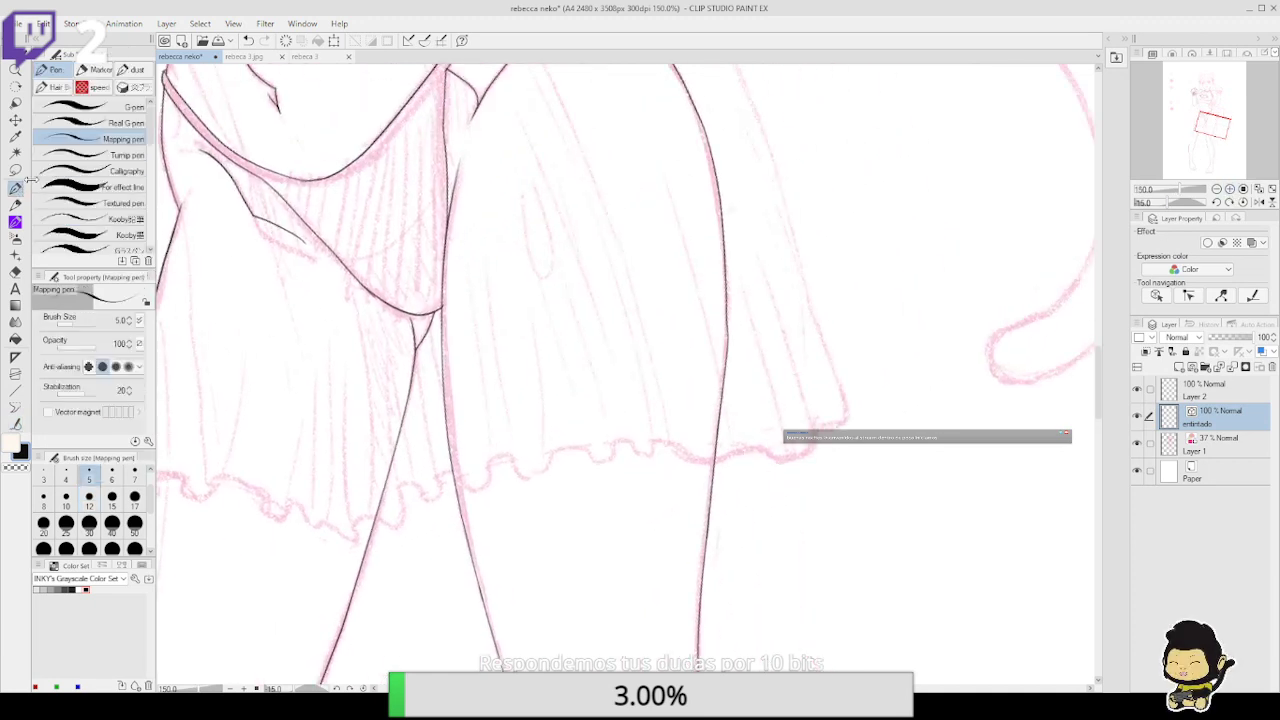
drag(720, 408, 726, 286)
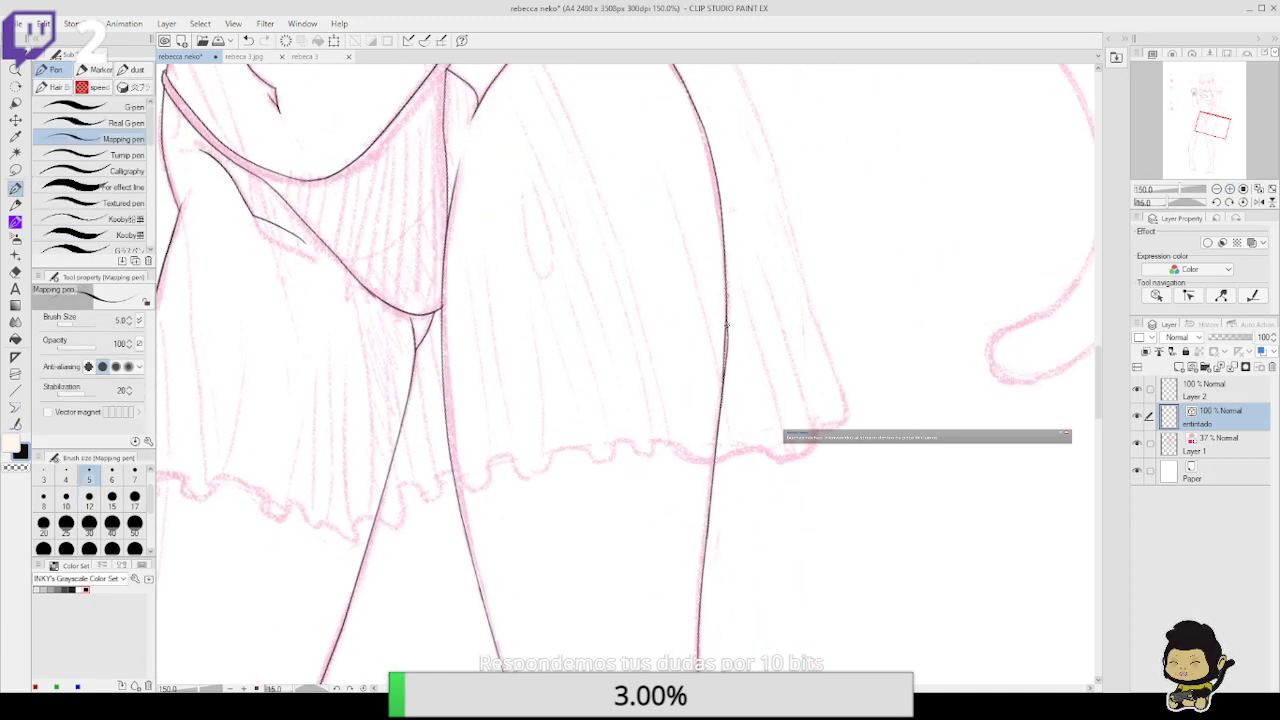
key(ctrl+z)
drag(721, 404, 728, 304)
key(ctrl+z)
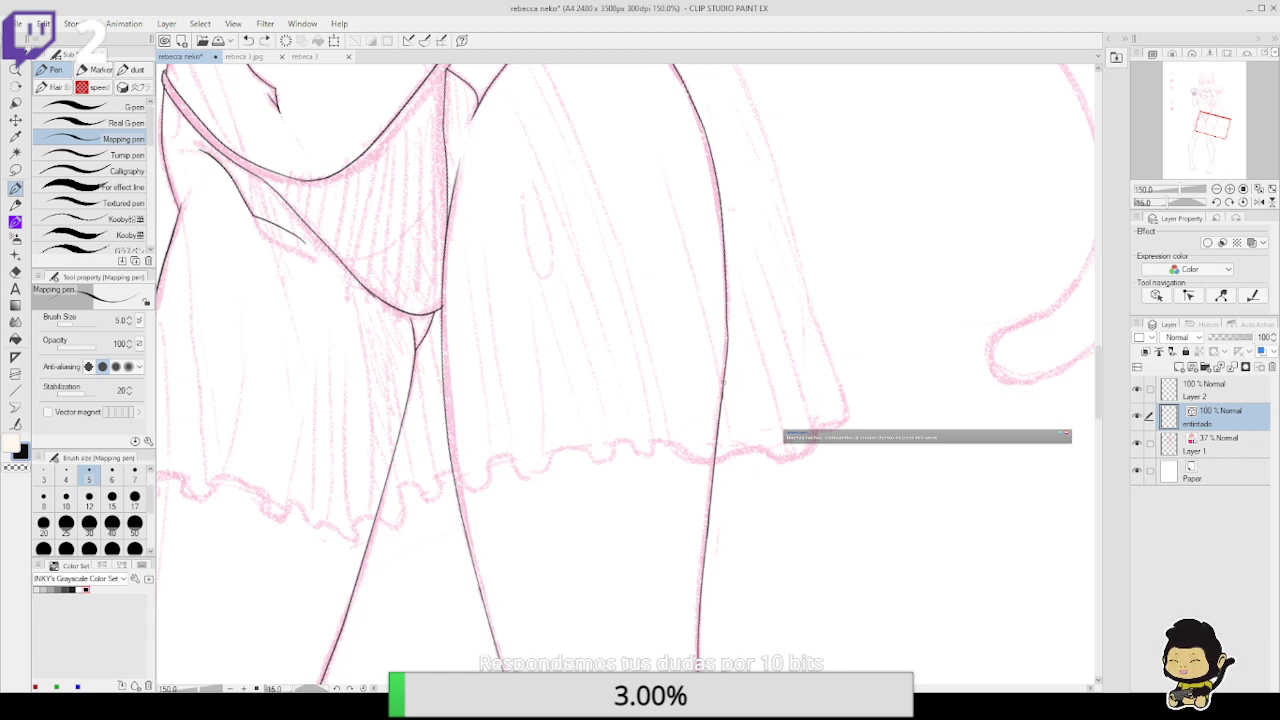
mouse_move(722, 392)
mouse_down()
mouse_move(727, 296)
mouse_move(729, 366)
mouse_up()
key(e)
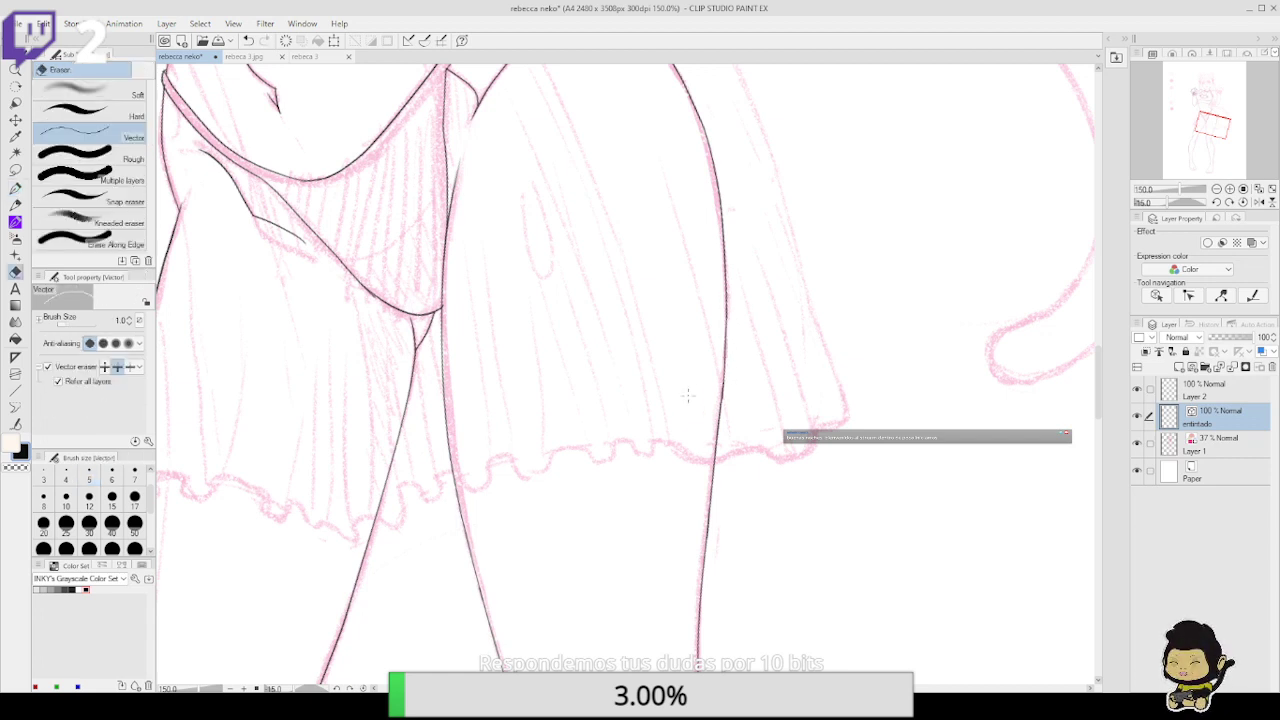
key(y)
mouse_move(724, 403)
mouse_down()
mouse_move(726, 265)
mouse_move(742, 228)
mouse_up()
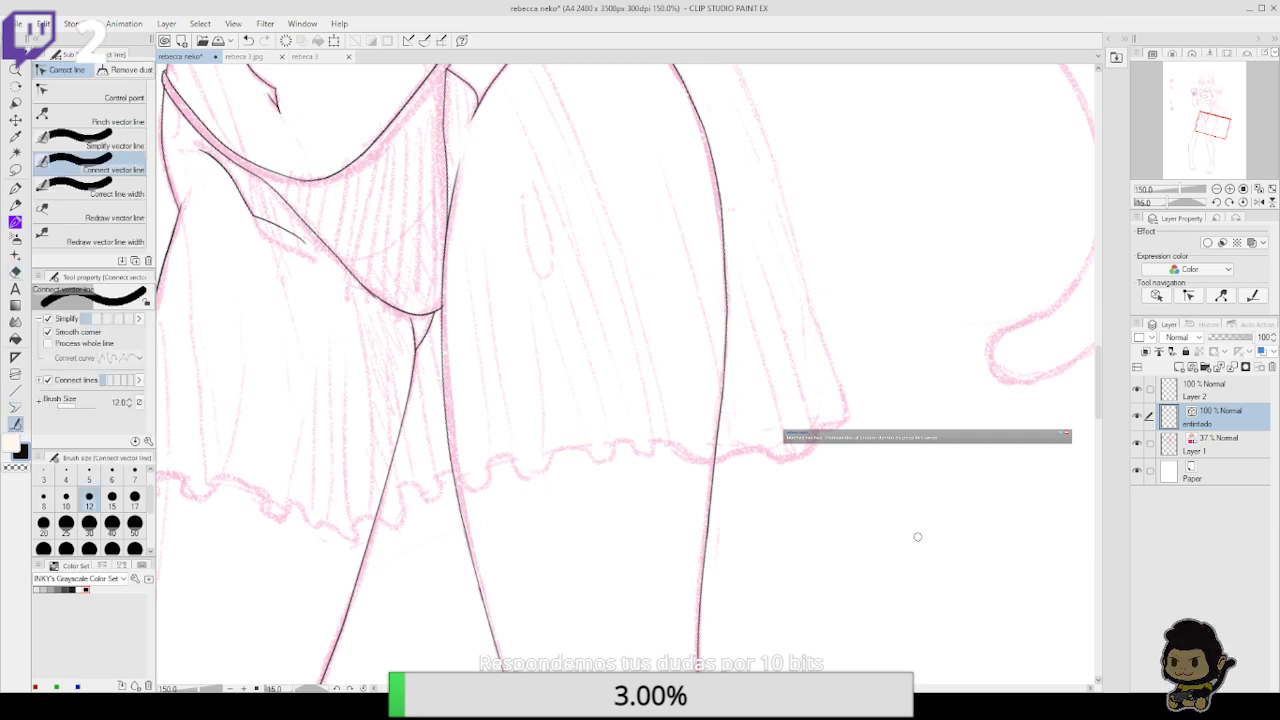
Hide the Layer 1 sketch and join the outer calf contour below the knee with Connect vector line
click(1216, 189)
click(1229, 202)
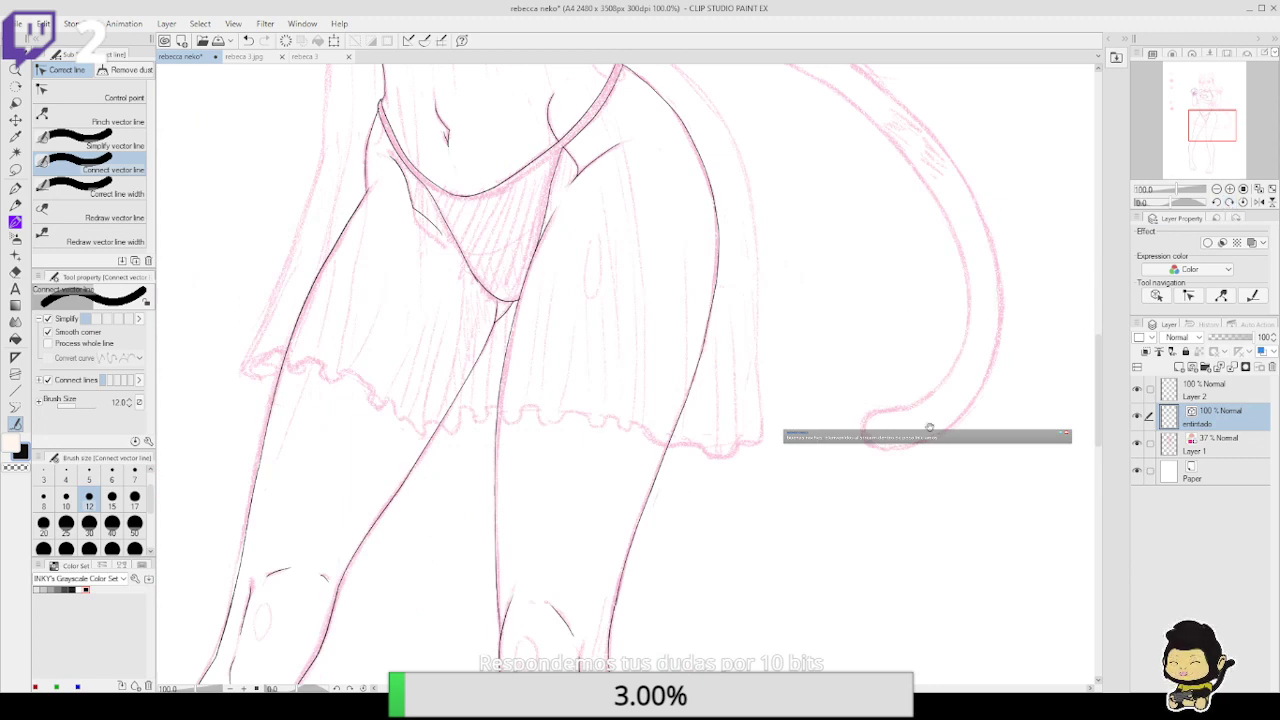
mouse_move(828, 531)
mouse_down()
mouse_move(883, 288)
mouse_move(880, 423)
mouse_up()
key(e)
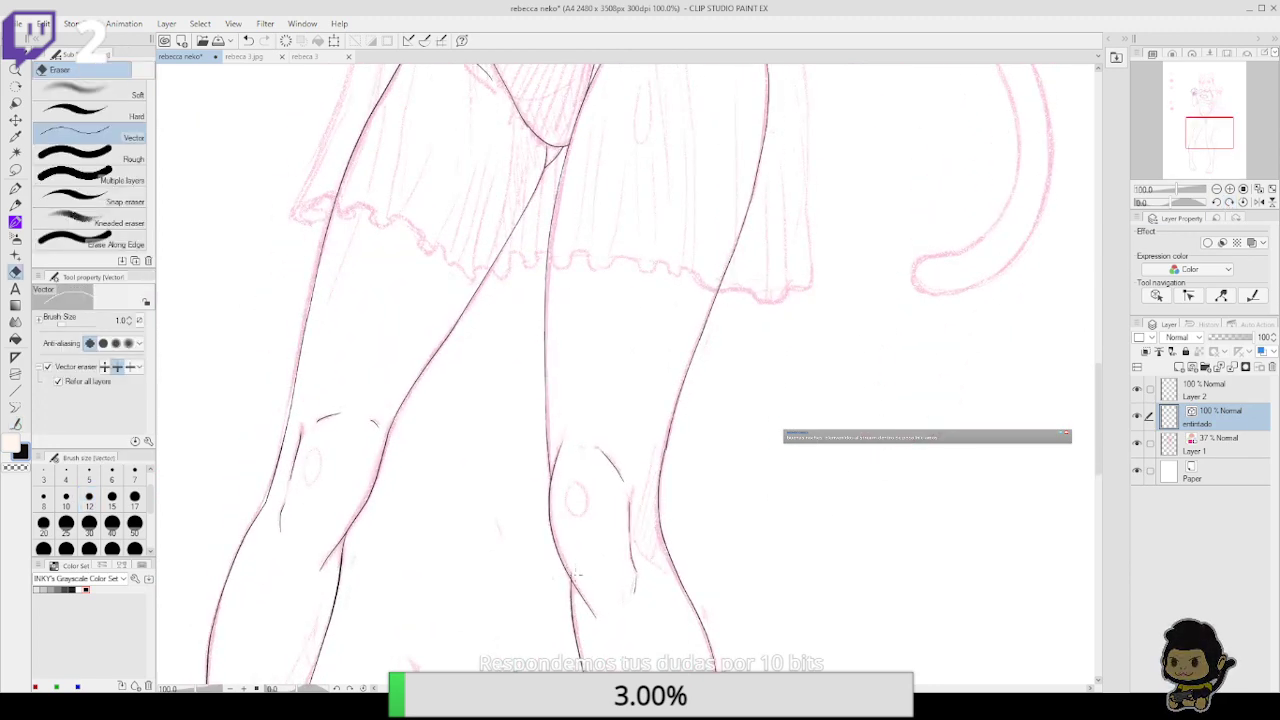
drag(623, 587, 616, 387)
drag(729, 607, 714, 400)
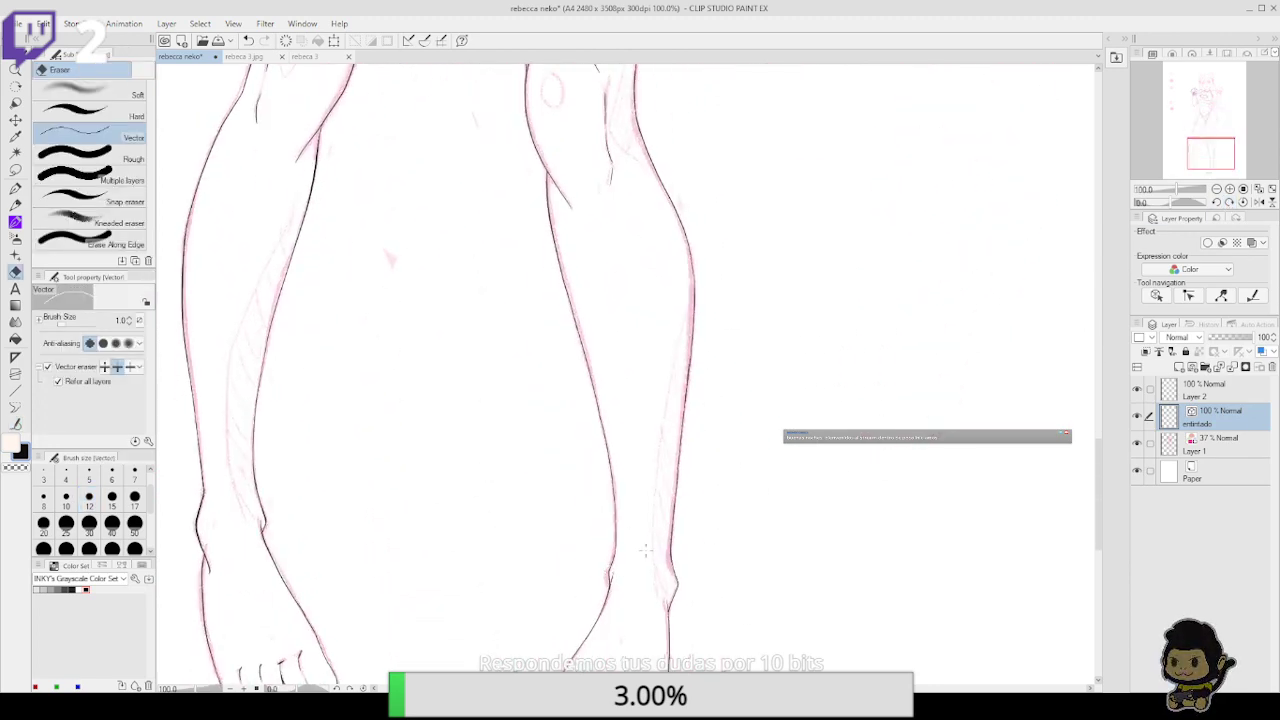
drag(704, 525, 698, 532)
scroll(698, 531, up, 2)
click(1137, 444)
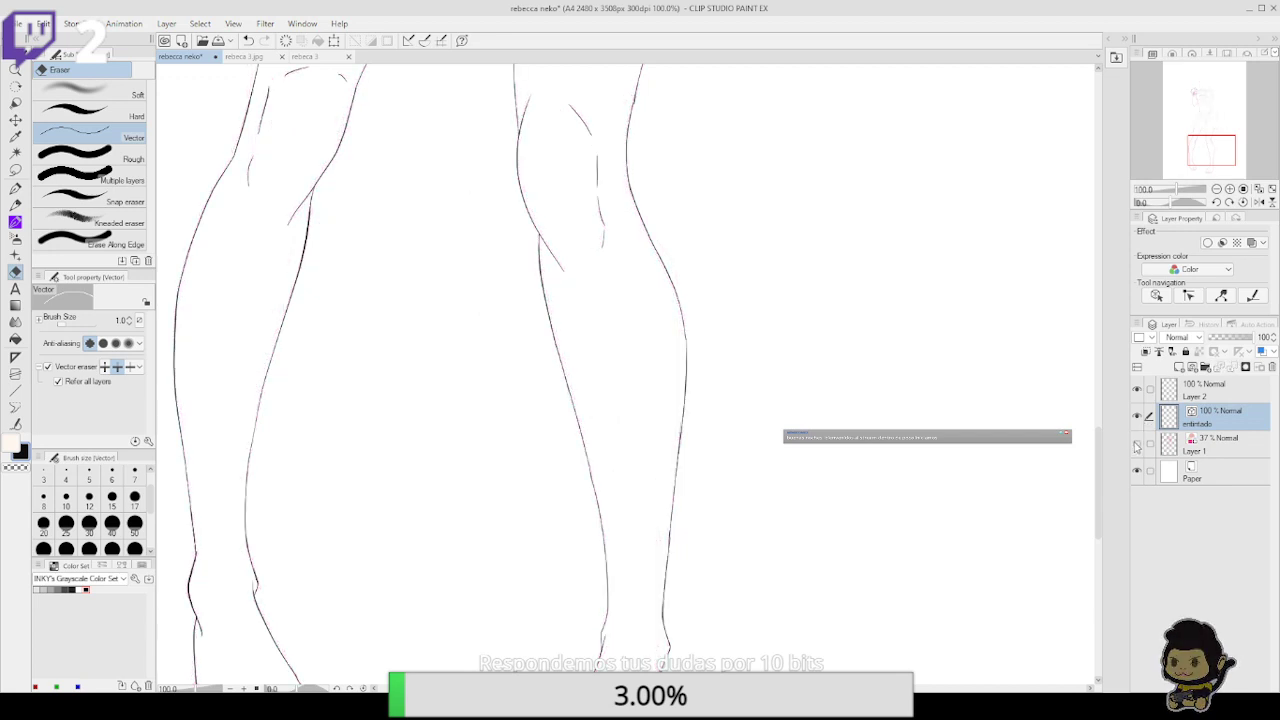
key(y)
drag(685, 381, 686, 322)
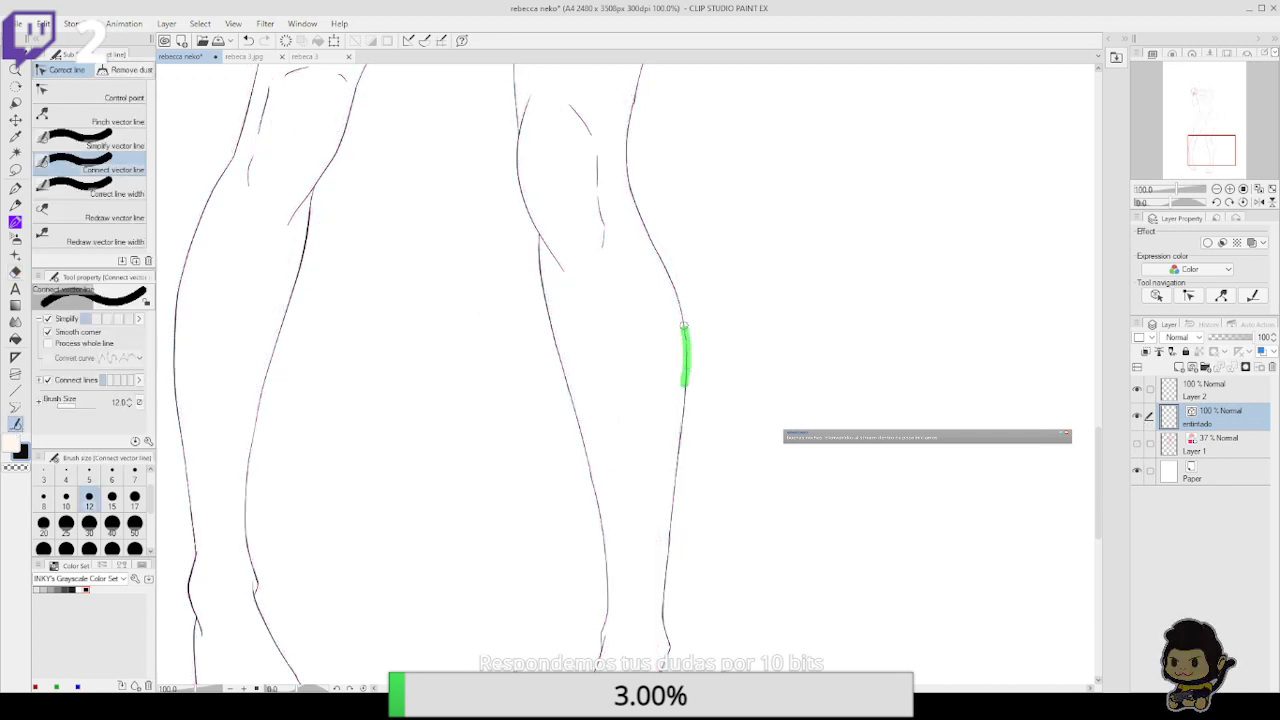
Show the Layer 1 sketch again and lower its opacity to 25%
scroll(803, 391, up, 15)
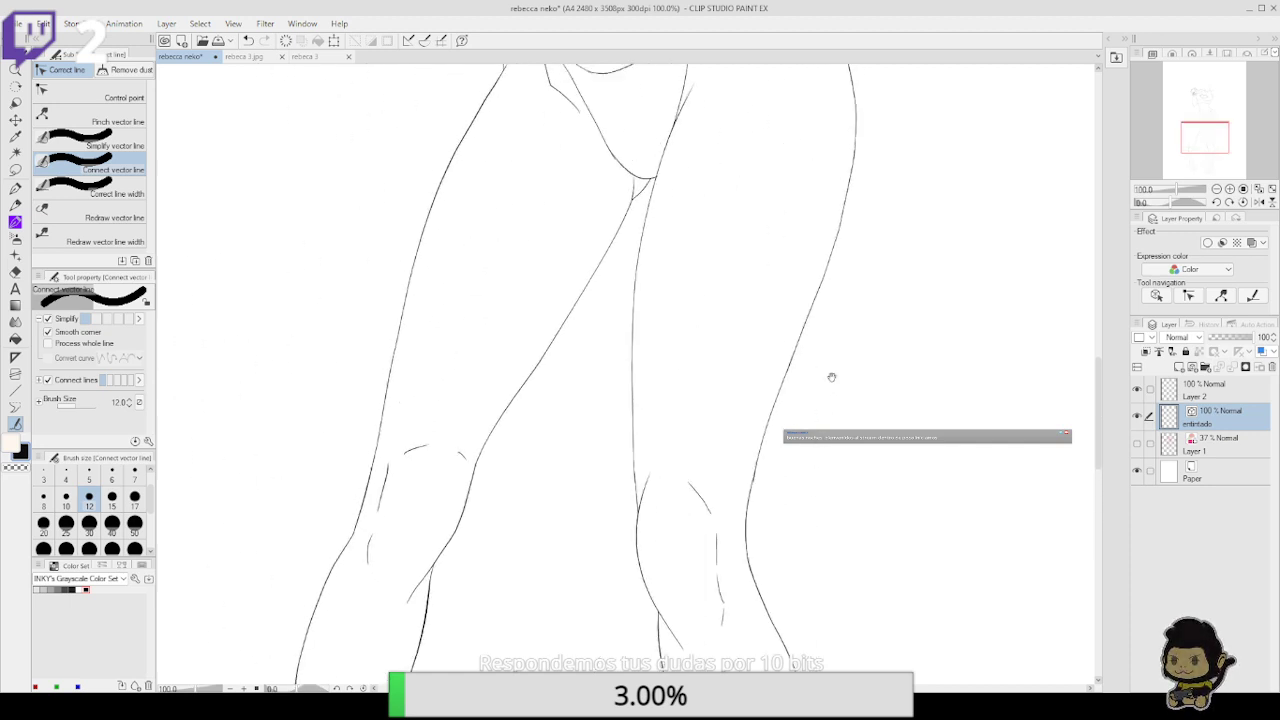
scroll(823, 388, up, 10)
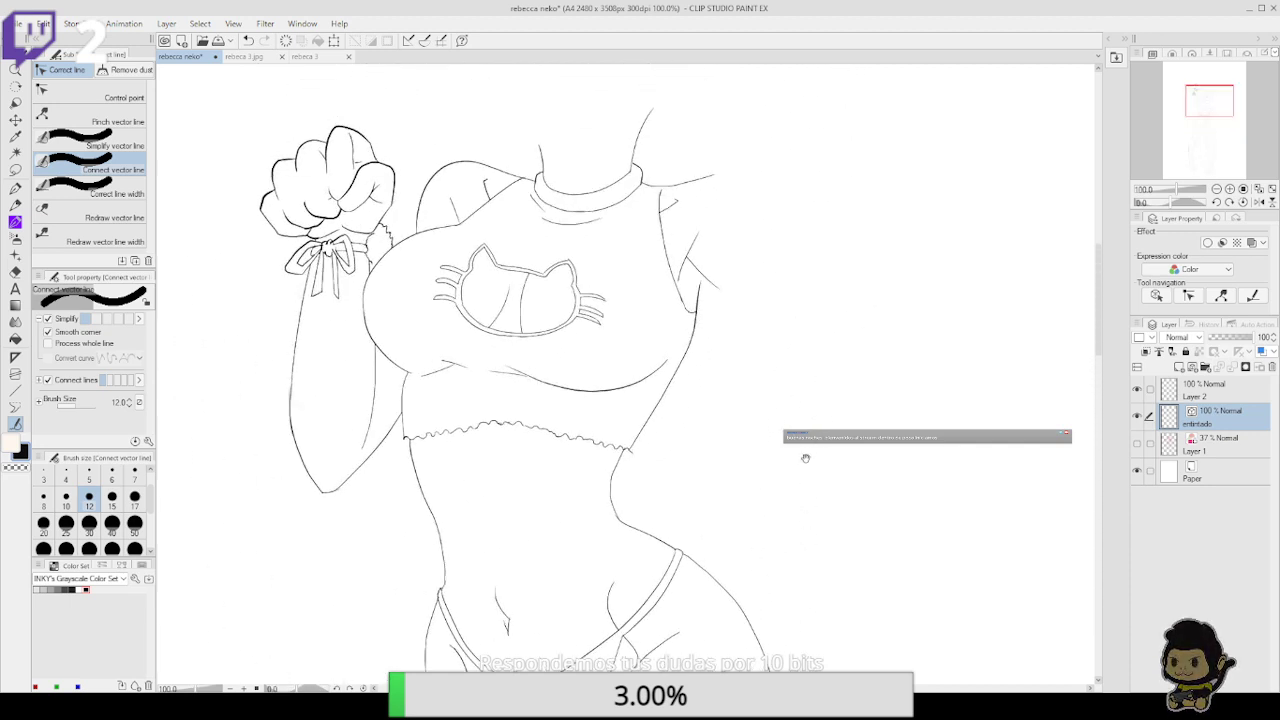
drag(780, 353, 774, 322)
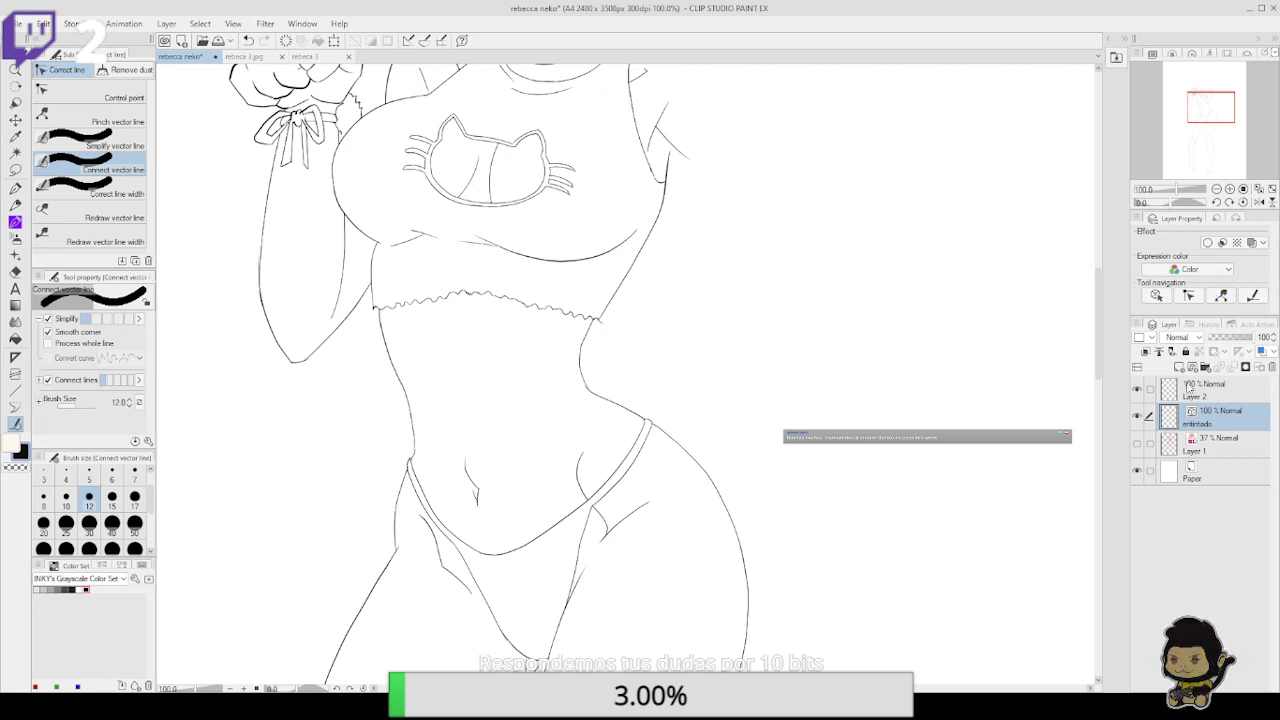
click(1140, 447)
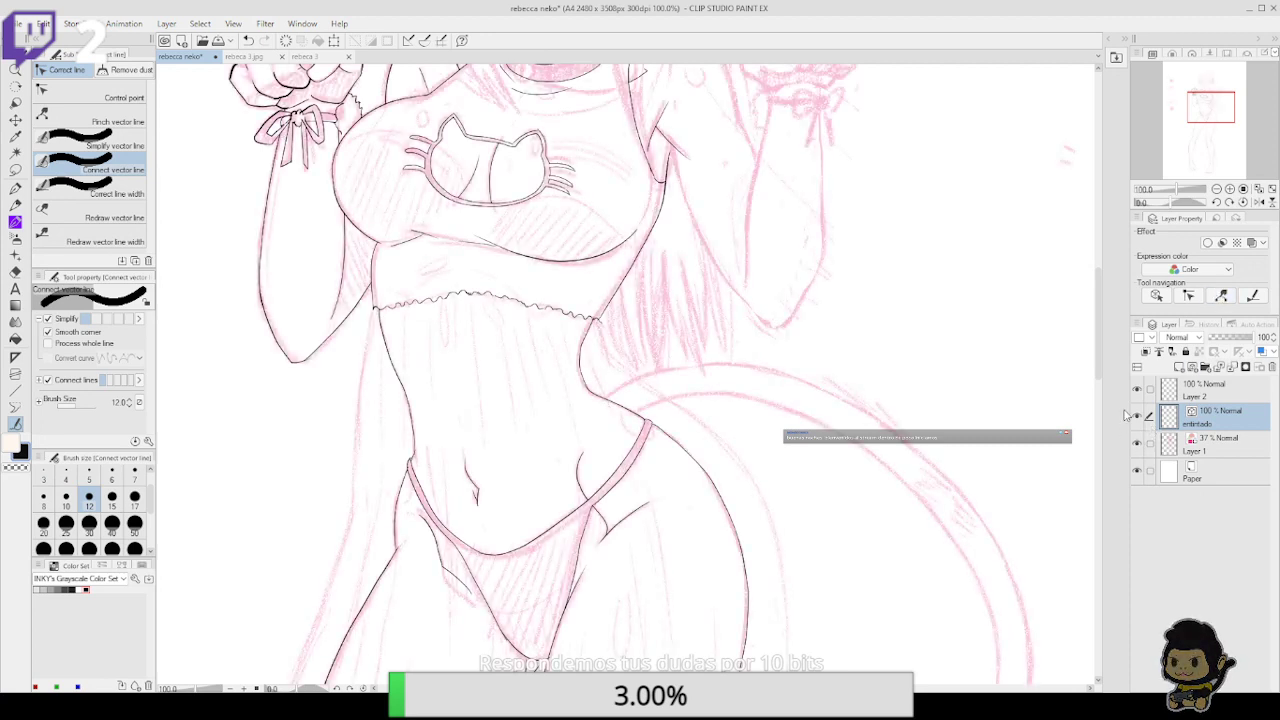
click(1229, 202)
click(1229, 189)
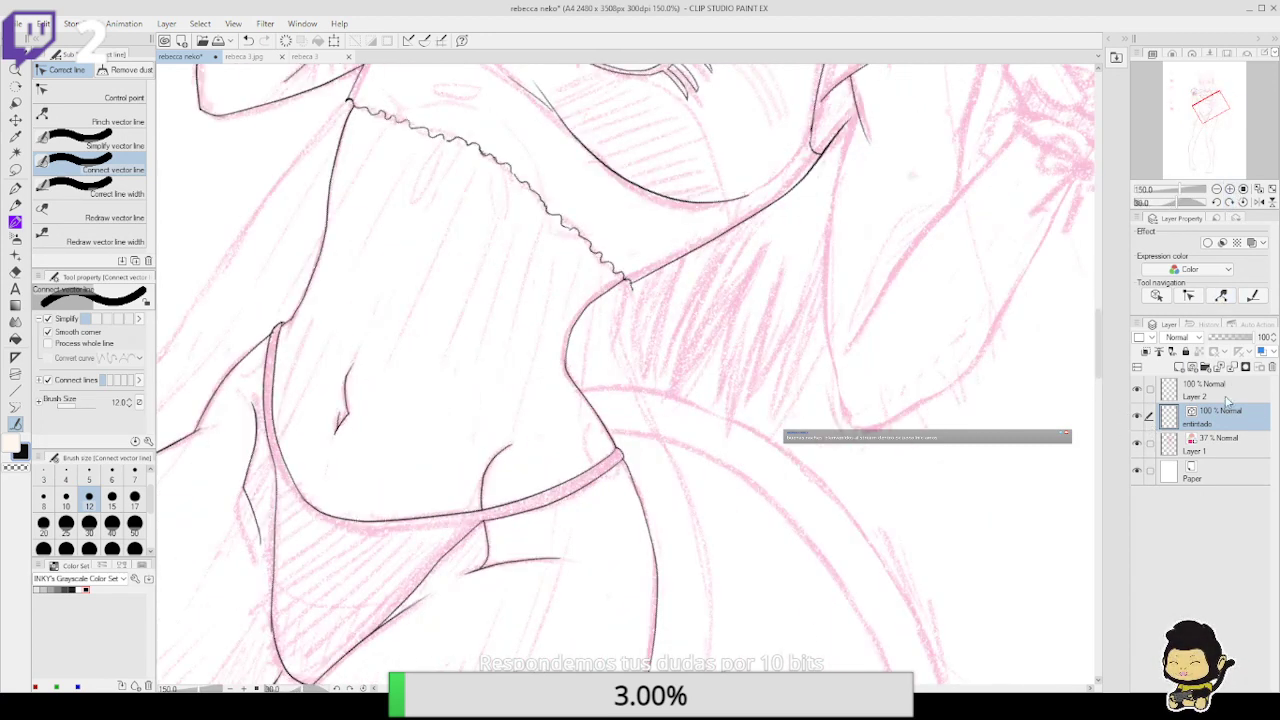
click(1224, 445)
drag(1236, 340, 1208, 341)
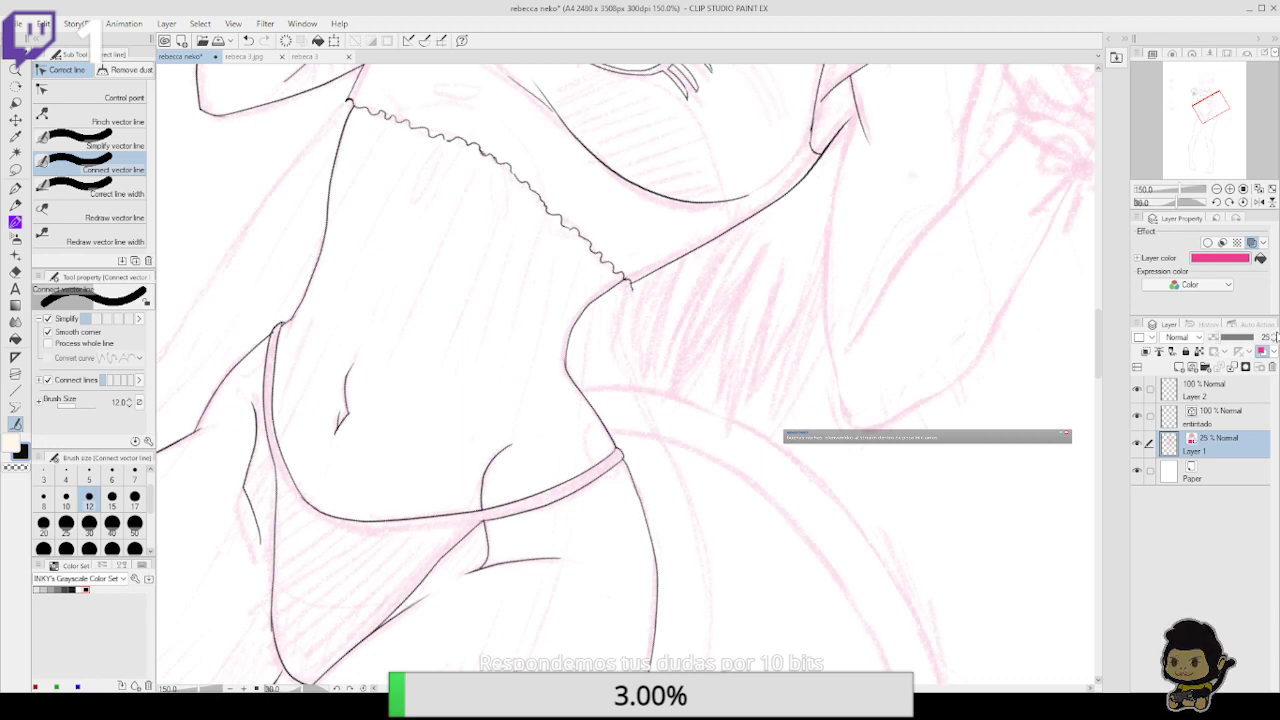
On the entintado layer, ink the underside of the raised upper arm from the elbow to the armpit with the Mapping pen
scroll(930, 600, up, 5)
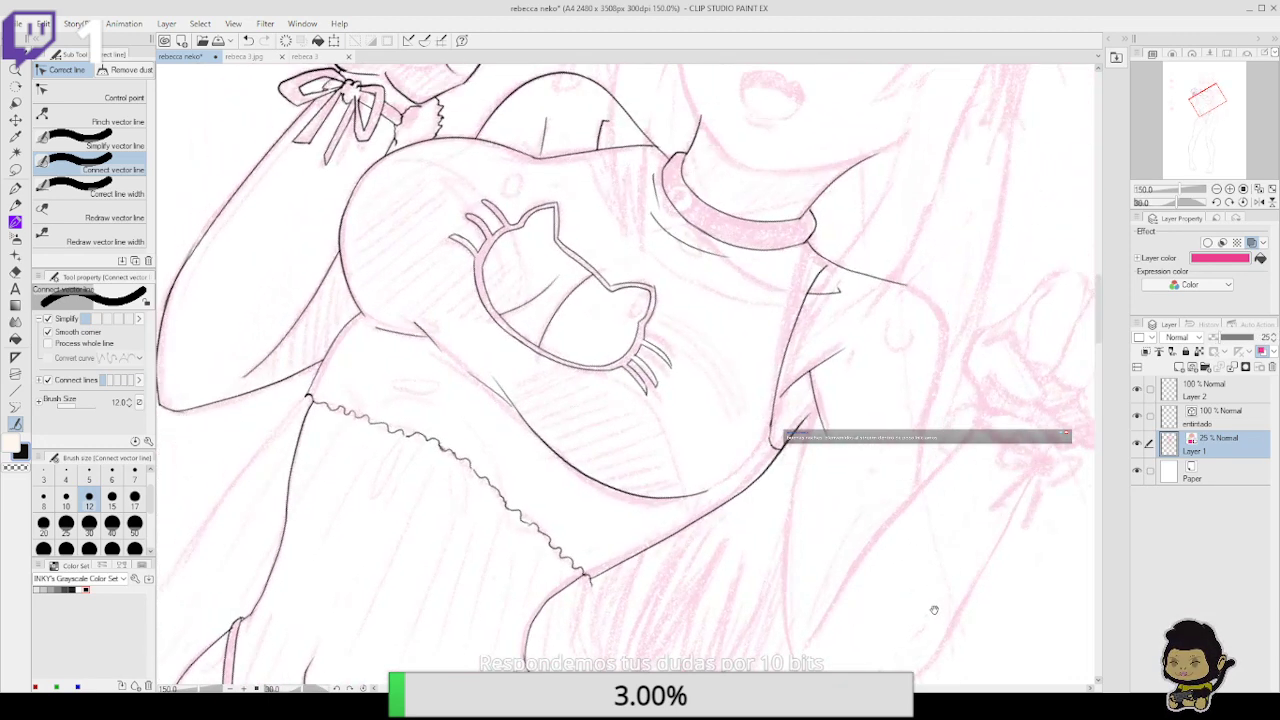
click(1216, 202)
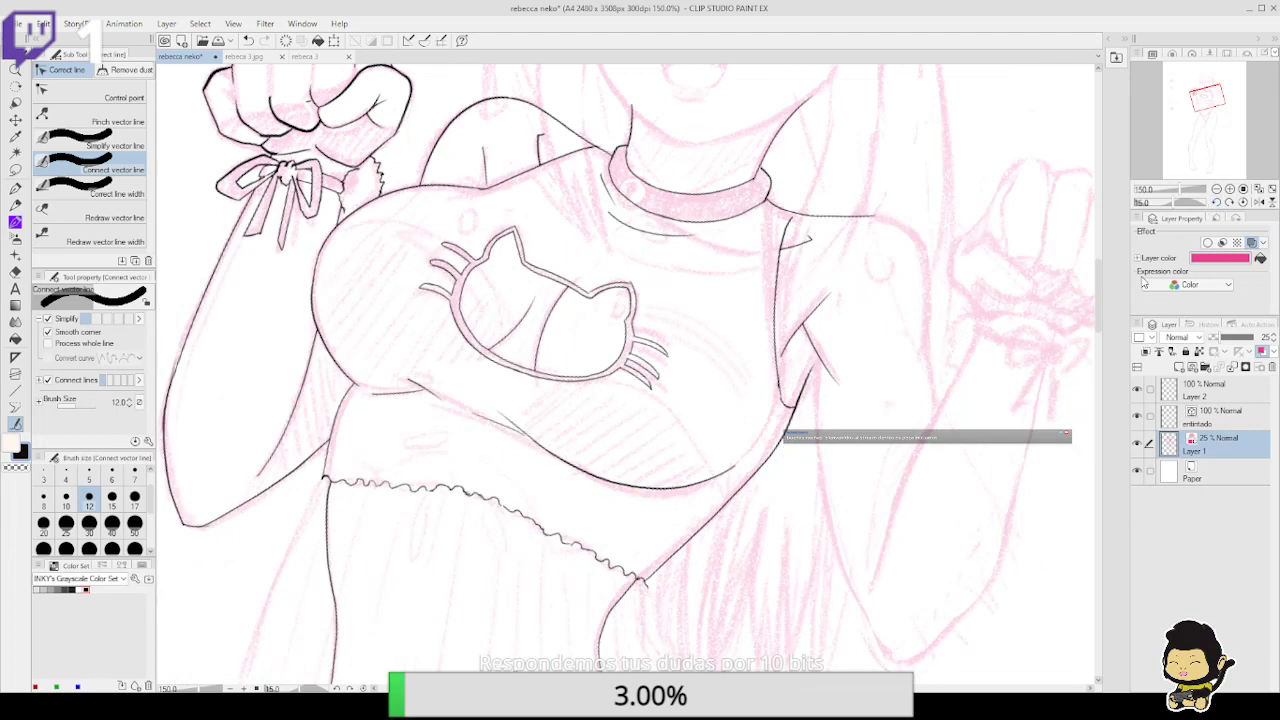
key(p)
drag(885, 568, 700, 448)
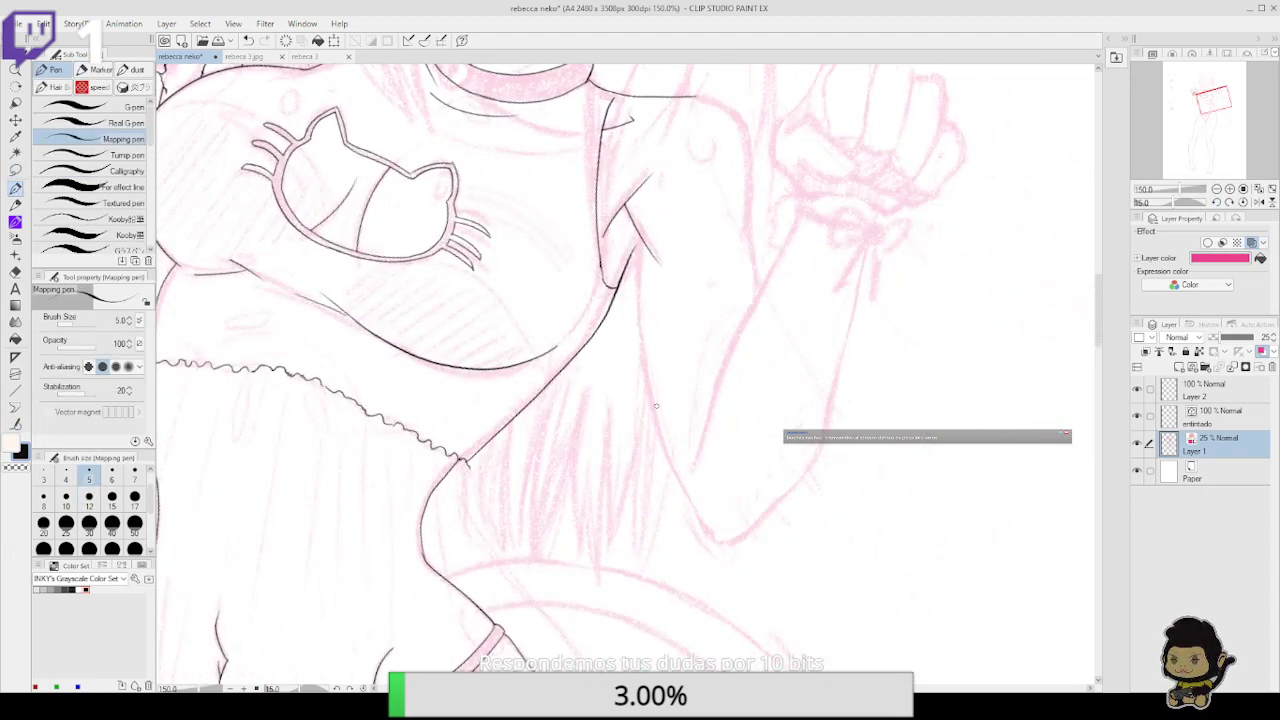
click(1218, 416)
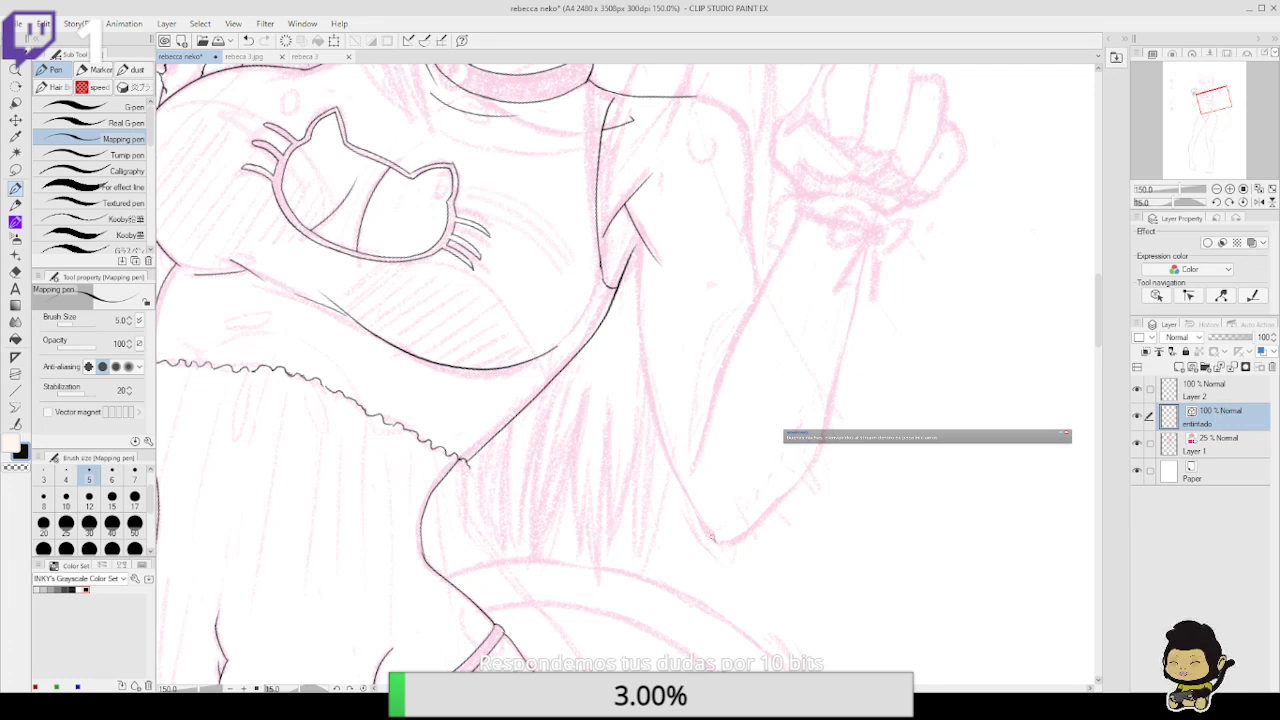
mouse_move(712, 538)
mouse_down()
mouse_move(658, 432)
mouse_move(645, 351)
mouse_up()
key(ctrl+z)
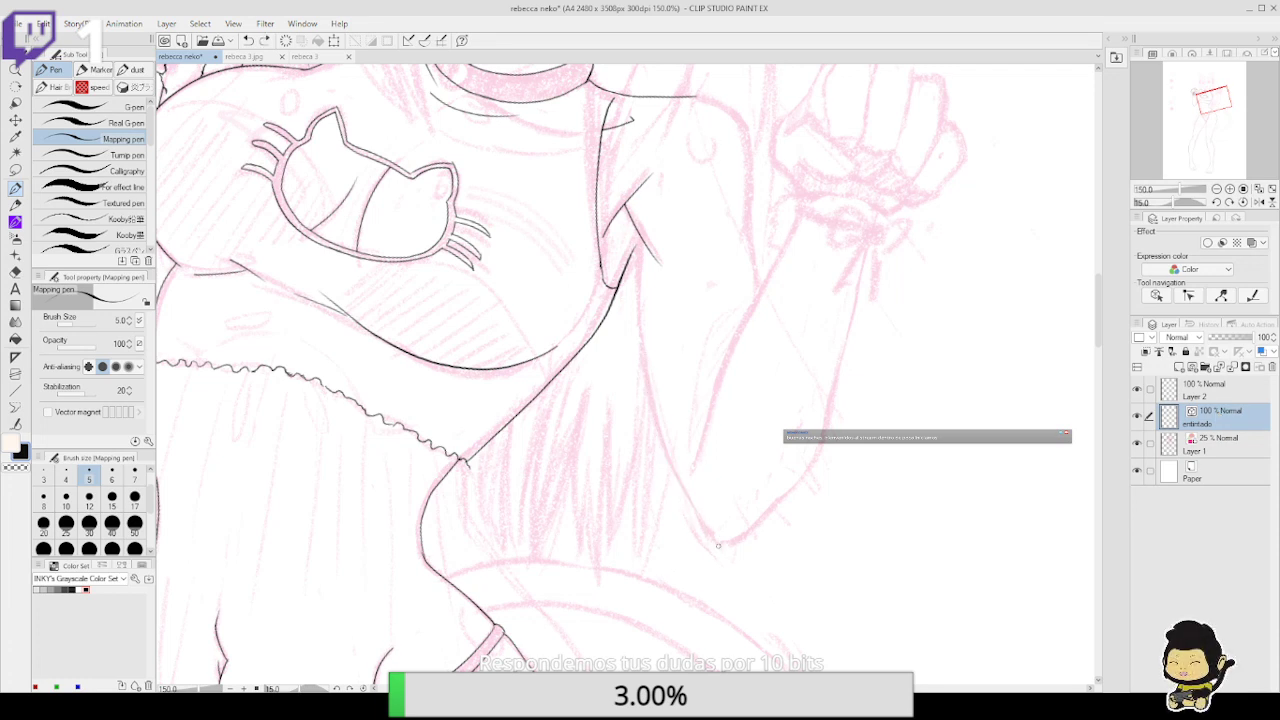
mouse_move(716, 543)
mouse_down()
mouse_move(650, 400)
mouse_move(637, 262)
mouse_move(648, 218)
mouse_up()
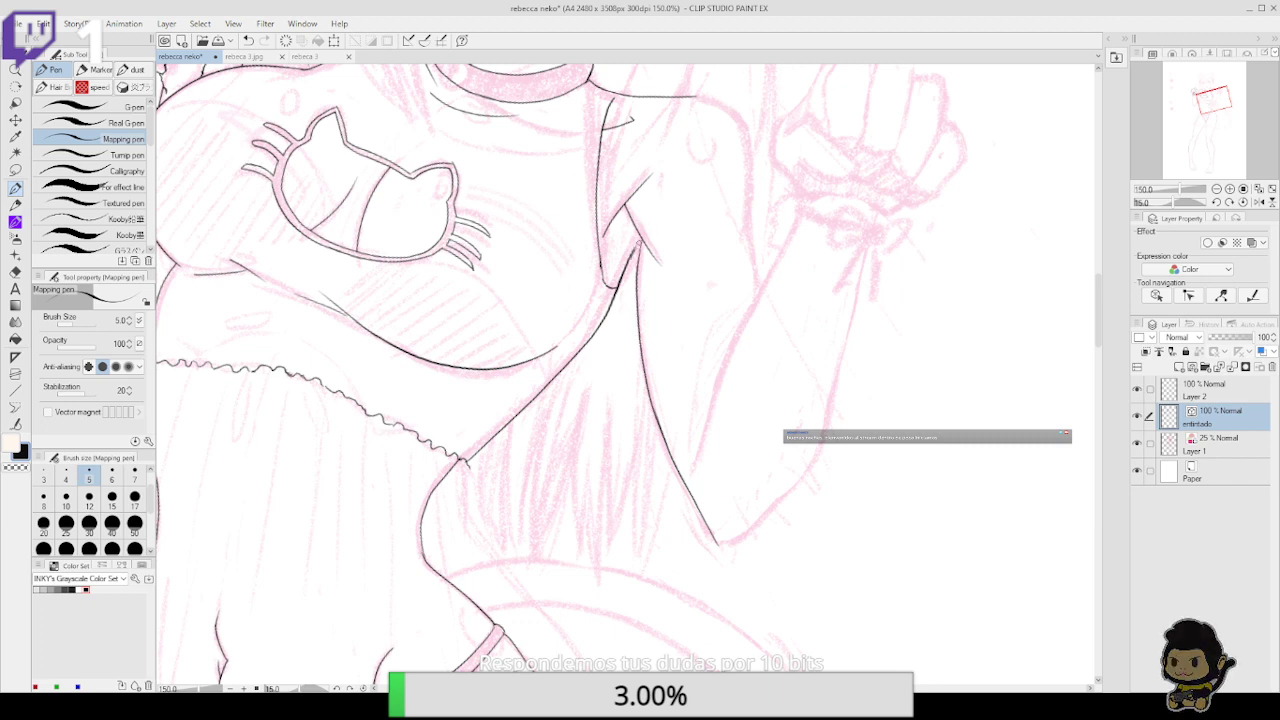
key(ctrl+z)
key(ctrl+z)
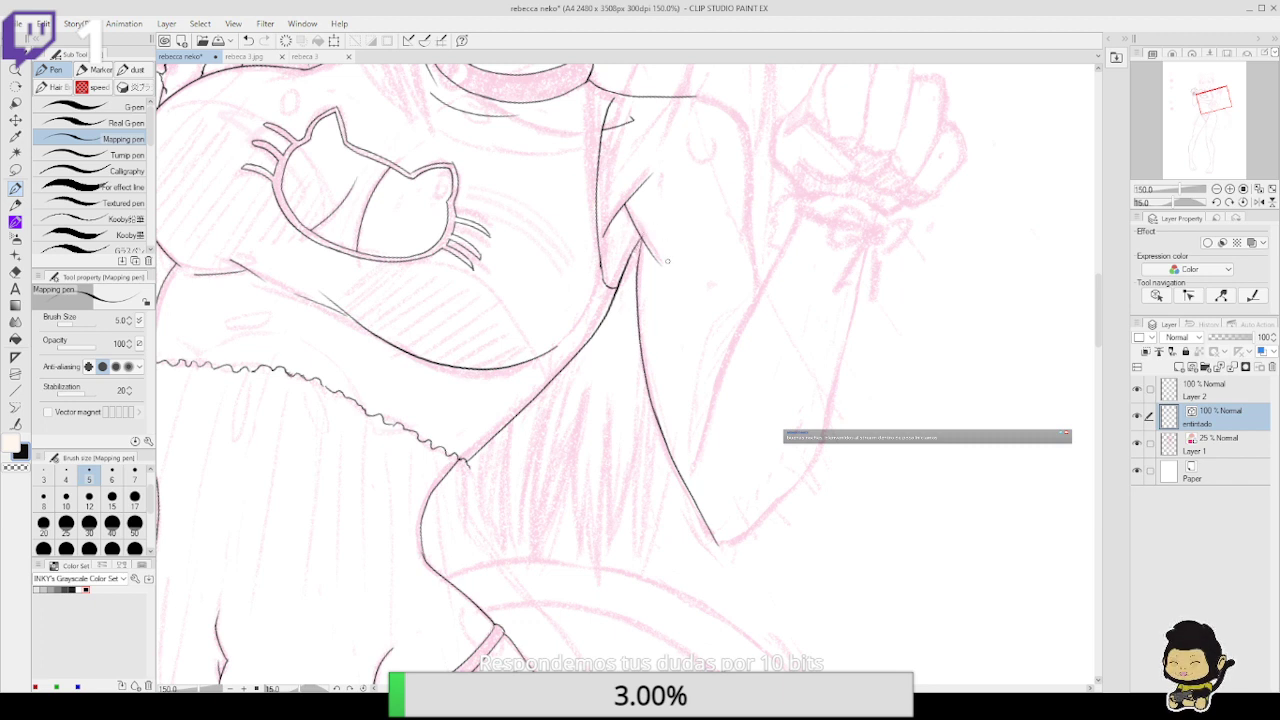
Refine the lower armhole edge of the top near the armpit with Mapping pen strokes and Connect vector line
drag(707, 269, 666, 303)
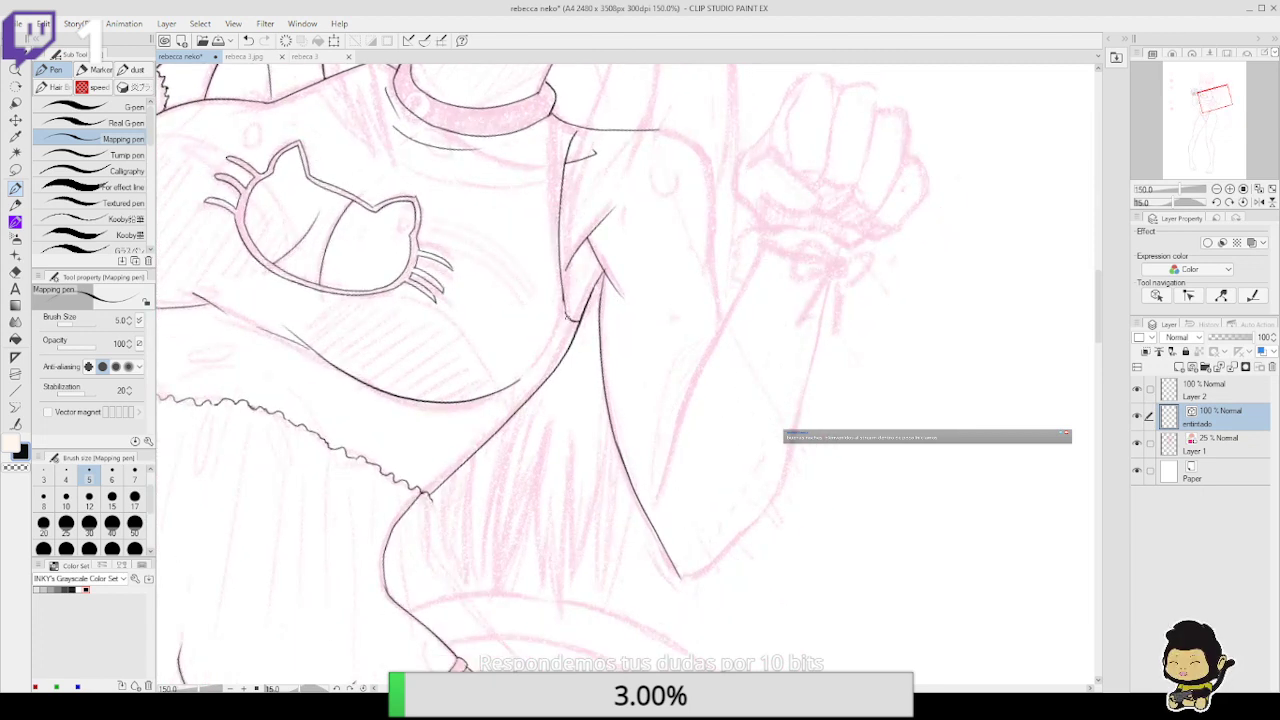
drag(561, 282, 578, 322)
click(15, 422)
drag(560, 272, 575, 309)
key(p)
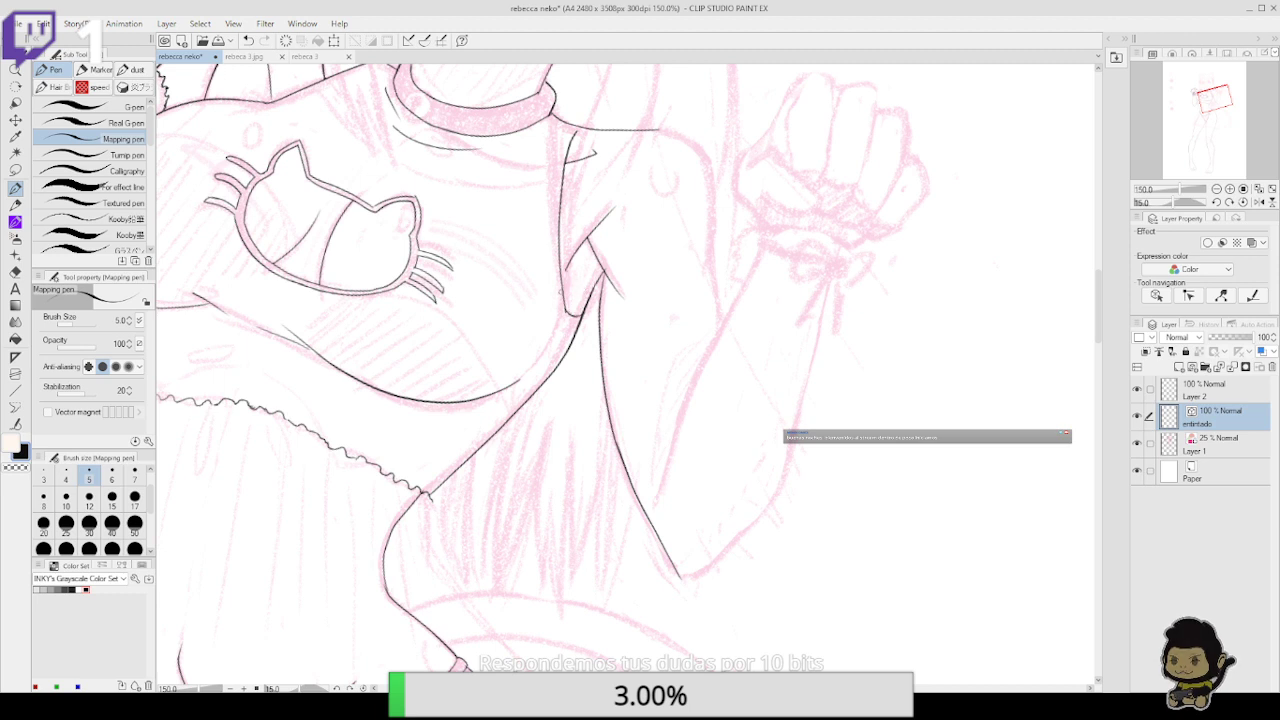
drag(566, 302, 569, 247)
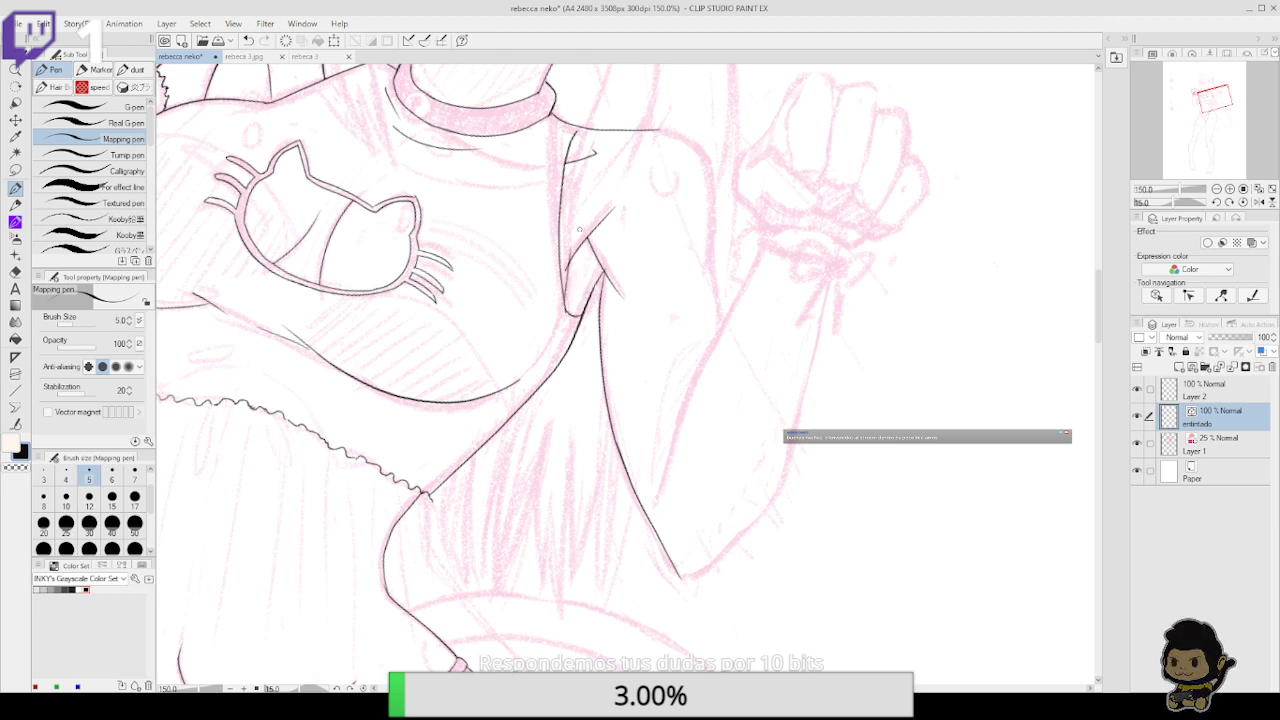
key(ctrl+z)
drag(568, 302, 563, 245)
key(e)
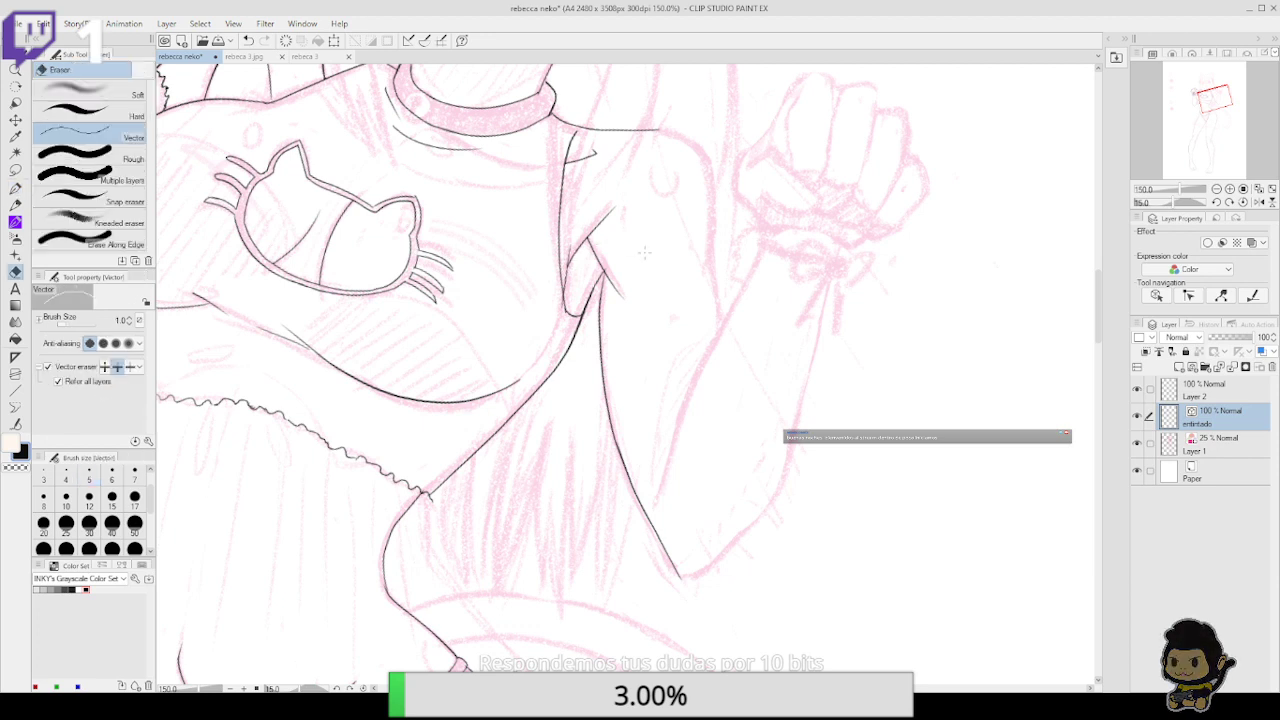
Ink the inner forearm contour from near the elbow to the wrist and the adjoining side of the fist
key(p)
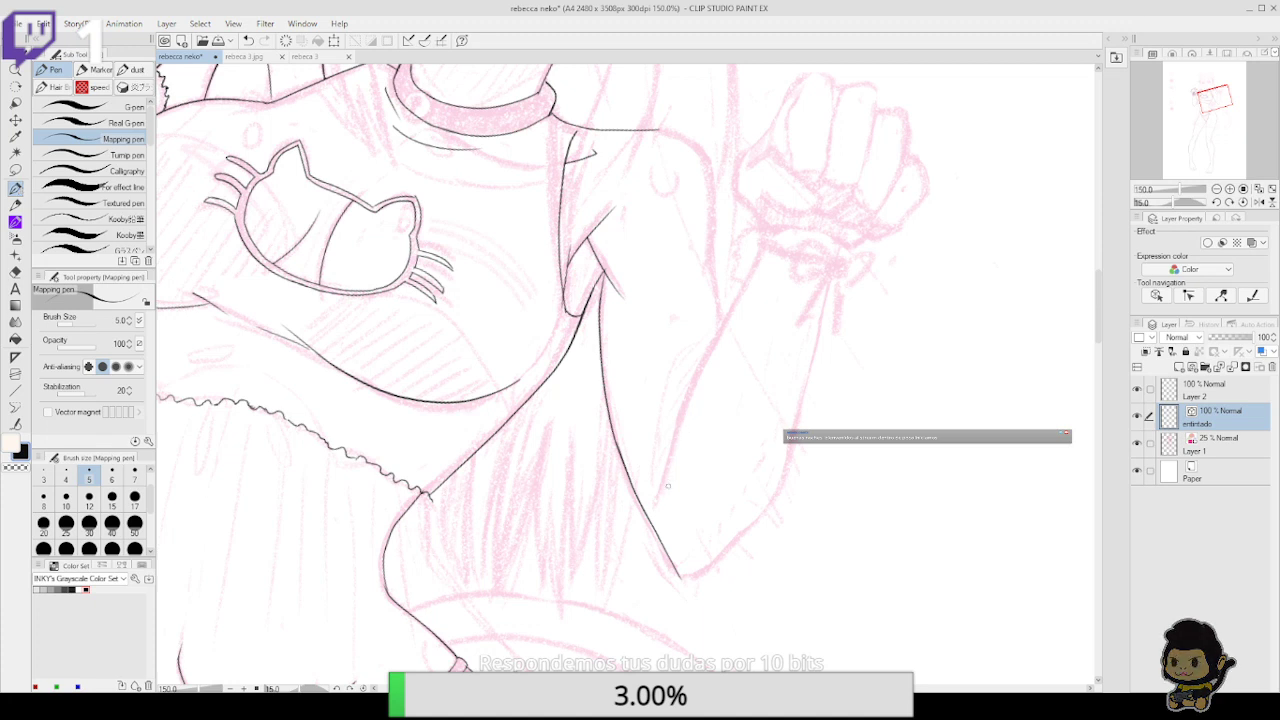
mouse_move(664, 520)
mouse_down()
mouse_move(674, 444)
mouse_move(729, 324)
mouse_up()
key(ctrl+z)
mouse_move(664, 521)
mouse_down()
mouse_move(676, 429)
mouse_move(749, 265)
mouse_up()
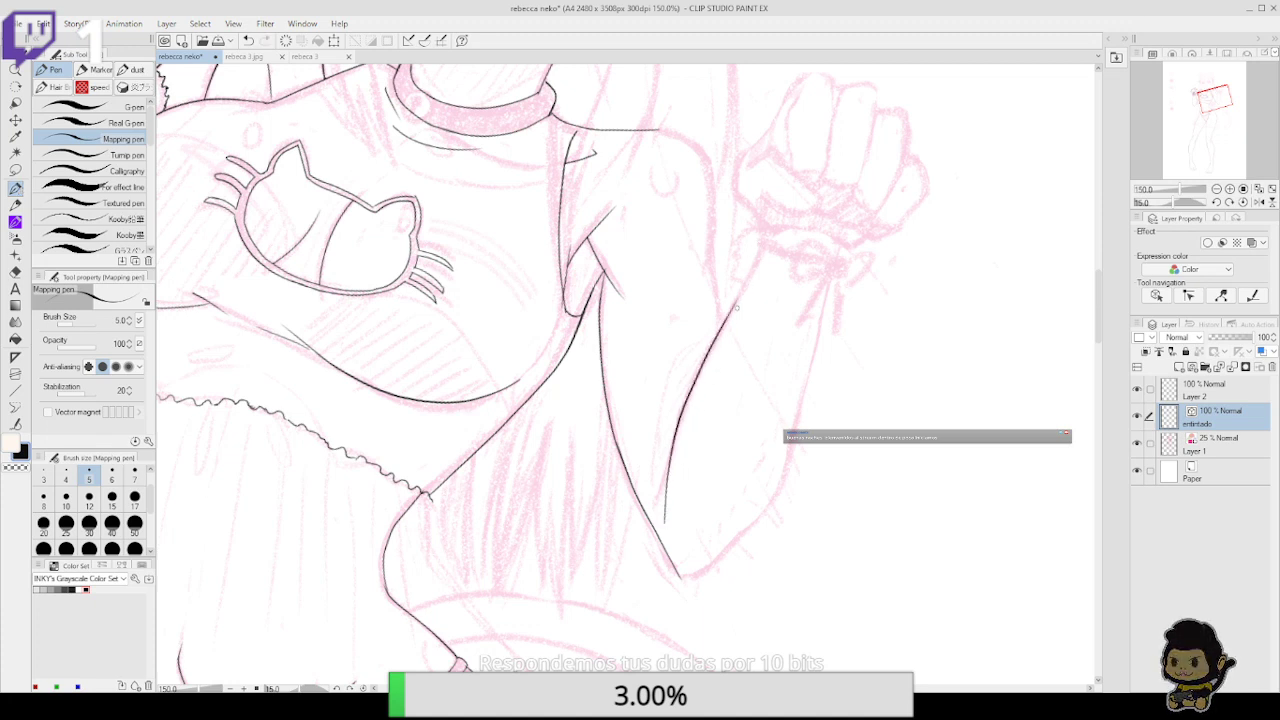
drag(729, 312, 764, 228)
mouse_move(750, 207)
mouse_down()
mouse_move(778, 237)
mouse_move(736, 170)
mouse_move(810, 82)
mouse_move(770, 131)
mouse_move(790, 89)
mouse_up()
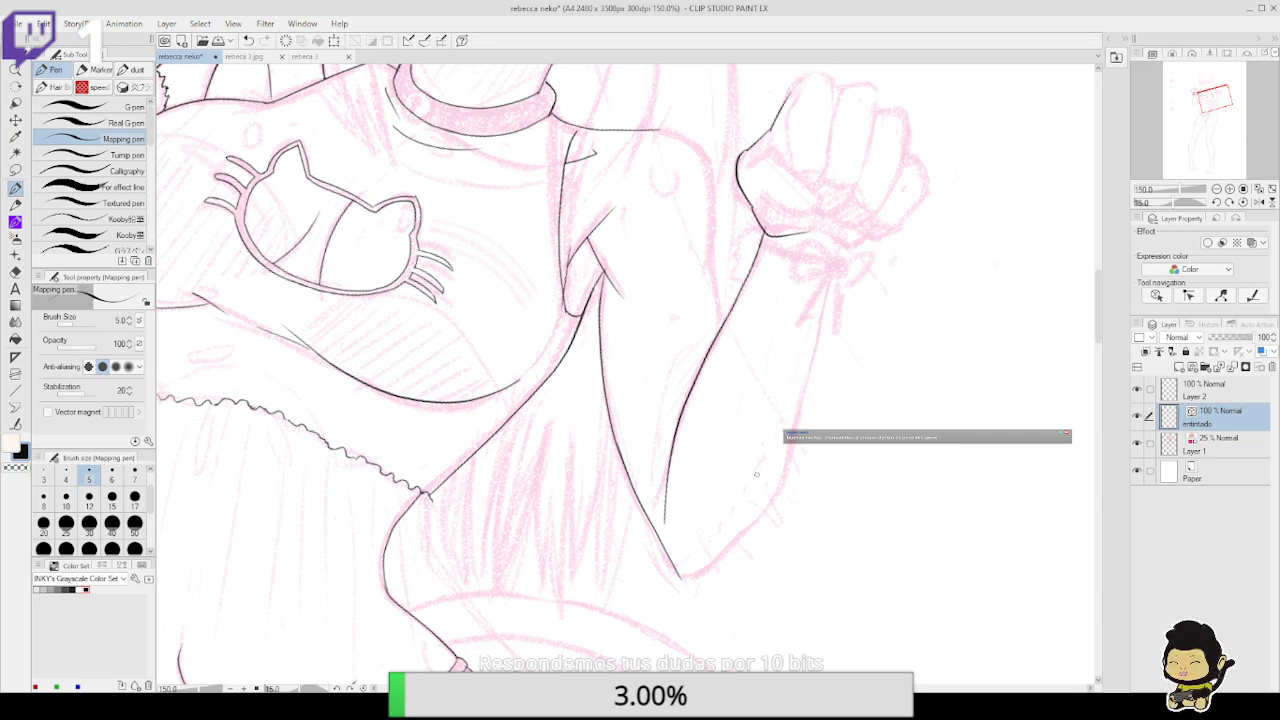
Ink the outer forearm contour in one stroke from the elbow tip up to the wrist bow
mouse_move(678, 575)
mouse_down()
mouse_move(700, 572)
mouse_move(787, 461)
mouse_up()
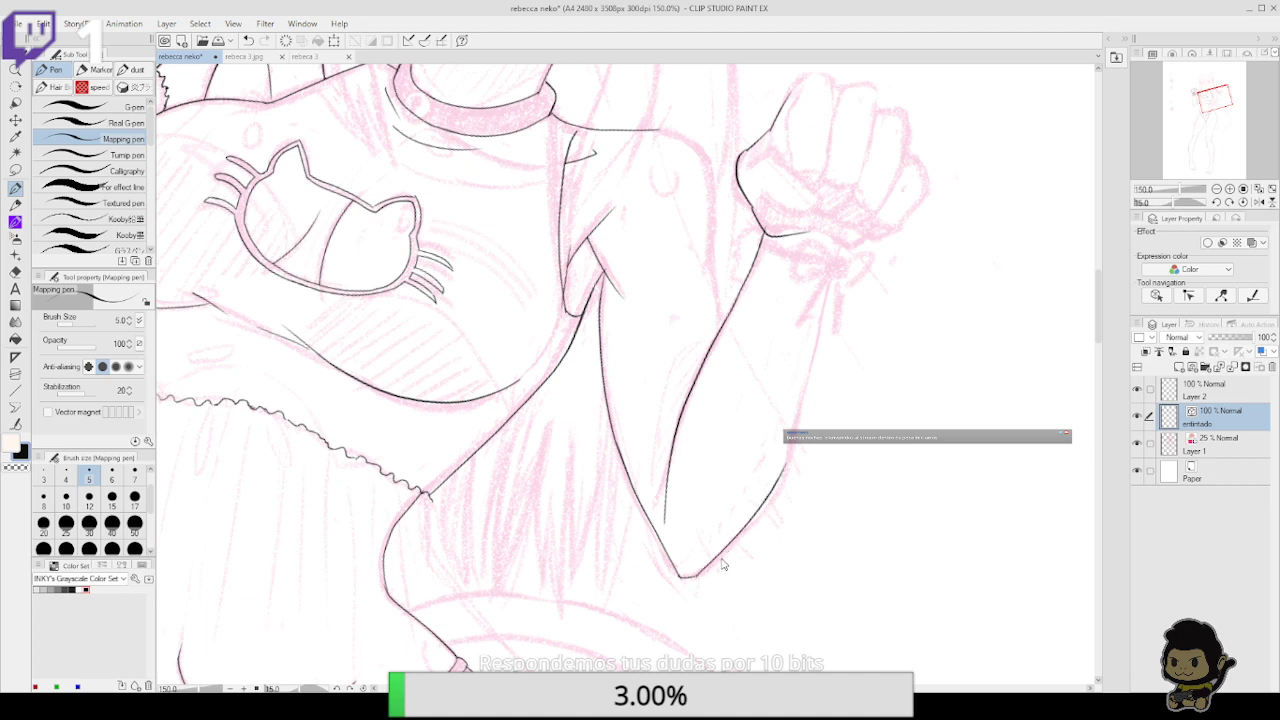
key(ctrl+z)
mouse_move(697, 578)
mouse_down()
mouse_move(756, 520)
mouse_move(786, 461)
mouse_up()
key(ctrl+z)
mouse_move(697, 577)
mouse_down()
mouse_move(767, 505)
mouse_move(846, 243)
mouse_up()
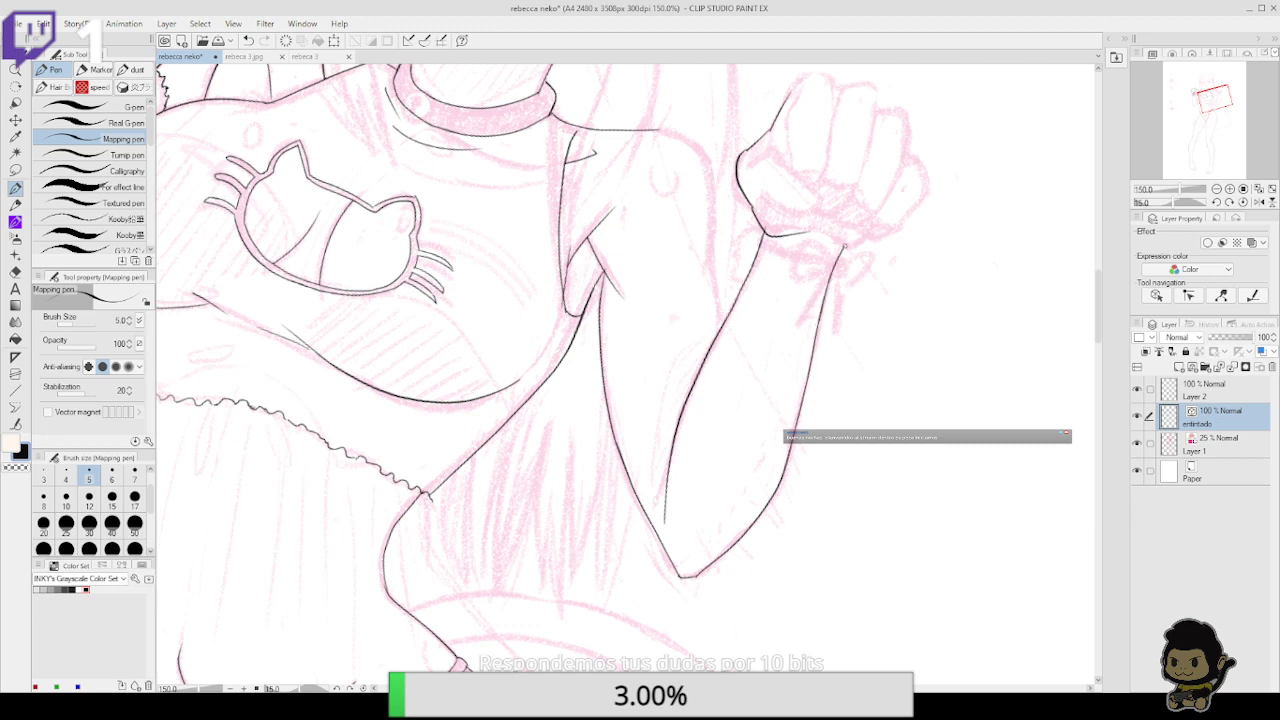
scroll(837, 274, down, 3)
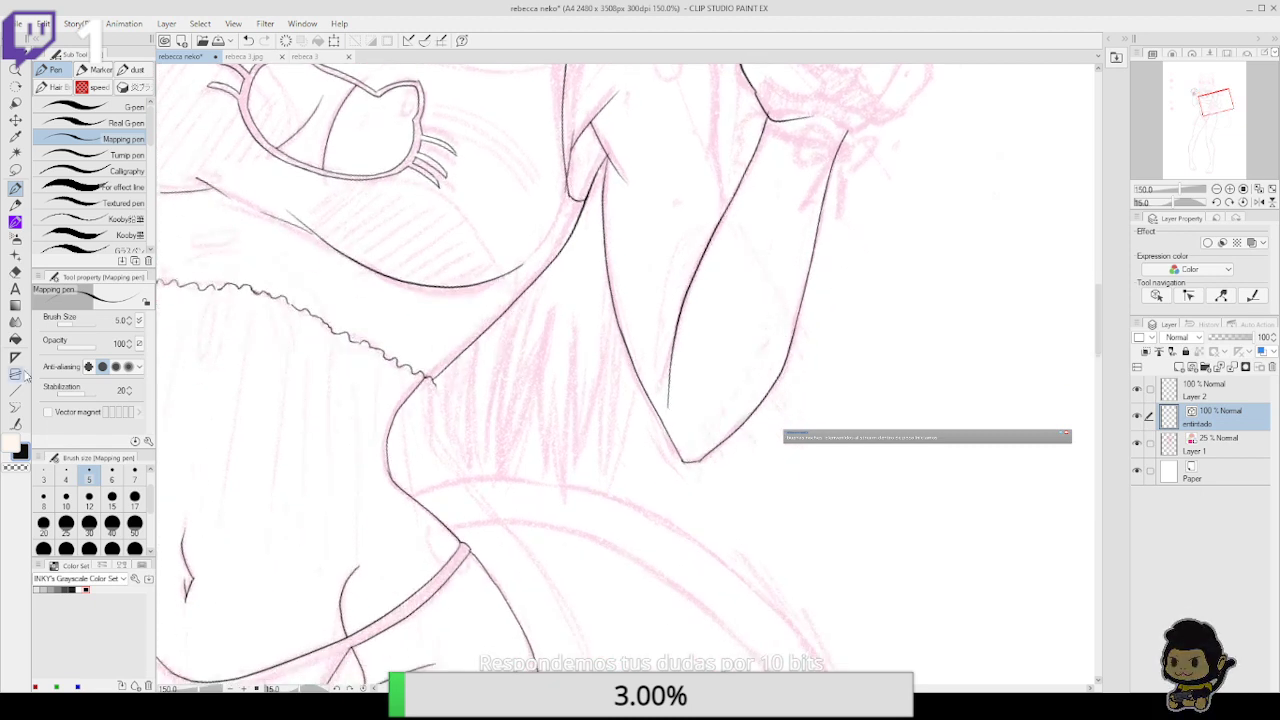
Ink the upper contour of the raised upper arm from the forearm up toward the shoulder with the Mapping pen
click(15, 424)
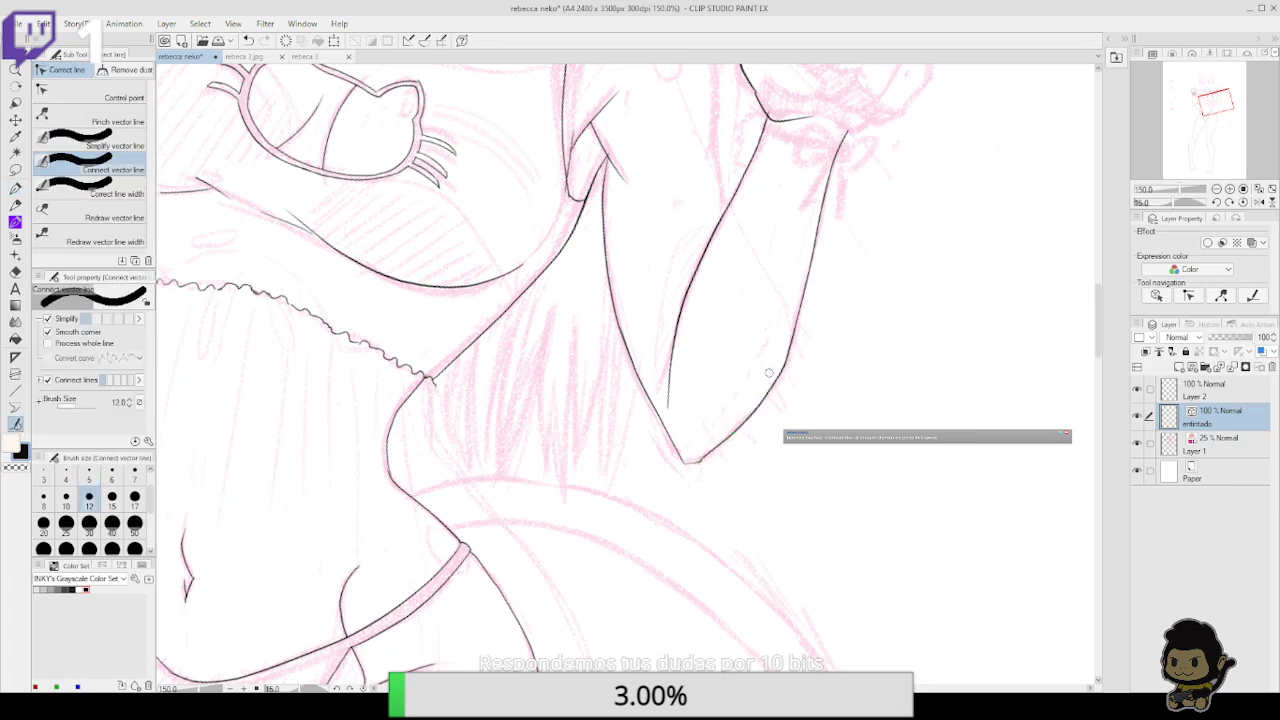
scroll(751, 503, up, 6)
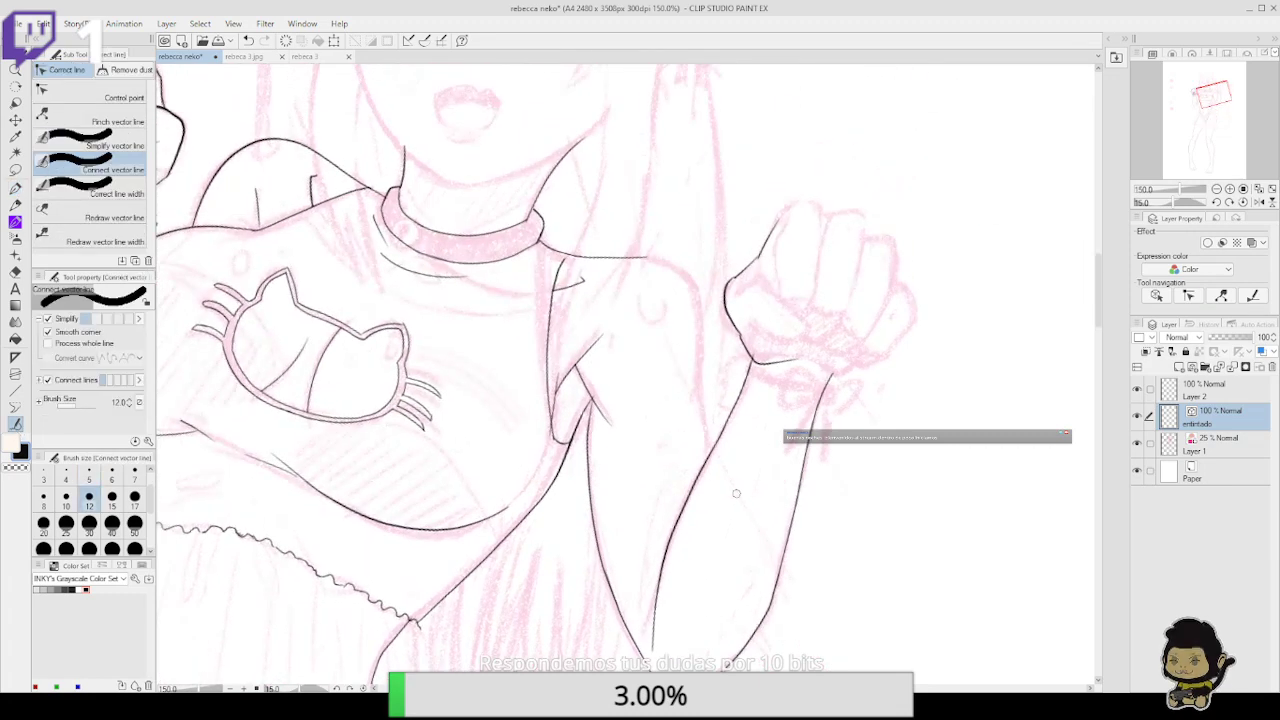
key(p)
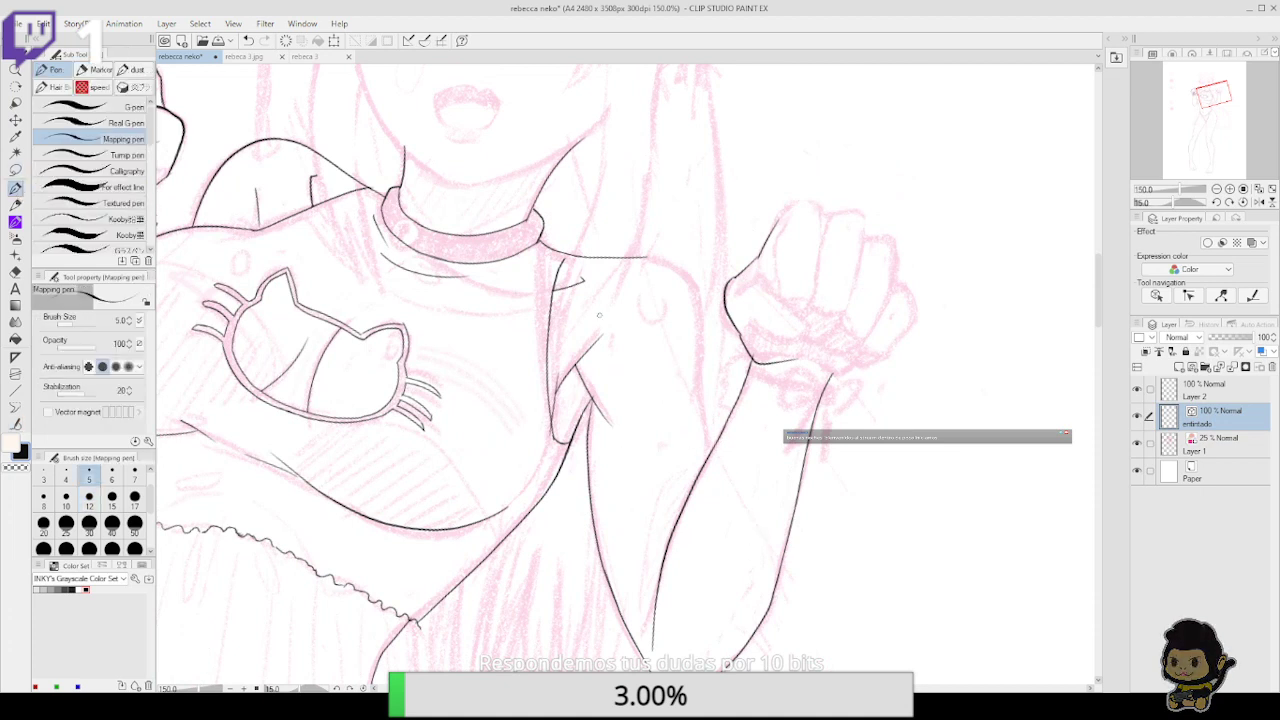
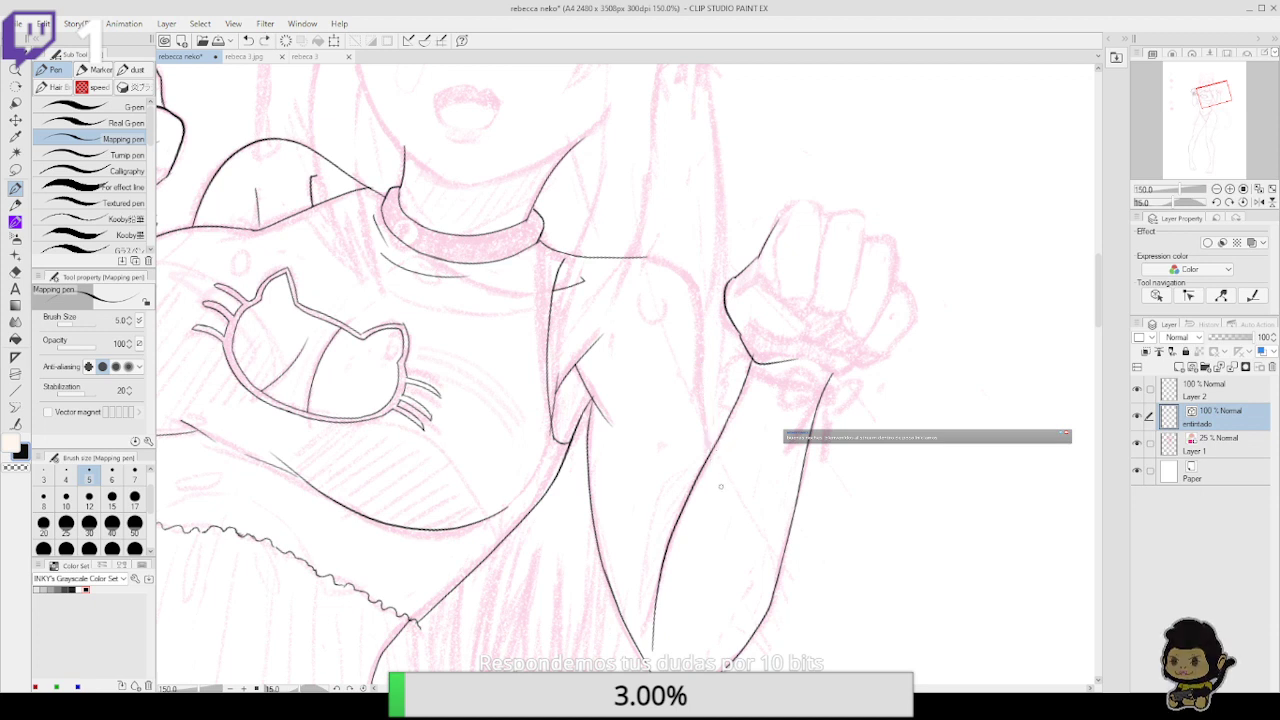
drag(714, 490, 690, 268)
key(ctrl+z)
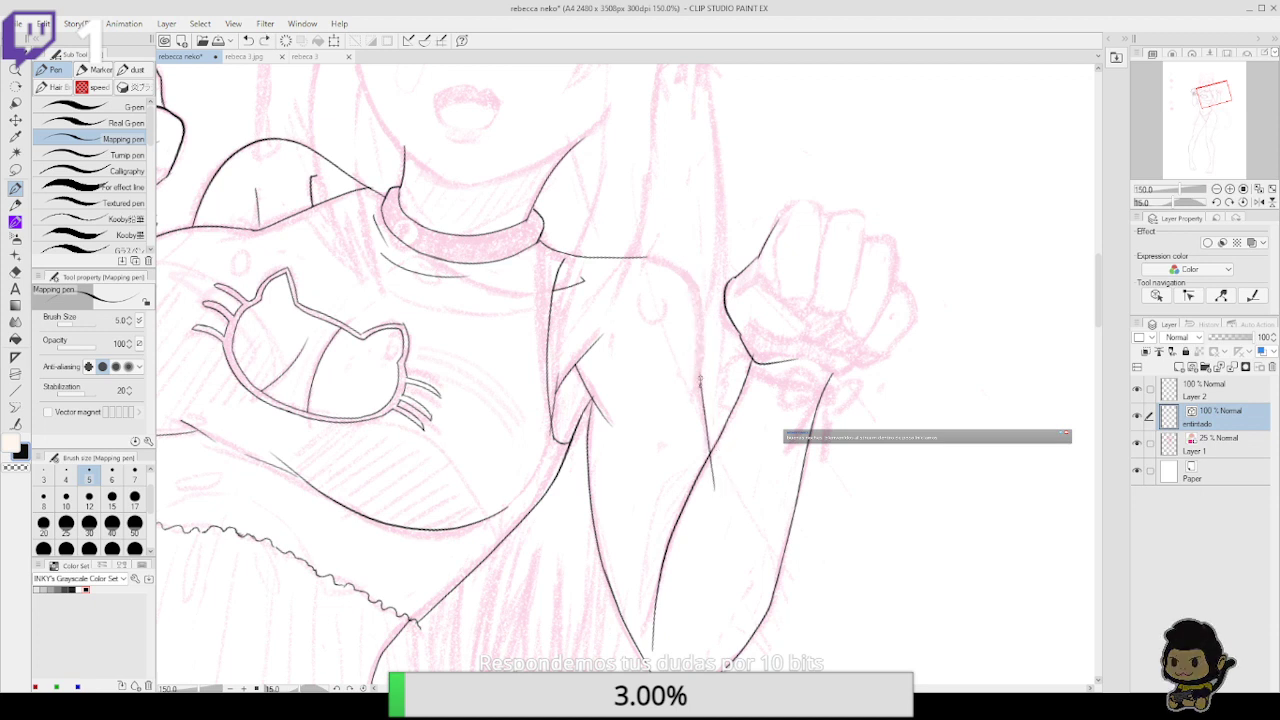
mouse_move(700, 382)
mouse_down()
mouse_move(701, 320)
mouse_move(688, 274)
mouse_up()
key(ctrl+z)
mouse_move(701, 386)
mouse_down()
mouse_move(698, 297)
mouse_move(678, 270)
mouse_up()
Ink the rounded shoulder curve with the Mapping pen, bridging the upper arm contour and the shoulder line beside the choker
click(1216, 203)
click(1216, 203)
click(1216, 203)
click(1216, 203)
click(1216, 203)
click(1216, 203)
click(1216, 203)
click(1229, 189)
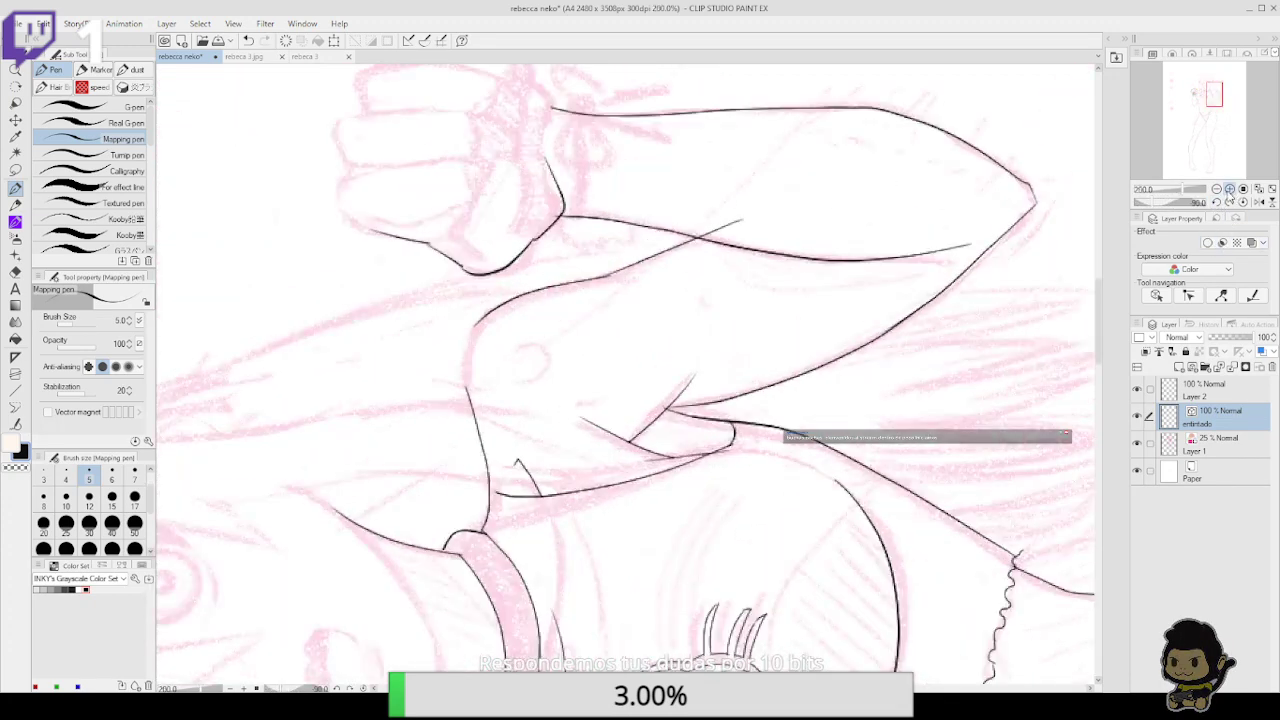
drag(471, 405, 478, 316)
key(ctrl+z)
mouse_move(468, 400)
mouse_down()
mouse_move(464, 346)
mouse_move(487, 312)
mouse_up()
click(16, 424)
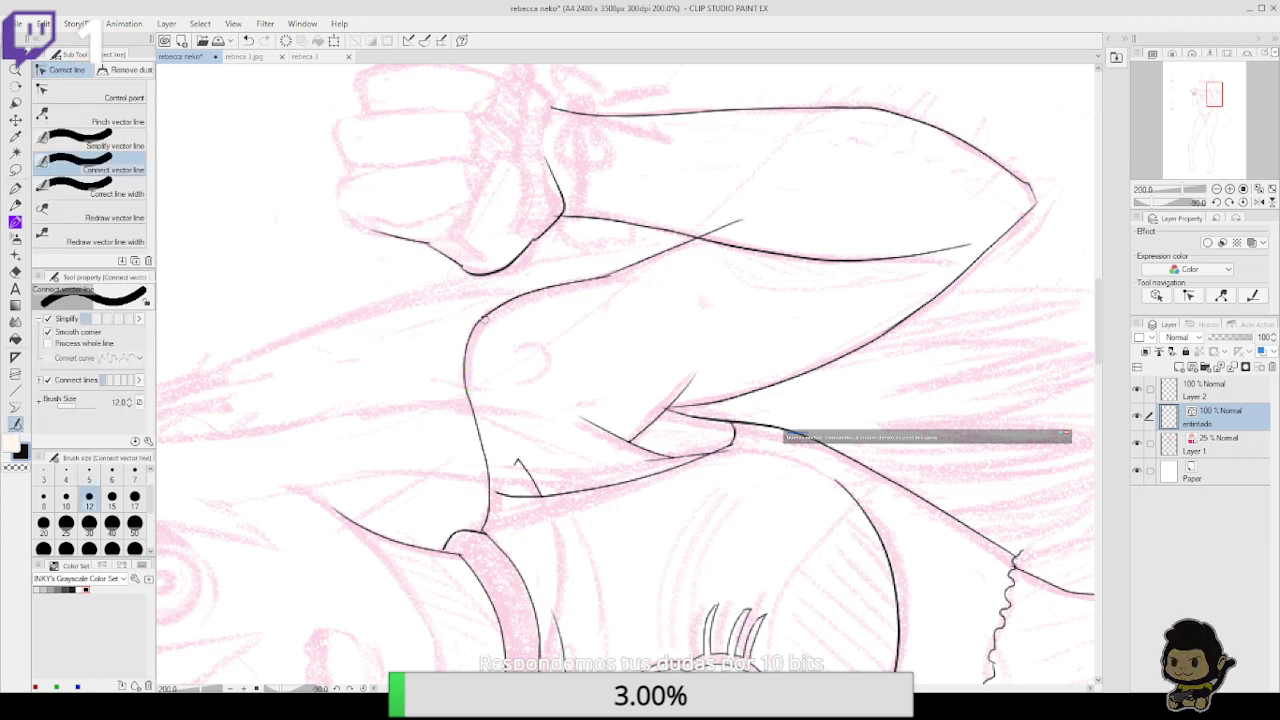
Trim the end of the upper arm line that crosses over the forearm with the Vector eraser
key(e)
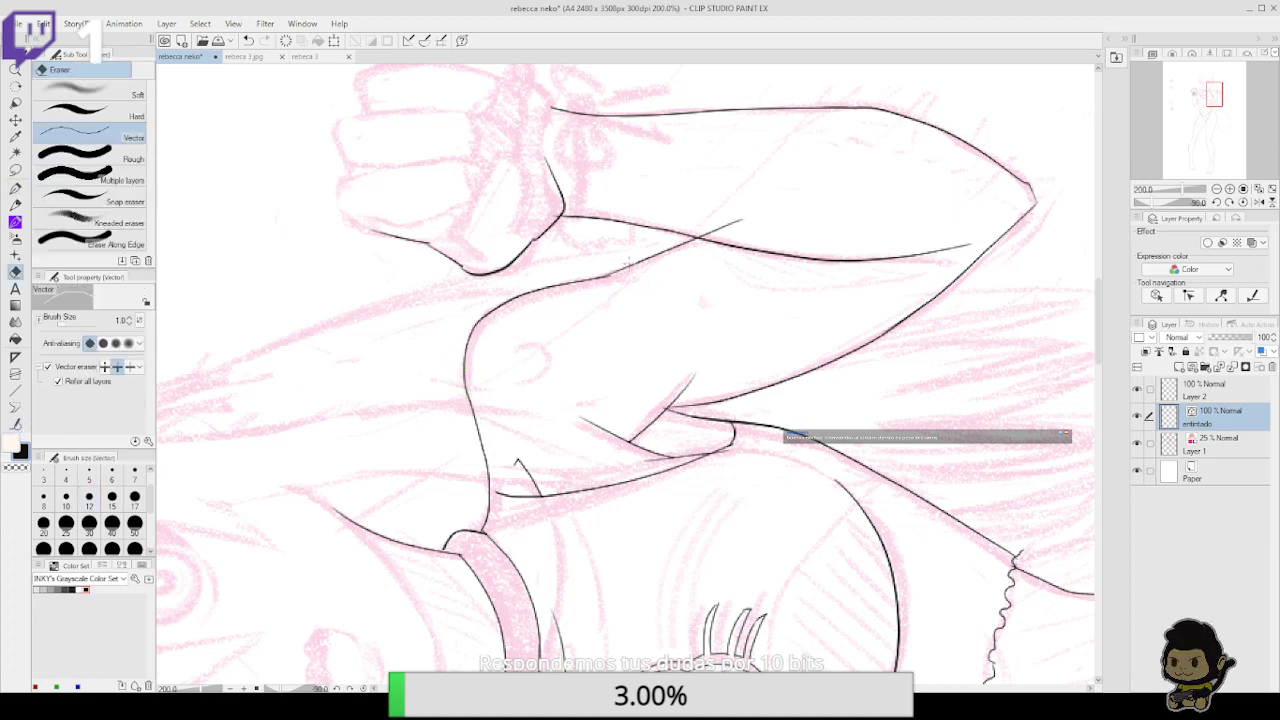
click(722, 228)
click(1229, 202)
click(1229, 202)
drag(922, 564, 900, 466)
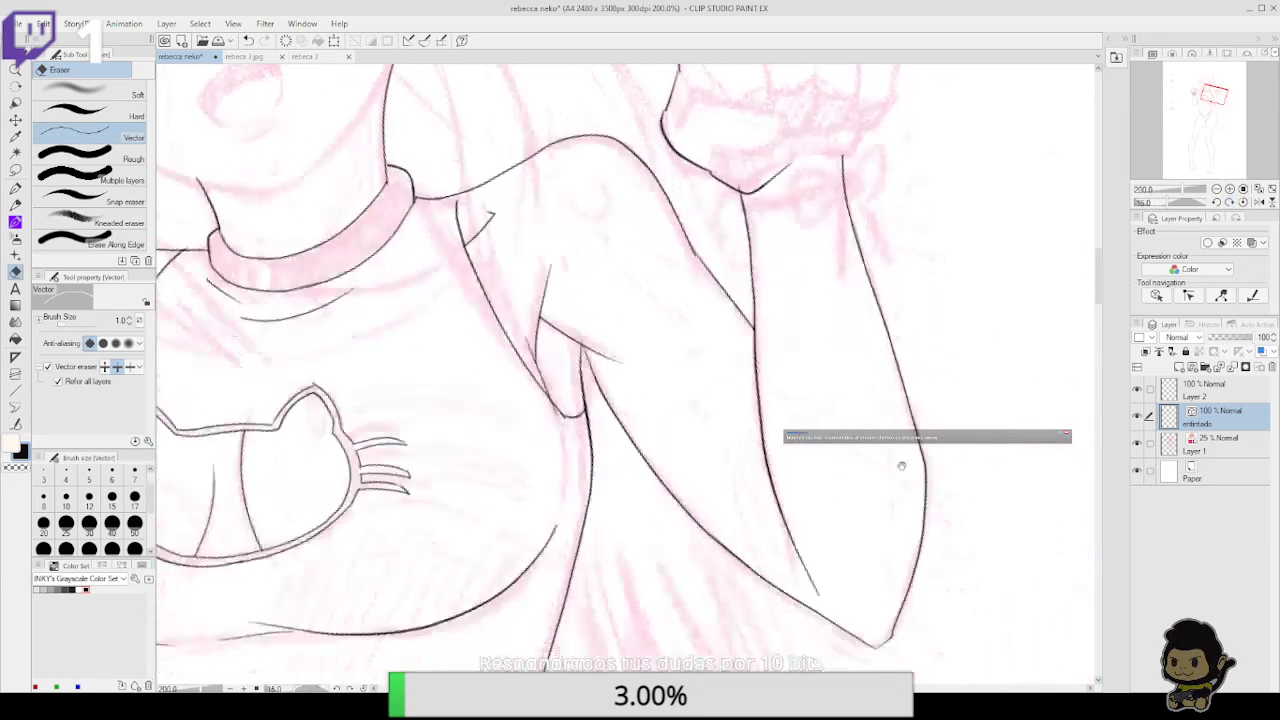
drag(808, 643, 986, 357)
drag(749, 523, 889, 466)
mouse_move(1090, 468)
mouse_down()
mouse_move(979, 464)
mouse_move(1019, 420)
mouse_up()
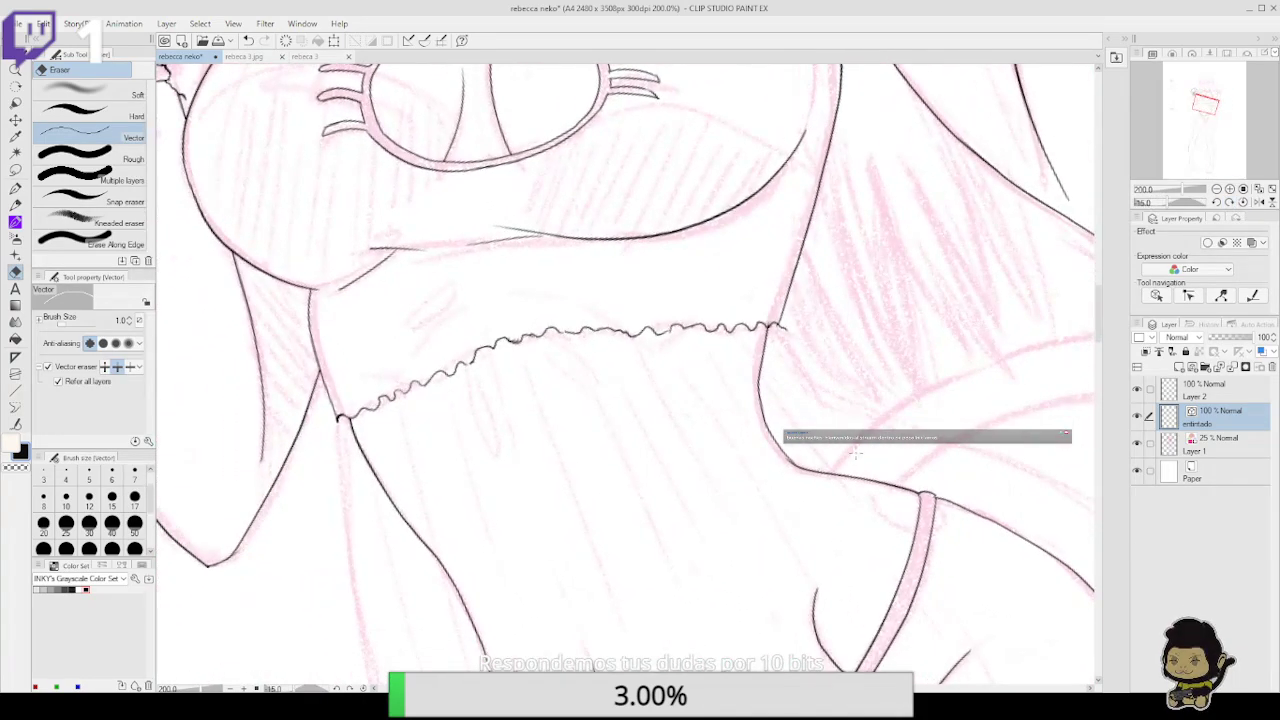
key(ctrl+z)
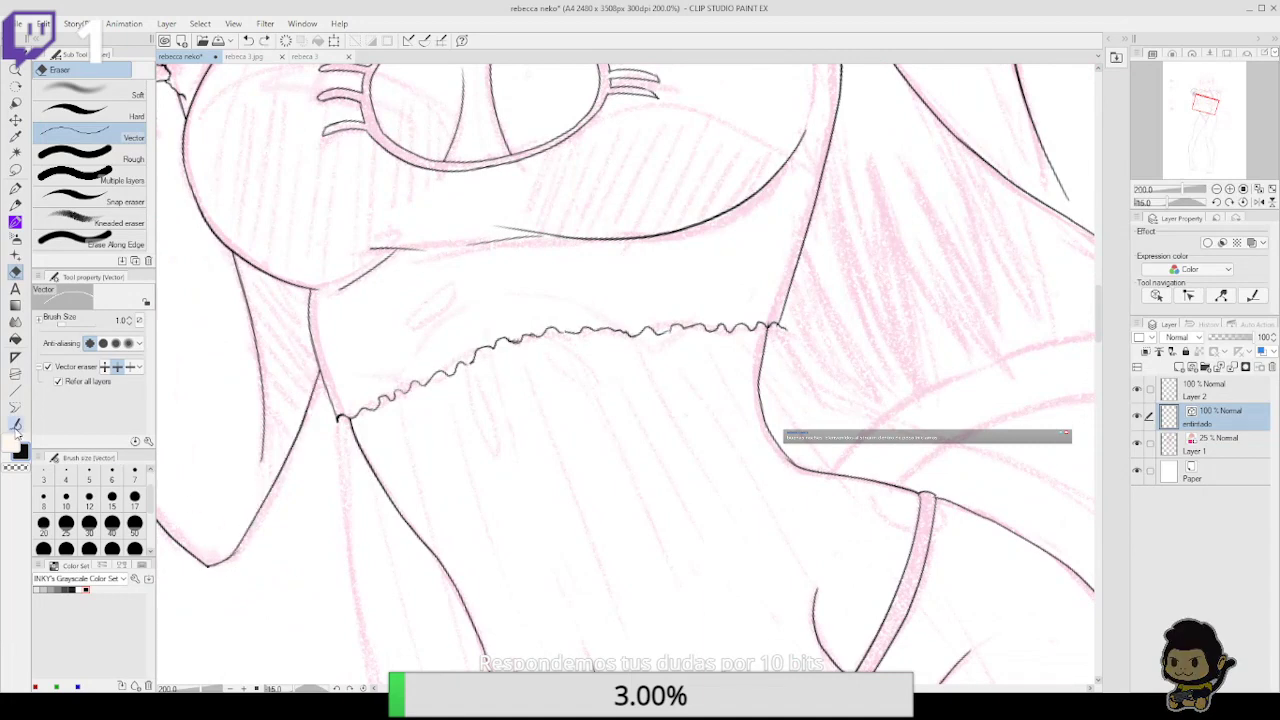
Redraw the elbow tip of the raised arm with a short Mapping pen stroke and clean up its corner
click(15, 424)
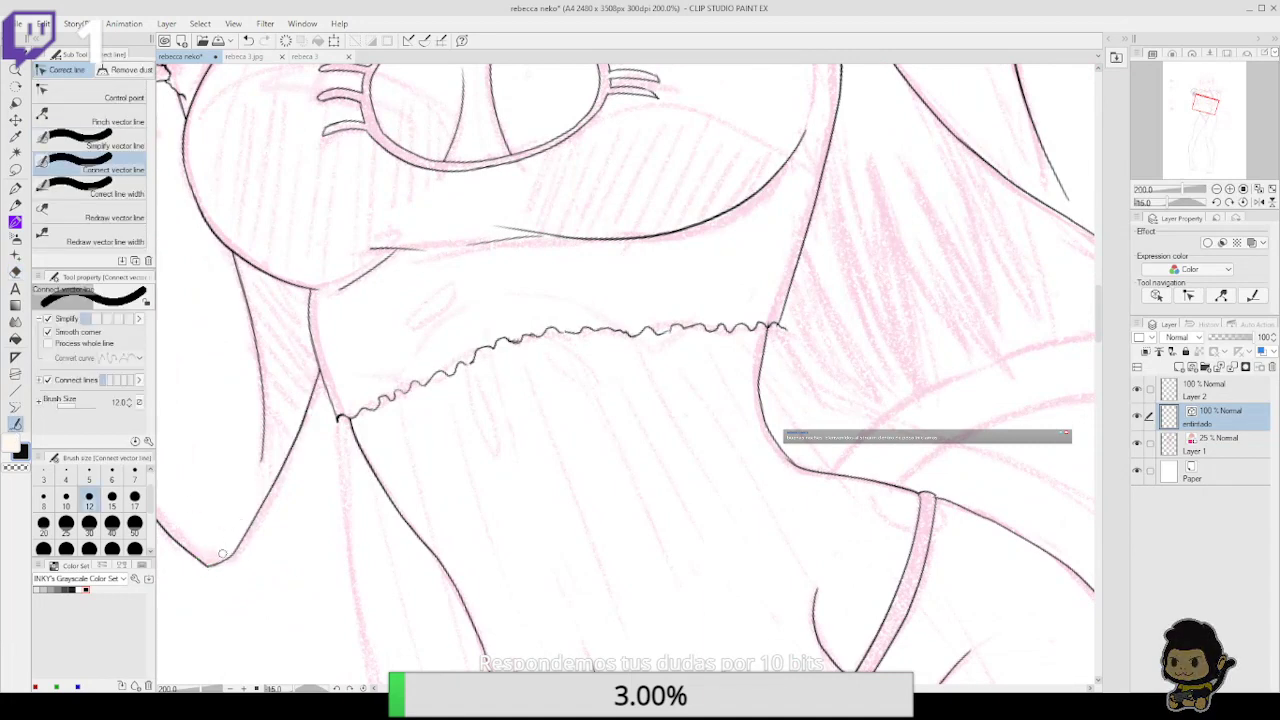
drag(880, 482, 625, 489)
drag(948, 368, 839, 565)
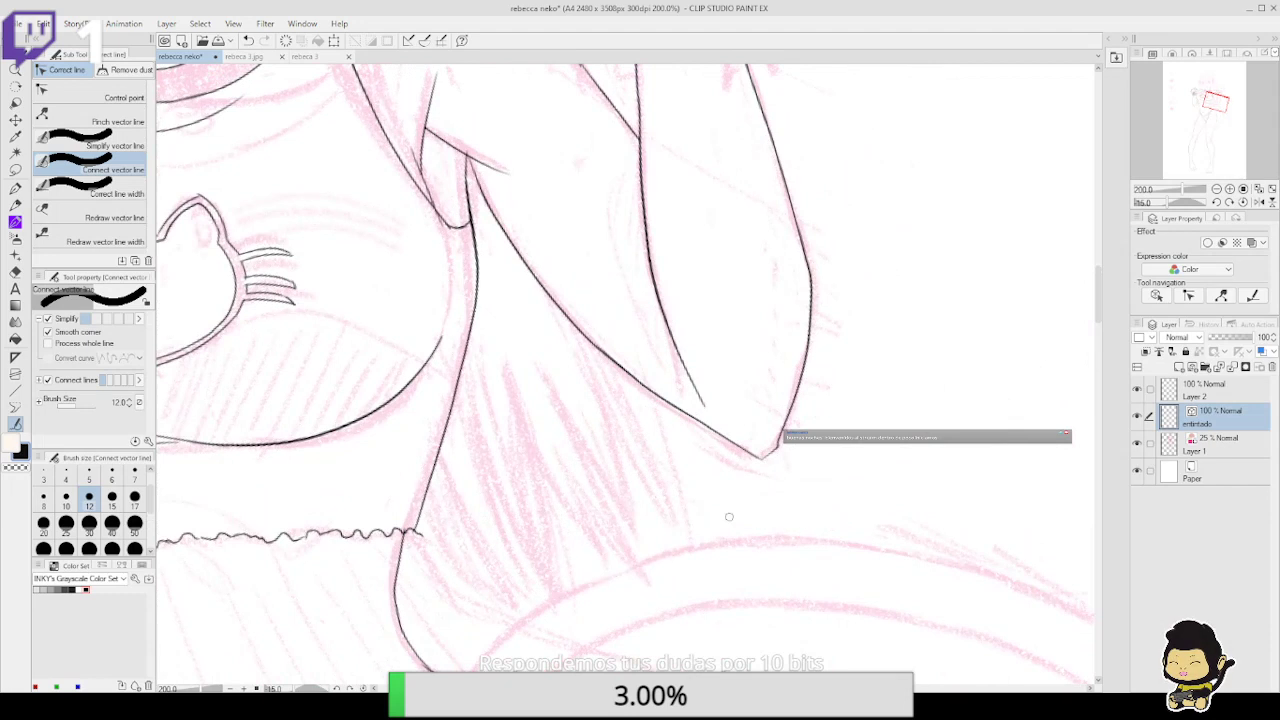
key(p)
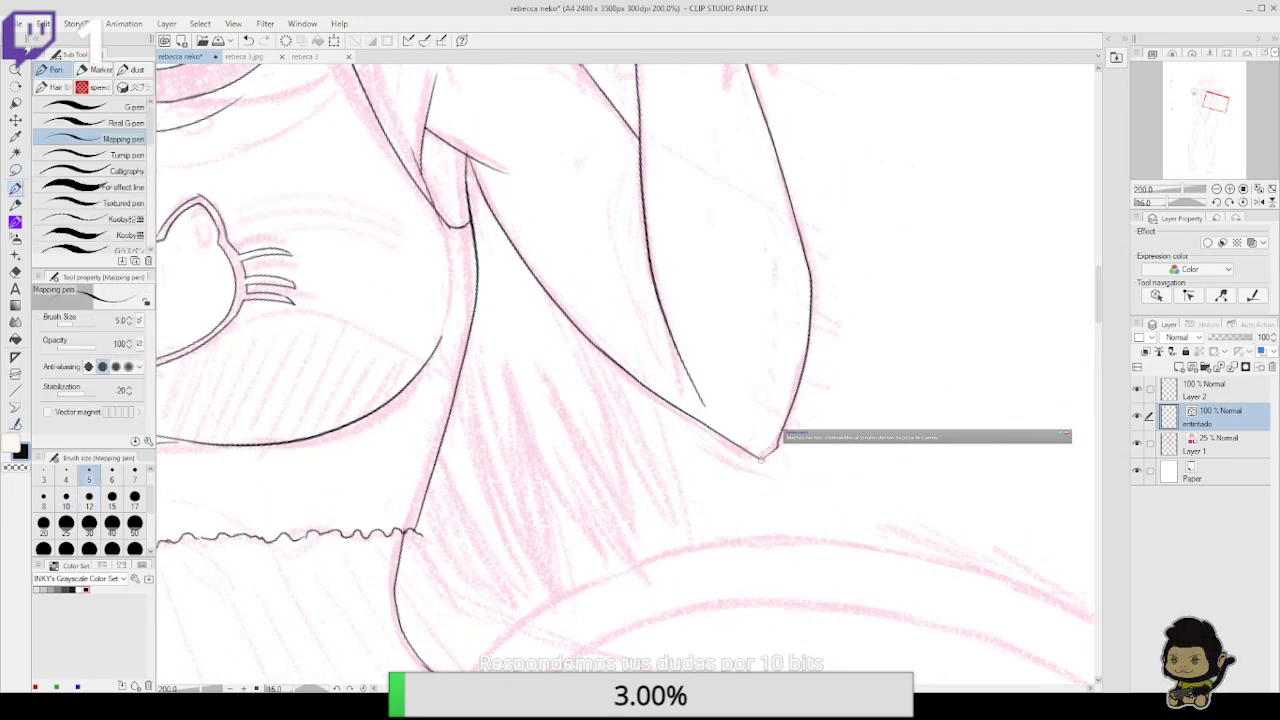
drag(761, 455, 785, 420)
key(e)
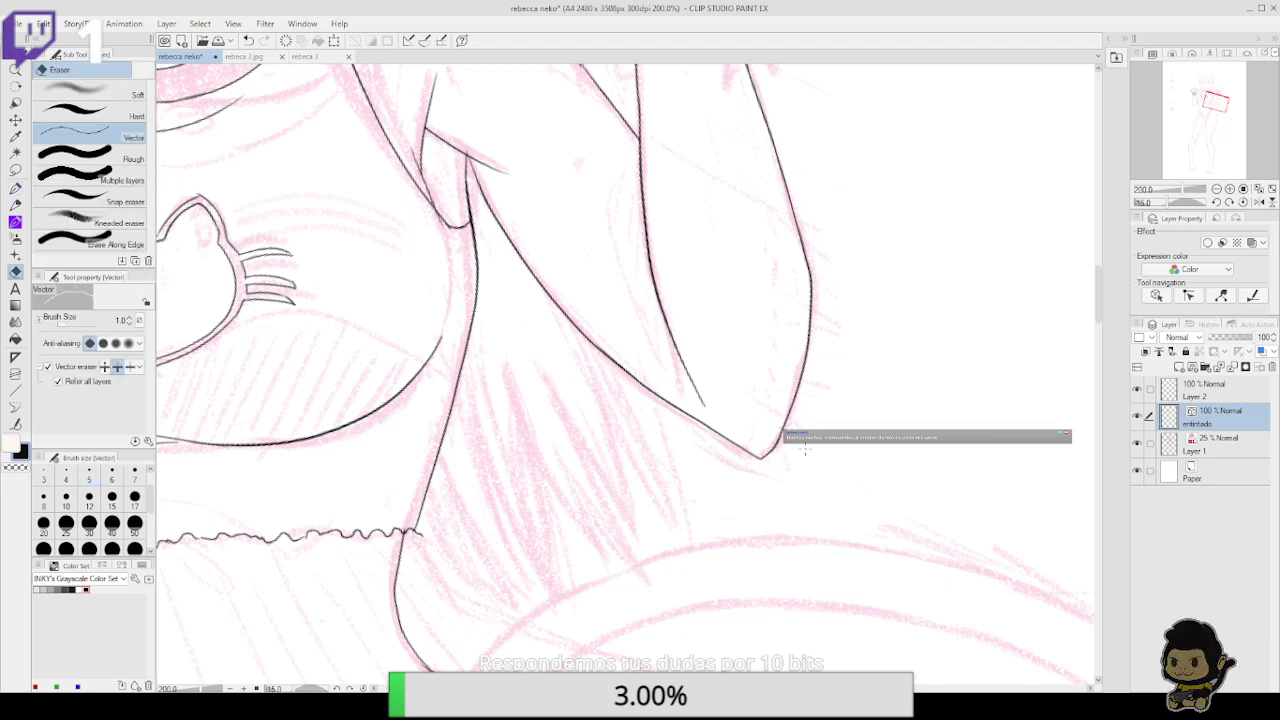
Try to ink a short Mapping pen stroke where the neck meets the choker's upper edge
drag(817, 344, 871, 540)
drag(828, 421, 877, 537)
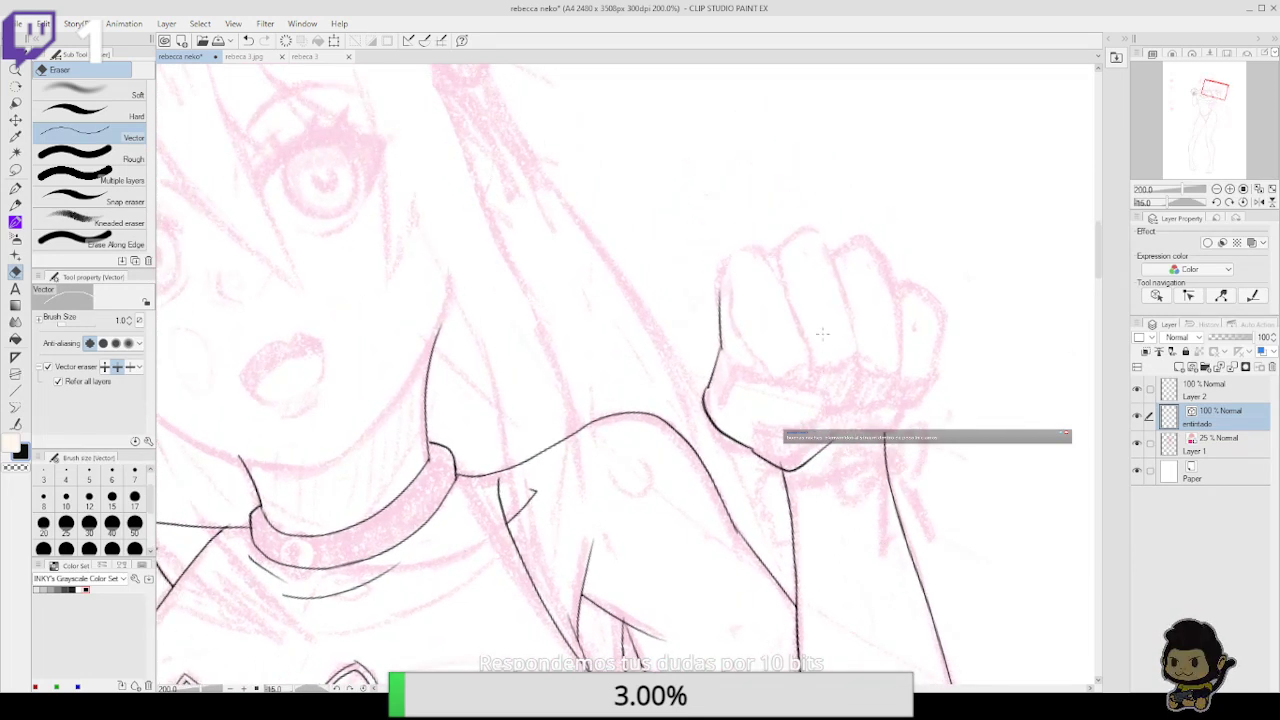
click(15, 191)
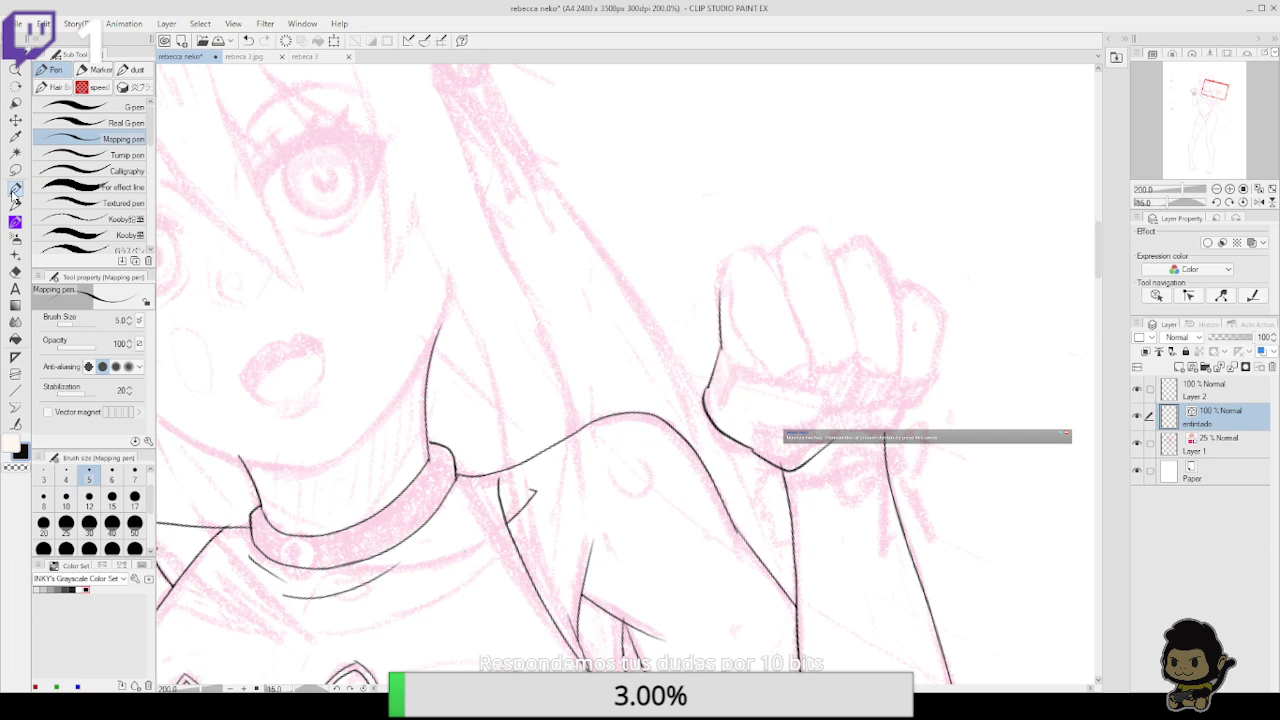
drag(652, 438, 752, 241)
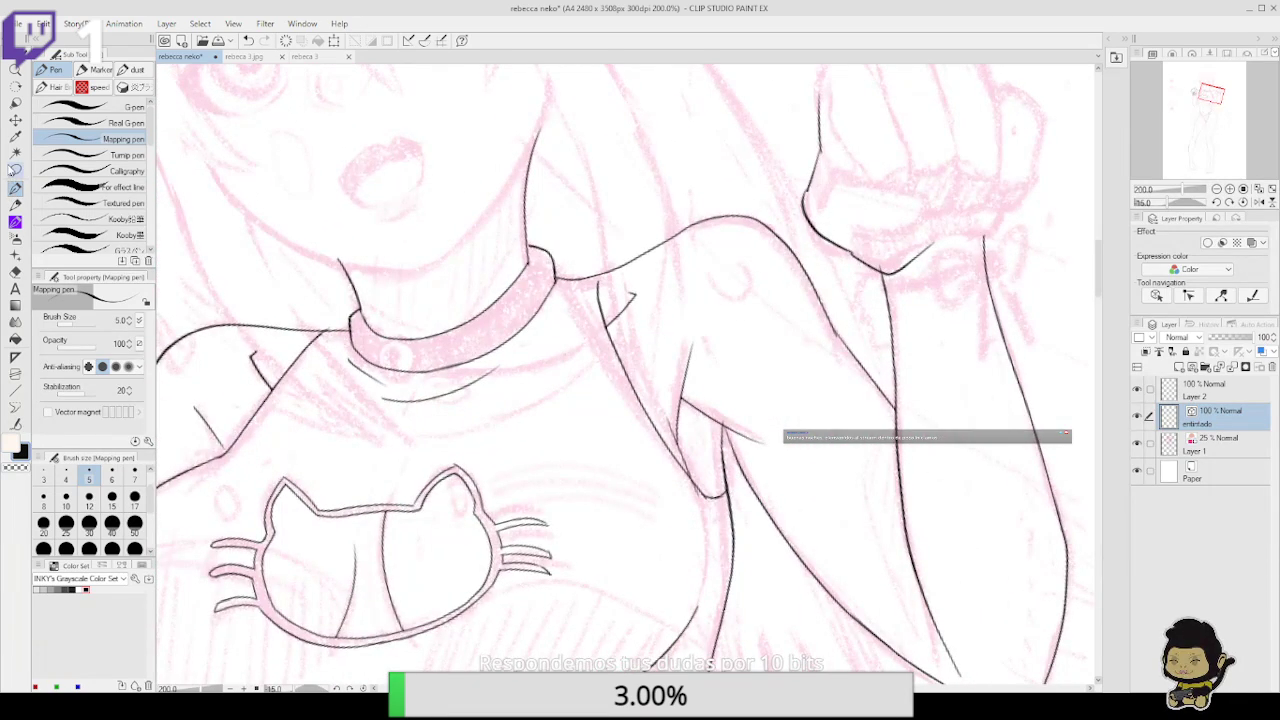
drag(528, 266, 532, 242)
key(ctrl+z)
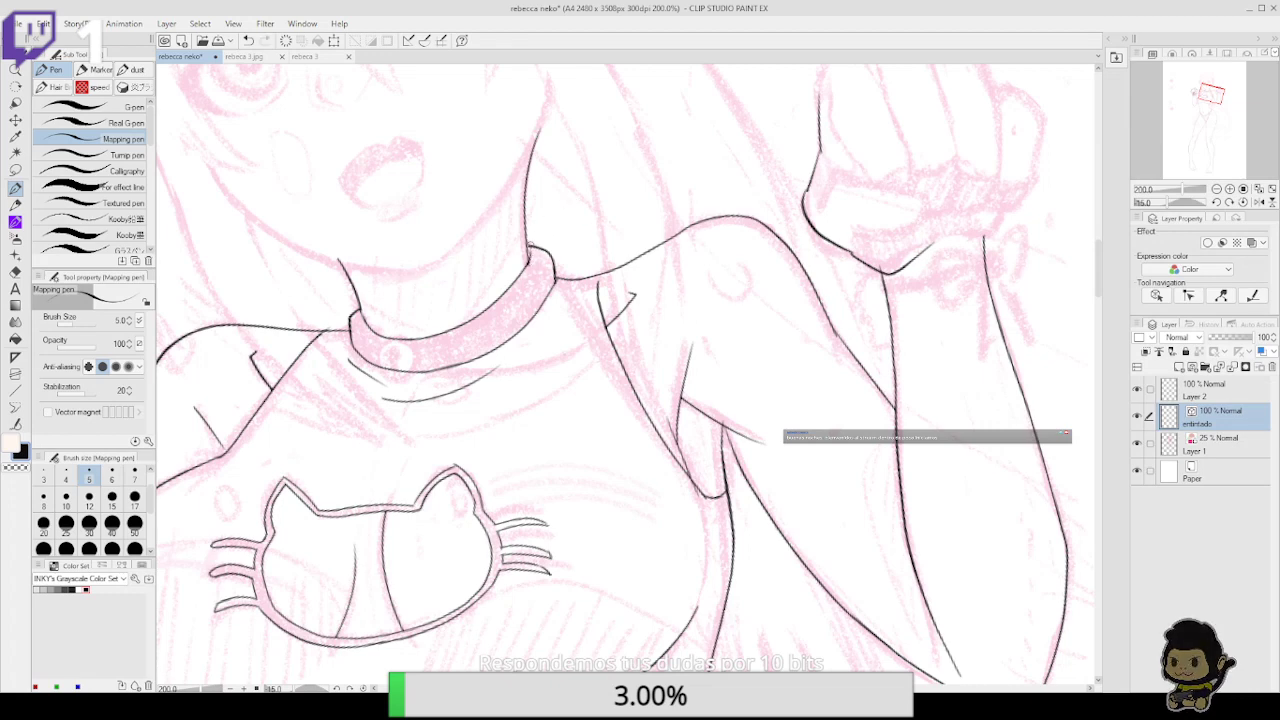
key(e)
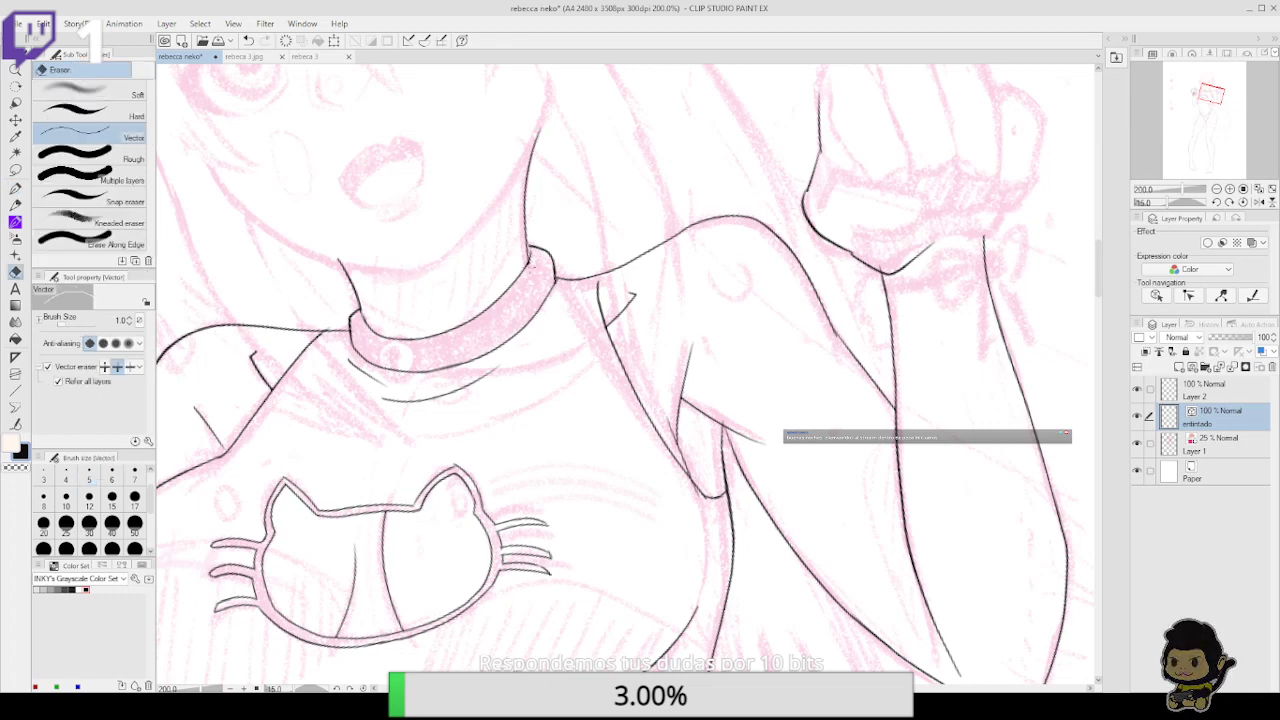
Ink the left side edge of the sheer skirt from the top's wavy hem down to the lower corner with the Mapping pen
click(1216, 189)
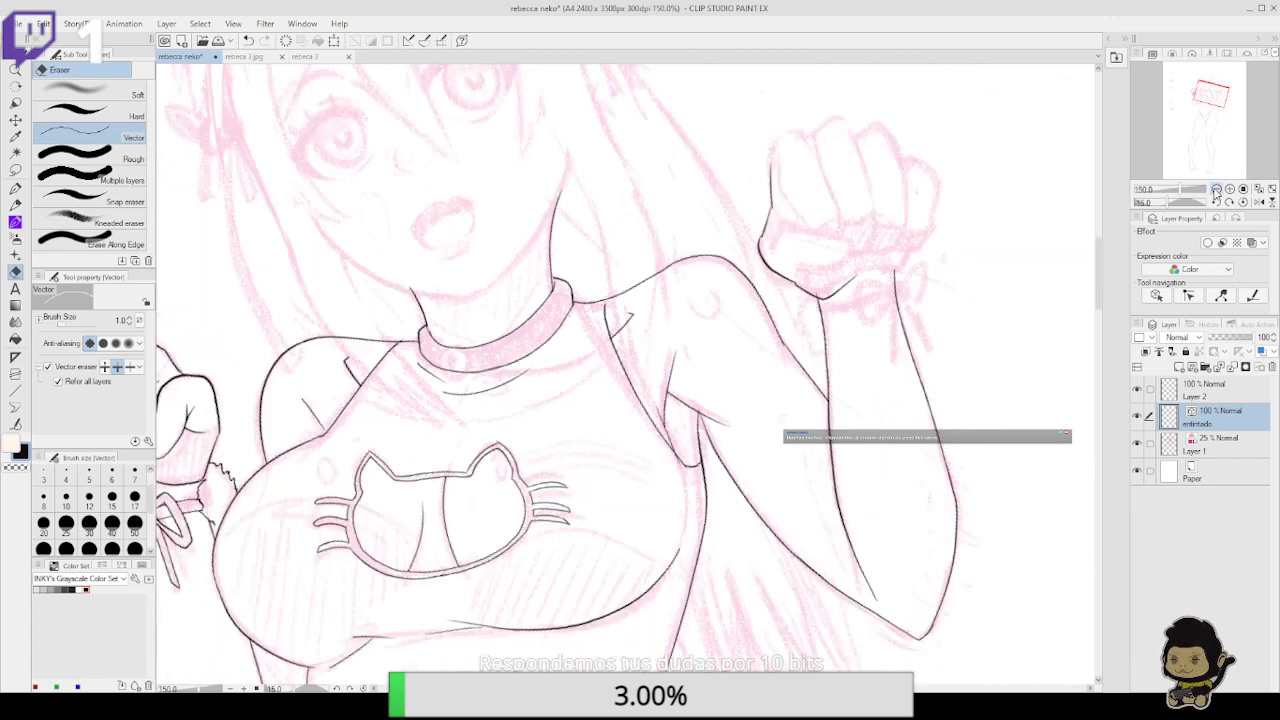
scroll(791, 477, down, 5)
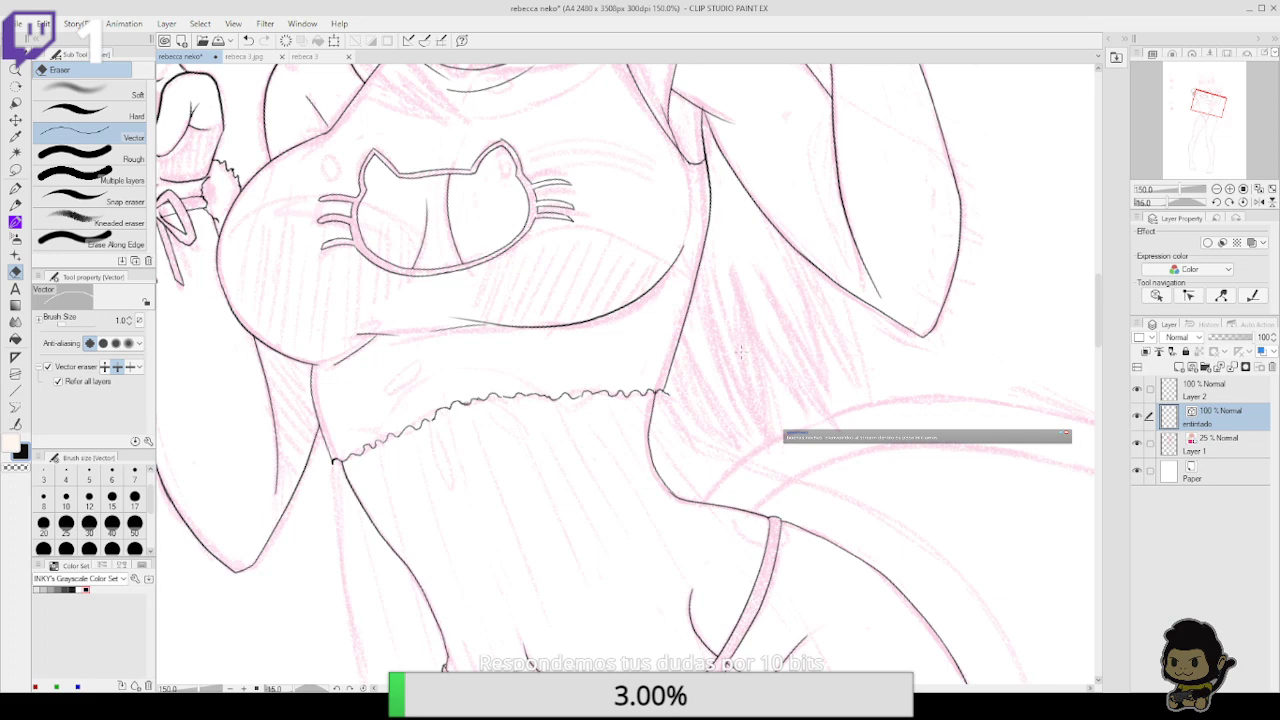
key(p)
scroll(543, 371, down, 4)
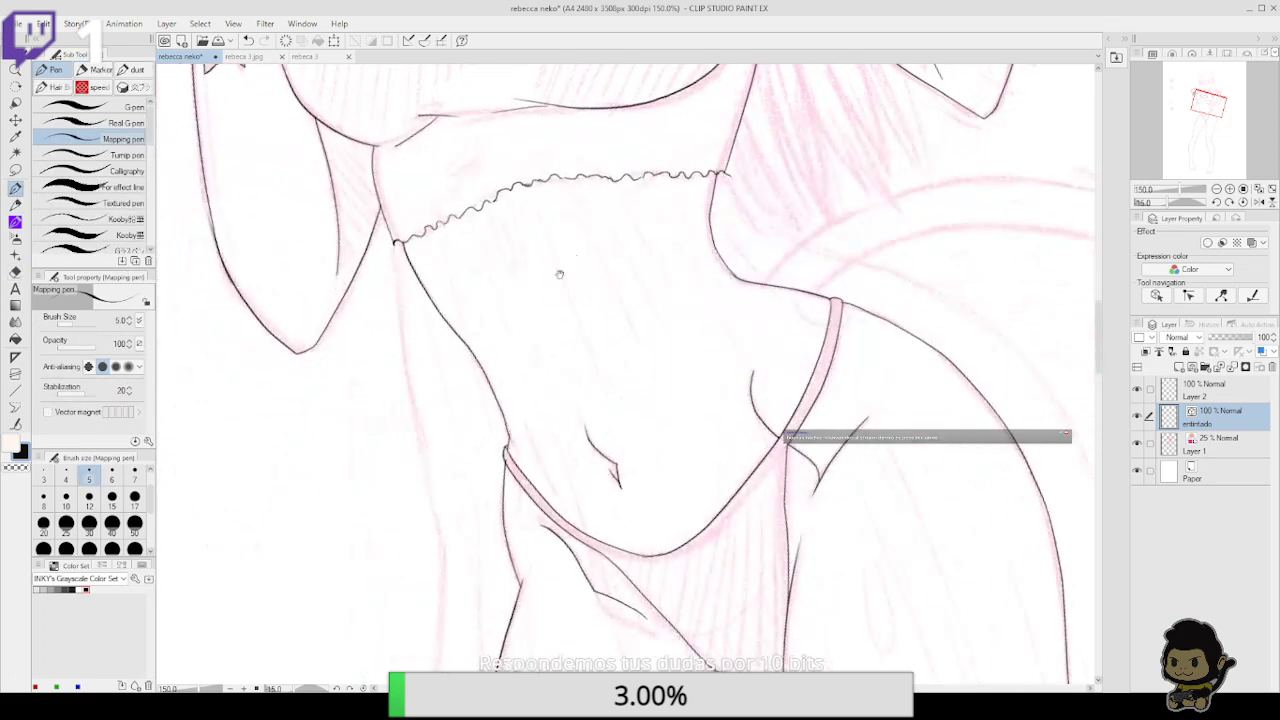
drag(393, 242, 398, 350)
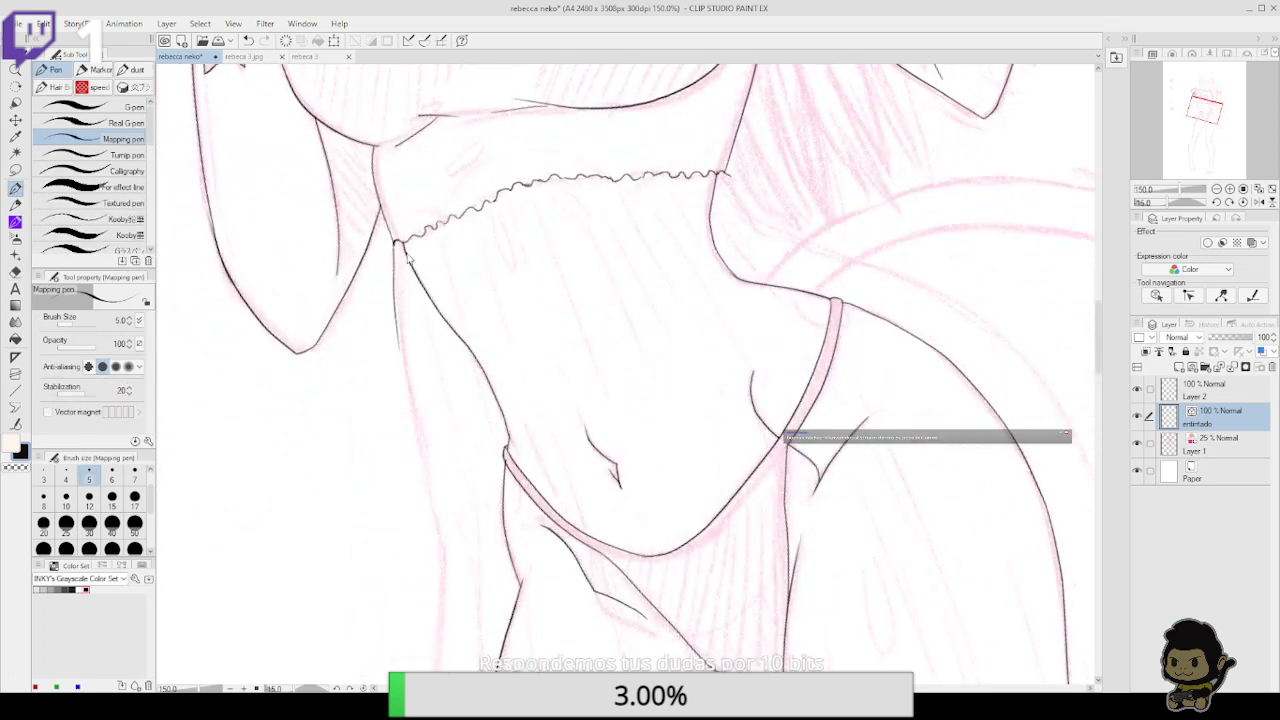
key(ctrl+z)
drag(393, 242, 424, 472)
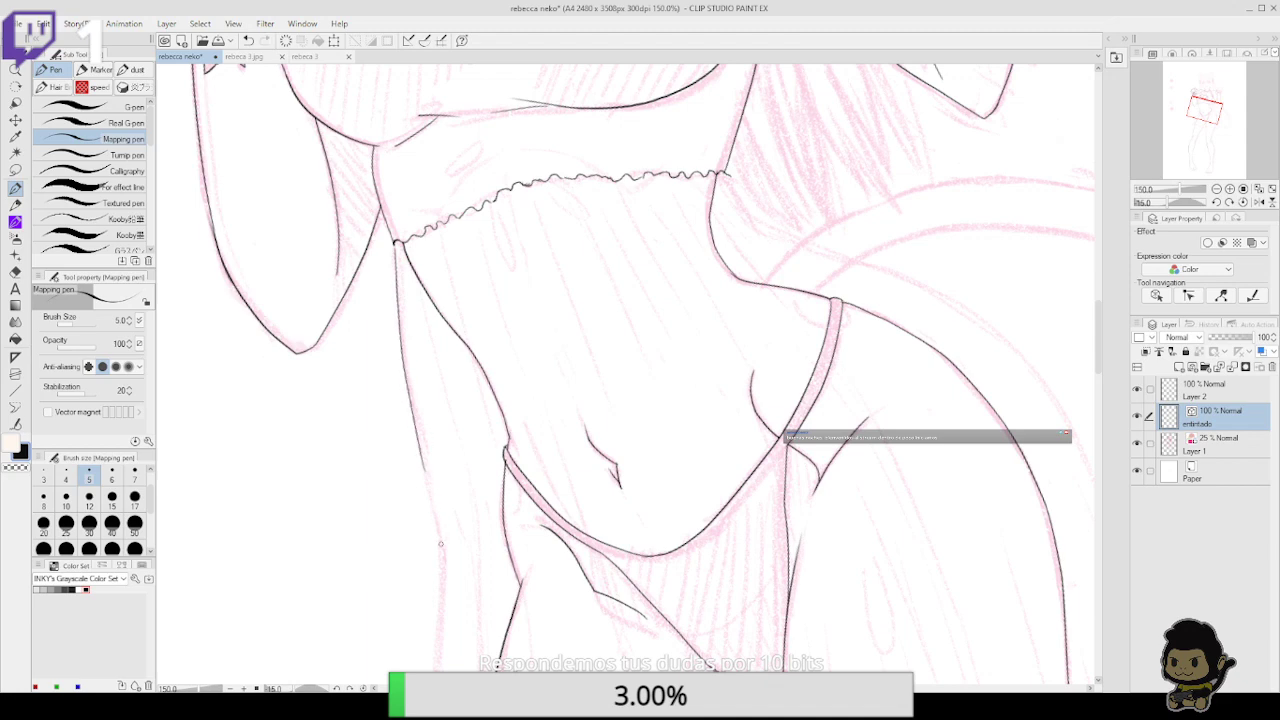
drag(440, 544, 424, 468)
key(ctrl+z)
drag(440, 538, 422, 462)
scroll(526, 462, down, 5)
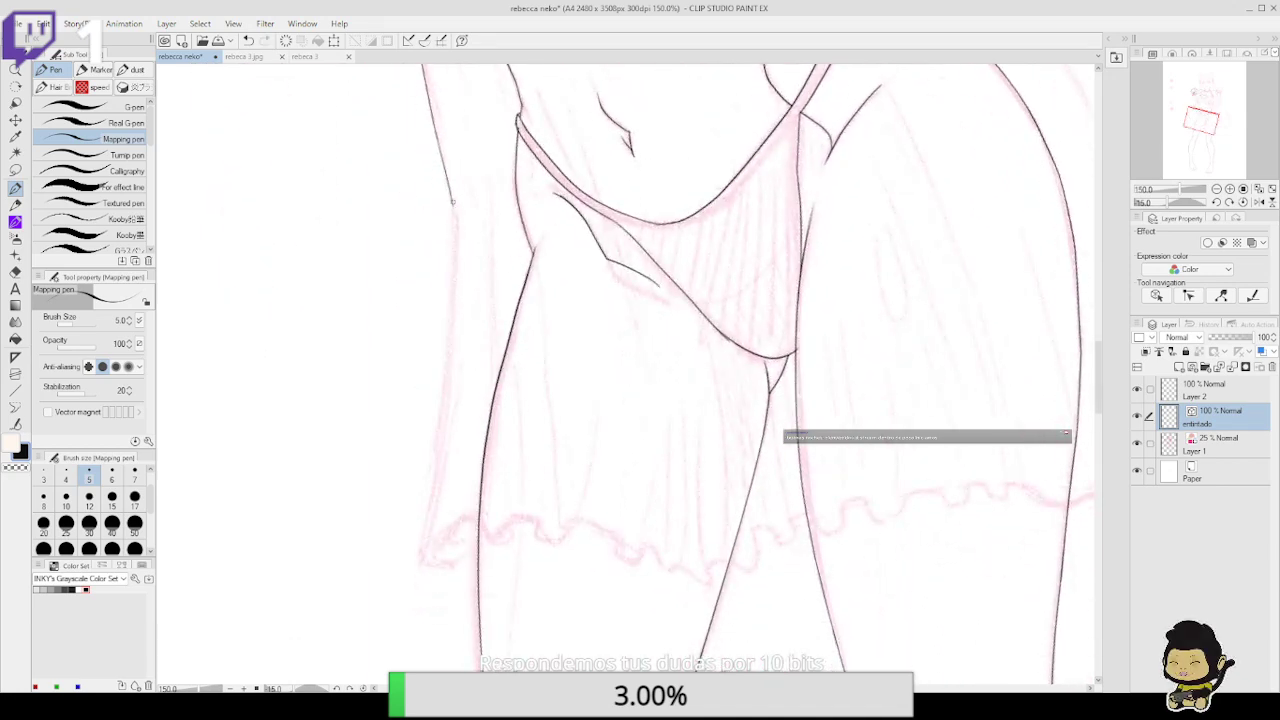
mouse_move(452, 205)
mouse_down()
mouse_move(454, 386)
mouse_move(416, 536)
mouse_up()
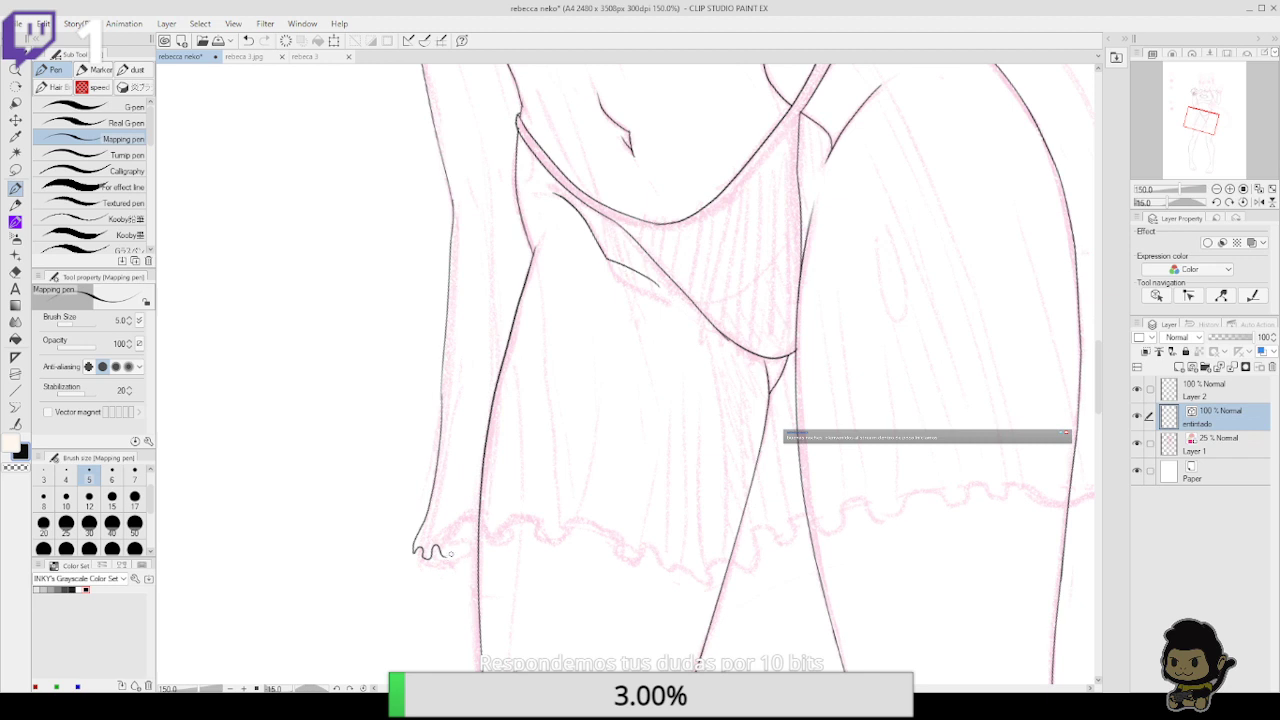
Ink the sheer skirt's ruffled hem from the left corner across both thighs, redoing the stretch over the far thigh
mouse_move(463, 547)
mouse_down()
mouse_move(501, 549)
mouse_move(514, 532)
mouse_move(556, 539)
mouse_move(580, 517)
mouse_up()
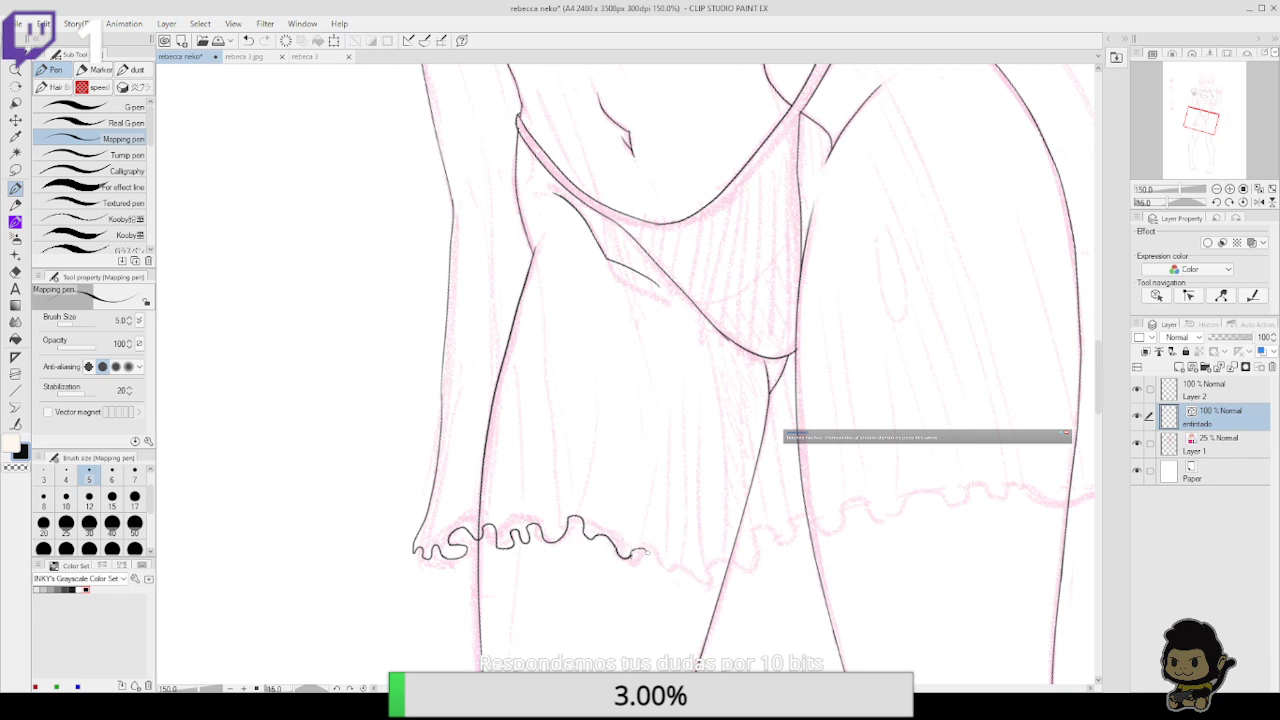
mouse_move(664, 562)
mouse_down()
mouse_move(736, 593)
mouse_move(784, 570)
mouse_move(802, 540)
mouse_move(796, 562)
mouse_move(795, 544)
mouse_move(877, 508)
mouse_move(883, 522)
mouse_move(914, 499)
mouse_move(921, 511)
mouse_move(942, 495)
mouse_move(962, 504)
mouse_move(903, 527)
mouse_up()
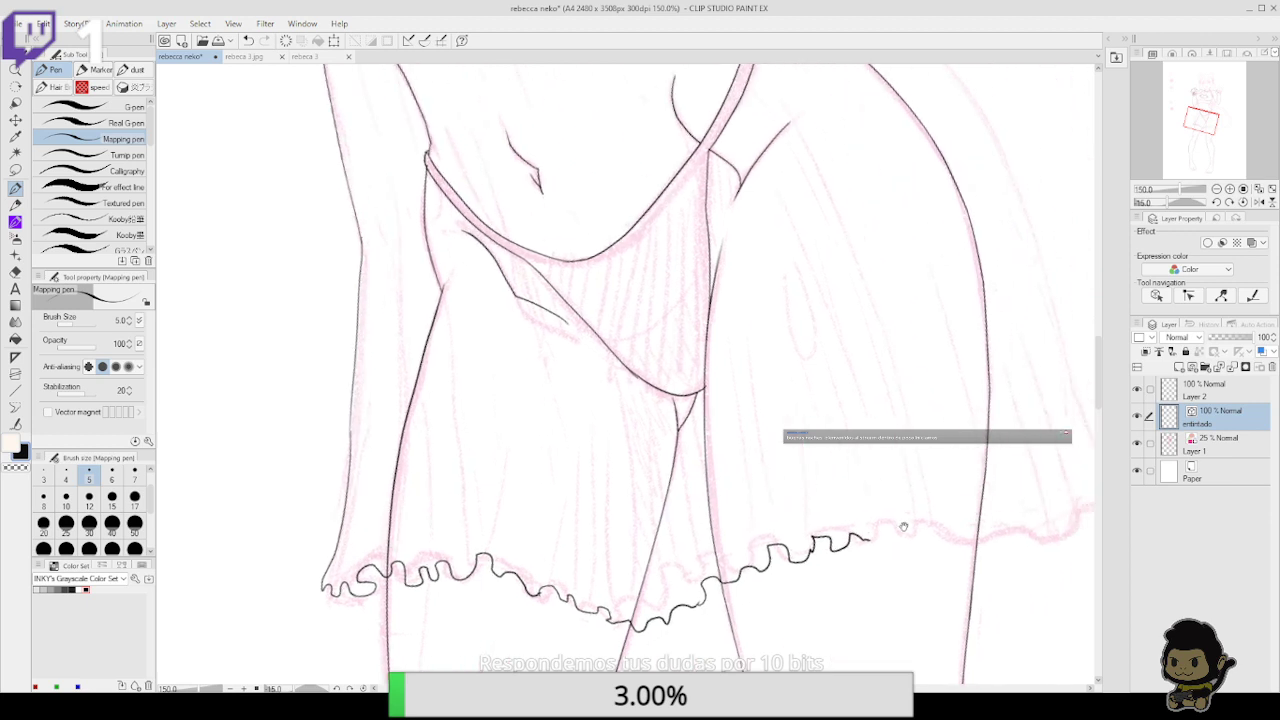
key(ctrl+z)
mouse_move(693, 607)
mouse_down()
mouse_move(706, 574)
mouse_move(747, 573)
mouse_move(771, 555)
mouse_up()
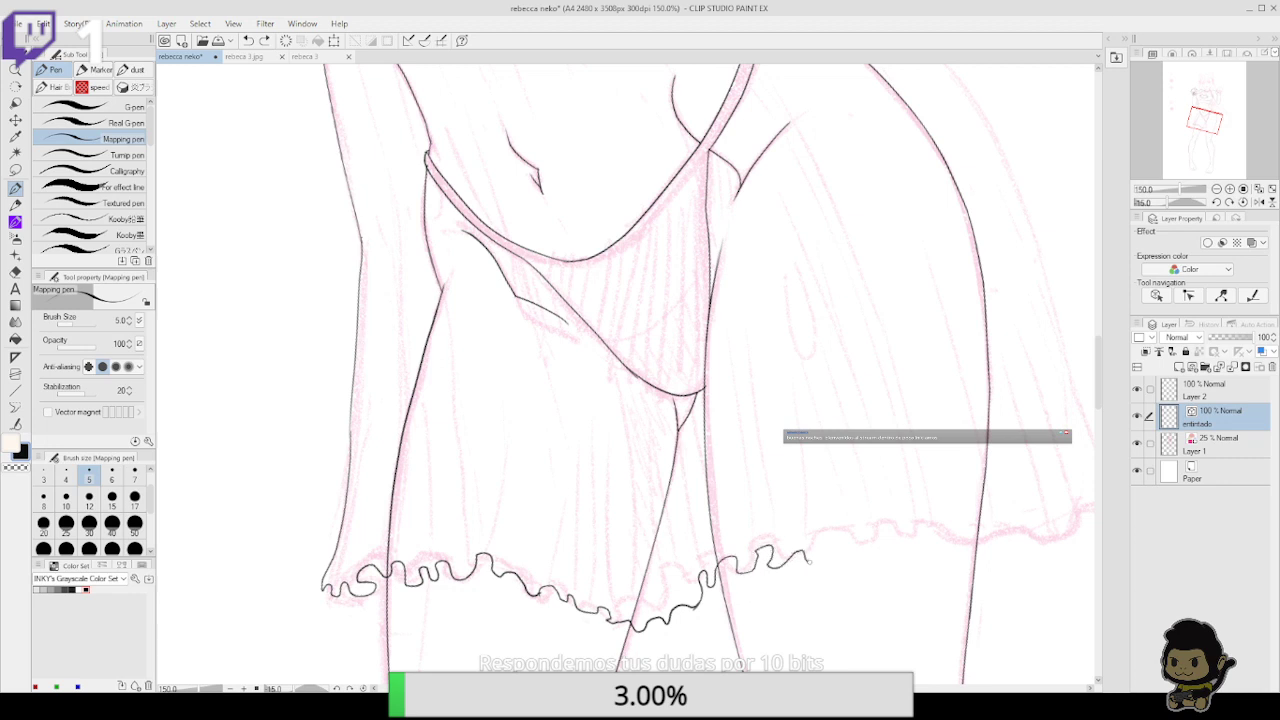
mouse_move(834, 551)
mouse_down()
mouse_move(921, 527)
mouse_move(947, 544)
mouse_move(971, 532)
mouse_move(1011, 544)
mouse_move(952, 548)
mouse_move(1006, 541)
mouse_move(1050, 510)
mouse_move(912, 550)
mouse_move(867, 537)
mouse_move(814, 364)
mouse_up()
Ink the lower part of the sheer skirt's right side edge from the hem up alongside the outer thigh
mouse_move(828, 395)
mouse_down()
mouse_move(843, 500)
mouse_move(798, 377)
mouse_up()
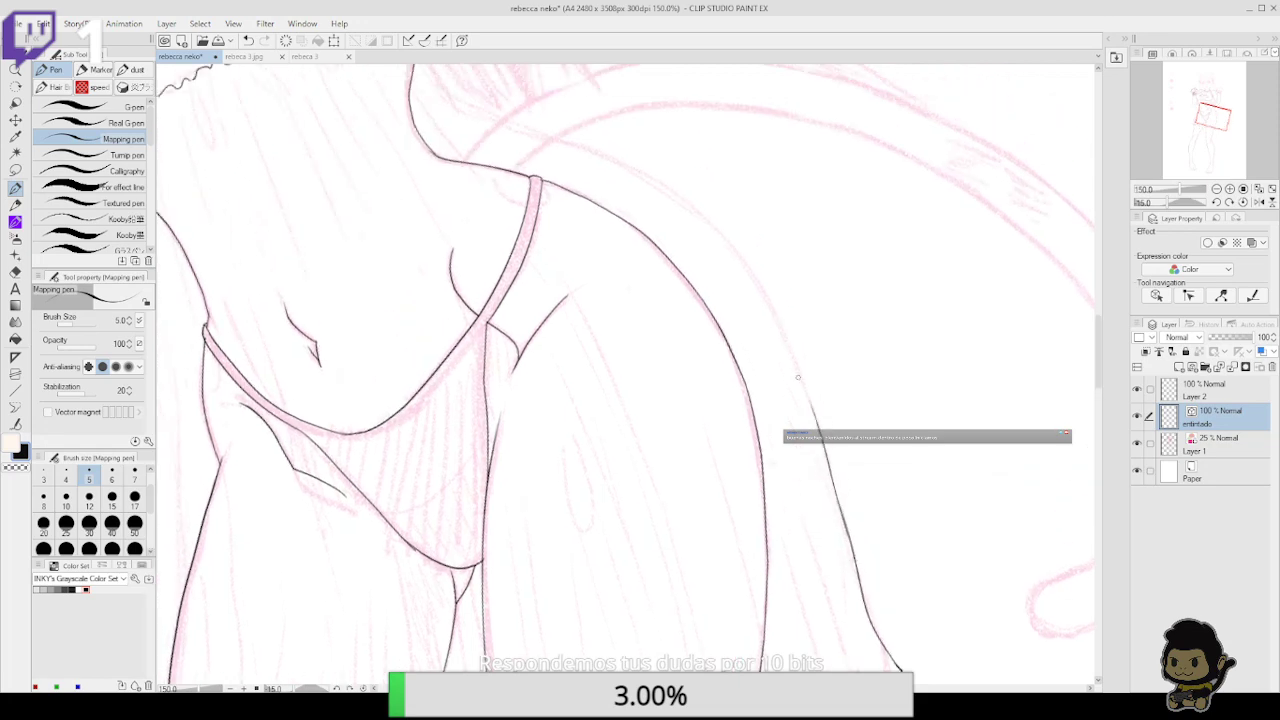
click(1229, 202)
click(1229, 202)
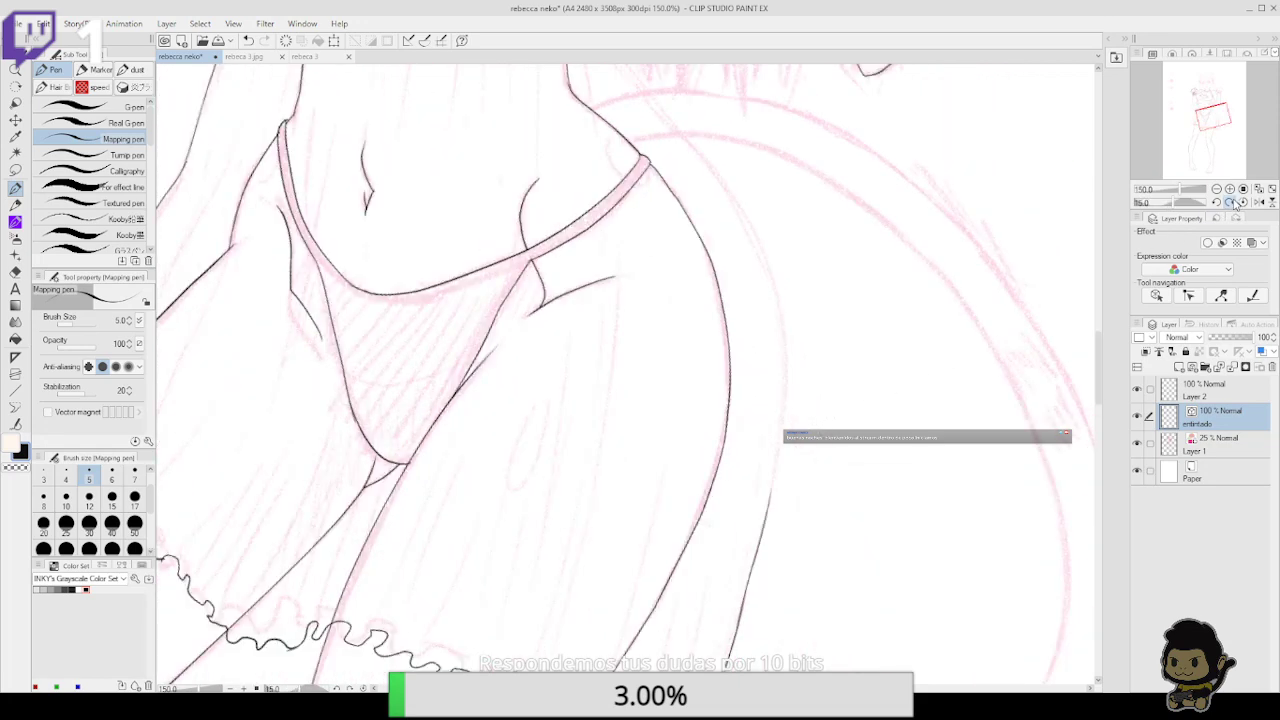
click(1229, 202)
click(1229, 202)
drag(732, 482, 744, 455)
drag(699, 526, 788, 400)
key(ctrl+z)
drag(700, 528, 796, 378)
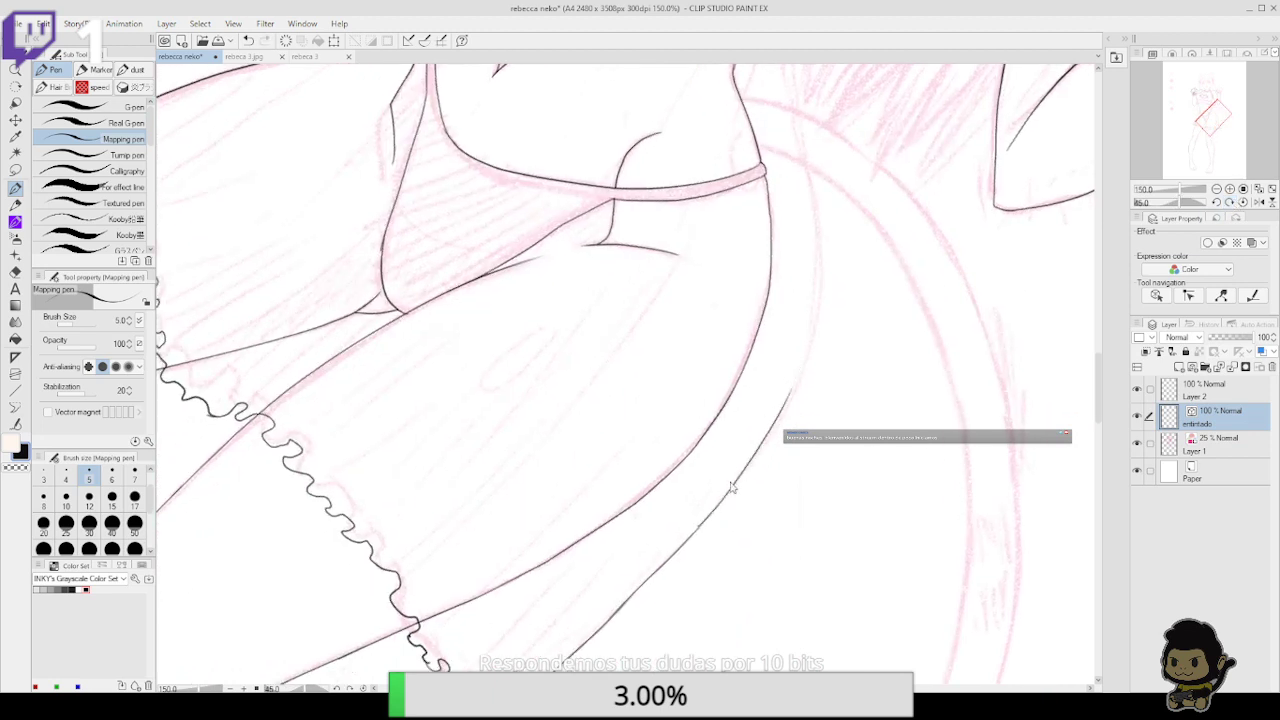
key(ctrl+z)
drag(700, 528, 796, 380)
key(ctrl+z)
mouse_move(700, 526)
mouse_down()
mouse_move(768, 434)
mouse_move(798, 372)
mouse_up()
key(ctrl+z)
mouse_move(698, 527)
mouse_down()
mouse_move(820, 320)
mouse_move(756, 477)
mouse_up()
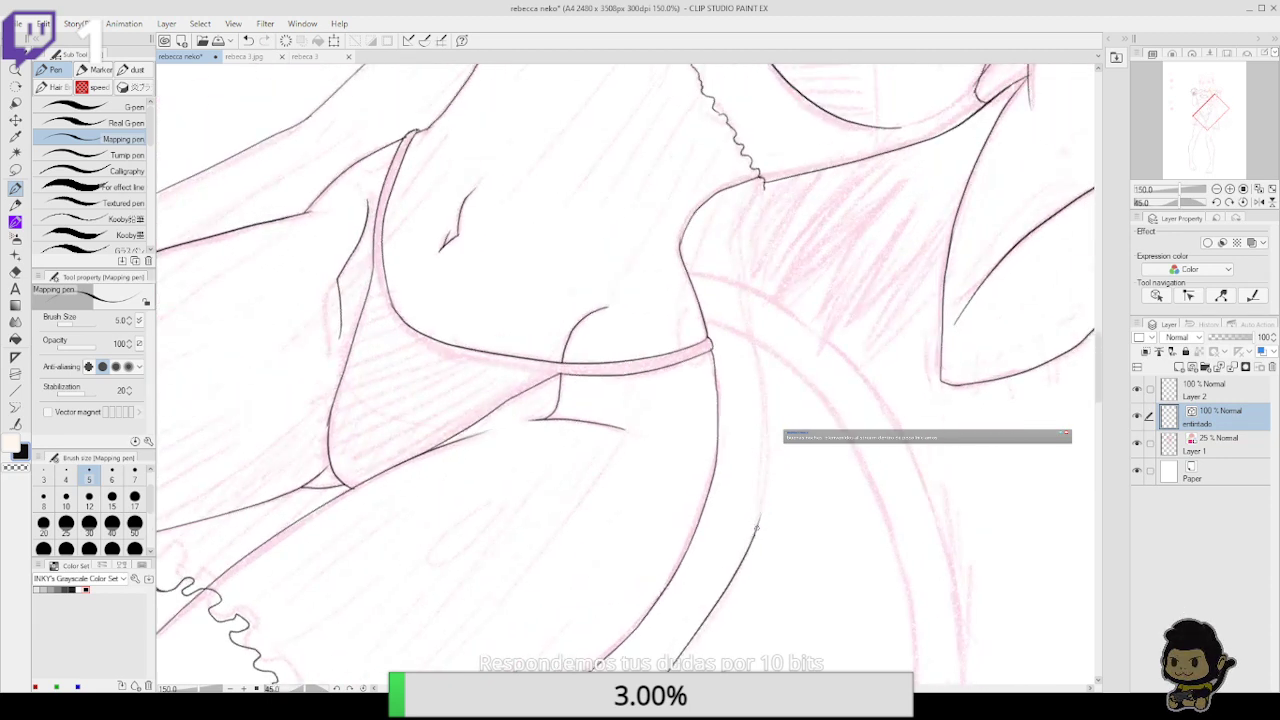
Ink the upper part of the skirt's right side edge past the hip up to the top's wavy hem
drag(756, 527, 761, 346)
key(ctrl+z)
mouse_move(757, 534)
mouse_down()
mouse_move(759, 359)
mouse_move(752, 323)
mouse_move(758, 371)
mouse_move(733, 256)
mouse_move(759, 183)
mouse_move(740, 290)
mouse_move(766, 400)
mouse_up()
key(ctrl+z)
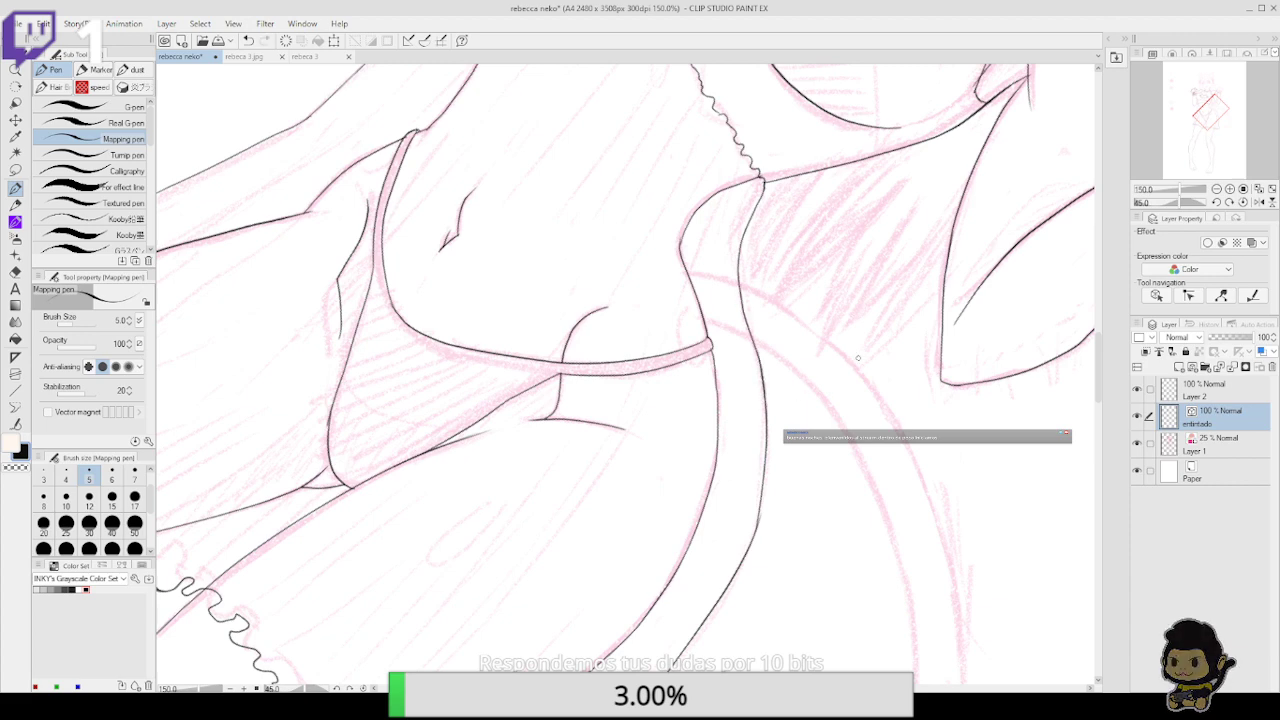
Connect the vector line segments along the sheer skirt's ruffled hem and touch up its left corner with the Mapping pen
scroll(834, 463, down, 5)
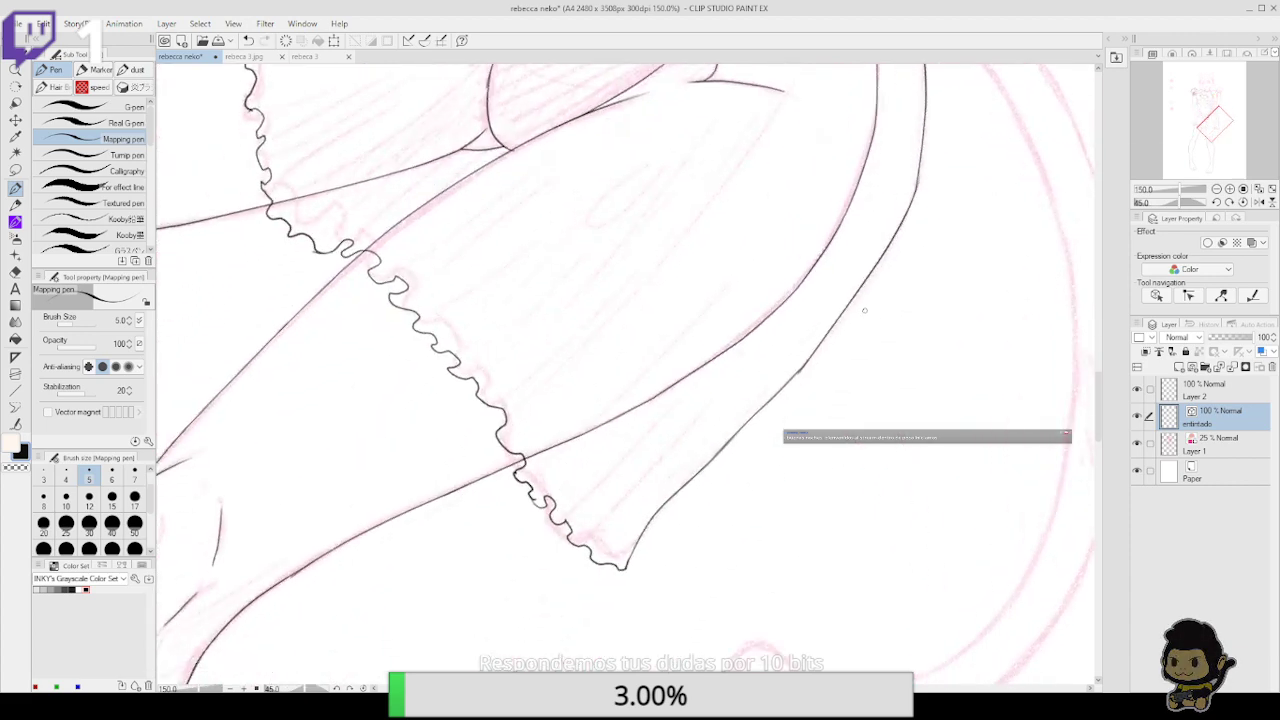
key(y)
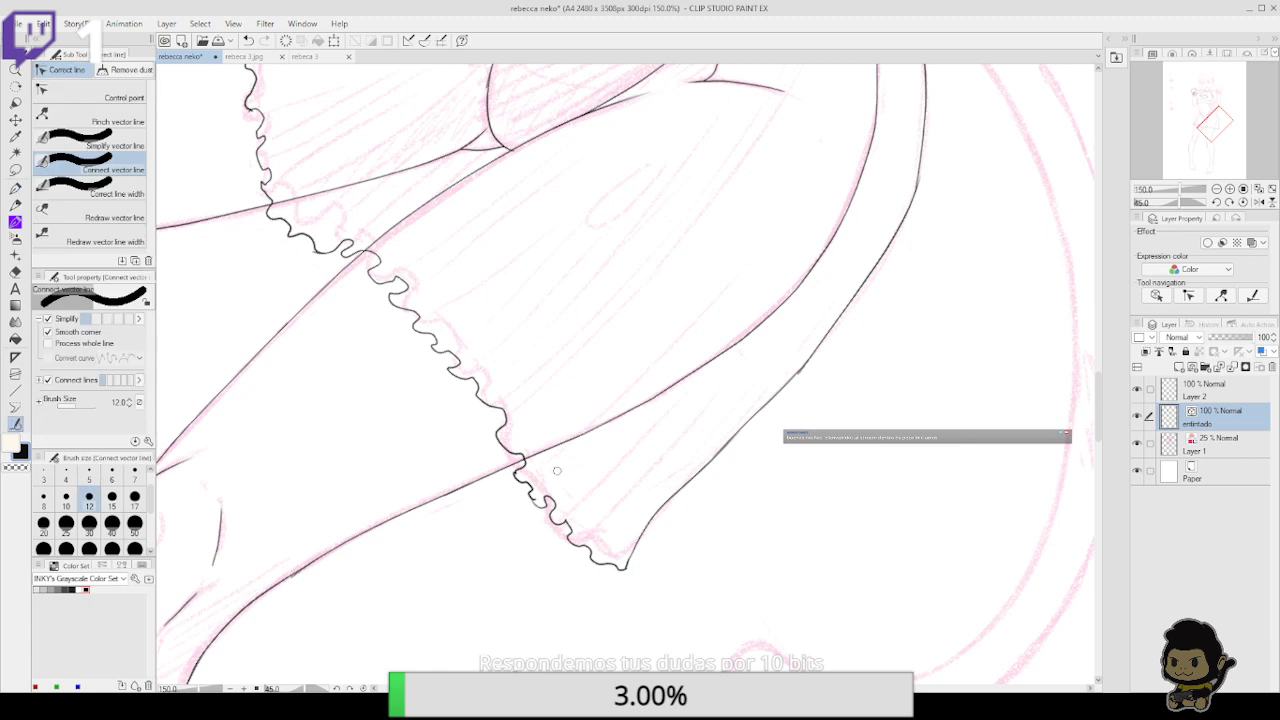
drag(536, 498, 575, 538)
drag(582, 492, 602, 551)
drag(543, 450, 603, 558)
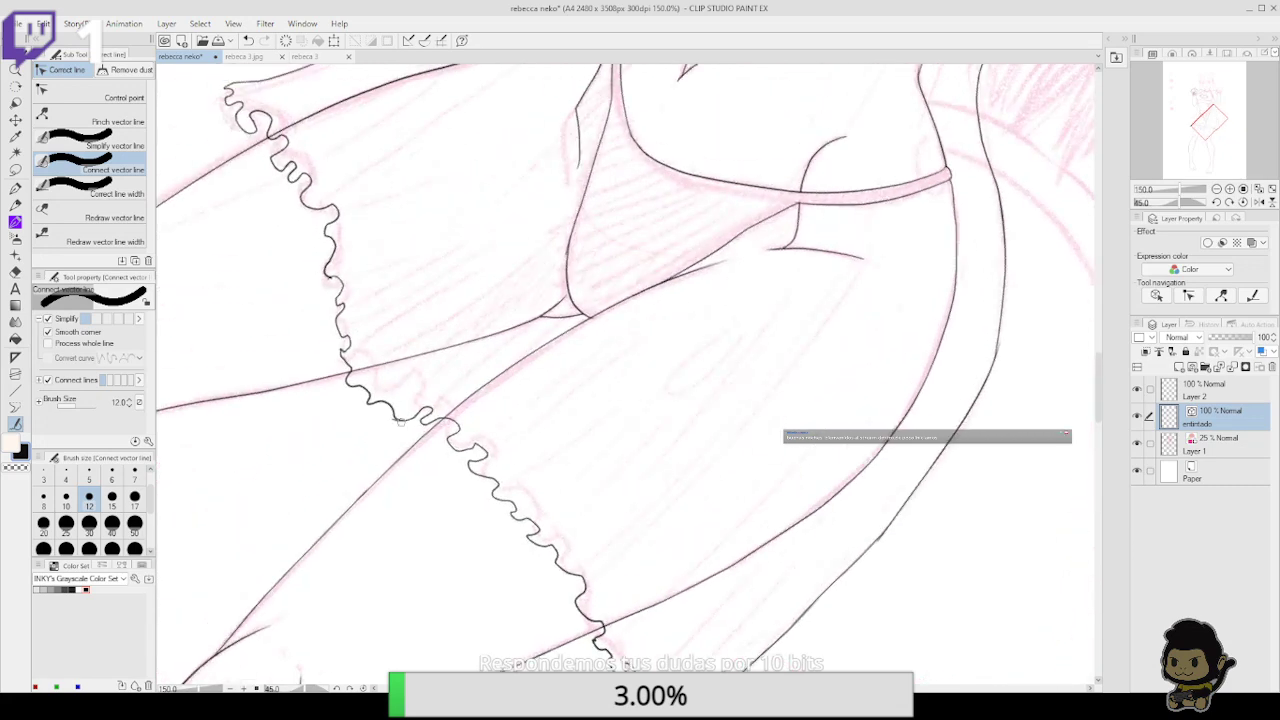
mouse_move(400, 422)
mouse_down()
mouse_move(405, 403)
mouse_move(421, 437)
mouse_up()
mouse_move(356, 333)
mouse_down()
mouse_move(393, 362)
mouse_move(420, 413)
mouse_up()
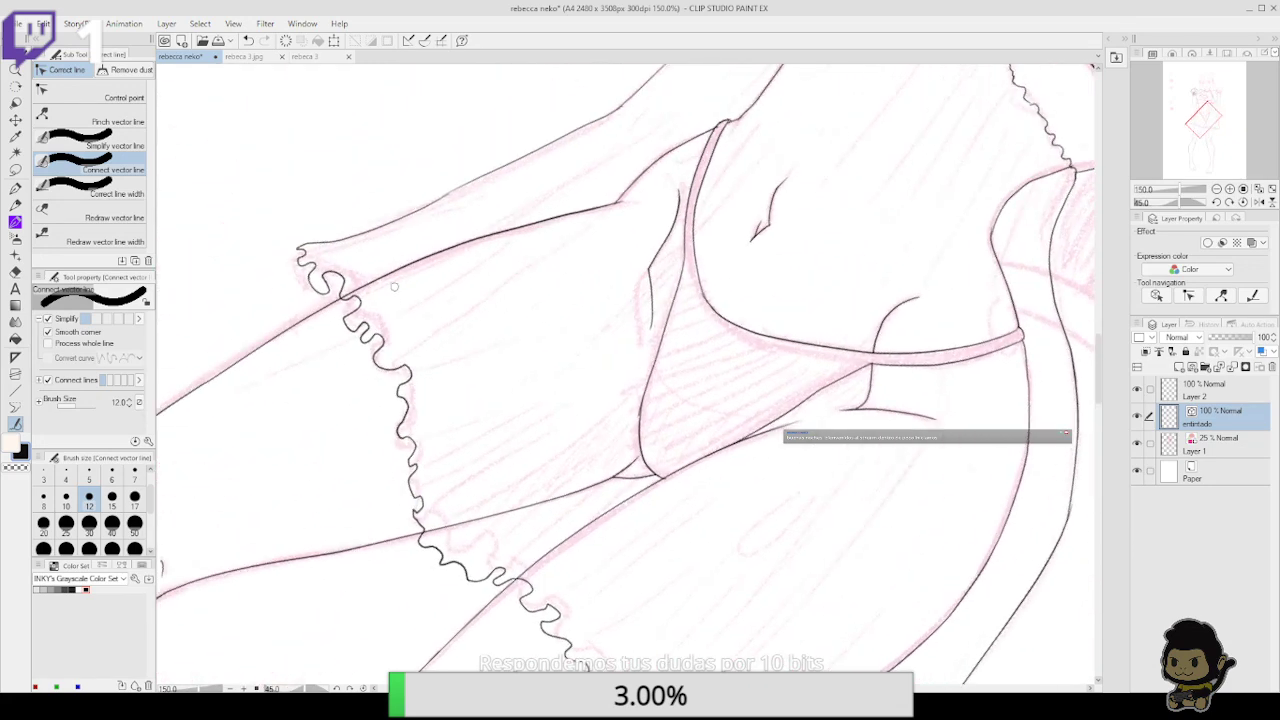
key(p)
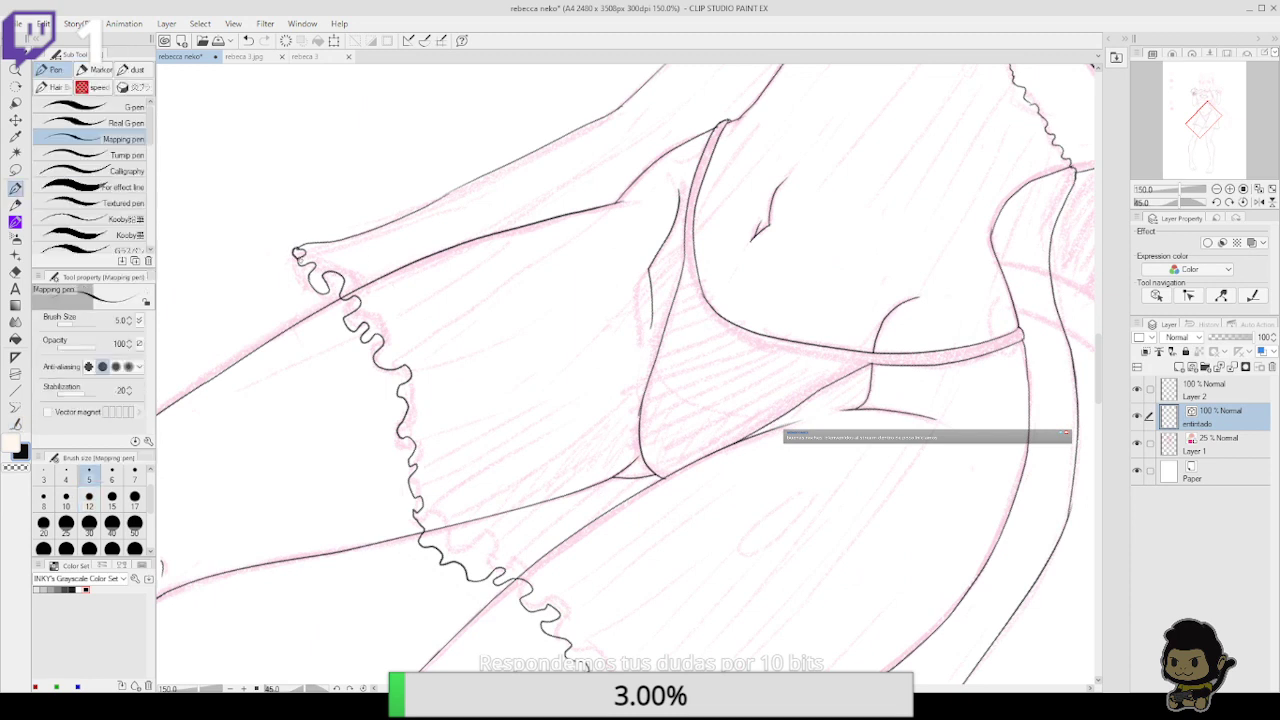
key(ctrl+z)
drag(329, 293, 344, 267)
Ink short fold lines rising from the ruffled hem between the skirt's left corner and the outer thigh
click(1216, 202)
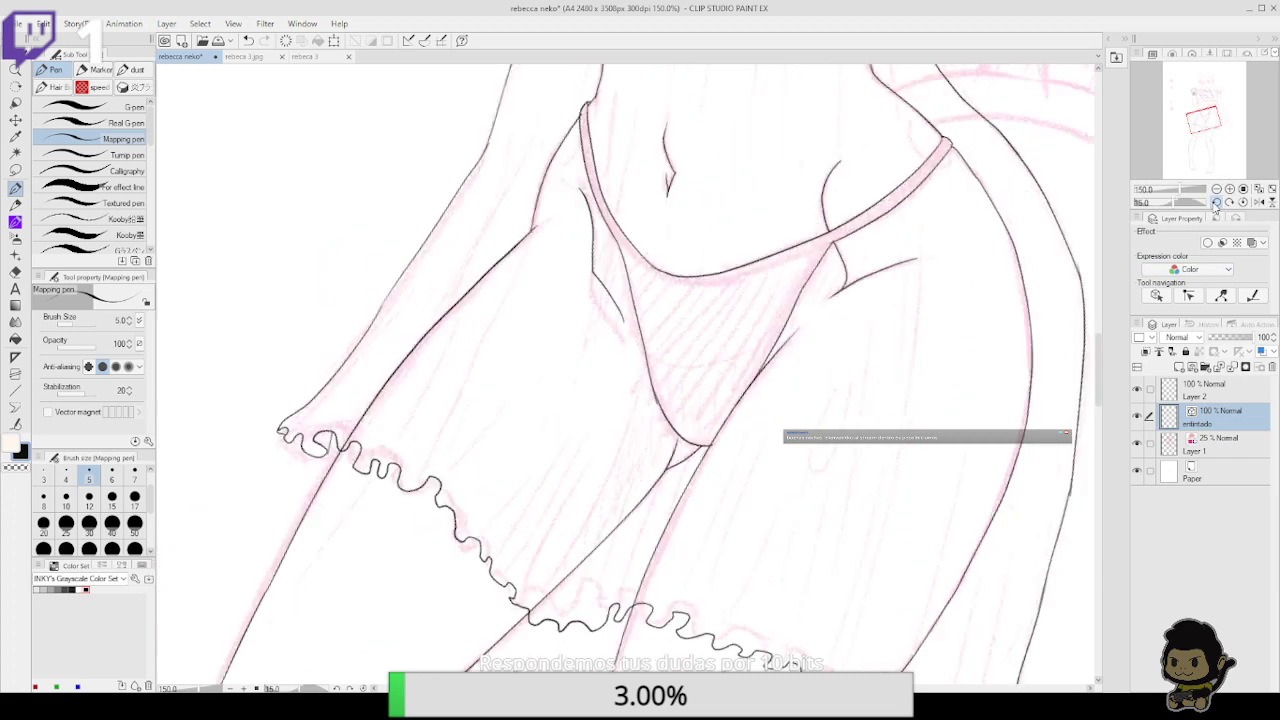
click(1216, 202)
click(1216, 202)
drag(710, 560, 743, 404)
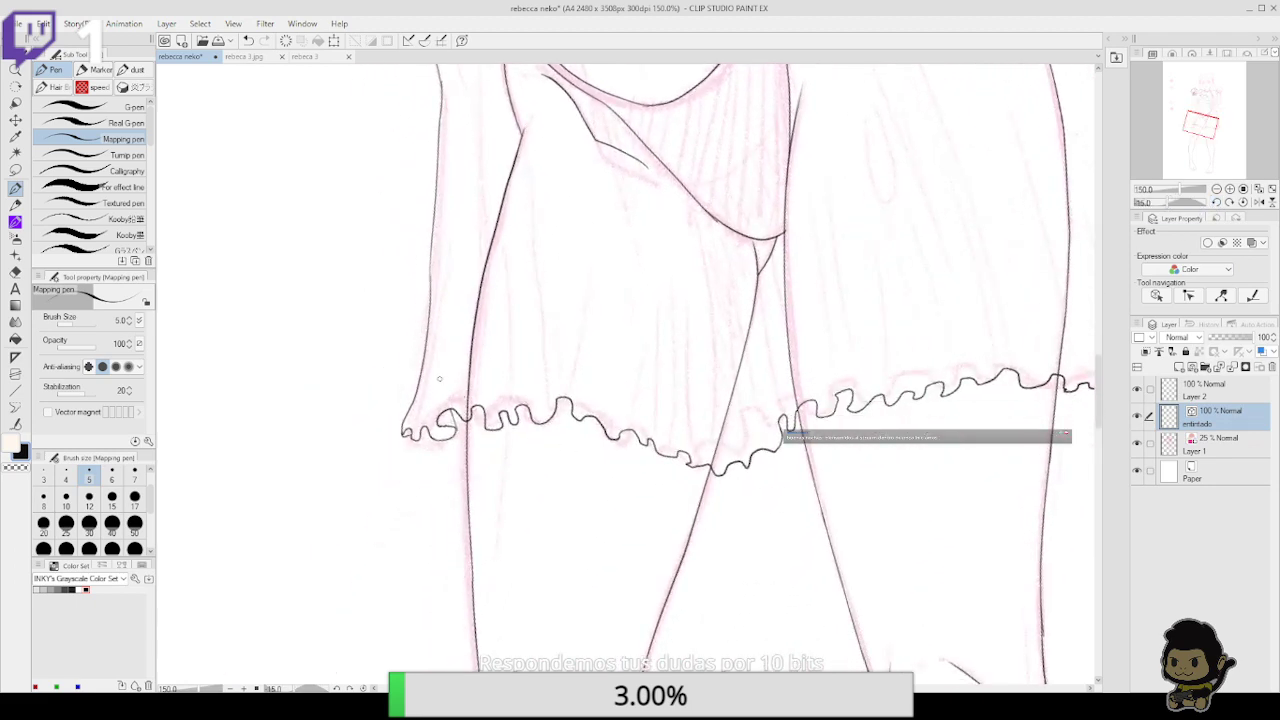
mouse_move(445, 415)
mouse_down()
mouse_move(454, 310)
mouse_move(424, 412)
mouse_up()
drag(485, 392, 494, 324)
drag(498, 402, 503, 334)
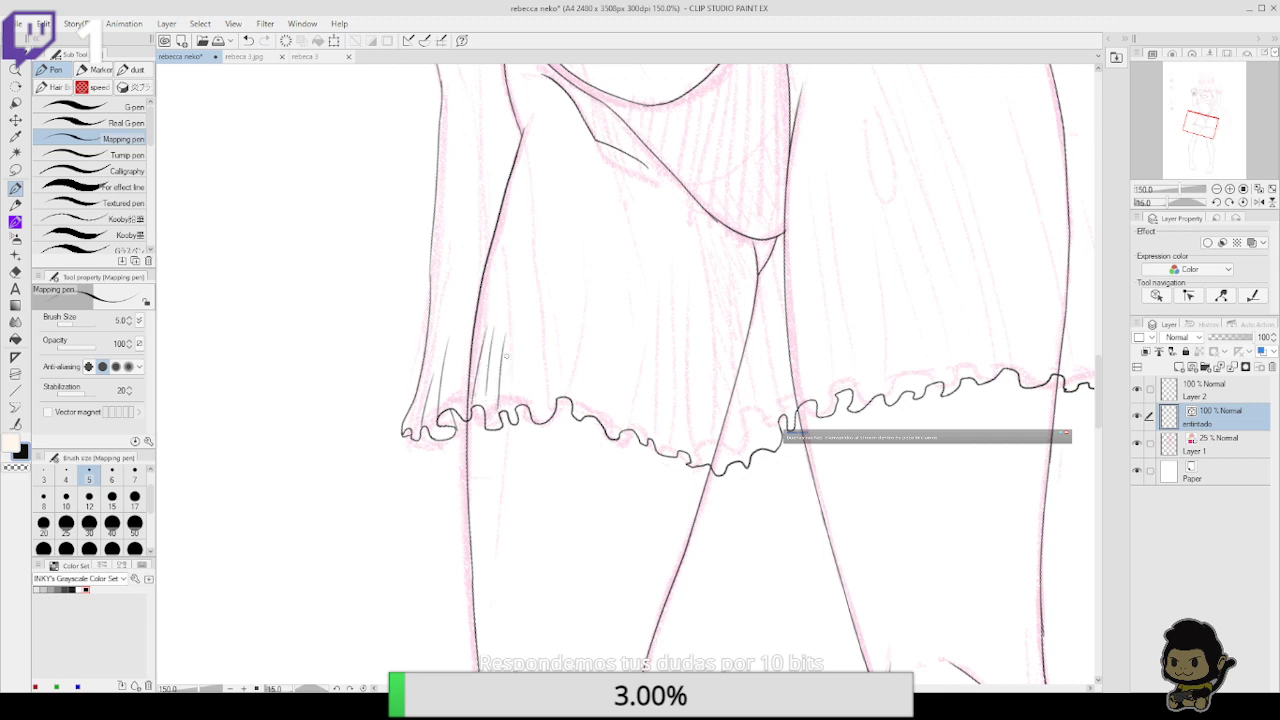
drag(513, 406, 523, 306)
drag(507, 400, 512, 356)
drag(520, 424, 525, 399)
key(ctrl+z)
key(ctrl+z)
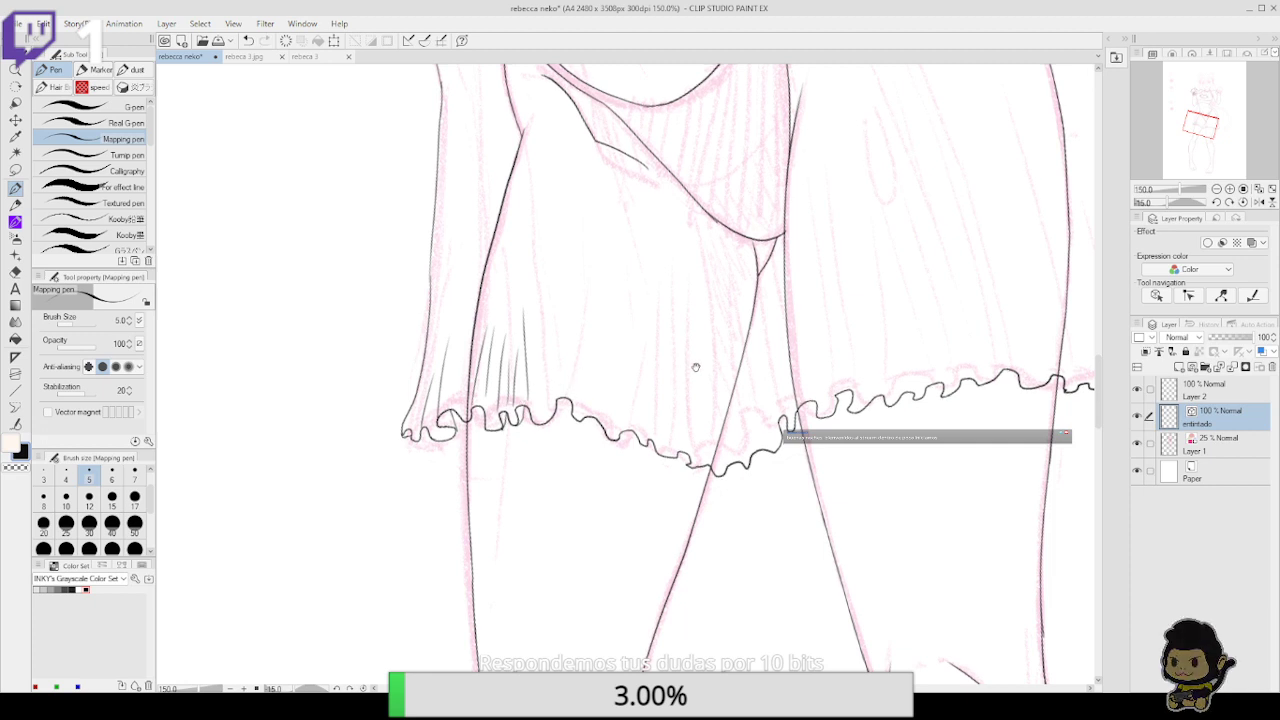
Ink longer fold lines rising from the ruffled hem over the middle of the left thigh, redoing the misplaced strokes
mouse_move(694, 366)
mouse_down()
mouse_move(774, 463)
mouse_move(834, 329)
mouse_move(811, 373)
mouse_up()
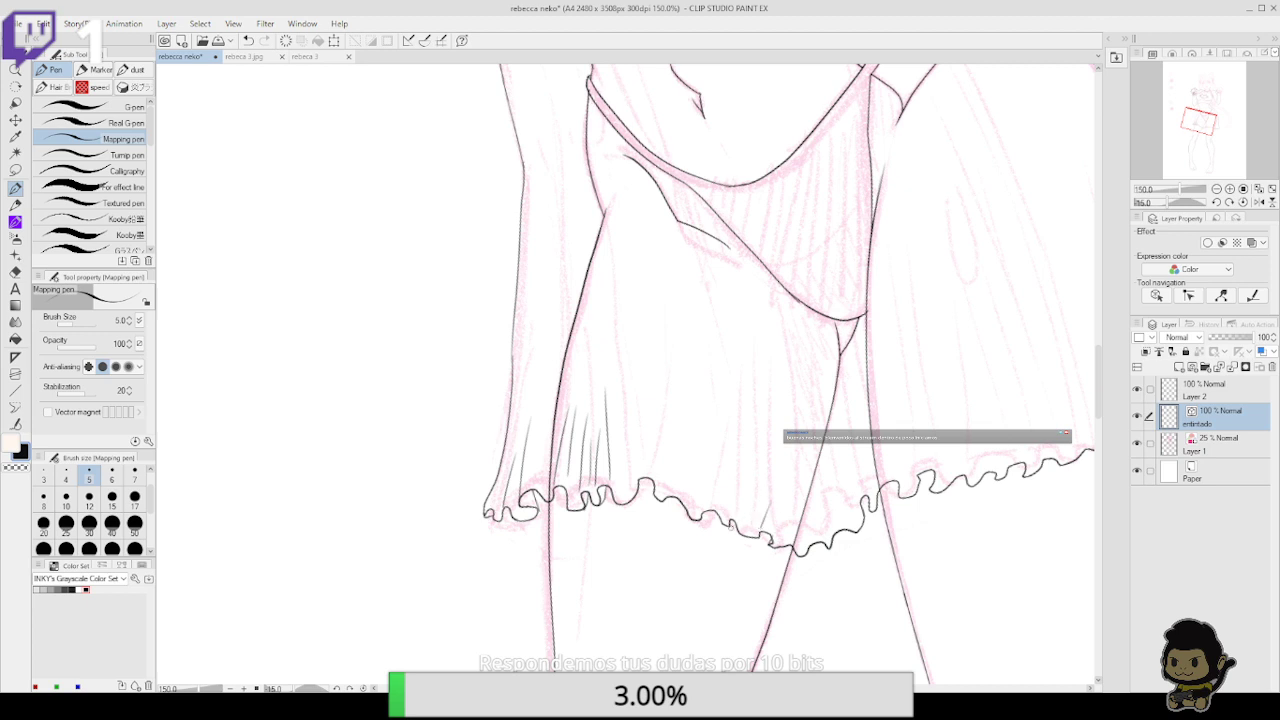
key(ctrl+z)
drag(728, 521, 737, 529)
drag(667, 497, 704, 402)
drag(824, 360, 809, 464)
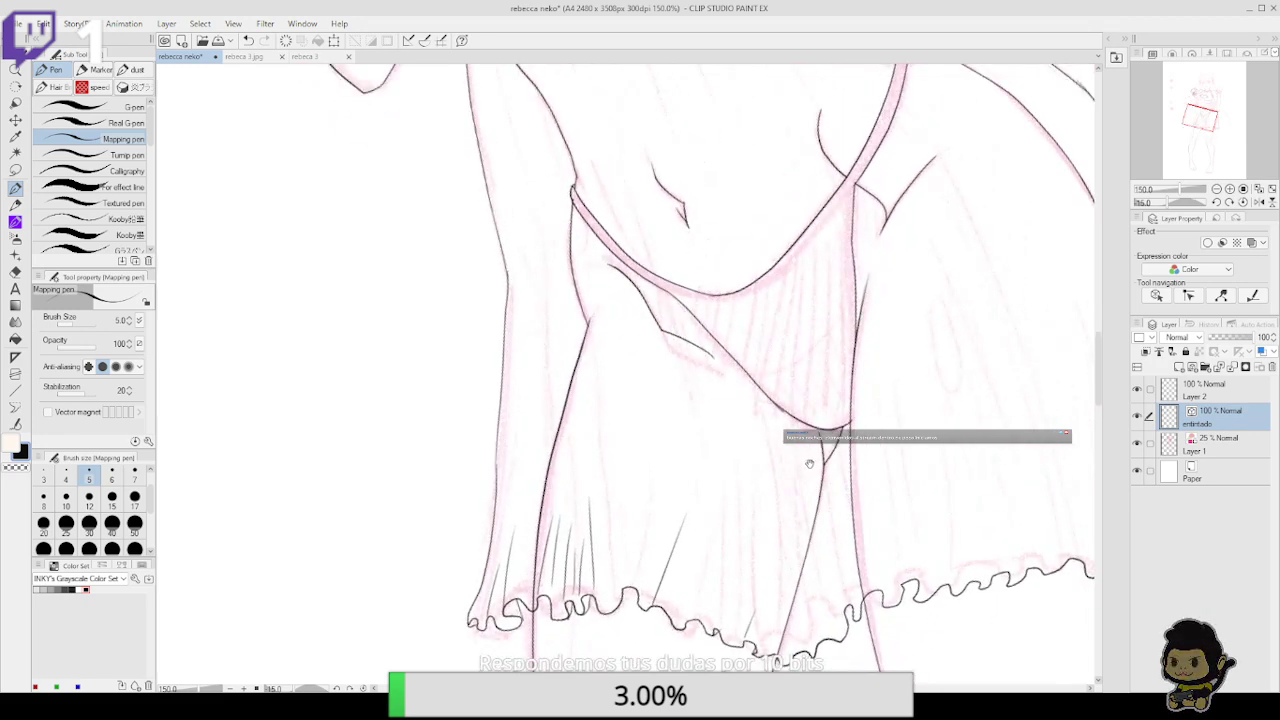
key(ctrl+z)
drag(621, 588, 628, 516)
drag(633, 470, 631, 512)
drag(641, 557, 643, 516)
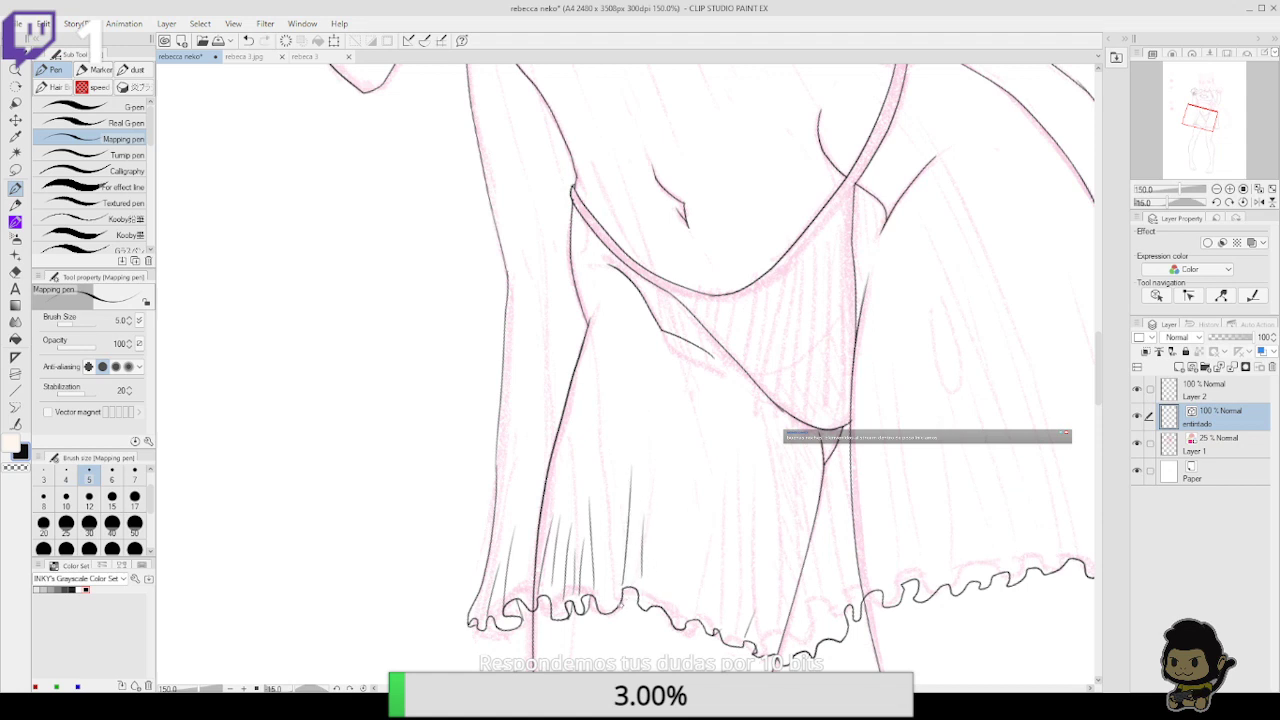
drag(621, 605, 636, 579)
Undo the fold lines, the ruffled hem and the skirt's right side edge, keeping only the left side edge's upper part
key(ctrl+z)
key(ctrl+z)
key(ctrl+z)
key(ctrl+z)
key(ctrl+z)
key(ctrl+z)
key(ctrl+z)
key(ctrl+z)
key(ctrl+z)
key(ctrl+z)
key(ctrl+z)
key(ctrl+z)
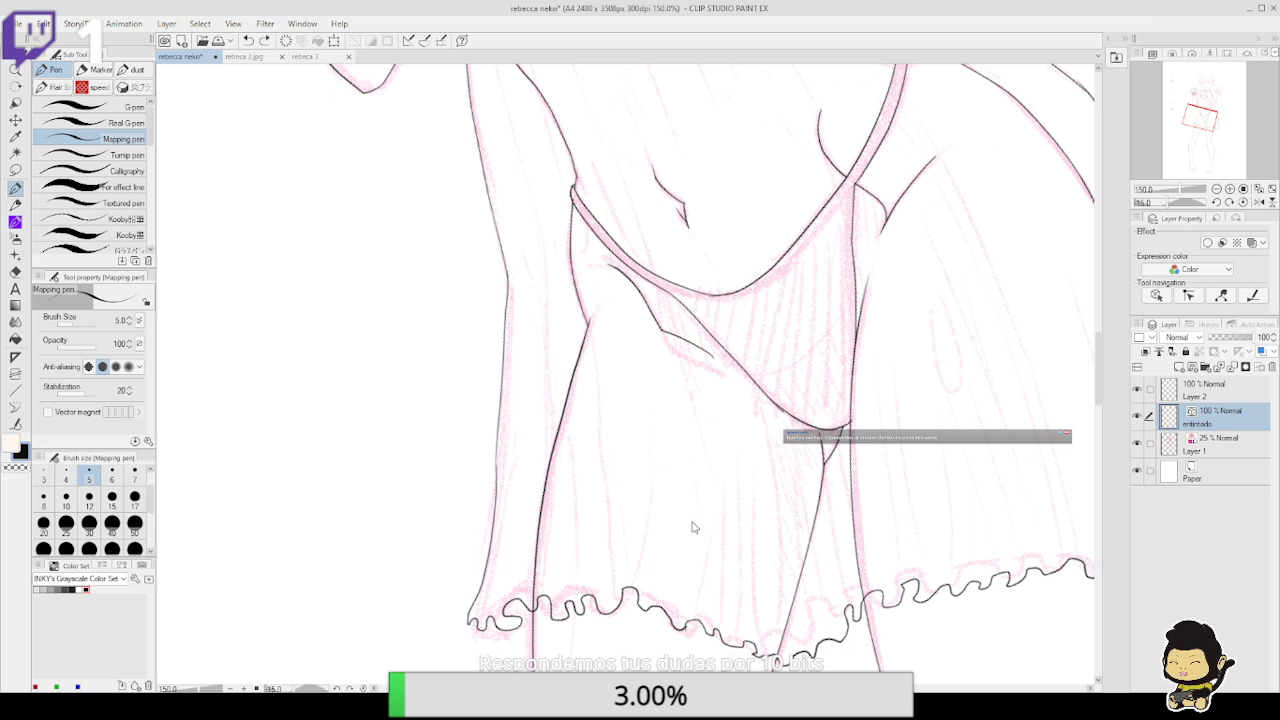
key(ctrl+z)
key(ctrl+z)
key(ctrl+z)
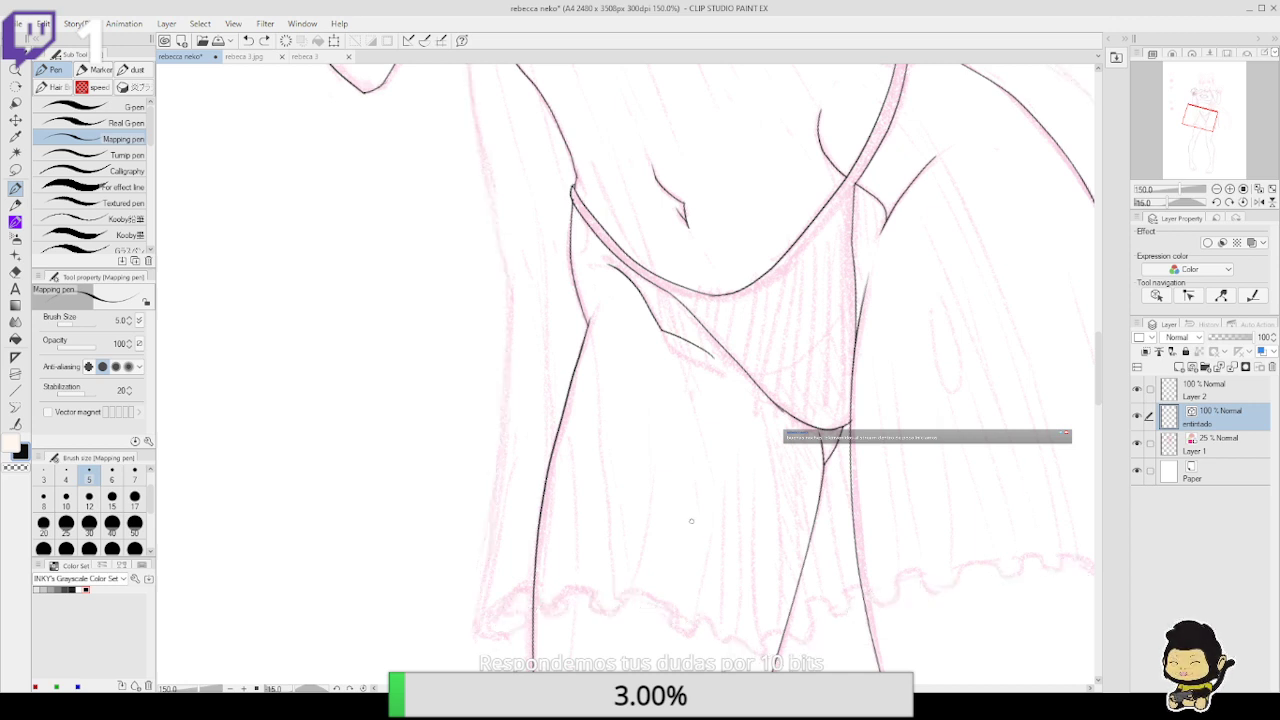
click(265, 40)
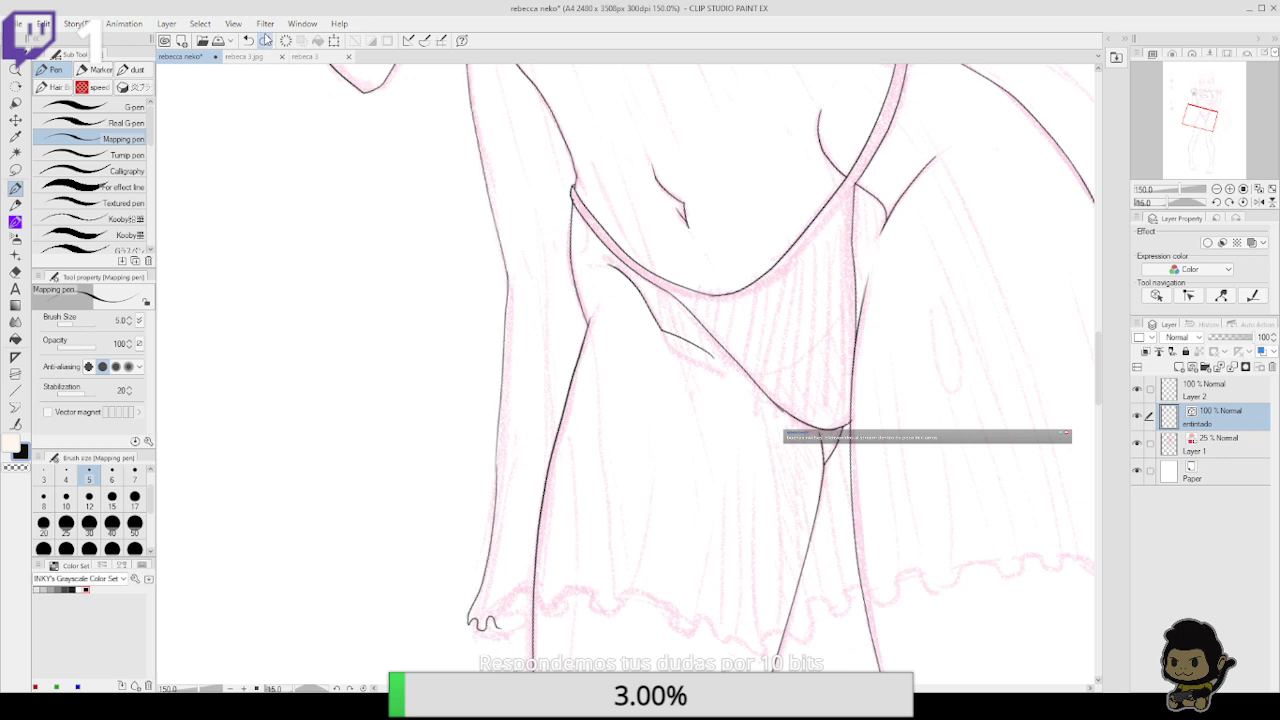
click(249, 41)
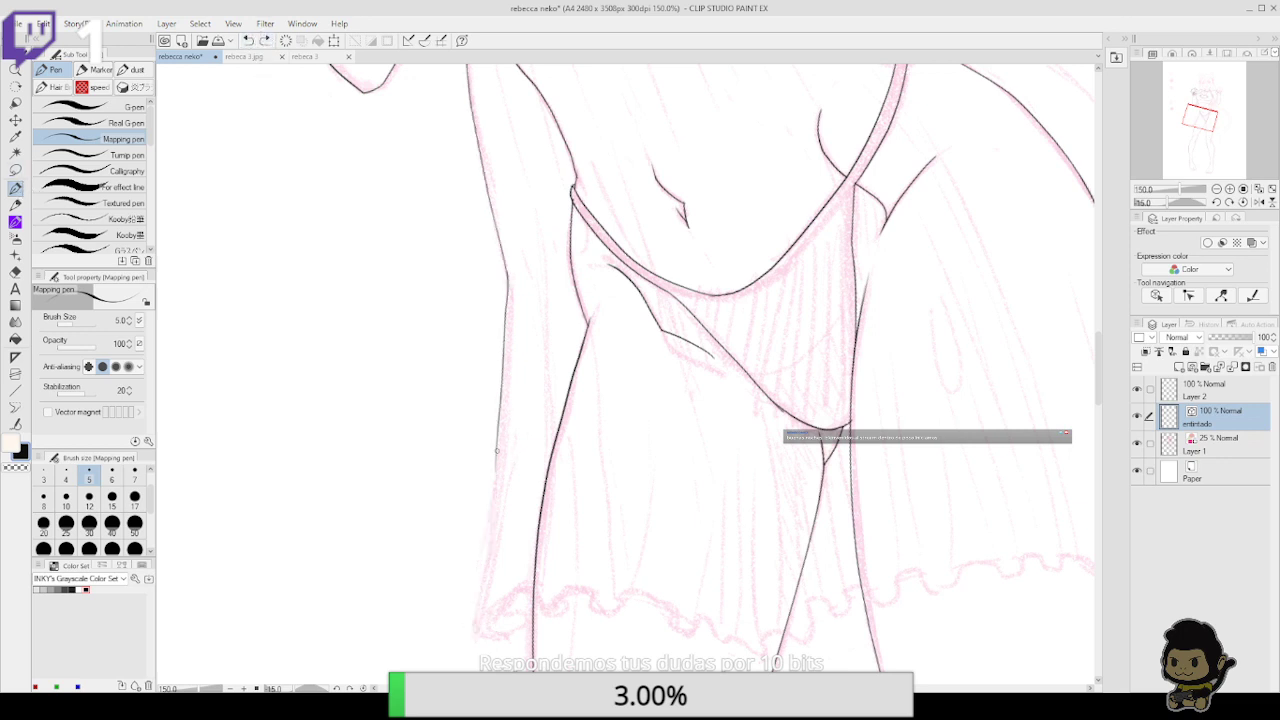
Ink the skirt's lower left side edge to a rounded corner that curls back to the thigh, using the Mapping pen
drag(497, 450, 475, 627)
drag(932, 531, 940, 373)
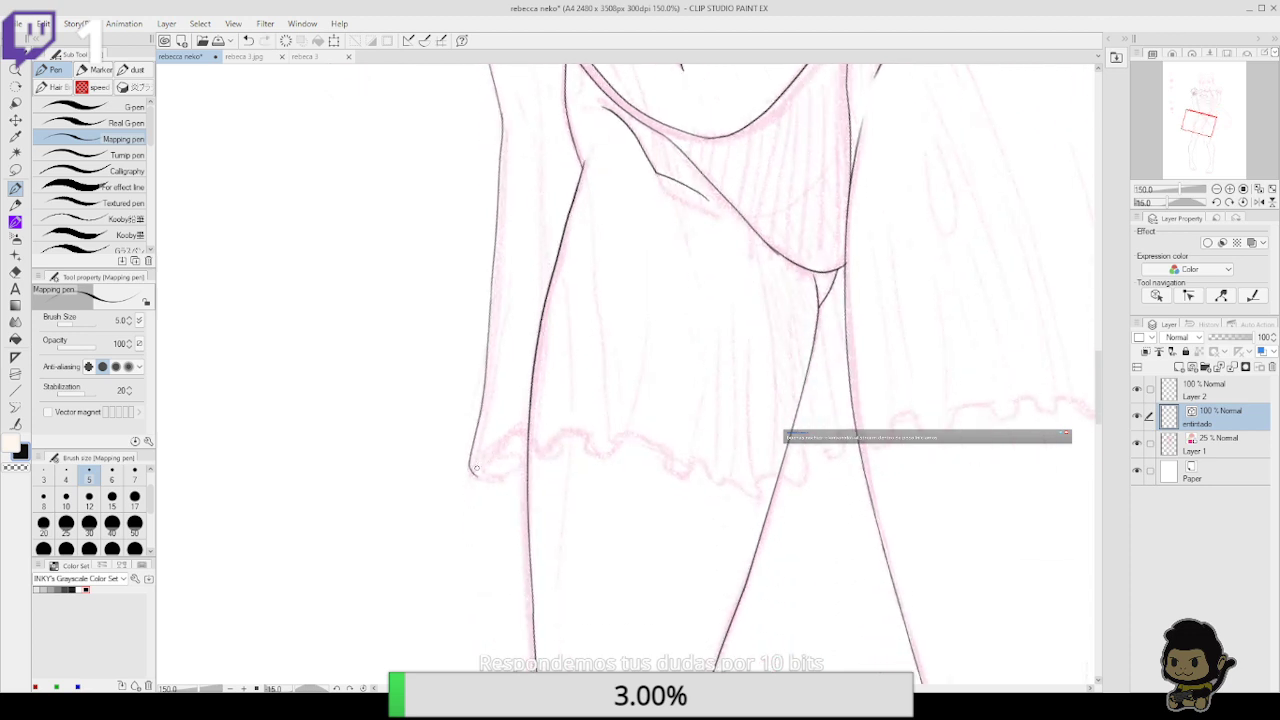
drag(476, 468, 527, 462)
key(ctrl+z)
click(15, 423)
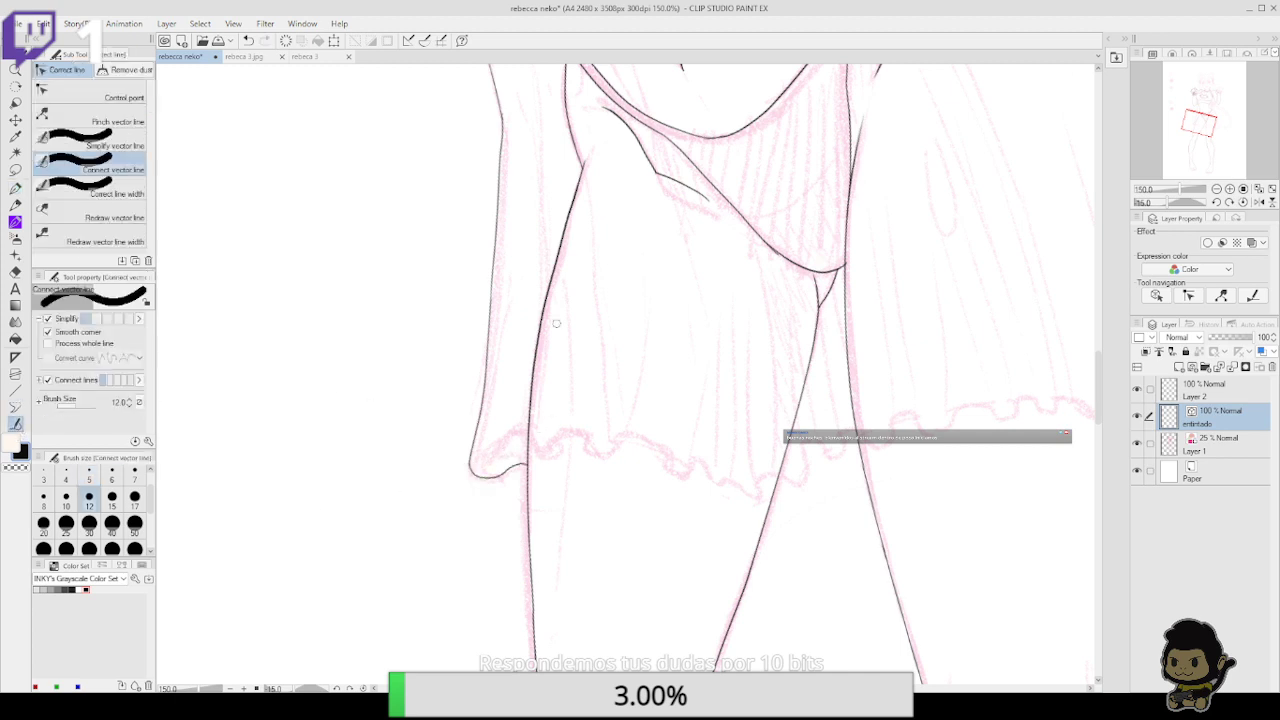
click(15, 189)
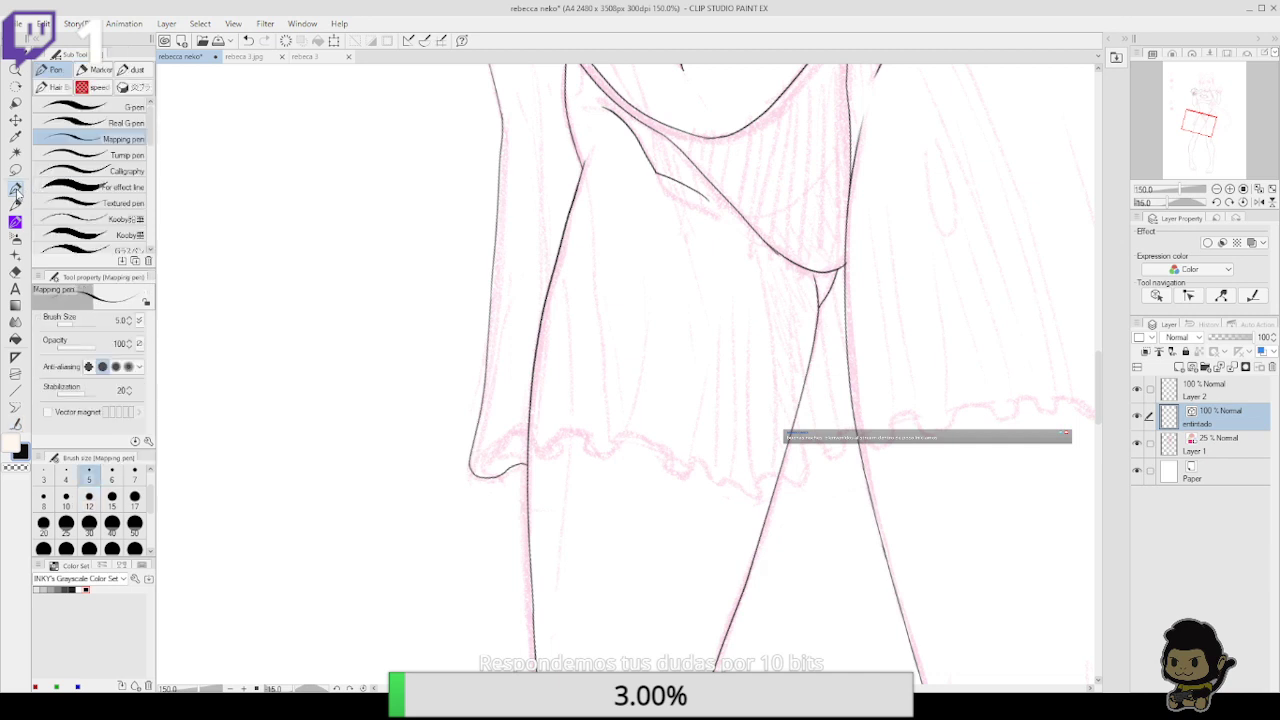
Ink a new hem with larger, looser waves across both thighs to the right corner, cleaning up the joint between strokes
scroll(594, 503, up, 2)
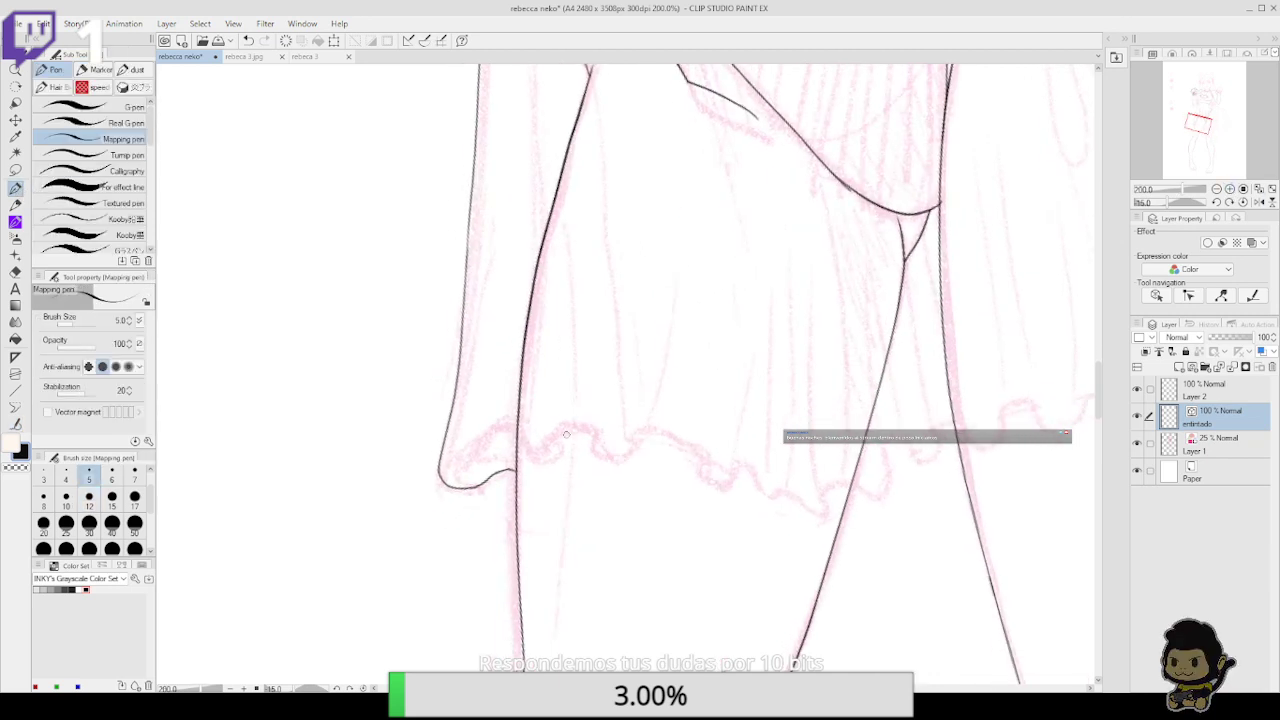
mouse_move(475, 478)
mouse_down()
mouse_move(507, 427)
mouse_move(529, 456)
mouse_move(580, 428)
mouse_move(615, 458)
mouse_move(640, 430)
mouse_move(666, 434)
mouse_move(698, 451)
mouse_move(706, 478)
mouse_move(726, 482)
mouse_move(745, 464)
mouse_move(762, 487)
mouse_move(825, 512)
mouse_move(835, 486)
mouse_move(888, 489)
mouse_move(887, 443)
mouse_move(927, 462)
mouse_move(939, 435)
mouse_move(976, 438)
mouse_move(826, 474)
mouse_move(840, 494)
mouse_move(873, 480)
mouse_move(875, 459)
mouse_move(903, 453)
mouse_move(907, 473)
mouse_move(950, 462)
mouse_move(943, 447)
mouse_move(979, 446)
mouse_move(1006, 423)
mouse_up()
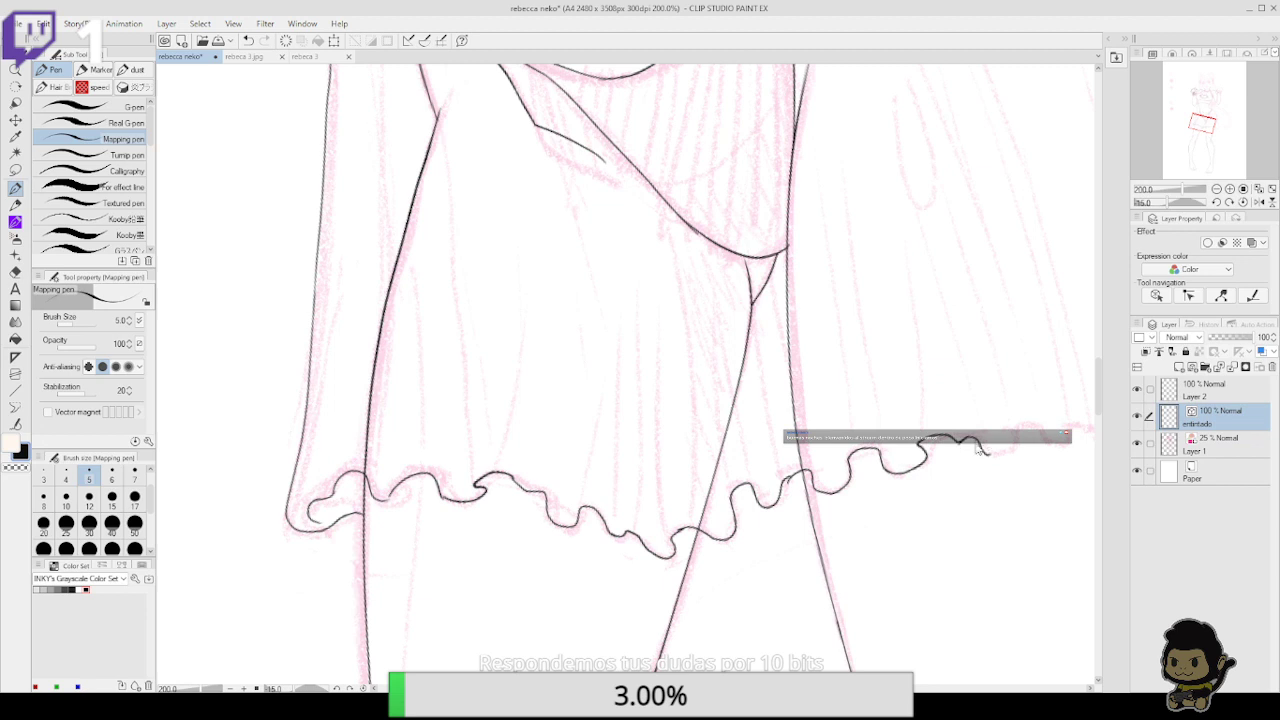
key(ctrl+z)
mouse_move(894, 462)
mouse_down()
mouse_move(928, 462)
mouse_move(950, 435)
mouse_move(1010, 450)
mouse_move(1040, 426)
mouse_move(1050, 446)
mouse_move(1000, 399)
mouse_move(1000, 421)
mouse_move(1020, 412)
mouse_move(1026, 428)
mouse_move(1016, 380)
mouse_move(1000, 412)
mouse_move(1054, 399)
mouse_move(988, 419)
mouse_move(1044, 430)
mouse_move(1080, 408)
mouse_move(986, 470)
mouse_move(1020, 438)
mouse_up()
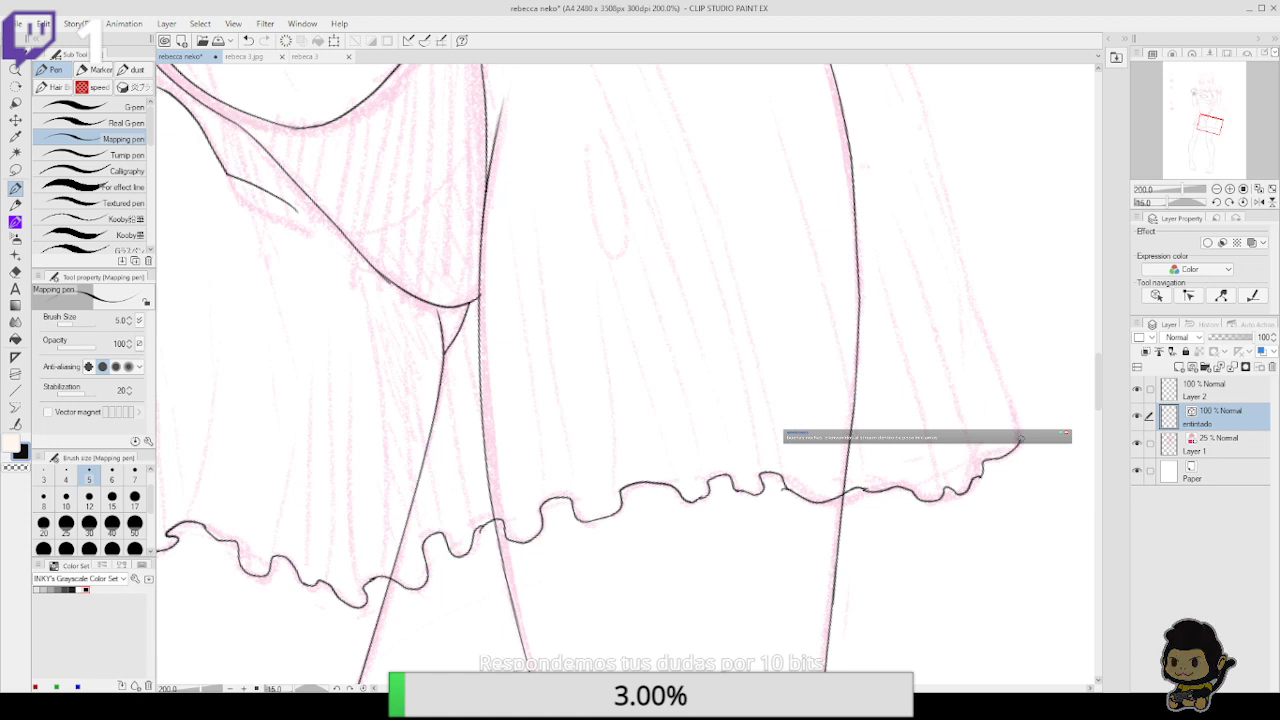
key(e)
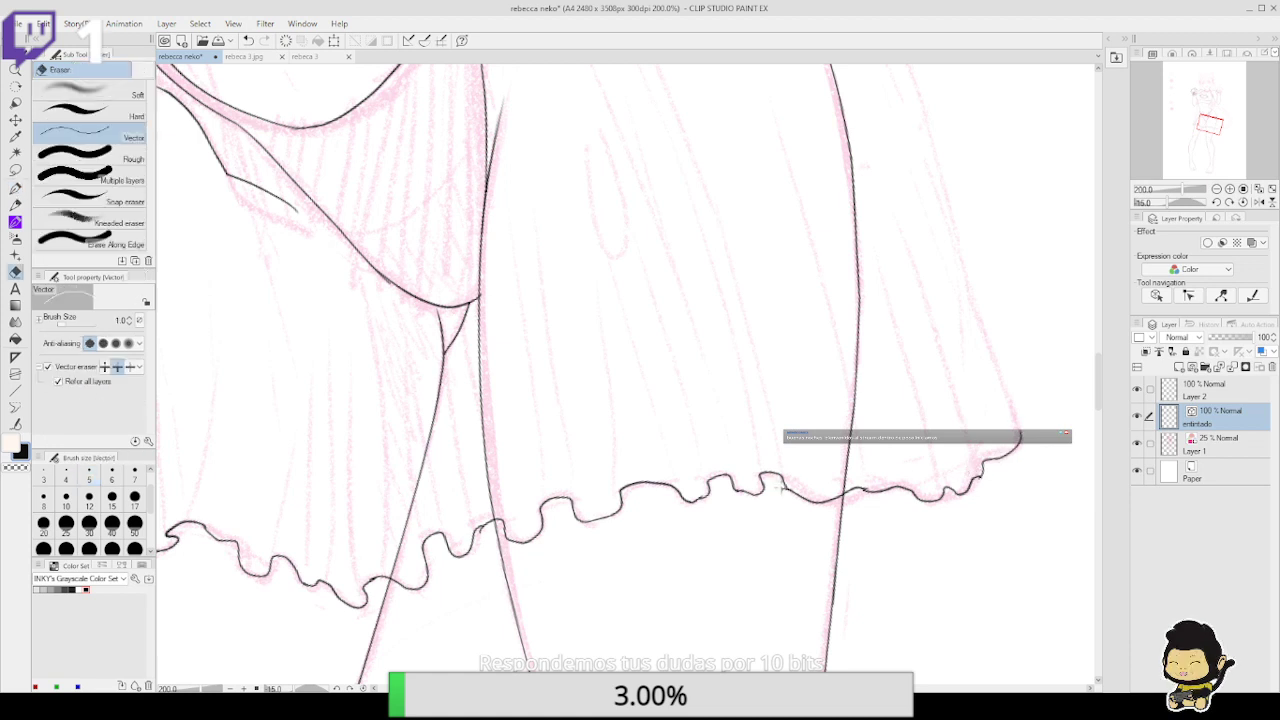
key(y)
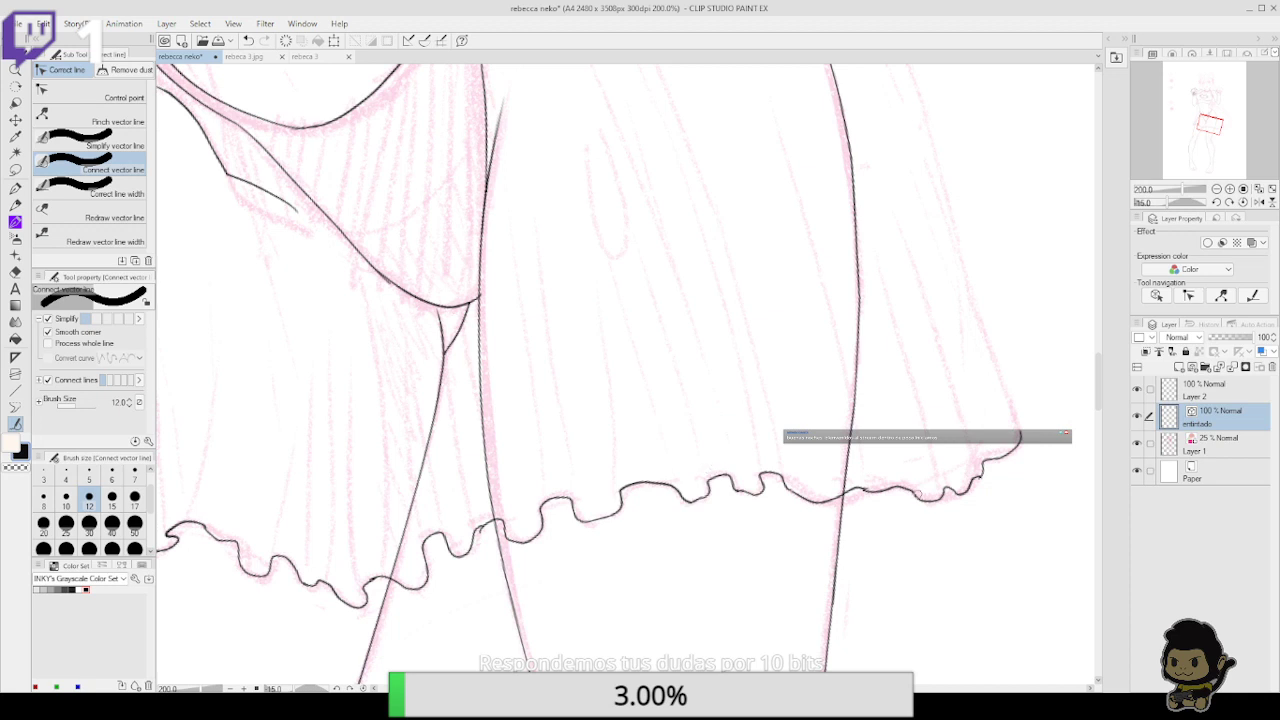
key(p)
Ink the lower part of the skirt's right side edge from the hem corner up alongside the outer thigh
mouse_move(1002, 445)
mouse_down()
mouse_move(879, 579)
mouse_move(856, 444)
mouse_up()
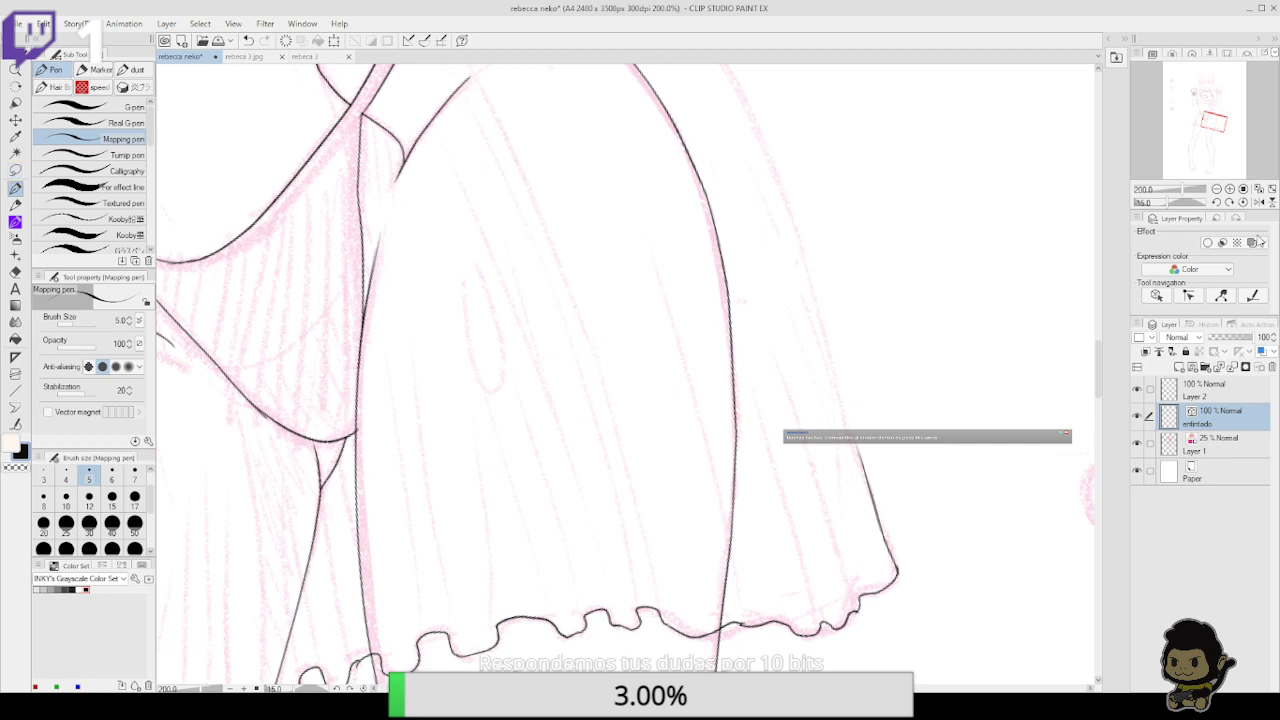
double_click(1231, 203)
drag(882, 550, 766, 487)
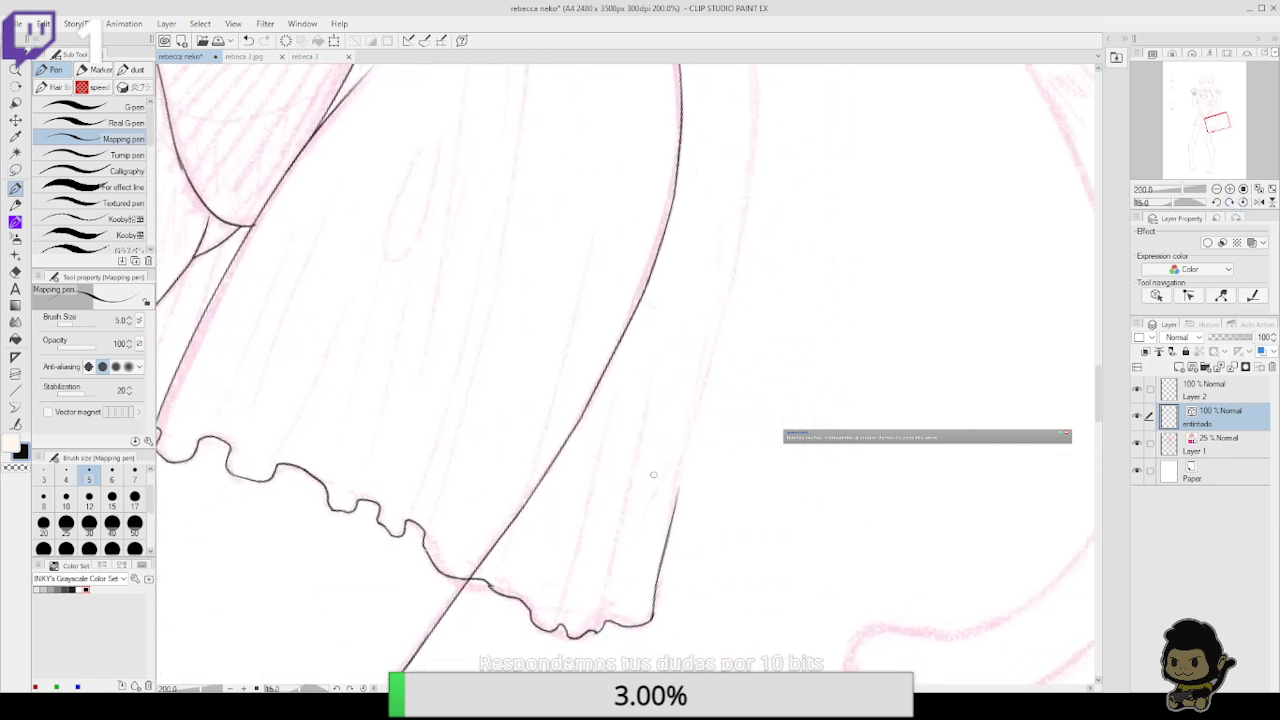
drag(676, 502, 710, 357)
mouse_move(697, 411)
mouse_down()
mouse_move(731, 266)
mouse_move(695, 434)
mouse_move(702, 346)
mouse_up()
drag(711, 285, 707, 395)
drag(694, 469, 704, 332)
key(ctrl+z)
drag(694, 468, 694, 284)
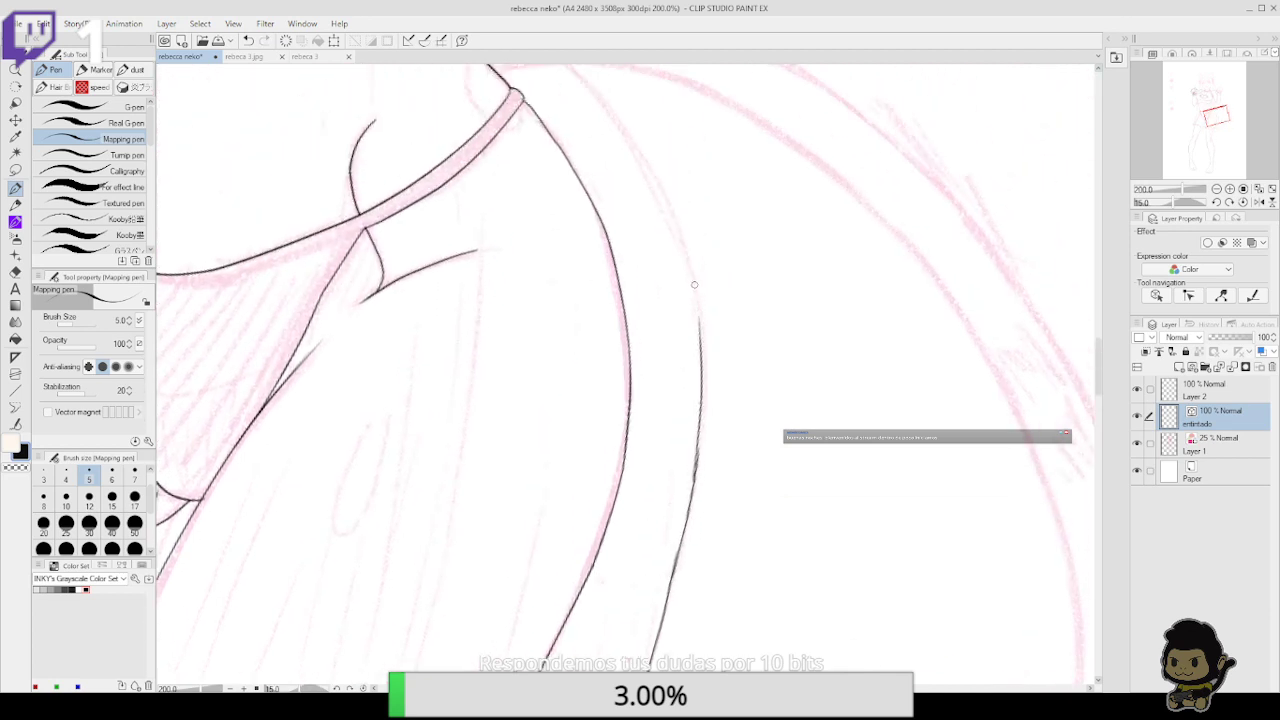
Ink the upper part of the skirt's right side edge past the hip to the top's wavy hem and check the joint
drag(696, 343, 670, 212)
key(ctrl+z)
mouse_move(700, 346)
mouse_down()
mouse_move(675, 219)
mouse_move(714, 406)
mouse_move(595, 194)
mouse_move(613, 226)
mouse_up()
mouse_move(613, 226)
mouse_down()
mouse_move(692, 388)
mouse_move(619, 316)
mouse_move(560, 198)
mouse_up()
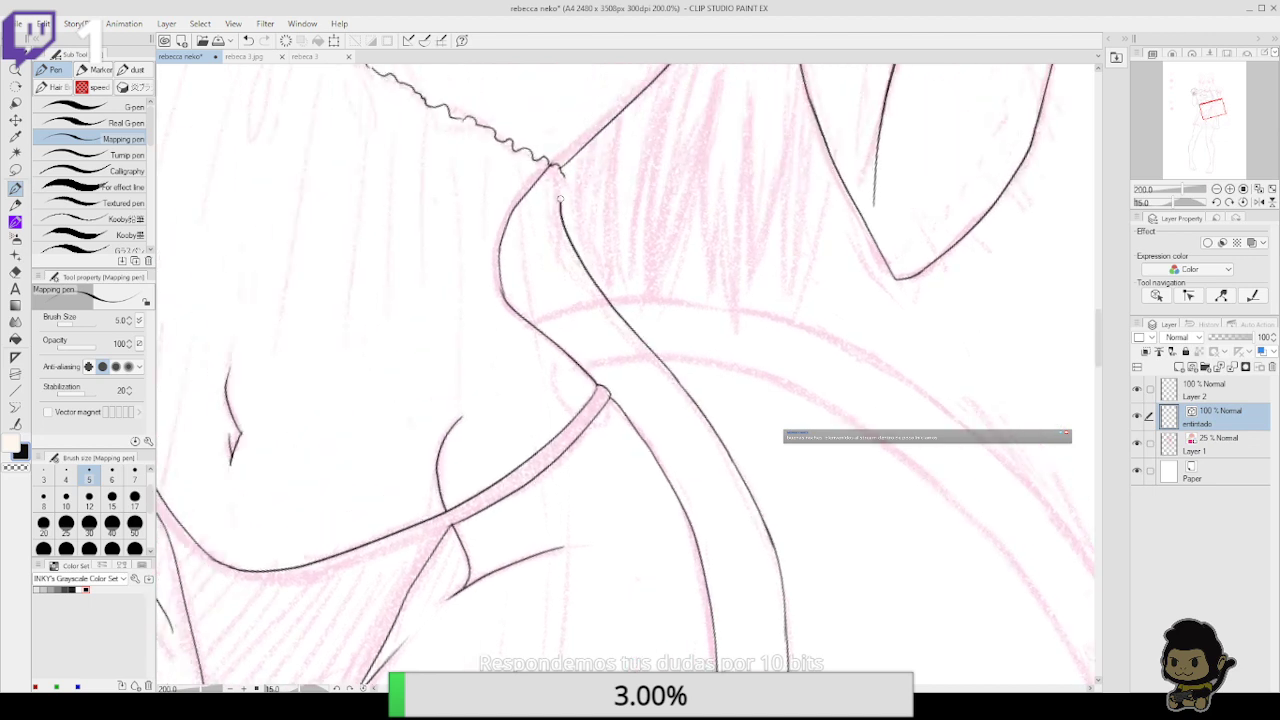
key(e)
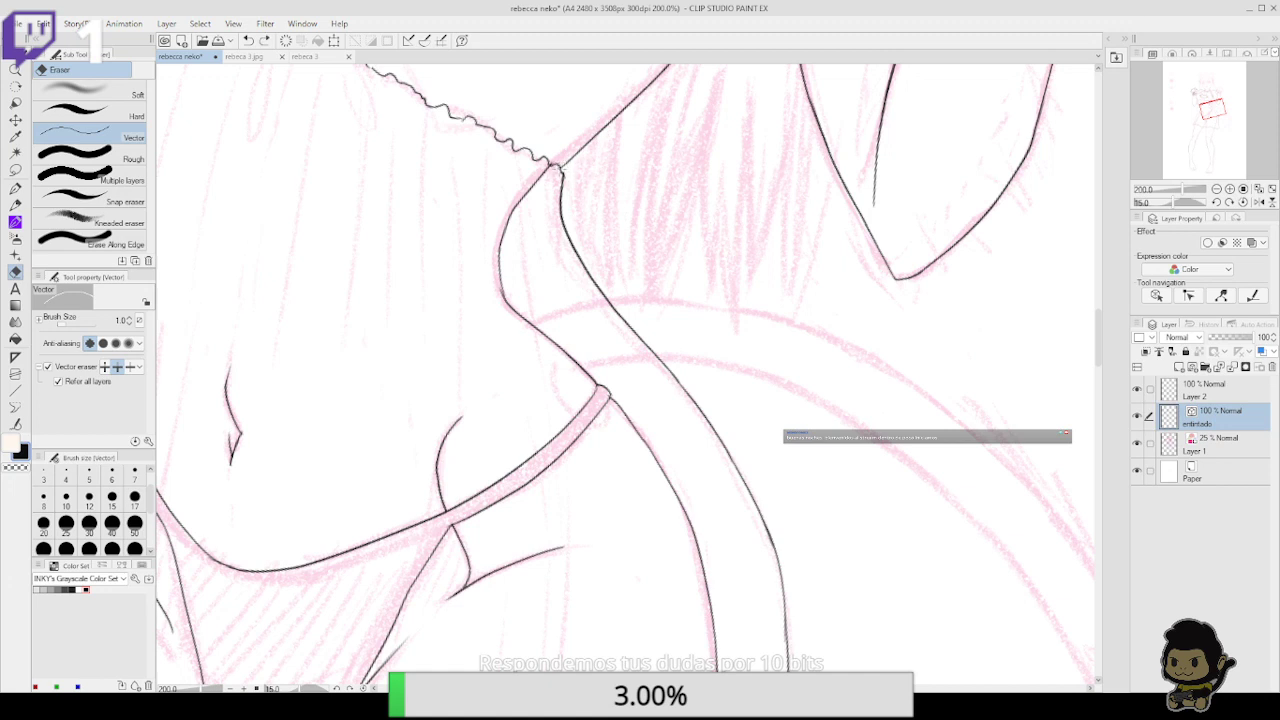
drag(560, 168, 560, 158)
key(ctrl+z)
Ink the thumb folded across the raised fist with the Mapping pen, including the small crease beneath it
click(1217, 188)
drag(917, 439, 979, 385)
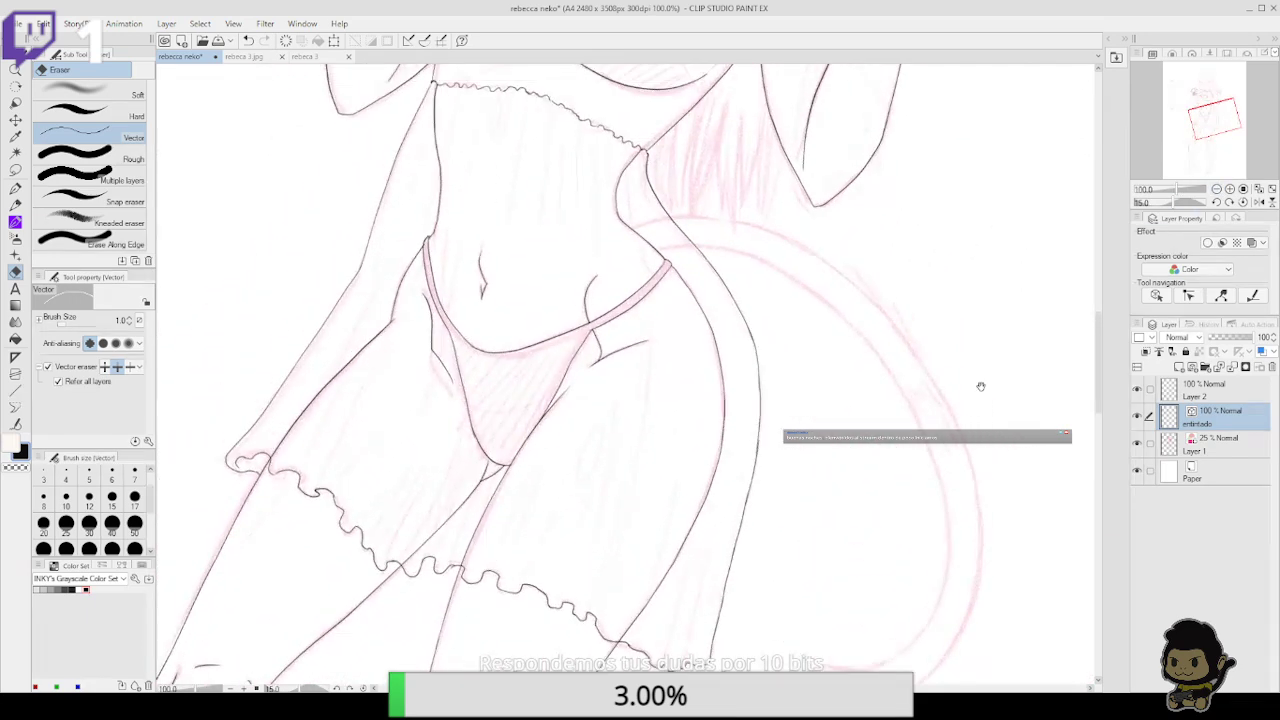
click(1215, 201)
drag(877, 289, 827, 541)
click(1229, 189)
click(1229, 189)
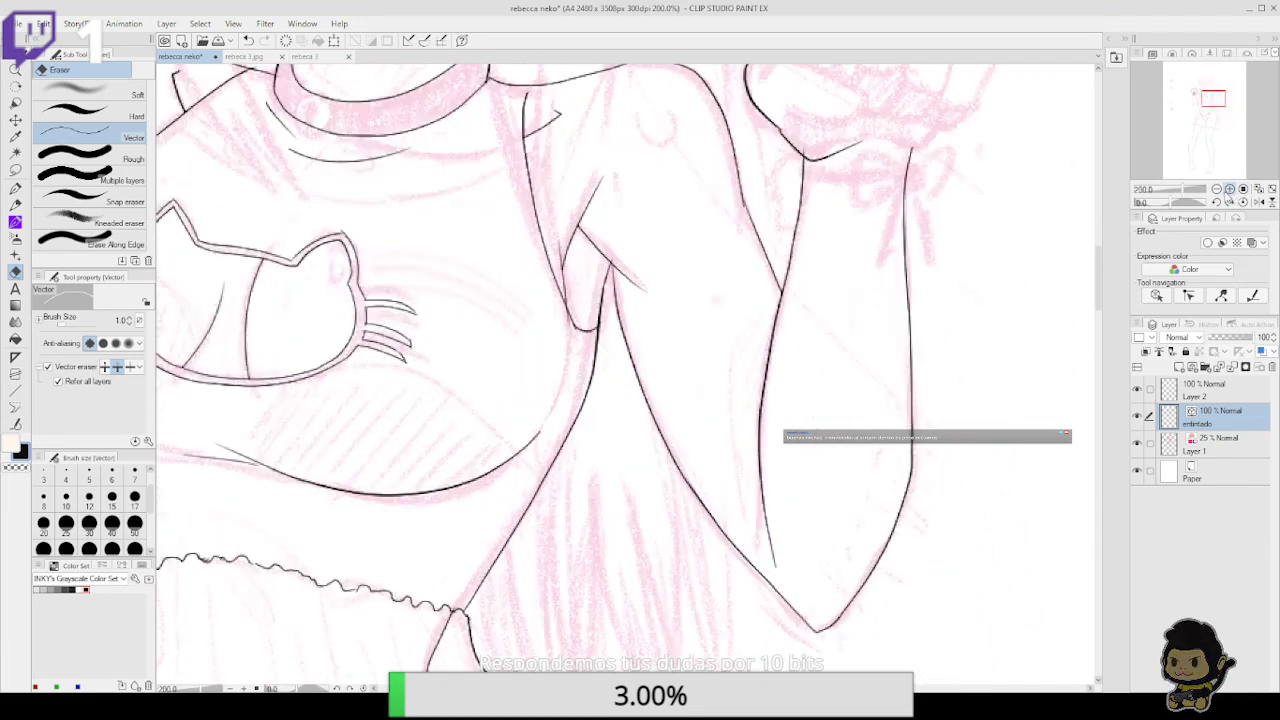
drag(870, 399, 831, 490)
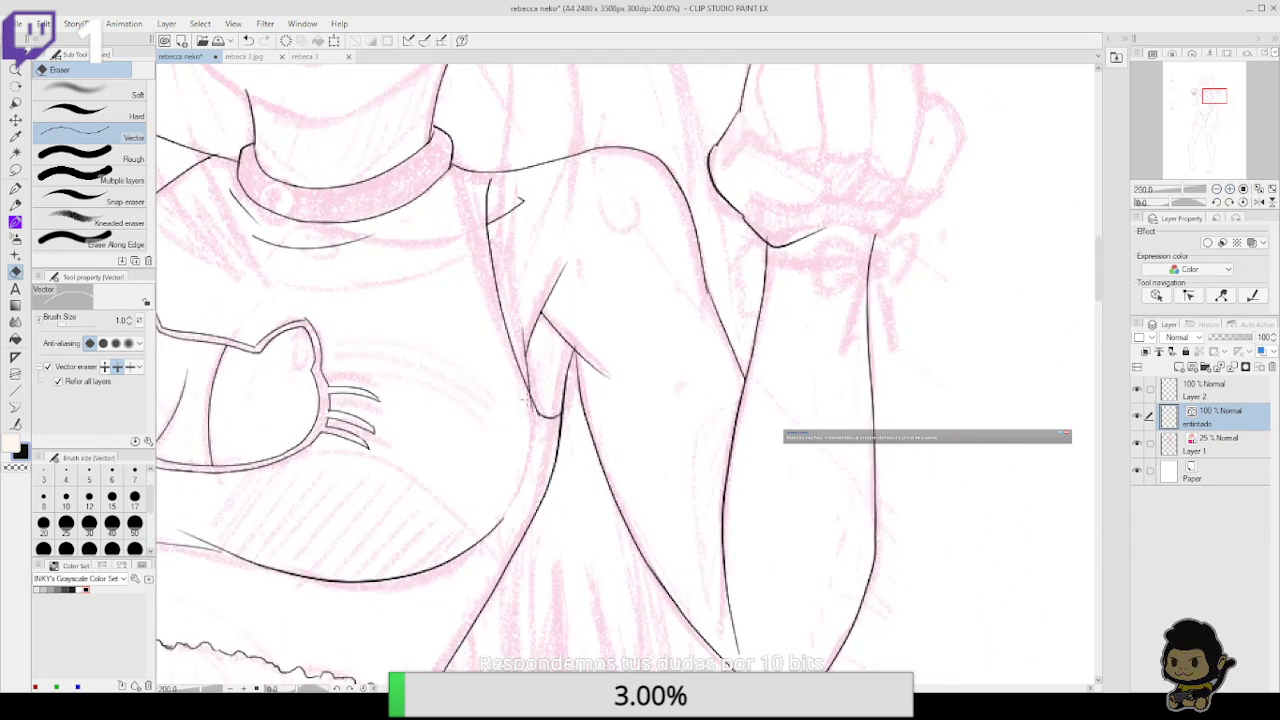
click(16, 189)
drag(800, 296, 668, 505)
drag(702, 336, 656, 394)
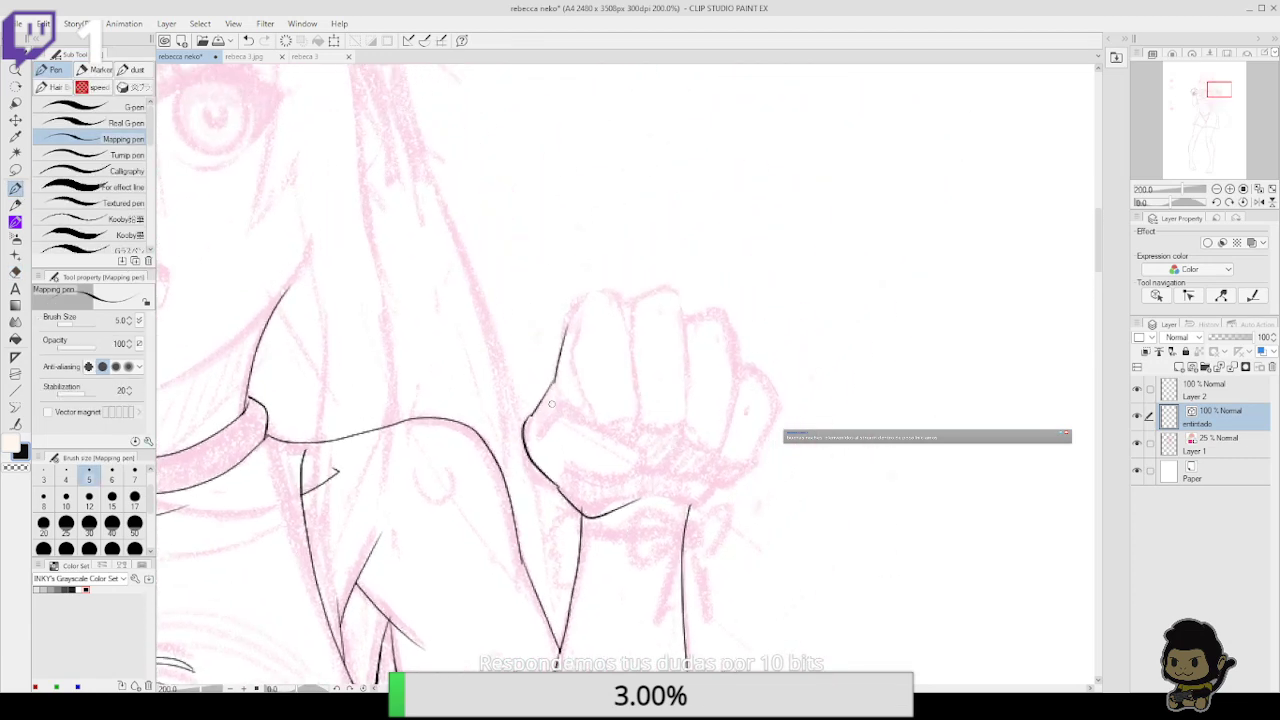
drag(553, 411, 591, 427)
key(ctrl+z)
drag(639, 466, 589, 481)
key(ctrl+z)
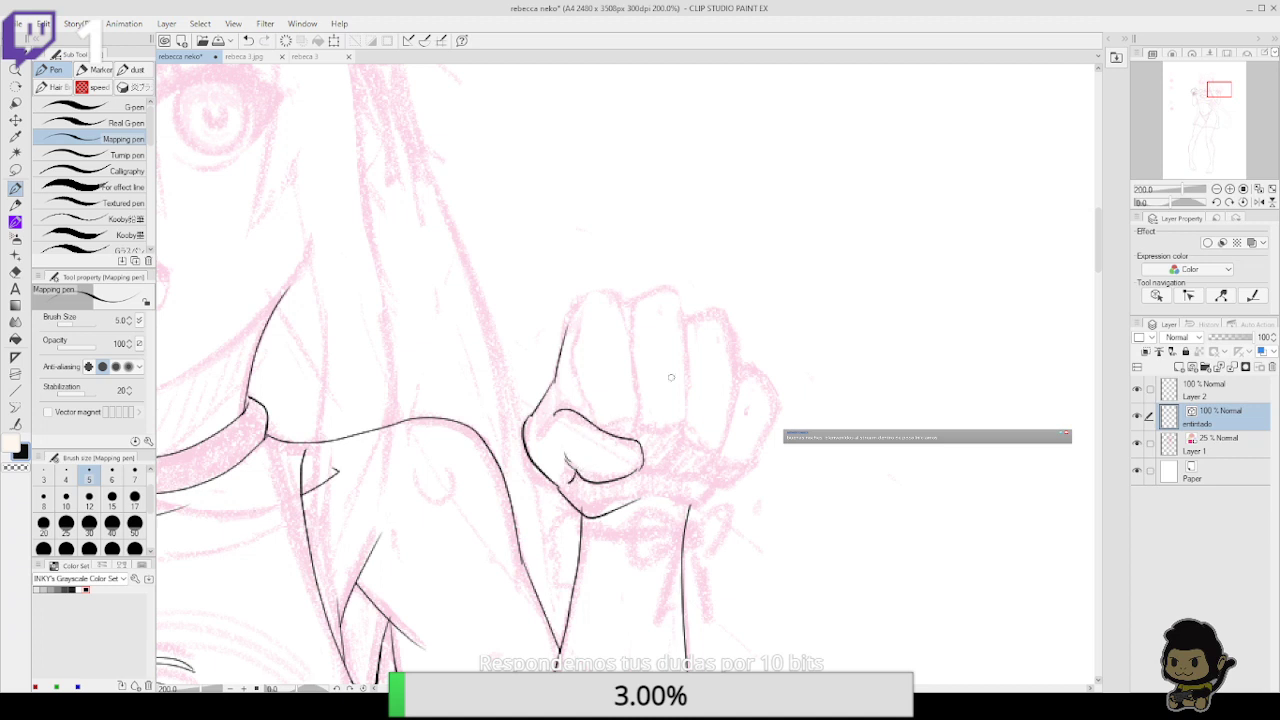
Ink the curled index finger and the rounded top of the middle finger with the Mapping pen, undoing the middle finger's heavy lower stroke
mouse_move(589, 407)
mouse_down()
mouse_move(574, 372)
mouse_move(579, 303)
mouse_move(597, 293)
mouse_move(622, 314)
mouse_up()
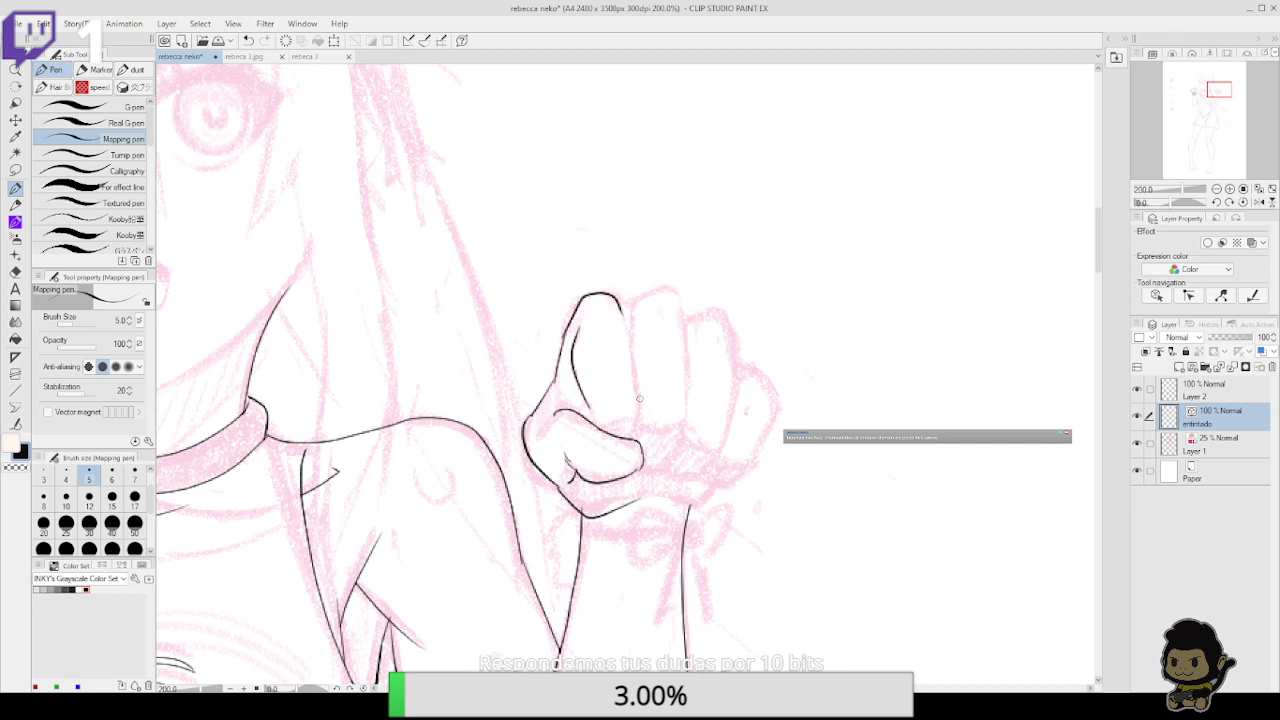
drag(632, 363, 641, 418)
mouse_move(673, 288)
mouse_down()
mouse_move(687, 331)
mouse_move(680, 435)
mouse_move(648, 464)
mouse_up()
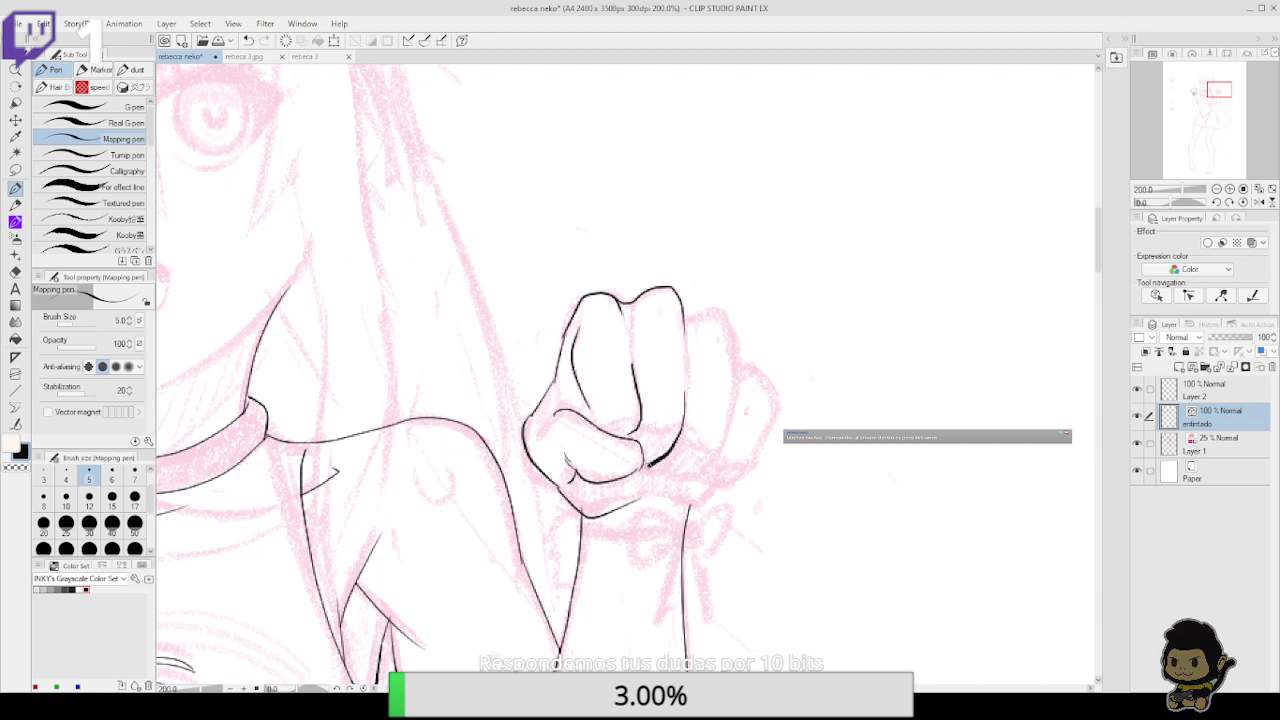
key(ctrl+z)
Join the thumb's outline at its tip with the Connect vector line tool
key(e)
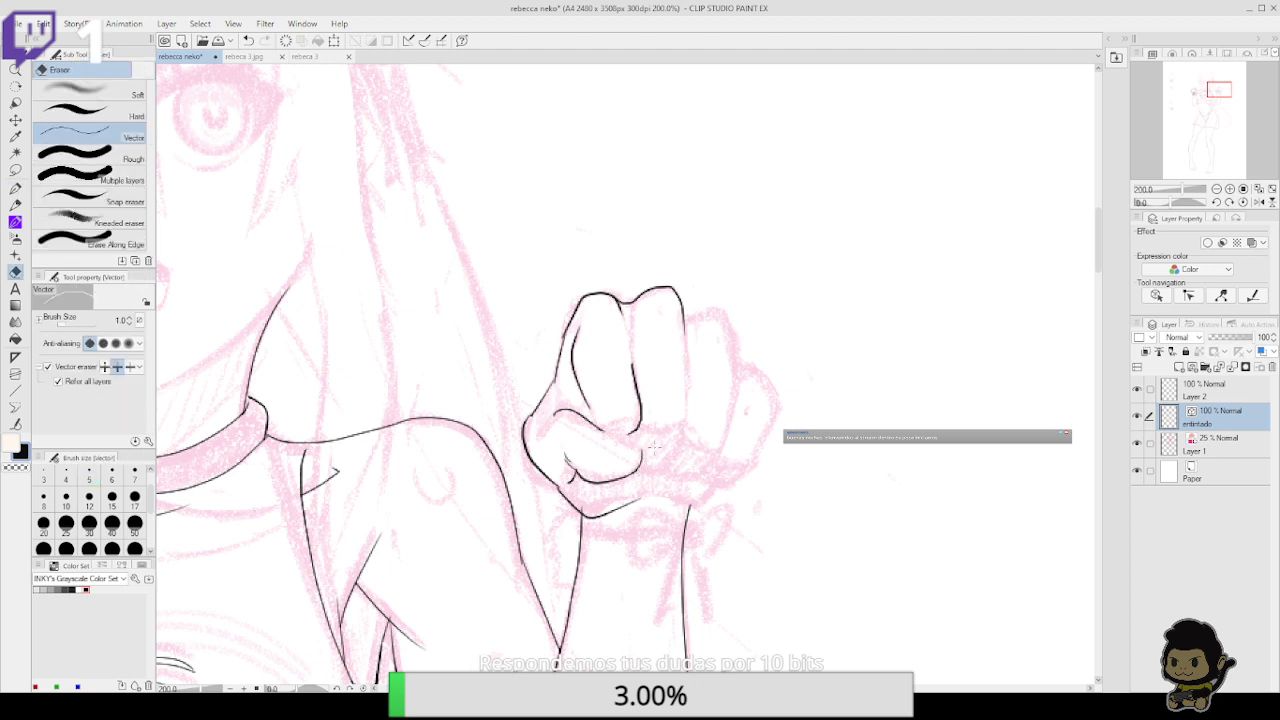
click(17, 422)
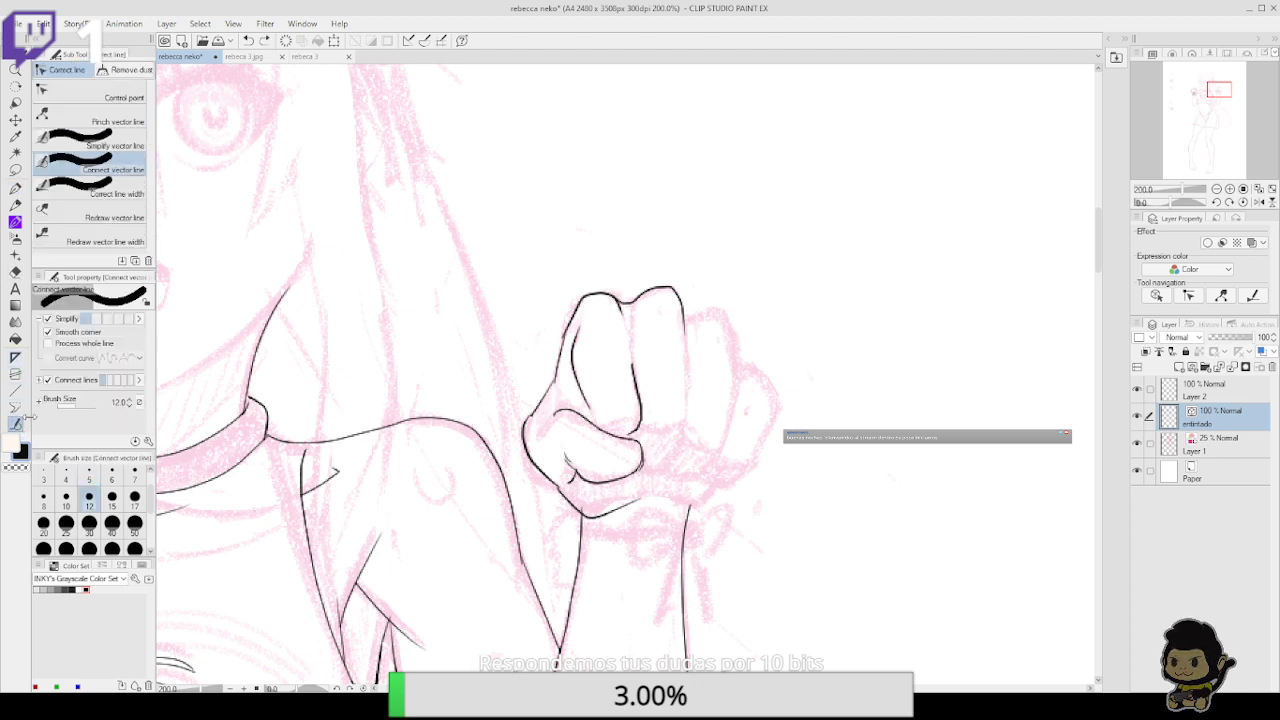
drag(642, 465, 634, 471)
key(p)
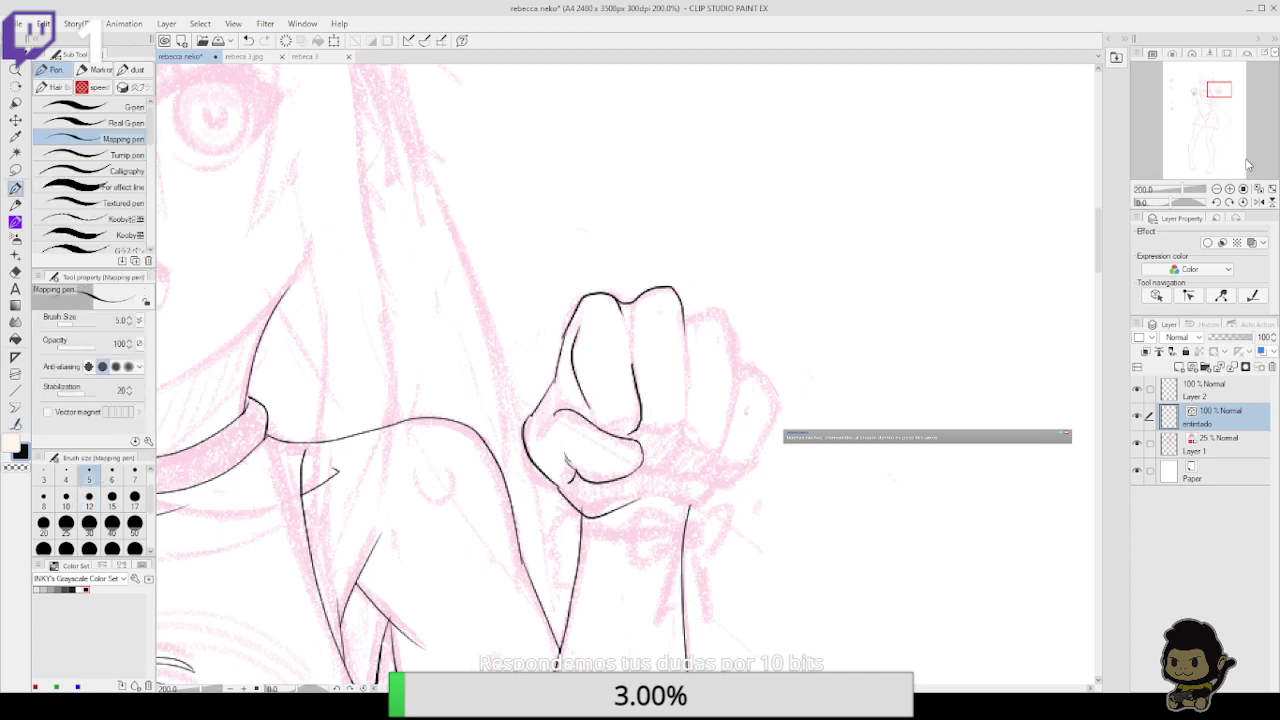
Ink the middle finger's lower end and outer side, plus a short crease between the index and middle knuckles
click(1230, 188)
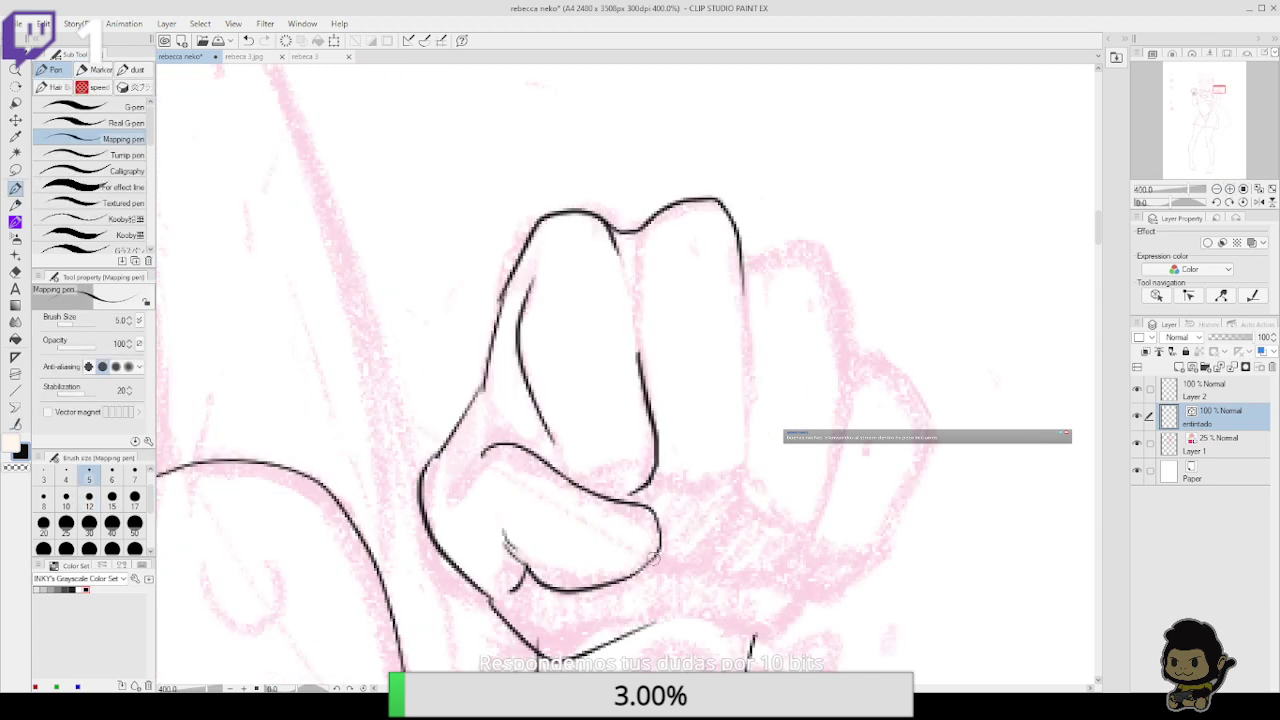
mouse_move(655, 556)
mouse_down()
mouse_move(722, 535)
mouse_move(746, 480)
mouse_up()
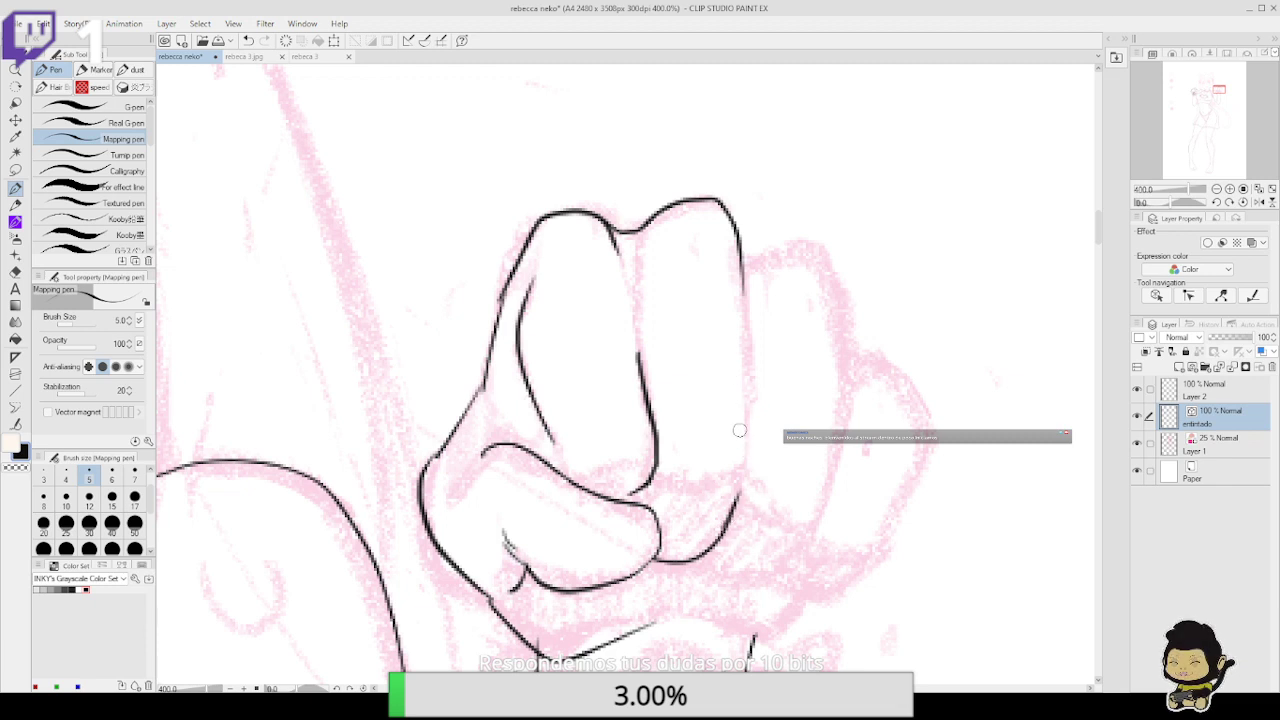
key(ctrl+z)
mouse_move(726, 536)
mouse_down()
mouse_move(746, 484)
mouse_move(758, 348)
mouse_up()
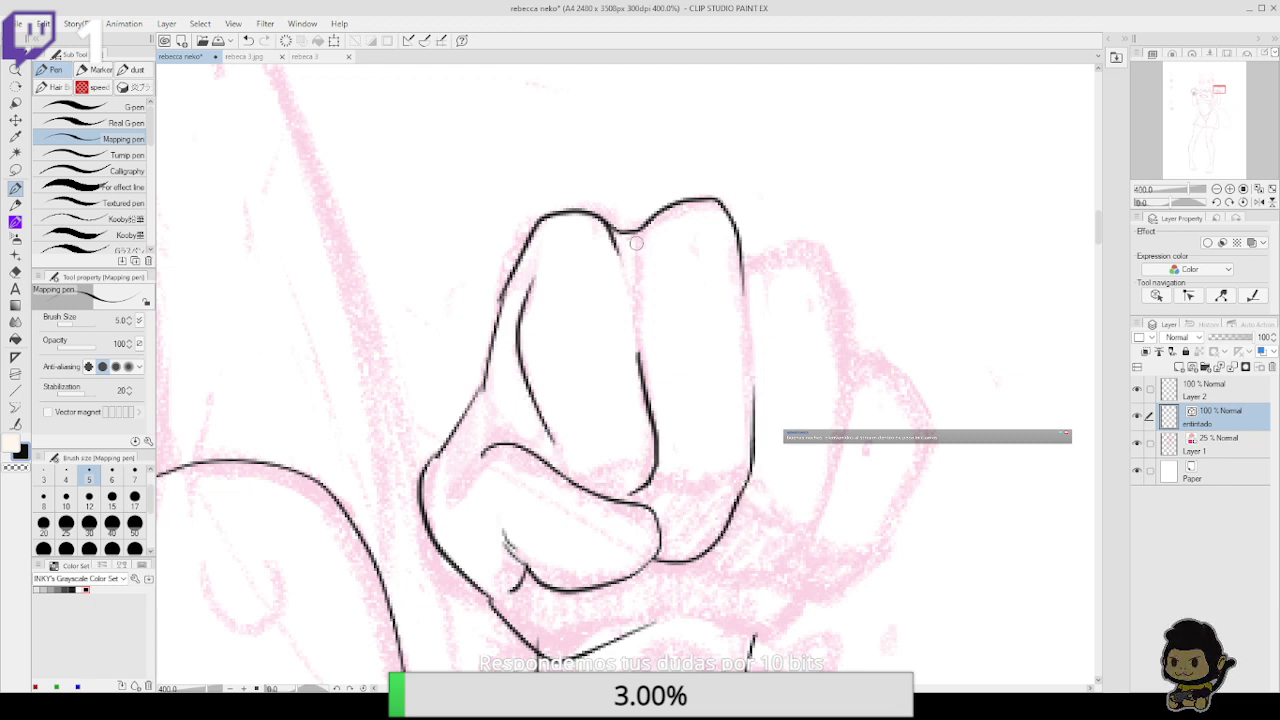
drag(636, 242, 638, 283)
Ink the ring finger beside the middle finger and the full outline of the little finger
mouse_move(742, 256)
mouse_down()
mouse_move(799, 236)
mouse_move(840, 288)
mouse_move(847, 367)
mouse_up()
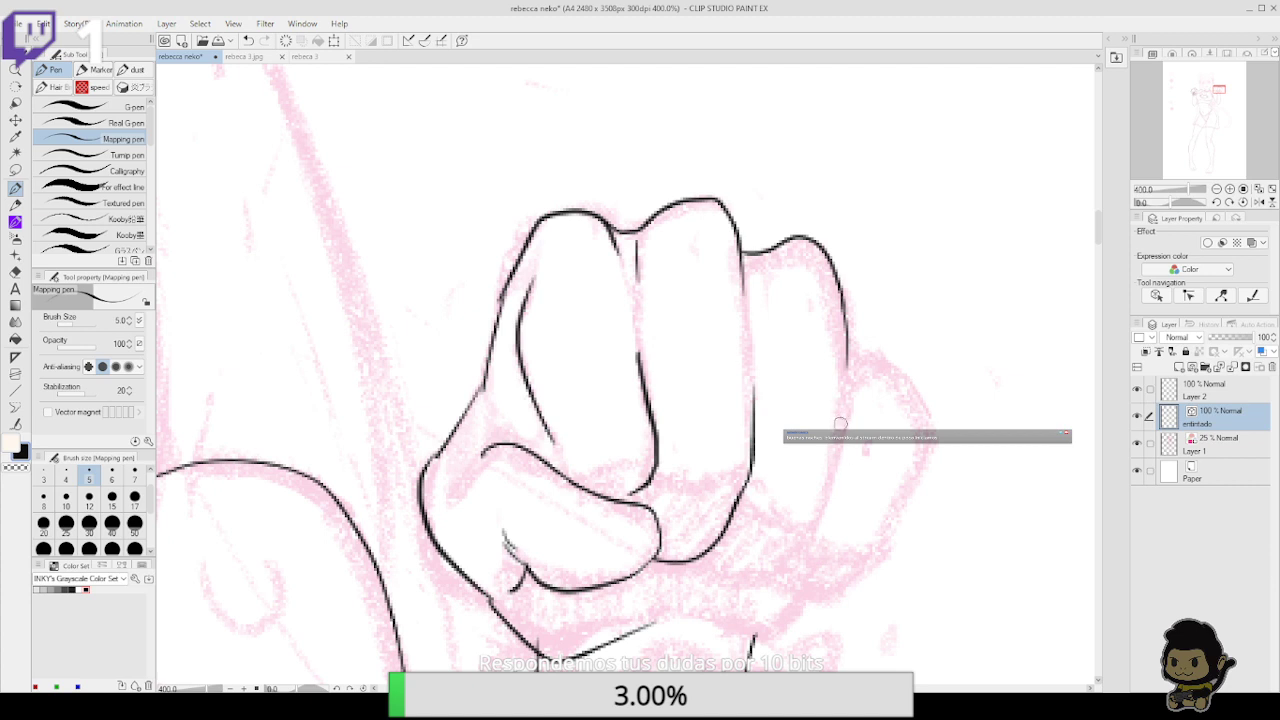
drag(840, 424, 806, 530)
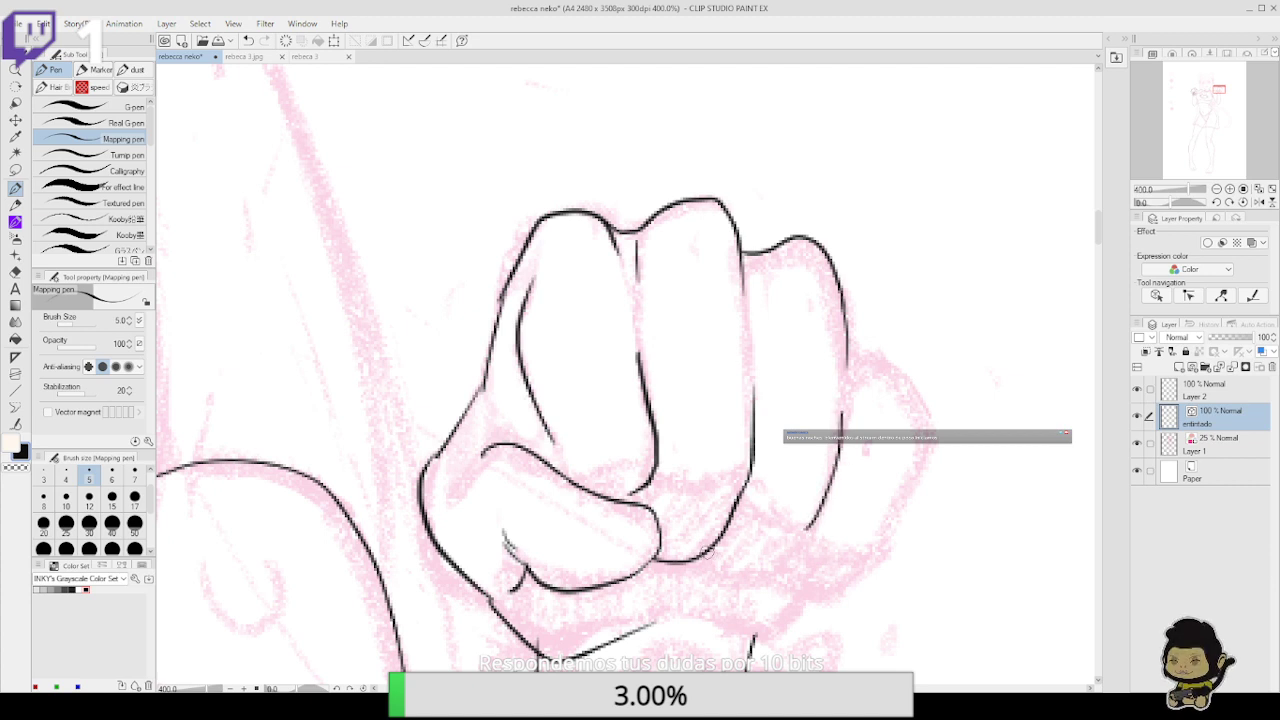
mouse_move(708, 553)
mouse_down()
mouse_move(794, 544)
mouse_move(770, 569)
mouse_move(815, 513)
mouse_up()
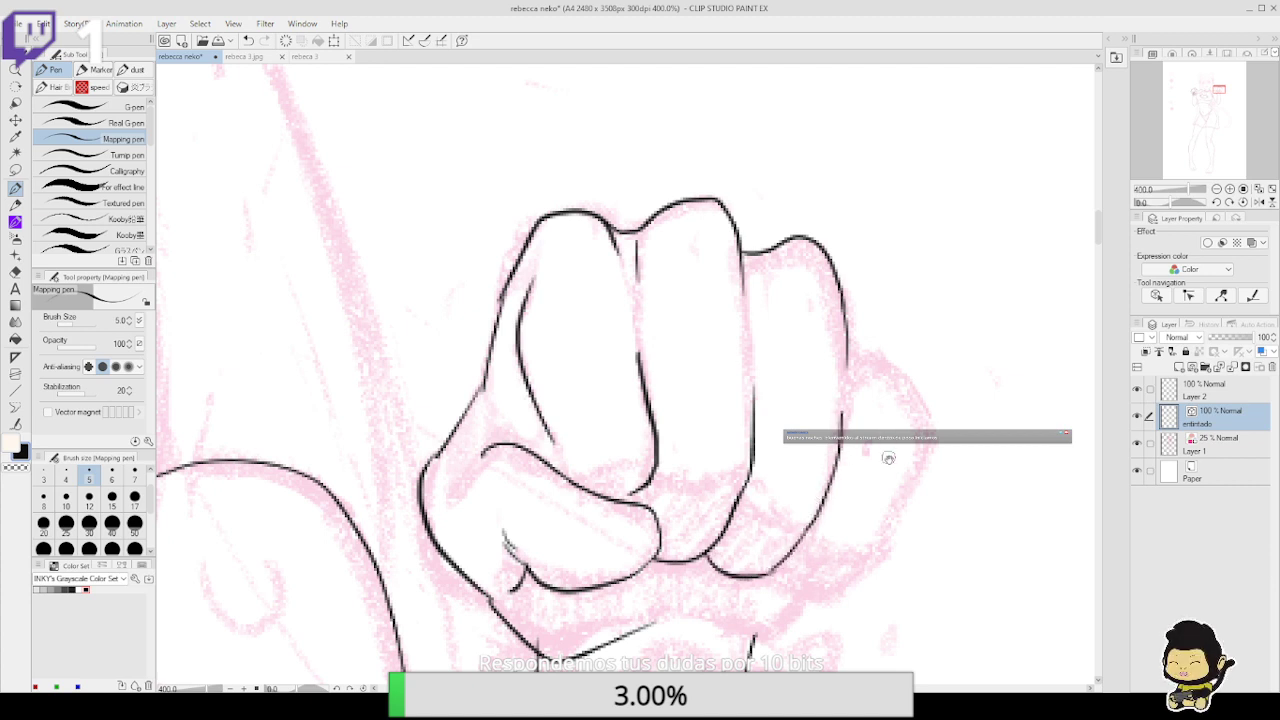
drag(888, 457, 886, 323)
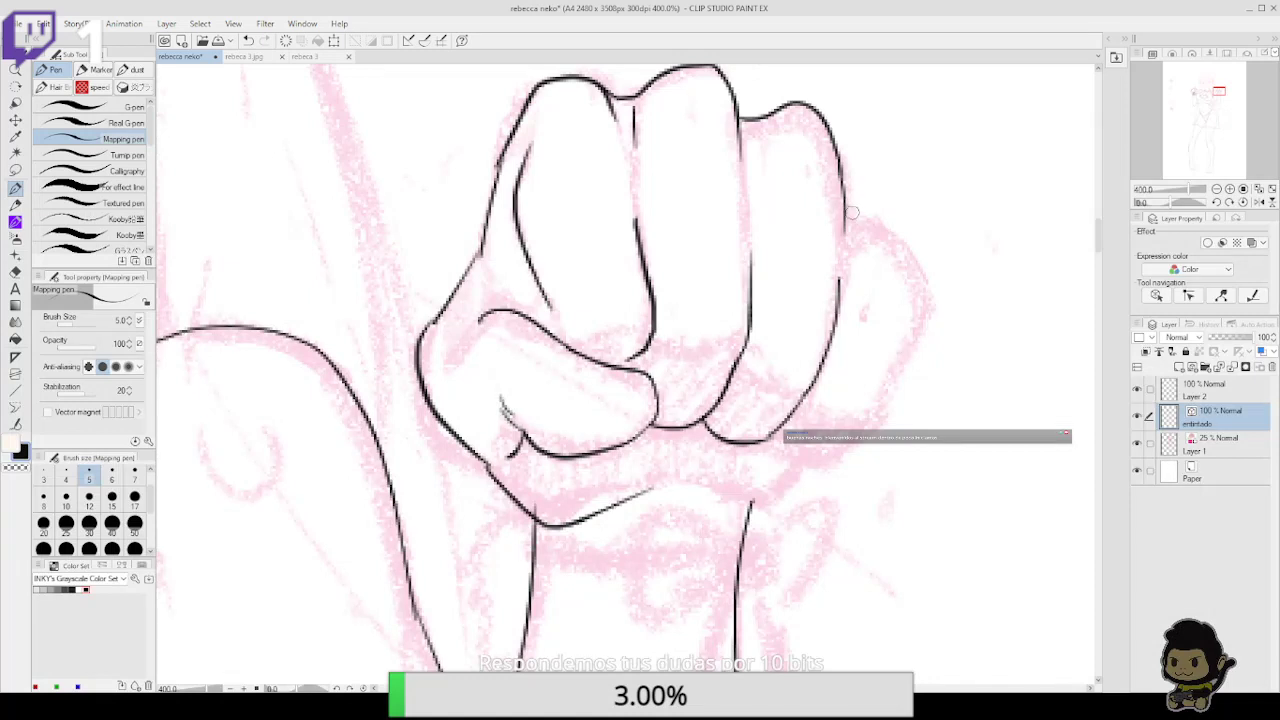
mouse_move(849, 212)
mouse_down()
mouse_move(896, 227)
mouse_move(930, 305)
mouse_move(925, 284)
mouse_move(870, 428)
mouse_move(818, 464)
mouse_move(772, 436)
mouse_up()
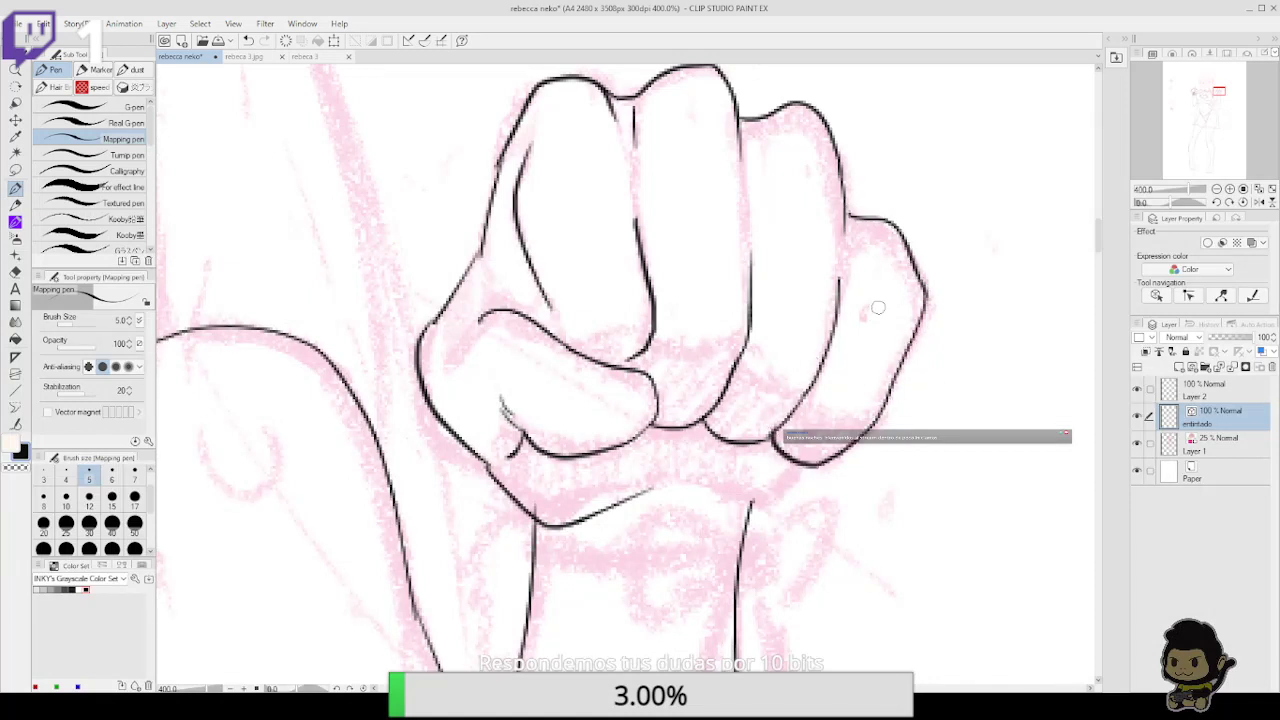
Ink the palm's lower edge across the wrist below the little finger, clean up the palm line's joint and check the whole fist
drag(855, 424, 863, 376)
mouse_move(690, 433)
mouse_down()
mouse_move(766, 451)
mouse_move(755, 456)
mouse_move(820, 412)
mouse_up()
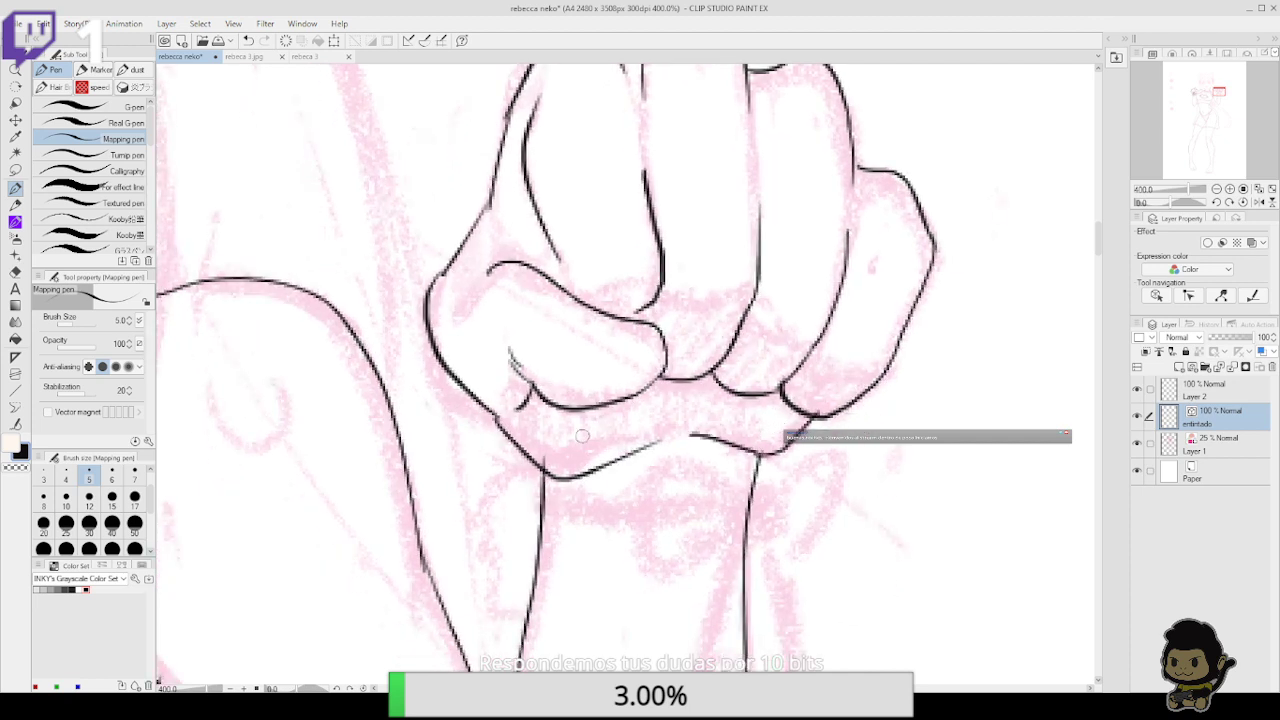
key(e)
key(p)
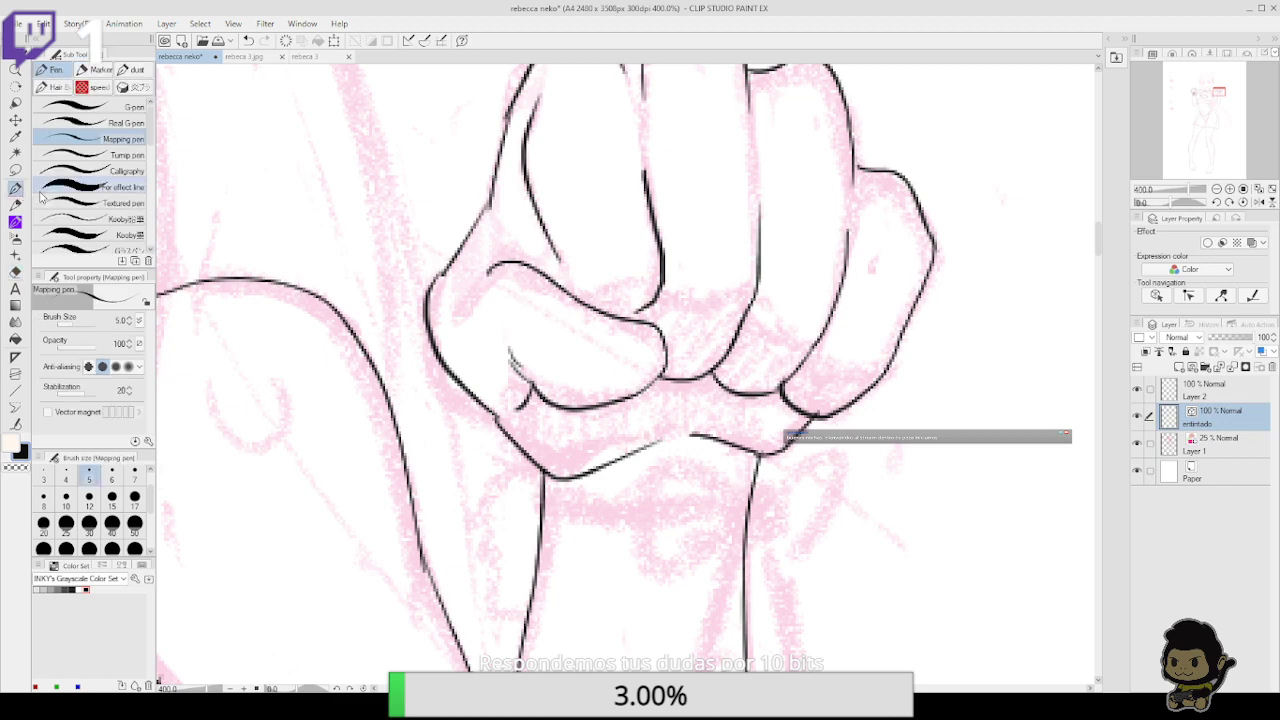
key(e)
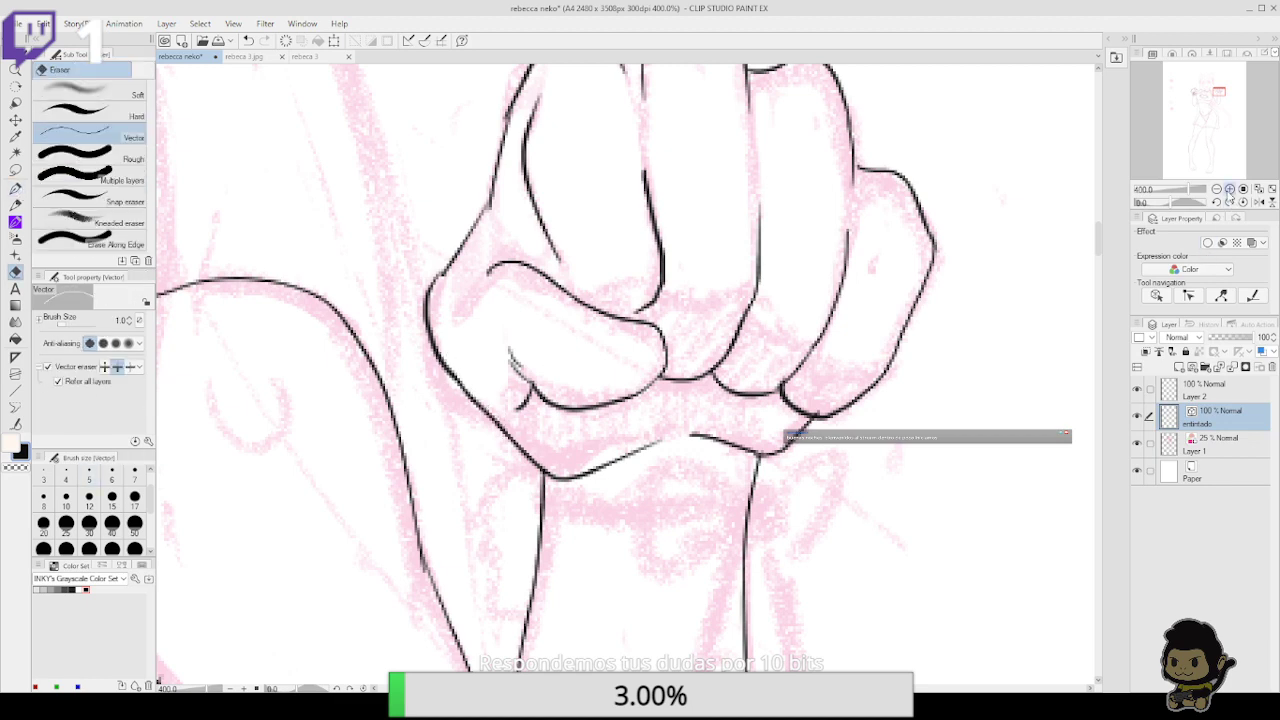
click(1216, 189)
click(1216, 189)
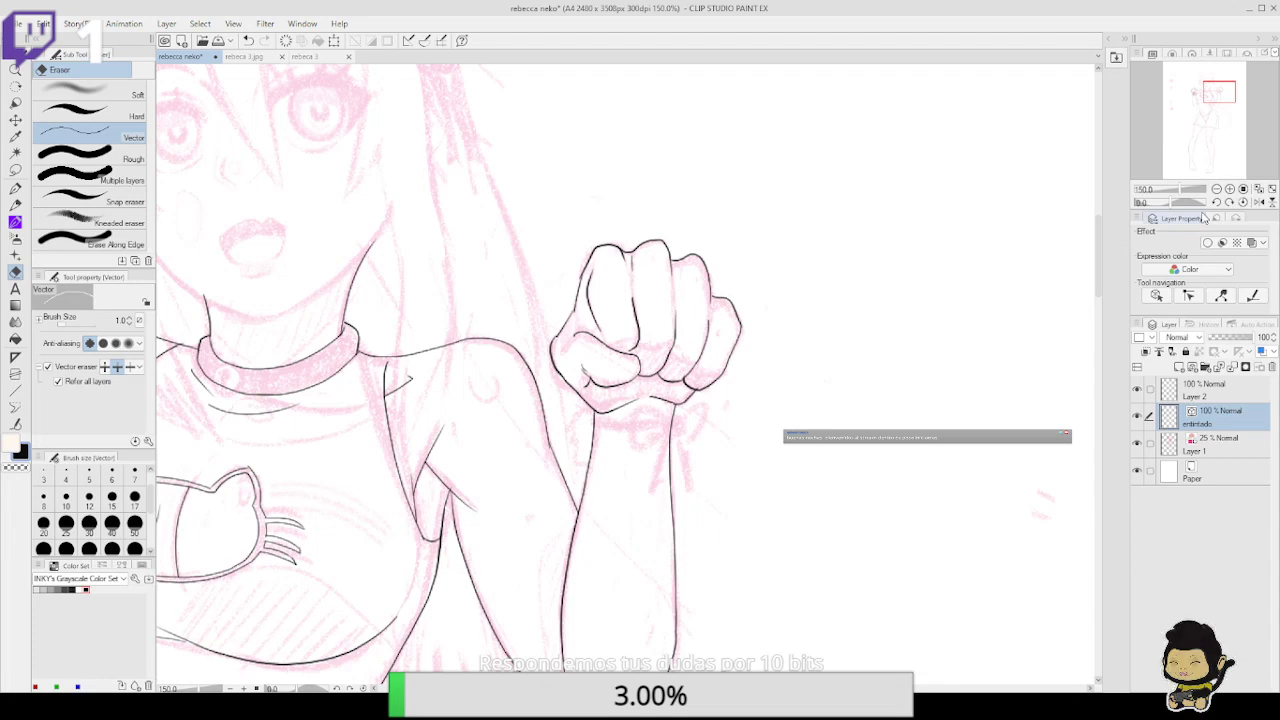
Redraw the raised arm's shoulder curve slightly inside the old one and erase the old line
click(17, 186)
drag(763, 431, 909, 388)
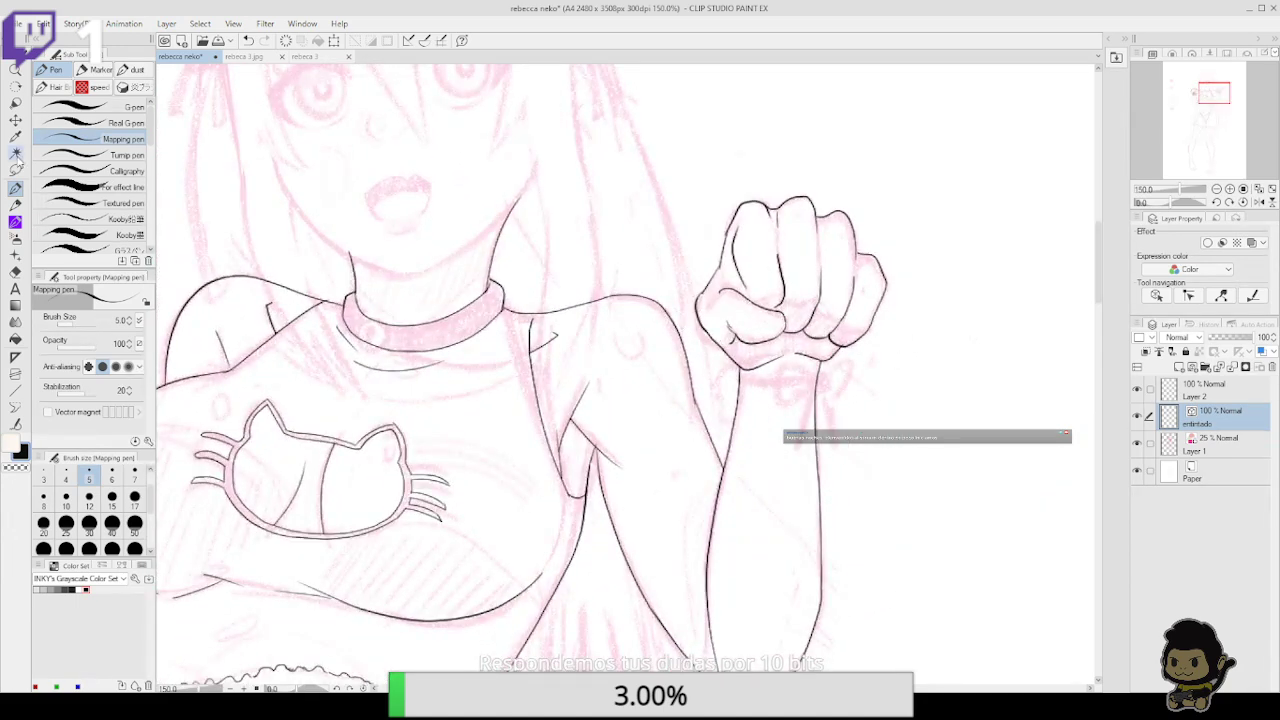
click(1231, 203)
double_click(1231, 203)
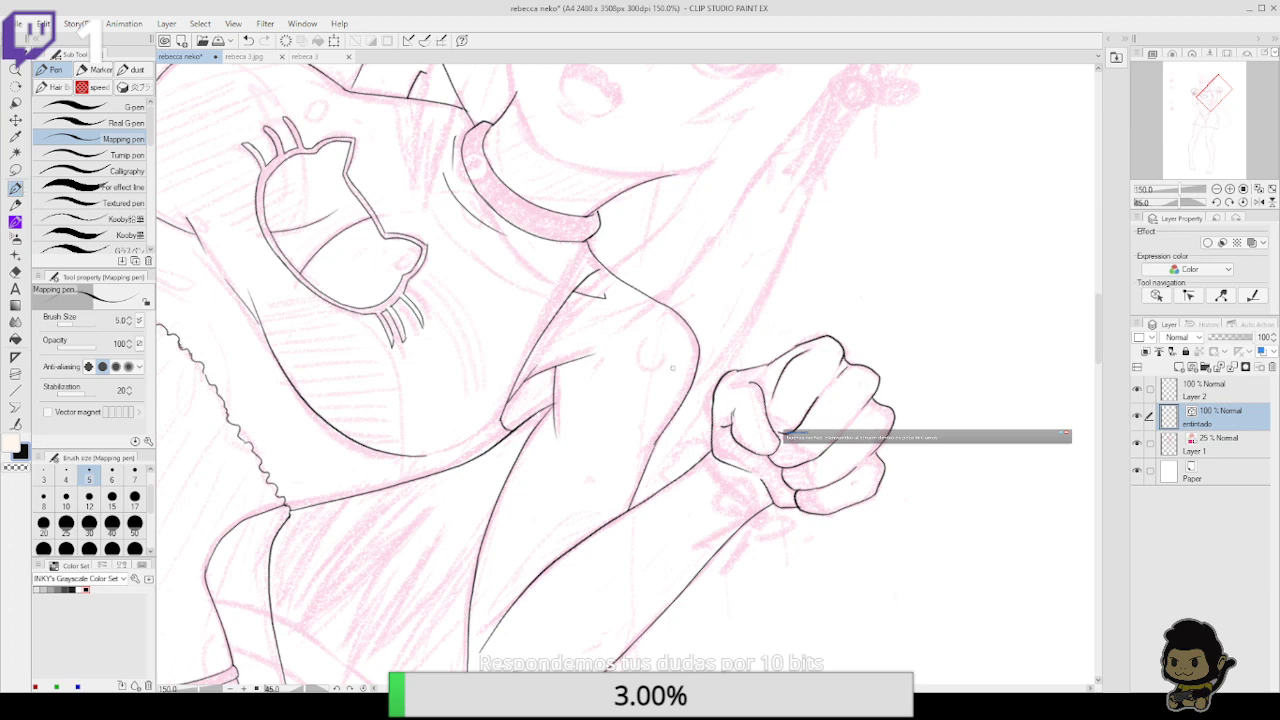
mouse_move(668, 431)
mouse_down()
mouse_move(693, 362)
mouse_move(684, 318)
mouse_up()
key(ctrl+z)
key(ctrl+z)
mouse_move(668, 430)
mouse_down()
mouse_move(688, 348)
mouse_move(676, 306)
mouse_up()
key(e)
click(694, 335)
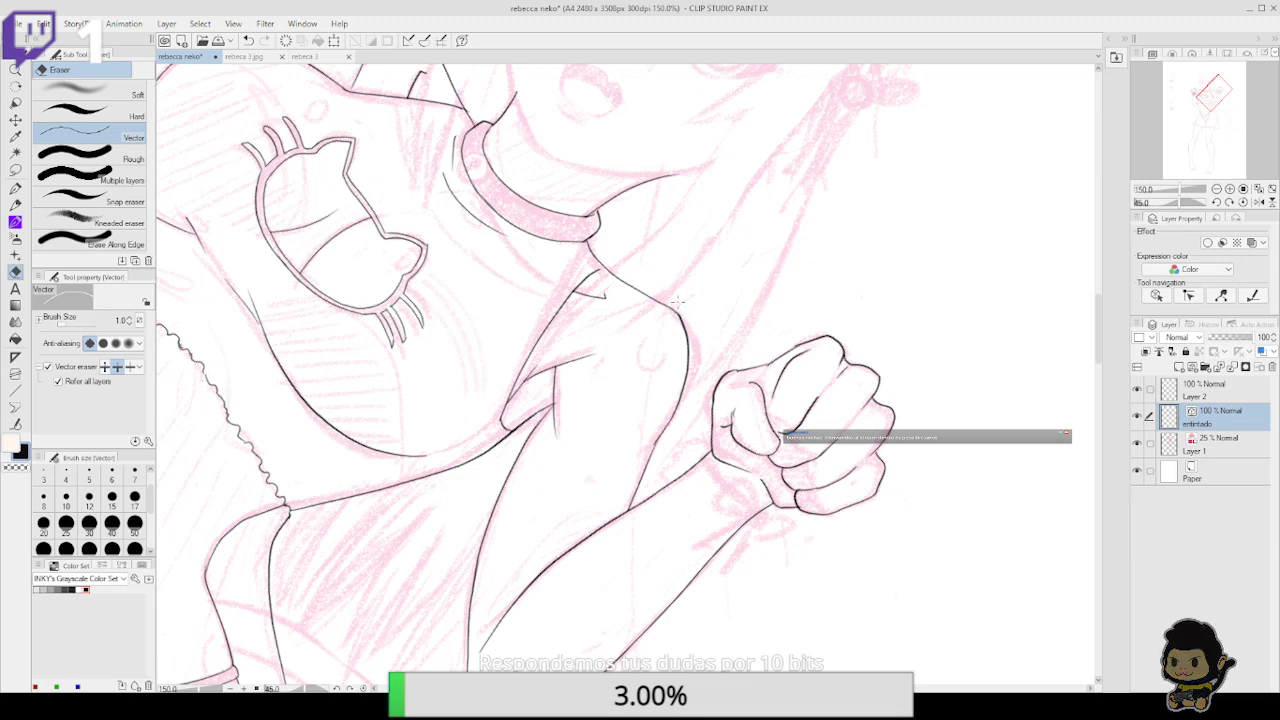
Ink over the joint between the new shoulder curve and the line rising to the neck, undoing the strokes that miss
click(15, 188)
click(1229, 202)
click(1229, 202)
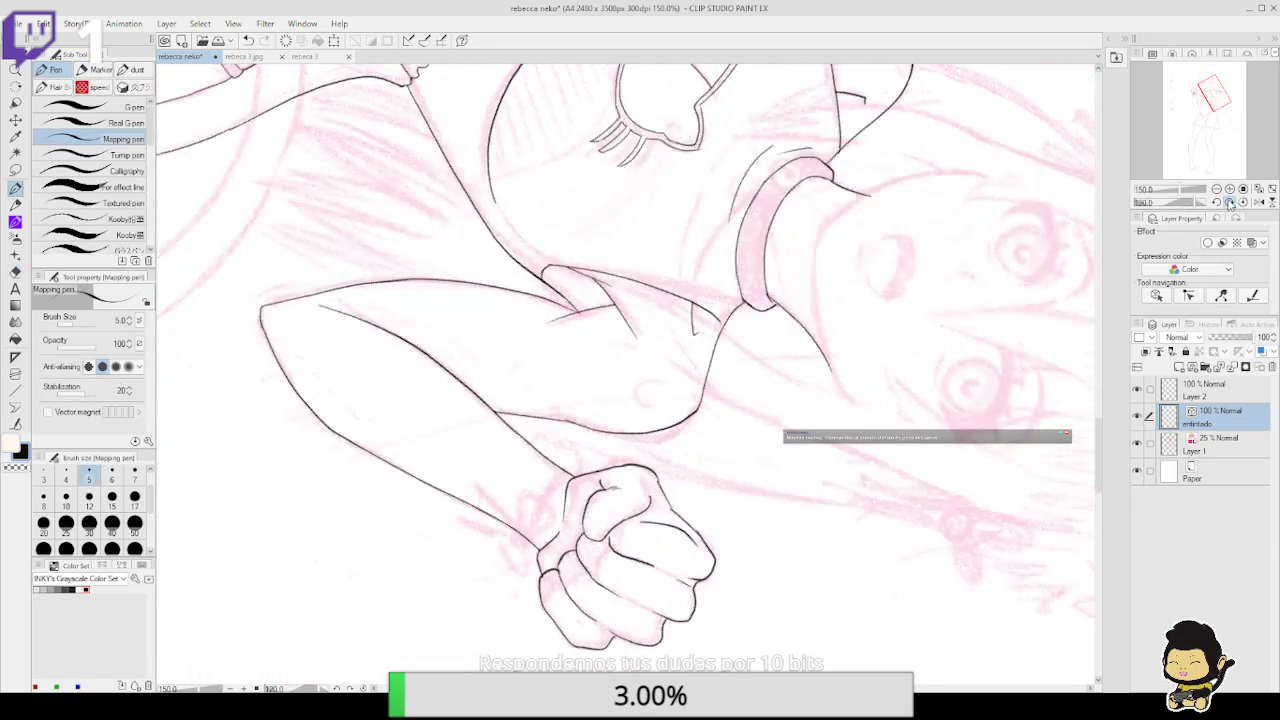
click(1230, 203)
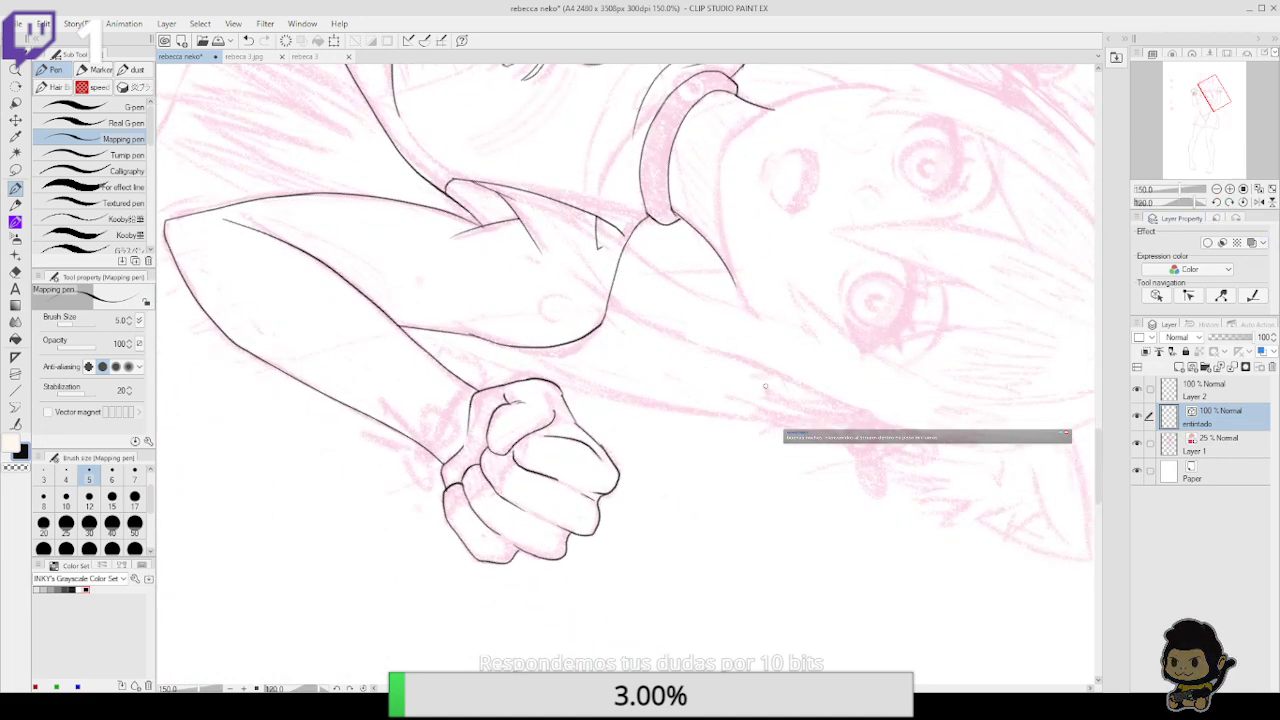
click(1229, 188)
click(1229, 188)
click(1229, 188)
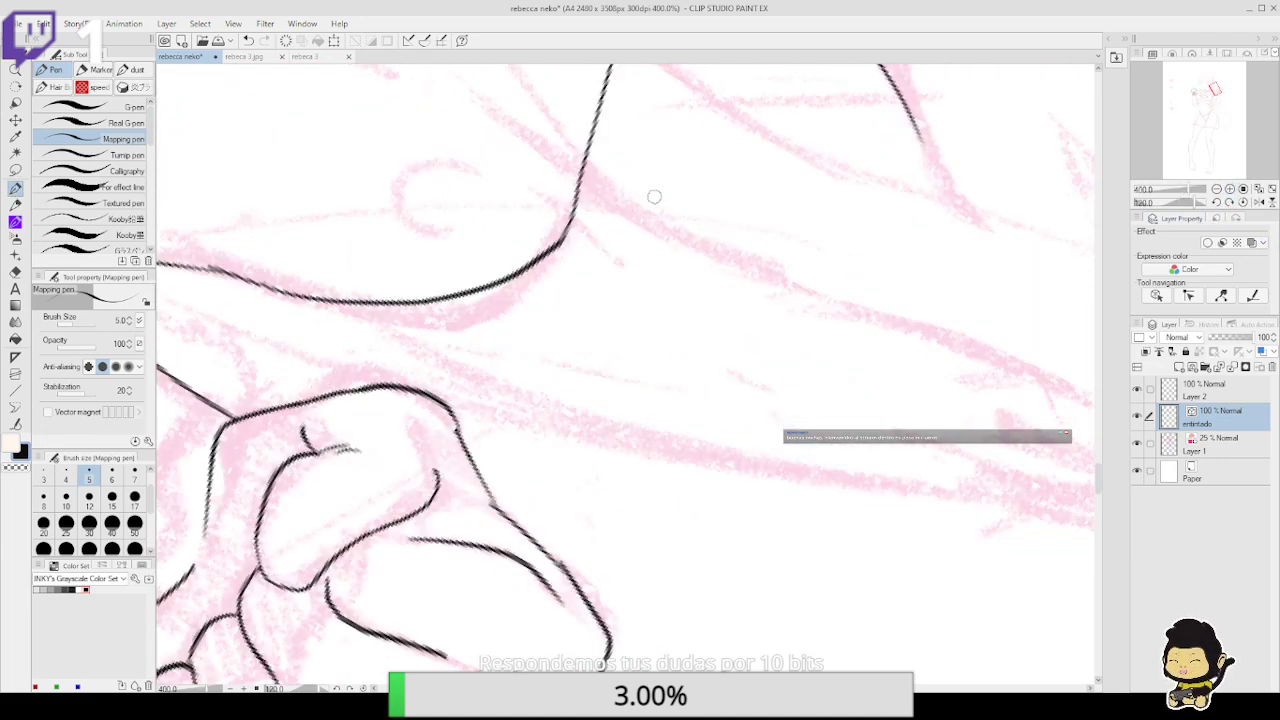
mouse_move(519, 272)
mouse_down()
mouse_move(562, 234)
mouse_move(576, 184)
mouse_move(522, 263)
mouse_move(548, 255)
mouse_move(577, 185)
mouse_up()
key(ctrl+z)
mouse_move(546, 254)
mouse_down()
mouse_move(587, 154)
mouse_move(568, 274)
mouse_up()
drag(558, 340, 585, 232)
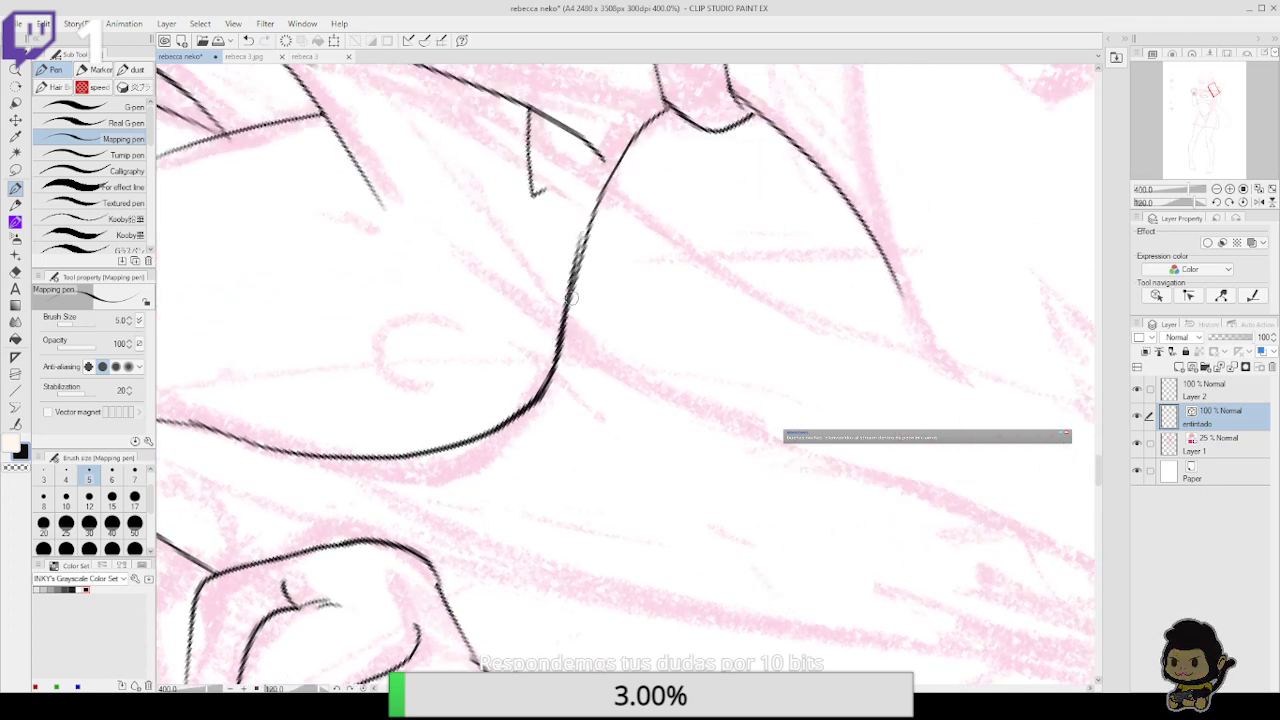
key(ctrl+z)
drag(558, 342, 590, 216)
drag(574, 280, 614, 160)
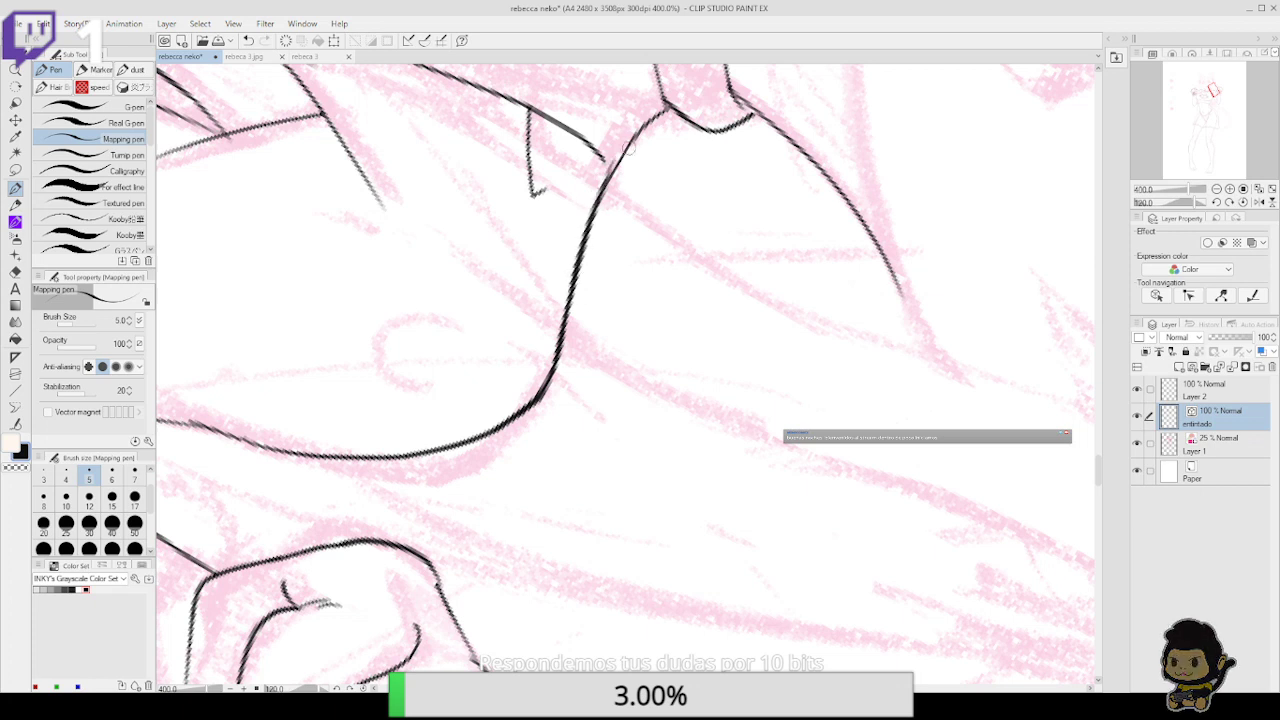
Add strokes along the outside of the shoulder-to-neck line to smooth its bend
drag(666, 267, 684, 251)
drag(566, 366, 587, 269)
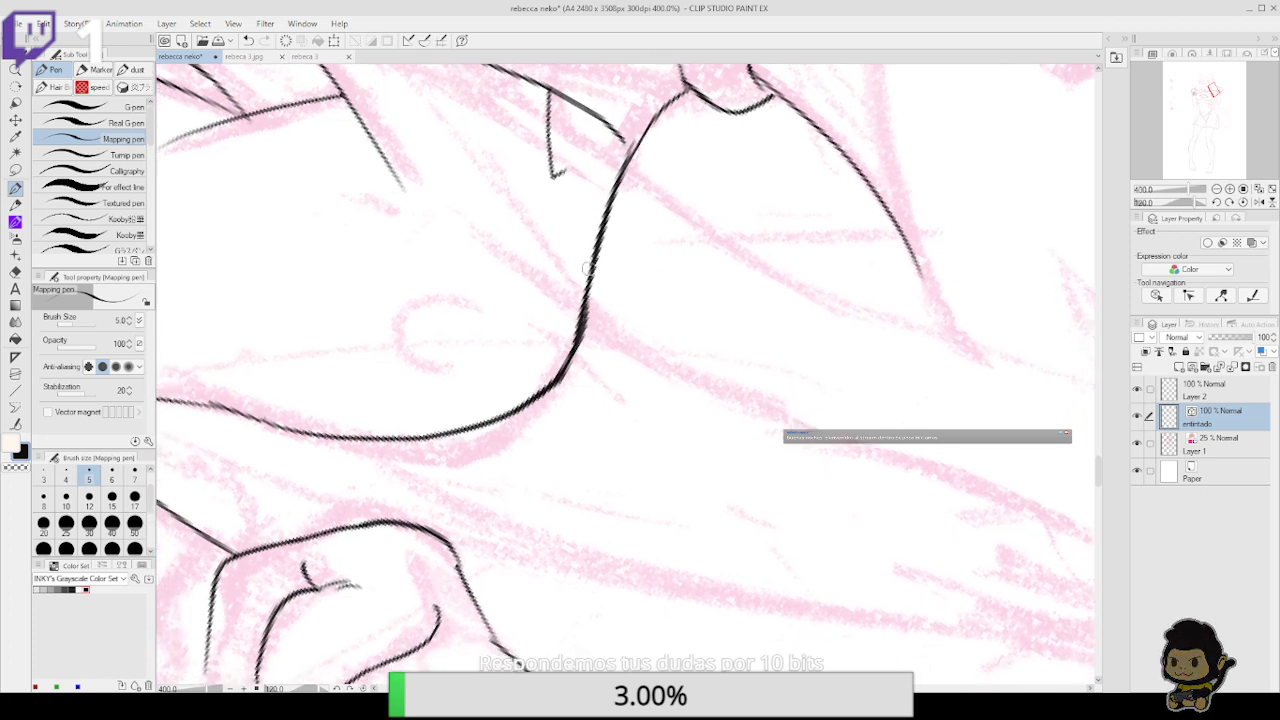
mouse_move(535, 400)
mouse_down()
mouse_move(590, 318)
mouse_move(603, 219)
mouse_up()
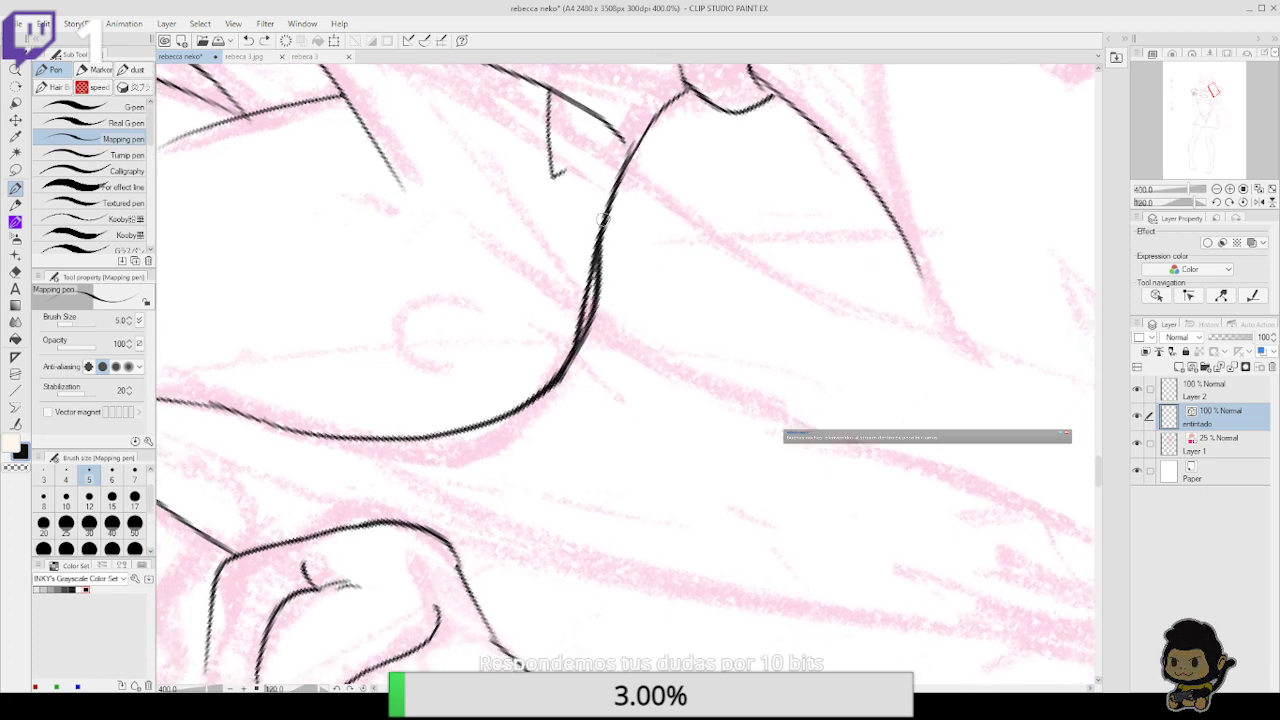
drag(595, 295, 620, 162)
Erase the surplus overlapping strokes along the shoulder-to-neck line with the Vector eraser
key(e)
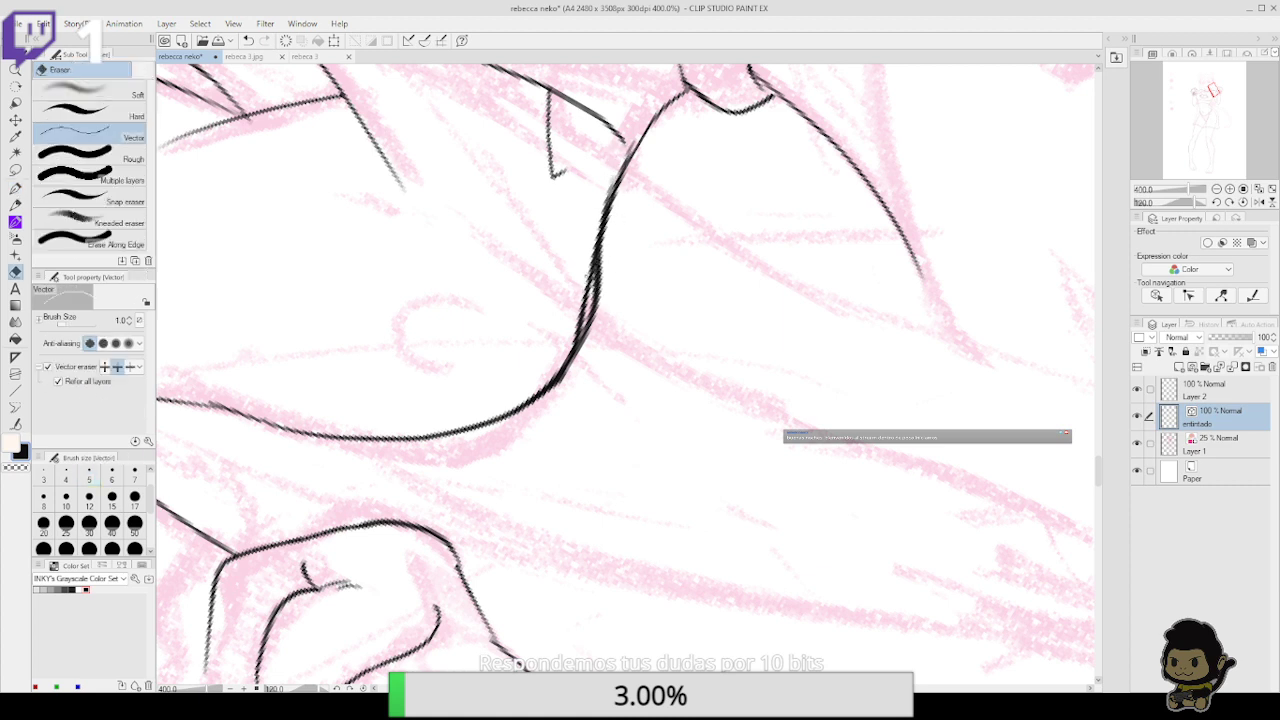
click(588, 277)
click(591, 291)
click(592, 272)
drag(600, 250, 616, 176)
drag(590, 302, 578, 332)
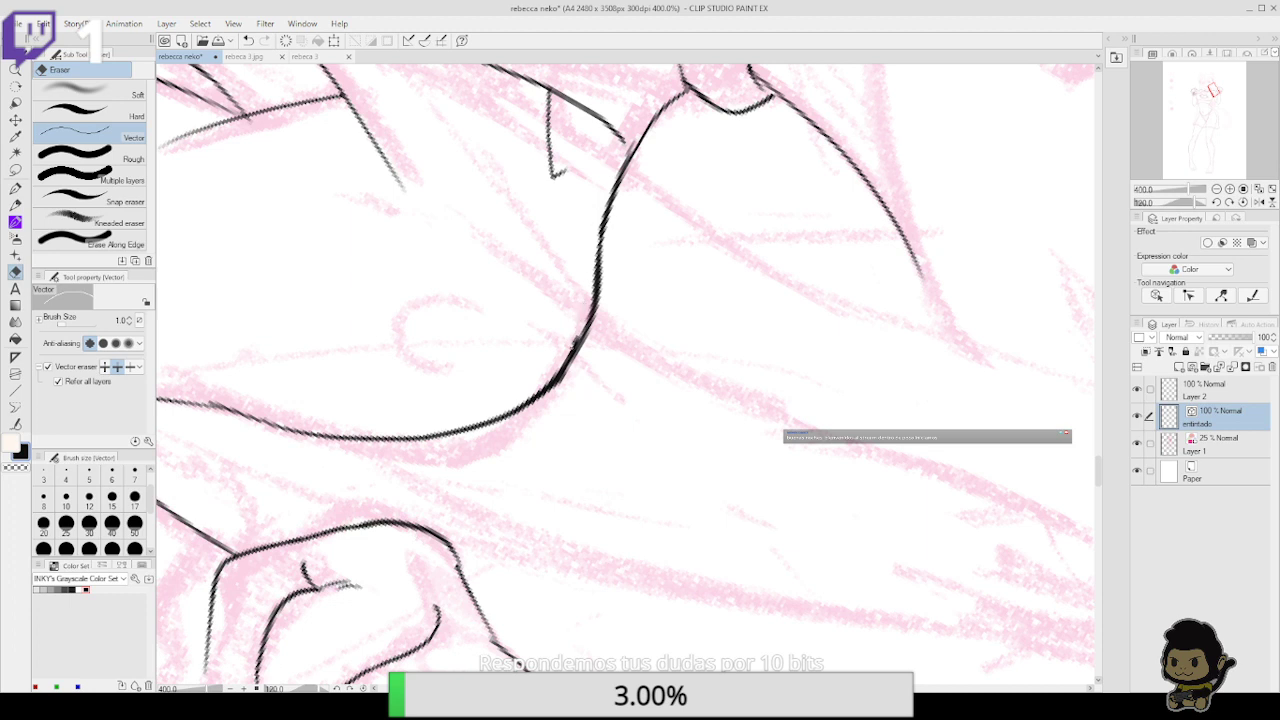
key(y)
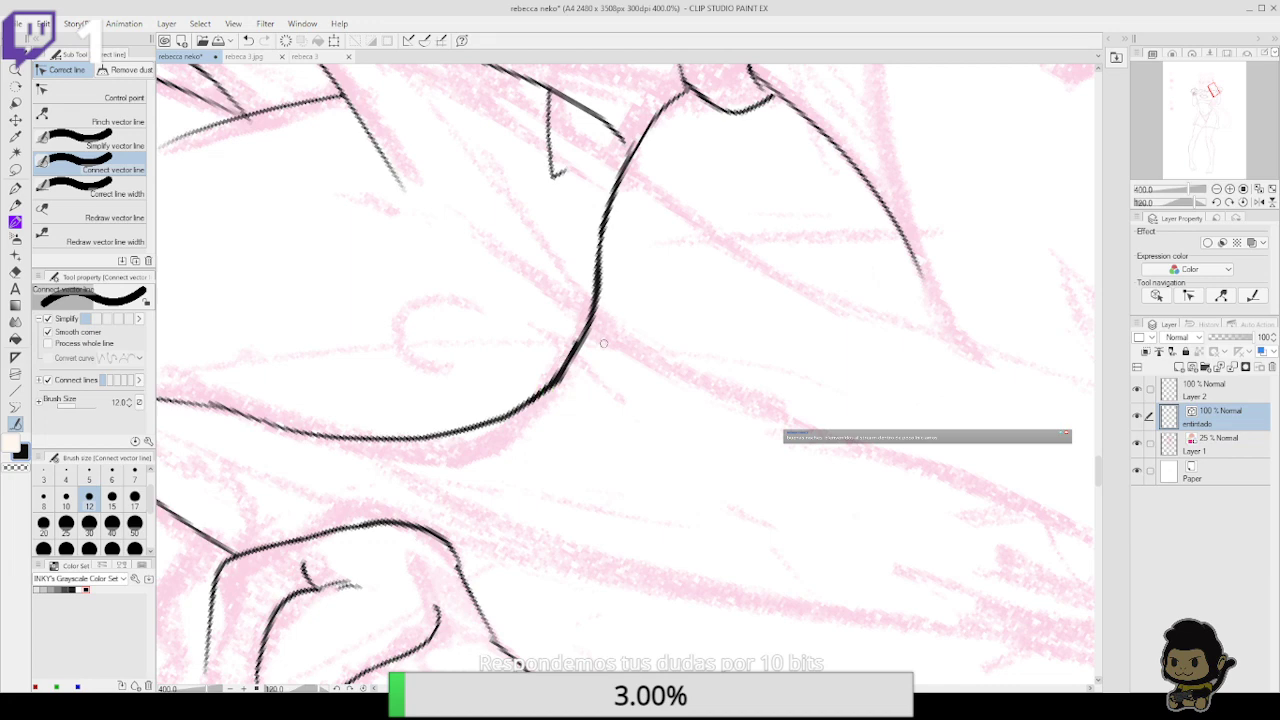
key(e)
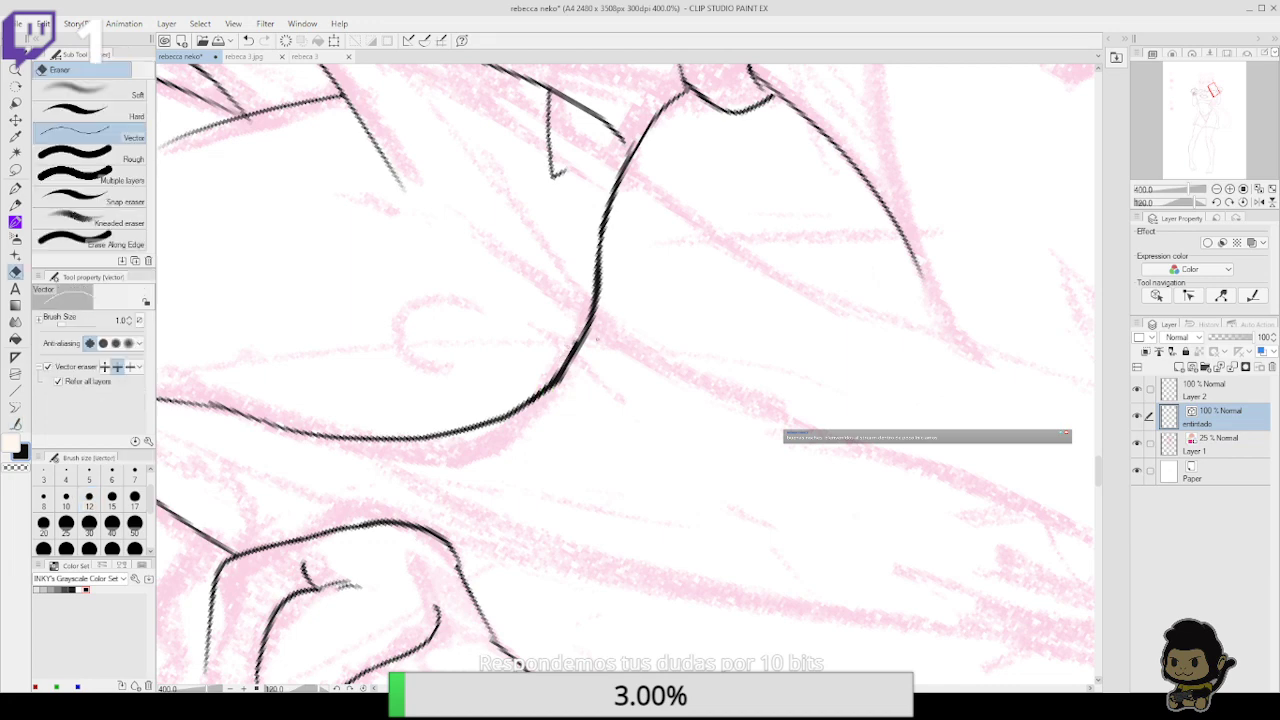
Try a fresh shoulder stroke with the view rotated, undo it, and erase the thick doubled section between neck line and shoulder curve
click(1216, 202)
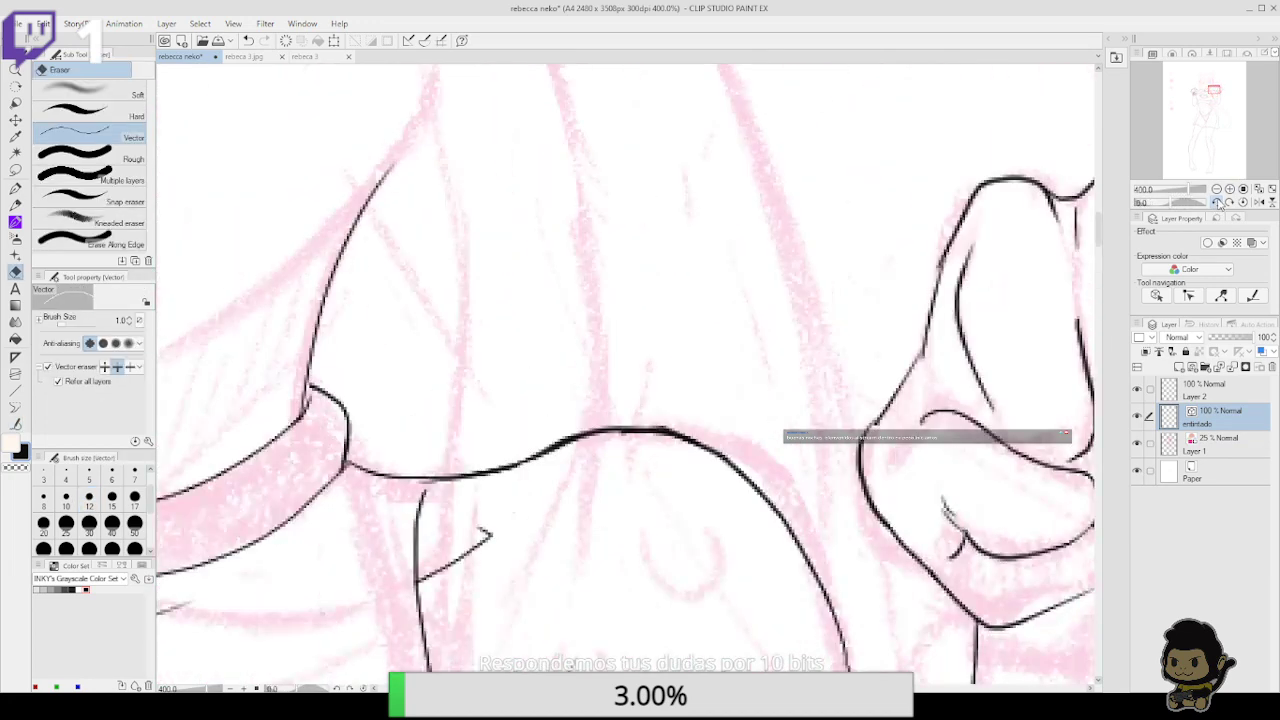
drag(934, 479, 974, 332)
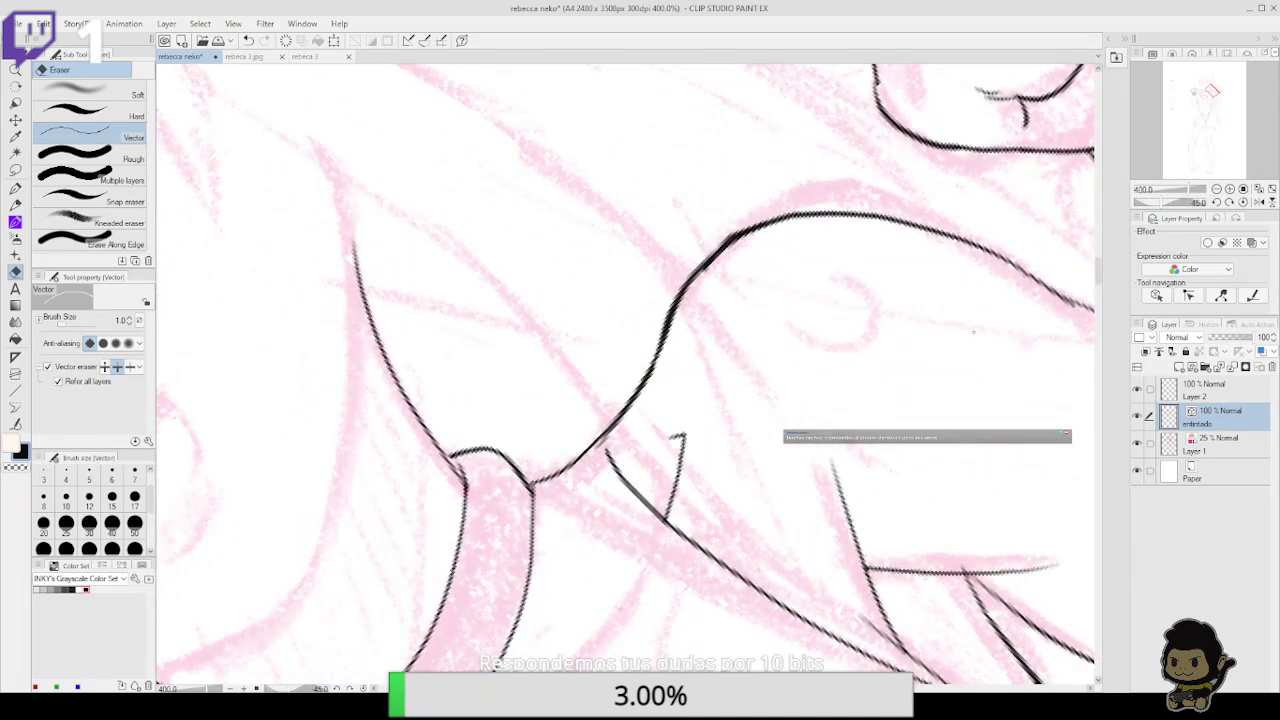
click(15, 188)
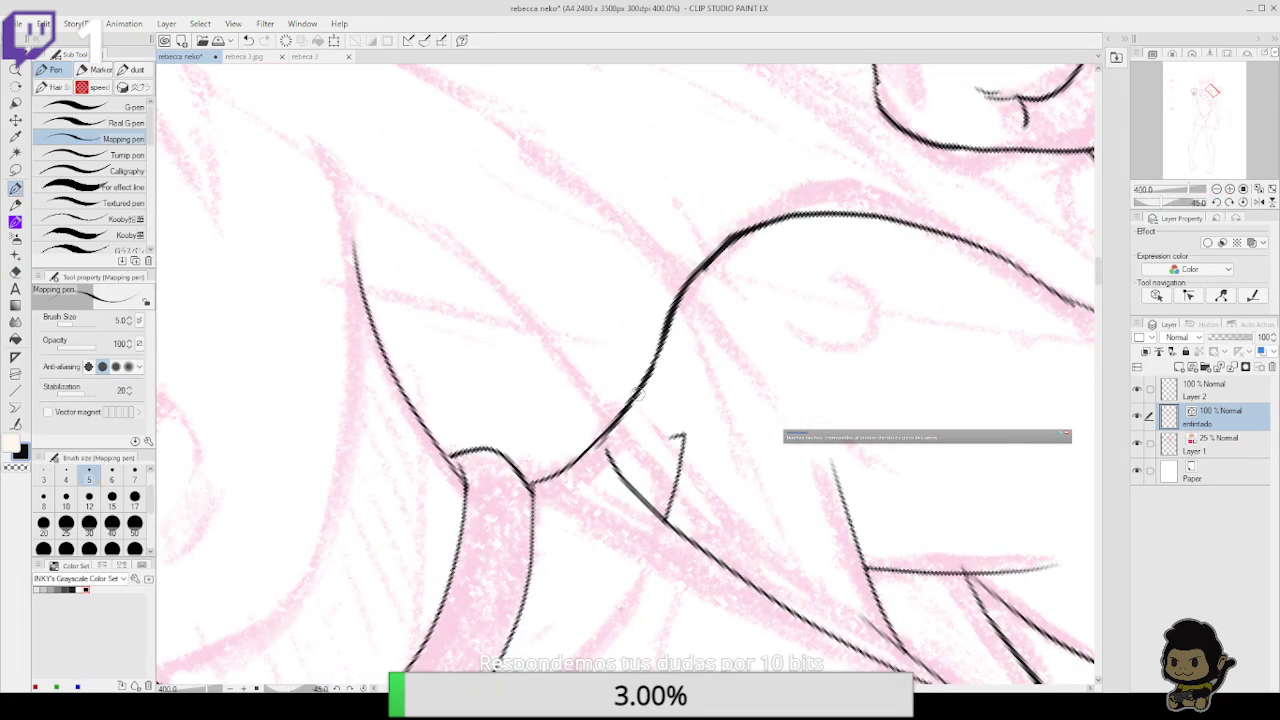
mouse_move(638, 395)
mouse_down()
mouse_move(700, 259)
mouse_move(769, 216)
mouse_move(841, 196)
mouse_up()
key(ctrl+z)
key(e)
drag(664, 322, 682, 331)
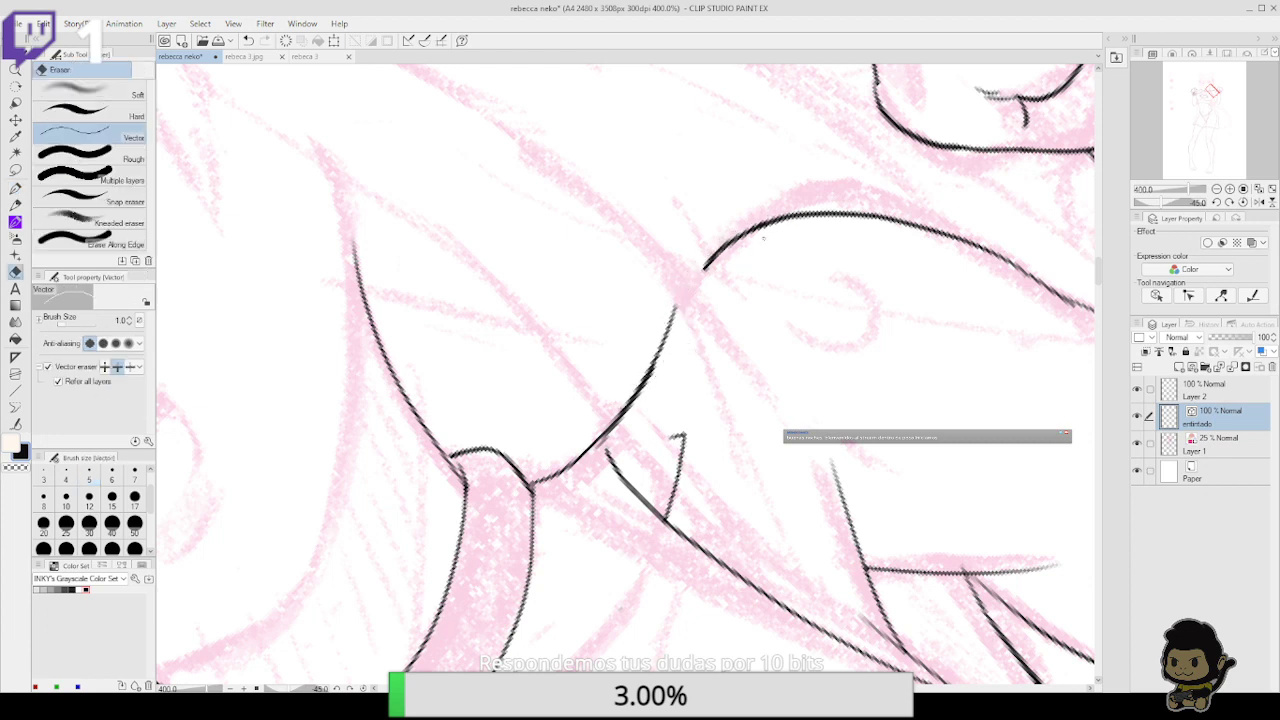
Trim the shoulder curve's end, rejoin it to the neck line with a smooth stroke, and extend the strap line up to it
drag(718, 250, 770, 237)
mouse_move(597, 451)
mouse_down()
mouse_move(704, 326)
mouse_move(641, 388)
mouse_move(662, 327)
mouse_move(701, 267)
mouse_move(730, 245)
mouse_up()
key(p)
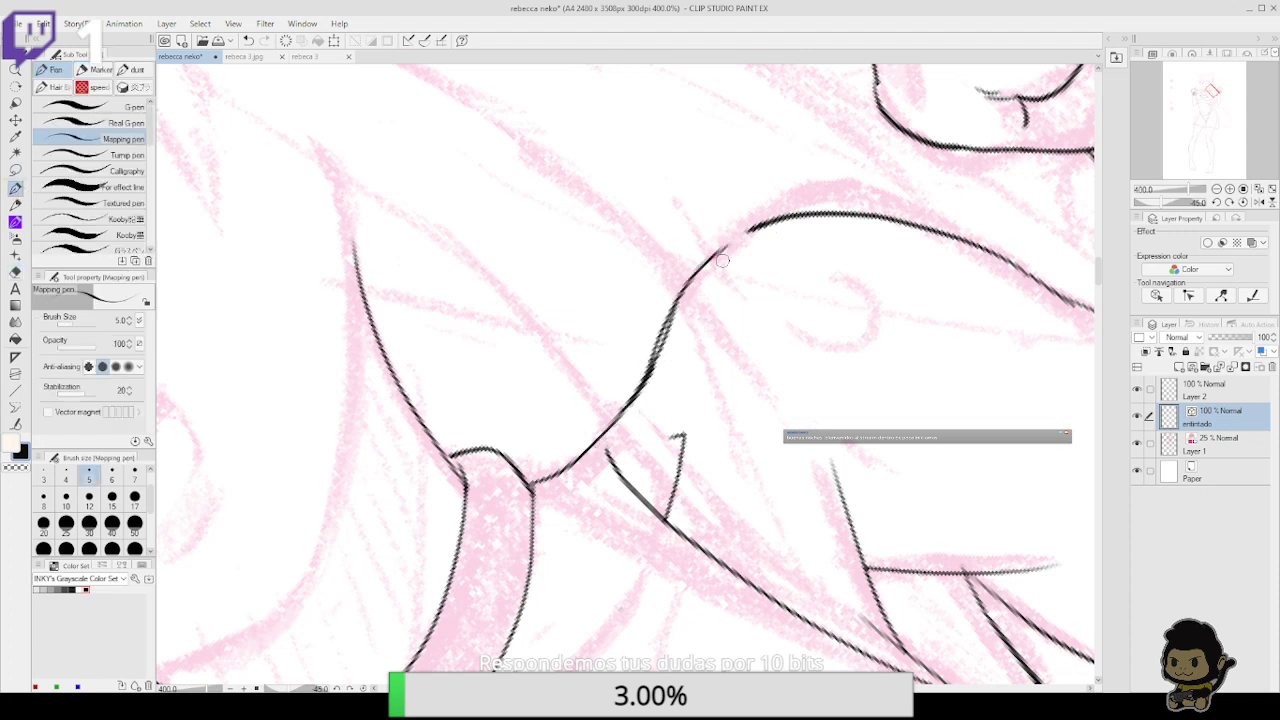
key(ctrl+z)
mouse_move(648, 382)
mouse_down()
mouse_move(709, 263)
mouse_move(786, 218)
mouse_up()
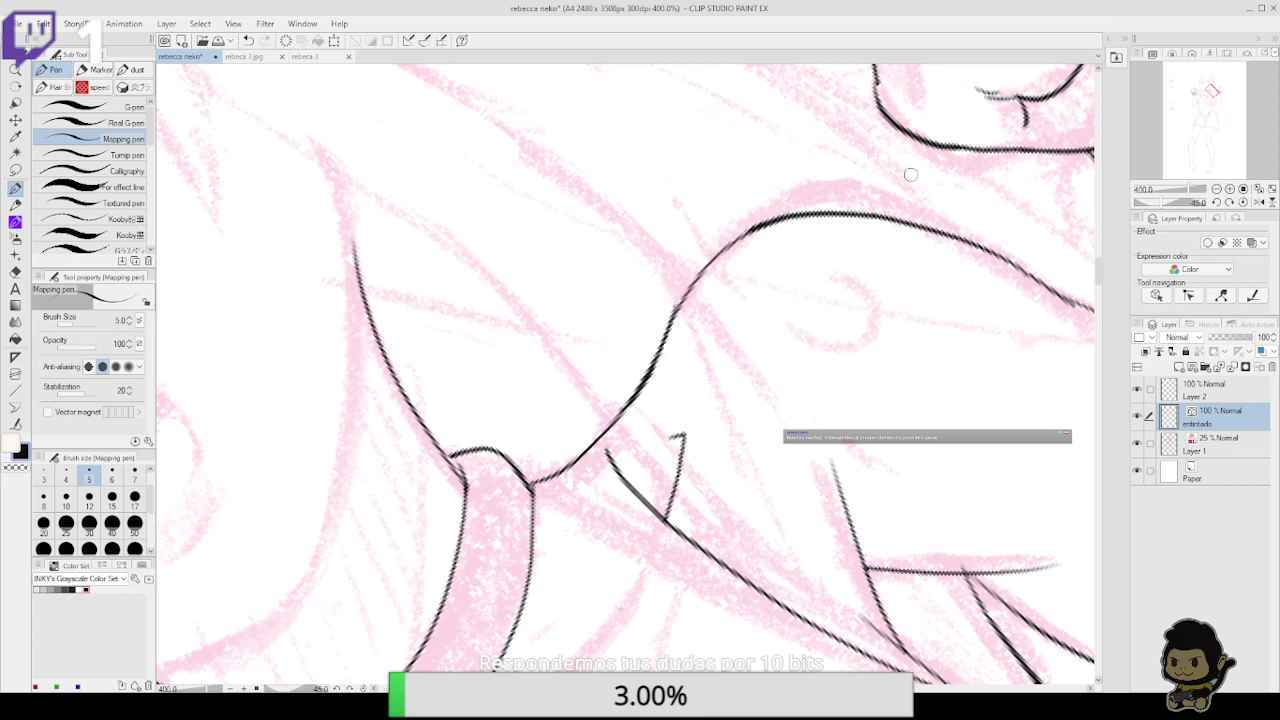
drag(800, 344, 789, 257)
drag(930, 380, 894, 396)
drag(567, 362, 575, 396)
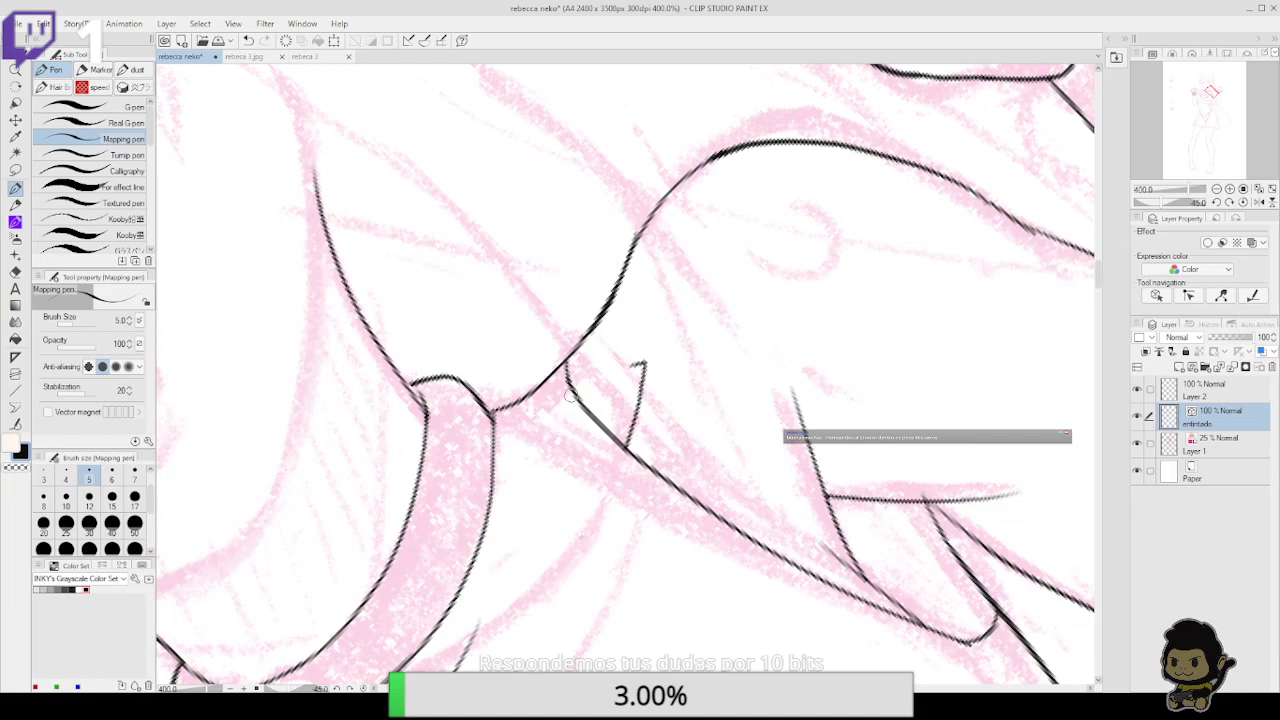
Examine the inked torso, waist and hip lines for unfinished areas
click(1216, 189)
click(1216, 189)
click(1216, 189)
click(1229, 202)
click(1229, 202)
drag(776, 586, 806, 148)
drag(825, 416, 842, 390)
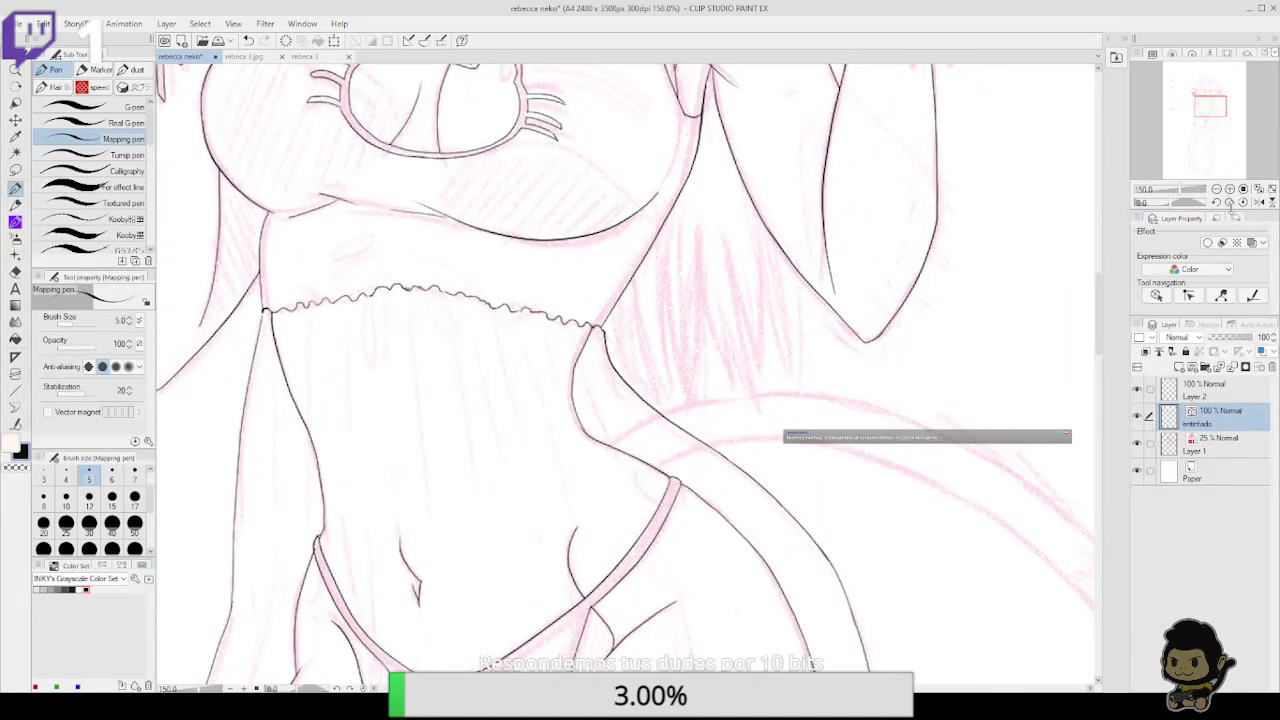
click(1229, 202)
click(1204, 189)
click(1216, 189)
click(1216, 189)
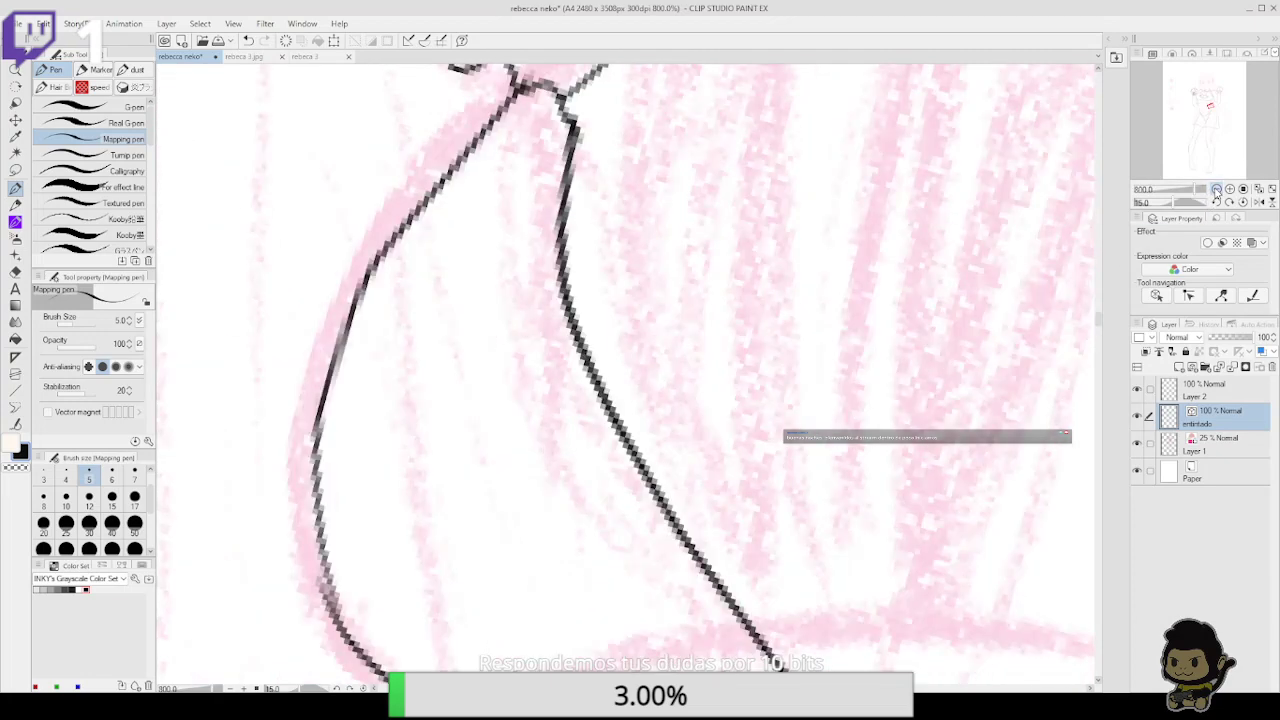
click(1180, 189)
drag(929, 328, 884, 645)
click(1216, 202)
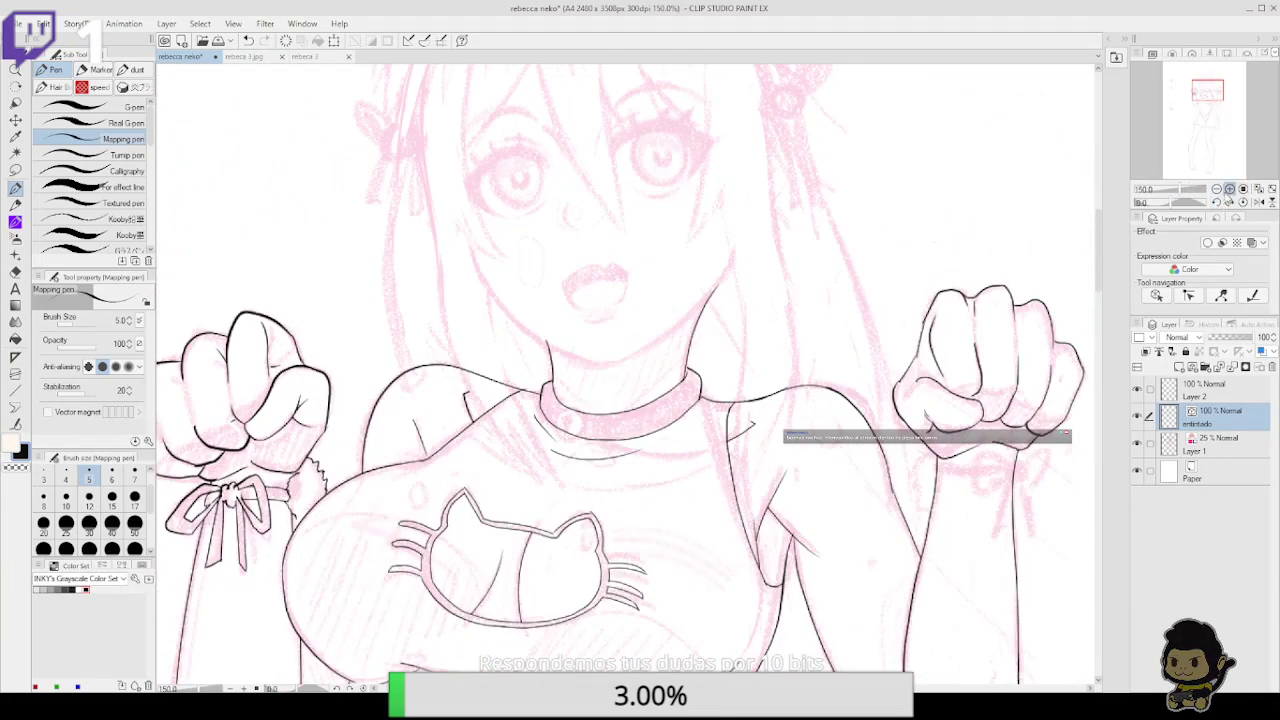
Ink the left side of the jaw over the sketch and erase the neck line's overshoot past it
click(1229, 190)
click(1230, 202)
click(1231, 203)
click(1232, 204)
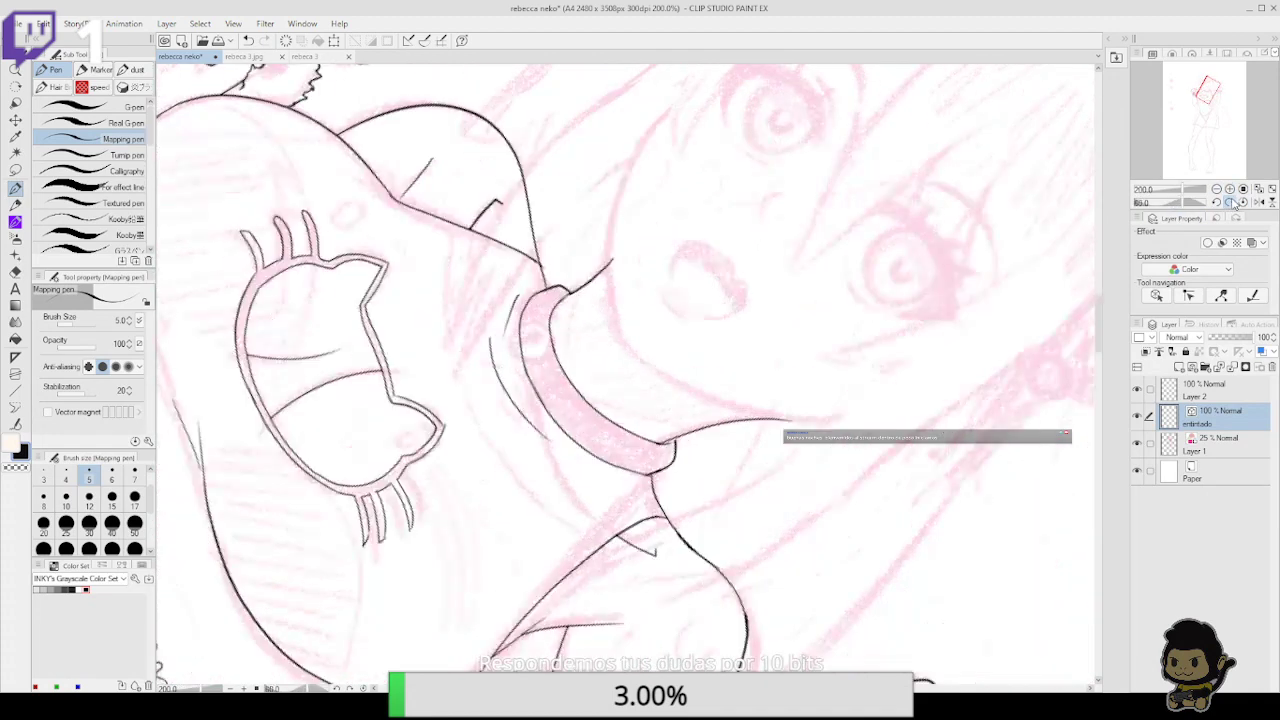
click(1231, 203)
click(1242, 189)
mouse_move(900, 380)
mouse_down()
mouse_move(821, 341)
mouse_move(812, 412)
mouse_up()
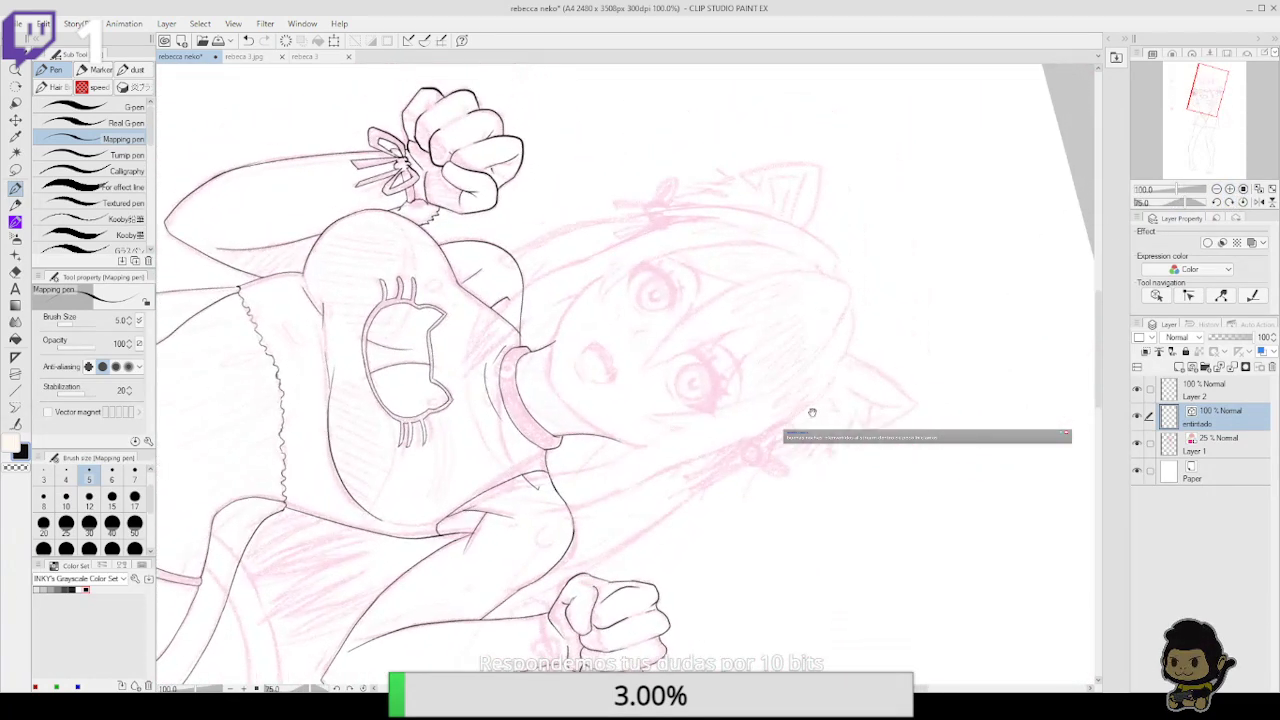
click(1230, 190)
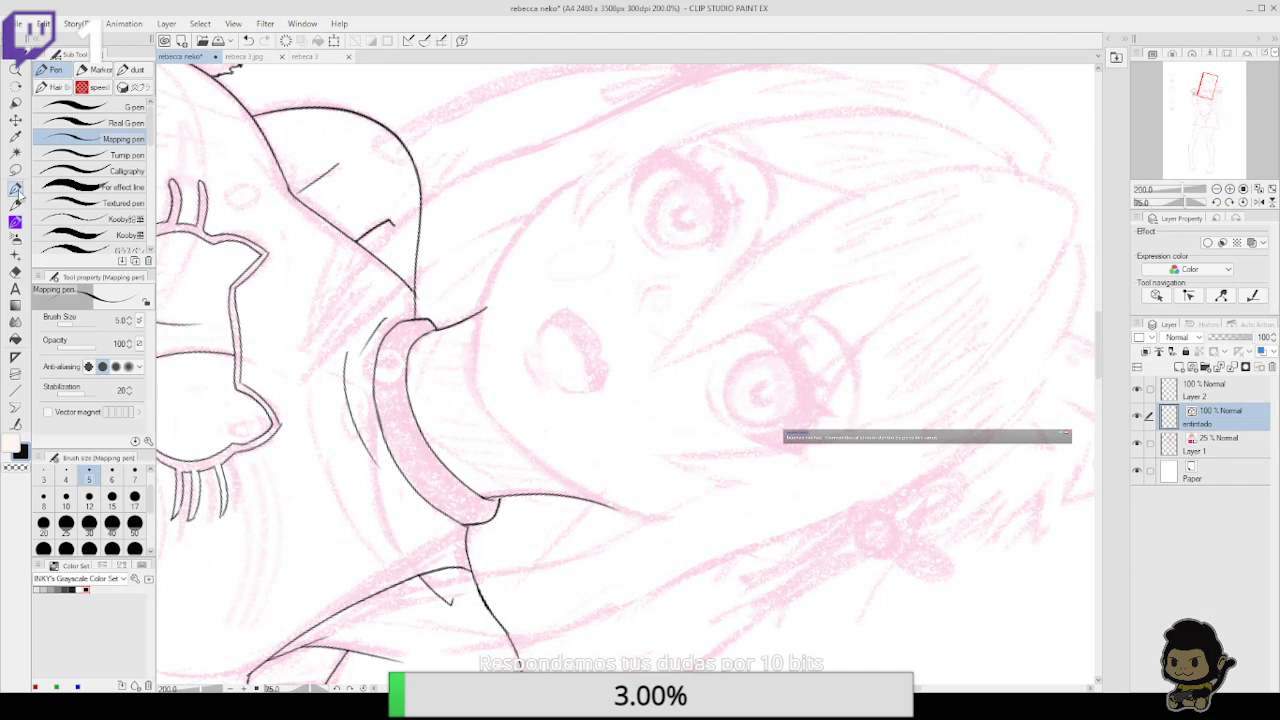
mouse_move(480, 361)
mouse_down()
mouse_move(484, 431)
mouse_move(525, 299)
mouse_move(573, 252)
mouse_up()
key(e)
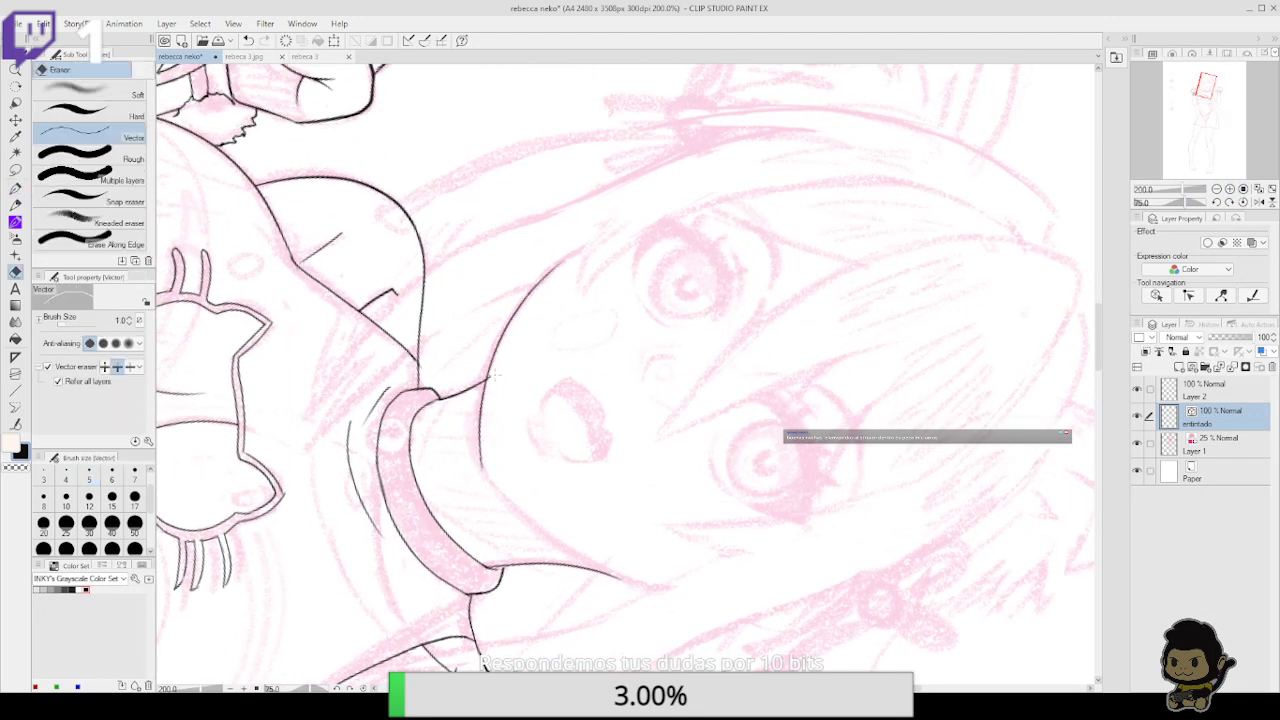
Ink the right side of the jaw to close the chin, undoing the stray stroke and tidying the joint between both halves
click(15, 188)
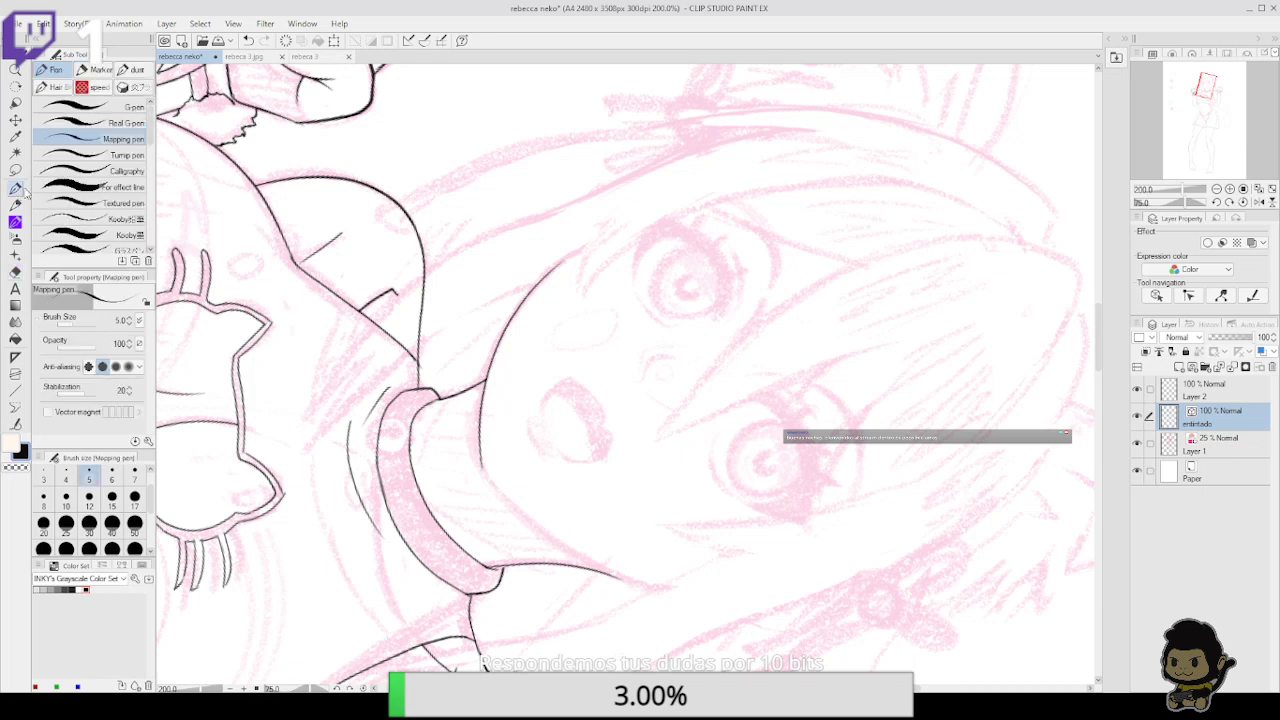
click(1229, 202)
click(1229, 202)
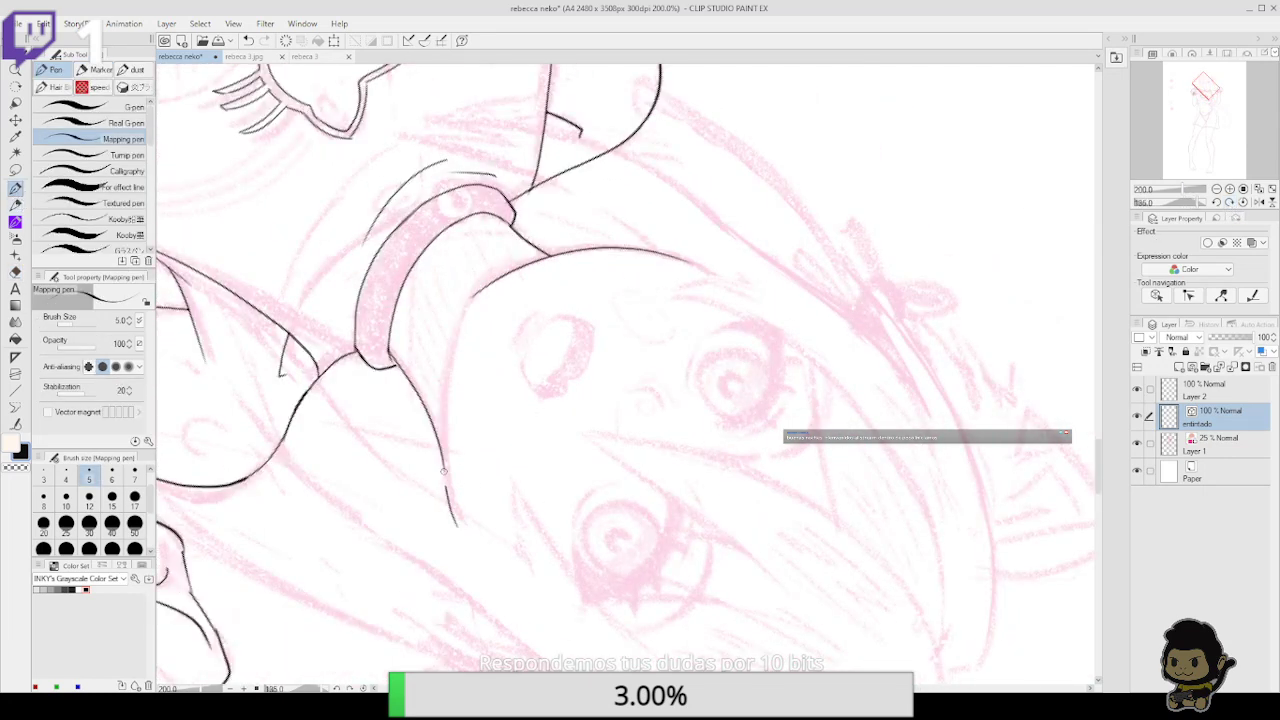
mouse_move(443, 470)
mouse_down()
mouse_move(445, 392)
mouse_move(479, 287)
mouse_up()
drag(452, 355, 484, 283)
key(ctrl+z)
key(e)
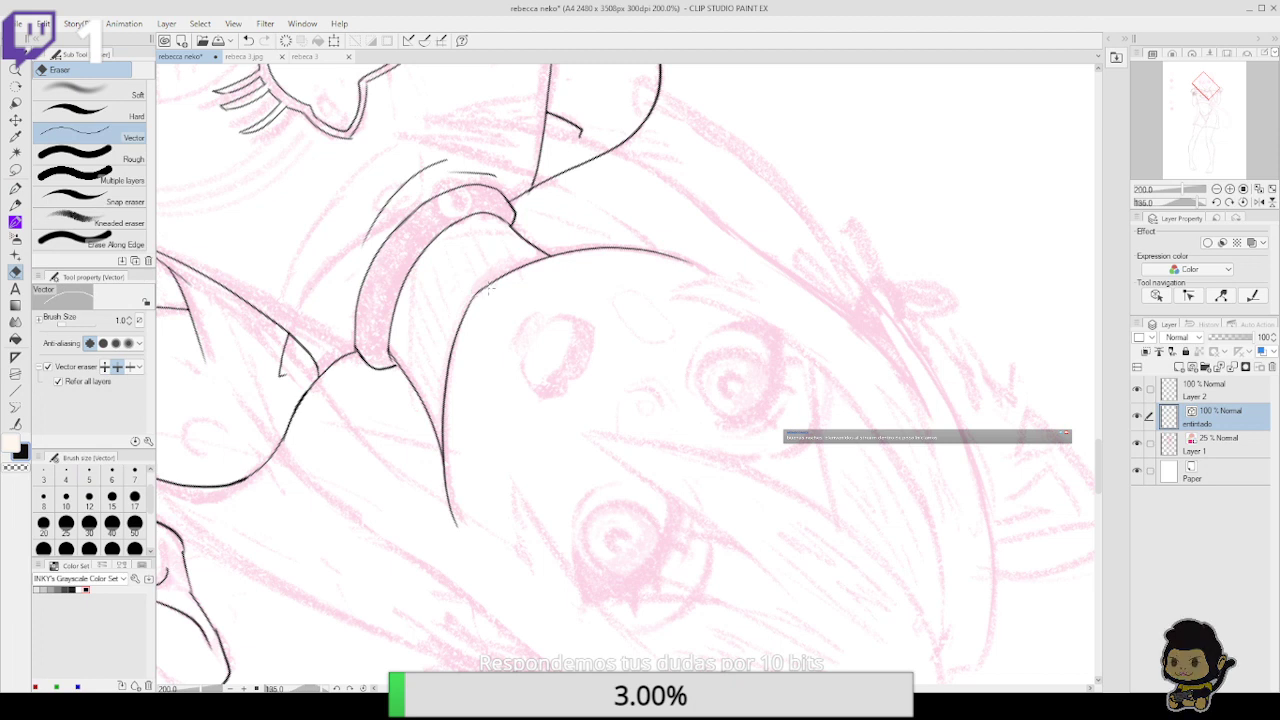
click(14, 423)
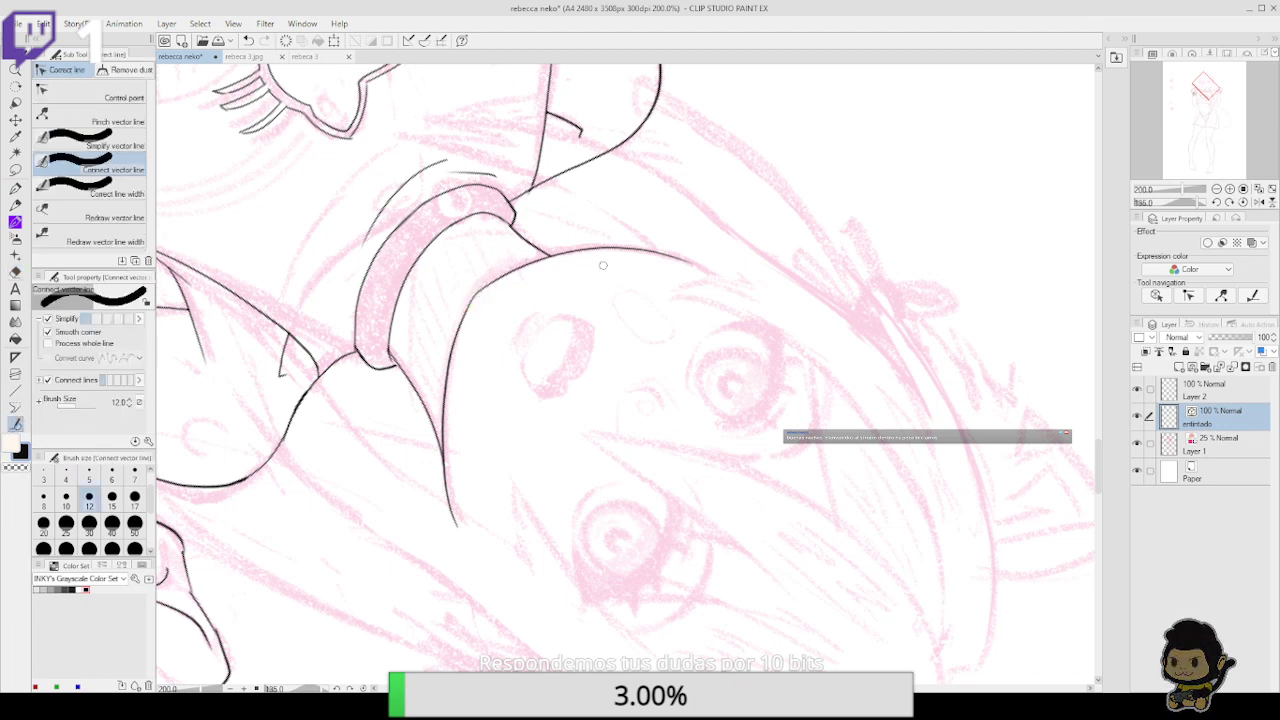
Ink the left side of the round bell on the collar and its keyhole-shaped slot with the Mapping pen
click(15, 190)
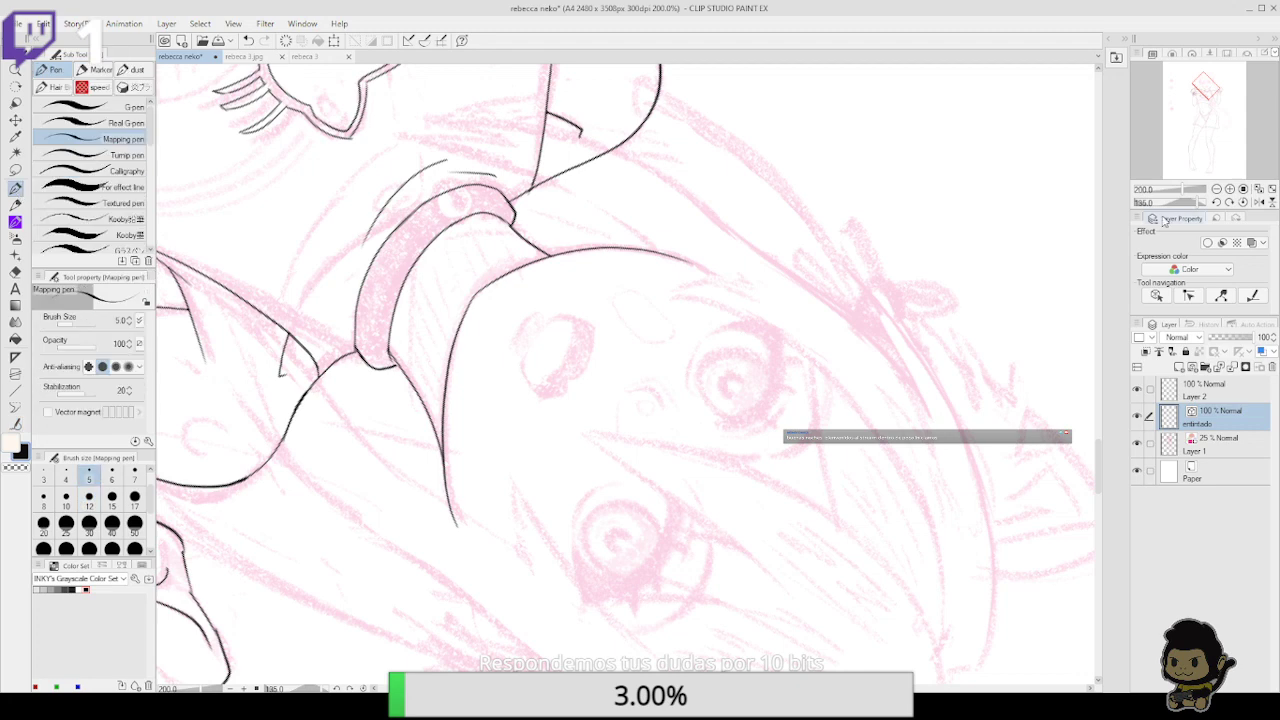
click(1216, 202)
click(1216, 202)
click(1216, 202)
click(1216, 202)
click(1216, 202)
click(1216, 202)
click(1216, 202)
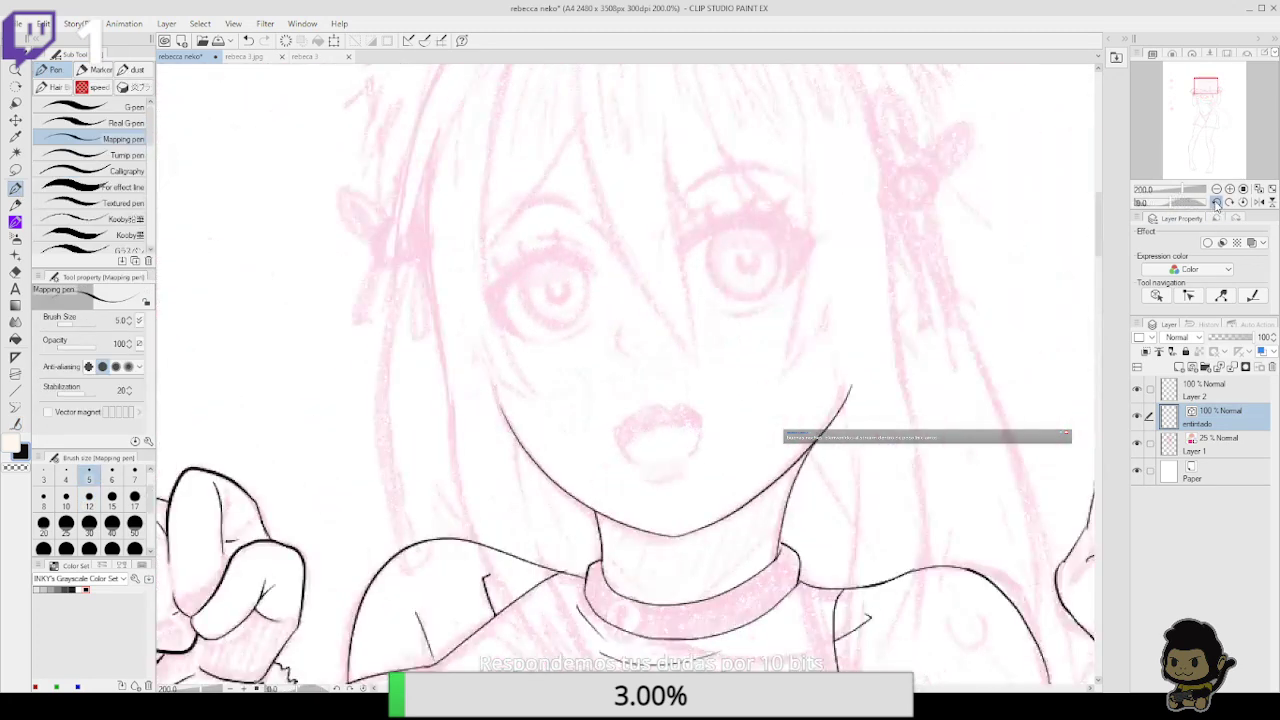
click(1216, 202)
drag(923, 486, 897, 343)
drag(997, 431, 974, 410)
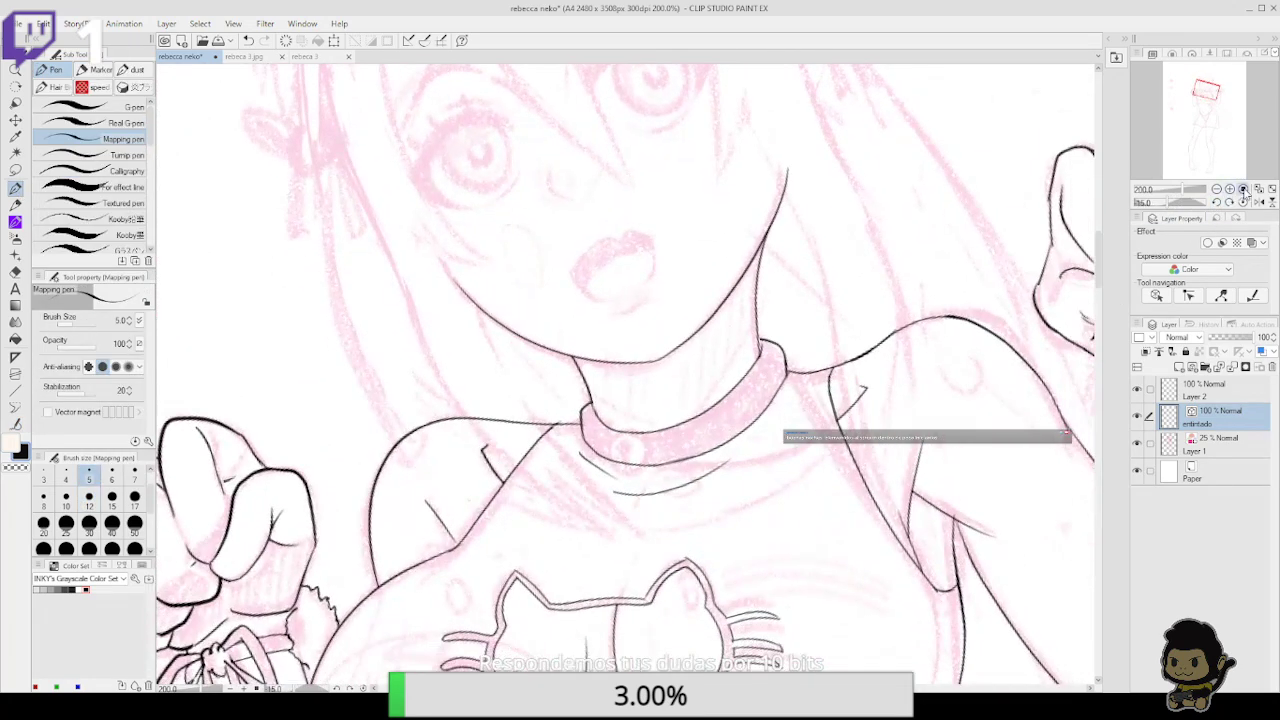
click(1230, 188)
click(1230, 188)
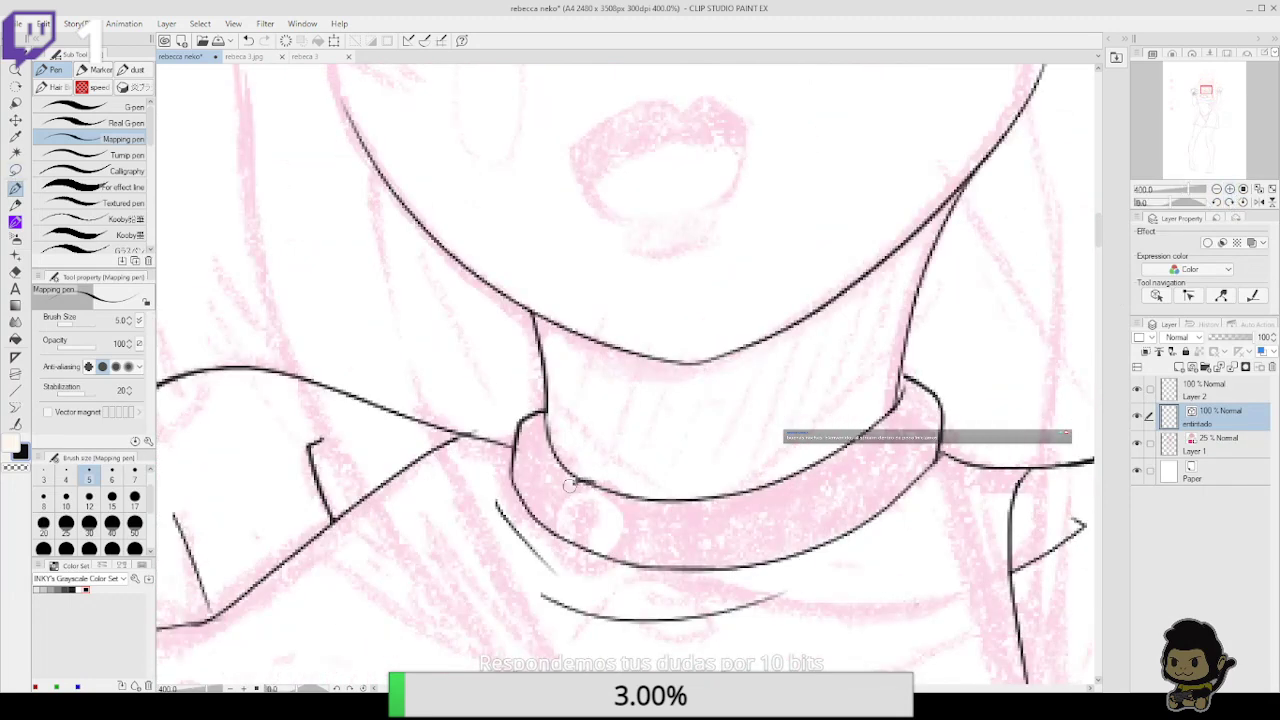
mouse_move(568, 566)
mouse_down()
mouse_move(551, 522)
mouse_move(564, 495)
mouse_move(595, 482)
mouse_up()
mouse_move(573, 546)
mouse_down()
mouse_move(570, 510)
mouse_move(590, 500)
mouse_move(585, 560)
mouse_up()
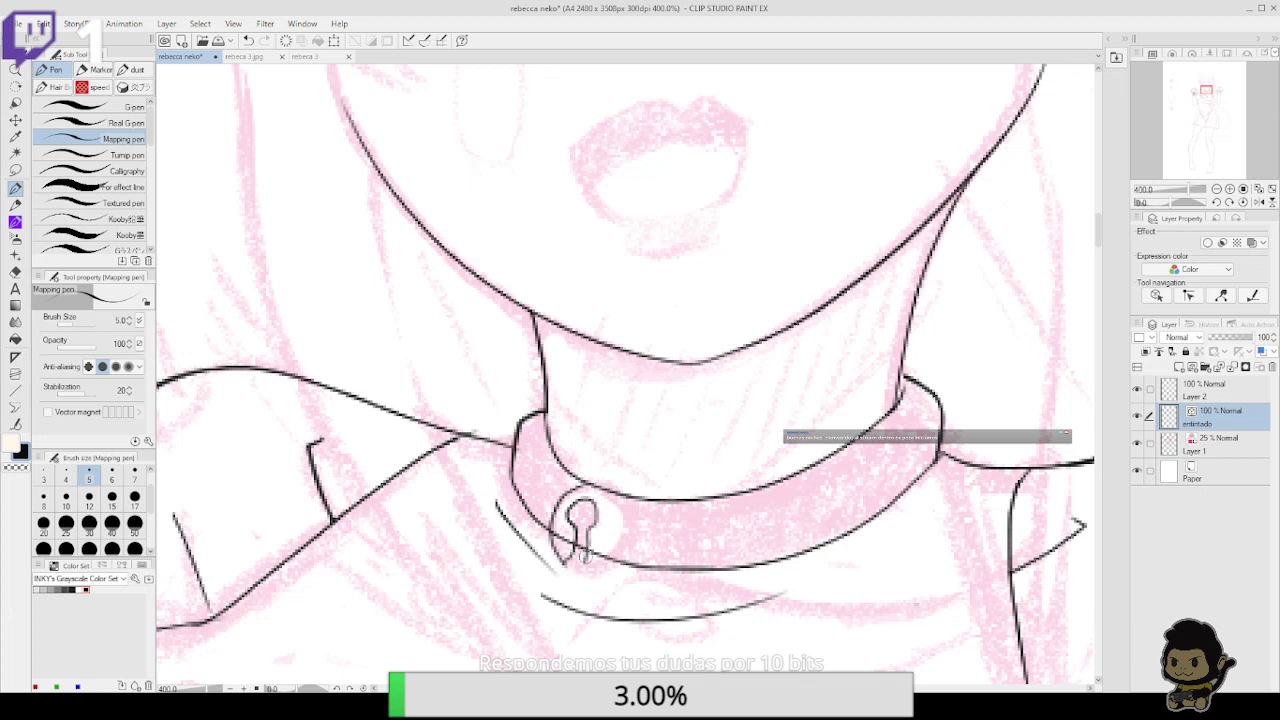
Complete the bell's circular outline and erase the collar lines crossing inside it with the Vector eraser
mouse_move(562, 560)
mouse_down()
mouse_move(636, 545)
mouse_move(638, 533)
mouse_move(583, 574)
mouse_move(617, 568)
mouse_move(635, 543)
mouse_move(629, 490)
mouse_move(630, 512)
mouse_move(624, 486)
mouse_move(599, 474)
mouse_move(640, 524)
mouse_up()
key(ctrl+z)
key(ctrl+z)
key(e)
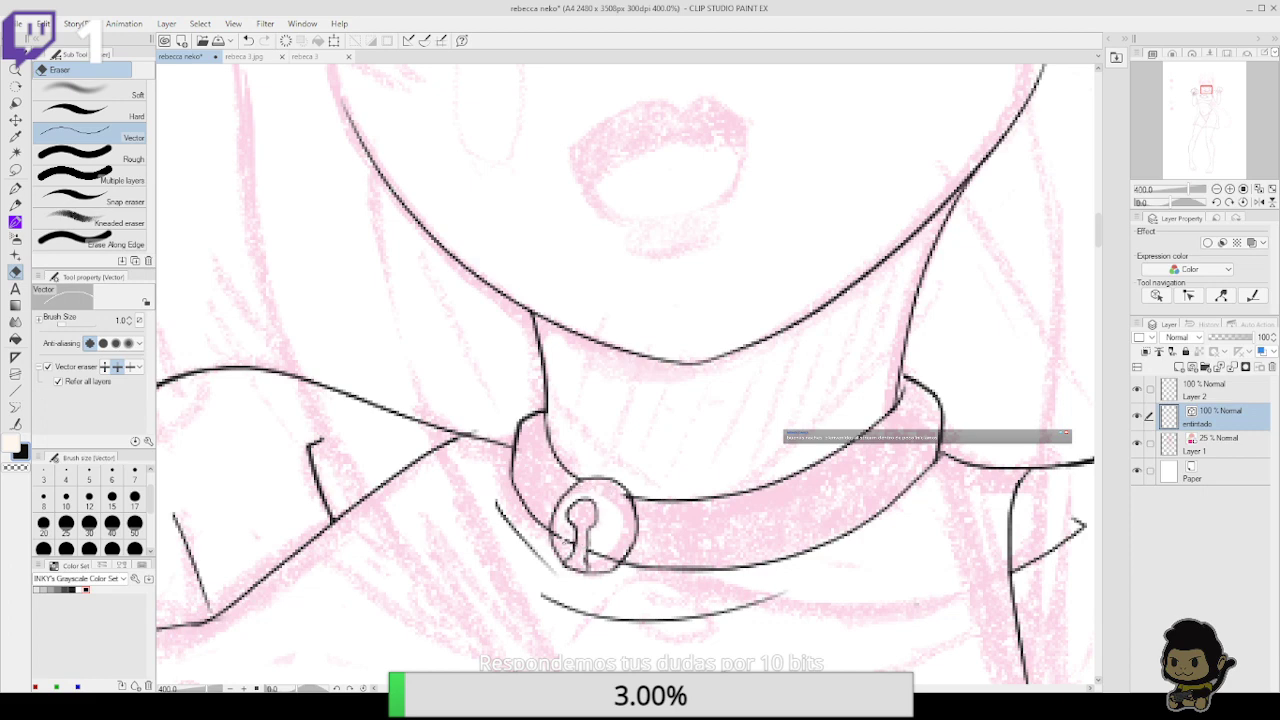
drag(560, 538, 596, 557)
drag(679, 545, 667, 407)
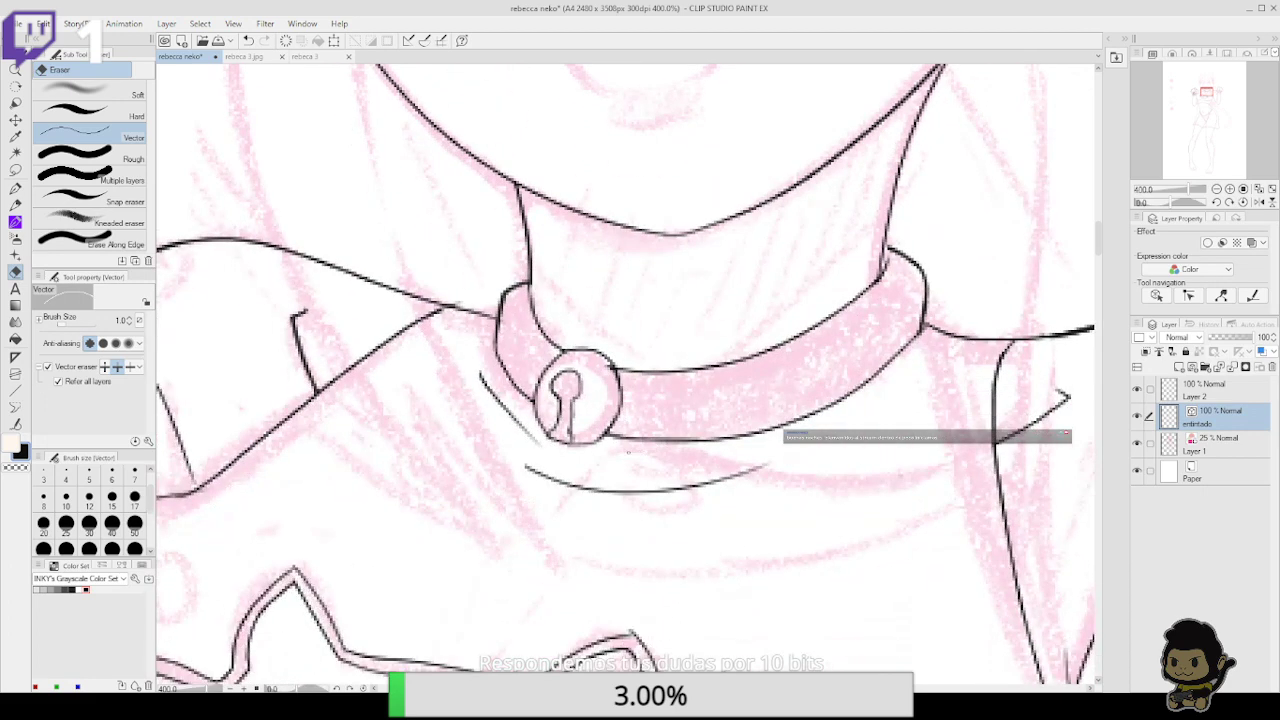
Erase the bell's keyhole slot and redraw it with a double outline
drag(574, 402, 575, 377)
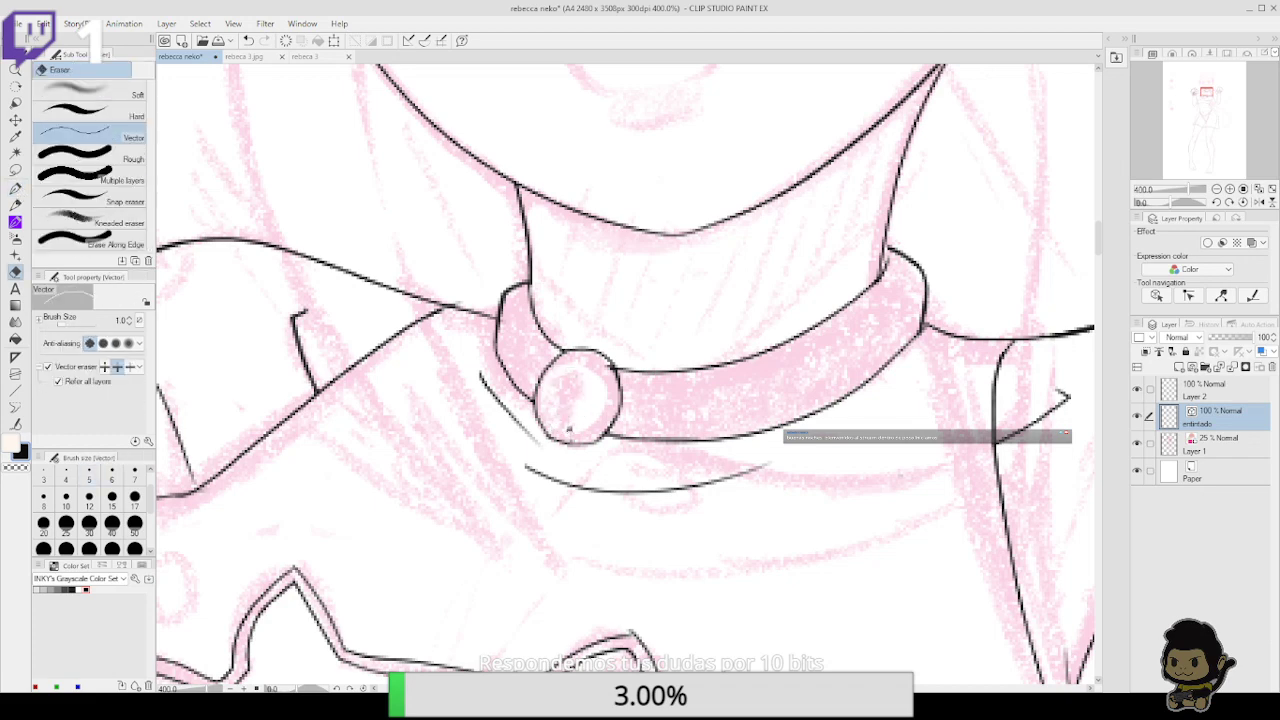
click(18, 187)
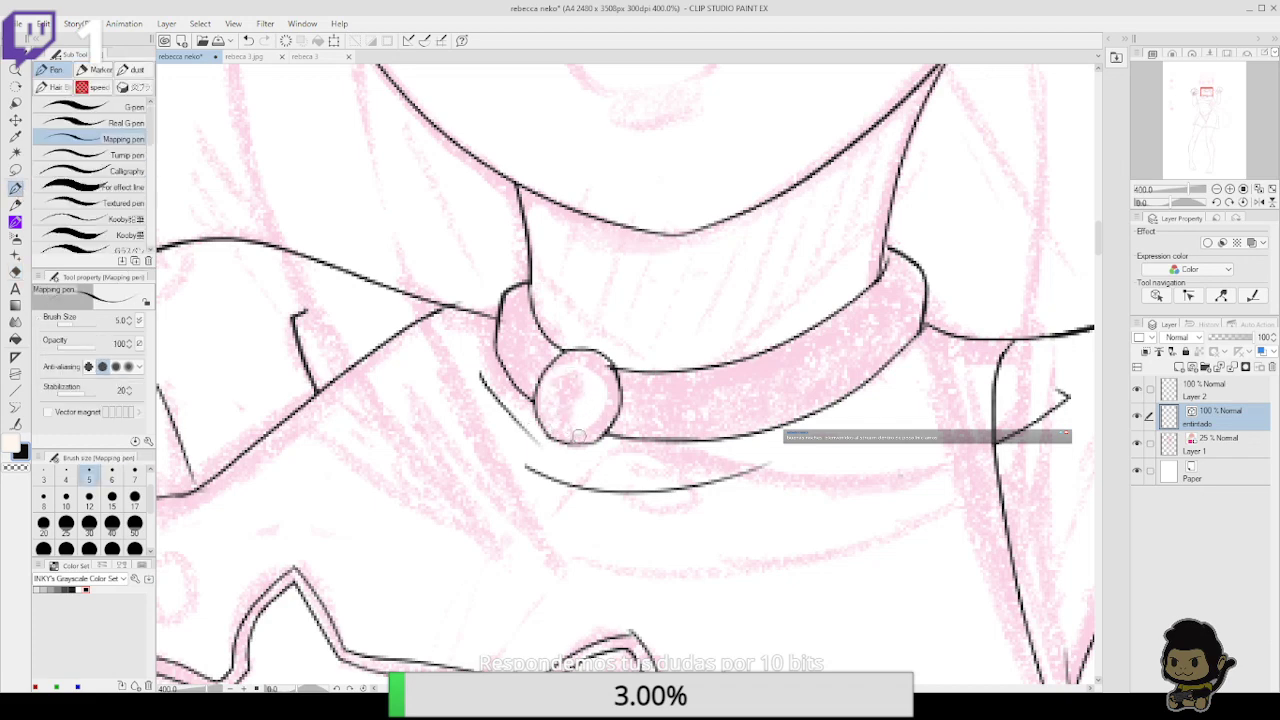
mouse_move(571, 441)
mouse_down()
mouse_move(548, 389)
mouse_move(568, 382)
mouse_move(569, 414)
mouse_move(582, 406)
mouse_move(555, 383)
mouse_up()
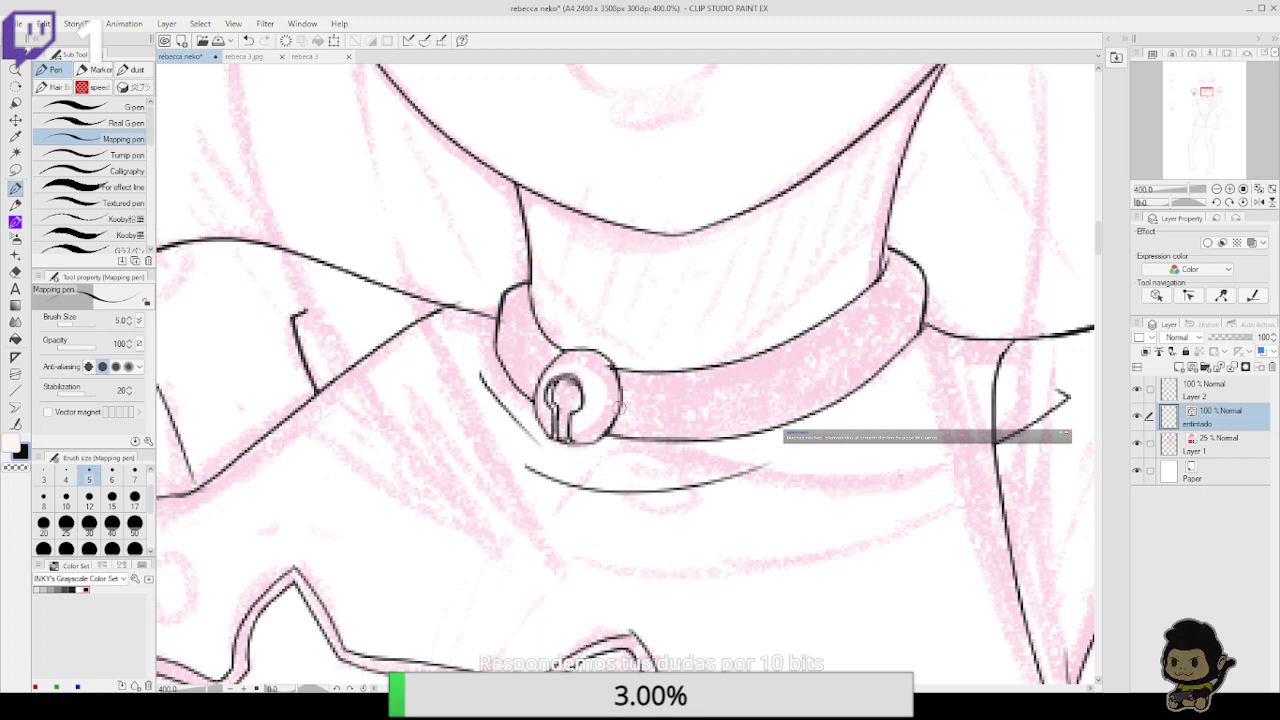
key(e)
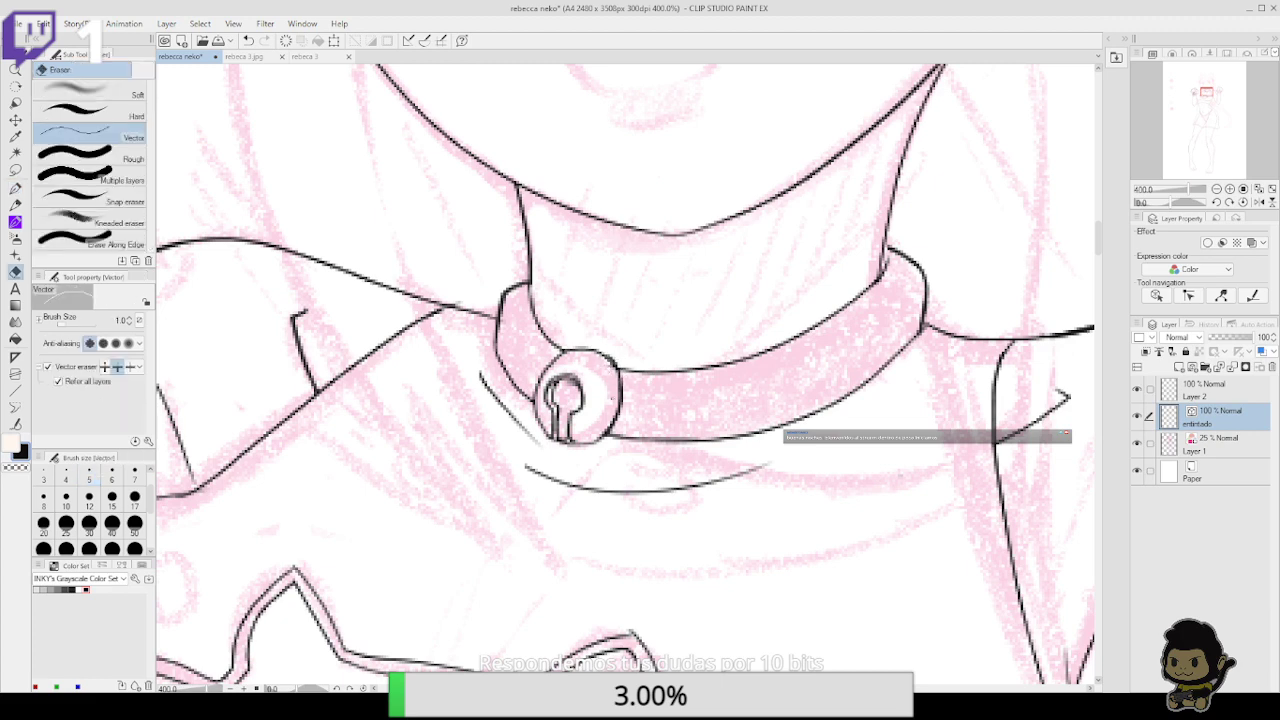
mouse_move(644, 490)
mouse_down()
mouse_move(640, 375)
mouse_move(638, 404)
mouse_up()
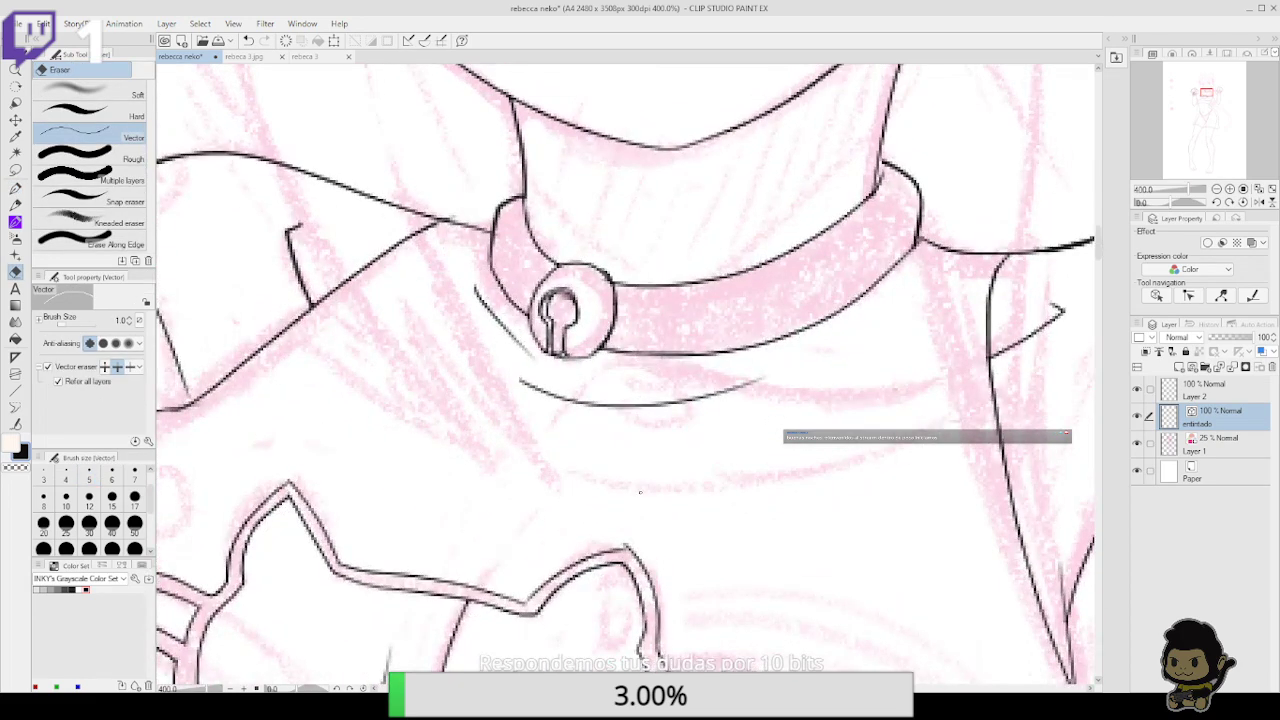
key(p)
Examine the inked figure from the collar down to the waist and the sketched tail
click(1216, 190)
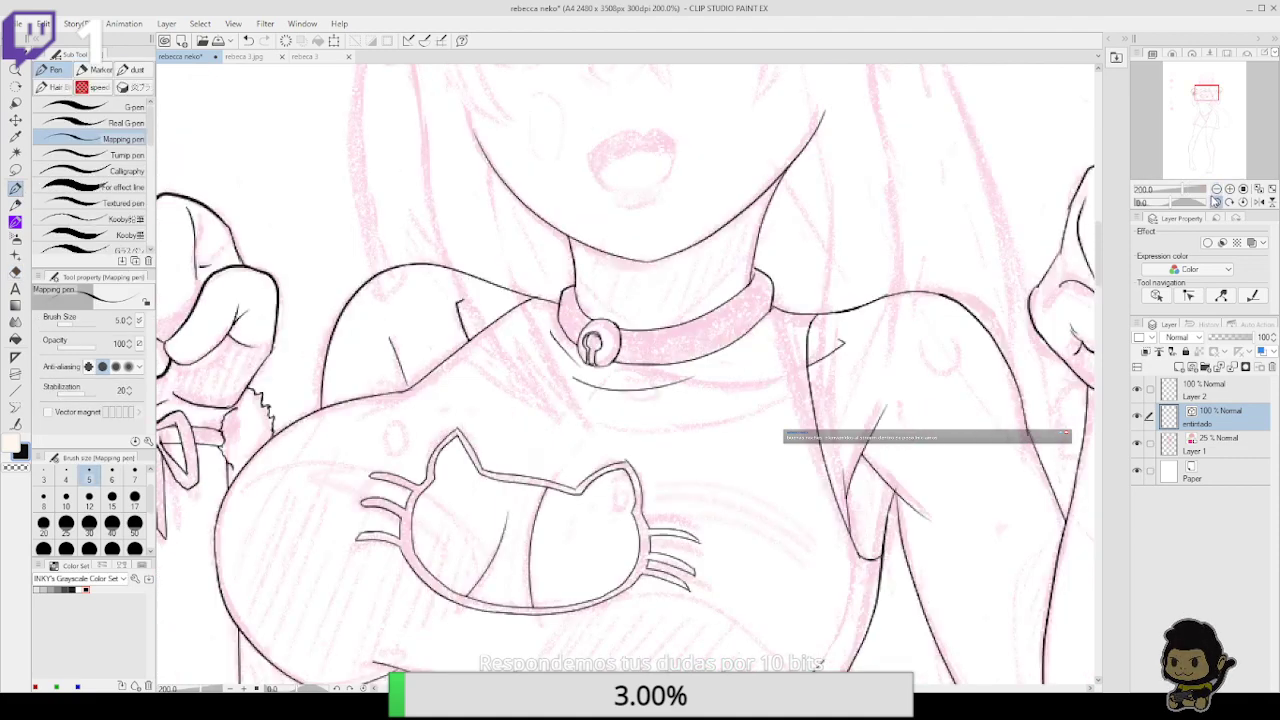
click(1216, 202)
click(1230, 202)
click(1231, 202)
click(1216, 189)
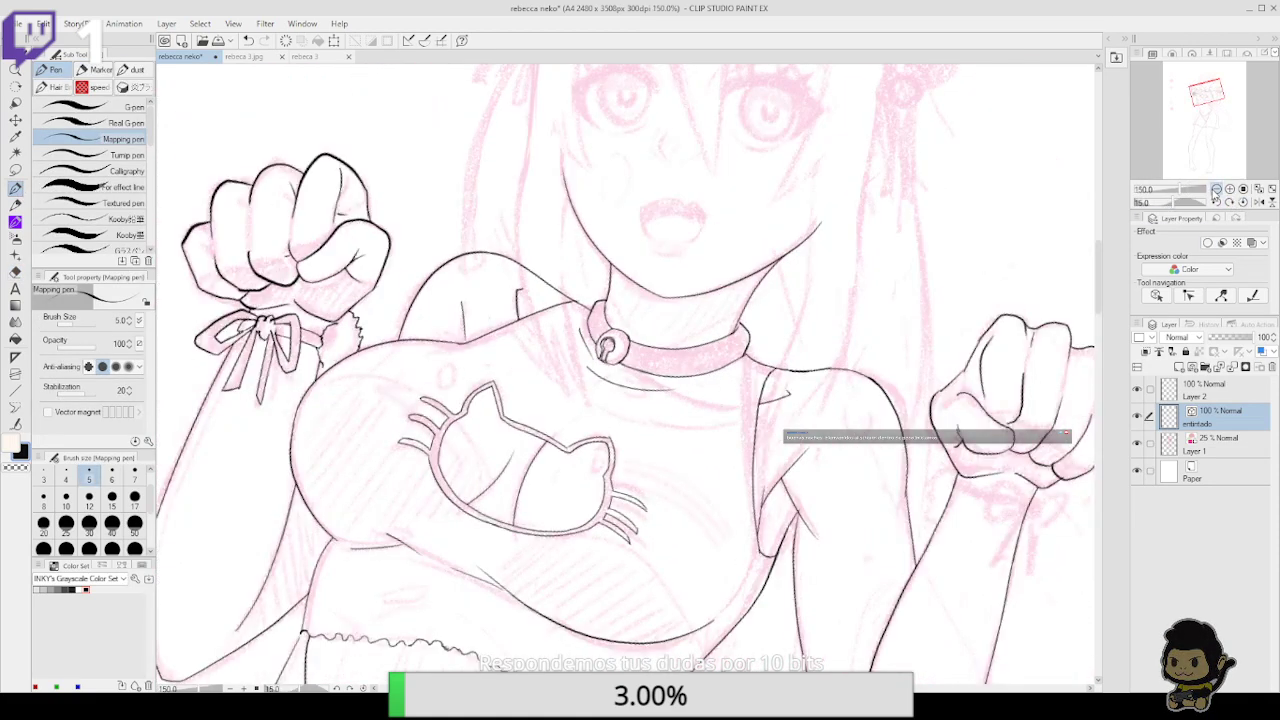
drag(898, 500, 951, 306)
drag(958, 432, 946, 253)
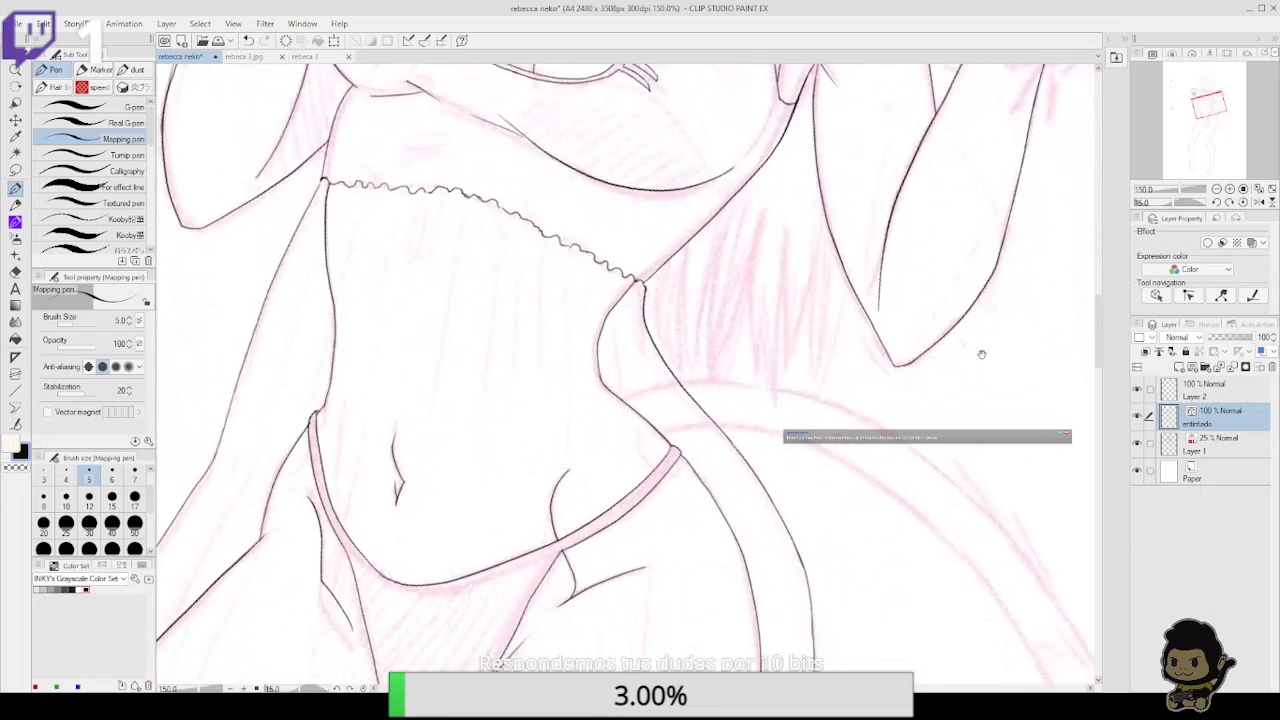
drag(980, 354, 940, 425)
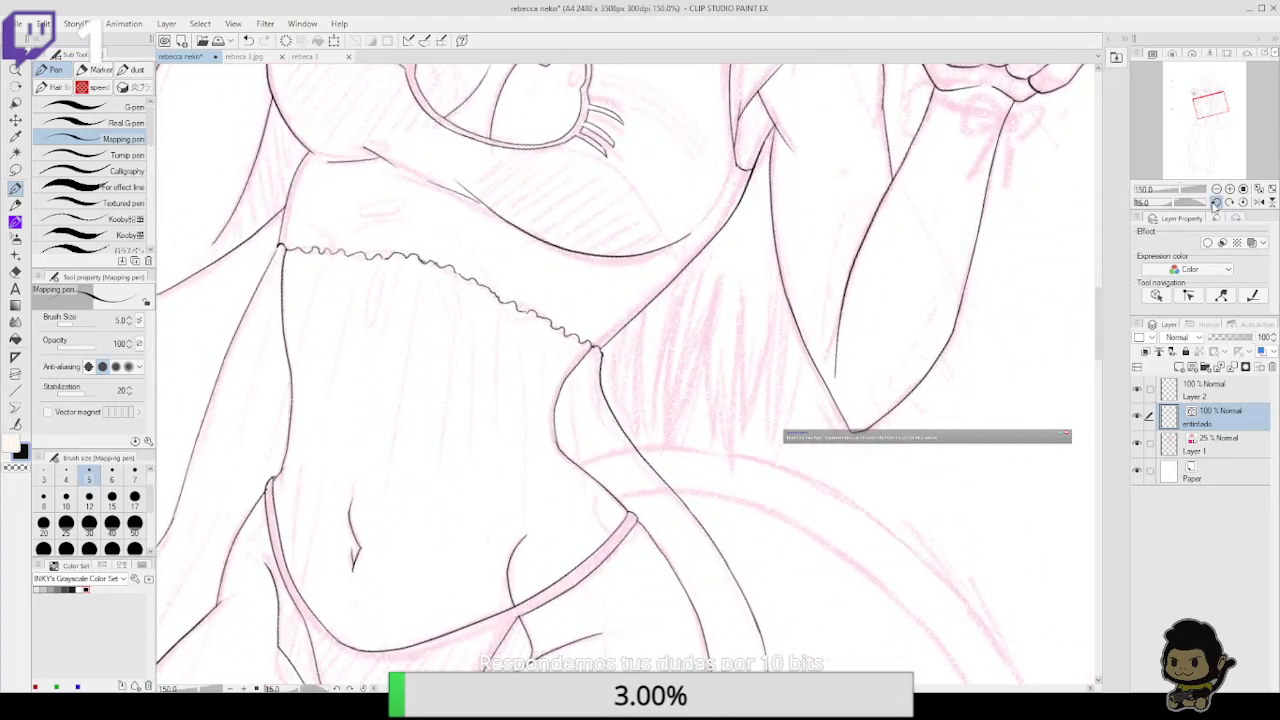
Ink the start of the tail's upper edge, rising from the hip line across the waist strand, undoing the strokes that miss
click(1230, 189)
click(1230, 189)
click(1230, 189)
click(1230, 189)
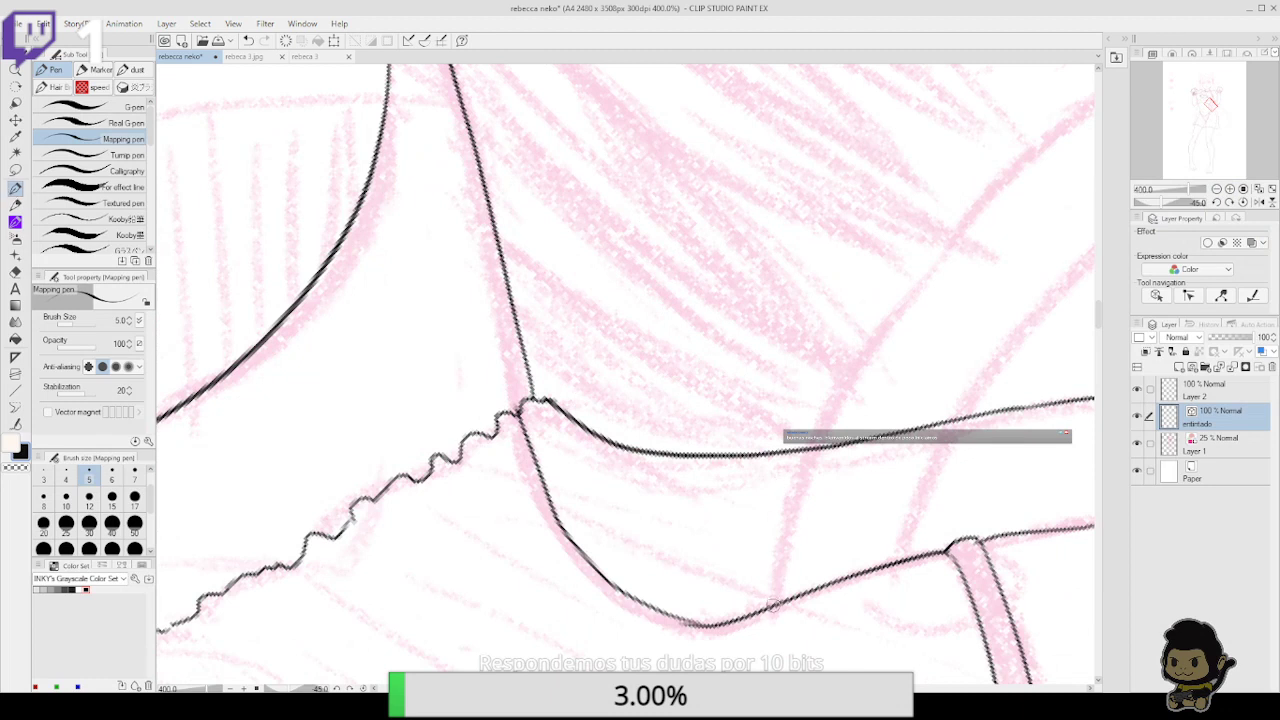
mouse_move(773, 603)
mouse_down()
mouse_move(795, 482)
mouse_move(866, 344)
mouse_up()
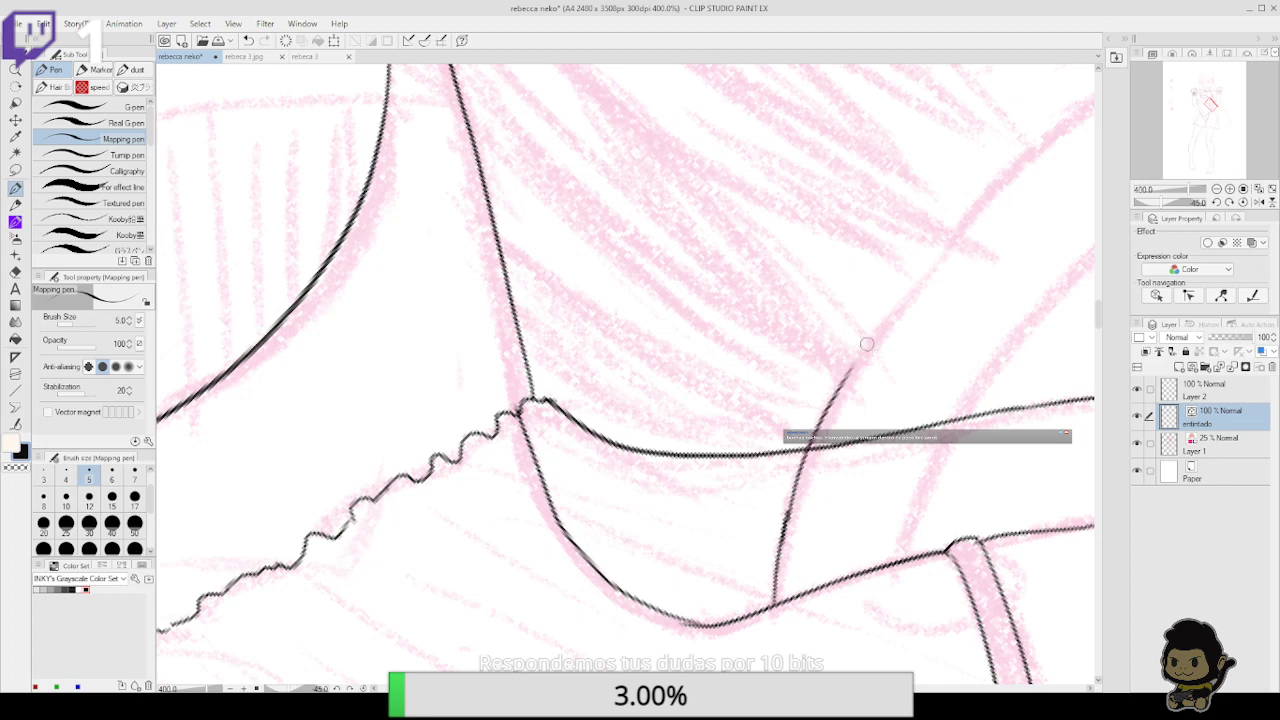
key(ctrl+z)
key(ctrl+z)
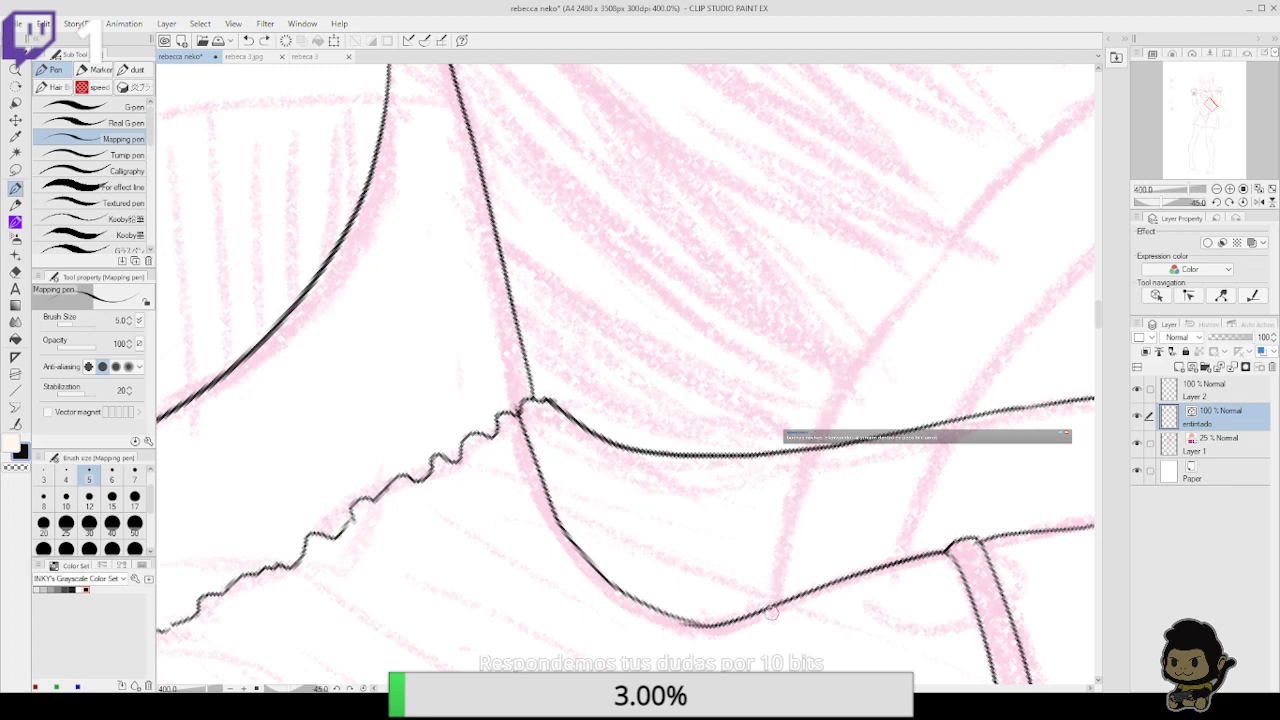
mouse_move(772, 628)
mouse_down()
mouse_move(788, 513)
mouse_move(838, 384)
mouse_up()
key(ctrl+z)
mouse_move(774, 620)
mouse_down()
mouse_move(803, 469)
mouse_move(872, 339)
mouse_move(932, 266)
mouse_move(842, 457)
mouse_up()
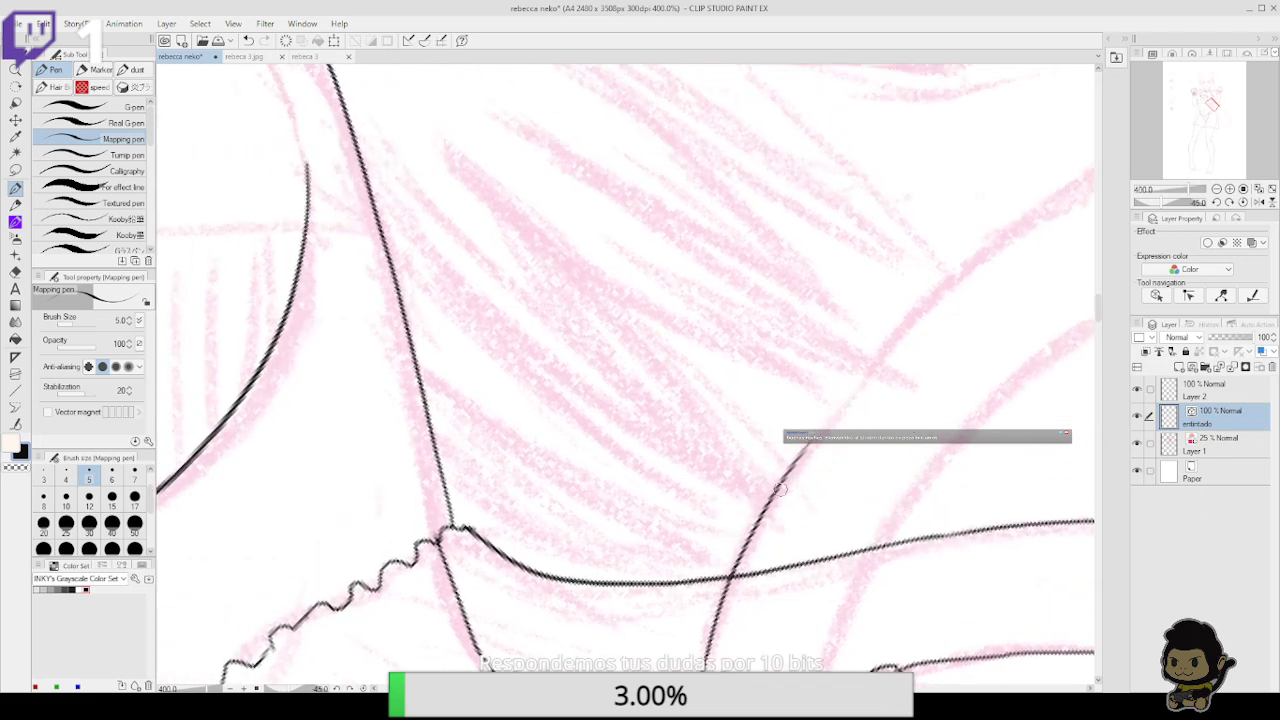
Extend the tail's upper edge outward along the sketch, redoing the first stroke
mouse_move(779, 489)
mouse_down()
mouse_move(881, 348)
mouse_move(1004, 230)
mouse_up()
key(ctrl+z)
mouse_move(776, 496)
mouse_down()
mouse_move(903, 325)
mouse_move(1035, 213)
mouse_up()
drag(1015, 303, 934, 263)
drag(808, 548, 814, 493)
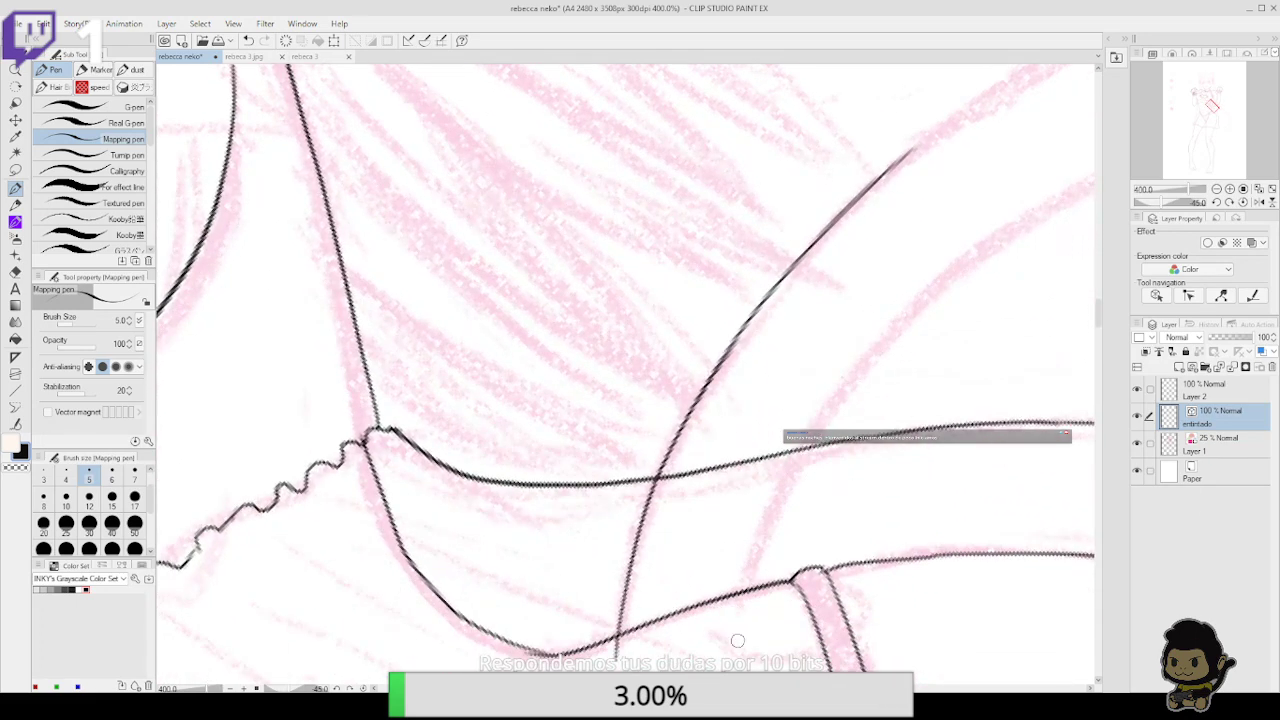
Start the tail's second edge at the hip and ink both edges upward along the sketch past the elbow
mouse_move(737, 640)
mouse_down()
mouse_move(756, 559)
mouse_move(863, 369)
mouse_move(950, 276)
mouse_up()
drag(1049, 172, 914, 357)
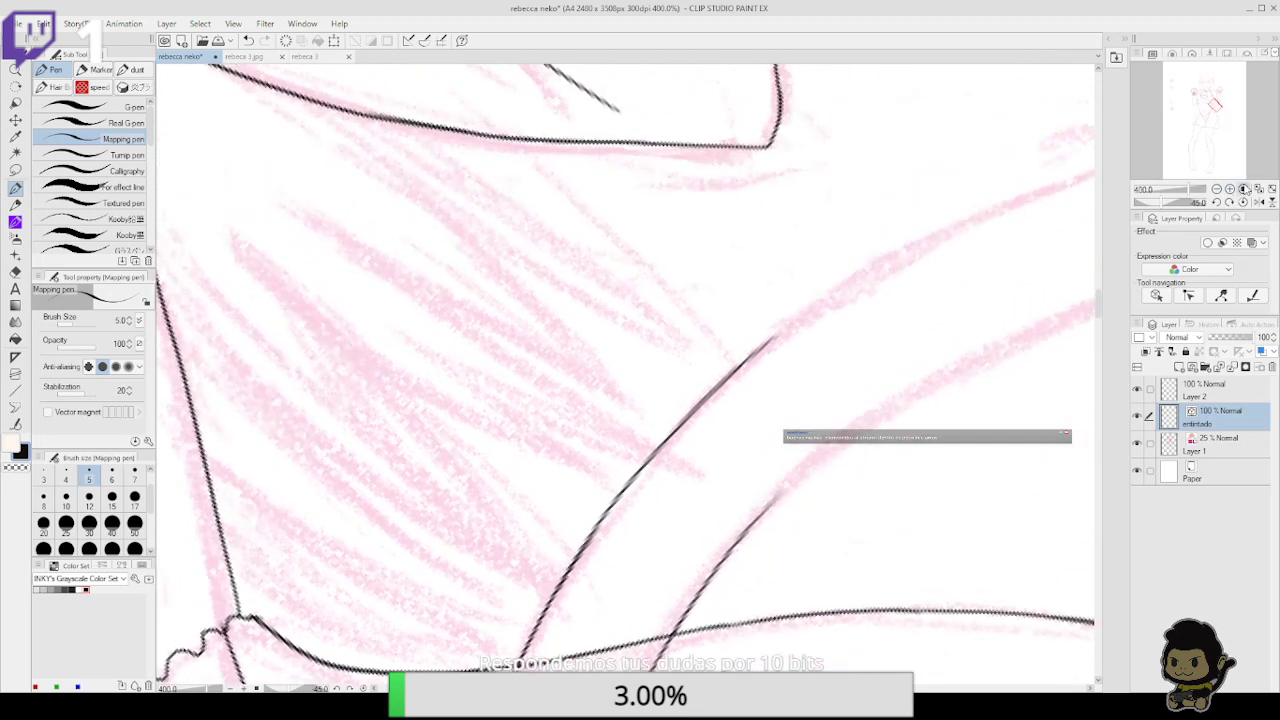
click(1216, 202)
click(1216, 202)
click(1216, 202)
drag(763, 276, 700, 497)
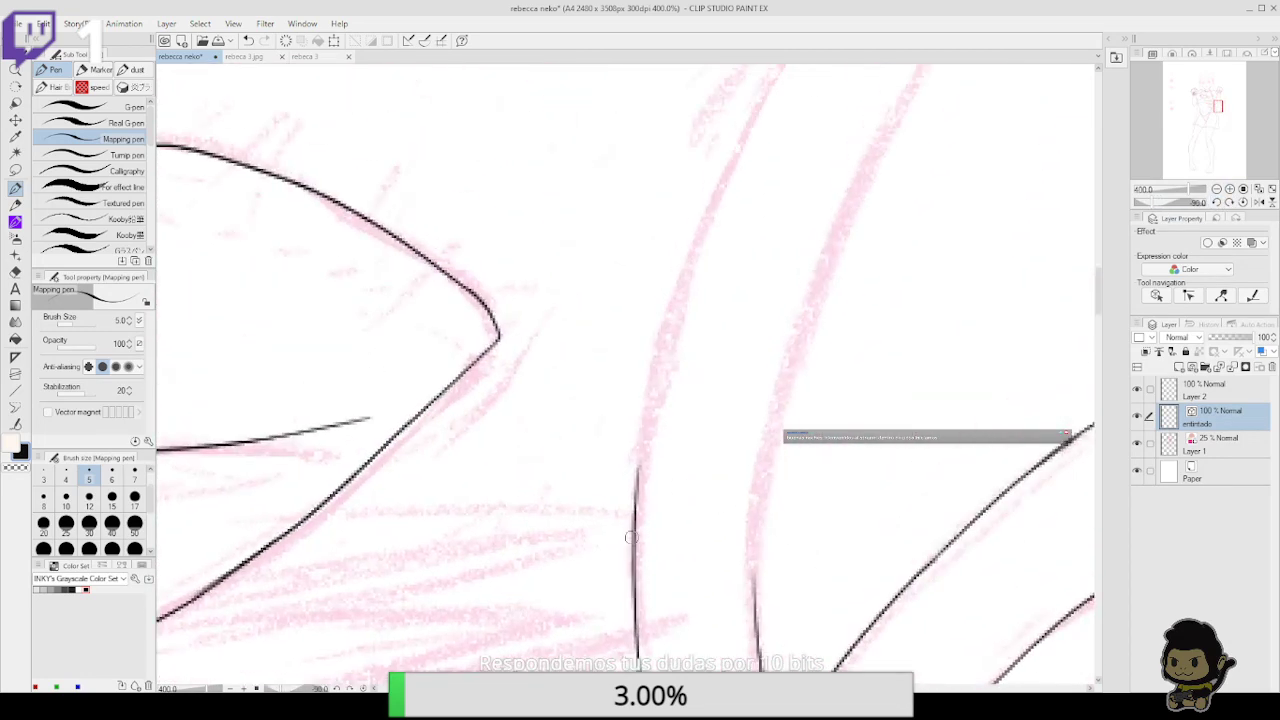
mouse_move(631, 537)
mouse_down()
mouse_move(662, 347)
mouse_move(721, 184)
mouse_up()
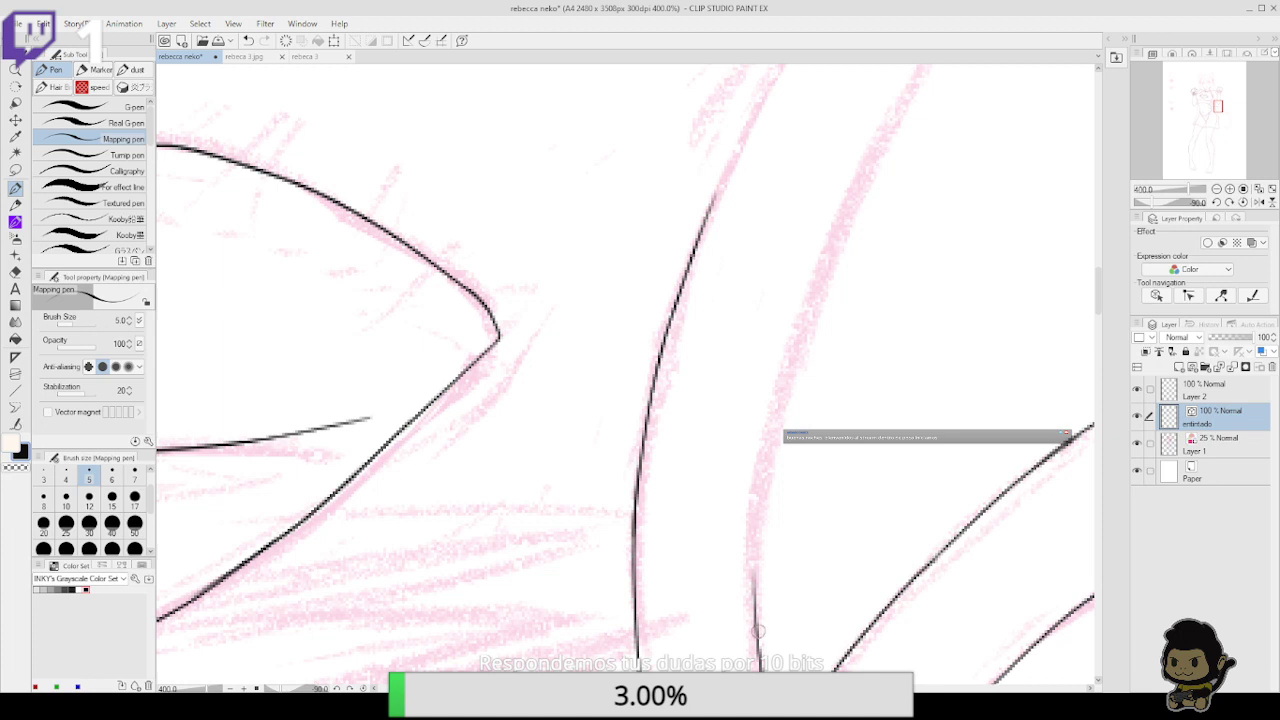
mouse_move(758, 628)
mouse_down()
mouse_move(810, 313)
mouse_move(851, 211)
mouse_move(786, 485)
mouse_up()
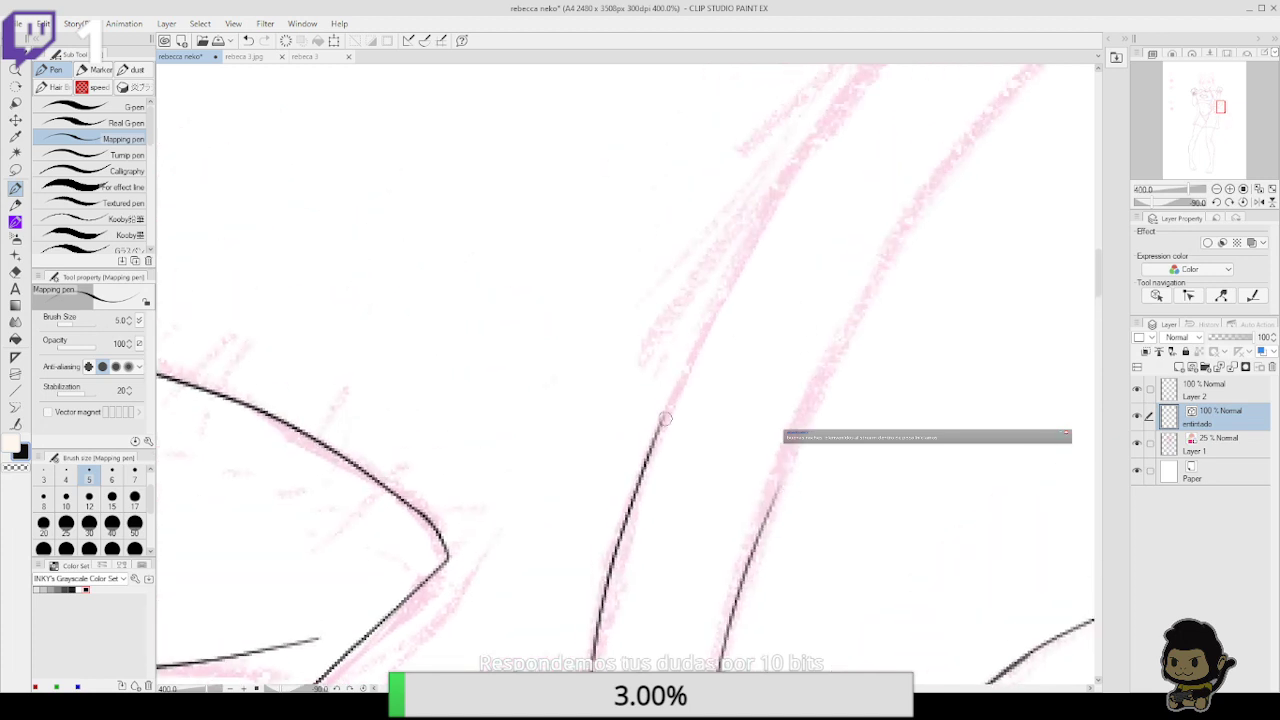
Extend both tail edges farther along the sketch, redoing the first stroke of each
mouse_move(656, 434)
mouse_down()
mouse_move(767, 212)
mouse_move(842, 108)
mouse_up()
key(ctrl+z)
mouse_move(663, 407)
mouse_down()
mouse_move(796, 152)
mouse_move(857, 80)
mouse_up()
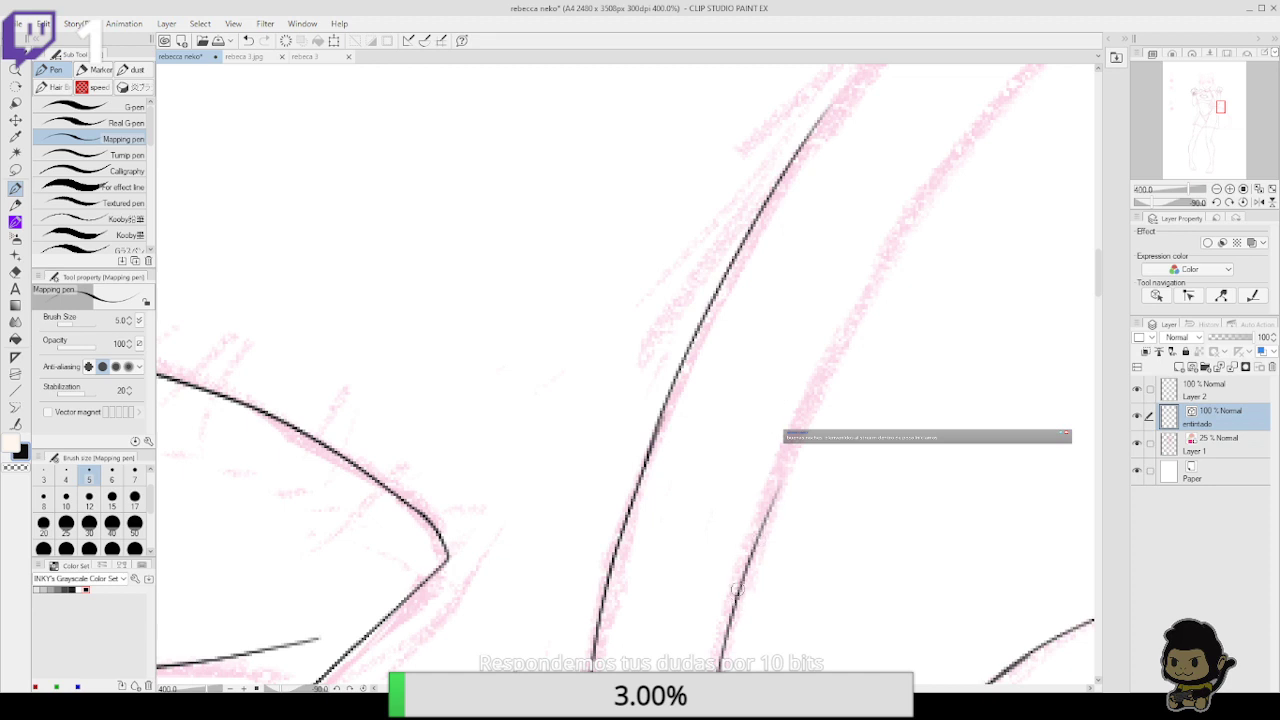
drag(737, 590, 895, 230)
key(ctrl+z)
mouse_move(737, 593)
mouse_down()
mouse_move(834, 351)
mouse_move(920, 200)
mouse_up()
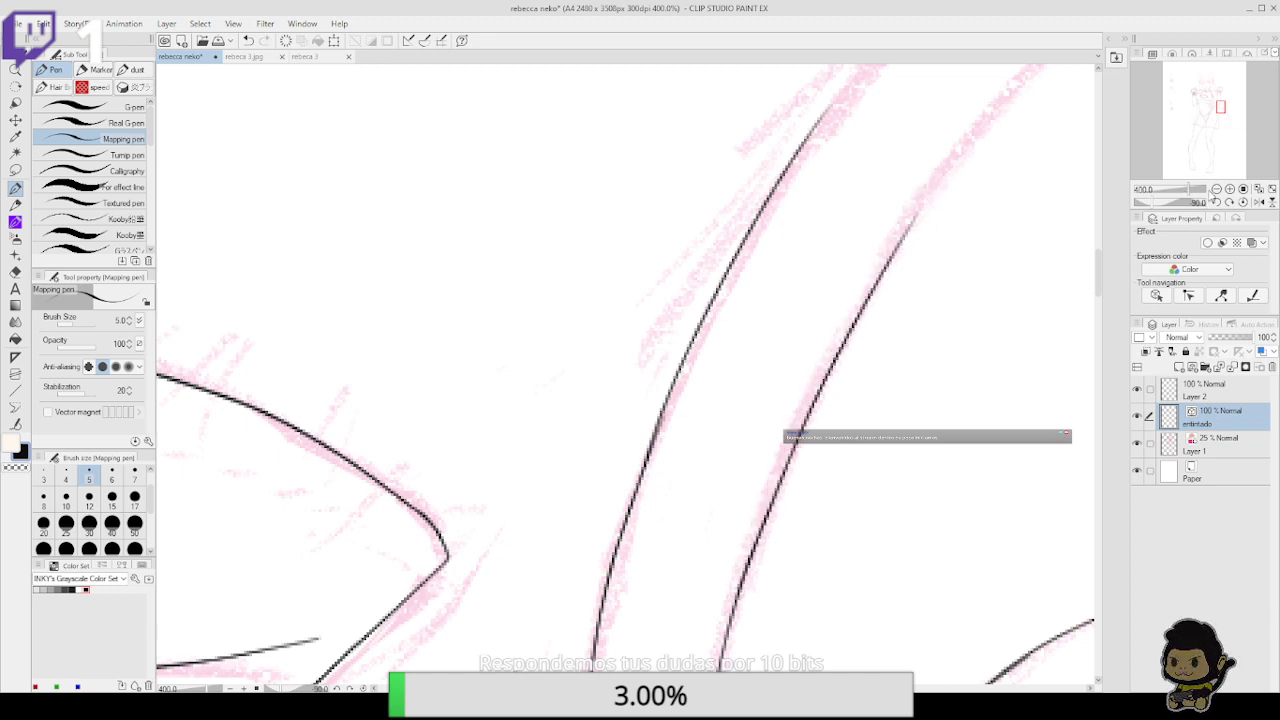
Ink the tail's outer edge into the large bend, undoing the strokes that miss the sketch
click(1216, 189)
click(1216, 189)
click(1216, 189)
click(1216, 202)
drag(826, 317, 769, 564)
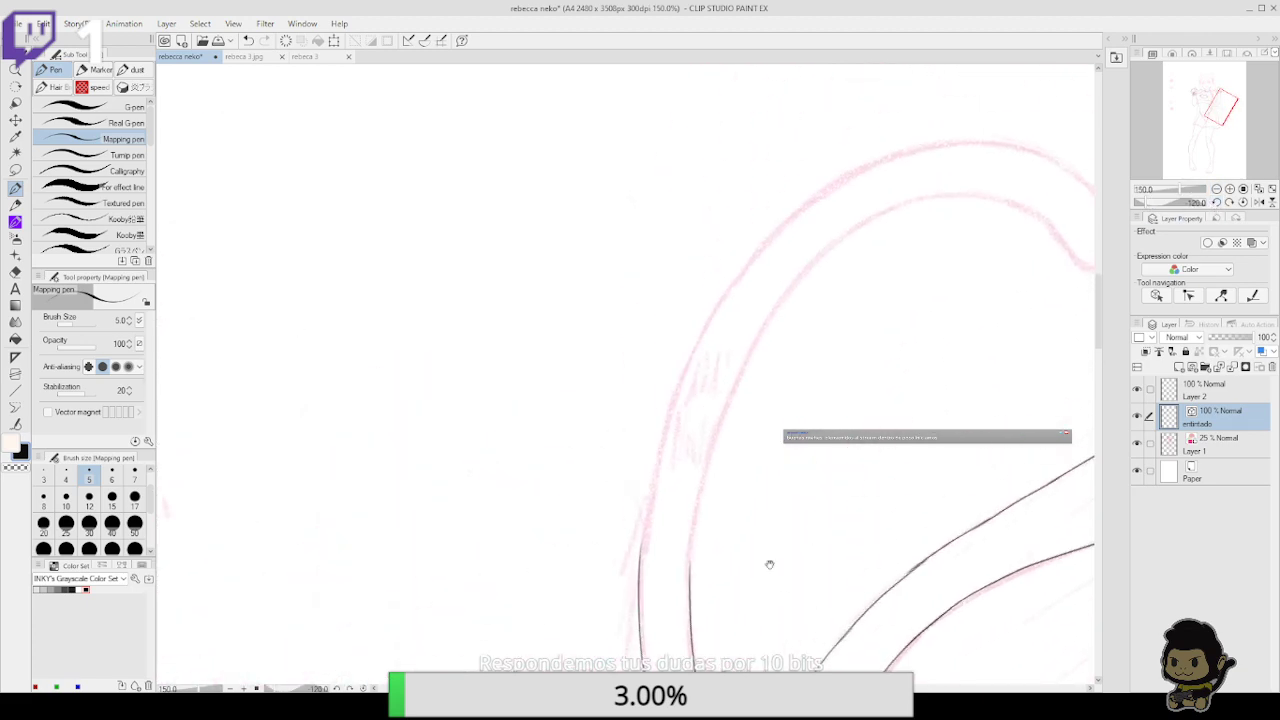
mouse_move(636, 580)
mouse_down()
mouse_move(676, 406)
mouse_move(716, 312)
mouse_up()
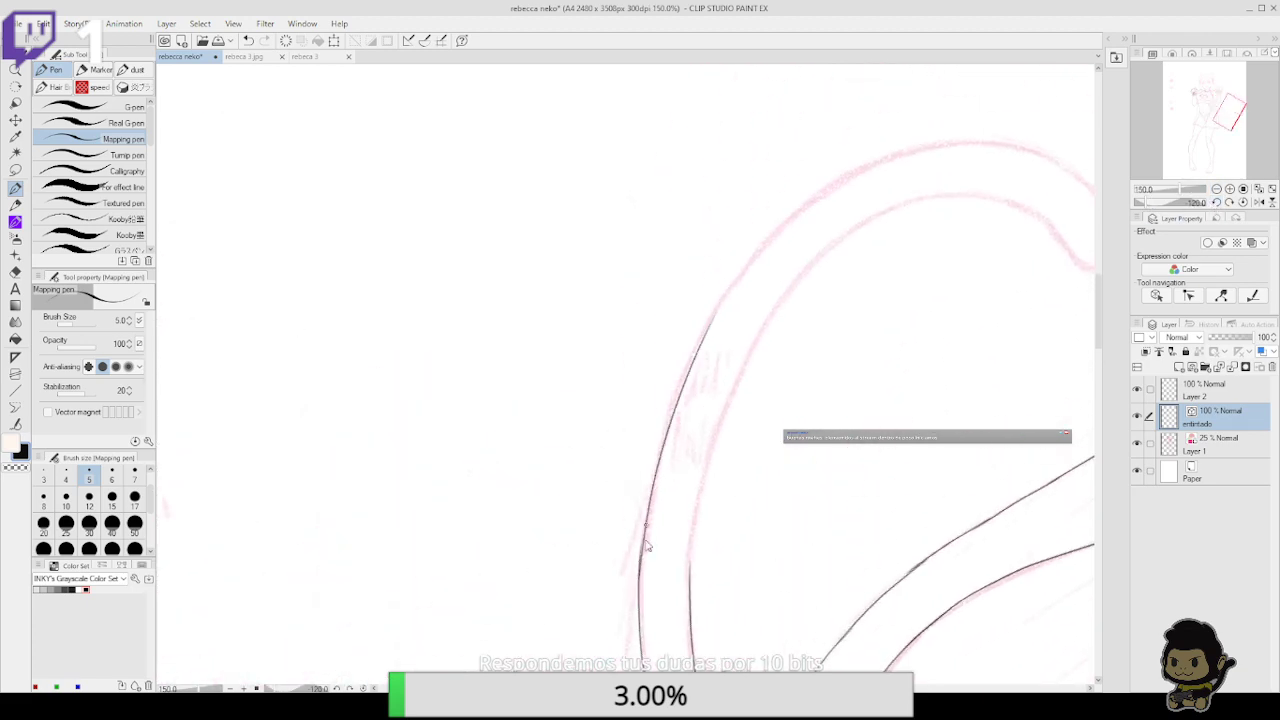
key(ctrl+z)
drag(635, 583, 755, 257)
key(ctrl+z)
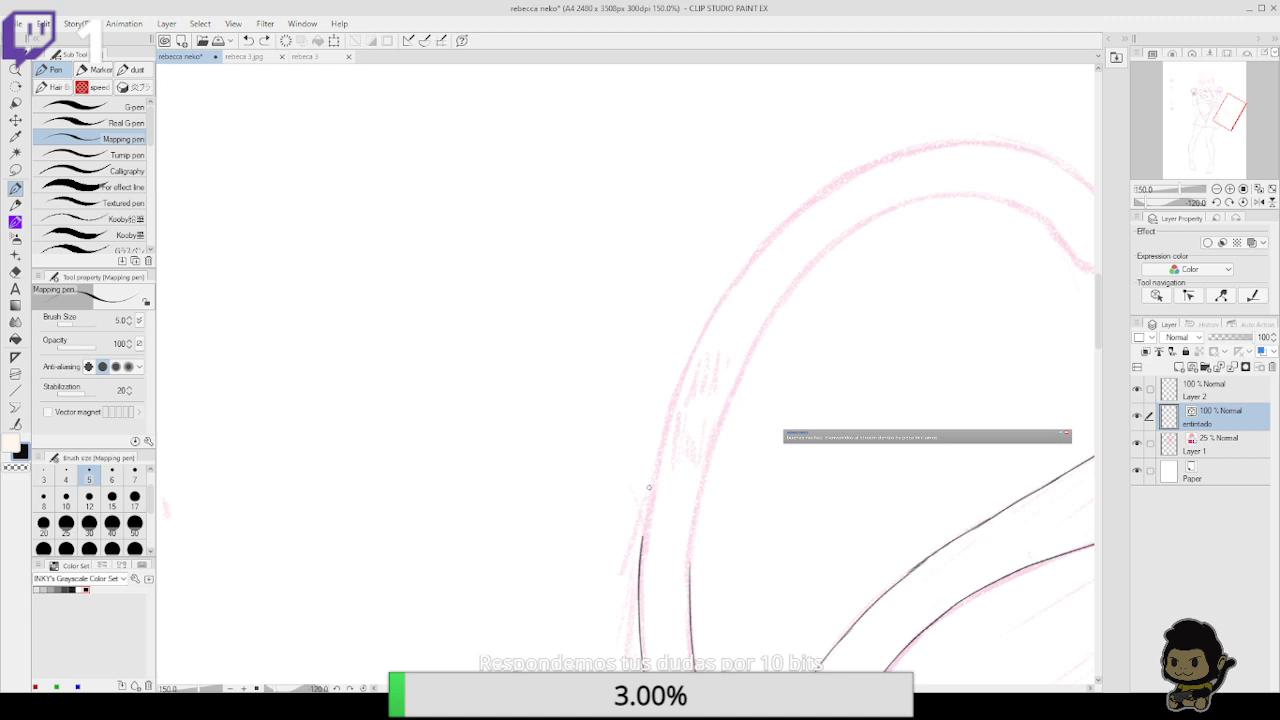
drag(642, 536, 767, 246)
Ink the tail's inner edge into the same bend, undoing the strokes that miss
mouse_move(689, 631)
mouse_down()
mouse_move(728, 398)
mouse_move(802, 254)
mouse_up()
key(ctrl+z)
mouse_move(689, 606)
mouse_down()
mouse_move(842, 234)
mouse_move(869, 213)
mouse_up()
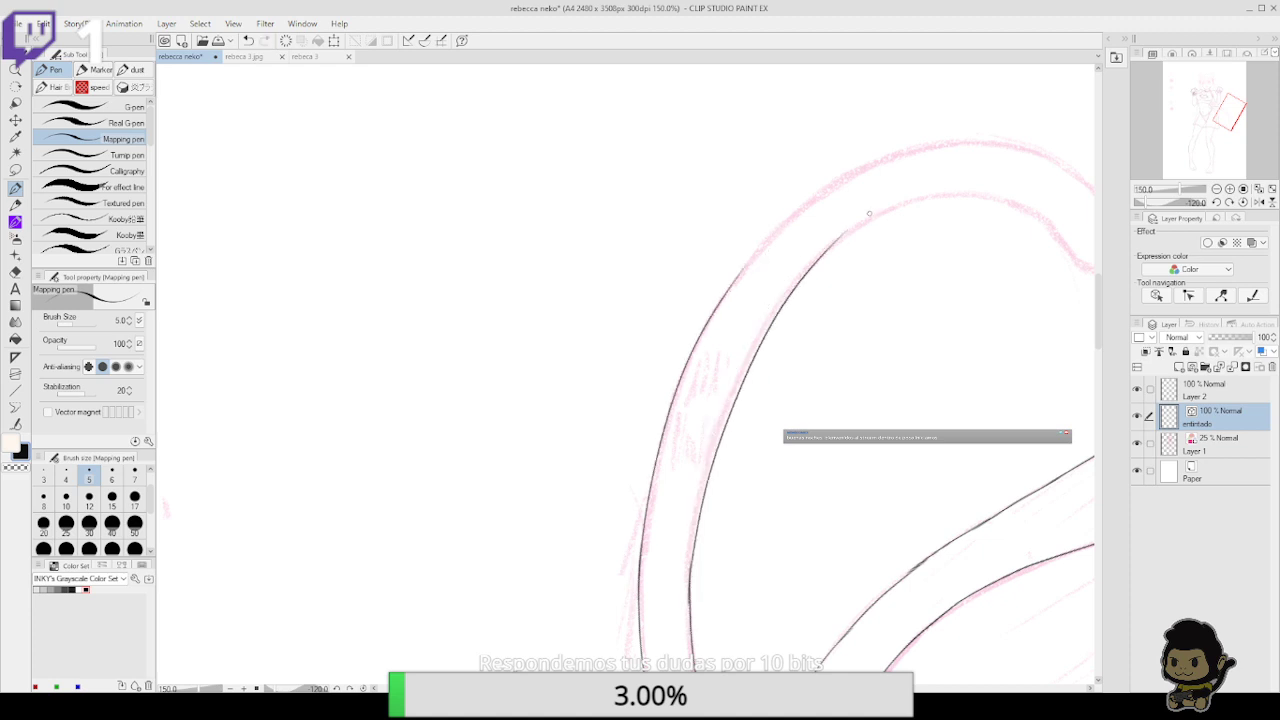
key(ctrl+z)
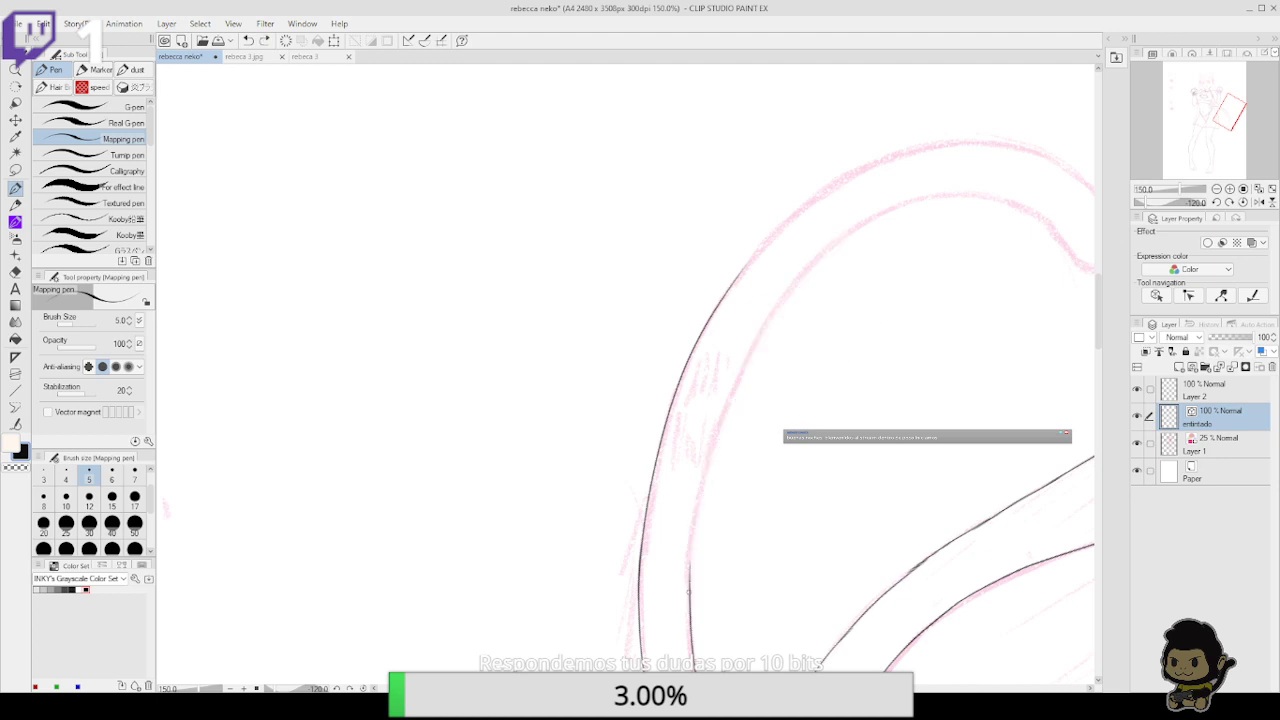
drag(688, 591, 817, 257)
Carry the tail's inner edge around the bend toward the tip
click(1216, 201)
click(1216, 201)
click(1216, 189)
drag(1014, 249, 1018, 287)
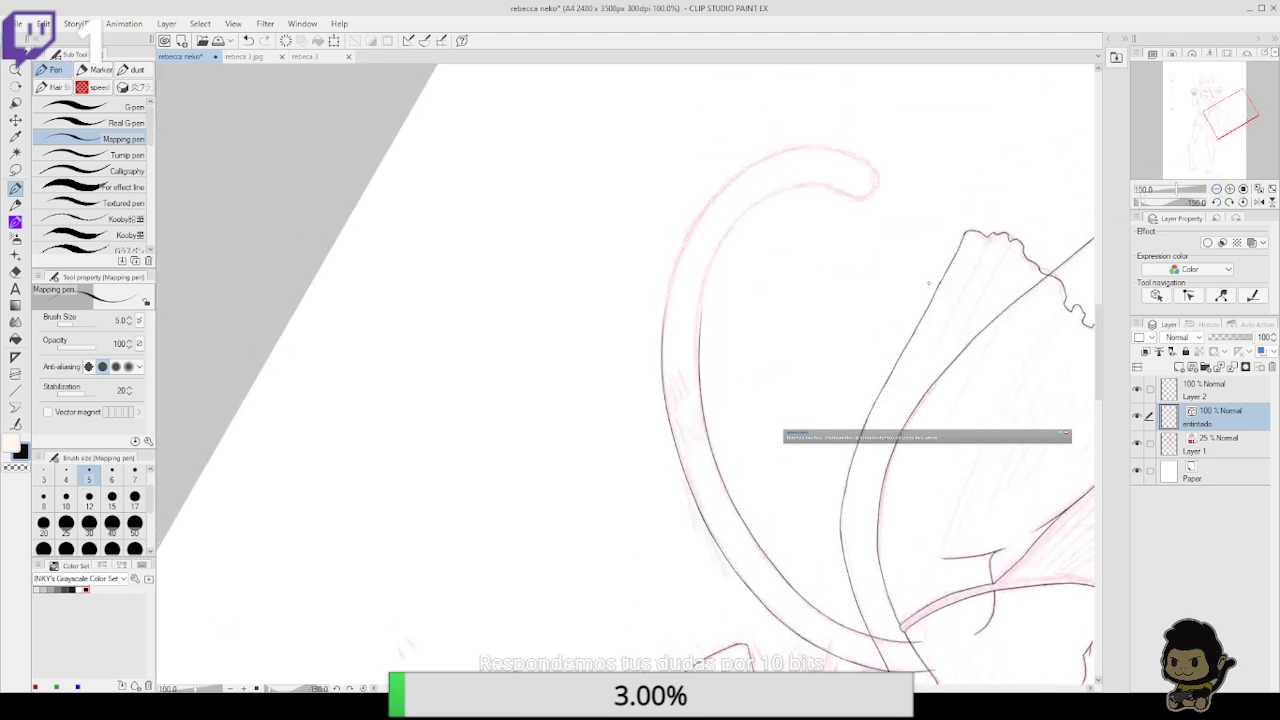
click(1230, 189)
click(1230, 189)
mouse_move(748, 262)
mouse_down()
mouse_move(709, 386)
mouse_move(683, 300)
mouse_move(739, 196)
mouse_up()
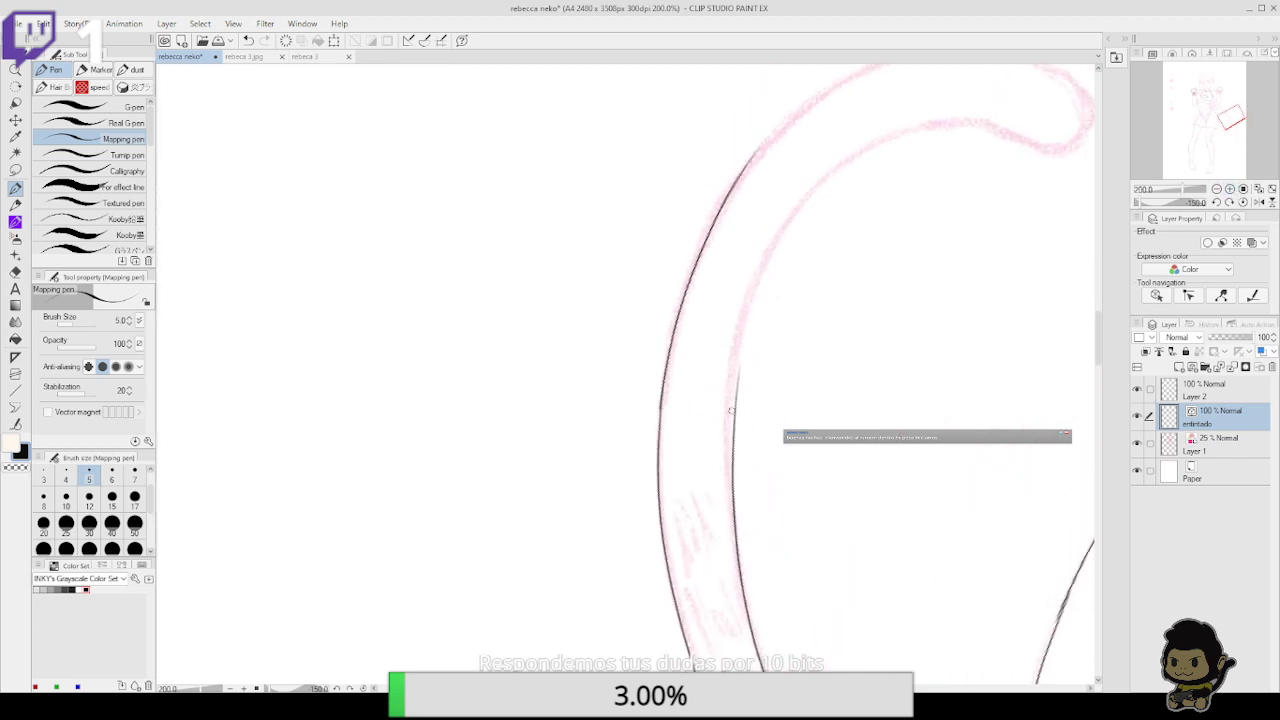
drag(732, 450, 846, 156)
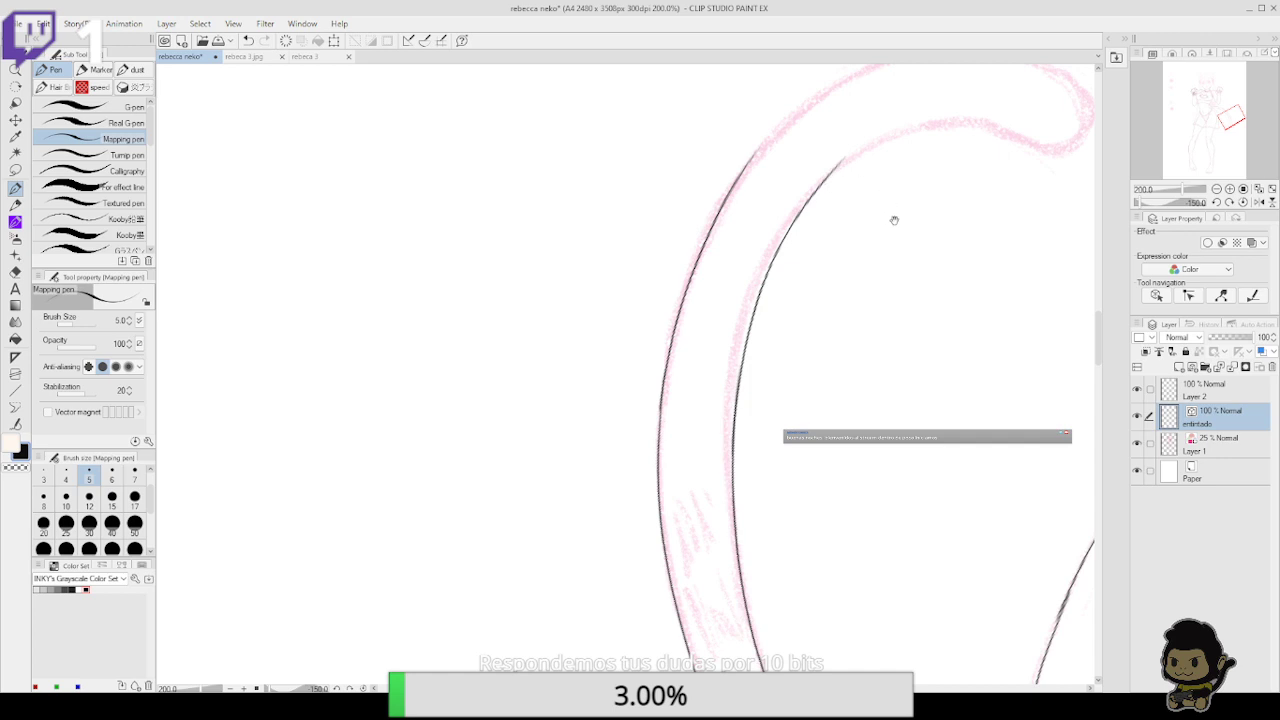
Extend the outer and inner tail edges close to the sketched tip, redoing the outer stroke once
drag(894, 220, 836, 362)
click(1217, 203)
click(1217, 203)
click(1217, 203)
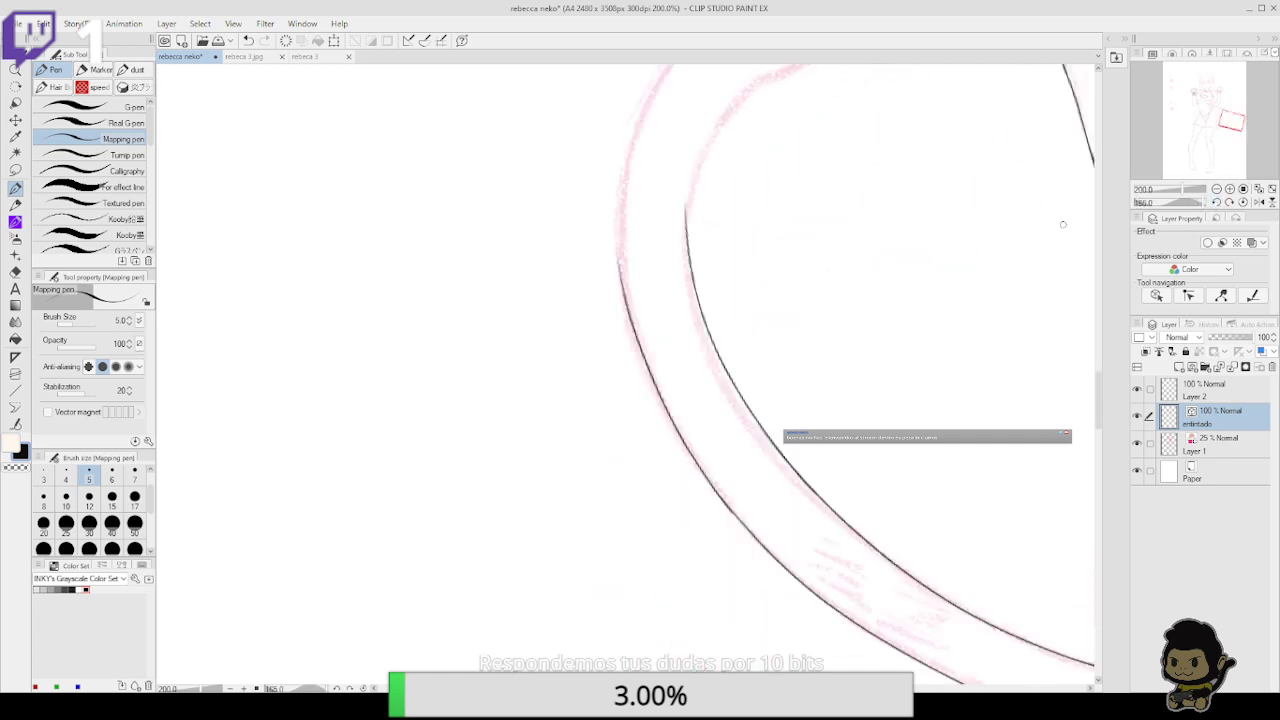
drag(716, 288, 728, 450)
drag(633, 453, 683, 216)
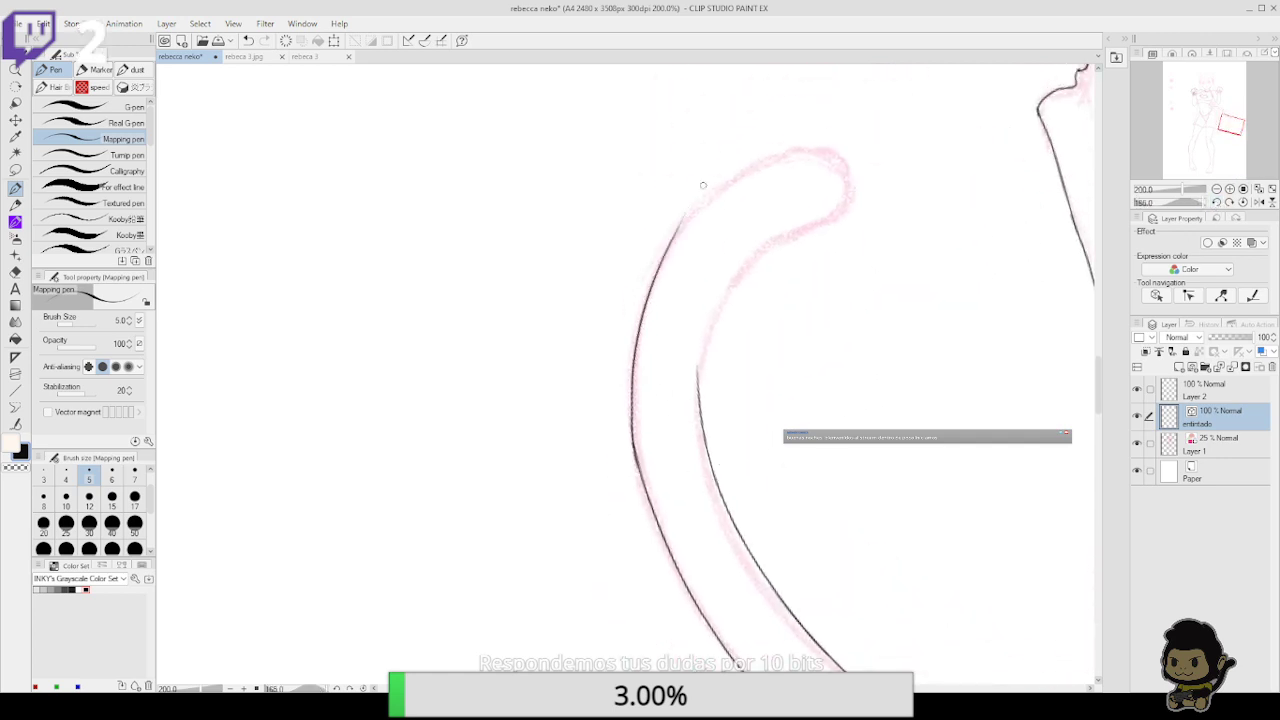
key(ctrl+z)
drag(629, 404, 739, 172)
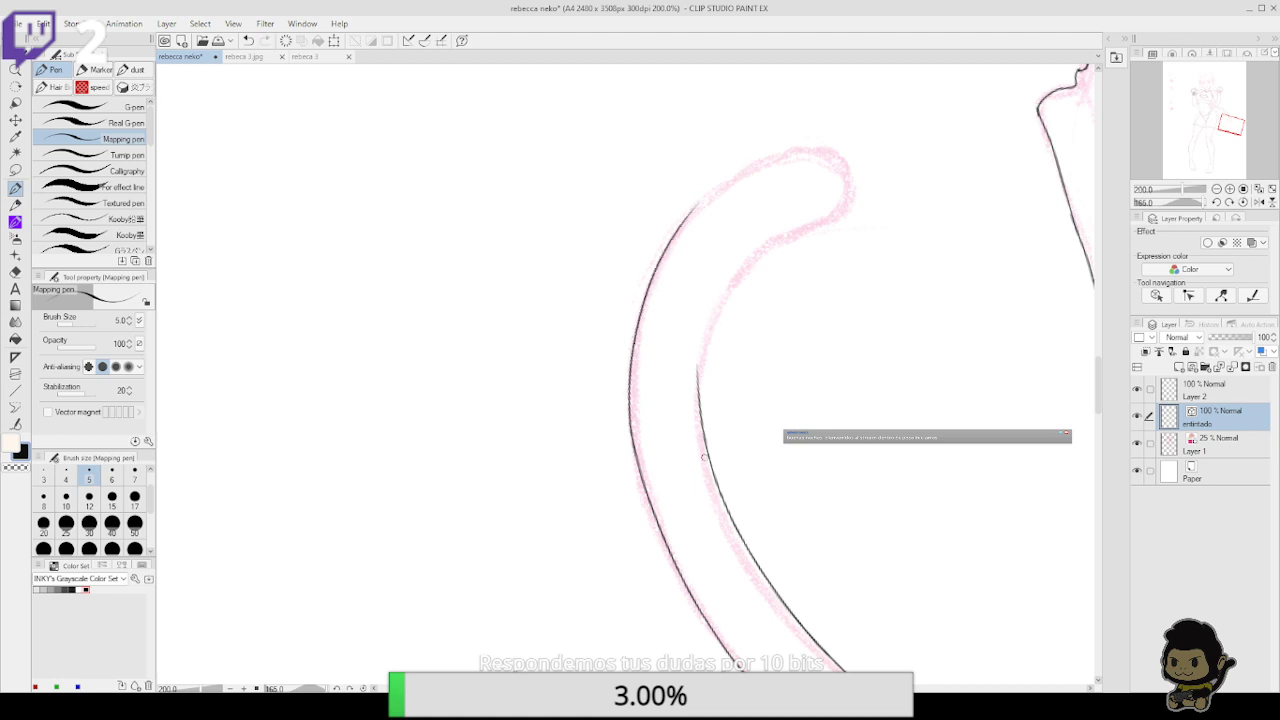
drag(701, 438, 768, 236)
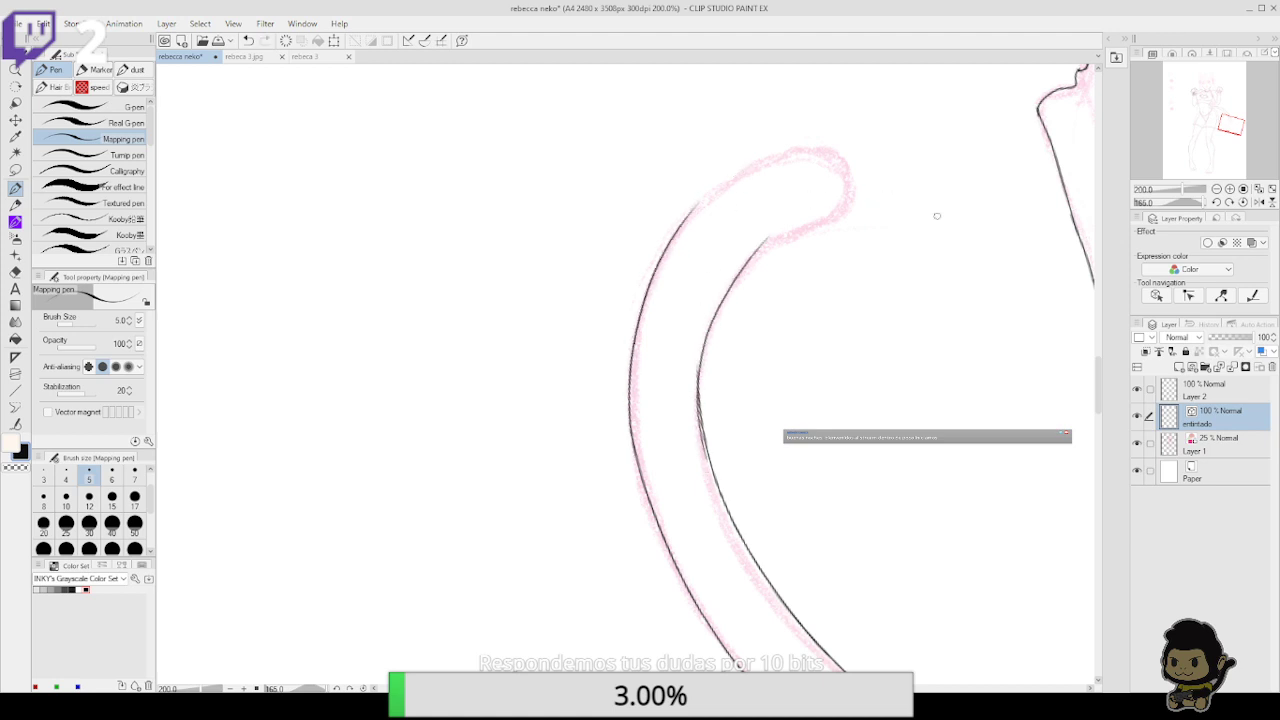
Ink the outer side of the tail tip, undoing the strokes that miss
click(1218, 203)
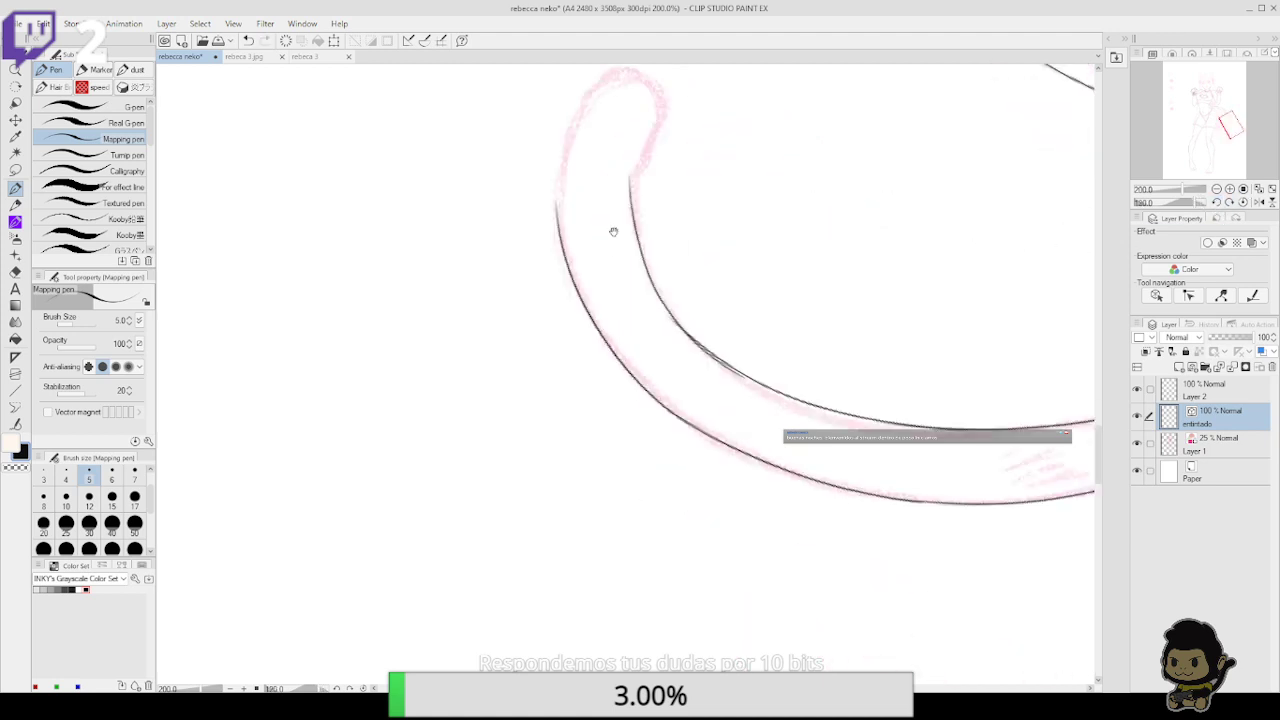
drag(613, 231, 586, 334)
drag(581, 407, 618, 224)
key(ctrl+z)
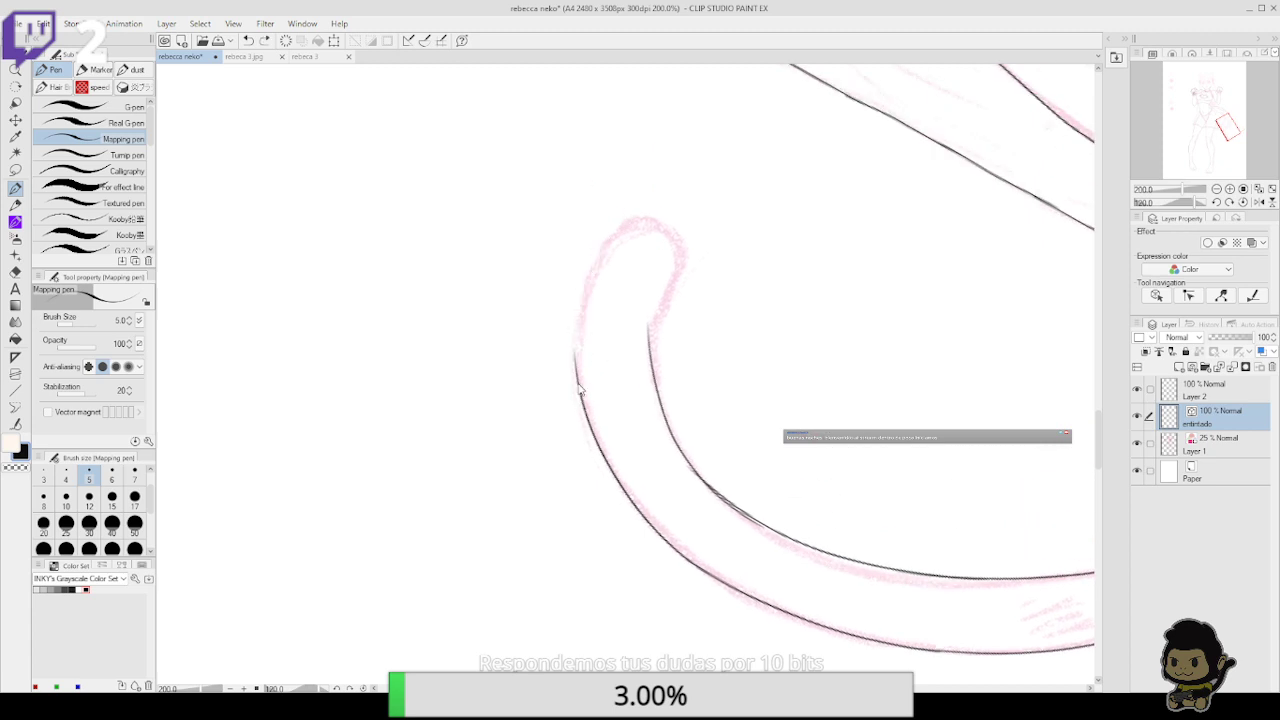
mouse_move(580, 400)
mouse_down()
mouse_move(577, 332)
mouse_move(618, 222)
mouse_move(578, 390)
mouse_move(628, 212)
mouse_up()
key(ctrl+z)
Close the rounded tail tip from the inner edge over to the outer edge, redoing the strokes that do not fit
mouse_move(671, 280)
mouse_down()
mouse_move(675, 243)
mouse_move(630, 214)
mouse_up()
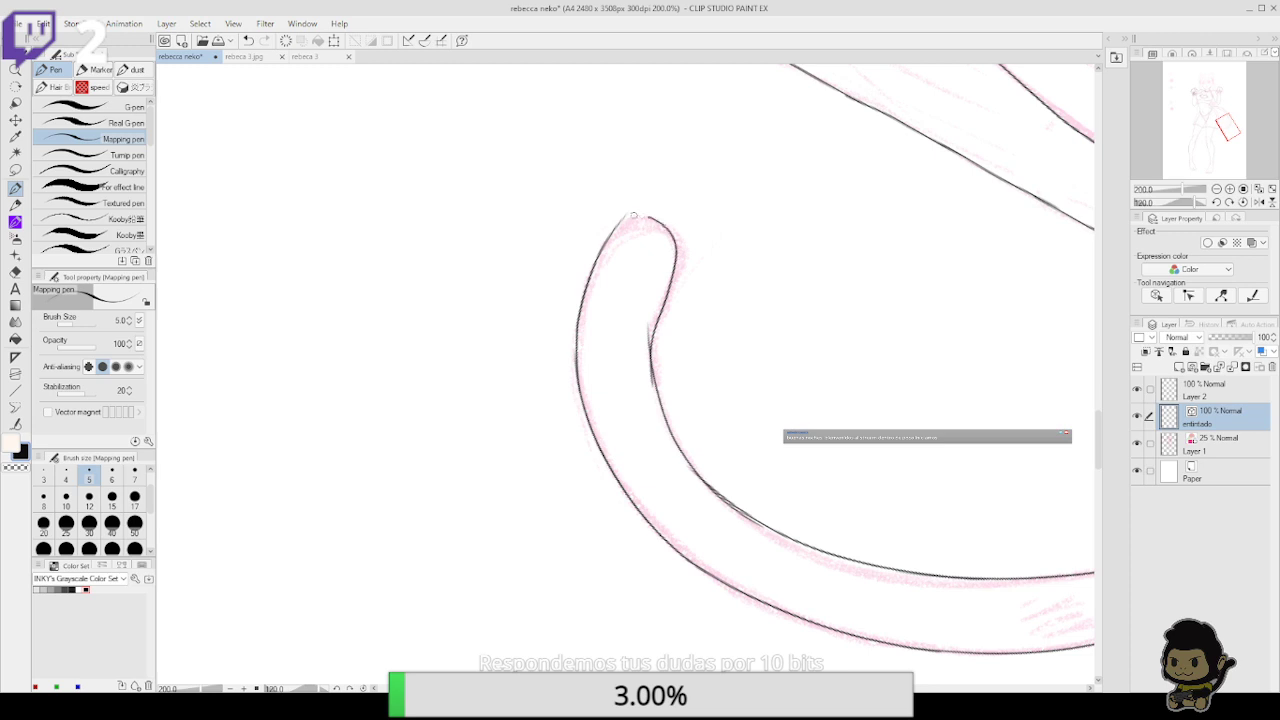
key(ctrl+z)
mouse_move(655, 393)
mouse_down()
mouse_move(676, 276)
mouse_move(626, 222)
mouse_move(613, 232)
mouse_up()
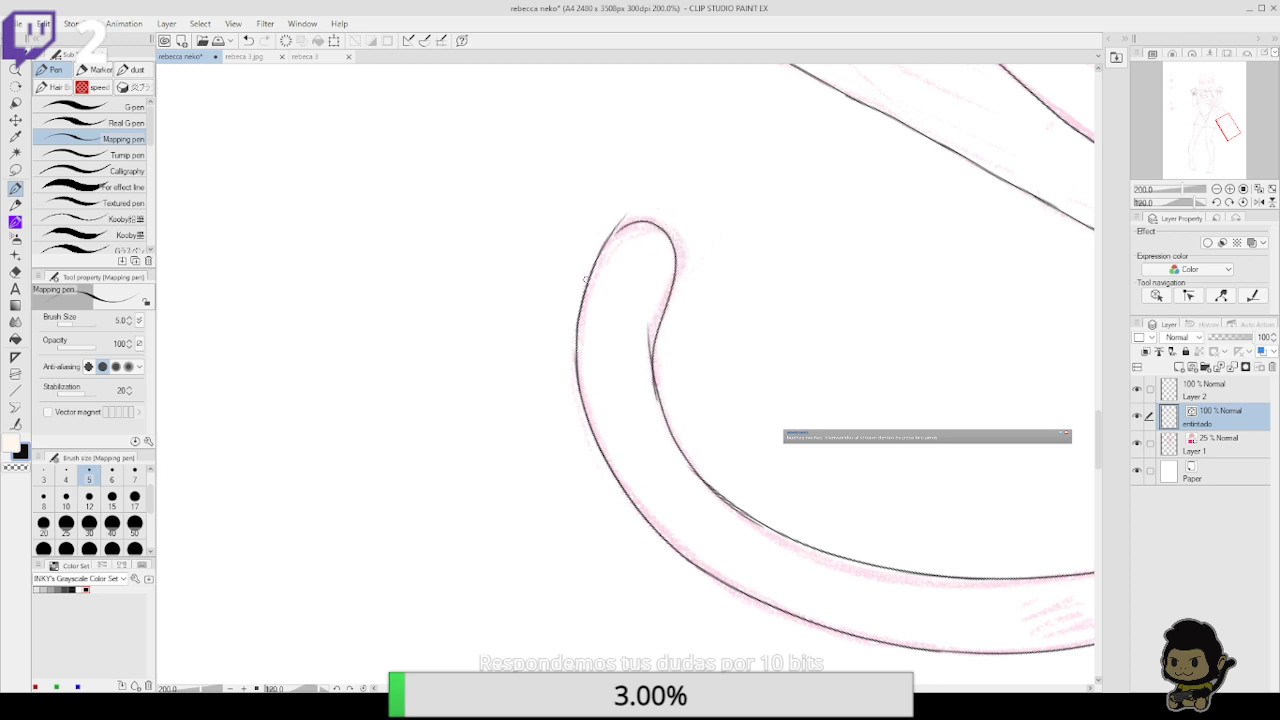
drag(585, 285, 642, 221)
key(ctrl+z)
drag(590, 276, 636, 222)
Trim the stray line ends at the tail tip with the vector eraser
key(e)
click(621, 219)
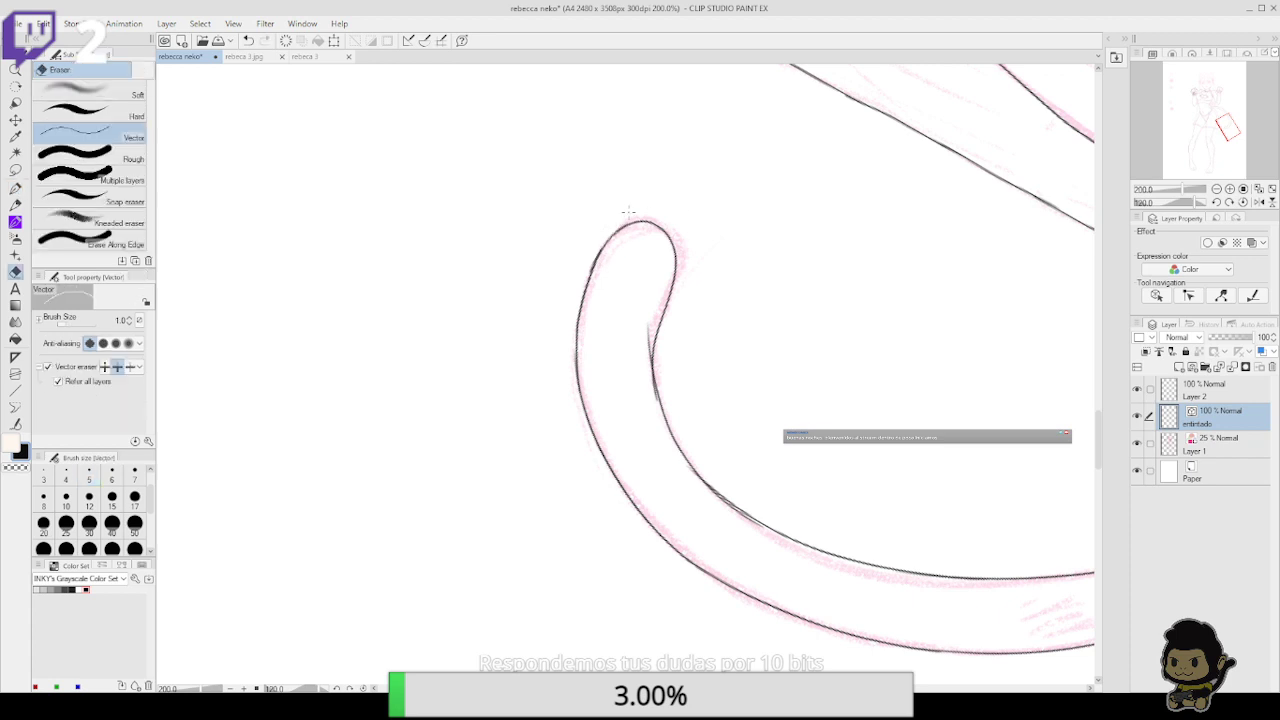
drag(643, 335, 655, 395)
Connect the vector line segments on both sides of the tail near its tip, and erase the overlap on the inner bend
click(15, 424)
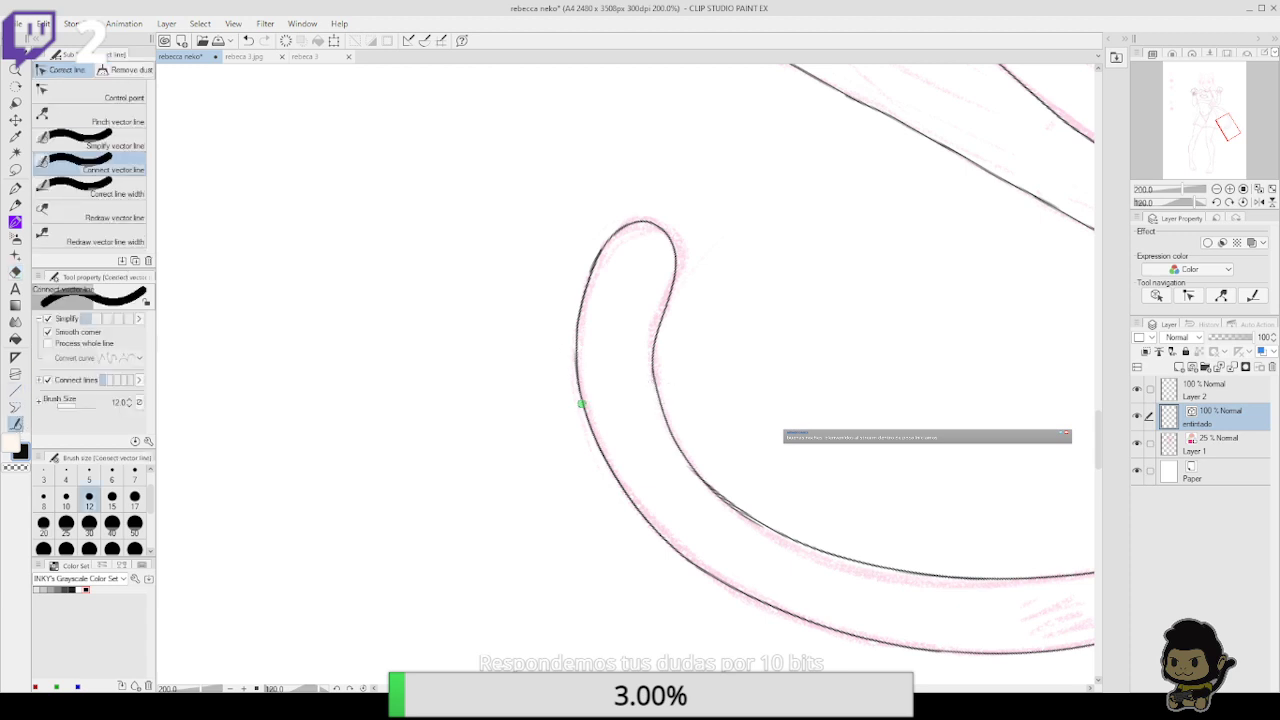
mouse_move(580, 400)
mouse_down()
mouse_move(596, 260)
mouse_move(586, 292)
mouse_up()
drag(652, 360, 758, 531)
drag(692, 463, 803, 544)
key(e)
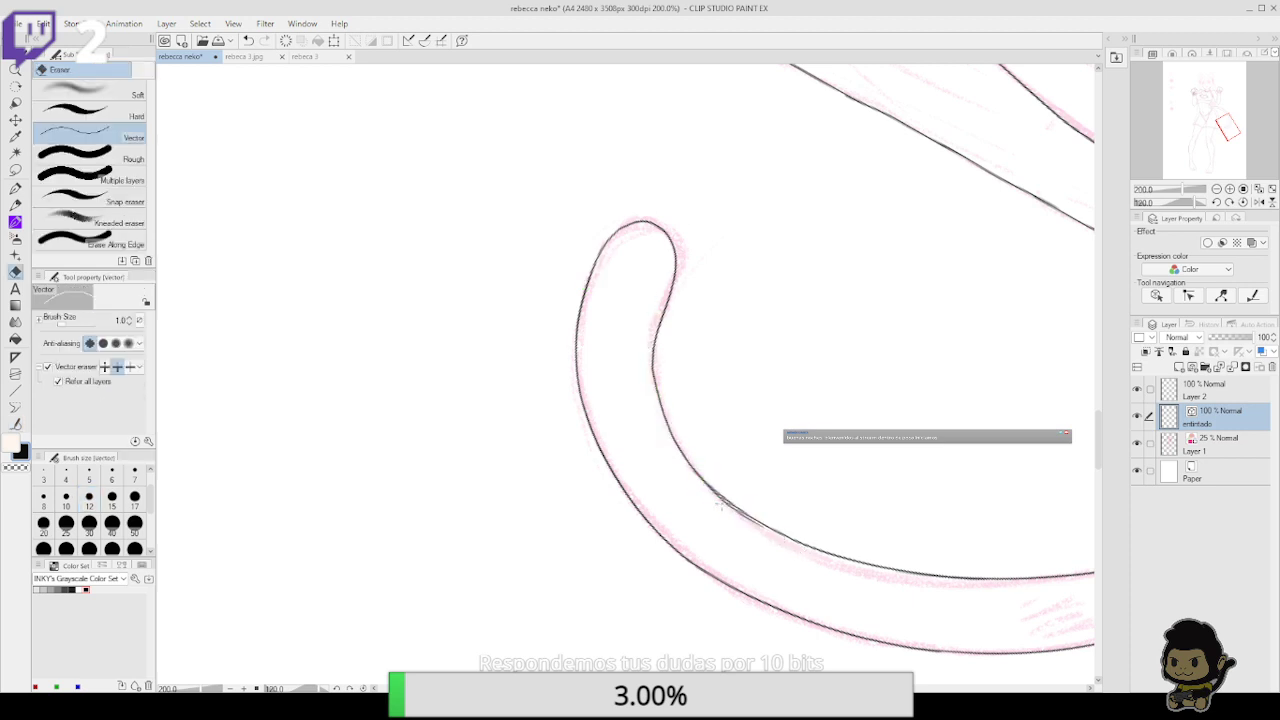
click(741, 508)
Examine the inked tail against the whole figure, from the tip back to the upright full view
click(1216, 189)
click(1229, 202)
click(1229, 202)
click(1229, 202)
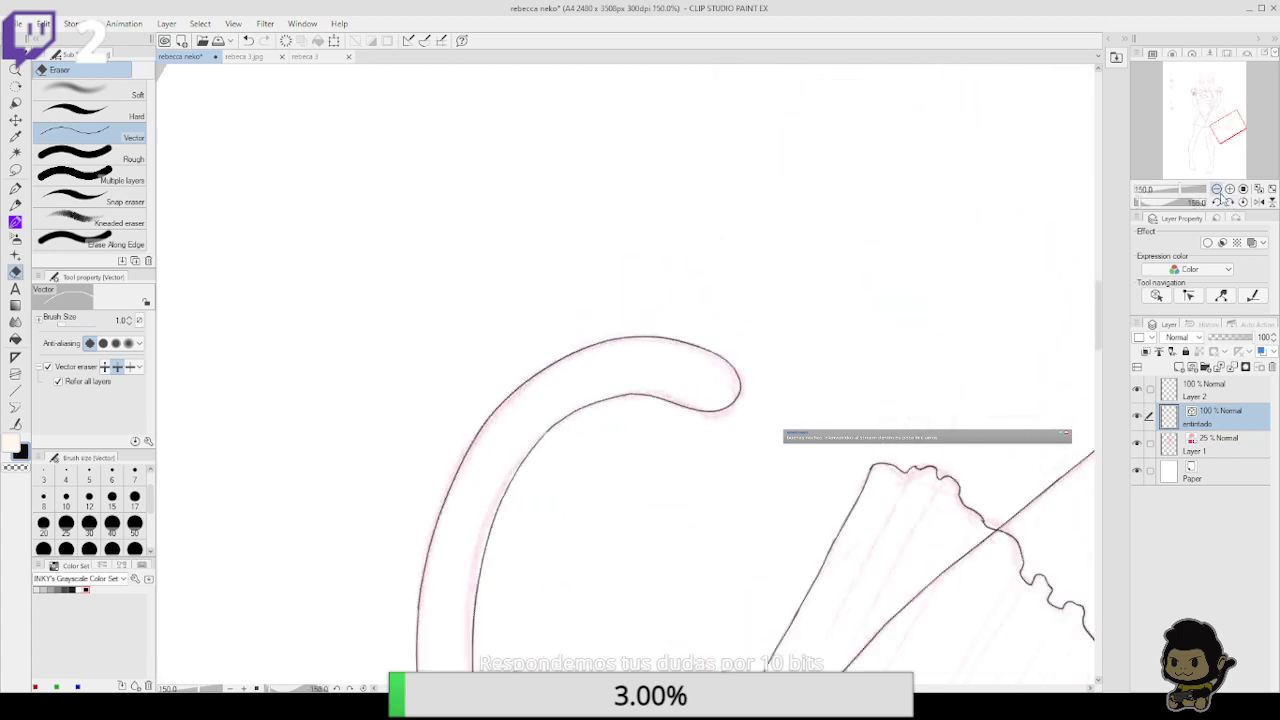
click(1216, 189)
click(1216, 189)
click(1229, 202)
click(1229, 202)
click(1229, 202)
click(1229, 202)
click(1229, 202)
mouse_move(788, 481)
mouse_down()
mouse_move(911, 448)
mouse_move(991, 444)
mouse_up()
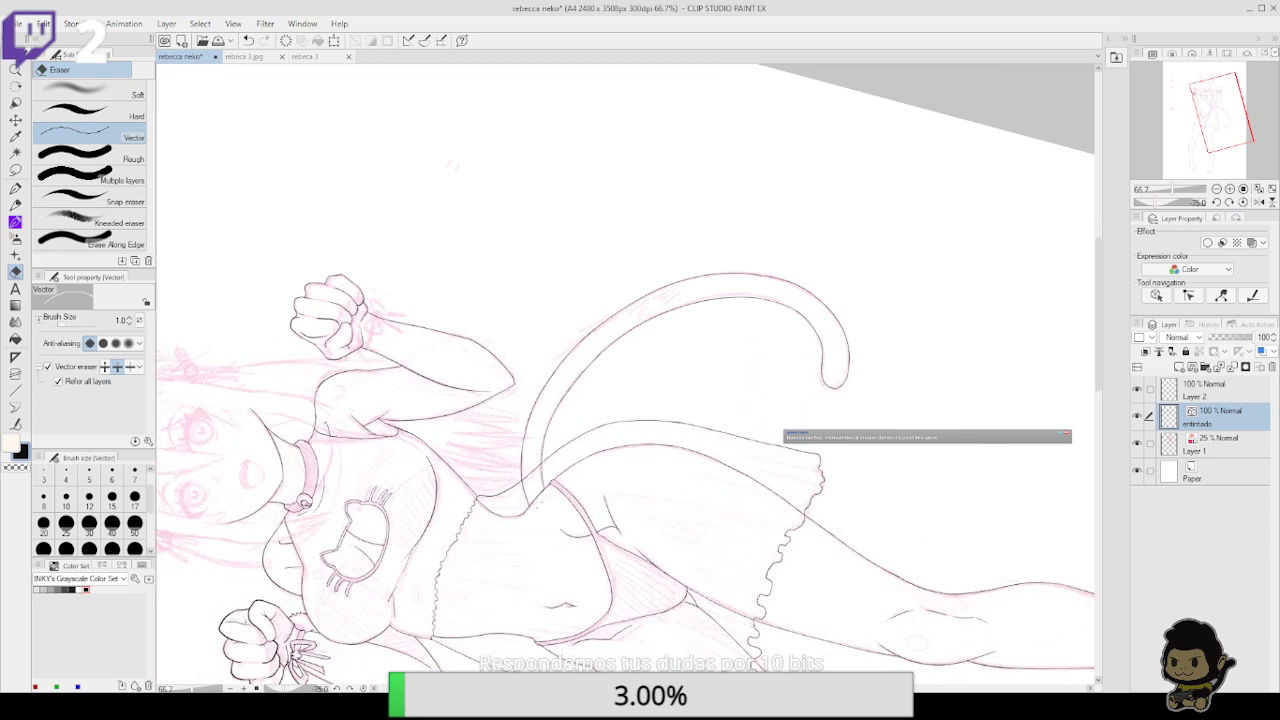
click(1229, 202)
click(1229, 202)
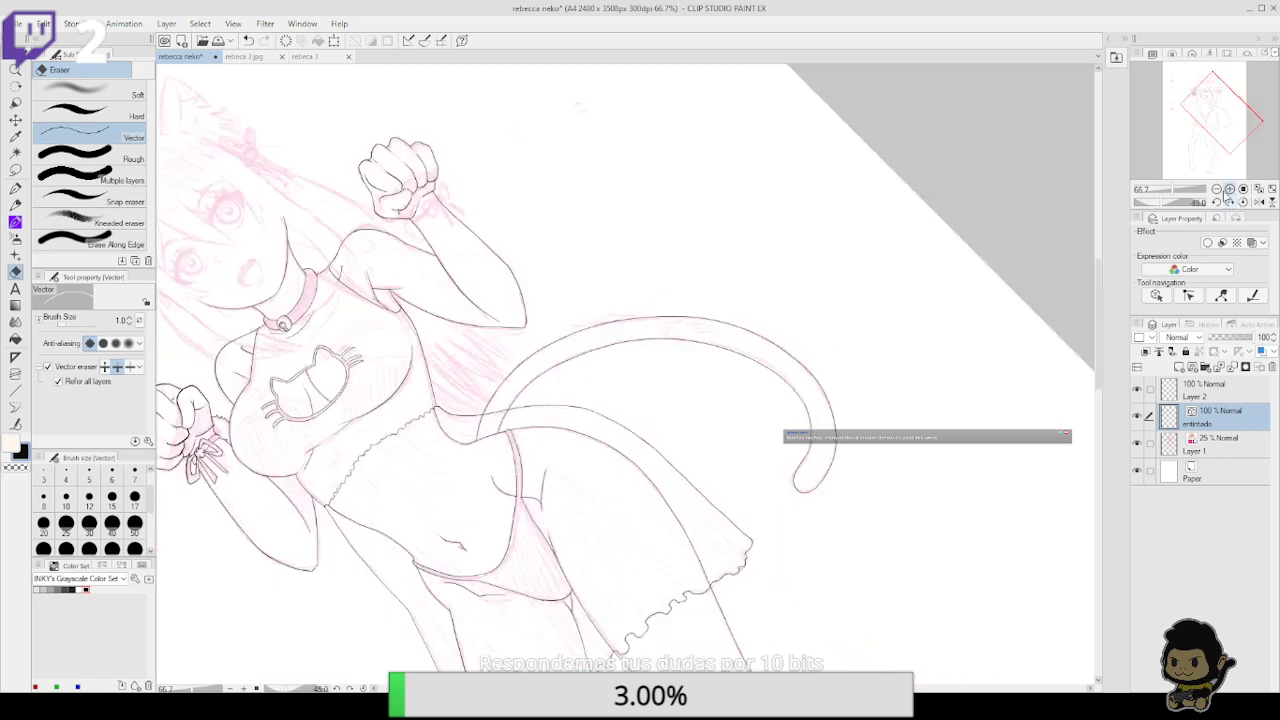
click(1216, 189)
click(1229, 202)
click(1229, 201)
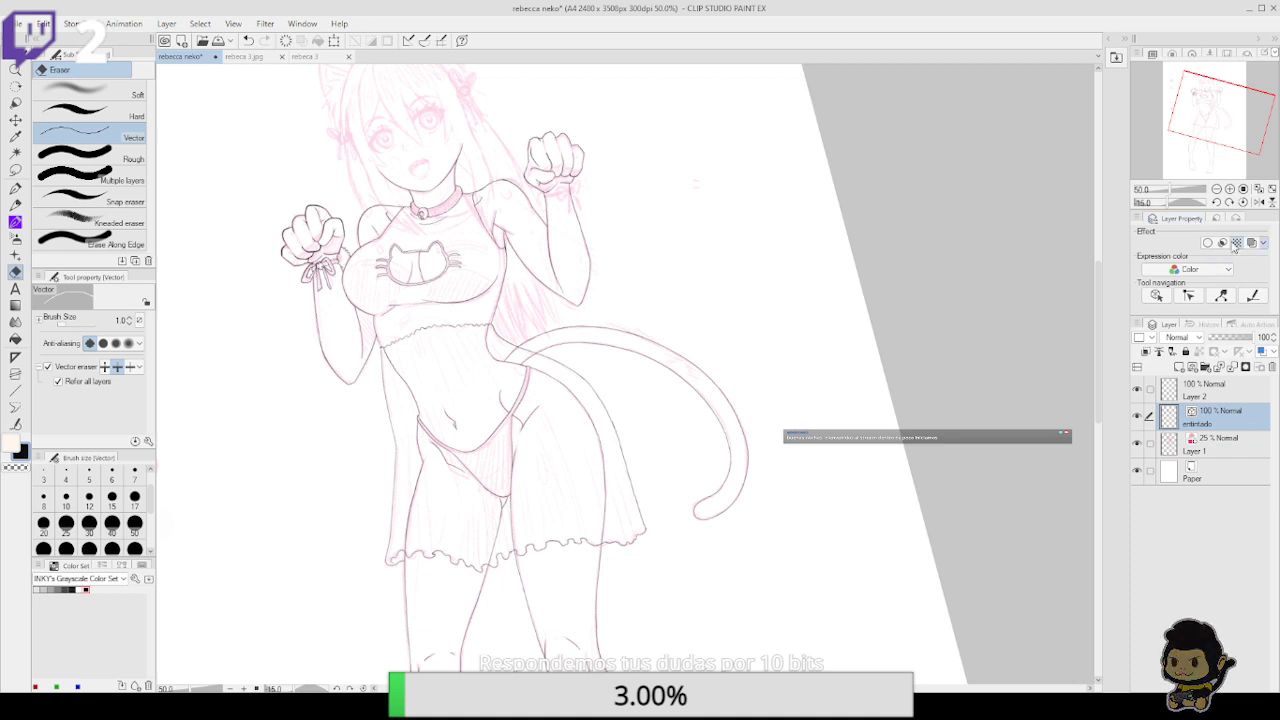
click(1230, 202)
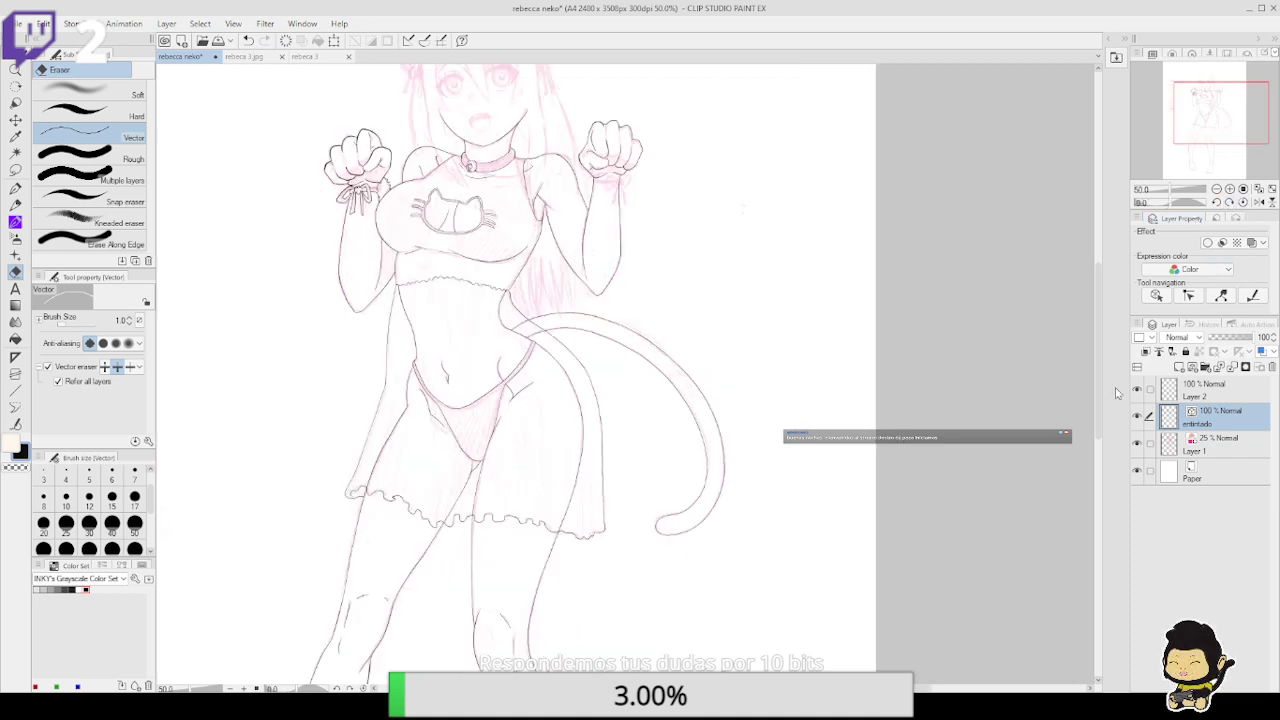
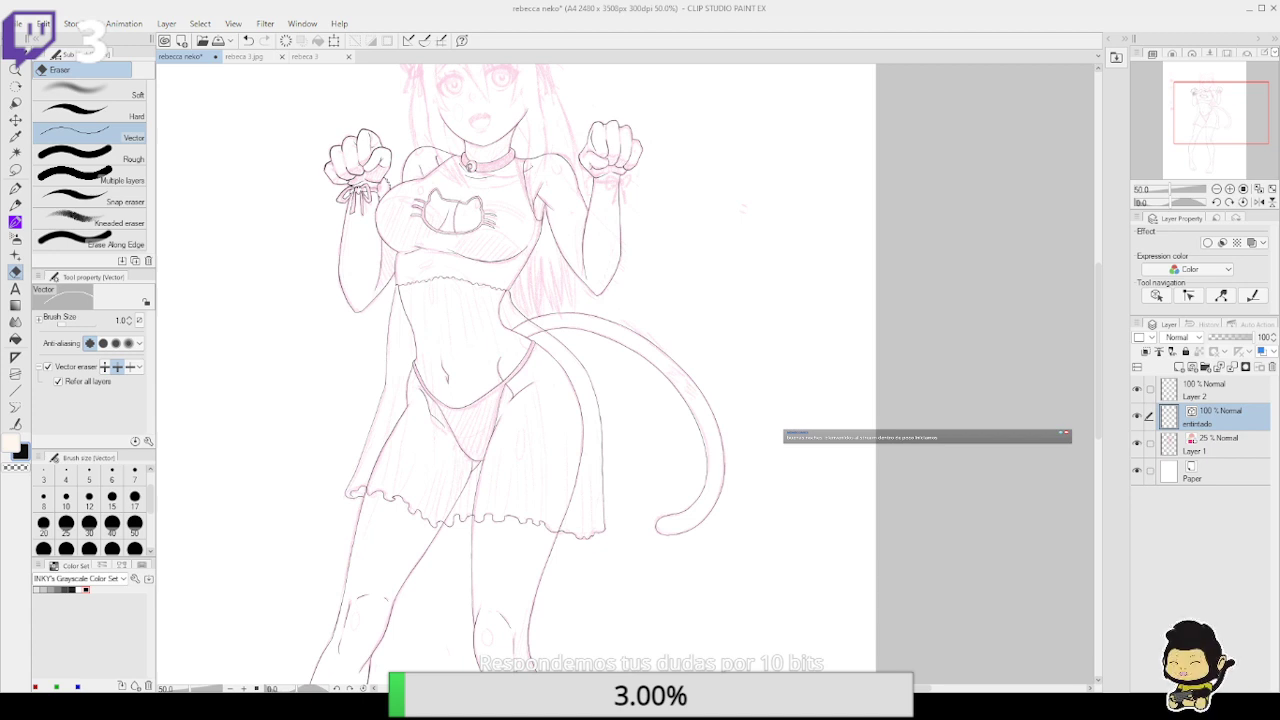
Erase the lowest whisker on the cat-face cutout's side nearest the raised arm, using the vector eraser
click(1230, 188)
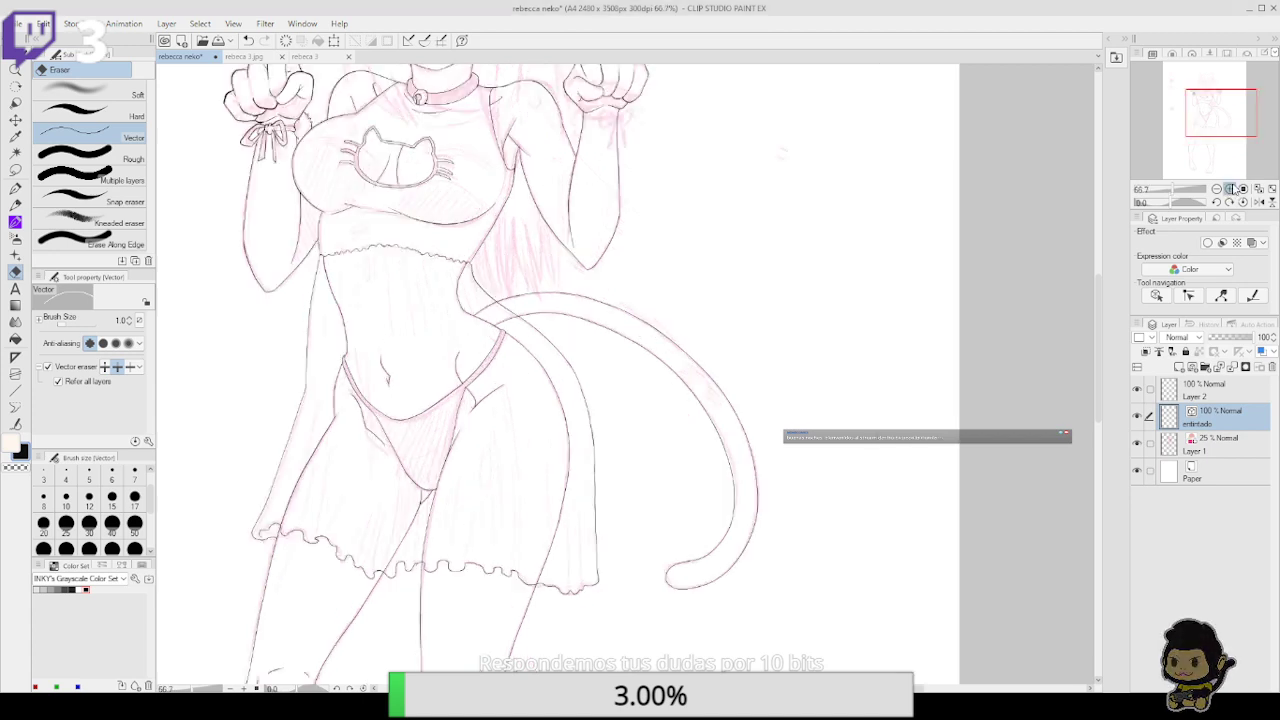
click(1230, 188)
drag(602, 276, 888, 556)
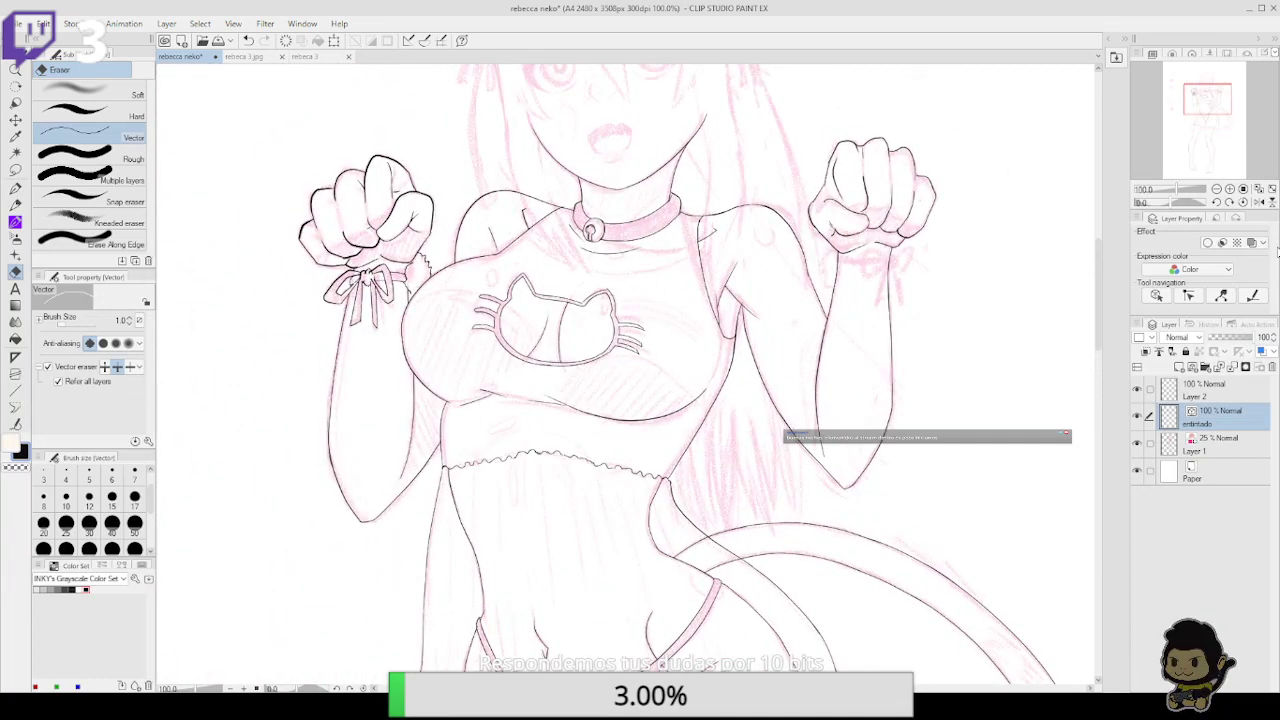
click(1230, 188)
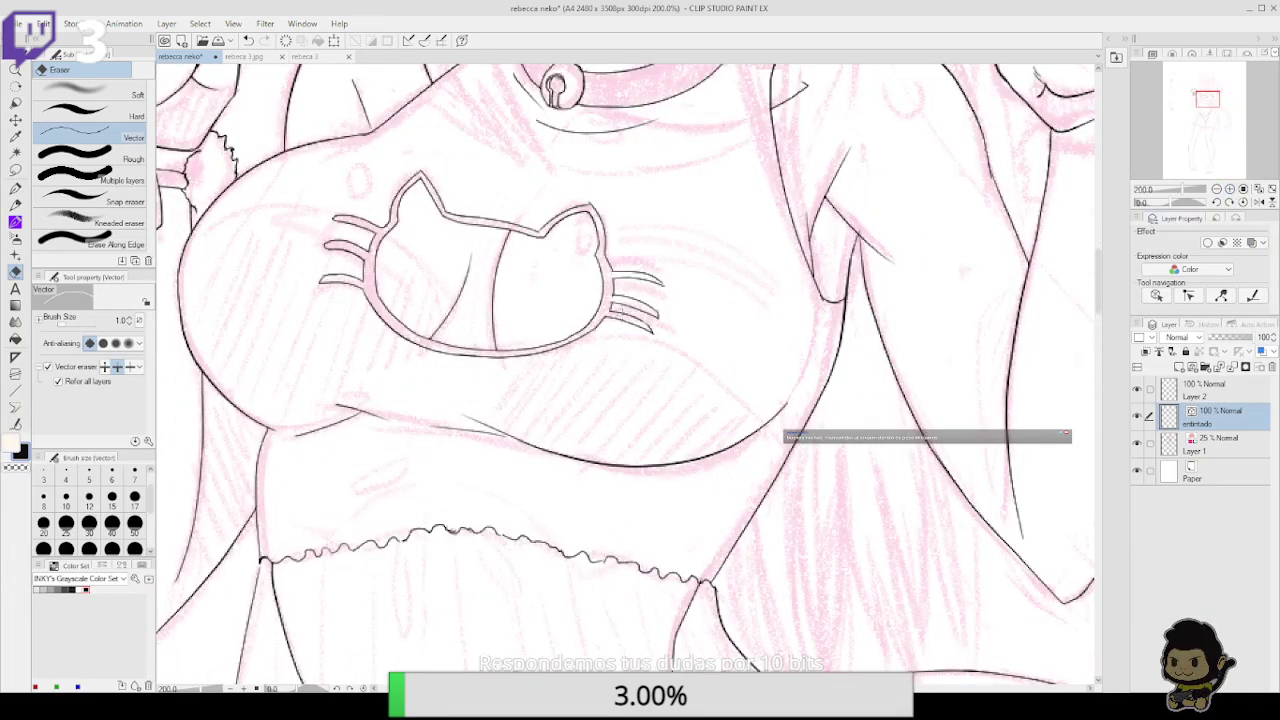
click(636, 324)
drag(636, 325, 648, 327)
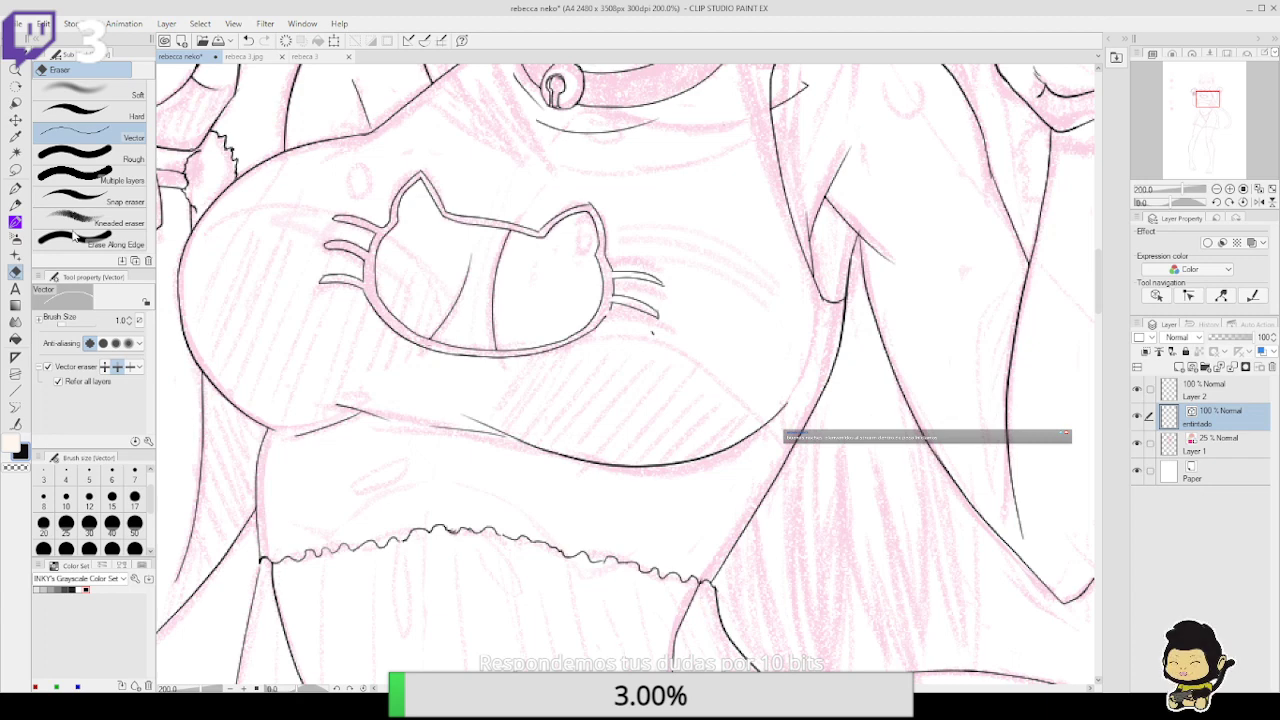
Ink the lowest whisker of the cat-face cutout again as two curved edges with a closed tip, redoing strokes that do not fit
key(p)
click(1230, 189)
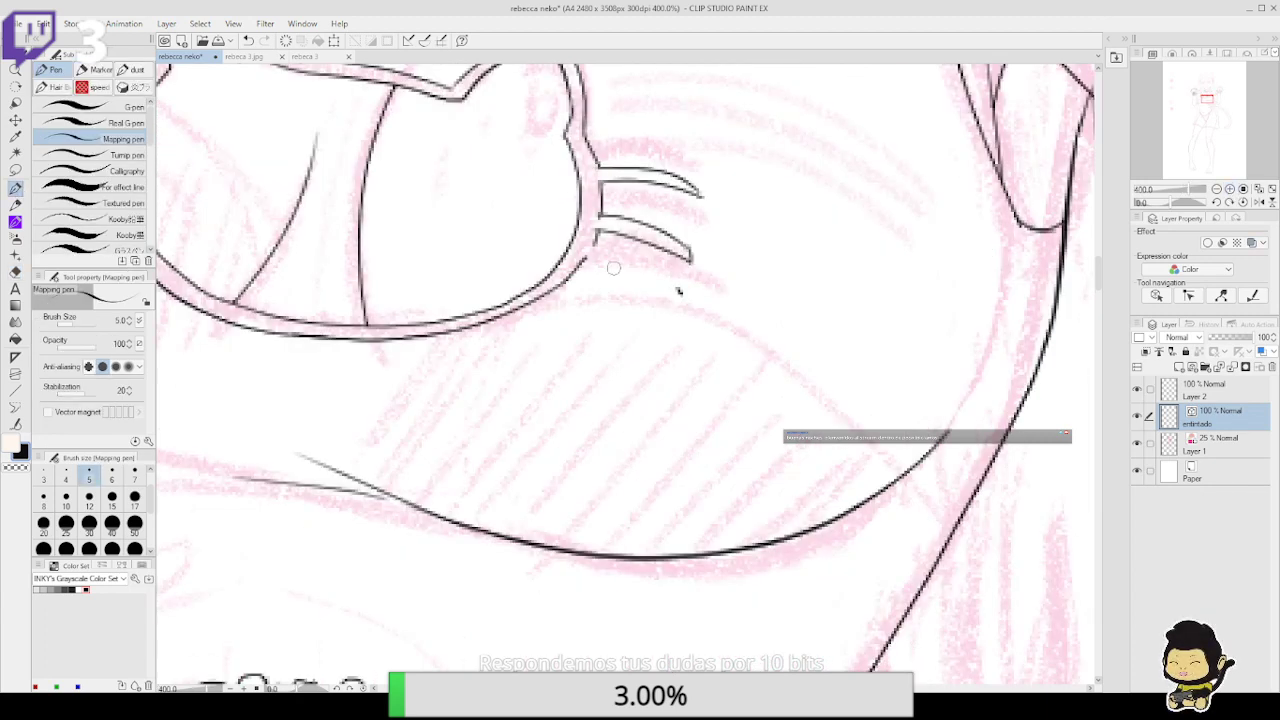
drag(594, 260, 660, 322)
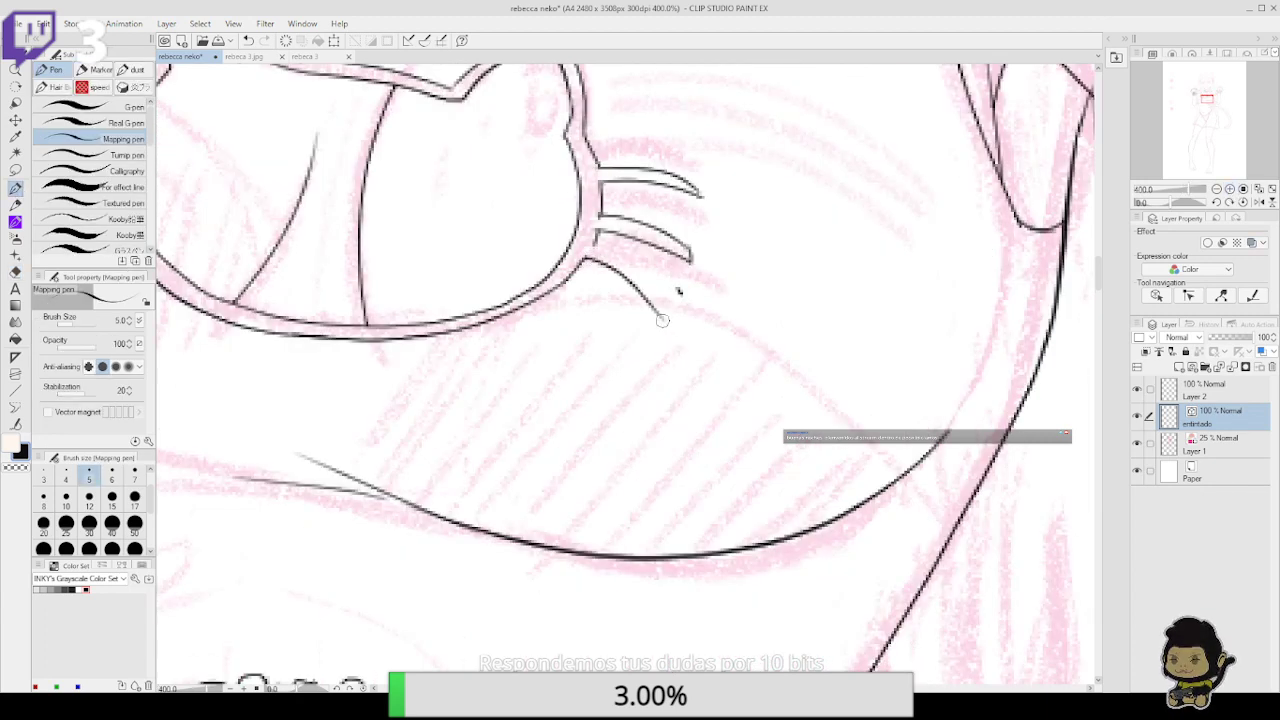
drag(578, 268, 650, 332)
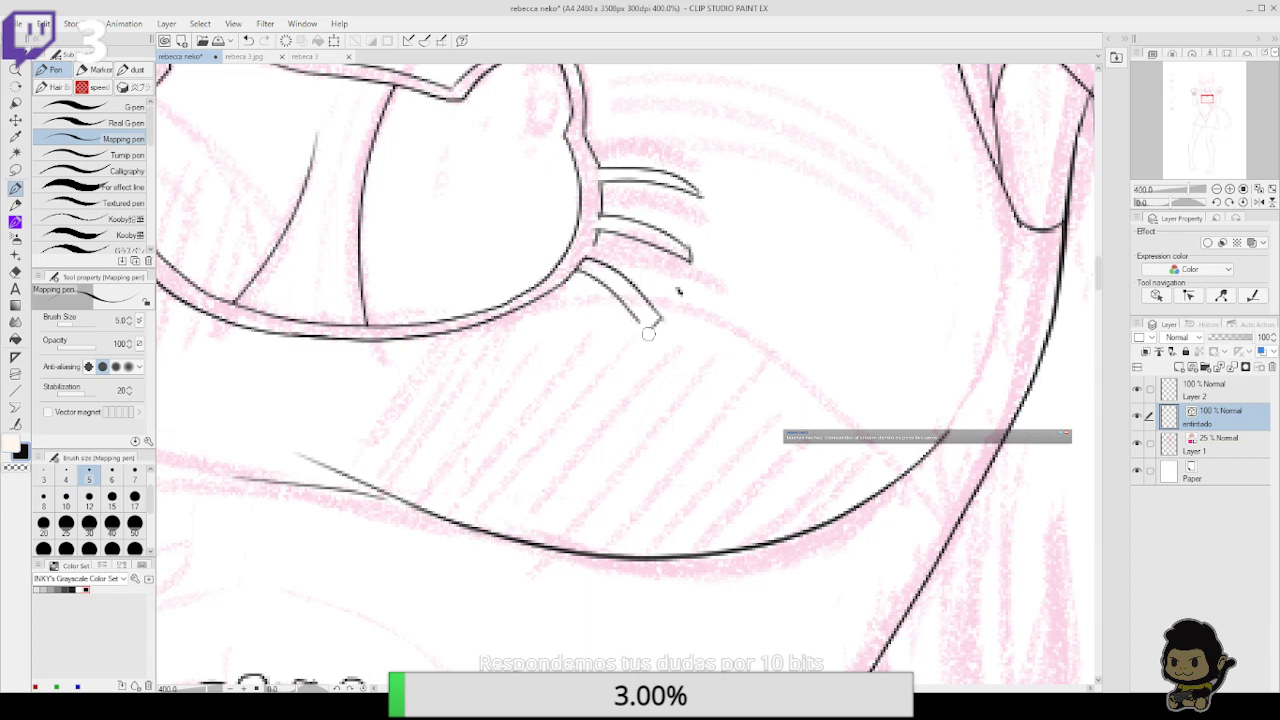
key(ctrl+z)
mouse_move(576, 267)
mouse_down()
mouse_move(650, 331)
mouse_move(572, 268)
mouse_up()
key(ctrl+z)
key(ctrl+z)
mouse_move(660, 324)
mouse_down()
mouse_move(575, 261)
mouse_move(610, 255)
mouse_move(651, 321)
mouse_up()
key(ctrl+z)
Clean up the base of the lowest whisker and reconnect the cutout's outline between the lower two whiskers
key(e)
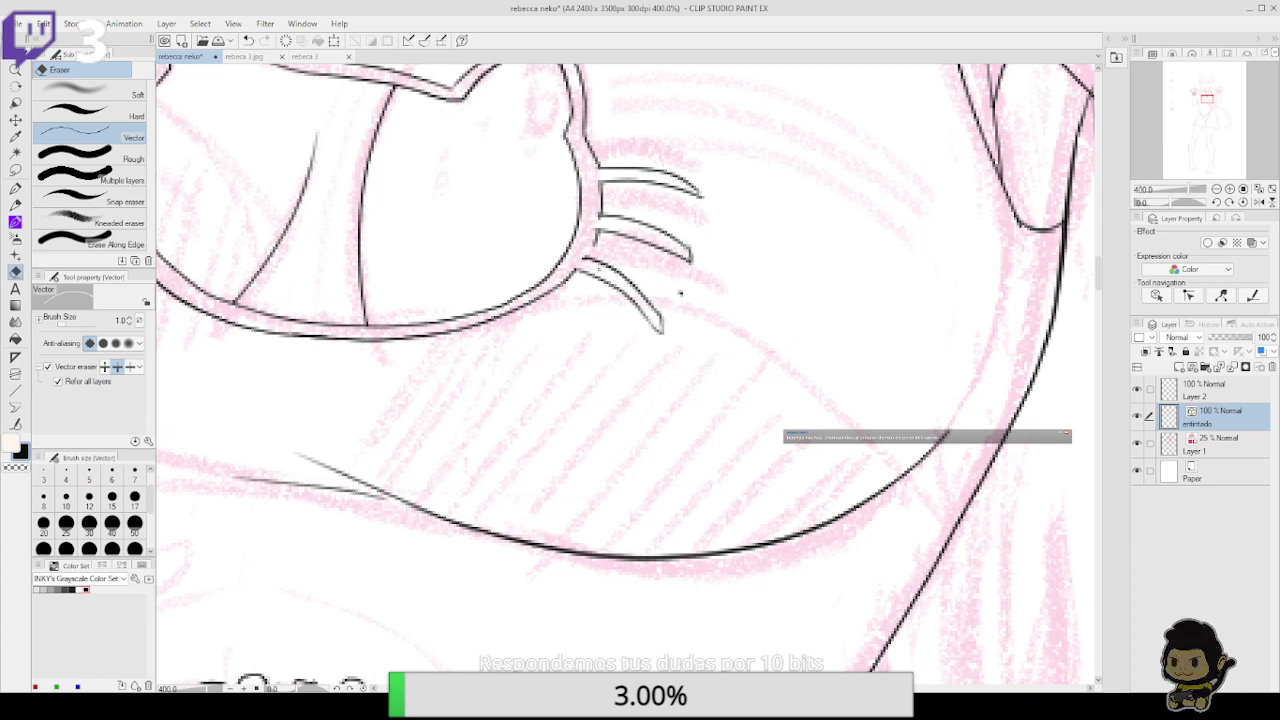
key(p)
drag(585, 253, 600, 213)
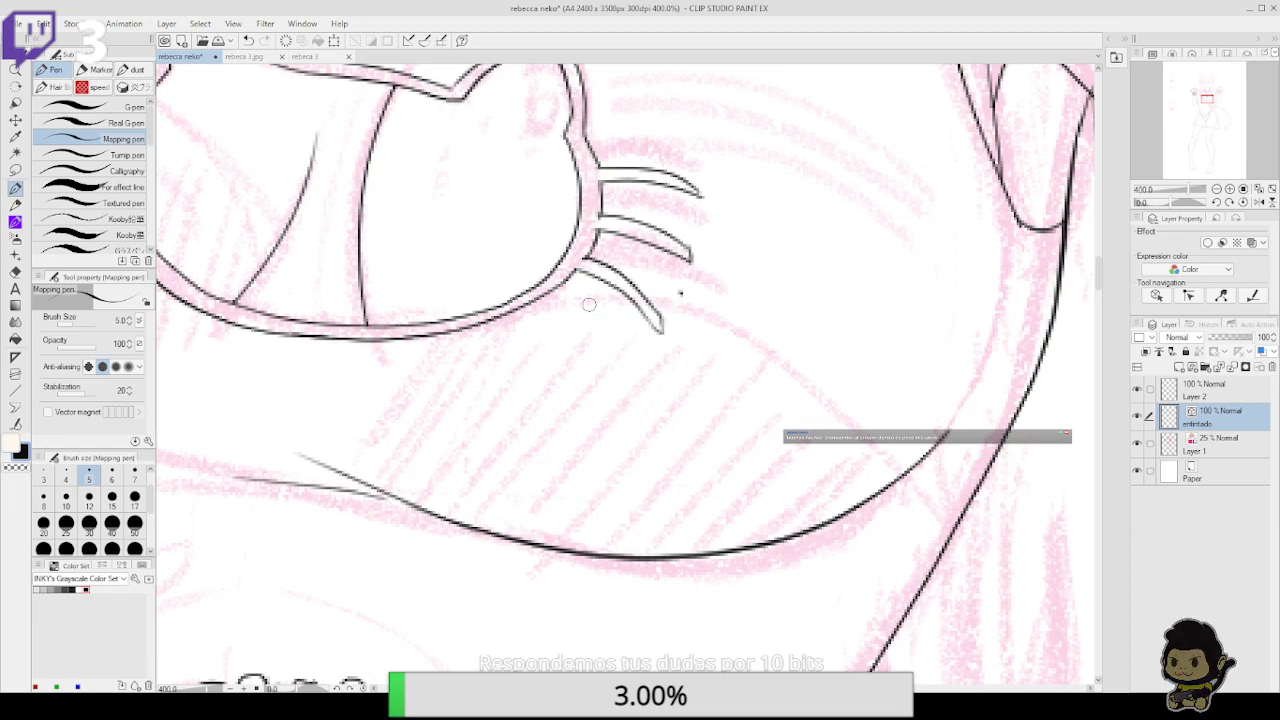
Ink the jagged ruffle below the bare-wristed raised fist, replacing the smooth forearm line along its inner edge
click(1216, 189)
drag(836, 438, 732, 613)
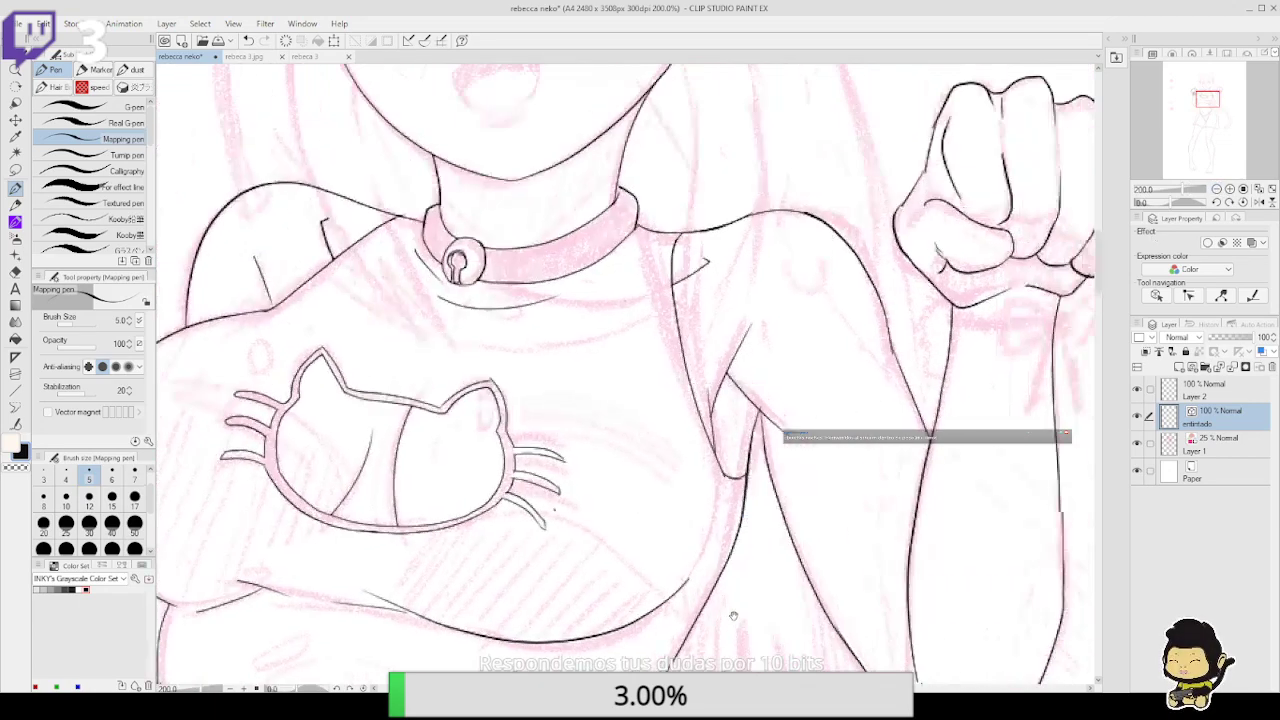
drag(777, 503, 740, 623)
drag(764, 524, 747, 570)
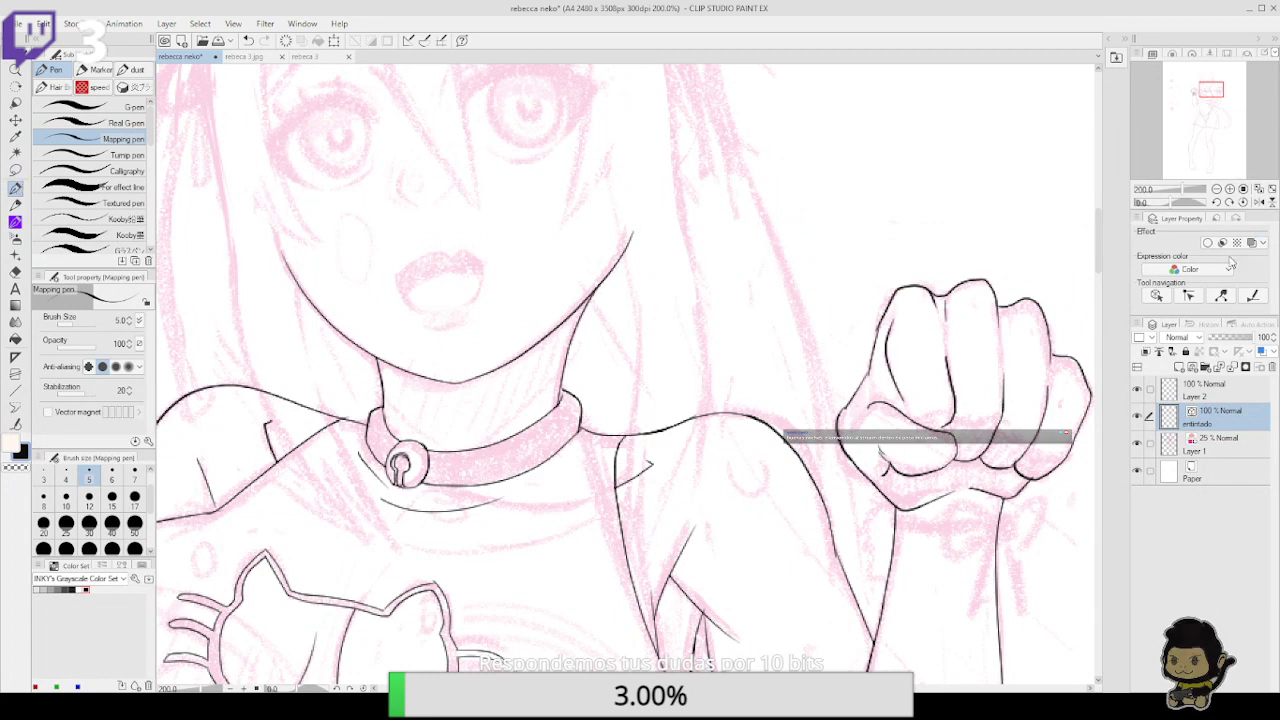
click(1230, 188)
click(1230, 188)
drag(972, 416, 837, 354)
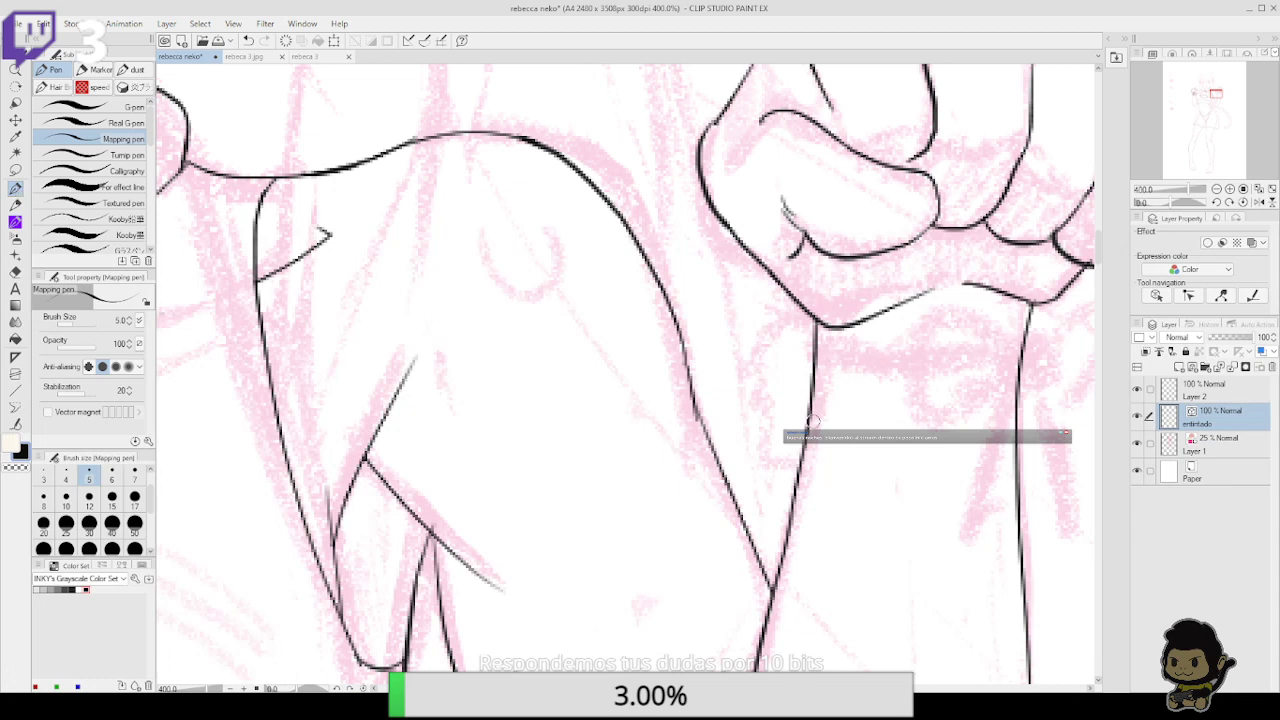
drag(798, 457, 814, 416)
key(e)
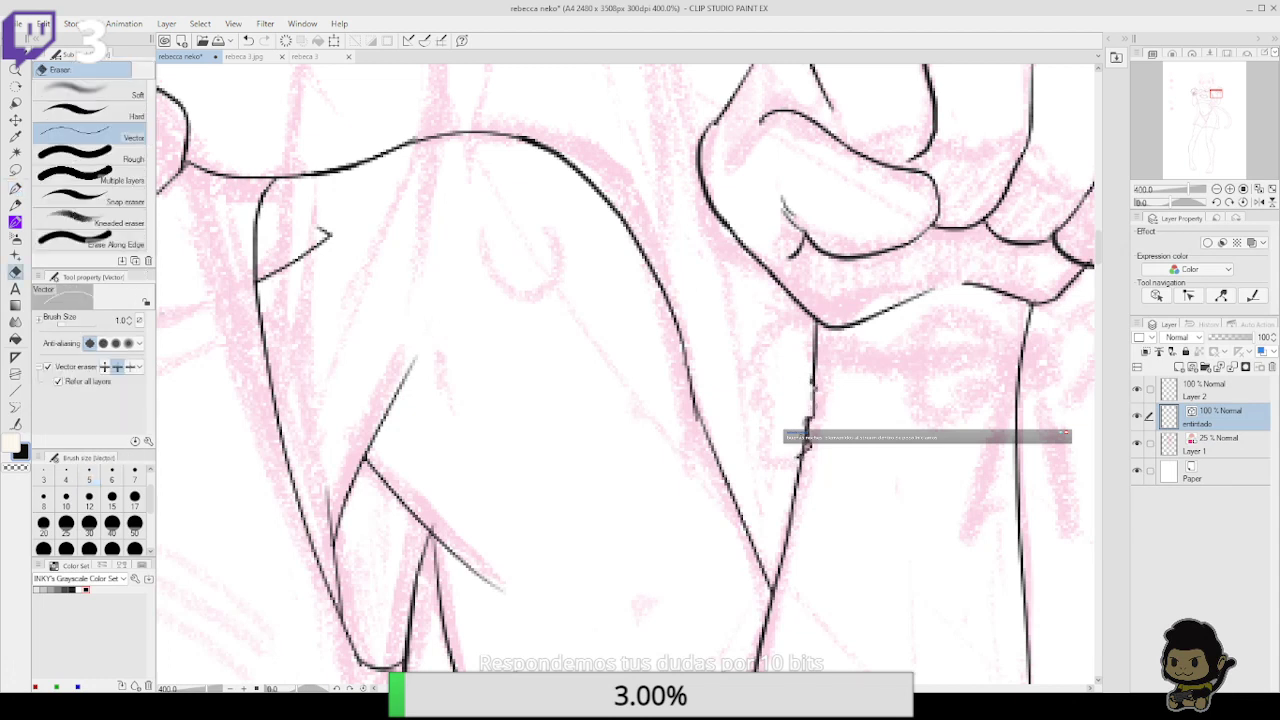
key(p)
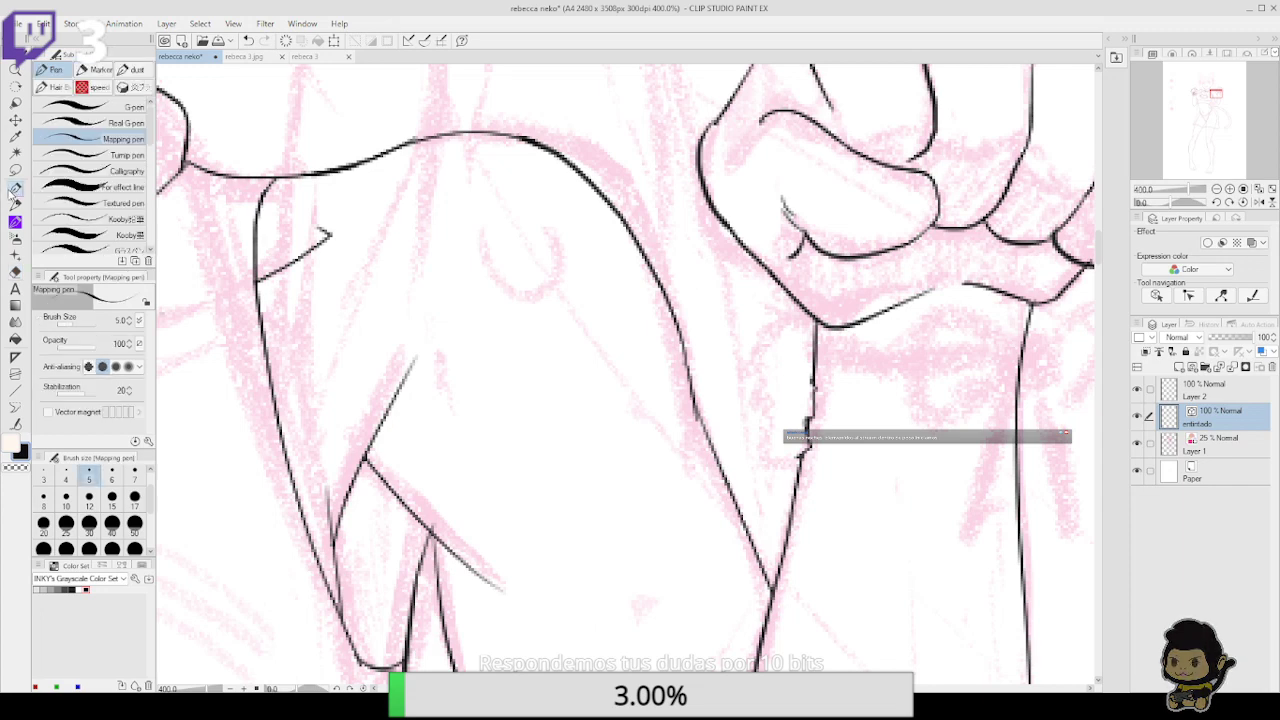
mouse_move(762, 297)
mouse_down()
mouse_move(750, 458)
mouse_move(795, 503)
mouse_up()
Ink the two edges of the ribbon band across the wrist on a rotated canvas, and erase the ends overshooting the arm
drag(968, 408, 892, 367)
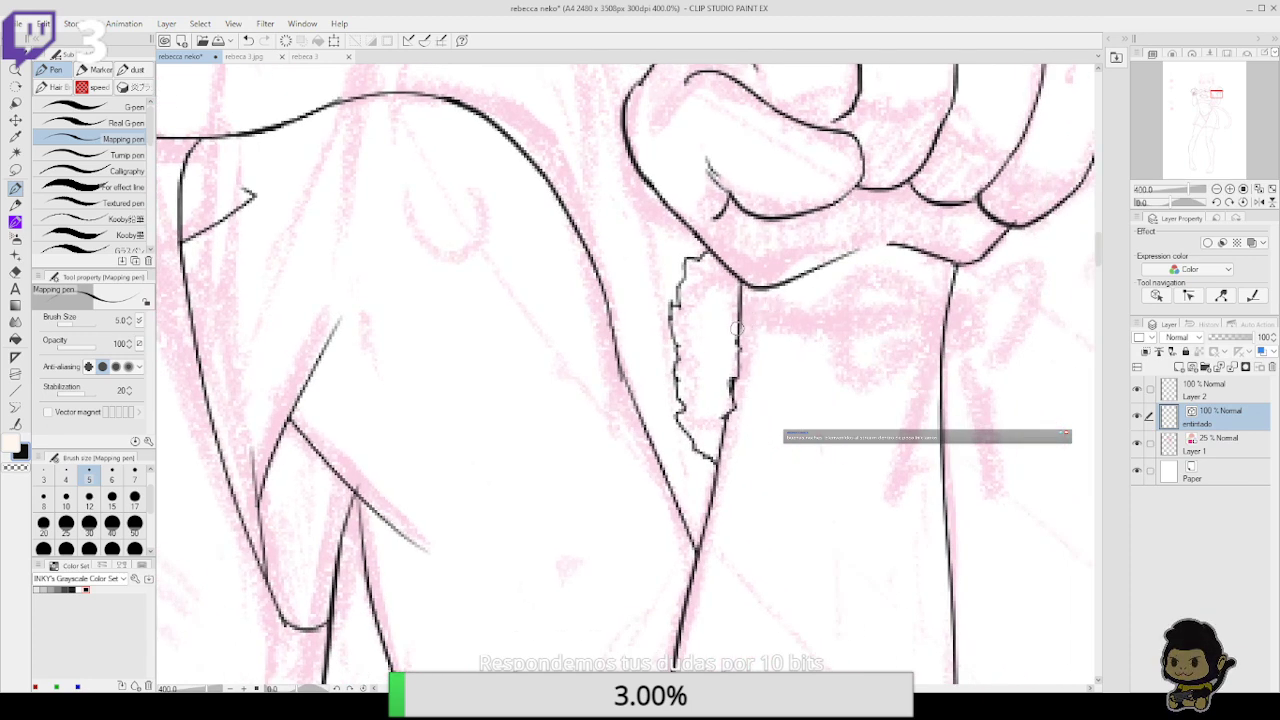
drag(739, 326, 753, 324)
click(1230, 202)
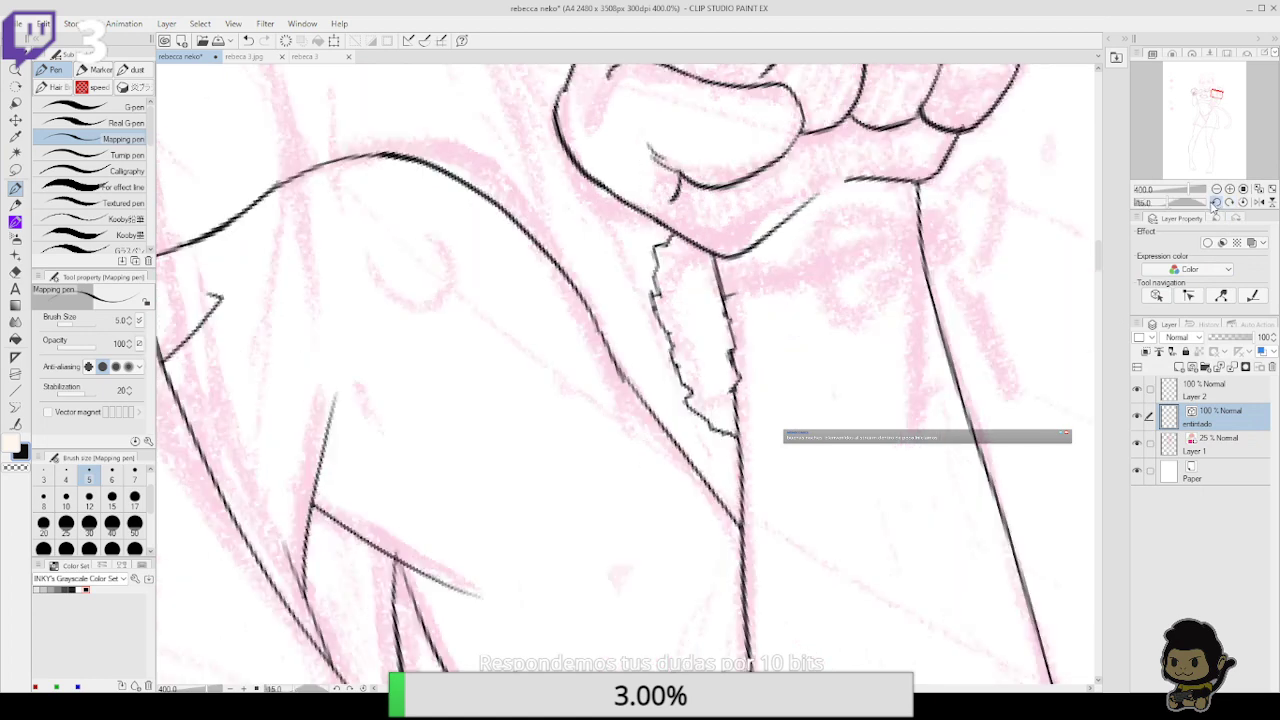
click(1230, 202)
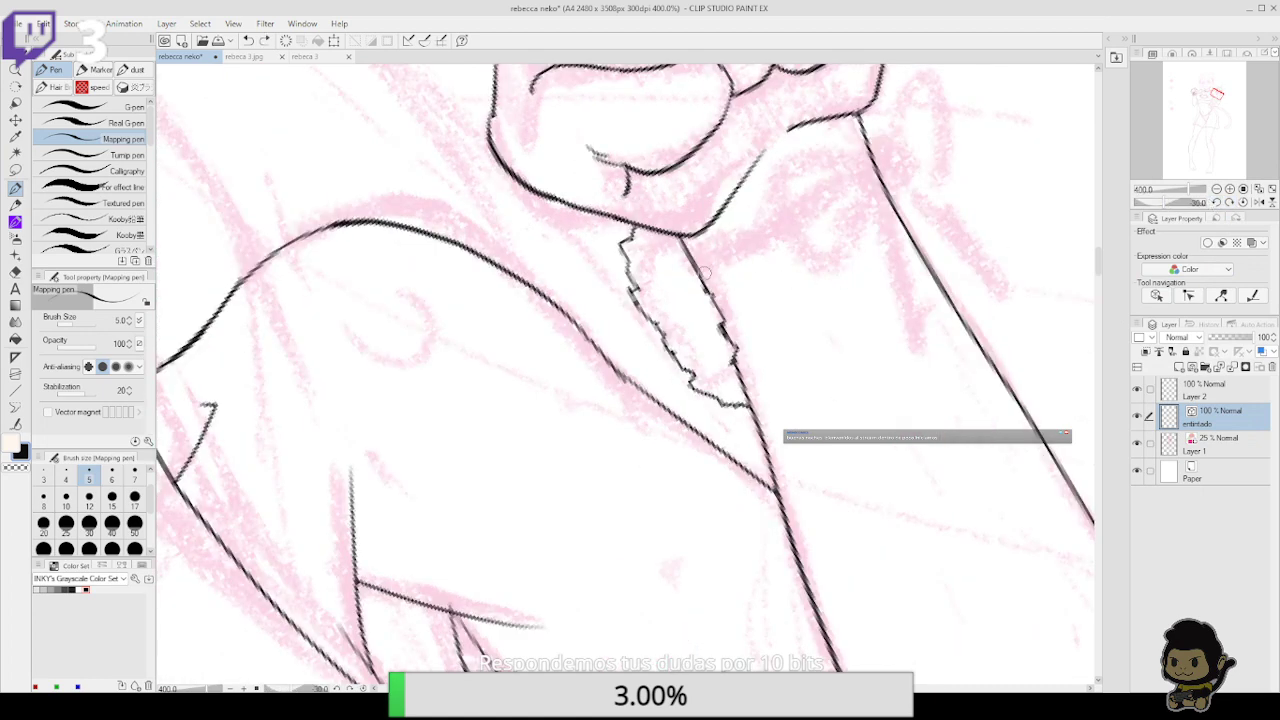
mouse_move(690, 278)
mouse_down()
mouse_move(827, 230)
mouse_move(886, 190)
mouse_up()
key(ctrl+z)
mouse_move(679, 289)
mouse_down()
mouse_move(792, 242)
mouse_move(884, 187)
mouse_up()
drag(670, 258, 858, 162)
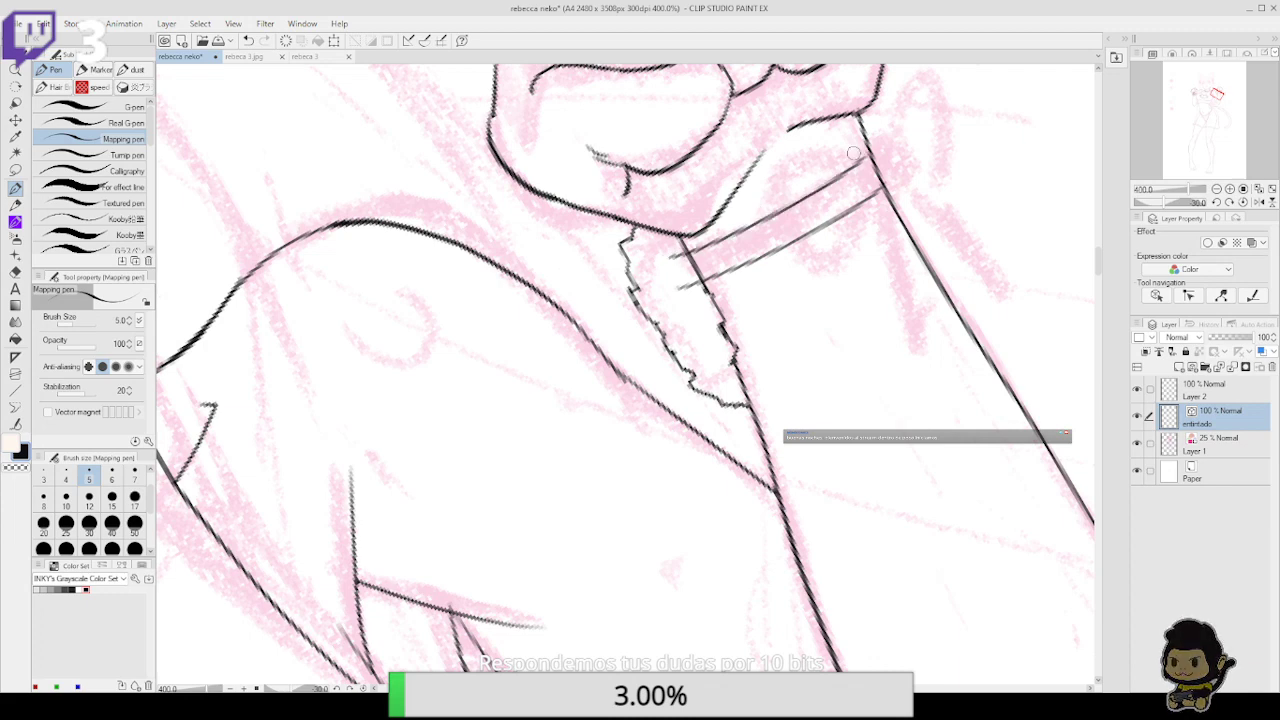
key(e)
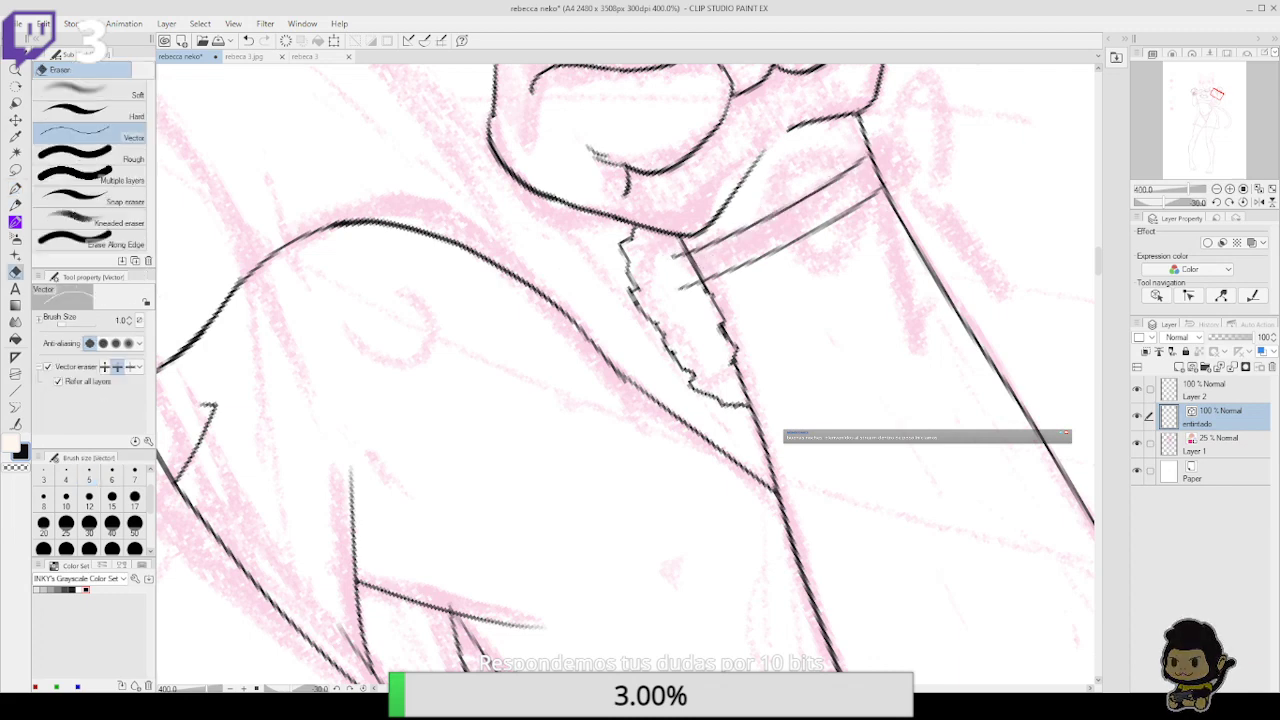
drag(676, 250, 688, 290)
drag(966, 267, 878, 369)
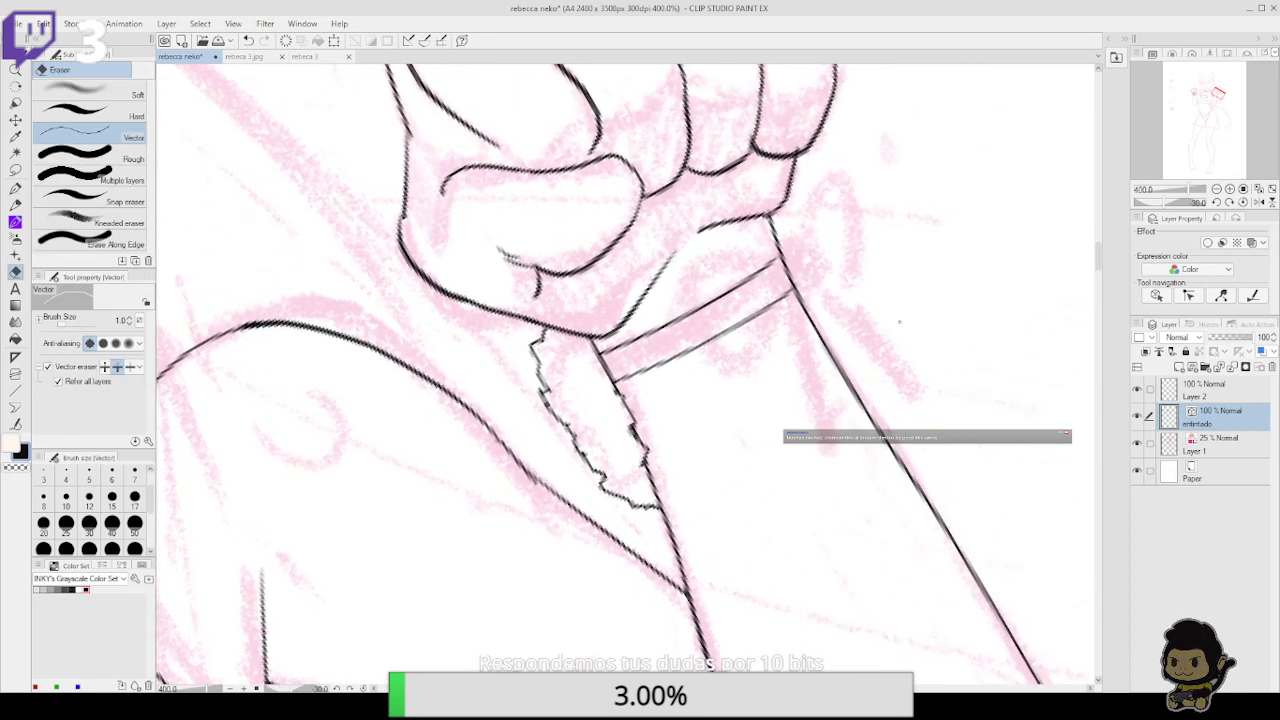
Reset the canvas rotation and ink the wrist bow's knot, the outer loop and the short hanging ribbon tail
click(1244, 201)
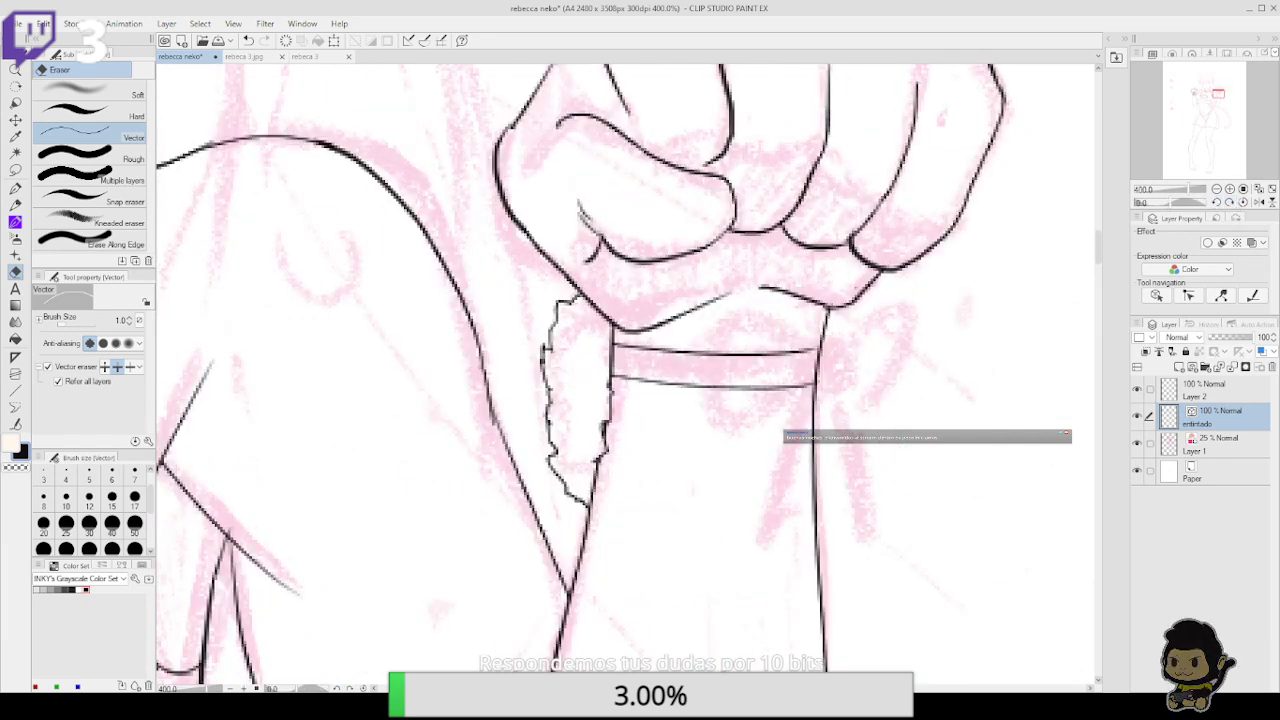
click(15, 192)
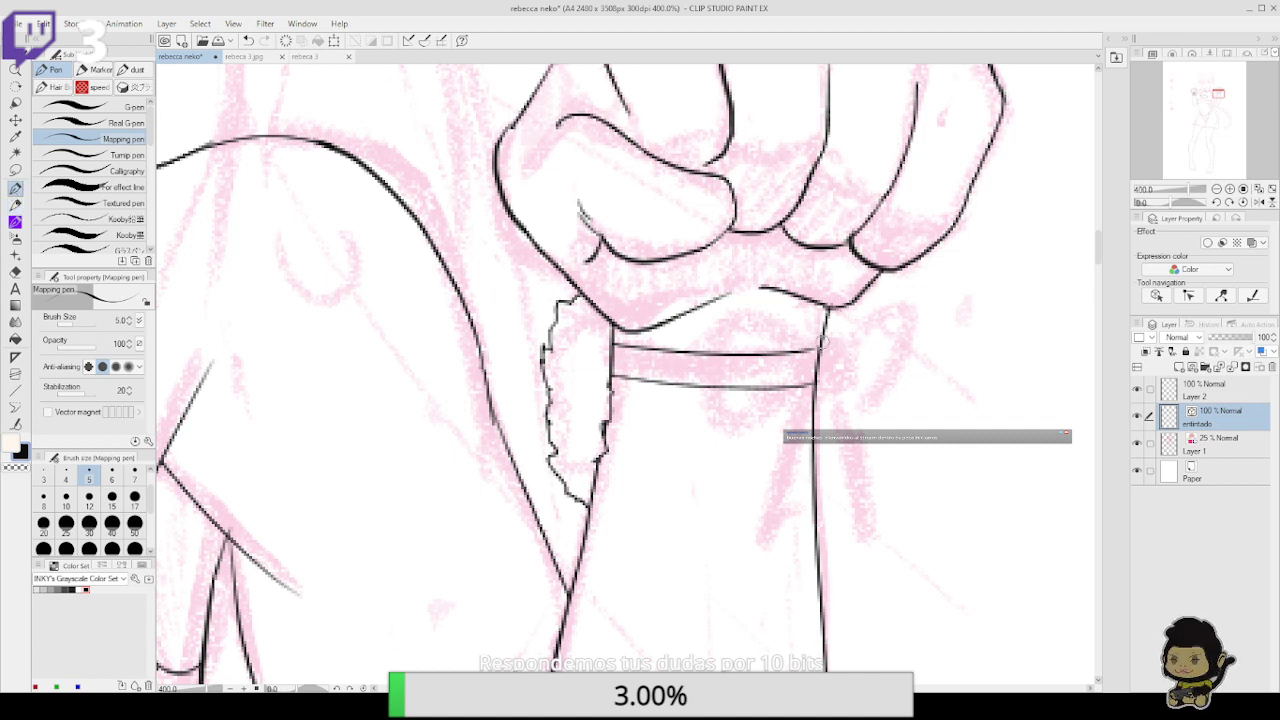
mouse_move(817, 346)
mouse_down()
mouse_move(822, 388)
mouse_move(845, 362)
mouse_move(831, 396)
mouse_move(822, 390)
mouse_up()
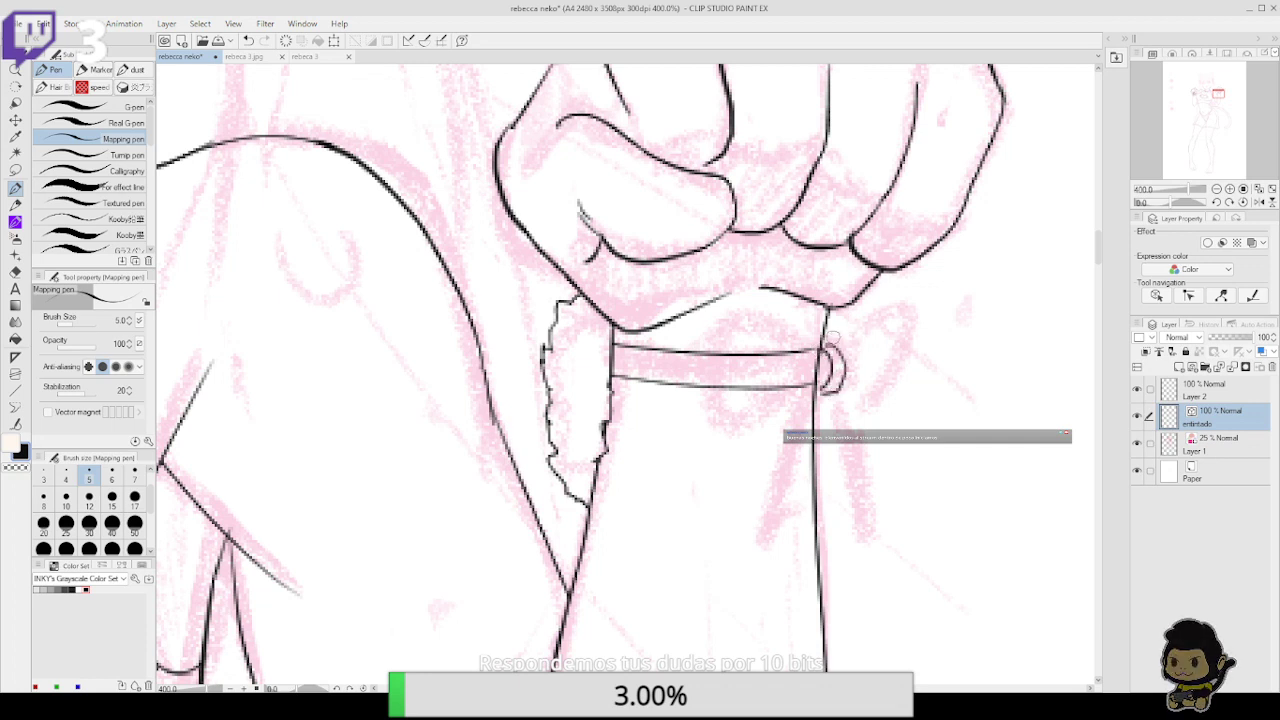
mouse_move(832, 338)
mouse_down()
mouse_move(893, 307)
mouse_move(877, 374)
mouse_move(852, 389)
mouse_move(852, 348)
mouse_move(881, 325)
mouse_move(847, 387)
mouse_up()
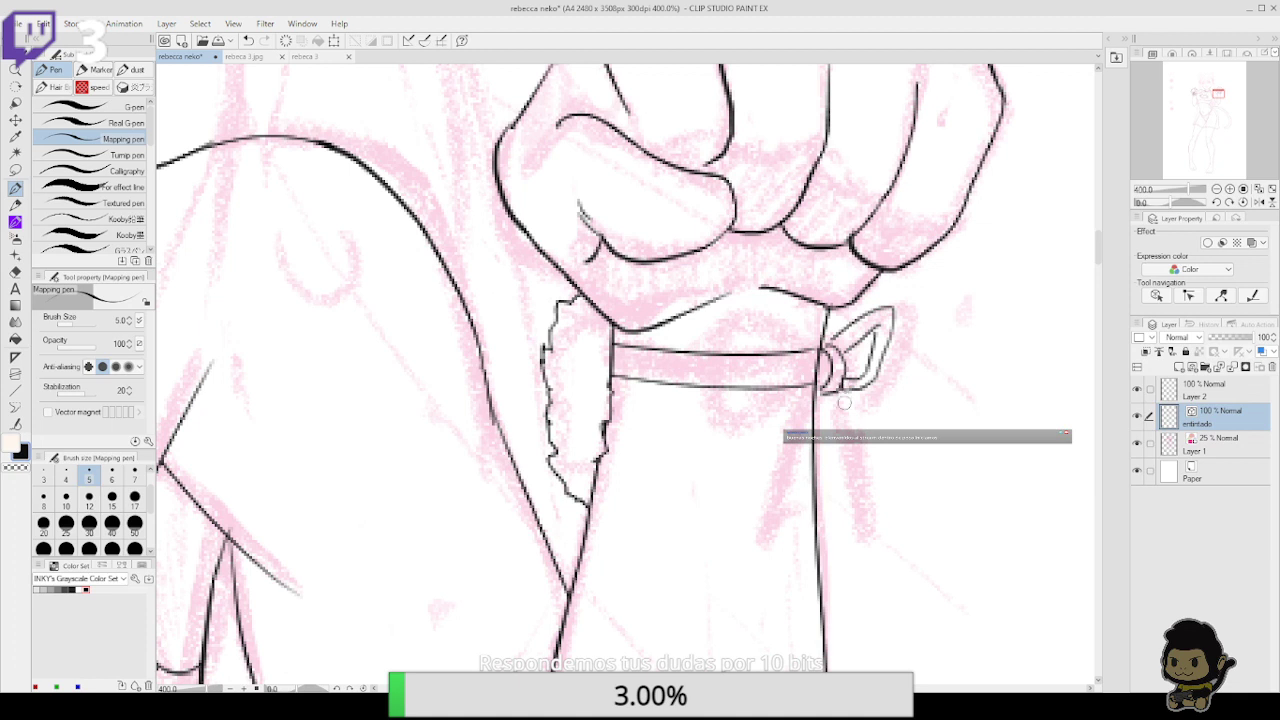
drag(838, 392, 854, 490)
drag(834, 392, 854, 488)
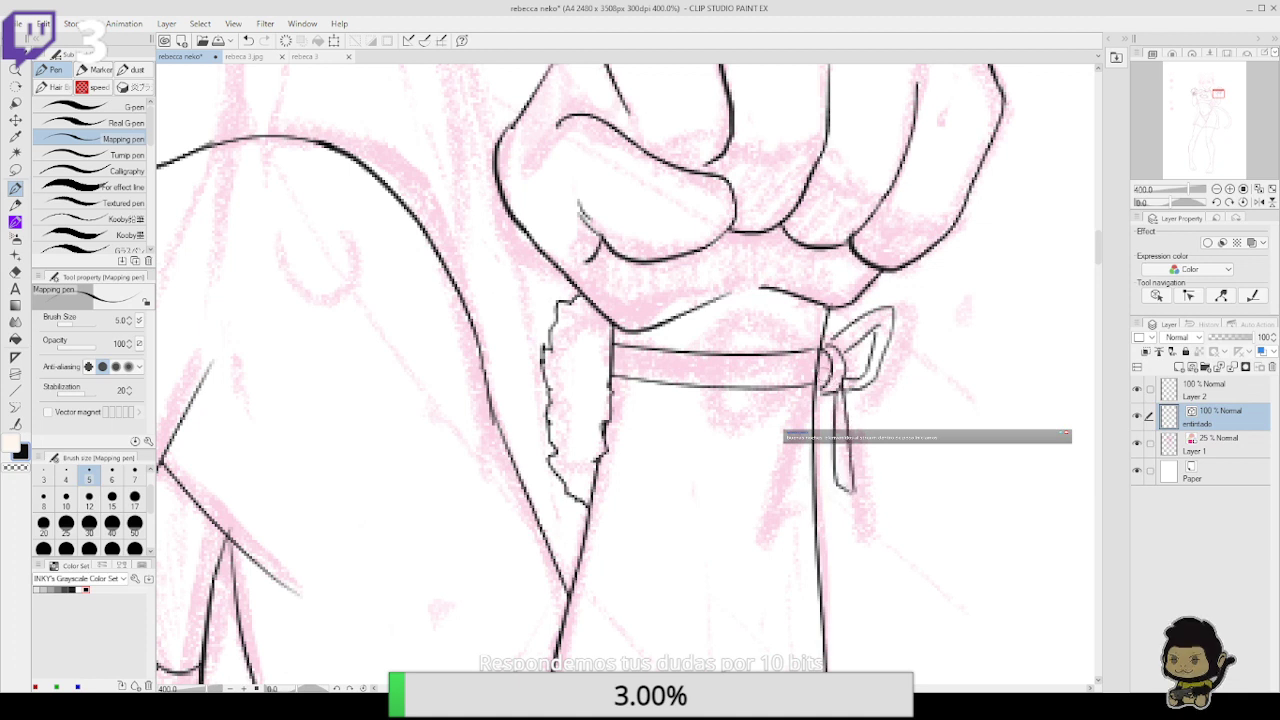
Ink the second, slanted ribbon tail across the forearm, redoing misfit strokes, and erase the lines crossing the knot
drag(818, 404, 787, 518)
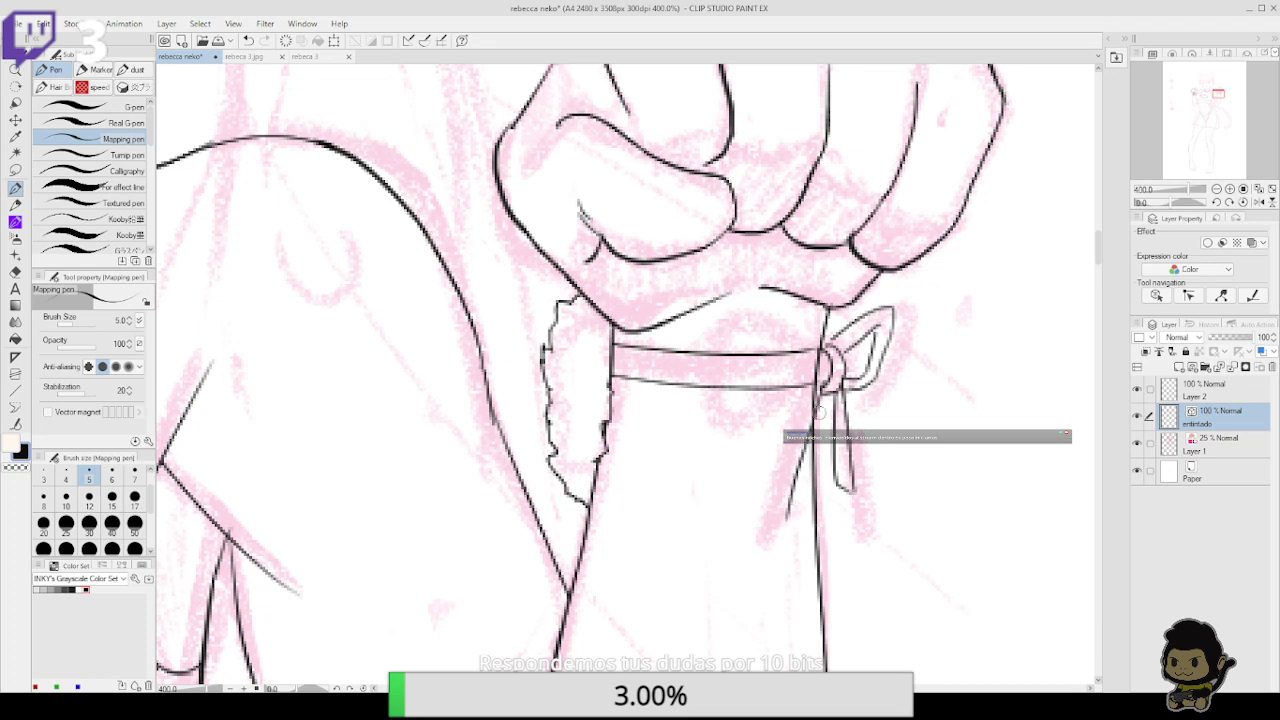
key(ctrl+z)
mouse_move(820, 390)
mouse_down()
mouse_move(790, 522)
mouse_move(793, 496)
mouse_move(789, 519)
mouse_move(797, 499)
mouse_move(761, 526)
mouse_move(767, 511)
mouse_move(757, 542)
mouse_up()
key(ctrl+z)
key(ctrl+z)
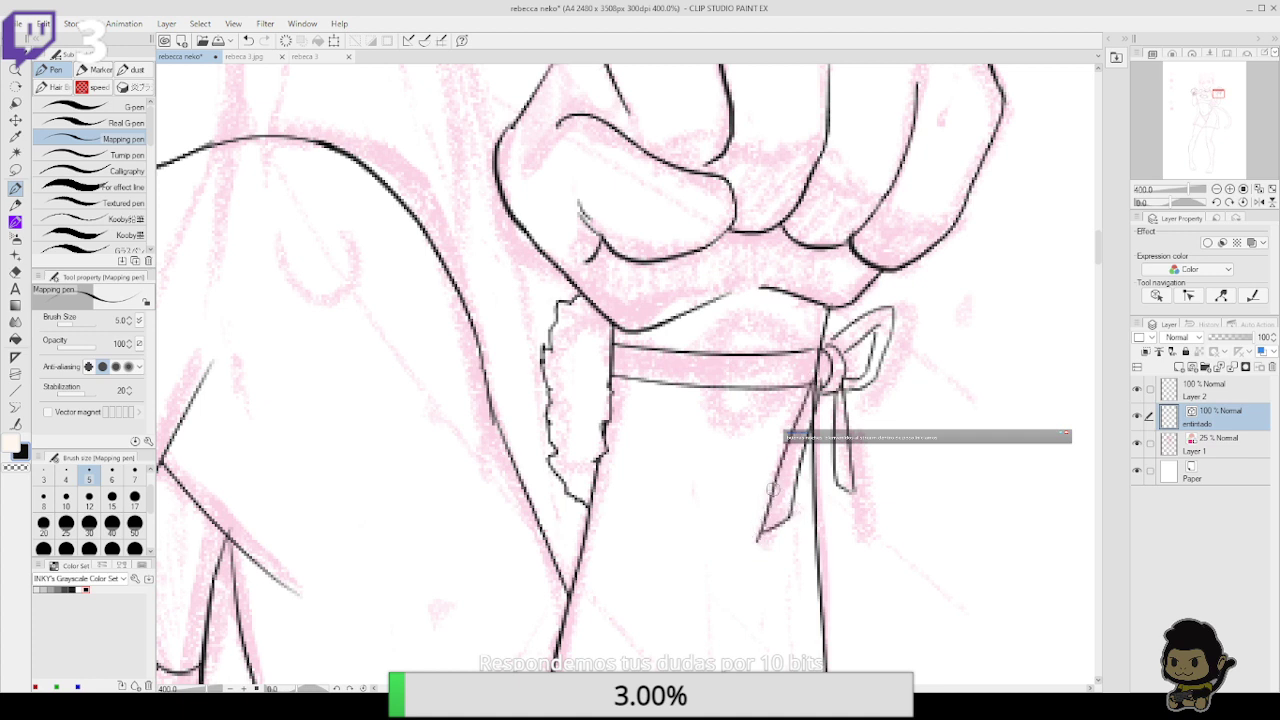
key(e)
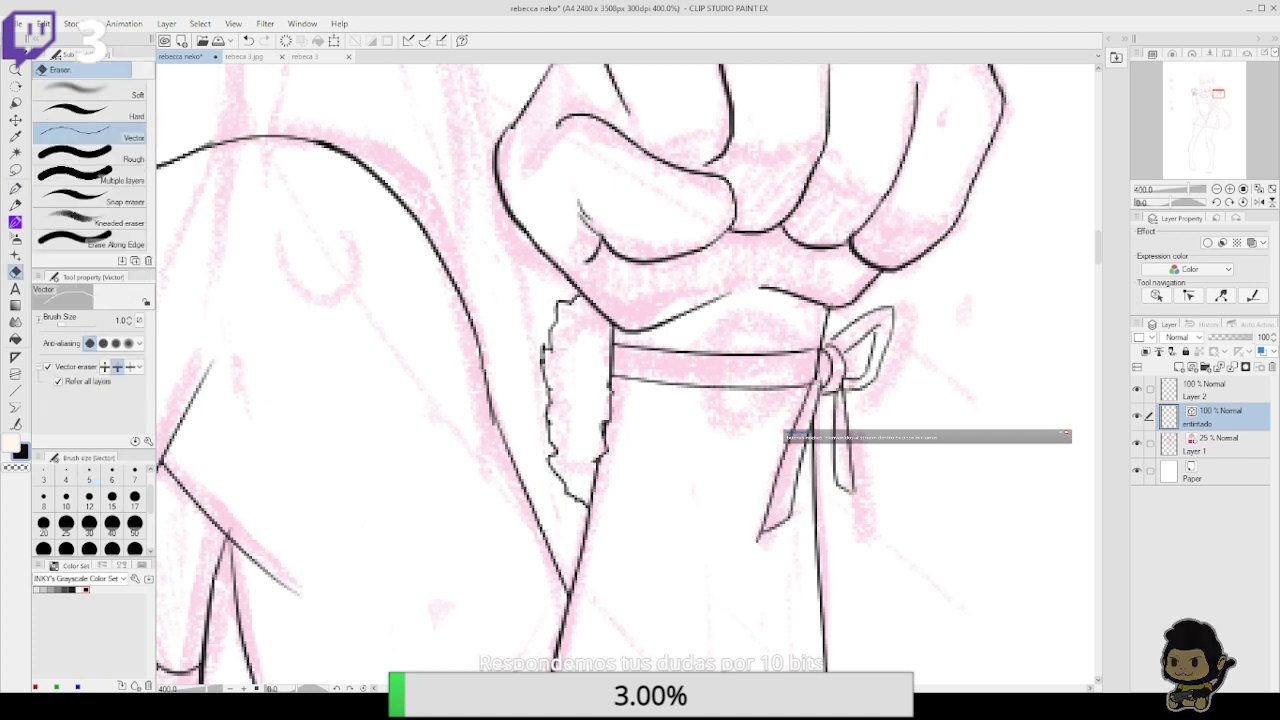
drag(818, 380, 822, 350)
Ink the bow's large loop over the wrist band, and erase the band lines running through the loop's edge
key(p)
mouse_move(822, 352)
mouse_down()
mouse_move(740, 312)
mouse_move(706, 342)
mouse_move(713, 424)
mouse_move(740, 434)
mouse_move(828, 376)
mouse_move(752, 326)
mouse_move(735, 332)
mouse_move(740, 410)
mouse_move(826, 362)
mouse_up()
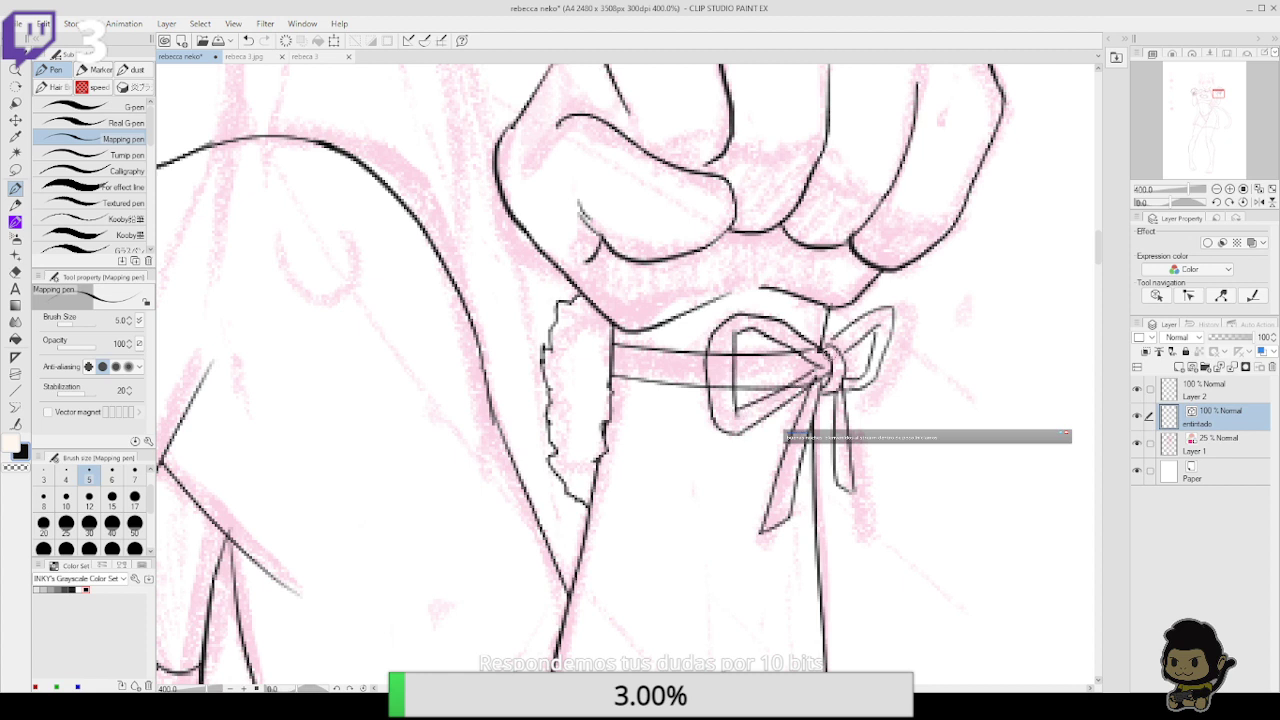
key(e)
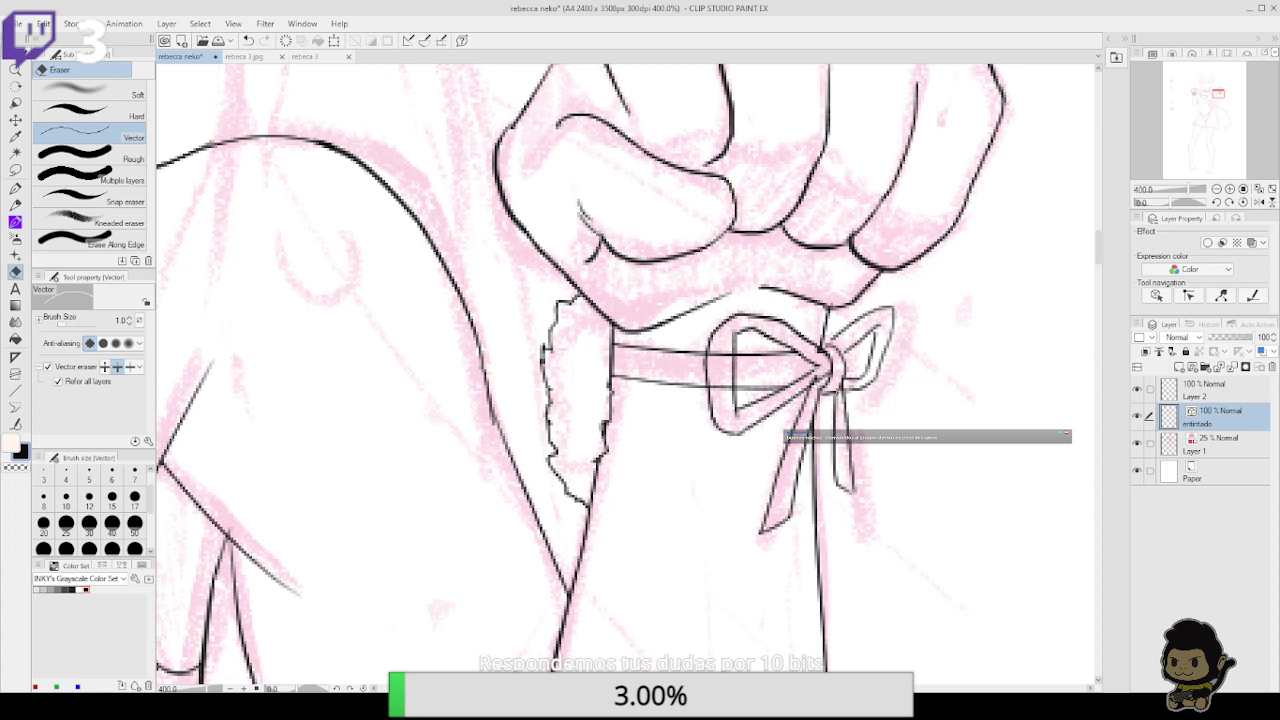
drag(722, 348, 724, 389)
Ink a long hair strand line from the upper chest past the jaw to the cheek, redoing it once
click(1216, 189)
click(1216, 189)
click(1216, 189)
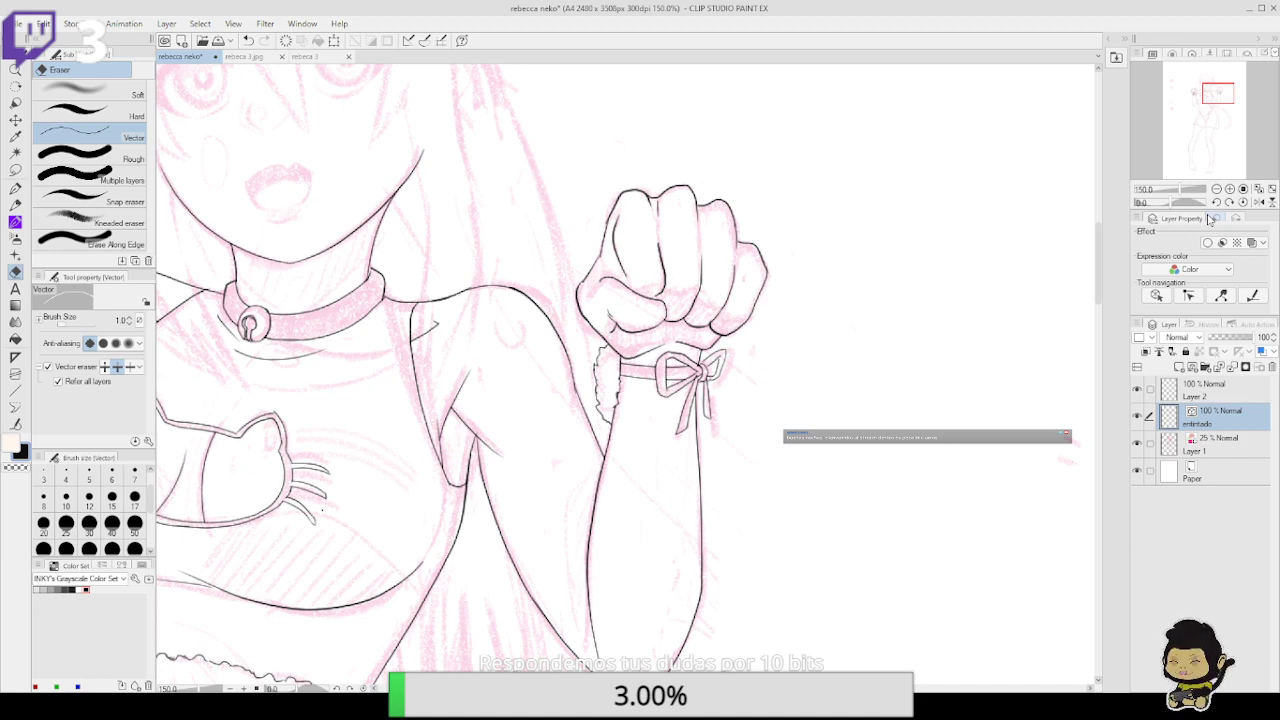
drag(716, 251, 918, 542)
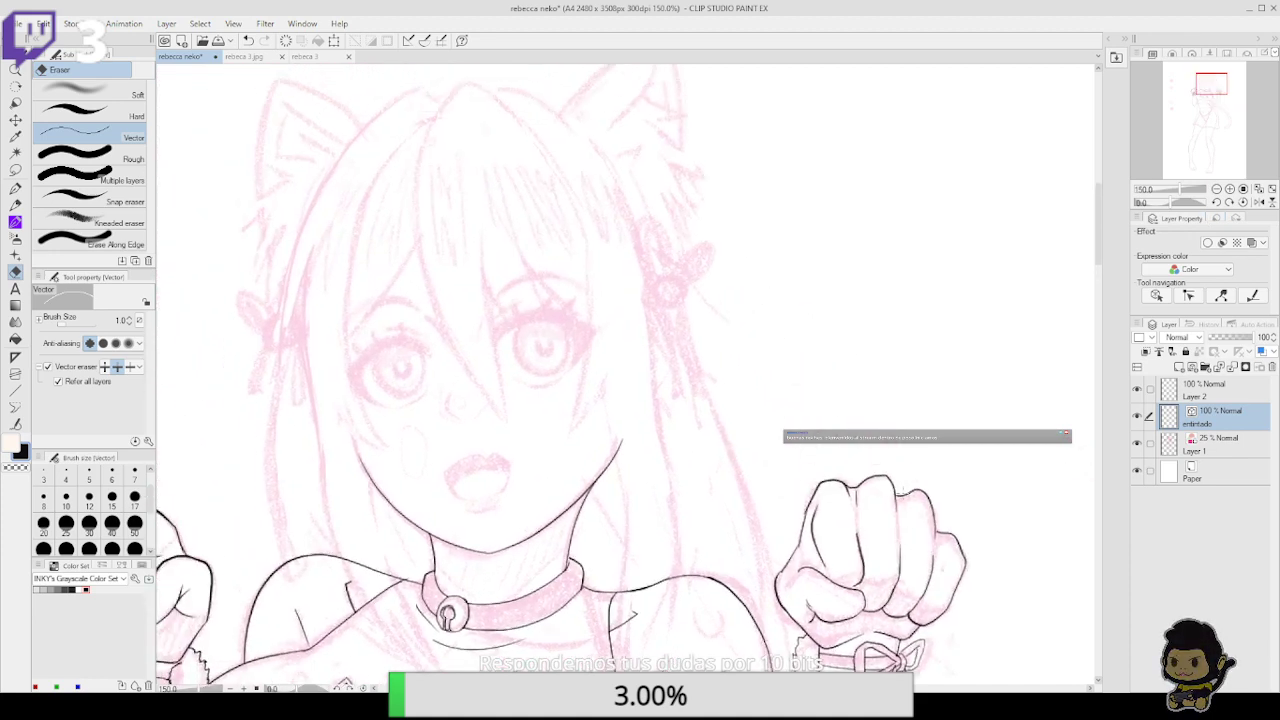
click(15, 188)
drag(402, 557, 322, 400)
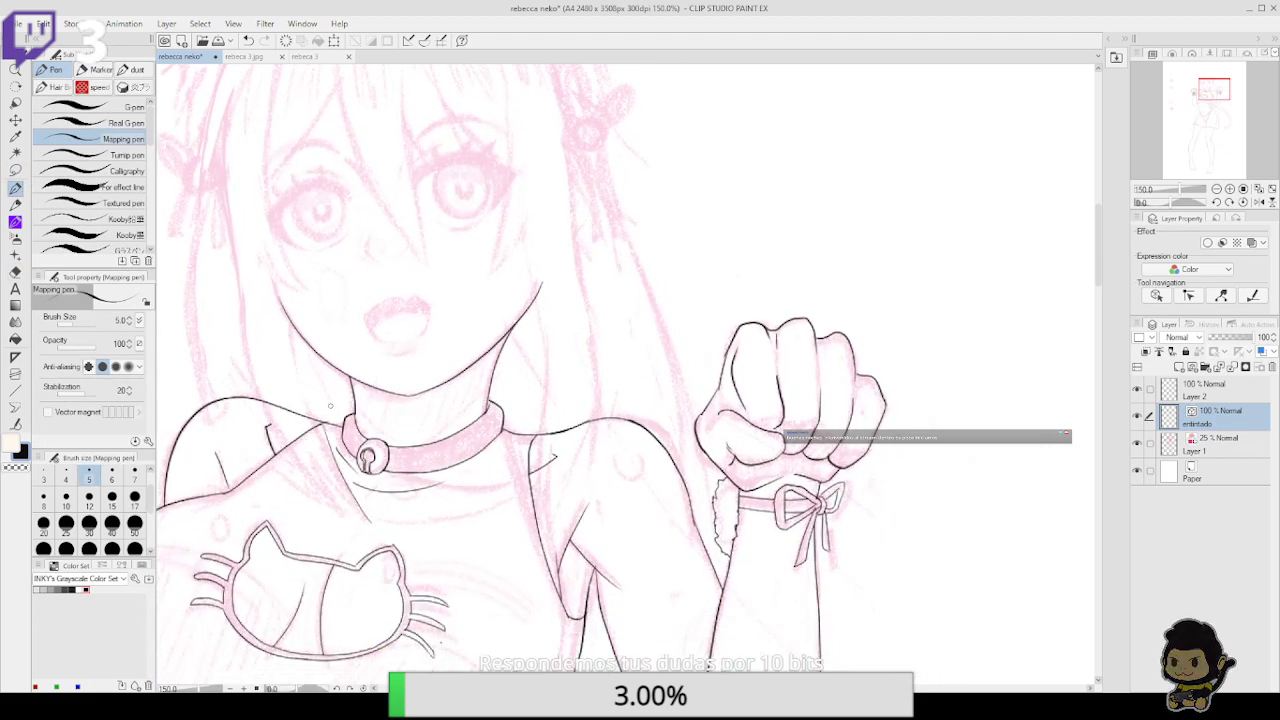
mouse_move(373, 524)
mouse_down()
mouse_move(300, 373)
mouse_move(268, 248)
mouse_up()
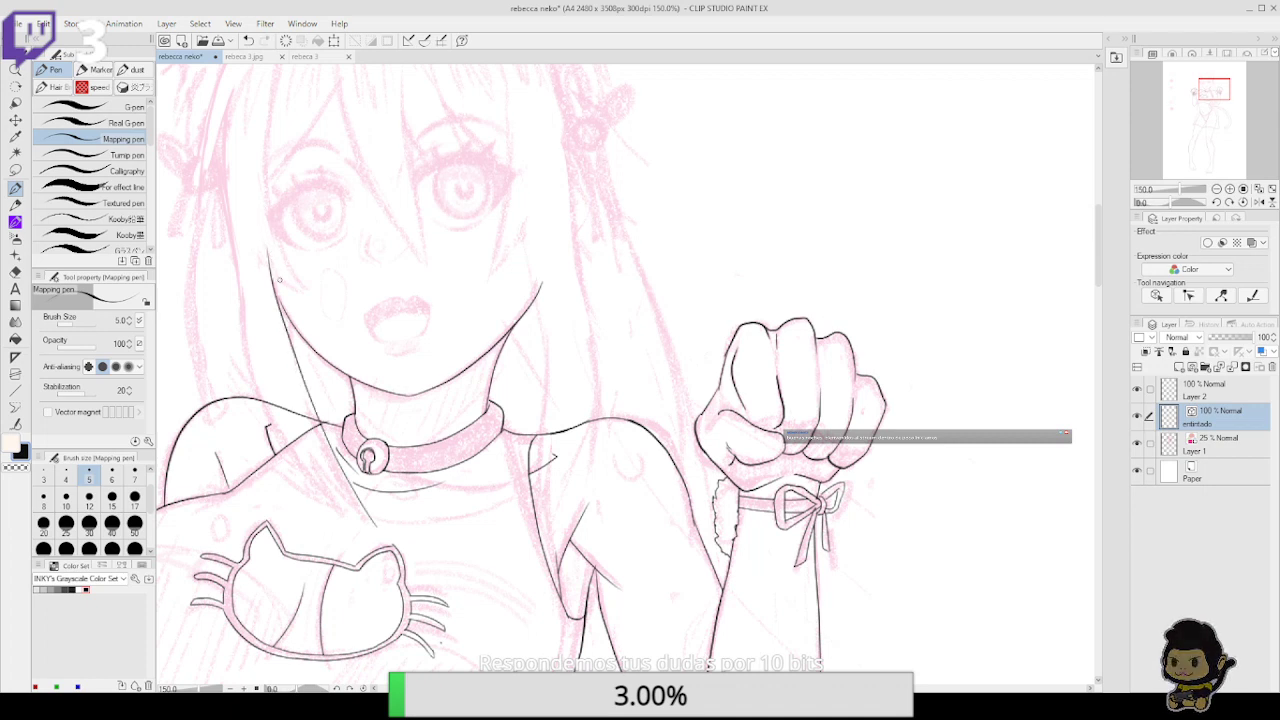
key(ctrl+z)
mouse_move(370, 527)
mouse_down()
mouse_move(331, 447)
mouse_move(268, 250)
mouse_up()
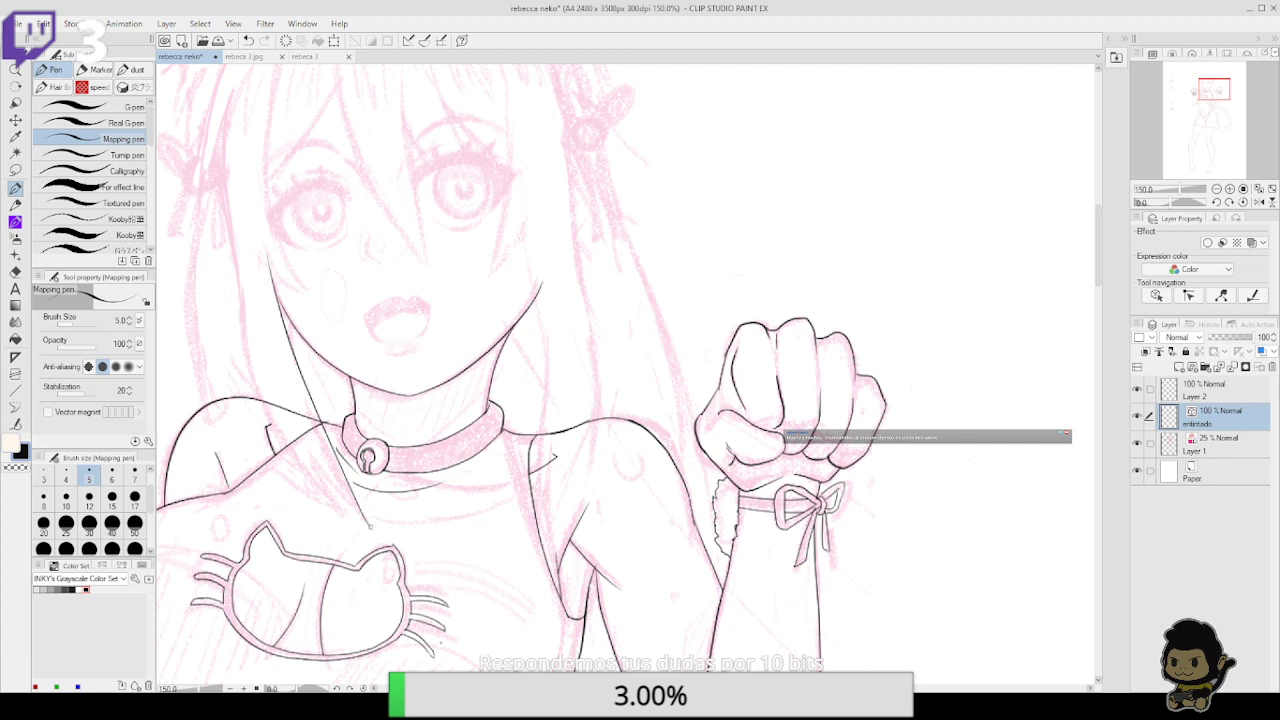
Ink the second edge of the long hair strand from its chest tip up past the cheek, redoing misfit strokes, and erase the shoulder lines inside it
mouse_move(372, 527)
mouse_down()
mouse_move(333, 476)
mouse_move(294, 390)
mouse_up()
mouse_move(330, 503)
mouse_down()
mouse_move(272, 404)
mouse_move(240, 186)
mouse_move(234, 243)
mouse_move(316, 466)
mouse_up()
key(ctrl+z)
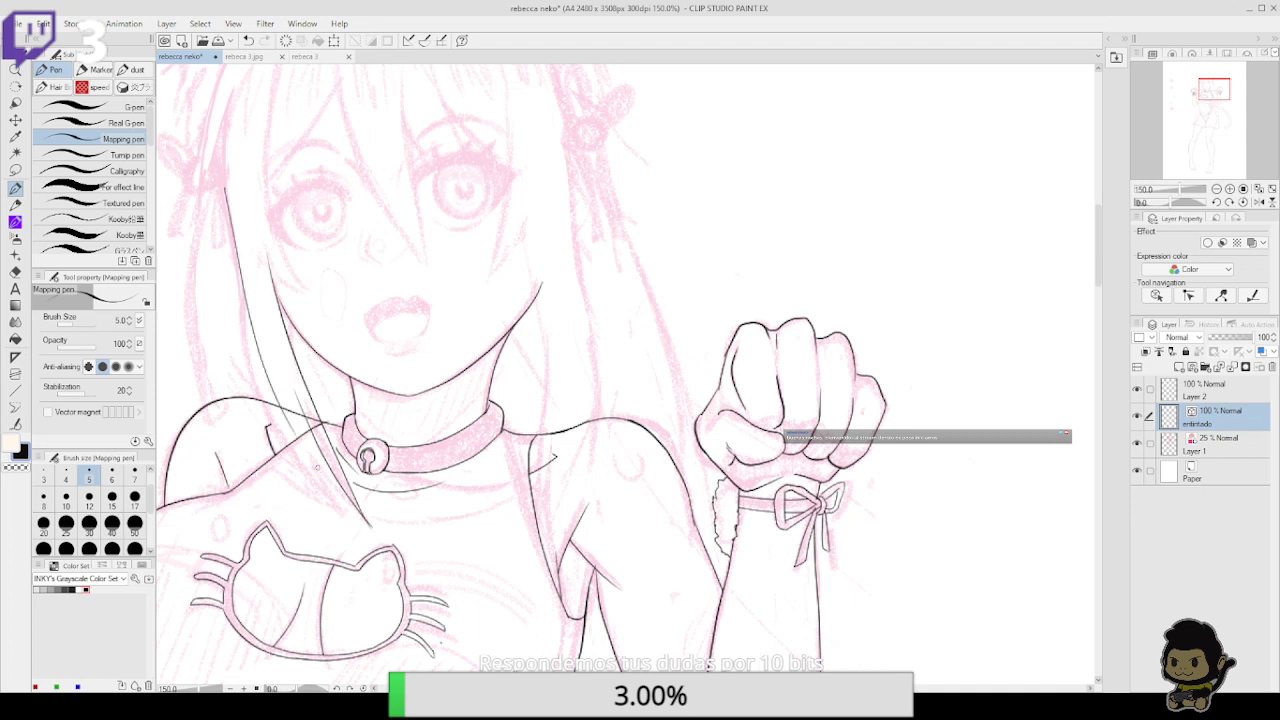
key(ctrl+z)
mouse_move(232, 245)
mouse_down()
mouse_move(286, 431)
mouse_move(320, 470)
mouse_up()
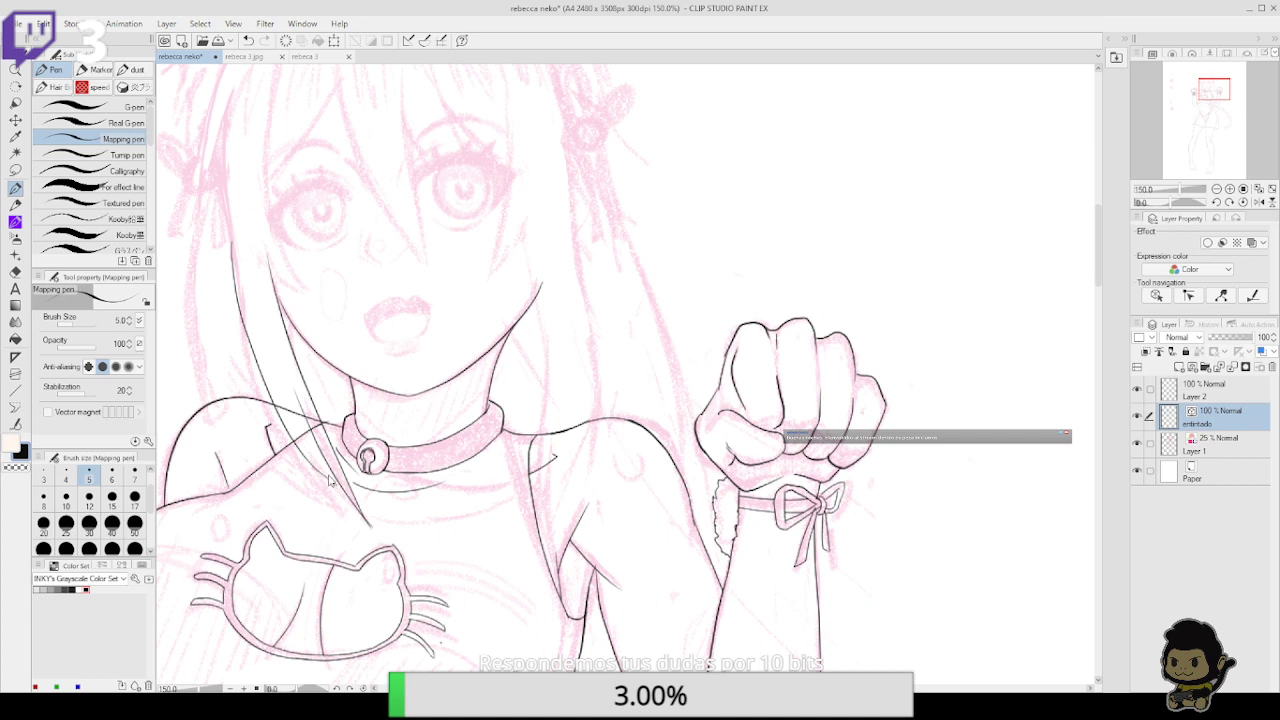
key(ctrl+z)
mouse_move(330, 478)
mouse_down()
mouse_move(242, 306)
mouse_move(232, 212)
mouse_up()
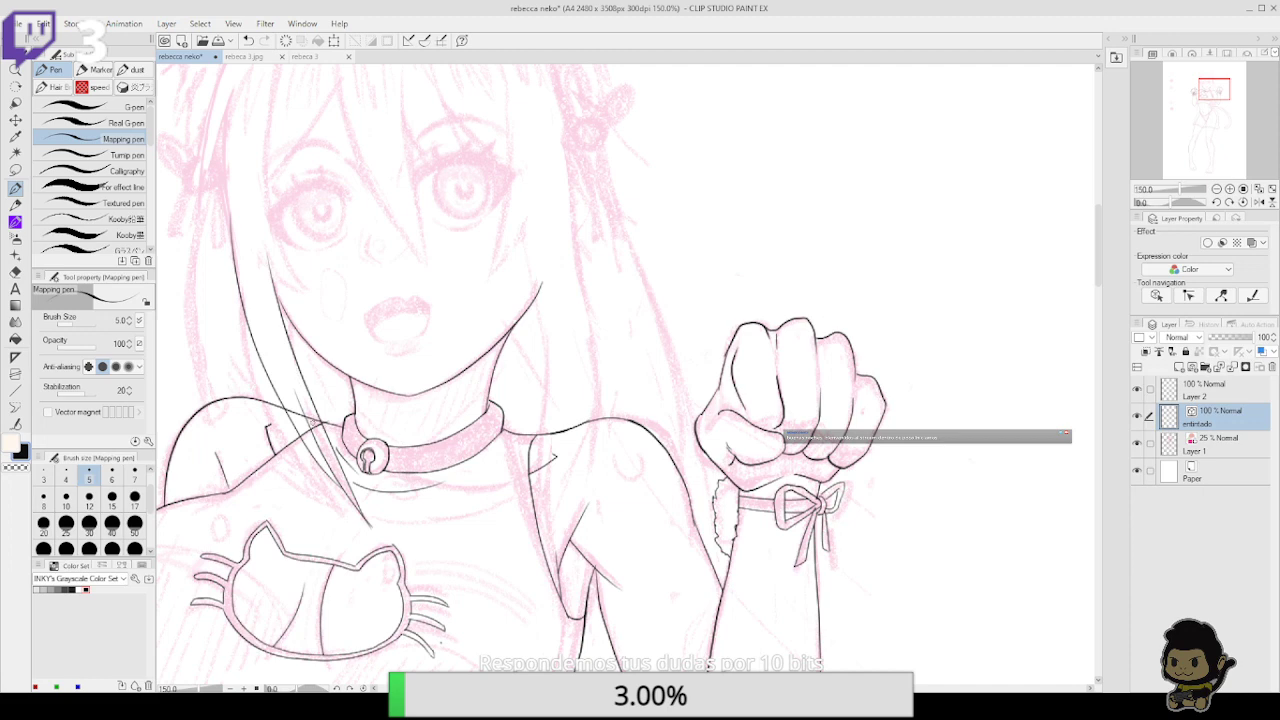
key(e)
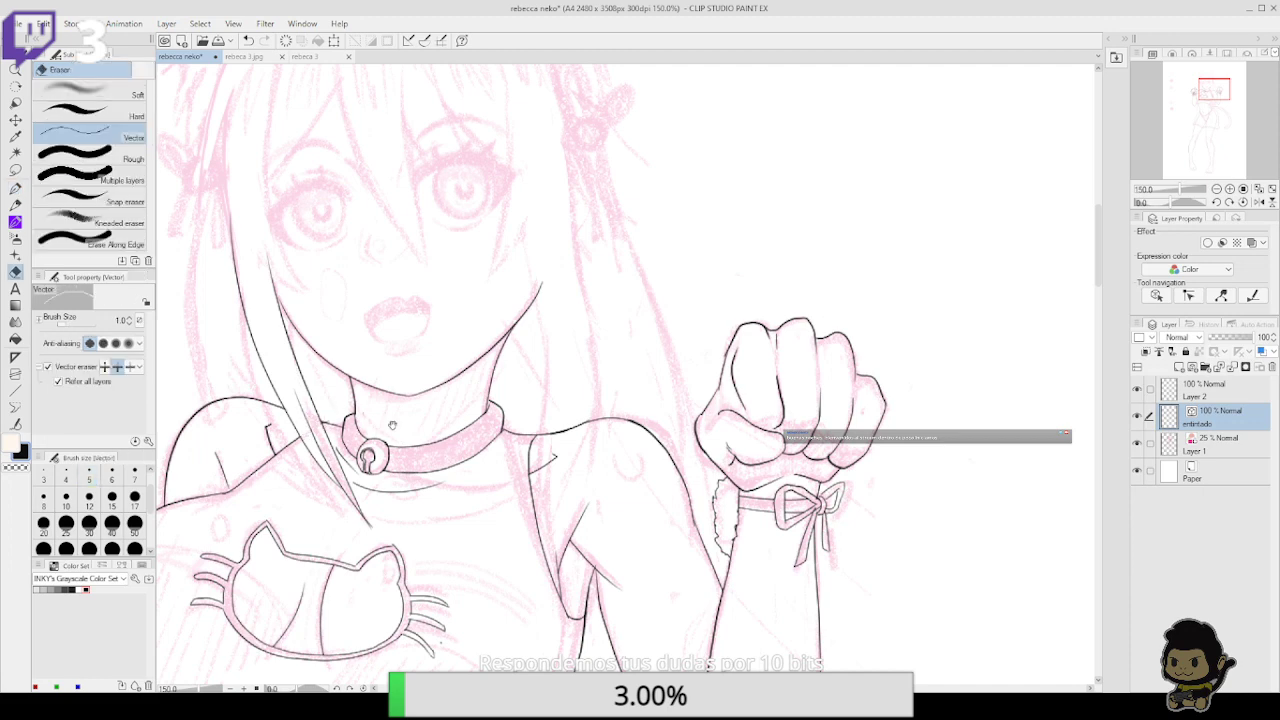
Ink a short inner hair strand from the cheek down across the jaw to the neck, redoing misfit strokes and trimming the overlap
mouse_move(392, 425)
mouse_down()
mouse_move(490, 555)
mouse_move(482, 537)
mouse_up()
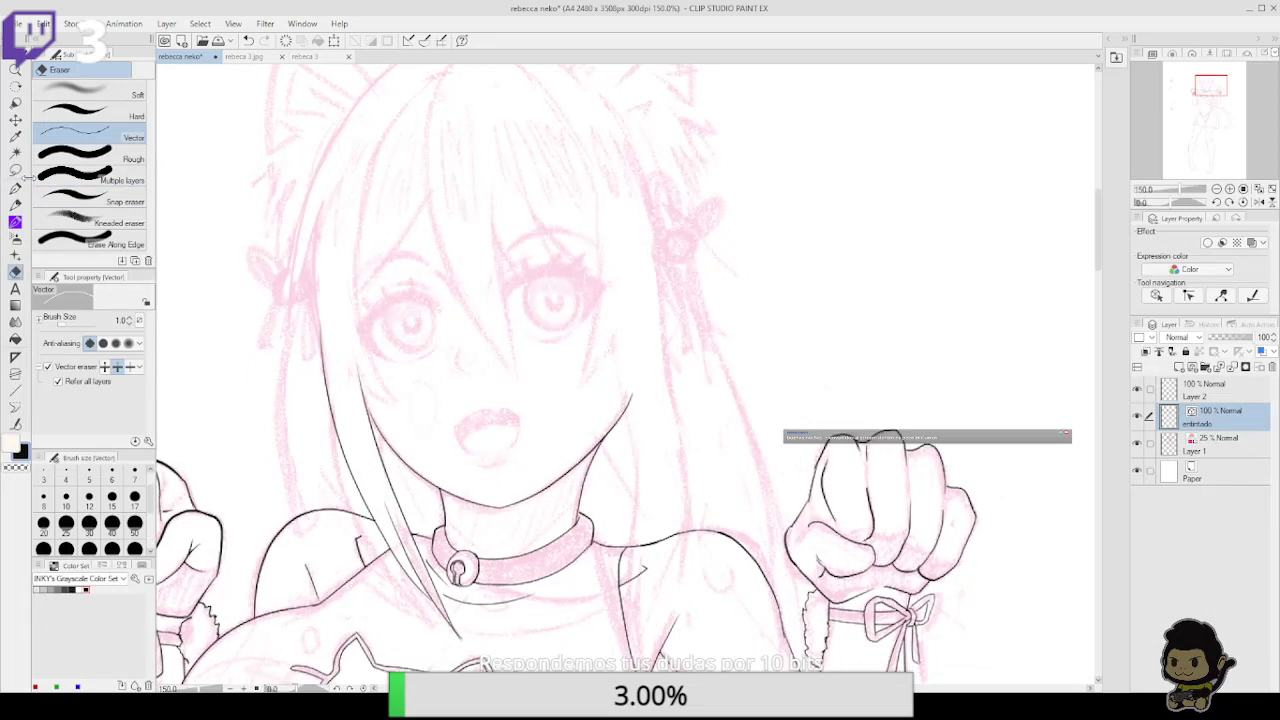
click(15, 187)
drag(377, 430, 401, 504)
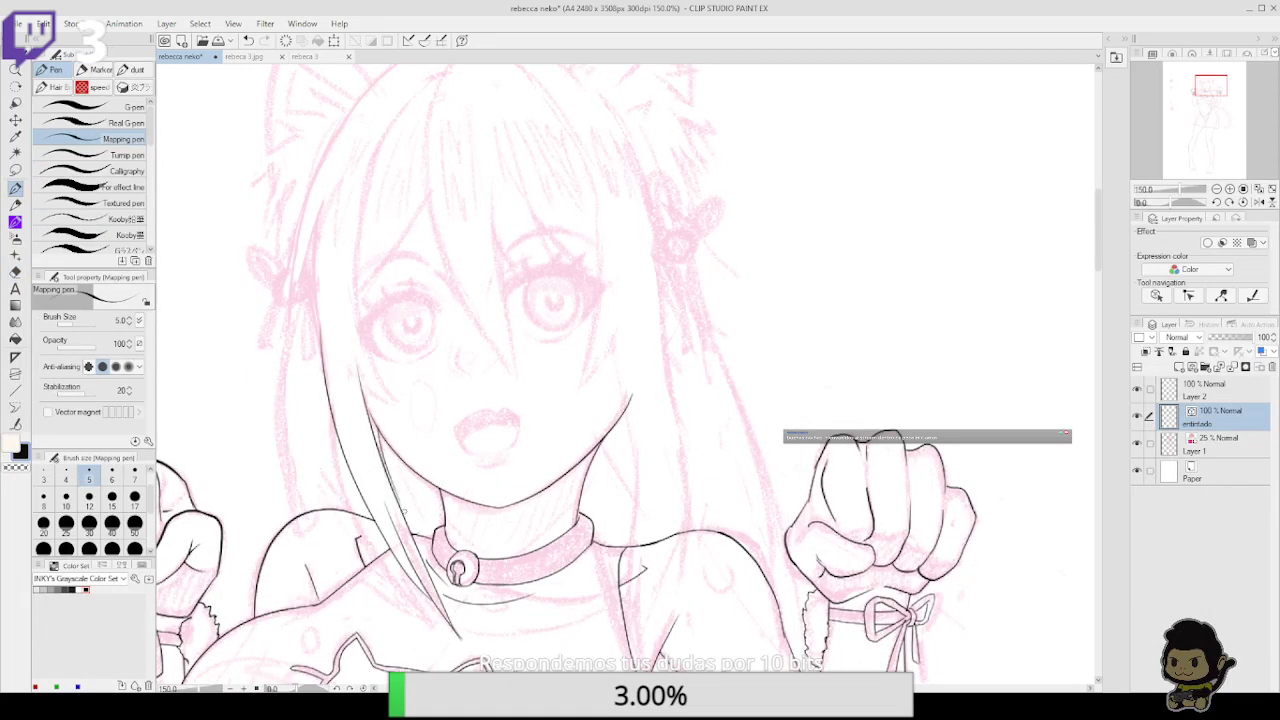
key(ctrl+z)
drag(377, 424, 416, 532)
key(e)
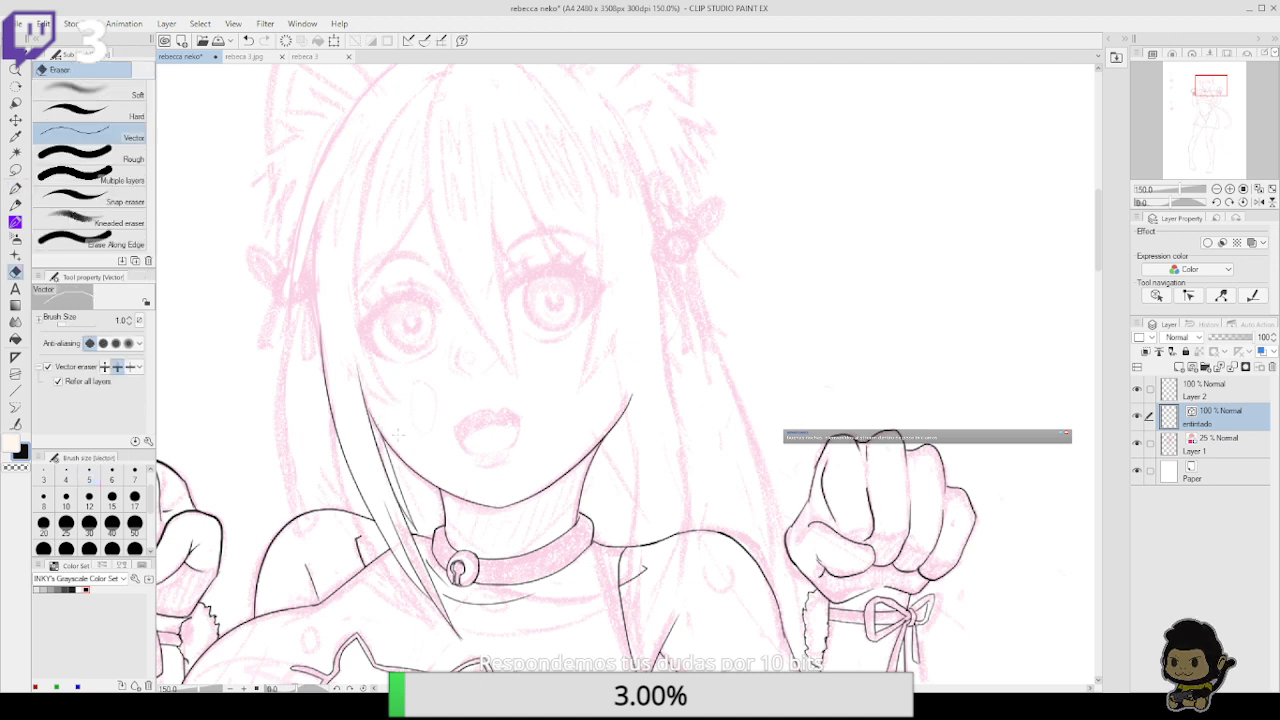
key(p)
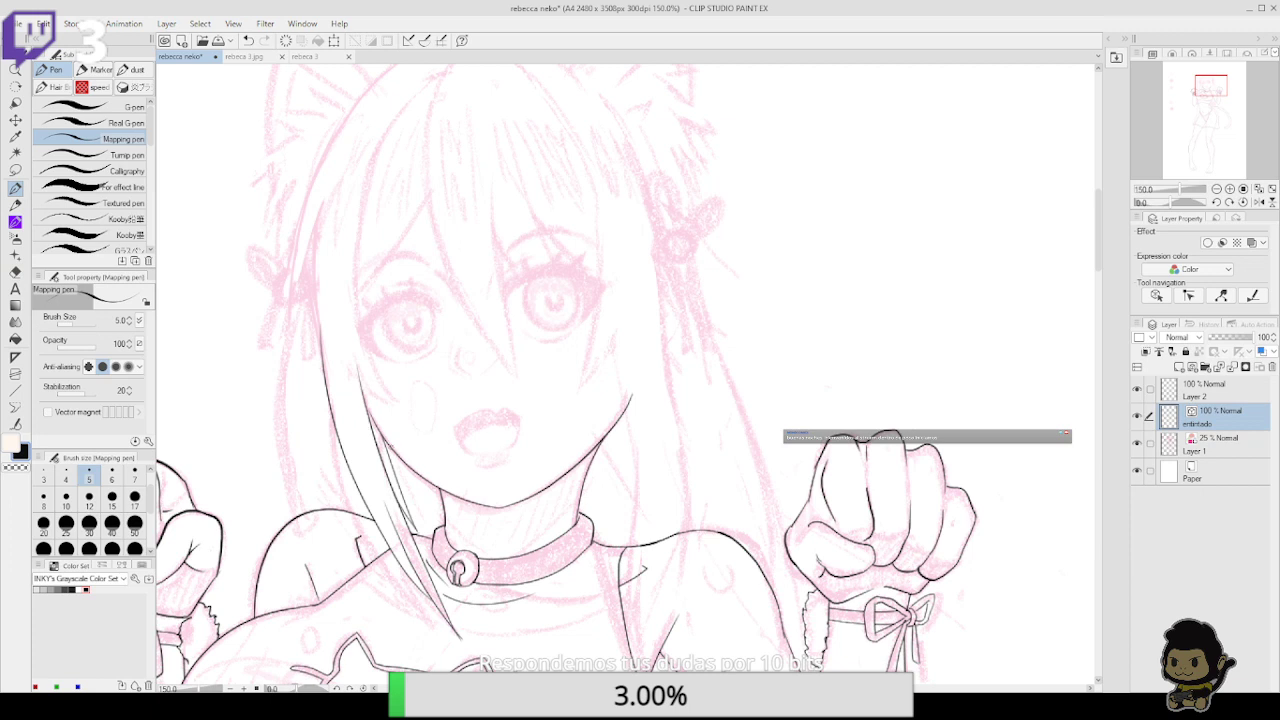
drag(392, 448, 364, 398)
key(ctrl+z)
drag(391, 447, 359, 363)
Ink the outer side hair from the shoulder up past the temple toward the crown, redoing one stroke, and trim the lock's upper tip
drag(294, 495, 305, 288)
drag(344, 452, 318, 190)
key(ctrl+z)
drag(345, 456, 326, 193)
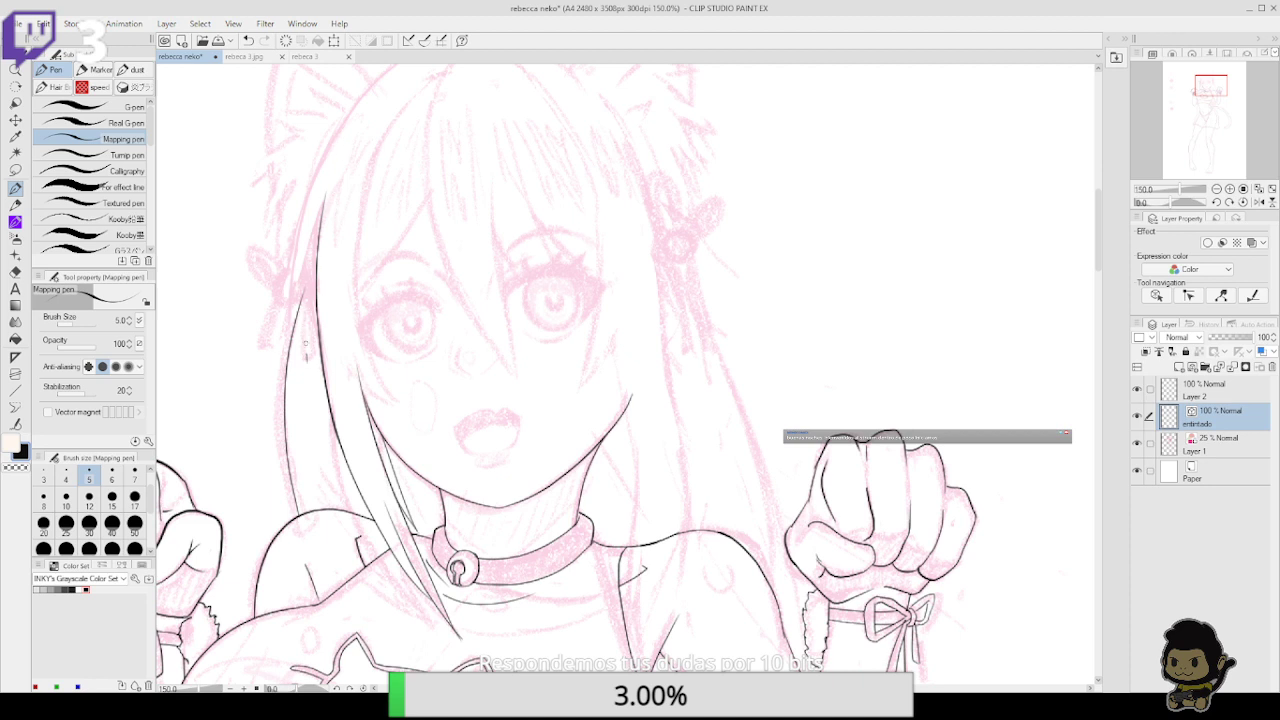
drag(305, 343, 328, 197)
drag(308, 378, 352, 116)
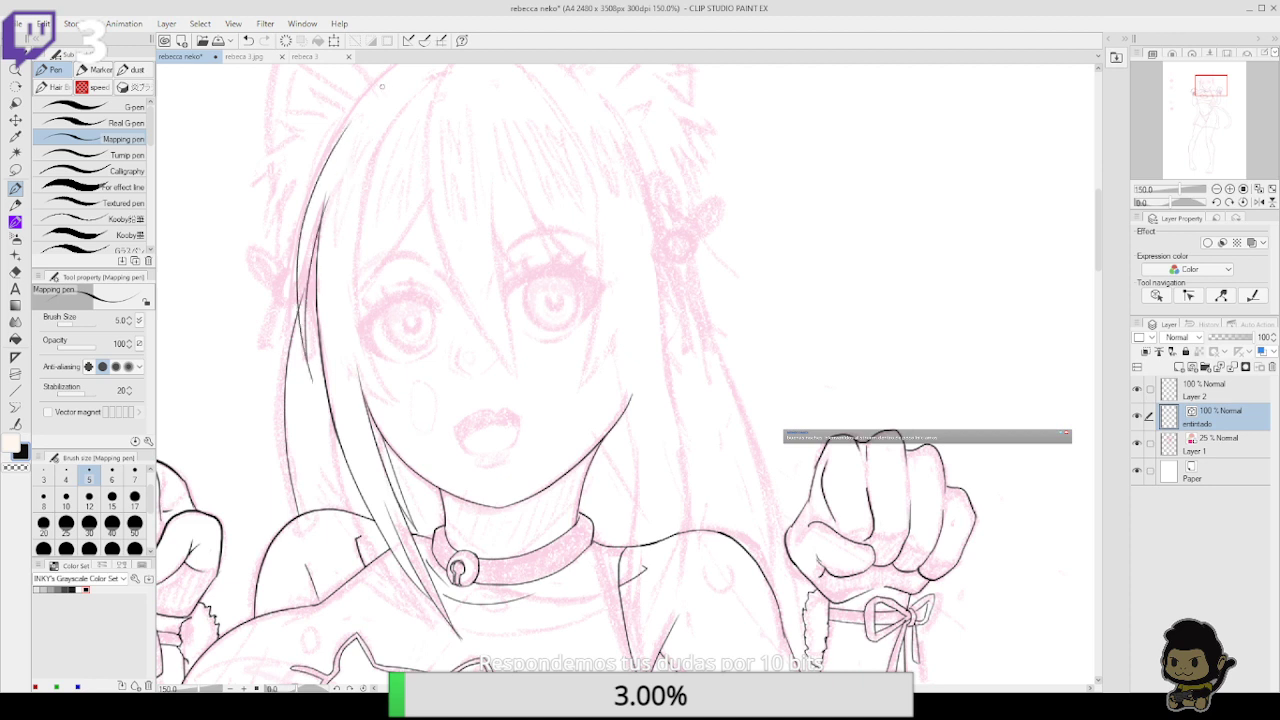
key(e)
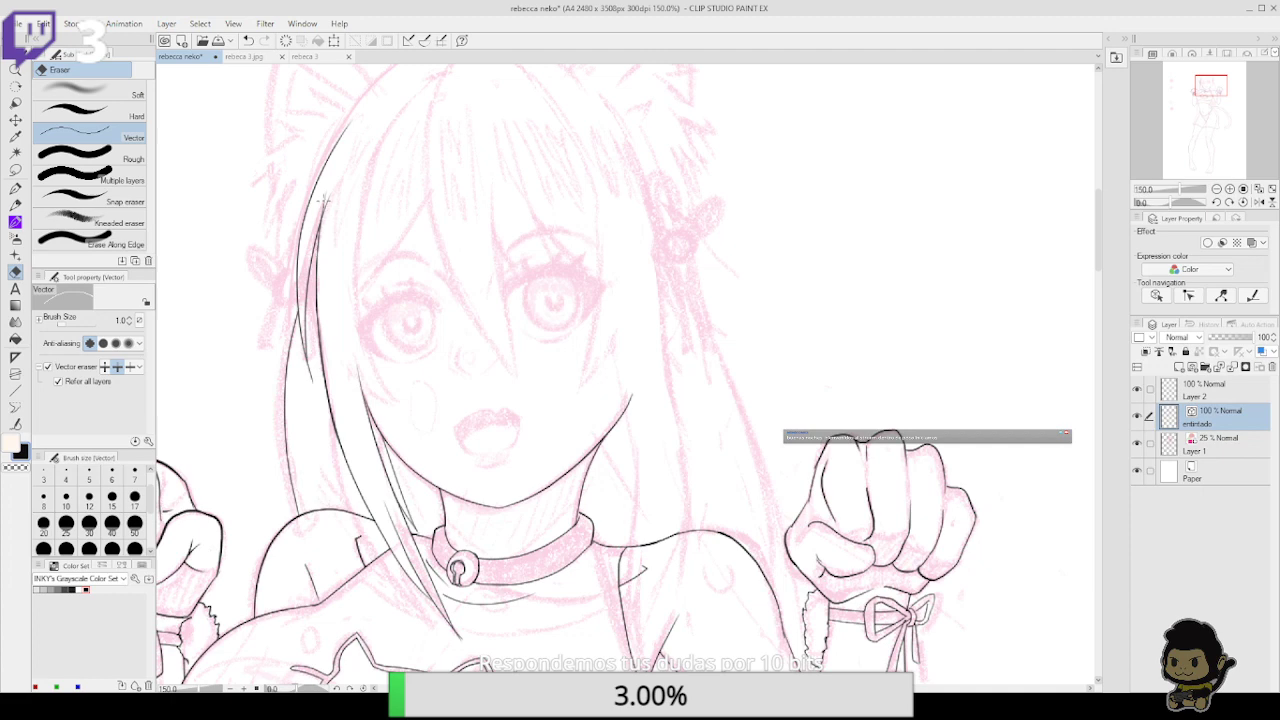
drag(550, 393, 606, 362)
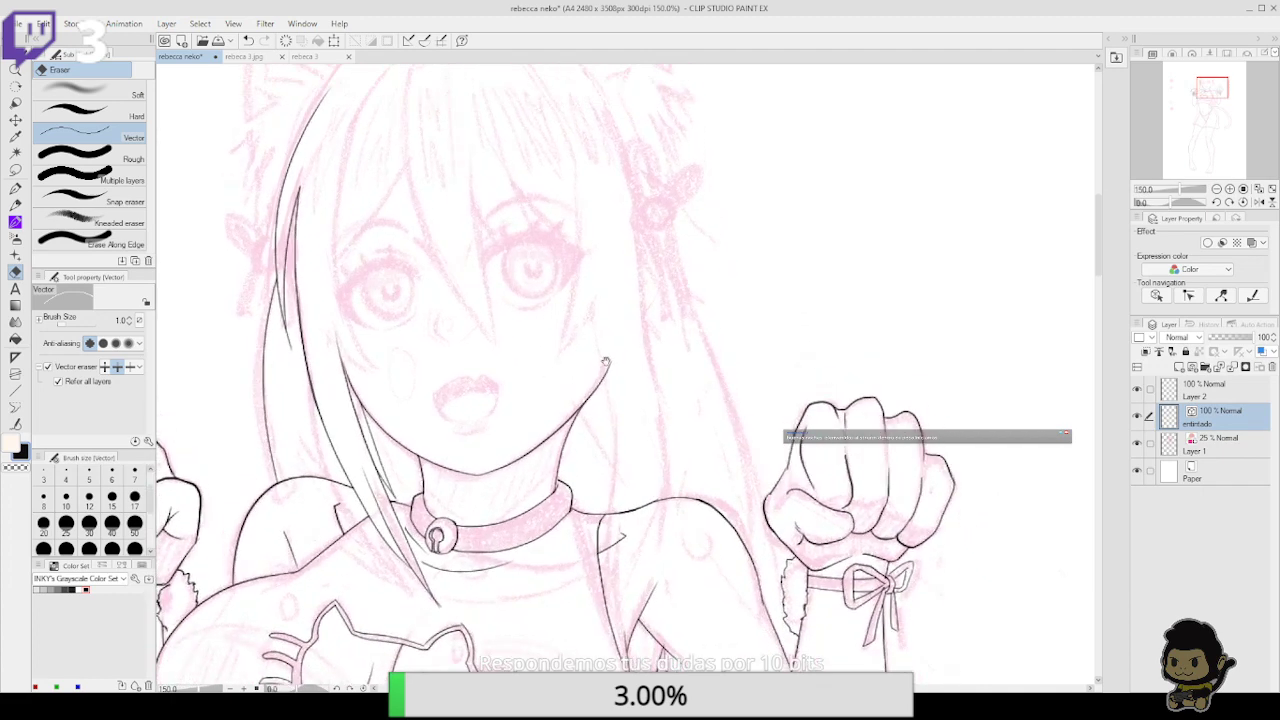
click(1229, 202)
drag(716, 301, 688, 473)
key(p)
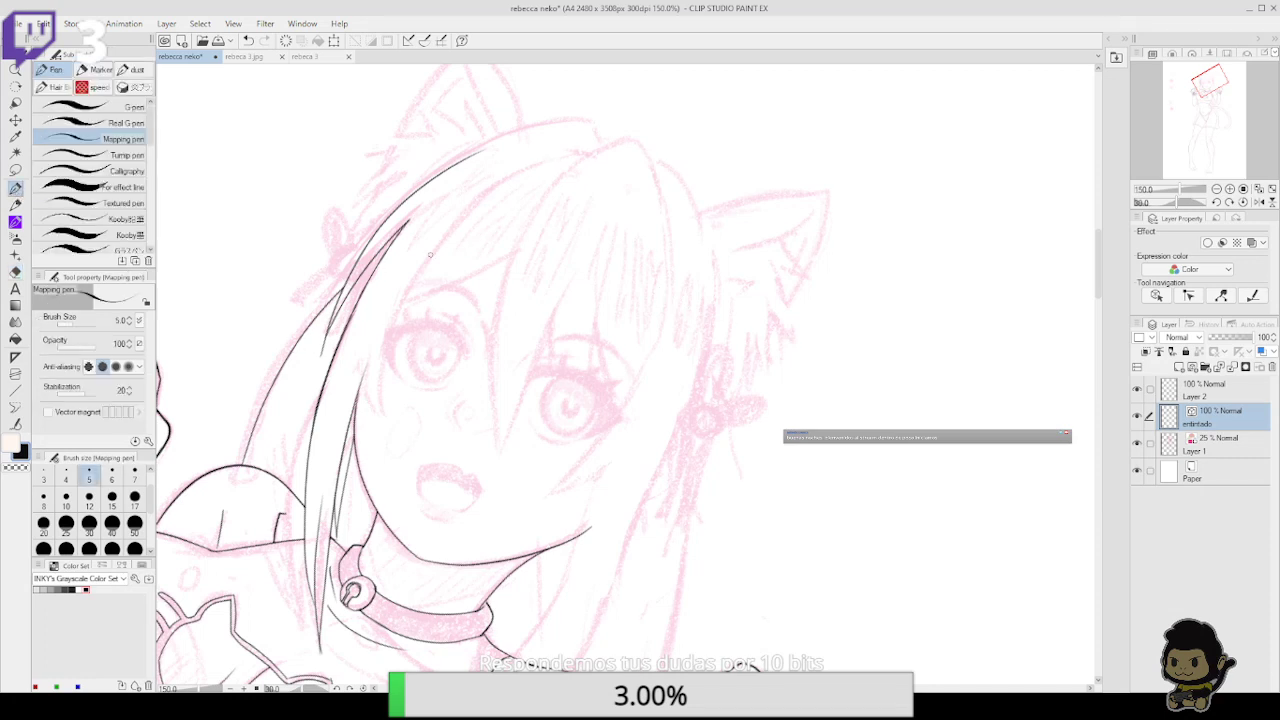
drag(449, 245, 435, 306)
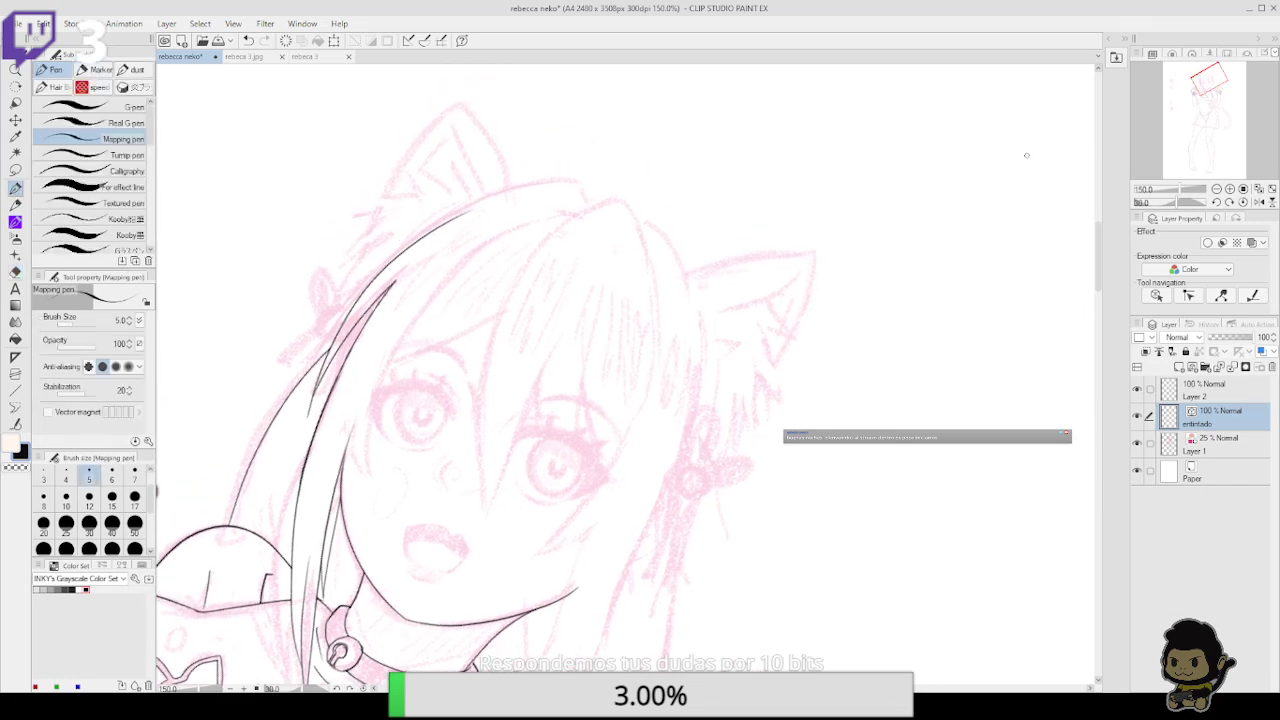
click(1217, 201)
click(1217, 201)
Ink the spiky fur tufts at the base of the cat ear above the inked hair lock and erase the overshooting line ends
click(1229, 189)
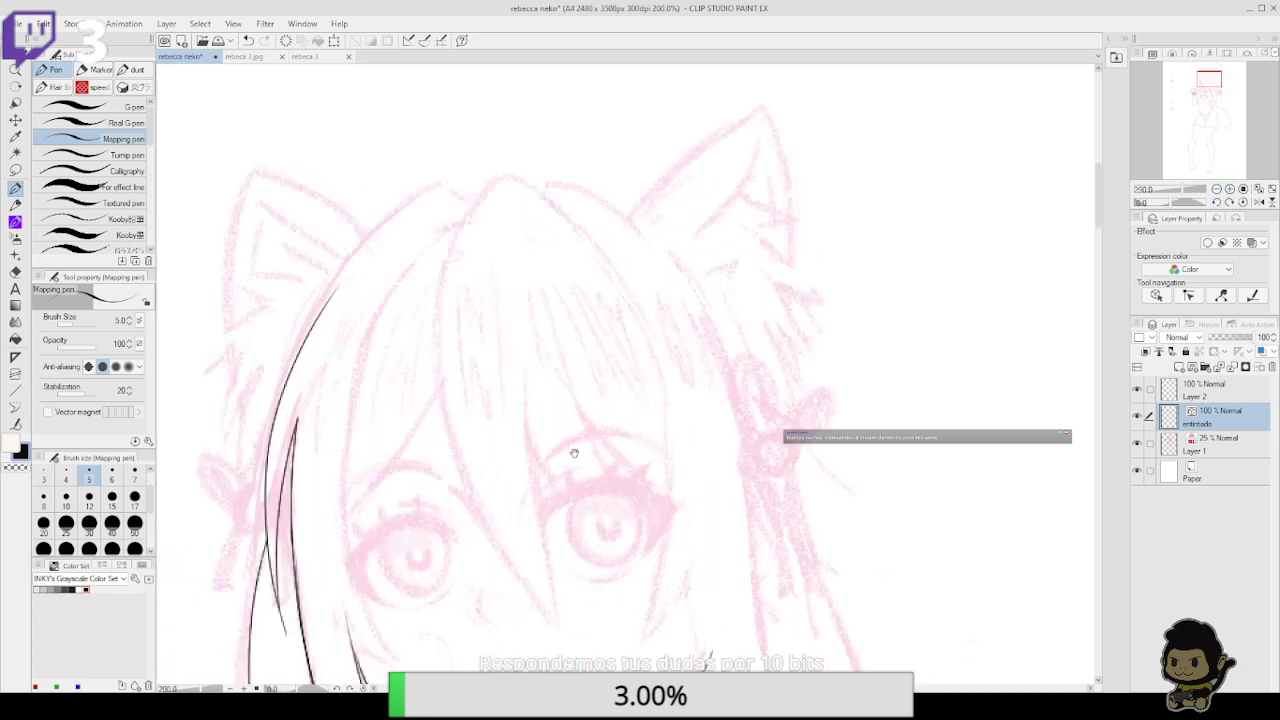
drag(574, 453, 659, 420)
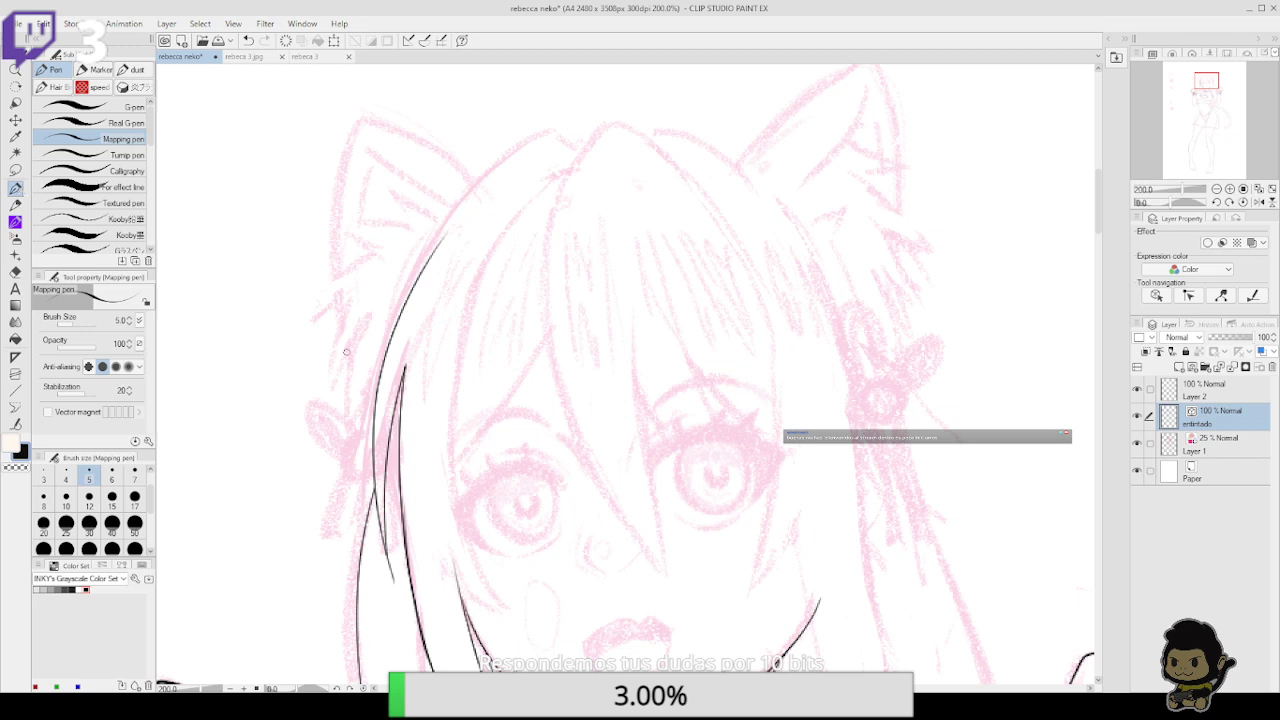
drag(331, 391, 380, 306)
drag(333, 372, 377, 270)
mouse_move(307, 327)
mouse_down()
mouse_move(380, 270)
mouse_move(383, 246)
mouse_up()
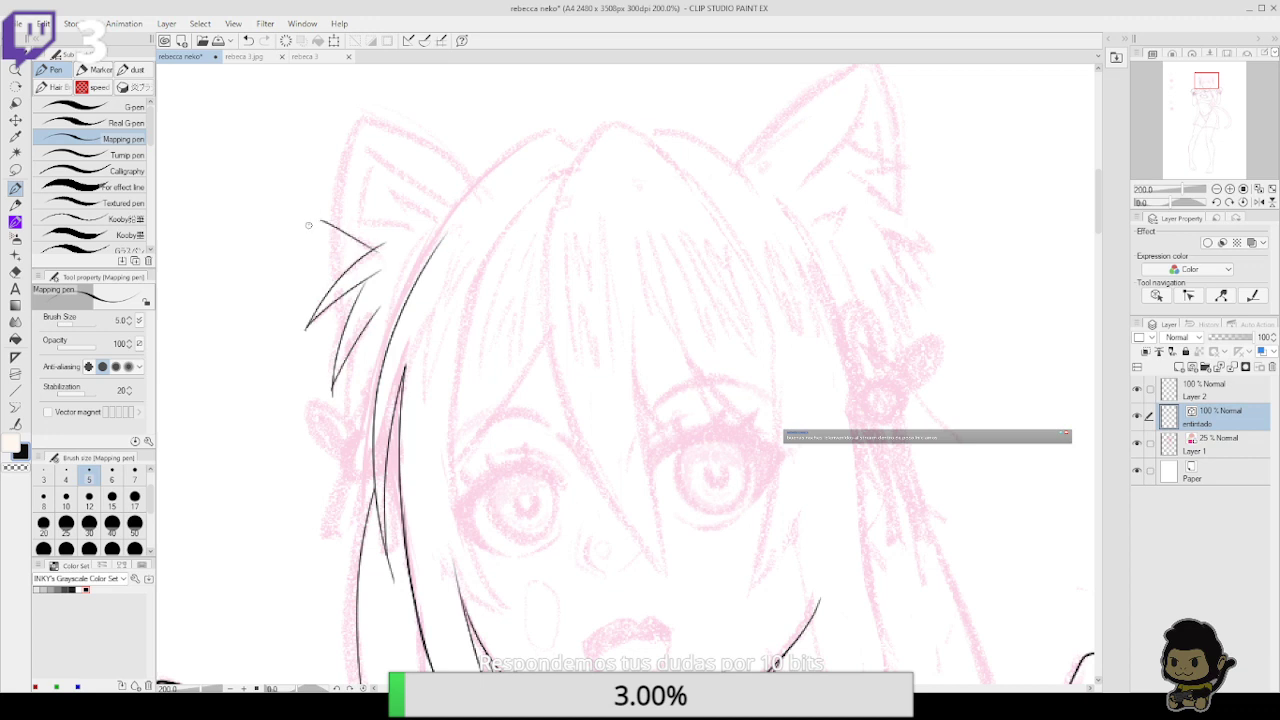
mouse_move(308, 224)
mouse_down()
mouse_move(358, 218)
mouse_move(411, 227)
mouse_up()
key(e)
drag(323, 210, 344, 243)
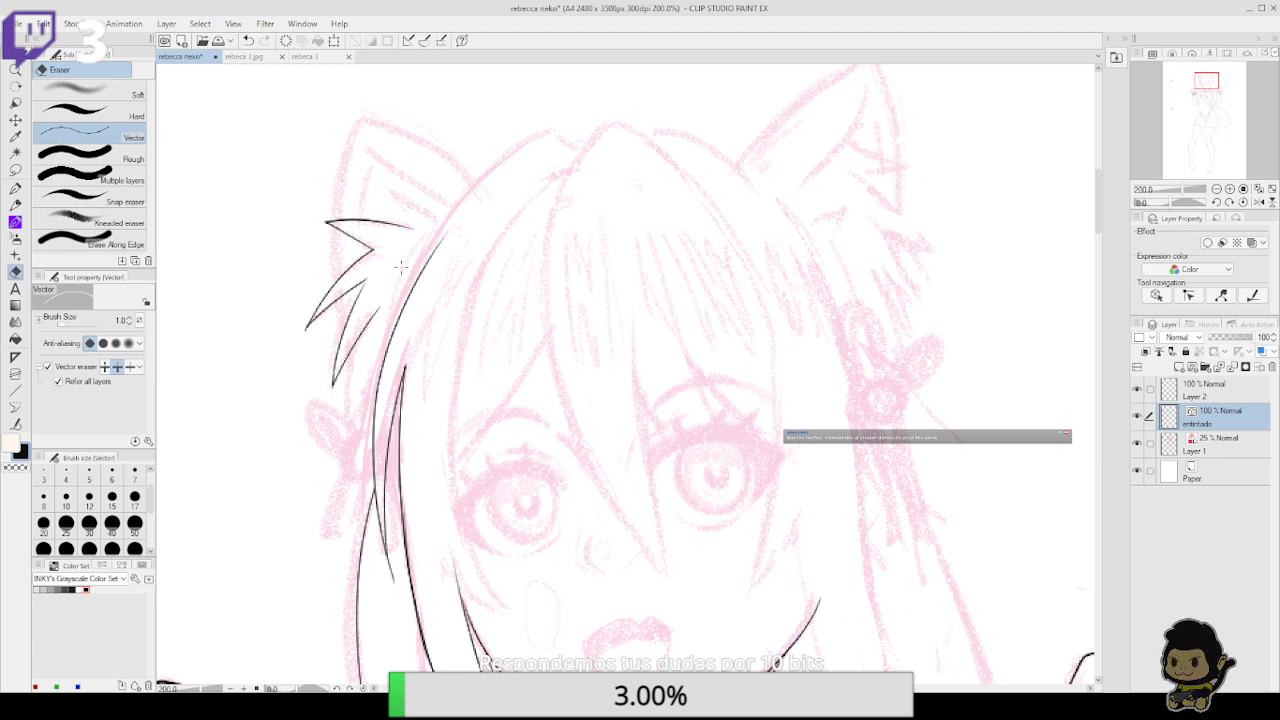
Ink another downward fur spike beneath the ear tufts, redoing misfit strokes, and trim its overlapping ends
click(15, 187)
mouse_move(375, 316)
mouse_down()
mouse_move(362, 386)
mouse_move(389, 285)
mouse_move(362, 388)
mouse_up()
key(ctrl+z)
key(ctrl+z)
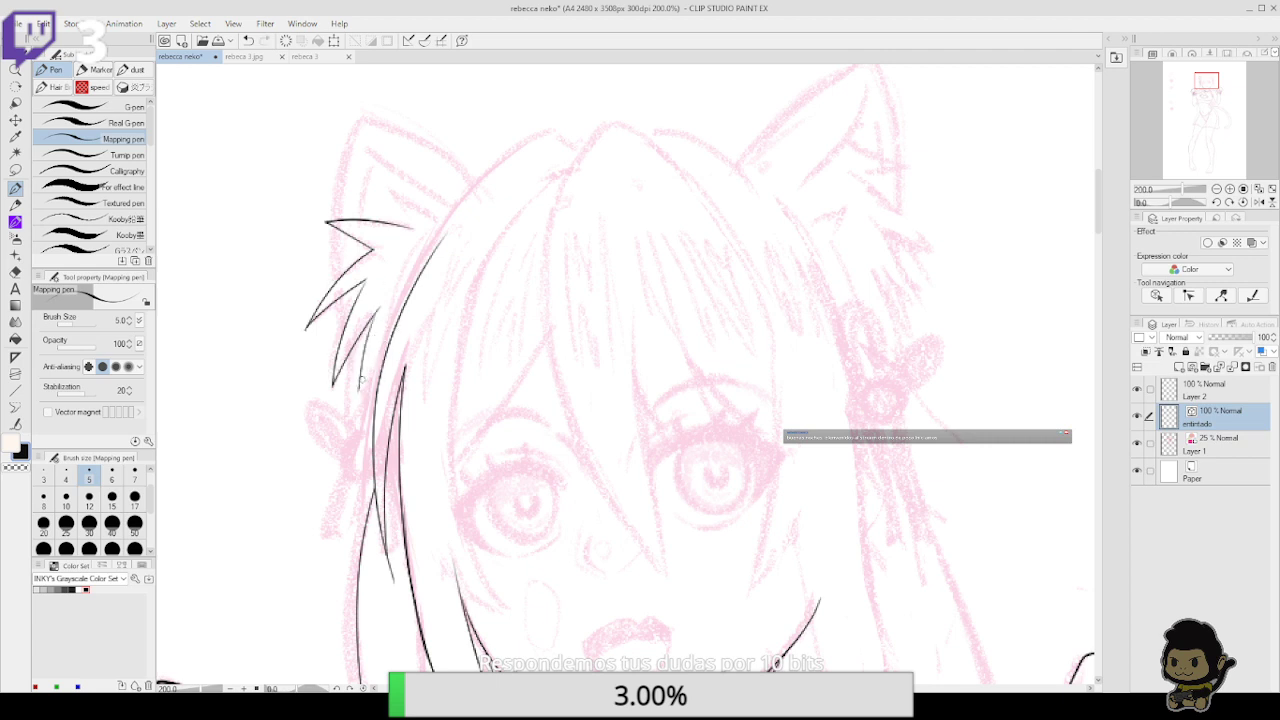
key(e)
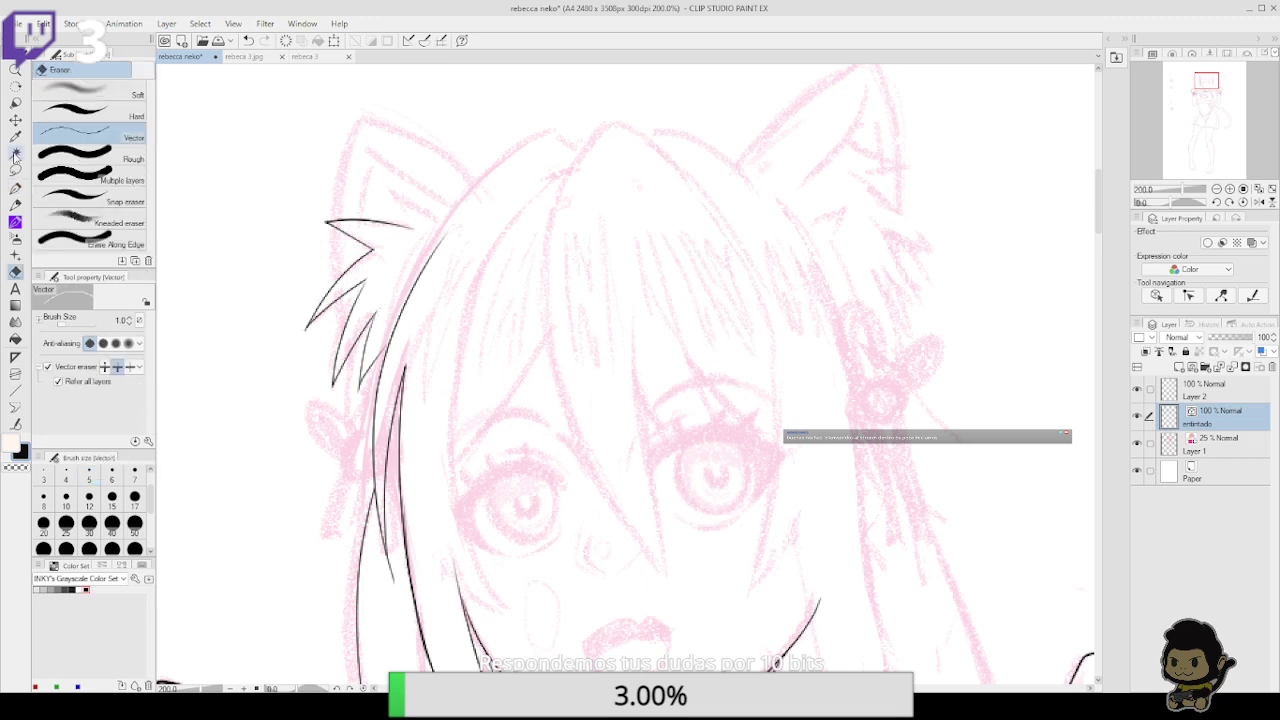
Ink the cat ear's outer side edge and a parallel rim line from the fur tufts up to the ear tip
click(15, 188)
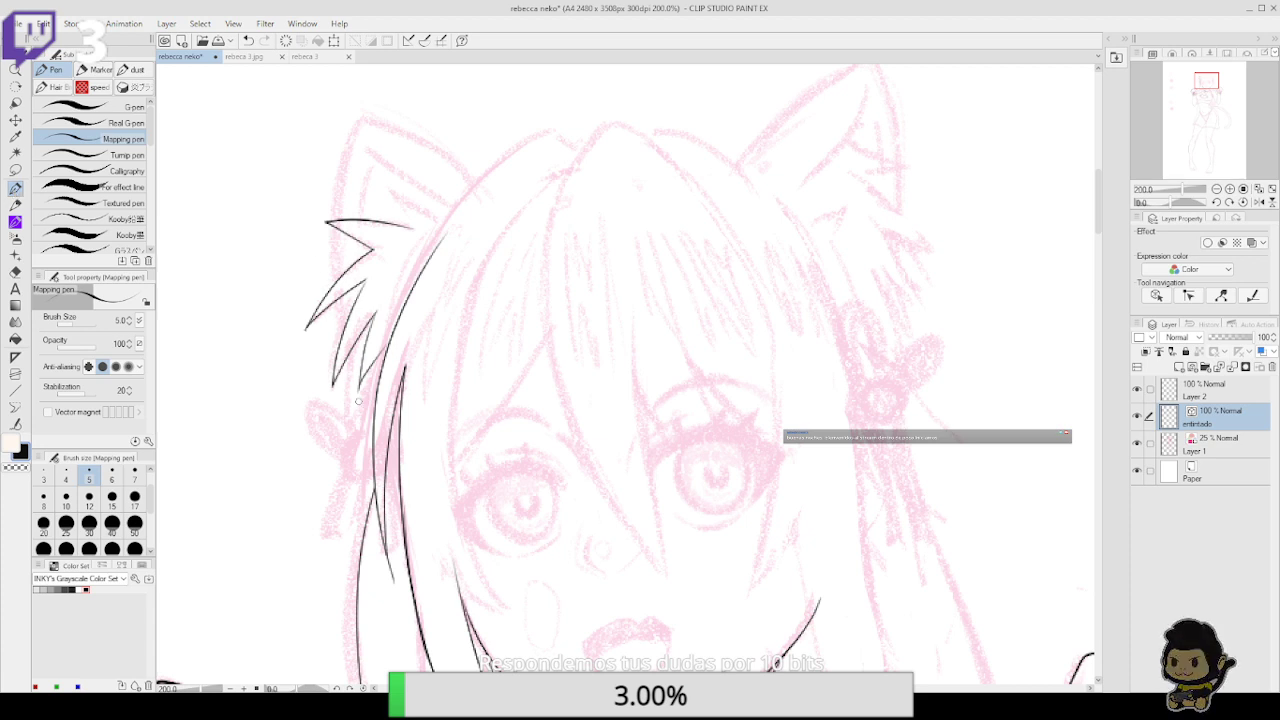
mouse_move(358, 401)
mouse_down()
mouse_move(333, 241)
mouse_move(364, 118)
mouse_up()
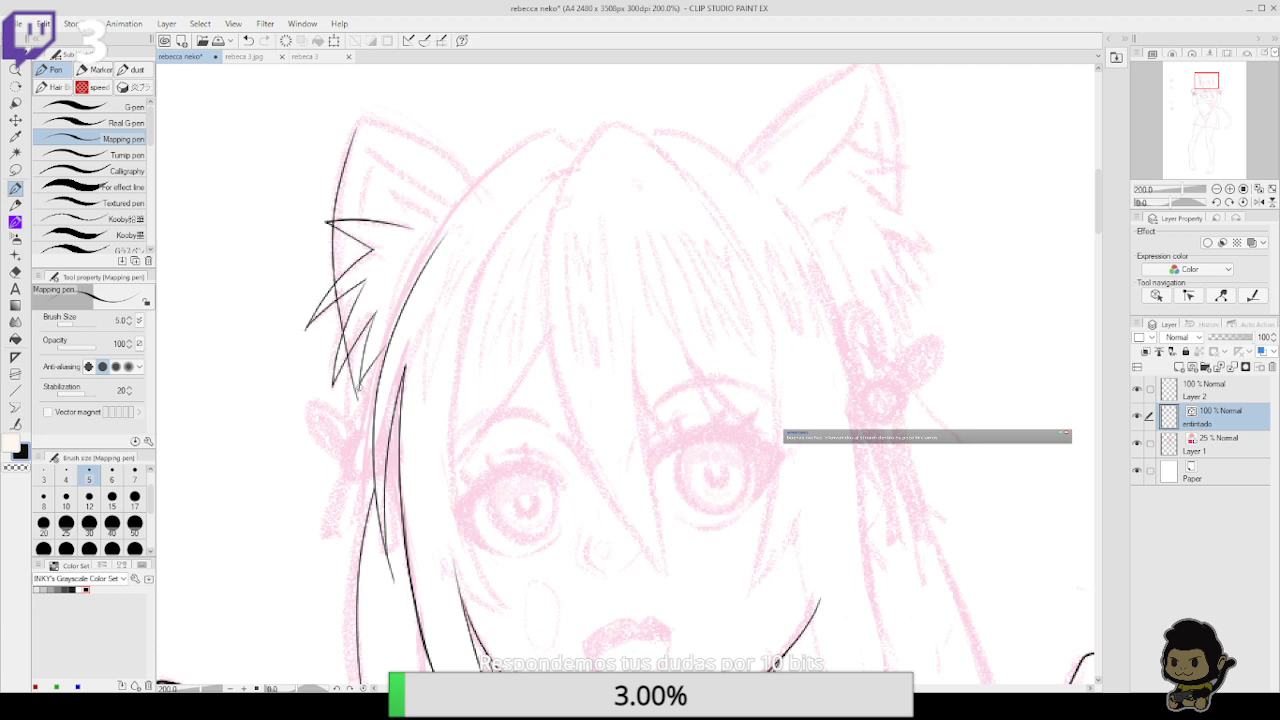
drag(356, 384, 366, 122)
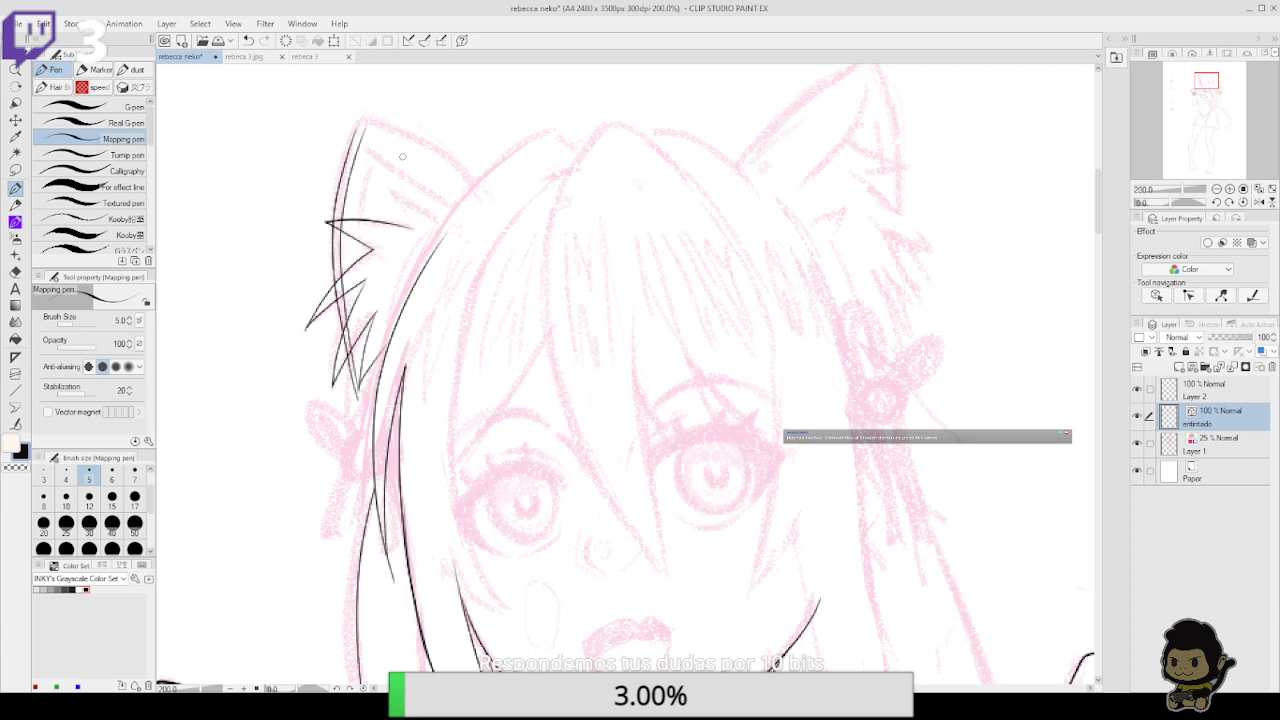
Ink the cat ear's upper edge from the tip to the head and the inner ear fold, redoing the misfit strokes
mouse_move(458, 208)
mouse_down()
mouse_move(417, 185)
mouse_move(365, 126)
mouse_up()
key(ctrl+z)
mouse_move(440, 222)
mouse_down()
mouse_move(384, 186)
mouse_move(356, 114)
mouse_move(405, 127)
mouse_move(475, 182)
mouse_move(356, 111)
mouse_up()
key(ctrl+z)
drag(372, 170, 357, 112)
key(ctrl+z)
drag(371, 170, 356, 111)
key(ctrl+z)
drag(372, 170, 359, 114)
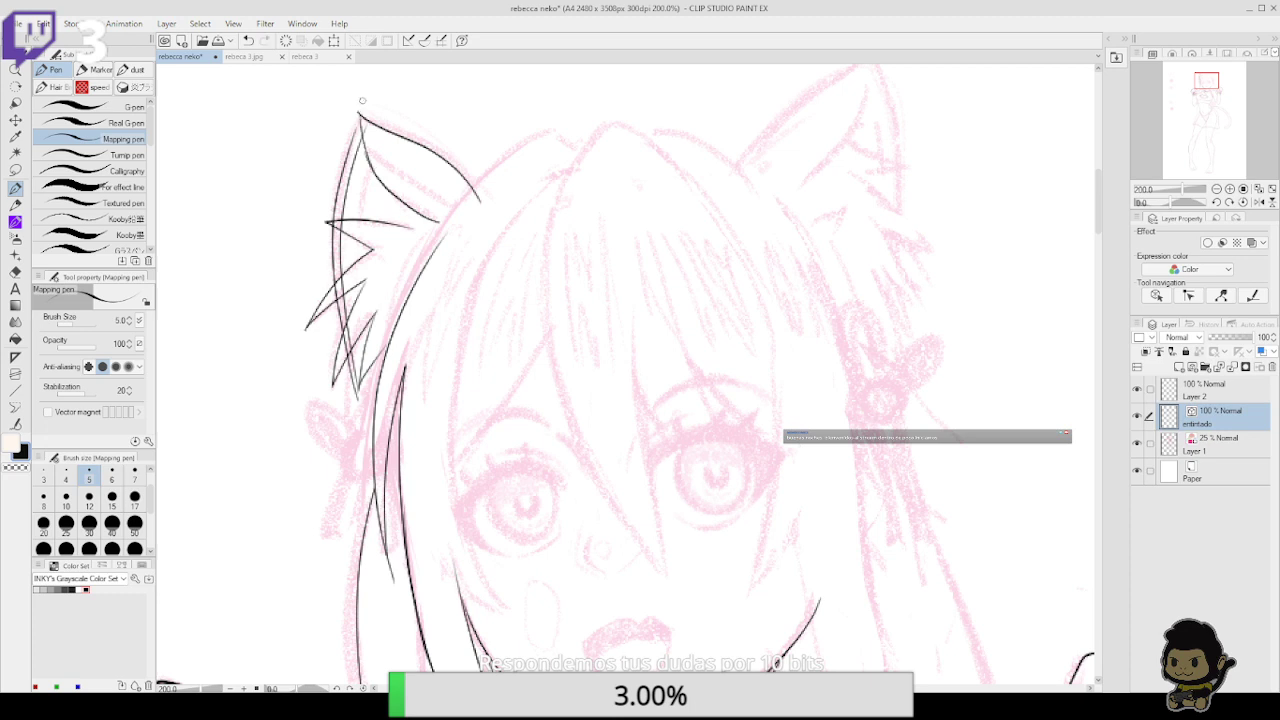
Erase the ear edge lines that cross through the fur tufts
key(e)
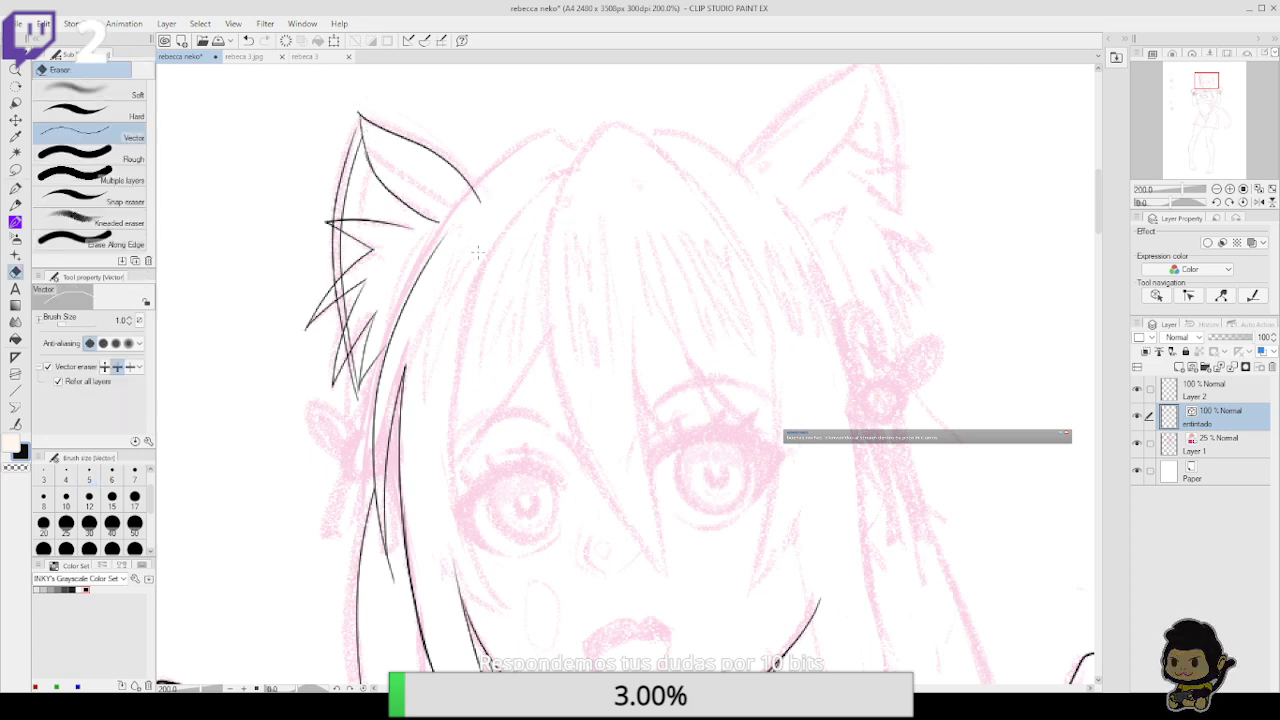
click(346, 347)
click(350, 330)
Ink the head's hair outline from the temple past the ear to the crown, redoing it once, and erase the overlapping line ends
key(p)
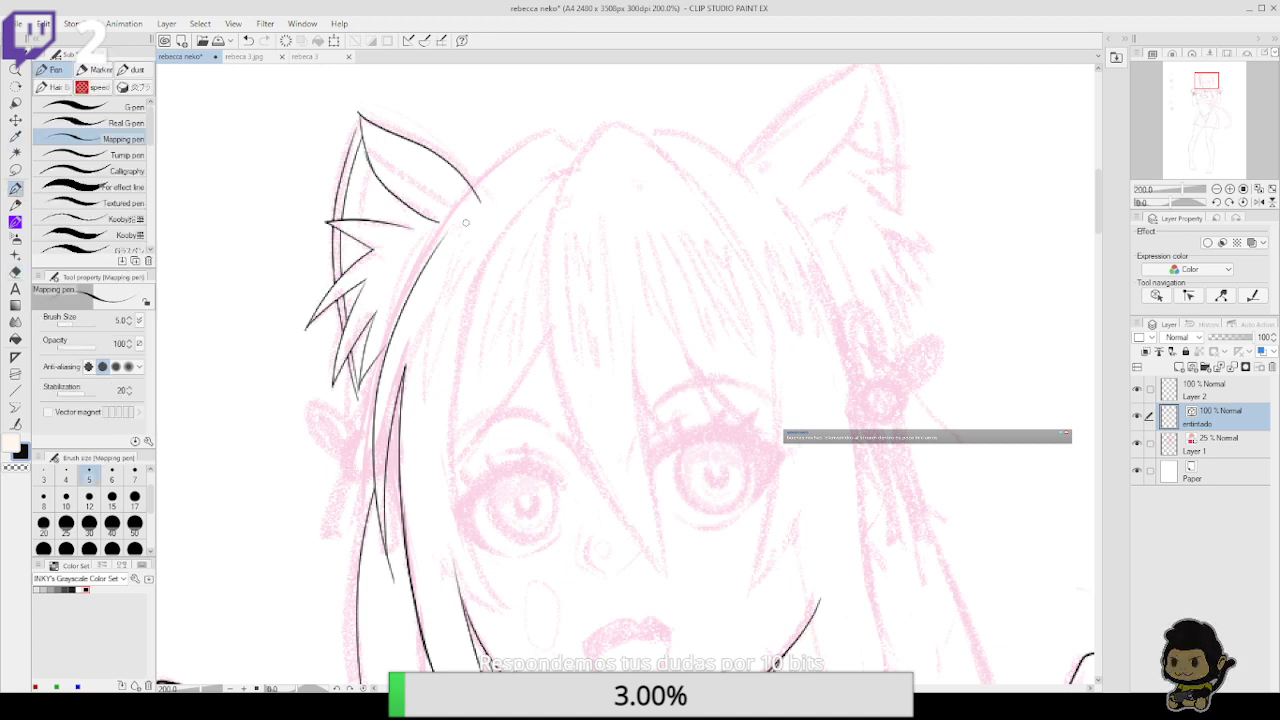
mouse_move(390, 350)
mouse_down()
mouse_move(460, 216)
mouse_move(543, 135)
mouse_up()
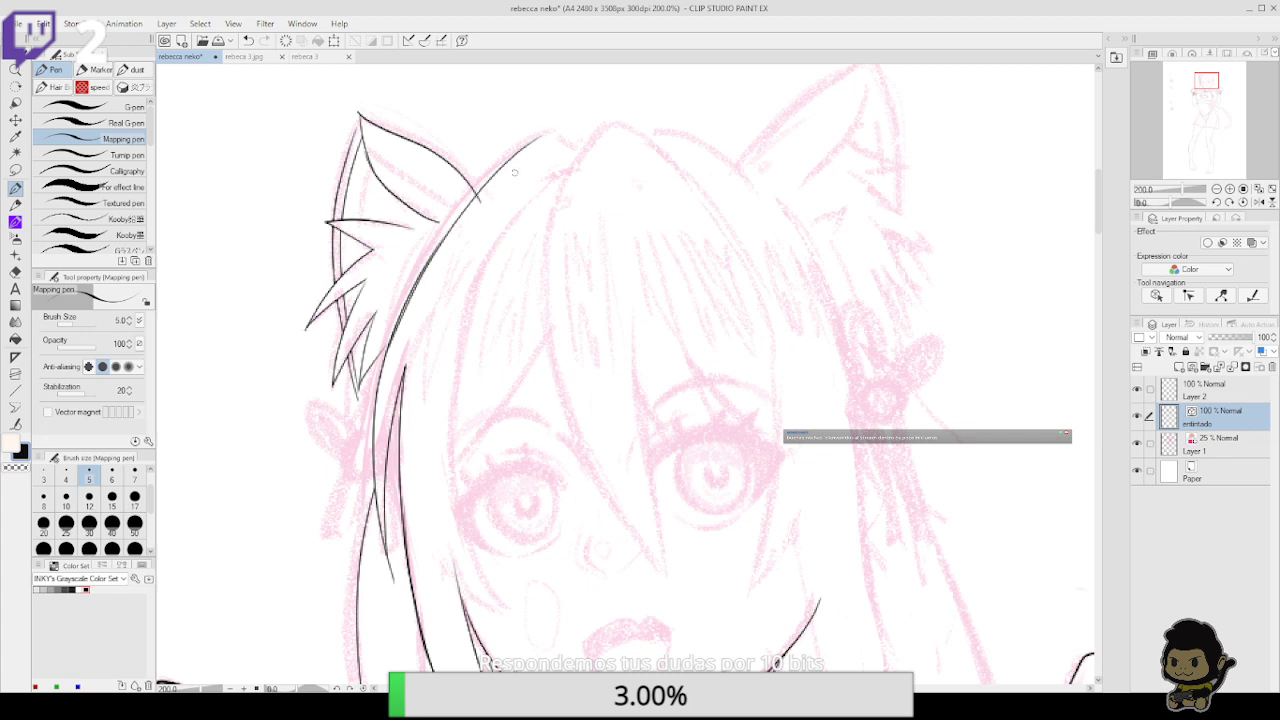
key(ctrl+z)
mouse_move(390, 348)
mouse_down()
mouse_move(463, 208)
mouse_move(557, 120)
mouse_up()
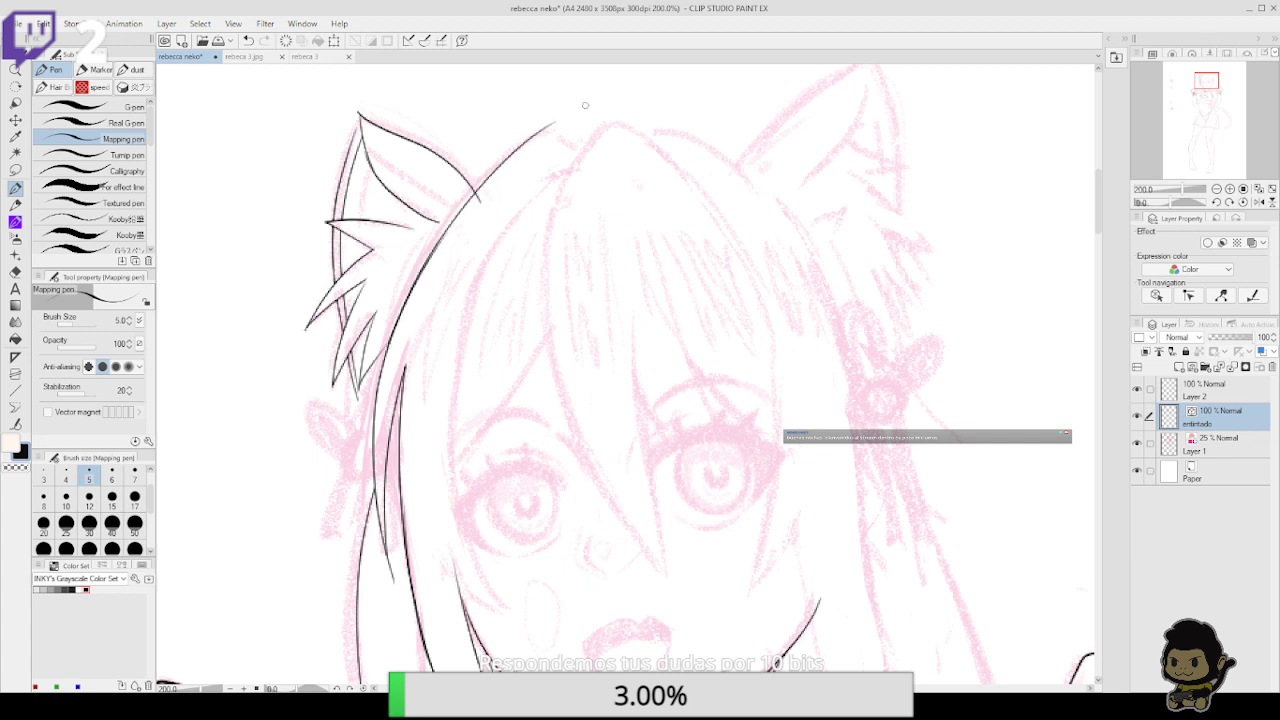
key(e)
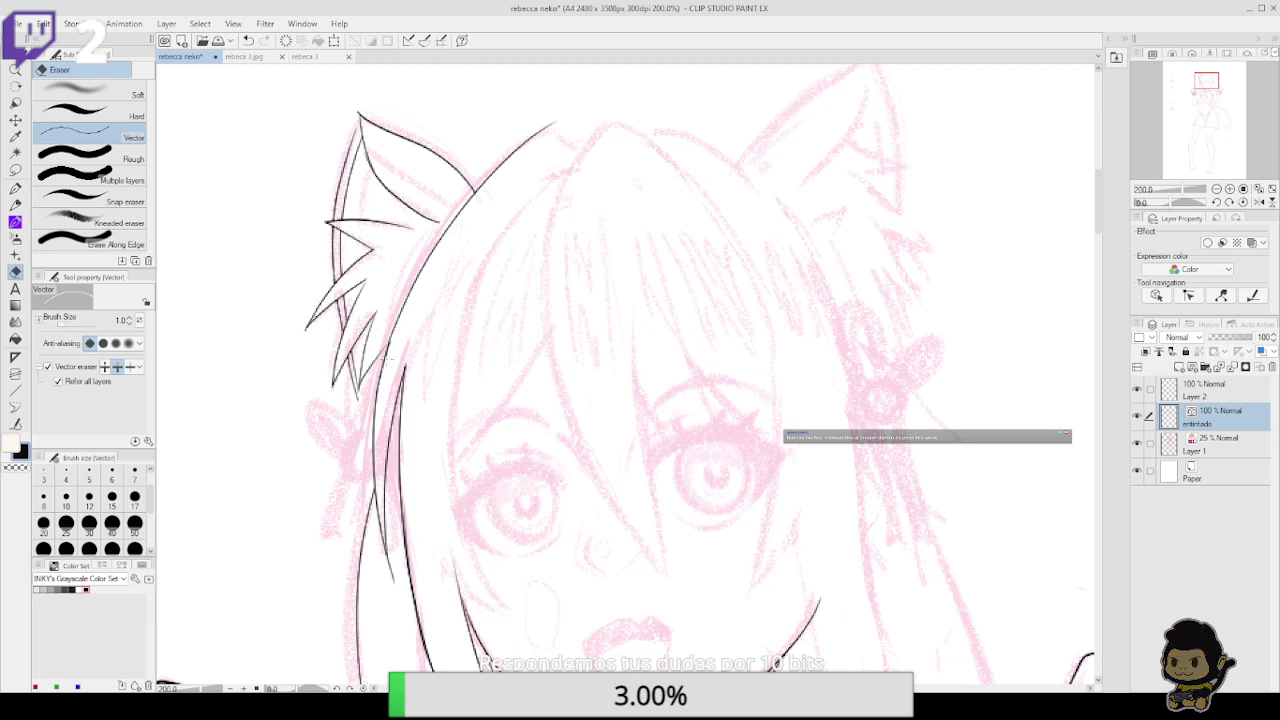
click(388, 354)
key(ctrl+z)
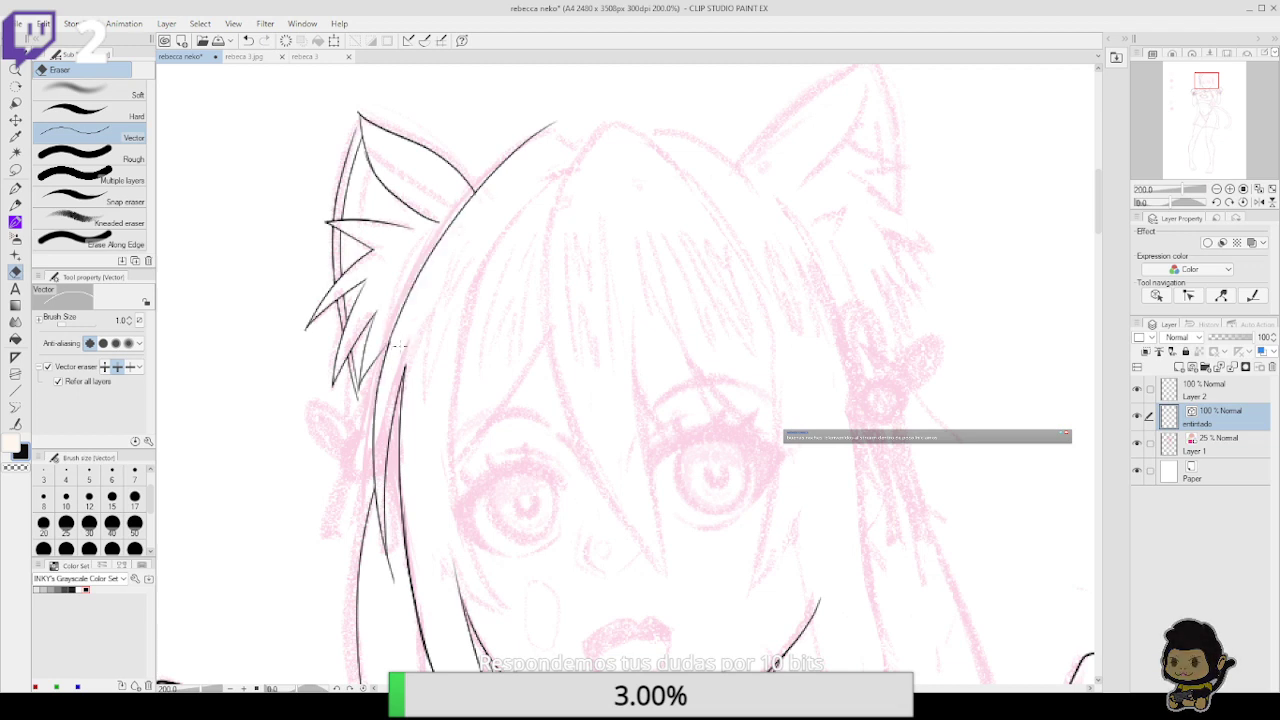
Join the crown outline to the side hair line using Connect vector line, and trim the overshoot at the side lock's tip
click(17, 425)
drag(381, 391, 407, 305)
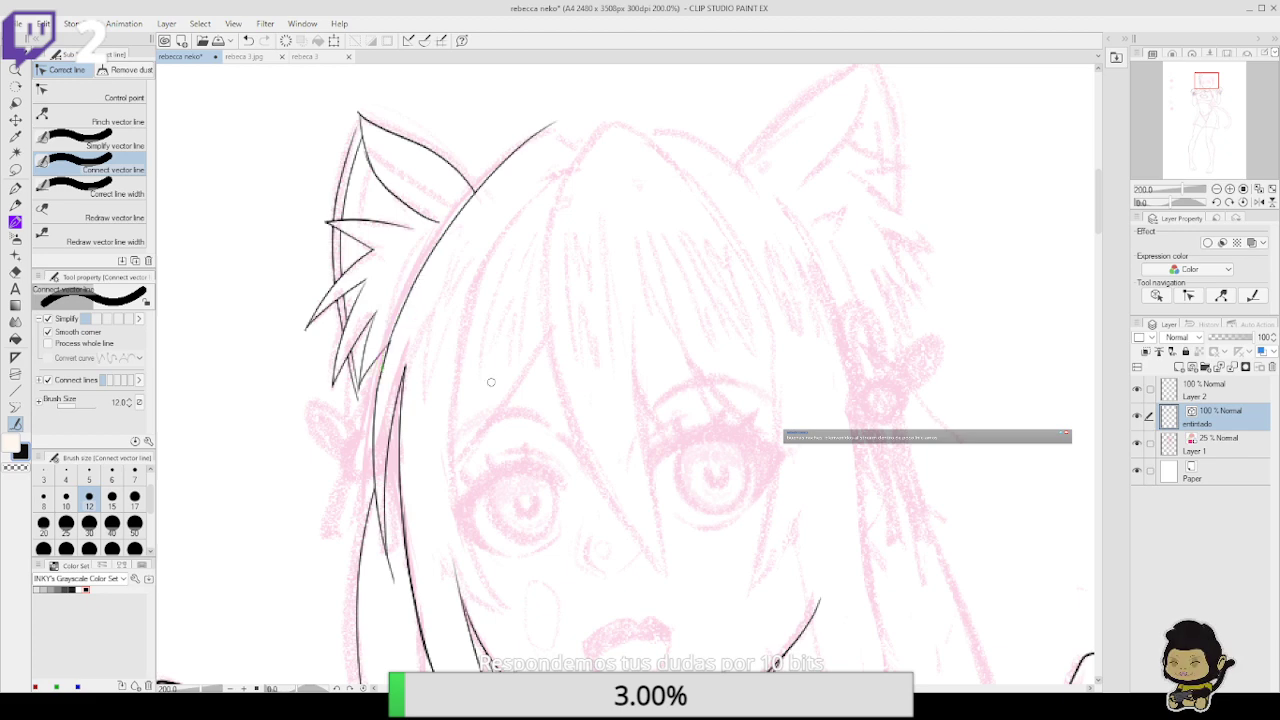
key(e)
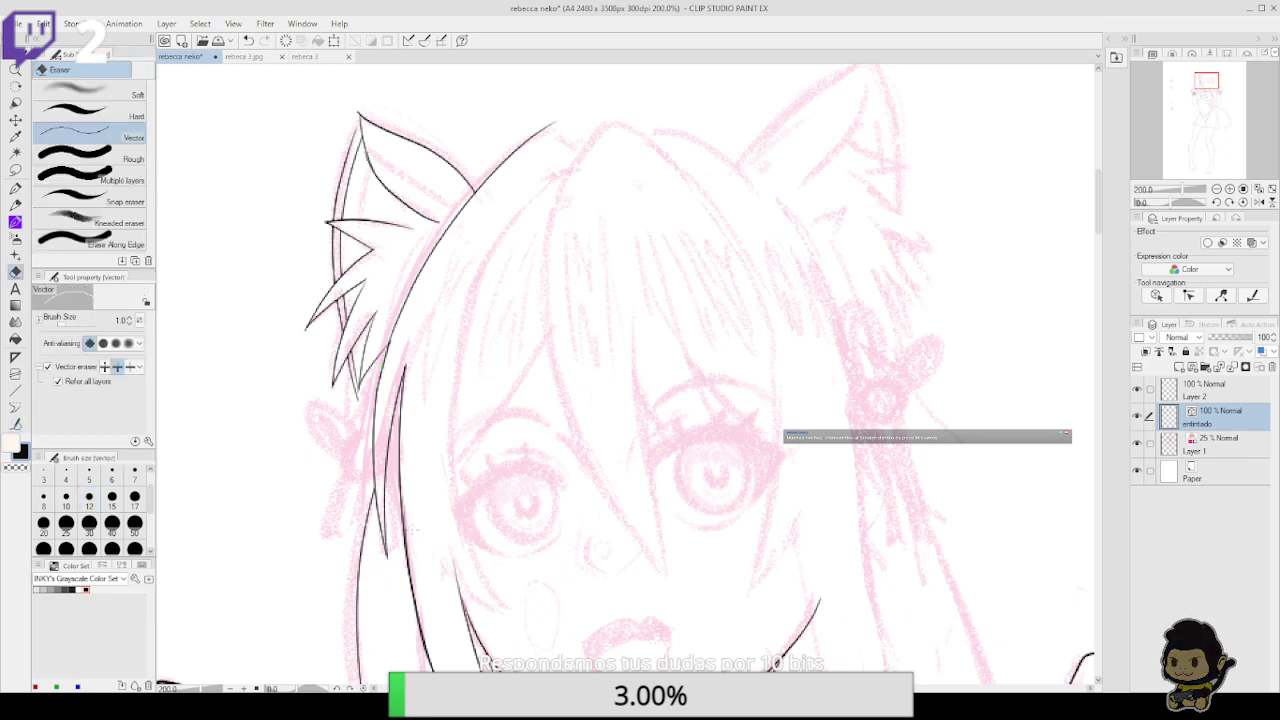
Ink a short stroke joining the lowest ear fur spike to the side hair outline
drag(663, 420, 648, 356)
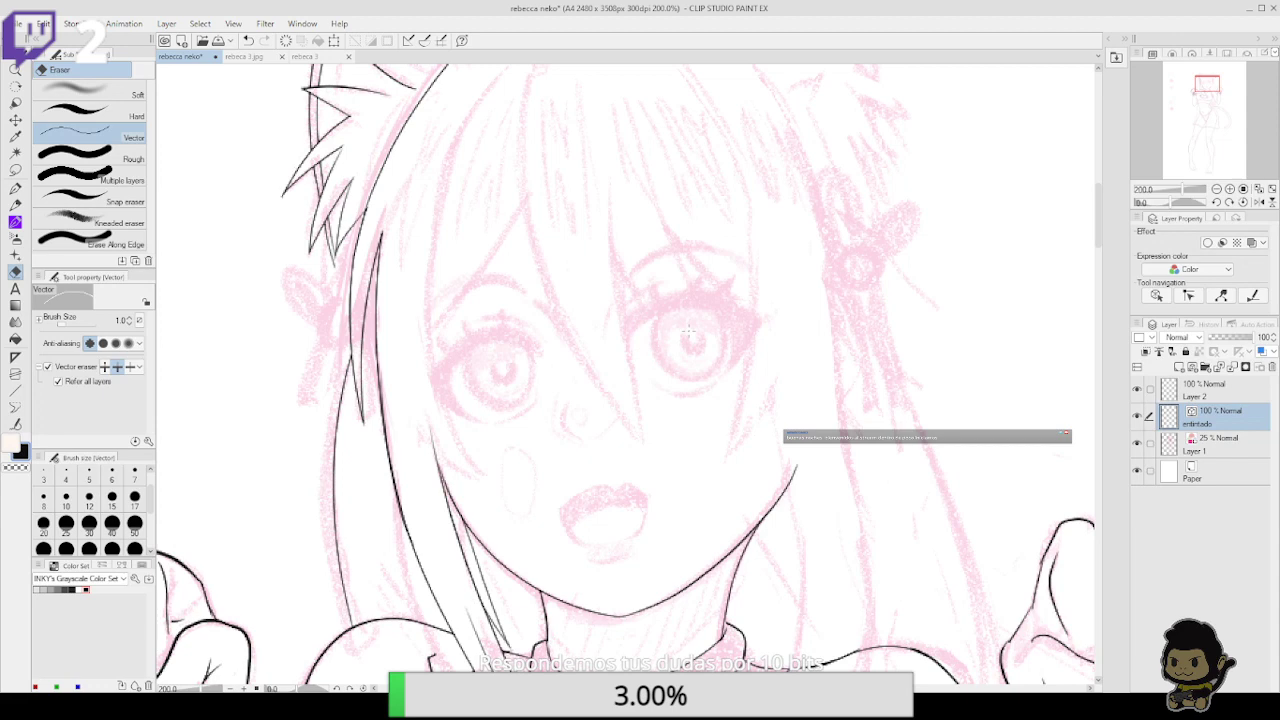
key(p)
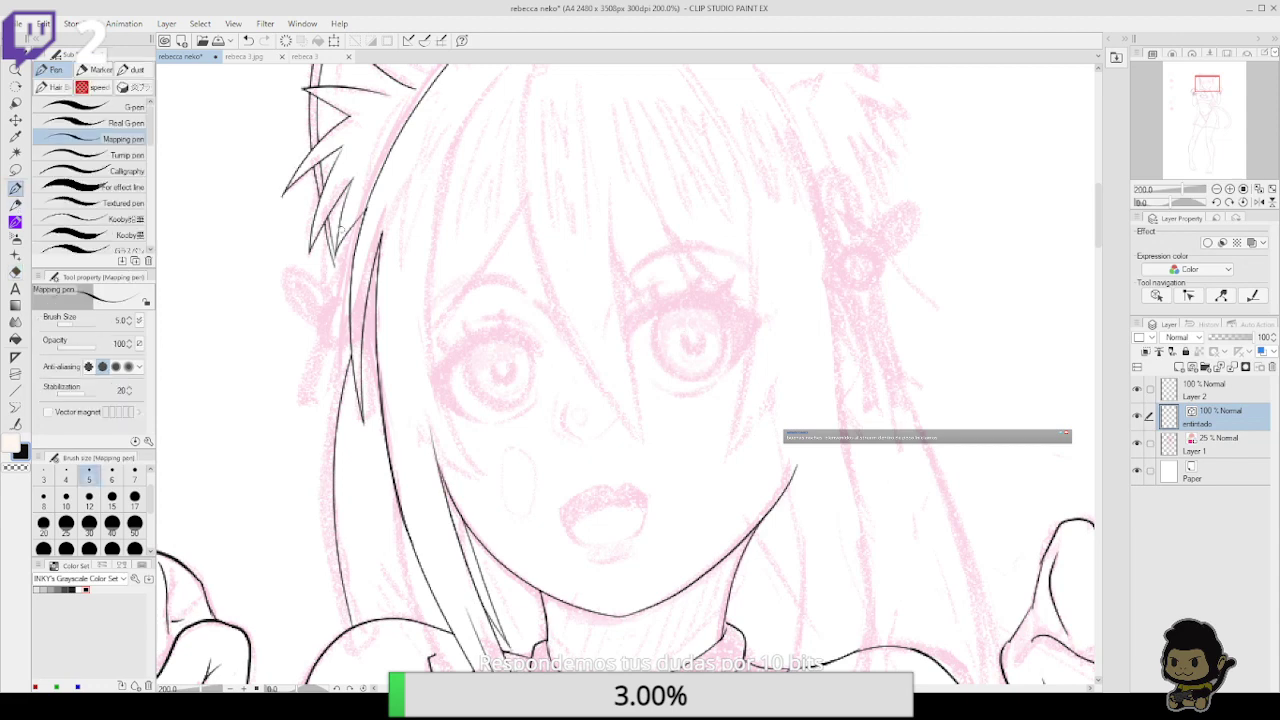
drag(333, 260, 345, 289)
drag(528, 304, 548, 429)
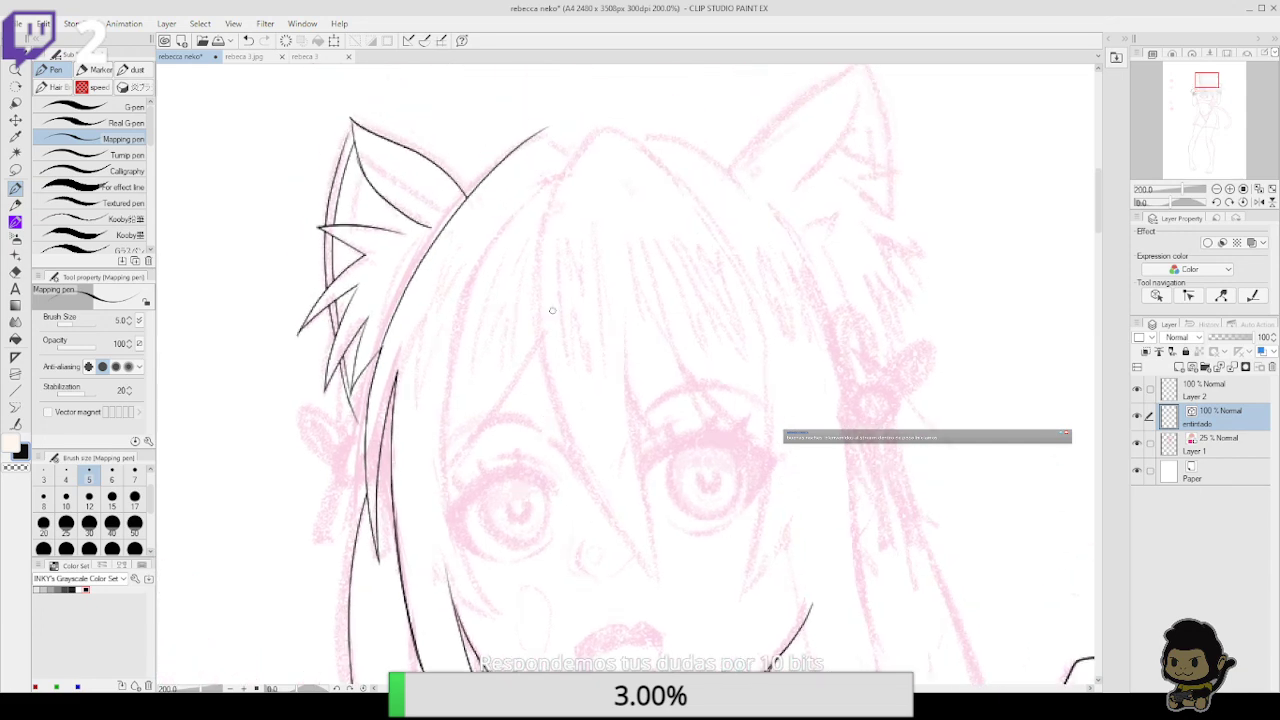
Ink the hair bow's loop and round knot below the left cat ear, undoing and redrawing the strokes
drag(588, 343, 584, 289)
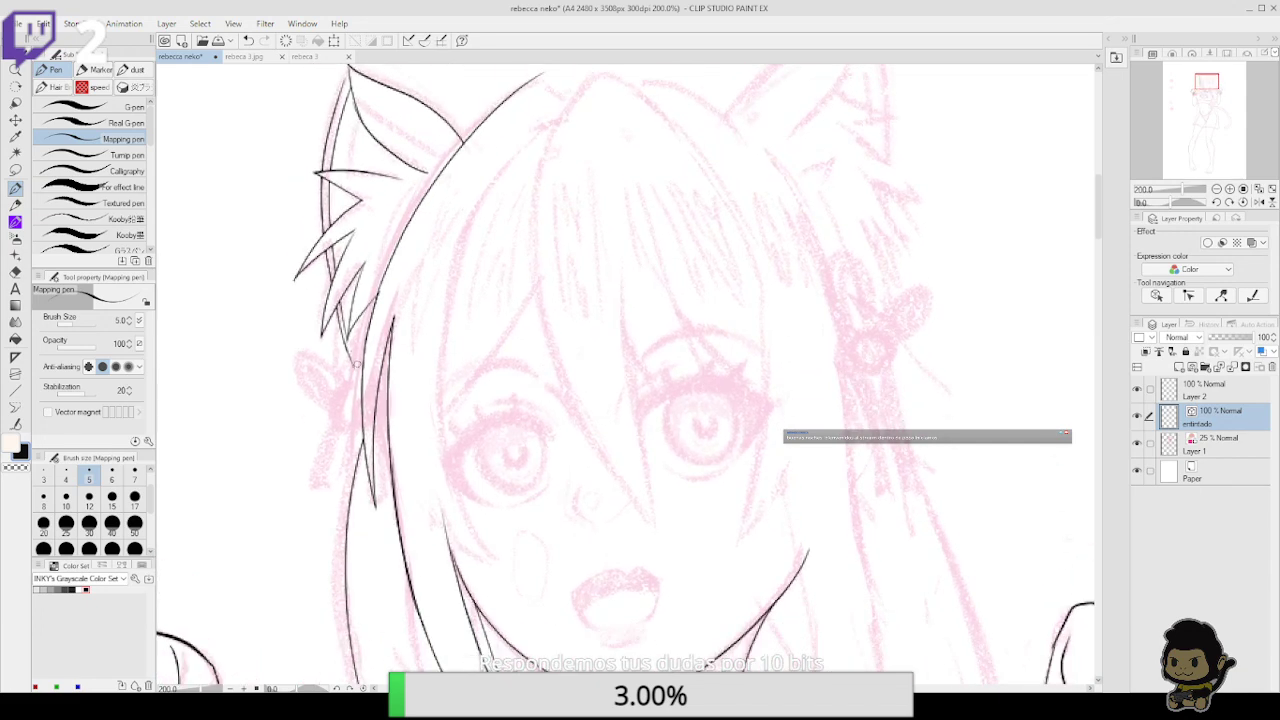
mouse_move(352, 362)
mouse_down()
mouse_move(346, 404)
mouse_move(335, 340)
mouse_move(342, 353)
mouse_move(303, 334)
mouse_move(303, 376)
mouse_move(329, 392)
mouse_move(316, 344)
mouse_move(301, 347)
mouse_move(309, 385)
mouse_move(317, 342)
mouse_move(300, 339)
mouse_move(303, 372)
mouse_move(325, 394)
mouse_move(307, 346)
mouse_move(325, 382)
mouse_up()
key(ctrl+z)
key(ctrl+z)
key(ctrl+z)
key(ctrl+z)
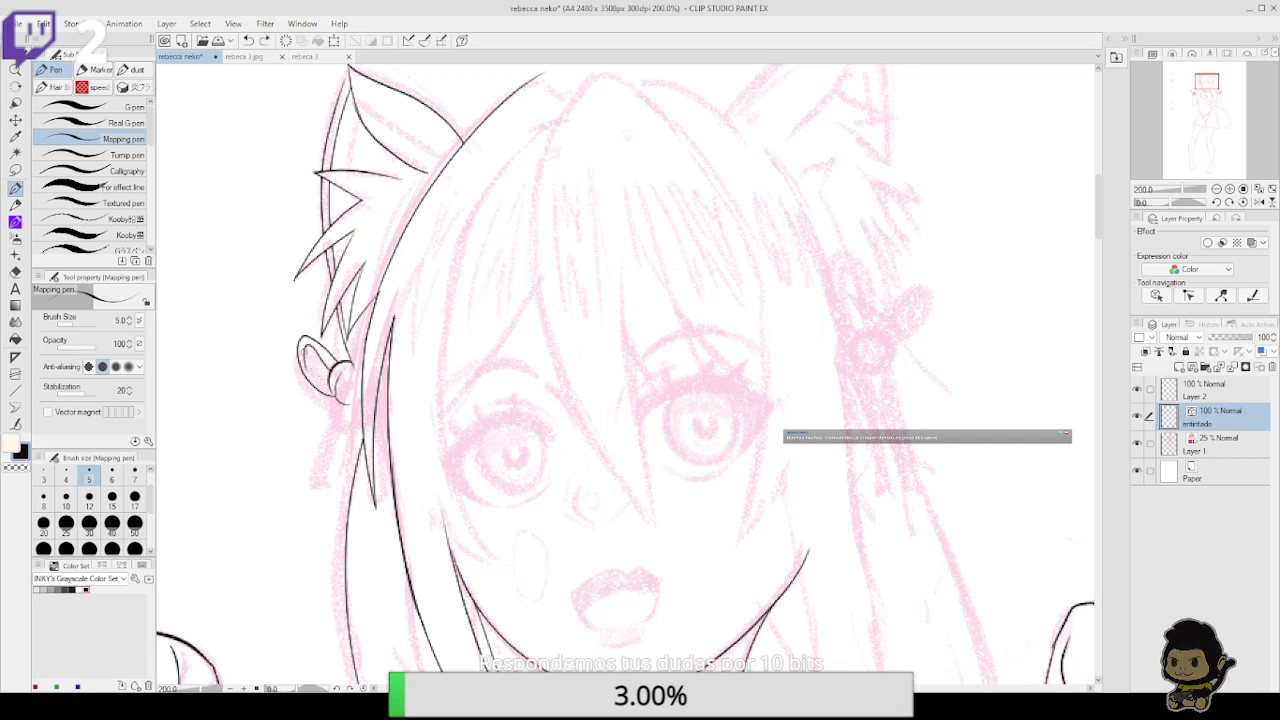
Ink the ribbon tails hanging from the left hair bow's knot, redoing the first stroke once
mouse_move(305, 350)
mouse_down()
mouse_move(328, 382)
mouse_move(310, 466)
mouse_up()
key(ctrl+z)
drag(333, 386, 315, 447)
mouse_move(352, 382)
mouse_down()
mouse_move(333, 493)
mouse_move(356, 466)
mouse_move(358, 390)
mouse_up()
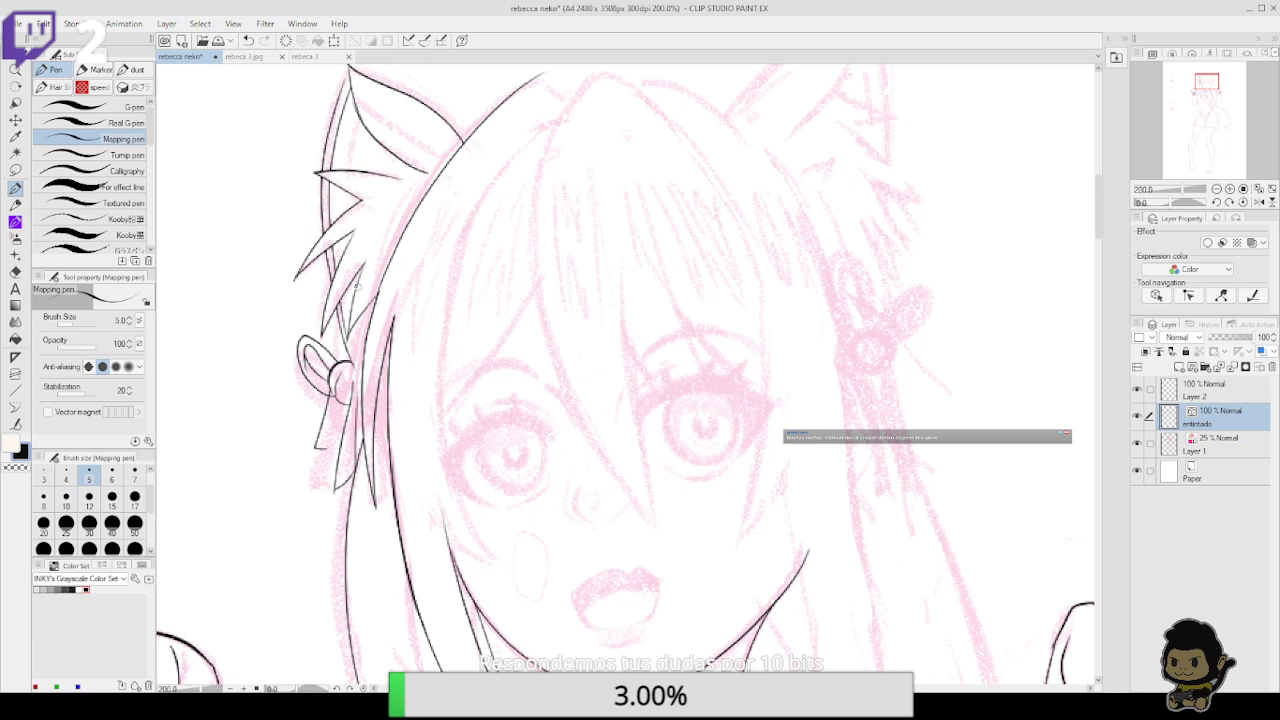
drag(326, 447, 341, 395)
Clean up overlapping lines around the left bow and ink its short strokes reaching across the side hair lock
key(e)
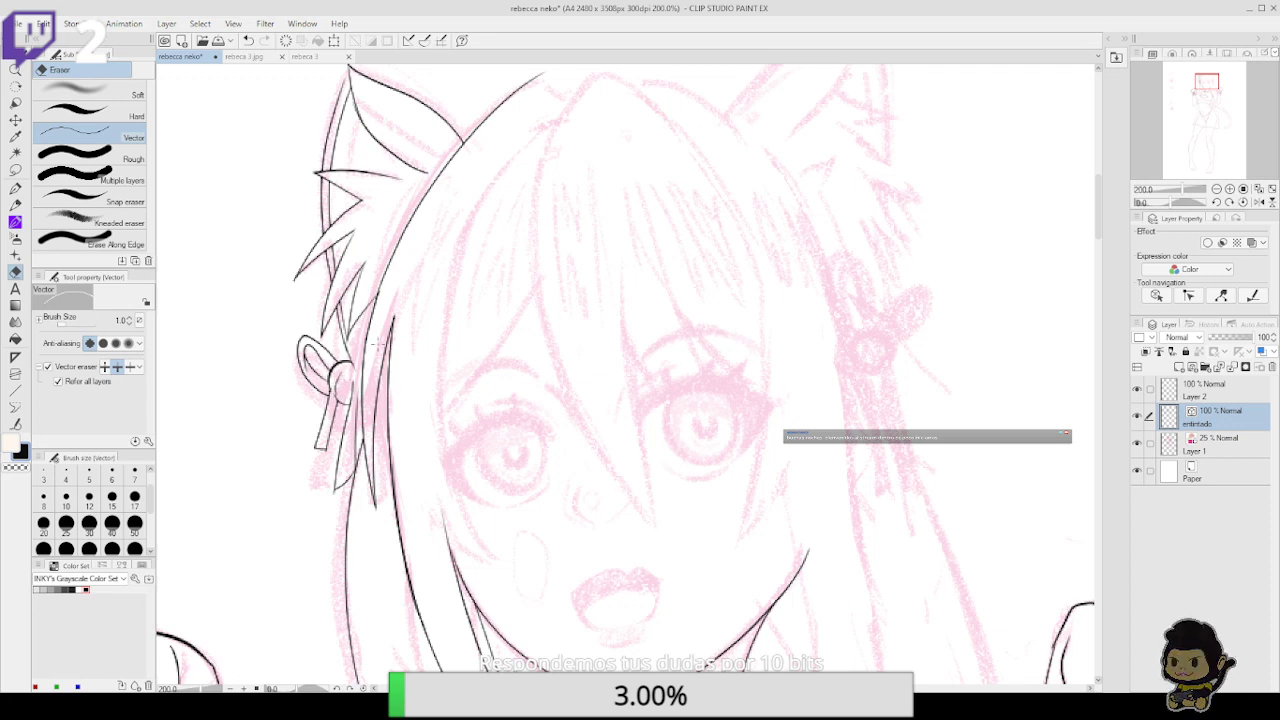
key(p)
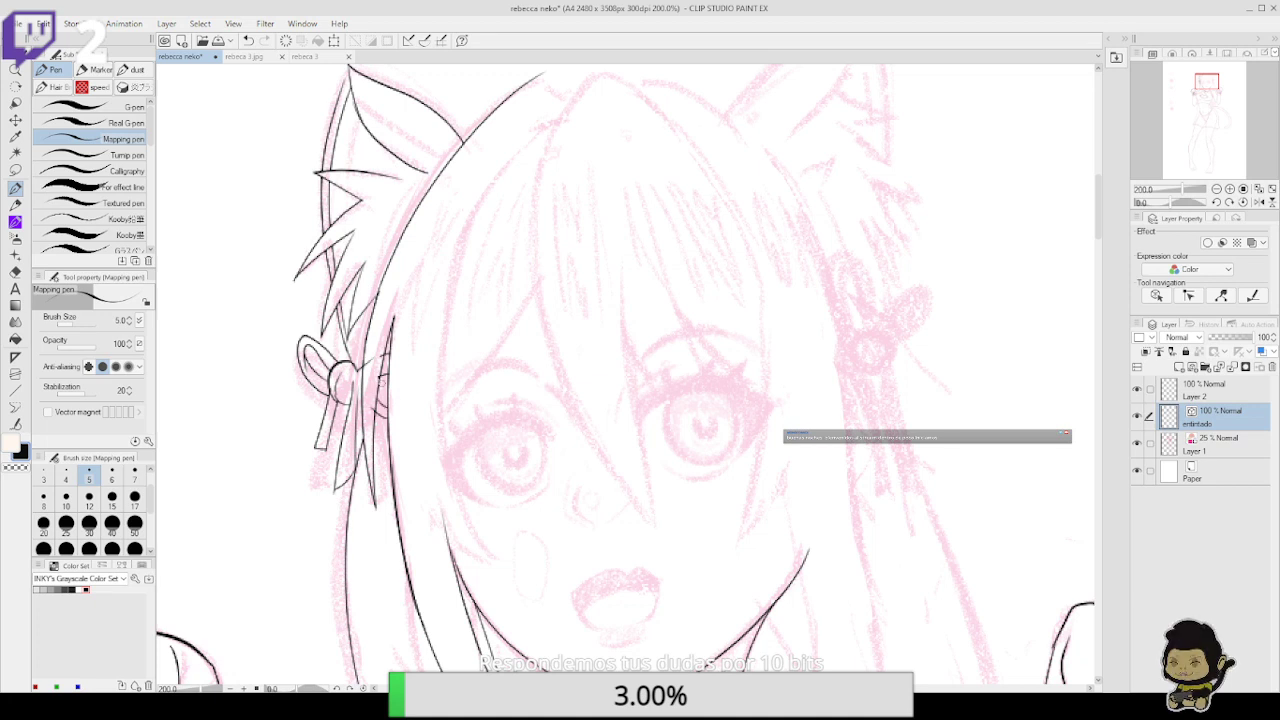
key(e)
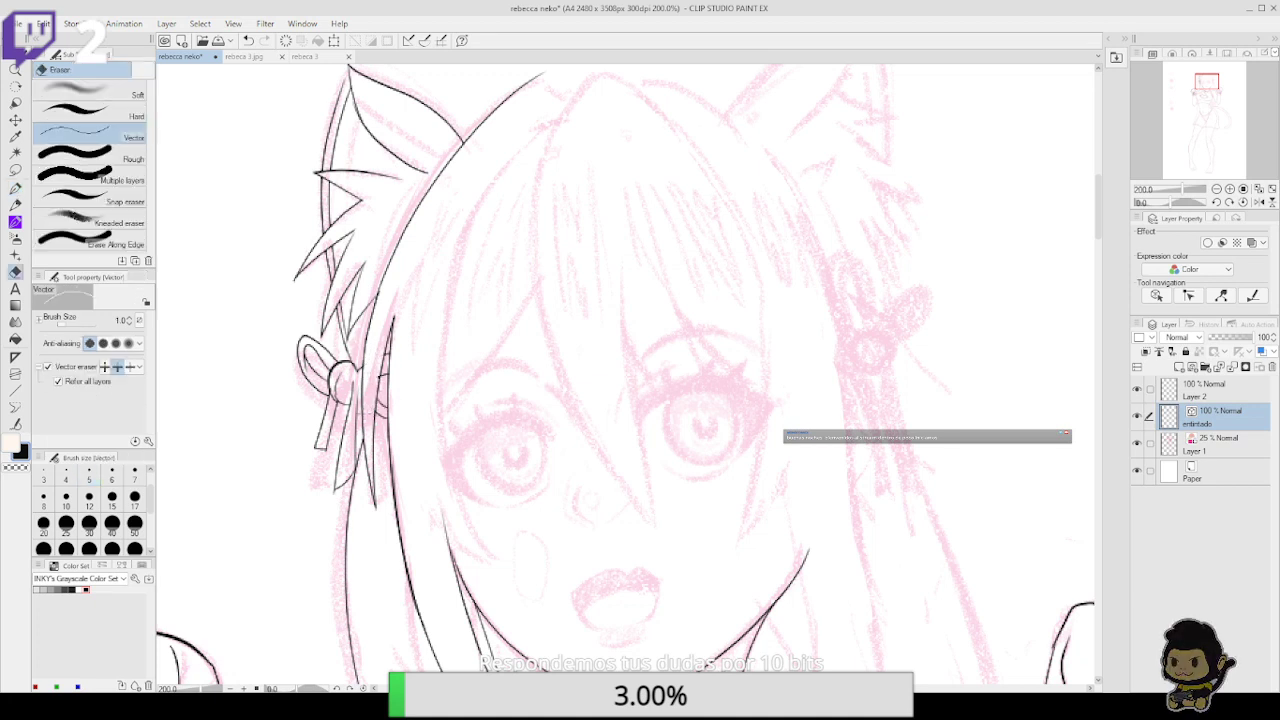
click(15, 188)
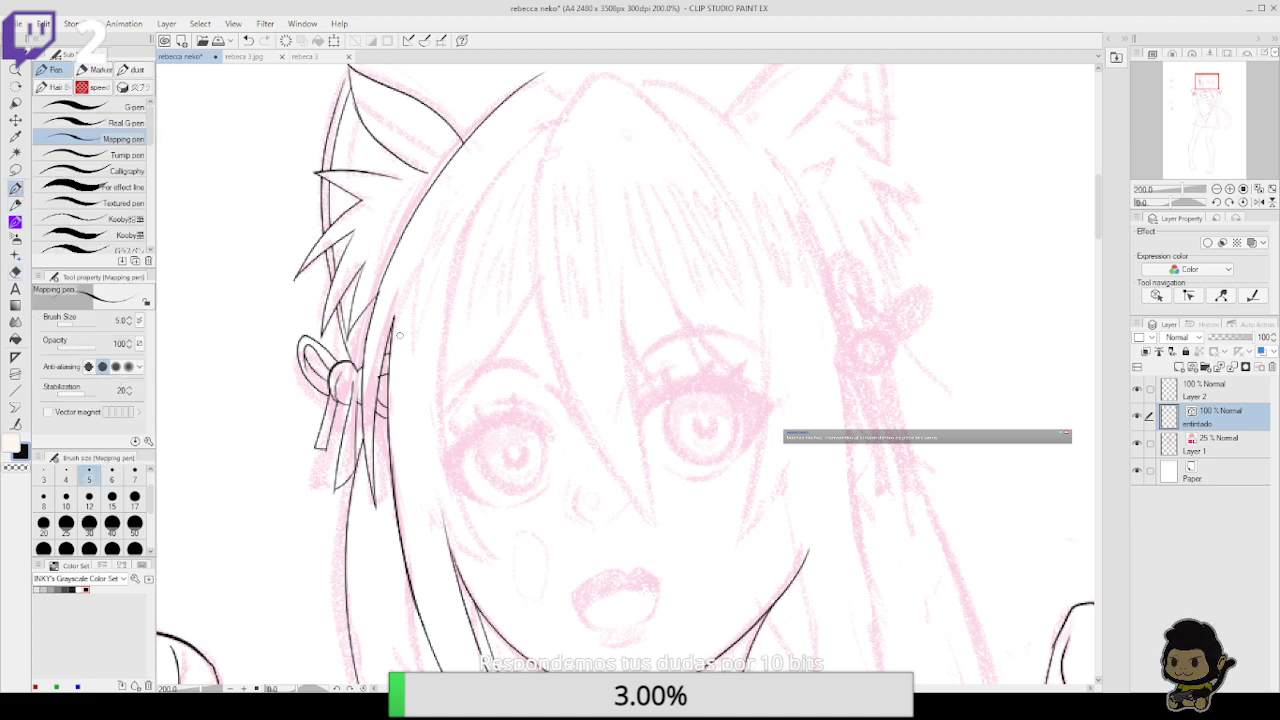
Ink the inner edge of the left fringe lock from the cheek past the eye up to the crown, redoing it once
mouse_move(703, 408)
mouse_down()
mouse_move(694, 360)
mouse_move(709, 360)
mouse_move(700, 480)
mouse_move(681, 517)
mouse_up()
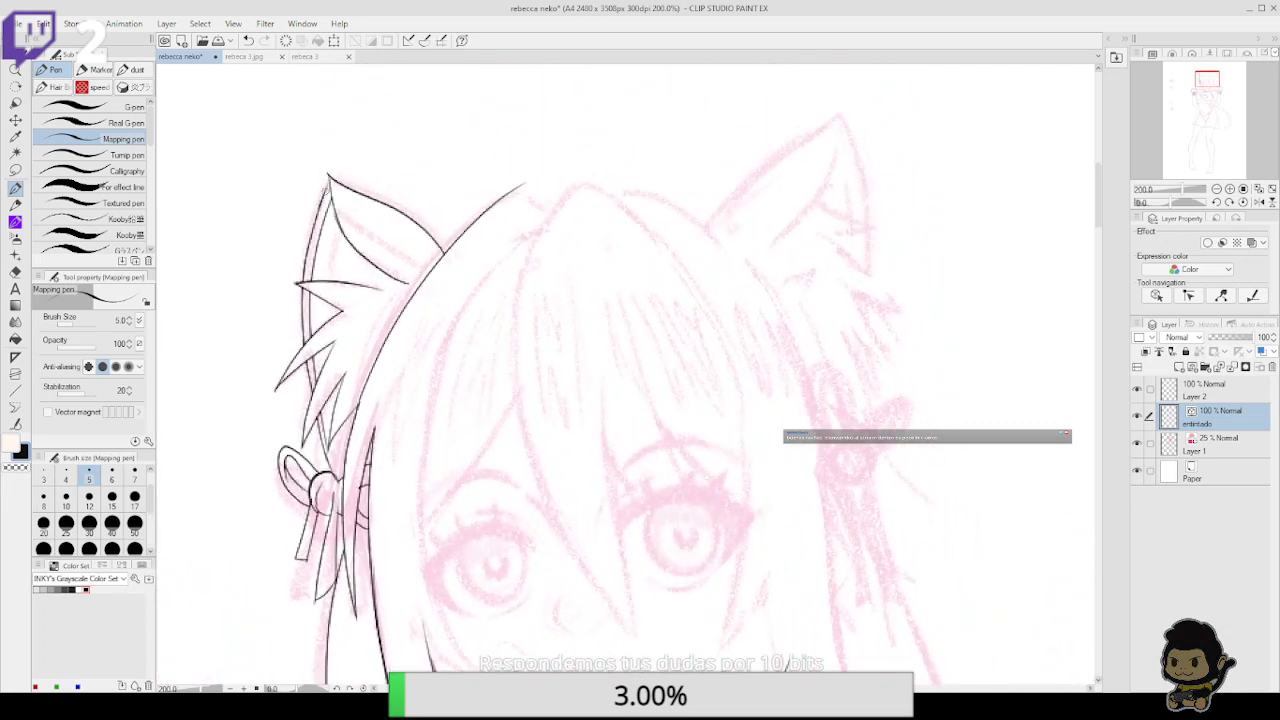
mouse_move(785, 432)
mouse_down()
mouse_move(713, 417)
mouse_move(706, 329)
mouse_move(734, 283)
mouse_up()
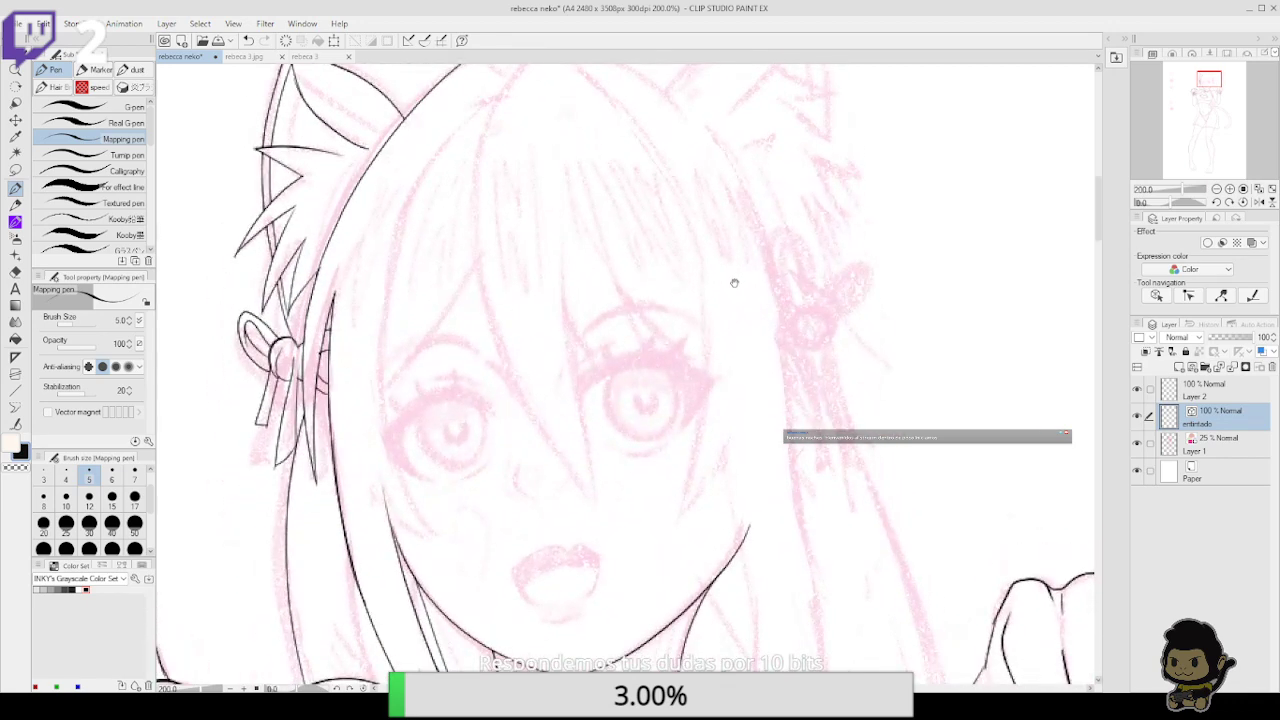
click(1234, 200)
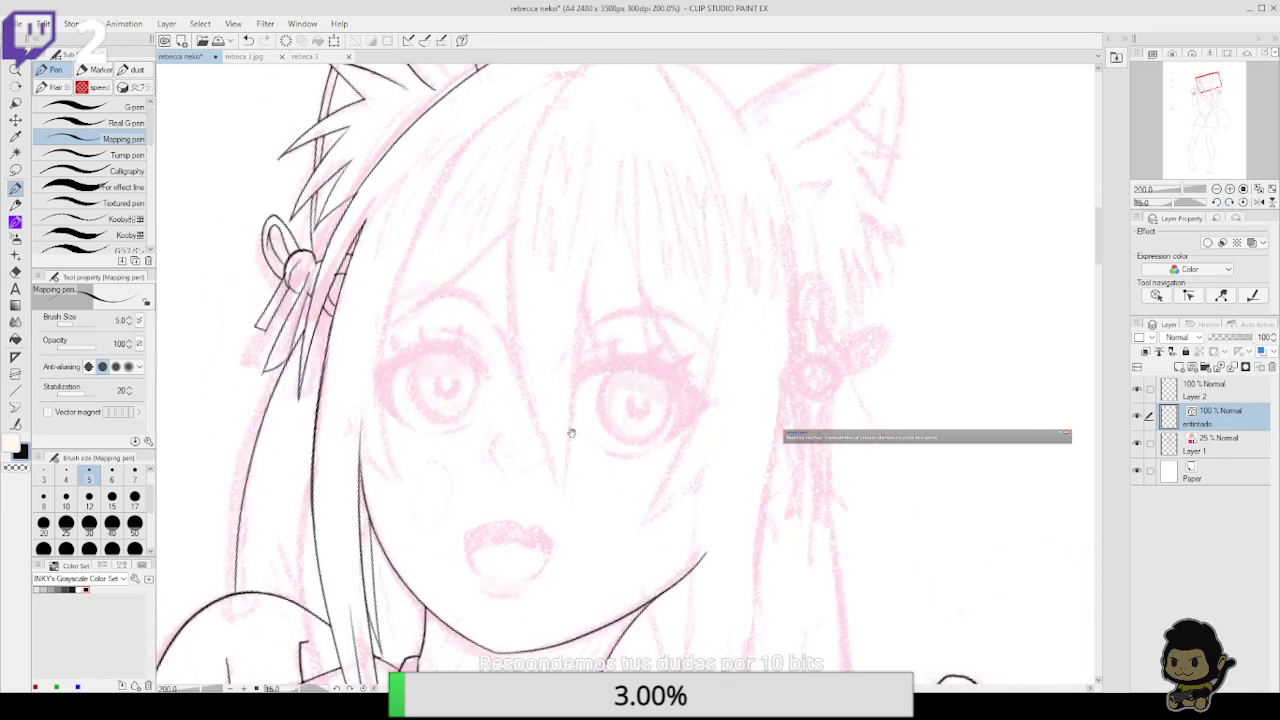
mouse_move(412, 501)
mouse_down()
mouse_move(385, 430)
mouse_move(401, 287)
mouse_move(482, 143)
mouse_up()
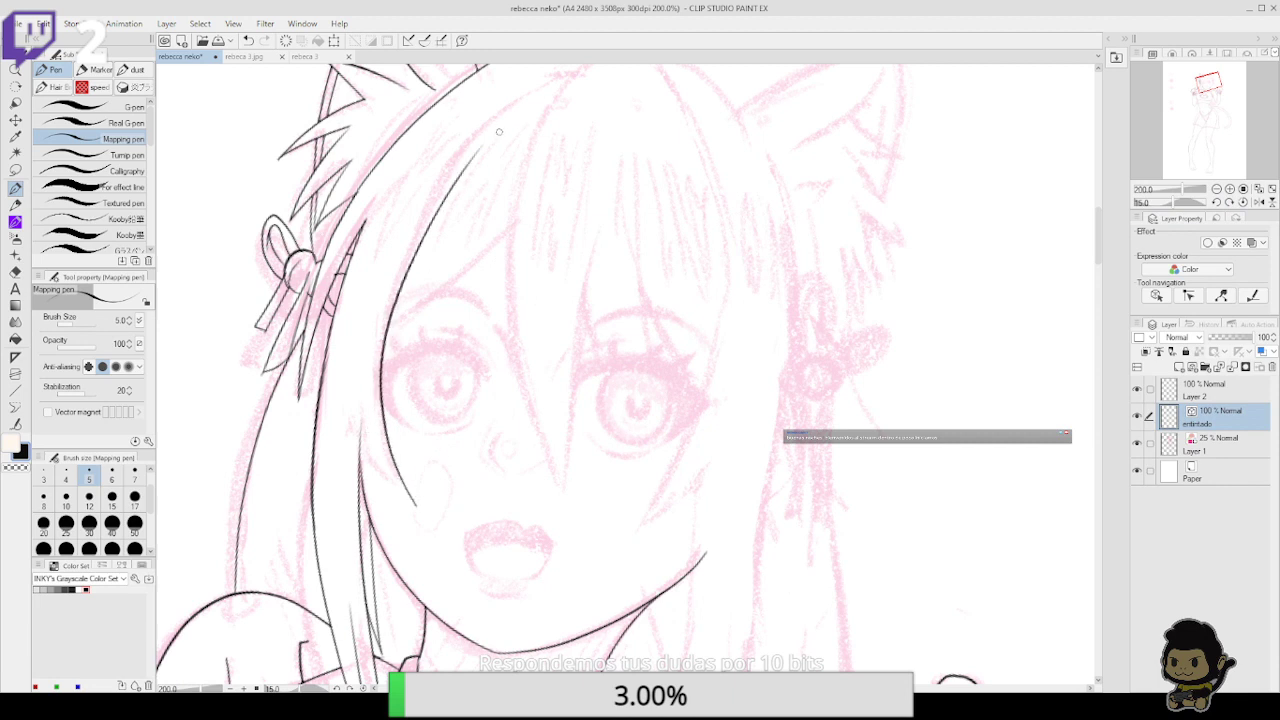
key(ctrl+z)
mouse_move(419, 510)
mouse_down()
mouse_move(377, 355)
mouse_move(471, 127)
mouse_move(560, 70)
mouse_up()
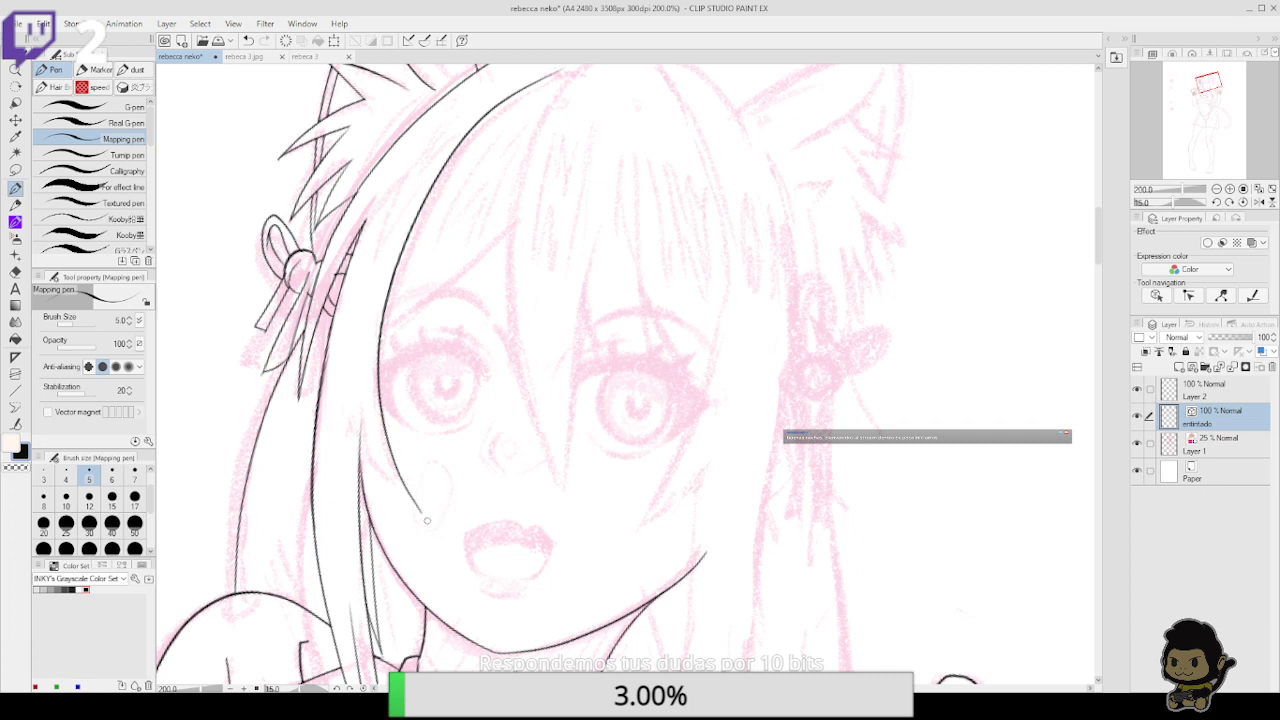
Ink the left fringe lock's outer edge up from its tip, redrawing it twice, and erase the overshoot at the tip
mouse_move(427, 520)
mouse_down()
mouse_move(341, 380)
mouse_move(340, 330)
mouse_up()
key(ctrl+z)
mouse_move(413, 505)
mouse_down()
mouse_move(347, 425)
mouse_move(362, 286)
mouse_up()
key(ctrl+z)
mouse_move(432, 515)
mouse_down()
mouse_move(366, 455)
mouse_move(350, 297)
mouse_up()
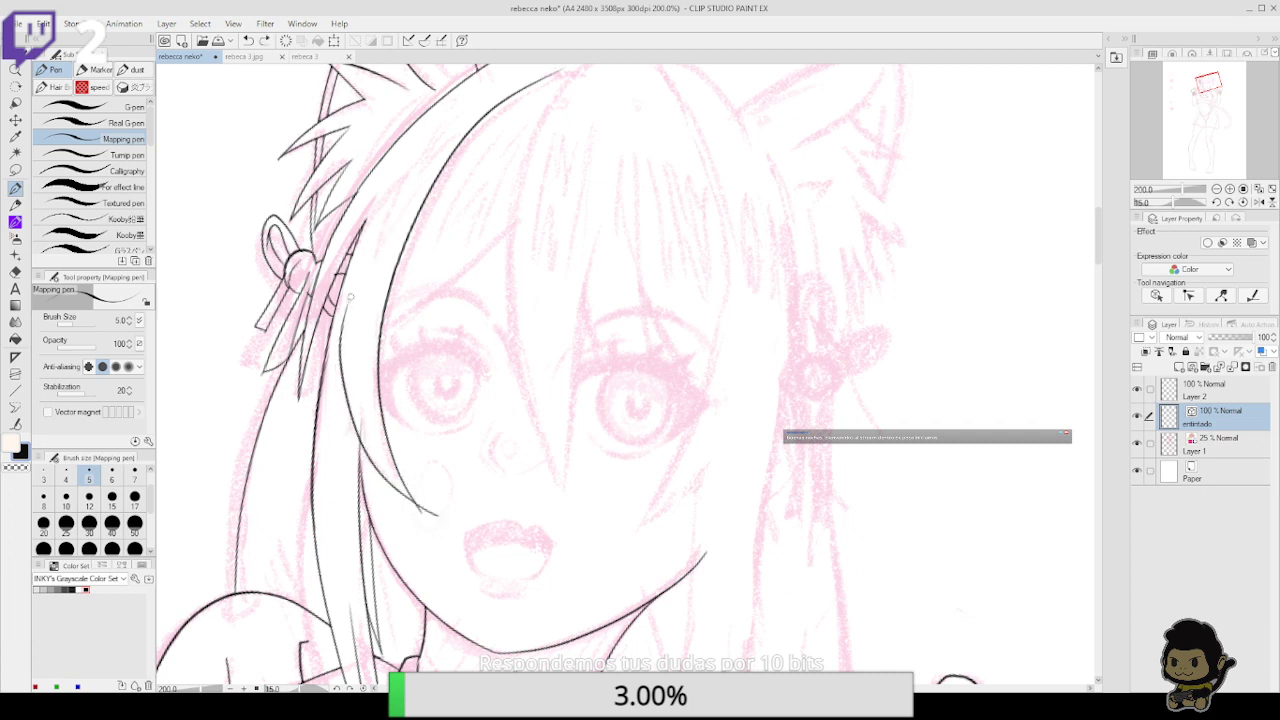
key(e)
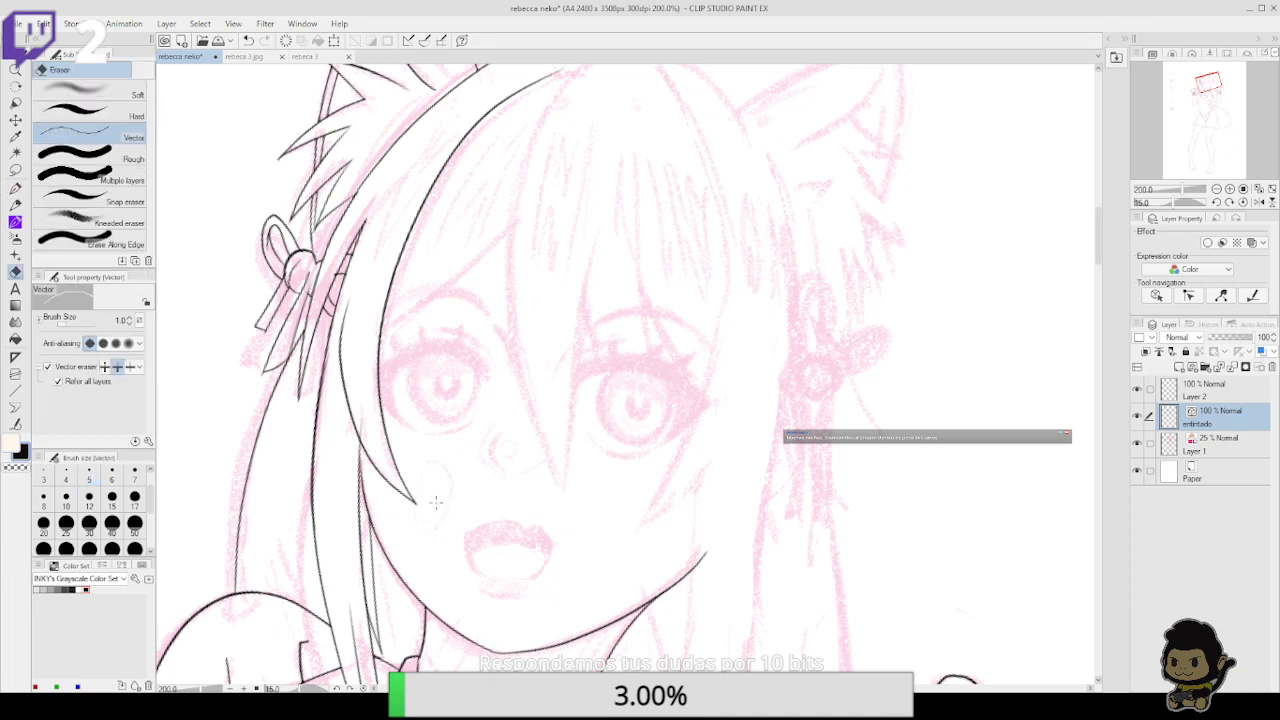
Ink a short stroke down from the end of the crown outline and clean up the corner with Connect vector line
drag(709, 393, 817, 491)
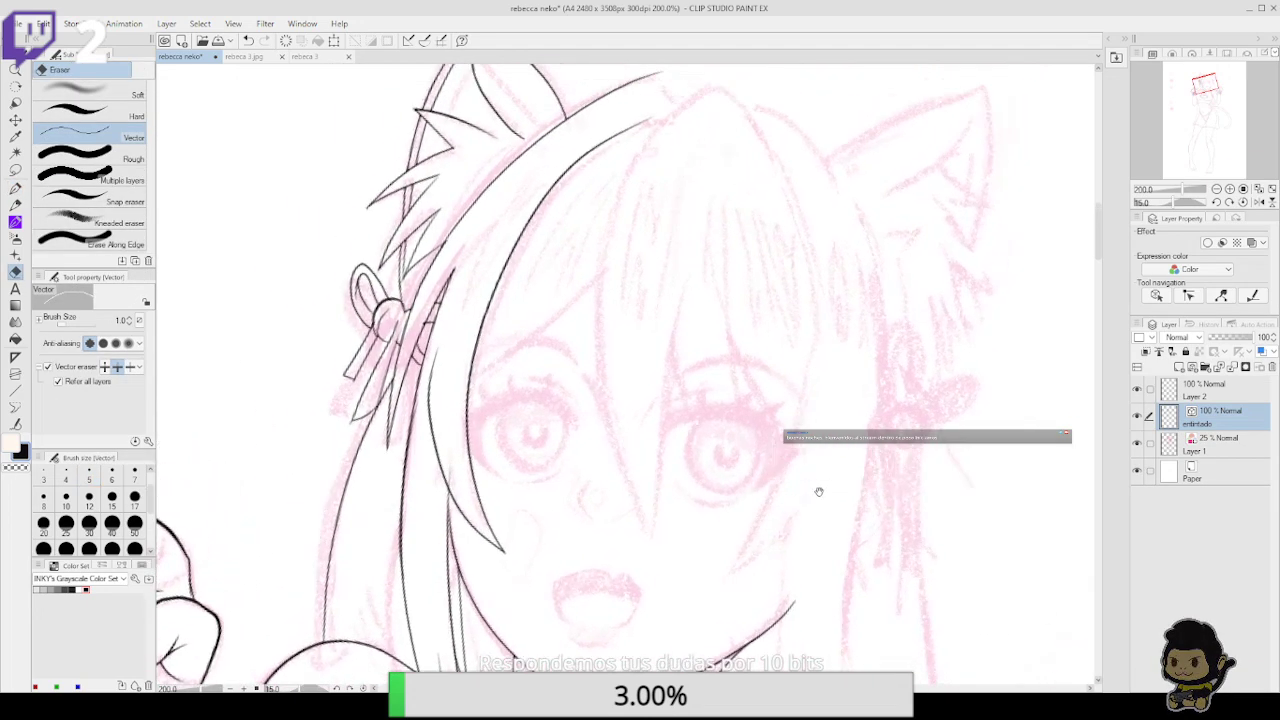
key(p)
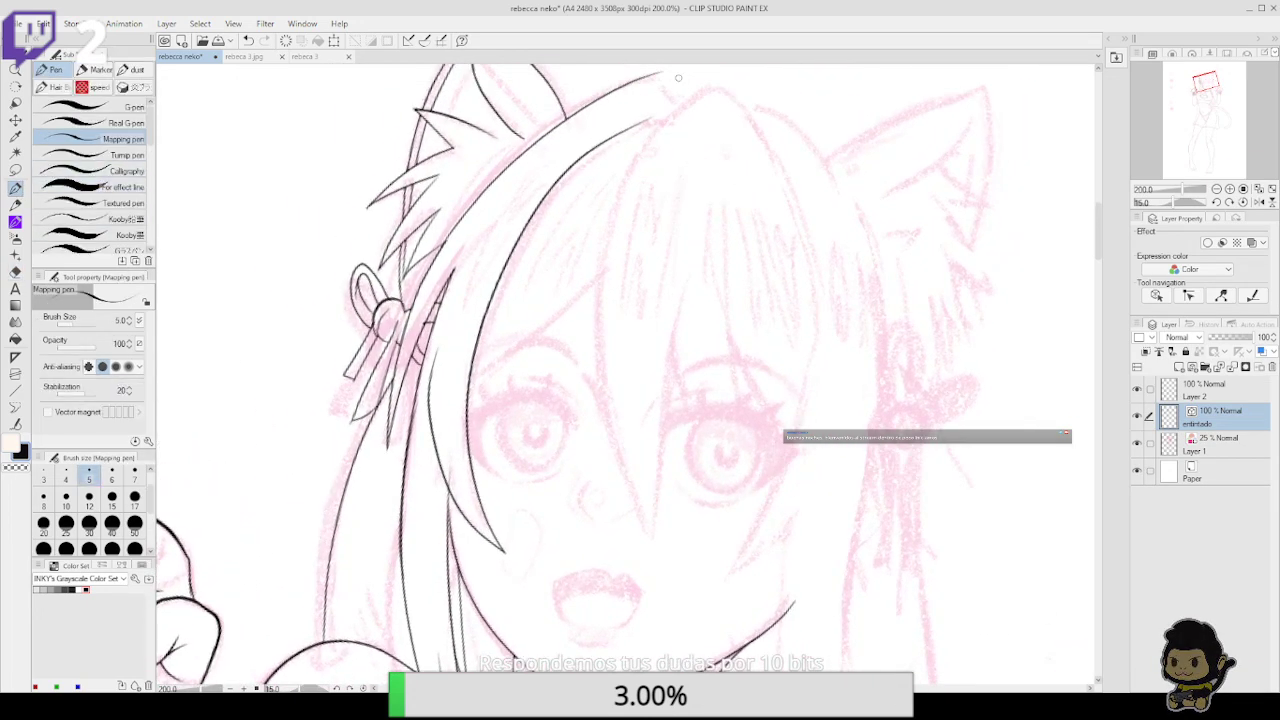
drag(646, 69, 685, 102)
key(e)
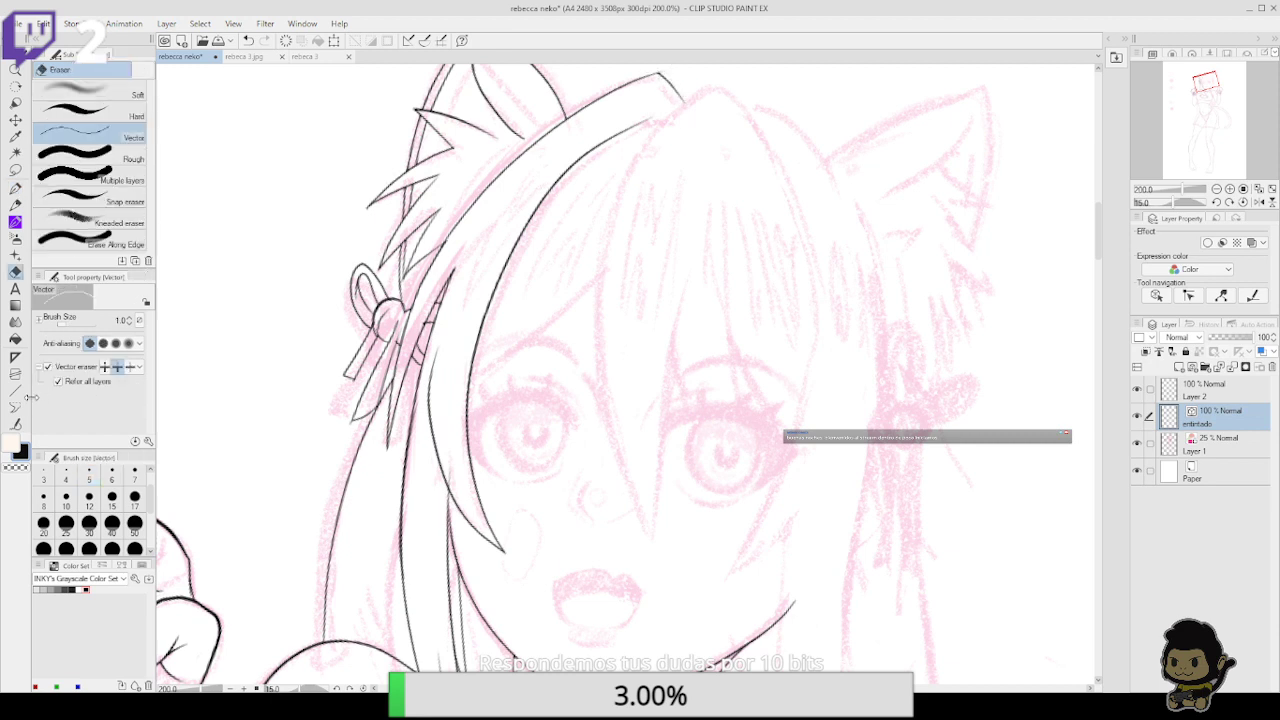
click(15, 423)
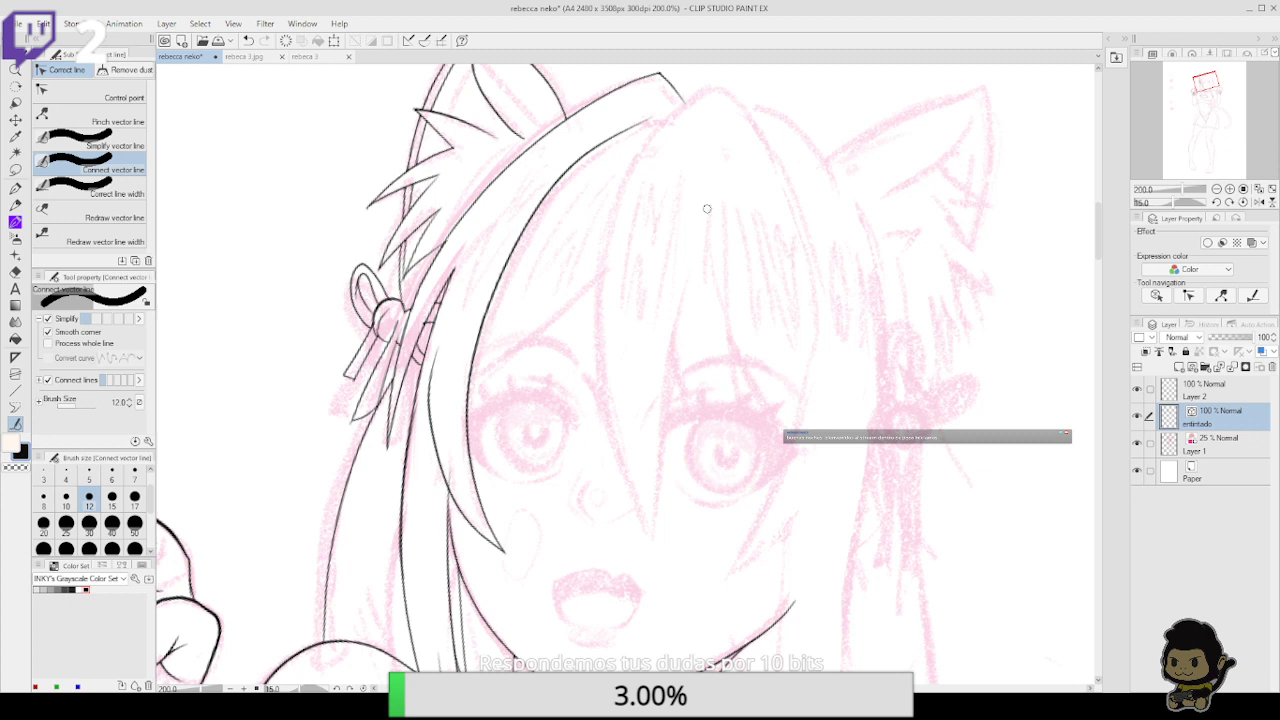
Ink the left edge of the central fringe from beside the nose up to the hair peak, redoing the long stroke
key(p)
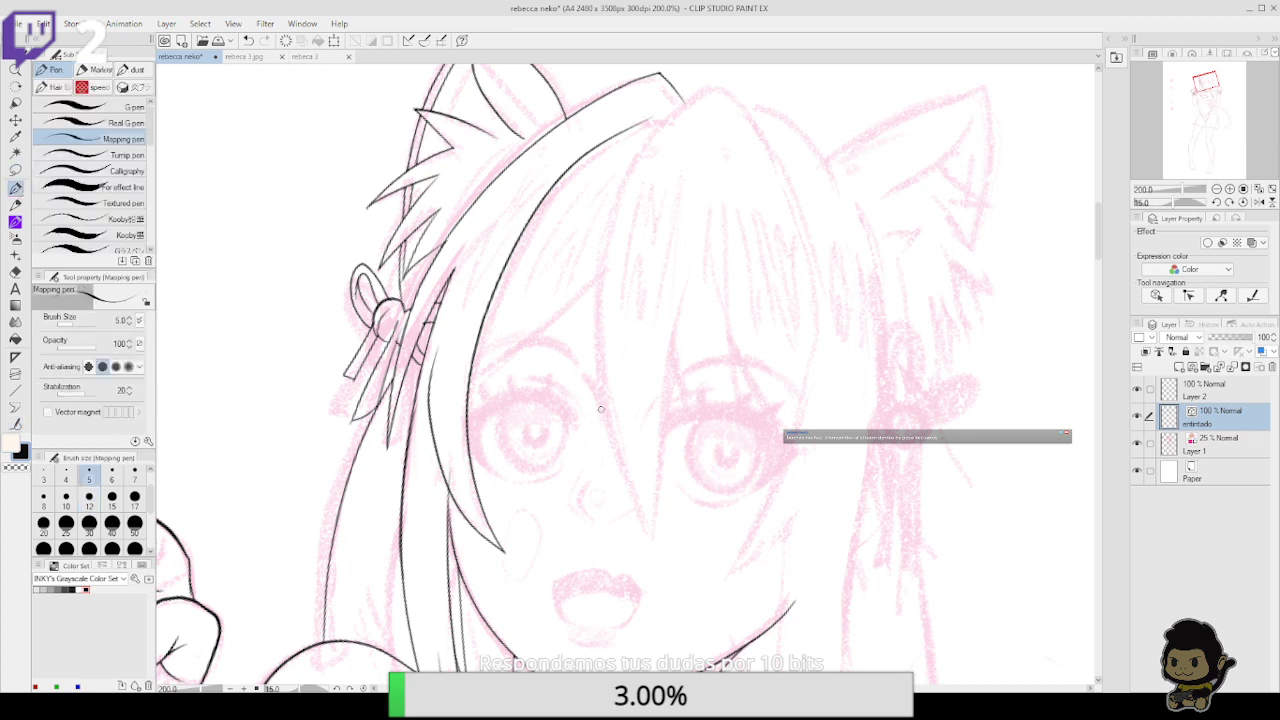
mouse_move(665, 565)
mouse_down()
mouse_move(612, 416)
mouse_move(618, 206)
mouse_move(700, 101)
mouse_move(745, 83)
mouse_up()
key(ctrl+z)
drag(617, 193, 719, 78)
drag(783, 180, 728, 290)
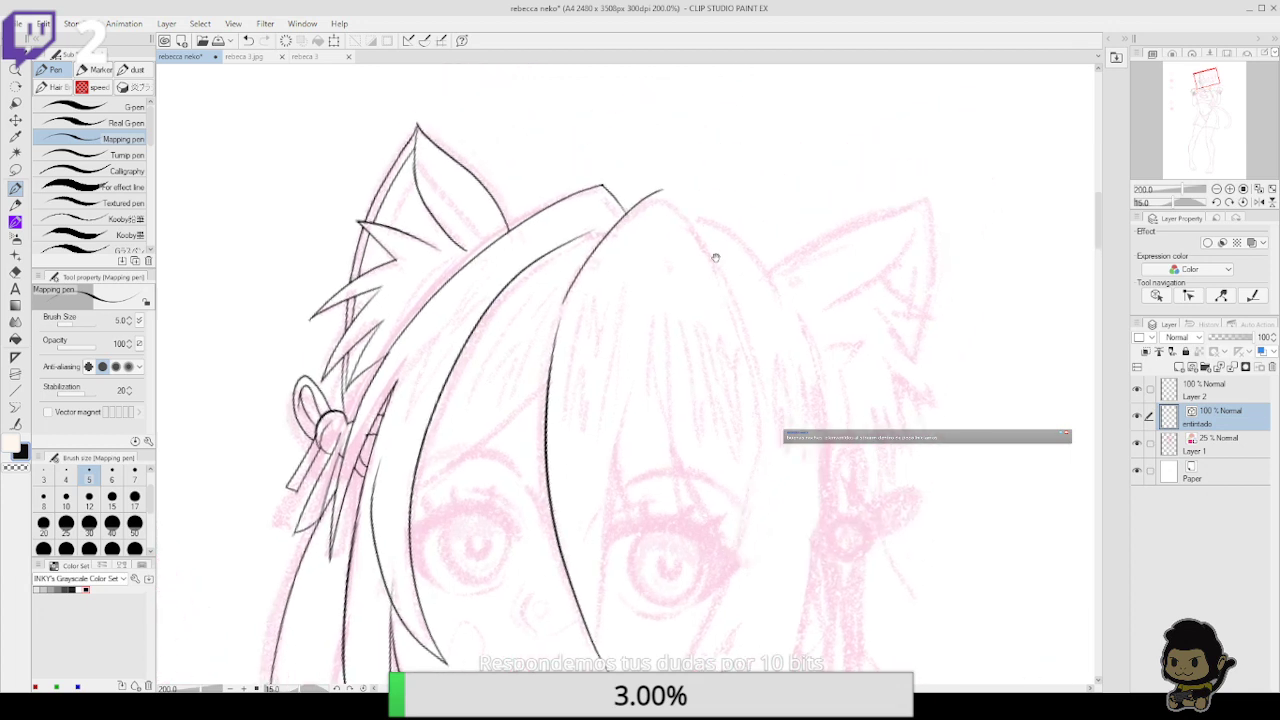
Ink the central fringe's right edge from the hair peak down toward the right temple, redoing it once
drag(666, 189, 782, 331)
key(ctrl+z)
mouse_move(664, 188)
mouse_down()
mouse_move(770, 342)
mouse_move(776, 376)
mouse_up()
Ink the diagonal fringe edge above the left eye up to the central lock, and erase the overshooting end
drag(746, 296, 762, 224)
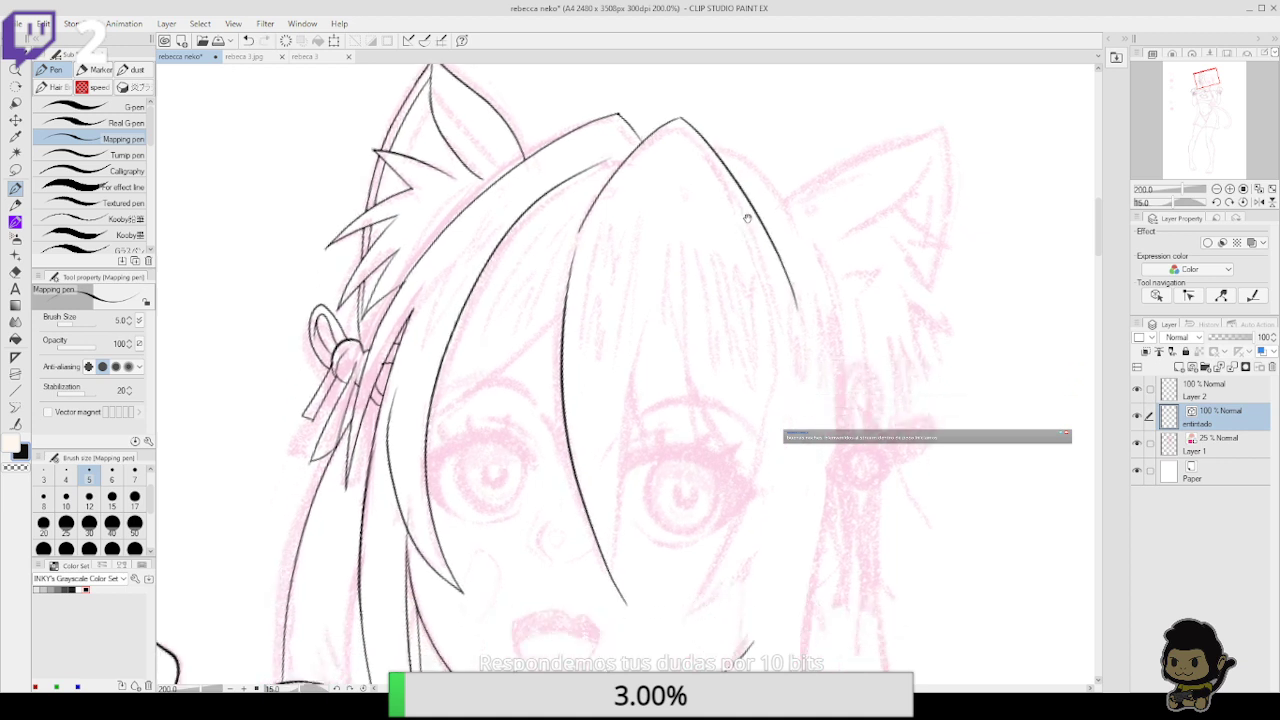
mouse_move(427, 437)
mouse_down()
mouse_move(513, 366)
mouse_move(577, 279)
mouse_up()
key(e)
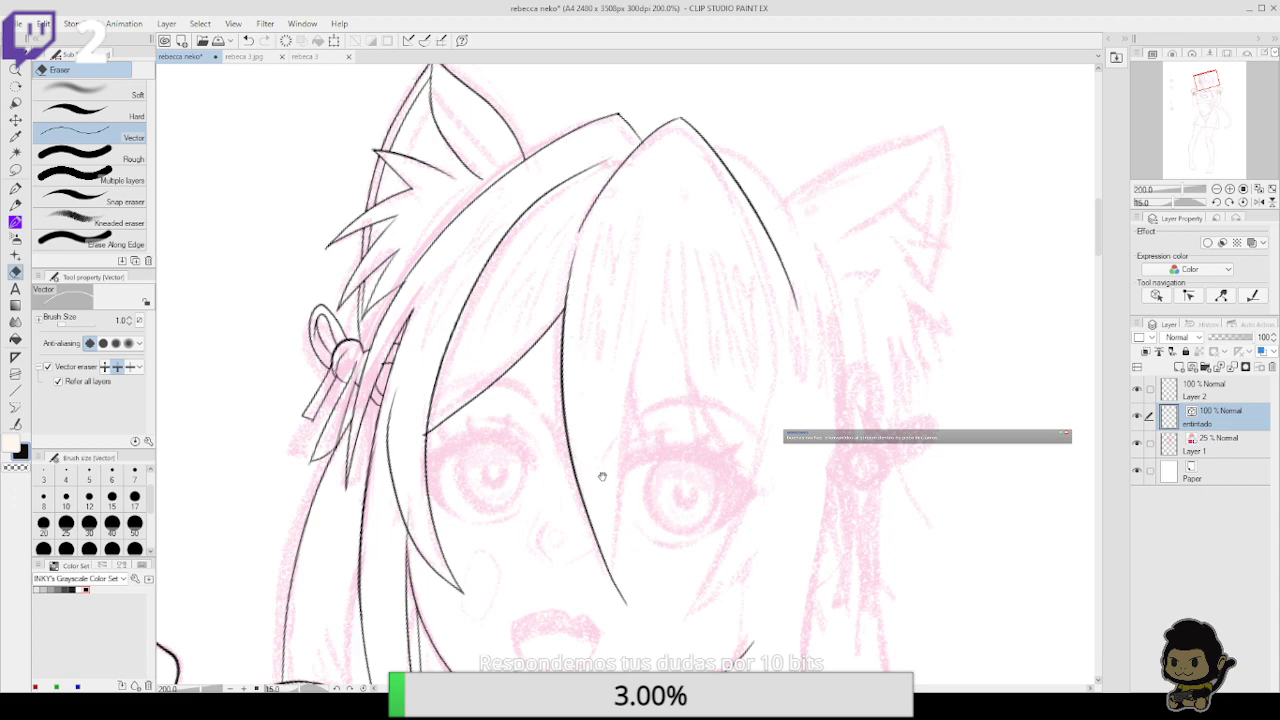
Straighten the canvas at 400% zoom and ink the nose with an inner and an outer curve, redoing failed strokes
mouse_move(602, 476)
mouse_down()
mouse_move(591, 314)
mouse_move(594, 476)
mouse_up()
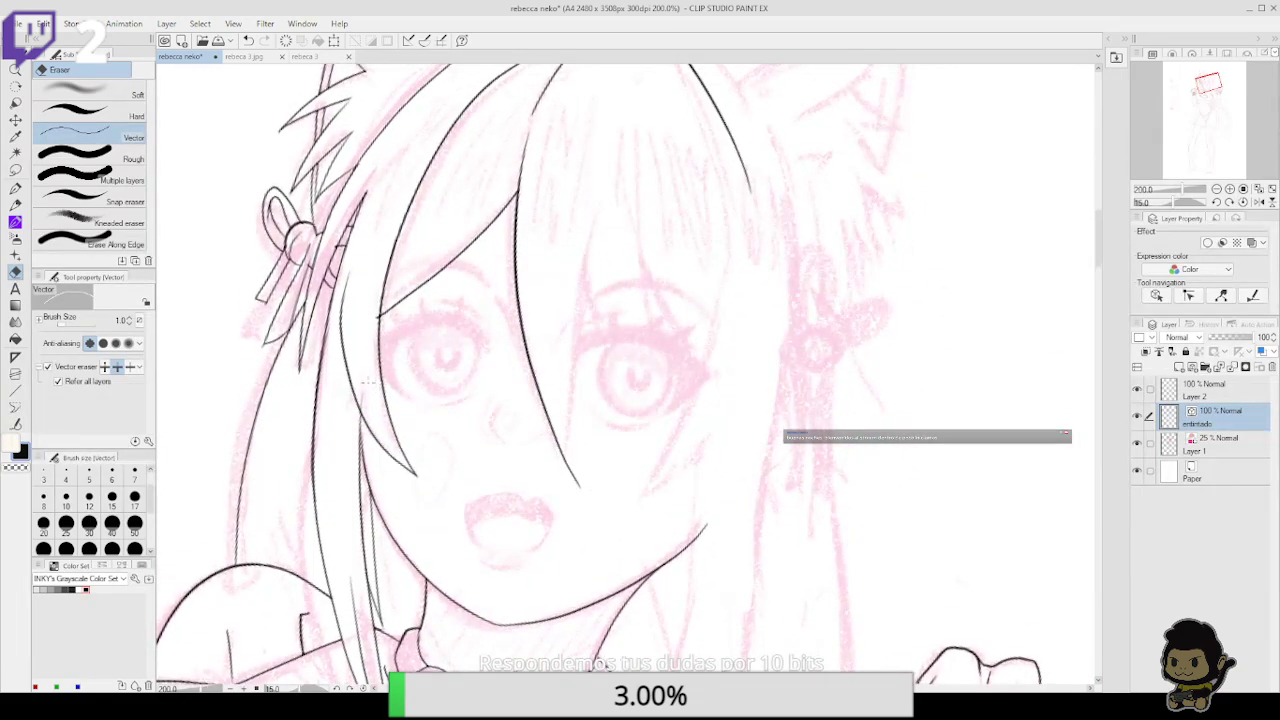
drag(727, 525, 691, 463)
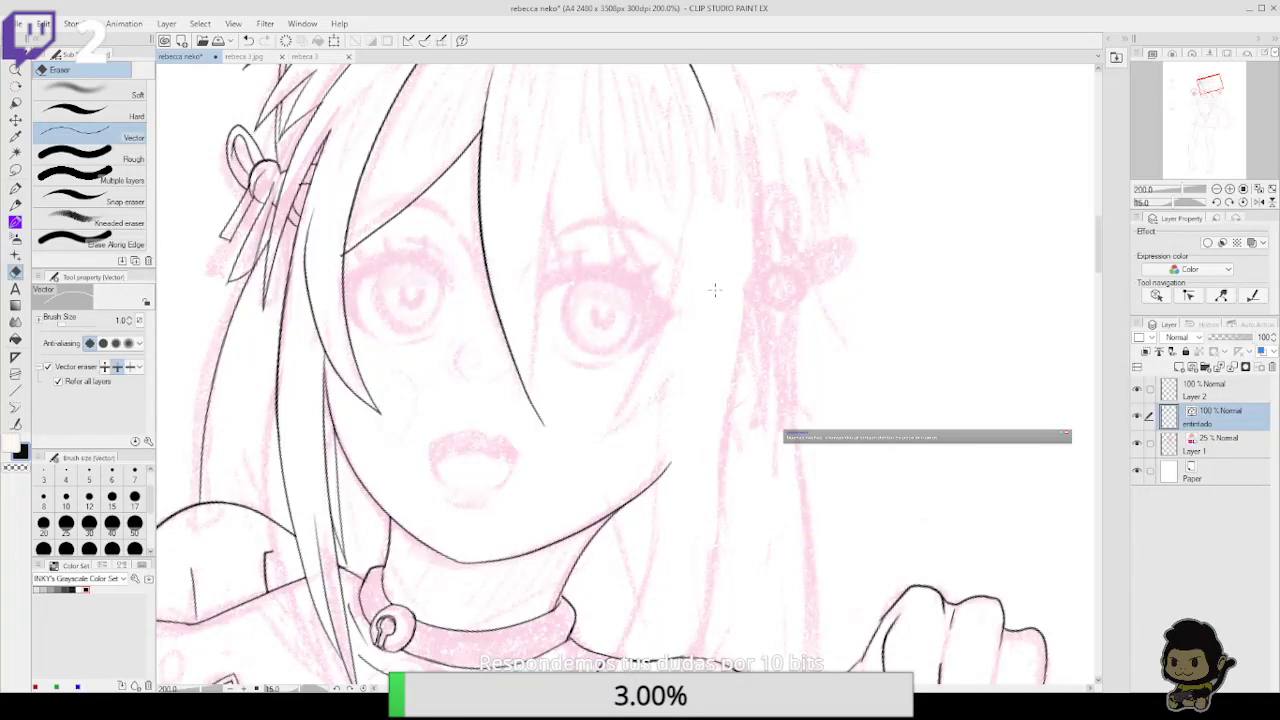
key(p)
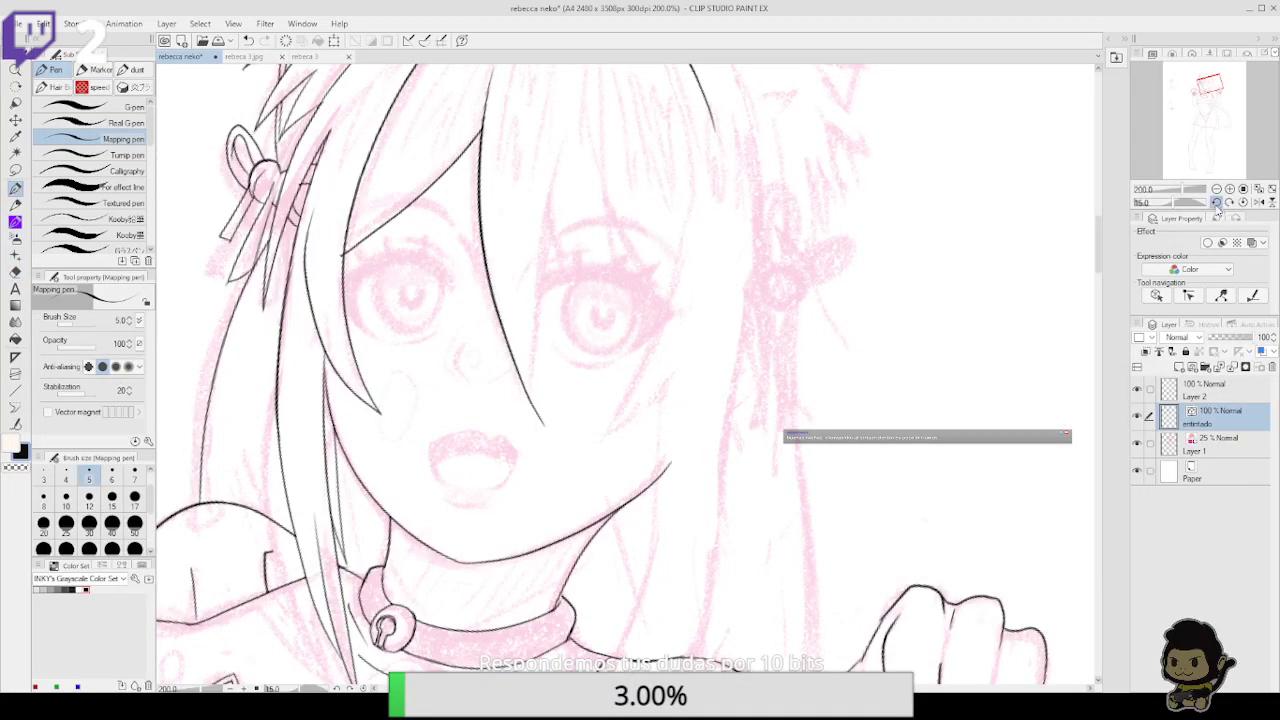
click(1216, 203)
click(1229, 189)
drag(643, 514, 731, 491)
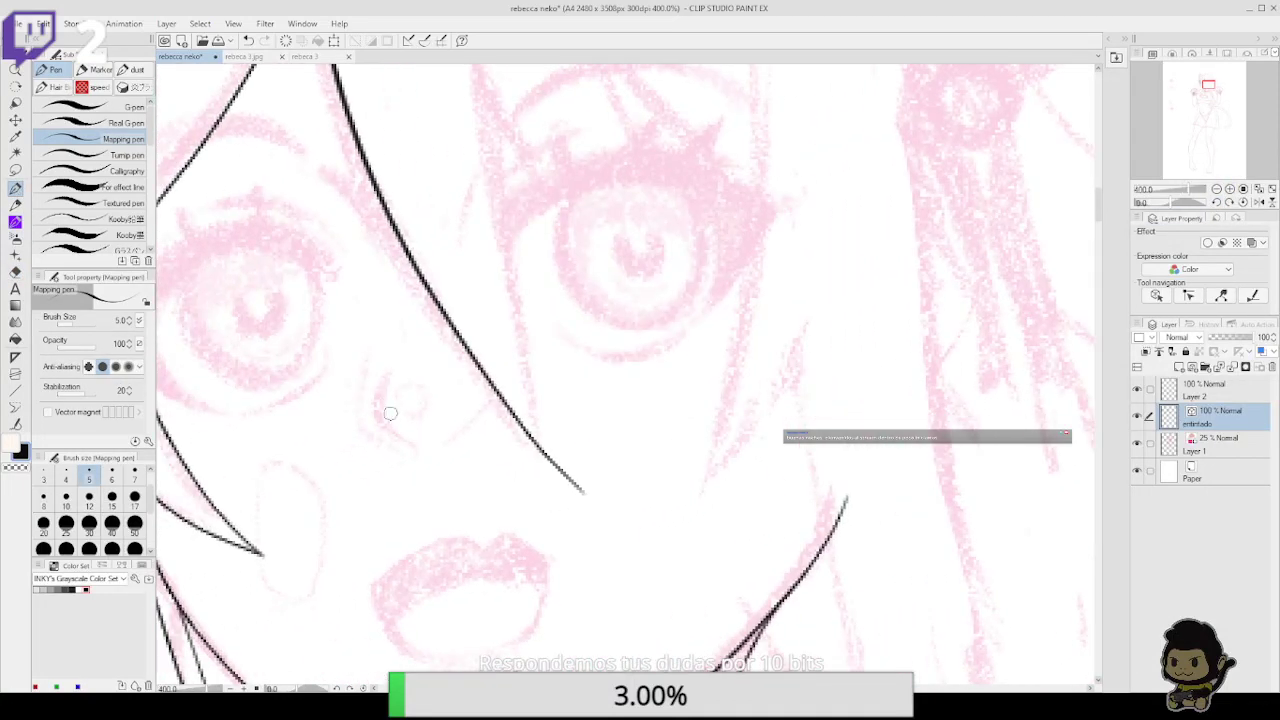
mouse_move(412, 446)
mouse_down()
mouse_move(383, 421)
mouse_move(380, 383)
mouse_up()
key(ctrl+z)
mouse_move(403, 439)
mouse_down()
mouse_move(383, 387)
mouse_move(376, 442)
mouse_up()
mouse_move(586, 419)
mouse_down()
mouse_move(617, 397)
mouse_move(680, 394)
mouse_up()
key(ctrl+z)
key(ctrl+z)
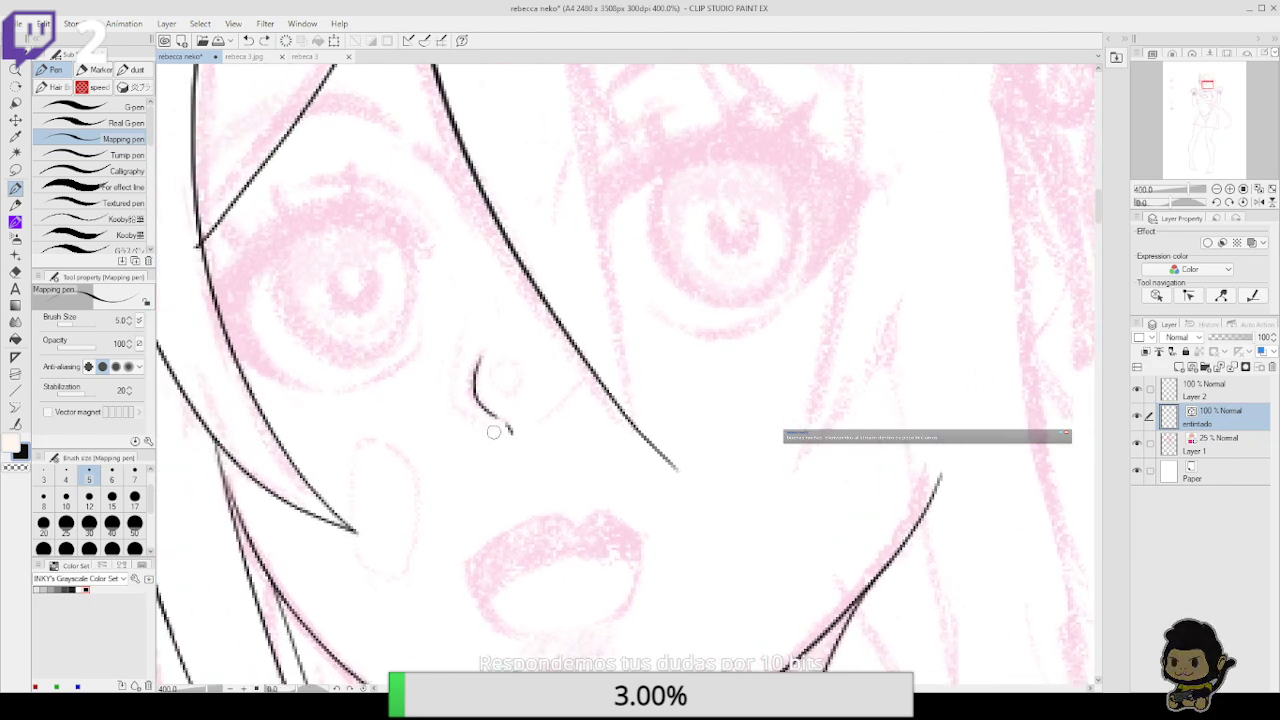
mouse_move(493, 431)
mouse_down()
mouse_move(453, 400)
mouse_move(456, 352)
mouse_up()
Ink the upper lip's outline with its centre notch and both upper sides of the open mouth
drag(775, 388, 780, 400)
drag(684, 430, 716, 313)
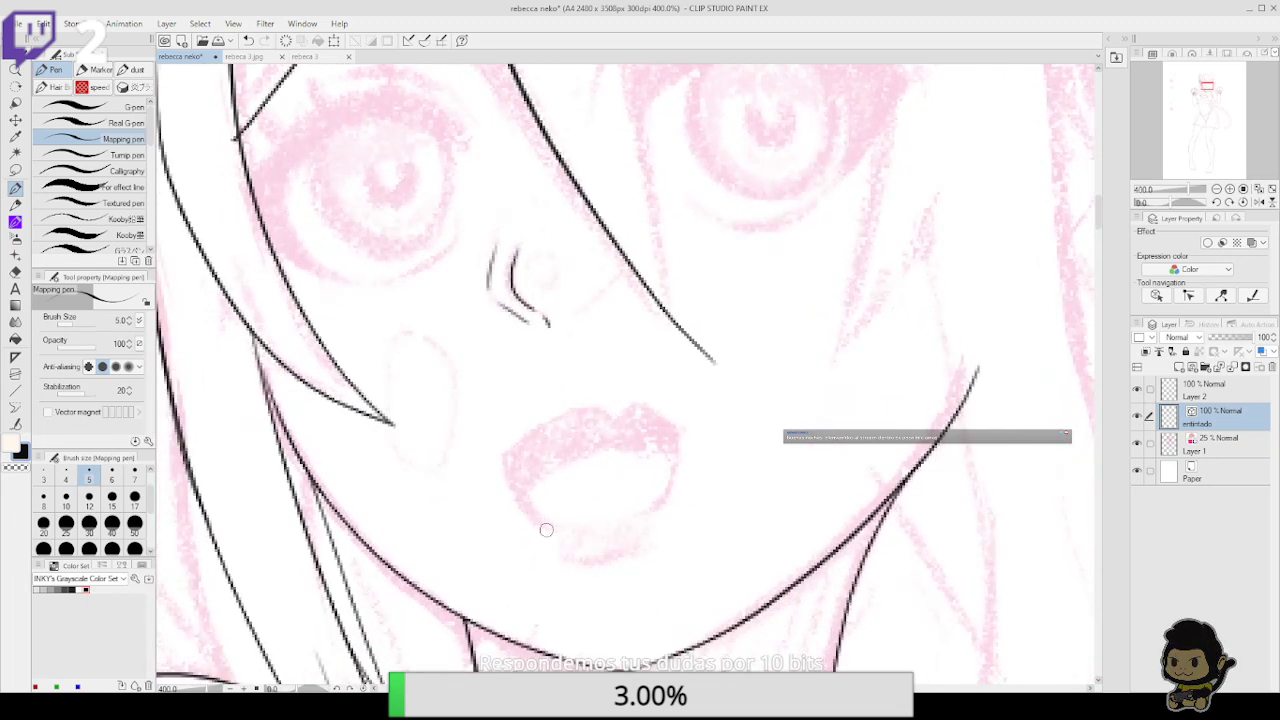
mouse_move(546, 530)
mouse_down()
mouse_move(505, 466)
mouse_move(509, 443)
mouse_move(590, 404)
mouse_move(616, 420)
mouse_move(639, 401)
mouse_move(679, 456)
mouse_up()
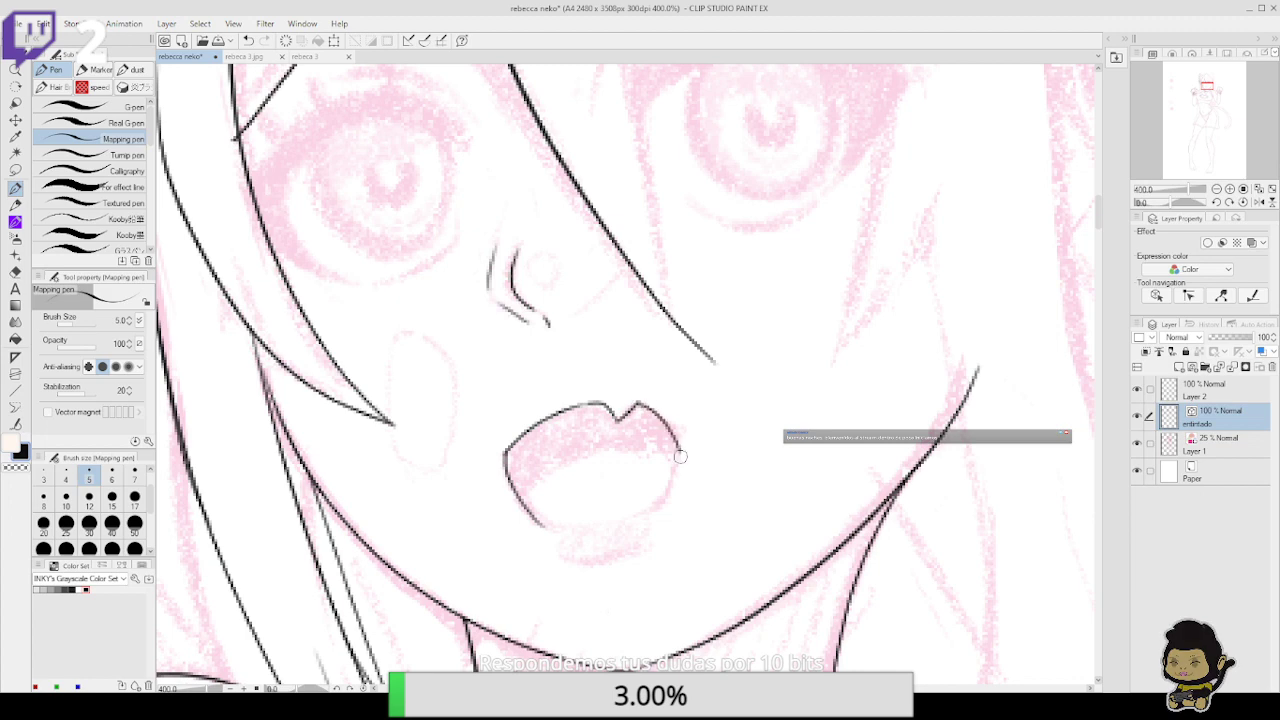
drag(660, 508, 681, 434)
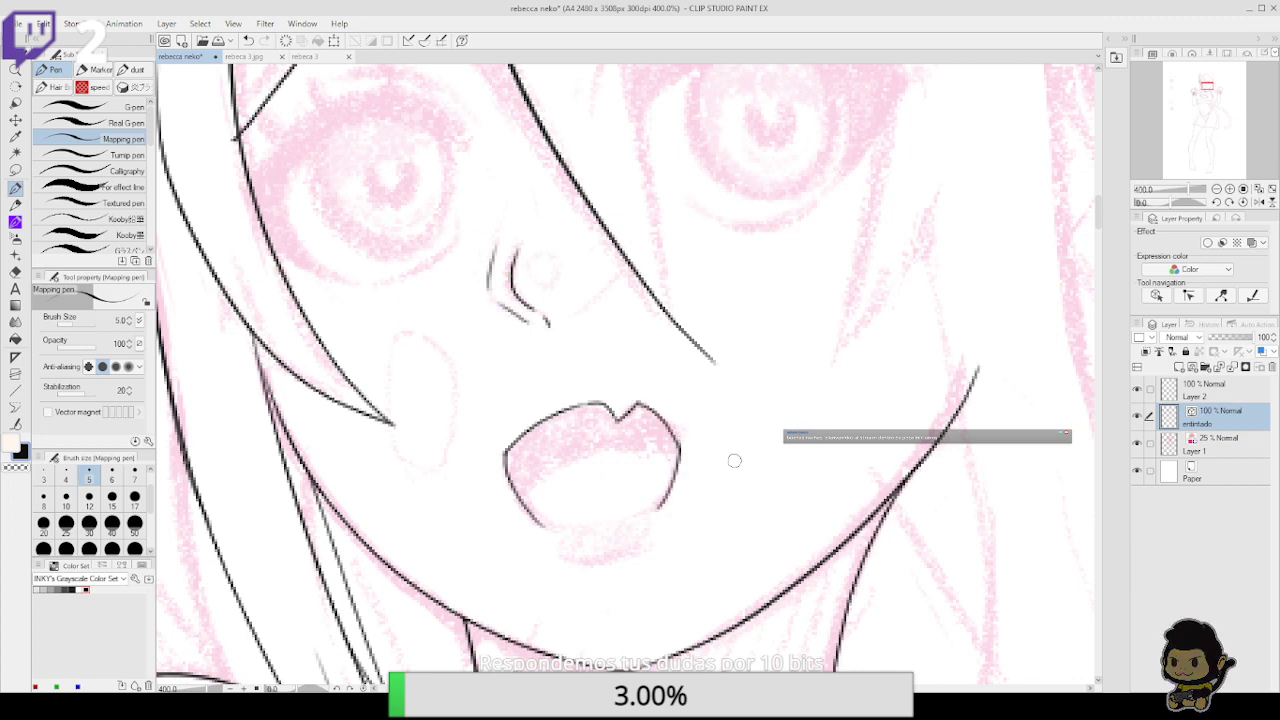
Rotate the canvas and ink the mouth's lower side, the lower lip line and the upper lip's inner edge
click(1231, 202)
click(1231, 202)
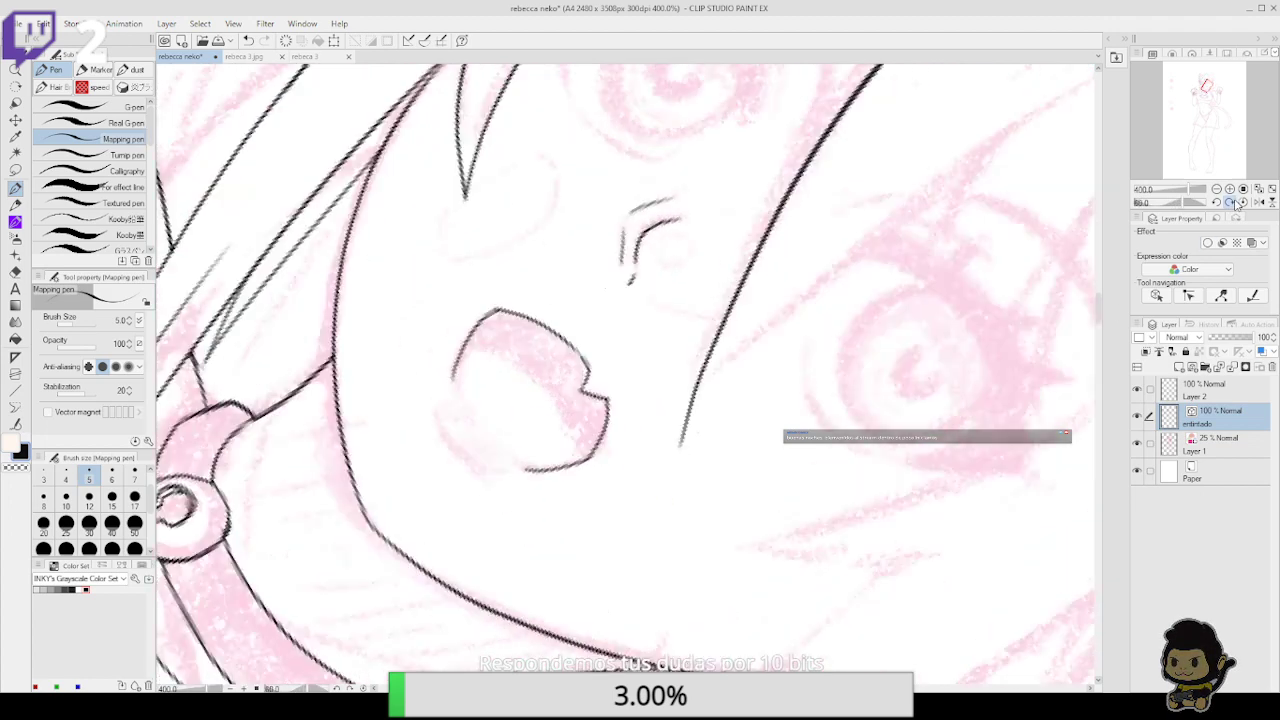
click(1231, 202)
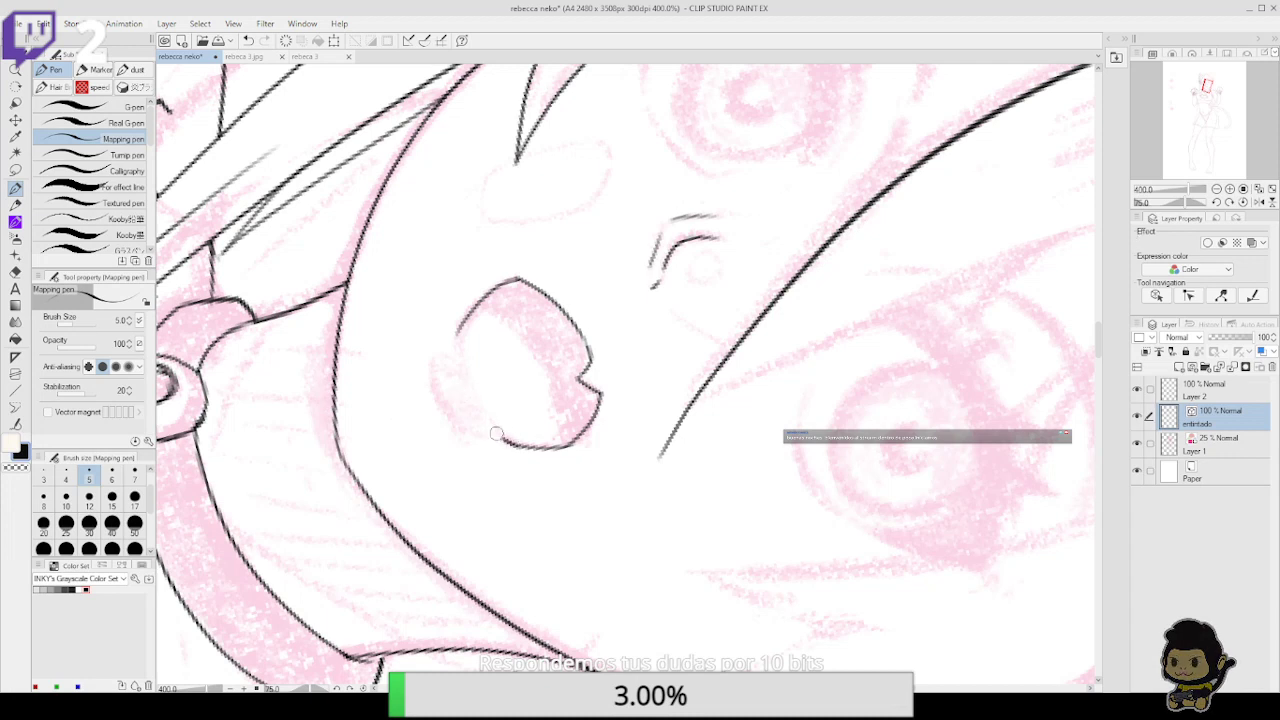
mouse_move(489, 431)
mouse_down()
mouse_move(466, 382)
mouse_move(478, 301)
mouse_up()
drag(460, 433, 435, 364)
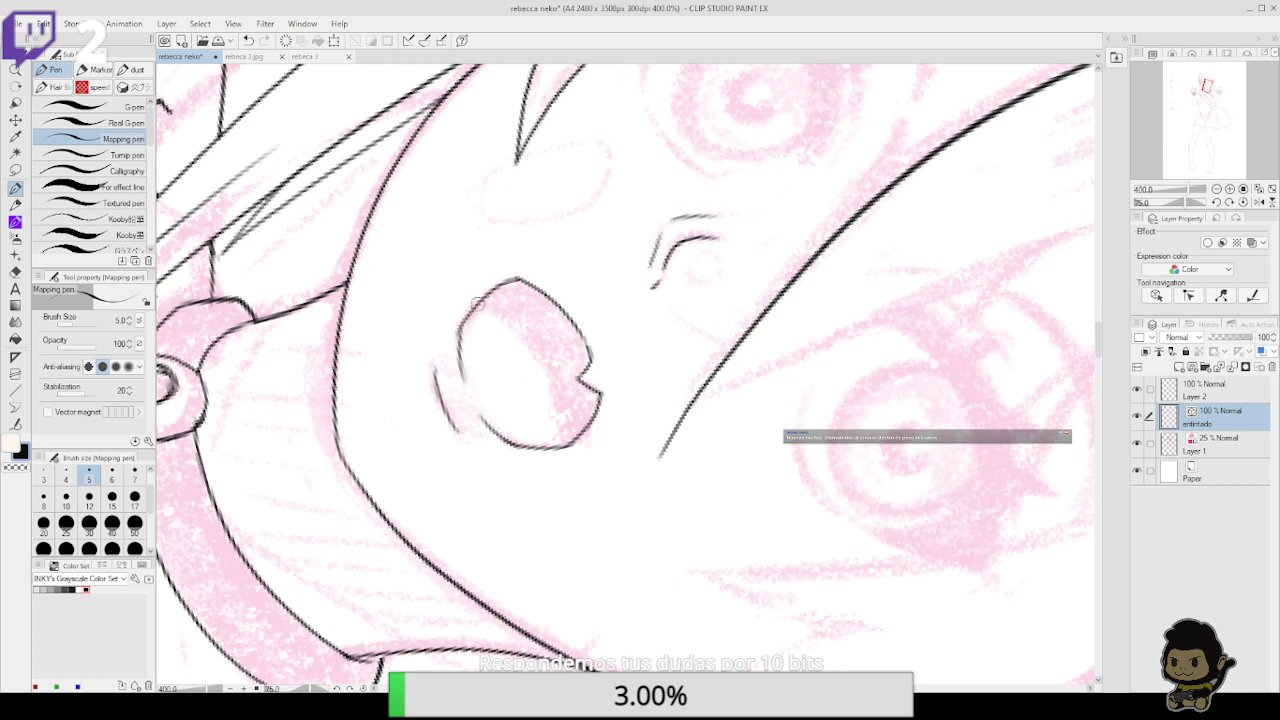
drag(477, 304, 536, 346)
drag(562, 446, 532, 343)
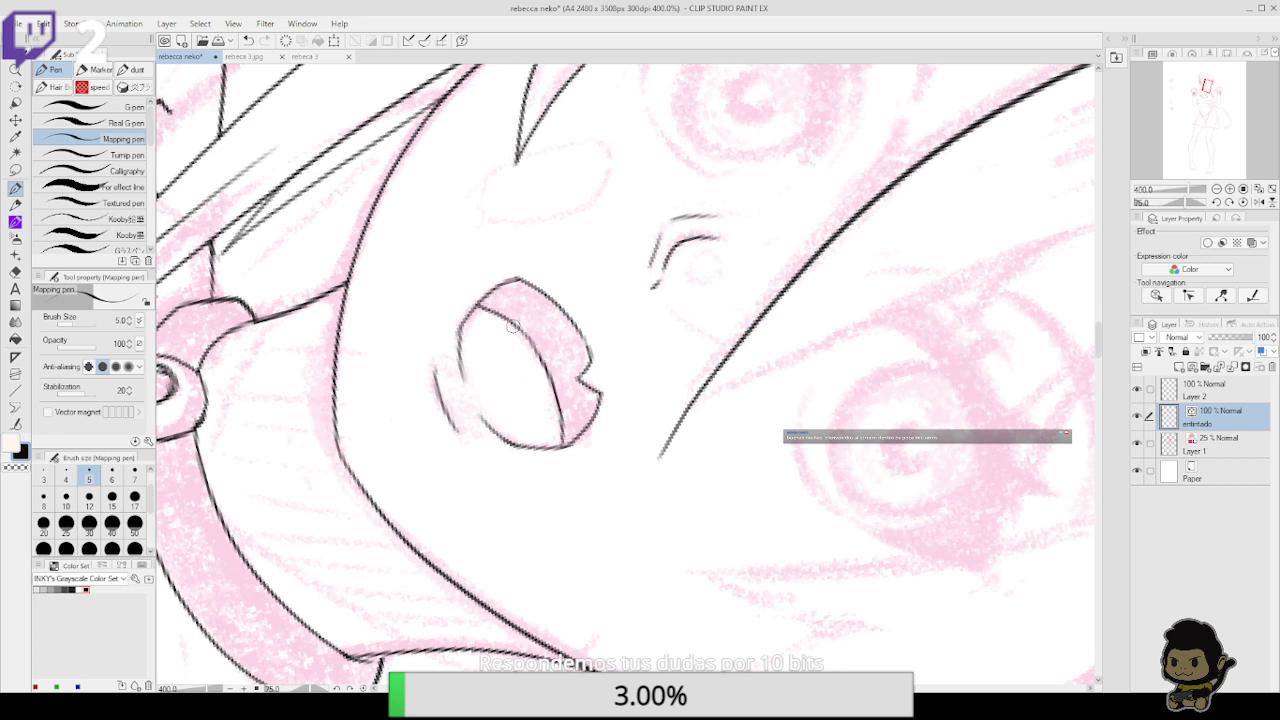
click(1217, 202)
click(1217, 202)
click(1217, 202)
click(1217, 202)
click(1217, 202)
click(1217, 202)
click(1217, 202)
click(1217, 202)
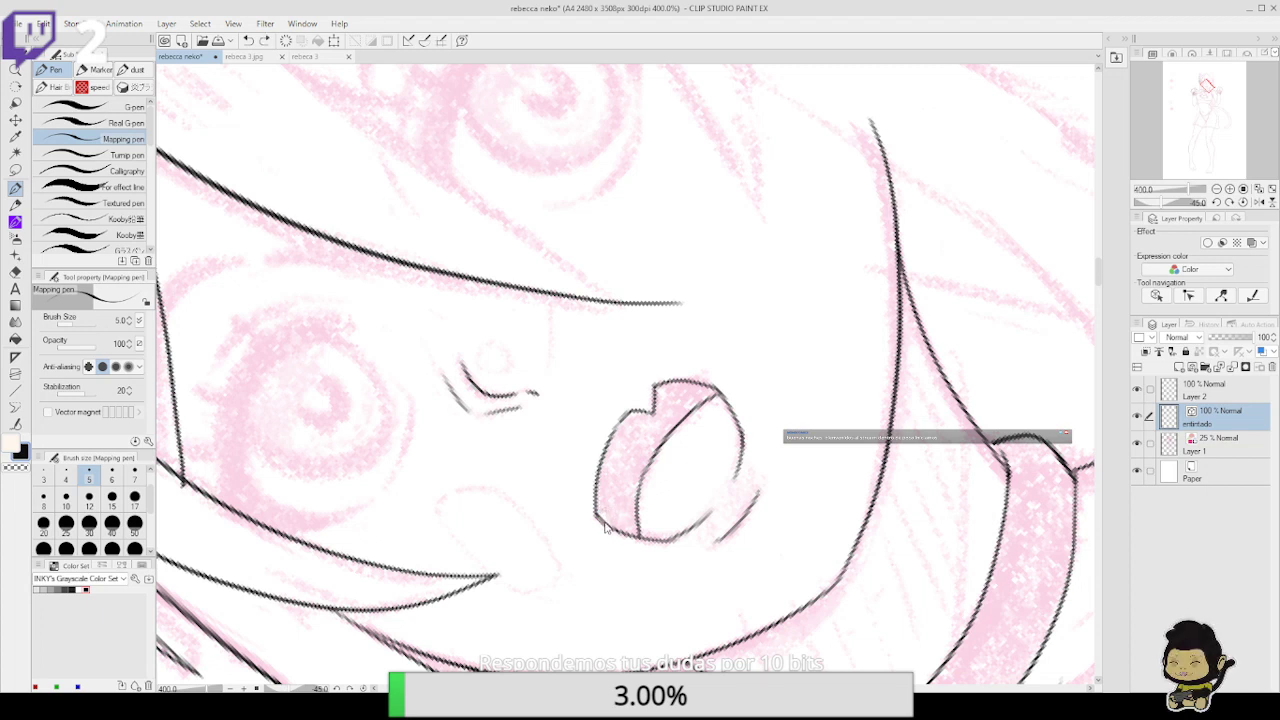
Erase the left side of the upper lip's outline with the vector eraser and re-ink it up to the central notch
key(e)
drag(597, 470, 602, 531)
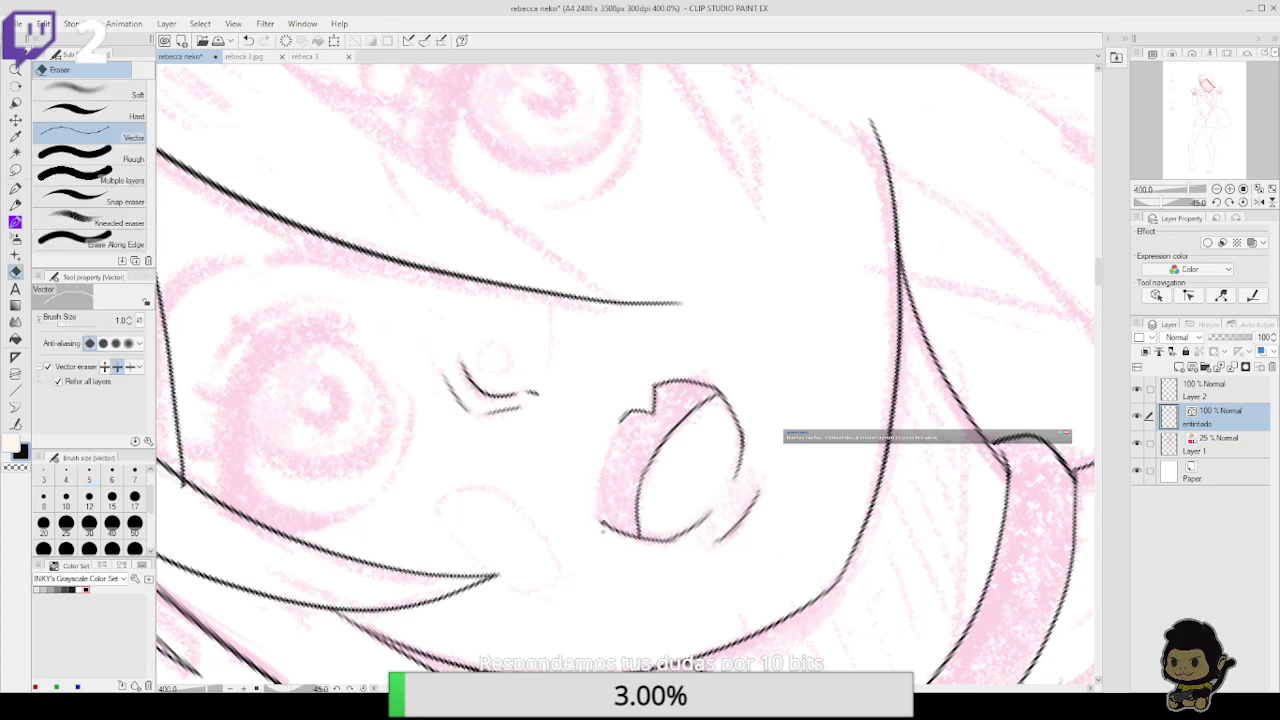
key(ctrl+z)
drag(598, 464, 608, 480)
key(p)
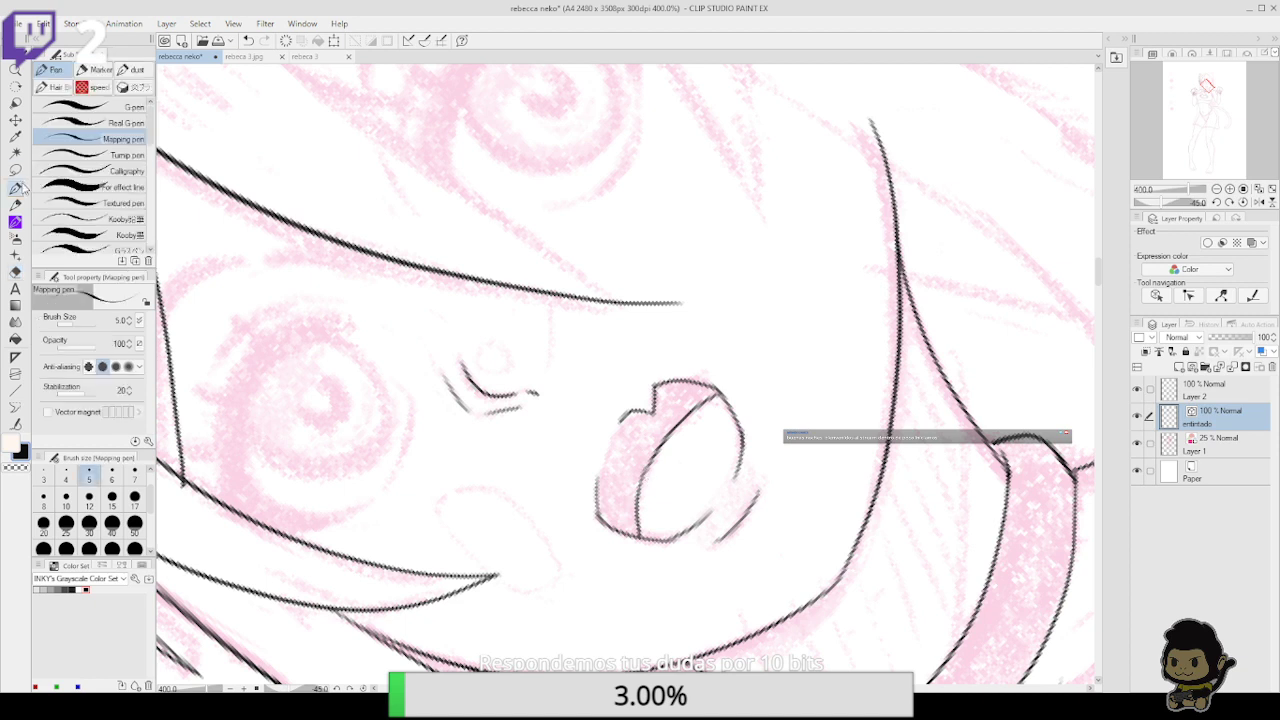
mouse_move(596, 504)
mouse_down()
mouse_move(601, 453)
mouse_move(650, 395)
mouse_up()
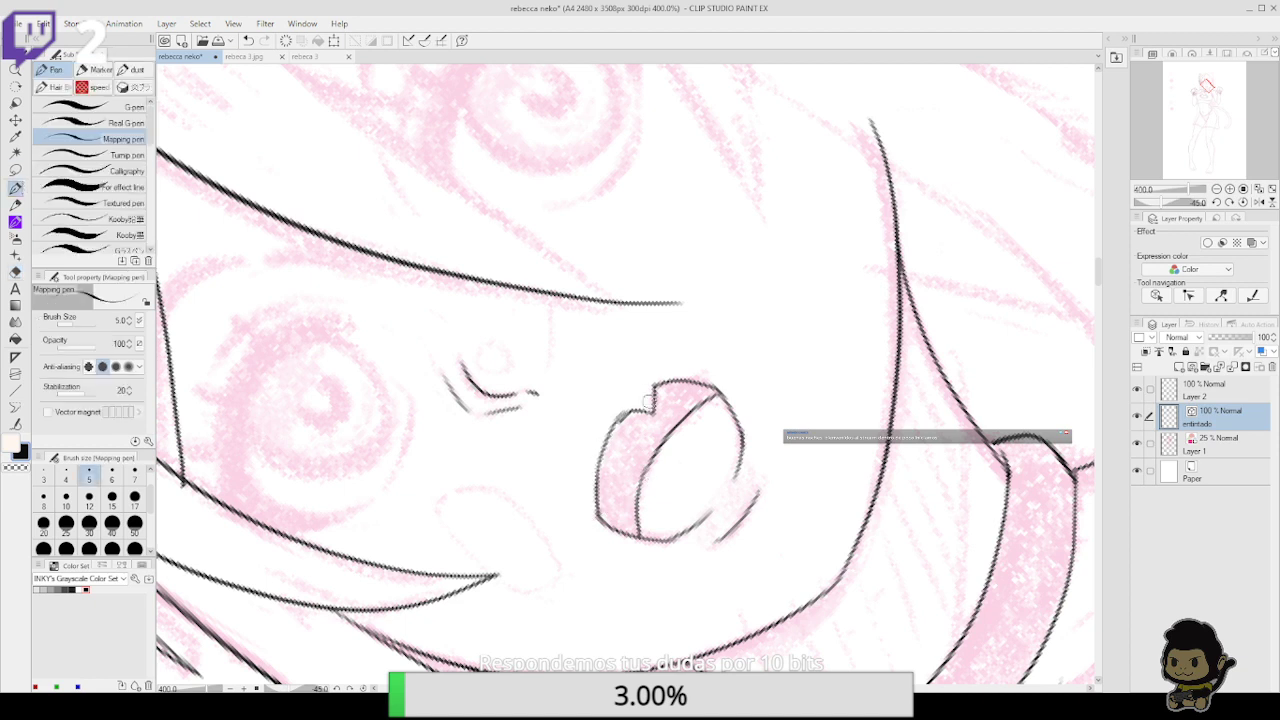
key(ctrl+z)
mouse_move(598, 520)
mouse_down()
mouse_move(603, 460)
mouse_move(630, 411)
mouse_up()
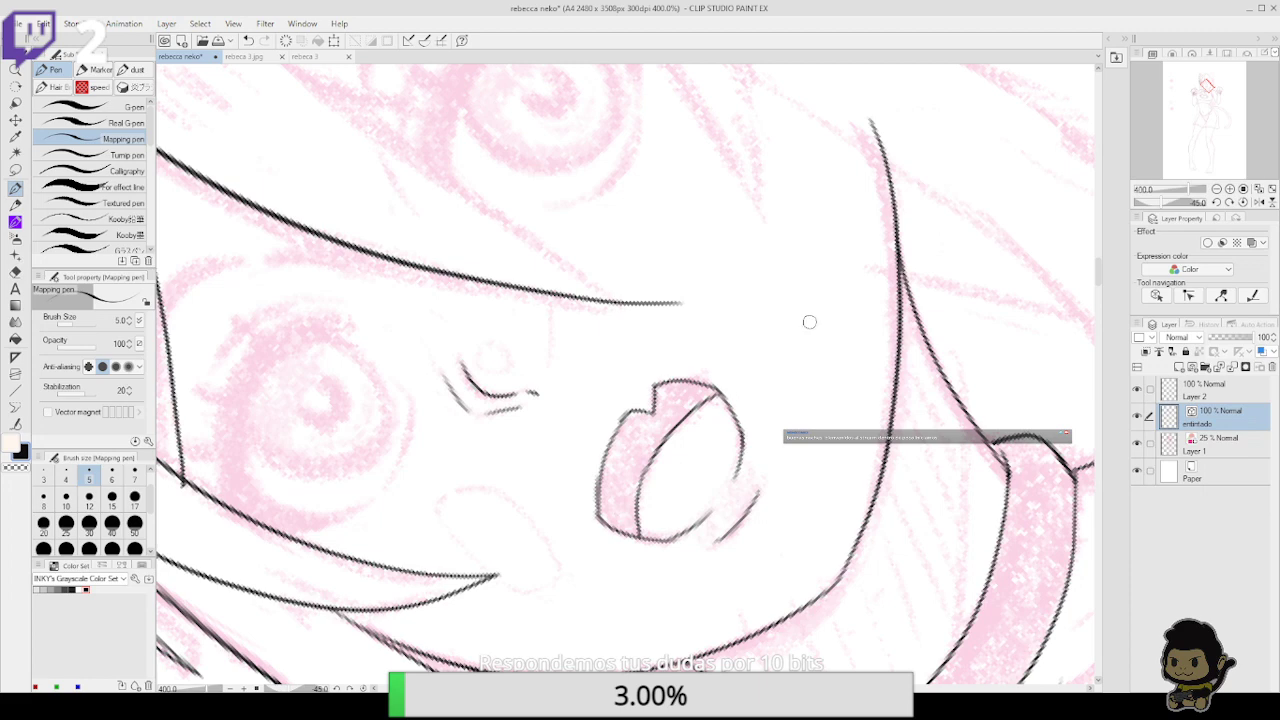
Rotate the canvas back towards upright and erase the overlapping stray lines inside the upper lip's central notch
click(1217, 203)
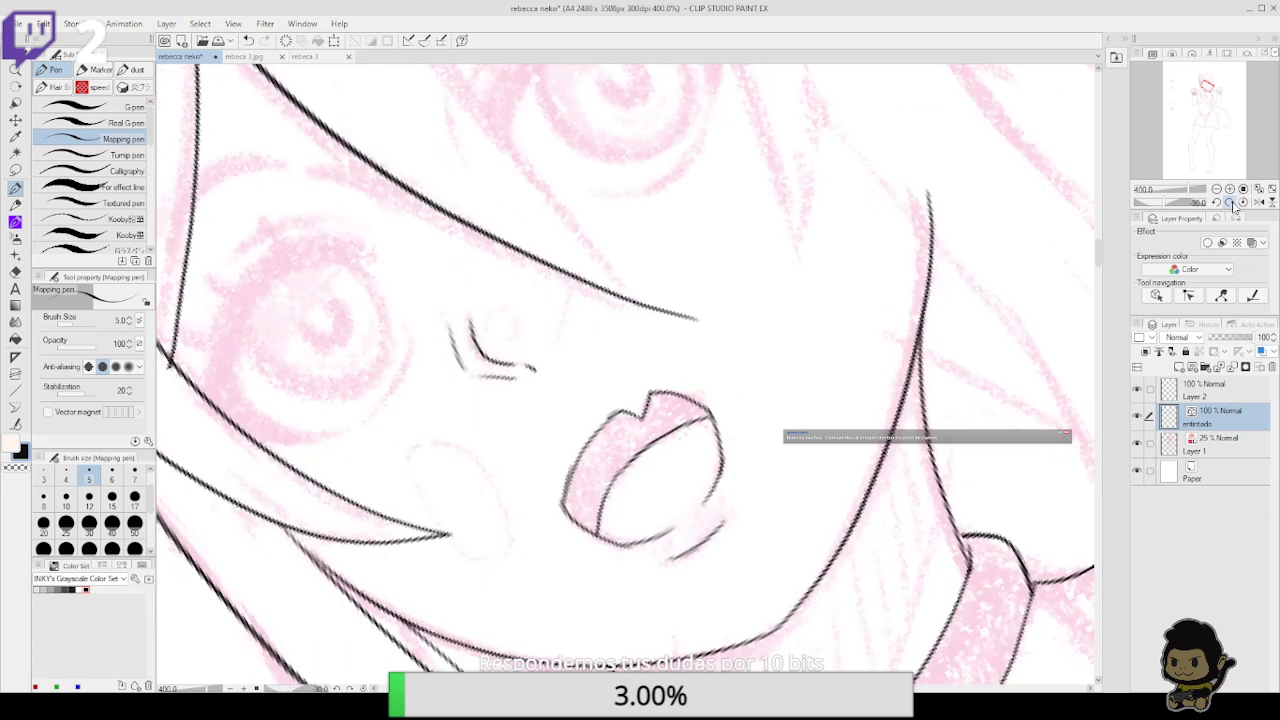
click(1217, 203)
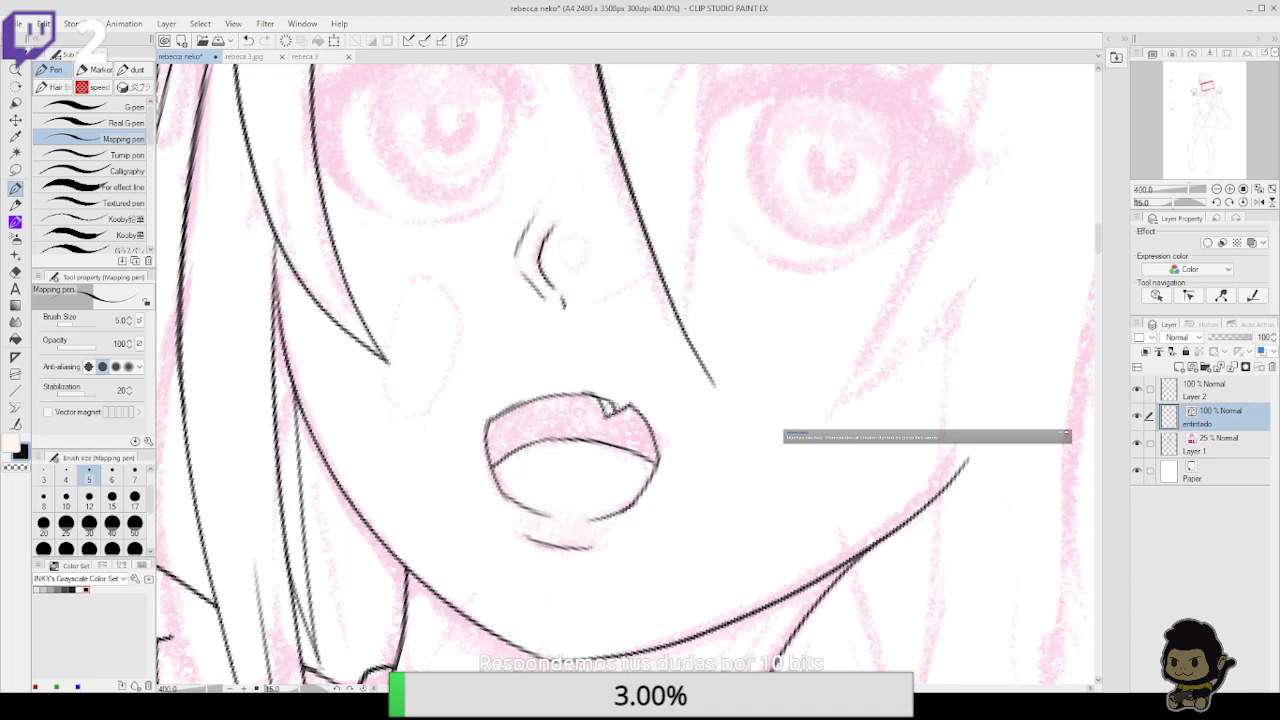
key(e)
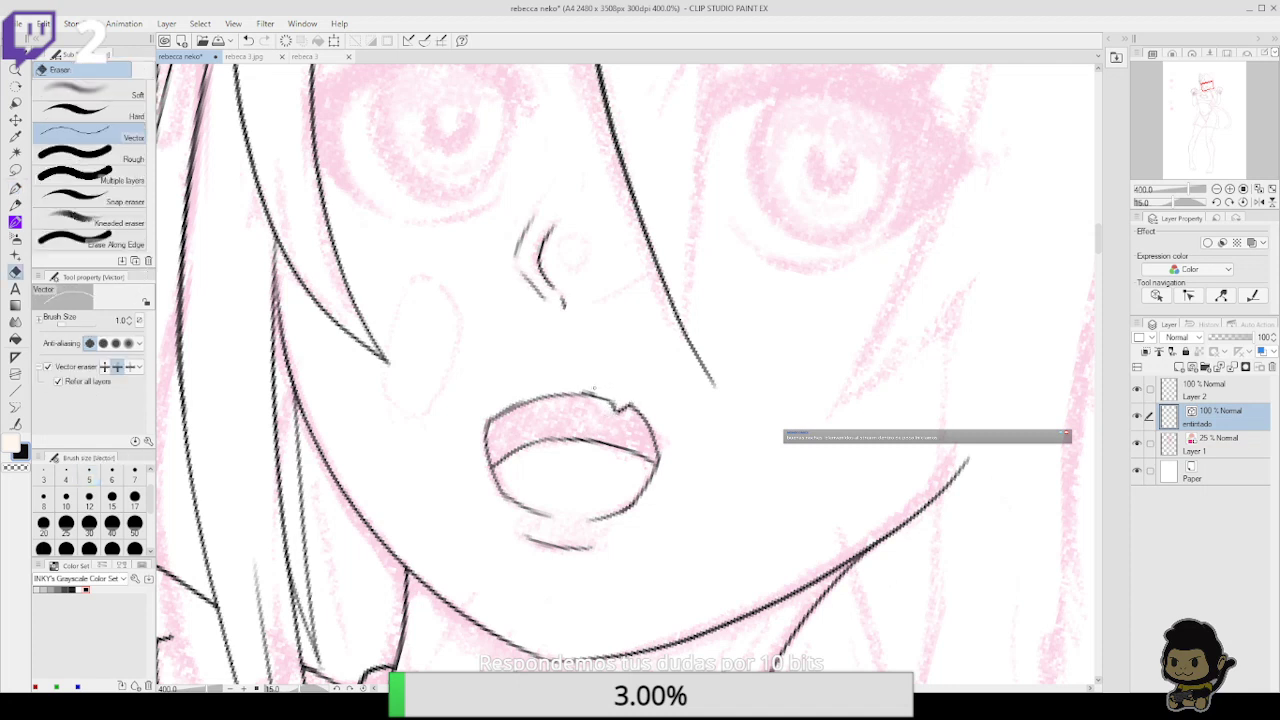
drag(729, 476, 733, 438)
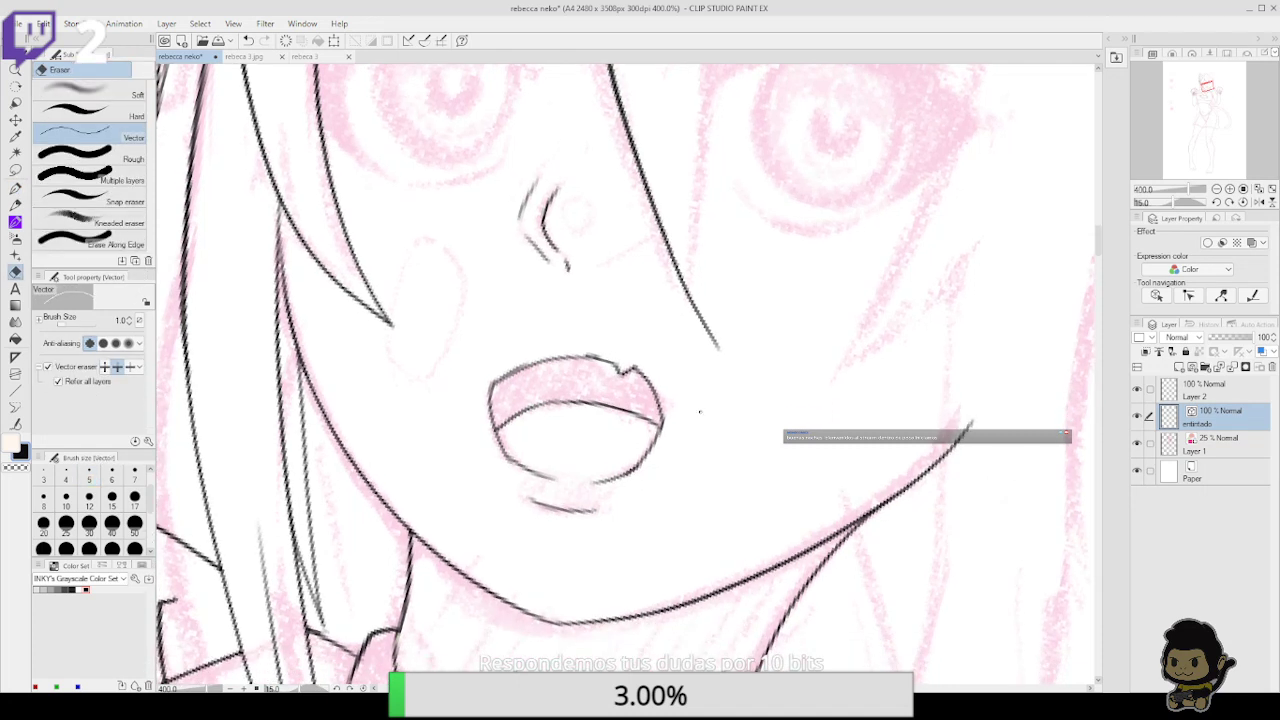
click(15, 421)
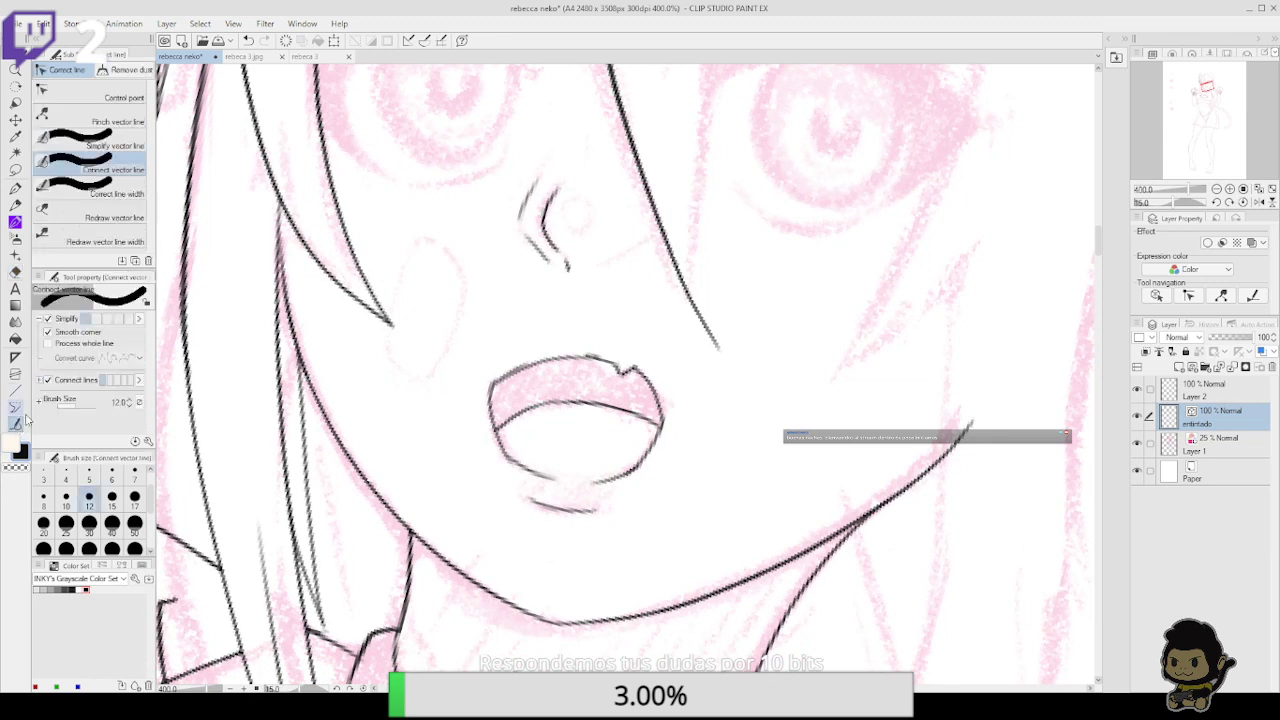
click(597, 356)
key(ctrl+z)
click(604, 359)
key(ctrl+z)
Re-ink the upper lip's central notch with the Mapping pen and thicken the lip outline's right and left sides
drag(540, 359, 527, 362)
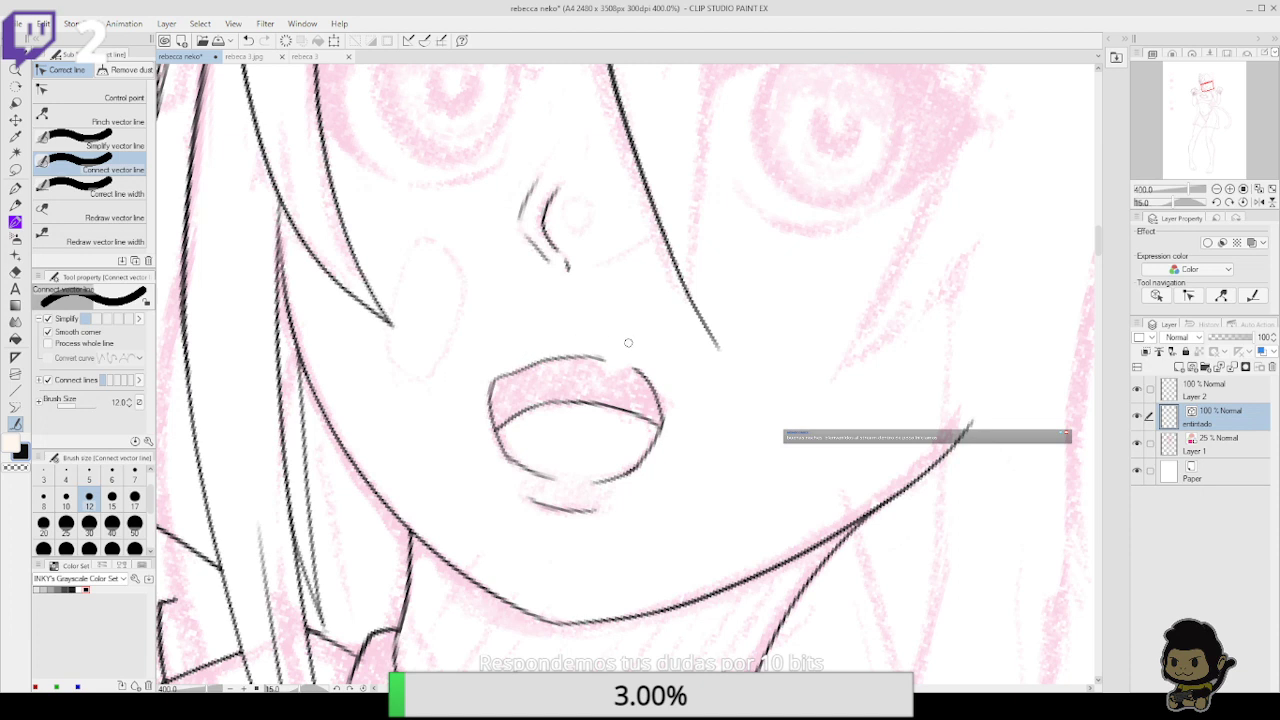
key(p)
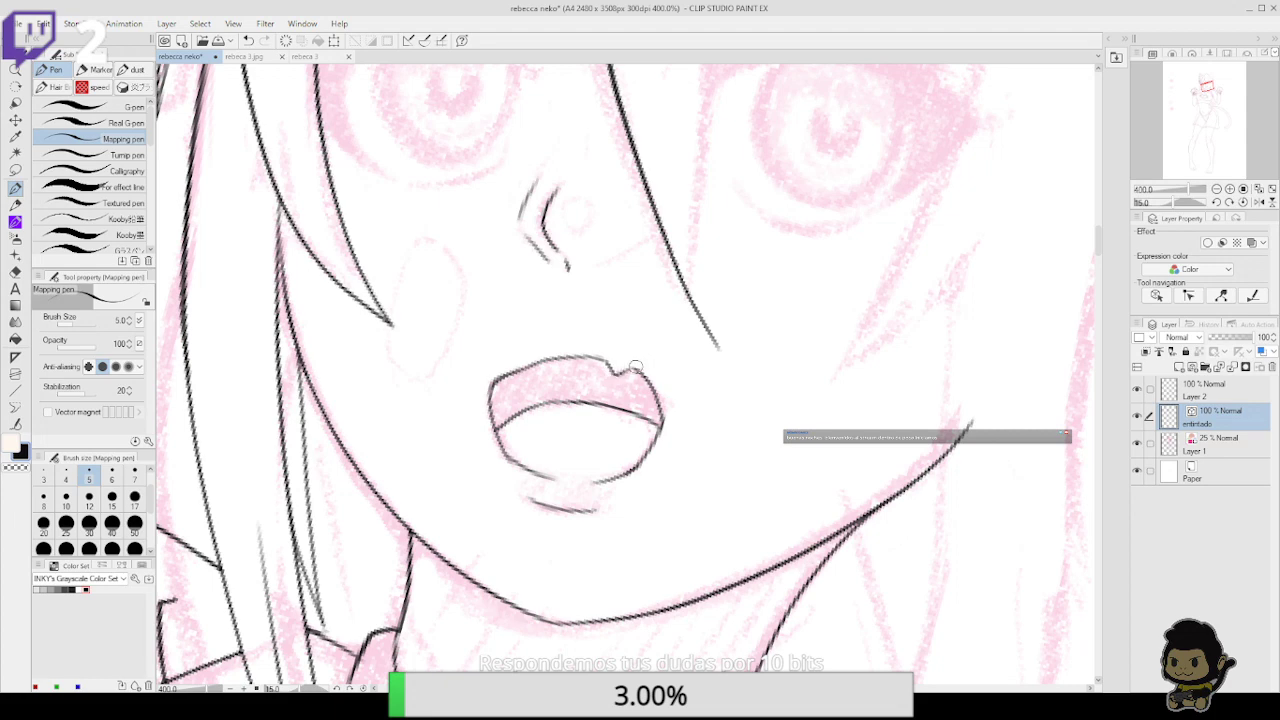
drag(690, 454, 696, 365)
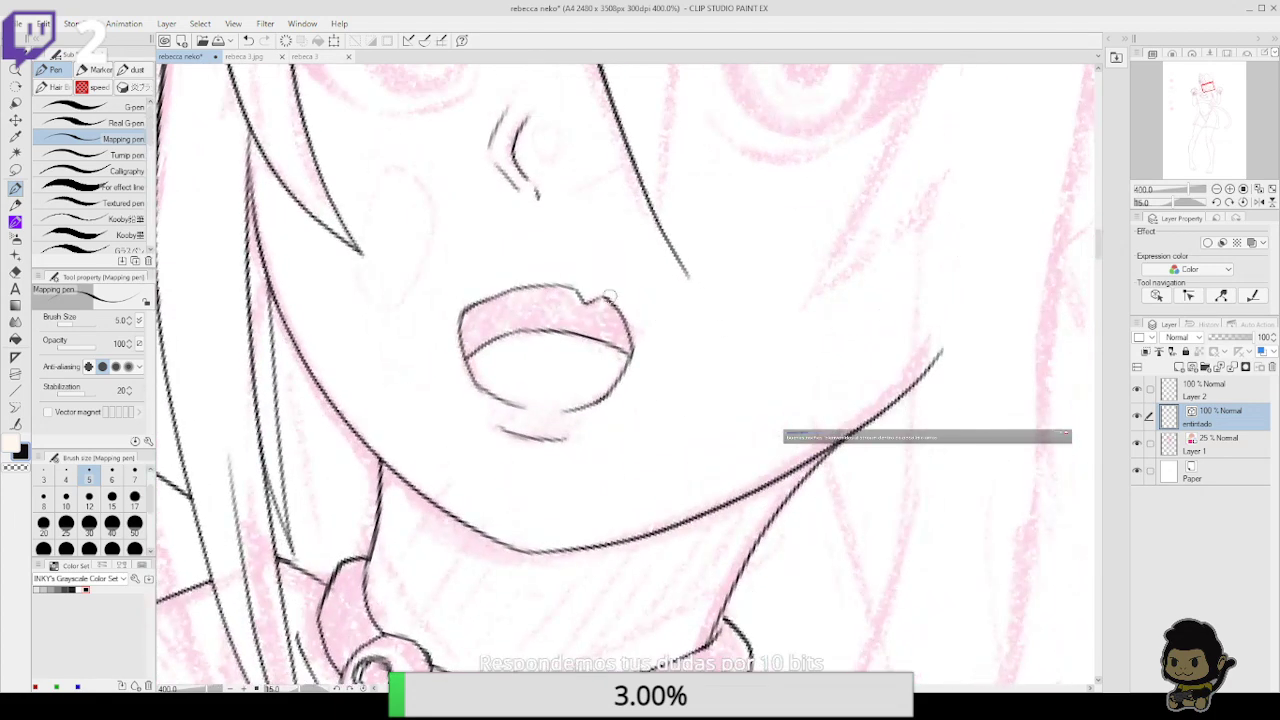
mouse_move(606, 299)
mouse_down()
mouse_move(631, 331)
mouse_move(632, 372)
mouse_up()
key(ctrl+z)
drag(610, 301, 631, 354)
mouse_move(514, 289)
mouse_down()
mouse_move(462, 328)
mouse_move(458, 358)
mouse_up()
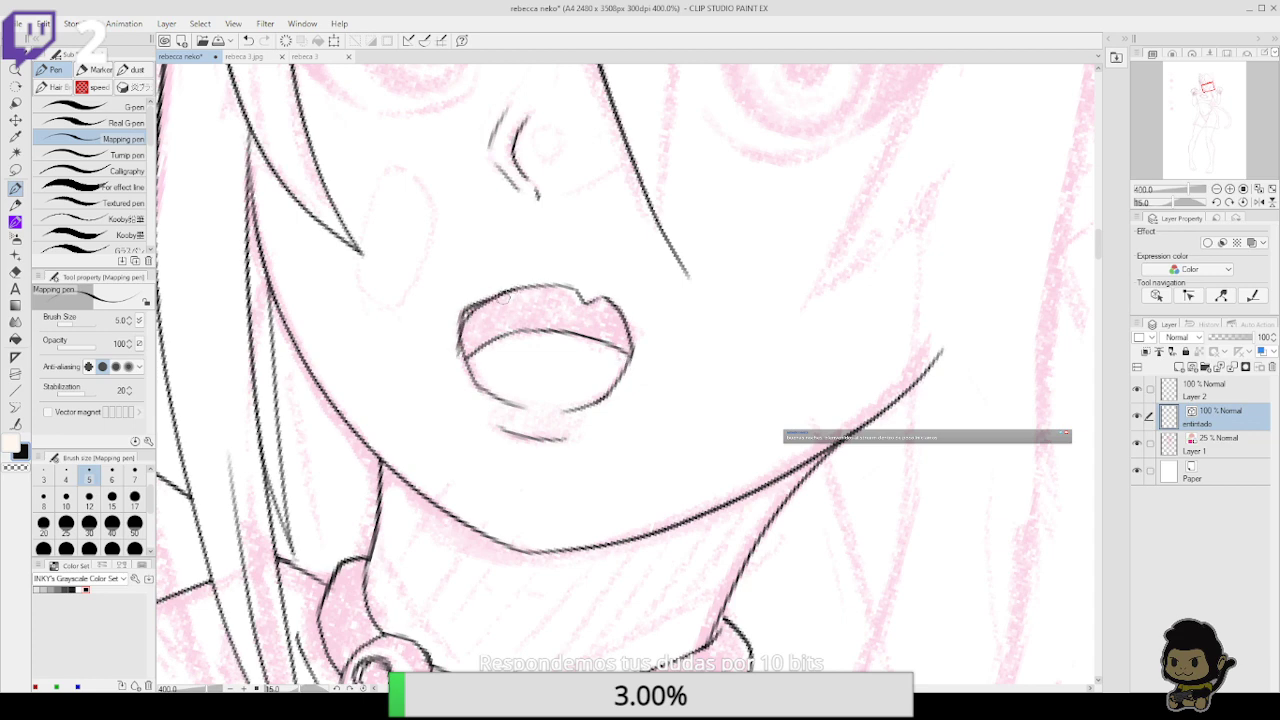
Ink the left-hand eyebrow and the short line beside the nose bridge with the Mapping pen on the entintado layer
key(e)
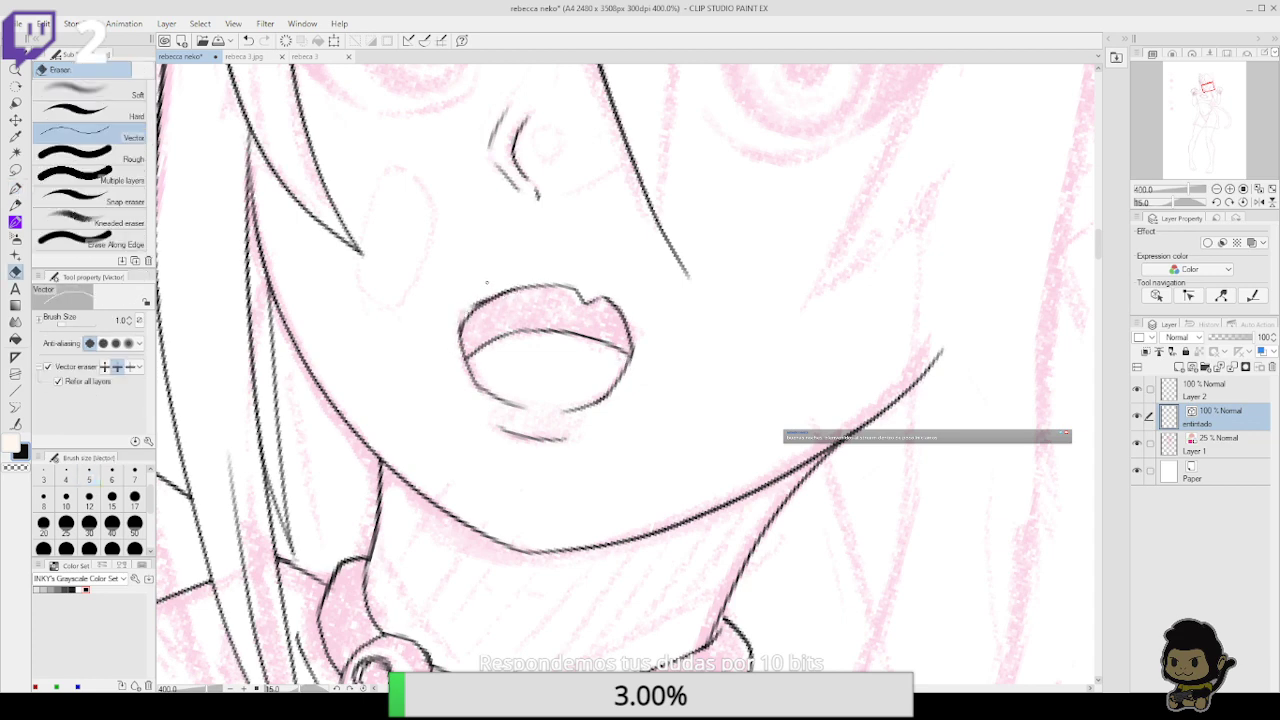
mouse_move(820, 291)
mouse_down()
mouse_move(726, 411)
mouse_move(697, 534)
mouse_move(705, 492)
mouse_move(700, 512)
mouse_up()
click(16, 188)
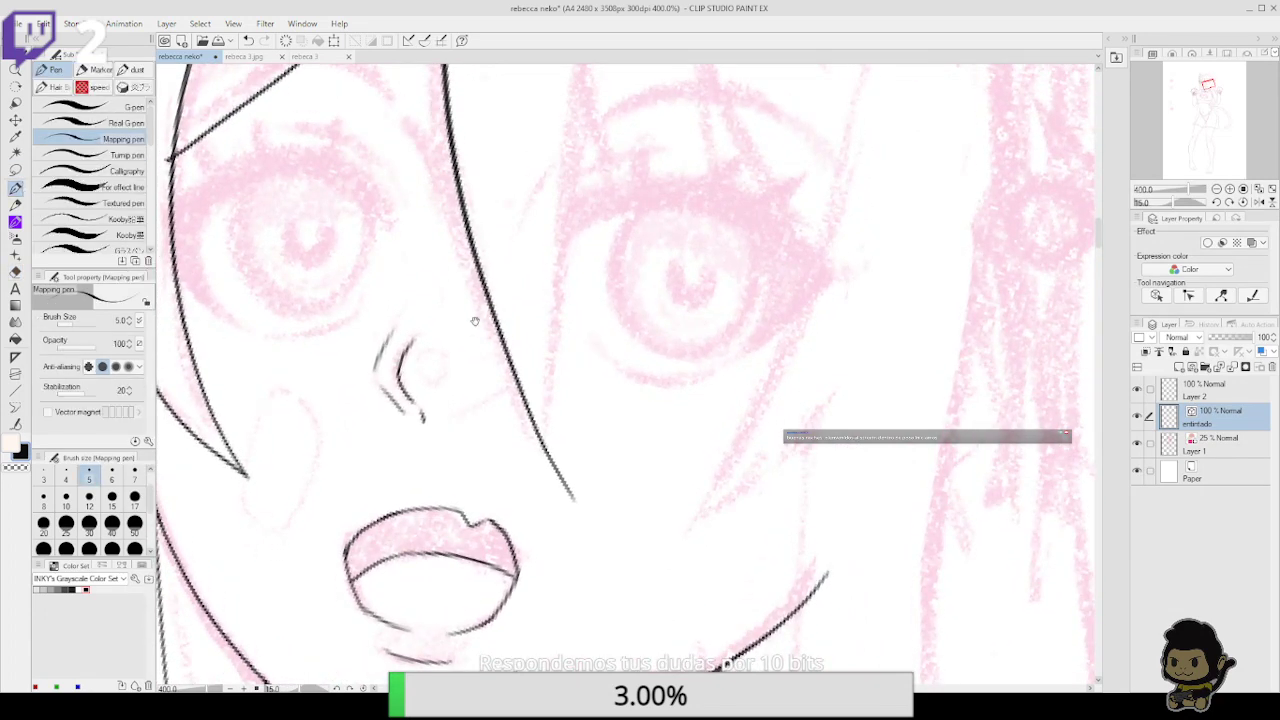
drag(603, 289, 745, 408)
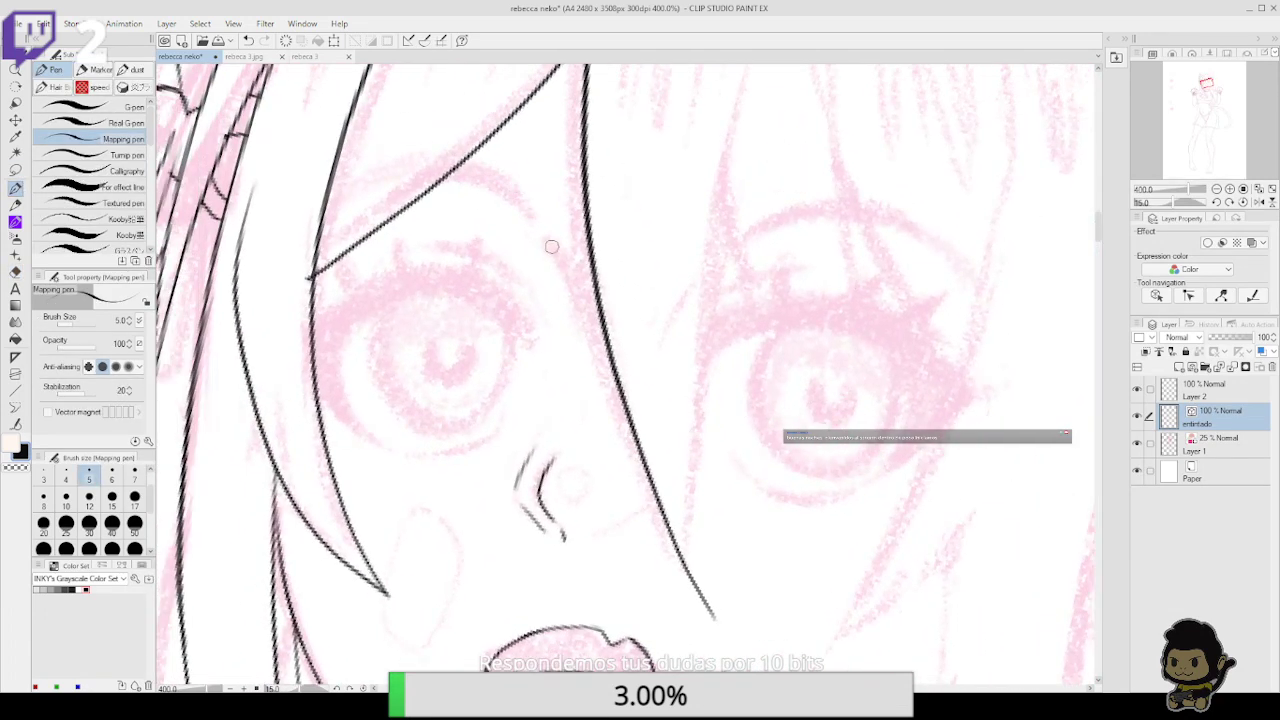
drag(548, 237, 571, 318)
mouse_move(576, 247)
mouse_down()
mouse_move(594, 305)
mouse_move(514, 256)
mouse_move(440, 255)
mouse_up()
click(1217, 202)
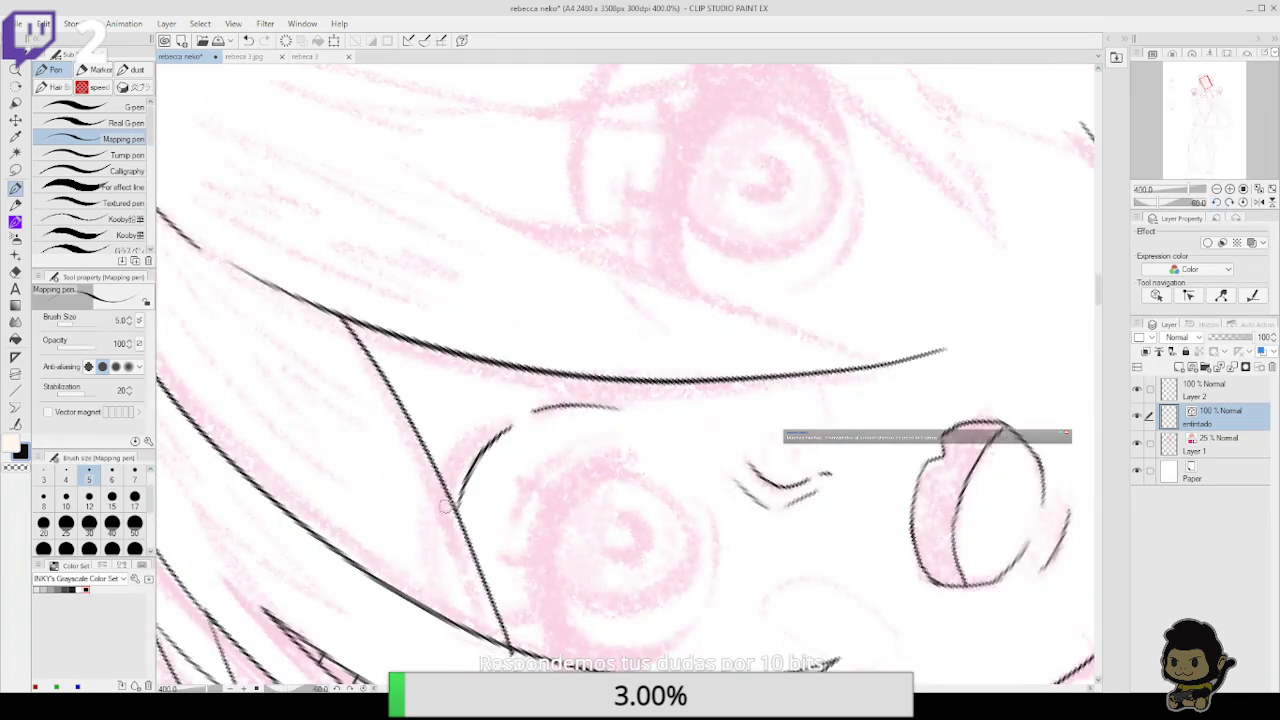
mouse_move(446, 506)
mouse_down()
mouse_move(478, 426)
mouse_move(516, 421)
mouse_up()
drag(458, 484, 447, 540)
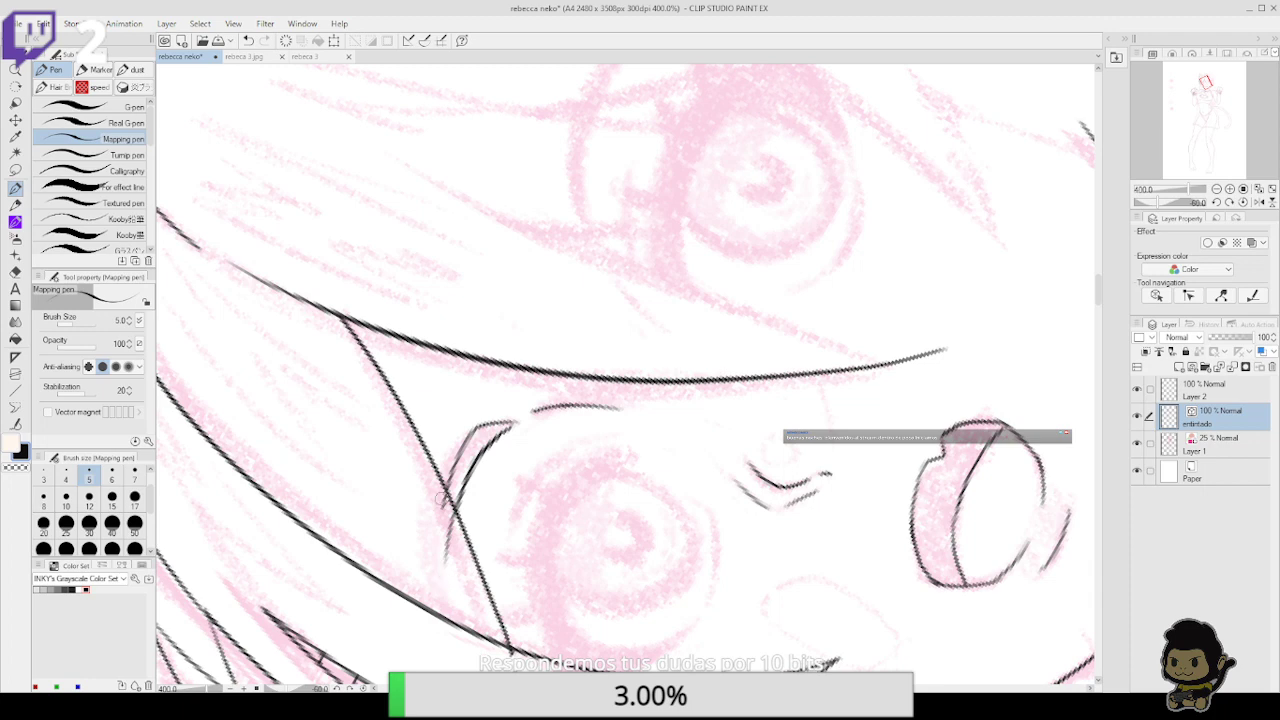
drag(446, 490, 444, 562)
Ink the eyelid crease above the left-hand eye and the small jagged lashes at its inner corner
drag(669, 497, 681, 370)
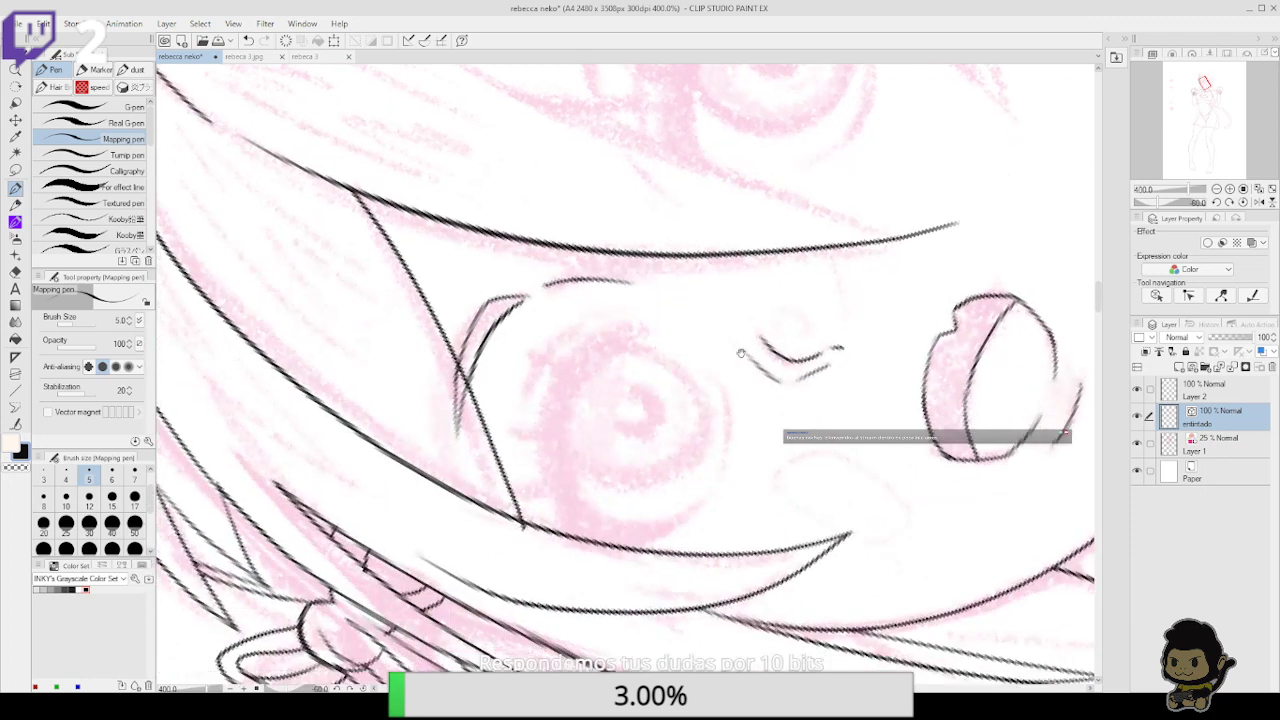
drag(586, 320, 519, 437)
click(1230, 202)
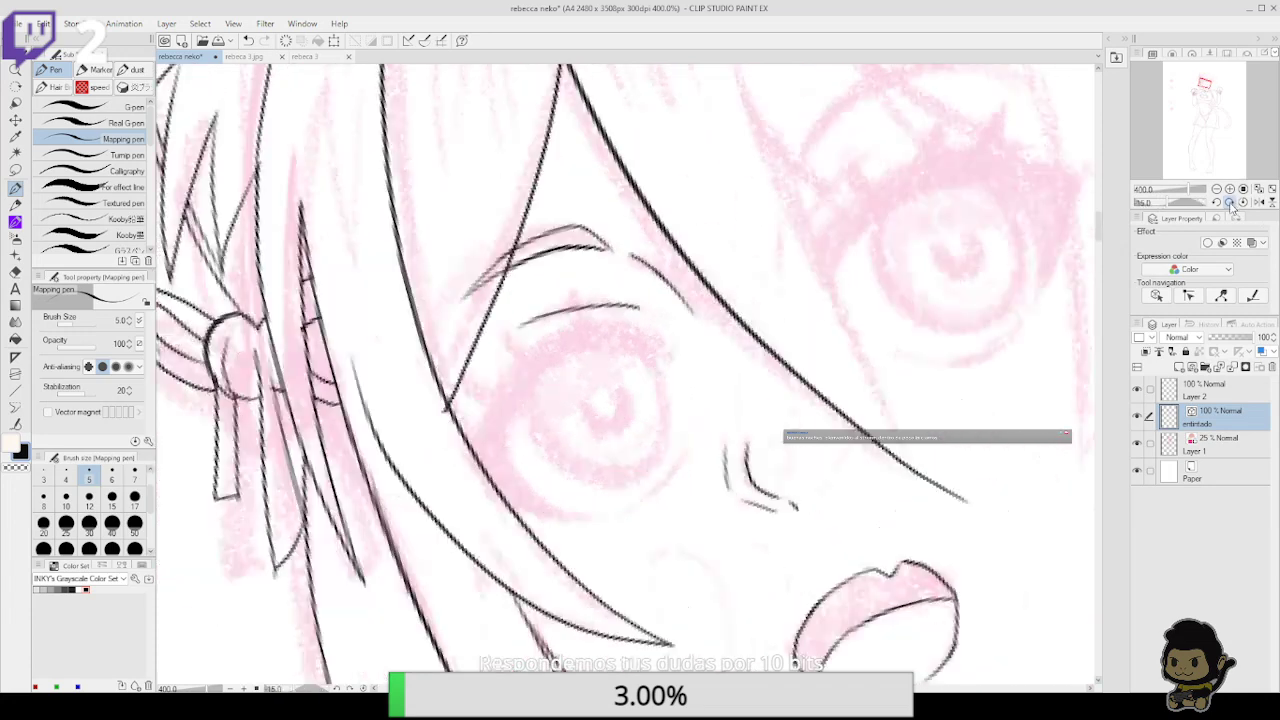
click(1230, 202)
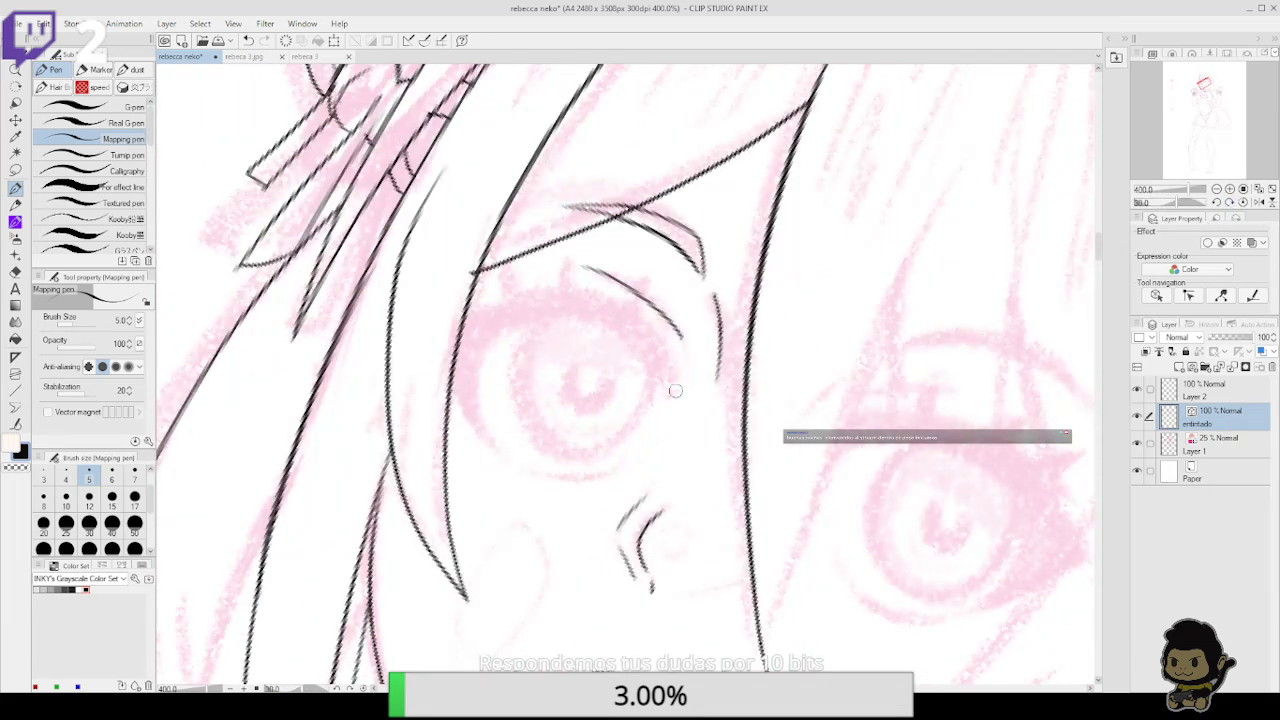
mouse_move(660, 368)
mouse_down()
mouse_move(652, 424)
mouse_move(668, 405)
mouse_up()
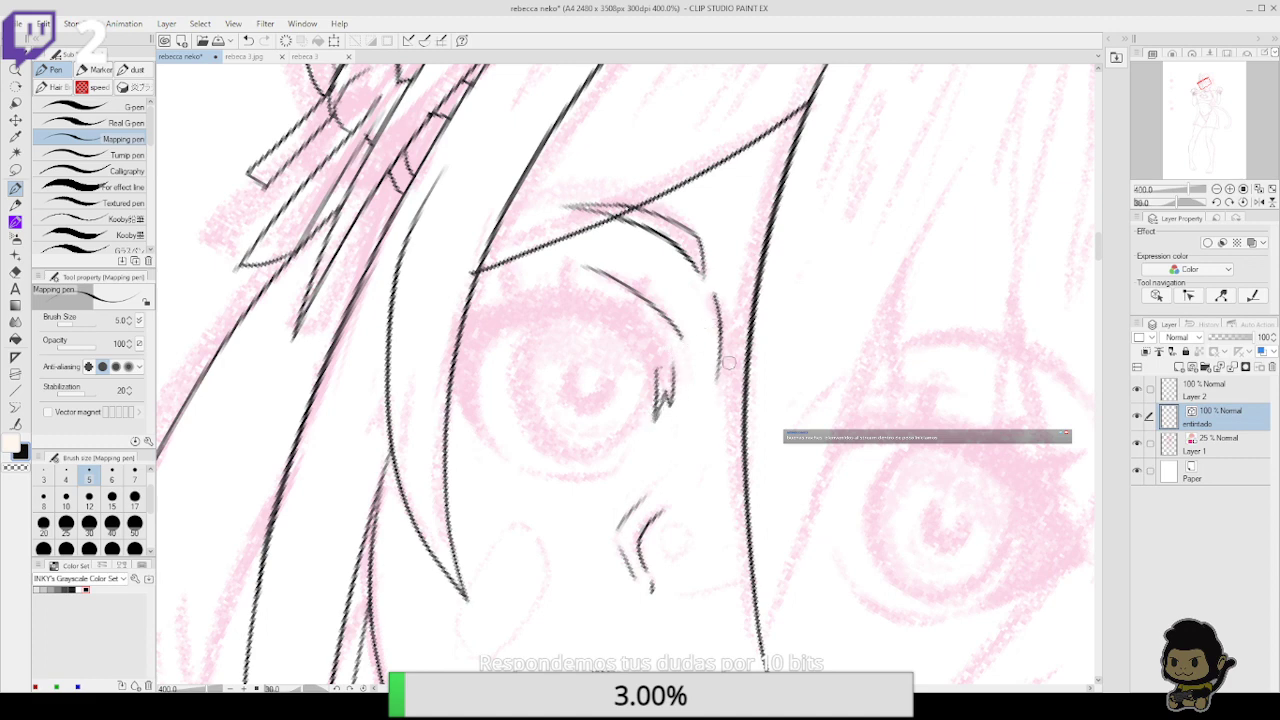
drag(694, 364, 690, 380)
Ink the lower eyelid curve and the thick outer edge of the left-hand eye along the pink sketch
click(1229, 201)
click(1229, 201)
click(1229, 201)
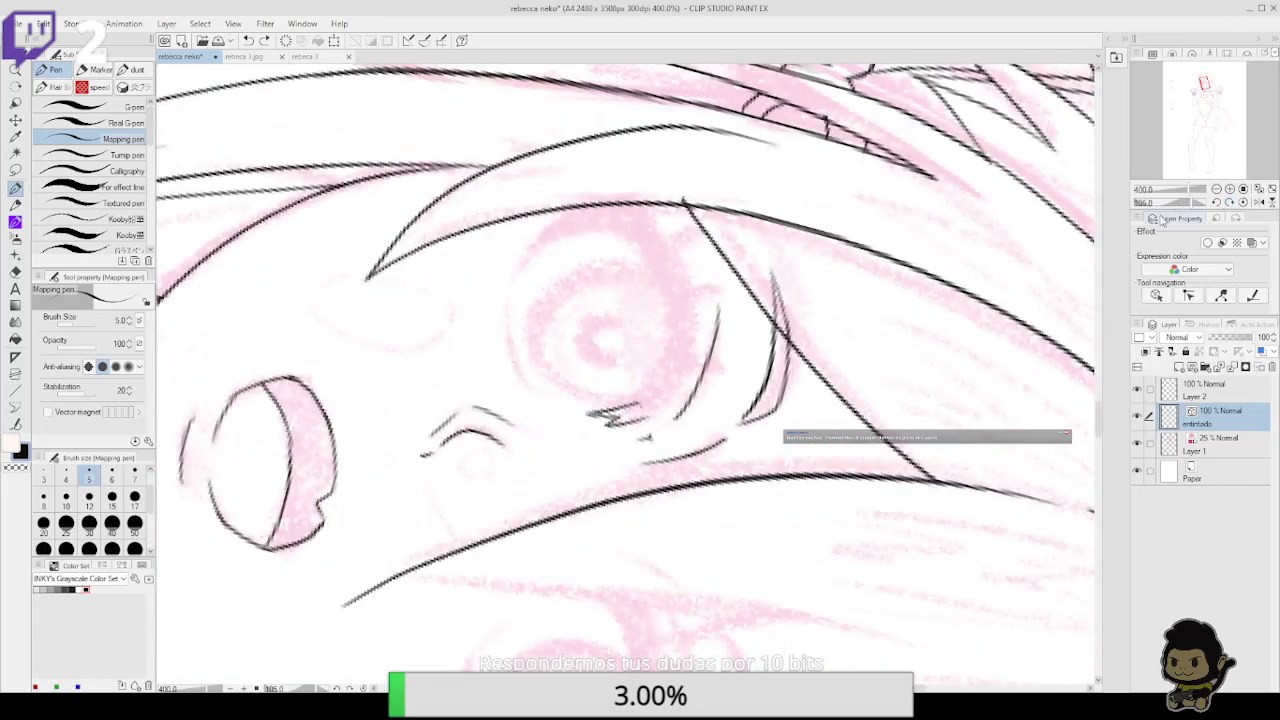
mouse_move(529, 389)
mouse_down()
mouse_move(506, 330)
mouse_move(529, 253)
mouse_up()
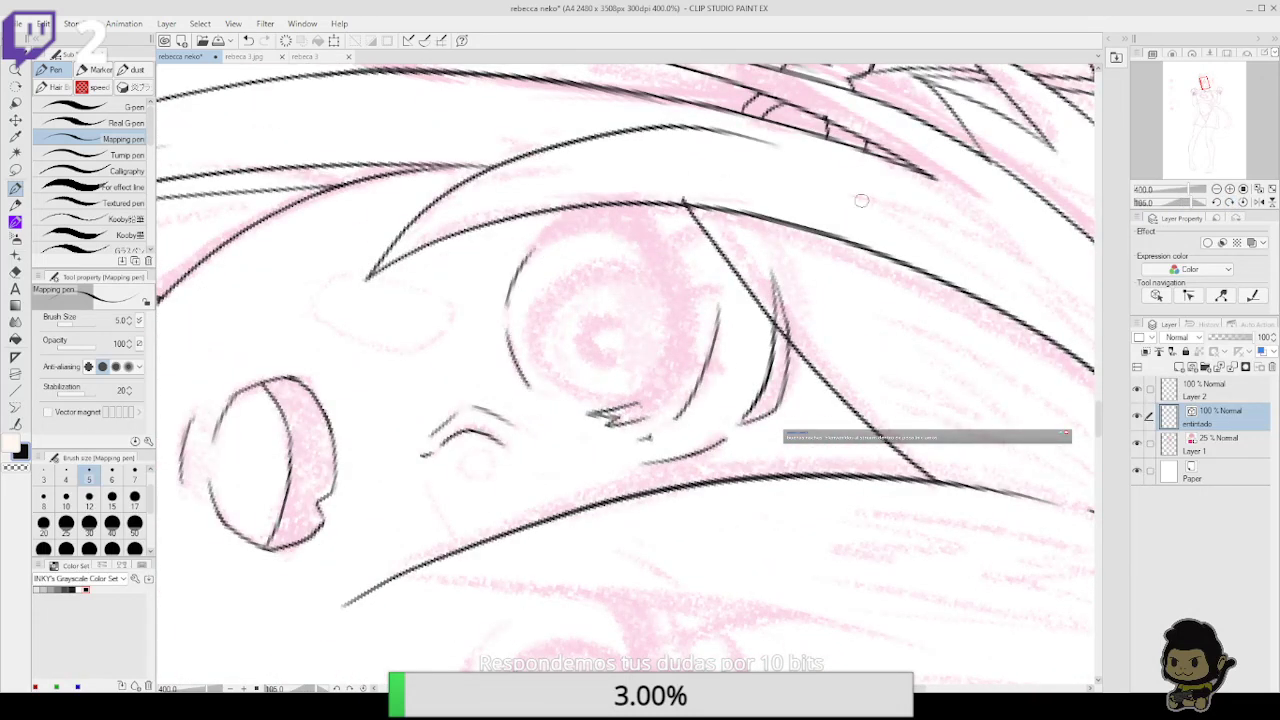
click(1217, 201)
click(1217, 201)
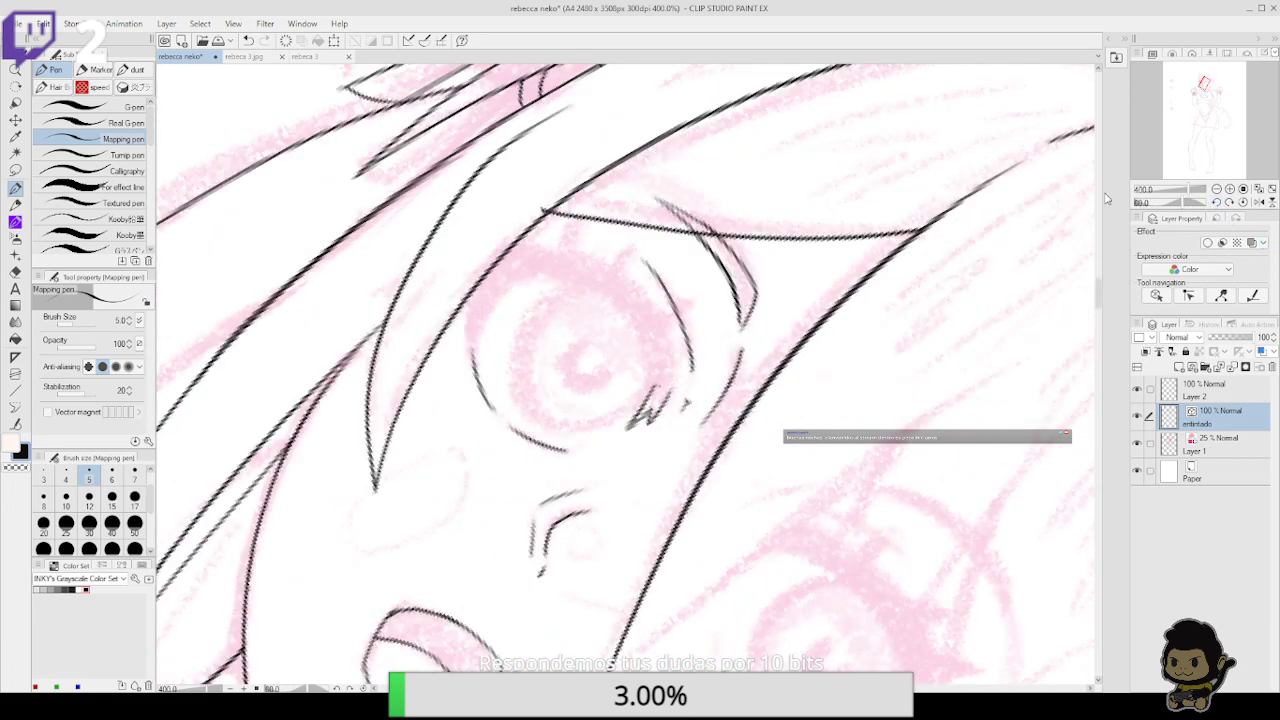
mouse_move(477, 376)
mouse_down()
mouse_move(477, 335)
mouse_move(524, 278)
mouse_up()
mouse_move(478, 372)
mouse_down()
mouse_move(468, 336)
mouse_move(492, 263)
mouse_move(529, 229)
mouse_move(586, 215)
mouse_move(490, 257)
mouse_move(522, 219)
mouse_up()
key(ctrl+z)
drag(470, 326, 519, 225)
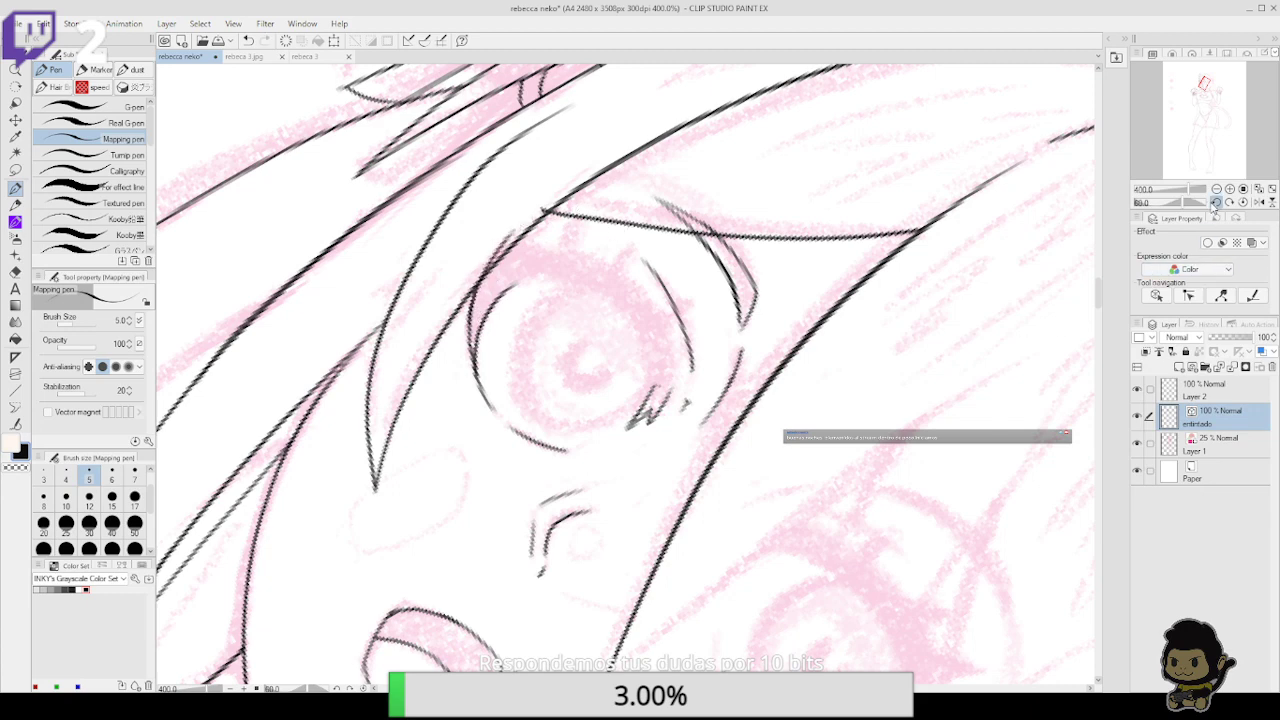
Ink the upper and lower contours of the left-hand eye's thick upper lash band, trimming the overshoot at the outer corner
click(1215, 203)
click(1215, 203)
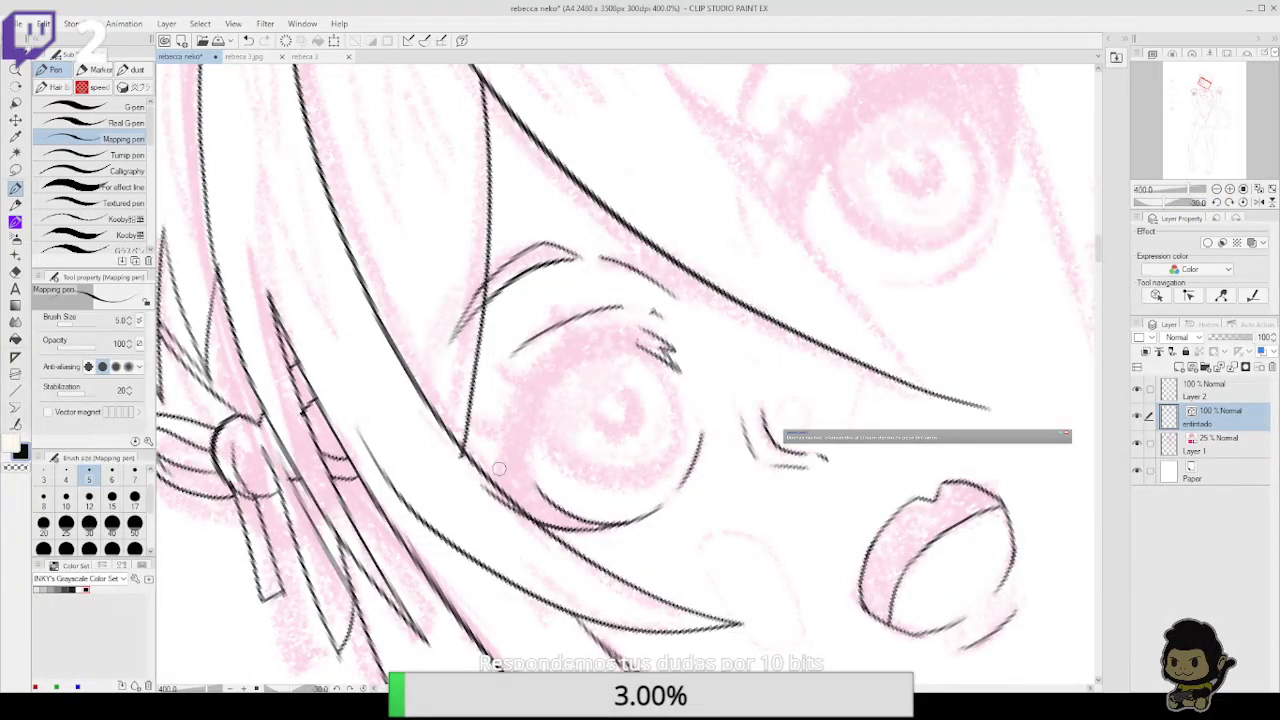
mouse_move(490, 500)
mouse_down()
mouse_move(532, 371)
mouse_move(601, 317)
mouse_move(686, 284)
mouse_move(524, 380)
mouse_move(625, 324)
mouse_up()
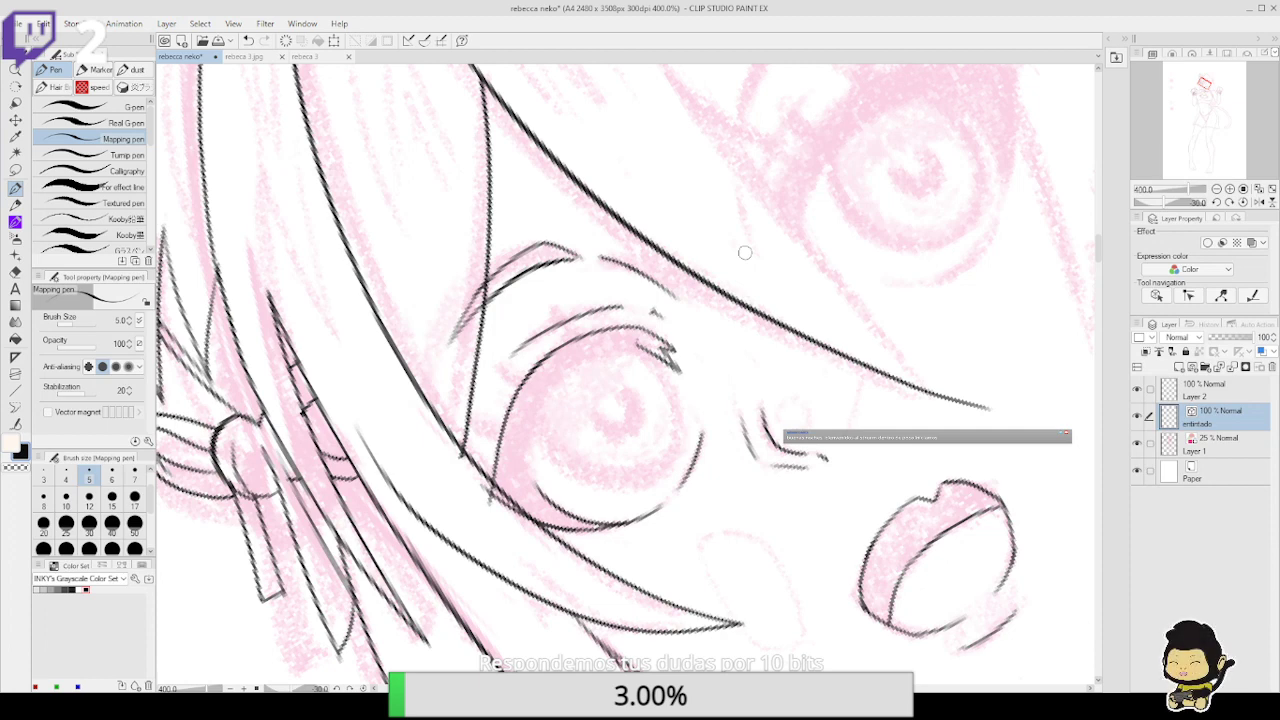
key(e)
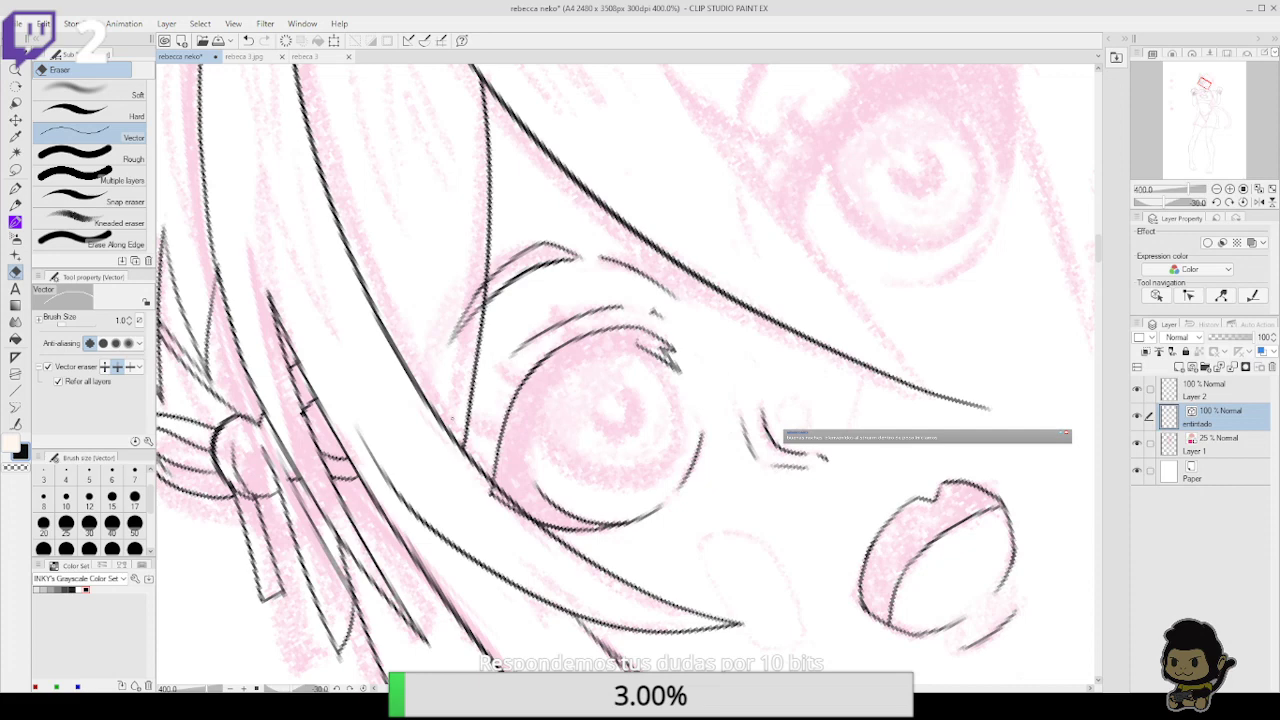
click(15, 187)
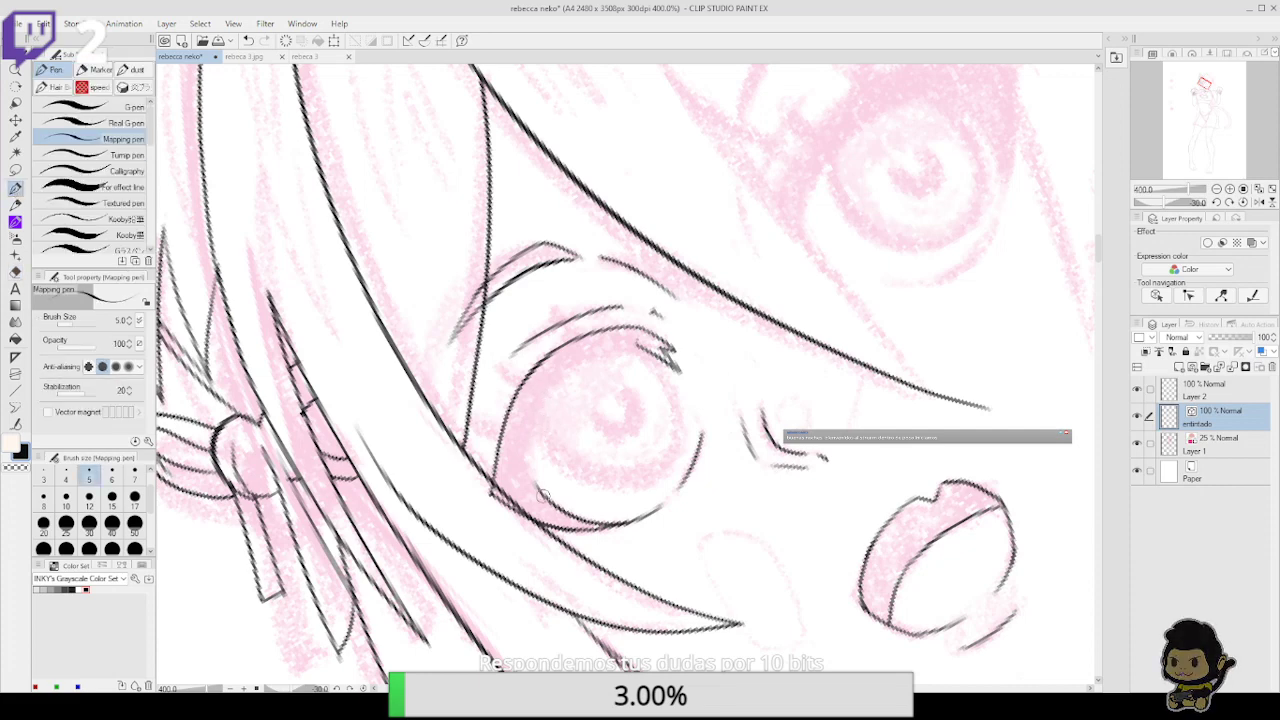
mouse_move(540, 497)
mouse_down()
mouse_move(546, 390)
mouse_move(636, 350)
mouse_up()
key(ctrl+z)
mouse_move(537, 406)
mouse_down()
mouse_move(582, 361)
mouse_move(662, 342)
mouse_up()
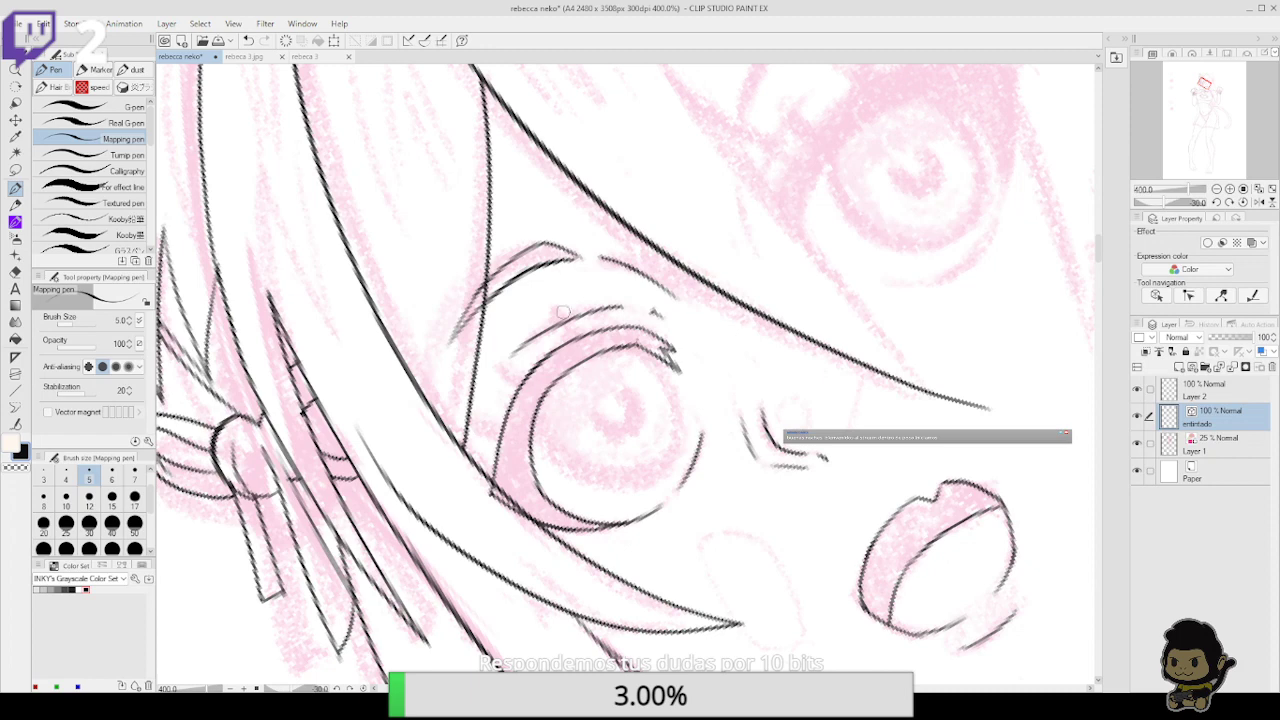
Add short eyelashes along the left-hand eye's upper lid and erase their ends inside the lash band with the Vector eraser
drag(576, 346, 557, 300)
drag(527, 390, 491, 355)
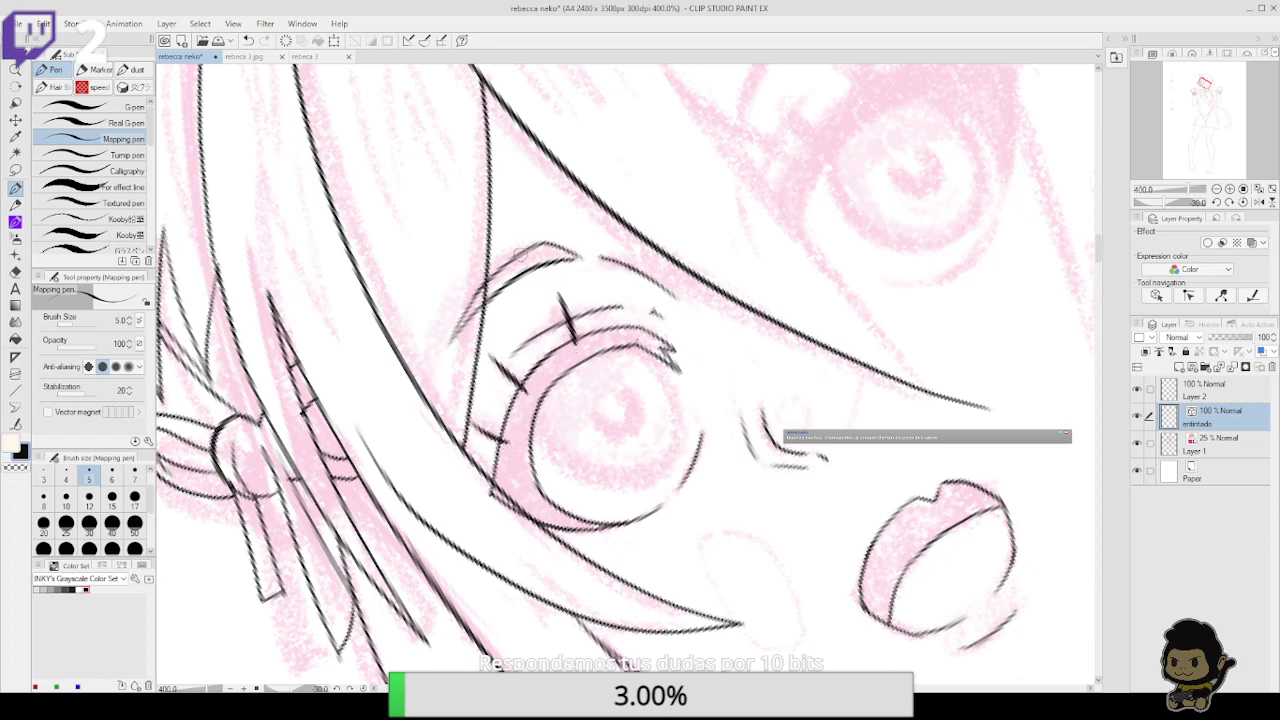
key(e)
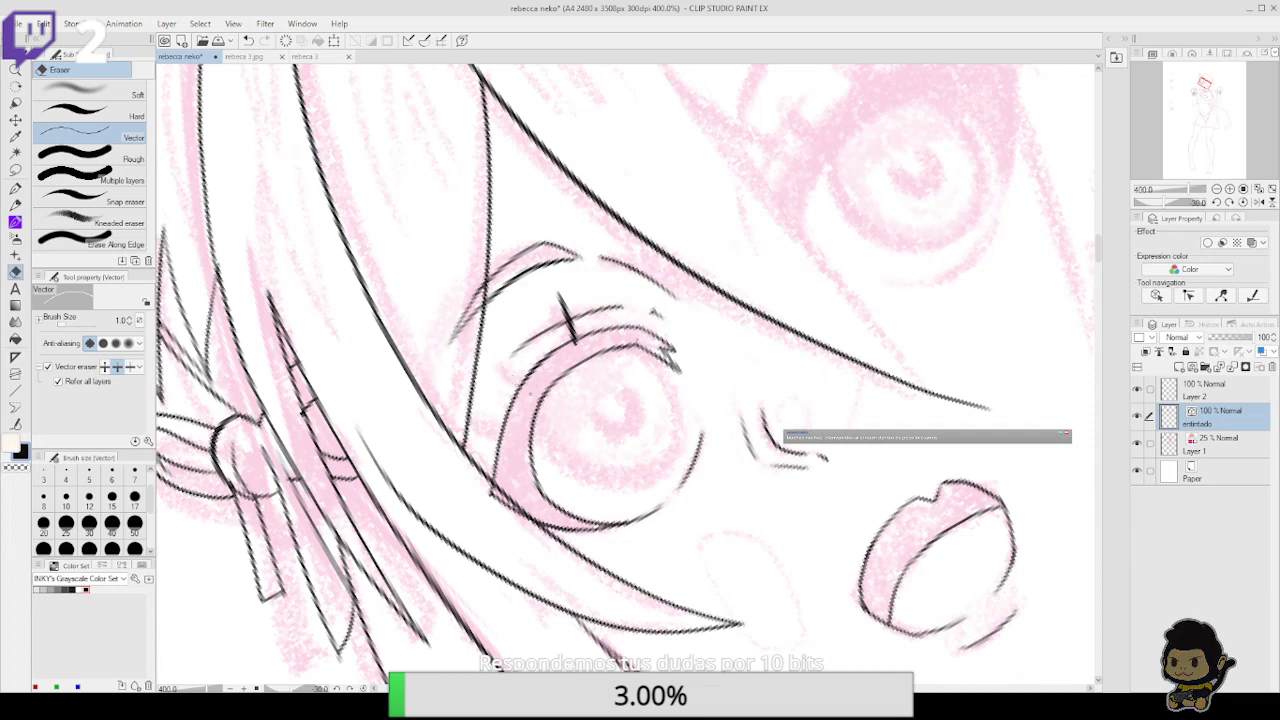
key(ctrl+z)
click(524, 389)
Ink the round iris outline of the left-hand eye beneath the upper lash band with the Mapping pen
click(1229, 202)
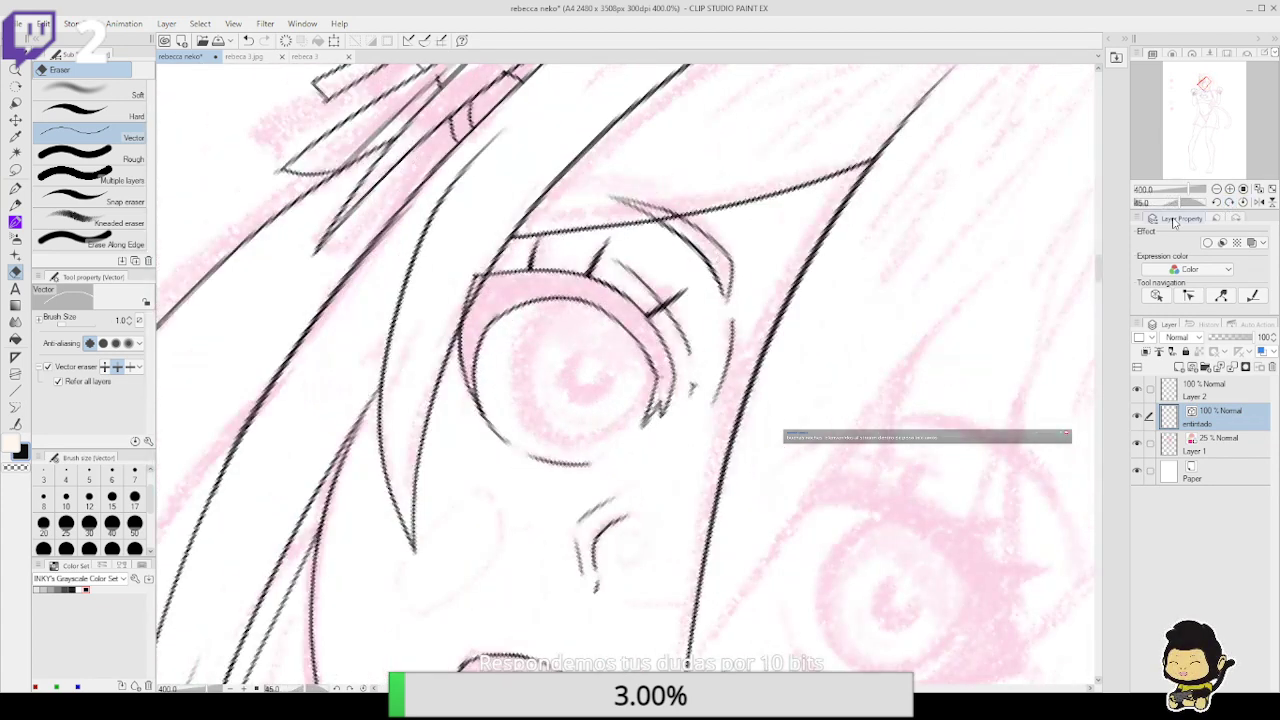
key(p)
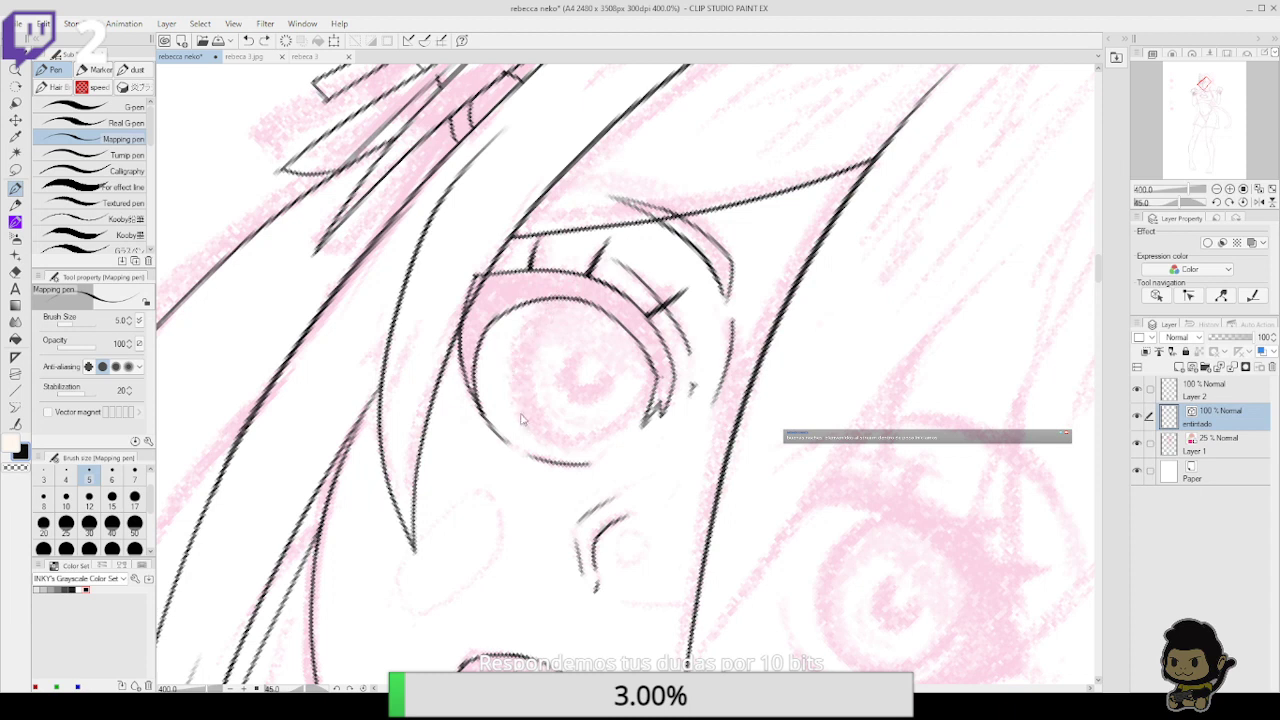
mouse_move(527, 432)
mouse_down()
mouse_move(508, 382)
mouse_move(520, 330)
mouse_move(566, 290)
mouse_up()
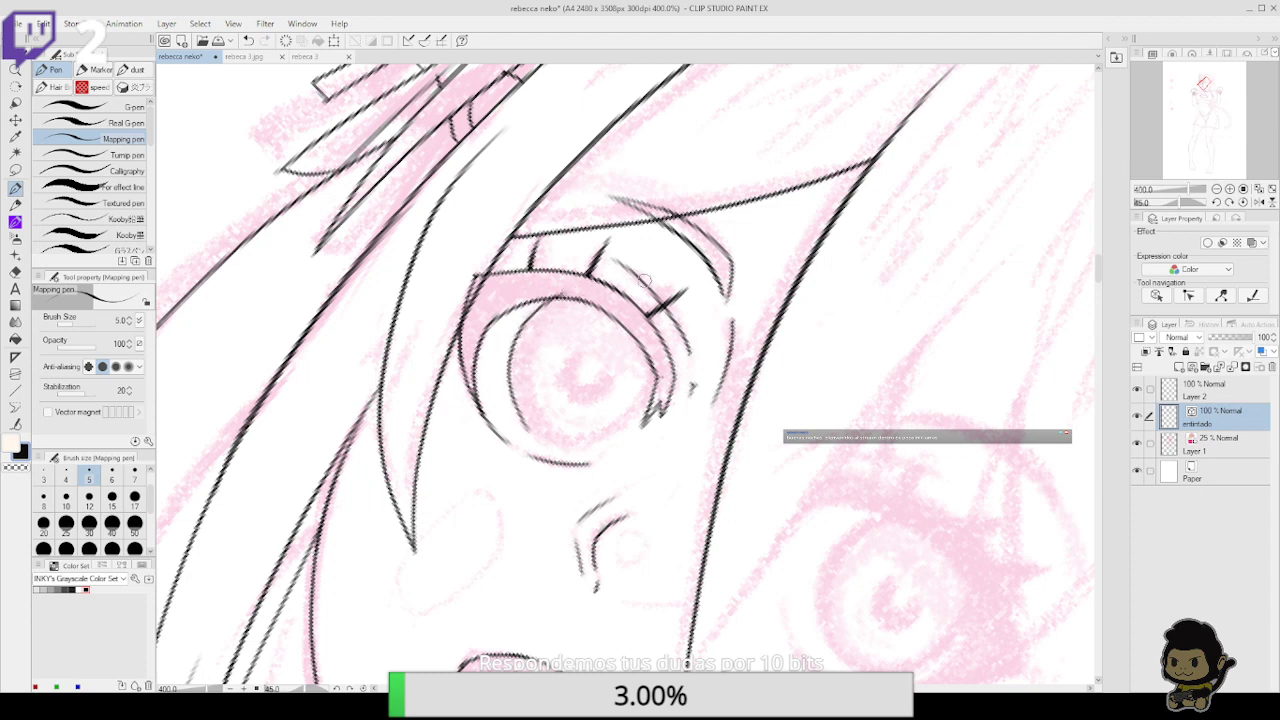
key(ctrl+z)
mouse_move(528, 432)
mouse_down()
mouse_move(509, 367)
mouse_move(536, 312)
mouse_move(588, 294)
mouse_up()
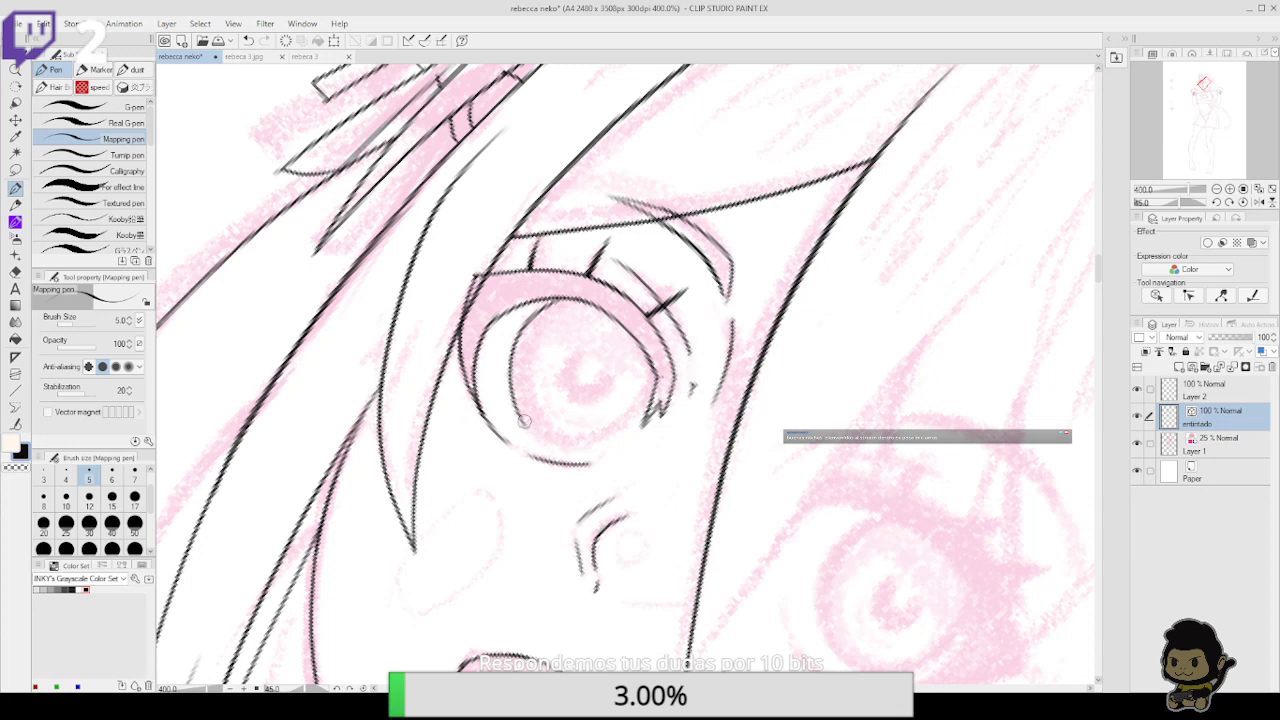
mouse_move(524, 421)
mouse_down()
mouse_move(591, 441)
mouse_move(610, 421)
mouse_move(579, 447)
mouse_move(654, 392)
mouse_move(605, 435)
mouse_move(660, 372)
mouse_up()
key(ctrl+z)
drag(606, 440, 652, 388)
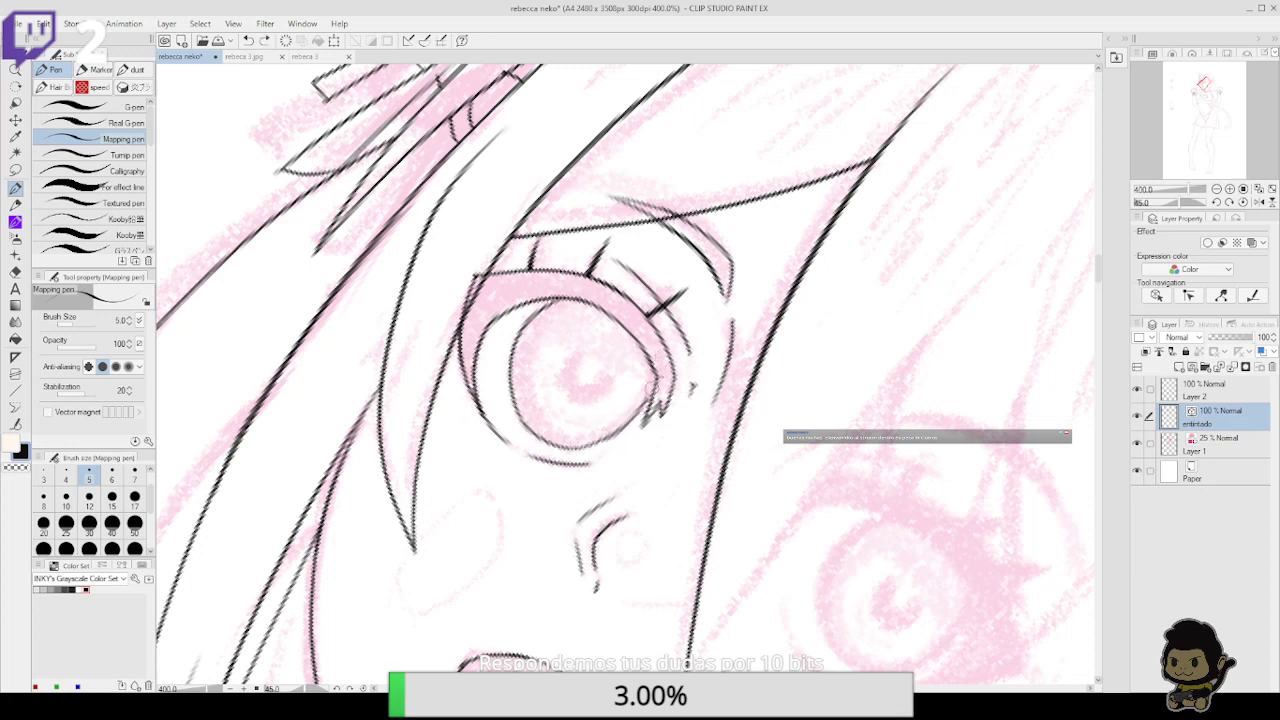
Thicken the mouth outline around its right corner and erase the stray overlap on the upper lip
drag(803, 416, 795, 262)
drag(839, 399, 829, 331)
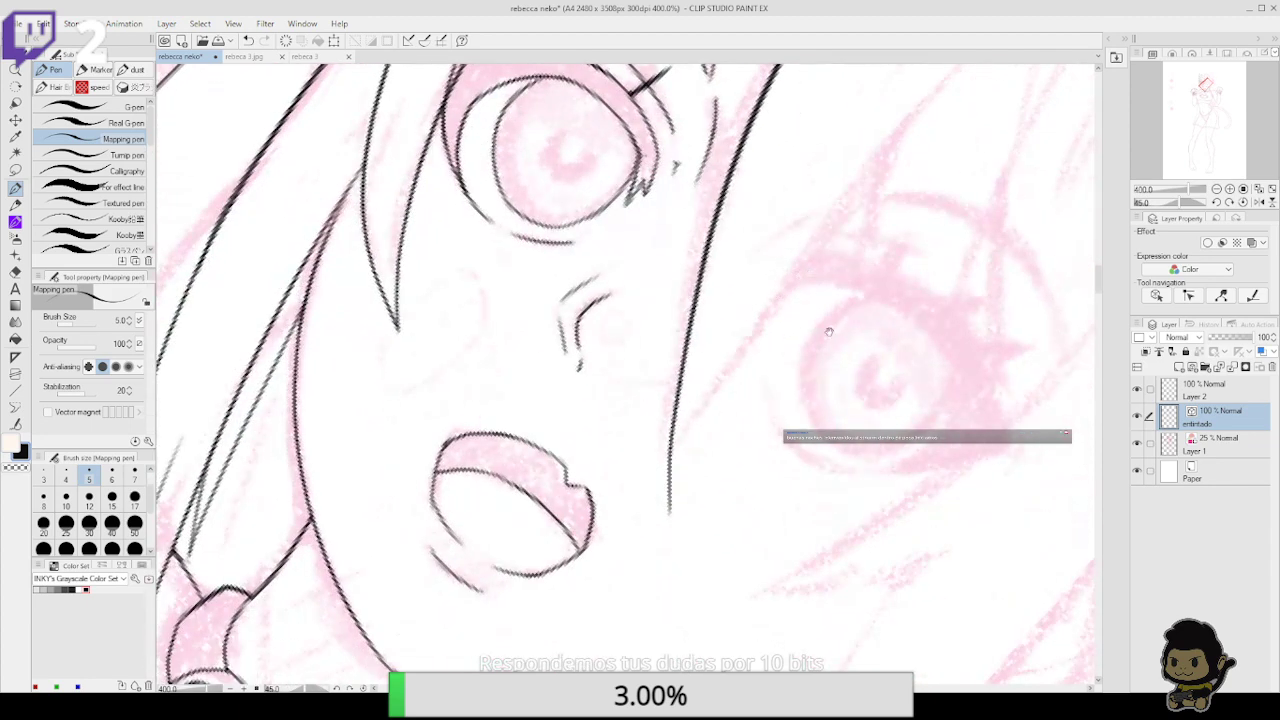
click(1217, 201)
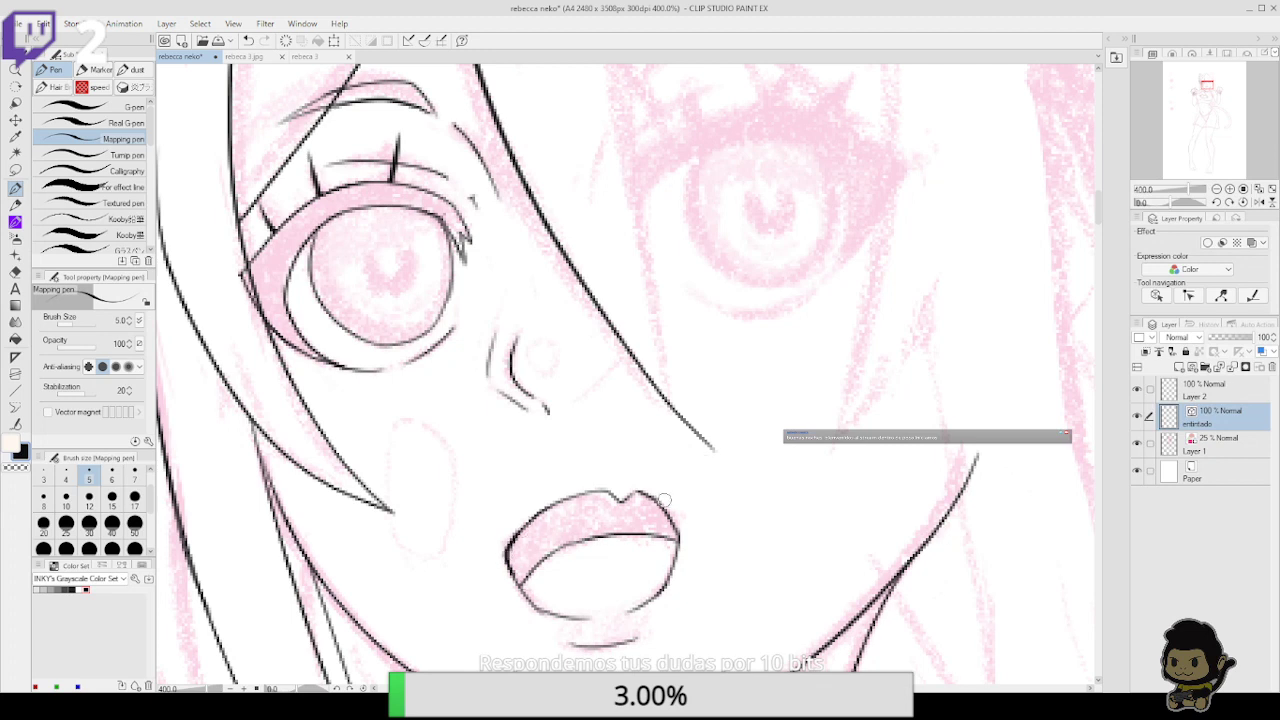
mouse_move(642, 490)
mouse_down()
mouse_move(680, 520)
mouse_move(682, 548)
mouse_up()
mouse_move(652, 600)
mouse_down()
mouse_move(682, 540)
mouse_move(674, 510)
mouse_up()
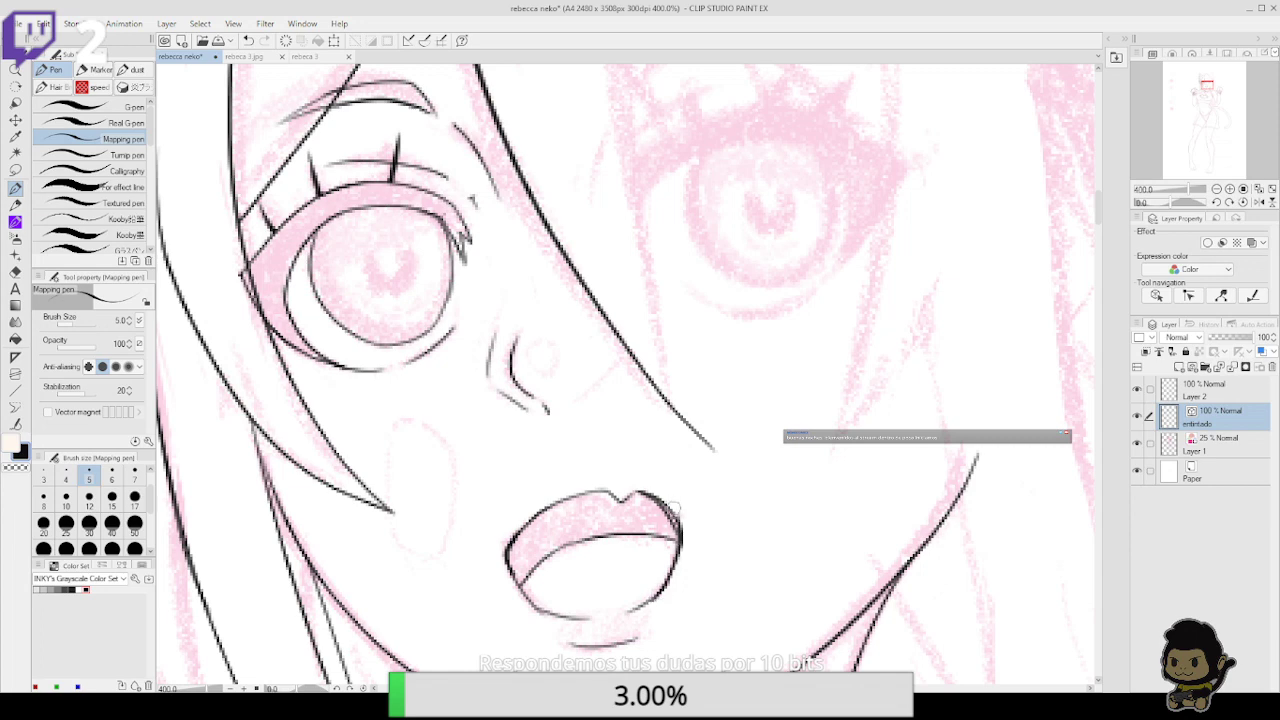
key(e)
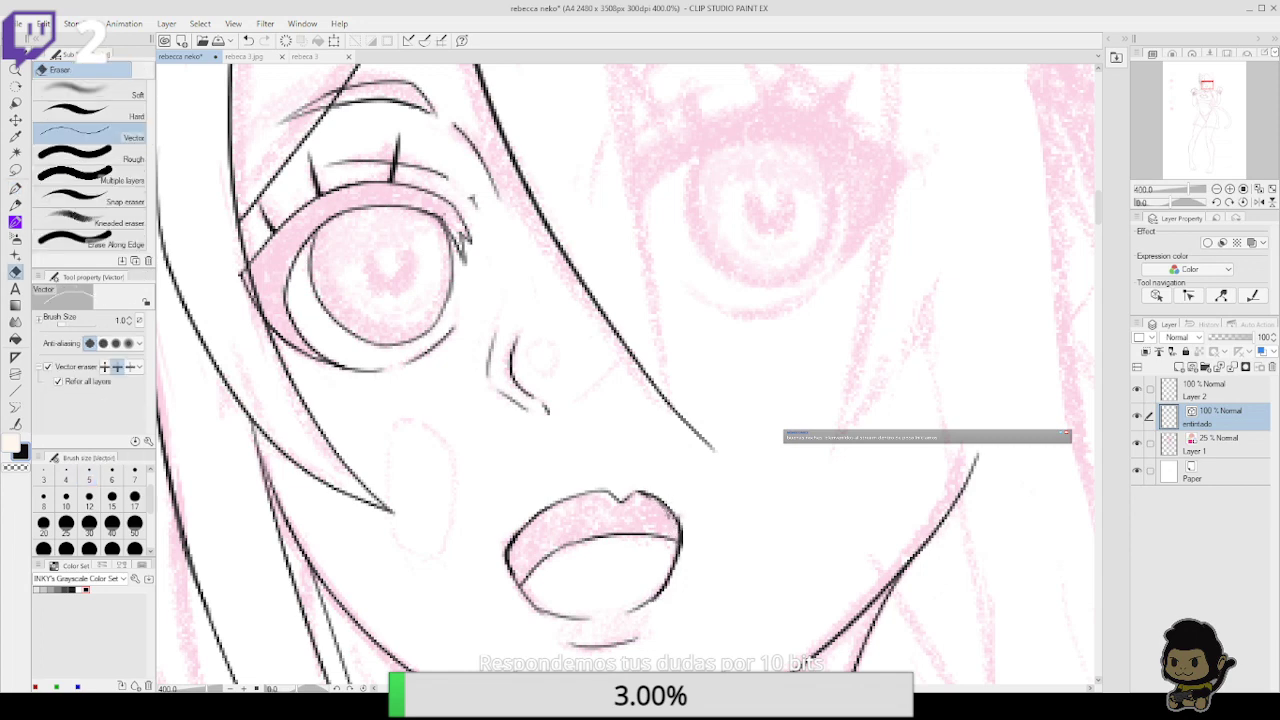
click(660, 504)
Ink the second edge of the long central bang so that it meets the existing line at the pointed tip
mouse_move(778, 559)
mouse_down()
mouse_move(808, 366)
mouse_move(784, 487)
mouse_up()
scroll(754, 349, down, 2)
key(p)
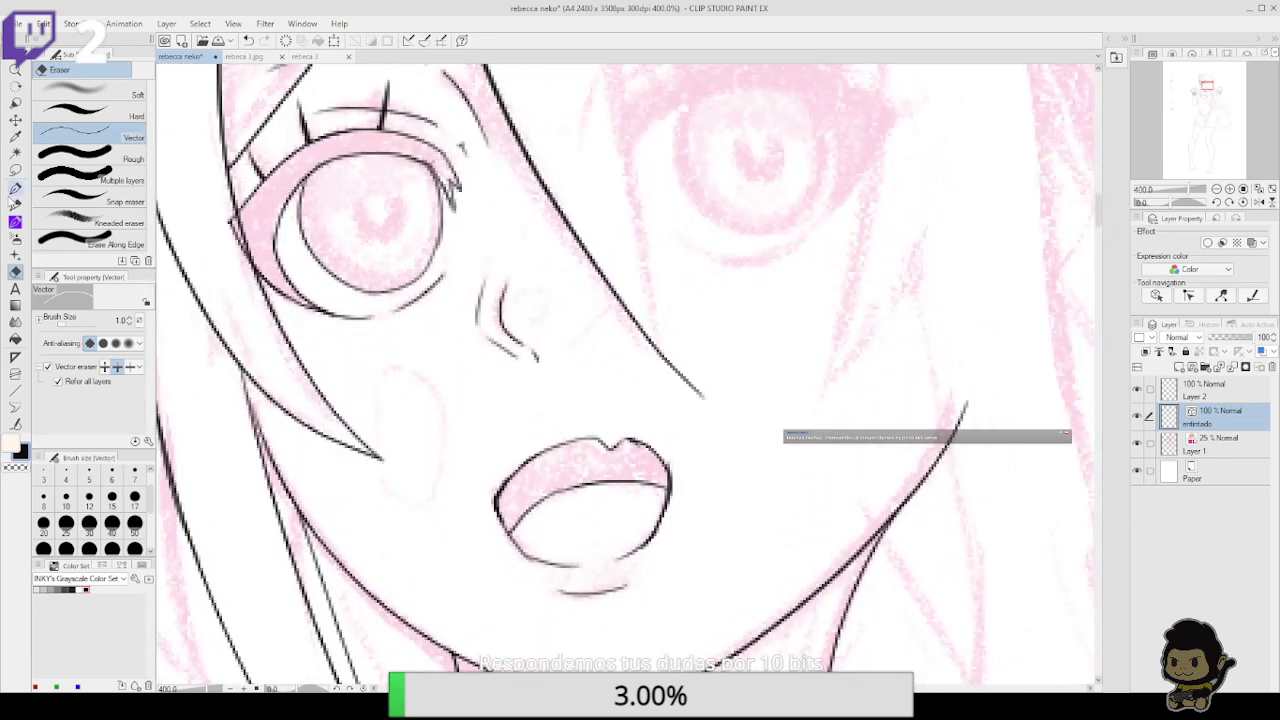
scroll(812, 232, up, 4)
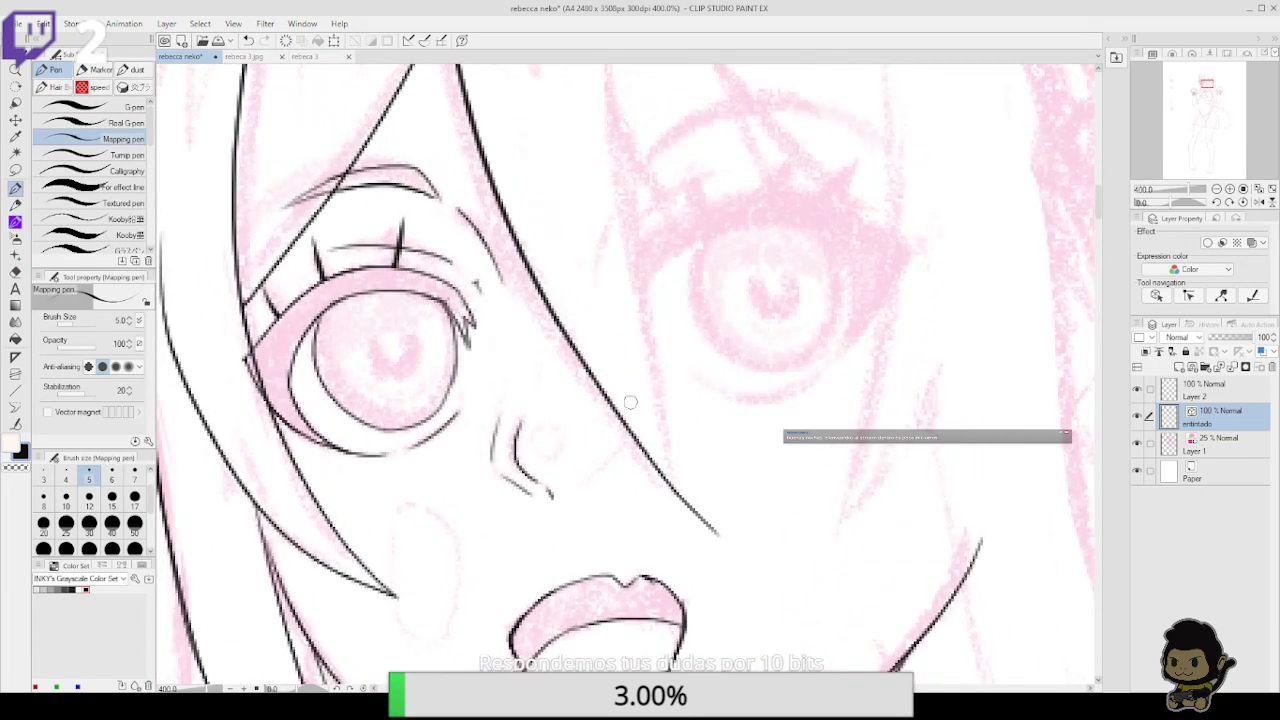
drag(687, 540, 642, 296)
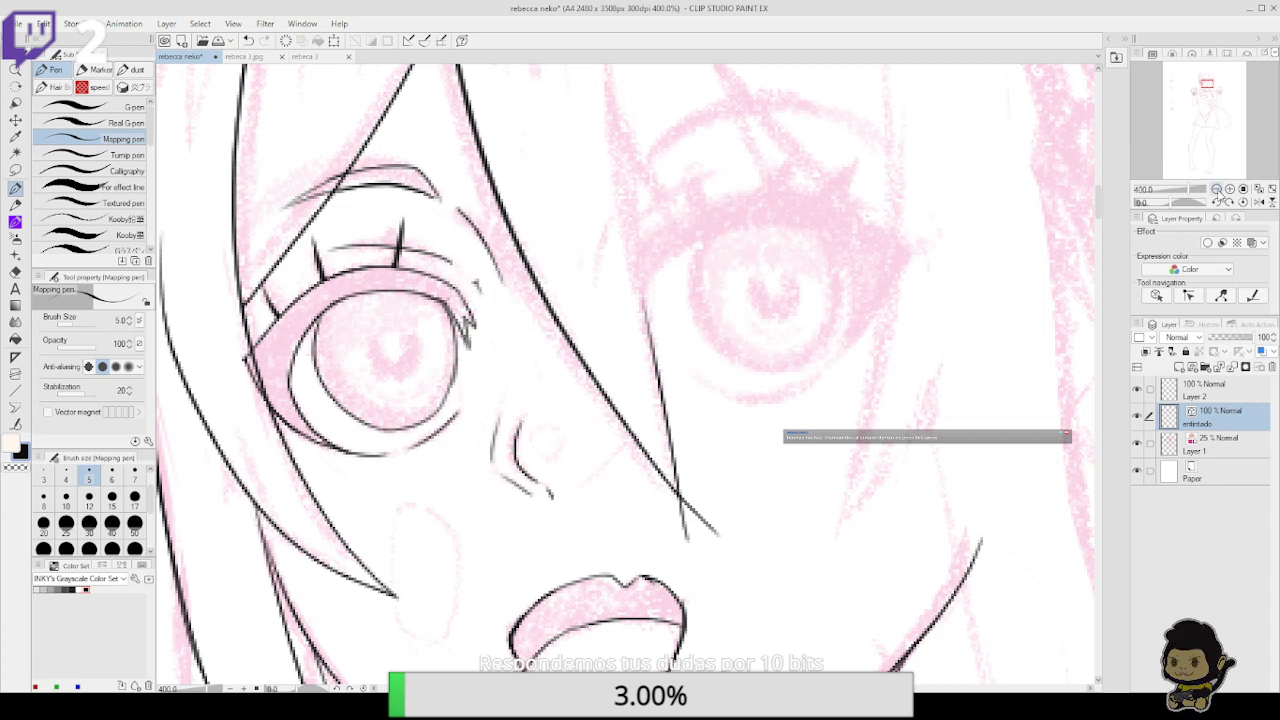
Ink the pointed bang strands over the right-hand eye and the long curved strand sweeping down toward the cheek
key(ctrl+minus)
key(ctrl+minus)
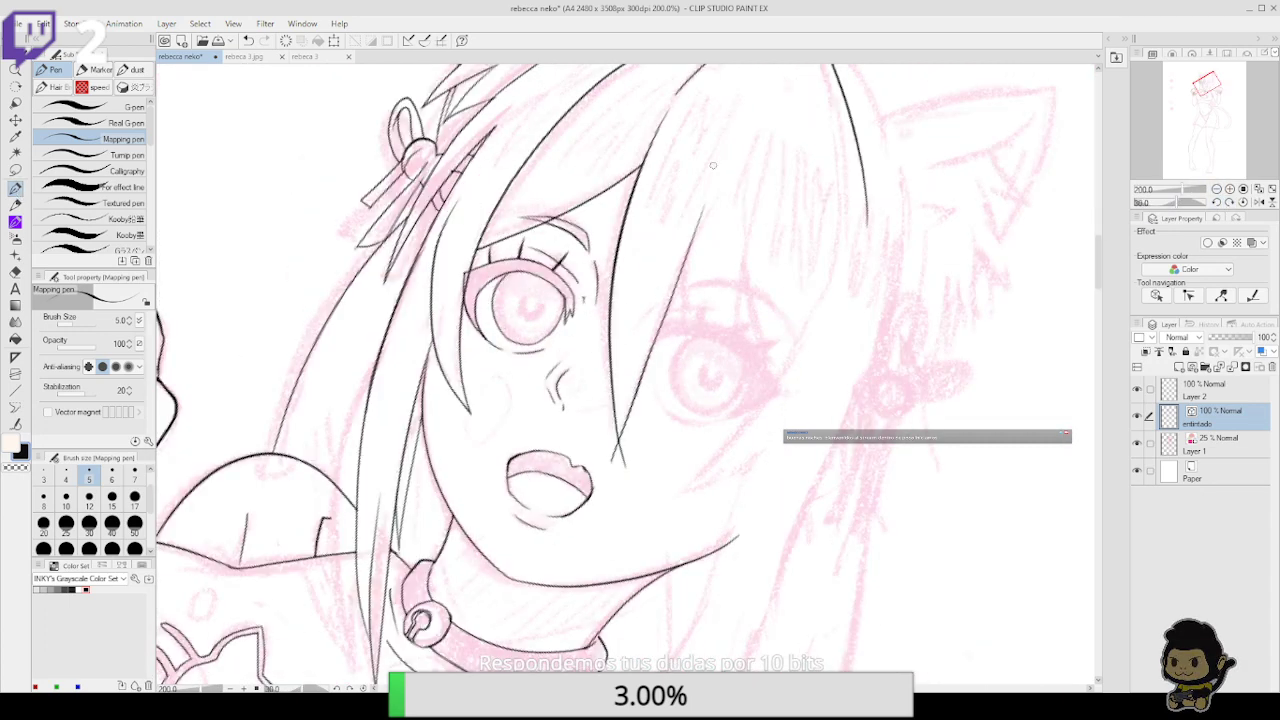
mouse_move(681, 243)
mouse_down()
mouse_move(685, 325)
mouse_move(747, 217)
mouse_move(778, 368)
mouse_up()
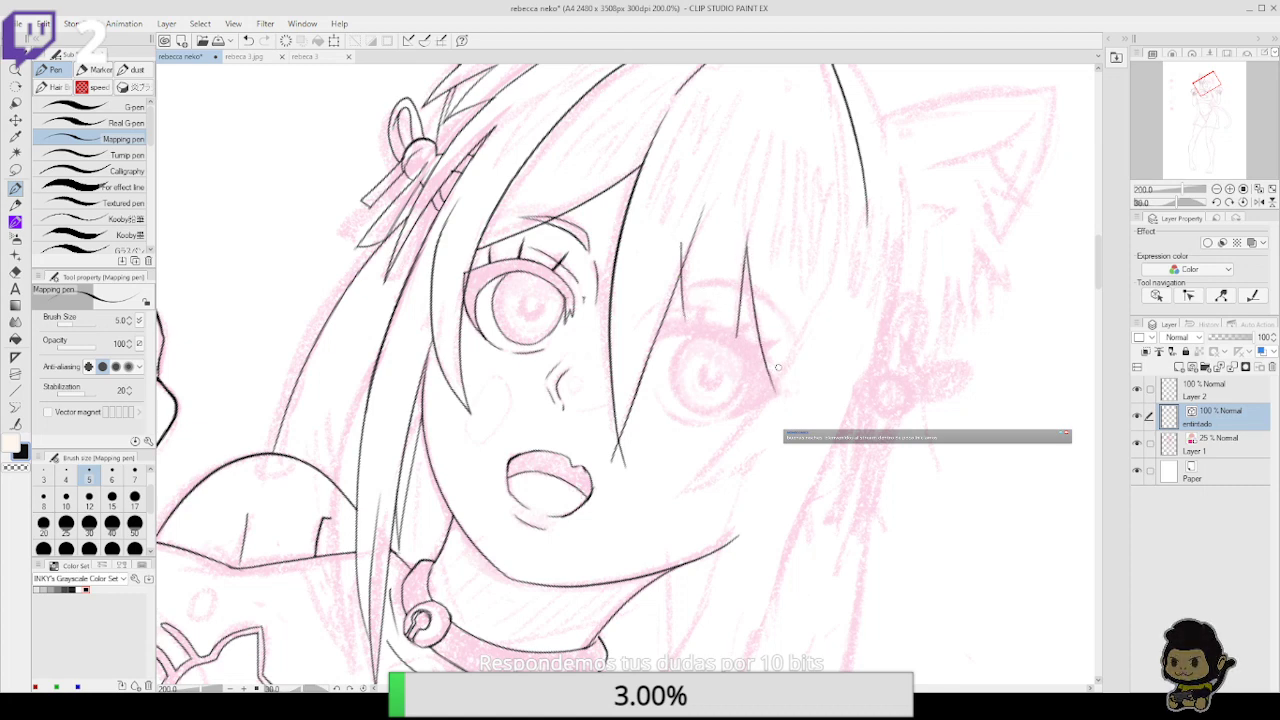
mouse_move(675, 493)
mouse_down()
mouse_move(800, 328)
mouse_move(842, 210)
mouse_up()
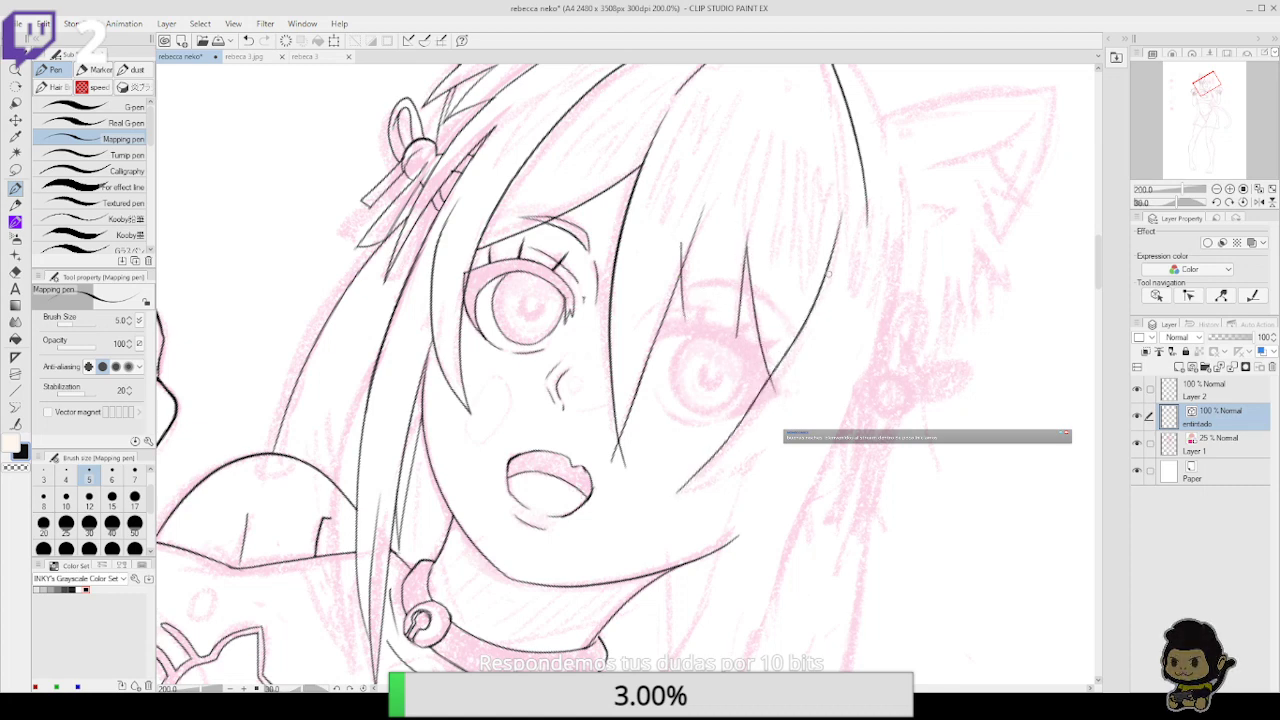
Undo the long curved bang edge beside the right-hand eye and re-ink its sweep between the cheek and temple
key(ctrl+z)
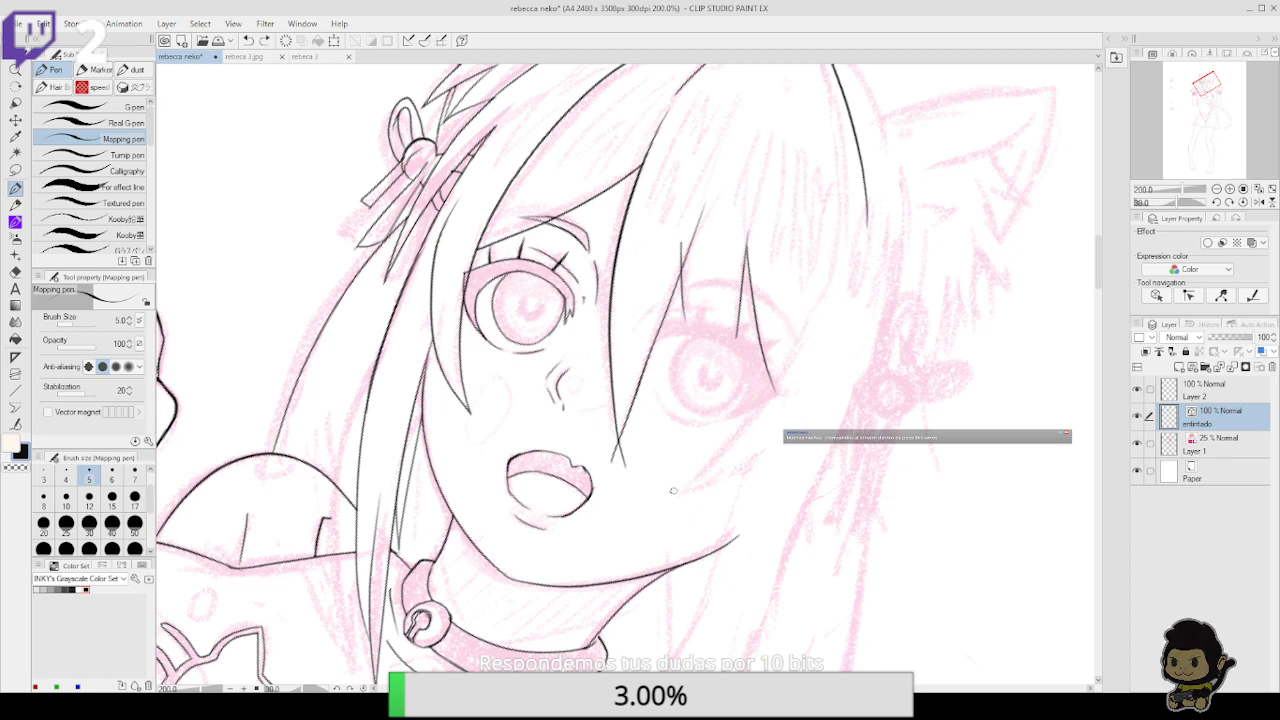
drag(670, 493, 844, 258)
key(ctrl+z)
mouse_move(672, 492)
mouse_down()
mouse_move(747, 423)
mouse_move(835, 242)
mouse_up()
Extend the long bang edge up to the crown and erase the leftover part of the previous line beside it
drag(833, 164, 731, 356)
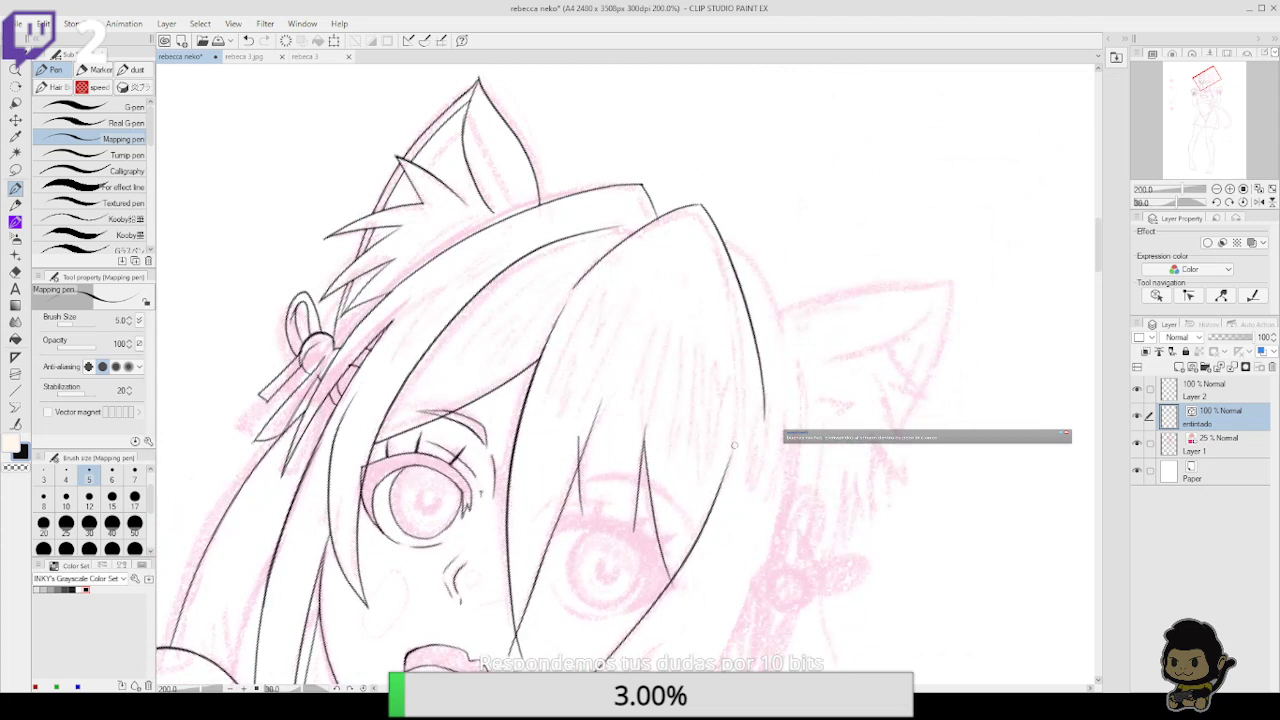
drag(731, 466, 718, 216)
key(ctrl+z)
mouse_move(723, 484)
mouse_down()
mouse_move(737, 407)
mouse_move(720, 215)
mouse_up()
key(e)
drag(753, 316, 753, 401)
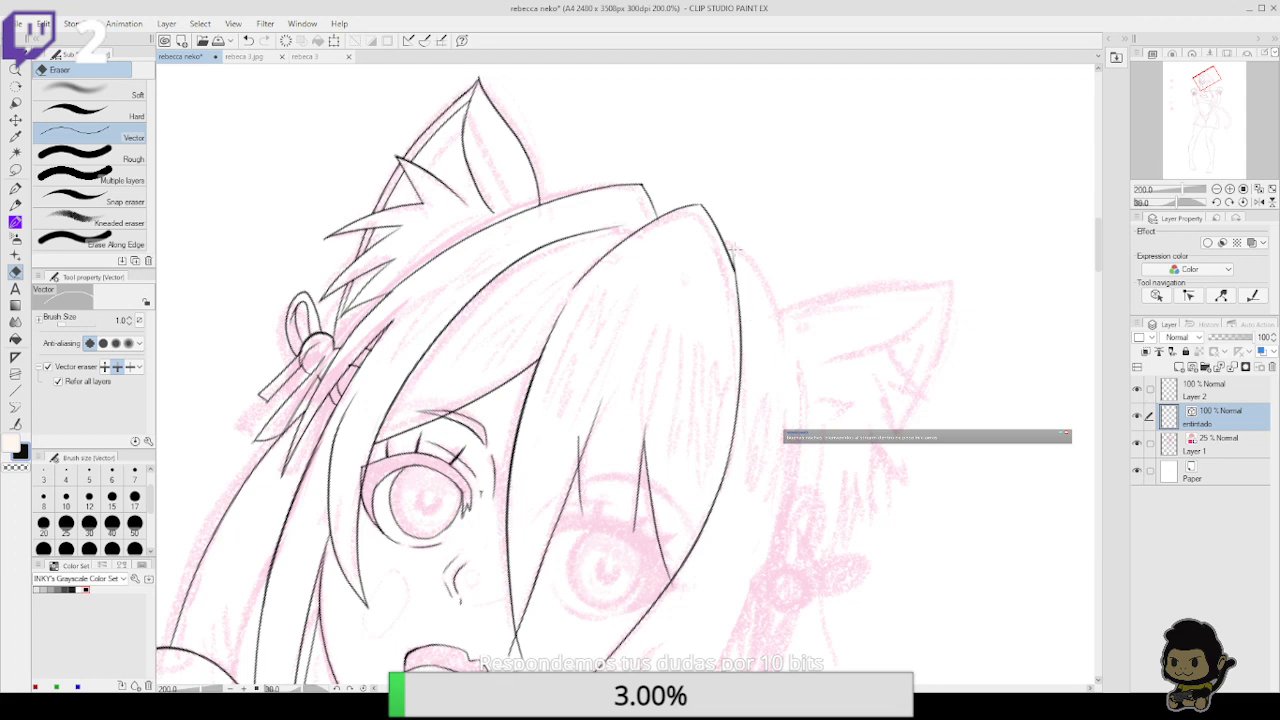
Ink the second edge of the long bang, curving up from its cheek tip, and erase the overshoot at the tip
drag(768, 381, 797, 181)
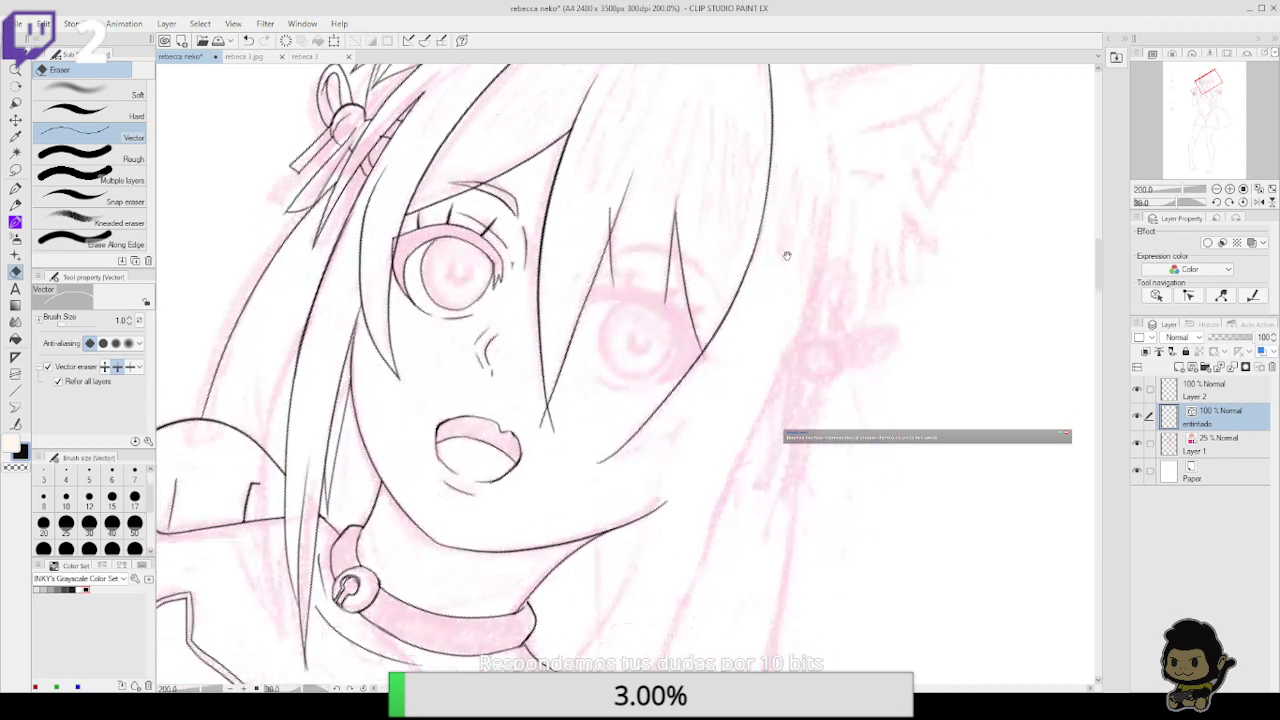
key(p)
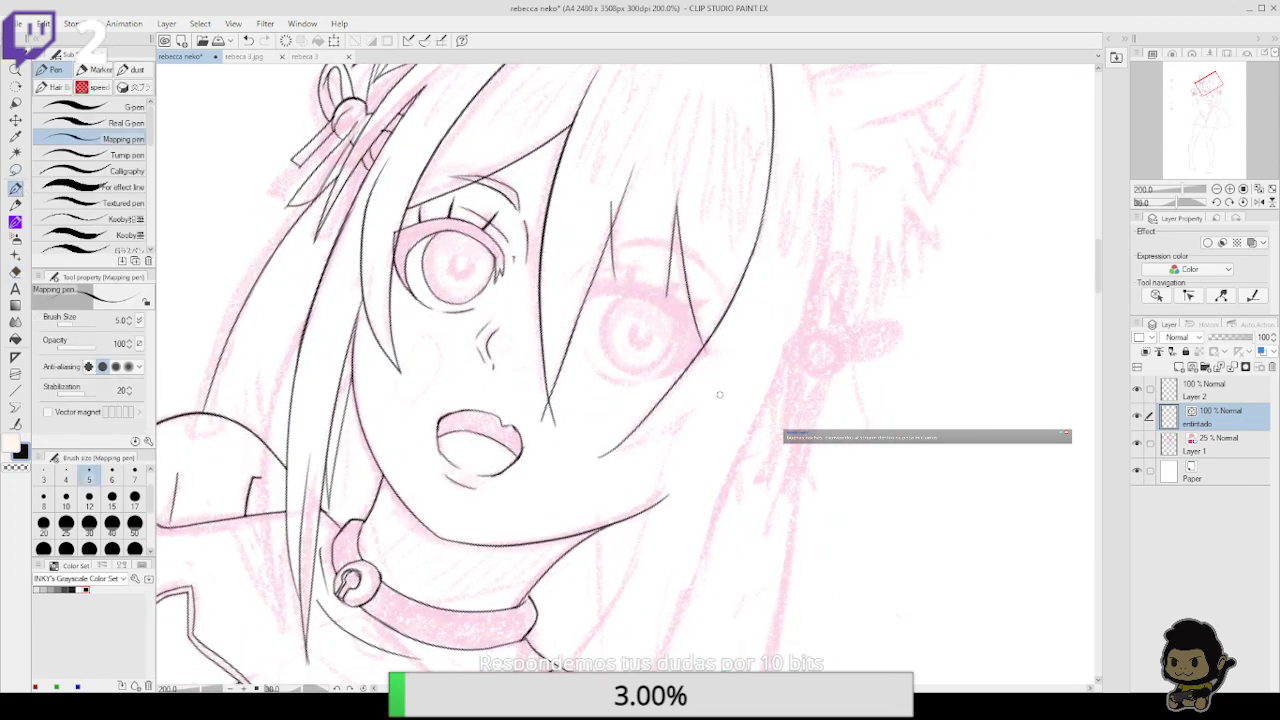
mouse_move(595, 455)
mouse_down()
mouse_move(654, 439)
mouse_move(748, 361)
mouse_move(758, 329)
mouse_up()
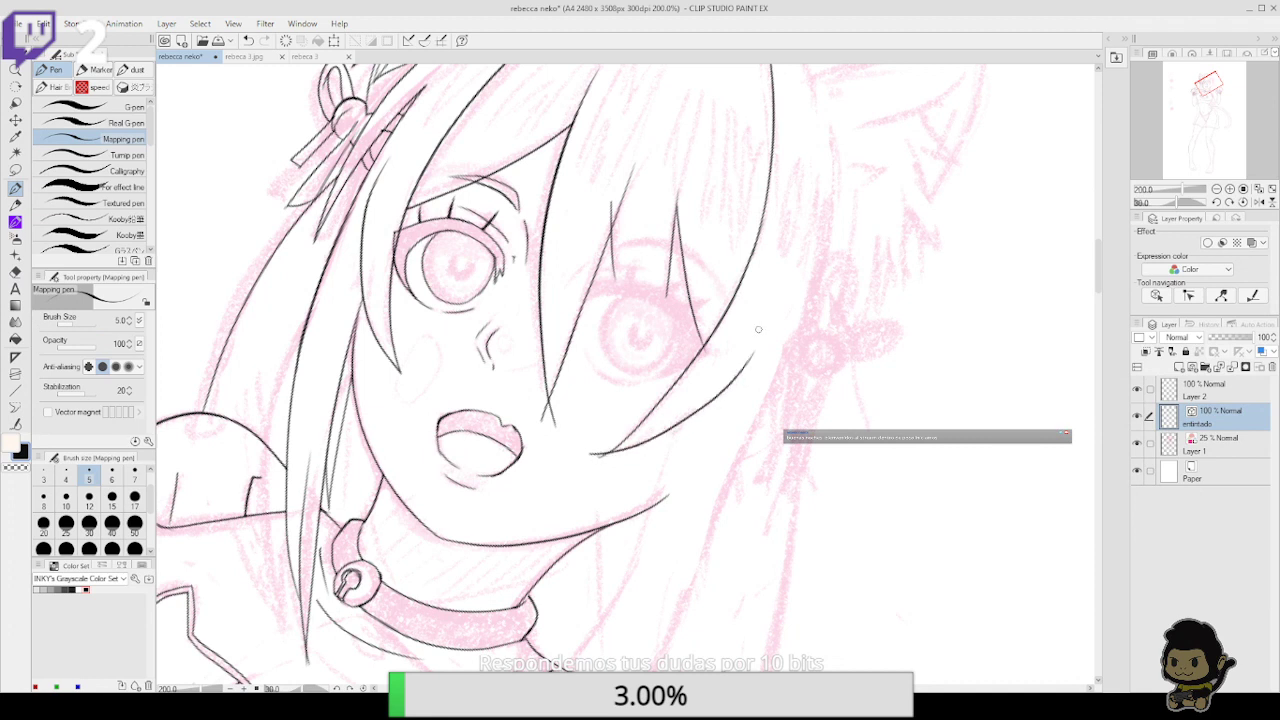
key(e)
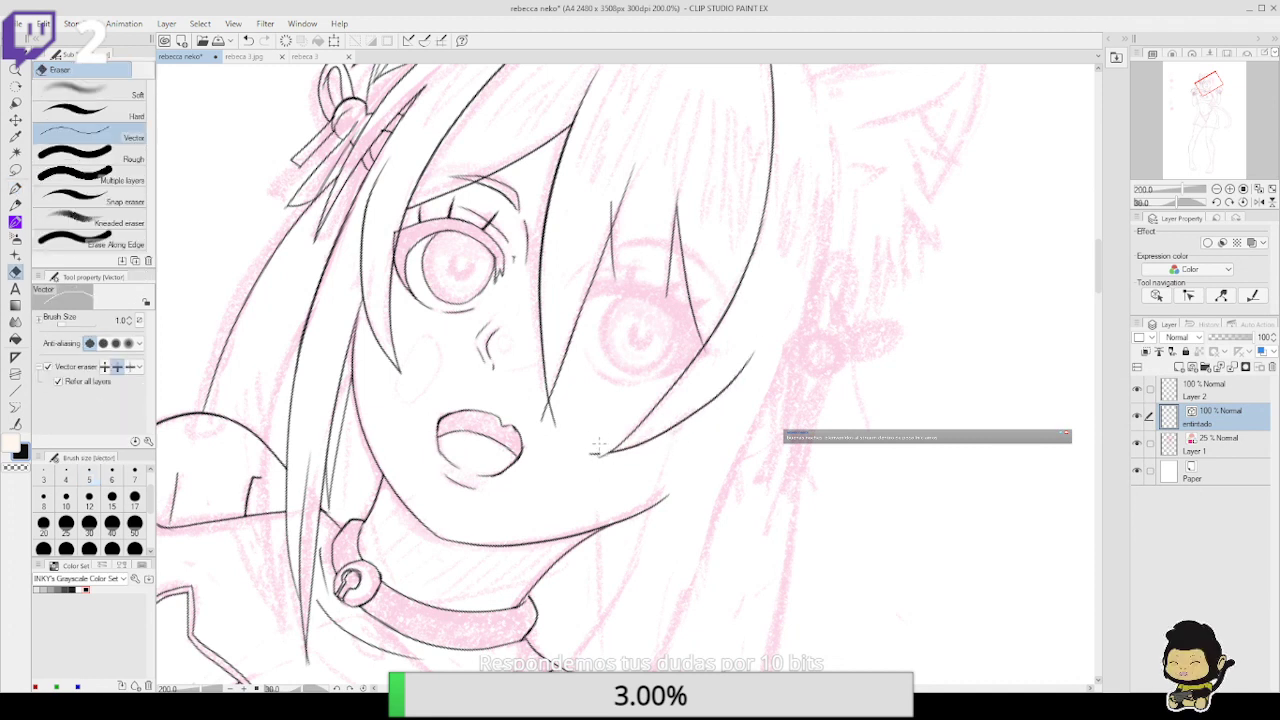
click(596, 453)
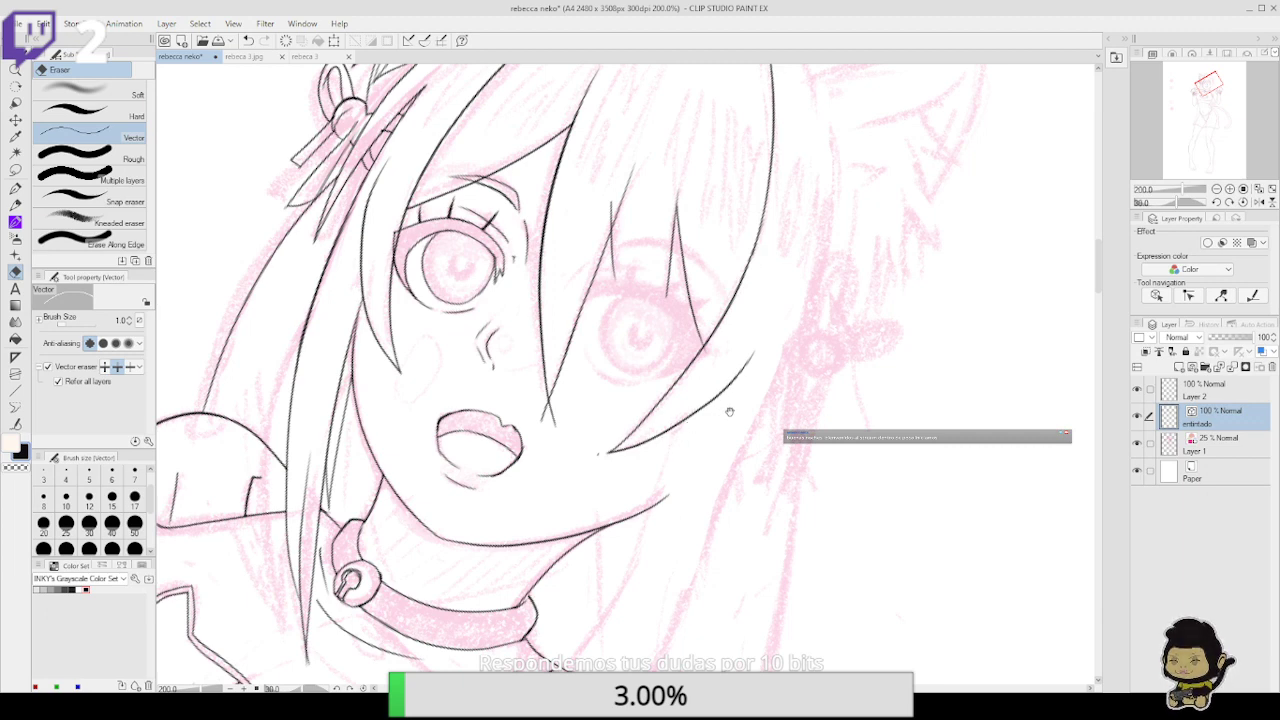
Ink the outer hair contour beside the right-hand bangs, from the crown past the cat ear base down toward the hair ornament
drag(740, 380, 680, 508)
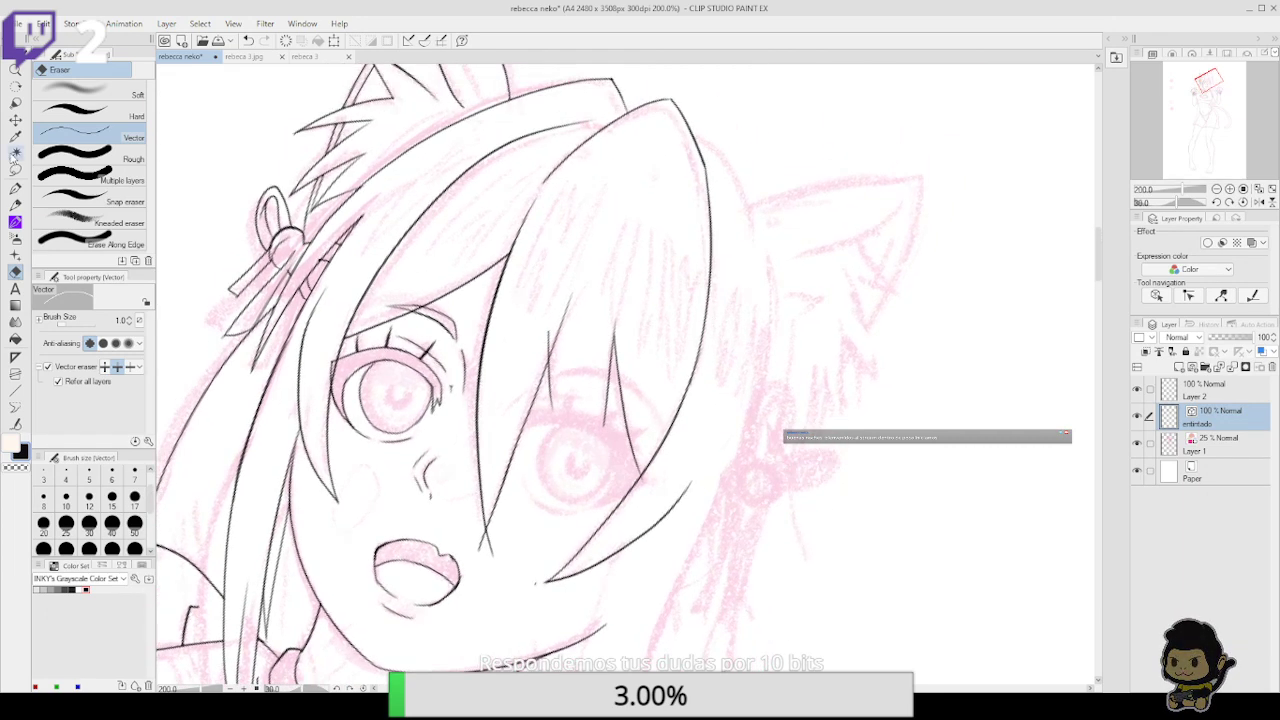
click(15, 188)
mouse_move(695, 136)
mouse_down()
mouse_move(740, 166)
mouse_move(757, 228)
mouse_up()
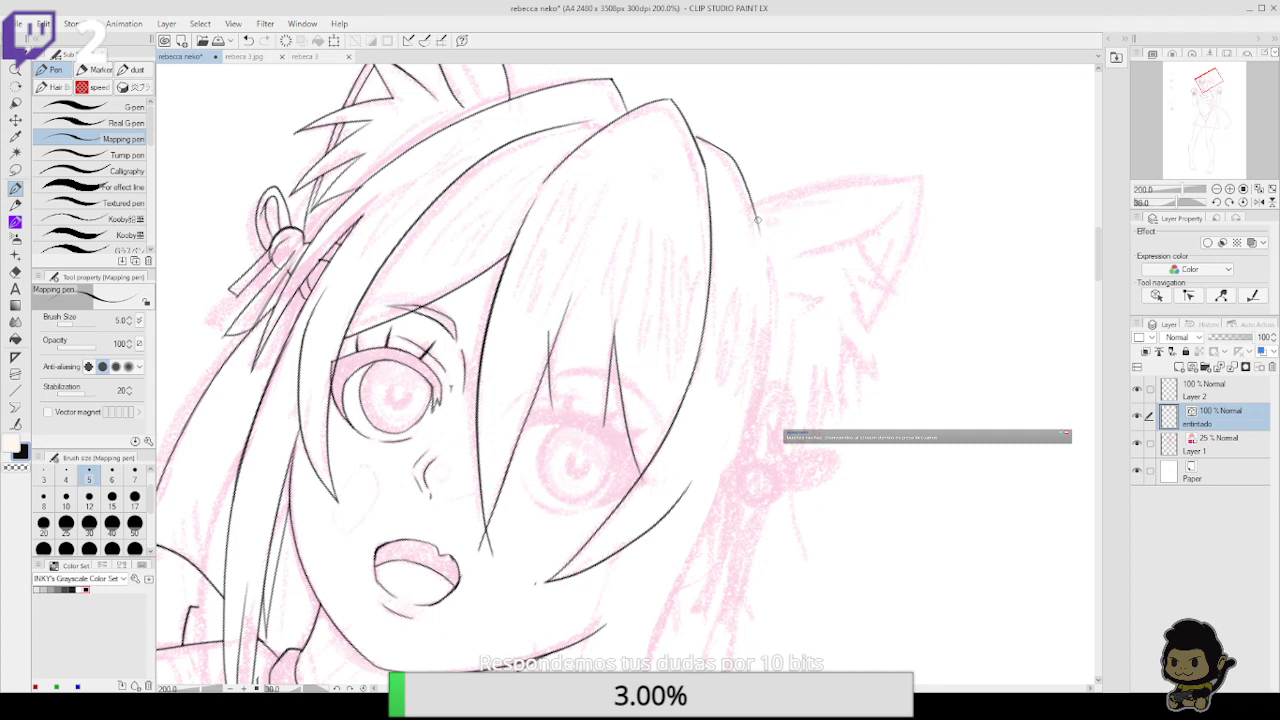
drag(761, 235, 746, 408)
key(ctrl+z)
mouse_move(743, 452)
mouse_down()
mouse_move(770, 356)
mouse_move(761, 239)
mouse_up()
Bridge the upper and lower parts of the outer hair contour beside the right-hand cat ear with one smooth curve
drag(771, 311, 744, 186)
key(ctrl+z)
mouse_move(772, 305)
mouse_down()
mouse_move(744, 165)
mouse_move(780, 326)
mouse_up()
key(ctrl+z)
key(ctrl+z)
drag(745, 188, 773, 330)
key(ctrl+z)
mouse_move(750, 198)
mouse_down()
mouse_move(773, 343)
mouse_move(769, 267)
mouse_move(732, 162)
mouse_move(750, 202)
mouse_up()
key(ctrl+z)
key(ctrl+z)
mouse_move(770, 320)
mouse_down()
mouse_move(761, 231)
mouse_move(741, 177)
mouse_up()
key(ctrl+z)
drag(773, 300, 740, 172)
key(e)
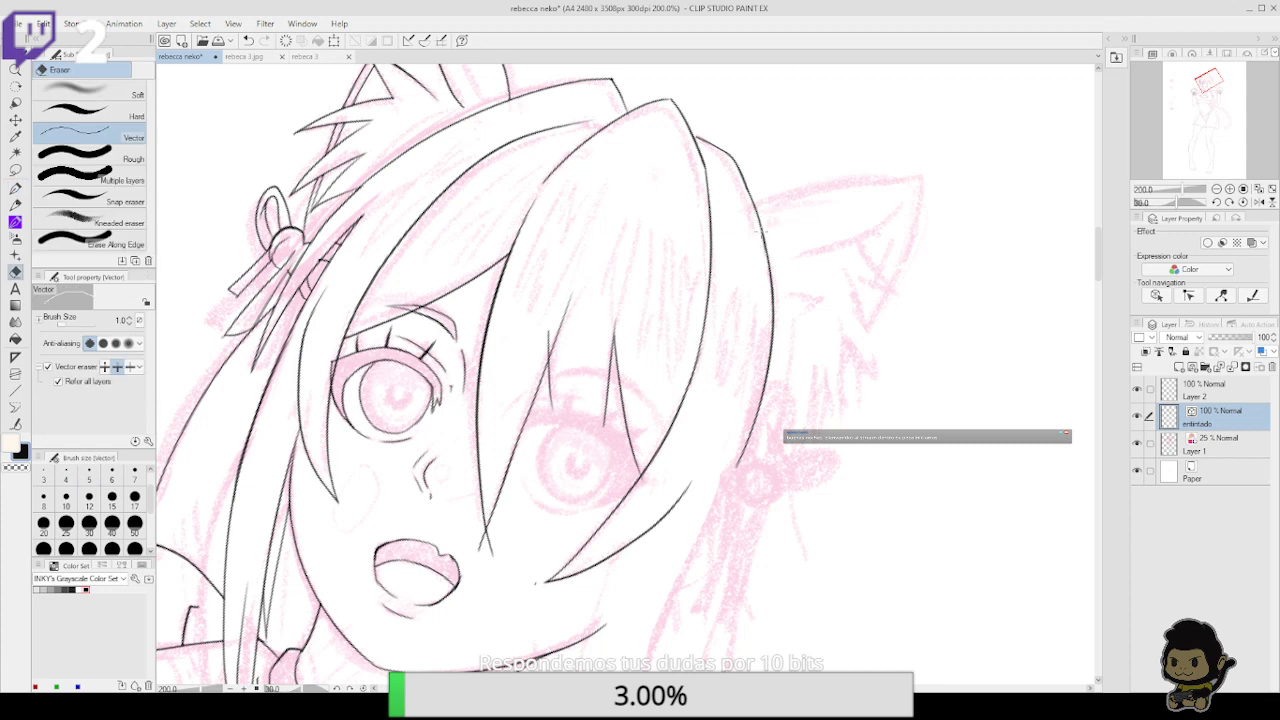
drag(760, 231, 764, 244)
key(ctrl+z)
Ink the inner edge of the right-hand side lock from the cheek bang down across the jaw toward the shoulder
scroll(806, 290, down, 5)
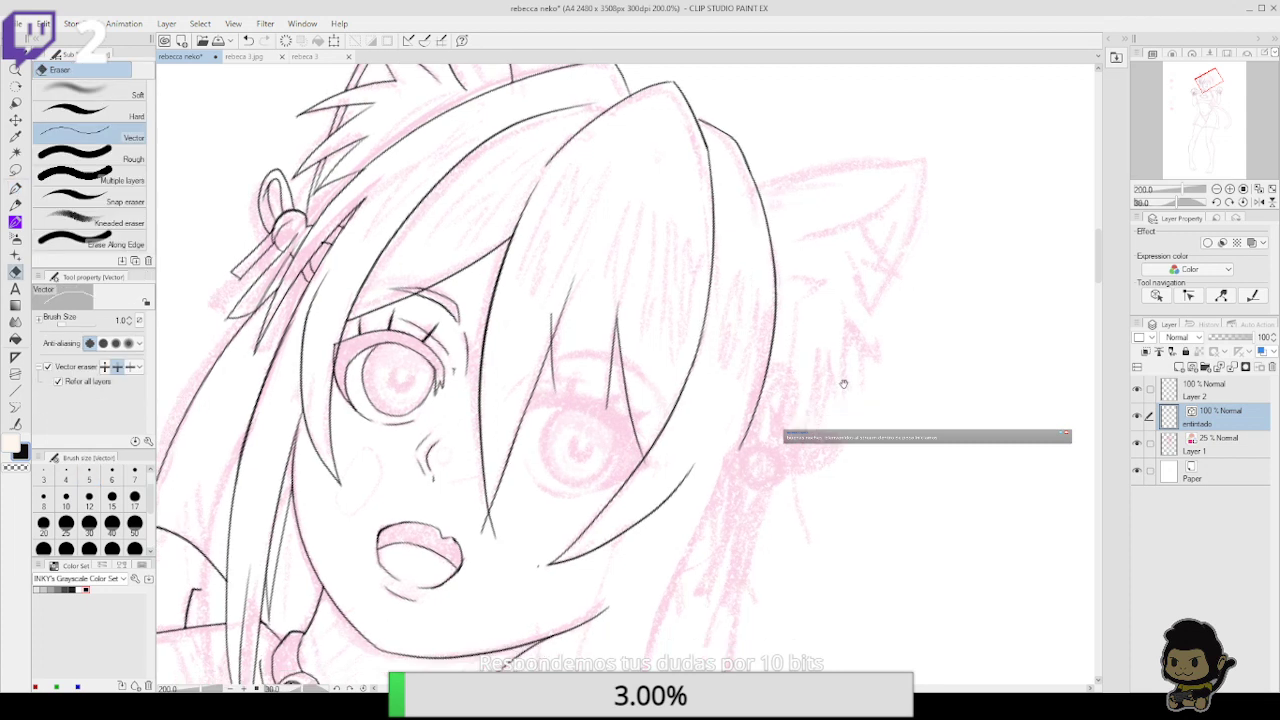
key(p)
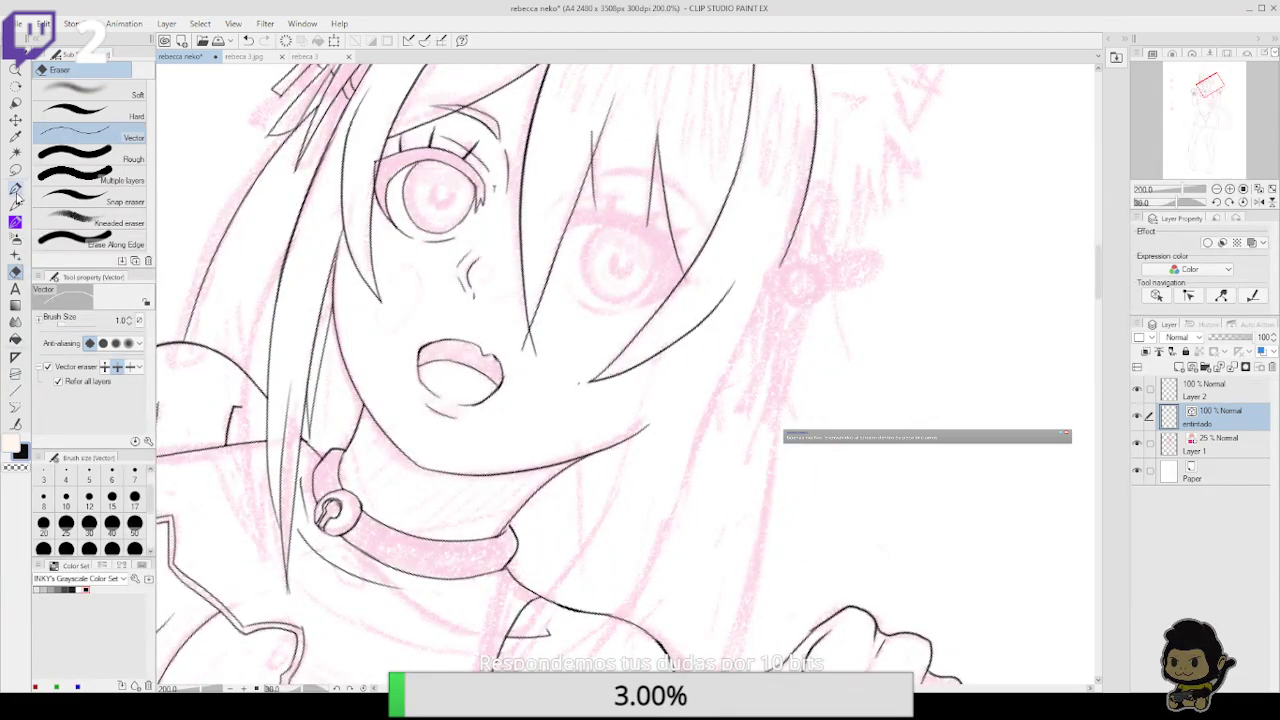
scroll(780, 360, down, 4)
drag(777, 354, 771, 368)
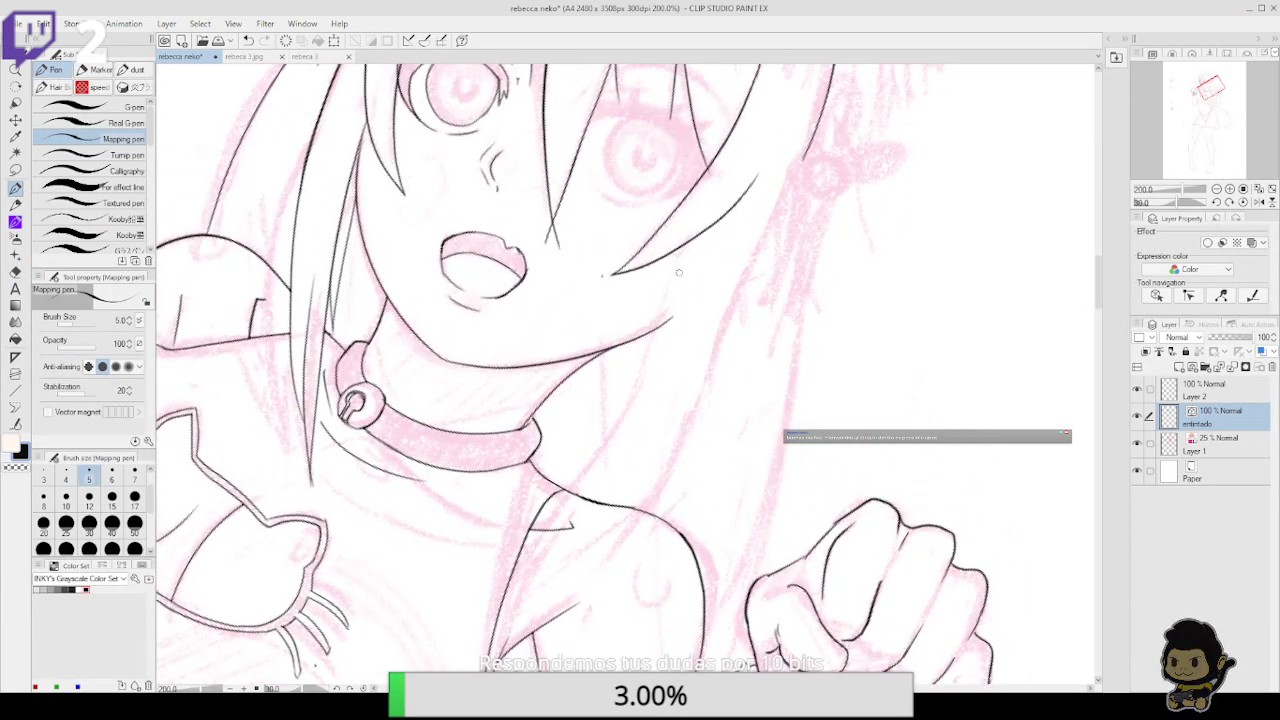
drag(692, 212, 614, 436)
Continue the inner edge of the side lock down across the shoulder to the sleeve opening, redoing it until it flows smoothly
drag(598, 488, 632, 400)
drag(544, 517, 683, 307)
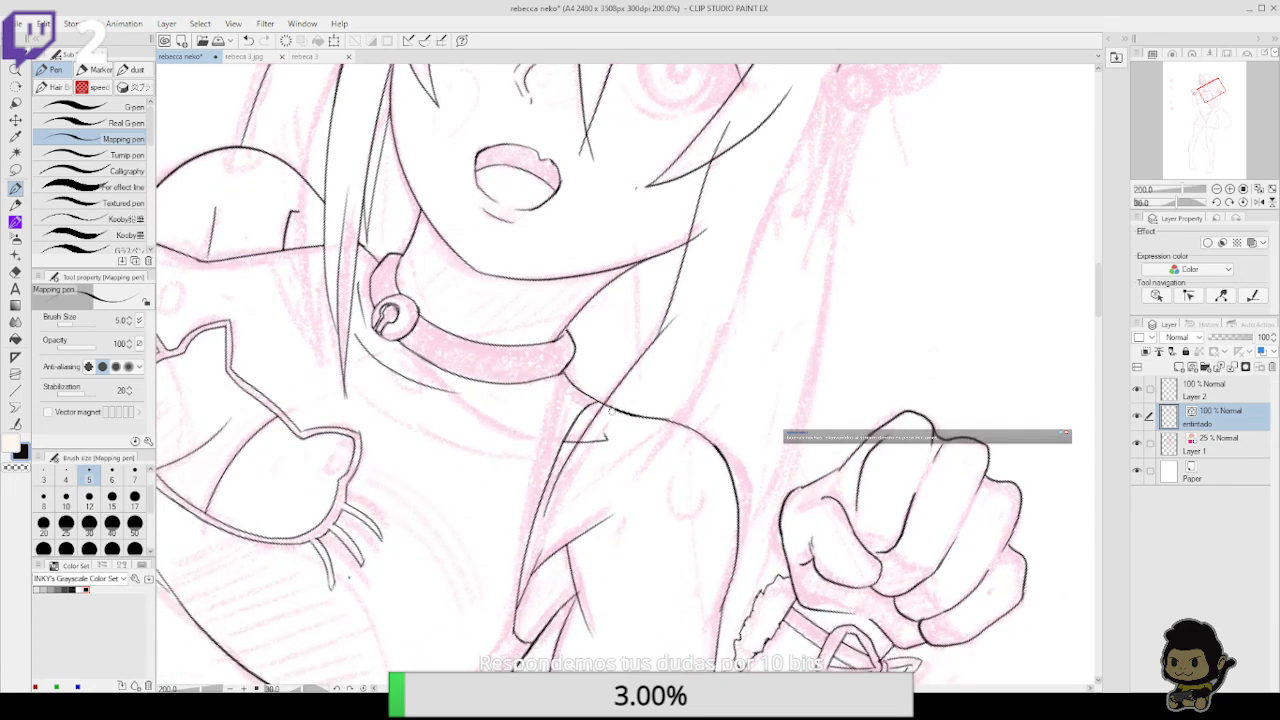
key(ctrl+z)
mouse_move(540, 532)
mouse_down()
mouse_move(558, 468)
mouse_move(684, 300)
mouse_up()
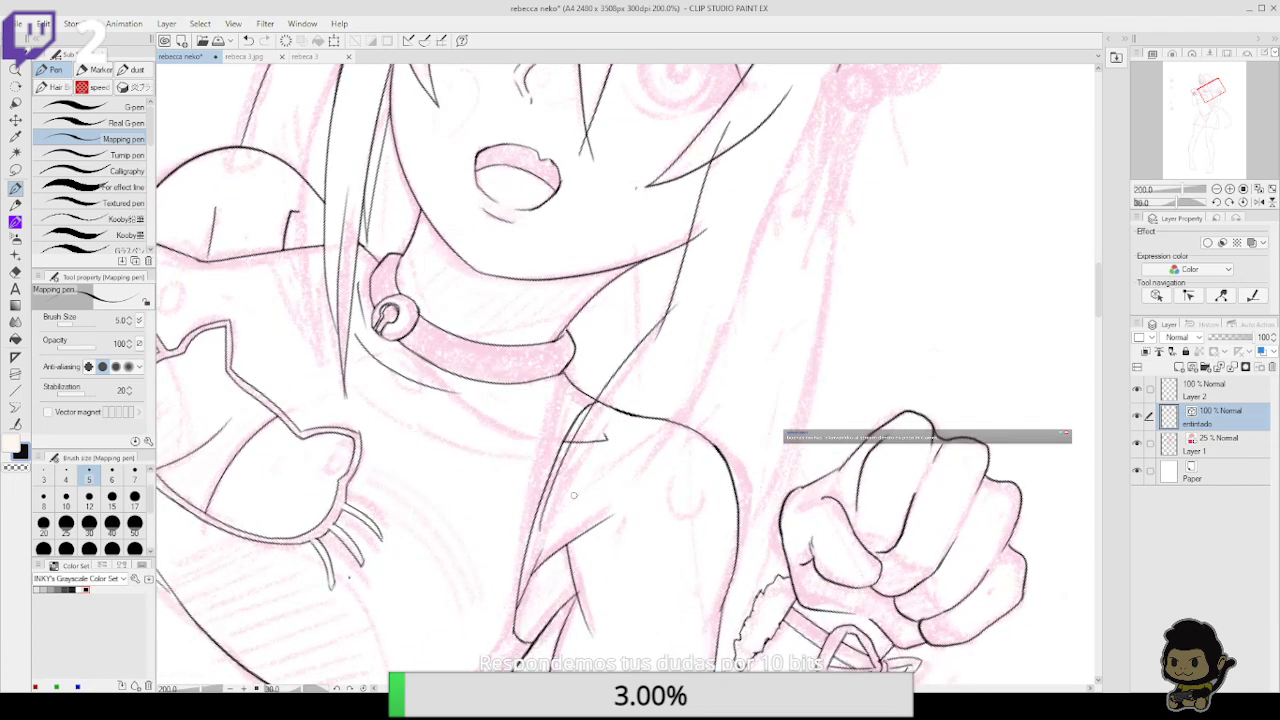
key(ctrl+z)
drag(538, 540, 684, 304)
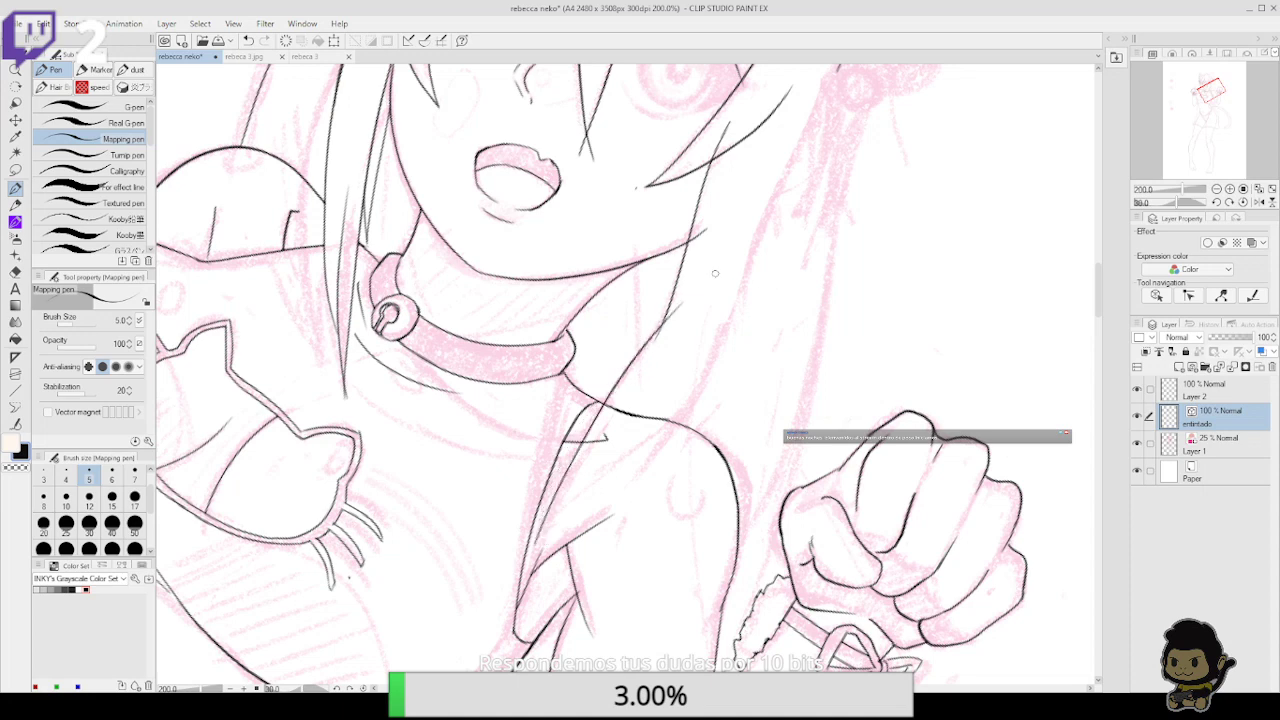
Ink the thin strand lines at the lock's lower tip and a curved outer edge rising over the shoulder
drag(535, 541, 634, 390)
key(ctrl+z)
drag(535, 532, 607, 423)
drag(552, 531, 634, 394)
drag(553, 527, 712, 362)
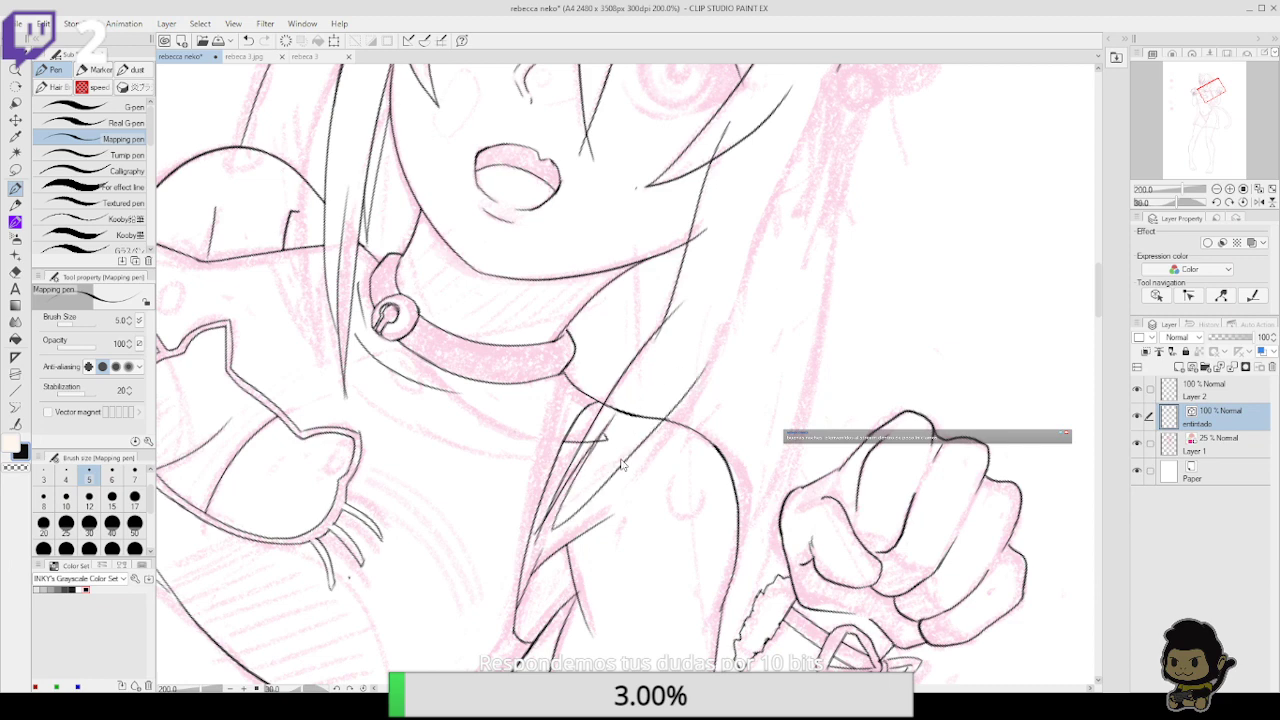
key(ctrl+z)
drag(533, 530, 594, 488)
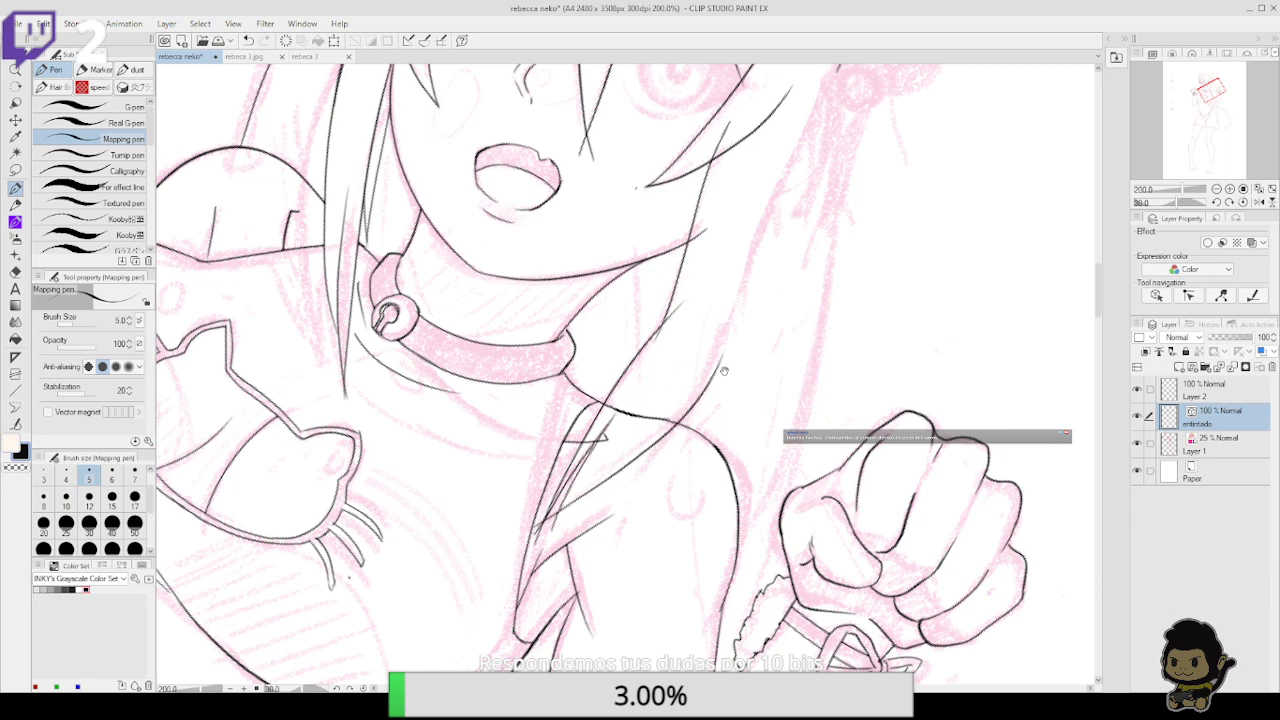
Erase the shoulder and neckline segments crossing the side lock and trim the overlapping strand ends at its tip
drag(725, 371, 681, 415)
key(e)
drag(615, 462, 583, 437)
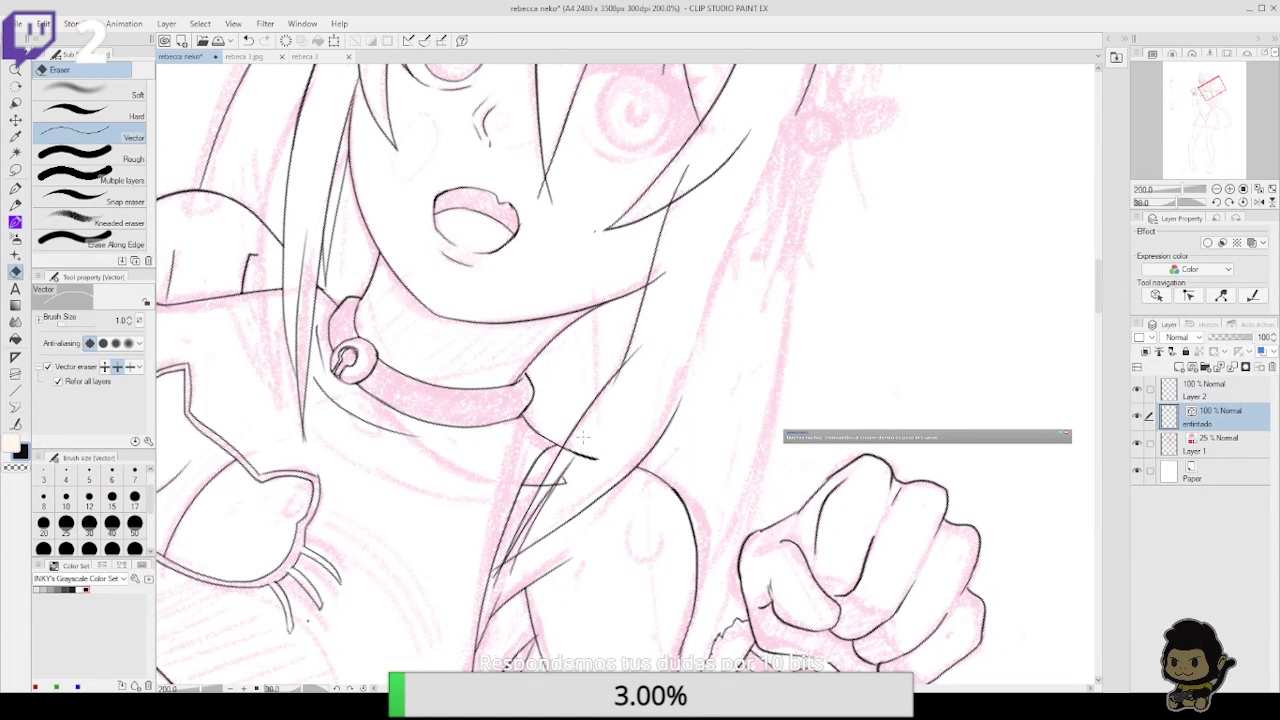
drag(541, 490, 559, 480)
drag(583, 474, 615, 420)
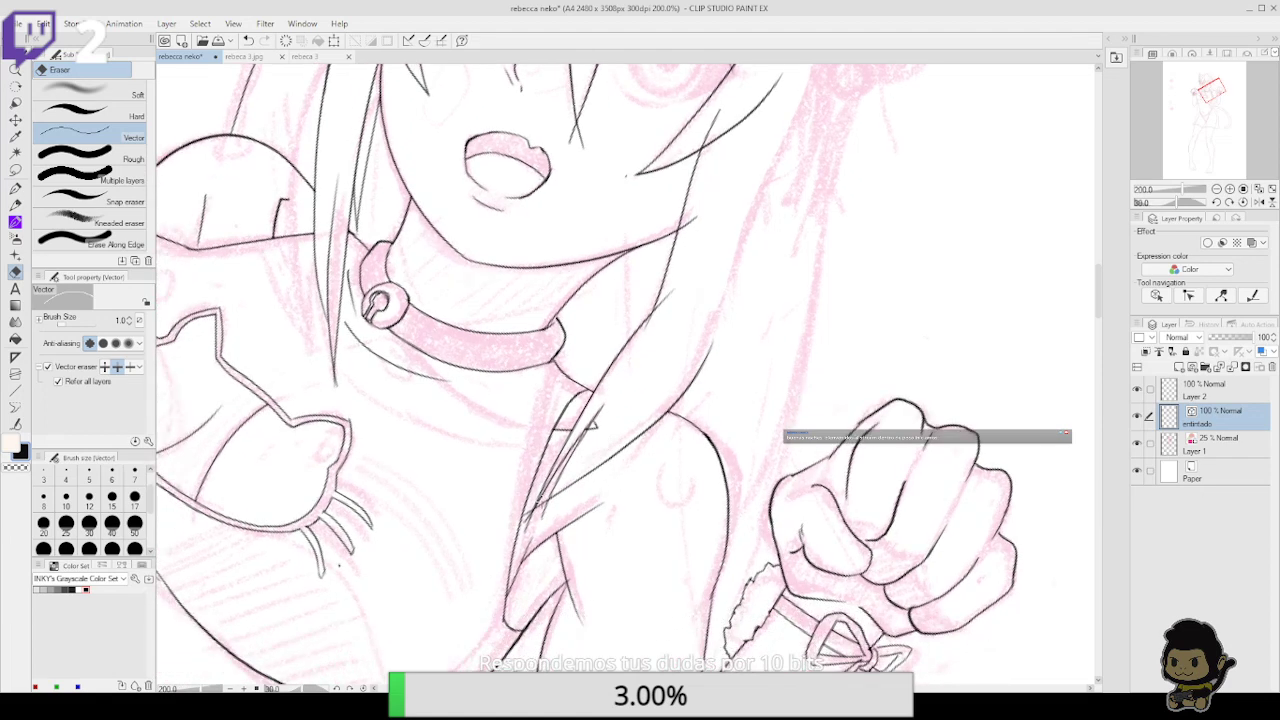
drag(528, 522, 531, 527)
drag(678, 432, 694, 465)
click(636, 488)
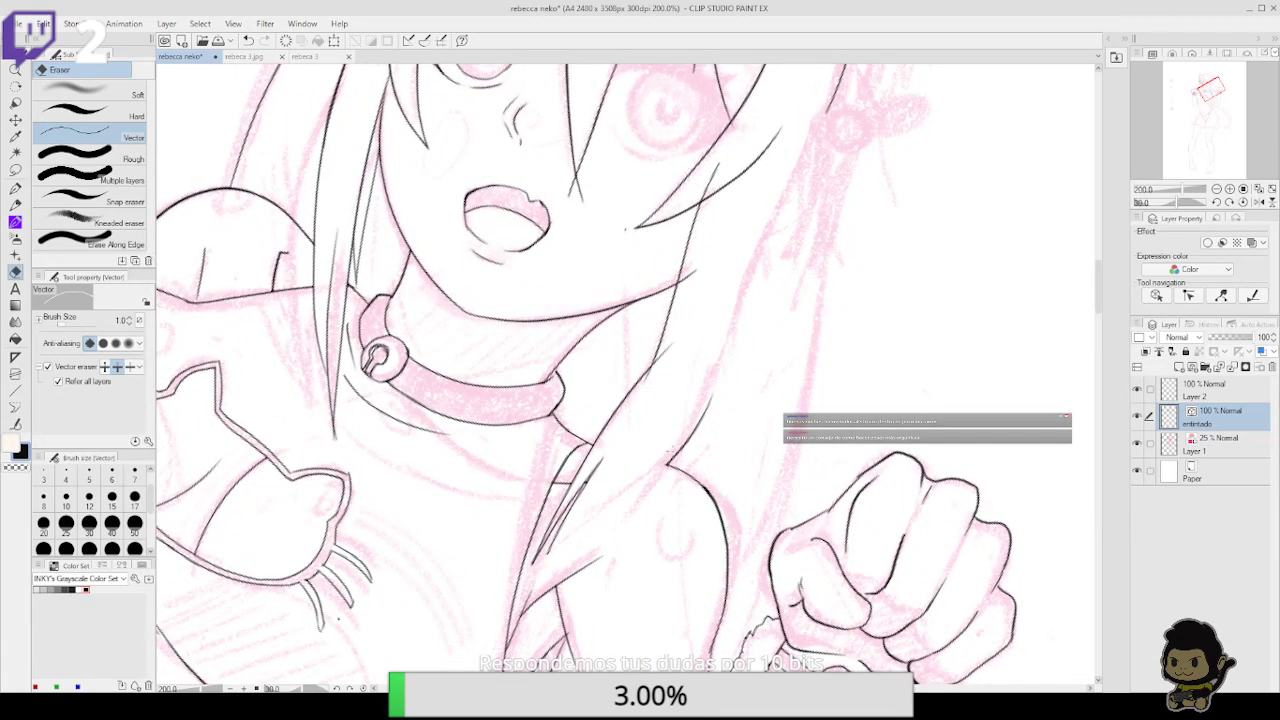
Erase the lock's curved outer edge and re-ink it as separate pointed strands over the shoulder
click(16, 188)
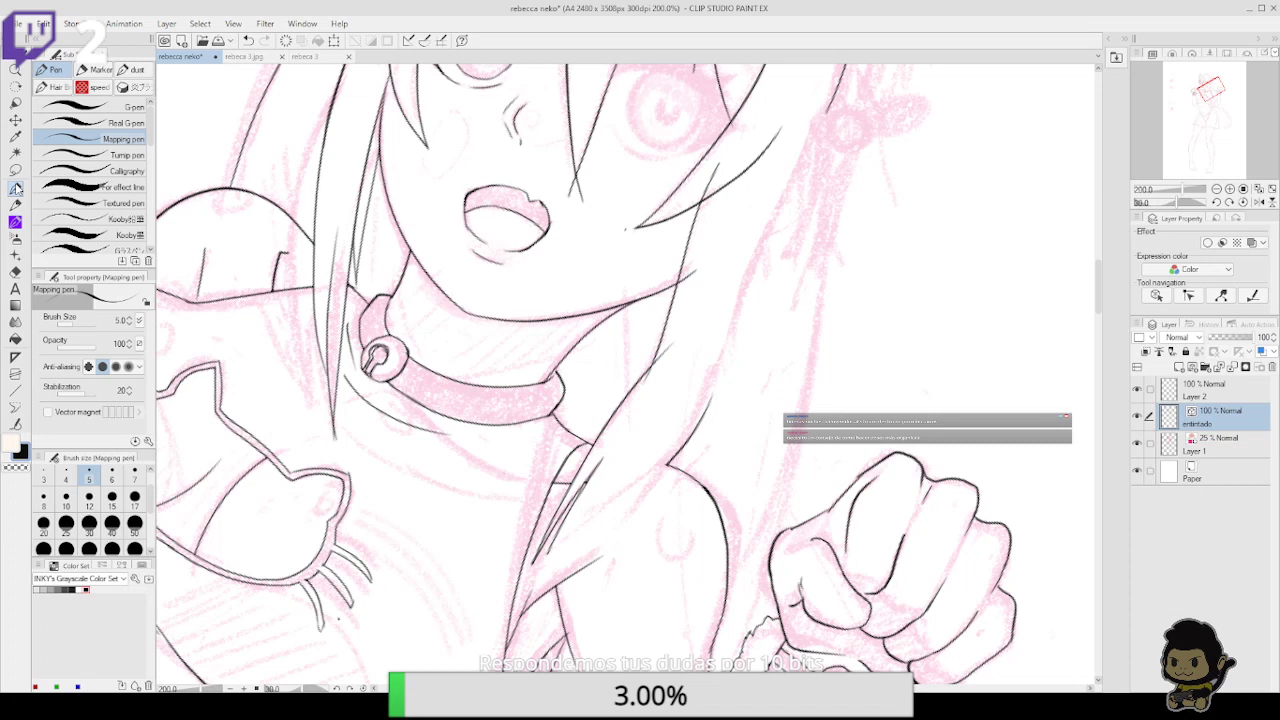
key(e)
click(698, 430)
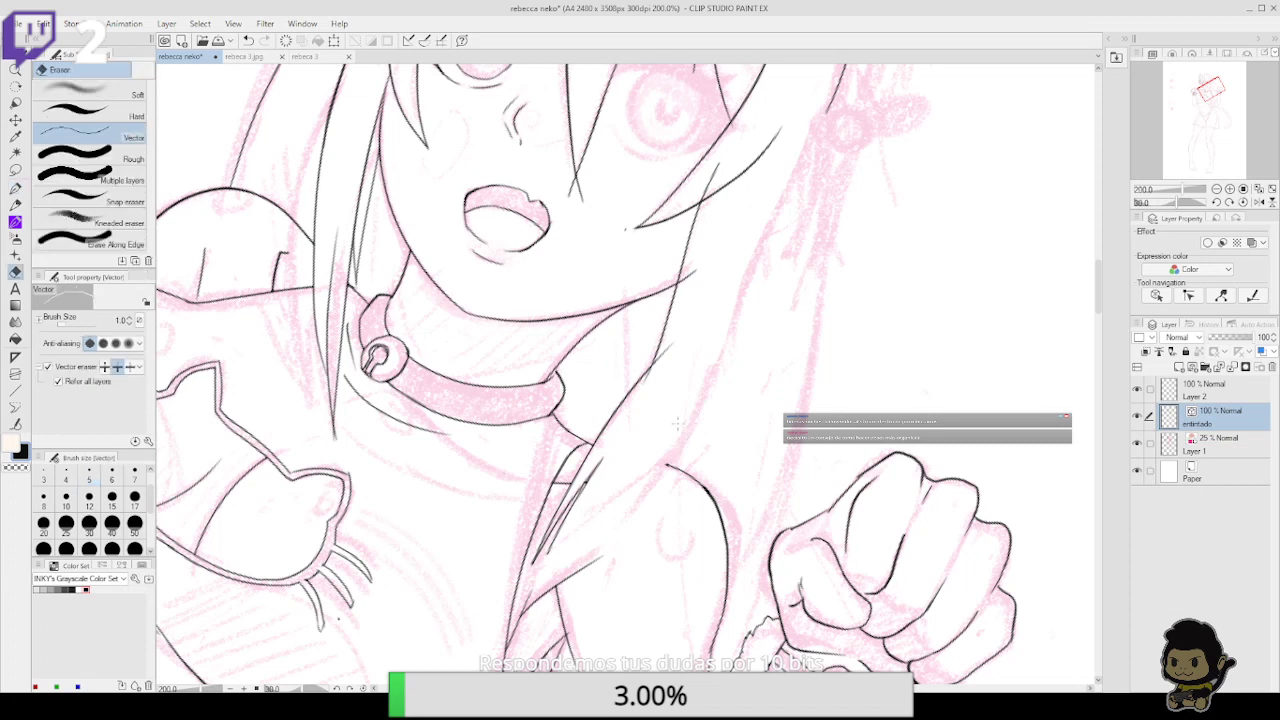
key(p)
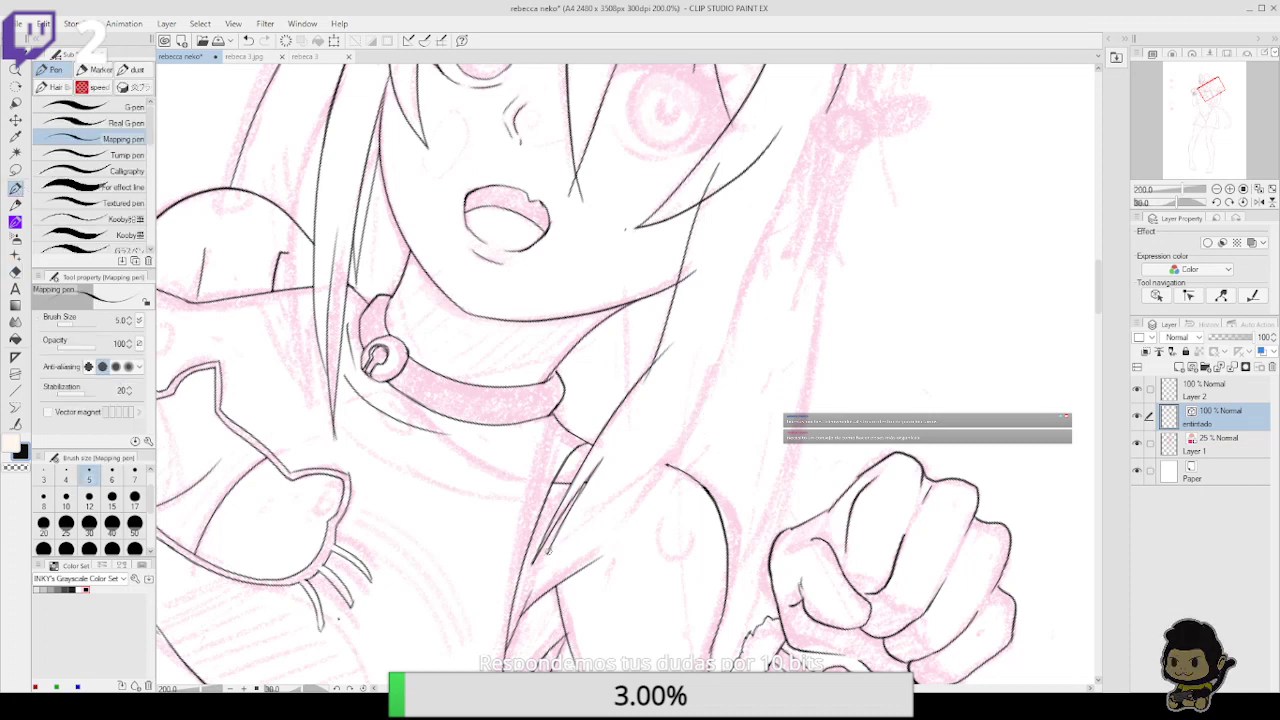
mouse_move(548, 551)
mouse_down()
mouse_move(699, 389)
mouse_move(615, 542)
mouse_move(710, 383)
mouse_up()
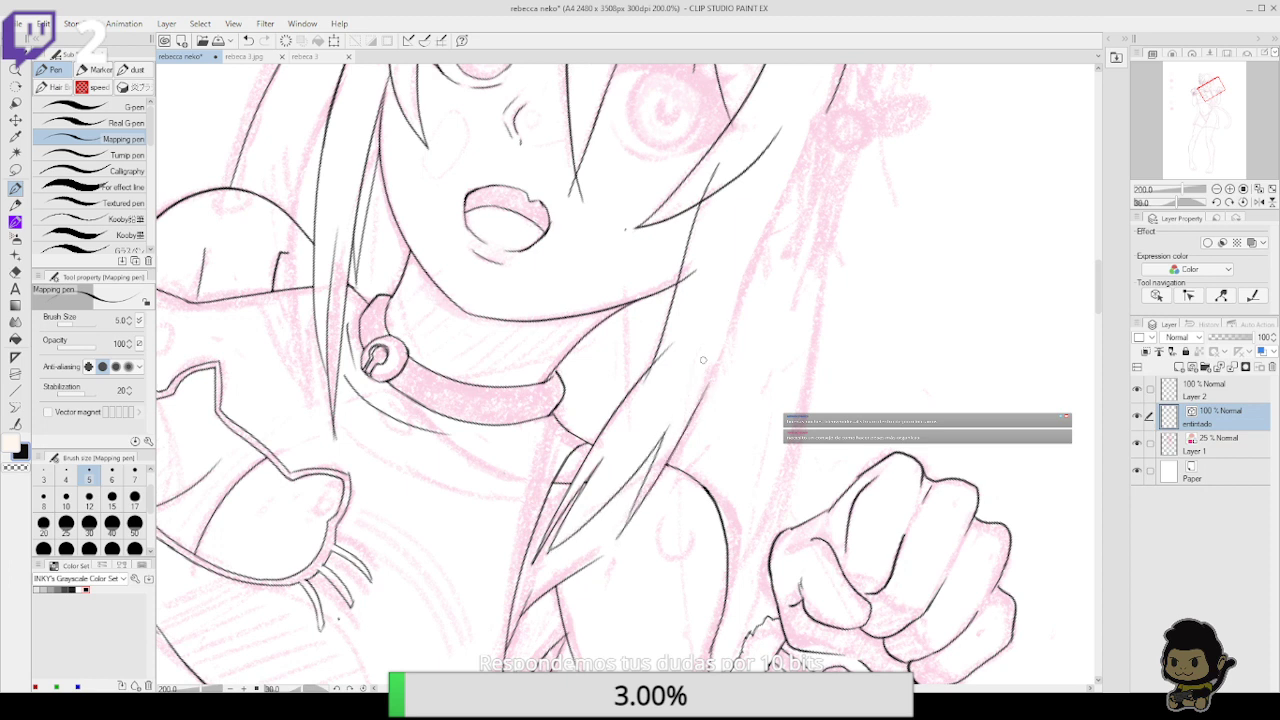
Continue the outer edge of the side lock upward from the shoulder to the hair contour beside the ornament
drag(682, 432, 757, 245)
drag(735, 321, 836, 108)
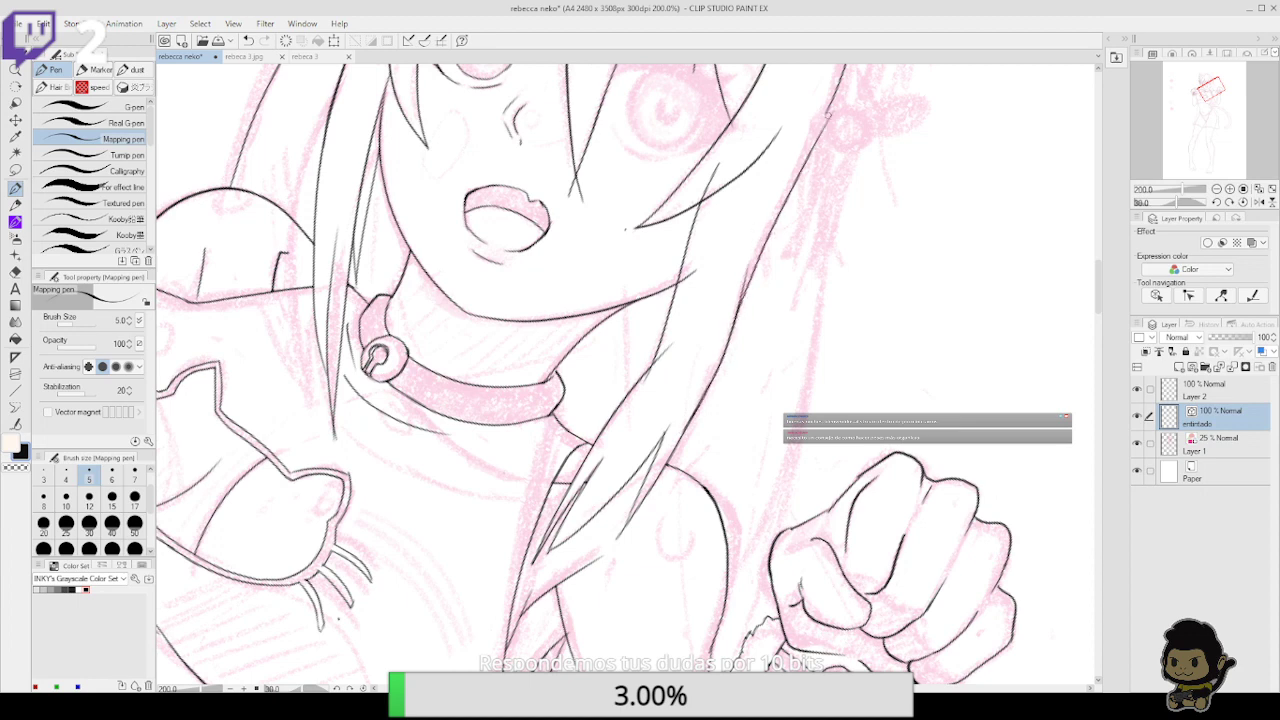
key(ctrl+z)
drag(733, 324, 840, 74)
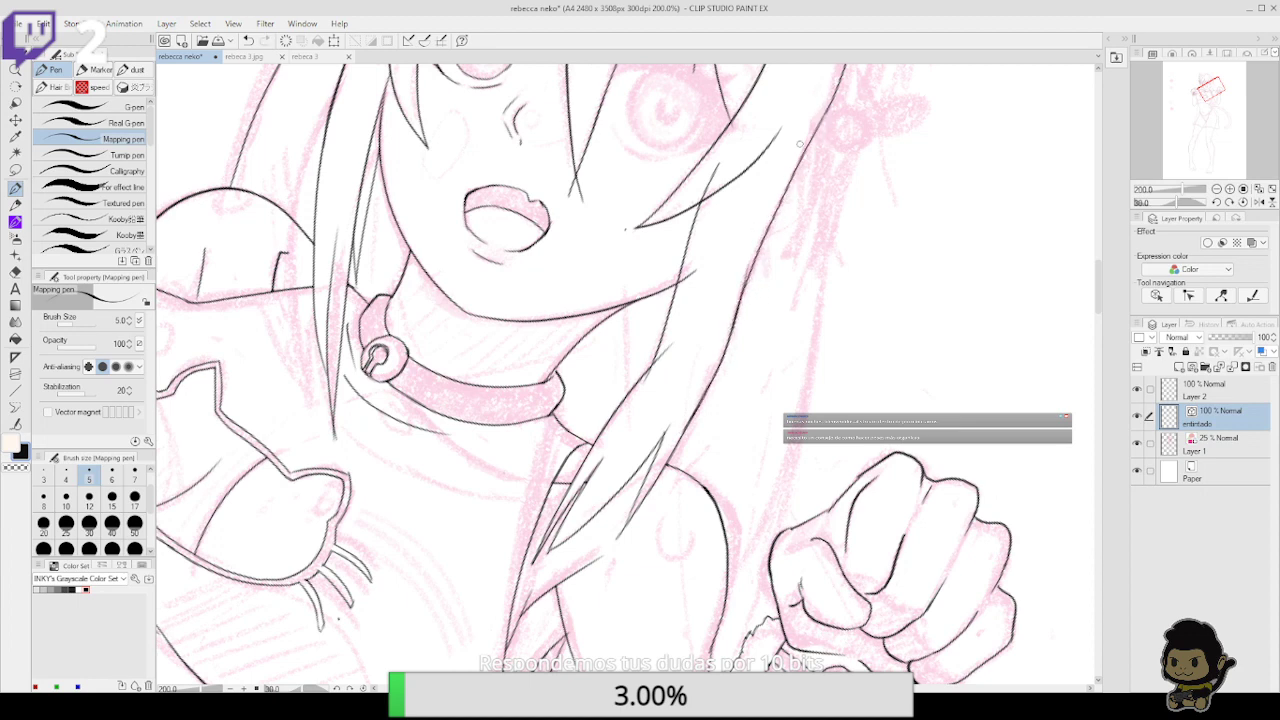
Clean up the short strand's pointed tip and touch up the shoulder line where it meets the side lock
key(e)
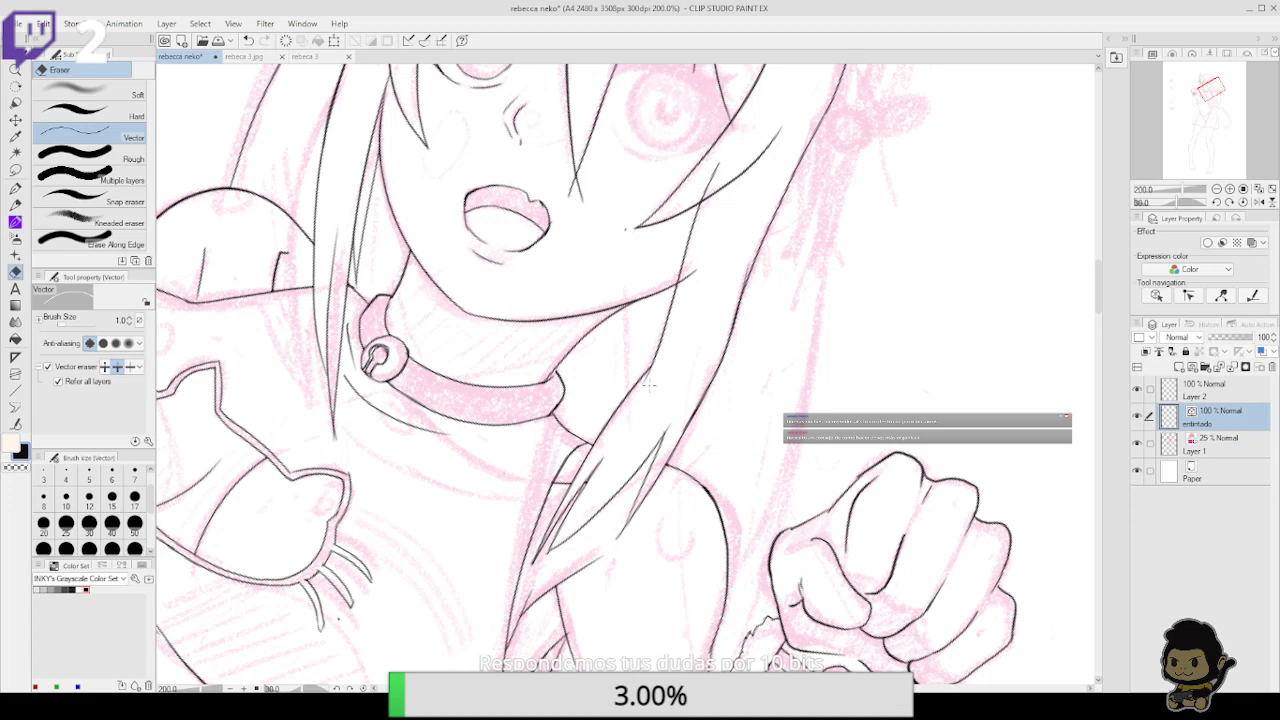
drag(620, 535, 636, 520)
key(p)
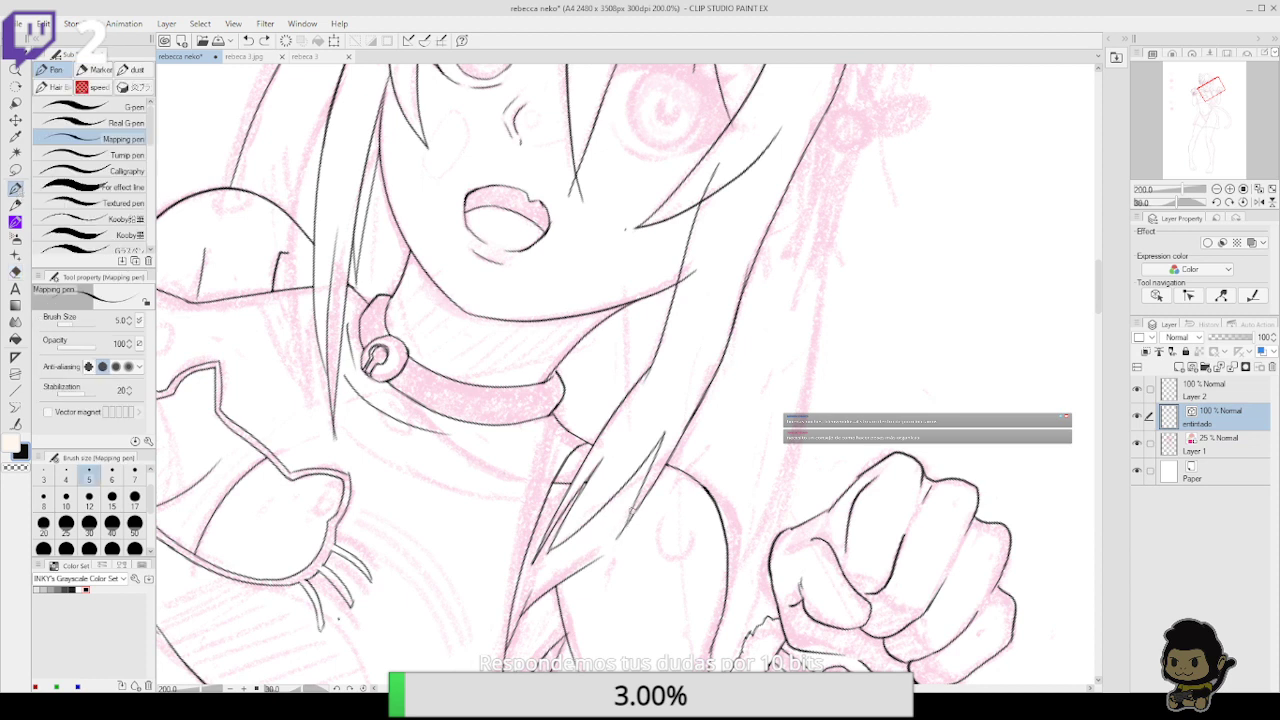
key(e)
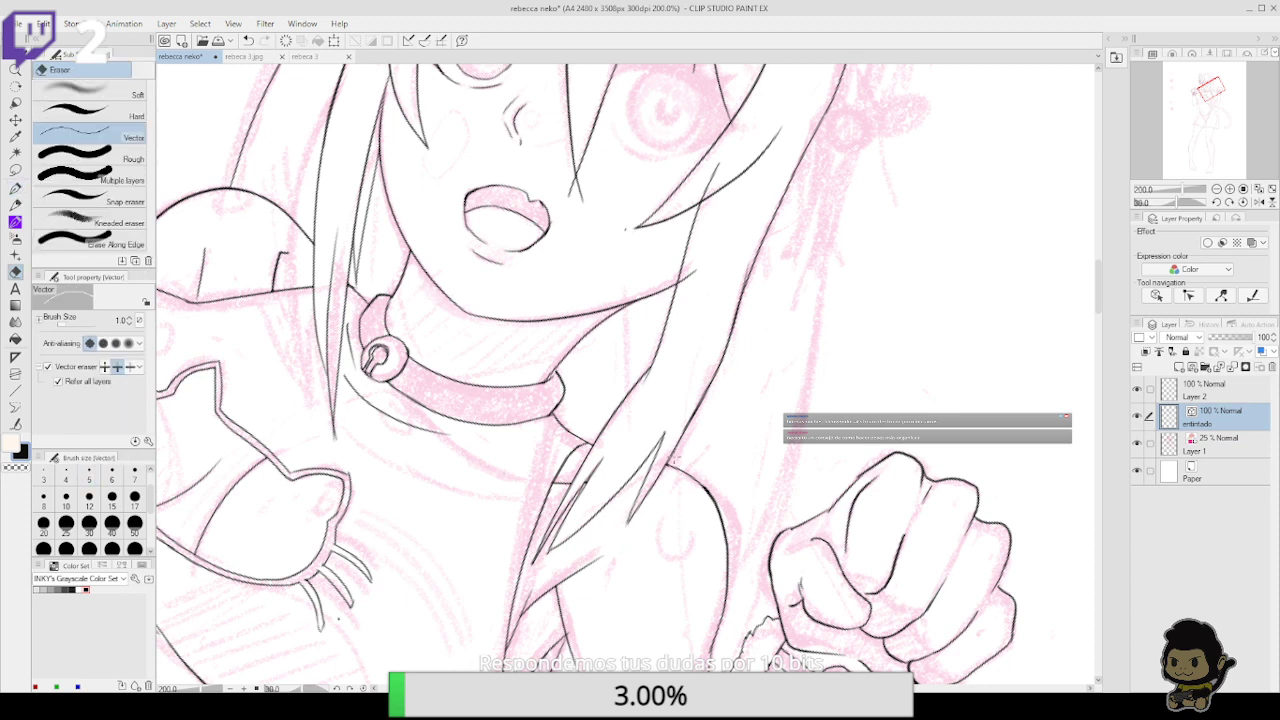
key(p)
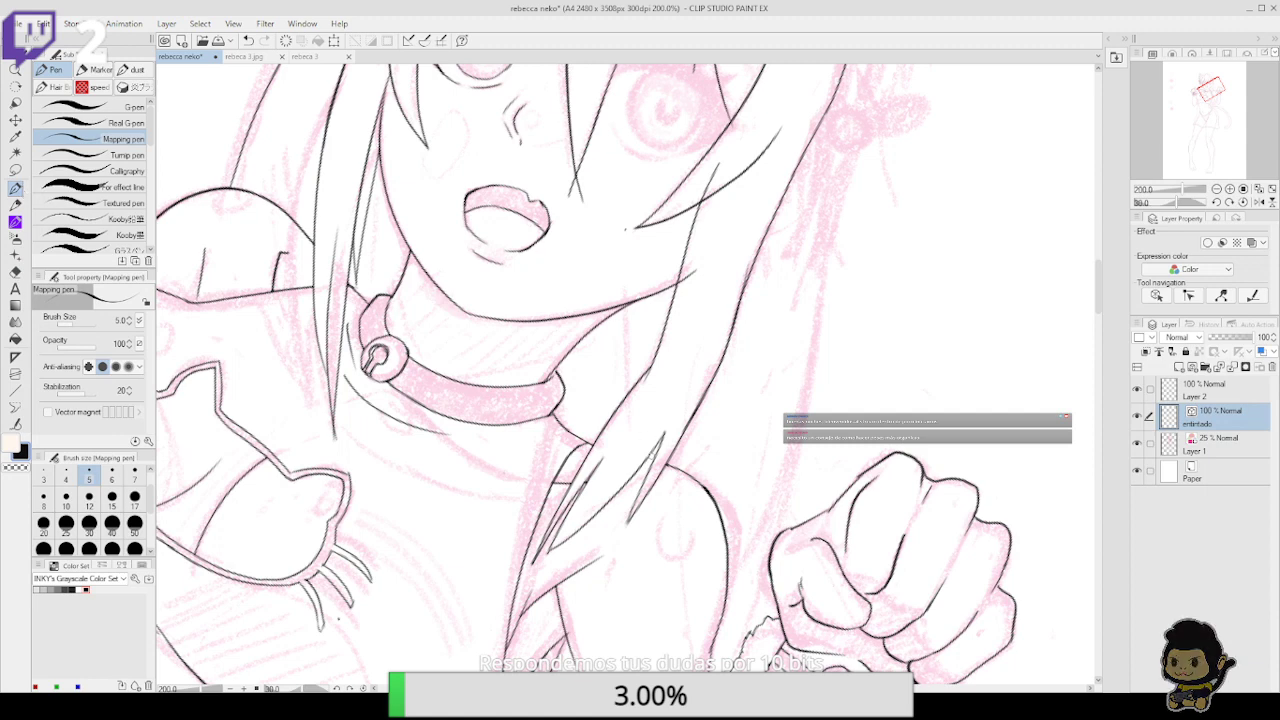
key(ctrl+z)
mouse_move(688, 463)
mouse_down()
mouse_move(743, 291)
mouse_move(794, 291)
mouse_move(665, 455)
mouse_up()
Erase the kinked segment of the side lock's inner edge beside the neck and try re-inking it
key(e)
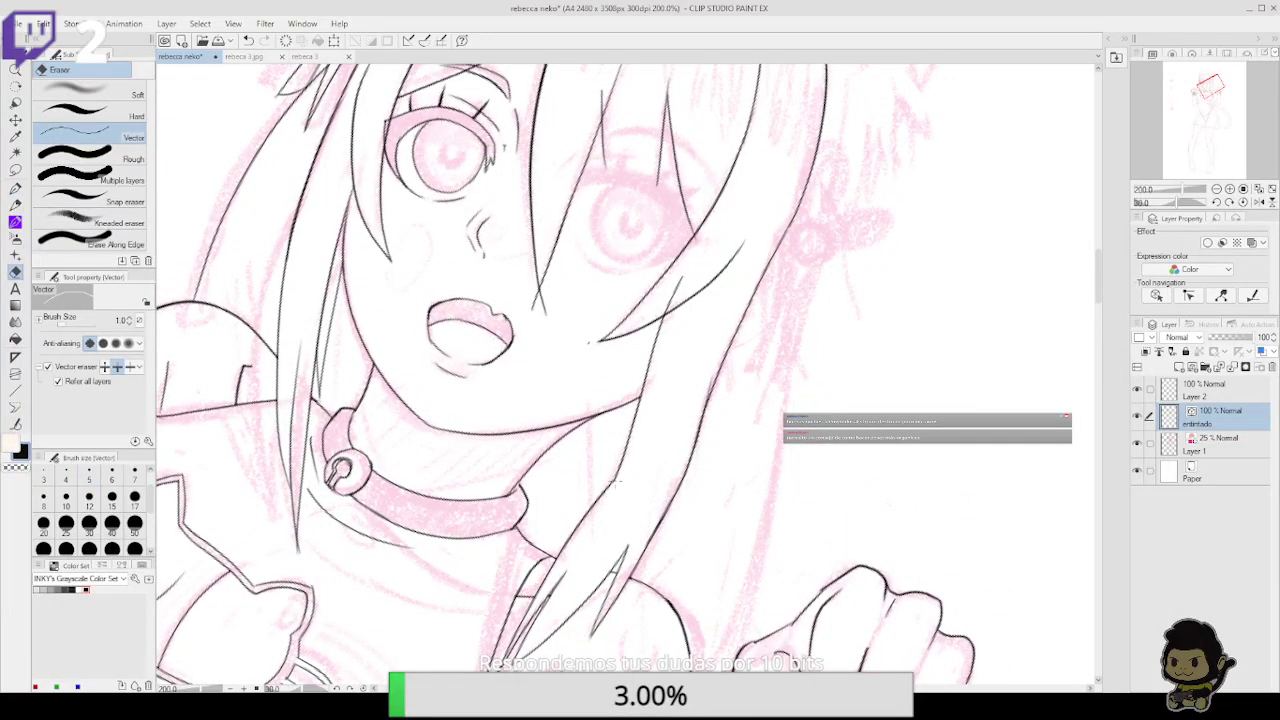
key(p)
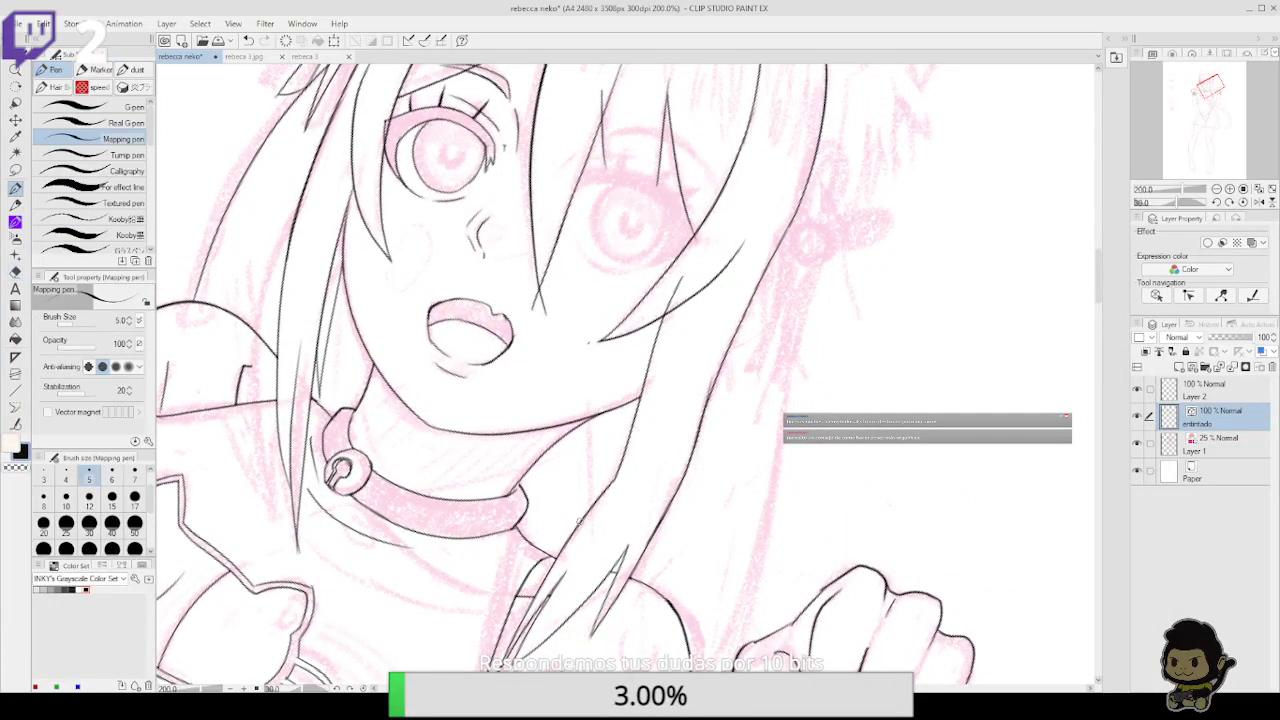
drag(598, 502, 644, 398)
key(ctrl+z)
mouse_move(578, 526)
mouse_down()
mouse_move(641, 405)
mouse_move(614, 480)
mouse_move(630, 450)
mouse_up()
key(e)
key(ctrl+z)
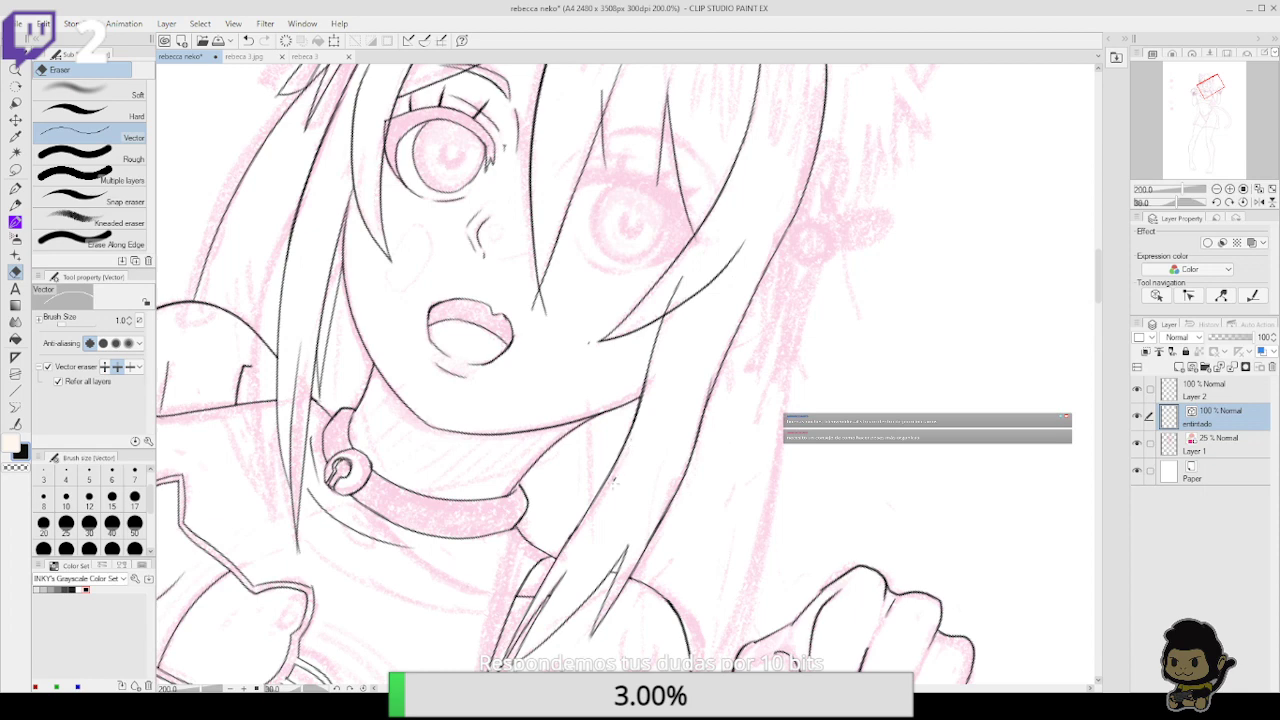
Join the inner-edge segments of the side lock with Connect vector line and trim its upper end where it crosses the bangs
key(y)
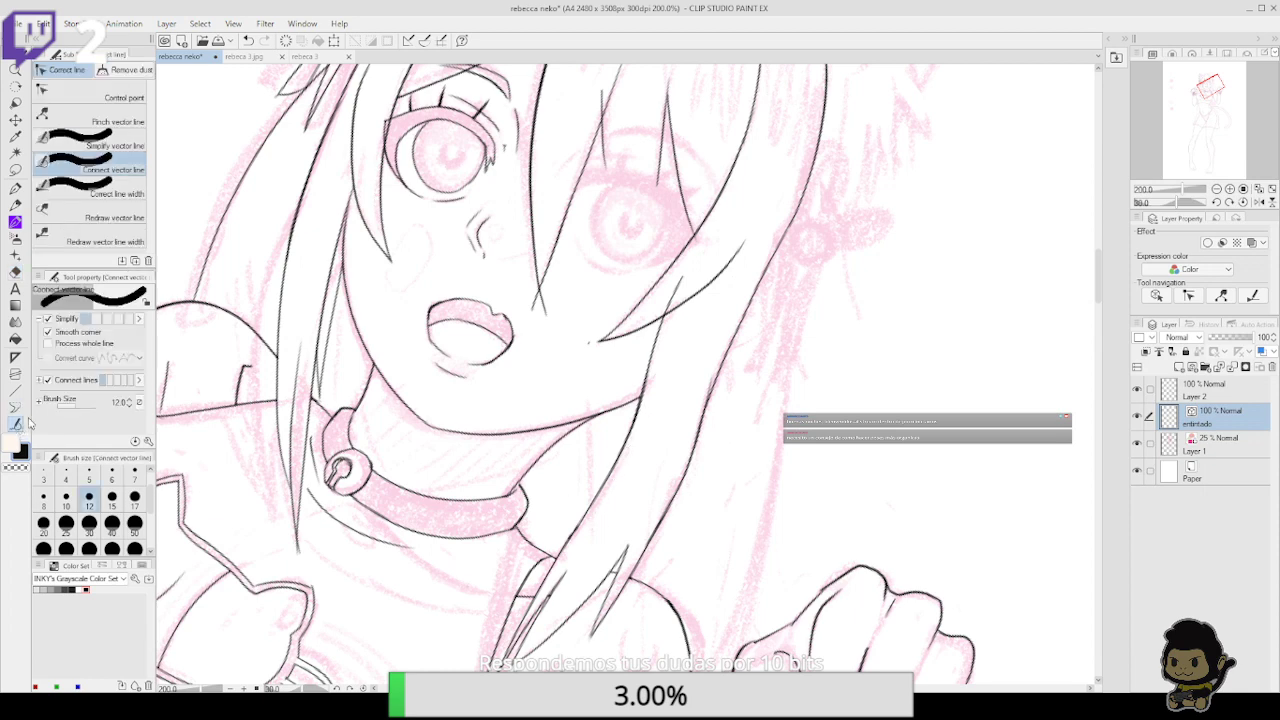
drag(591, 501, 622, 456)
drag(689, 389, 673, 423)
key(e)
drag(650, 326, 681, 321)
mouse_move(679, 429)
mouse_down()
mouse_move(723, 295)
mouse_move(687, 482)
mouse_move(752, 299)
mouse_move(663, 398)
mouse_move(600, 498)
mouse_move(576, 585)
mouse_up()
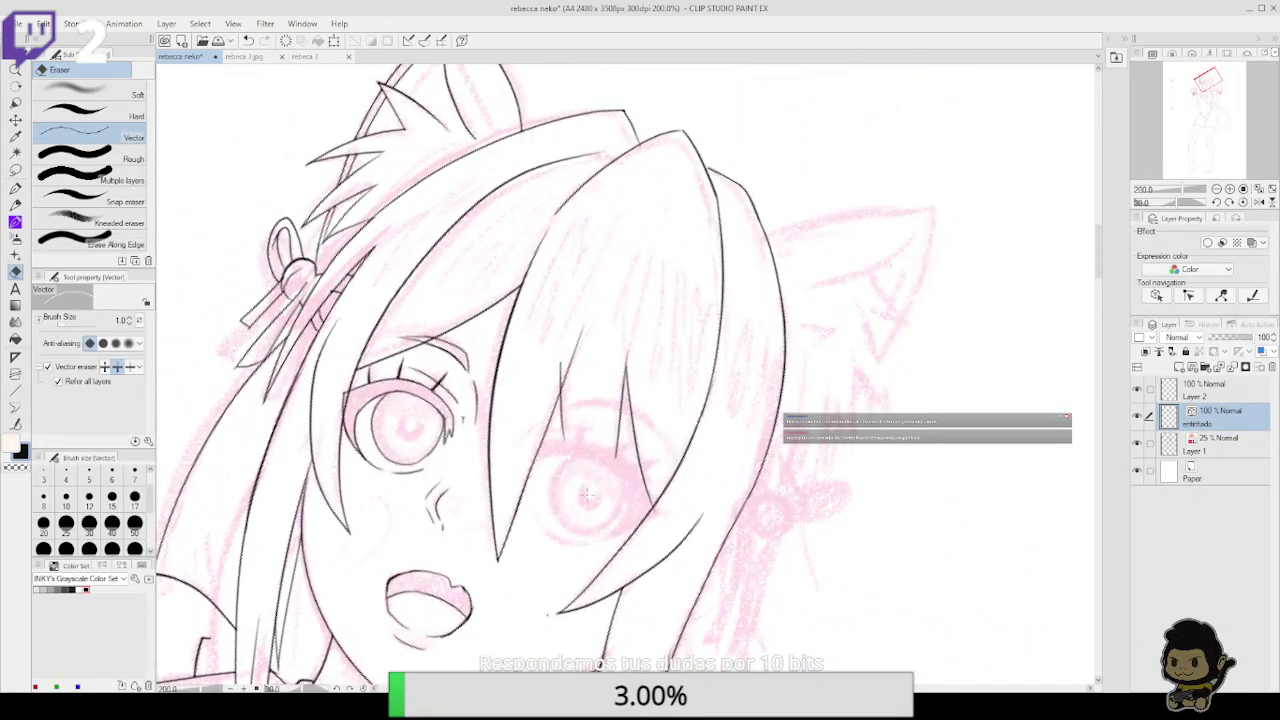
Examine the inked bangs, face and upper body at different magnifications and canvas rotations
click(15, 187)
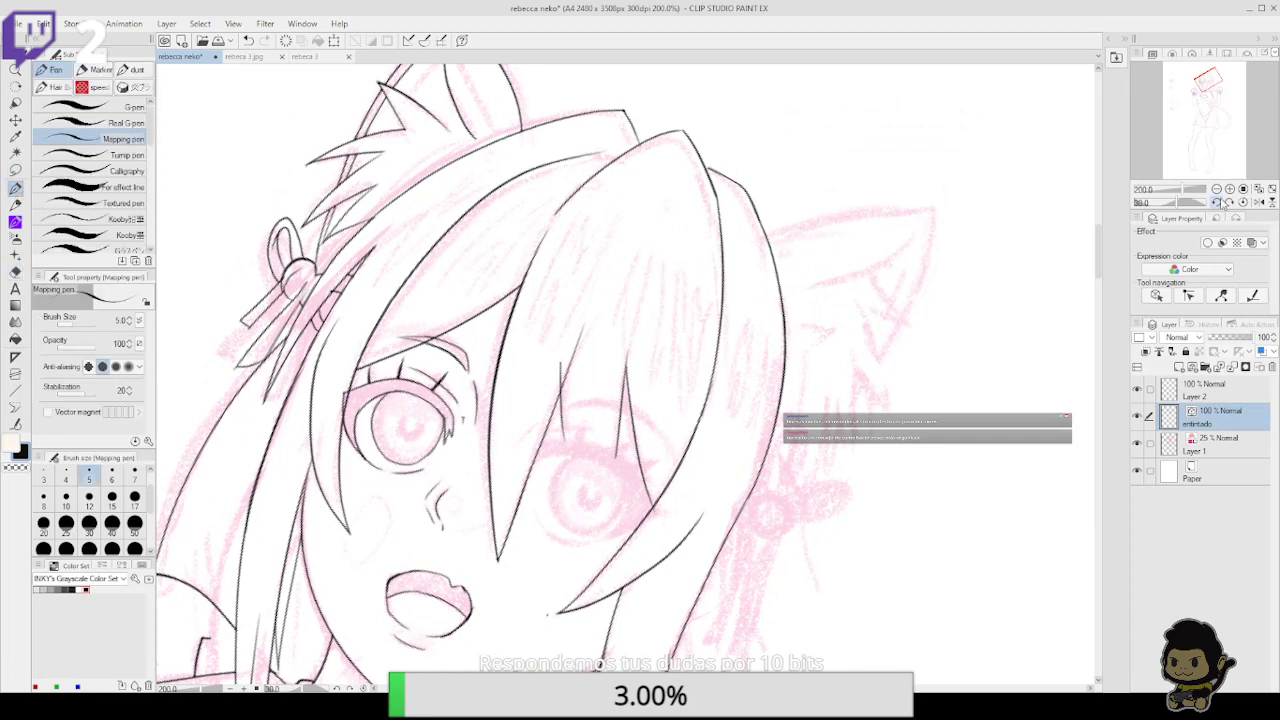
click(1218, 202)
click(1229, 190)
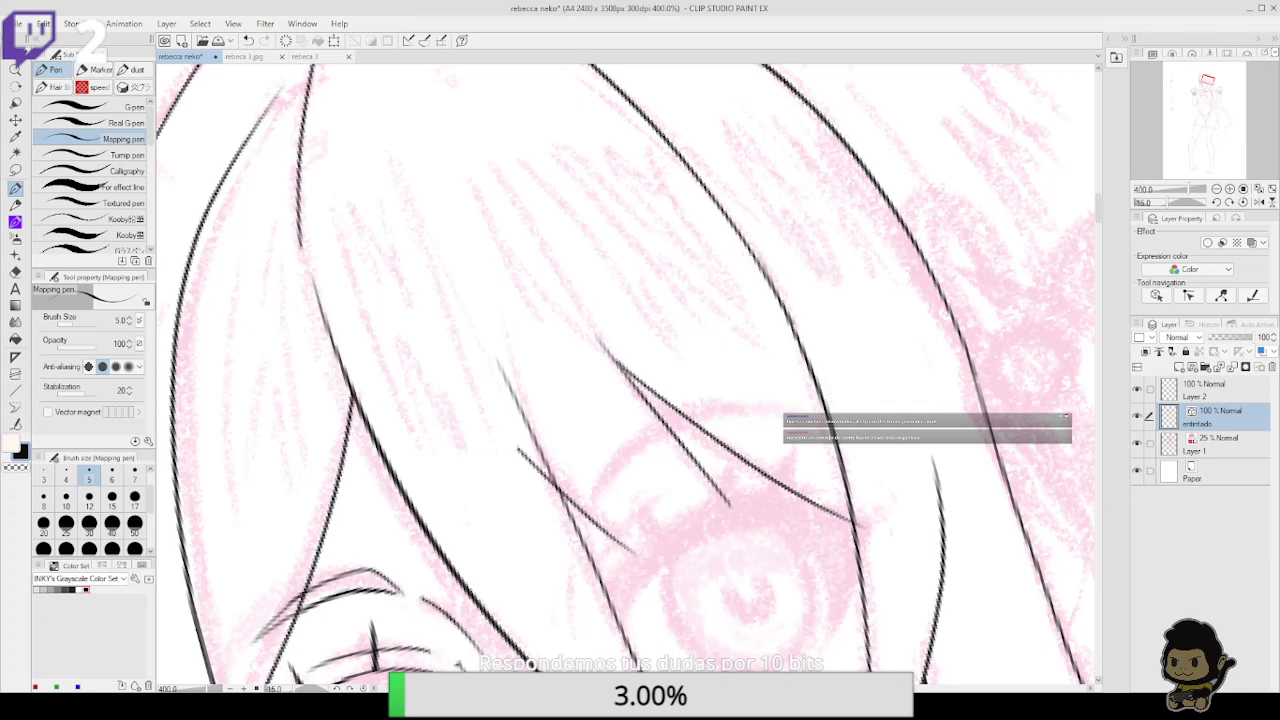
click(1217, 189)
click(1217, 189)
click(1217, 189)
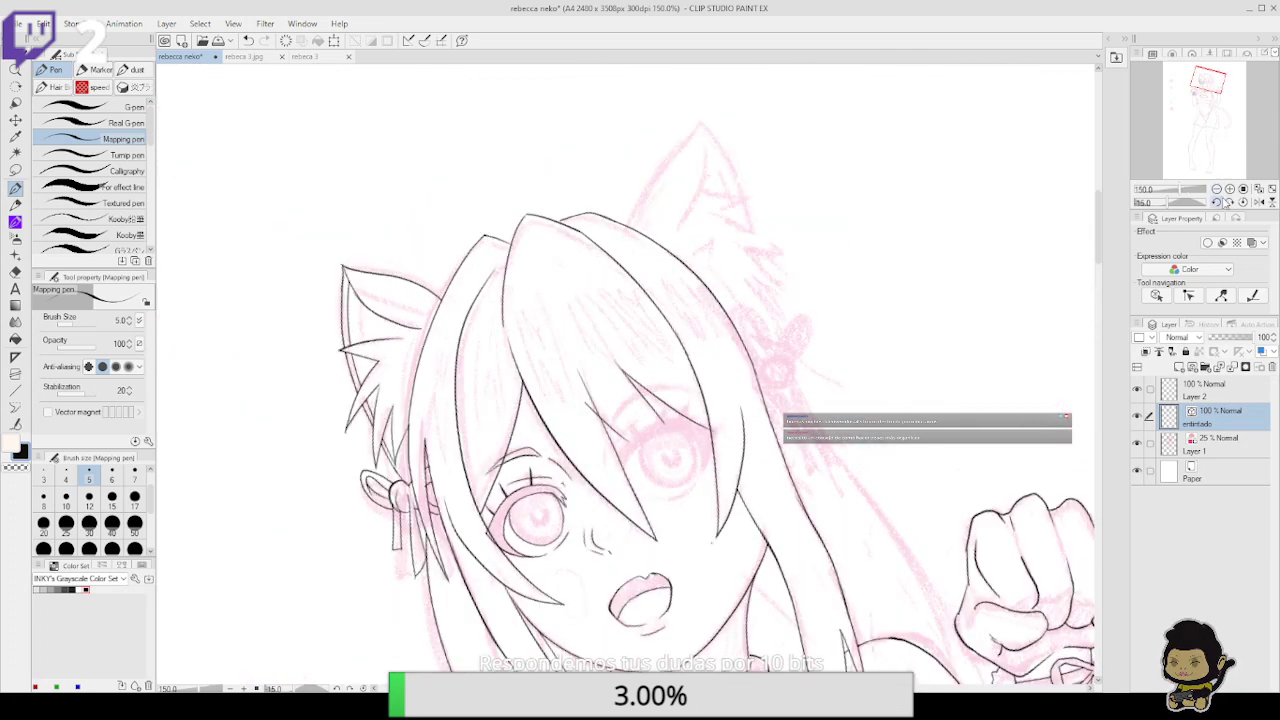
click(1229, 202)
click(1217, 189)
click(1229, 202)
drag(947, 503, 884, 296)
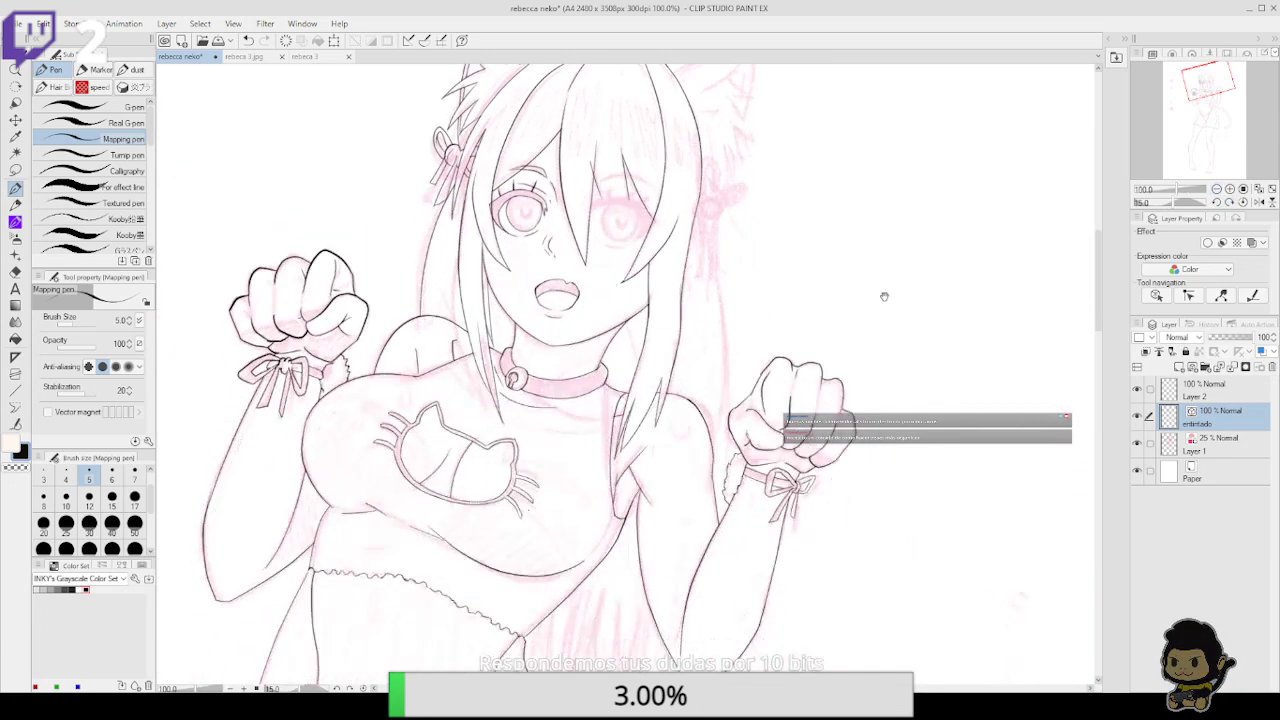
click(1217, 201)
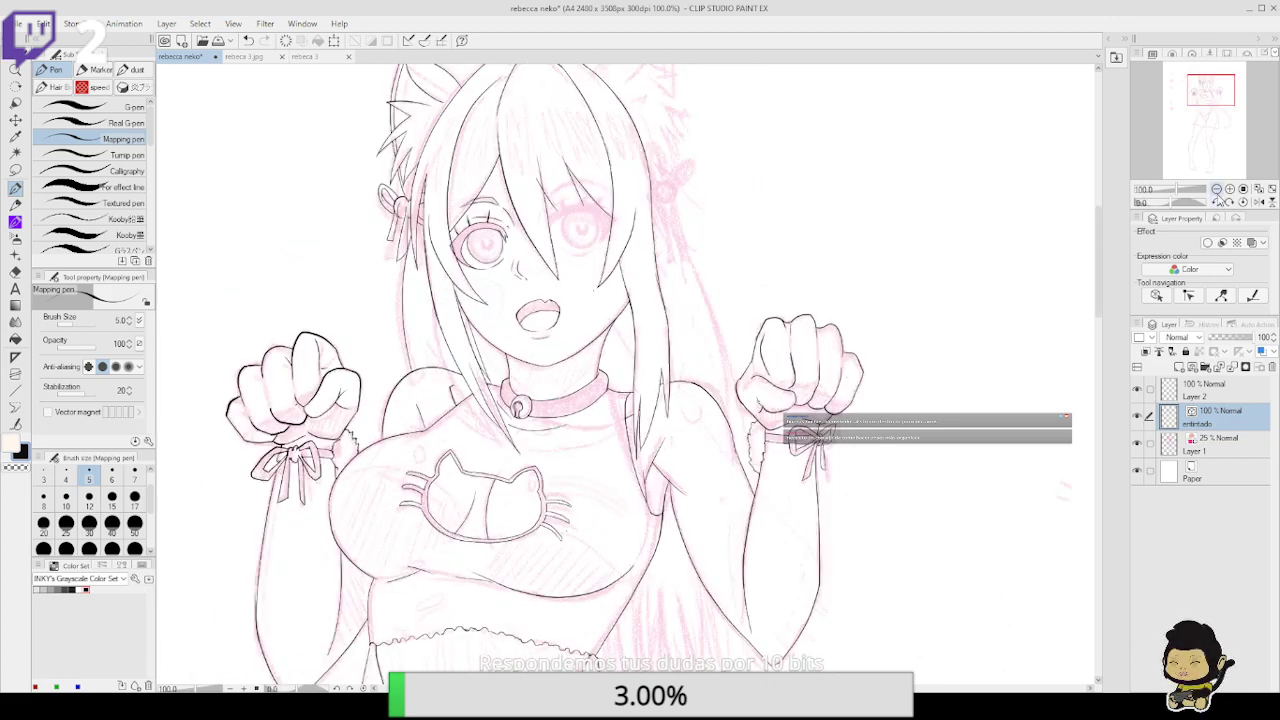
Move Layer 2 beneath the entintado layer and raise the opacity of sketch Layer 1 to 66%
click(1216, 188)
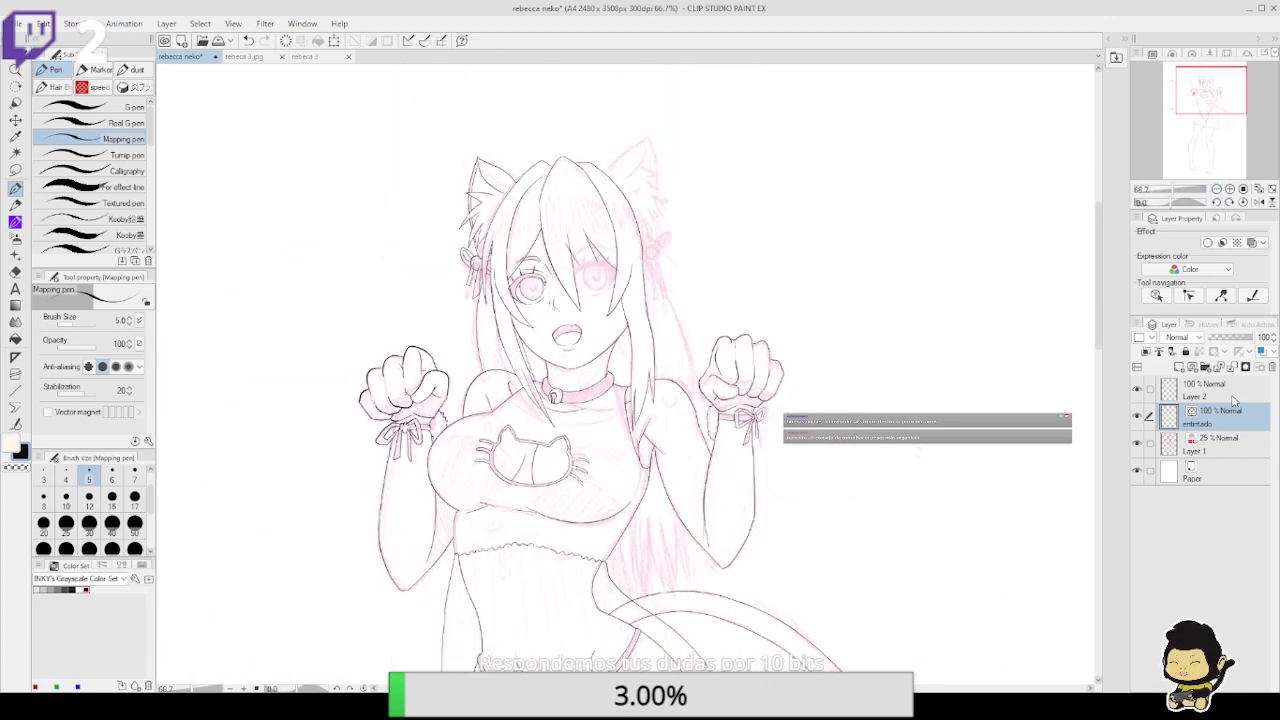
drag(1232, 400, 1229, 438)
click(1229, 446)
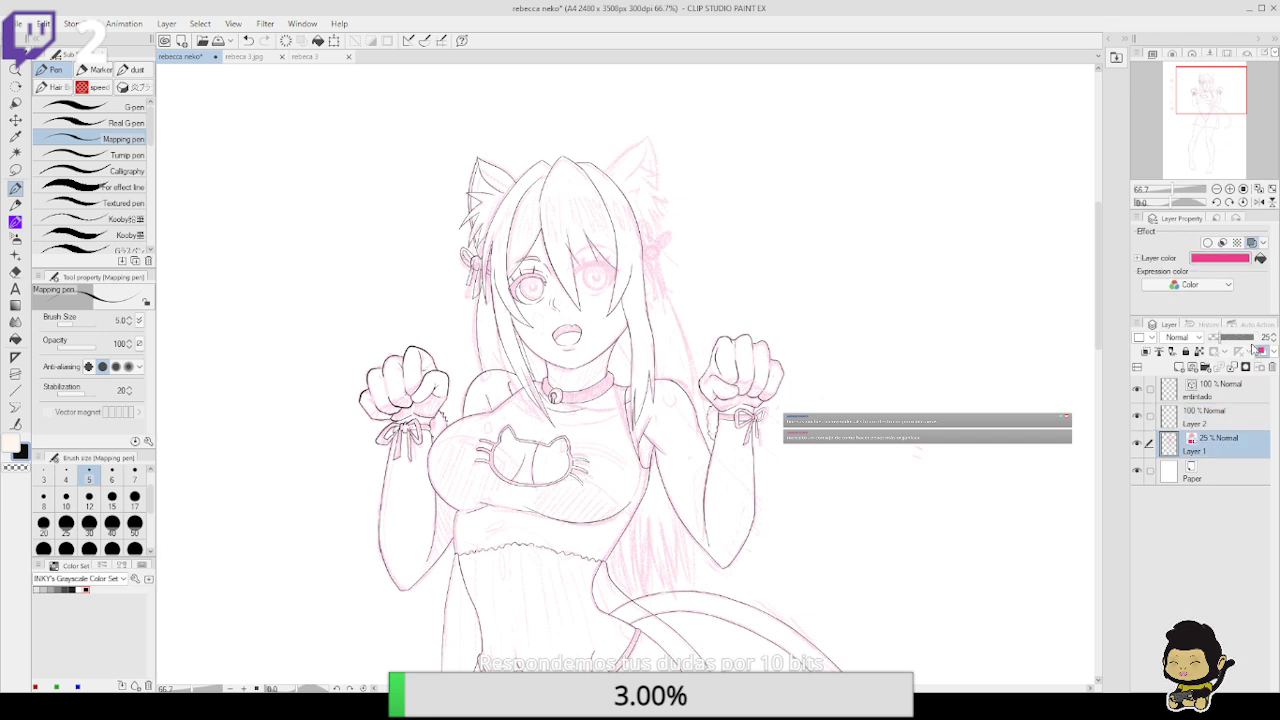
click(1241, 338)
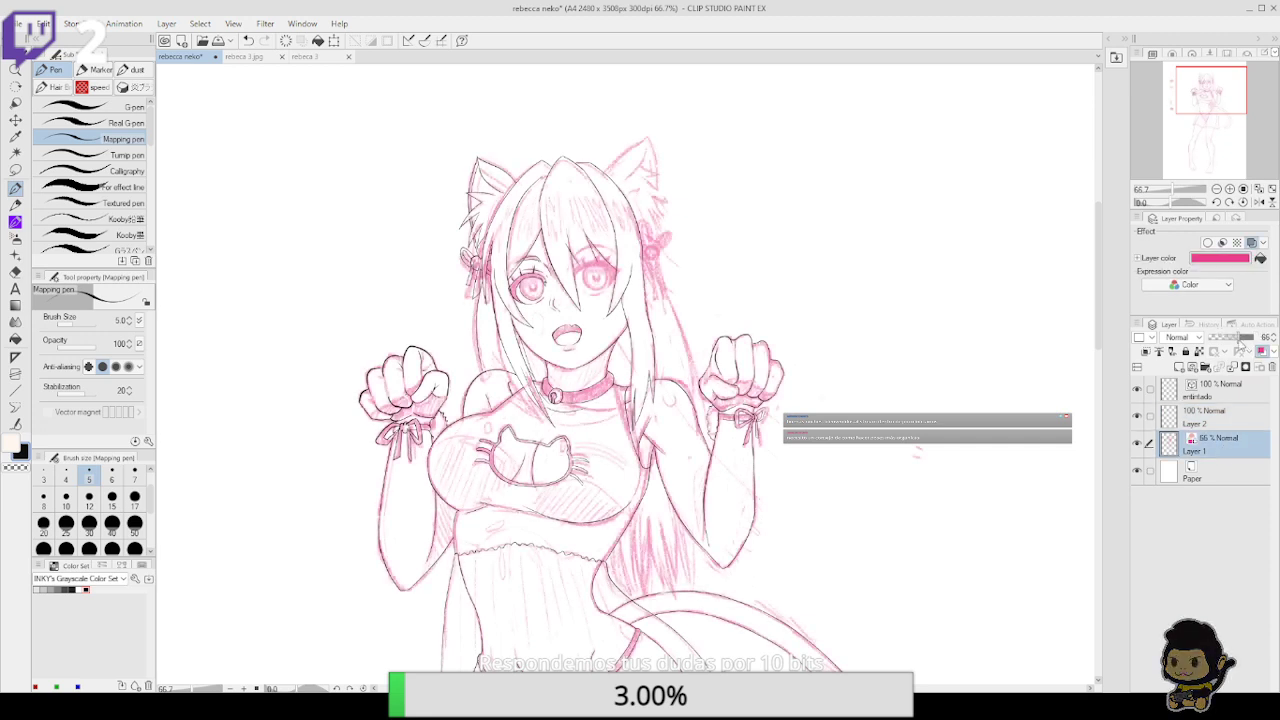
Hide the entintado layer and Layer 2 to view the full-body pink sketch on its own
click(1136, 389)
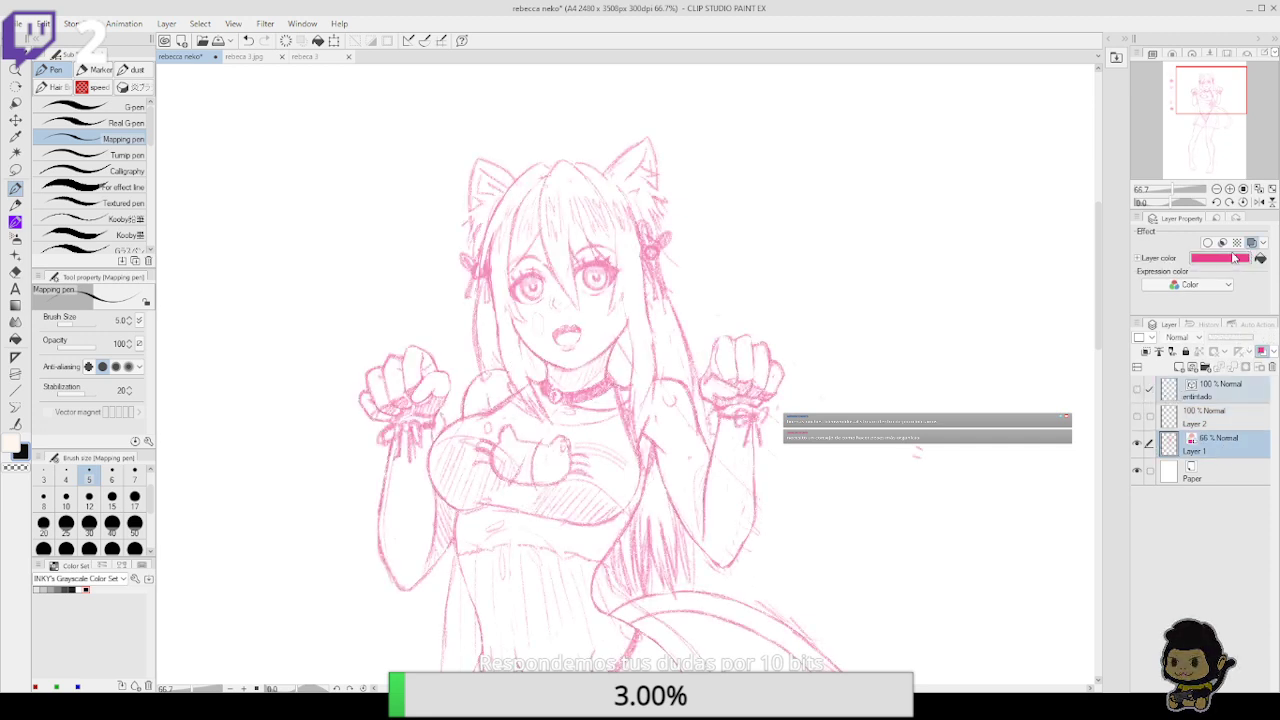
click(1216, 189)
drag(883, 495, 866, 322)
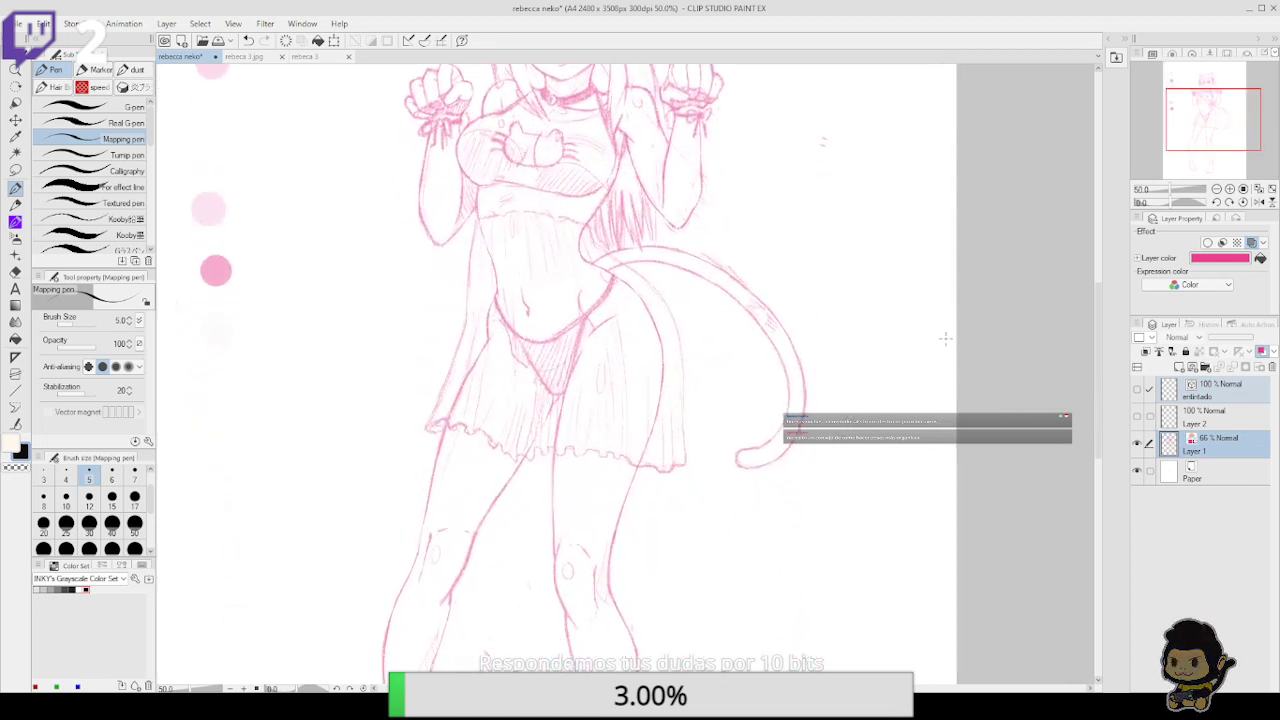
click(1216, 189)
drag(891, 503, 830, 491)
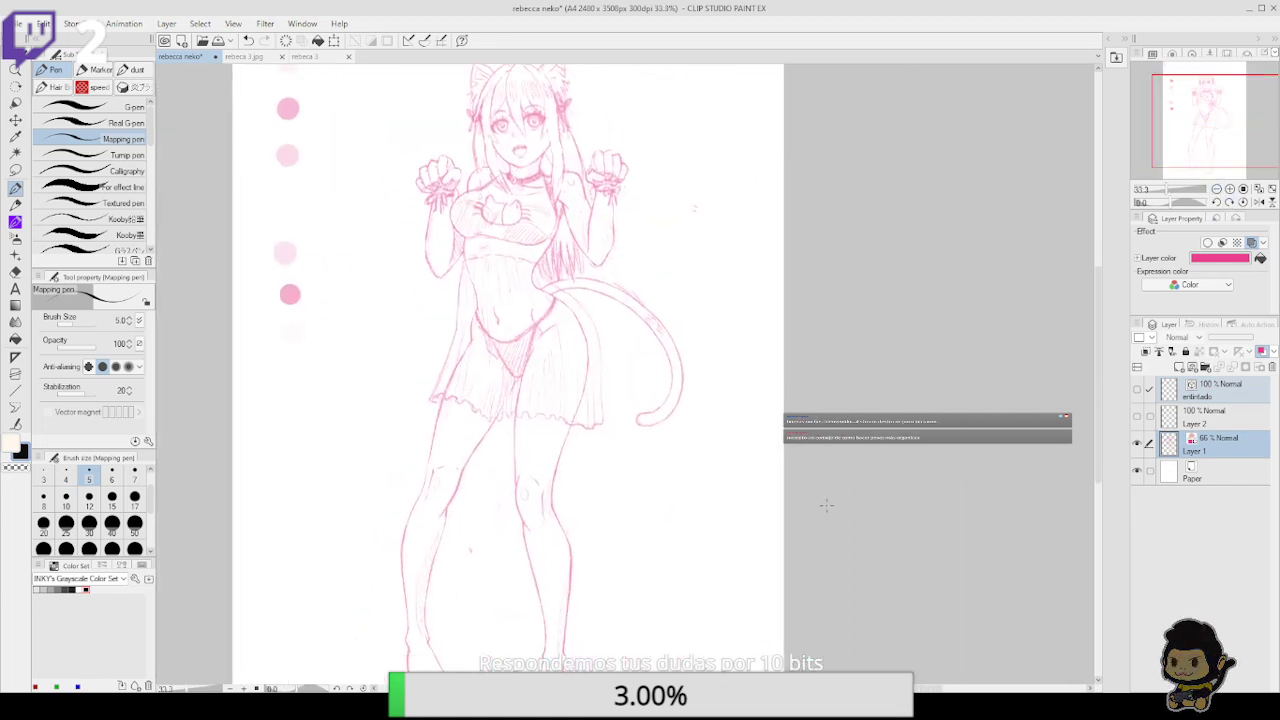
Choose the Real pencil, show Layer 2 again and set Layer 1's opacity to 100%
key(p)
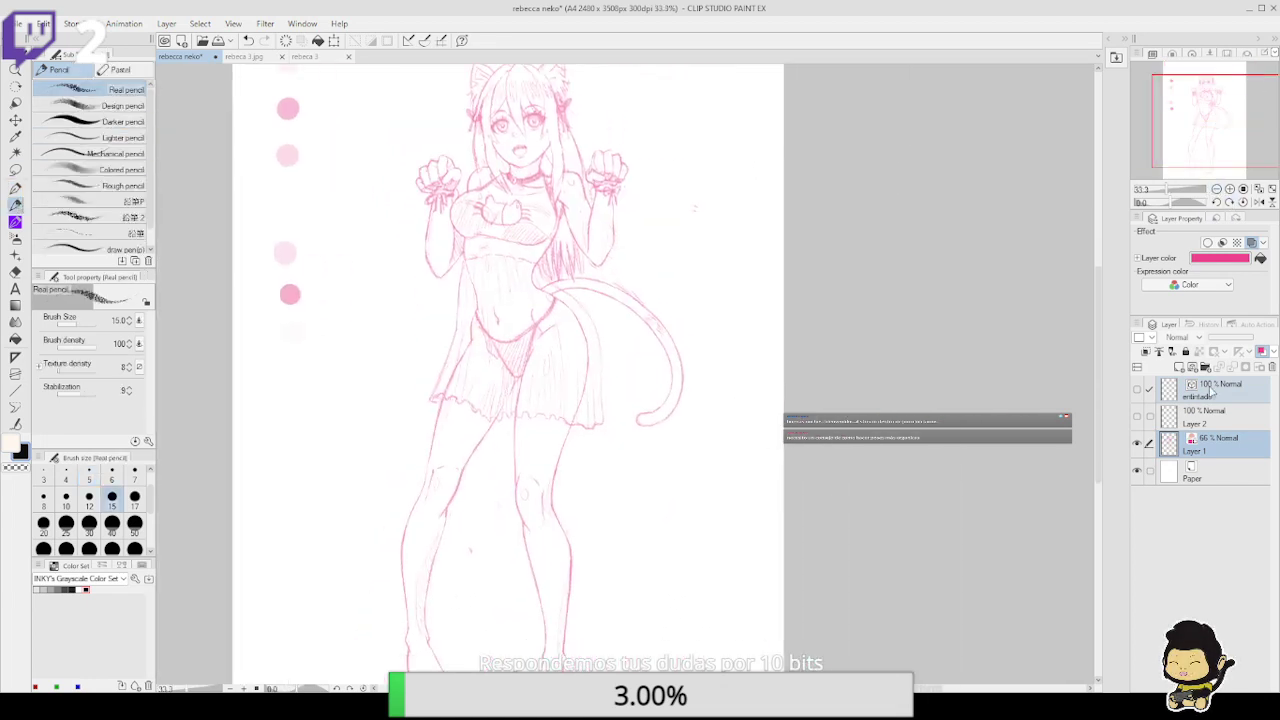
click(1222, 415)
click(1140, 416)
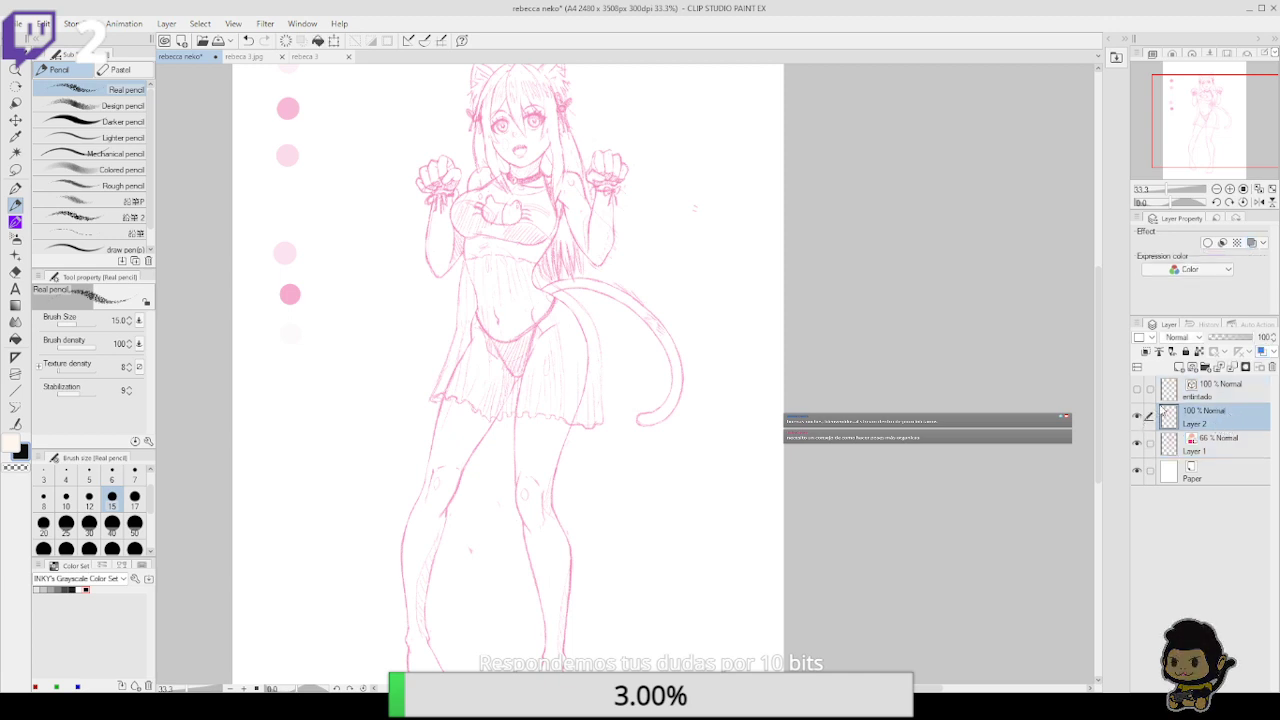
click(1214, 444)
click(1250, 338)
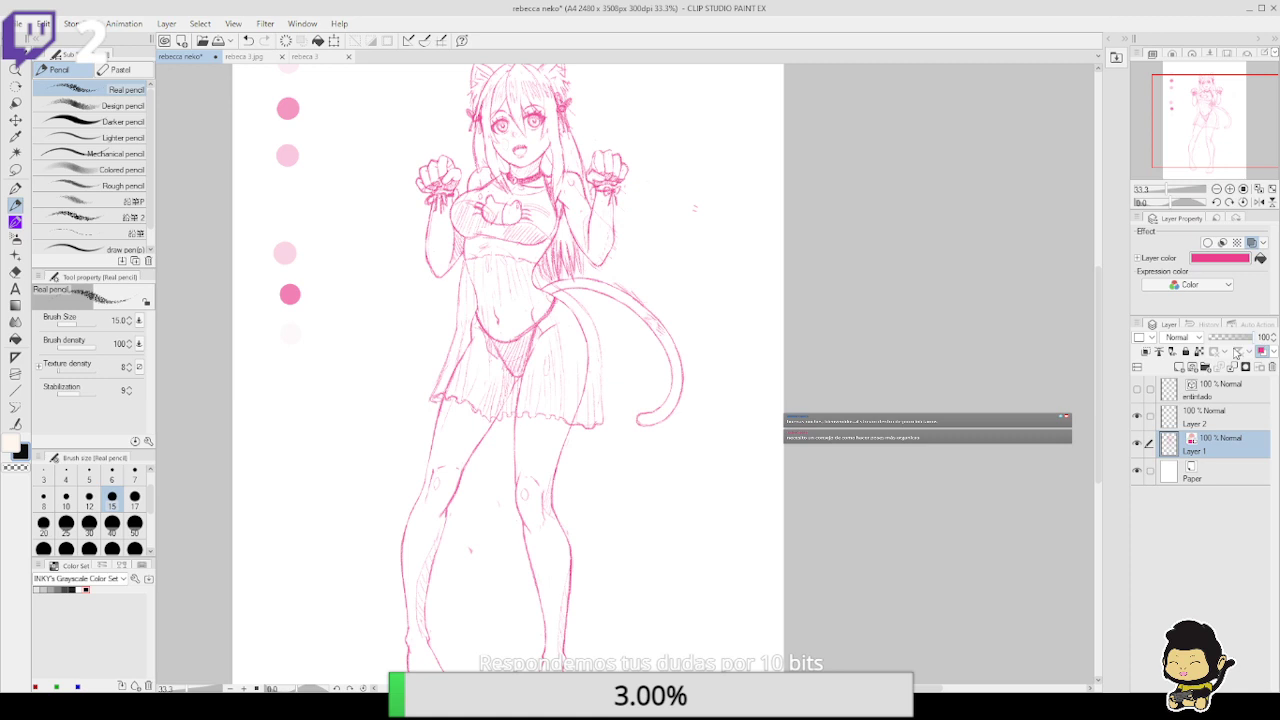
drag(630, 260, 620, 338)
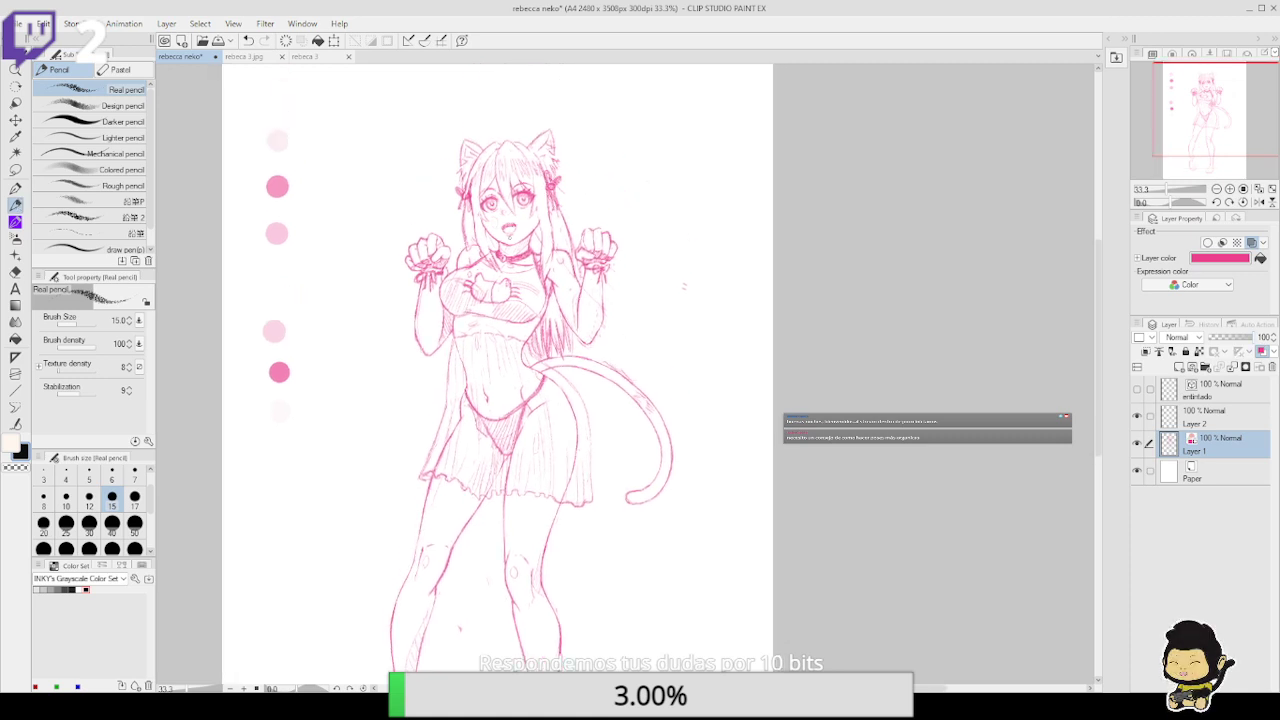
Draw a centre line down the face and a curved one from neck to crotch on Layer 2
click(1222, 418)
drag(503, 148, 509, 248)
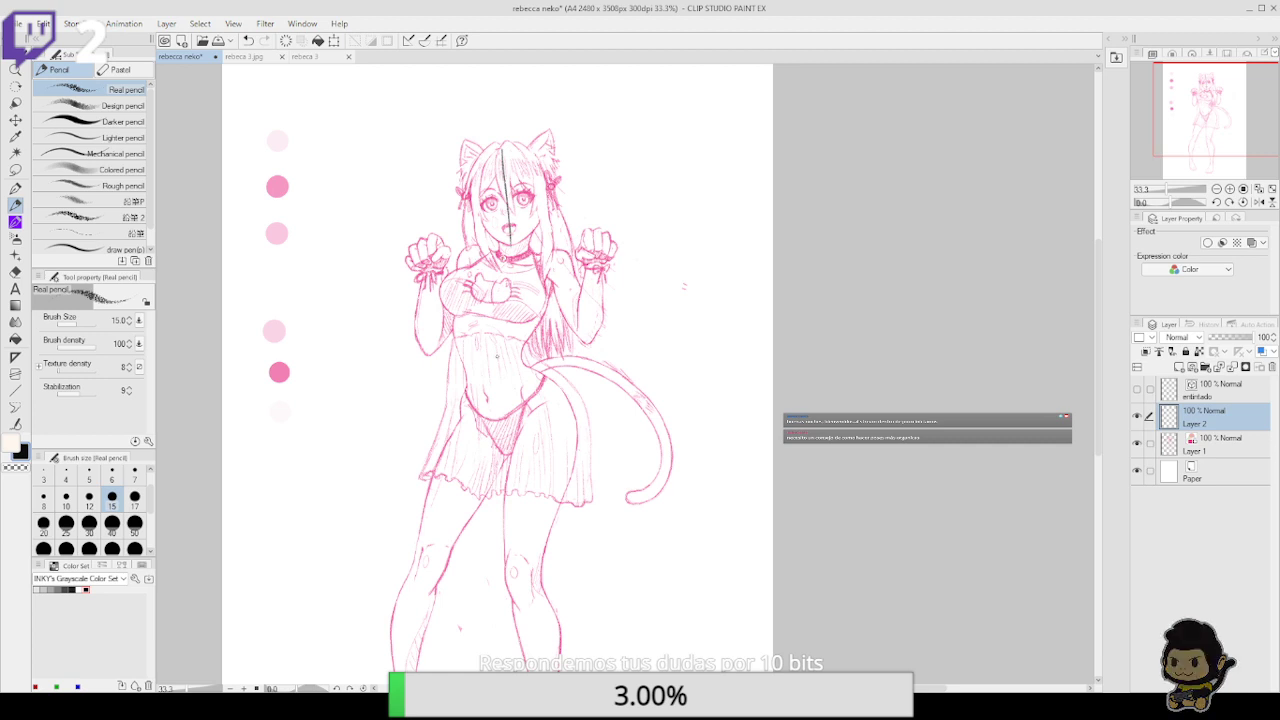
mouse_move(531, 403)
mouse_down()
mouse_move(506, 368)
mouse_move(476, 421)
mouse_move(492, 262)
mouse_up()
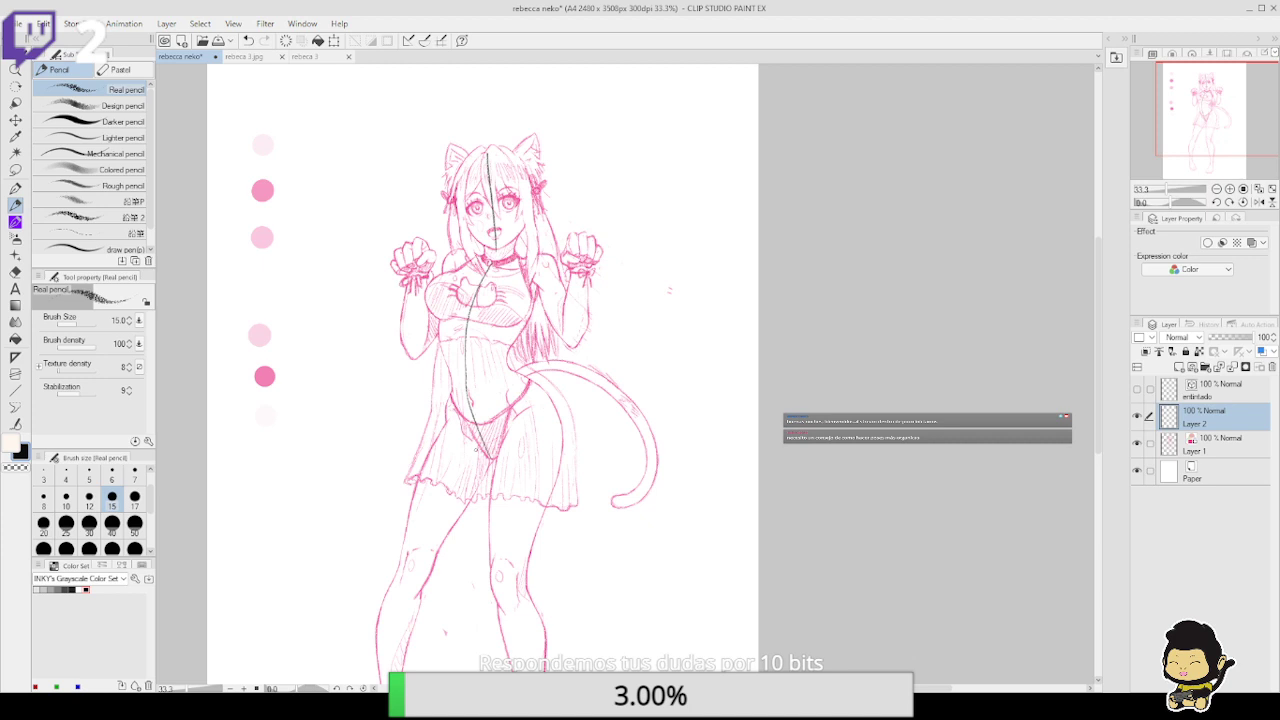
Draw flow lines from the hips down both legs and block in the feet as simple wedge shapes
drag(534, 459, 545, 247)
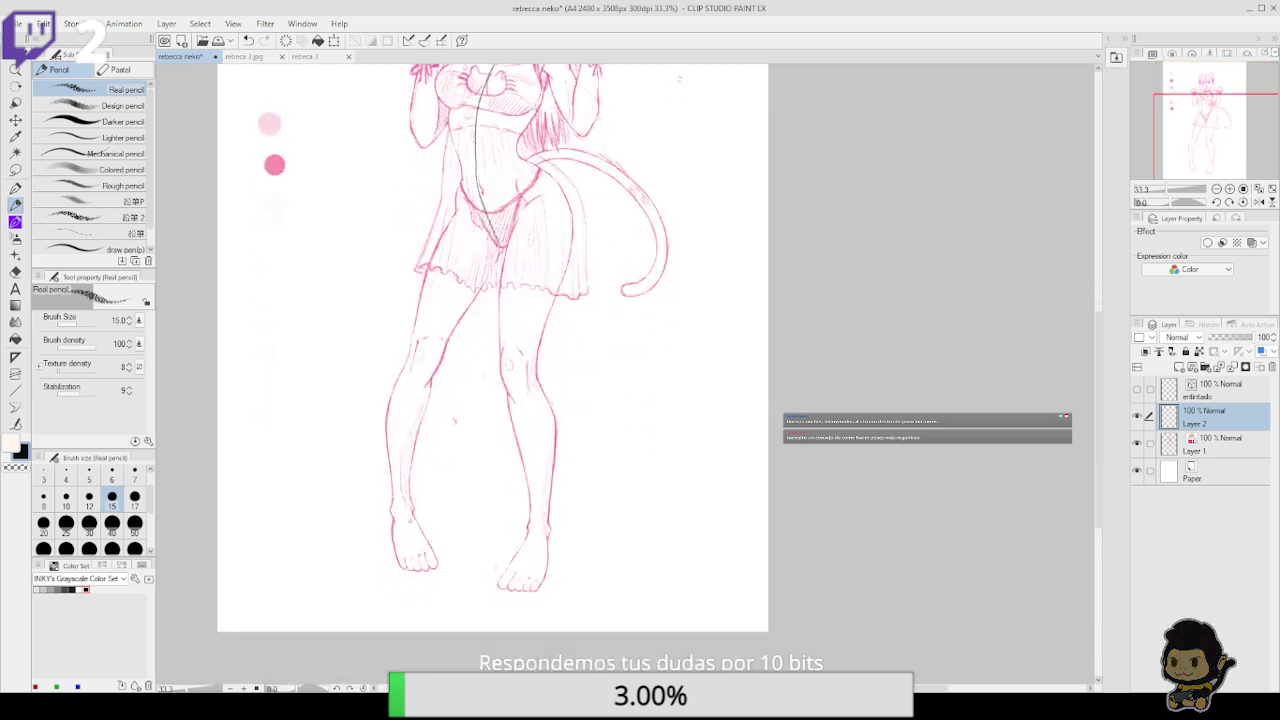
drag(401, 504, 410, 566)
mouse_move(400, 504)
mouse_down()
mouse_move(417, 385)
mouse_move(465, 262)
mouse_up()
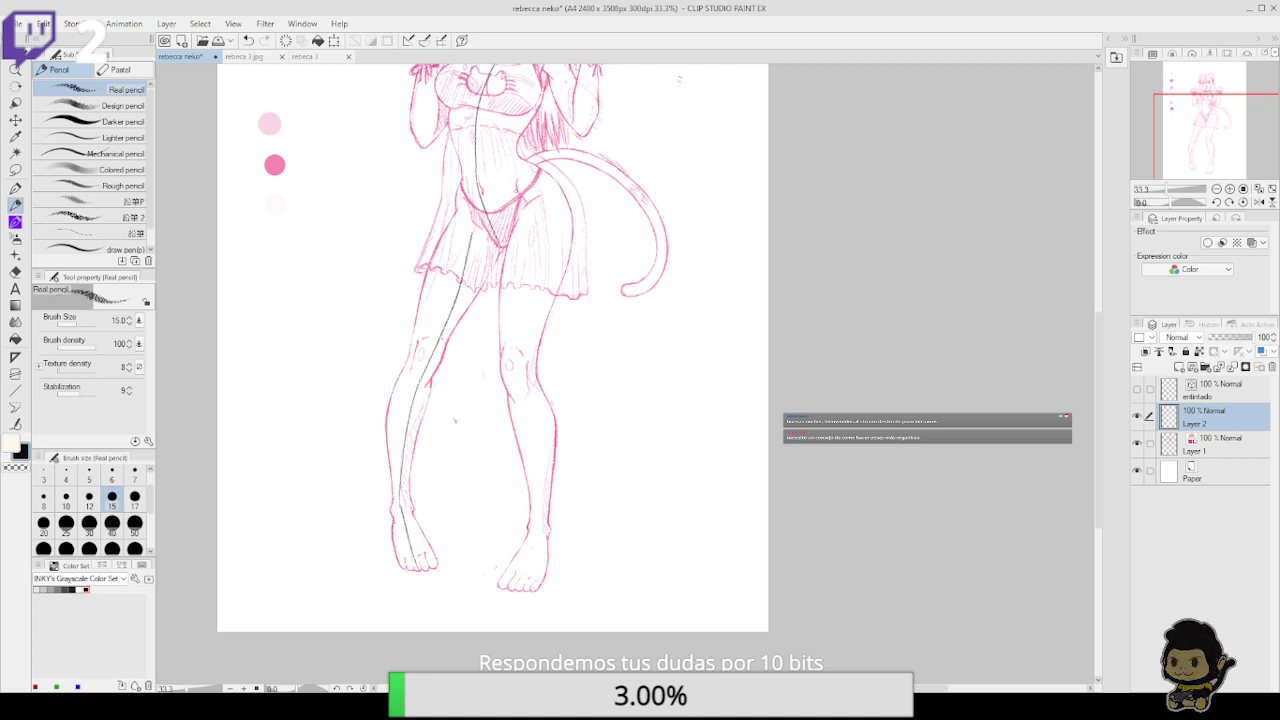
drag(546, 209, 529, 267)
mouse_move(528, 425)
mouse_down()
mouse_move(543, 513)
mouse_move(512, 592)
mouse_up()
drag(546, 512, 540, 586)
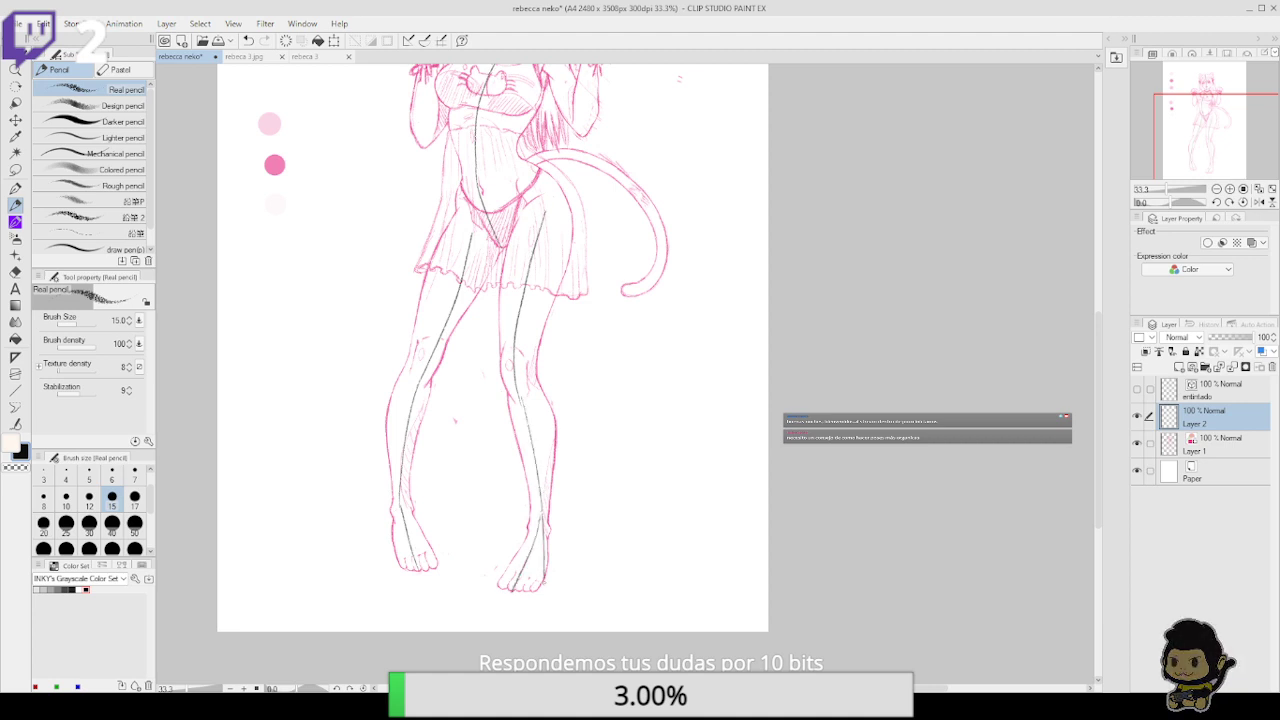
mouse_move(544, 508)
mouse_down()
mouse_move(504, 576)
mouse_move(511, 592)
mouse_move(550, 576)
mouse_up()
mouse_move(414, 512)
mouse_down()
mouse_move(436, 564)
mouse_move(392, 566)
mouse_move(394, 500)
mouse_move(428, 540)
mouse_up()
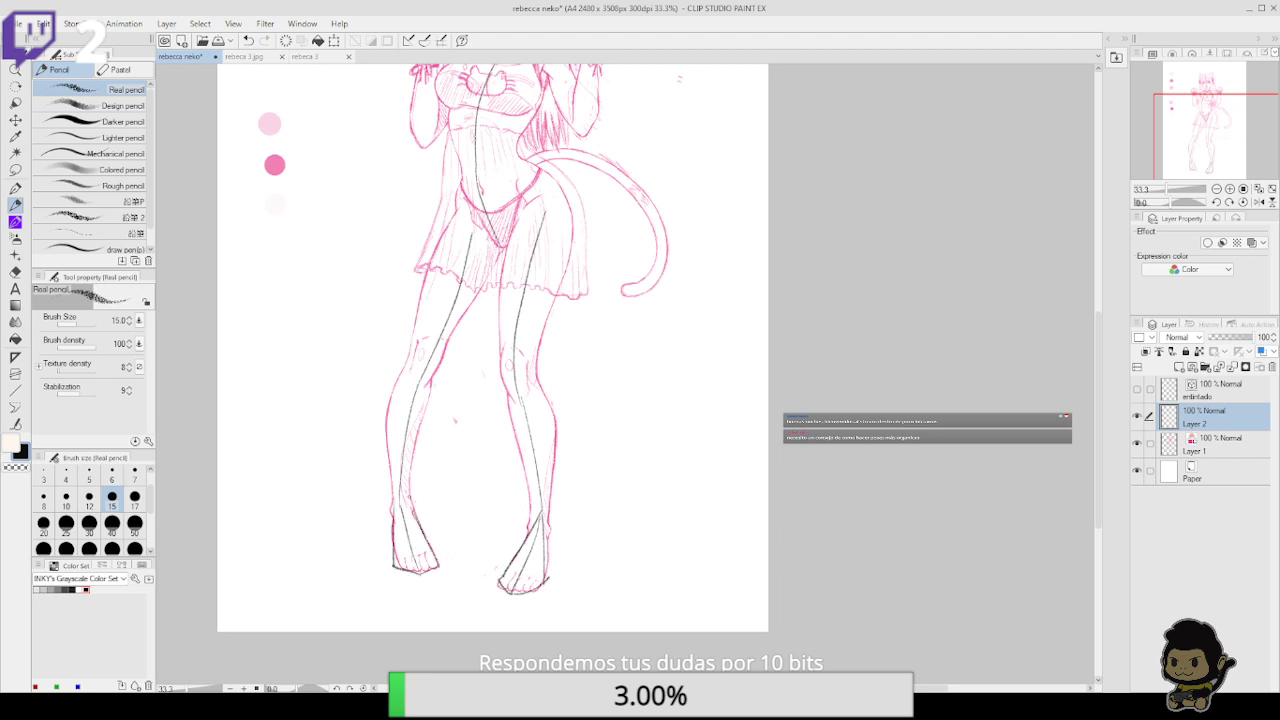
Outline the pelvis as a simple block around the hips over the sketch
scroll(438, 441, up, 5)
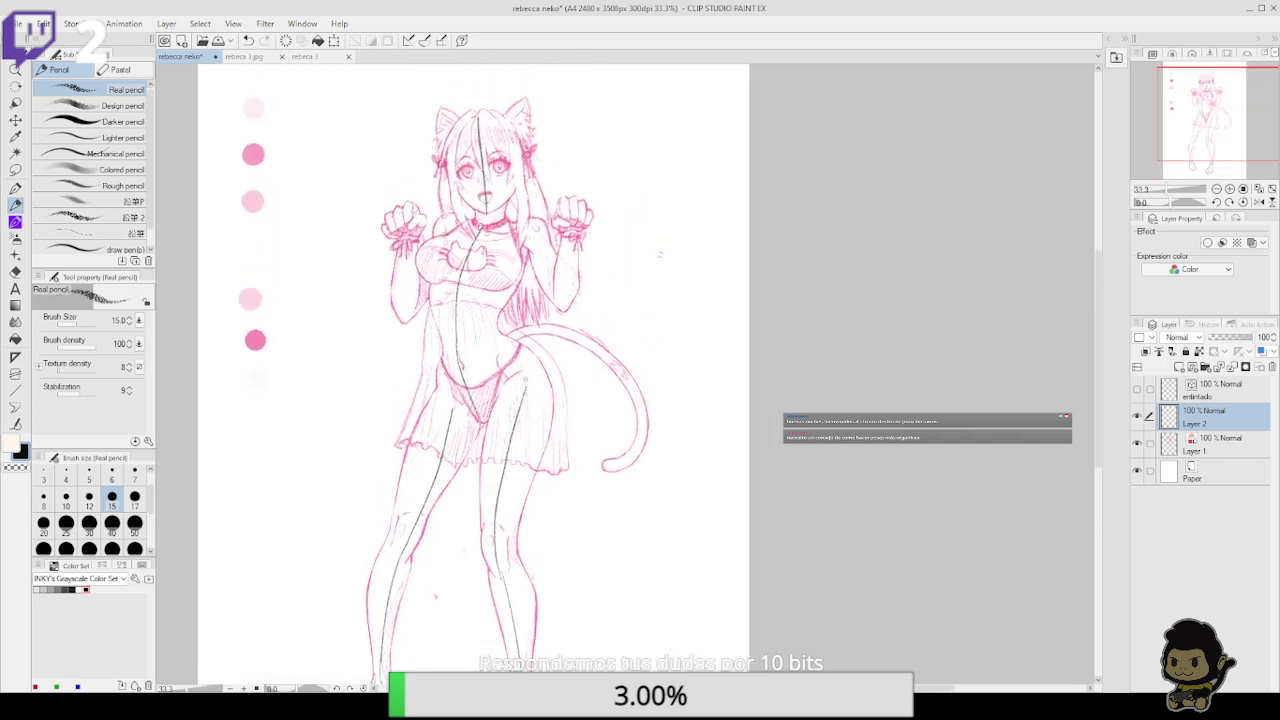
mouse_move(470, 421)
mouse_down()
mouse_move(437, 372)
mouse_move(514, 349)
mouse_move(490, 410)
mouse_up()
drag(542, 376, 524, 350)
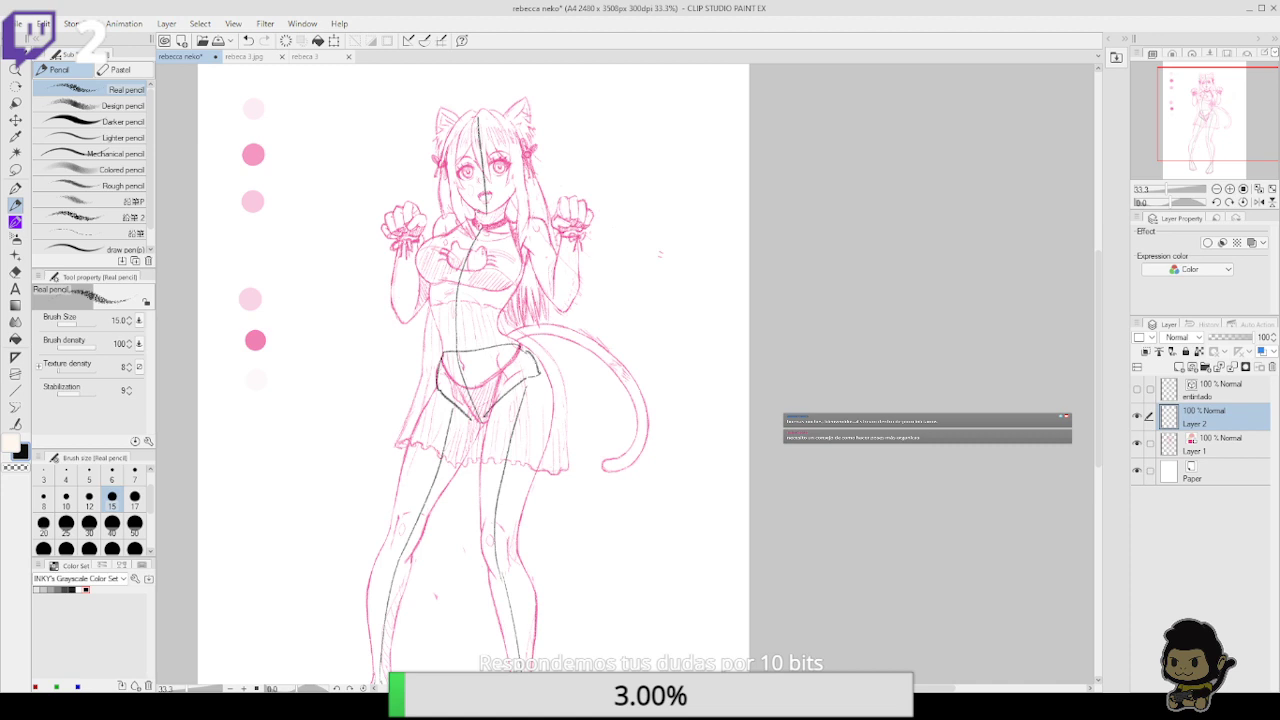
Draw a curved shoulder line across the base of the neck, undoing the unsatisfactory strokes
drag(444, 236, 548, 244)
key(ctrl+z)
mouse_move(437, 222)
mouse_down()
mouse_move(527, 236)
mouse_move(440, 222)
mouse_up()
key(ctrl+z)
Hide sketch Layer 1 and draw a curved cross-contour line across the middle of the pelvis block
click(1136, 443)
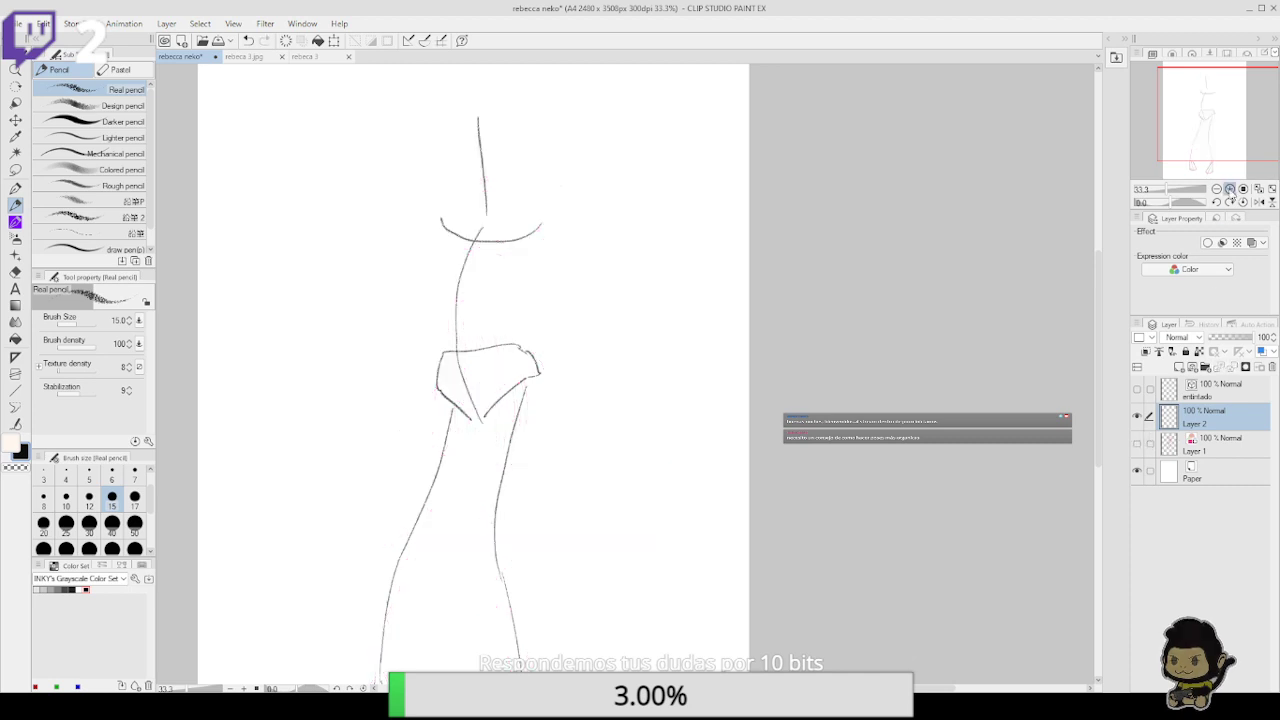
click(1229, 189)
drag(469, 200, 520, 277)
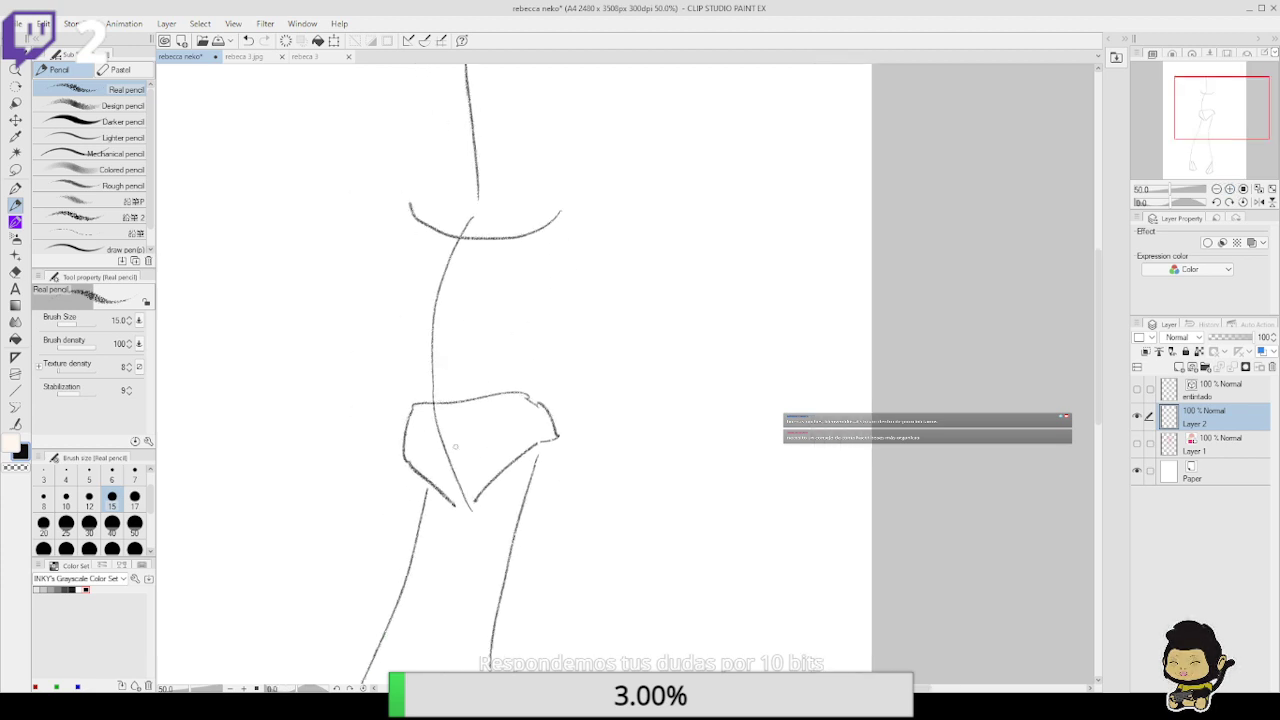
click(15, 188)
click(15, 205)
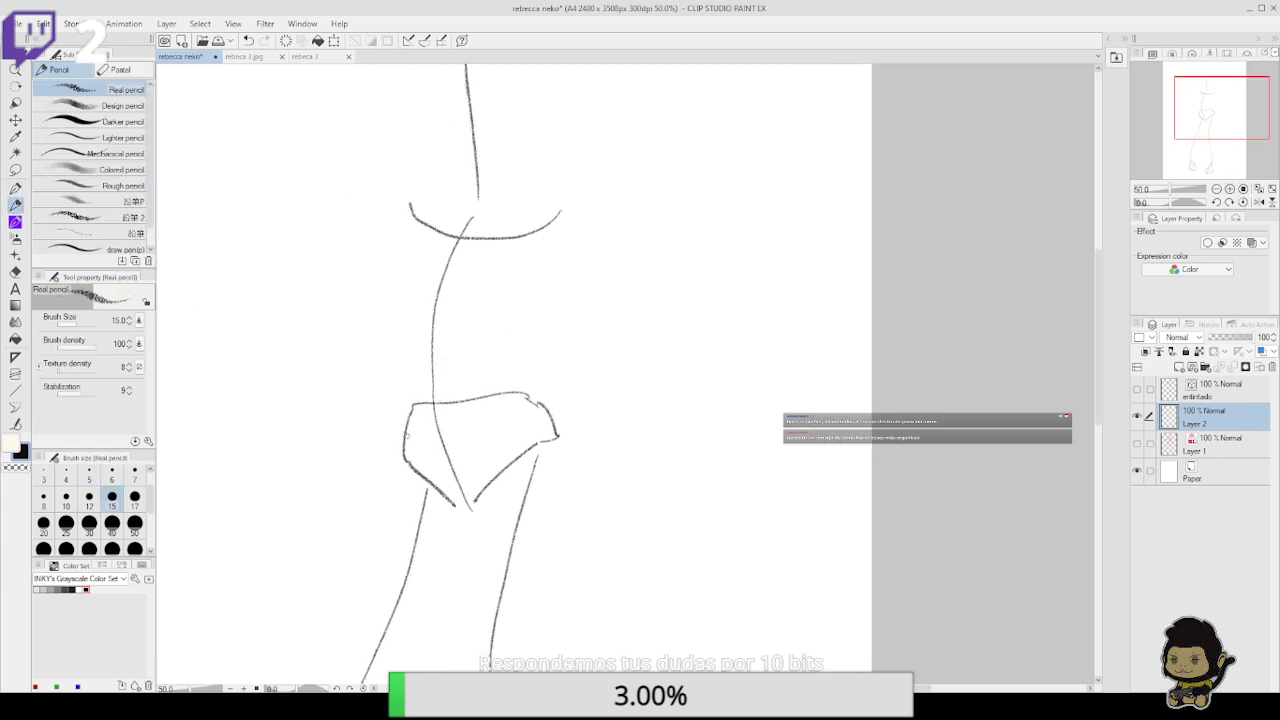
drag(405, 440, 563, 430)
key(ctrl+z)
drag(397, 447, 556, 437)
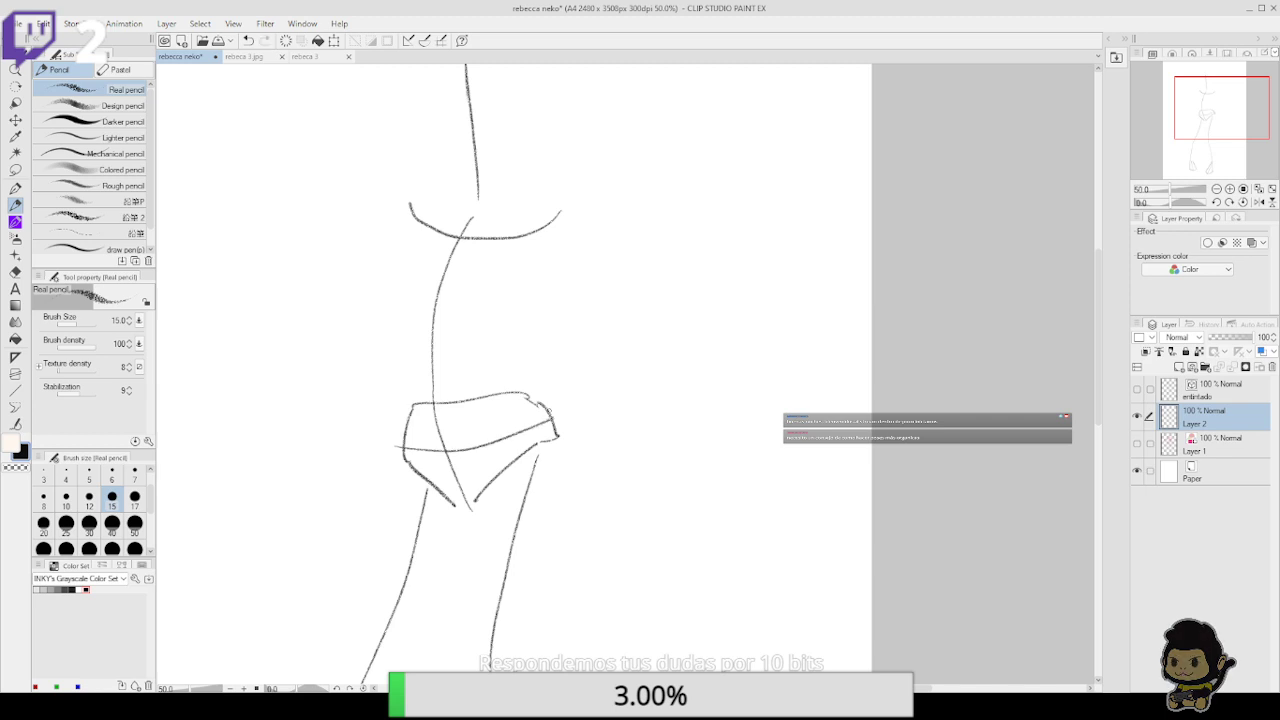
Show Layer 1 again and draw flow lines for the left-hand arm from shoulder to elbow and up to the wrist
mouse_move(697, 444)
mouse_down()
mouse_move(743, 217)
mouse_move(701, 496)
mouse_up()
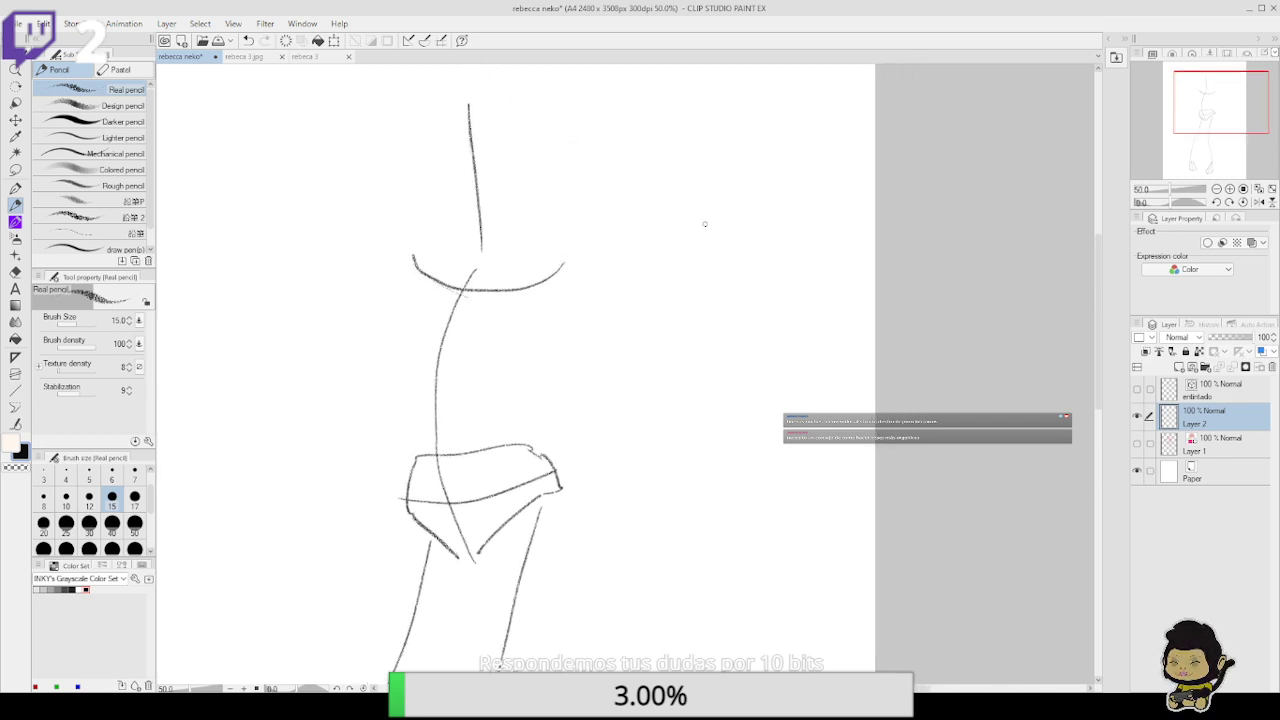
click(1136, 443)
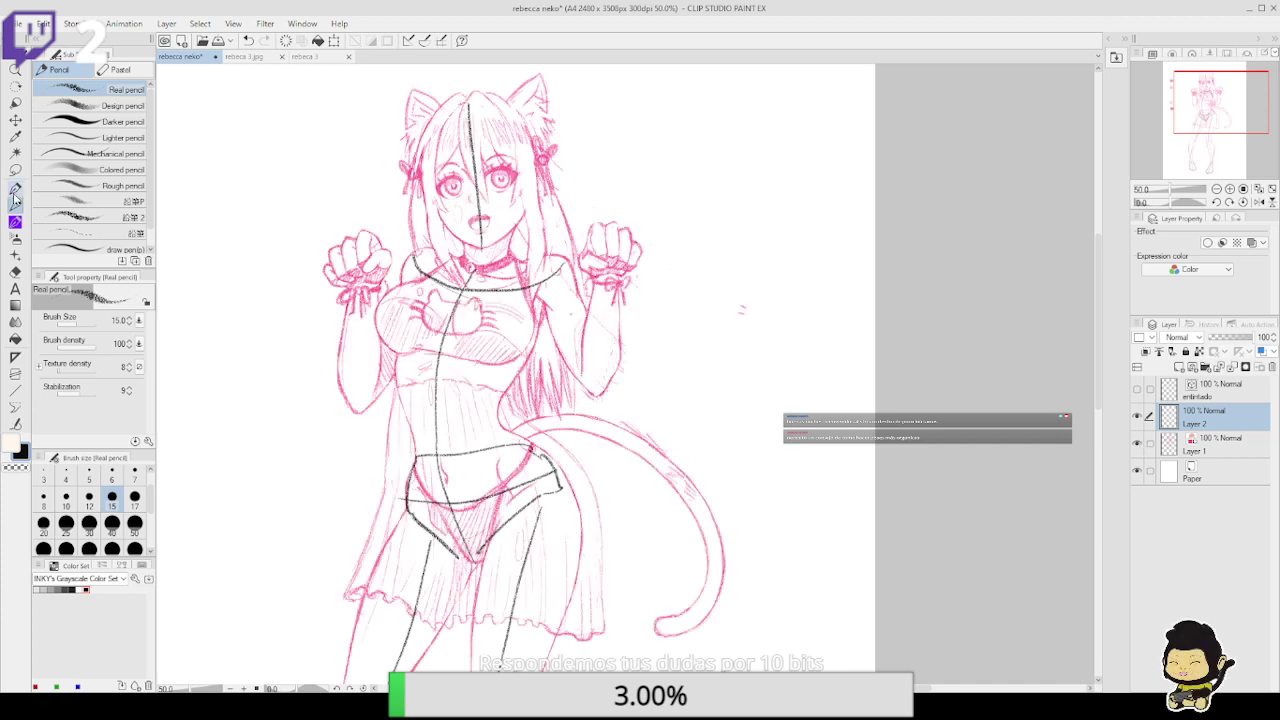
mouse_move(421, 261)
mouse_down()
mouse_move(366, 380)
mouse_move(364, 287)
mouse_up()
key(ctrl+z)
mouse_move(358, 408)
mouse_down()
mouse_move(351, 326)
mouse_move(367, 282)
mouse_up()
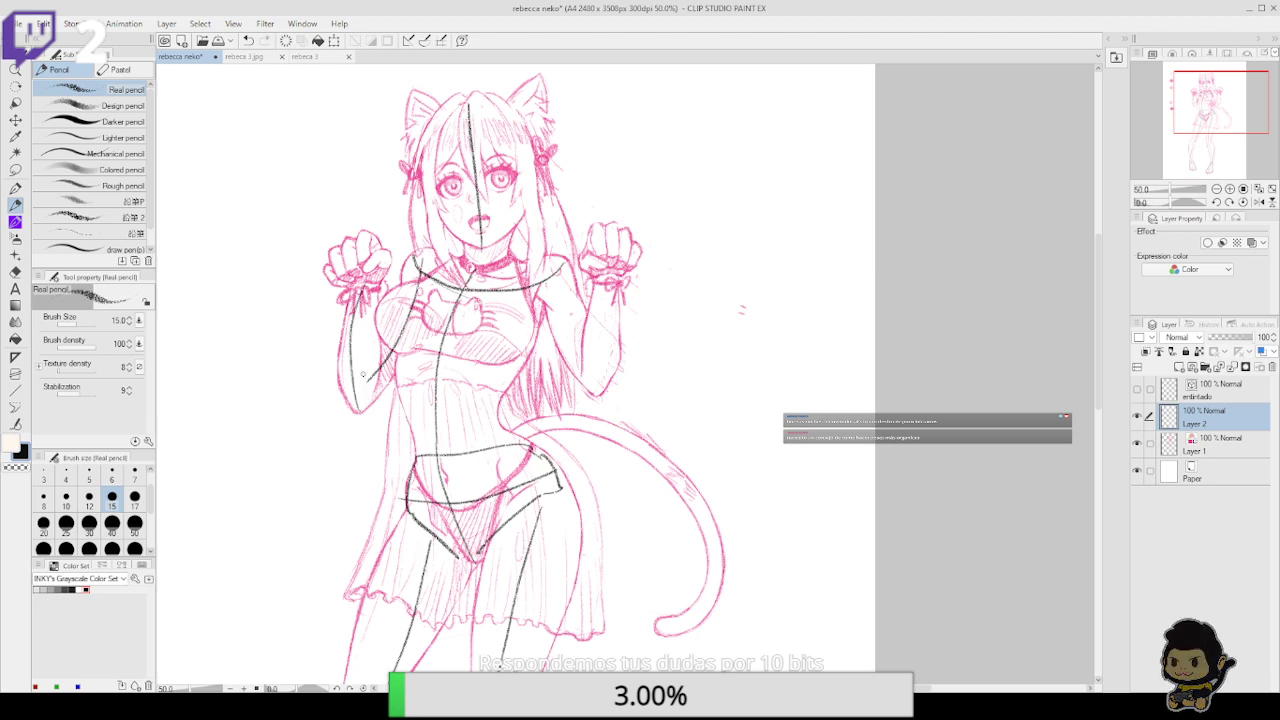
Outline the left-hand fist as a simple block and draw circles for the shoulder and elbow joints
mouse_move(350, 238)
mouse_down()
mouse_move(334, 298)
mouse_move(368, 290)
mouse_move(382, 238)
mouse_move(346, 240)
mouse_up()
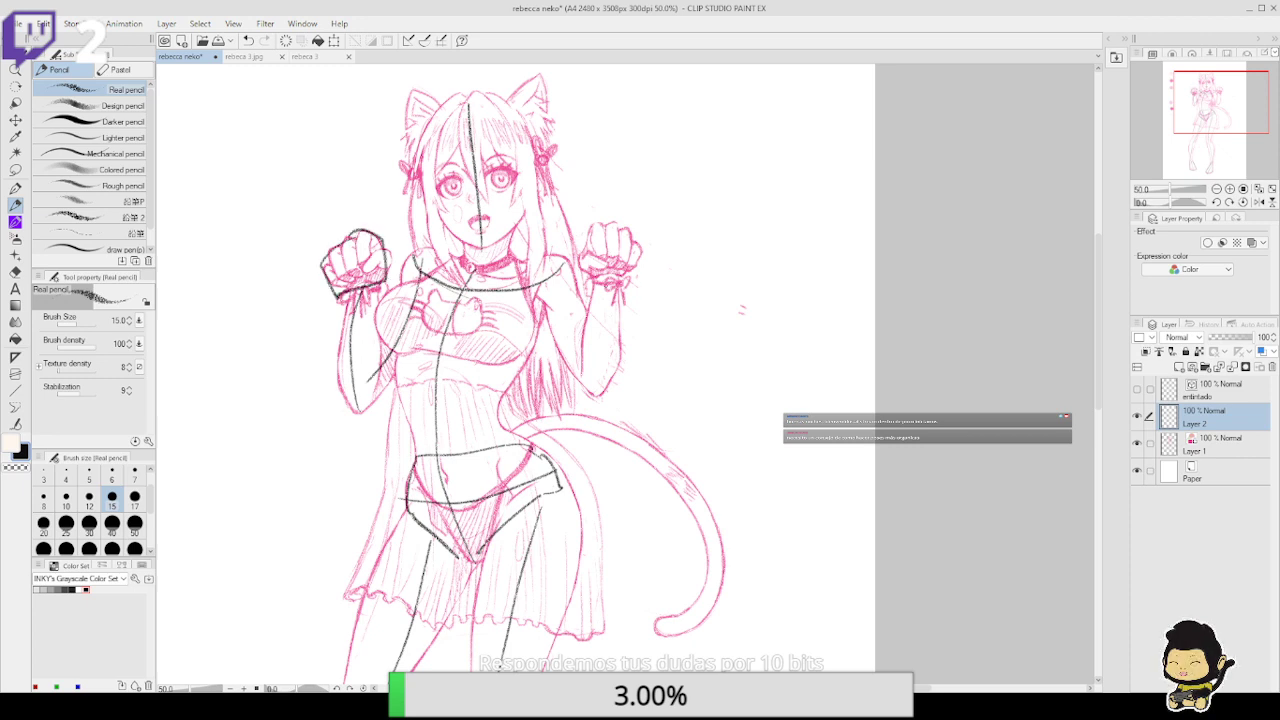
mouse_move(606, 278)
mouse_down()
mouse_move(595, 390)
mouse_move(550, 270)
mouse_move(542, 292)
mouse_move(578, 290)
mouse_move(560, 255)
mouse_up()
mouse_move(420, 254)
mouse_down()
mouse_move(408, 278)
mouse_move(420, 252)
mouse_up()
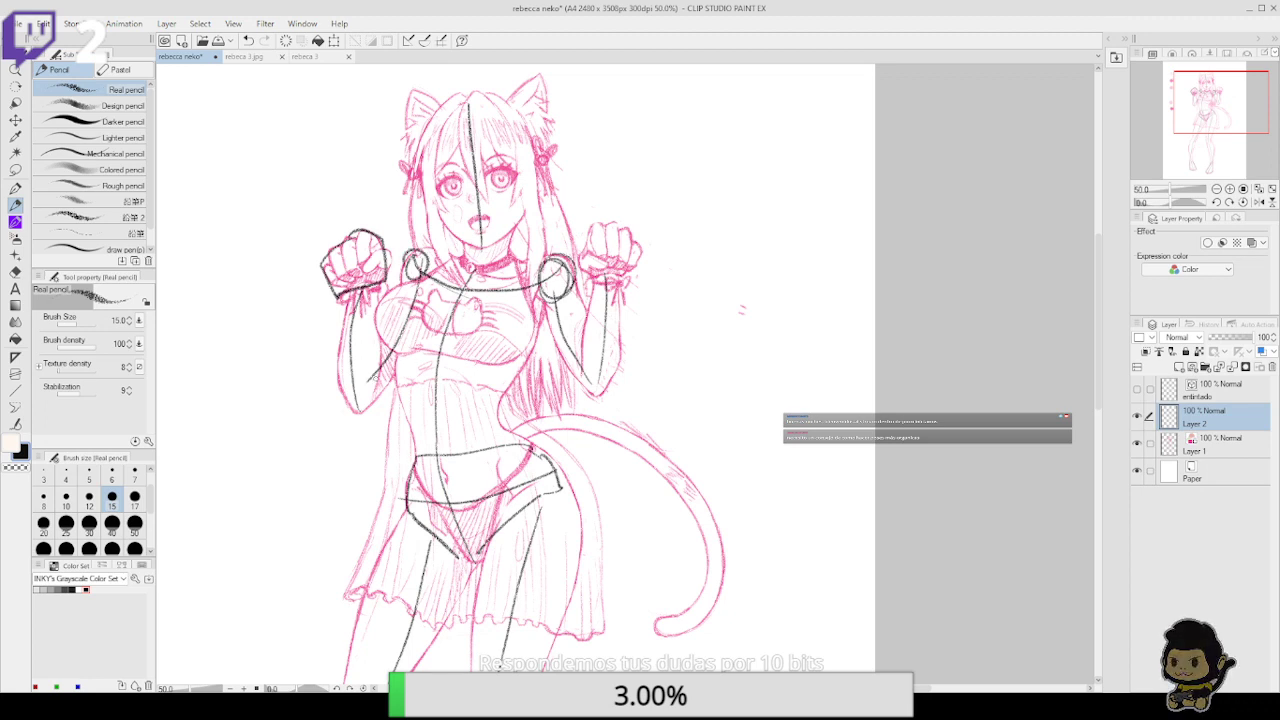
mouse_move(370, 392)
mouse_down()
mouse_move(356, 404)
mouse_move(372, 400)
mouse_up()
drag(600, 362, 592, 392)
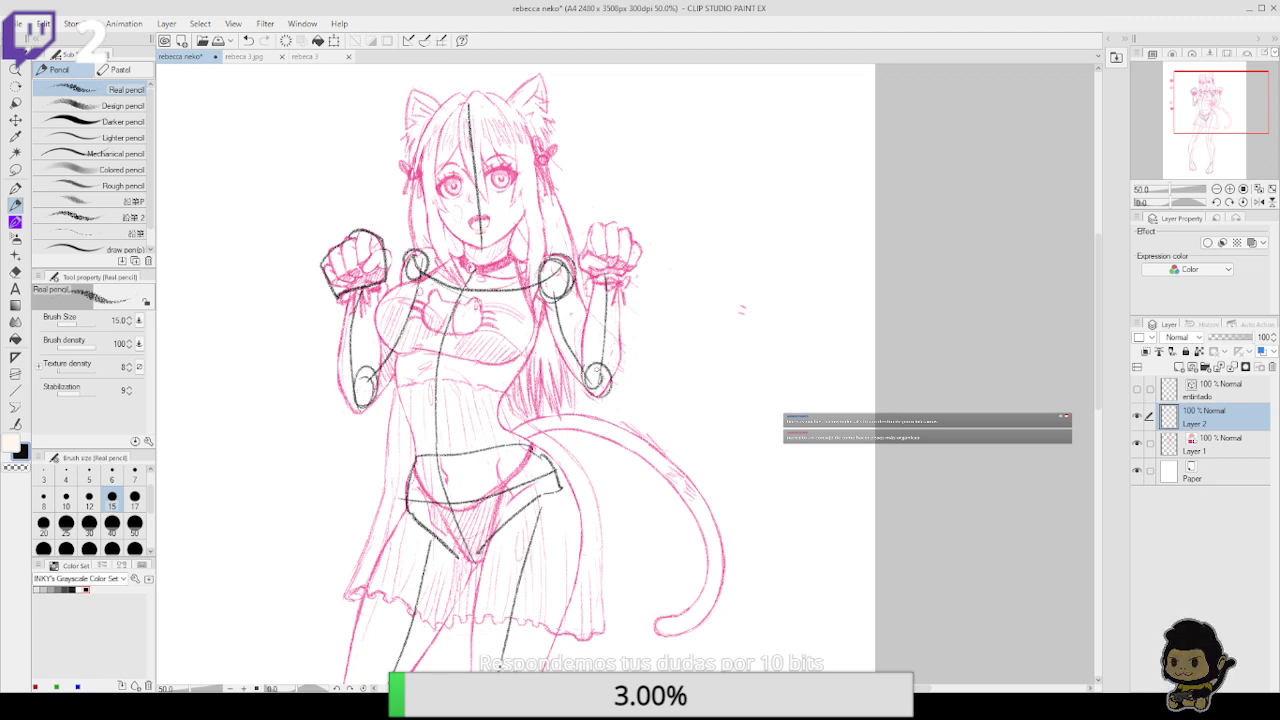
Redraw the curved eye-level guideline across the face, crossing the vertical face line
drag(657, 489, 667, 548)
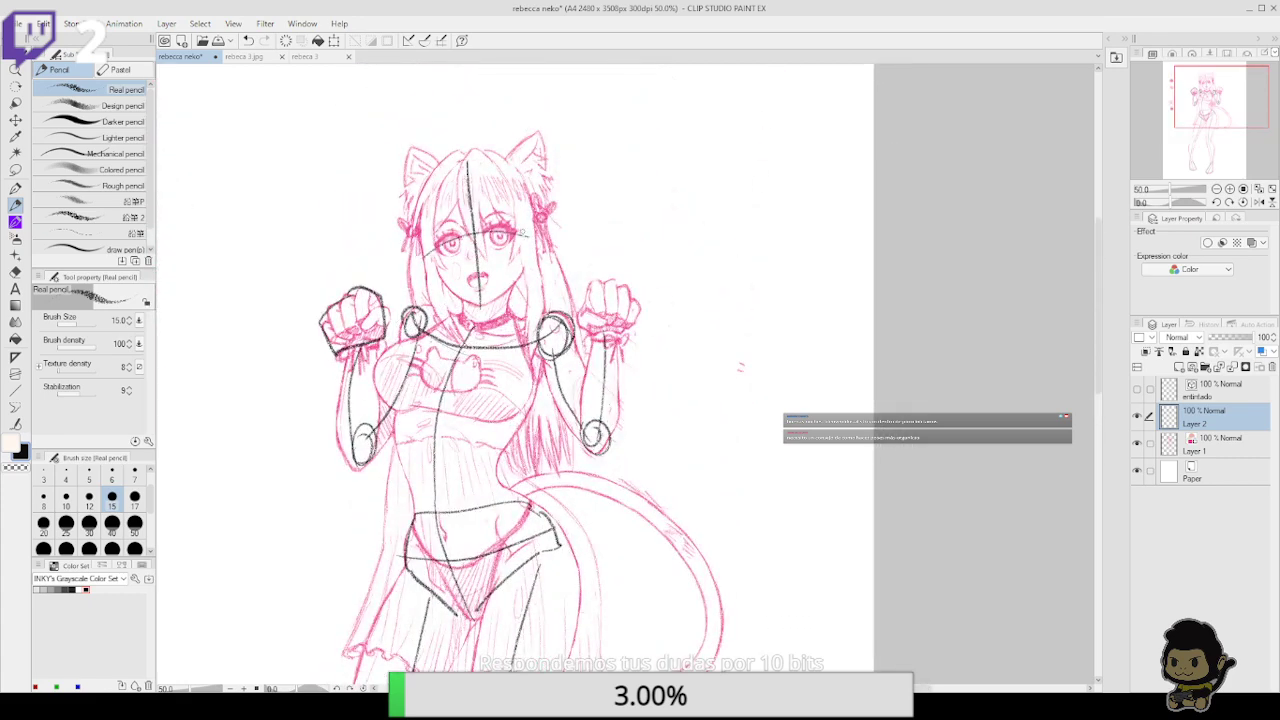
key(ctrl+z)
drag(427, 246, 523, 234)
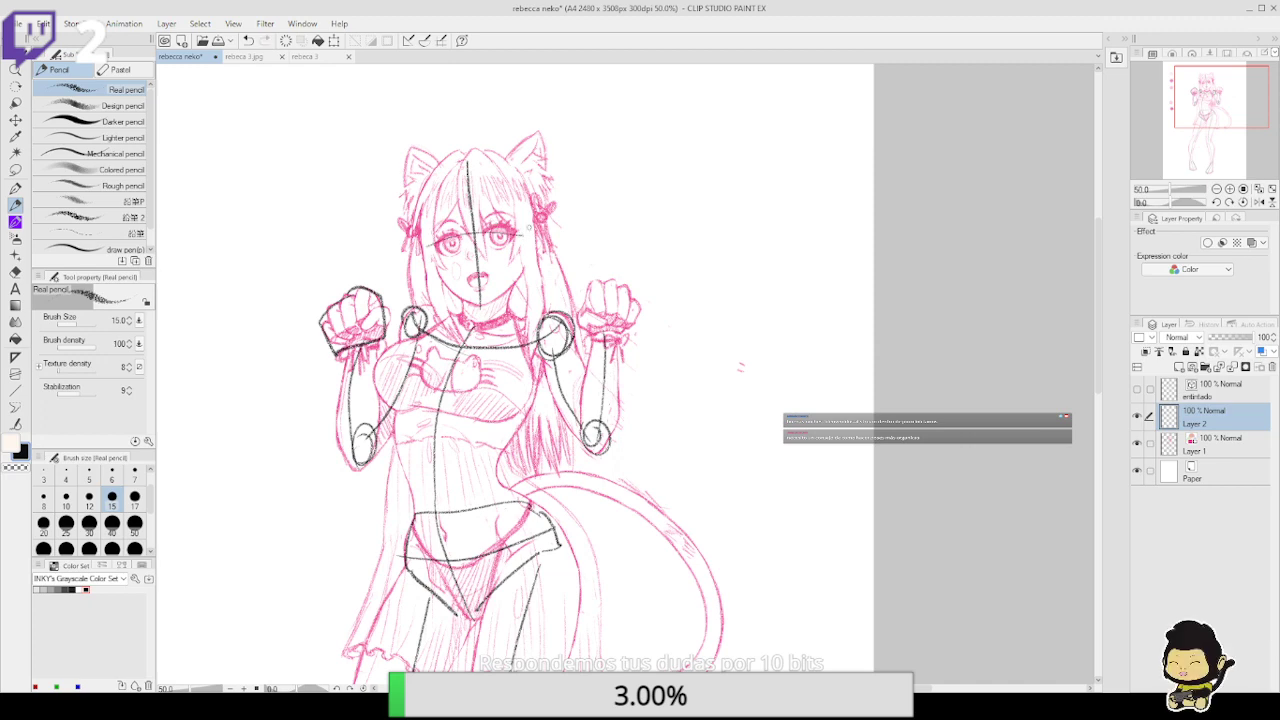
Hide sketch Layer 1 and draw circles for both knee joints, undoing the stray lower-leg strokes
drag(619, 517, 614, 290)
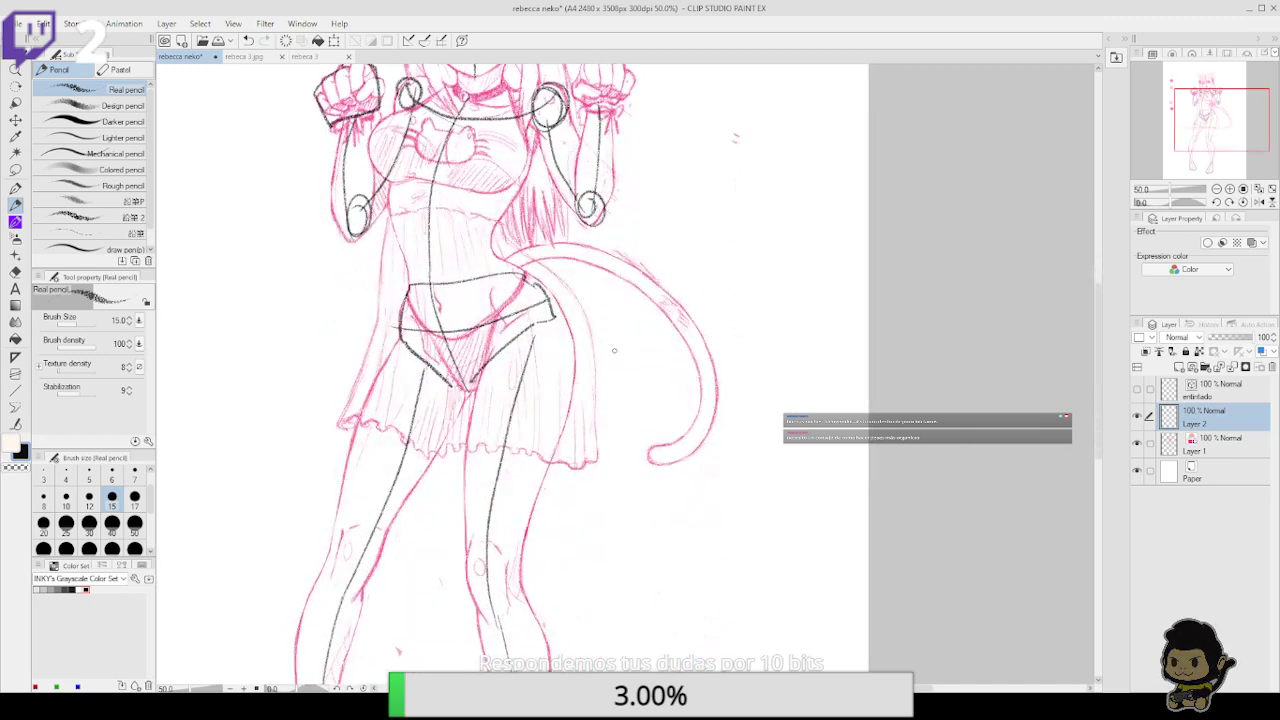
click(1217, 189)
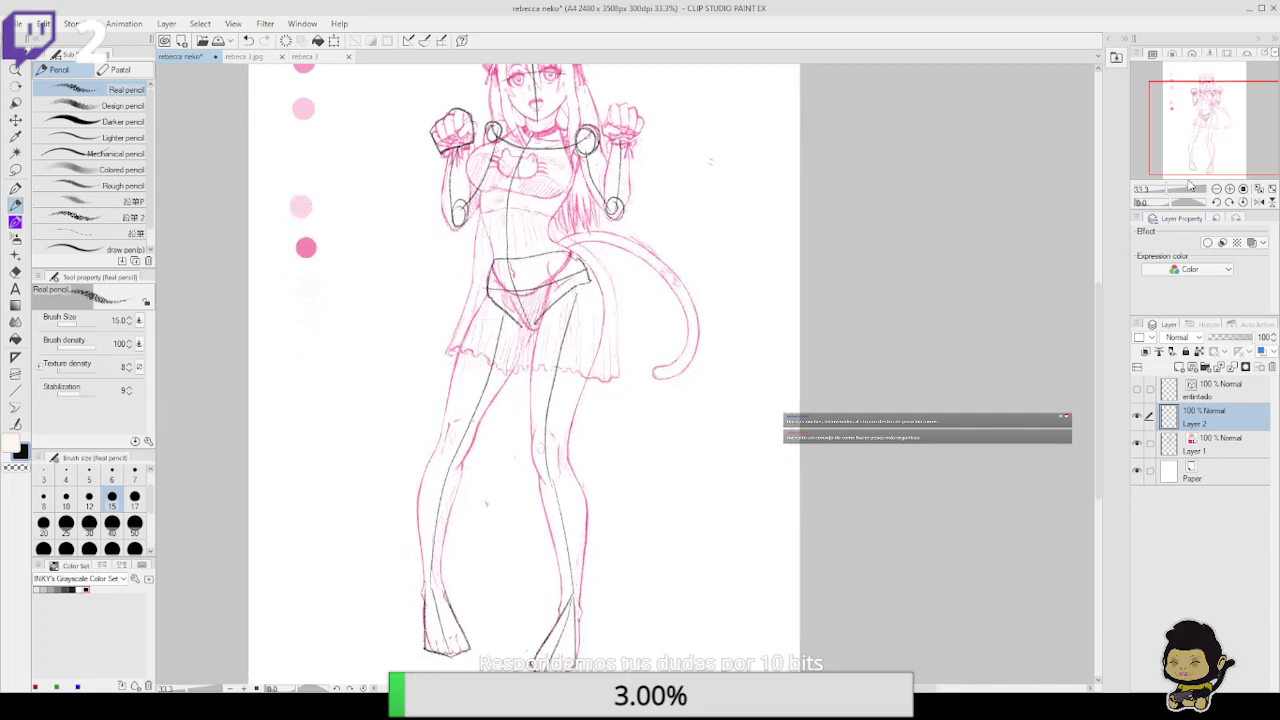
click(1217, 189)
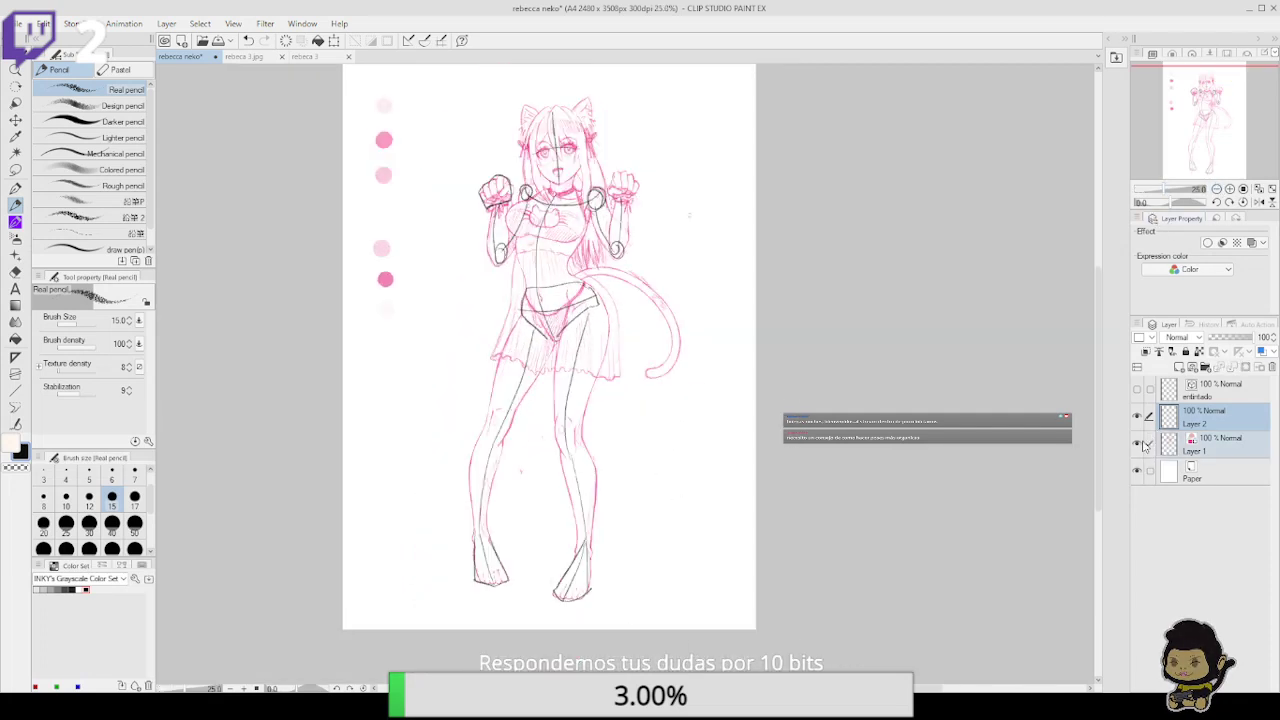
click(1137, 443)
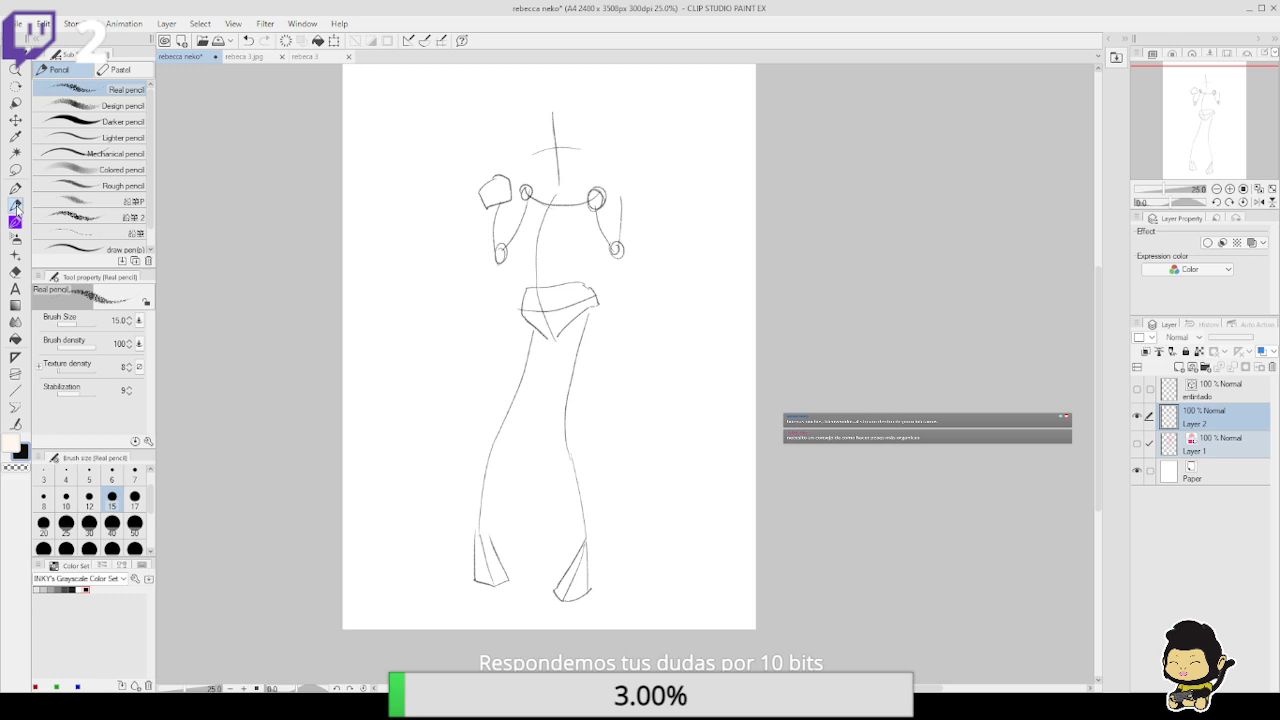
drag(490, 513, 516, 447)
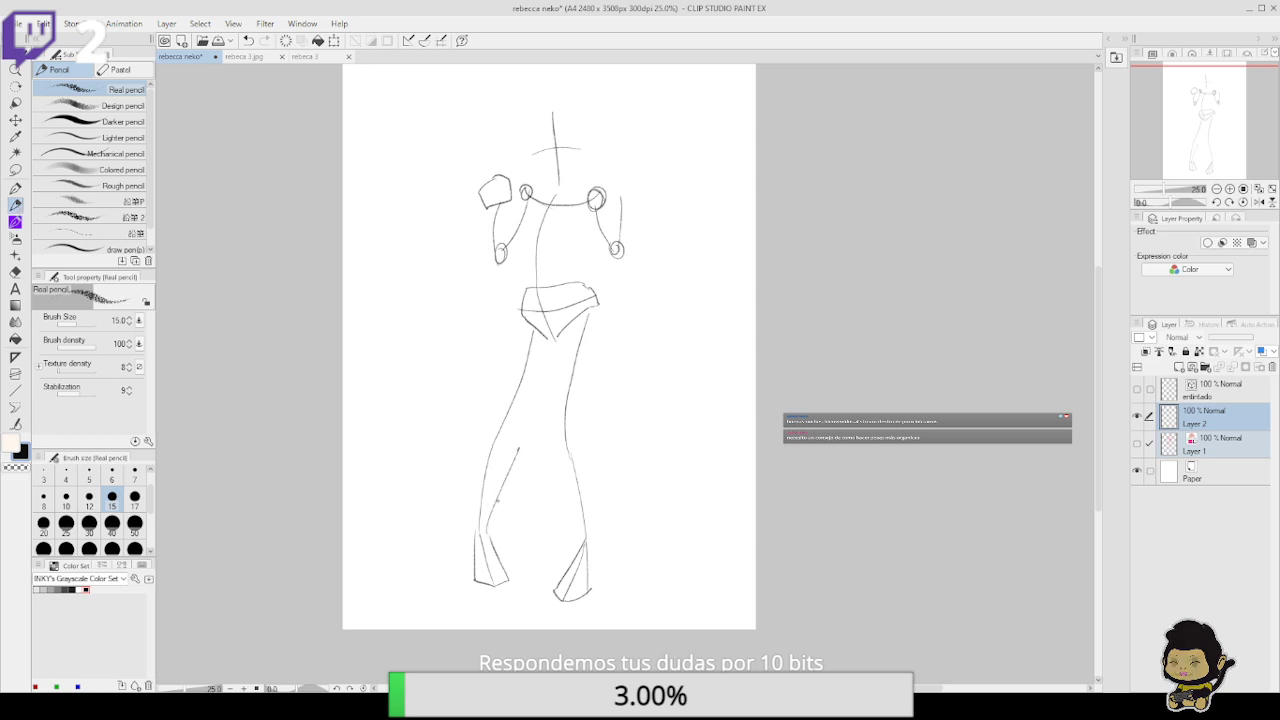
key(ctrl+z)
mouse_move(484, 532)
mouse_down()
mouse_move(515, 447)
mouse_move(505, 410)
mouse_move(498, 433)
mouse_move(558, 445)
mouse_move(563, 432)
mouse_up()
key(ctrl+z)
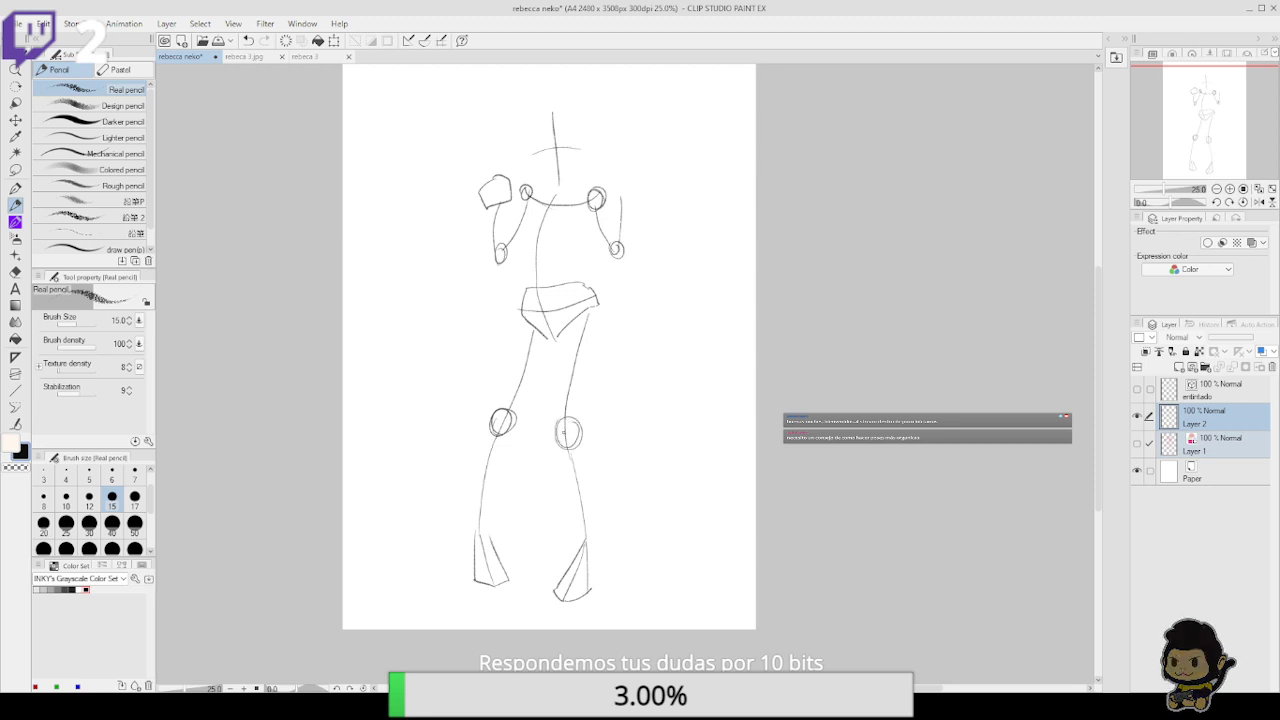
Draw the thigh and calf contours around the flow line of the right-hand leg
mouse_move(586, 552)
mouse_down()
mouse_move(560, 444)
mouse_move(582, 548)
mouse_move(598, 478)
mouse_move(575, 433)
mouse_move(582, 312)
mouse_up()
key(ctrl+z)
mouse_move(578, 440)
mouse_down()
mouse_move(606, 338)
mouse_move(597, 302)
mouse_up()
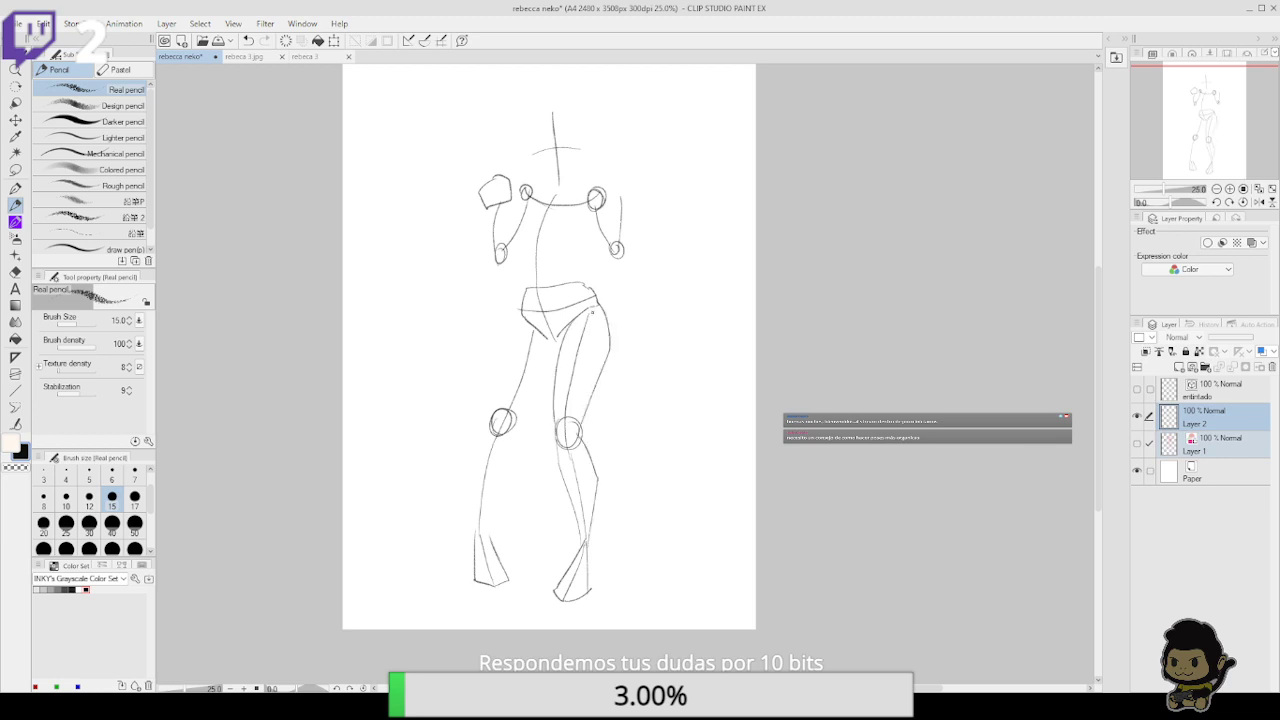
Draw the thigh and calf contours of the left-hand leg from hip to ankle, redoing the unsatisfactory calf stroke
drag(514, 420, 545, 348)
drag(498, 414, 517, 317)
drag(488, 543, 512, 411)
key(ctrl+z)
mouse_move(488, 542)
mouse_down()
mouse_move(514, 423)
mouse_move(463, 476)
mouse_move(474, 540)
mouse_up()
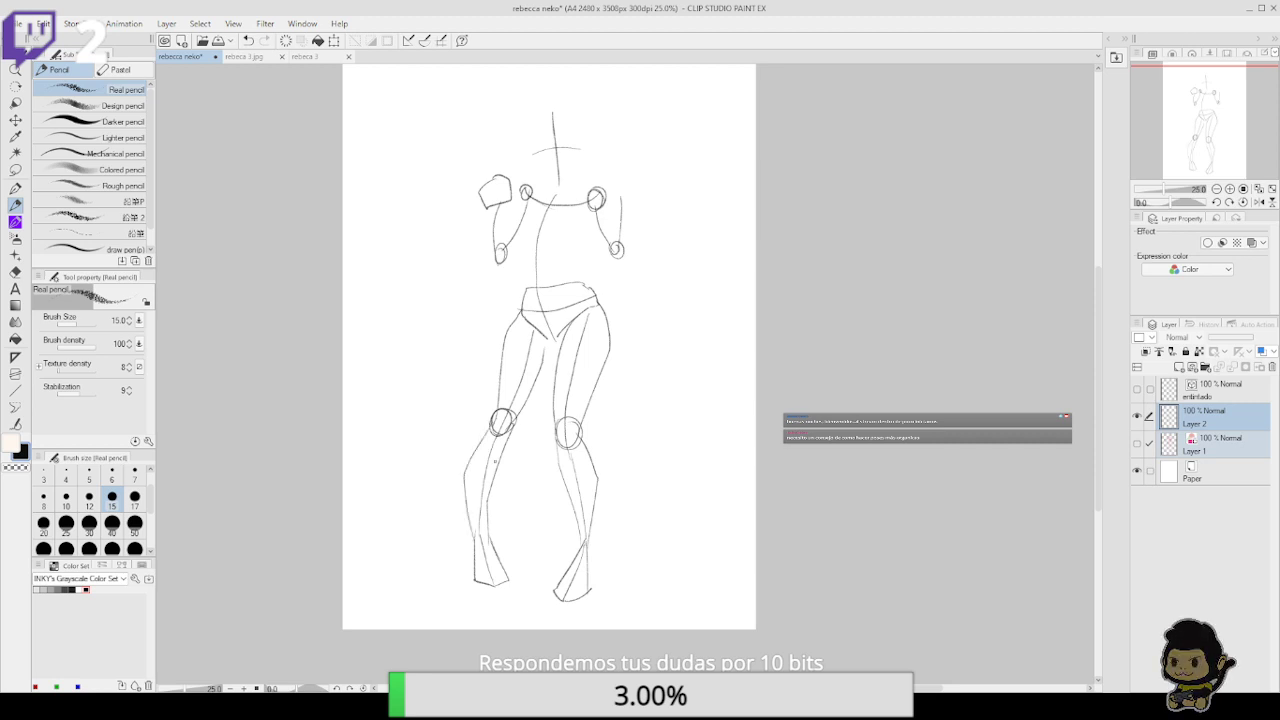
Reinforce the centre lines of both thighs and the cross-contour line over the pelvis block
click(1229, 189)
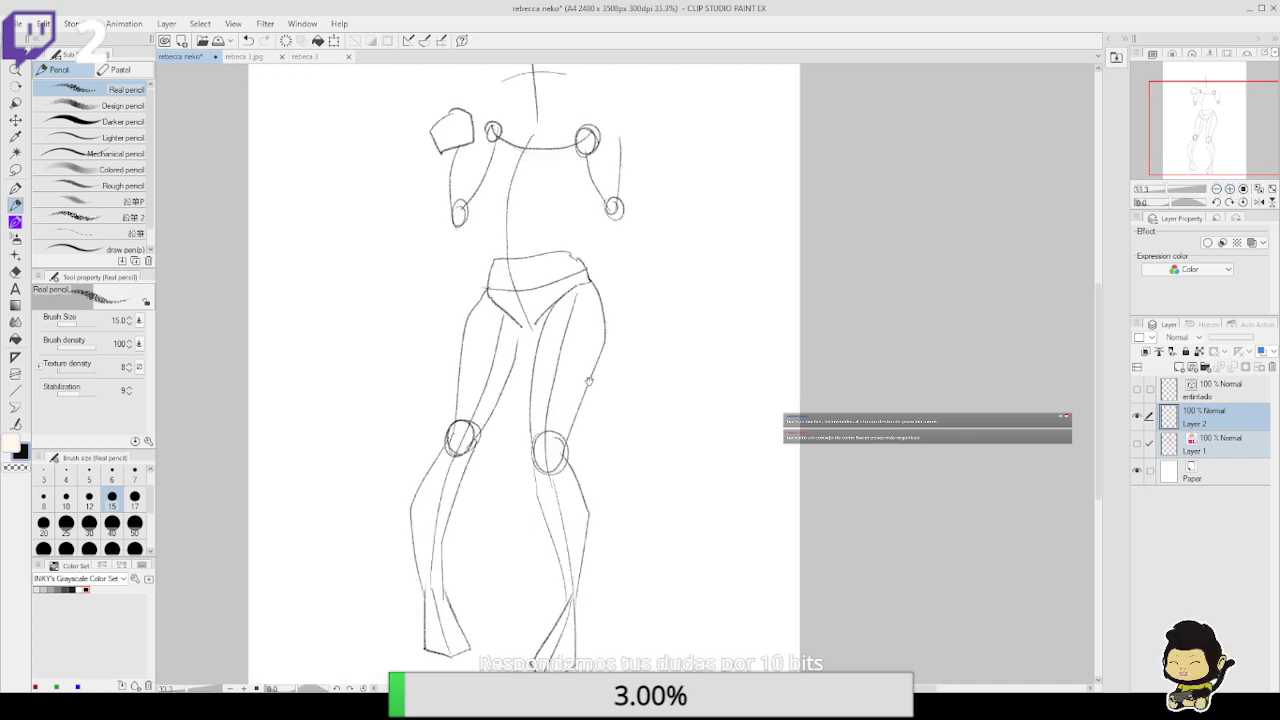
scroll(589, 382, down, 1)
drag(458, 428, 497, 310)
drag(545, 440, 576, 284)
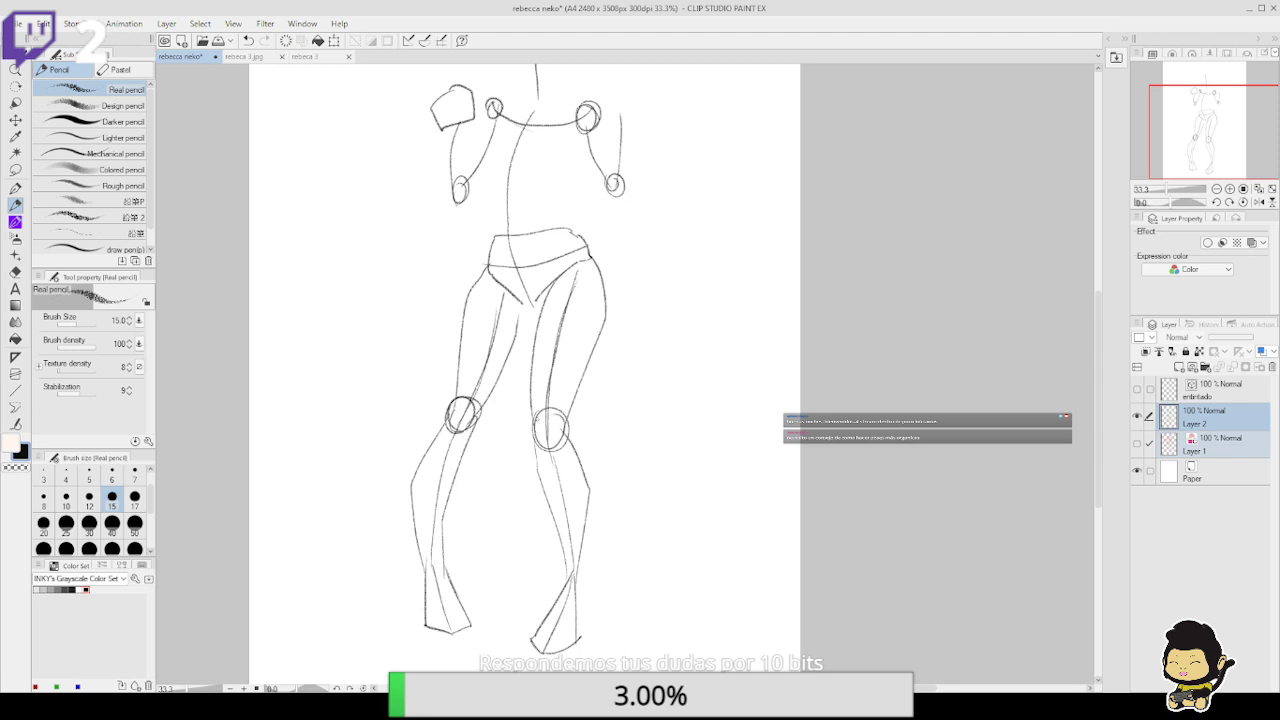
mouse_move(466, 424)
mouse_down()
mouse_move(502, 283)
mouse_move(562, 262)
mouse_up()
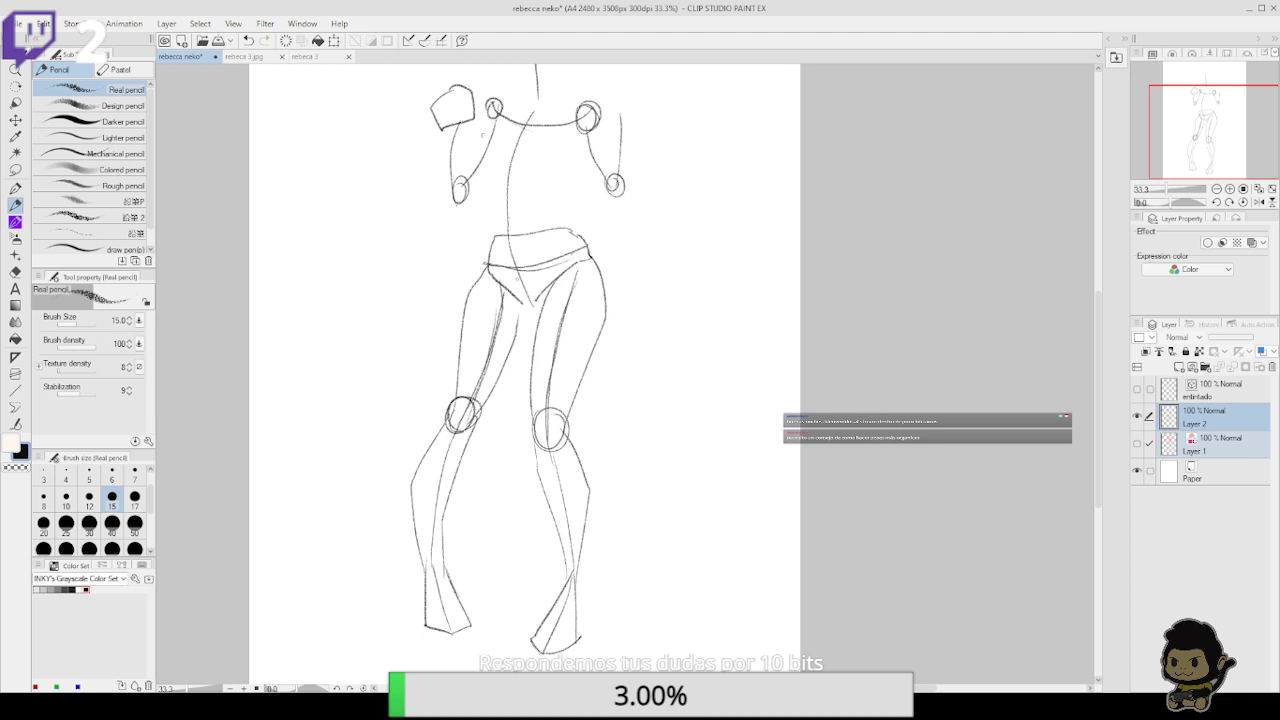
Sketch the ribcage block between the shoulder line and the waist, with an arched lower edge
drag(493, 183, 531, 192)
drag(525, 113, 563, 118)
mouse_move(532, 193)
mouse_down()
mouse_move(559, 213)
mouse_move(600, 148)
mouse_up()
mouse_move(520, 182)
mouse_down()
mouse_move(510, 207)
mouse_move(490, 200)
mouse_move(500, 110)
mouse_up()
Add contour lines around the left-hand forearm and outline the right-hand fist as a block
drag(613, 228, 609, 387)
mouse_move(446, 282)
mouse_down()
mouse_move(430, 336)
mouse_move(449, 359)
mouse_move(452, 266)
mouse_up()
drag(463, 350, 484, 312)
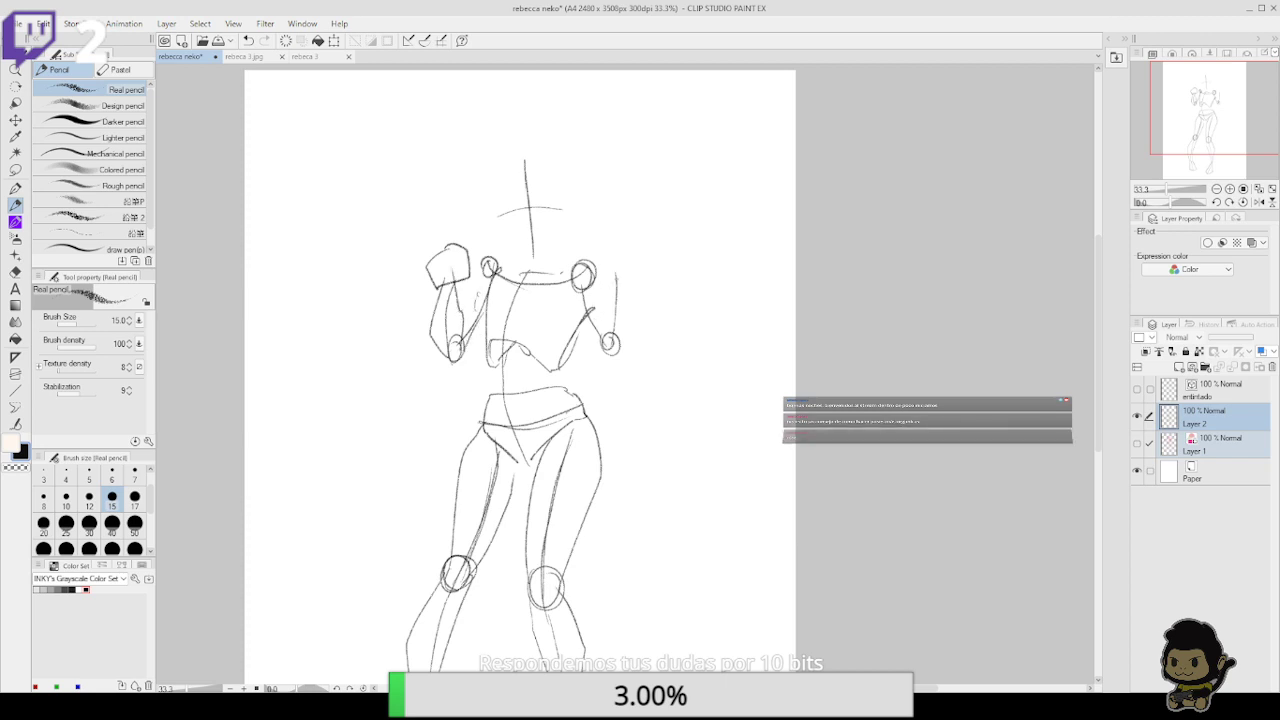
mouse_move(604, 244)
mouse_down()
mouse_move(628, 278)
mouse_move(604, 242)
mouse_move(646, 276)
mouse_move(600, 276)
mouse_up()
Draw a cross beside the figure's head and handwrite the notes "3/4" and "45°" below it
mouse_move(675, 410)
mouse_down()
mouse_move(686, 334)
mouse_move(686, 403)
mouse_up()
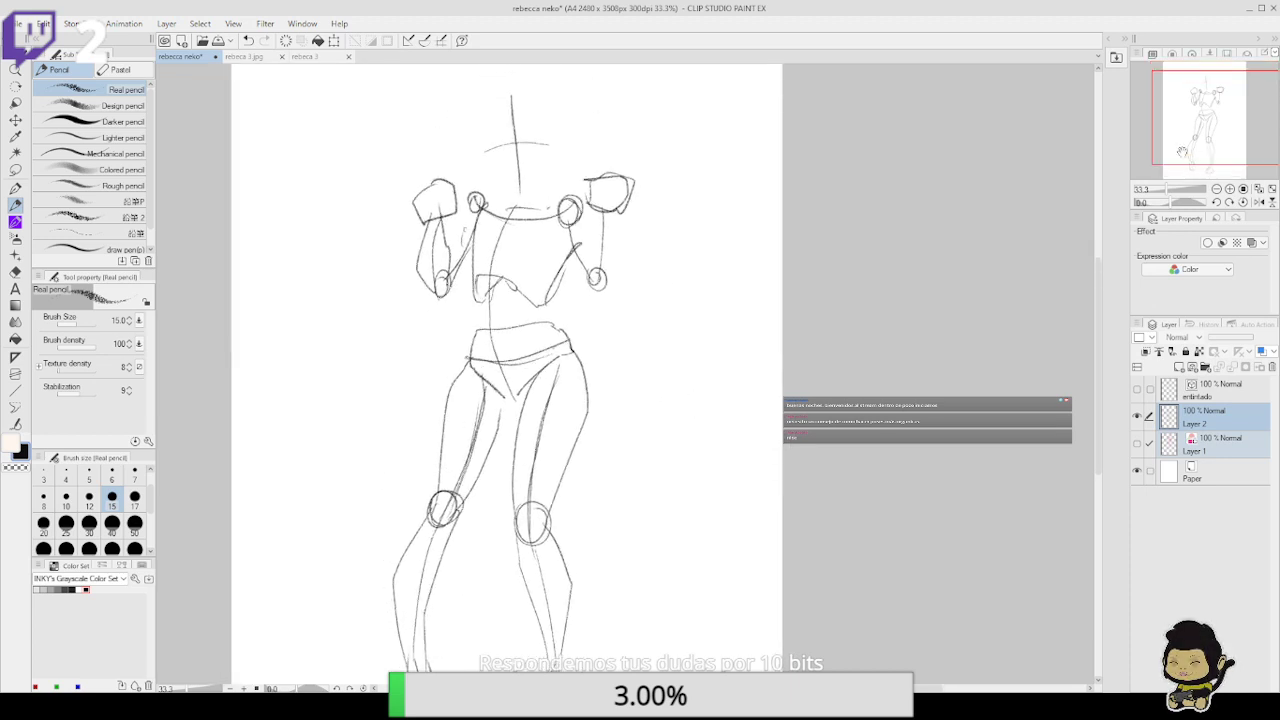
click(1222, 182)
click(1217, 189)
drag(928, 203, 891, 467)
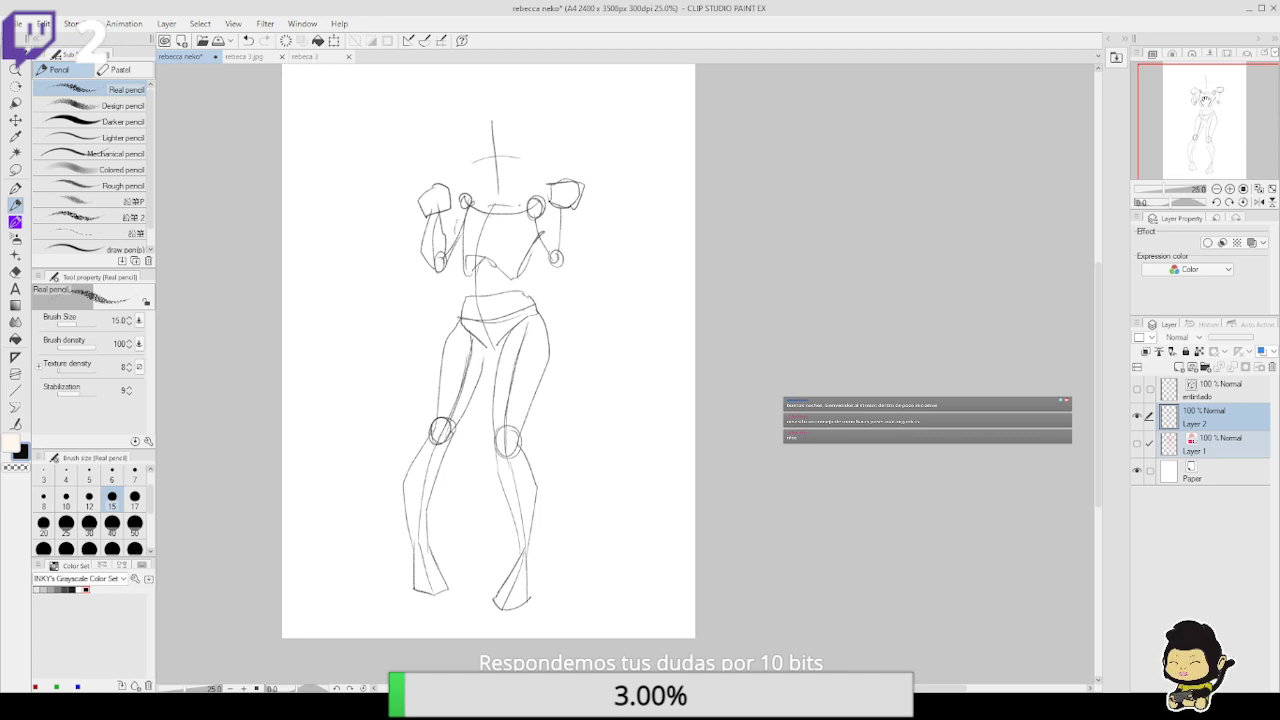
drag(571, 180, 535, 287)
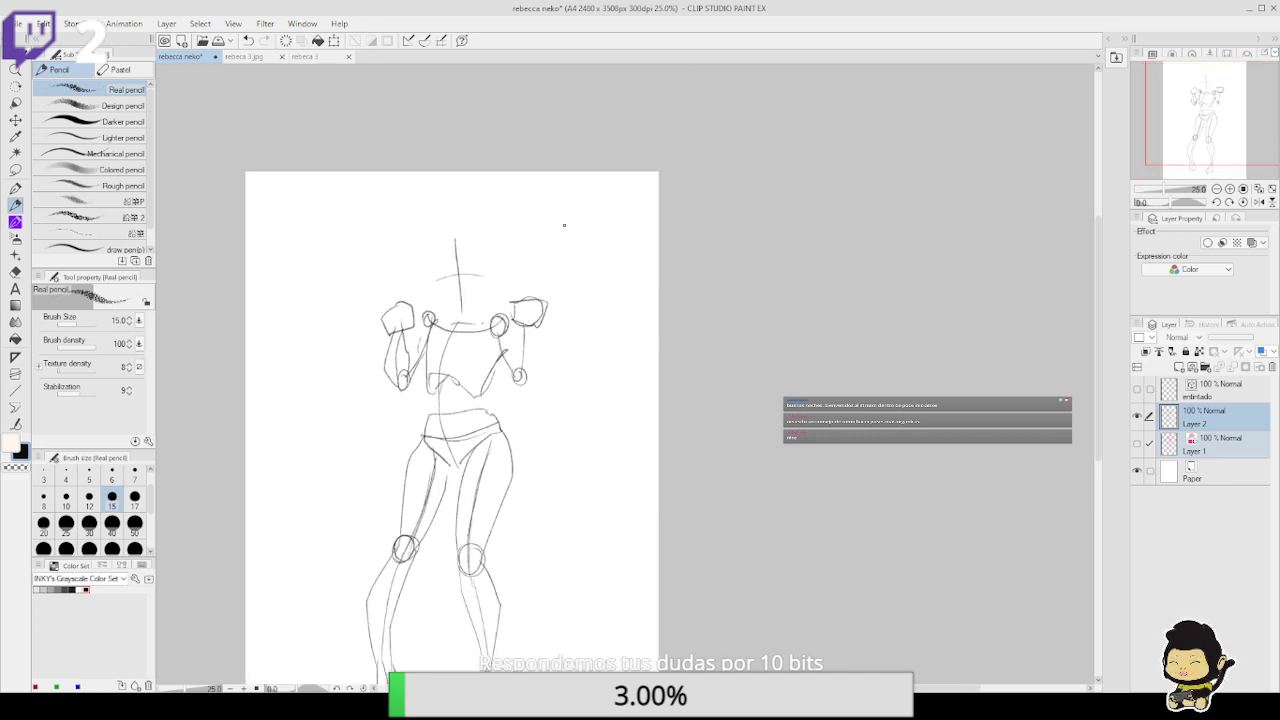
mouse_move(595, 198)
mouse_down()
mouse_move(592, 267)
mouse_move(625, 228)
mouse_up()
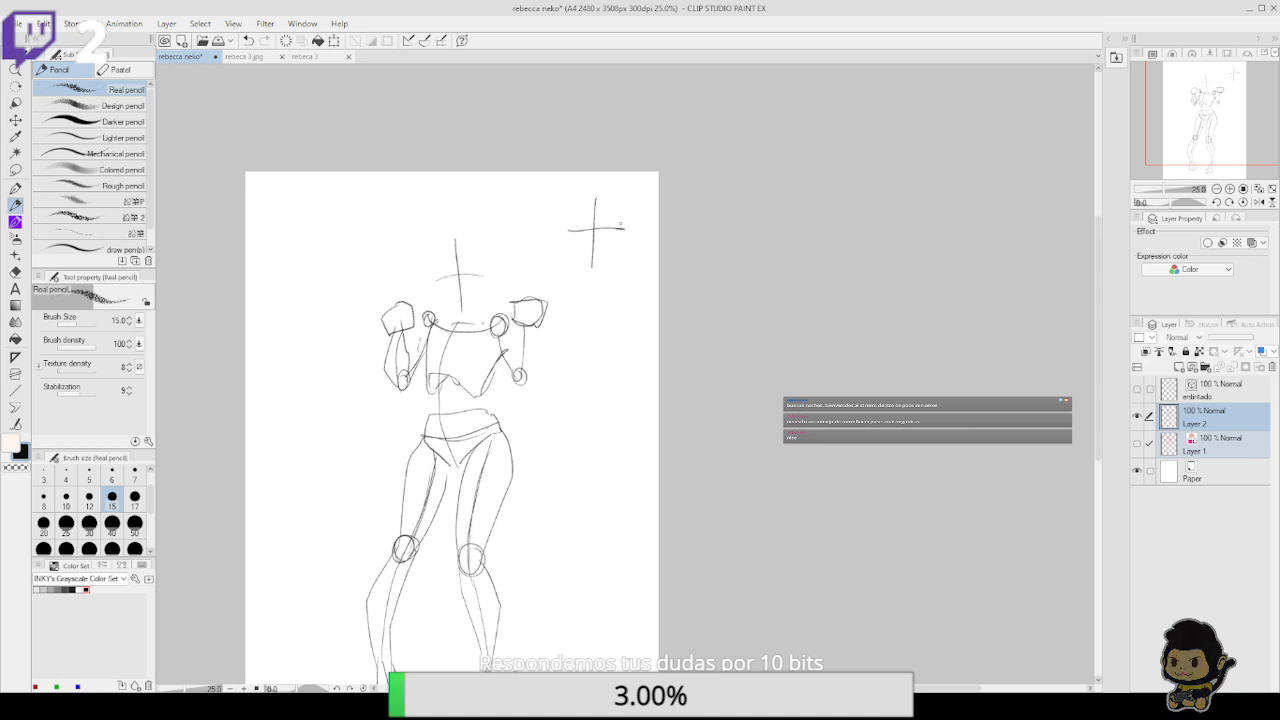
mouse_move(578, 313)
mouse_down()
mouse_move(574, 334)
mouse_move(595, 353)
mouse_move(619, 348)
mouse_up()
drag(626, 328, 625, 362)
mouse_move(571, 418)
mouse_down()
mouse_move(588, 454)
mouse_move(620, 445)
mouse_move(604, 457)
mouse_up()
mouse_move(634, 412)
mouse_down()
mouse_move(636, 424)
mouse_move(634, 408)
mouse_up()
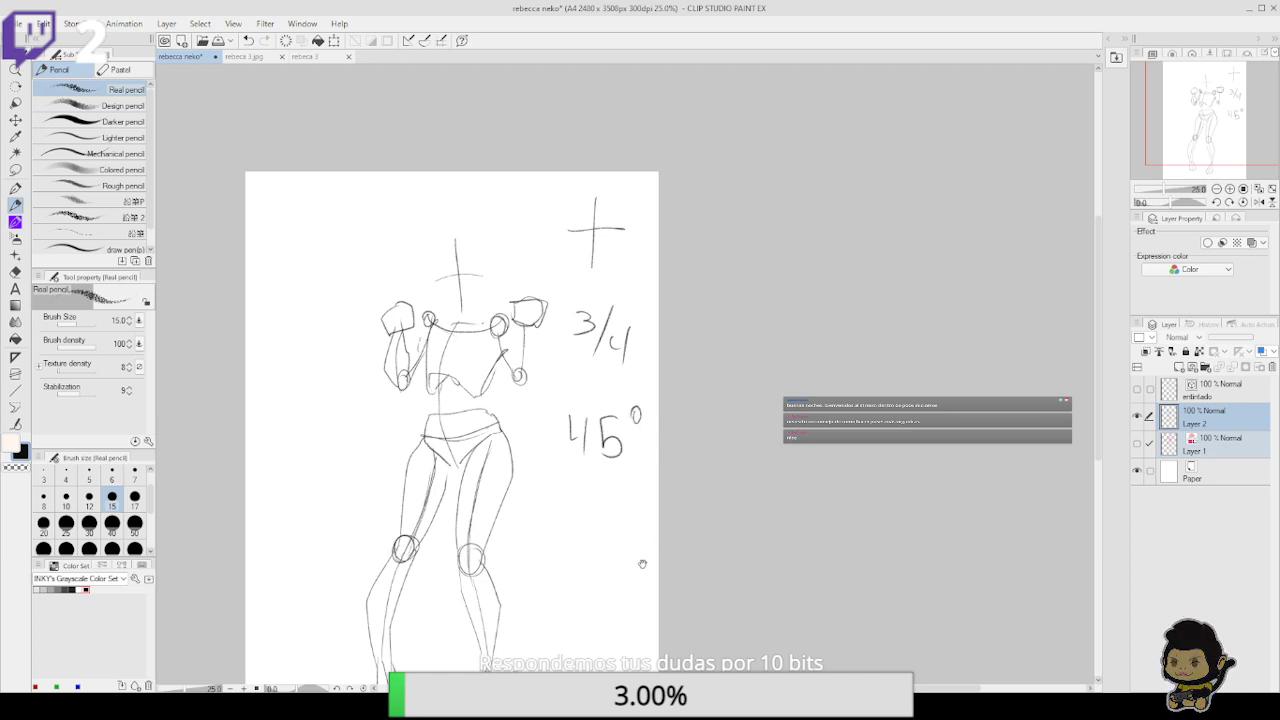
Draw an upward arrow below the "45°" note and a small star-like mark beside the cross
drag(643, 563, 653, 454)
drag(590, 493, 604, 382)
drag(604, 382, 618, 424)
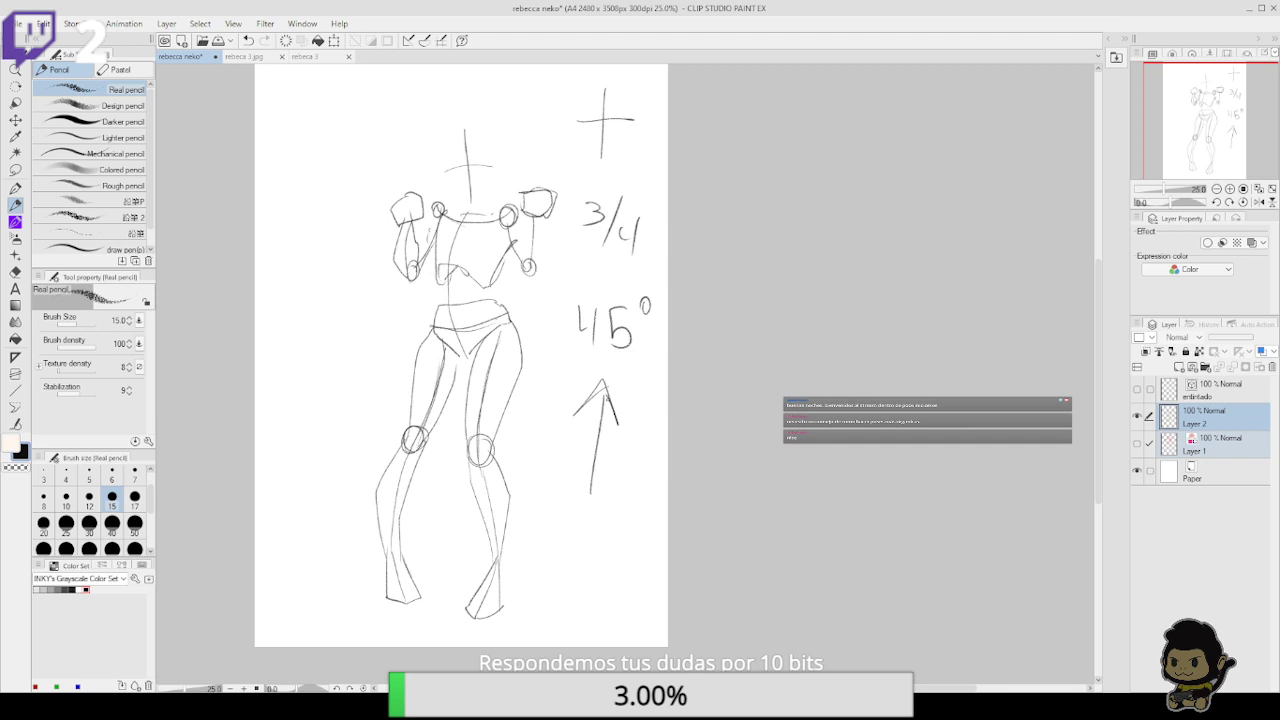
drag(663, 232, 654, 320)
mouse_move(619, 168)
mouse_down()
mouse_move(619, 191)
mouse_move(633, 165)
mouse_move(604, 190)
mouse_up()
drag(611, 157, 640, 193)
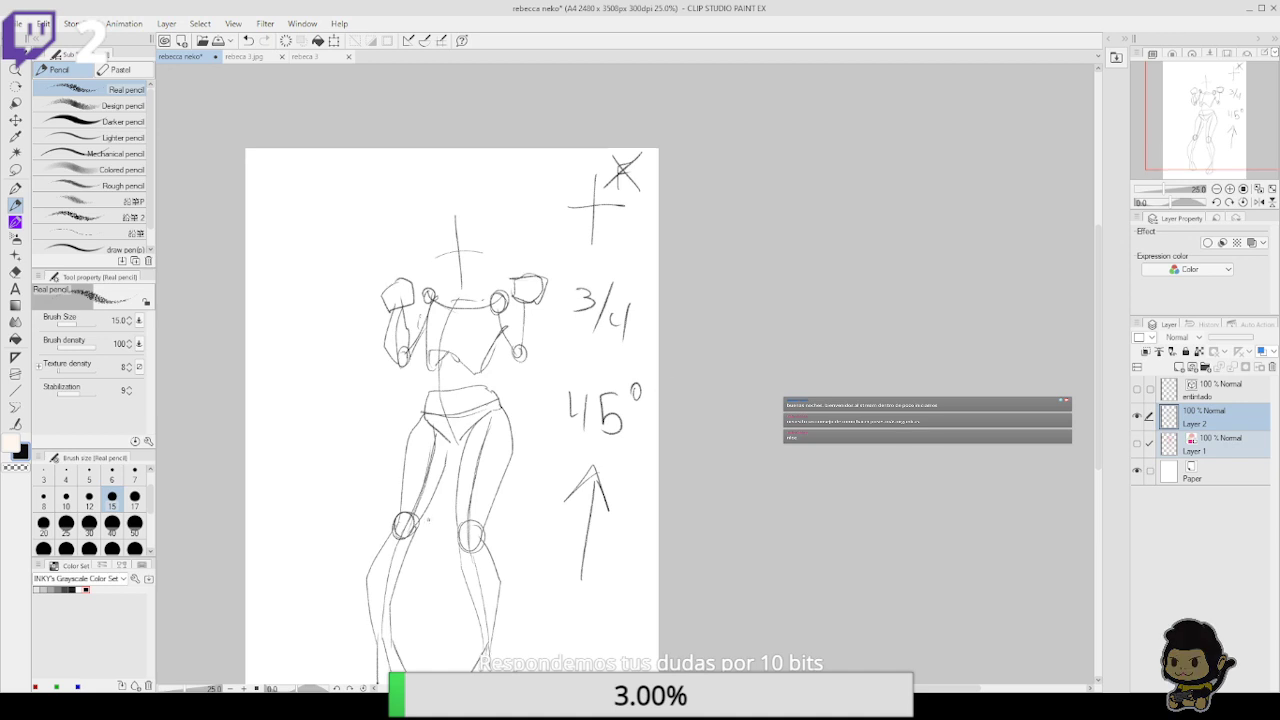
Hide the construction lines on Layer 2 and show sketch Layer 1 and the entintado layer
scroll(596, 538, down, 5)
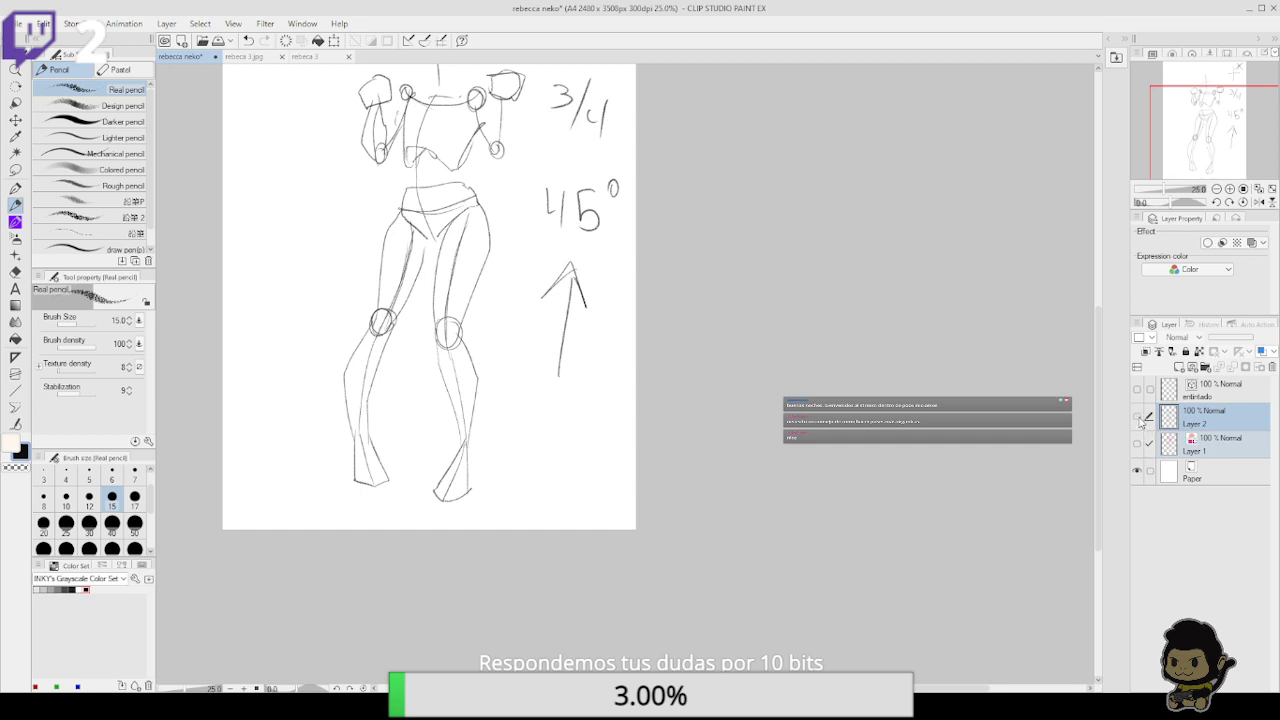
click(1137, 416)
click(1137, 443)
click(1136, 389)
scroll(937, 488, up, 3)
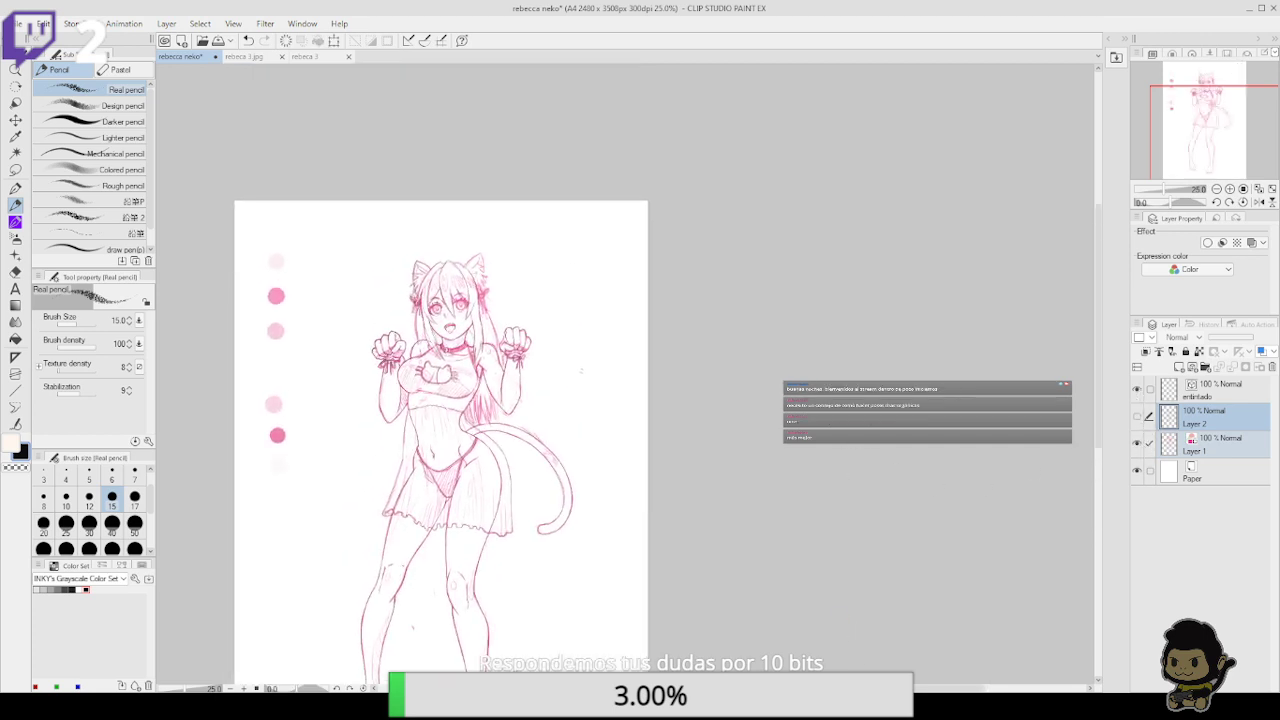
Lower the opacity of Layer 1 to 28% and make the entintado layer active
click(1216, 452)
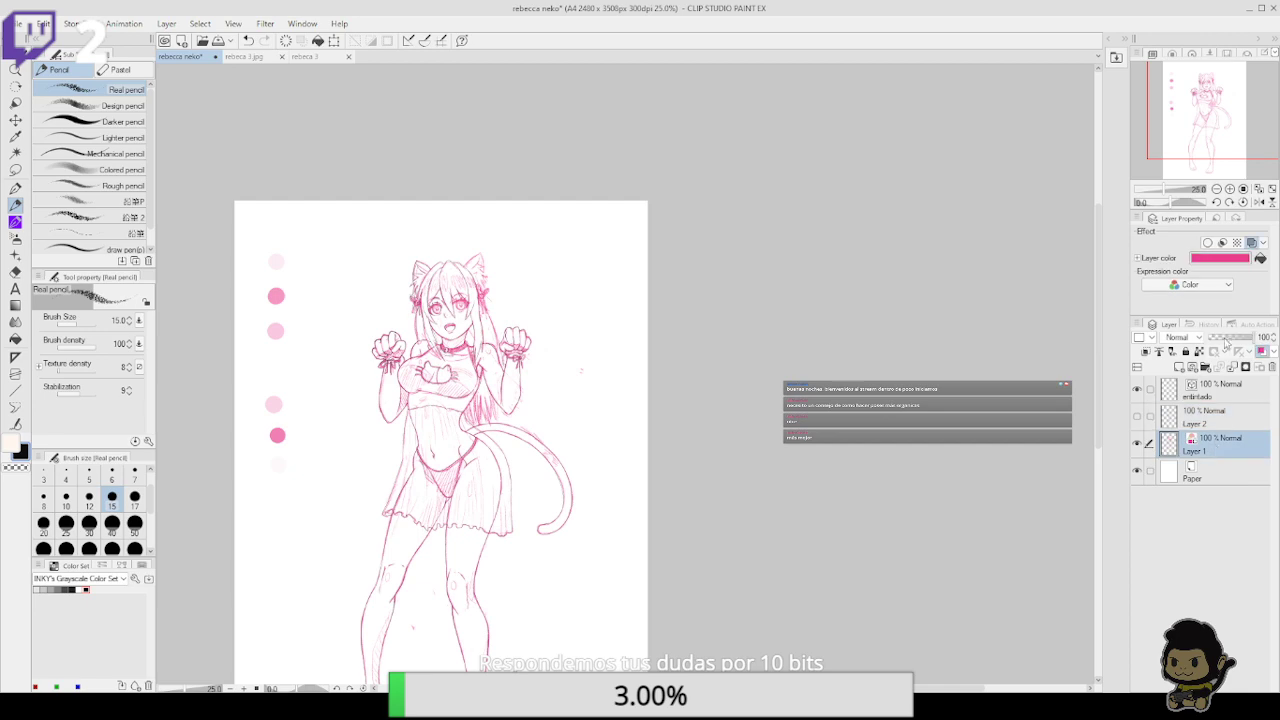
drag(1228, 341, 1220, 343)
click(1232, 392)
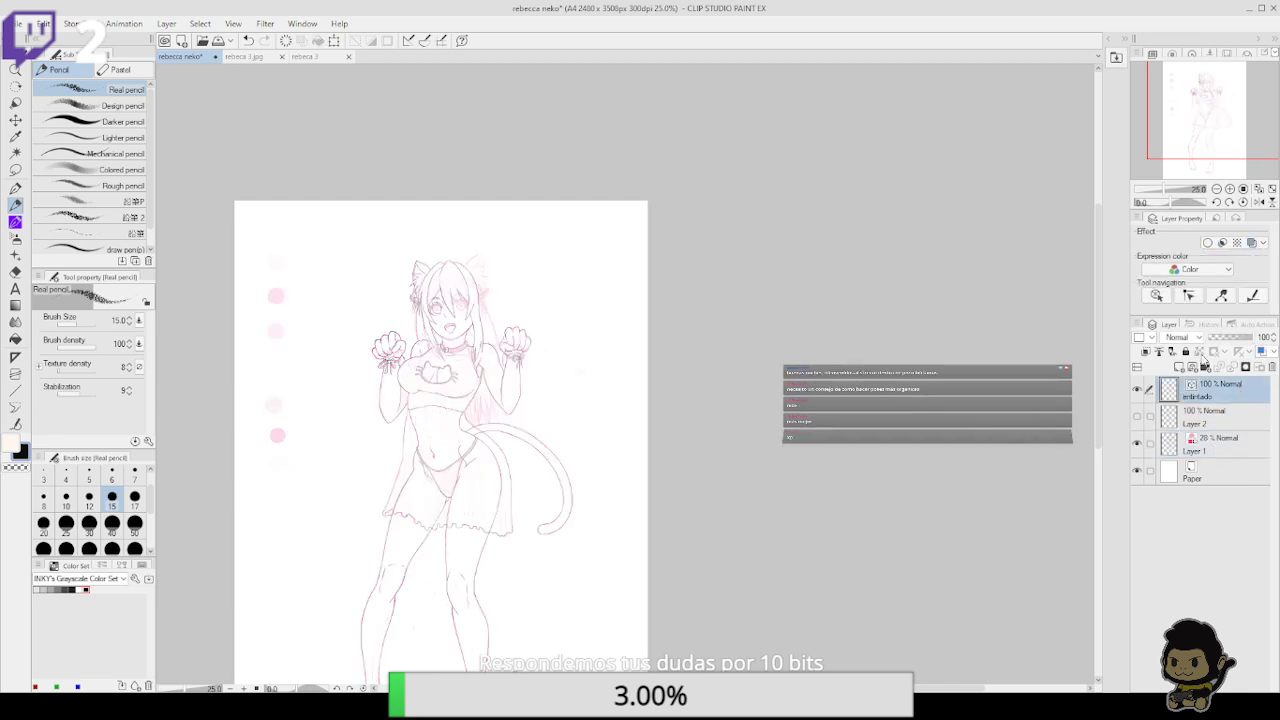
Switch to the Mapping pen and try to ink the eyebrow above the right-hand eye, undoing both strokes
click(1230, 188)
click(1230, 188)
drag(504, 390, 909, 580)
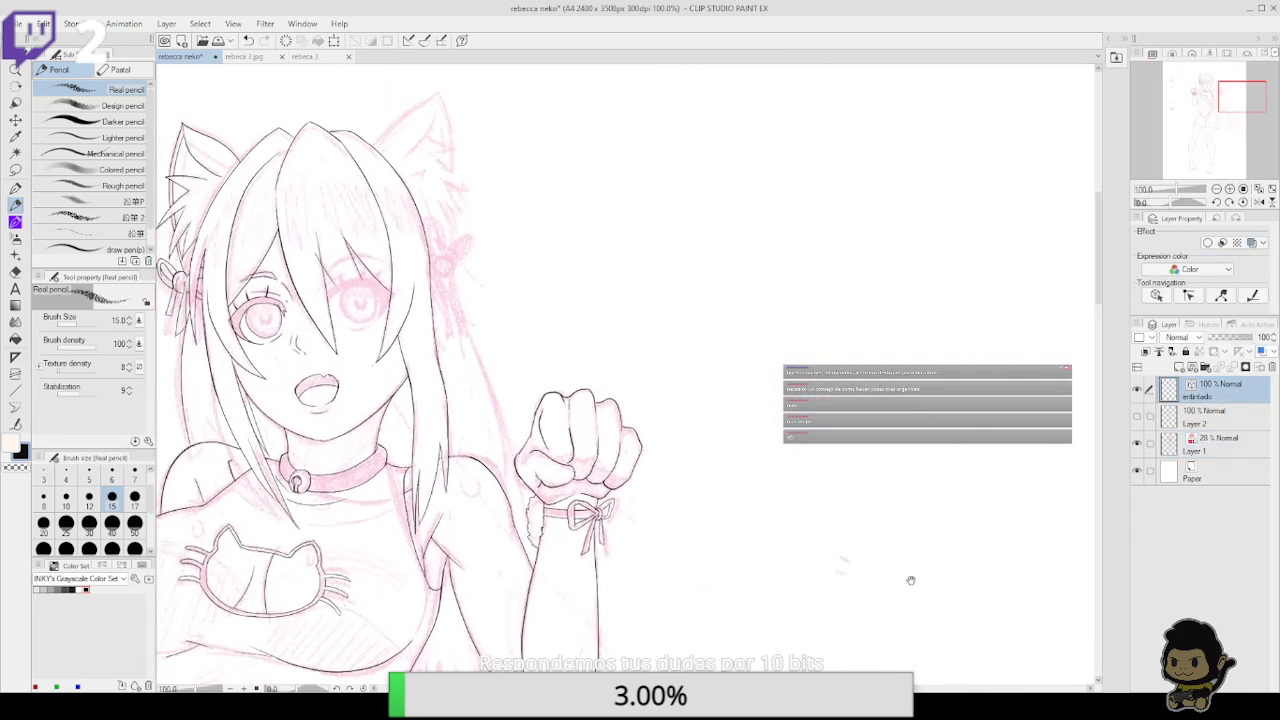
drag(772, 430, 899, 544)
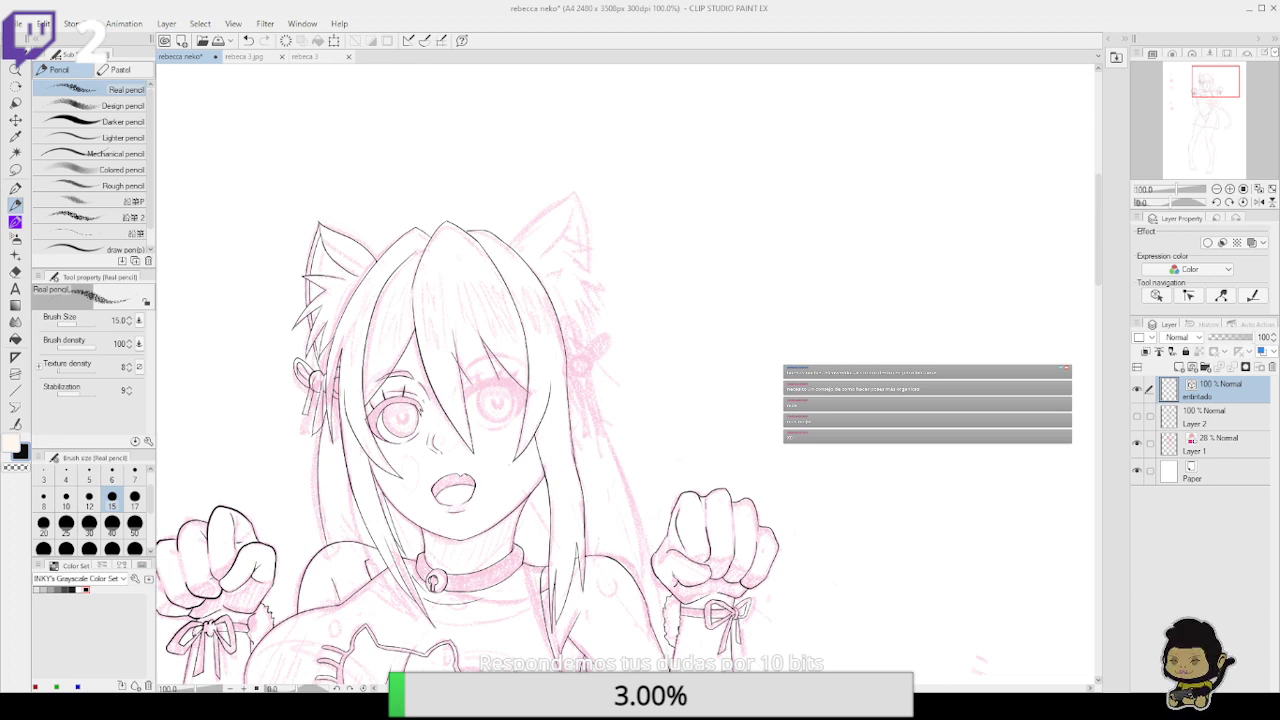
key(p)
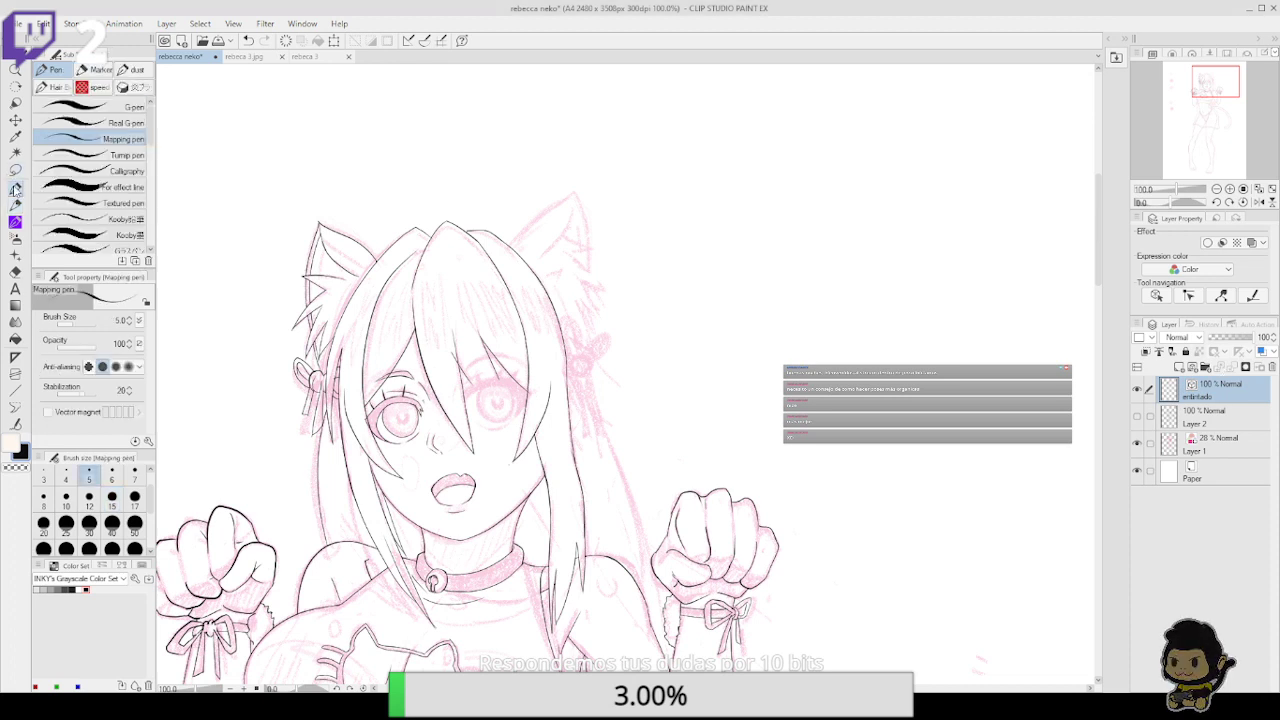
click(1229, 189)
drag(443, 426, 495, 450)
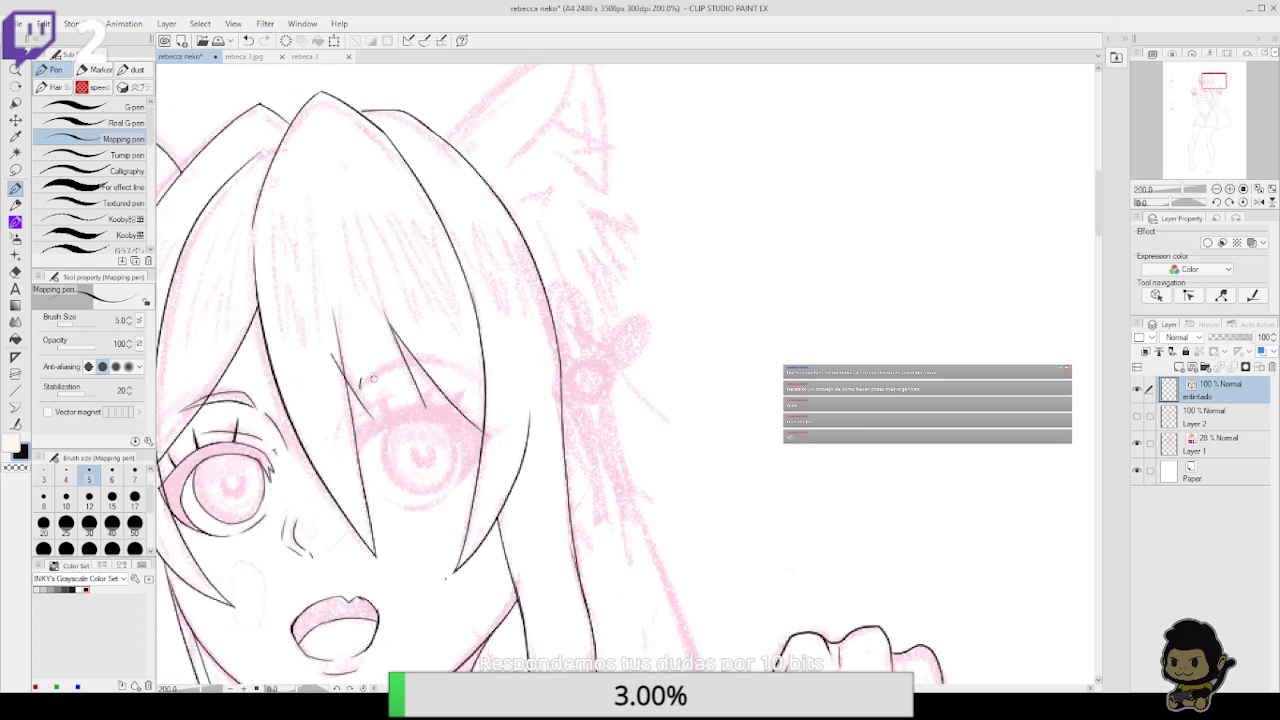
drag(360, 386, 458, 369)
key(ctrl+z)
drag(360, 387, 435, 369)
key(ctrl+z)
Ink the upper and lower edges of the eyebrow above the right-hand eye with the Mapping pen
click(1216, 202)
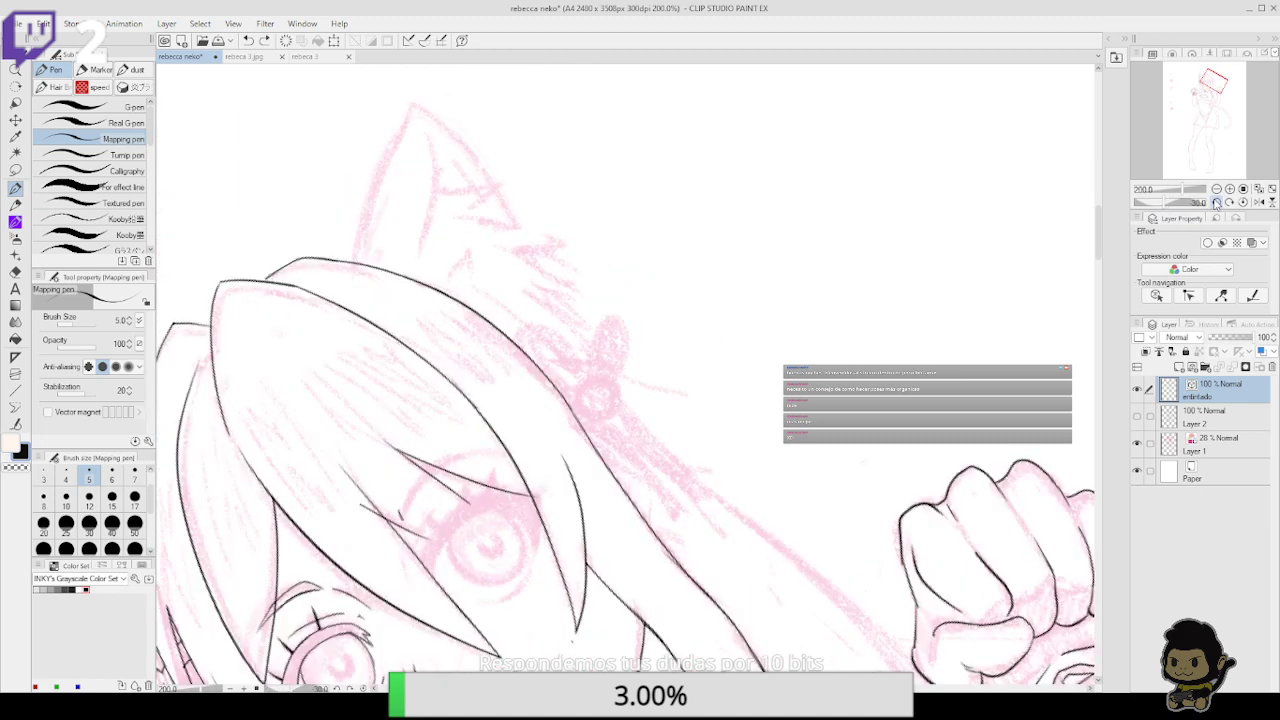
click(1216, 202)
click(1216, 189)
drag(668, 444, 695, 380)
click(1230, 188)
click(1230, 188)
click(1230, 188)
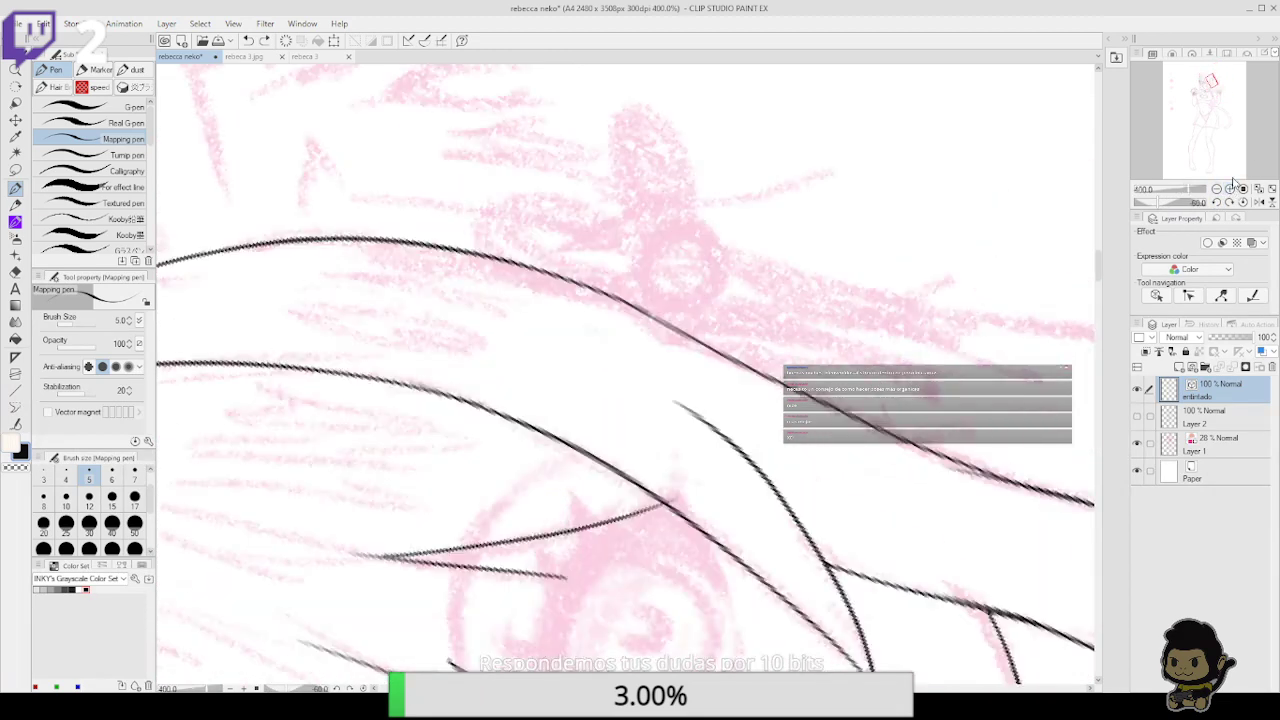
drag(534, 522, 494, 491)
mouse_move(475, 560)
mouse_down()
mouse_move(475, 474)
mouse_move(517, 391)
mouse_move(568, 345)
mouse_up()
key(ctrl+z)
mouse_move(472, 558)
mouse_down()
mouse_move(507, 417)
mouse_move(538, 378)
mouse_up()
mouse_move(457, 552)
mouse_down()
mouse_move(463, 492)
mouse_move(540, 378)
mouse_up()
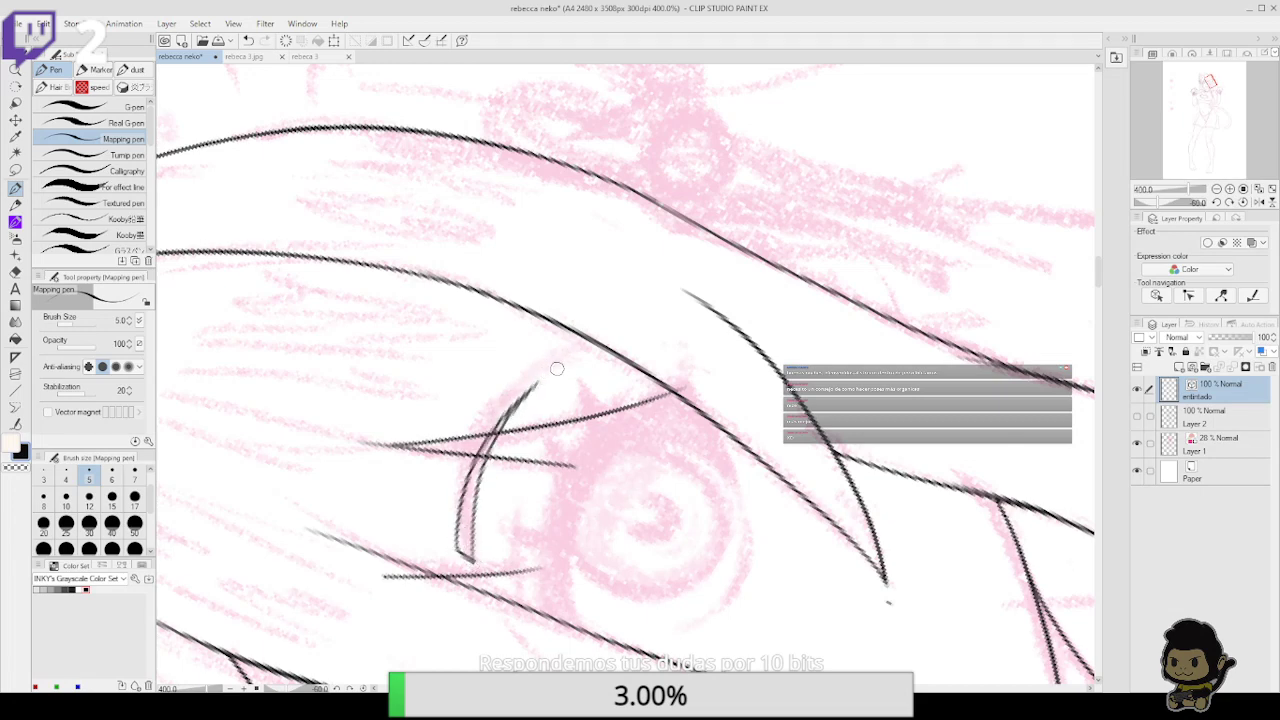
Ink the long tapering edges of the eyebrow above the left-hand eye down to its outer tip
click(1216, 189)
click(1229, 202)
click(1229, 202)
click(1229, 202)
click(1229, 202)
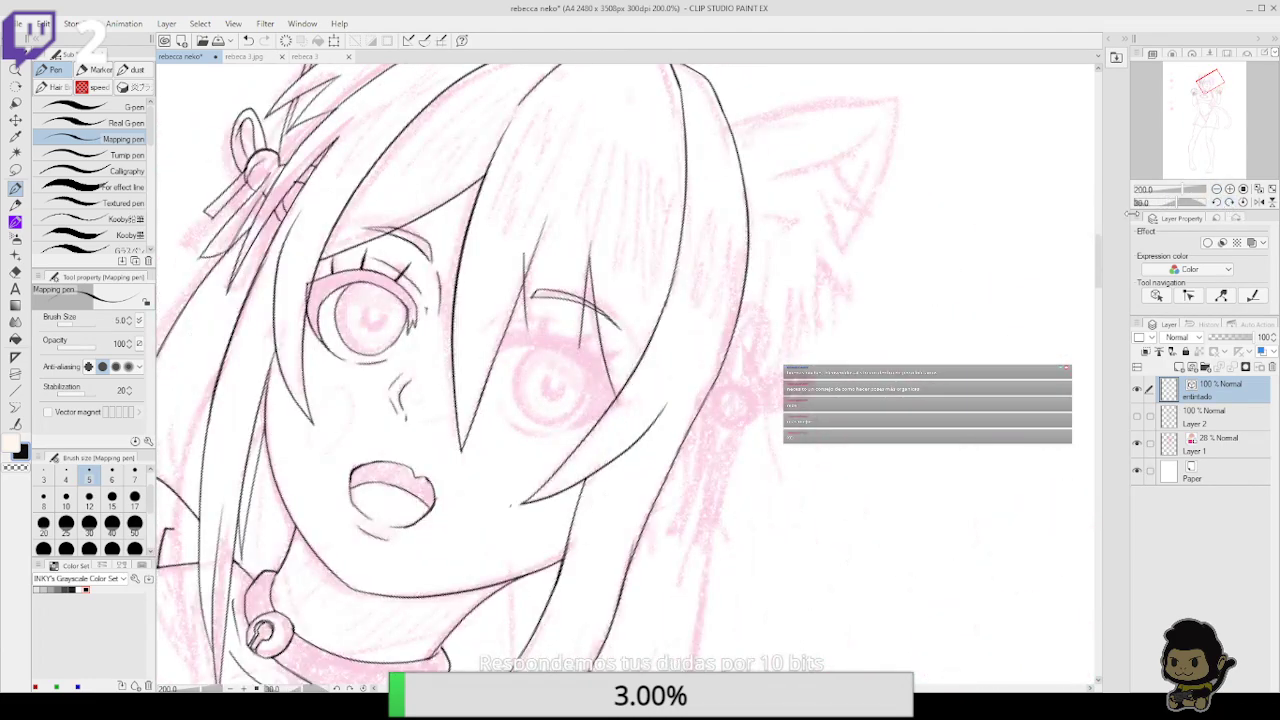
mouse_move(765, 449)
mouse_down()
mouse_move(772, 362)
mouse_move(795, 401)
mouse_up()
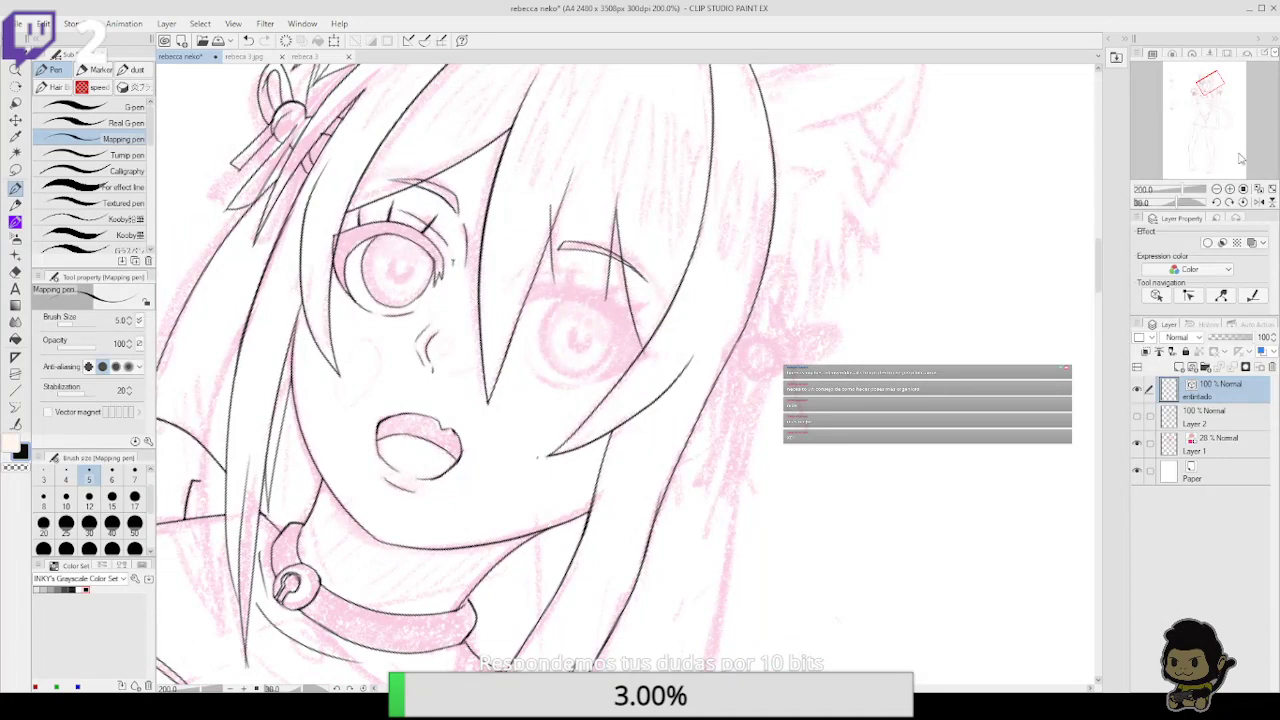
click(1216, 202)
click(1216, 202)
click(1216, 202)
click(1216, 202)
click(1216, 202)
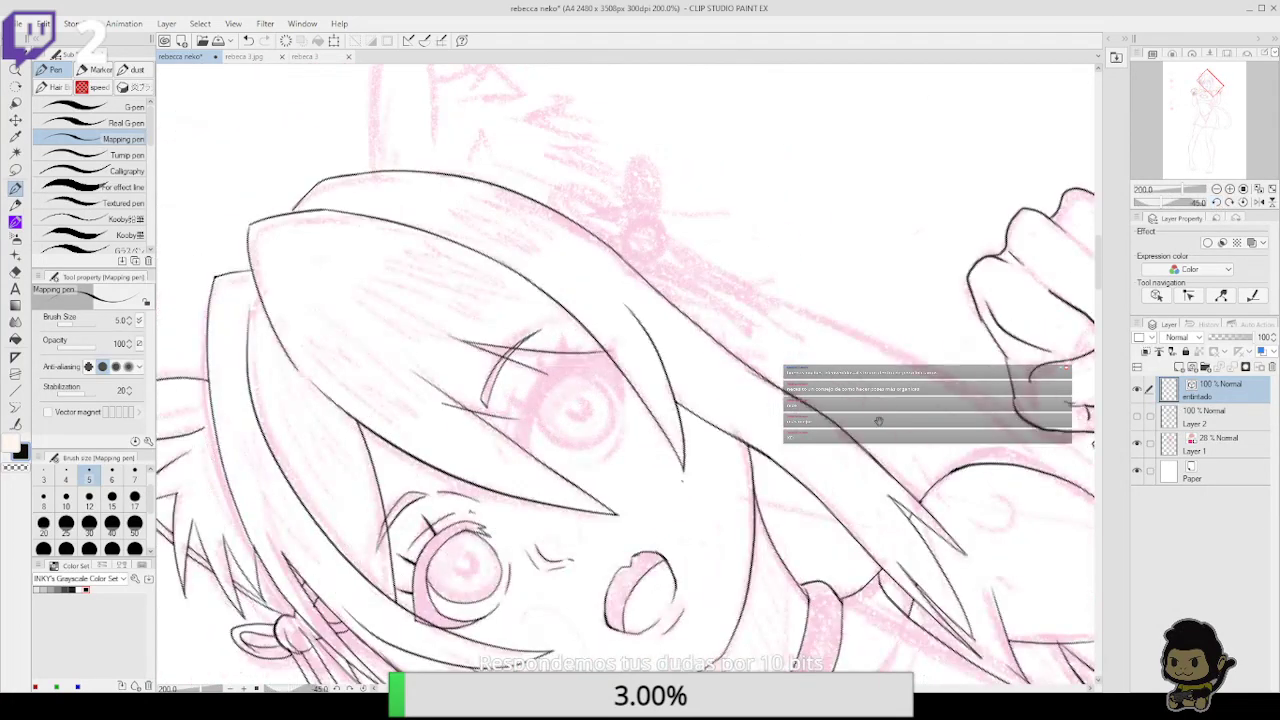
drag(879, 421, 962, 290)
click(1229, 202)
click(1229, 189)
drag(852, 416, 1038, 345)
drag(578, 285, 628, 306)
drag(517, 346, 576, 279)
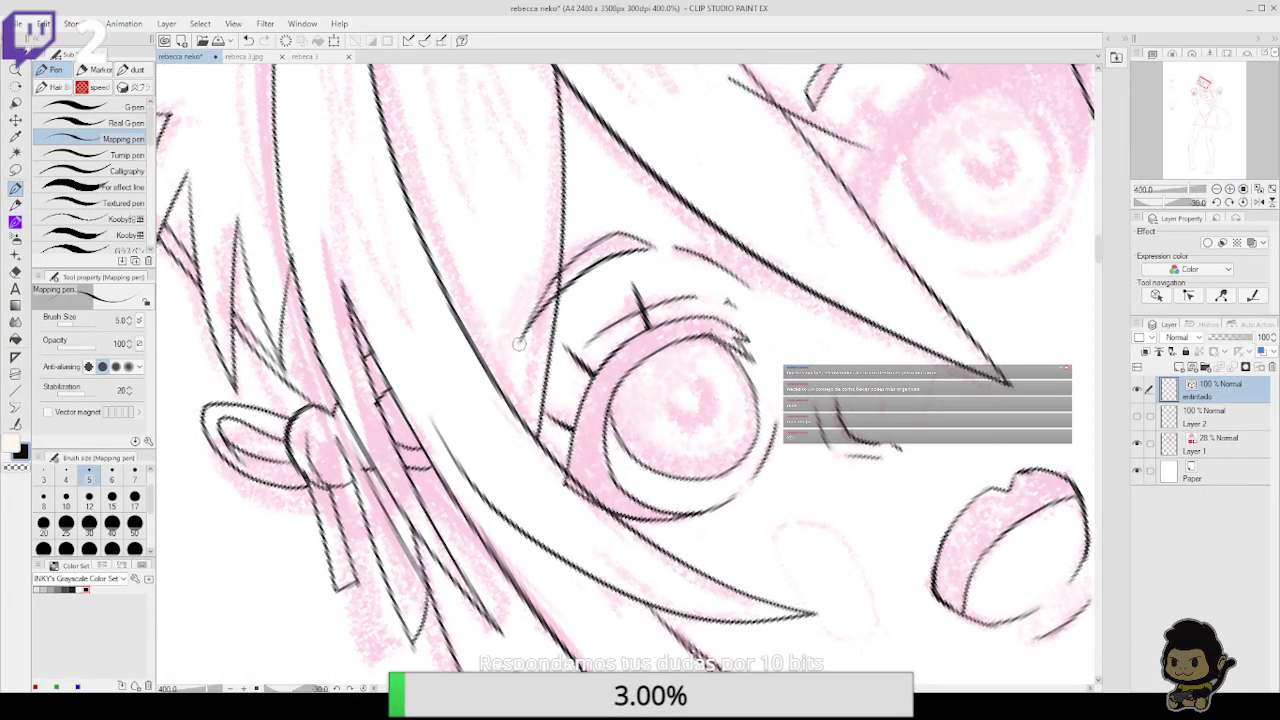
mouse_move(519, 343)
mouse_down()
mouse_move(541, 299)
mouse_move(626, 226)
mouse_up()
Trim the excess line segments around the left-hand eyebrow with the Vector eraser
key(e)
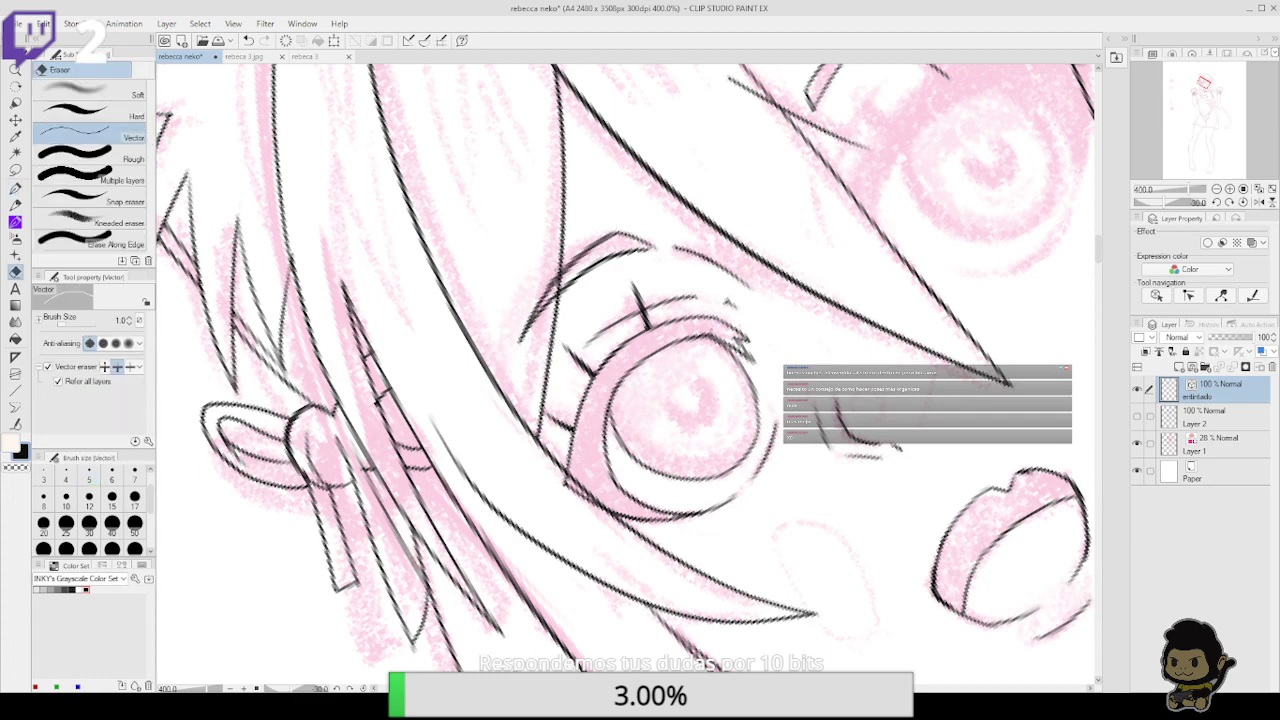
click(543, 298)
click(574, 254)
Ink the curved, crescent-shaped pupil mark inside the left-hand eye with the Mapping pen
drag(879, 267, 831, 491)
click(1229, 203)
click(1229, 203)
click(1229, 189)
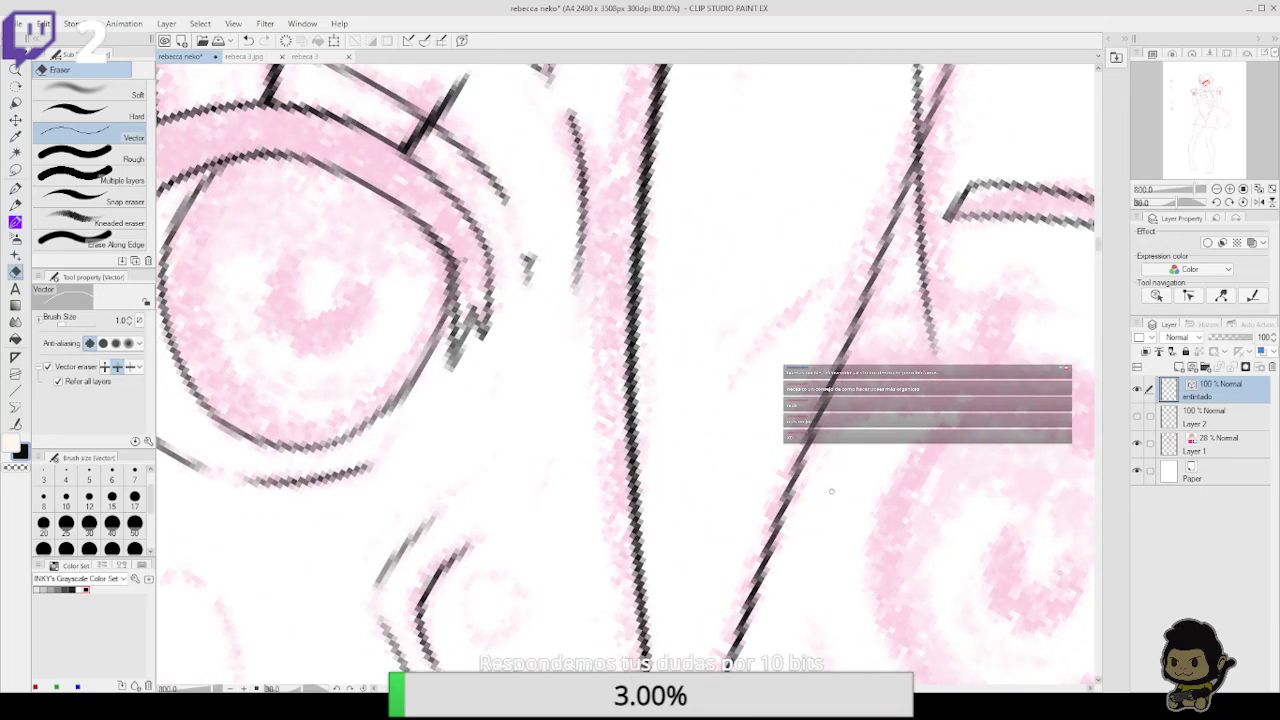
key(p)
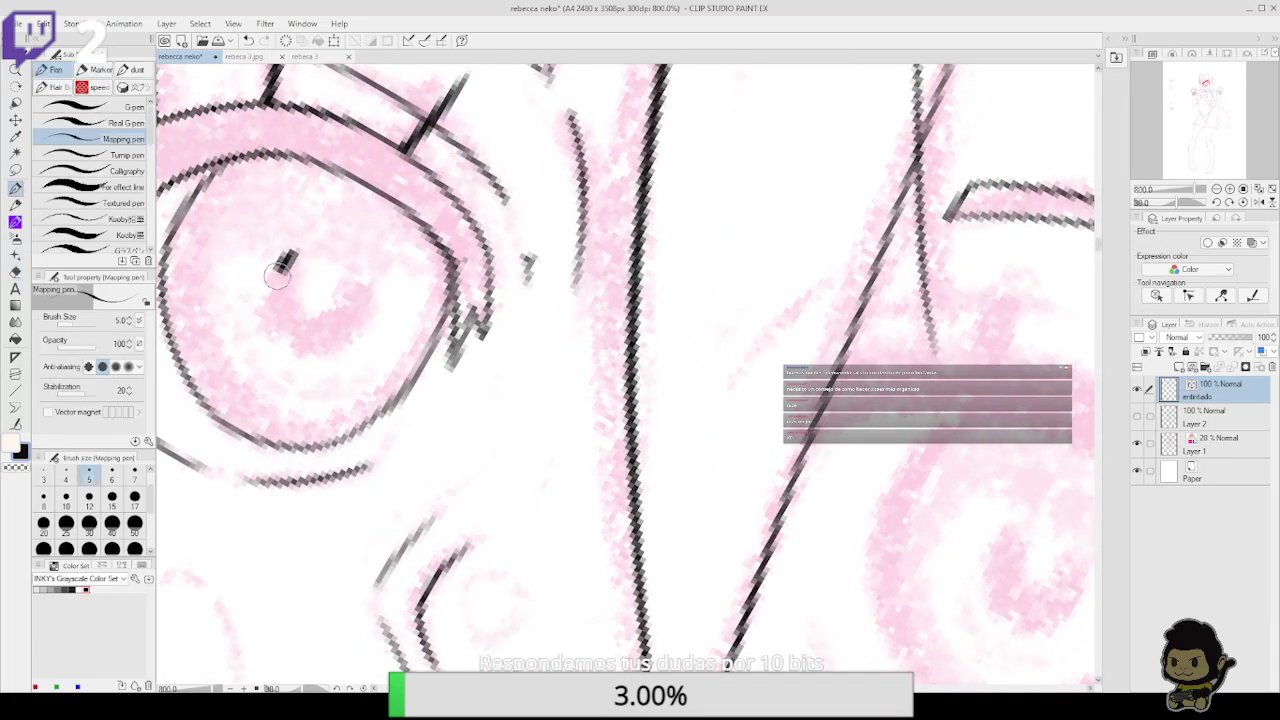
mouse_move(277, 275)
mouse_down()
mouse_move(272, 315)
mouse_move(299, 344)
mouse_move(339, 340)
mouse_move(359, 294)
mouse_up()
Ink a matching crescent-shaped pupil mark at the centre of the right-hand eye
drag(896, 476, 933, 331)
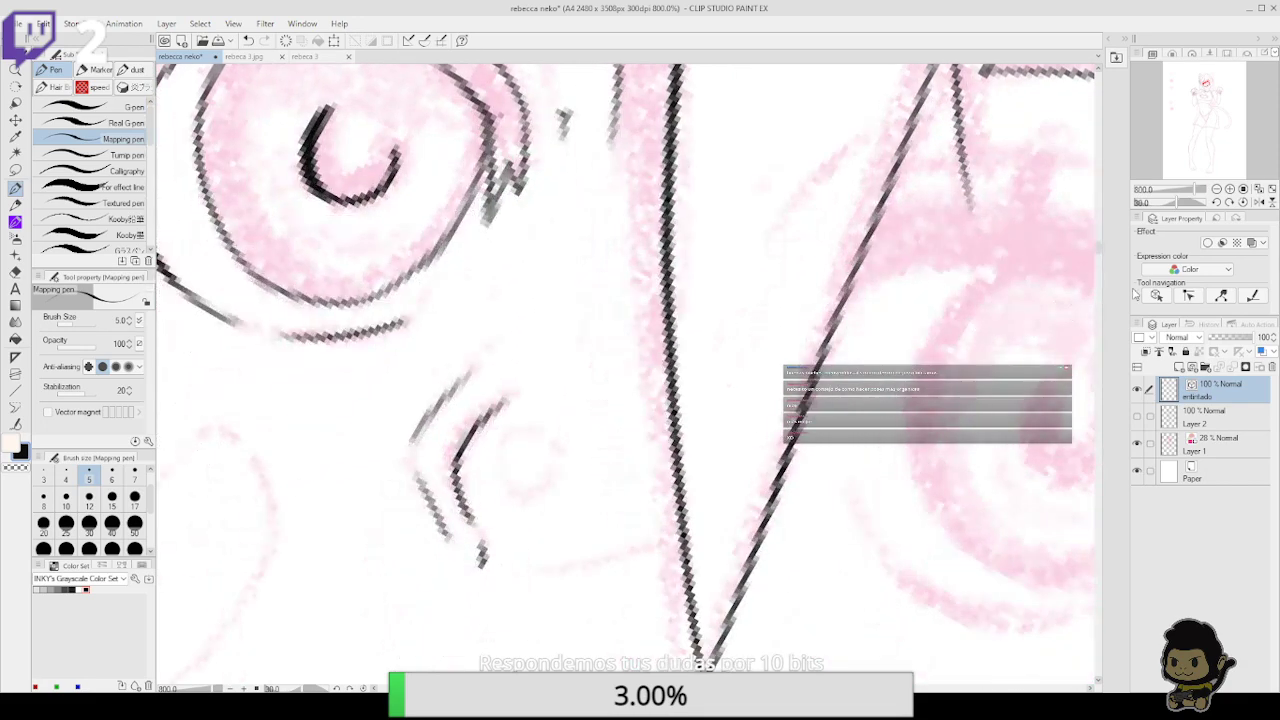
click(1216, 189)
click(1216, 202)
click(1216, 202)
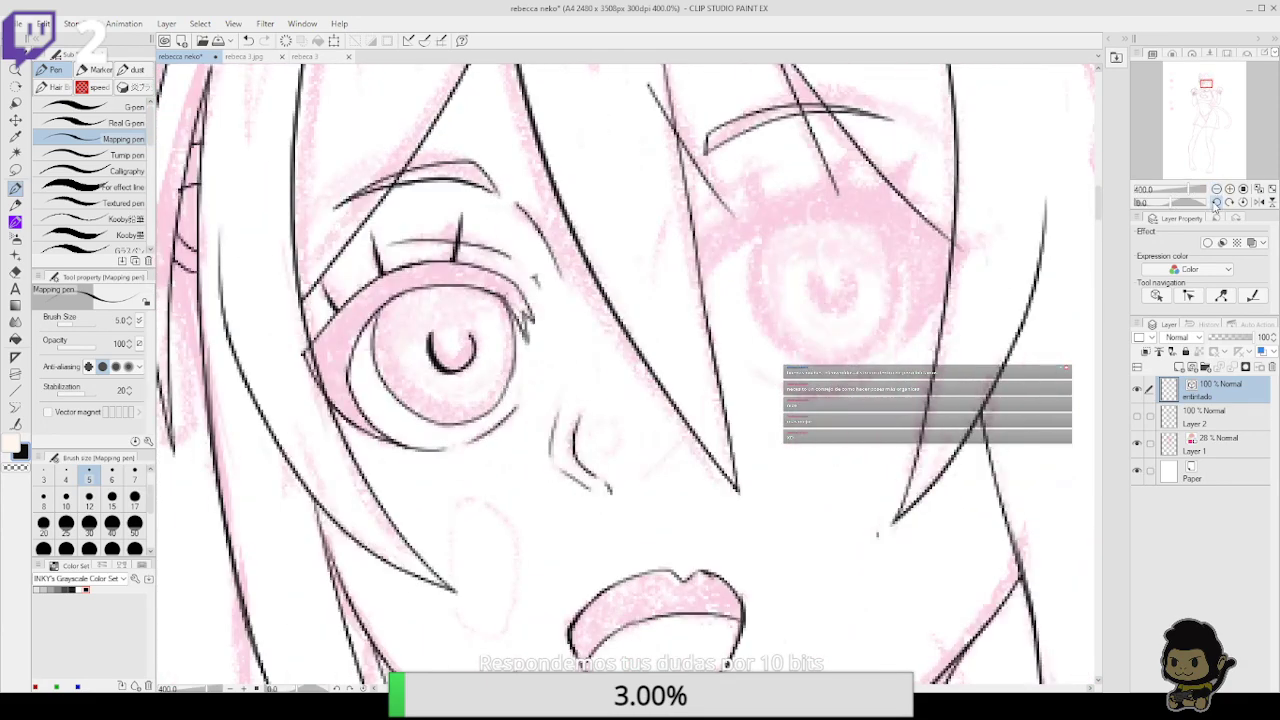
click(1229, 203)
click(1229, 202)
mouse_move(762, 318)
mouse_down()
mouse_move(762, 338)
mouse_move(790, 352)
mouse_move(800, 338)
mouse_move(765, 346)
mouse_move(802, 315)
mouse_up()
key(ctrl+z)
Ink the round iris outline of the right-hand eye around its pupil mark, undoing strokes that miss the sketch
drag(852, 488, 700, 530)
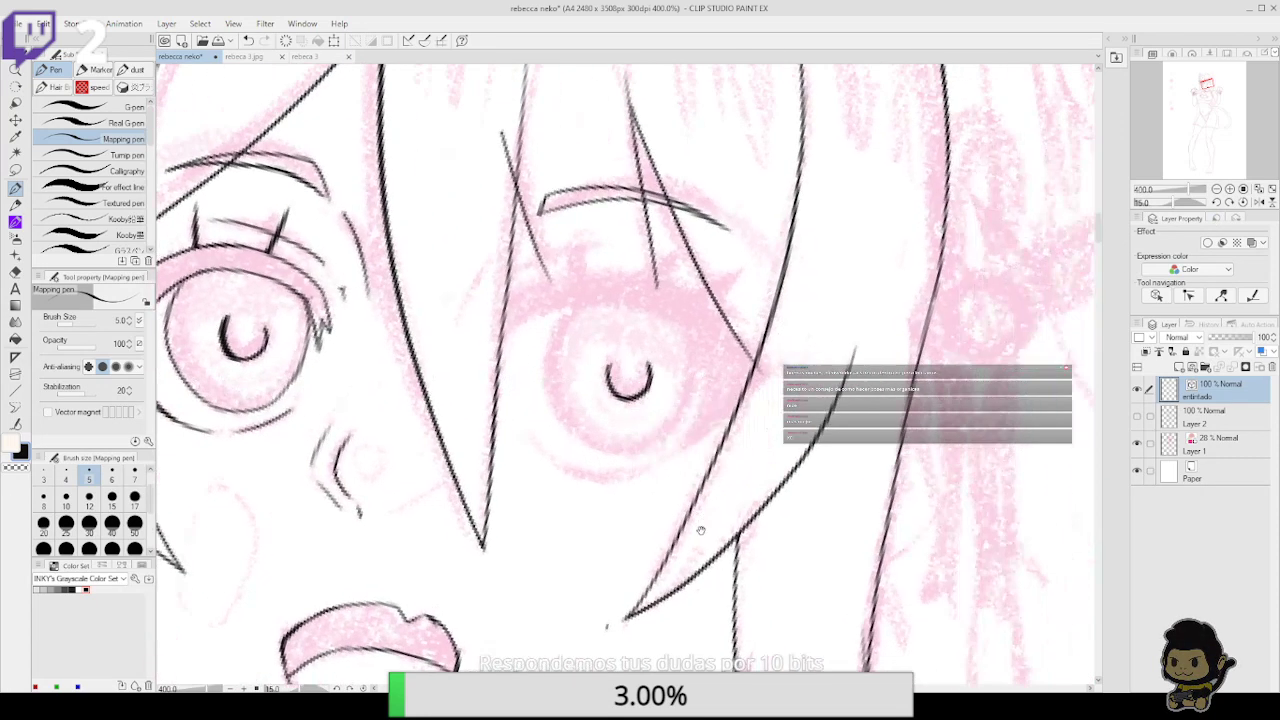
click(1230, 202)
click(1230, 202)
click(1230, 202)
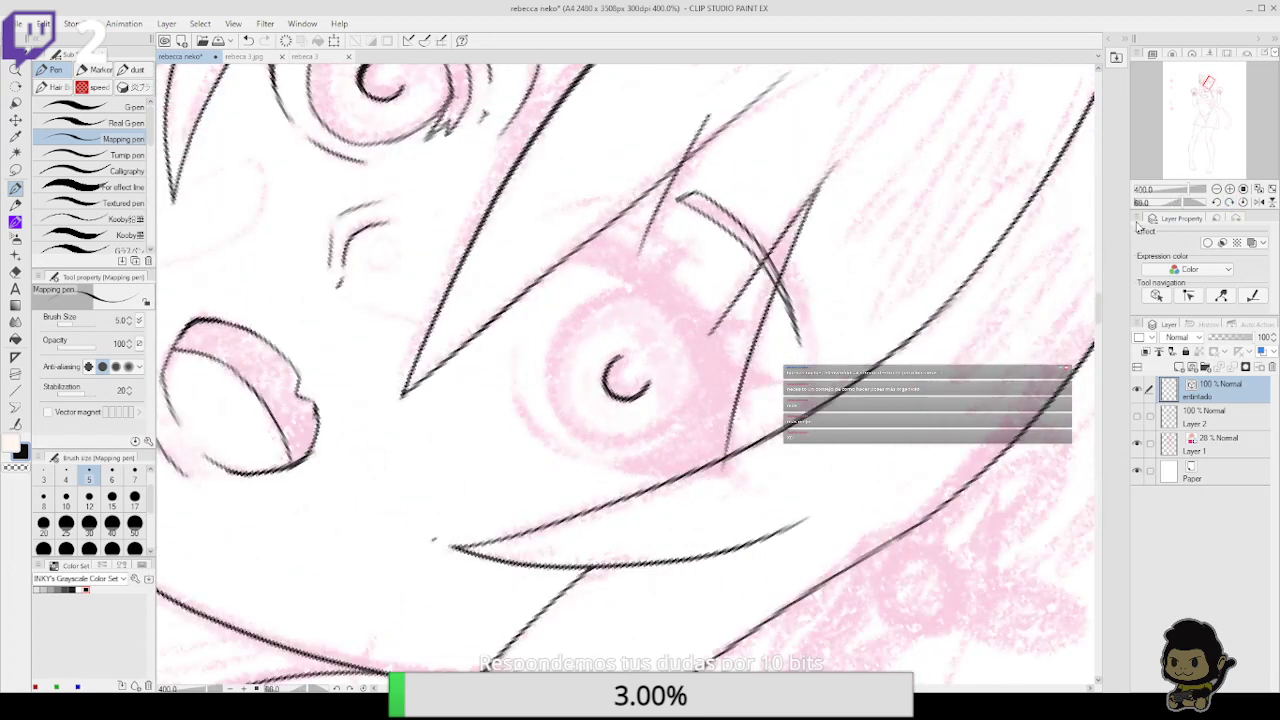
mouse_move(556, 410)
mouse_down()
mouse_move(555, 341)
mouse_move(594, 295)
mouse_move(645, 285)
mouse_up()
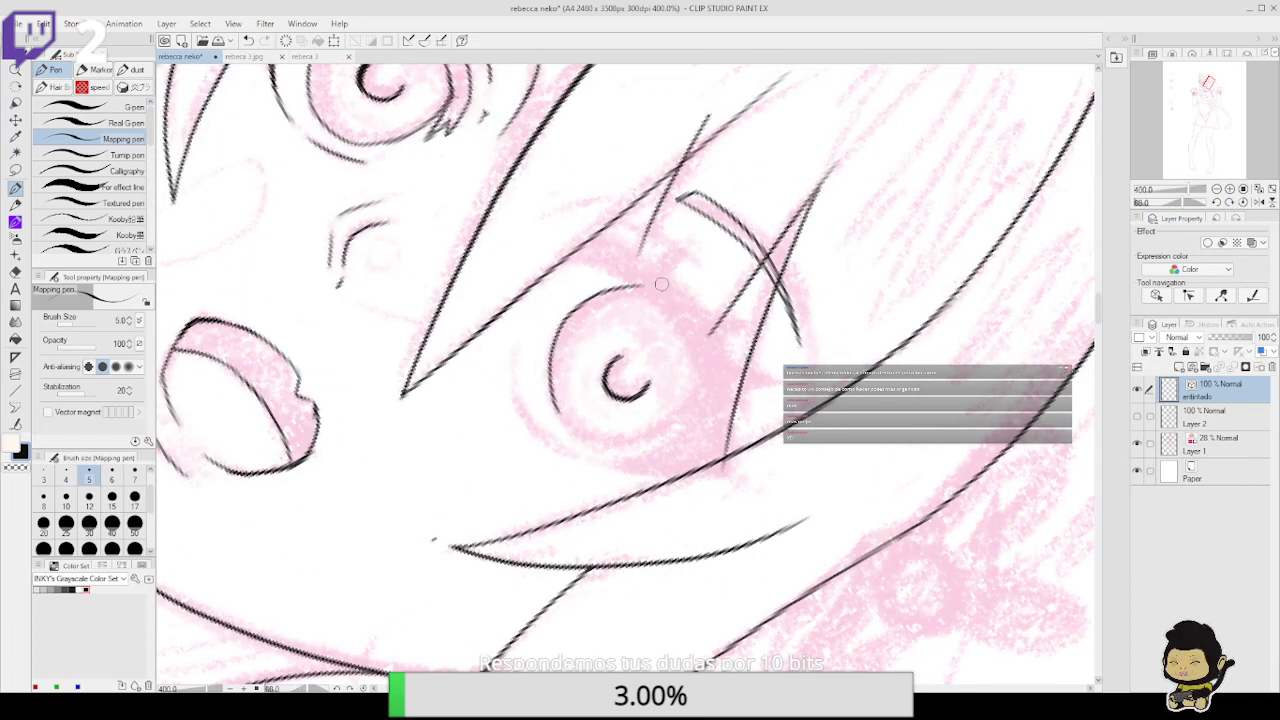
click(1216, 202)
click(1216, 202)
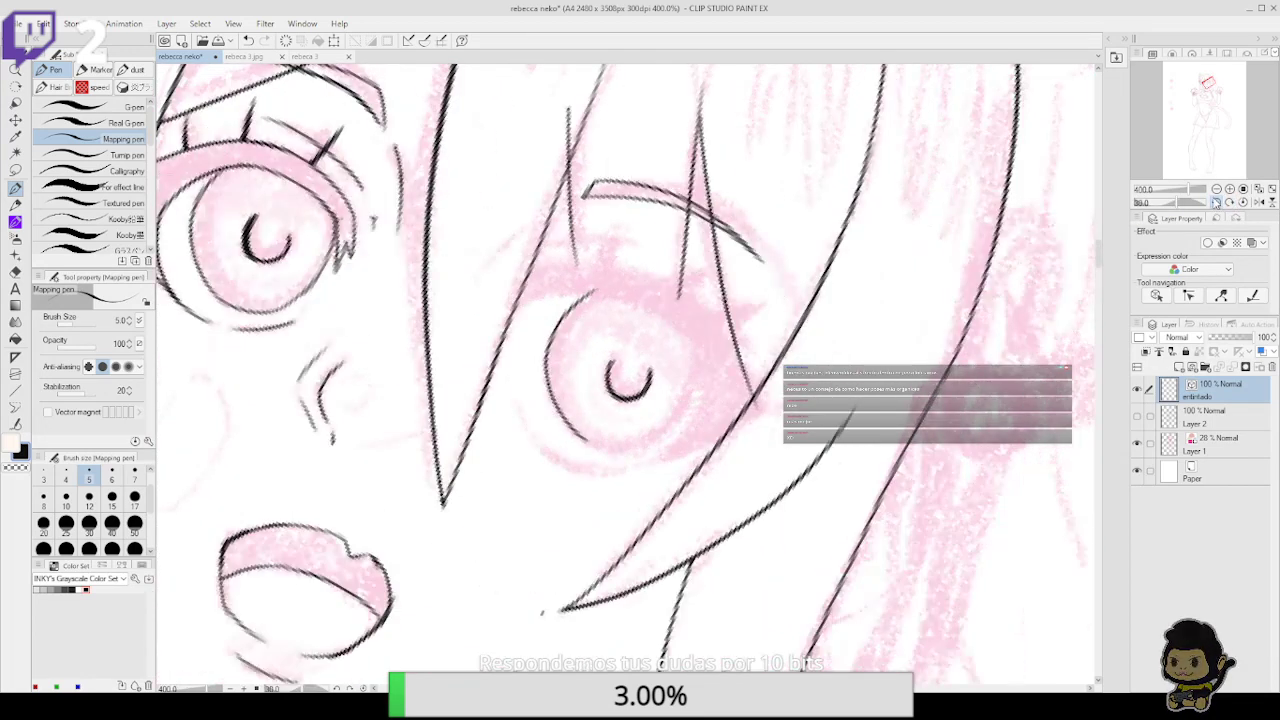
click(1216, 202)
click(1216, 202)
drag(618, 449, 674, 410)
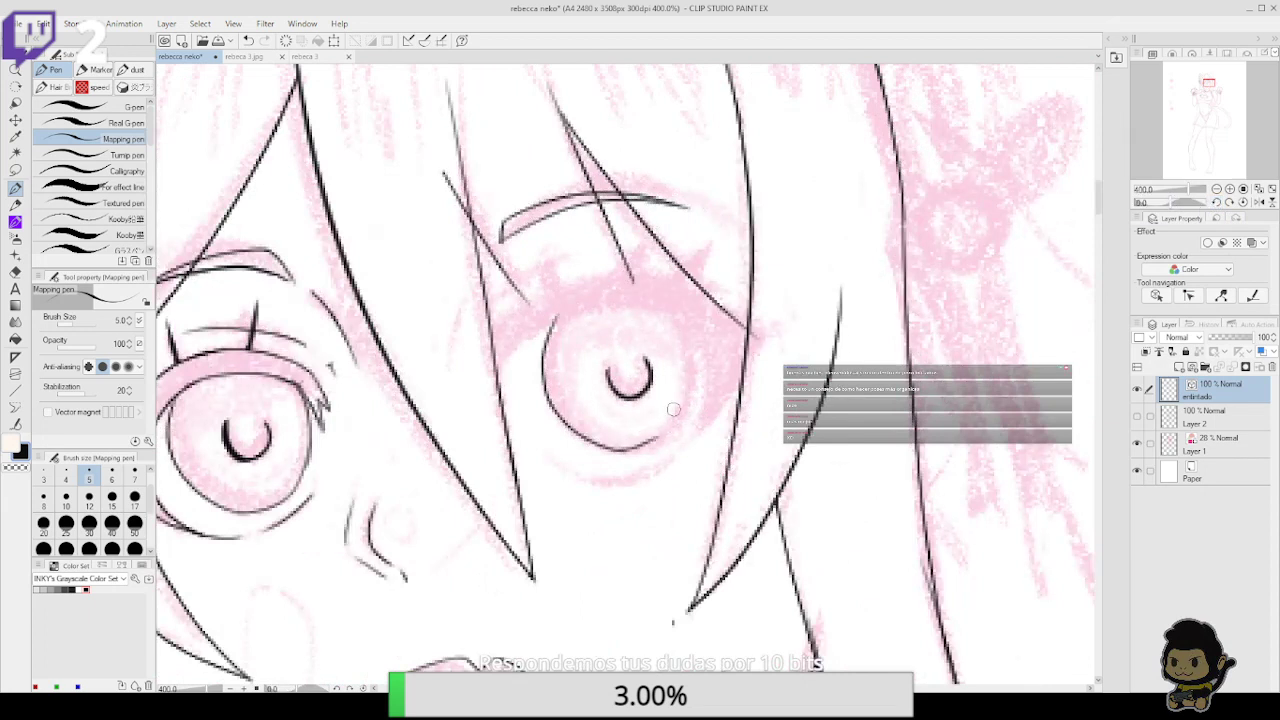
key(ctrl+z)
mouse_move(621, 450)
mouse_down()
mouse_move(679, 419)
mouse_move(694, 369)
mouse_move(681, 322)
mouse_up()
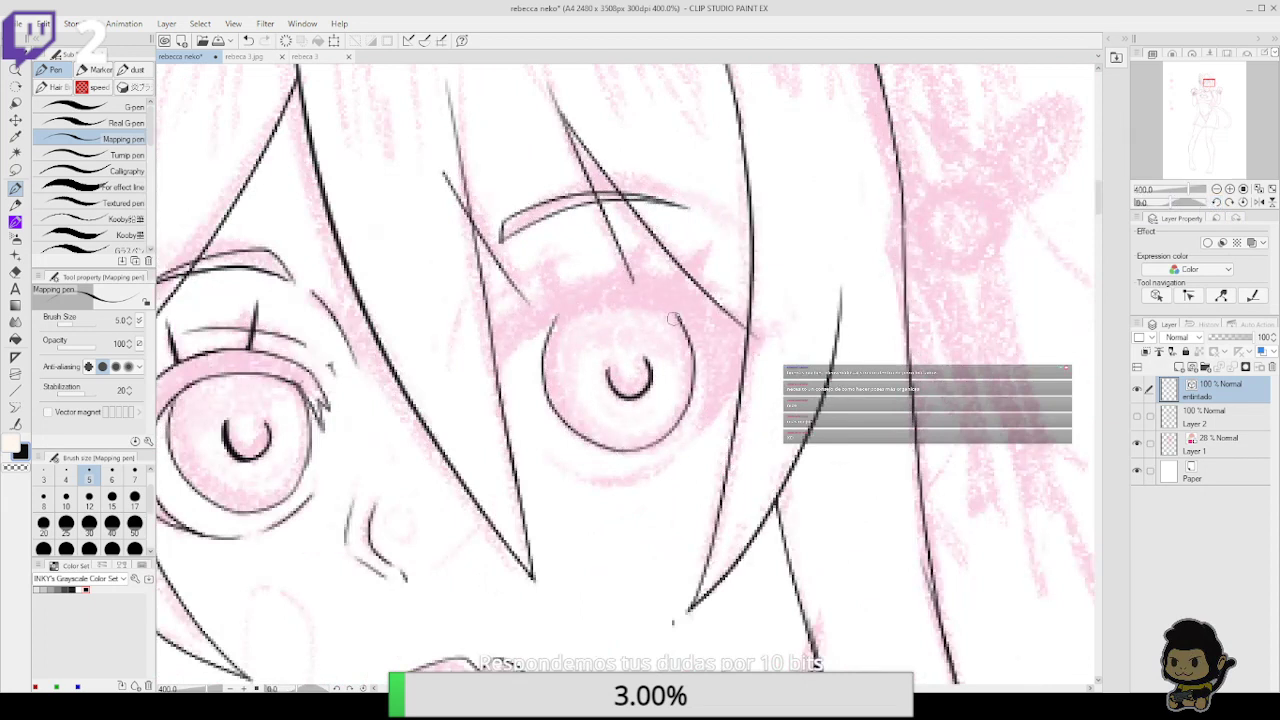
mouse_move(688, 406)
mouse_down()
mouse_move(694, 347)
mouse_move(670, 304)
mouse_up()
key(ctrl+z)
Ink the right-hand eye's upper eyelid curve over the iris and the outer edge of its lash corner
click(1217, 202)
click(1217, 202)
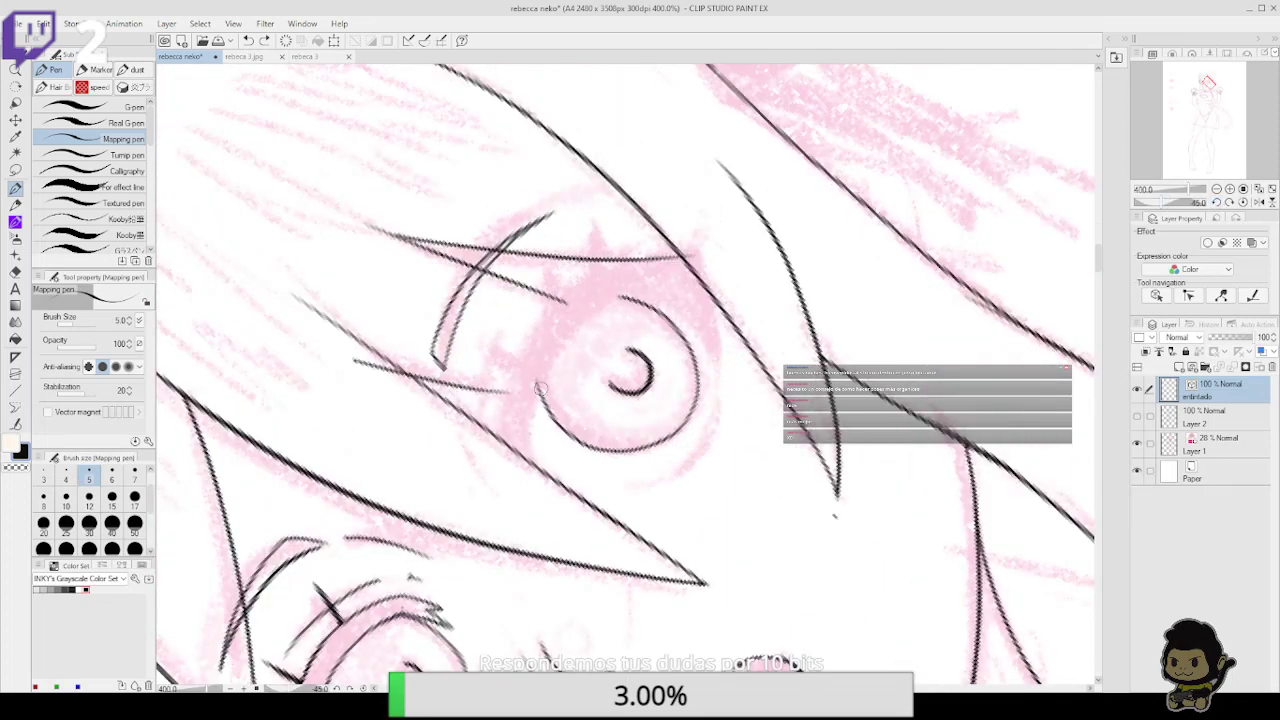
mouse_move(530, 462)
mouse_down()
mouse_move(549, 357)
mouse_move(616, 295)
mouse_move(690, 265)
mouse_move(710, 303)
mouse_move(649, 291)
mouse_move(711, 367)
mouse_move(712, 403)
mouse_move(716, 365)
mouse_move(715, 415)
mouse_move(692, 326)
mouse_move(650, 274)
mouse_move(668, 301)
mouse_up()
key(ctrl+z)
key(ctrl+z)
key(ctrl+z)
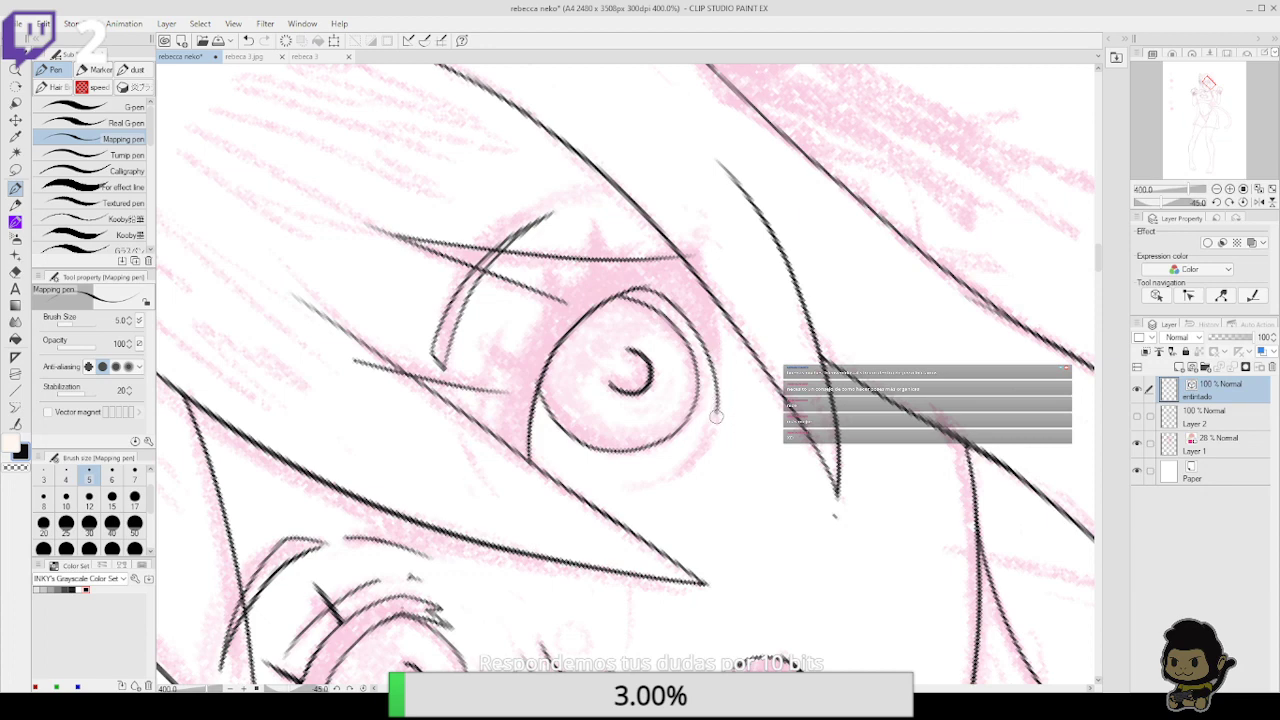
drag(716, 417, 707, 296)
key(ctrl+z)
mouse_move(718, 420)
mouse_down()
mouse_move(716, 314)
mouse_move(690, 236)
mouse_up()
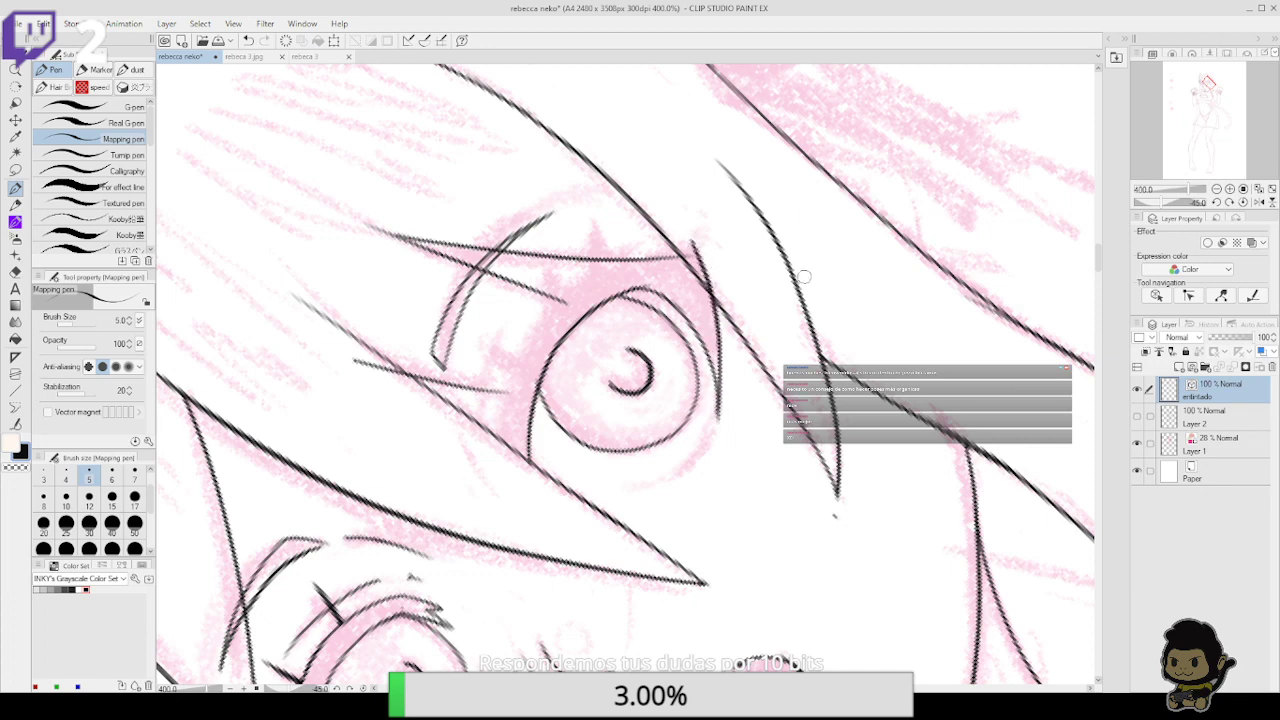
Ink the broken lower eyelid line of the right-hand eye and the jagged little lashes at its inner corner
drag(670, 475, 715, 408)
key(ctrl+z)
drag(665, 484, 716, 410)
click(1243, 202)
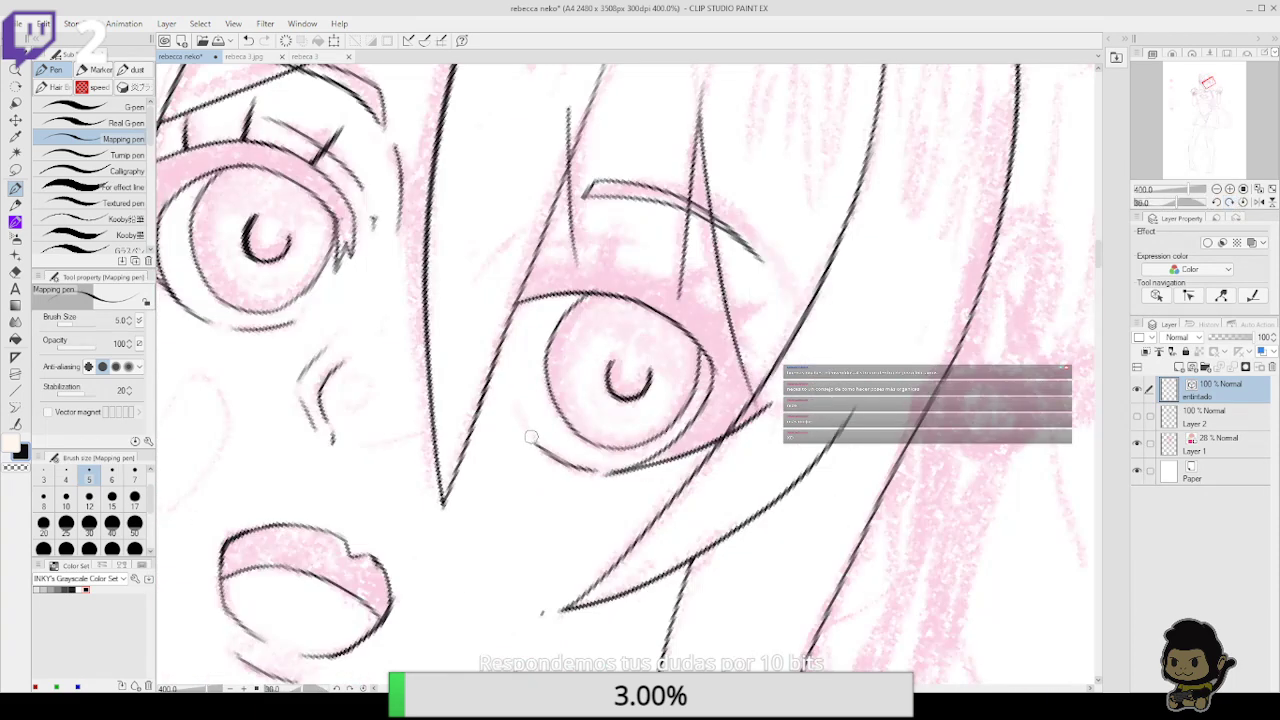
mouse_move(531, 438)
mouse_down()
mouse_move(513, 399)
mouse_move(547, 310)
mouse_move(529, 437)
mouse_move(512, 393)
mouse_up()
key(ctrl+z)
drag(501, 325, 532, 261)
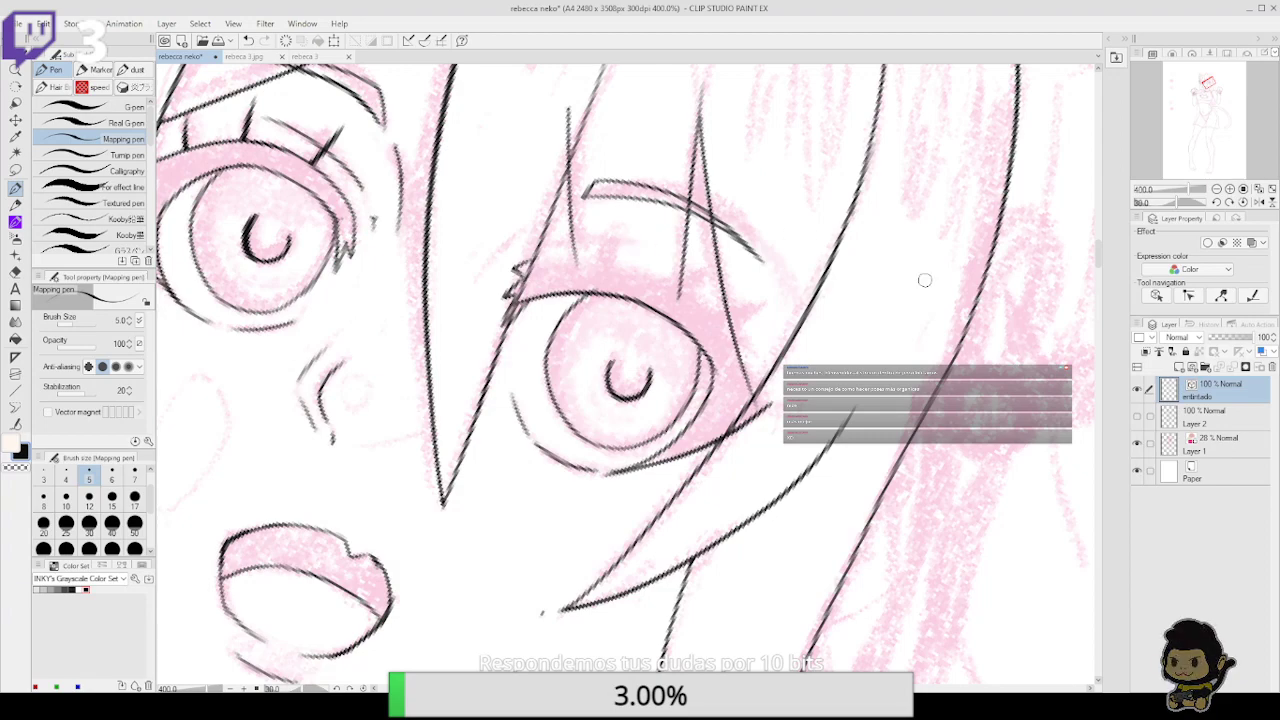
Ink the top edge and inner end of the right-hand eye's thick lash band, with short lashes above it
click(1218, 202)
click(1218, 202)
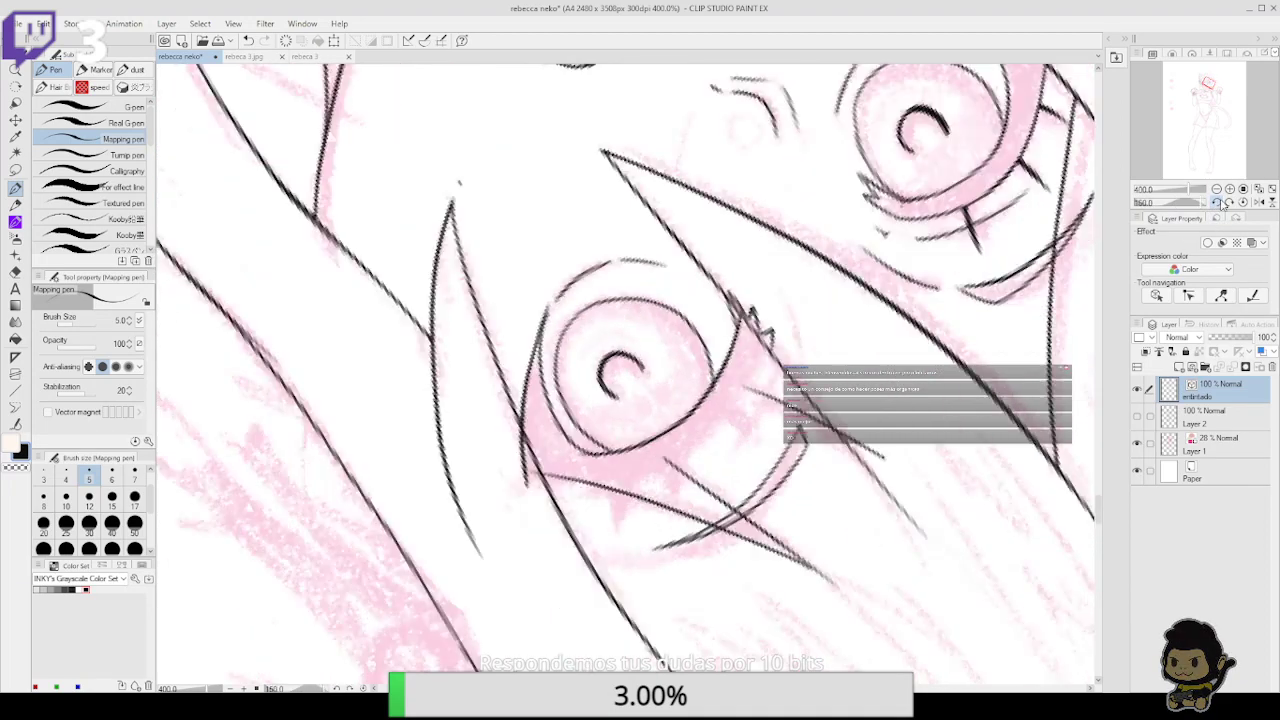
click(1218, 202)
click(1218, 202)
click(1218, 202)
click(1218, 202)
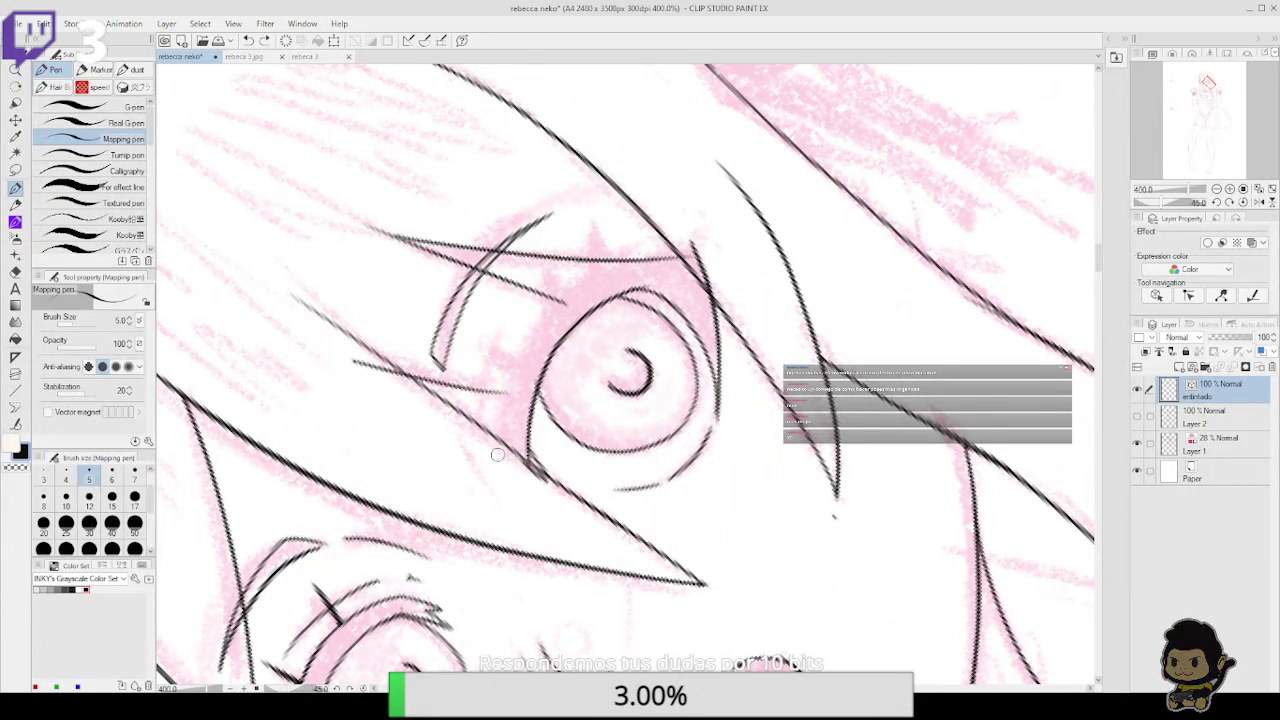
mouse_move(497, 455)
mouse_down()
mouse_move(513, 374)
mouse_move(612, 262)
mouse_move(525, 360)
mouse_move(566, 297)
mouse_move(700, 234)
mouse_up()
key(e)
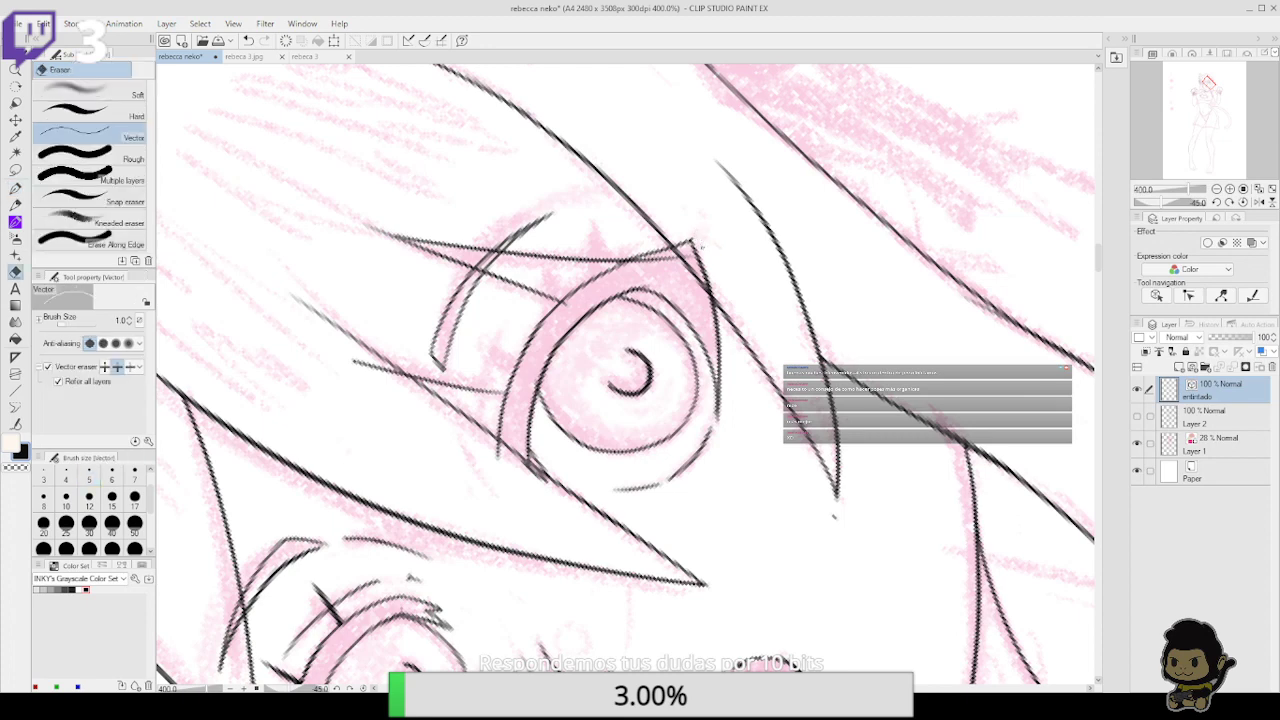
click(18, 188)
drag(498, 458, 546, 478)
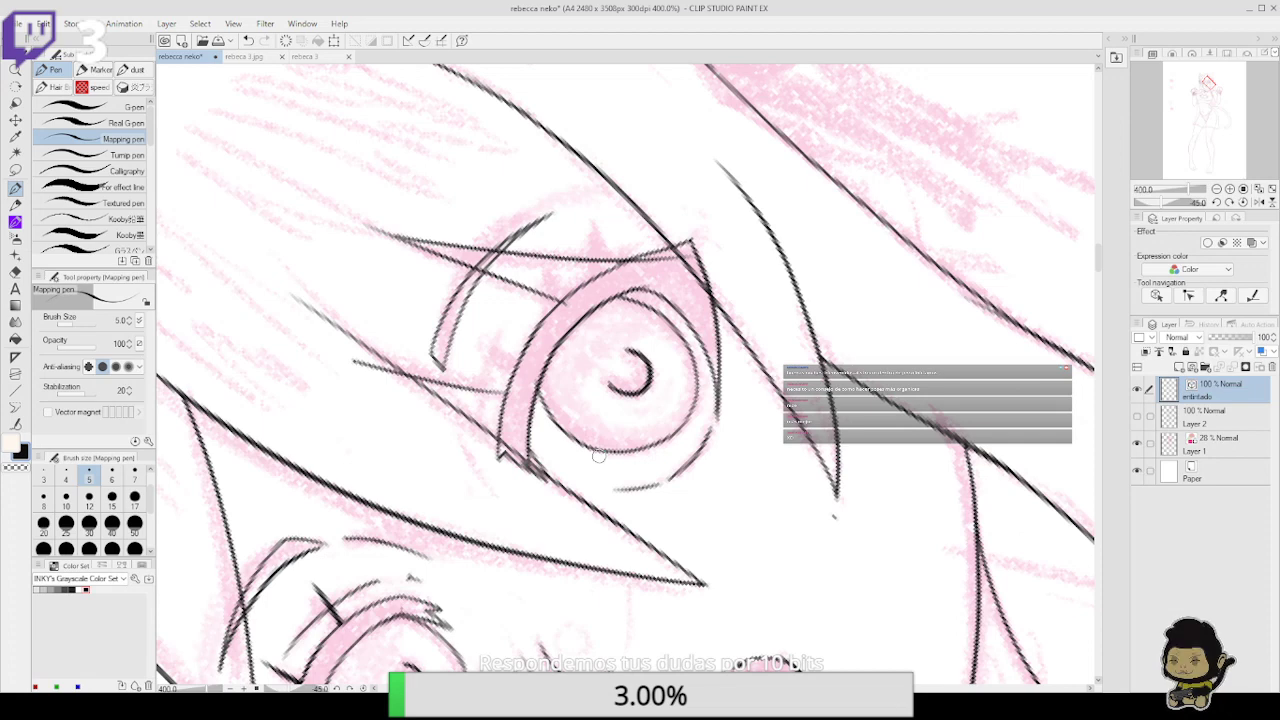
click(1216, 189)
click(1229, 202)
click(1229, 202)
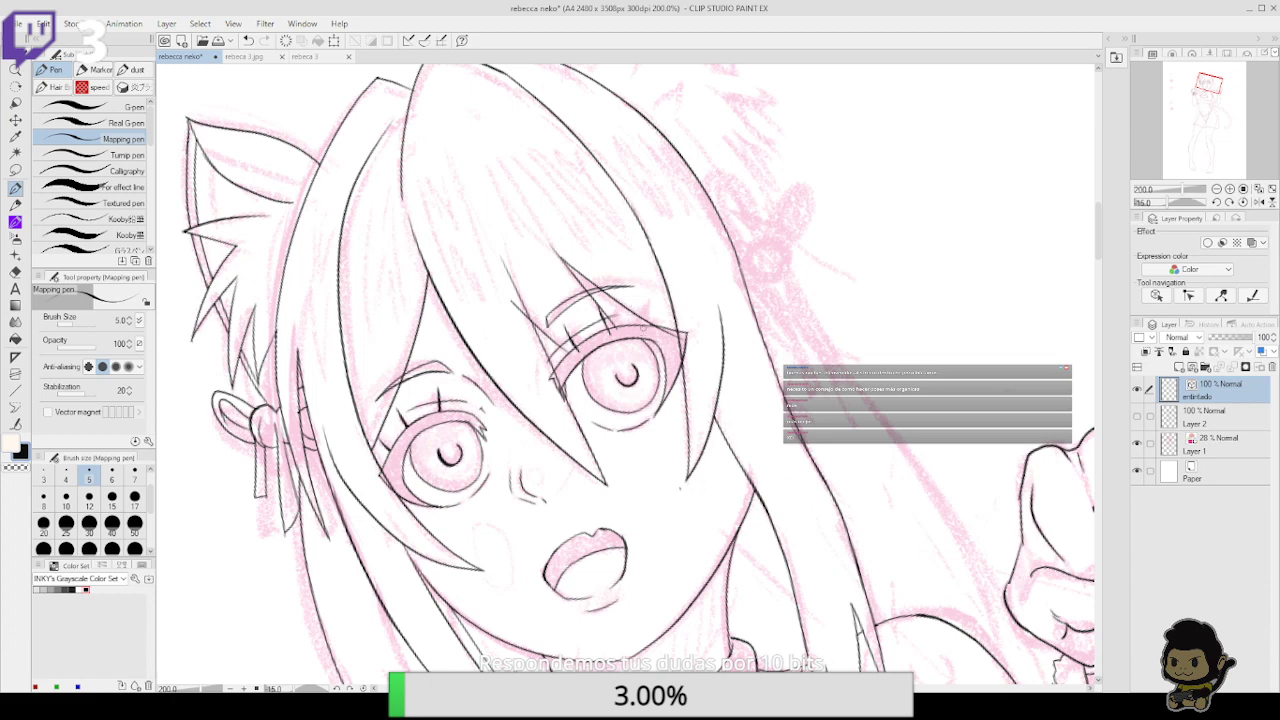
Erase the notch in the mouth's upper edge and parts of its right-hand side with the Vector eraser
key(e)
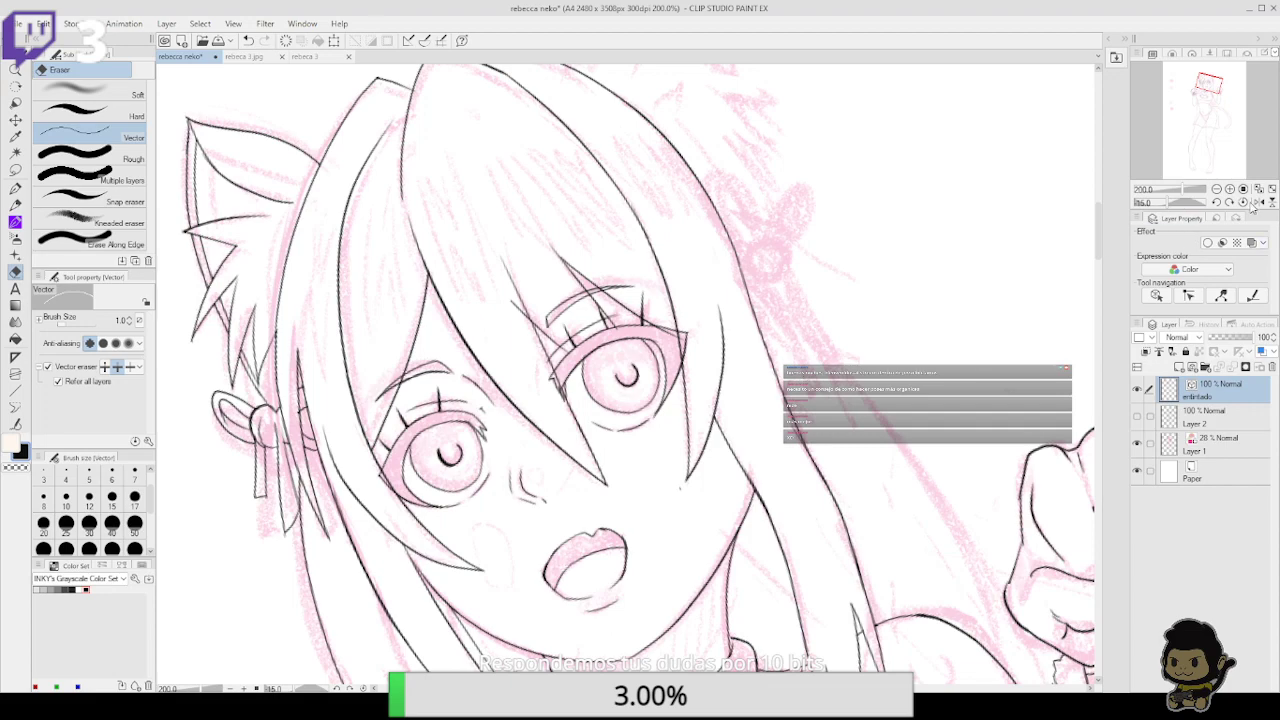
click(1229, 188)
click(1229, 188)
click(1229, 188)
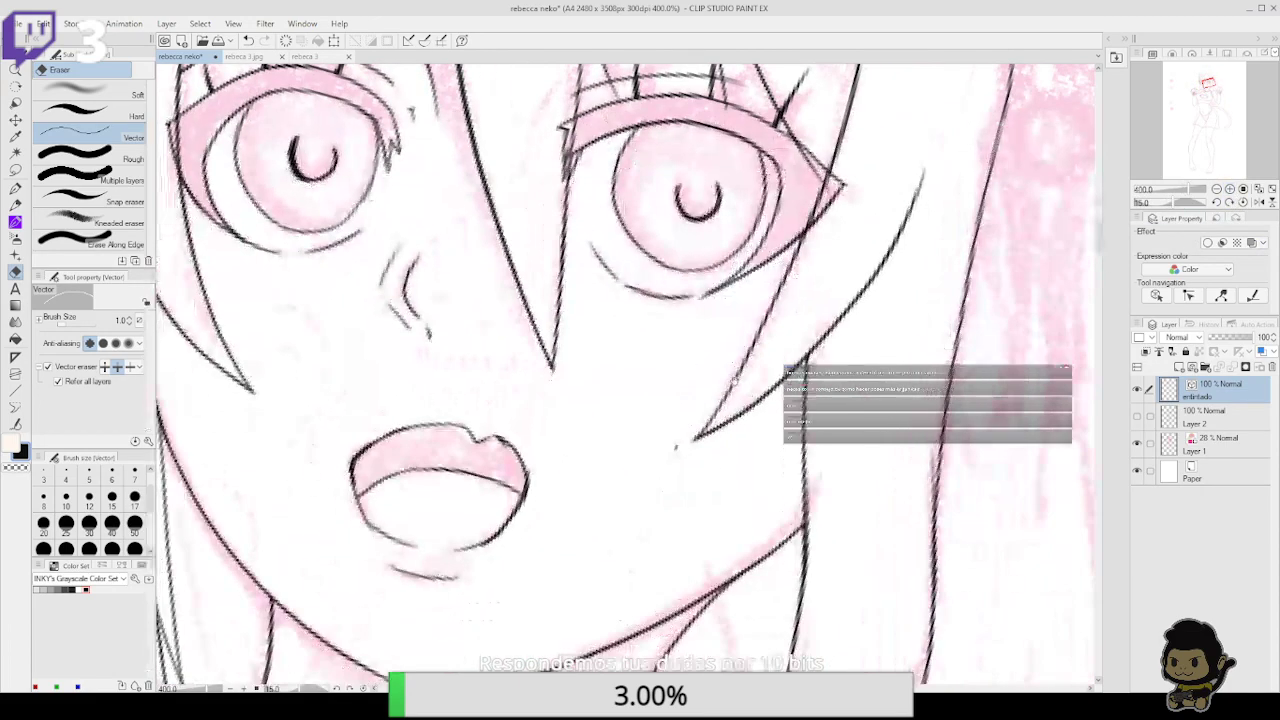
click(509, 515)
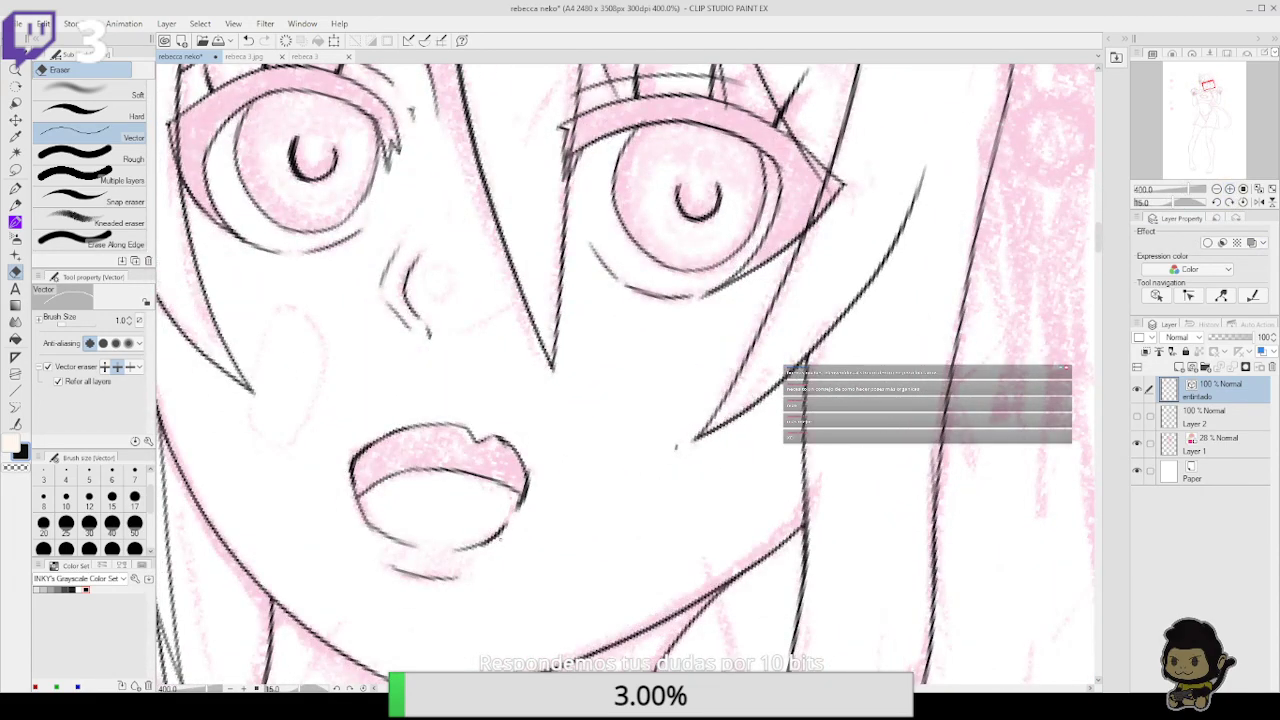
click(500, 530)
click(515, 507)
drag(492, 436, 466, 430)
Re-ink the erased upper edge of the mouth as one smooth curve with the Mapping pen
click(1216, 201)
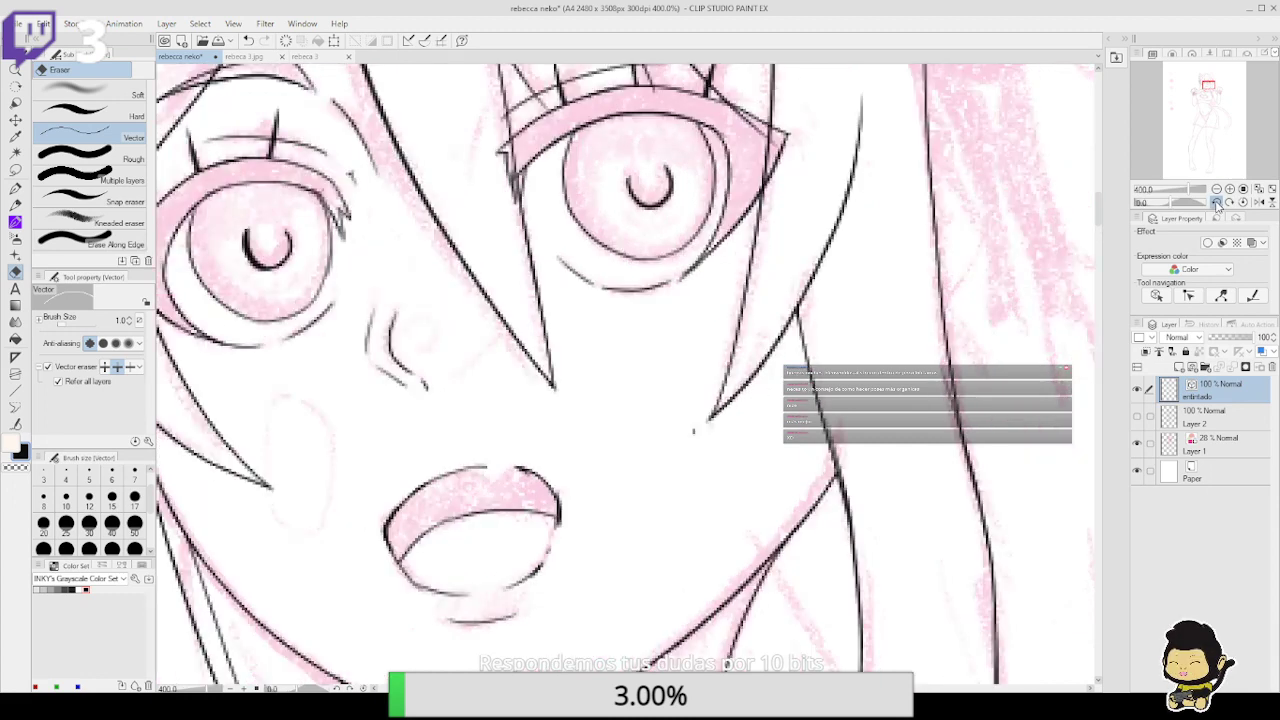
click(1216, 201)
click(1216, 201)
click(1216, 201)
click(1216, 201)
click(1216, 201)
click(15, 187)
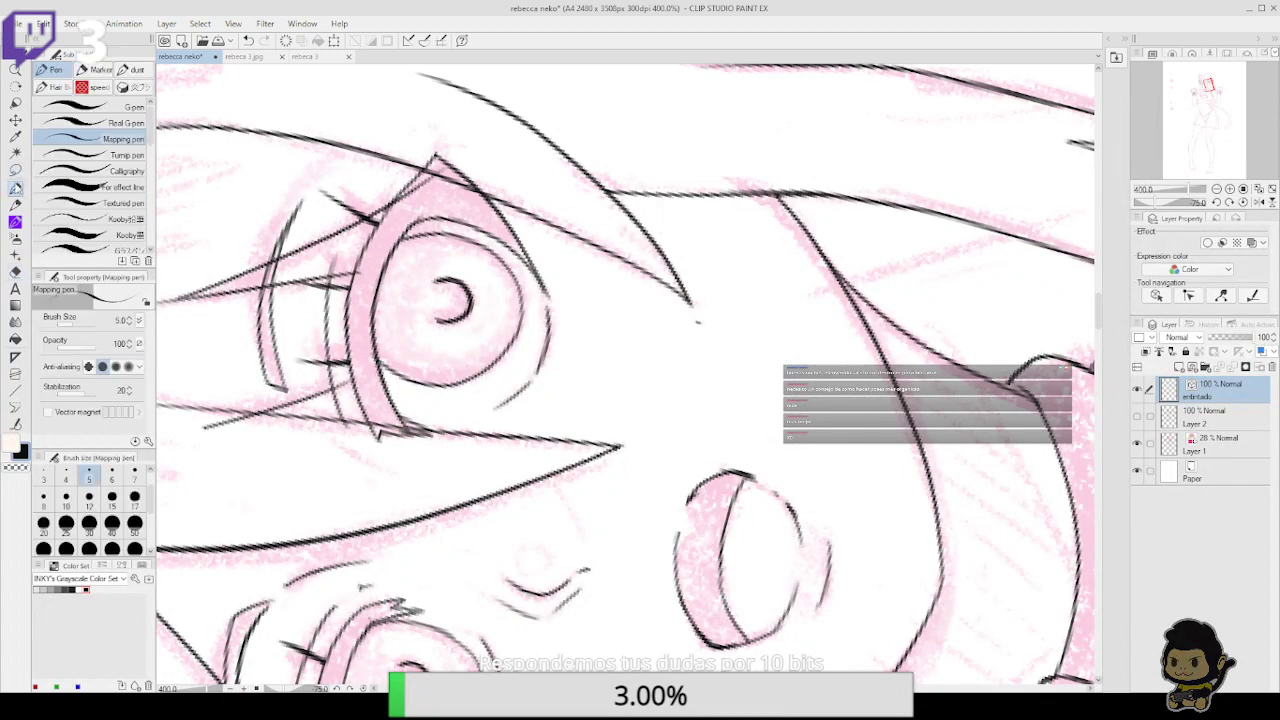
drag(676, 574, 693, 490)
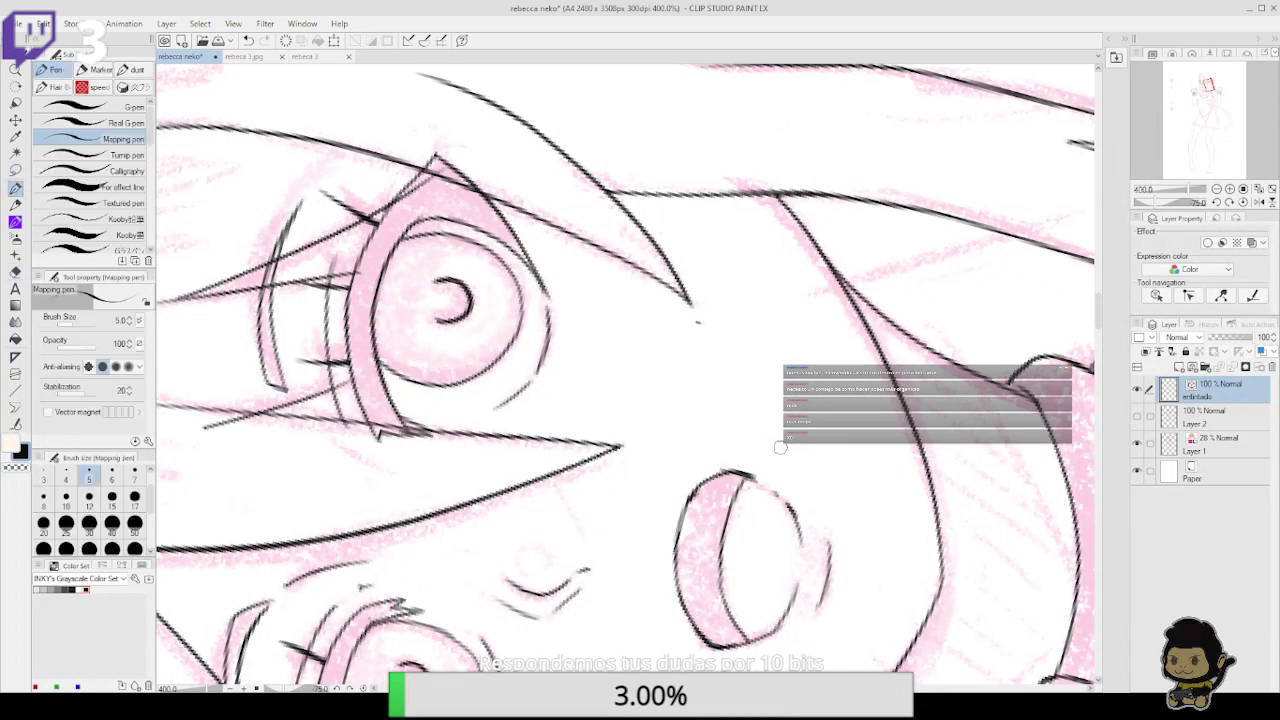
click(1229, 201)
click(1229, 201)
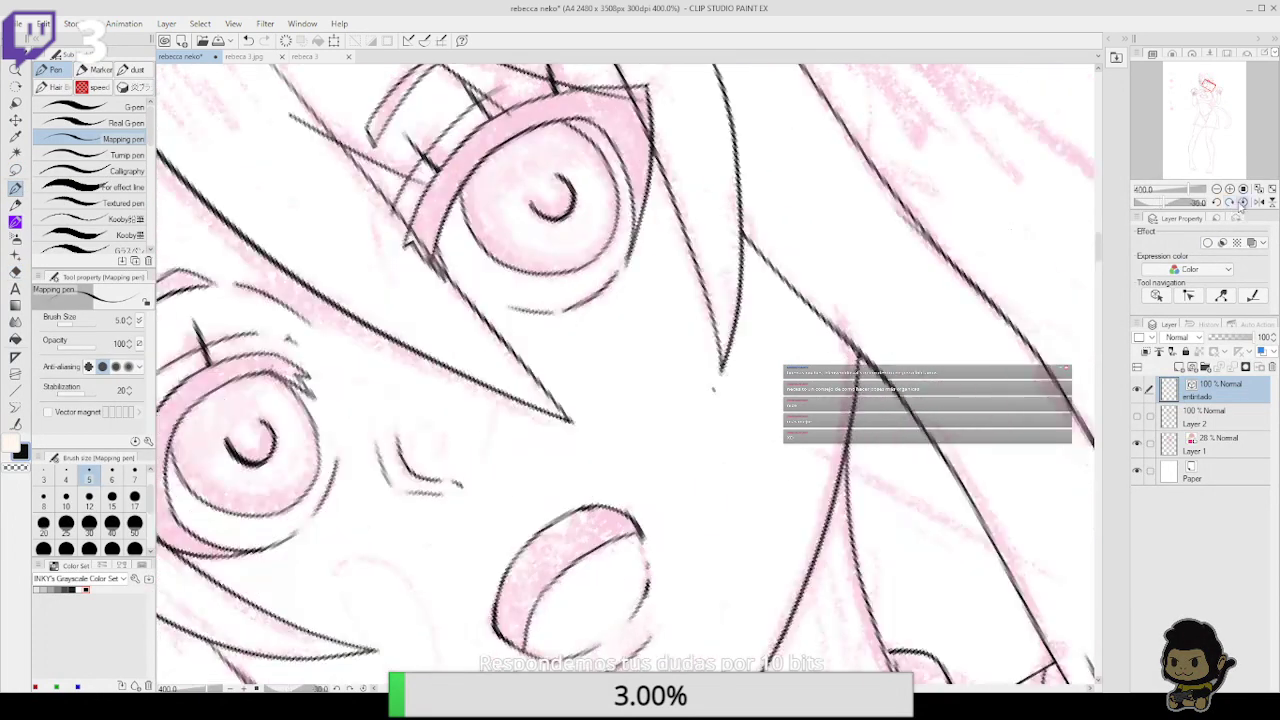
Join and smooth the line segments along the mouth's upper edge and left-hand side with the Connect vector line tool
click(1229, 201)
drag(645, 520, 645, 455)
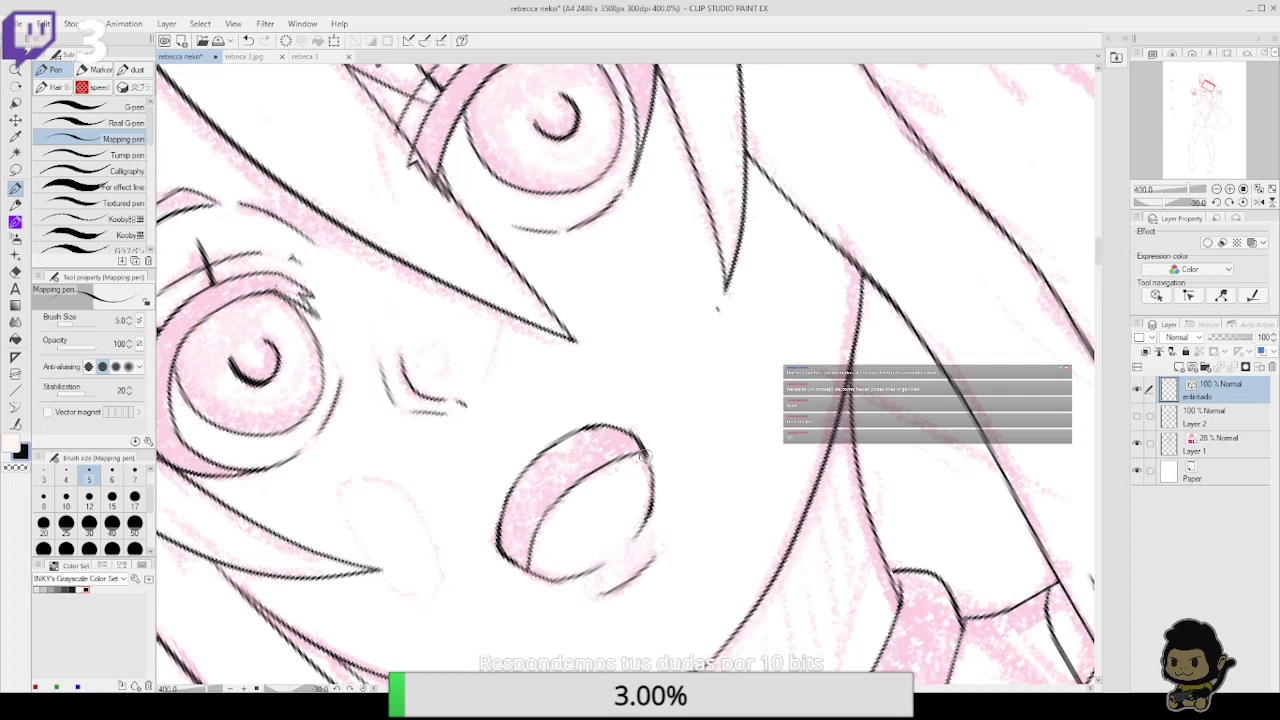
key(y)
mouse_move(590, 429)
mouse_down()
mouse_move(637, 430)
mouse_move(627, 434)
mouse_move(659, 503)
mouse_move(652, 458)
mouse_move(650, 508)
mouse_up()
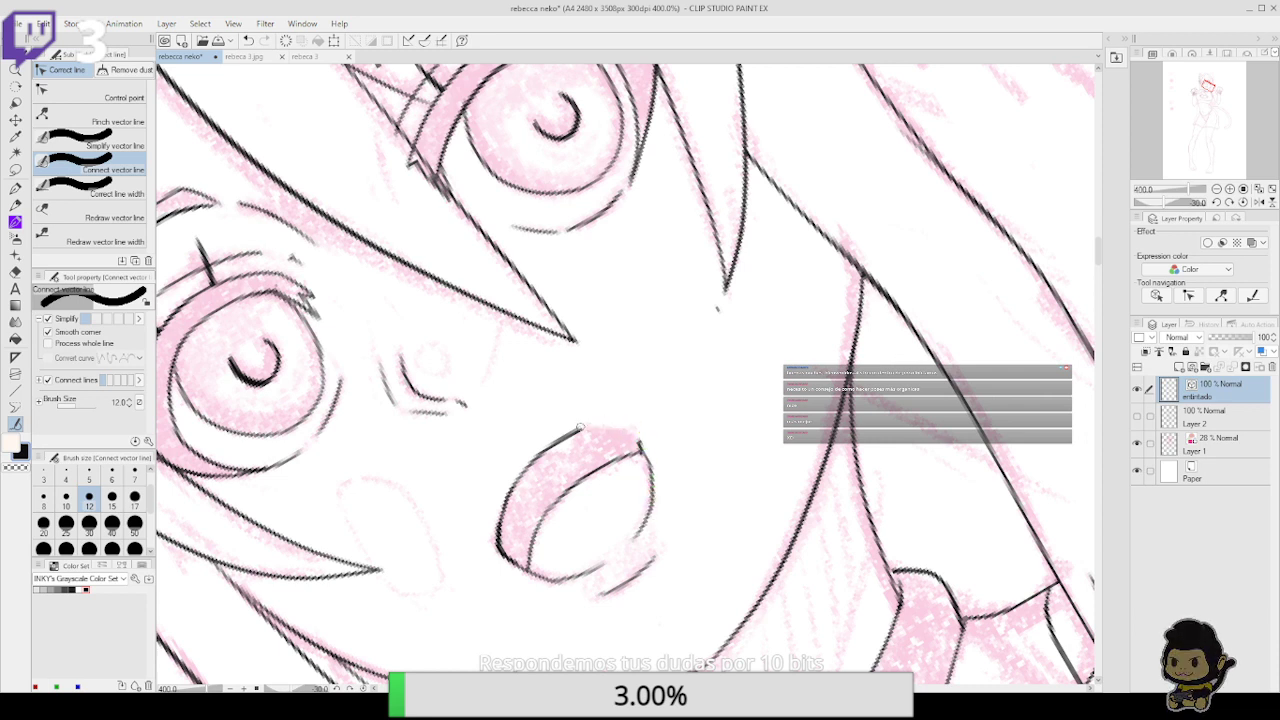
drag(580, 428, 530, 460)
drag(499, 558, 505, 509)
Ink the gap in the mouth's upper edge with the Mapping pen
key(p)
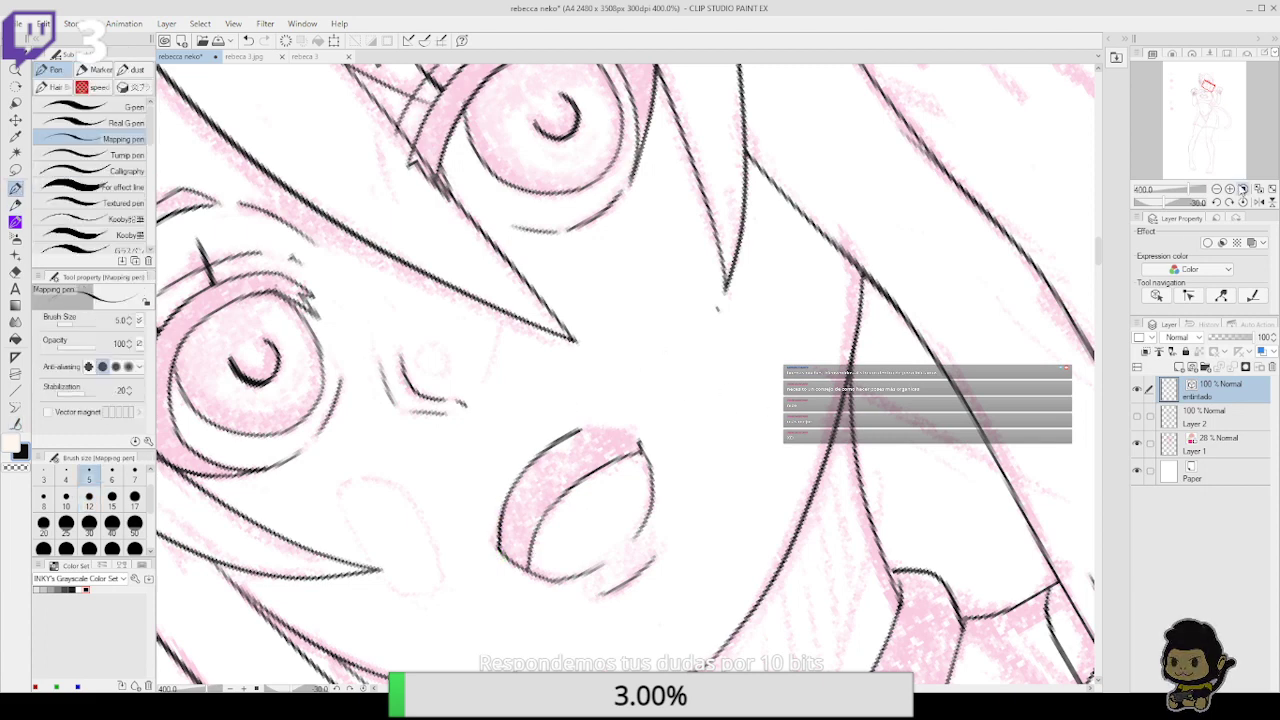
click(1217, 202)
click(1217, 202)
click(1217, 202)
click(1217, 202)
mouse_move(651, 468)
mouse_down()
mouse_move(652, 436)
mouse_move(694, 397)
mouse_up()
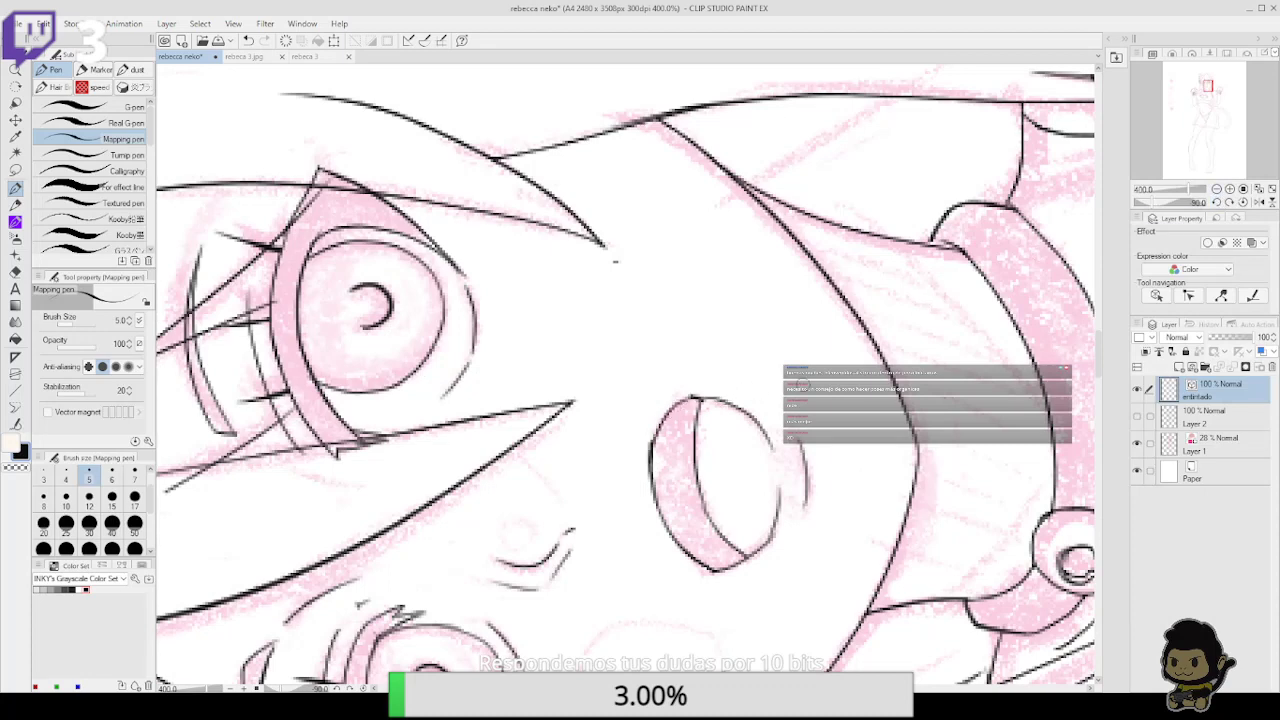
click(1230, 203)
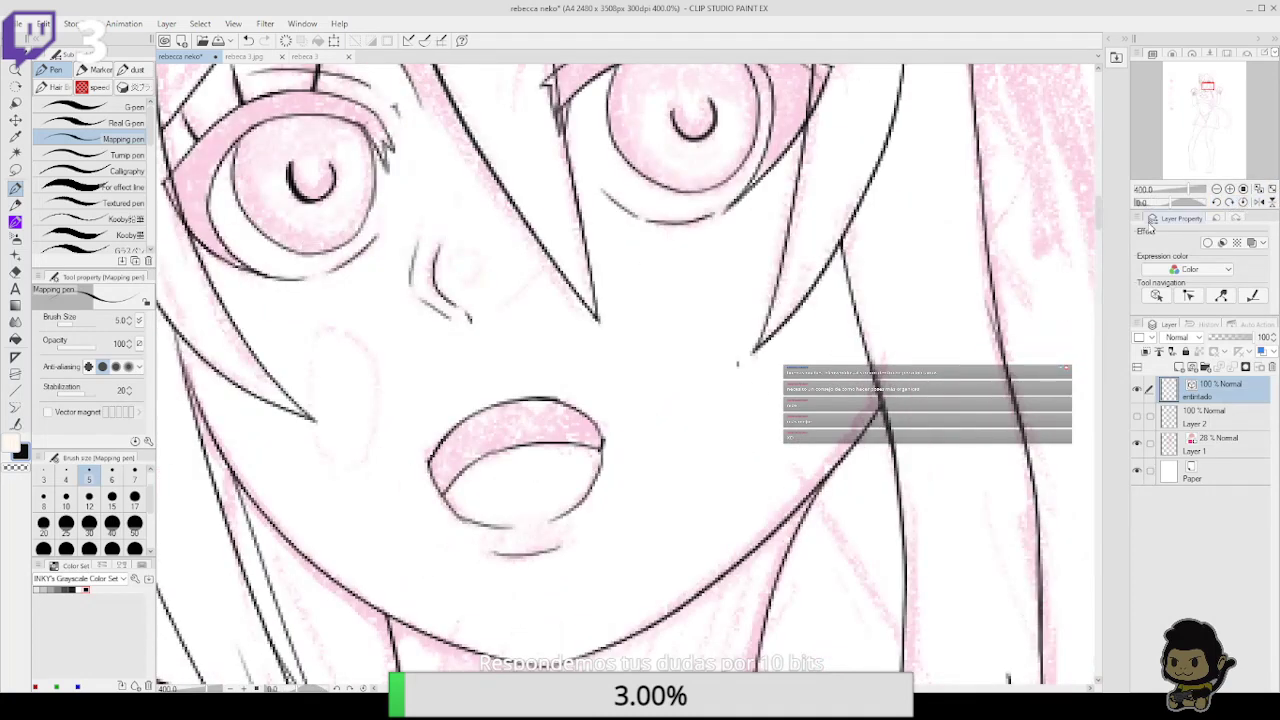
key(e)
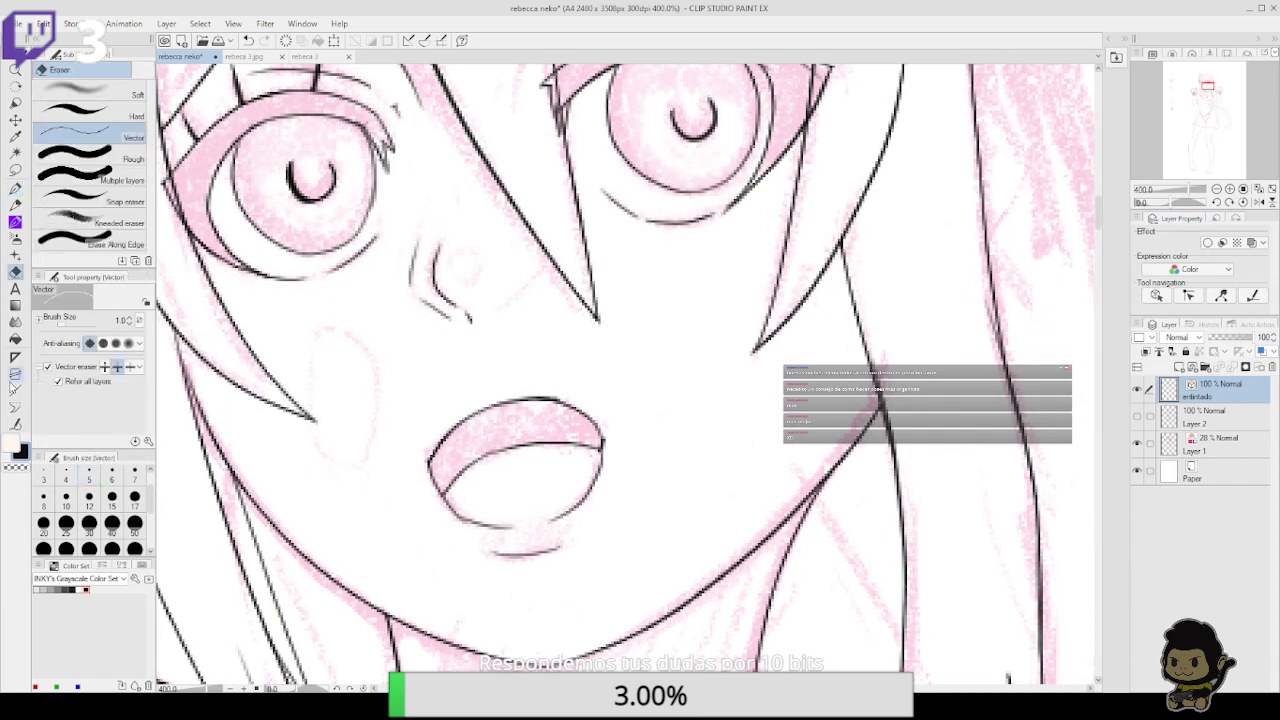
click(15, 424)
mouse_move(543, 394)
mouse_down()
mouse_move(574, 410)
mouse_move(564, 399)
mouse_up()
key(ctrl+z)
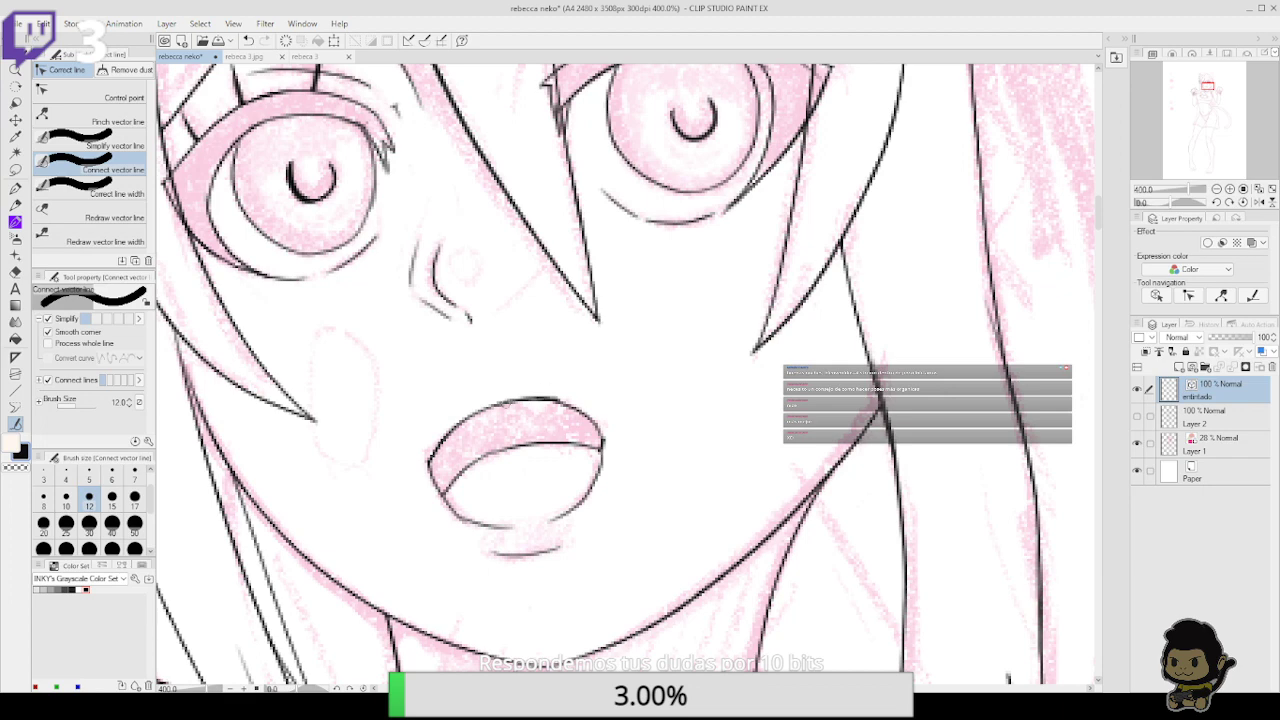
Erase the mouth's right-hand side and the right half of its upper edge with the Vector eraser
mouse_move(591, 418)
mouse_down()
mouse_move(606, 450)
mouse_move(574, 440)
mouse_up()
key(e)
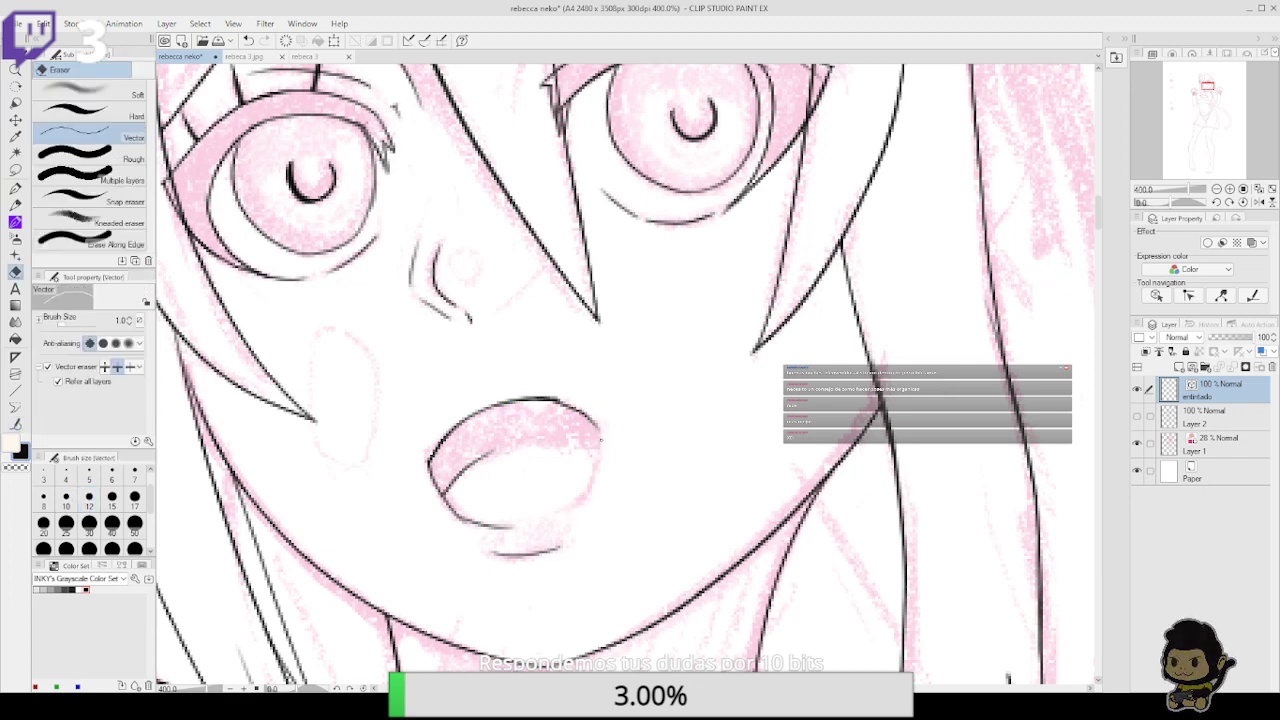
click(553, 396)
click(534, 403)
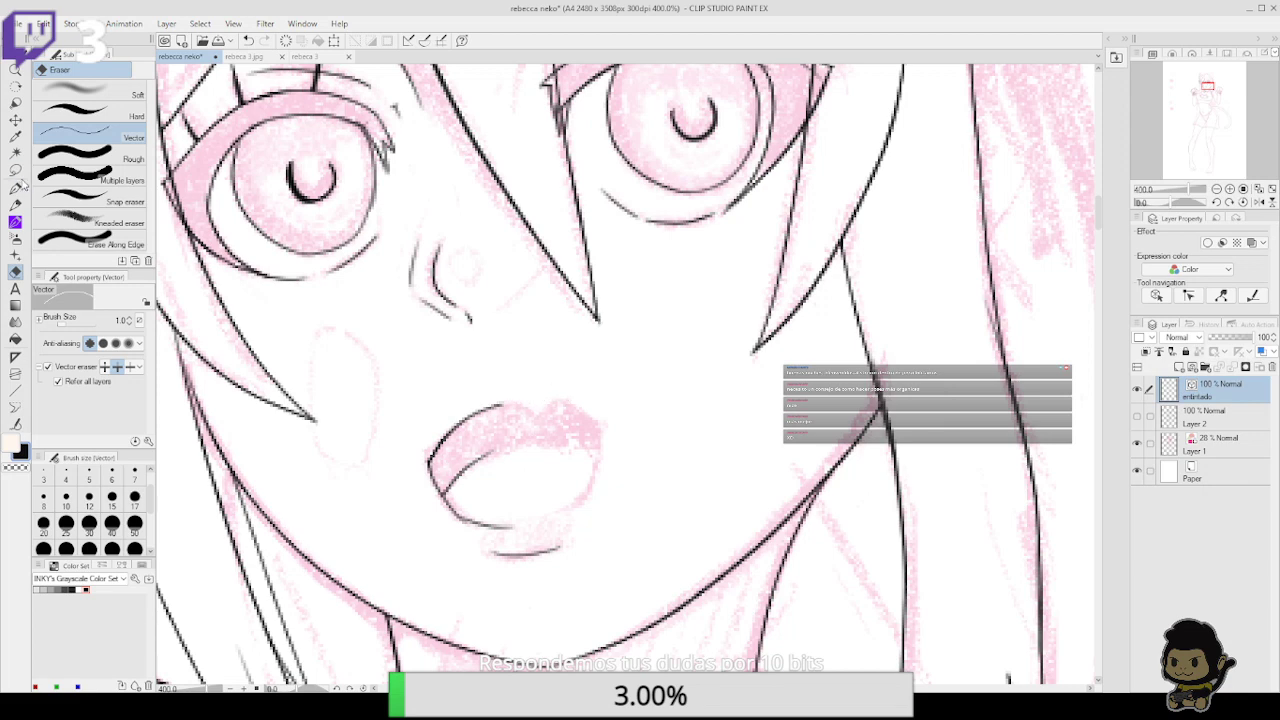
Re-ink the mouth's right-hand side and upper edge with the Mapping pen
key(p)
mouse_move(549, 517)
mouse_down()
mouse_move(590, 481)
mouse_move(596, 461)
mouse_move(581, 491)
mouse_move(586, 415)
mouse_up()
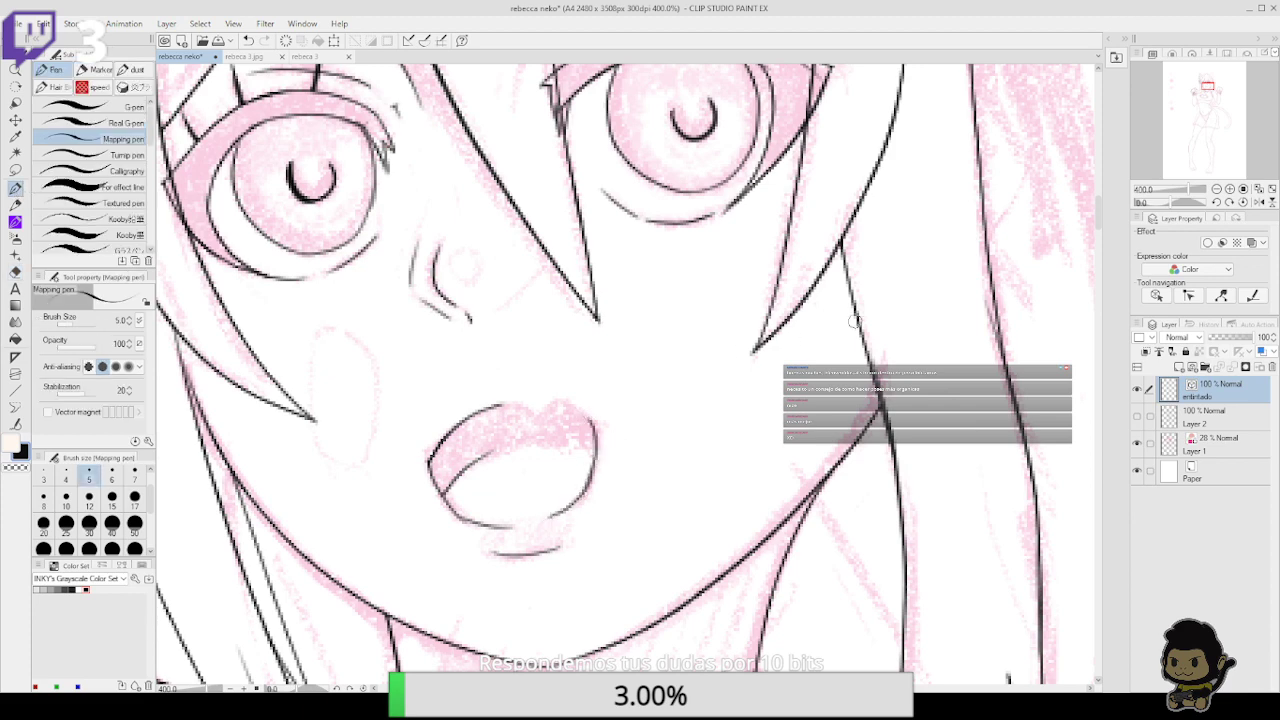
click(1217, 204)
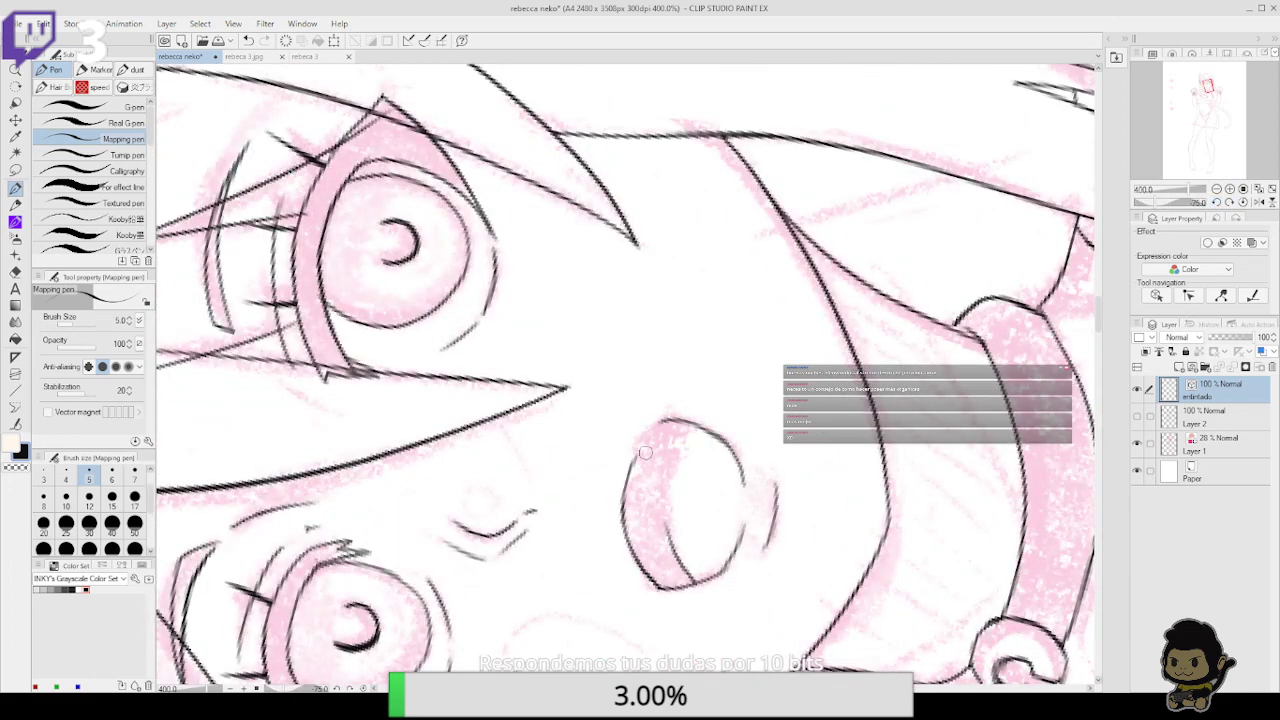
mouse_move(626, 472)
mouse_down()
mouse_move(674, 416)
mouse_move(628, 474)
mouse_move(659, 416)
mouse_move(646, 452)
mouse_move(650, 434)
mouse_up()
Ink the curved line inside the open mouth, running to its right-hand side, with the Mapping pen
click(1243, 189)
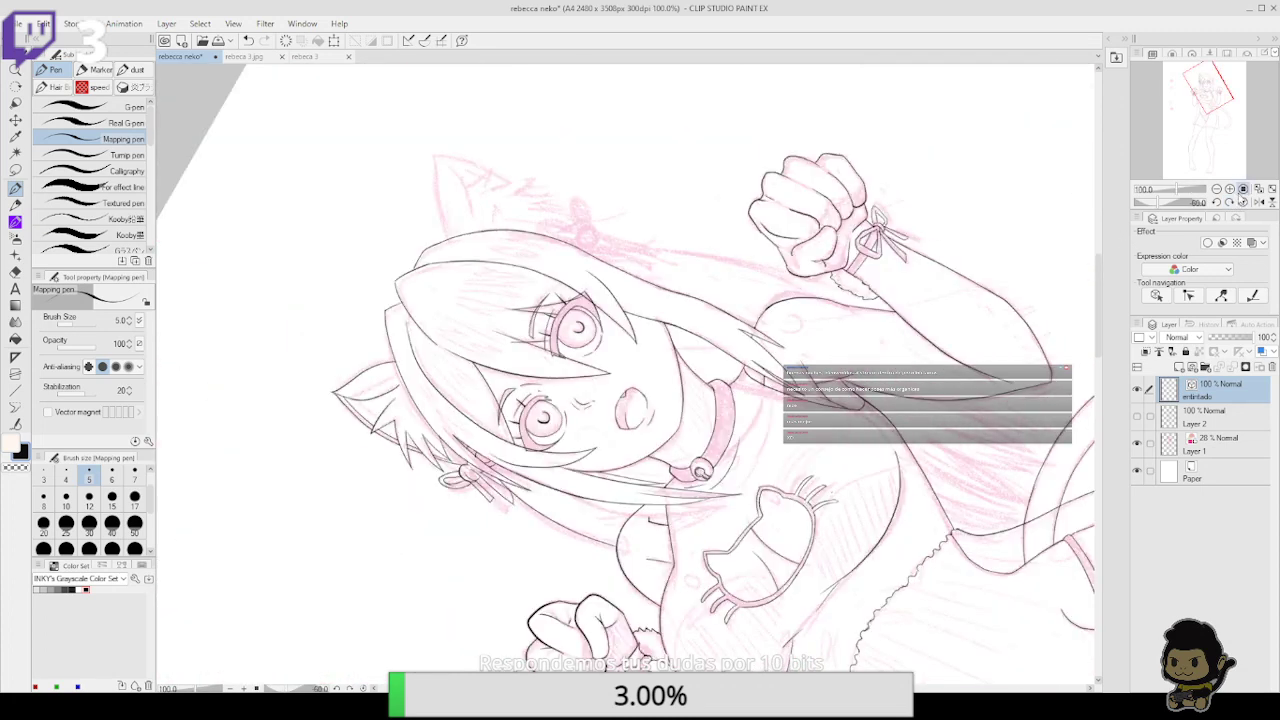
click(1229, 202)
click(1229, 202)
click(1229, 202)
click(1229, 202)
click(1230, 189)
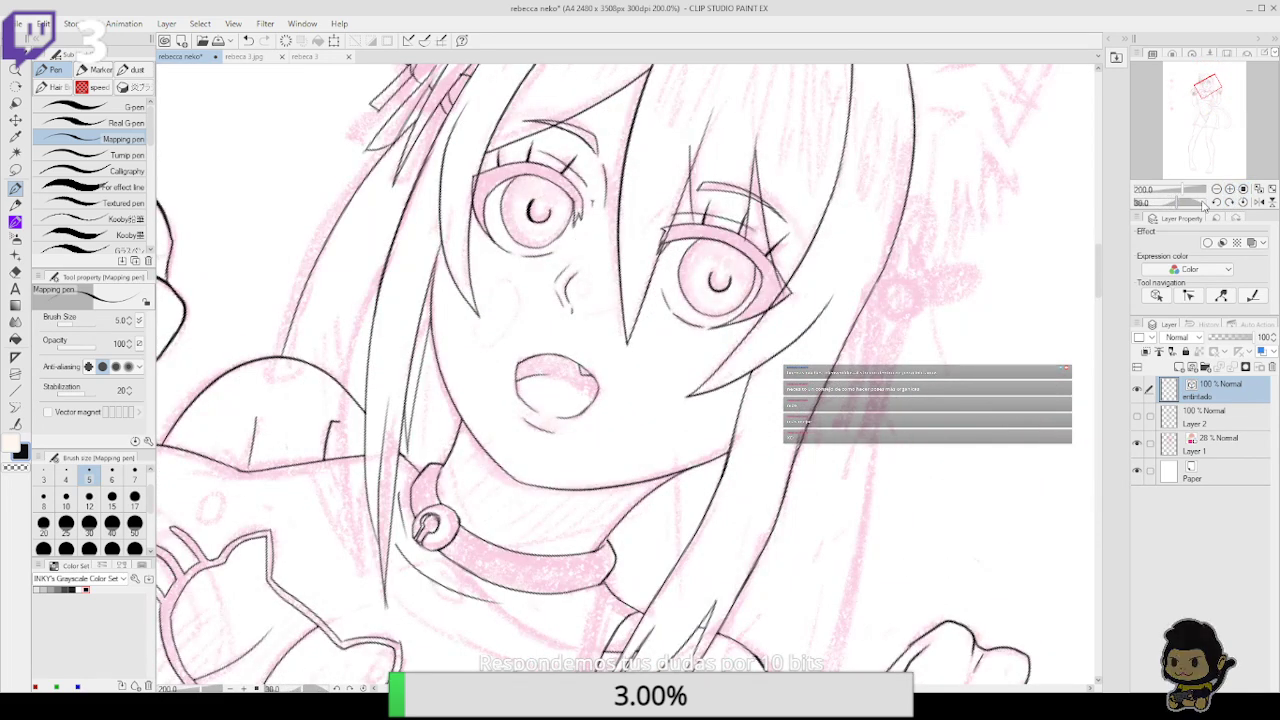
drag(549, 376, 598, 399)
Erase the flawed section of the outer line of the long right-hand hair lock with the Vector eraser
key(e)
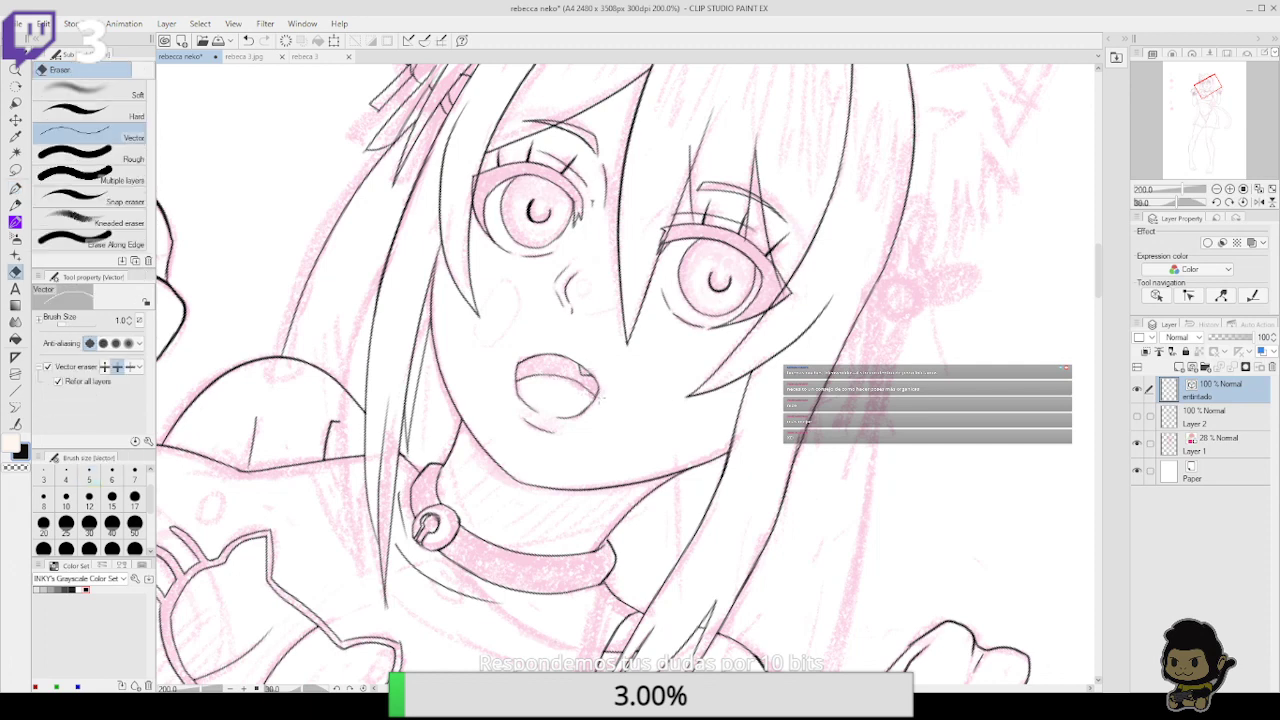
drag(616, 406, 553, 492)
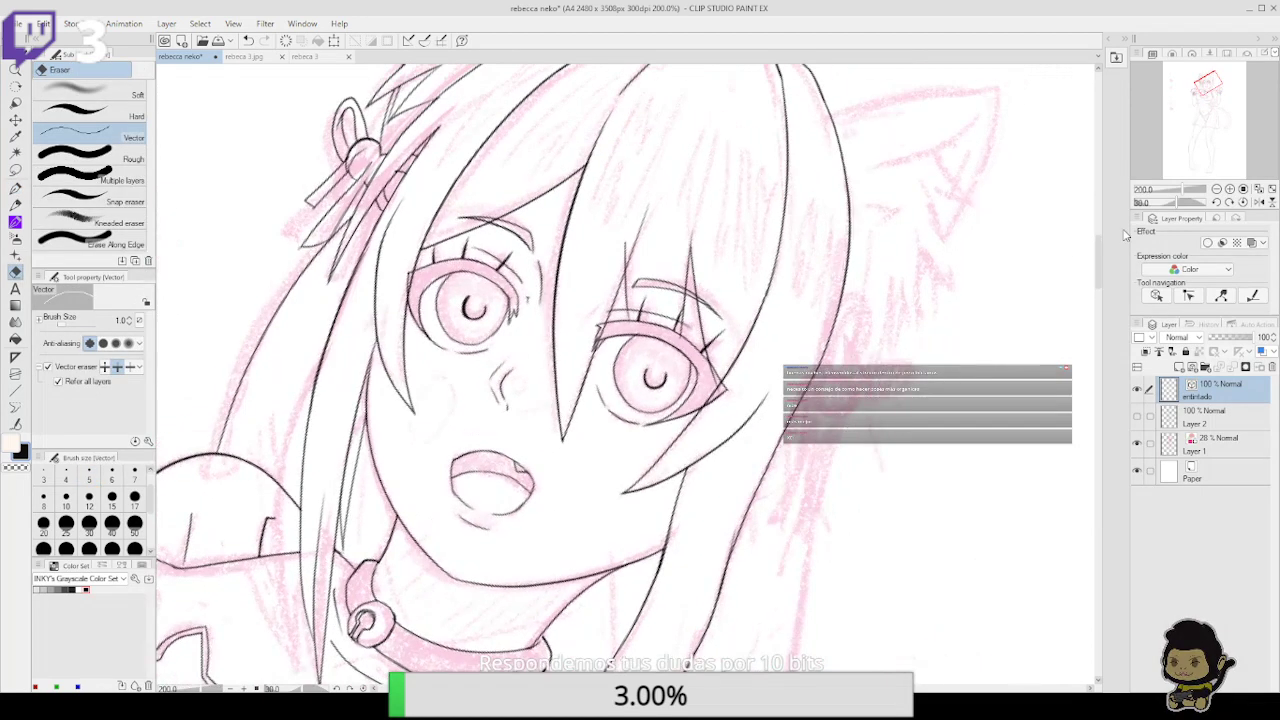
click(1216, 202)
click(1216, 189)
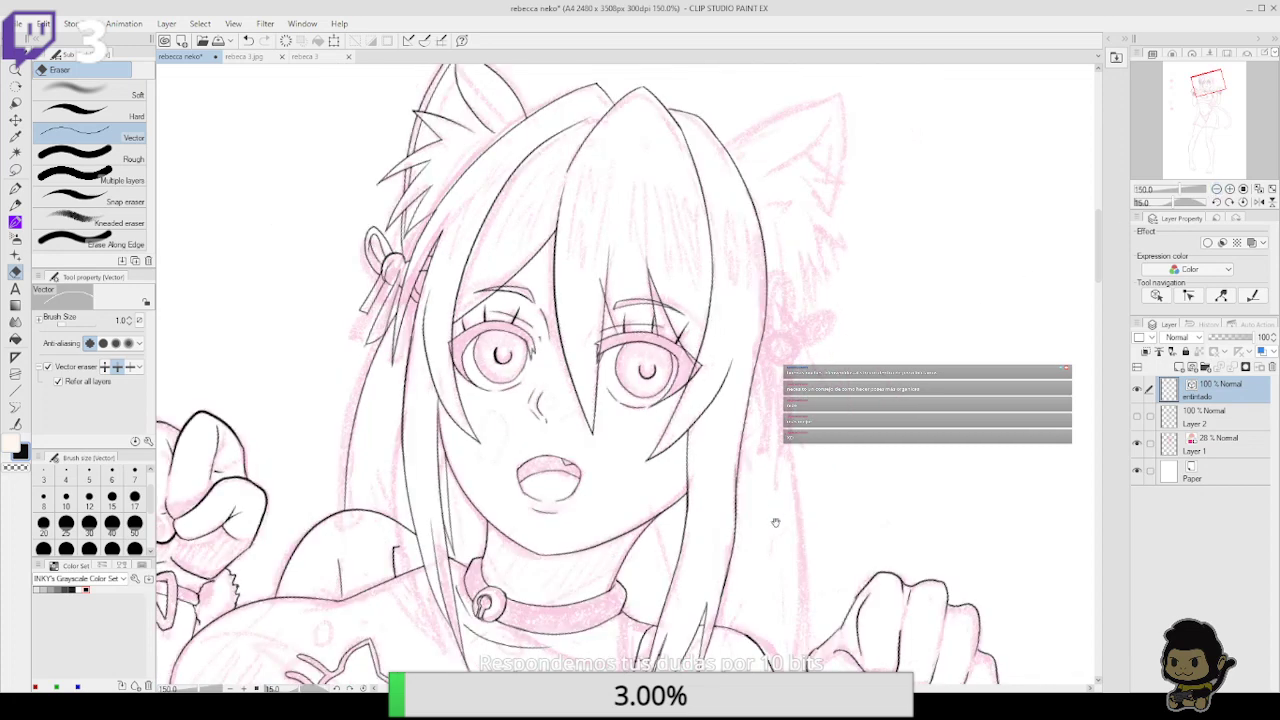
drag(774, 522, 754, 409)
click(720, 348)
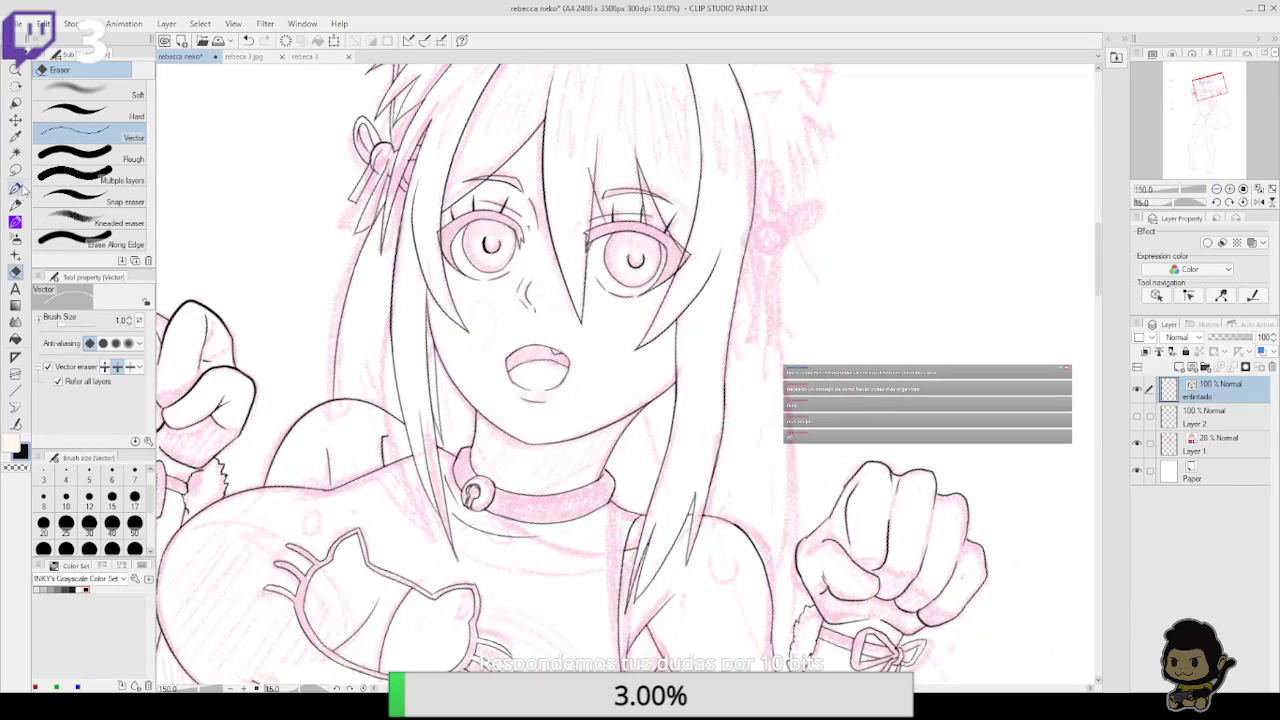
Re-ink the outer line of the long right-hand hair lock with the Mapping pen and clean it up with the Vector eraser
key(p)
drag(714, 469, 728, 314)
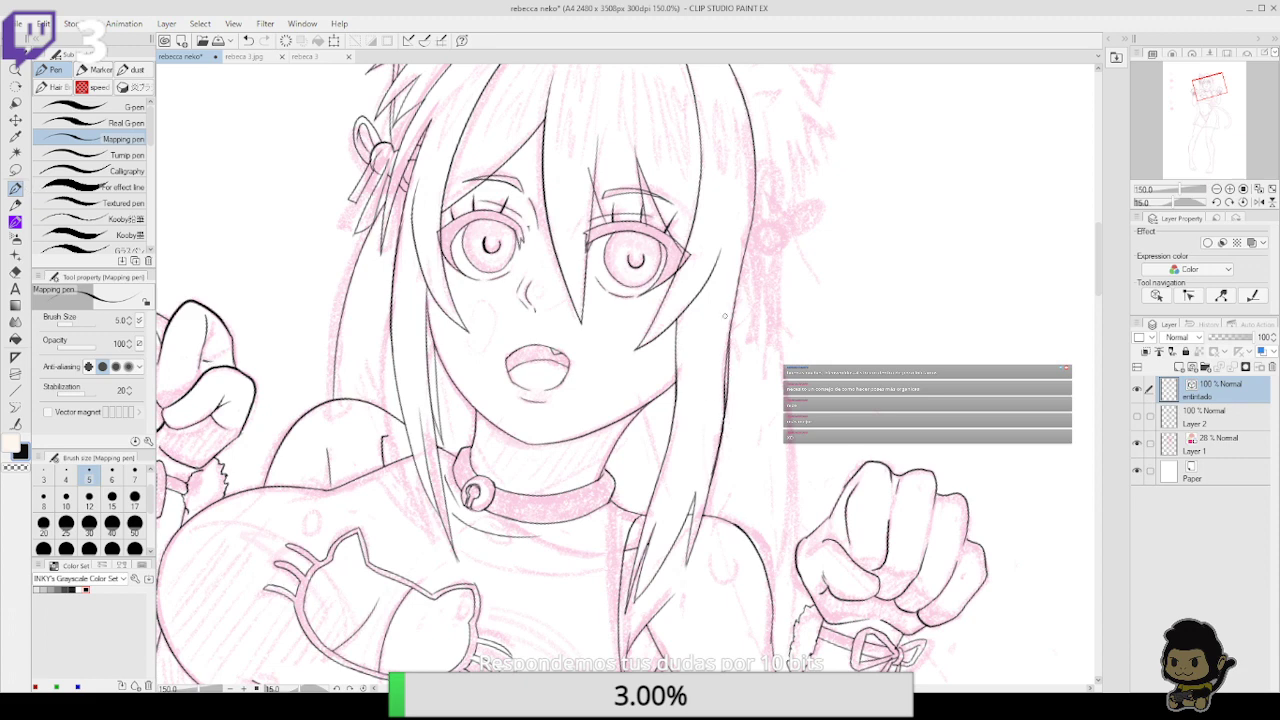
key(ctrl+z)
drag(716, 452, 739, 257)
key(ctrl+z)
drag(720, 445, 740, 265)
key(ctrl+z)
drag(726, 416, 737, 256)
key(e)
mouse_move(723, 396)
mouse_down()
mouse_move(732, 318)
mouse_move(730, 385)
mouse_move(677, 377)
mouse_move(768, 366)
mouse_up()
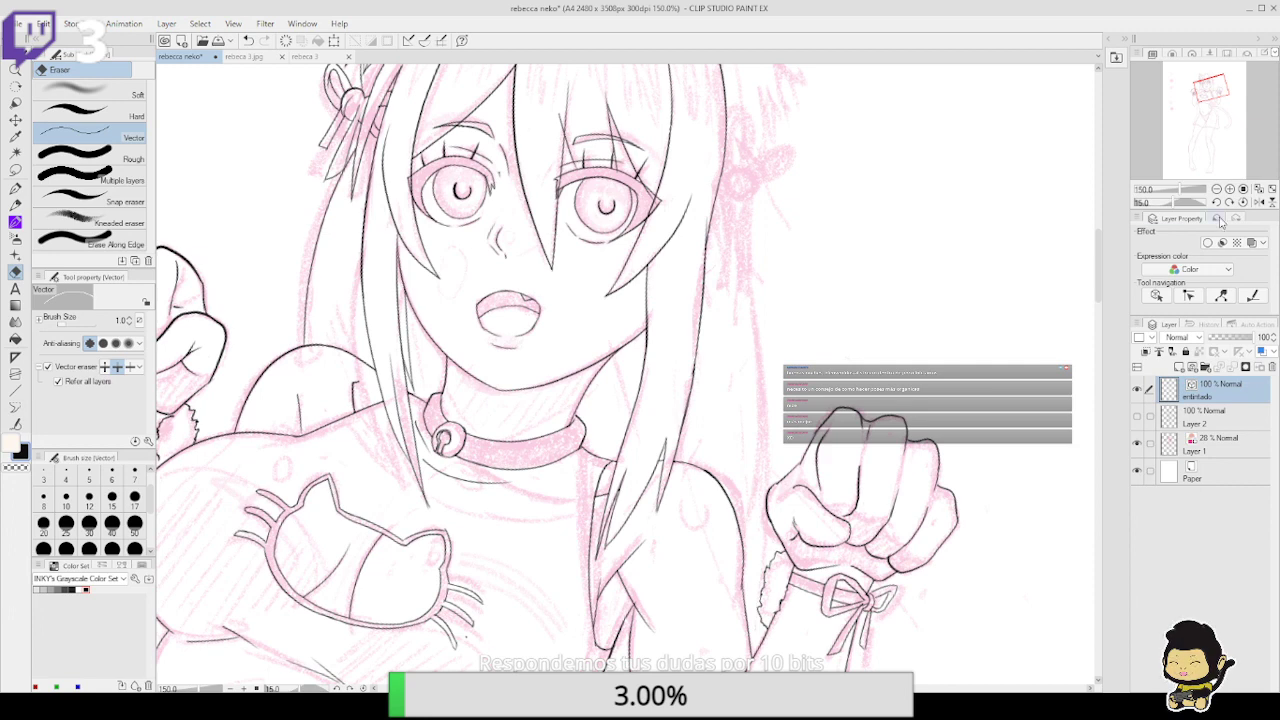
Ink the outline of the right-hand cat ear and the curved fold line inside it with the Mapping pen
click(1216, 203)
drag(864, 453, 875, 532)
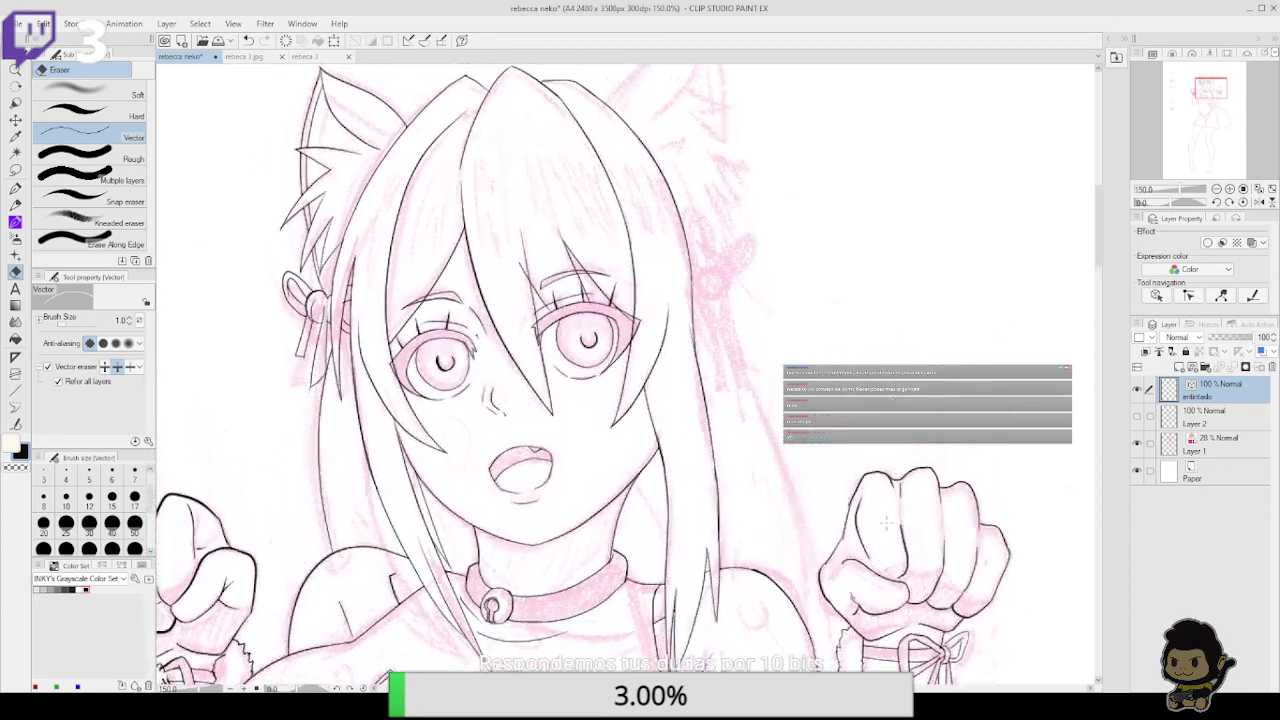
key(p)
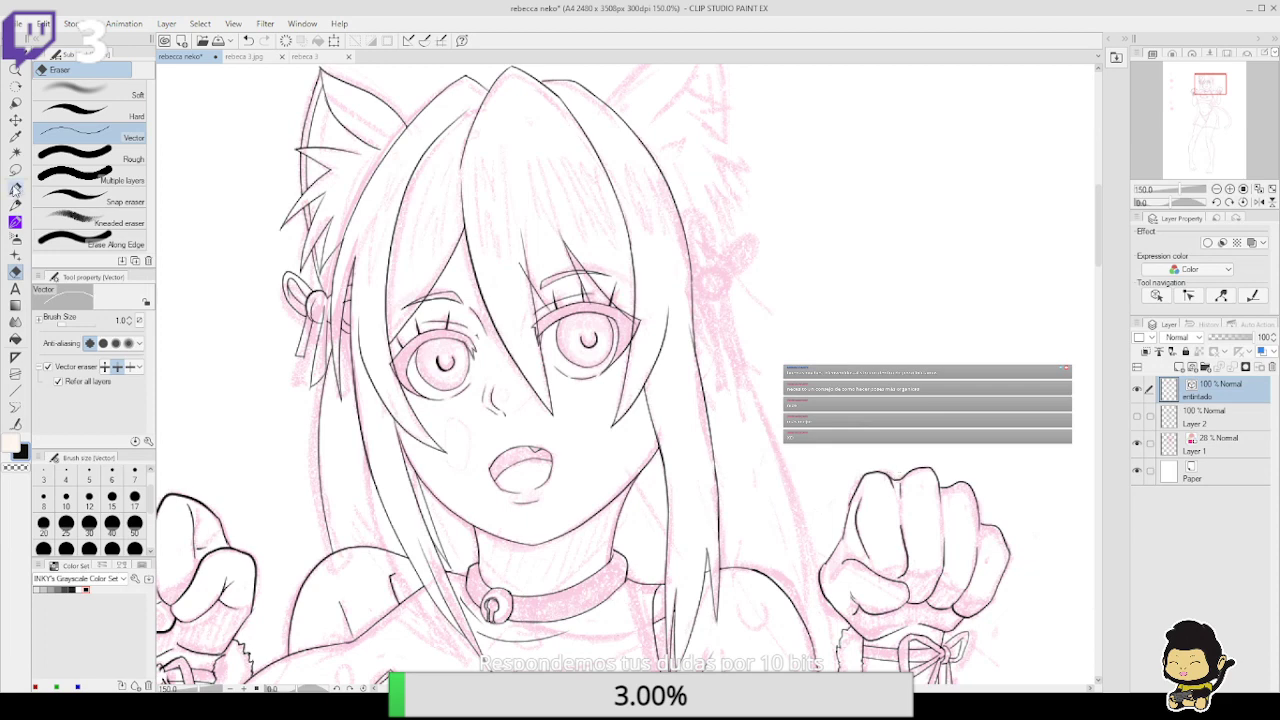
drag(813, 352, 806, 479)
click(1229, 189)
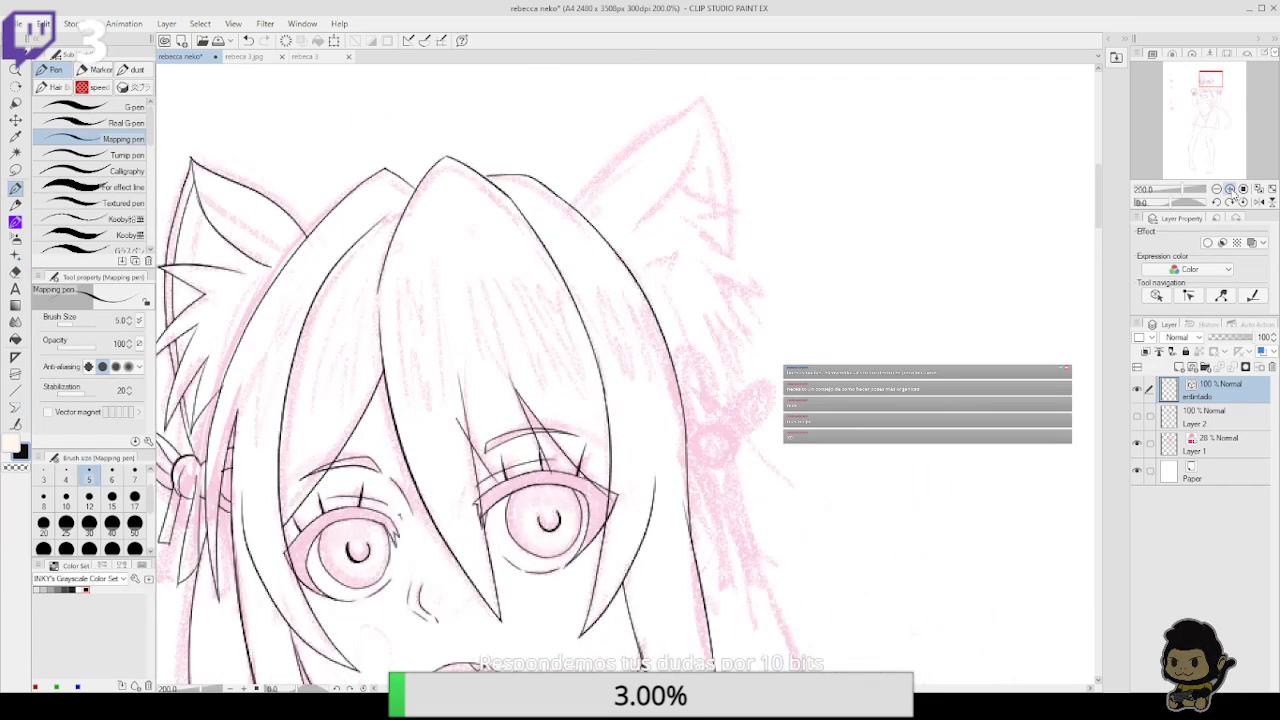
click(1229, 189)
click(1229, 189)
drag(791, 231, 796, 505)
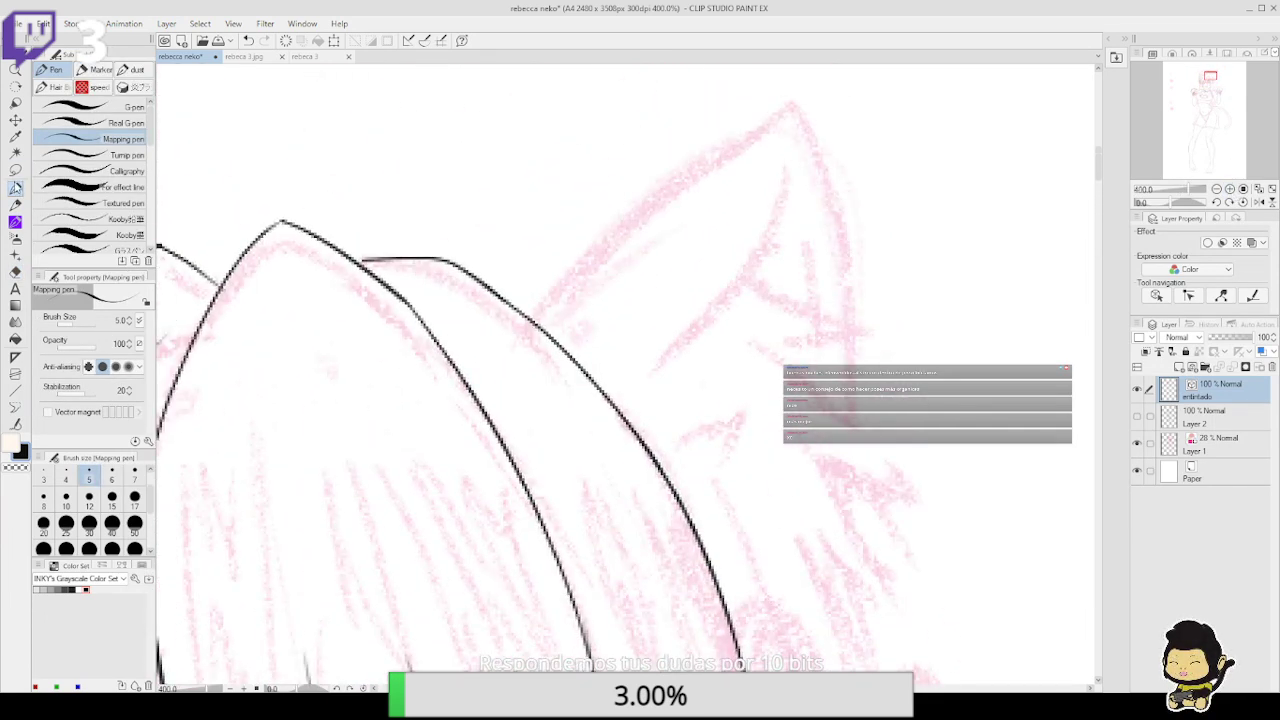
mouse_move(517, 349)
mouse_down()
mouse_move(556, 291)
mouse_move(783, 102)
mouse_move(729, 158)
mouse_move(784, 103)
mouse_move(805, 120)
mouse_move(843, 234)
mouse_move(846, 425)
mouse_up()
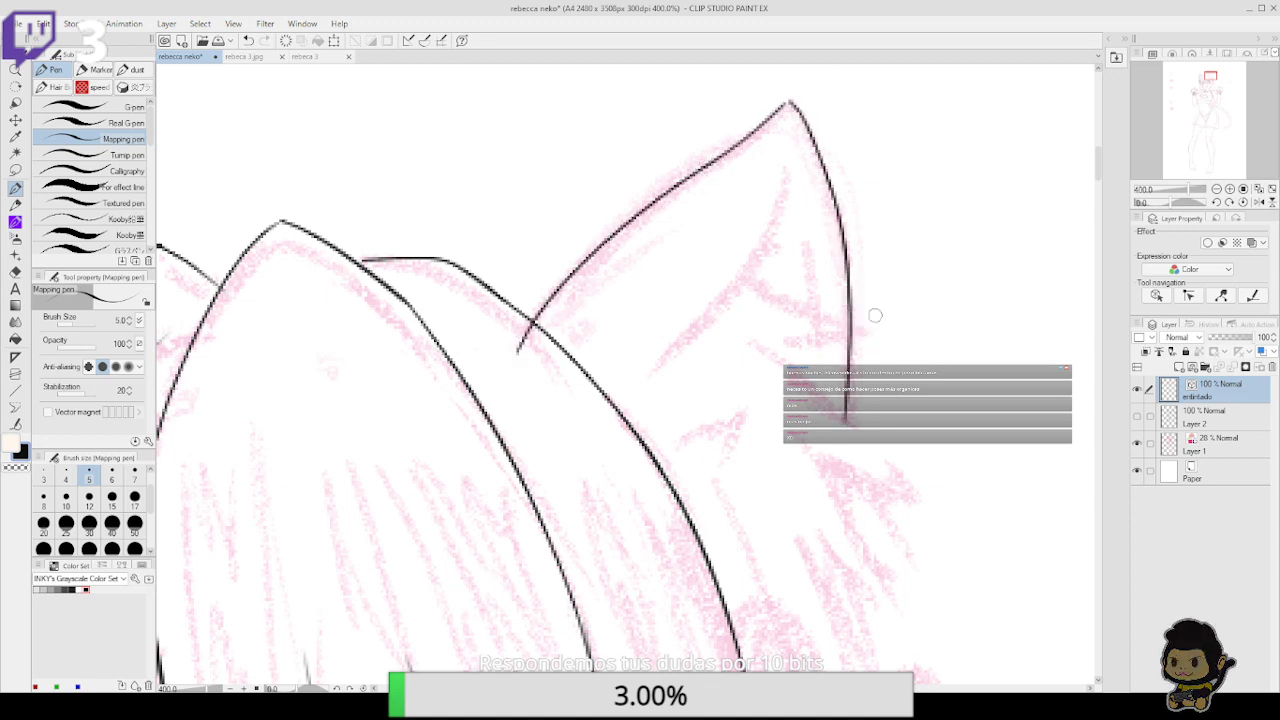
mouse_move(648, 402)
mouse_down()
mouse_move(761, 248)
mouse_move(783, 166)
mouse_up()
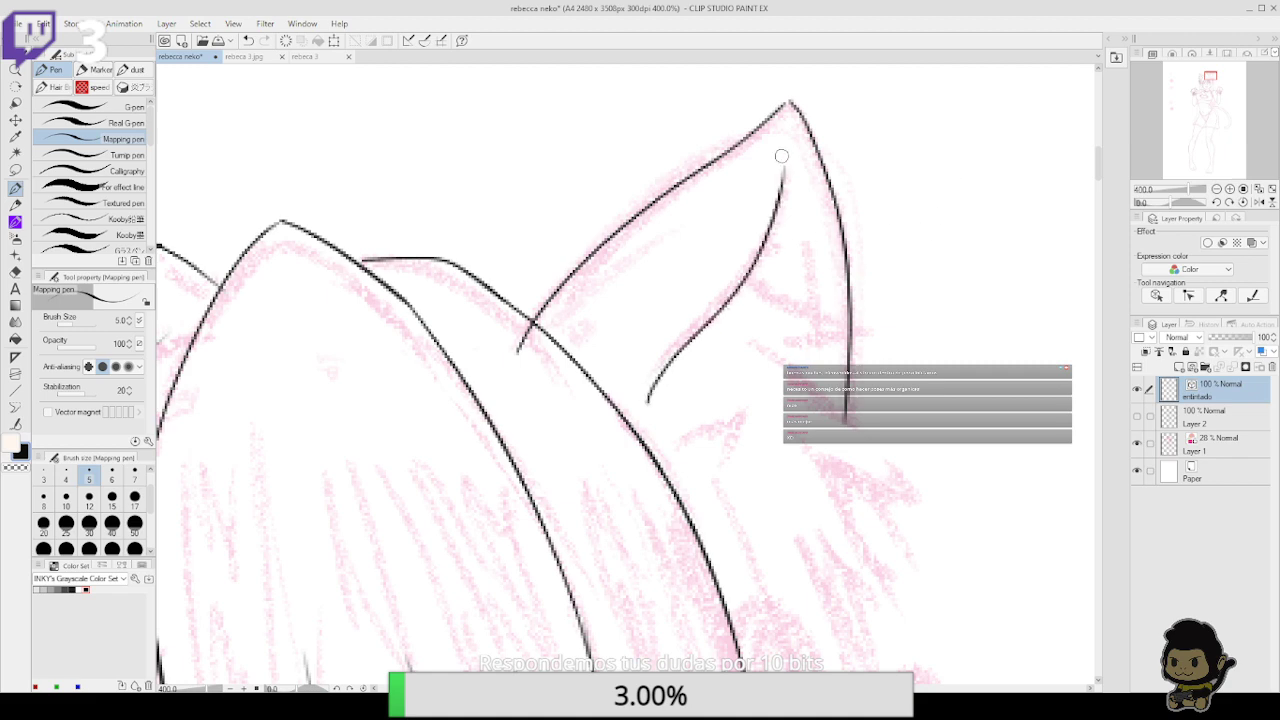
Ink the jagged fur tuft at the base of the right-hand cat ear, beside the hair outline
click(1217, 189)
click(1217, 189)
click(1217, 189)
click(1225, 203)
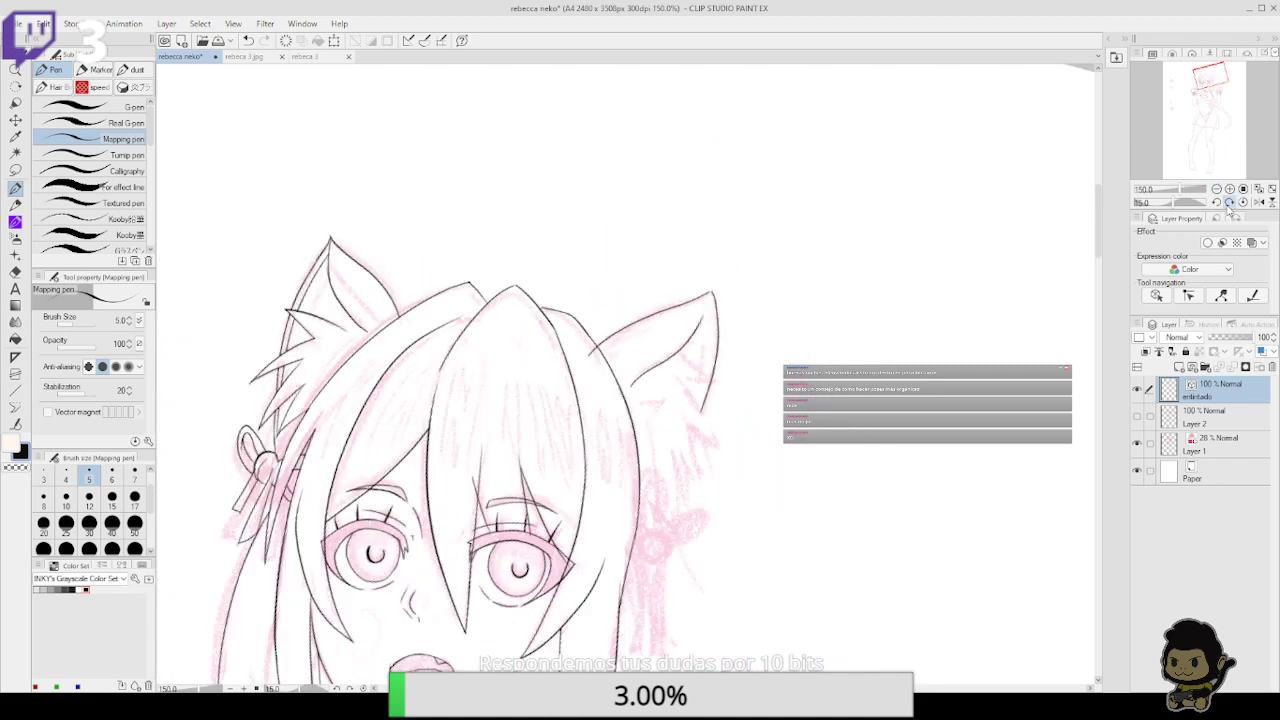
click(1225, 203)
click(1225, 203)
click(1225, 203)
key(e)
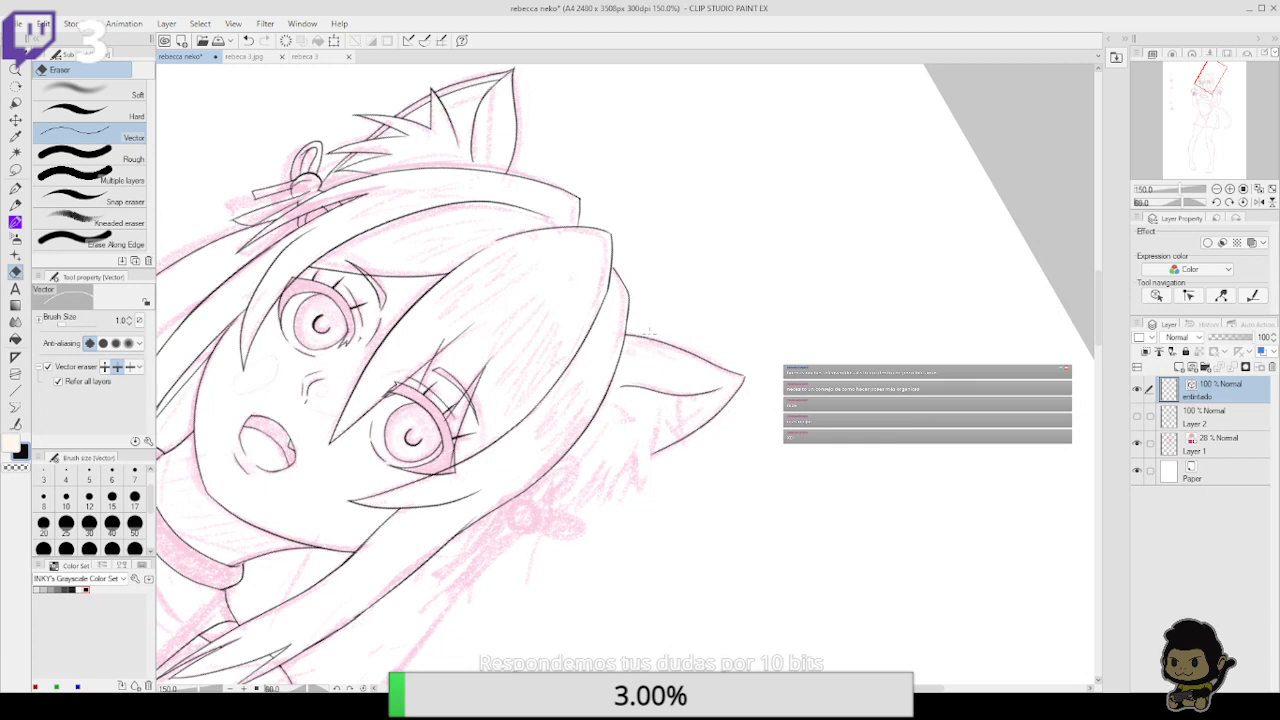
key(p)
scroll(745, 435, down, 2)
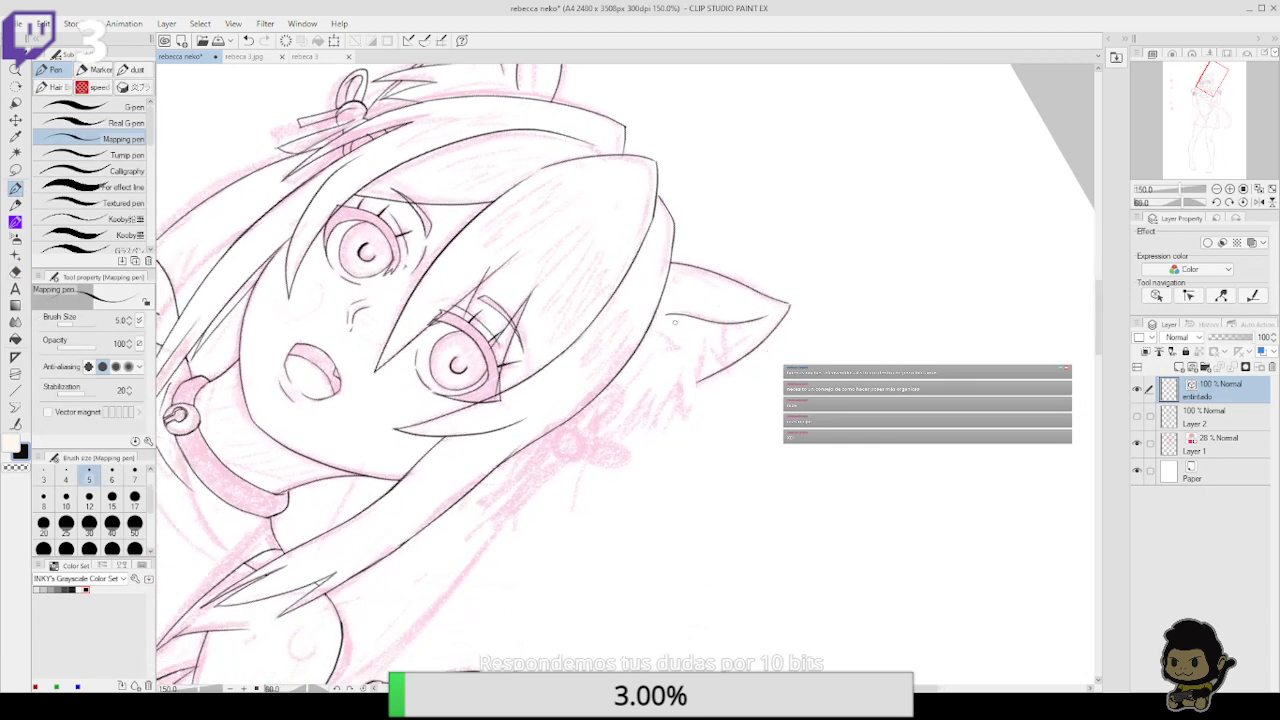
drag(668, 316, 613, 382)
Ink the knot and hanging tails of the hair ribbon beside the right-hand hair lock
click(1216, 202)
click(1216, 202)
click(1216, 202)
click(1216, 202)
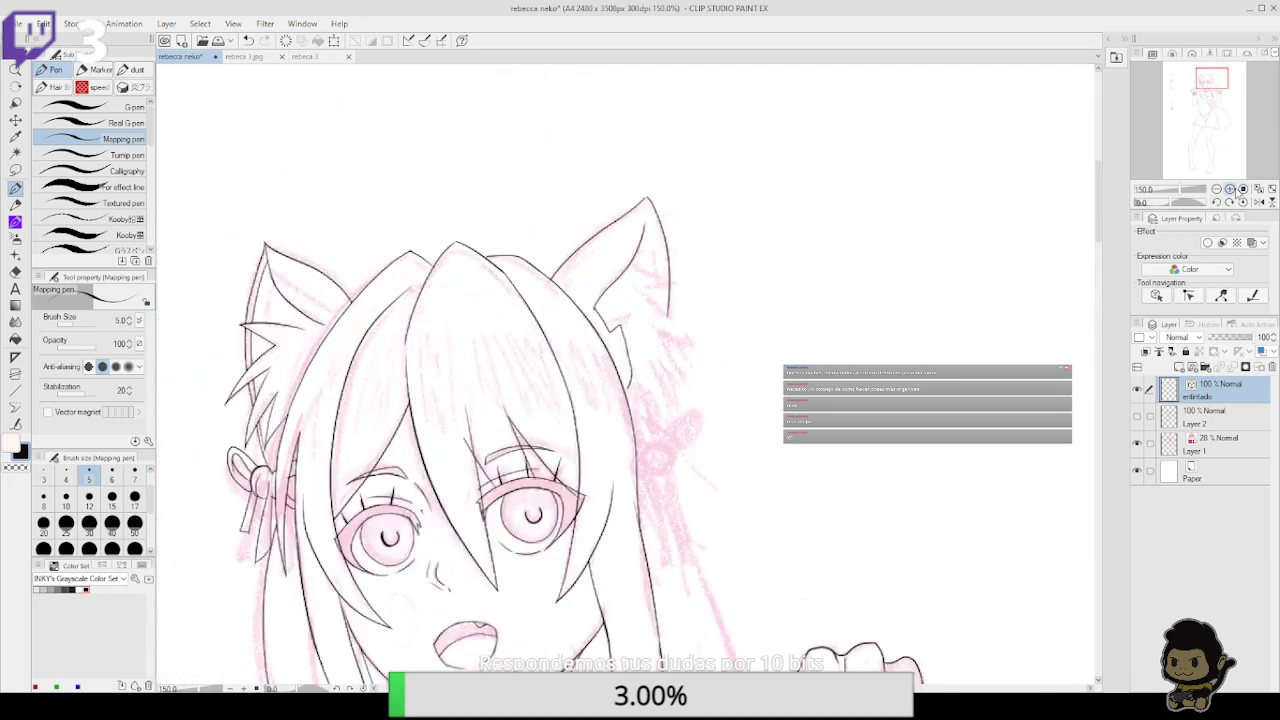
click(1231, 189)
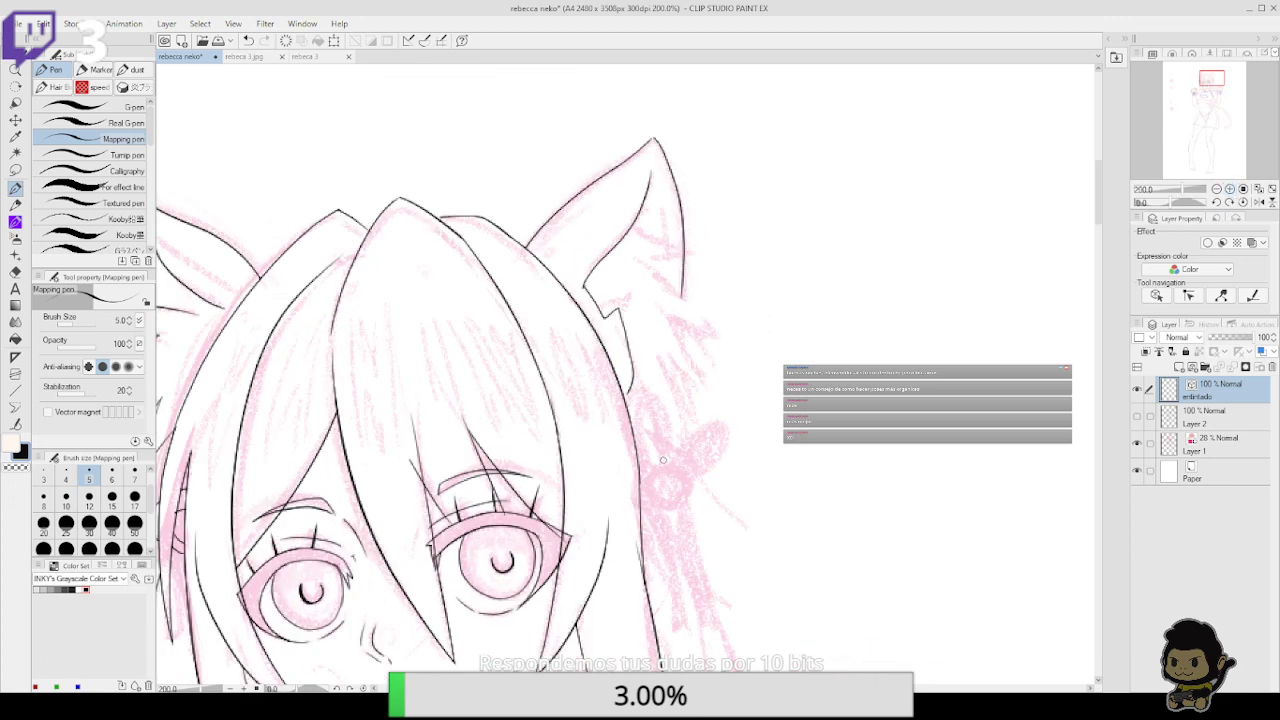
scroll(660, 400, down, 1)
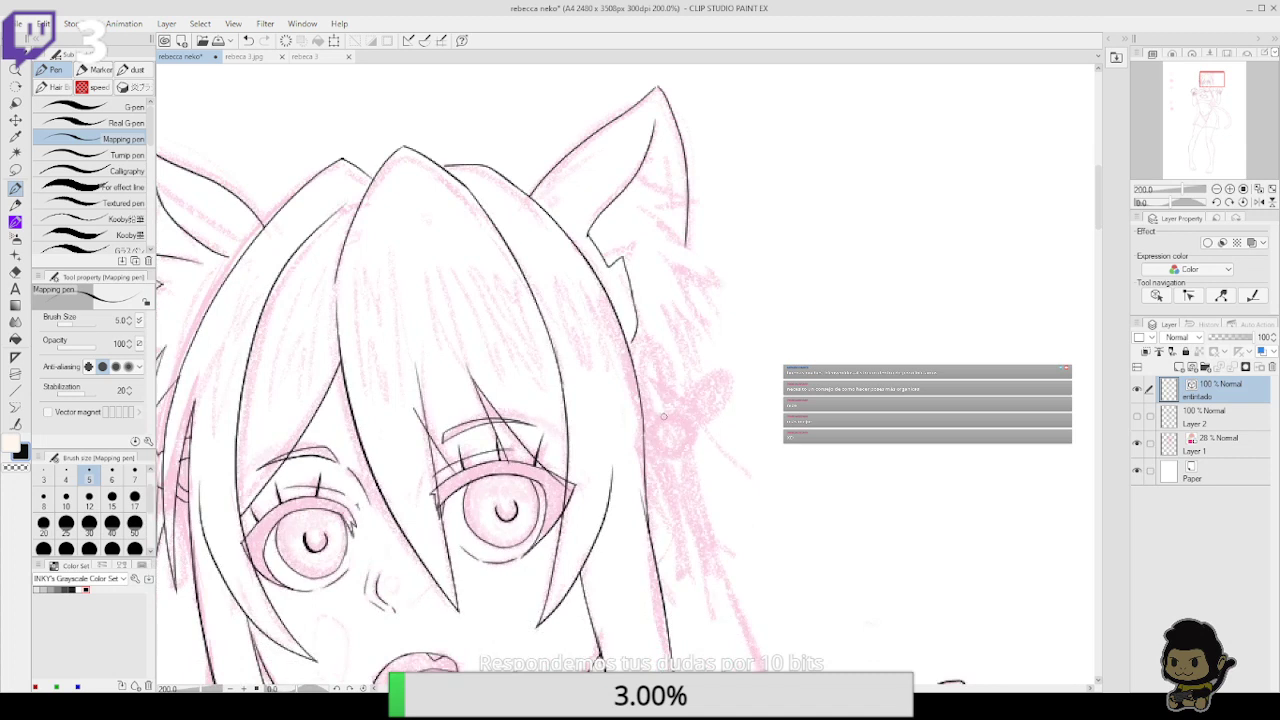
mouse_move(663, 416)
mouse_down()
mouse_move(643, 387)
mouse_move(667, 409)
mouse_move(658, 439)
mouse_move(671, 448)
mouse_move(673, 414)
mouse_move(691, 445)
mouse_move(672, 455)
mouse_move(676, 537)
mouse_up()
mouse_move(663, 445)
mouse_down()
mouse_move(650, 534)
mouse_move(676, 518)
mouse_up()
key(ctrl+z)
key(ctrl+z)
mouse_move(668, 430)
mouse_down()
mouse_move(676, 534)
mouse_move(658, 516)
mouse_move(678, 516)
mouse_up()
mouse_move(686, 452)
mouse_down()
mouse_move(684, 550)
mouse_move(701, 526)
mouse_move(700, 427)
mouse_up()
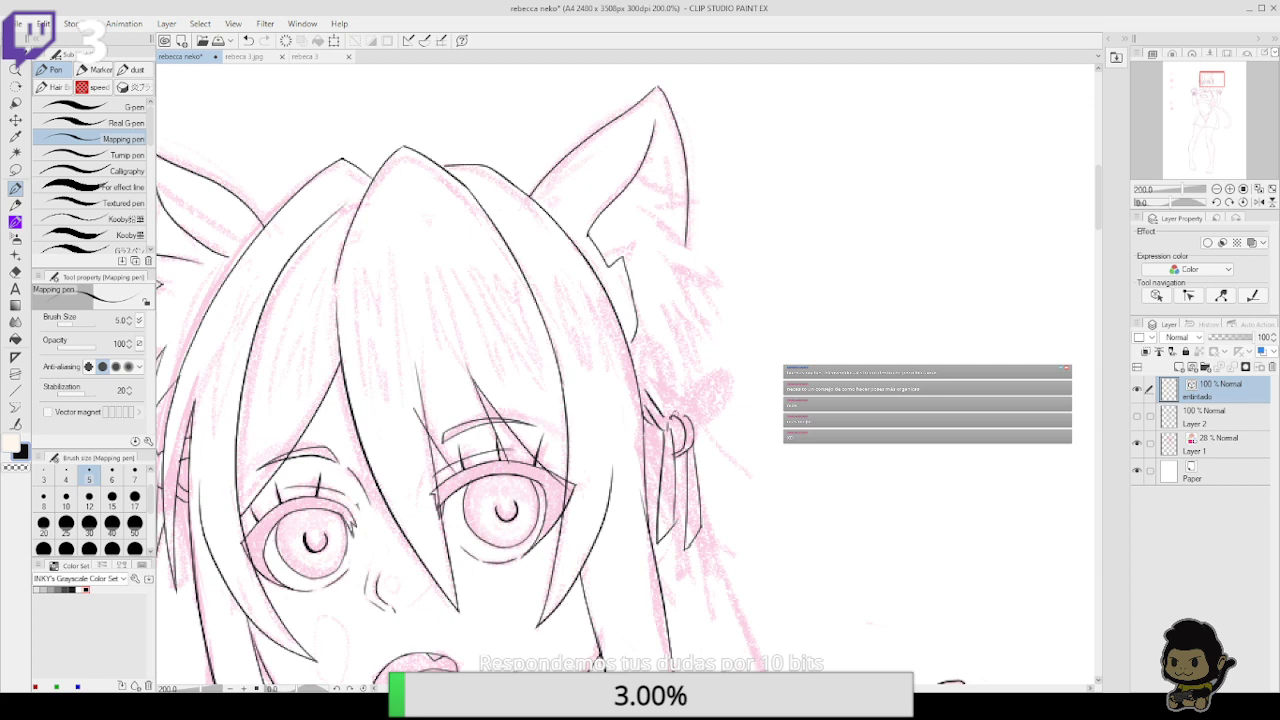
Ink the right-hand ribbon's outer loop and the short band lines between its knot and the hair
key(e)
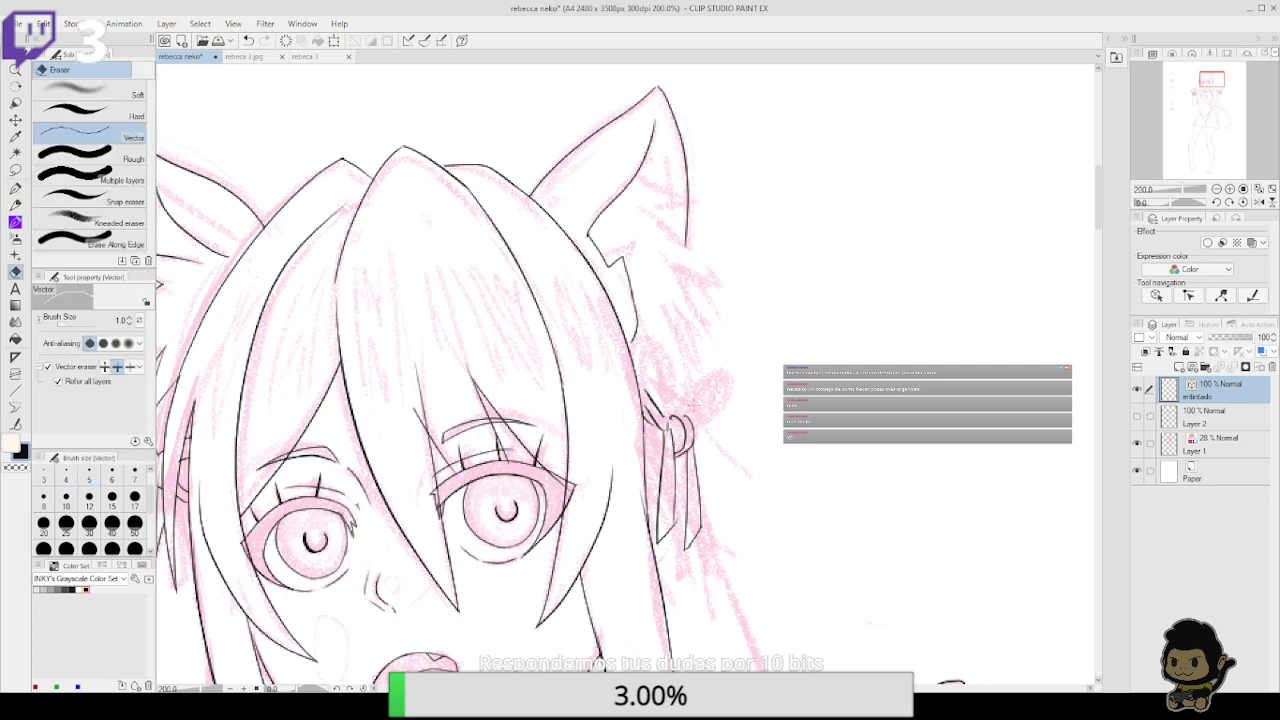
click(15, 187)
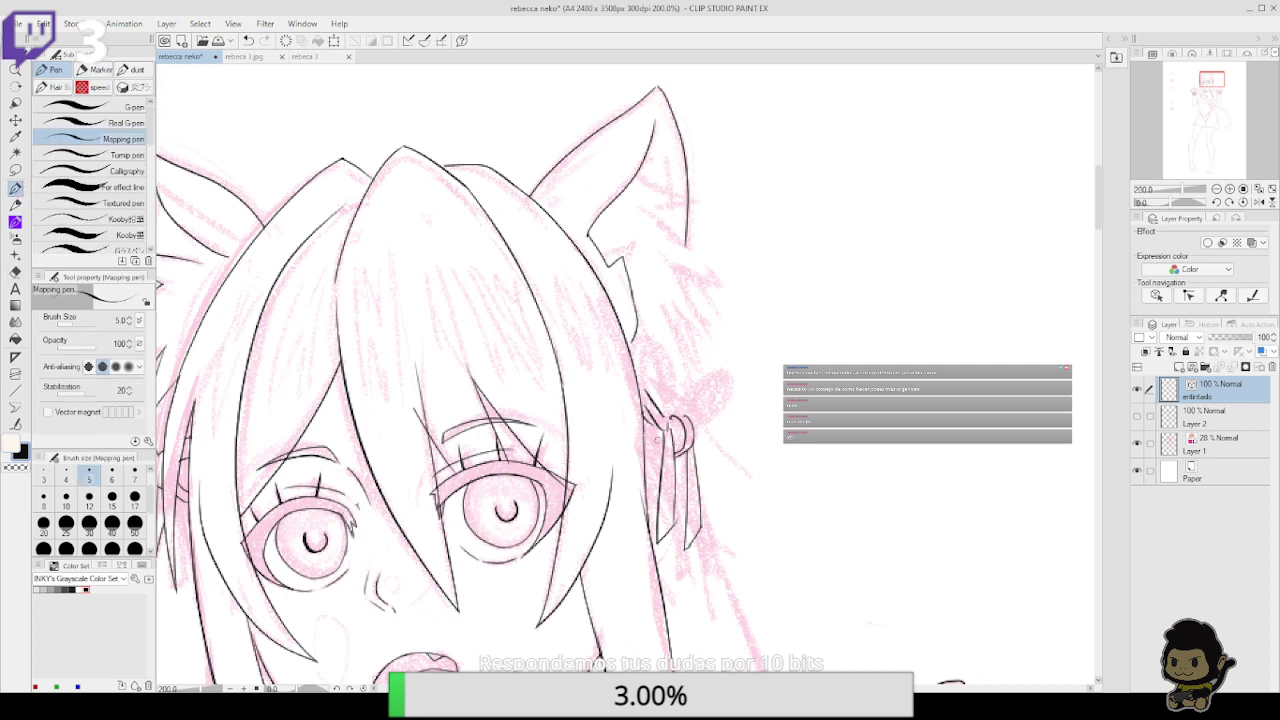
drag(662, 434, 646, 450)
drag(665, 442, 643, 466)
mouse_move(688, 414)
mouse_down()
mouse_move(674, 419)
mouse_move(714, 366)
mouse_move(733, 394)
mouse_move(706, 426)
mouse_move(692, 432)
mouse_move(717, 384)
mouse_up()
key(ctrl+z)
key(ctrl+z)
key(ctrl+z)
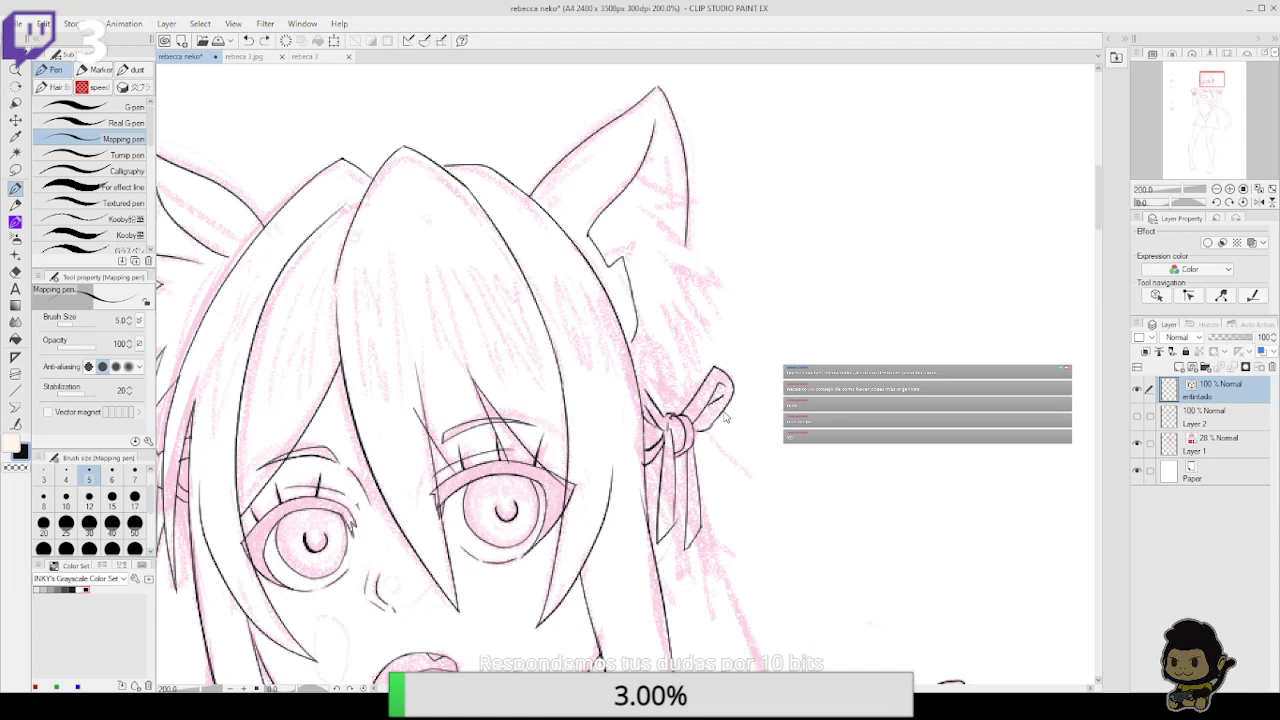
Ink the fold inside the right-hand ribbon loop and the jagged fur spikes down the outer side of the right-hand cat ear
mouse_move(700, 420)
mouse_down()
mouse_move(728, 400)
mouse_move(720, 388)
mouse_up()
scroll(745, 440, up, 1)
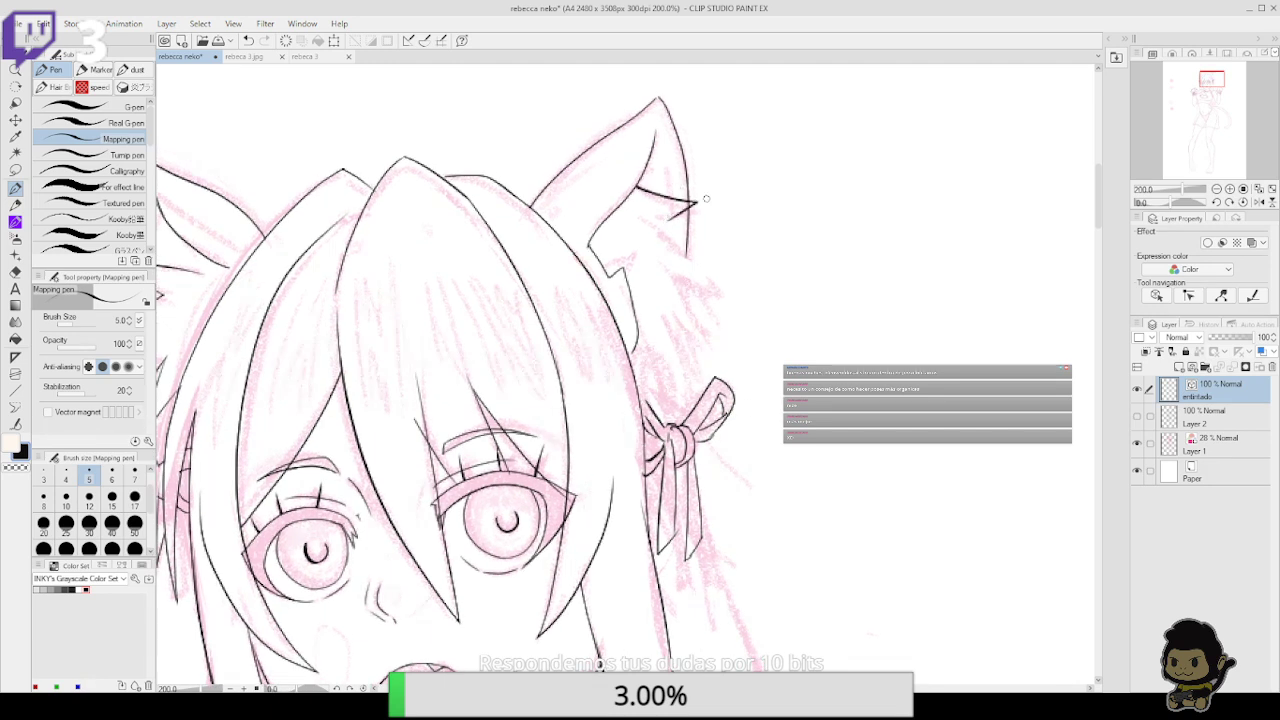
mouse_move(637, 190)
mouse_down()
mouse_move(719, 216)
mouse_move(656, 222)
mouse_move(736, 305)
mouse_move(668, 280)
mouse_up()
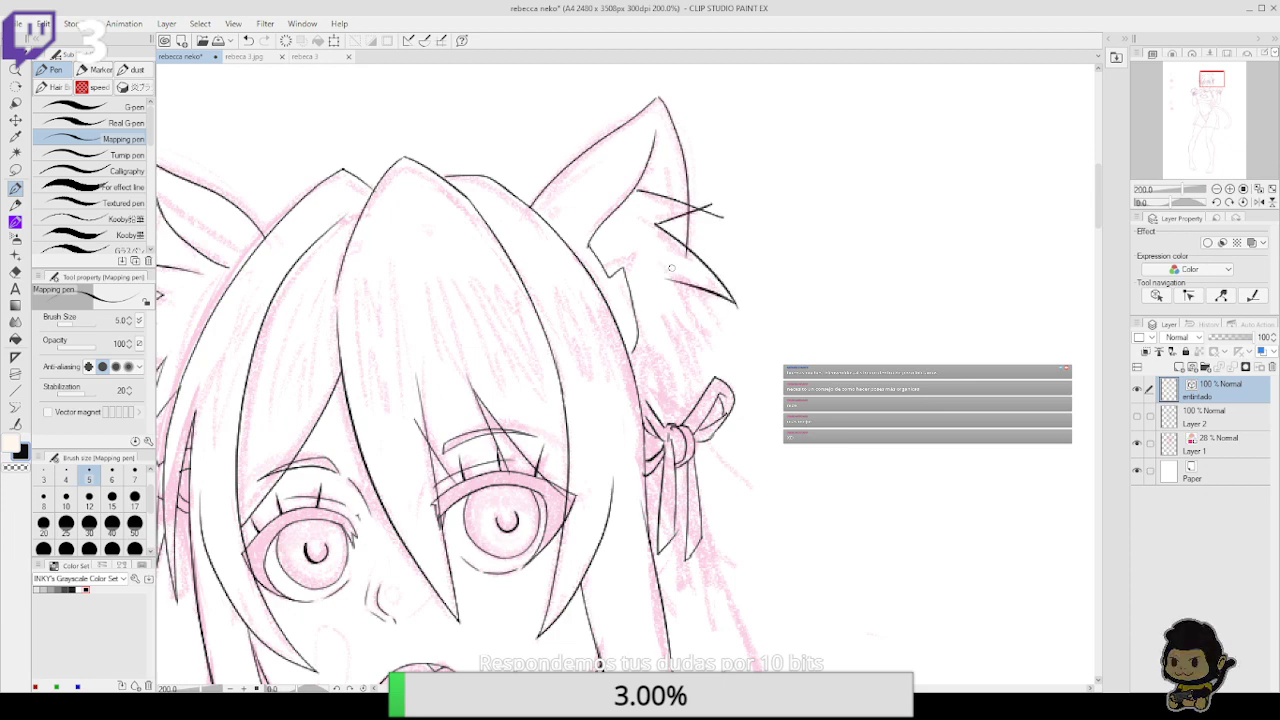
click(1230, 202)
click(1230, 202)
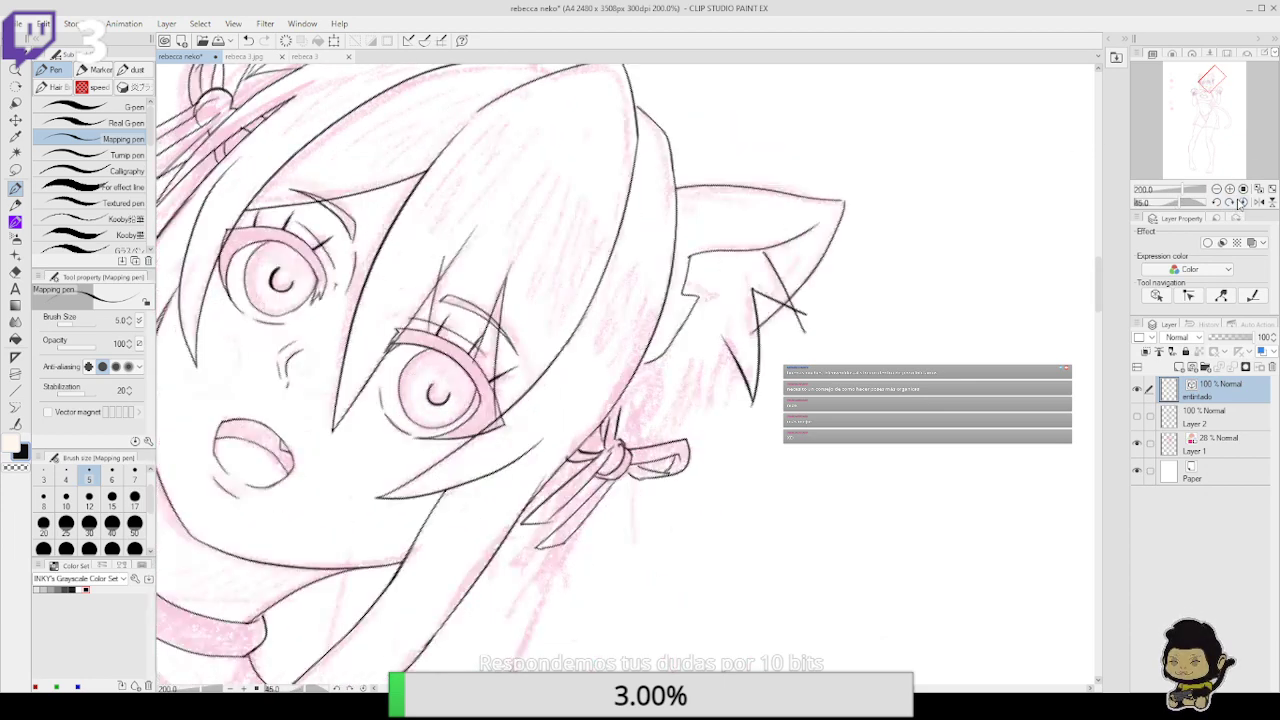
click(1243, 202)
mouse_move(672, 278)
mouse_down()
mouse_move(718, 350)
mouse_move(704, 382)
mouse_move(678, 354)
mouse_move(688, 426)
mouse_move(656, 426)
mouse_up()
drag(656, 406, 644, 412)
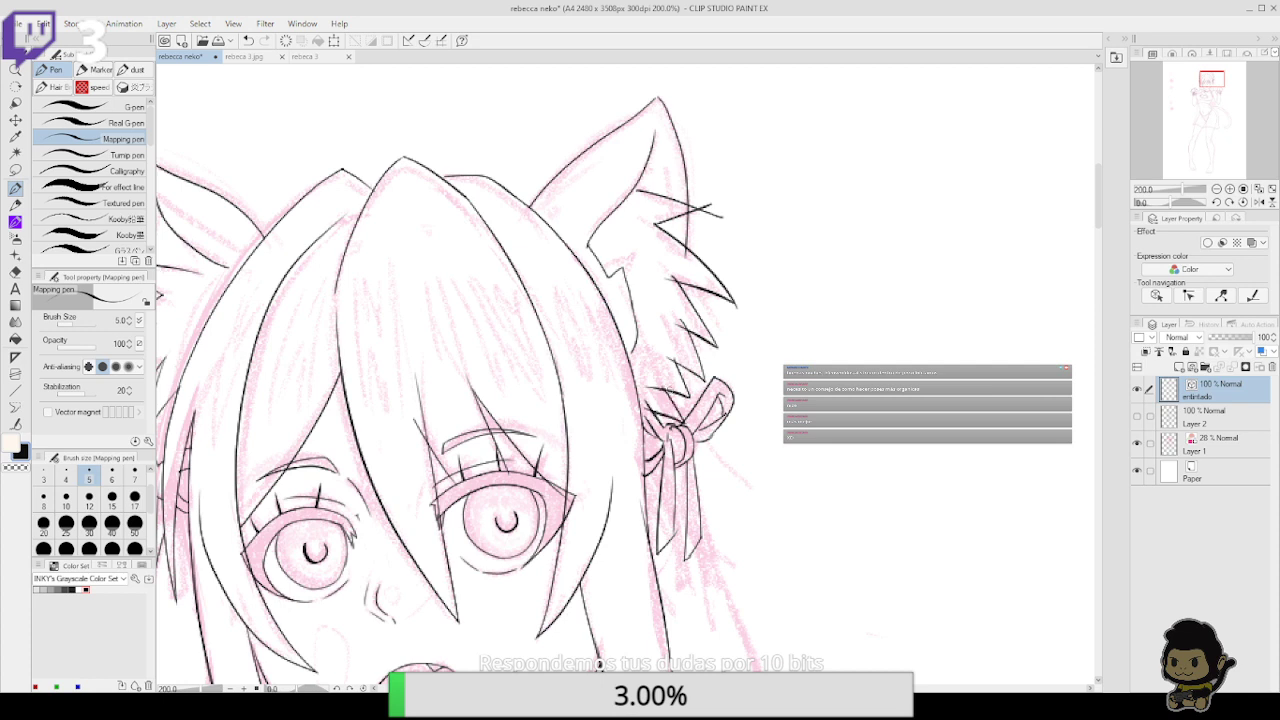
Trim the overshooting line ends of the right-hand ear fur with the Vector eraser and ink a short stroke beside the ribbon
key(e)
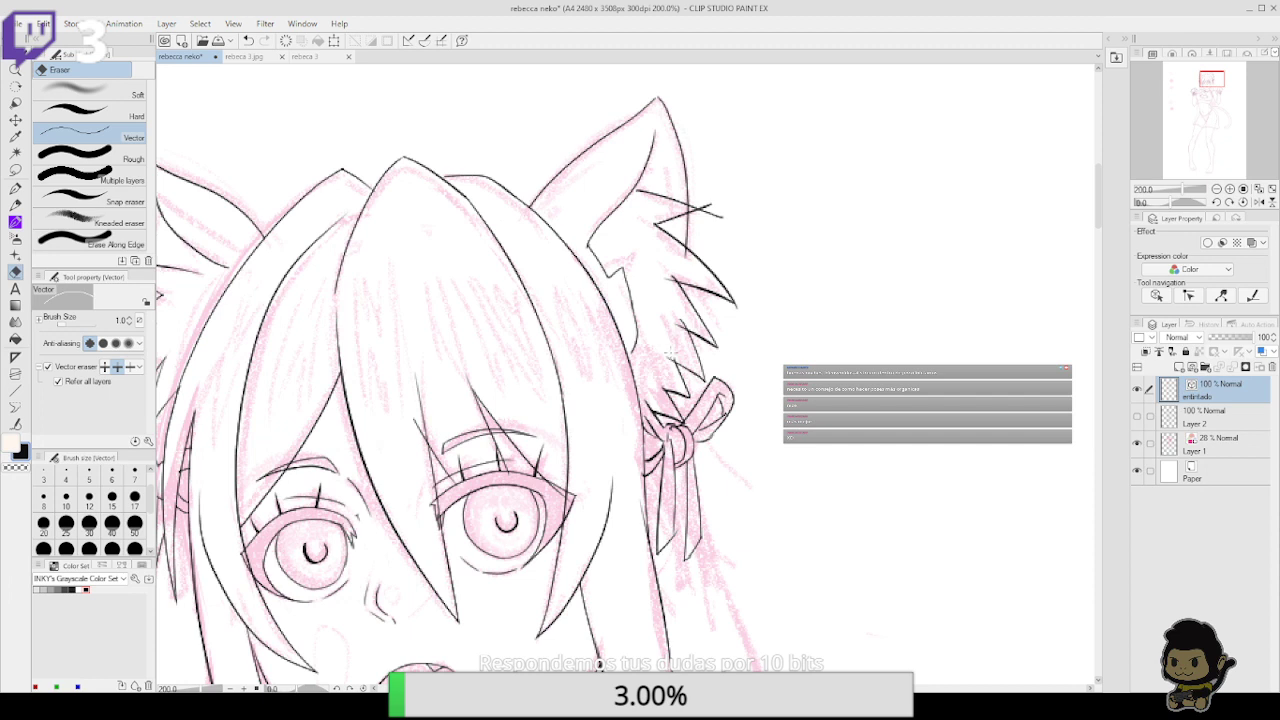
click(682, 323)
click(672, 280)
click(716, 214)
drag(690, 198, 678, 208)
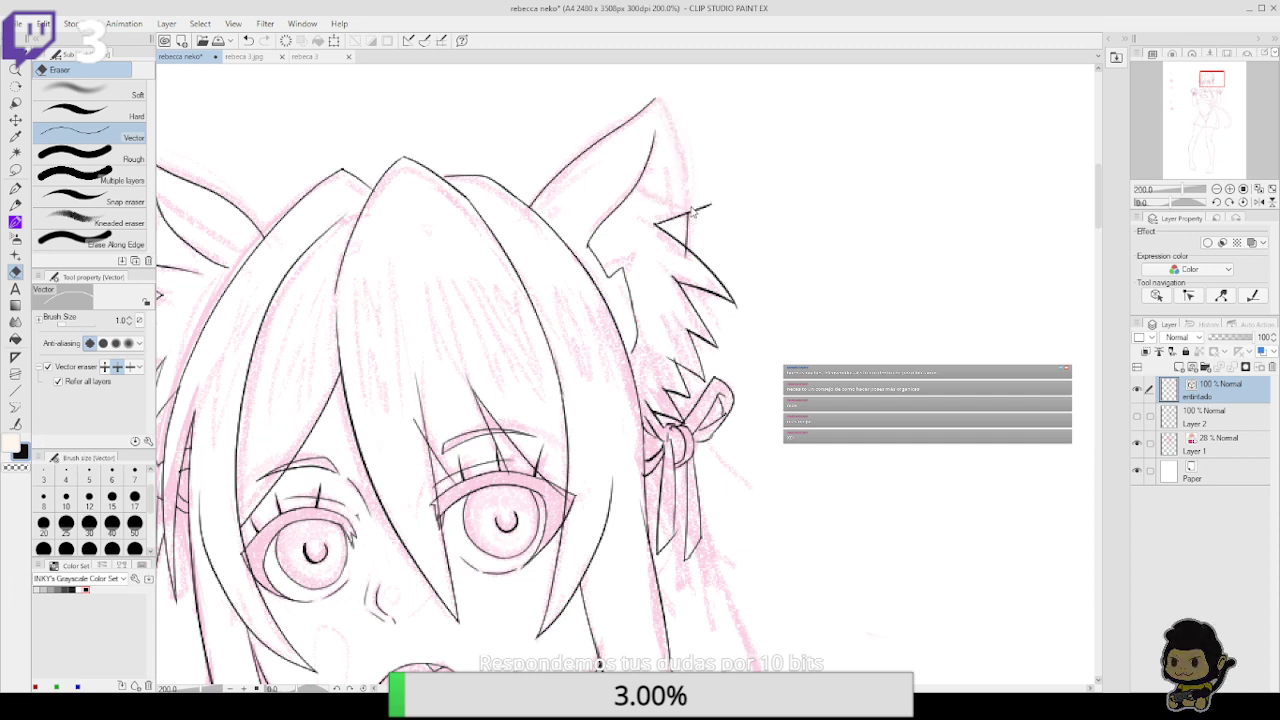
key(ctrl+z)
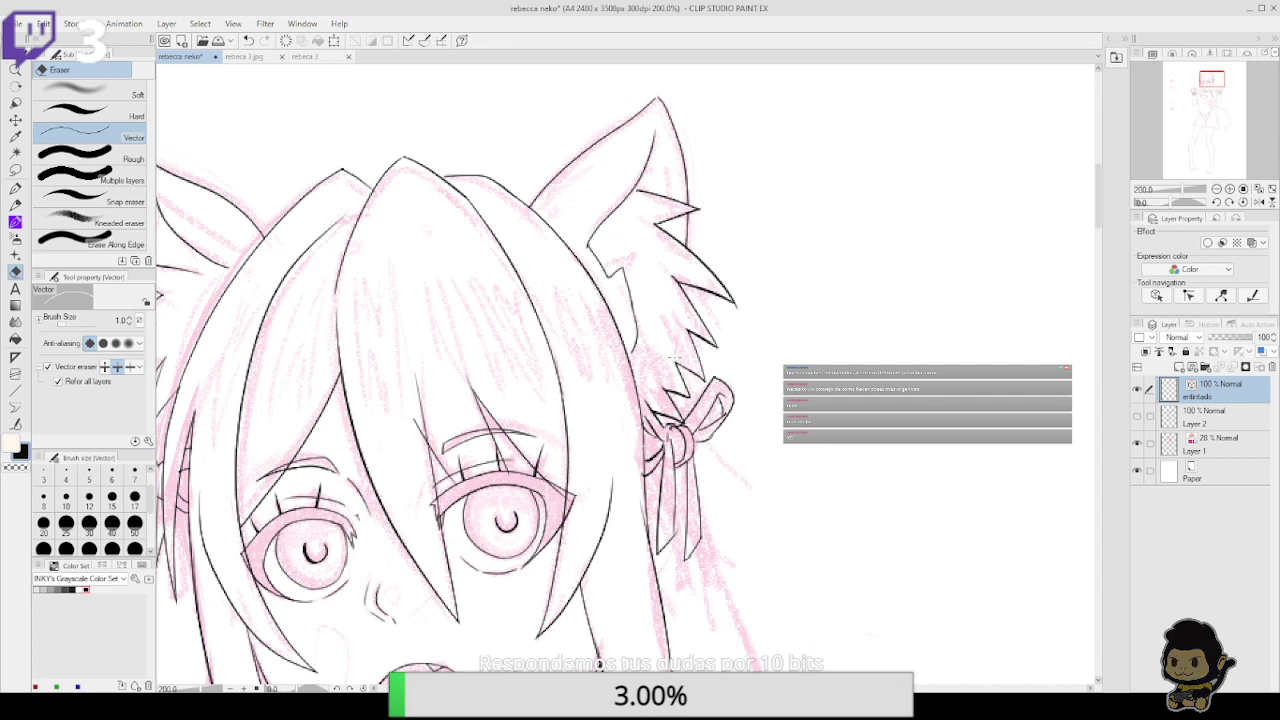
key(p)
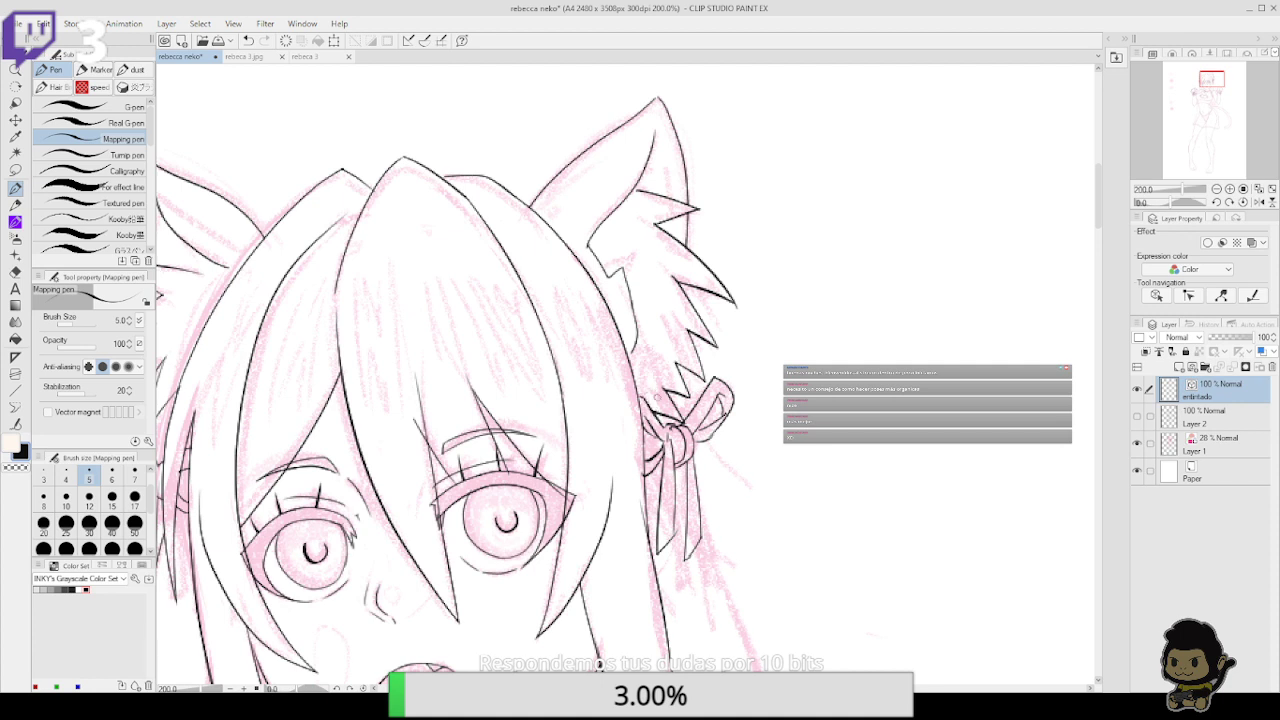
mouse_move(660, 435)
mouse_down()
mouse_move(645, 440)
mouse_move(657, 454)
mouse_up()
Ink the outer edge and tapering tip of the long right-hand hair lock, from below the ribbon down to the raised fist
drag(735, 445, 840, 256)
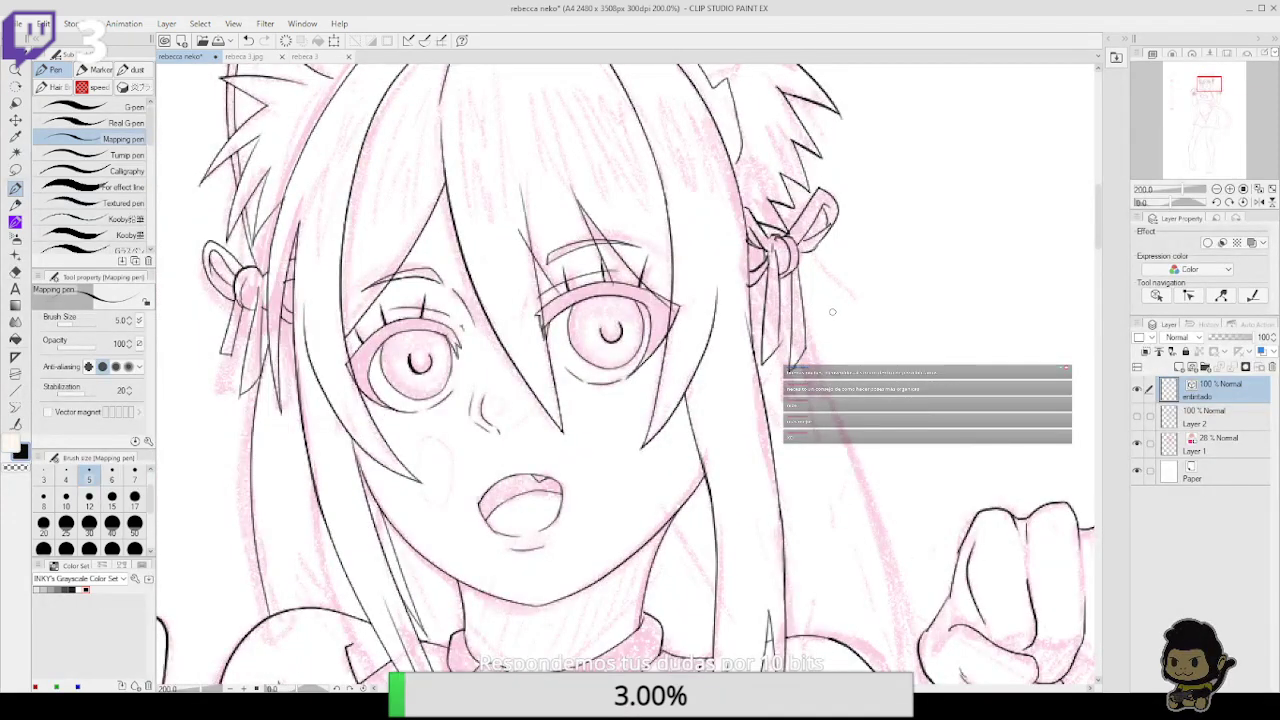
click(1216, 189)
click(1229, 202)
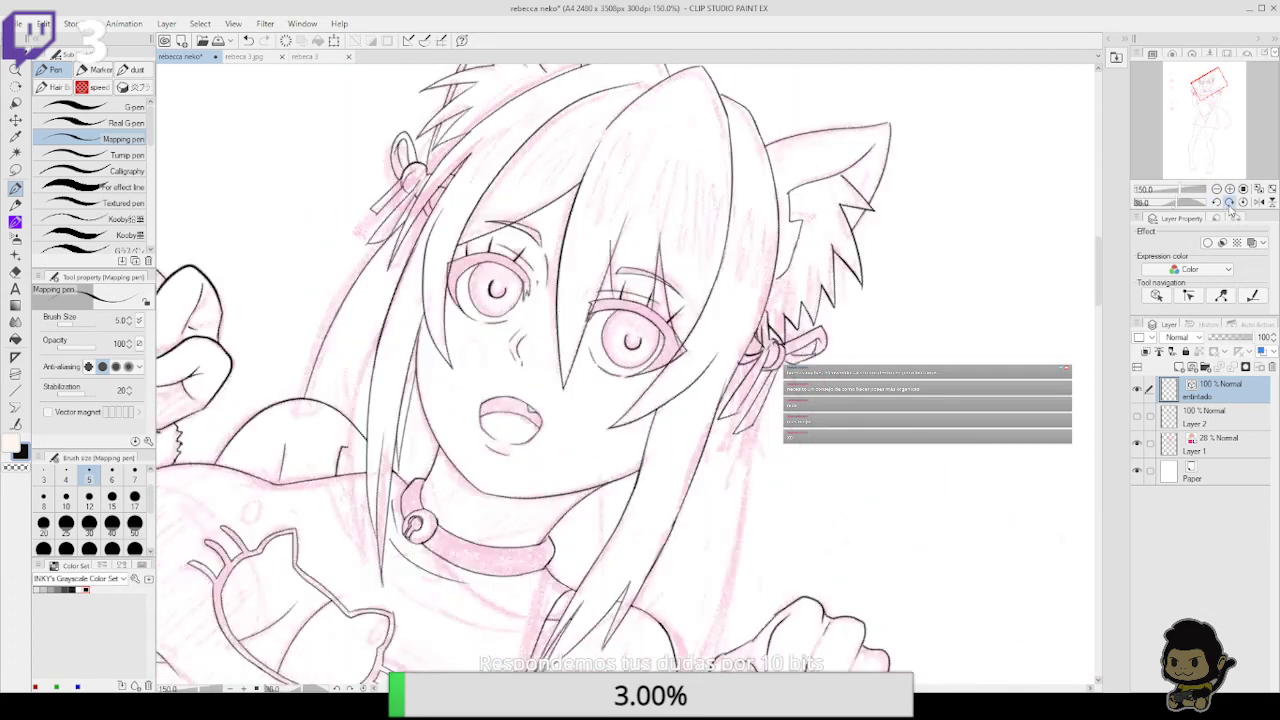
drag(783, 496, 773, 339)
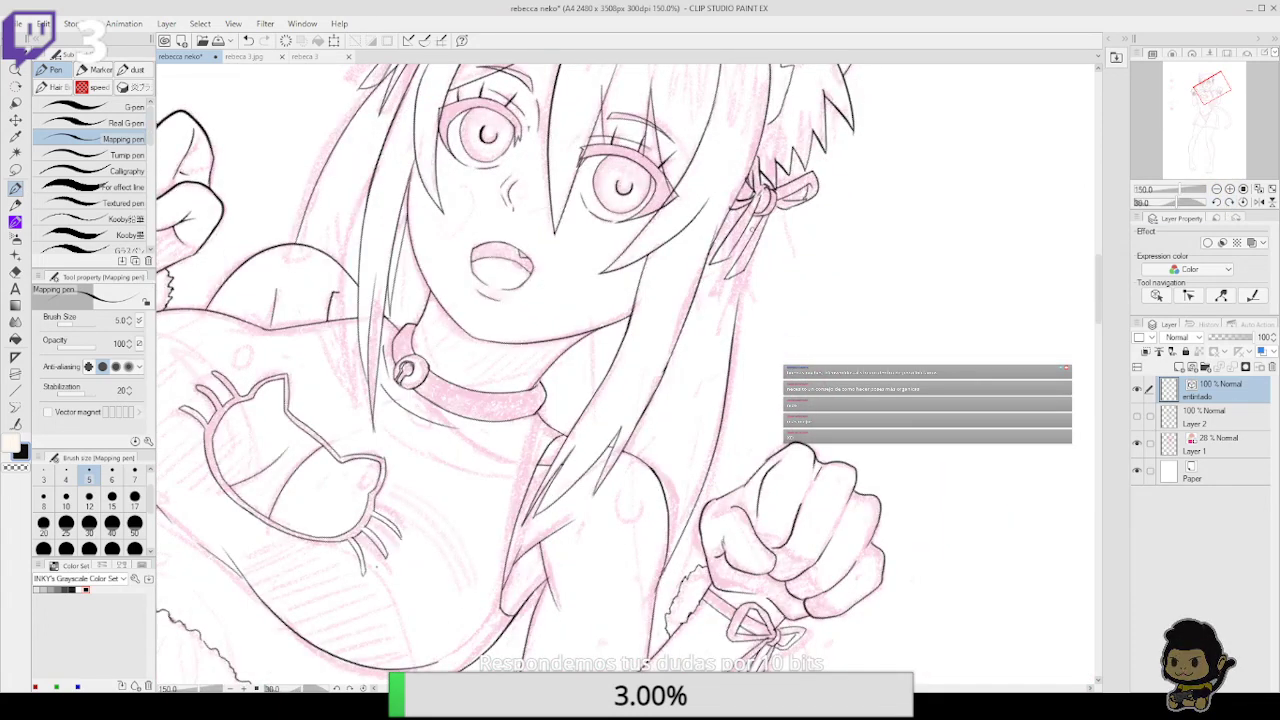
key(ctrl+z)
drag(661, 578, 739, 276)
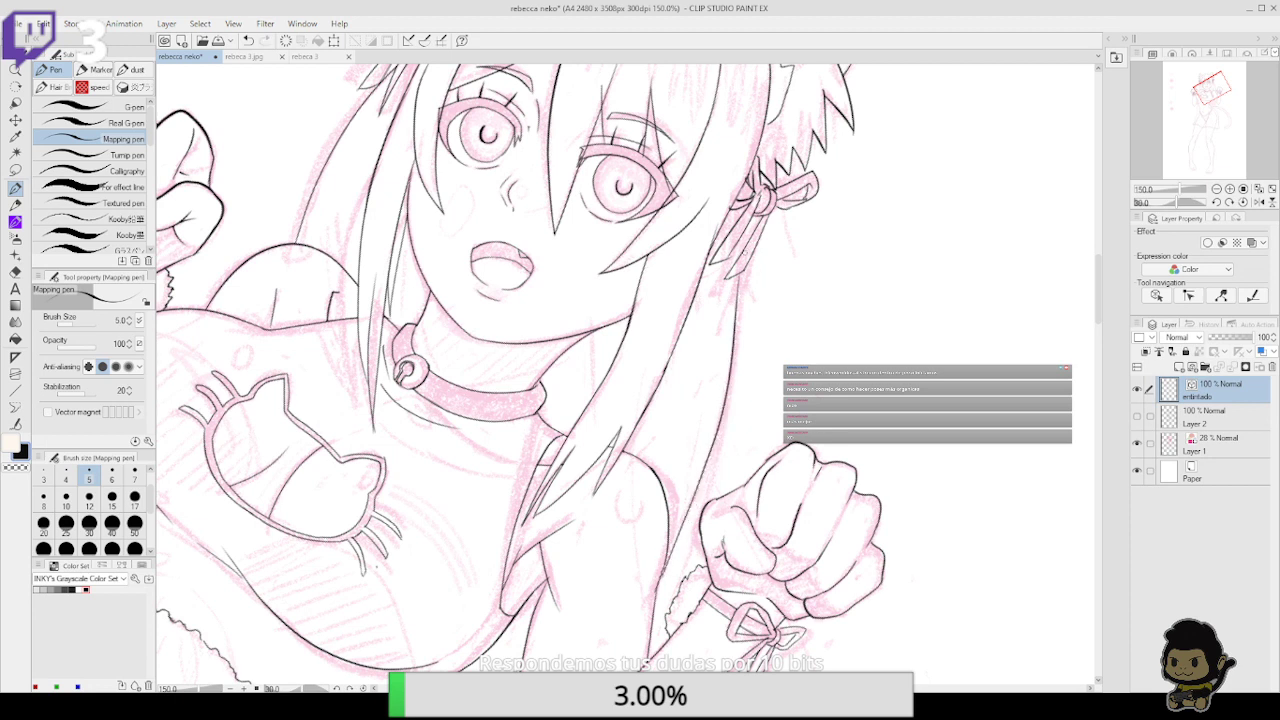
mouse_move(681, 576)
mouse_down()
mouse_move(727, 421)
mouse_move(730, 368)
mouse_up()
drag(678, 578, 709, 438)
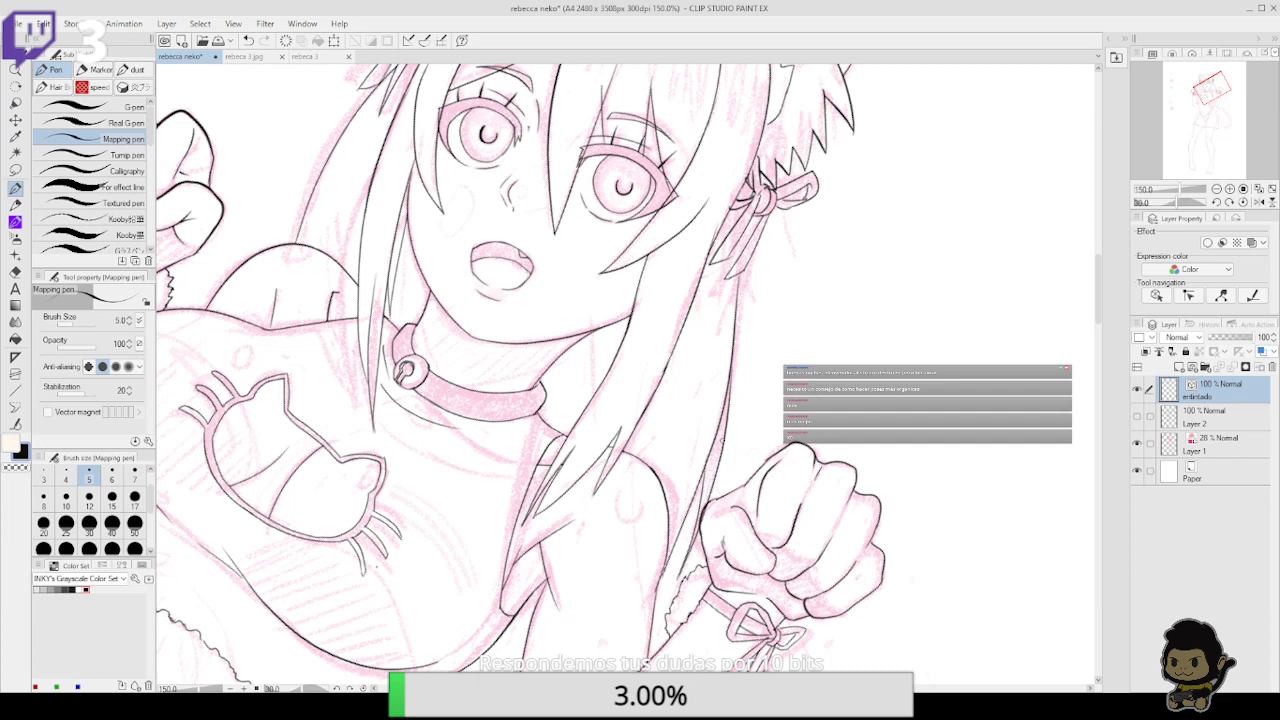
Erase the upper stretch of the long hair lock's outer edge and redraw it up to the ribbon tails
key(e)
click(720, 383)
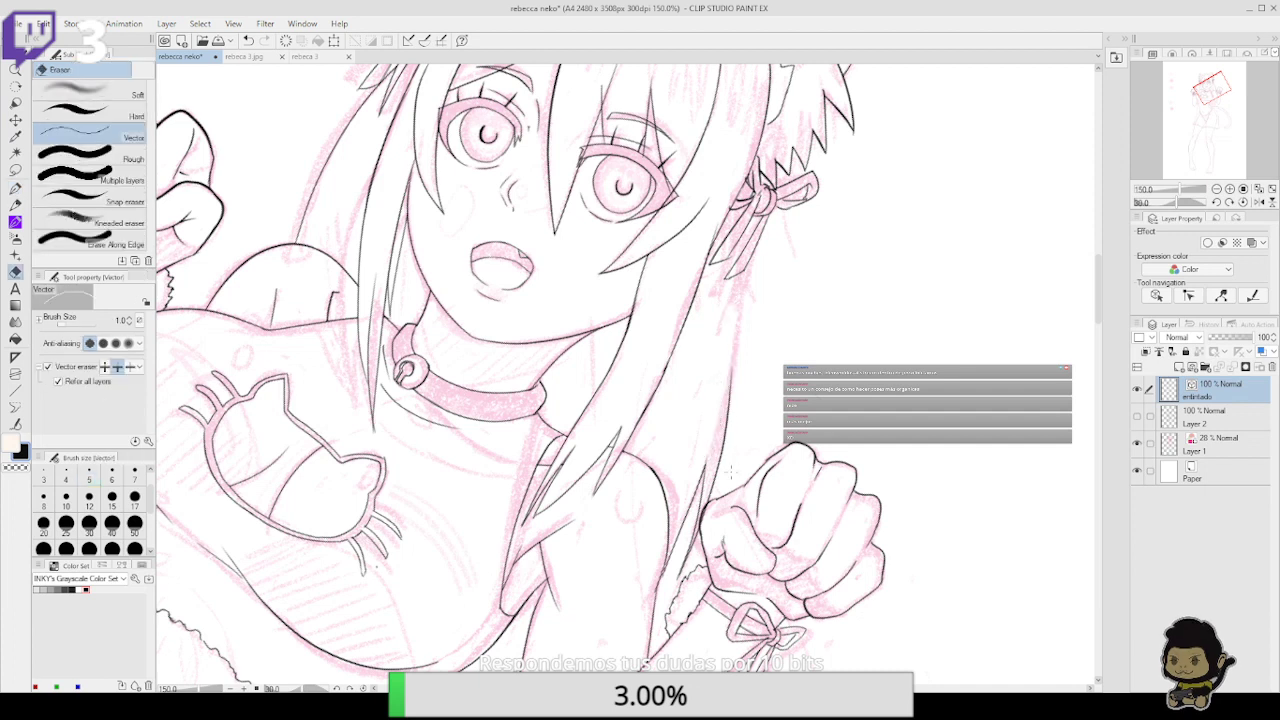
key(p)
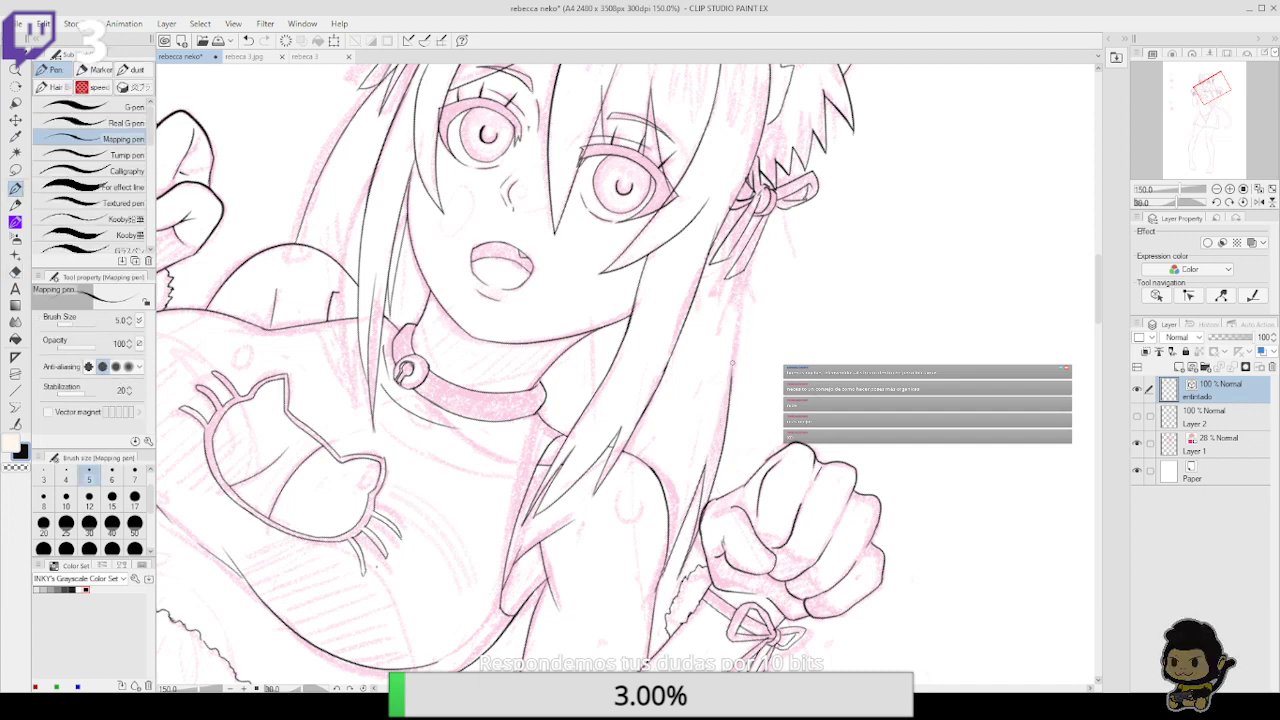
drag(730, 380, 751, 257)
drag(769, 397, 906, 104)
drag(697, 478, 780, 363)
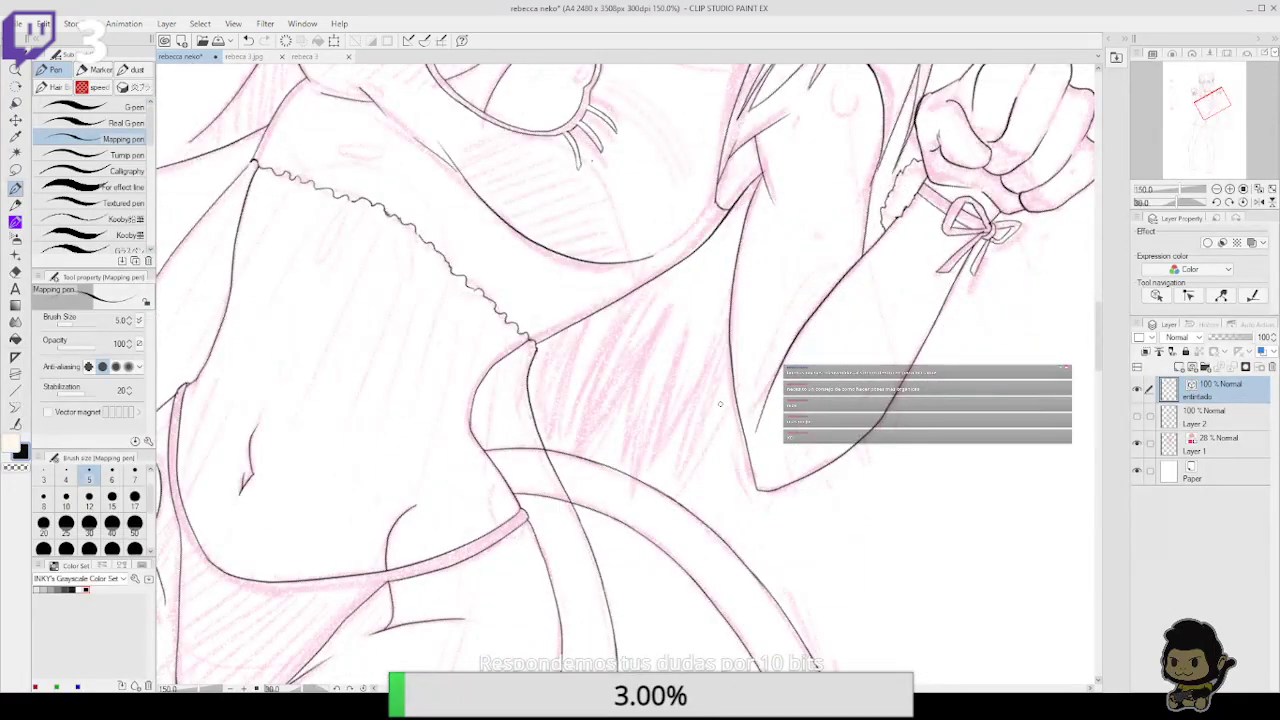
drag(677, 477, 728, 393)
drag(677, 475, 707, 373)
drag(644, 468, 714, 350)
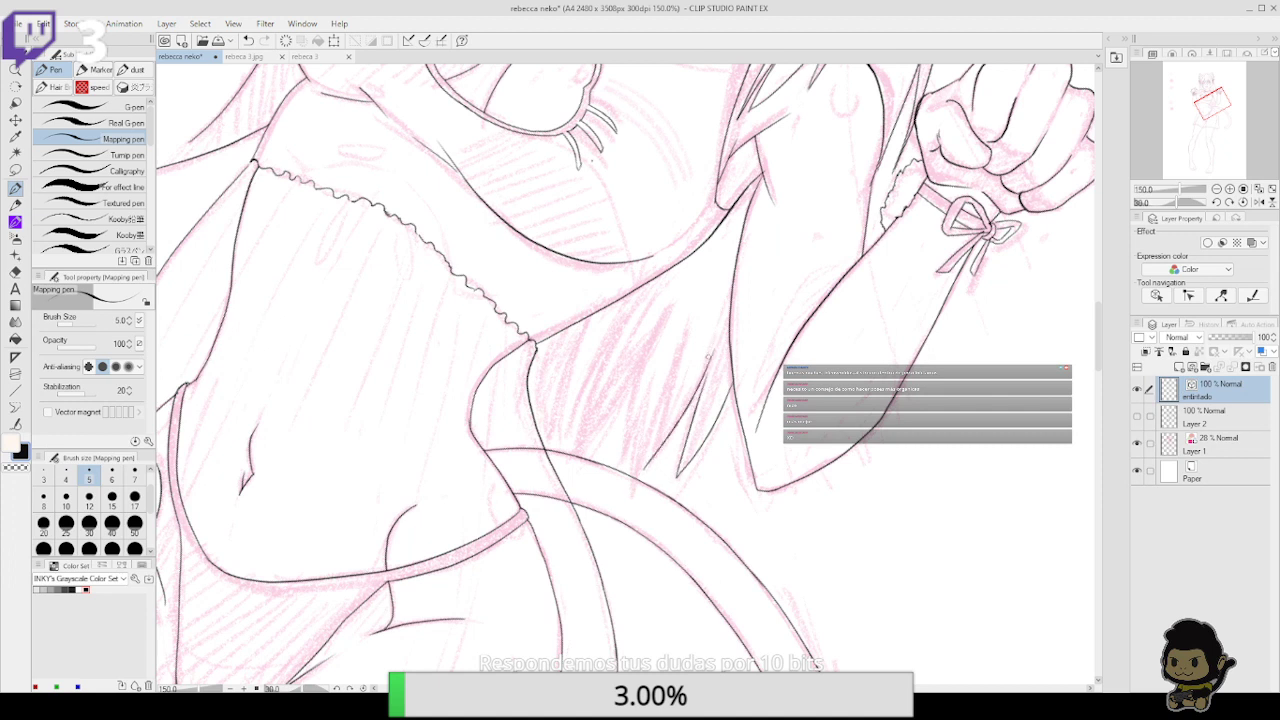
key(ctrl+z)
key(ctrl+z)
key(ctrl+z)
drag(670, 480, 742, 338)
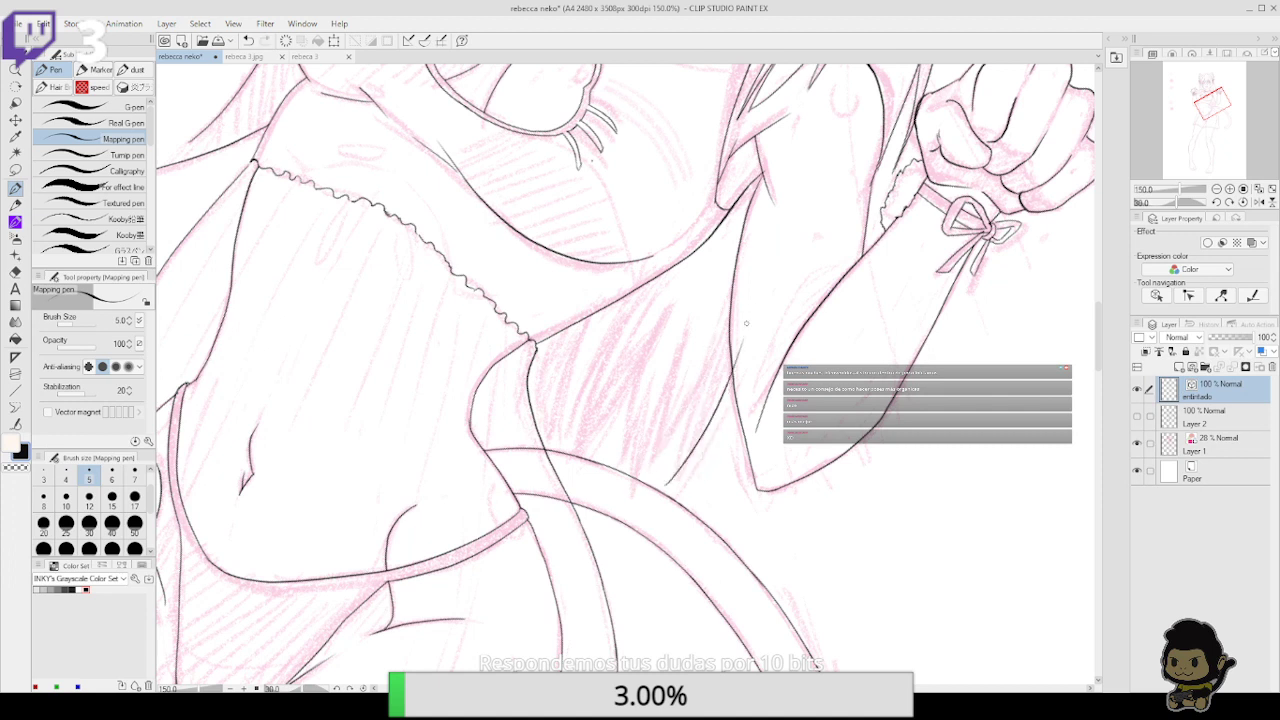
key(ctrl+z)
Ink the first pointed tip of the back hair beside the right-hand elbow and erase its overshooting end
drag(673, 499, 746, 353)
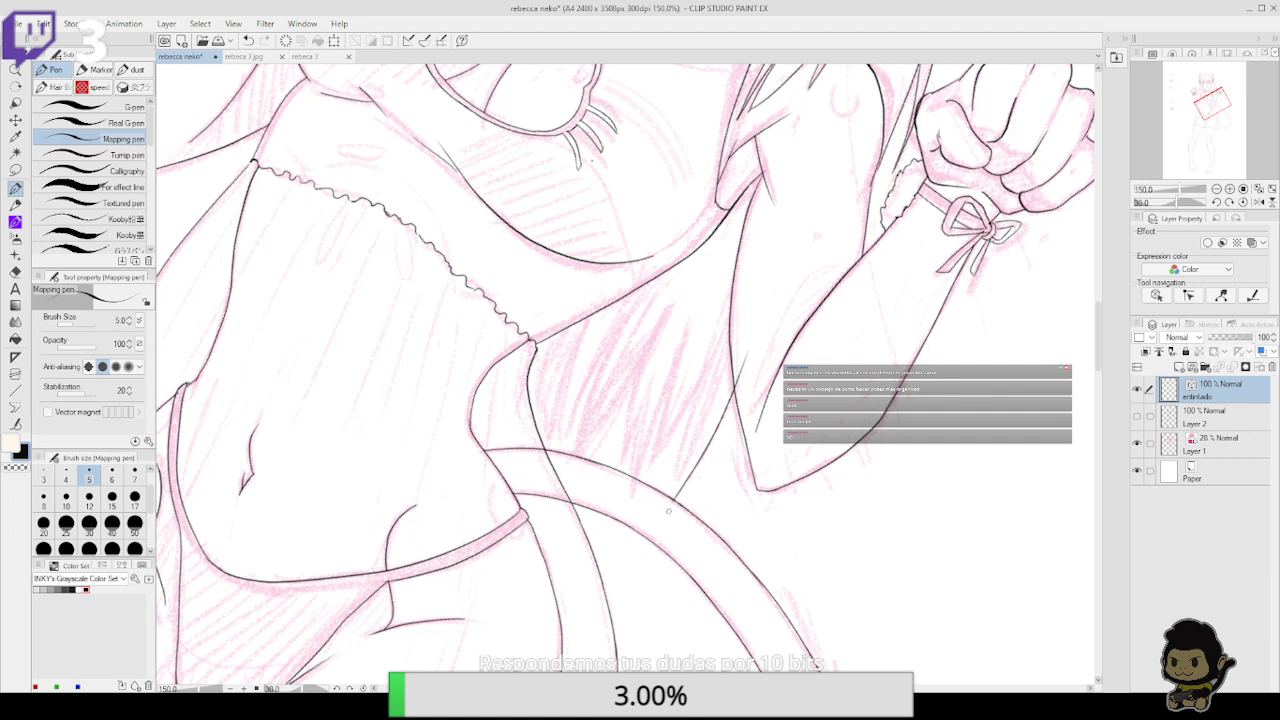
drag(668, 537, 725, 350)
key(e)
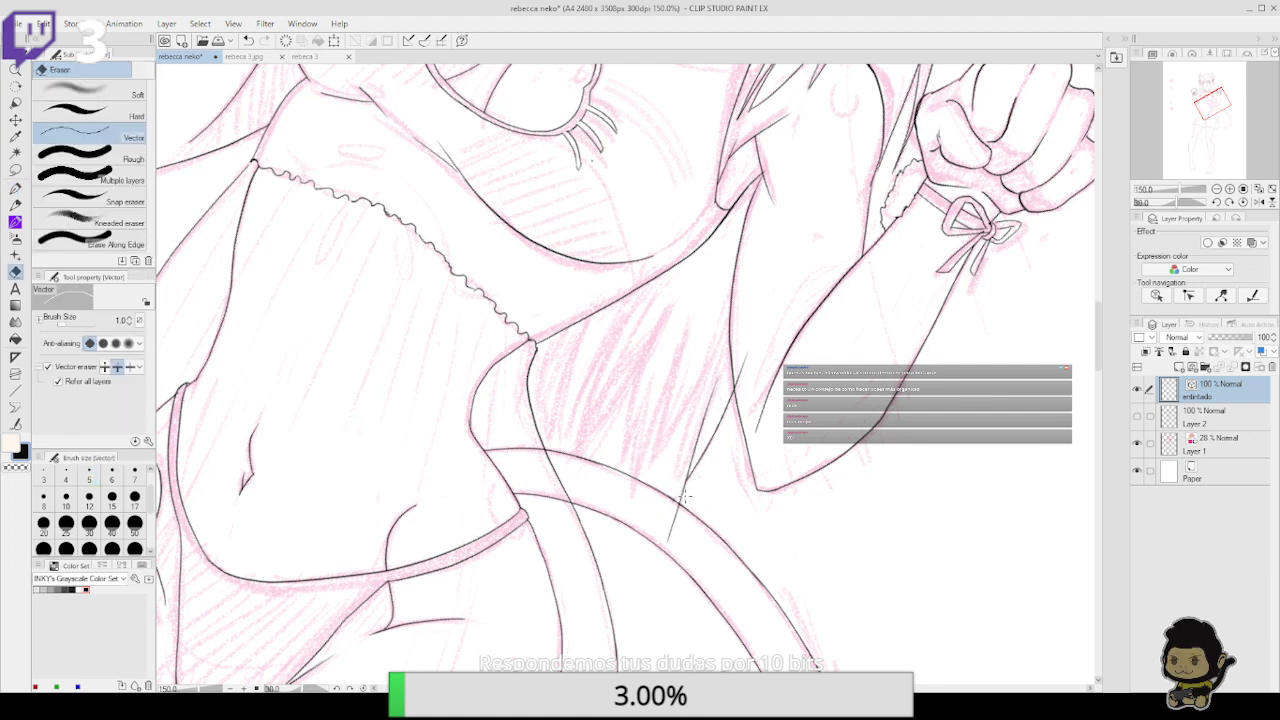
click(676, 530)
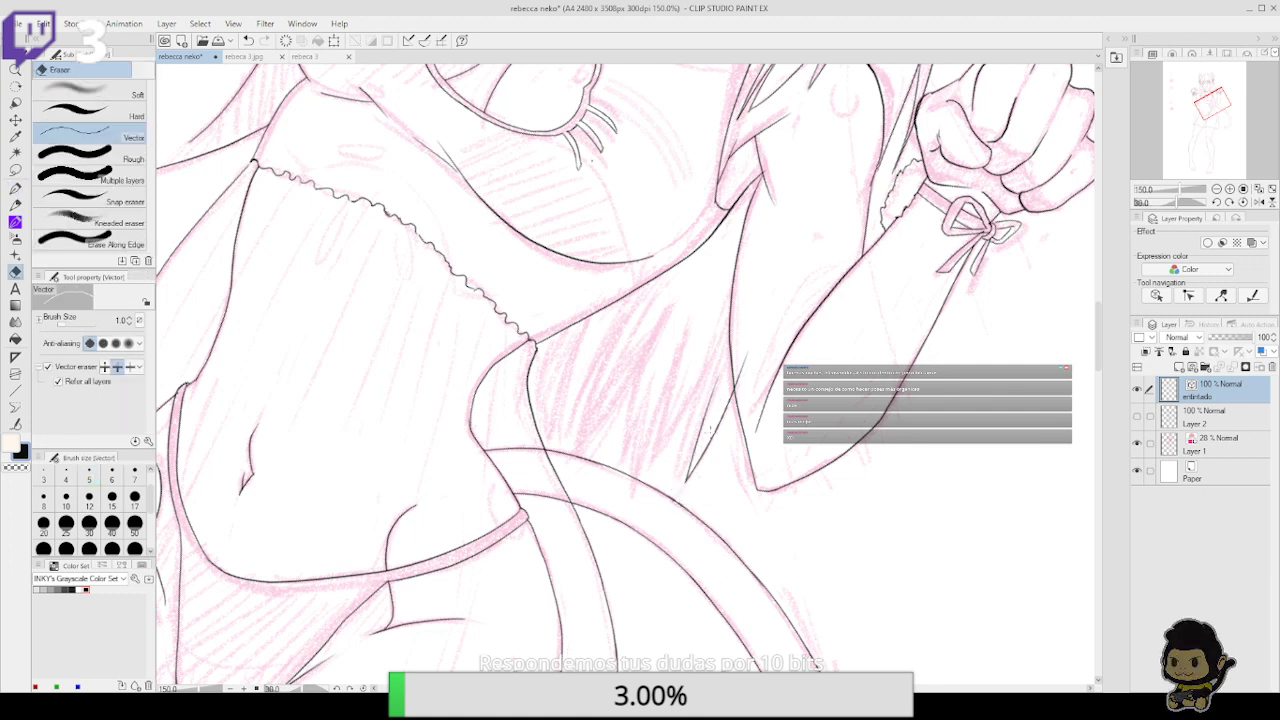
Ink the next two pointed back-hair tips toward the waist and erase the line crossing between them
key(p)
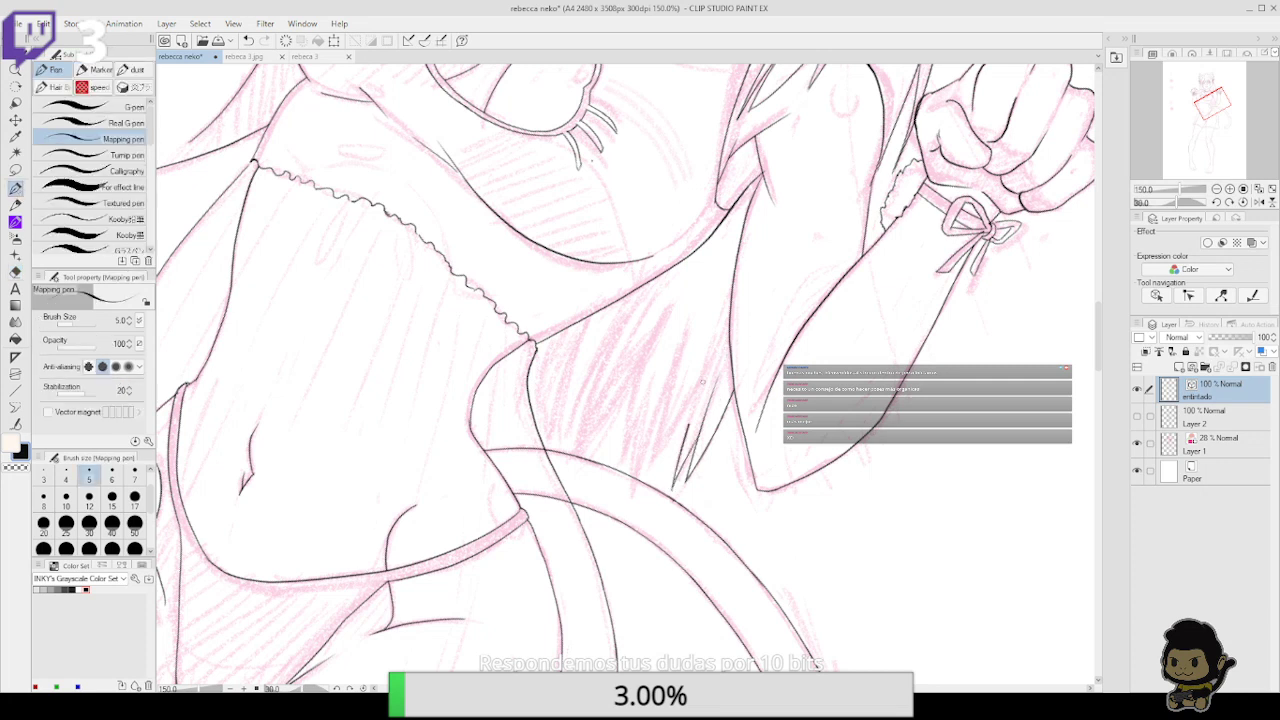
drag(718, 345, 689, 423)
drag(648, 476, 693, 318)
drag(654, 458, 692, 360)
key(e)
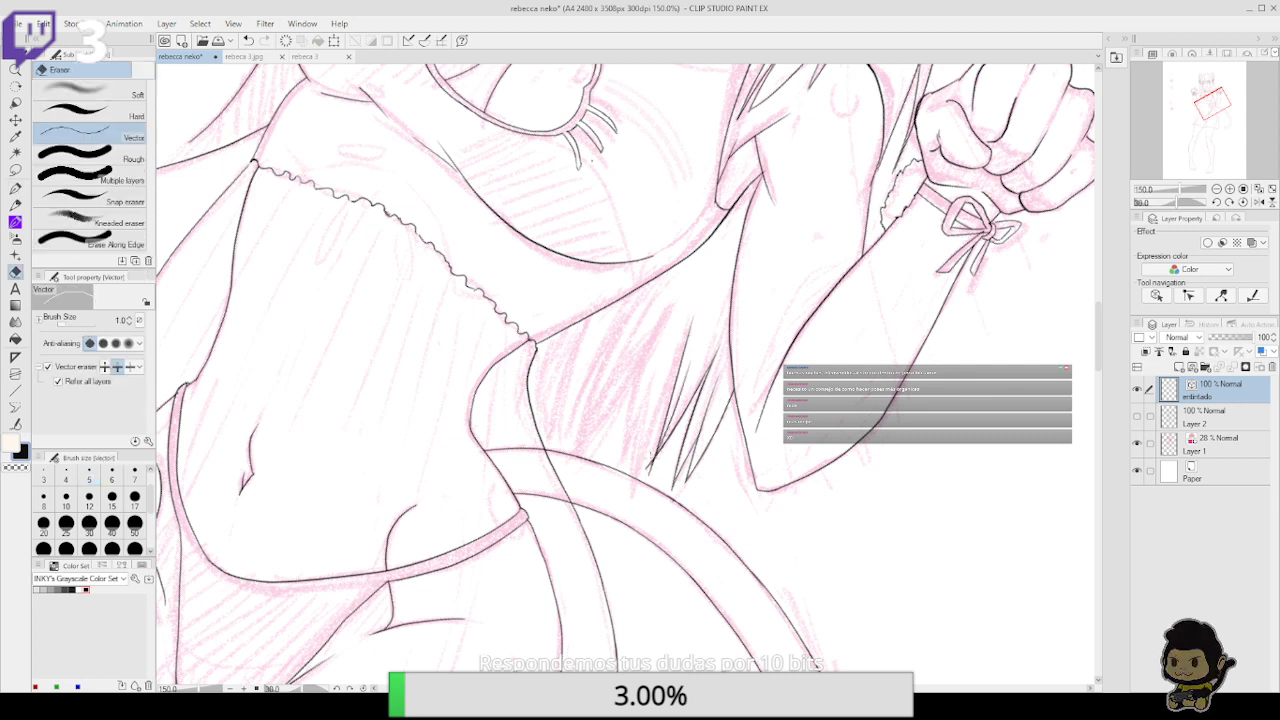
click(676, 410)
Ink the long back-hair tip reaching over the tail and trim the excess strokes beside it with the Vector eraser
key(p)
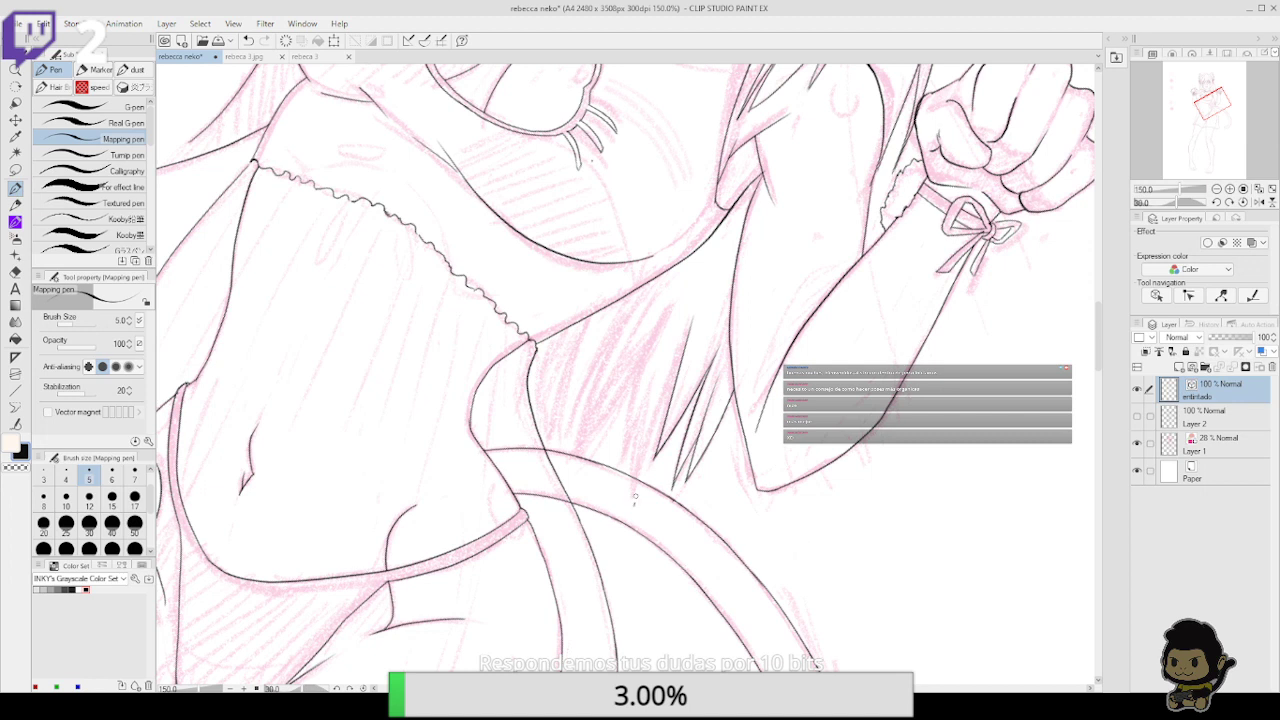
drag(634, 500, 693, 339)
drag(634, 521, 646, 397)
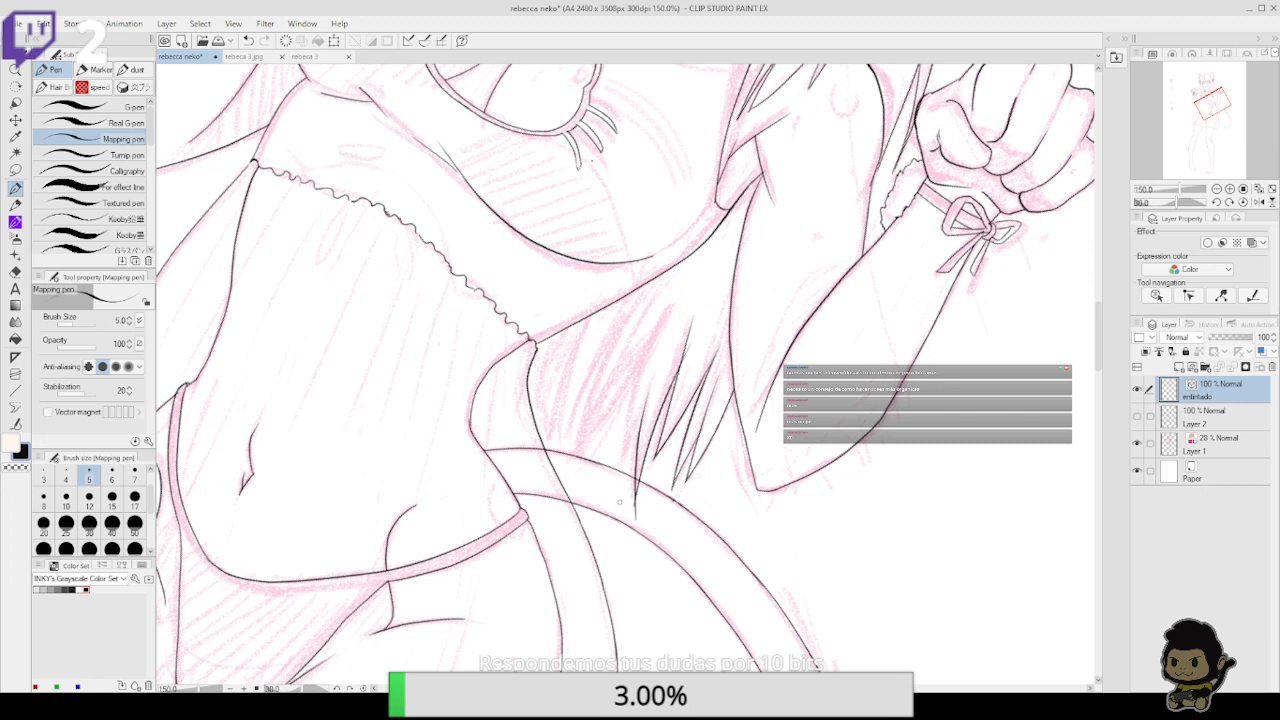
drag(619, 502, 663, 328)
key(e)
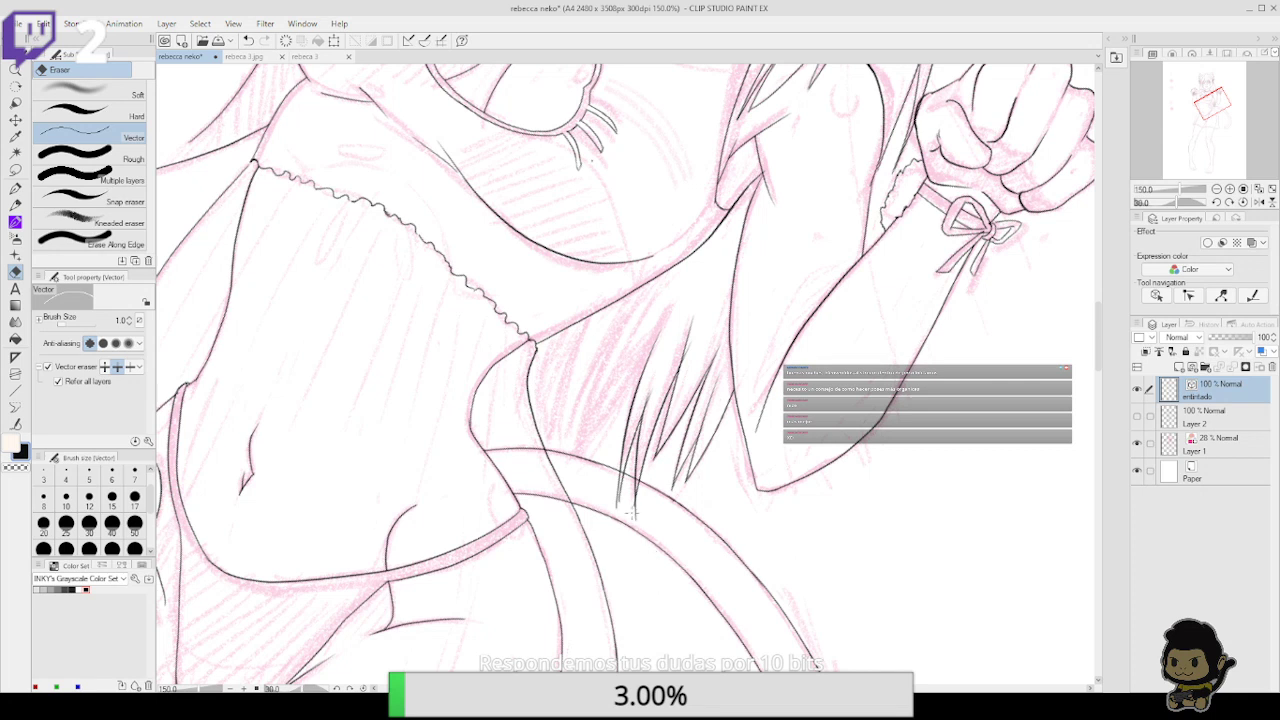
drag(632, 512, 640, 494)
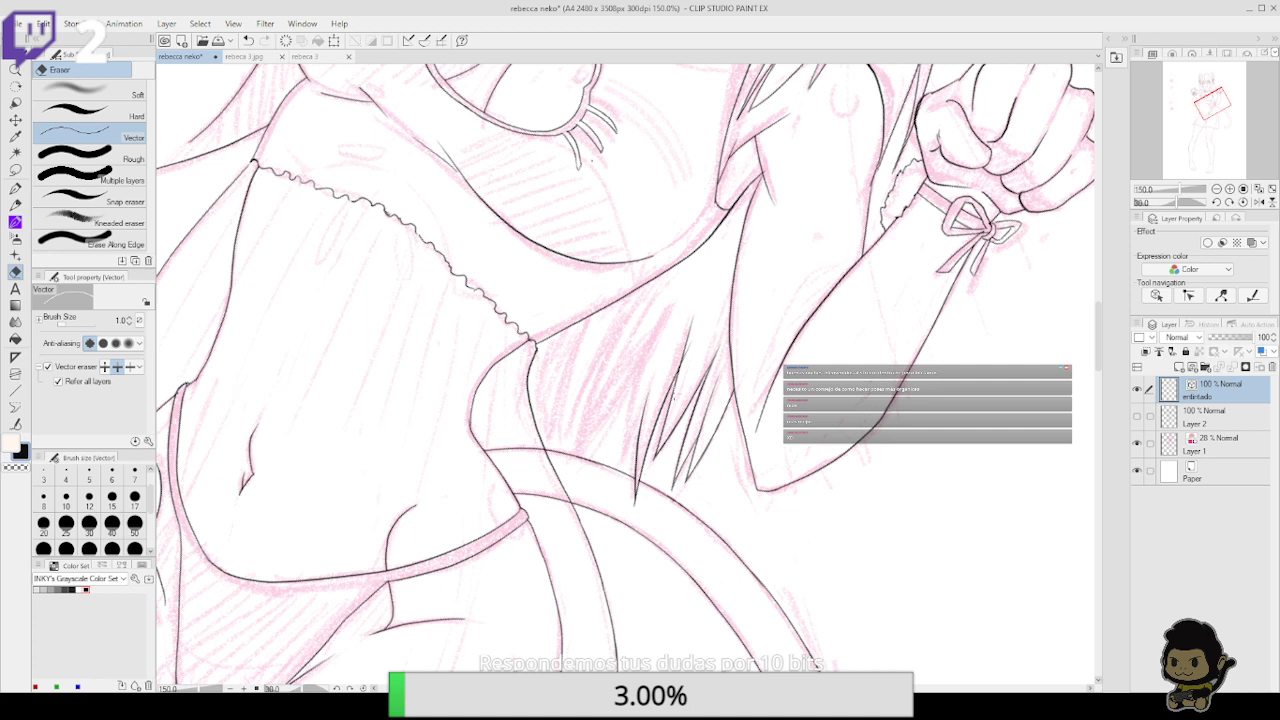
Ink the middle back-hair spikes between the long tip and the waist with the Mapping pen
click(16, 188)
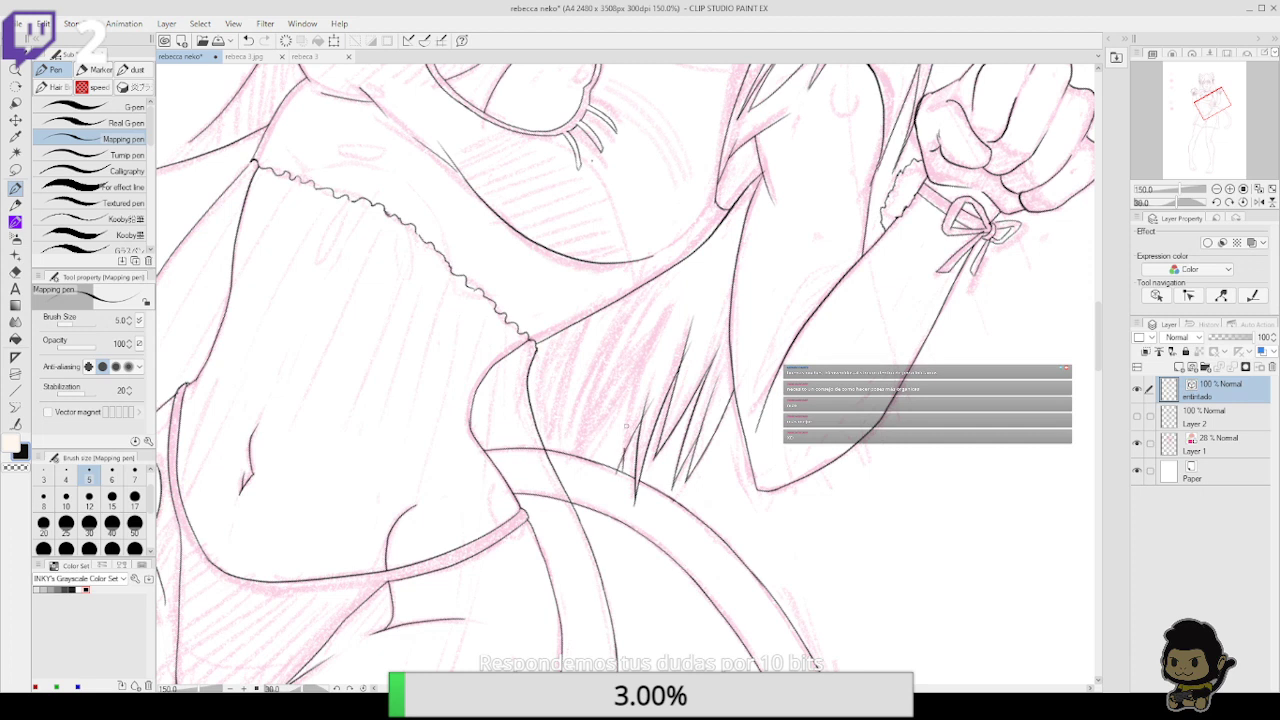
drag(623, 449, 658, 325)
drag(578, 454, 665, 310)
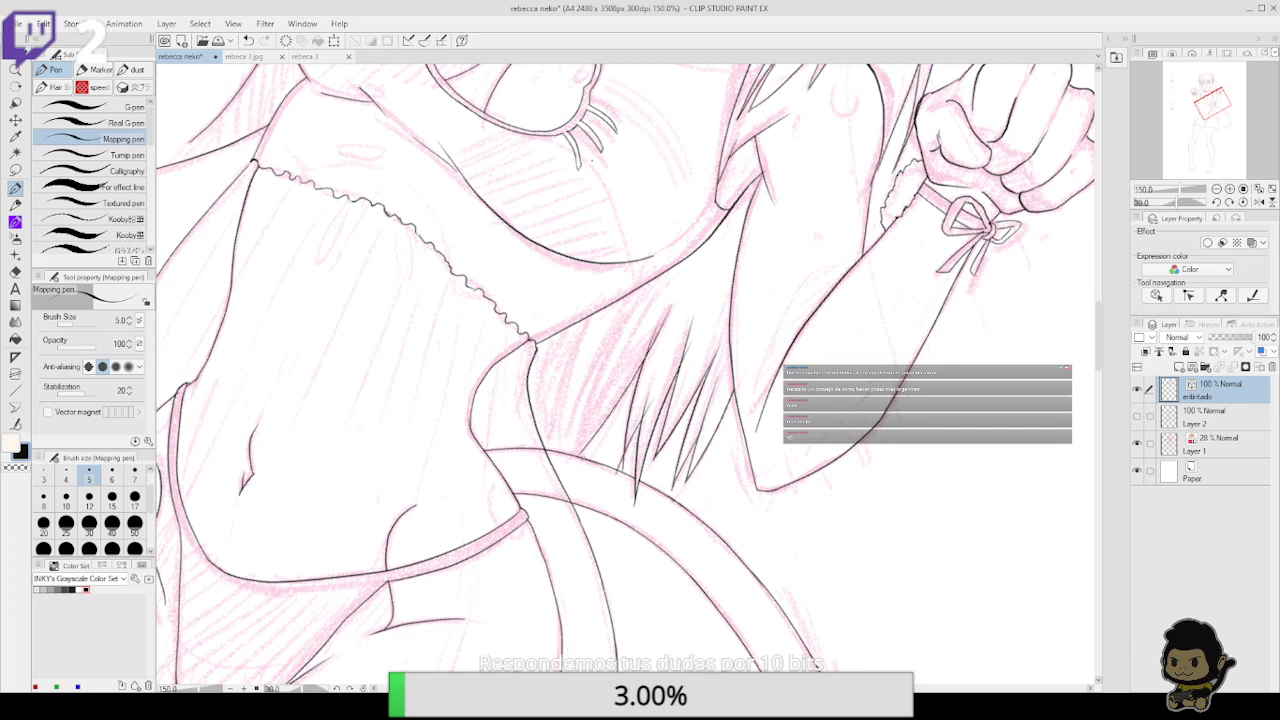
drag(578, 460, 638, 306)
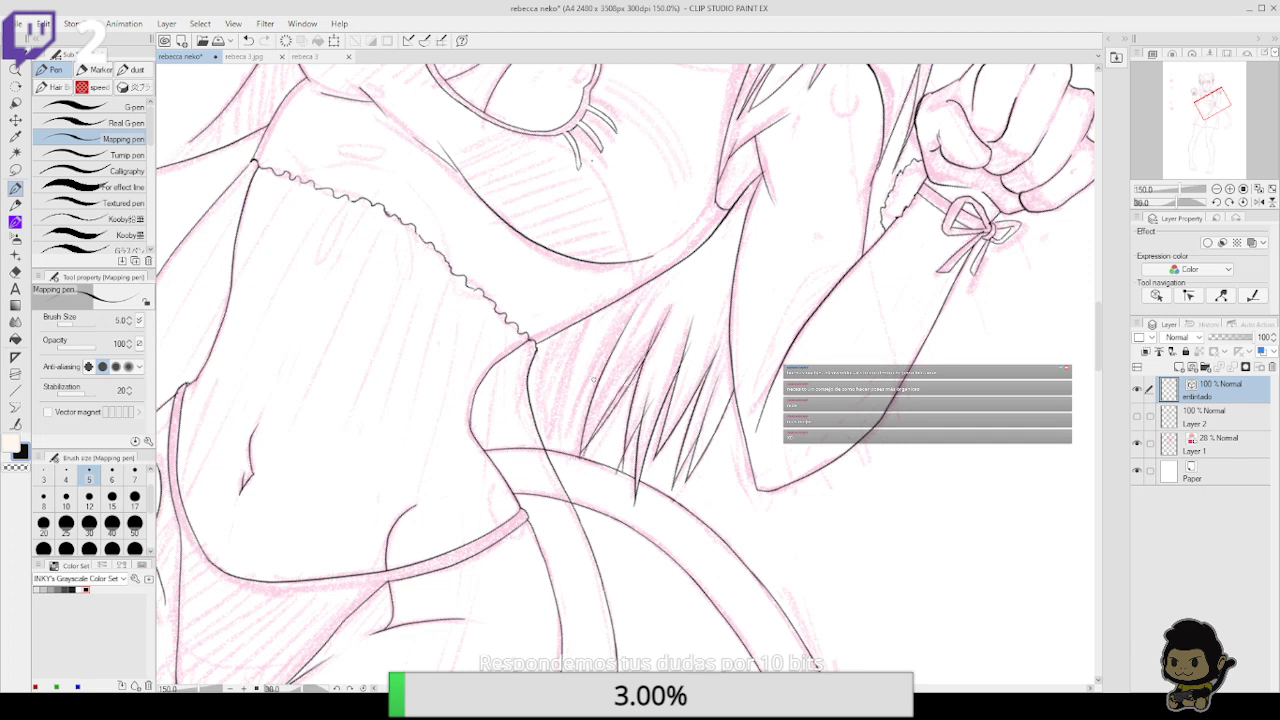
drag(578, 404, 648, 298)
Ink the last narrow back-hair strands against the waist, just below the end of the frilled top hem
mouse_move(560, 446)
mouse_down()
mouse_move(591, 325)
mouse_move(547, 443)
mouse_move(582, 326)
mouse_up()
drag(537, 424, 578, 332)
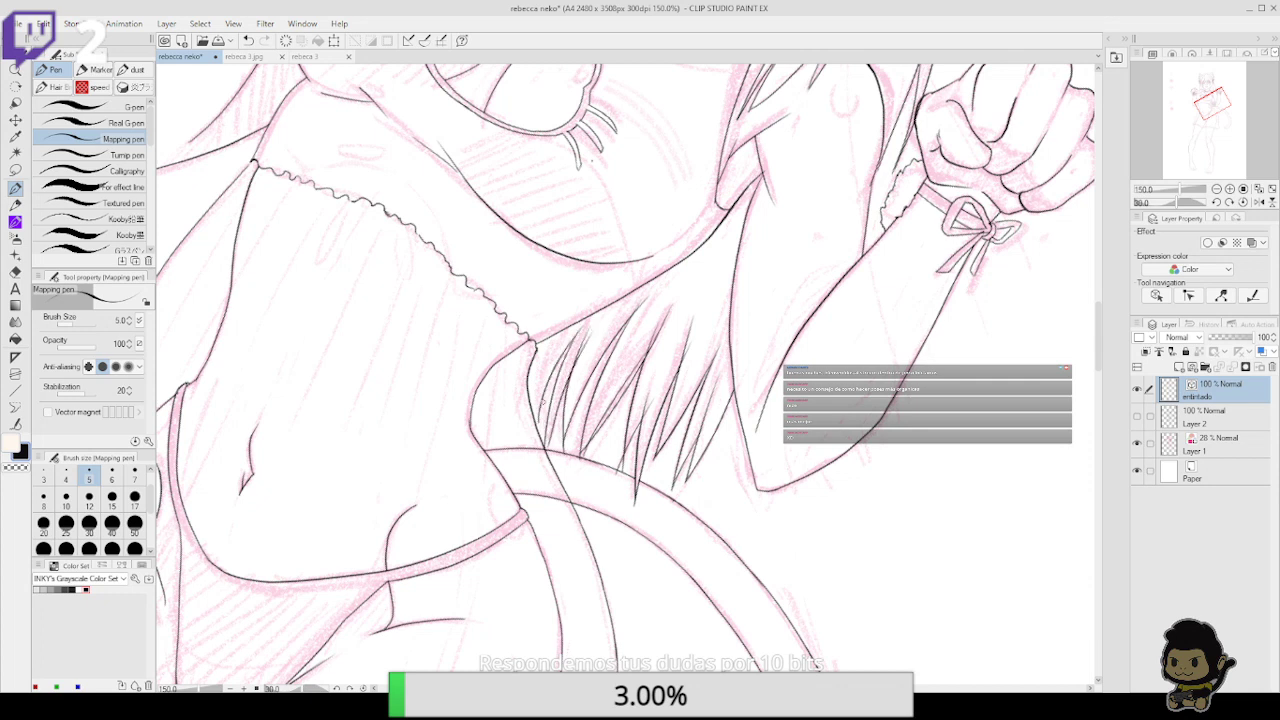
key(ctrl+z)
drag(540, 414, 576, 318)
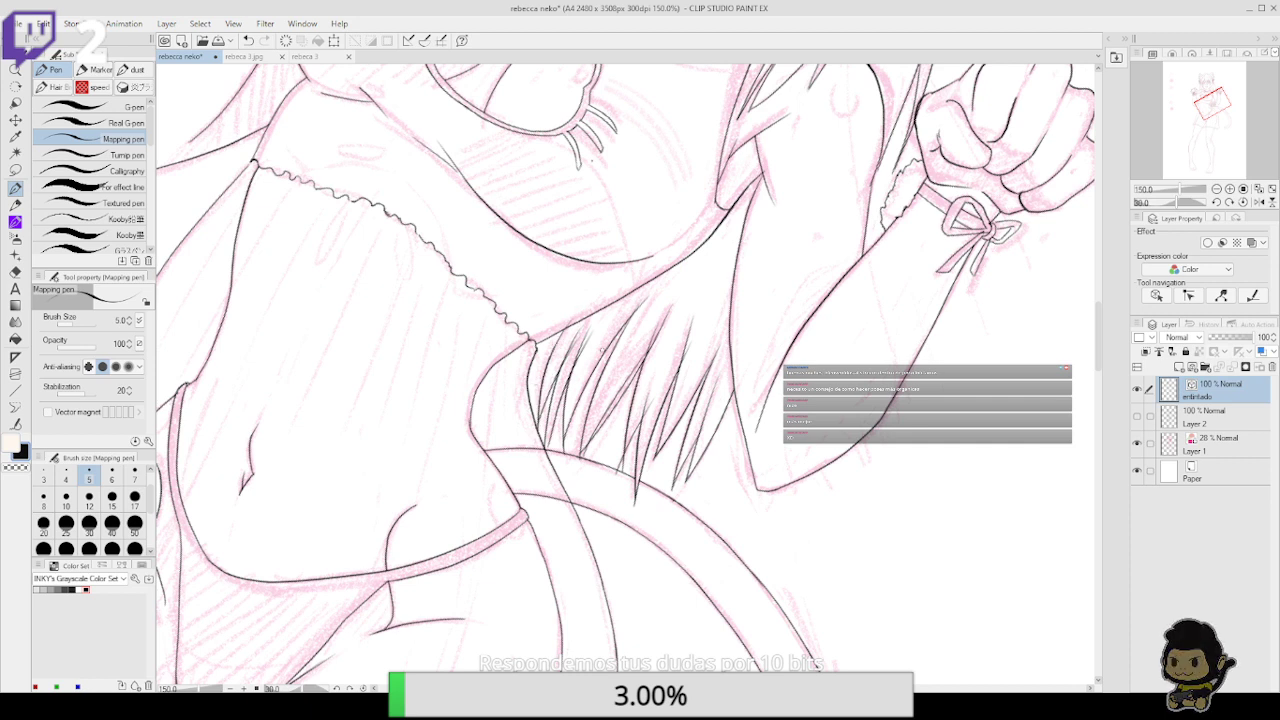
mouse_move(513, 428)
mouse_down()
mouse_move(562, 324)
mouse_move(546, 310)
mouse_up()
Erase the surplus line between the middle back-hair spikes with the Vector eraser and return to the Mapping pen
key(e)
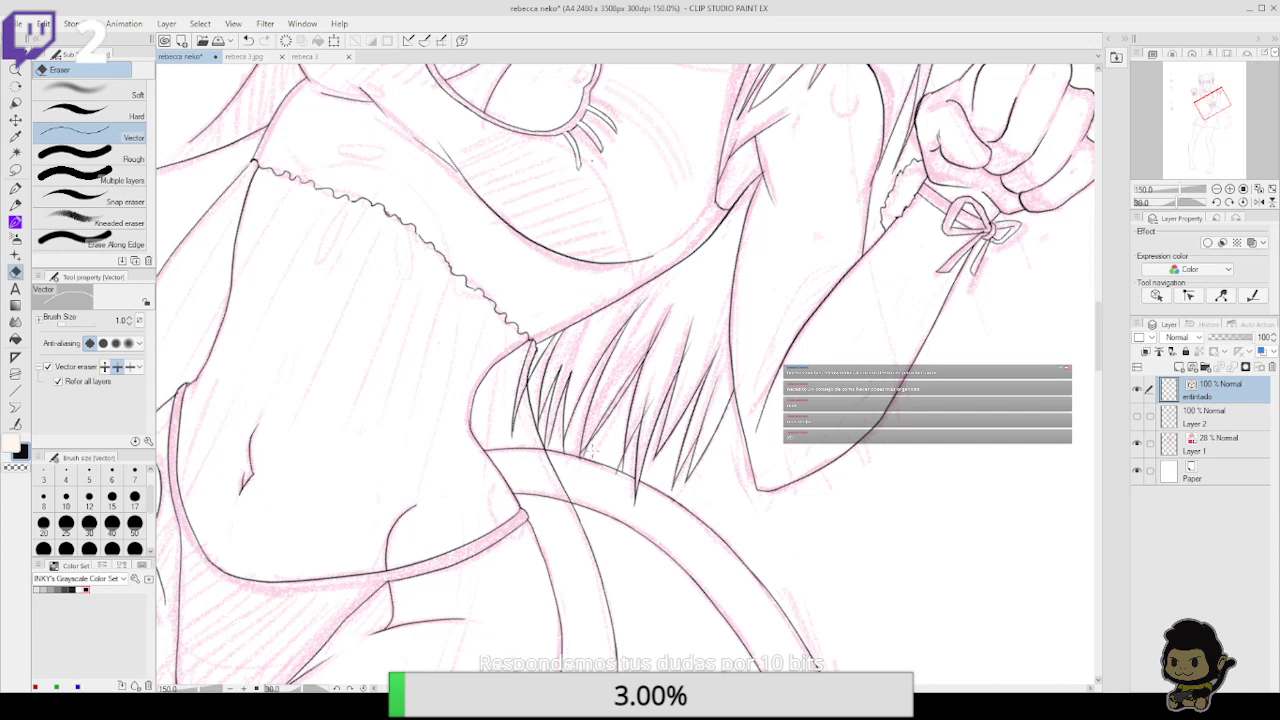
click(619, 394)
click(17, 189)
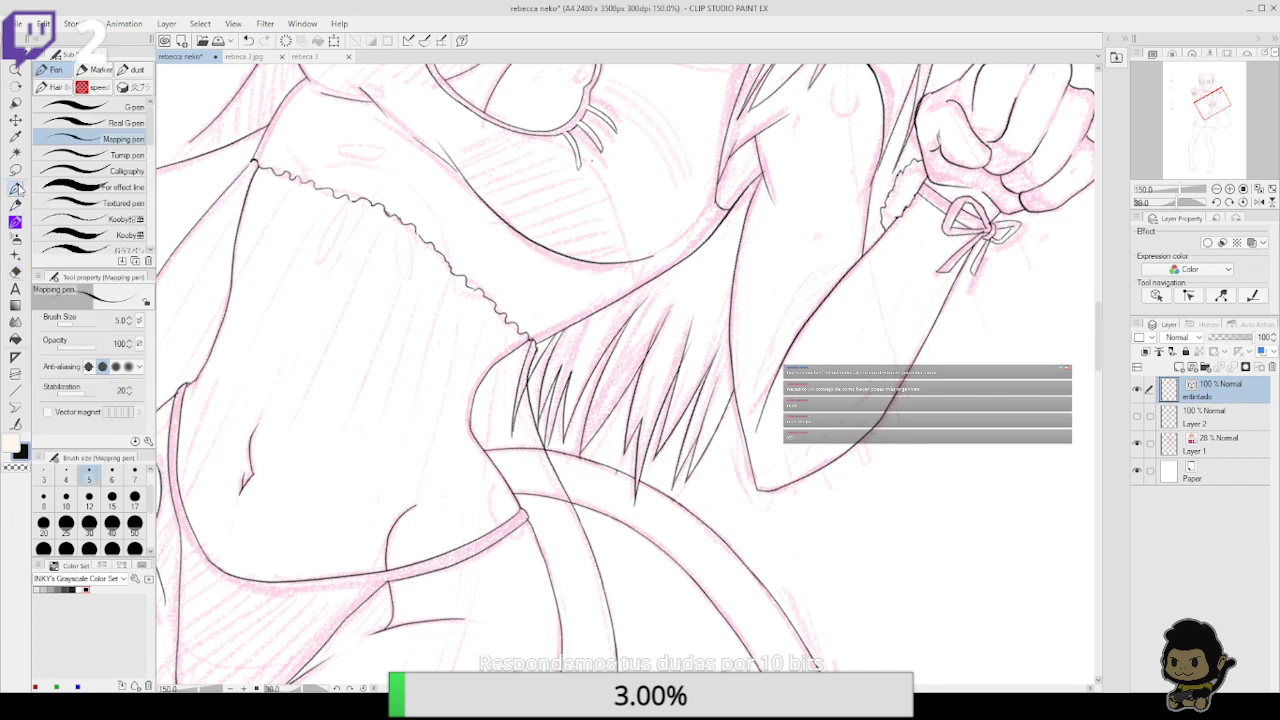
click(1216, 189)
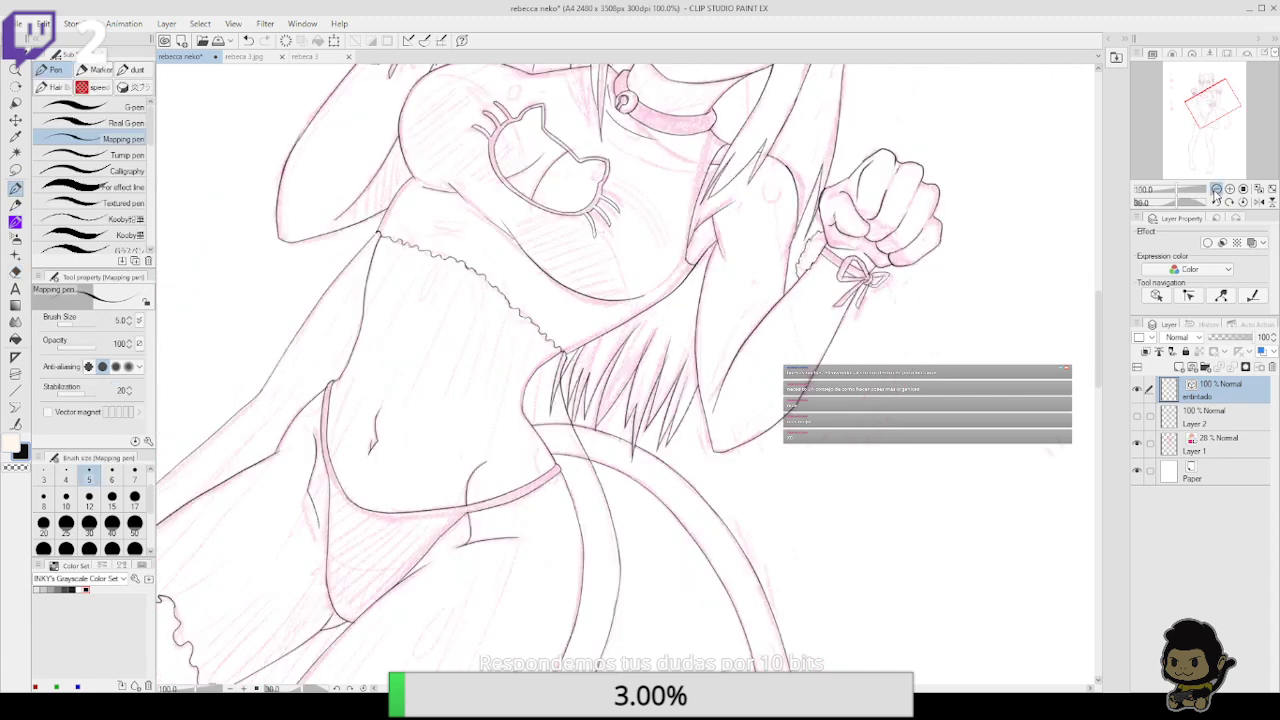
Hide the pink sketch on Layer 1 and look over the inked line art from the legs up to the head
click(1216, 189)
click(1216, 202)
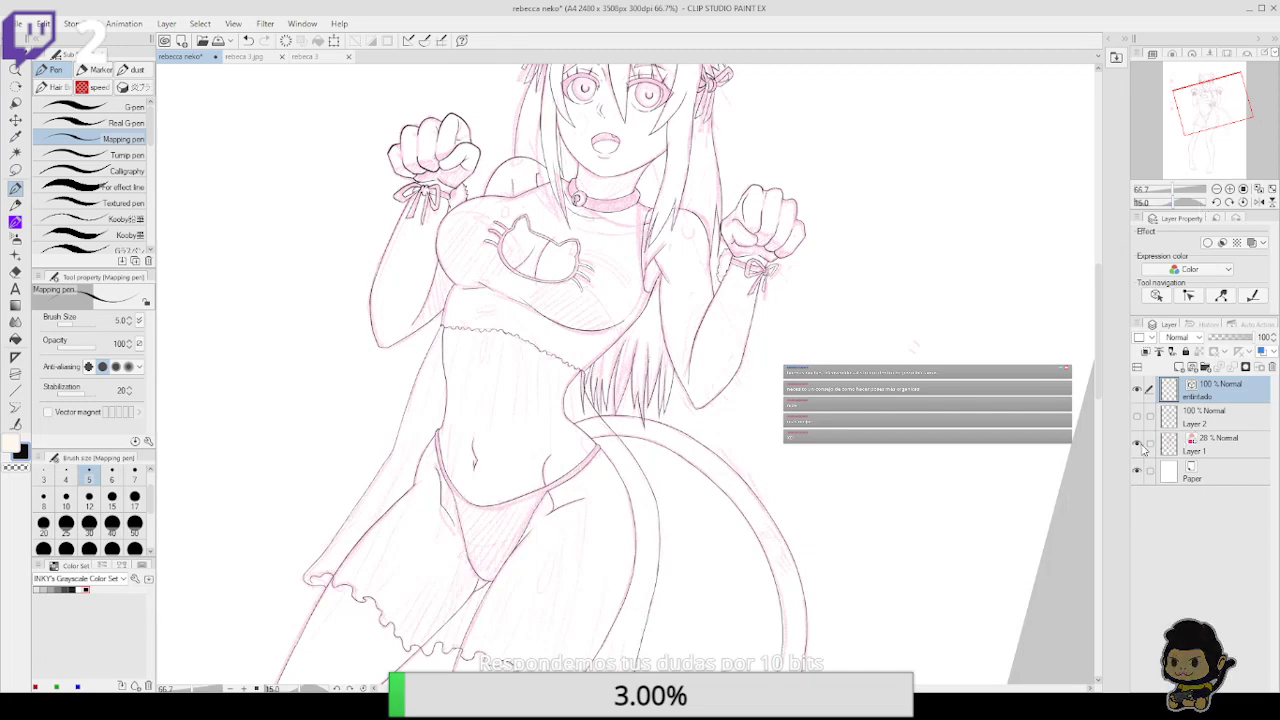
click(1139, 446)
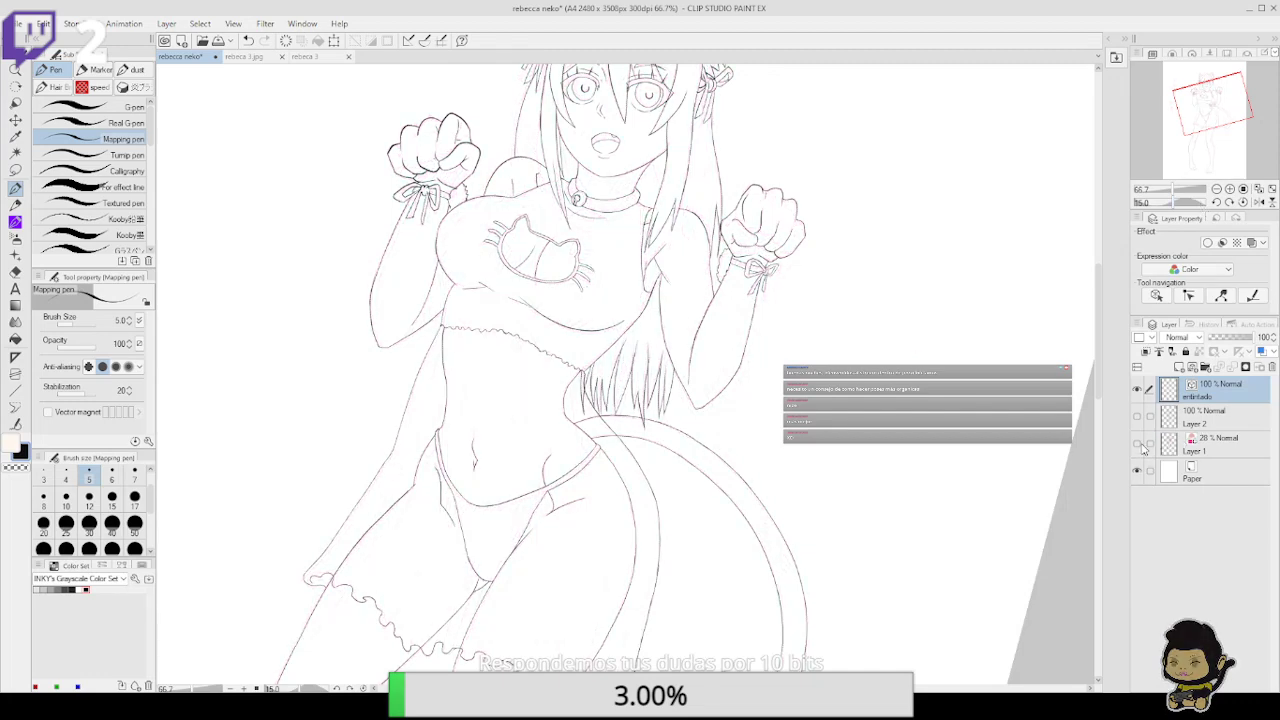
mouse_move(900, 486)
mouse_down()
mouse_move(931, 333)
mouse_move(897, 426)
mouse_move(907, 378)
mouse_up()
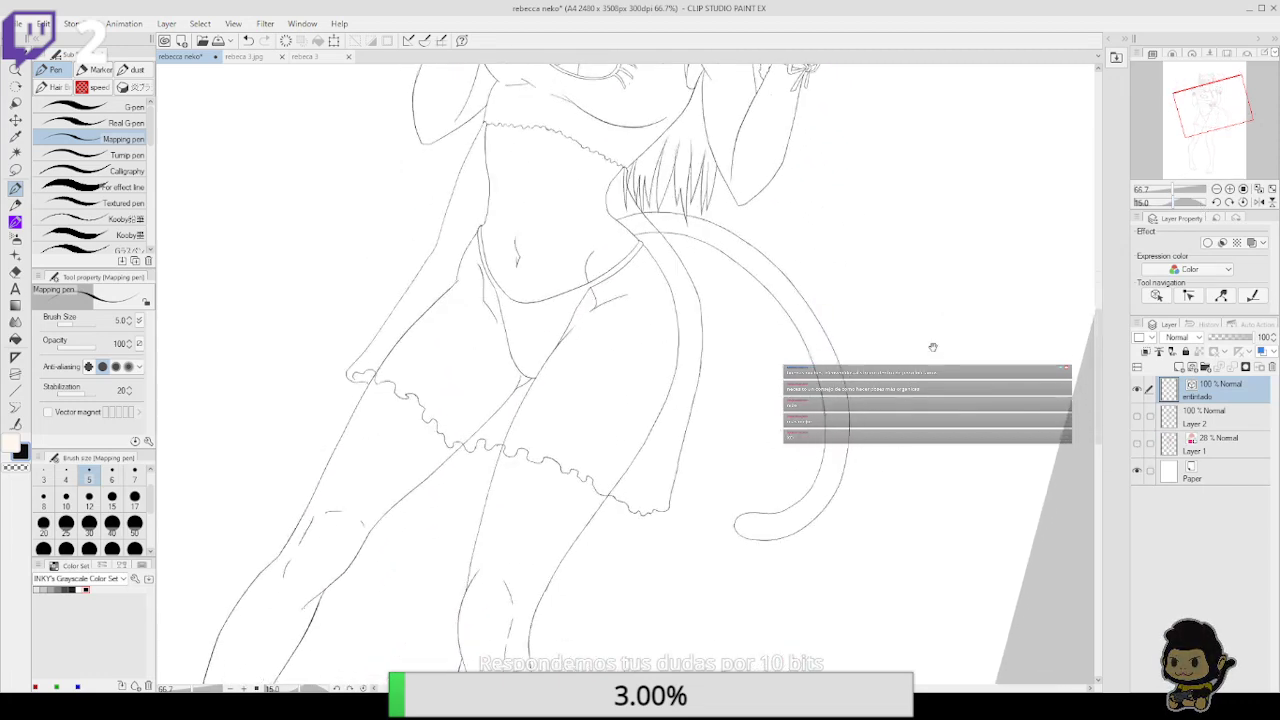
key(y)
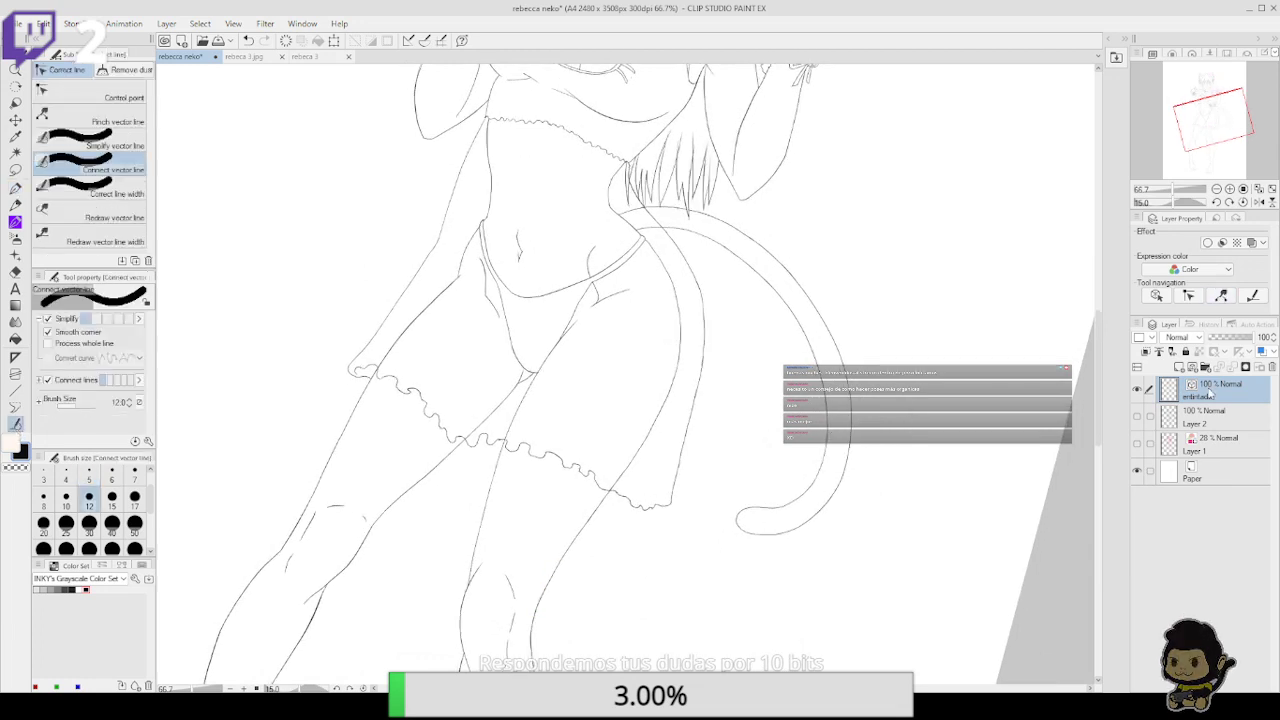
click(1217, 202)
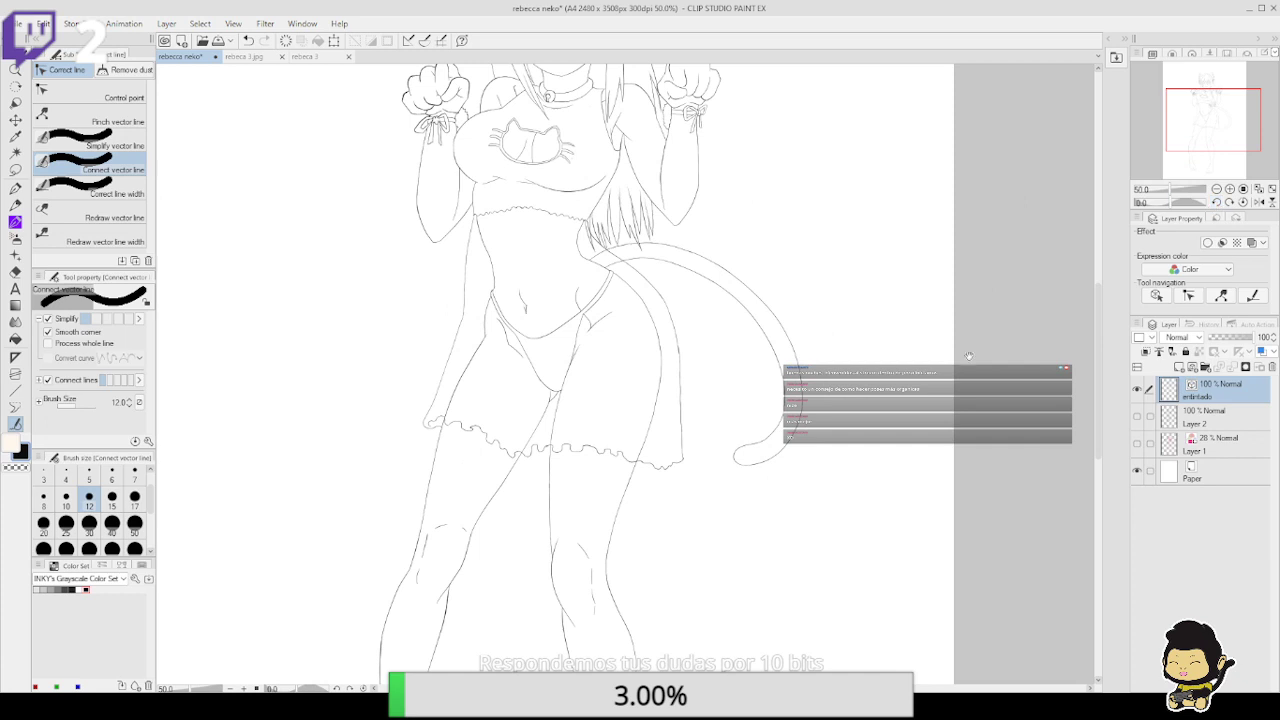
drag(969, 356, 960, 541)
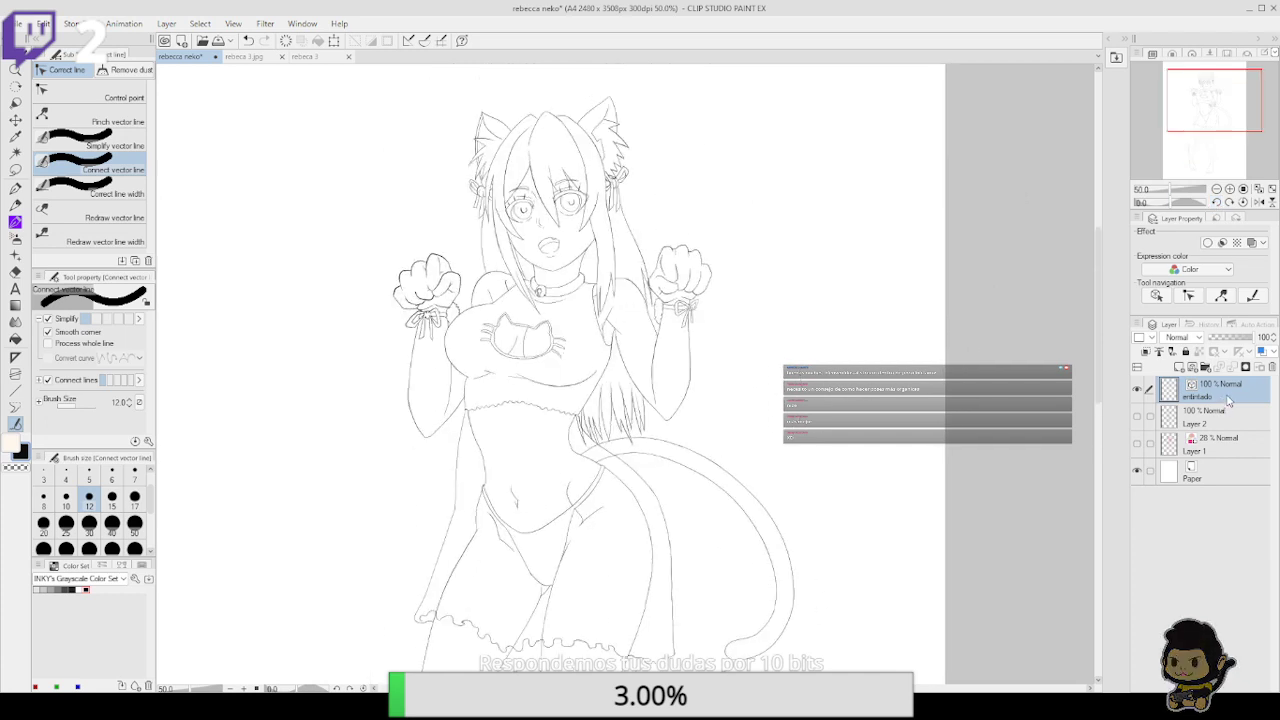
Add a new raster layer above the entintado layer and choose the 髪 1 brush from the hair pens
click(1179, 366)
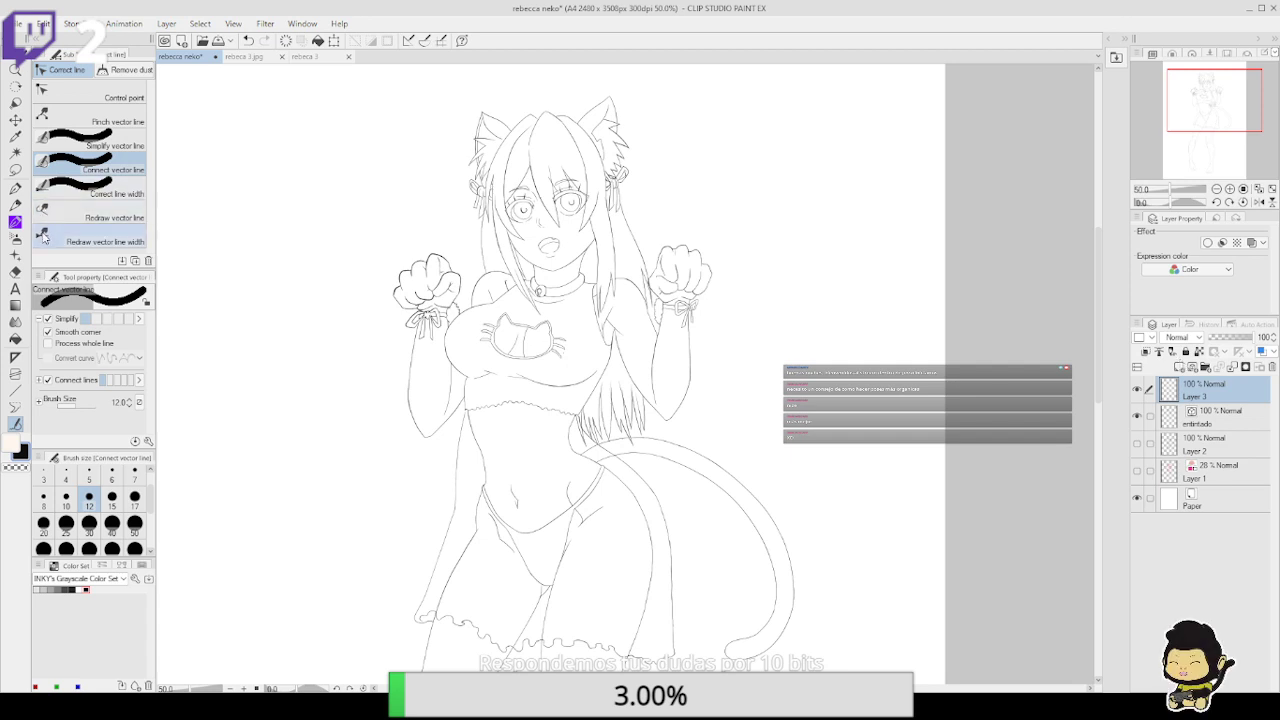
click(15, 188)
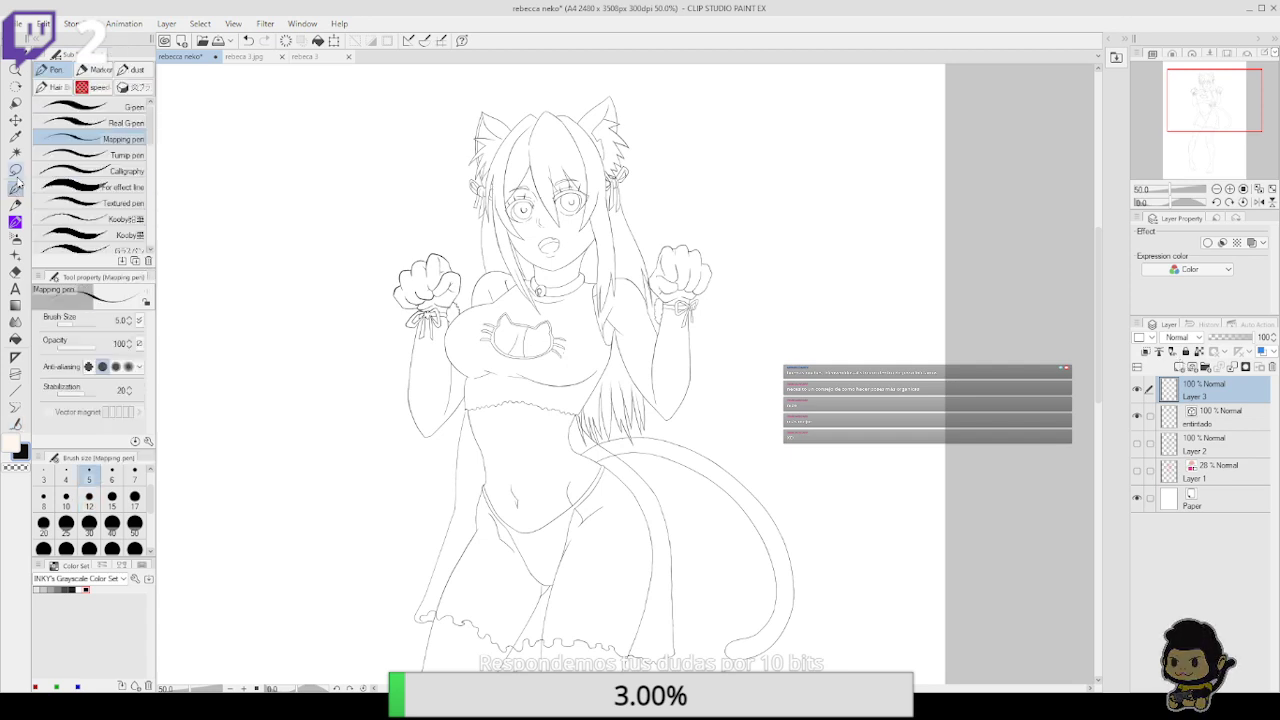
click(52, 87)
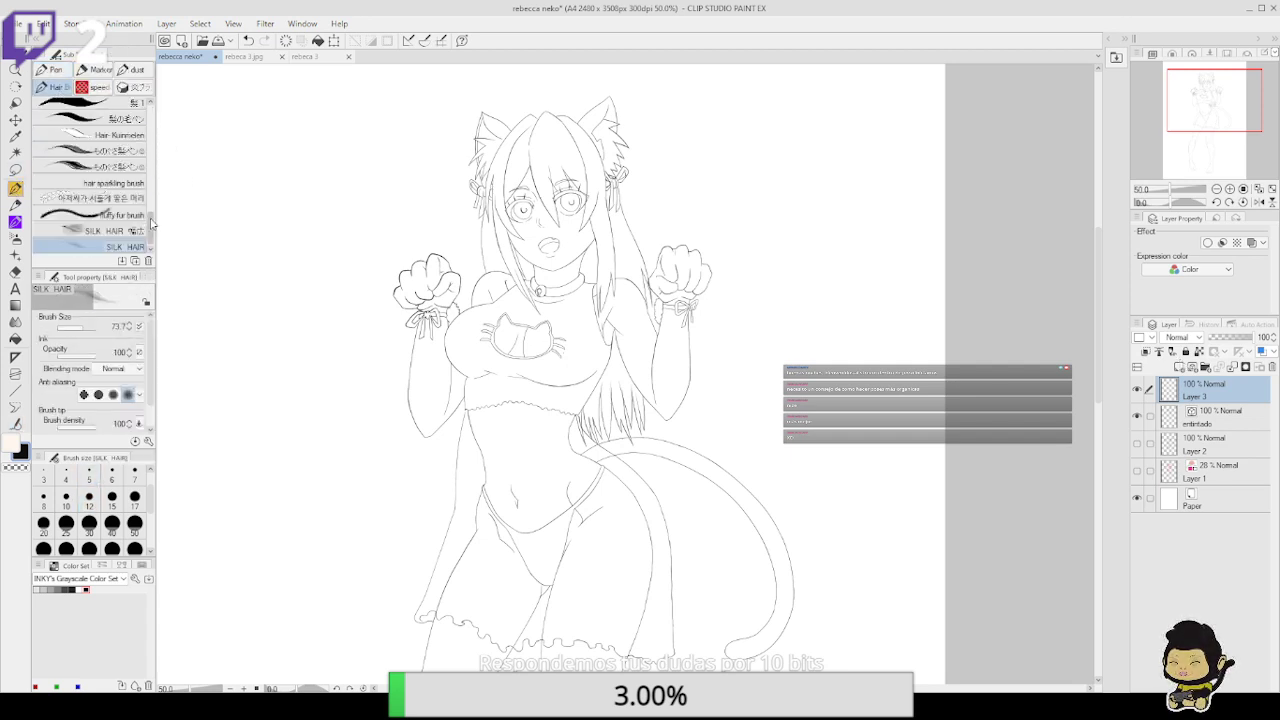
scroll(151, 214, up, 3)
scroll(151, 214, up, 1)
click(100, 188)
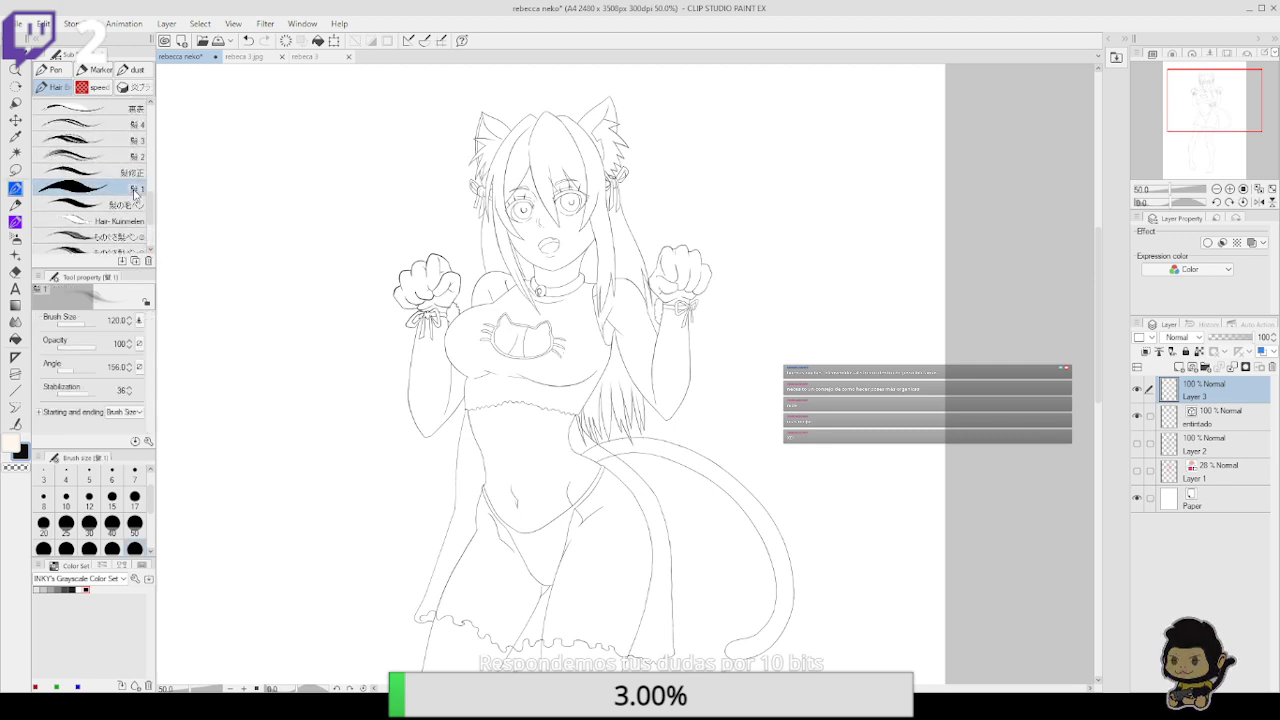
Test the 髪 1 brush over the head, undo the test strokes and reduce the brush size to 25
mouse_move(480, 120)
mouse_down()
mouse_move(400, 180)
mouse_move(480, 244)
mouse_move(530, 350)
mouse_up()
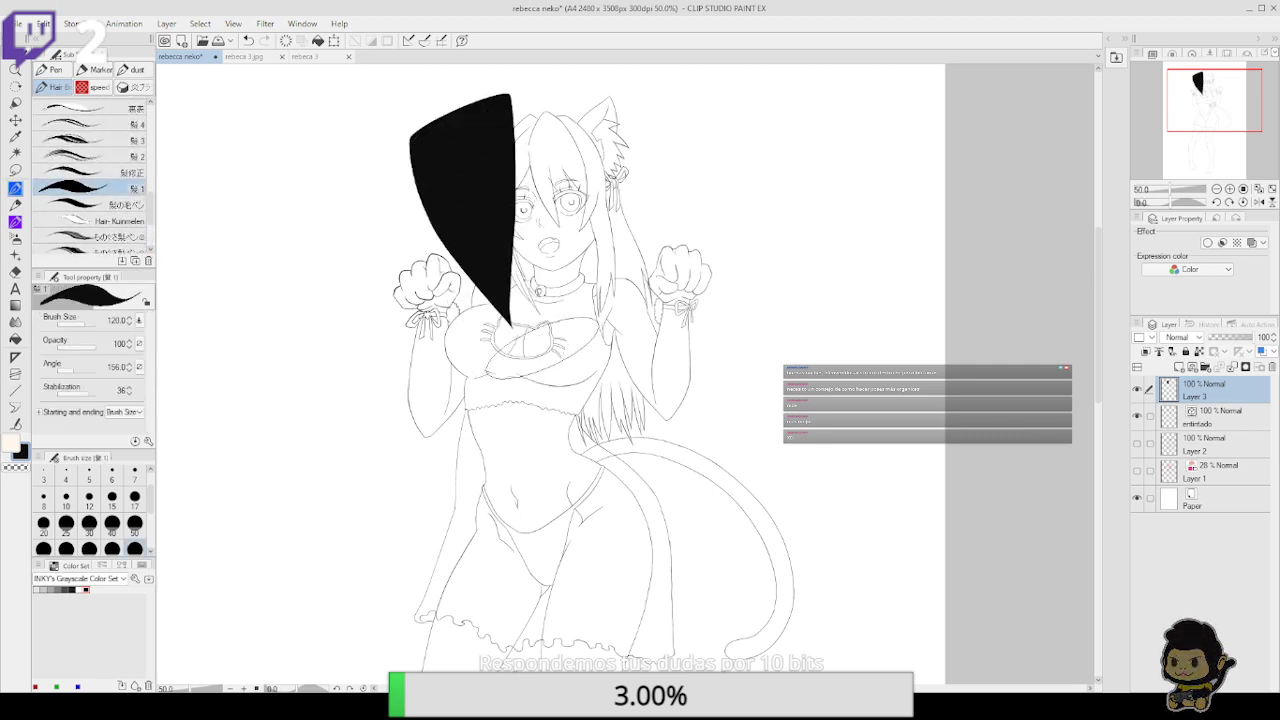
key(ctrl+z)
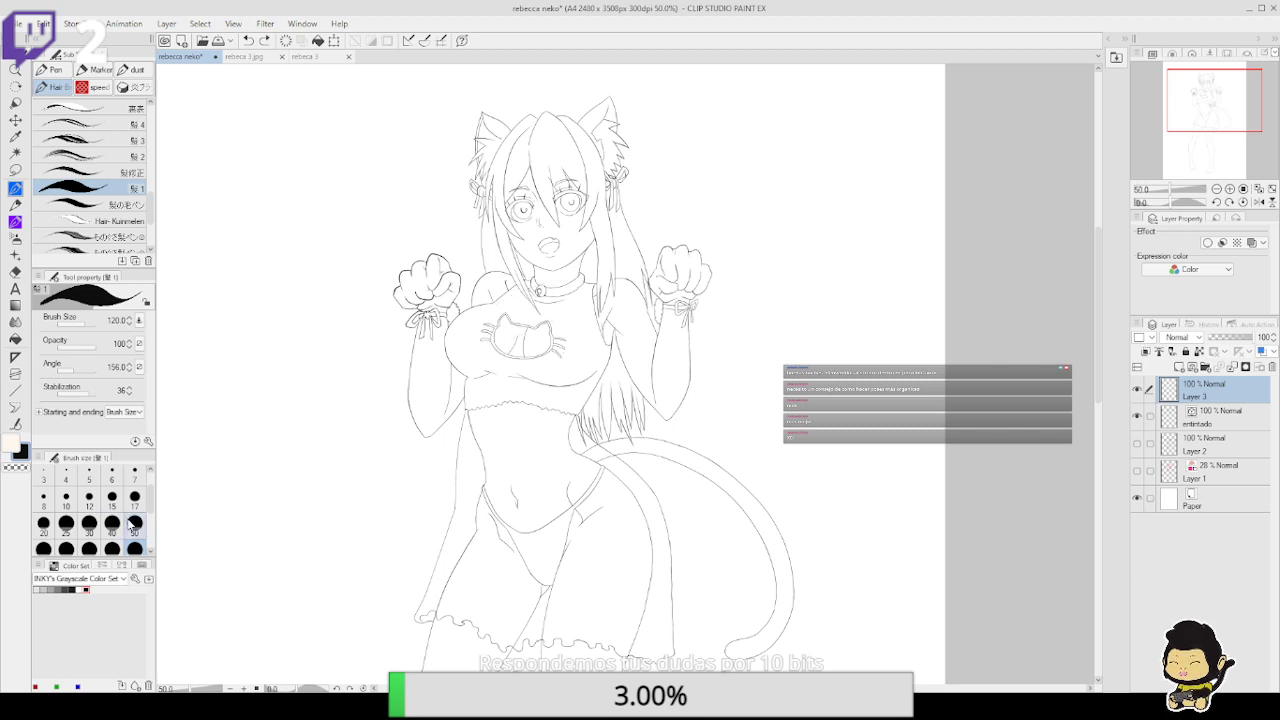
click(134, 524)
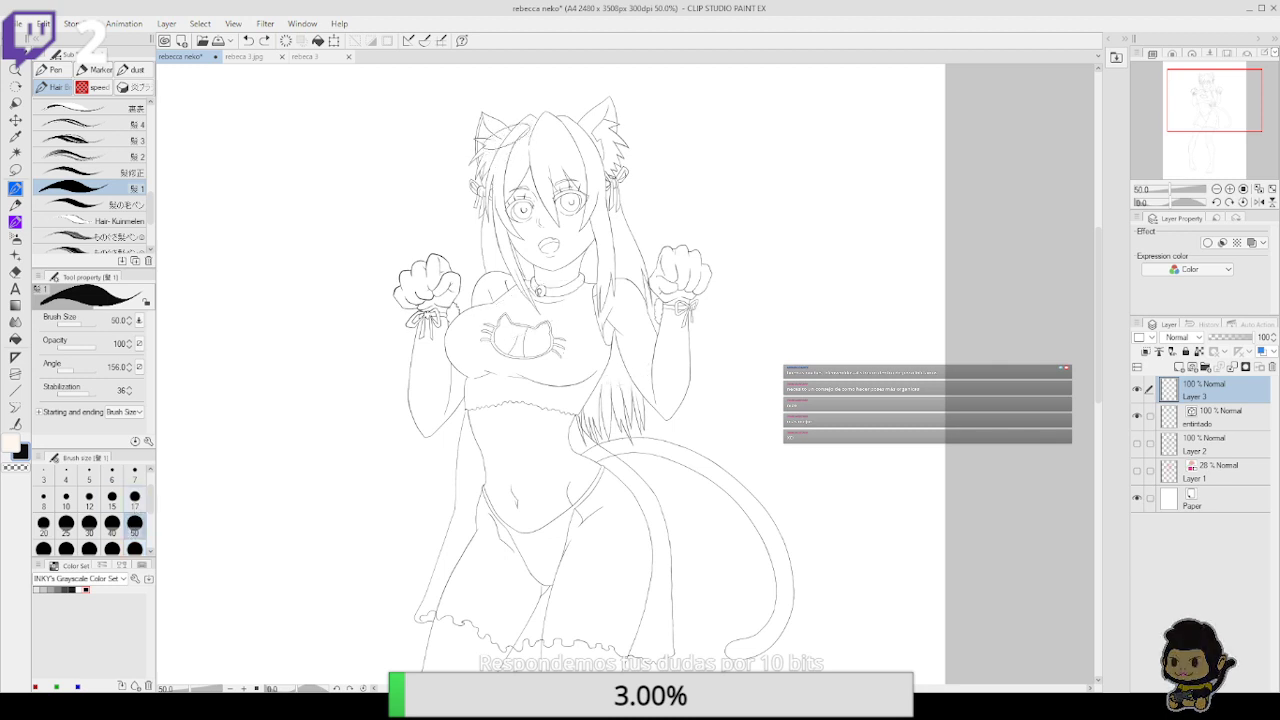
click(89, 522)
drag(538, 120, 565, 250)
key(ctrl+z)
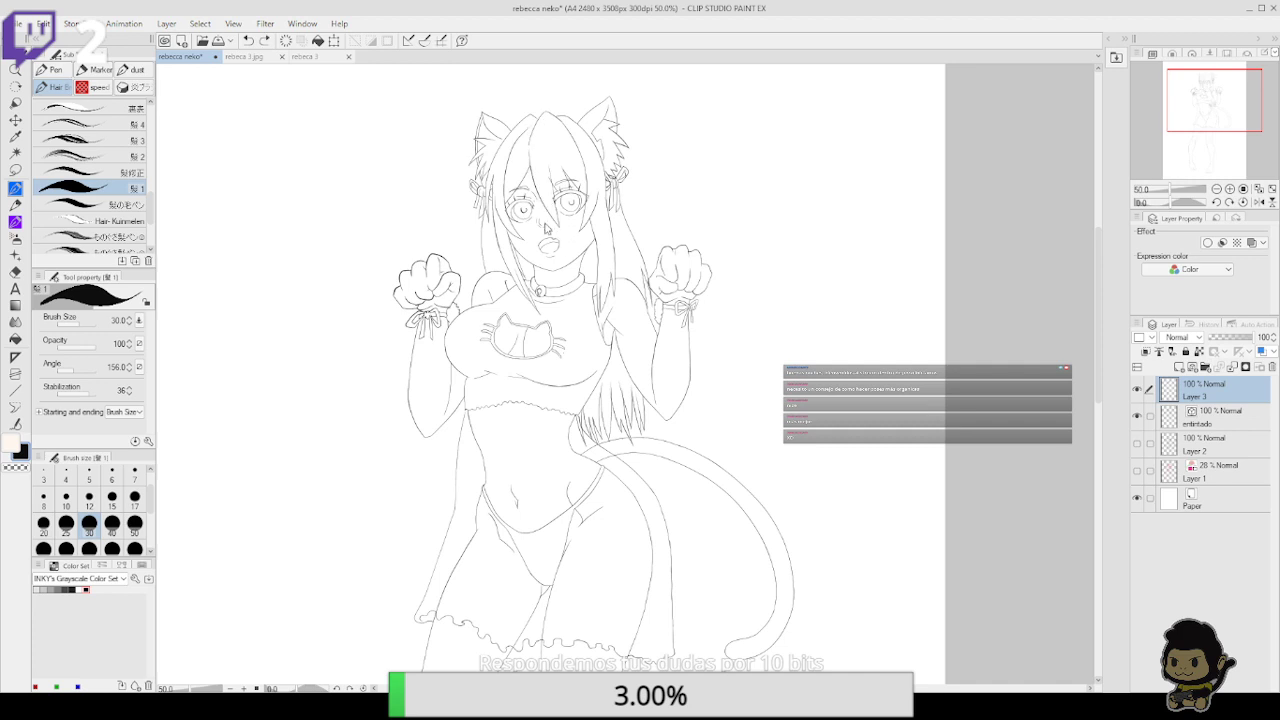
click(65, 522)
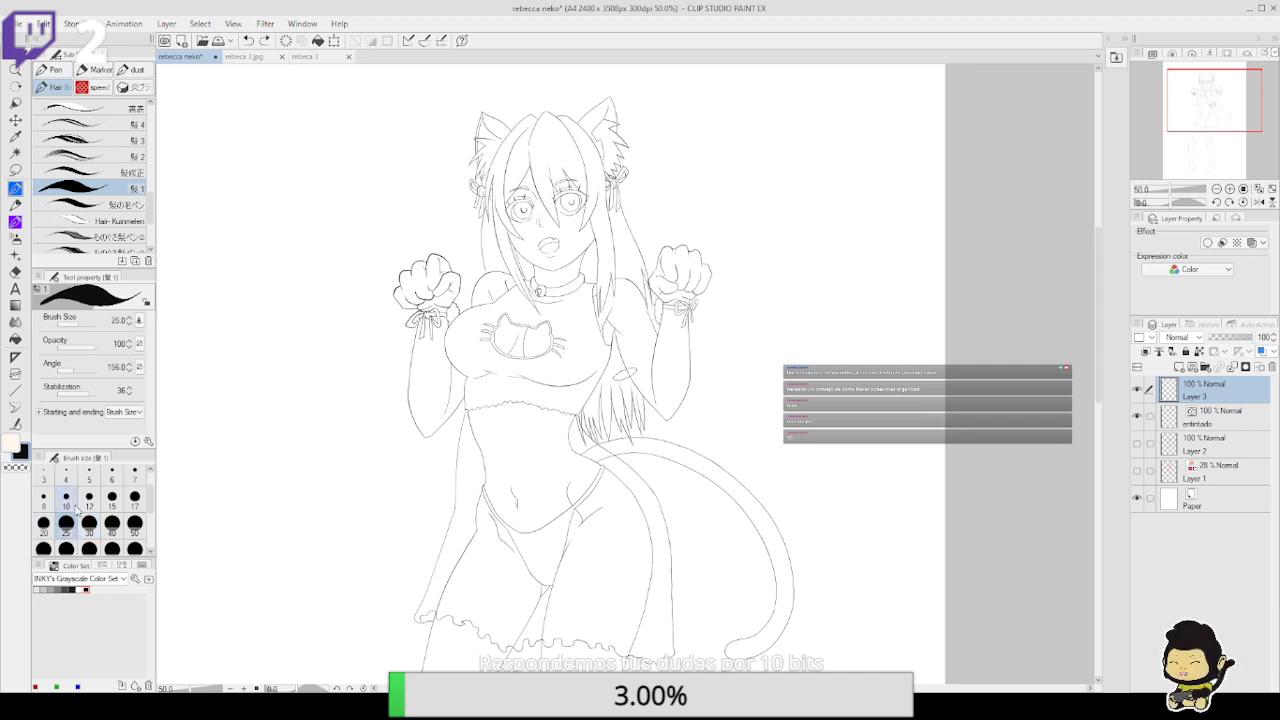
Show Layer 1 at 100% opacity and turn off its layer color to reveal the original colour swatches
click(1229, 190)
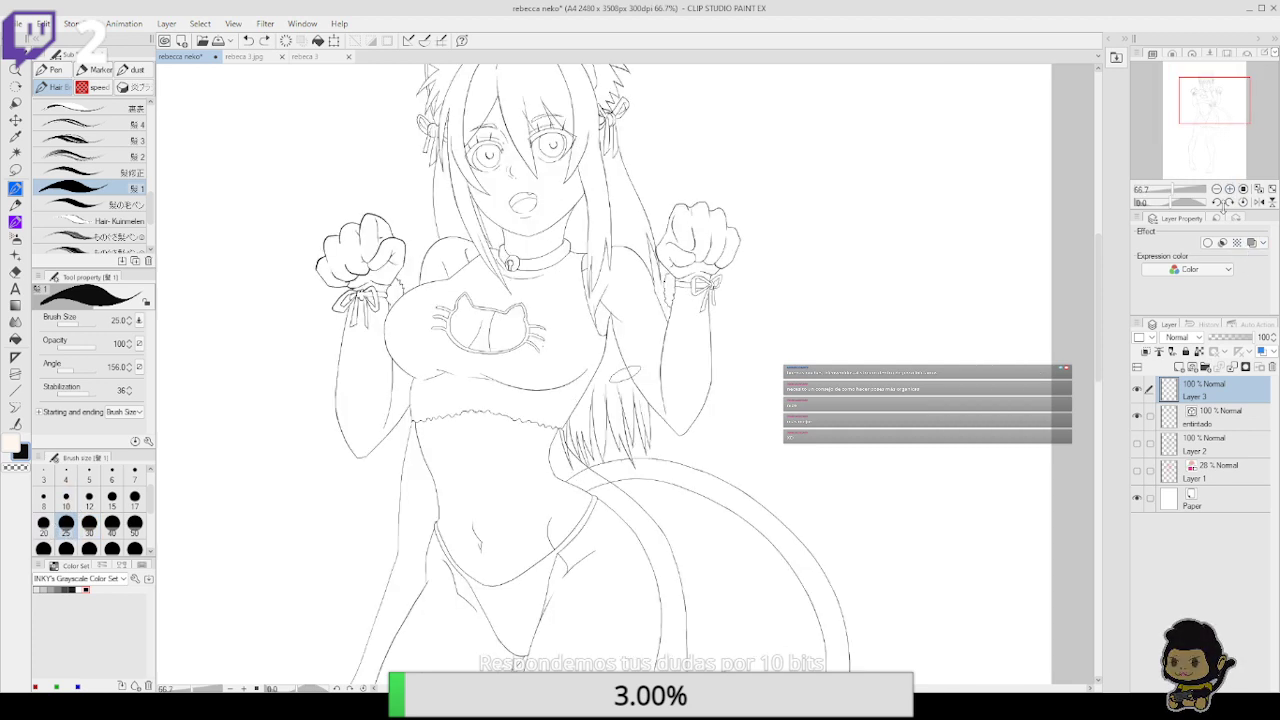
drag(620, 370, 752, 463)
click(1137, 471)
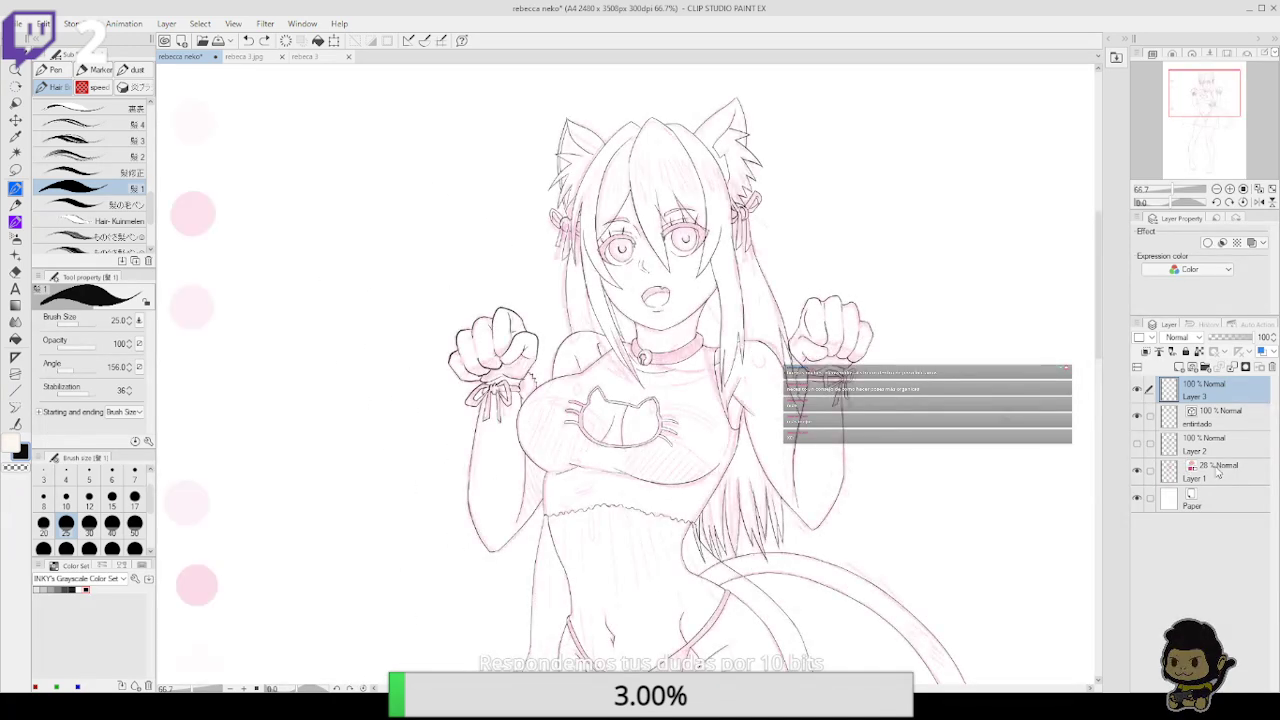
click(1216, 468)
drag(1220, 338, 1258, 338)
drag(579, 445, 823, 491)
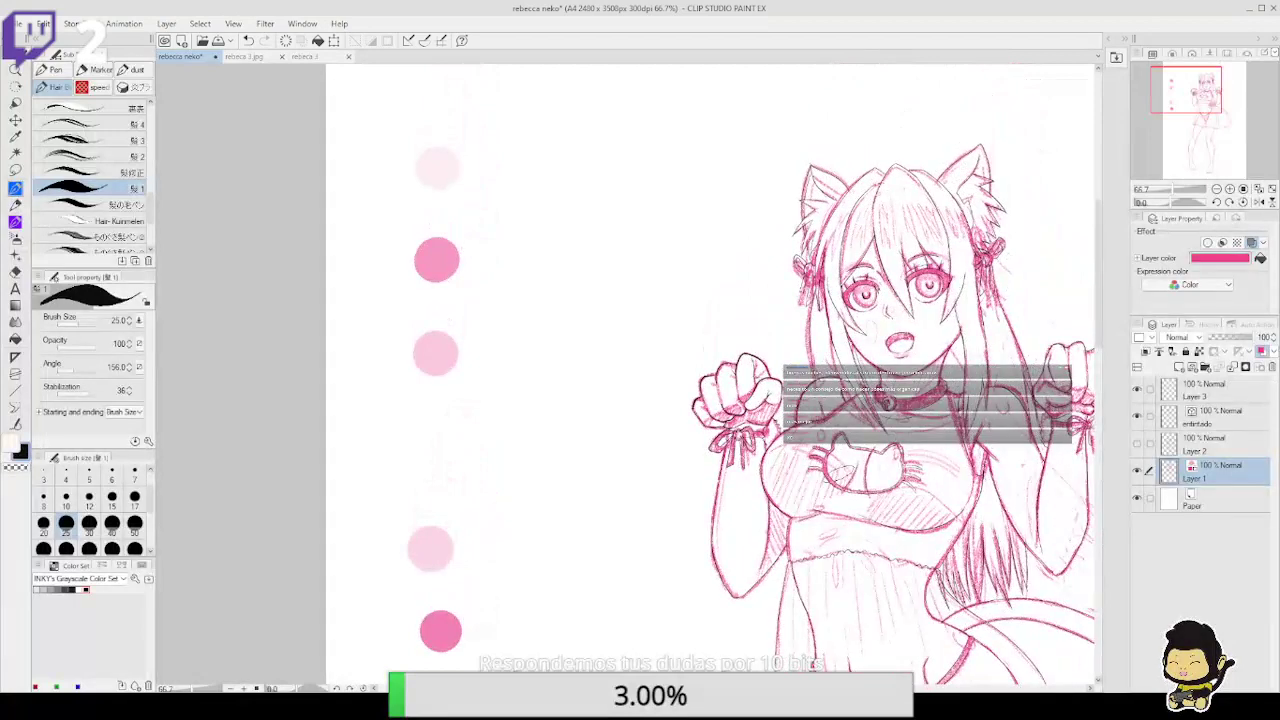
click(1262, 351)
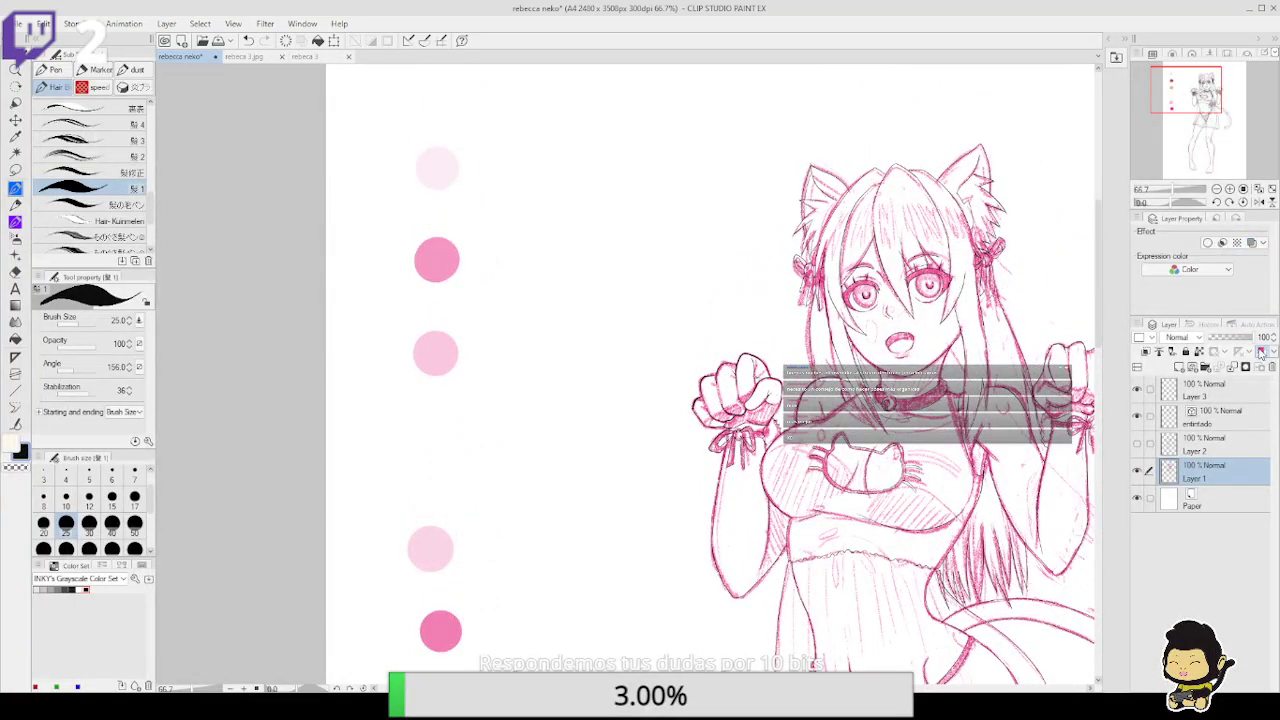
Sample the red swatch circle as the sub color, set the main color to black and make the red active for drawing
alt+click(437, 261)
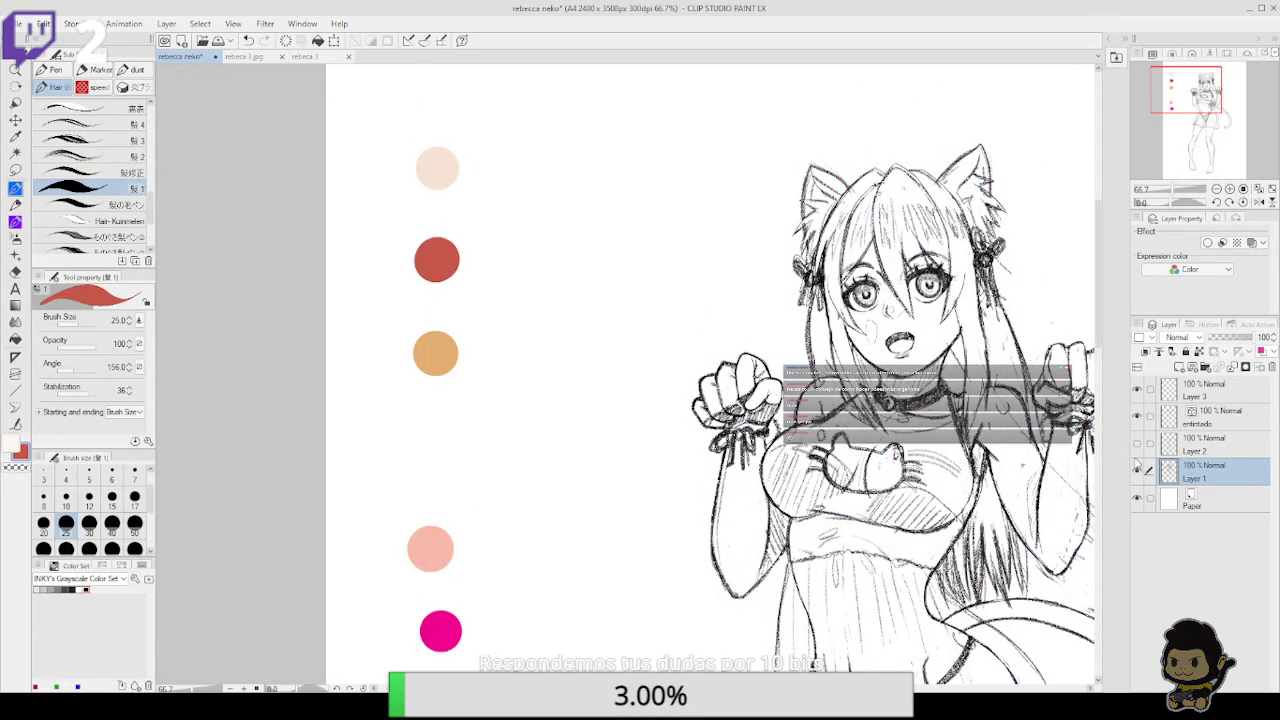
click(11, 443)
click(86, 589)
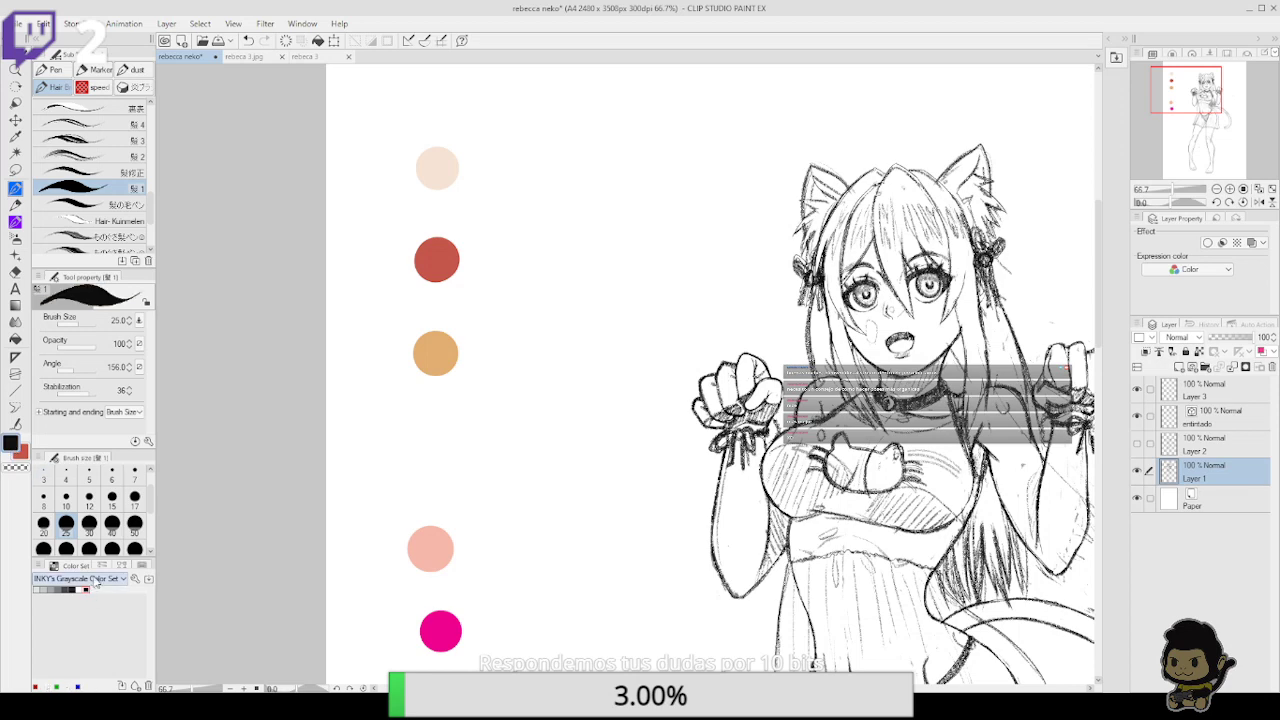
click(25, 455)
Make Layer 3 the active layer, hide Layer 1 and bring the head back into view
click(1222, 397)
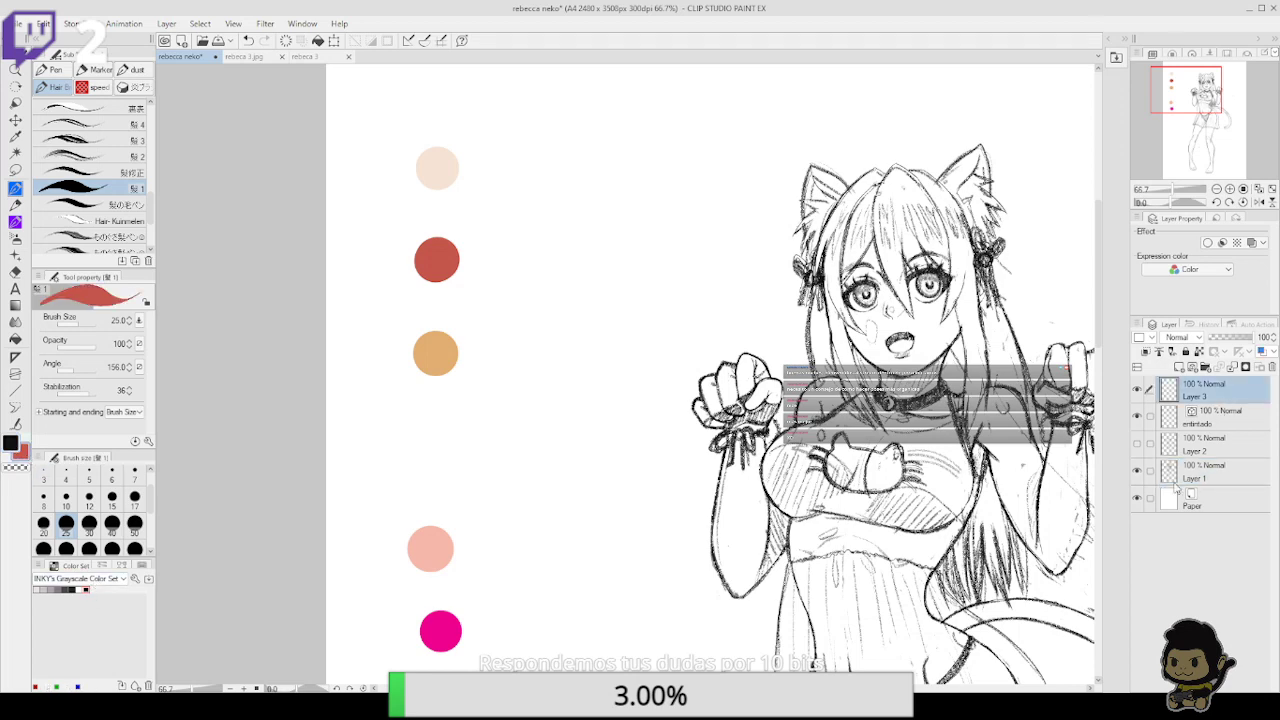
click(1136, 470)
mouse_move(1070, 518)
mouse_down()
mouse_move(790, 474)
mouse_move(752, 535)
mouse_up()
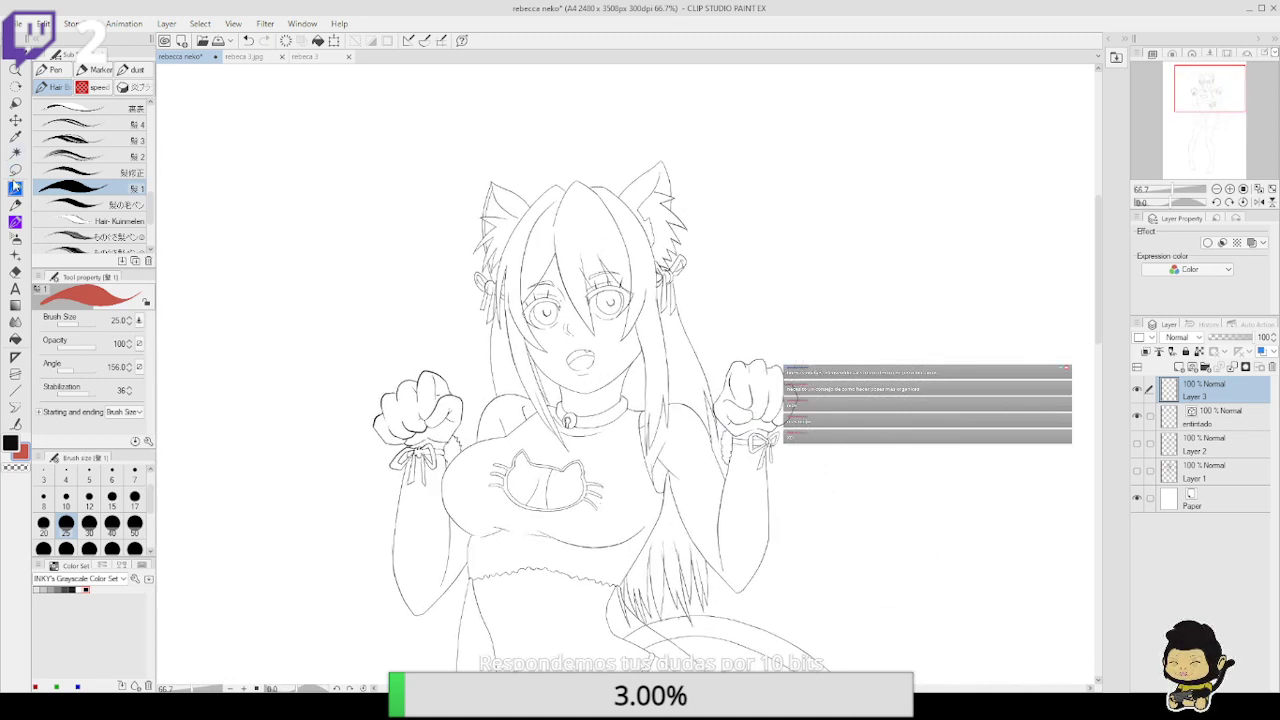
Paint the central fringe lock in red from the crown down between the eyes, undoing the misplaced strokes
mouse_move(580, 318)
mouse_down()
mouse_move(580, 157)
mouse_move(558, 168)
mouse_move(604, 349)
mouse_up()
key(ctrl+z)
key(ctrl+z)
drag(560, 160, 598, 334)
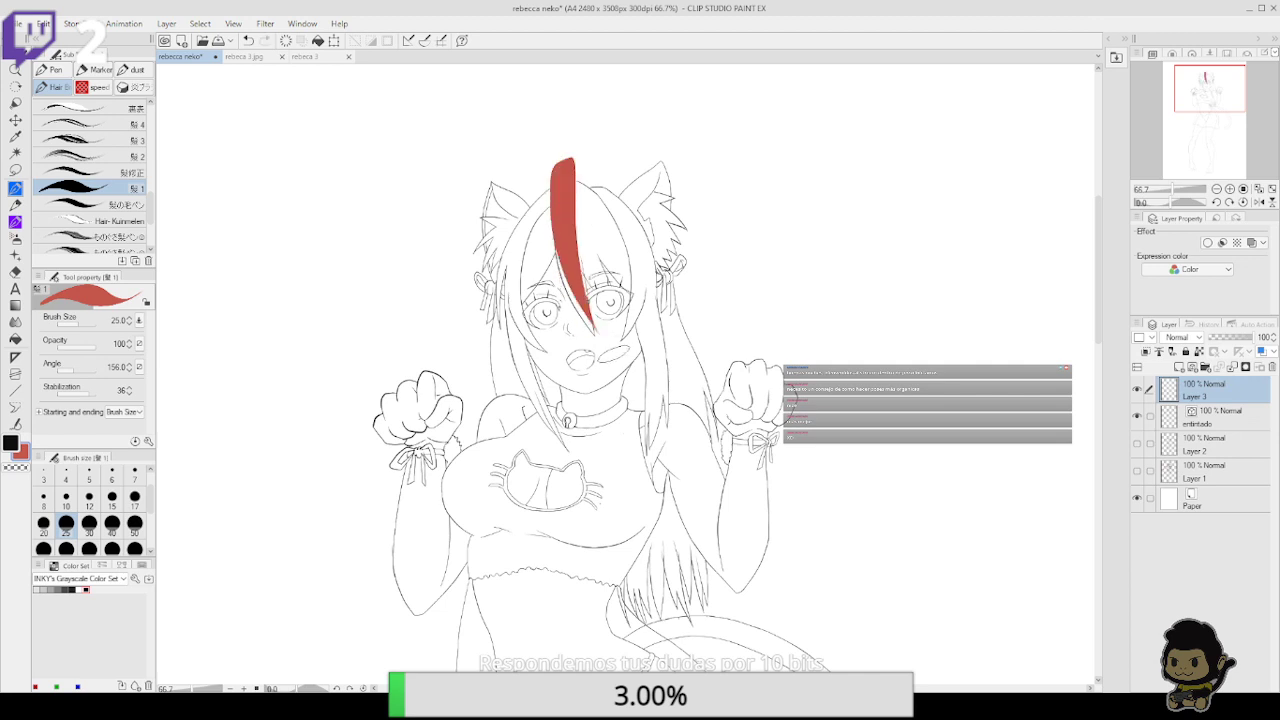
key(ctrl+z)
drag(552, 172, 598, 350)
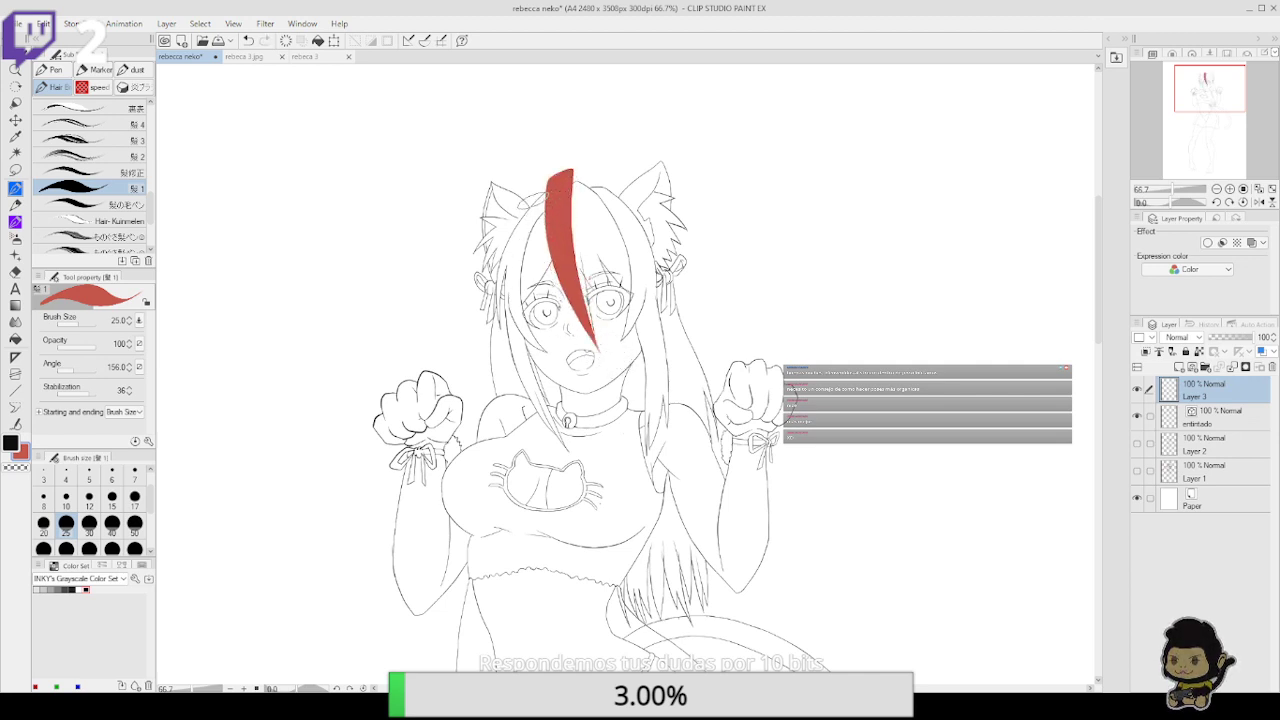
Paint the curved red fringe lock framing the face on the viewer's left, from below the cat ear to the cheek
drag(532, 196, 520, 345)
key(ctrl+z)
mouse_move(540, 209)
mouse_down()
mouse_move(510, 238)
mouse_move(545, 355)
mouse_up()
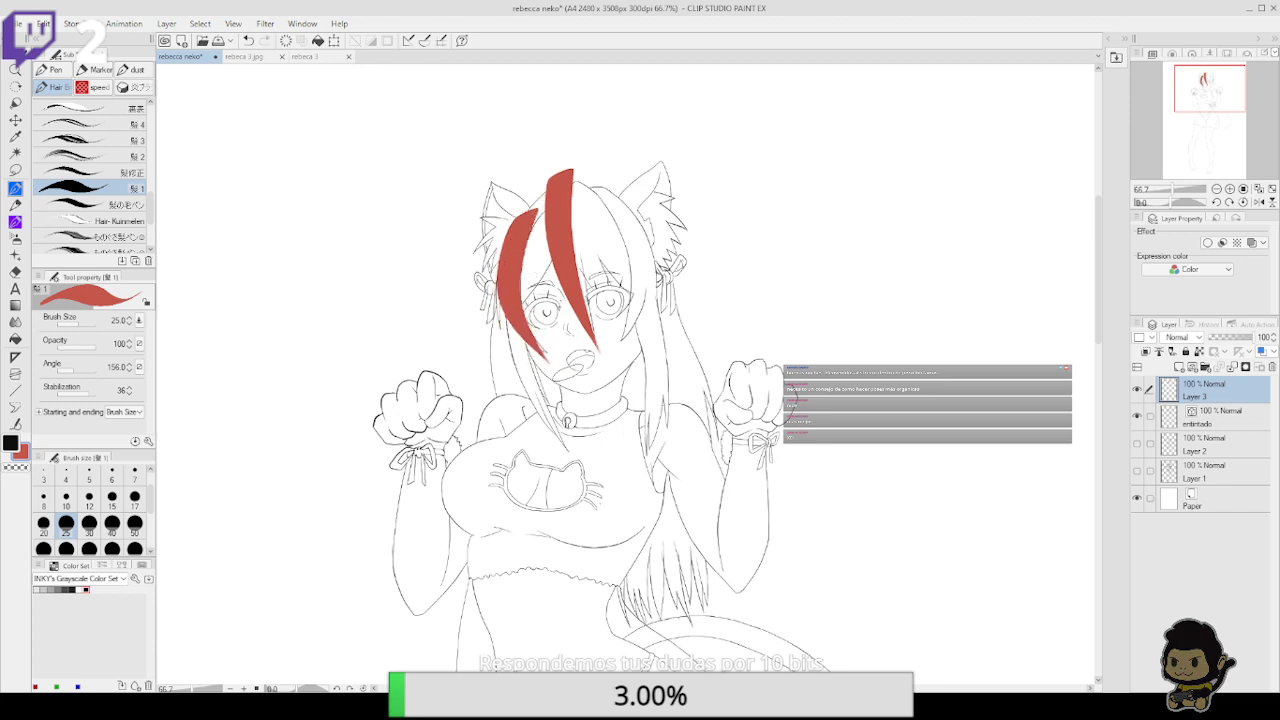
Fill the fringe over the eye on the viewer's right with overlapping red strands beside the central lock
drag(568, 196, 612, 300)
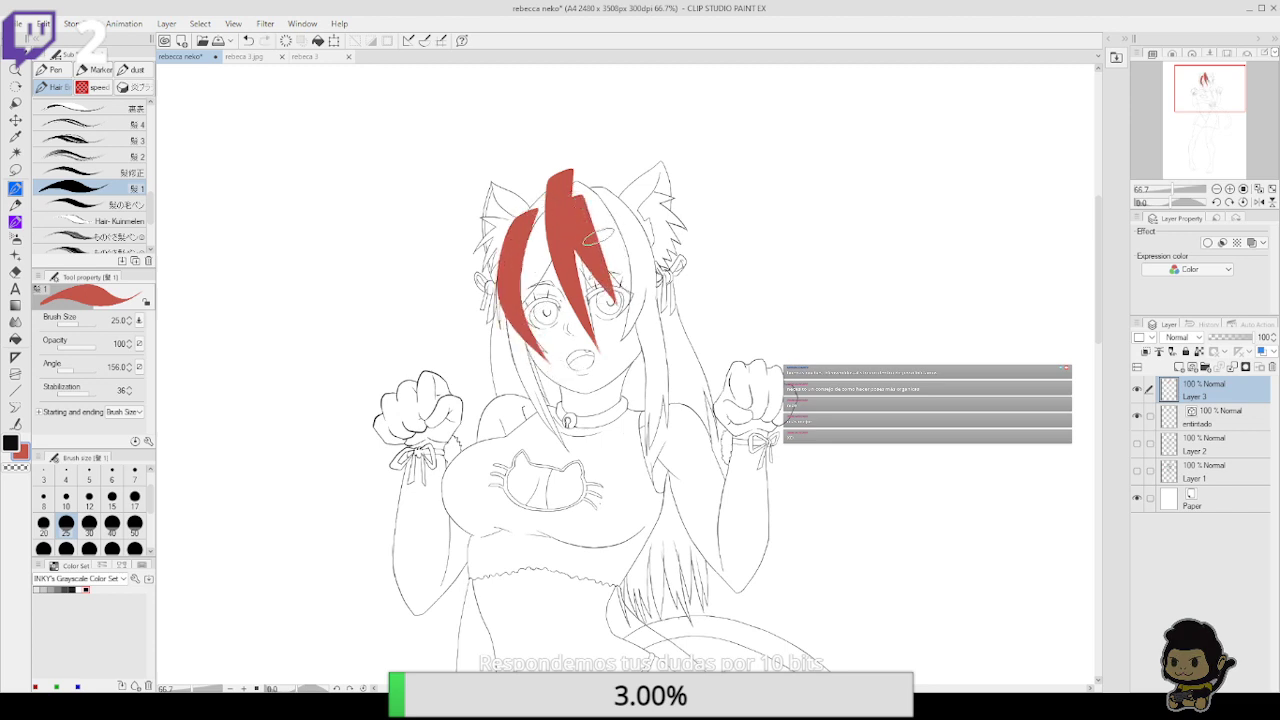
key(ctrl+z)
drag(572, 214, 612, 302)
drag(596, 204, 631, 302)
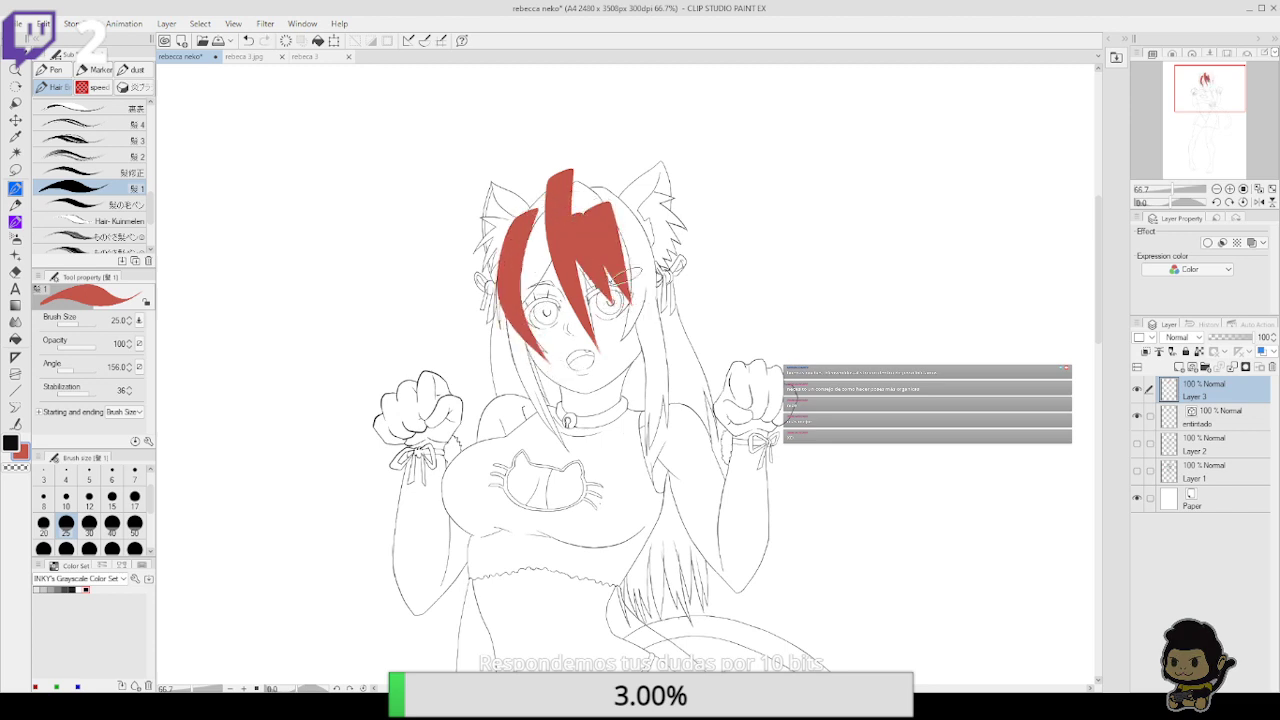
drag(620, 187, 625, 345)
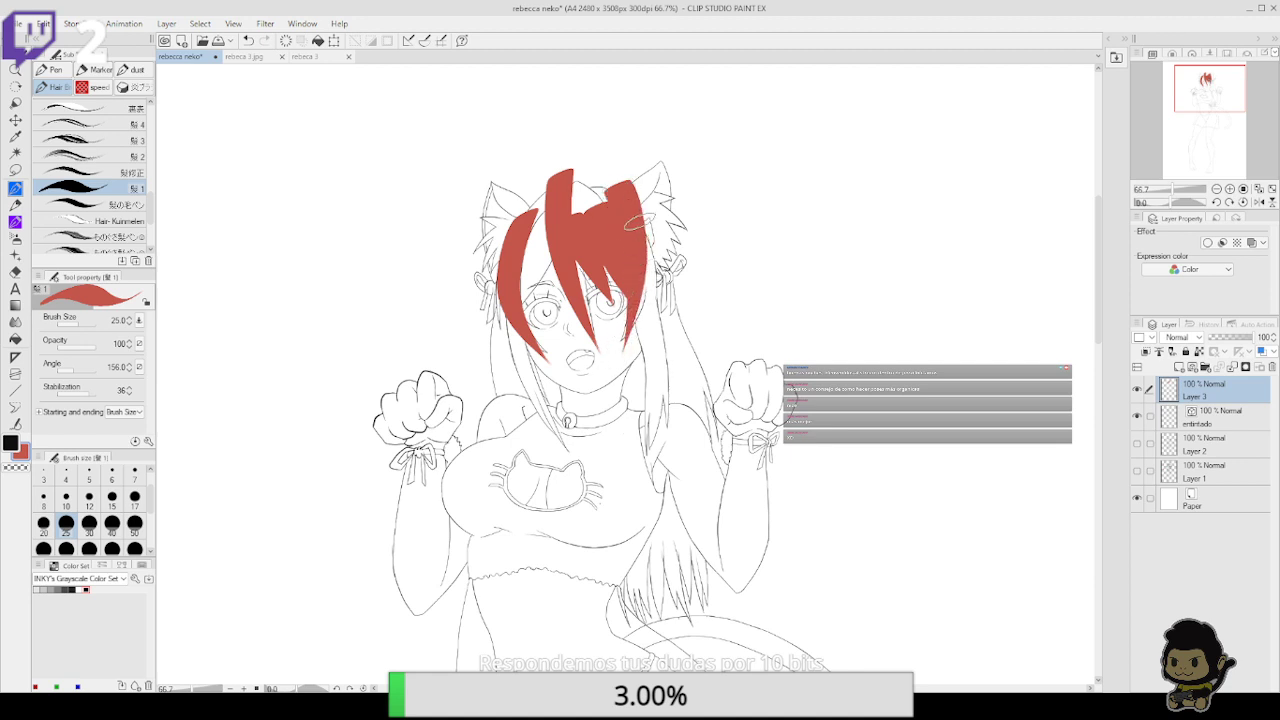
Try to paint the long front hair locks on both sides of the face in red with the size 25 brush
mouse_move(630, 212)
mouse_down()
mouse_move(658, 355)
mouse_move(648, 460)
mouse_up()
drag(637, 280, 638, 500)
key(ctrl+z)
drag(647, 275, 652, 366)
drag(645, 308, 657, 462)
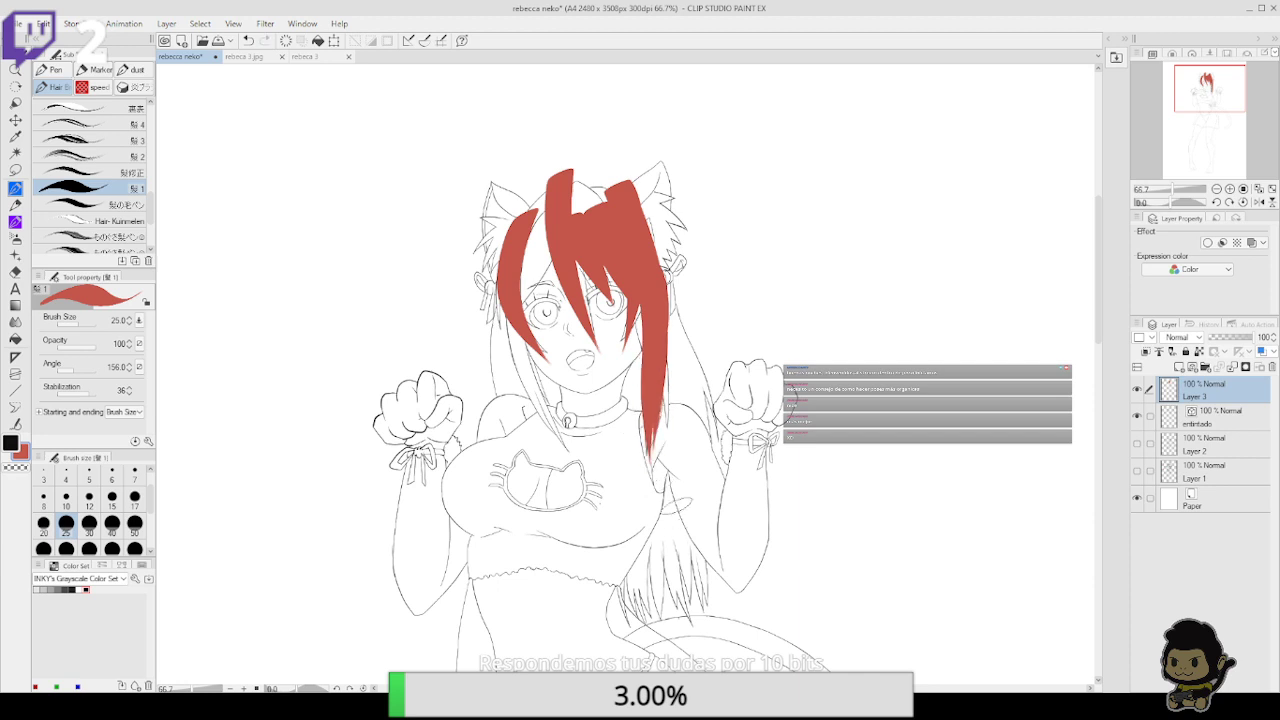
drag(652, 322, 666, 440)
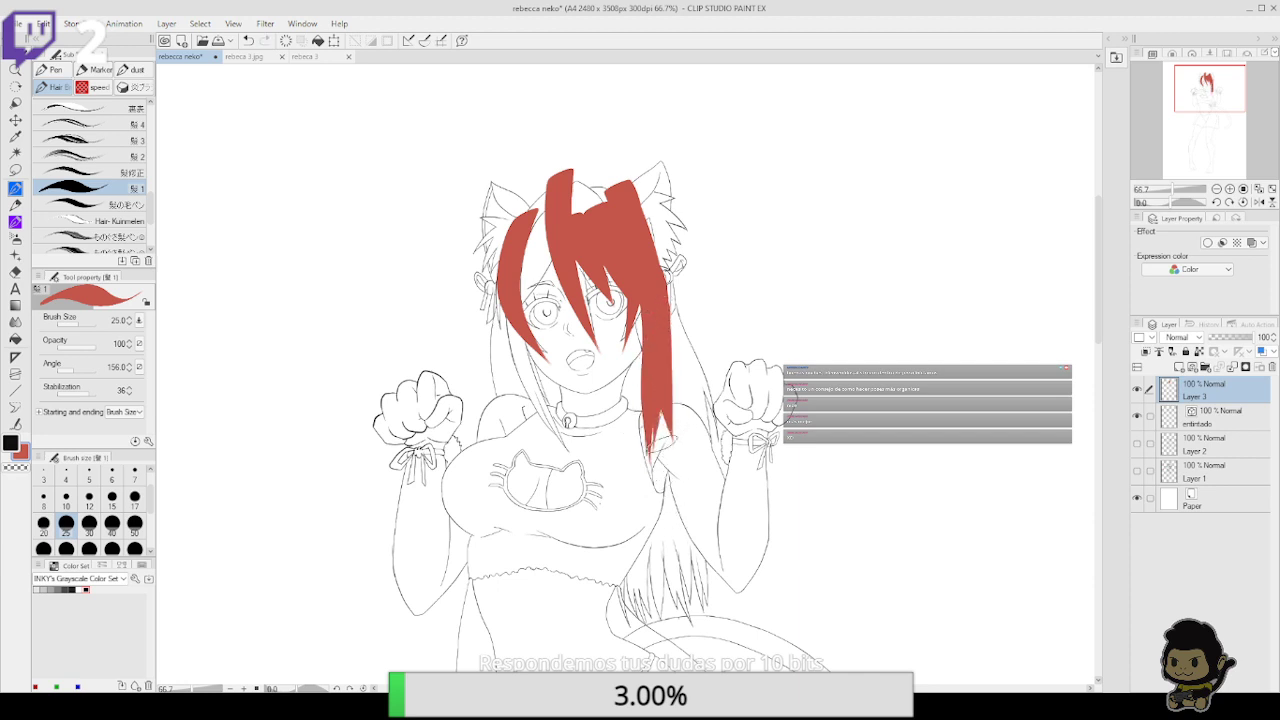
drag(505, 282, 605, 495)
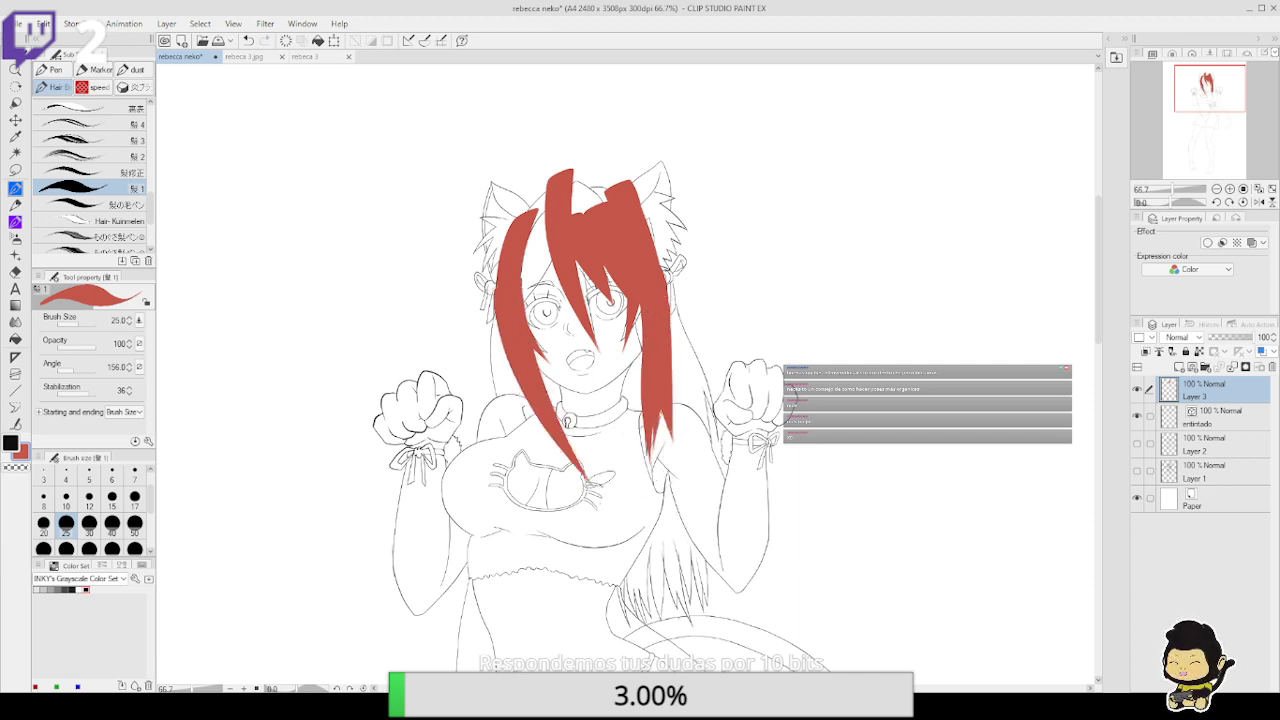
key(ctrl+z)
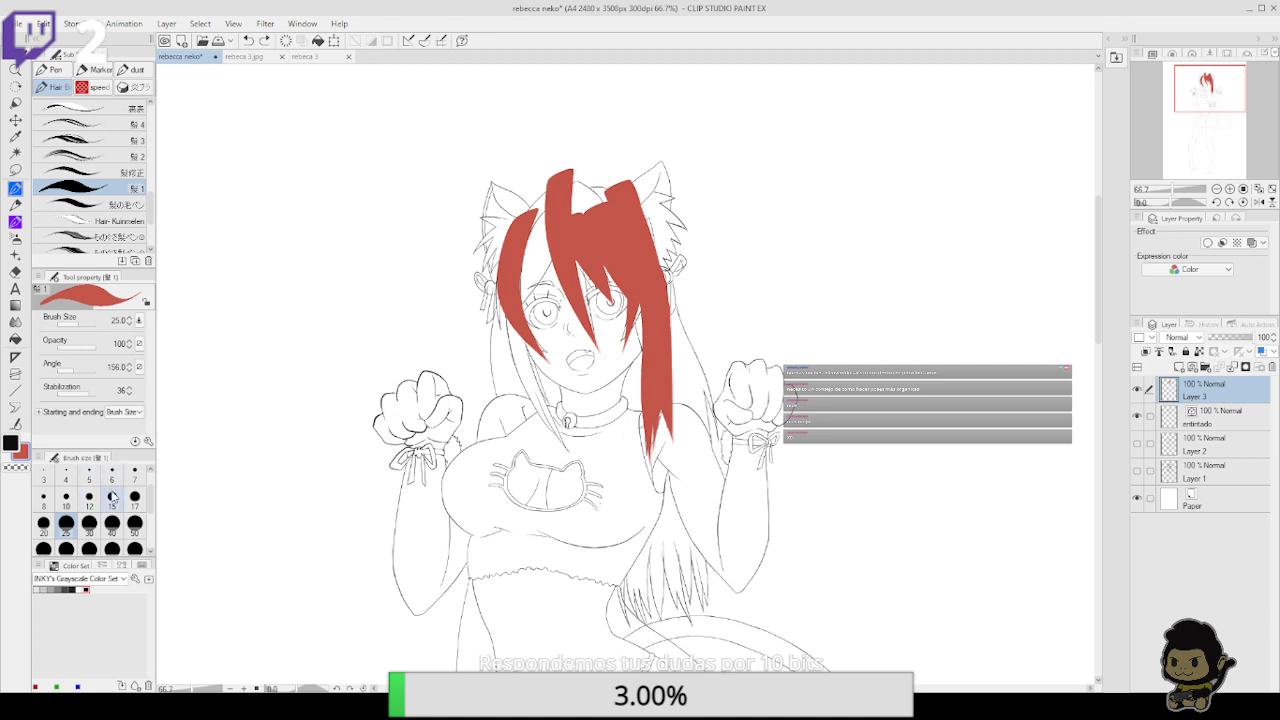
Reduce the brush size to 15, undo the wide strokes and repaint the long lock on the viewer's right with thinner red strands
click(112, 496)
key(ctrl+z)
key(ctrl+z)
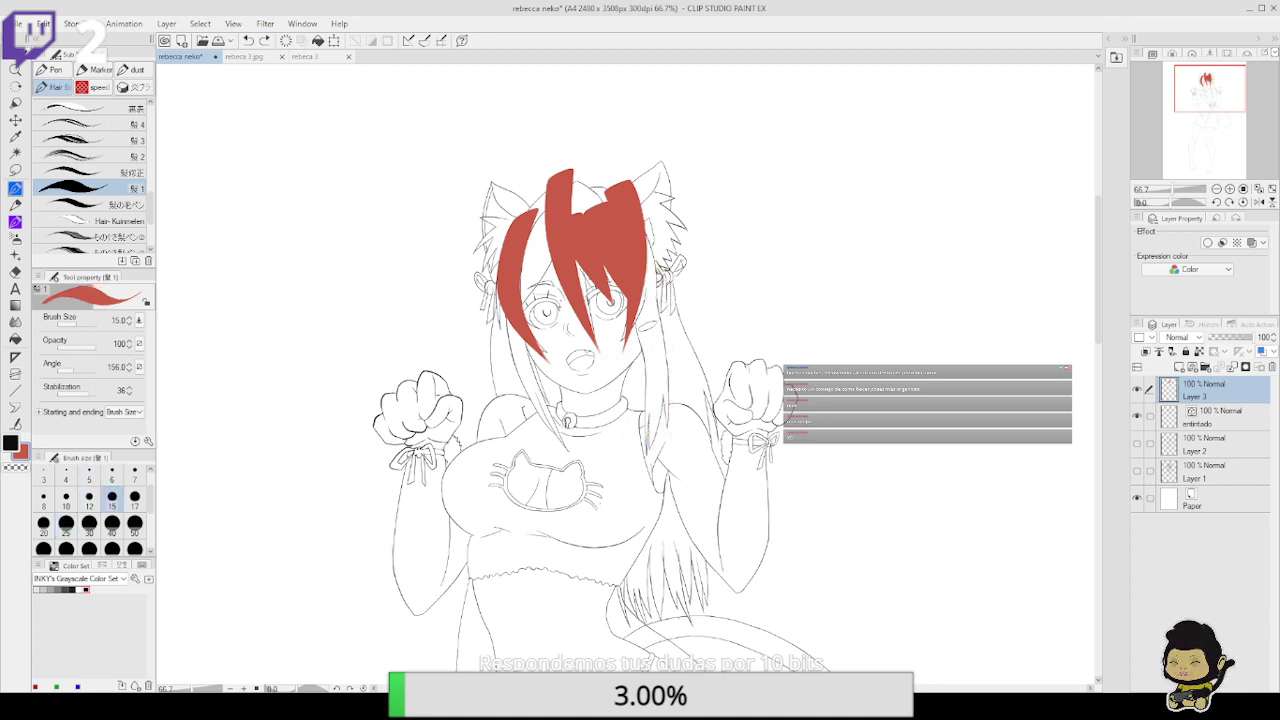
drag(641, 296, 652, 490)
key(ctrl+z)
mouse_move(642, 259)
mouse_down()
mouse_move(646, 471)
mouse_move(656, 362)
mouse_move(668, 478)
mouse_up()
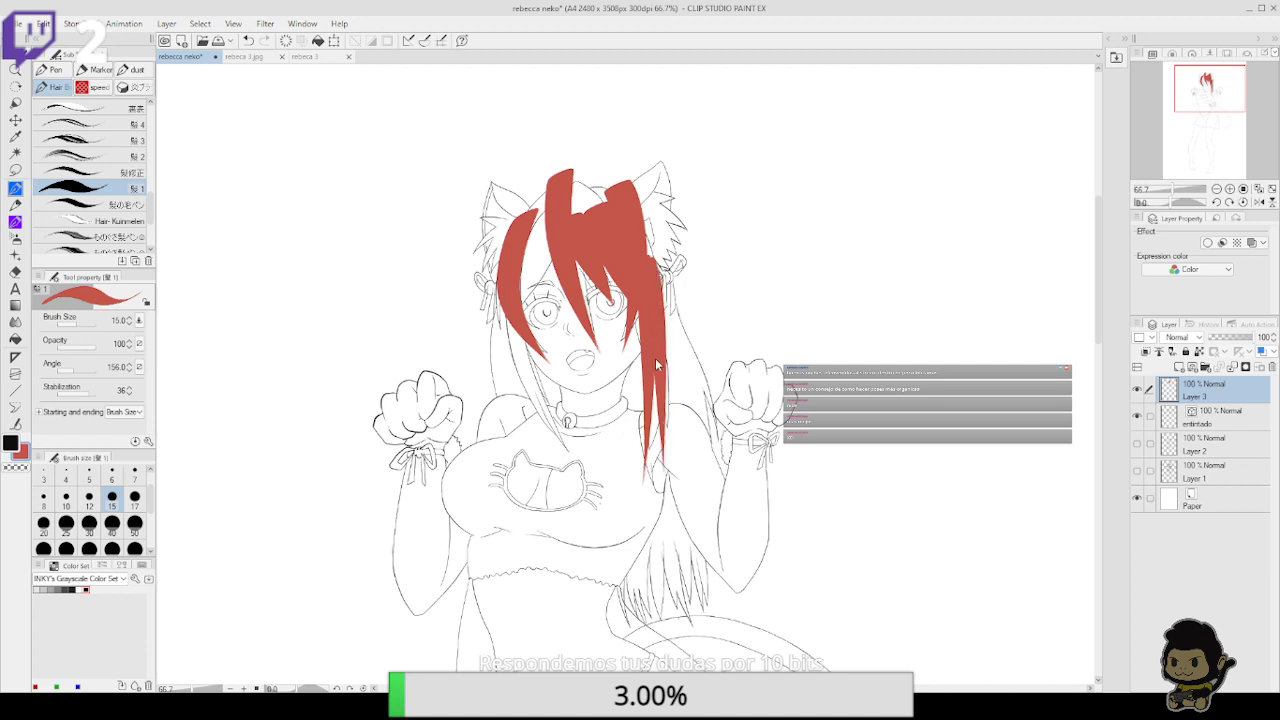
Undo the last strands of the long lock on the viewer's right and repaint it with two tapering red strands below the fringe
key(ctrl+z)
key(ctrl+z)
mouse_move(630, 289)
mouse_down()
mouse_move(644, 365)
mouse_move(630, 502)
mouse_move(655, 380)
mouse_move(652, 470)
mouse_up()
key(ctrl+z)
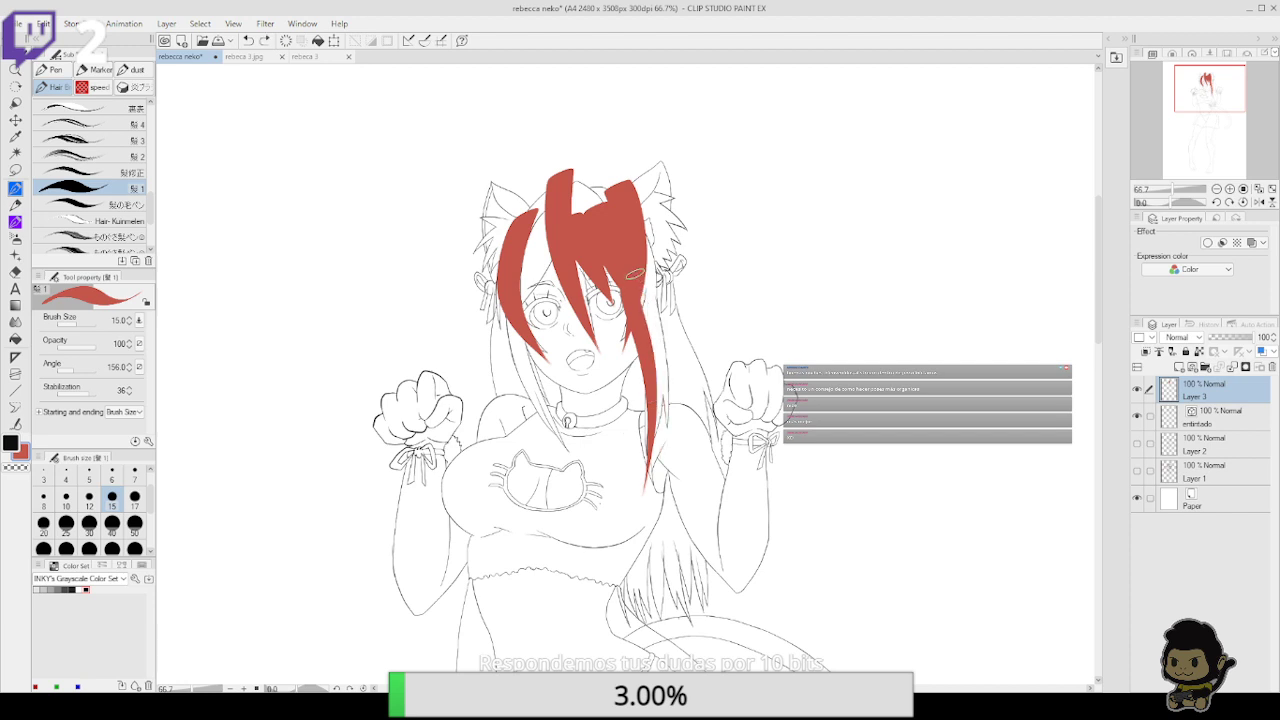
drag(636, 275, 659, 455)
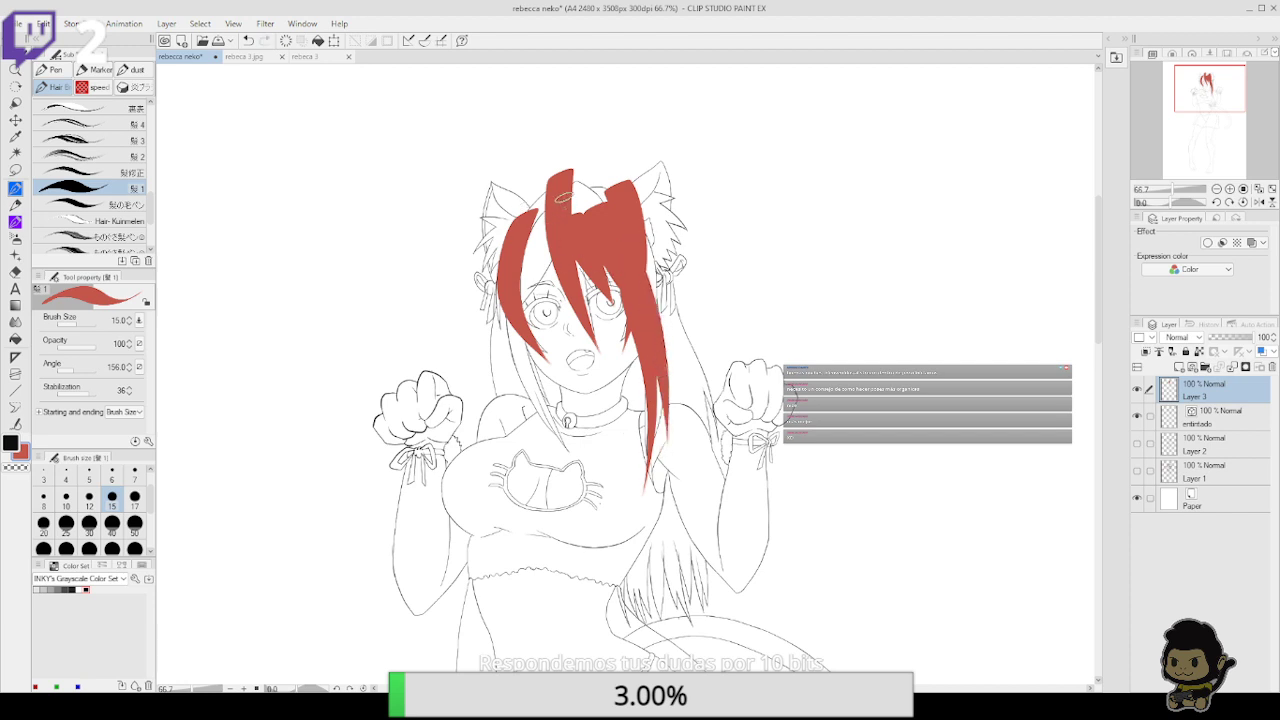
Paint the long front lock on the viewer's left with overlapping red strands from the crown past the cheek to the chest
drag(560, 181, 500, 290)
mouse_move(553, 195)
mouse_down()
mouse_move(532, 350)
mouse_move(542, 345)
mouse_move(516, 263)
mouse_move(514, 355)
mouse_move(560, 445)
mouse_up()
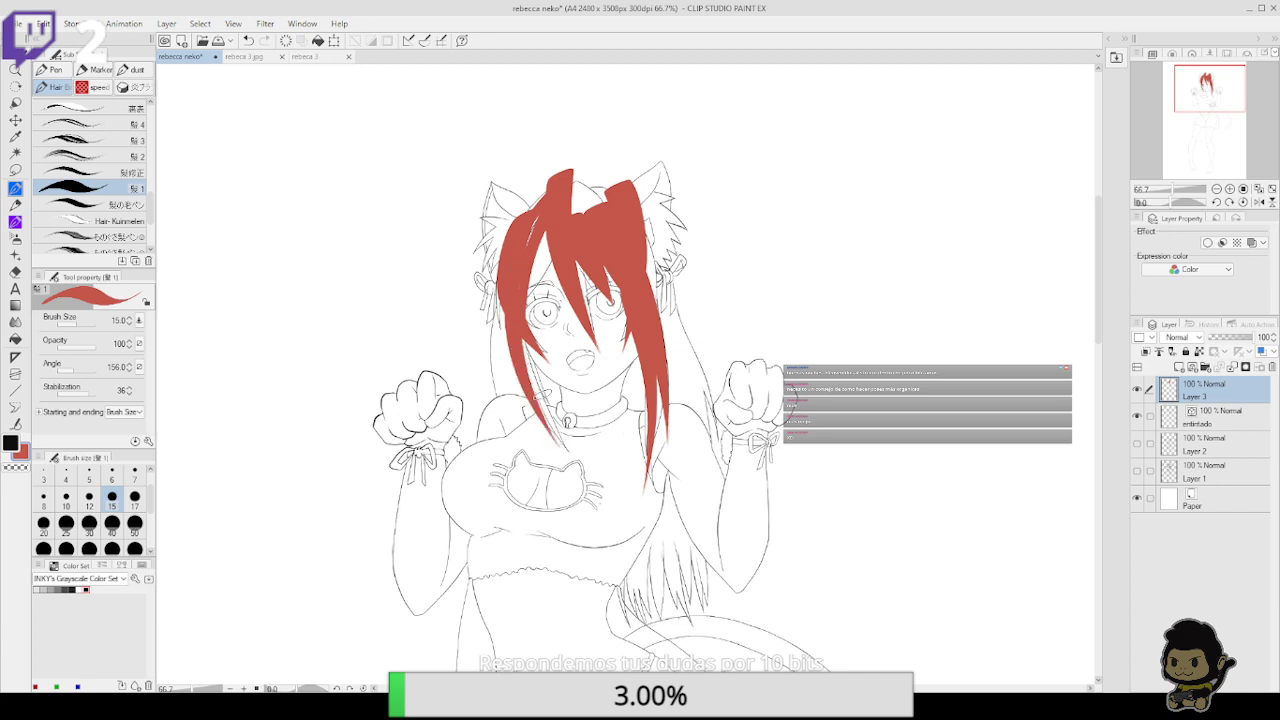
mouse_move(519, 308)
mouse_down()
mouse_move(535, 370)
mouse_move(592, 465)
mouse_up()
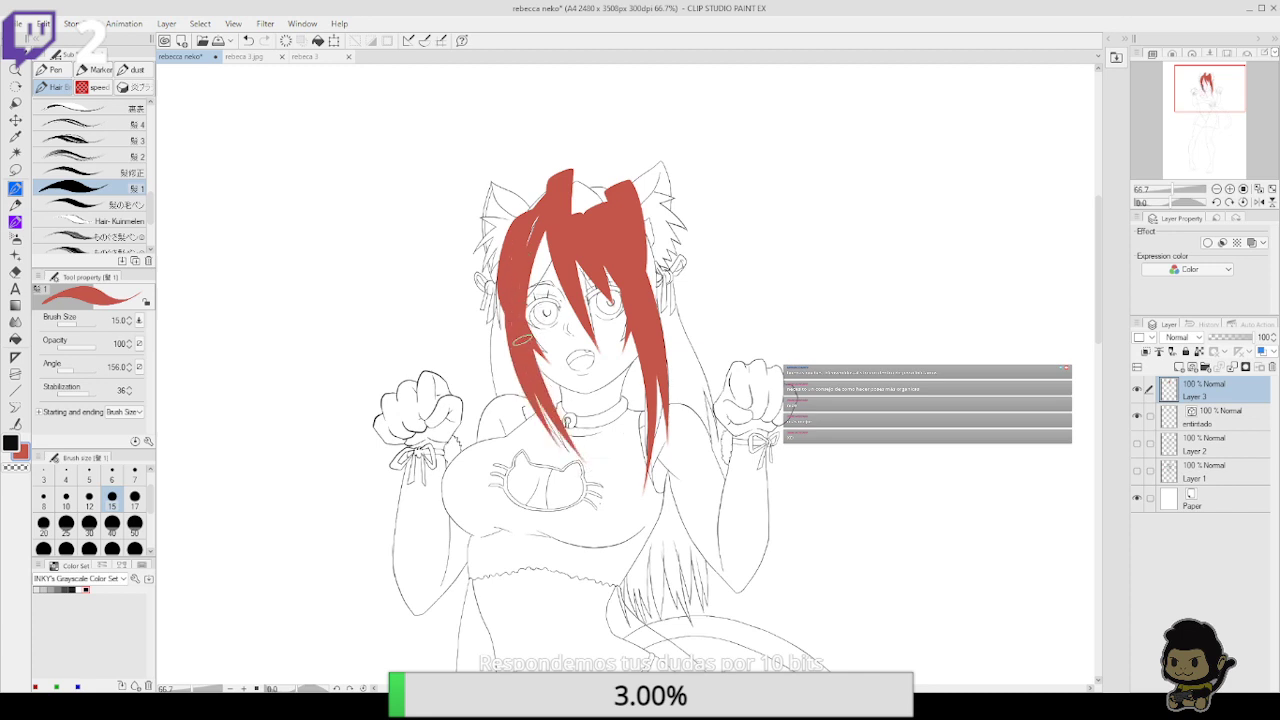
mouse_move(515, 232)
mouse_down()
mouse_move(512, 462)
mouse_move(630, 640)
mouse_up()
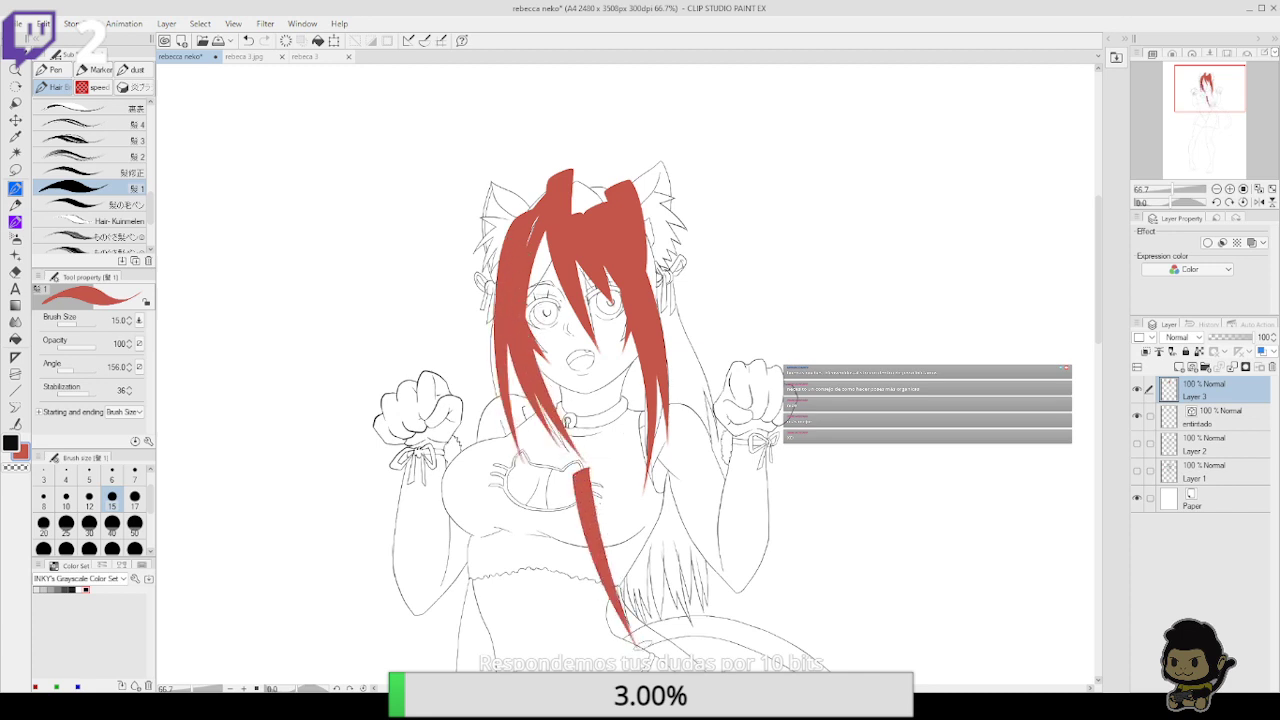
Fill the loose hair ends beside the waist with overlapping red strands, undoing and repainting the ones that miss the outline
drag(597, 480, 645, 645)
mouse_move(612, 494)
mouse_down()
mouse_move(664, 646)
mouse_move(648, 620)
mouse_up()
drag(622, 488, 655, 616)
mouse_move(625, 472)
mouse_down()
mouse_move(680, 636)
mouse_move(682, 622)
mouse_move(712, 636)
mouse_up()
key(ctrl+z)
key(ctrl+z)
drag(655, 452, 700, 548)
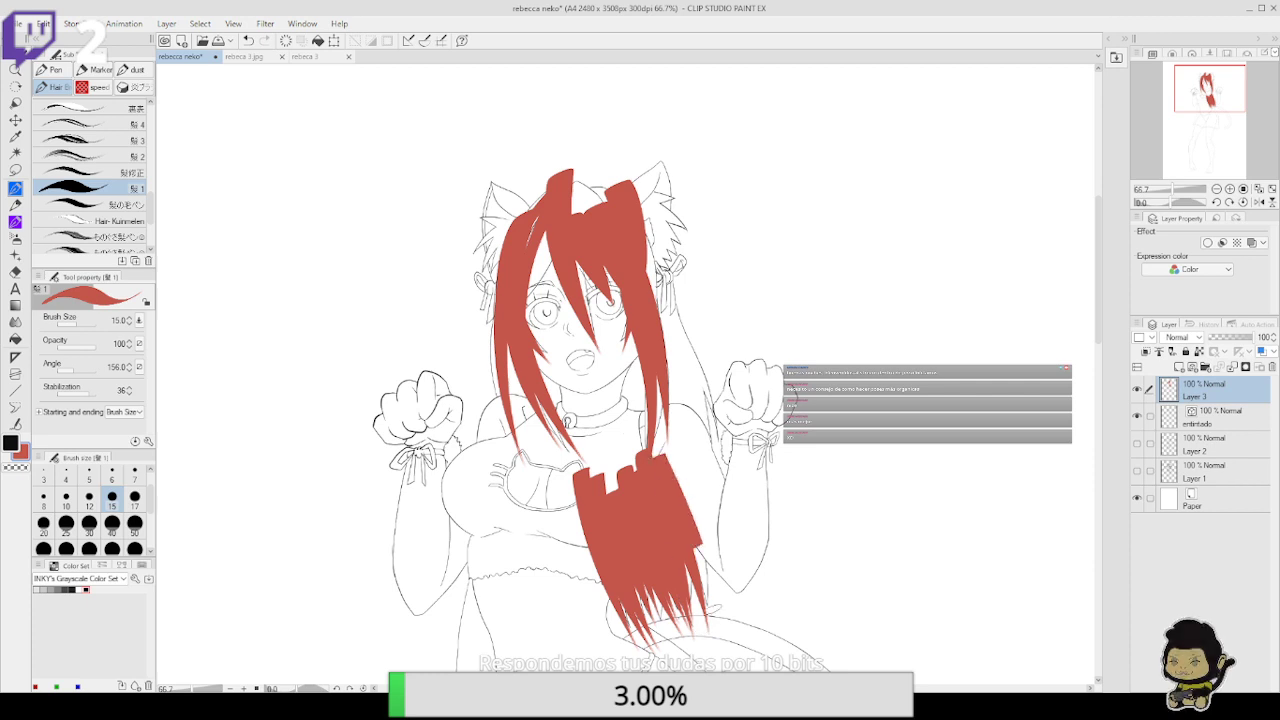
drag(680, 480, 718, 622)
drag(660, 448, 699, 546)
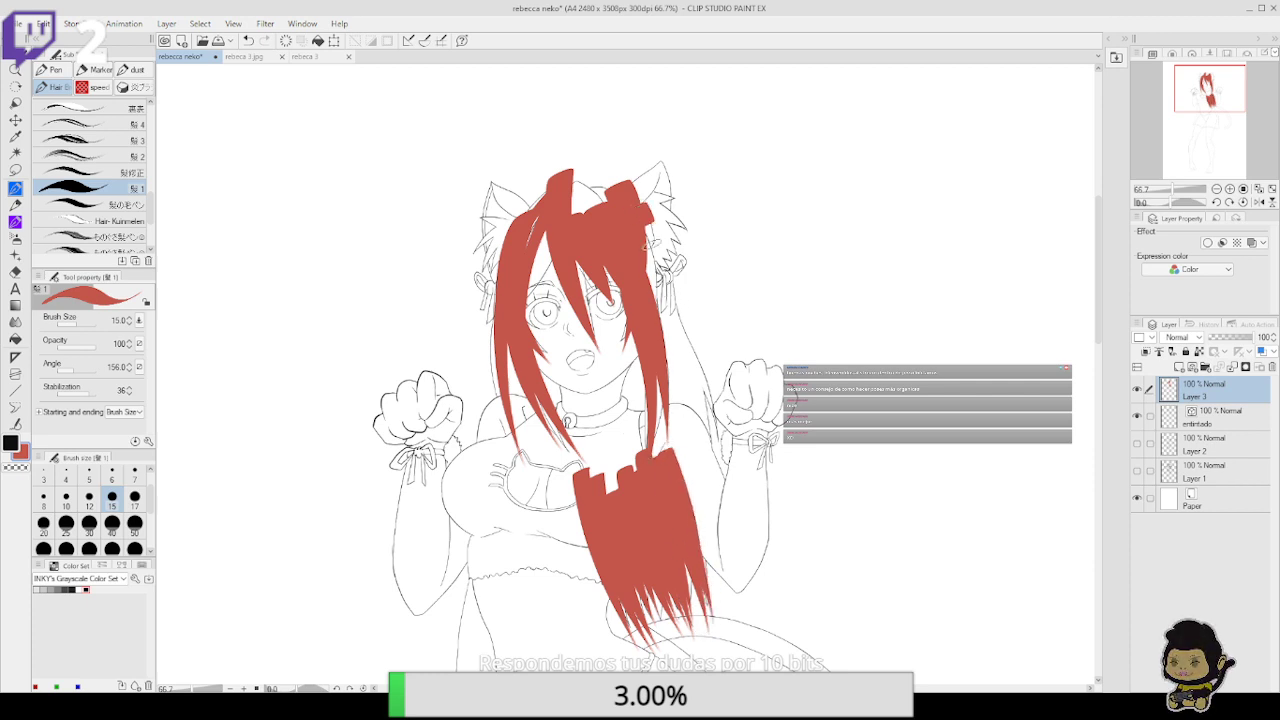
Paint the long back hair on the viewer's right in red from the ear down to the waist, undoing the last two inner strands
drag(645, 222, 686, 390)
drag(652, 252, 697, 382)
mouse_move(665, 314)
mouse_down()
mouse_move(720, 450)
mouse_move(703, 446)
mouse_move(708, 488)
mouse_up()
mouse_move(681, 356)
mouse_down()
mouse_move(698, 584)
mouse_move(707, 575)
mouse_up()
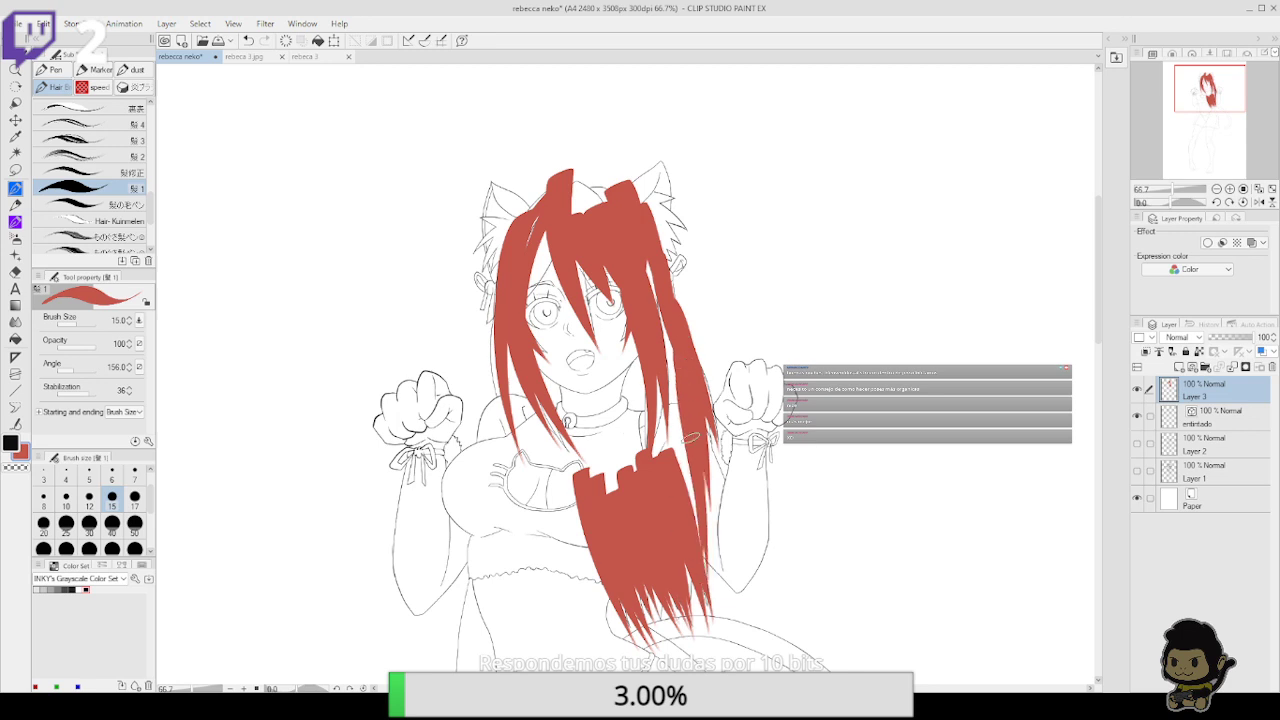
drag(686, 403, 698, 532)
drag(668, 336, 688, 502)
drag(655, 305, 668, 445)
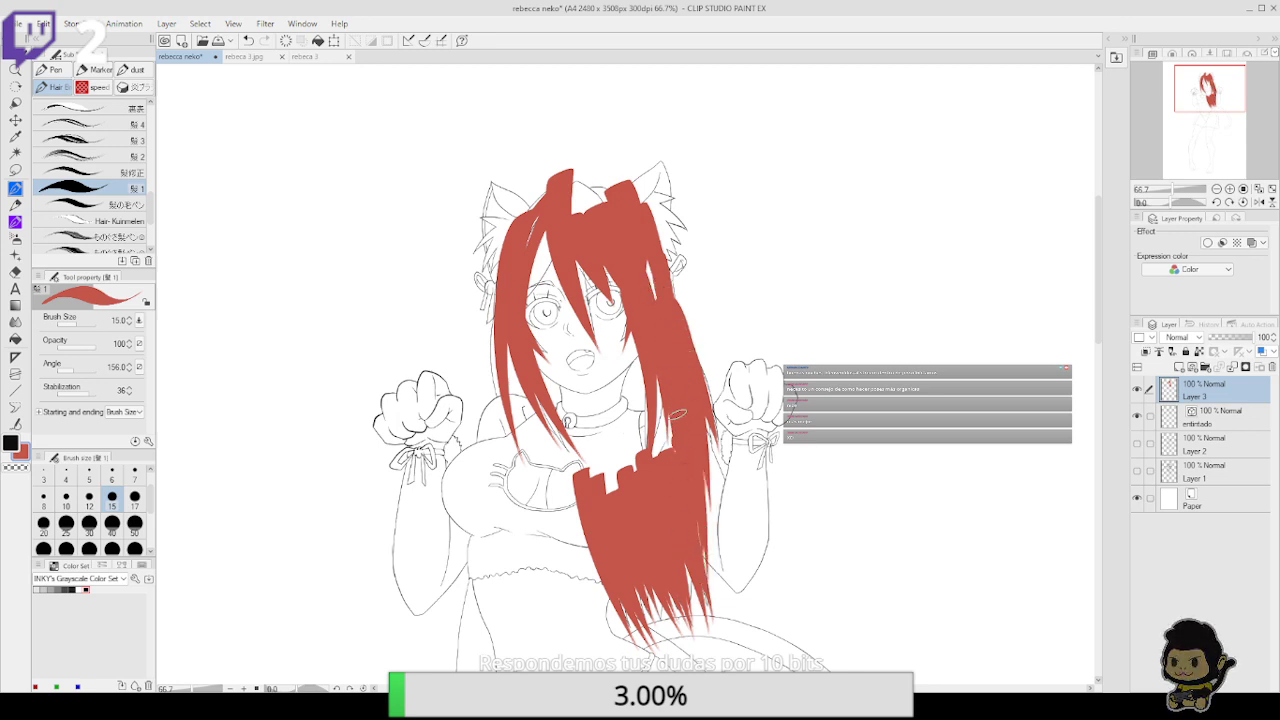
key(ctrl+z)
key(ctrl+z)
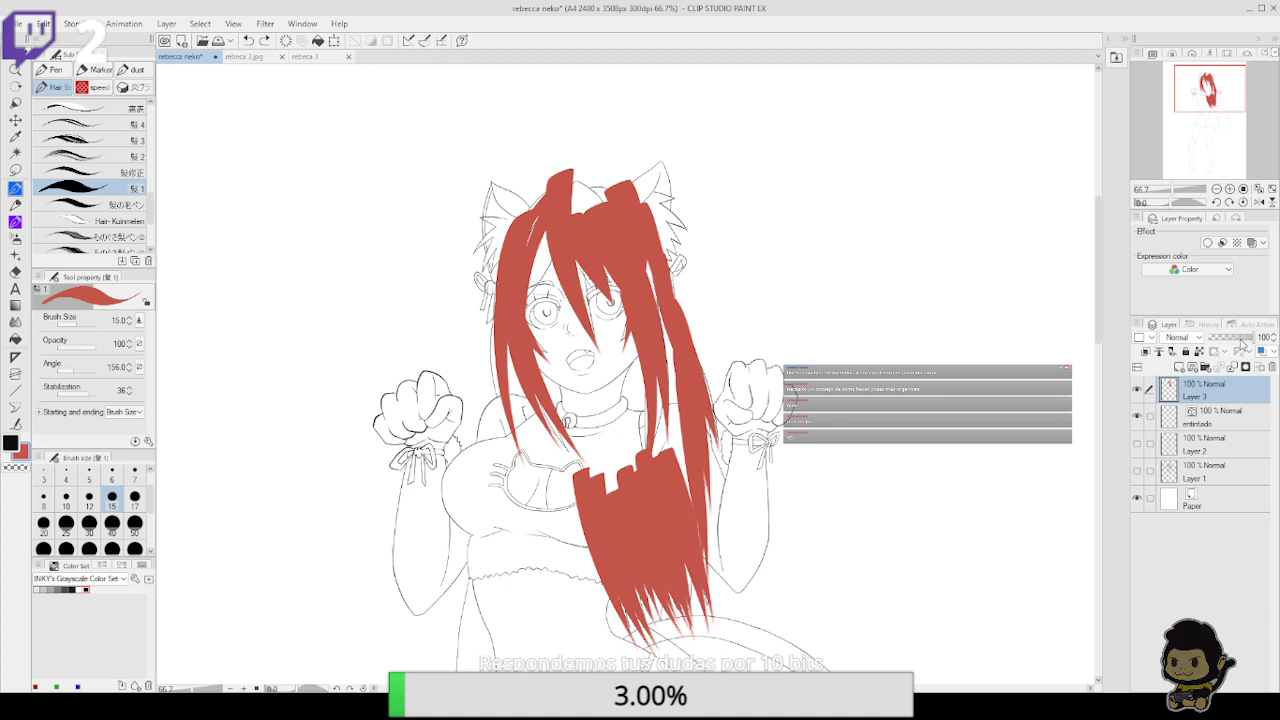
Lower the opacity of Layer 3 to 34% to check the red hair against the line art, and hide the layer
drag(1242, 343, 1225, 344)
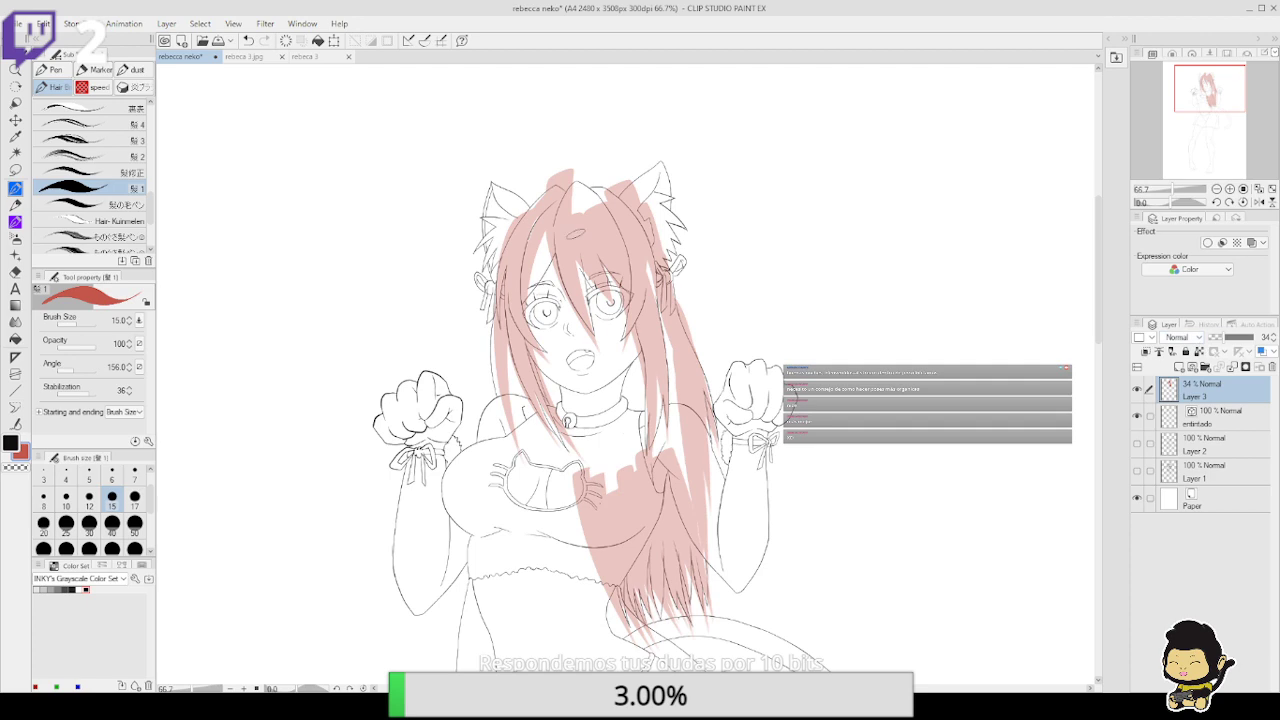
click(1214, 415)
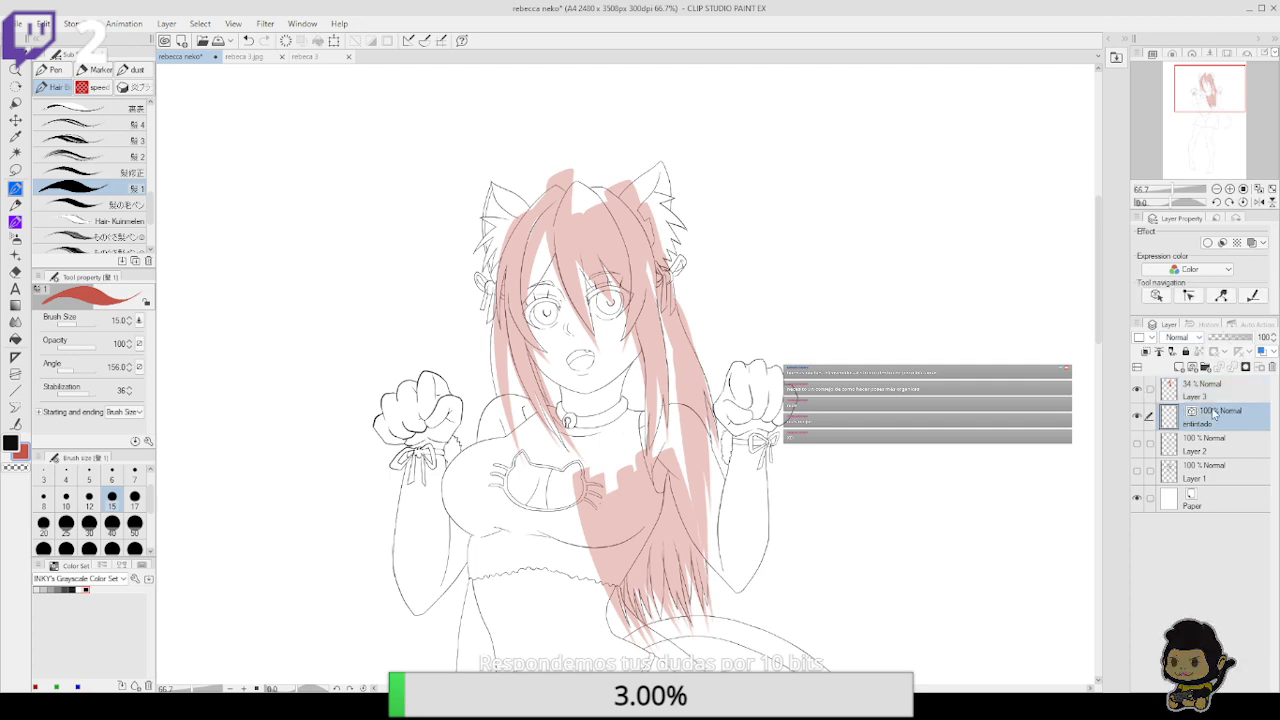
click(1230, 189)
click(1230, 189)
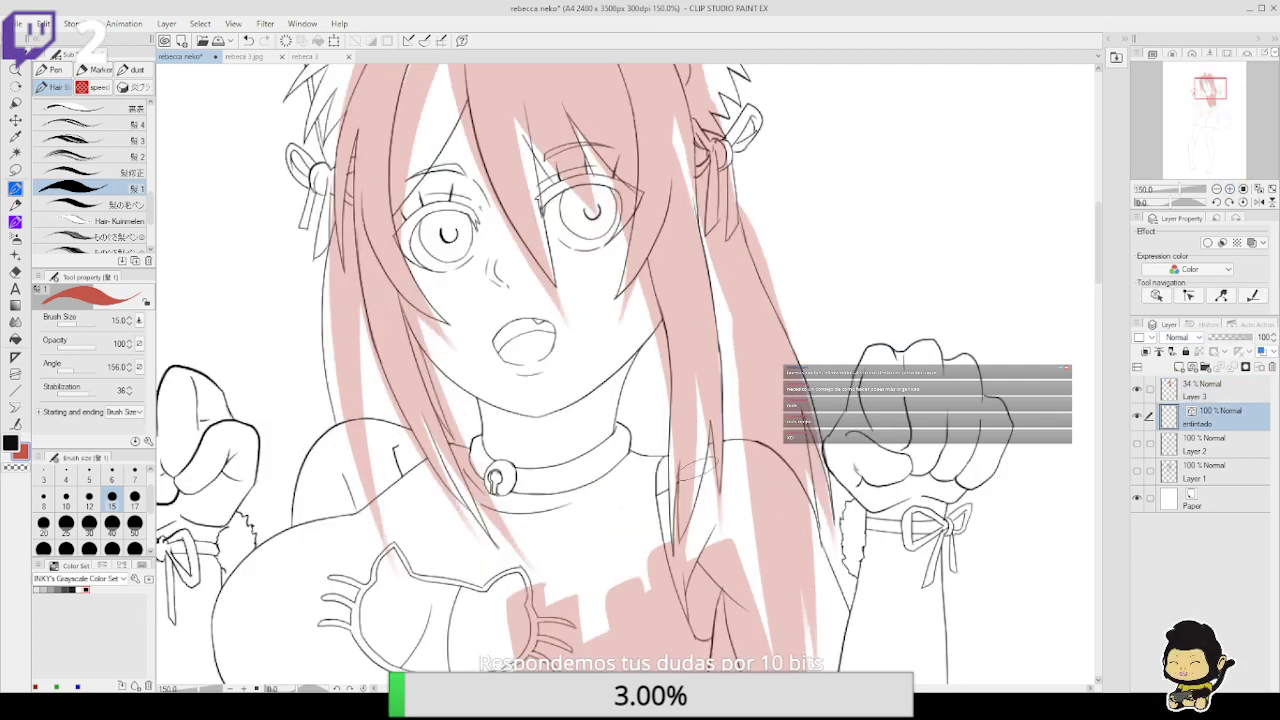
click(1217, 188)
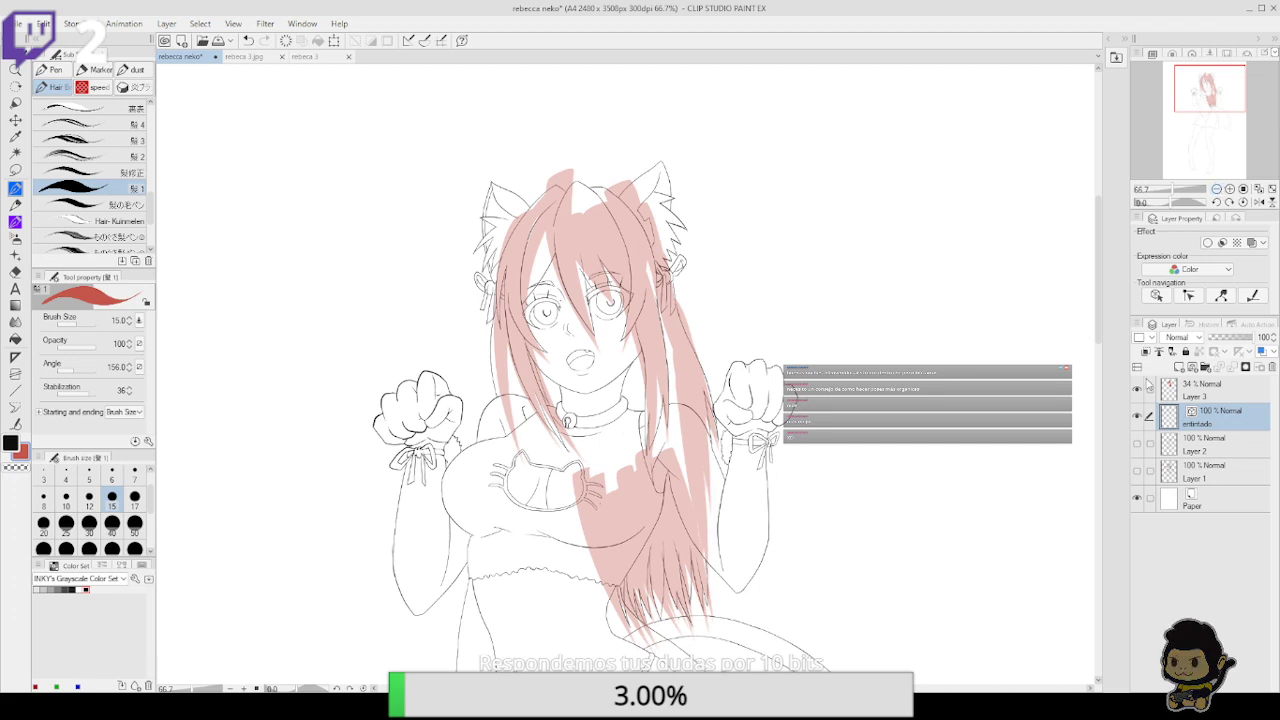
click(1137, 389)
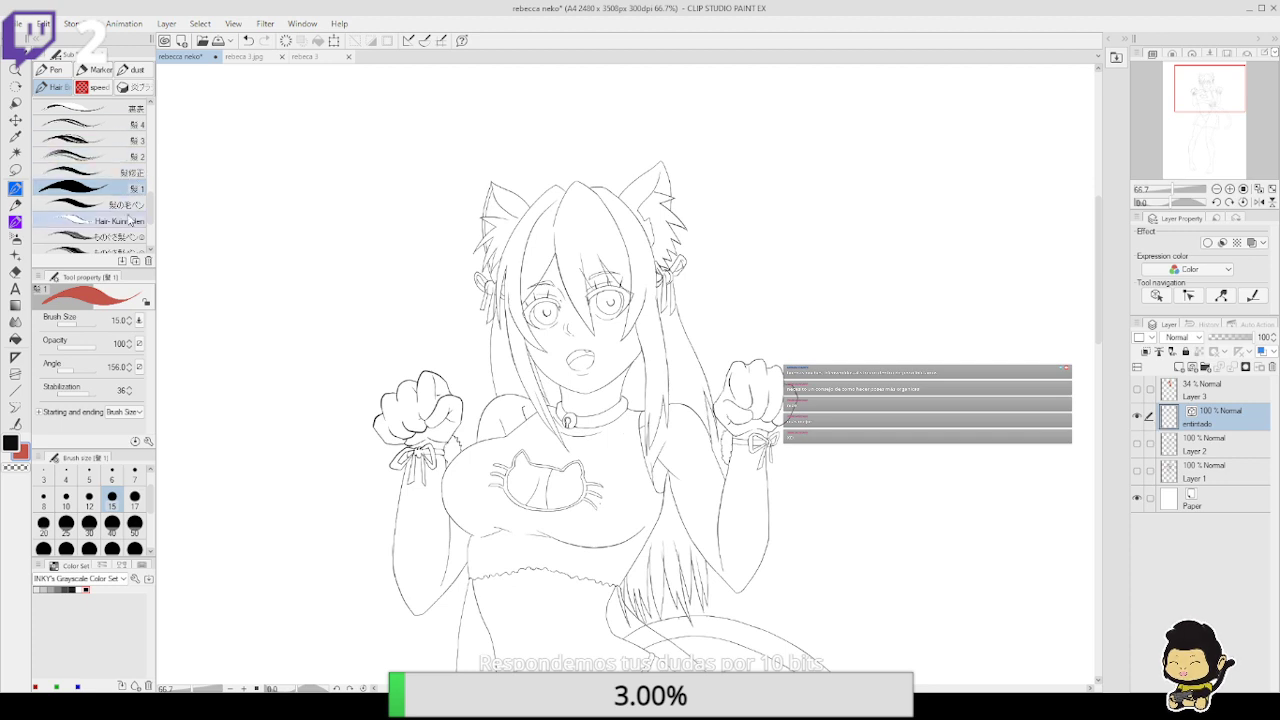
Choose the Hair Brush and add a new layer above Layer 2, beneath the entintado line art
drag(149, 200, 148, 108)
click(136, 107)
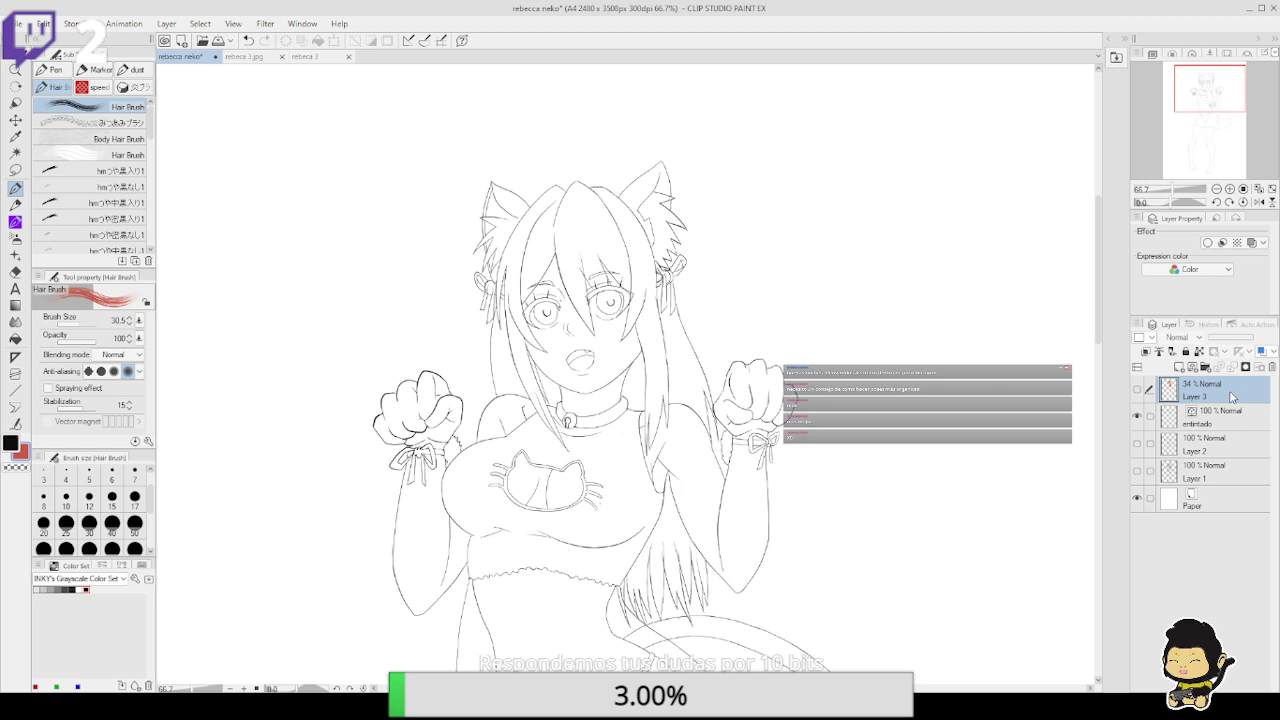
click(1220, 445)
click(1180, 368)
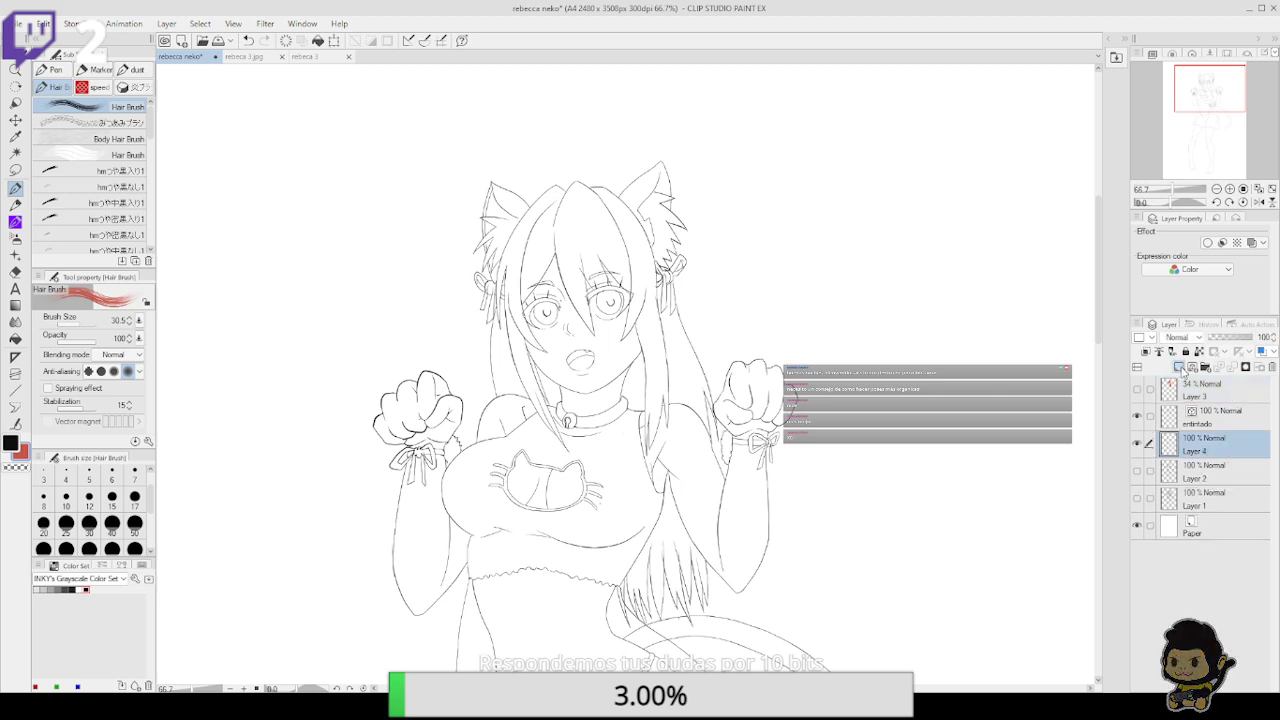
Show the Layer 1 sketch, sample the pale skin colour from its topmost swatch and hide the sketch again
drag(861, 470, 831, 344)
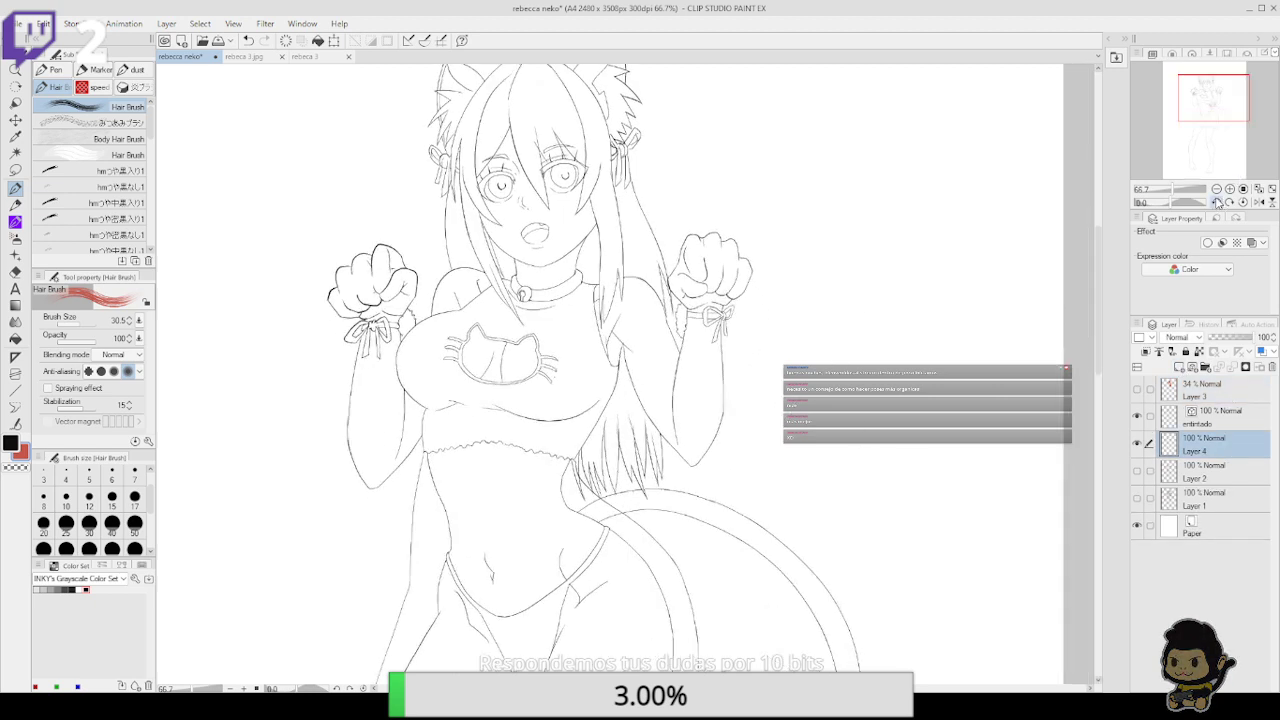
click(1216, 189)
drag(816, 525, 810, 400)
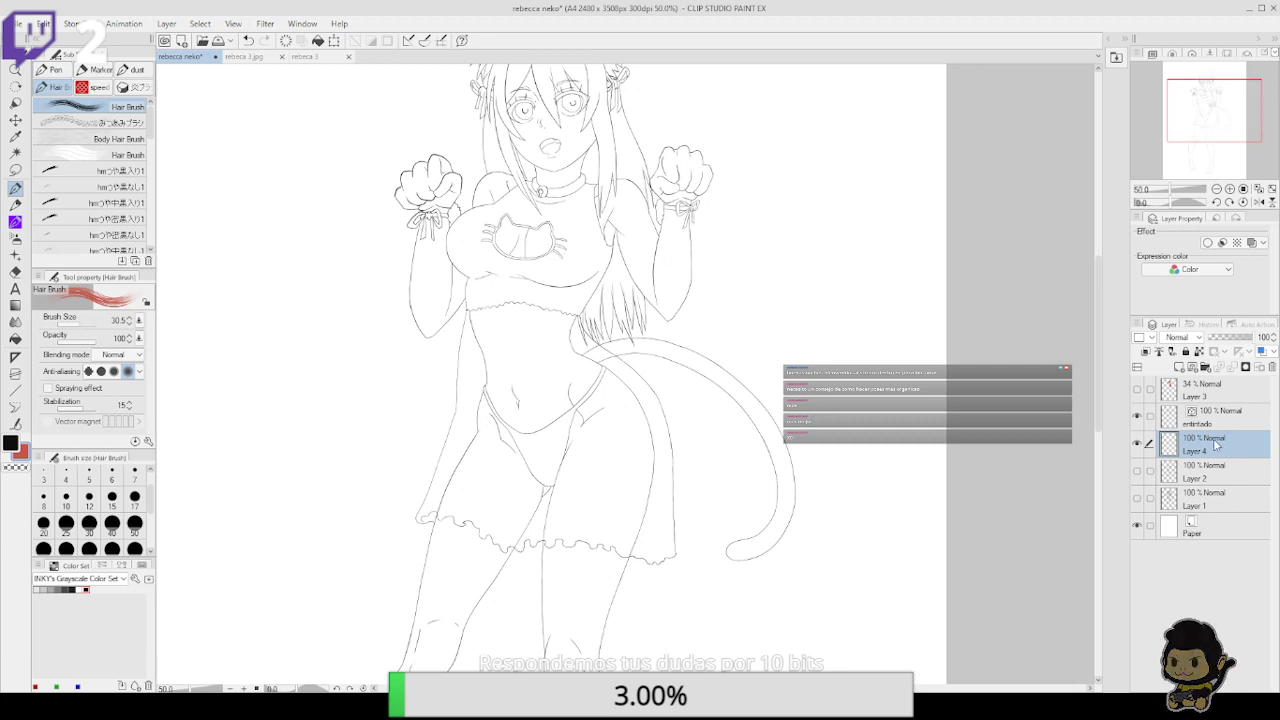
drag(407, 298, 521, 280)
click(1137, 498)
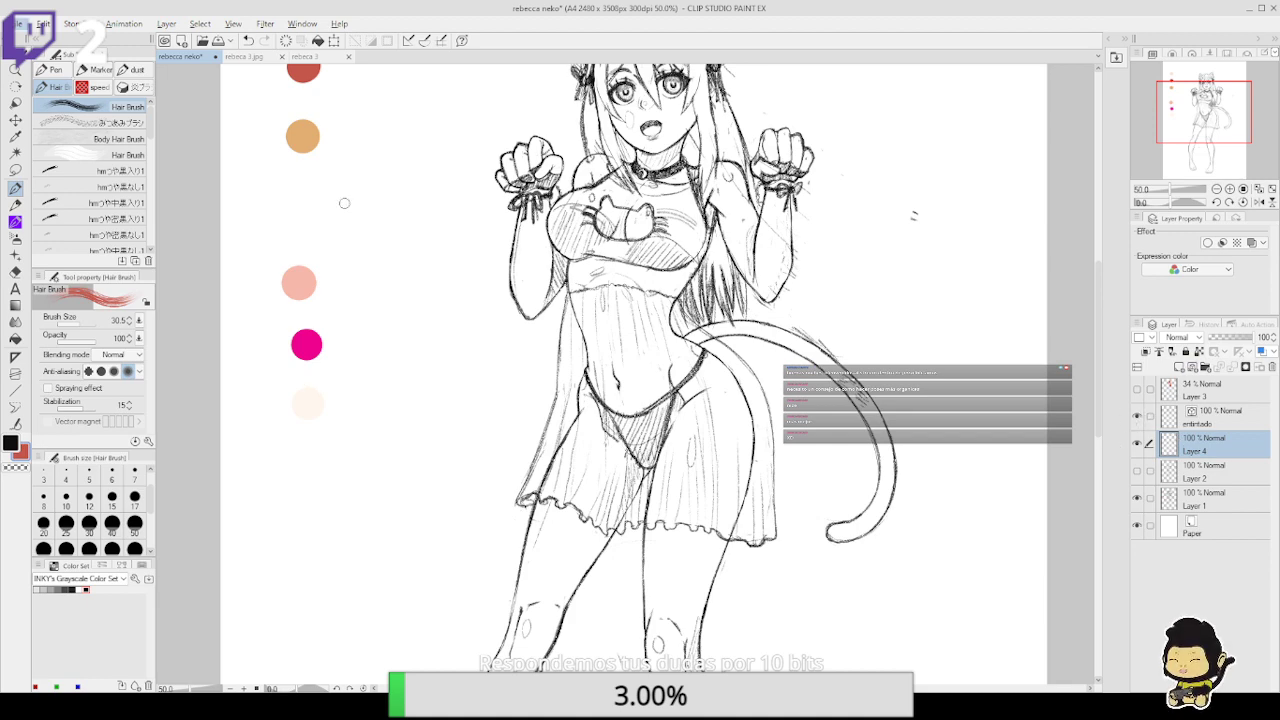
scroll(346, 270, up, 4)
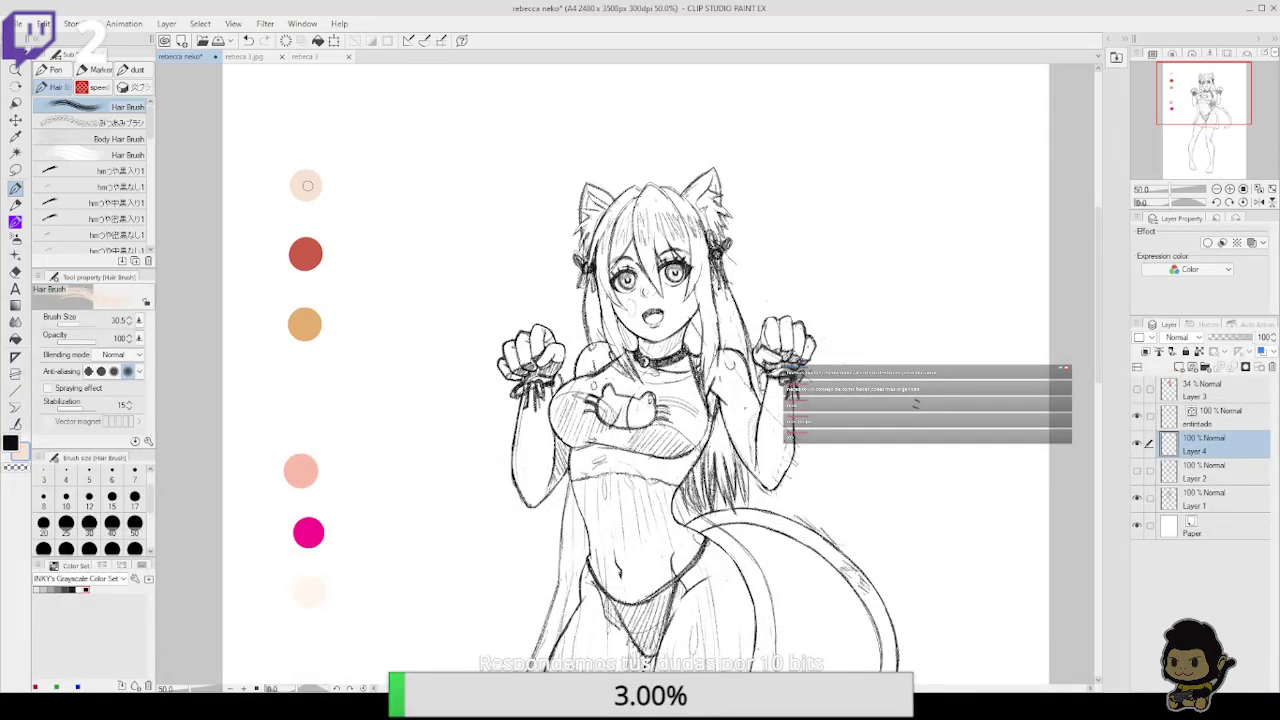
click(1137, 498)
Fill both lower legs and feet with the skin colour using the Refer other layers fill
scroll(920, 351, down, 4)
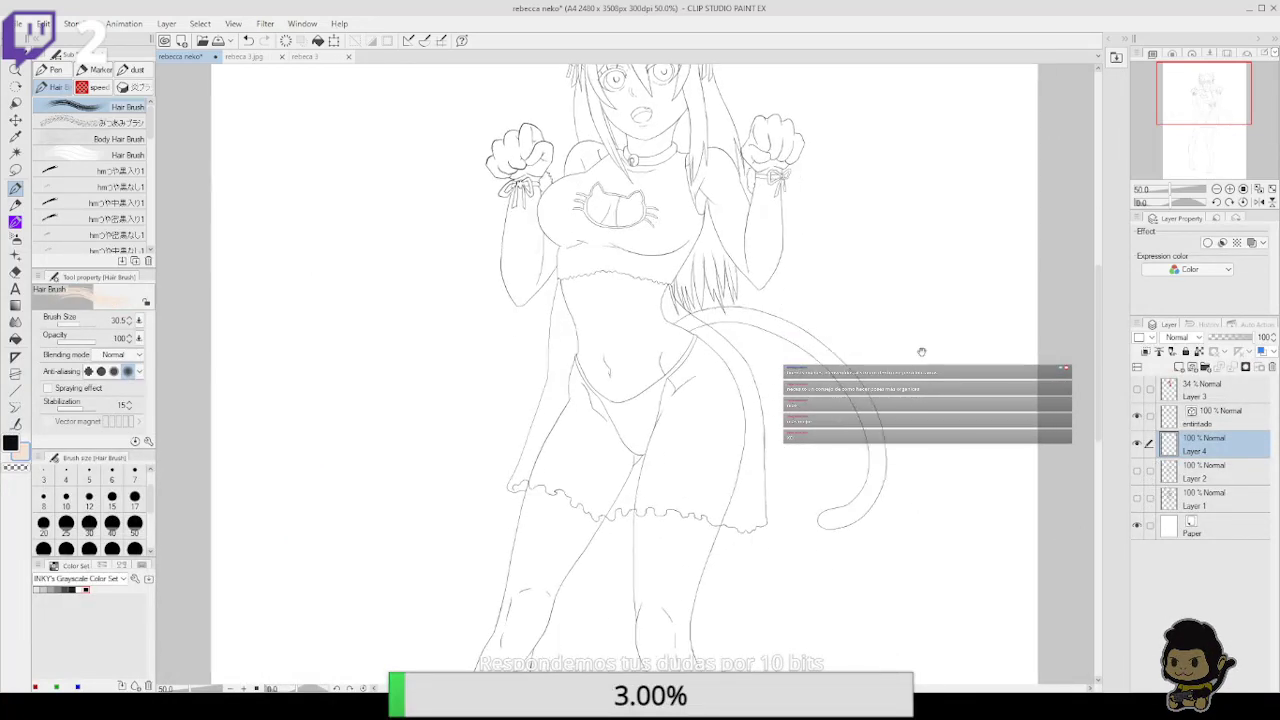
click(15, 338)
scroll(729, 300, down, 4)
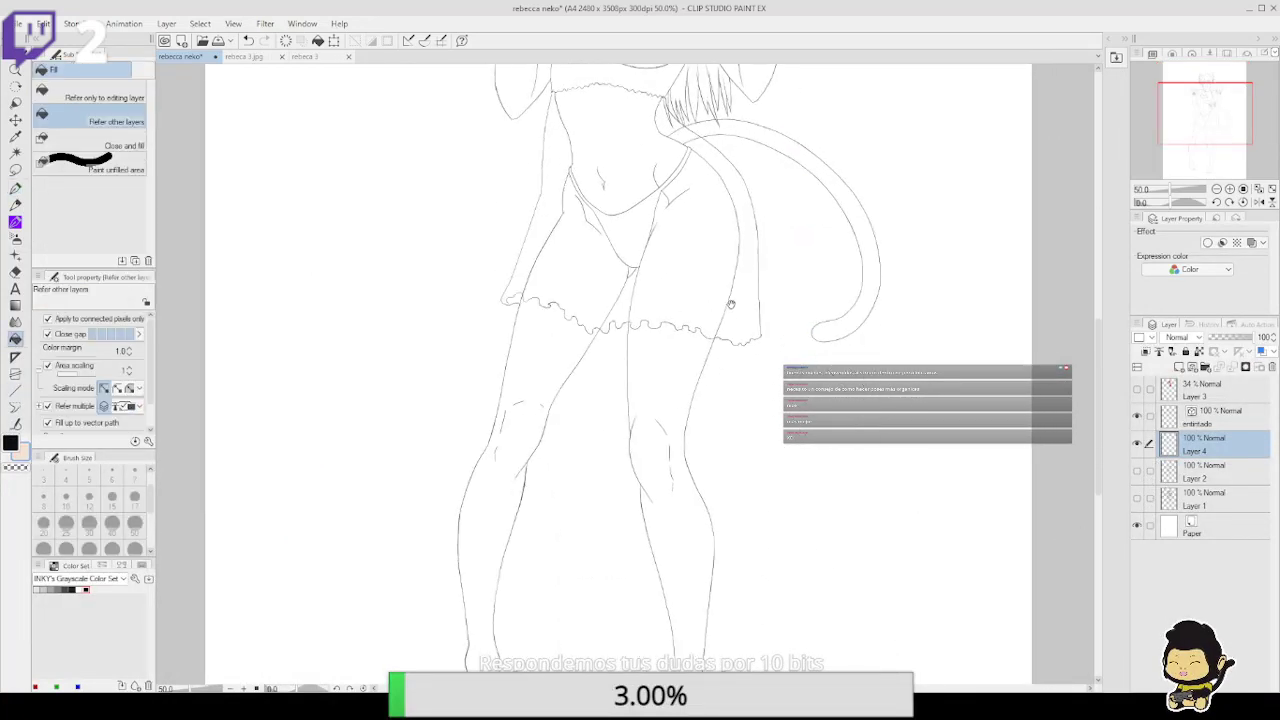
click(683, 583)
scroll(689, 470, down, 4)
click(654, 572)
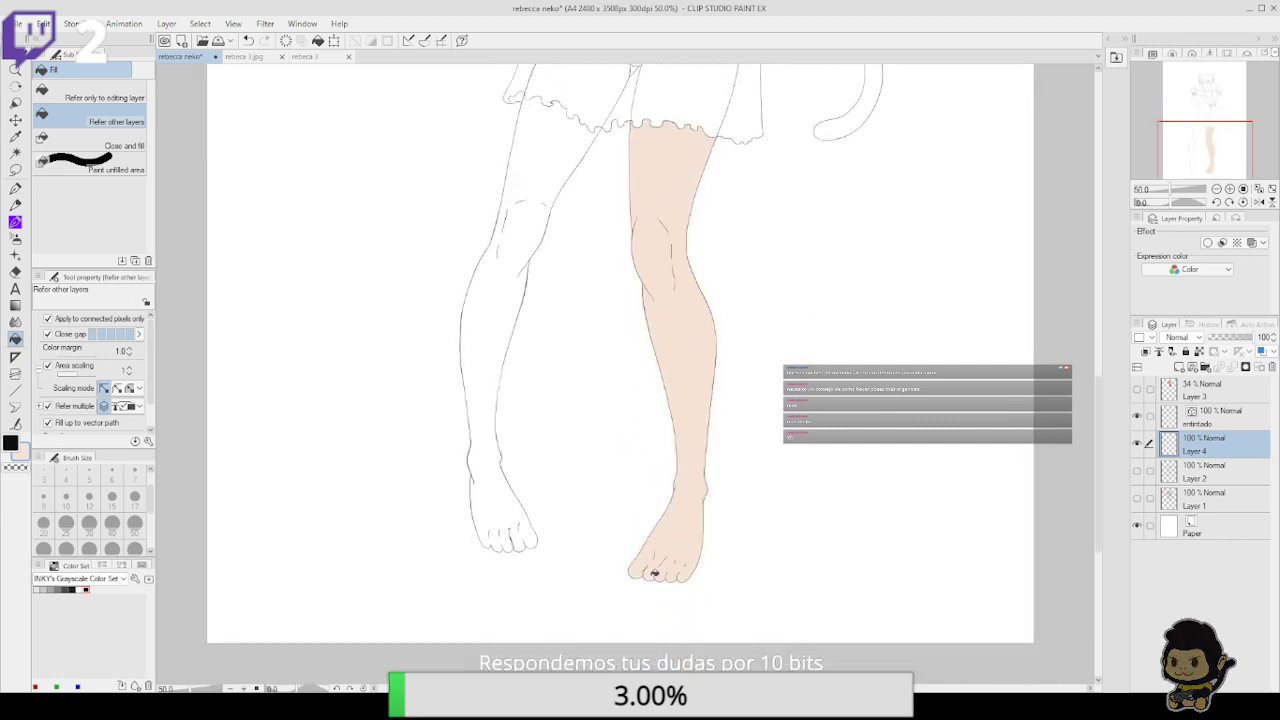
click(511, 507)
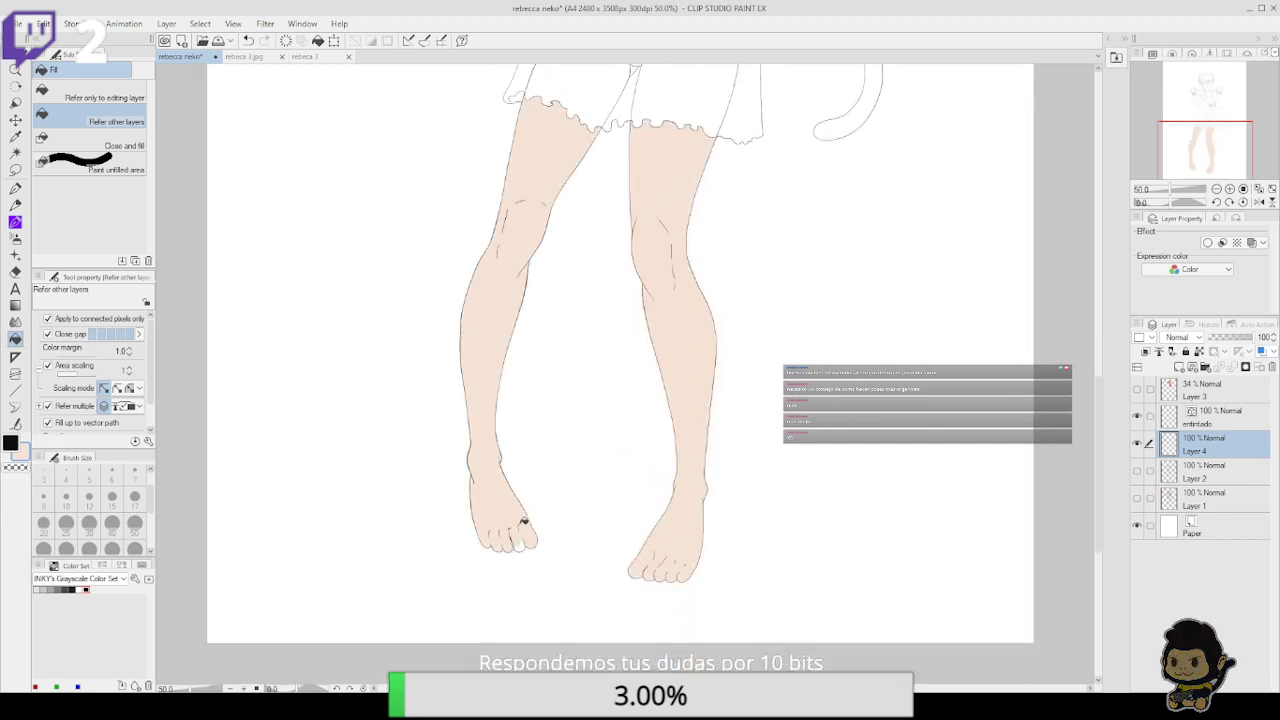
Fill both thighs above the skirt's ruffled hem and the bare midriff with the skin colour
scroll(531, 591, up, 3)
click(591, 263)
click(680, 240)
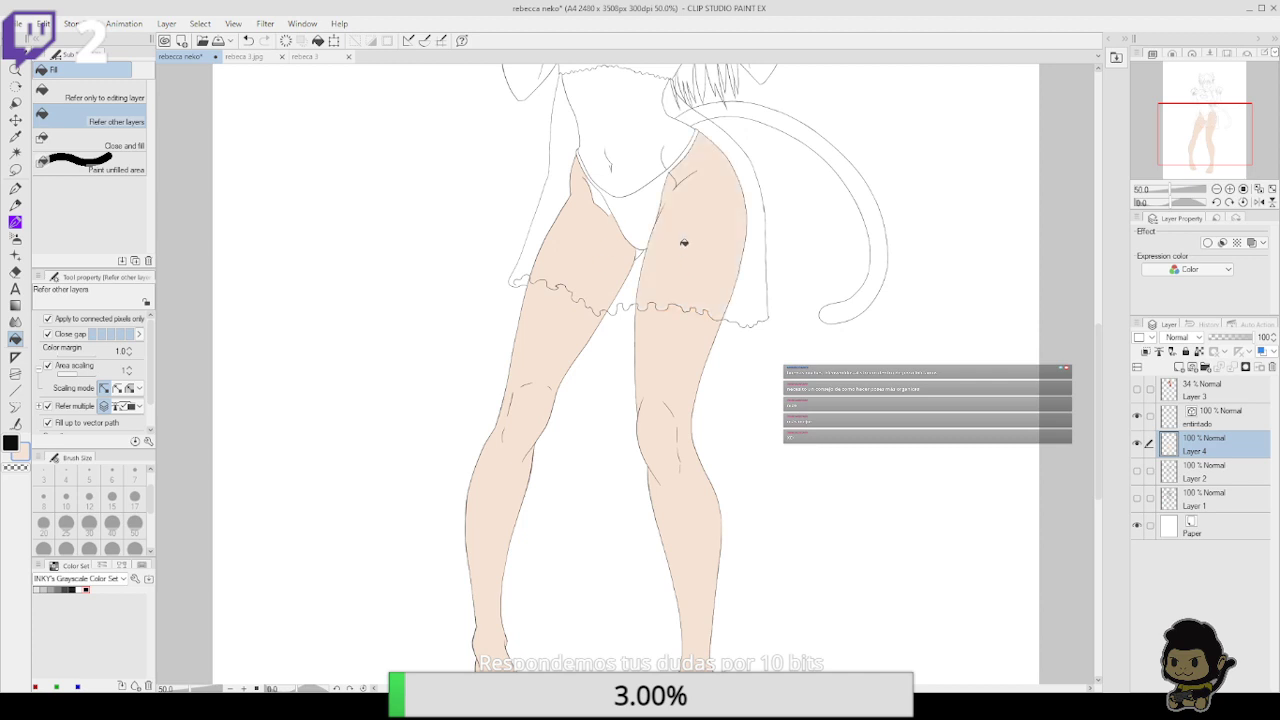
scroll(628, 370, up, 3)
click(609, 295)
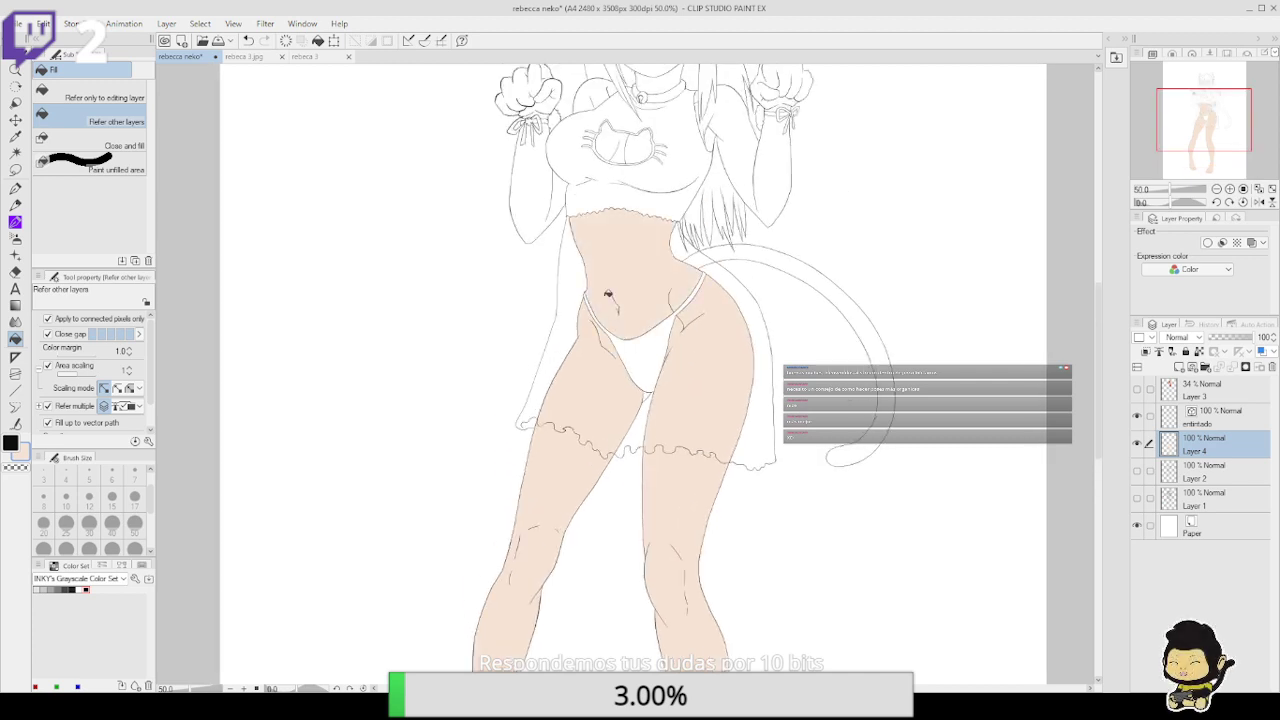
Fill the cat-shaped chest cutout and the arm and fist on the viewer's right with the skin colour
scroll(663, 314, up, 1)
scroll(663, 314, up, 3)
click(618, 285)
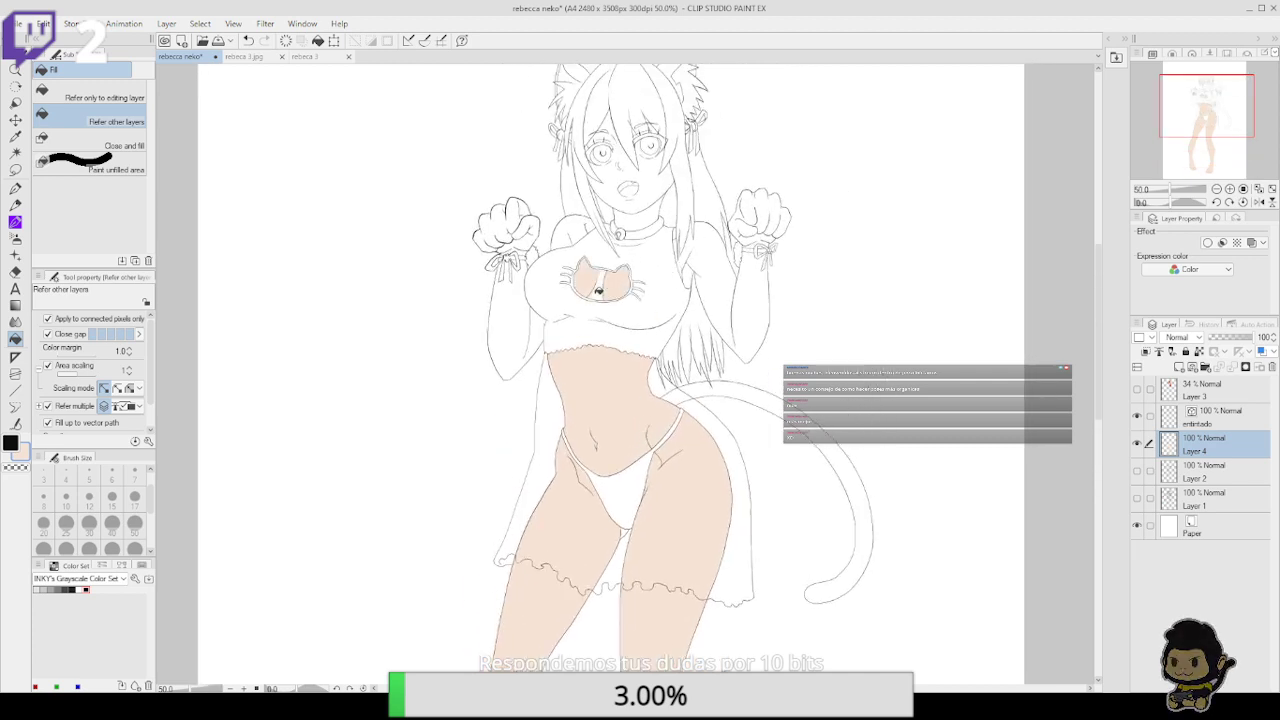
click(724, 280)
click(751, 289)
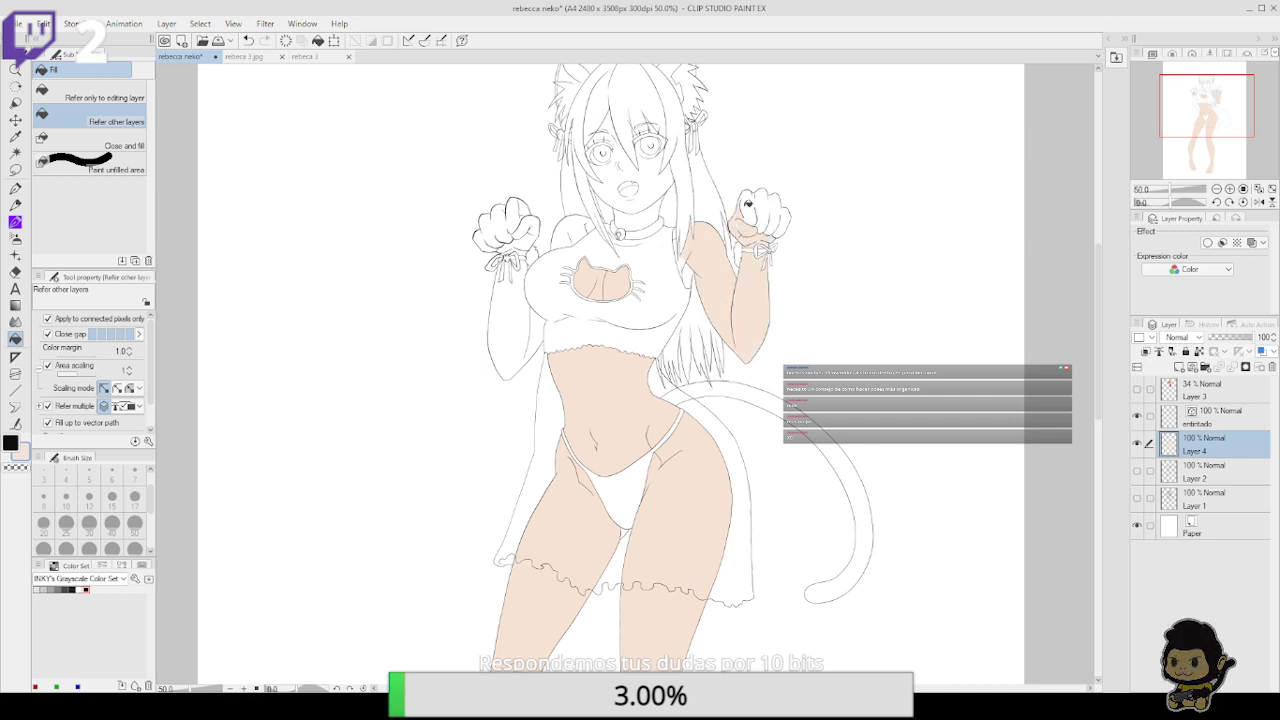
click(765, 202)
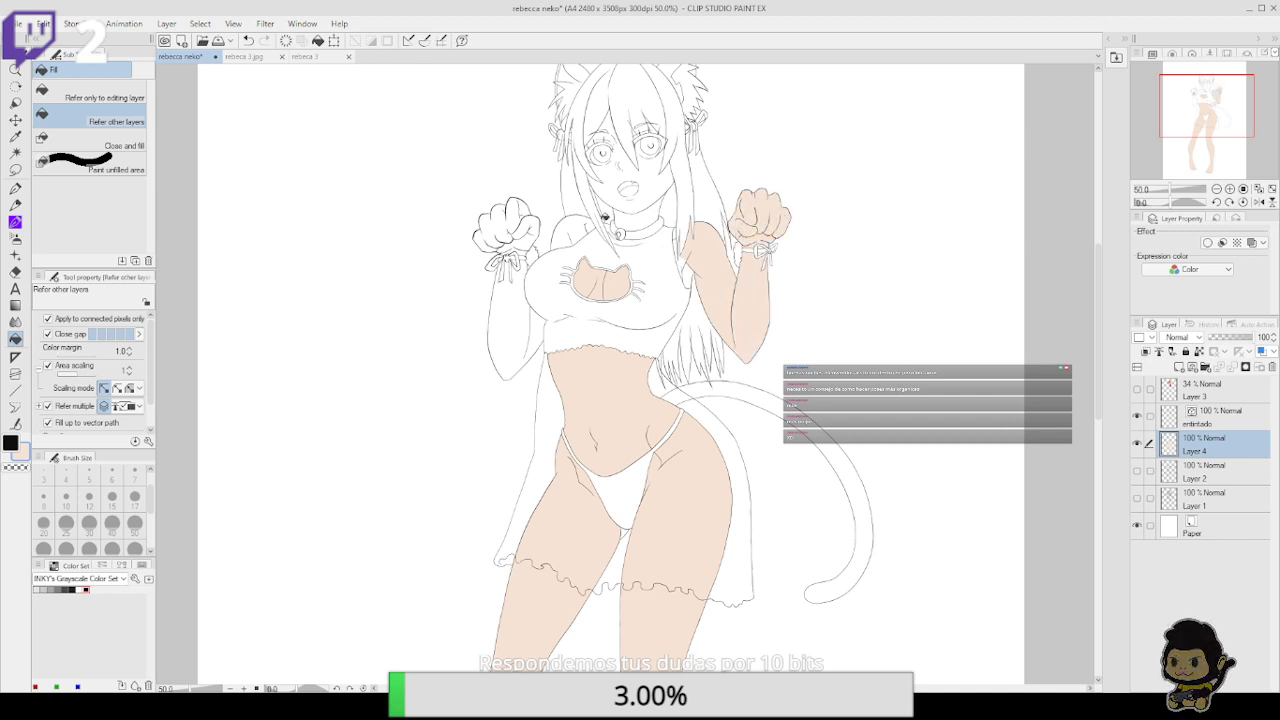
Fill the neck and the shoulder, arm and fist on the viewer's left with the skin colour
click(585, 228)
click(642, 211)
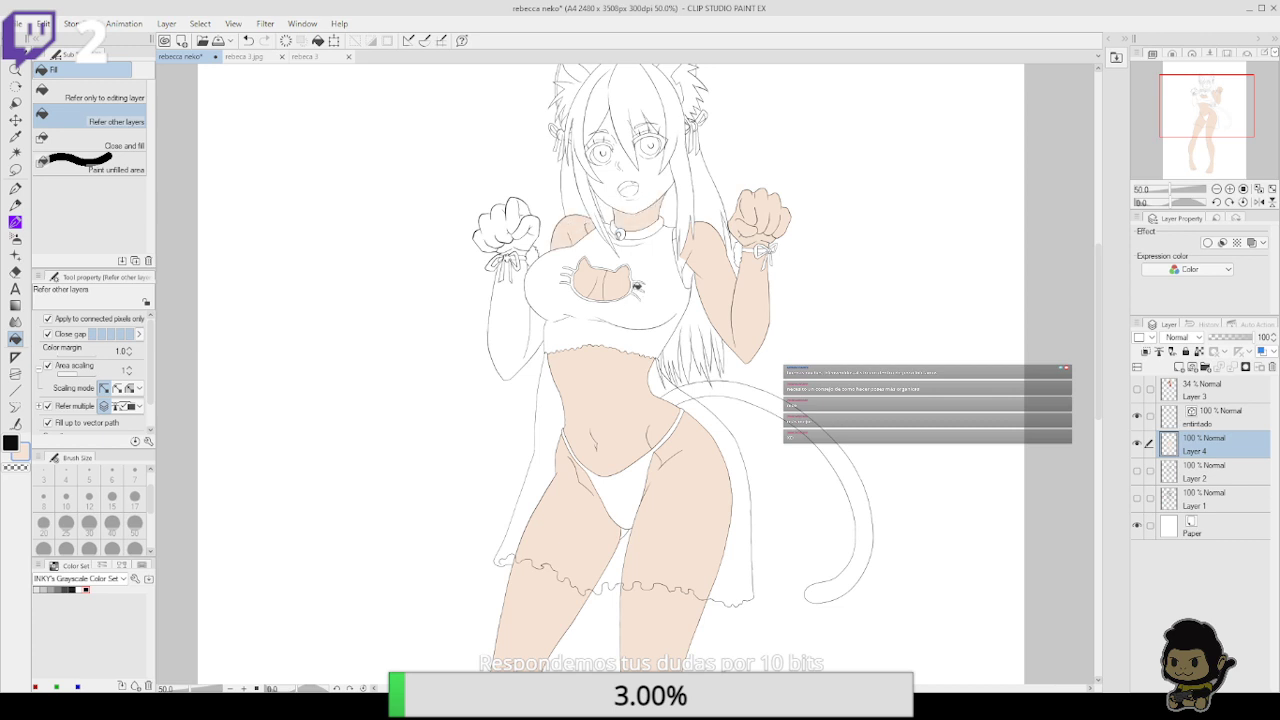
click(519, 311)
click(535, 331)
click(518, 243)
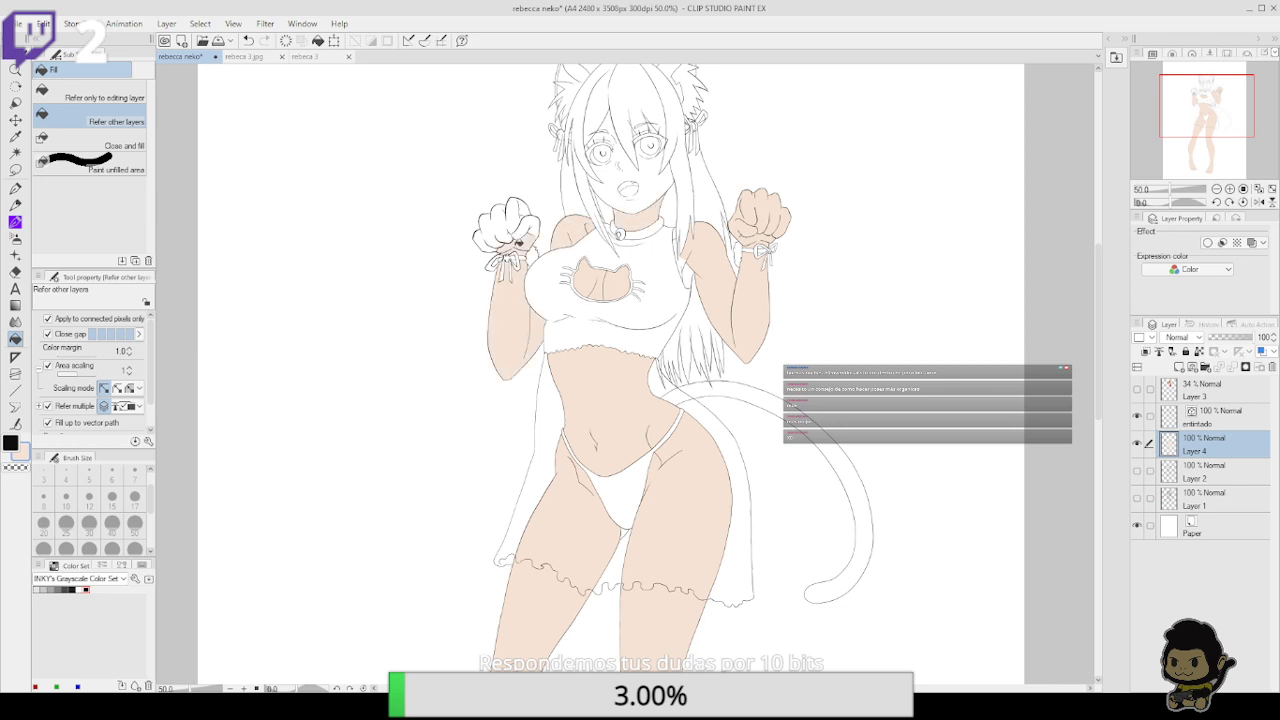
click(518, 218)
click(498, 224)
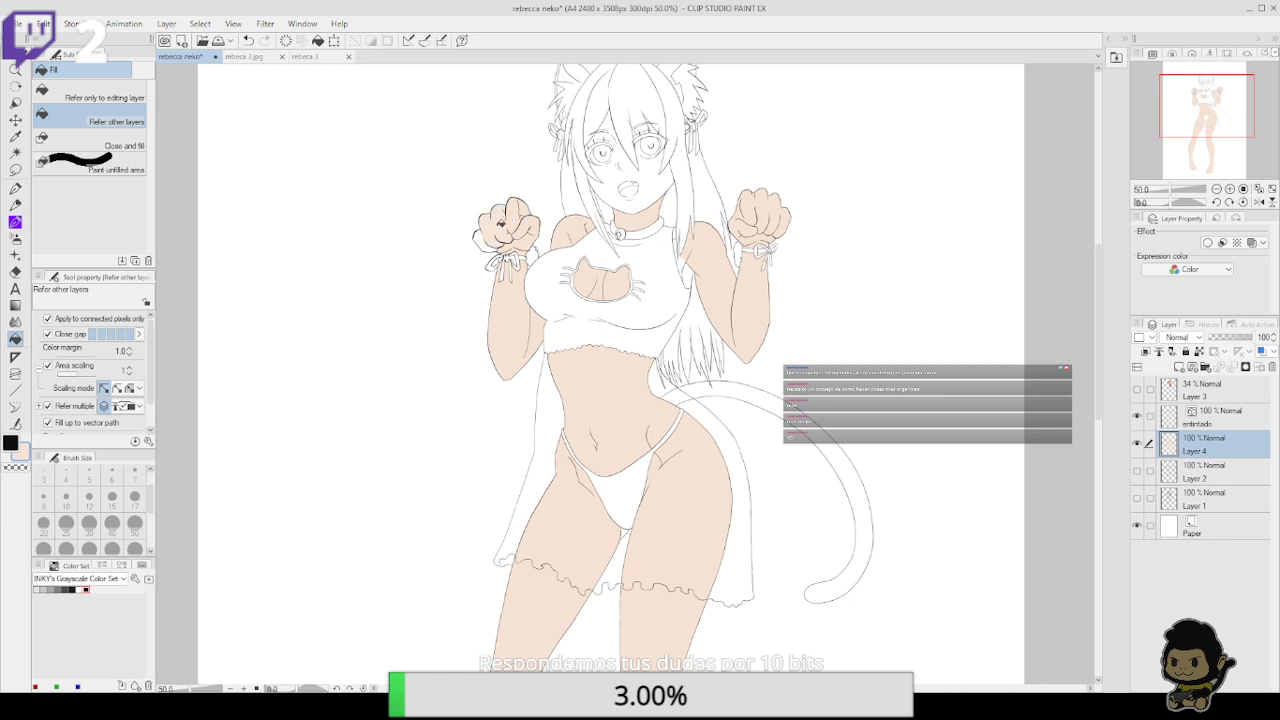
click(489, 240)
Fill the face between the hair strands with the skin colour, undoing the last fill near the eye on the viewer's left
click(658, 190)
scroll(660, 192, up, 2)
click(612, 196)
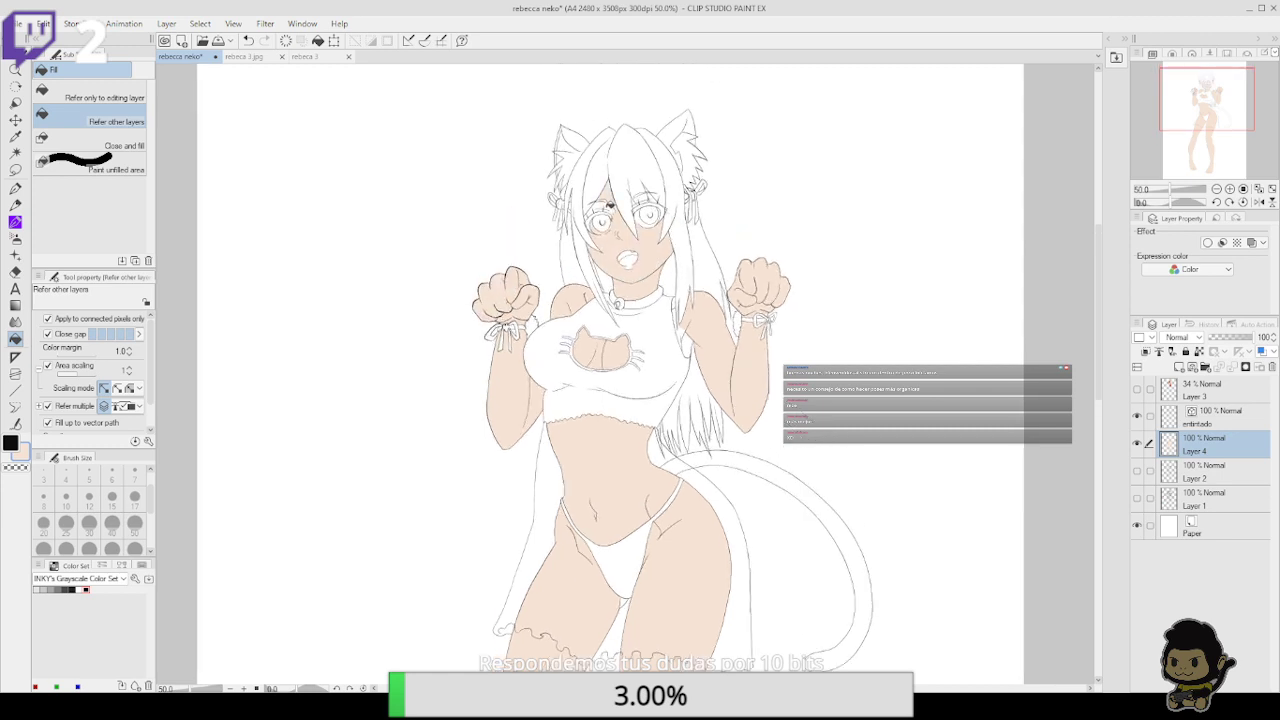
click(600, 207)
key(ctrl+z)
click(1229, 188)
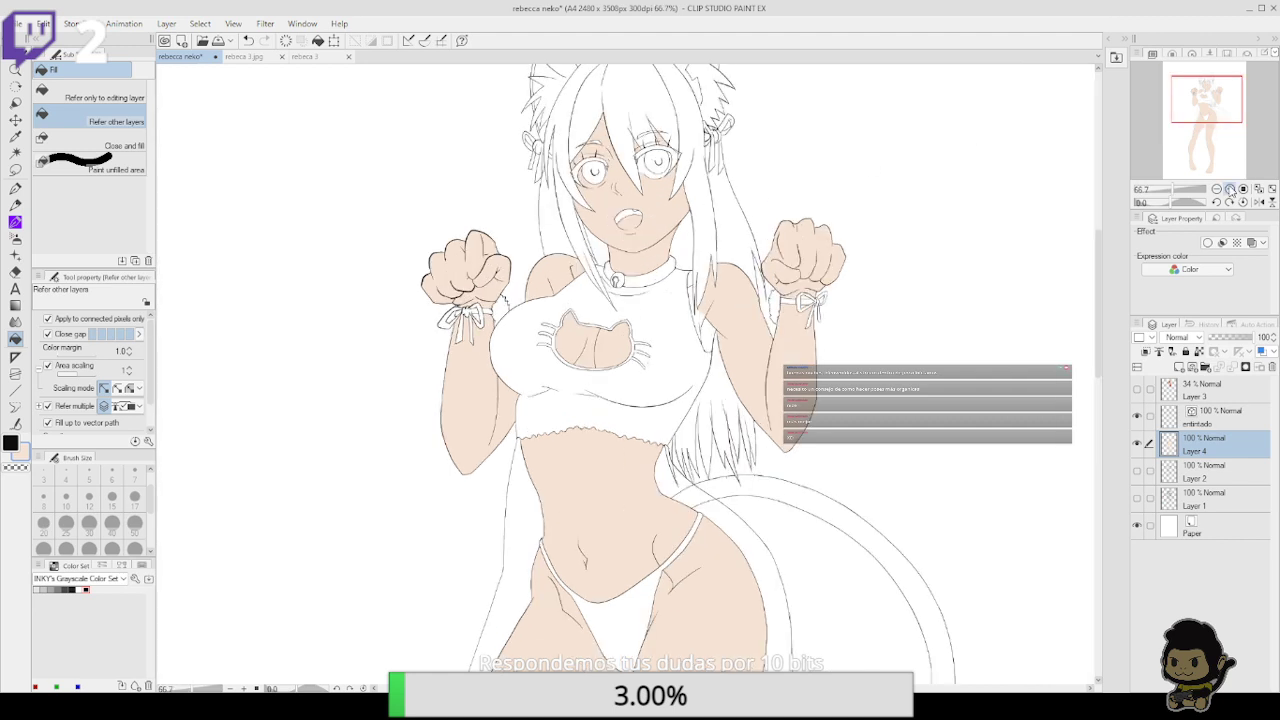
Erase the stray skin colour inside the open mouth on Layer 4 with the Hard eraser
click(1229, 188)
scroll(736, 385, up, 2)
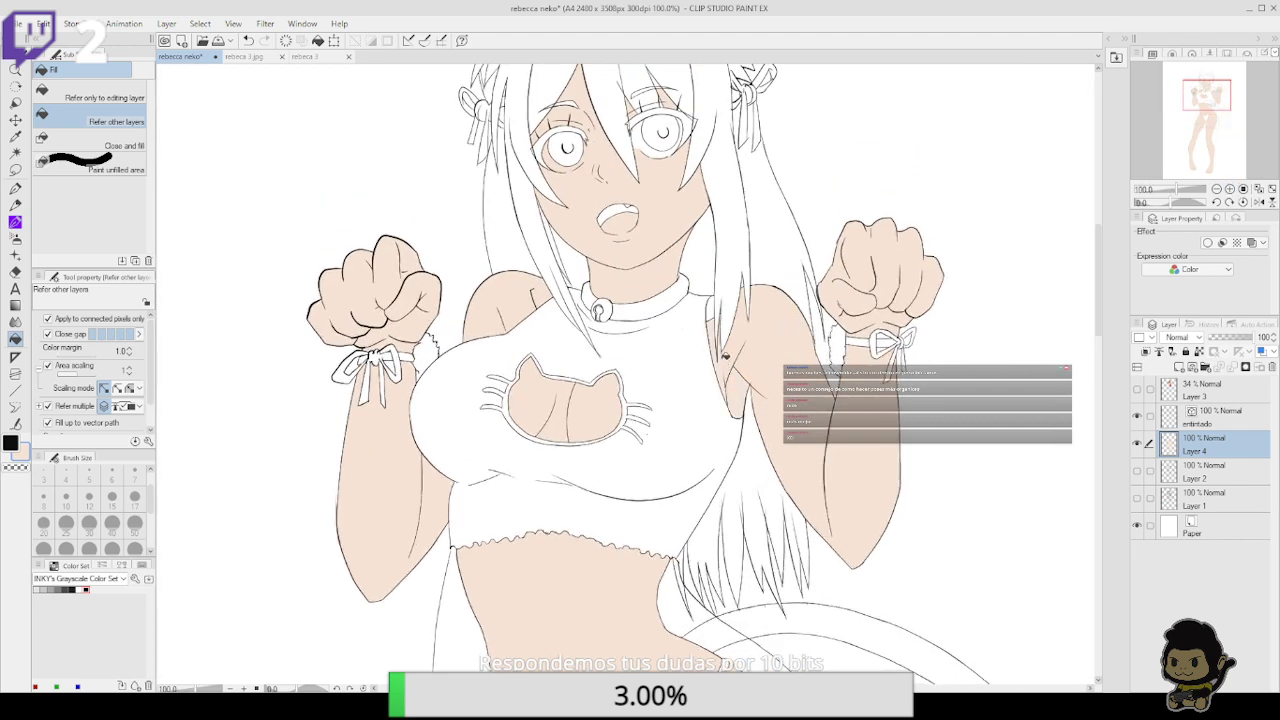
scroll(801, 347, up, 2)
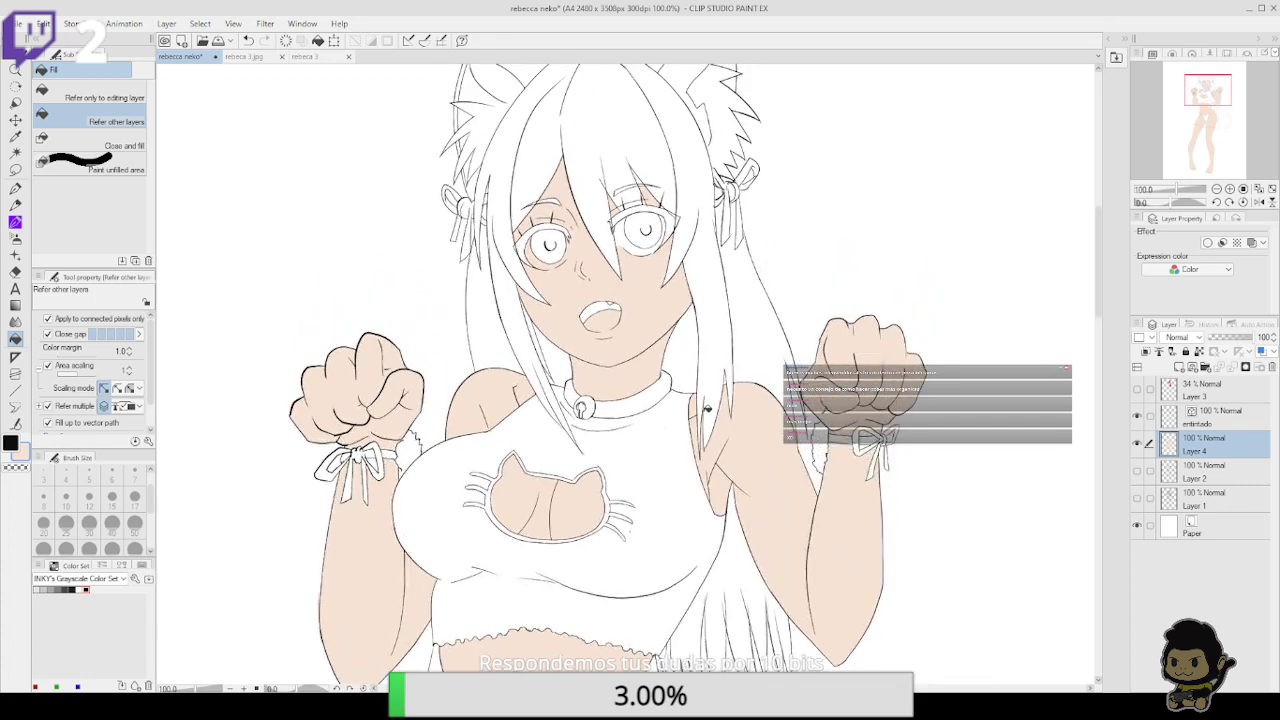
key(p)
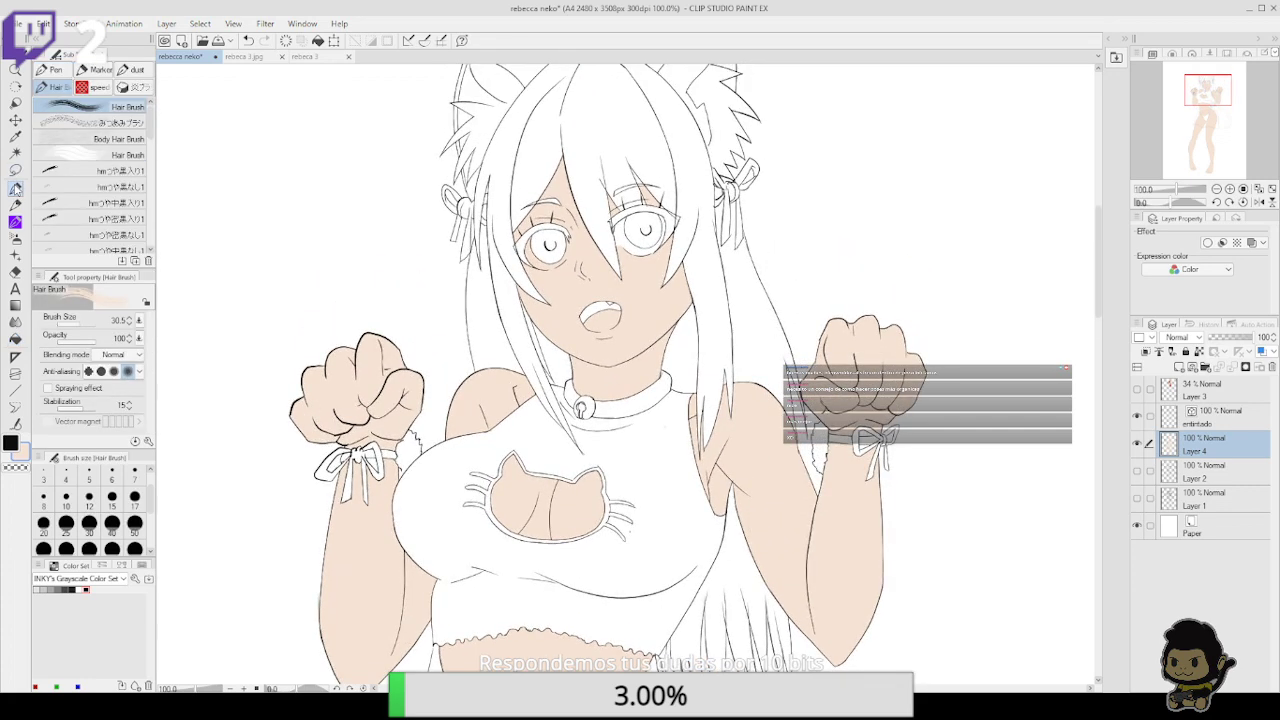
click(55, 70)
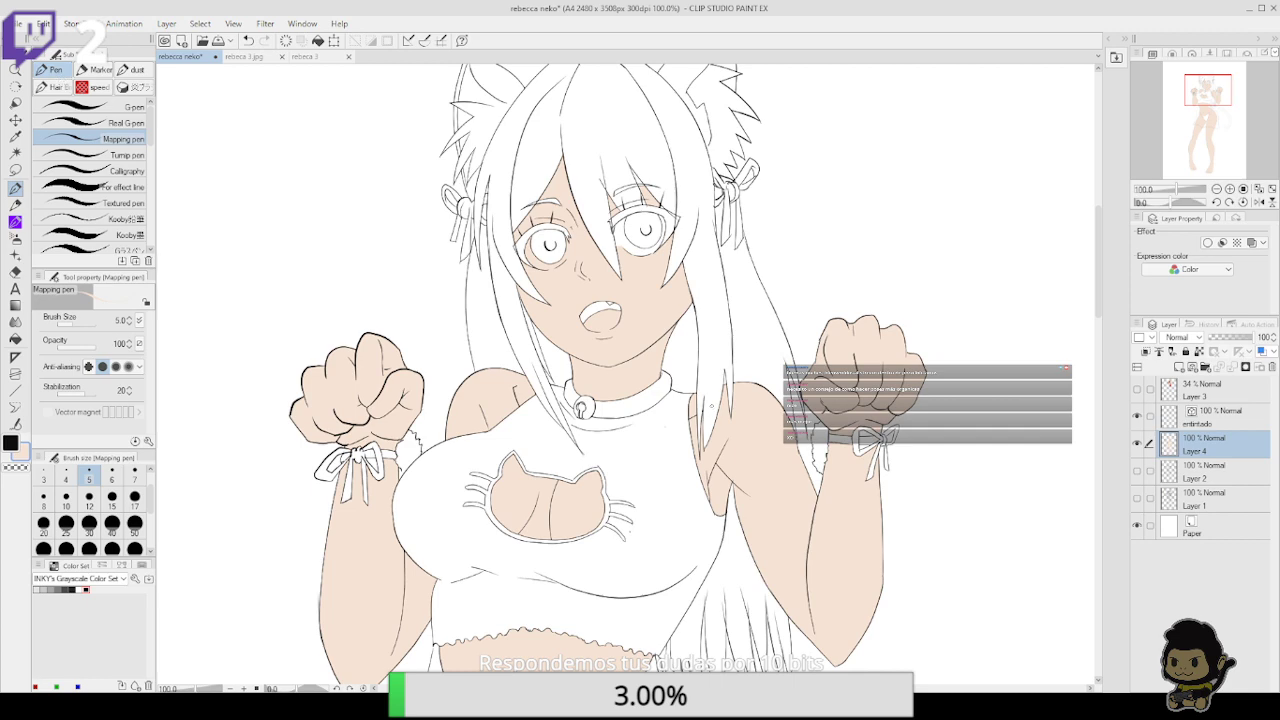
scroll(752, 388, up, 4)
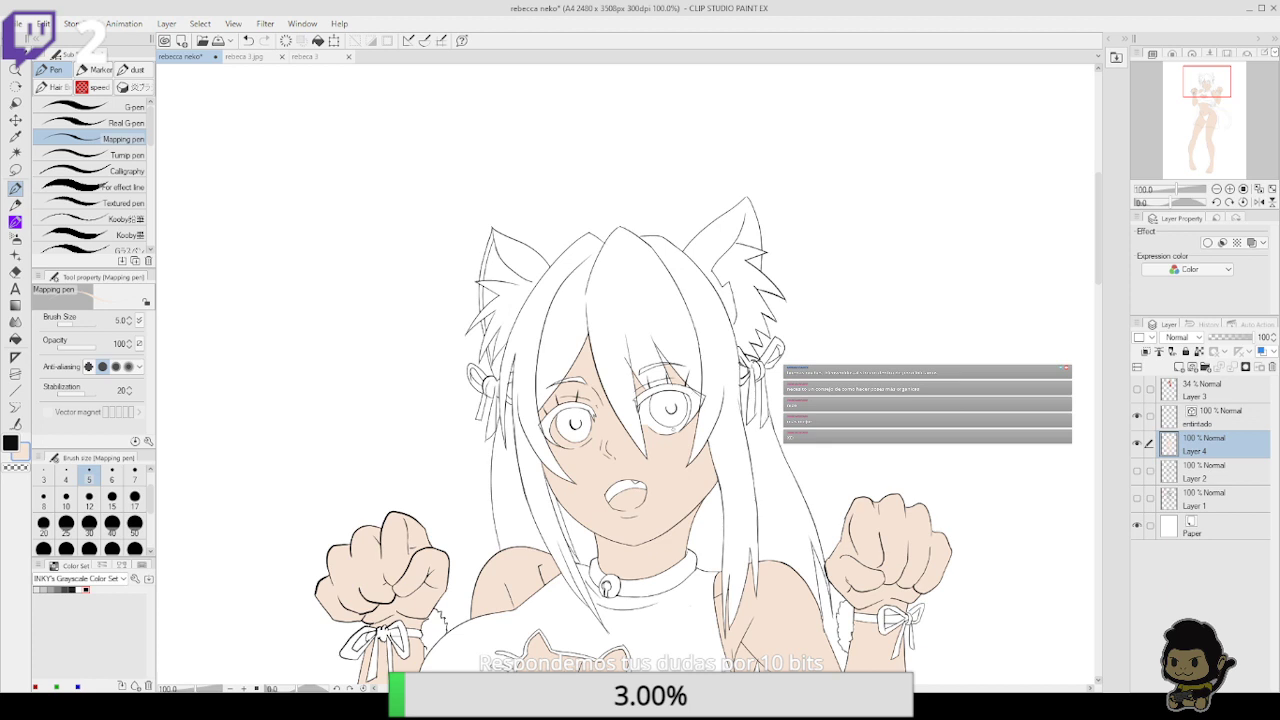
key(e)
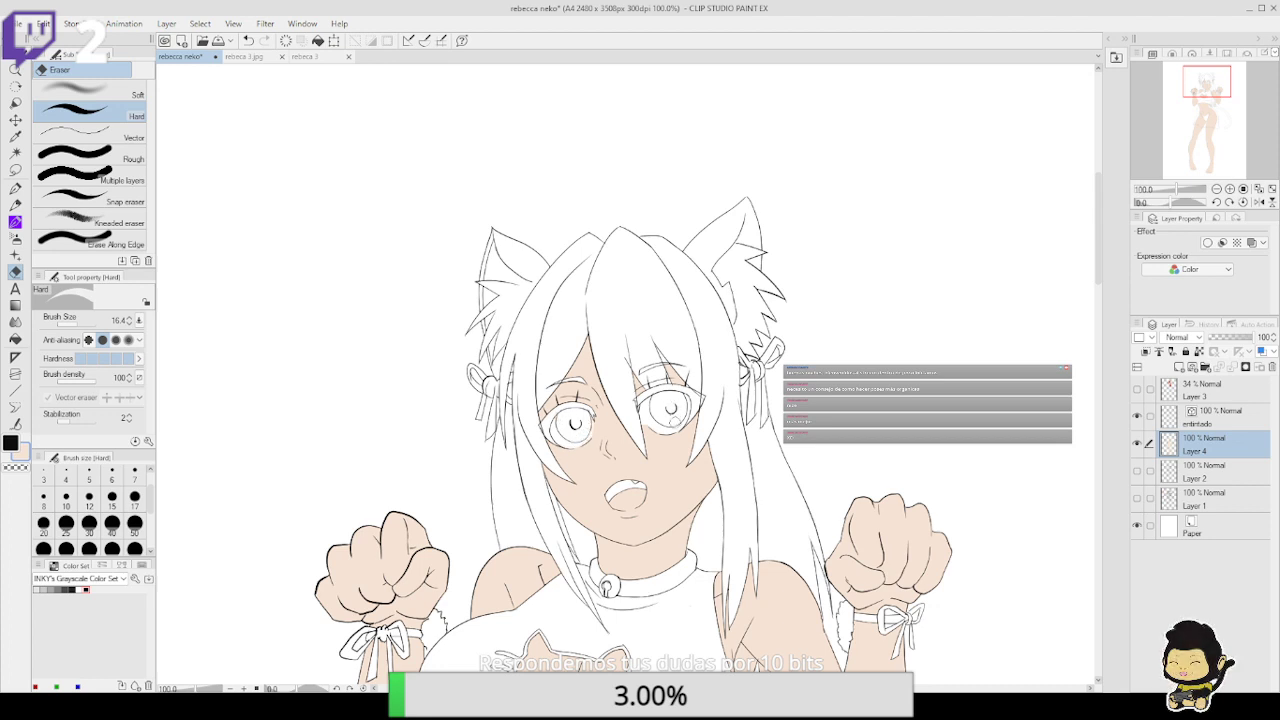
mouse_move(621, 500)
mouse_down()
mouse_move(634, 498)
mouse_move(620, 498)
mouse_up()
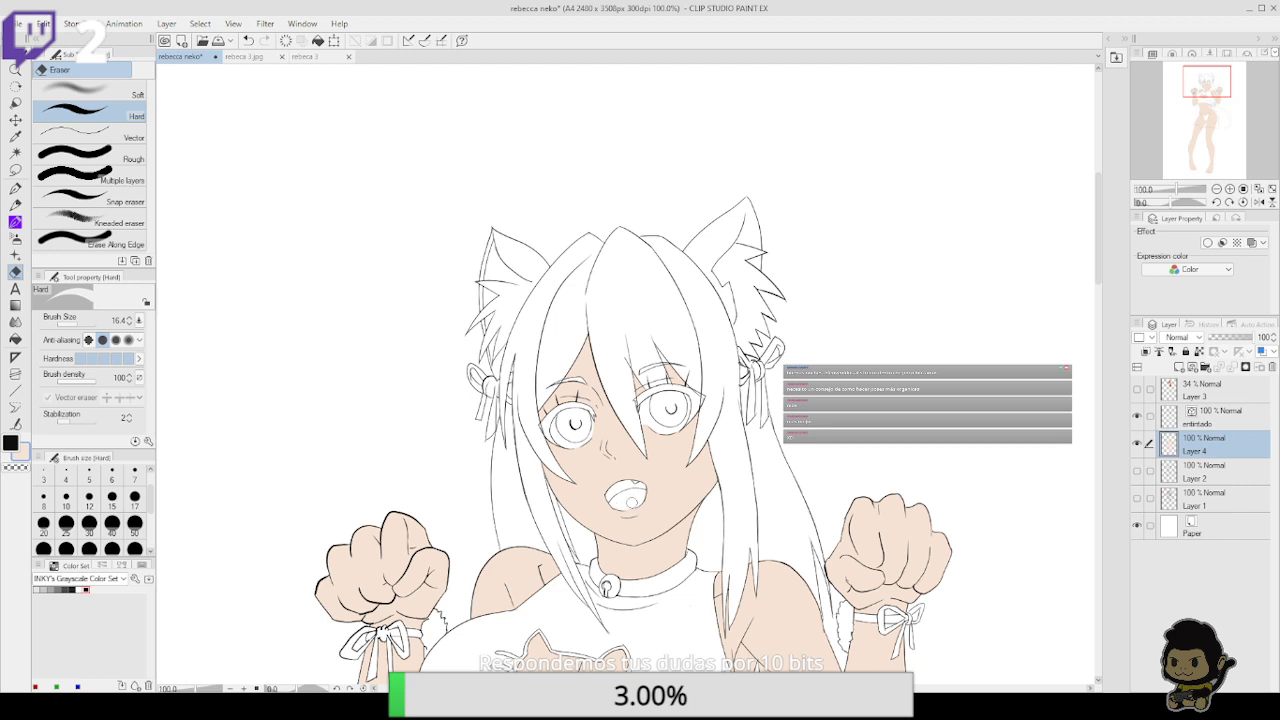
click(15, 188)
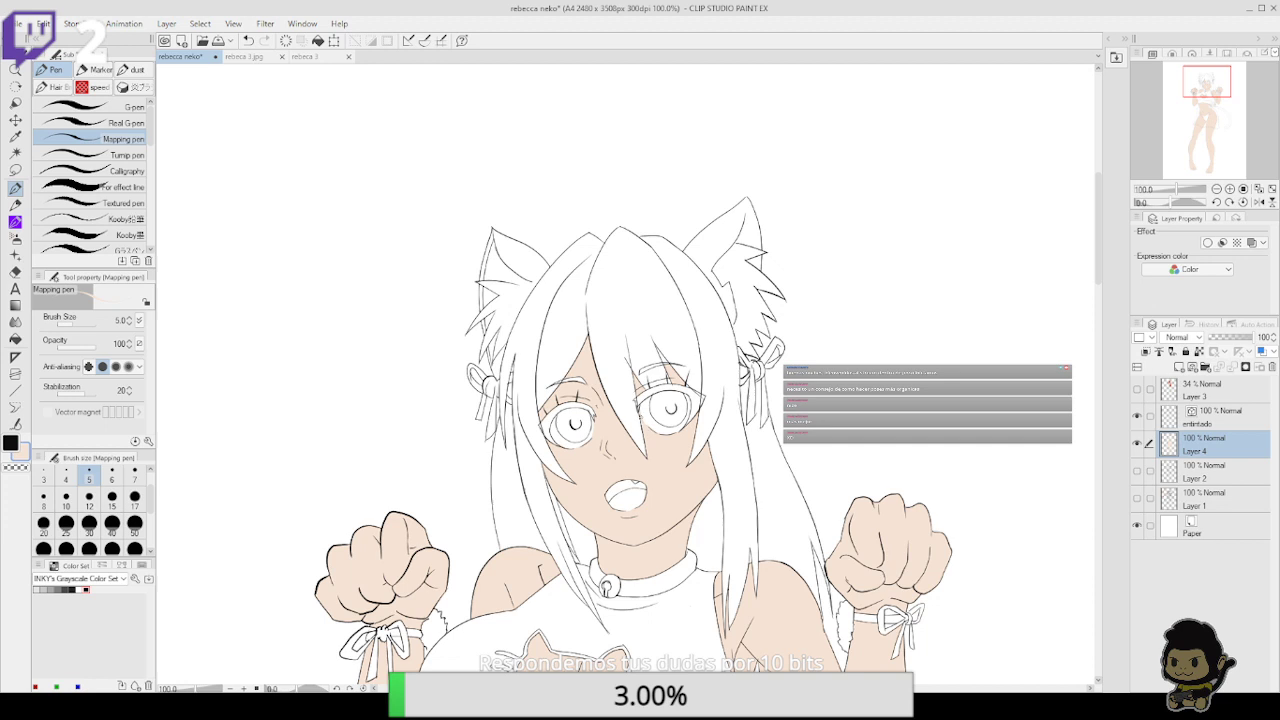
scroll(731, 437, down, 2)
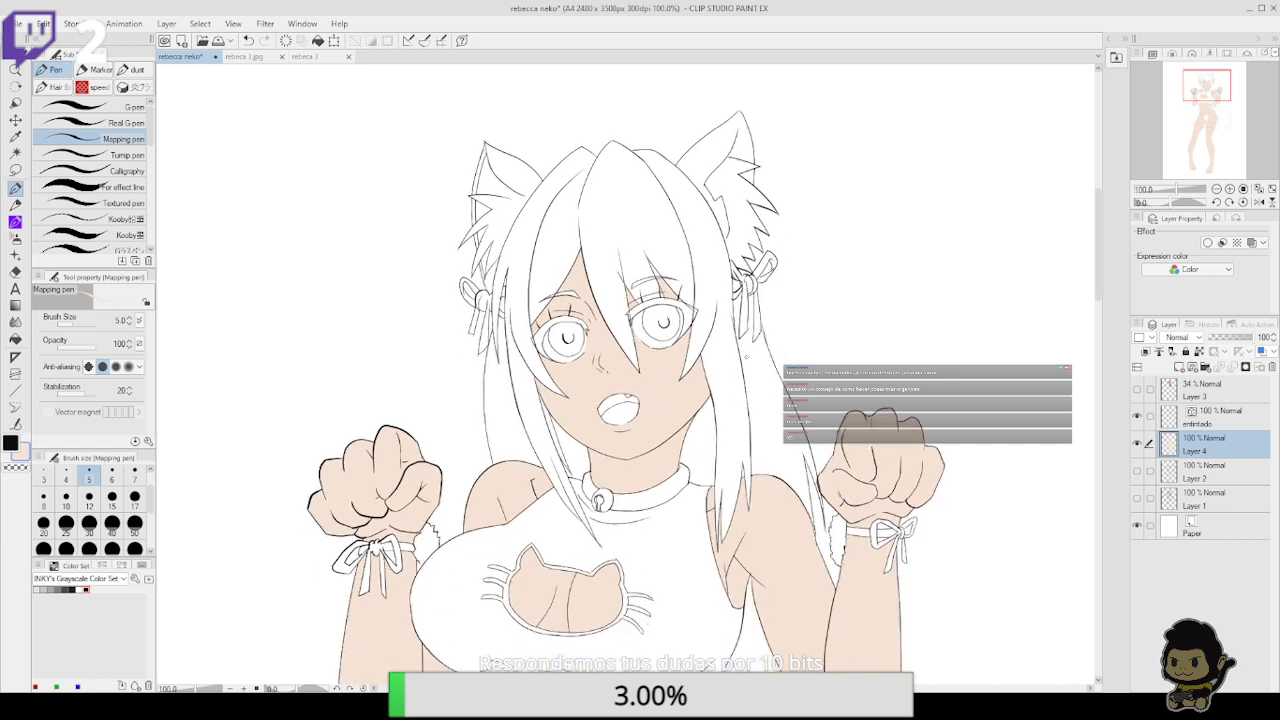
Add a layer above the skin and fill both eyes' upper lashes with black, undoing the spill into the hair
click(1179, 367)
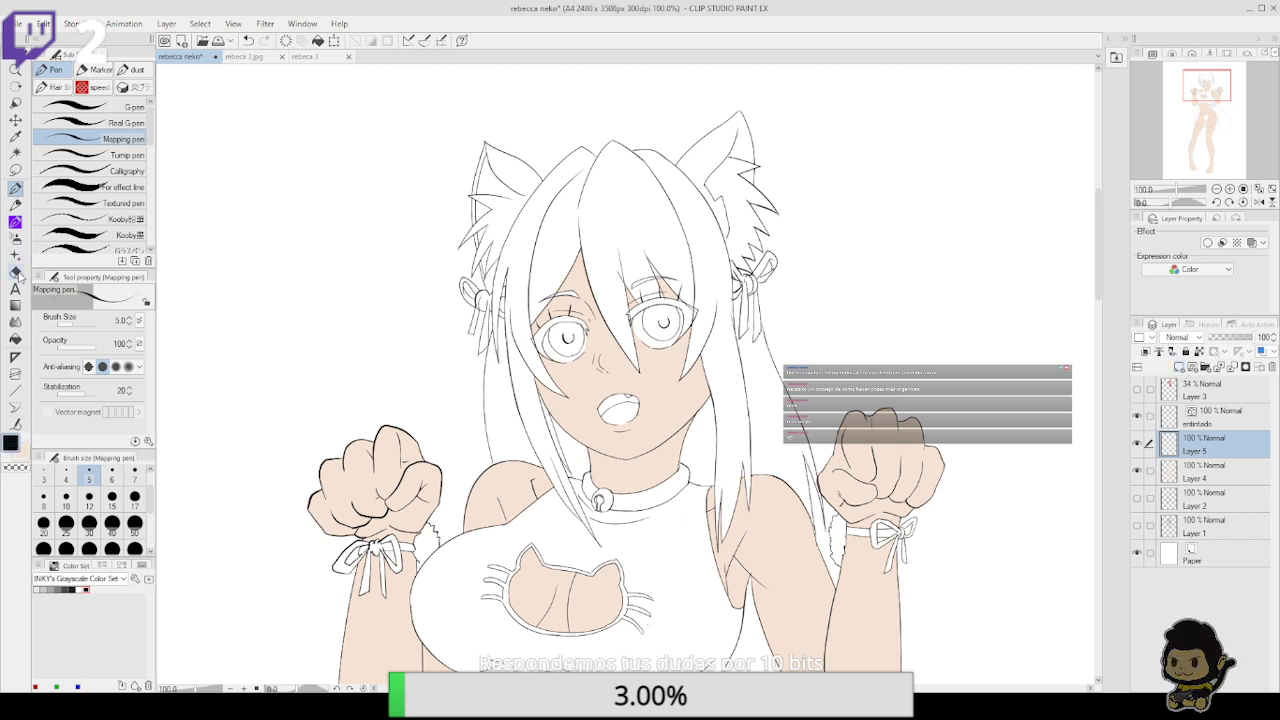
click(15, 340)
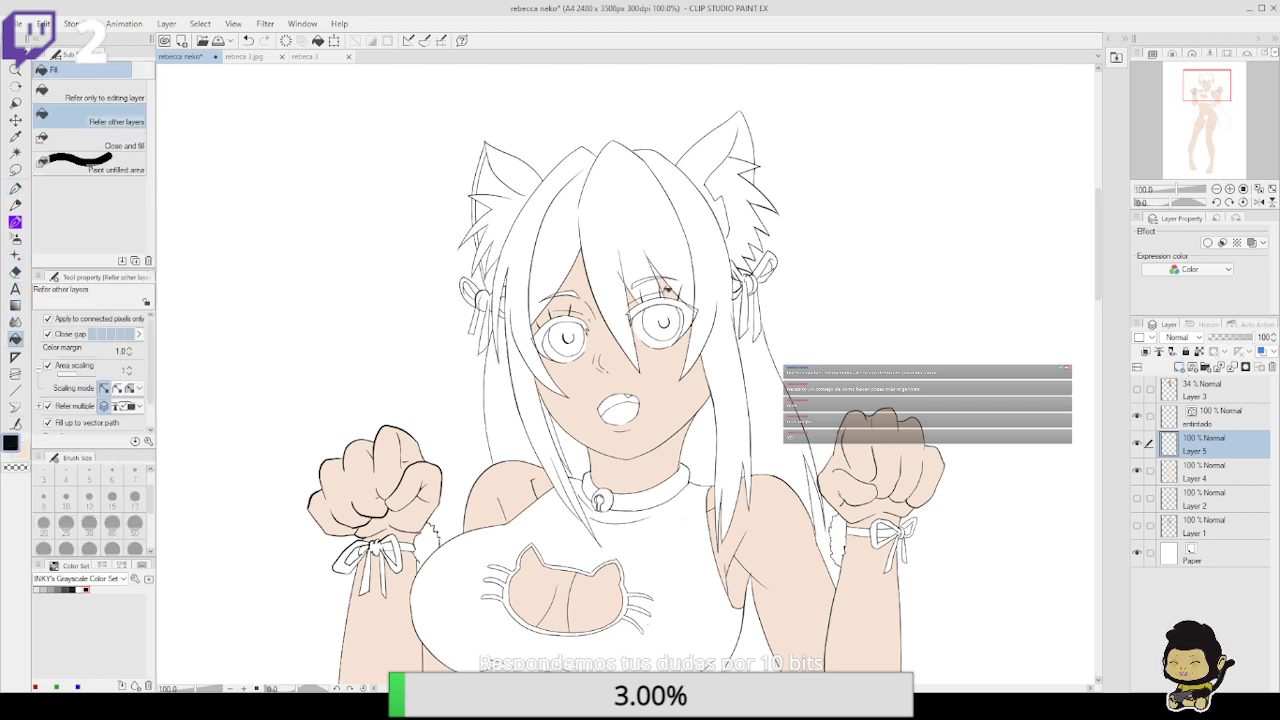
click(666, 304)
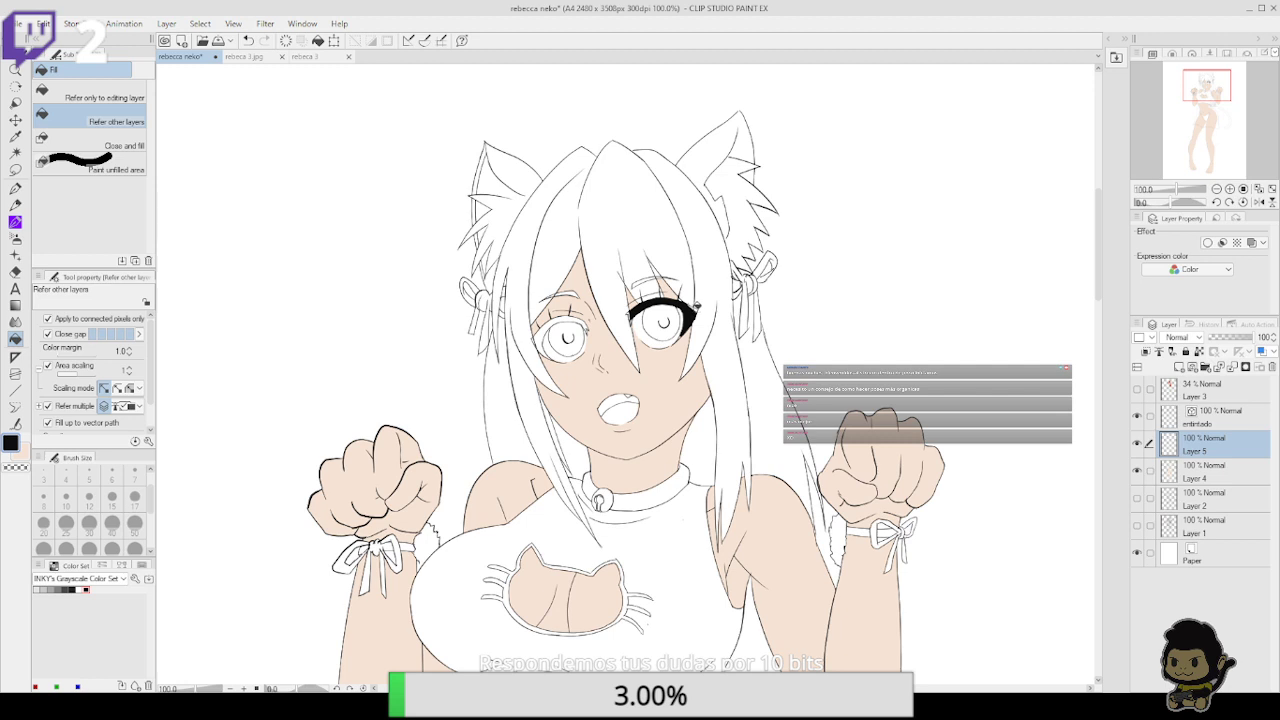
click(700, 306)
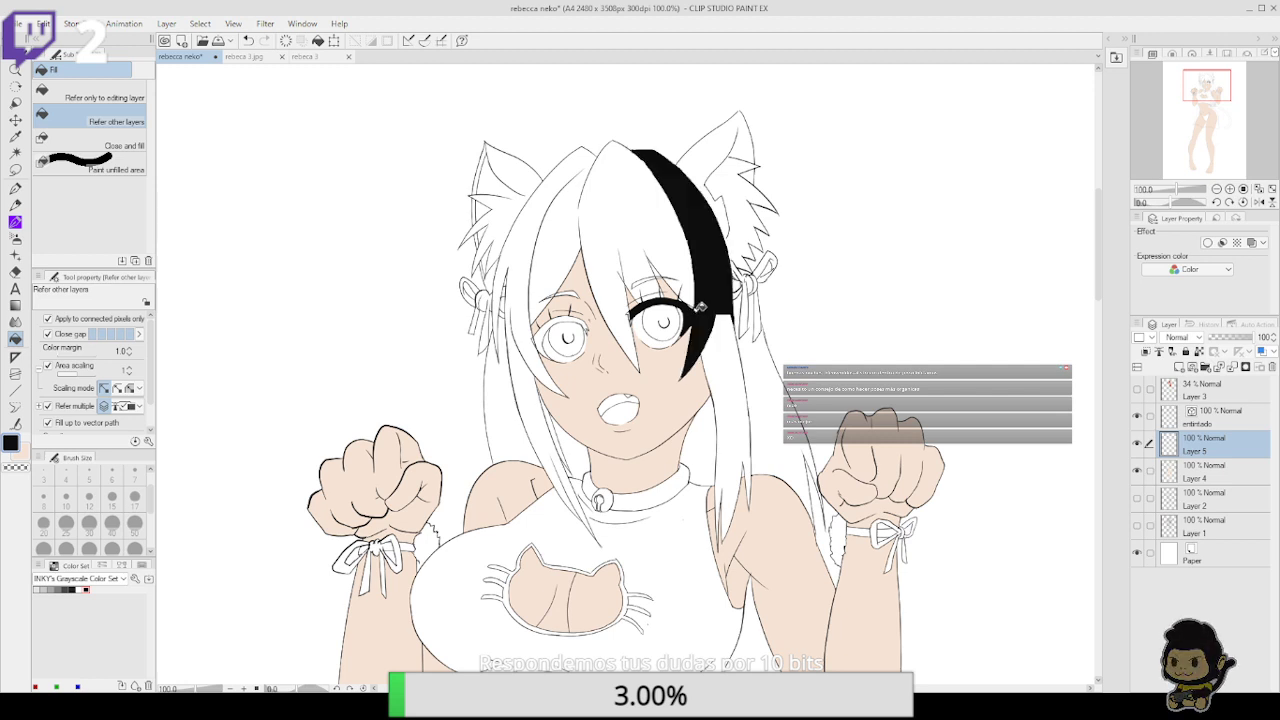
key(ctrl+z)
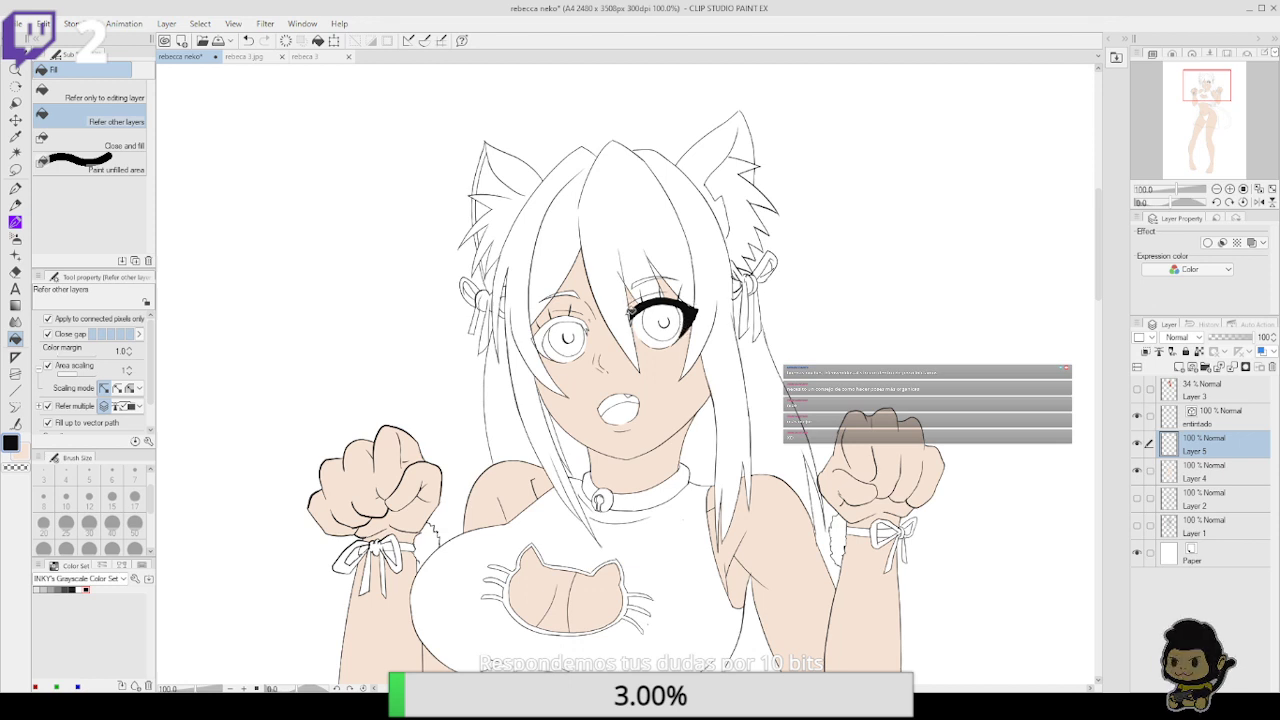
click(1216, 189)
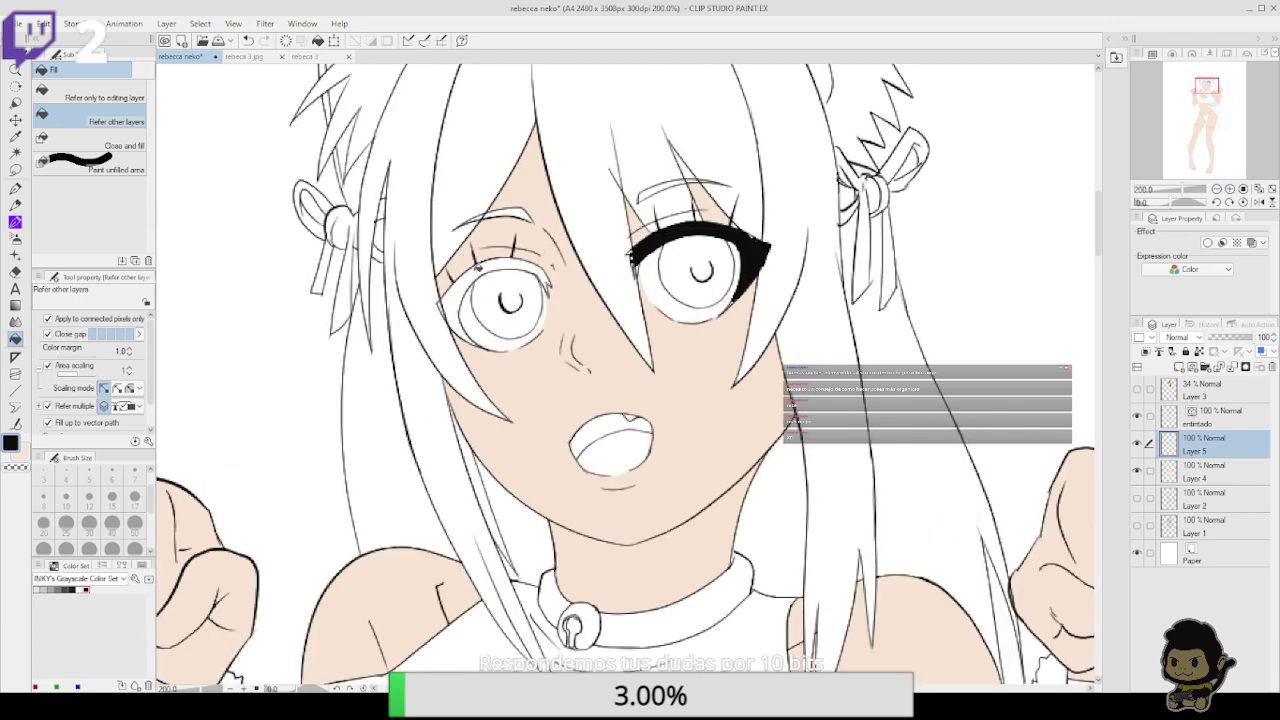
click(478, 267)
Examine the skin fill from the face down to the legs for missed or untidy areas
click(15, 189)
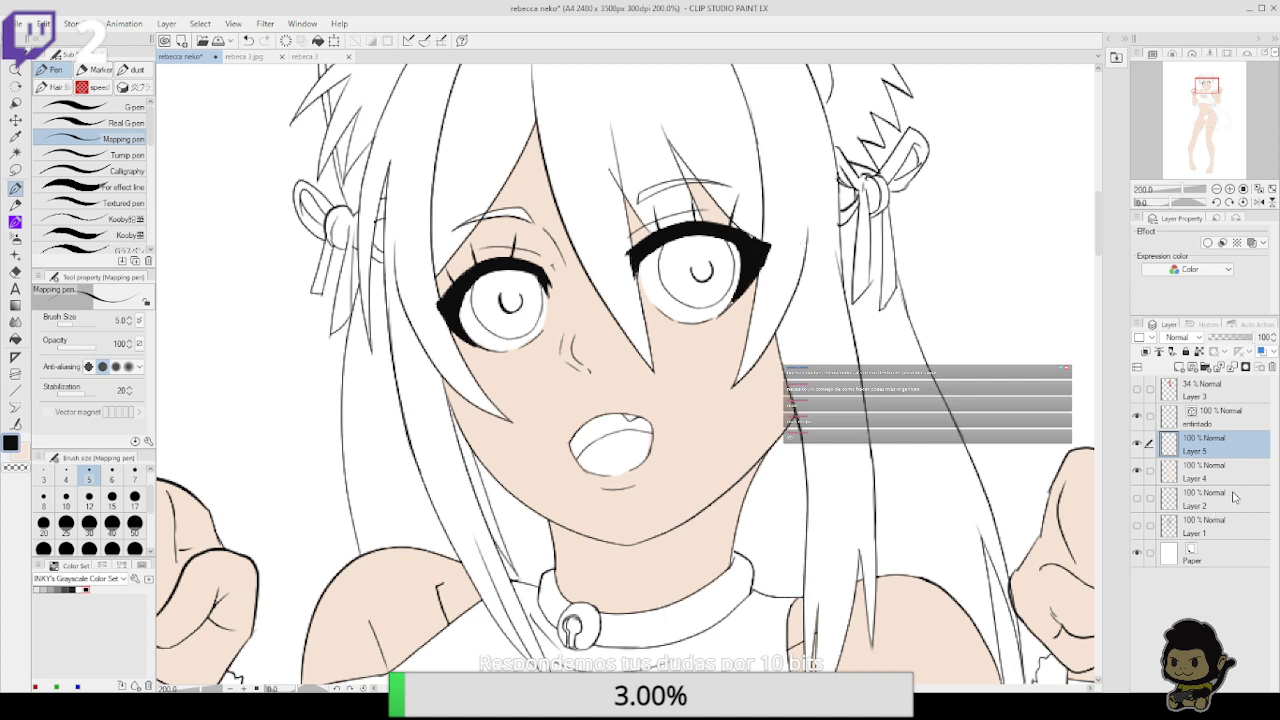
click(1212, 468)
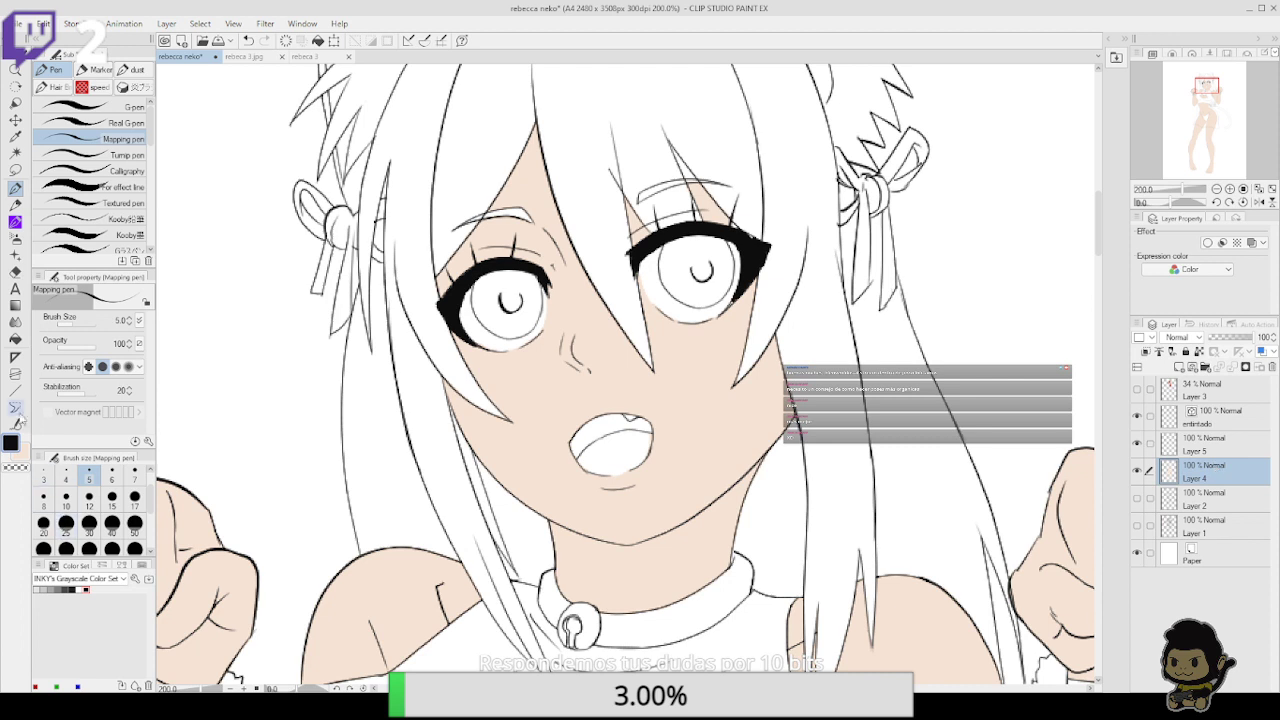
click(21, 451)
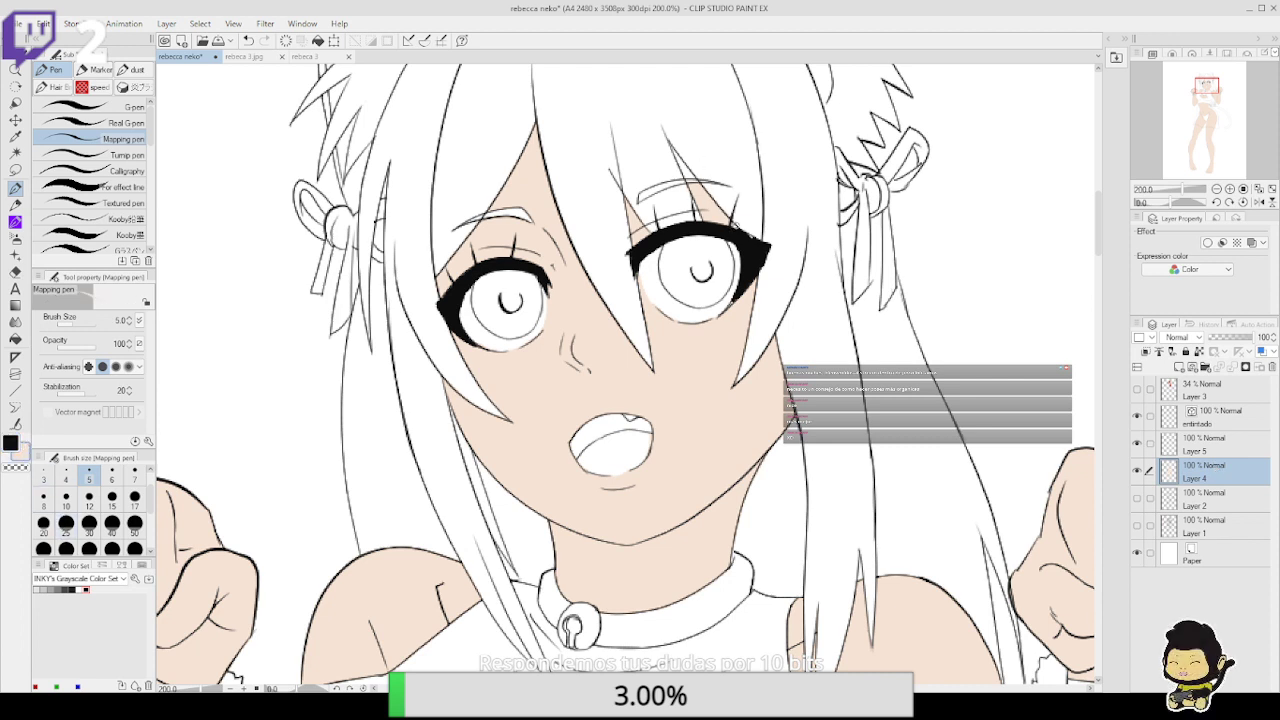
click(1238, 446)
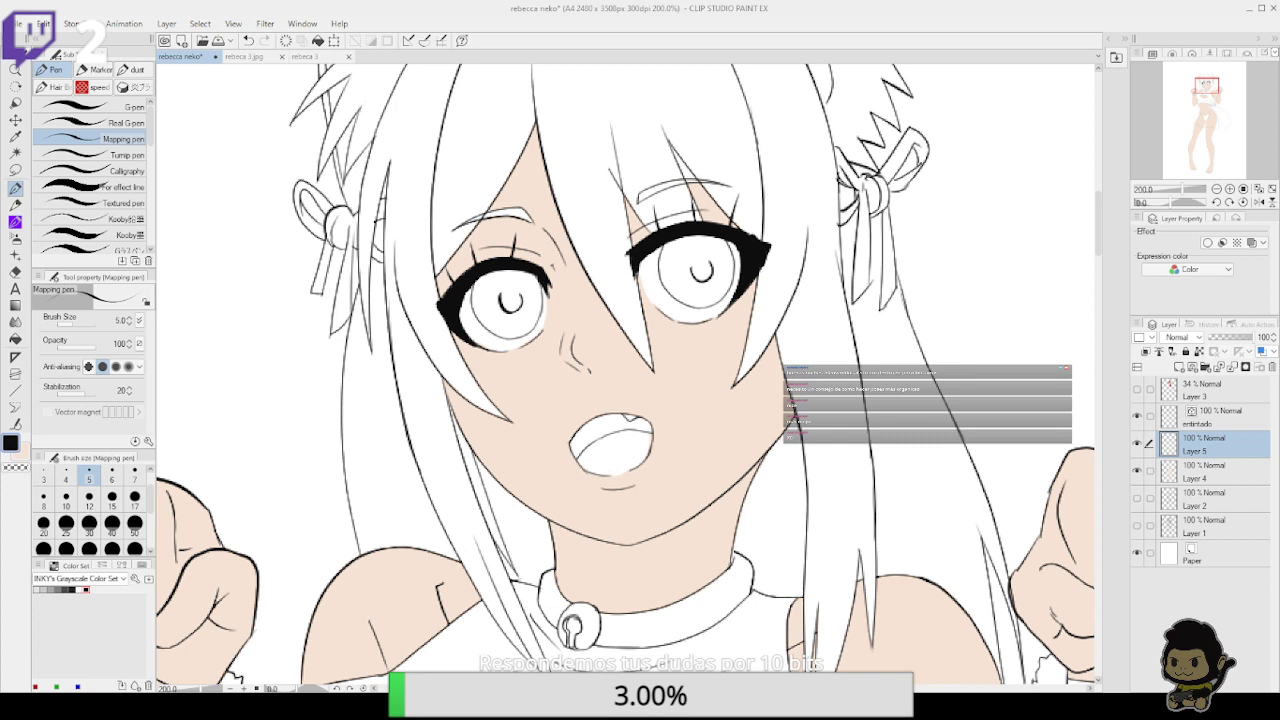
click(1216, 189)
drag(915, 577, 904, 382)
scroll(903, 380, down, 5)
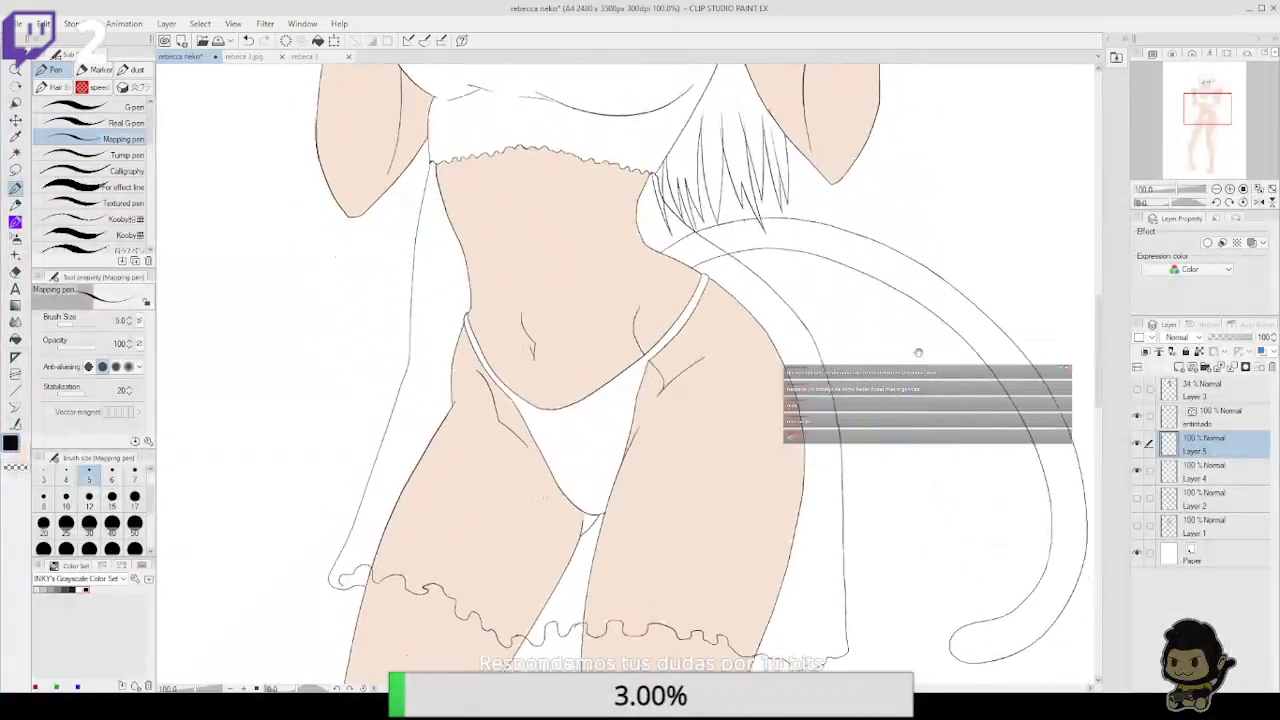
click(1217, 189)
scroll(969, 494, up, 4)
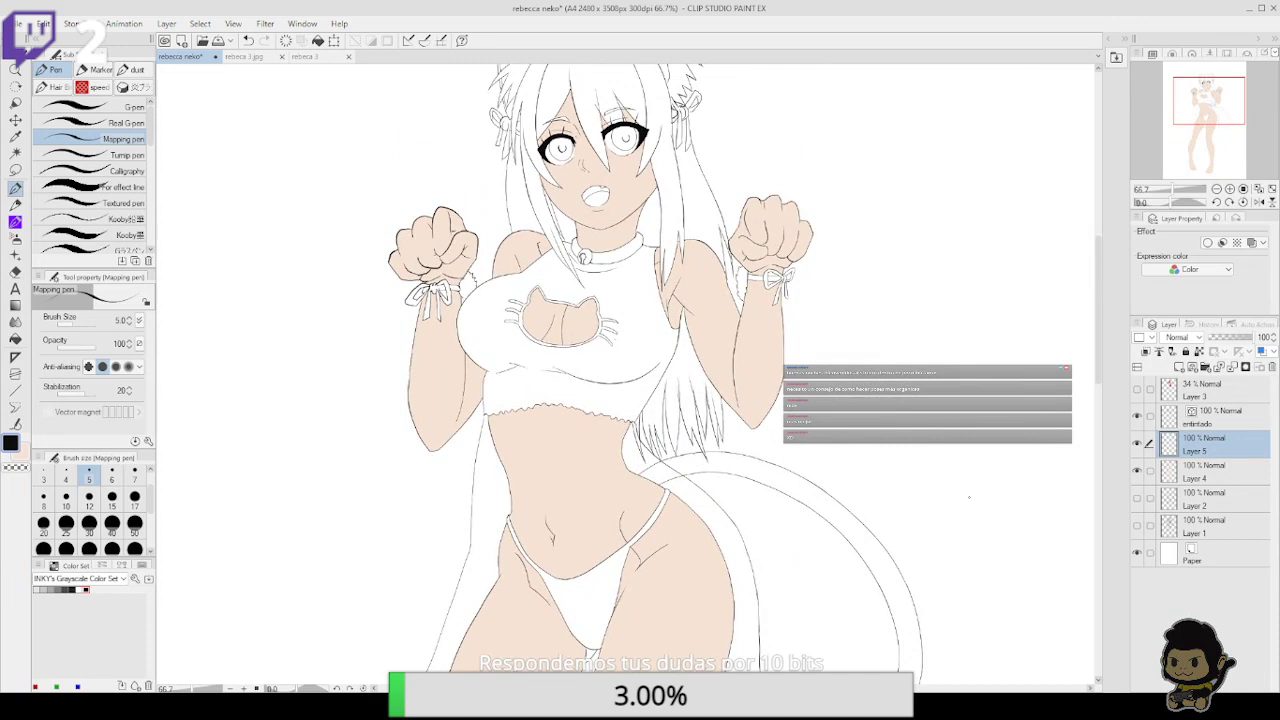
click(1205, 476)
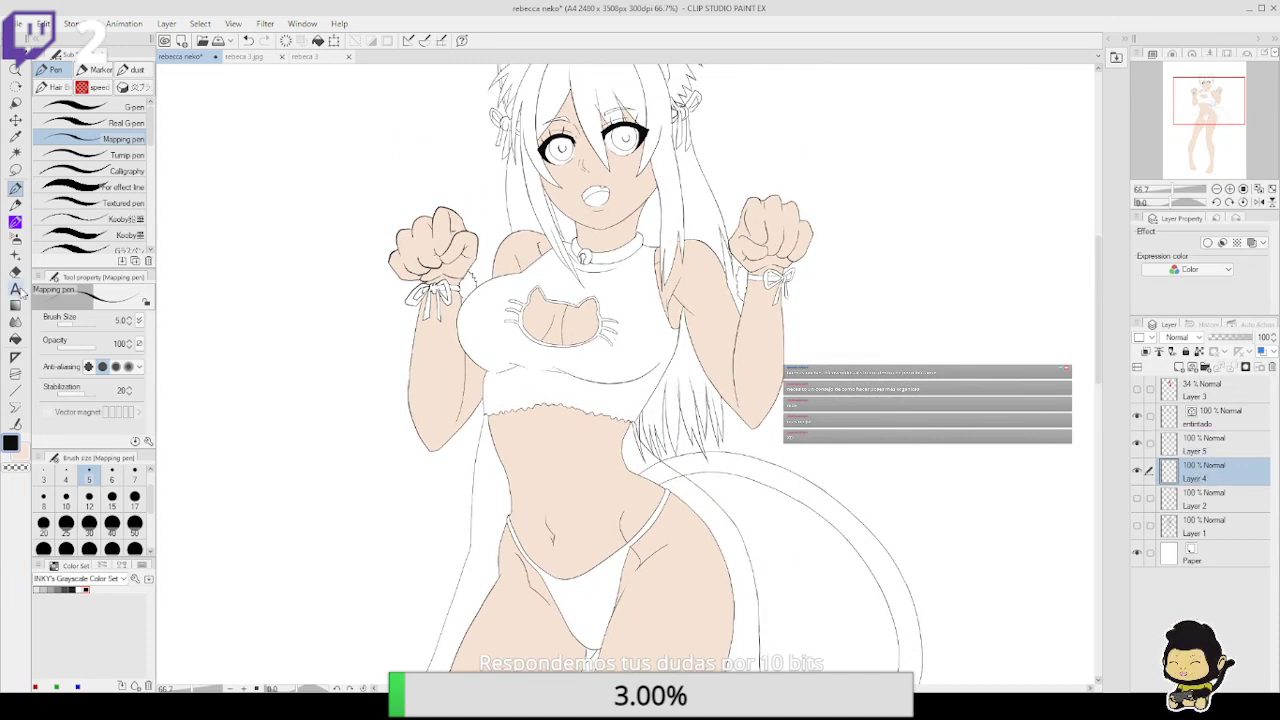
click(15, 339)
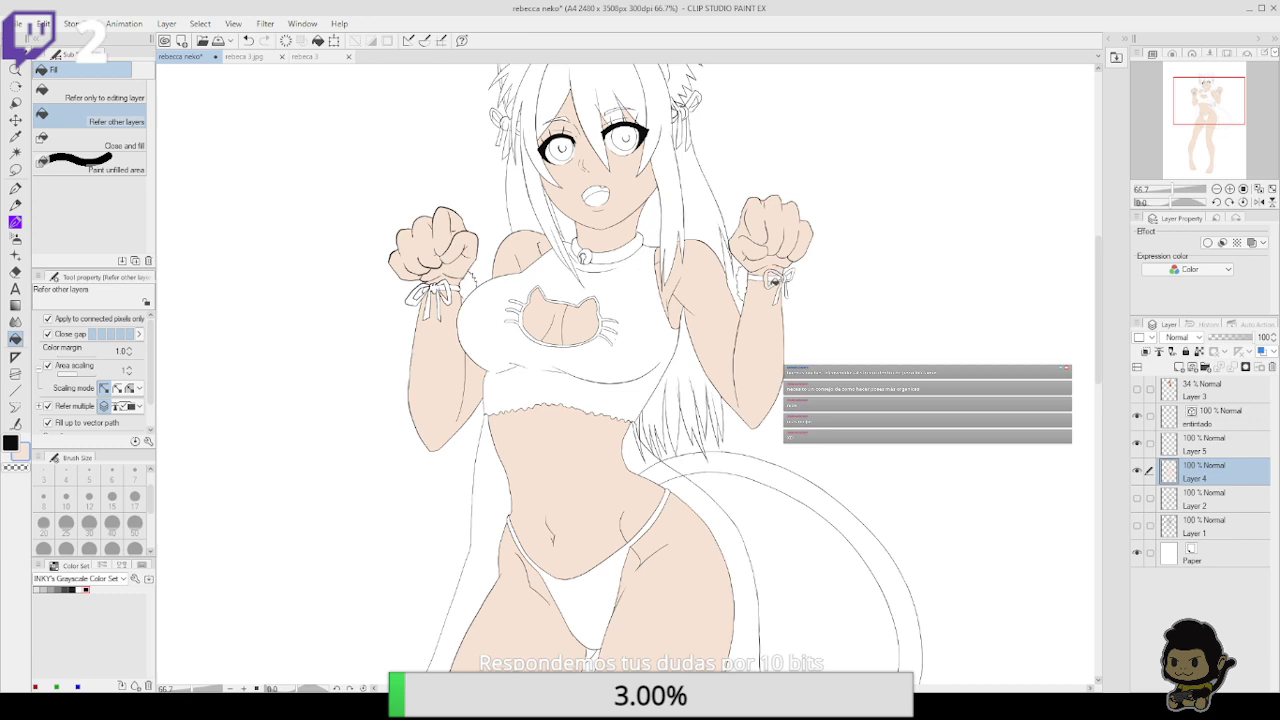
key(ctrl+z)
drag(830, 408, 863, 431)
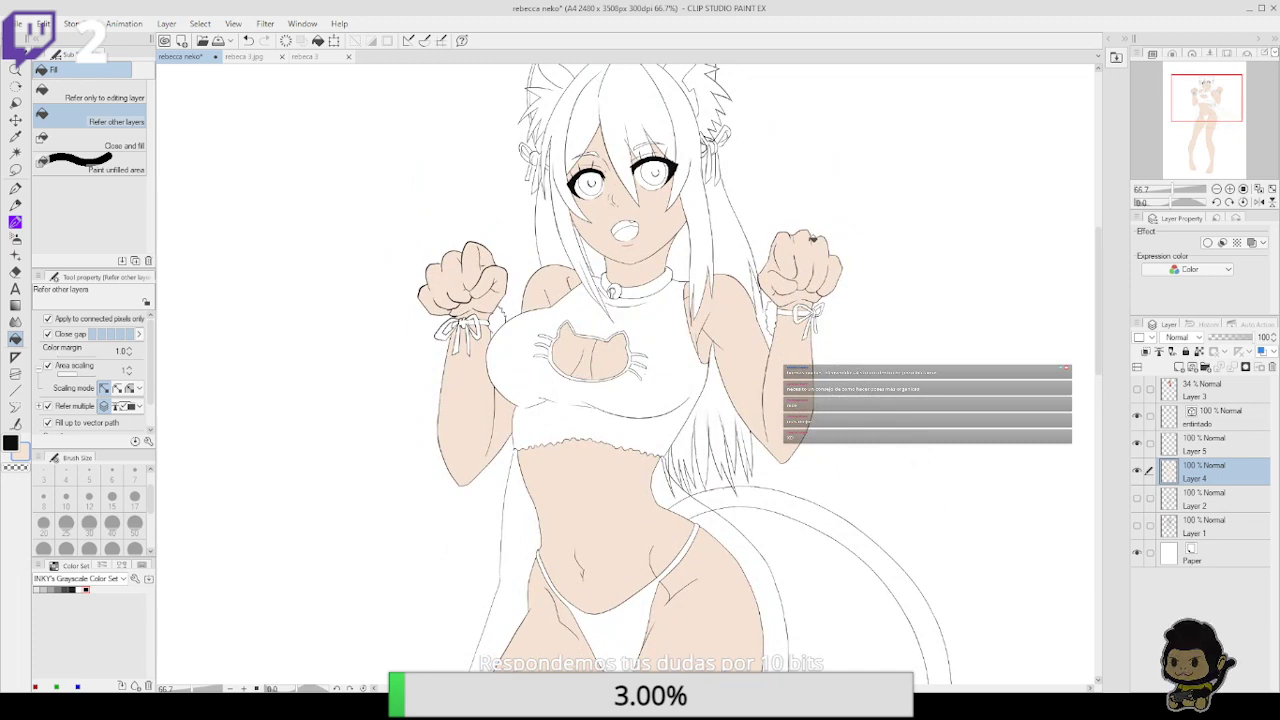
mouse_move(813, 240)
mouse_down()
mouse_move(848, 440)
mouse_move(874, 350)
mouse_up()
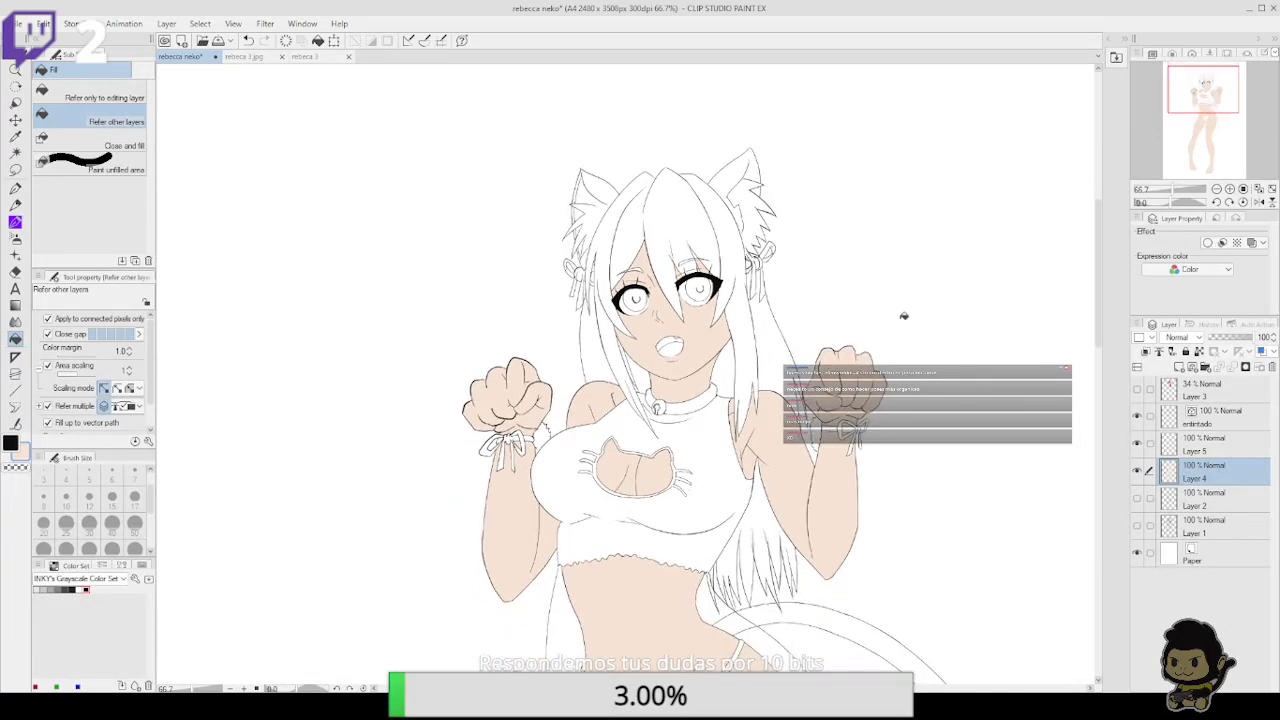
click(1232, 417)
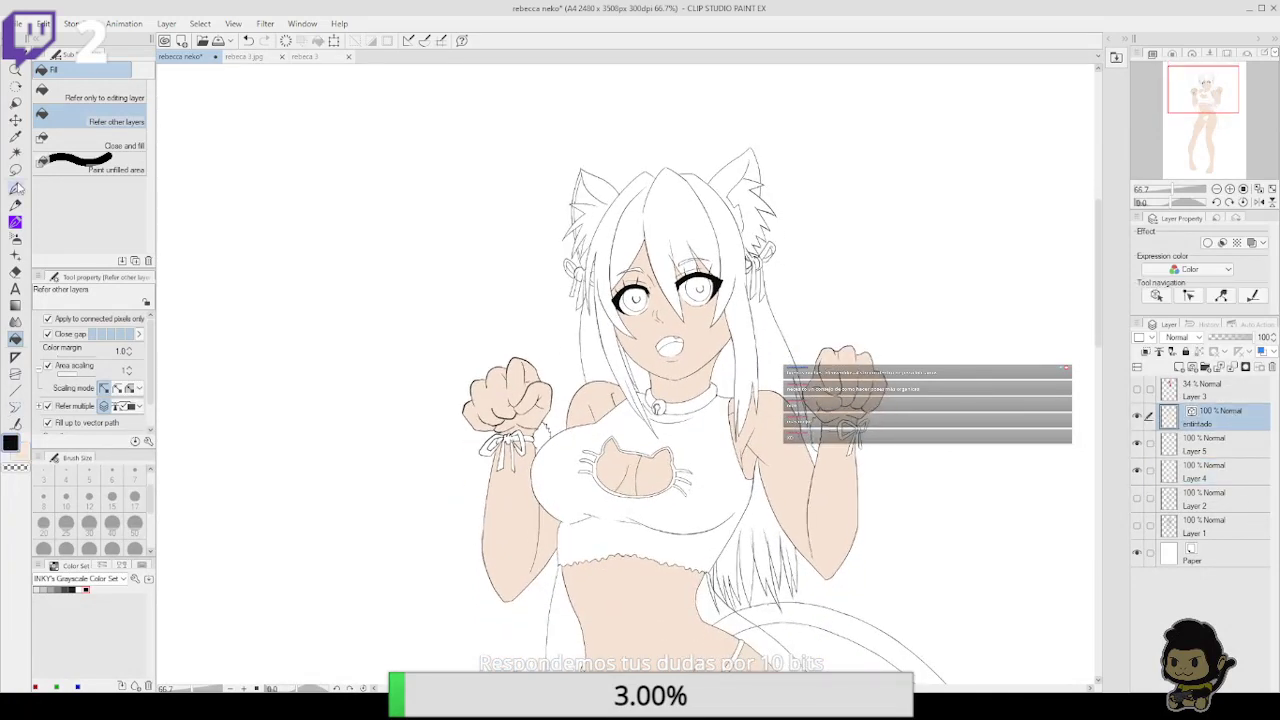
click(16, 188)
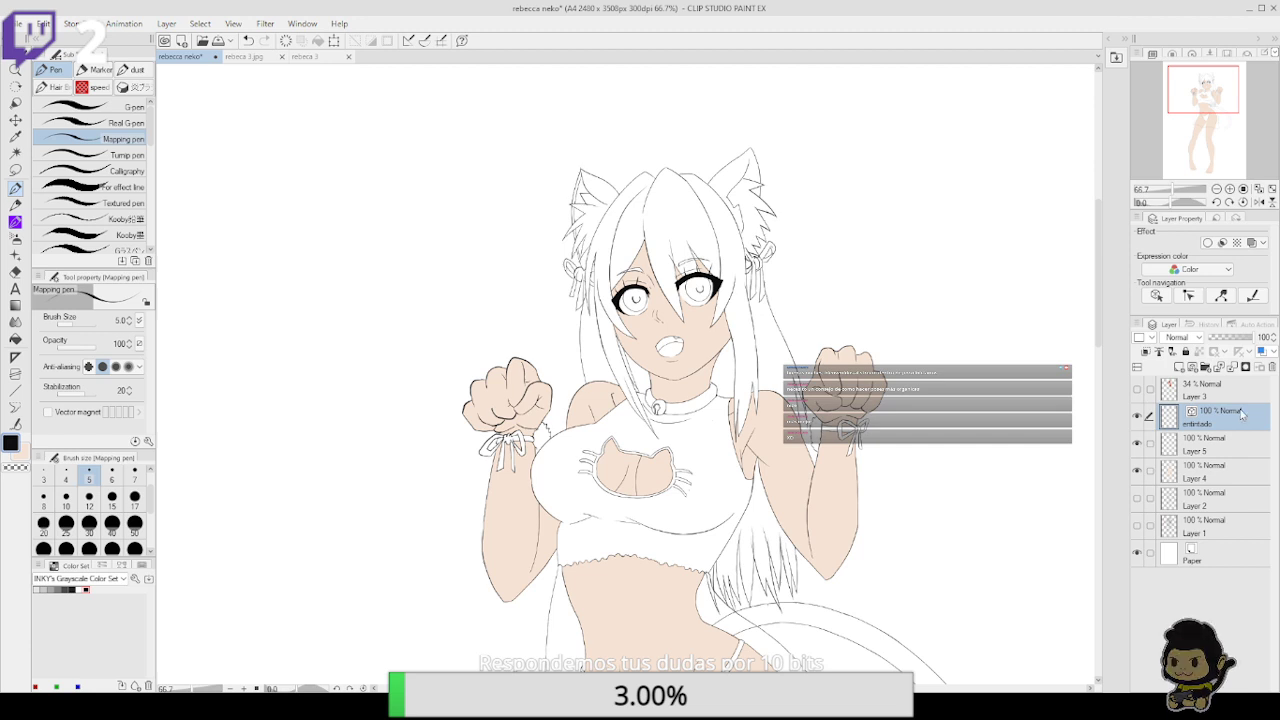
click(1230, 476)
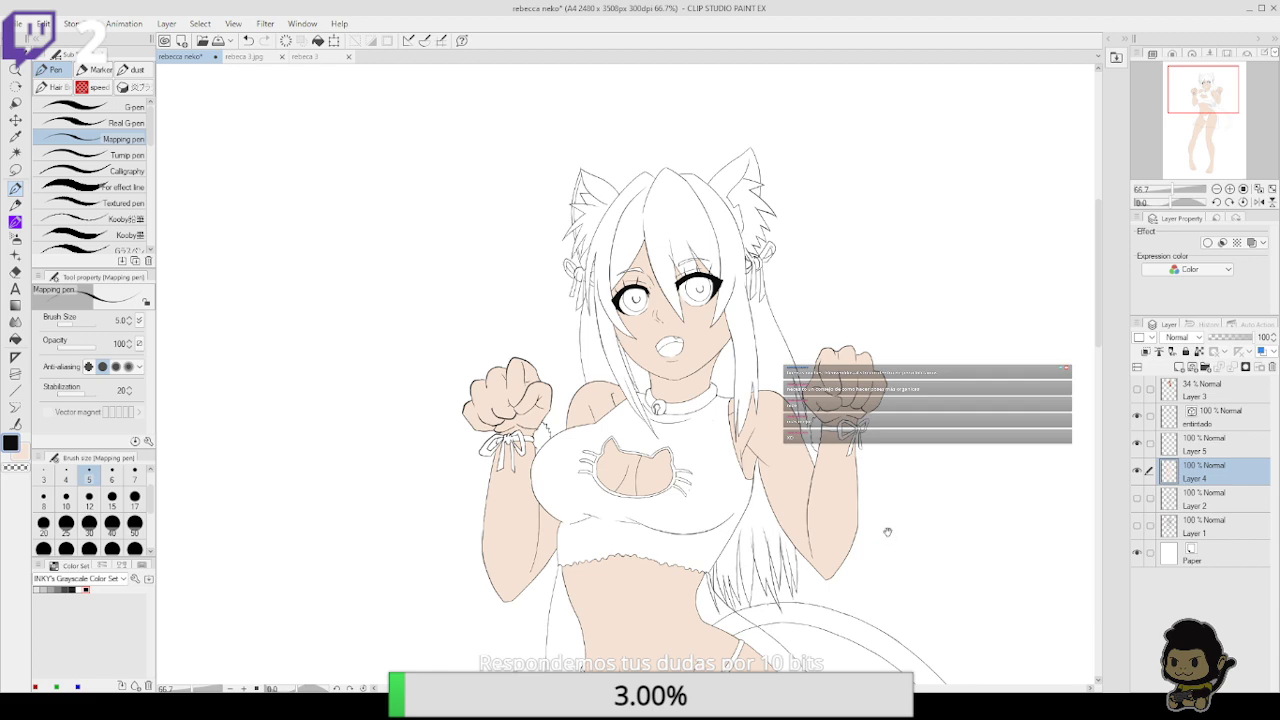
drag(887, 532, 880, 312)
drag(882, 571, 891, 386)
drag(987, 523, 991, 410)
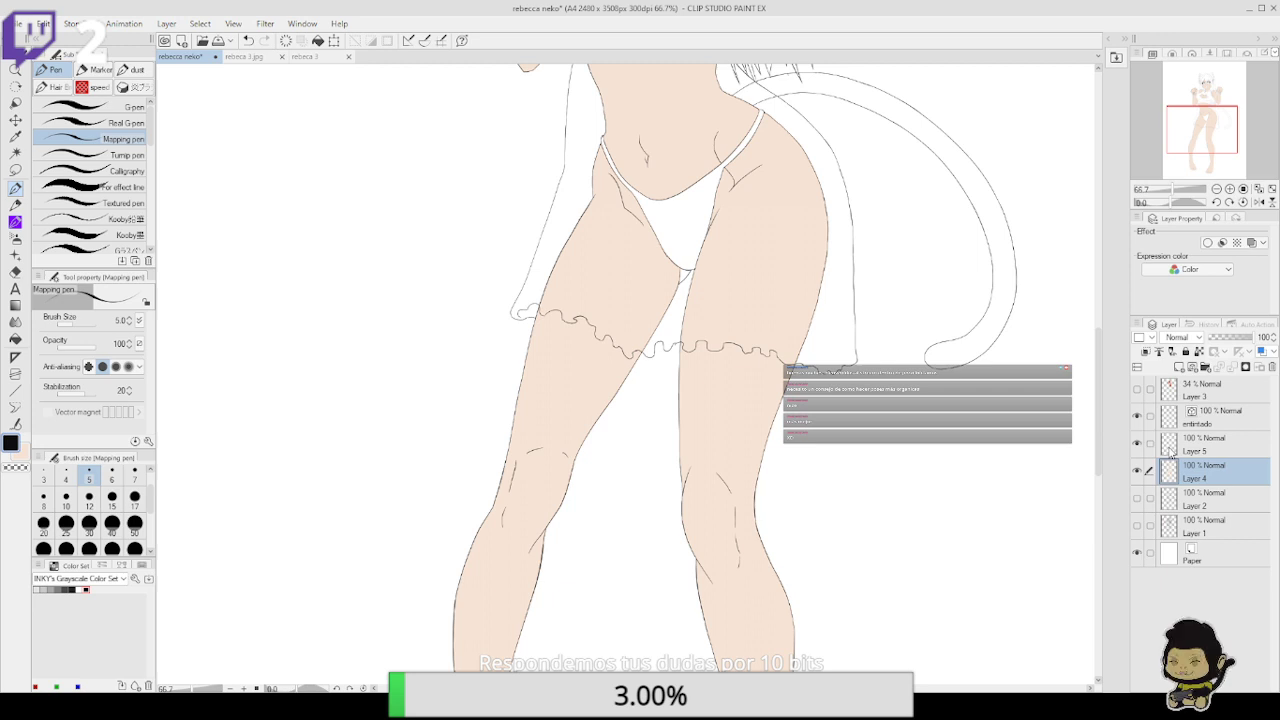
drag(938, 352, 909, 556)
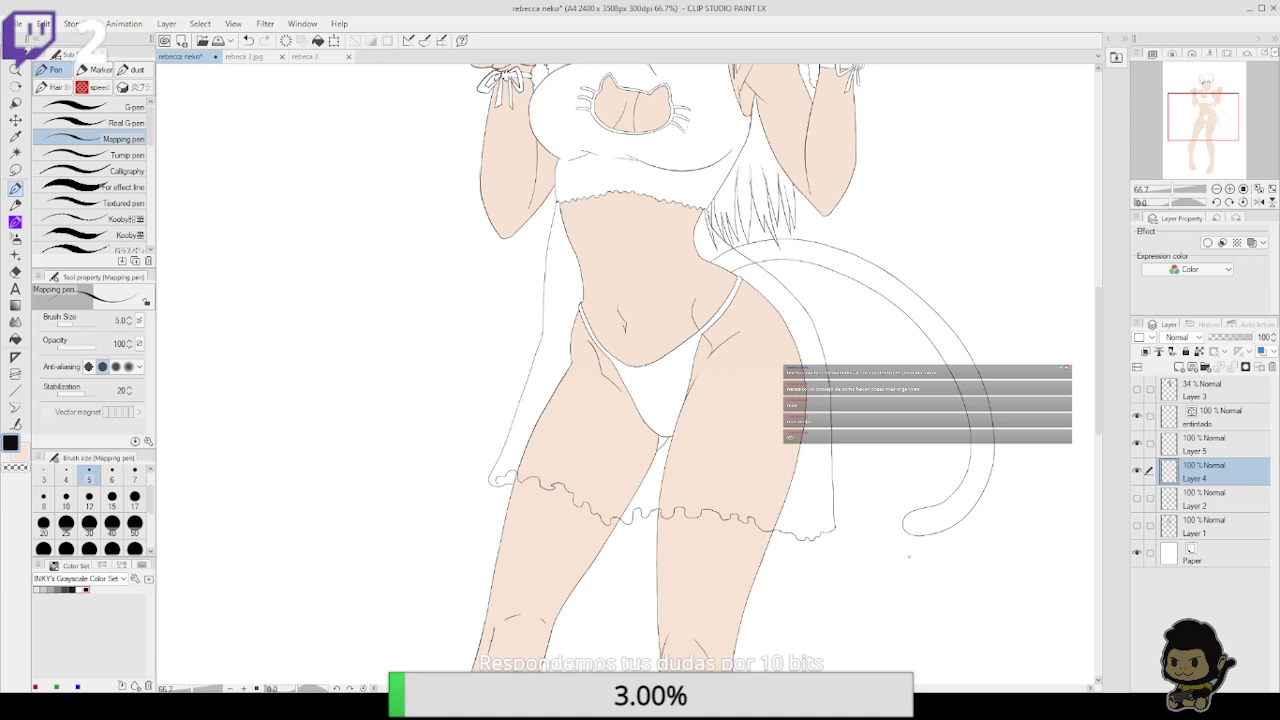
scroll(908, 556, up, 3)
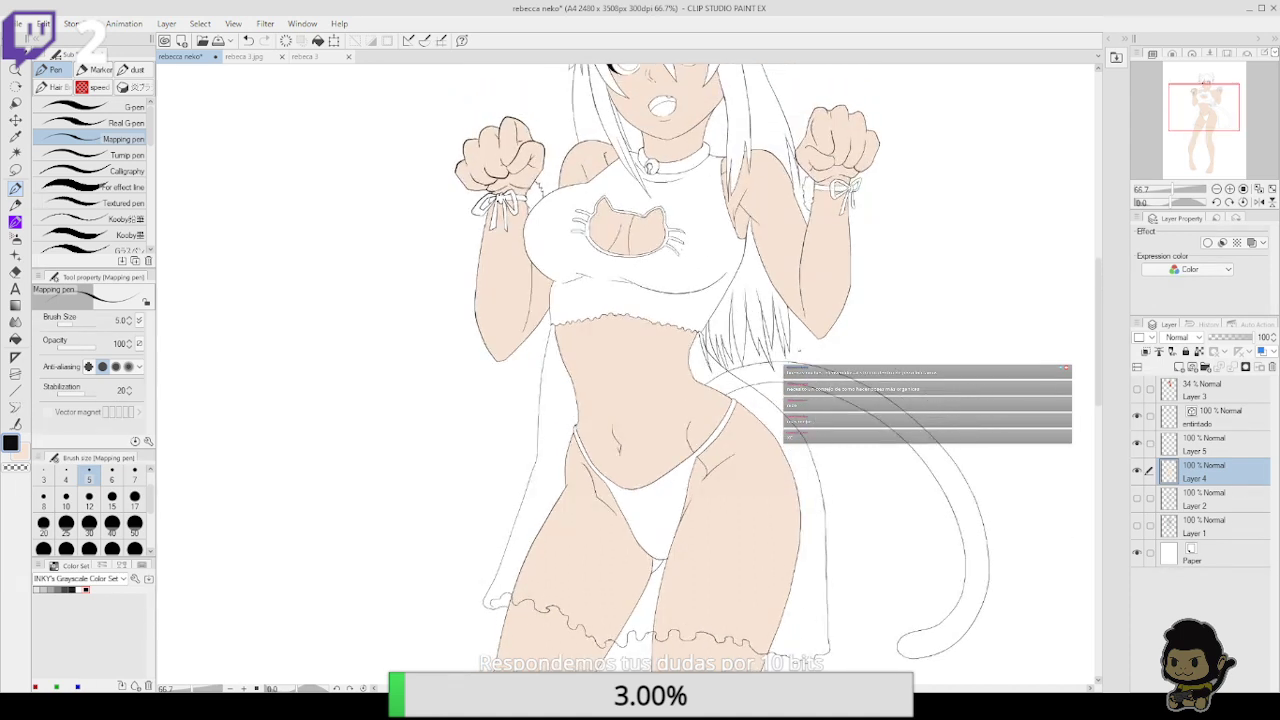
Add a layer between the eyelash and skin layers and fill the panties and their side straps with dark grey
click(1238, 450)
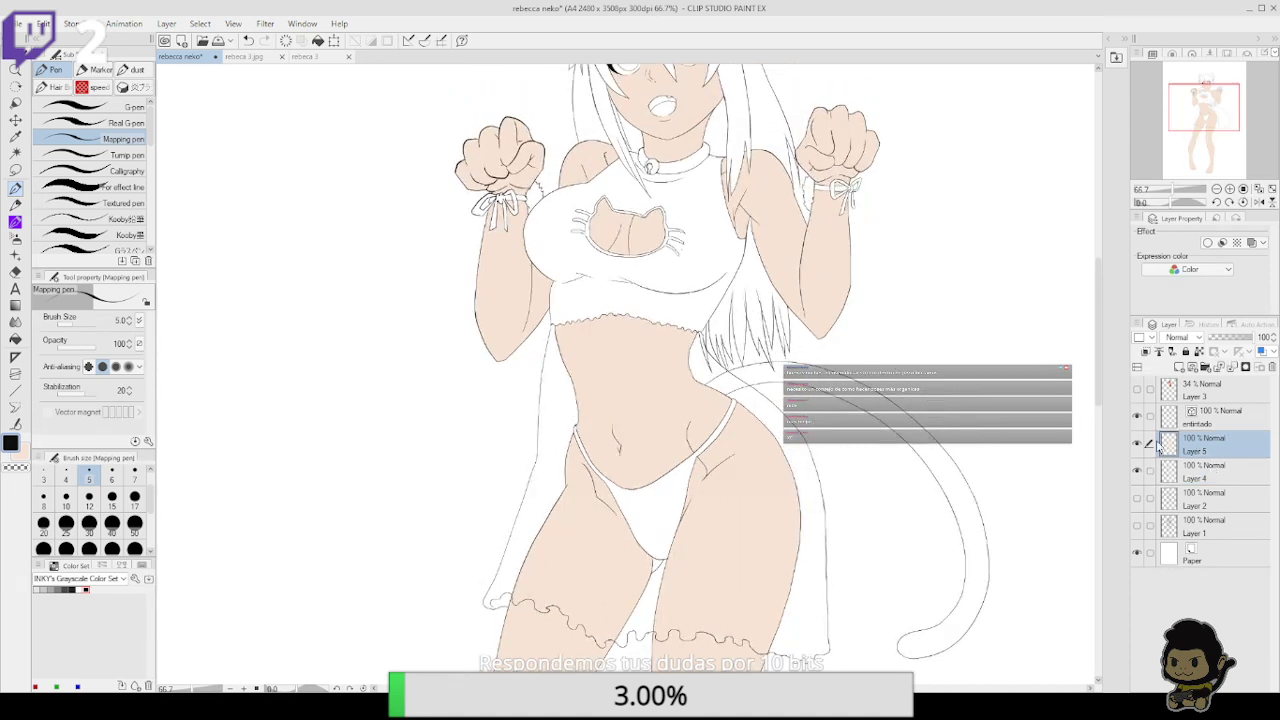
click(1176, 367)
drag(1237, 457, 1220, 486)
click(72, 588)
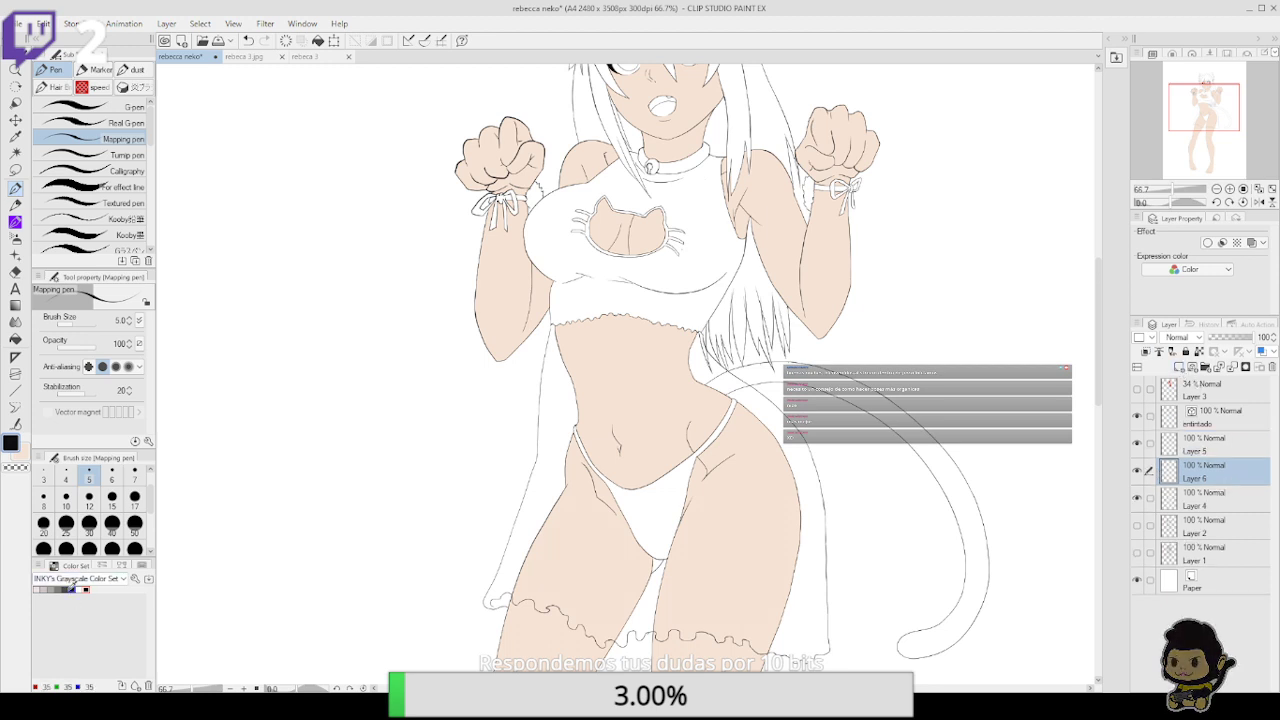
click(66, 589)
key(g)
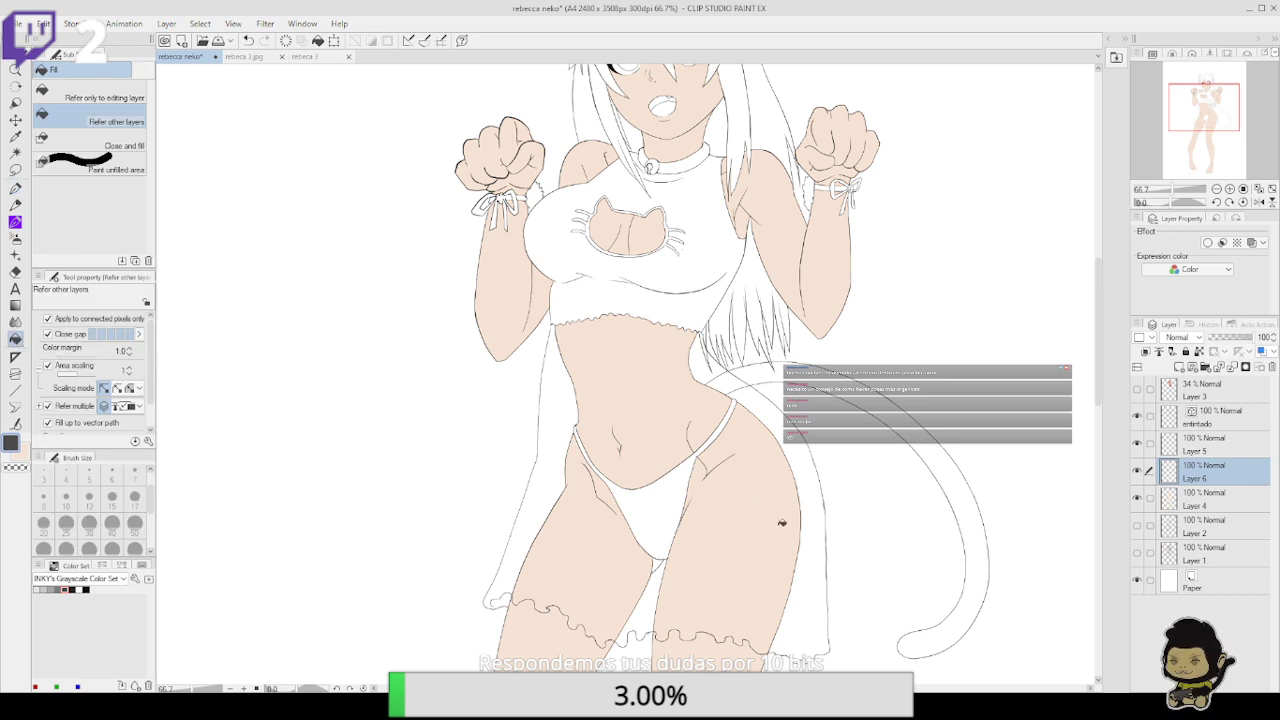
click(663, 521)
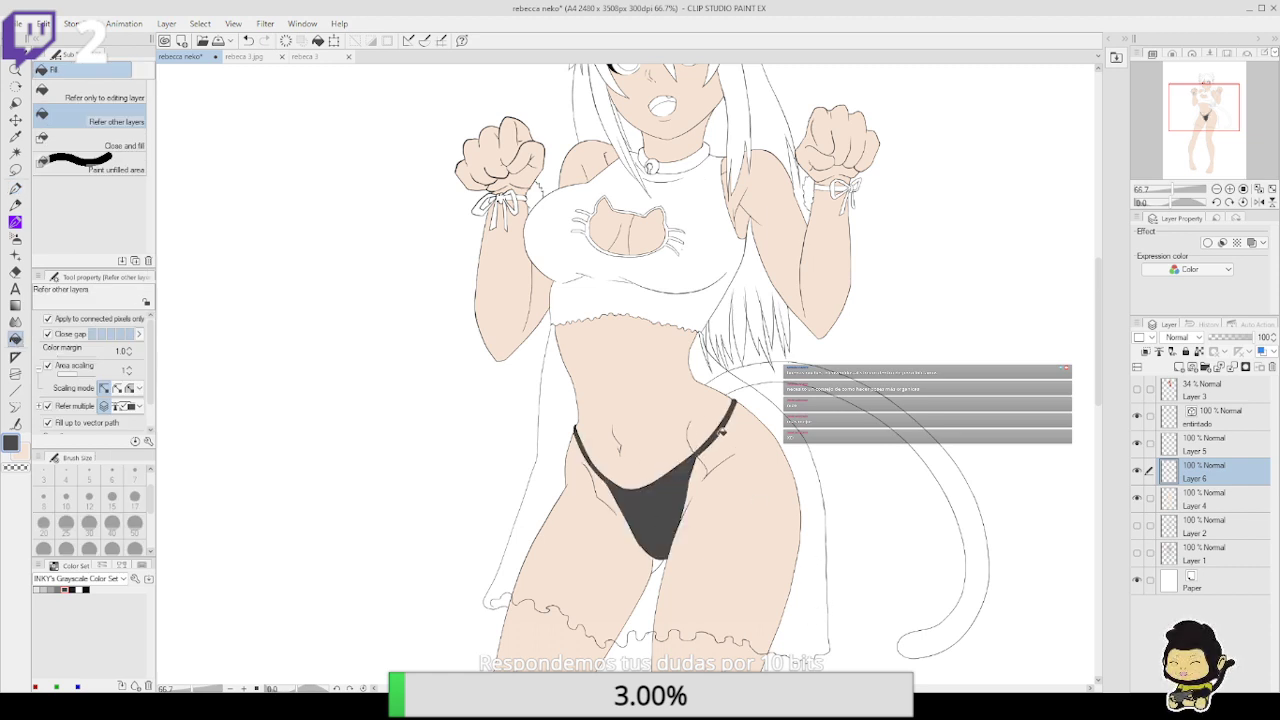
Fill the crop top and both wrist ribbons with their bows in dark grey on Layer 6
click(638, 288)
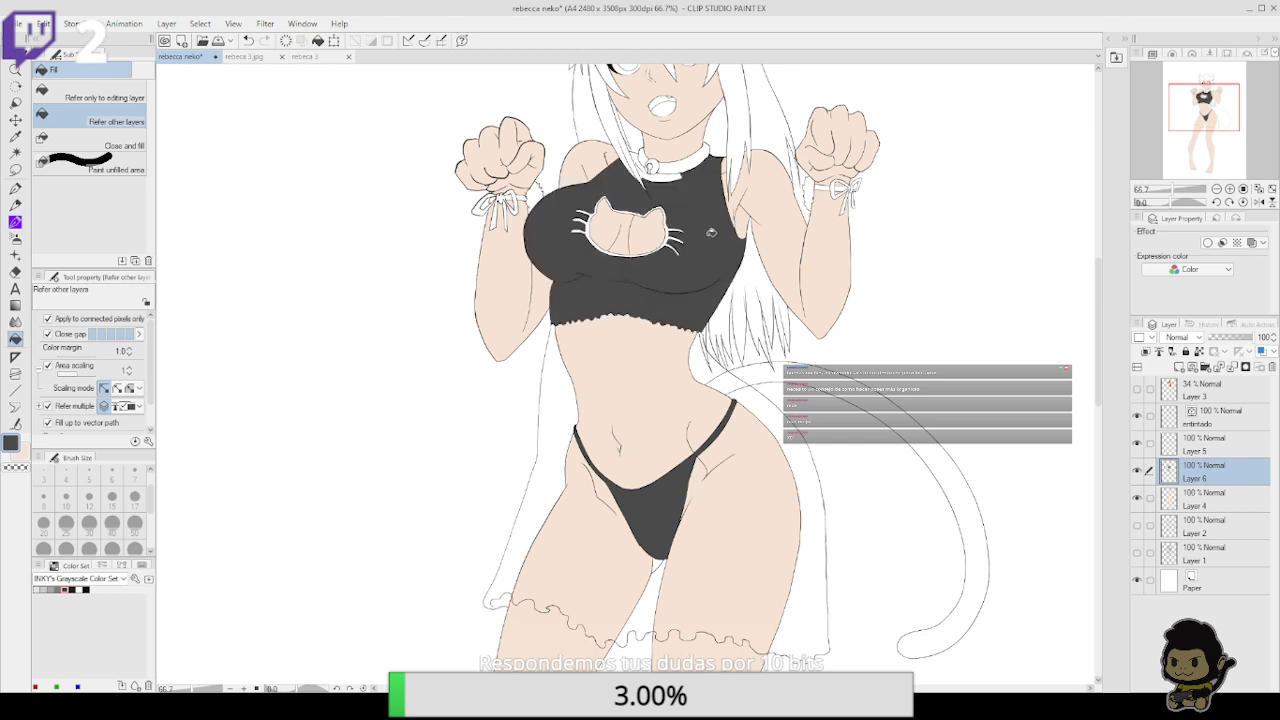
click(673, 176)
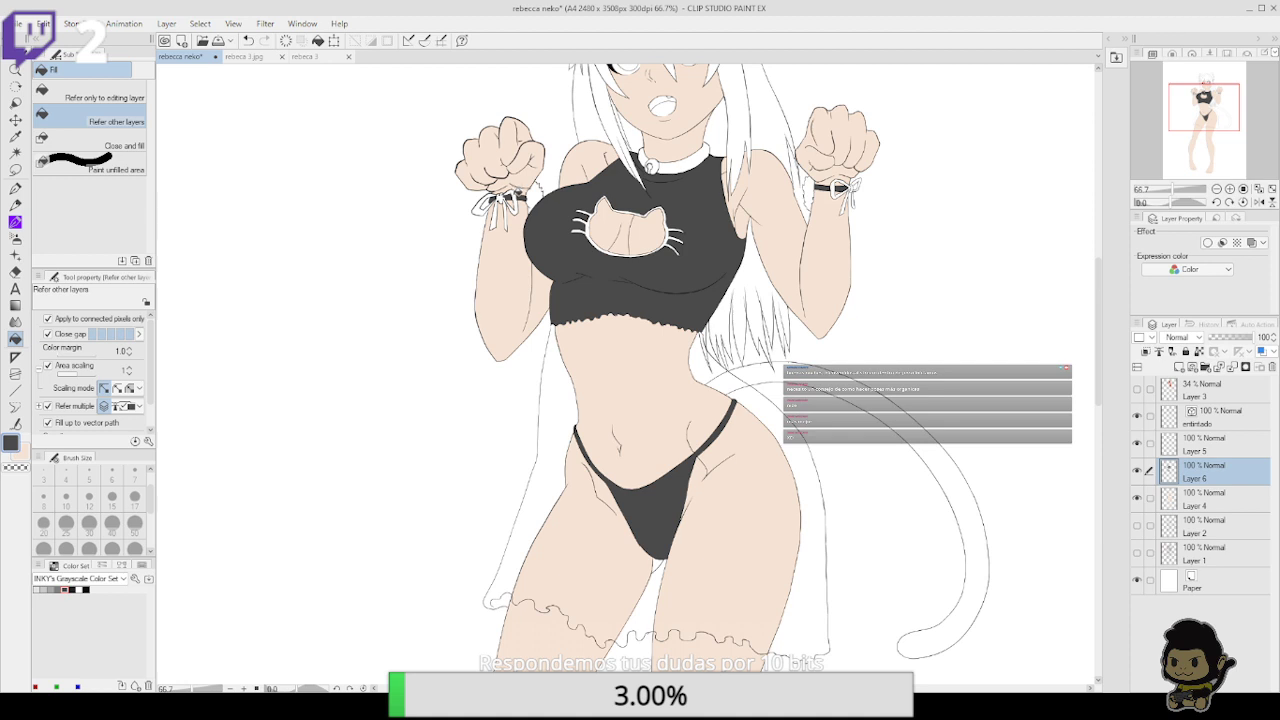
click(514, 200)
click(512, 199)
click(504, 208)
click(492, 195)
click(483, 206)
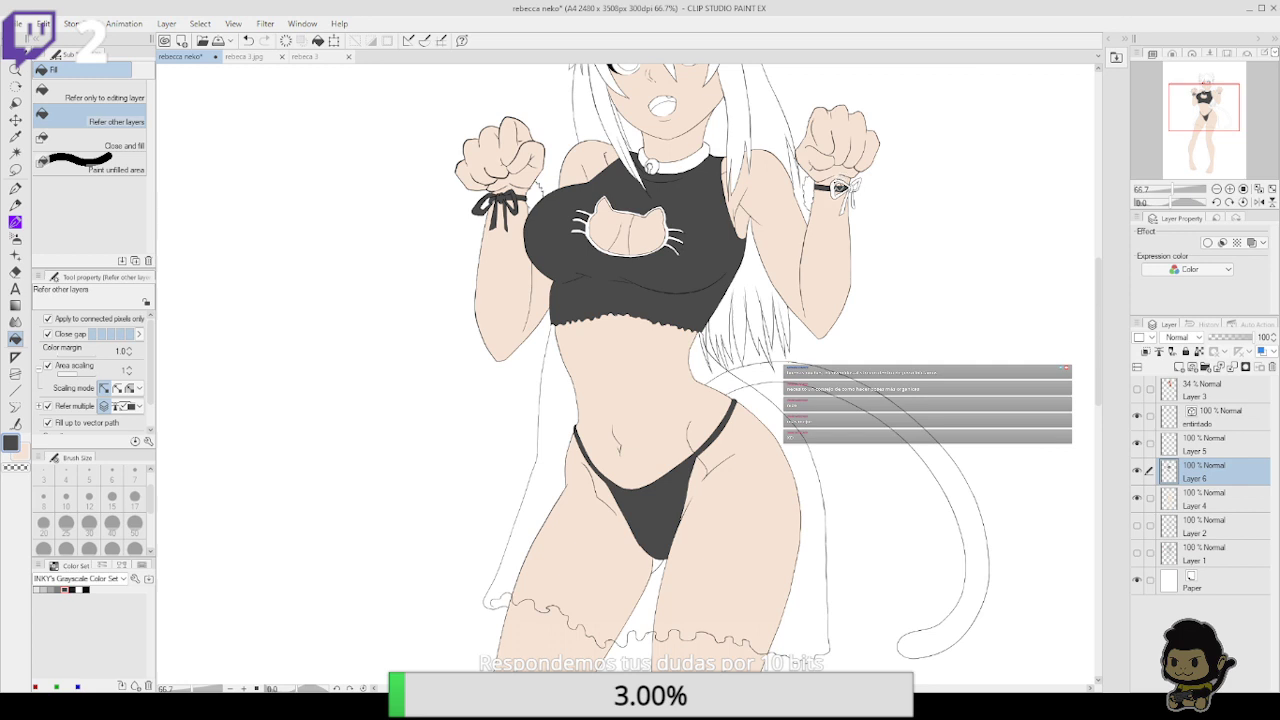
click(839, 188)
click(856, 186)
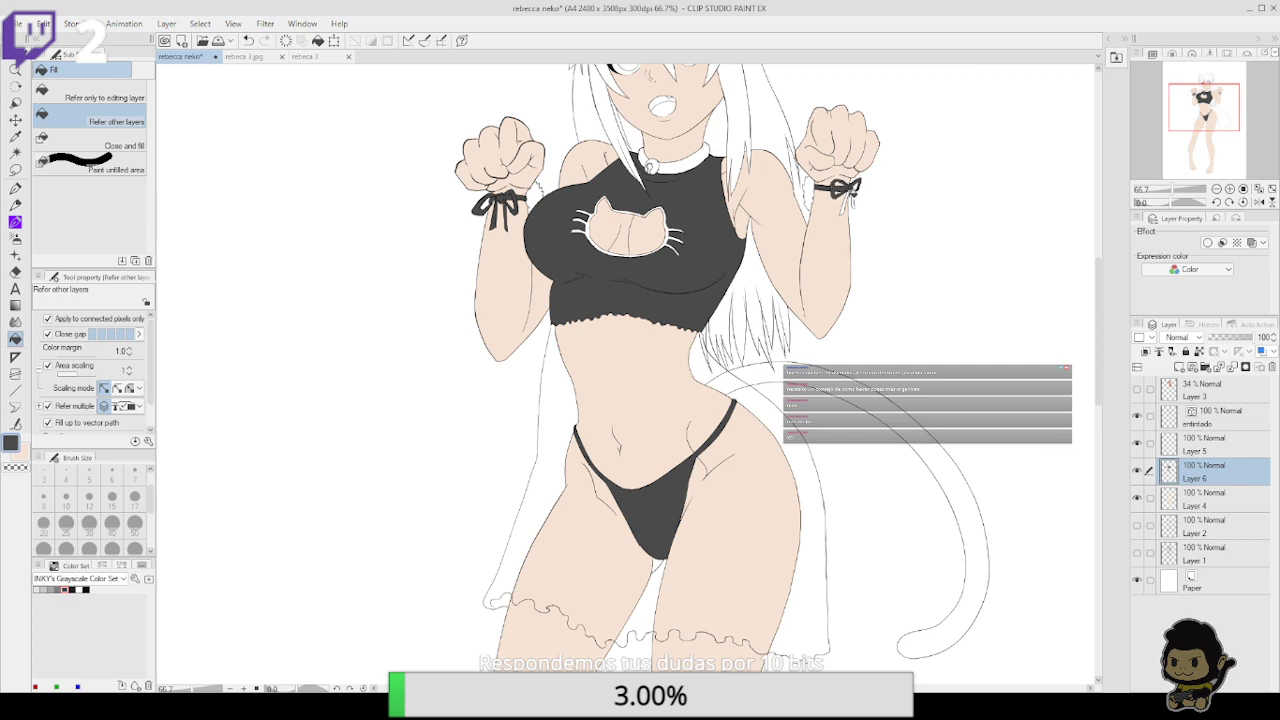
click(848, 203)
Try filling the ribbon bow in the hair below the cat ear on the raised-fist side with dark grey, and undo the fills
drag(854, 170, 856, 120)
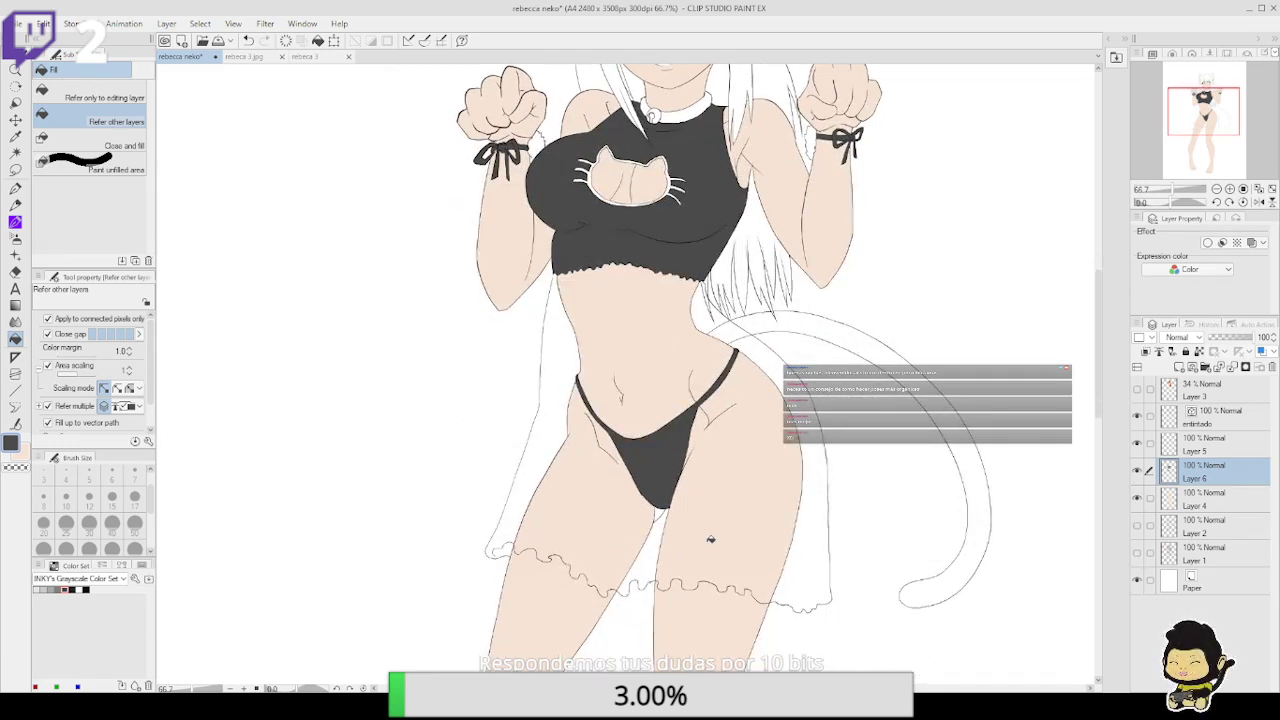
scroll(711, 539, up, 5)
click(1231, 191)
click(1231, 191)
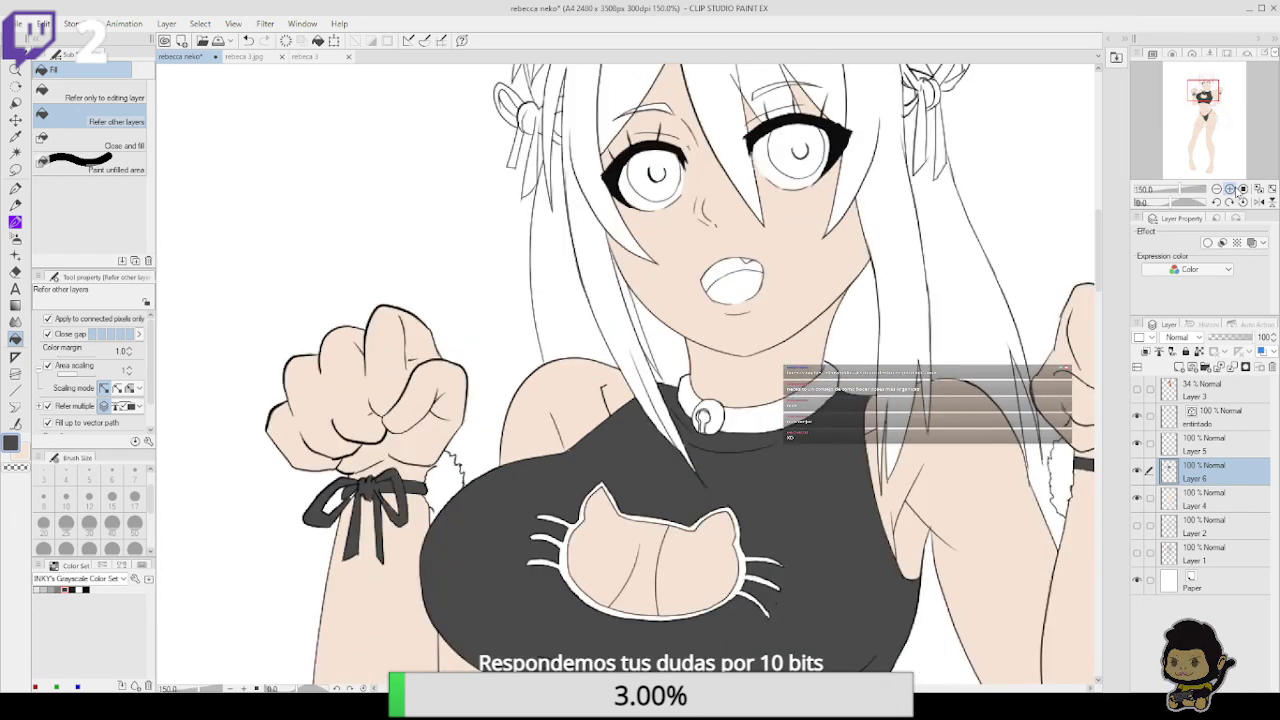
drag(729, 259, 745, 485)
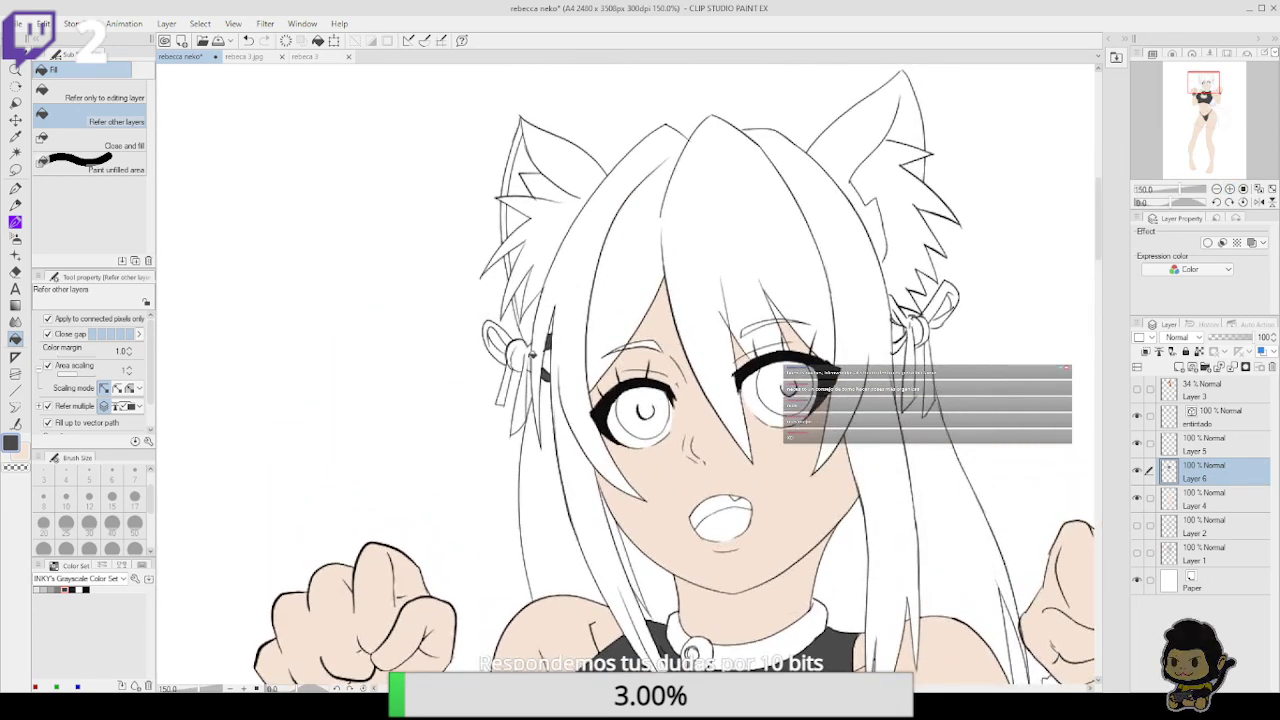
click(520, 390)
click(498, 340)
click(504, 354)
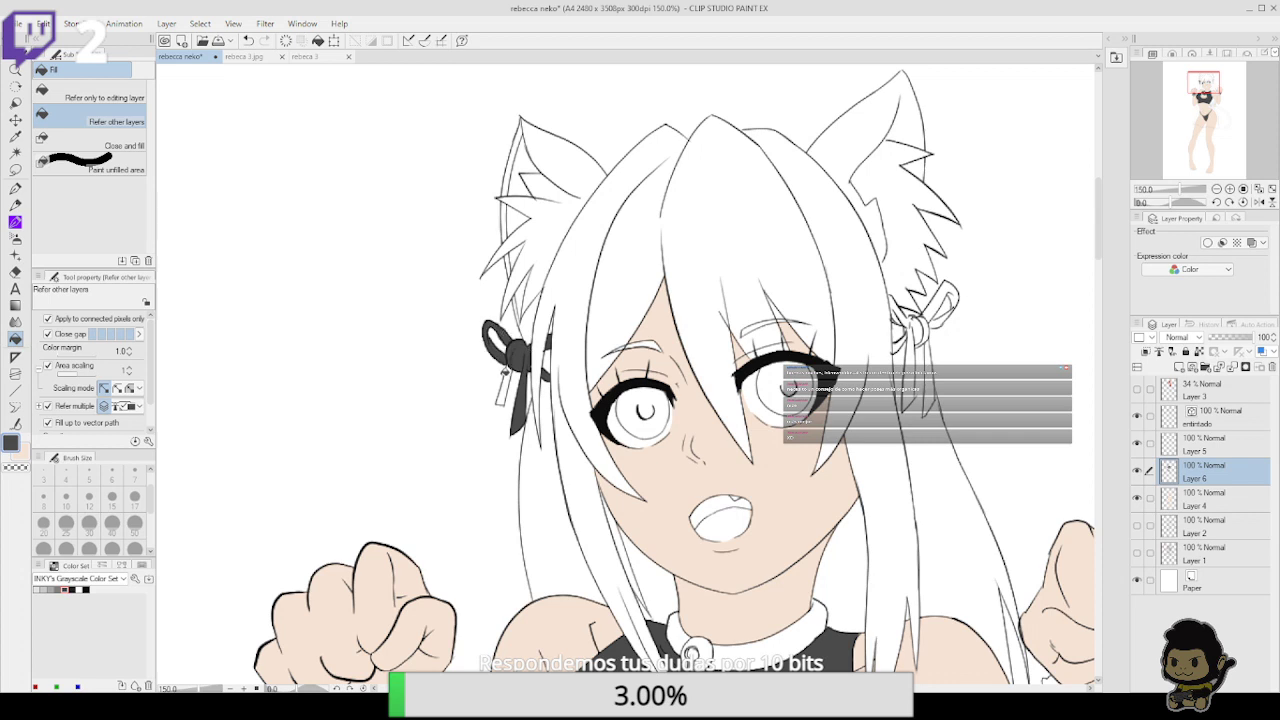
click(506, 385)
key(ctrl+z)
key(ctrl+z)
key(ctrl+z)
key(ctrl+z)
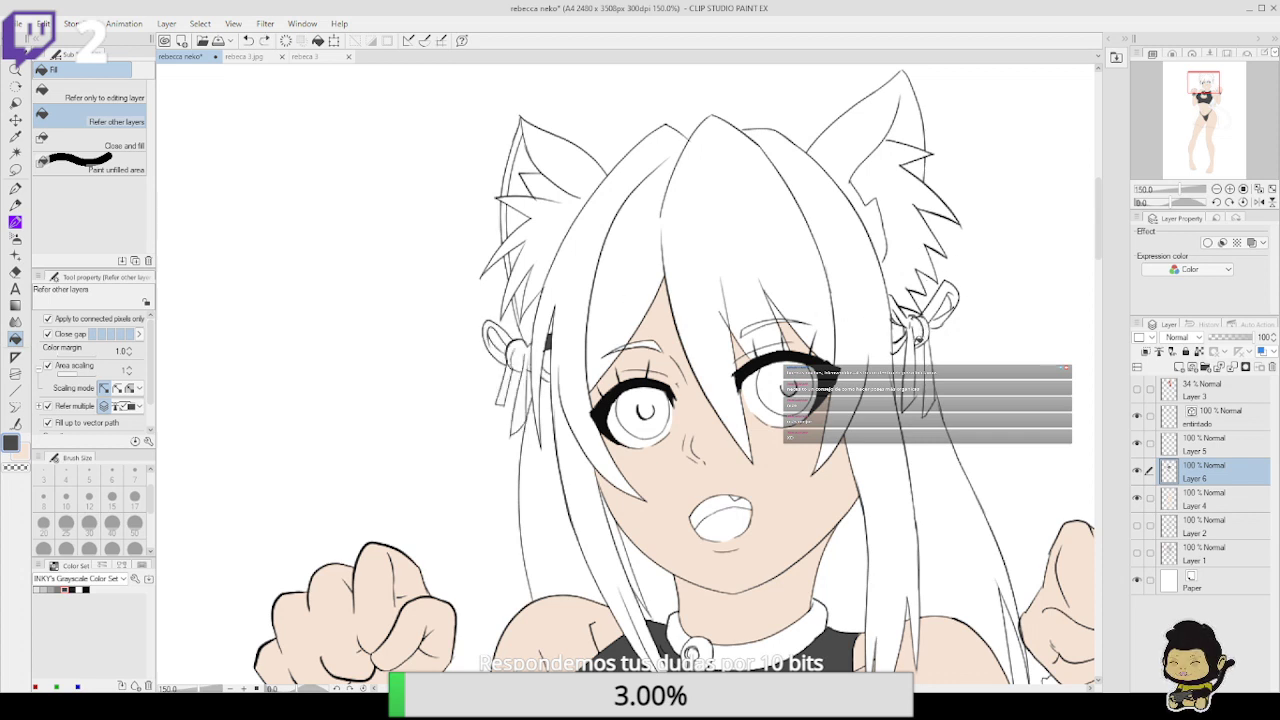
Examine the dark grey clothing fills and the remaining unfilled areas across the whole figure
scroll(878, 417, down, 6)
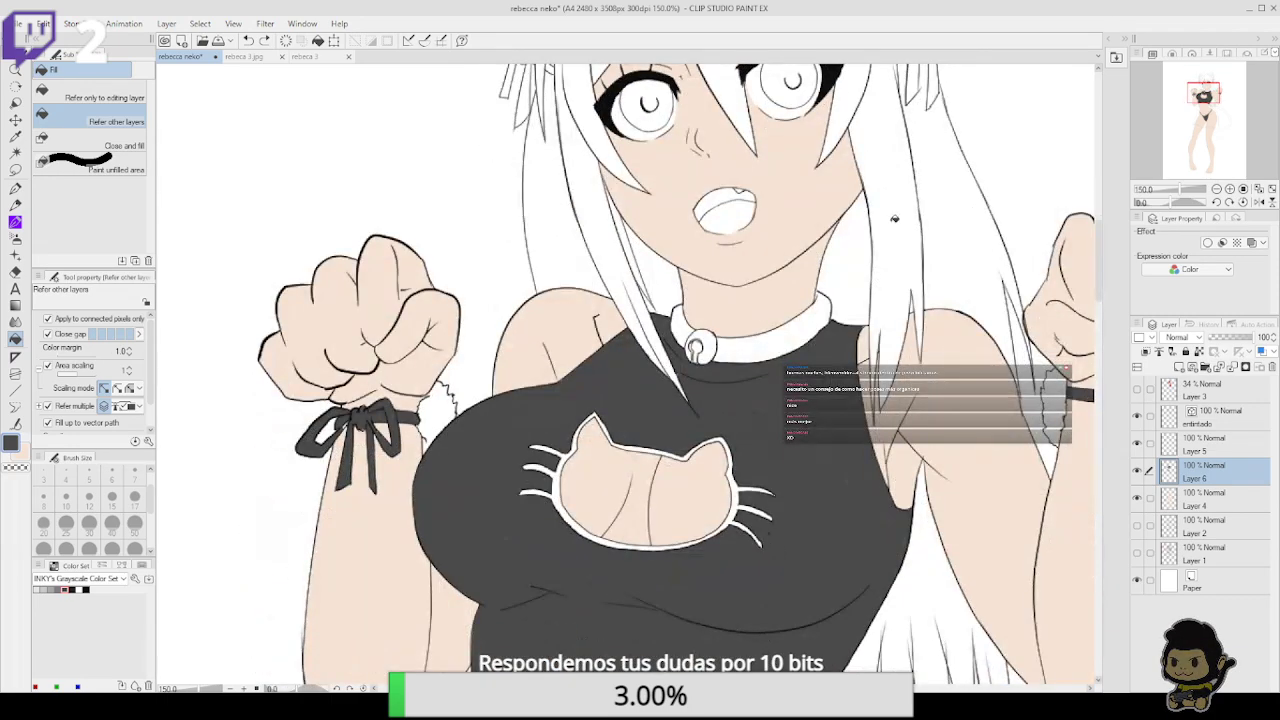
click(1216, 189)
drag(888, 684, 846, 550)
scroll(846, 550, up, 2)
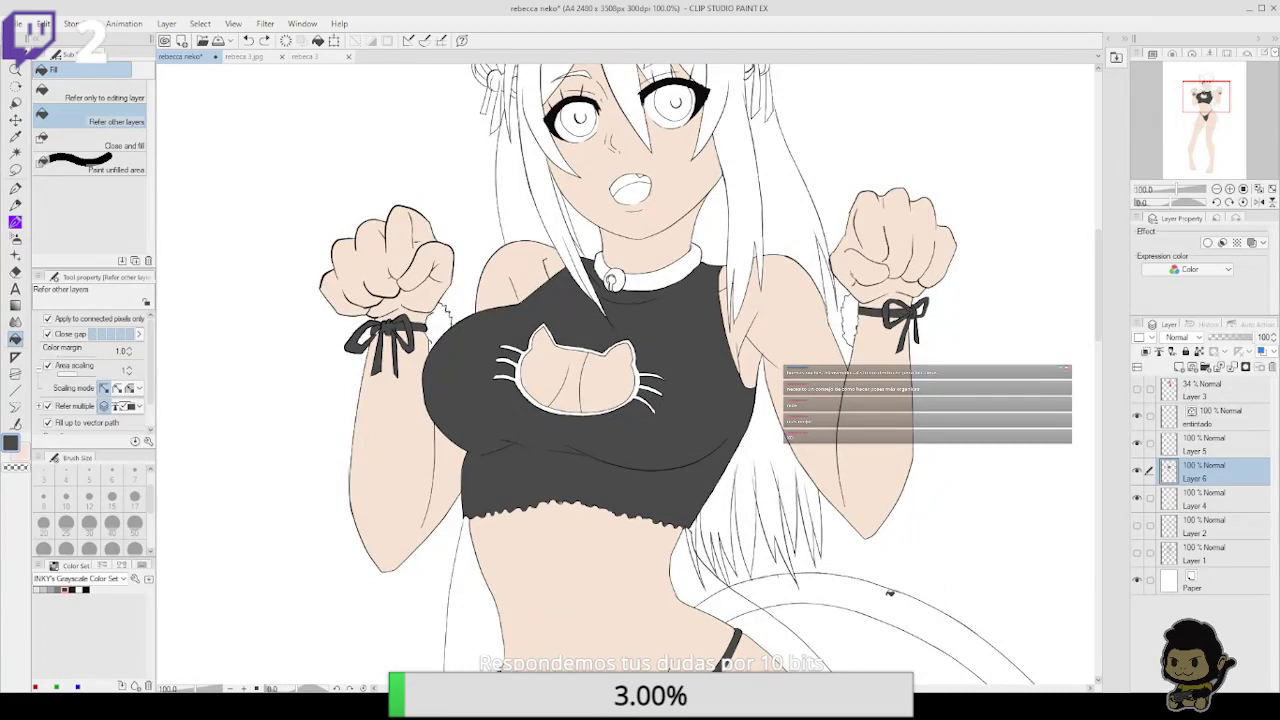
scroll(886, 596, up, 3)
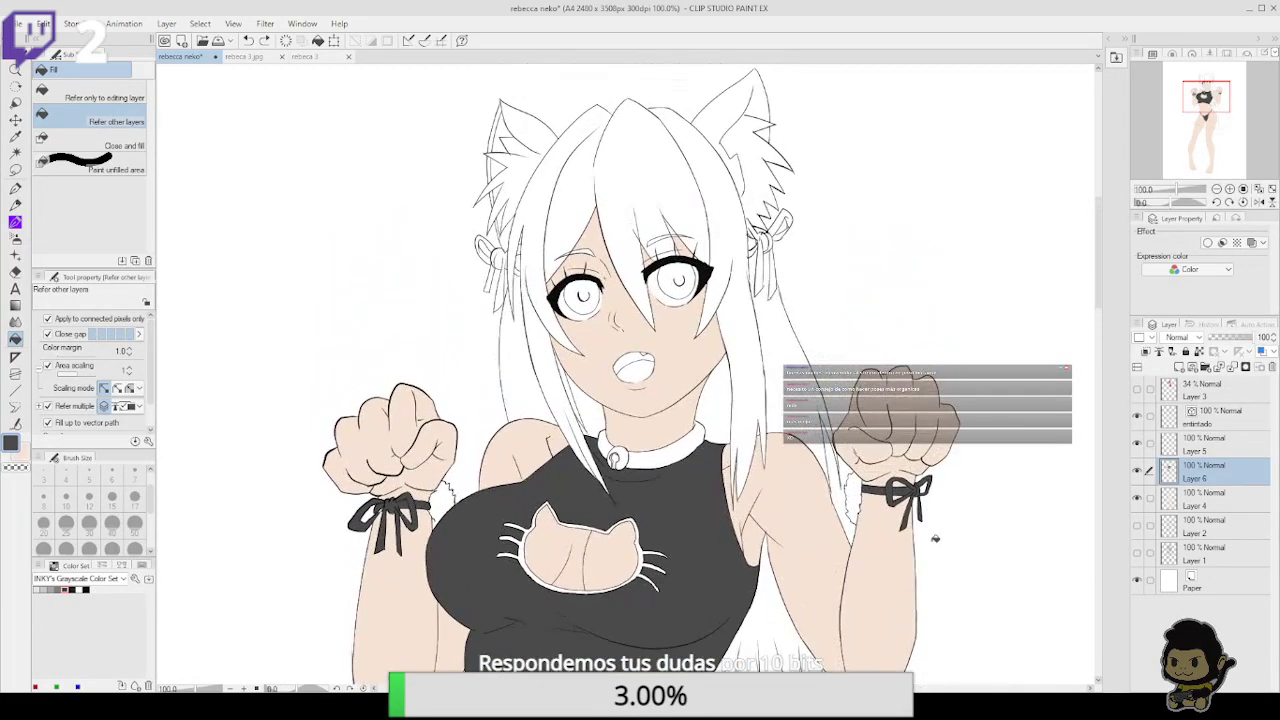
click(1217, 189)
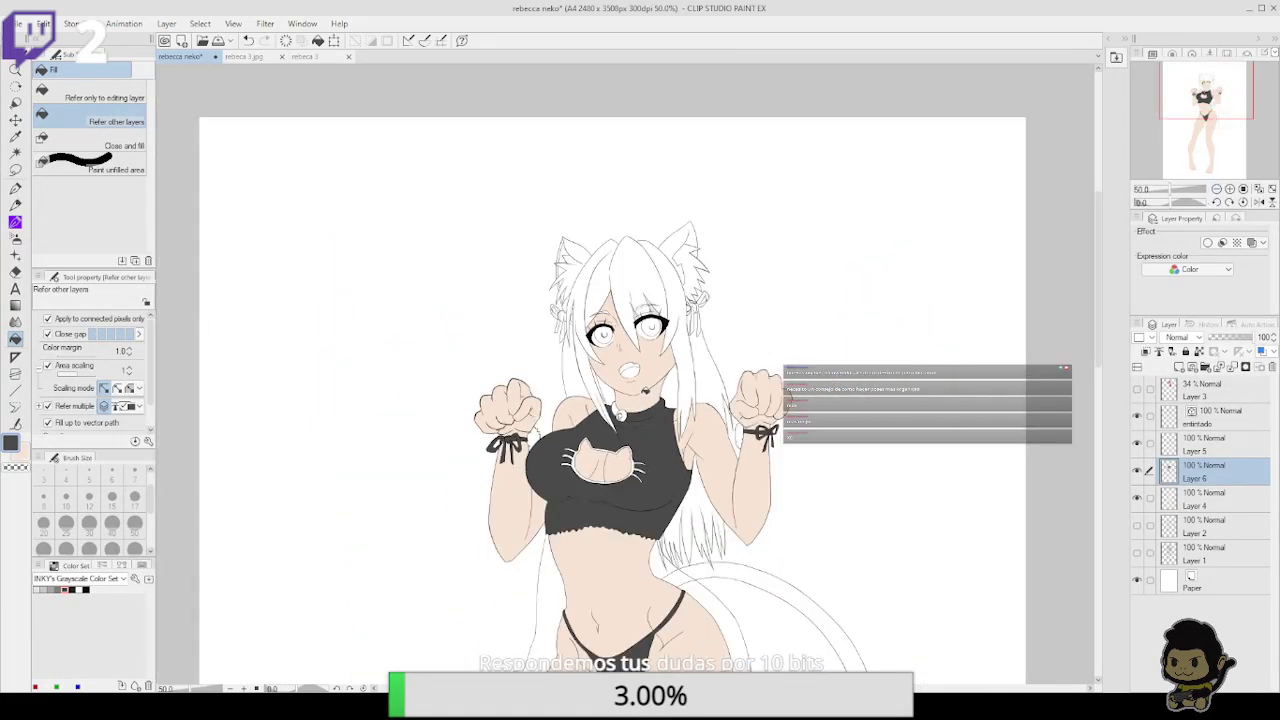
key(ctrl+z)
drag(814, 472, 894, 314)
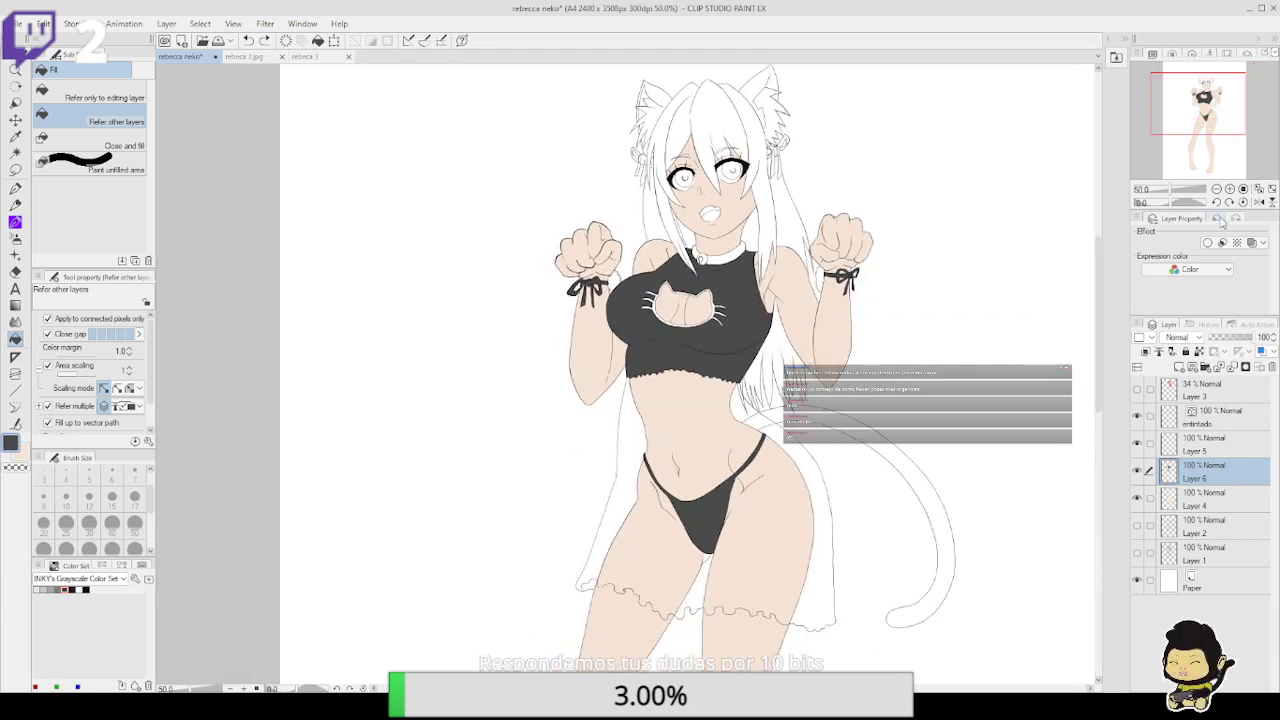
click(1217, 189)
scroll(993, 342, down, 2)
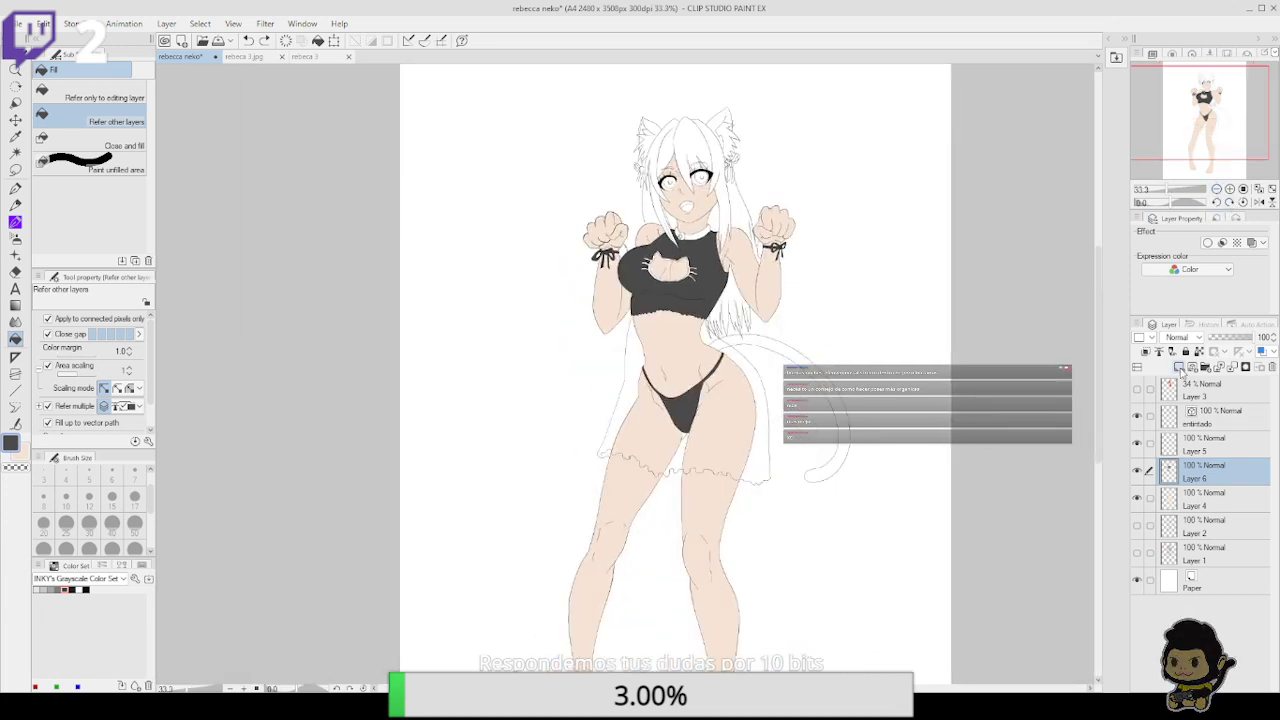
Add a new layer above Layer 6 and sample the magenta swatch from the temporarily shown sketch on Layer 1
click(1179, 368)
drag(571, 360, 620, 451)
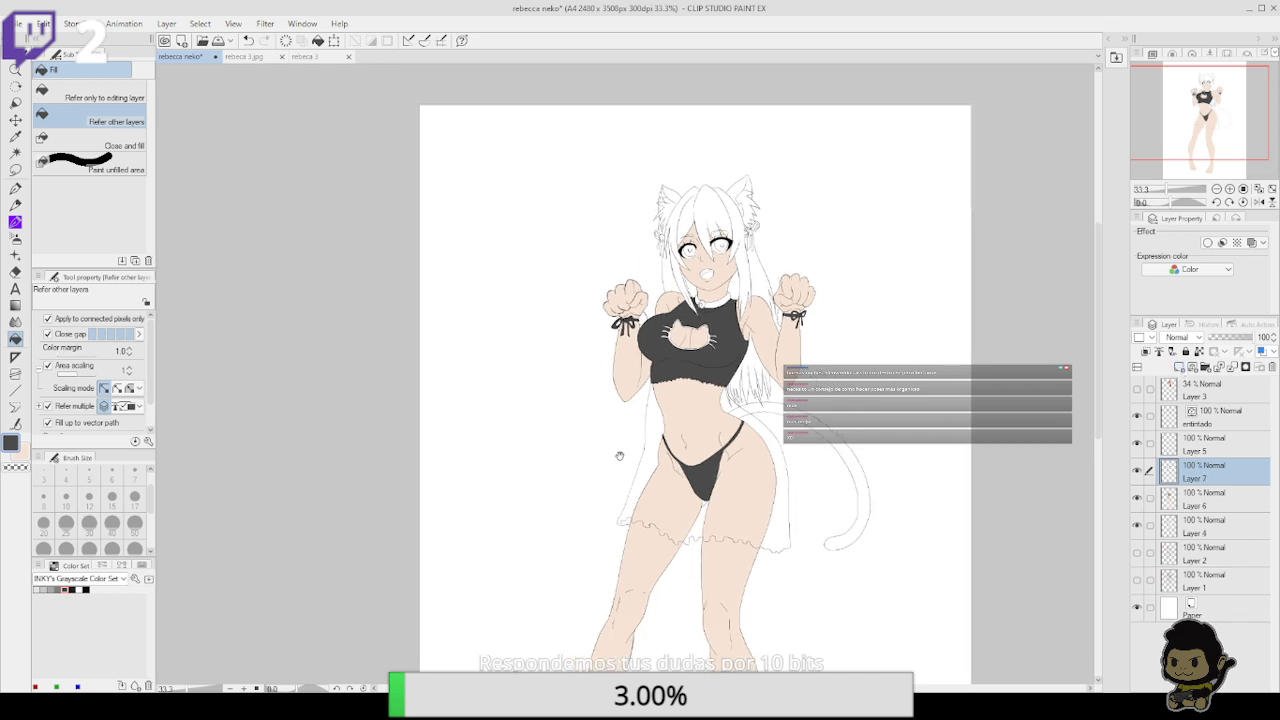
click(1137, 581)
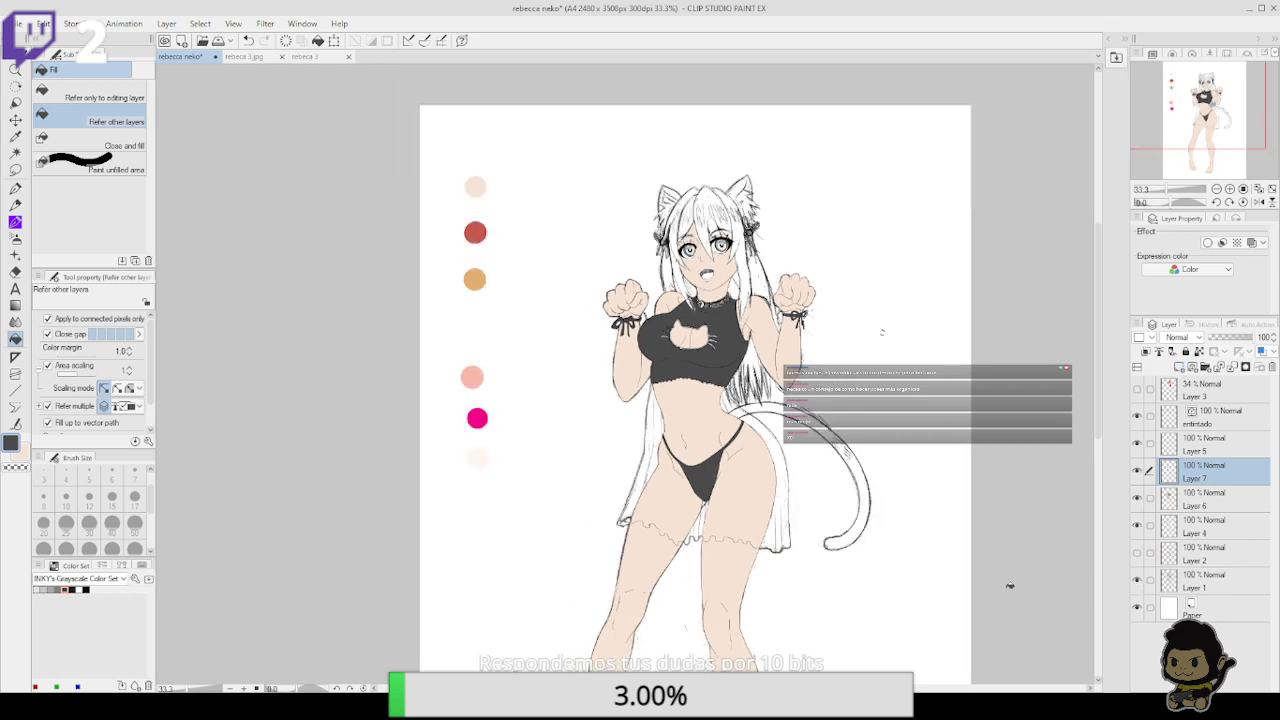
alt+click(478, 416)
click(1137, 581)
Fill one side of the cat-head trim on the top, with its whiskers and lower edge, in magenta
click(1229, 188)
click(1229, 188)
click(1229, 188)
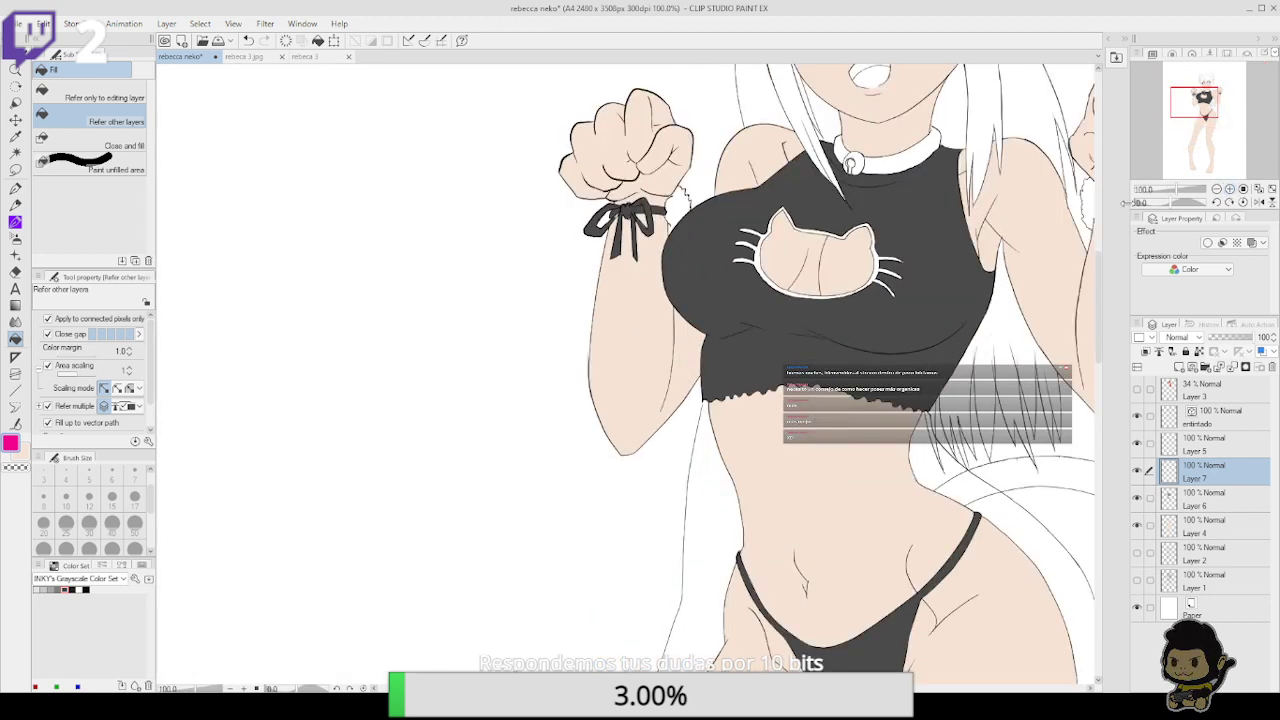
click(878, 260)
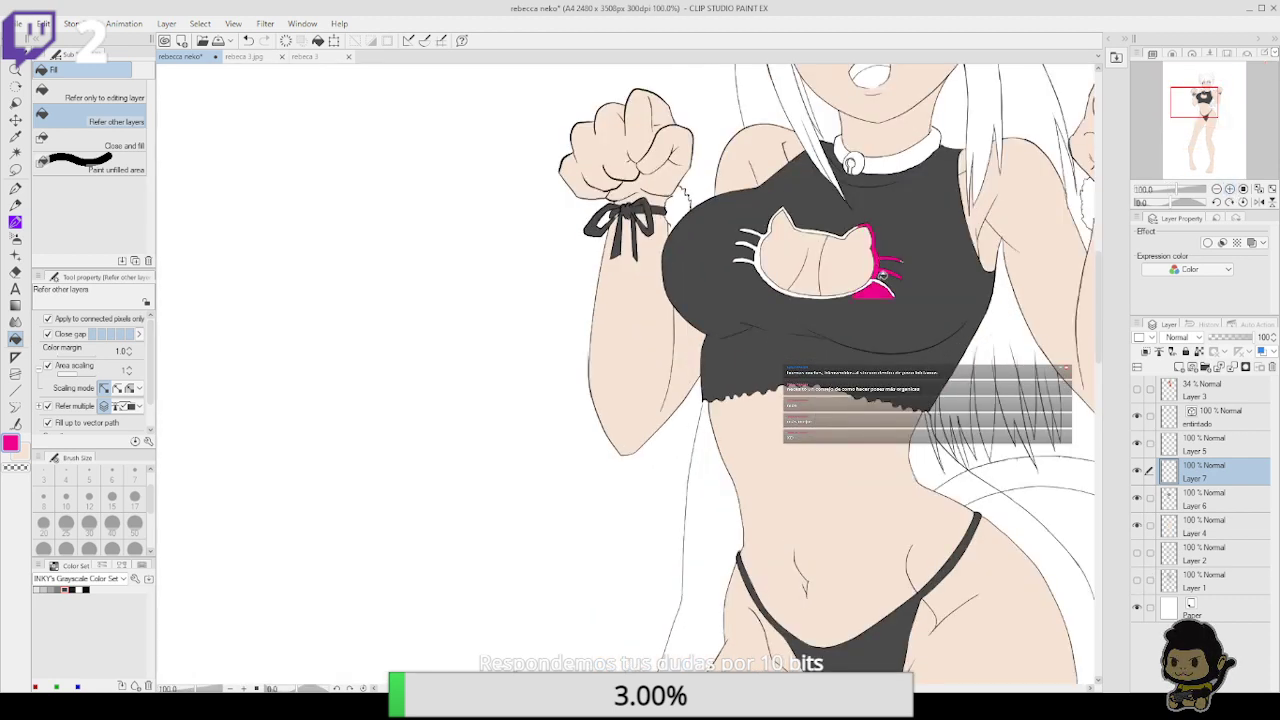
click(878, 277)
click(888, 283)
click(844, 292)
key(ctrl+z)
click(834, 287)
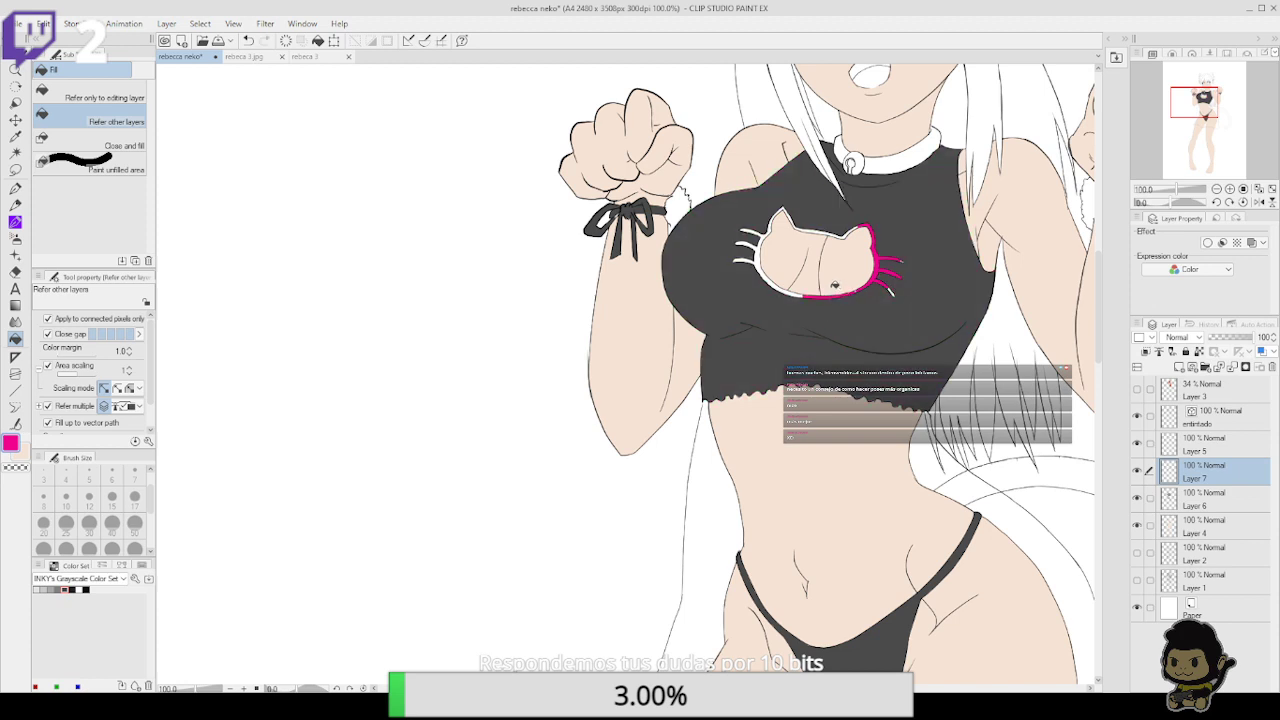
Fill the remaining side of the cat-head trim, including its whiskers and ear outline, in magenta
click(791, 294)
key(ctrl+z)
click(773, 279)
click(762, 261)
click(779, 216)
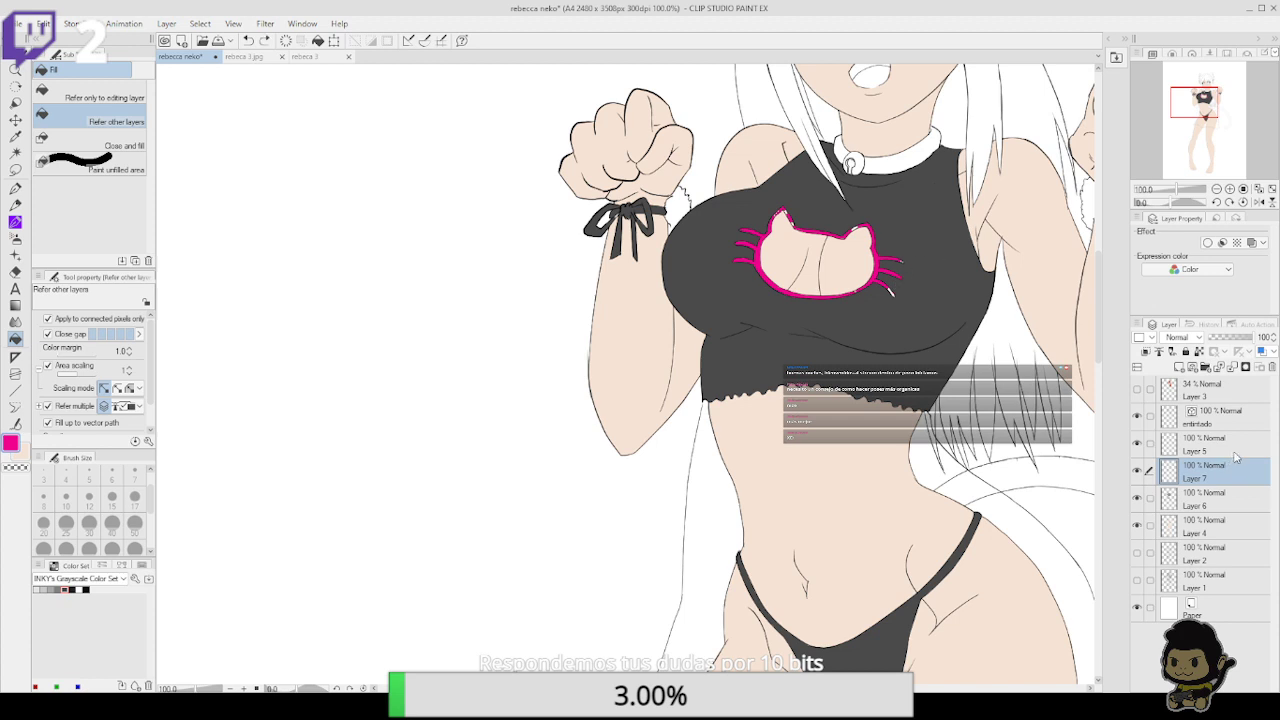
Move Layer 7 below Layer 6 and touch up the unfilled tips of the magenta trim with a pen
drag(1230, 479, 1220, 490)
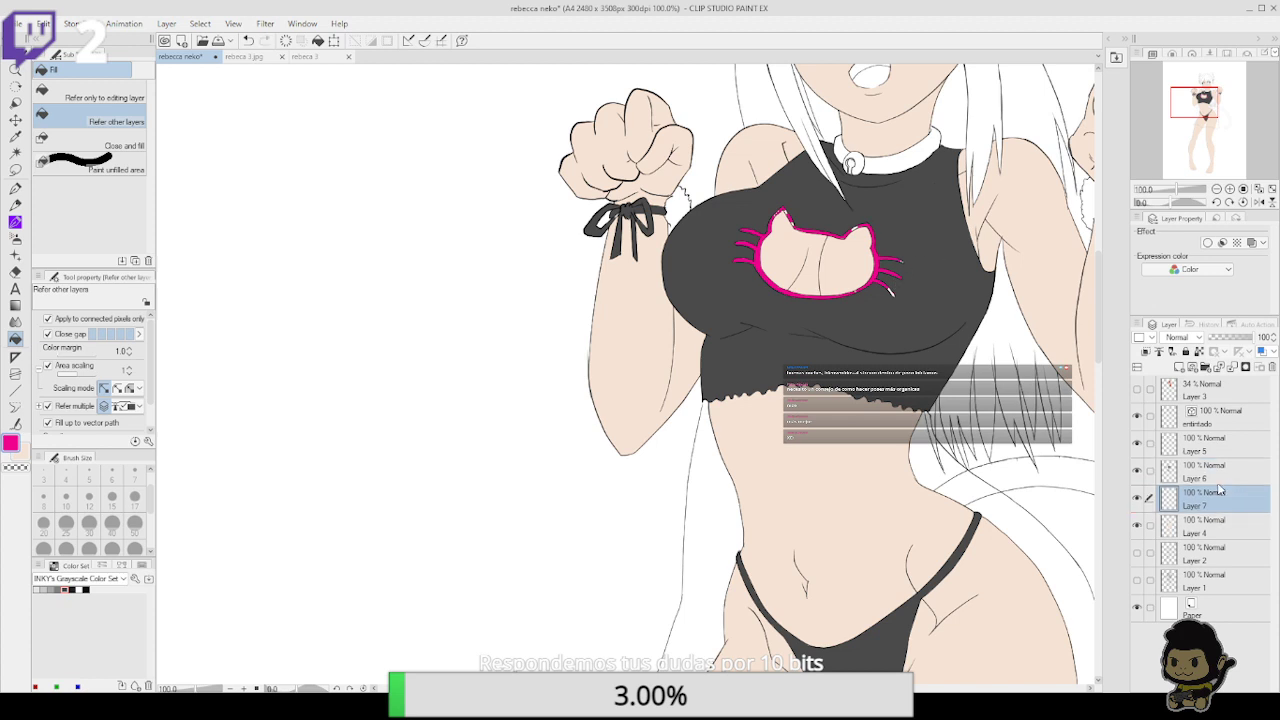
click(16, 187)
click(96, 69)
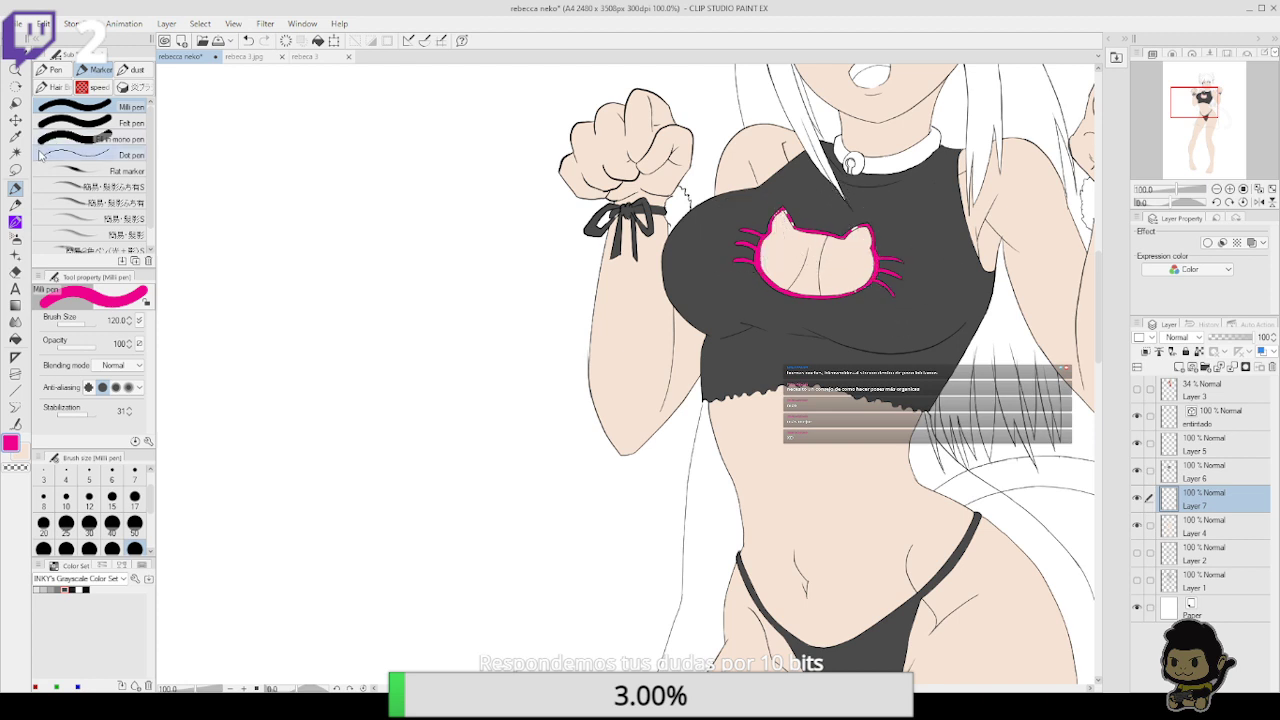
click(48, 72)
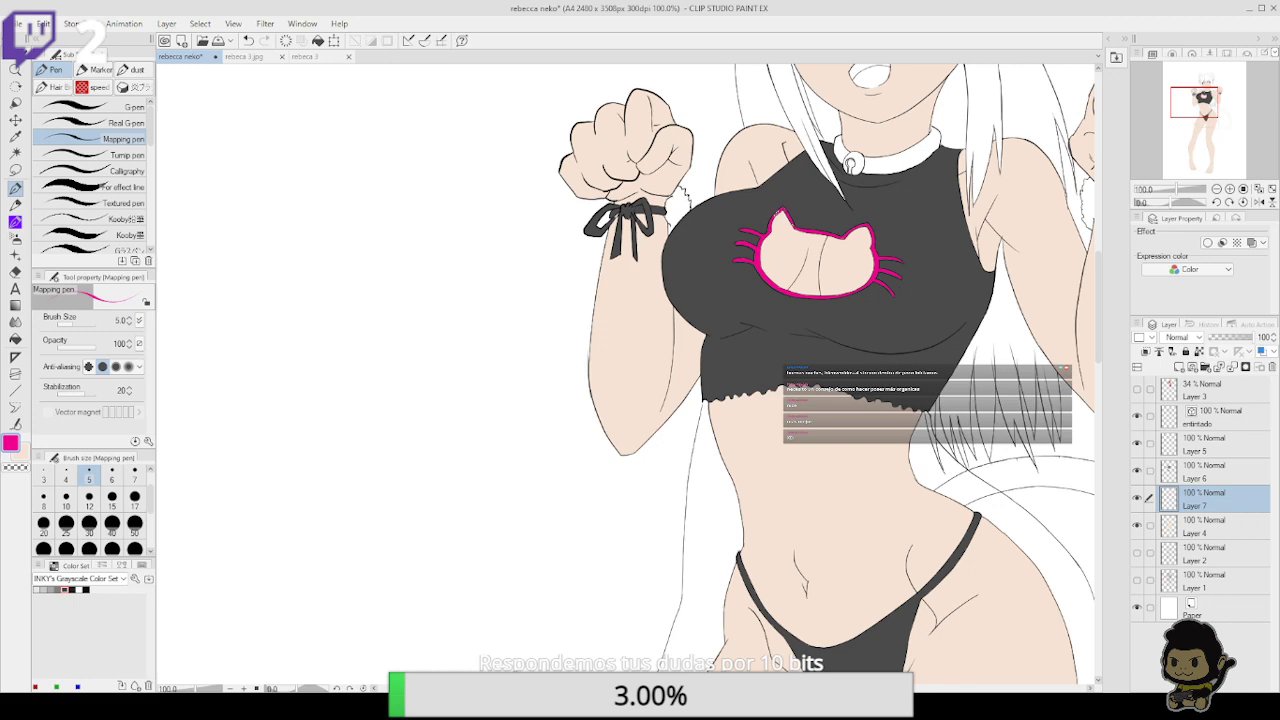
Fill the character's collar with magenta on Layer 7
drag(944, 329, 877, 532)
key(g)
click(839, 360)
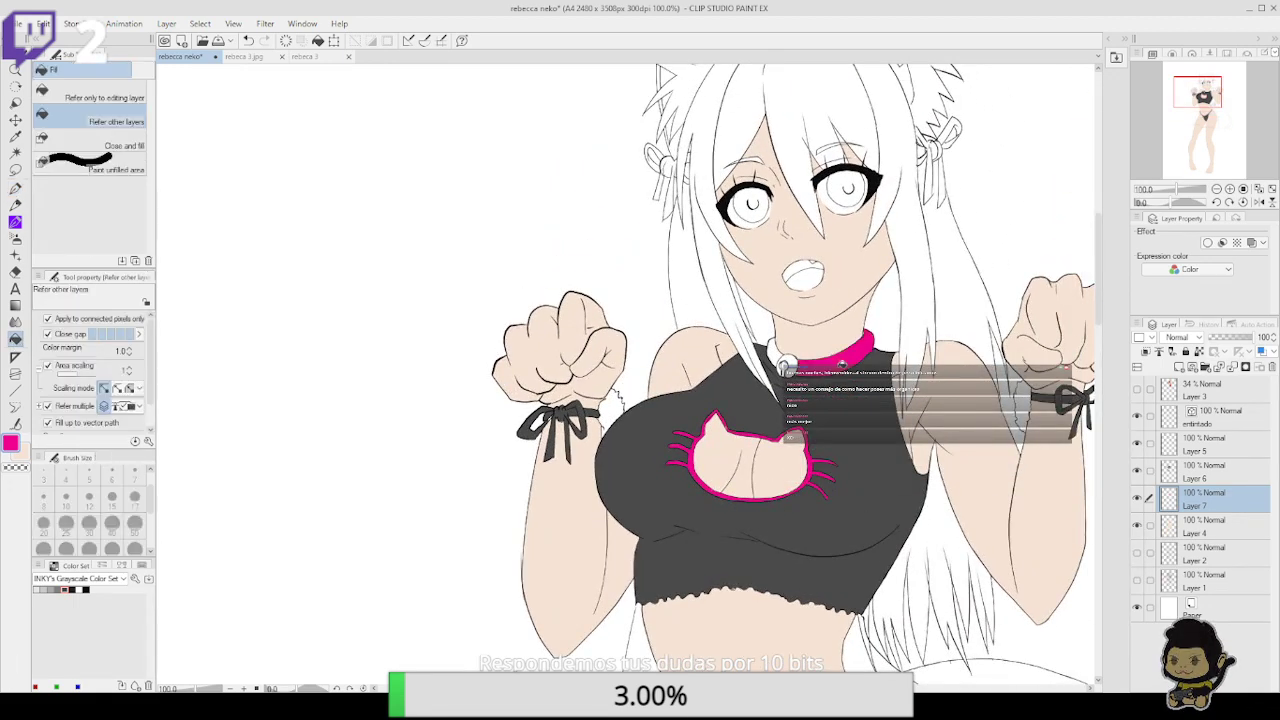
Fill both hair ribbons with magenta and switch to the Mapping pen for touch-ups
scroll(919, 411, up, 4)
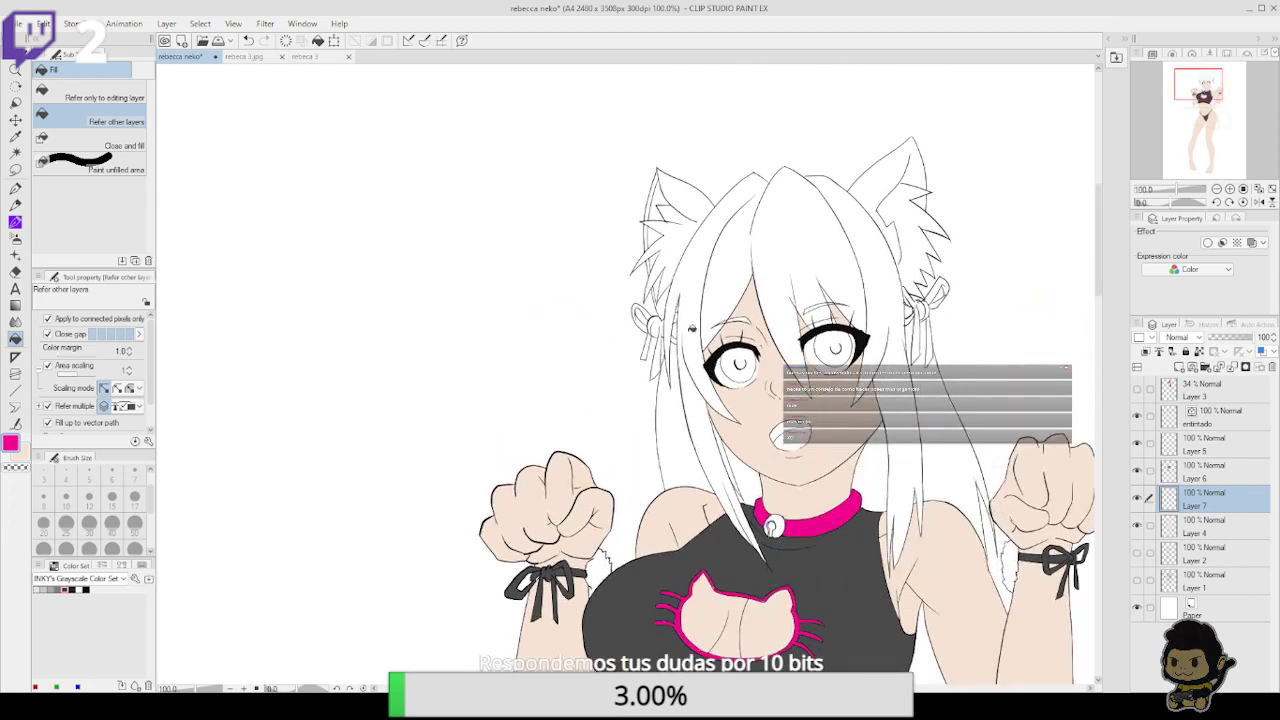
click(645, 315)
click(661, 340)
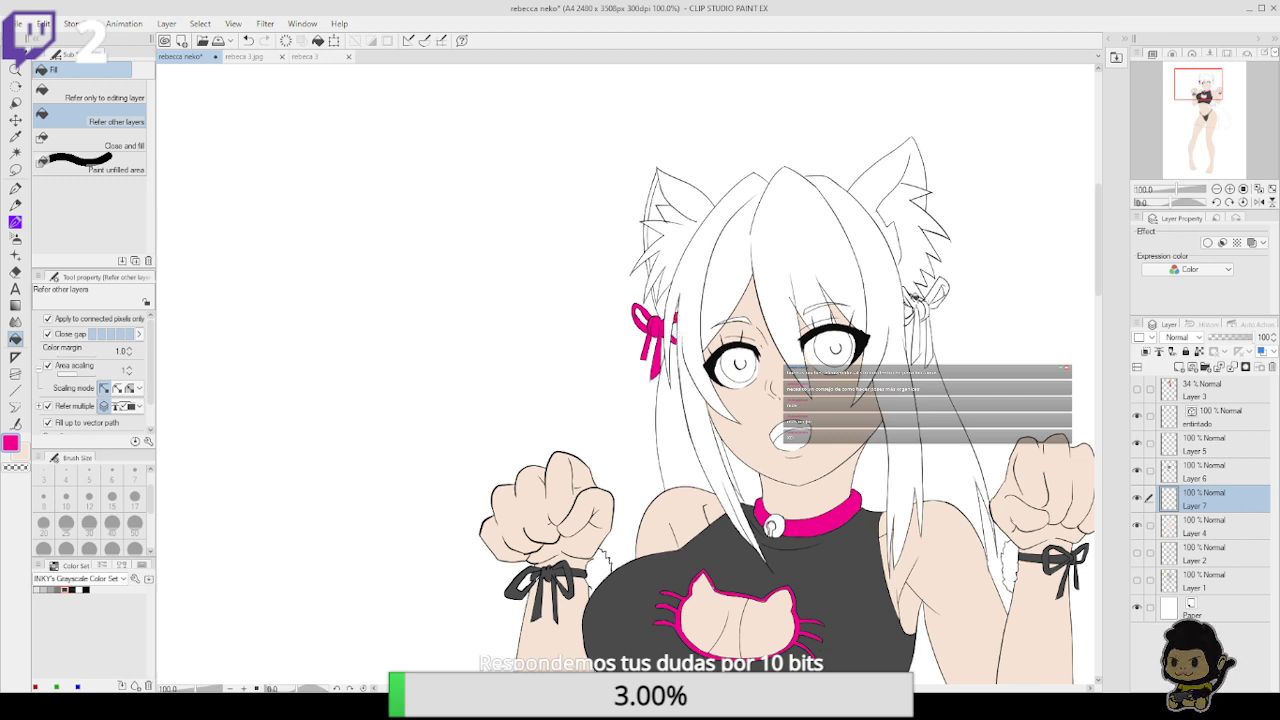
click(912, 296)
click(918, 325)
click(936, 290)
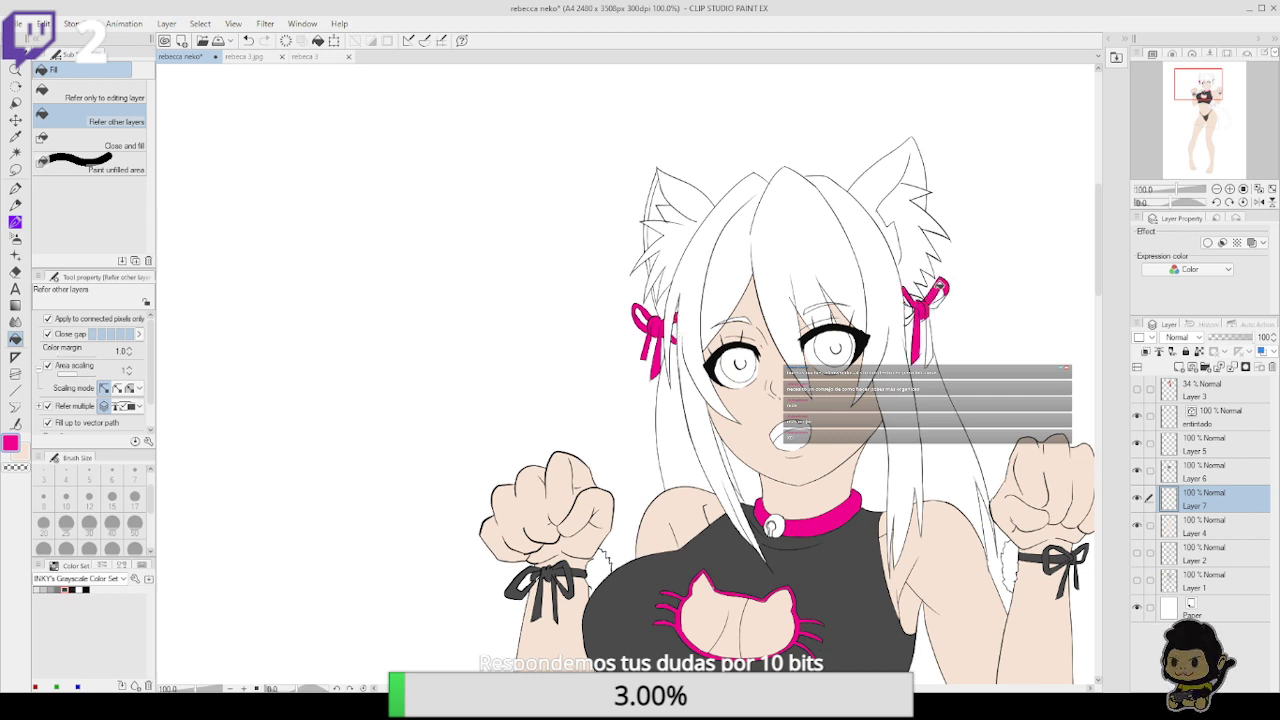
click(932, 318)
click(926, 317)
key(p)
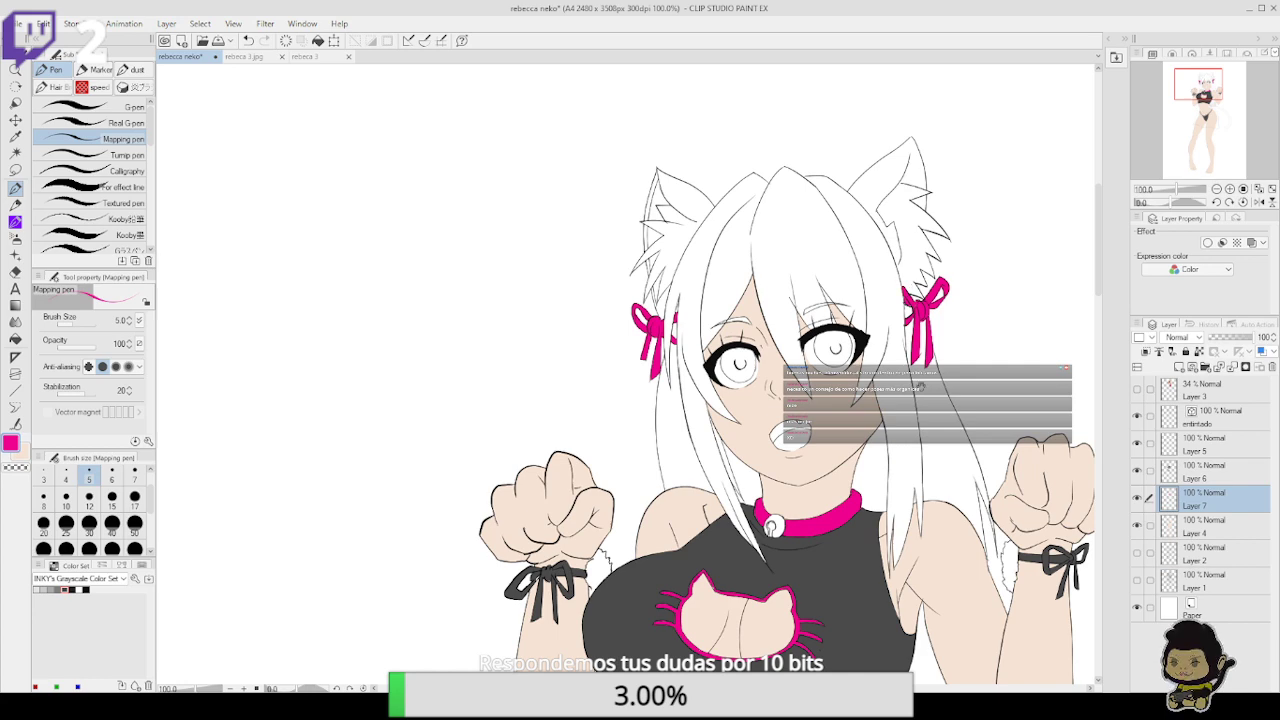
Rename Layer 4, which holds the skin colour, as piel
drag(923, 387, 915, 303)
click(1217, 189)
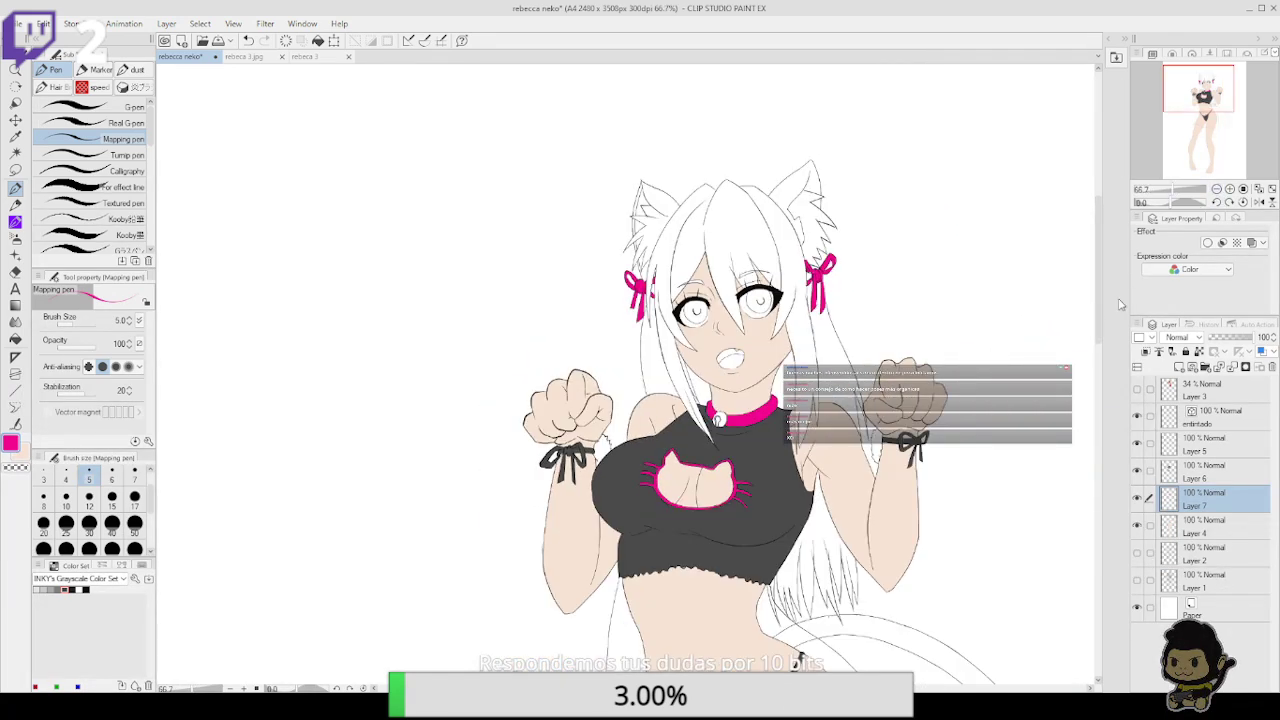
drag(933, 495, 968, 264)
drag(971, 480, 969, 331)
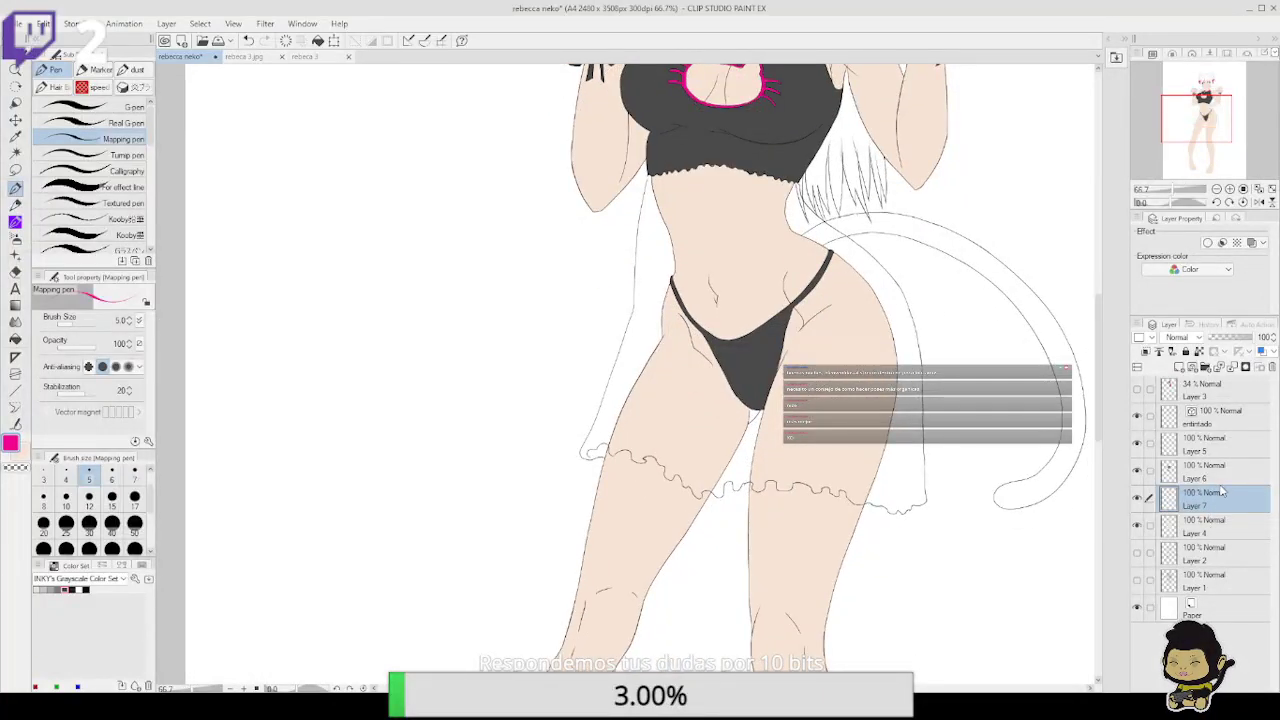
click(1216, 527)
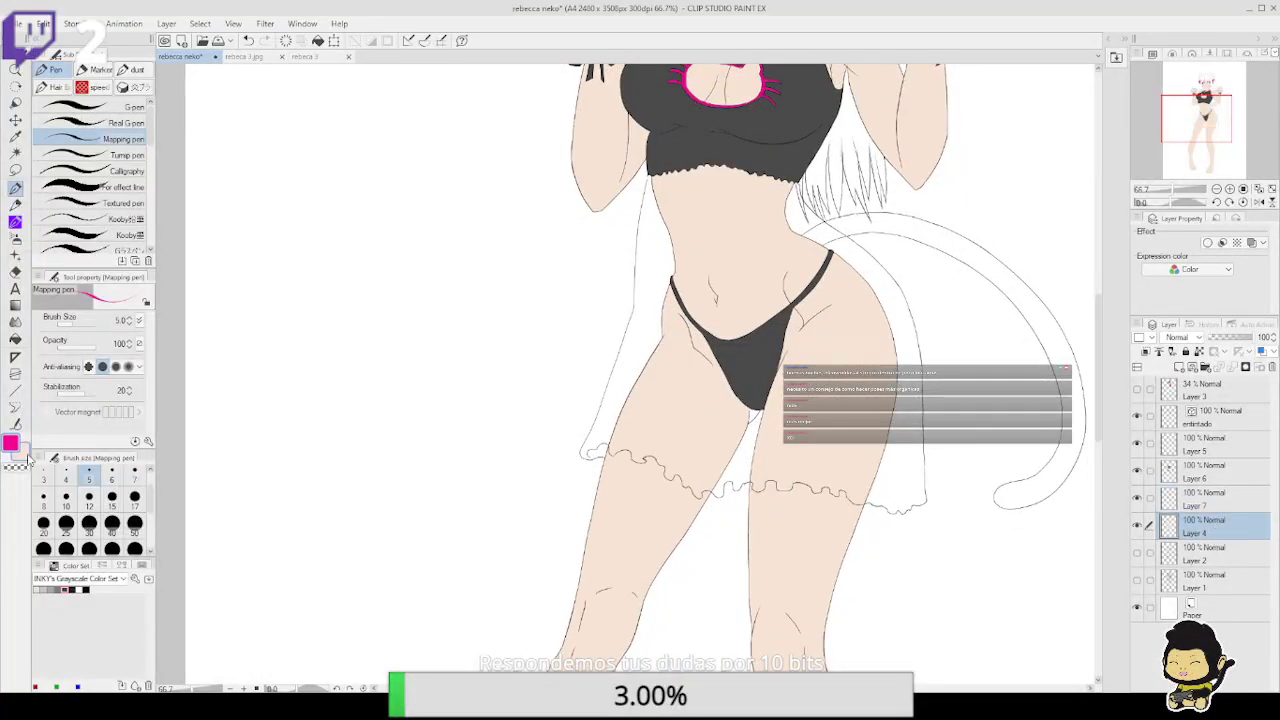
click(15, 338)
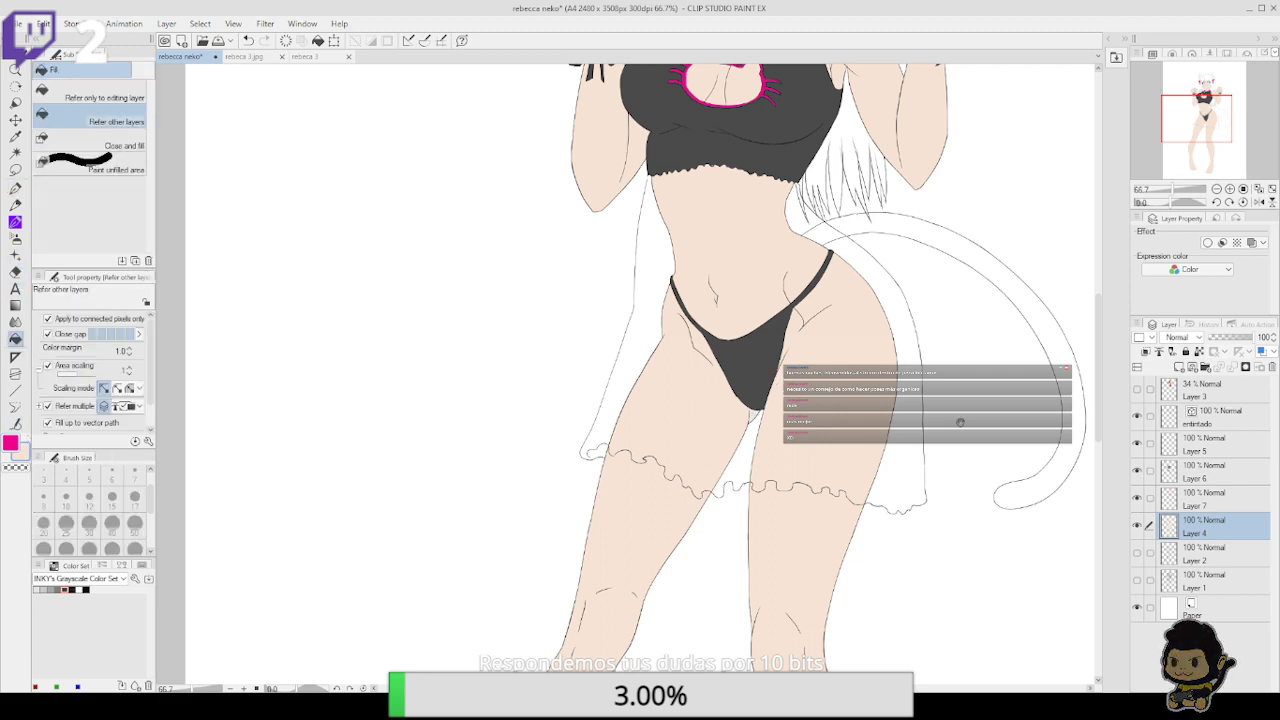
scroll(957, 423, up, 5)
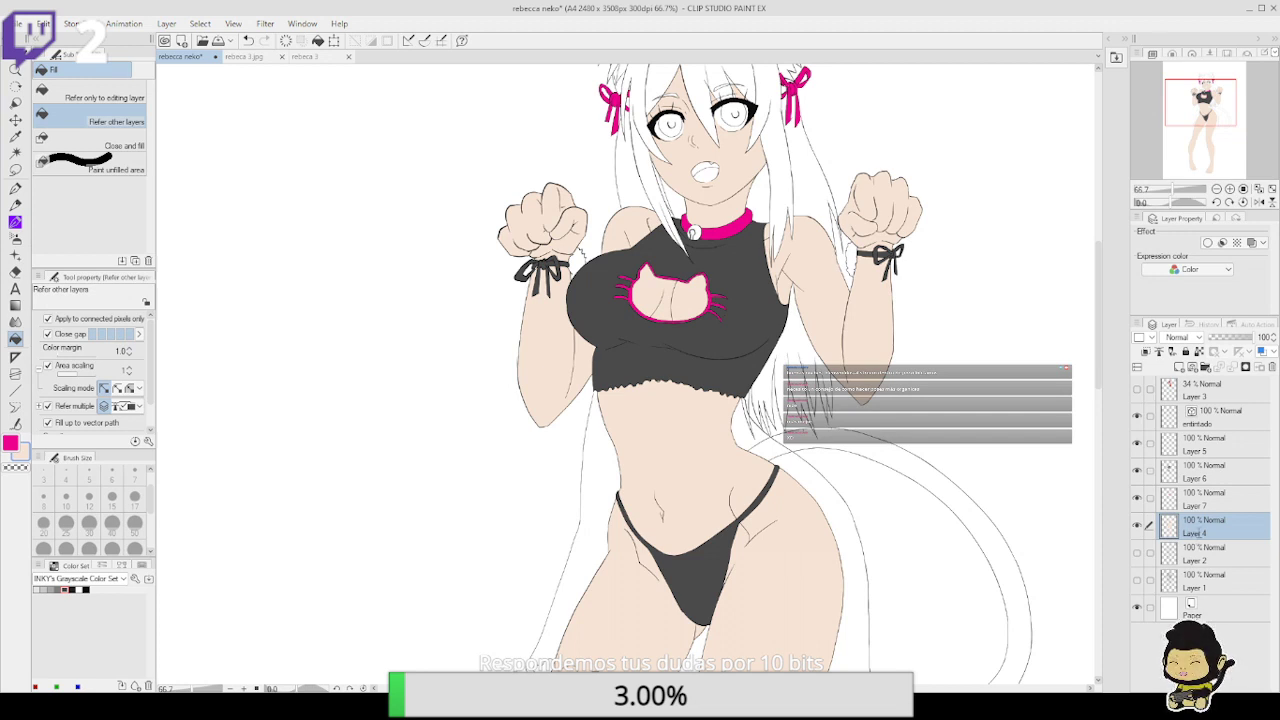
double_click(1198, 530)
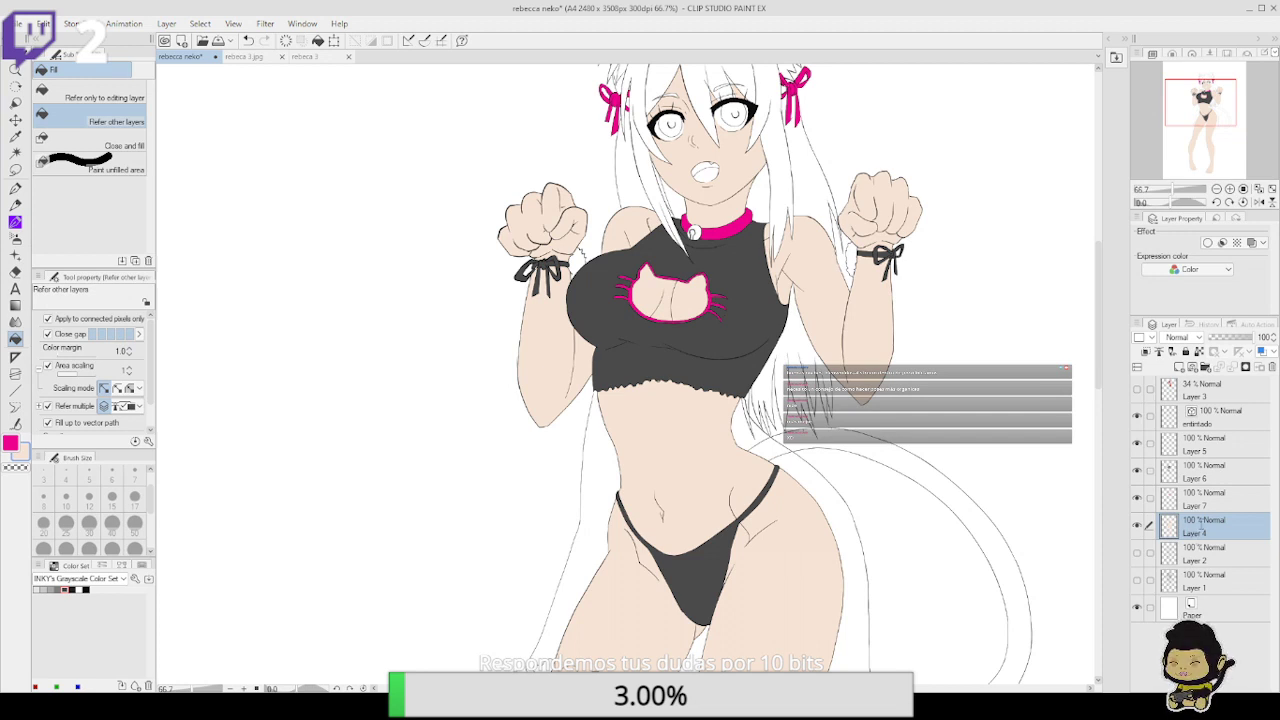
text(piel)
key(Return)
Rename Layer 7 as fucsia, Layer 6 as ropa1 and Layer 5 as negro
click(1201, 500)
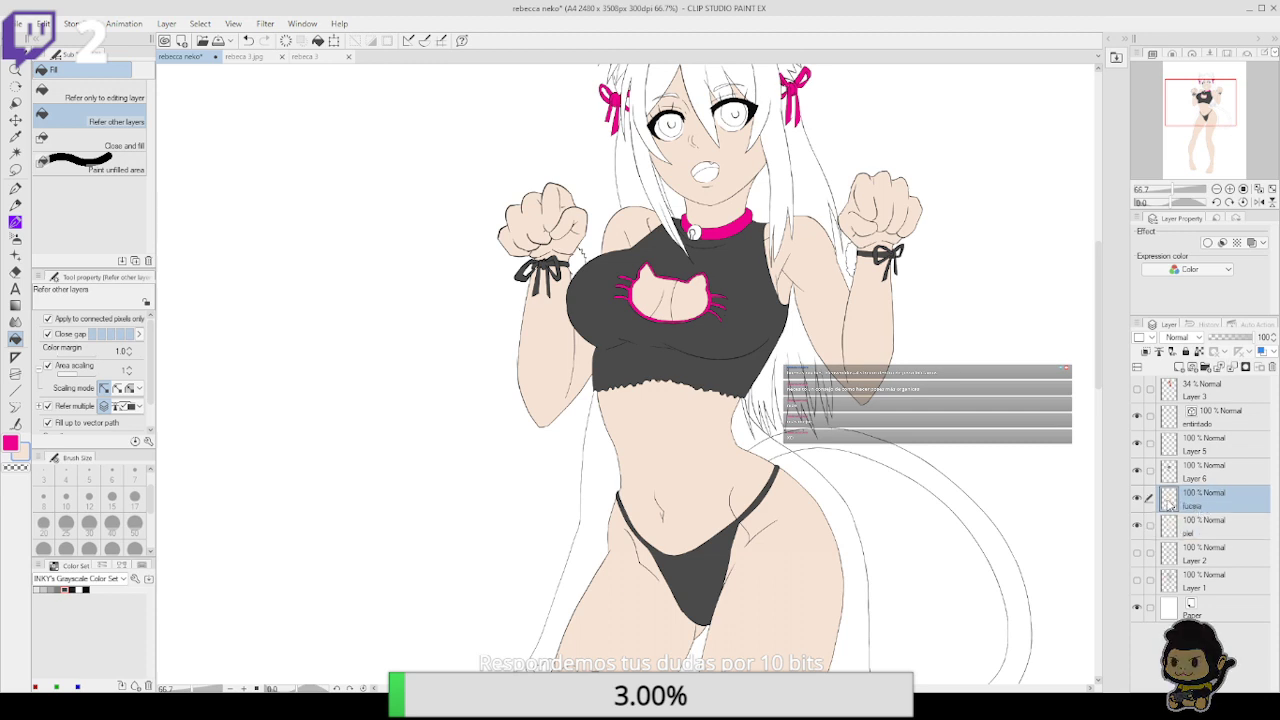
click(1211, 478)
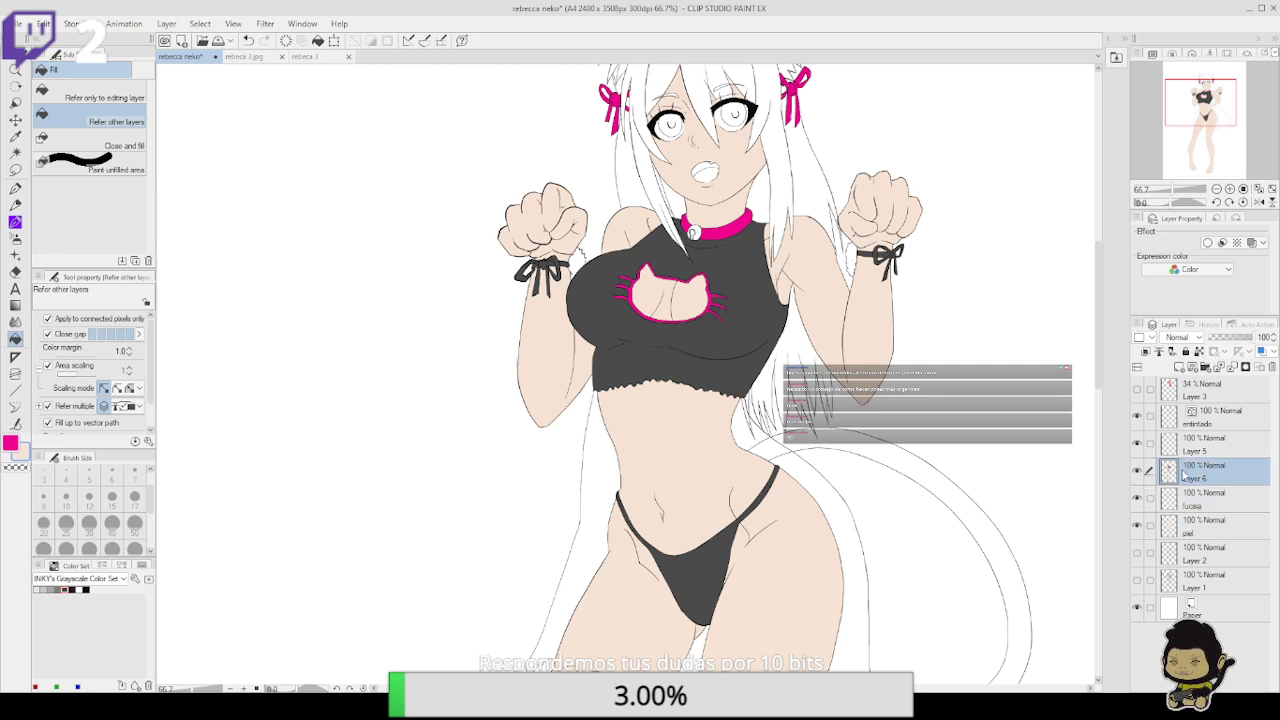
text(ropa1)
key(Return)
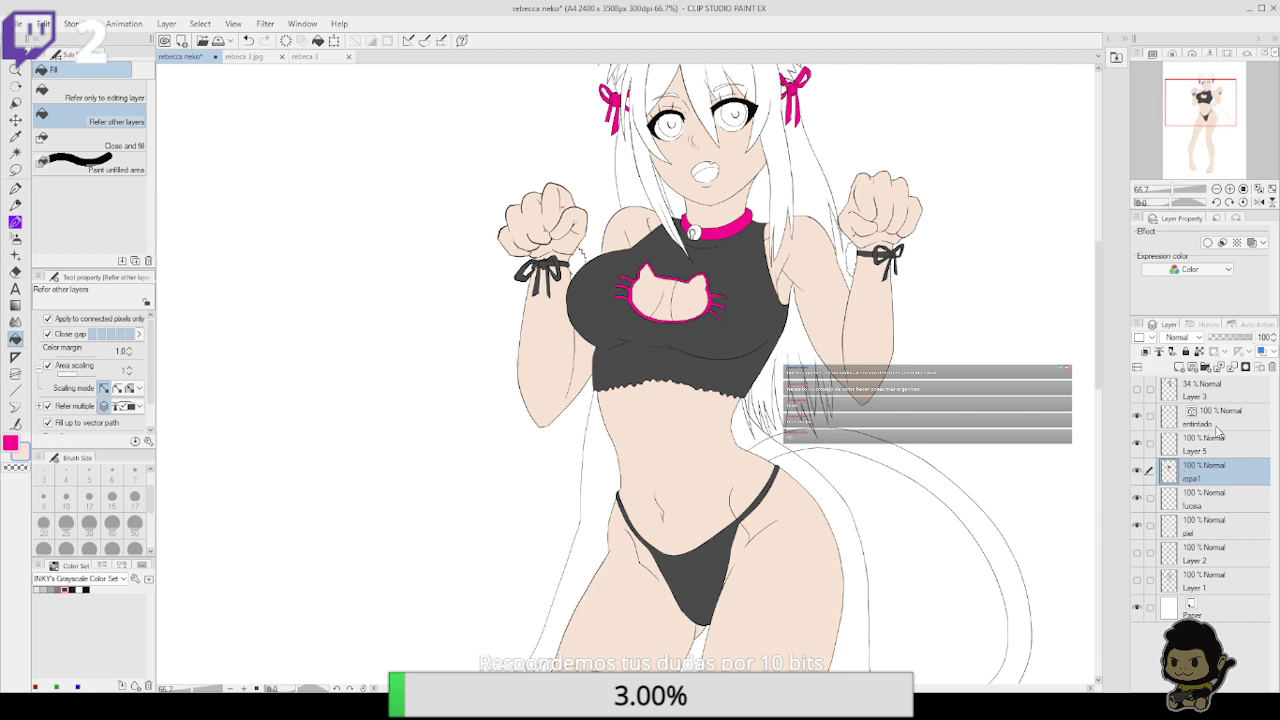
click(1207, 455)
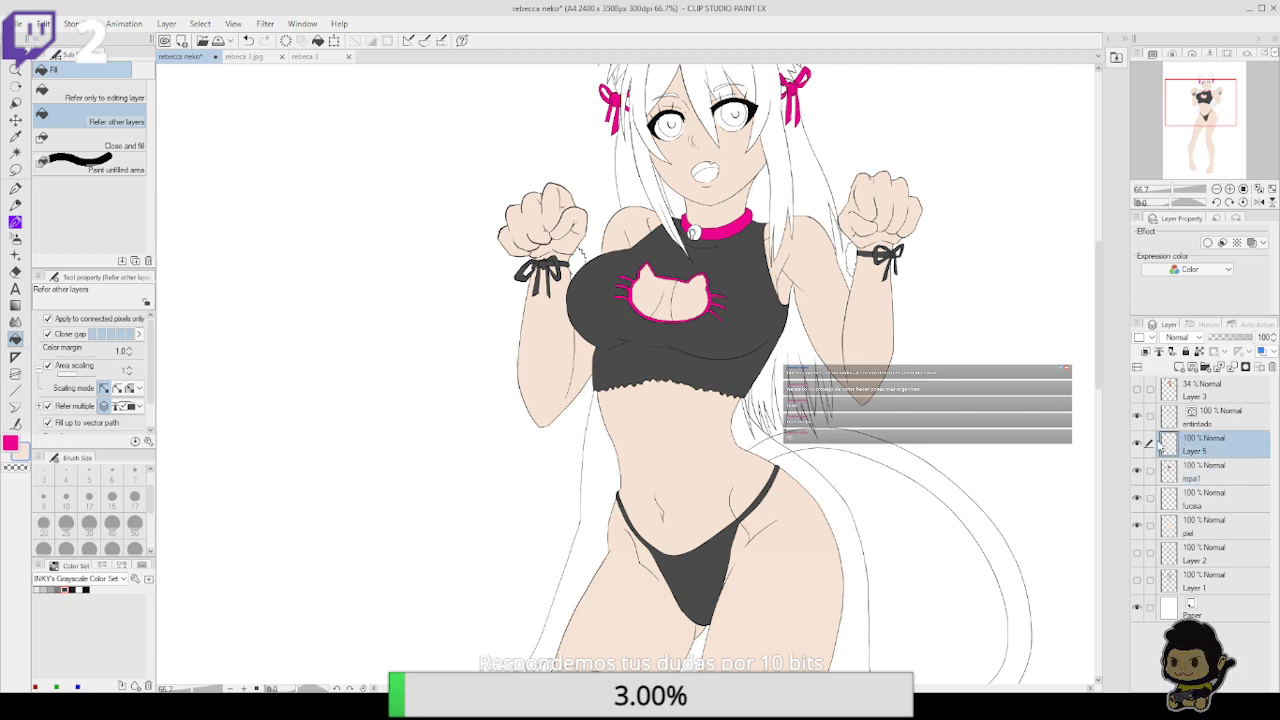
Add a new layer directly above piel and name it boca
click(1216, 522)
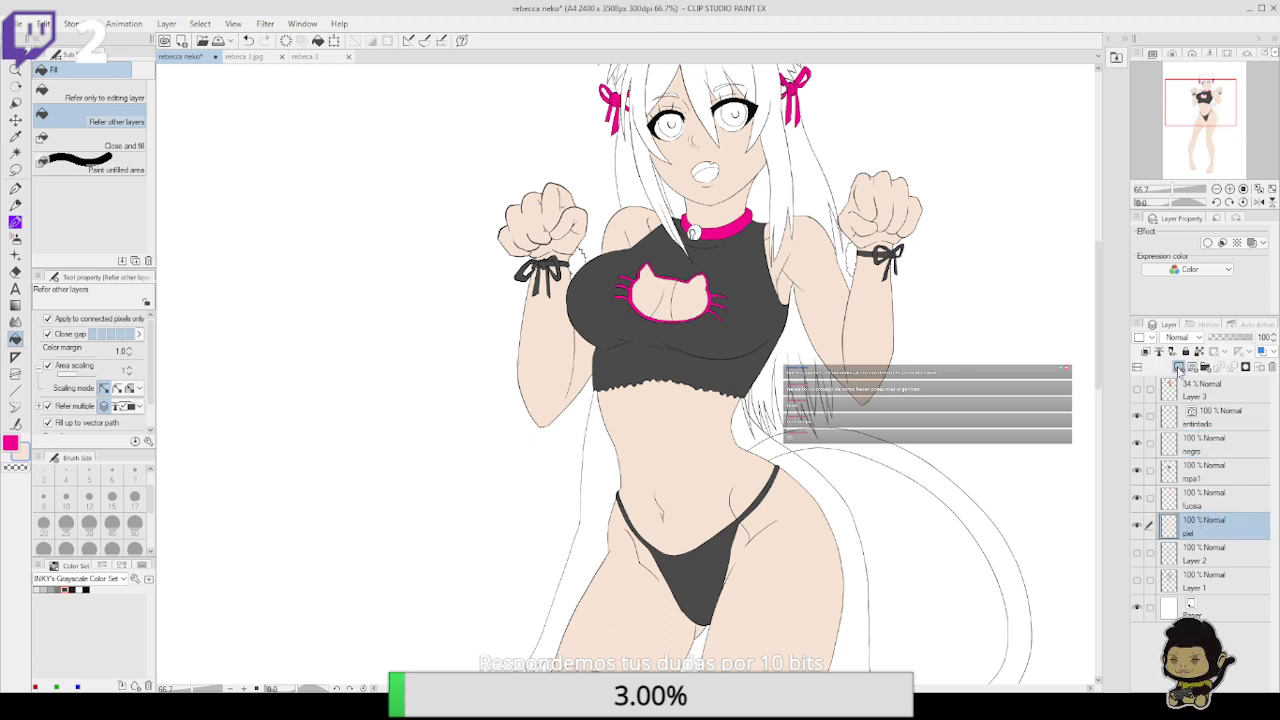
click(1179, 367)
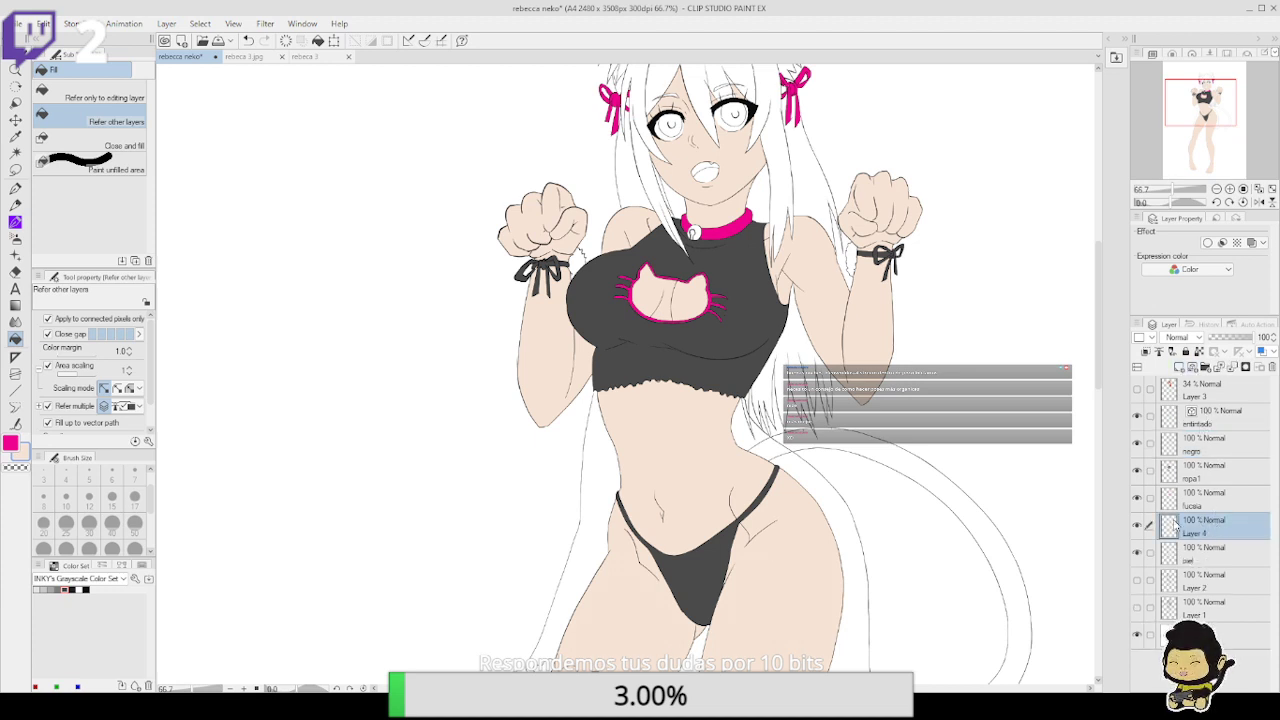
text(boca)
key(Return)
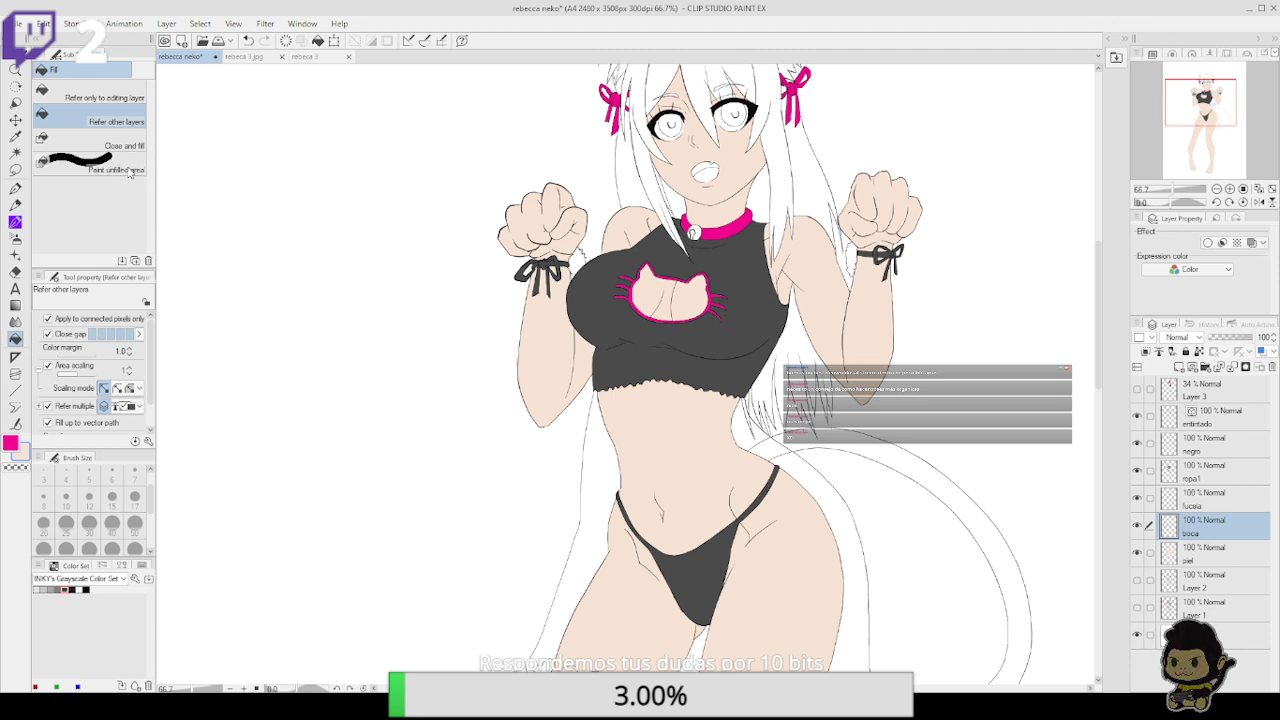
Fill the tongue with light pink and the upper inside of the mouth with a darker pink from the Basic Palette
click(103, 468)
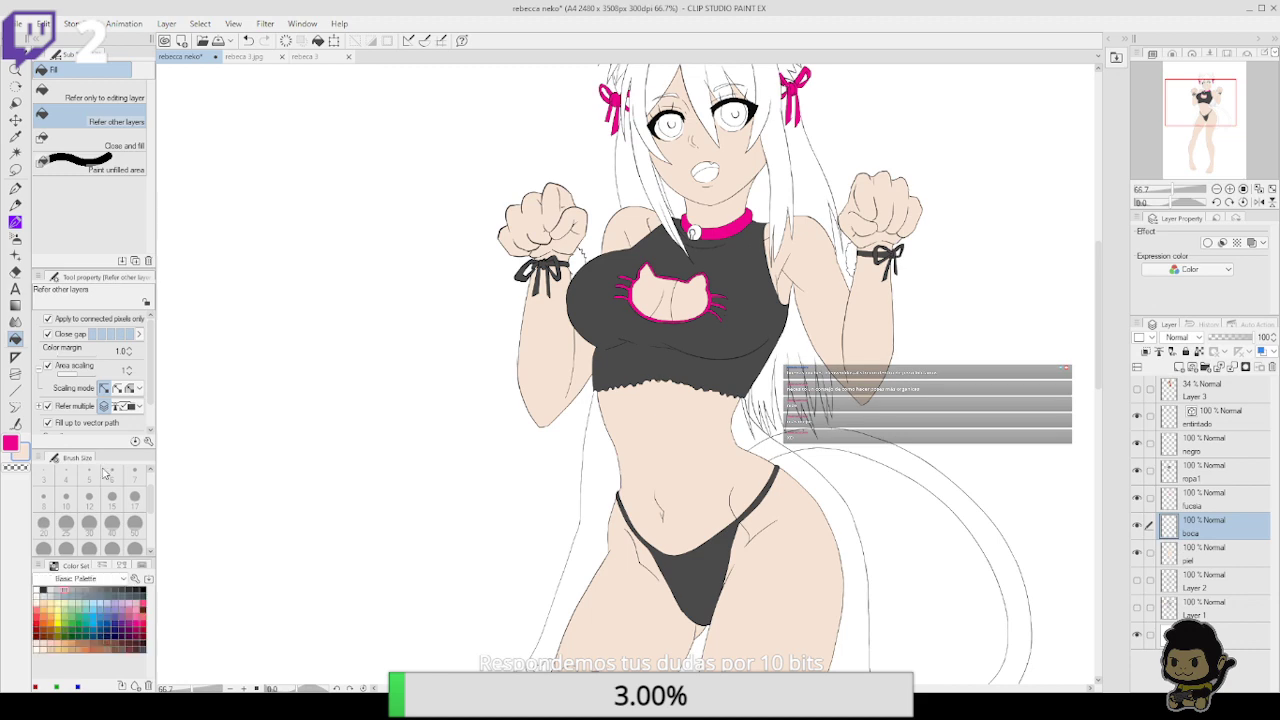
click(138, 607)
click(1231, 189)
click(1231, 189)
click(1230, 189)
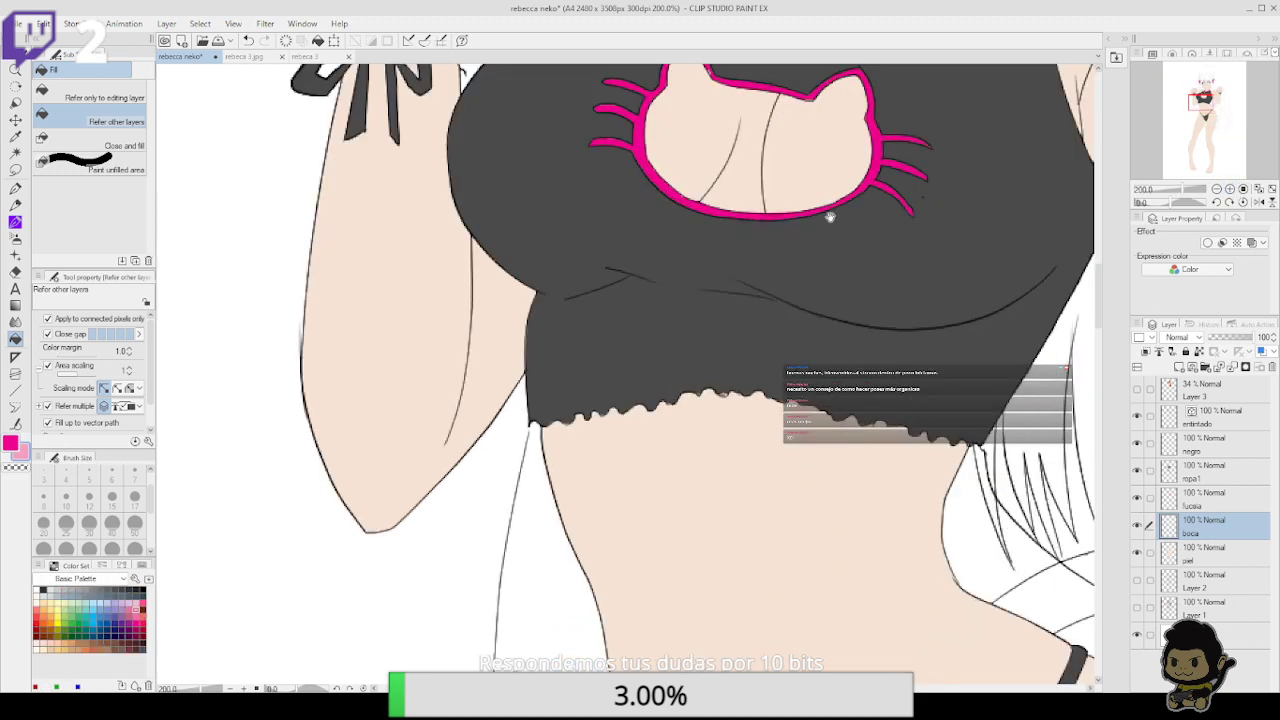
scroll(700, 457, up, 8)
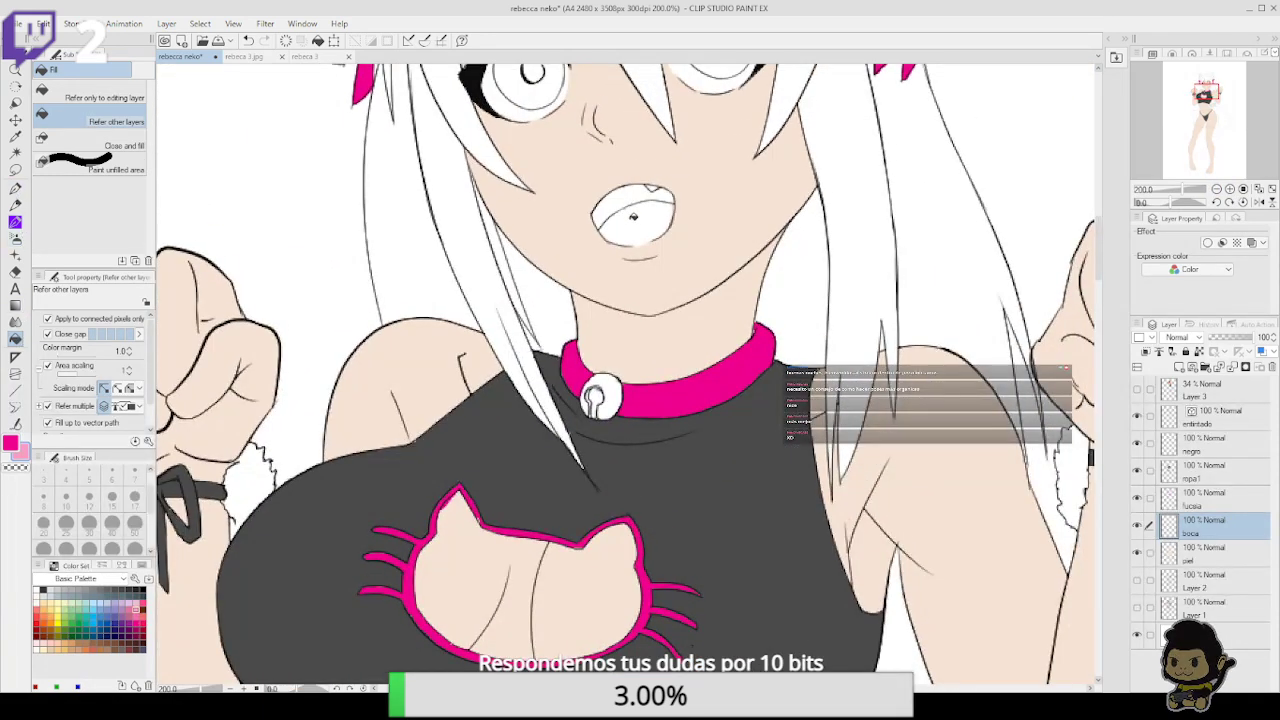
click(632, 217)
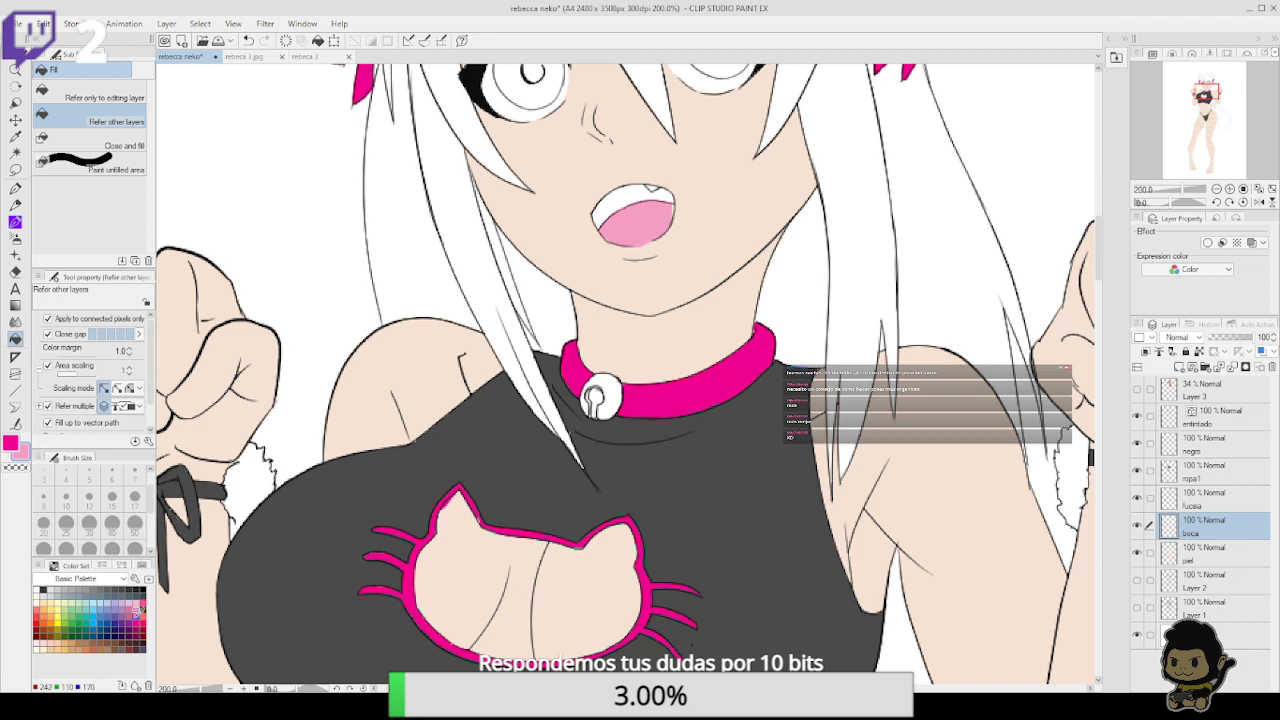
click(624, 193)
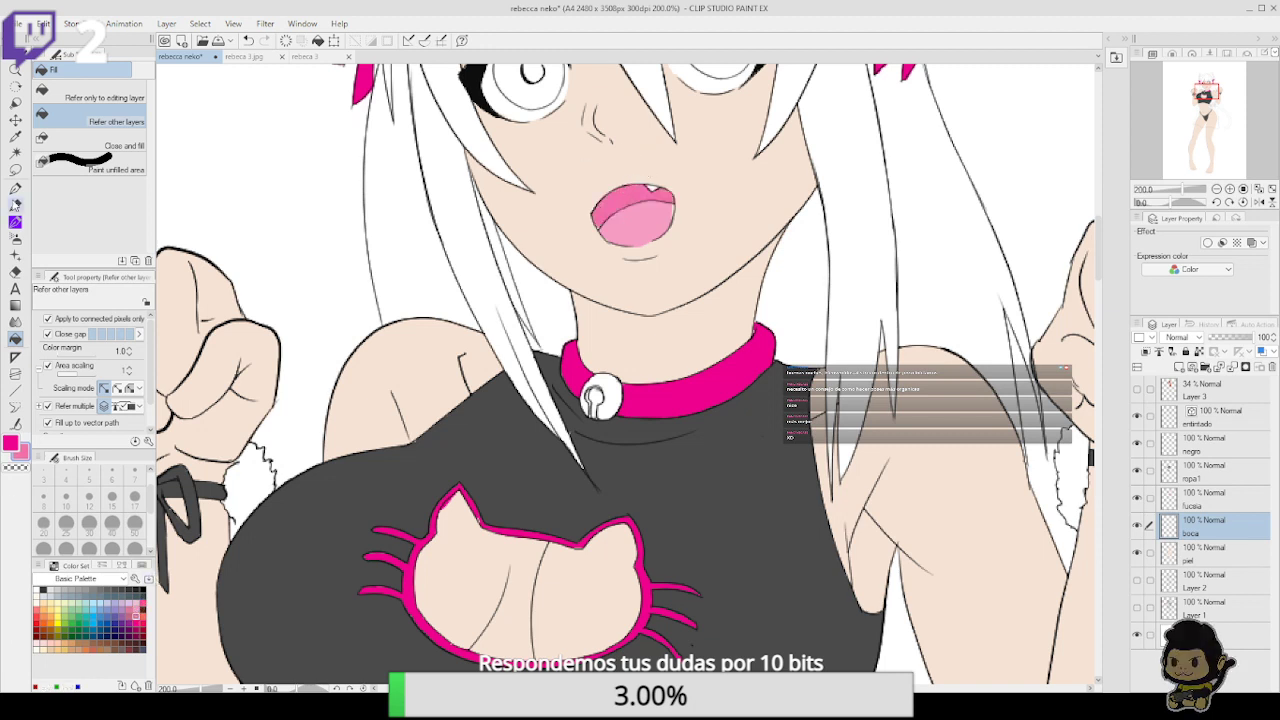
Choose white from the Basic Palette as the drawing colour and hide the paper layer beneath the artwork
key(p)
alt+click(668, 205)
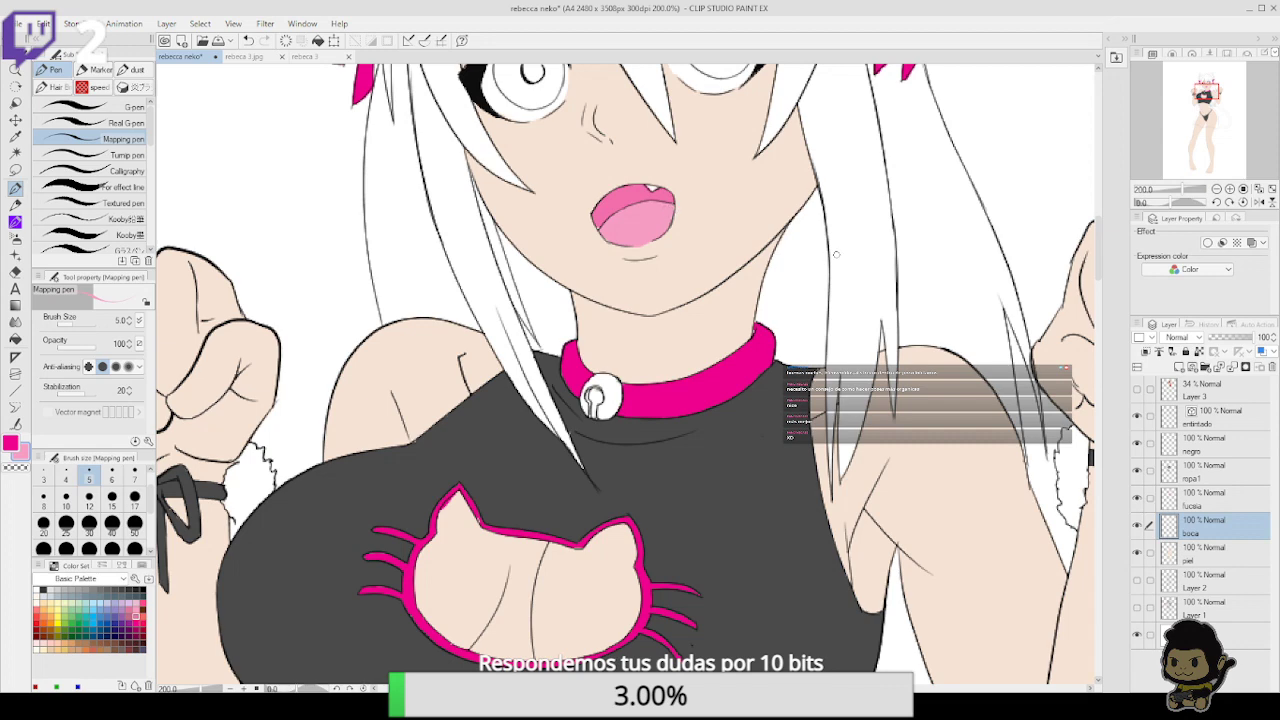
drag(836, 254, 790, 364)
click(38, 590)
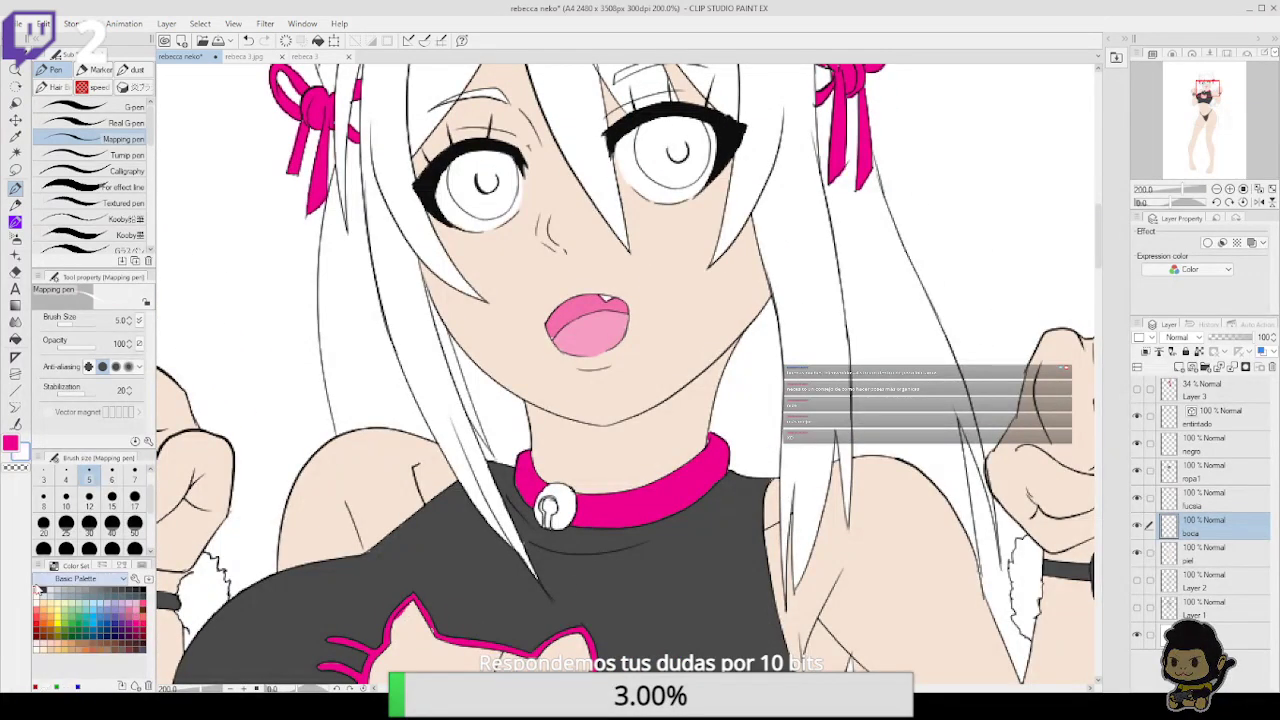
key(g)
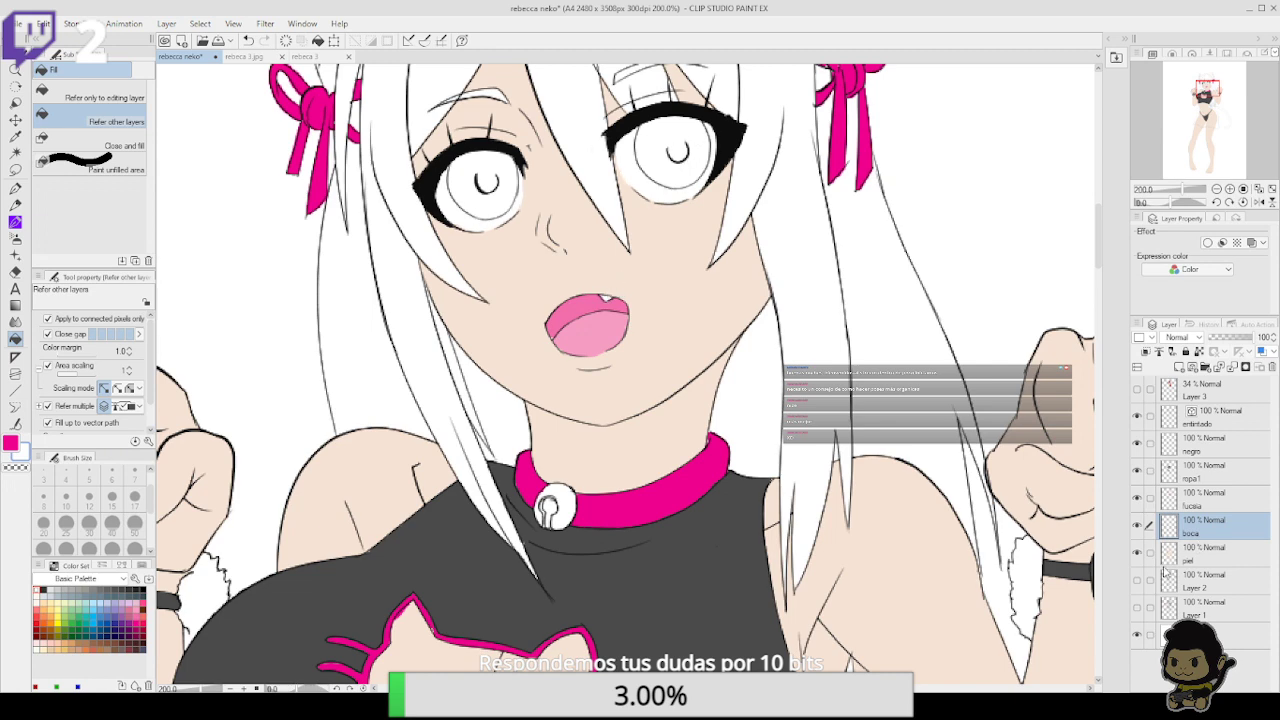
click(1137, 634)
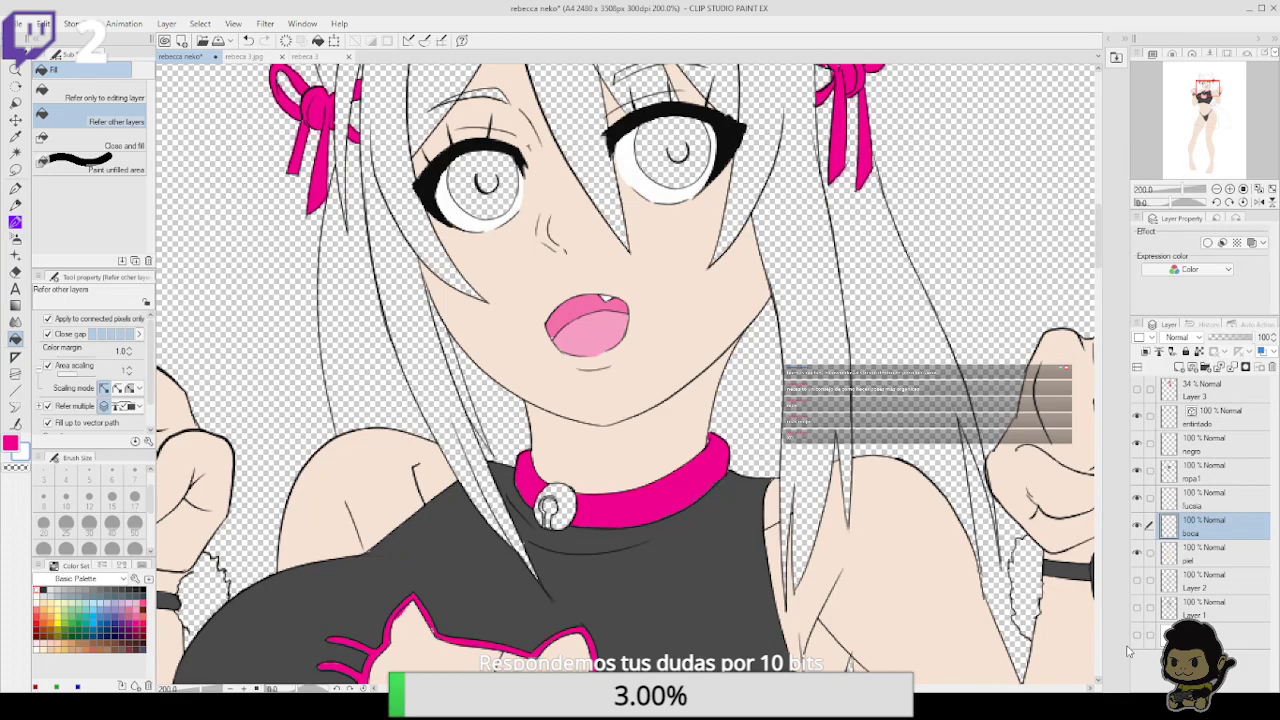
Examine the figure from face to legs against the transparent background for areas still lacking base colour
click(15, 189)
drag(710, 146, 708, 184)
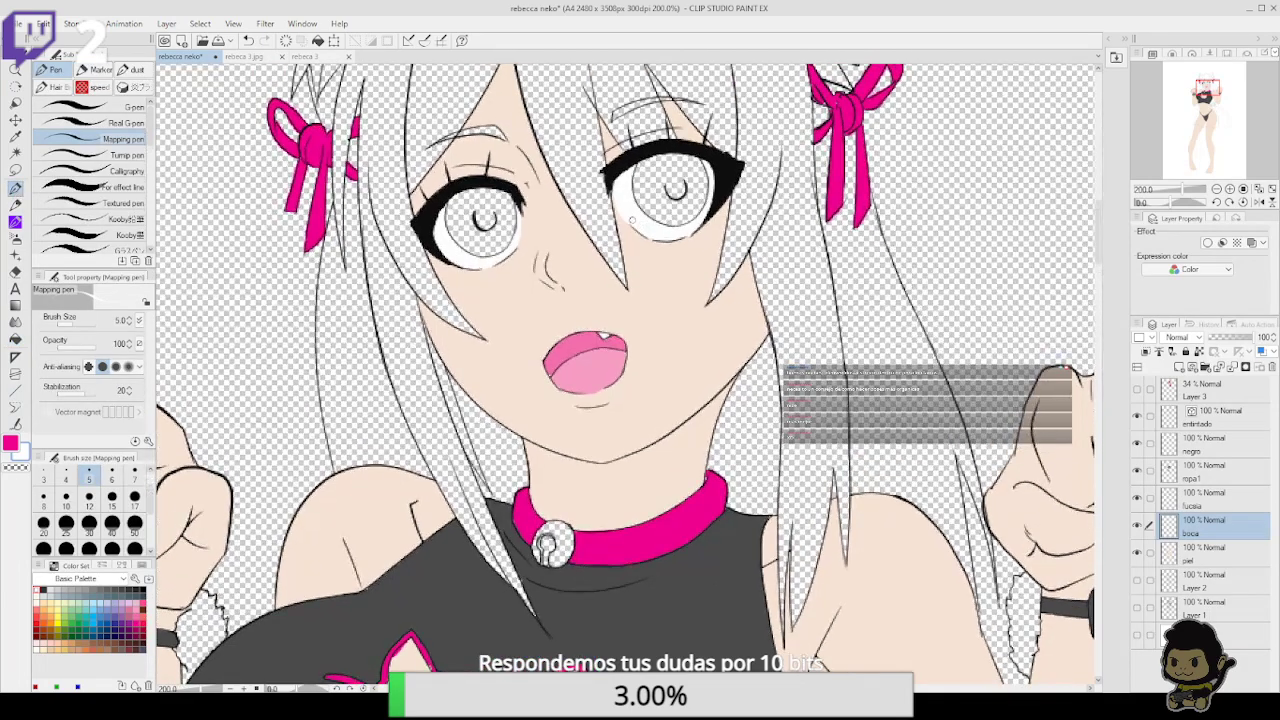
scroll(921, 586, down, 4)
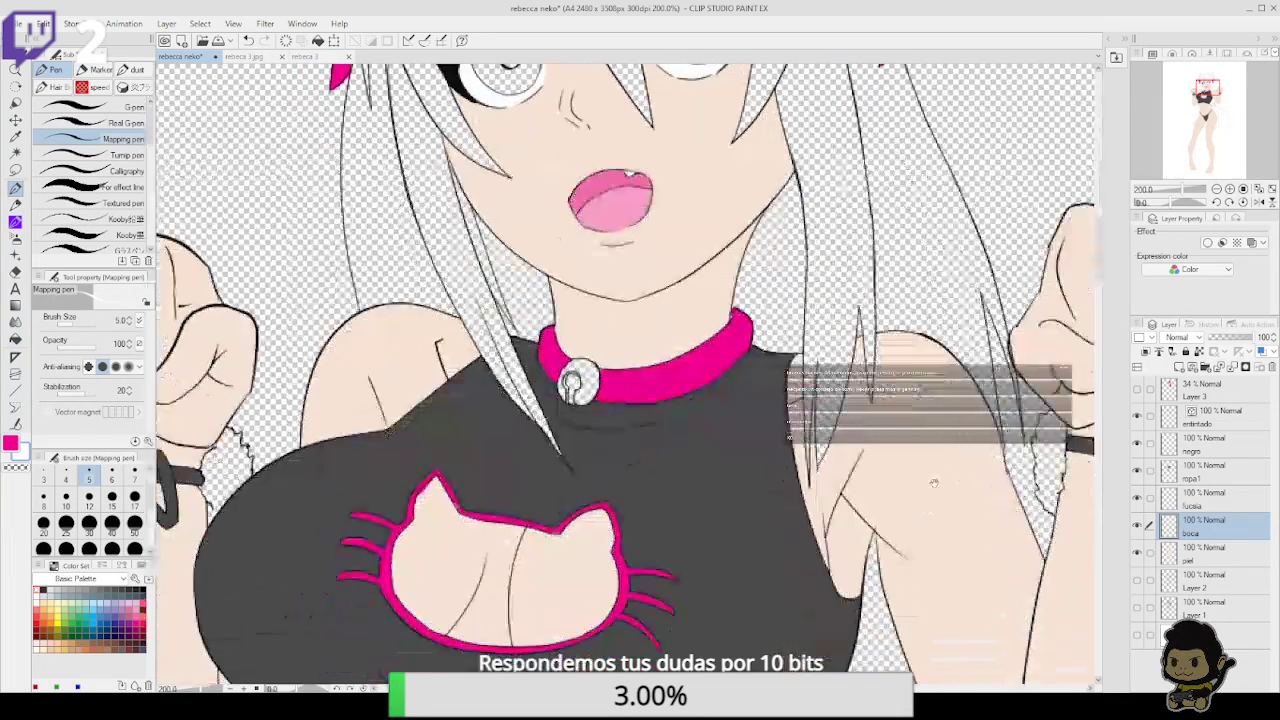
scroll(890, 487, down, 4)
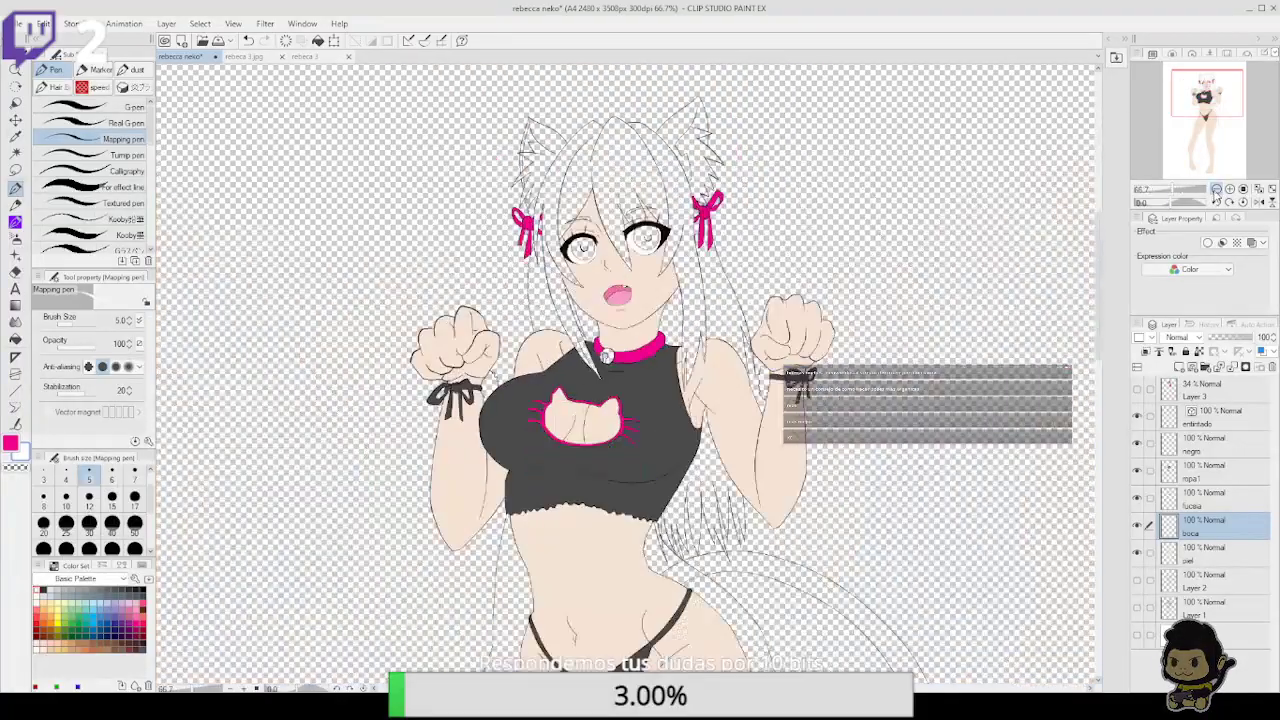
scroll(862, 472, down, 5)
scroll(885, 575, up, 4)
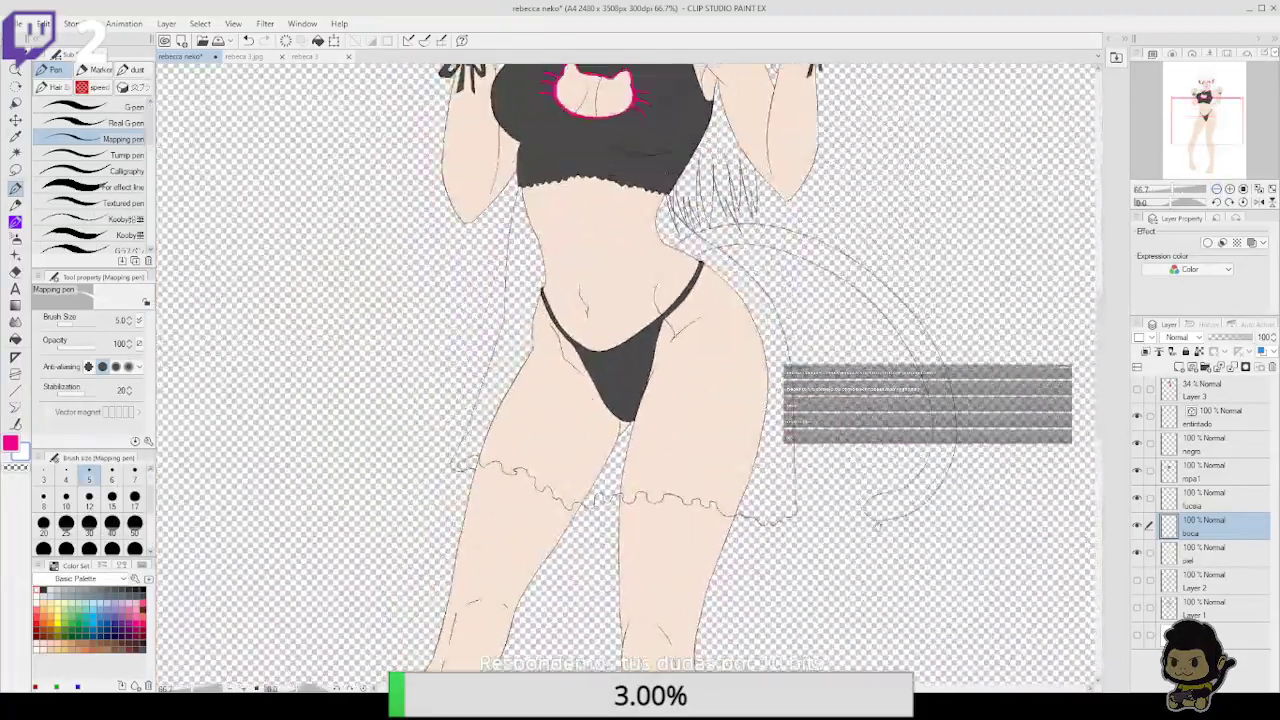
scroll(885, 575, up, 5)
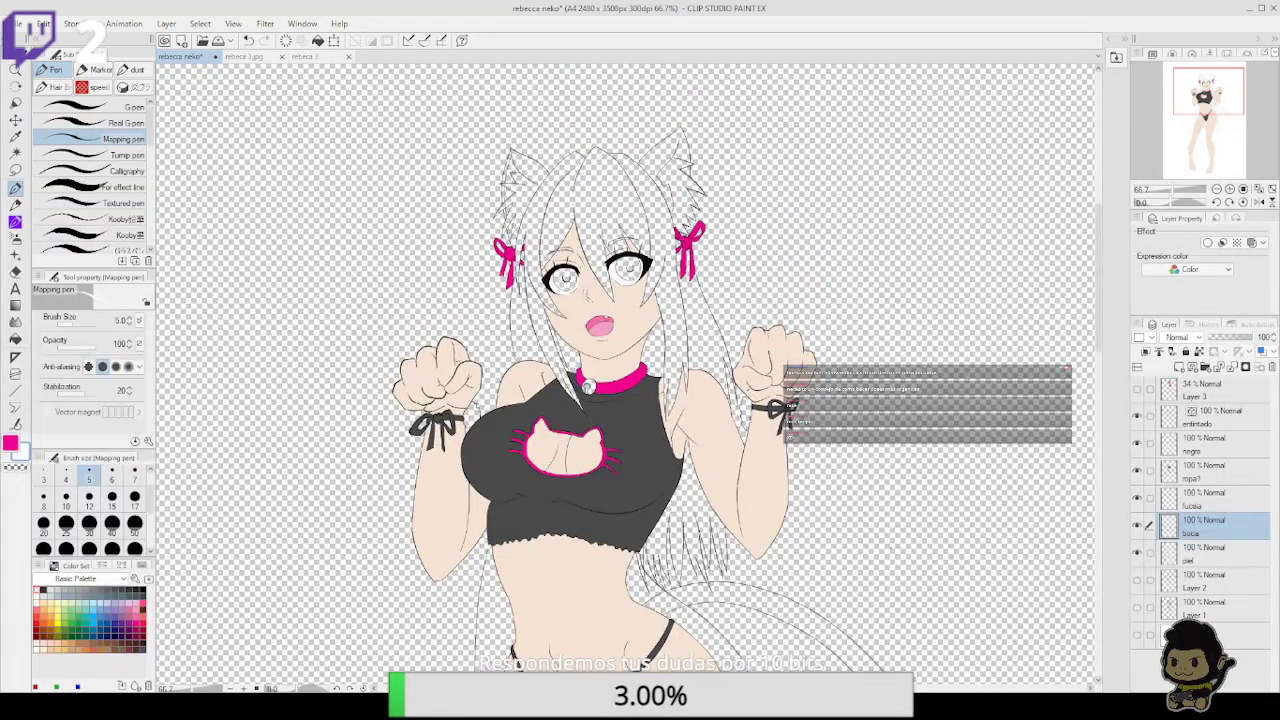
Show Layer 1 briefly to pick its pale cream swatch, hide it again, and make ropa1 the active layer
click(15, 339)
drag(447, 593, 714, 546)
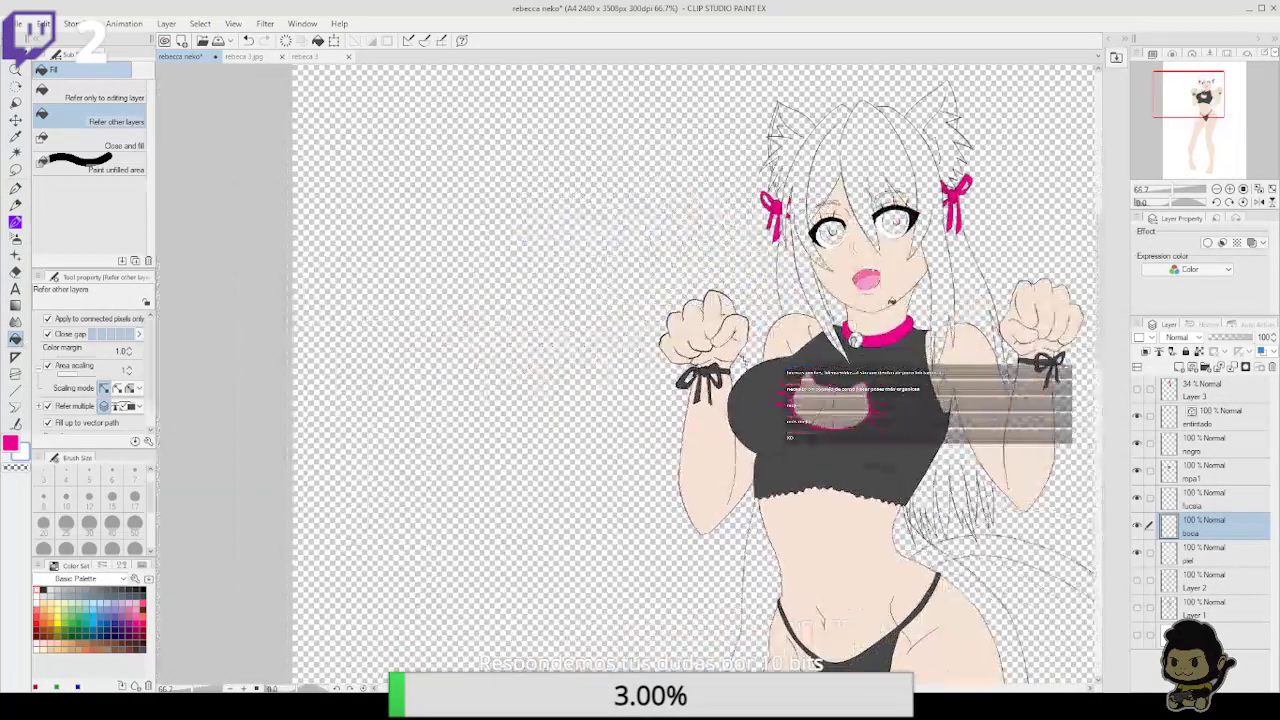
click(1137, 608)
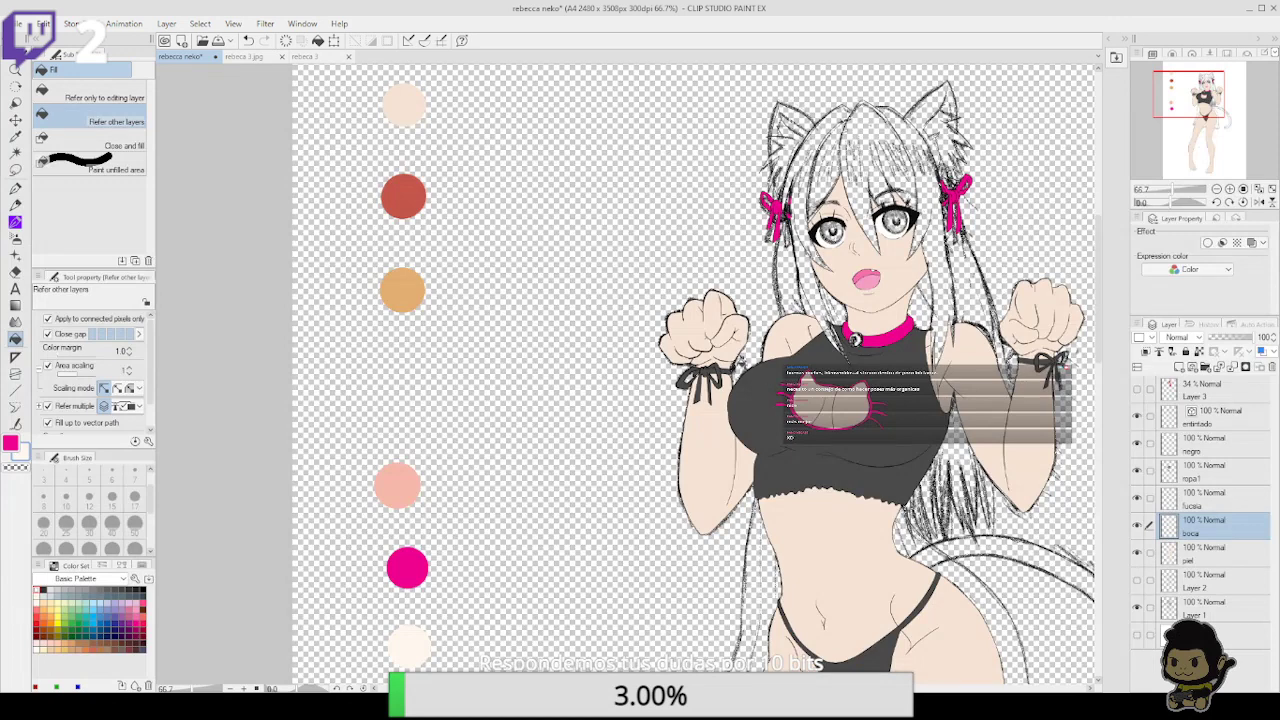
click(1137, 607)
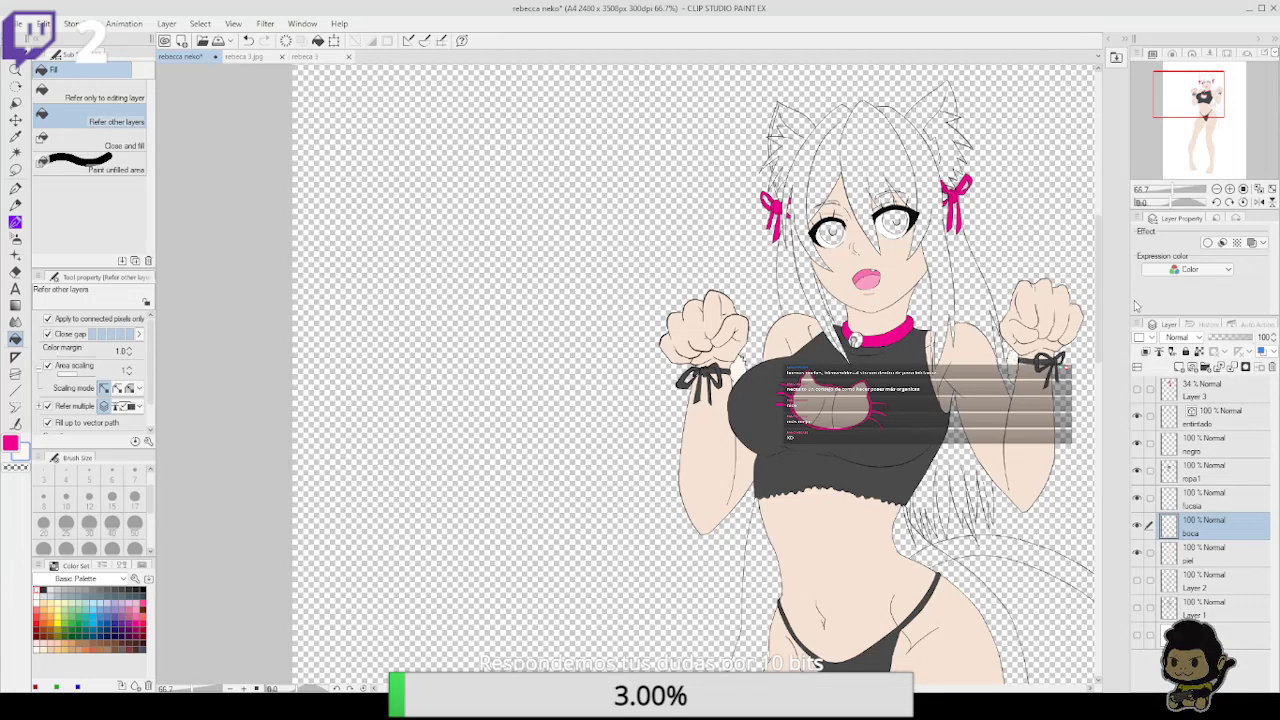
click(1215, 498)
click(1218, 476)
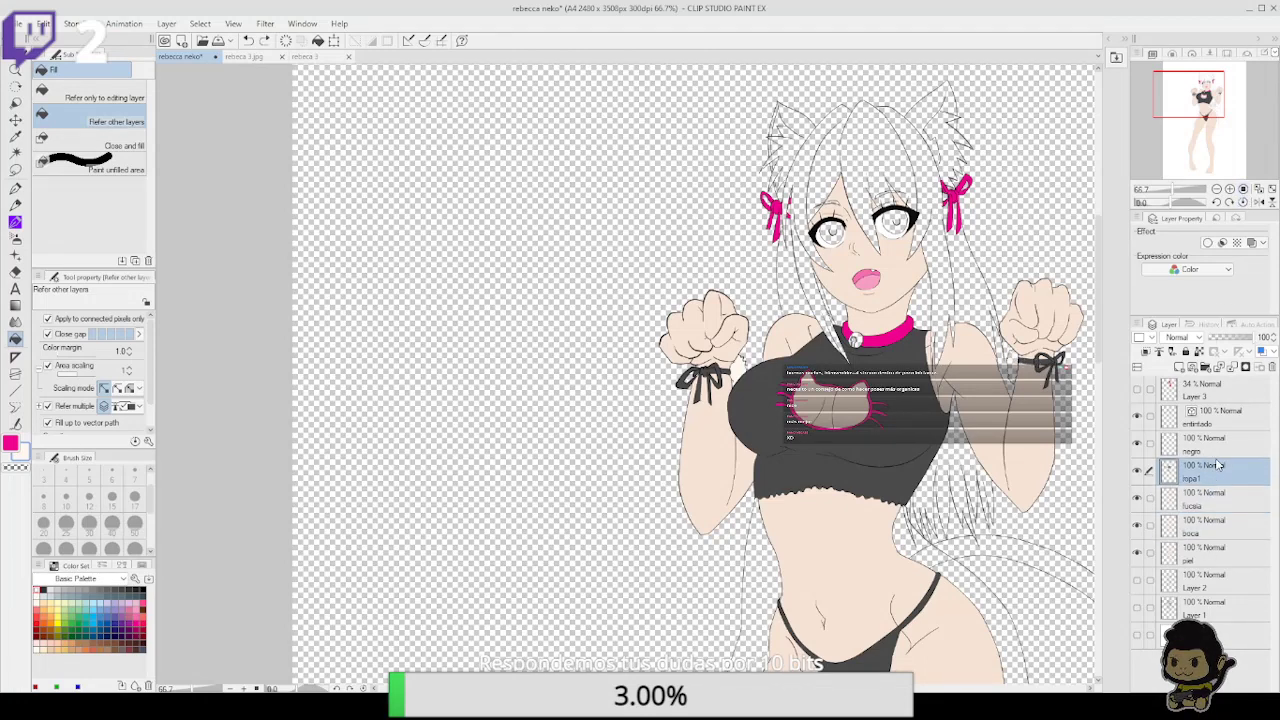
Fill the ruffled cuffs behind both wrist bows with pale cream on the ropa1 layer
click(1228, 189)
click(1228, 189)
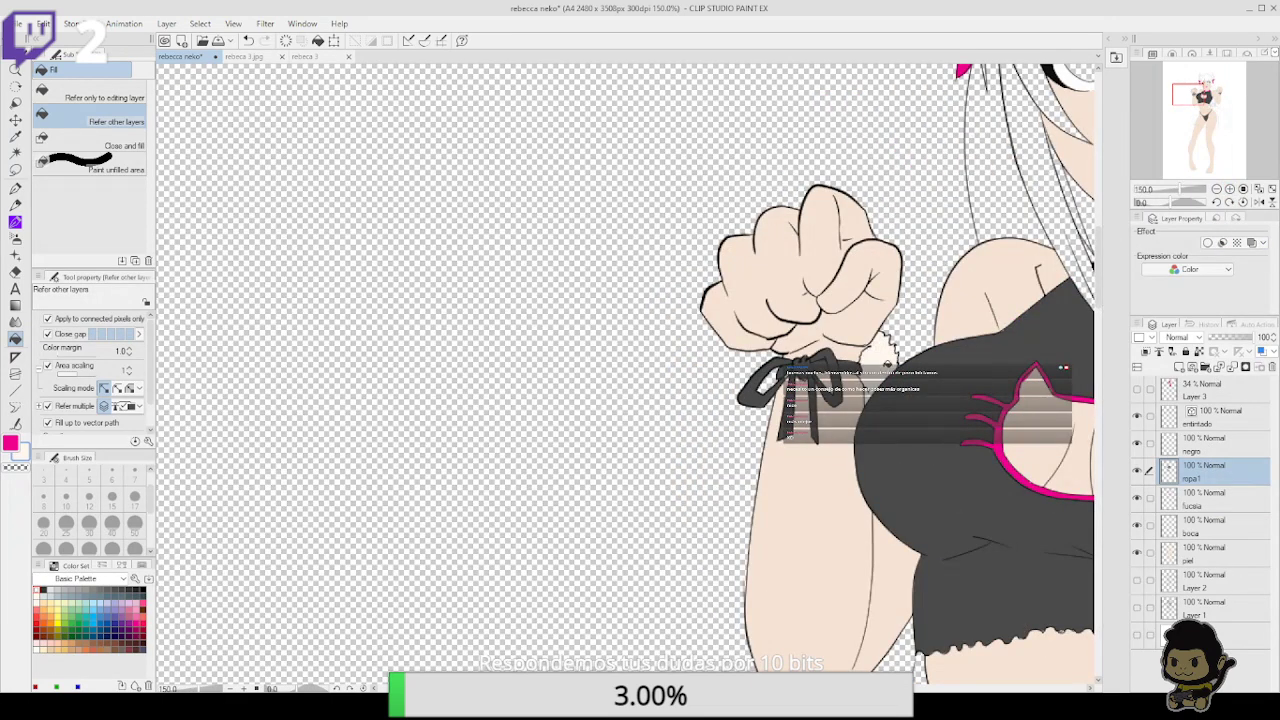
drag(880, 360, 715, 432)
drag(983, 423, 801, 411)
drag(1026, 367, 869, 381)
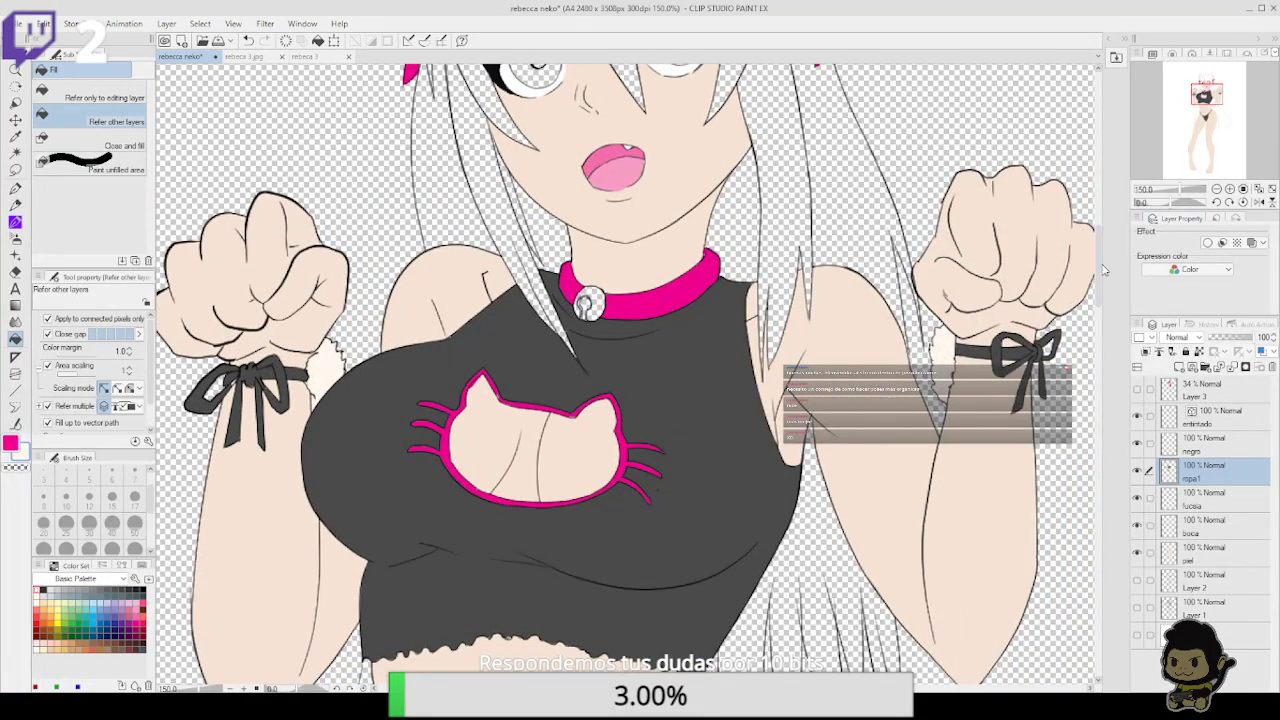
Fill the inner fur of both cat ears with pale cream on the ropa1 layer
click(1216, 189)
click(1216, 189)
drag(901, 487, 941, 343)
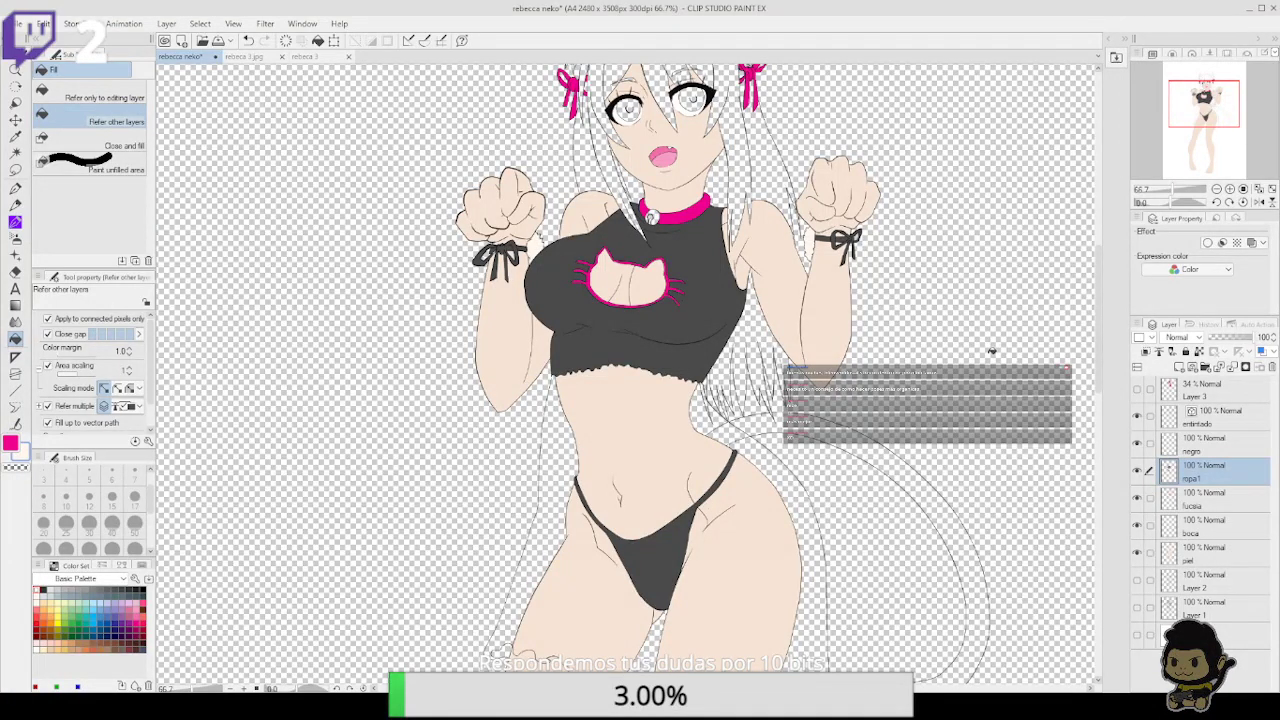
drag(991, 351, 931, 503)
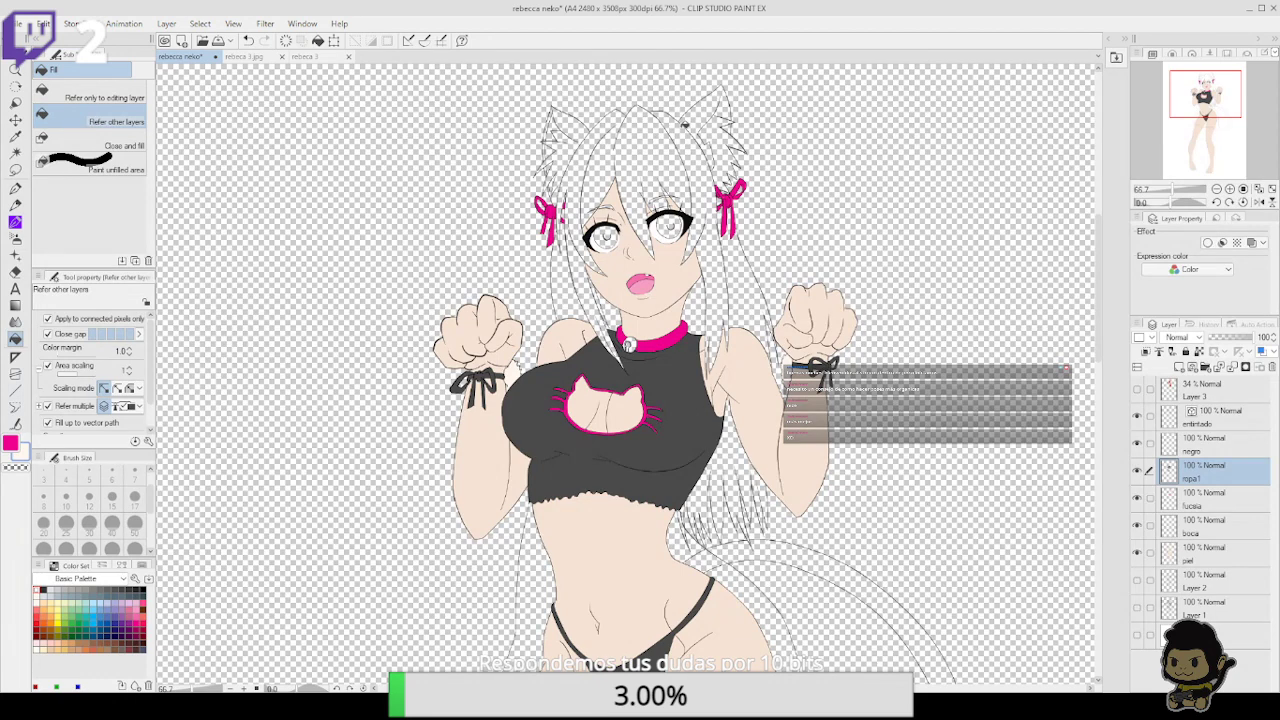
click(720, 130)
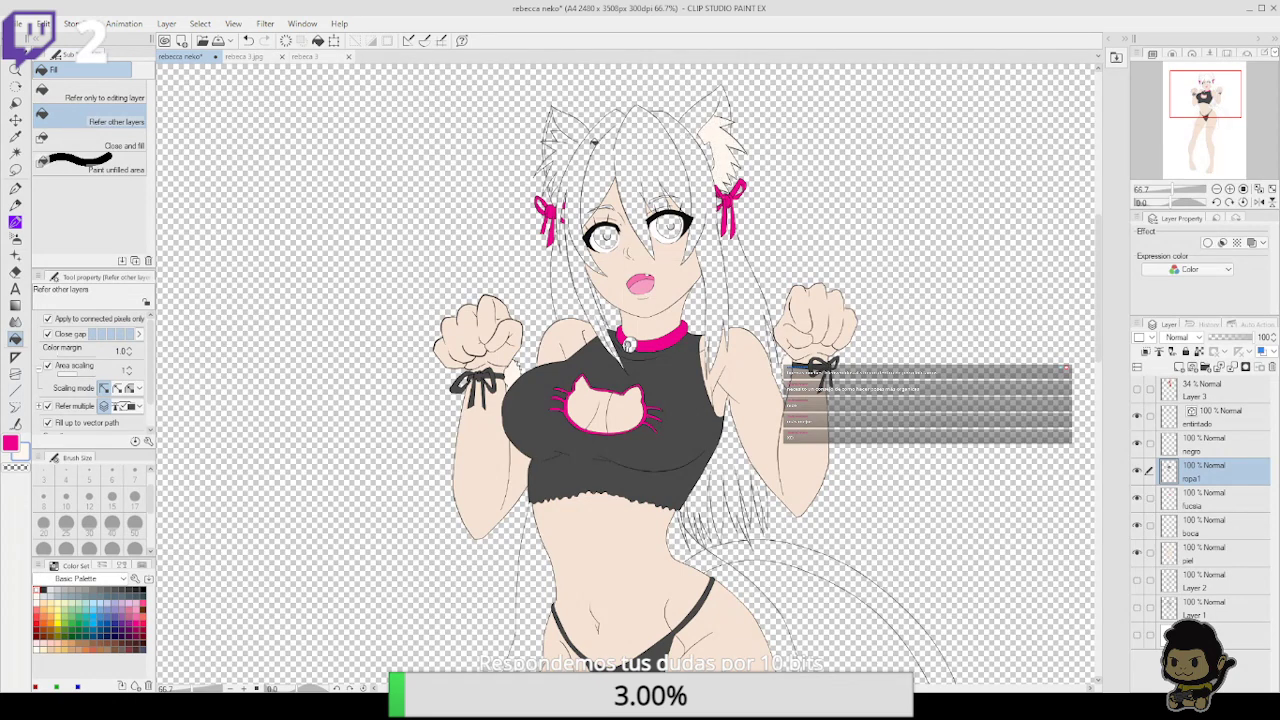
click(573, 141)
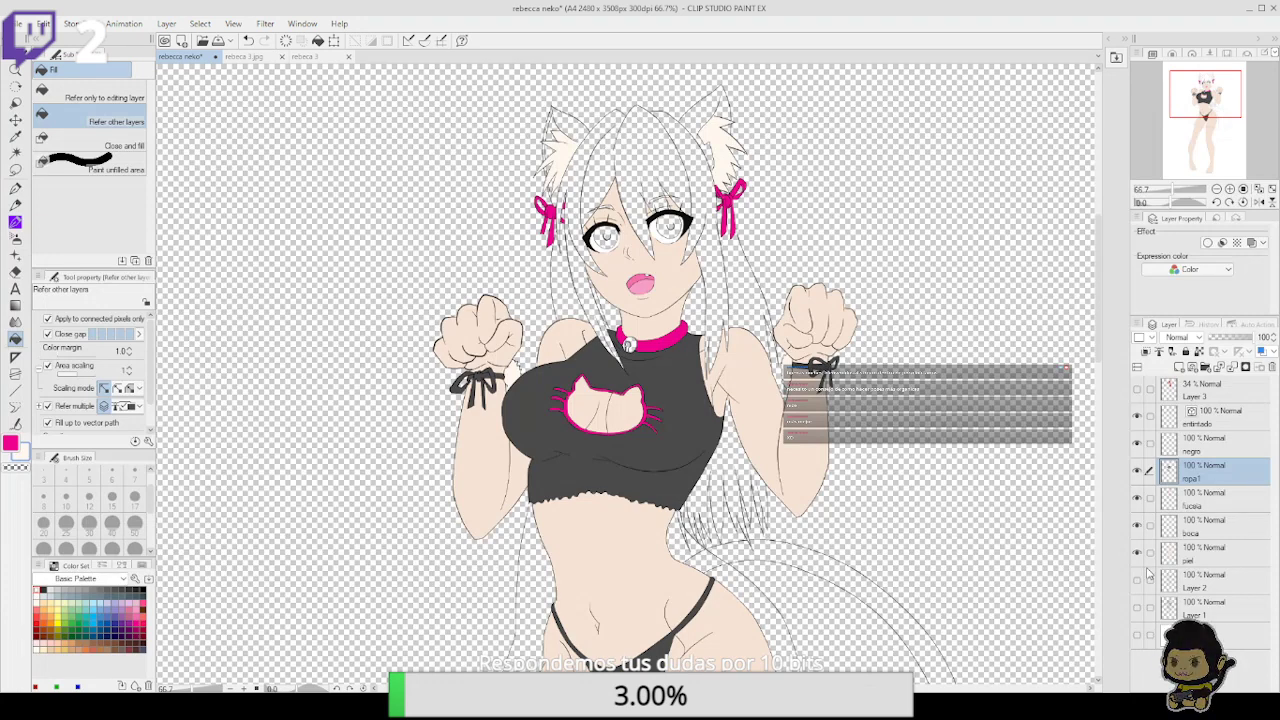
Fill the collar bell with a dark yellow from the Basic Palette
click(60, 624)
click(629, 344)
click(15, 188)
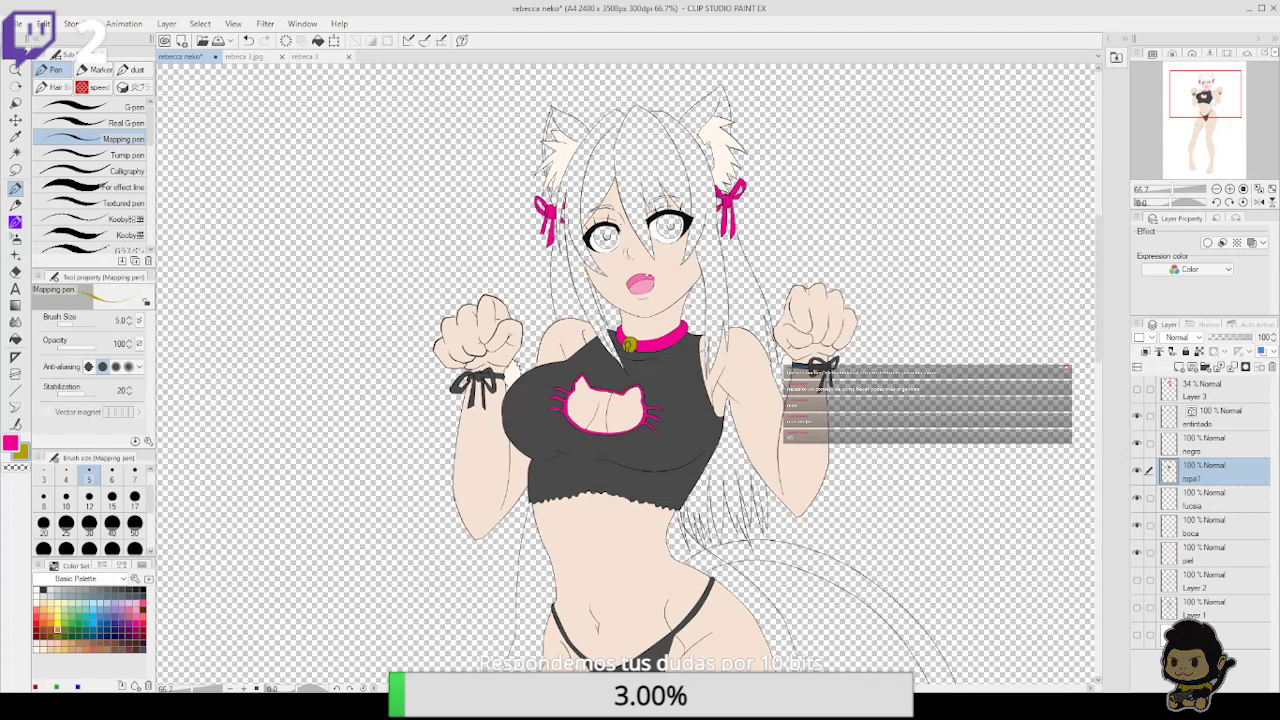
Add a new layer above ropa1 and sample the light orange swatch from Layer 1, hiding that layer again
click(1179, 367)
mouse_move(406, 272)
mouse_down()
mouse_move(610, 501)
mouse_move(589, 343)
mouse_up()
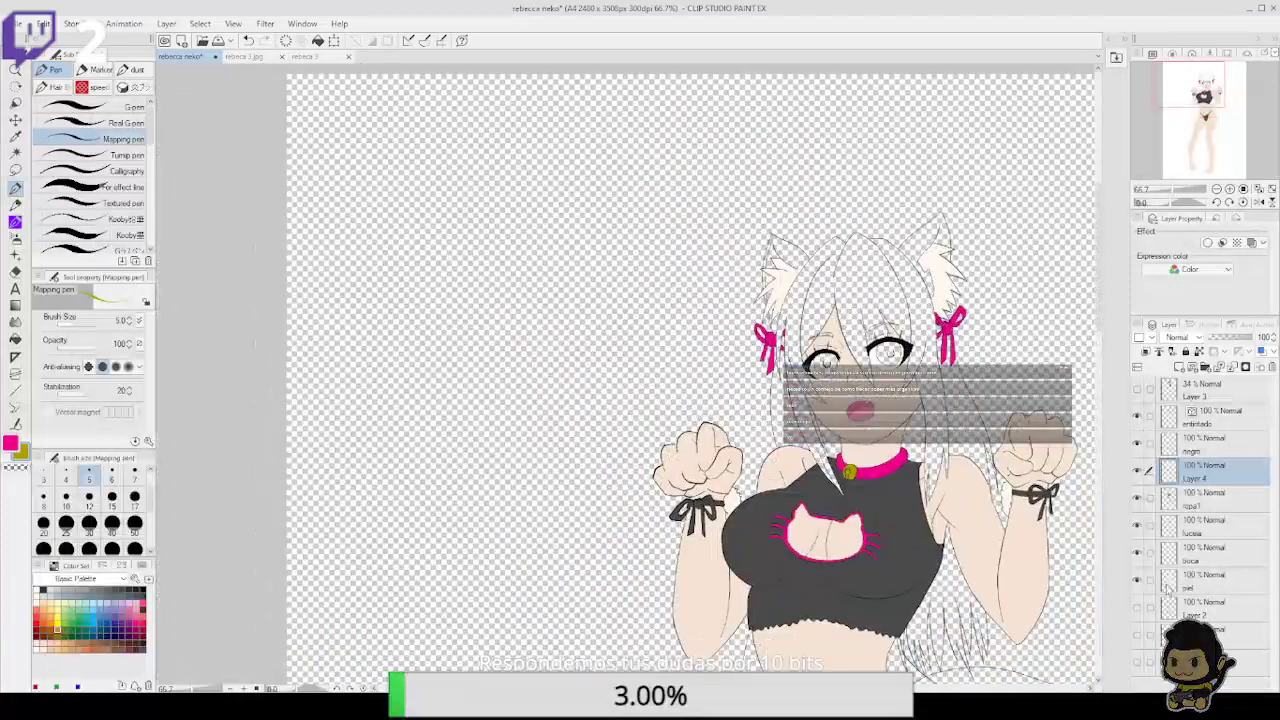
click(1137, 634)
alt+click(399, 422)
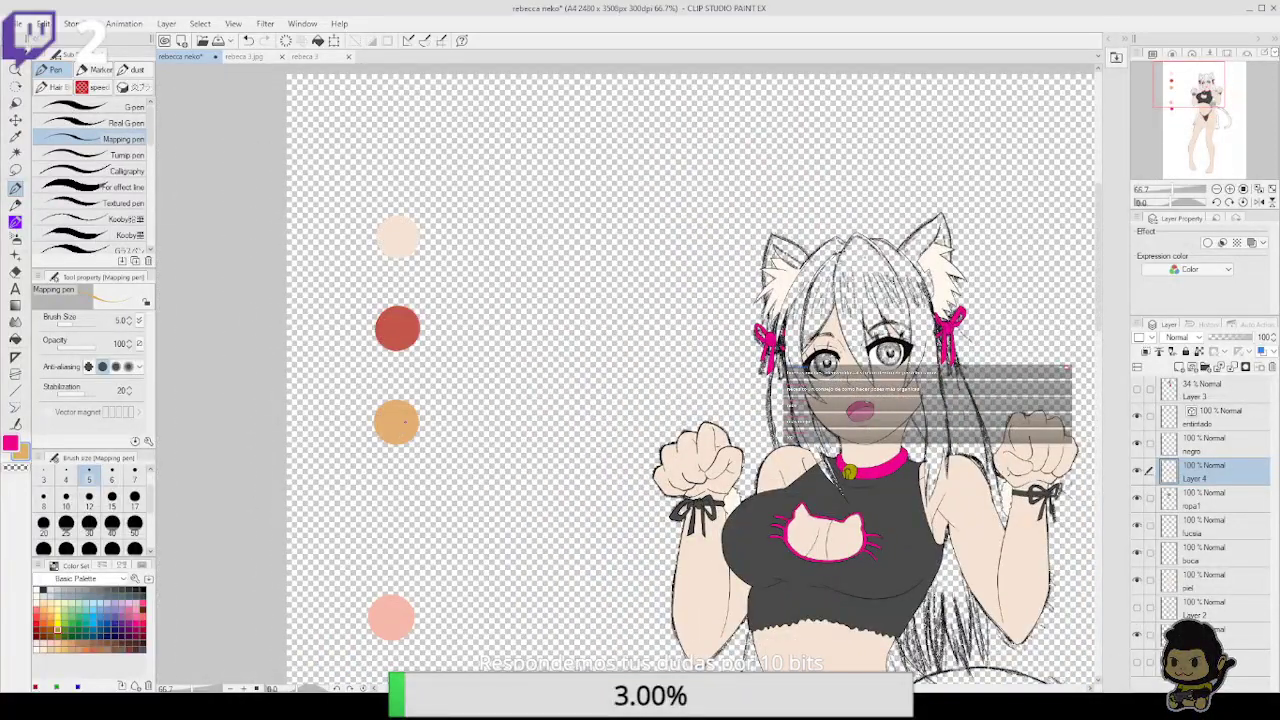
click(1140, 638)
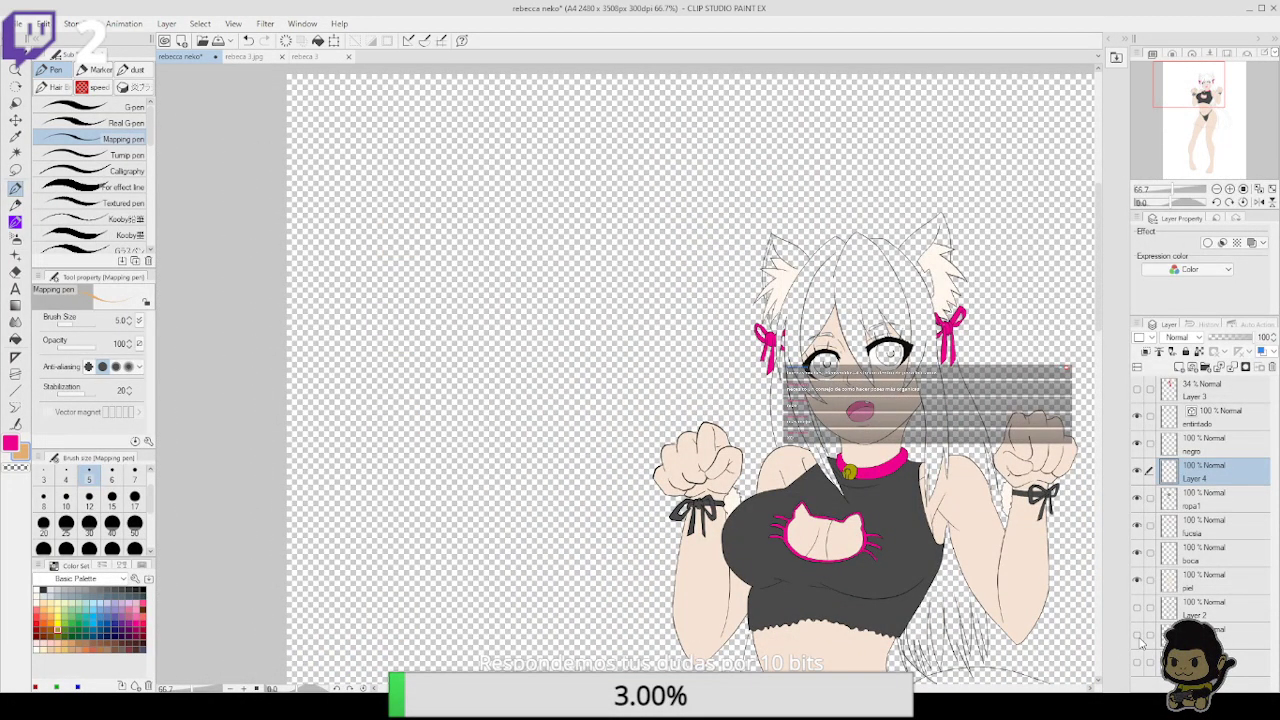
Fill the irises of both eyes with the sampled light orange on the new layer
click(15, 339)
click(828, 362)
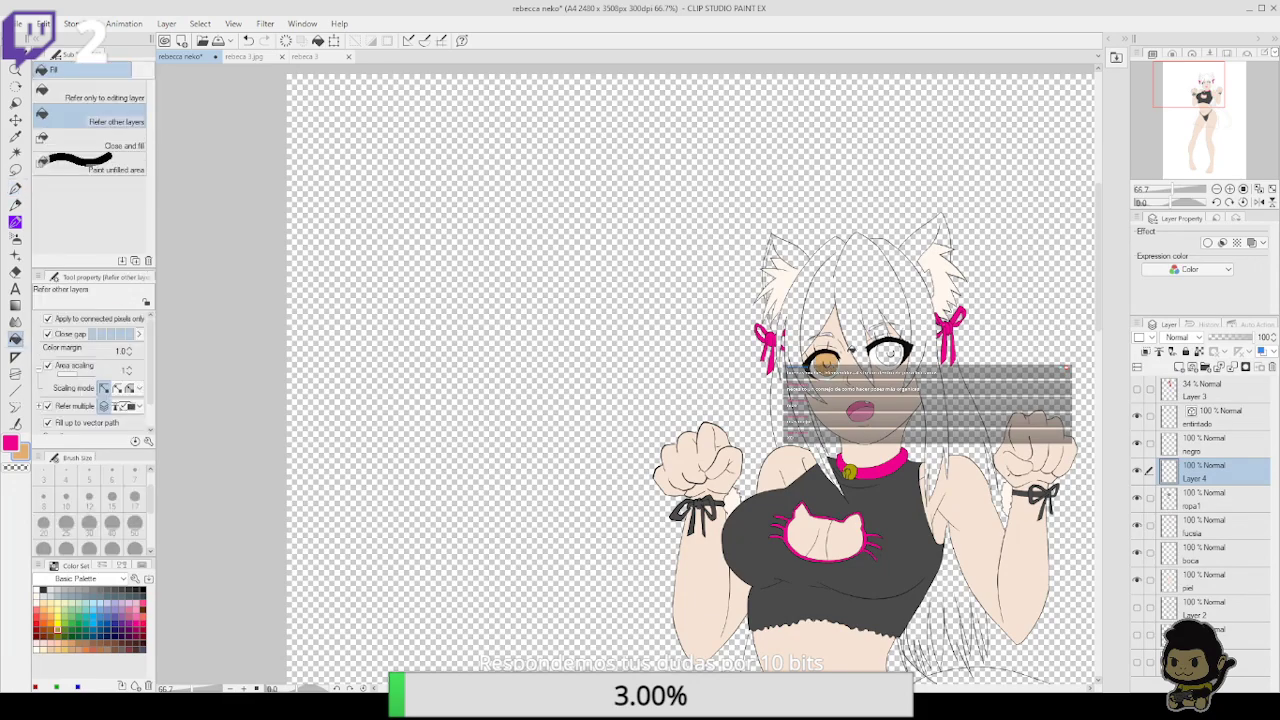
click(895, 351)
Sample the brick red swatch from Layer 1, hide that layer again, and rename the iris colour layer as ojos
drag(1048, 522, 988, 385)
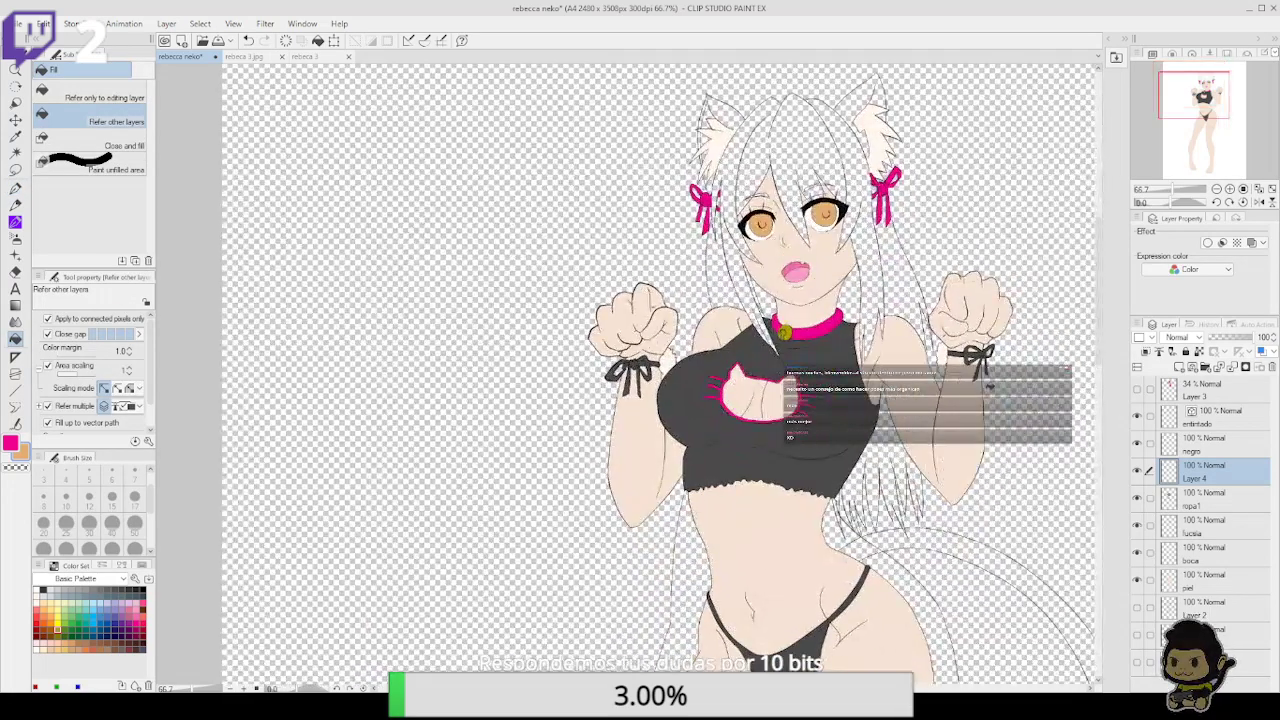
click(1136, 634)
drag(393, 222, 437, 351)
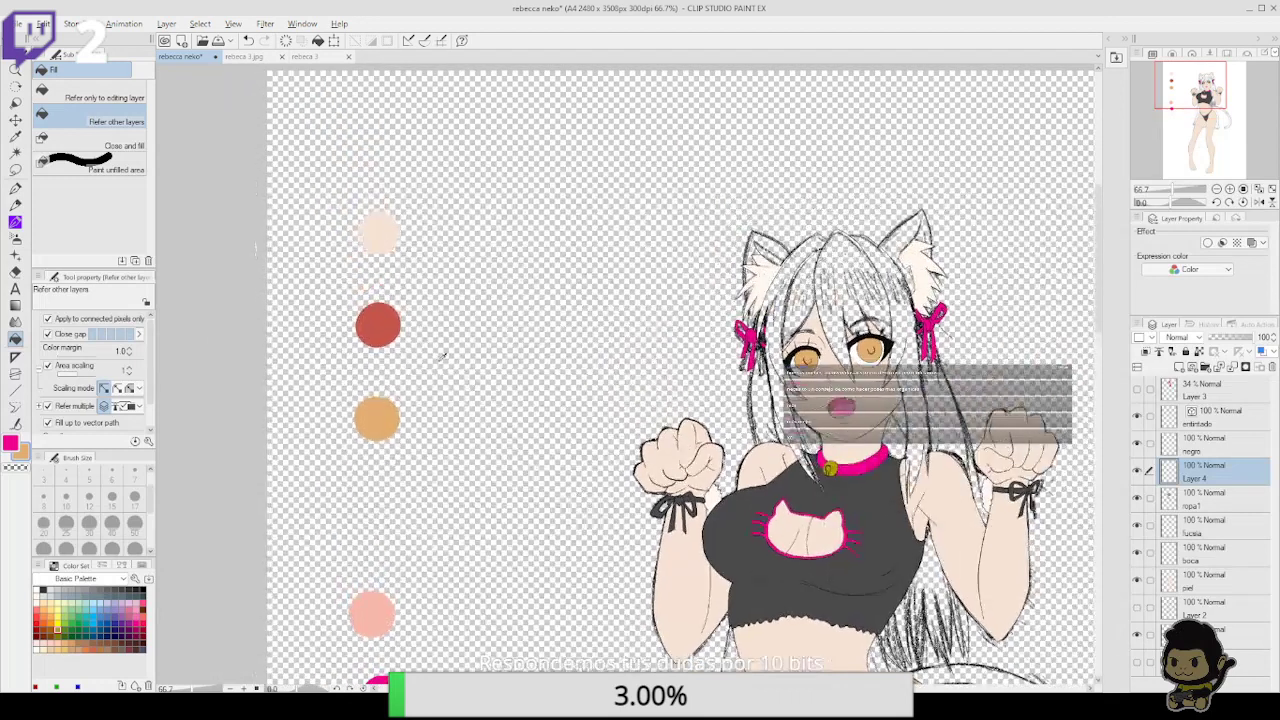
click(1136, 634)
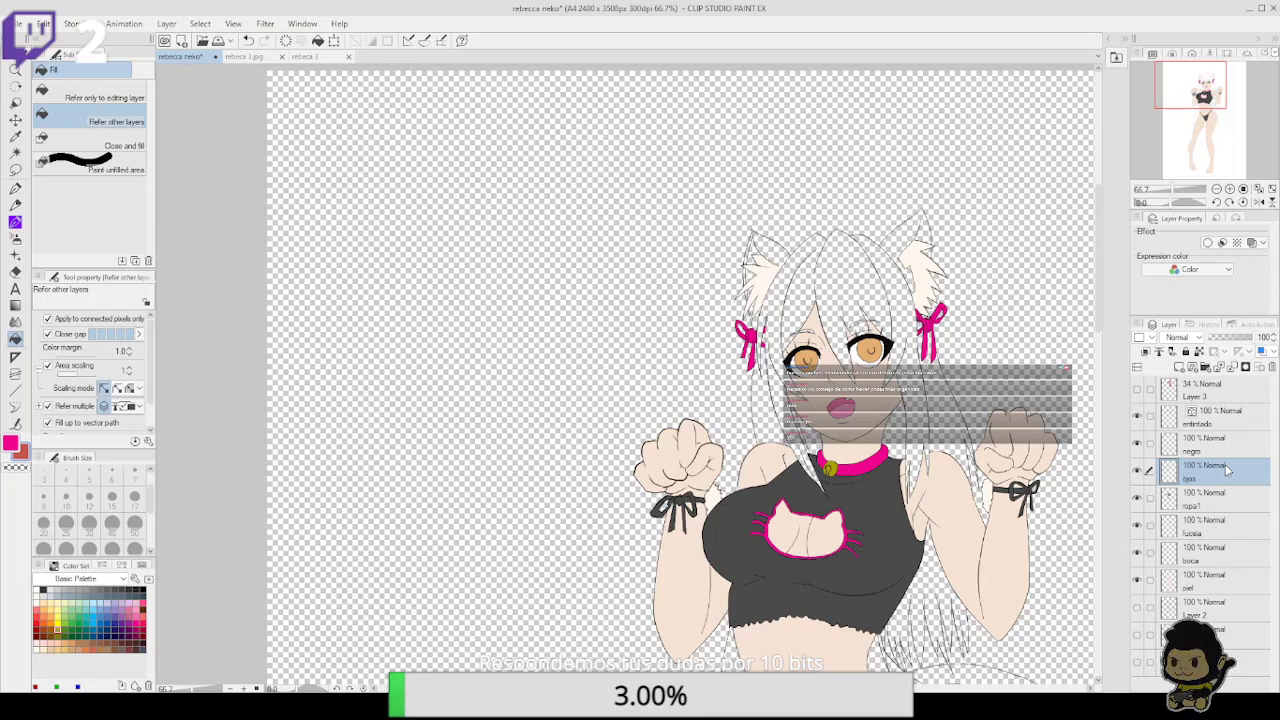
Add a layer named cabello above ojos and fill the front fringe locks and eyebrows with brick red
click(1178, 367)
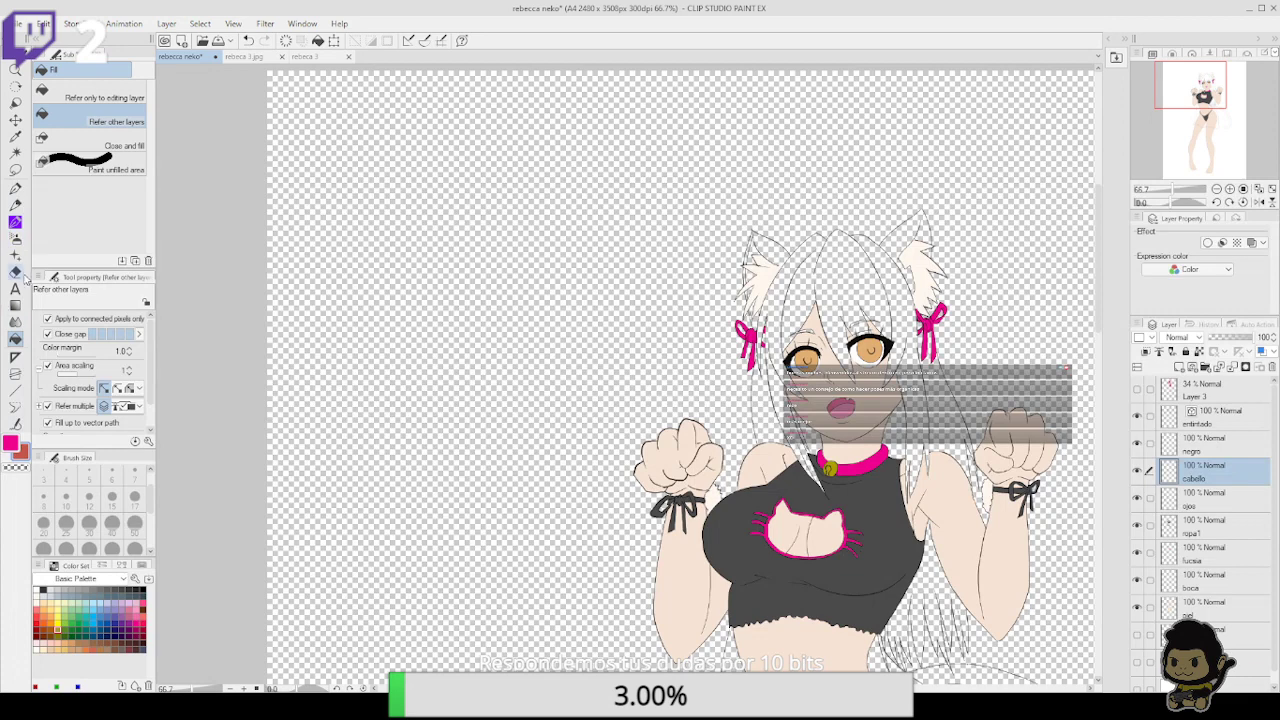
click(852, 270)
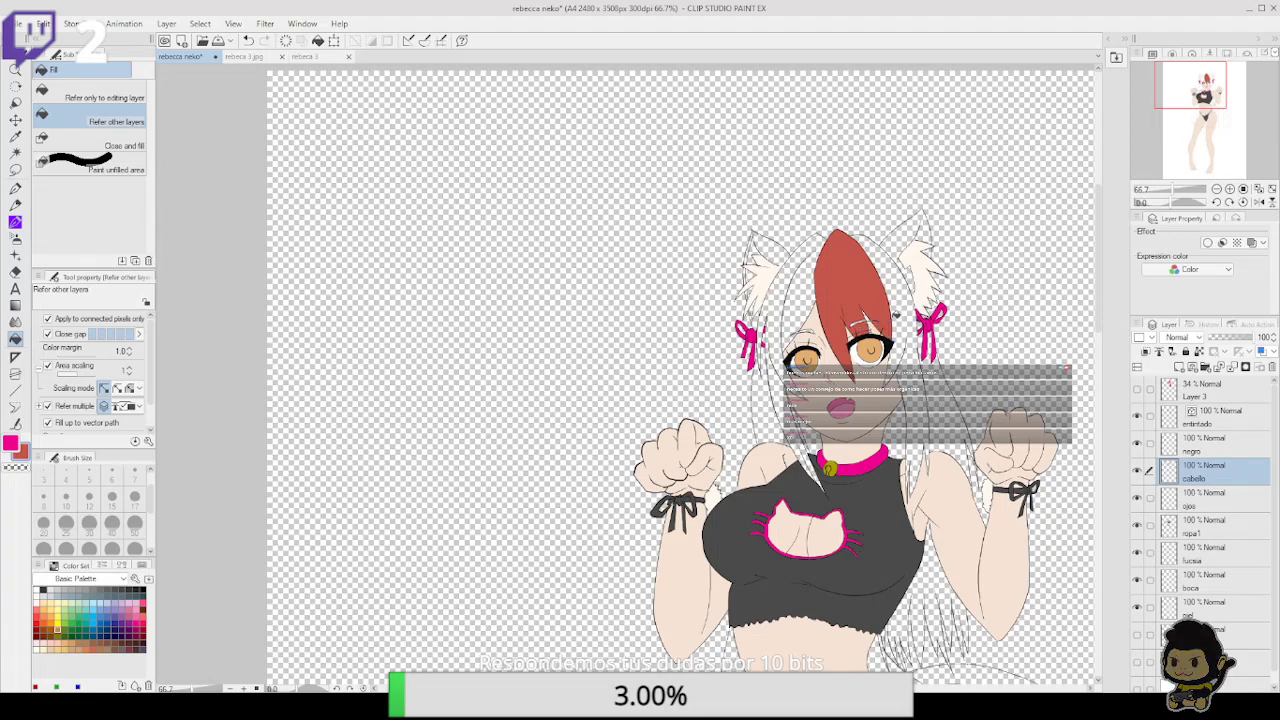
scroll(818, 340, up, 4)
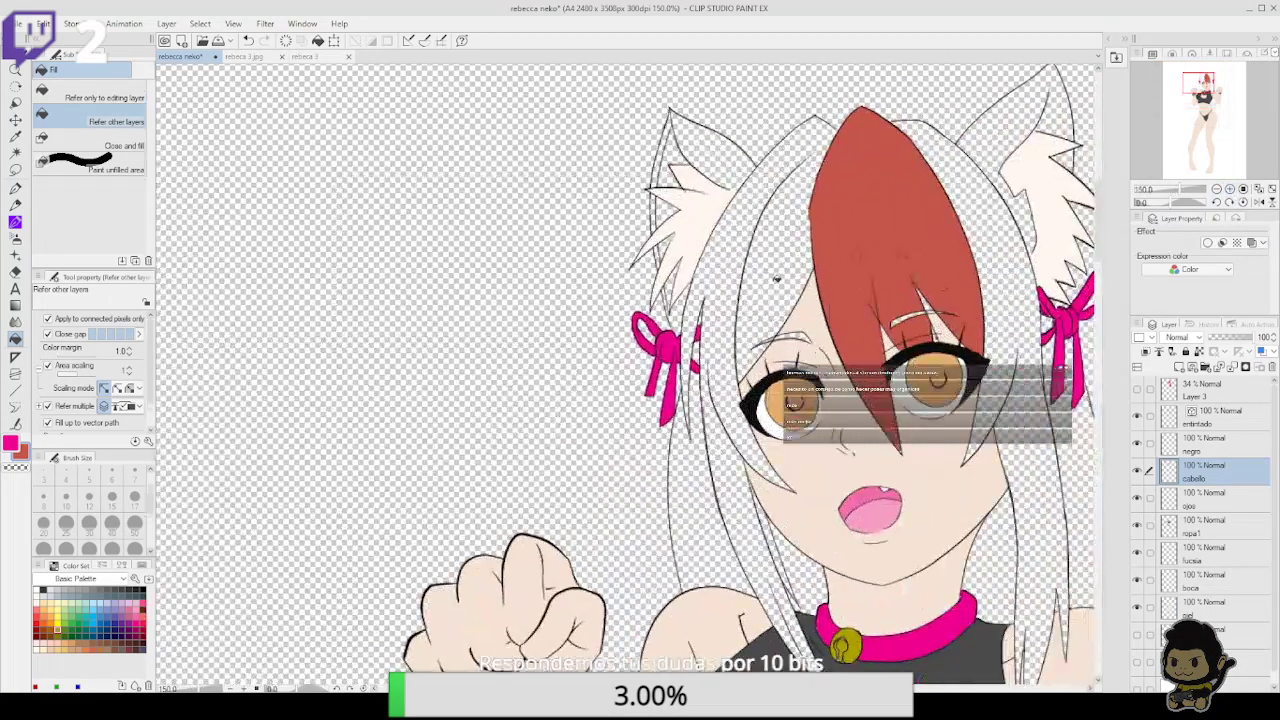
click(776, 279)
click(758, 348)
click(792, 333)
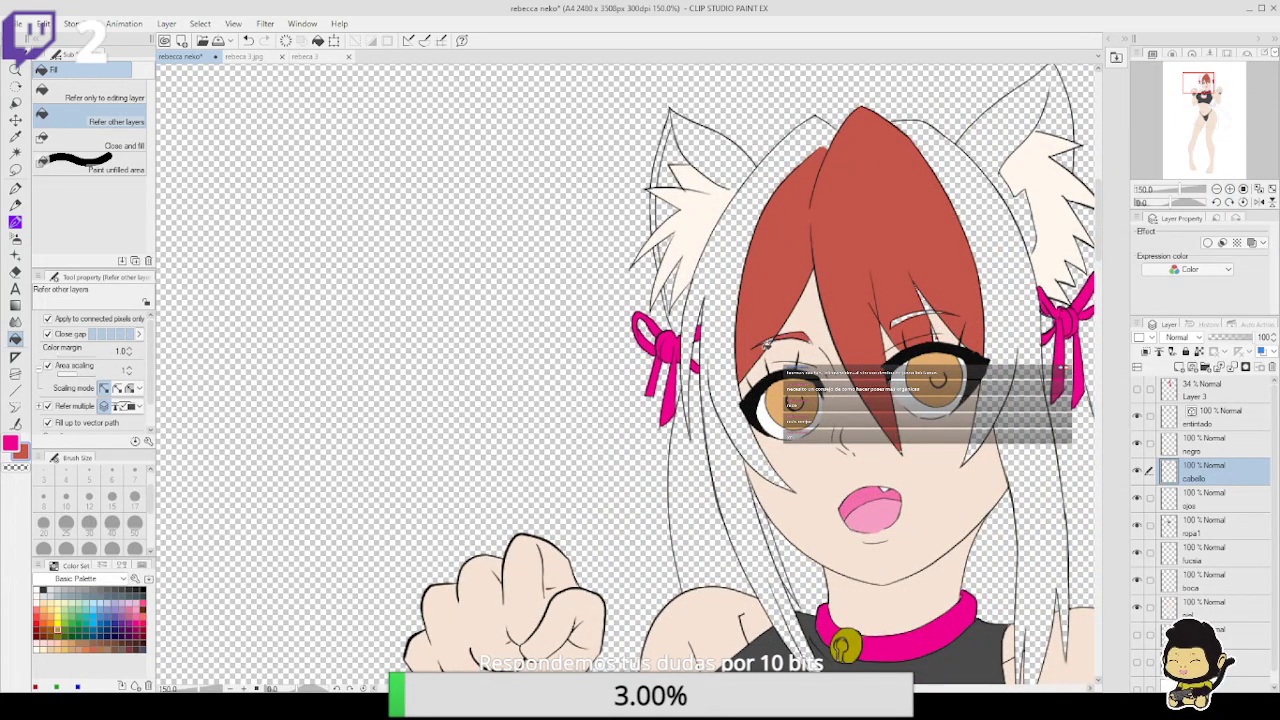
key(p)
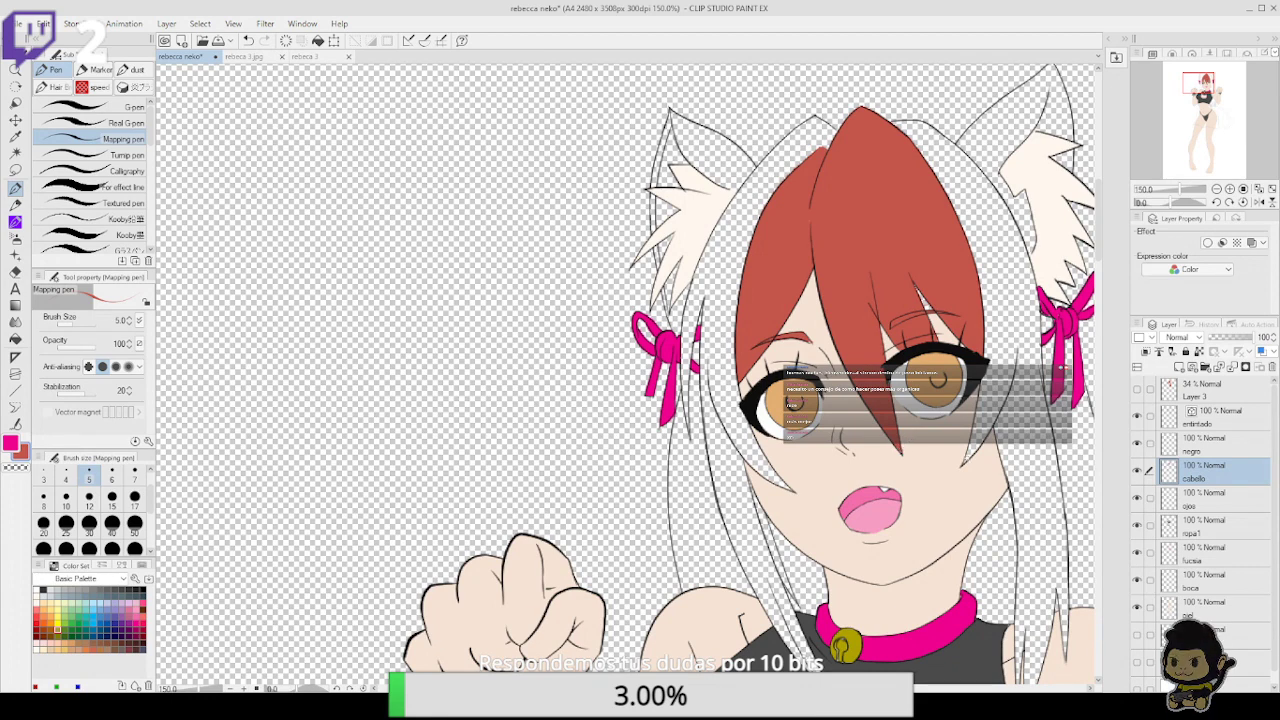
Fill the hair sections on the crown and both sides of the face with brick red on the cabello layer
click(15, 338)
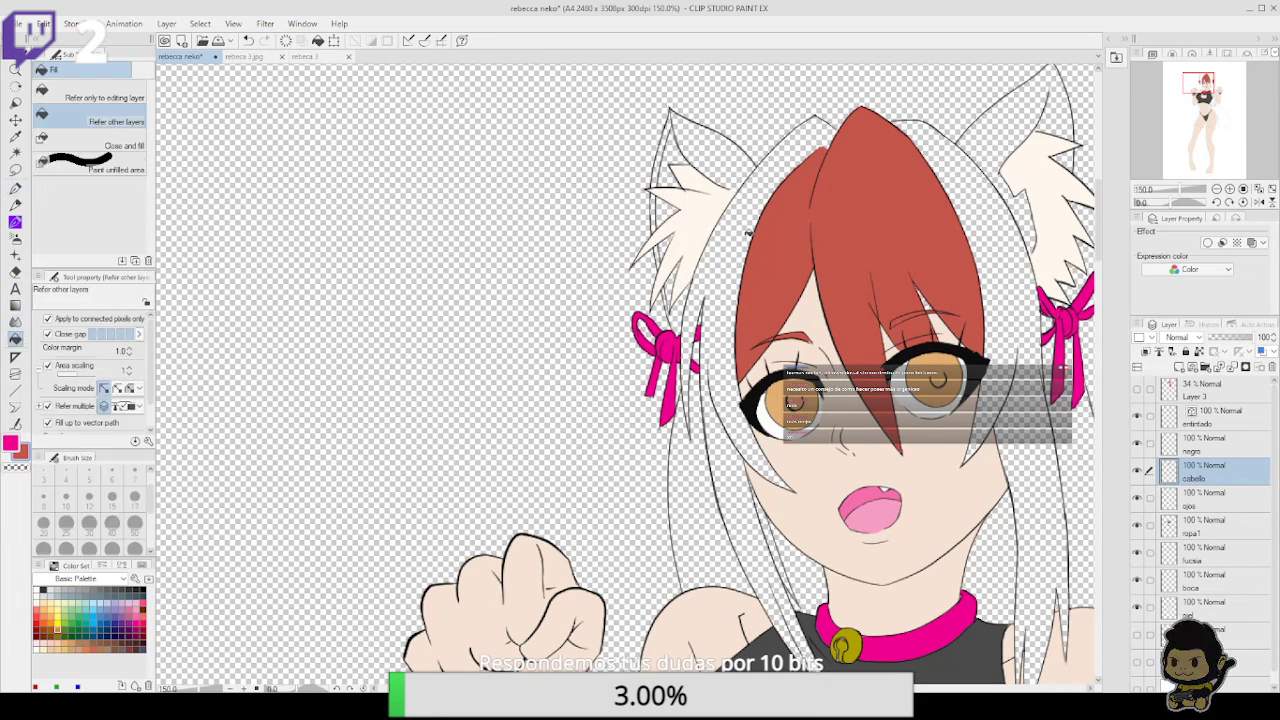
click(726, 300)
click(720, 433)
click(788, 152)
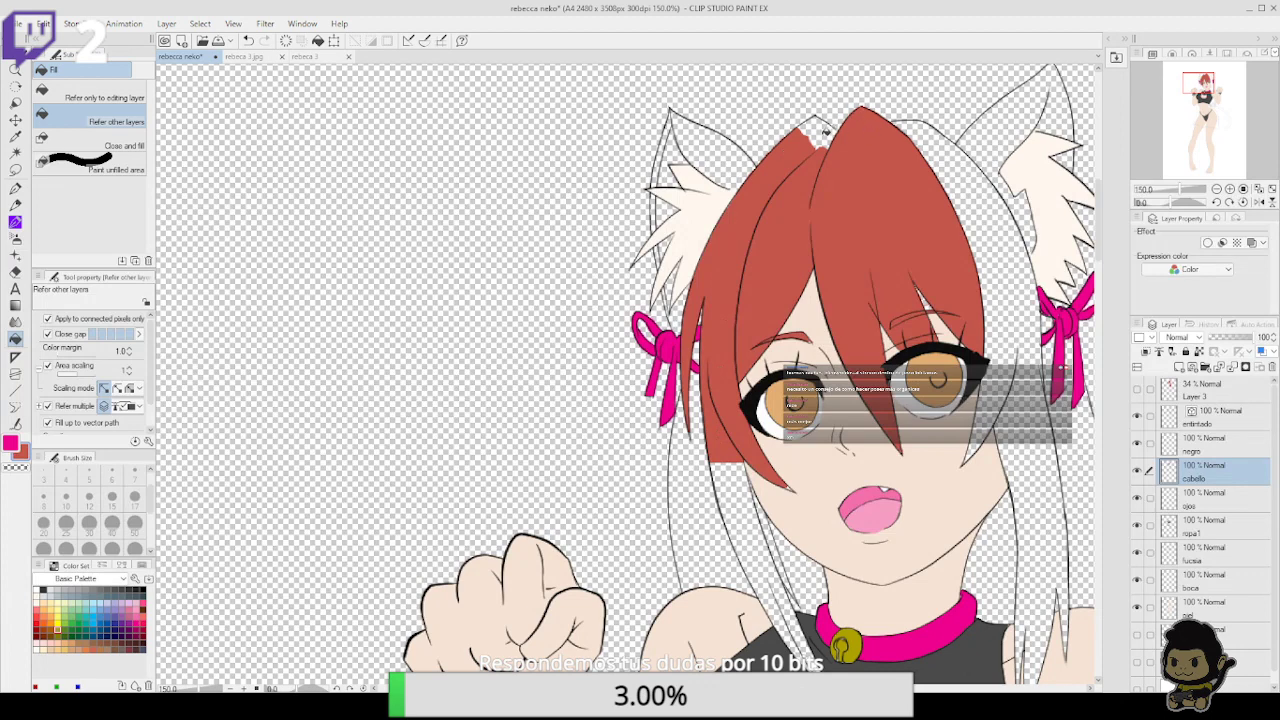
click(826, 130)
click(940, 145)
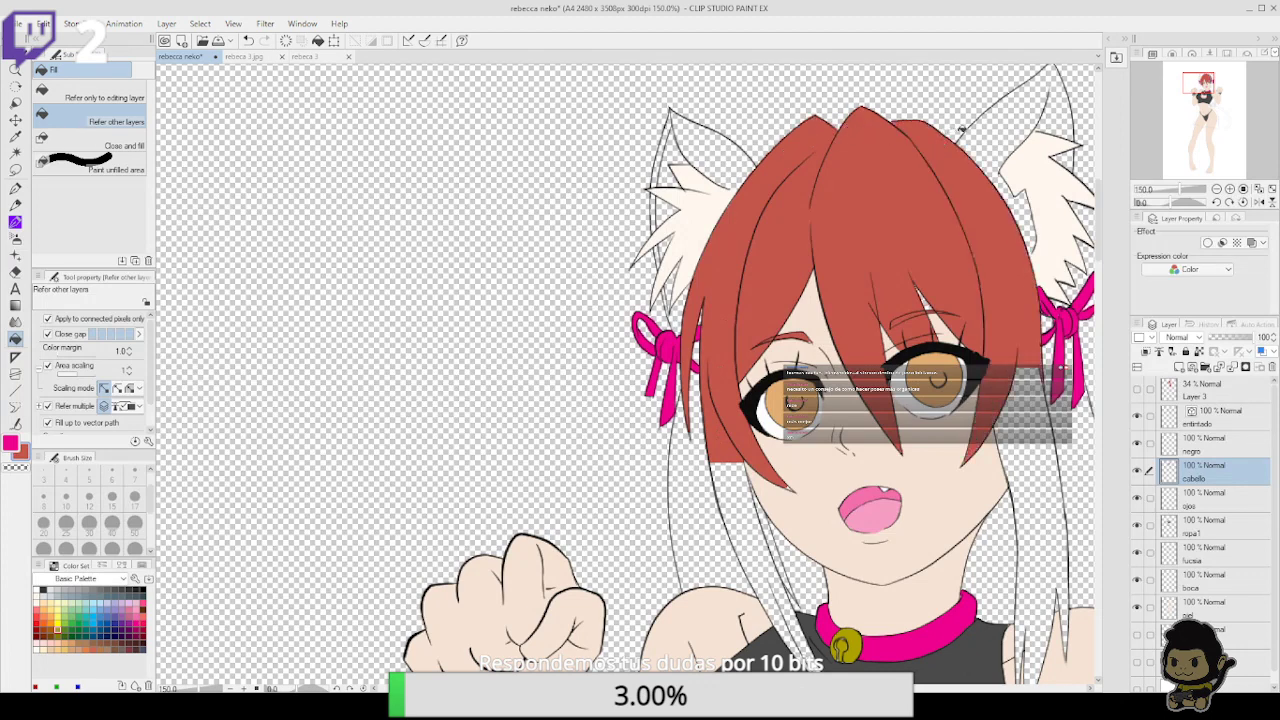
Fill the cat ear beside the viewer's-left bow with brick red on the cabello layer, undoing the stray fill
click(727, 155)
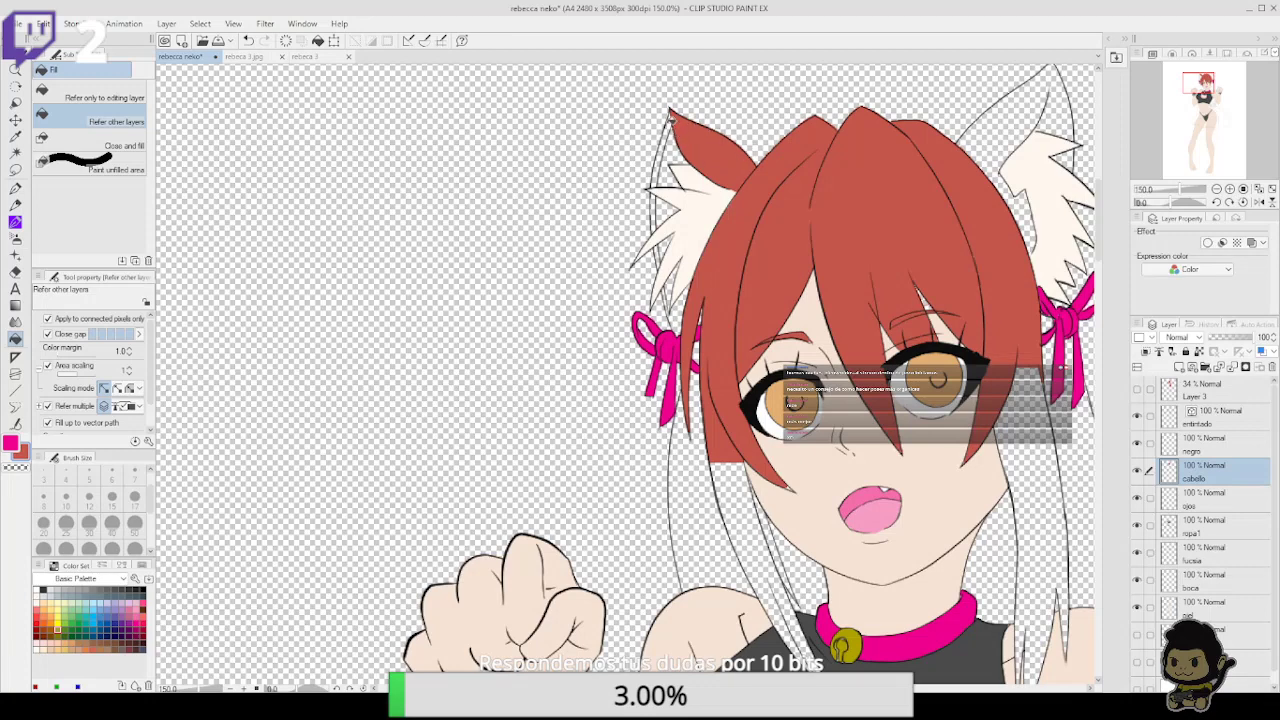
click(671, 120)
click(674, 147)
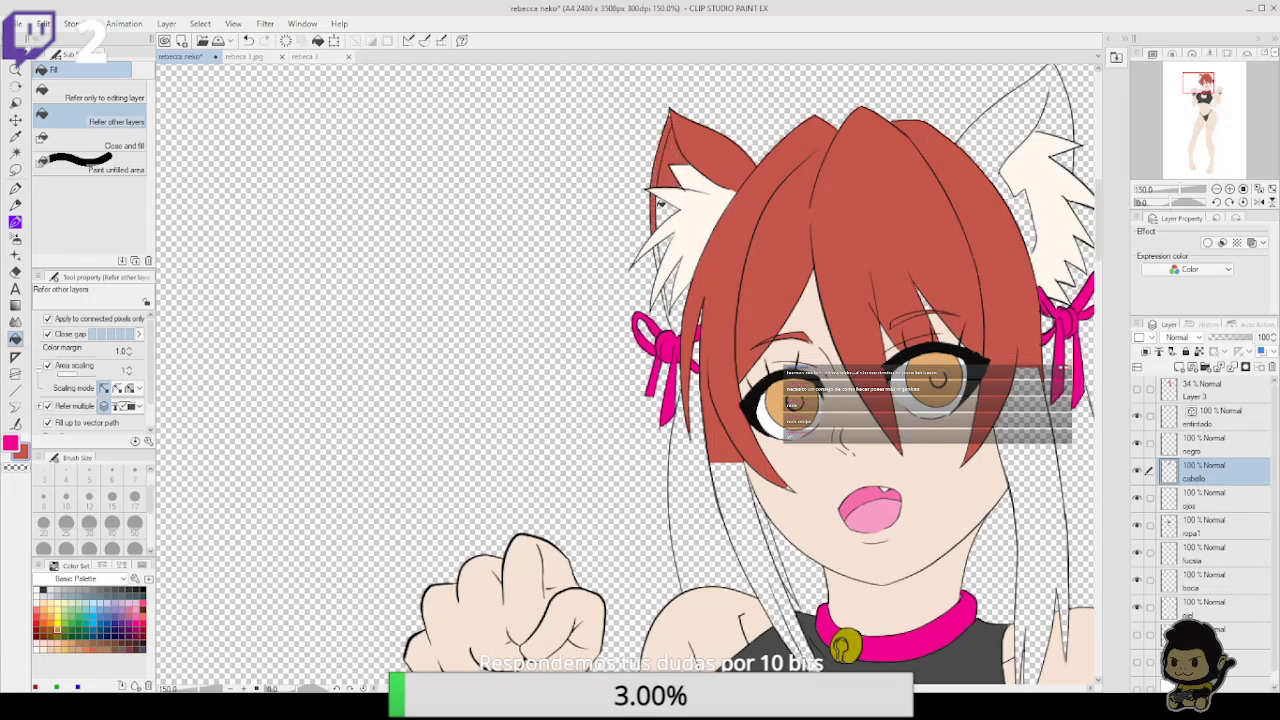
click(671, 295)
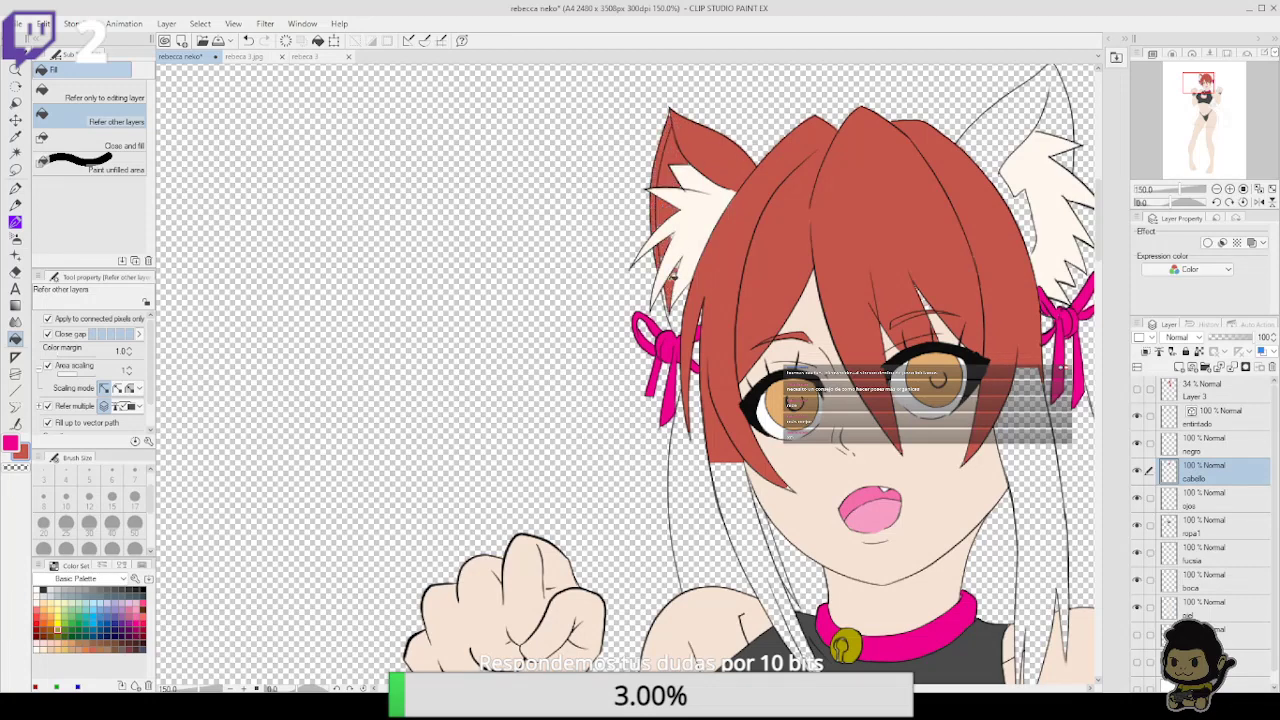
click(667, 256)
key(ctrl+z)
Fill the long hair strands below the viewer's-left bow and beside the neck with brick red, ready for Mapping pen touch-ups
click(695, 446)
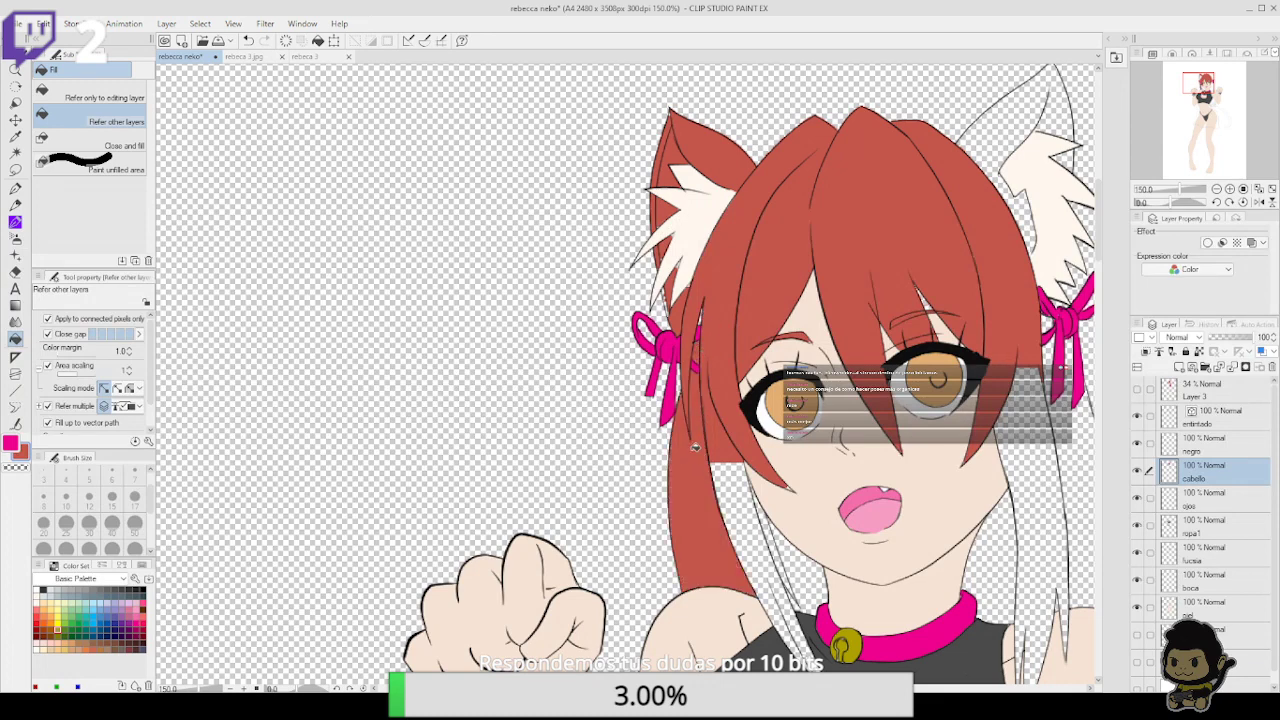
click(739, 507)
click(776, 538)
click(798, 564)
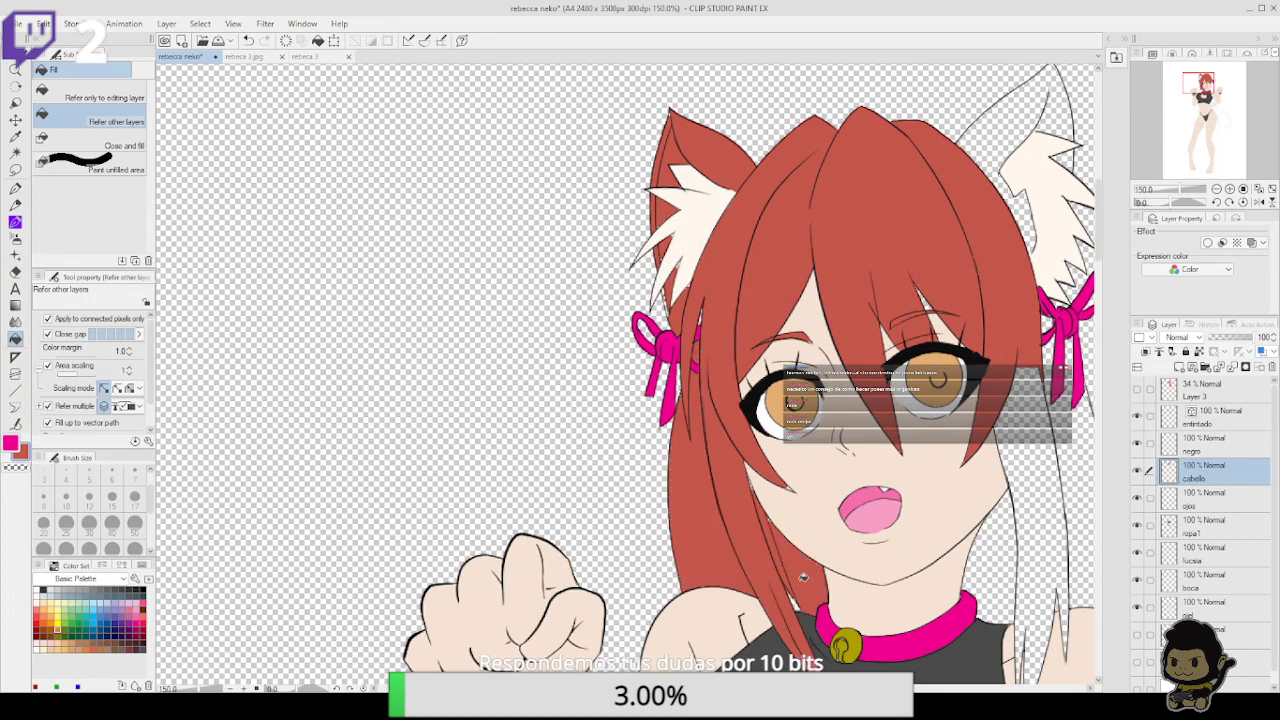
click(15, 188)
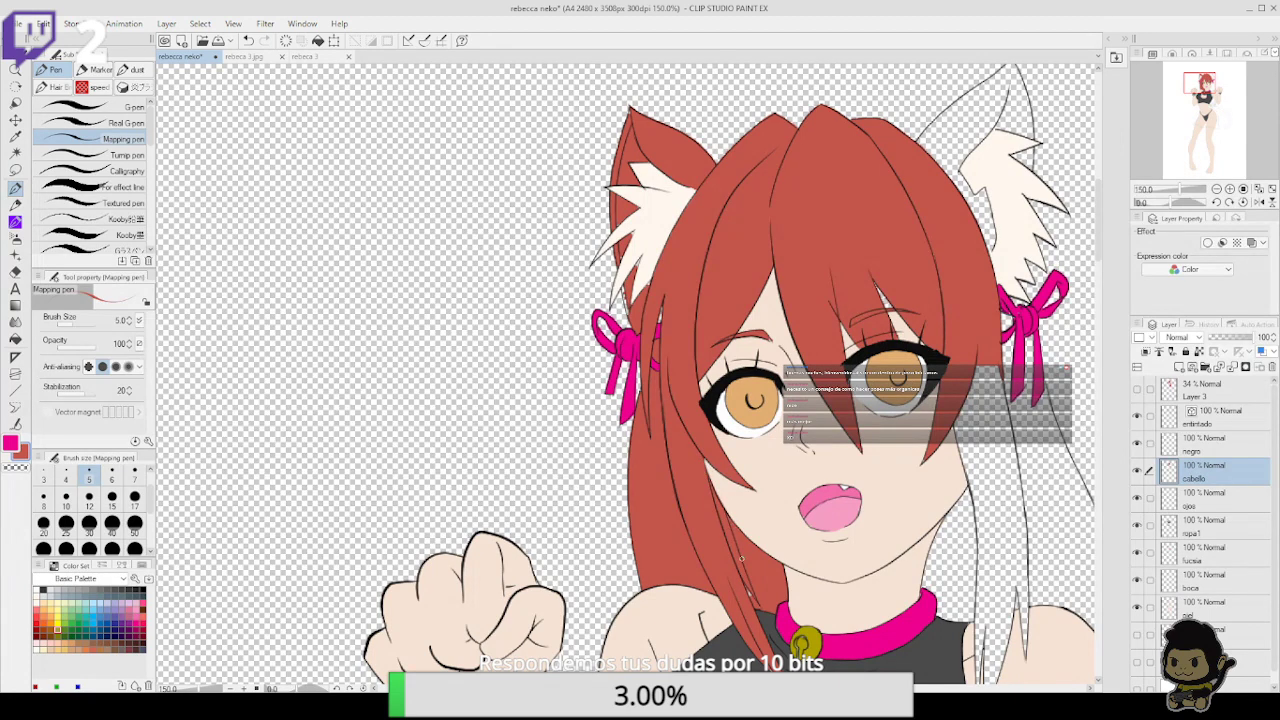
drag(766, 613, 724, 517)
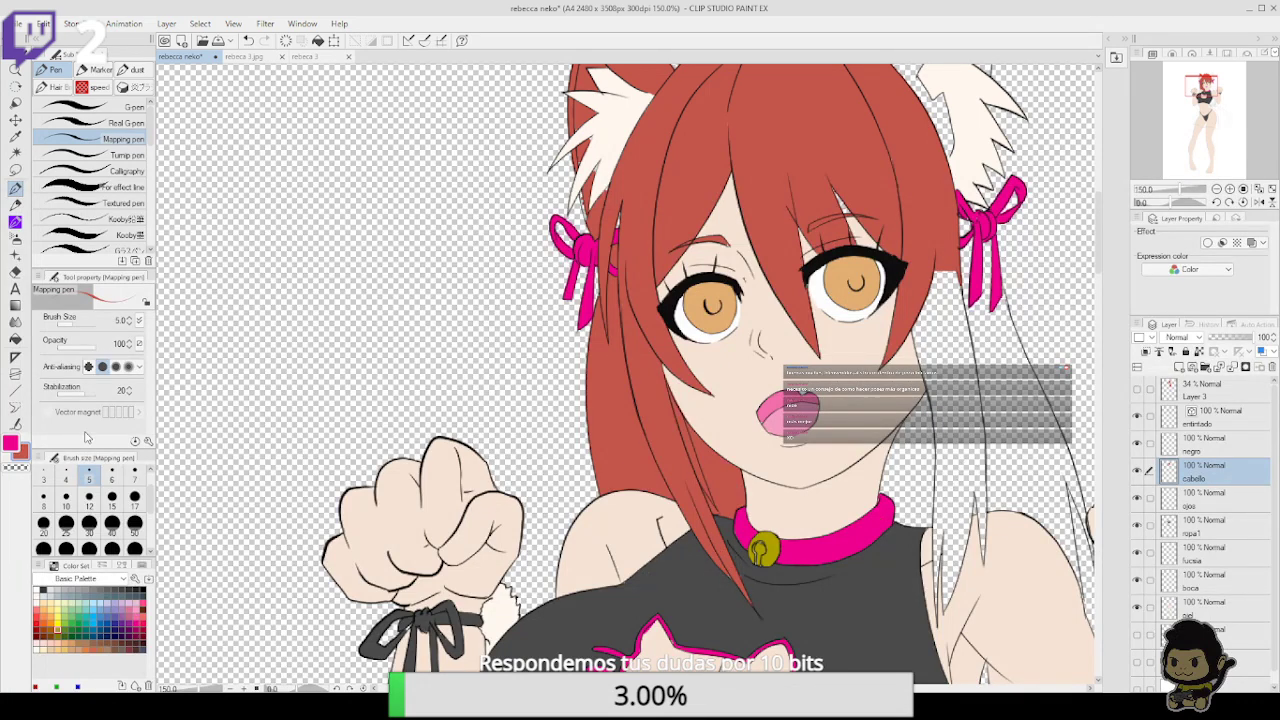
Fill the long hair strands falling over the viewer's-right shoulder and beside the neck with brick red
click(15, 340)
click(910, 436)
click(967, 452)
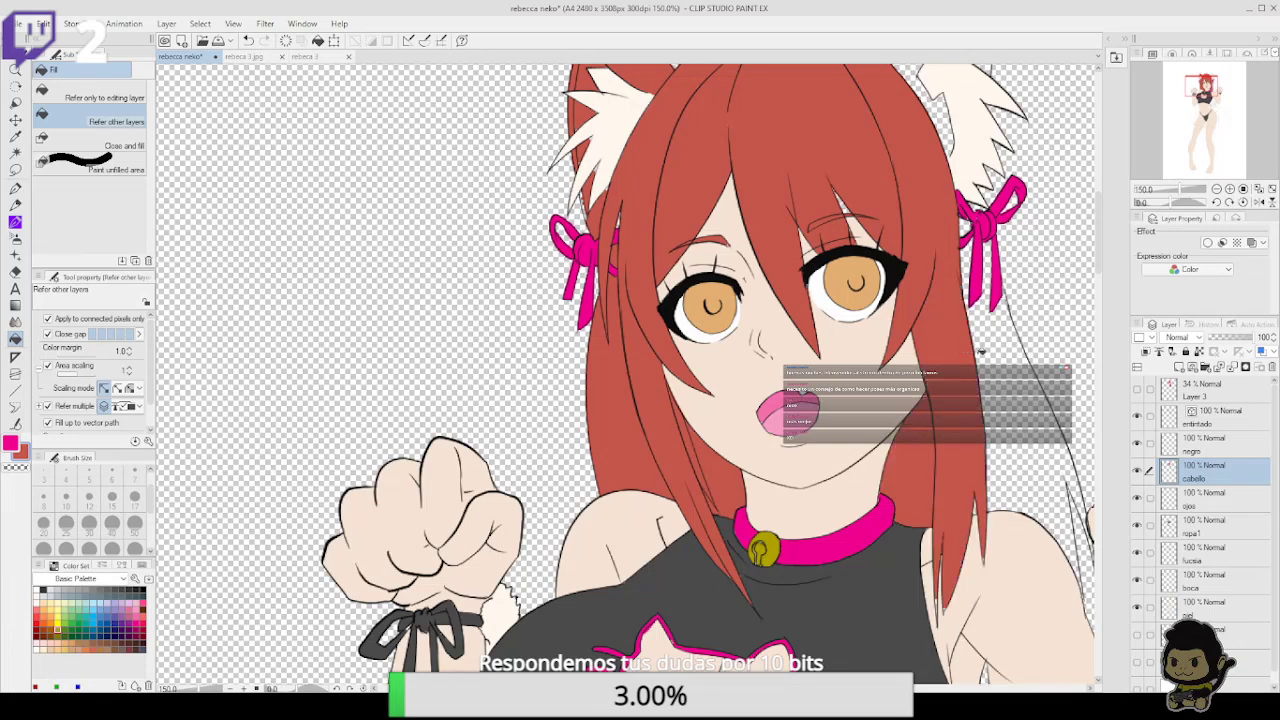
drag(981, 352, 869, 297)
drag(966, 502, 950, 281)
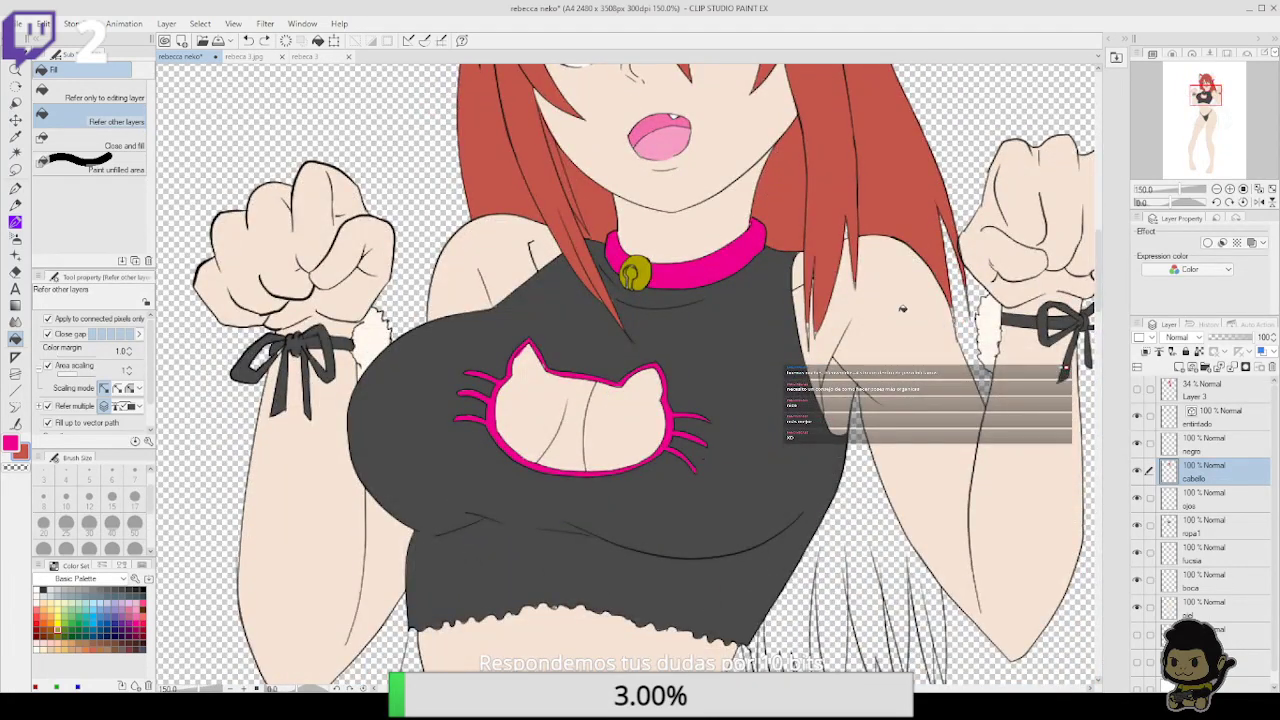
Fill the hair ends behind the torso under the viewer's-right arm with brick red, undo the stray fill, and switch to the Mapping pen
click(852, 522)
drag(852, 522, 855, 401)
click(816, 474)
click(802, 486)
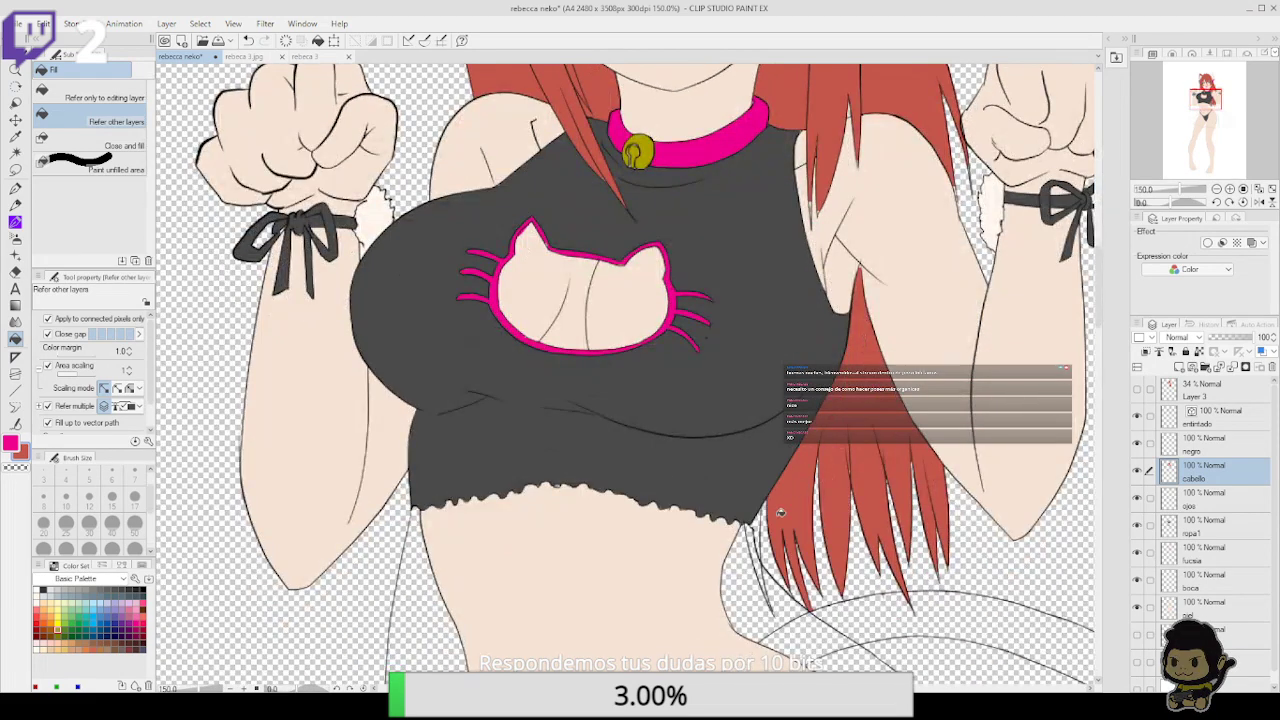
click(756, 532)
click(757, 556)
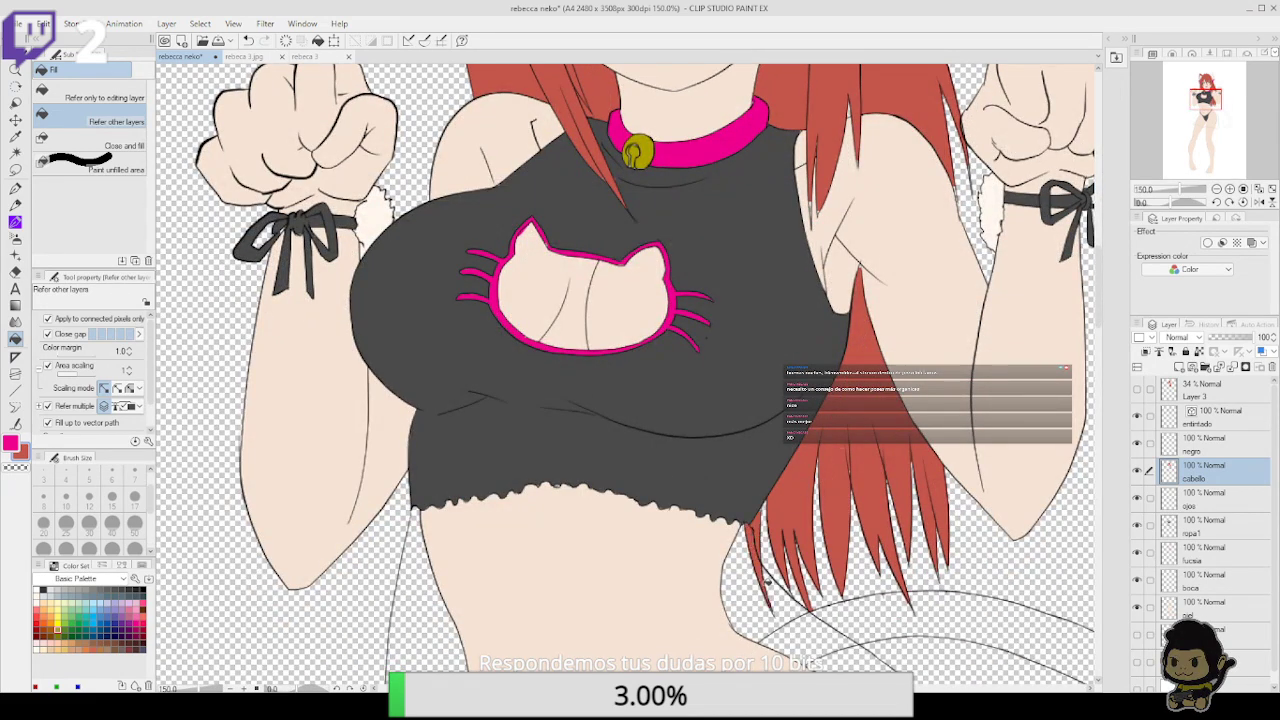
click(769, 540)
key(ctrl+z)
key(p)
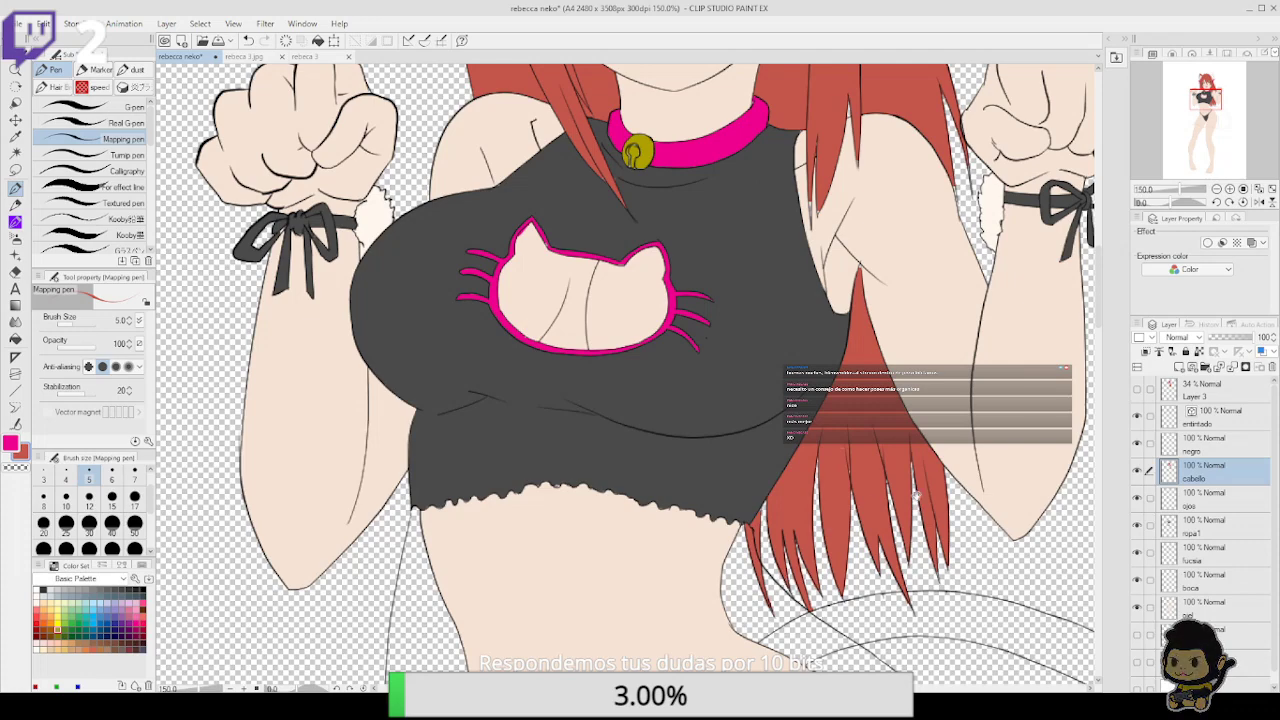
drag(951, 347, 872, 600)
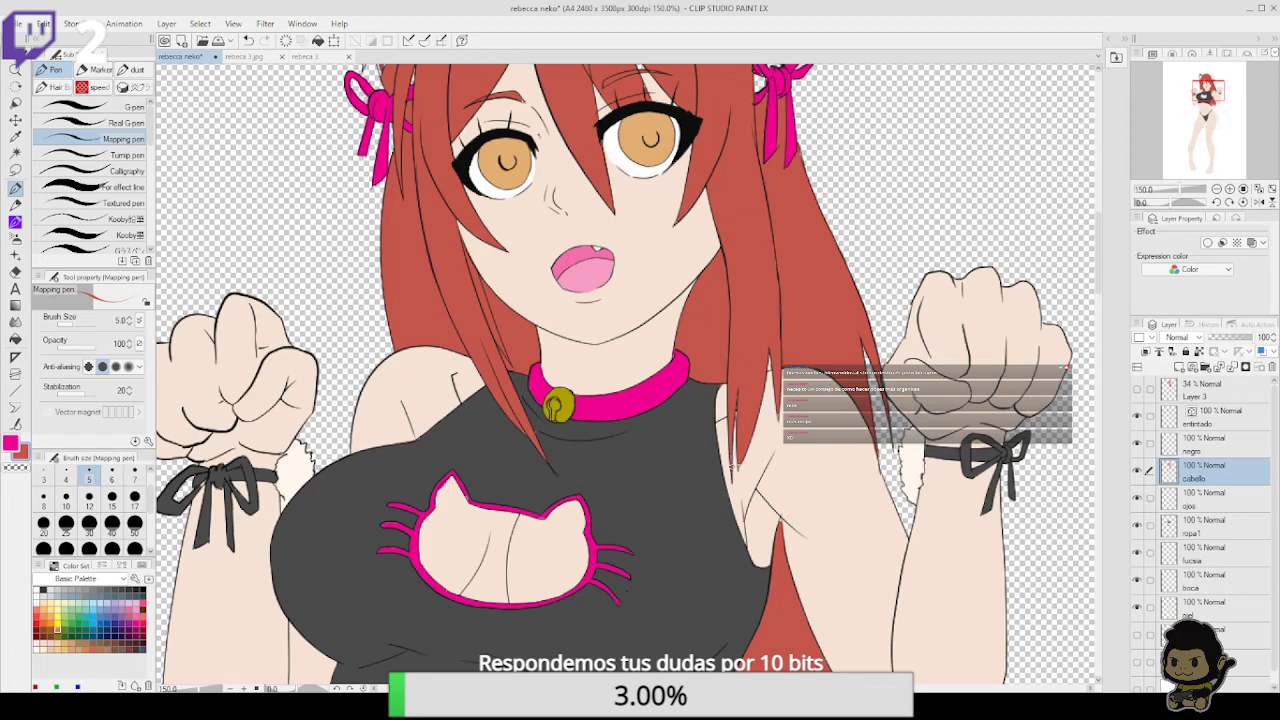
Fill the viewer's-right cat ear with brick red and touch up its small gaps with the Mapping pen
scroll(628, 375, up, 5)
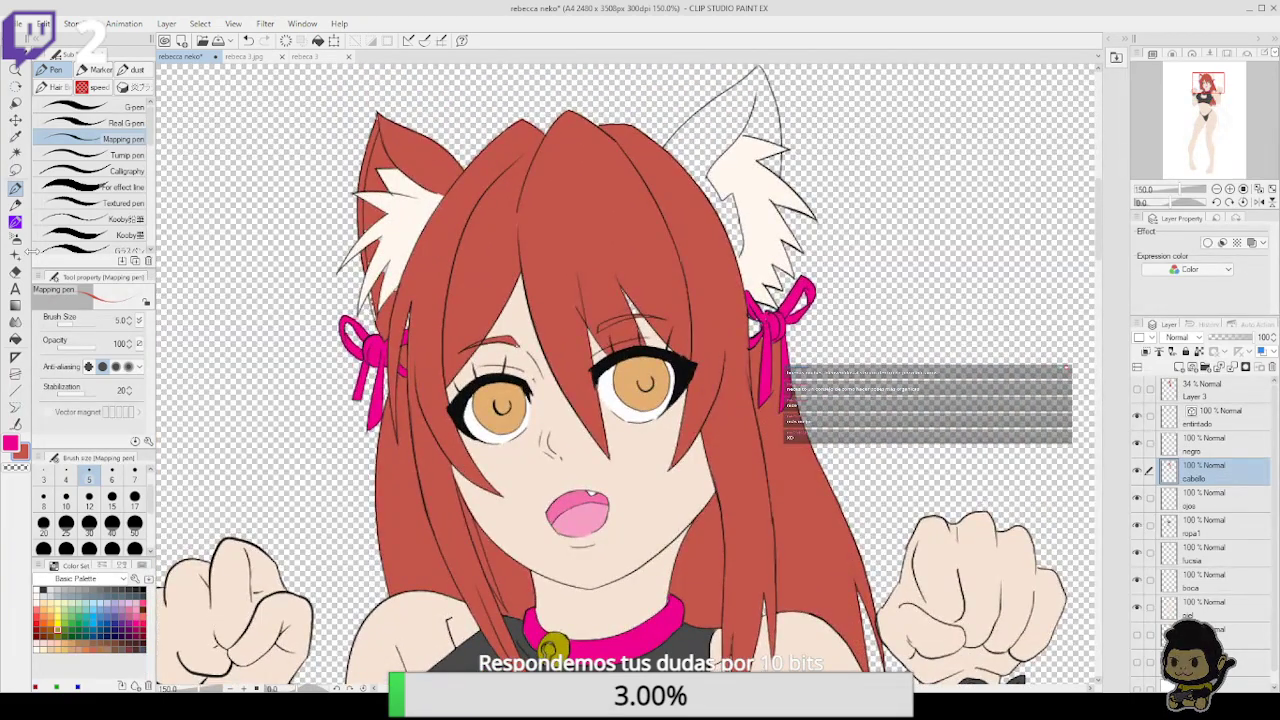
click(16, 339)
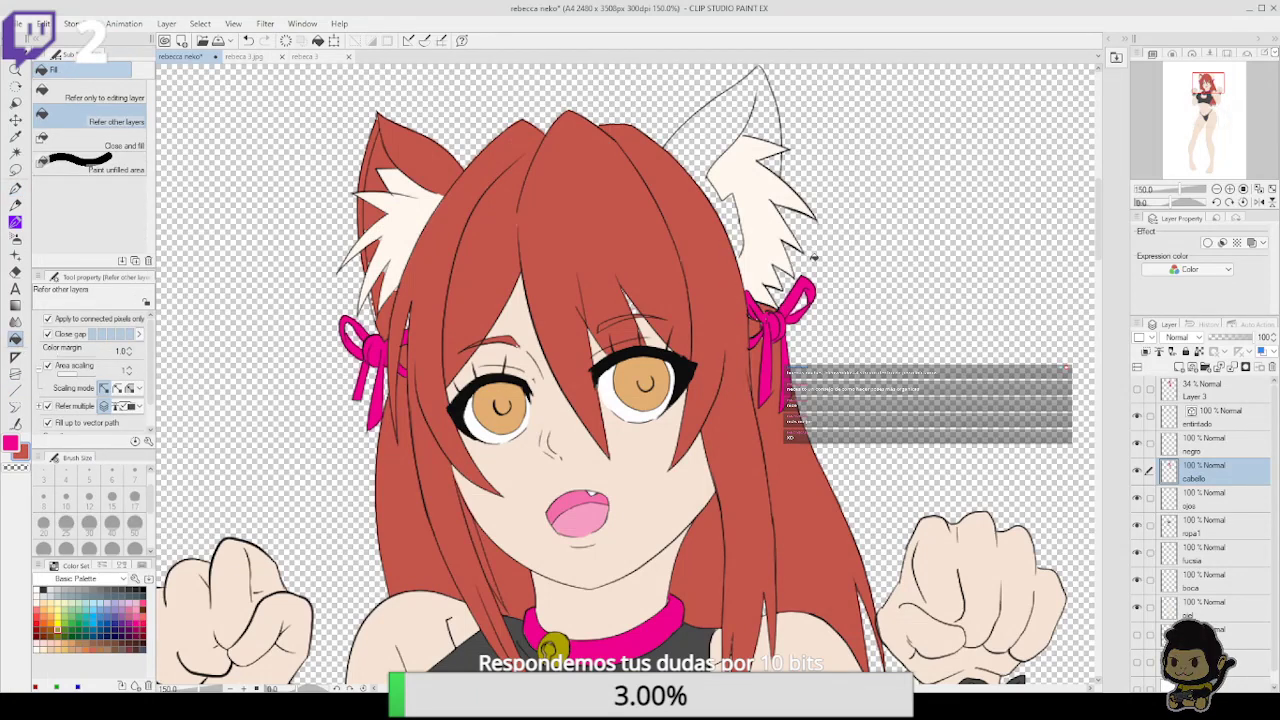
click(707, 165)
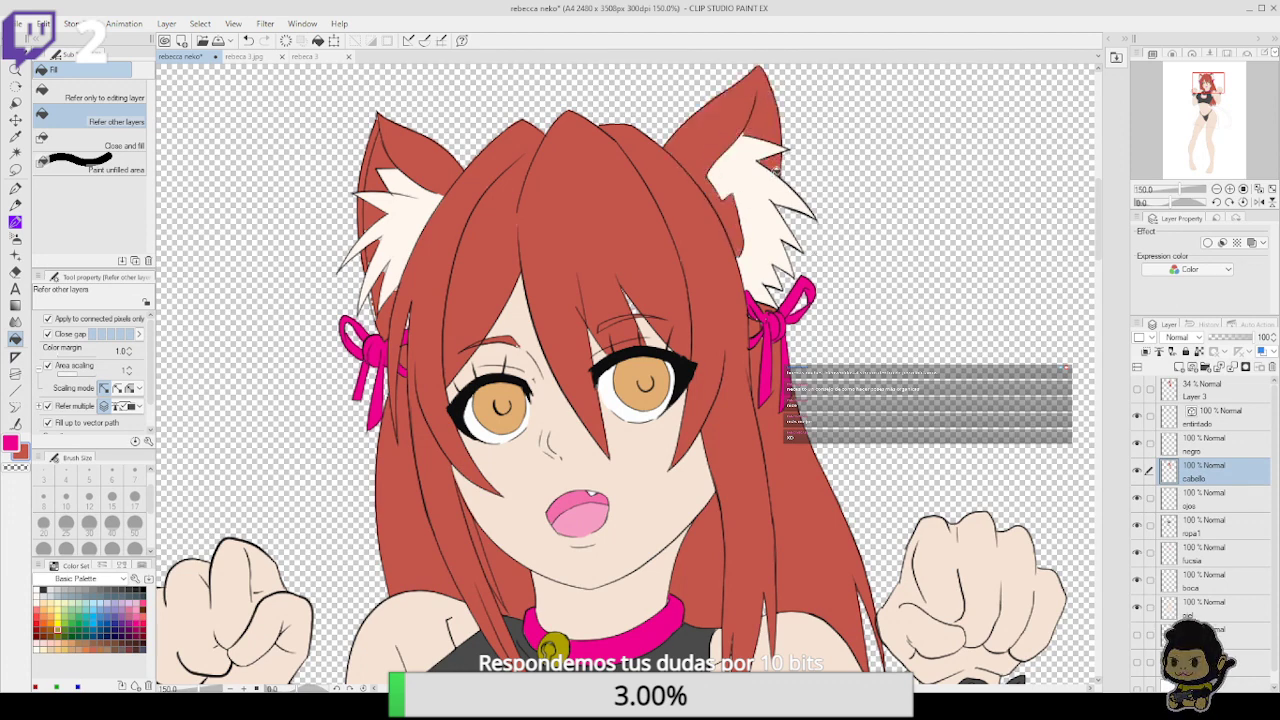
click(15, 187)
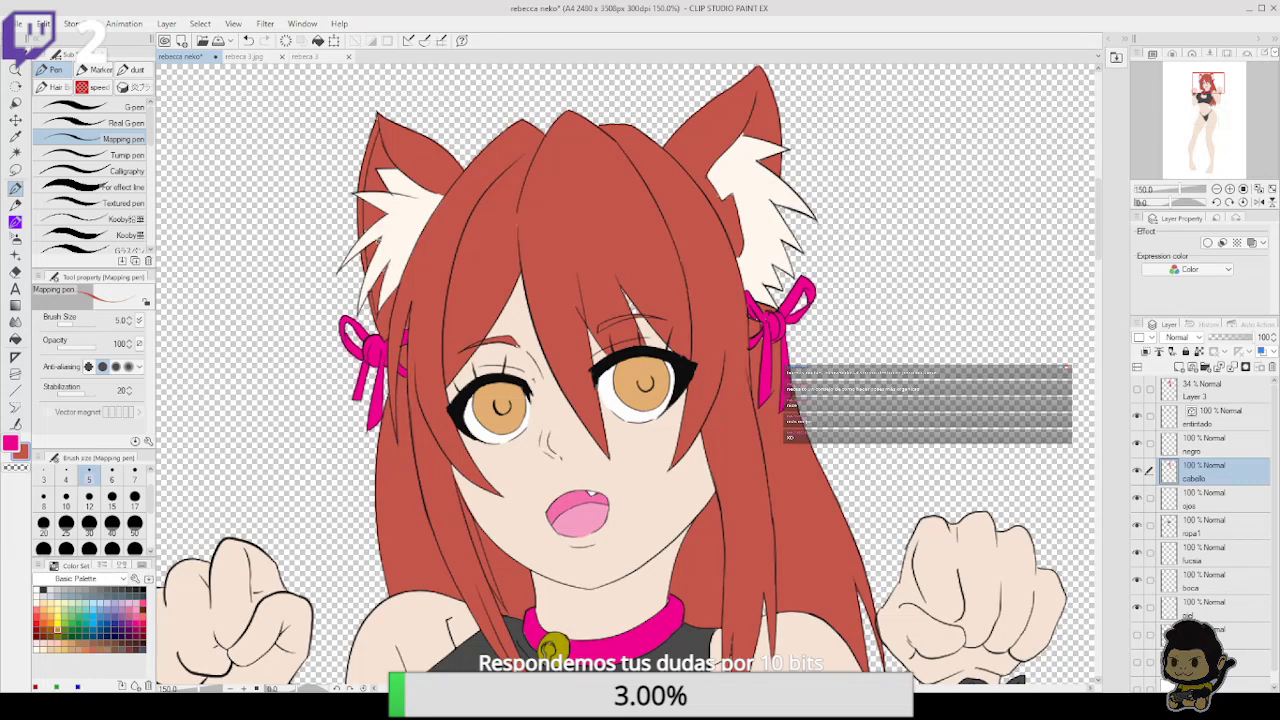
Sample the skin tone with the piel layer selected, then return to cabello with the Hard eraser for cleaning the fringe gap
key(e)
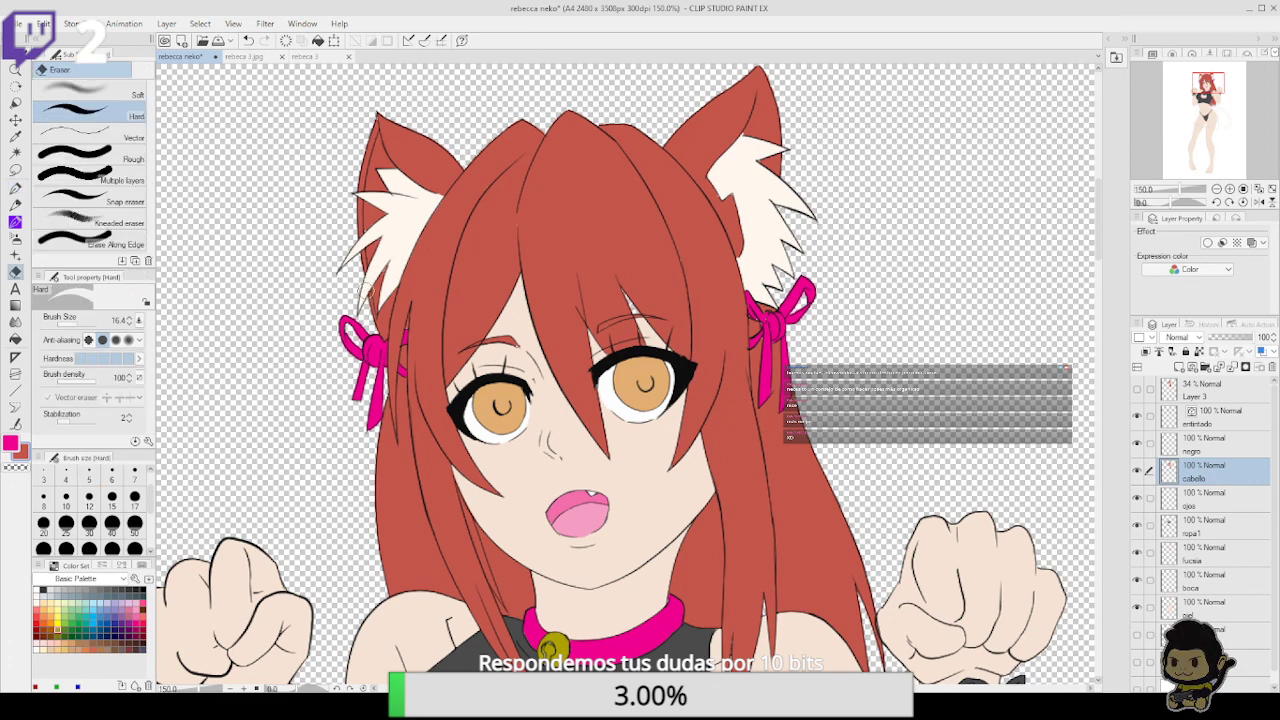
drag(935, 473, 927, 469)
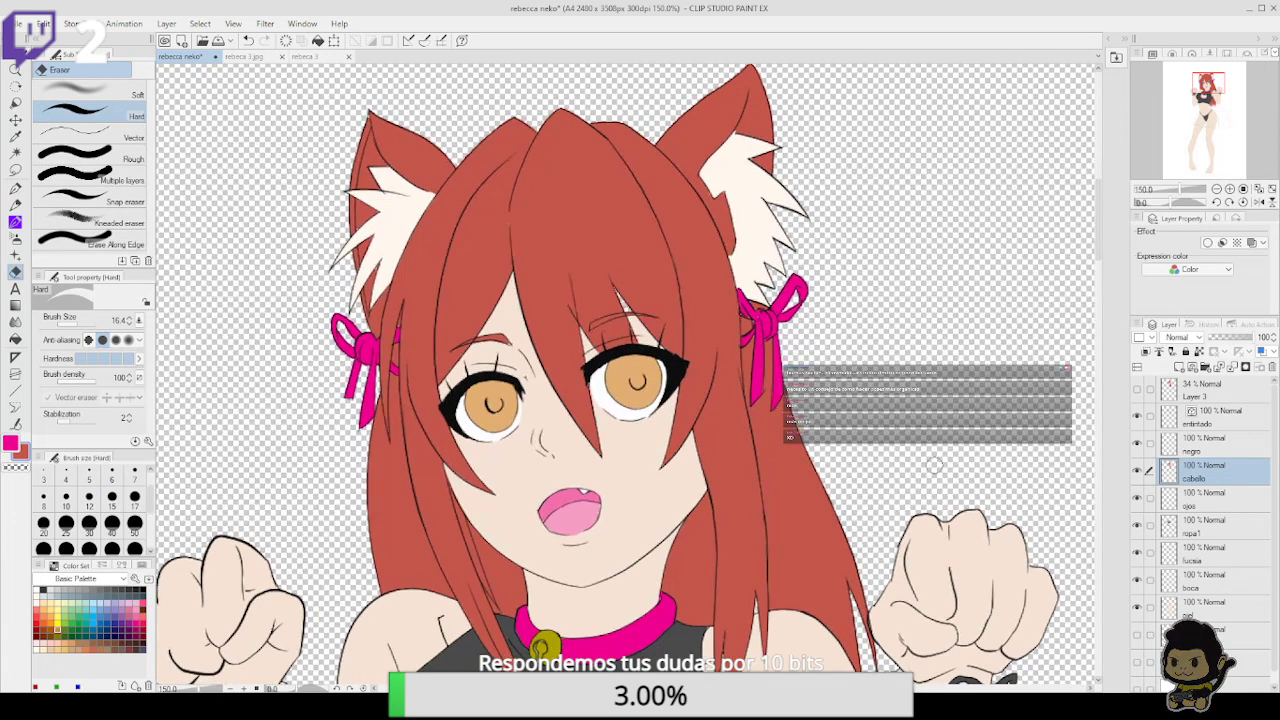
click(1219, 617)
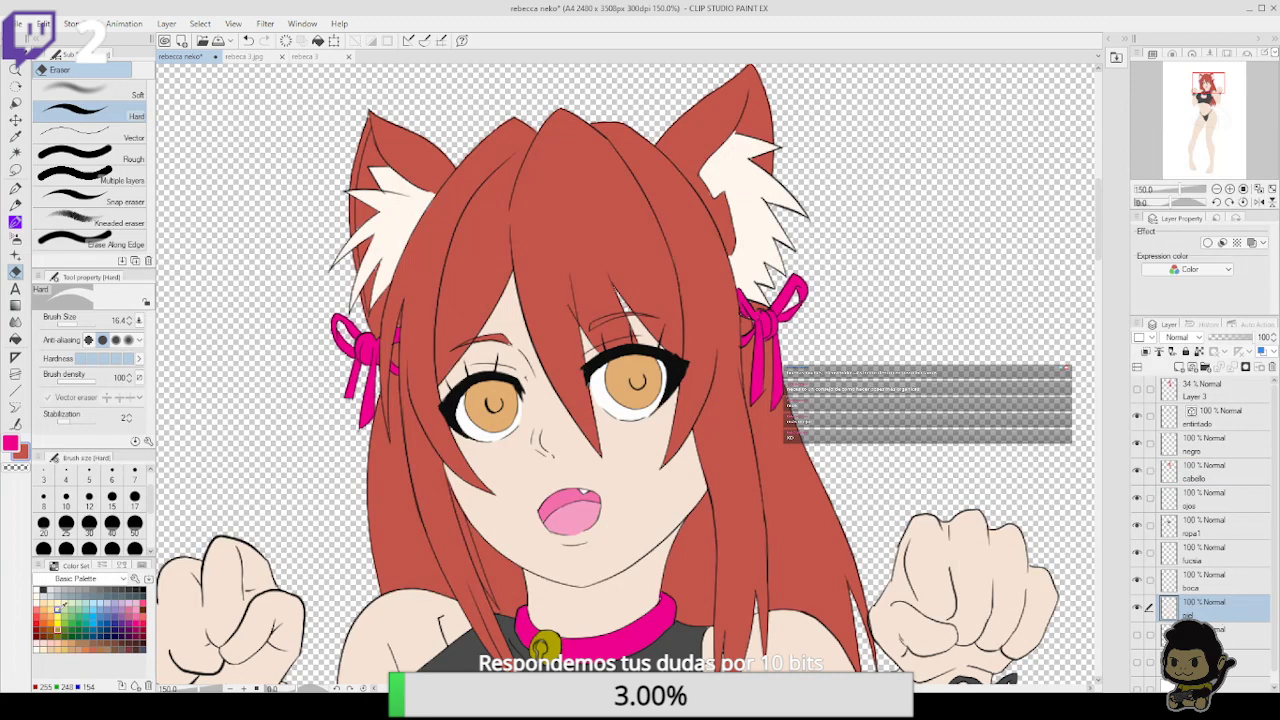
alt+click(645, 458)
click(15, 190)
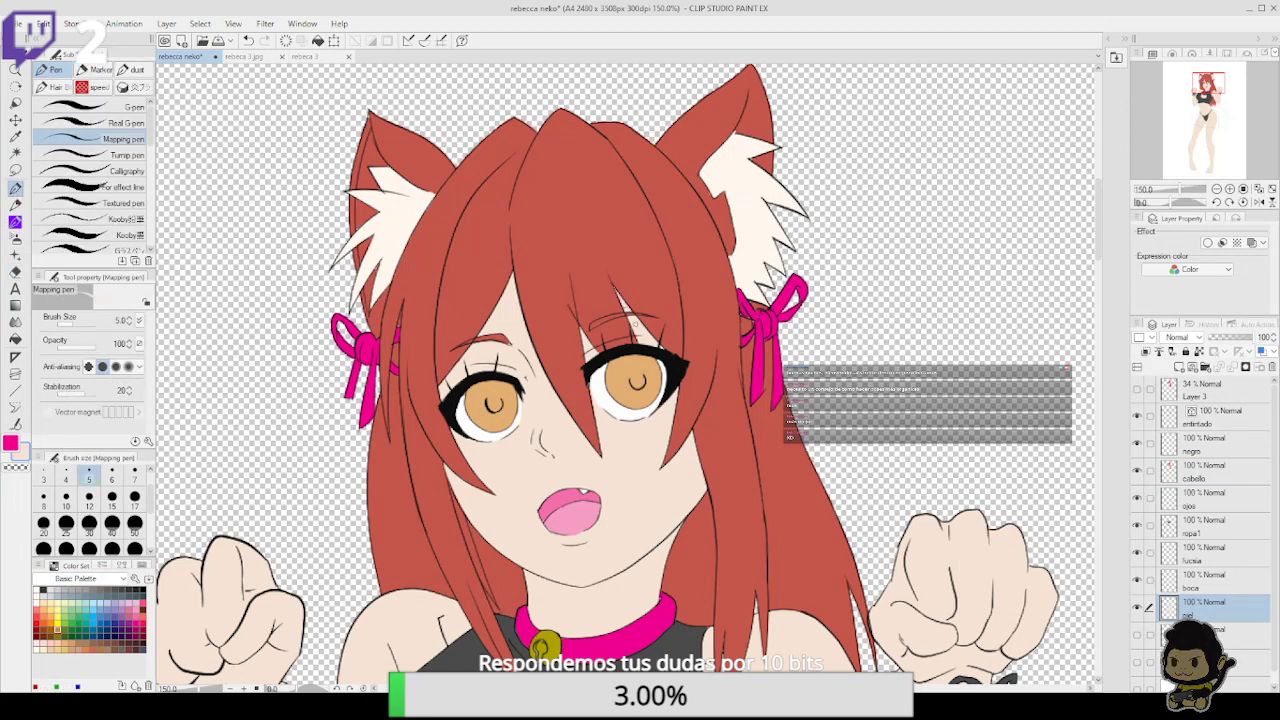
click(1238, 482)
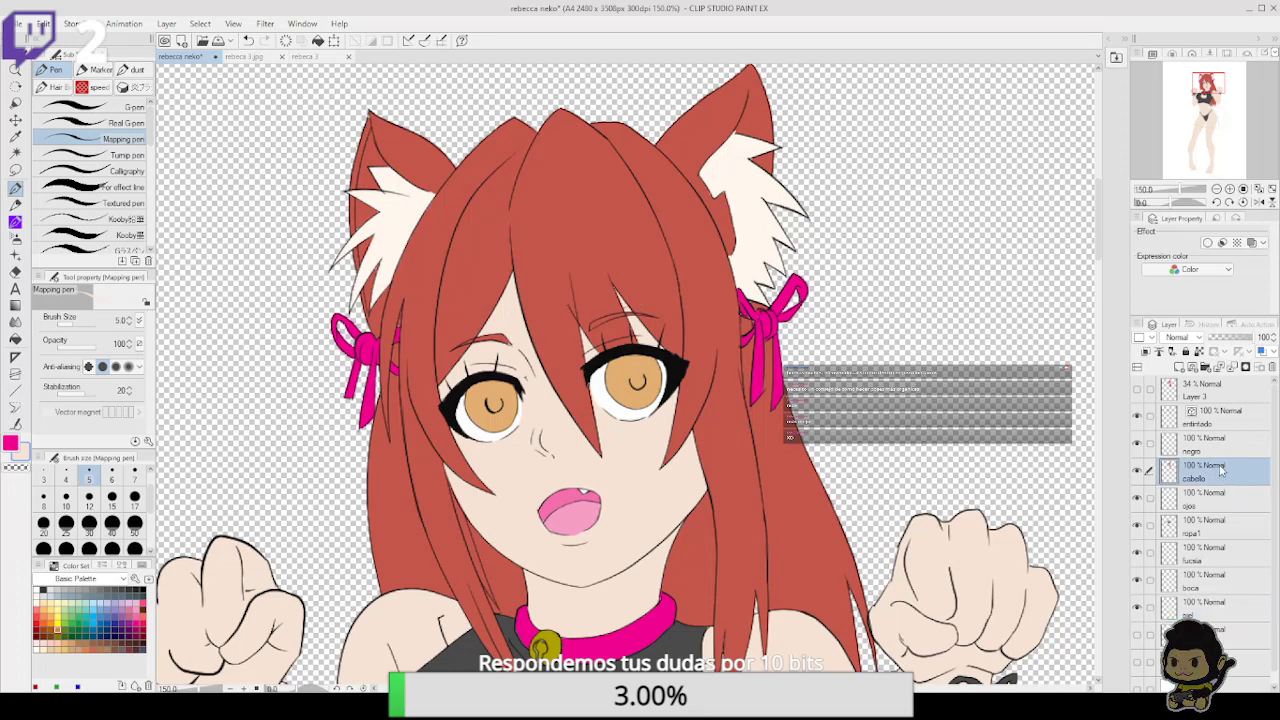
key(e)
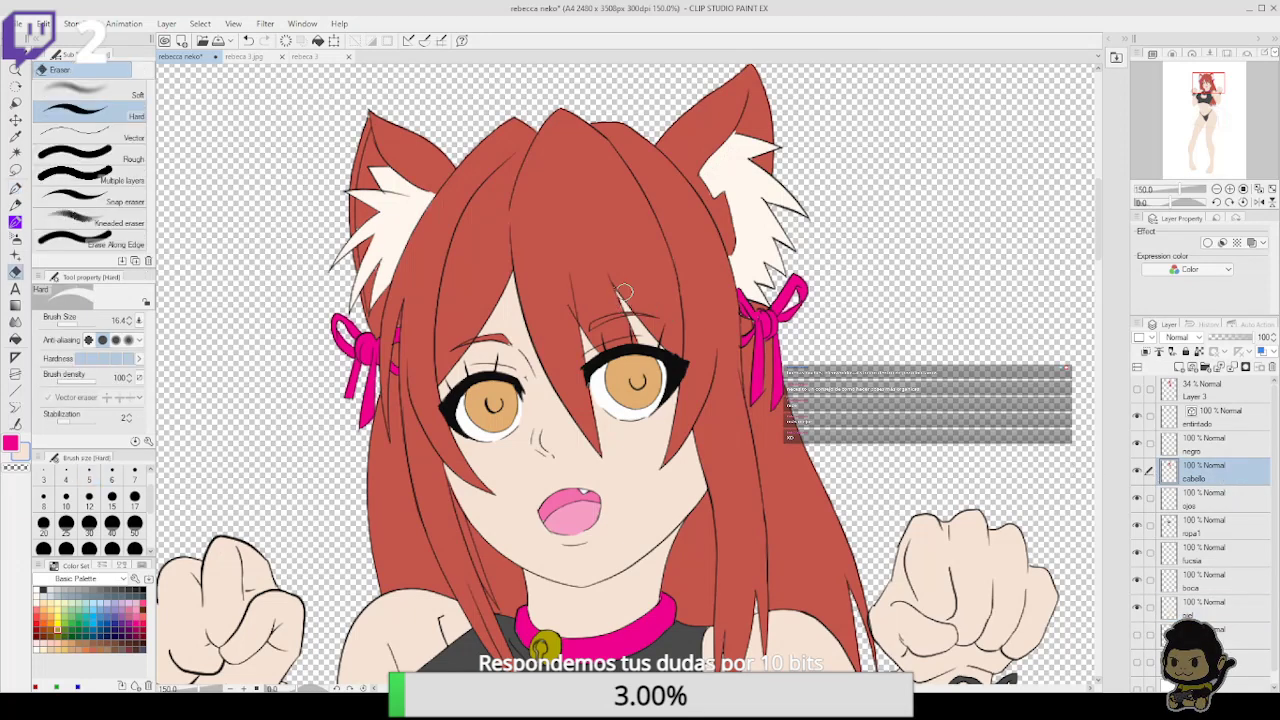
Select the entintado layer and use the Vector eraser to trim overshooting ink lines at the hair strand tips
click(1238, 419)
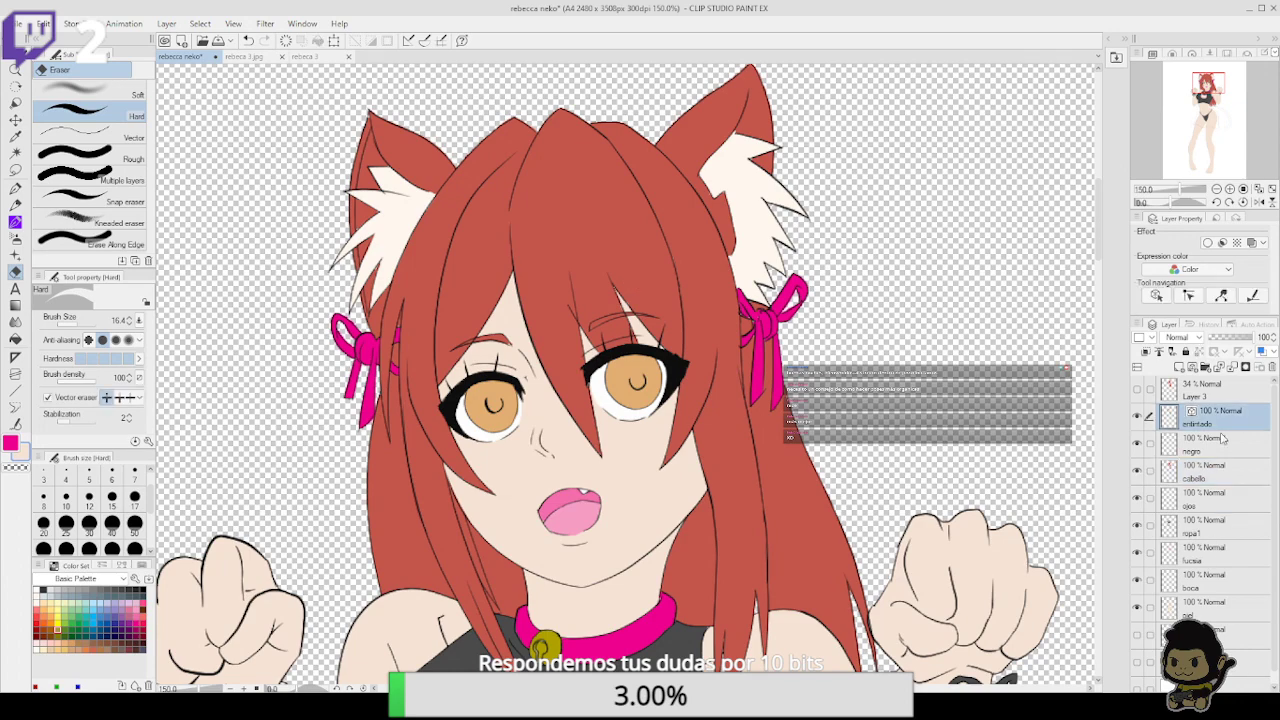
scroll(499, 547, down, 4)
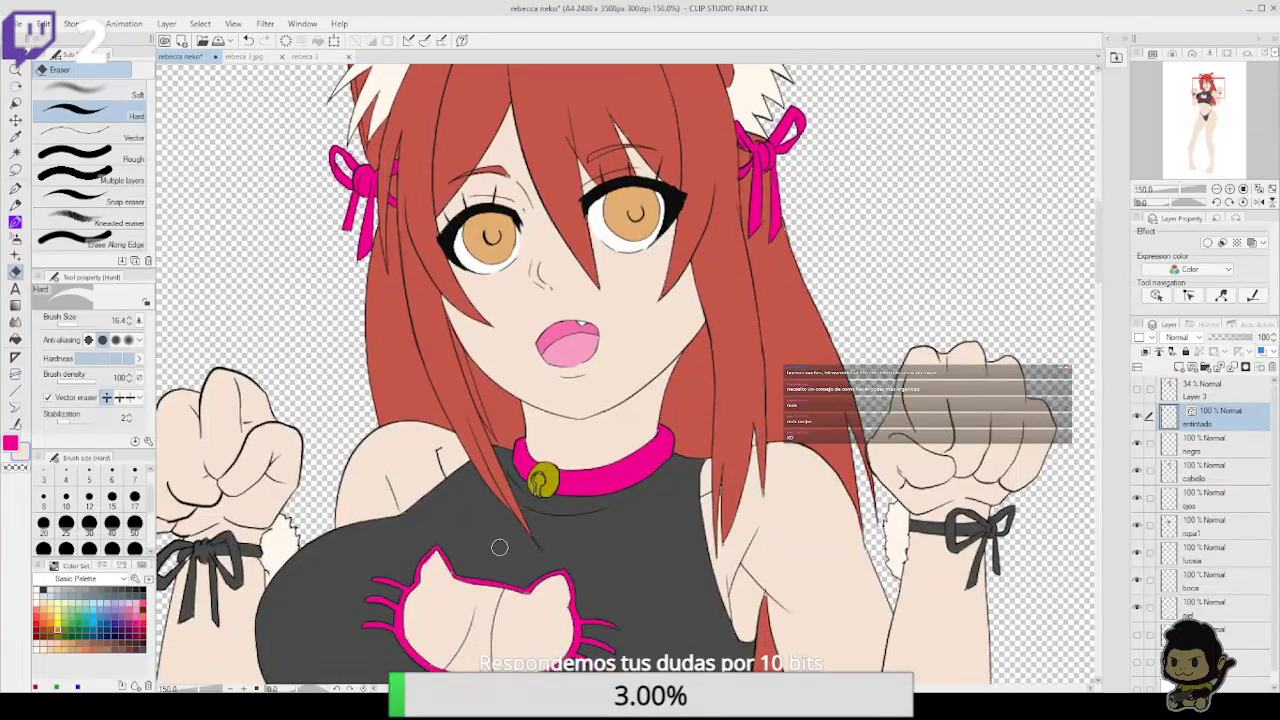
click(124, 142)
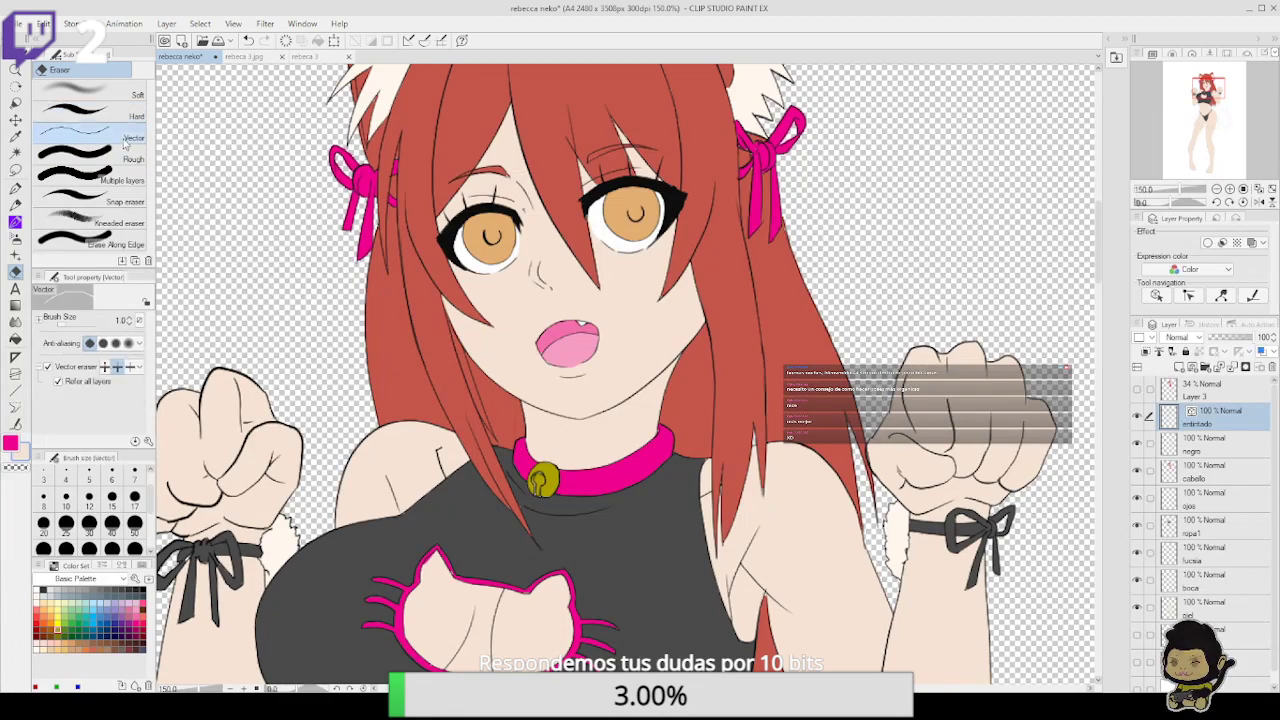
scroll(793, 541, down, 5)
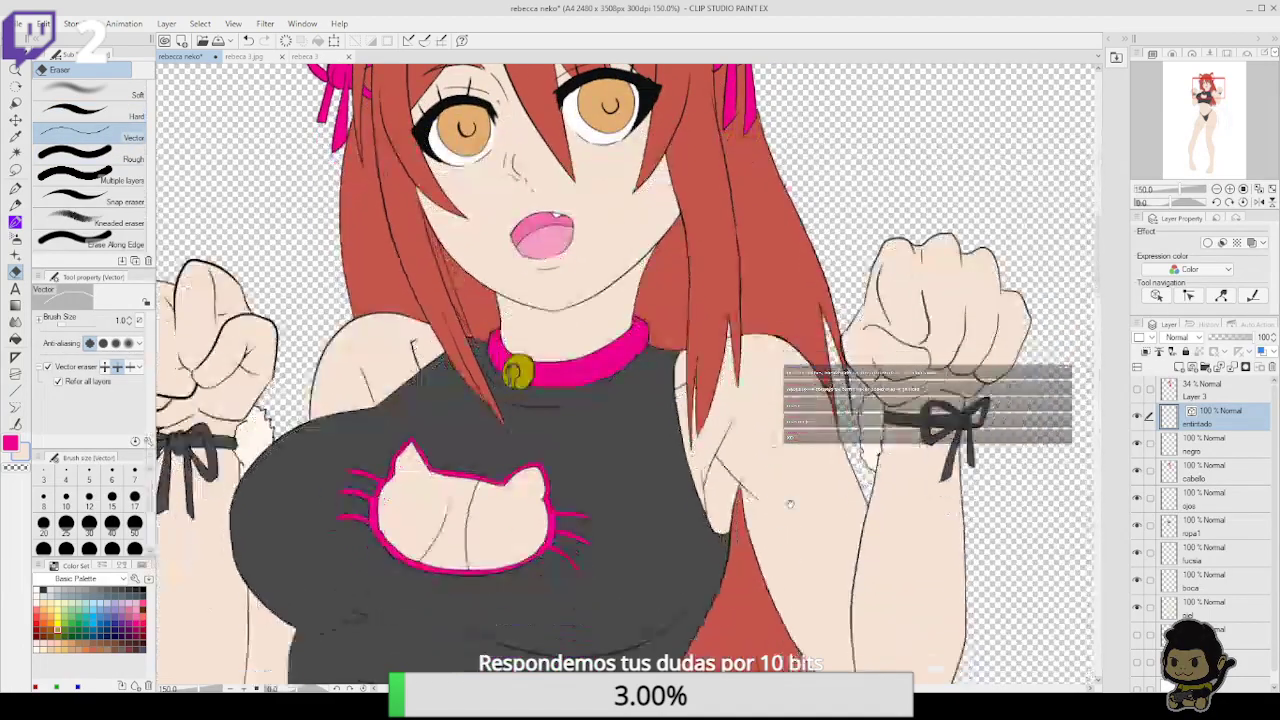
scroll(795, 437, up, 5)
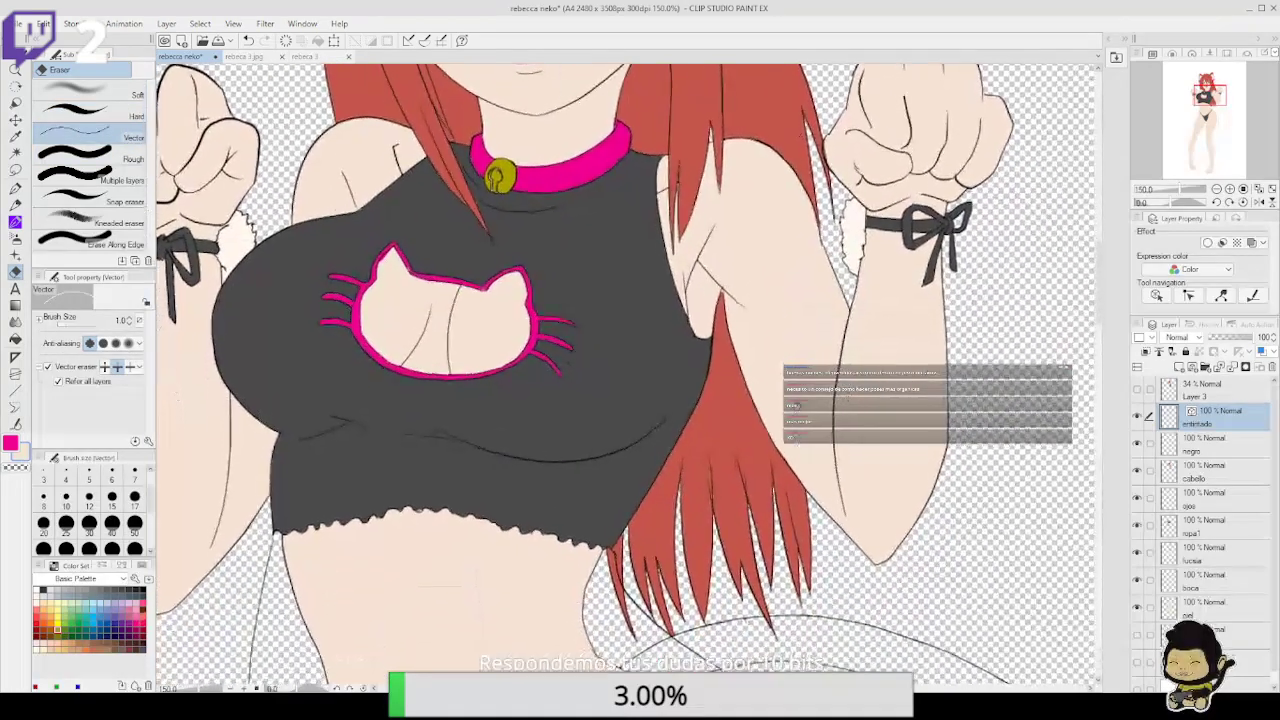
scroll(827, 553, up, 4)
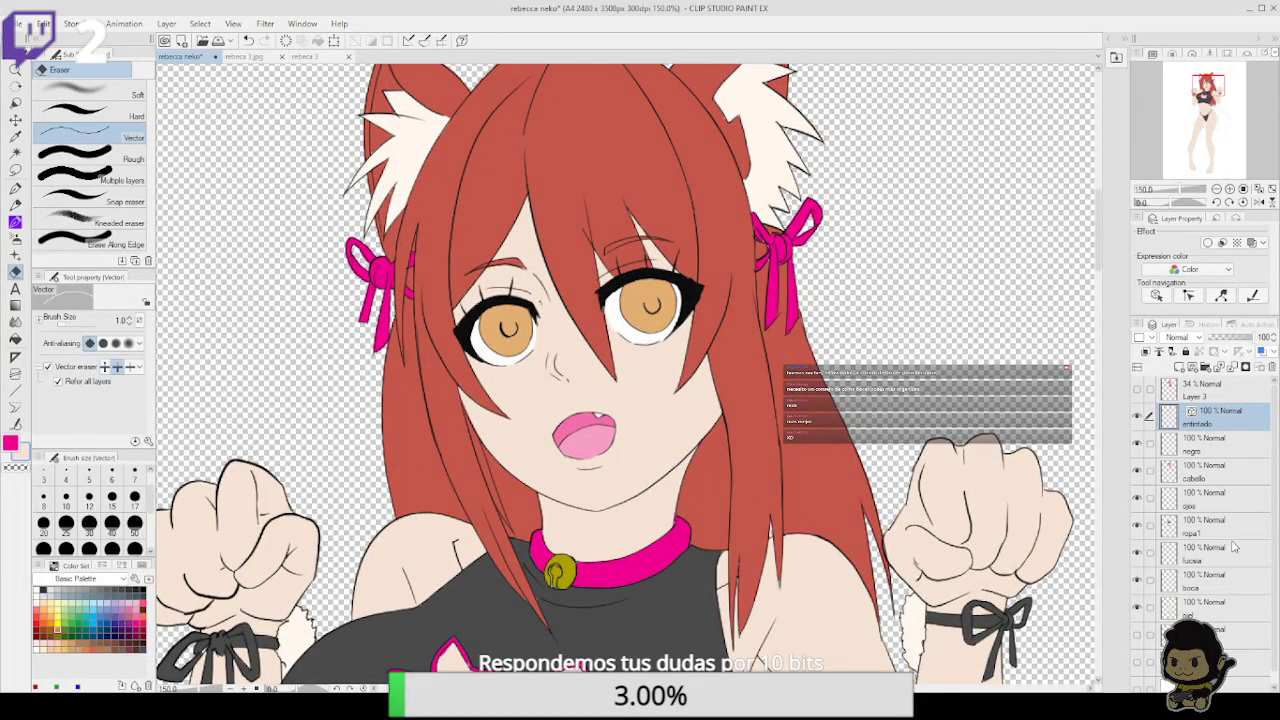
Resample the hair's brick red on the cabello layer and touch up the strands over the viewer's-right shoulder with the Mapping pen
click(1225, 470)
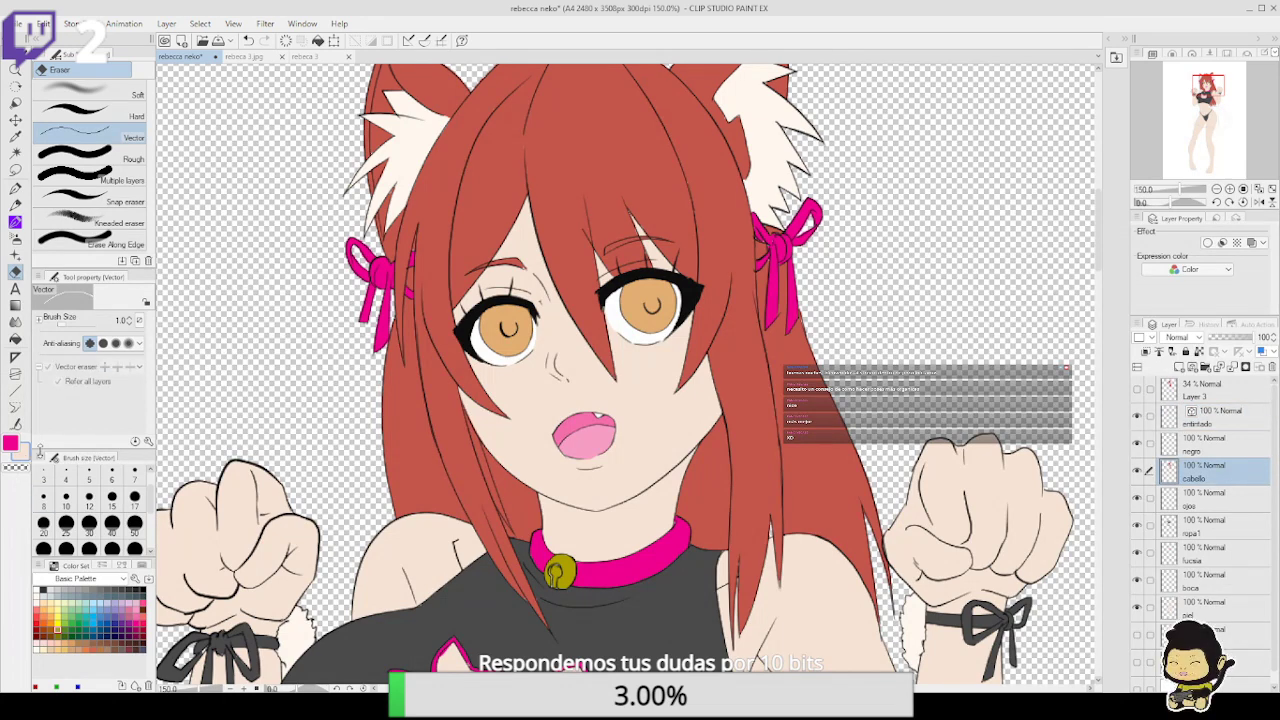
right_click(786, 364)
click(17, 188)
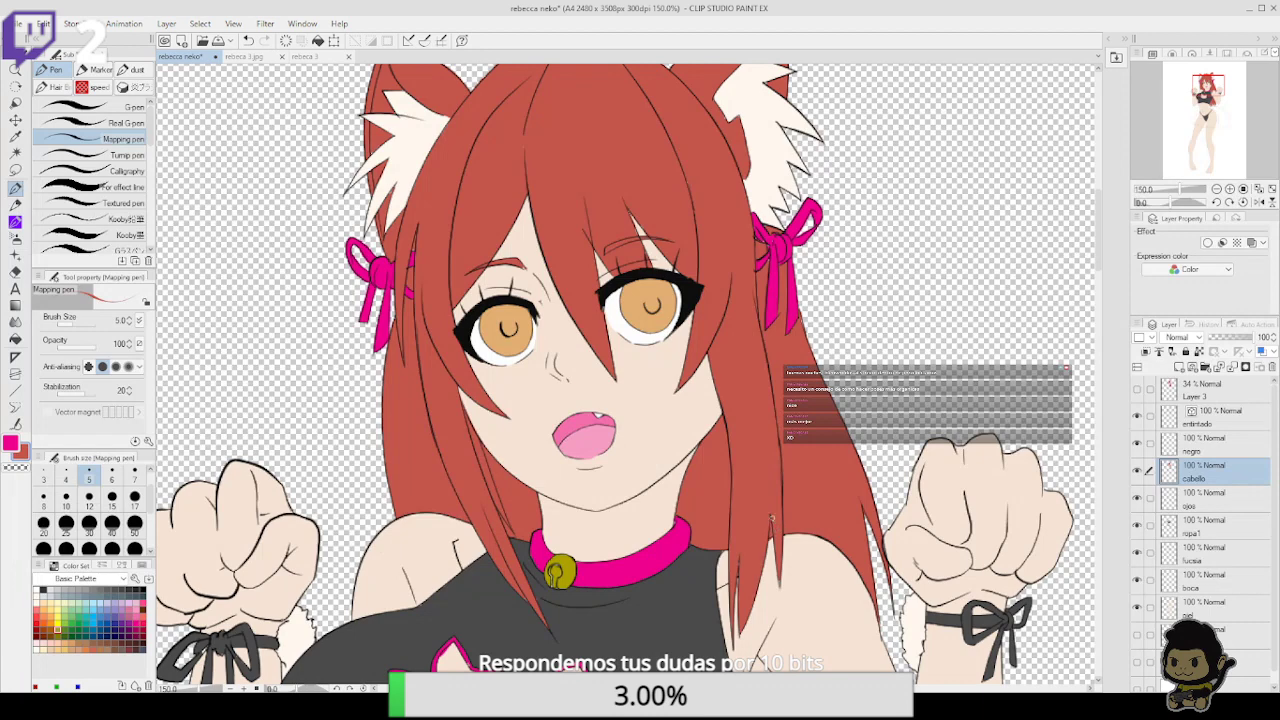
key(ctrl+z)
drag(769, 534, 772, 517)
drag(777, 410, 766, 433)
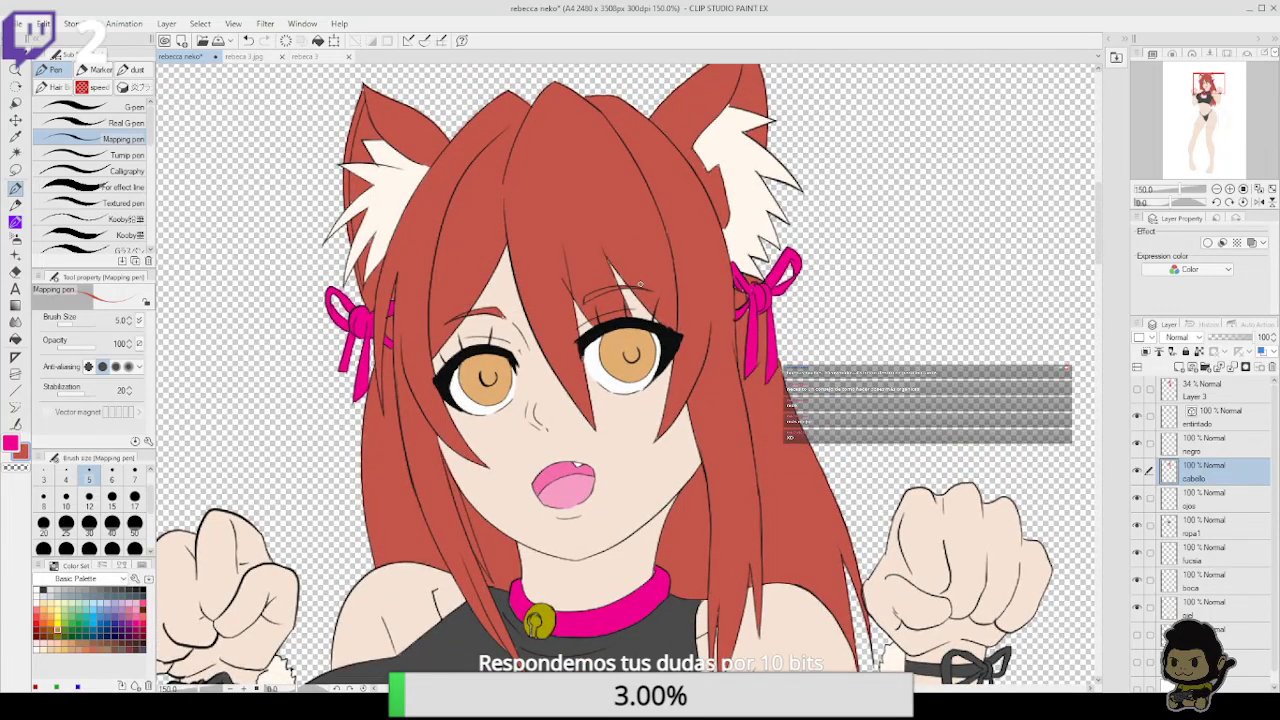
Go over the ink lines around the fringe and the viewer's-left ear on the entintado layer with the Vector eraser
click(1228, 418)
key(e)
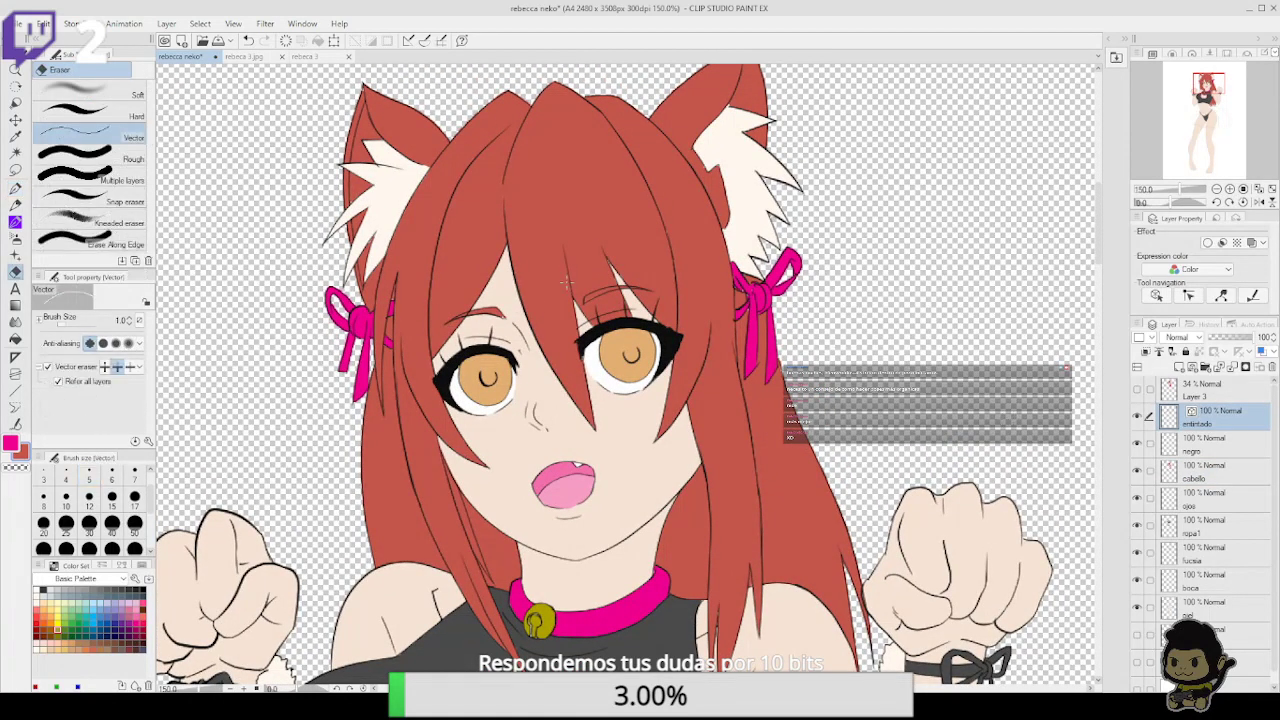
mouse_move(934, 524)
mouse_down()
mouse_move(929, 490)
mouse_move(921, 539)
mouse_up()
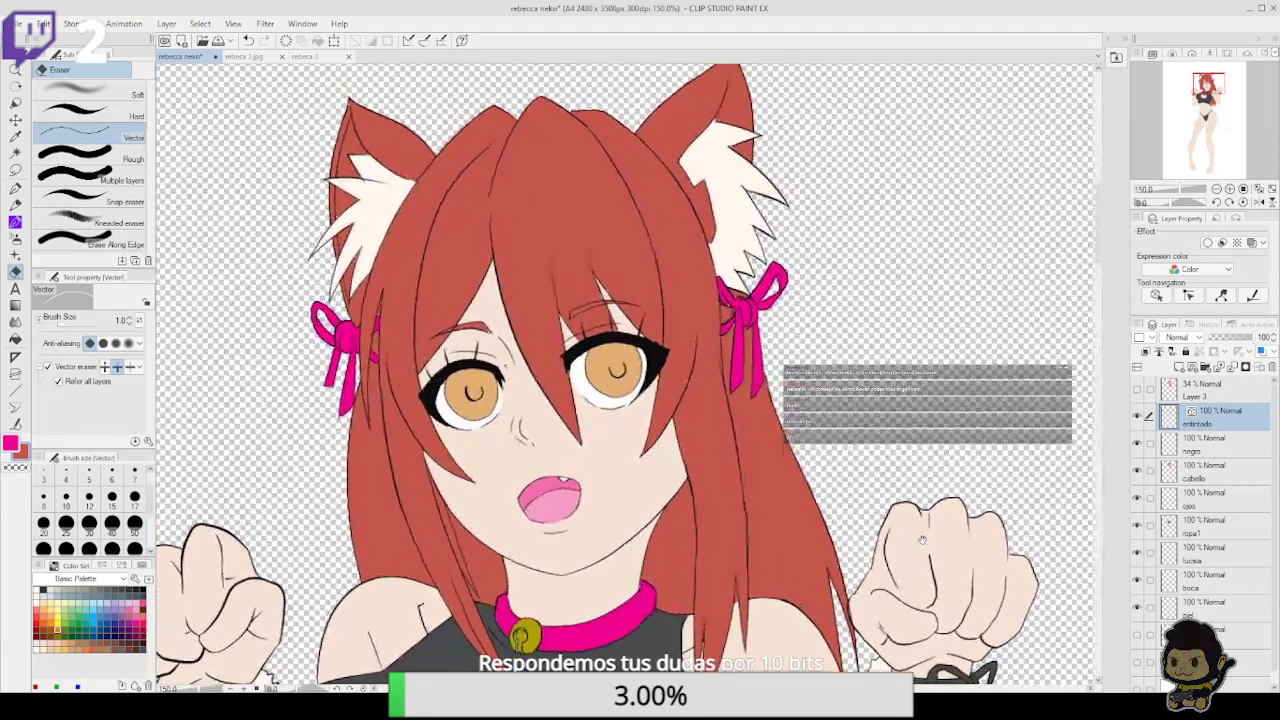
click(1229, 476)
click(15, 188)
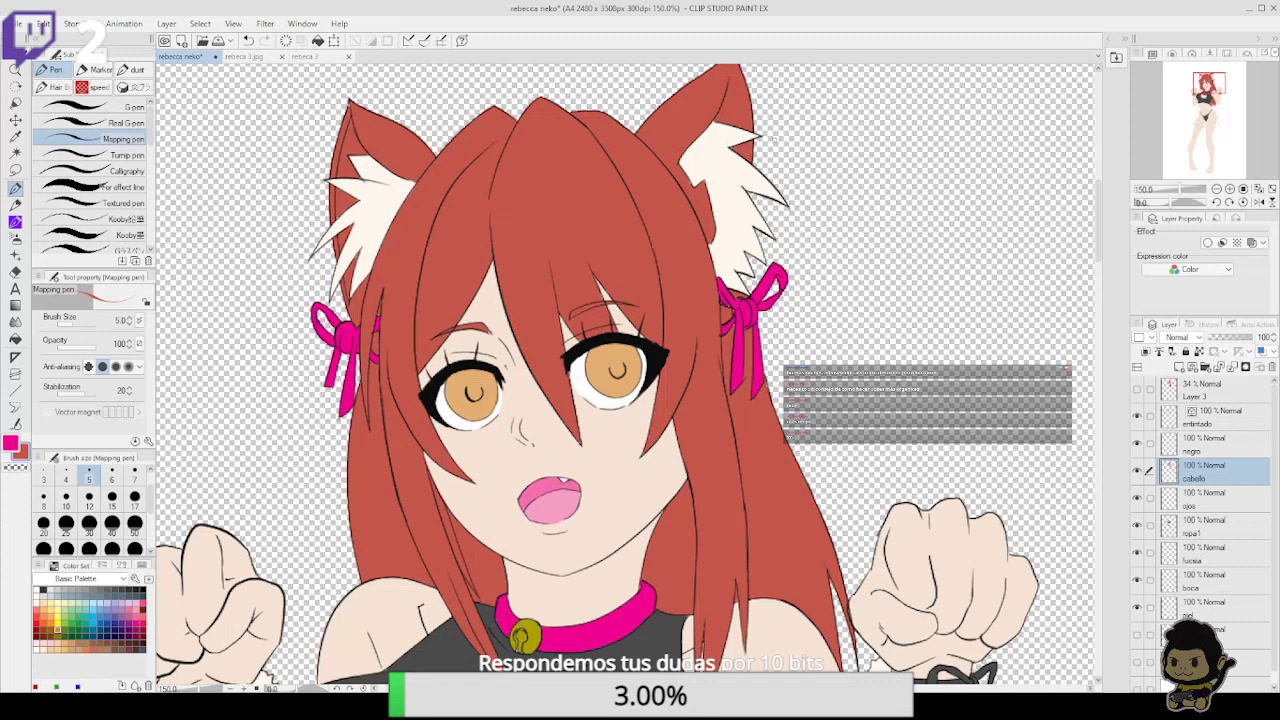
click(1238, 438)
key(e)
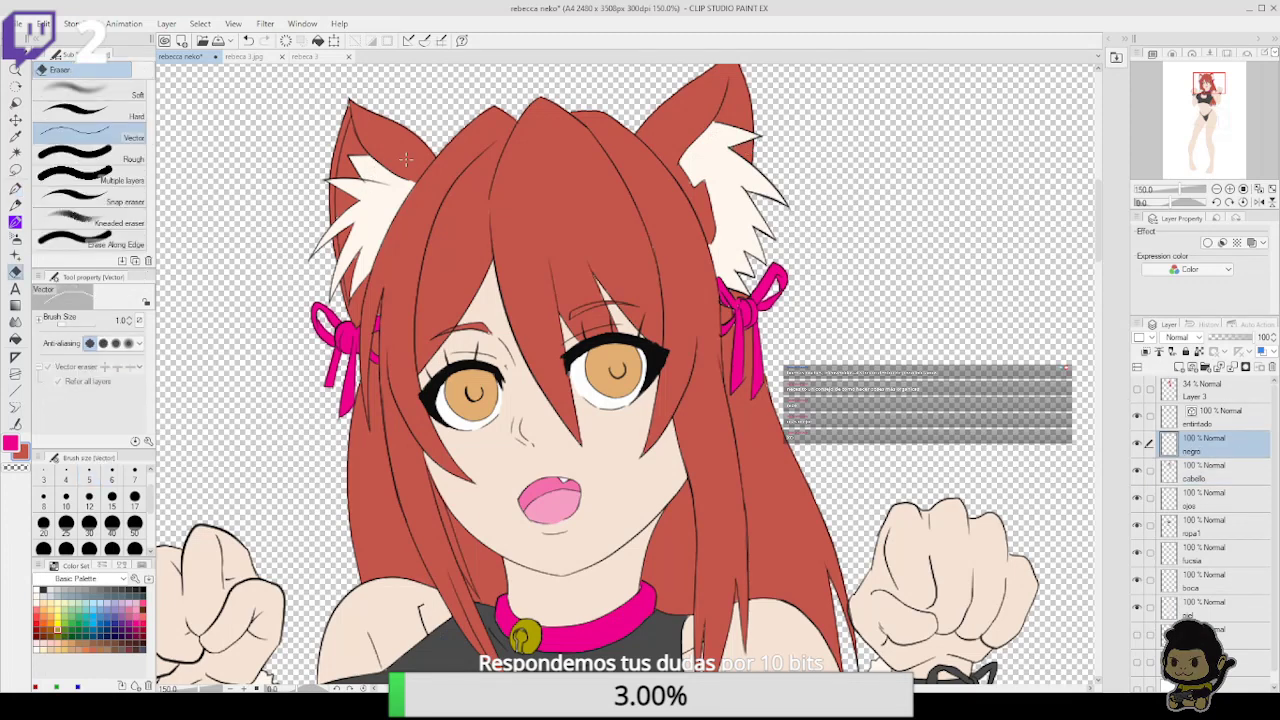
click(1238, 422)
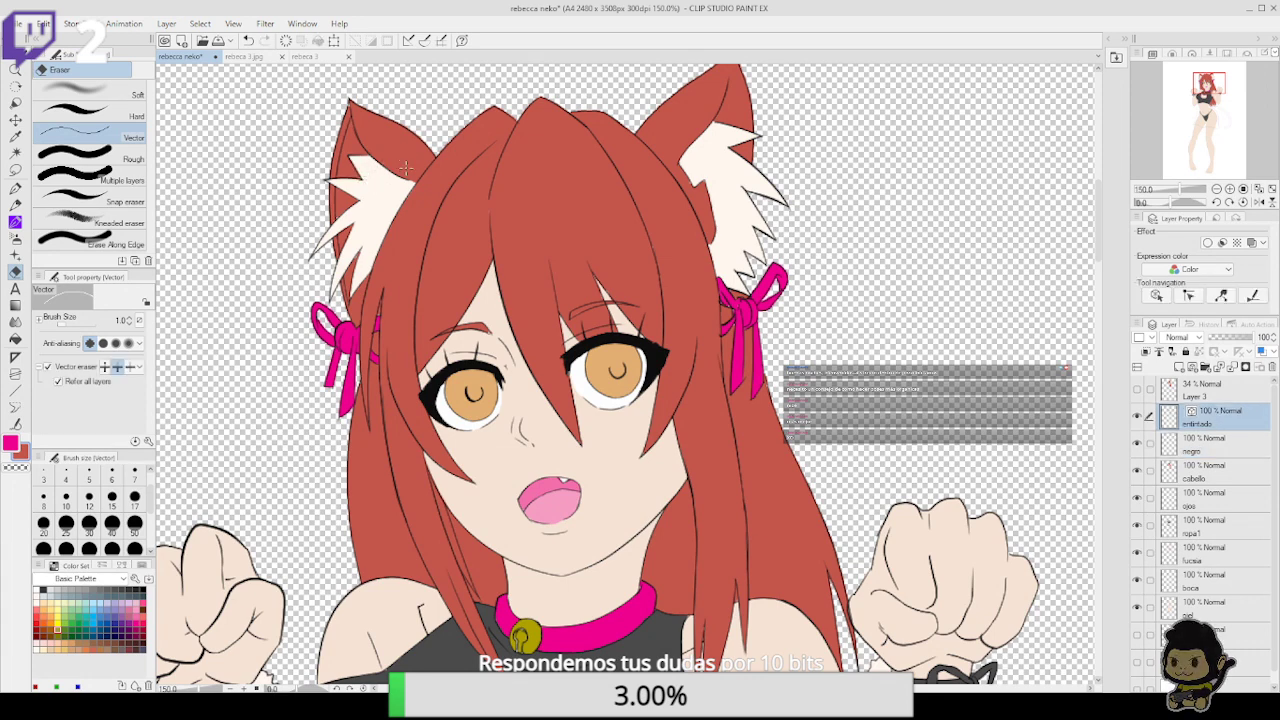
Take black from INKY's Grayscale Color Set for Mapping pen inking beside the viewer's-right ear fur on entintado, and undo the last stroke
click(1216, 189)
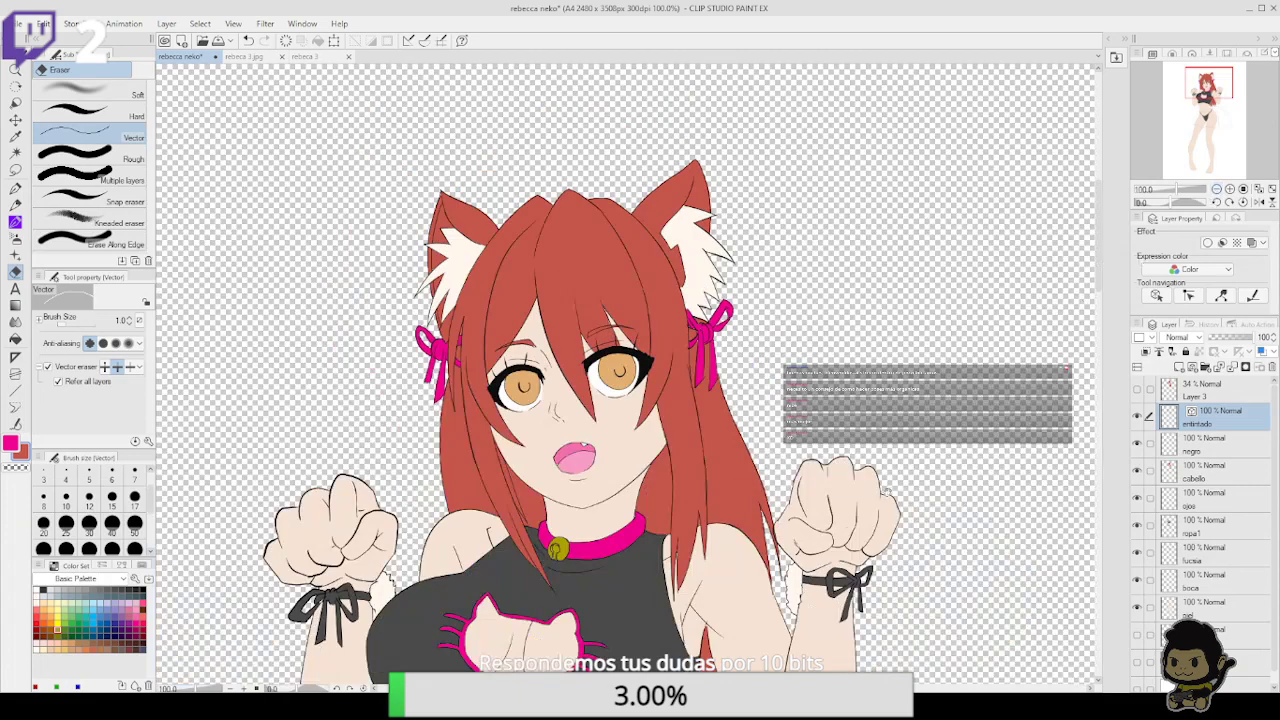
drag(886, 493, 876, 332)
scroll(628, 376, up, 2)
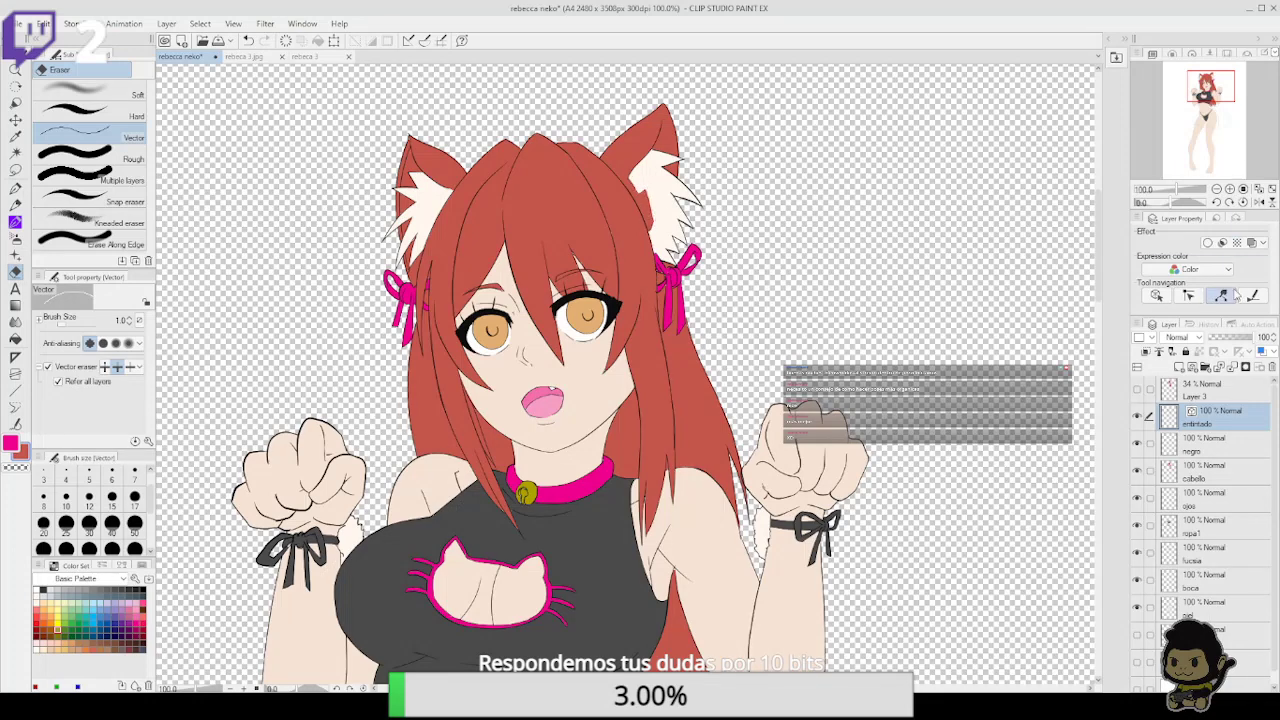
click(1230, 188)
drag(779, 219, 743, 503)
click(16, 189)
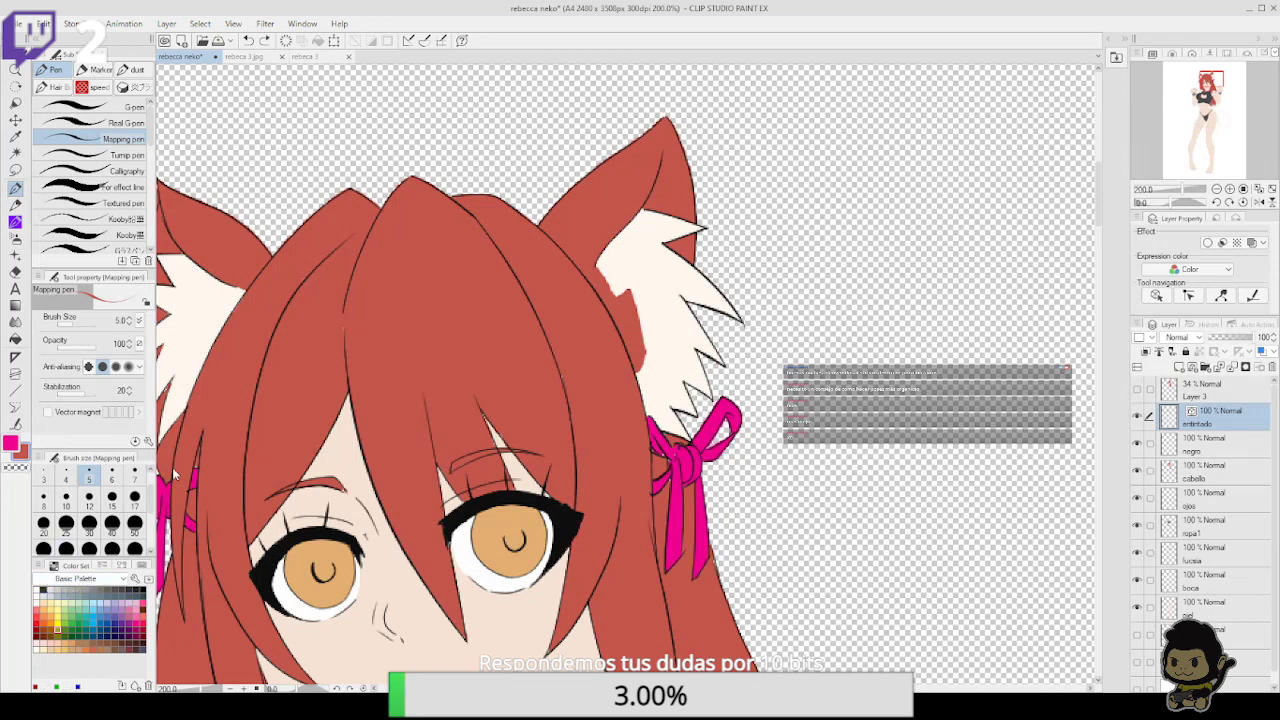
scroll(92, 580, down, 1)
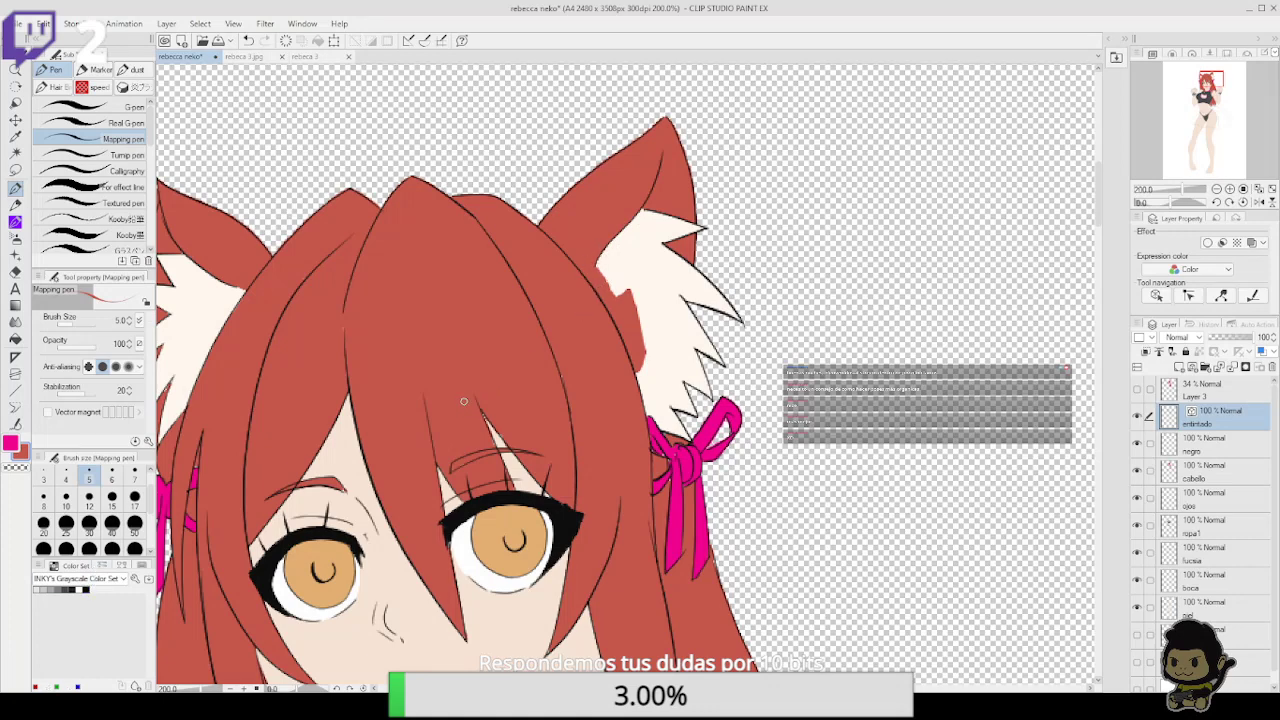
click(88, 589)
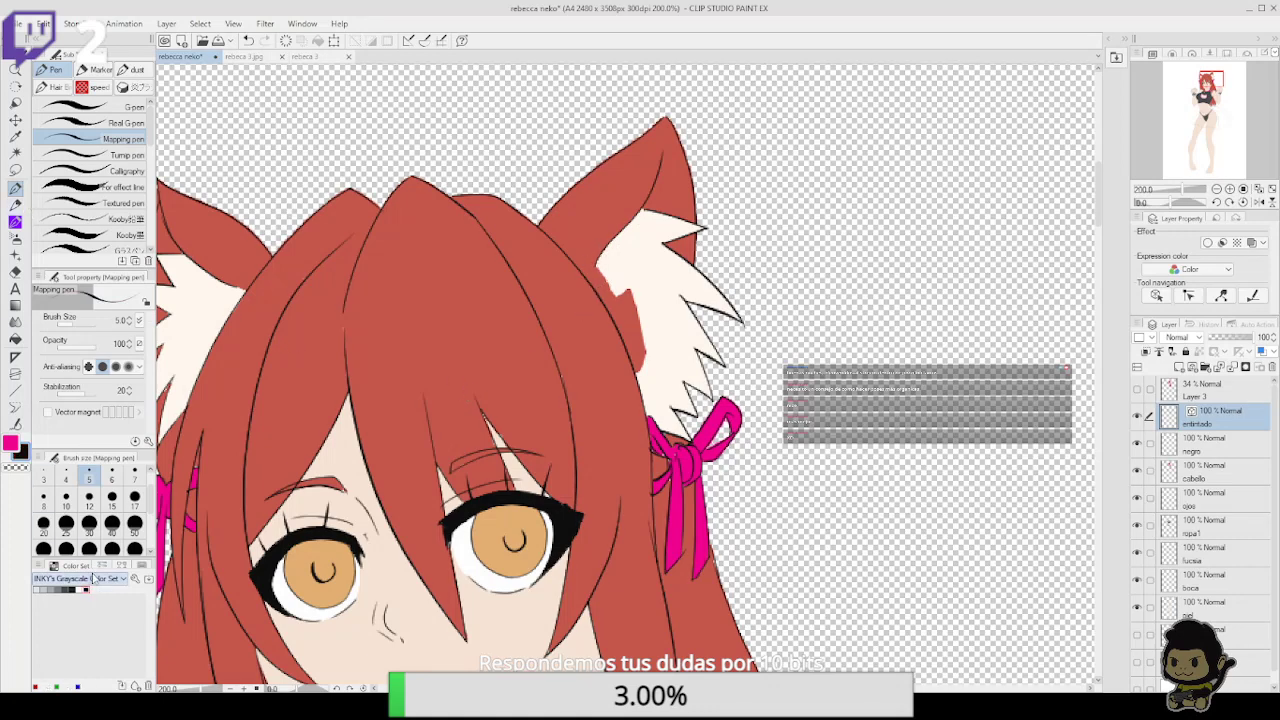
key(ctrl+z)
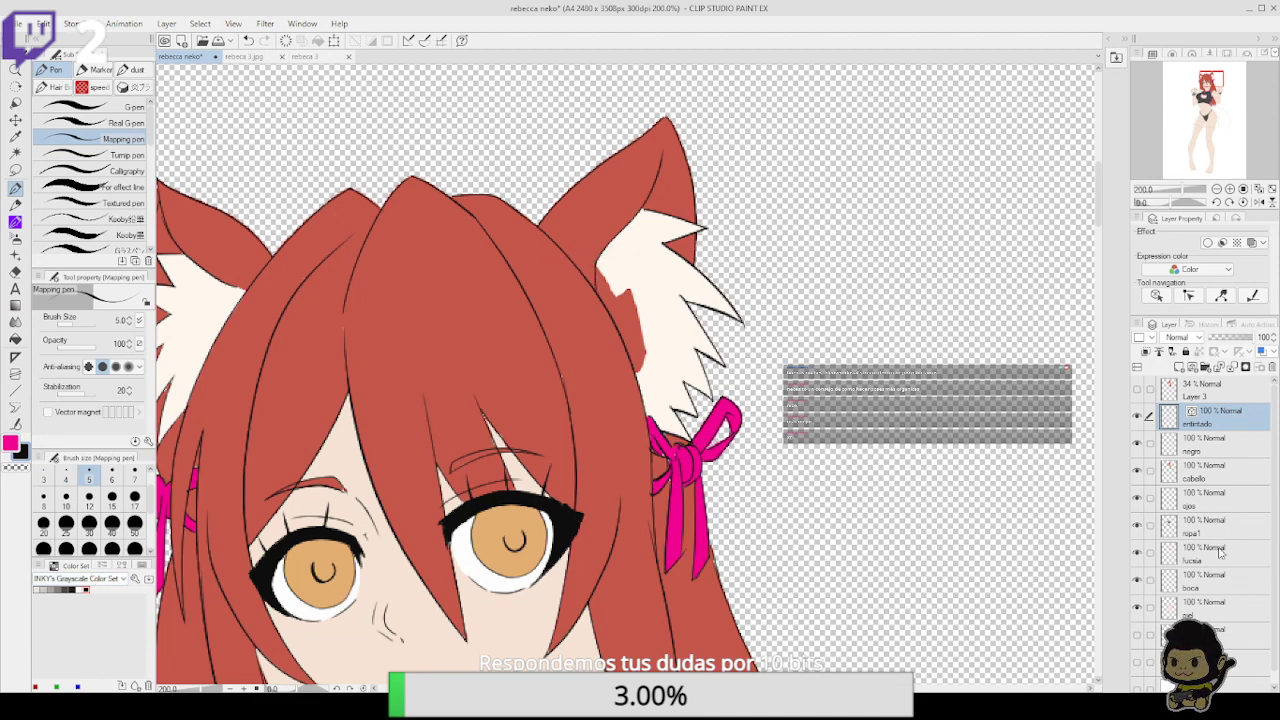
click(1188, 538)
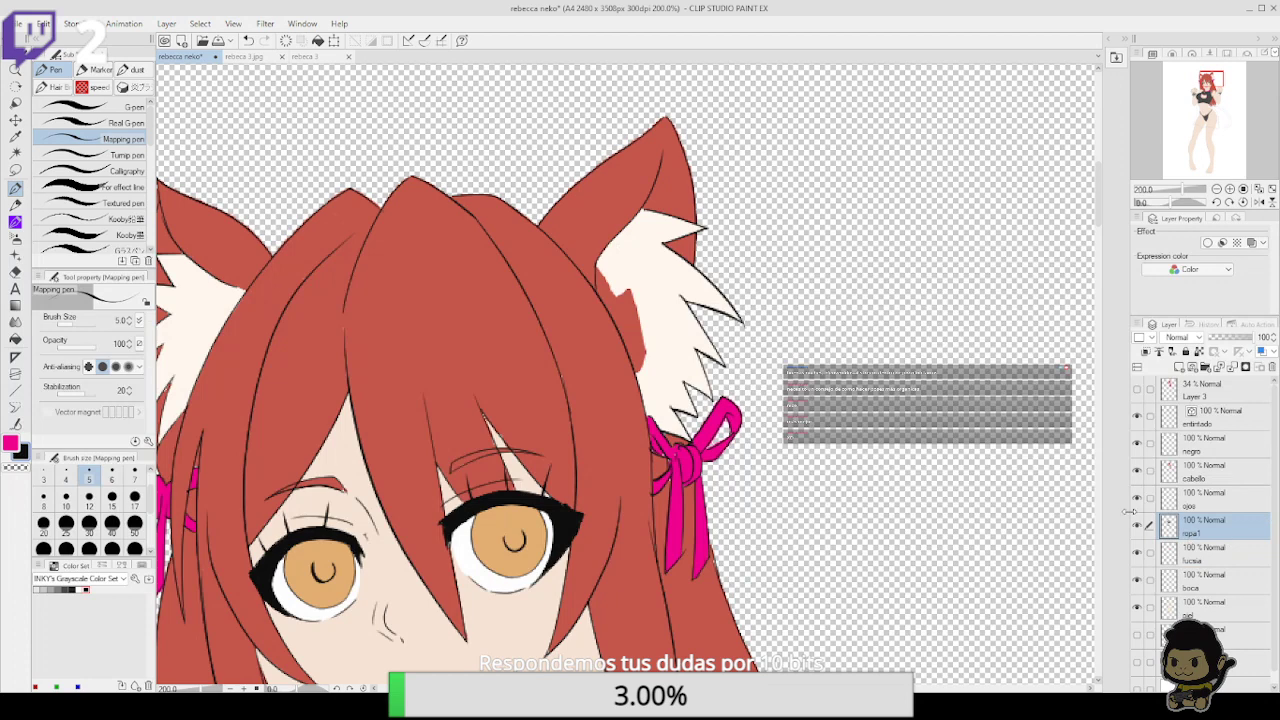
key(c)
click(15, 338)
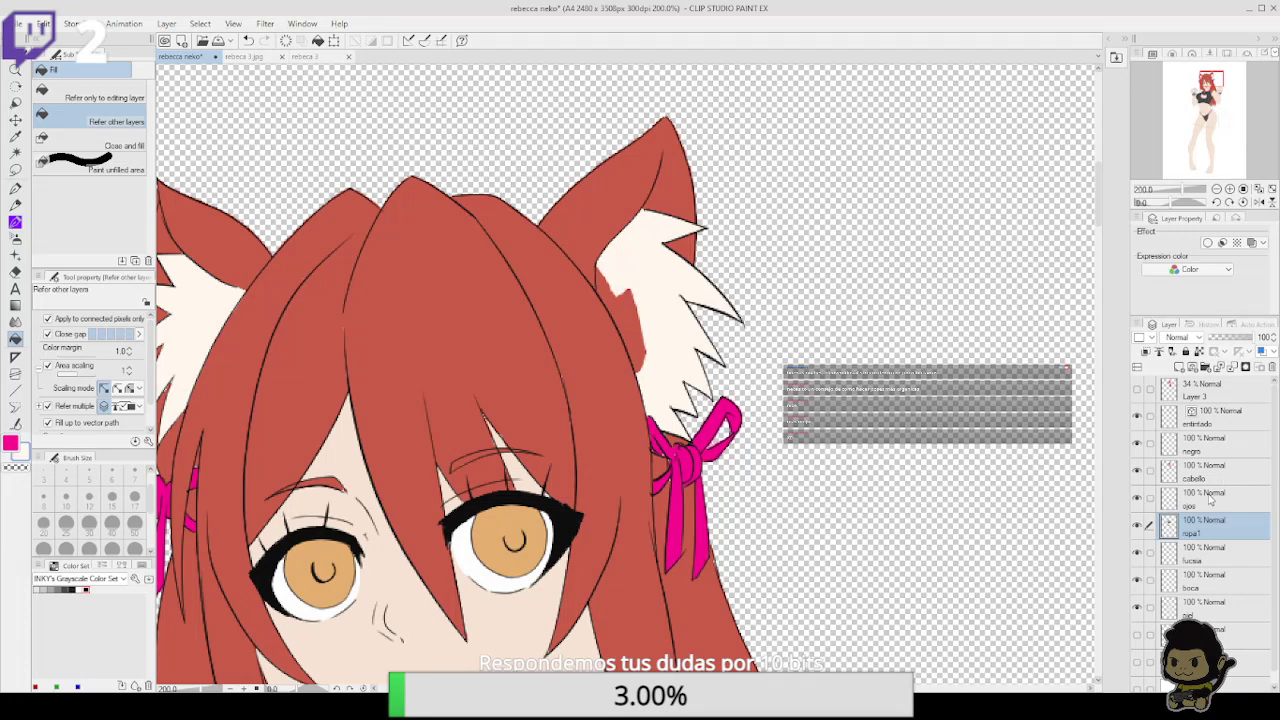
Erase the stray brick red patch from the viewer's-right ear fur on the cabello layer with the Hard eraser
click(1137, 471)
click(1137, 471)
click(1221, 472)
key(e)
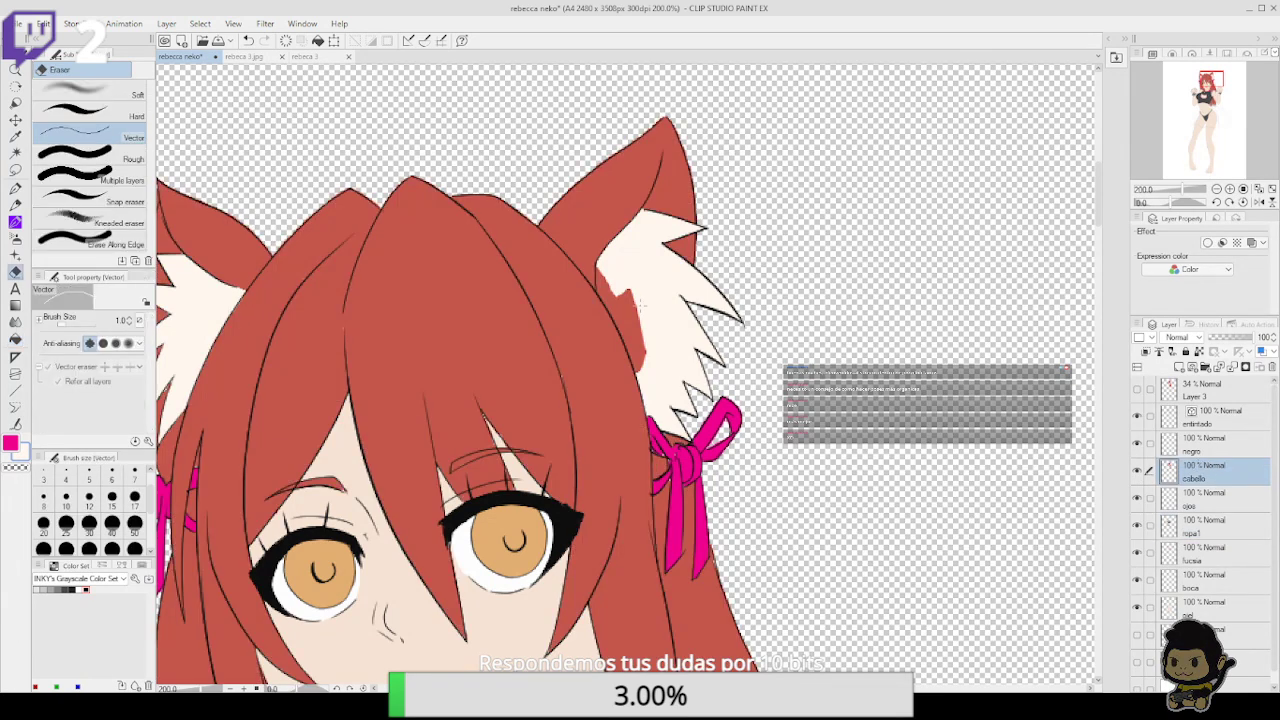
click(75, 158)
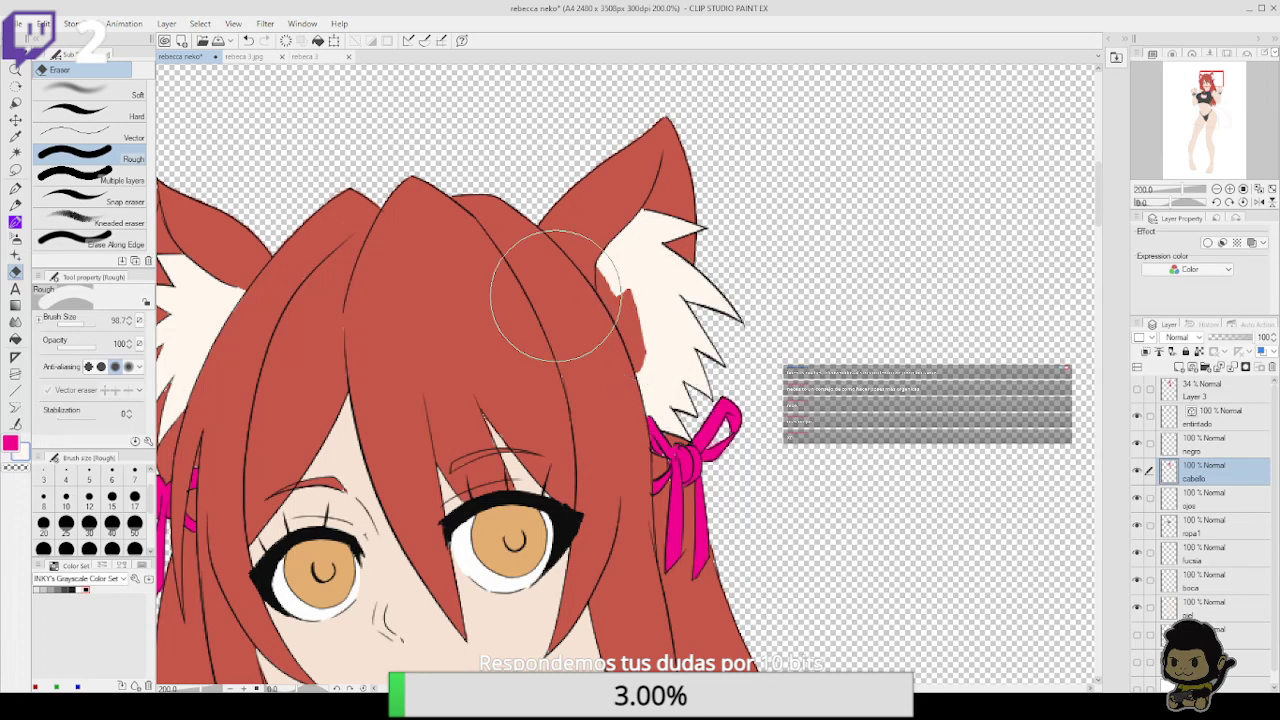
click(75, 115)
mouse_move(645, 362)
mouse_down()
mouse_move(609, 264)
mouse_move(637, 316)
mouse_up()
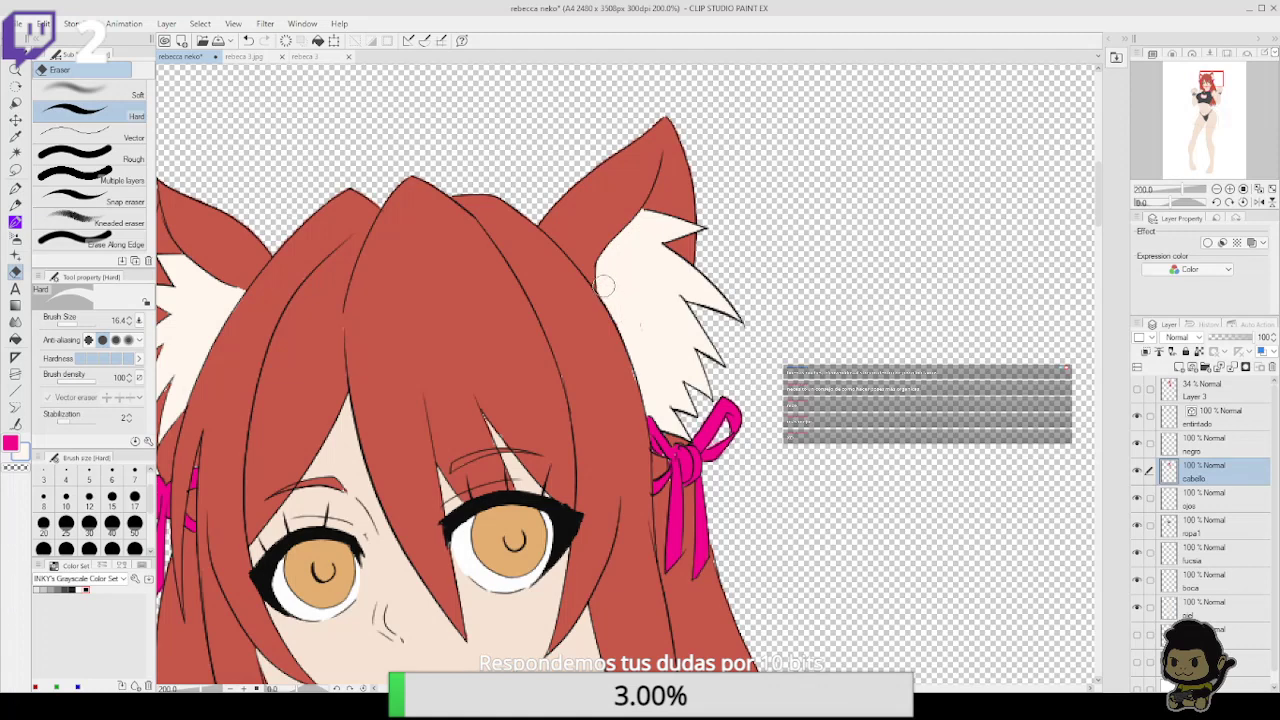
Hide the entintado layer and paint over the small gaps in the brick red hair with the Mapping pen on cabello
click(16, 189)
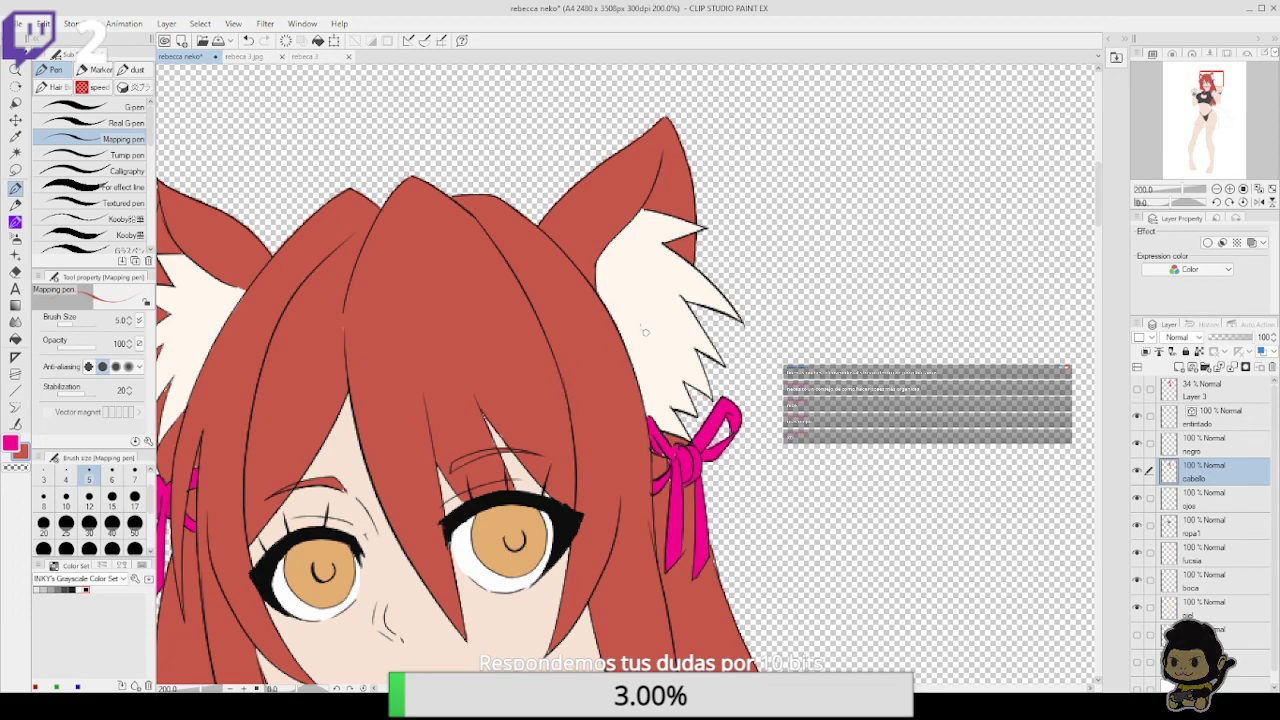
scroll(645, 331, down, 2)
click(1138, 417)
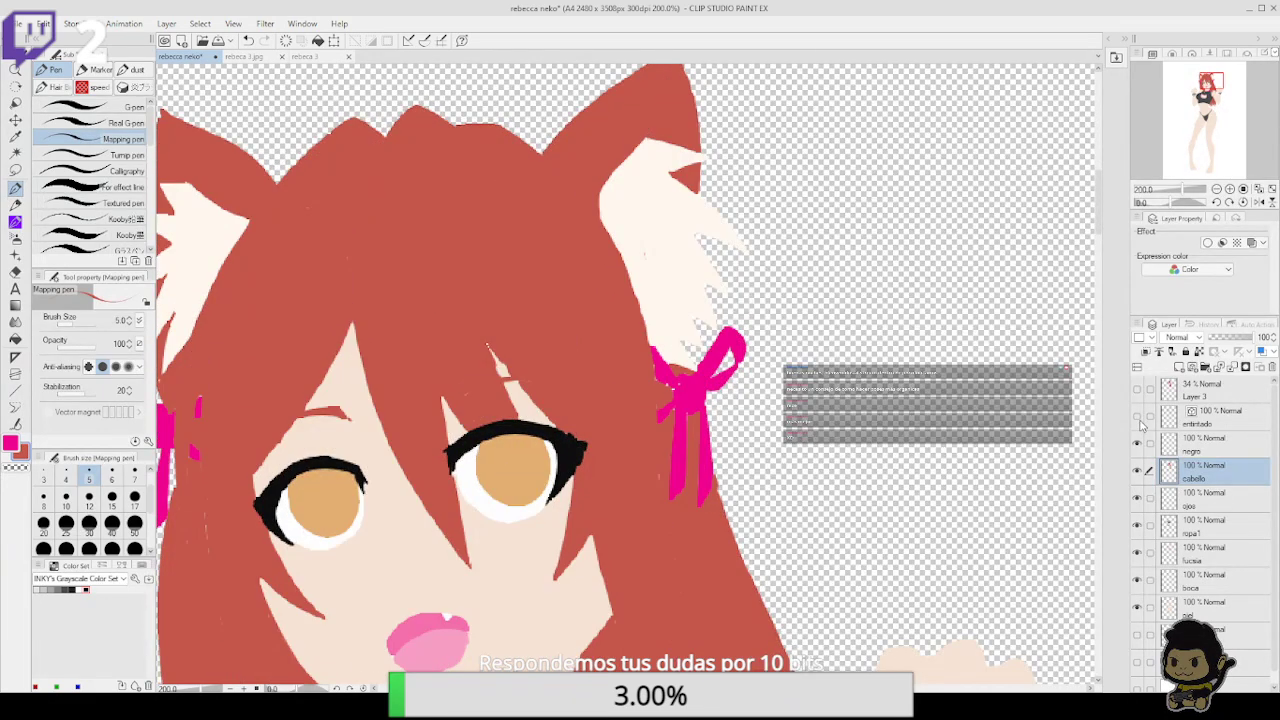
drag(569, 579, 645, 491)
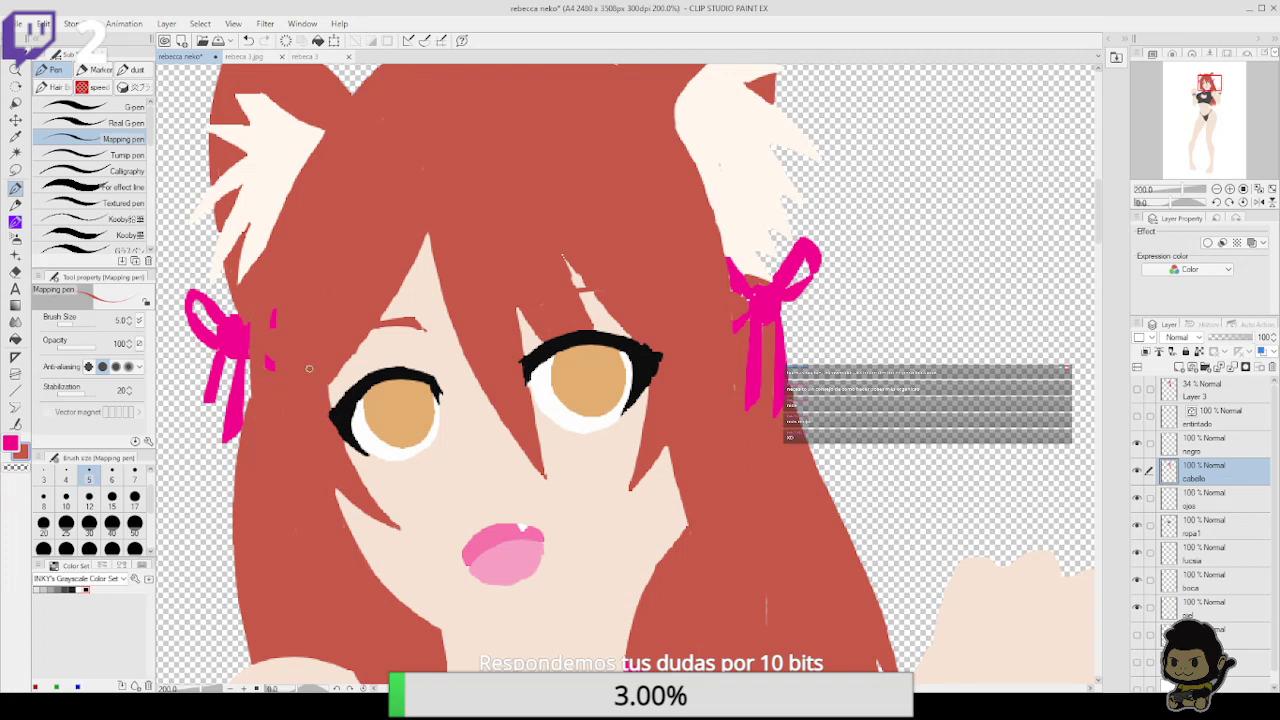
scroll(743, 366, down, 3)
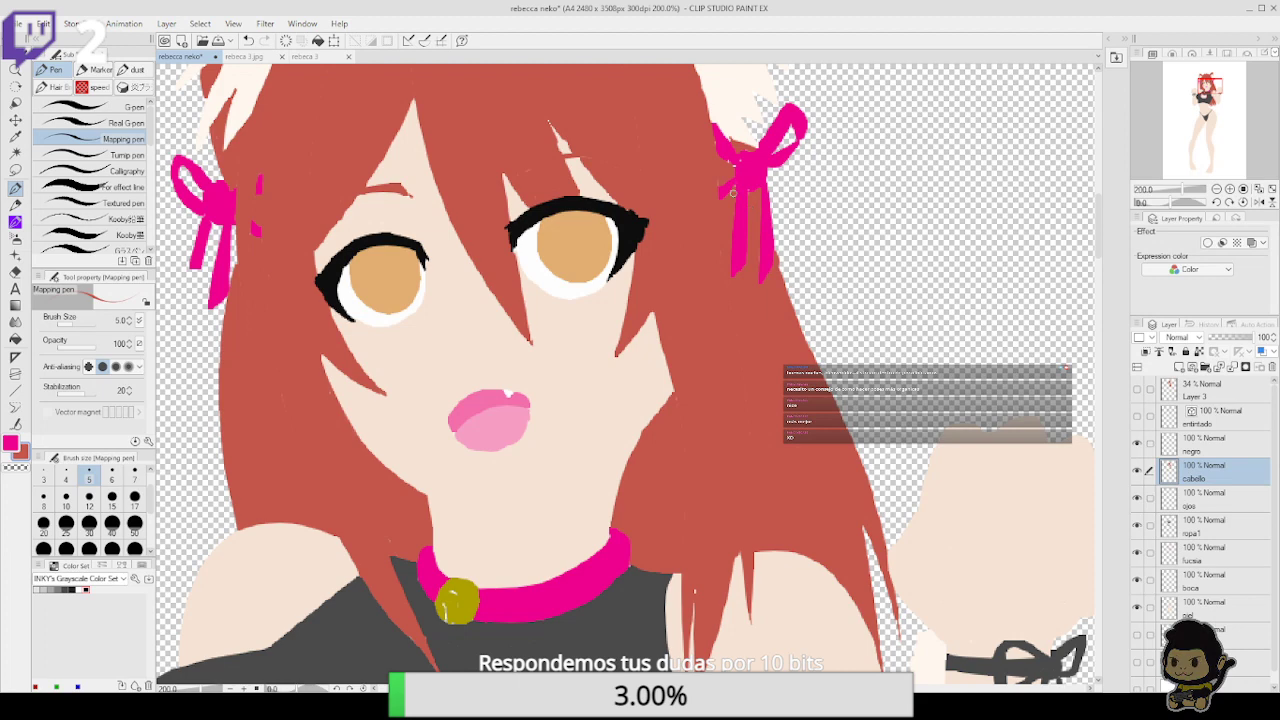
Select the fucsia layer and touch up the gaps in the viewer's-right bow with fuchsia using the Mapping pen
click(1237, 515)
click(1137, 525)
click(1137, 525)
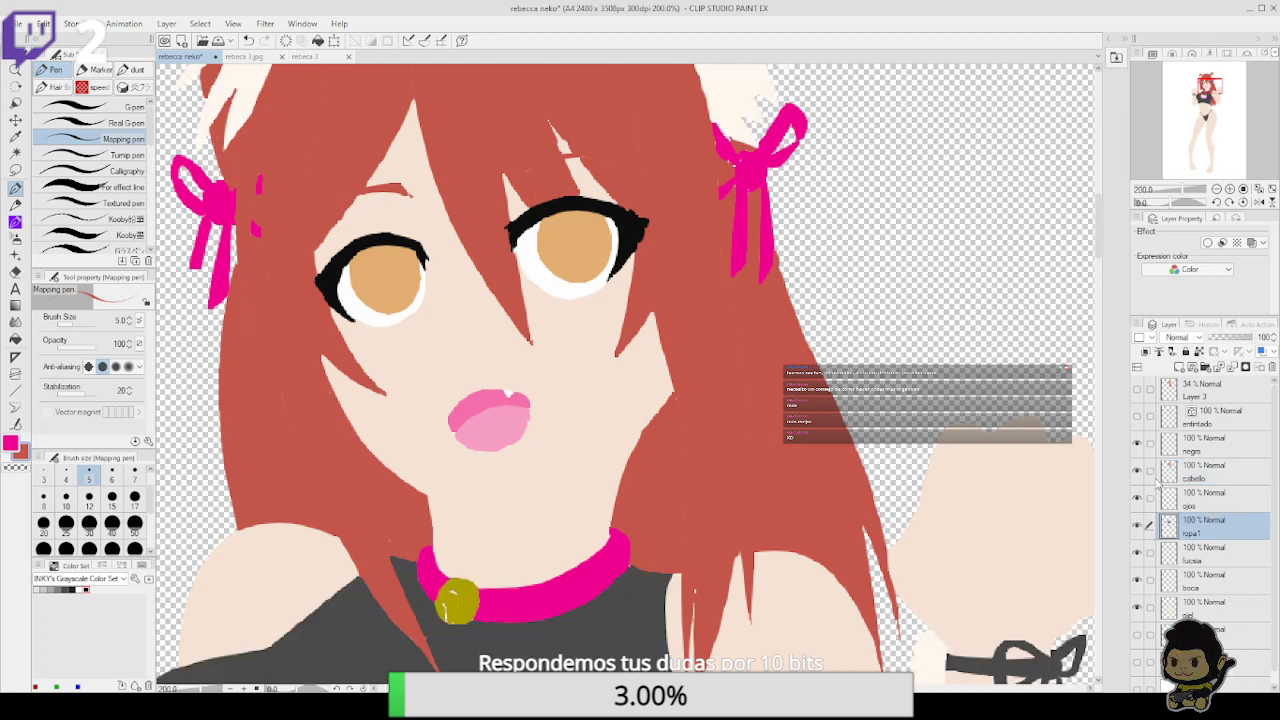
click(1208, 561)
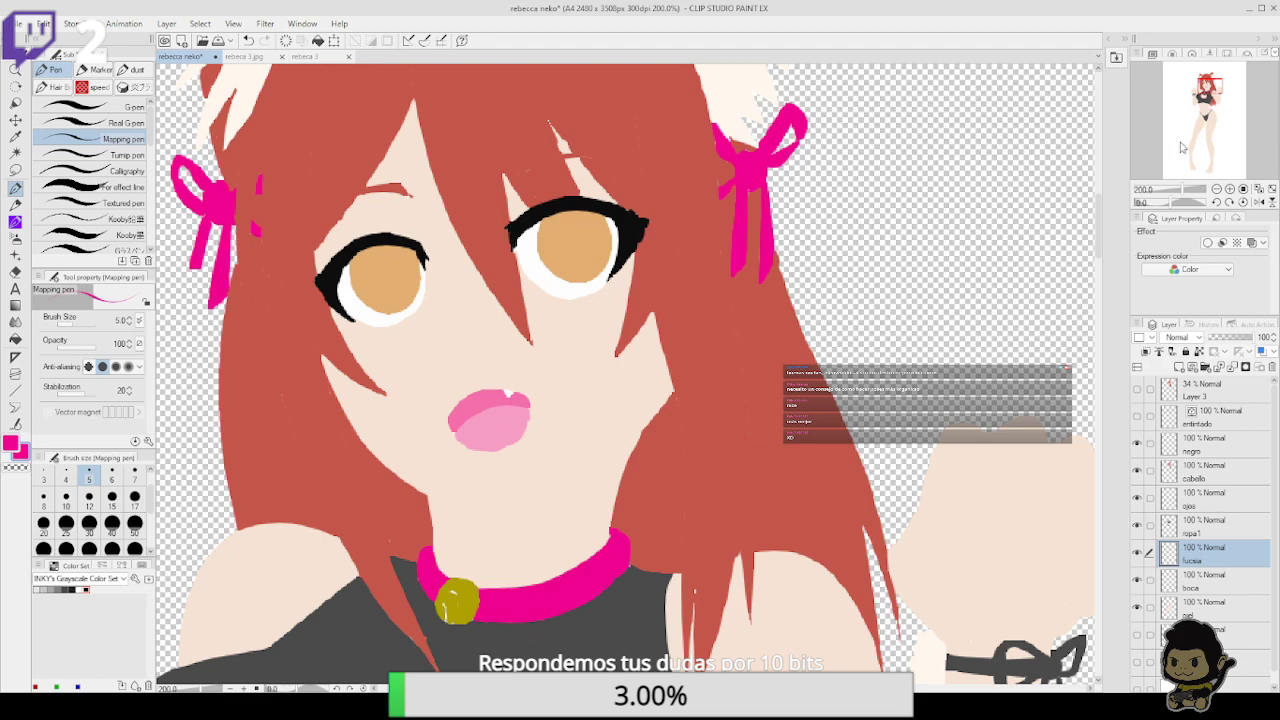
Check the flat colours on the torso and hips without line art, and show the entintado layer again
click(1217, 189)
drag(866, 550, 917, 147)
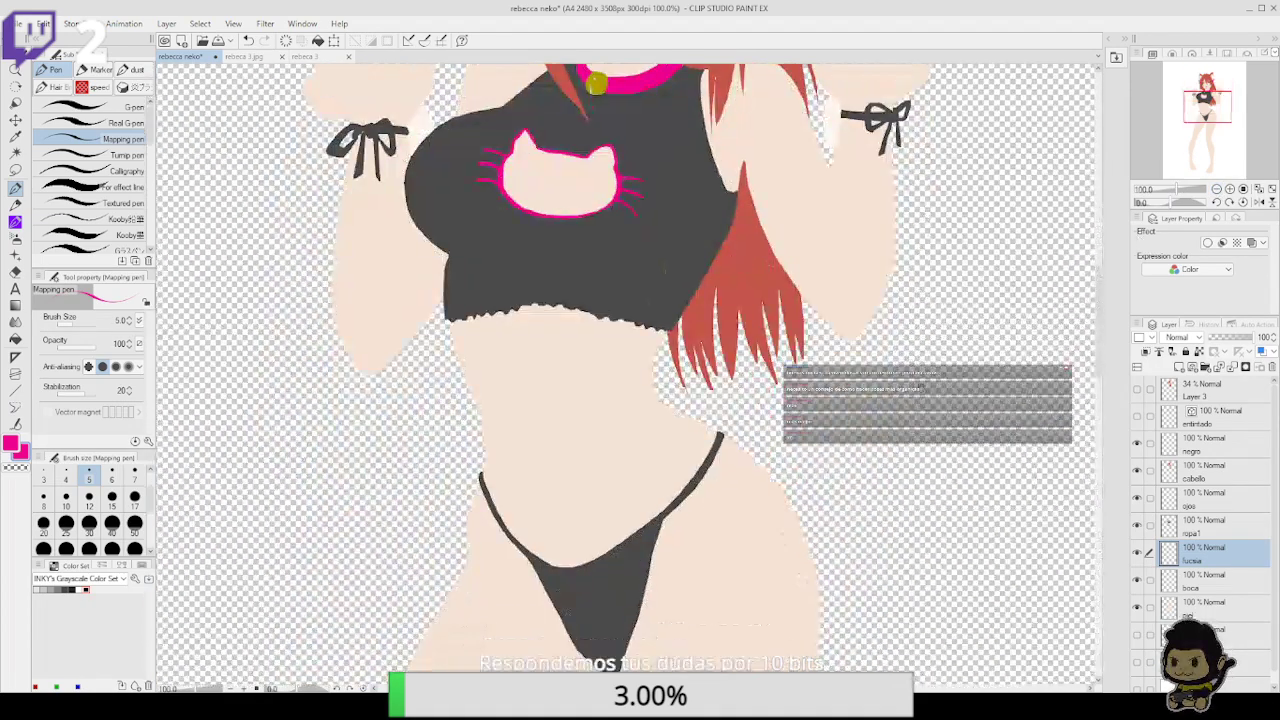
drag(922, 373, 925, 225)
scroll(925, 225, up, 3)
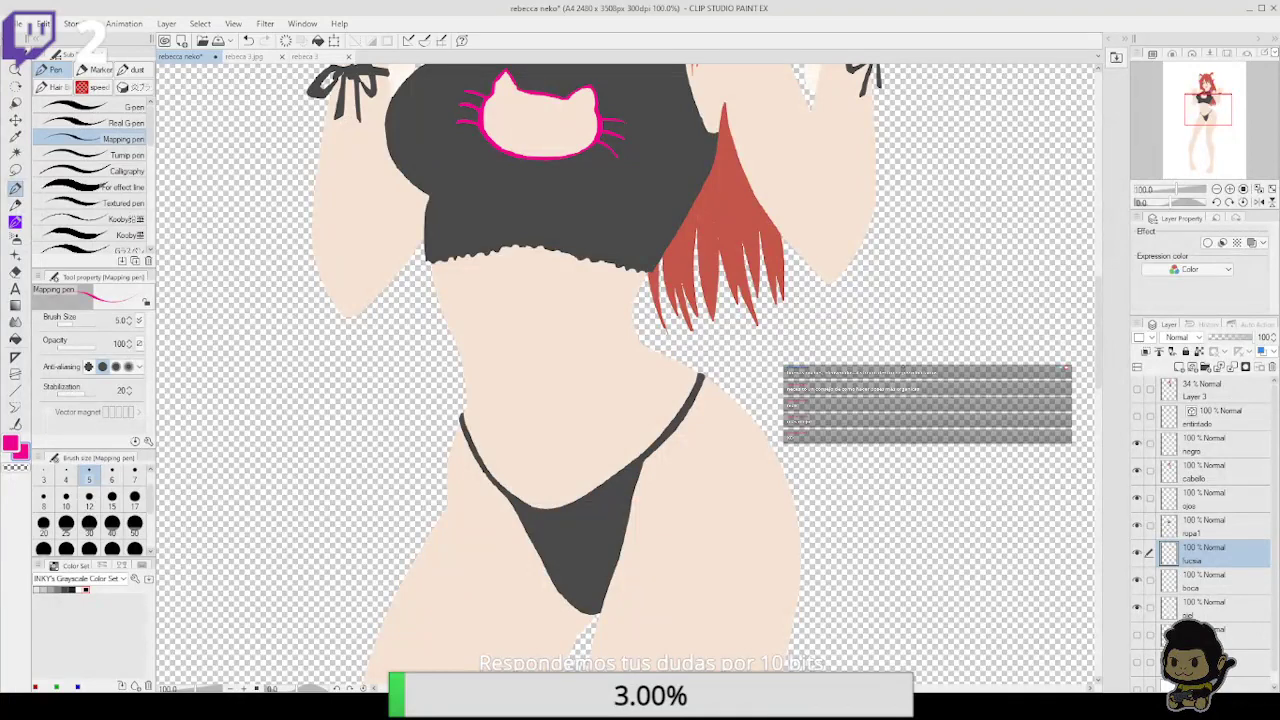
click(1138, 416)
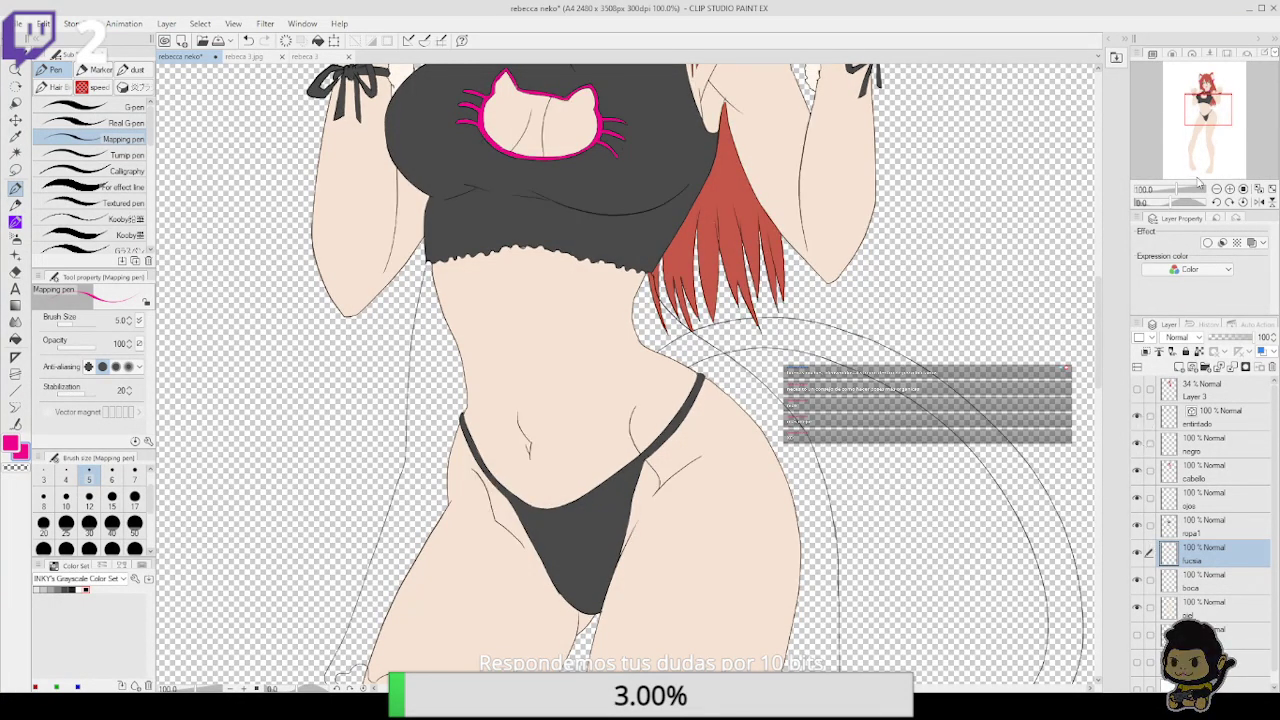
Create a new layer named cola directly above the ojos layer
click(1216, 189)
drag(898, 424, 887, 570)
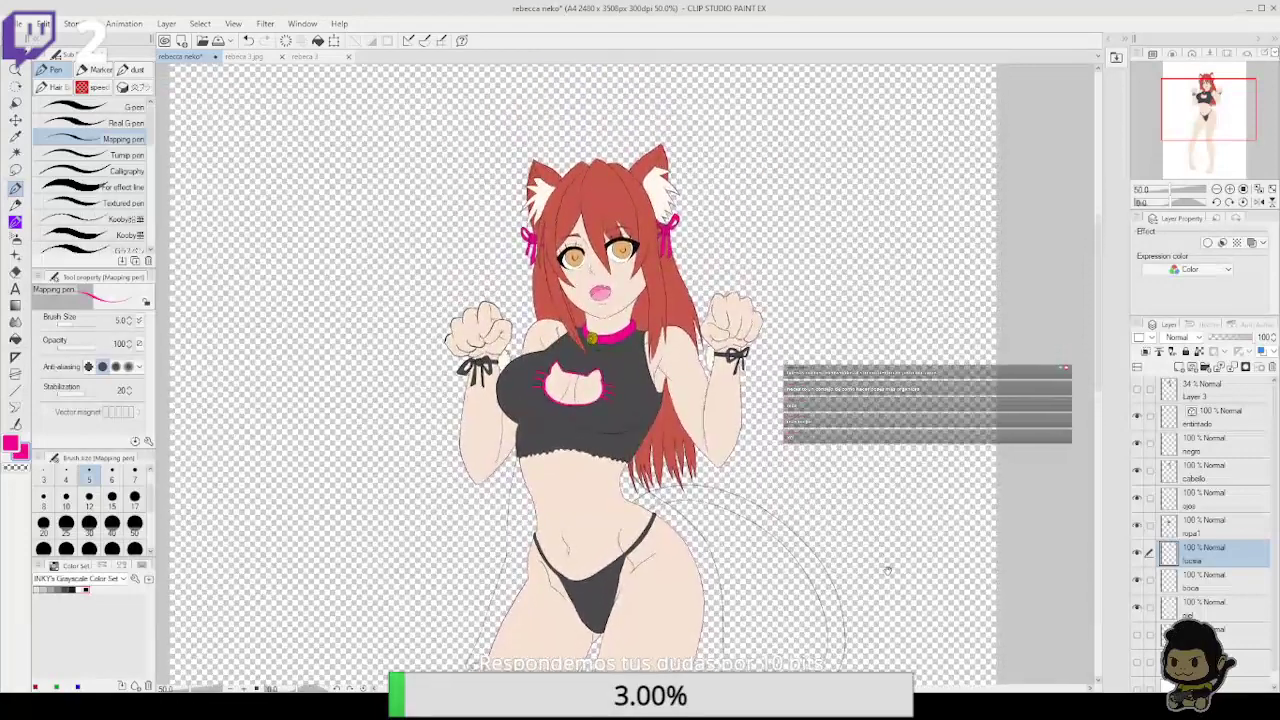
scroll(887, 570, down, 2)
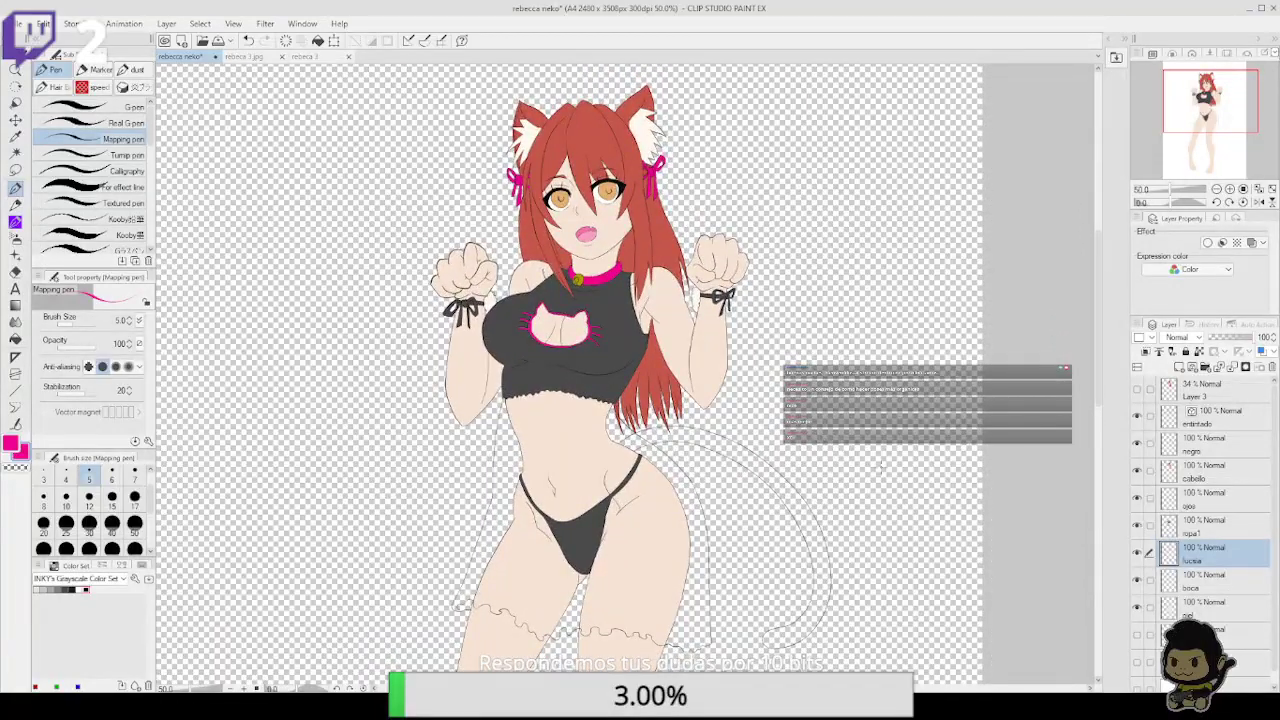
click(1210, 497)
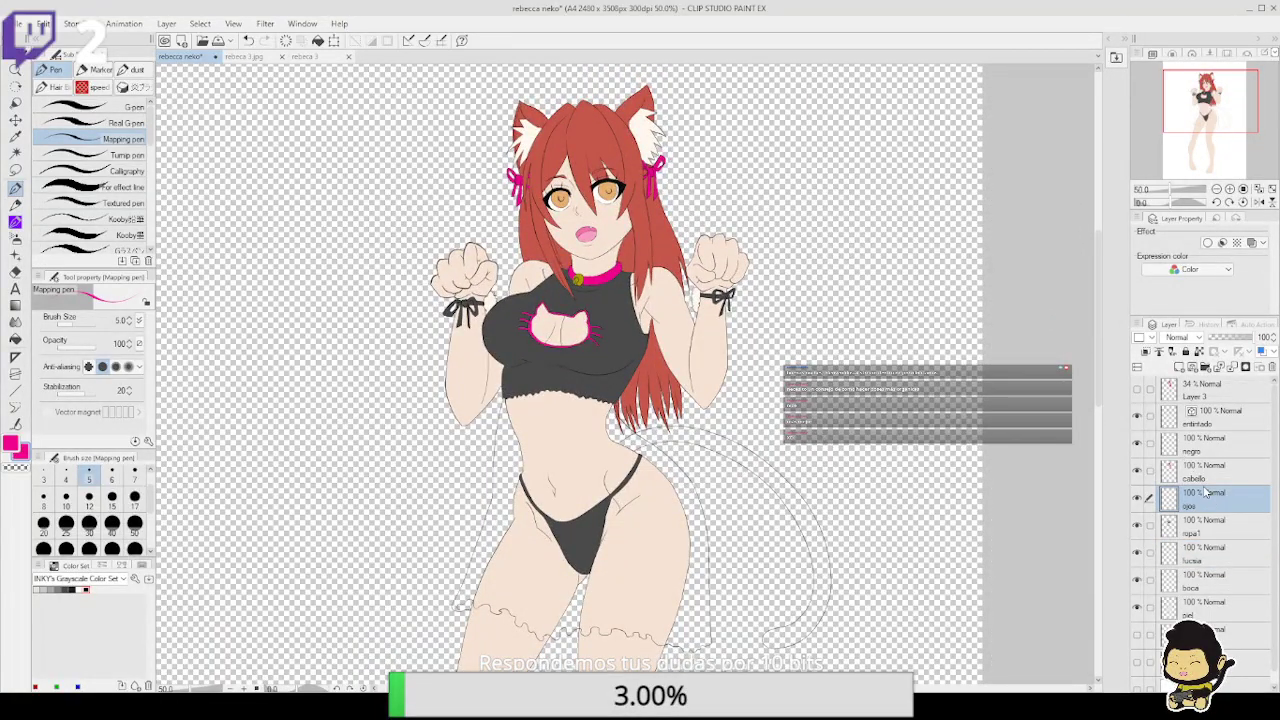
click(1180, 368)
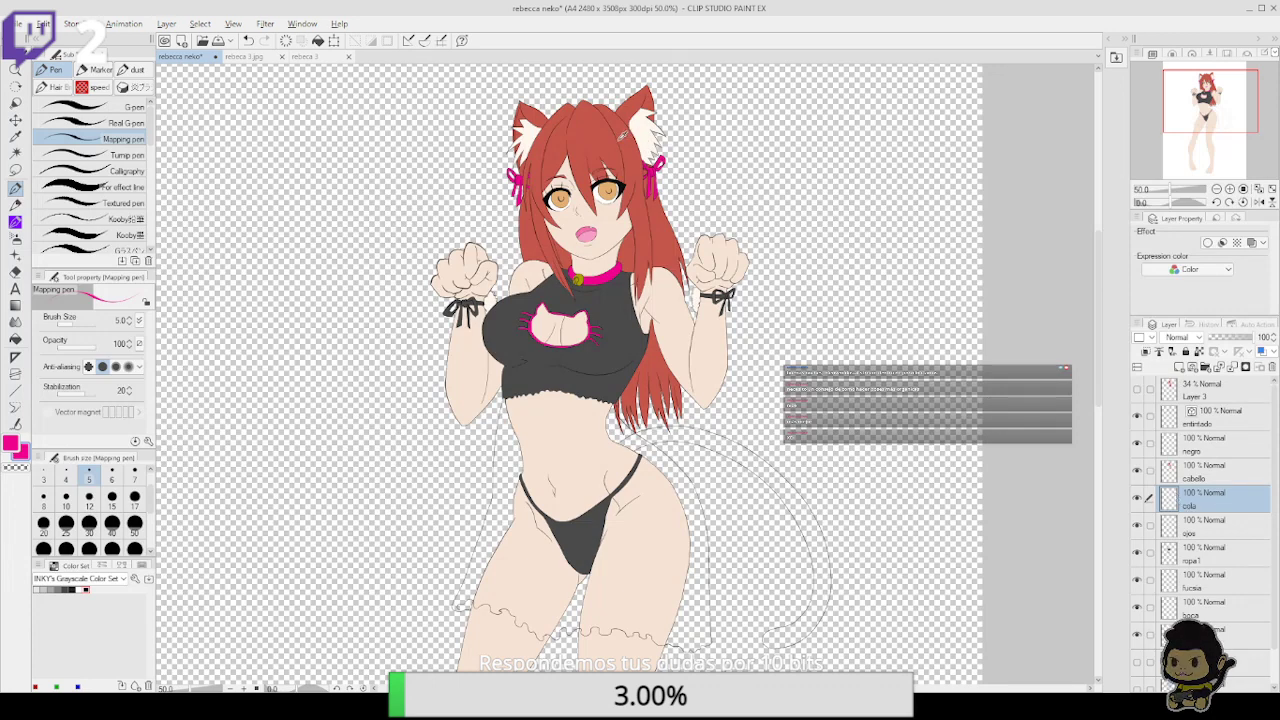
Fill the cat tail with the hair's brick red on the cola layer, using the Refer other layers fill
click(15, 338)
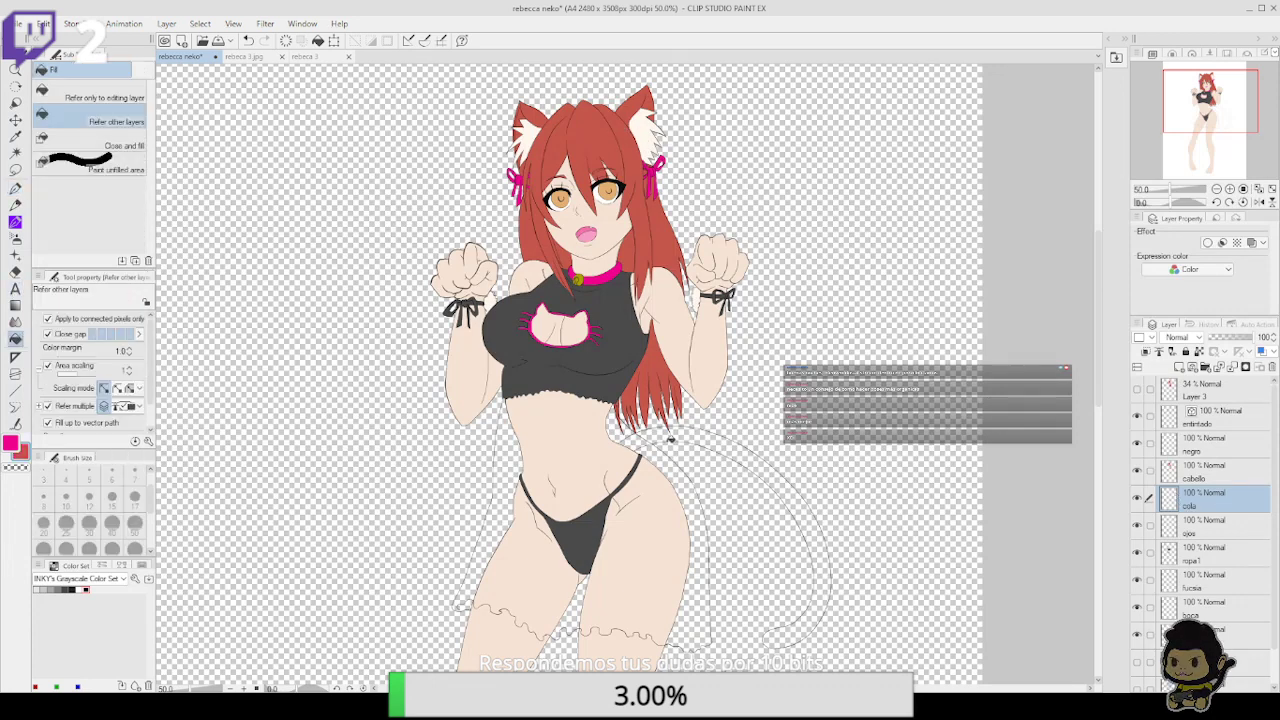
click(650, 438)
click(669, 432)
click(713, 434)
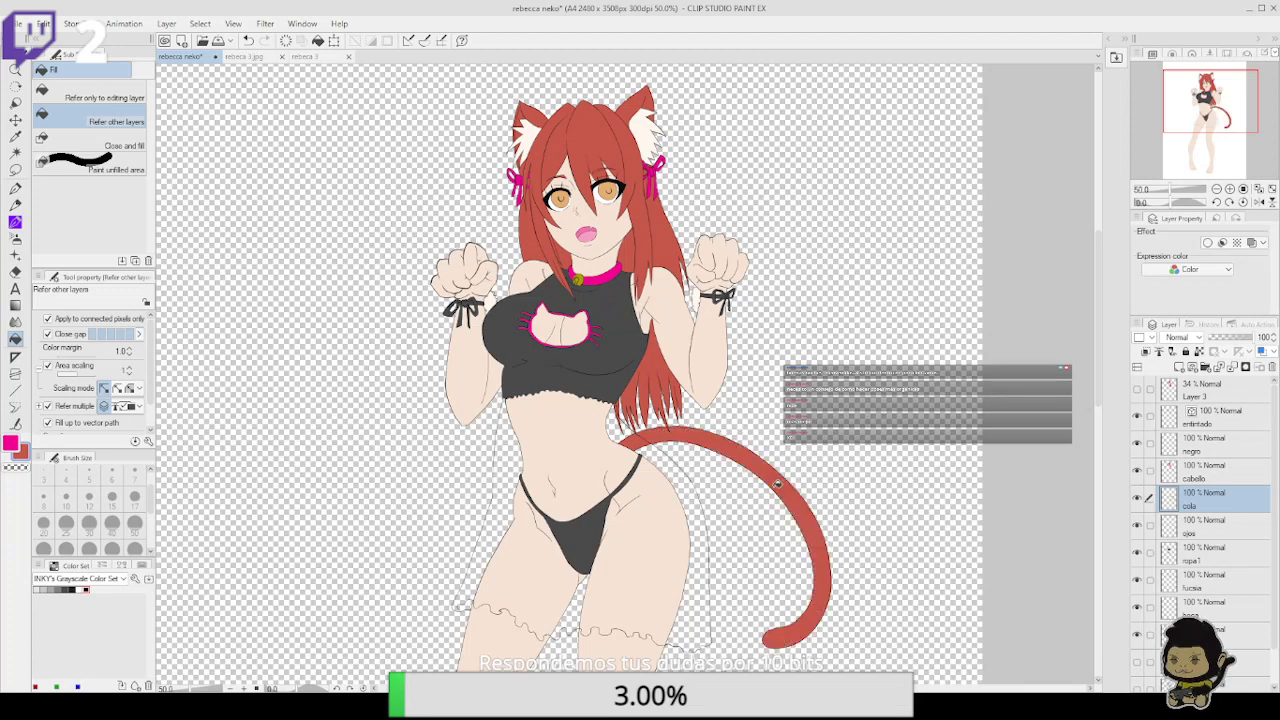
Review the whole figure with its coloured tail and save the illustration
scroll(834, 530, down, 3)
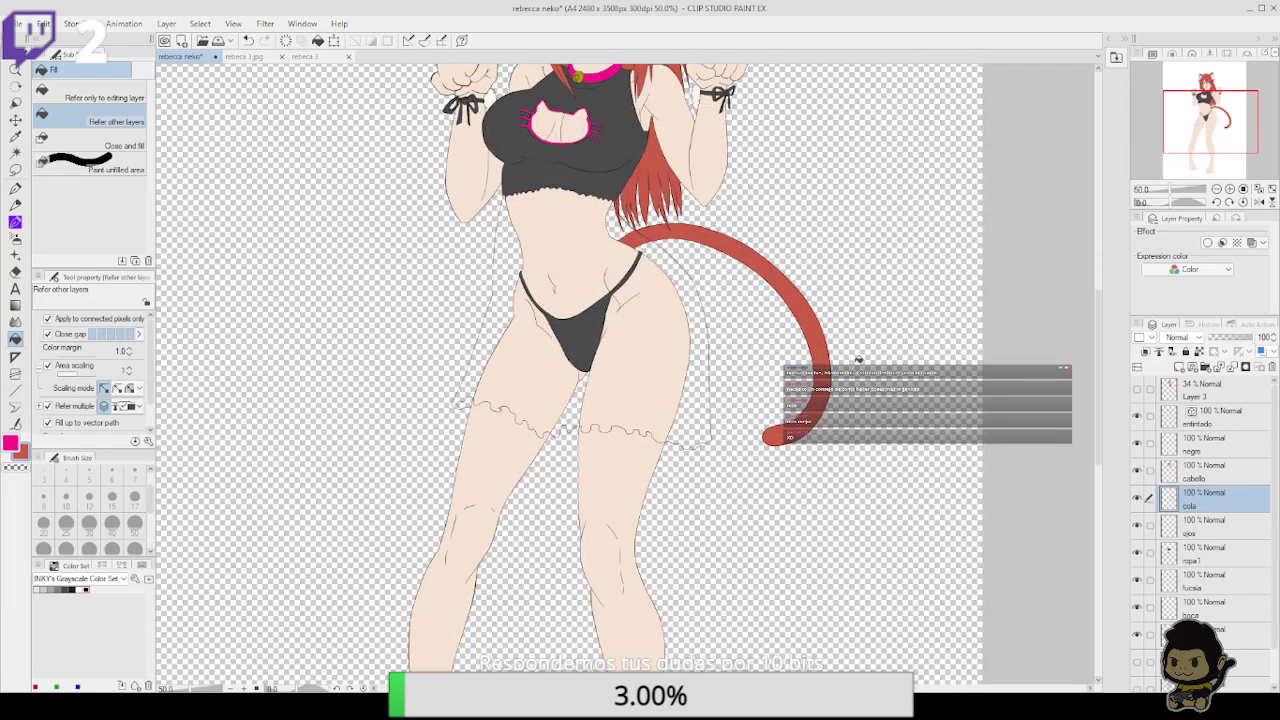
click(1216, 189)
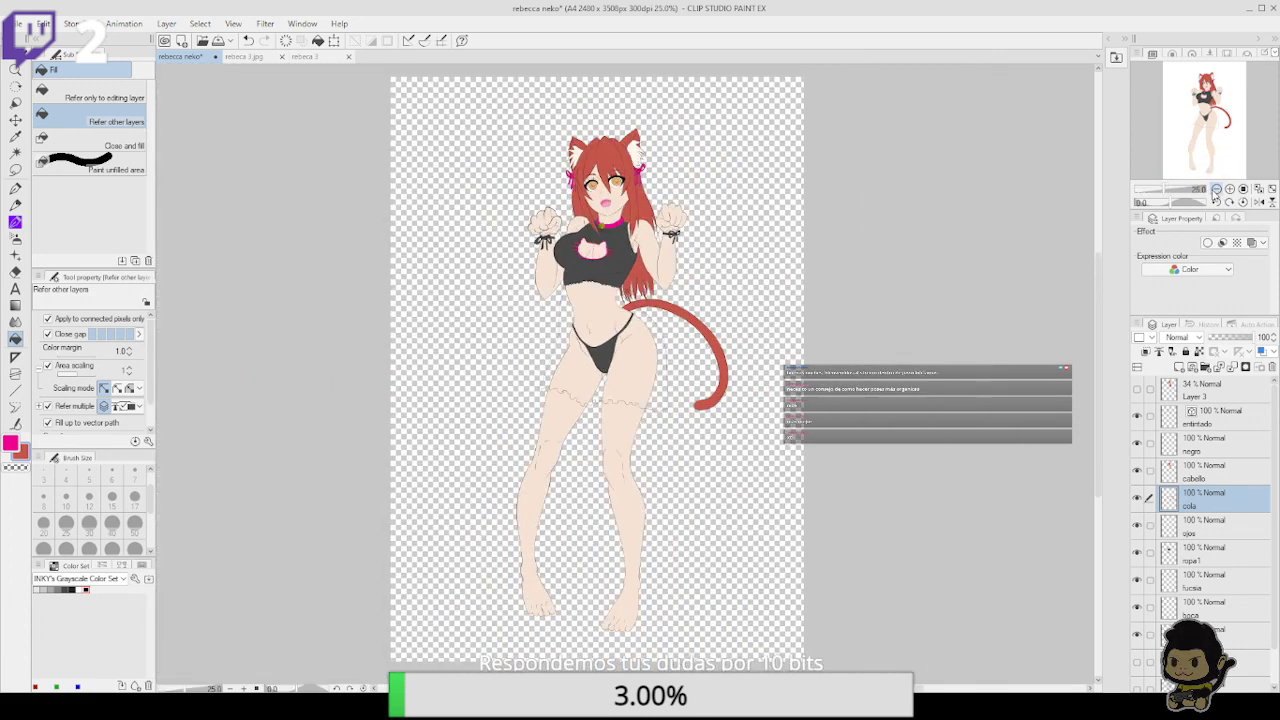
mouse_move(882, 408)
mouse_down()
mouse_move(882, 396)
mouse_move(871, 415)
mouse_up()
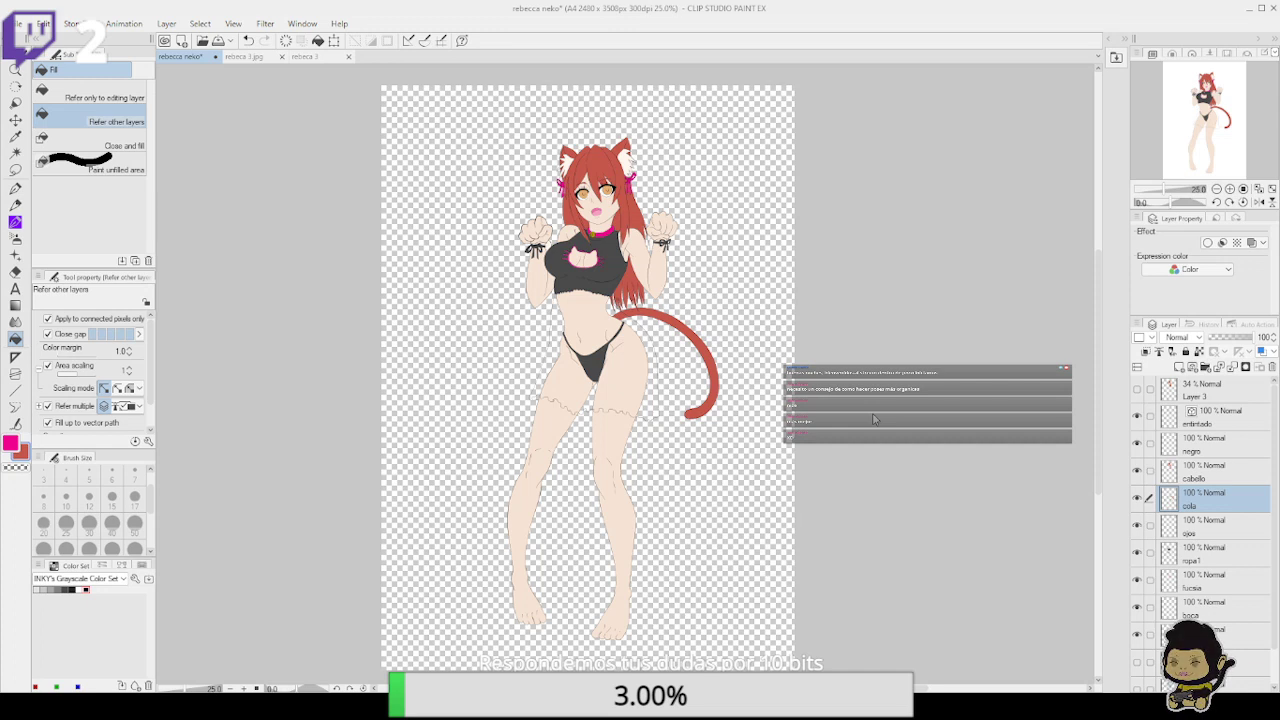
key(ctrl+s)
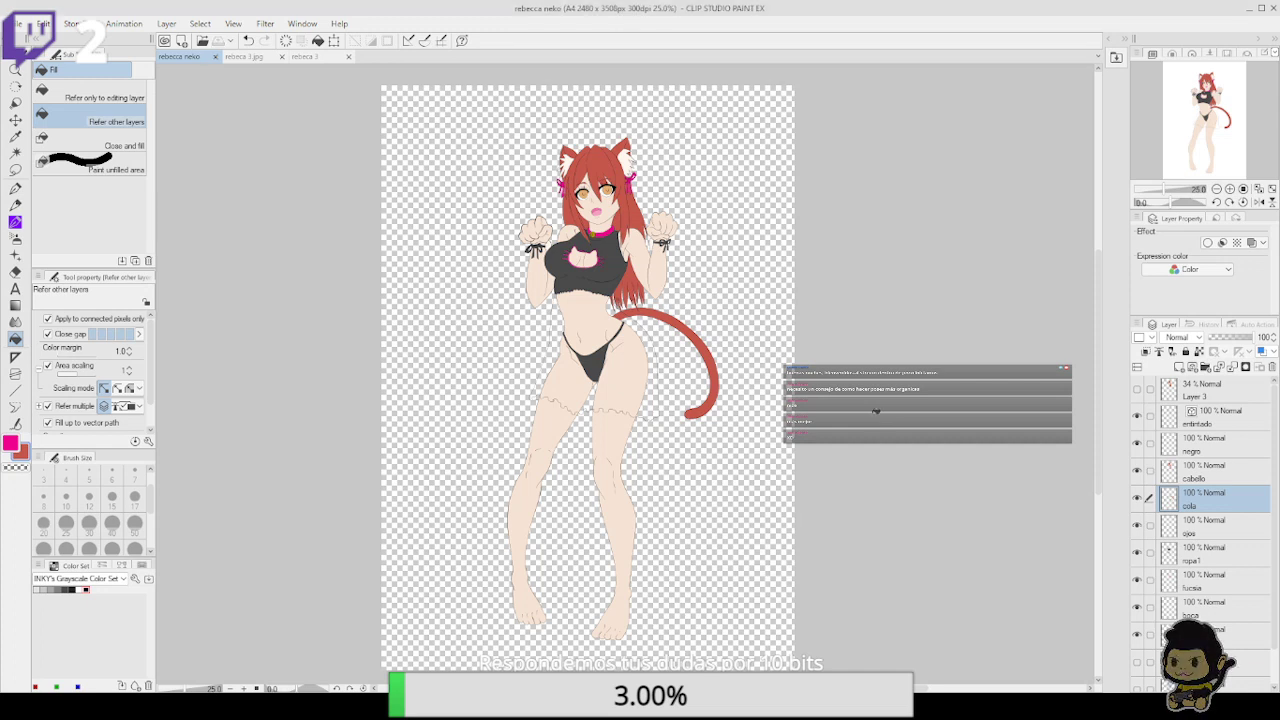
Create a layer folder above negro and move the flat colour layers from negro downward into it
click(1236, 451)
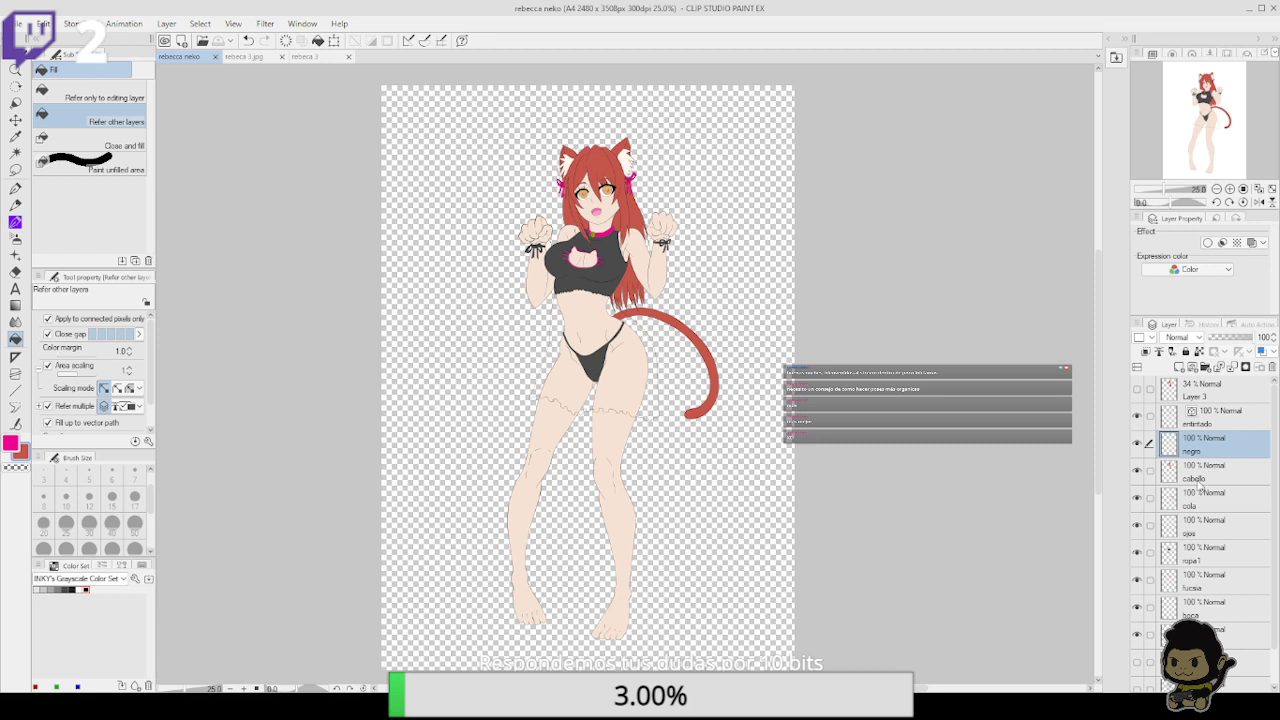
click(1205, 366)
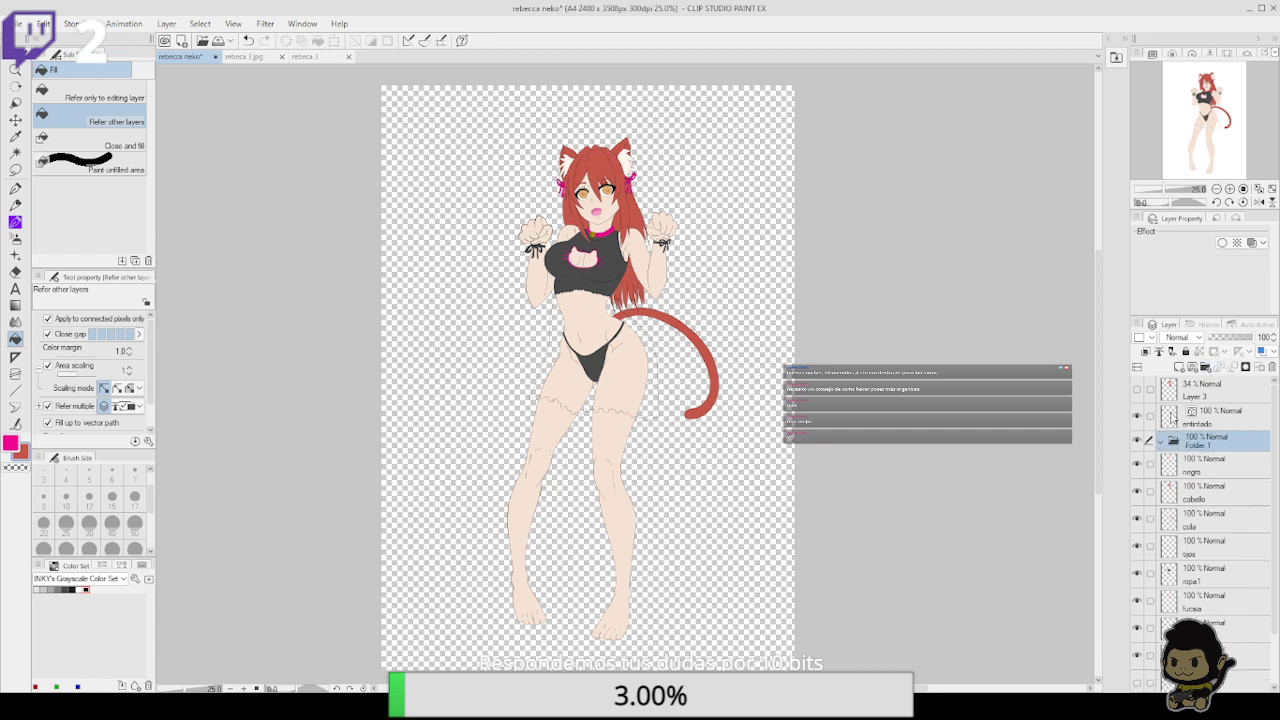
click(1234, 465)
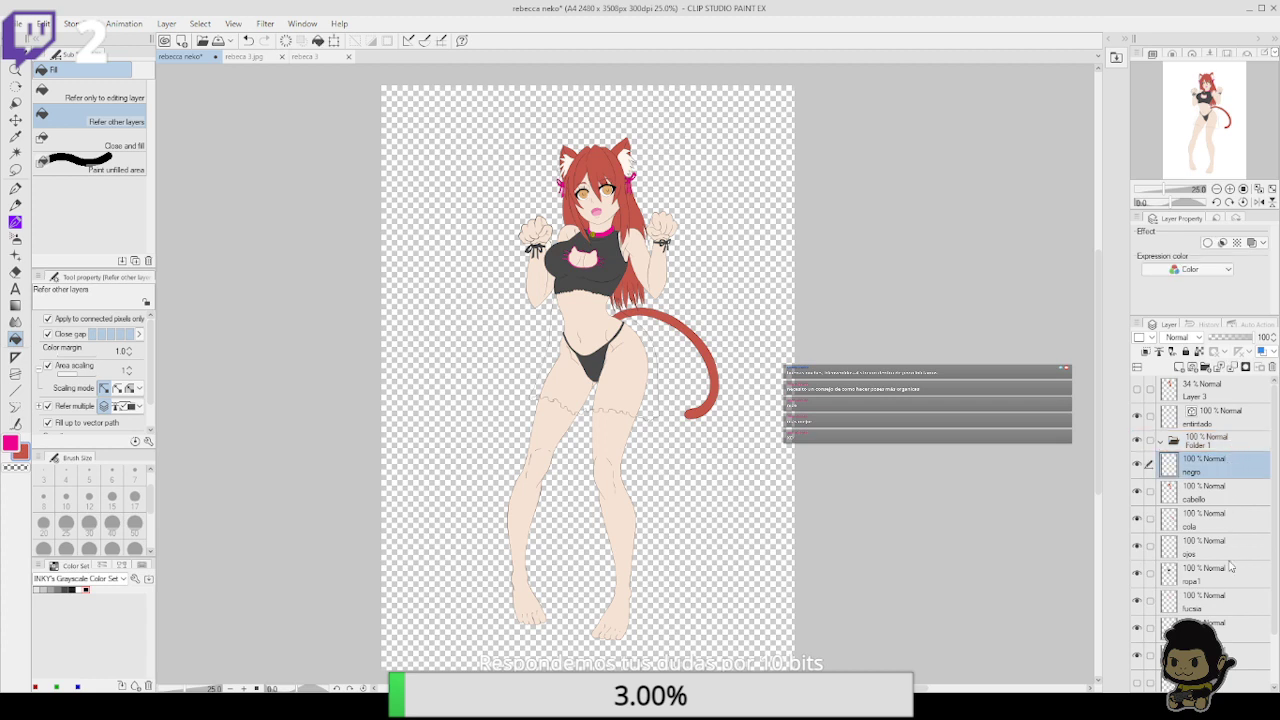
shift+click(1220, 655)
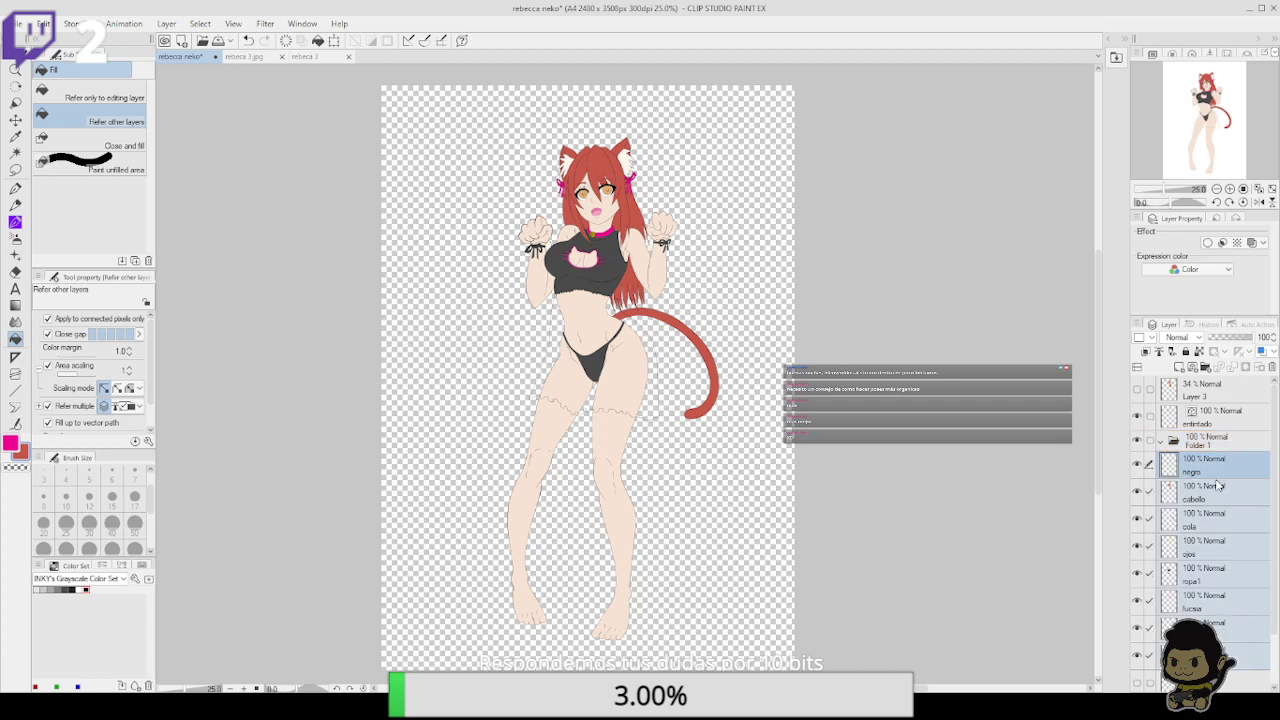
drag(1218, 457, 1203, 470)
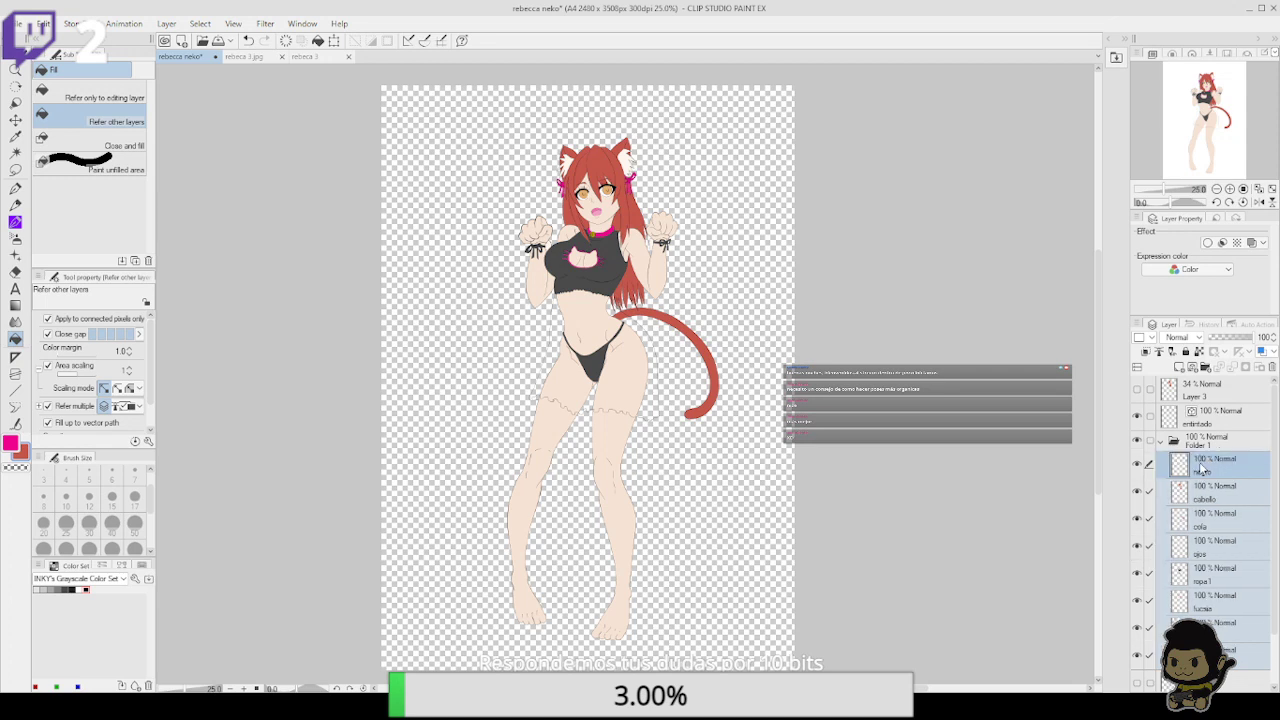
click(1231, 474)
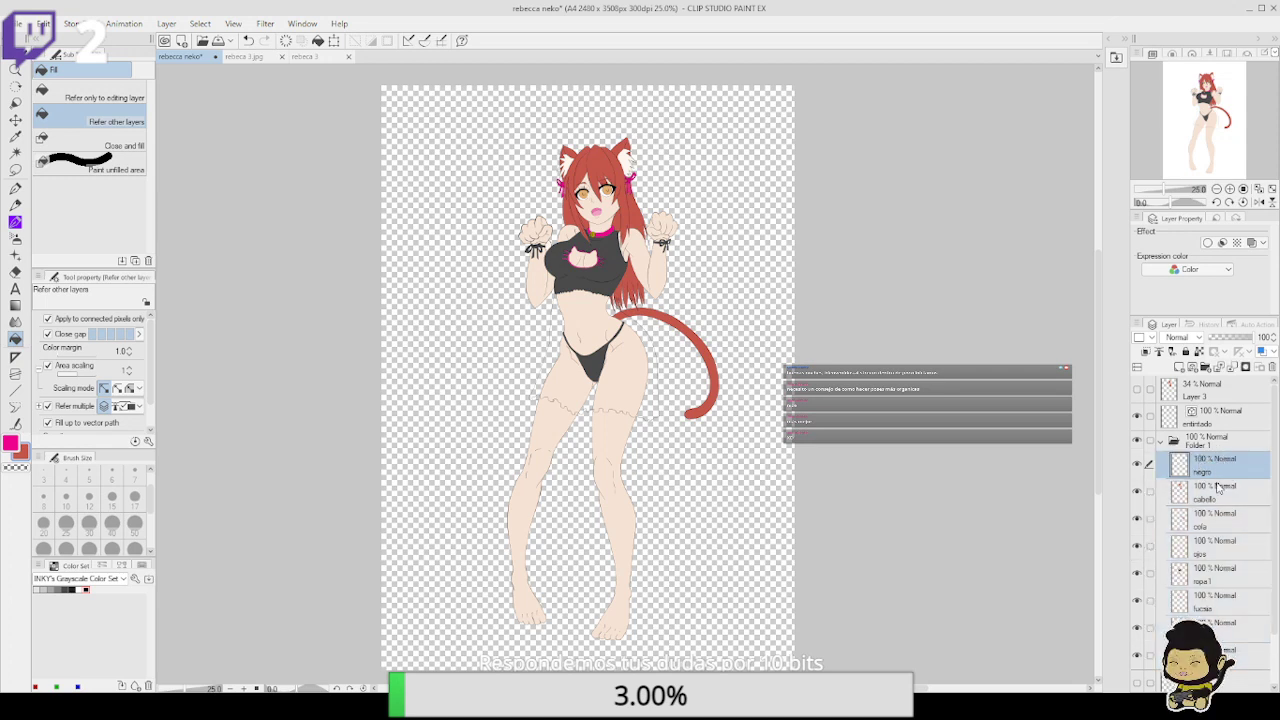
Create a new raster layer directly above the ojos layer inside the folder
drag(678, 349, 669, 478)
click(1229, 189)
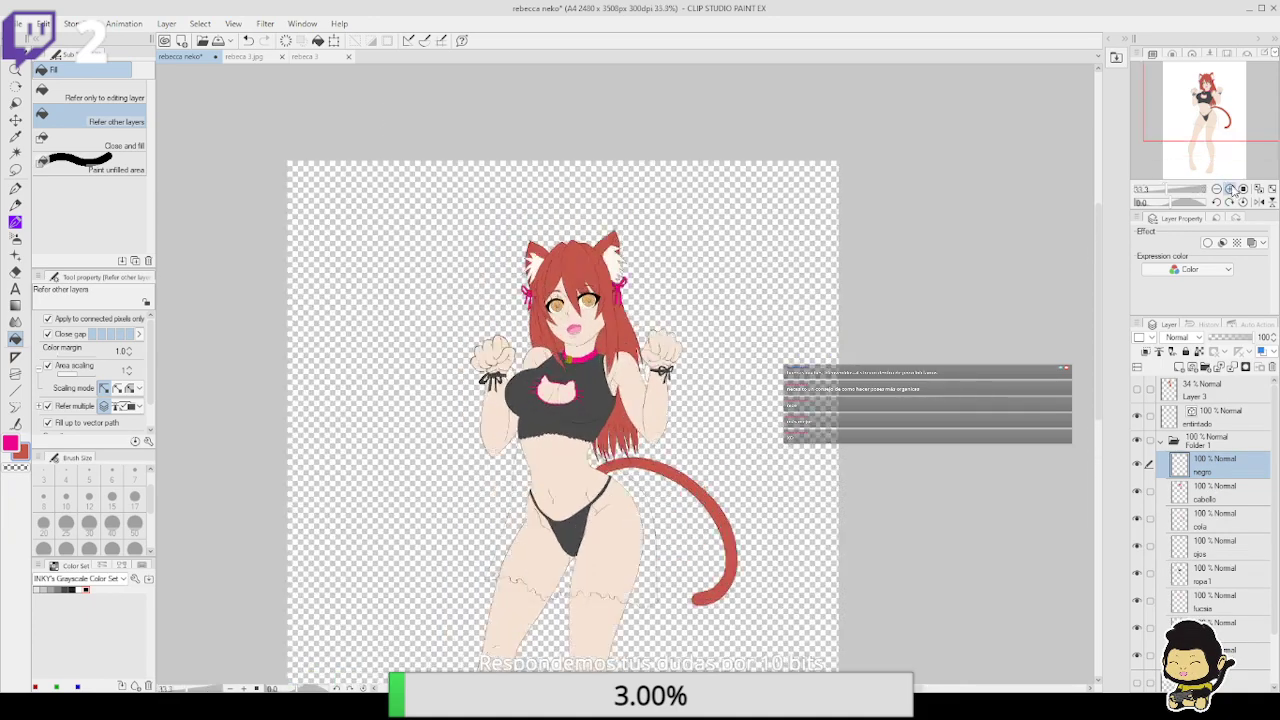
click(1229, 189)
click(1229, 189)
scroll(803, 488, up, 3)
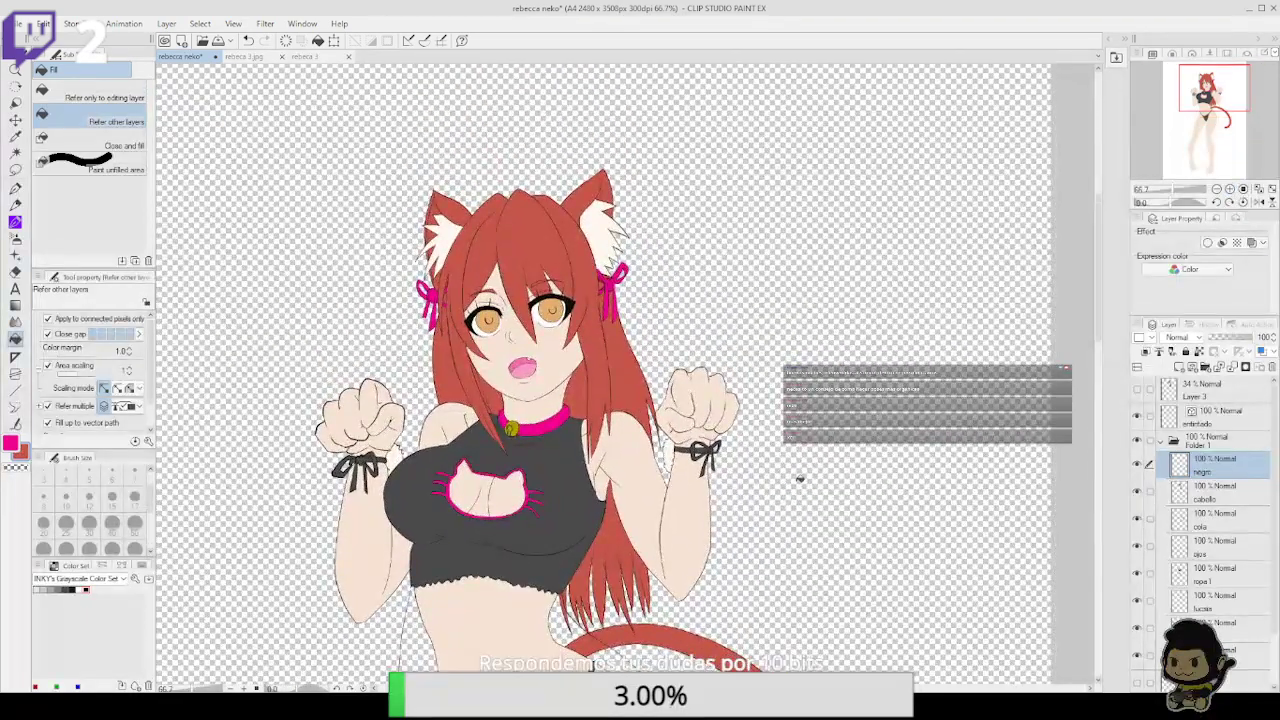
click(1215, 499)
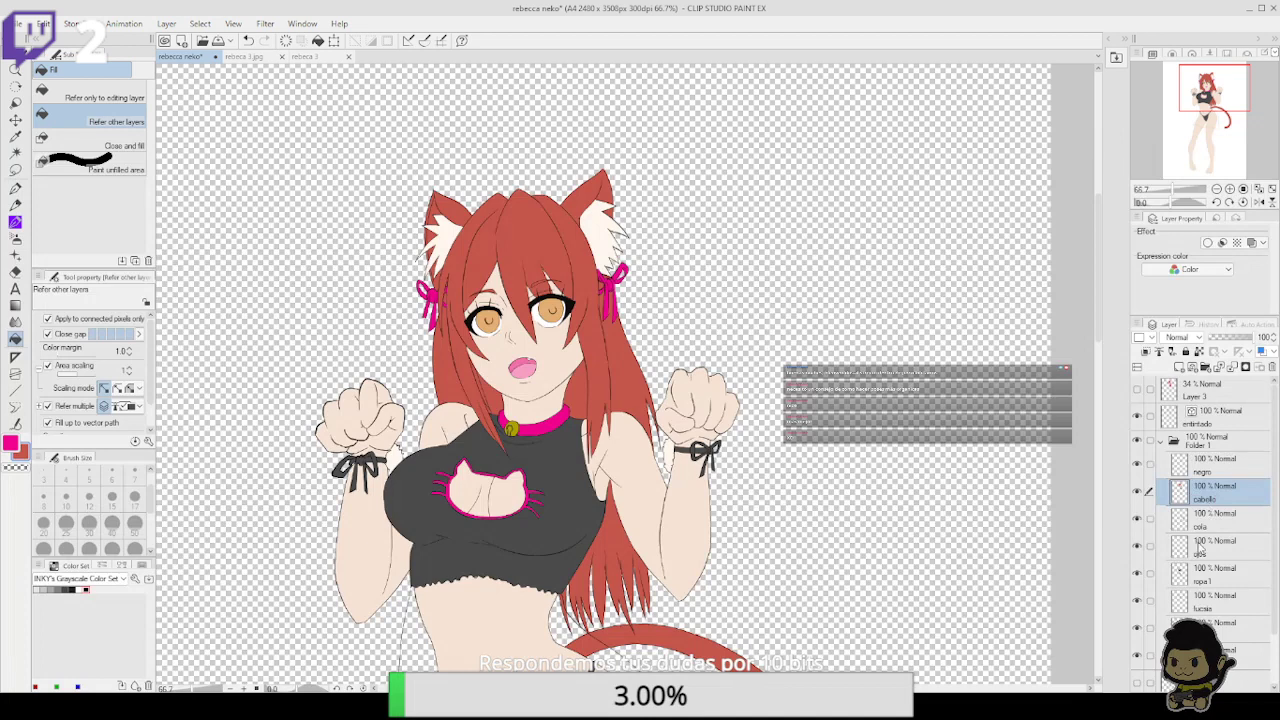
click(1168, 552)
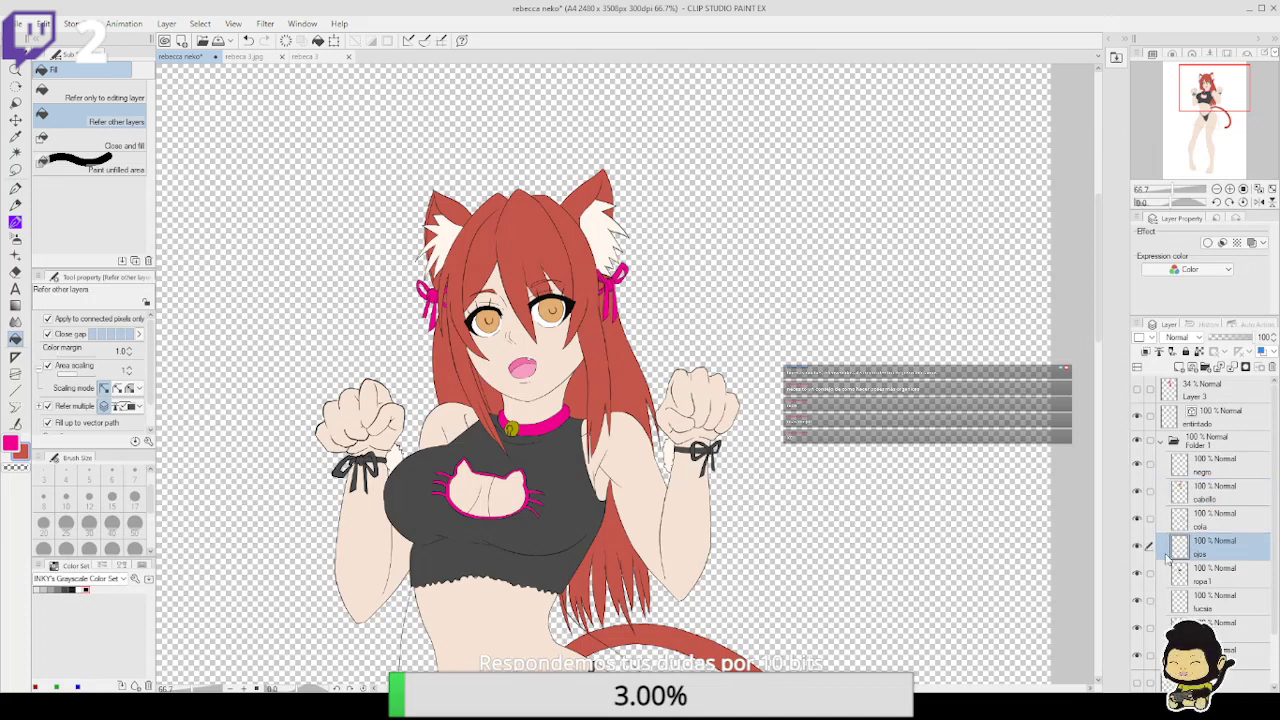
click(1181, 368)
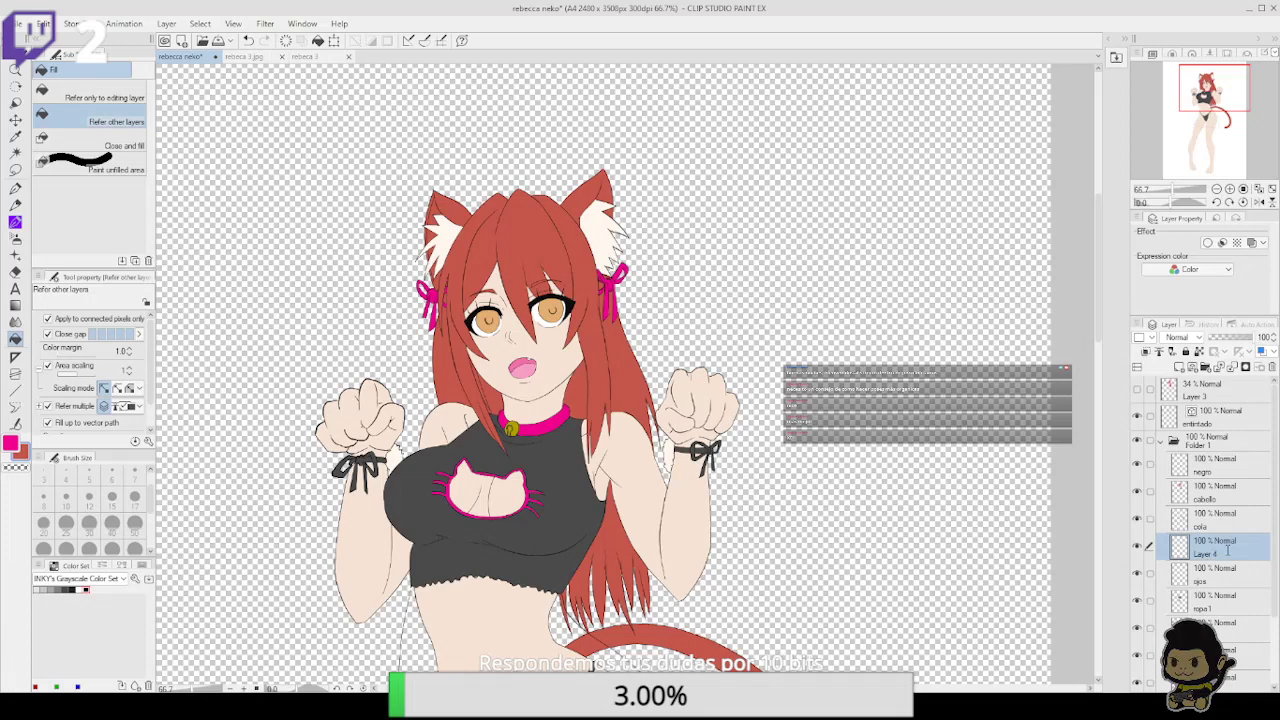
Select both irises from the contents of the ojos layer, ready for the Mapping pen on the new layer
click(1229, 189)
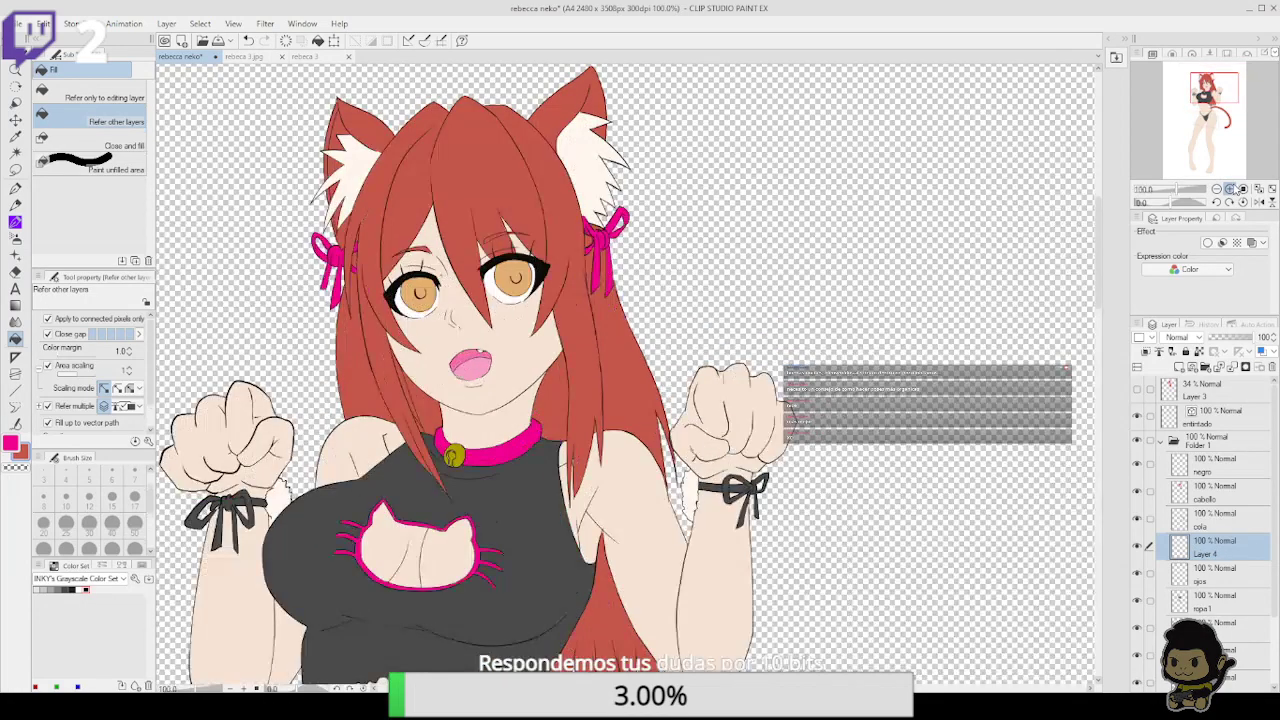
click(1229, 189)
drag(556, 389, 615, 543)
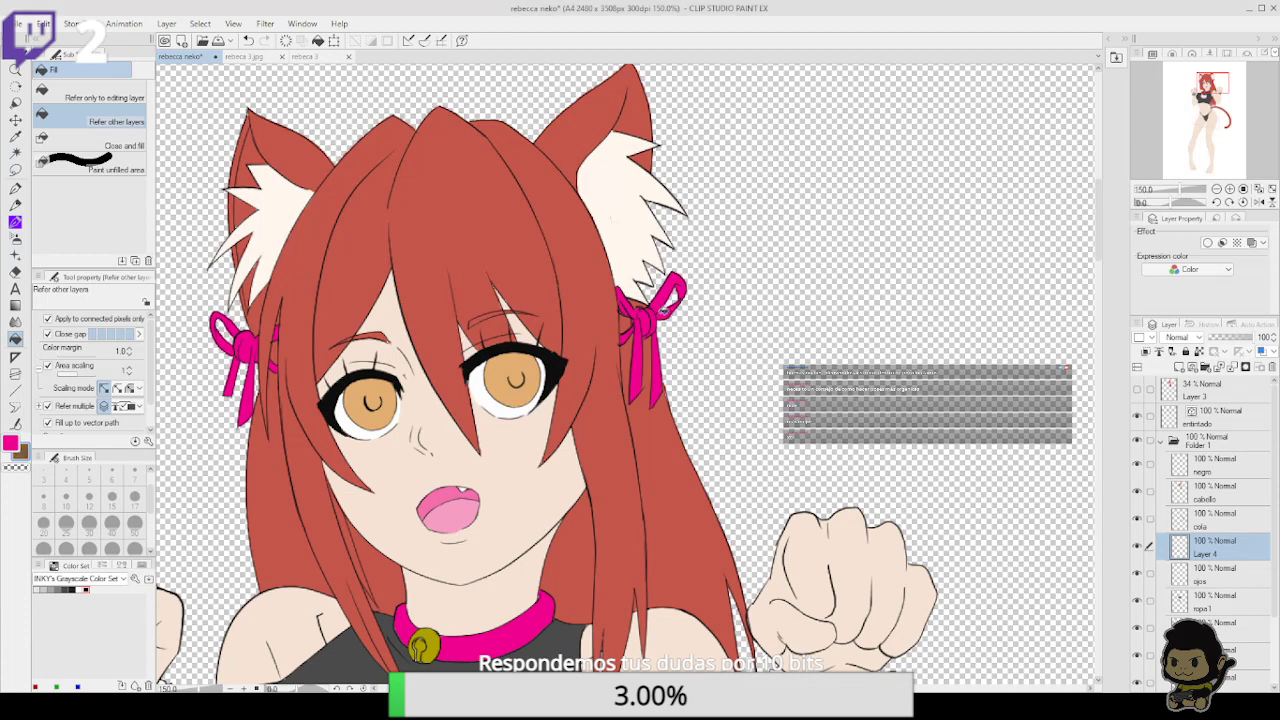
click(15, 188)
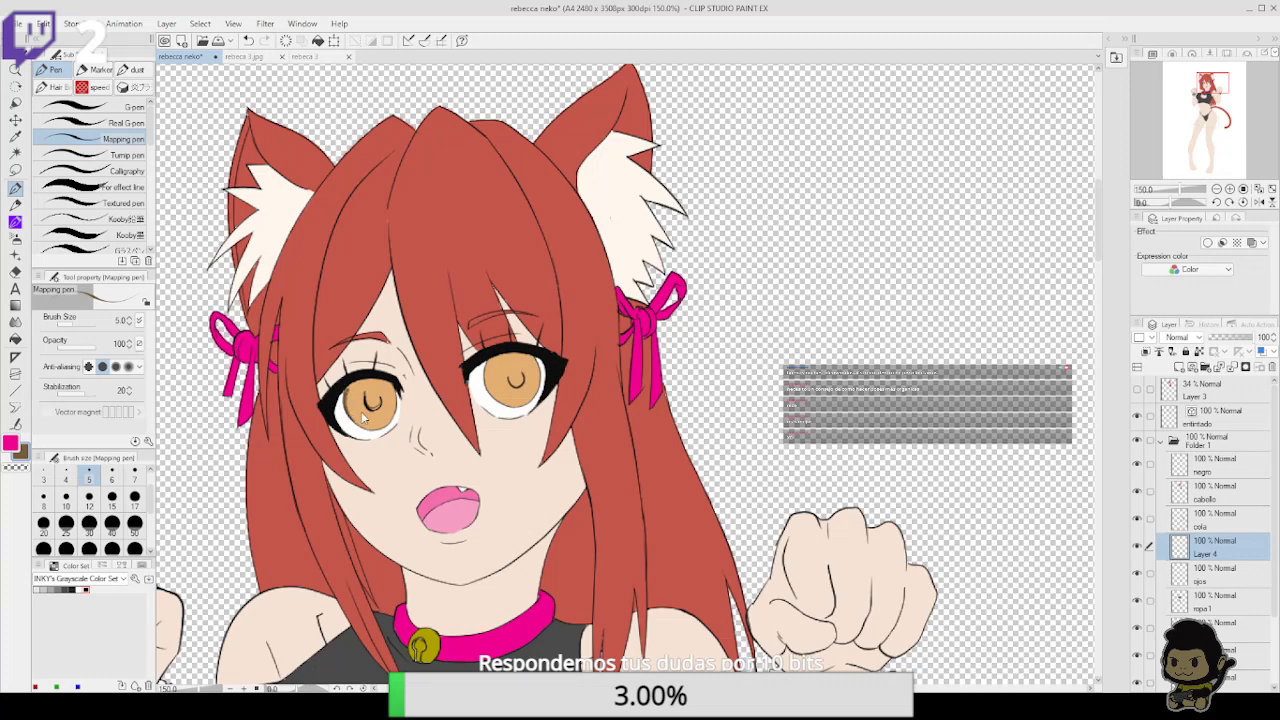
ctrl+click(1183, 575)
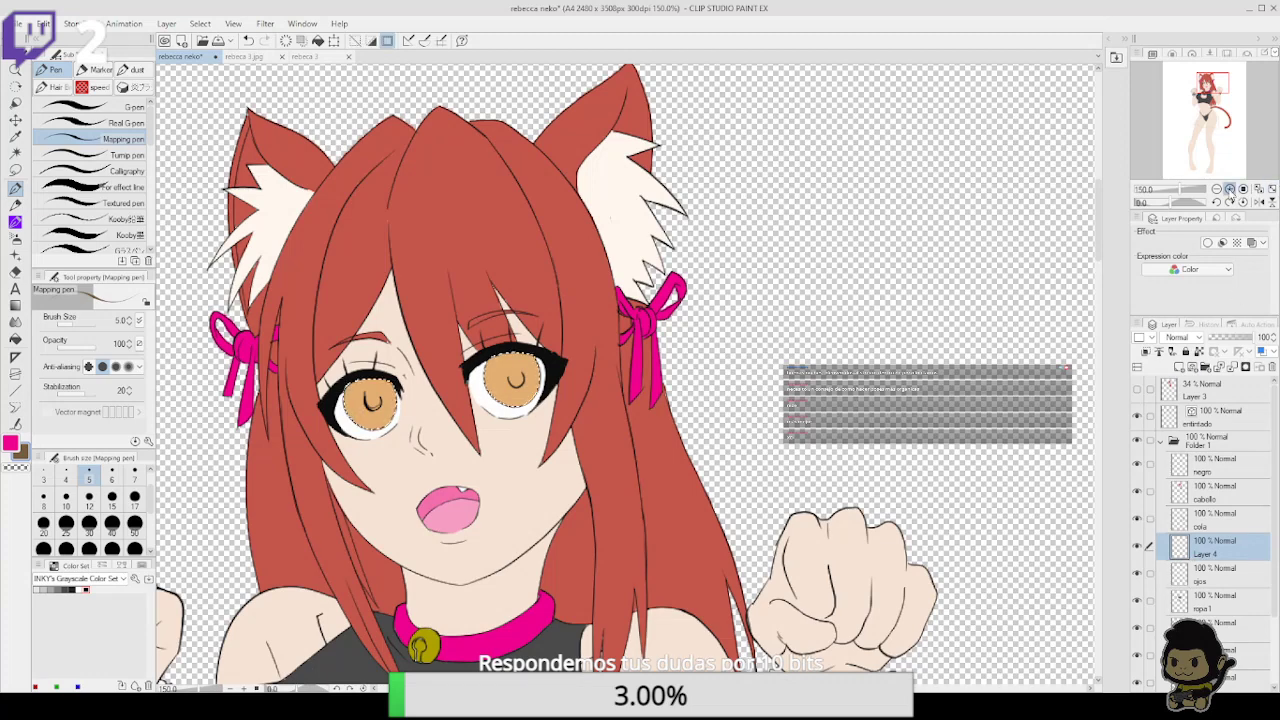
scroll(428, 350, up, 4)
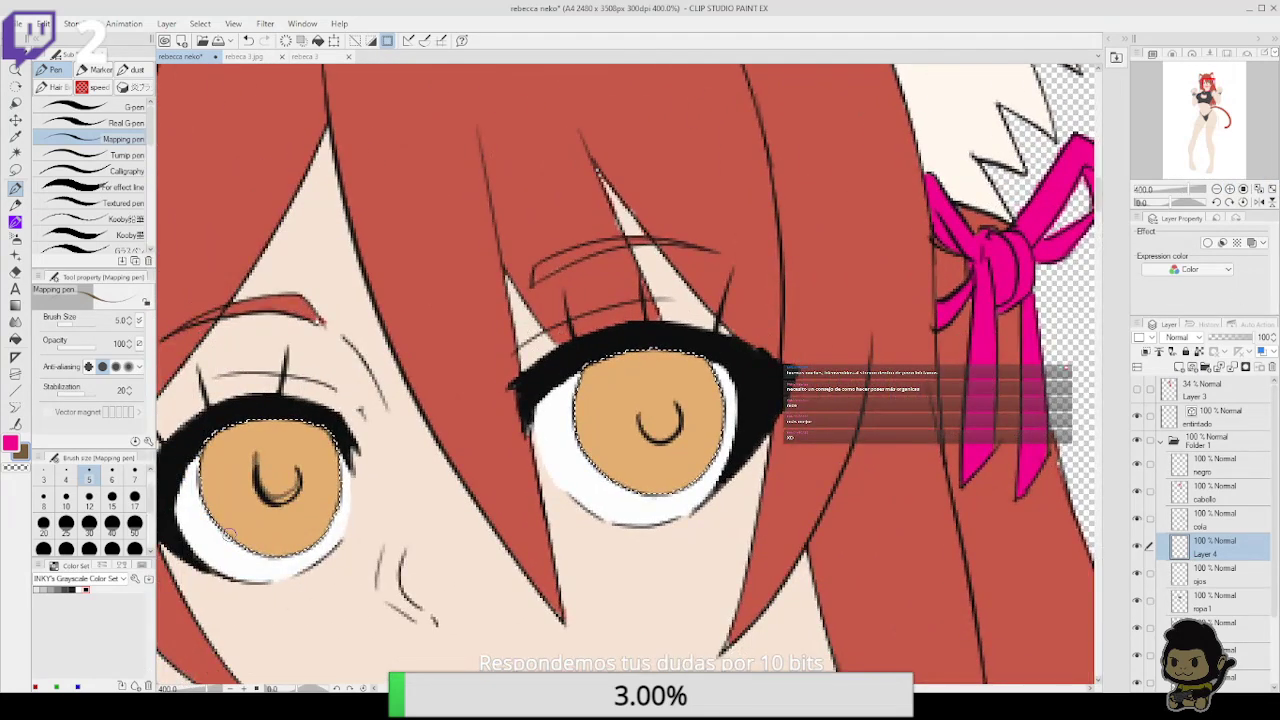
Paint dark brown shading over the upper iris, pupil and rim of the eye on the image's left with the size 5 Mapping pen
drag(212, 500, 206, 440)
mouse_move(204, 522)
mouse_down()
mouse_move(208, 470)
mouse_move(236, 424)
mouse_up()
mouse_move(330, 516)
mouse_down()
mouse_move(335, 476)
mouse_move(316, 426)
mouse_up()
mouse_move(290, 468)
mouse_down()
mouse_move(273, 496)
mouse_move(268, 483)
mouse_move(294, 484)
mouse_move(258, 446)
mouse_move(259, 484)
mouse_move(260, 421)
mouse_move(275, 443)
mouse_move(284, 420)
mouse_move(292, 463)
mouse_up()
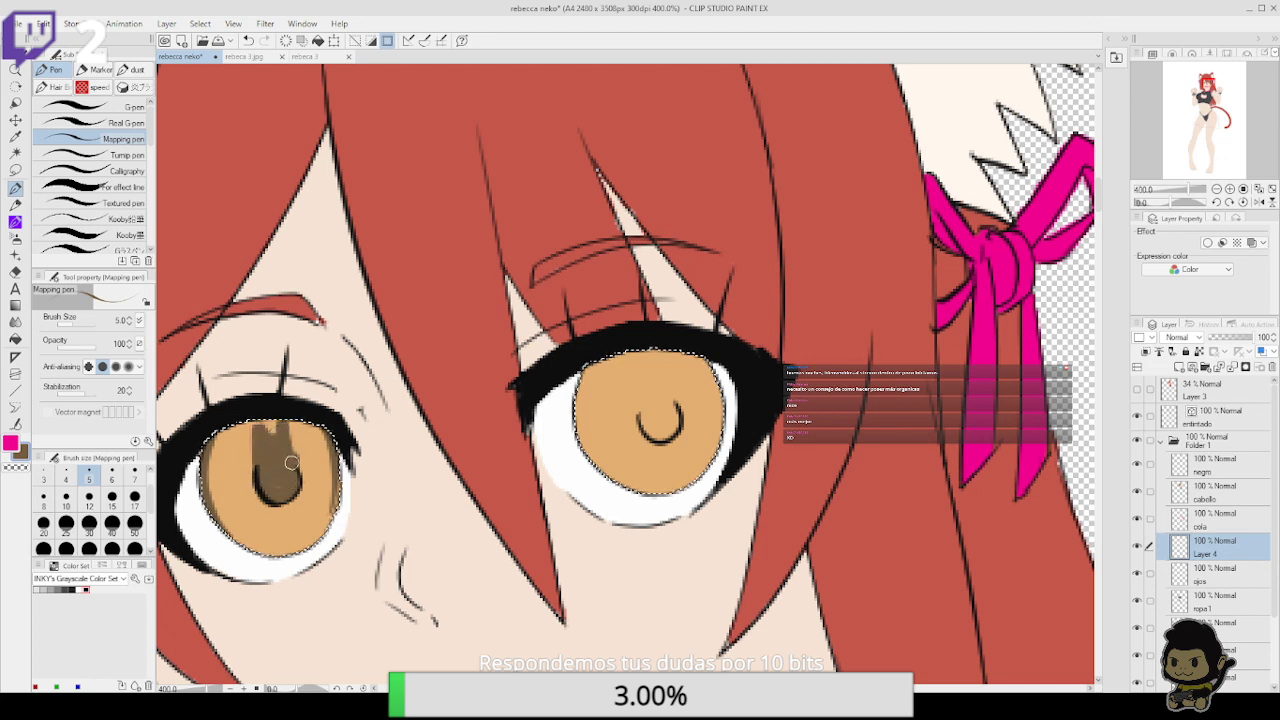
mouse_move(250, 424)
mouse_down()
mouse_move(218, 461)
mouse_move(253, 416)
mouse_move(208, 492)
mouse_move(245, 418)
mouse_move(205, 481)
mouse_move(219, 433)
mouse_move(212, 515)
mouse_up()
mouse_move(237, 442)
mouse_down()
mouse_move(213, 497)
mouse_move(256, 439)
mouse_move(217, 457)
mouse_move(272, 433)
mouse_move(236, 436)
mouse_move(283, 446)
mouse_move(286, 420)
mouse_move(260, 443)
mouse_move(273, 486)
mouse_move(257, 461)
mouse_move(208, 503)
mouse_move(268, 453)
mouse_move(228, 456)
mouse_move(258, 434)
mouse_move(234, 460)
mouse_move(260, 511)
mouse_move(238, 468)
mouse_move(250, 512)
mouse_up()
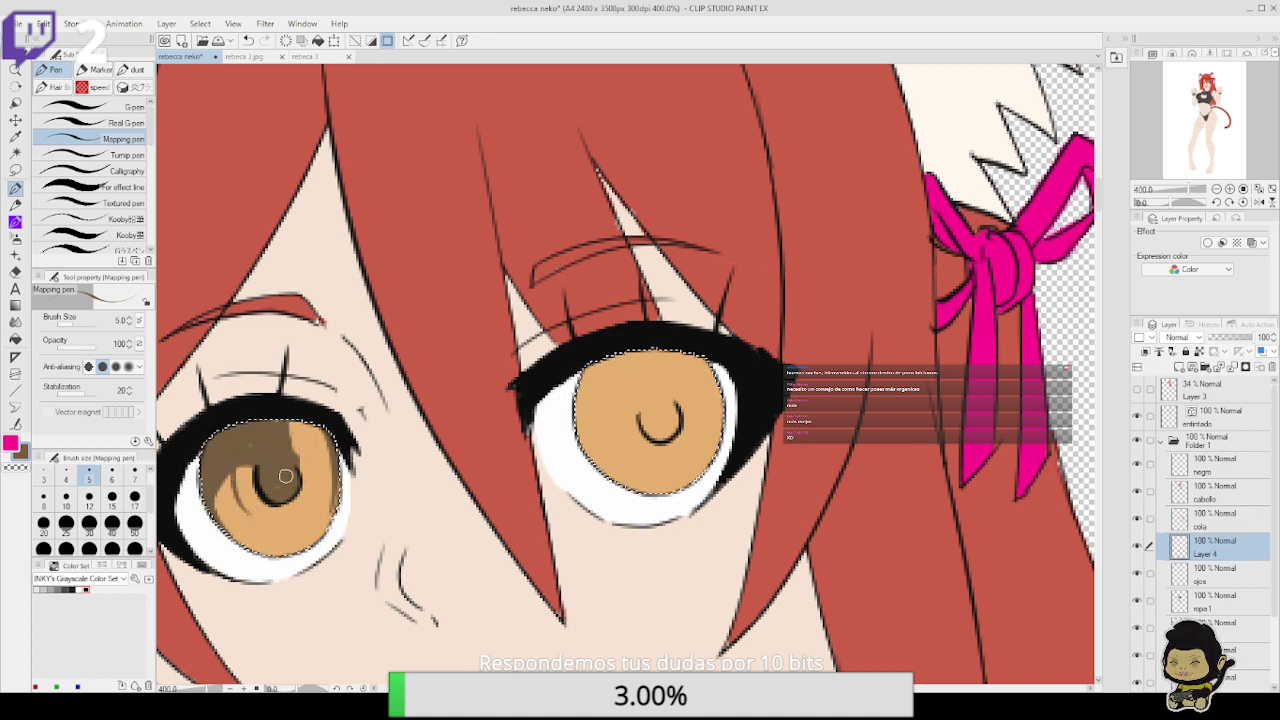
mouse_move(258, 436)
mouse_down()
mouse_move(272, 488)
mouse_move(284, 438)
mouse_move(279, 448)
mouse_move(300, 429)
mouse_move(318, 486)
mouse_move(306, 505)
mouse_move(319, 481)
mouse_move(295, 431)
mouse_move(283, 454)
mouse_move(296, 445)
mouse_move(330, 490)
mouse_up()
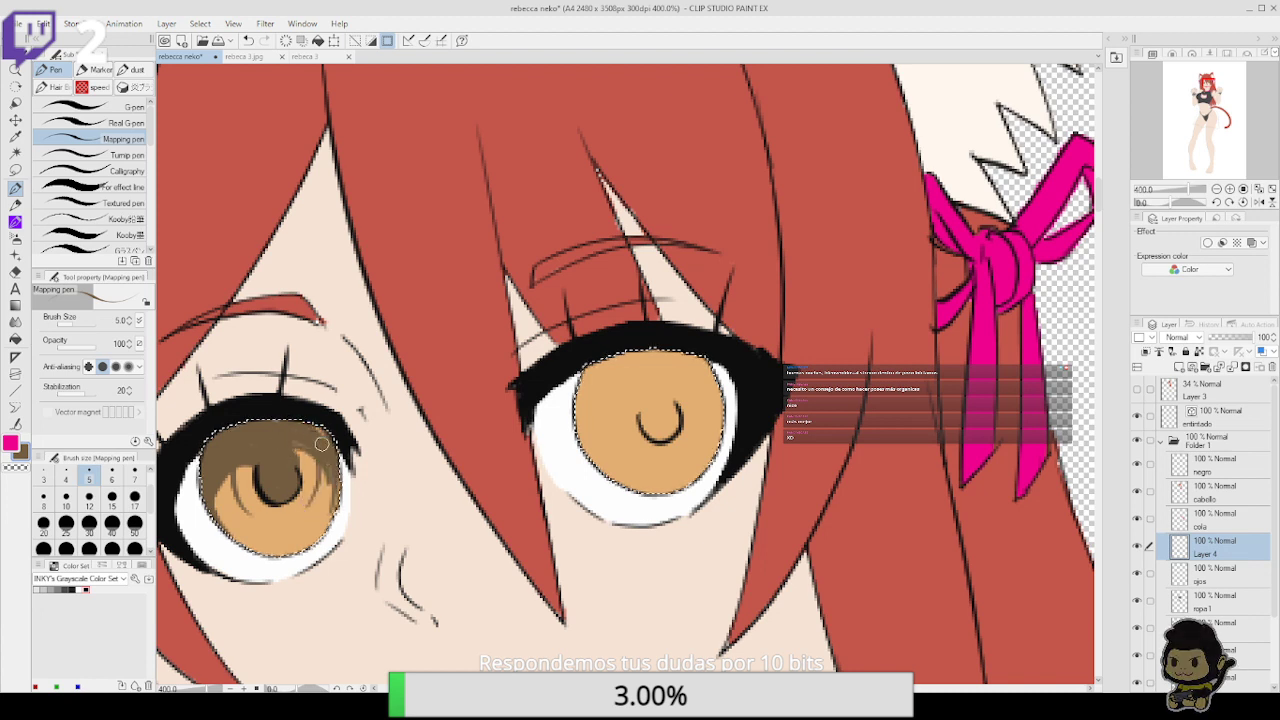
drag(331, 460, 336, 494)
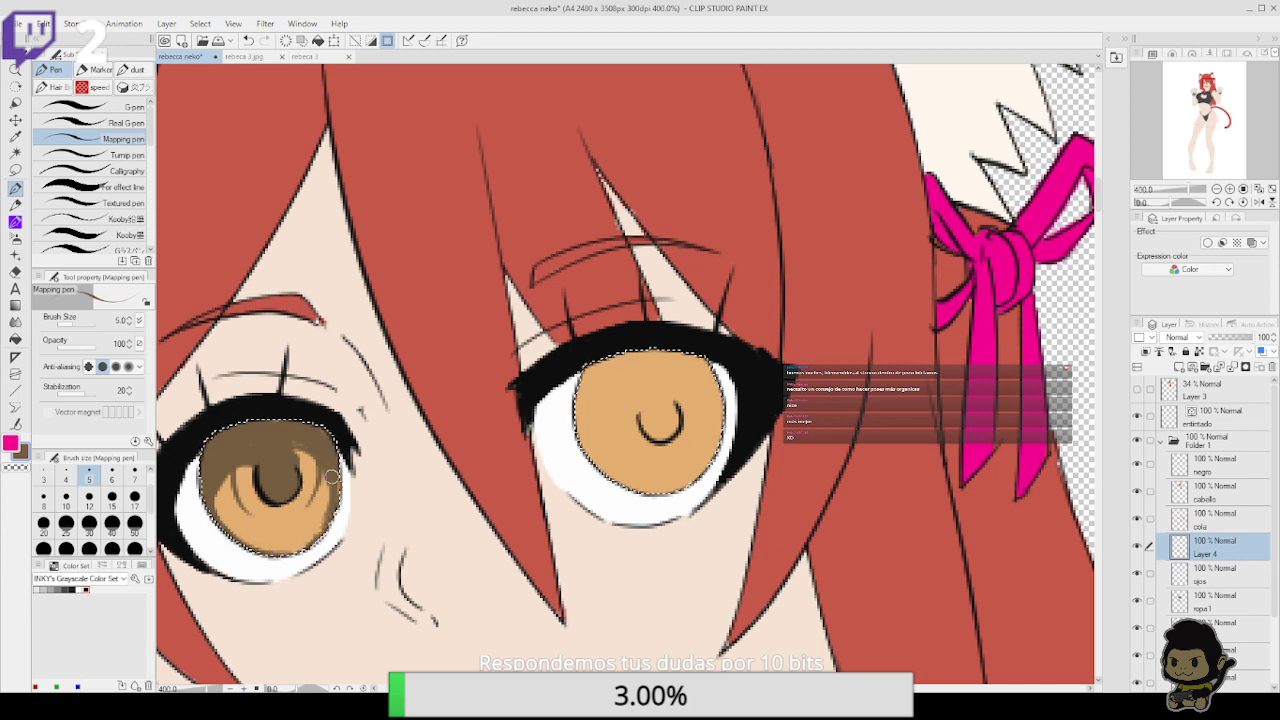
Sample the iris's light orange as the main colour and touch up the edges of the brown shading
drag(378, 507, 466, 442)
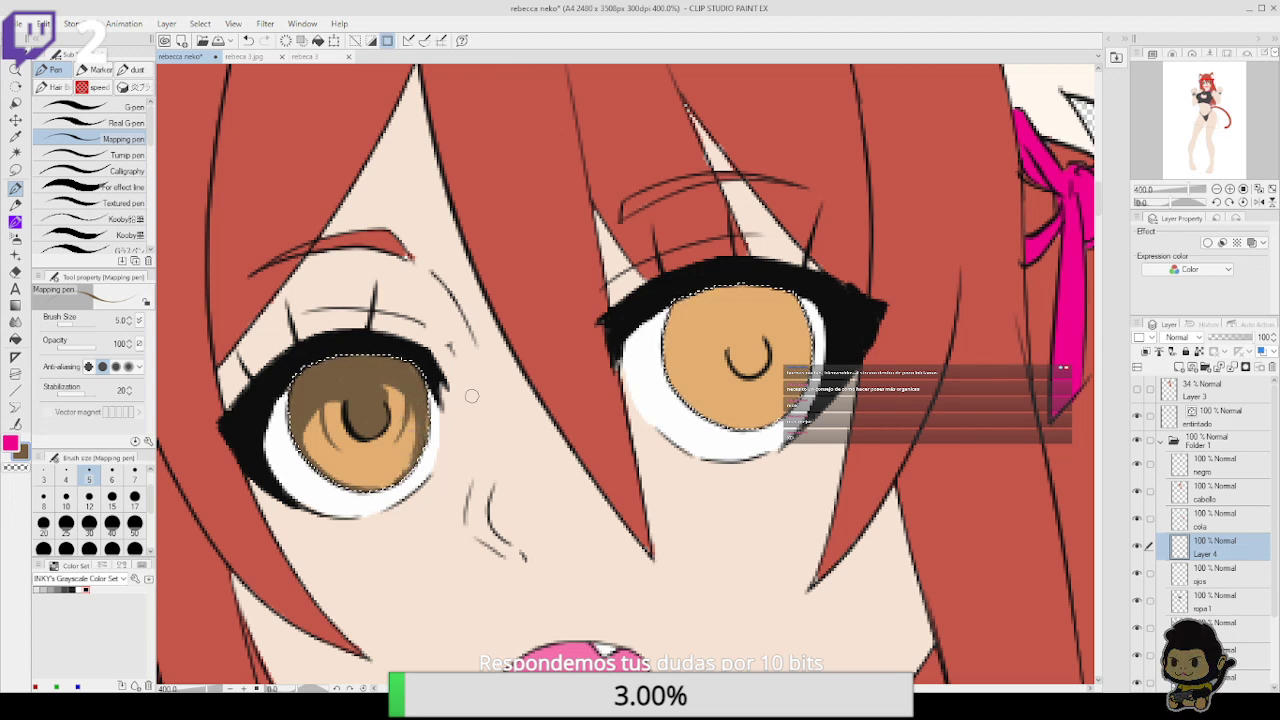
click(11, 444)
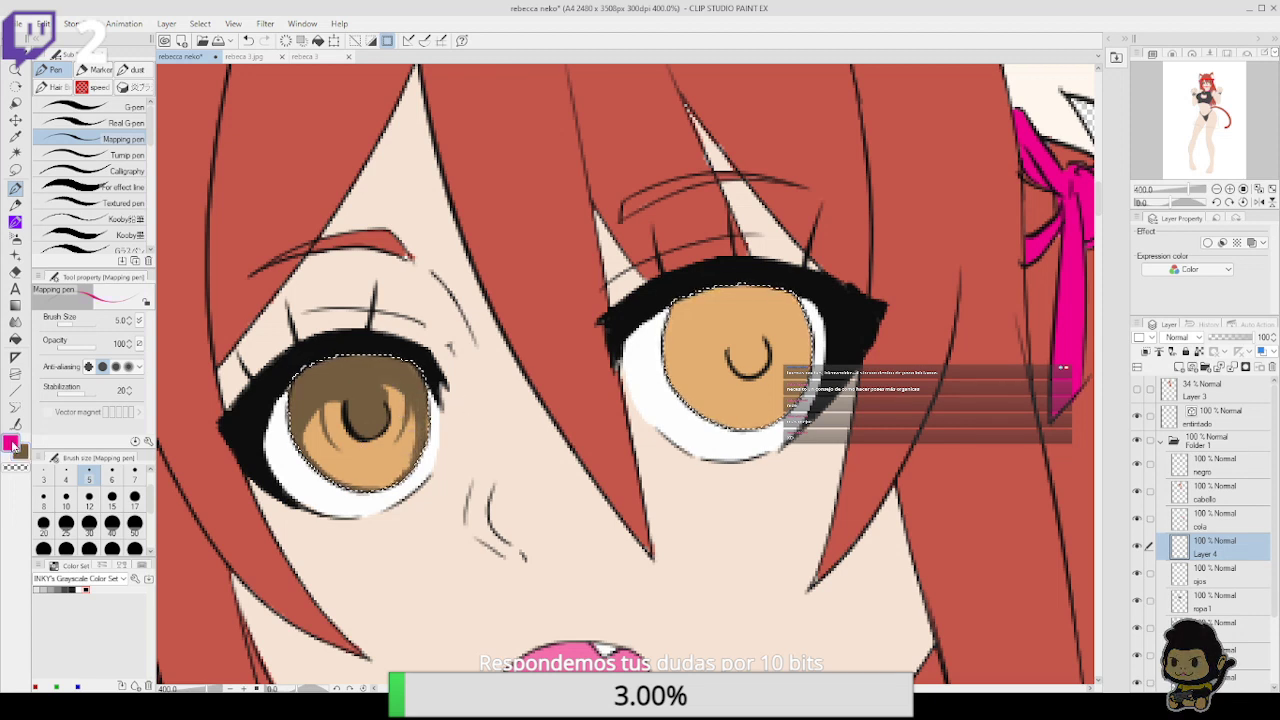
alt+click(398, 469)
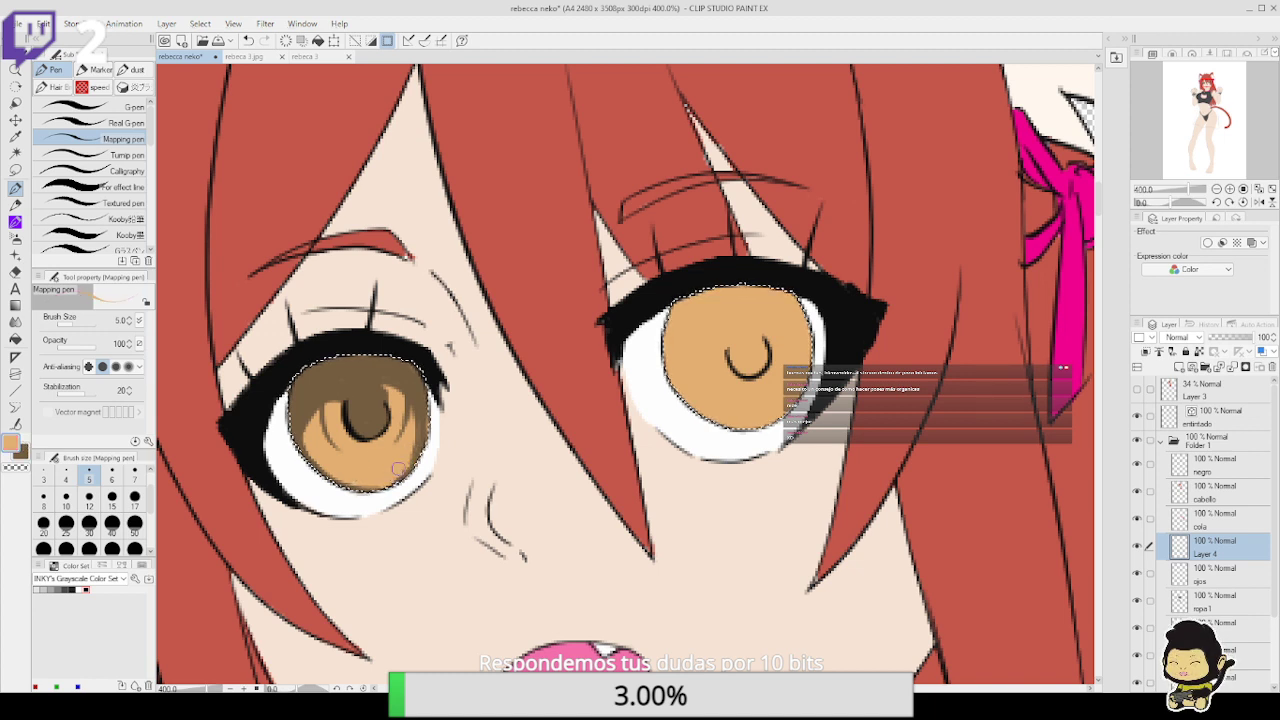
mouse_move(398, 469)
mouse_down()
mouse_move(415, 410)
mouse_move(407, 447)
mouse_move(411, 426)
mouse_move(338, 427)
mouse_move(318, 460)
mouse_up()
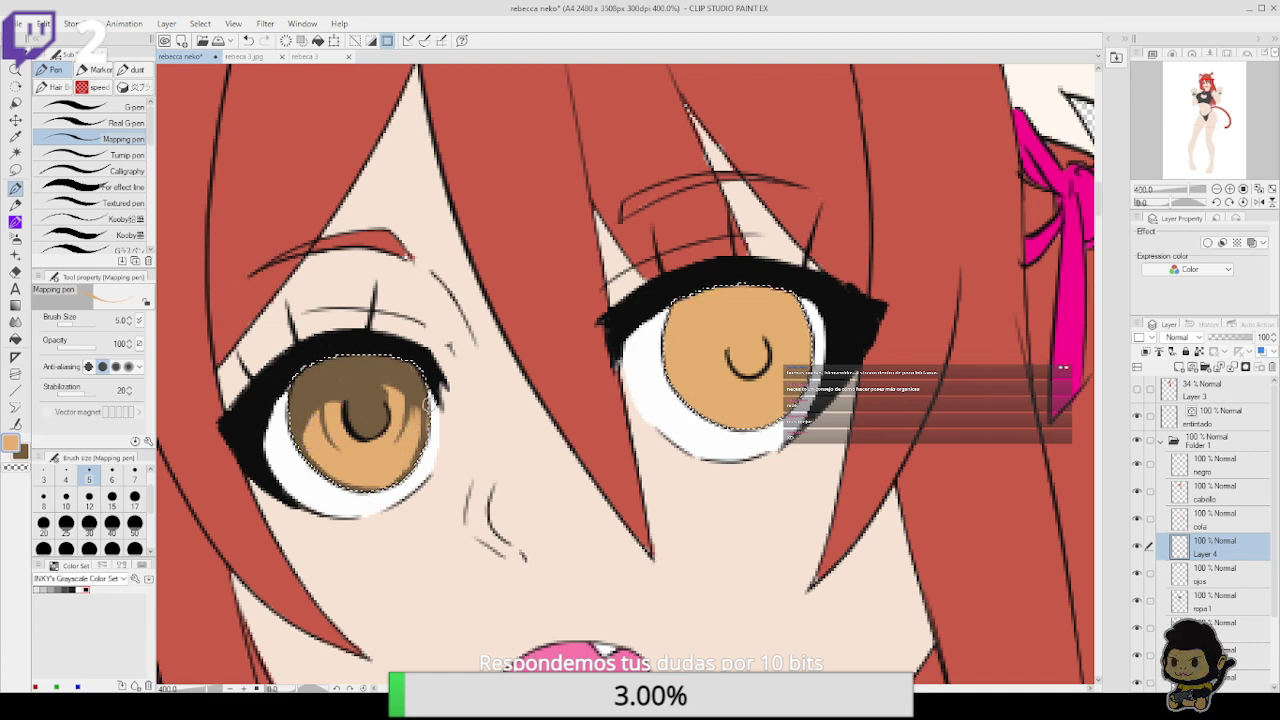
Paint a pale curved highlight along the lower iris and a small one by the pupil, accenting both with yellow
drag(685, 539, 718, 395)
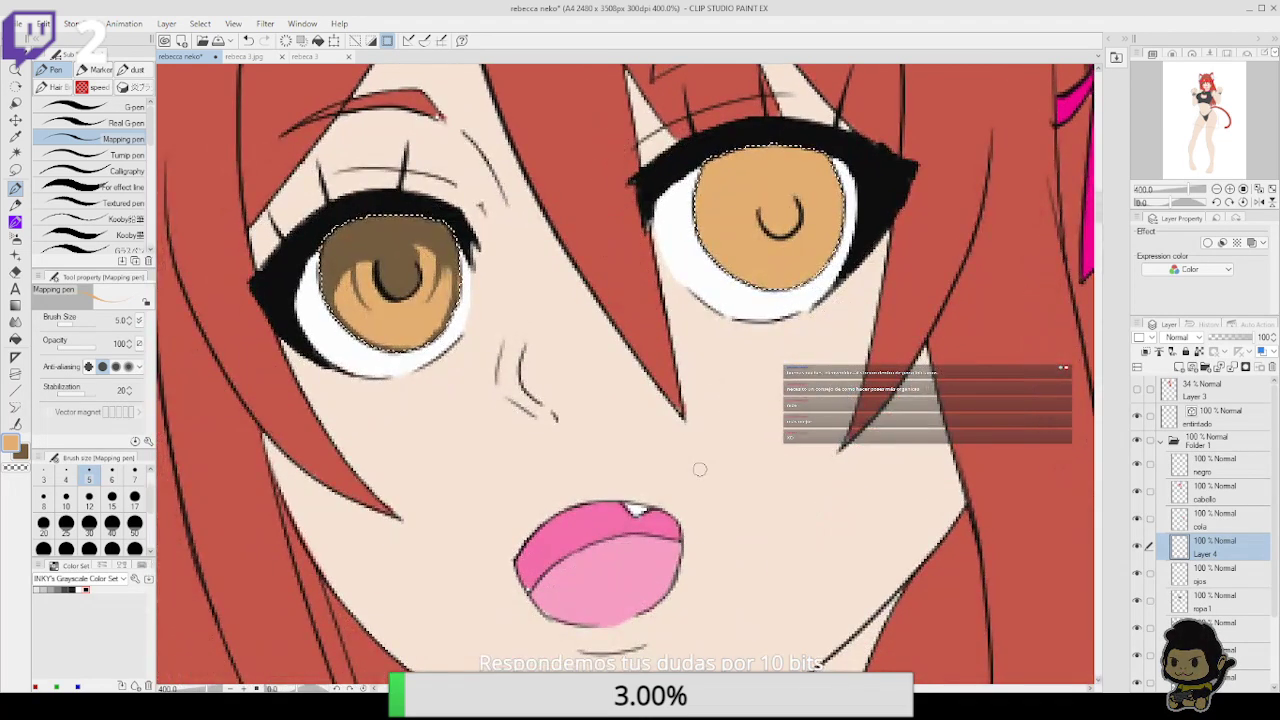
click(23, 451)
alt+click(428, 326)
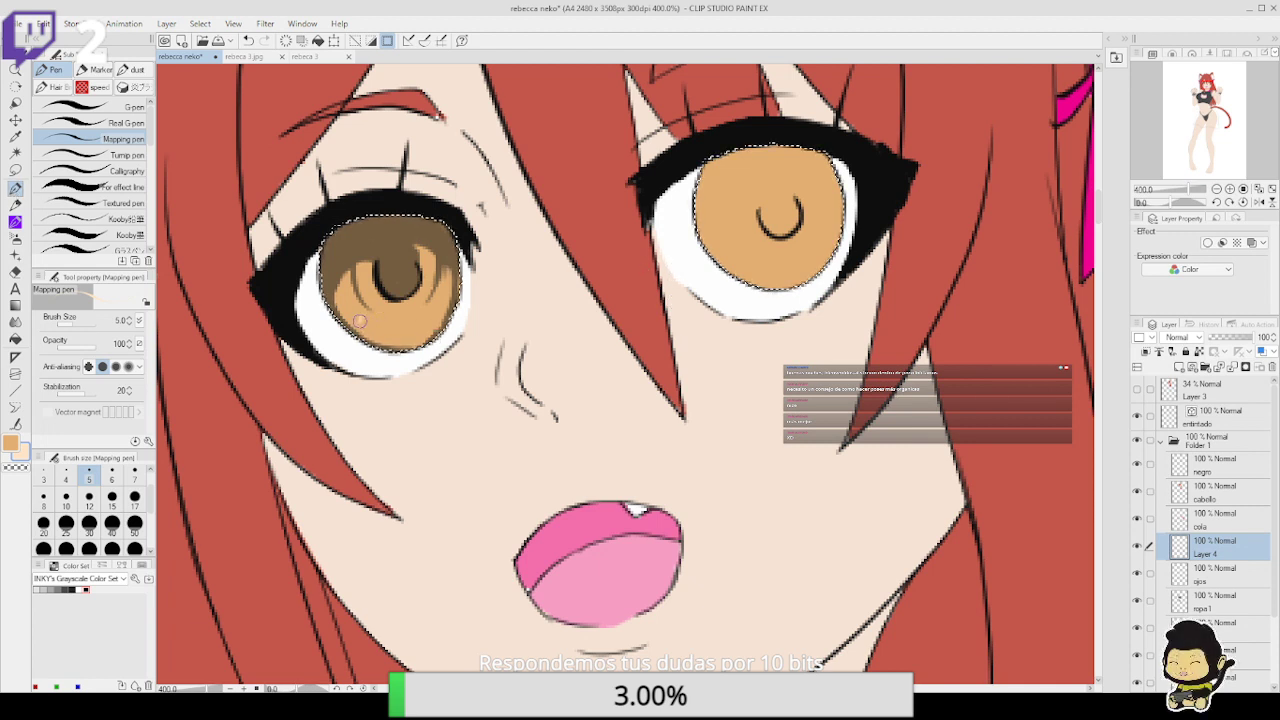
mouse_move(359, 322)
mouse_down()
mouse_move(438, 322)
mouse_move(421, 320)
mouse_up()
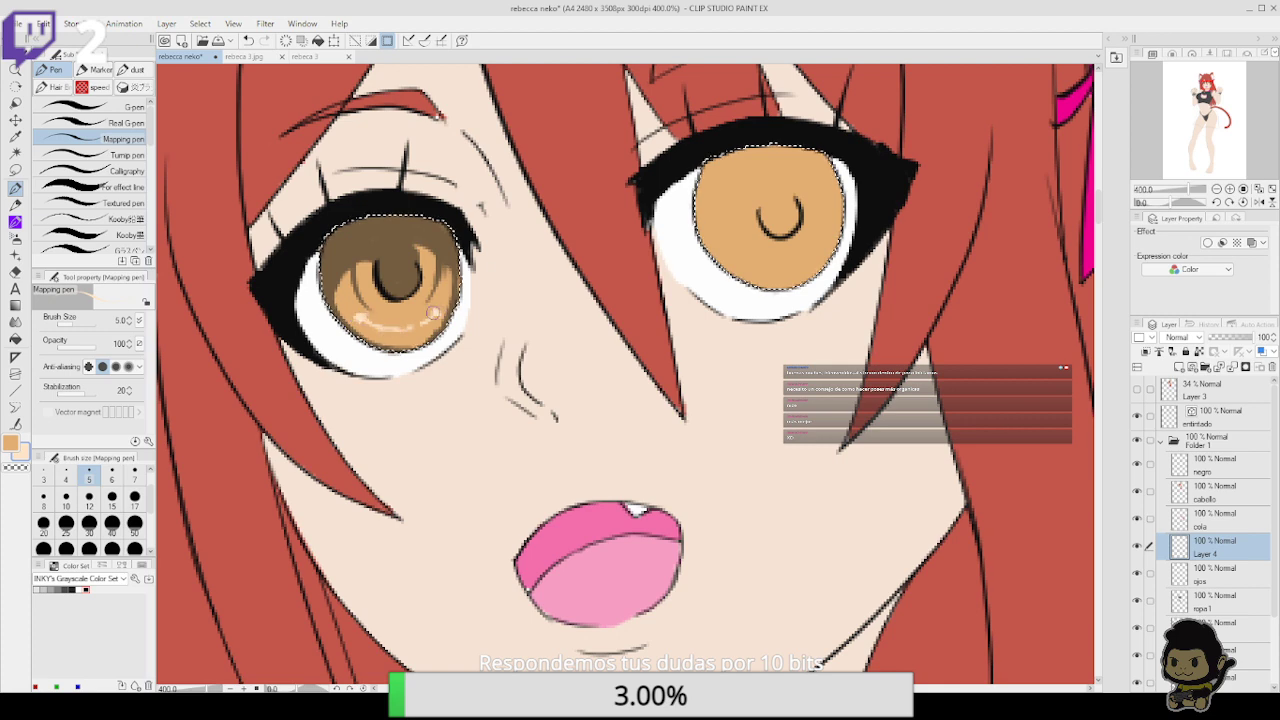
drag(555, 318, 609, 368)
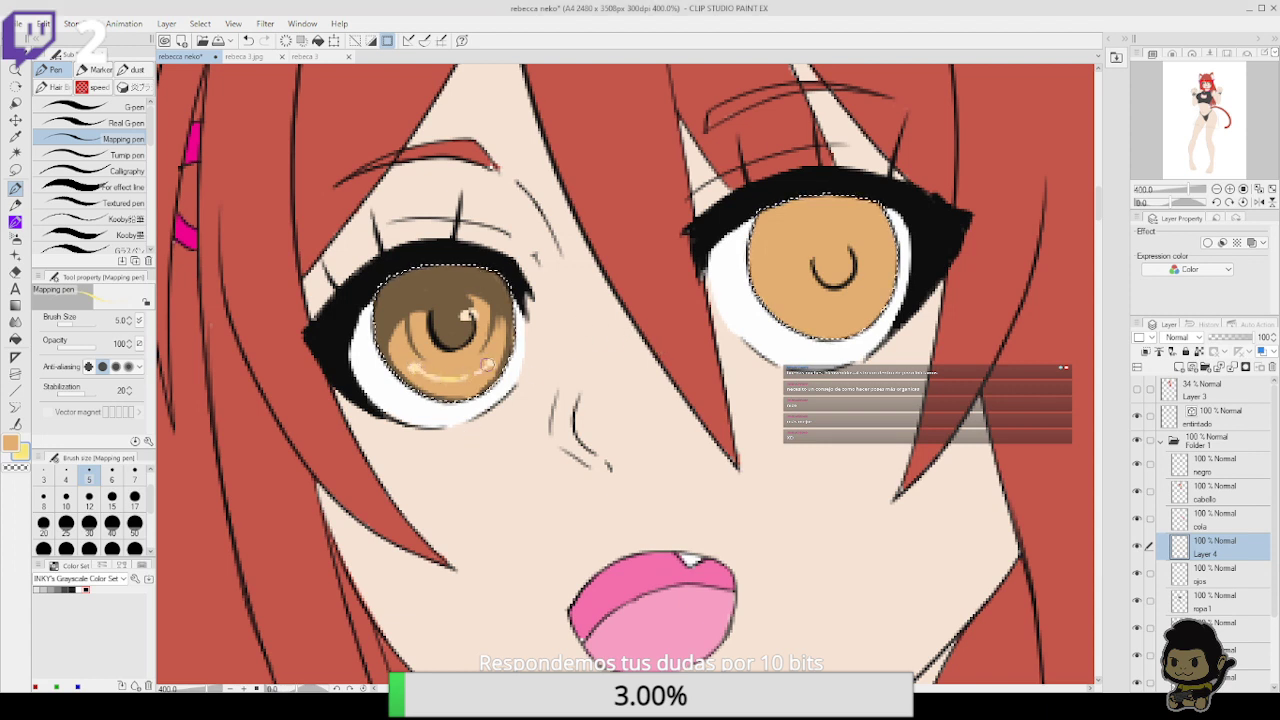
drag(491, 362, 484, 370)
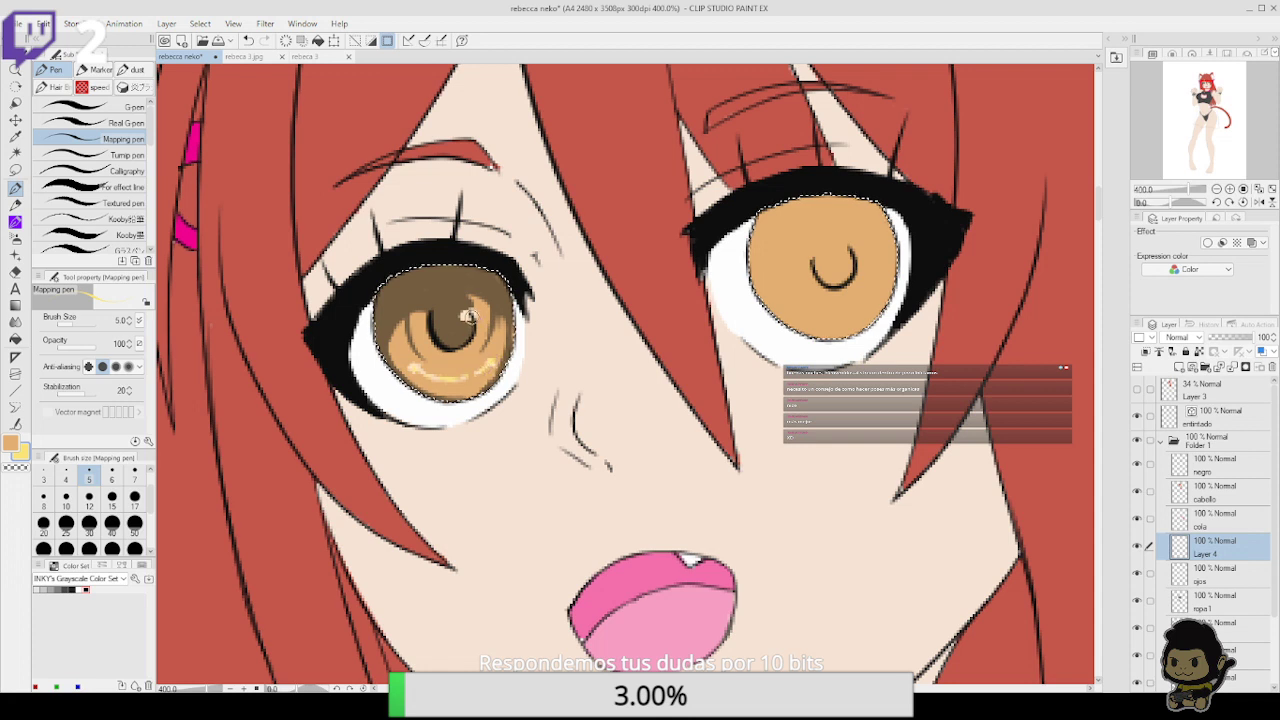
drag(471, 316, 464, 315)
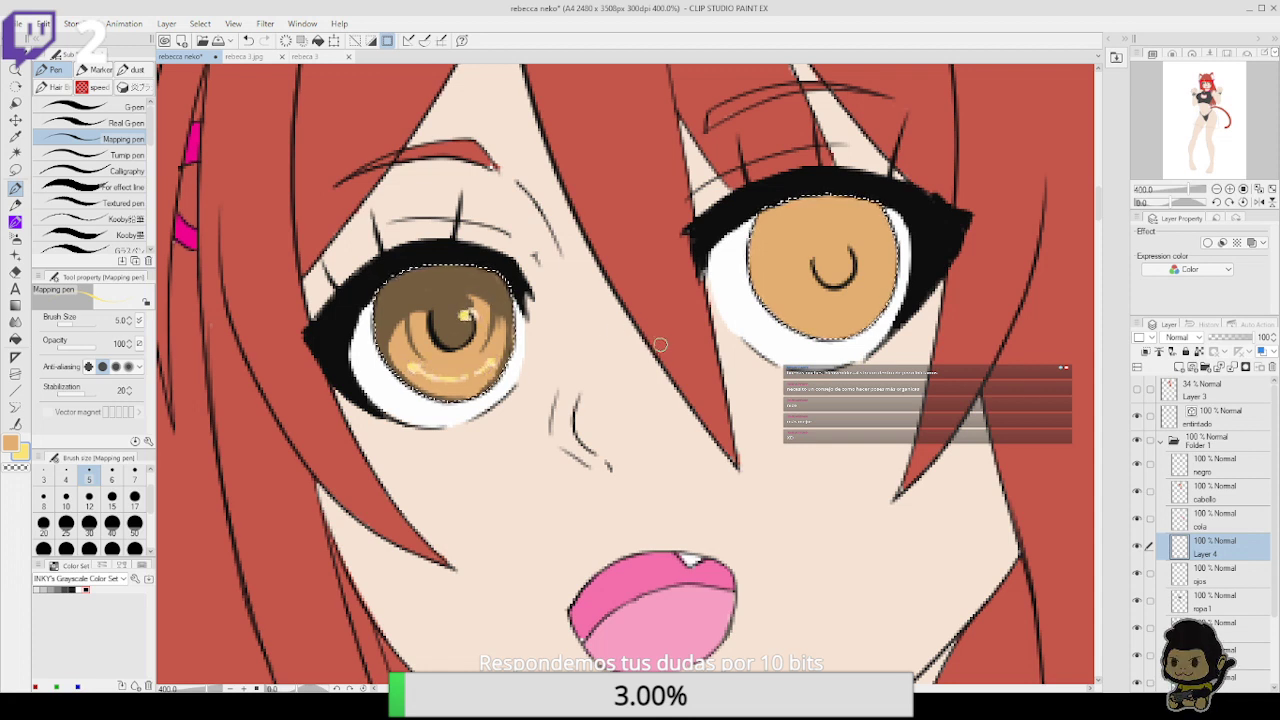
Add white highlight spots beside the pupil and on both lower sides of the shaded iris
drag(702, 384, 749, 336)
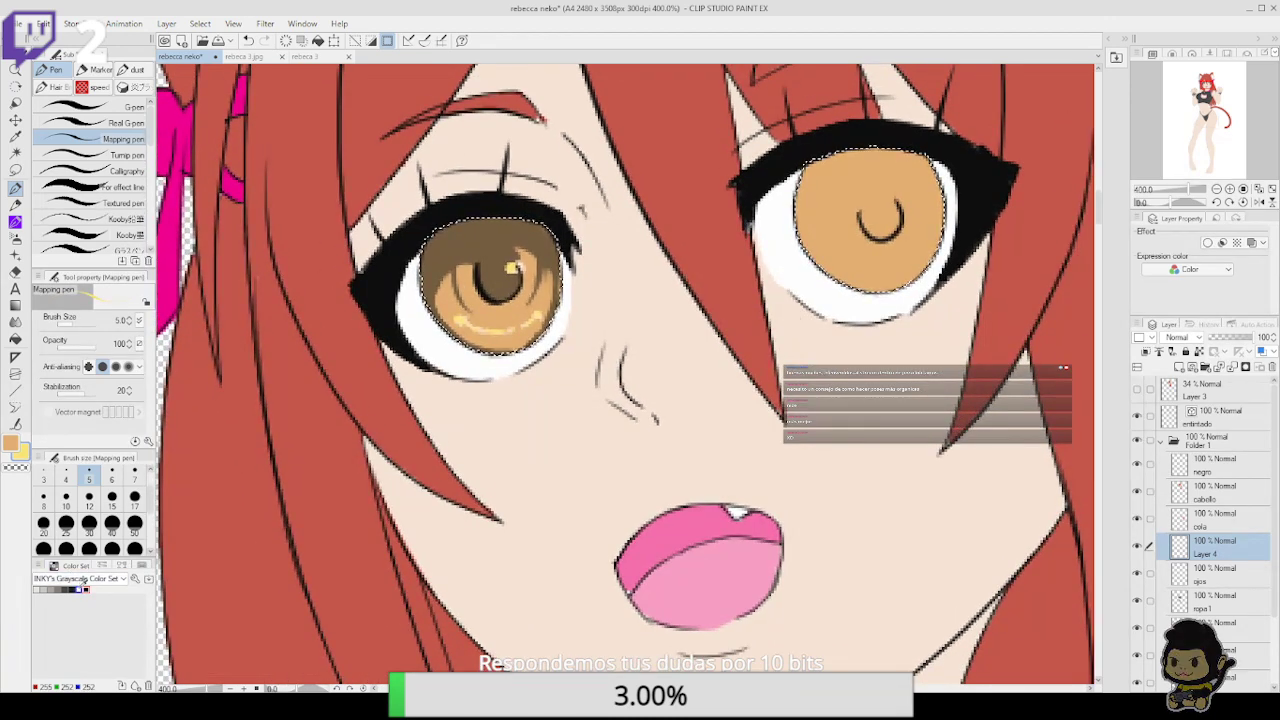
click(10, 442)
click(79, 589)
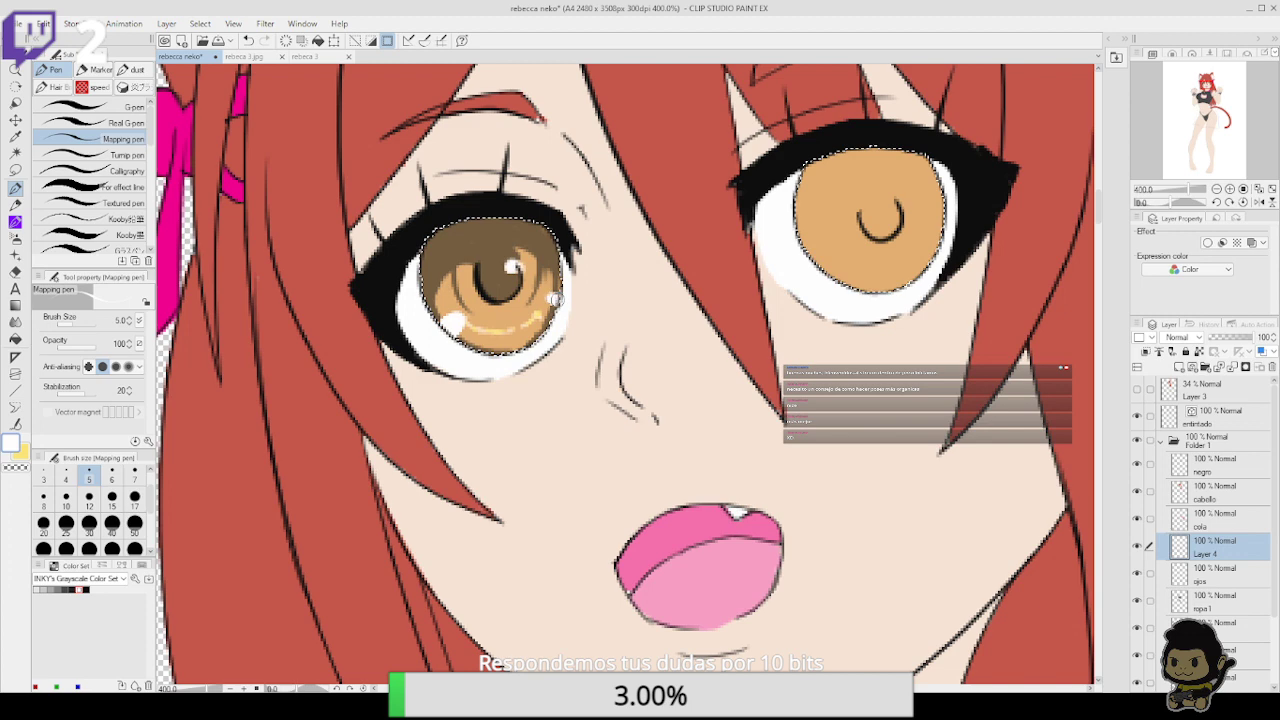
drag(674, 383, 612, 451)
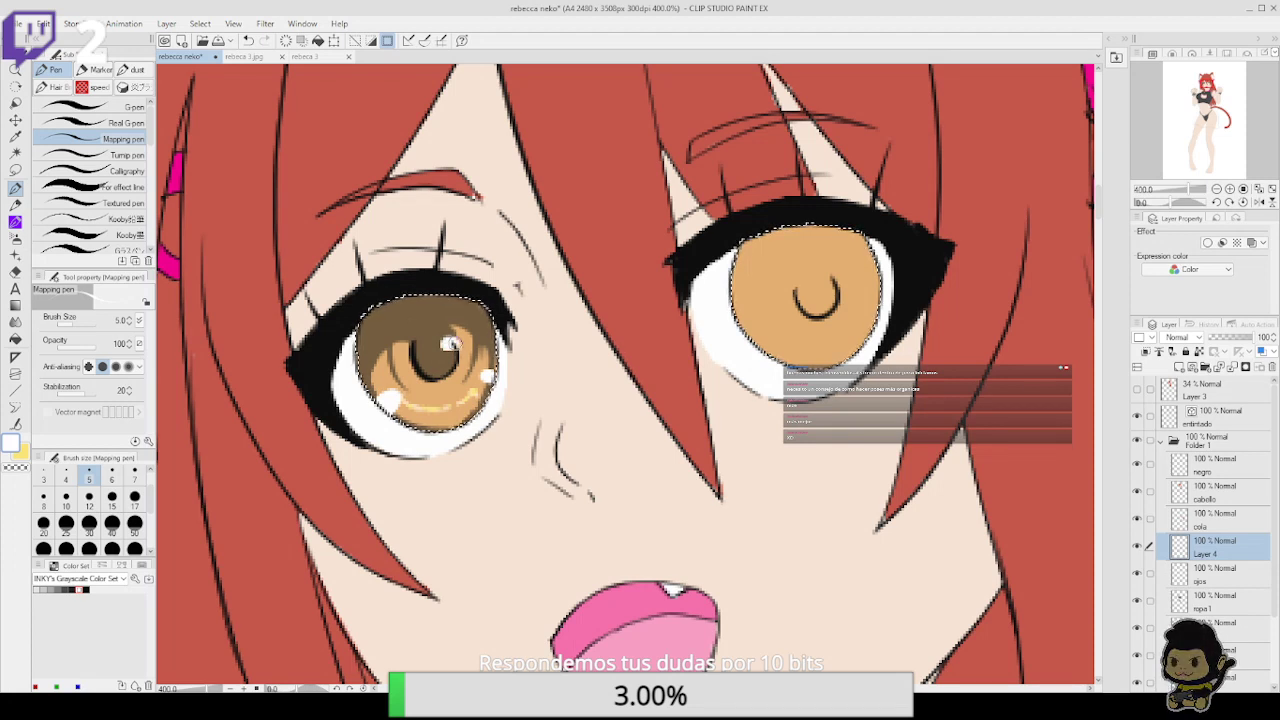
click(1206, 424)
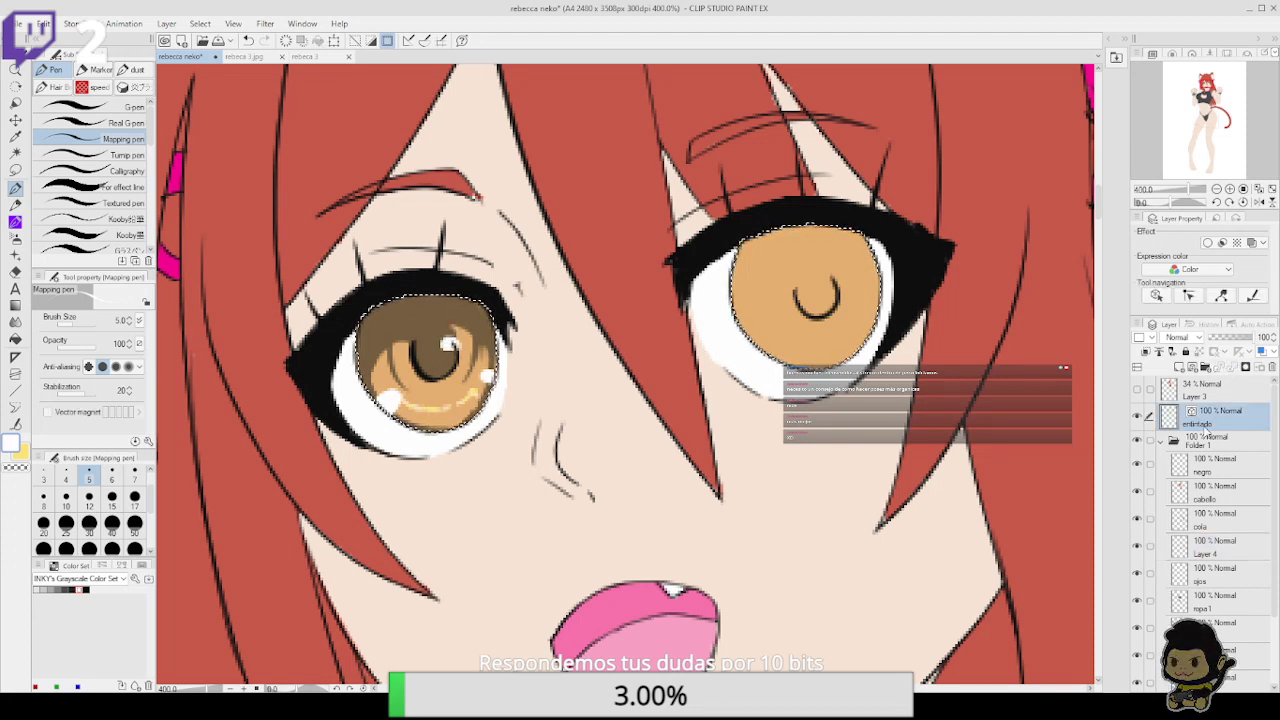
key(e)
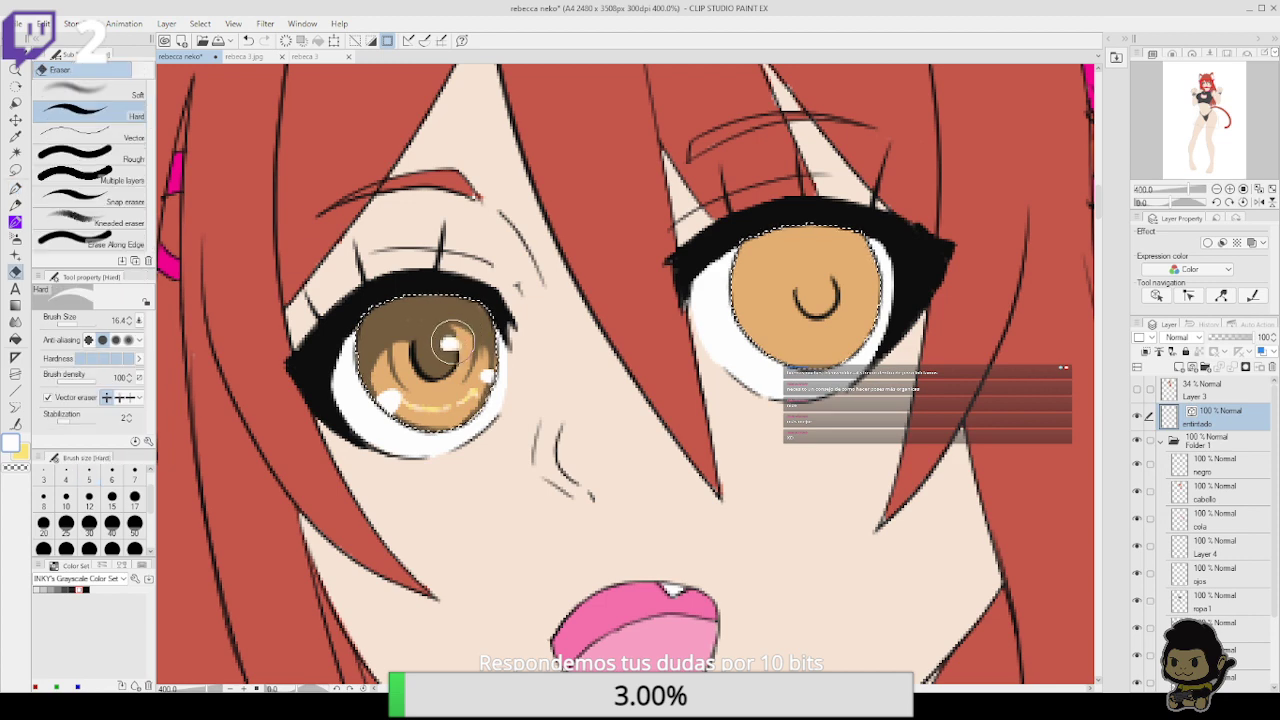
drag(785, 460, 799, 366)
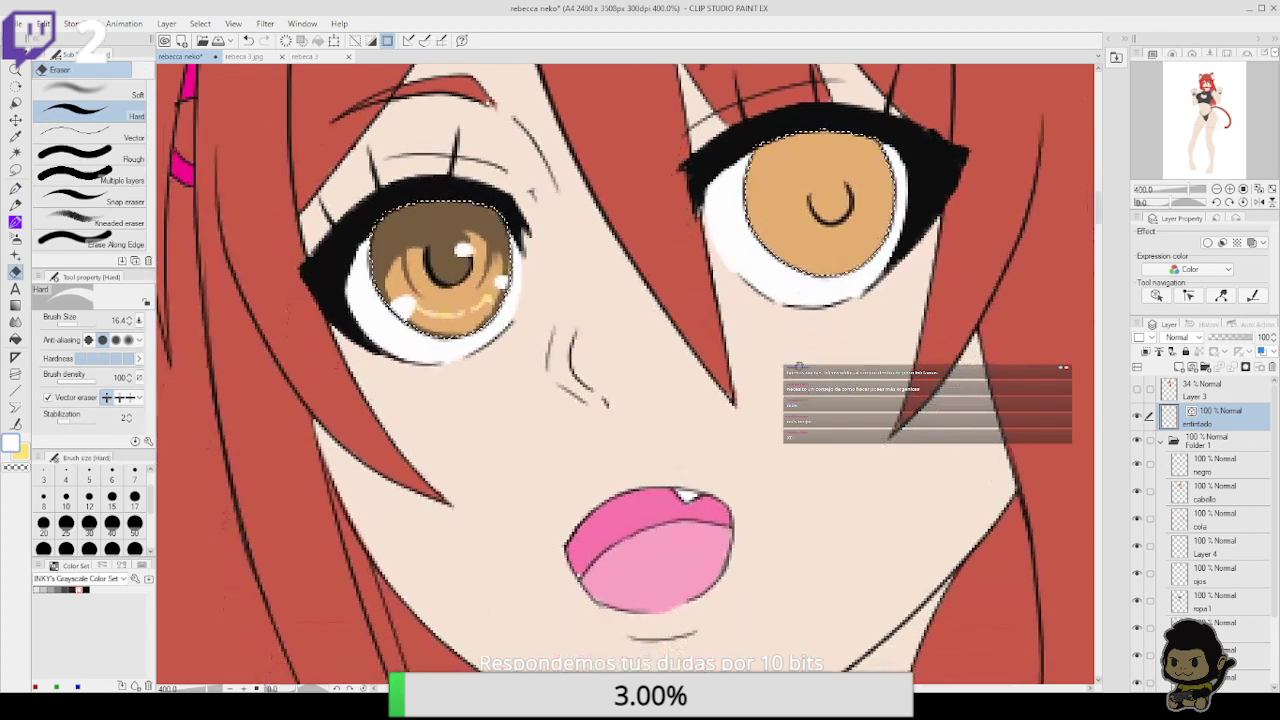
key(ctrl+minus)
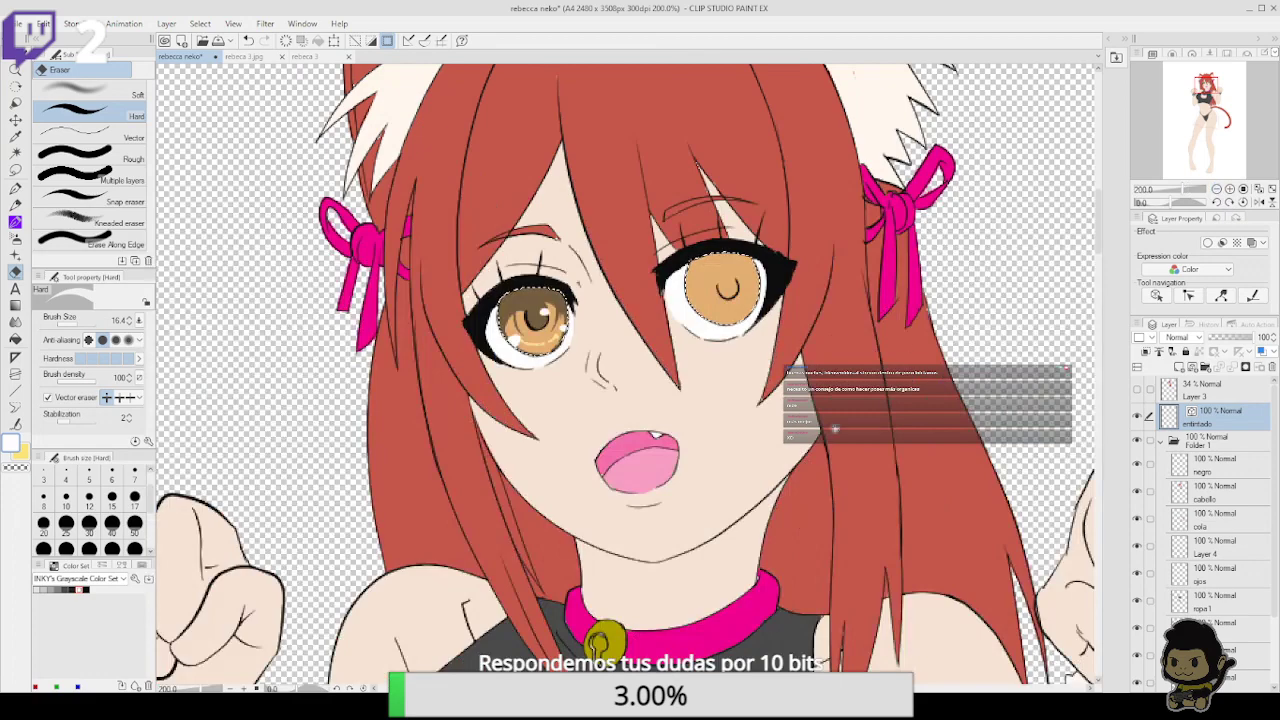
mouse_move(830, 428)
mouse_down()
mouse_move(778, 467)
mouse_move(785, 513)
mouse_move(791, 479)
mouse_up()
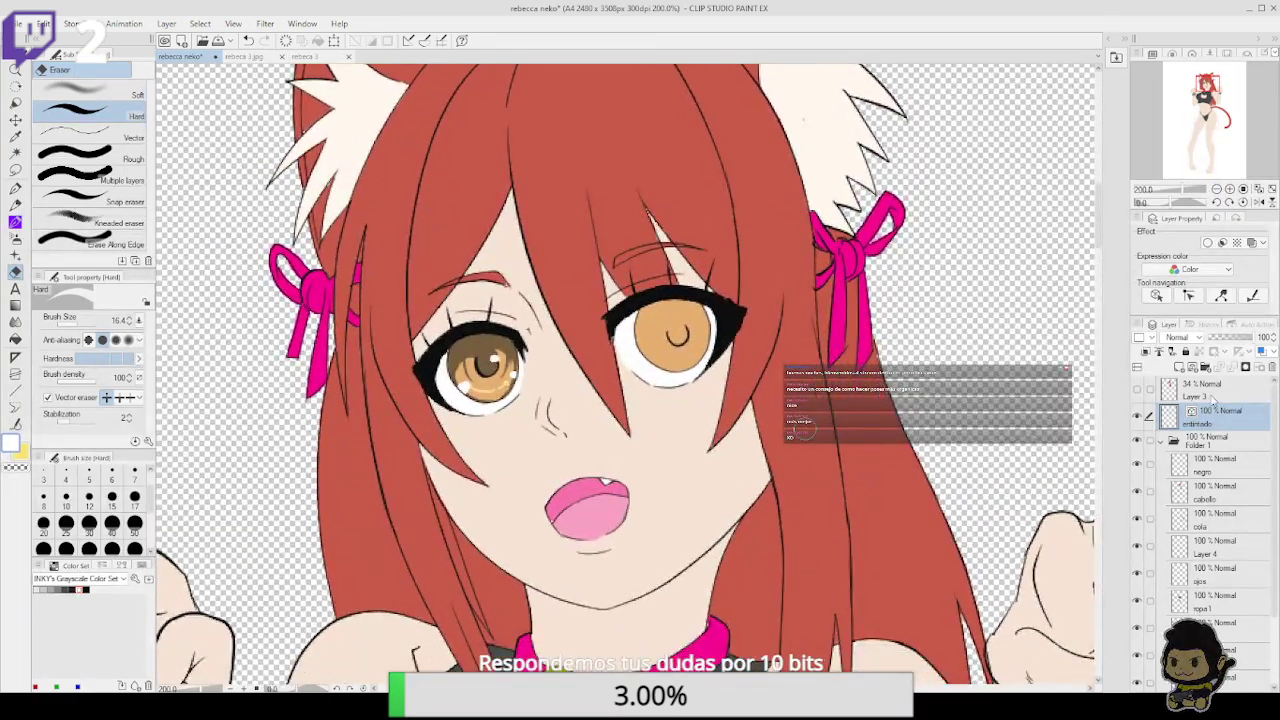
Load the ojos layer's painted area as a selection and make Layer 4 the active layer
scroll(1252, 491, down, 3)
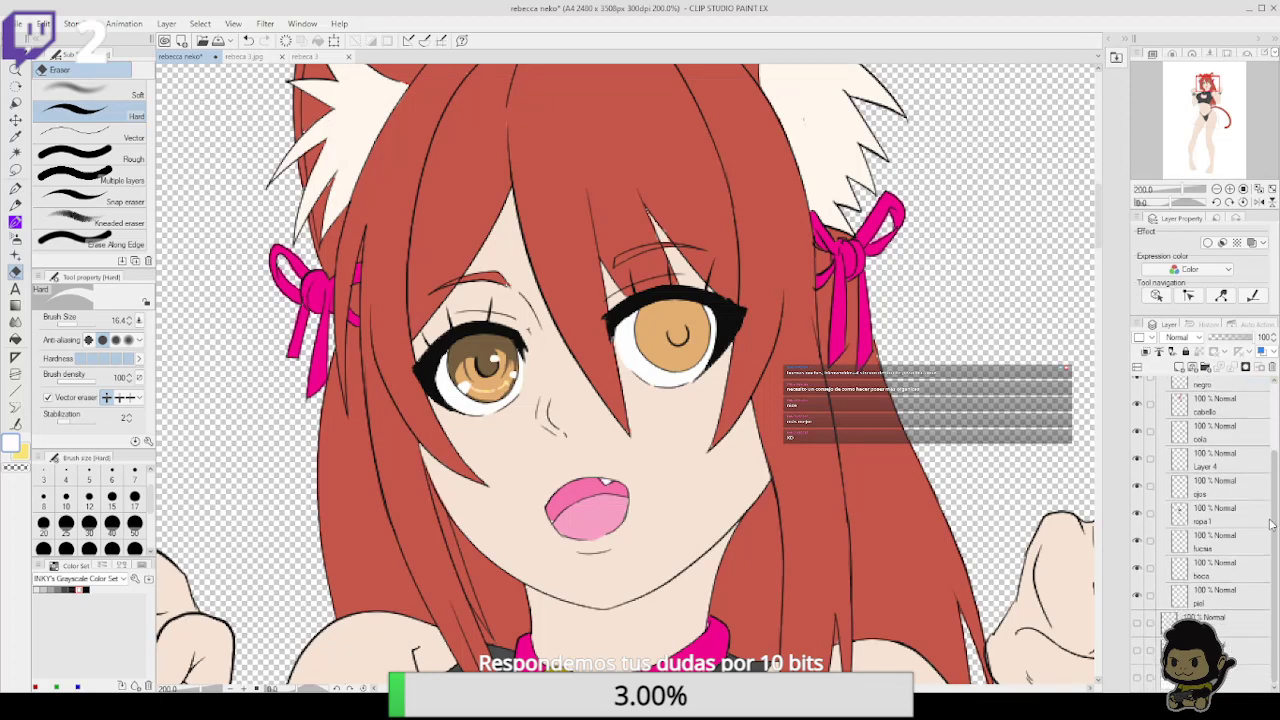
click(1228, 488)
ctrl+click(1182, 489)
click(1210, 460)
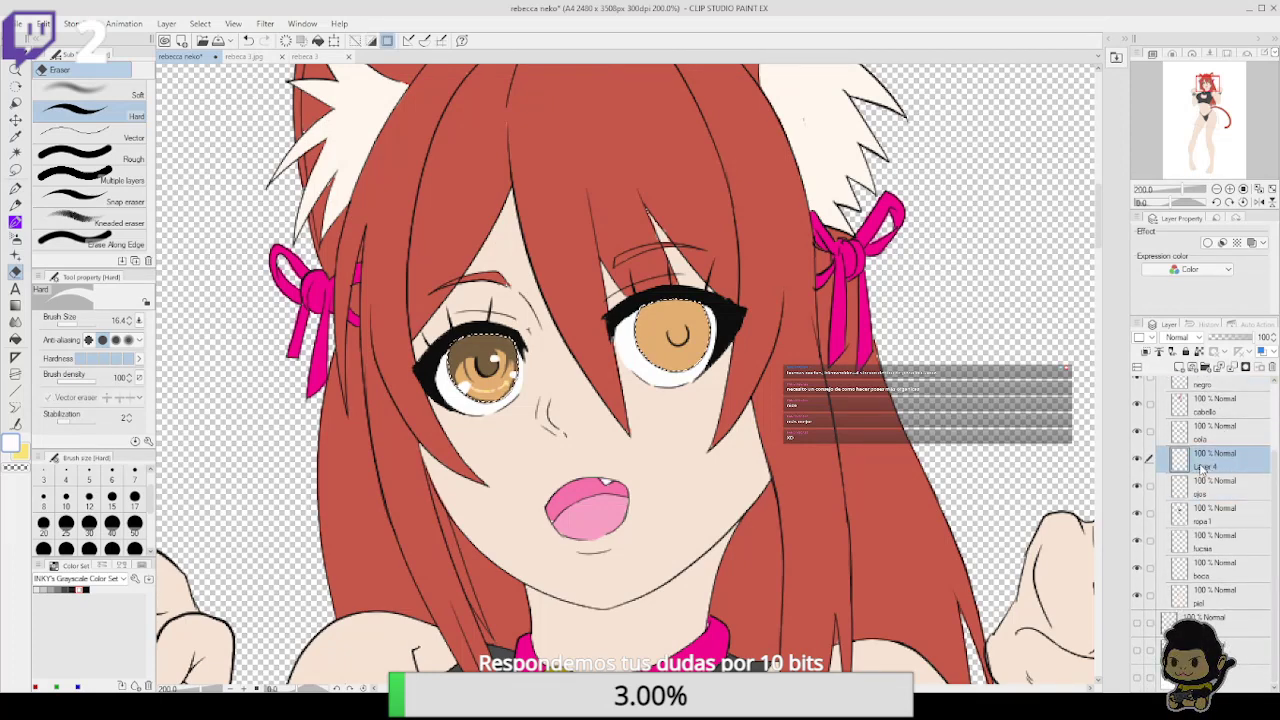
Mix a darker brown from the sampled iris shading and paint it over the upper iris of the eye on the image's left with the Mapping pen
click(1230, 189)
click(1230, 189)
drag(534, 432, 893, 567)
alt+click(380, 378)
double_click(11, 444)
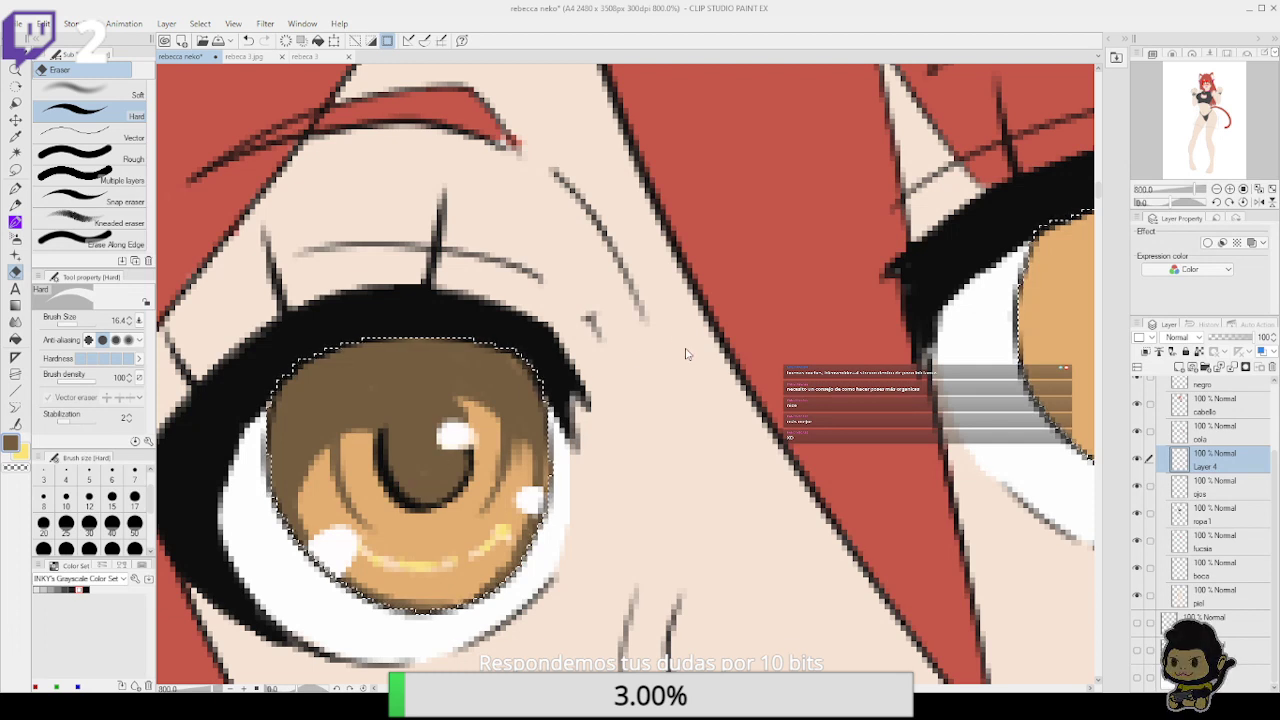
key(p)
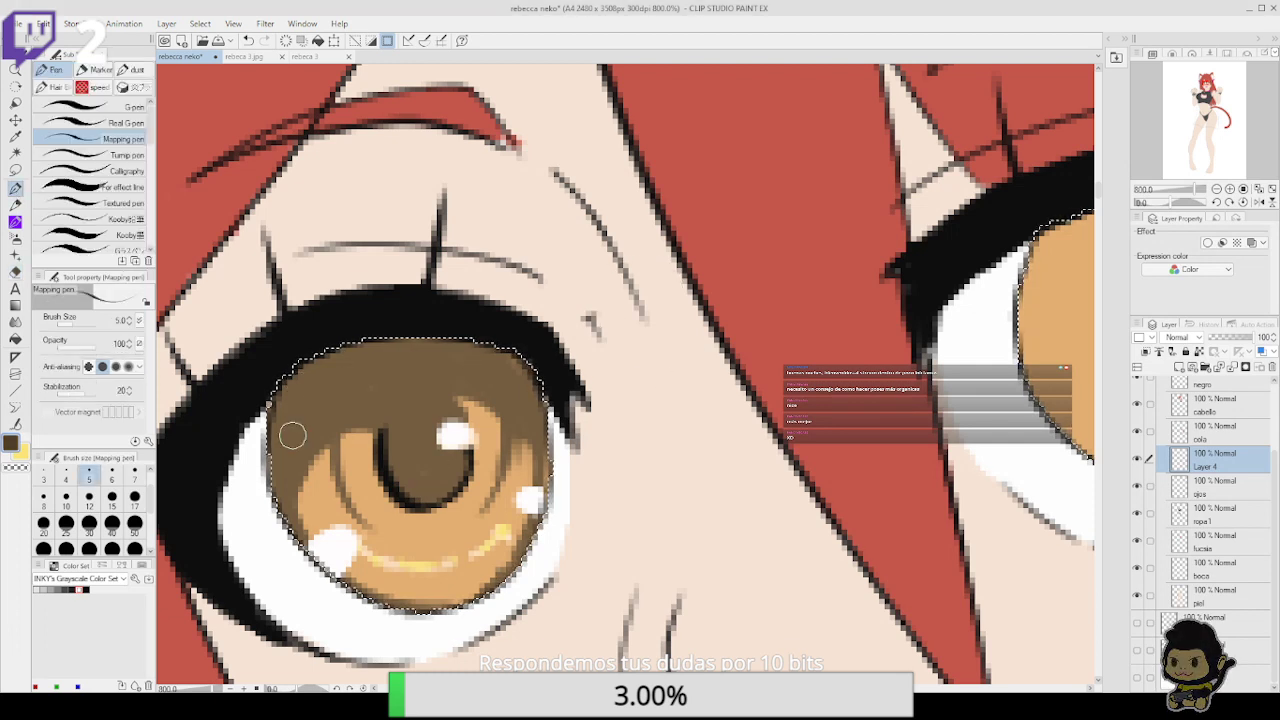
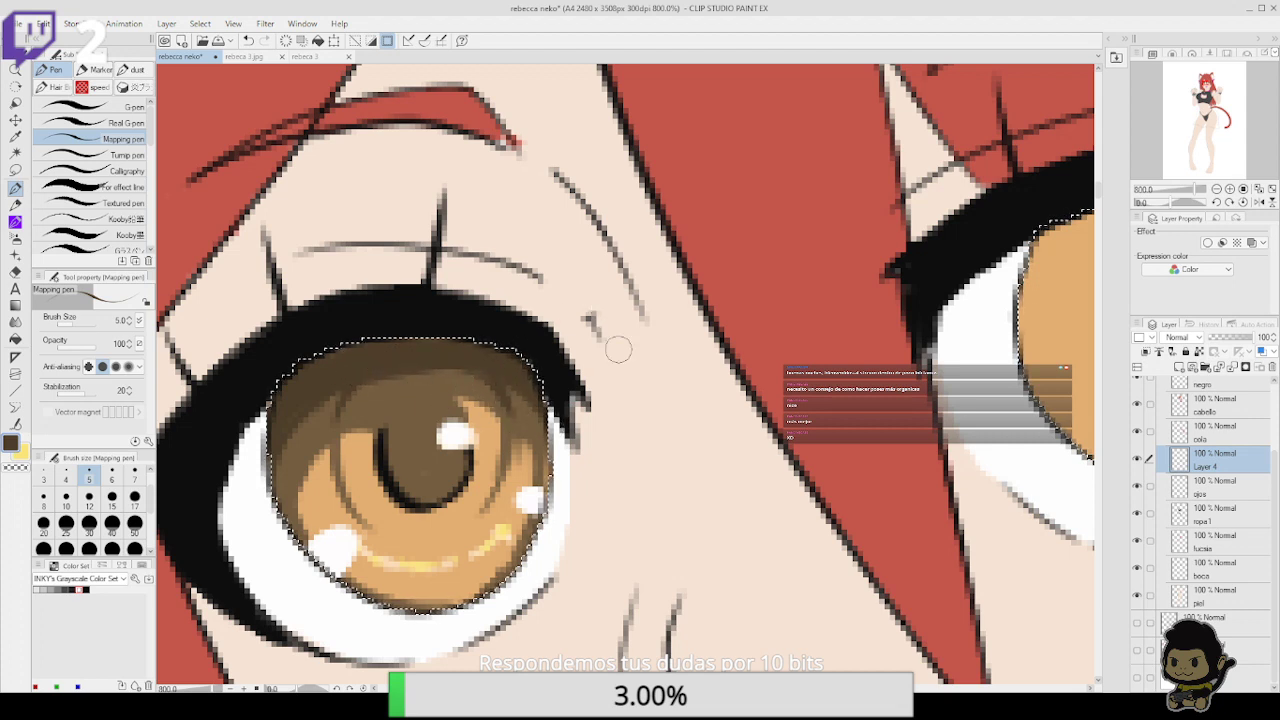
Paint the same darkest brown along the upper iris of the eye on the image's right, extending short curved strands down both sides
click(1216, 189)
click(1216, 189)
mouse_move(839, 523)
mouse_down()
mouse_move(818, 423)
mouse_move(781, 412)
mouse_move(717, 473)
mouse_move(847, 469)
mouse_move(842, 523)
mouse_up()
click(1230, 189)
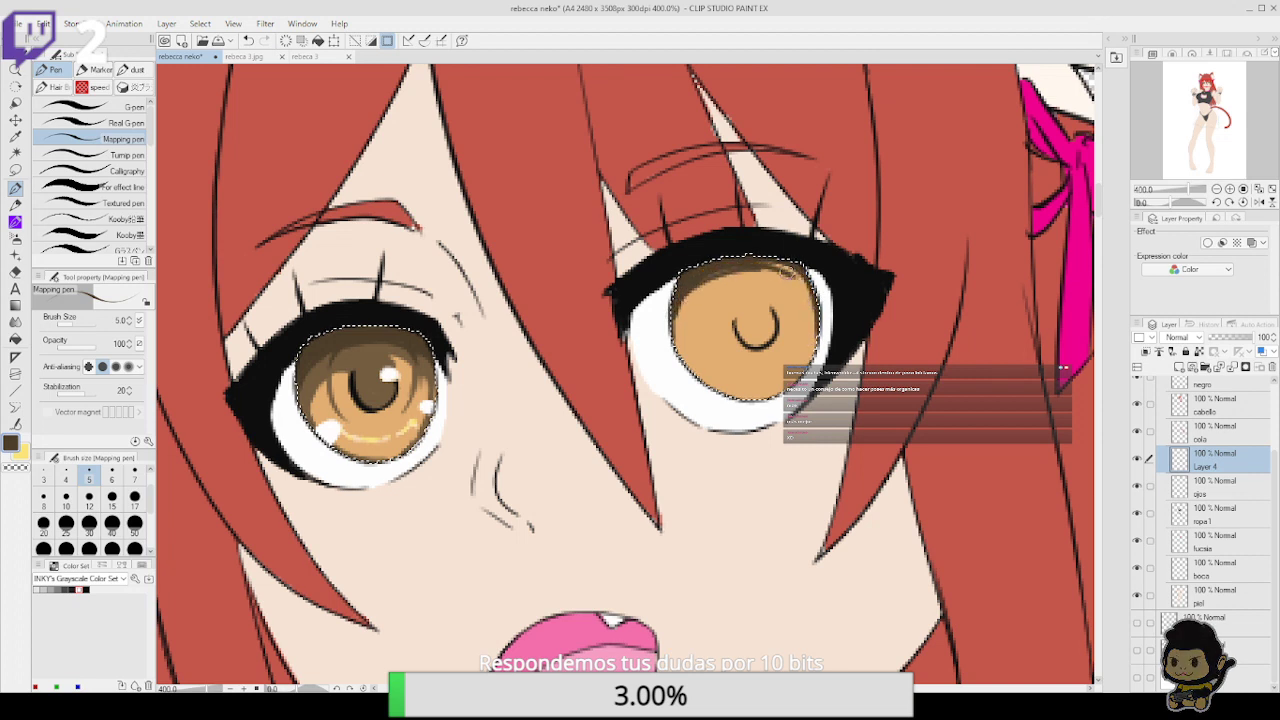
mouse_move(720, 276)
mouse_down()
mouse_move(716, 316)
mouse_move(668, 324)
mouse_up()
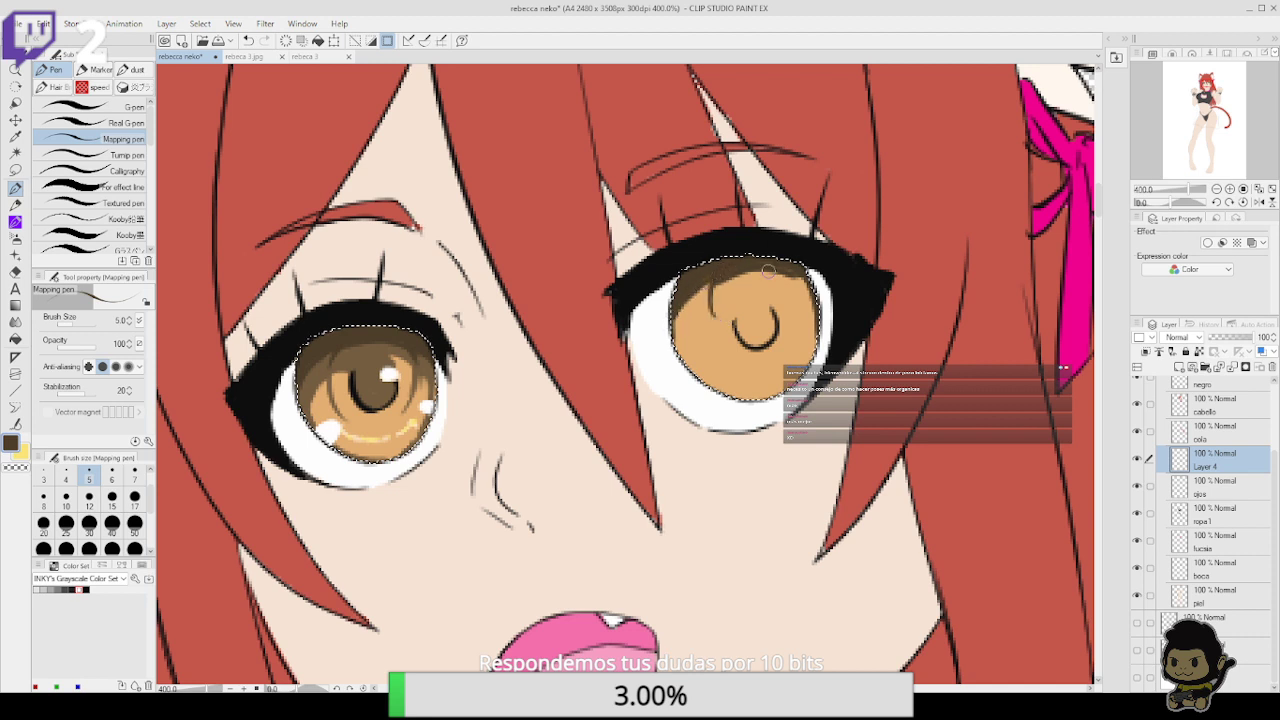
mouse_move(797, 291)
mouse_down()
mouse_move(731, 282)
mouse_move(761, 273)
mouse_move(746, 278)
mouse_move(802, 285)
mouse_move(783, 270)
mouse_move(795, 323)
mouse_move(794, 276)
mouse_move(816, 320)
mouse_up()
key(ctrl+z)
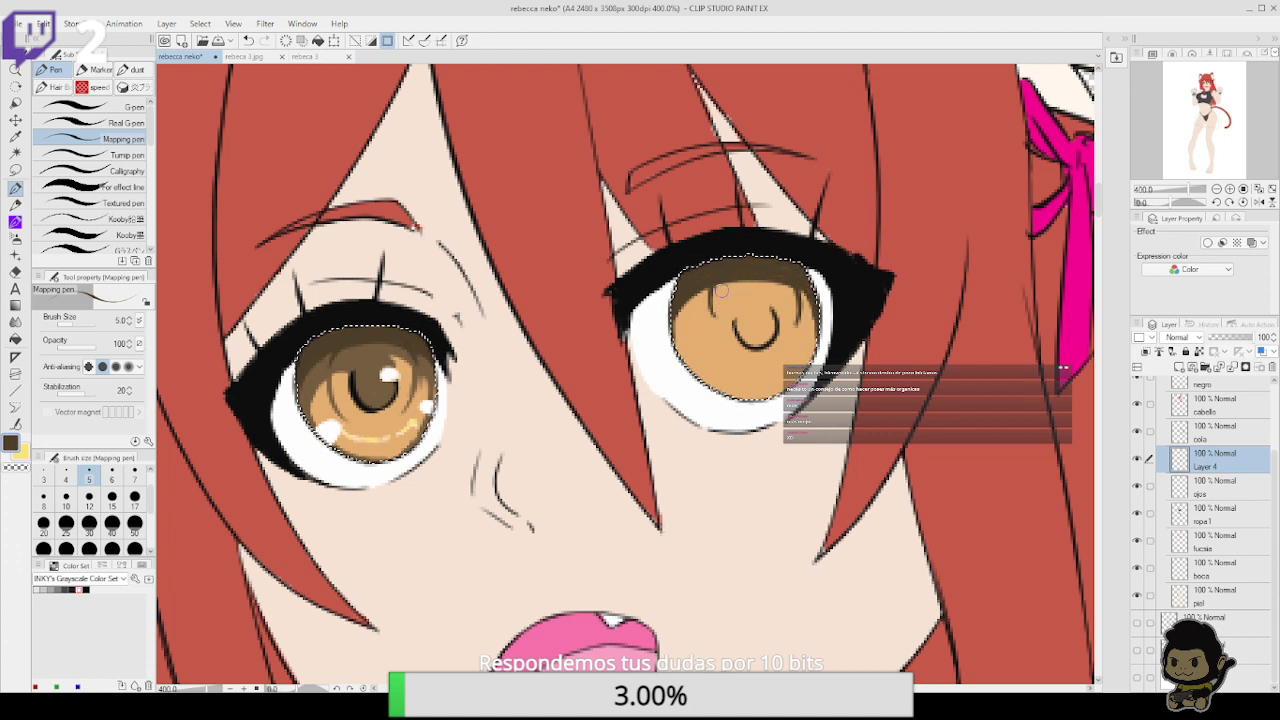
Shade the pupil, iris and rim of the eye on the image's right in sampled medium brown, refining with light orange and dark brown
alt+click(386, 348)
mouse_move(745, 308)
mouse_down()
mouse_move(769, 320)
mouse_move(742, 314)
mouse_move(750, 333)
mouse_up()
mouse_move(748, 286)
mouse_down()
mouse_move(756, 334)
mouse_move(761, 325)
mouse_move(739, 291)
mouse_move(720, 338)
mouse_up()
mouse_move(736, 284)
mouse_down()
mouse_move(720, 337)
mouse_move(715, 317)
mouse_move(741, 289)
mouse_move(727, 297)
mouse_move(745, 335)
mouse_move(737, 299)
mouse_move(709, 328)
mouse_move(740, 300)
mouse_move(709, 323)
mouse_move(733, 352)
mouse_move(706, 320)
mouse_move(690, 327)
mouse_move(686, 368)
mouse_move(707, 294)
mouse_move(679, 341)
mouse_move(702, 299)
mouse_move(680, 331)
mouse_move(690, 309)
mouse_move(702, 363)
mouse_move(688, 357)
mouse_move(776, 399)
mouse_move(754, 398)
mouse_move(810, 301)
mouse_move(814, 339)
mouse_move(772, 401)
mouse_move(716, 393)
mouse_move(807, 343)
mouse_move(809, 300)
mouse_move(777, 359)
mouse_move(800, 300)
mouse_up()
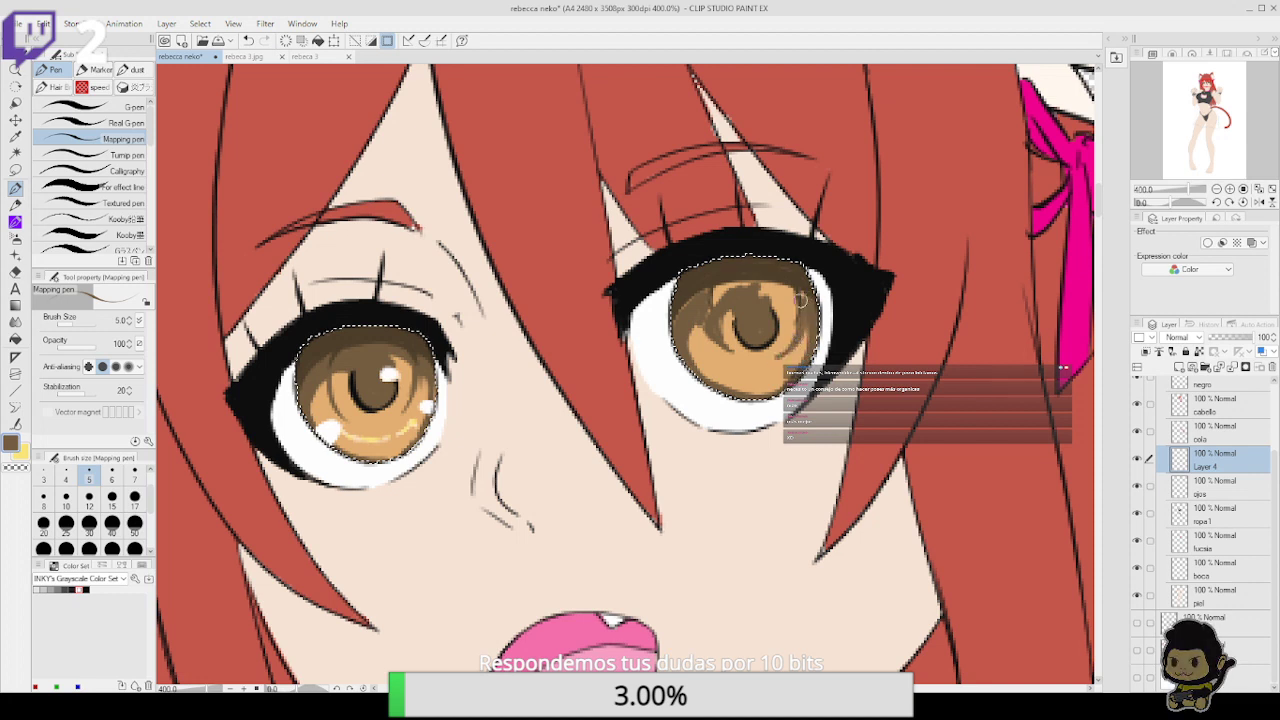
mouse_move(779, 354)
mouse_down()
mouse_move(784, 302)
mouse_move(766, 303)
mouse_move(793, 326)
mouse_move(792, 300)
mouse_move(772, 288)
mouse_move(789, 293)
mouse_move(708, 310)
mouse_up()
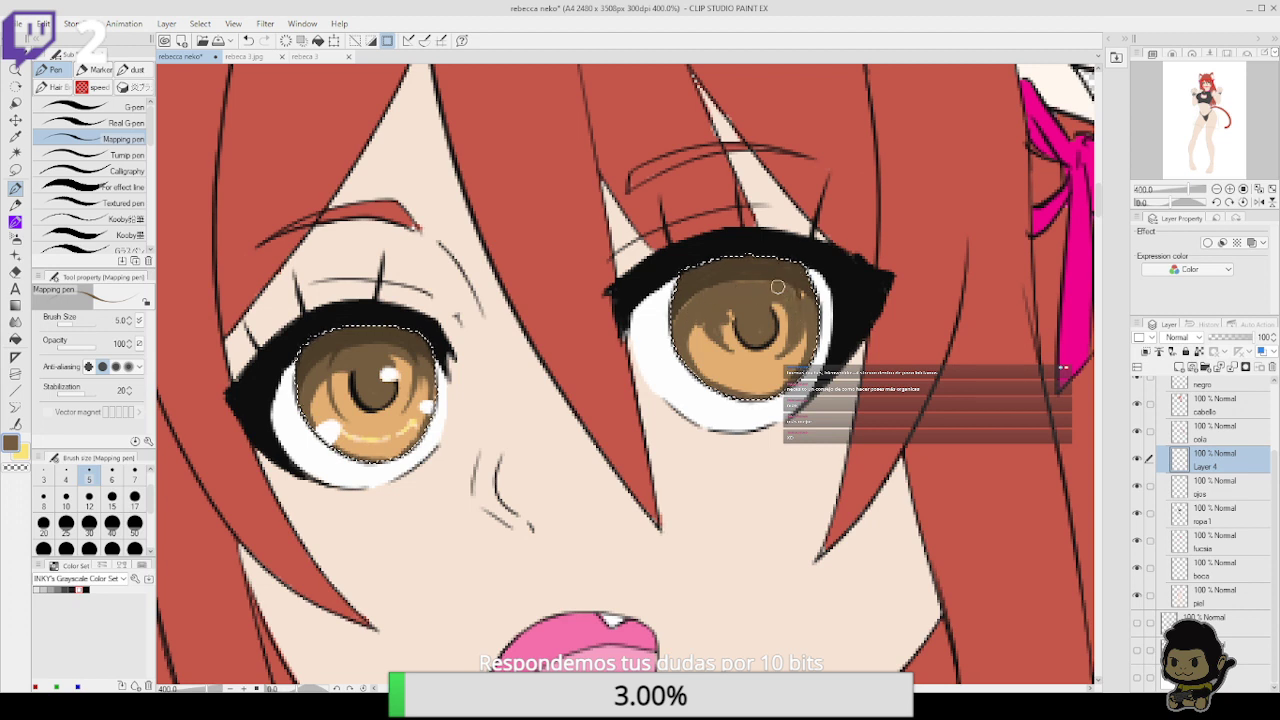
drag(814, 288, 803, 297)
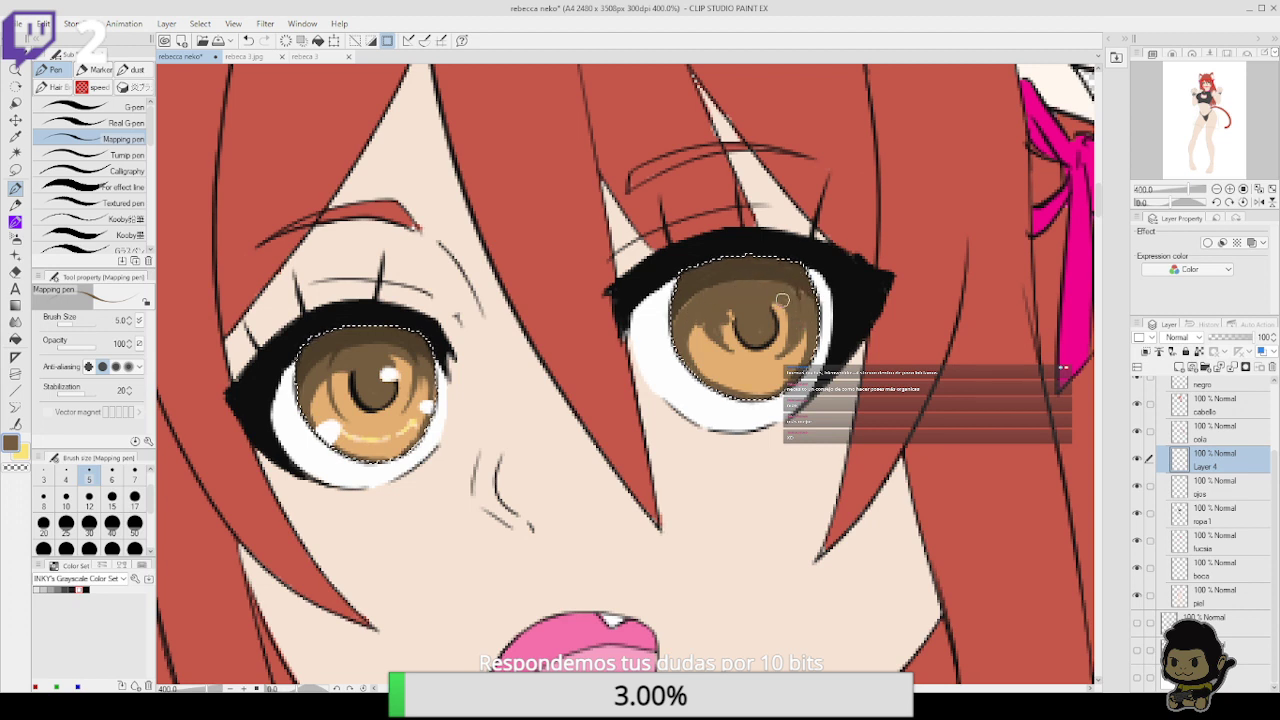
alt+click(752, 352)
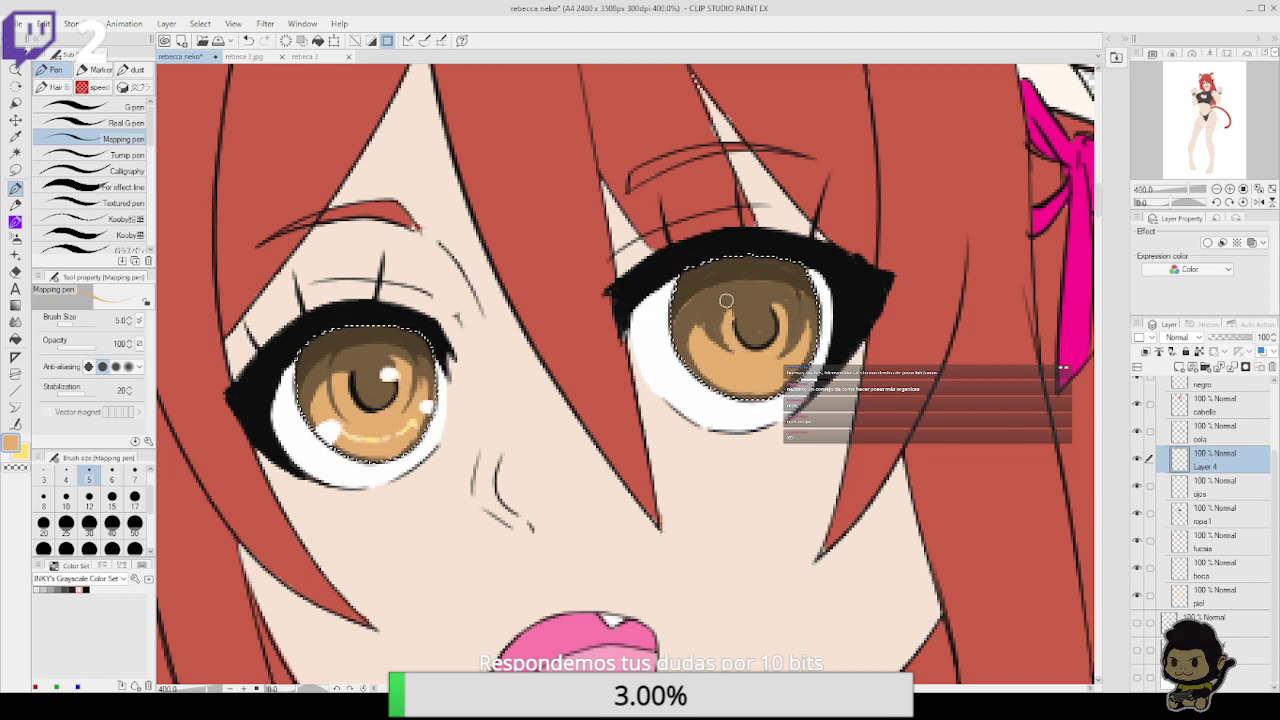
alt+click(776, 290)
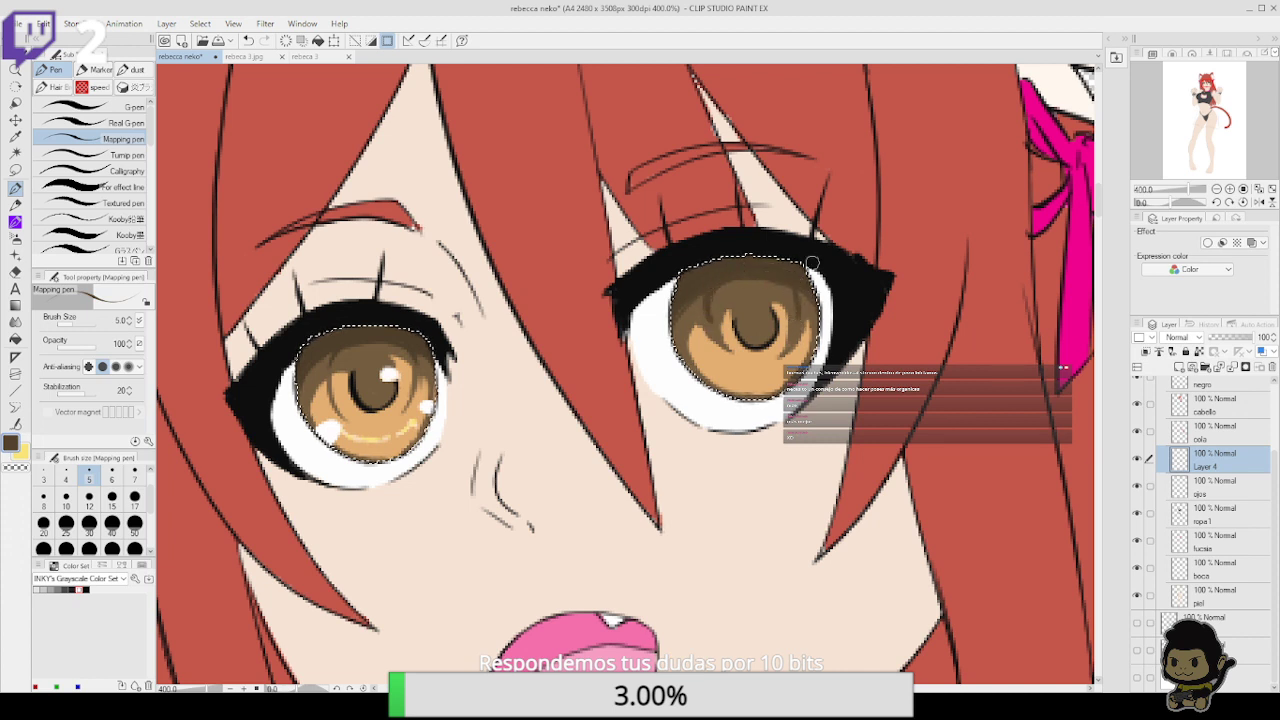
Paint a sampled yellow curved highlight along the lower right-hand iris and add white spots on the pupil and both lower sides
alt+click(374, 432)
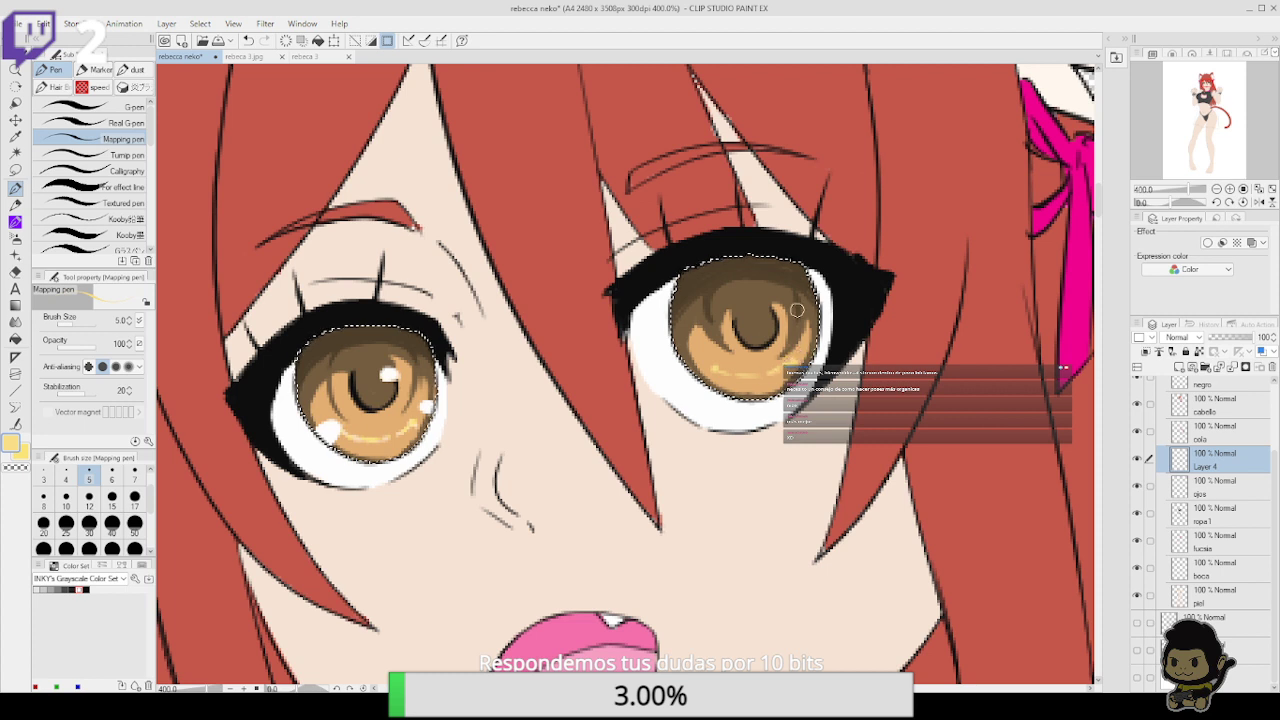
click(80, 584)
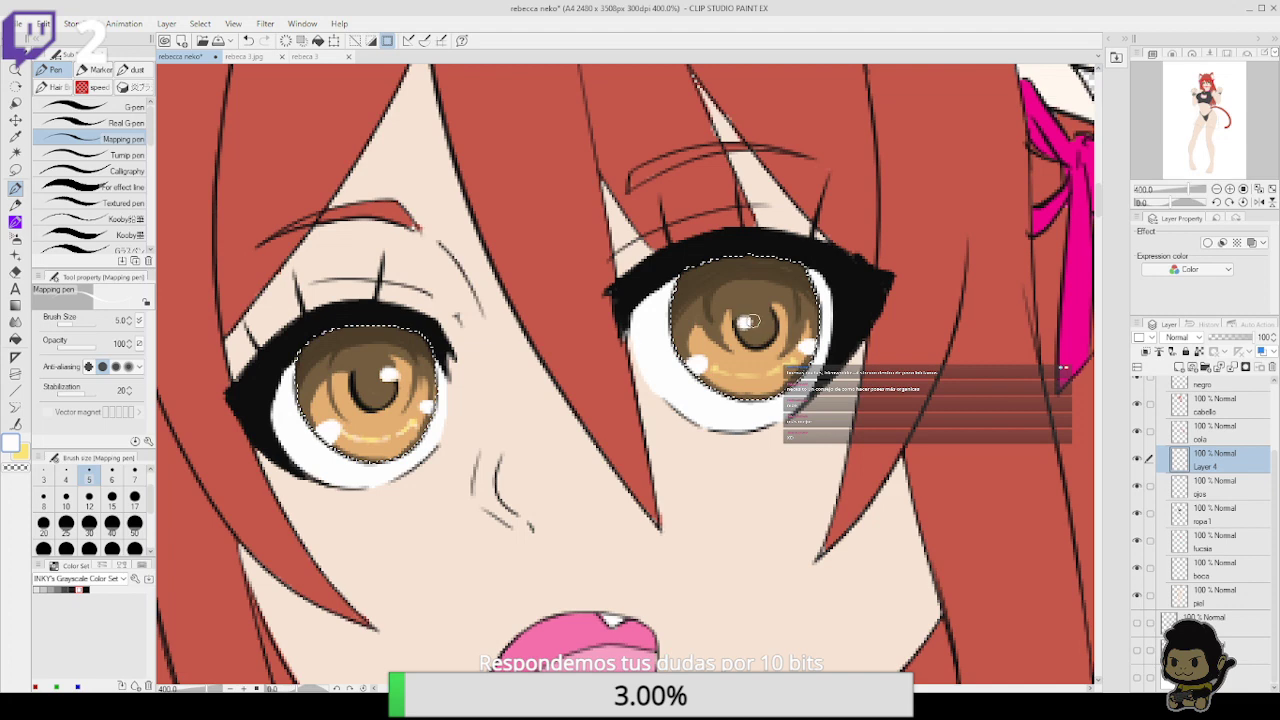
Touch up the curved strands and shading edges of the right-hand iris with sampled light orange, dark brown and medium brown
scroll(810, 260, down, 3)
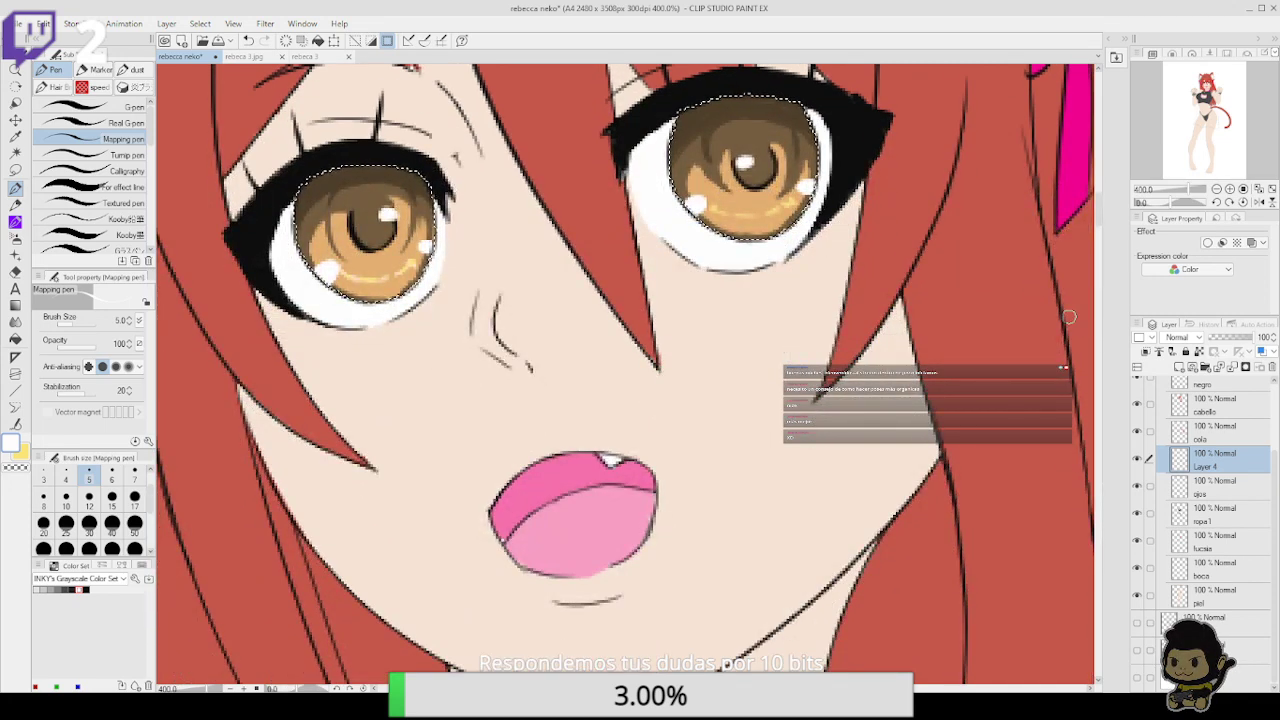
scroll(830, 246, up, 1)
scroll(873, 497, up, 2)
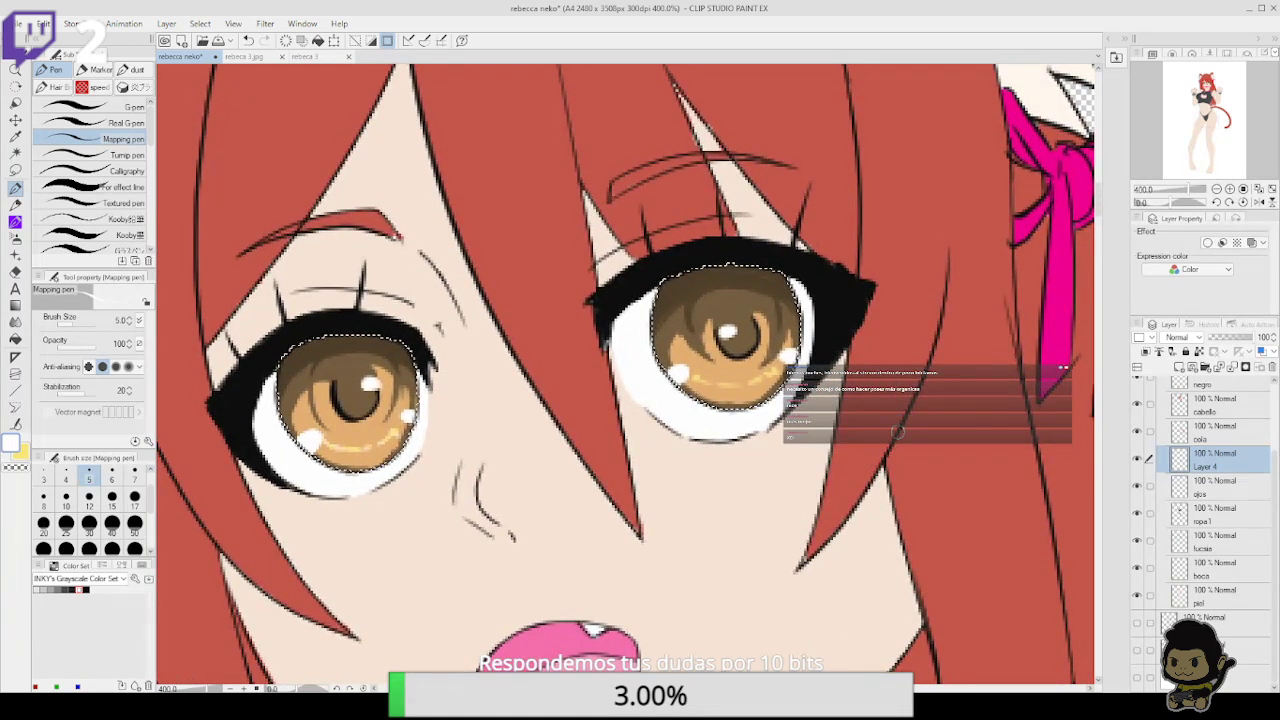
alt+click(708, 361)
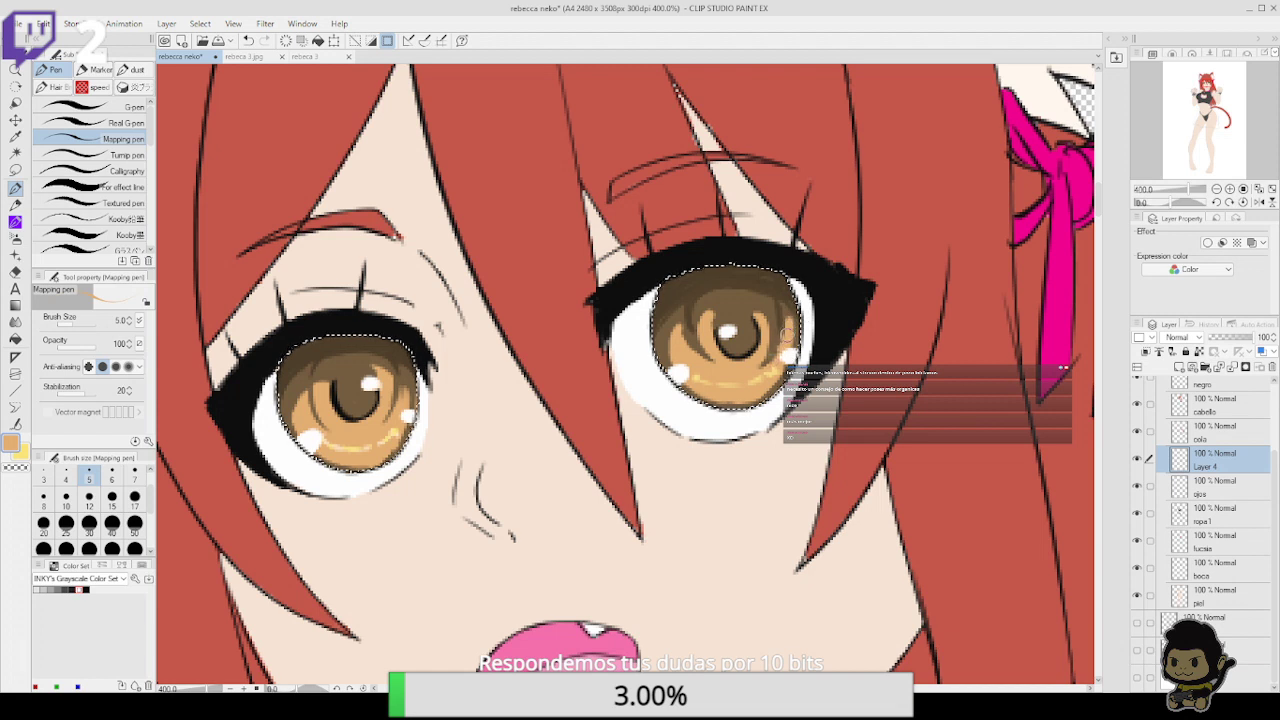
alt+click(733, 273)
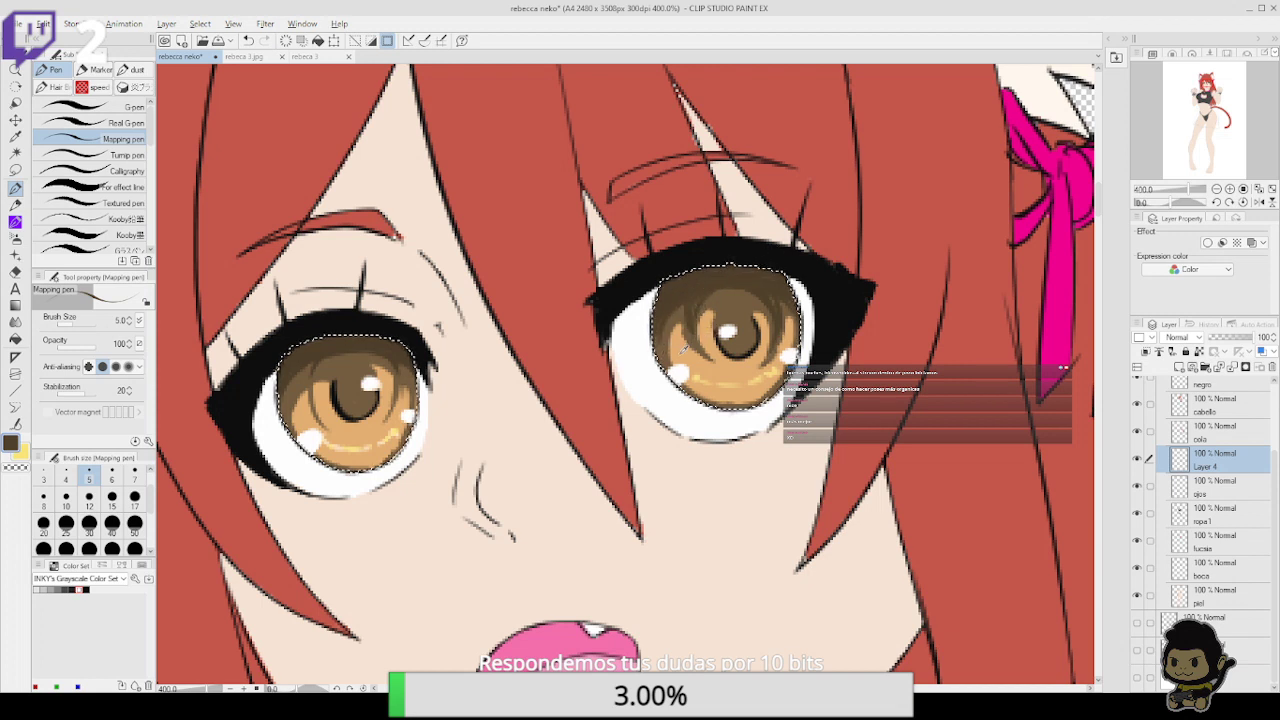
alt+click(669, 347)
alt+click(662, 347)
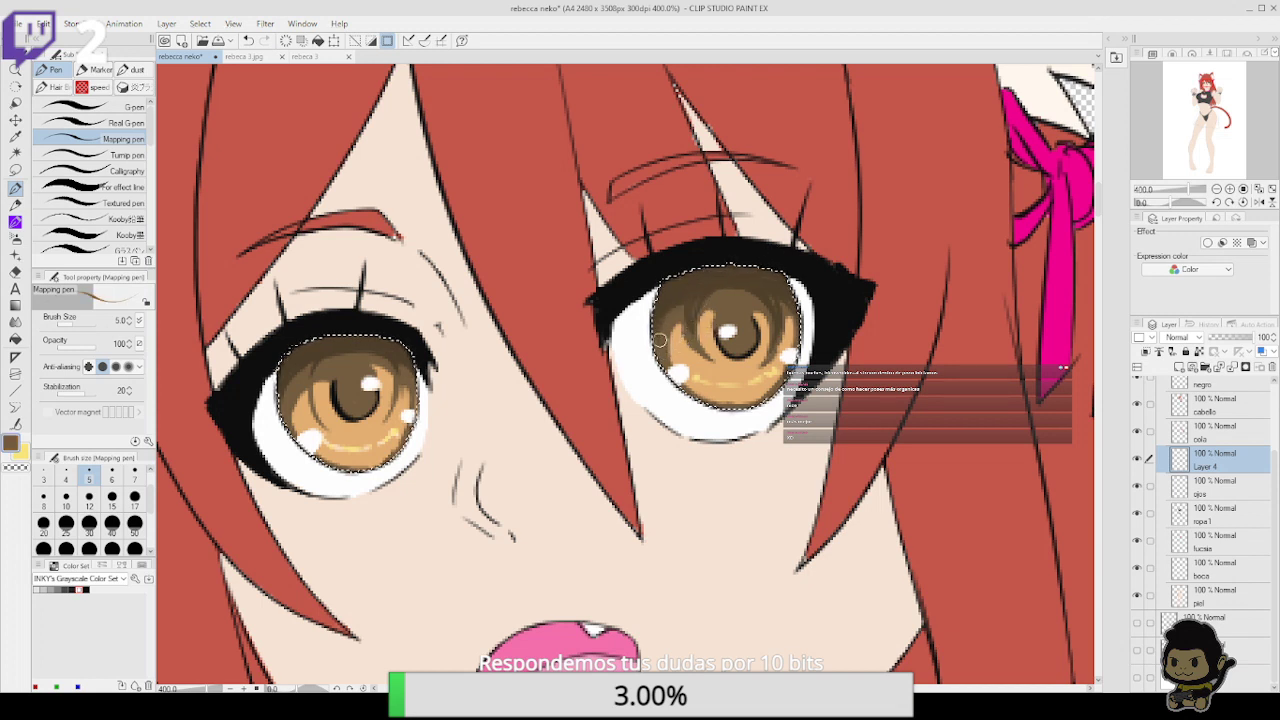
drag(708, 305, 708, 350)
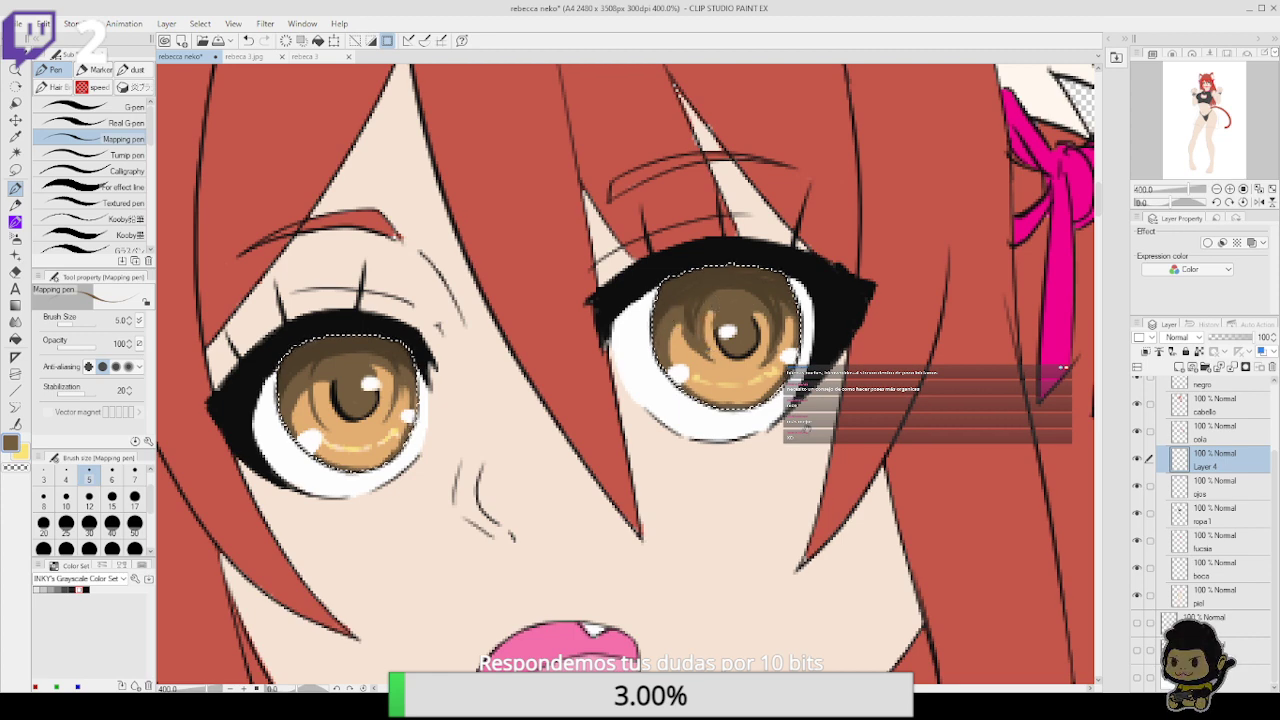
Strengthen the curved highlight along the lower iris of the eye on the image's right with brighter yellow strokes
drag(842, 439, 825, 285)
scroll(825, 286, down, 2)
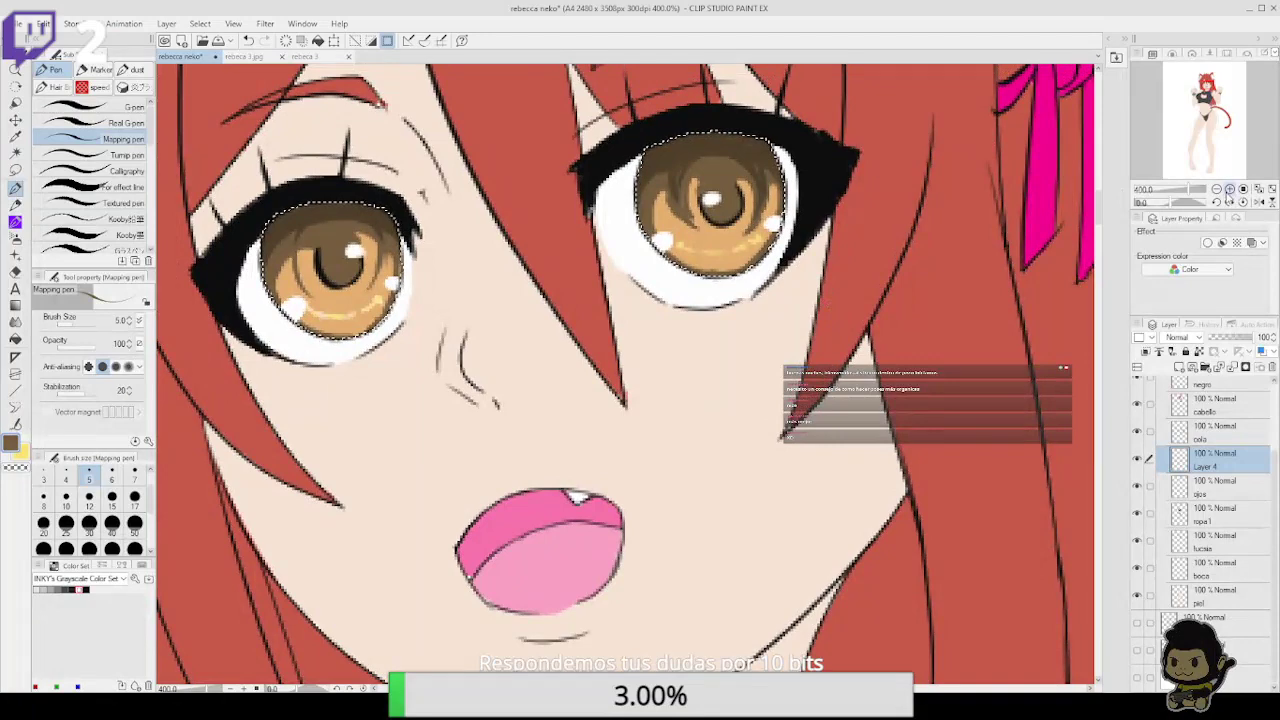
click(1217, 189)
click(1217, 190)
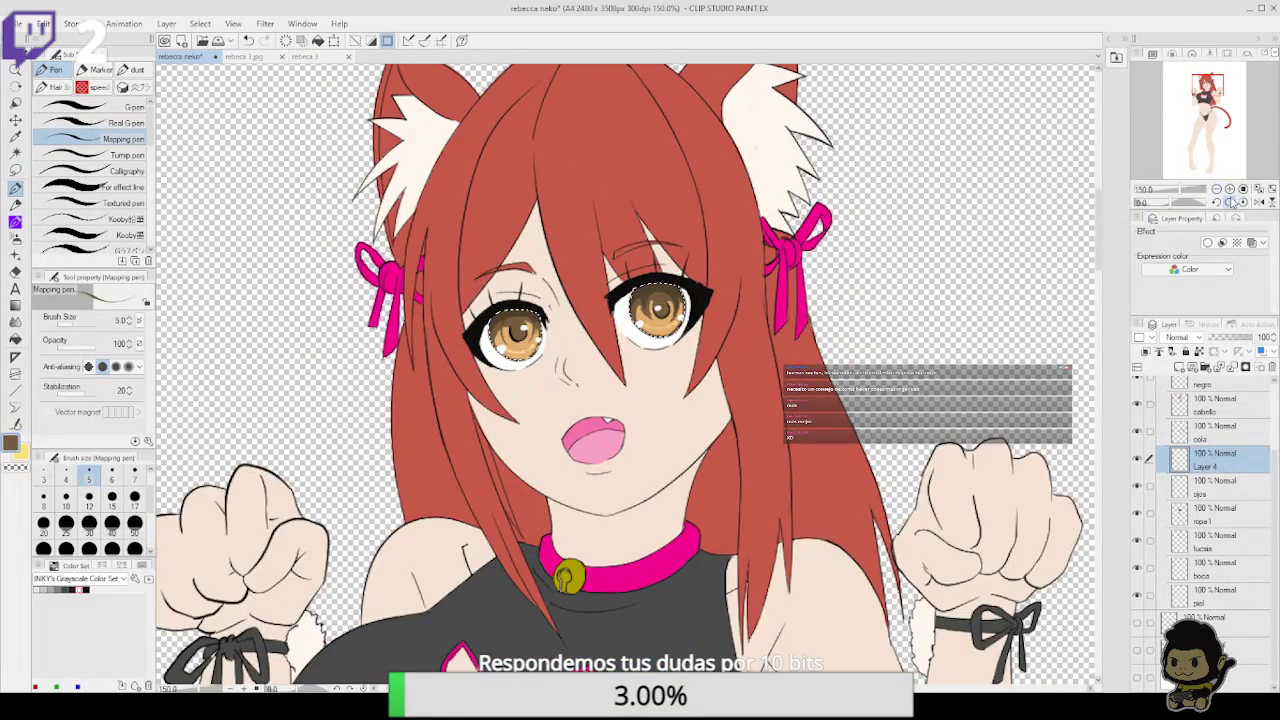
click(1230, 190)
click(1231, 190)
click(1231, 190)
click(1231, 190)
drag(756, 306, 701, 450)
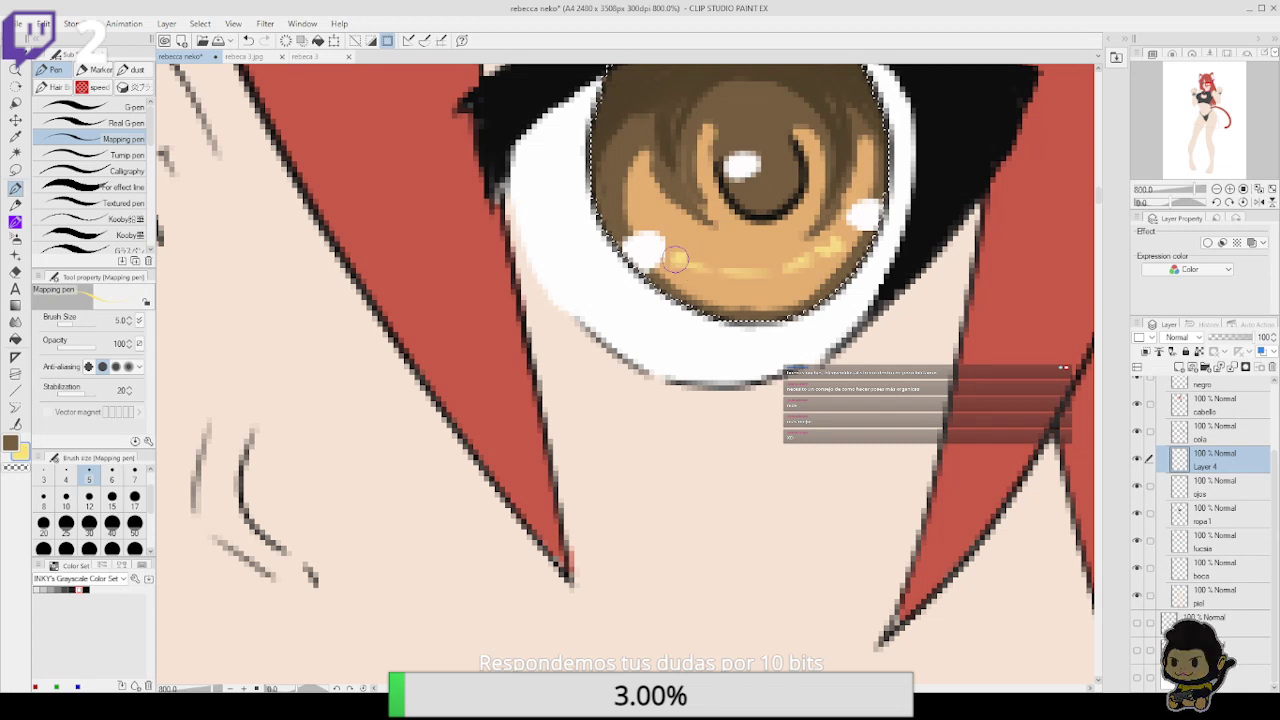
mouse_move(706, 264)
mouse_down()
mouse_move(776, 272)
mouse_move(826, 242)
mouse_up()
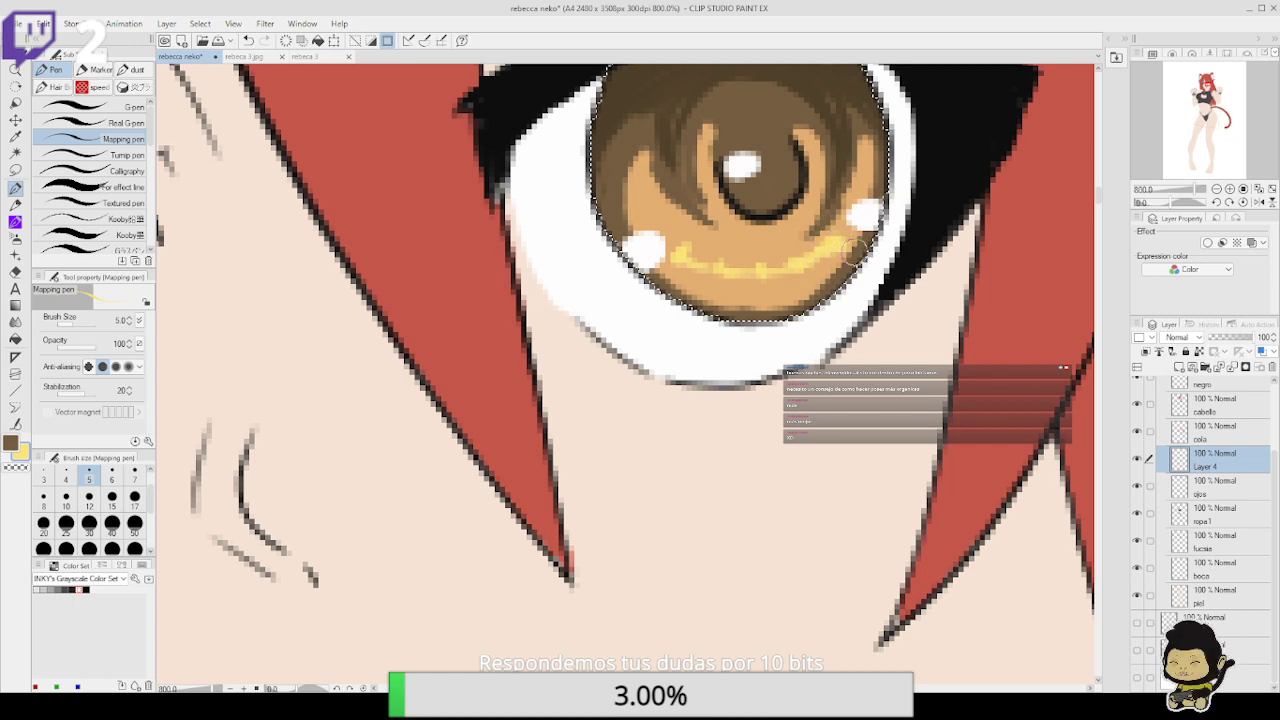
Clean up the brown shading around the upper right-hand iris with sampled medium brown and dark brown
drag(806, 200, 783, 362)
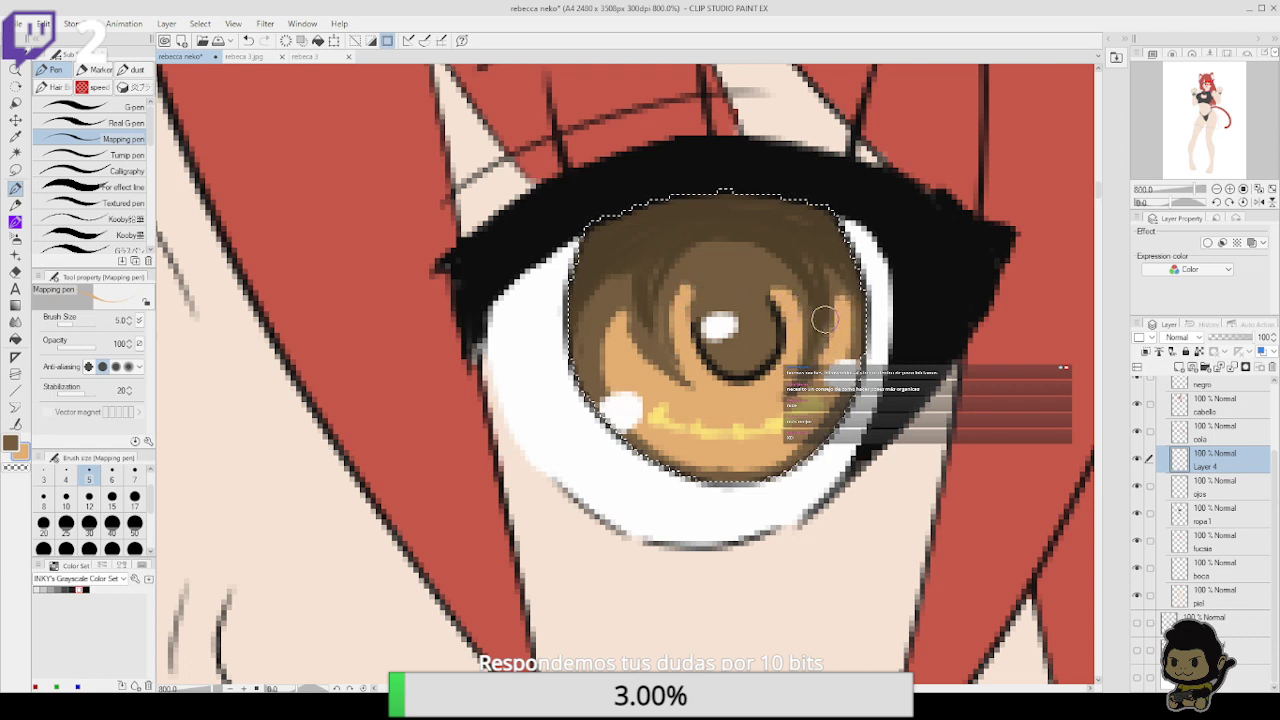
alt+click(743, 268)
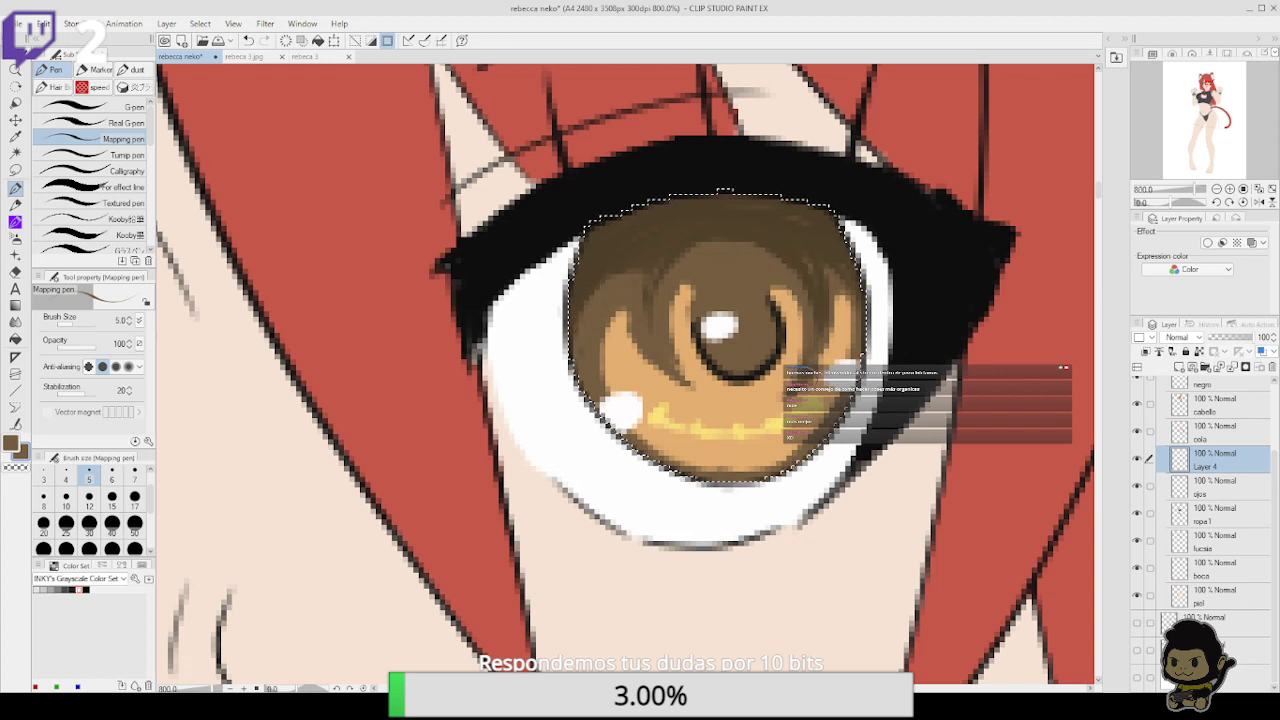
alt+click(797, 246)
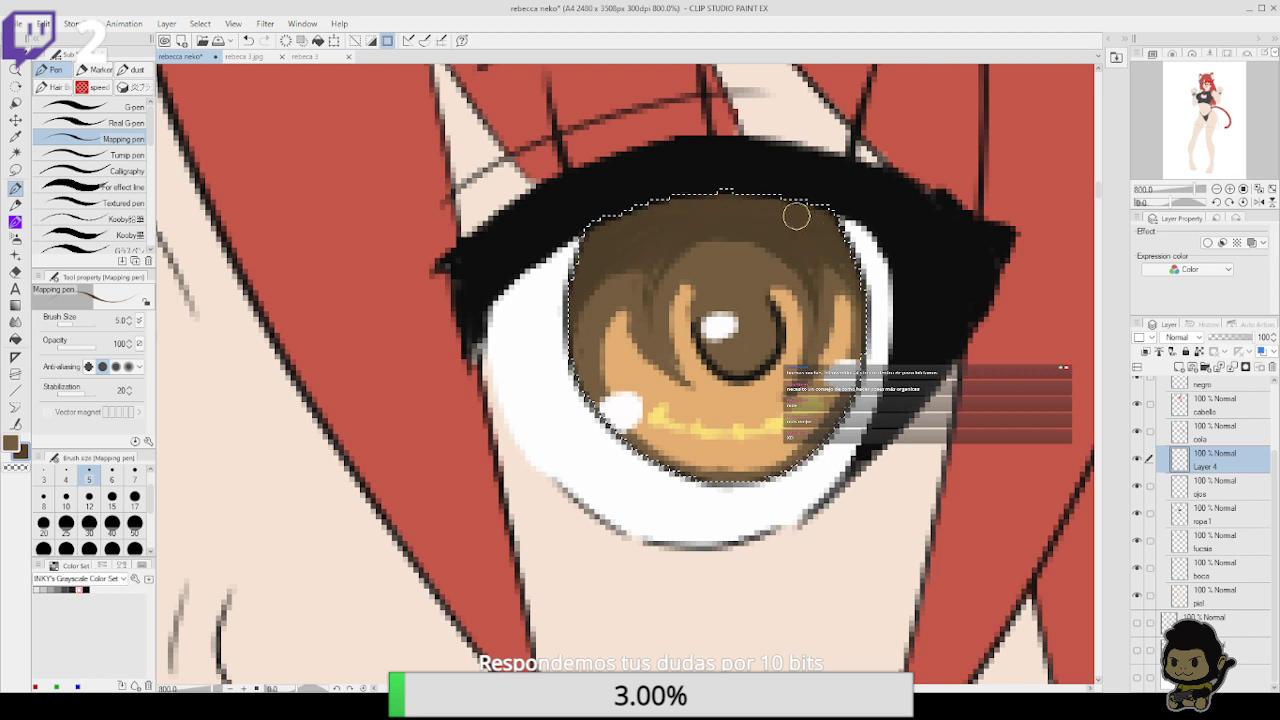
drag(640, 200, 603, 263)
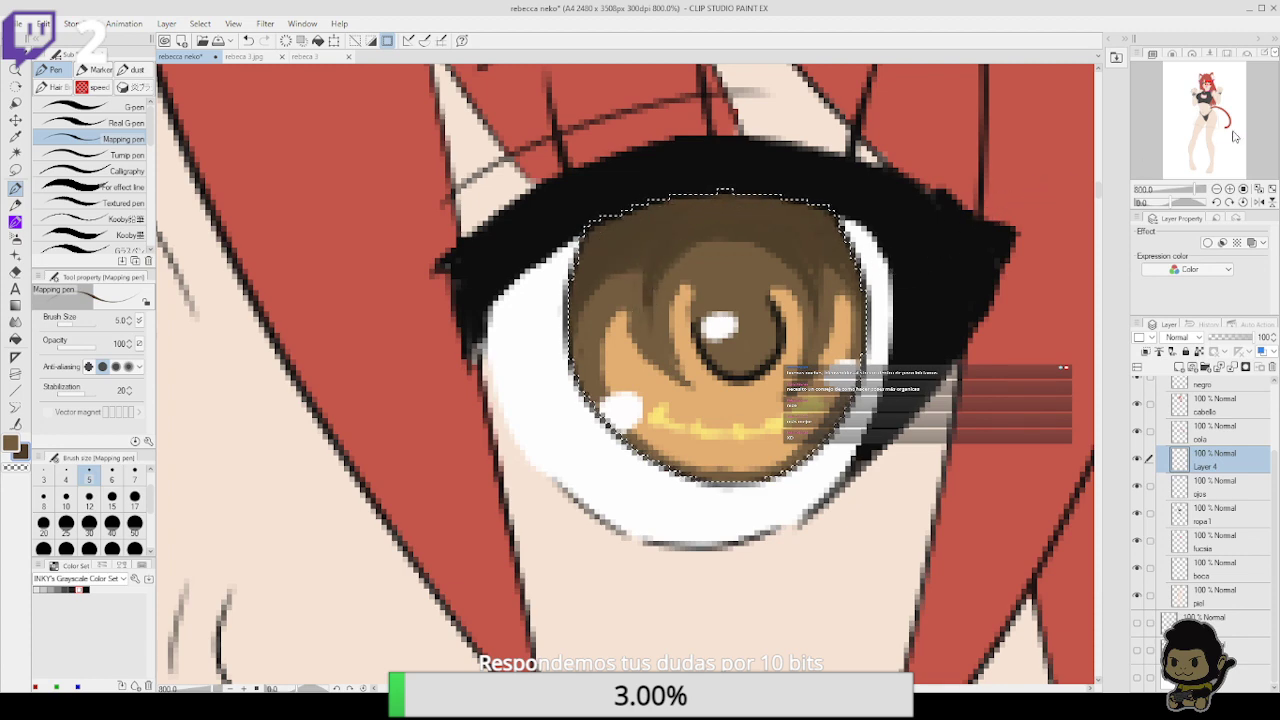
Clear the selection around both irises
click(1216, 189)
click(1216, 189)
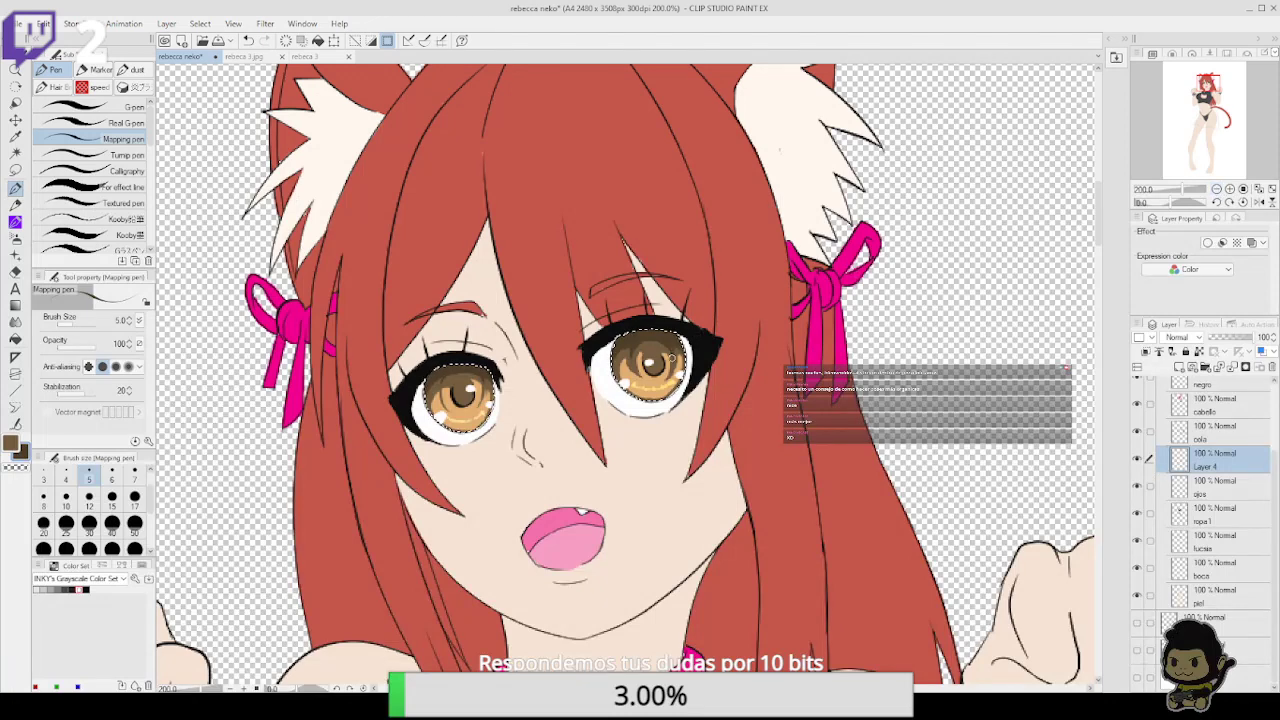
mouse_move(732, 458)
mouse_down()
mouse_move(729, 338)
mouse_move(732, 410)
mouse_up()
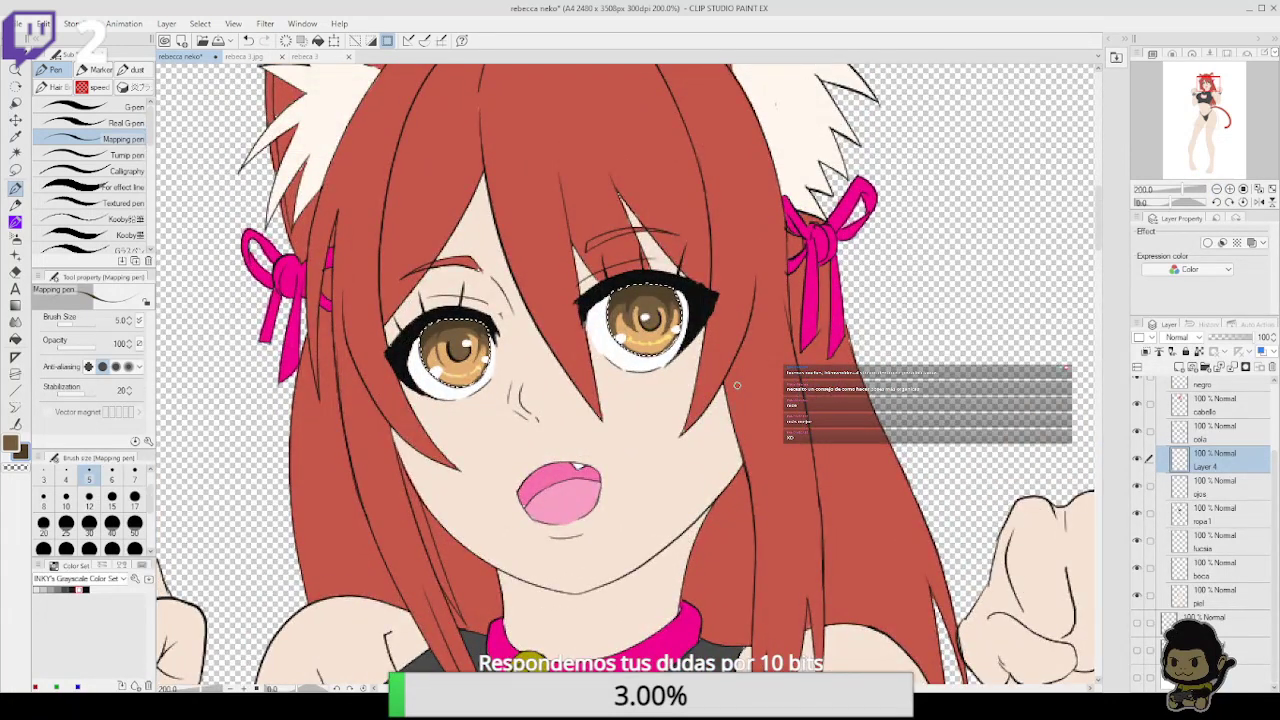
key(ctrl+d)
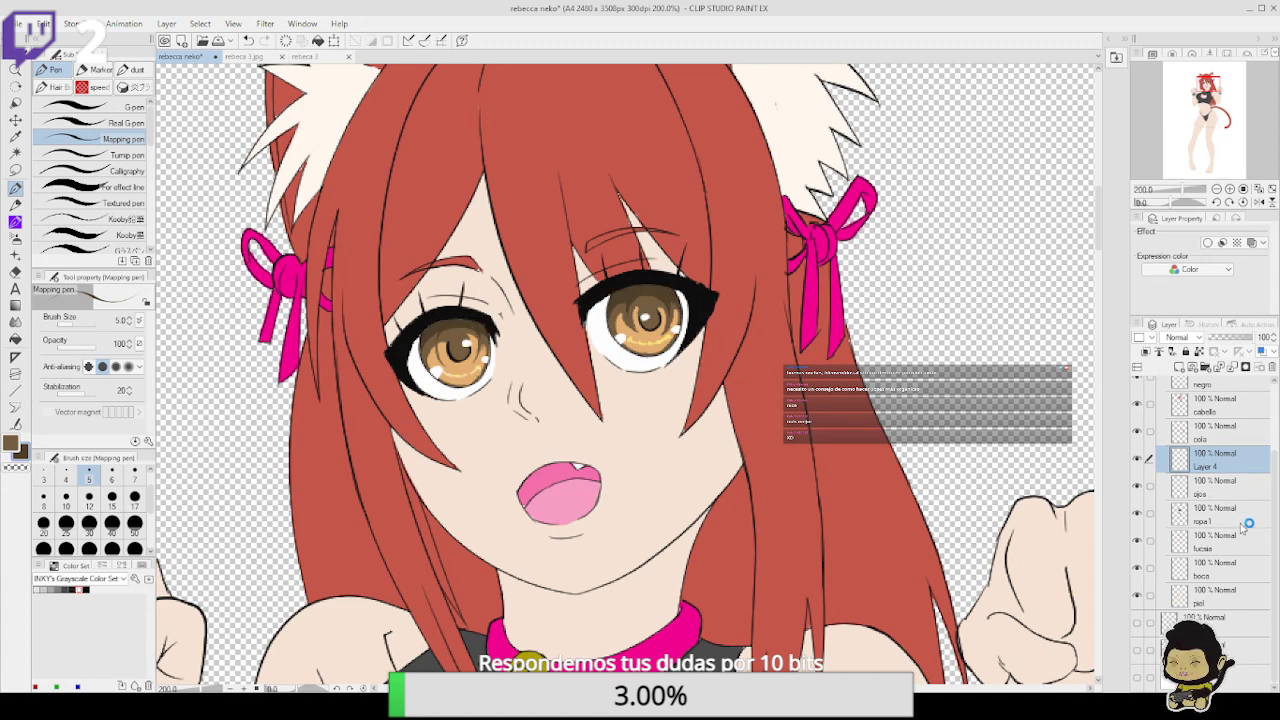
Add a new layer above the boca layer and load the boca layer's painted area as a selection
click(1237, 572)
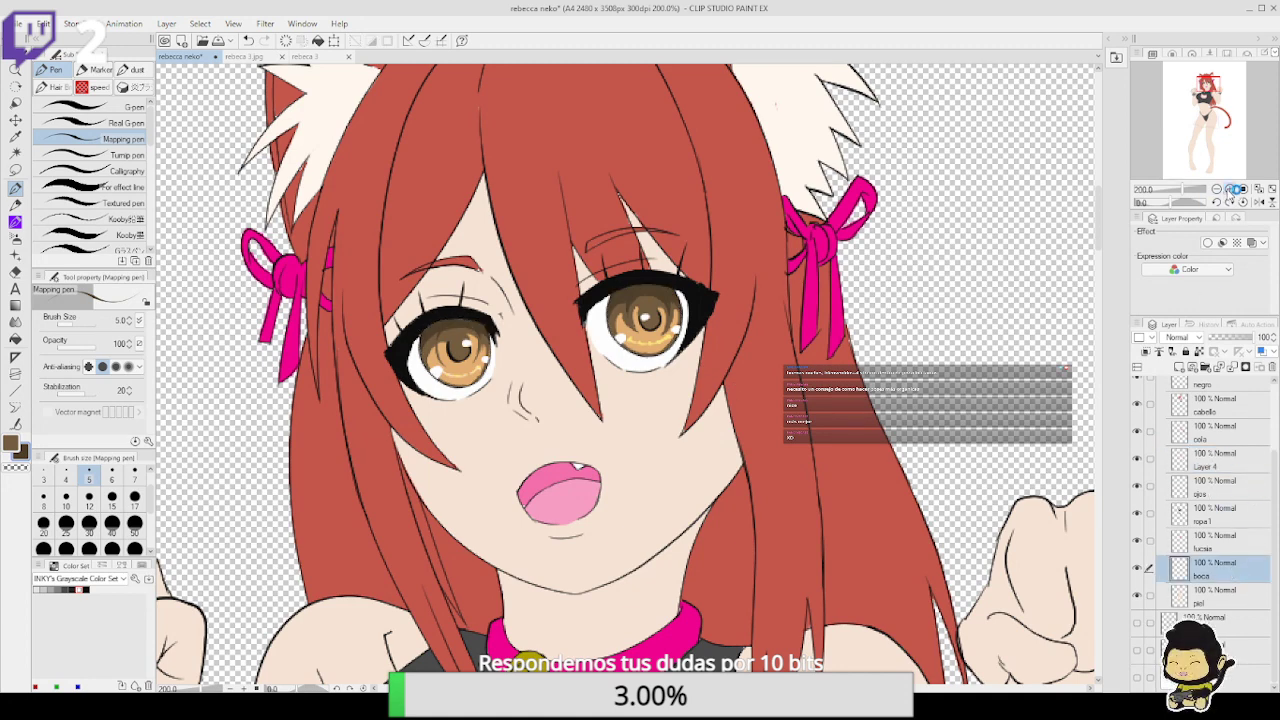
click(1229, 189)
drag(1024, 534, 1003, 394)
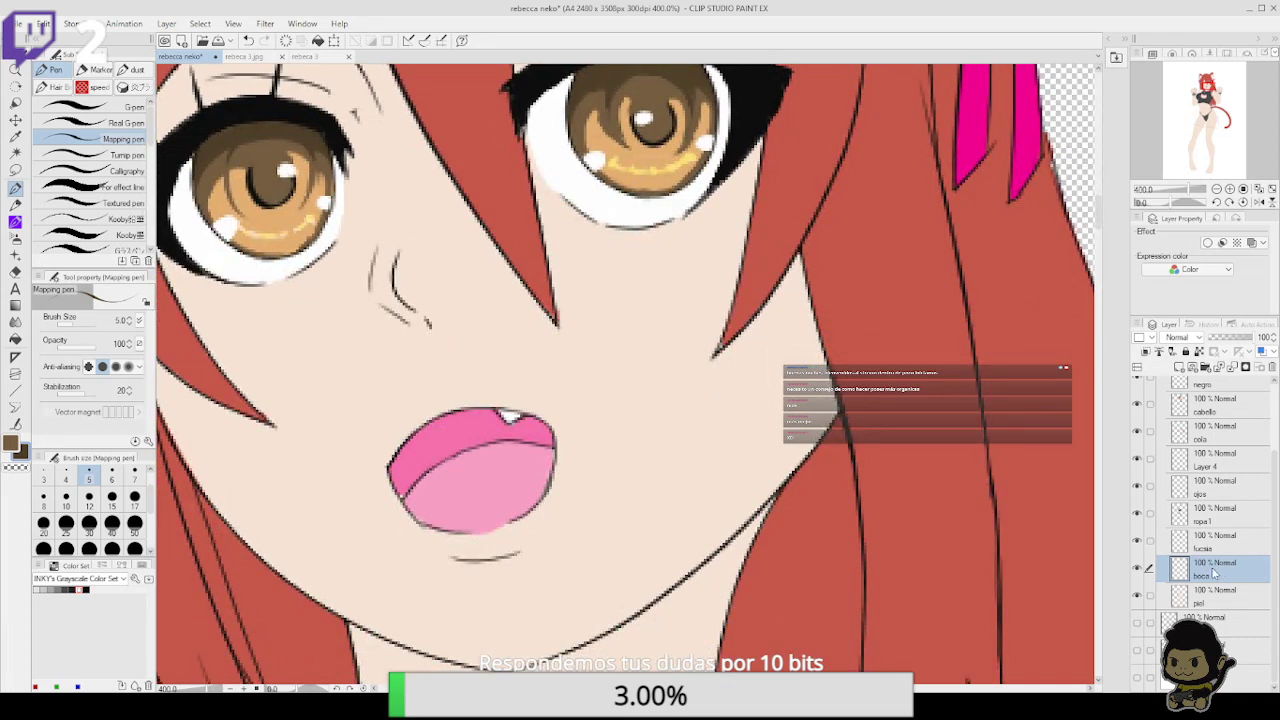
click(1179, 368)
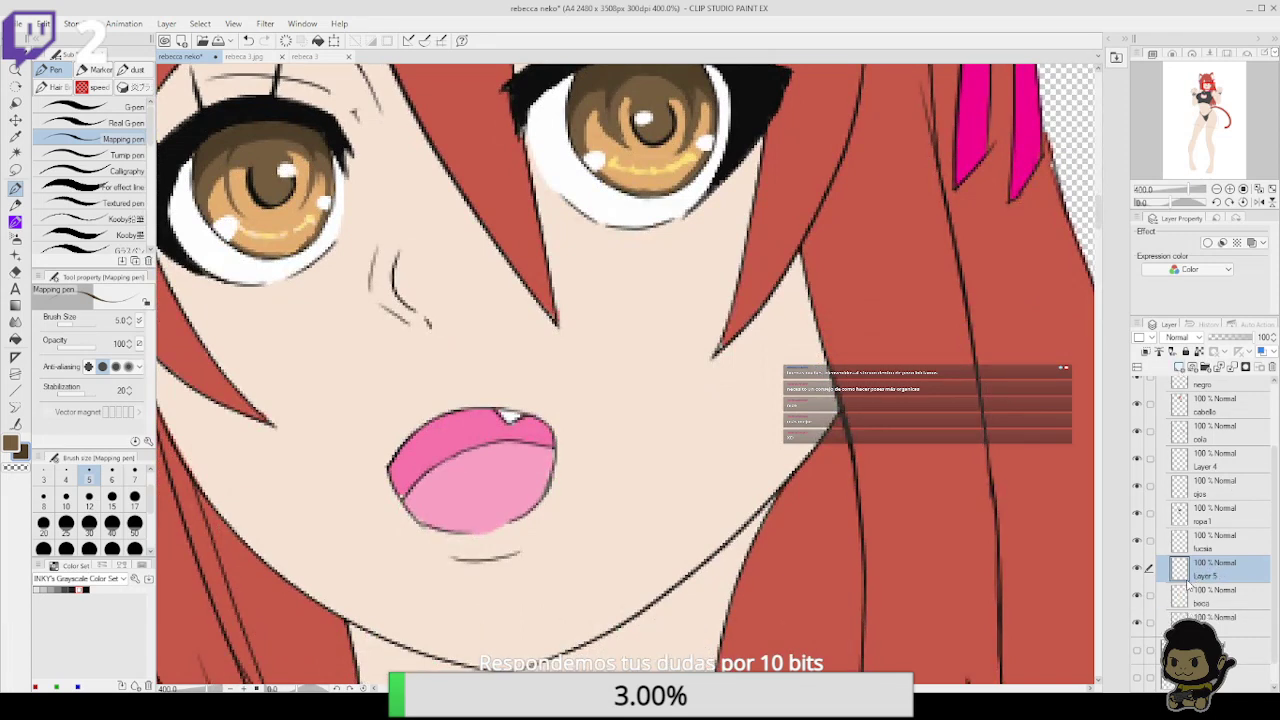
ctrl+click(1181, 600)
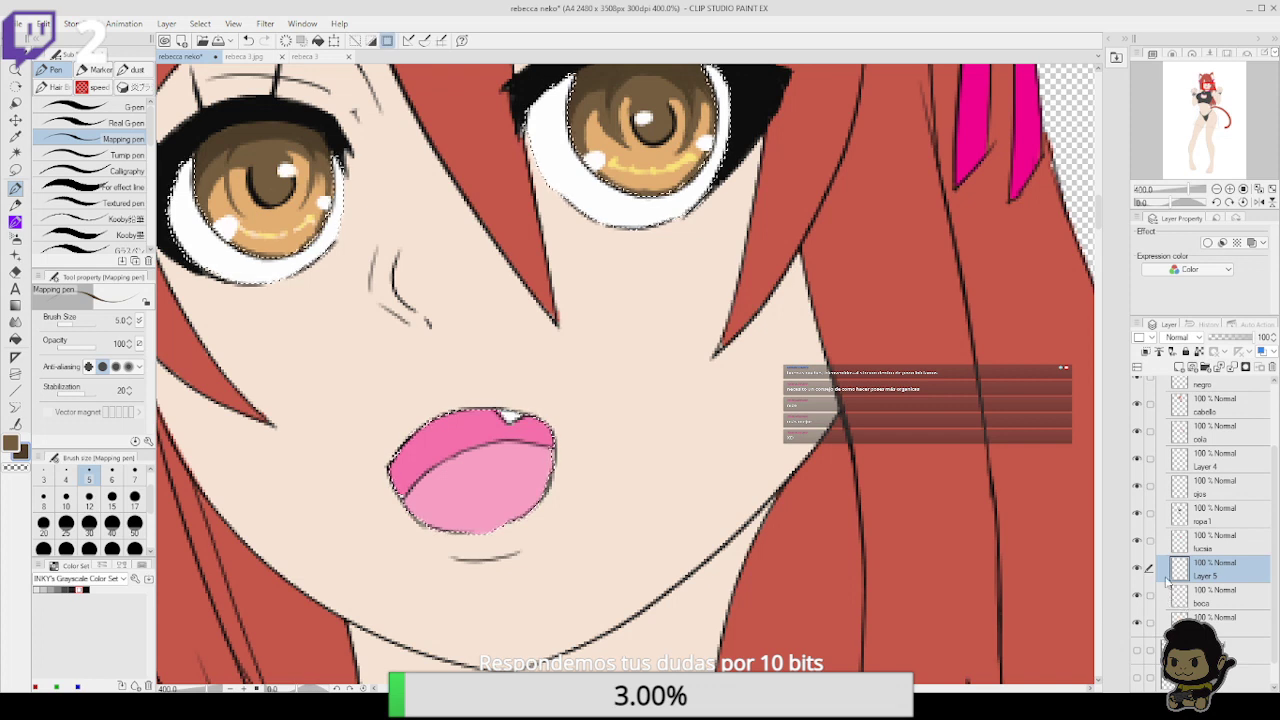
Try filling the inner mouth above the tongue with a dark muted pink directly on the boca layer
click(1200, 594)
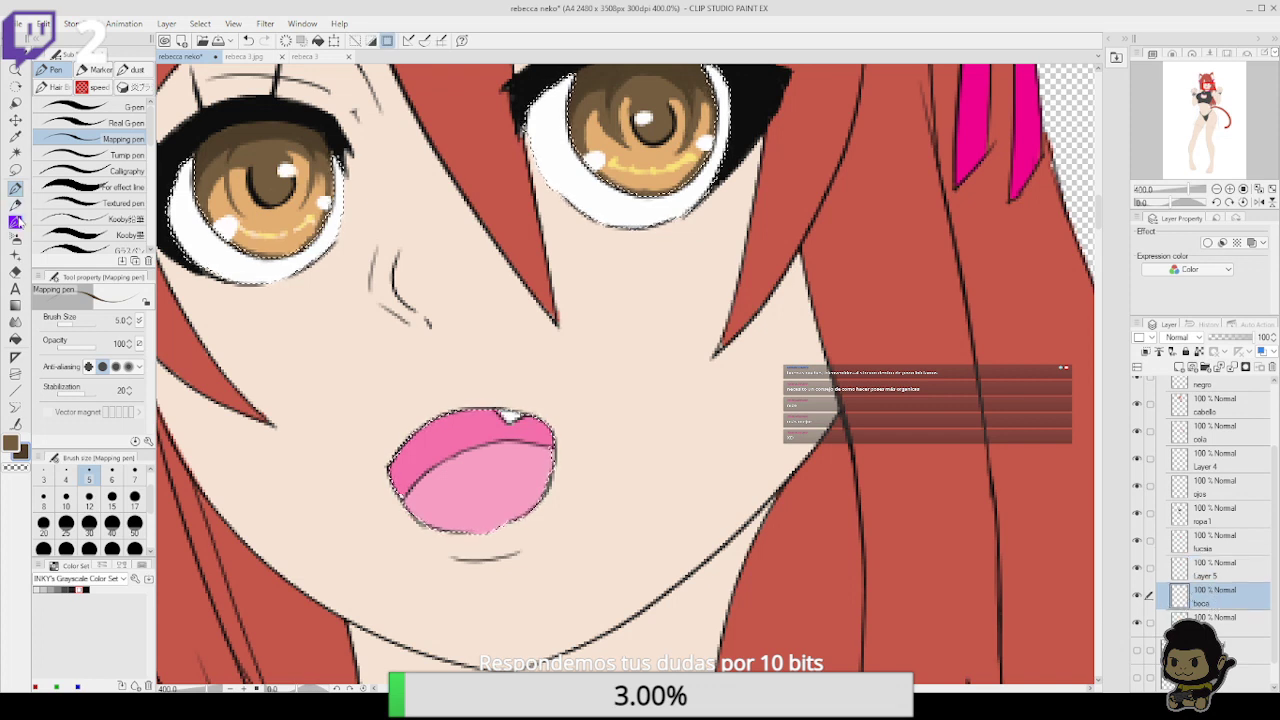
alt+click(416, 452)
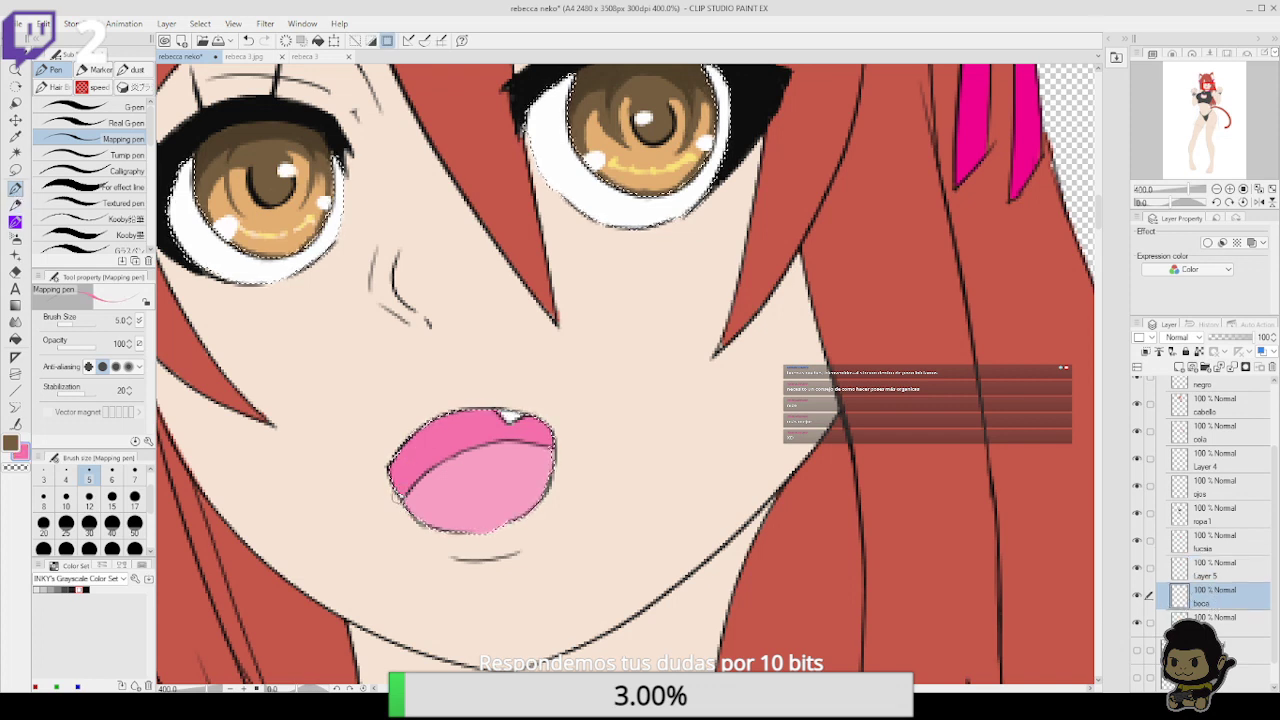
key(ctrl+d)
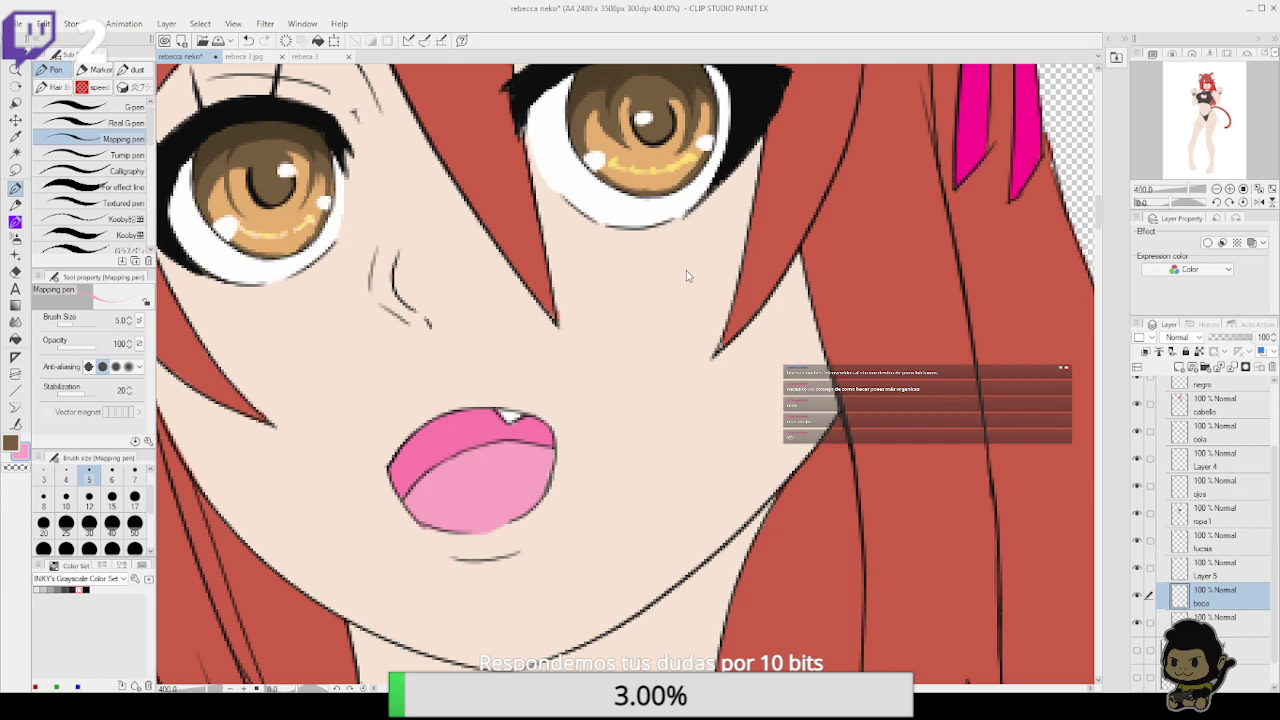
ctrl+click(1174, 602)
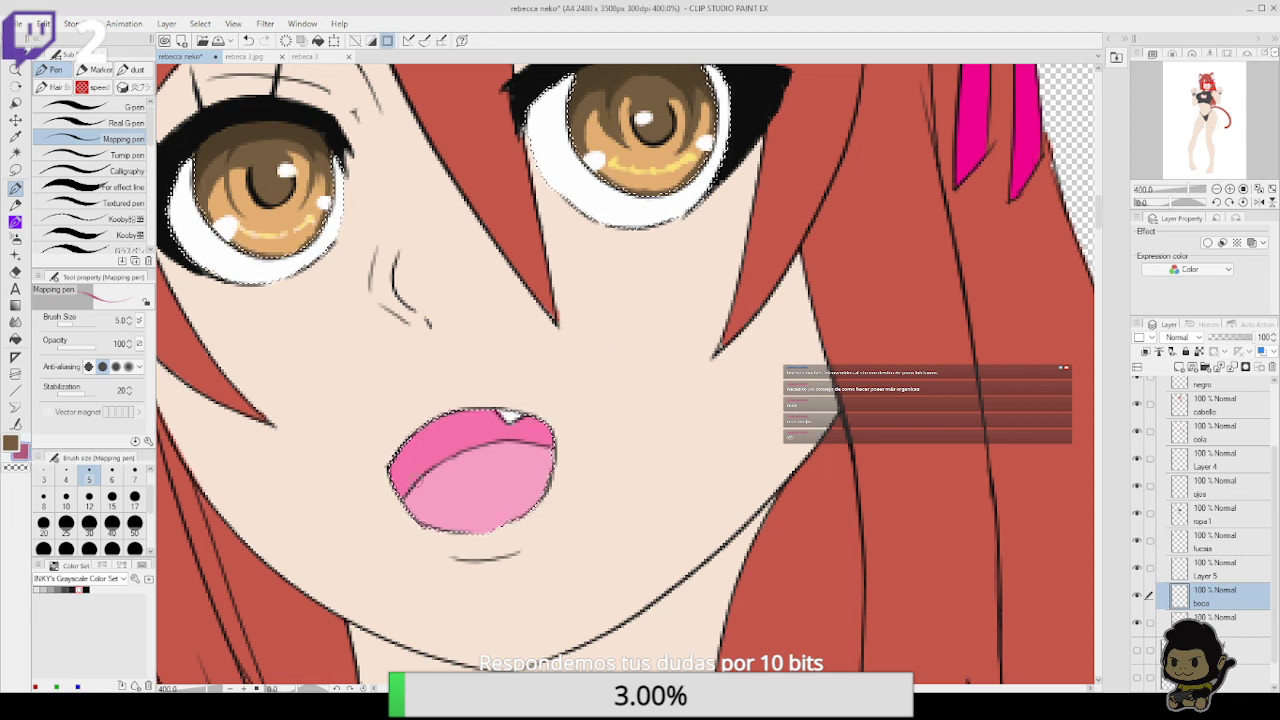
key(g)
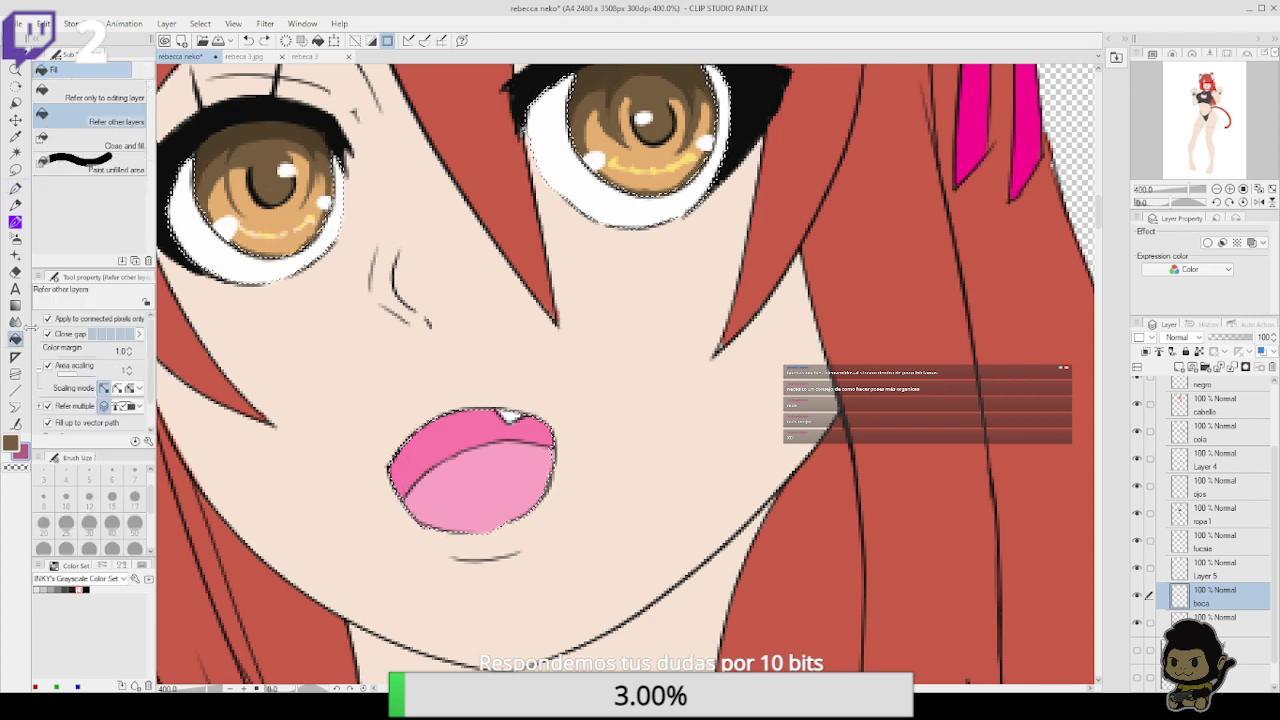
click(443, 425)
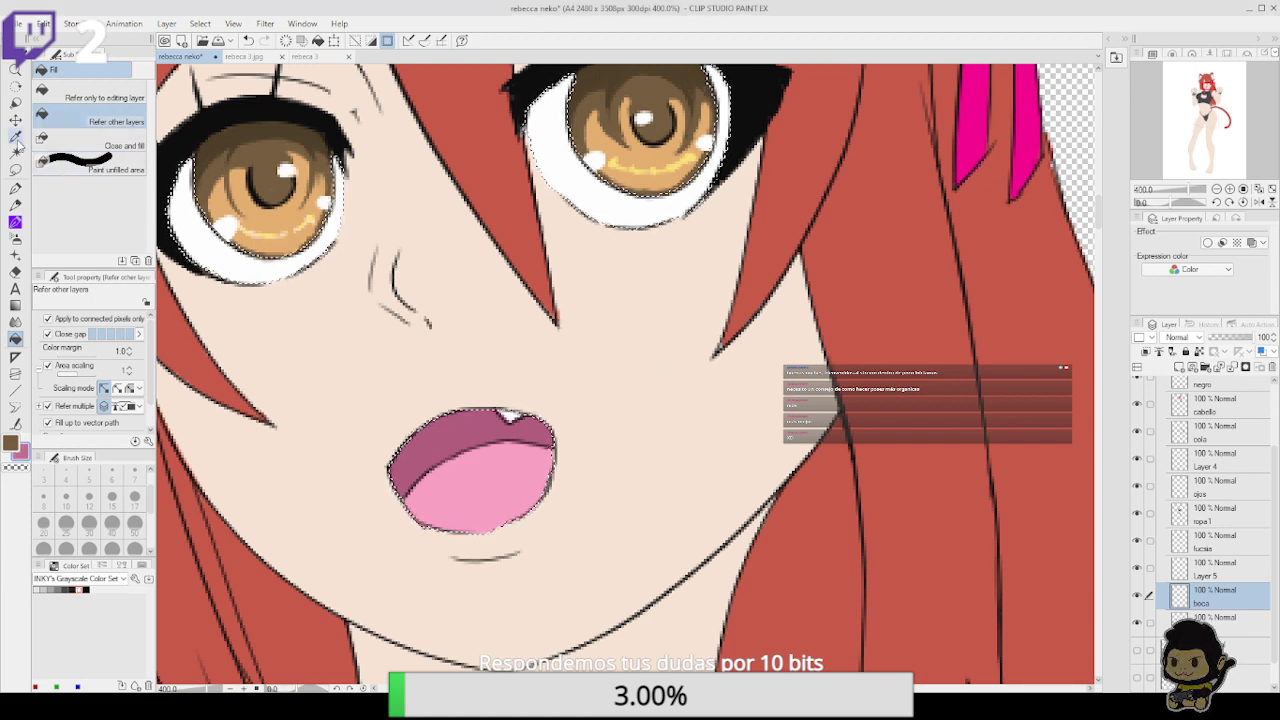
Try outlining and filling a muted pink shadow over the upper tongue on the boca layer, with a trial eraser stroke
click(16, 189)
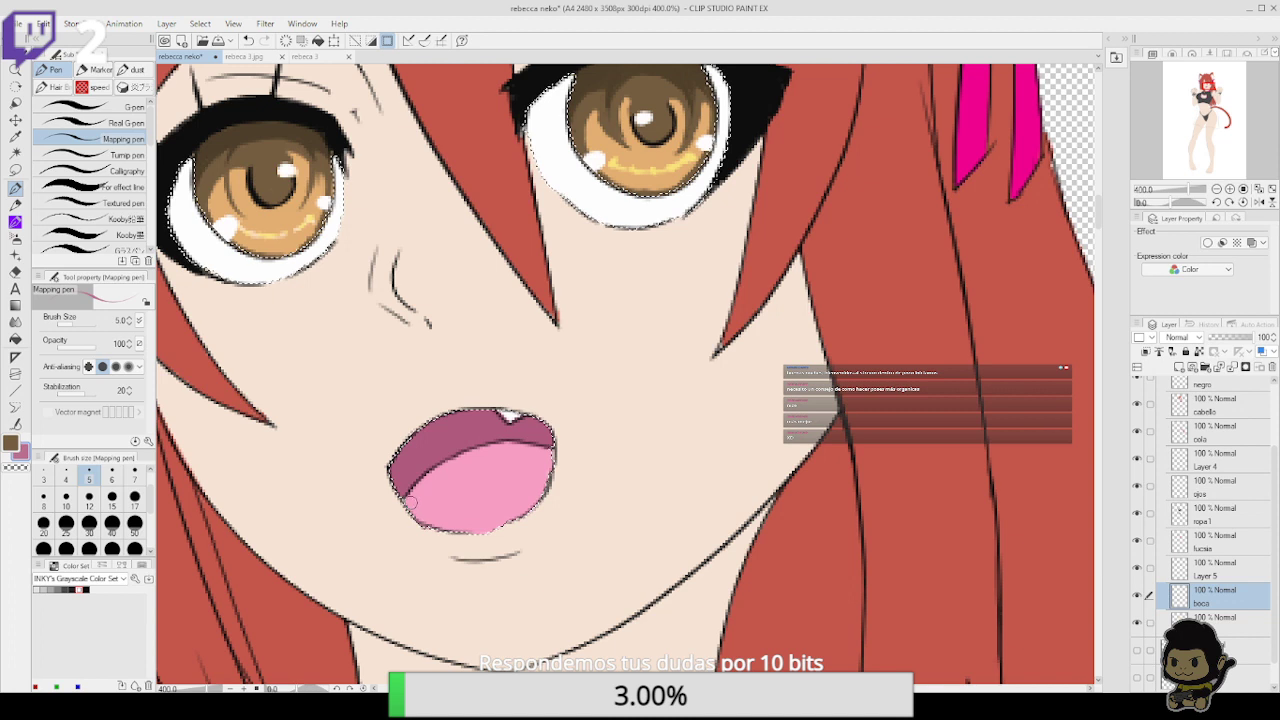
mouse_move(403, 497)
mouse_down()
mouse_move(464, 512)
mouse_move(532, 490)
mouse_up()
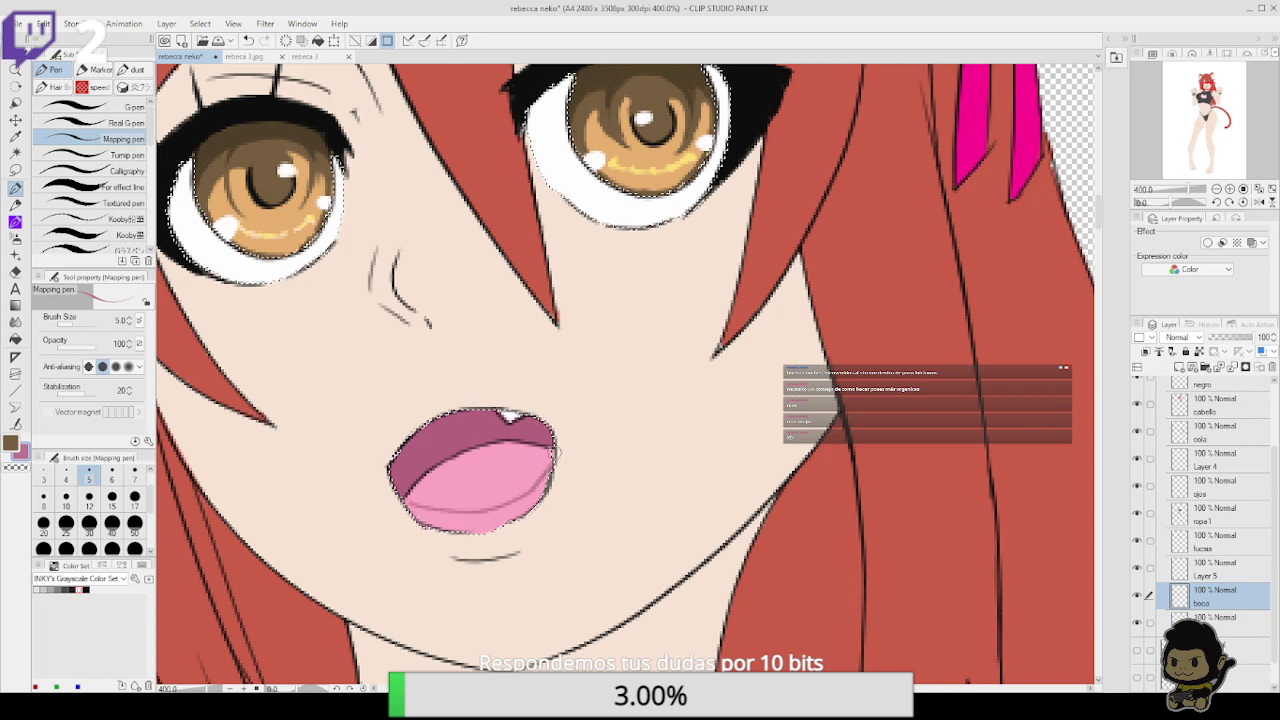
key(g)
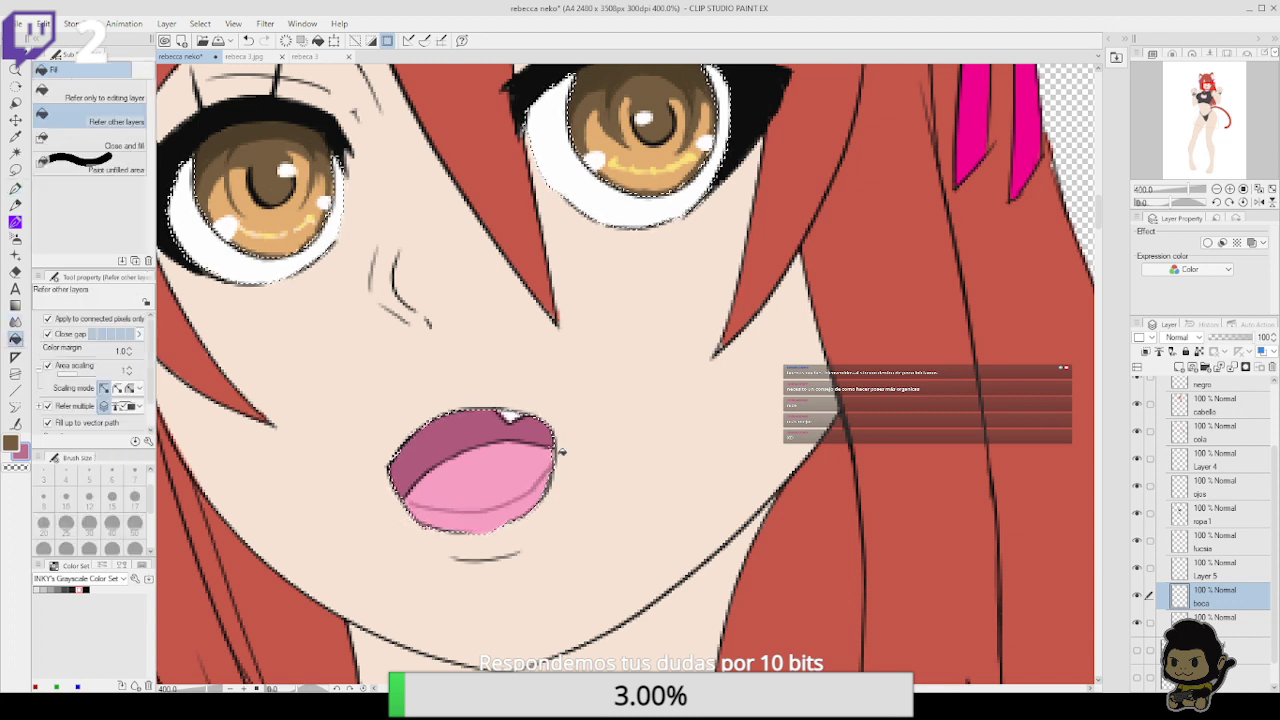
click(547, 446)
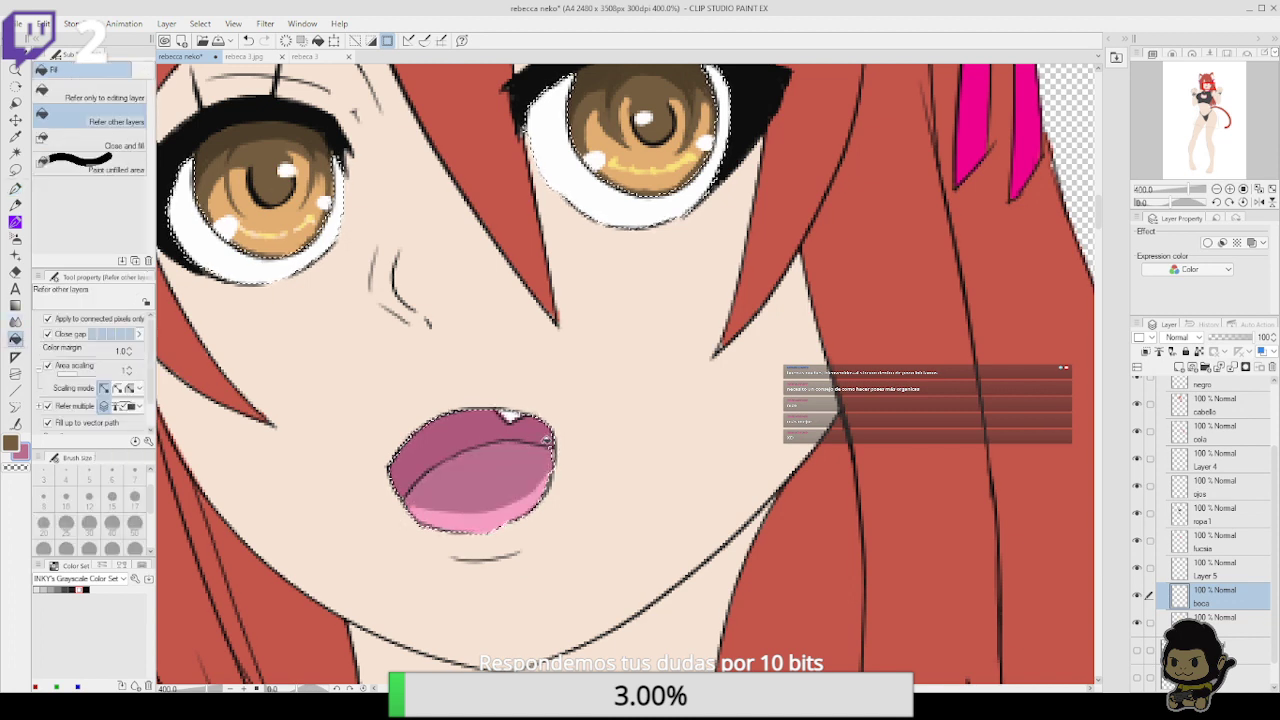
click(16, 189)
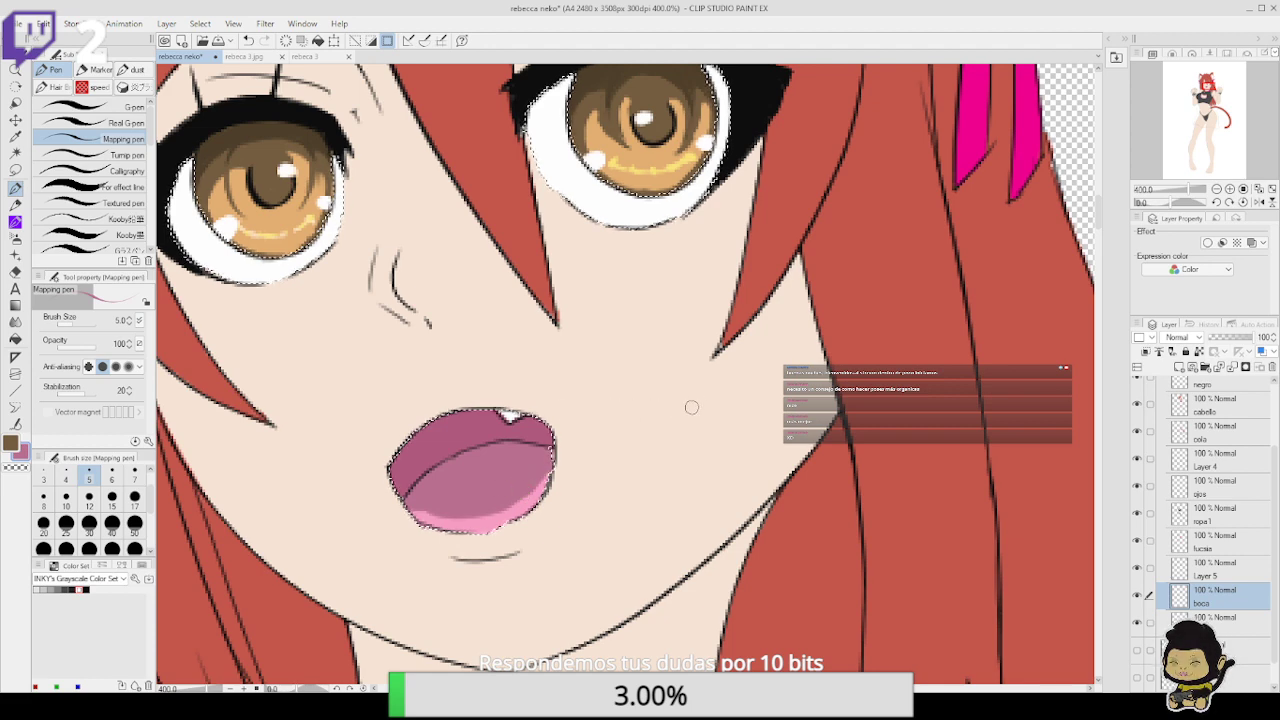
key(e)
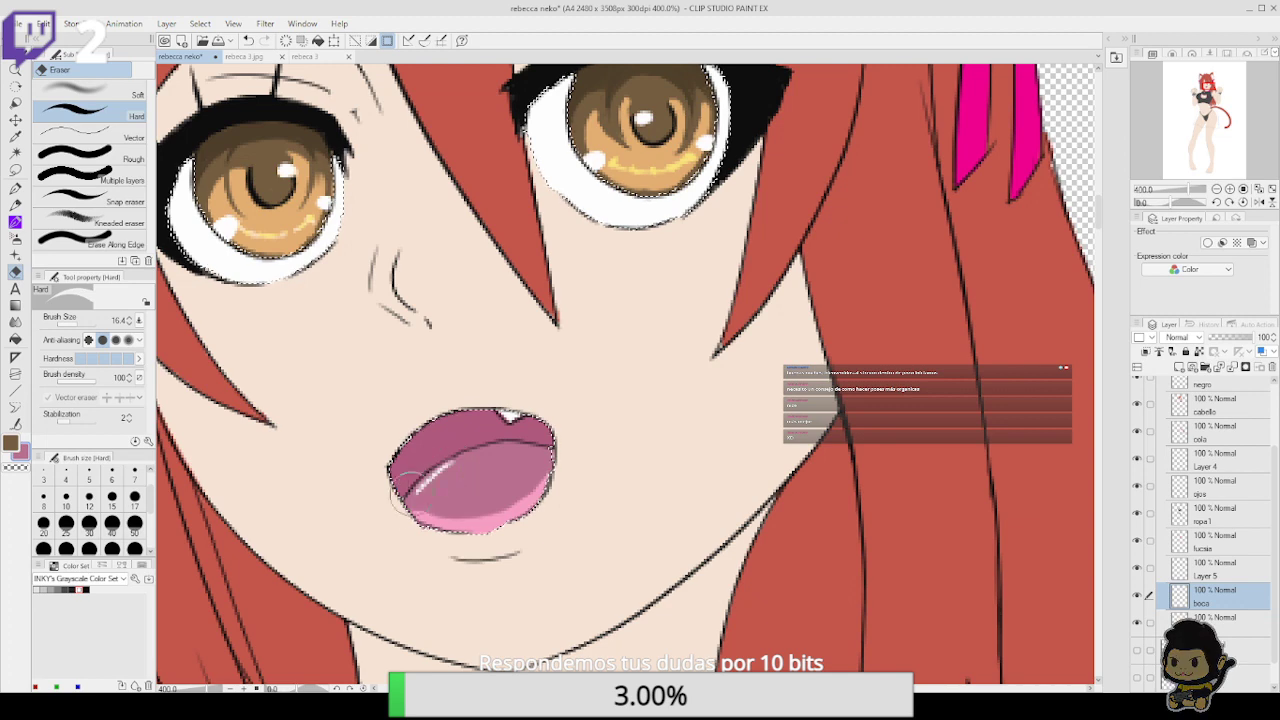
click(15, 187)
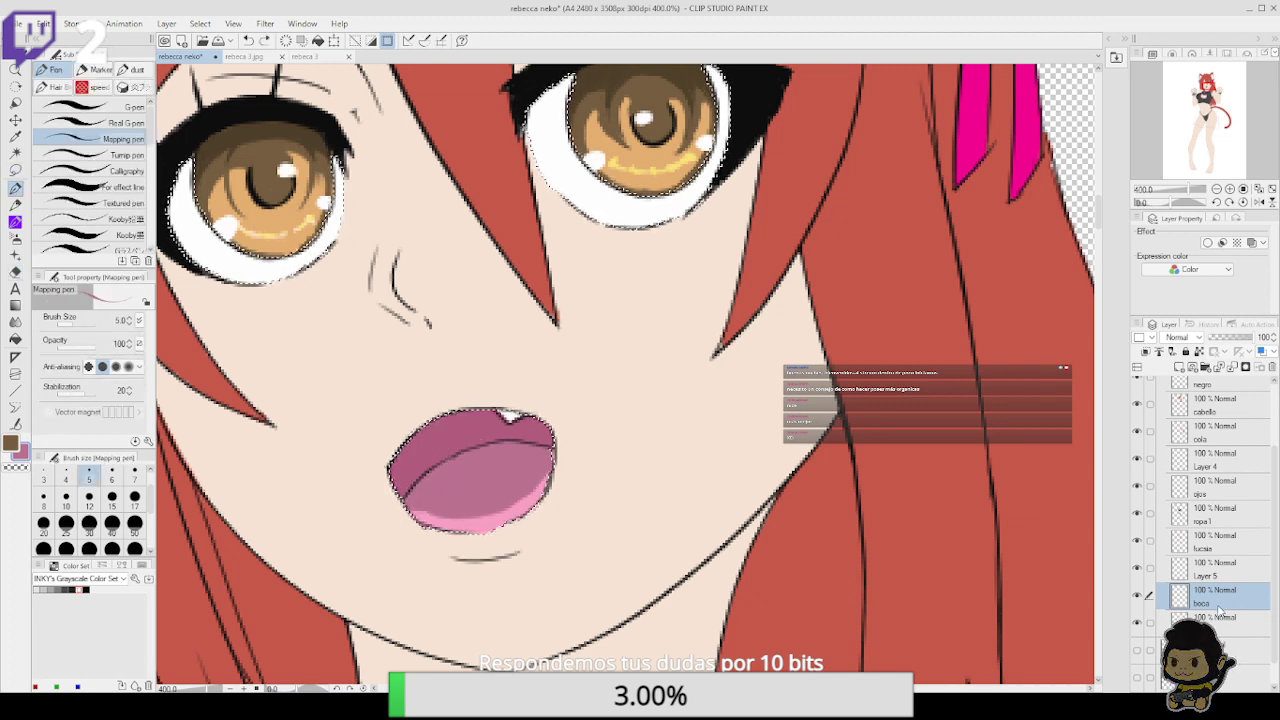
key(ctrl+d)
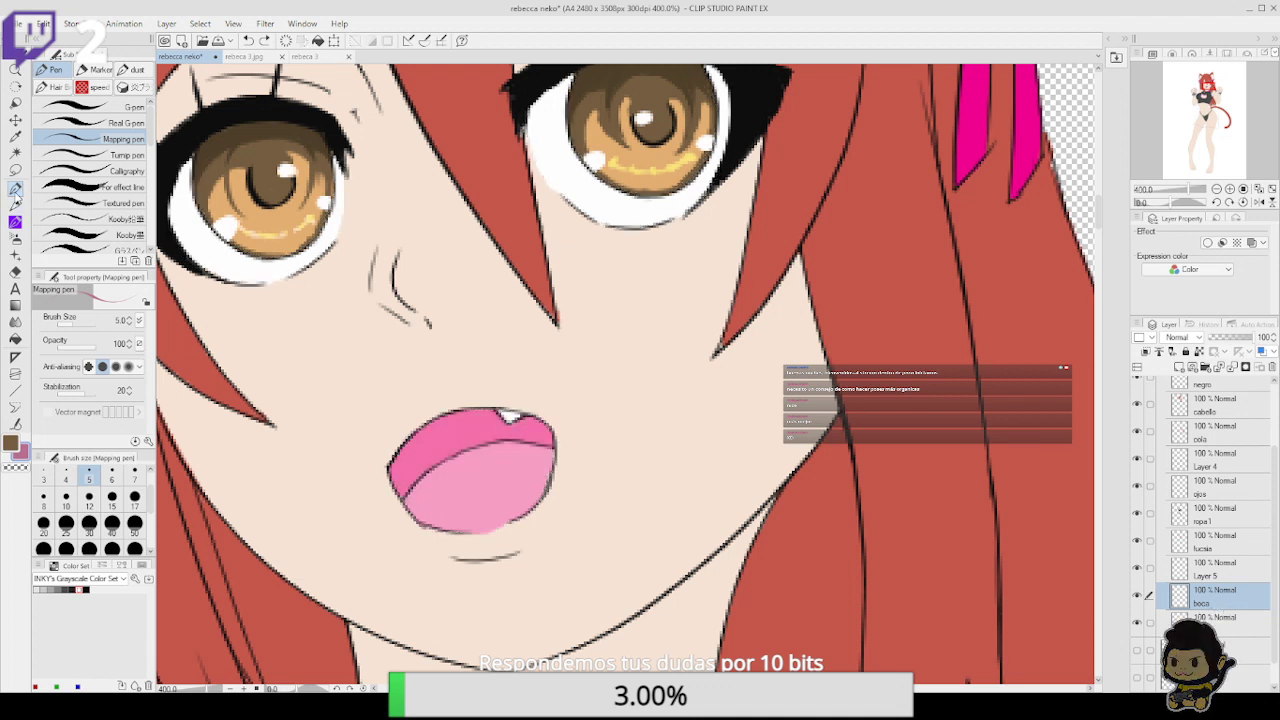
Outline and fill a darker pink shadow over the upper tongue on Layer 5, within the boca selection
alt+click(536, 478)
key(e)
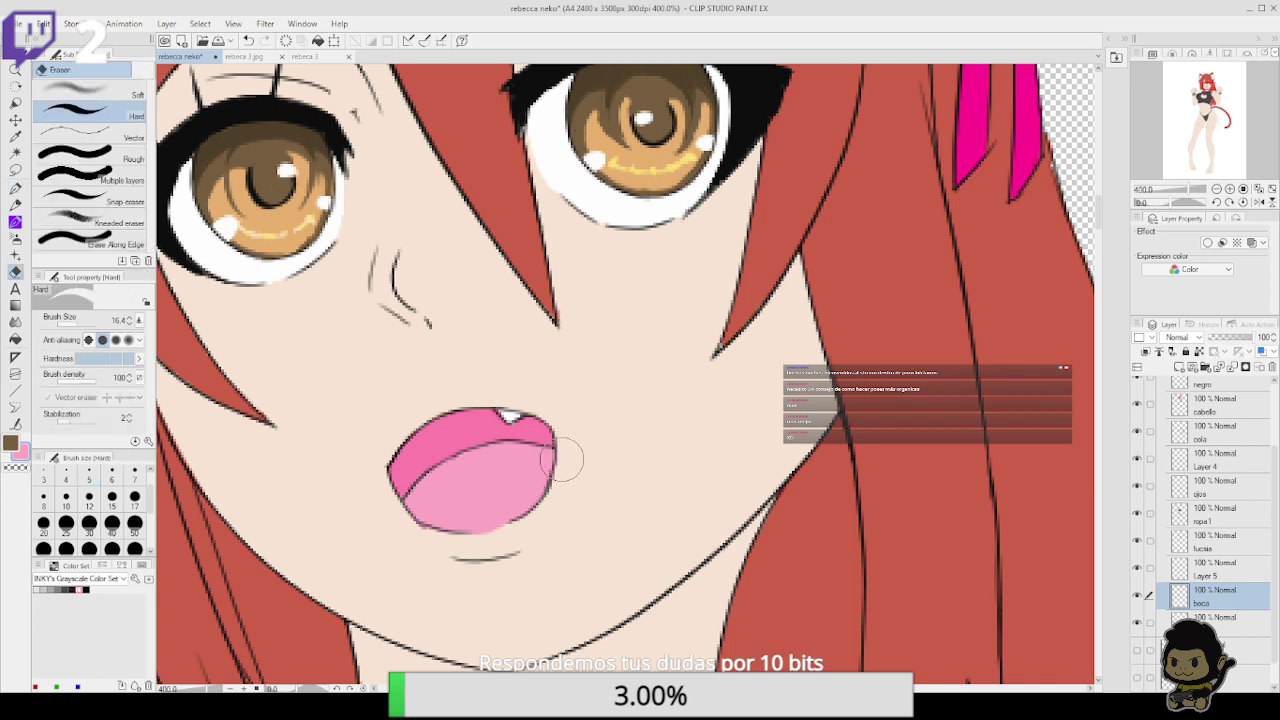
click(1228, 574)
ctrl+click(1181, 600)
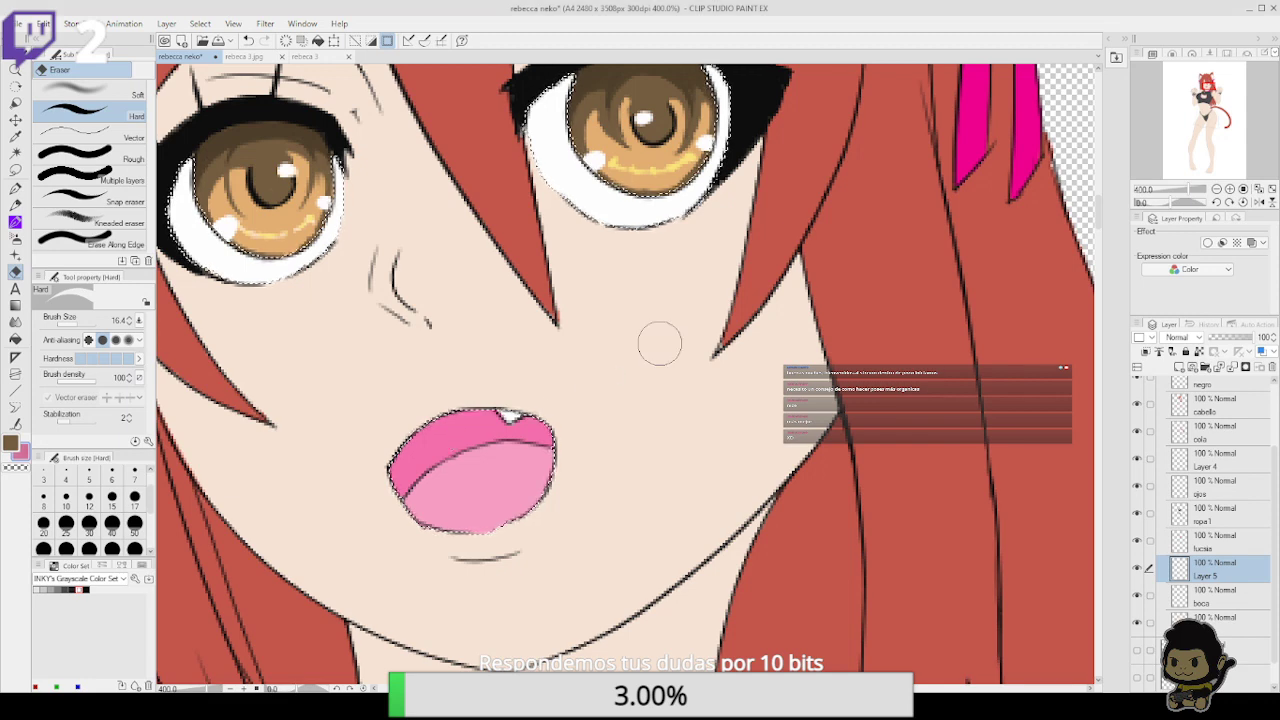
click(16, 188)
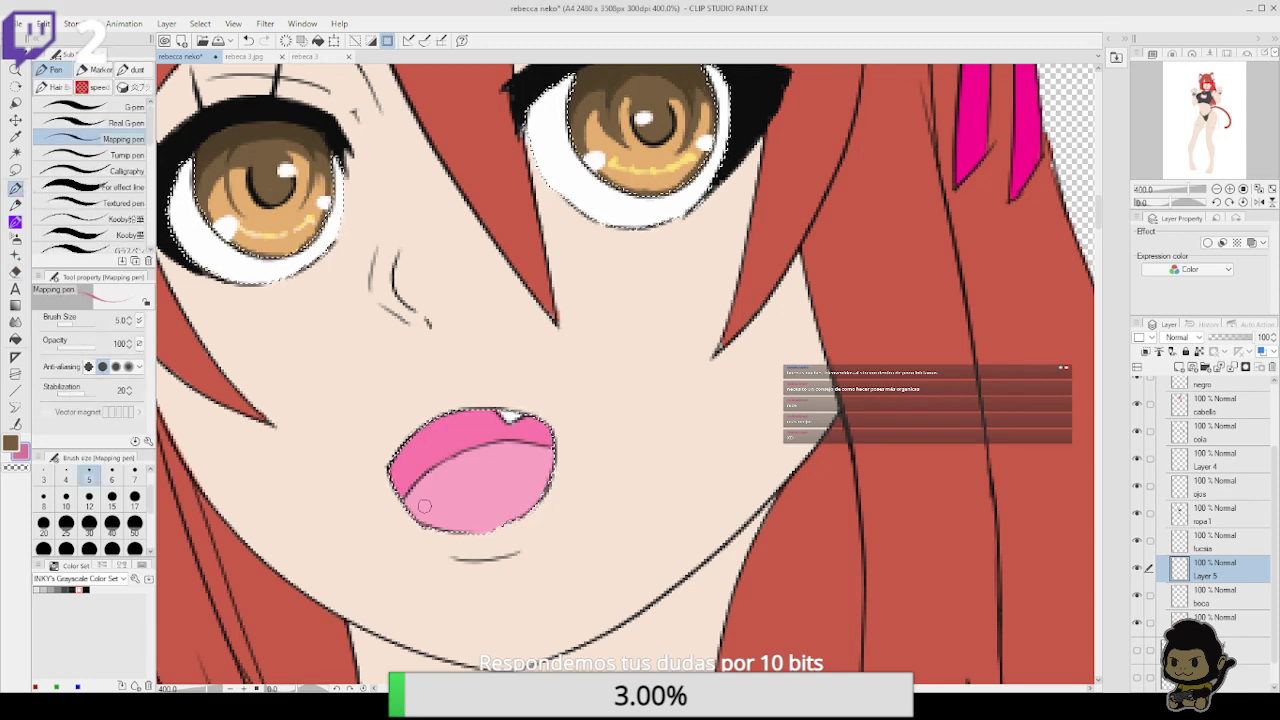
mouse_move(419, 508)
mouse_down()
mouse_move(447, 469)
mouse_move(494, 456)
mouse_up()
drag(420, 504, 533, 490)
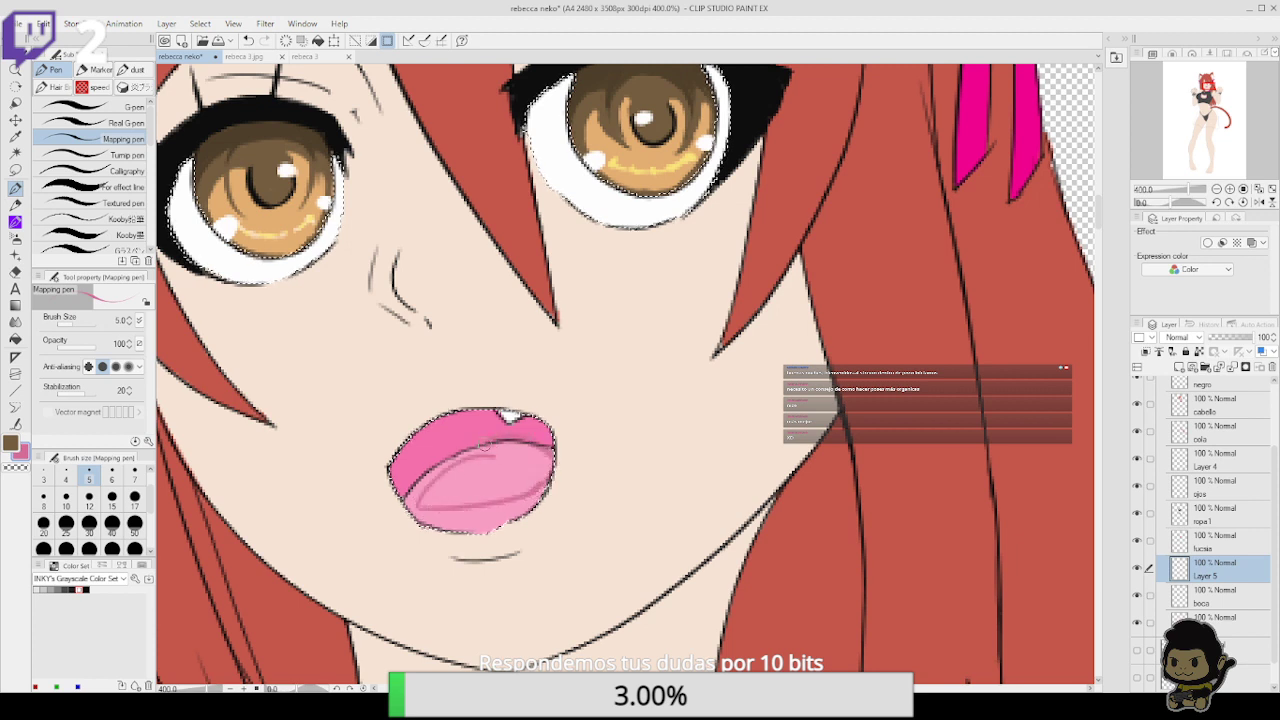
key(ctrl+z)
mouse_move(460, 460)
mouse_down()
mouse_move(500, 445)
mouse_move(550, 450)
mouse_up()
click(15, 339)
click(508, 466)
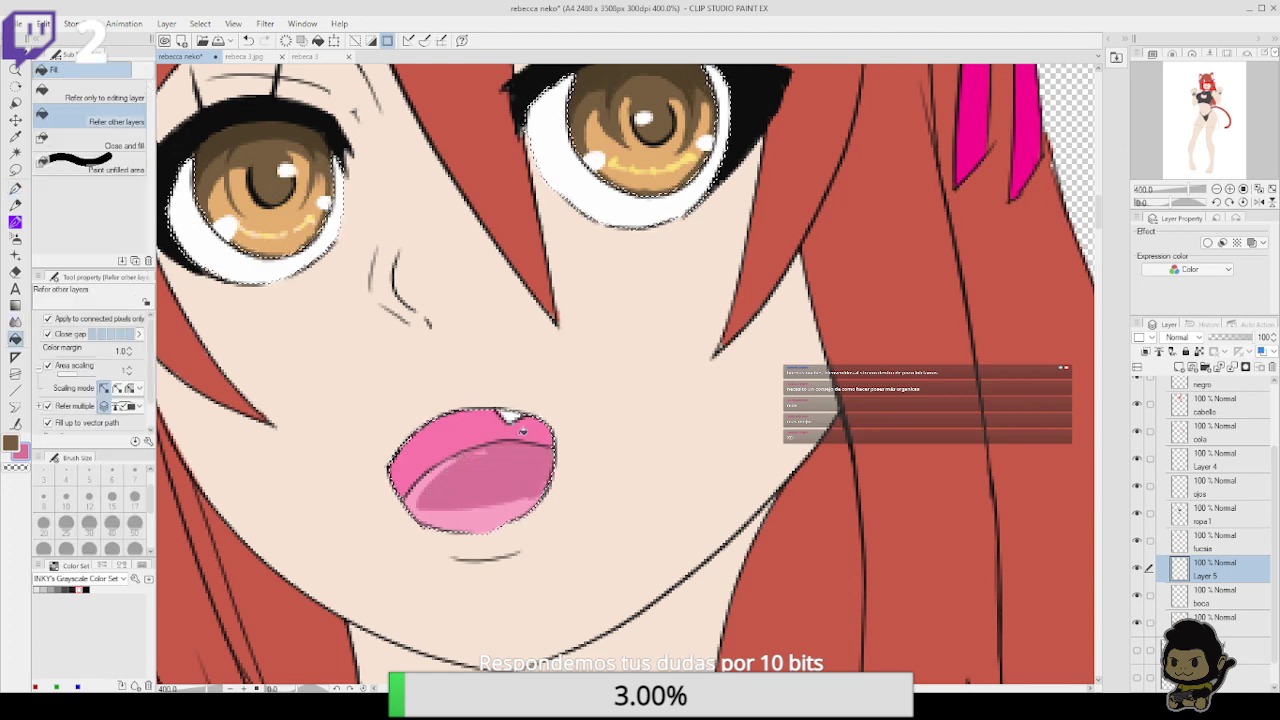
key(p)
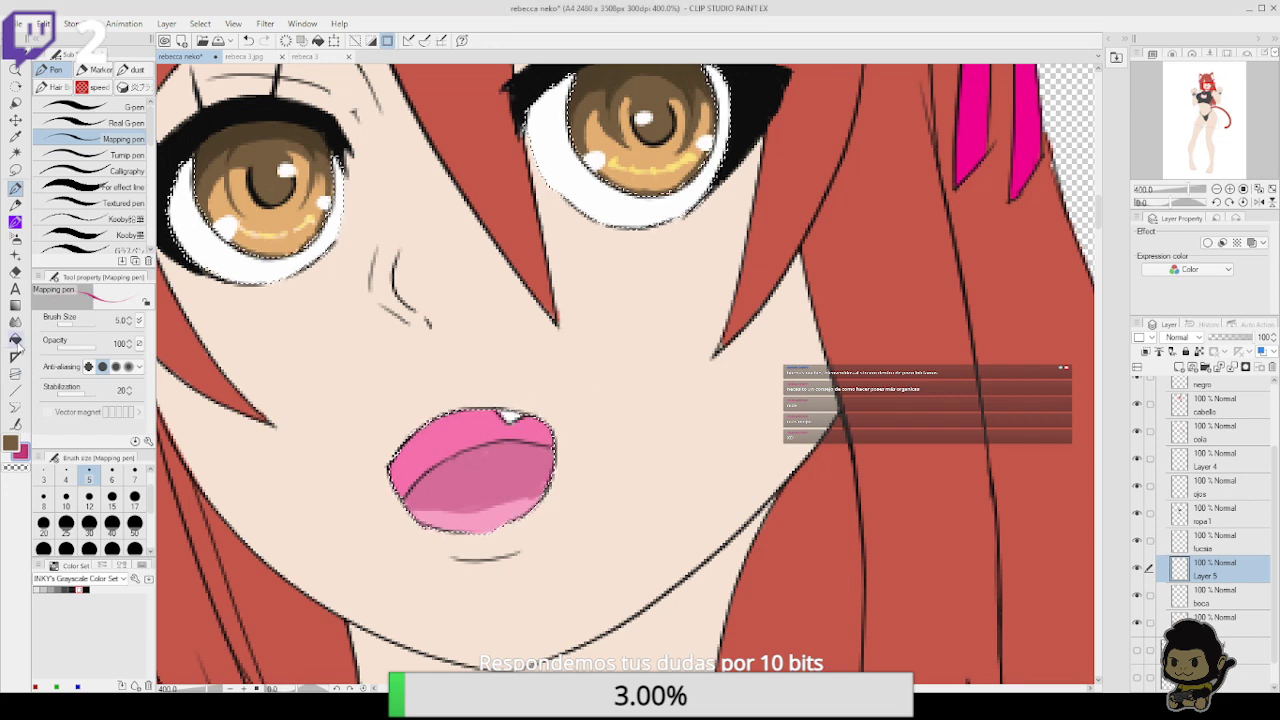
Fill the inner mouth above the tongue with dark magenta on Layer 5 and clear the selection
click(15, 338)
drag(743, 490, 787, 460)
key(ctrl+minus)
key(ctrl+minus)
key(ctrl+minus)
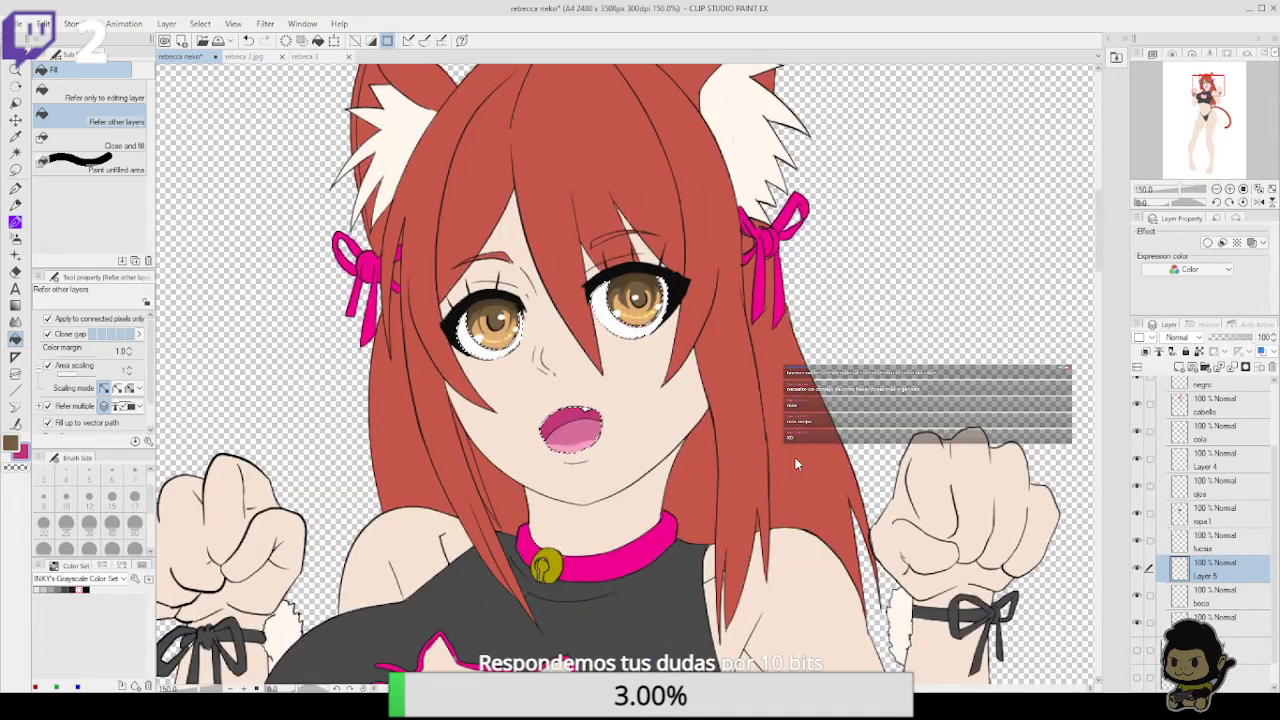
key(ctrl+d)
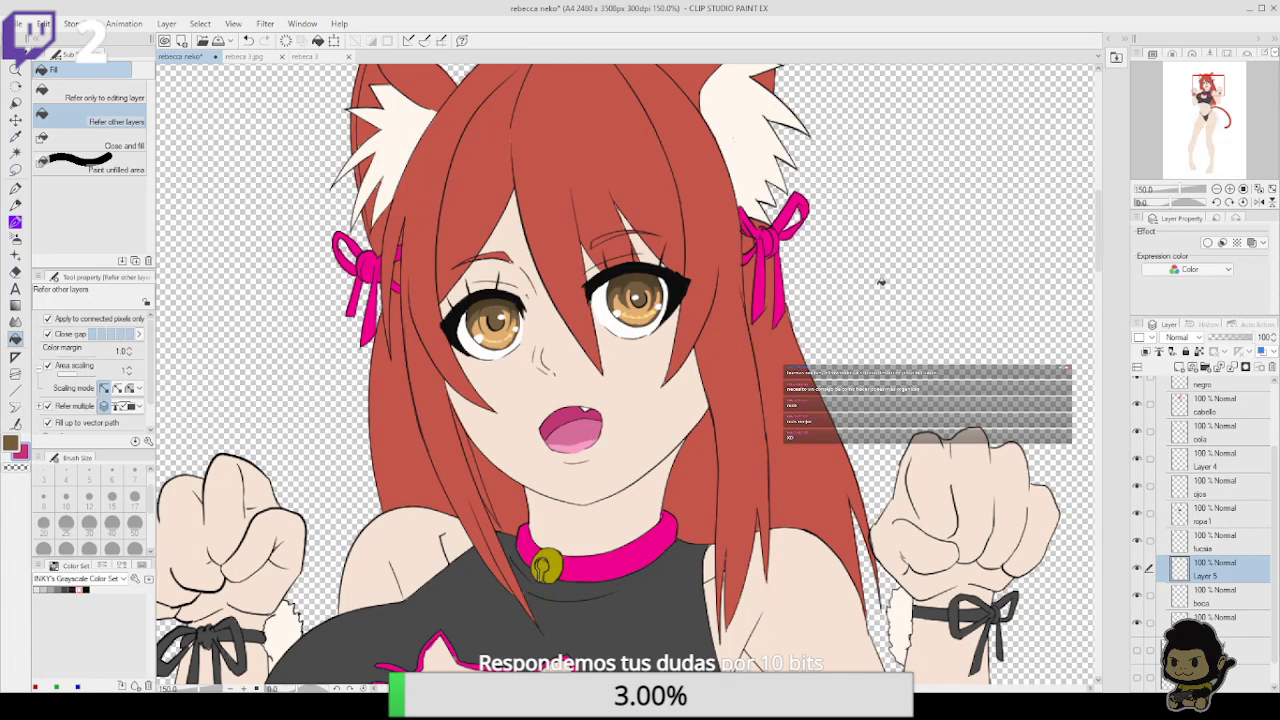
Load the piel layer's skin area as a selection and add a new layer above it
click(15, 189)
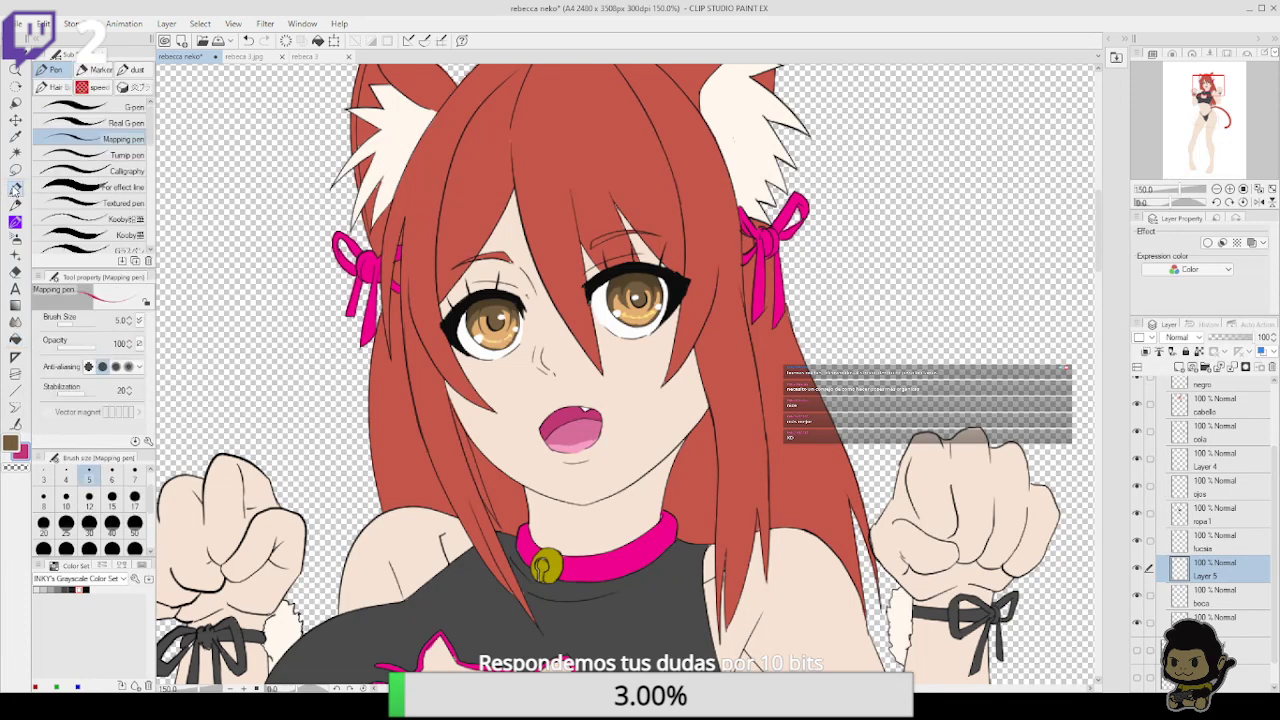
click(1218, 622)
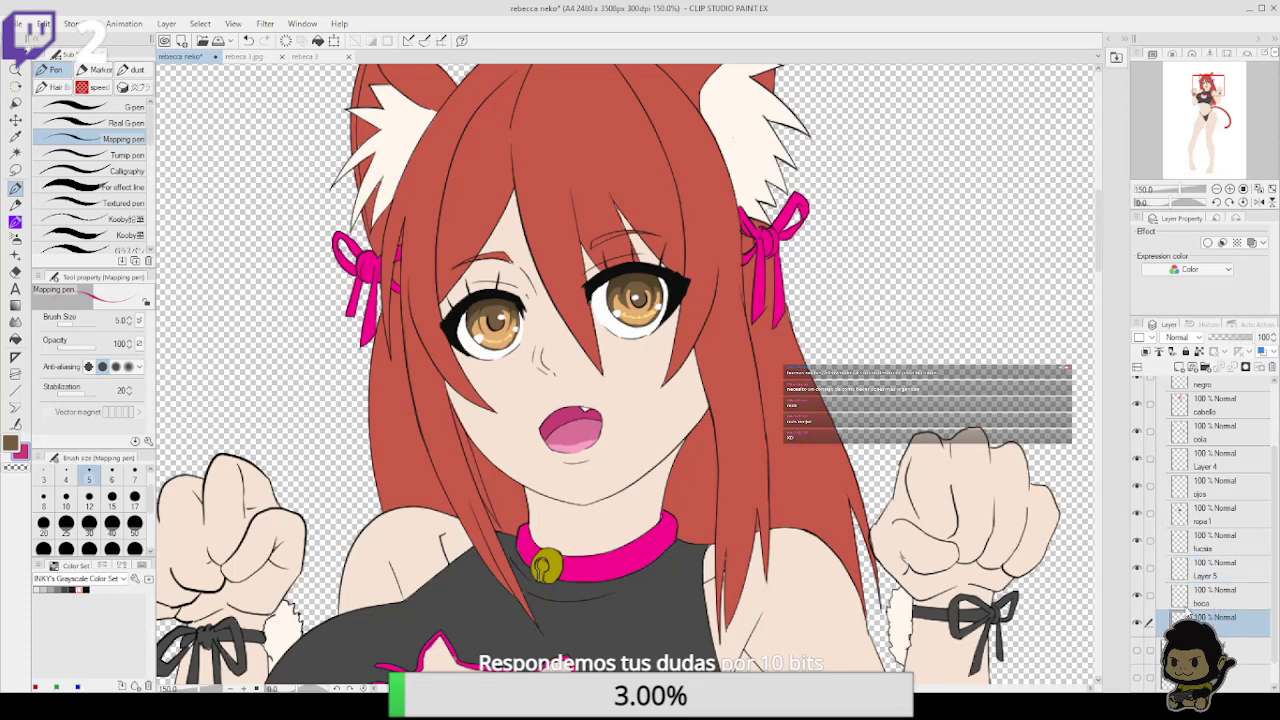
ctrl+click(1178, 620)
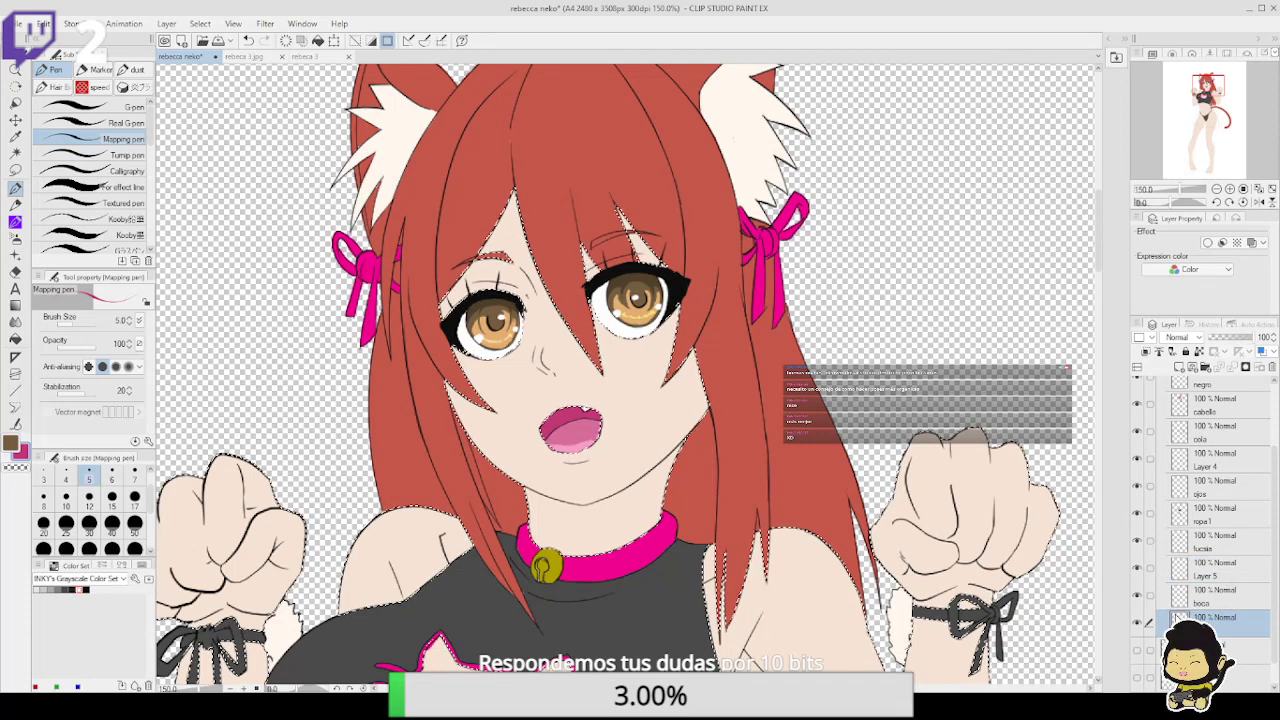
click(1216, 189)
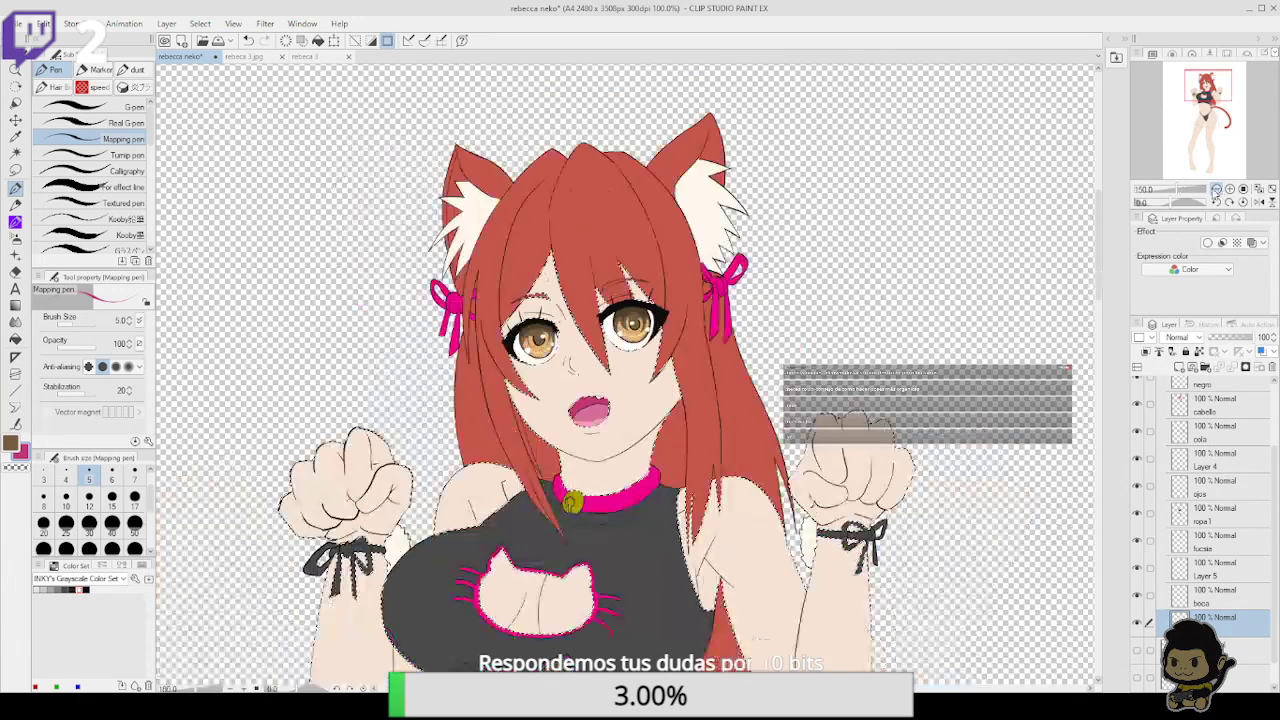
drag(686, 393, 779, 380)
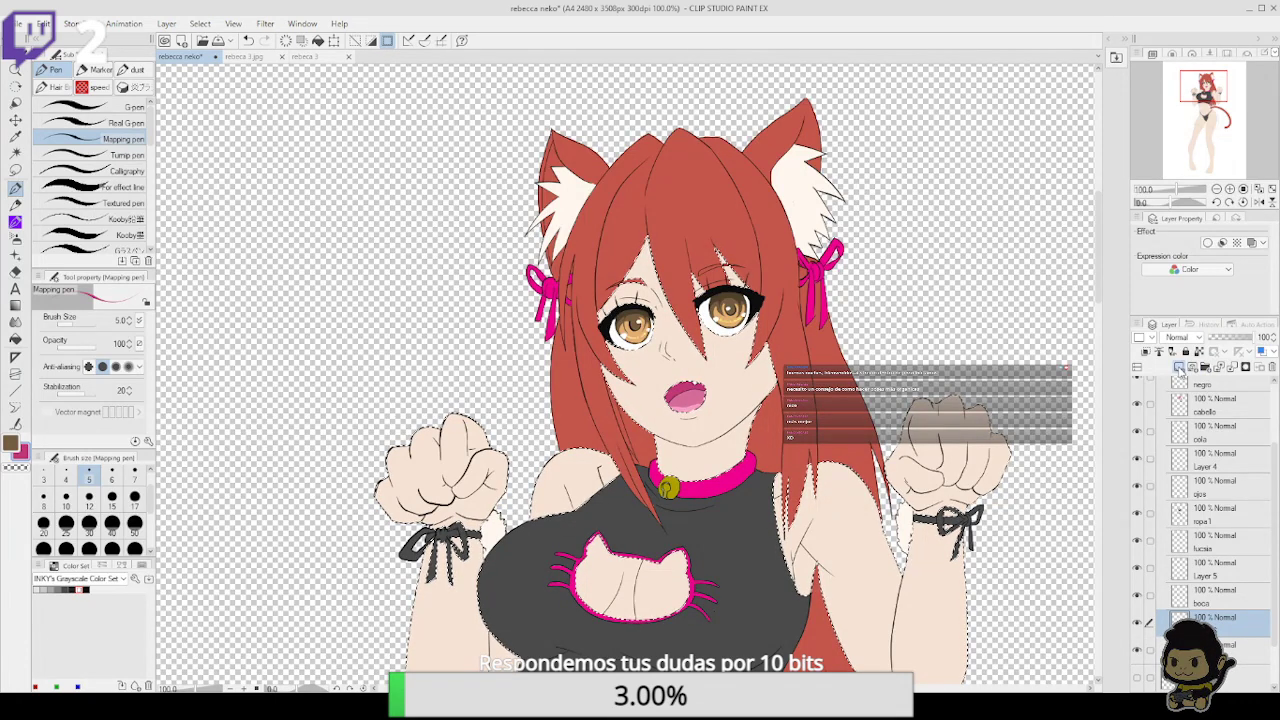
scroll(923, 492, down, 5)
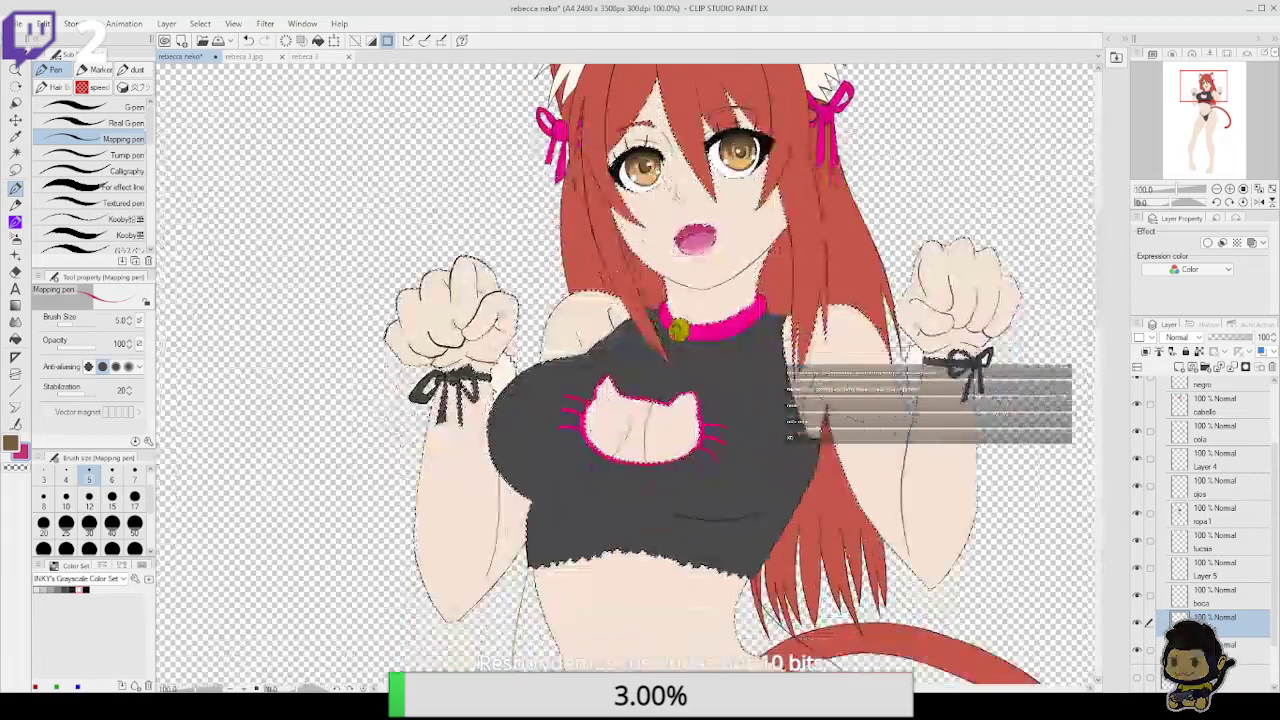
Set the secondary colour to an orange-tan skin shadow and fill the neck and the left underarm on the new layer above piel
scroll(923, 492, down, 1)
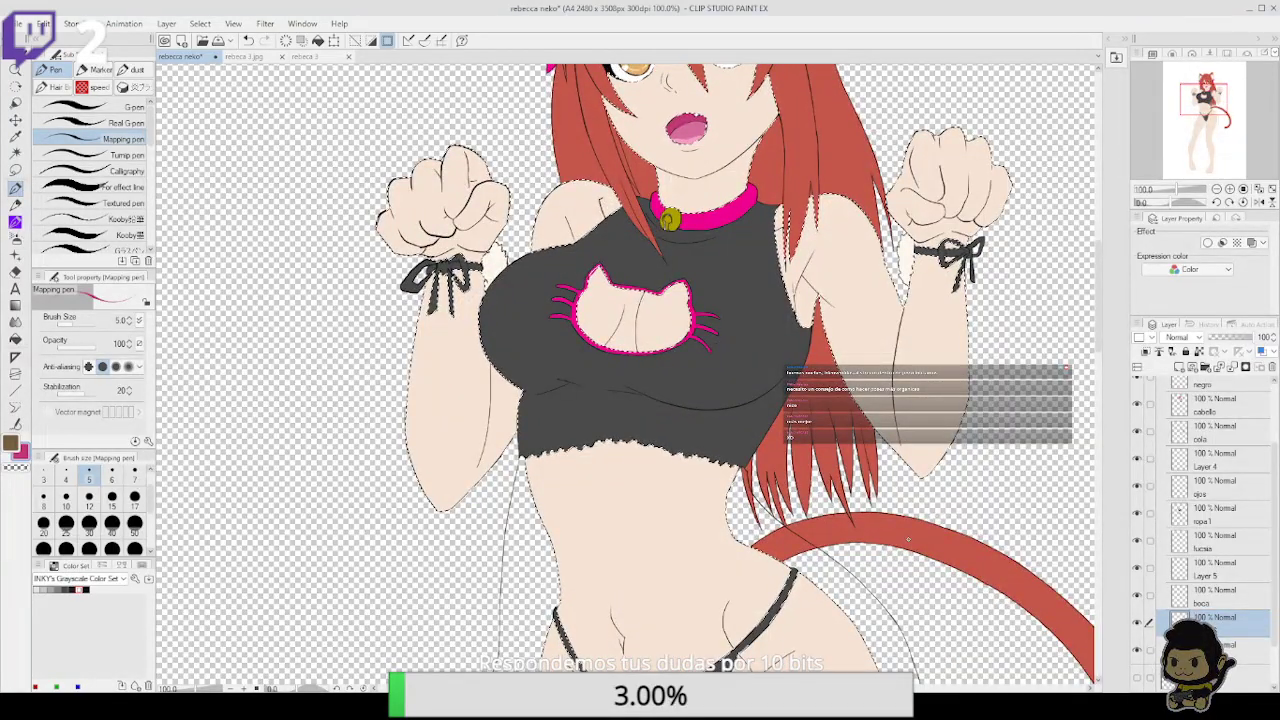
click(26, 453)
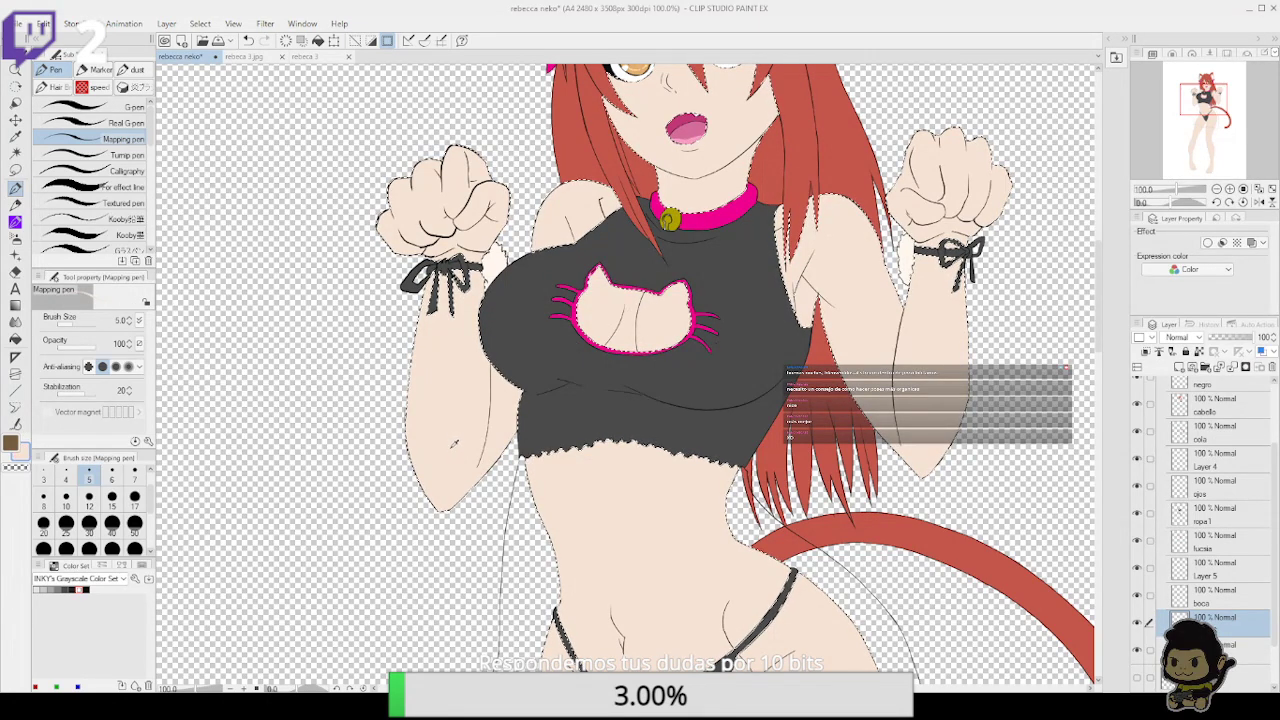
click(678, 347)
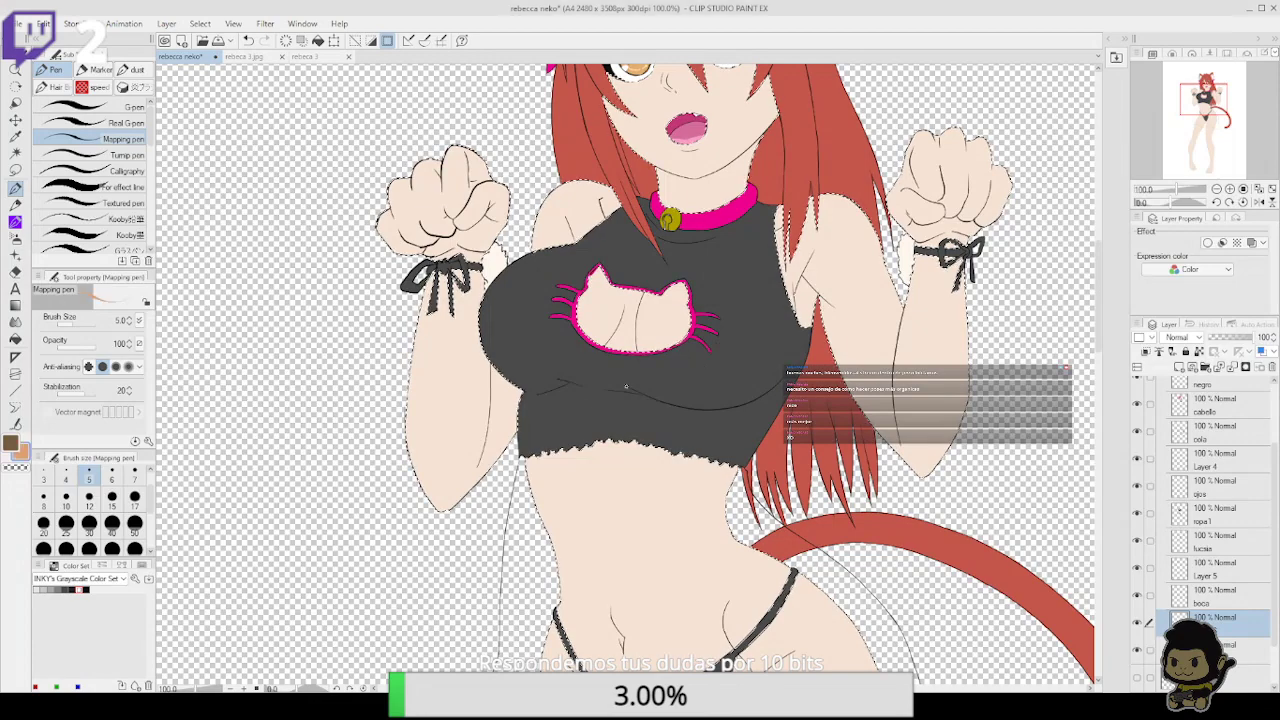
click(15, 338)
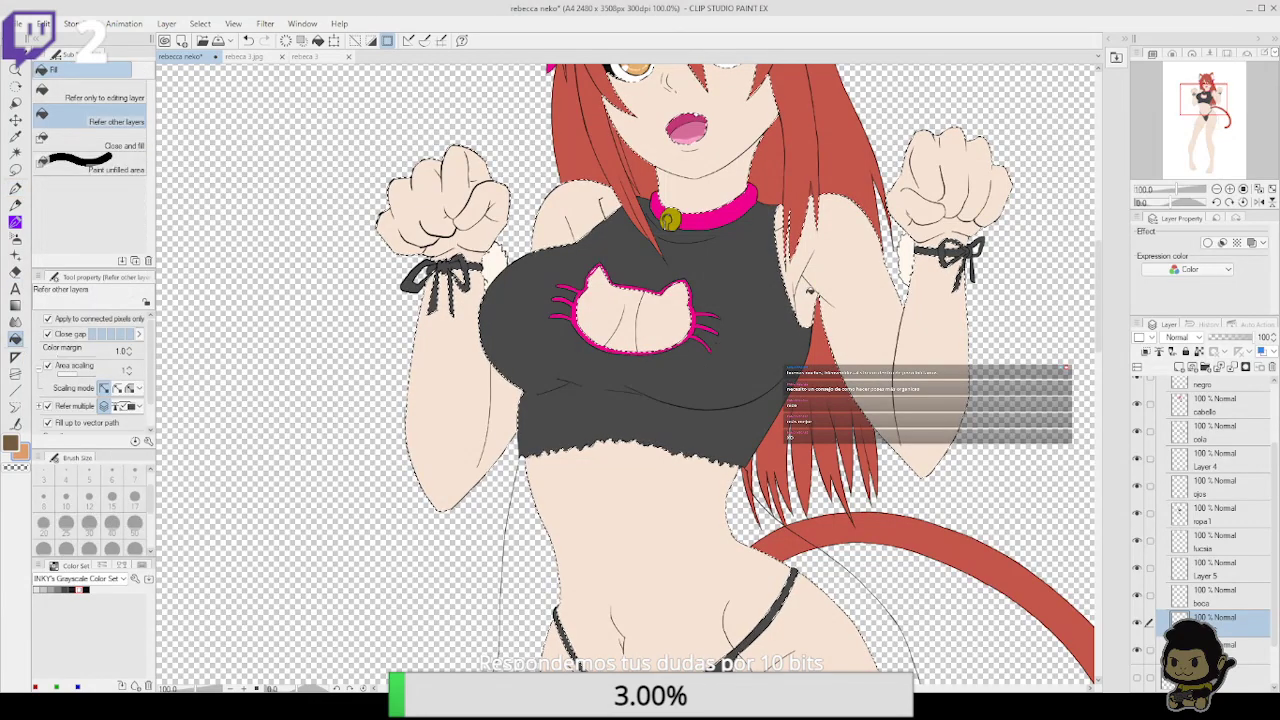
click(800, 295)
drag(873, 271, 855, 376)
click(716, 282)
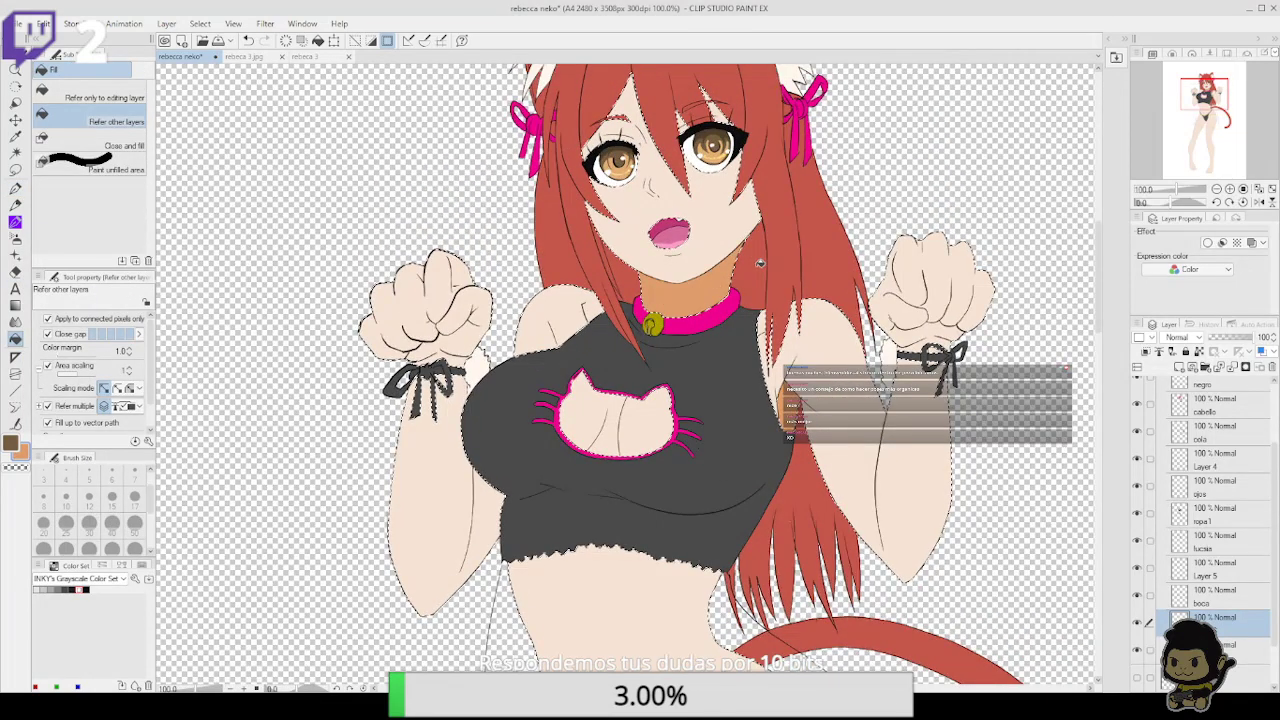
Fill orange-tan shadows above both eyes, on the wrists below the fists and along the inner side of the right arm
scroll(760, 263, up, 3)
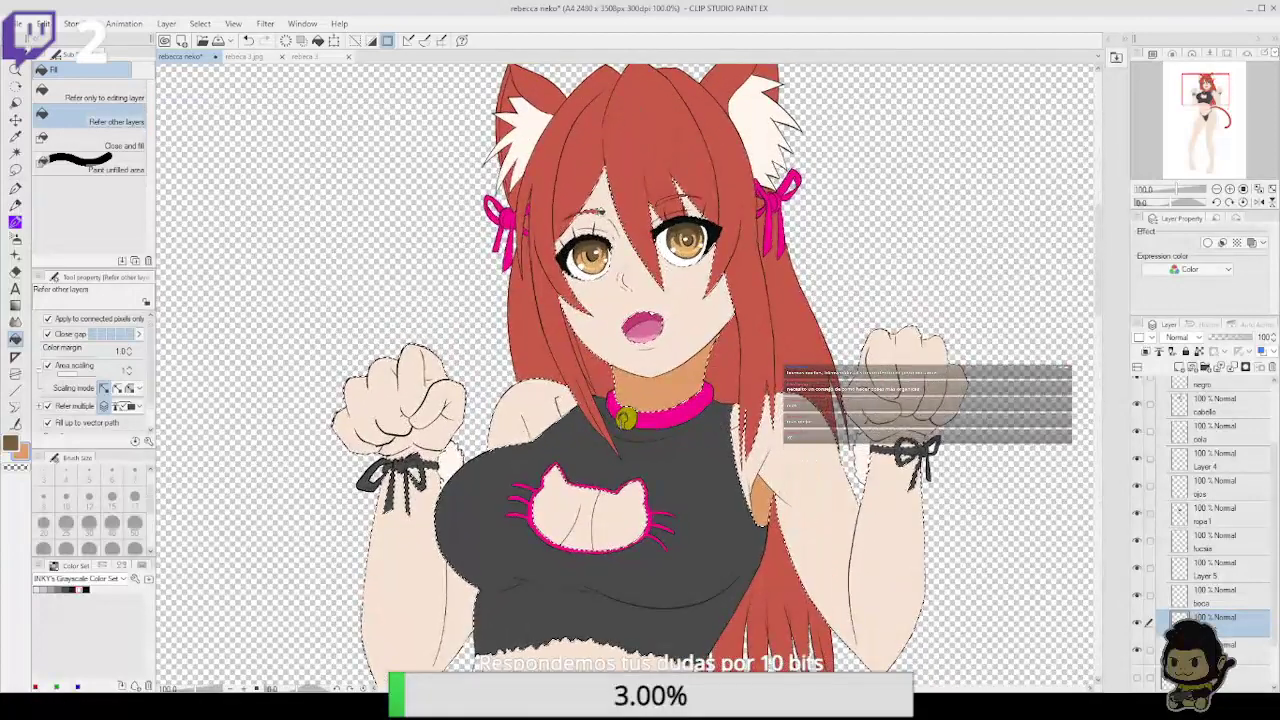
click(597, 214)
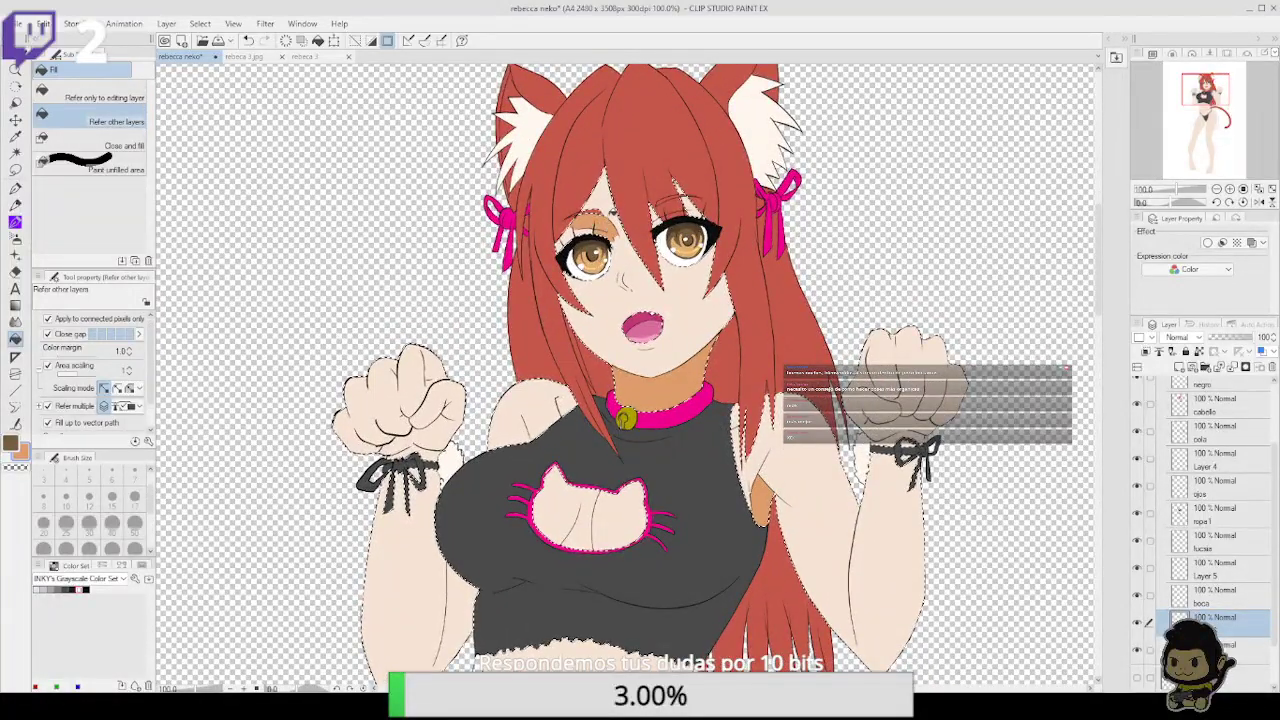
click(577, 229)
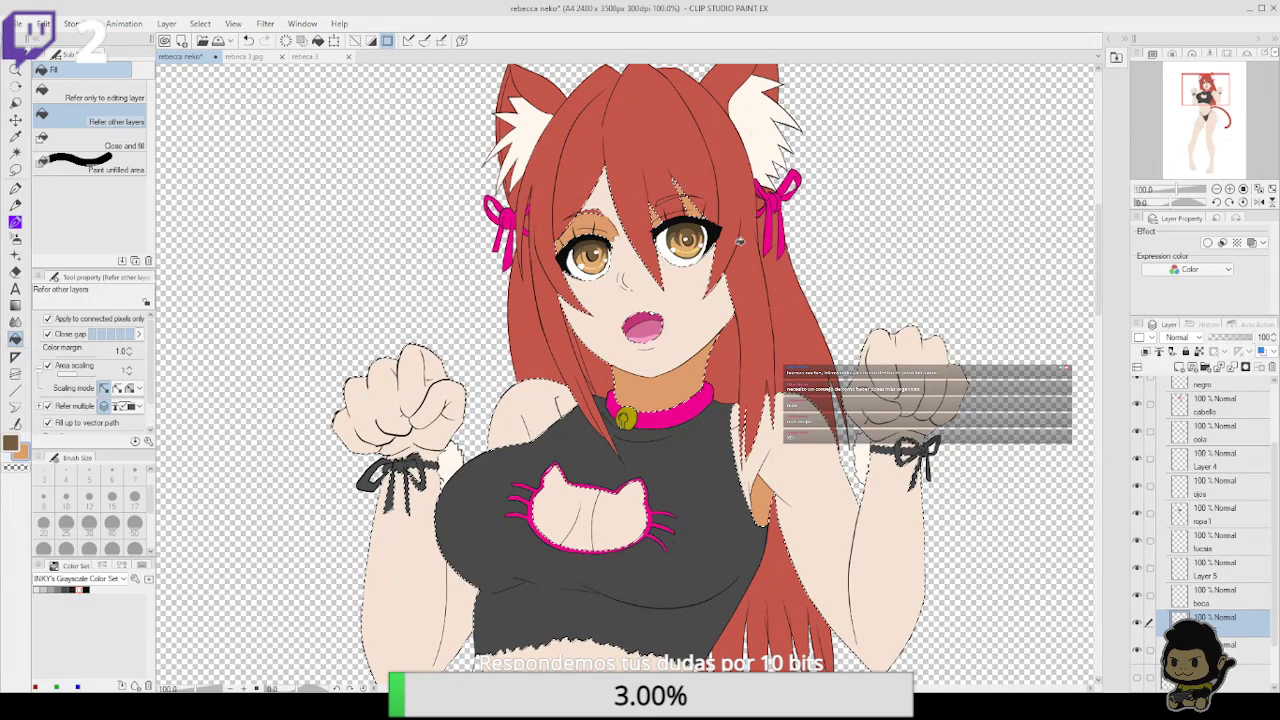
drag(883, 428, 867, 400)
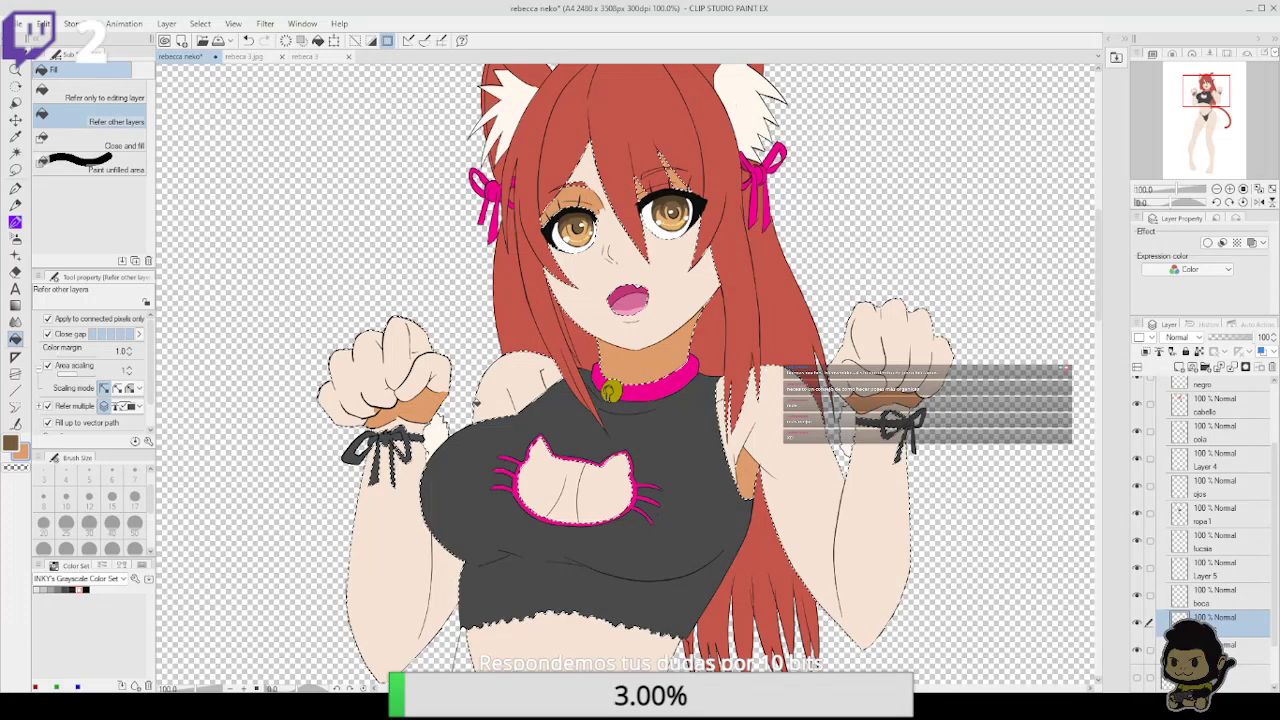
scroll(742, 583, down, 5)
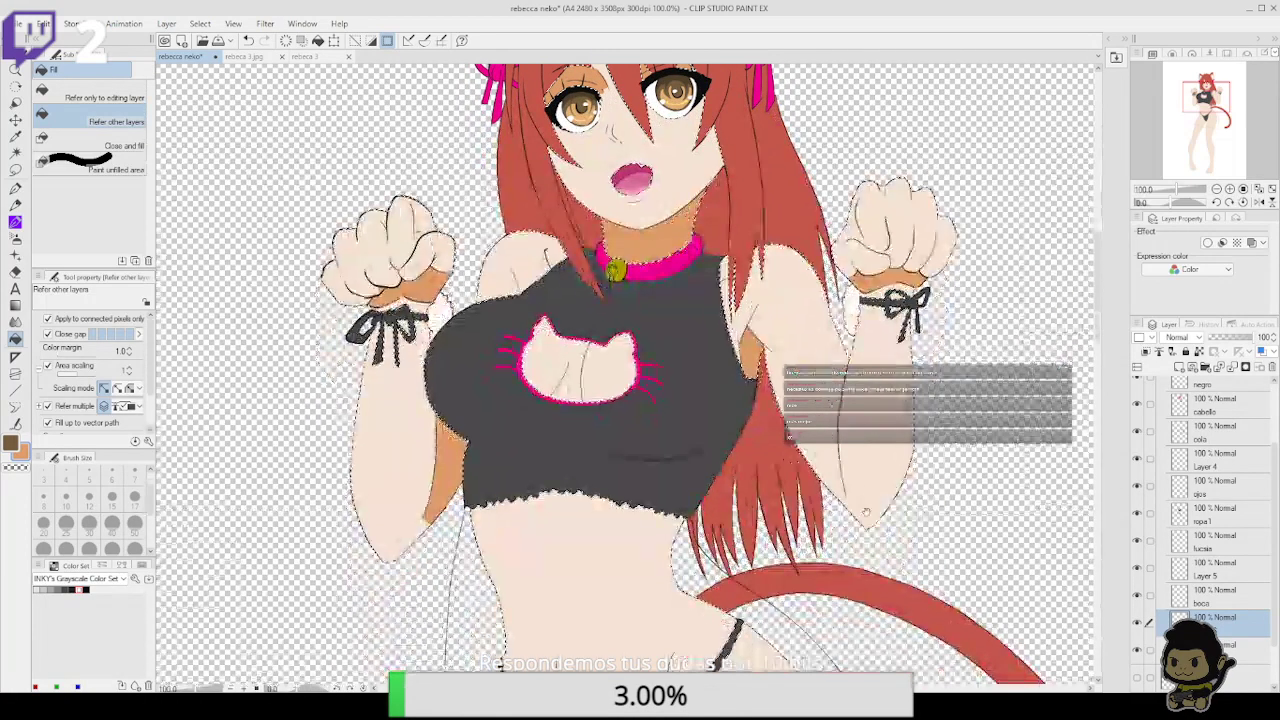
Outline and fill two orange-tan shadow shapes on the right shoulder beside the hair and the top
click(15, 188)
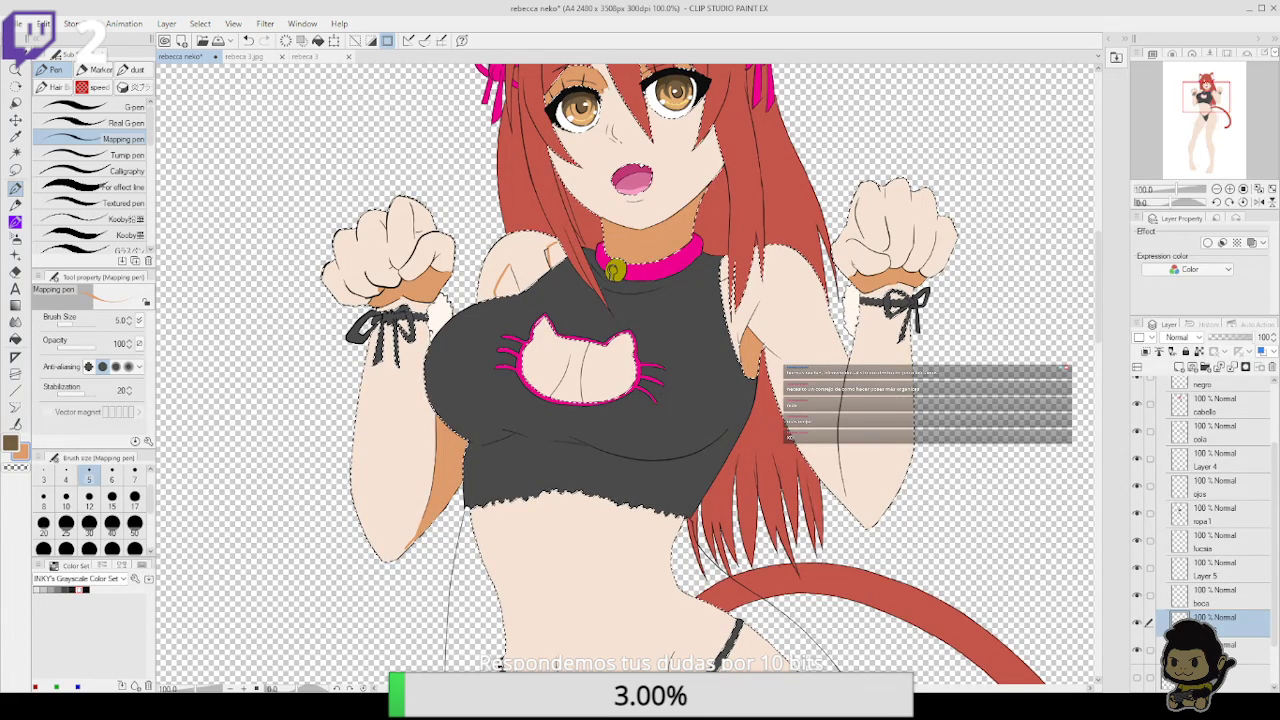
key(g)
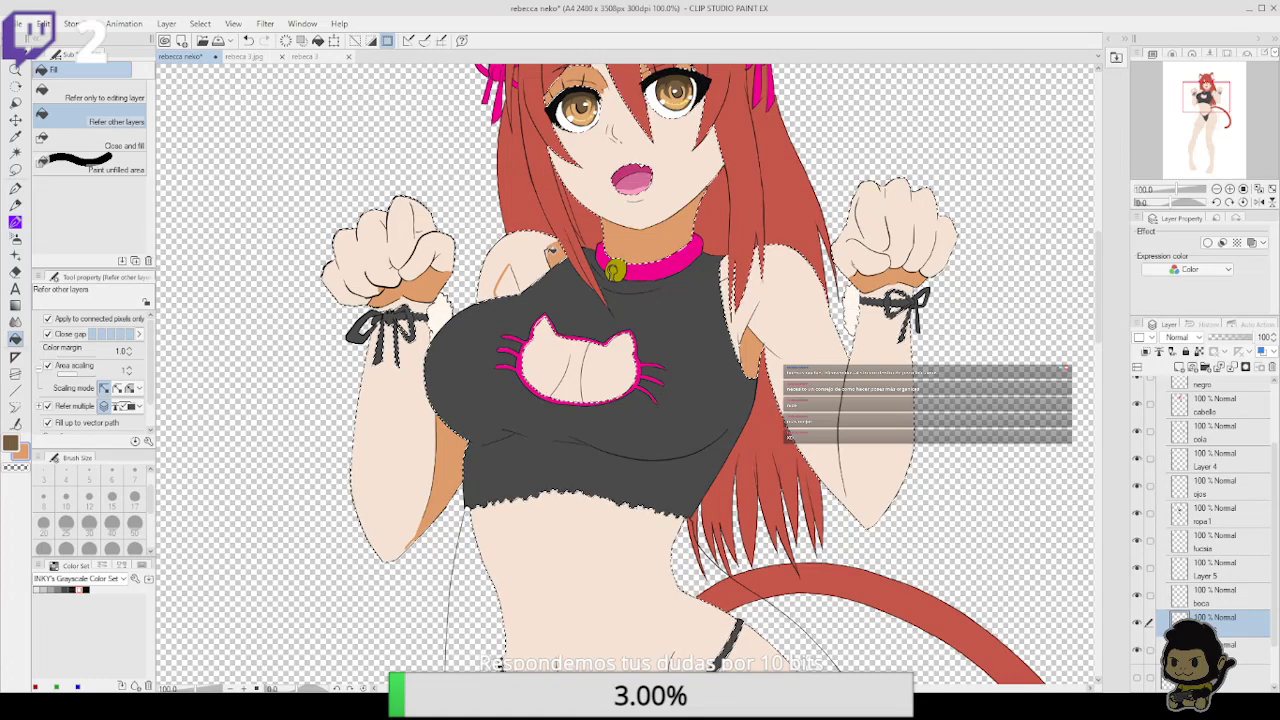
click(505, 283)
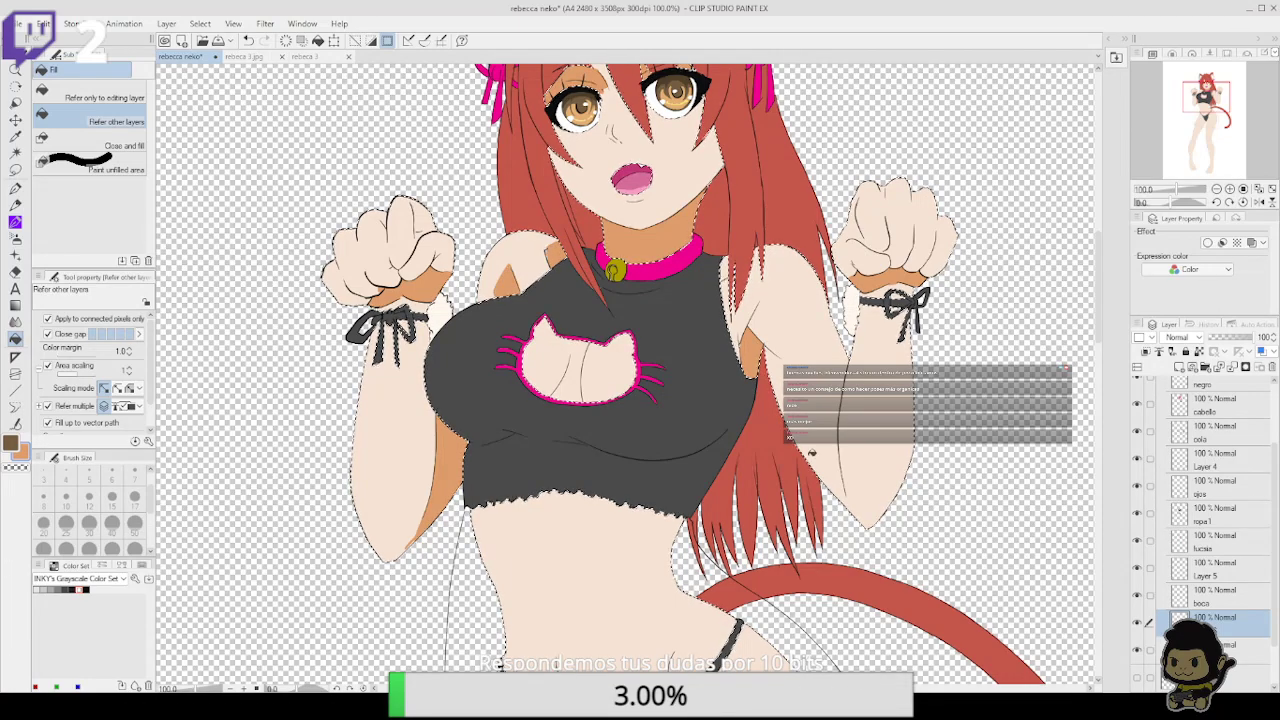
Paint orange-tan shadows along the nose and down the inner corner of the right eye with the Mapping pen
drag(838, 546, 779, 594)
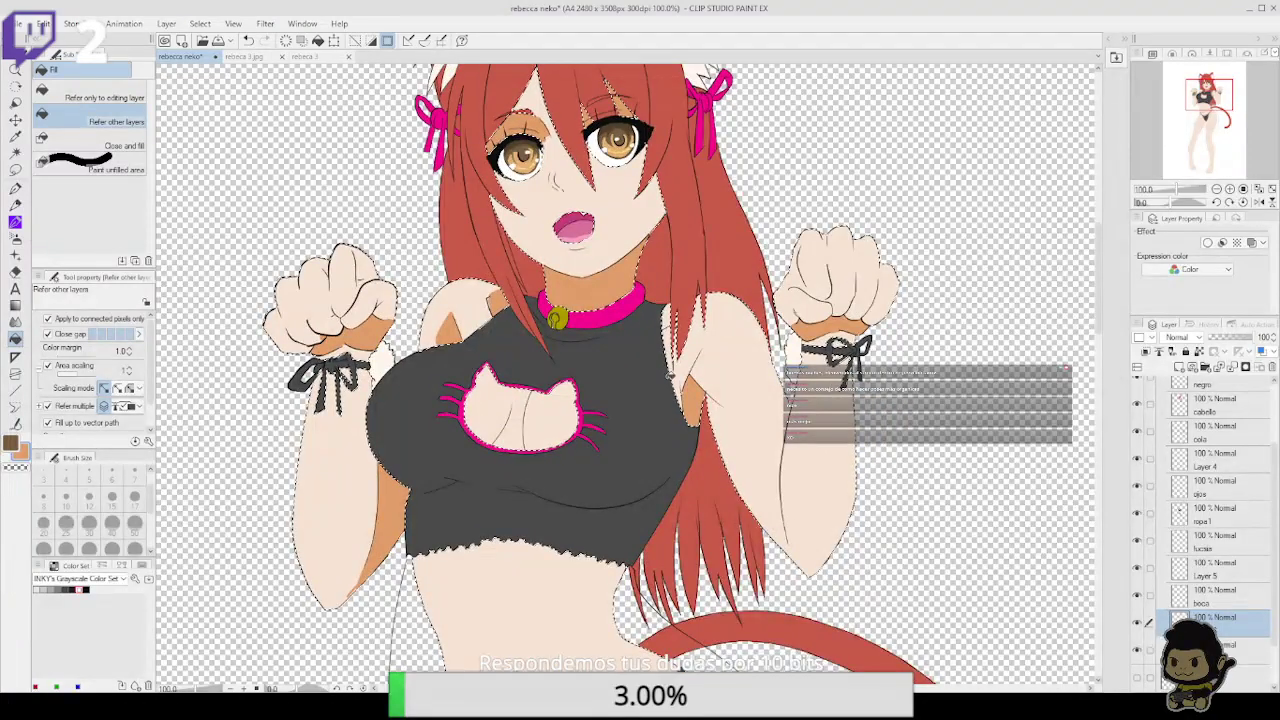
drag(770, 176, 727, 352)
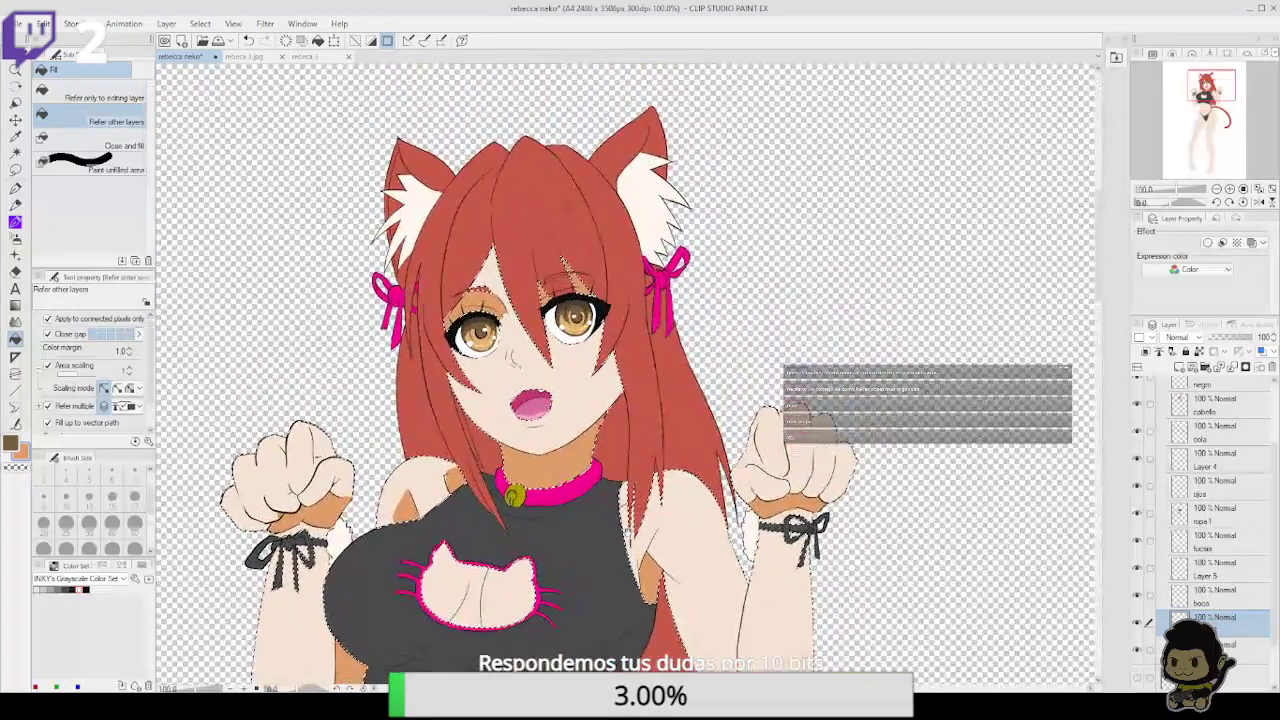
click(1229, 189)
click(1229, 189)
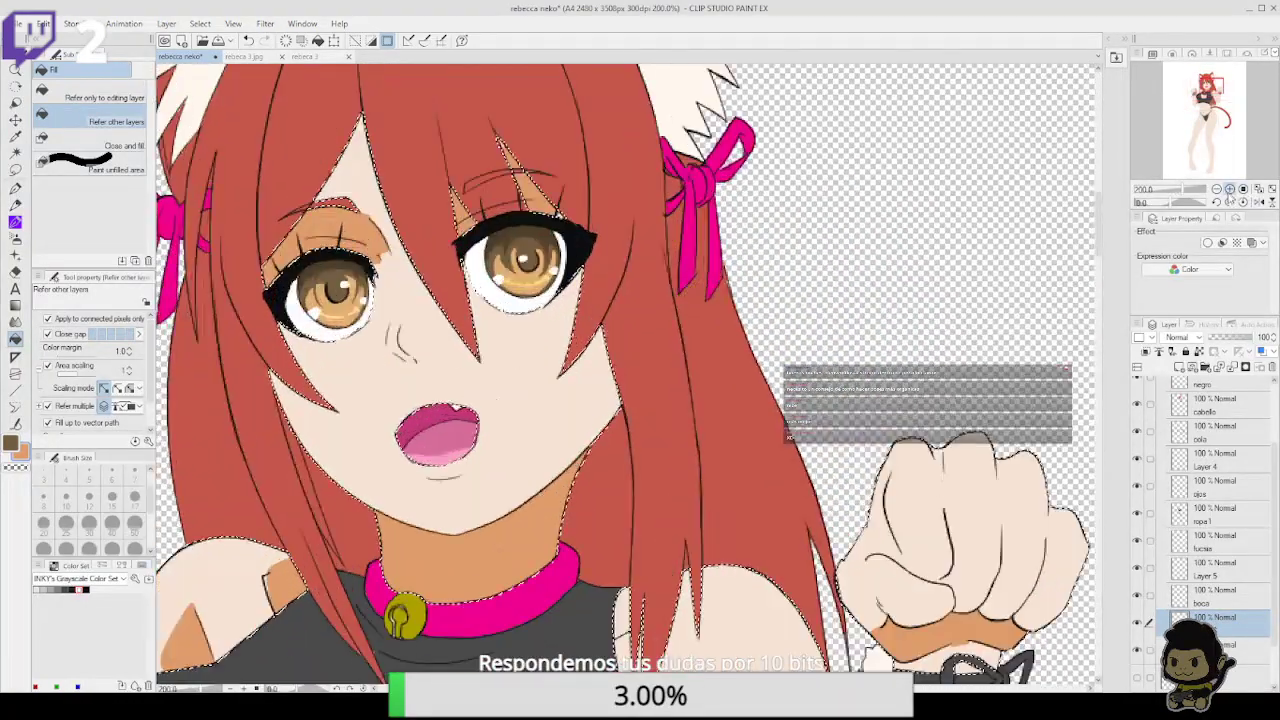
click(380, 346)
key(ctrl+z)
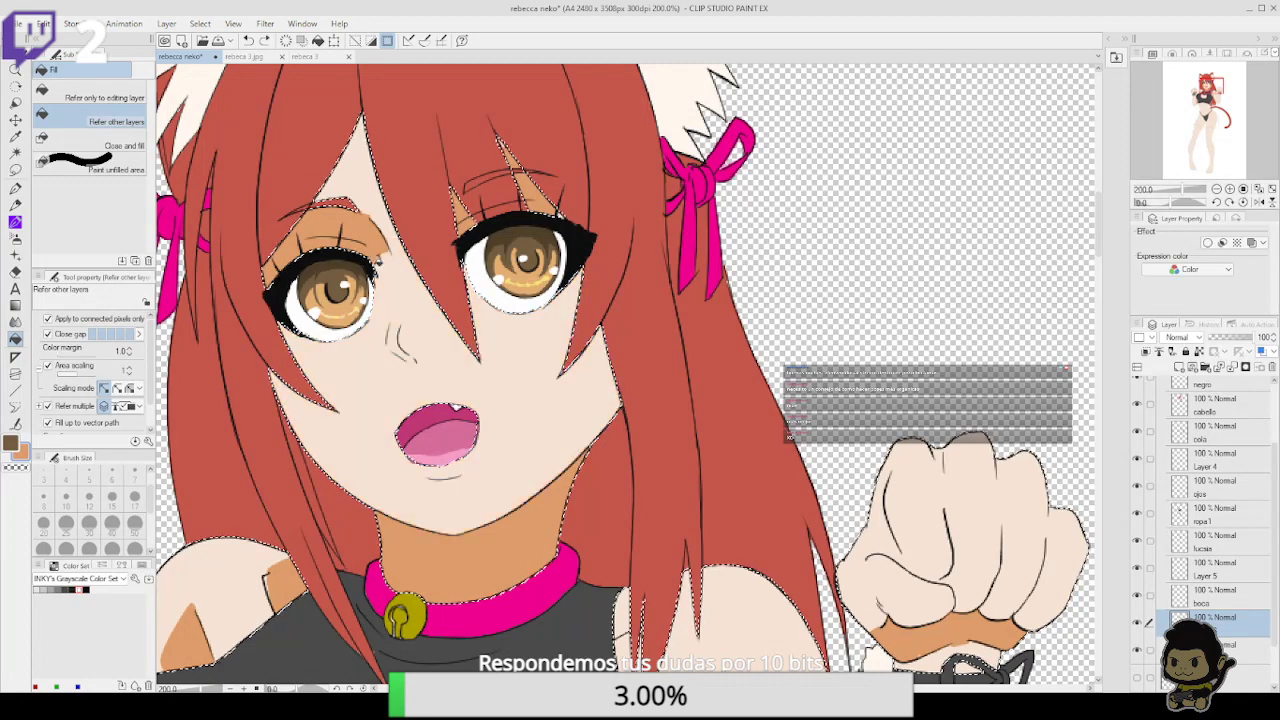
click(15, 188)
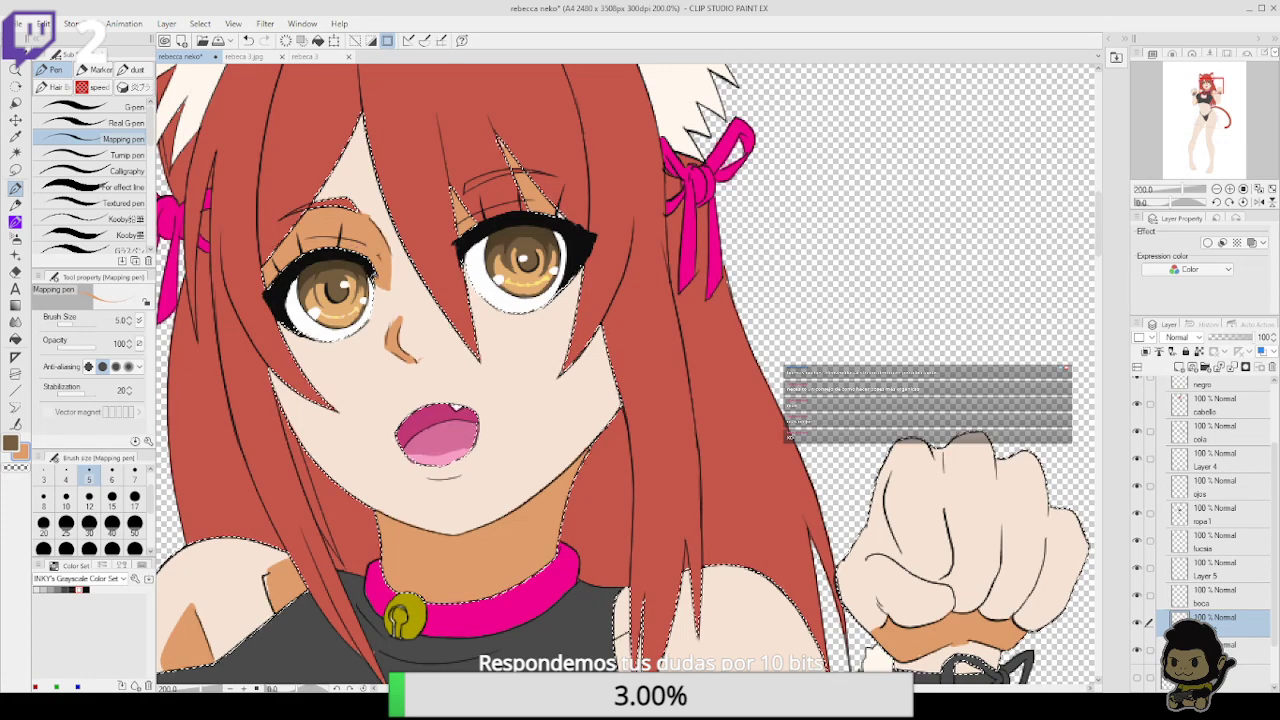
Paint the hair's cast shadows on the forehead and along both sides of the face, erasing stray marks on the right cheek
drag(676, 412, 746, 514)
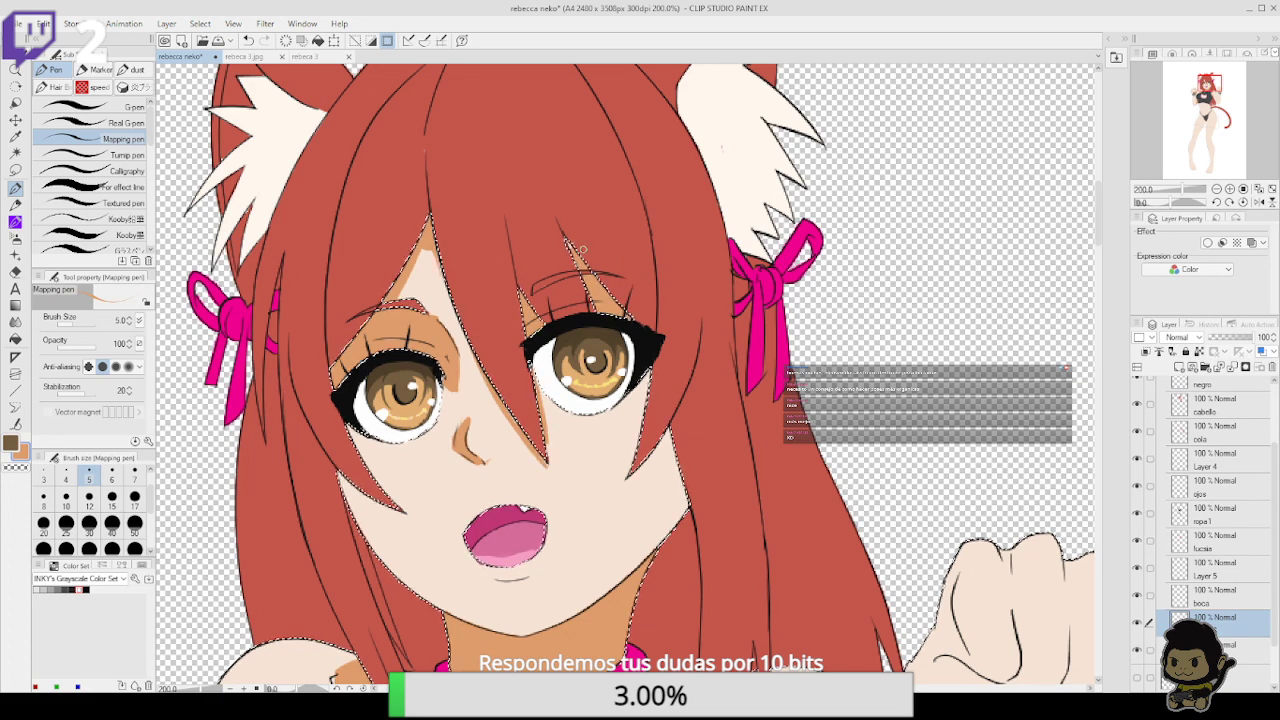
scroll(628, 375, down, 1)
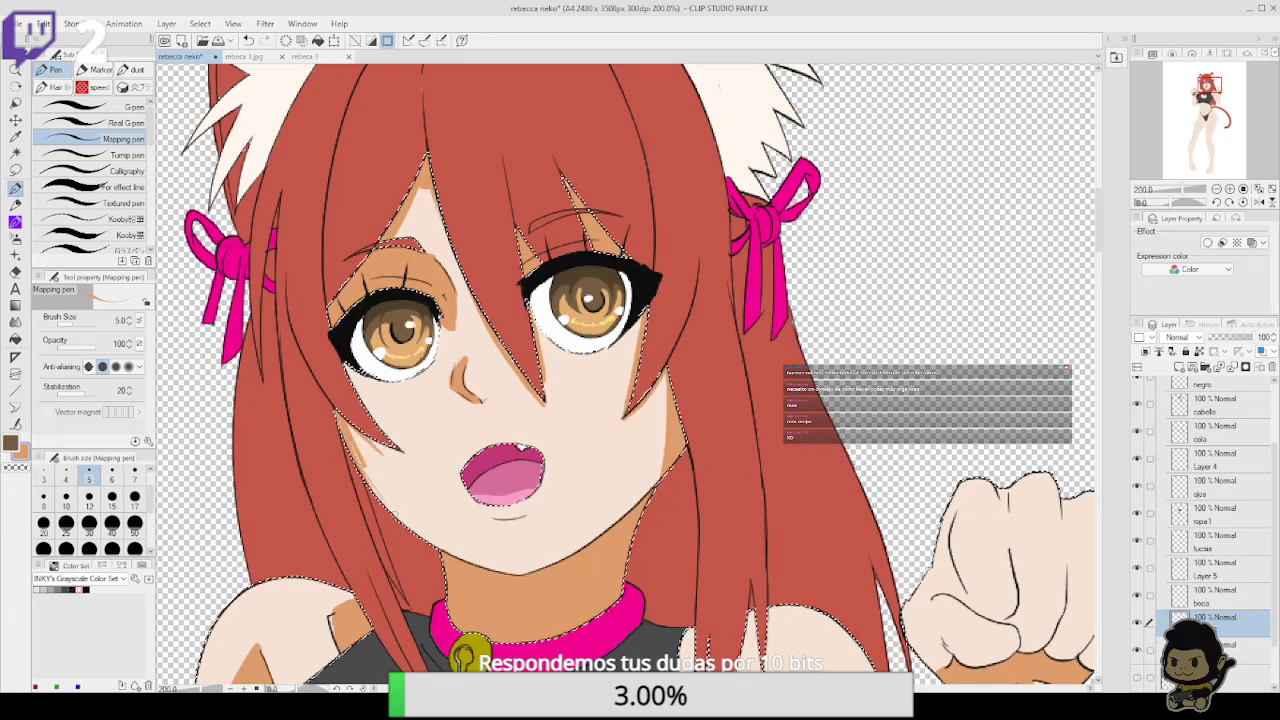
key(e)
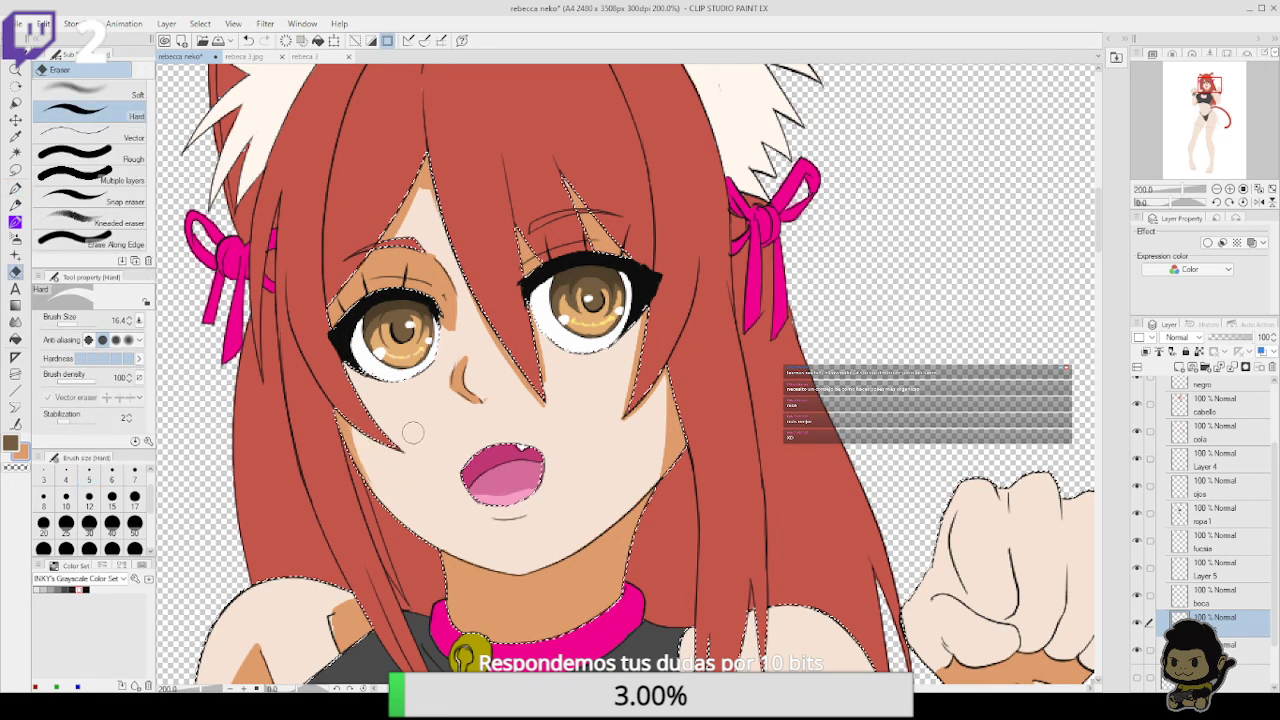
key(p)
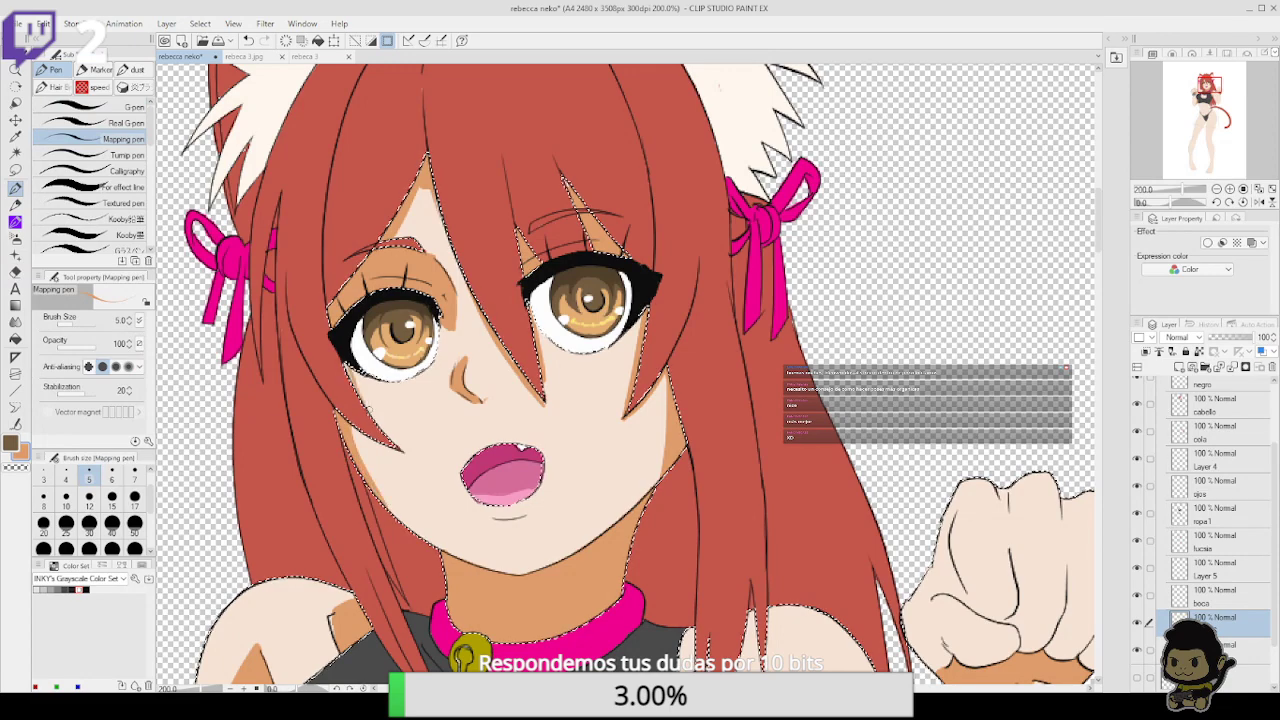
drag(347, 373, 405, 452)
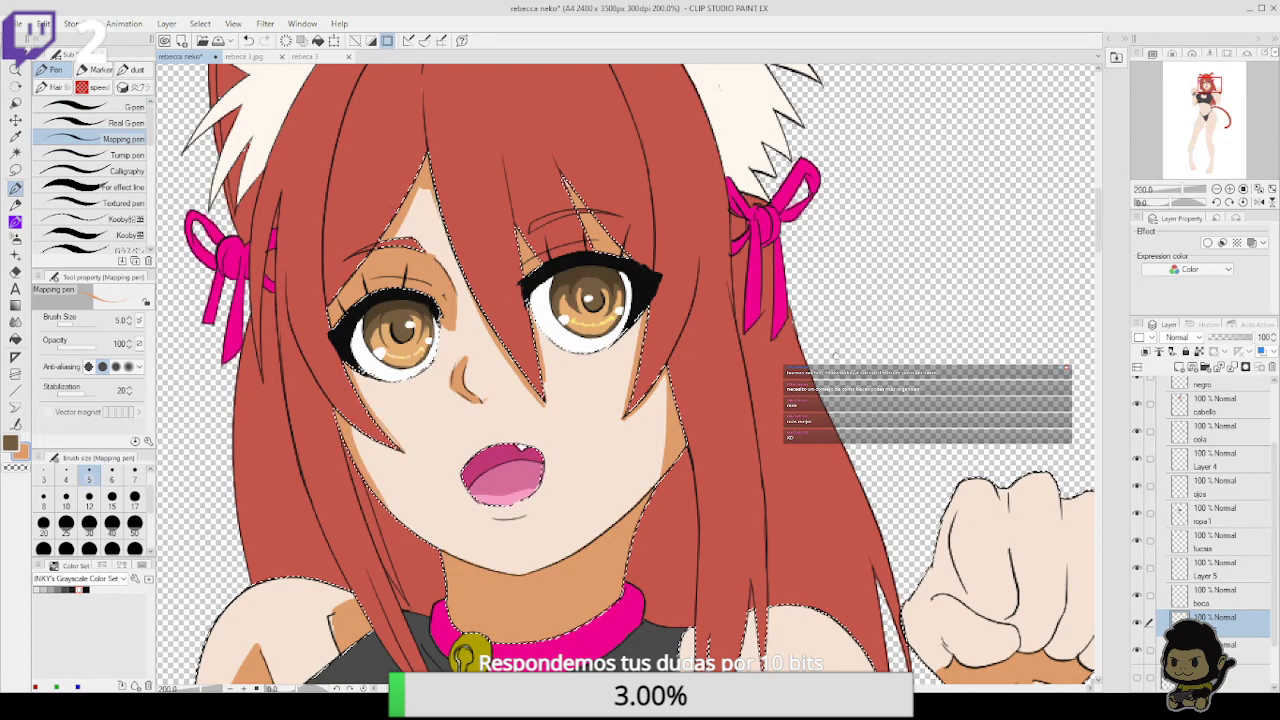
Outline and fill orange-tan shadows on the lower fingers and palm edge of the left fist
drag(916, 468, 923, 340)
click(1216, 189)
click(1216, 188)
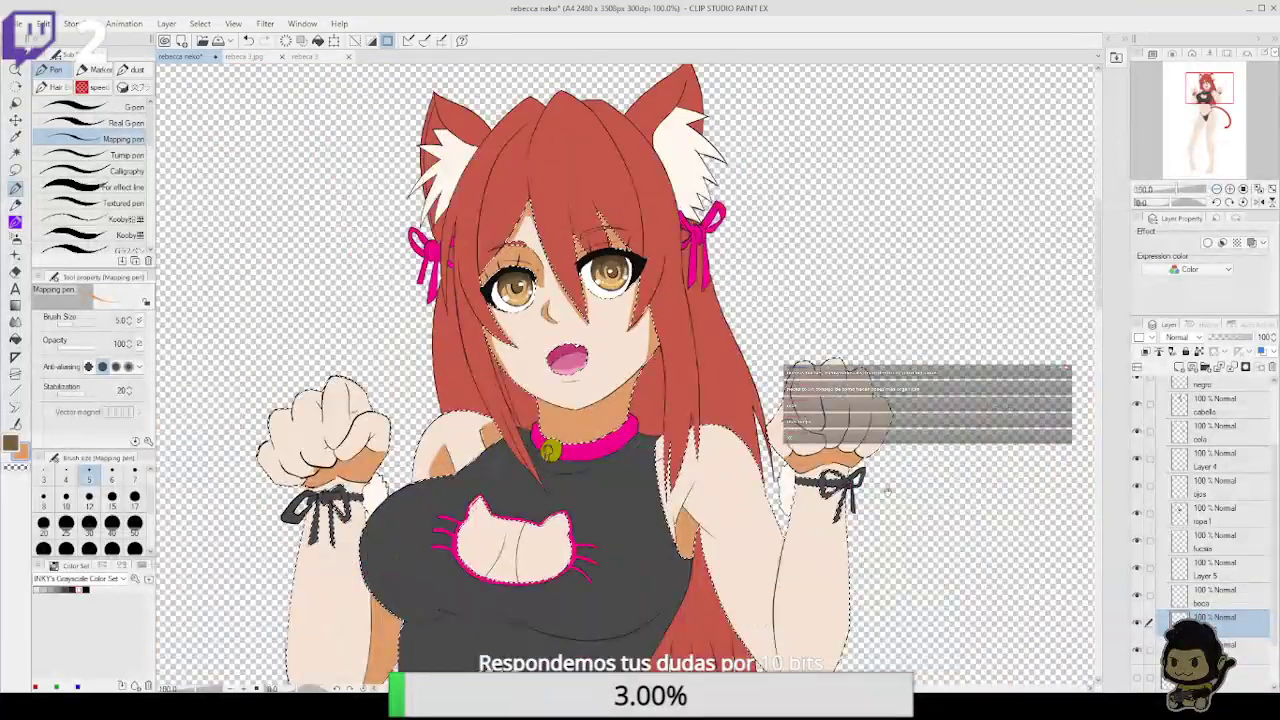
click(1230, 189)
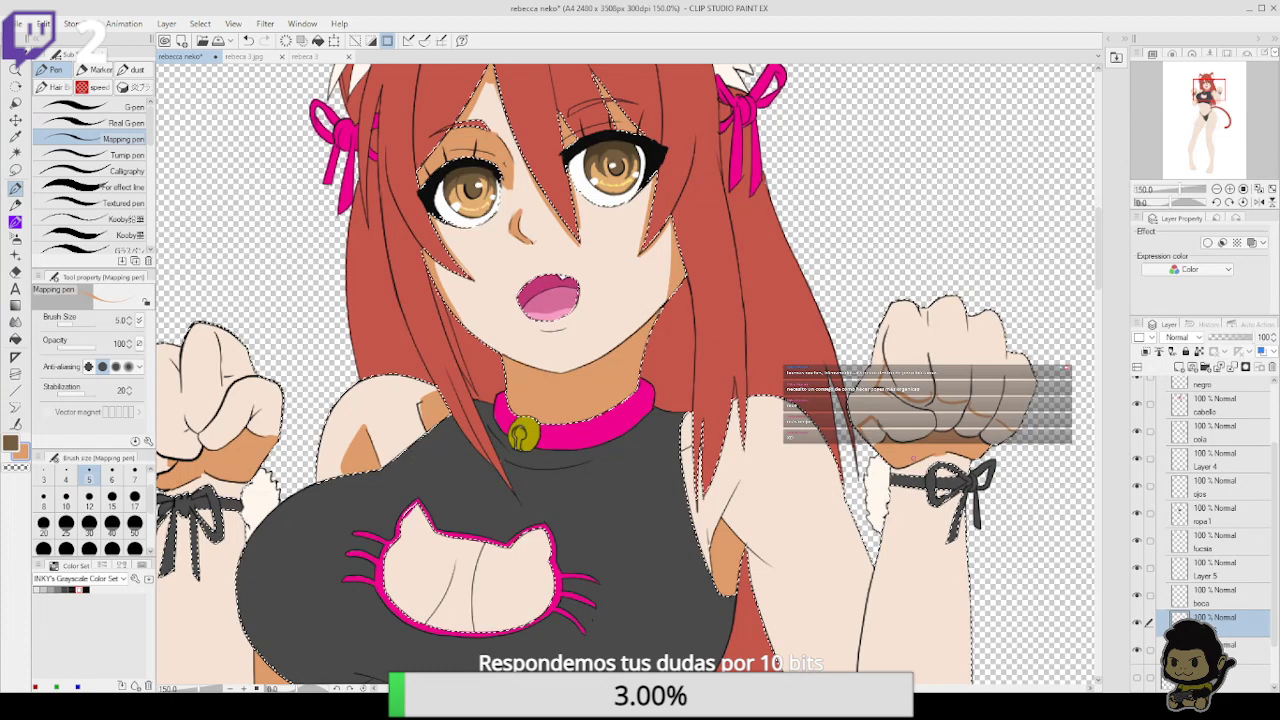
click(15, 338)
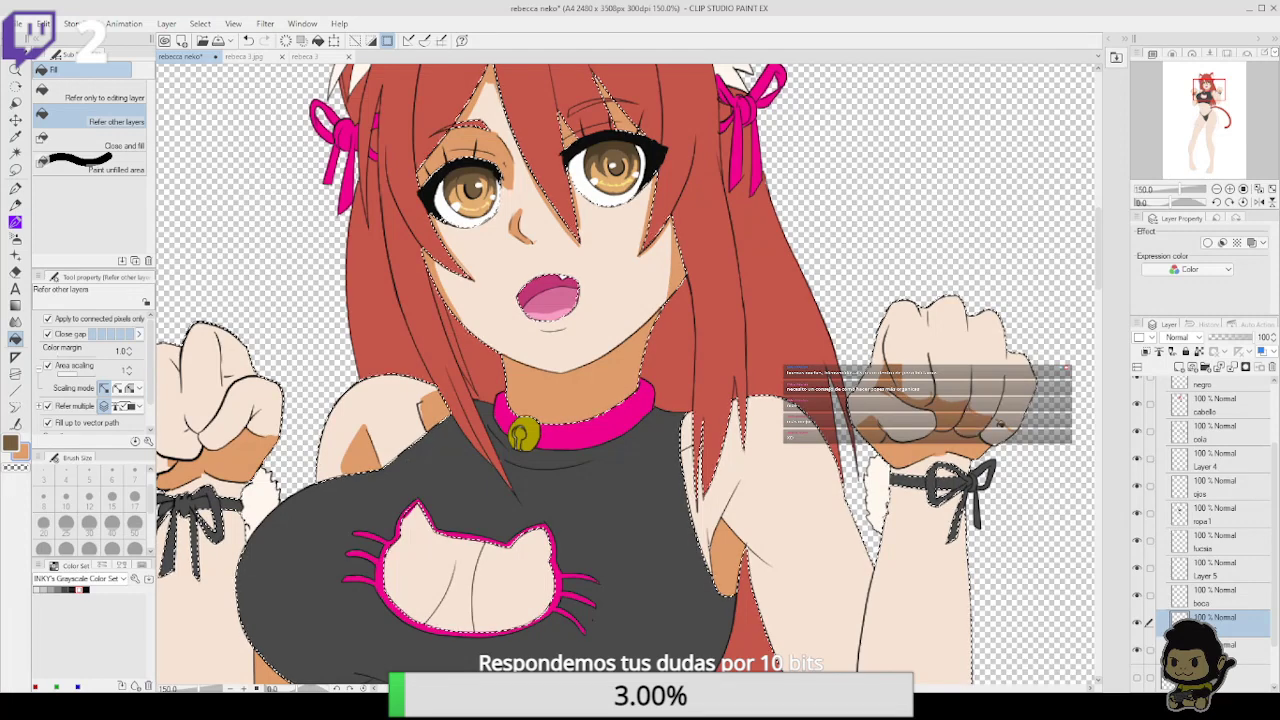
key(e)
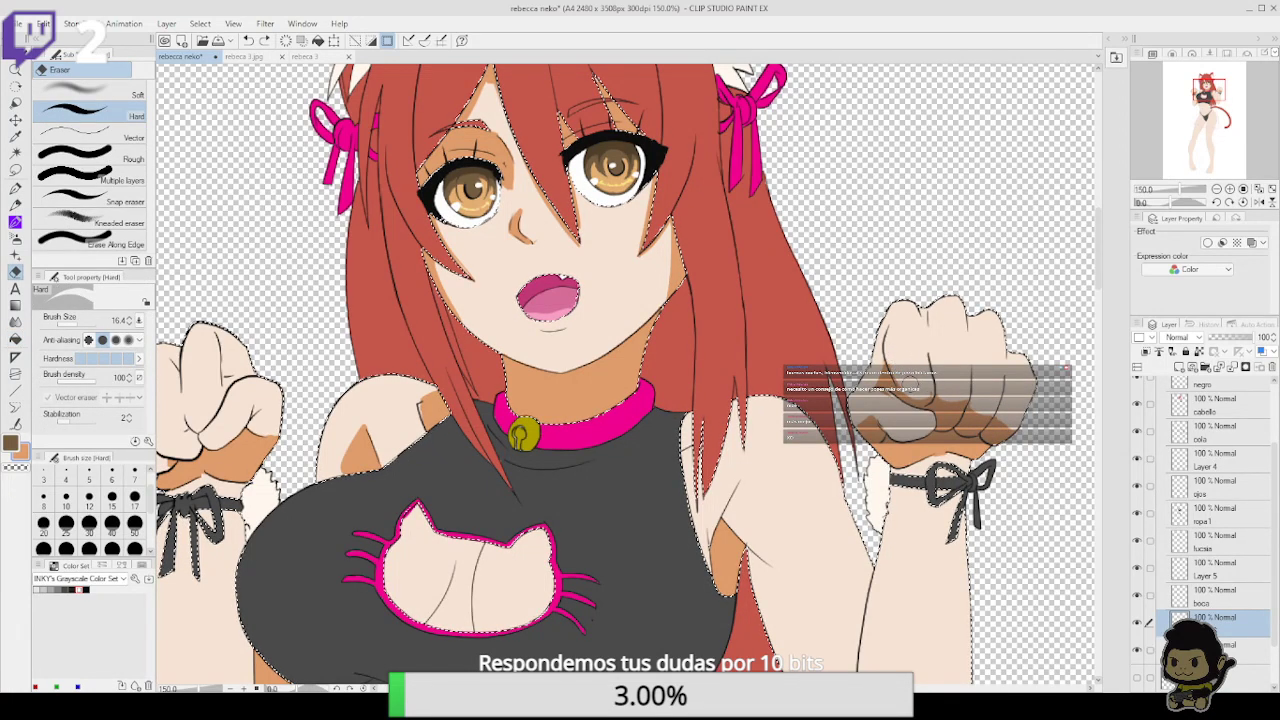
Outline shadow shapes on the right fist with the Mapping pen and fill the lower fingers and thumb in orange-tan
click(16, 188)
drag(274, 424, 398, 409)
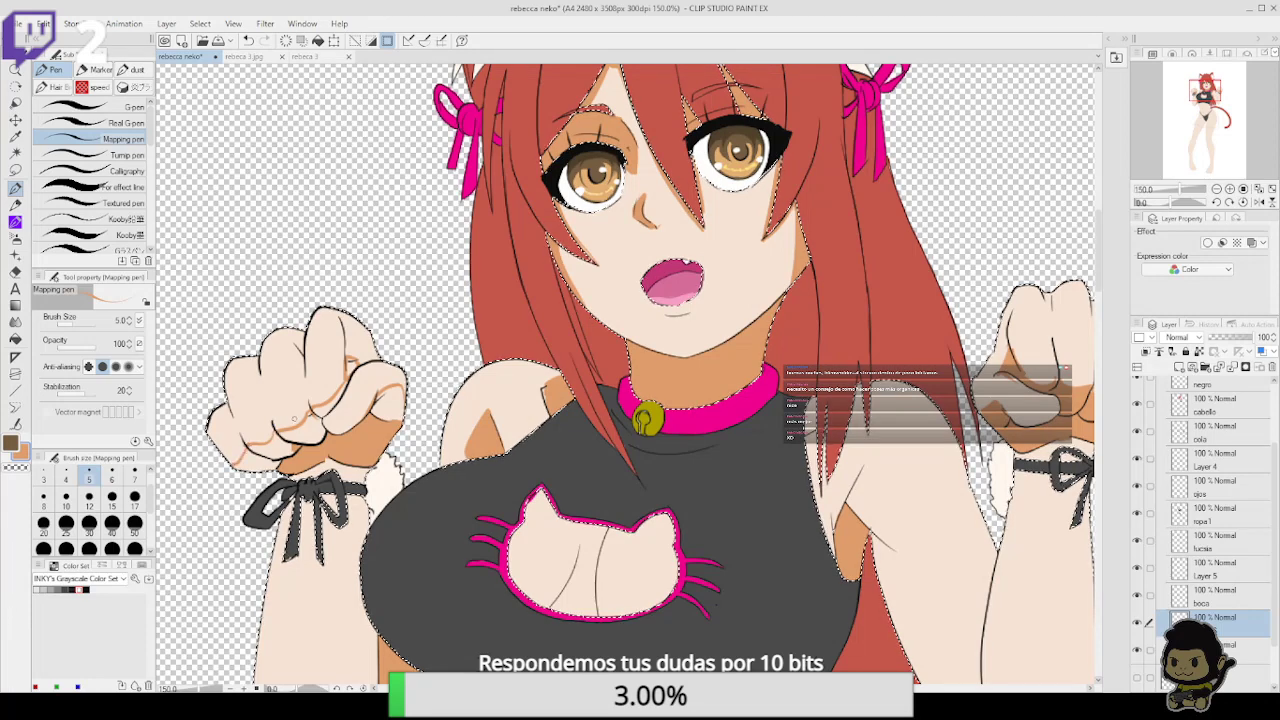
click(15, 338)
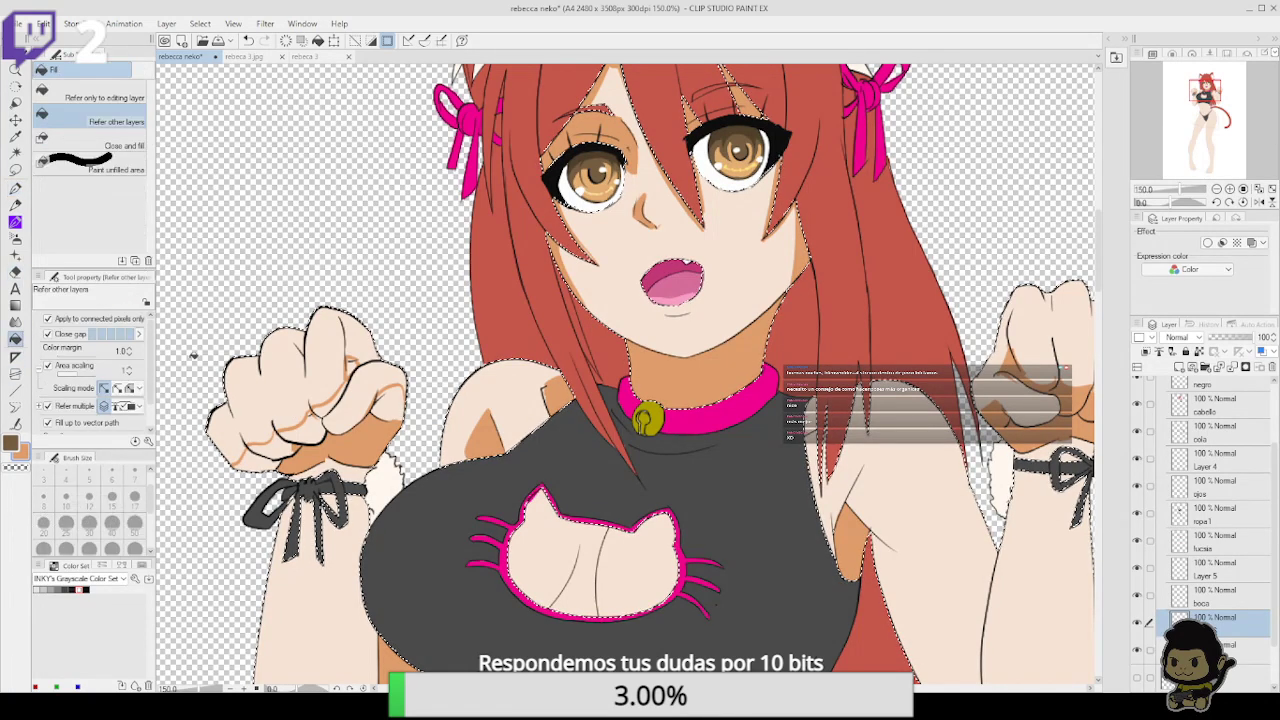
click(275, 447)
click(340, 402)
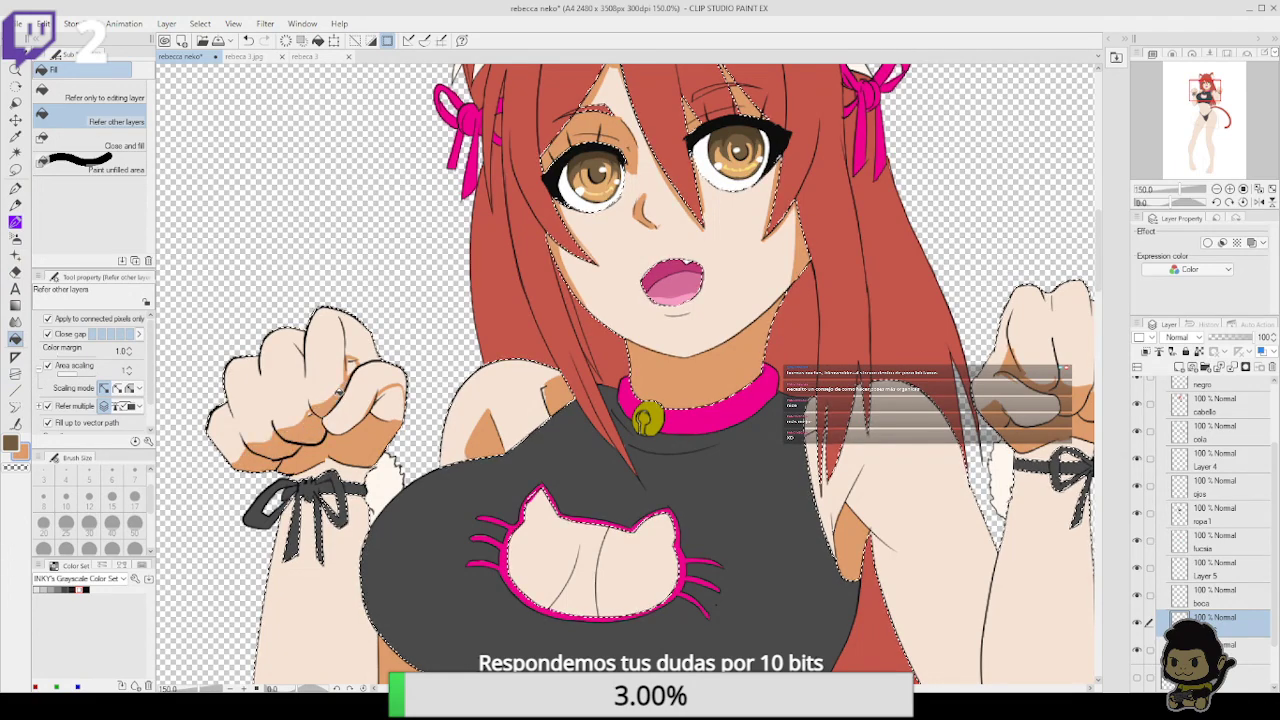
click(388, 401)
Add thin orange-tan shadows along the finger creases of the raised fists with the Mapping pen
drag(418, 390, 499, 339)
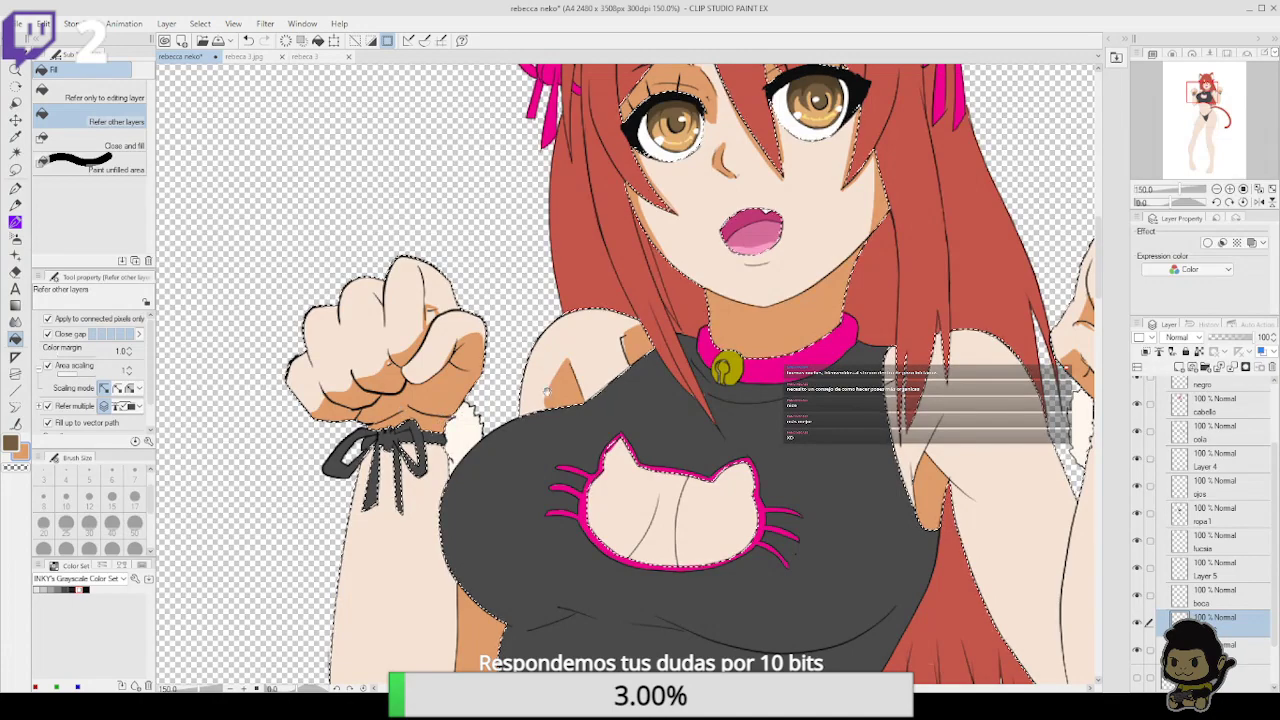
drag(389, 398, 255, 285)
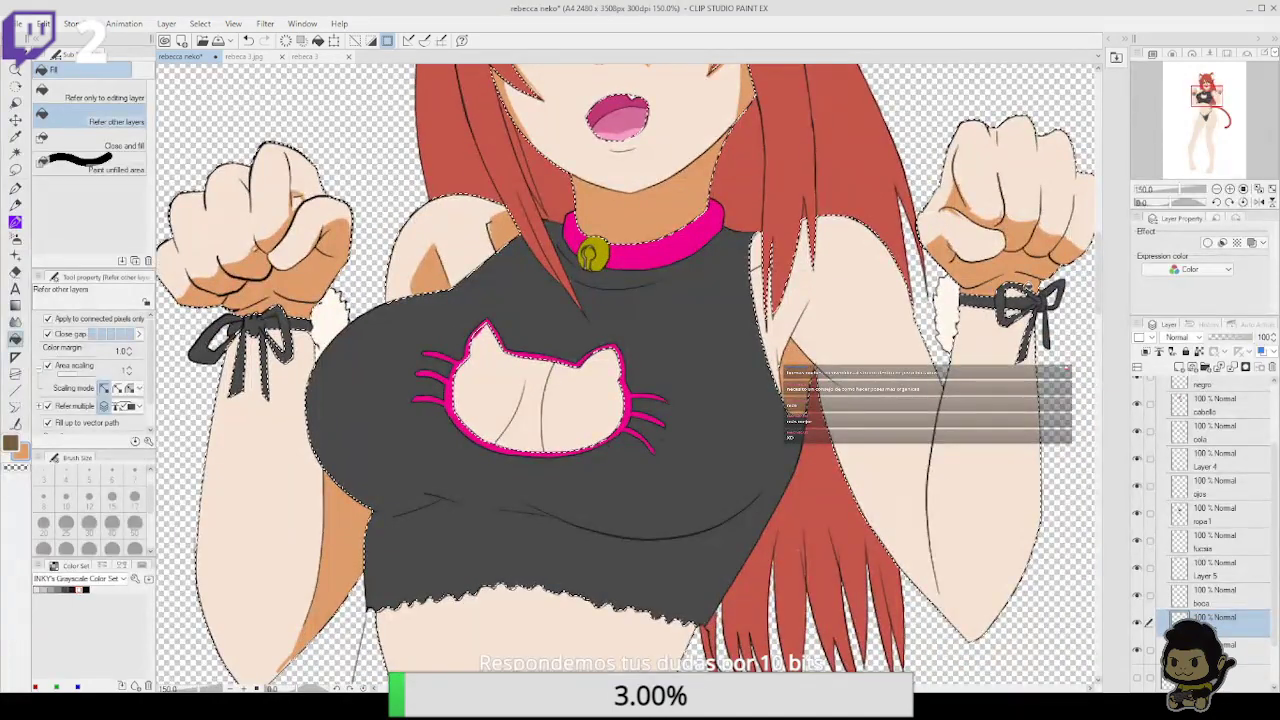
drag(724, 364, 766, 540)
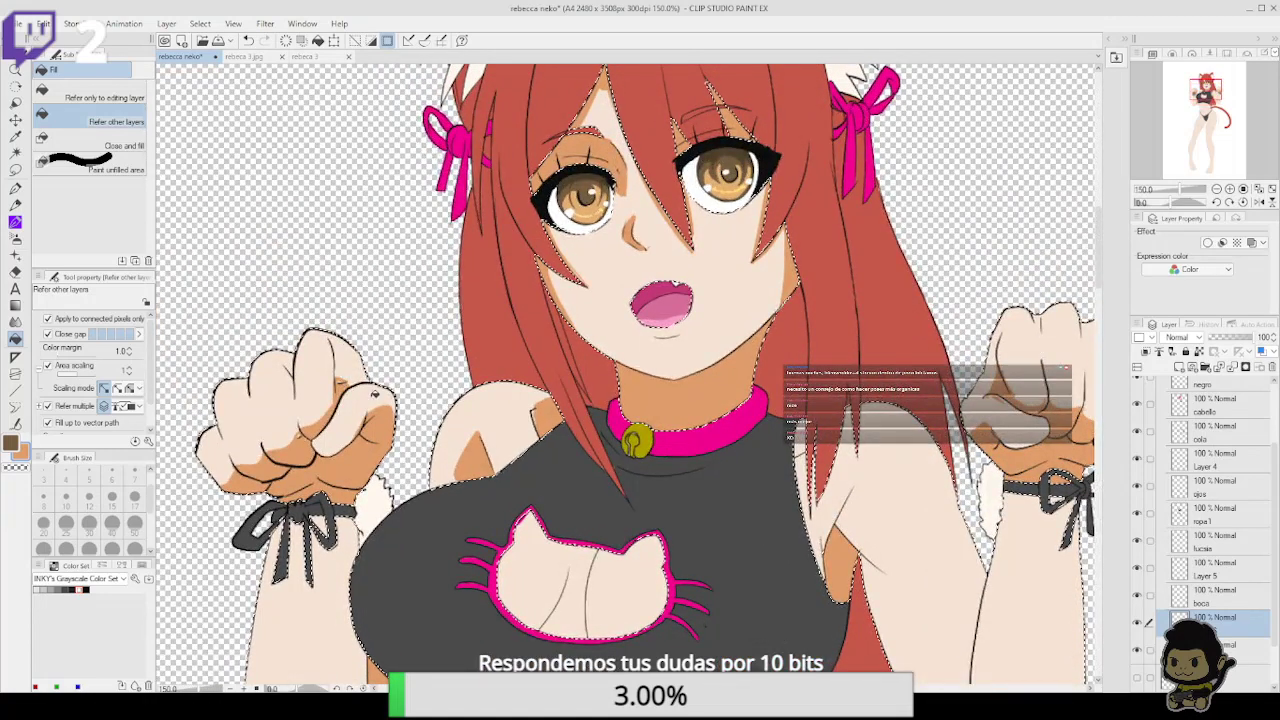
key(p)
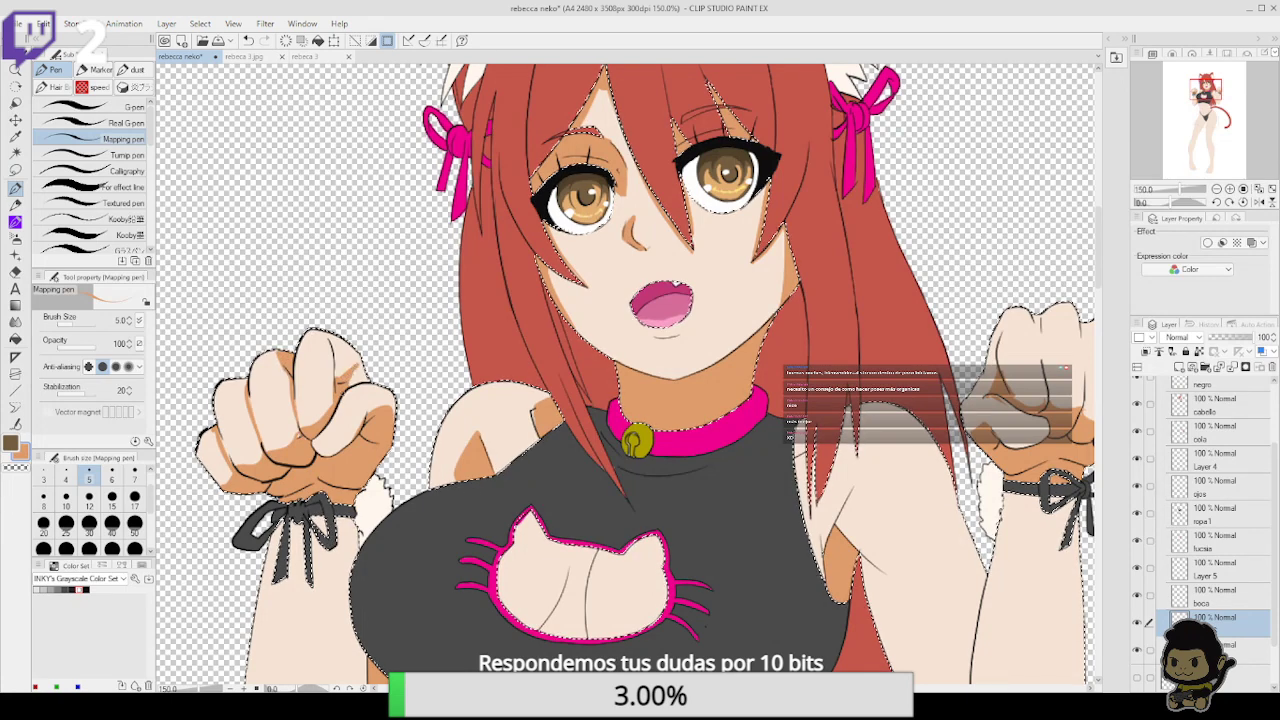
scroll(628, 375, down, 2)
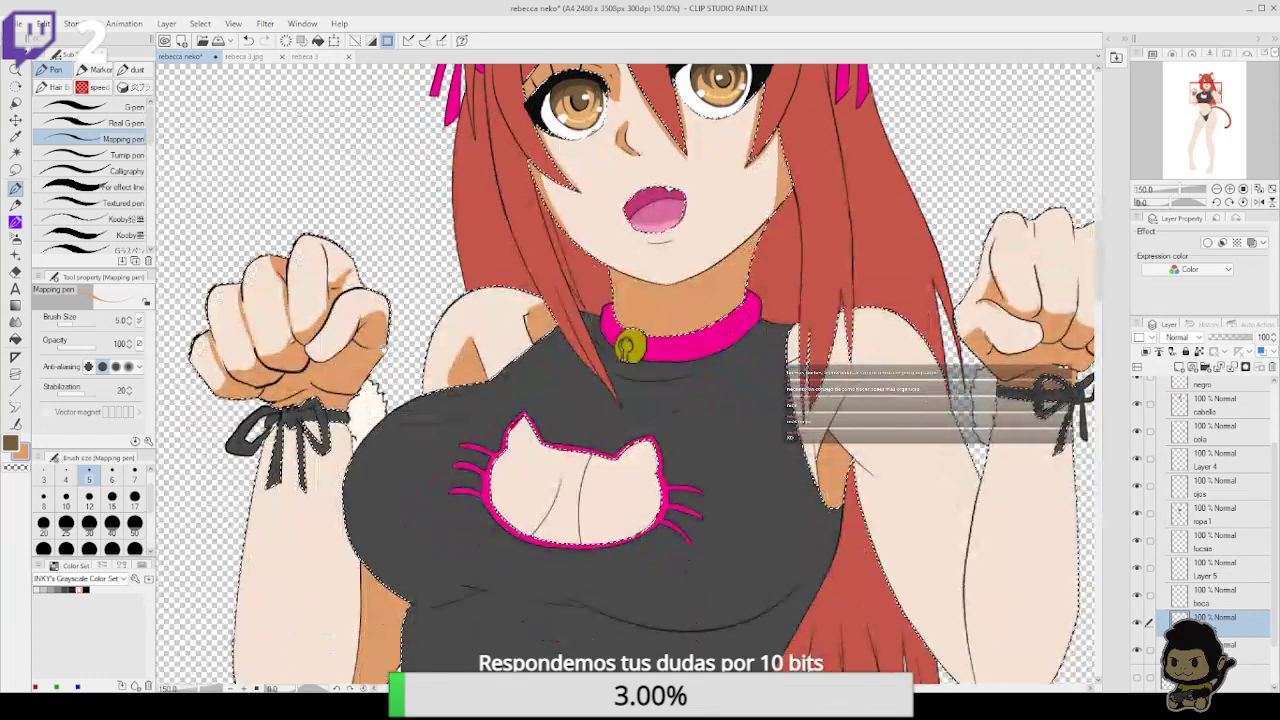
Fill the crease beside the left edge of the bikini bottom and the navel shadow in orange-tan, undoing fills that spill over
drag(920, 505, 720, 451)
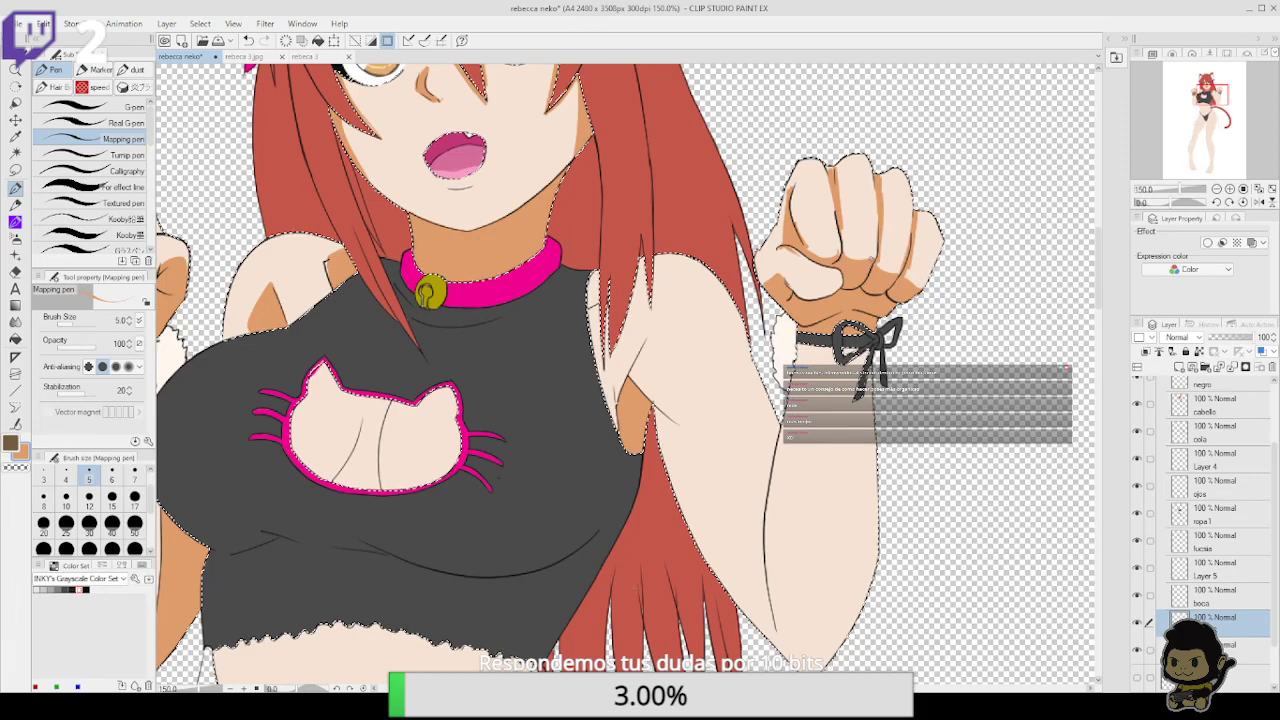
drag(858, 322, 866, 358)
click(1216, 189)
click(1216, 189)
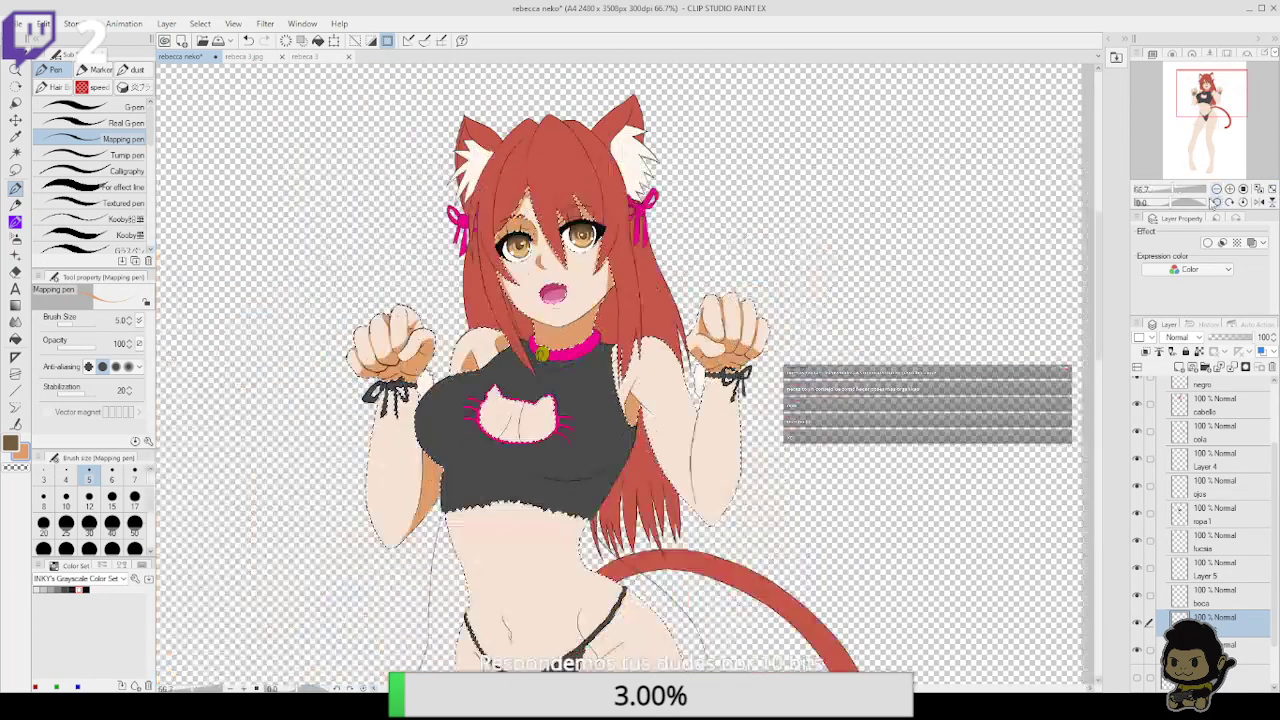
drag(846, 421, 903, 257)
drag(866, 354, 886, 314)
drag(849, 390, 862, 344)
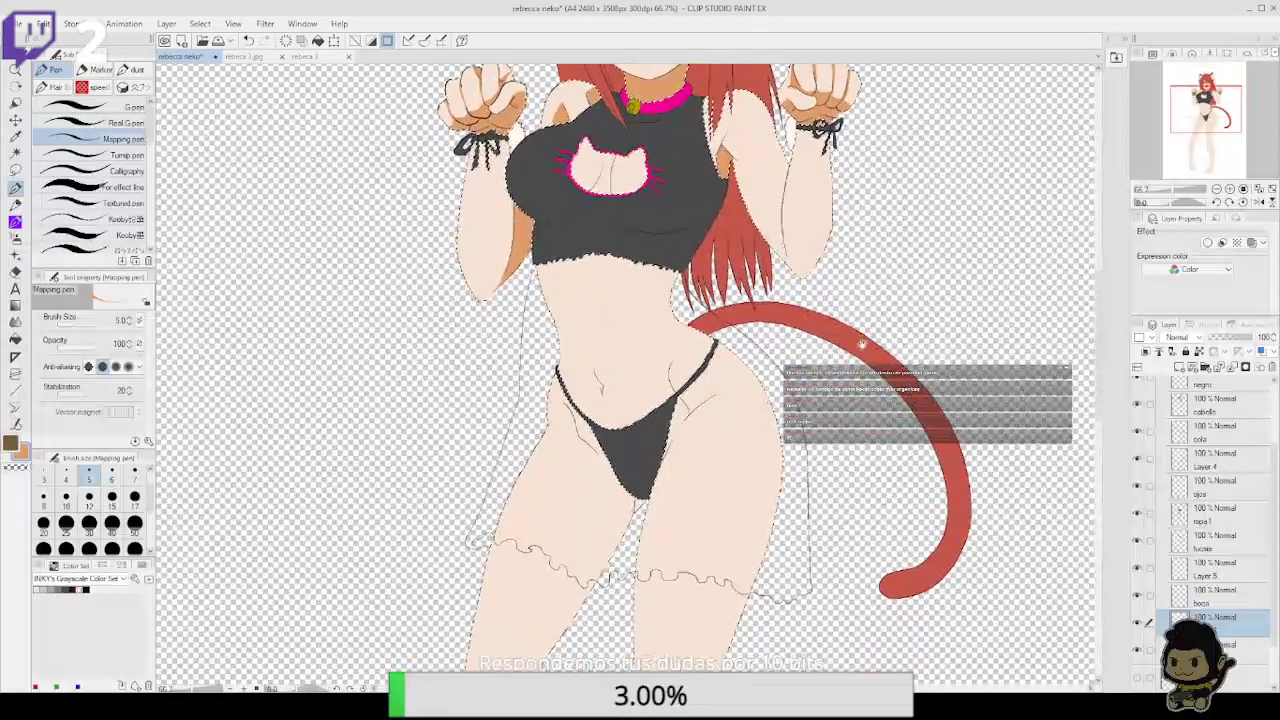
key(g)
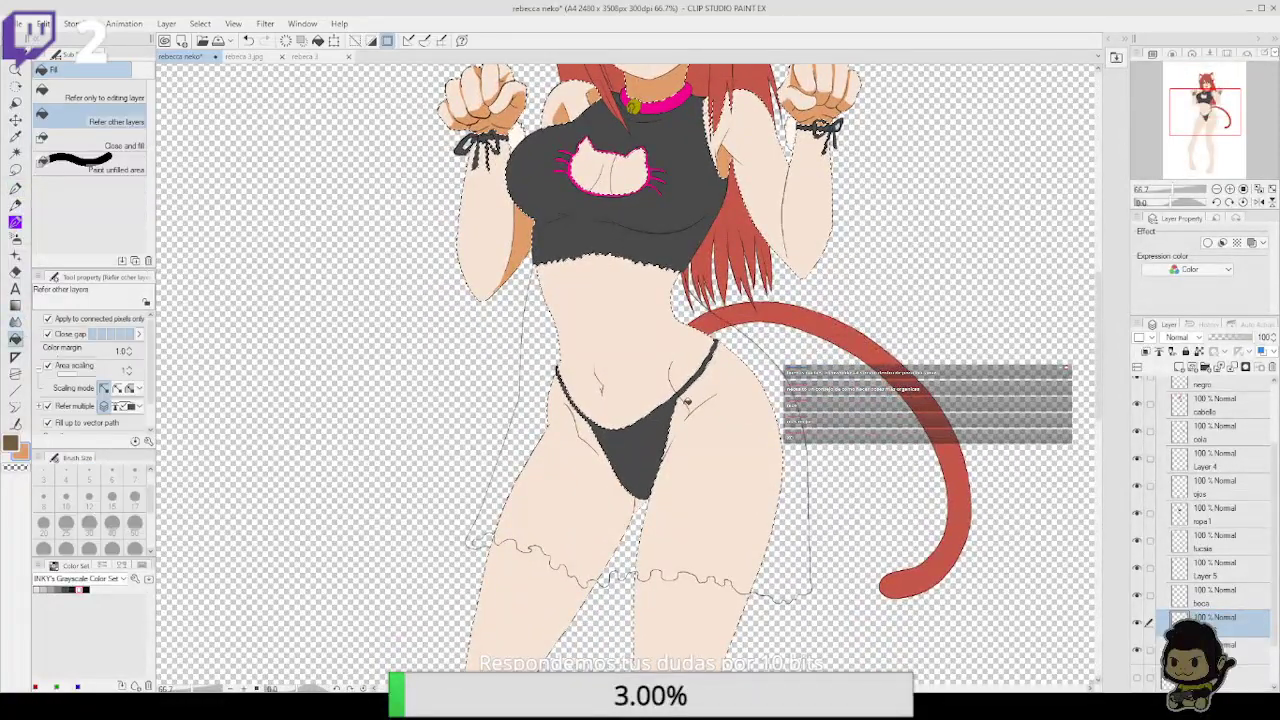
click(687, 401)
key(ctrl+z)
click(590, 427)
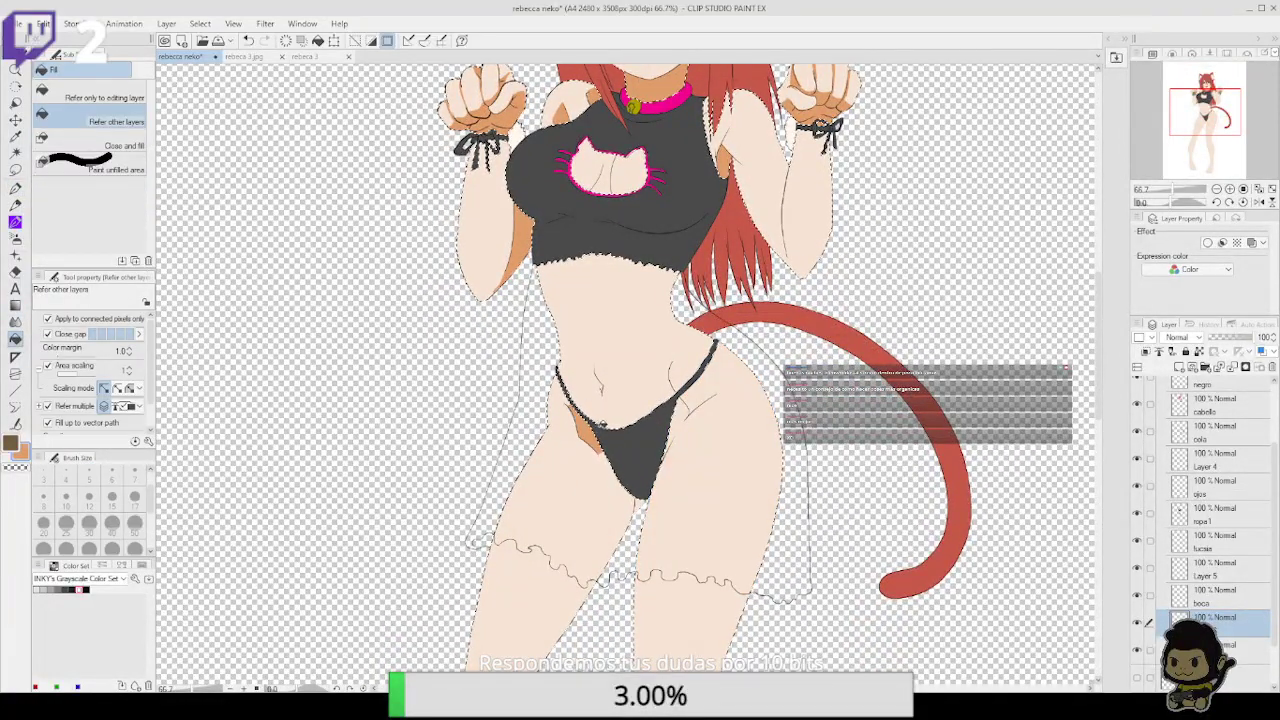
key(ctrl+z)
click(596, 368)
key(ctrl+z)
click(603, 384)
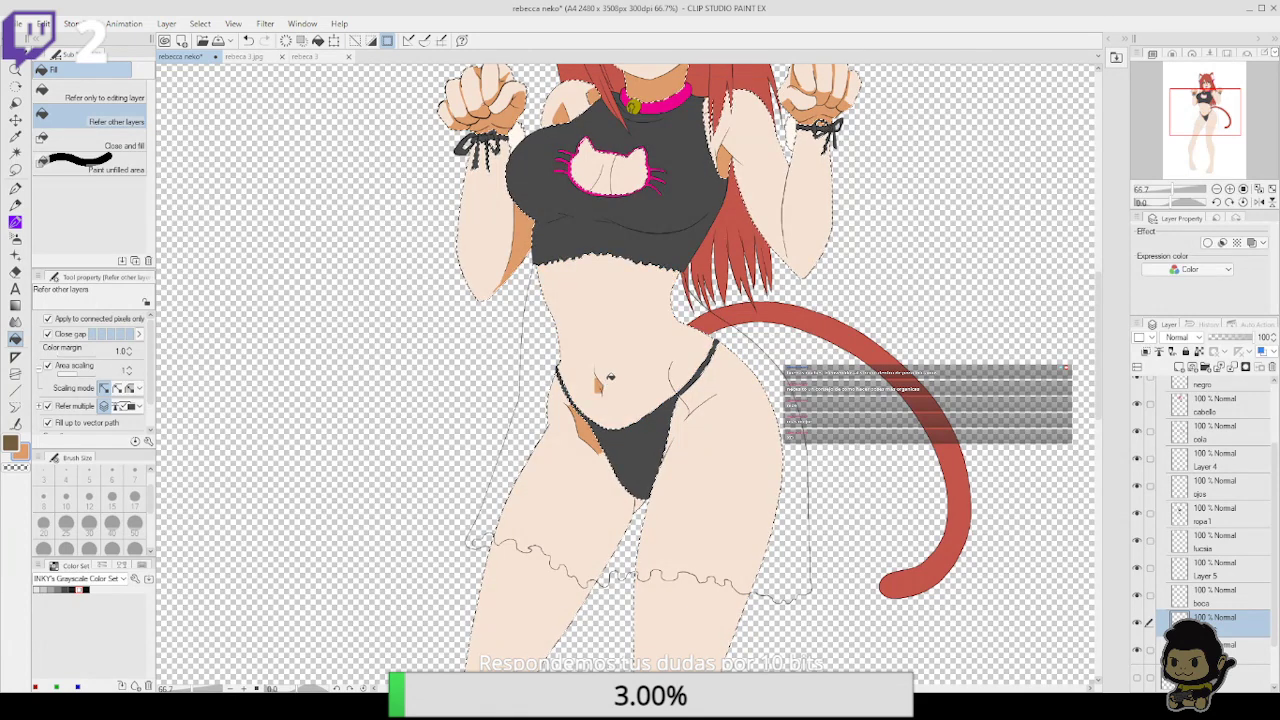
Trim the navel shadow with the Hard eraser and add orange-tan shadows in the creases beside the right edge of the bikini bottom
key(e)
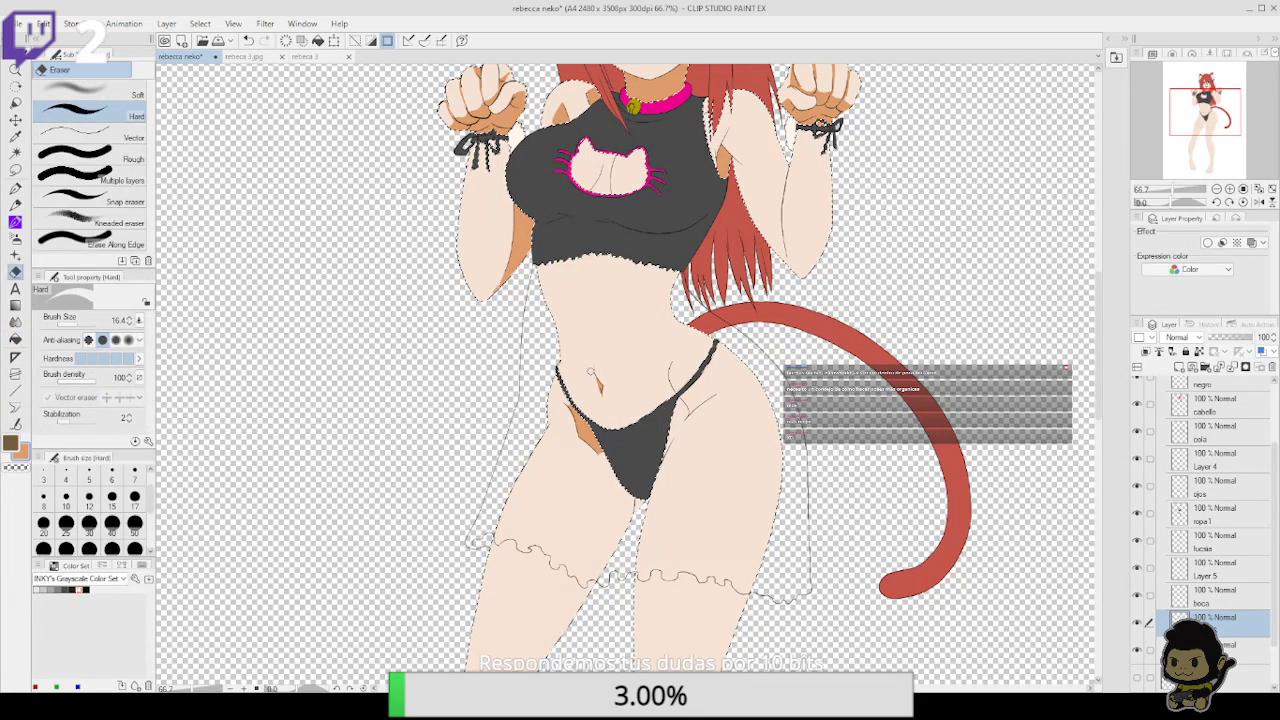
click(15, 188)
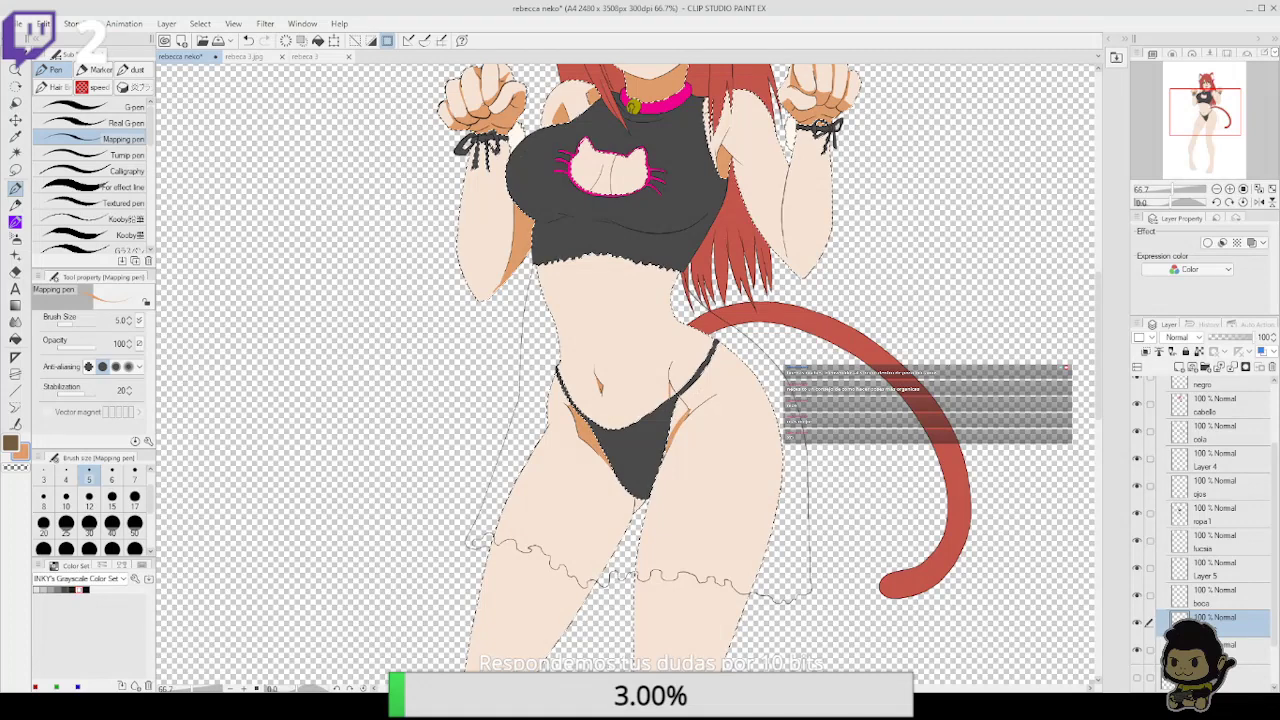
click(15, 339)
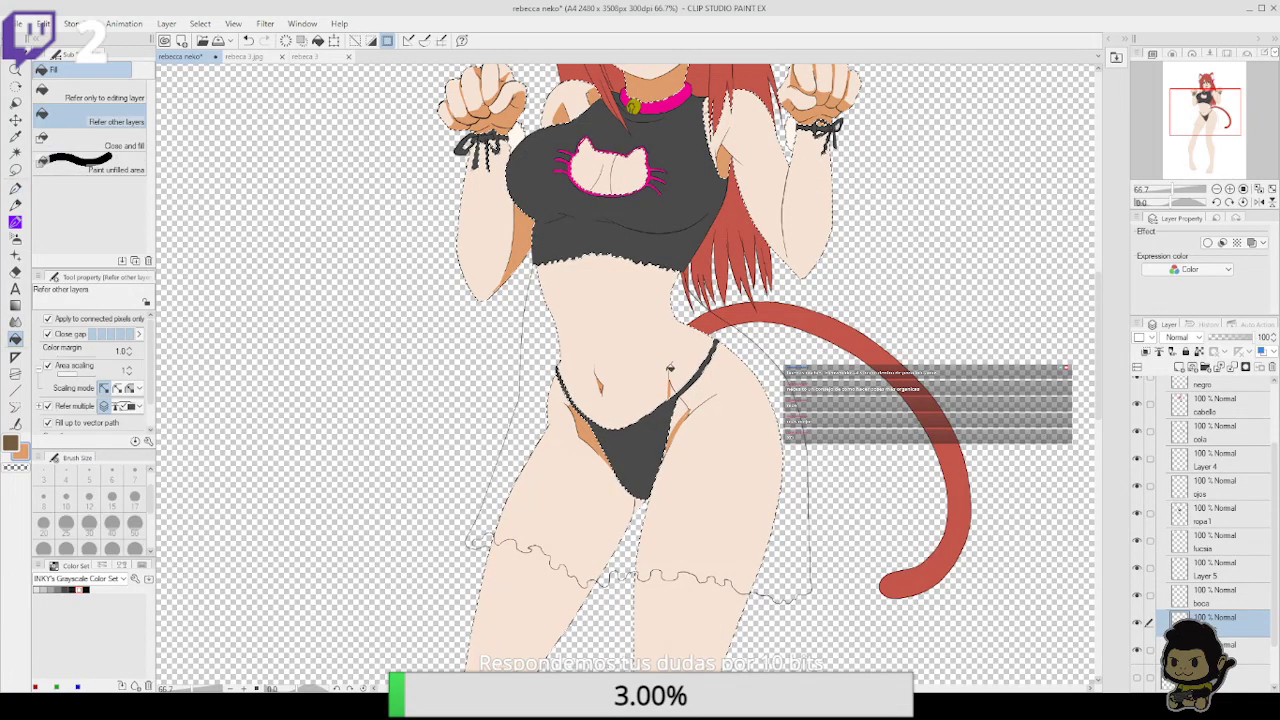
Clean up the navel shadow's edges with the Hard eraser and the Mapping pen
scroll(700, 405, down, 3)
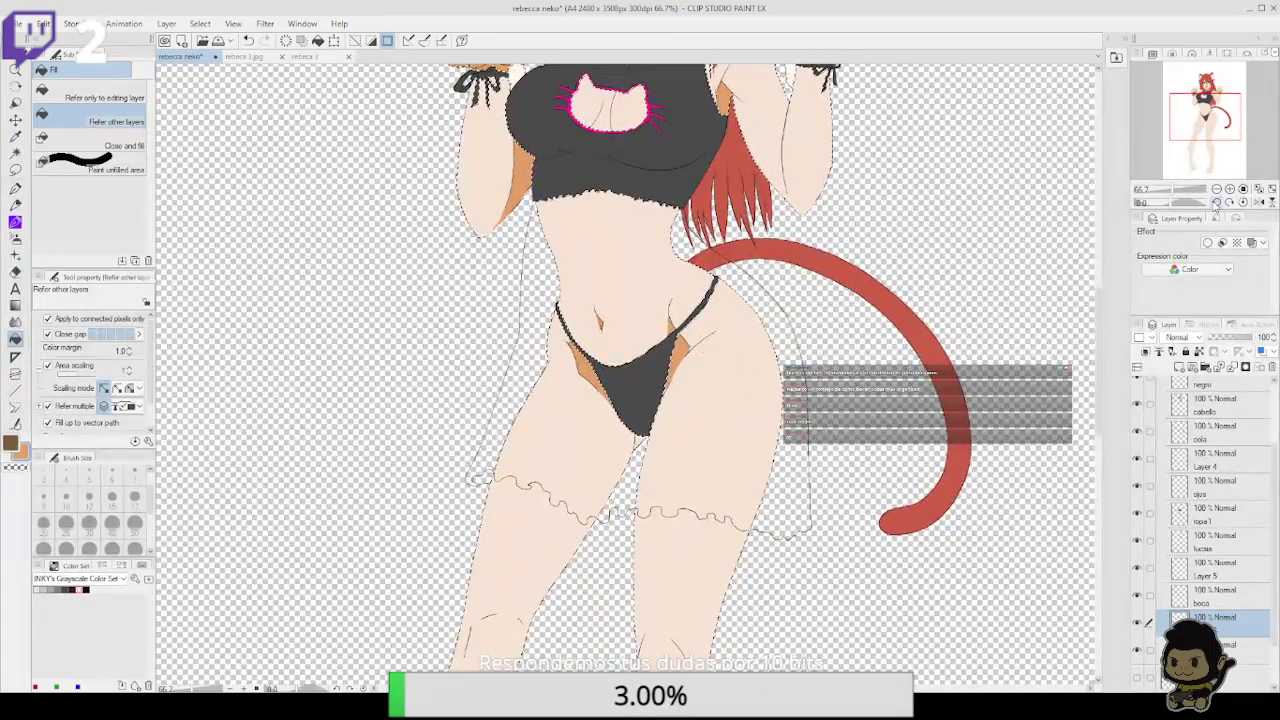
click(1230, 195)
click(1230, 189)
click(1230, 189)
drag(669, 240, 649, 300)
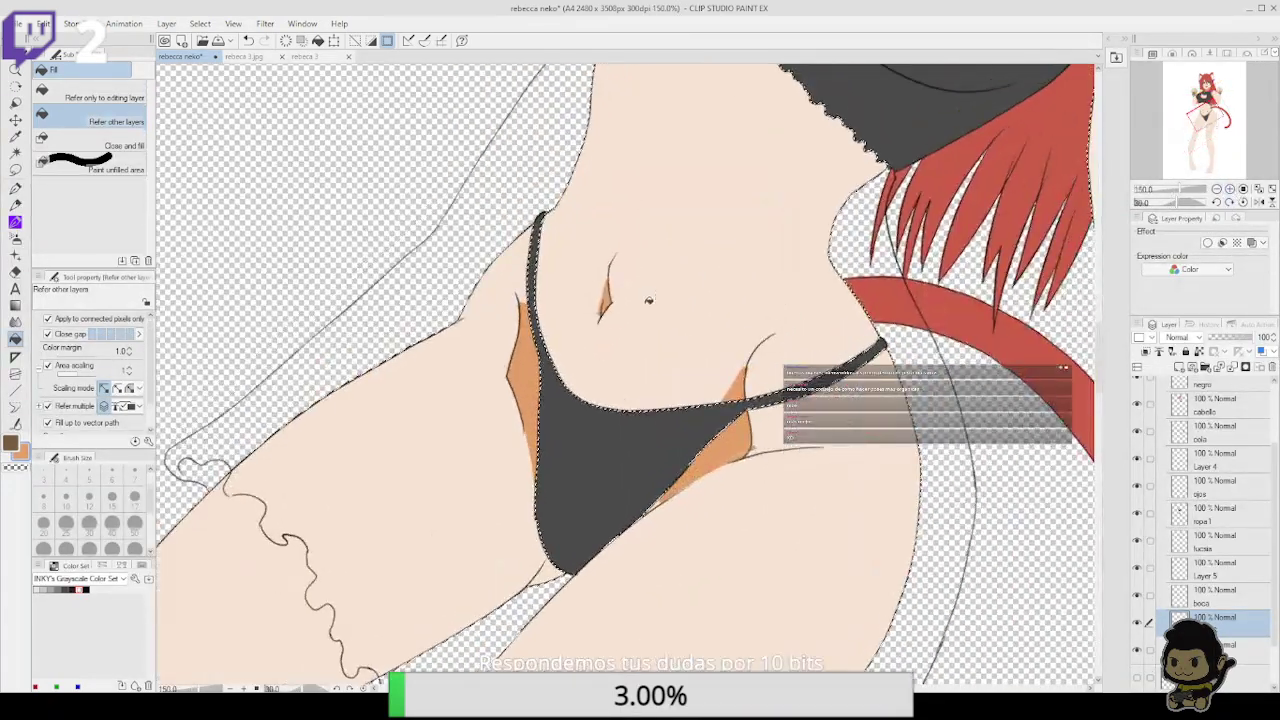
key(e)
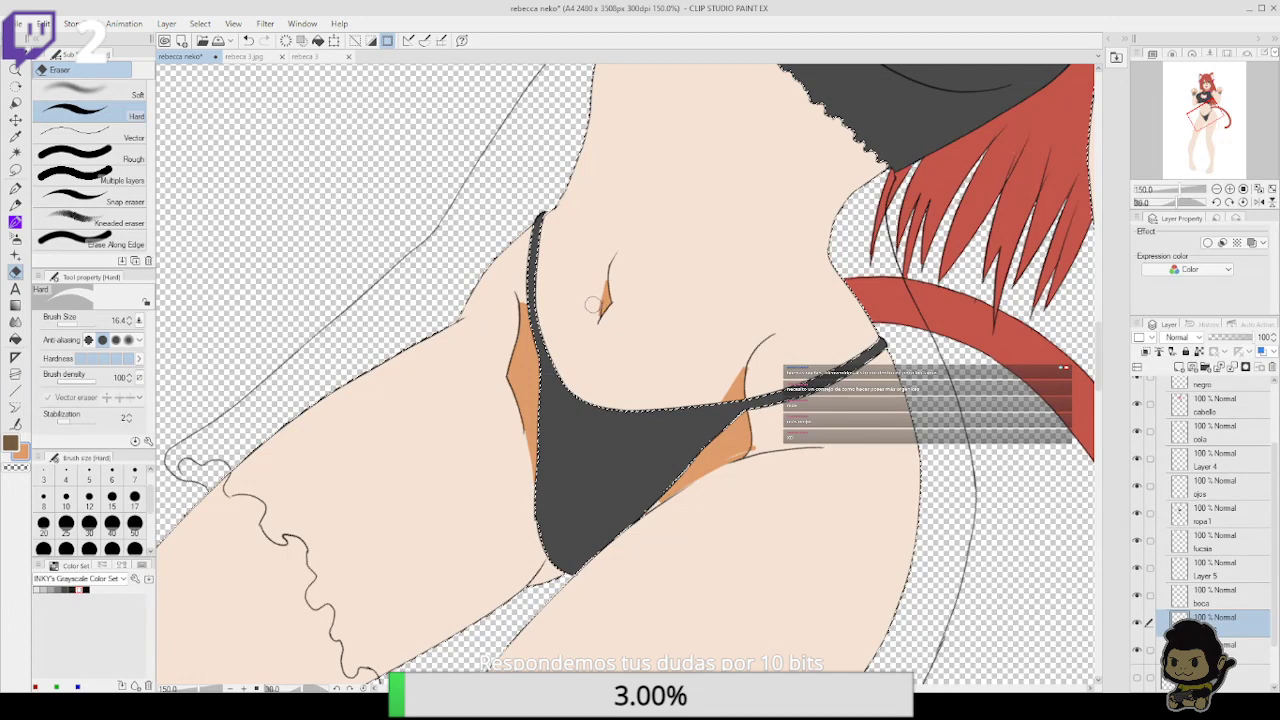
click(16, 189)
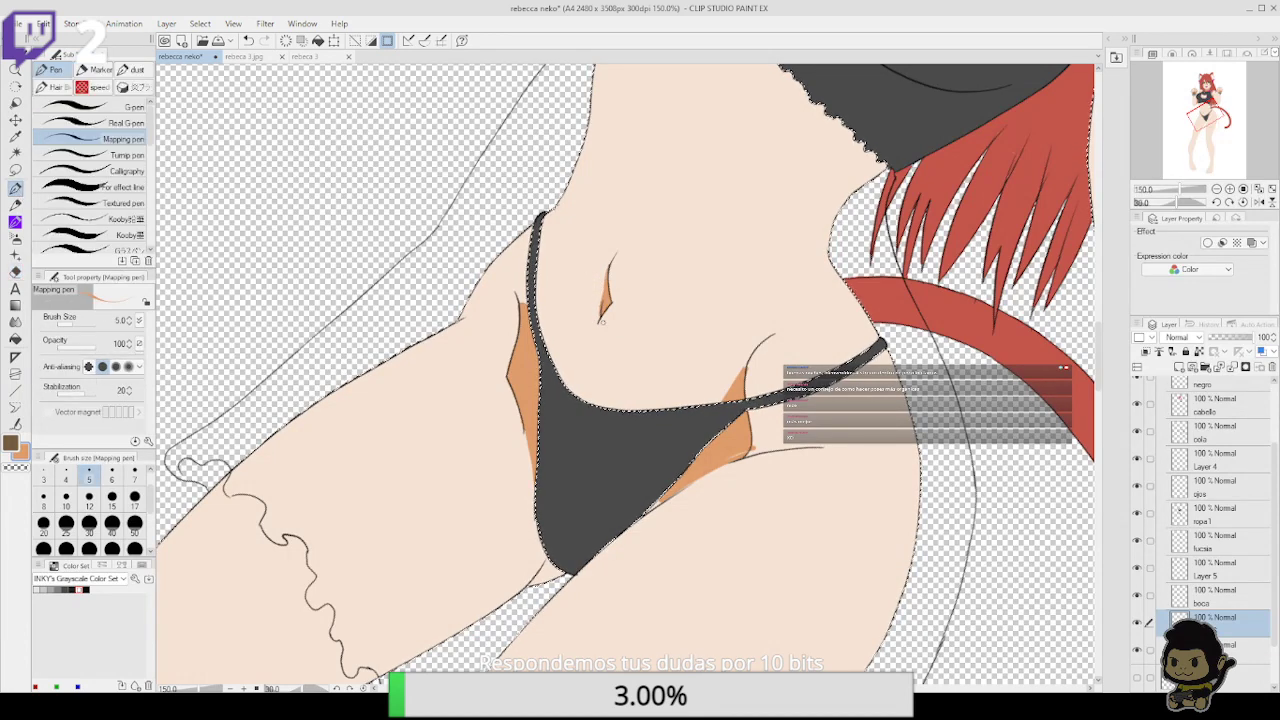
Draw thin orange-tan muscle lines down the middle of the abdomen, below the top's hem and along both sides of the waist
mouse_move(641, 171)
mouse_down()
mouse_move(594, 309)
mouse_move(625, 197)
mouse_up()
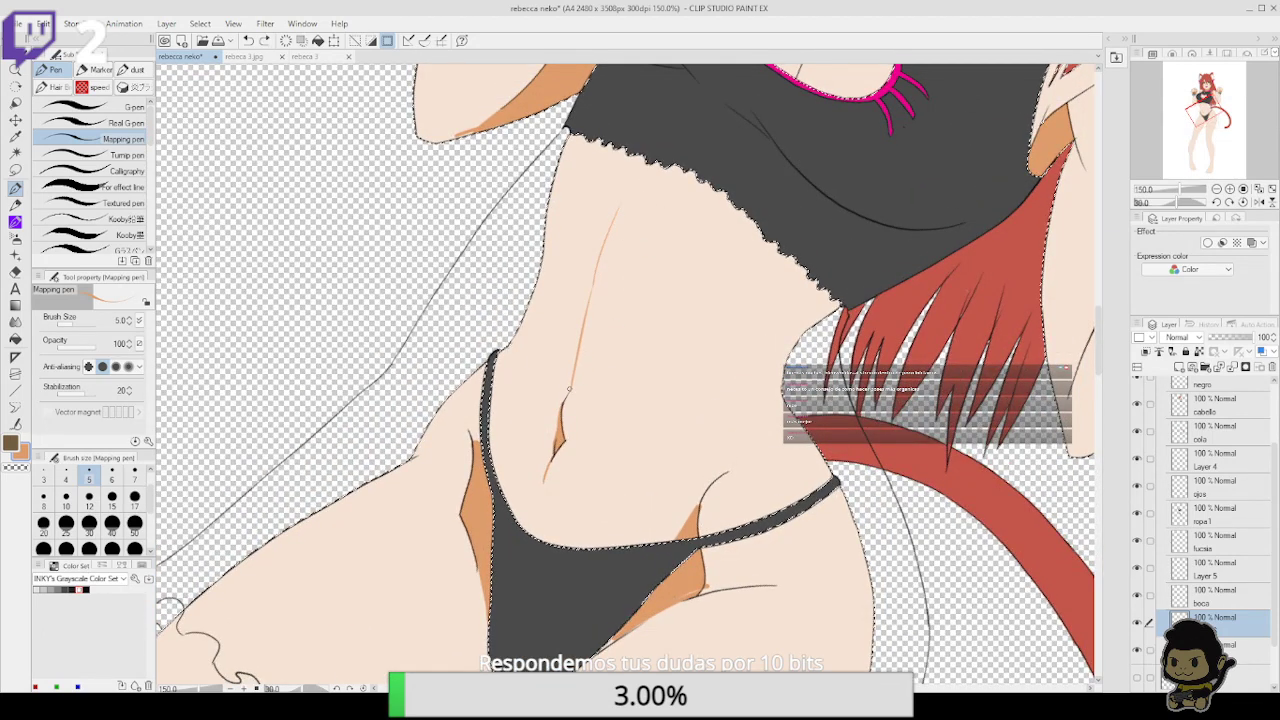
key(ctrl+z)
drag(598, 271, 624, 197)
mouse_move(615, 166)
mouse_down()
mouse_move(663, 142)
mouse_move(668, 152)
mouse_up()
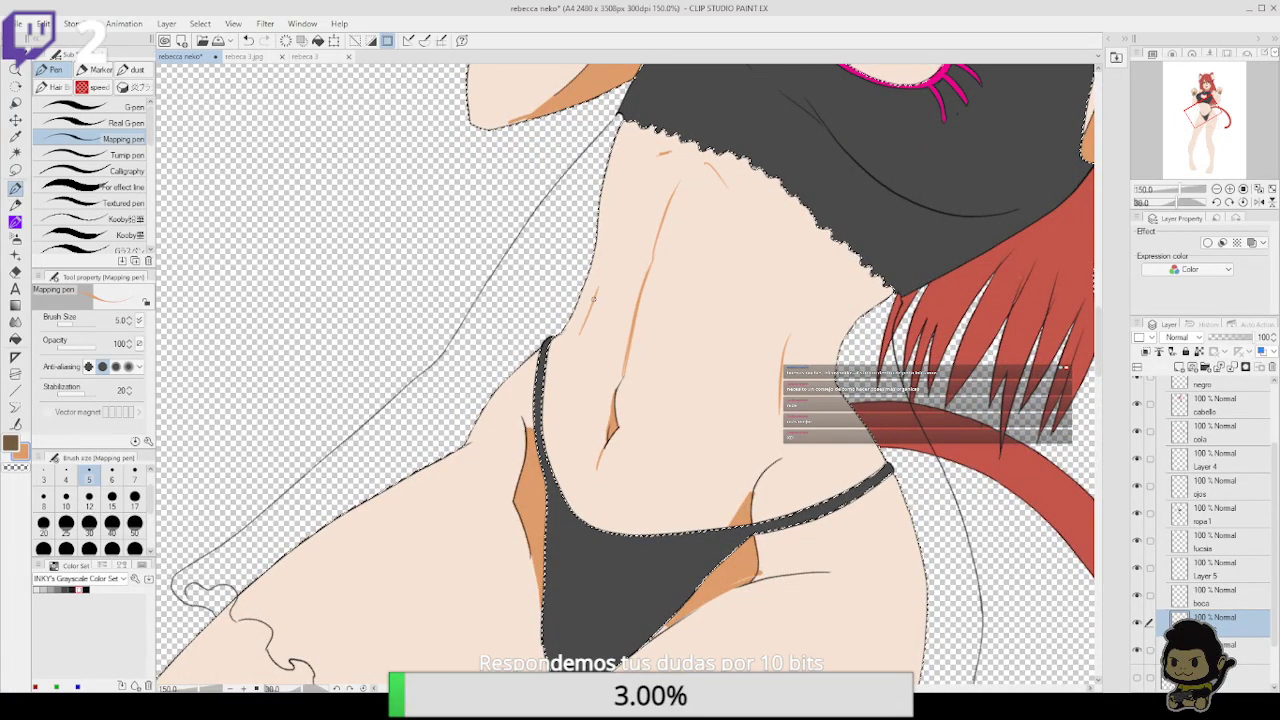
Outline the cleavage shadow inside the top's cat-shaped cutout with the Mapping pen and fill it in orange-tan
drag(613, 216, 596, 313)
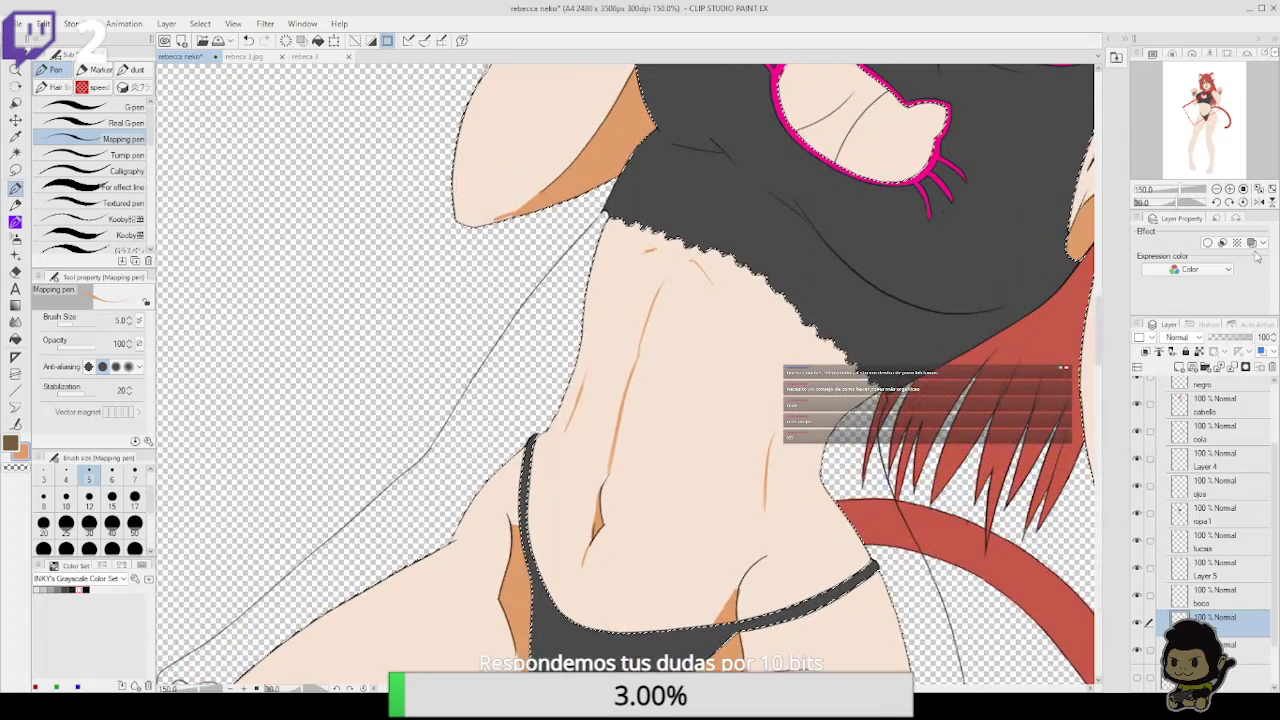
click(1216, 202)
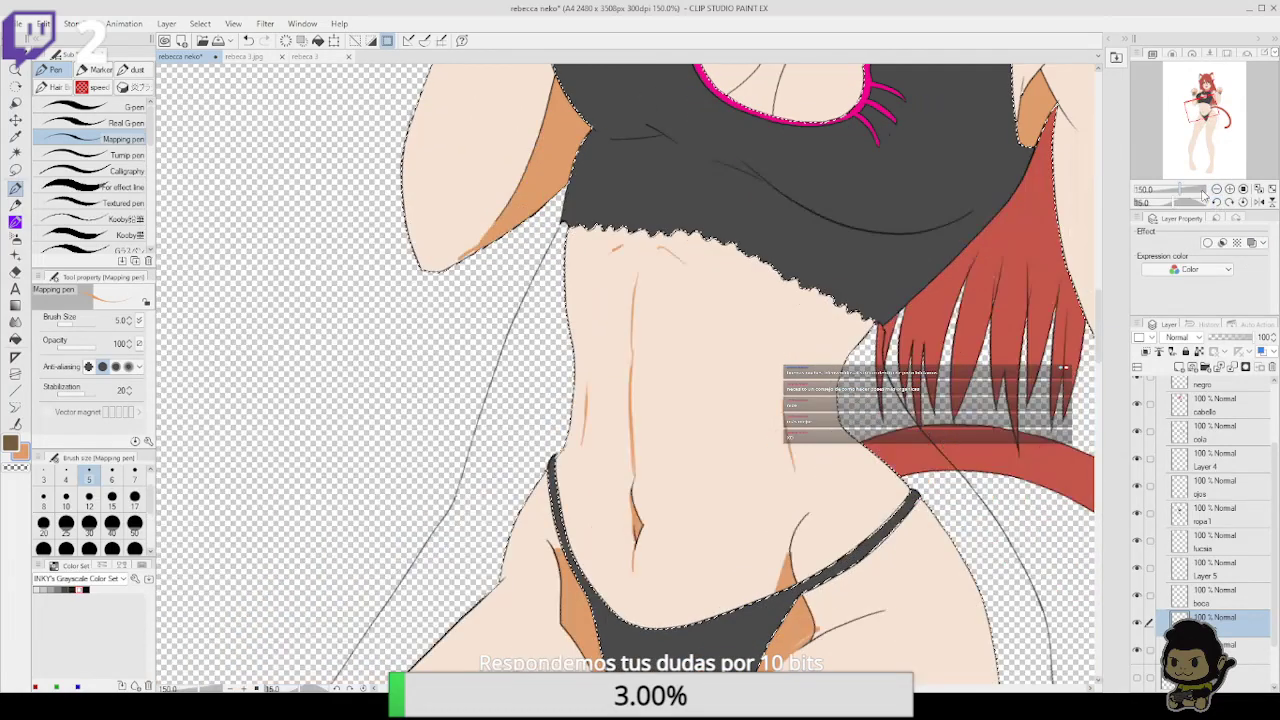
drag(789, 136, 778, 187)
scroll(778, 187, up, 1)
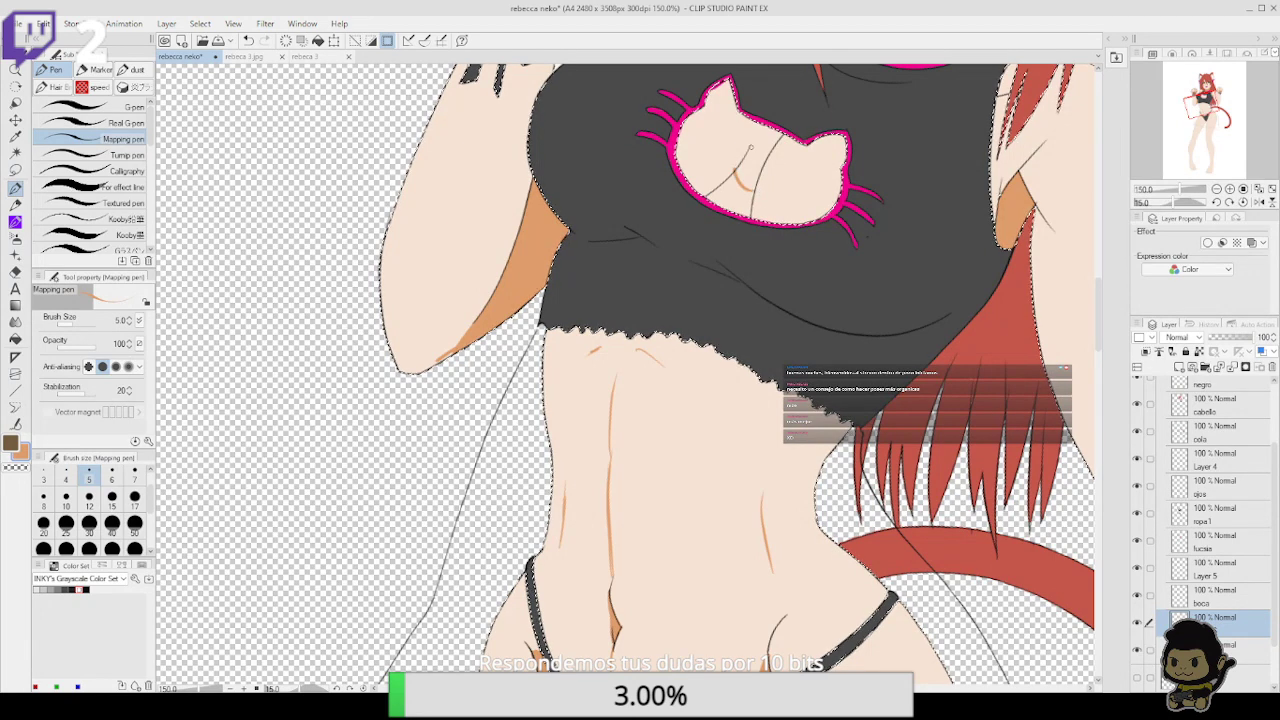
scroll(747, 189, up, 2)
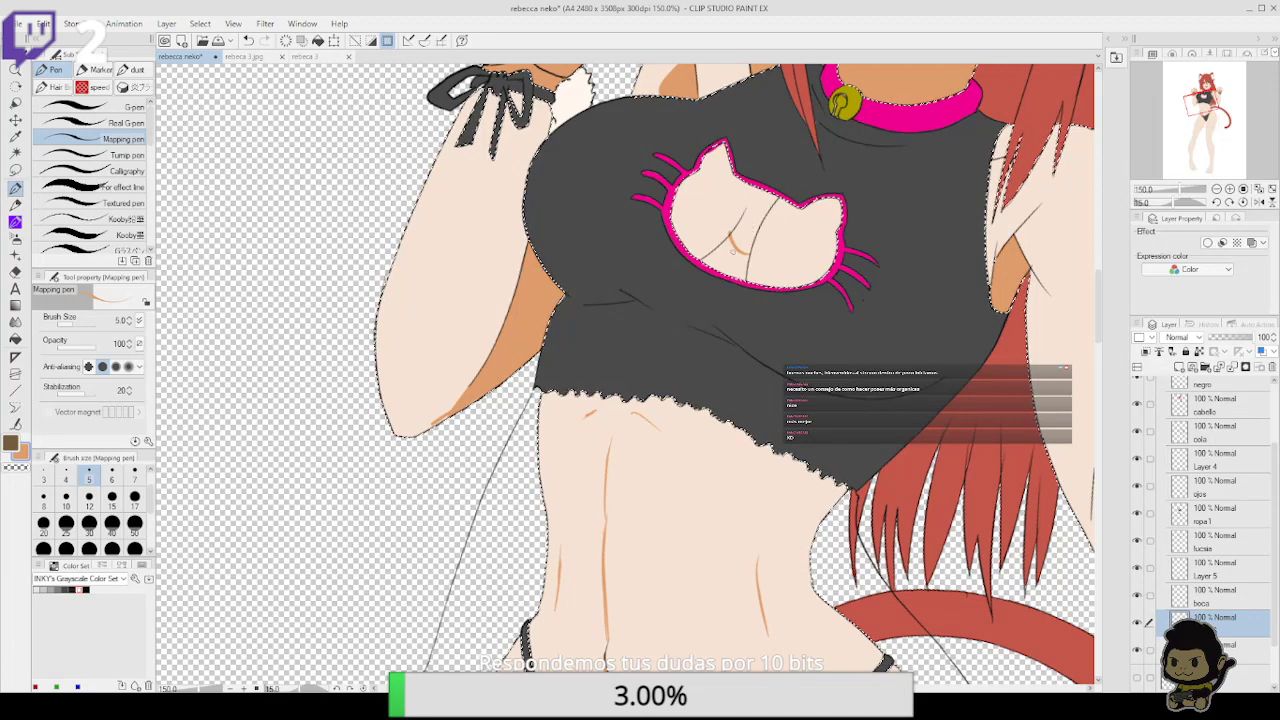
click(15, 339)
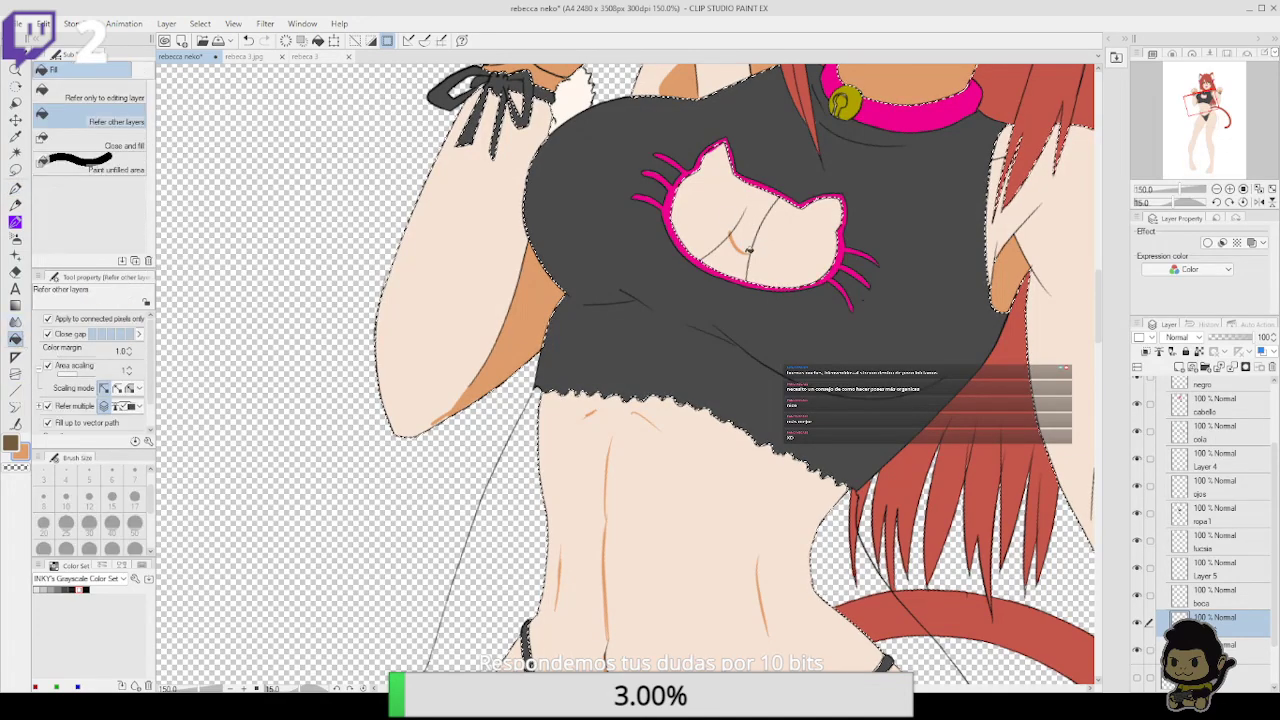
click(735, 250)
drag(808, 285, 740, 494)
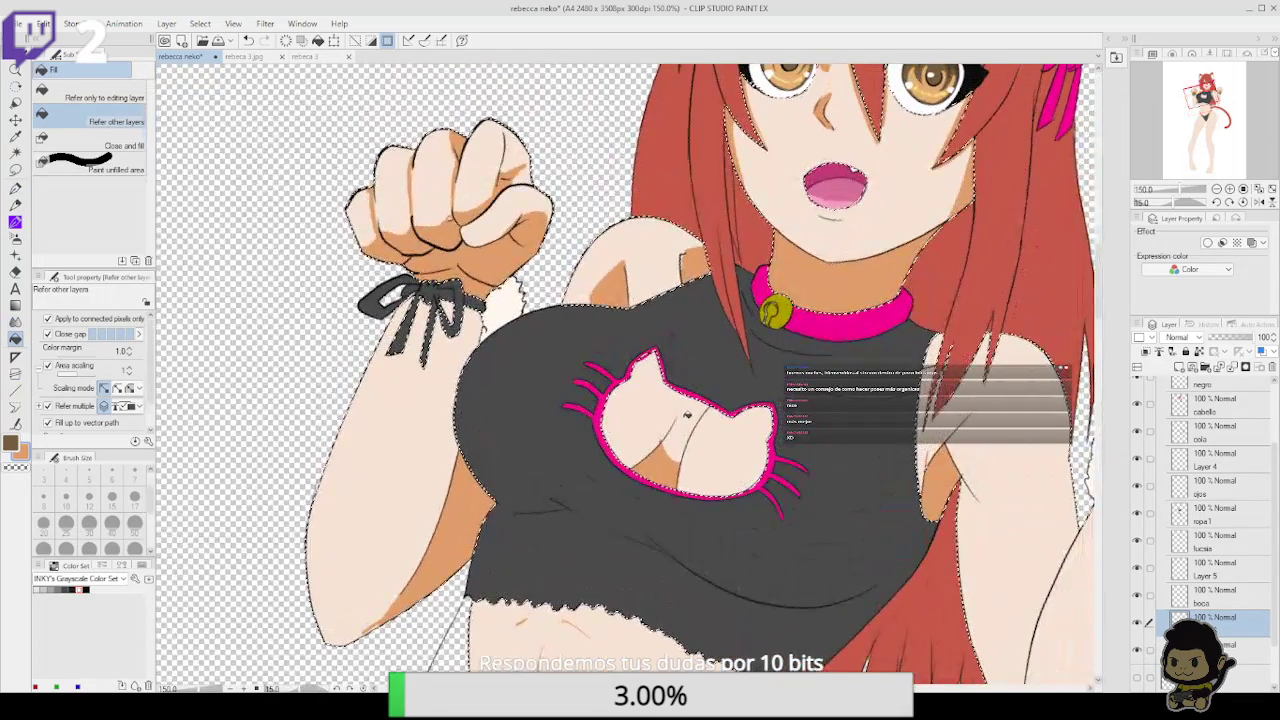
click(687, 414)
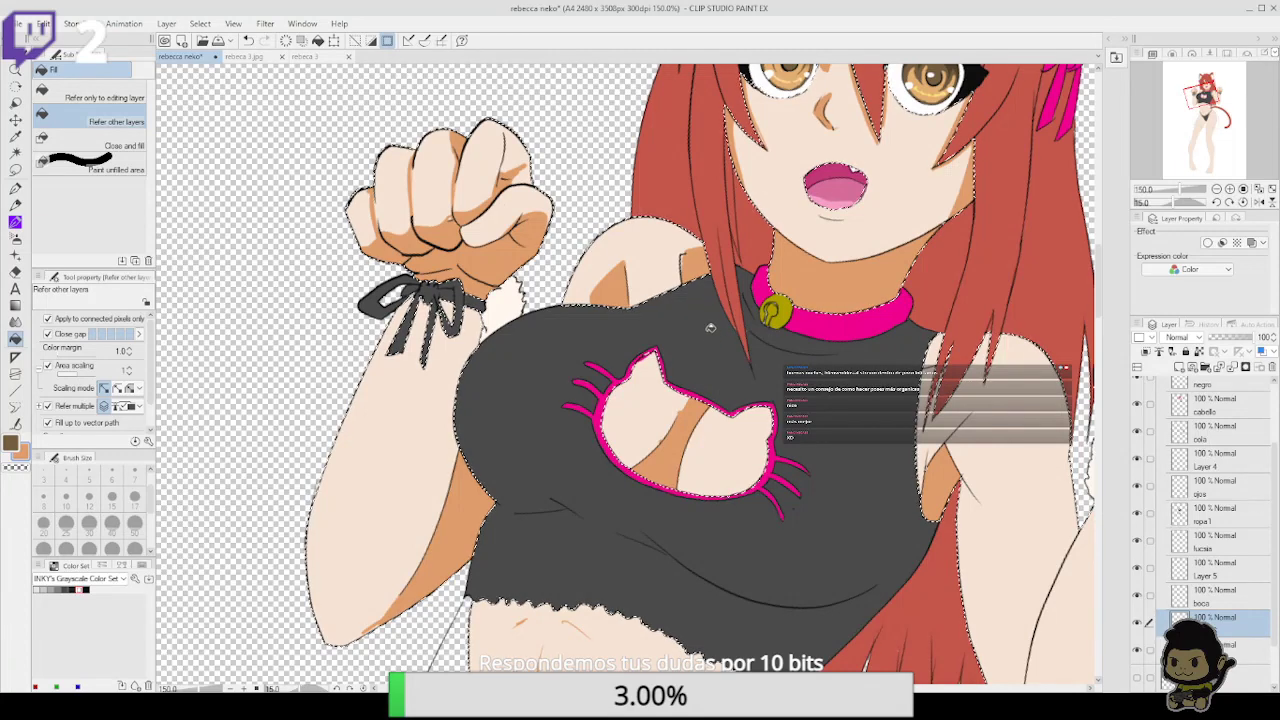
Add thin orange-tan shadows along the inner rim of the cat-shaped cutout and tidy them with the Hard eraser
key(e)
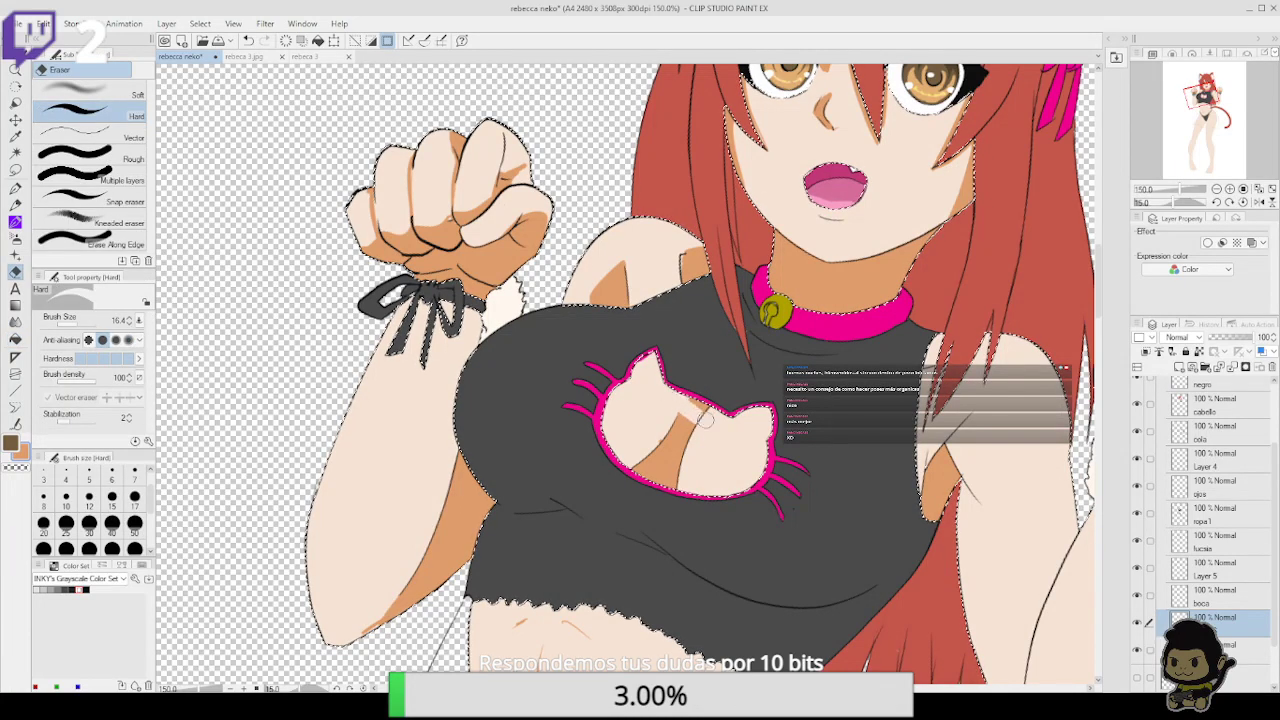
key(p)
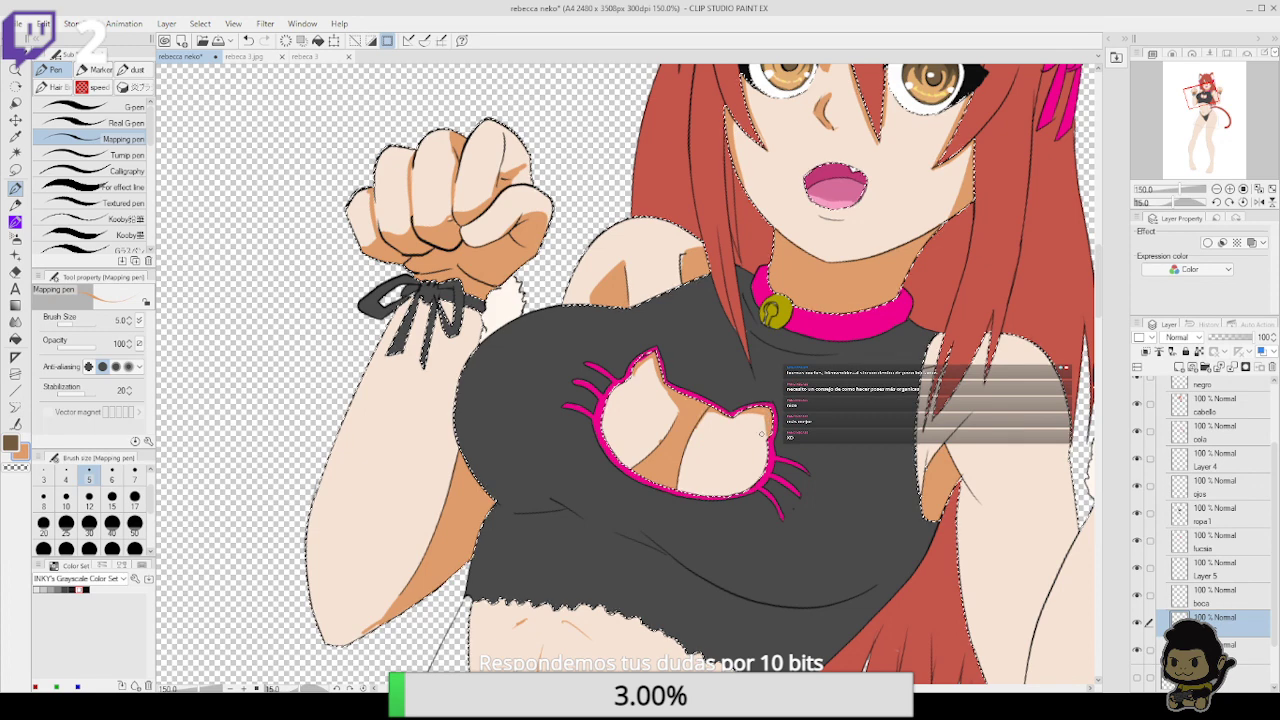
key(e)
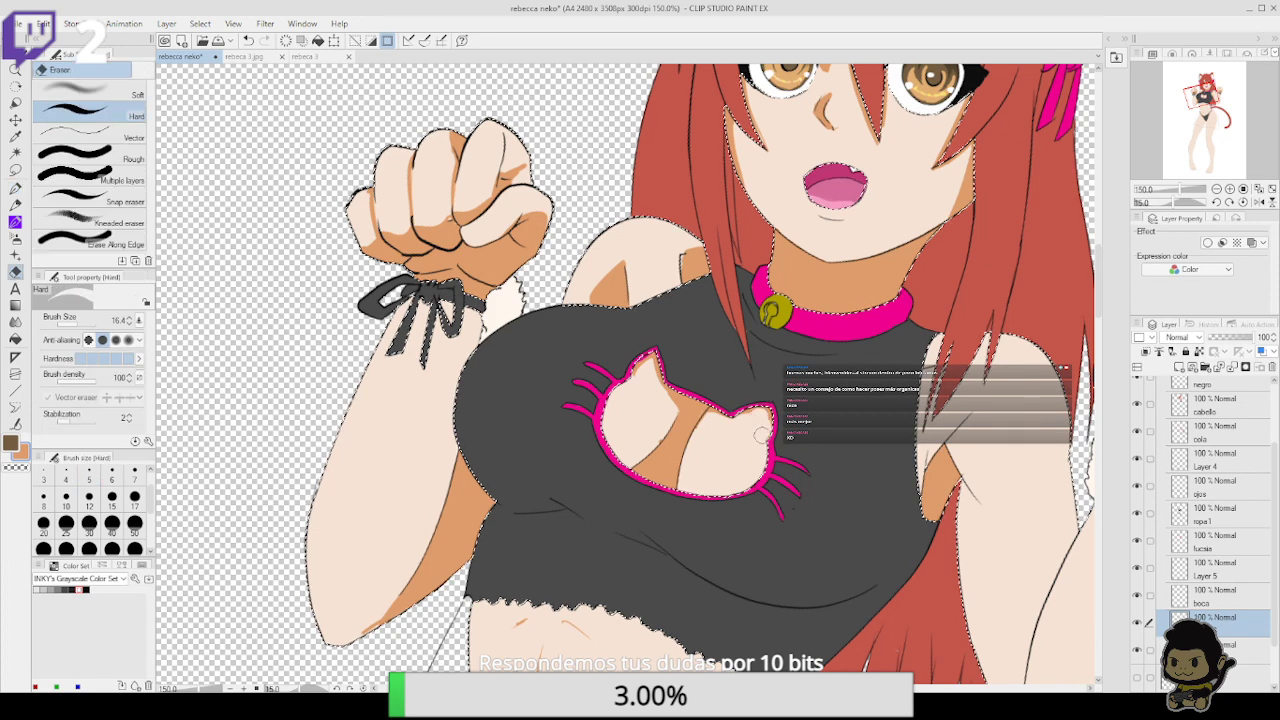
click(16, 188)
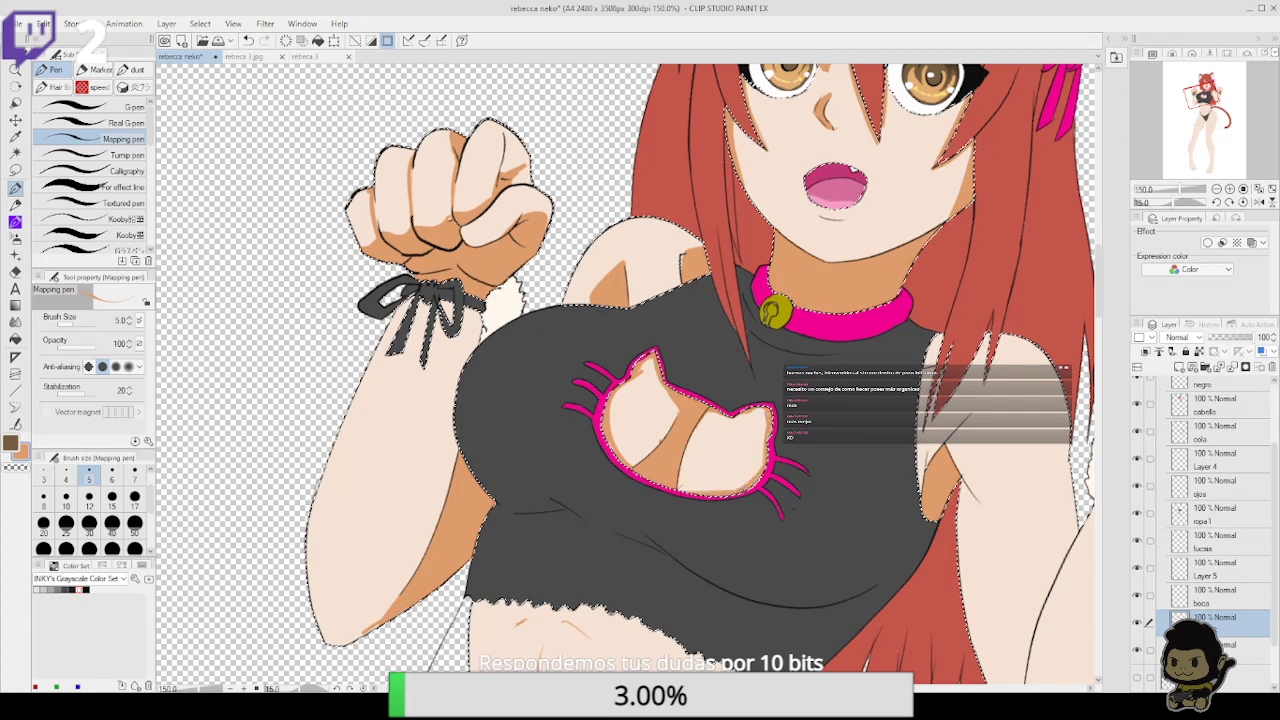
key(e)
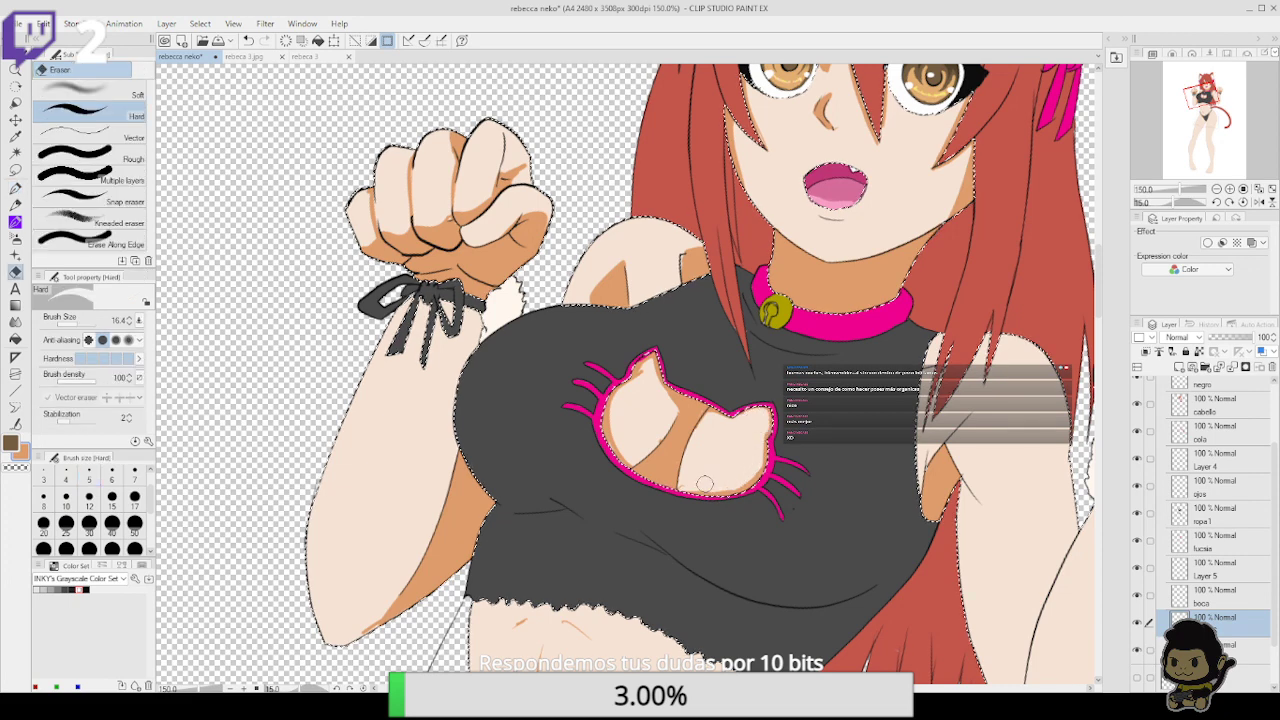
Outline shadow shapes along the inner side of both calves with the Mapping pen and fill them in orange-tan
scroll(748, 447, down, 3)
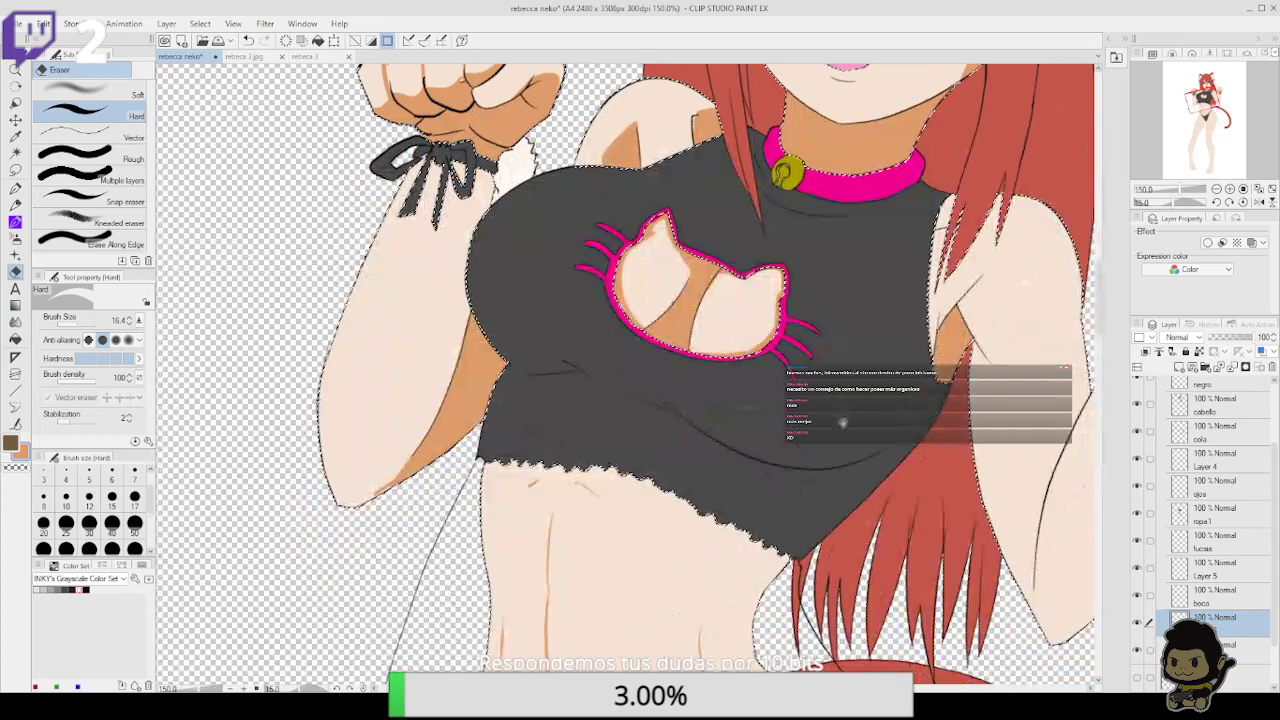
click(1216, 189)
click(1216, 189)
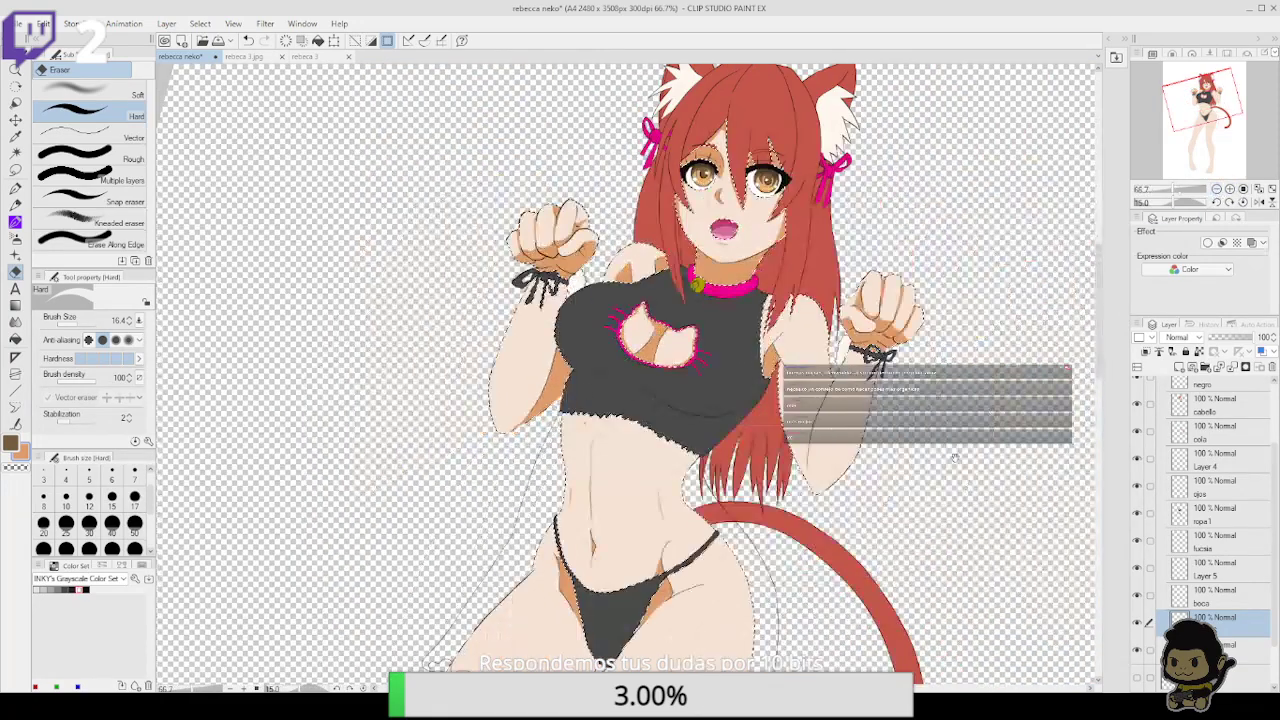
drag(954, 457, 997, 185)
drag(780, 288, 841, 157)
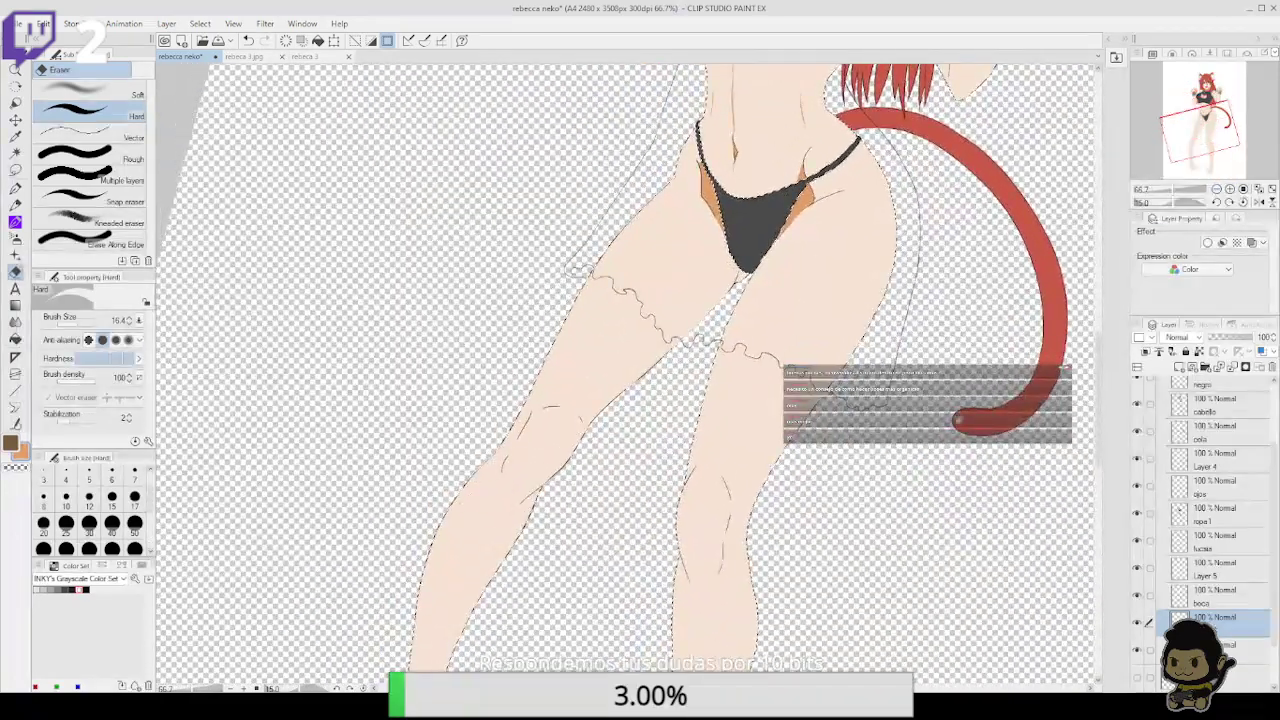
click(14, 189)
drag(680, 423, 761, 298)
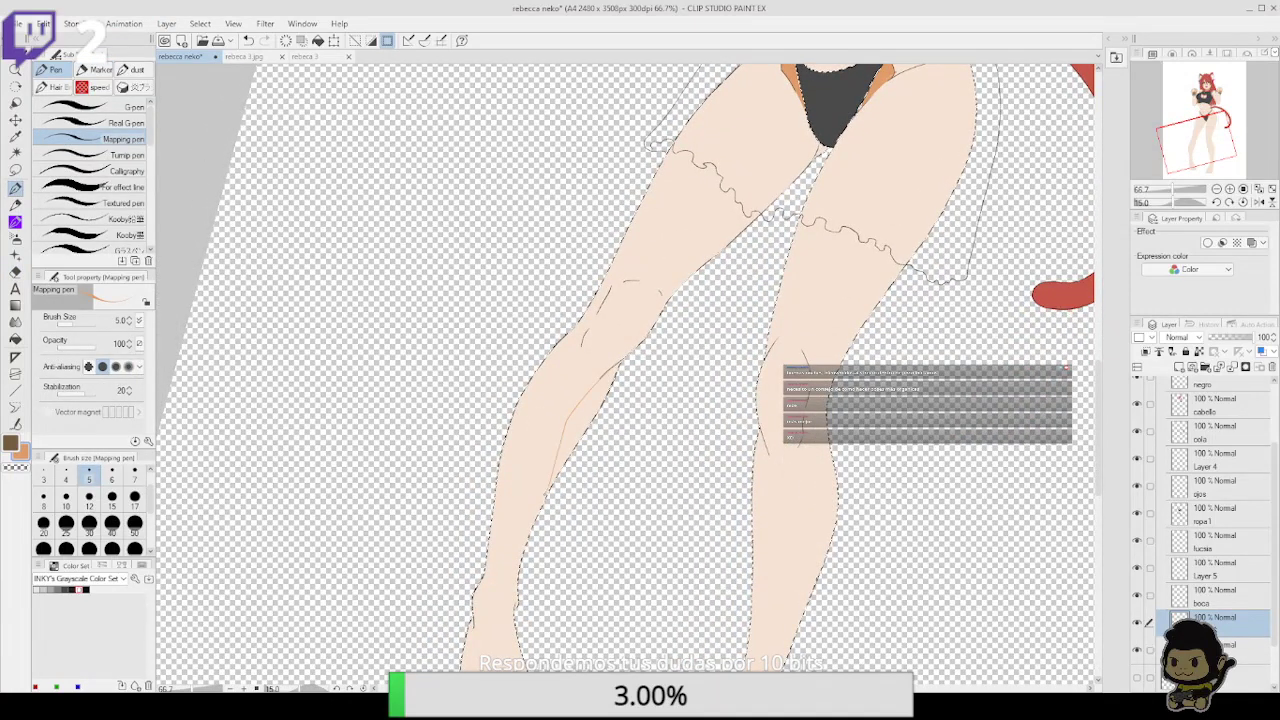
drag(552, 554, 569, 534)
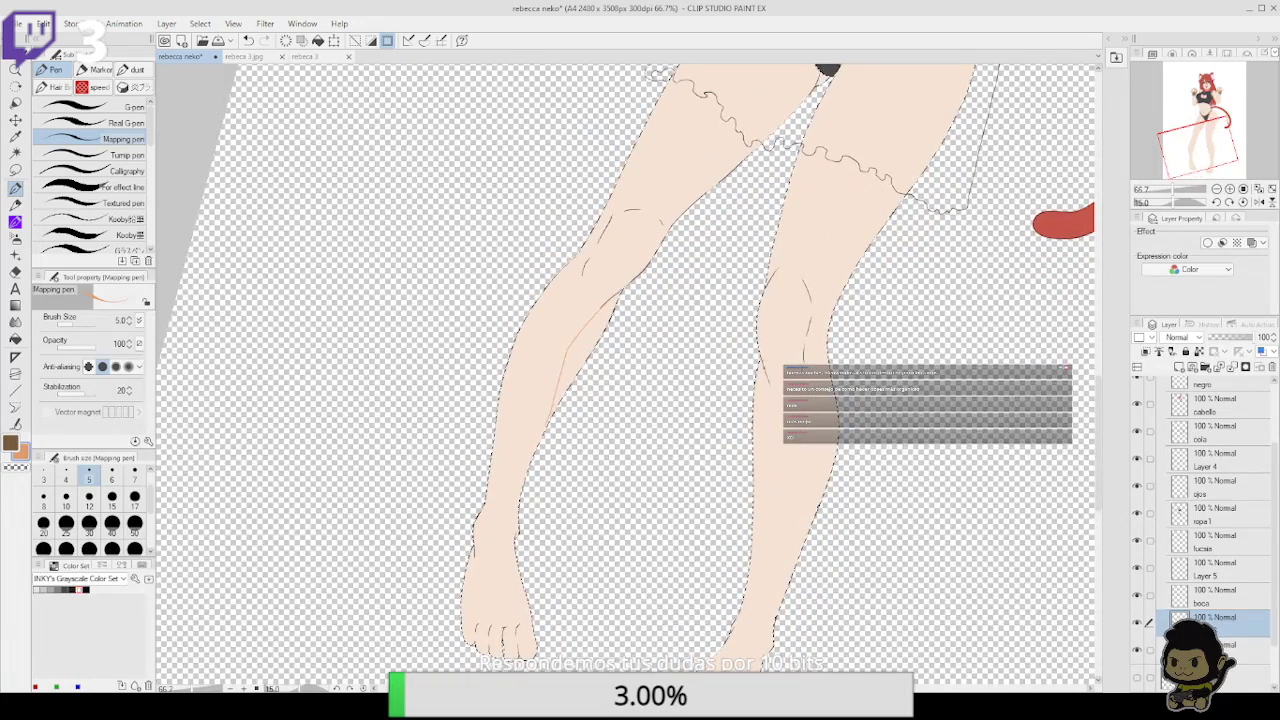
drag(790, 498, 778, 397)
drag(822, 300, 738, 490)
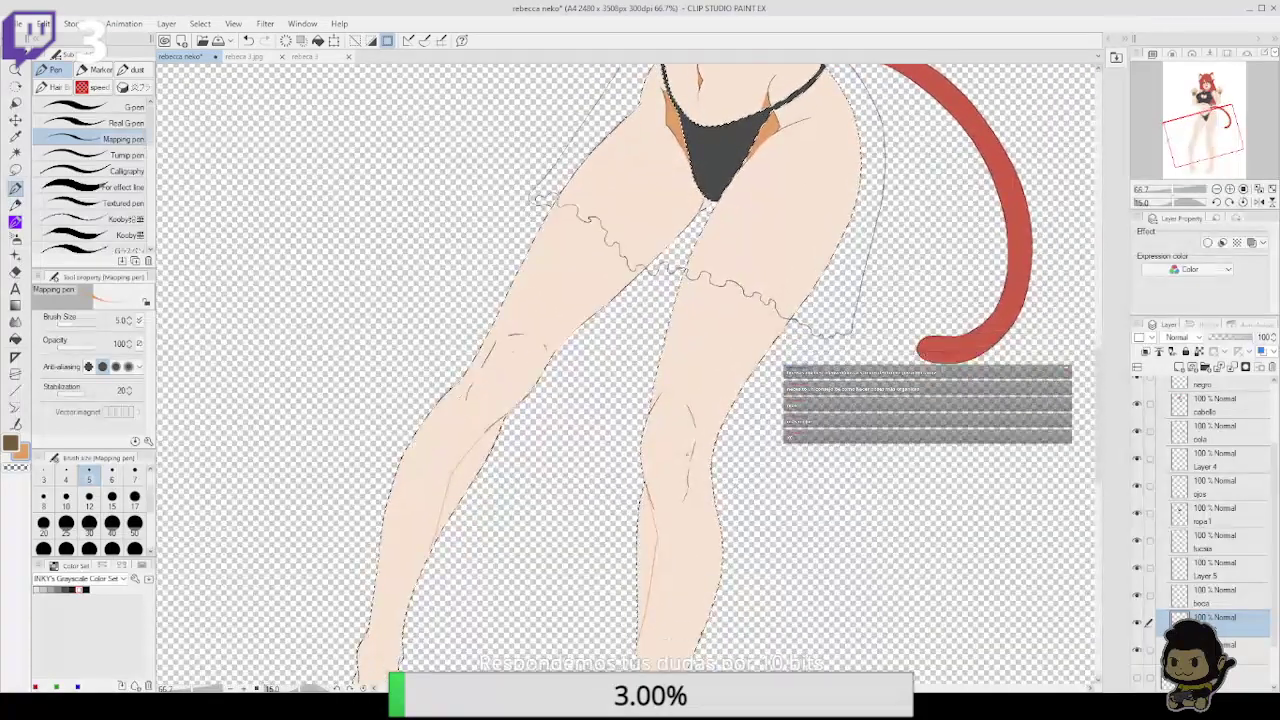
click(15, 338)
scroll(549, 426, down, 3)
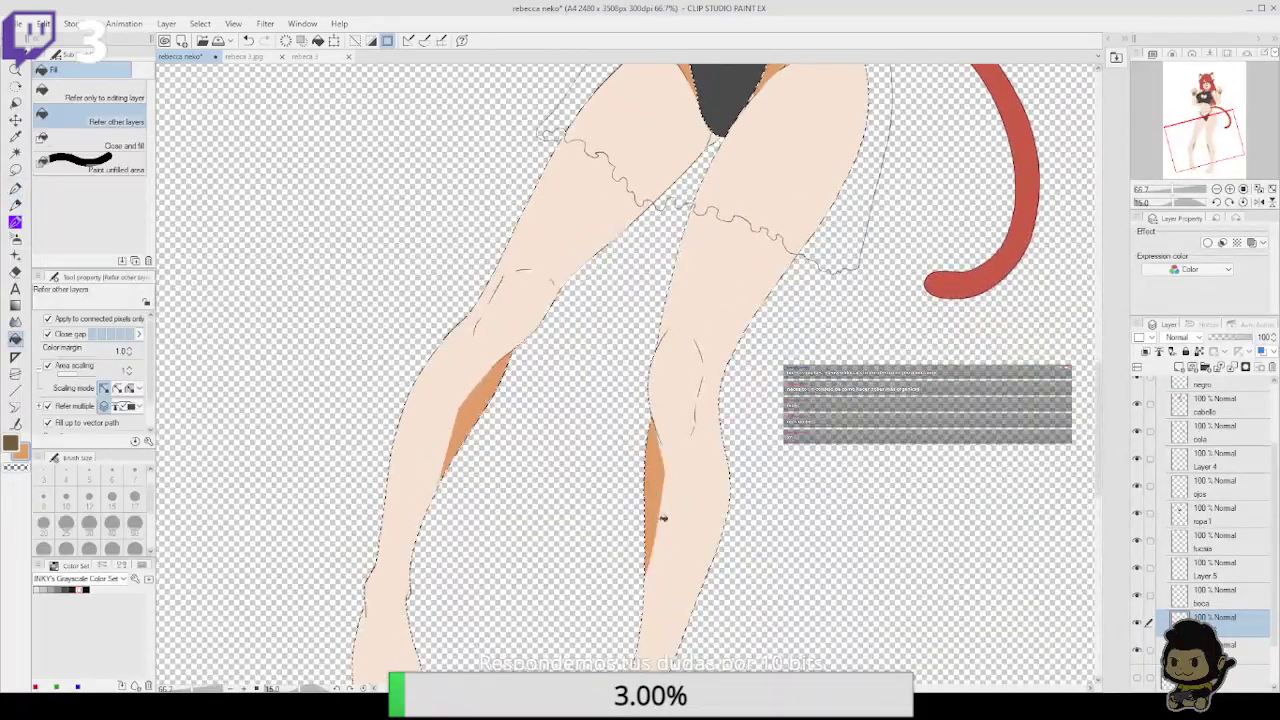
scroll(657, 517, down, 6)
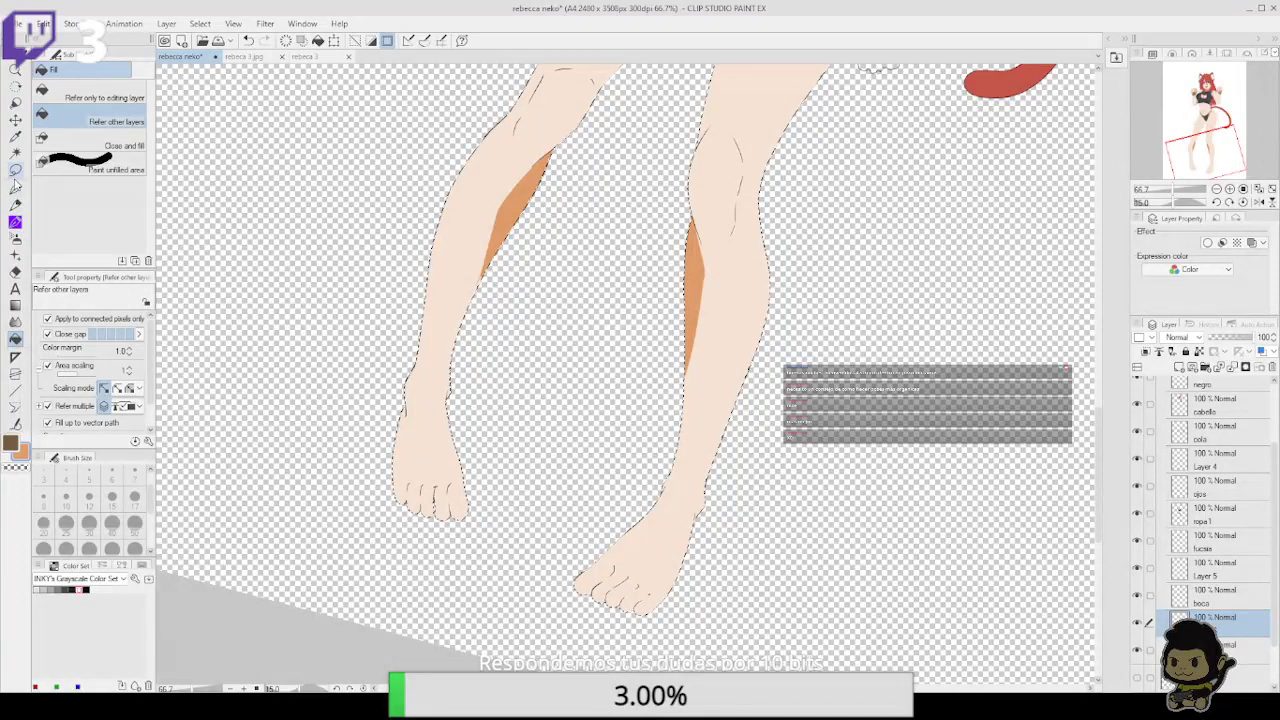
Draw thin orange-tan shadows with the Mapping pen along the inner edges of both legs from the calf shapes down to the ankles
click(15, 187)
drag(687, 372, 679, 431)
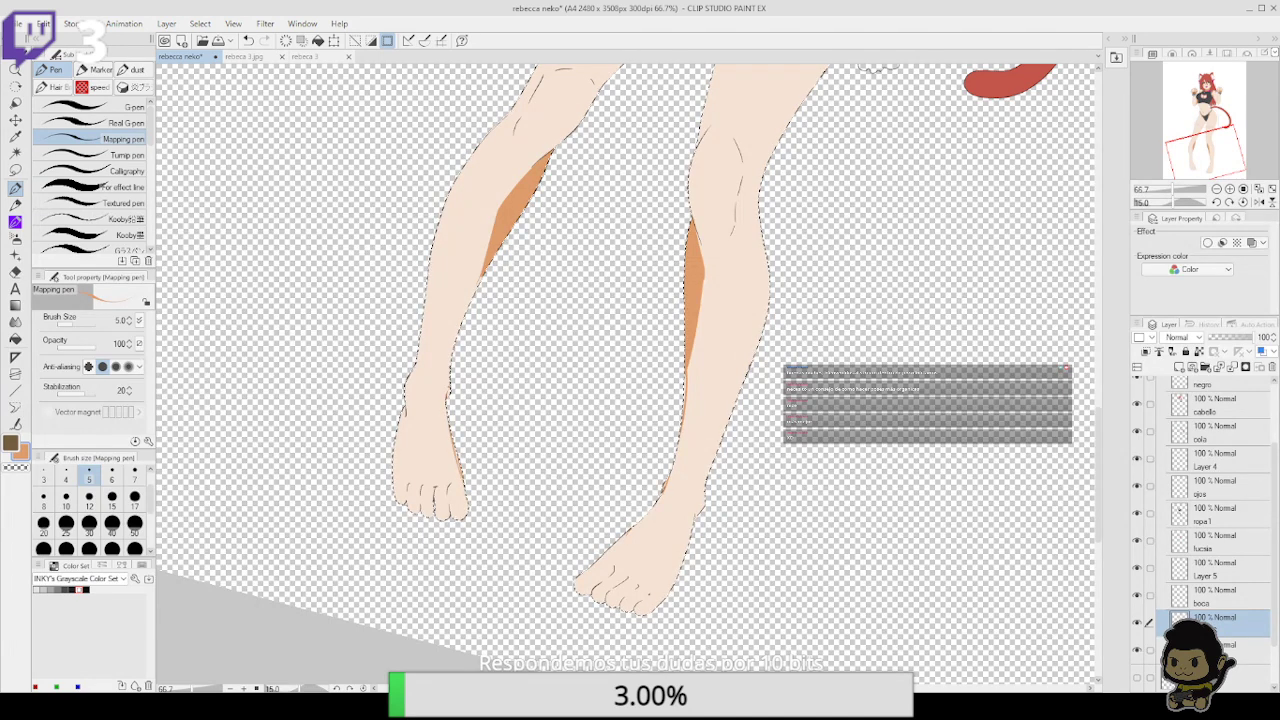
drag(450, 378, 482, 270)
Shade the left-hand foot with the Mapping pen, adding orange-tan lines along its inner edge, between the toes and around the toe tips
click(1230, 189)
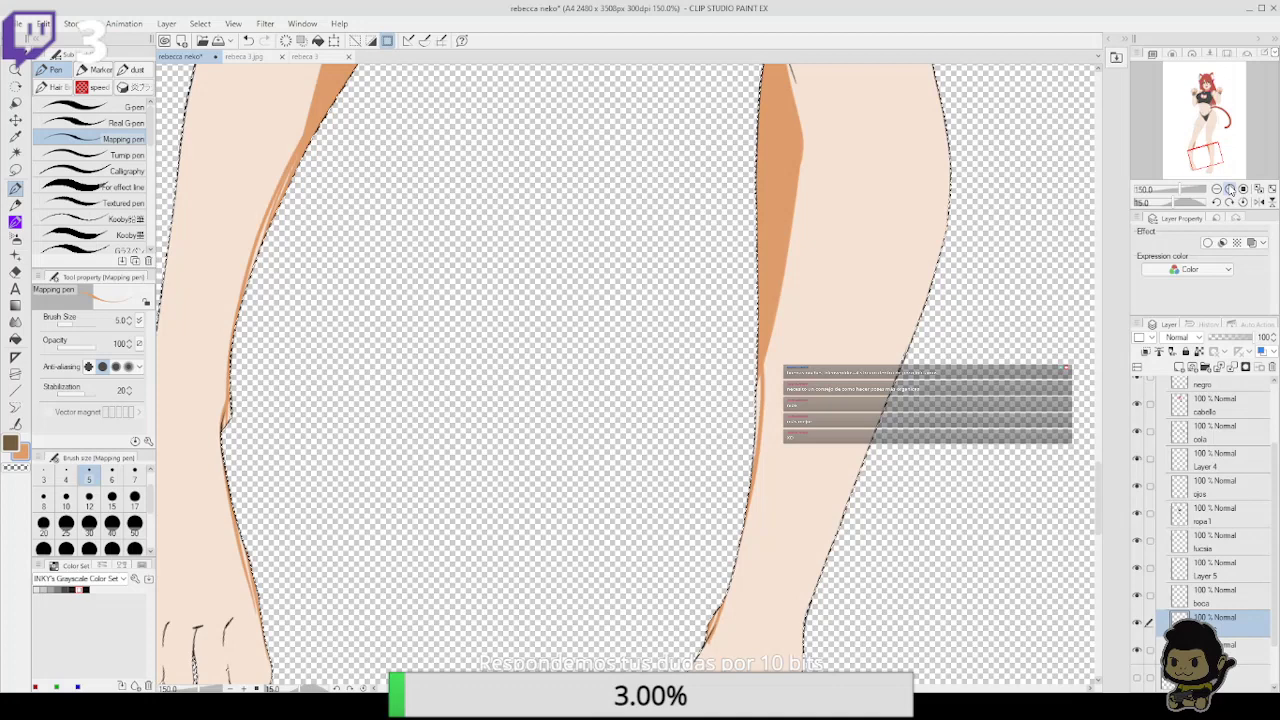
click(1194, 166)
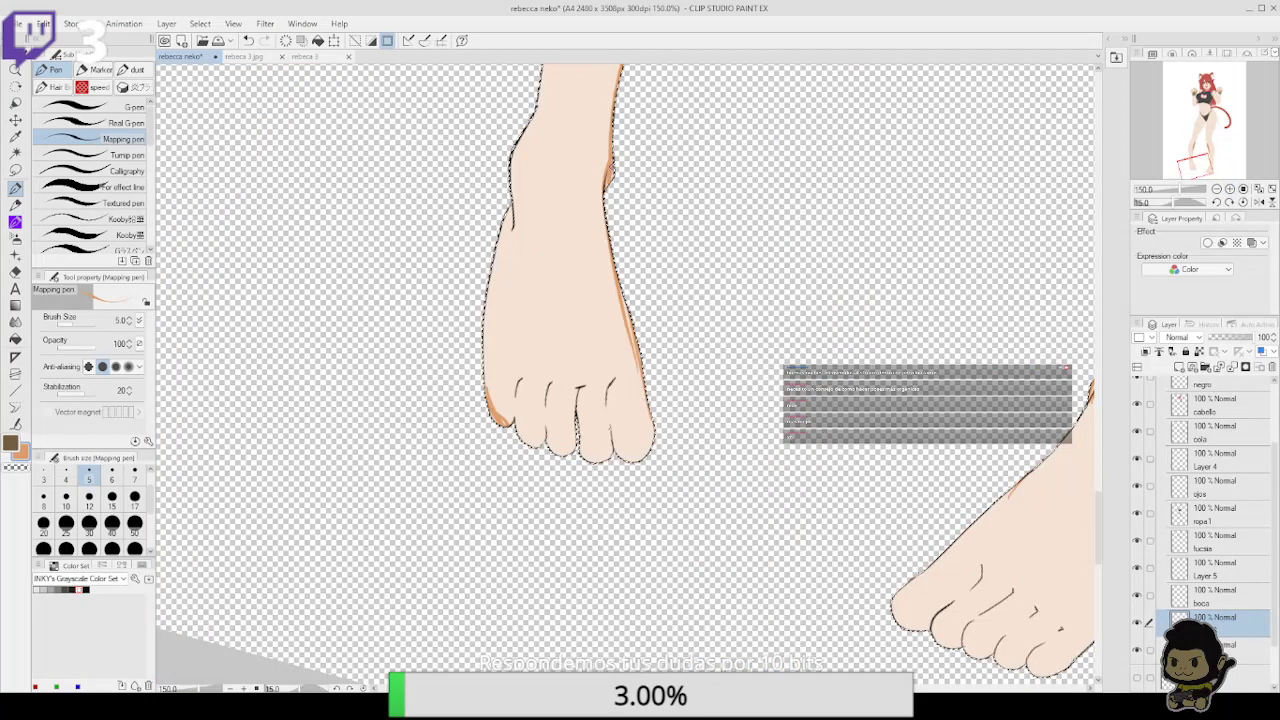
drag(624, 298, 642, 368)
mouse_move(624, 292)
mouse_down()
mouse_move(651, 446)
mouse_move(612, 461)
mouse_up()
drag(608, 408, 611, 382)
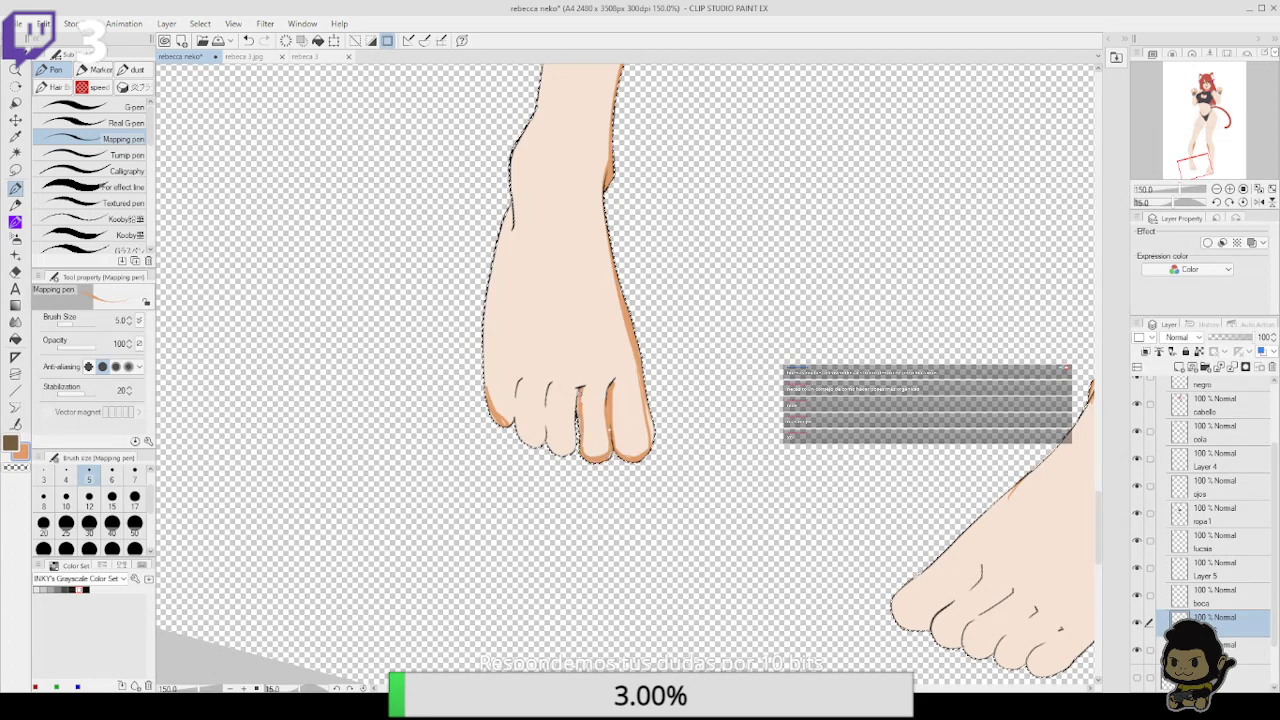
mouse_move(576, 417)
mouse_down()
mouse_move(574, 450)
mouse_move(547, 428)
mouse_move(551, 374)
mouse_up()
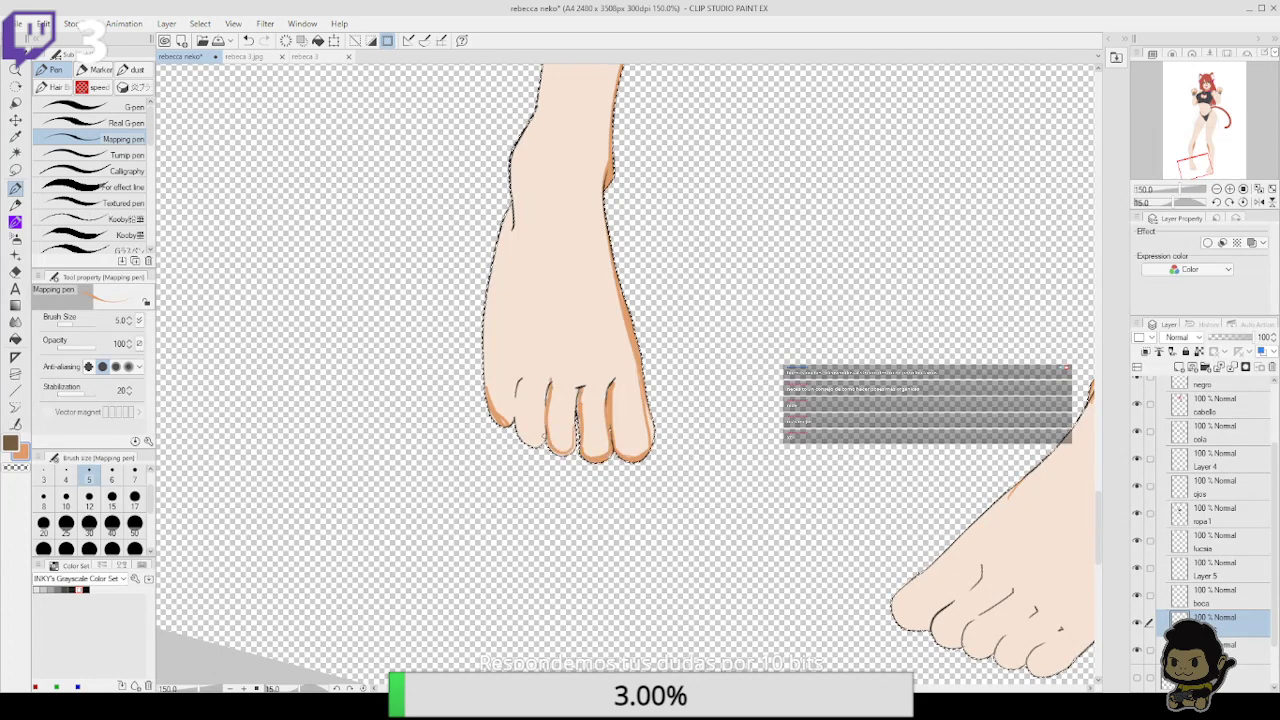
mouse_move(515, 418)
mouse_down()
mouse_move(519, 381)
mouse_move(496, 390)
mouse_move(503, 413)
mouse_up()
key(e)
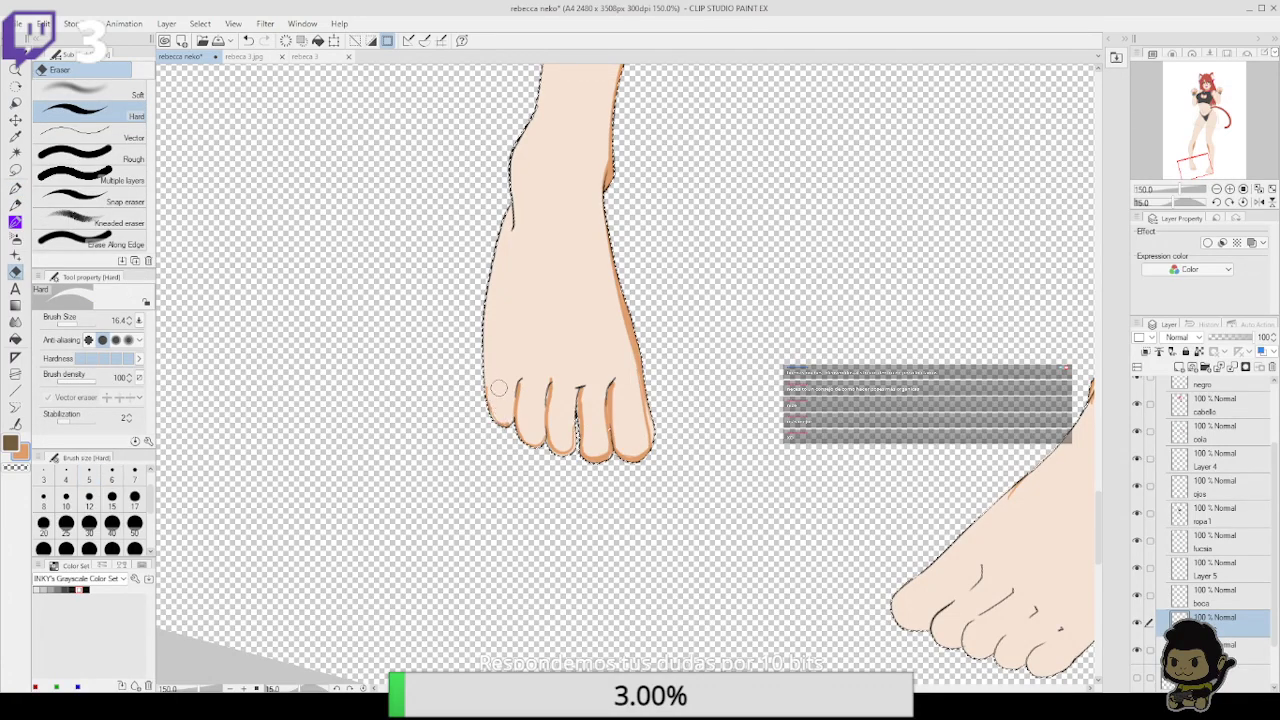
Thicken the lower end of the left-hand leg's calf shadow in orange-tan so it tapers smoothly into the ankle line
scroll(700, 430, up, 10)
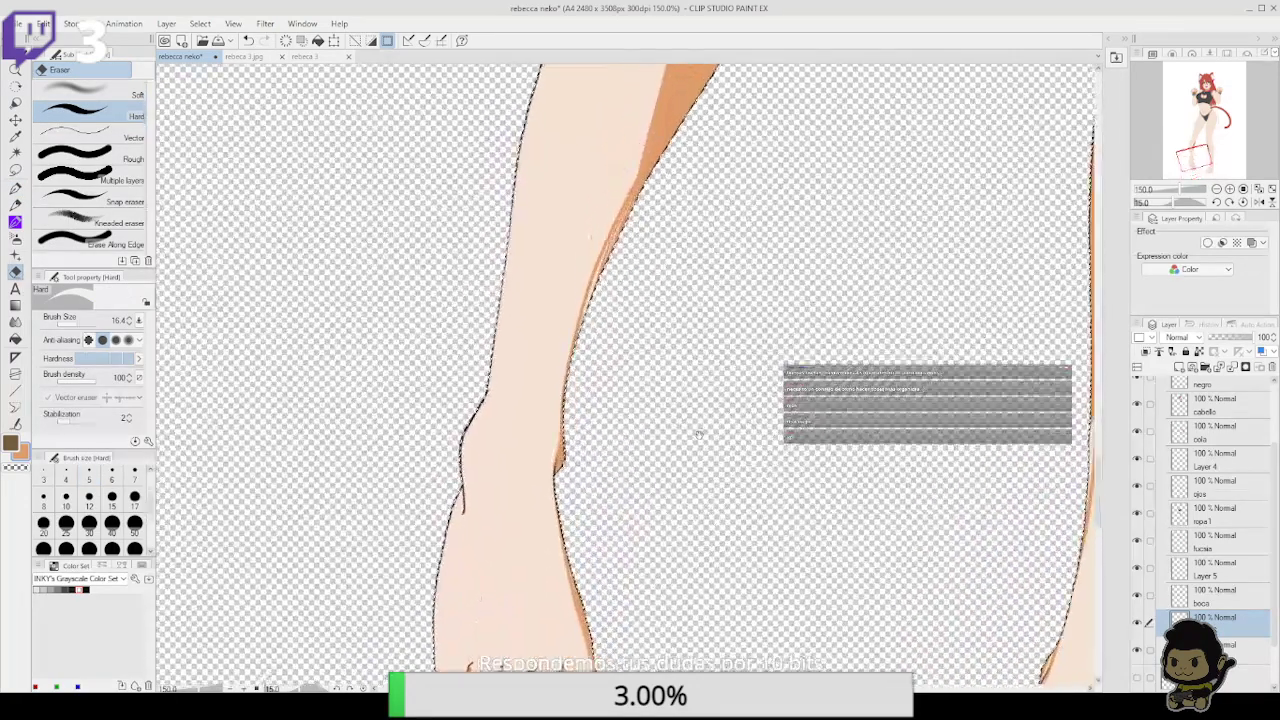
scroll(695, 410, up, 2)
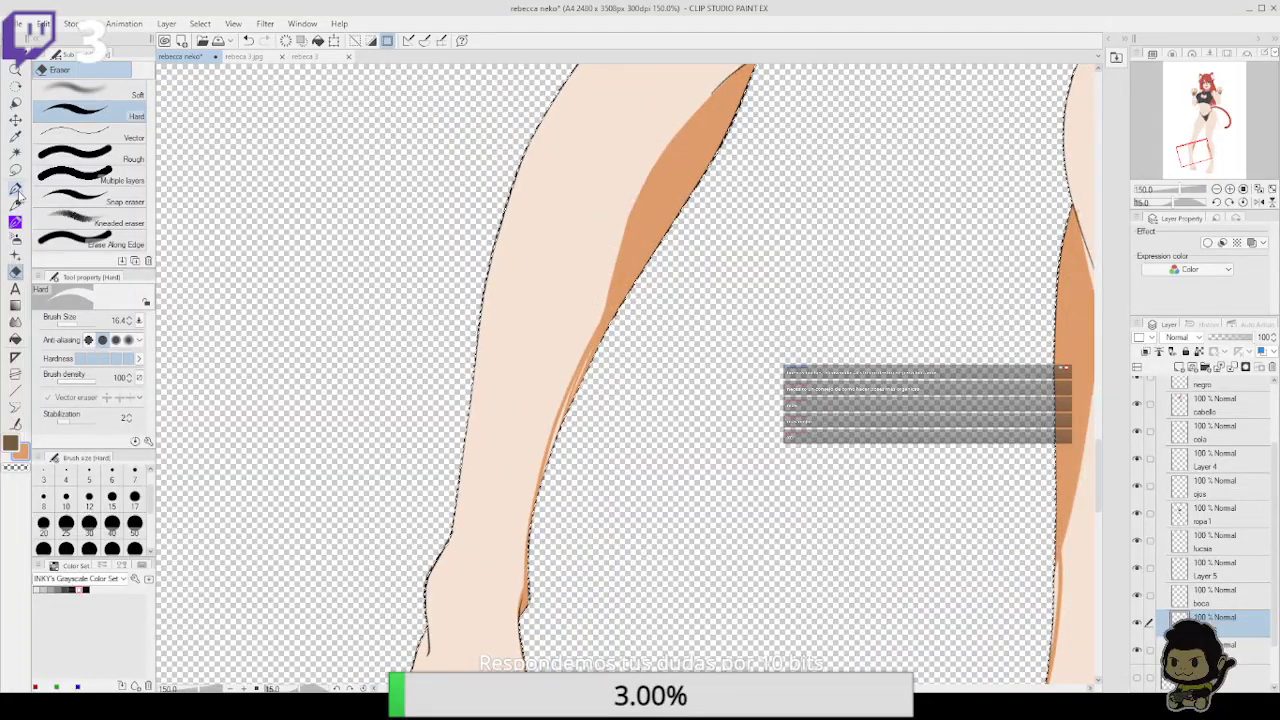
key(p)
drag(586, 366, 548, 462)
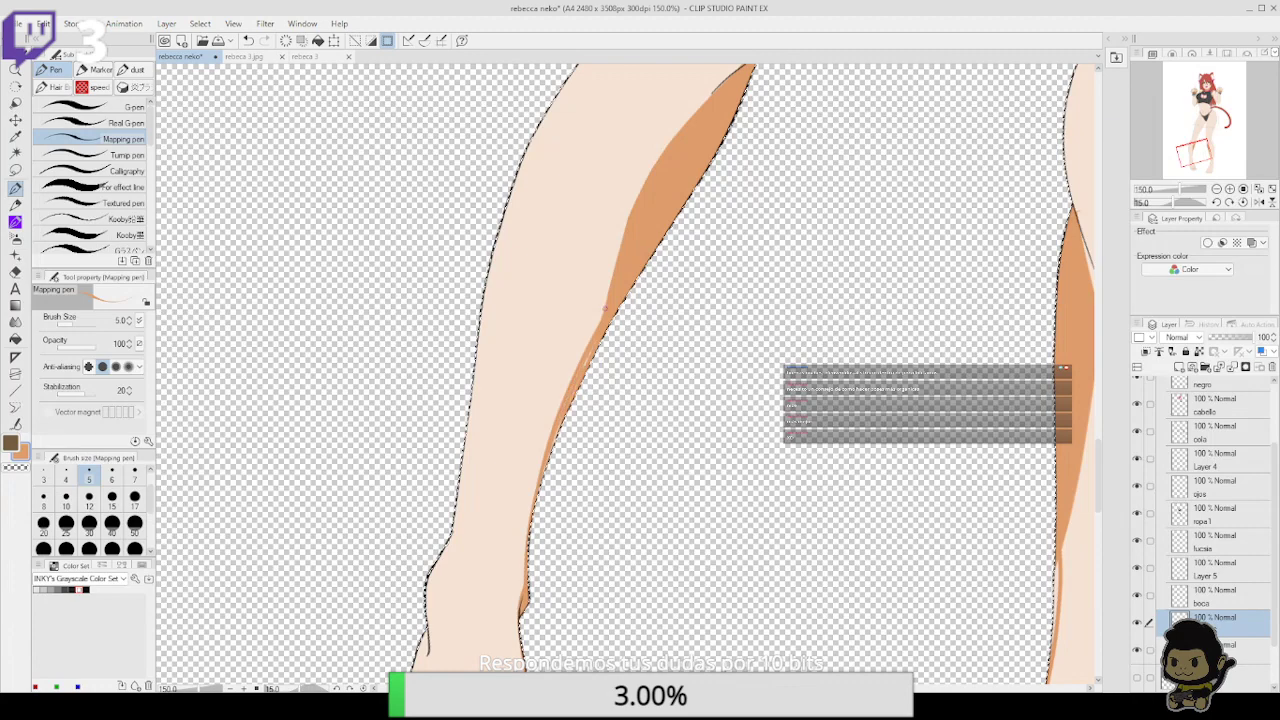
mouse_move(618, 256)
mouse_down()
mouse_move(600, 308)
mouse_move(622, 234)
mouse_up()
Draw a thin orange-tan shadow along the right-hand leg's inner thigh, from above the knee up to the black bottoms
mouse_move(818, 258)
mouse_down()
mouse_move(708, 400)
mouse_move(689, 506)
mouse_move(754, 246)
mouse_move(700, 113)
mouse_up()
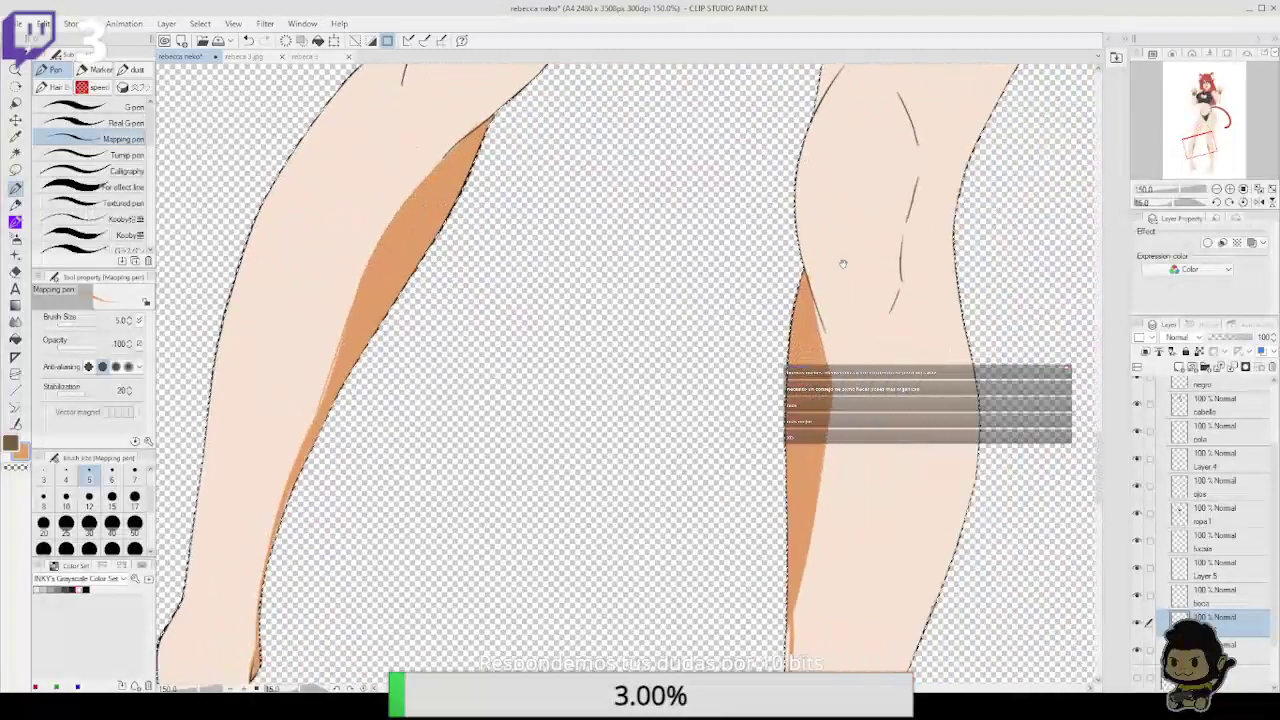
drag(849, 310, 669, 532)
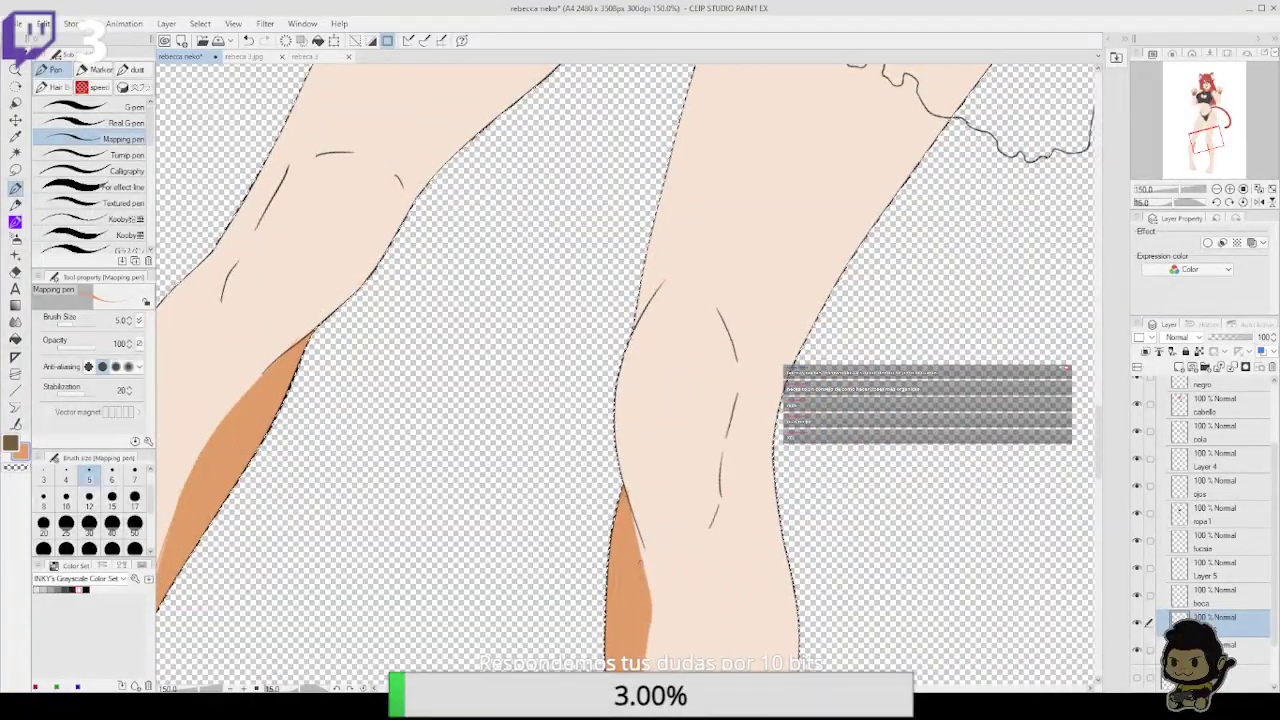
drag(643, 431, 625, 592)
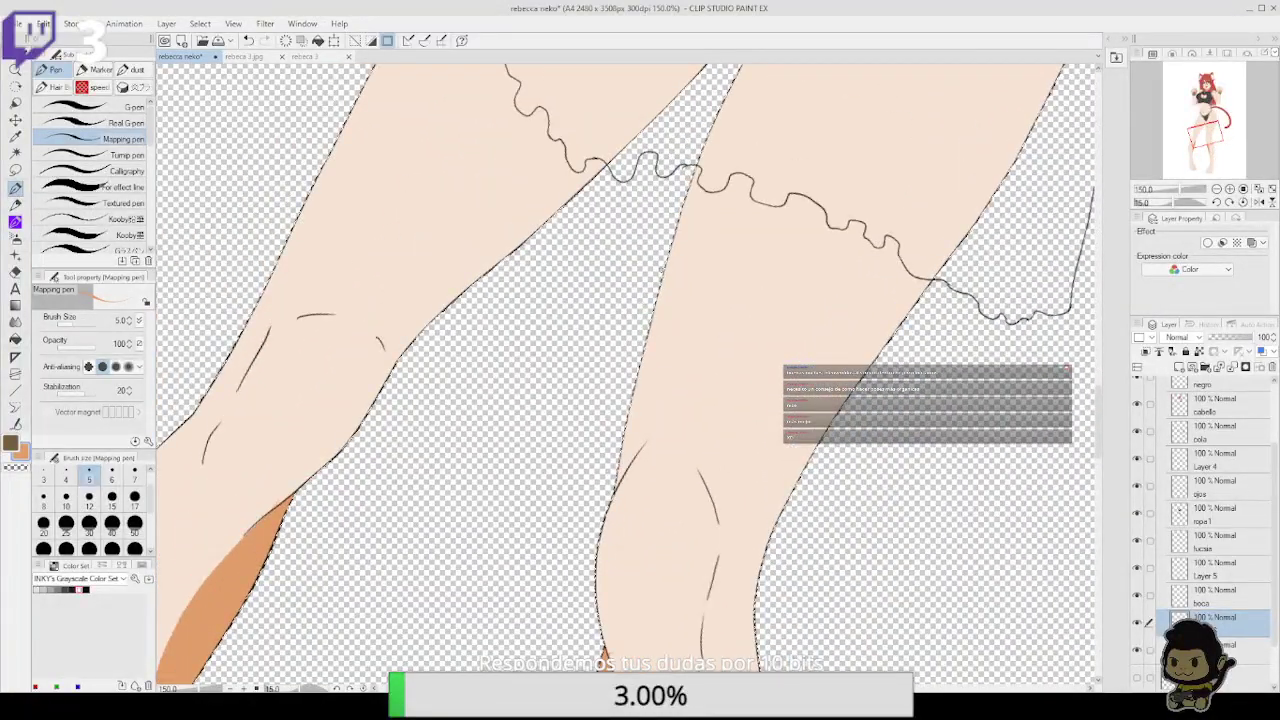
drag(622, 460, 700, 188)
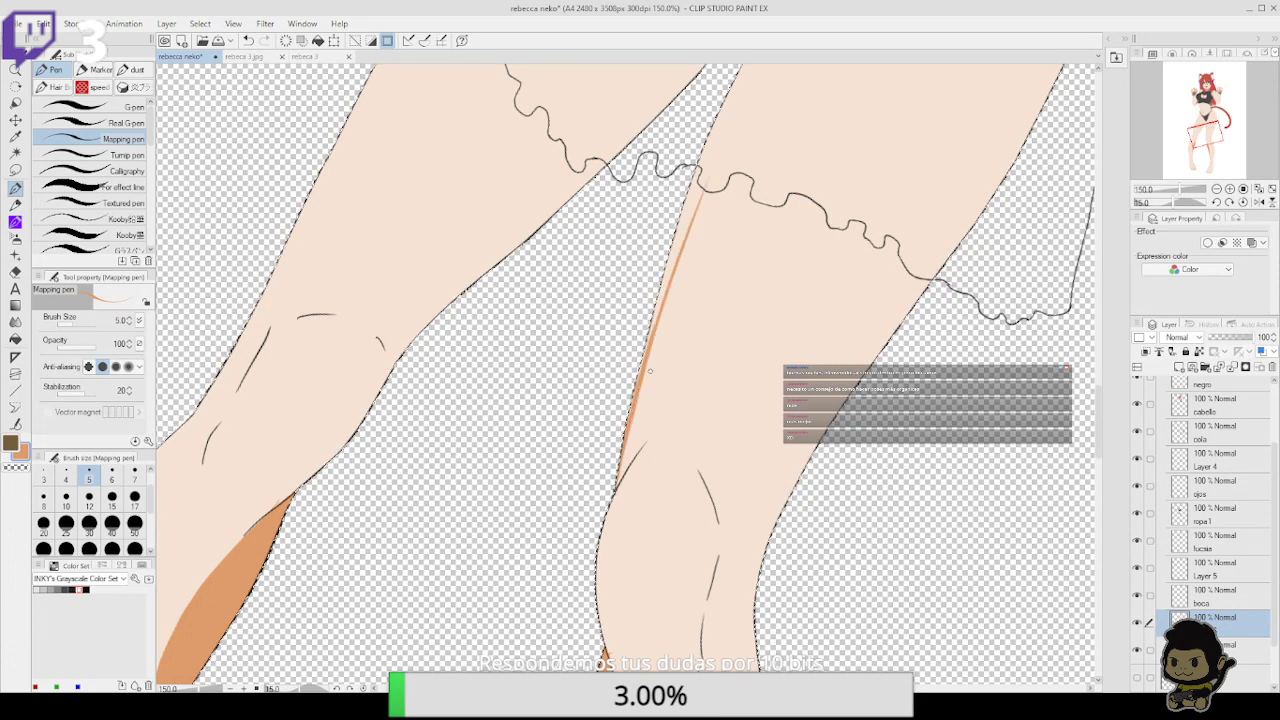
key(ctrl+z)
drag(634, 428, 684, 207)
drag(654, 318, 702, 158)
mouse_move(733, 98)
mouse_down()
mouse_move(682, 185)
mouse_move(607, 406)
mouse_up()
drag(575, 470, 606, 388)
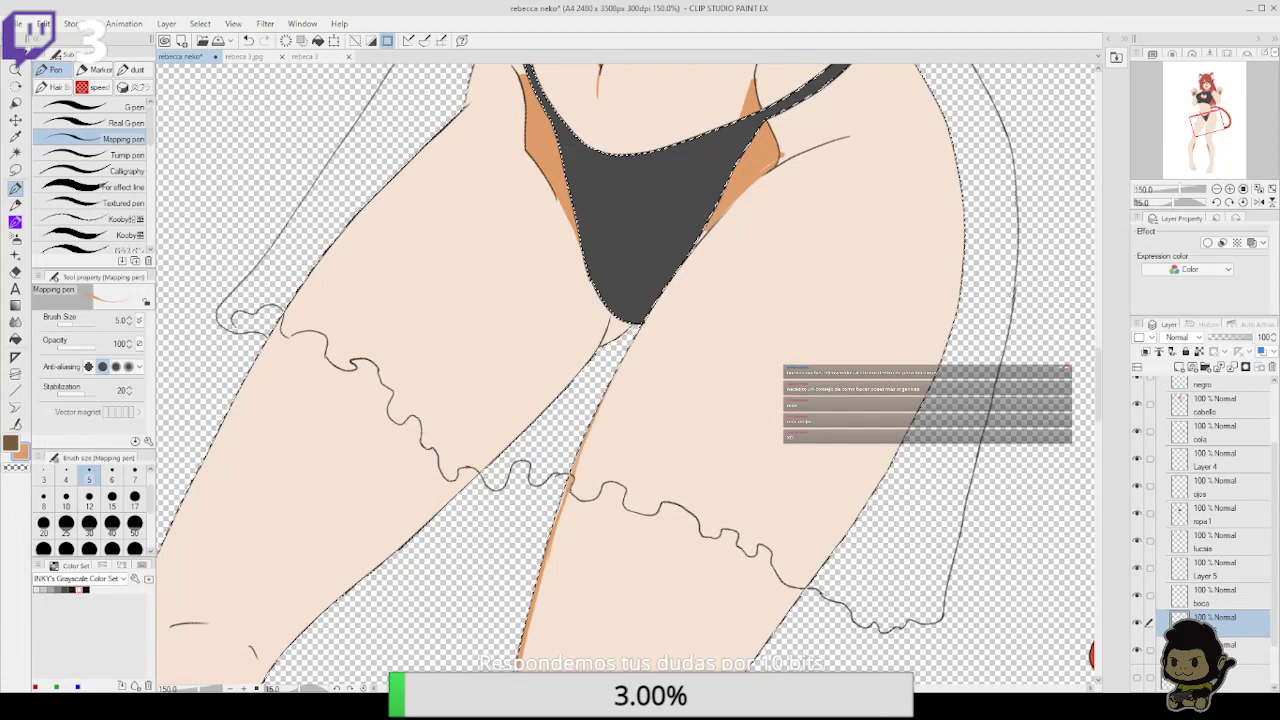
drag(594, 434, 638, 318)
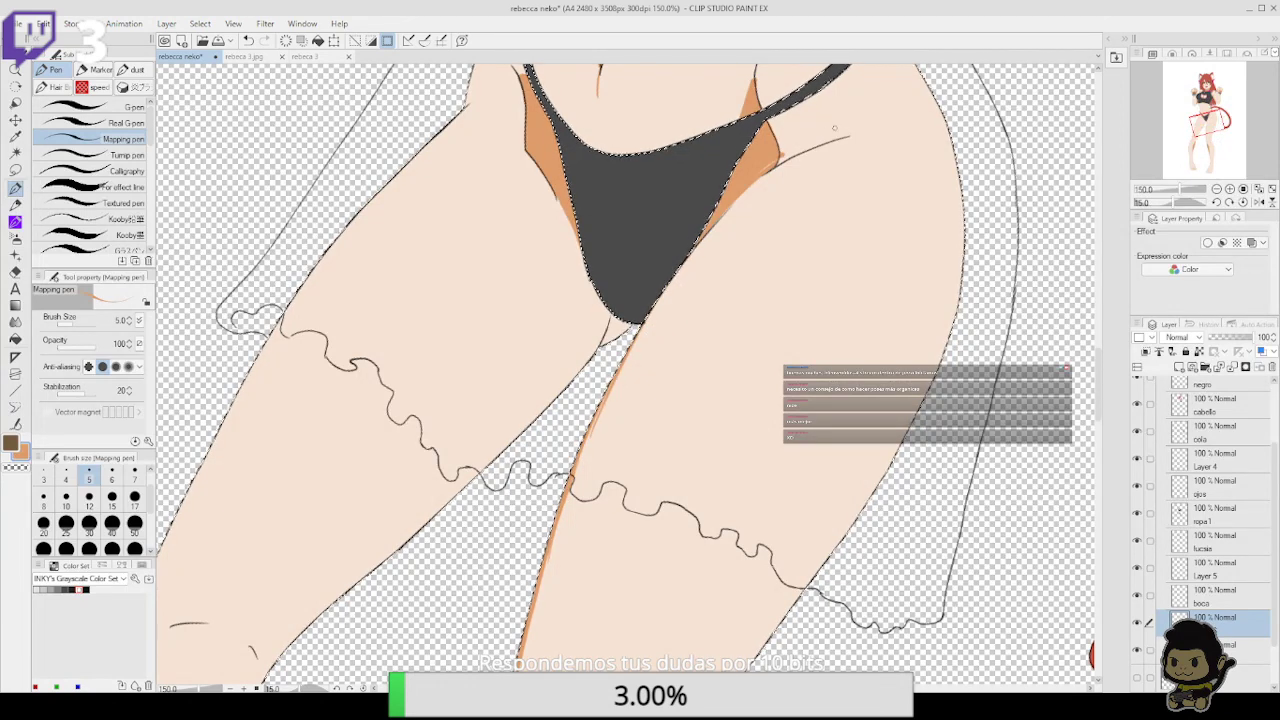
Shade the right-hand foot in orange-tan from the ankle along its inner edge, around the big toe and between the other toes
scroll(838, 123, down, 10)
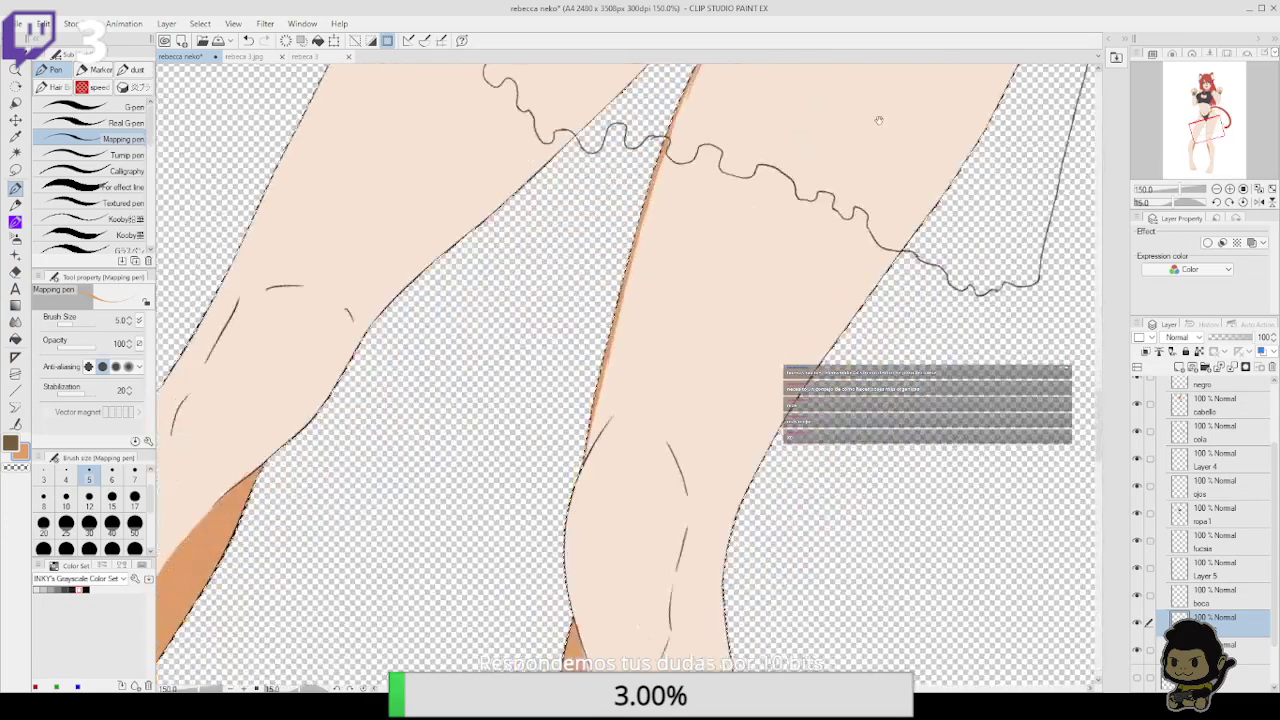
scroll(843, 119, down, 10)
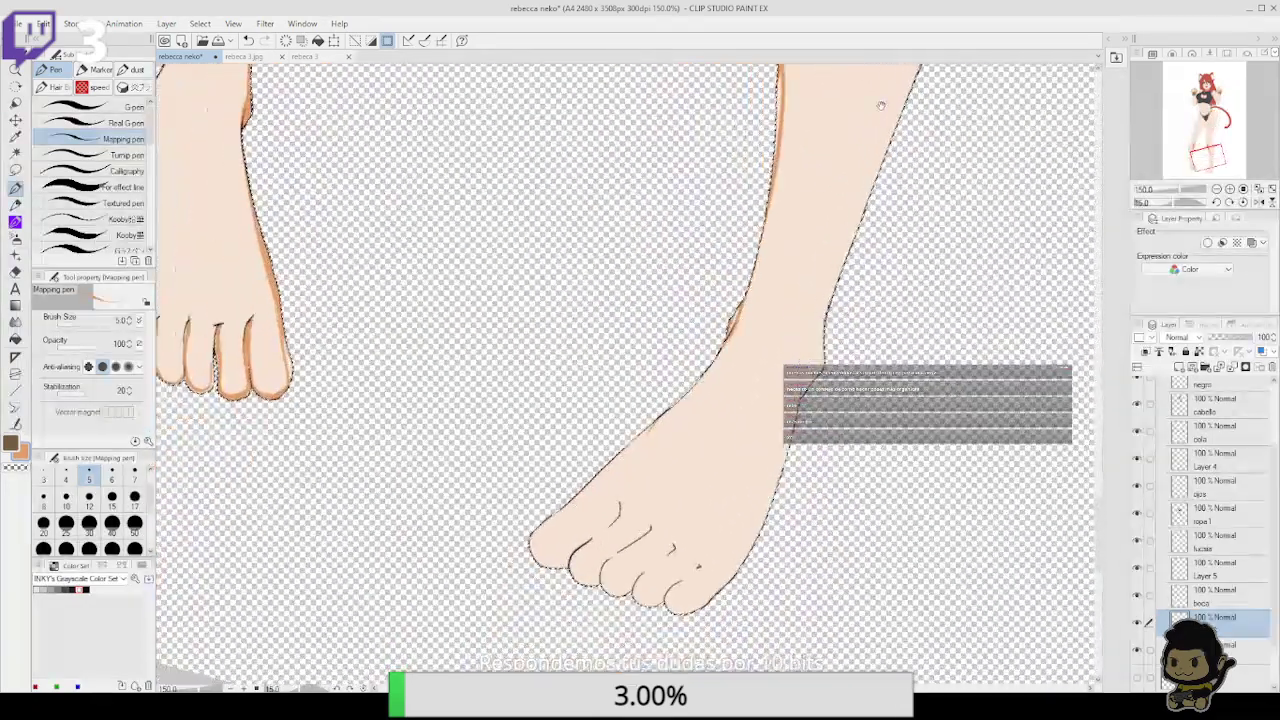
drag(881, 105, 911, 57)
drag(655, 398, 766, 286)
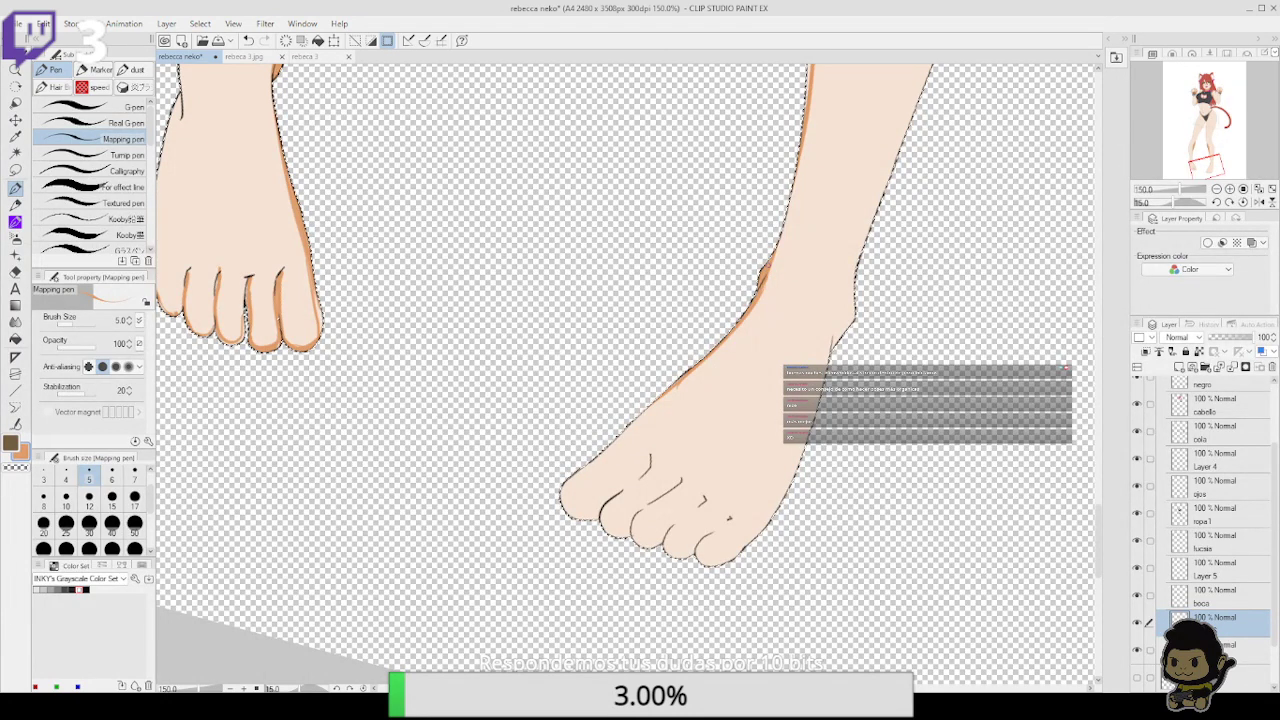
drag(630, 426, 598, 458)
key(ctrl+z)
drag(668, 394, 591, 464)
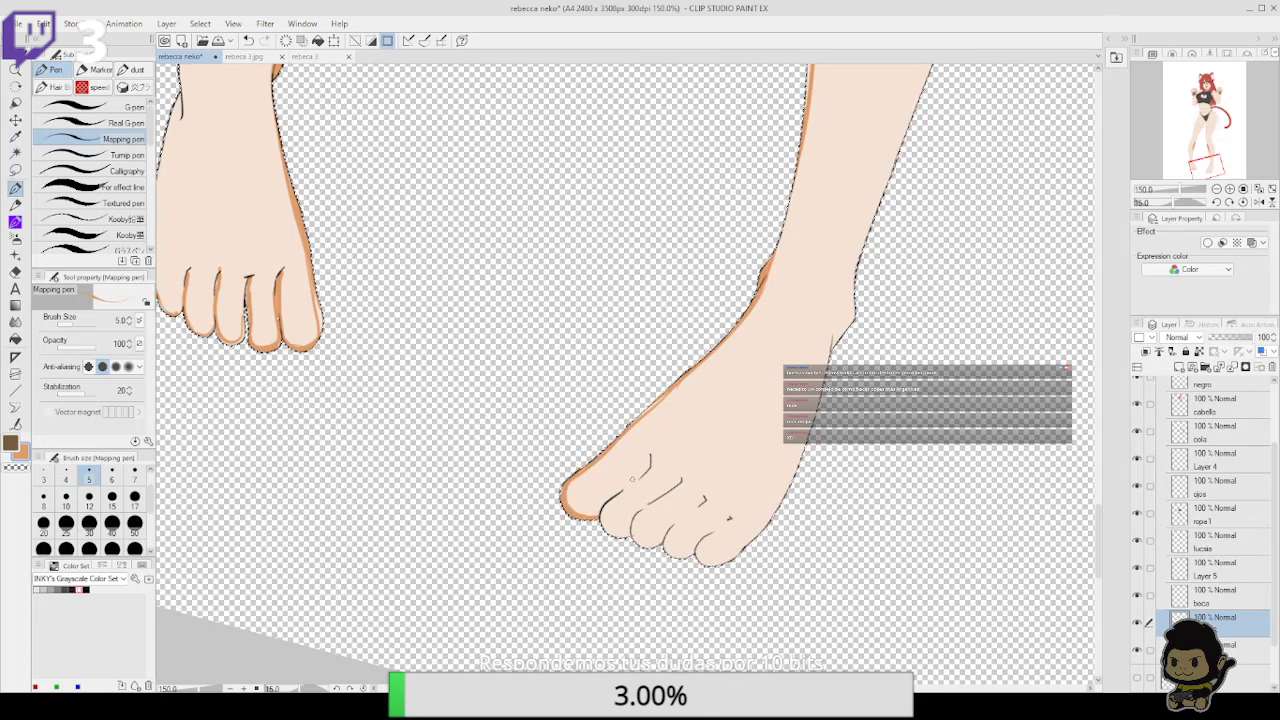
drag(621, 490, 651, 464)
mouse_move(630, 520)
mouse_down()
mouse_move(658, 550)
mouse_move(647, 507)
mouse_move(681, 481)
mouse_move(665, 489)
mouse_up()
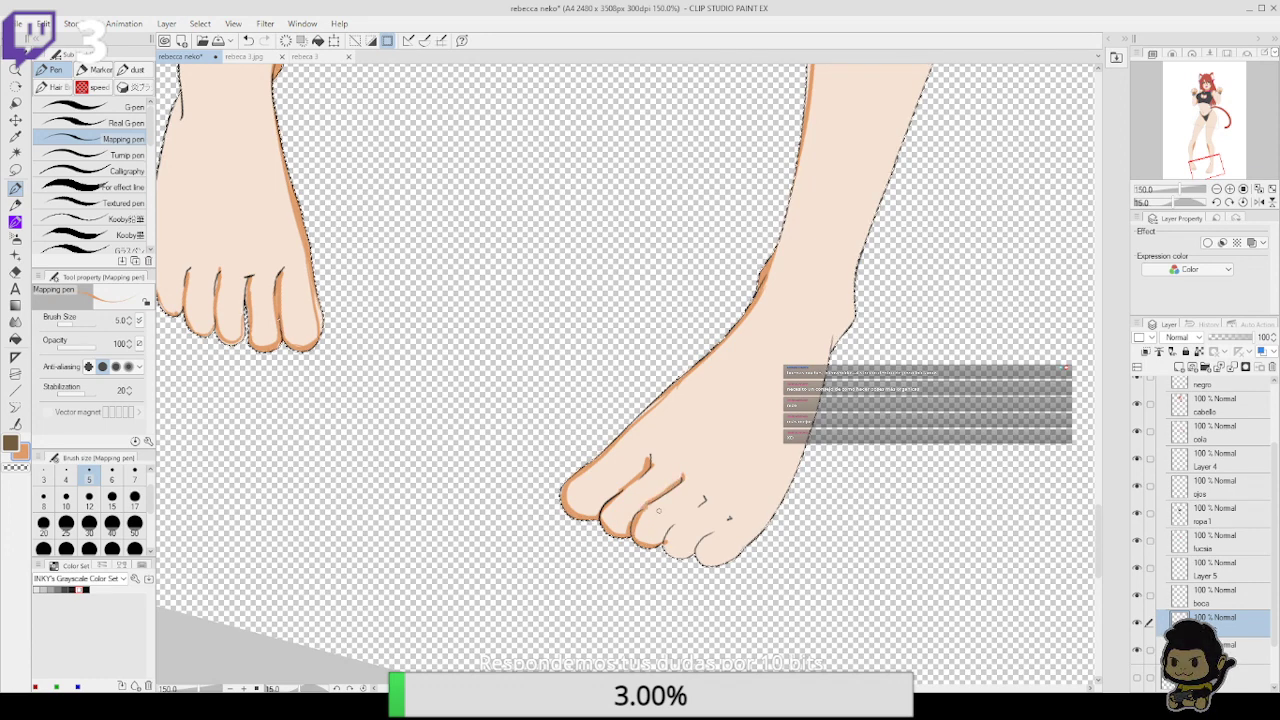
key(e)
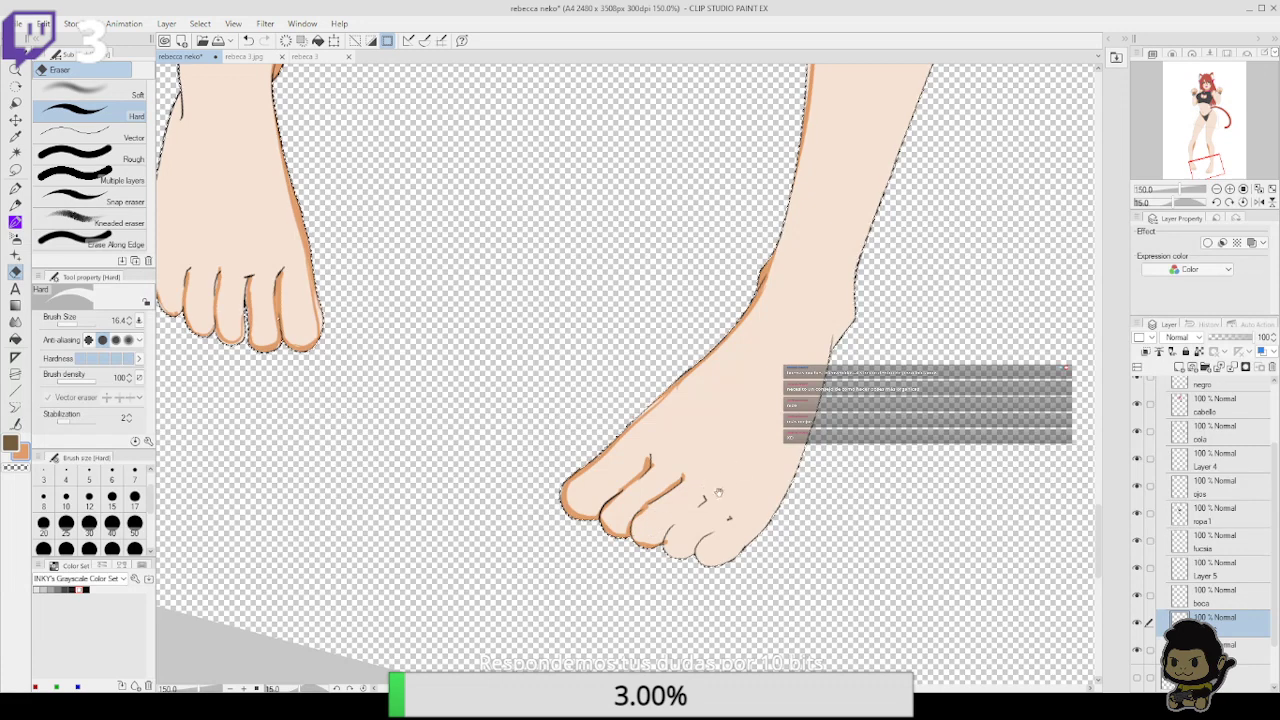
scroll(651, 528, down, 2)
click(16, 188)
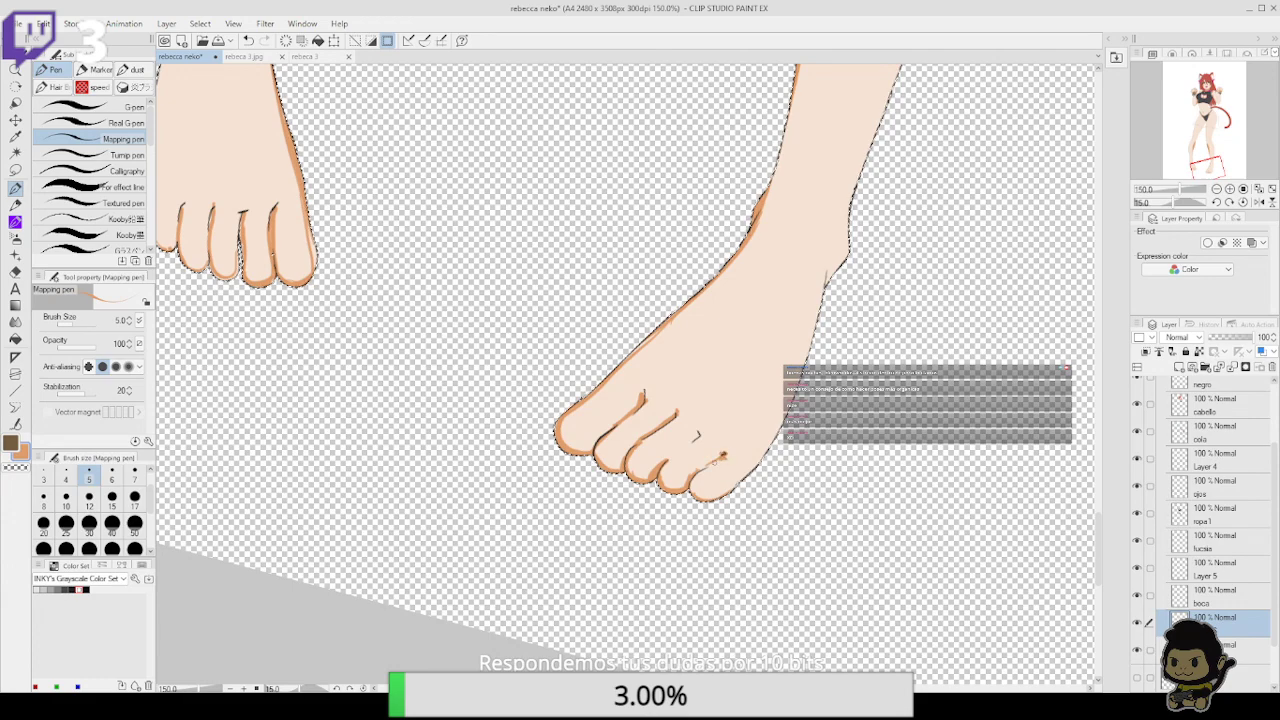
Widen the lower part of the right-hand leg's calf shadow in orange-tan to blend it into the thin ankle shadow
scroll(732, 395, up, 10)
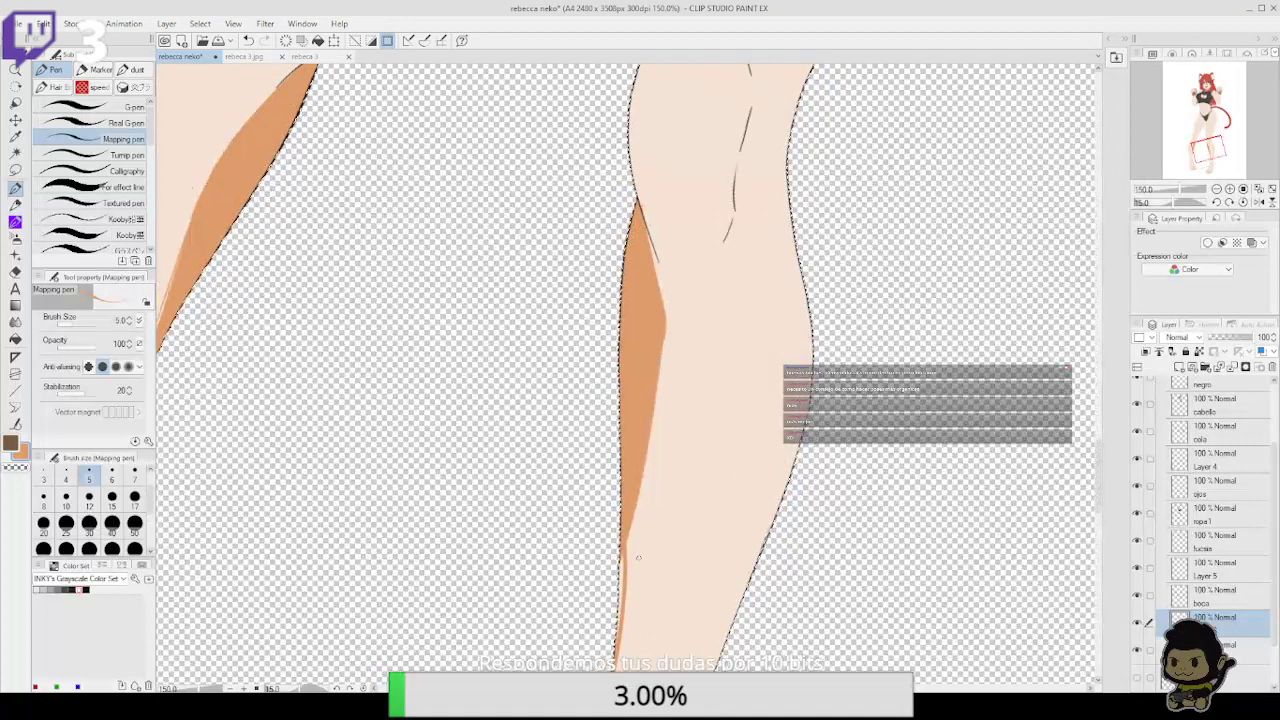
drag(617, 642, 640, 484)
drag(627, 569, 638, 506)
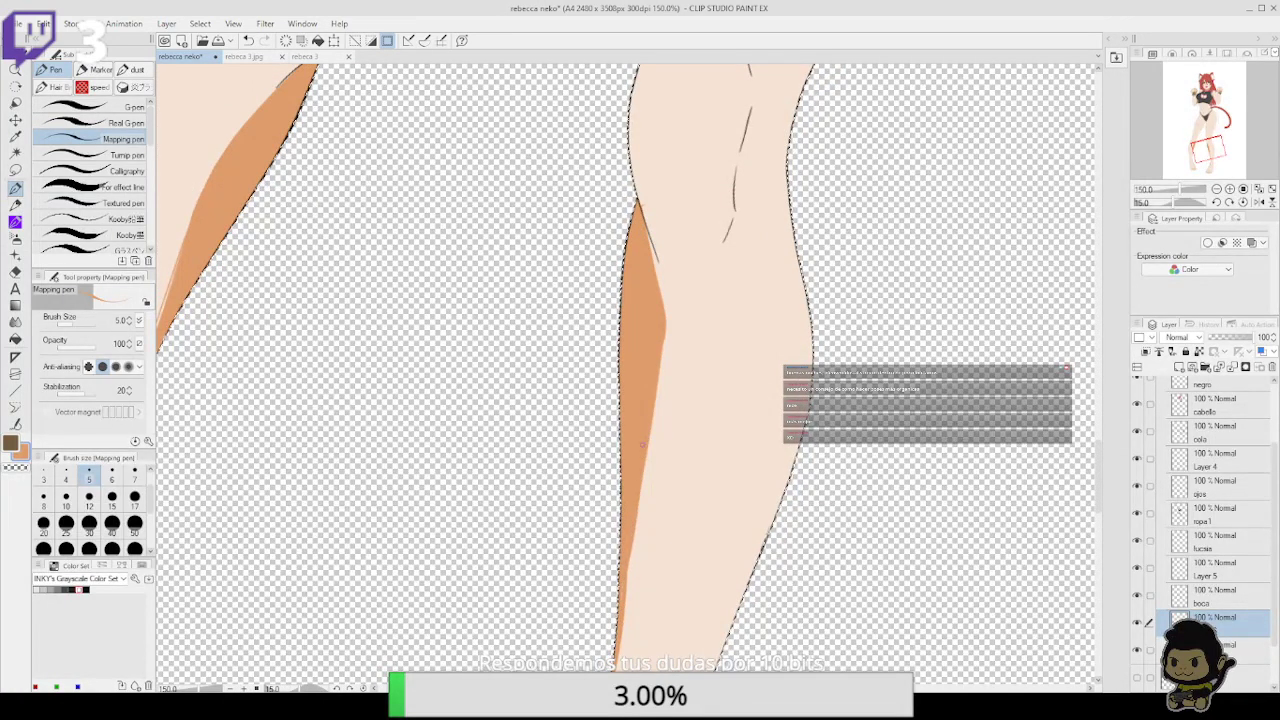
drag(629, 572, 648, 442)
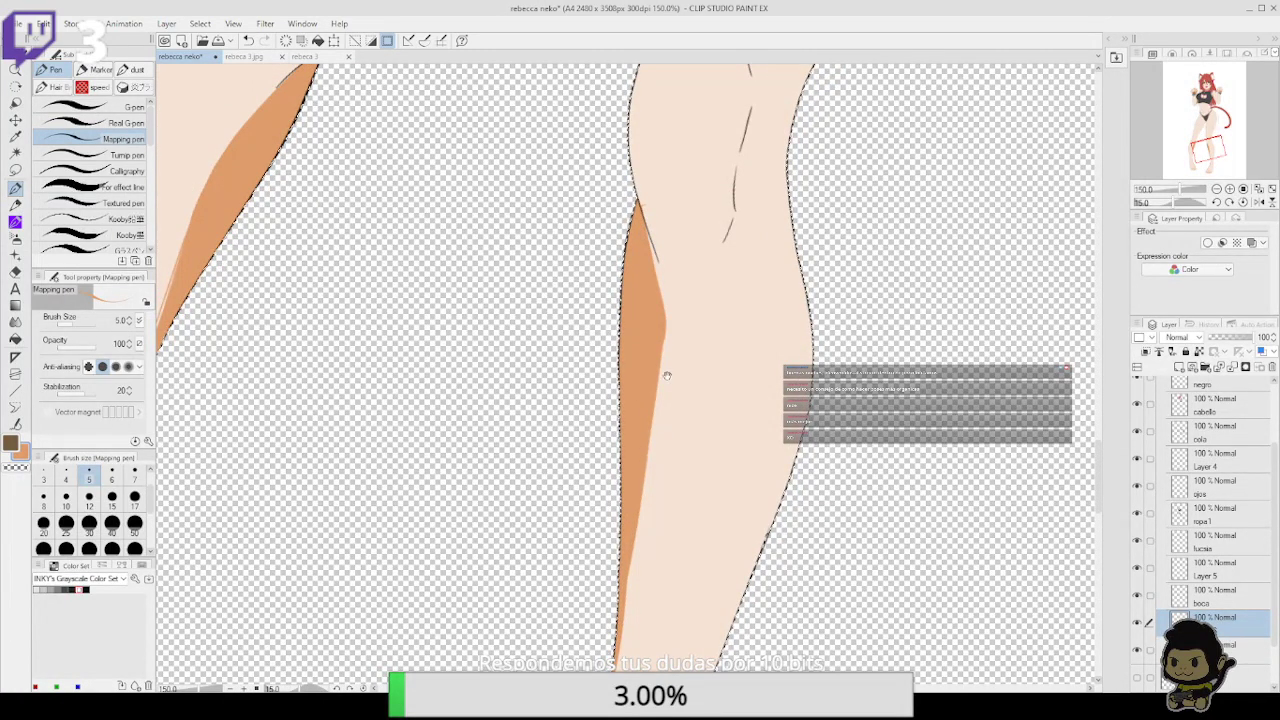
Add a thin orange-tan shadow around the inner side of the right-hand knee, joining the calf and thigh shadows
drag(667, 376, 643, 476)
mouse_move(636, 394)
mouse_down()
mouse_move(624, 330)
mouse_move(643, 515)
mouse_up()
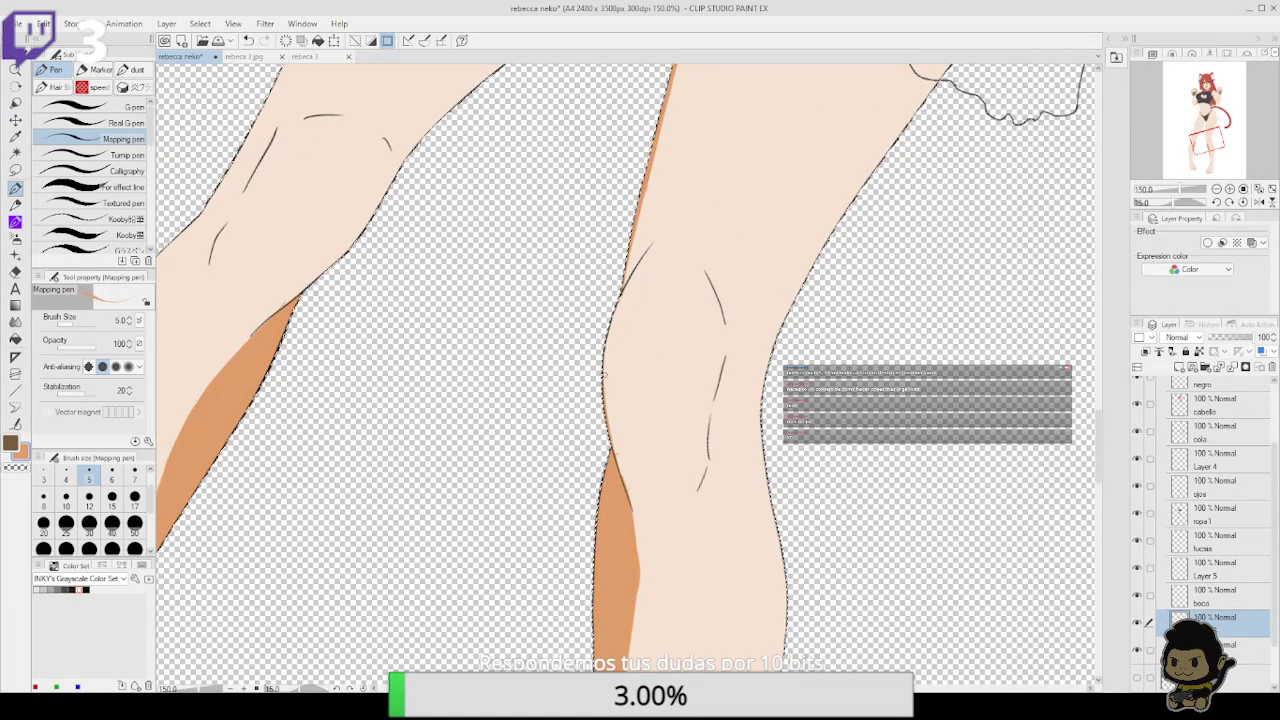
drag(604, 374, 638, 264)
Draw an orange-tan shadow along the inner edge of the left-hand leg from the calf shape past the knee onto the lower thigh
mouse_move(721, 276)
mouse_down()
mouse_move(675, 469)
mouse_move(679, 428)
mouse_move(776, 340)
mouse_up()
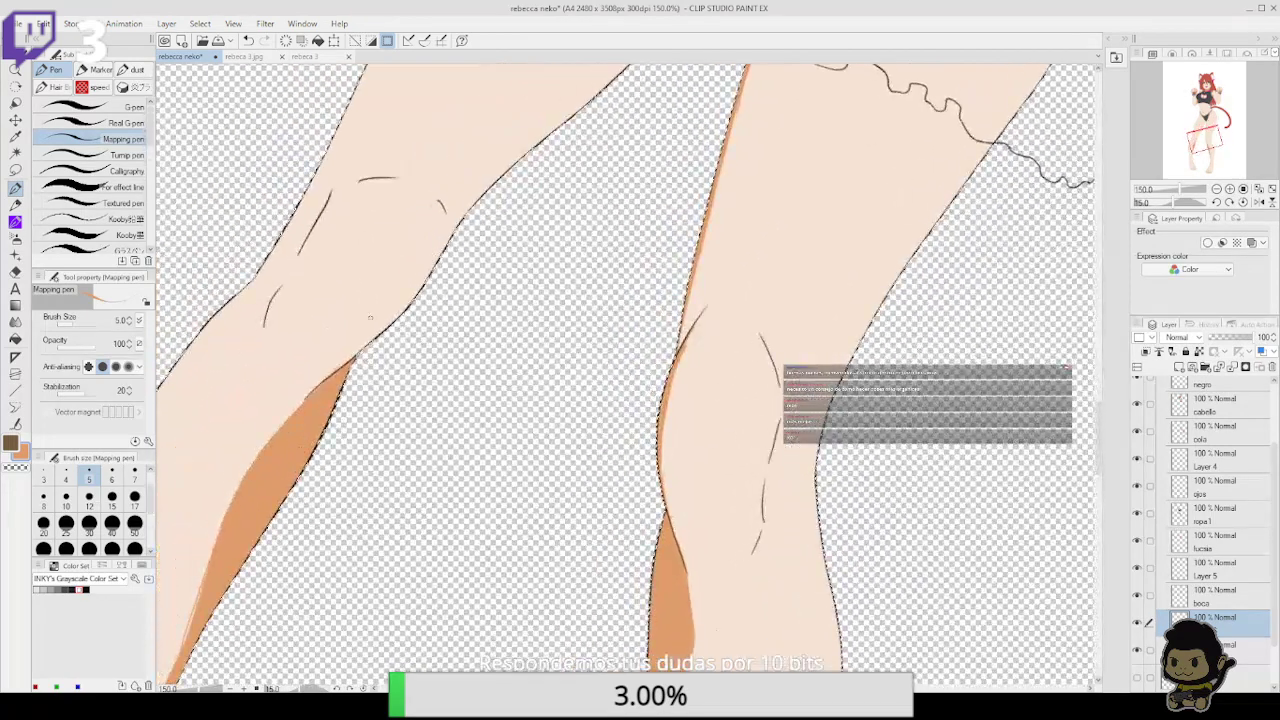
drag(342, 366, 434, 264)
drag(370, 340, 446, 230)
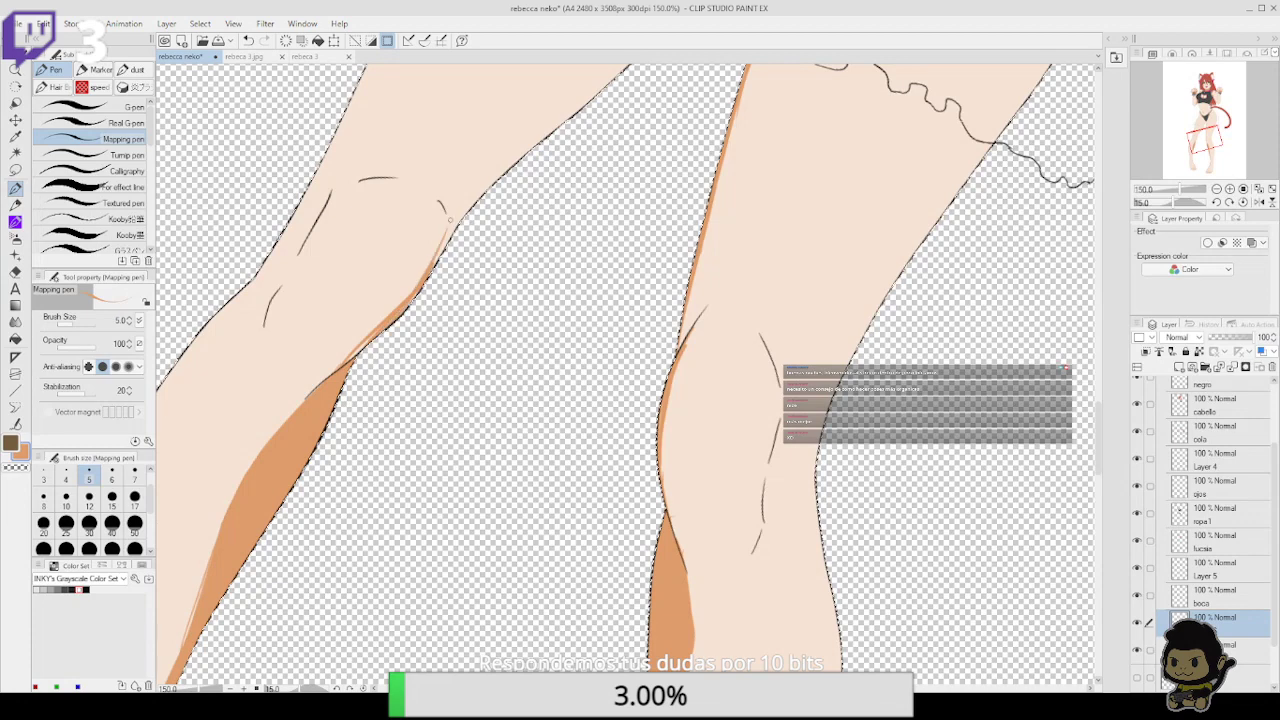
drag(408, 305, 474, 192)
drag(448, 240, 490, 176)
mouse_move(436, 264)
mouse_down()
mouse_move(488, 182)
mouse_move(478, 192)
mouse_up()
drag(485, 243, 392, 405)
drag(392, 348, 488, 266)
drag(380, 368, 444, 304)
key(e)
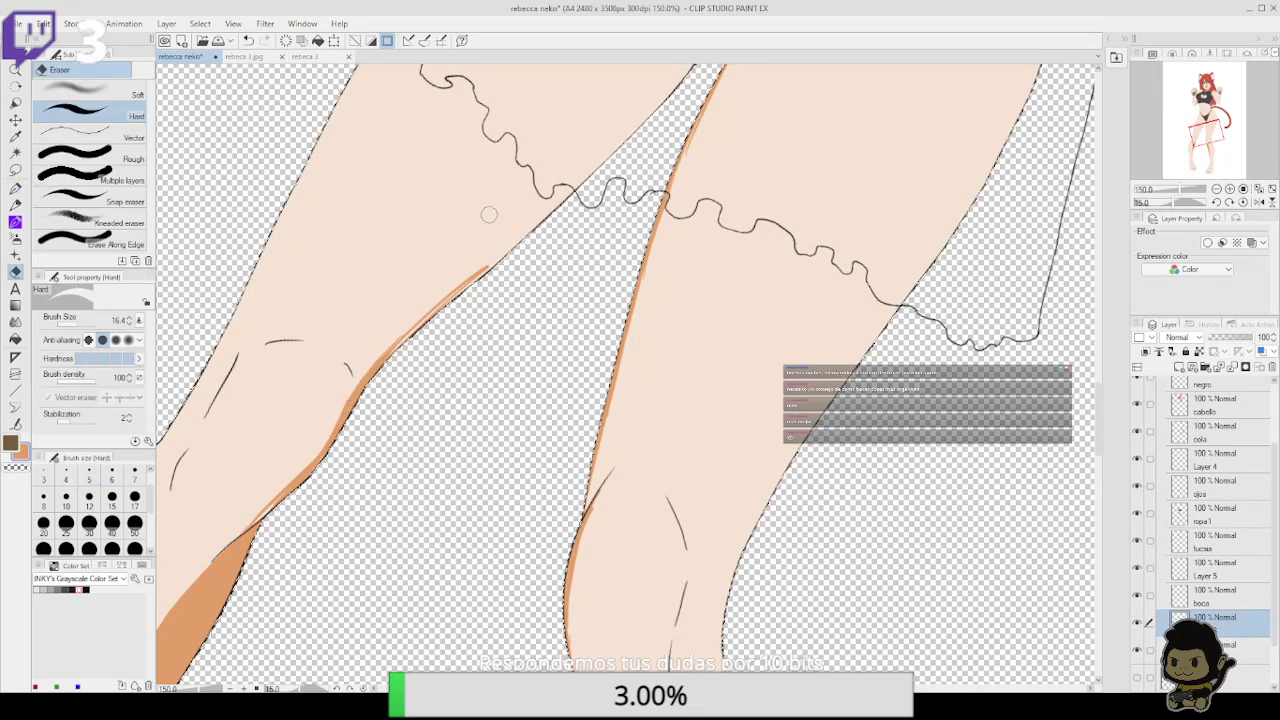
Extend the left-hand leg's orange-tan shadow up the inner thigh and along the adjoining edge of the black bottoms
click(15, 187)
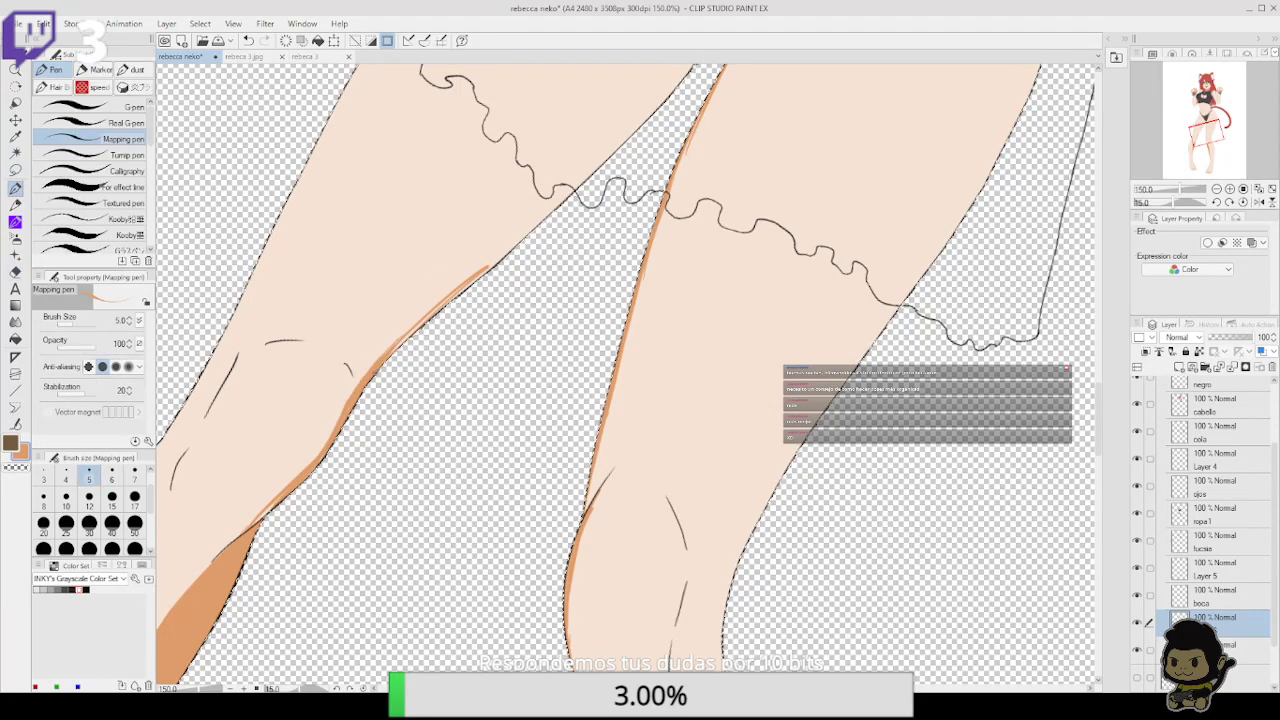
drag(390, 354, 538, 227)
mouse_move(462, 290)
mouse_down()
mouse_move(616, 146)
mouse_move(459, 376)
mouse_move(510, 302)
mouse_up()
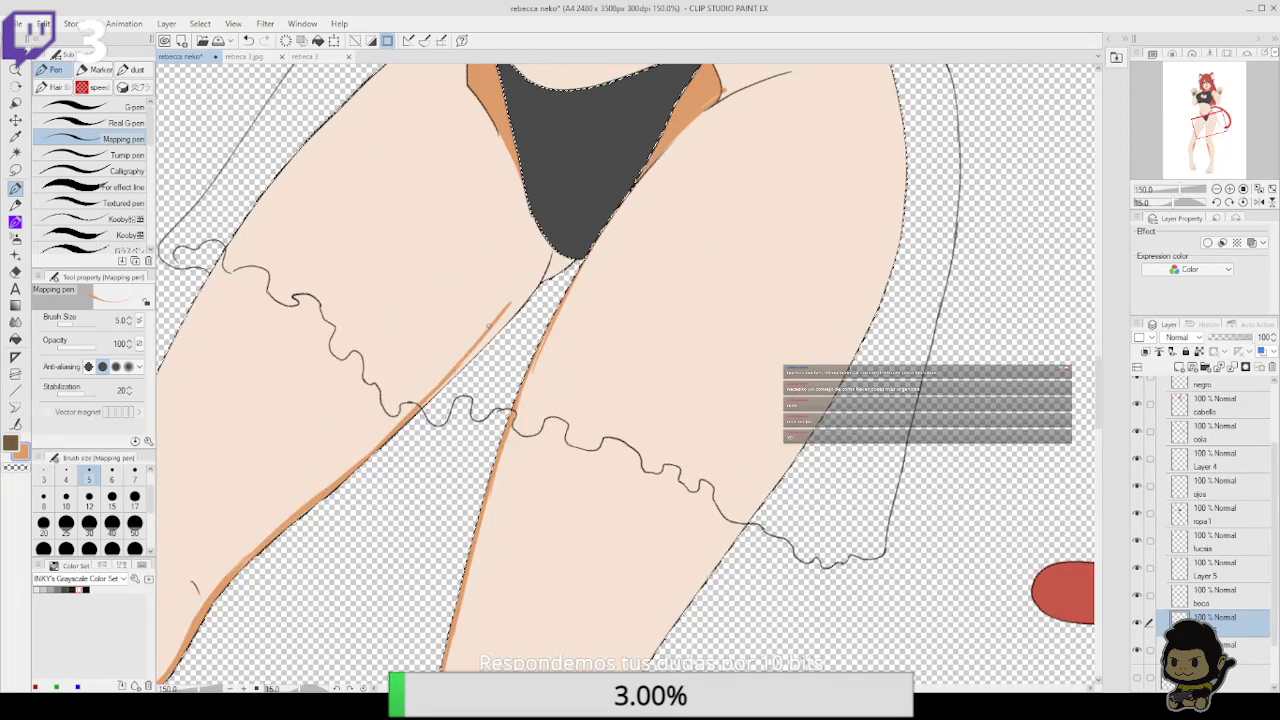
drag(424, 406, 536, 270)
drag(465, 364, 550, 254)
drag(504, 326, 560, 257)
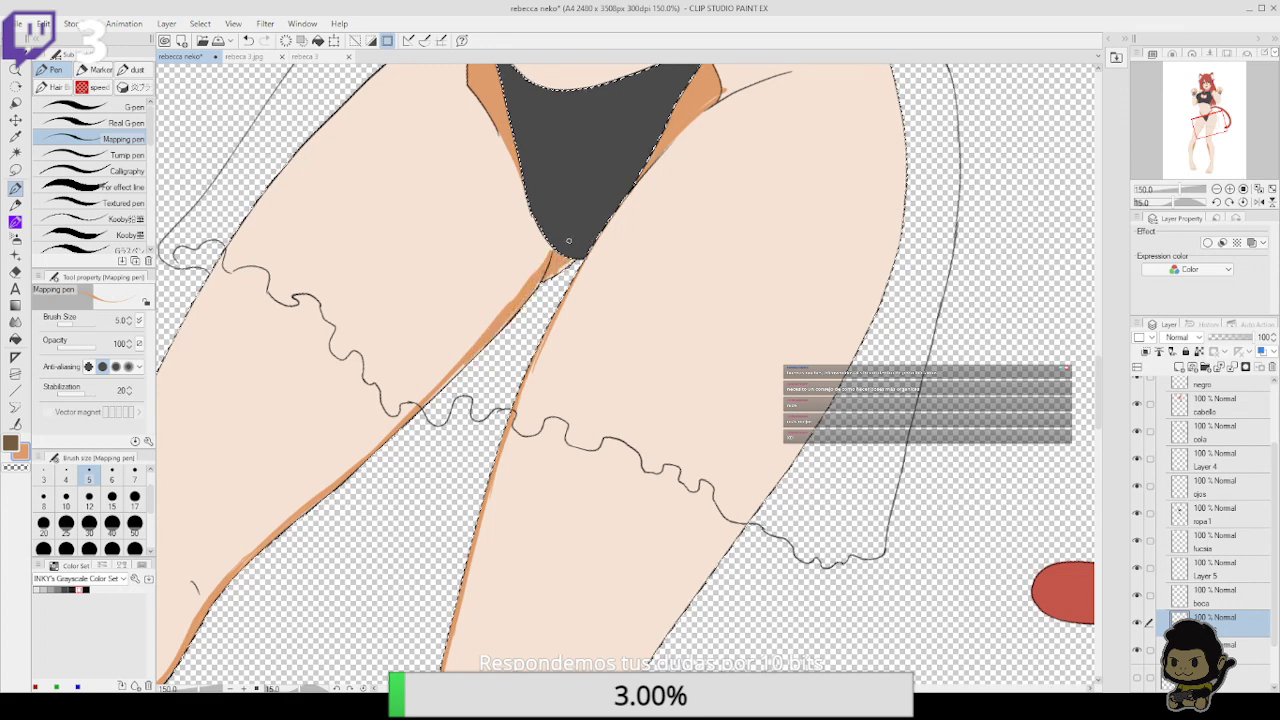
key(e)
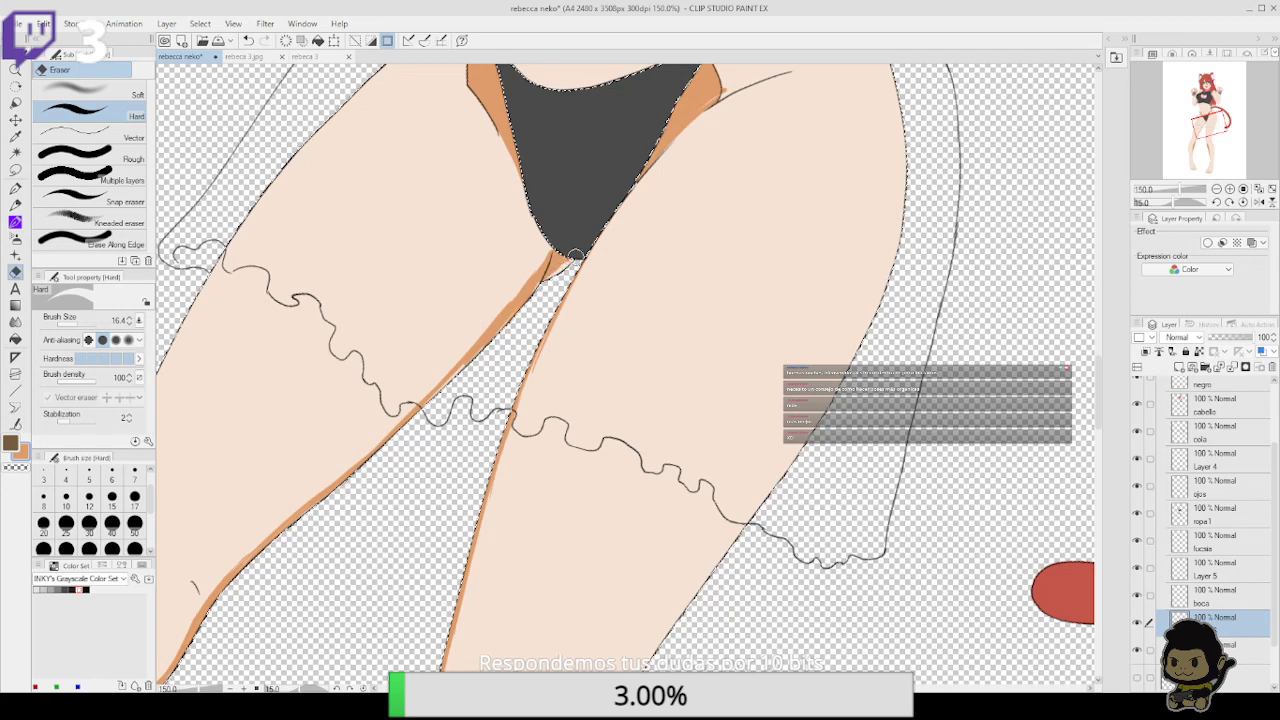
click(15, 187)
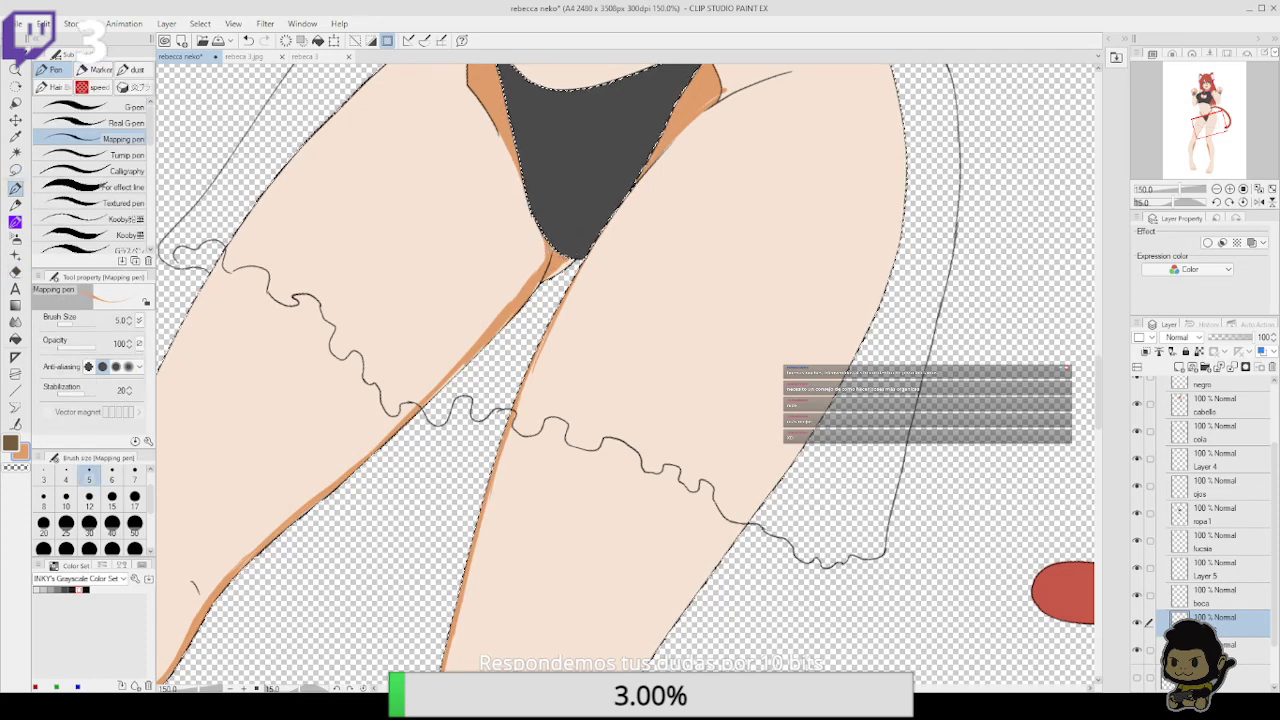
drag(545, 240, 518, 178)
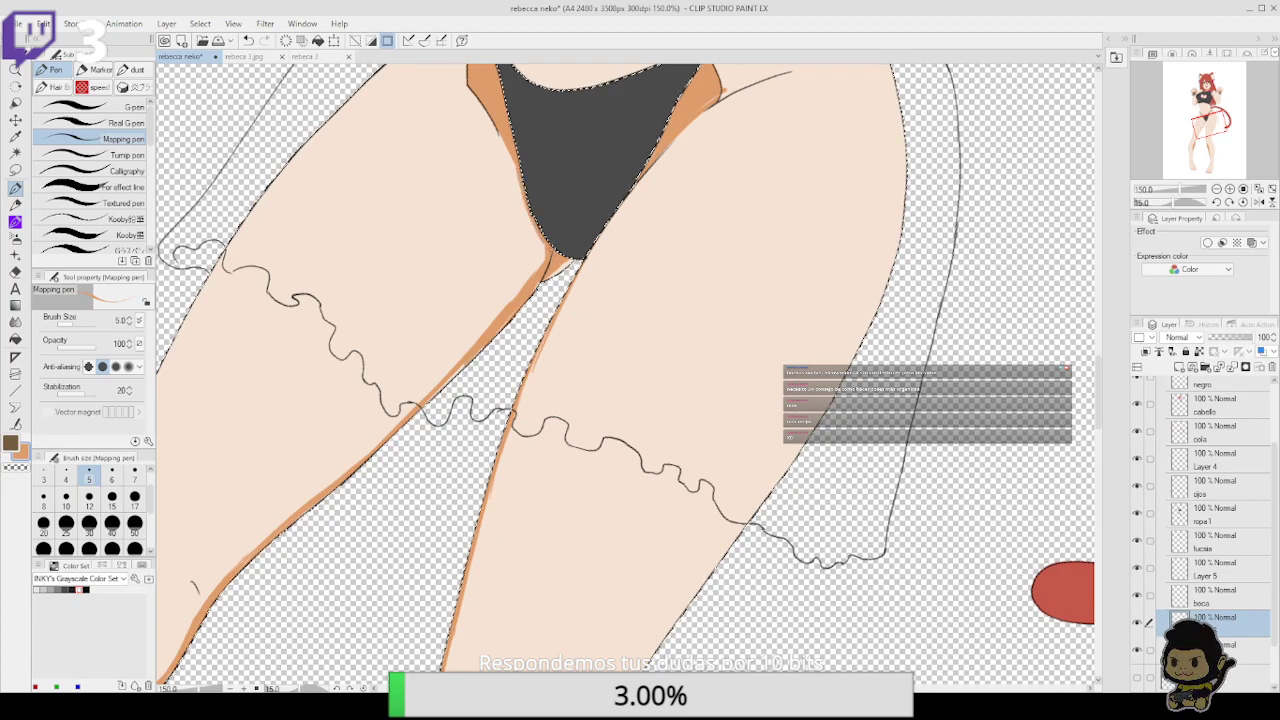
Add thin orange-tan shadows at the left-hand hip, beneath the right-hand strap of the black bottoms, and along the nearby hip crease
drag(694, 226, 745, 298)
mouse_move(506, 246)
mouse_down()
mouse_move(549, 151)
mouse_move(507, 243)
mouse_up()
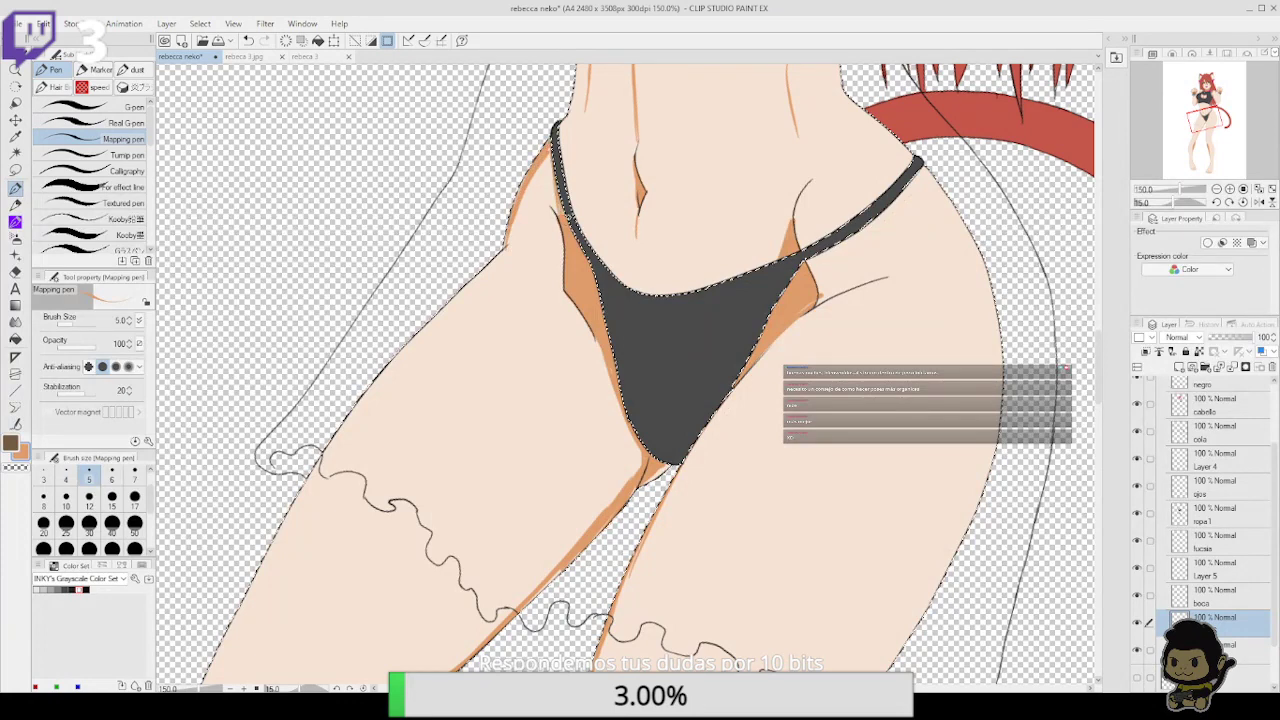
drag(806, 262, 921, 181)
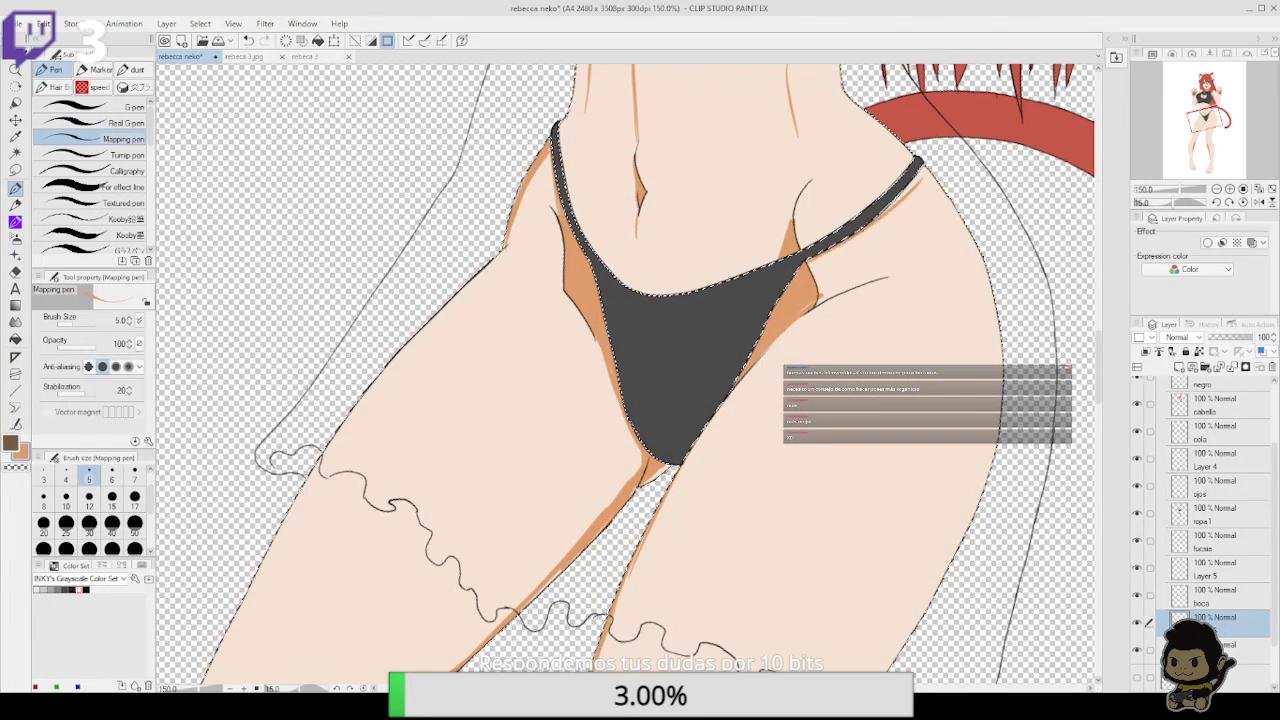
drag(878, 217, 920, 172)
drag(859, 285, 797, 315)
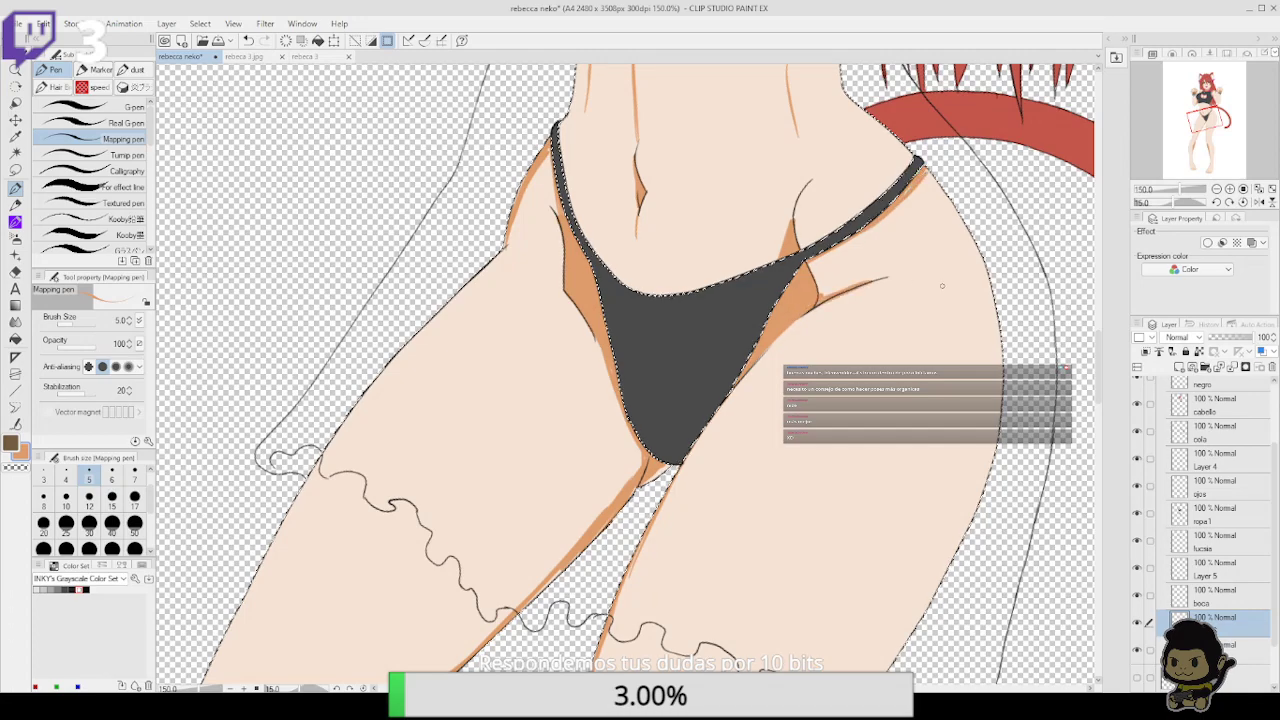
Draw a thin orange-tan shadow along the outer edge of the right-hand hip, from the strap down to the upper thigh
drag(924, 341, 913, 293)
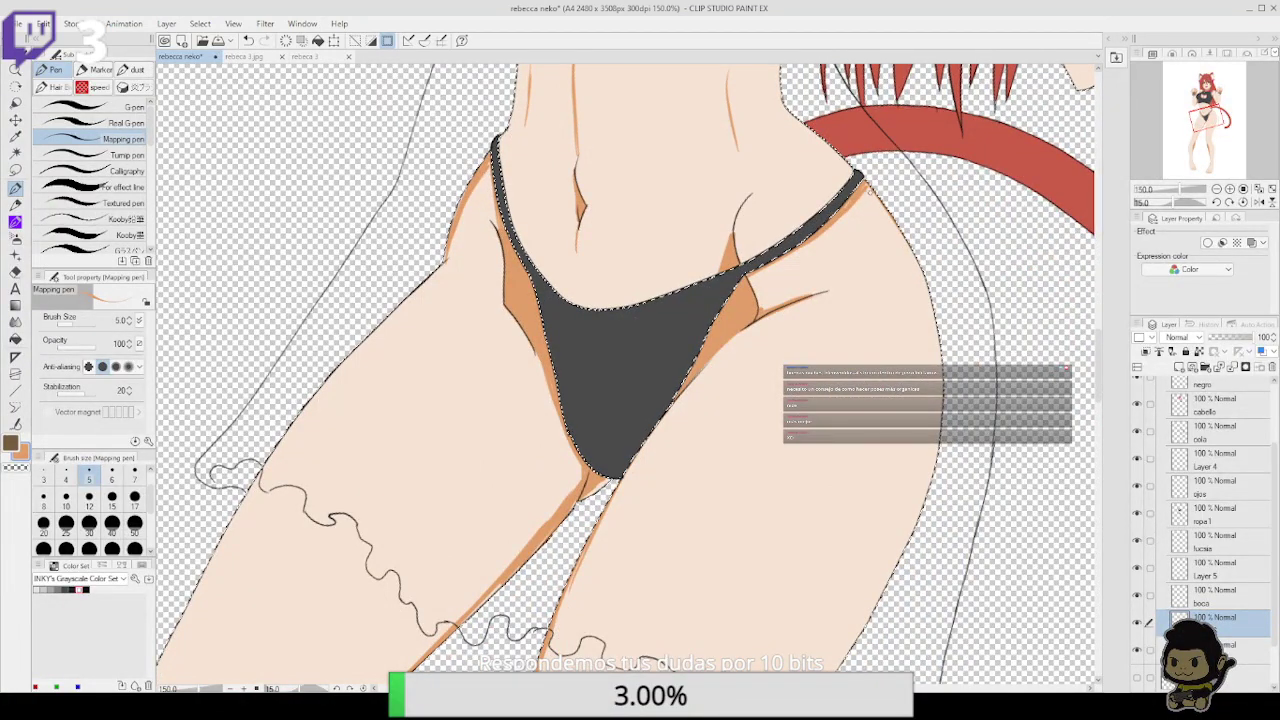
drag(870, 191, 938, 340)
mouse_move(908, 246)
mouse_down()
mouse_move(938, 336)
mouse_move(942, 414)
mouse_up()
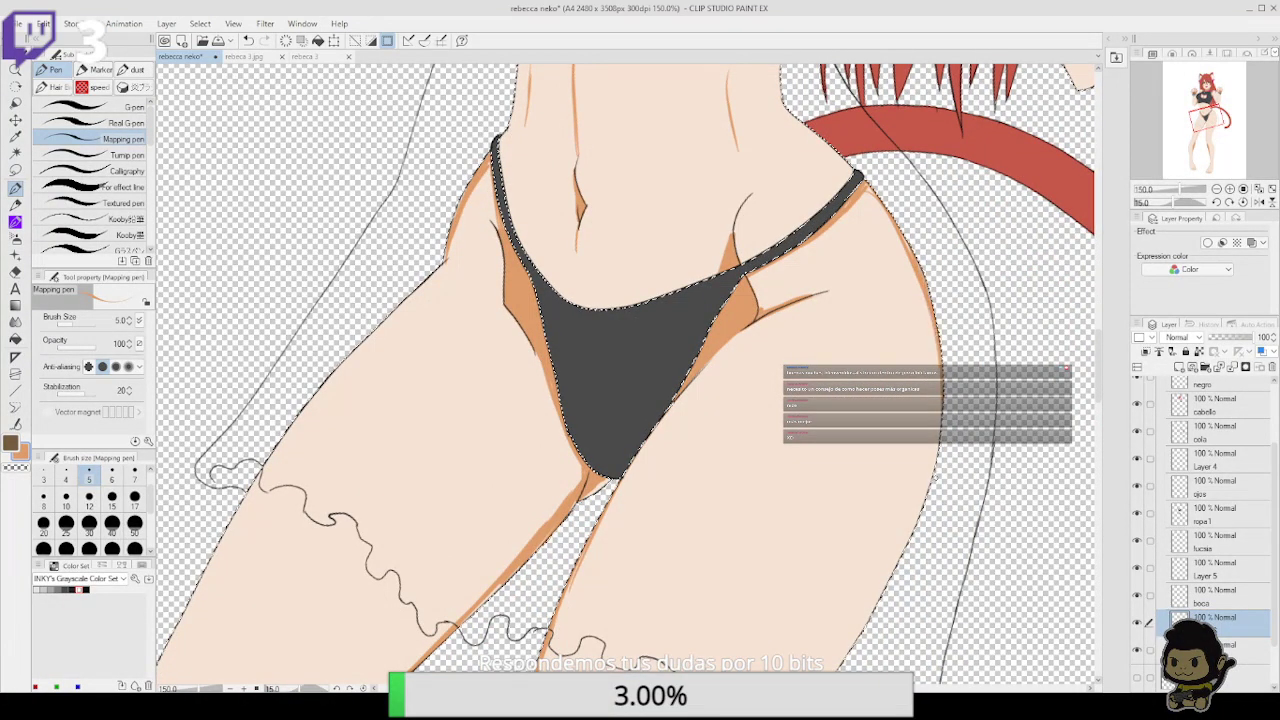
drag(936, 360, 943, 438)
Paint a narrow orange-tan cast shadow on the torso along the full ragged hem of the black crop top
mouse_move(912, 266)
mouse_down()
mouse_move(936, 358)
mouse_move(904, 550)
mouse_up()
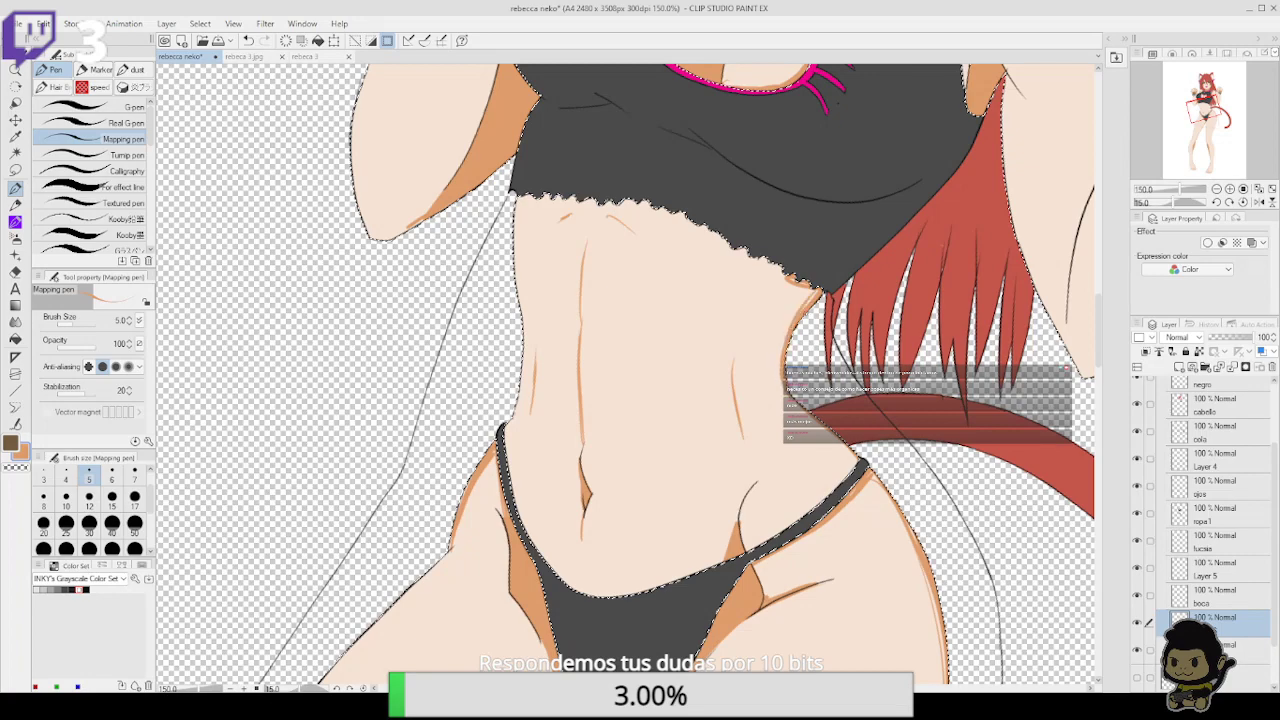
scroll(960, 300, up, 4)
click(1229, 202)
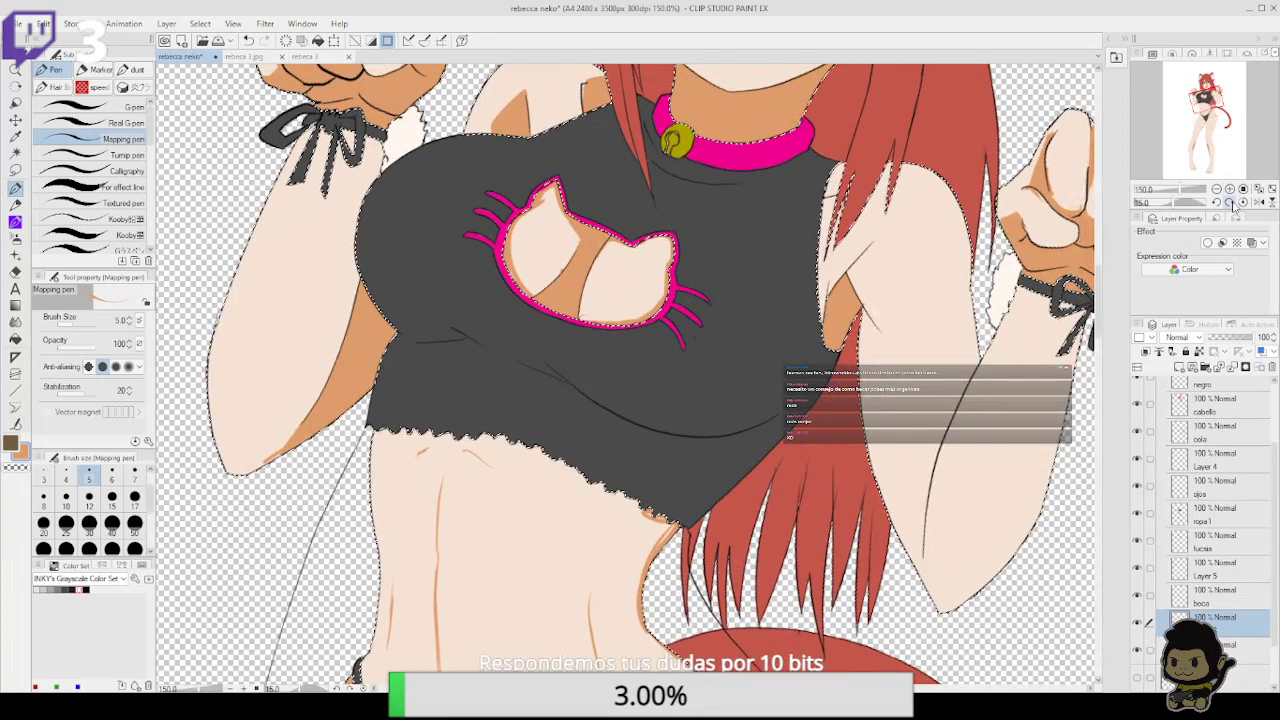
click(1229, 202)
click(1229, 202)
click(1229, 202)
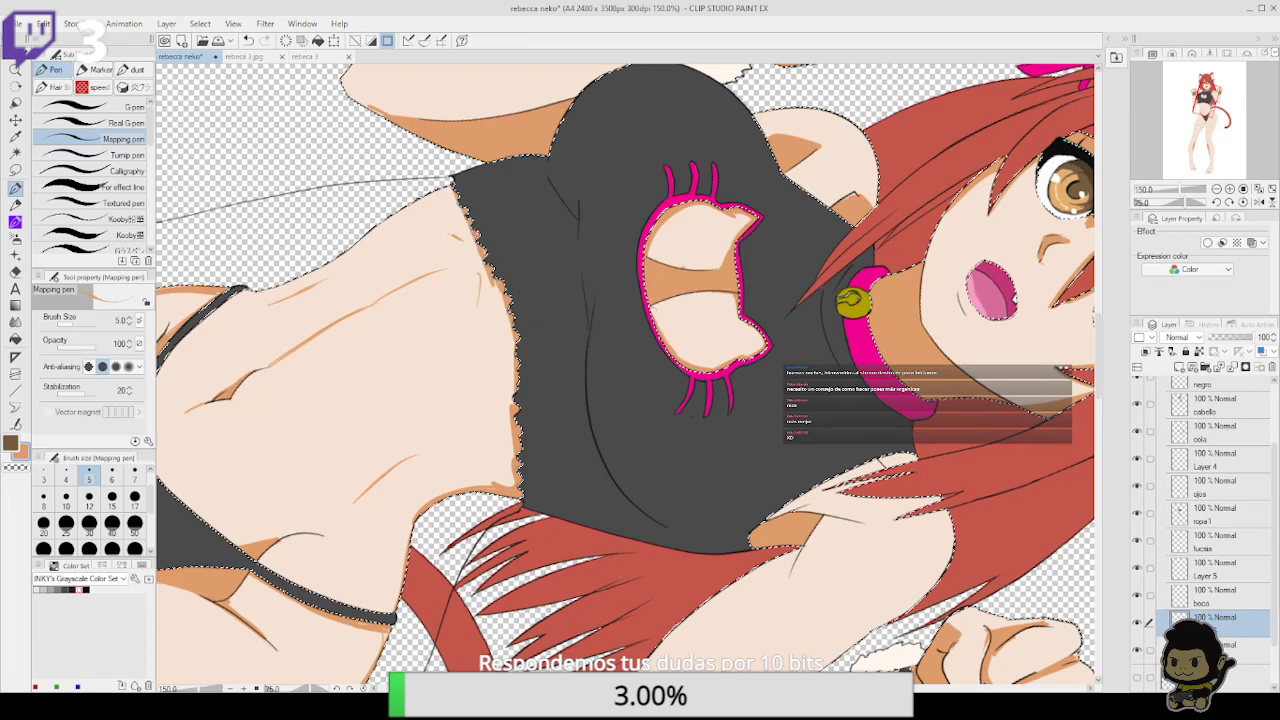
click(1216, 201)
drag(849, 429, 896, 304)
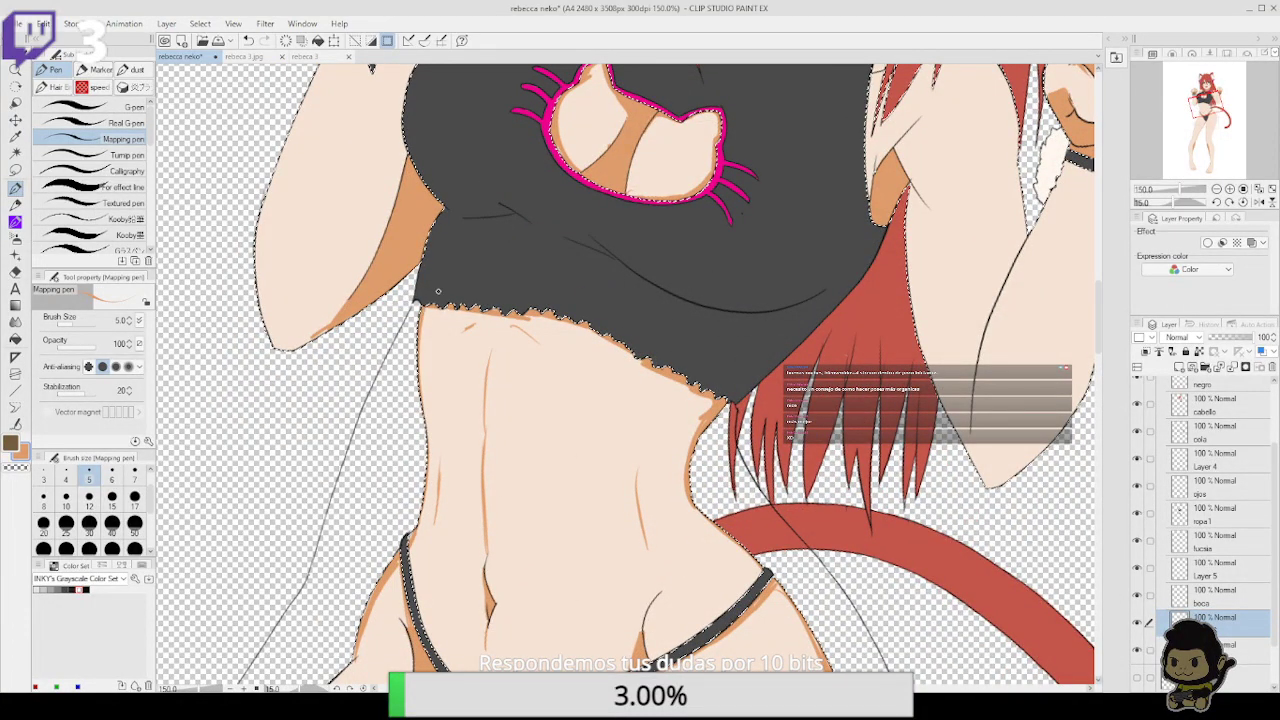
Shade the right-hand arm in orange-tan along the forearm crease, the upper arm's edge down to the elbow, and the outer forearm
scroll(438, 291, up, 5)
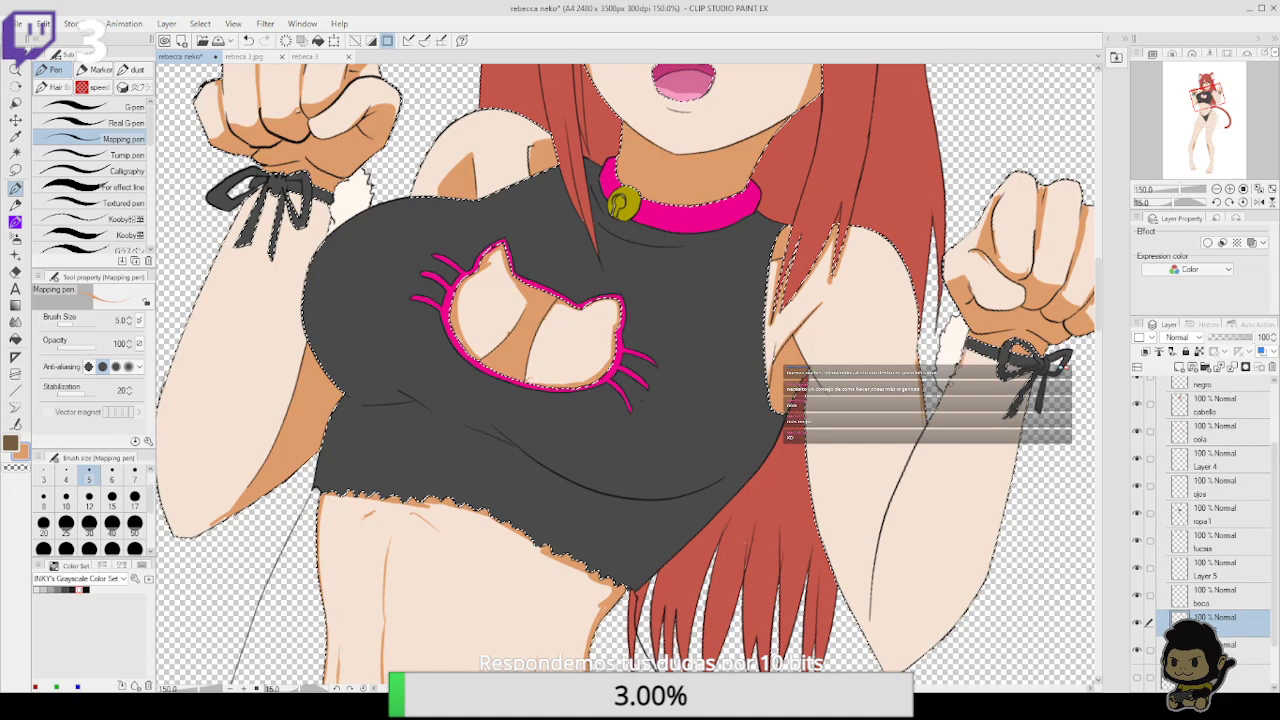
drag(928, 436, 882, 524)
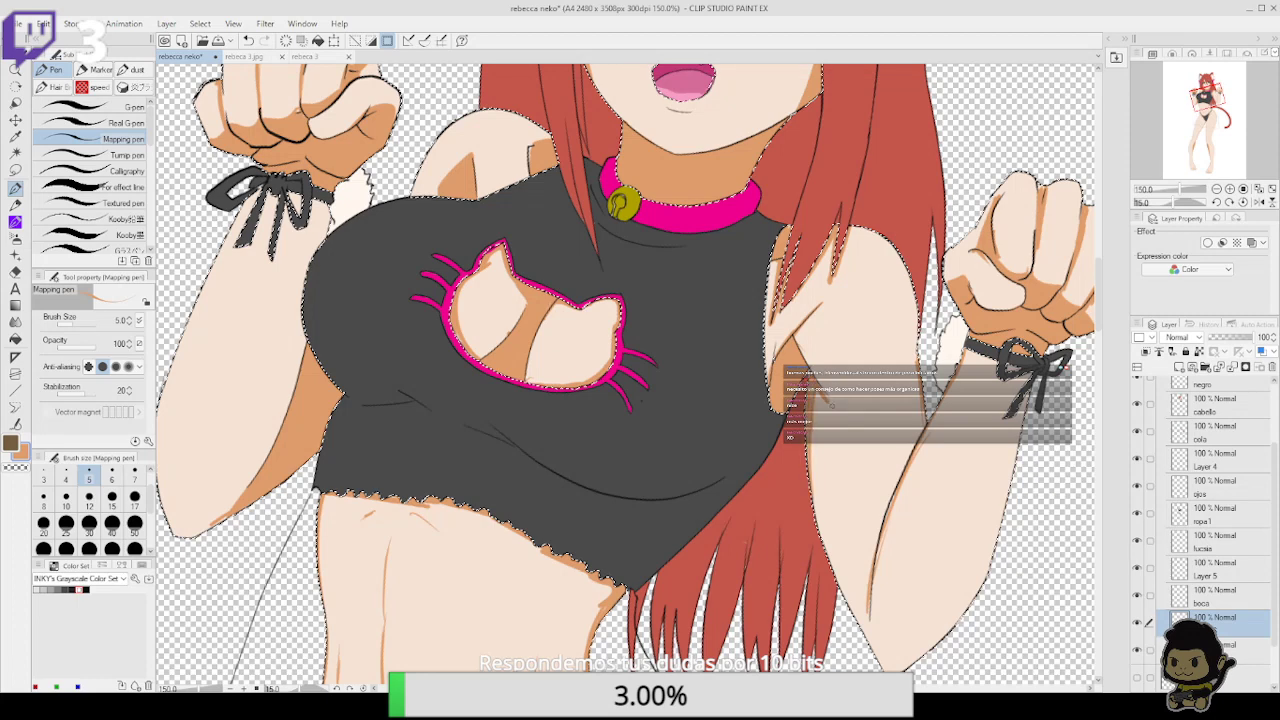
drag(846, 491, 825, 346)
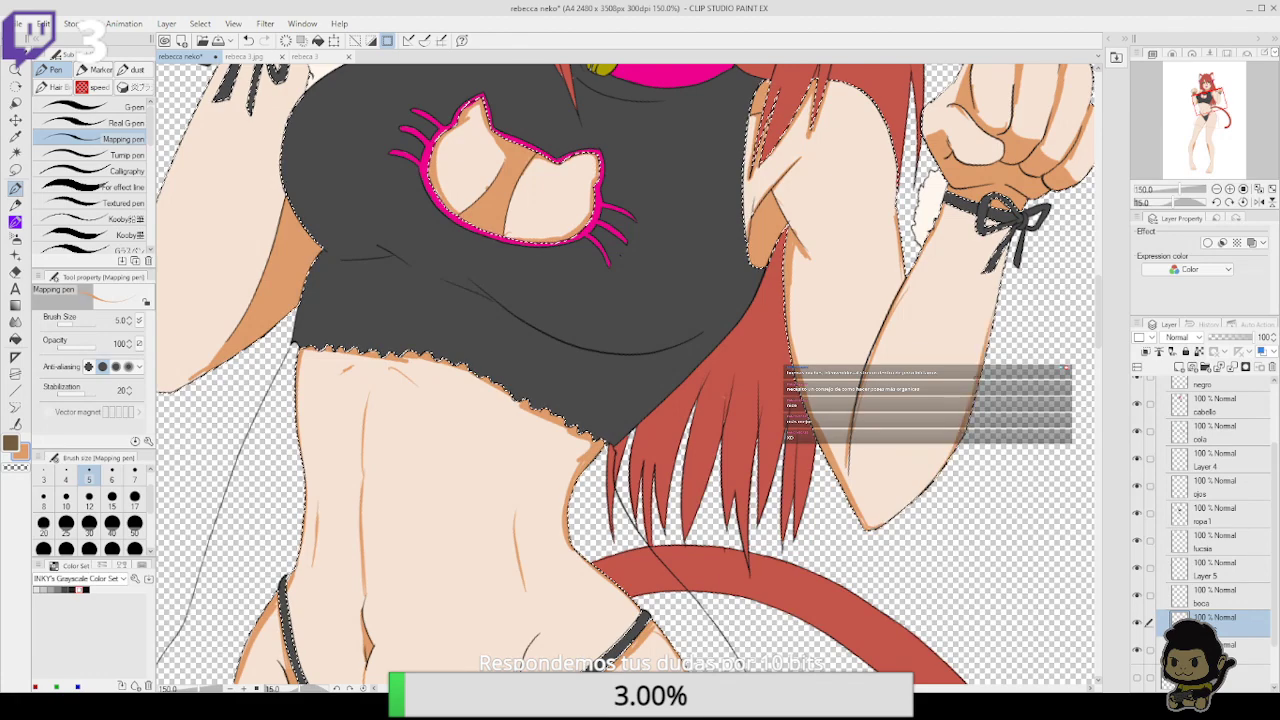
drag(1029, 357, 939, 471)
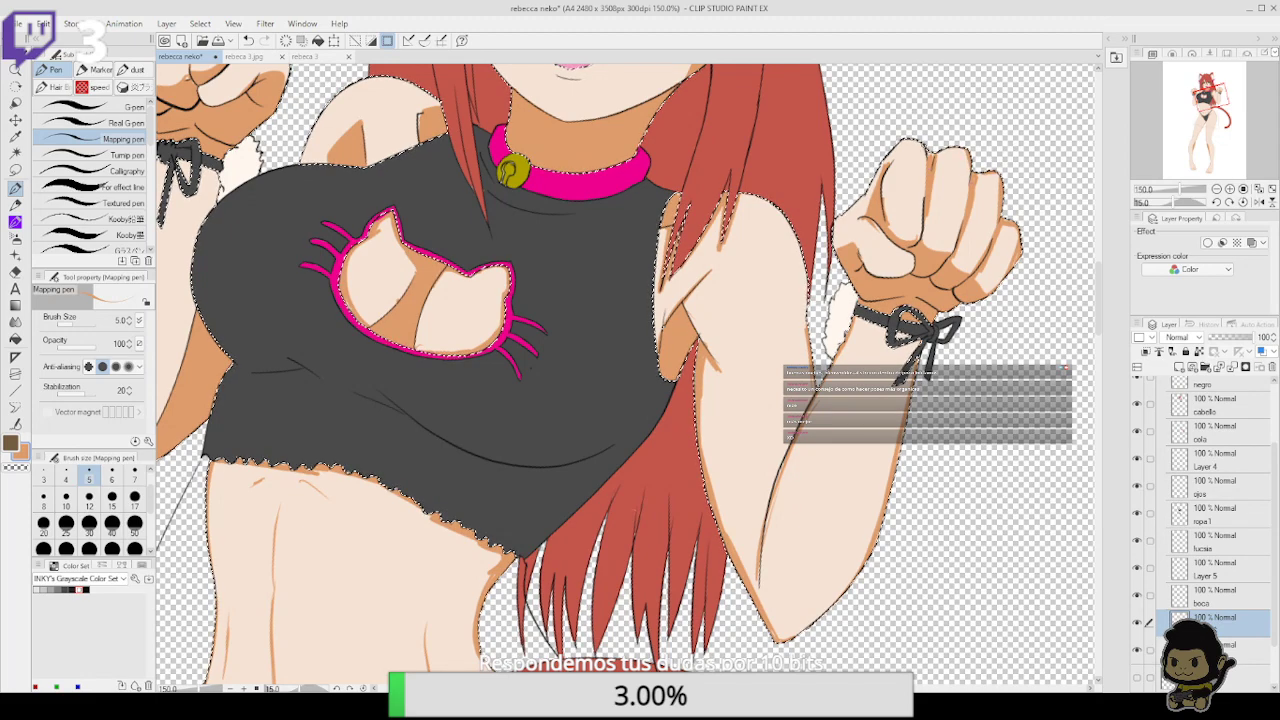
Clean up the shading on the left-hand fist with the eraser and refine its knuckle shadows in orange-tan
drag(634, 511, 651, 629)
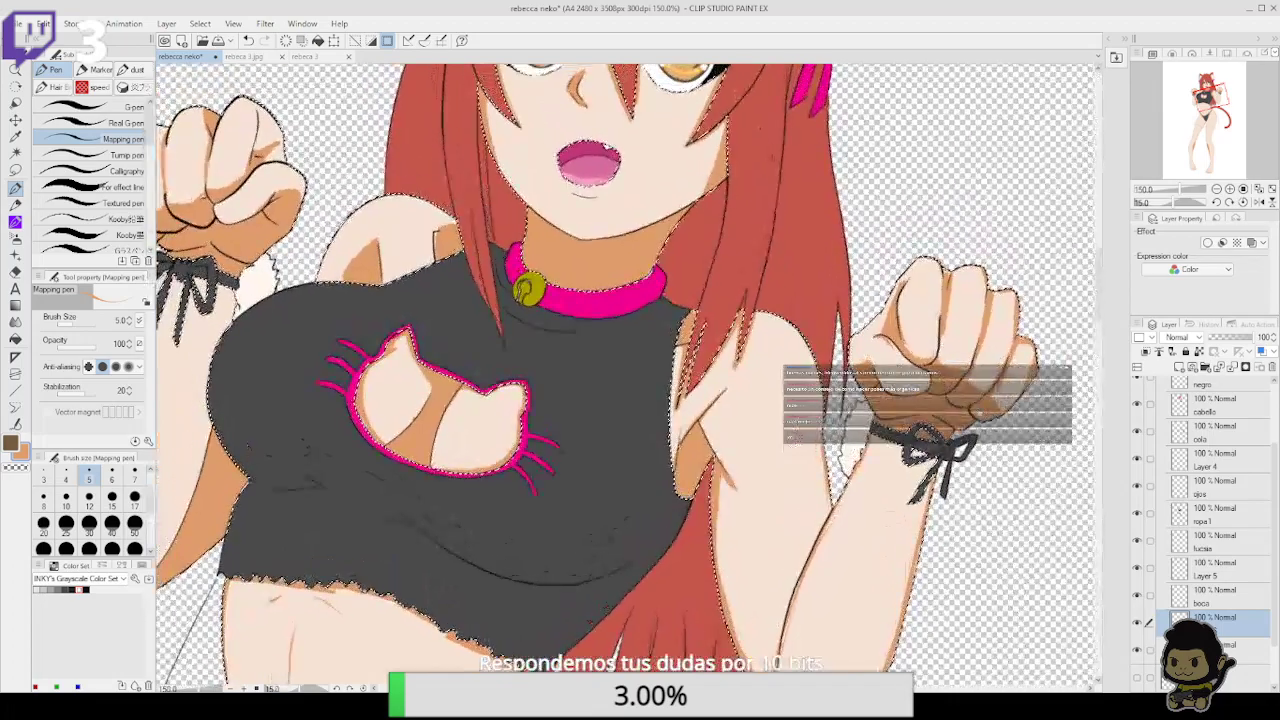
drag(785, 271, 970, 345)
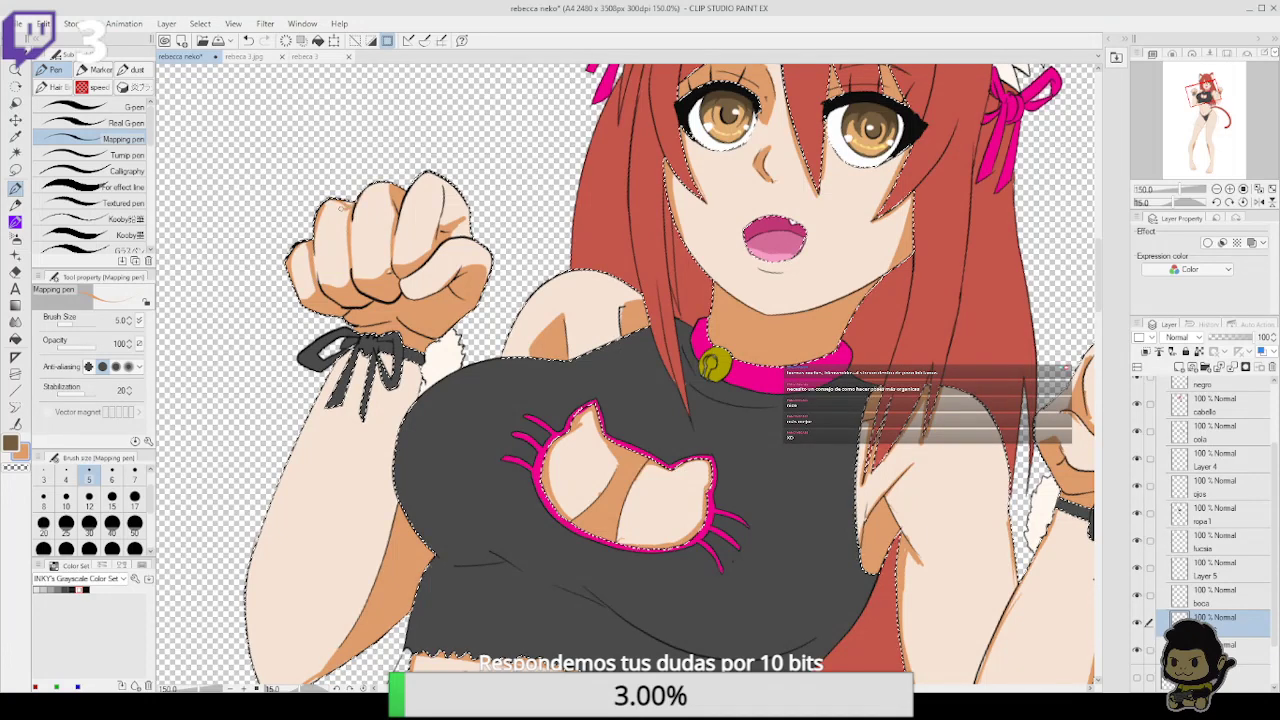
key(e)
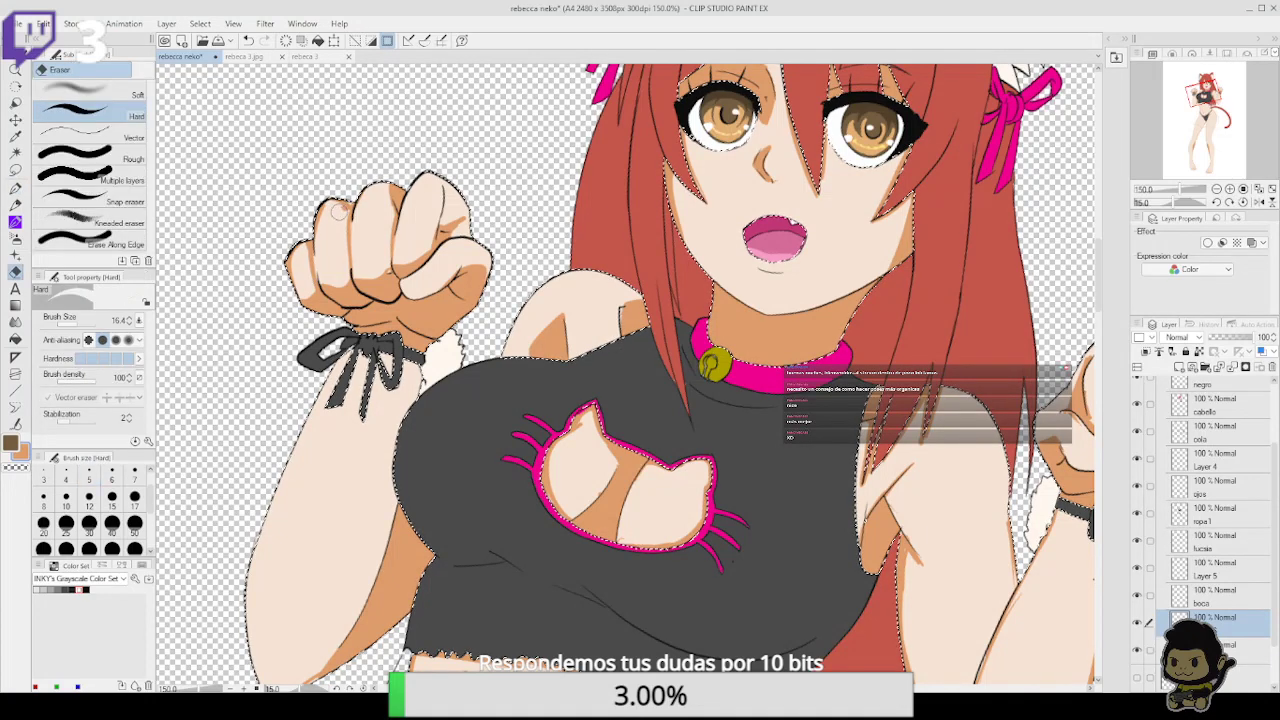
key(p)
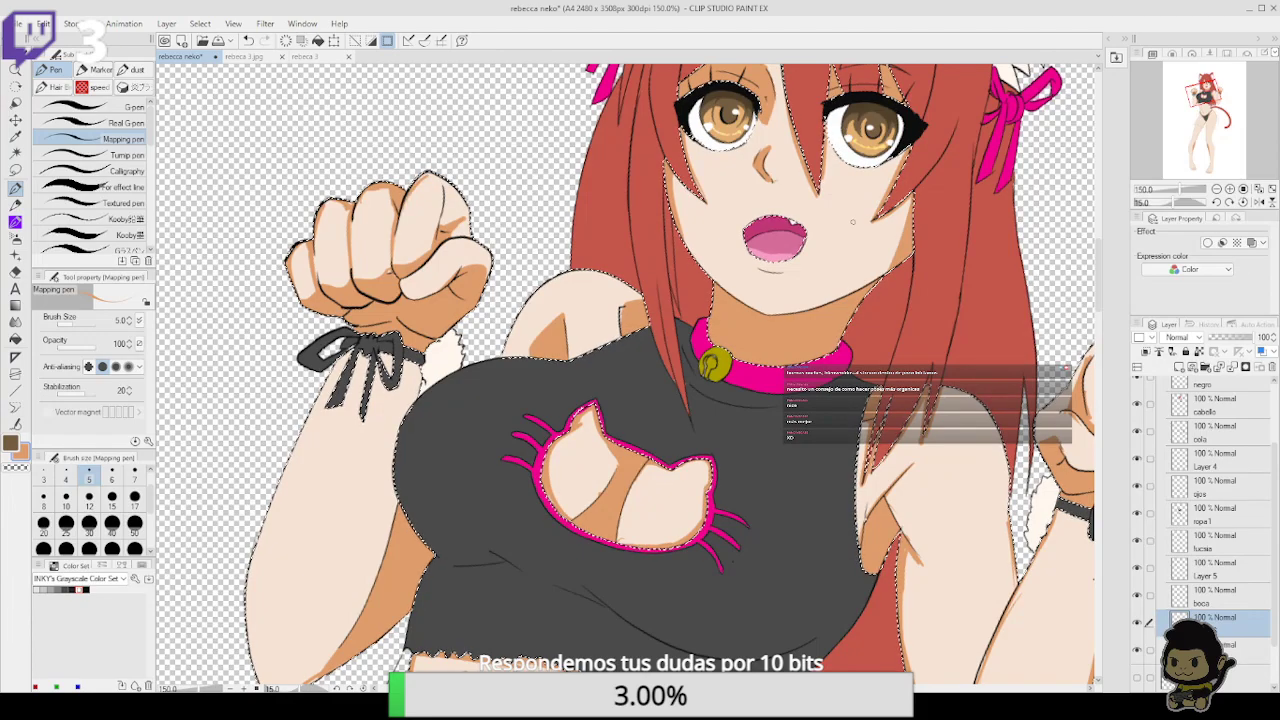
click(1216, 189)
click(1216, 189)
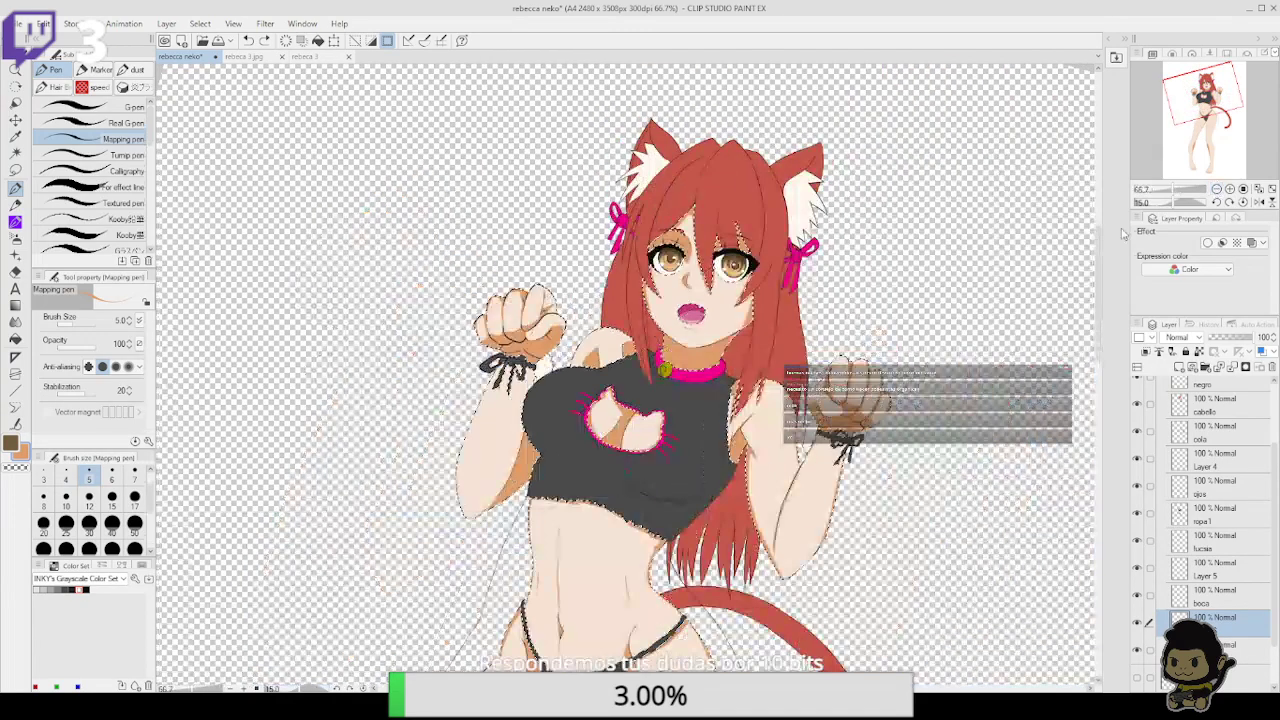
Soften the edge of the orange shadow on the right-hand calf below the knee with the SUIBOKU A brush at size 27.1
drag(915, 514, 955, 139)
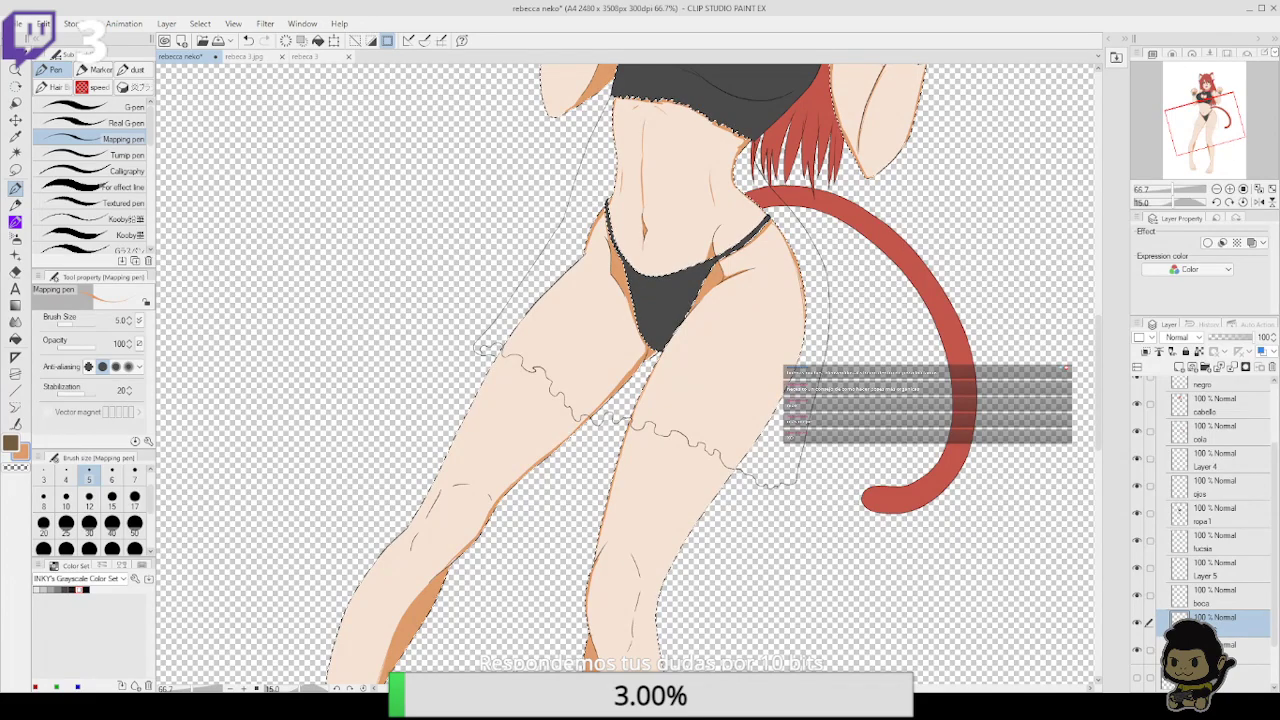
drag(887, 103, 851, 340)
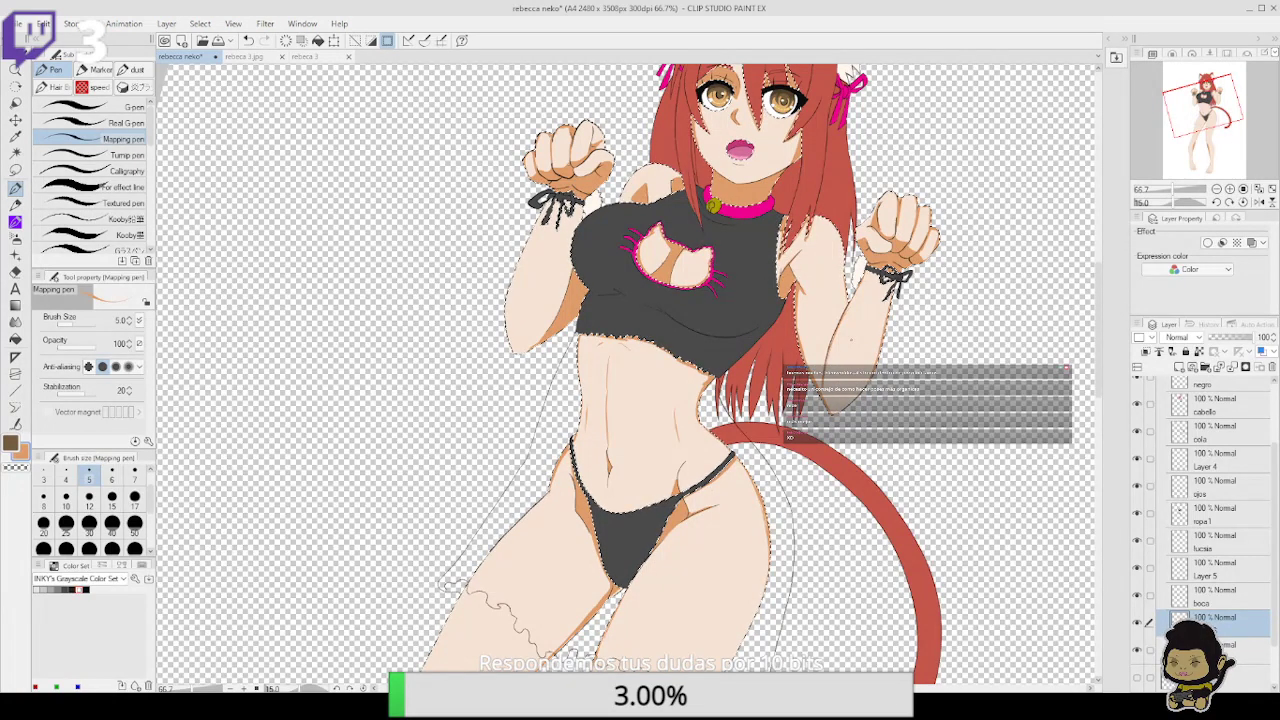
click(16, 221)
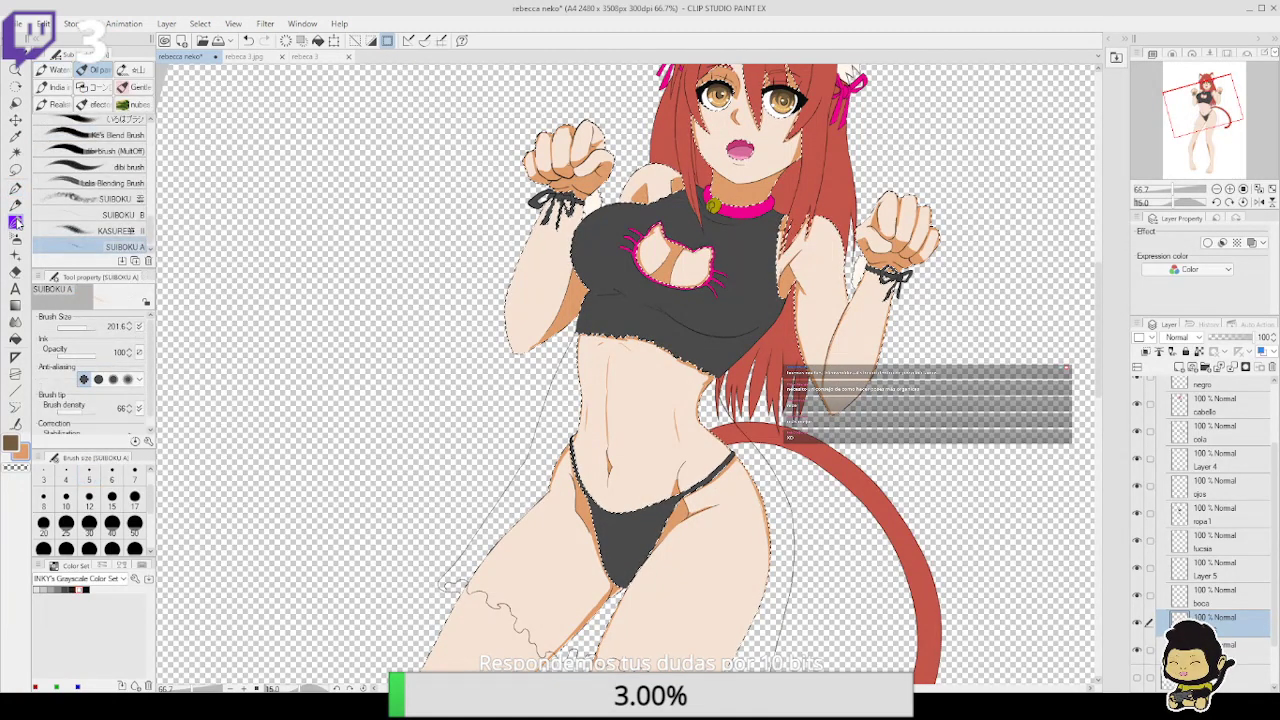
drag(593, 564, 636, 303)
drag(614, 563, 603, 417)
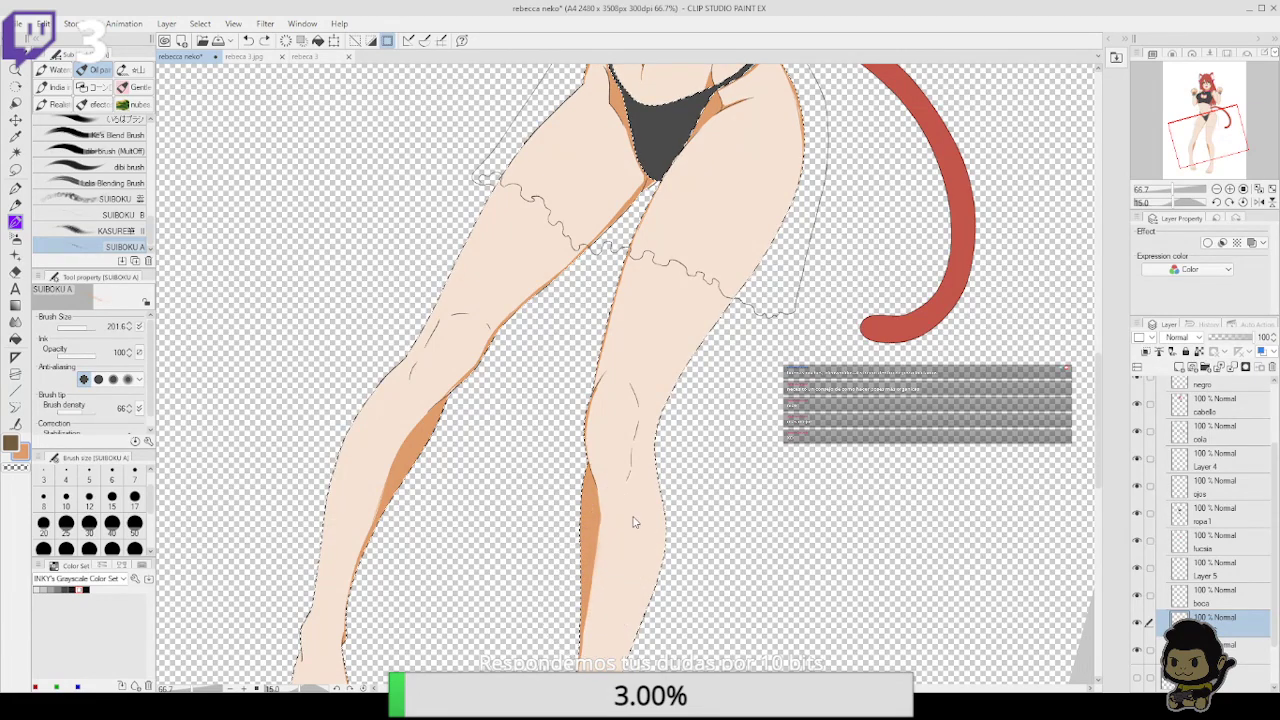
scroll(632, 521, up, 4)
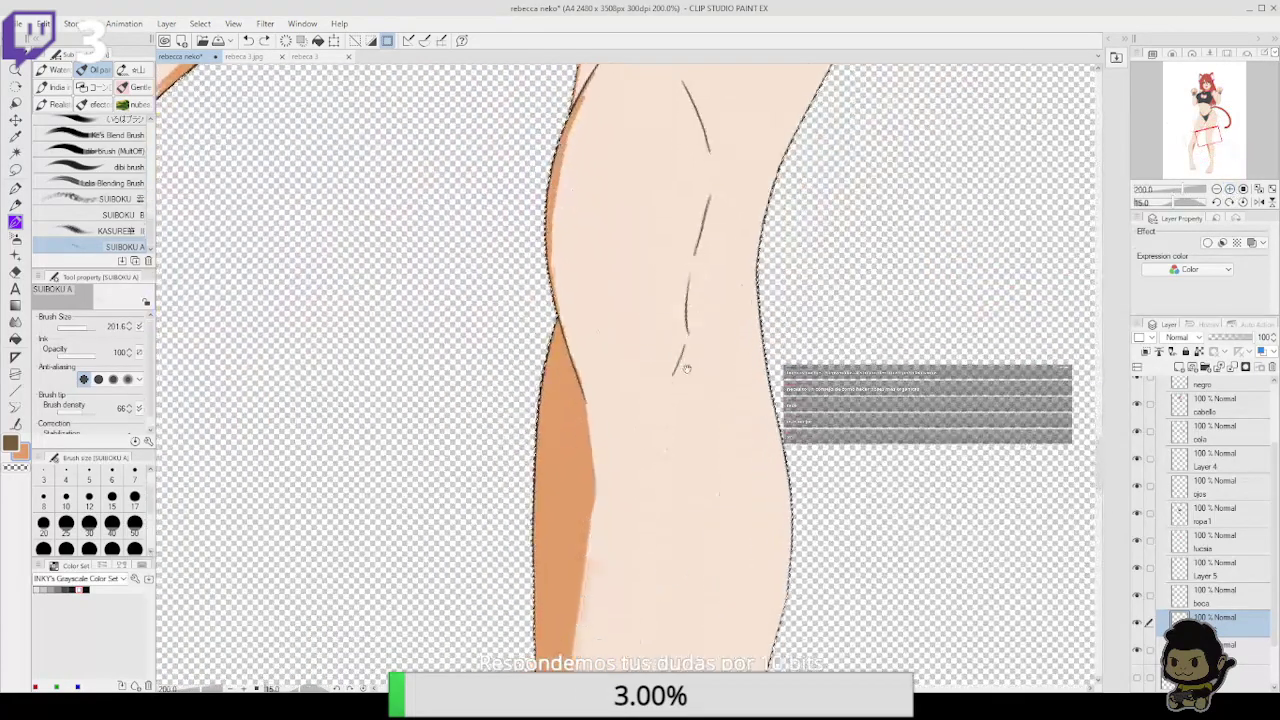
drag(687, 369, 687, 365)
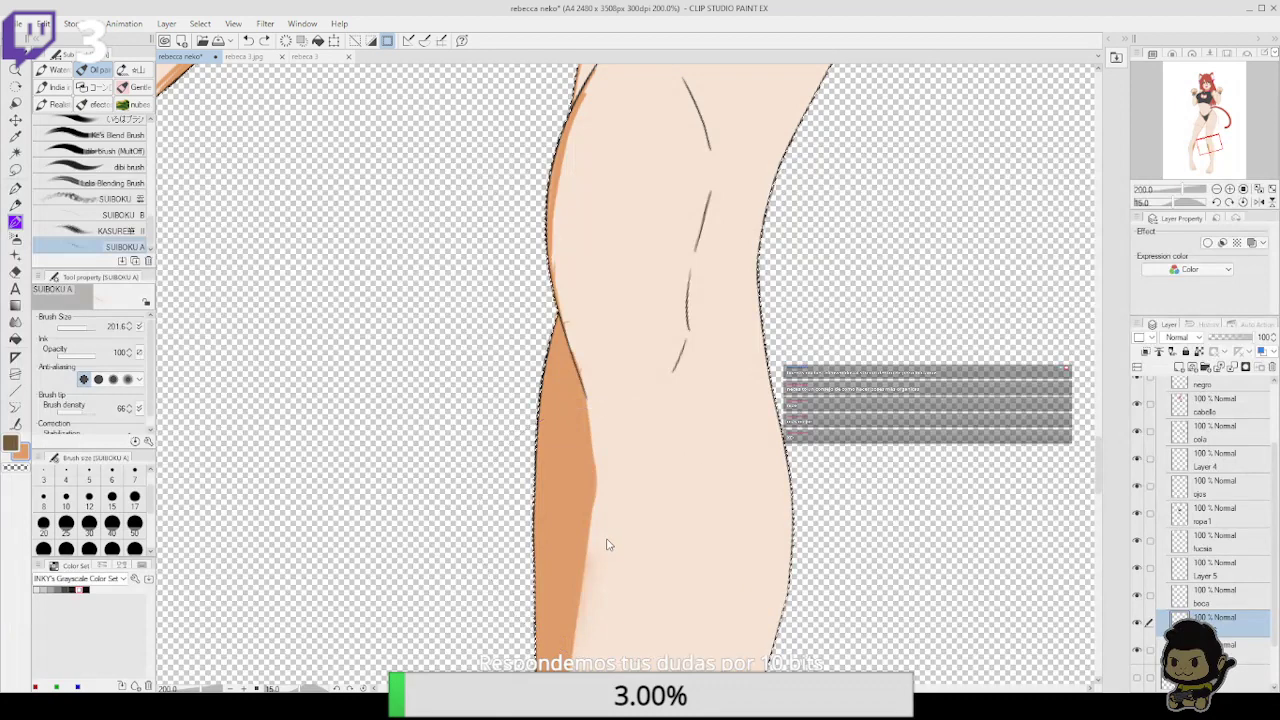
drag(606, 540, 597, 422)
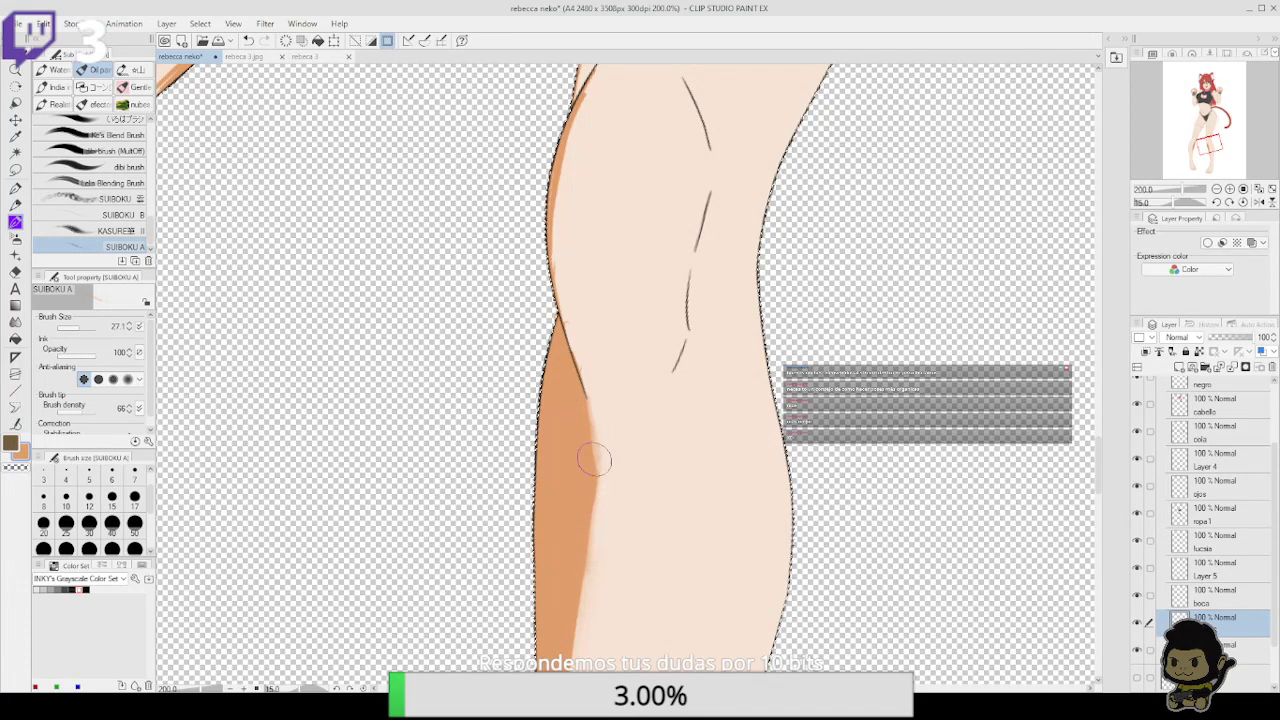
drag(611, 520, 625, 346)
mouse_move(597, 415)
mouse_down()
mouse_move(577, 543)
mouse_move(590, 406)
mouse_up()
drag(578, 538, 592, 368)
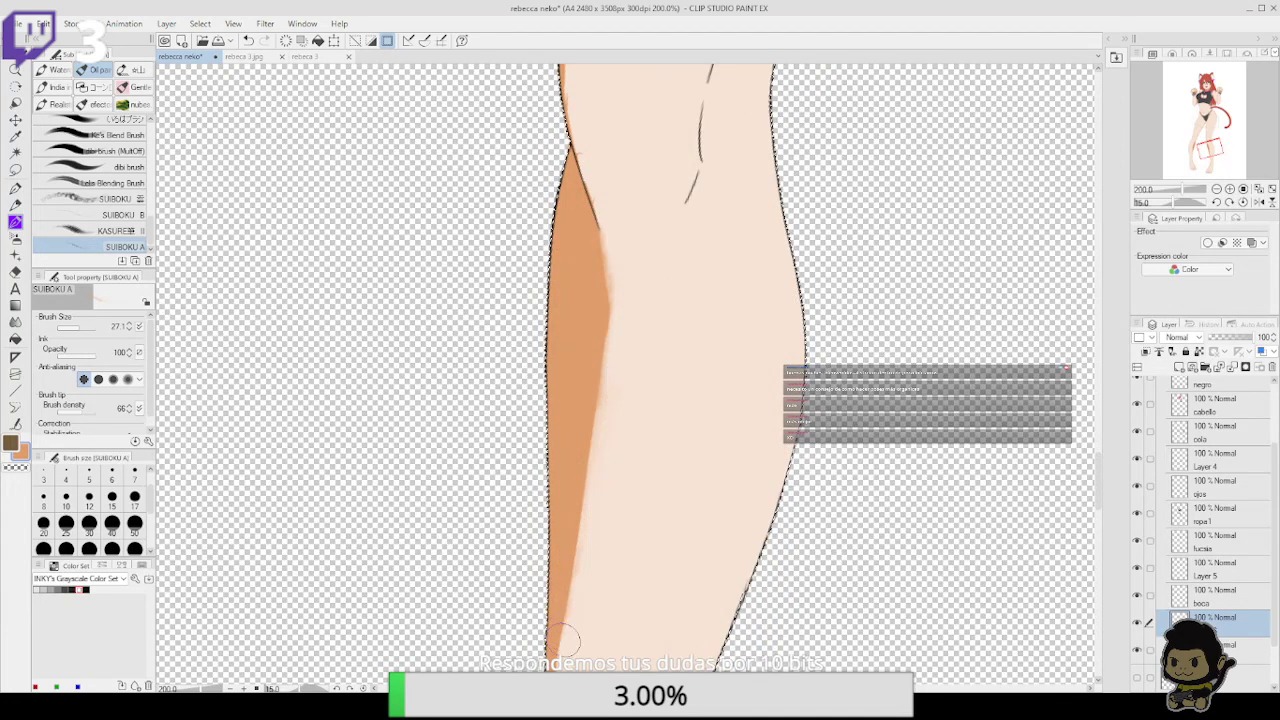
Continue blending the shadow's inner edge down the lower calf to the ankle with the SUIBOKU A brush
scroll(563, 637, down, 3)
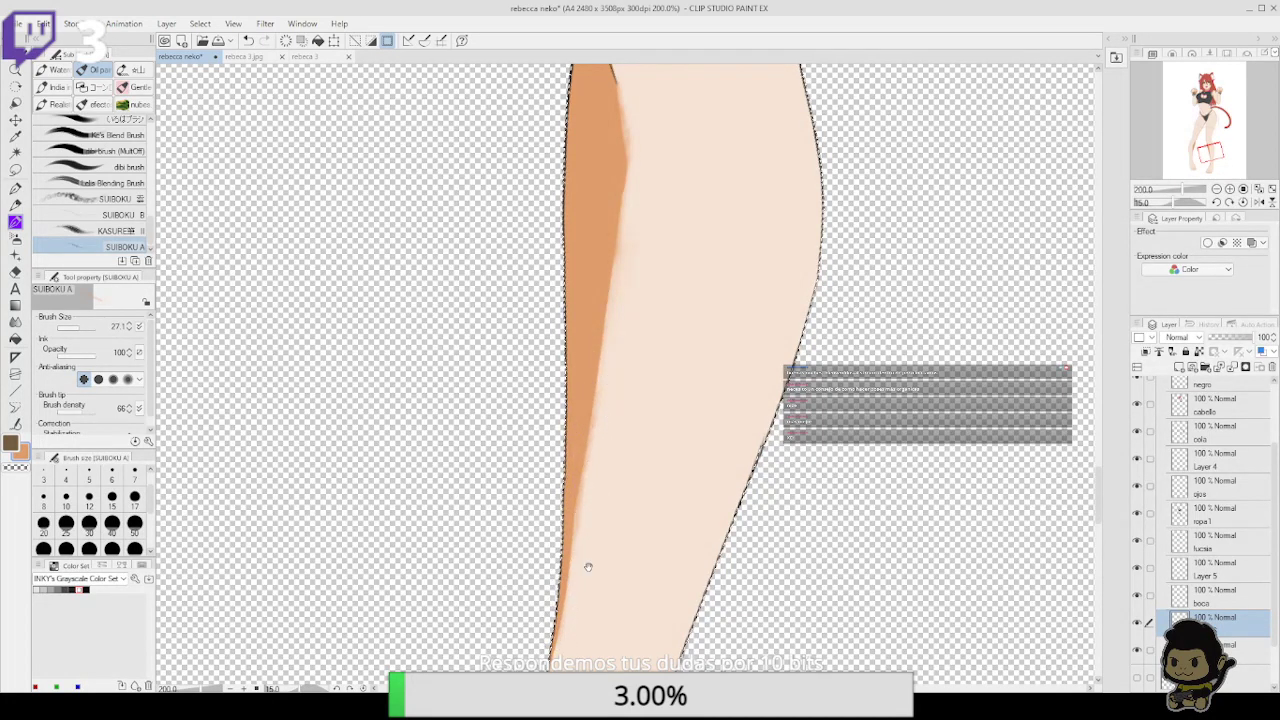
scroll(586, 563, down, 3)
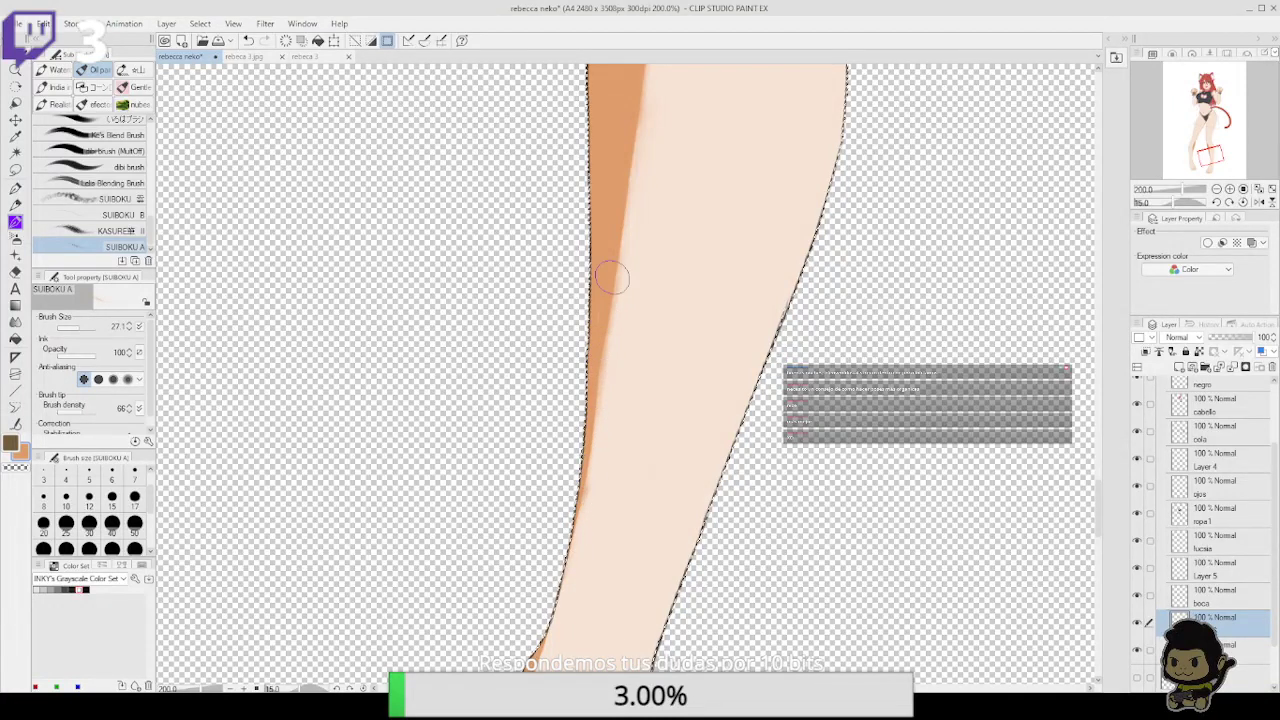
scroll(600, 243, up, 3)
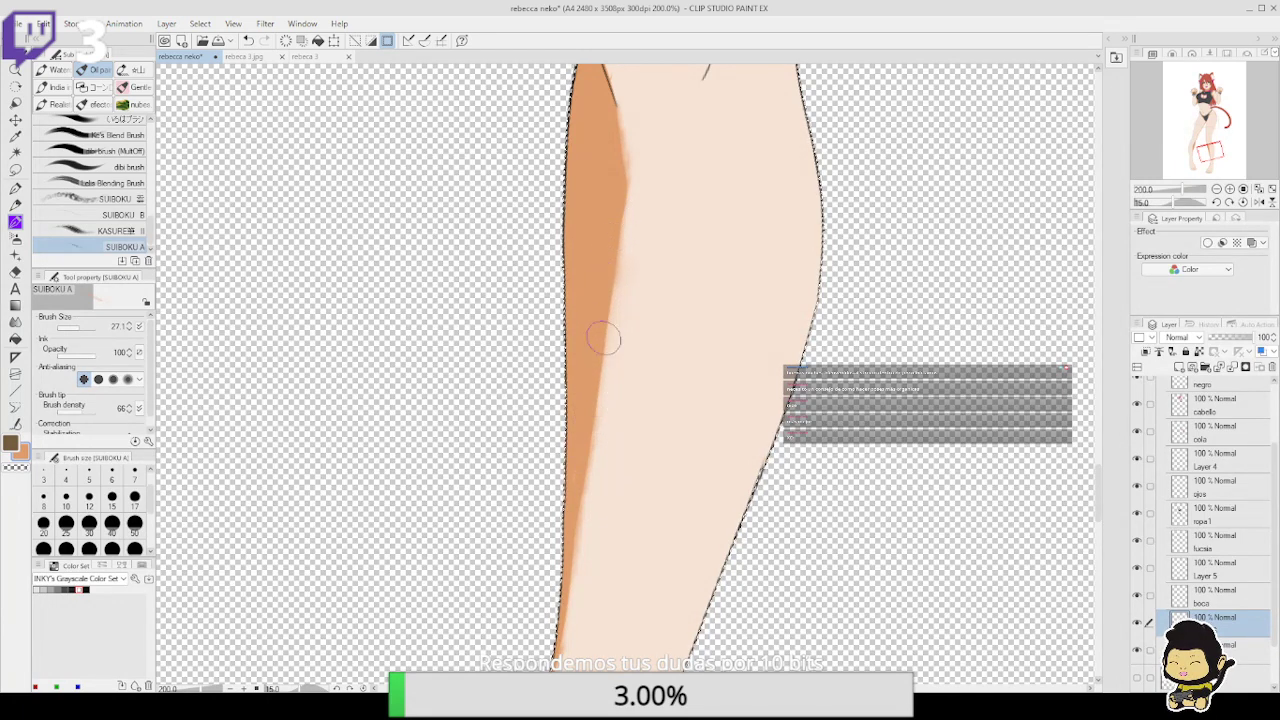
scroll(590, 401, up, 2)
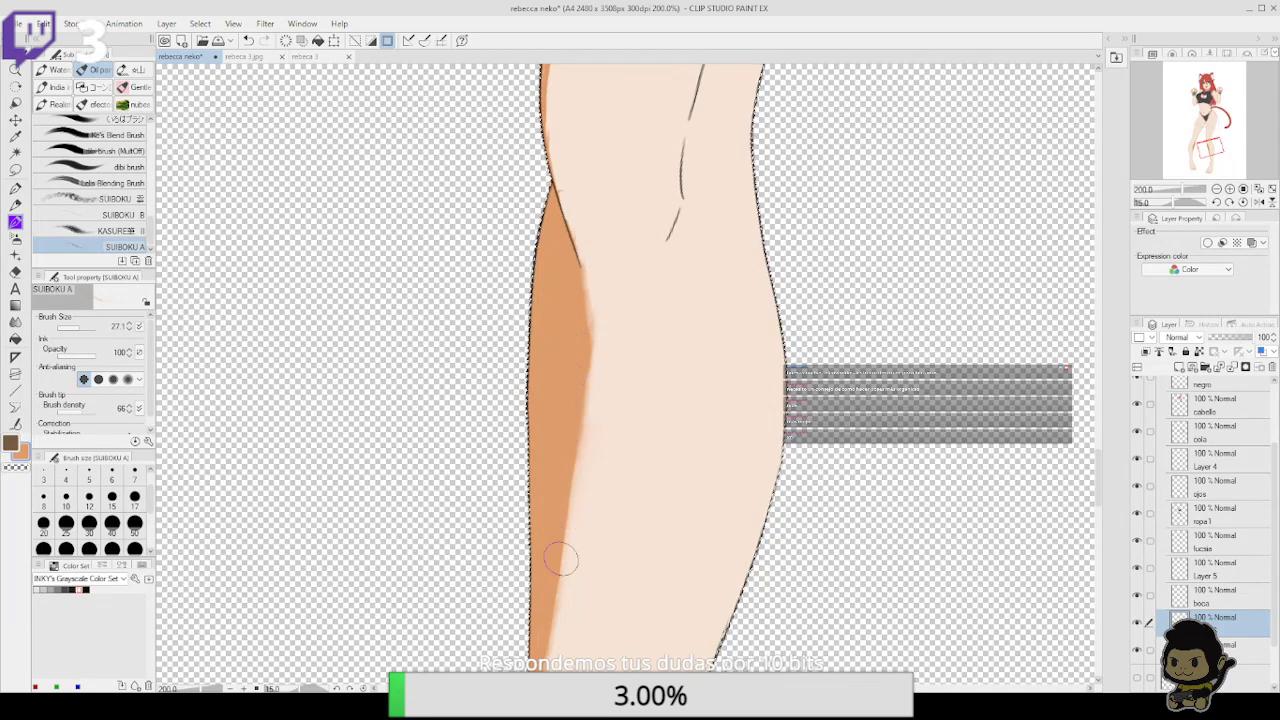
scroll(620, 400, down, 10)
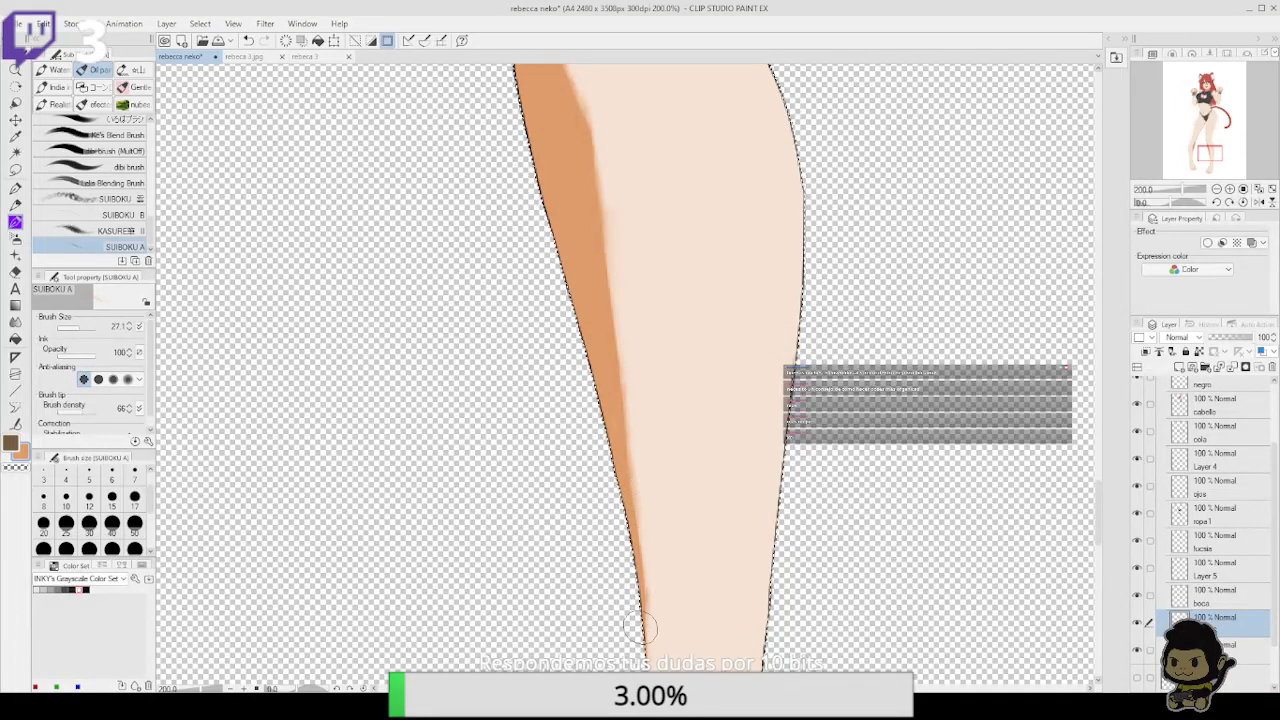
scroll(630, 530, down, 5)
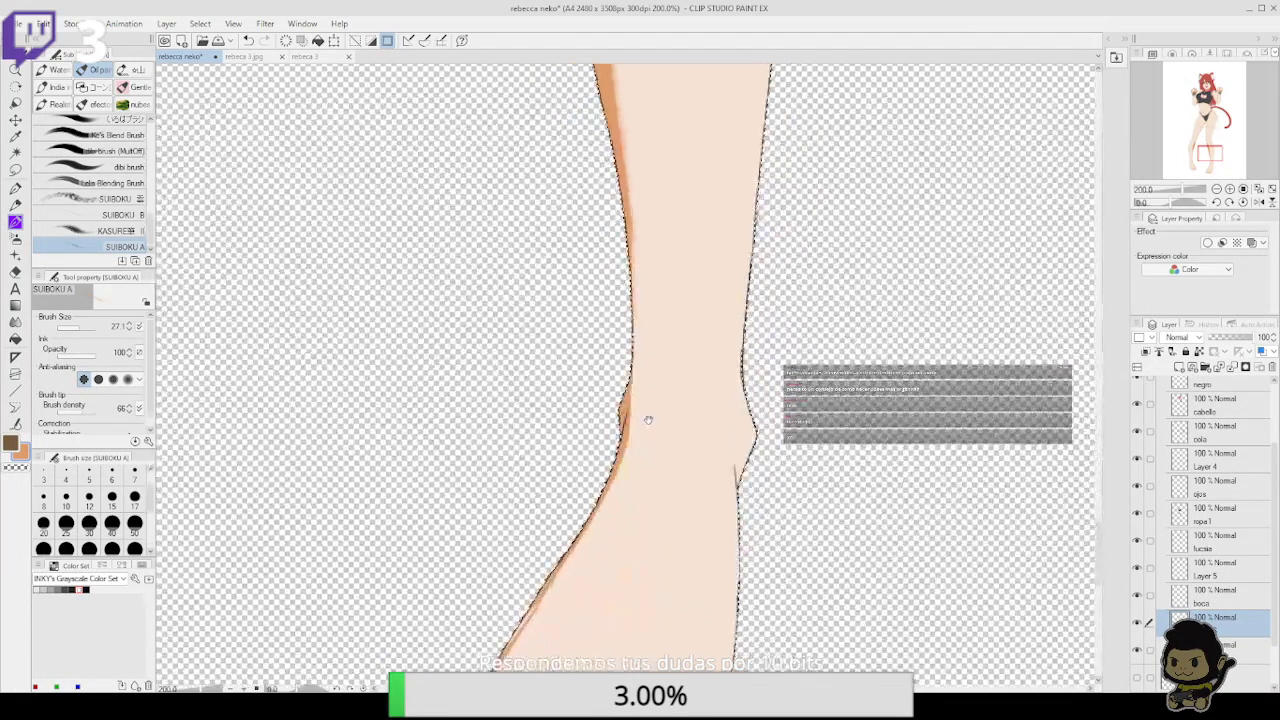
Blend the shadow along the inner edge of the foot, around the big toe and between the first toes
mouse_move(636, 388)
mouse_down()
mouse_move(604, 502)
mouse_move(617, 477)
mouse_move(551, 587)
mouse_move(612, 455)
mouse_move(572, 518)
mouse_move(625, 433)
mouse_move(498, 643)
mouse_move(506, 610)
mouse_move(527, 646)
mouse_move(498, 630)
mouse_move(548, 648)
mouse_move(508, 626)
mouse_up()
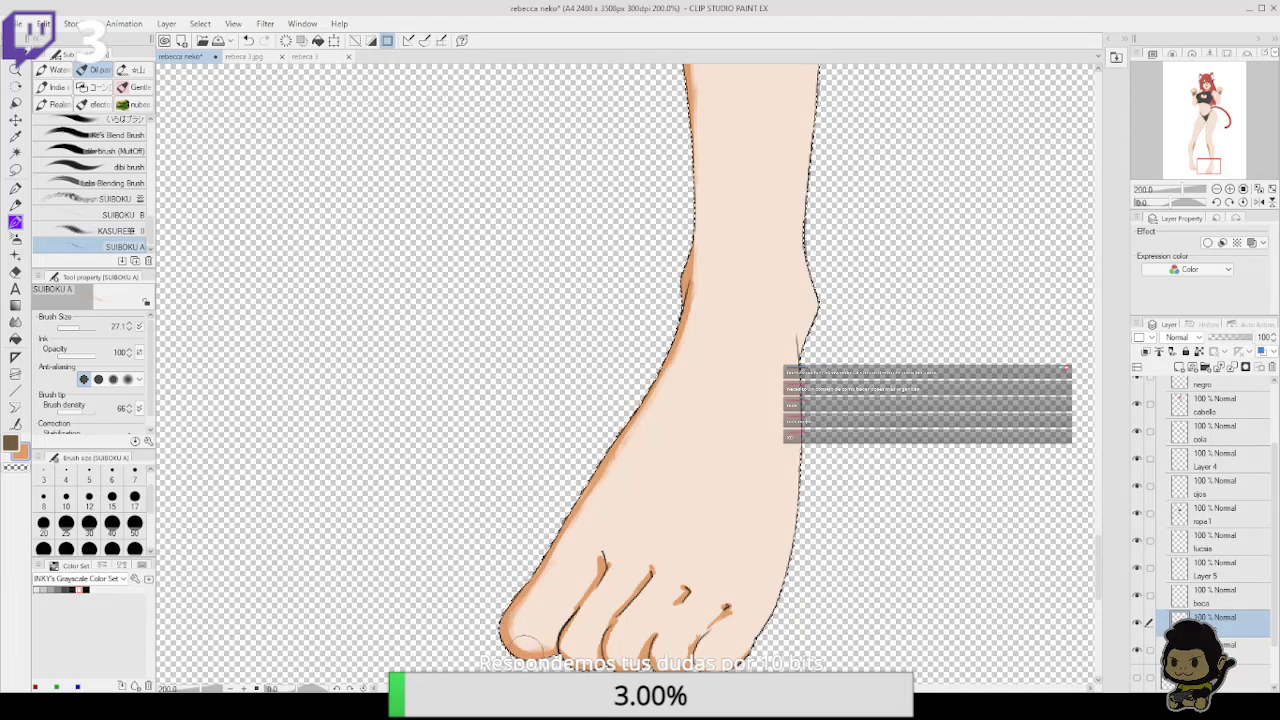
drag(527, 643, 542, 645)
drag(600, 584, 562, 639)
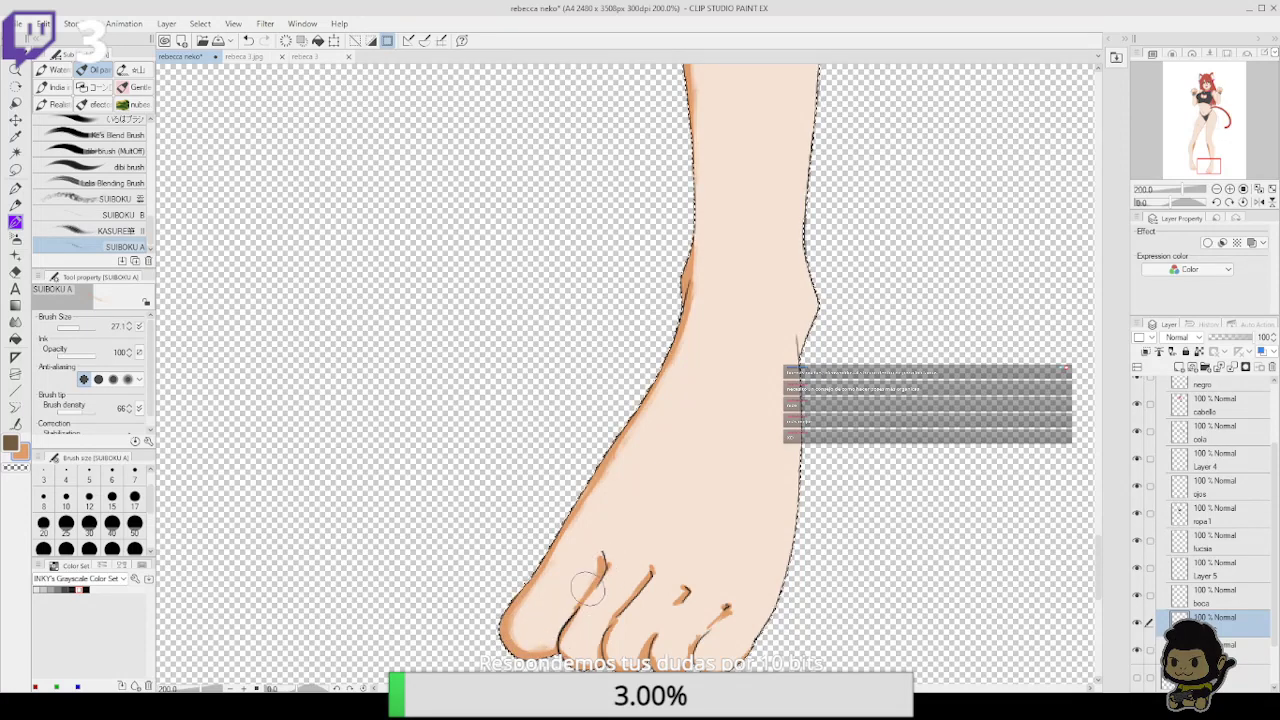
drag(604, 562, 582, 597)
mouse_move(598, 554)
mouse_down()
mouse_move(594, 596)
mouse_move(606, 566)
mouse_up()
drag(706, 489, 712, 407)
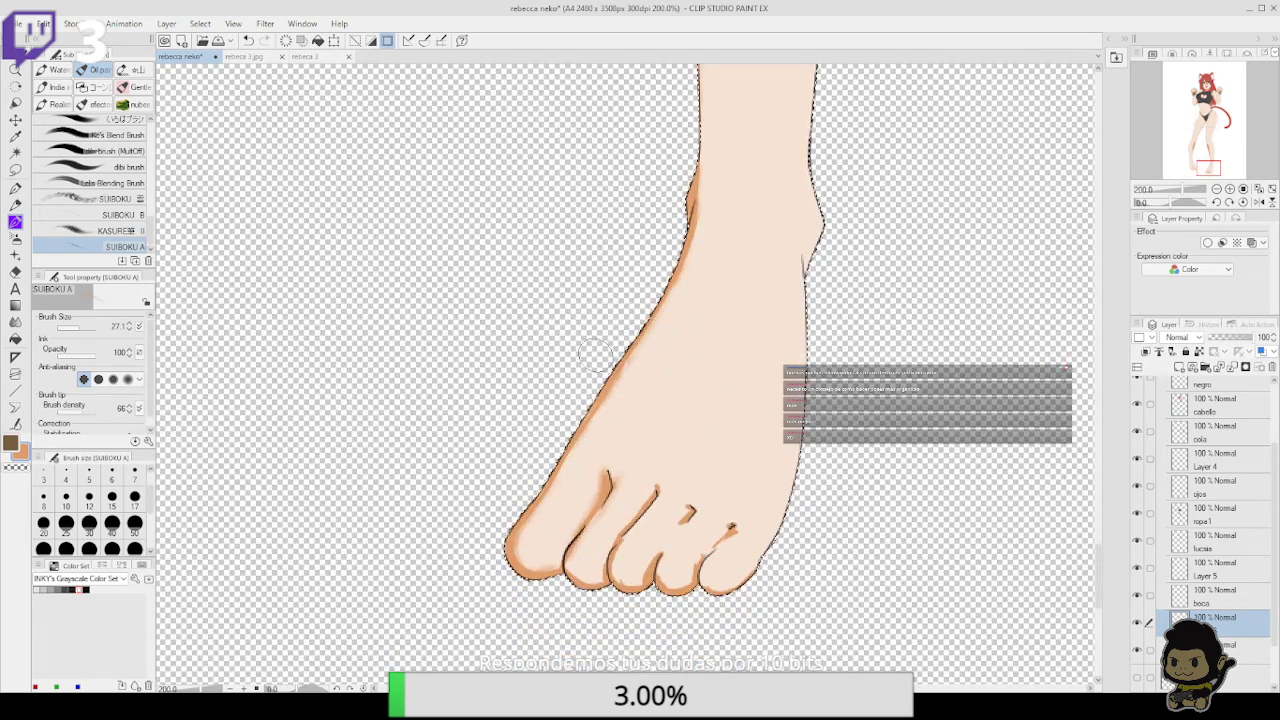
Try softening the shadow along the foot's inner edge with the KASURE brush at size 43.1
click(130, 232)
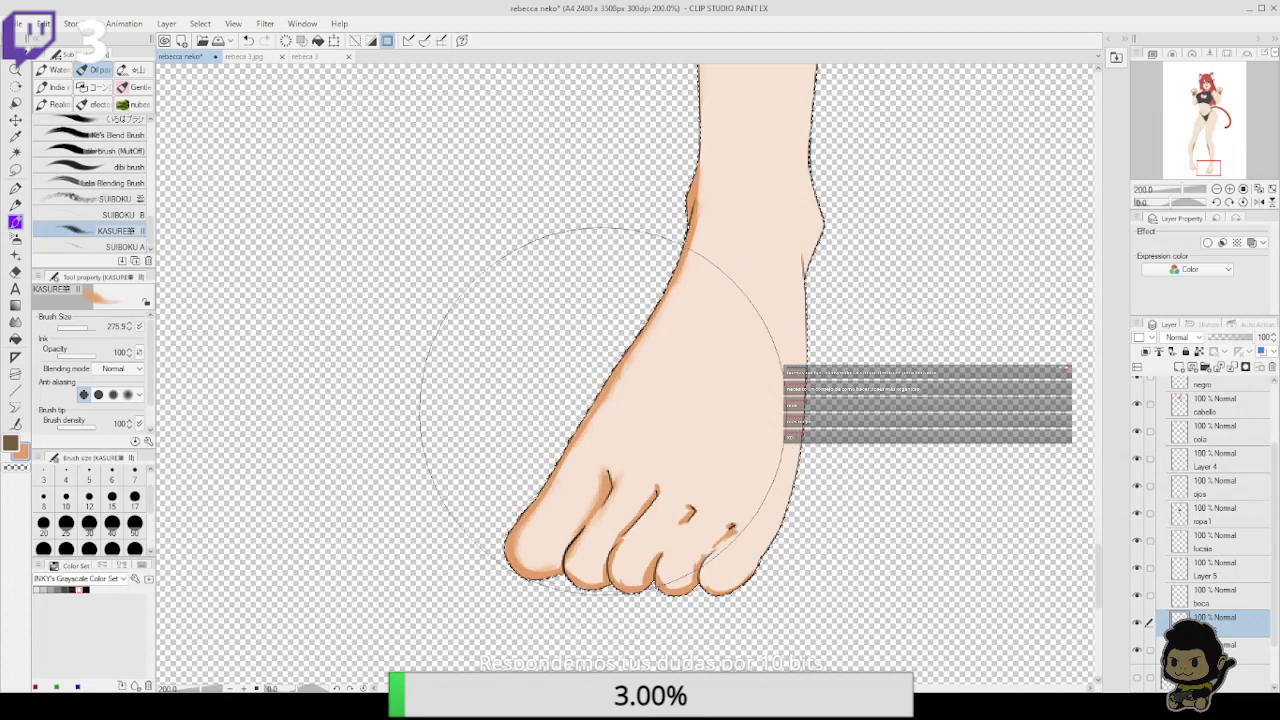
drag(608, 416, 699, 281)
drag(612, 376, 543, 491)
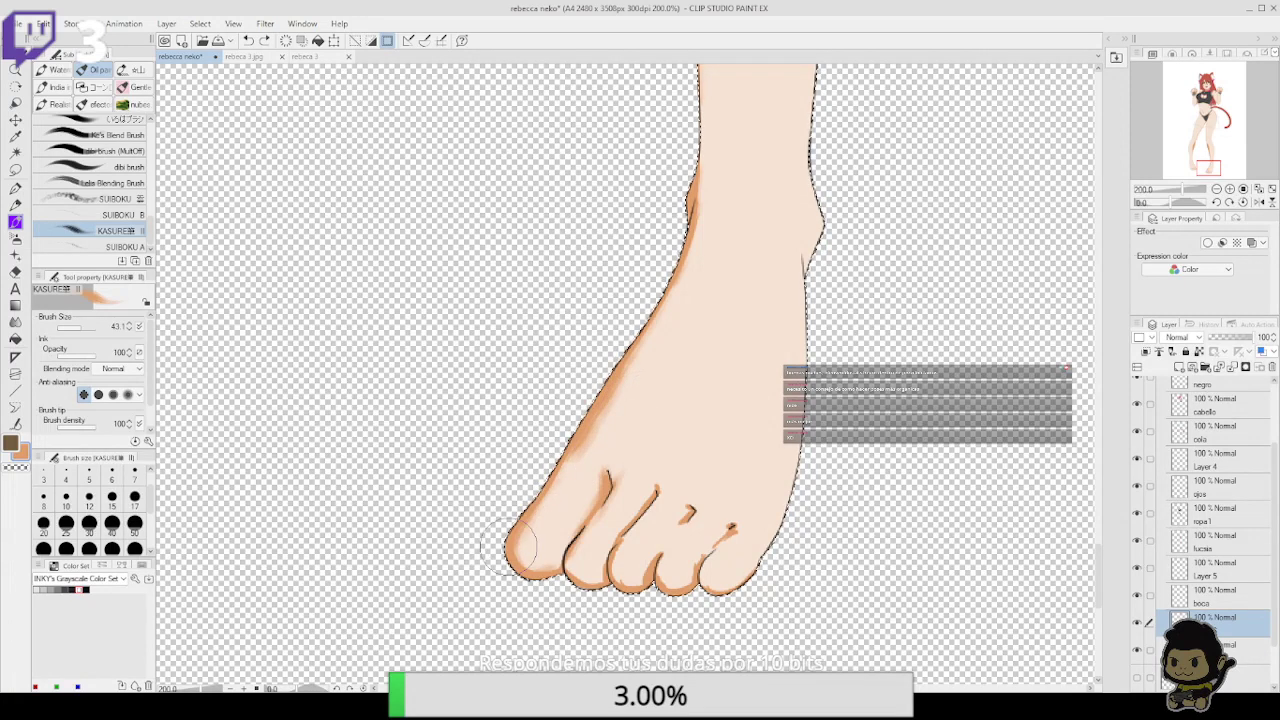
key(ctrl+z)
key(ctrl+z)
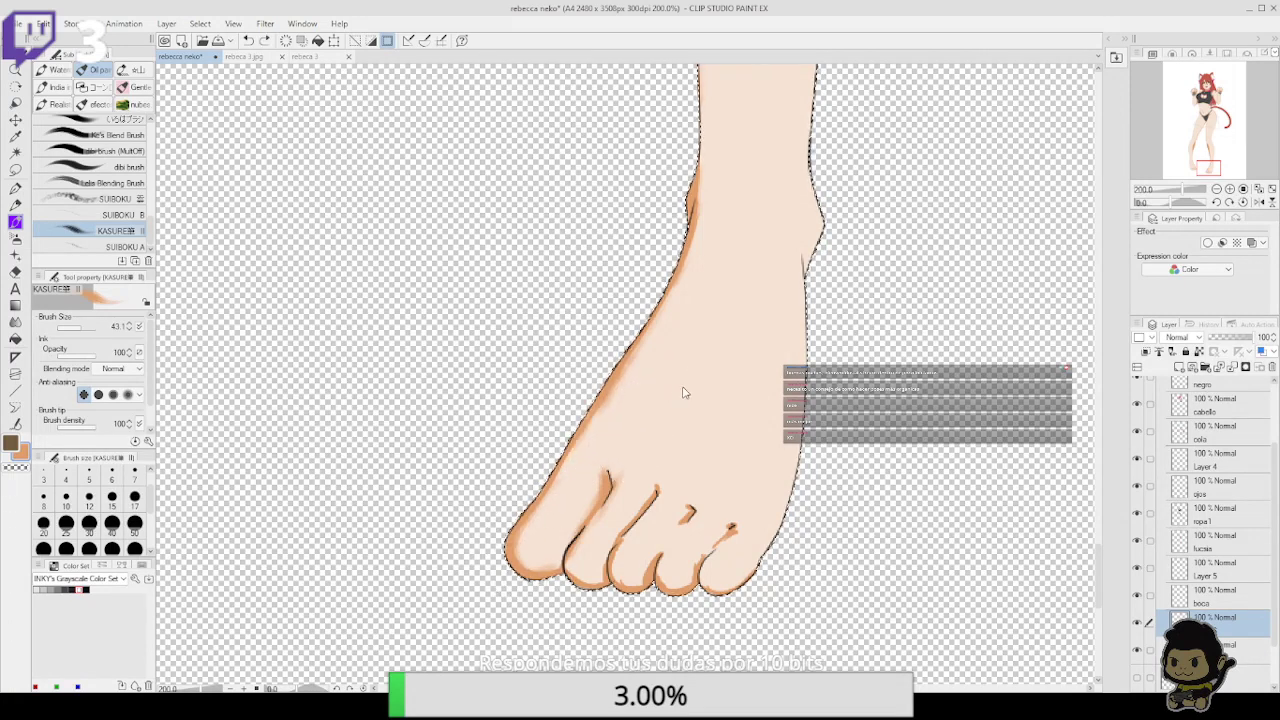
Try the dibi brush, the Lala Blending Brush and the dibi brush (MultOff) for the foot's shadow
scroll(145, 215, up, 3)
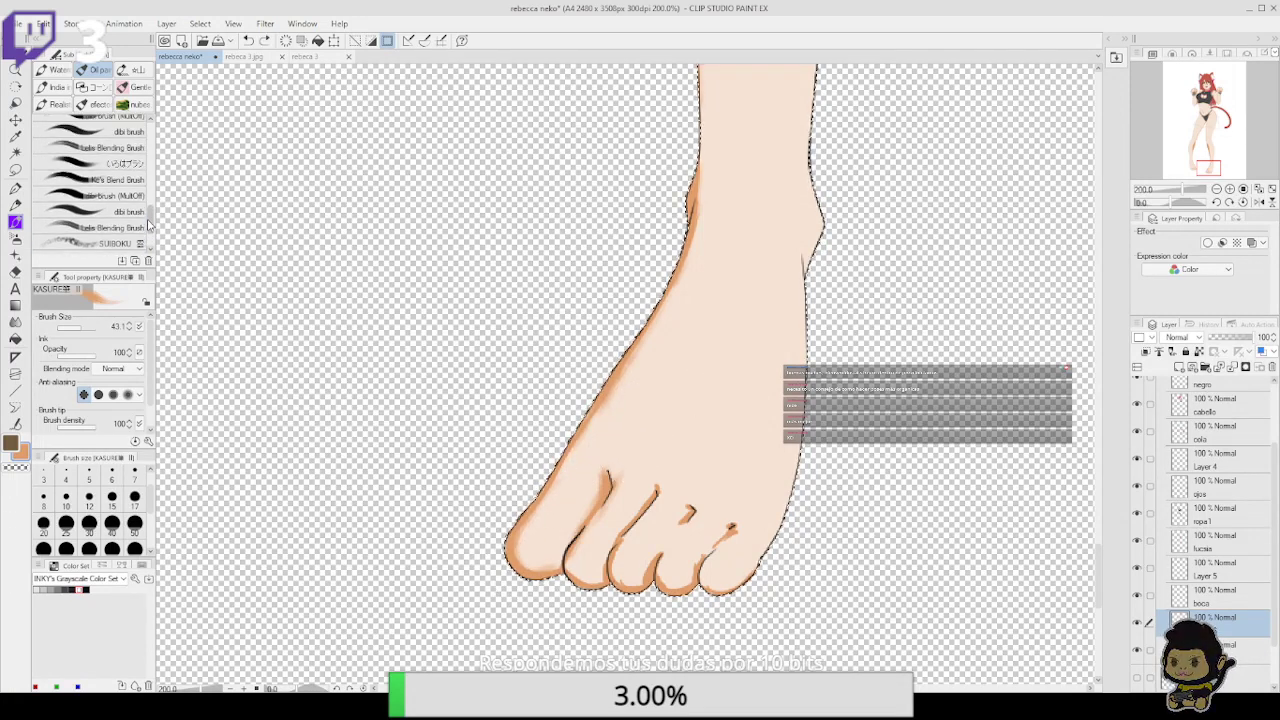
click(143, 212)
drag(587, 440, 593, 430)
key(ctrl+z)
click(110, 224)
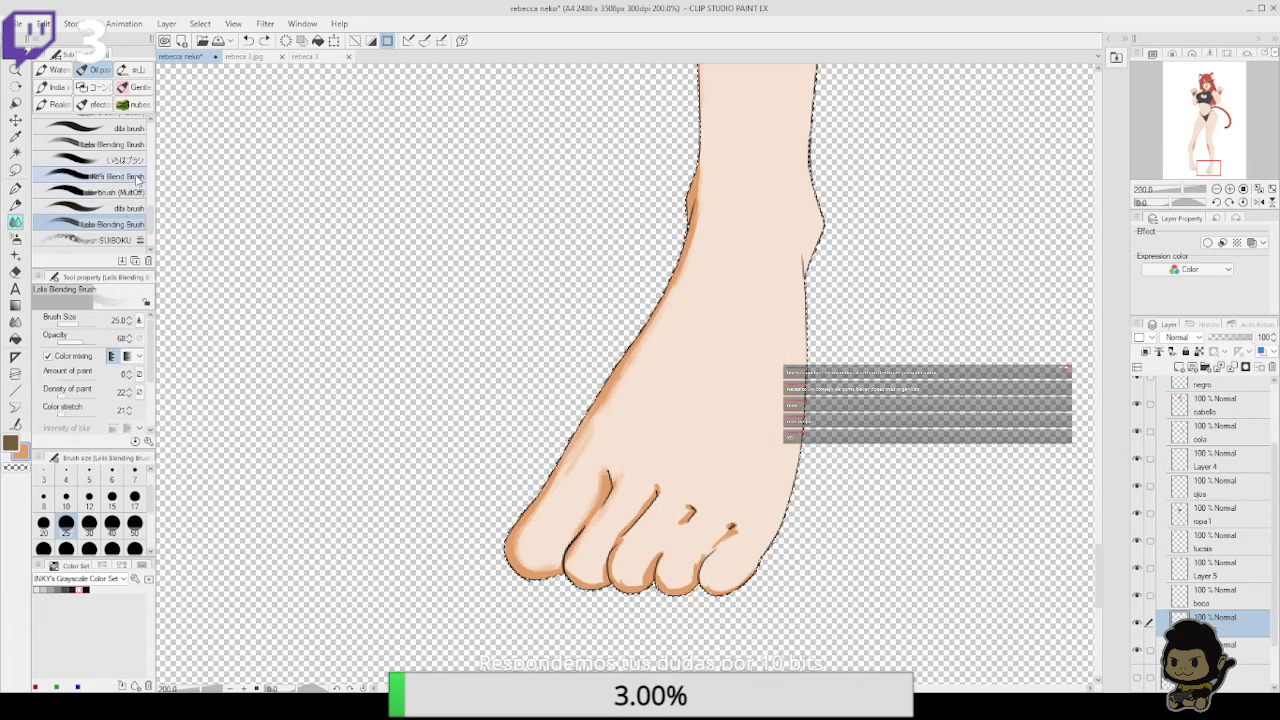
click(120, 192)
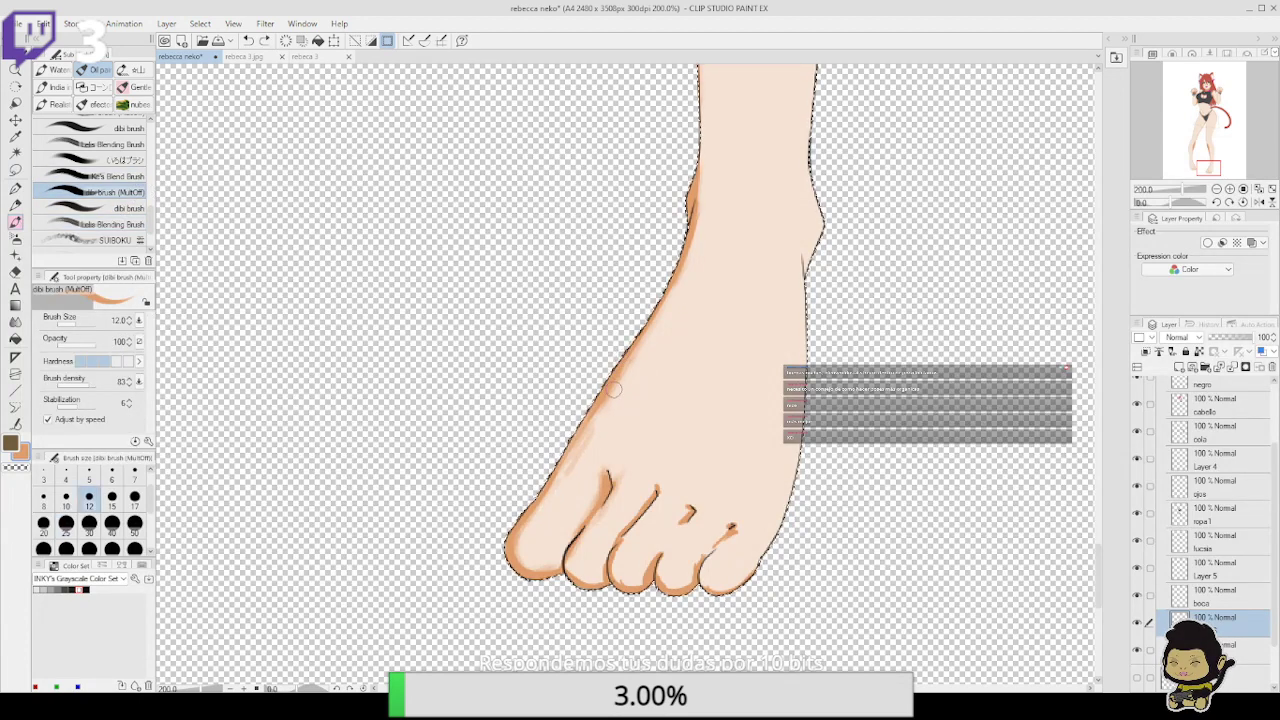
Blend the foot and toe shadows with Kc's Blend Brush at size 10, using the light skin tone sampled from the foot
click(120, 176)
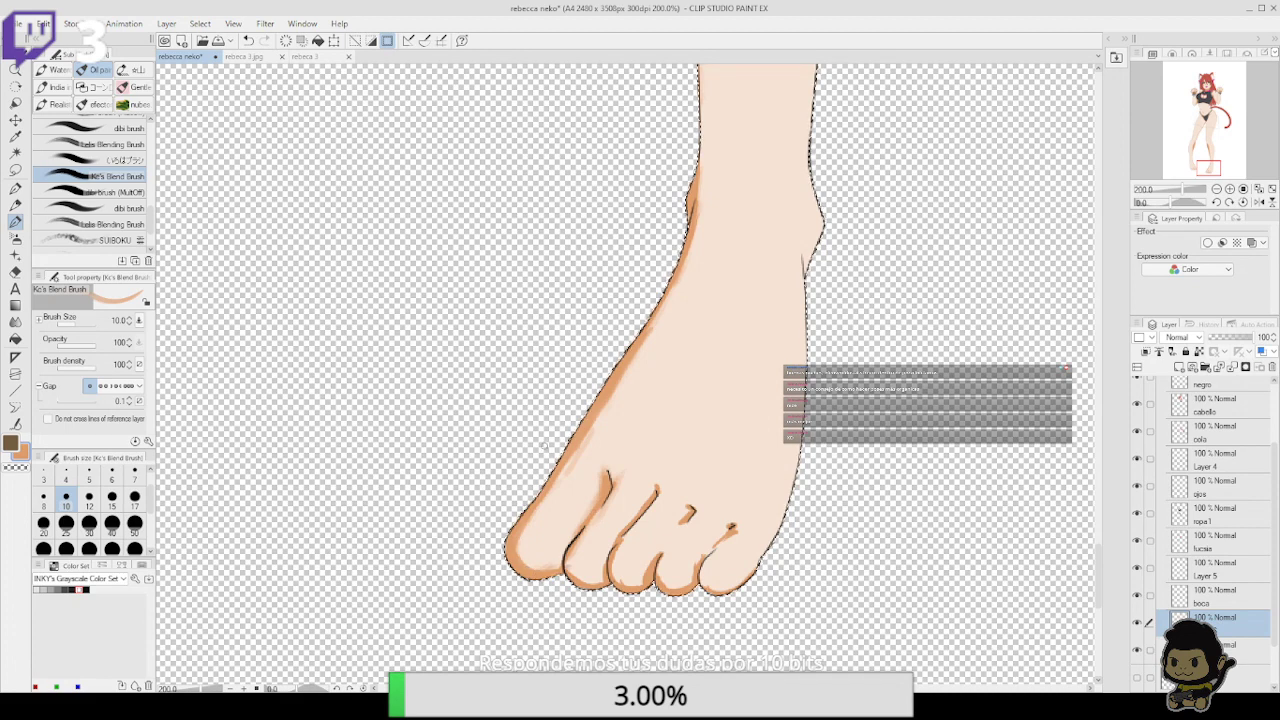
click(12, 441)
alt+click(683, 439)
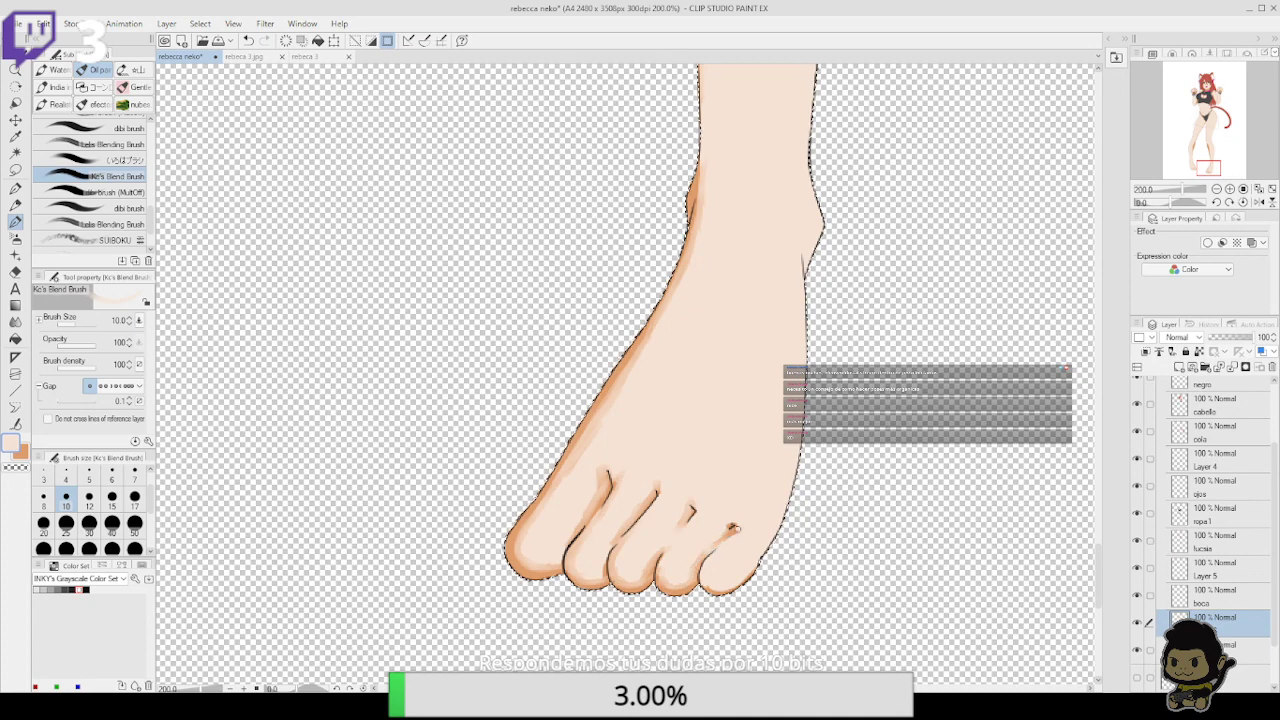
drag(769, 426, 724, 510)
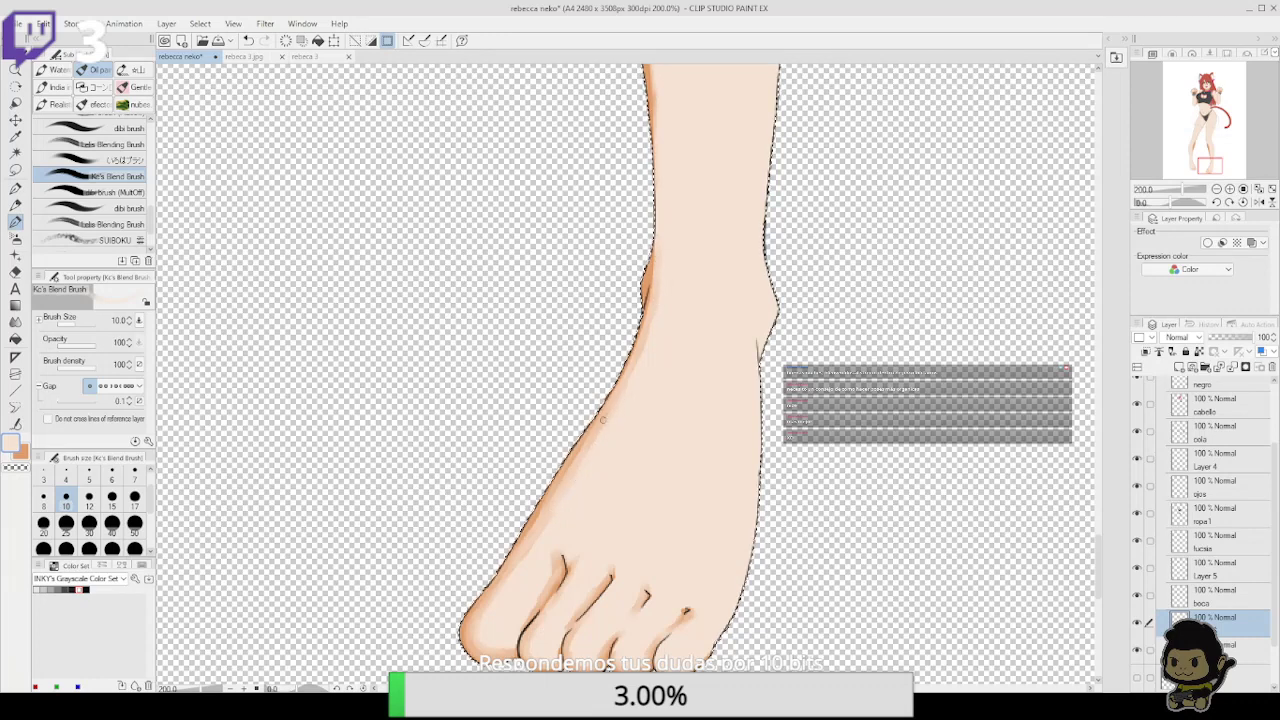
Blend light skin tone into the shadow from the ankle up the lower calf, enlarging Kc's Blend Brush to 35.7
mouse_move(746, 277)
mouse_down()
mouse_move(726, 489)
mouse_move(691, 489)
mouse_up()
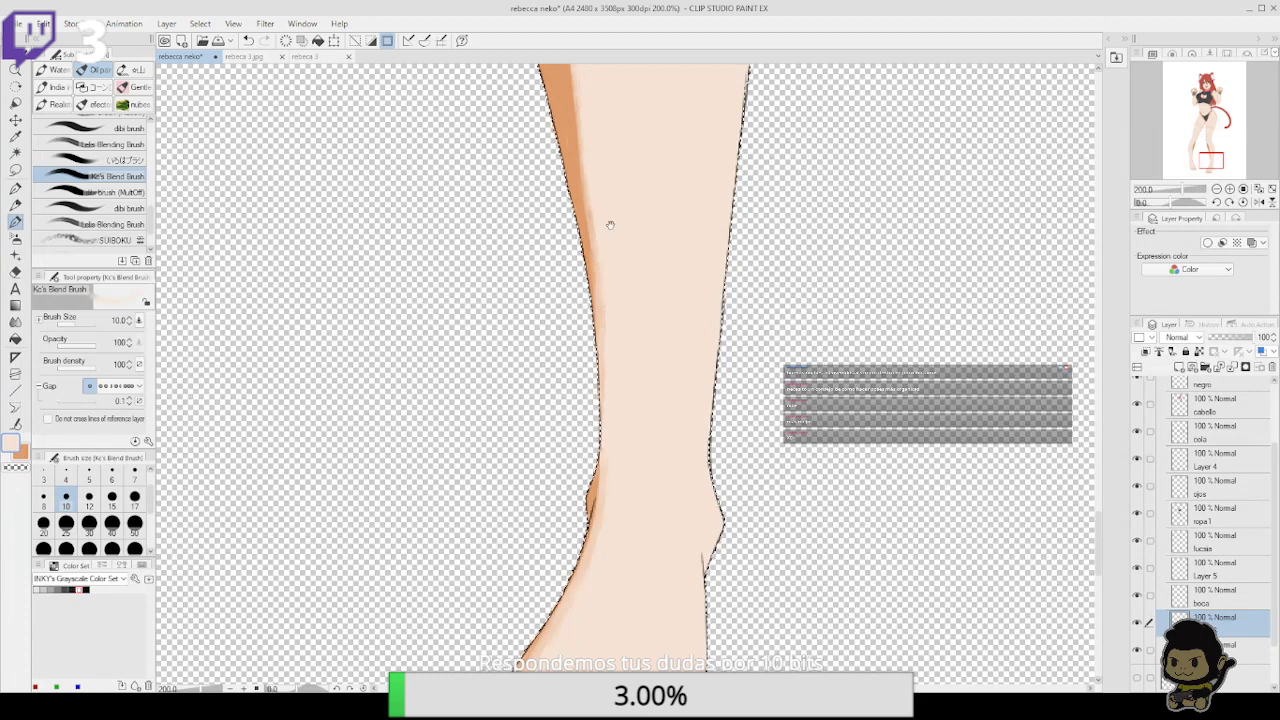
drag(610, 224, 558, 267)
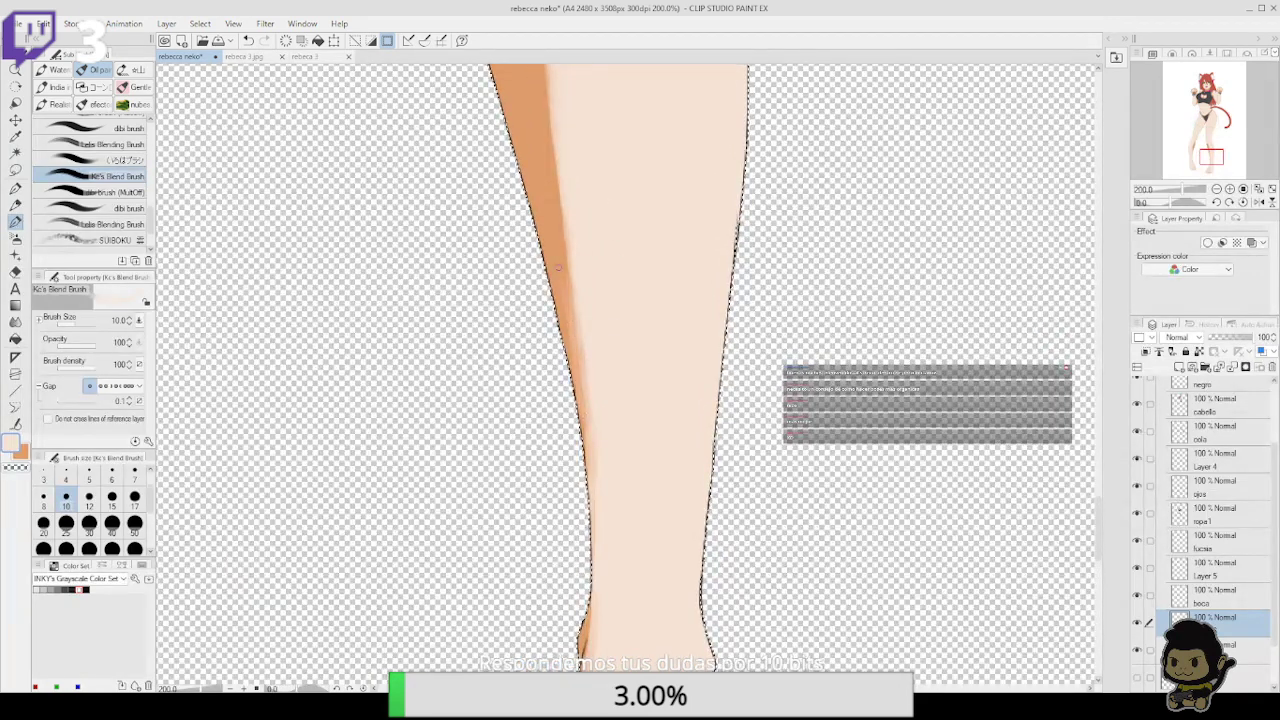
drag(576, 340, 564, 234)
mouse_move(569, 306)
mouse_down()
mouse_move(560, 228)
mouse_move(591, 360)
mouse_up()
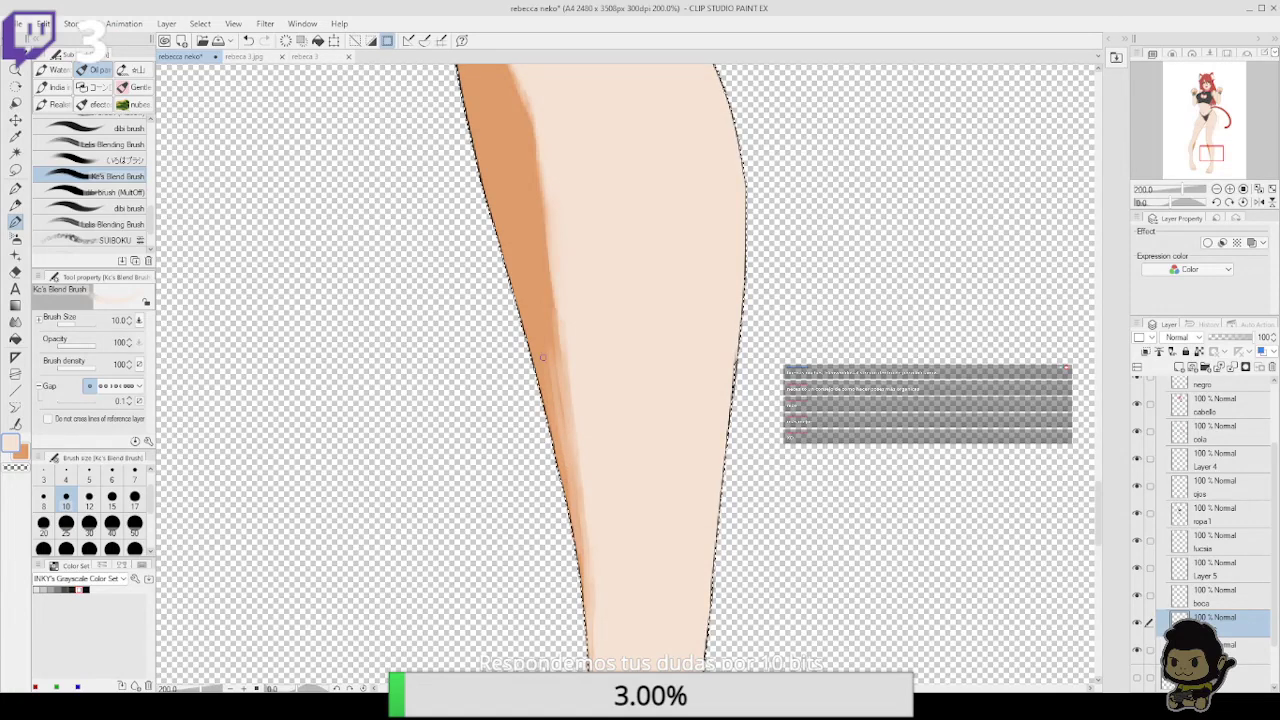
mouse_move(589, 447)
mouse_down()
mouse_move(553, 312)
mouse_move(563, 398)
mouse_move(551, 292)
mouse_up()
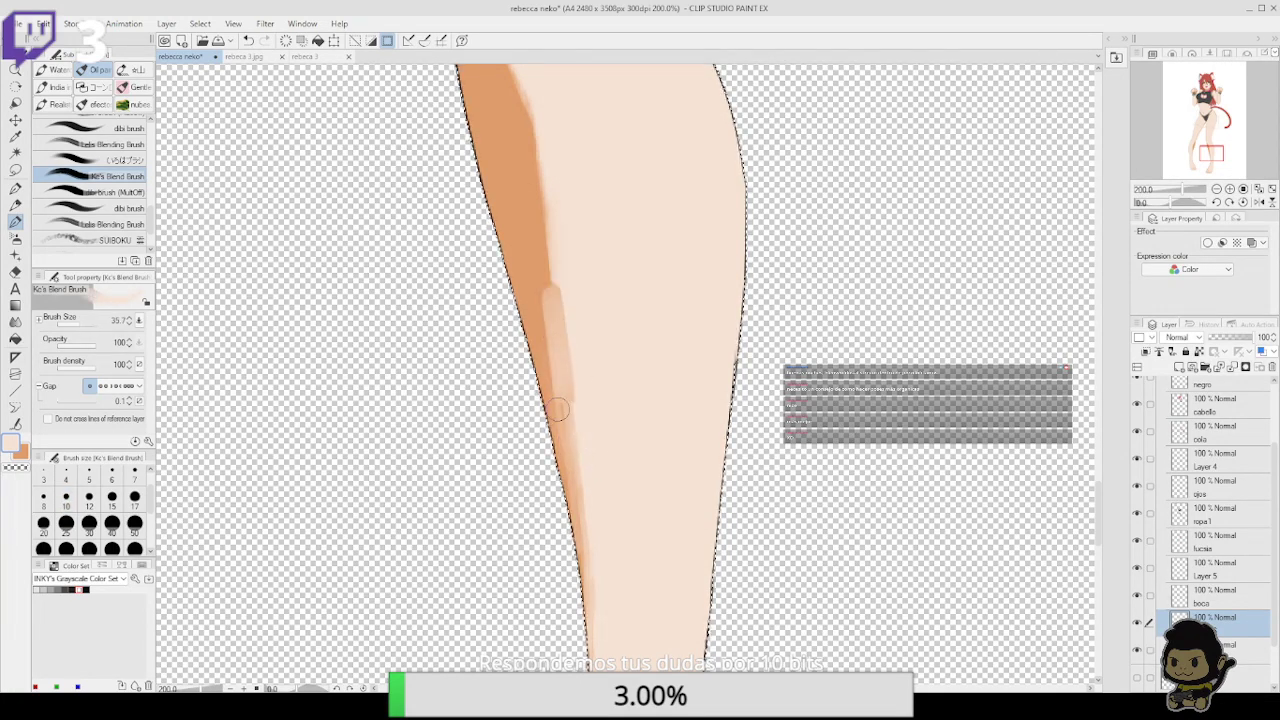
Try broad light skin-tone strokes along the calf's shadow edge at brush size 35.7, and undo them
mouse_move(558, 408)
mouse_down()
mouse_move(556, 325)
mouse_move(586, 554)
mouse_move(558, 374)
mouse_move(571, 440)
mouse_up()
drag(596, 598, 579, 364)
mouse_move(608, 589)
mouse_down()
mouse_move(587, 355)
mouse_move(568, 332)
mouse_up()
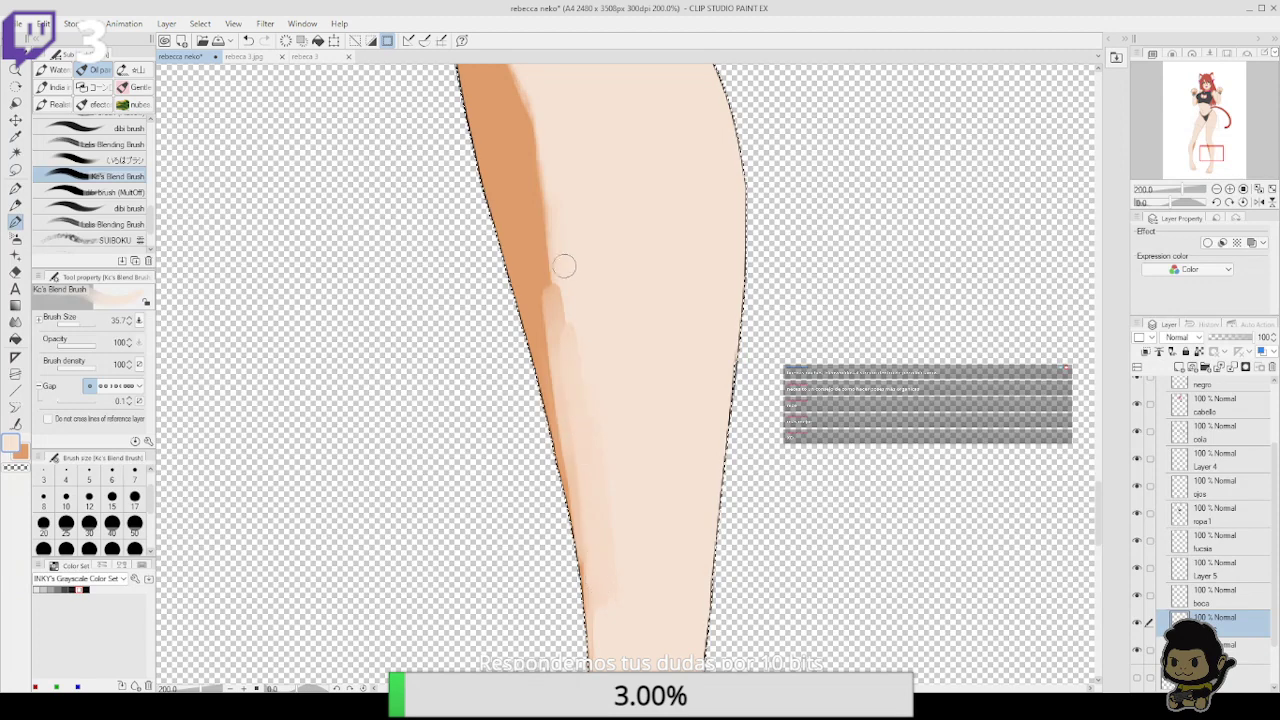
mouse_move(563, 265)
mouse_down()
mouse_move(573, 414)
mouse_move(546, 243)
mouse_move(583, 368)
mouse_move(558, 263)
mouse_move(580, 313)
mouse_move(558, 253)
mouse_move(577, 434)
mouse_up()
drag(566, 540, 532, 276)
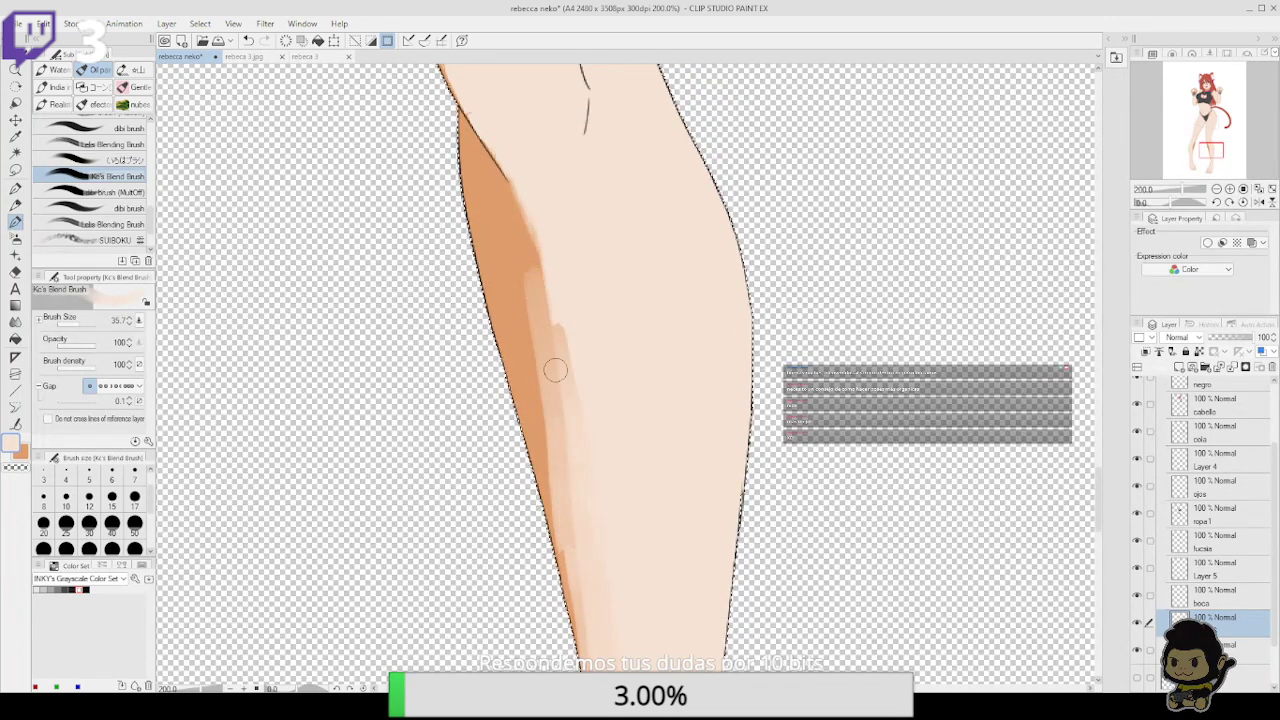
drag(556, 374, 536, 238)
drag(559, 520, 527, 339)
key(ctrl+z)
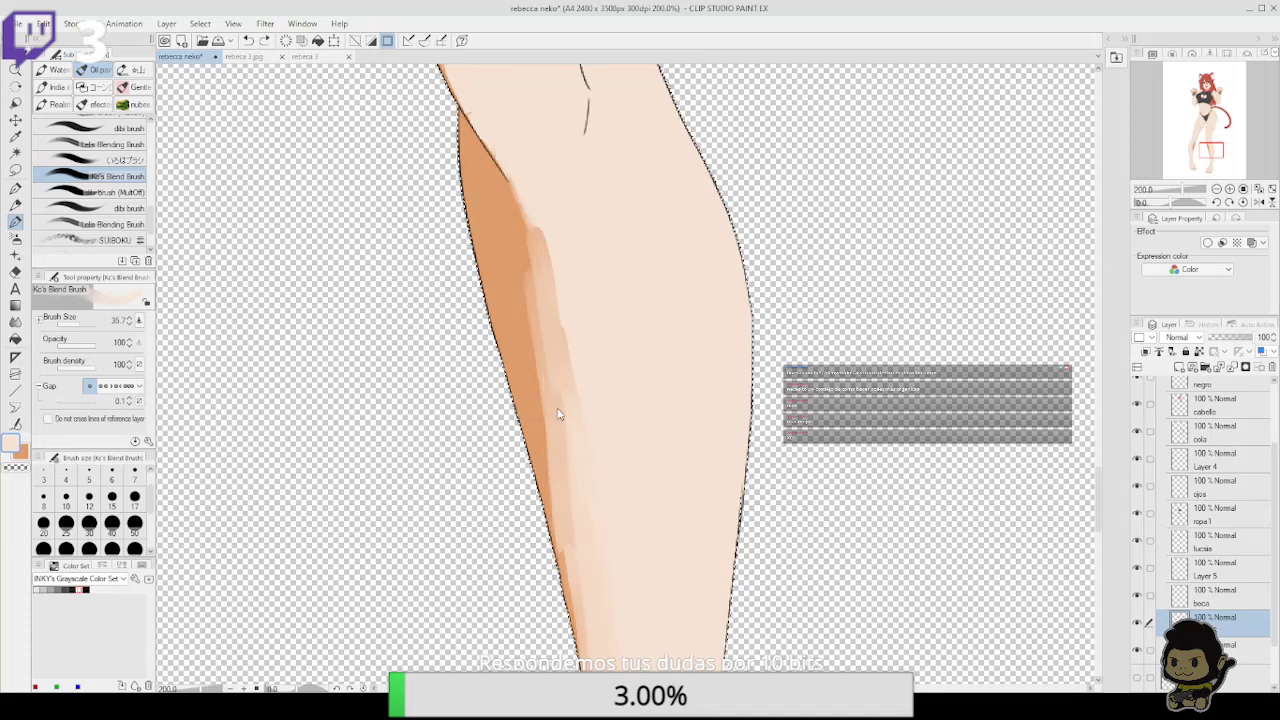
mouse_move(558, 414)
mouse_down()
mouse_move(571, 397)
mouse_move(576, 417)
mouse_up()
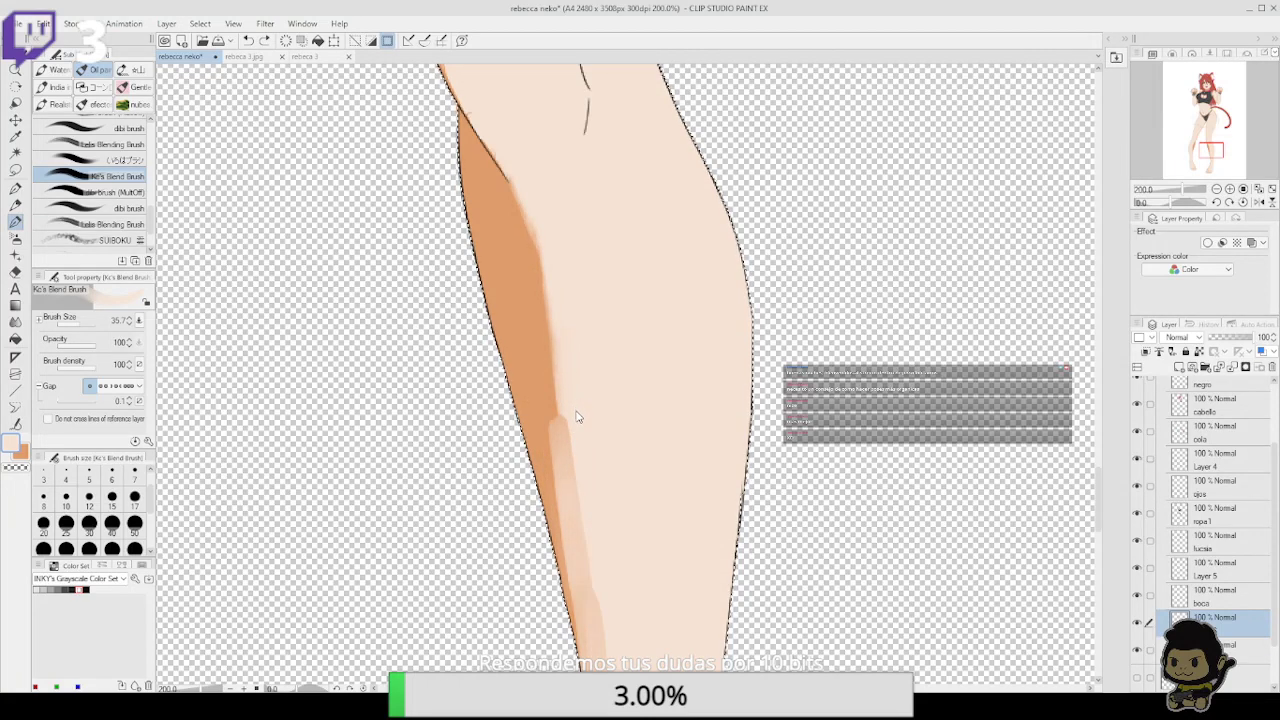
key(ctrl+z)
key(ctrl+z)
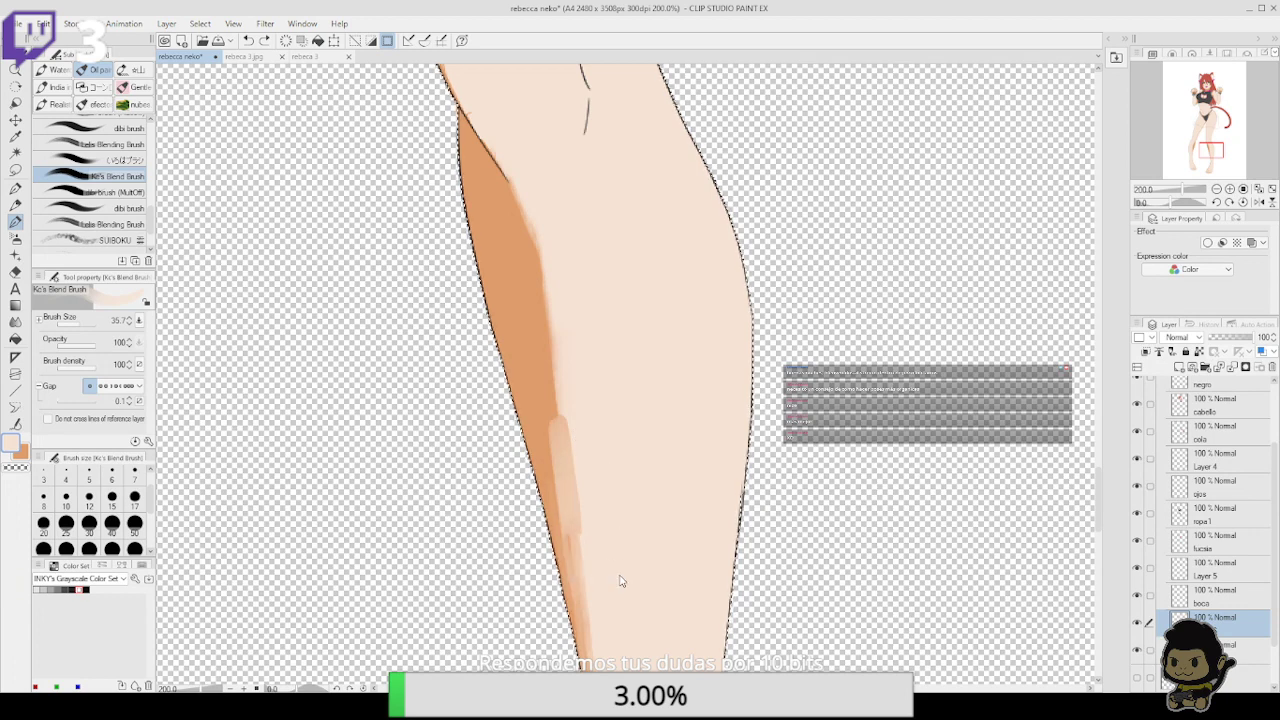
Undo the last broad calf stroke and blend light skin tone along the lower calf's shadow edge at brush size 20.9
key(ctrl+z)
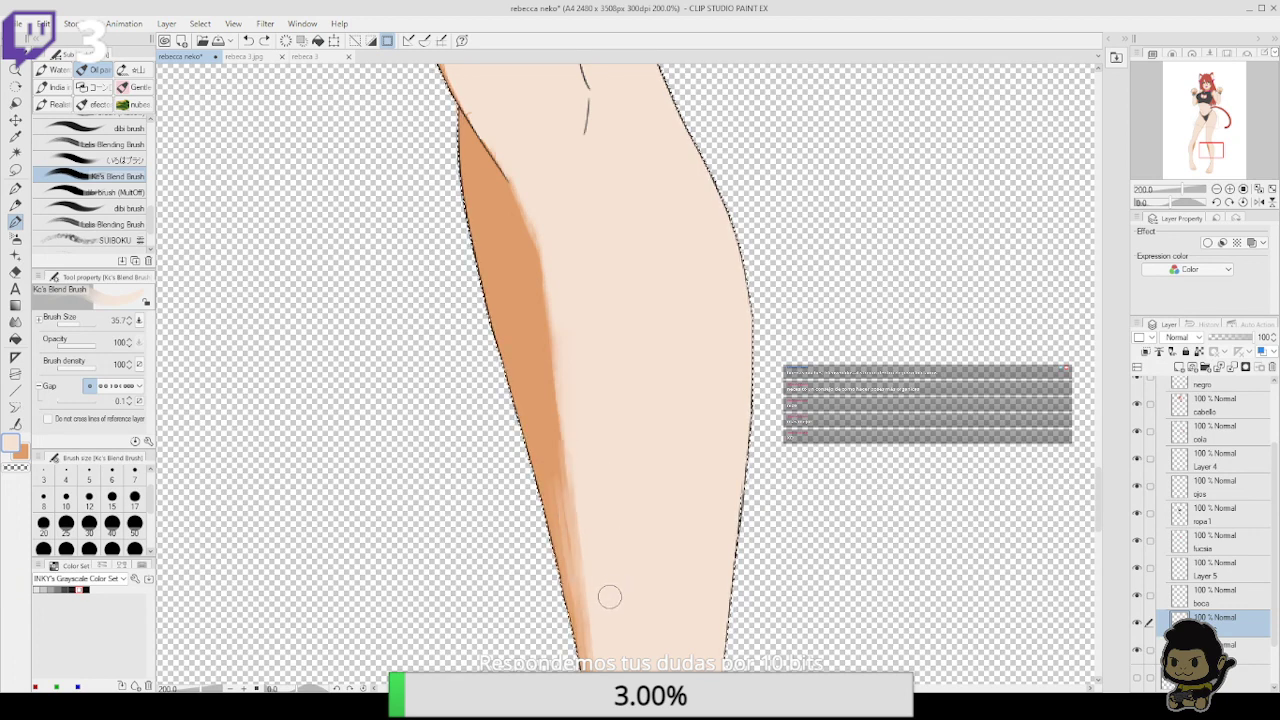
key([)
key([)
key([)
drag(588, 590, 594, 650)
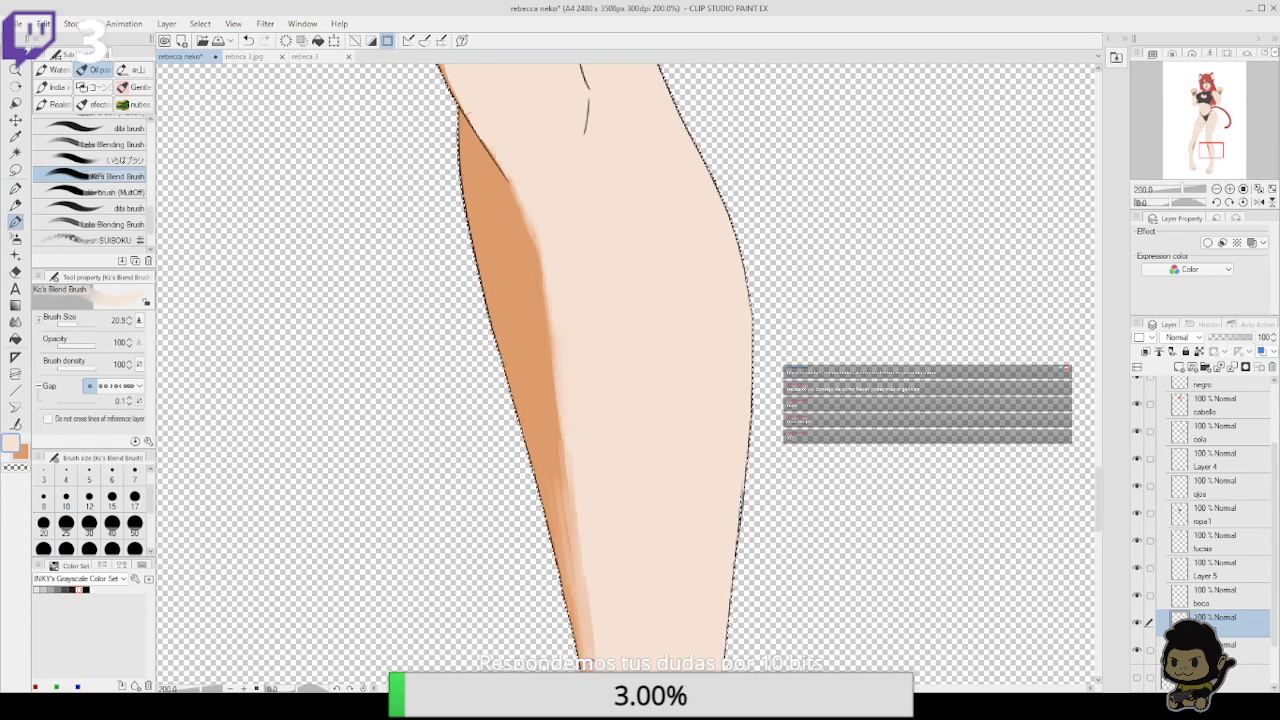
scroll(585, 611, down, 2)
mouse_move(558, 375)
mouse_down()
mouse_move(587, 542)
mouse_move(553, 346)
mouse_move(580, 526)
mouse_up()
drag(522, 324, 546, 448)
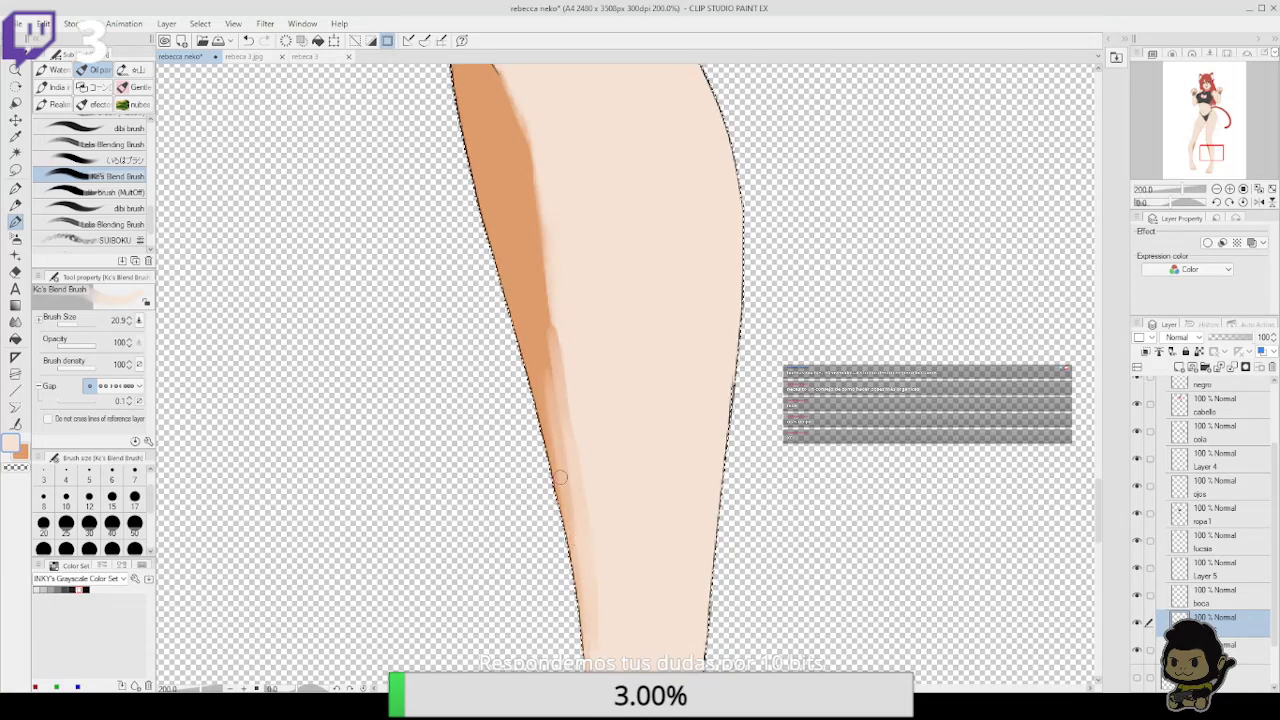
Blend light skin tone through the upper calf's orange shadow up to the crease below the knee
scroll(558, 450, up, 2)
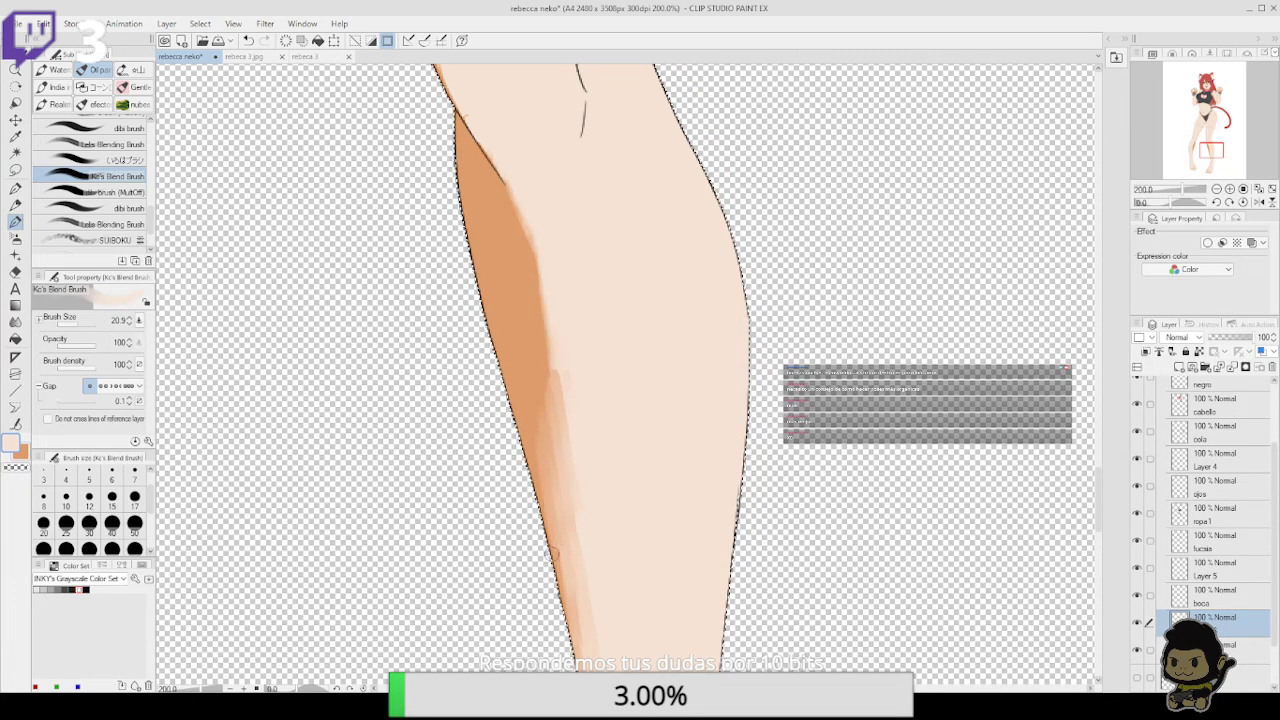
mouse_move(553, 430)
mouse_down()
mouse_move(549, 340)
mouse_move(553, 394)
mouse_up()
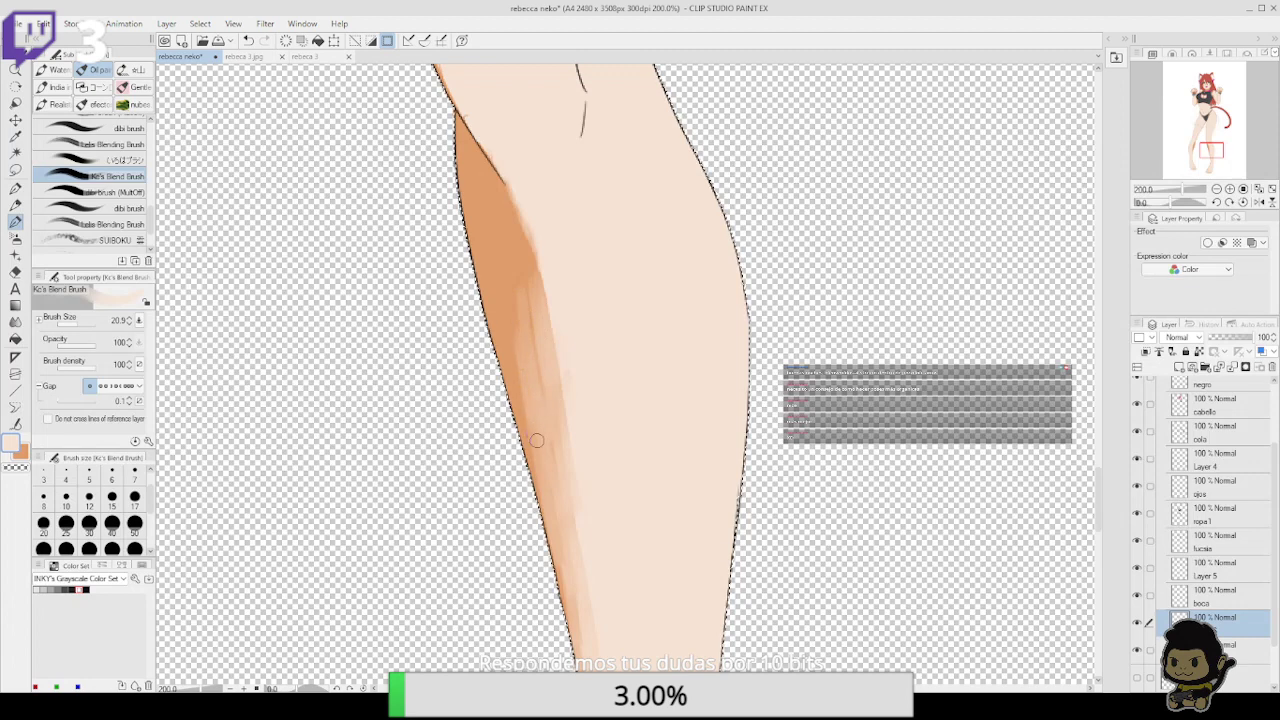
mouse_move(535, 266)
mouse_down()
mouse_move(539, 290)
mouse_move(510, 195)
mouse_up()
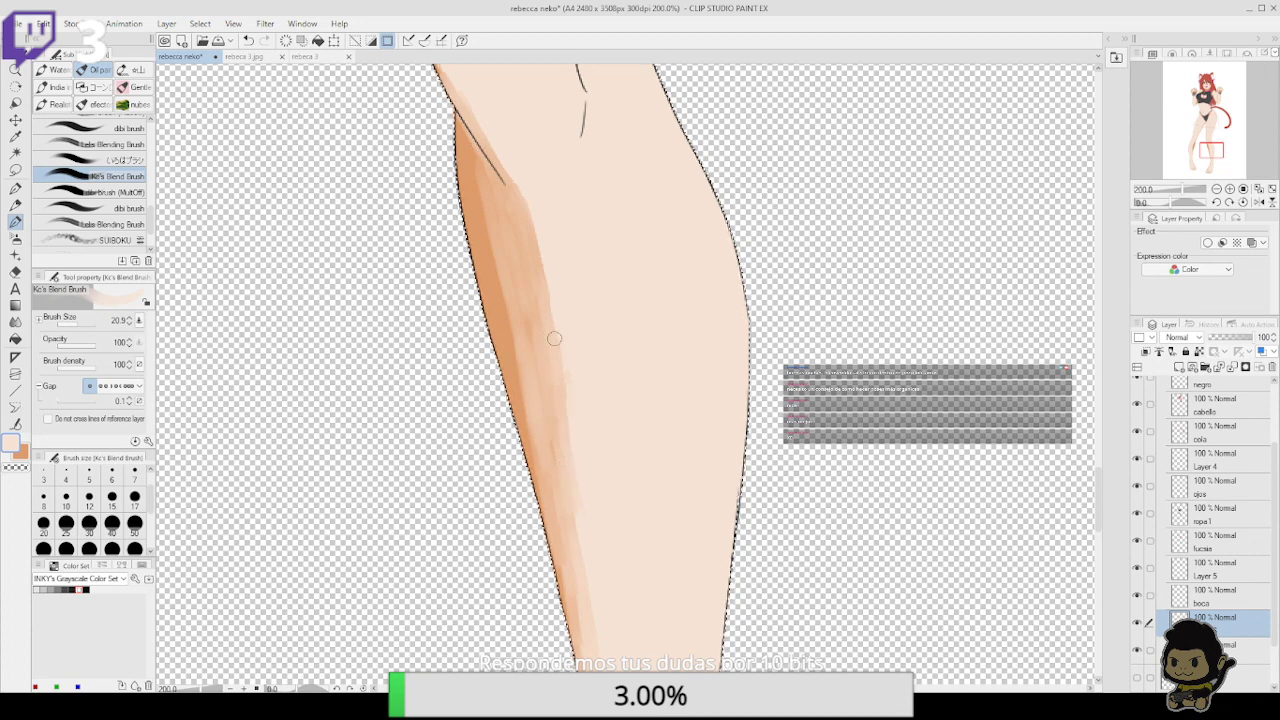
Deepen the calf's shadow with orange strokes along its inner edge from below the knee to the lower calf
click(19, 451)
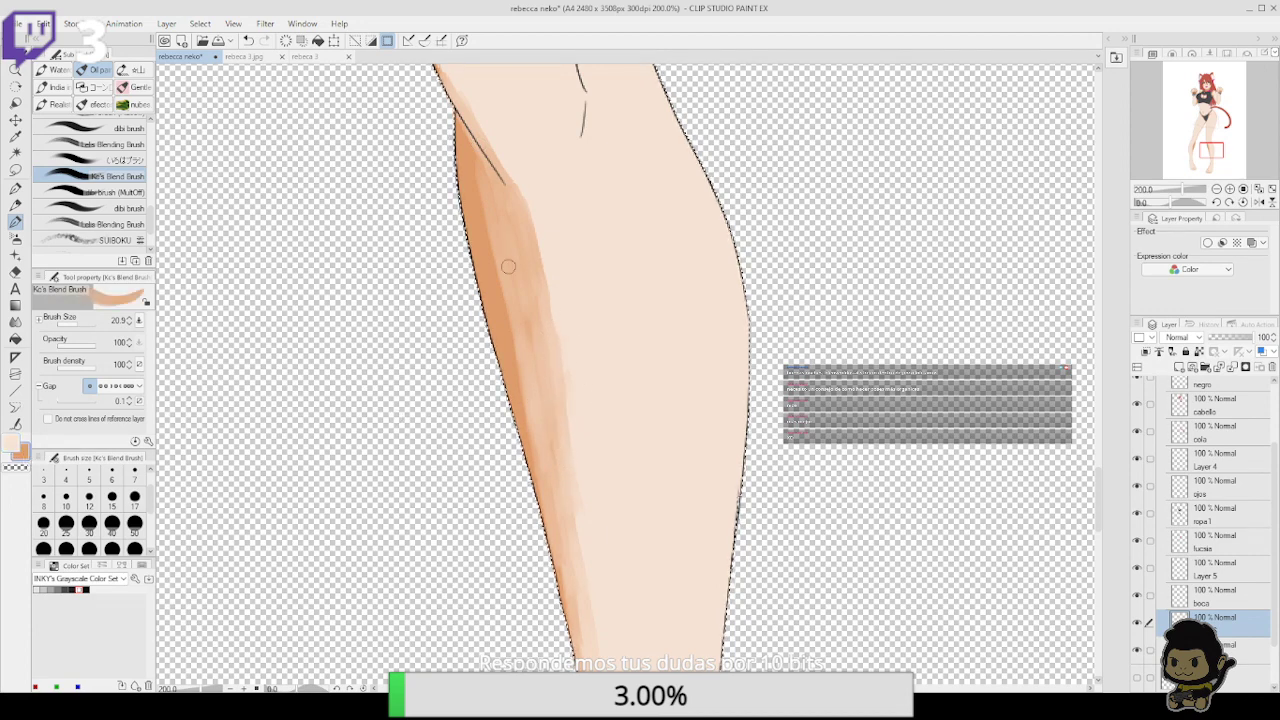
mouse_move(467, 130)
mouse_down()
mouse_move(487, 170)
mouse_move(464, 126)
mouse_move(490, 204)
mouse_move(489, 184)
mouse_move(529, 461)
mouse_up()
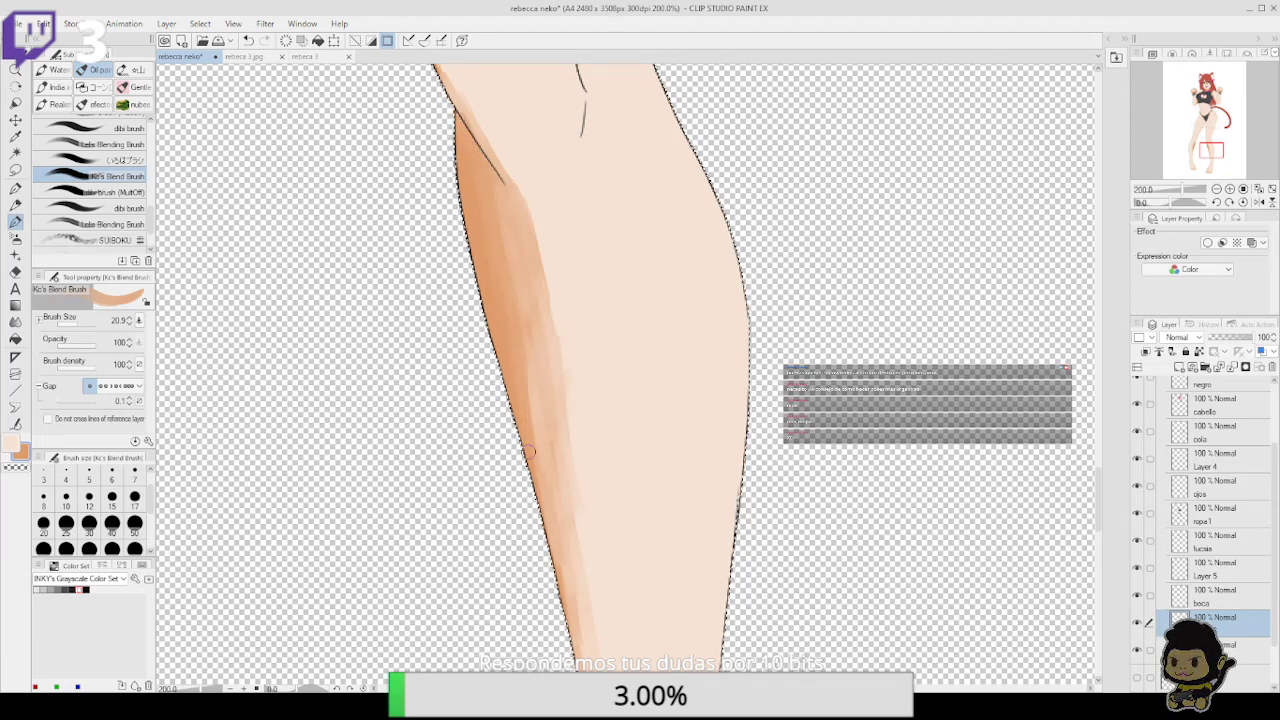
scroll(531, 371, down, 2)
mouse_move(508, 321)
mouse_down()
mouse_move(534, 477)
mouse_move(488, 294)
mouse_move(536, 588)
mouse_up()
mouse_move(506, 414)
mouse_down()
mouse_move(552, 600)
mouse_move(537, 548)
mouse_up()
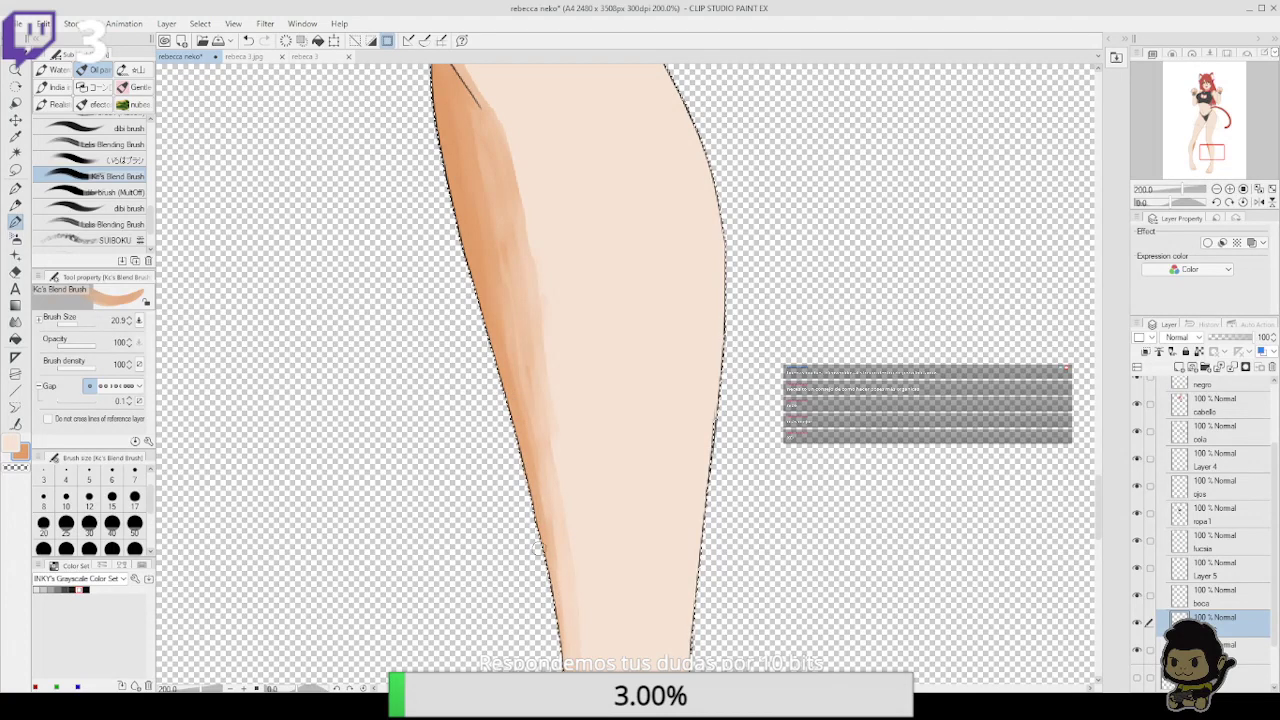
Paint orange shadow along the inner edge of the knee, from the calf crease up to the lower thigh
scroll(491, 302, up, 5)
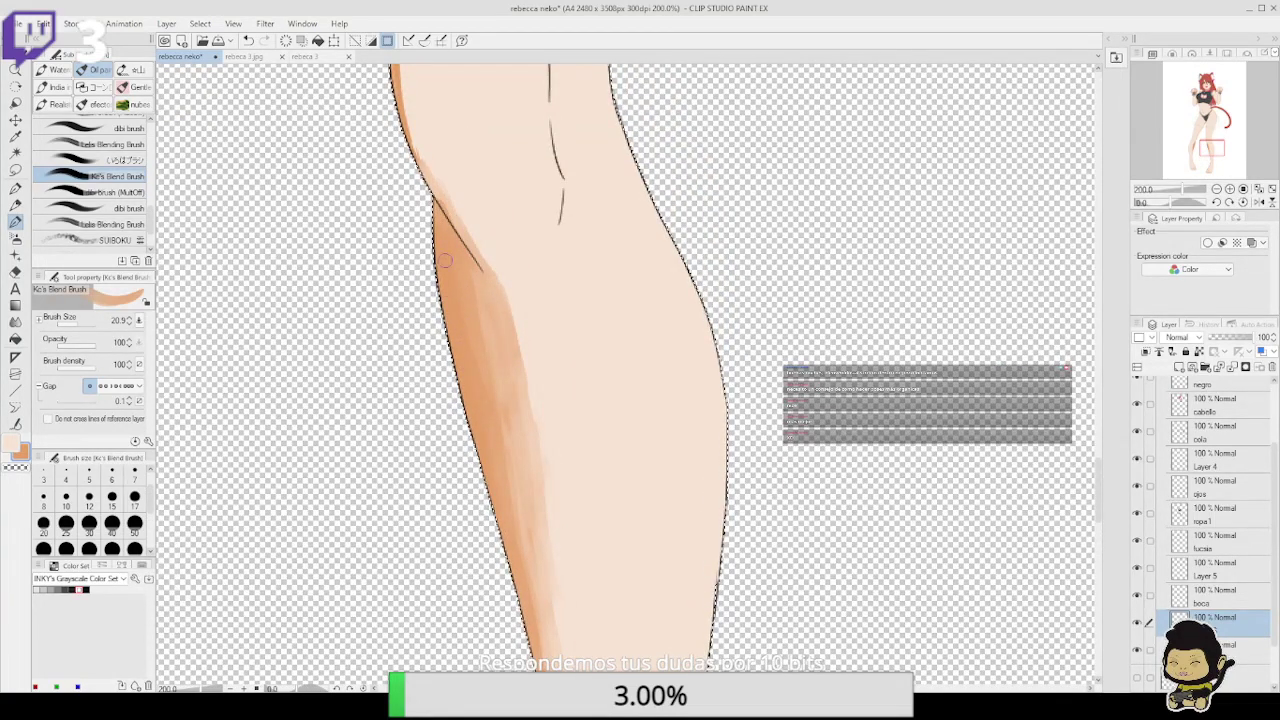
scroll(500, 272, up, 3)
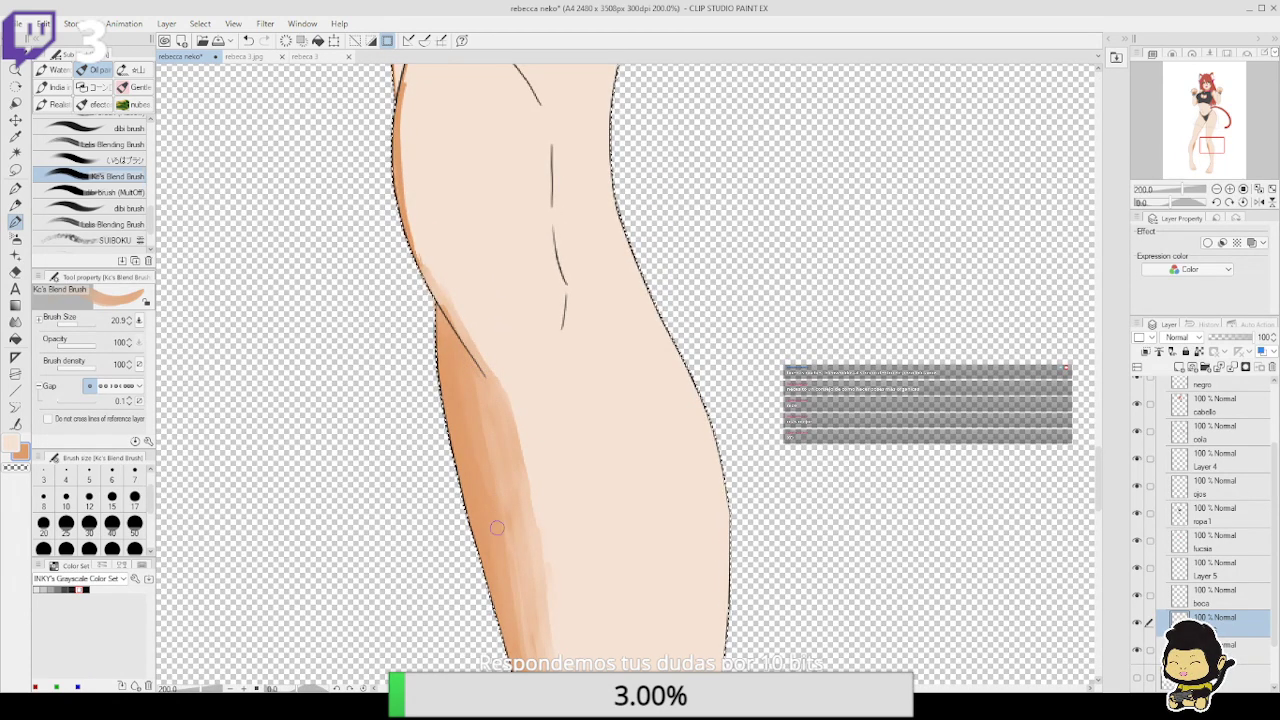
scroll(472, 420, up, 3)
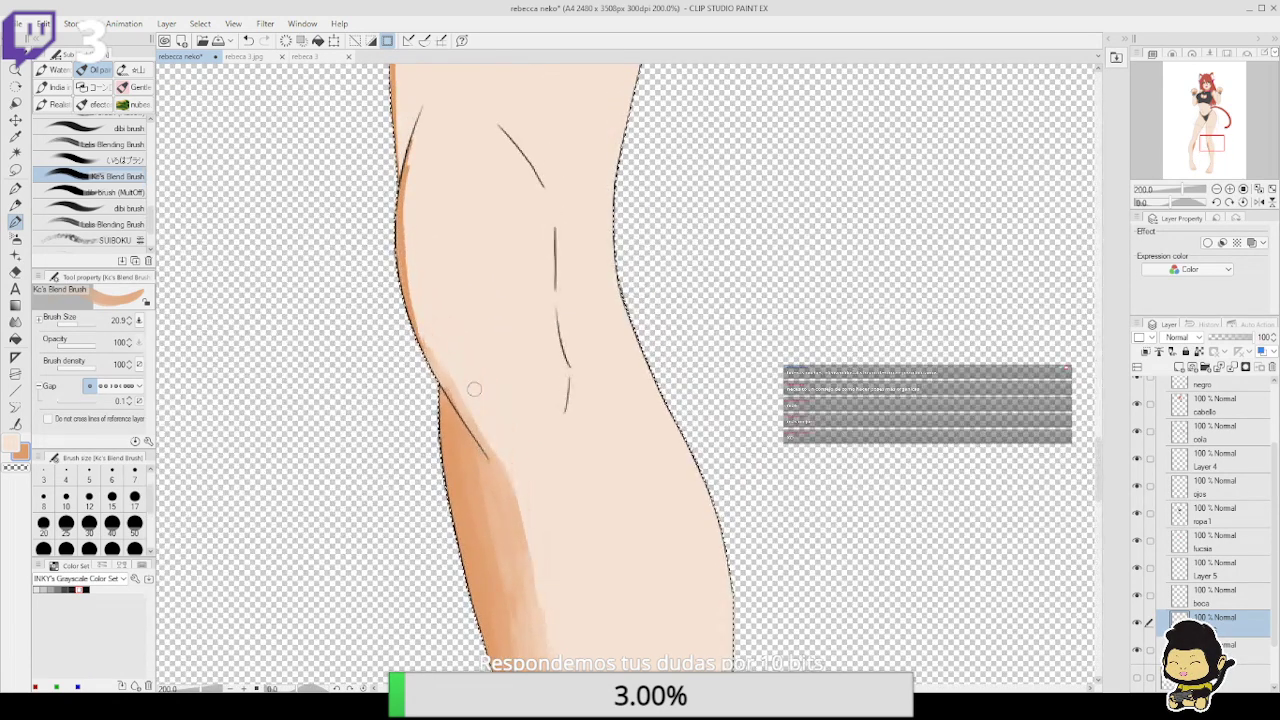
drag(432, 356, 411, 305)
drag(440, 376, 400, 240)
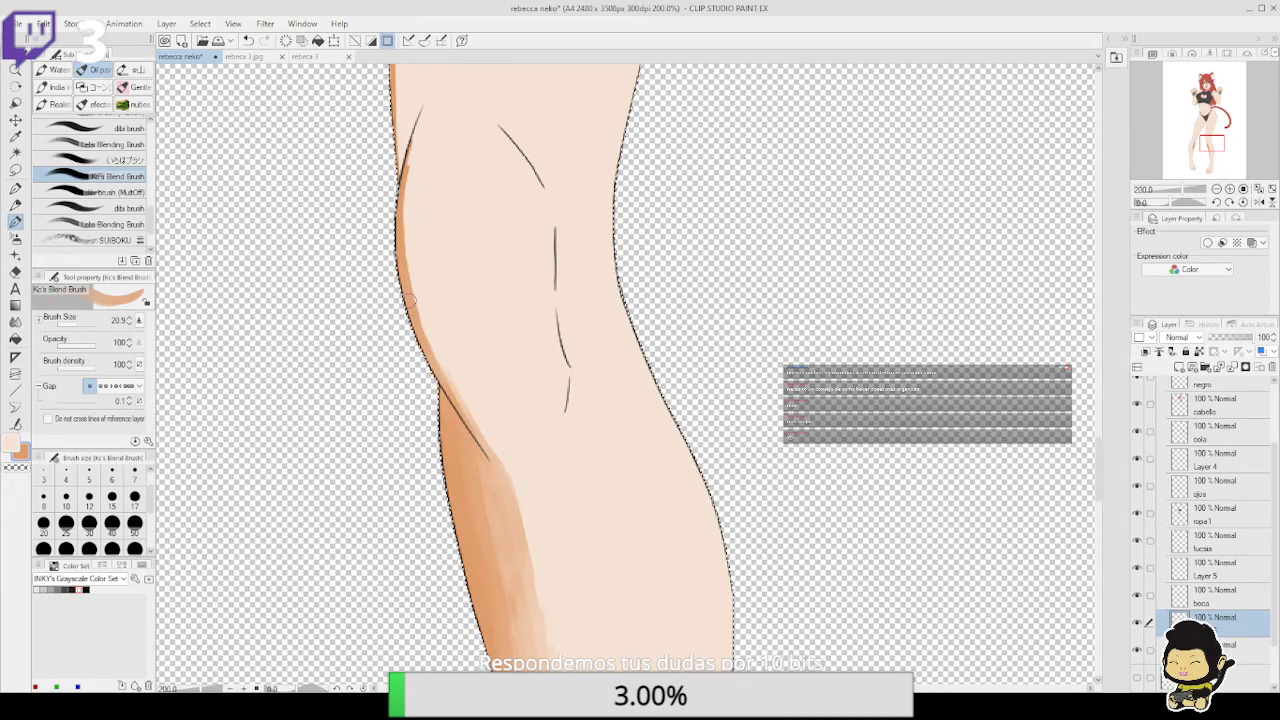
drag(392, 149, 405, 223)
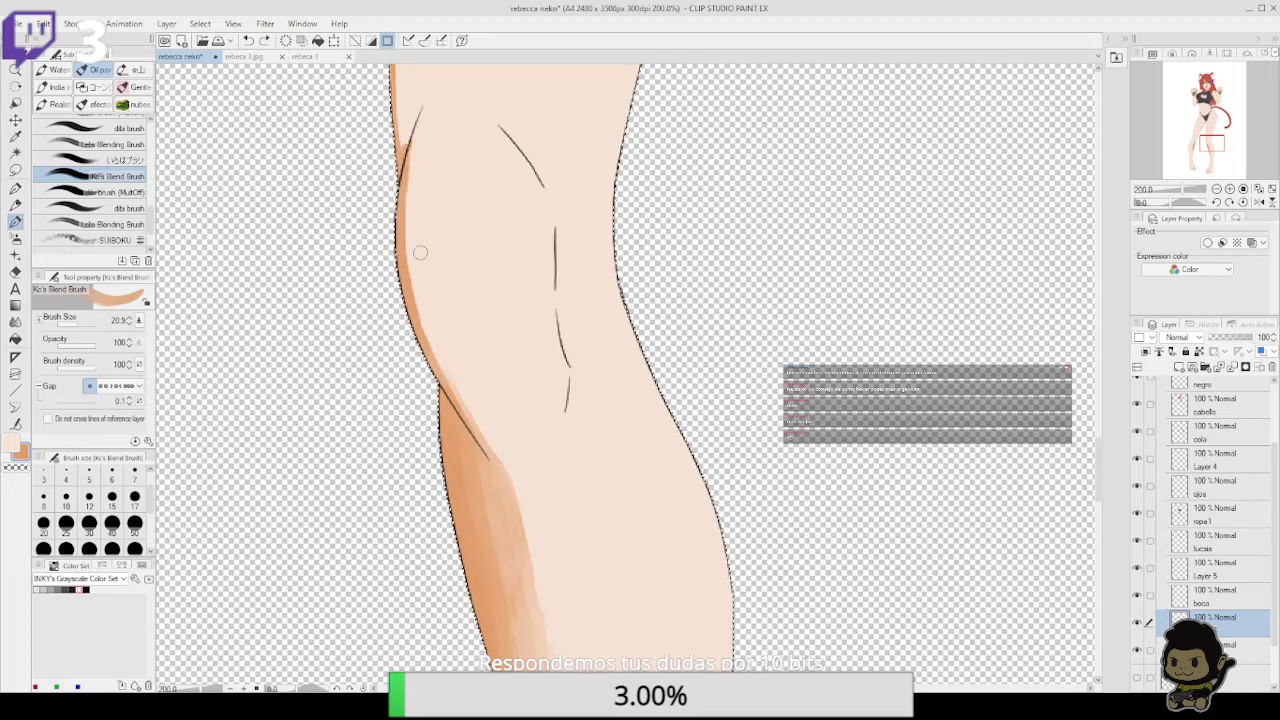
Soften the inner knee and lower thigh shadows with light skin-tone strokes
click(16, 440)
mouse_move(428, 345)
mouse_down()
mouse_move(406, 212)
mouse_move(427, 345)
mouse_move(407, 187)
mouse_move(408, 236)
mouse_move(416, 129)
mouse_up()
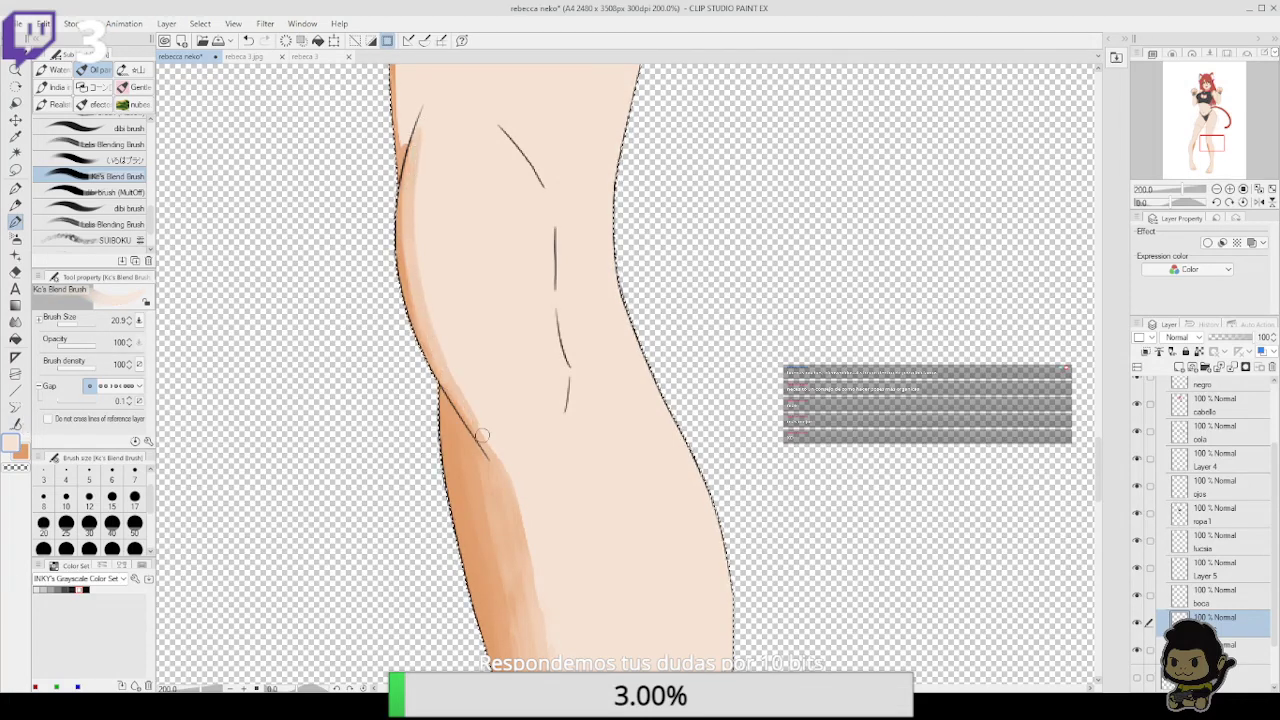
mouse_move(516, 311)
mouse_down()
mouse_move(567, 468)
mouse_move(564, 542)
mouse_up()
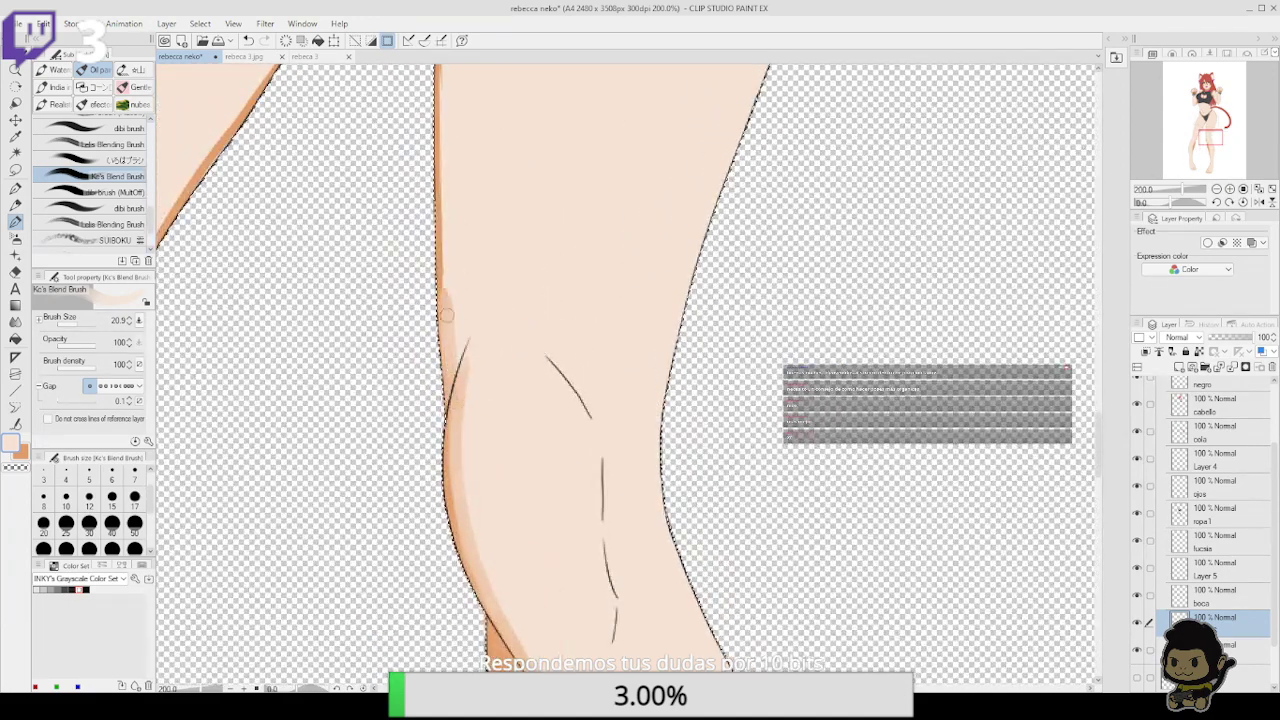
mouse_move(443, 286)
mouse_down()
mouse_move(445, 399)
mouse_move(436, 144)
mouse_up()
drag(438, 240, 439, 116)
drag(440, 209, 443, 70)
drag(440, 130, 440, 72)
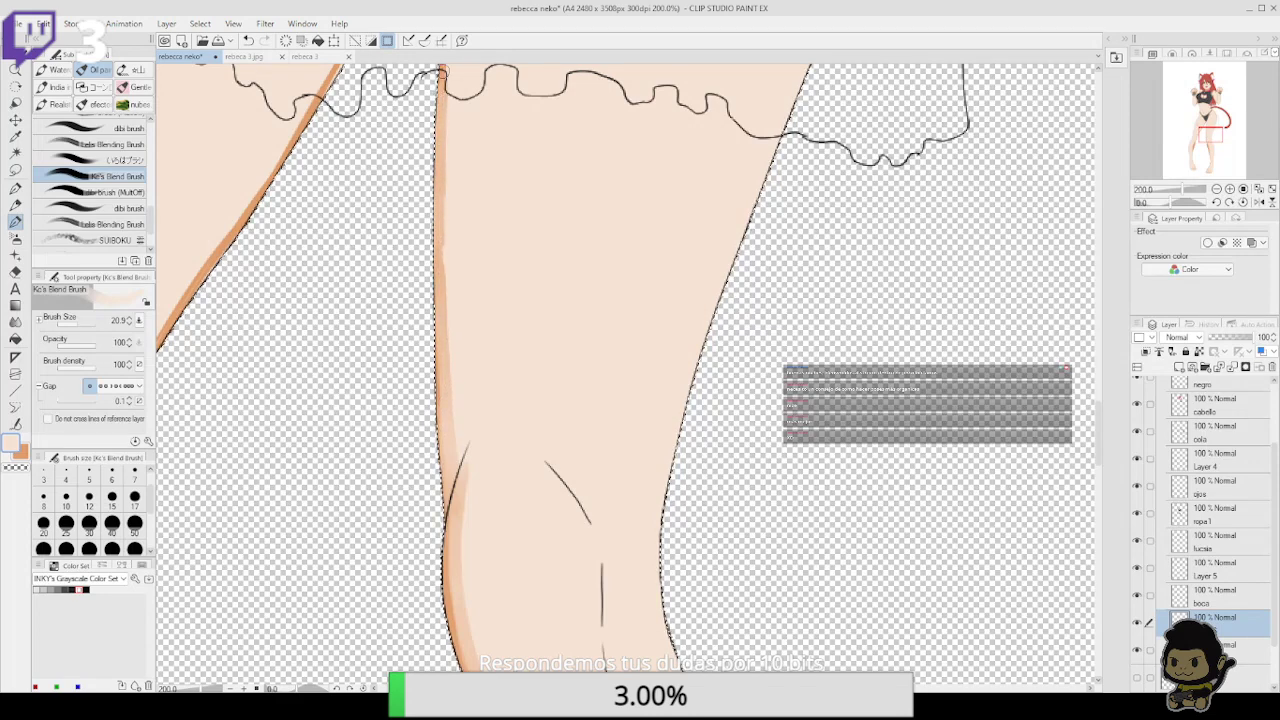
Blend light skin tone along the inner thigh's shadow up to the bikini bottom
drag(476, 229, 466, 411)
mouse_move(437, 310)
mouse_down()
mouse_move(457, 142)
mouse_move(438, 206)
mouse_move(443, 235)
mouse_move(461, 104)
mouse_up()
drag(438, 270, 456, 106)
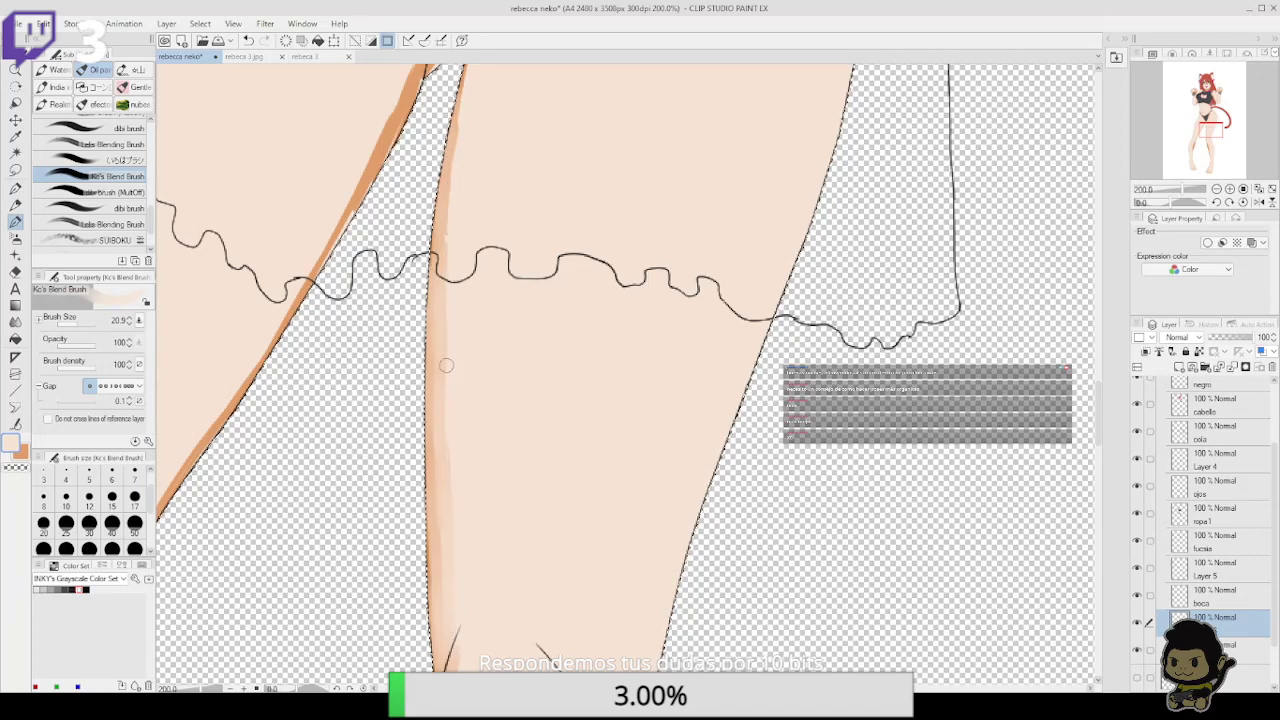
drag(446, 340, 448, 603)
drag(434, 510, 441, 386)
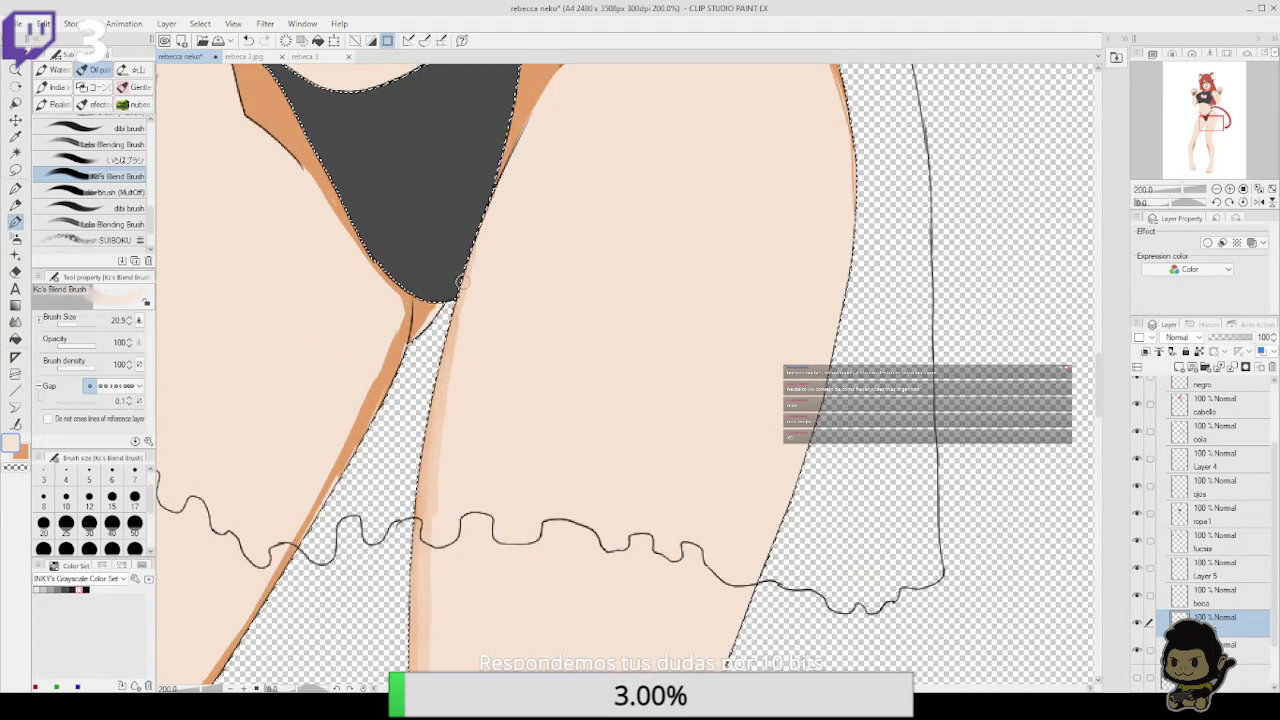
mouse_move(460, 281)
mouse_down()
mouse_move(517, 157)
mouse_move(456, 340)
mouse_move(432, 549)
mouse_move(443, 349)
mouse_up()
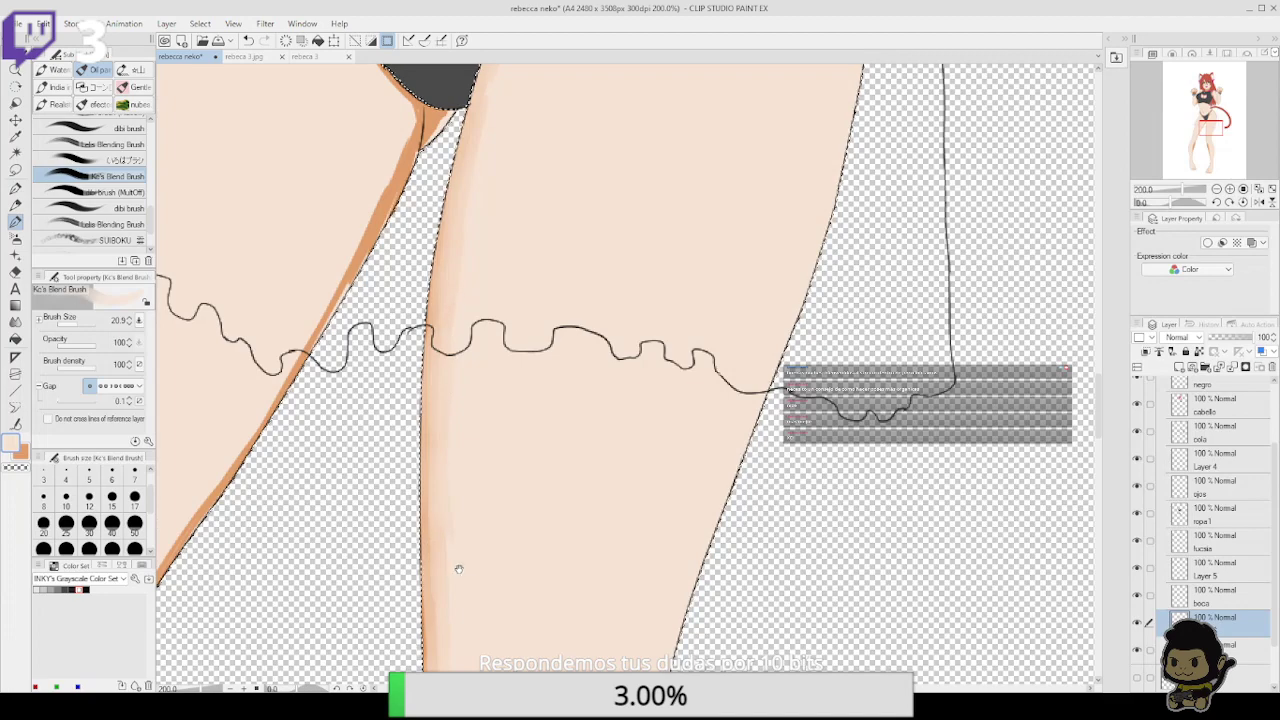
Zoom out to 100% and smooth the calf's inner shadow with broader-looking light skin-tone strokes from the knee crease downward
drag(459, 569, 438, 563)
drag(626, 172, 559, 460)
click(1216, 189)
drag(748, 476, 860, 240)
click(1216, 188)
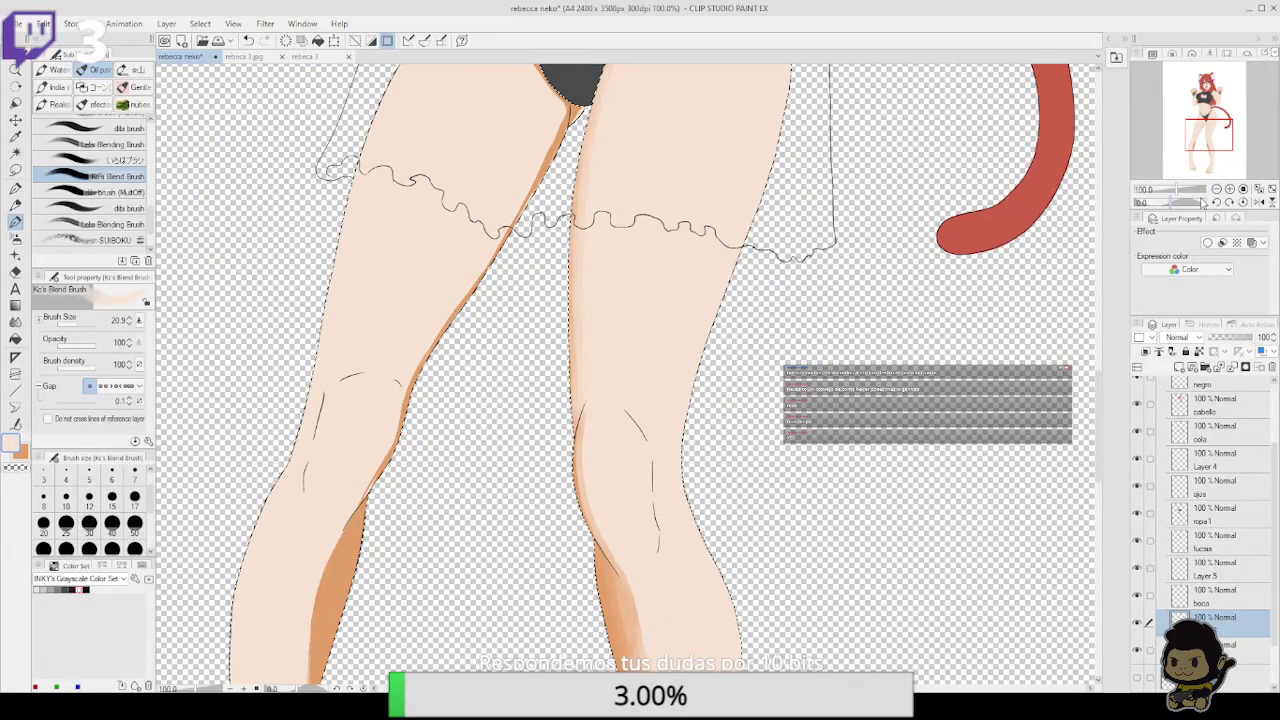
drag(685, 585, 650, 379)
mouse_move(604, 426)
mouse_down()
mouse_move(616, 553)
mouse_move(595, 443)
mouse_move(610, 514)
mouse_up()
drag(585, 404, 599, 498)
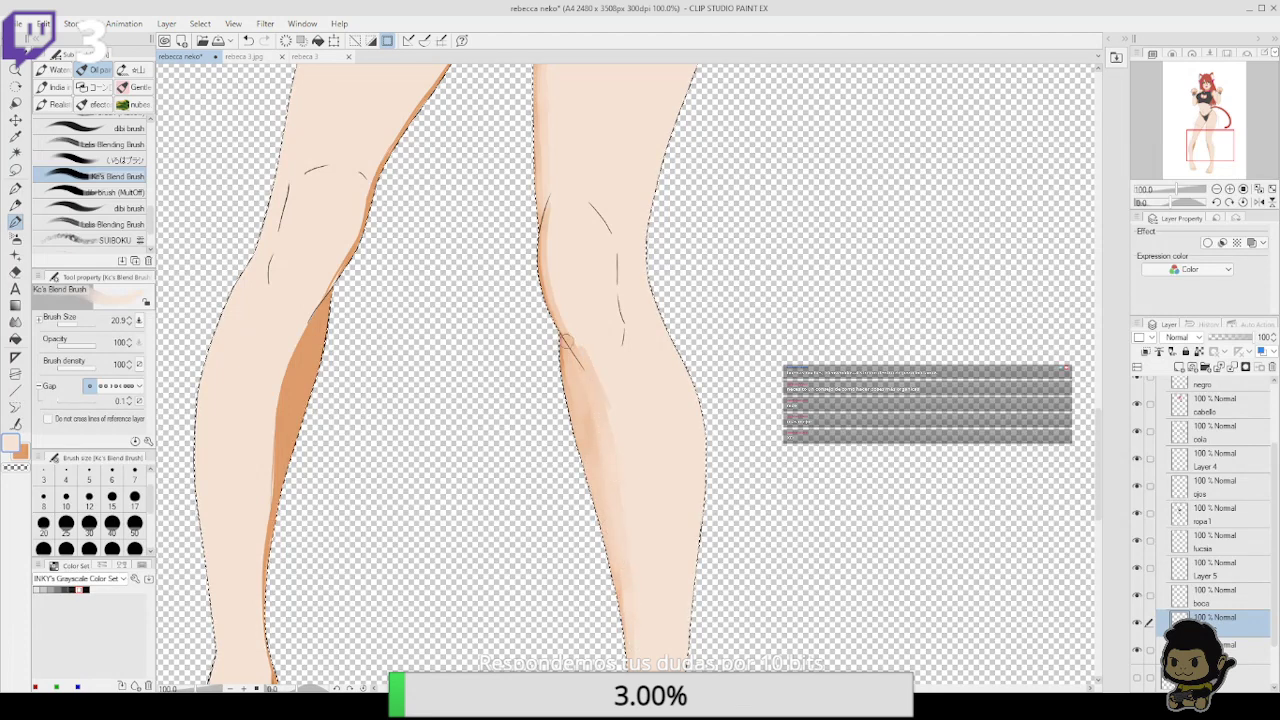
mouse_move(601, 473)
mouse_down()
mouse_move(624, 617)
mouse_move(599, 492)
mouse_move(613, 538)
mouse_up()
drag(587, 470, 624, 632)
Restore a thin orange shadow on the calf's inner edge and blend it inward with the light skin tone
key(x)
mouse_move(598, 508)
mouse_down()
mouse_move(600, 545)
mouse_move(576, 452)
mouse_up()
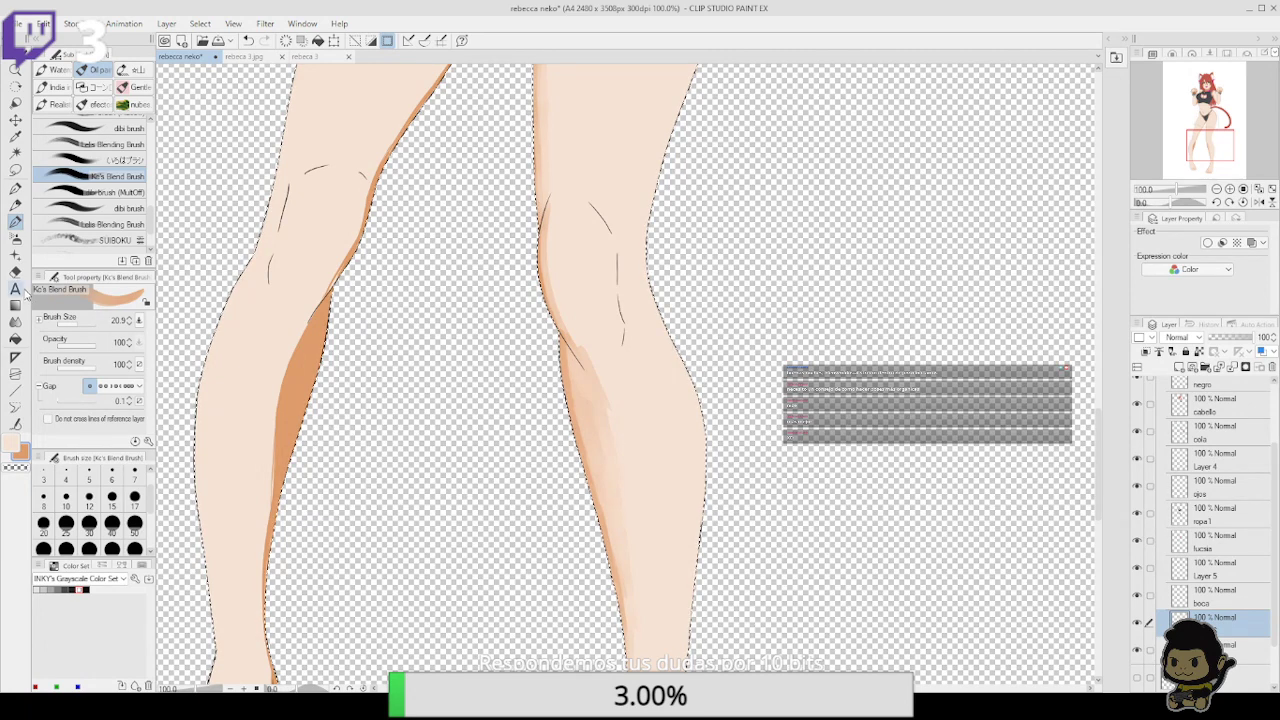
click(15, 441)
drag(614, 556, 630, 615)
mouse_move(613, 493)
mouse_down()
mouse_move(625, 602)
mouse_move(598, 488)
mouse_up()
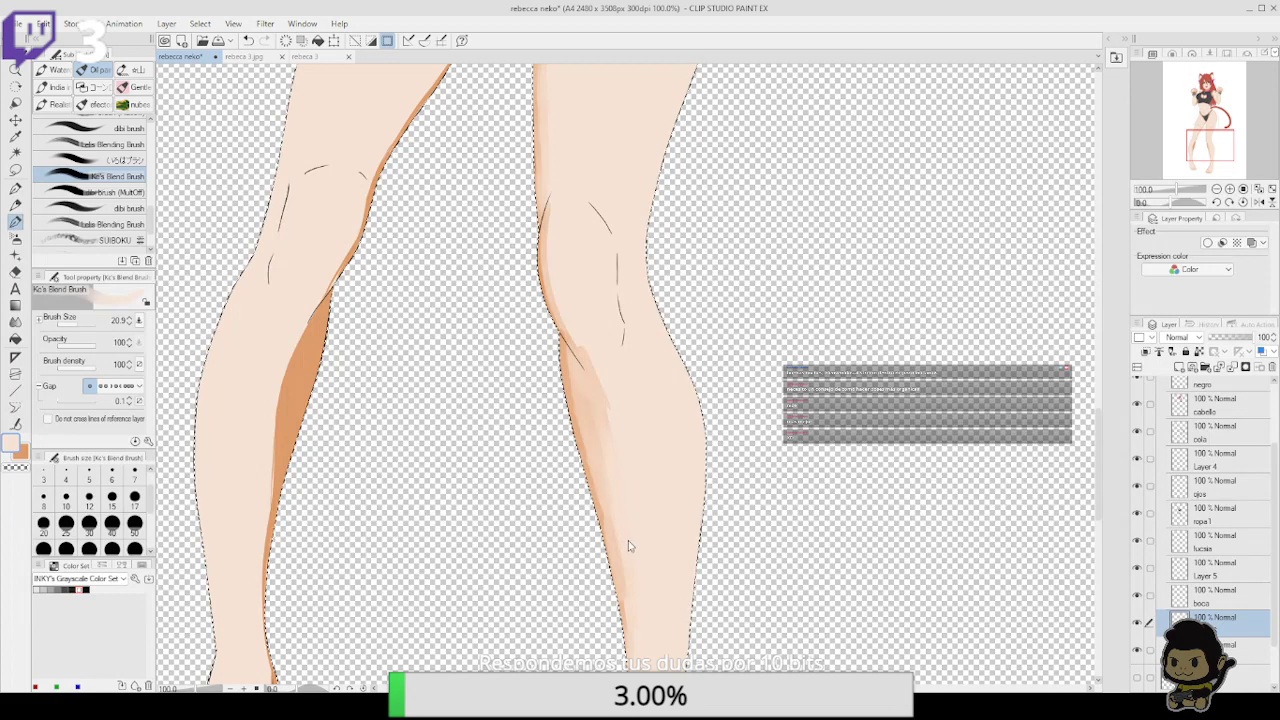
mouse_move(628, 540)
mouse_down()
mouse_move(637, 603)
mouse_move(606, 440)
mouse_move(618, 476)
mouse_up()
Paint an orange shadow along the outer edge of the calf and knee, undoing the stroke on the lower thigh
drag(594, 191, 574, 347)
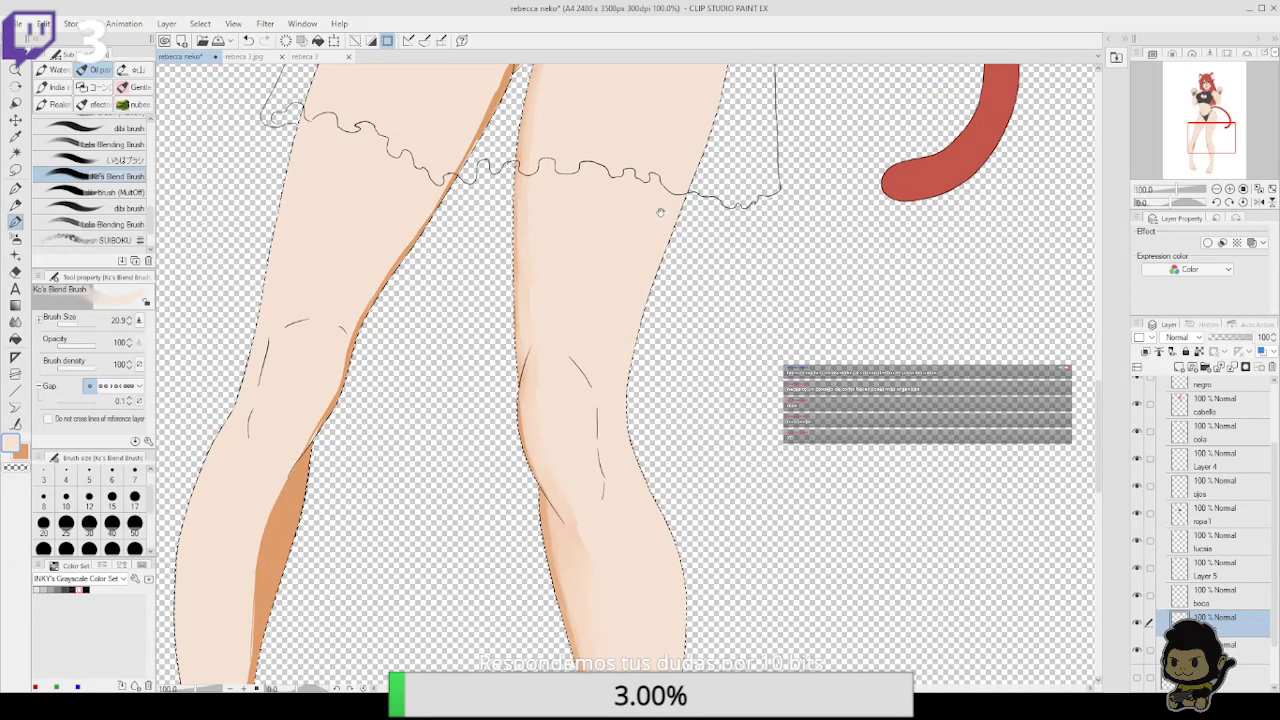
mouse_move(660, 211)
mouse_down()
mouse_move(669, 274)
mouse_move(689, 257)
mouse_move(662, 312)
mouse_move(666, 288)
mouse_up()
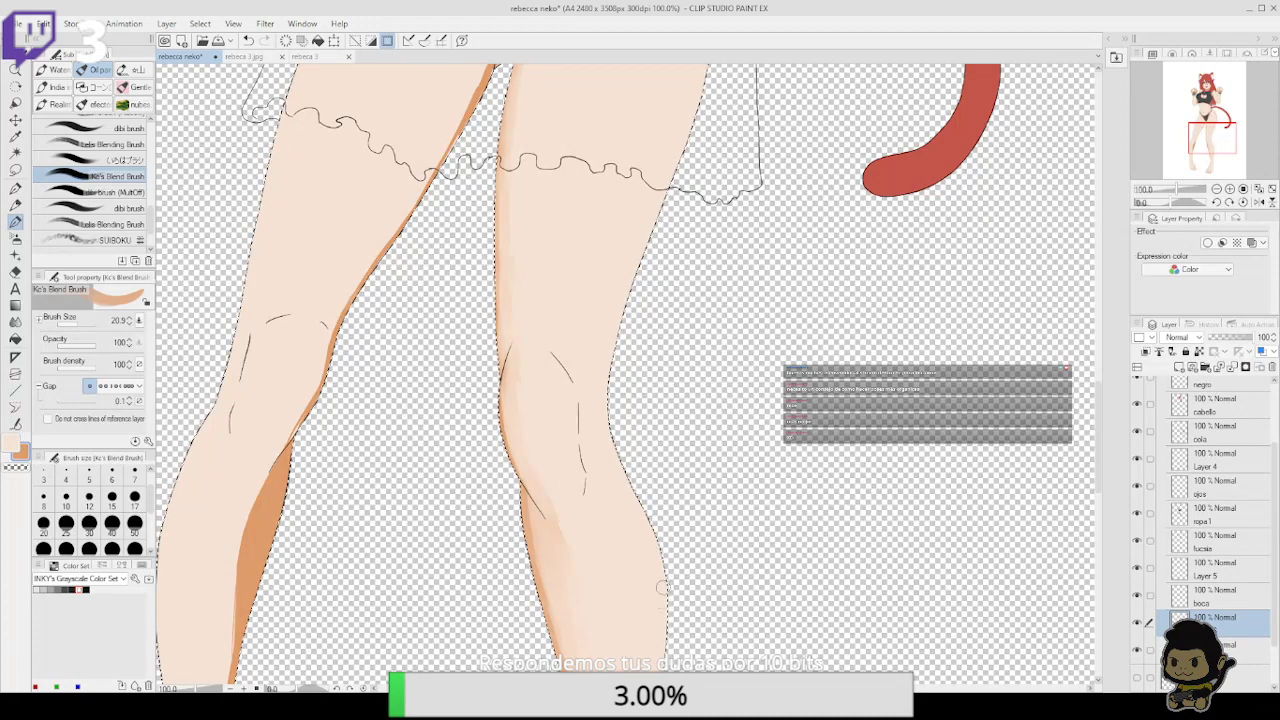
mouse_move(668, 636)
mouse_down()
mouse_move(658, 545)
mouse_move(608, 411)
mouse_up()
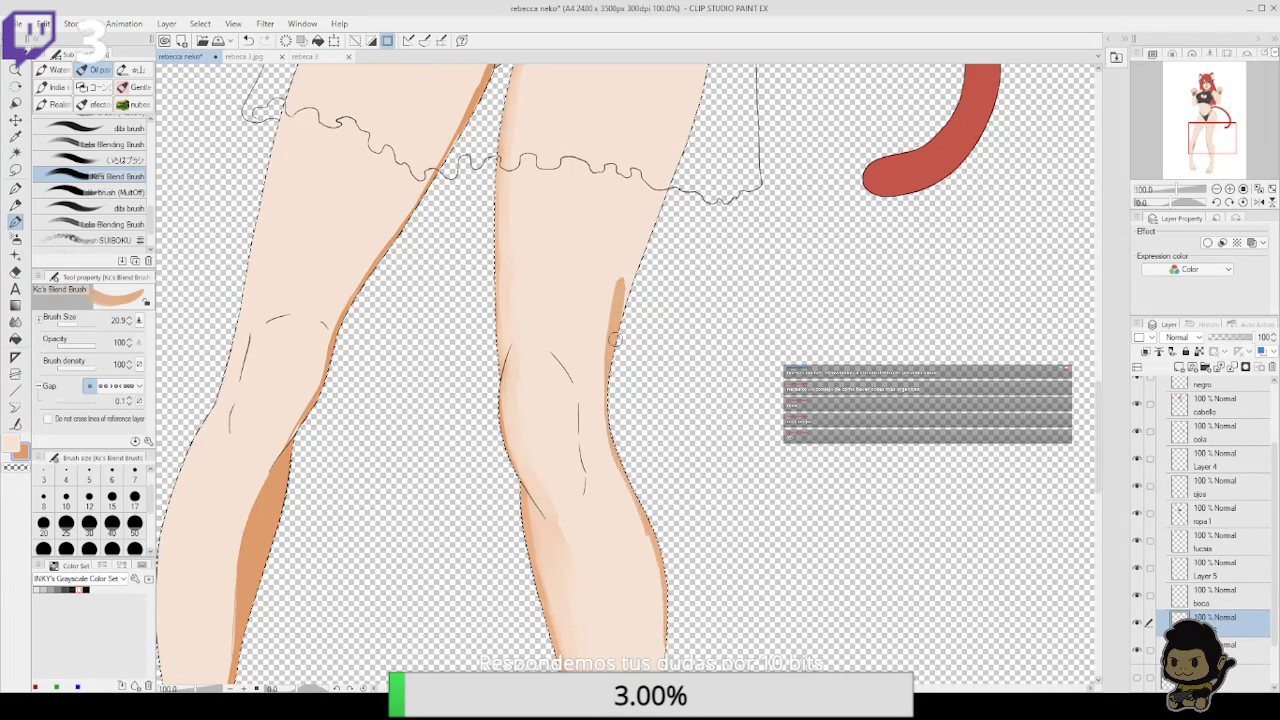
key(ctrl+z)
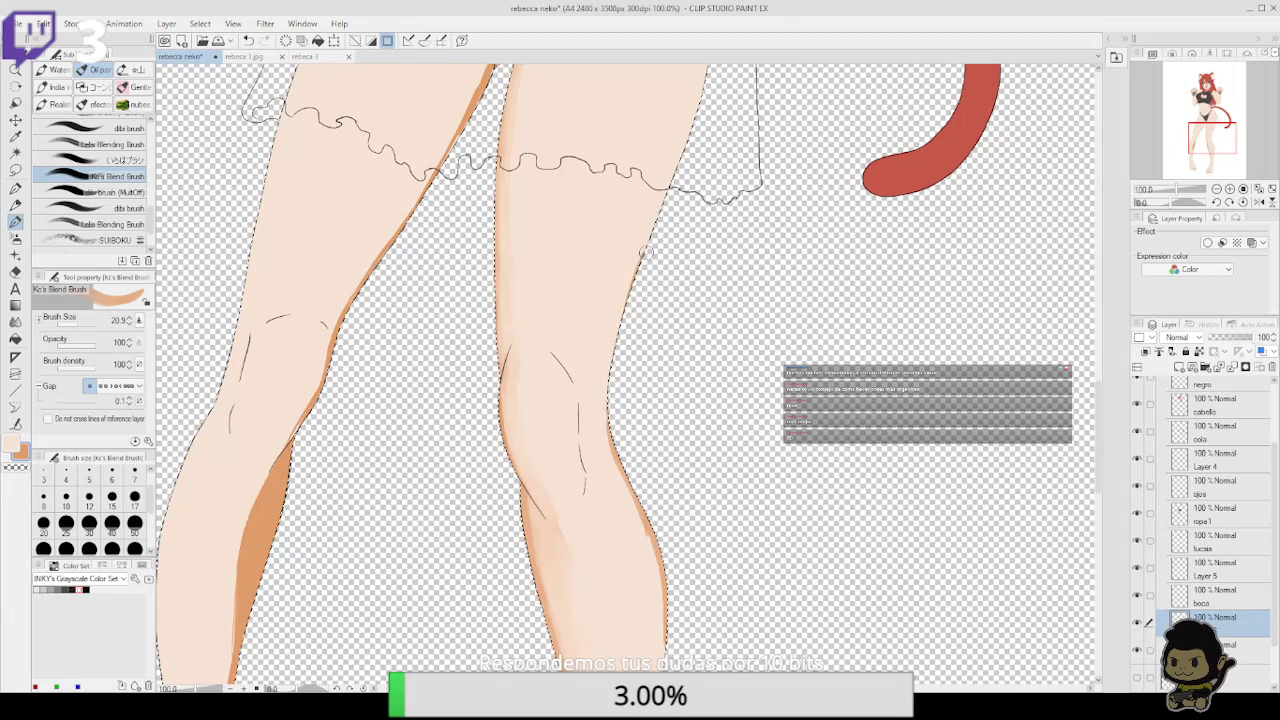
Paint a thin orange shadow along the outer thigh up to the hip, replacing the undone stroke
drag(703, 117, 643, 344)
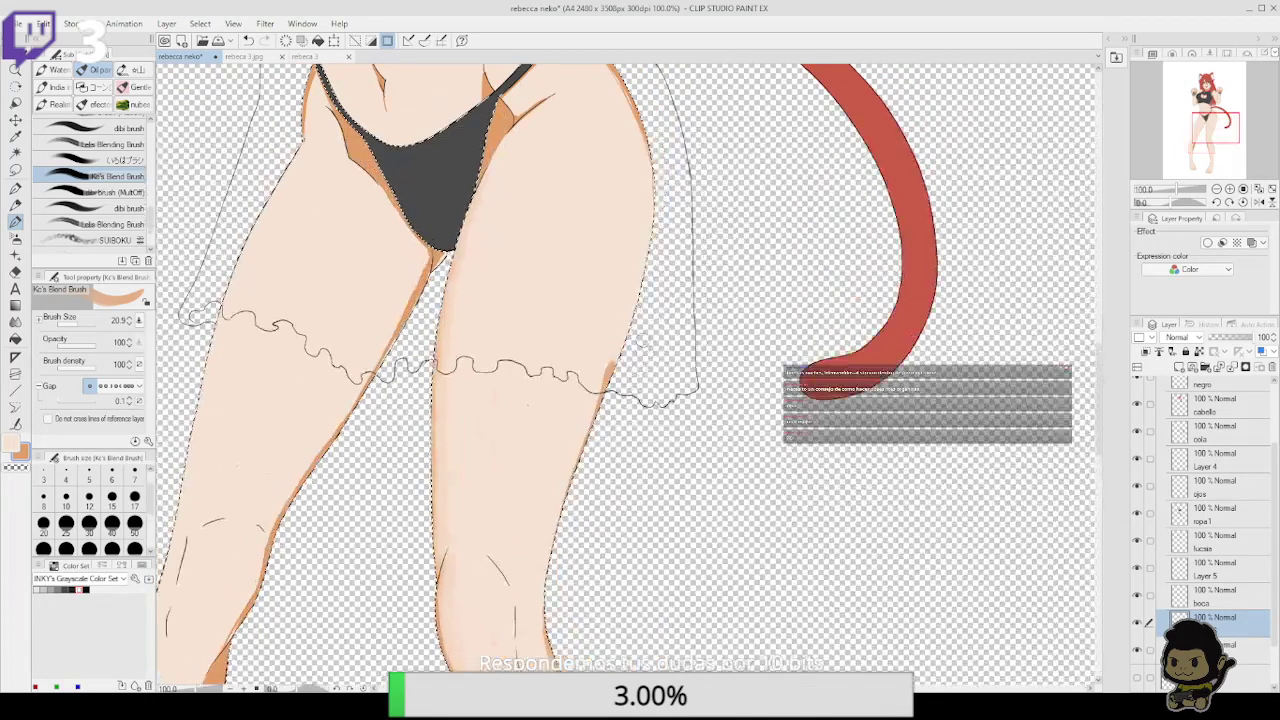
key(ctrl+z)
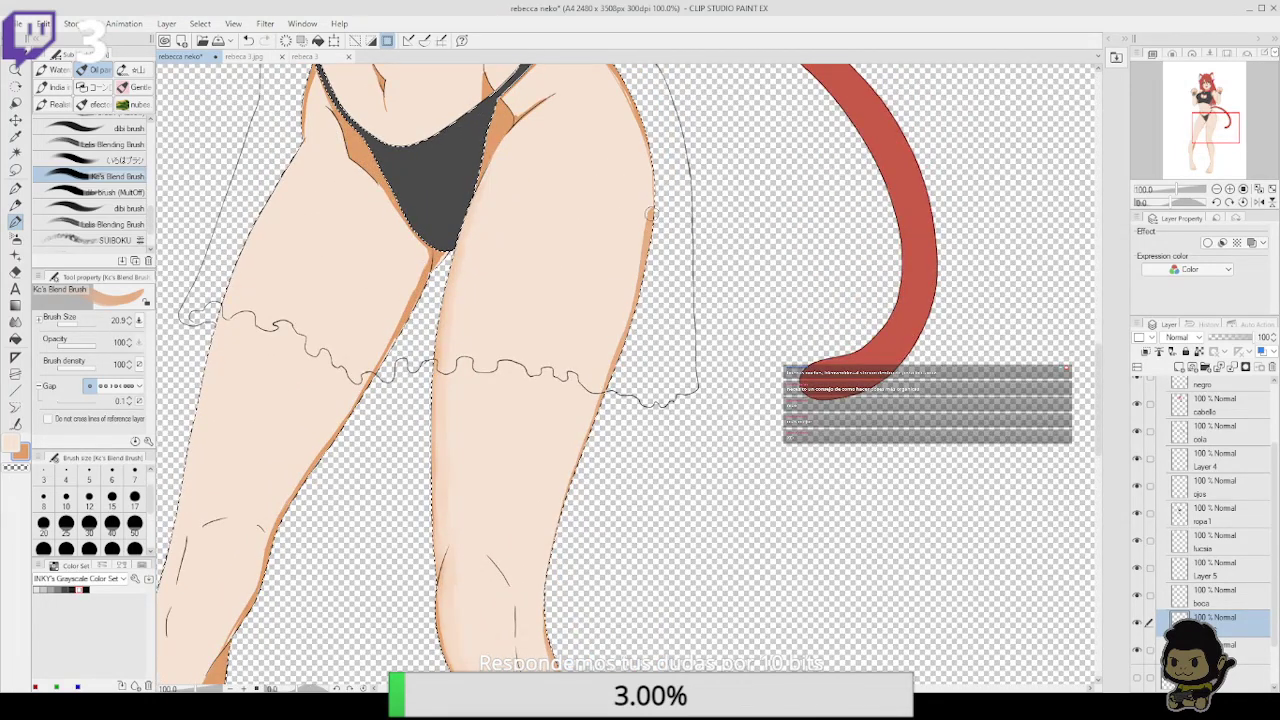
drag(641, 280, 653, 175)
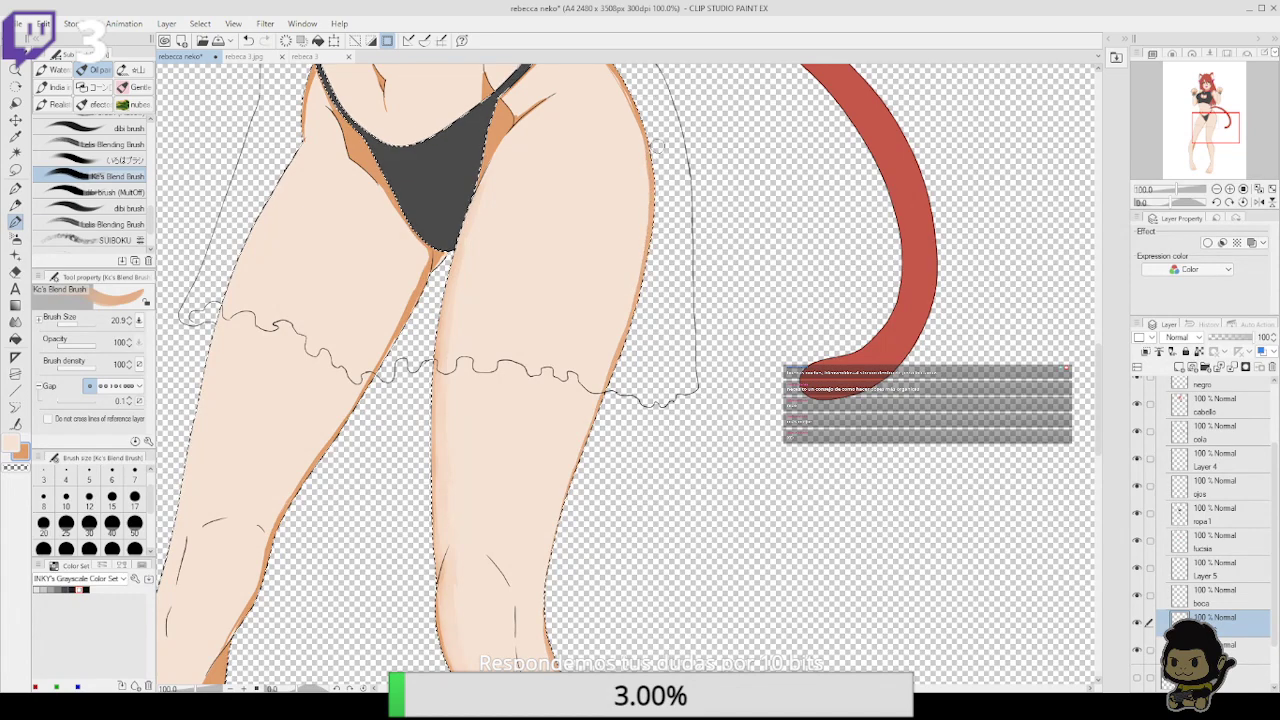
Paint a thin orange shadow along the outer edge of the lower calf and ankle on the tail-side leg
scroll(660, 200, down, 5)
scroll(678, 226, down, 4)
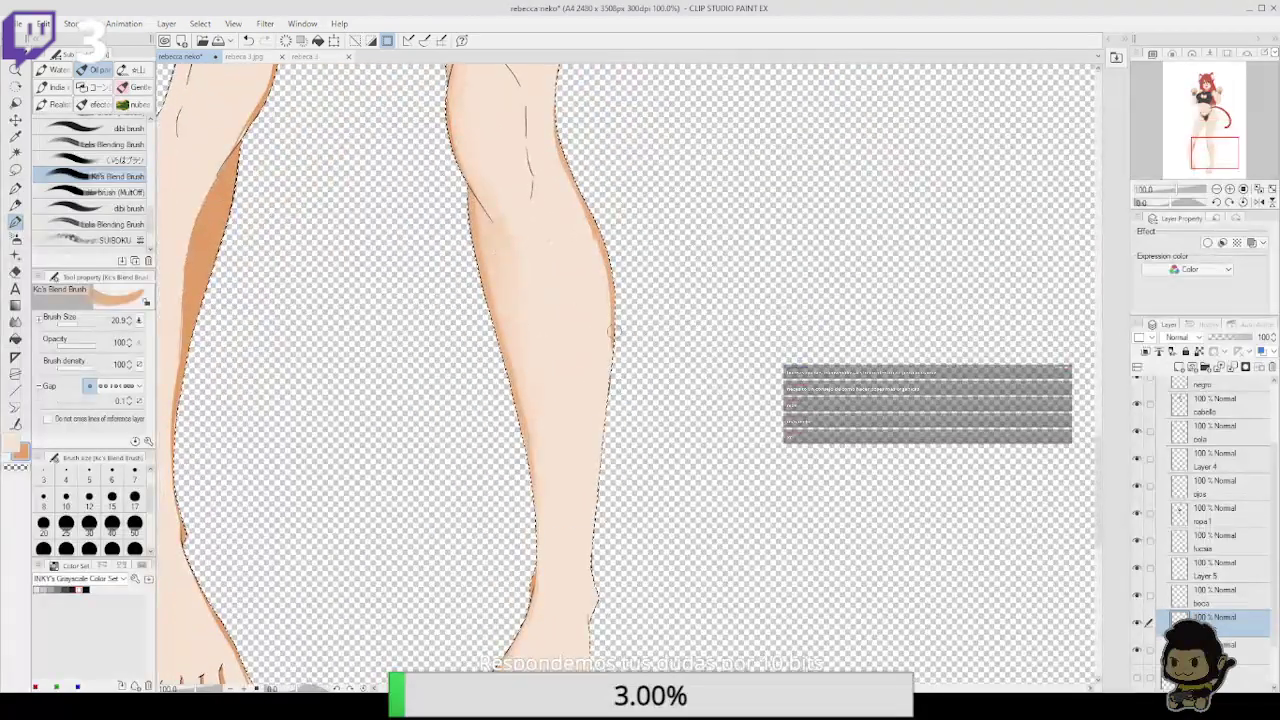
drag(596, 583, 598, 506)
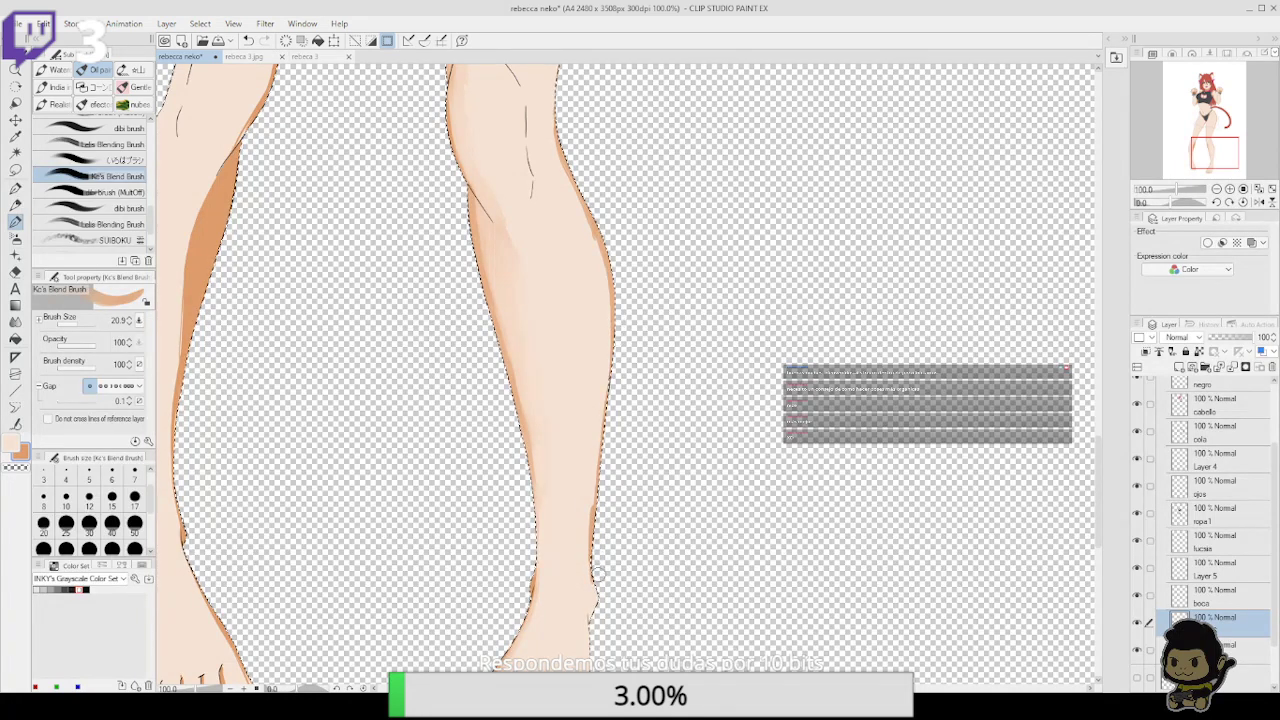
scroll(597, 600, down, 3)
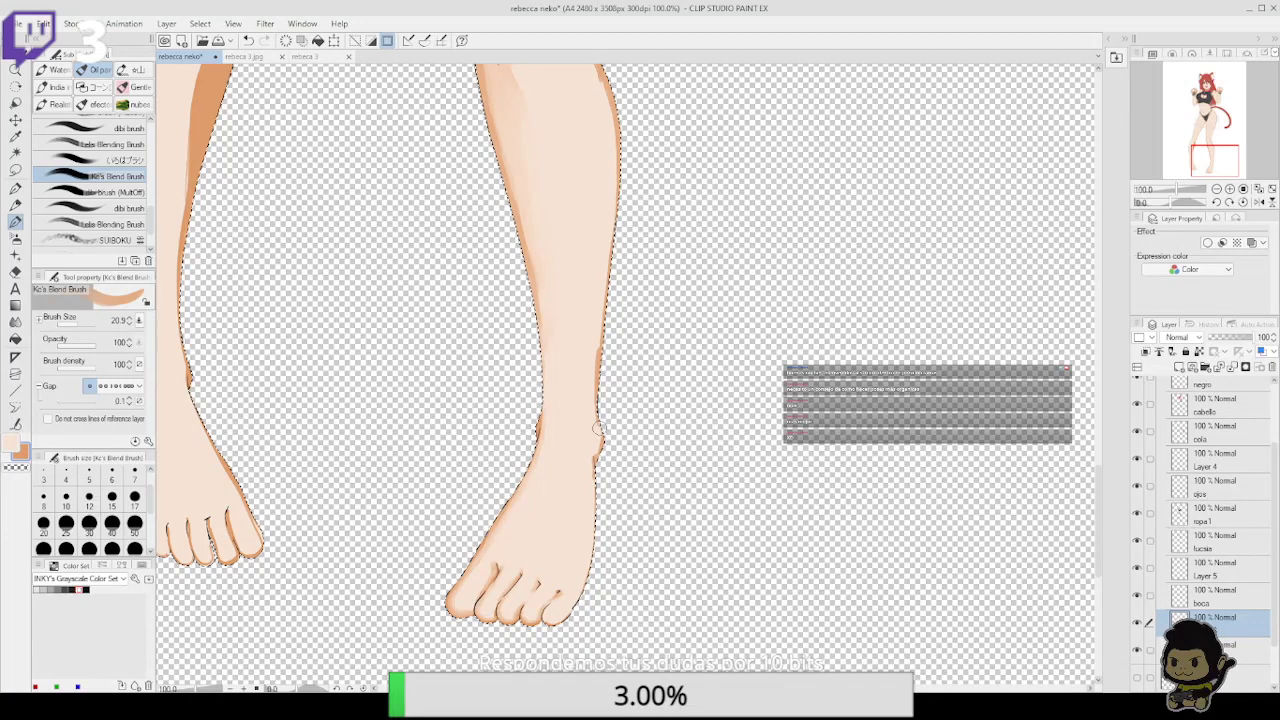
Blend the outer shadow from the ankle up the calf to the knee with the light skin tone
click(12, 444)
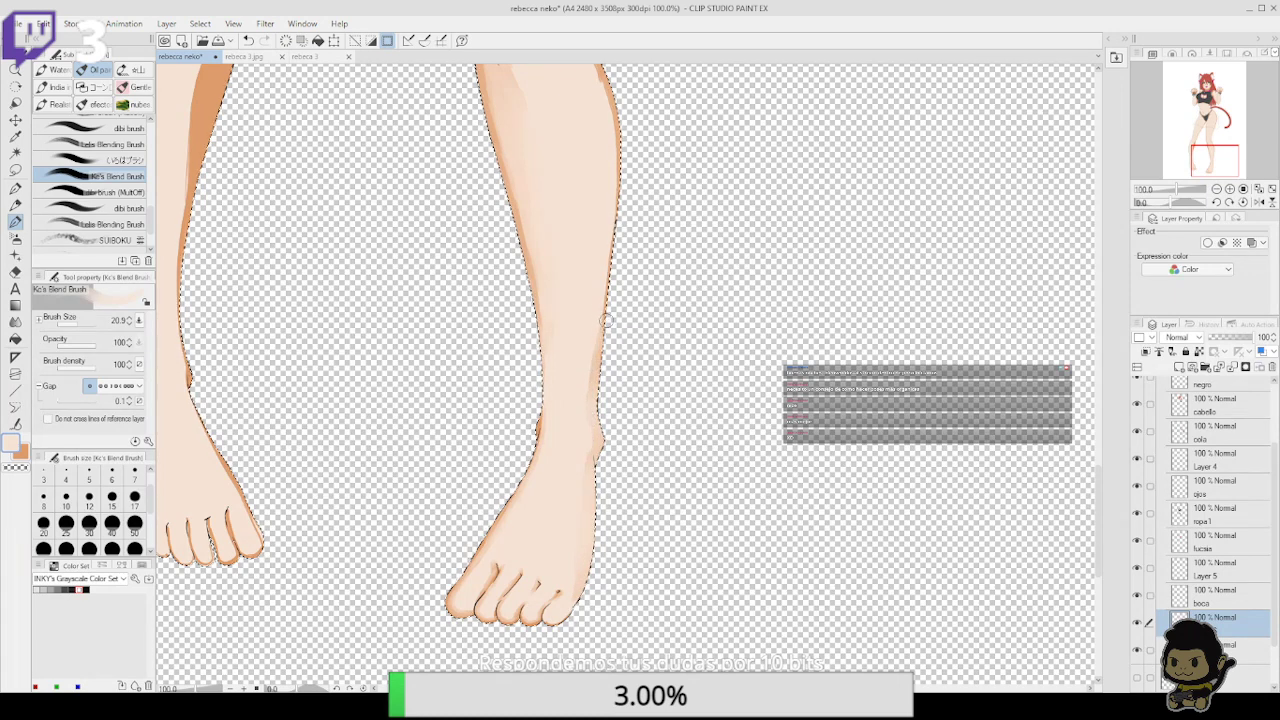
scroll(603, 320, up, 3)
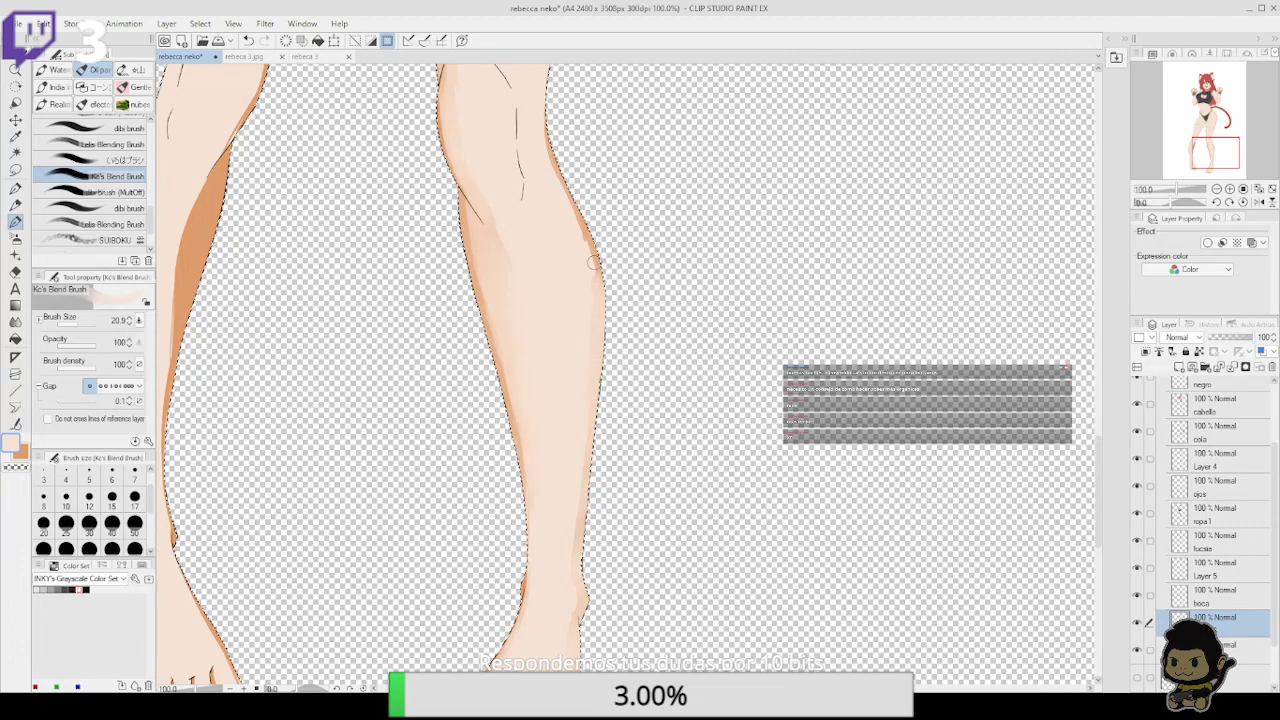
scroll(593, 262, up, 2)
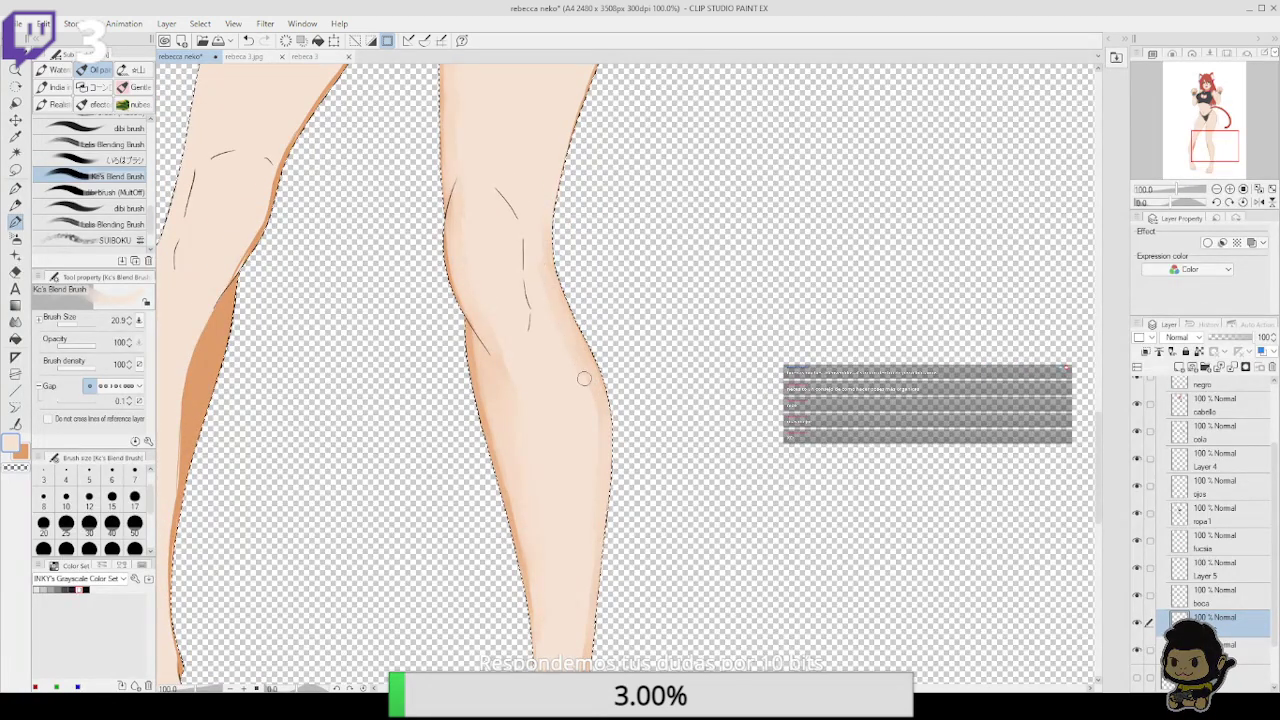
scroll(550, 268, up, 3)
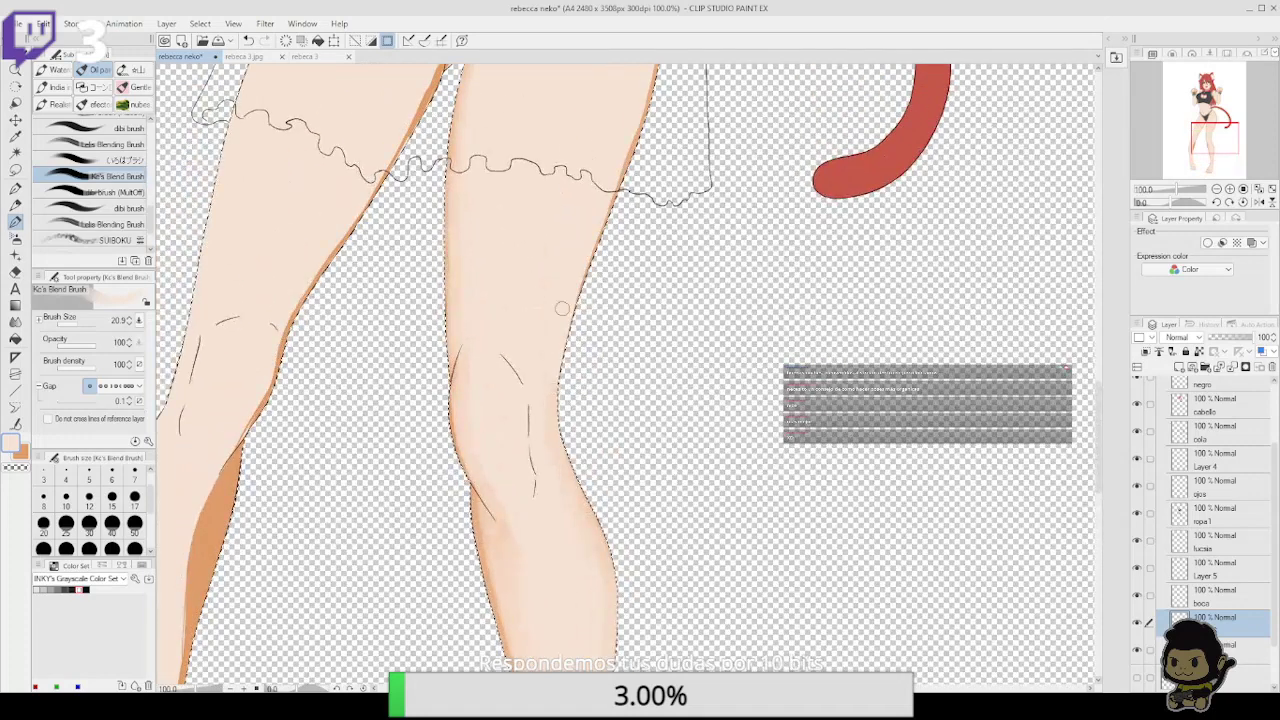
Soften the orange shadow along the tail-side outer thigh and hip with light skin-tone strokes
mouse_move(586, 264)
mouse_down()
mouse_move(621, 180)
mouse_move(584, 281)
mouse_move(634, 131)
mouse_move(569, 309)
mouse_move(604, 190)
mouse_move(577, 270)
mouse_move(615, 152)
mouse_move(574, 358)
mouse_up()
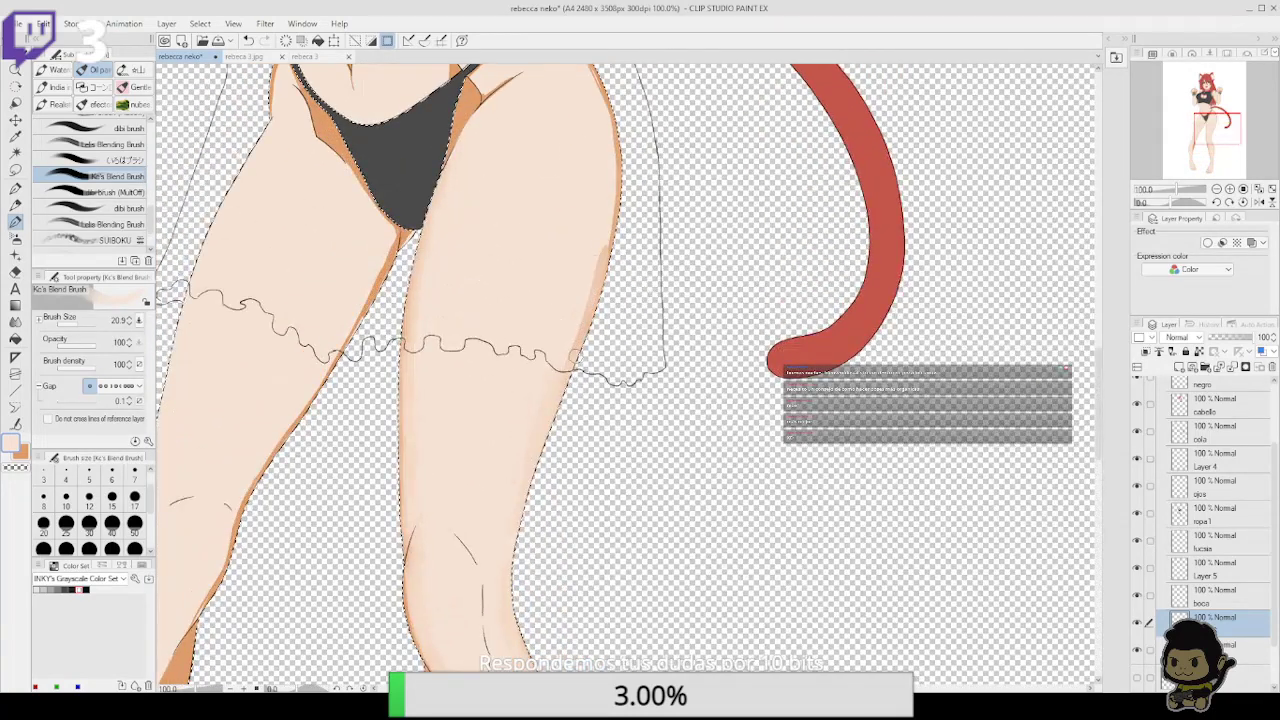
drag(595, 272, 604, 220)
mouse_move(599, 271)
mouse_down()
mouse_move(631, 159)
mouse_move(607, 298)
mouse_up()
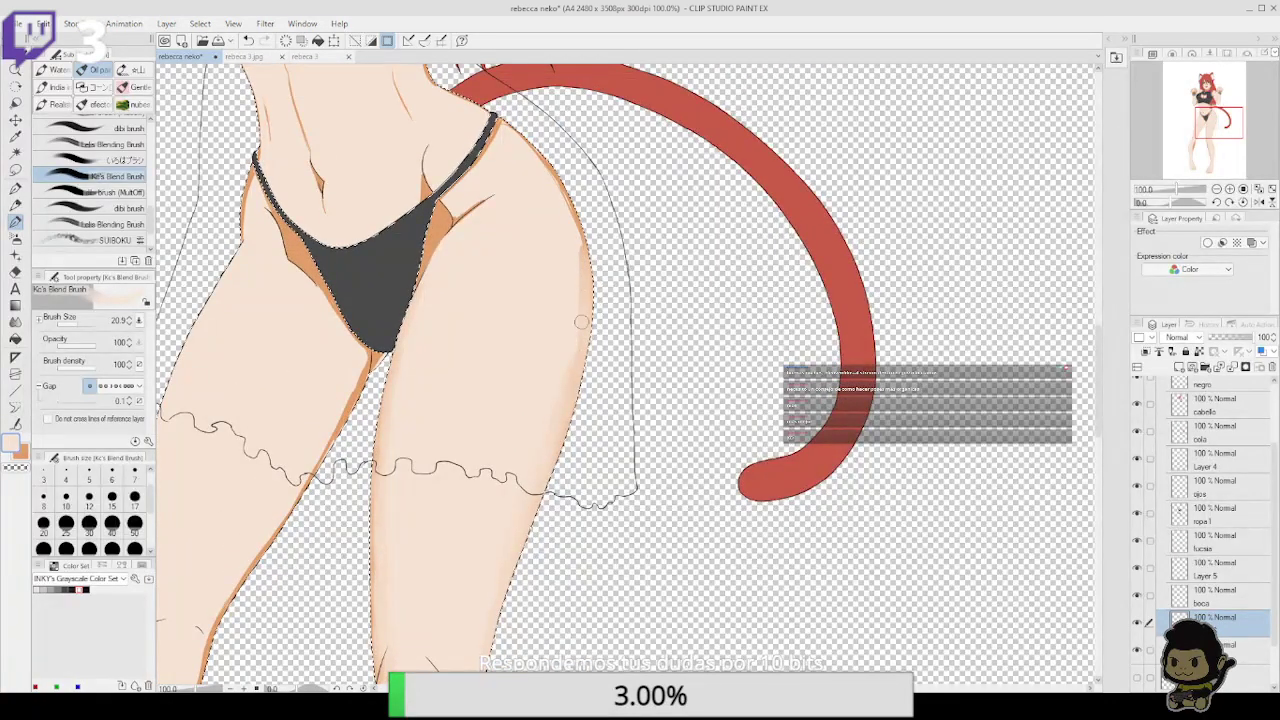
mouse_move(582, 240)
mouse_down()
mouse_move(565, 203)
mouse_move(574, 251)
mouse_move(542, 146)
mouse_up()
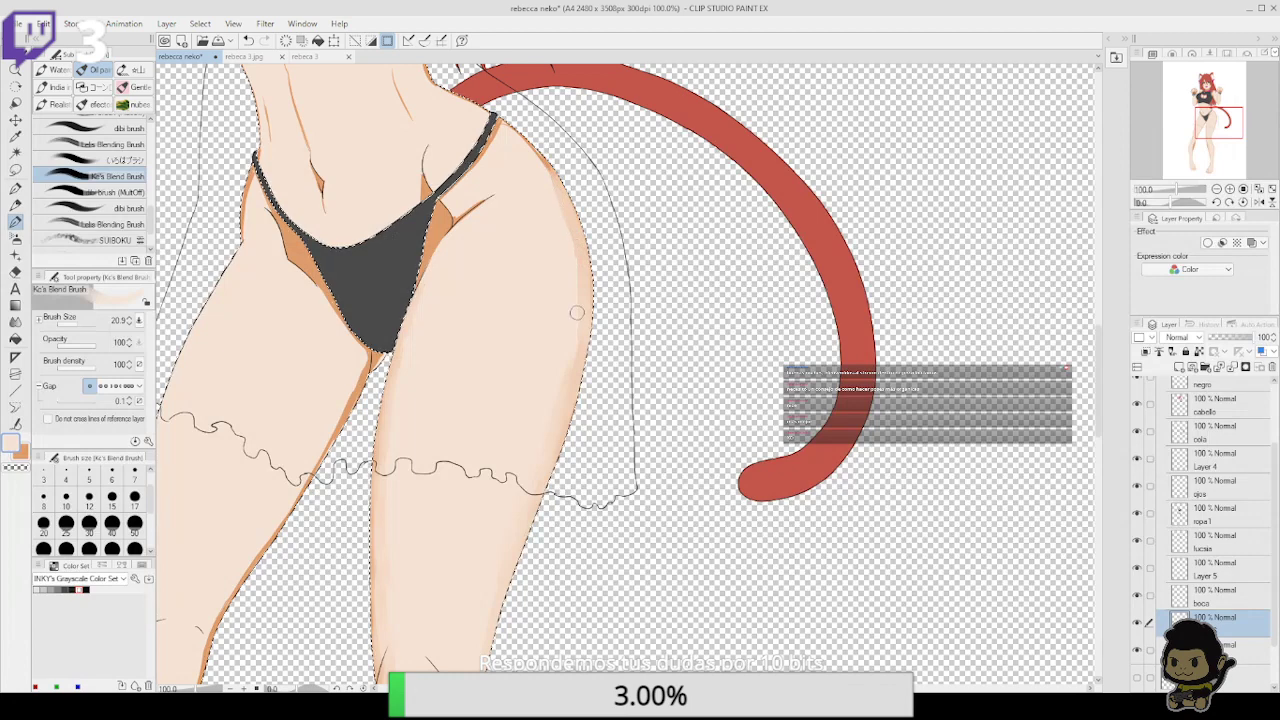
drag(577, 311, 563, 236)
mouse_move(571, 363)
mouse_down()
mouse_move(553, 169)
mouse_move(555, 194)
mouse_move(514, 129)
mouse_up()
mouse_move(559, 206)
mouse_down()
mouse_move(543, 160)
mouse_move(572, 223)
mouse_move(546, 186)
mouse_up()
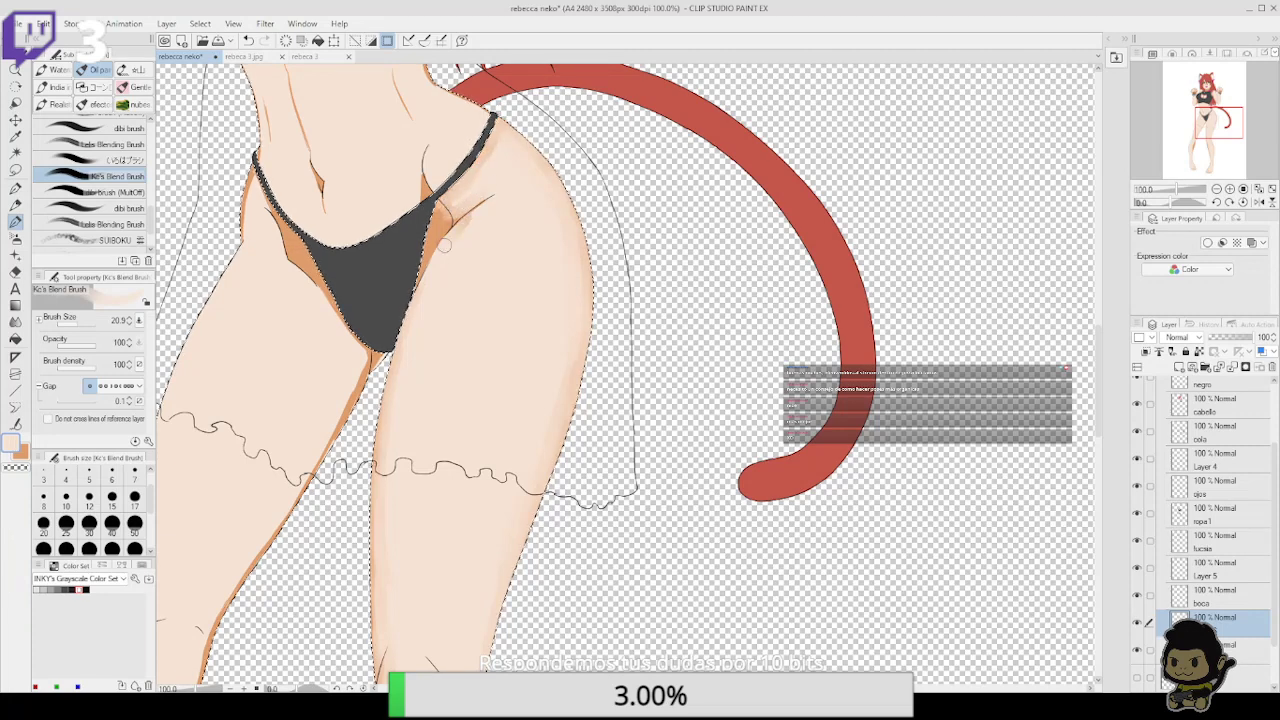
Blend the orange crease shadow beside the bikini bottom into the tail-side thigh and lower belly
mouse_move(428, 274)
mouse_down()
mouse_move(448, 238)
mouse_move(438, 206)
mouse_move(428, 270)
mouse_up()
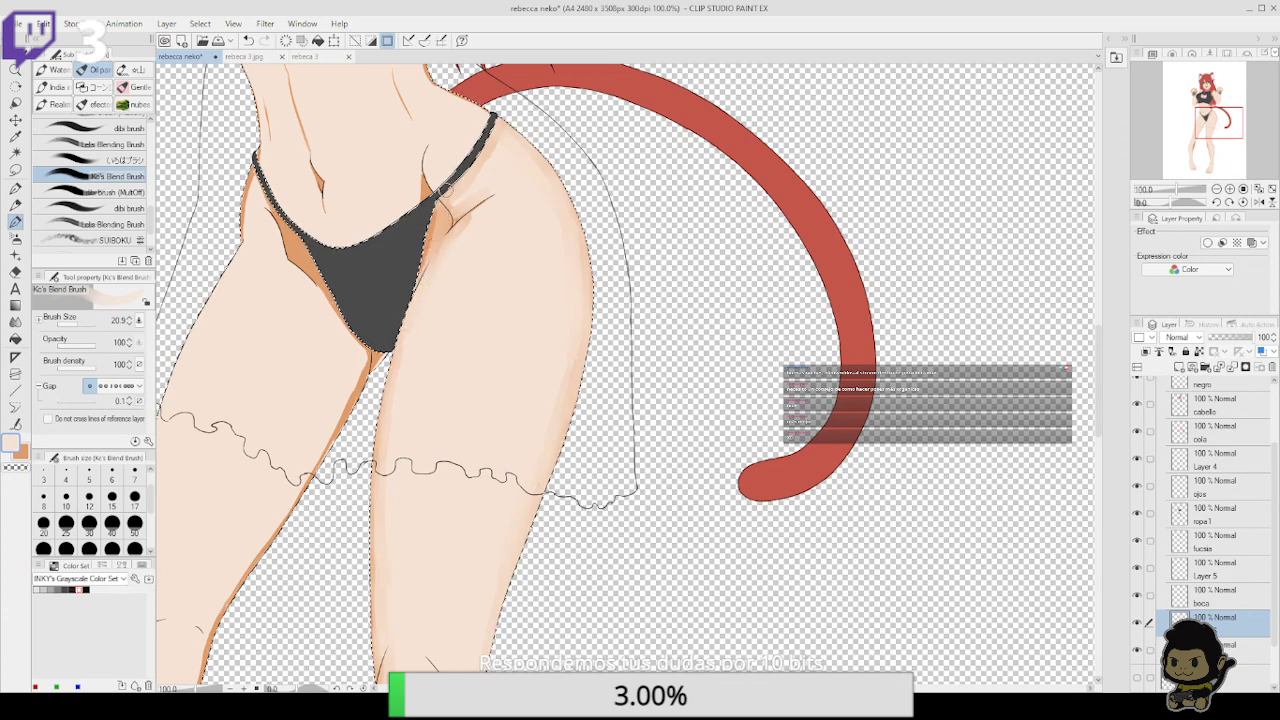
mouse_move(422, 176)
mouse_down()
mouse_move(412, 200)
mouse_move(421, 158)
mouse_move(428, 200)
mouse_move(426, 182)
mouse_up()
drag(508, 208, 518, 297)
mouse_move(451, 321)
mouse_down()
mouse_move(433, 348)
mouse_move(454, 276)
mouse_up()
drag(560, 294, 584, 356)
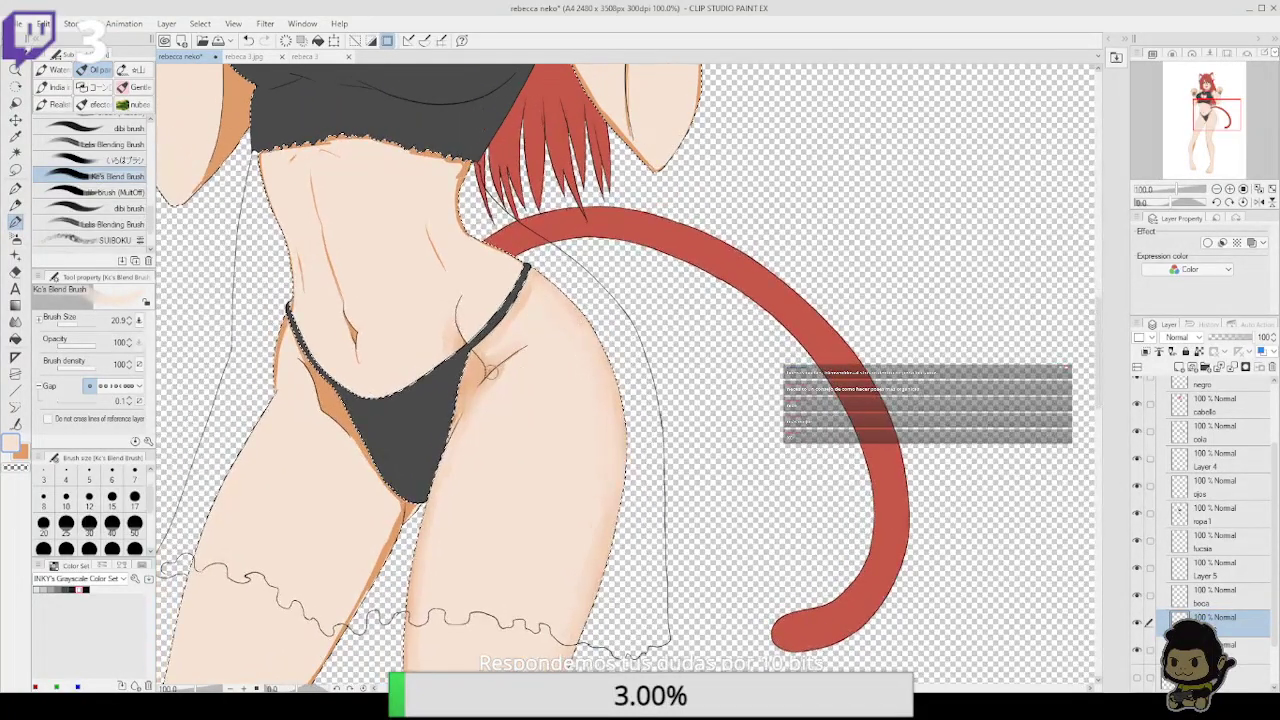
mouse_move(490, 382)
mouse_down()
mouse_move(526, 296)
mouse_move(477, 344)
mouse_move(522, 285)
mouse_move(546, 283)
mouse_move(502, 287)
mouse_move(467, 315)
mouse_move(461, 410)
mouse_up()
Switch to the orange shadow colour and repaint a thin shadow in the tail-side hip crease along the bikini edge
key(x)
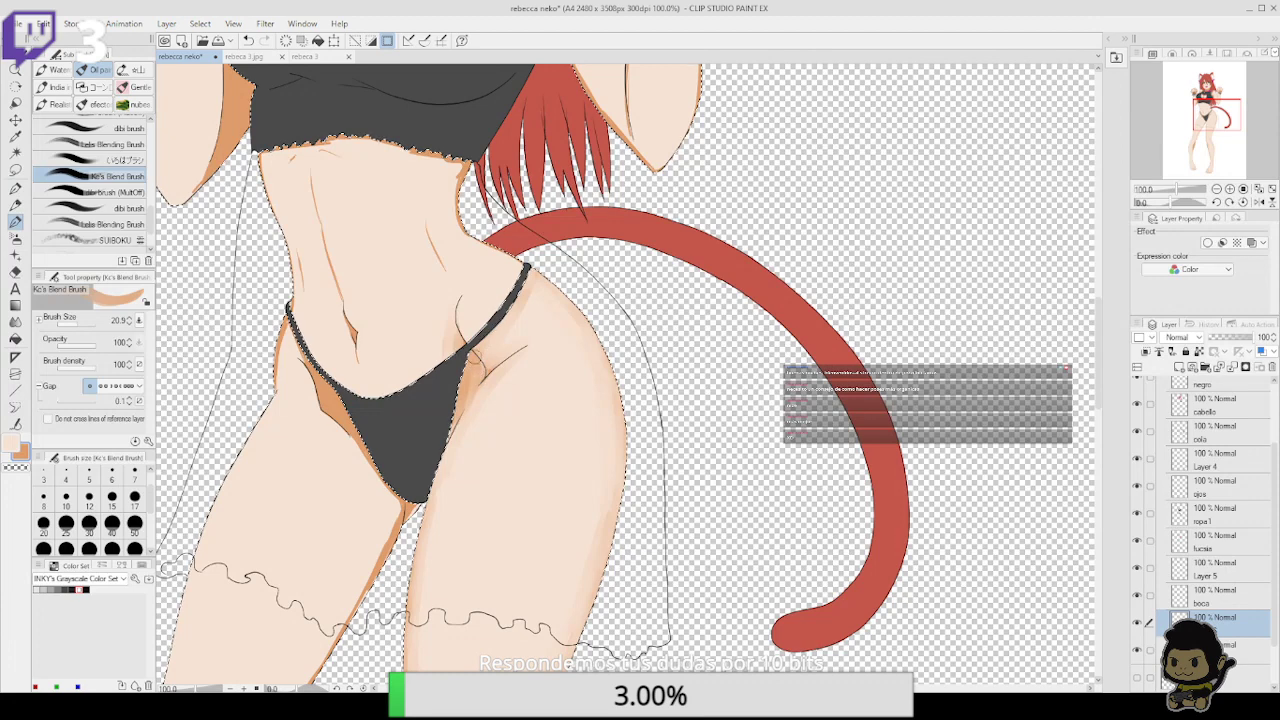
drag(476, 333, 459, 432)
drag(636, 441, 670, 449)
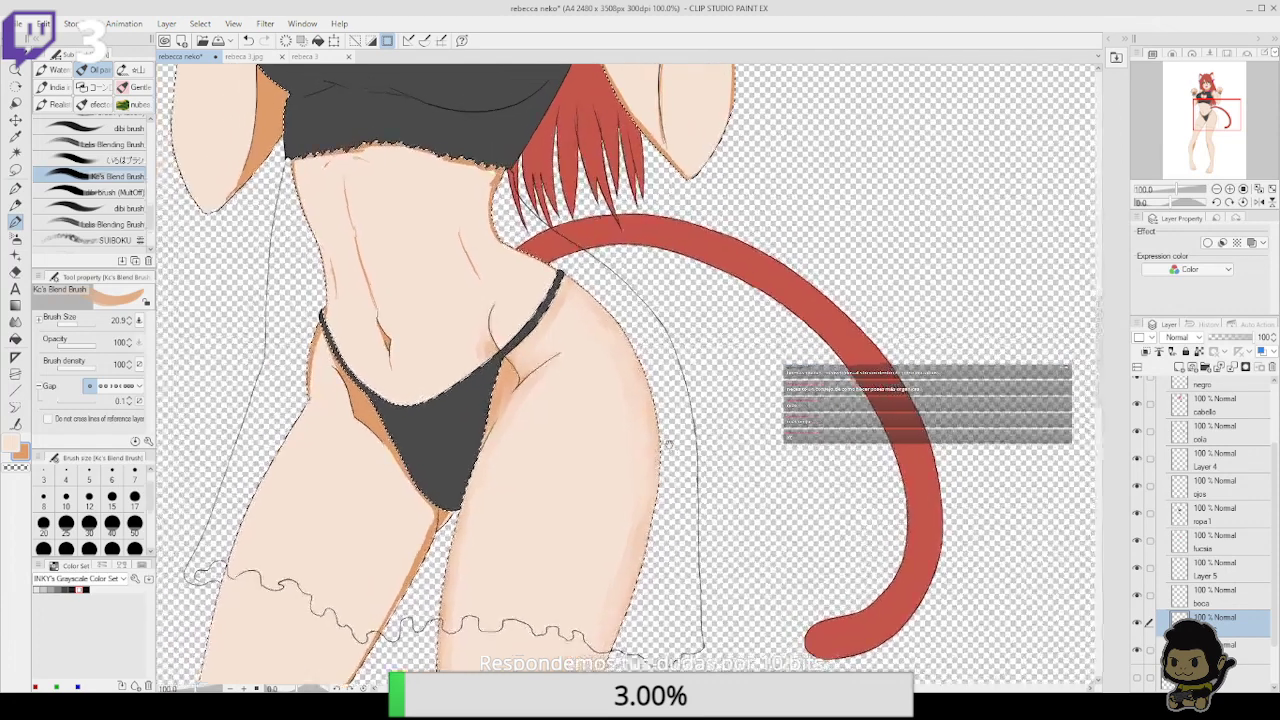
Return to the light skin tone and soften the other thigh's groin shadow, undoing and replacing the first stroke
click(11, 441)
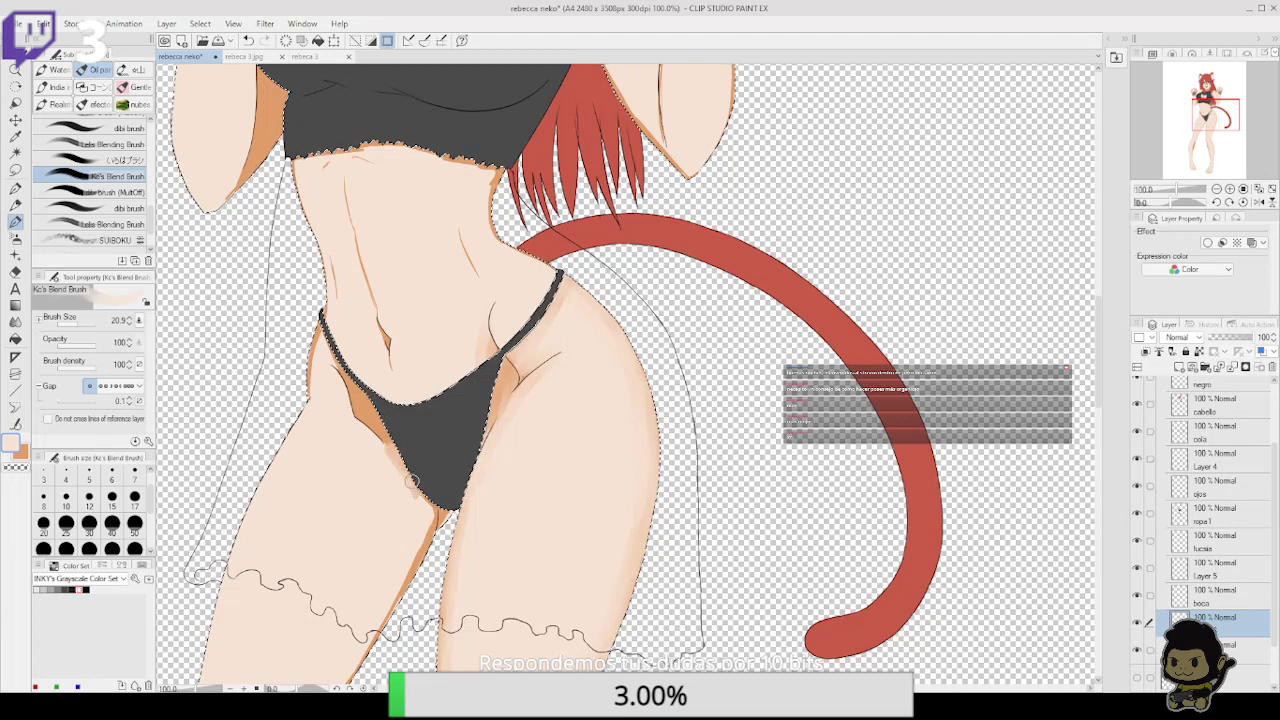
key(ctrl+z)
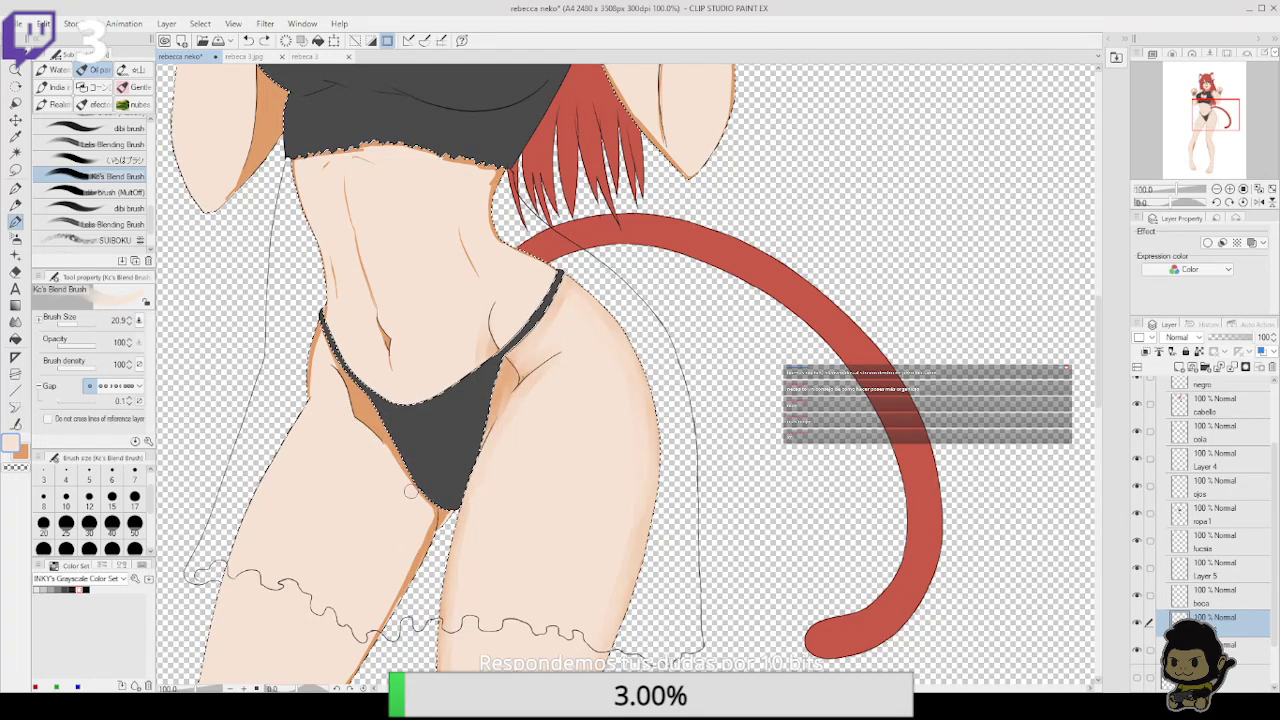
drag(411, 492, 384, 436)
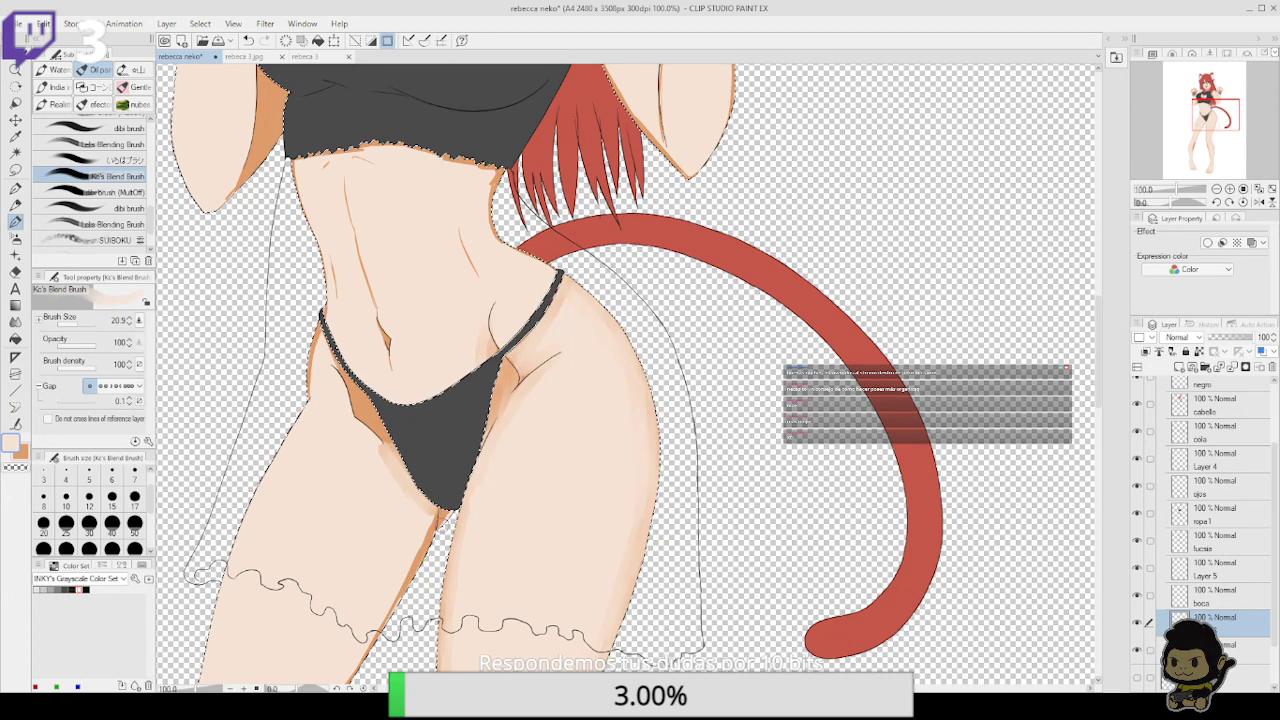
Blend the other leg's inner-edge shadow from the upper thigh down to the knee with the light skin tone
drag(463, 517, 508, 431)
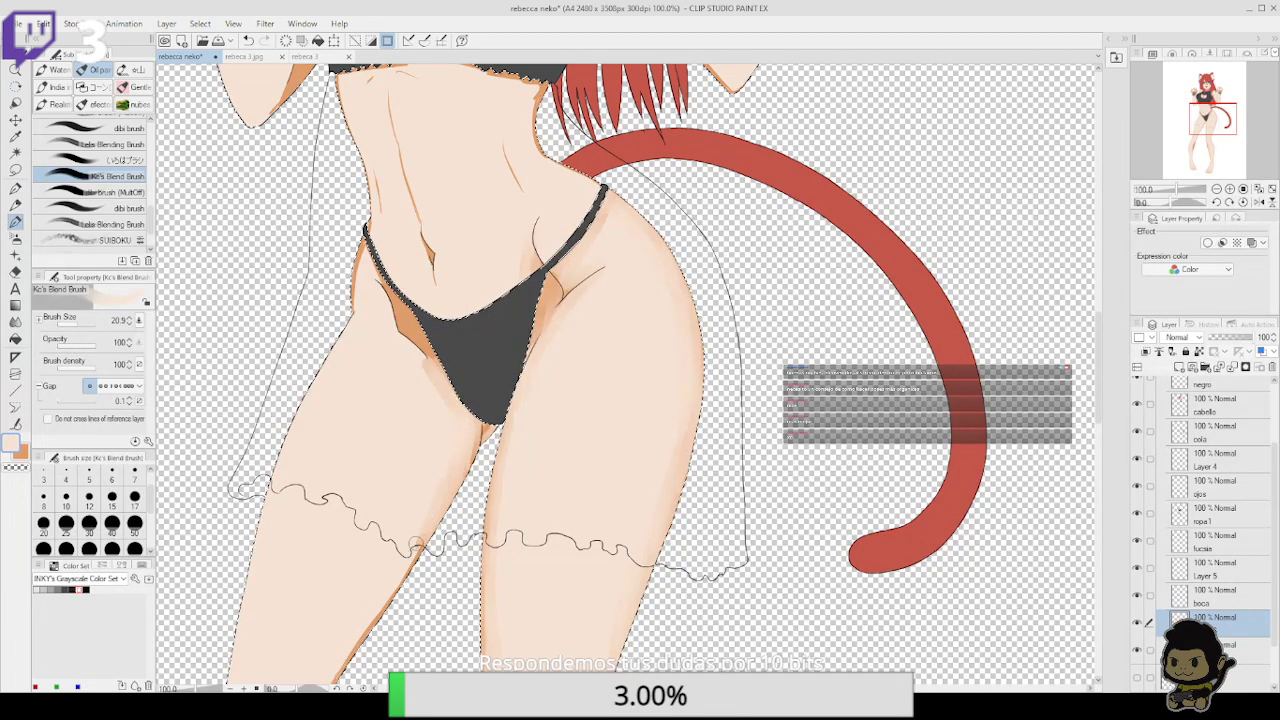
drag(434, 529, 542, 383)
drag(480, 469, 524, 399)
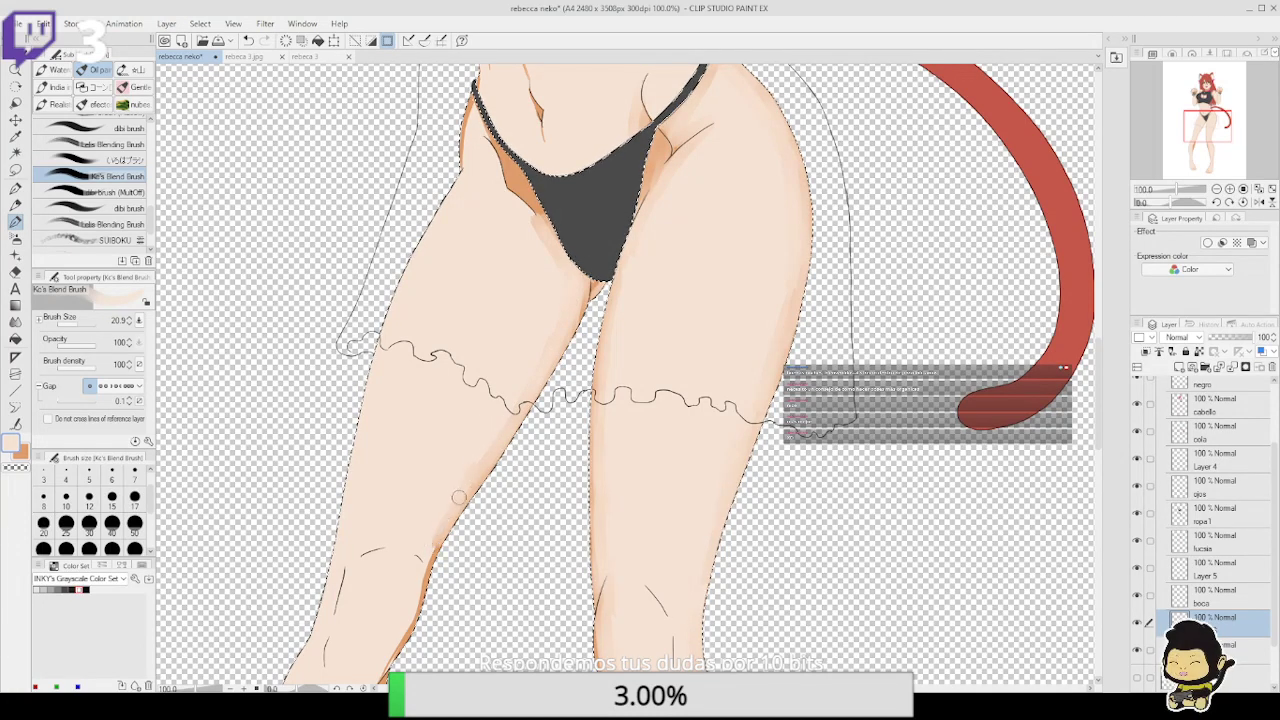
drag(420, 600, 467, 487)
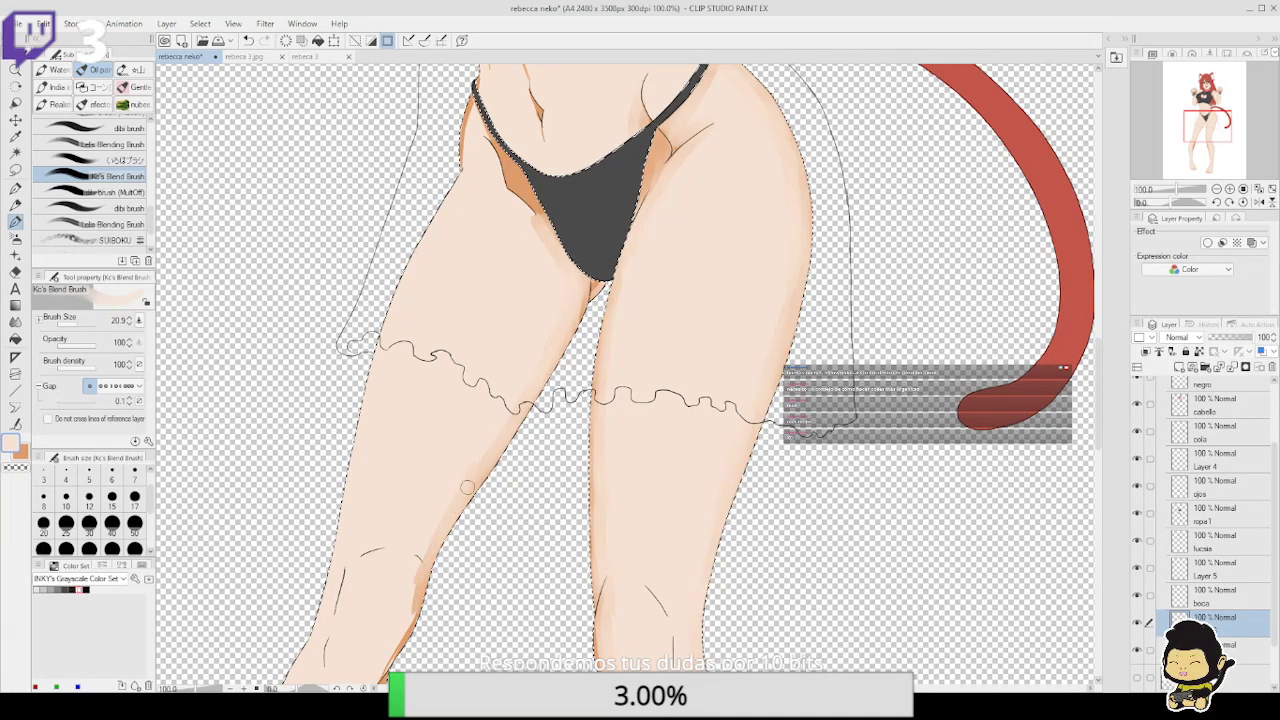
drag(497, 437, 571, 289)
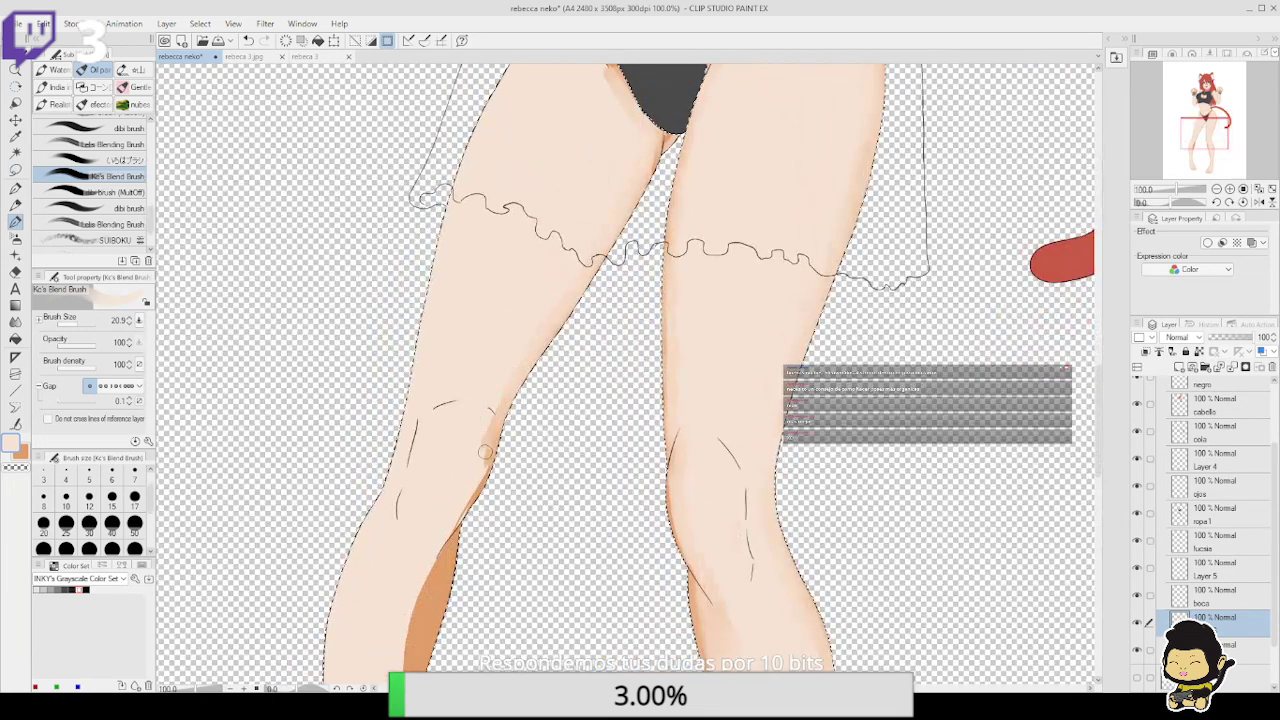
drag(483, 451, 464, 510)
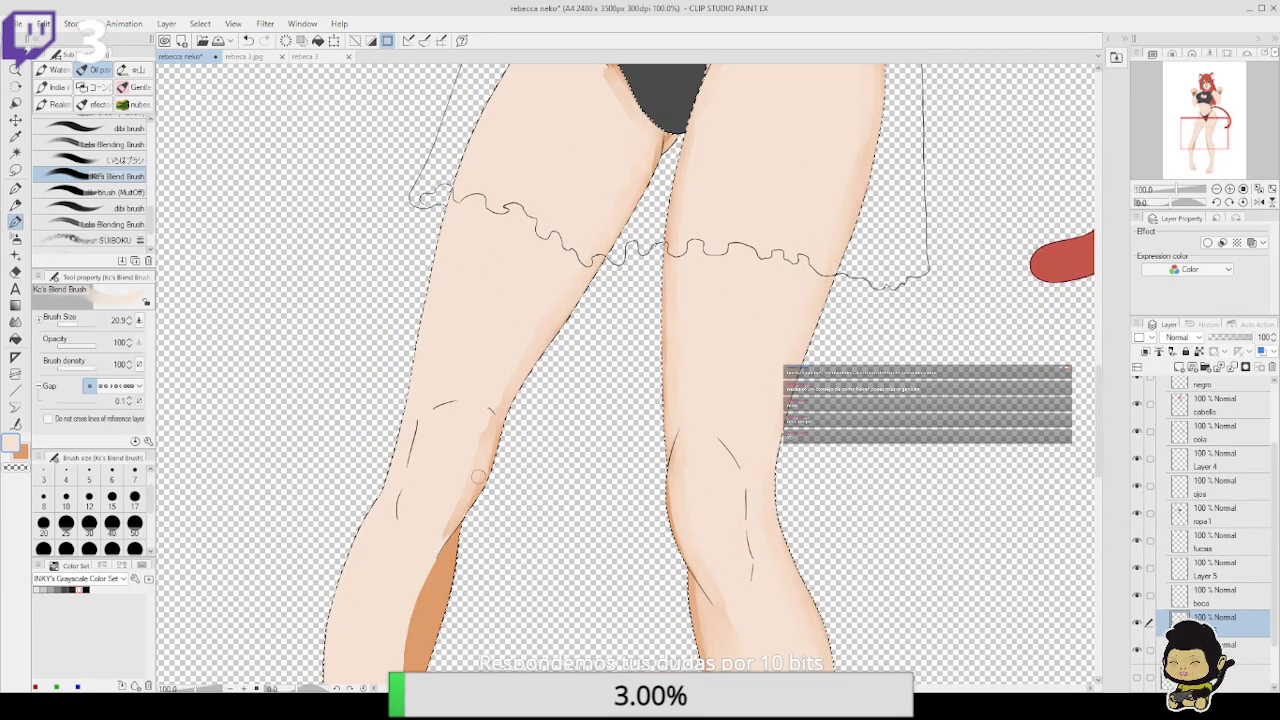
Smooth the broad orange shadow on the same leg's inner calf, from the knee crease down to the ankle
scroll(447, 531, down, 4)
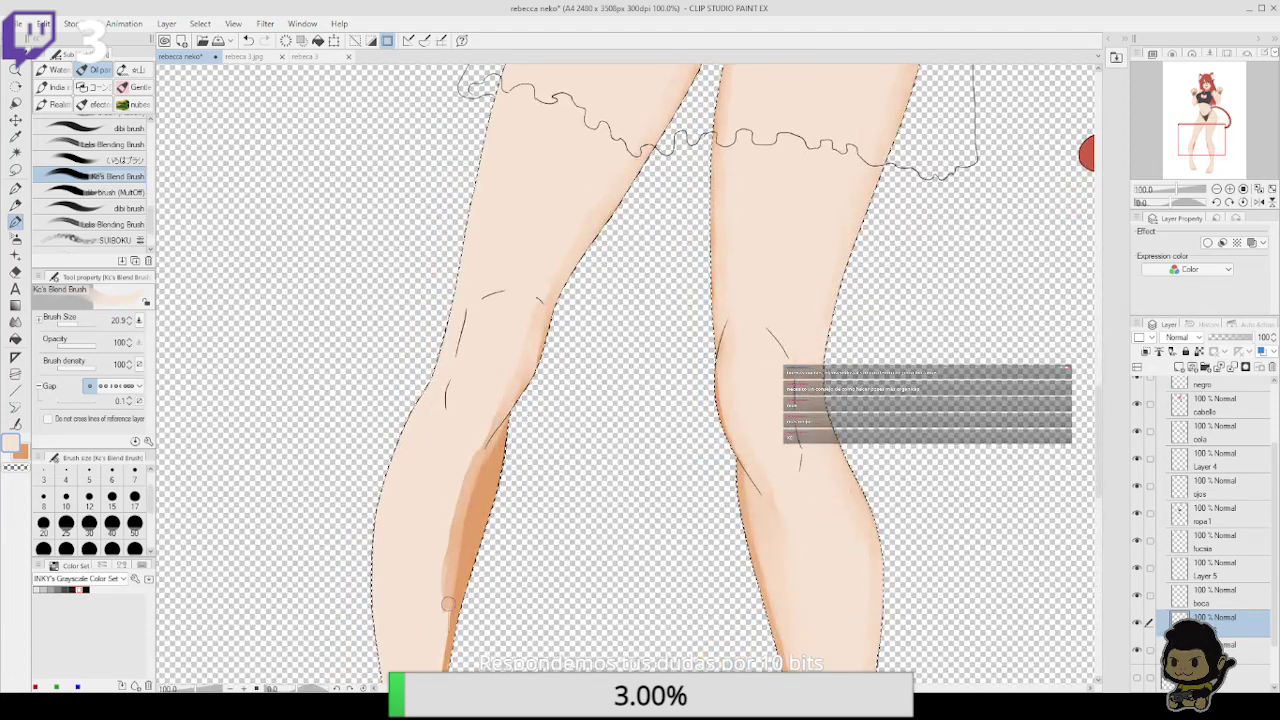
mouse_move(439, 607)
mouse_down()
mouse_move(443, 549)
mouse_move(497, 432)
mouse_up()
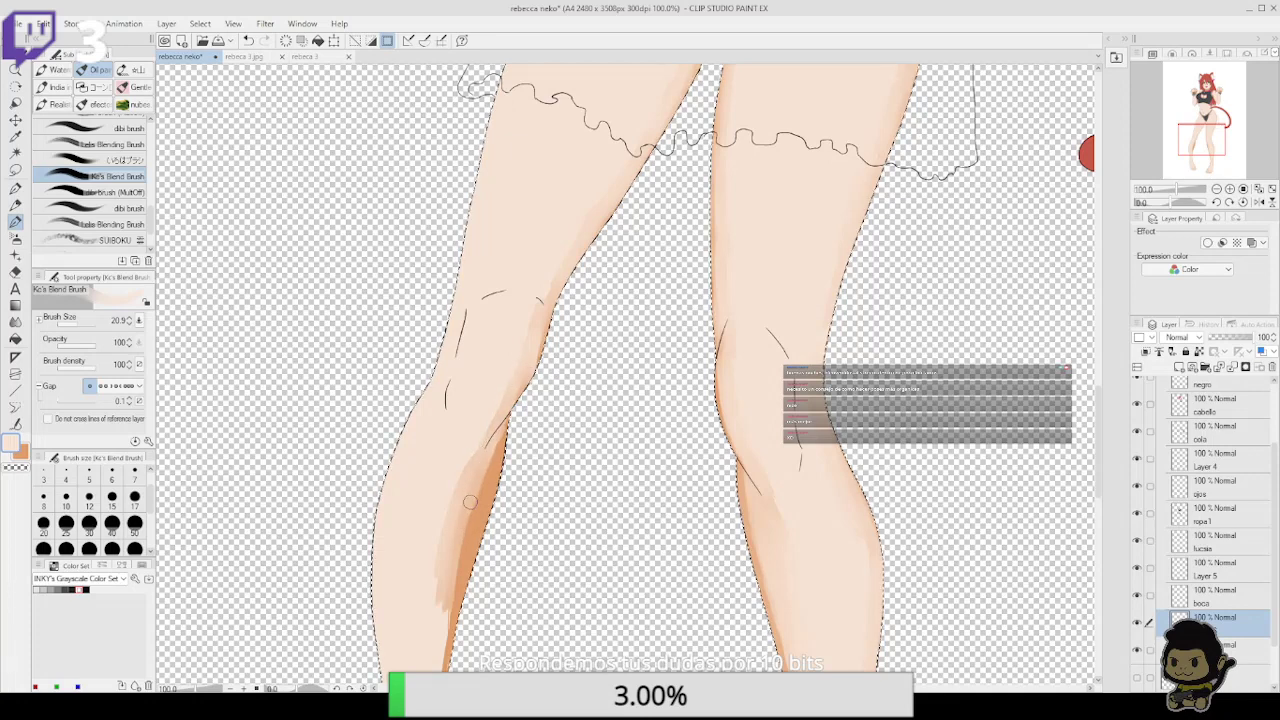
drag(444, 595, 463, 461)
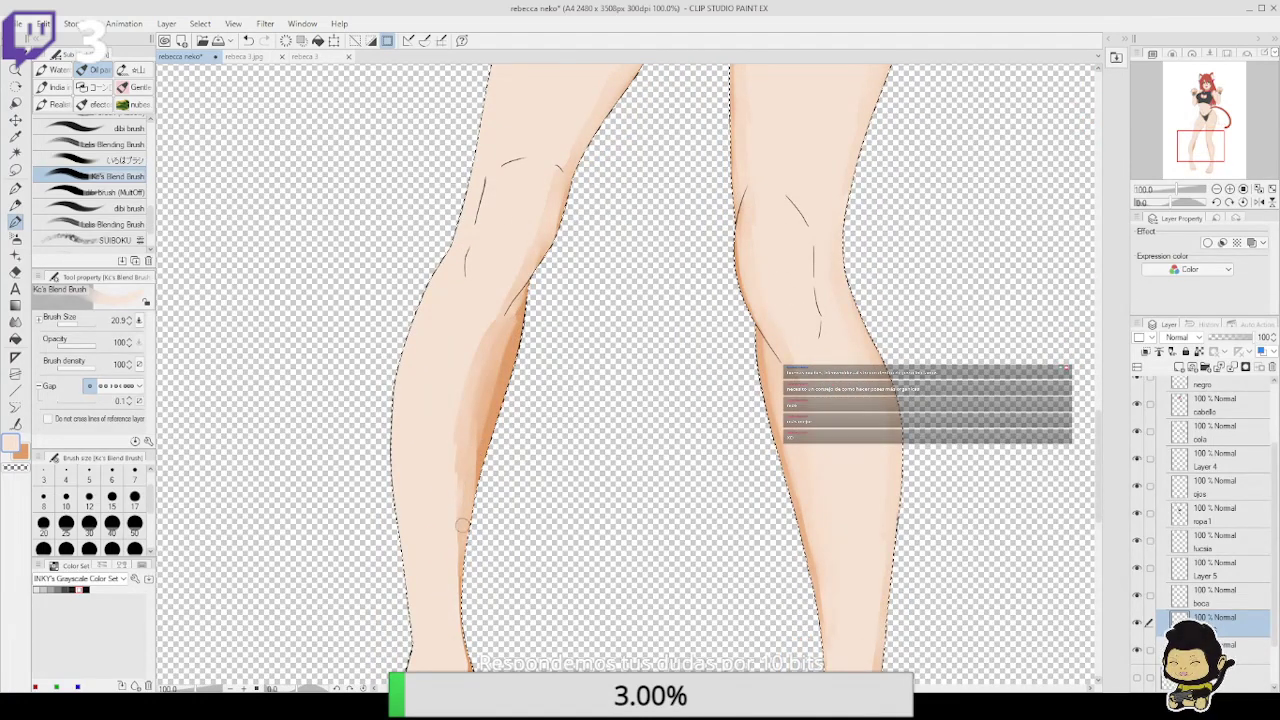
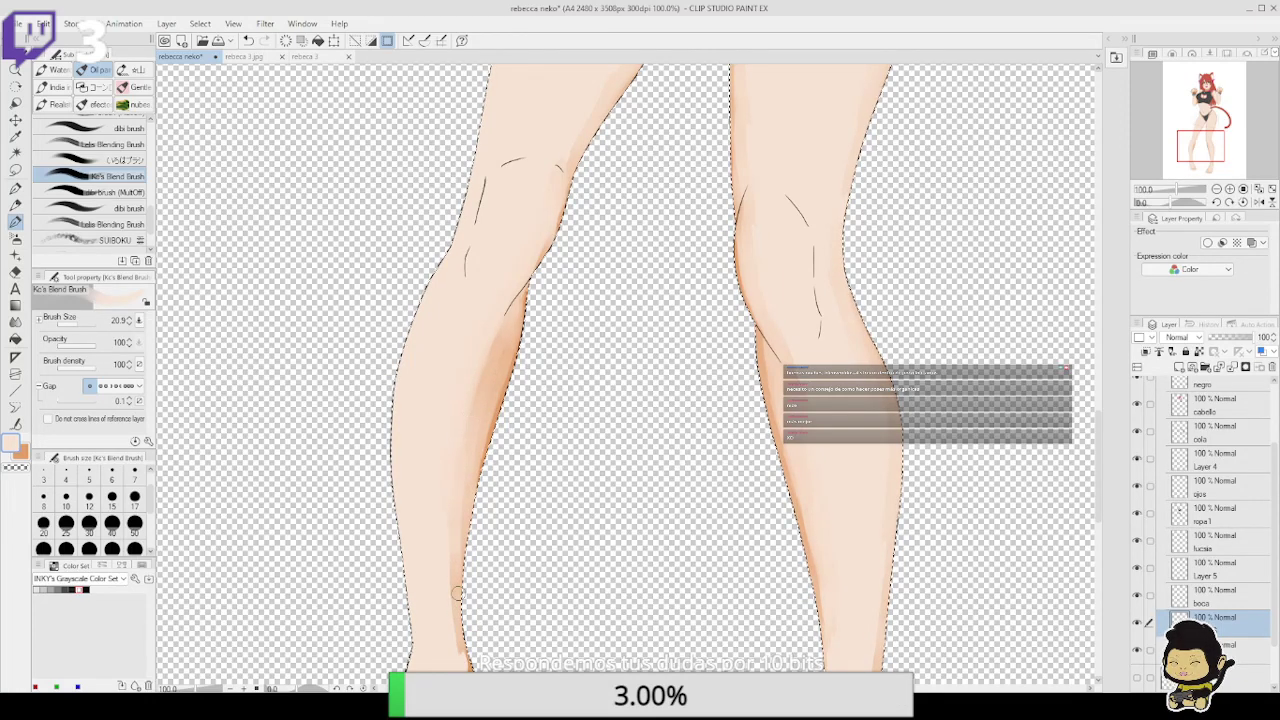
scroll(439, 418, down, 3)
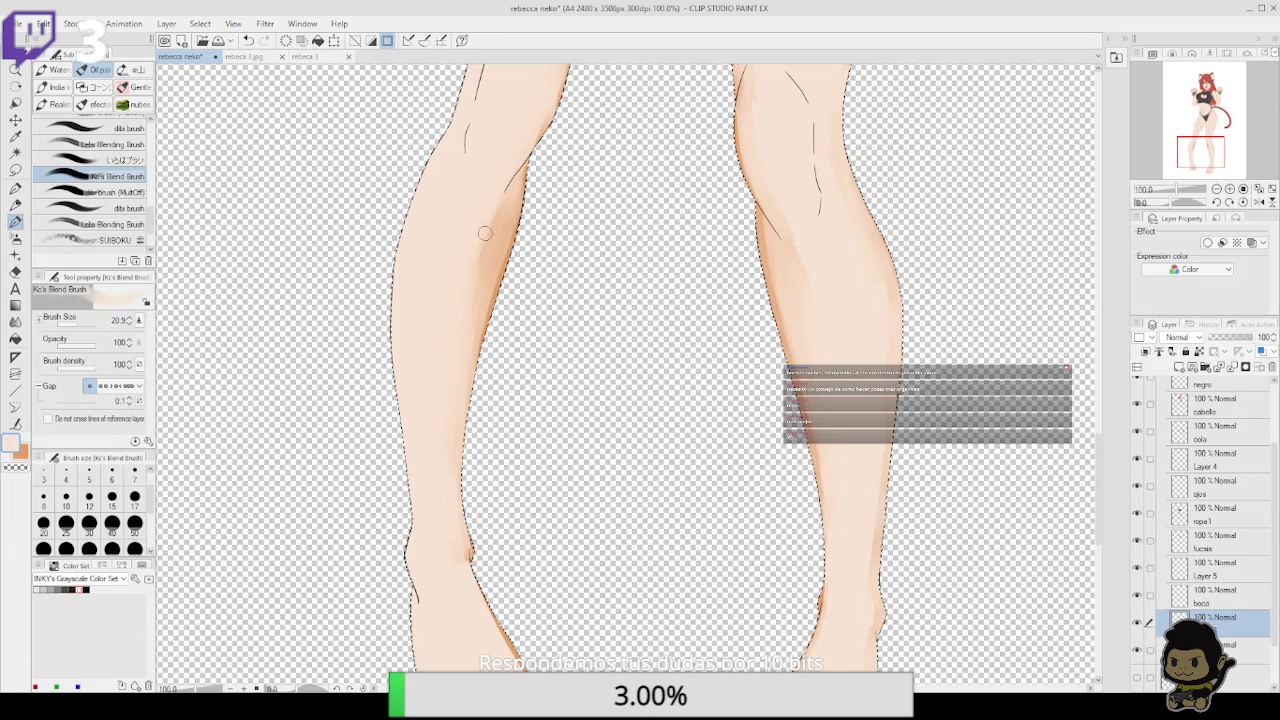
scroll(547, 375, up, 8)
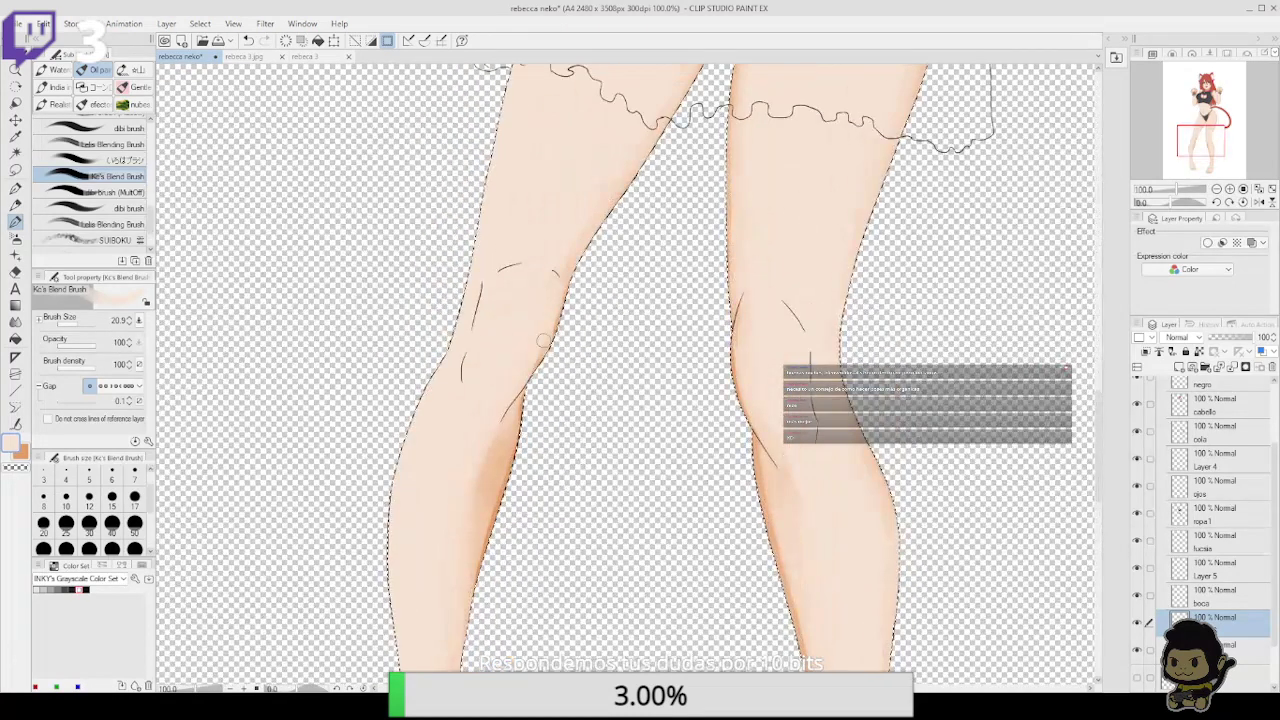
Blend the orange groin-crease shadow beside the bikini bottom into the upper thigh of the same leg
scroll(644, 209, up, 4)
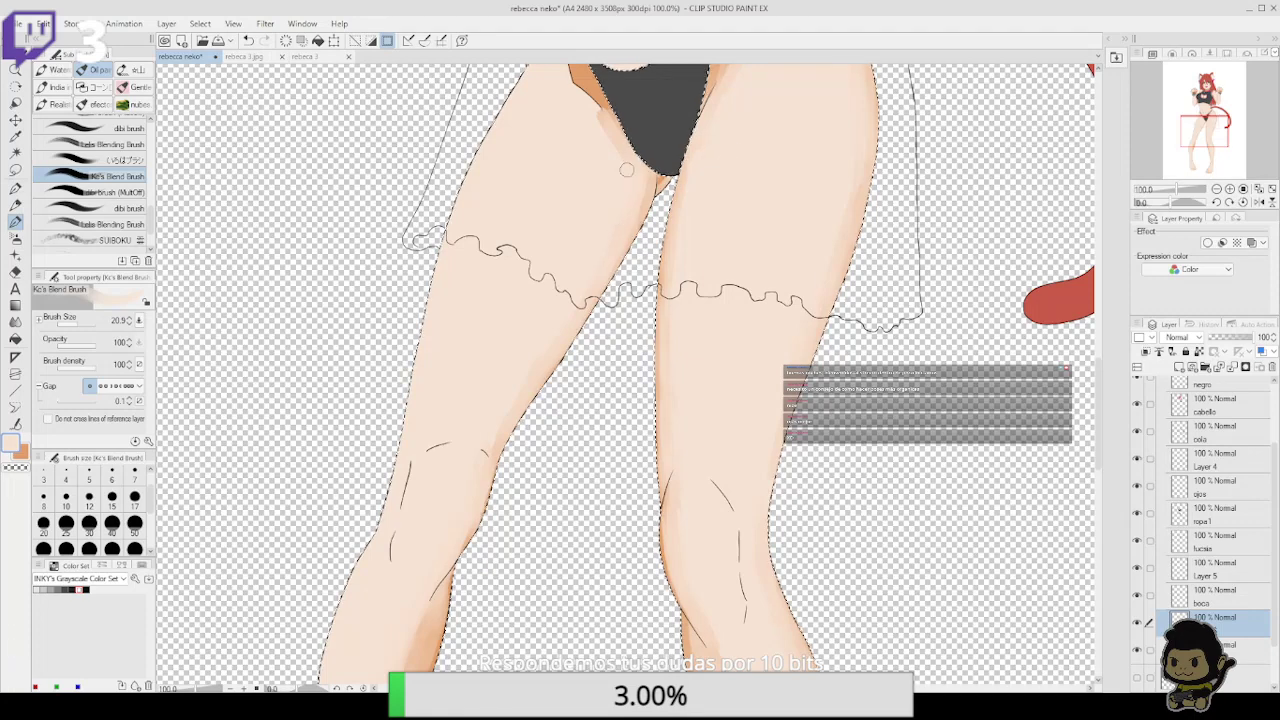
drag(611, 163, 618, 177)
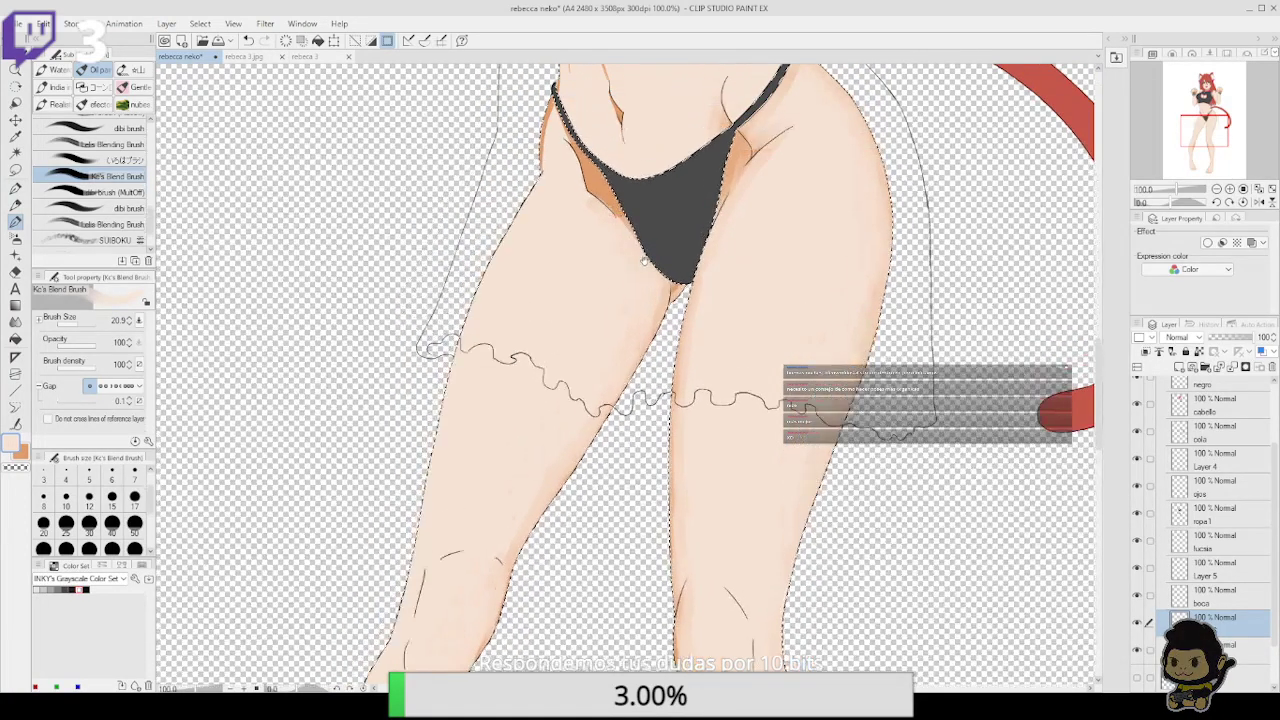
scroll(602, 136, up, 3)
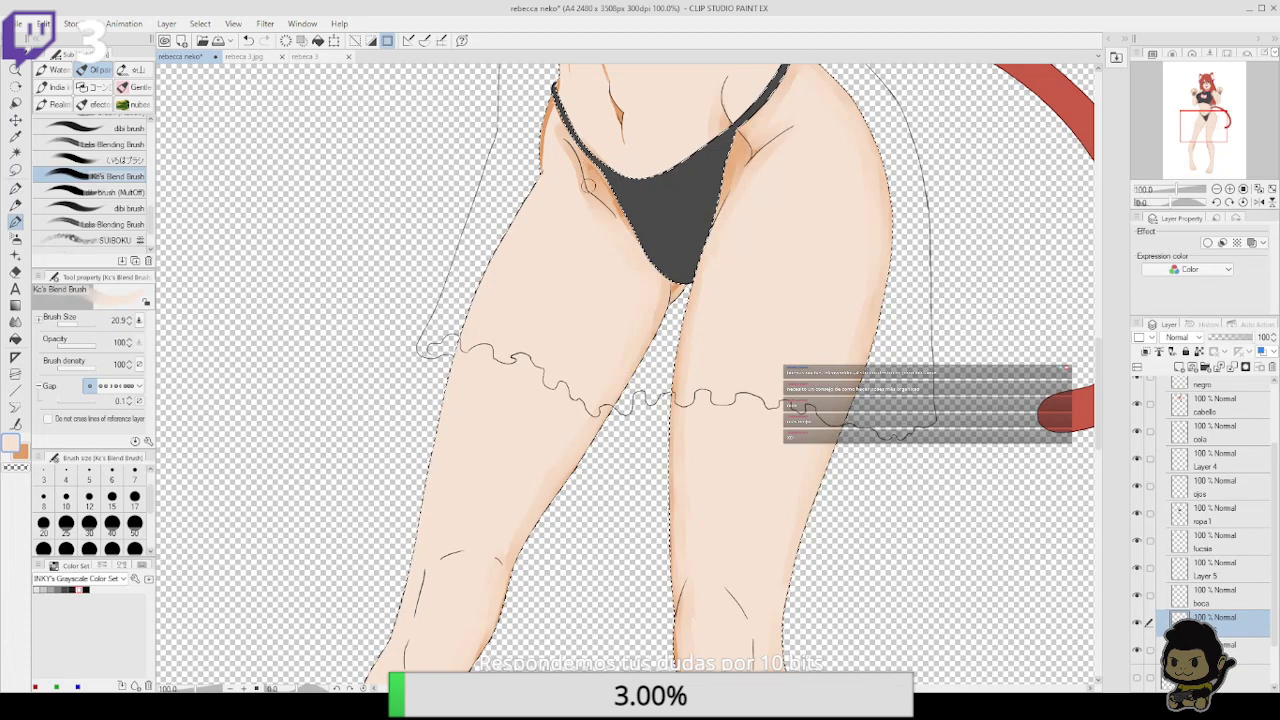
mouse_move(589, 185)
mouse_down()
mouse_move(574, 166)
mouse_move(598, 170)
mouse_move(589, 211)
mouse_move(639, 308)
mouse_up()
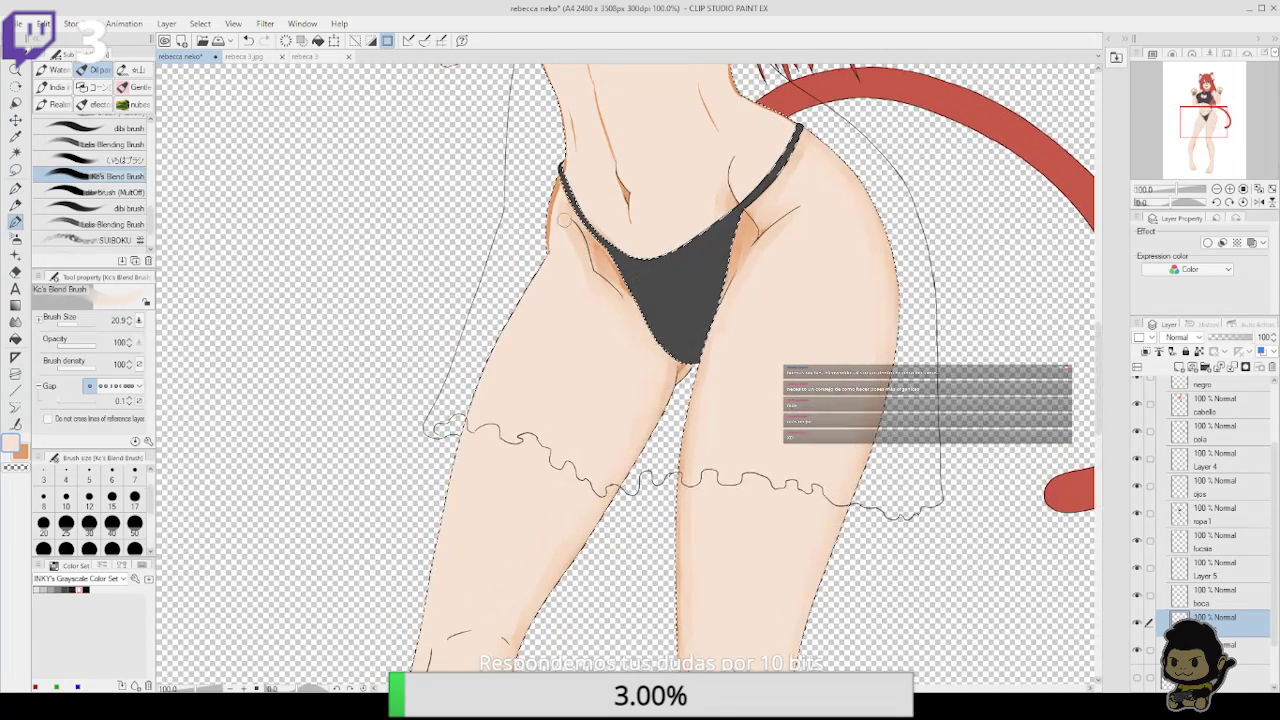
Soften the orange shadow on the same leg's outer hip beside the bikini strap with the light skin tone
mouse_move(558, 207)
mouse_down()
mouse_move(554, 249)
mouse_move(566, 195)
mouse_up()
drag(785, 251, 795, 296)
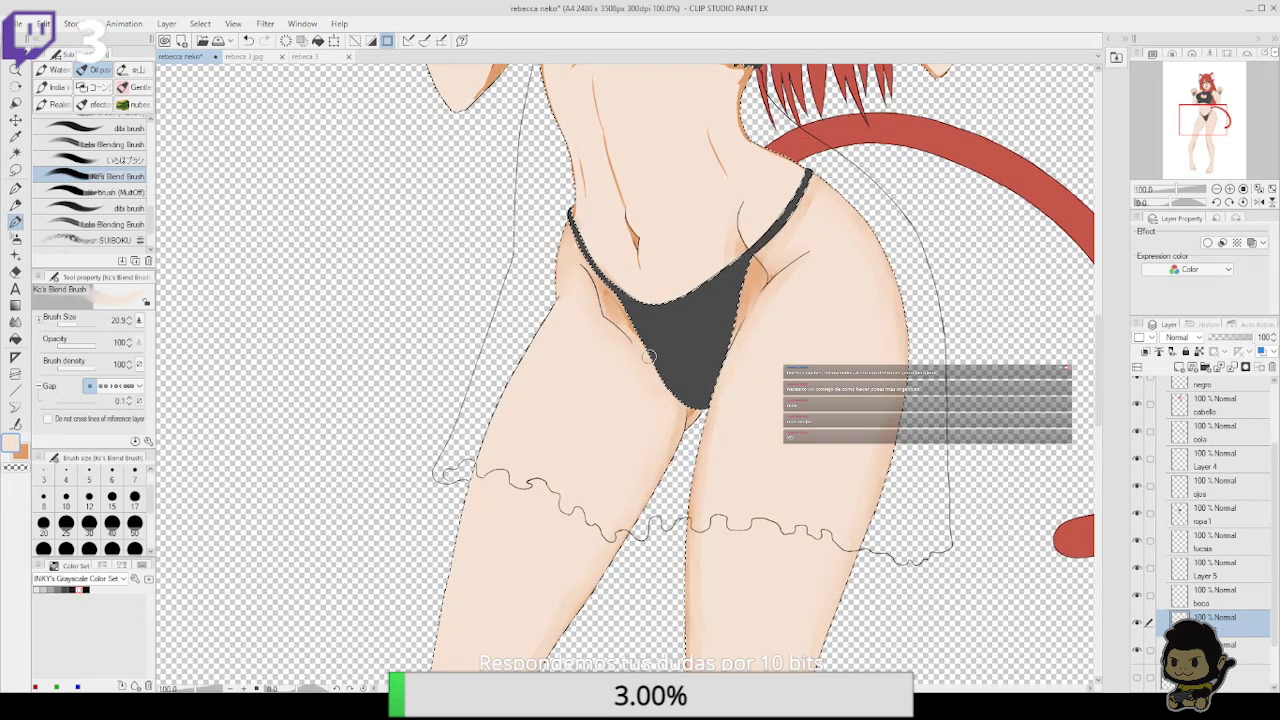
drag(707, 496, 772, 180)
drag(690, 346, 701, 322)
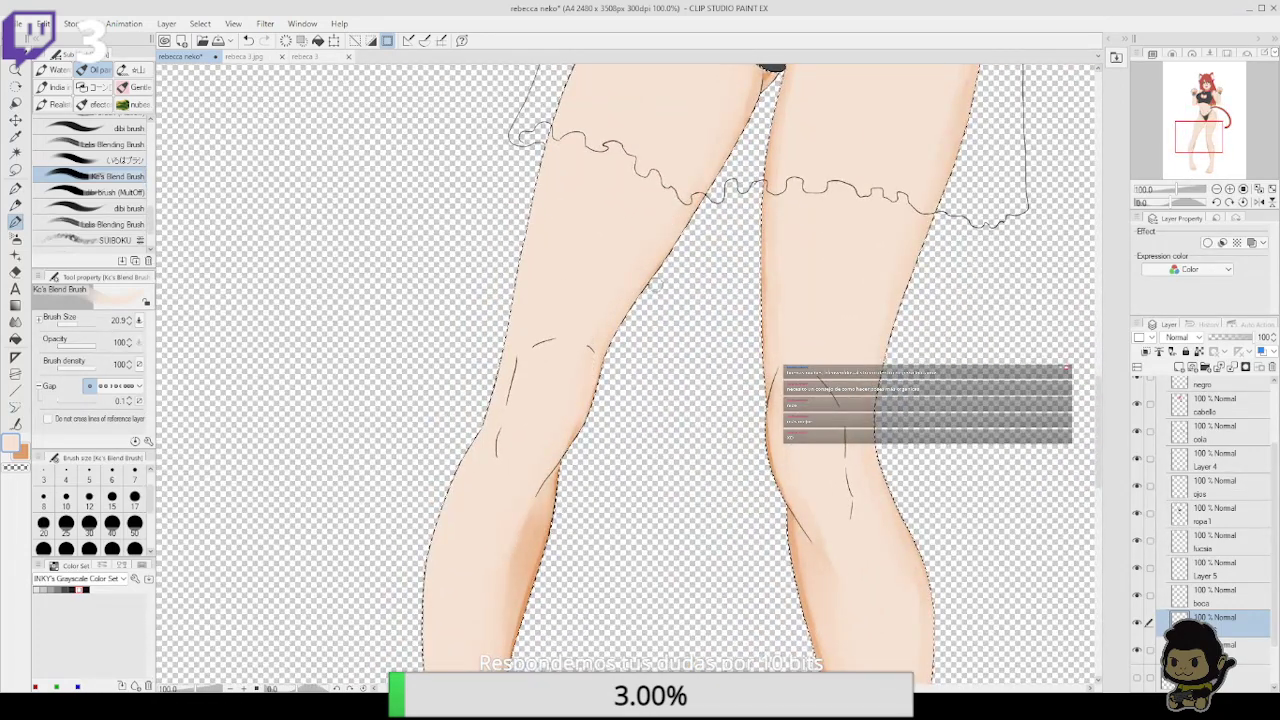
Blend the orange inner-calf shadow below the knee of the leg farther from the tail with the light skin tone
scroll(676, 381, up, 1)
scroll(676, 381, up, 2)
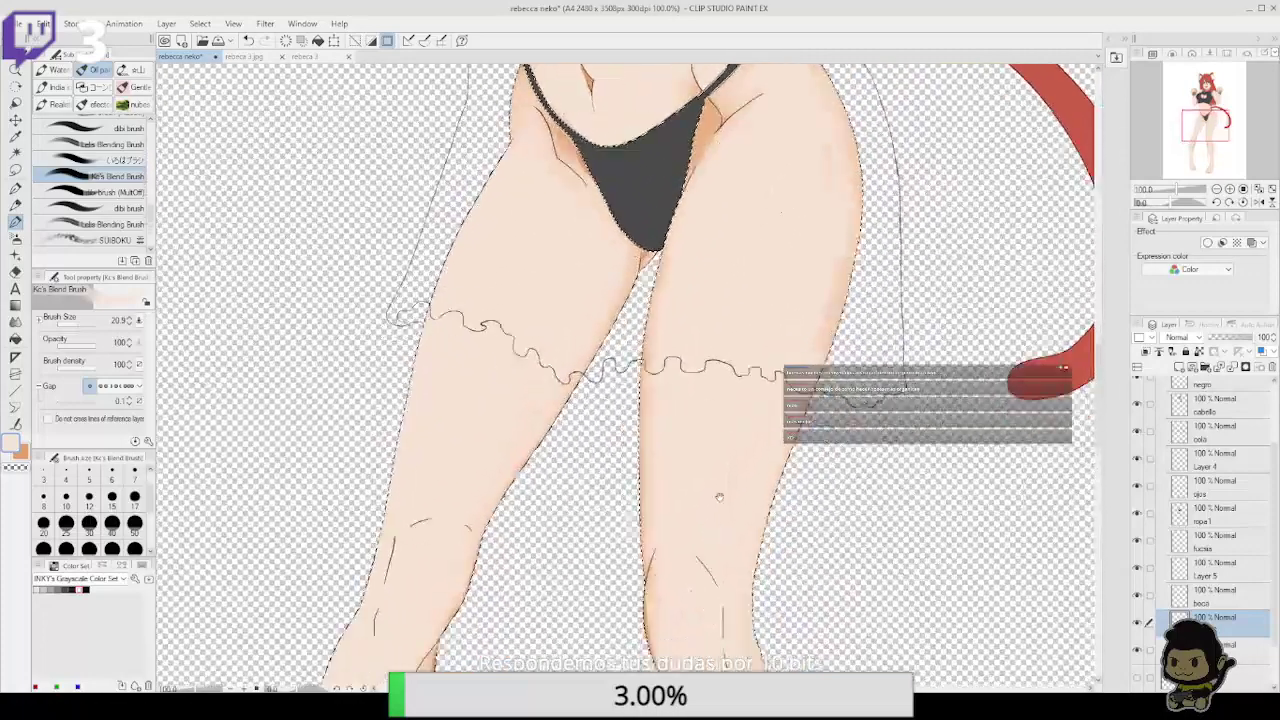
scroll(488, 516, down, 5)
mouse_move(489, 516)
mouse_down()
mouse_move(512, 424)
mouse_move(490, 500)
mouse_move(486, 482)
mouse_move(540, 379)
mouse_up()
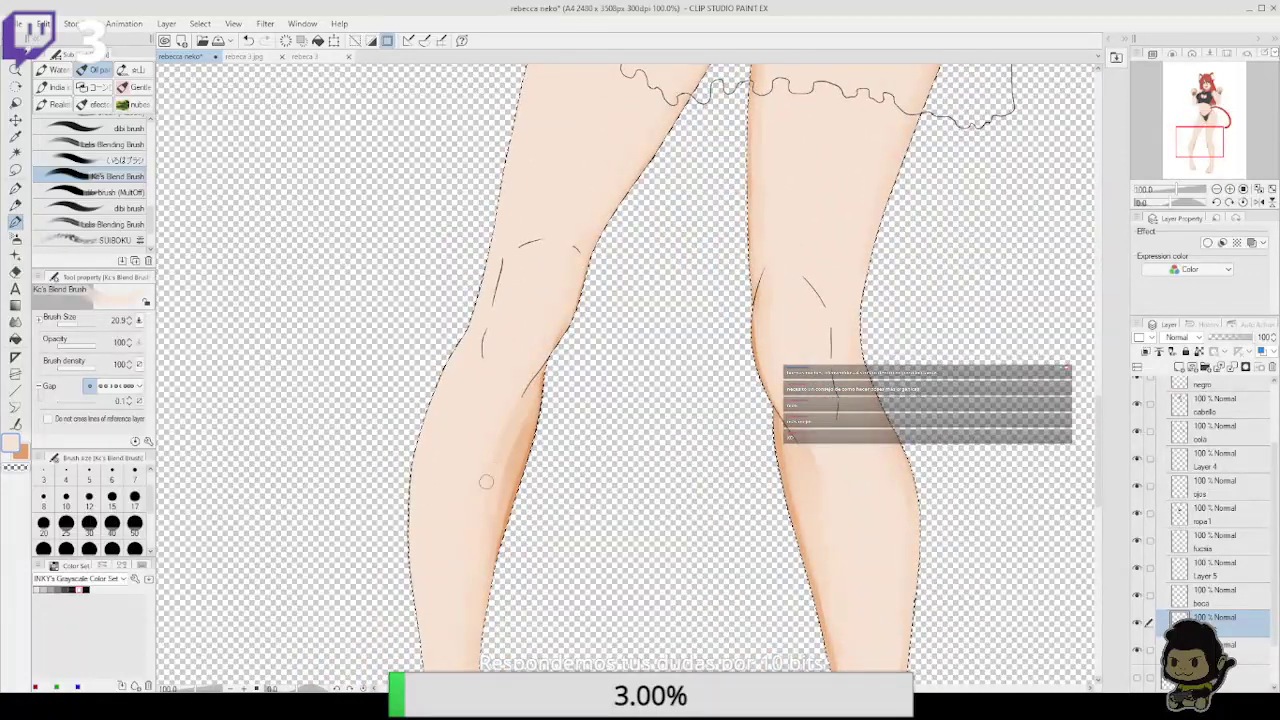
drag(486, 482, 541, 370)
Soften the orange shadows along the same leg's ankle, the inner edge of the foot and between the toes
scroll(507, 463, down, 8)
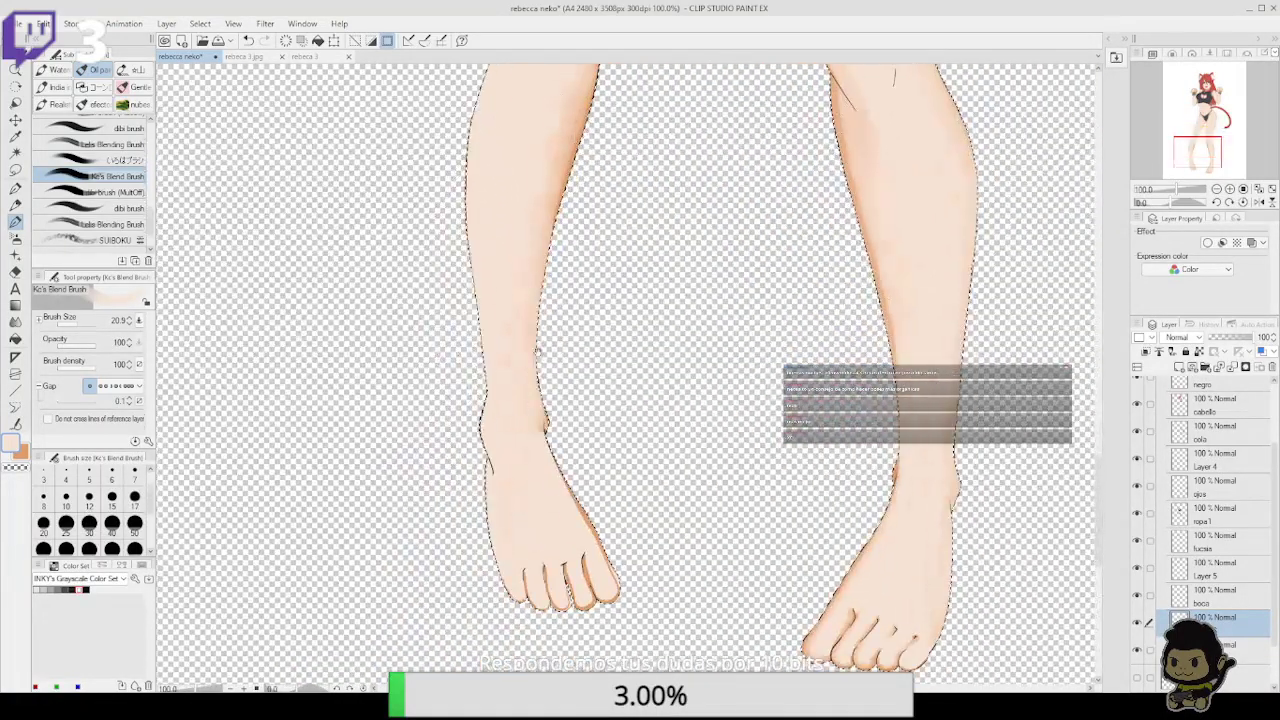
mouse_move(571, 512)
mouse_down()
mouse_move(553, 471)
mouse_move(608, 555)
mouse_move(618, 600)
mouse_move(590, 575)
mouse_move(598, 585)
mouse_up()
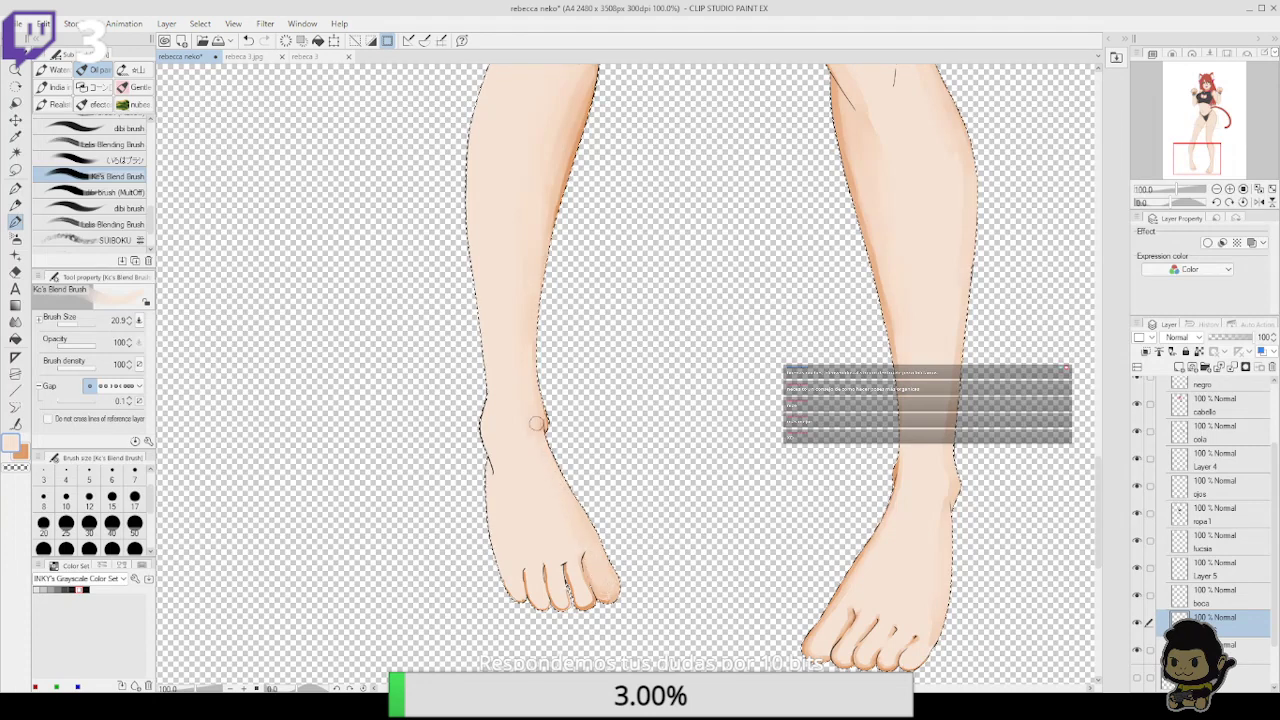
scroll(606, 435, down, 3)
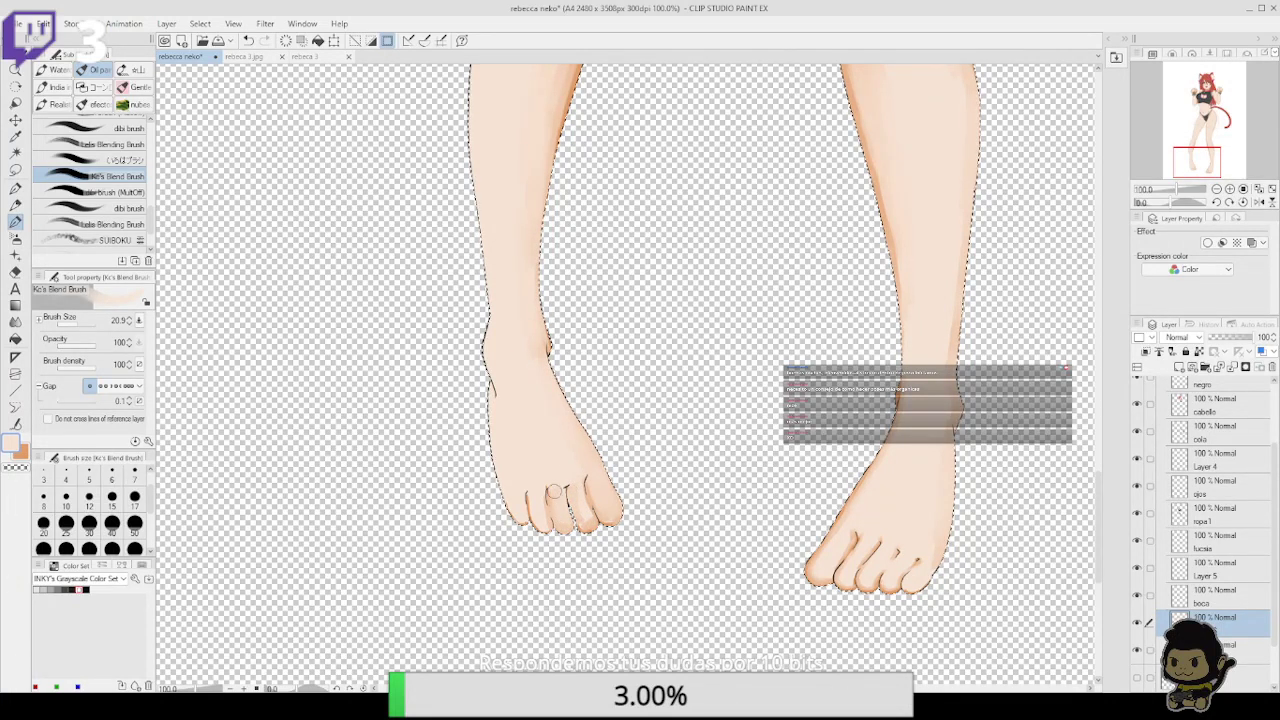
mouse_move(552, 525)
mouse_down()
mouse_move(530, 500)
mouse_move(540, 515)
mouse_up()
Smooth the same calf's inner shadow, then paint an orange shadow along its outer edge and blend it with the light skin tone
scroll(561, 297, up, 6)
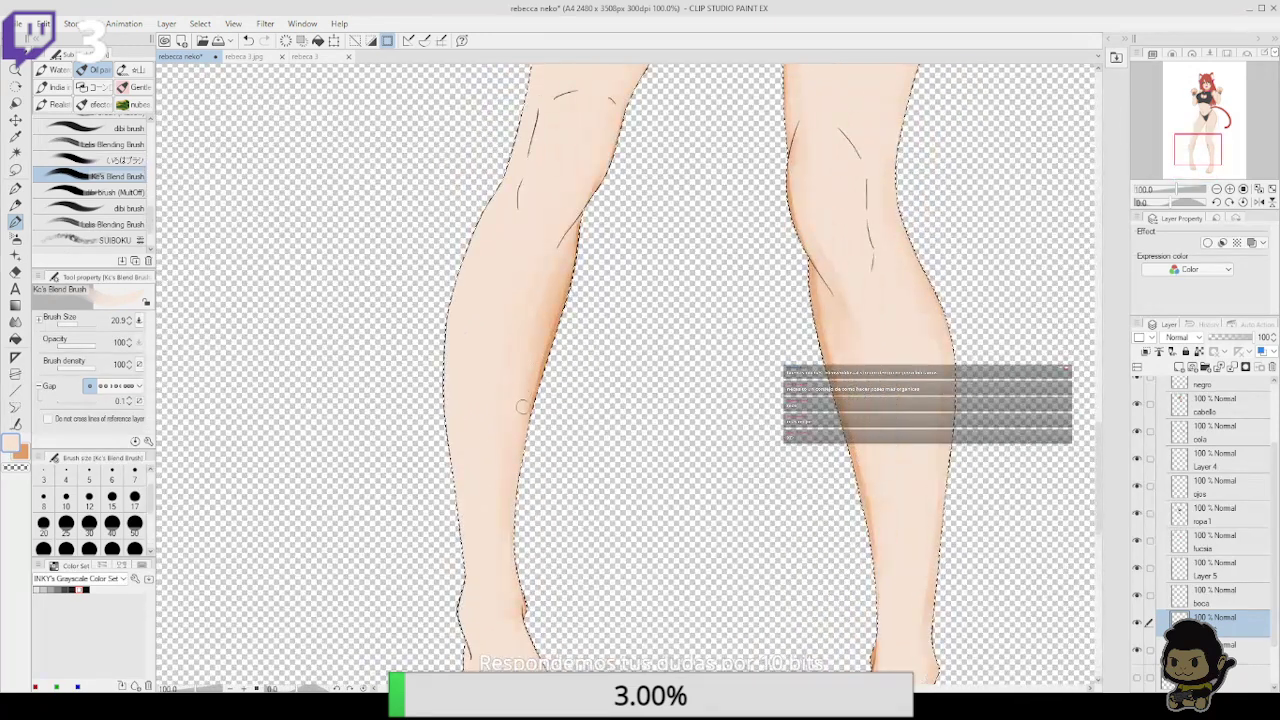
mouse_move(562, 298)
mouse_down()
mouse_move(578, 238)
mouse_move(546, 347)
mouse_up()
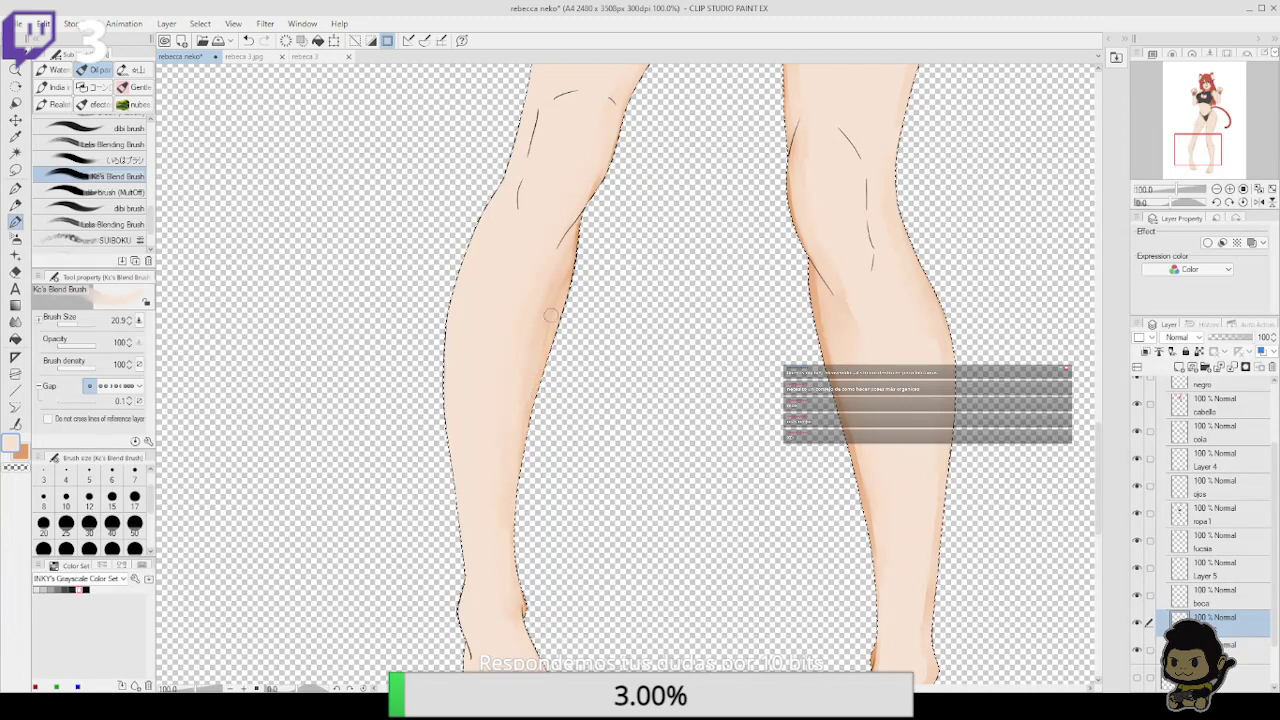
scroll(466, 391, up, 2)
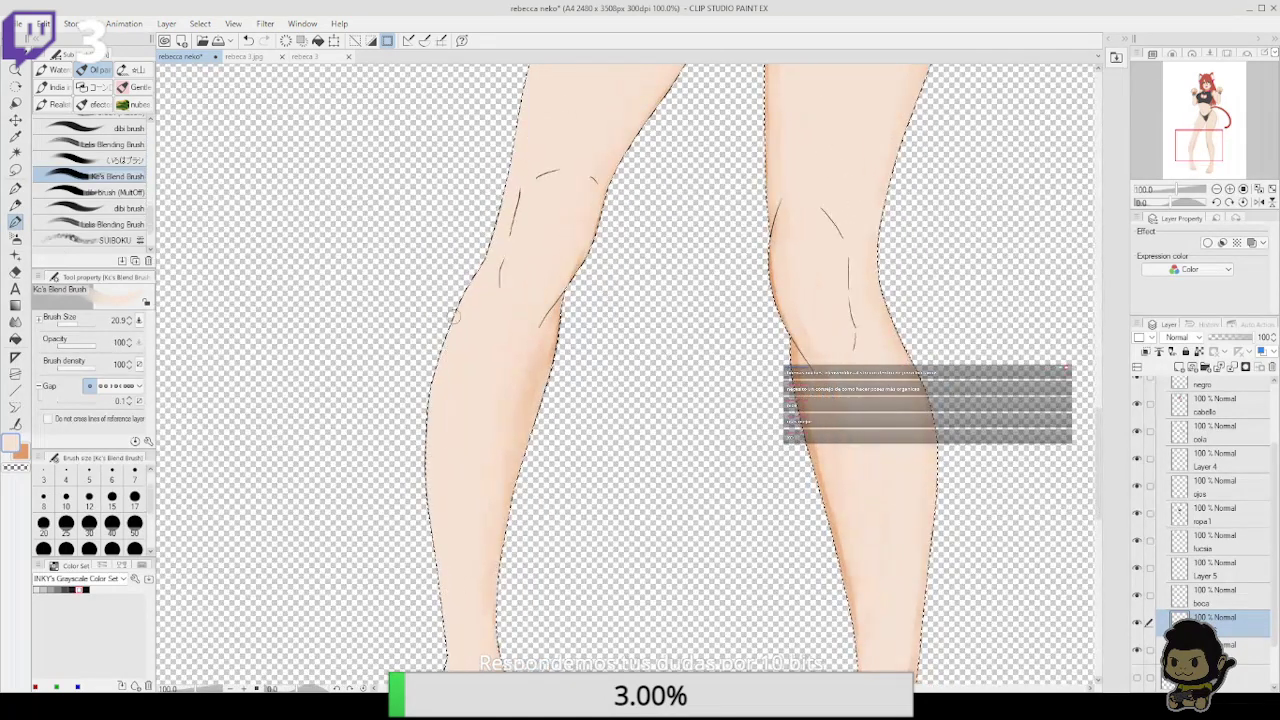
click(20, 451)
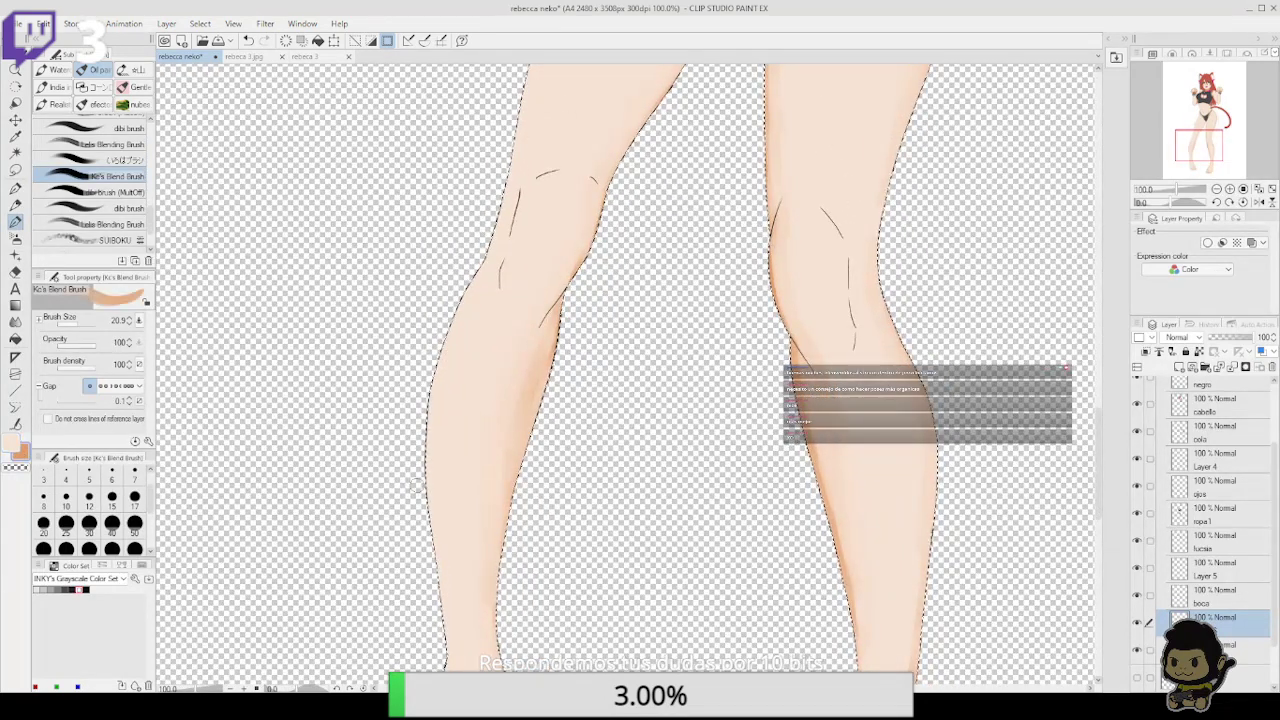
drag(435, 545, 462, 305)
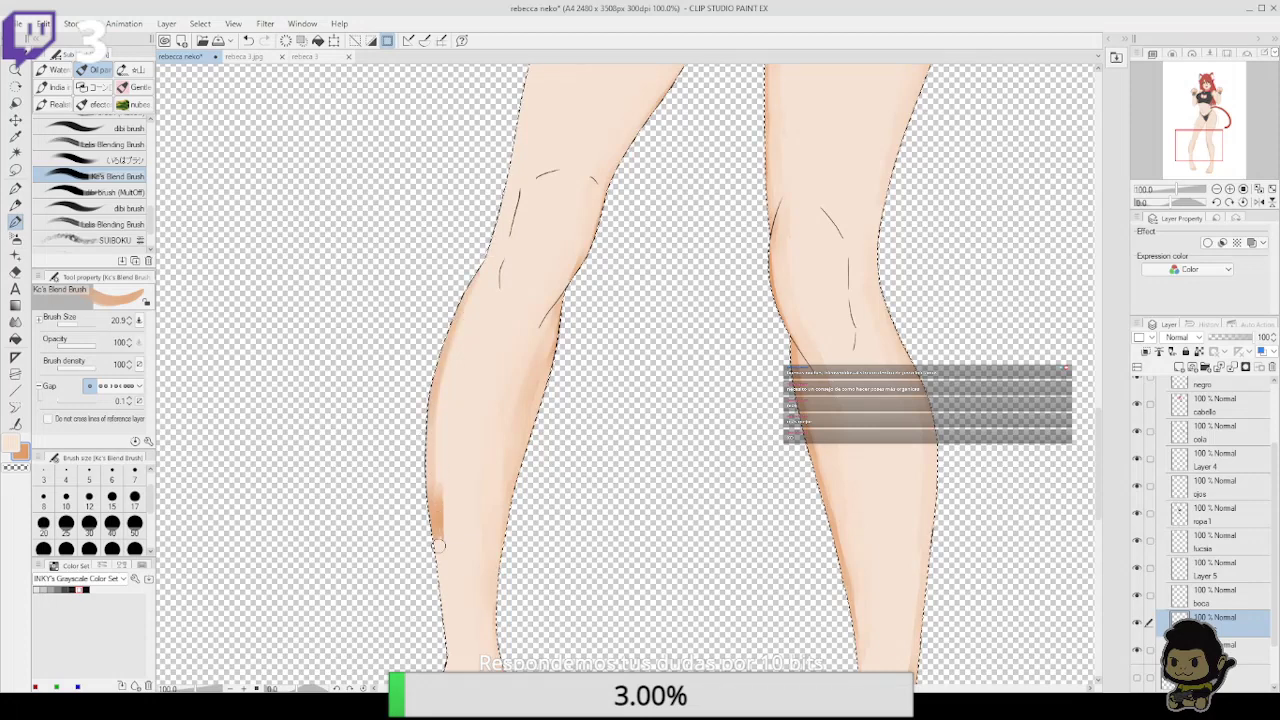
drag(437, 530, 440, 606)
click(14, 448)
click(13, 445)
mouse_move(440, 548)
mouse_down()
mouse_move(451, 611)
mouse_move(438, 541)
mouse_up()
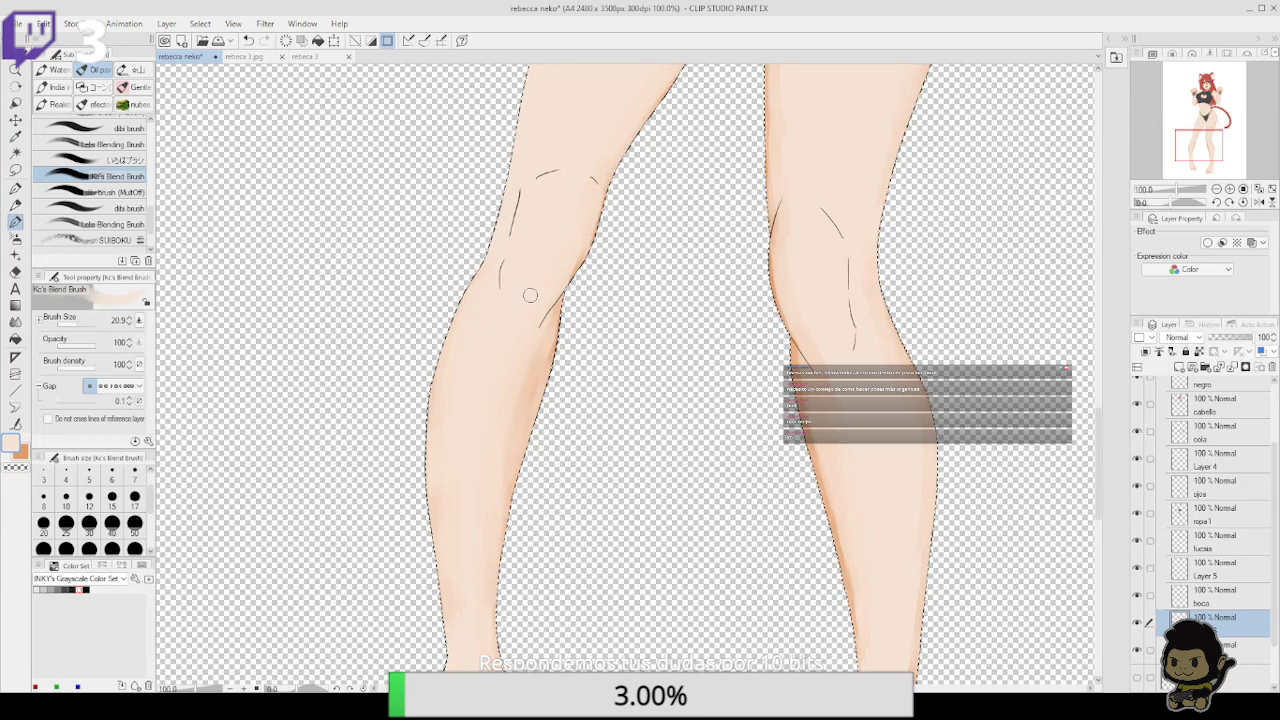
Soften the orange crease line and the waist-edge shadow on the tail side of the abdomen with the light skin tone
scroll(508, 212, up, 10)
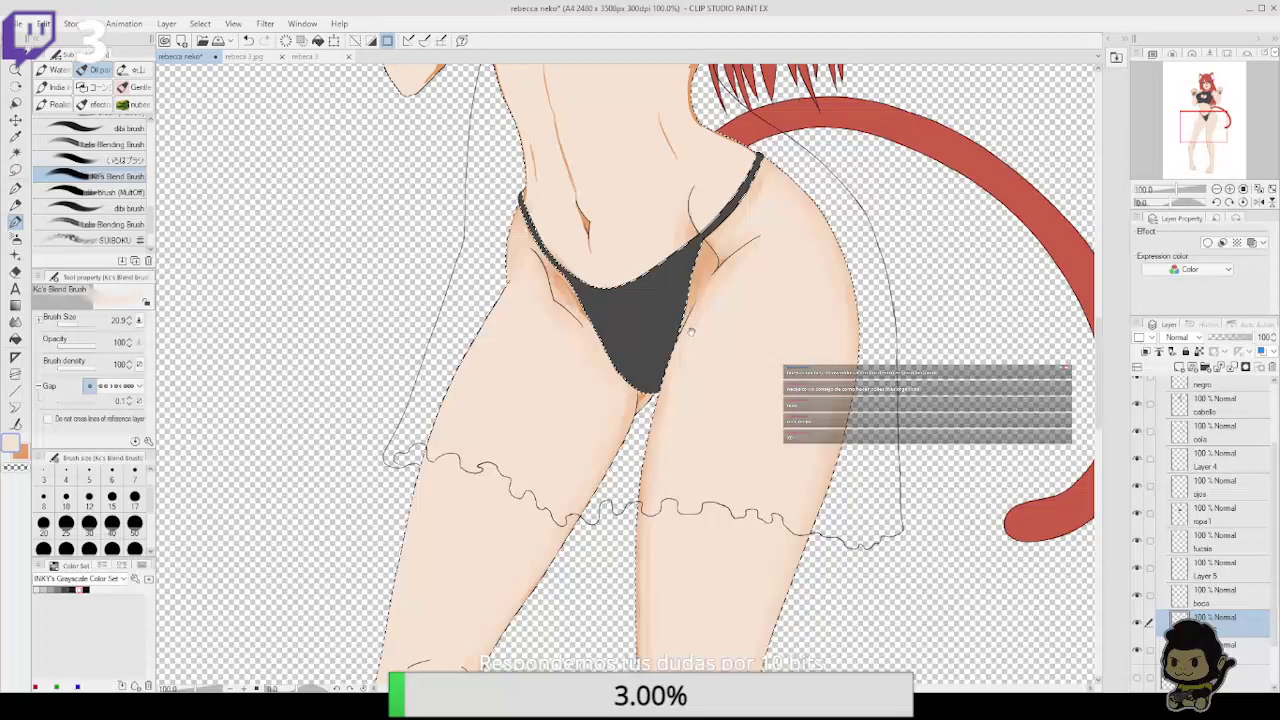
mouse_move(574, 282)
mouse_down()
mouse_move(586, 312)
mouse_move(559, 272)
mouse_up()
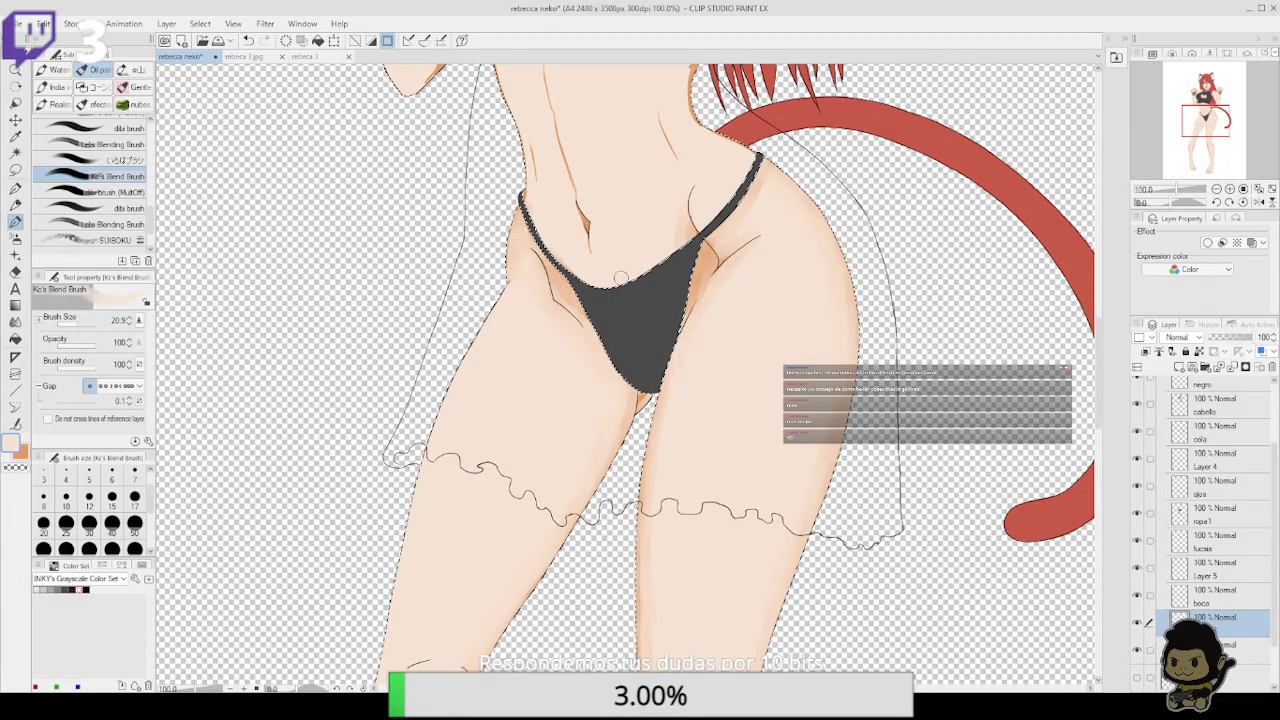
scroll(588, 312, up, 3)
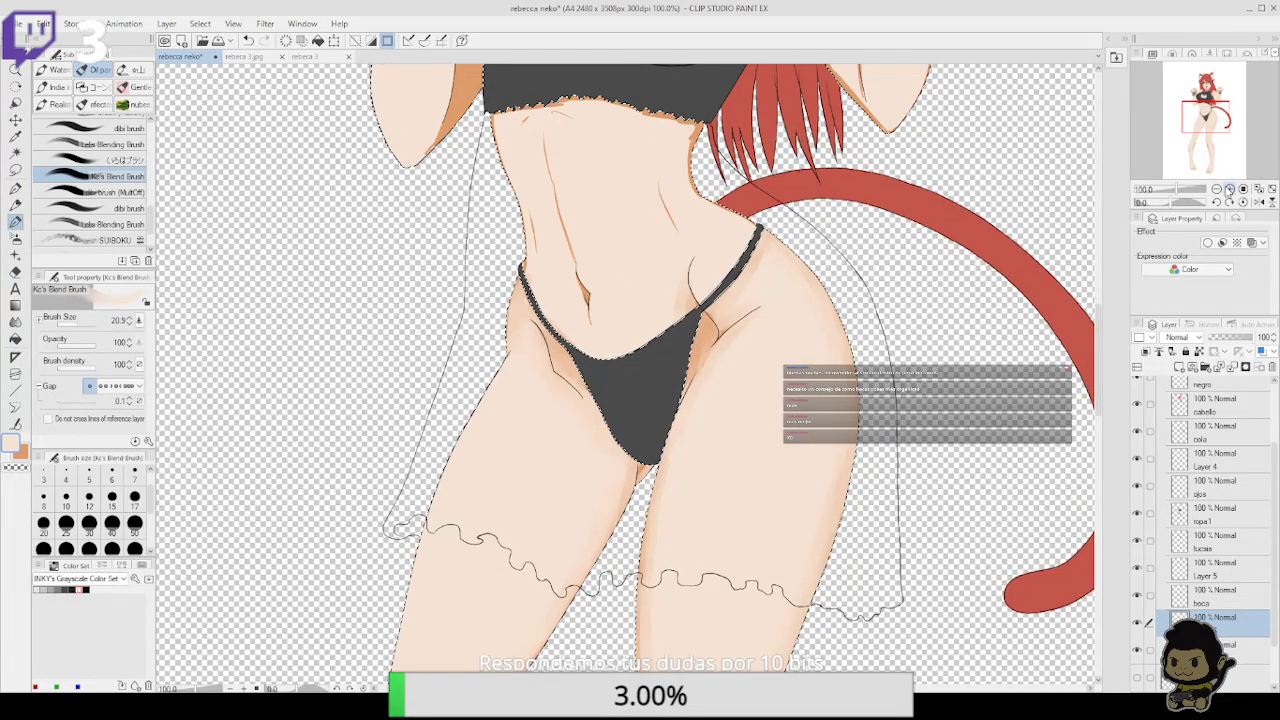
scroll(665, 185, up, 1)
scroll(682, 320, up, 3)
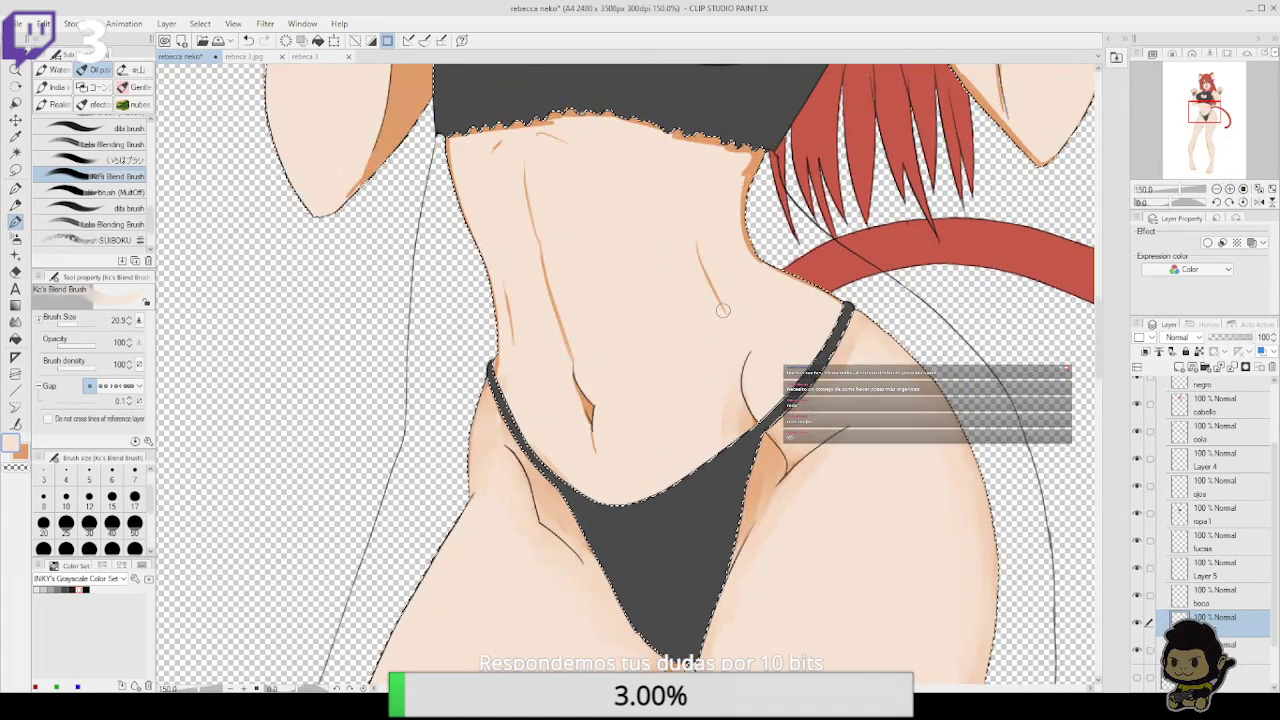
mouse_move(728, 315)
mouse_down()
mouse_move(695, 221)
mouse_move(729, 300)
mouse_move(701, 251)
mouse_move(692, 264)
mouse_move(724, 324)
mouse_move(721, 264)
mouse_move(732, 298)
mouse_move(712, 234)
mouse_move(729, 292)
mouse_up()
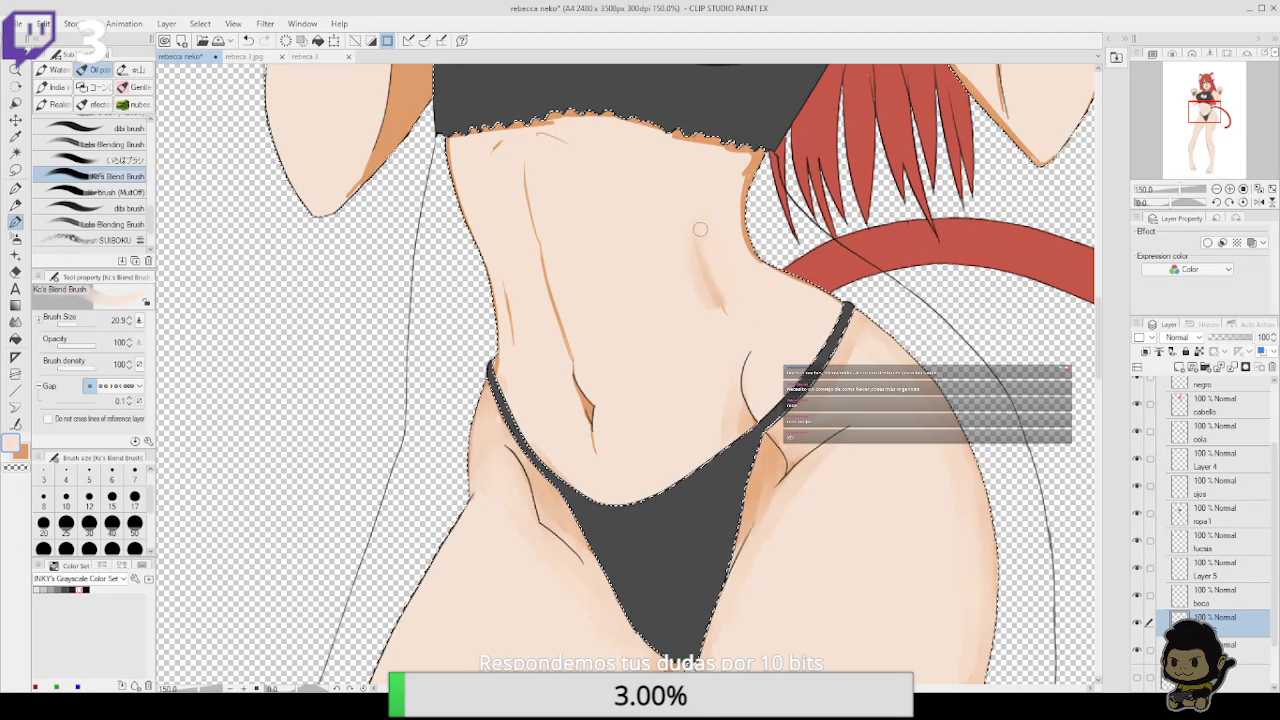
mouse_move(700, 229)
mouse_down()
mouse_move(696, 276)
mouse_move(683, 247)
mouse_move(690, 266)
mouse_up()
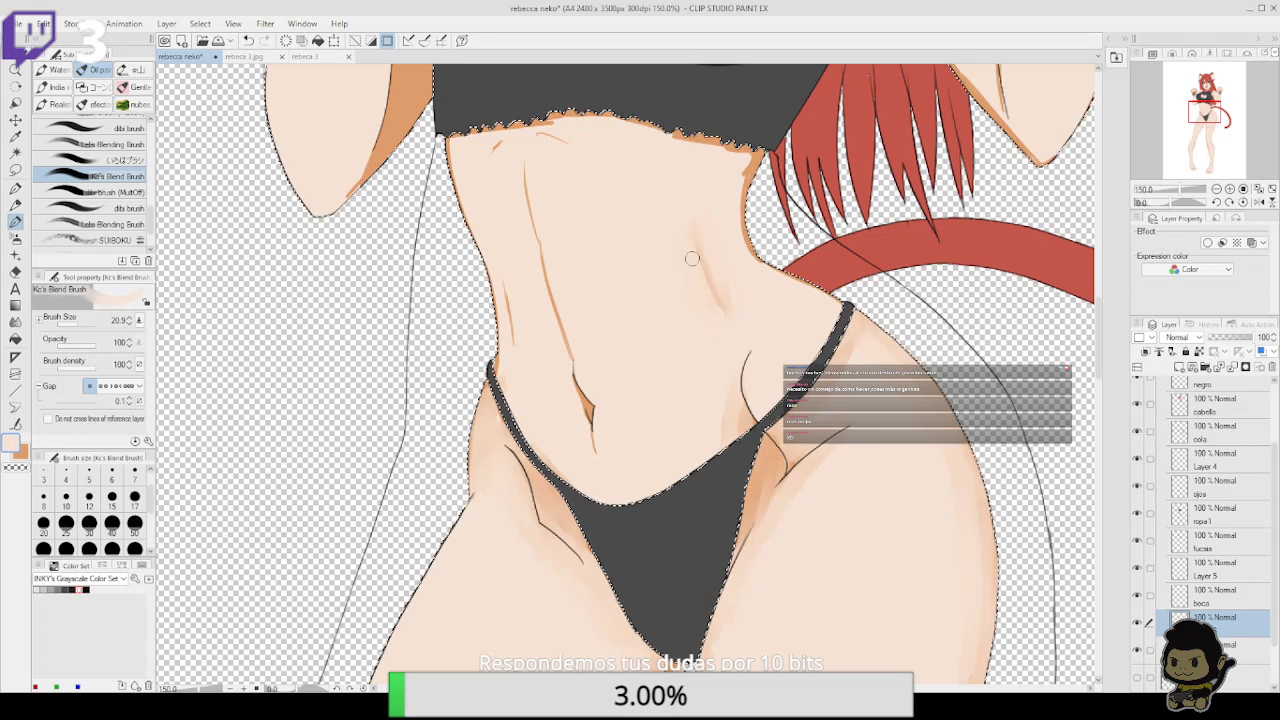
mouse_move(723, 288)
mouse_down()
mouse_move(697, 217)
mouse_move(732, 306)
mouse_up()
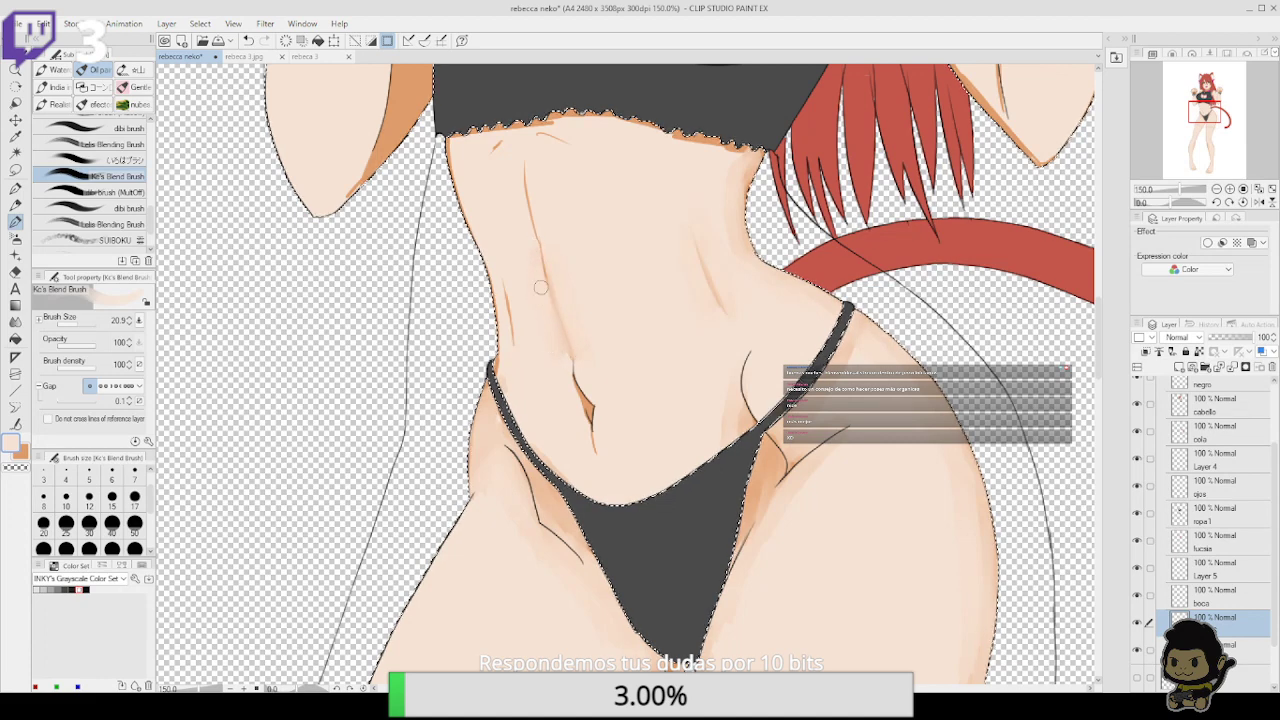
mouse_move(546, 248)
mouse_down()
mouse_move(527, 160)
mouse_move(536, 259)
mouse_up()
key(ctrl+z)
key(ctrl+z)
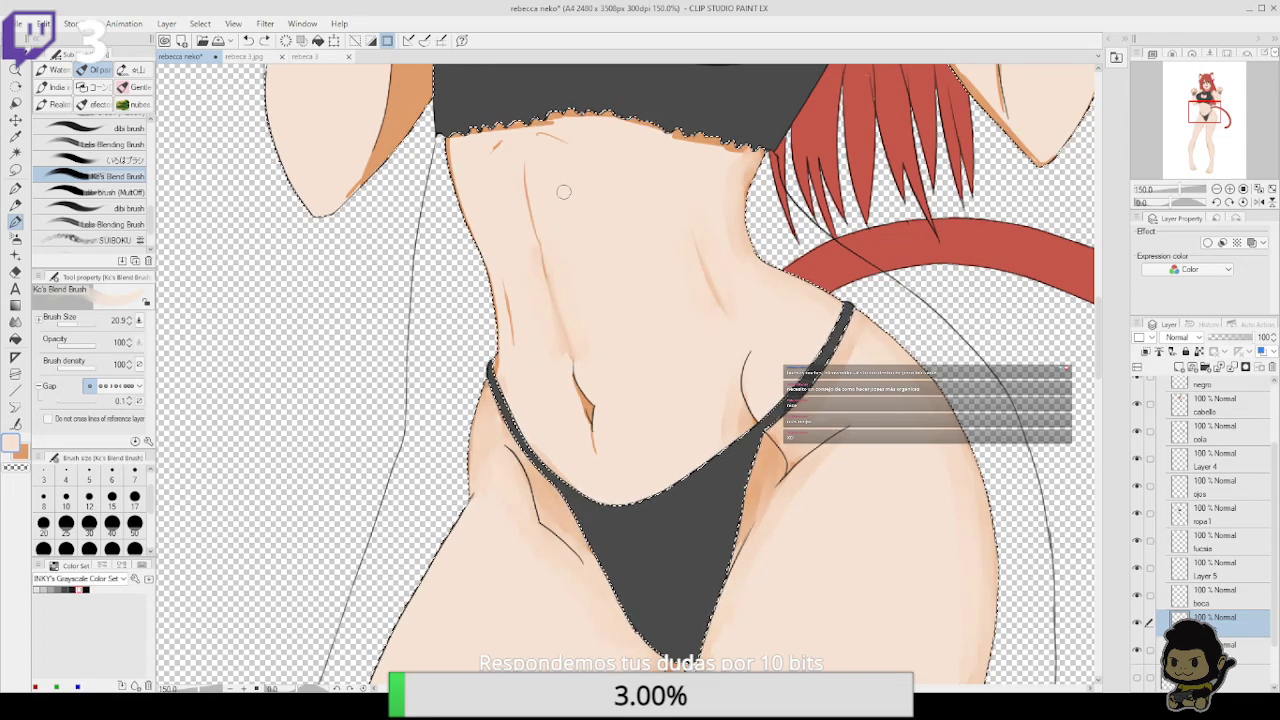
Blend the orange shadows along the waist edge opposite the tail and beneath the crop top's ragged hem into the abdomen
click(1229, 188)
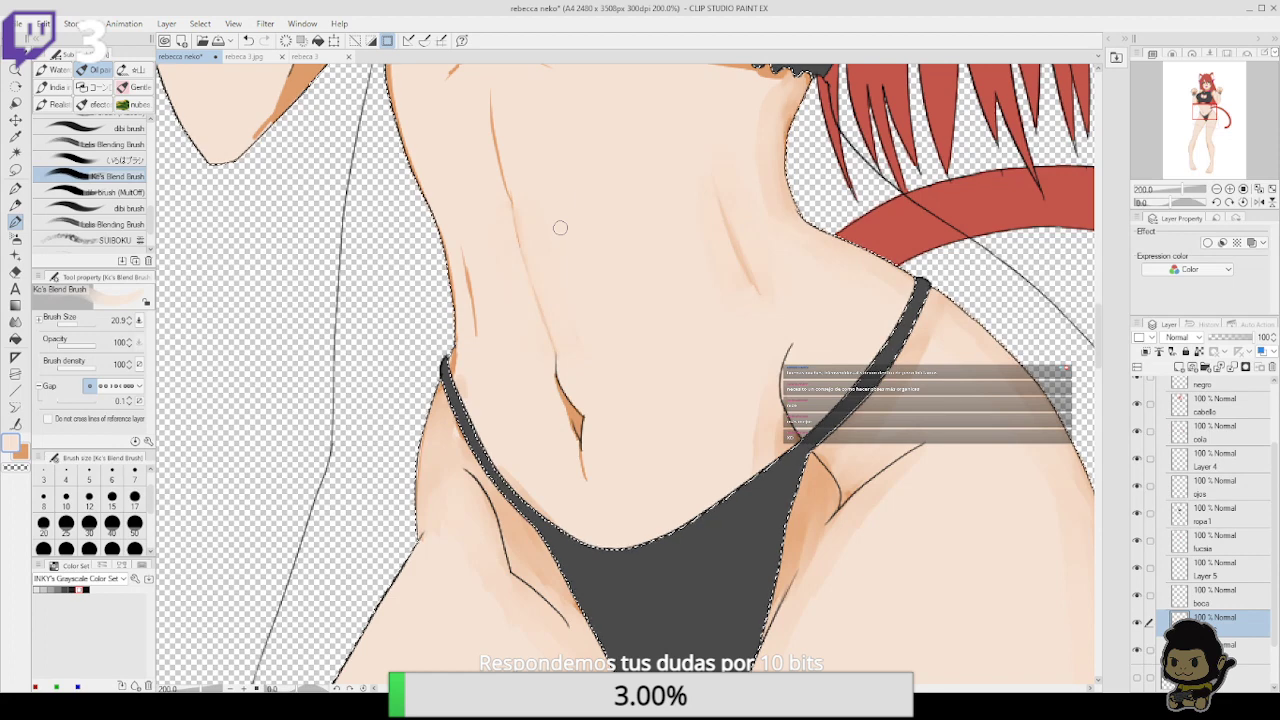
scroll(580, 360, up, 2)
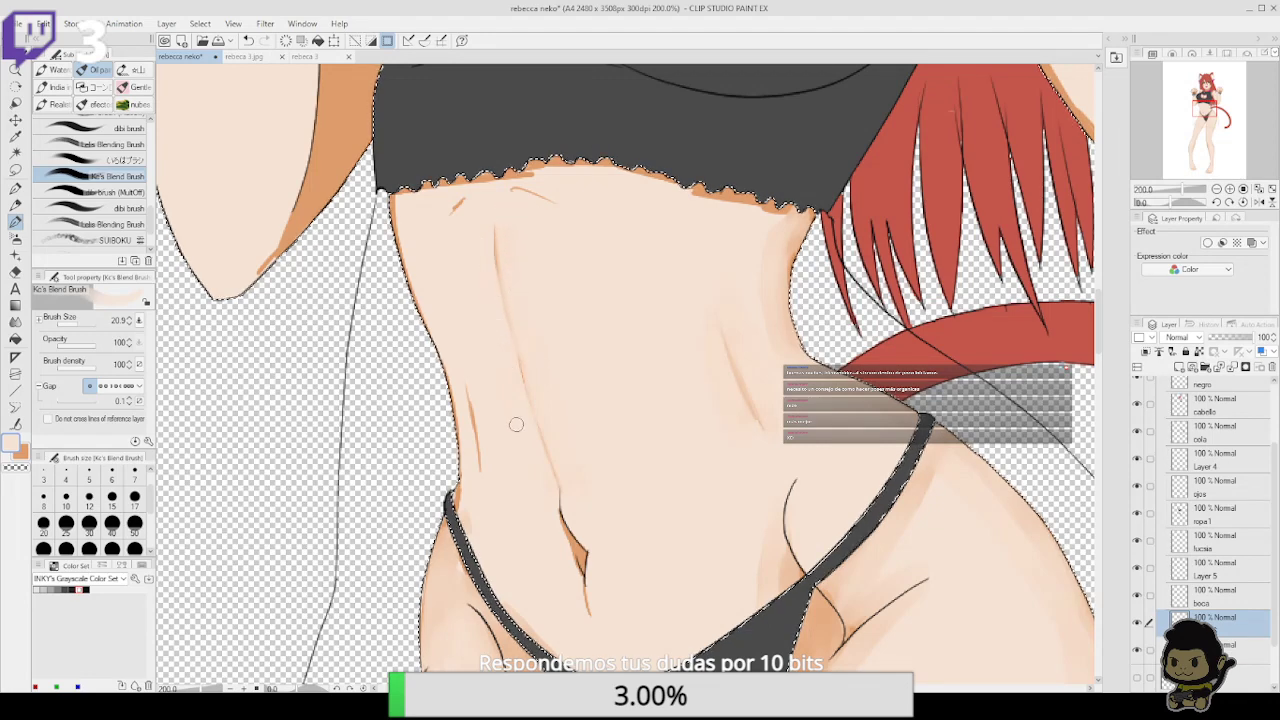
drag(464, 360, 485, 437)
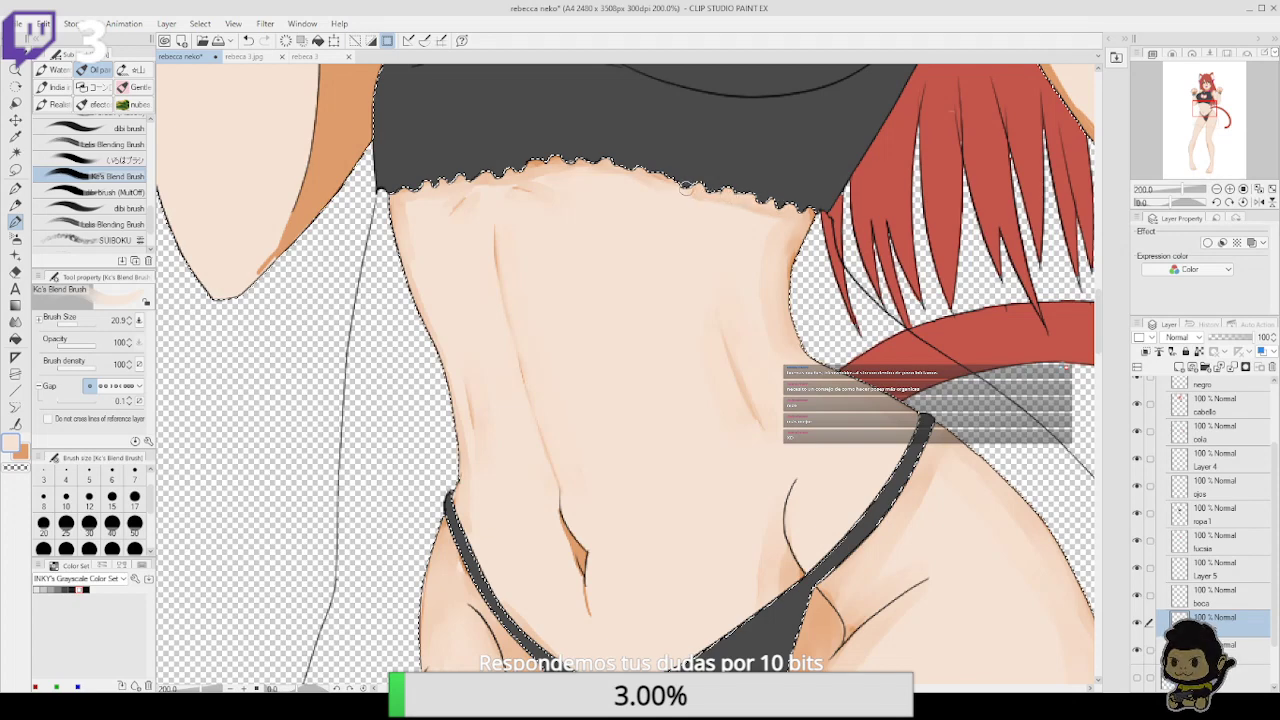
alt+click(774, 220)
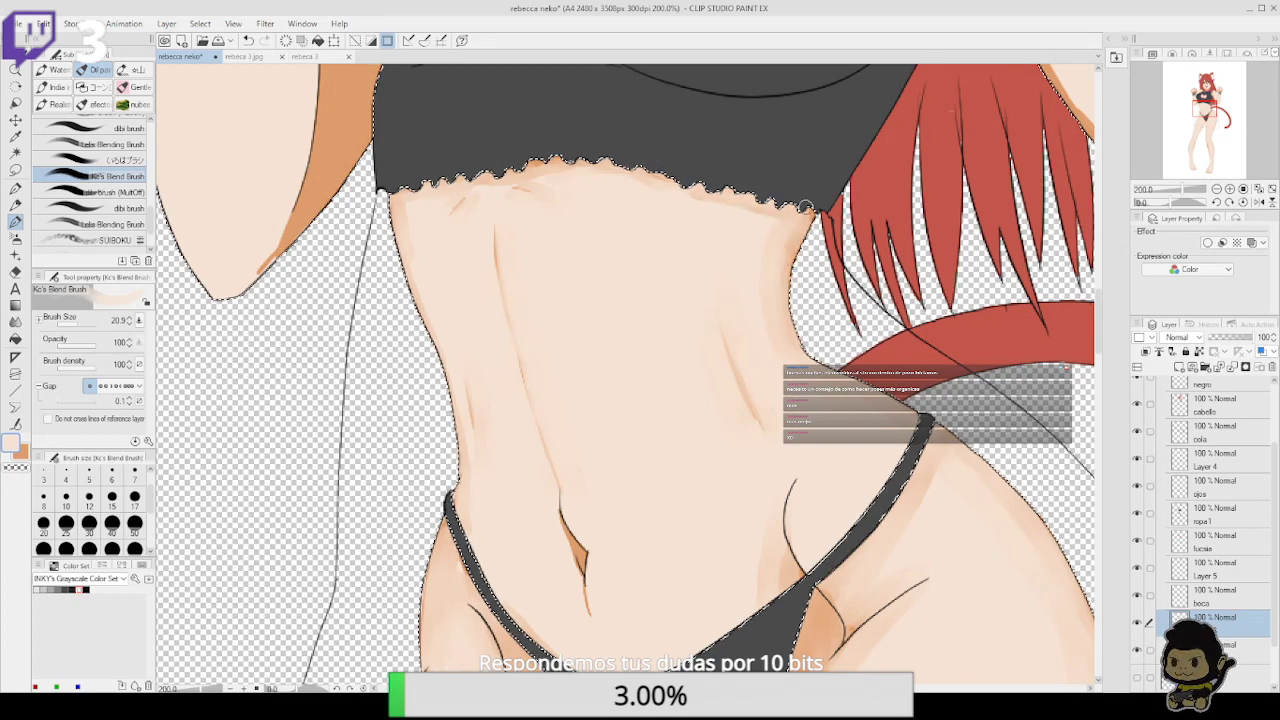
Blend the orange cleavage shadow inside the crop top's cat-shaped cutout with the light skin tone on both breasts
mouse_move(754, 360)
mouse_down()
mouse_move(758, 350)
mouse_move(826, 413)
mouse_up()
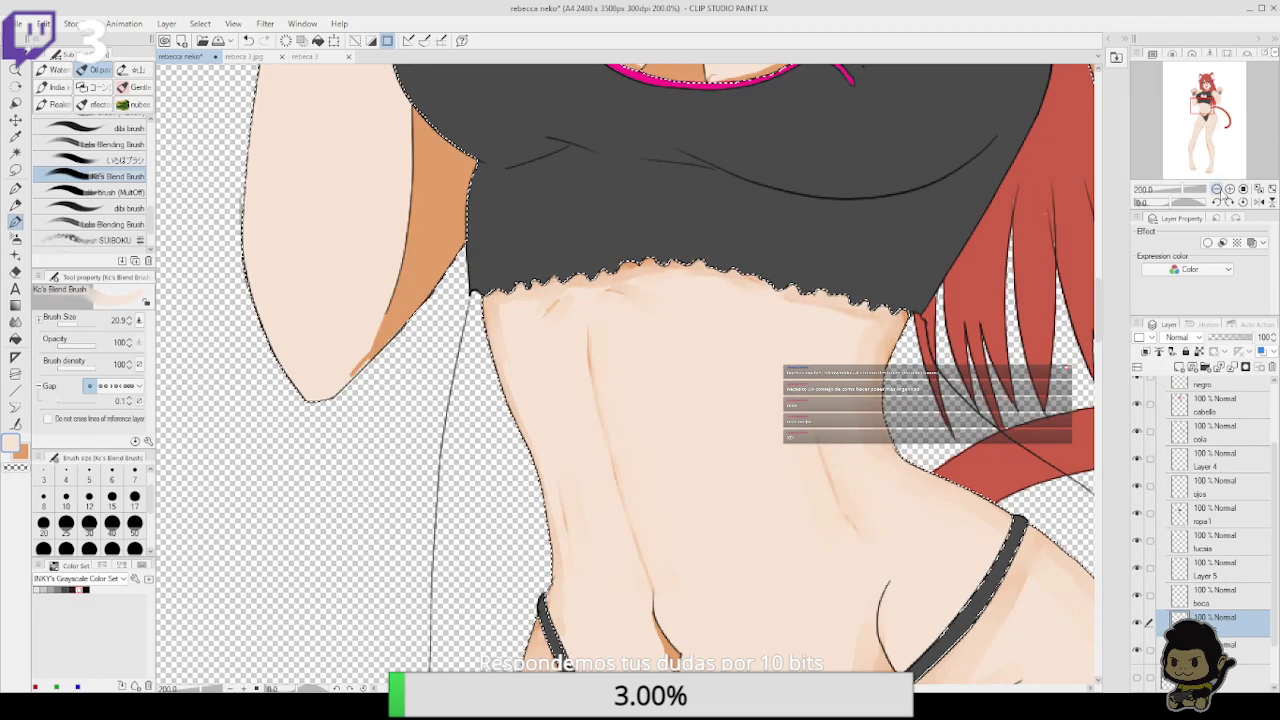
key(ctrl+minus)
drag(930, 420, 896, 199)
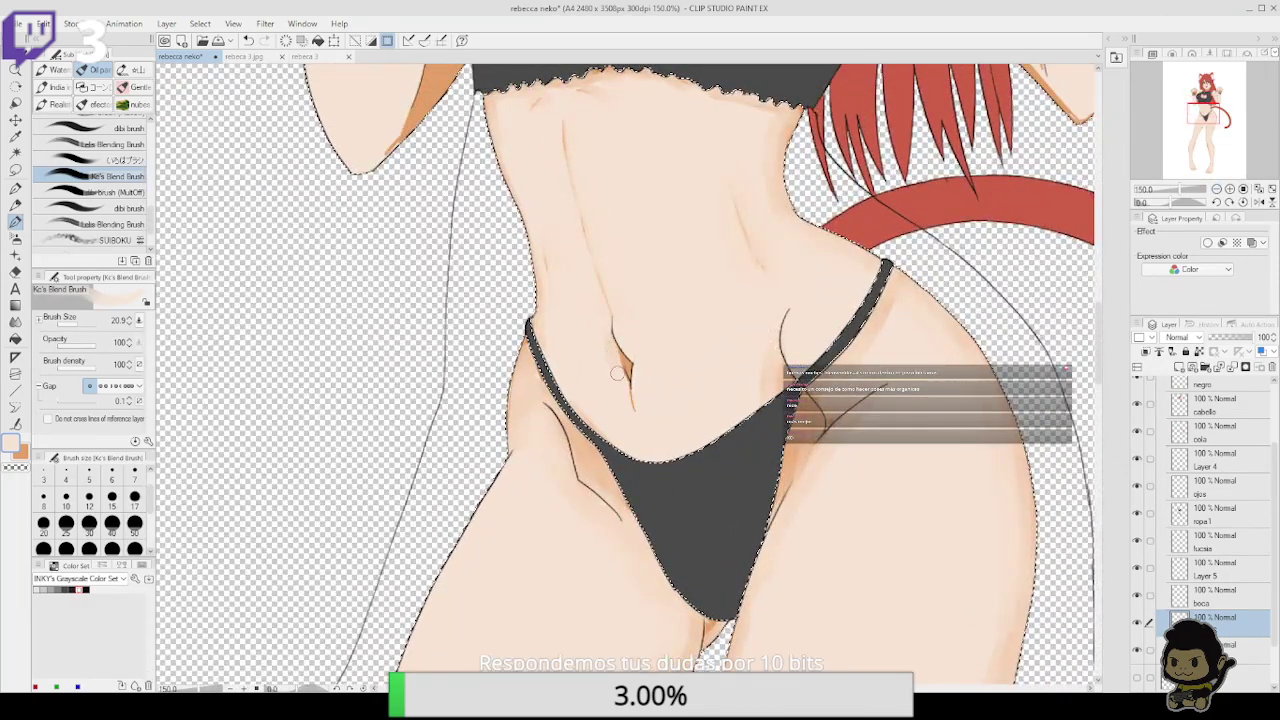
drag(702, 242, 700, 374)
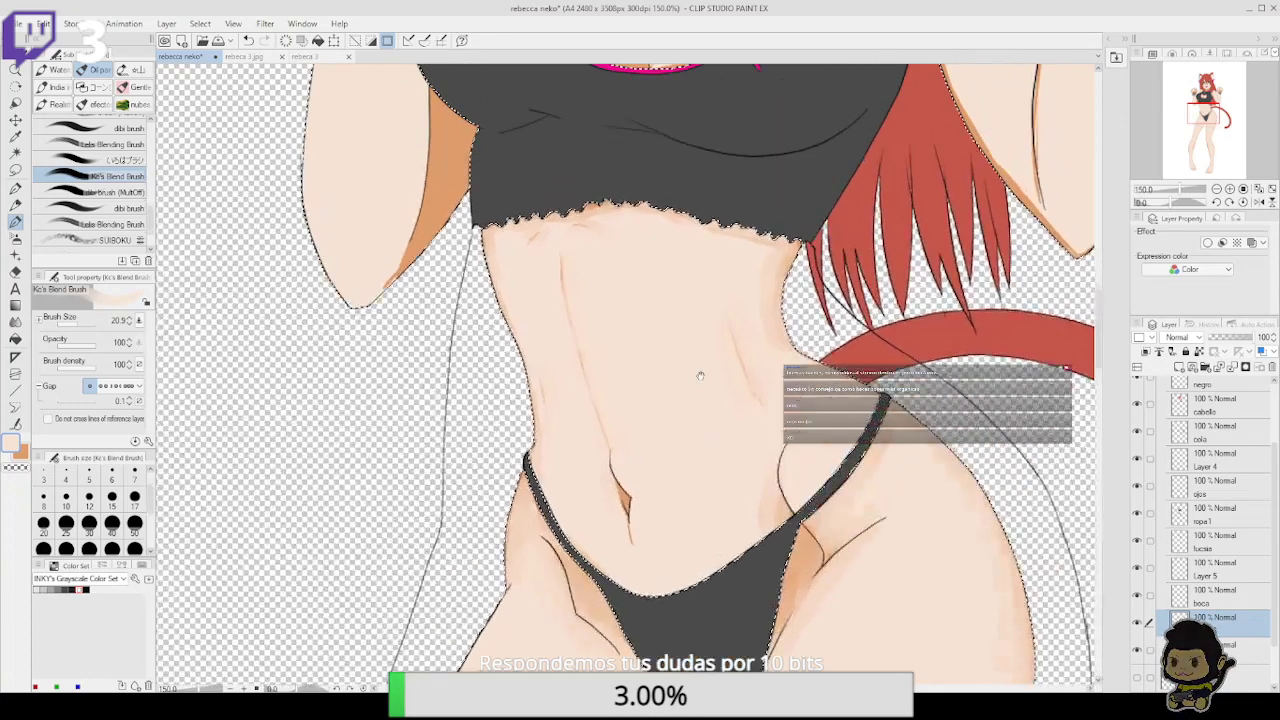
drag(670, 298, 714, 447)
drag(707, 331, 703, 363)
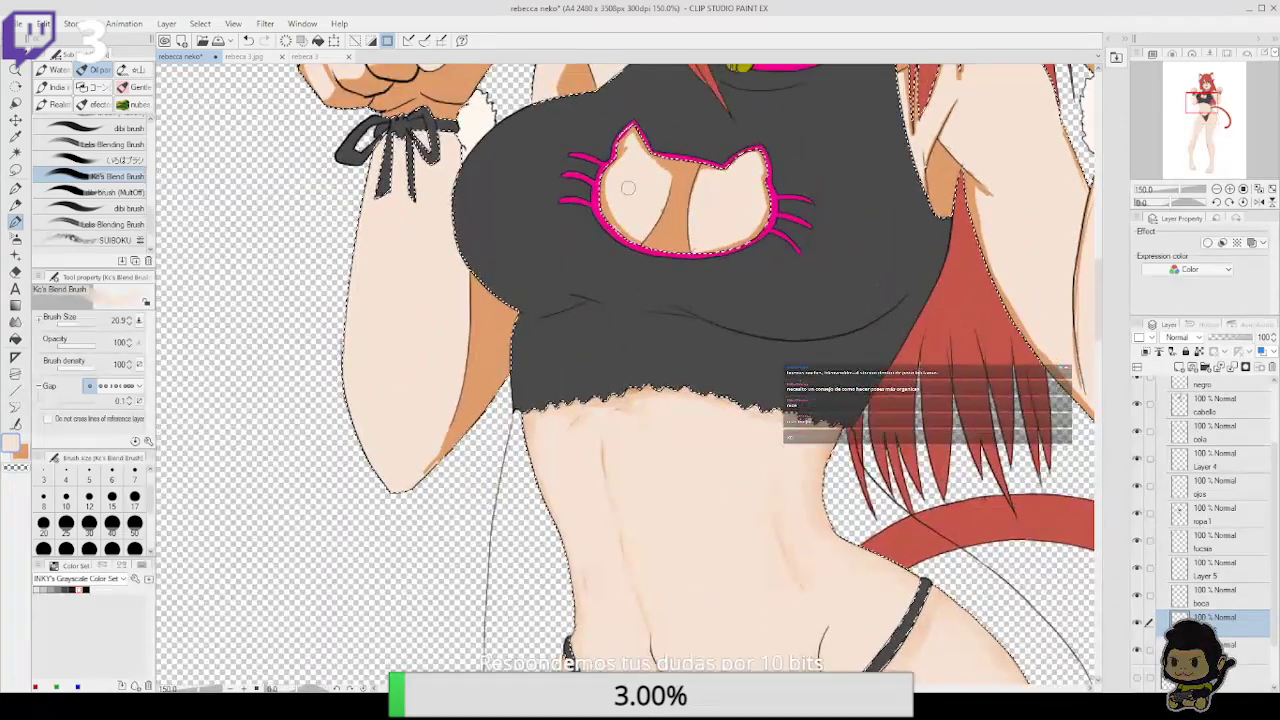
mouse_move(634, 224)
mouse_down()
mouse_move(613, 176)
mouse_move(622, 226)
mouse_move(608, 203)
mouse_move(630, 142)
mouse_move(668, 186)
mouse_move(643, 234)
mouse_move(672, 180)
mouse_move(644, 235)
mouse_move(675, 166)
mouse_move(653, 230)
mouse_move(668, 200)
mouse_move(641, 234)
mouse_move(618, 224)
mouse_move(649, 235)
mouse_move(621, 211)
mouse_move(640, 232)
mouse_move(617, 179)
mouse_move(634, 212)
mouse_move(658, 202)
mouse_move(632, 152)
mouse_move(665, 175)
mouse_move(625, 160)
mouse_move(631, 212)
mouse_move(612, 208)
mouse_move(677, 132)
mouse_move(647, 232)
mouse_move(675, 187)
mouse_move(660, 233)
mouse_move(673, 171)
mouse_move(676, 194)
mouse_move(701, 187)
mouse_move(694, 239)
mouse_move(699, 186)
mouse_up()
mouse_move(692, 235)
mouse_down()
mouse_move(687, 182)
mouse_move(680, 215)
mouse_move(652, 233)
mouse_move(698, 228)
mouse_up()
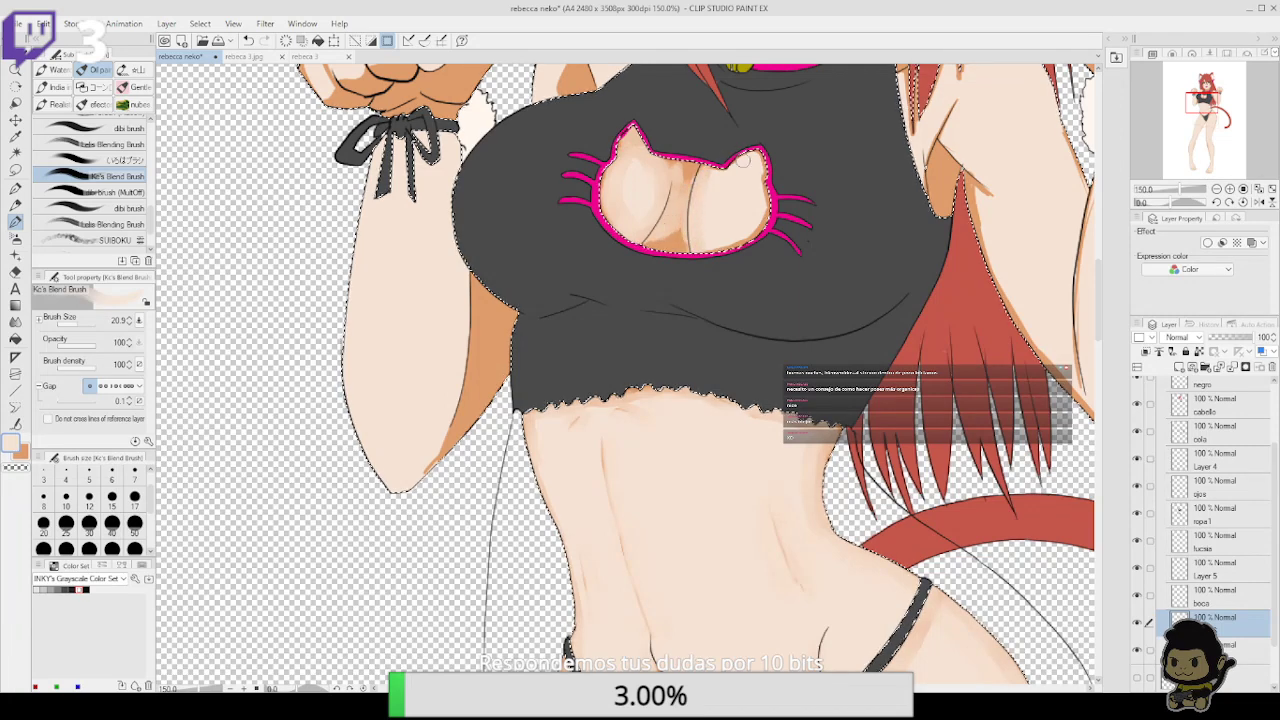
mouse_move(764, 150)
mouse_down()
mouse_move(748, 240)
mouse_move(763, 222)
mouse_move(751, 158)
mouse_up()
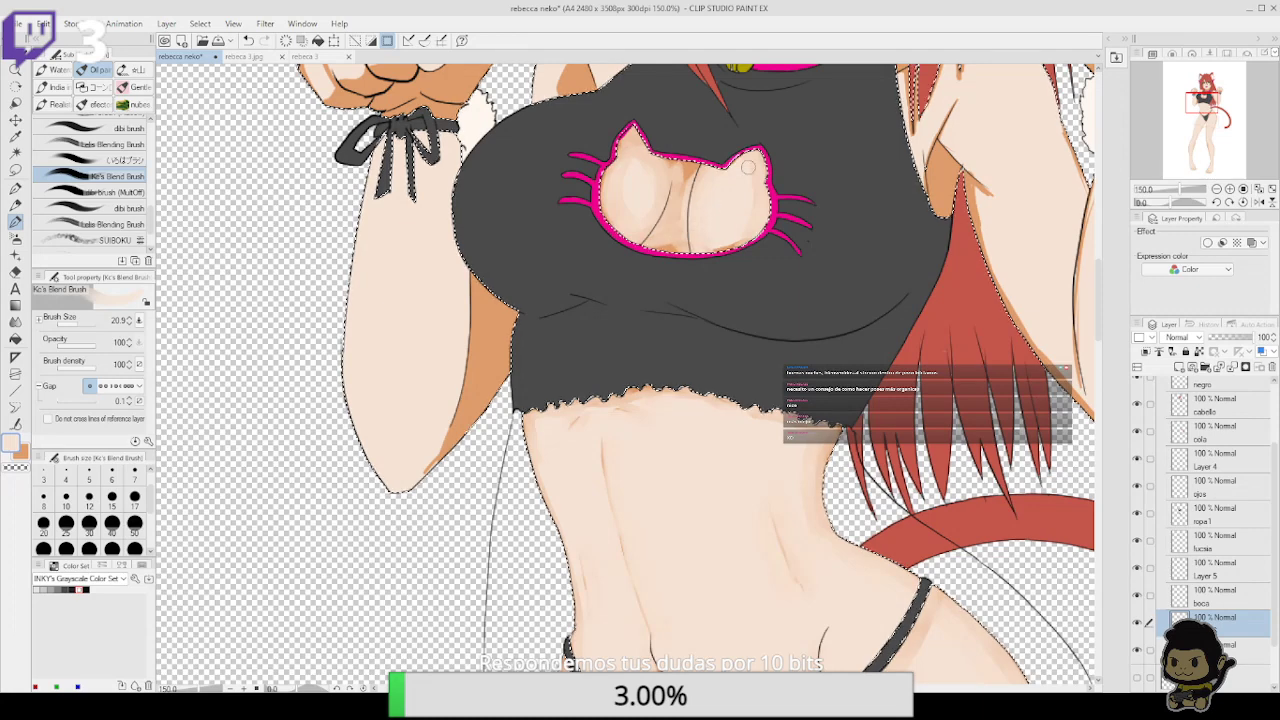
drag(697, 176, 693, 168)
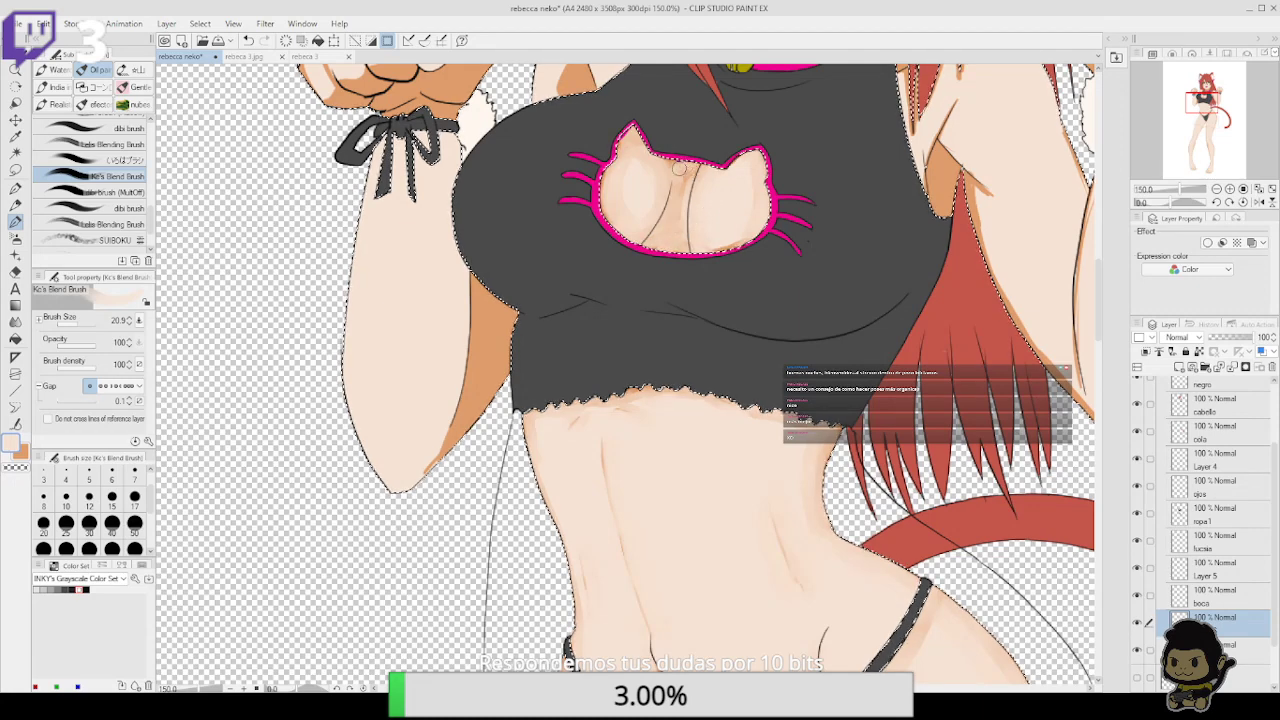
Soften the broad orange shadow along the inner side of the raised arm opposite the tail, from the elbow up beside the crop top
drag(861, 109, 829, 223)
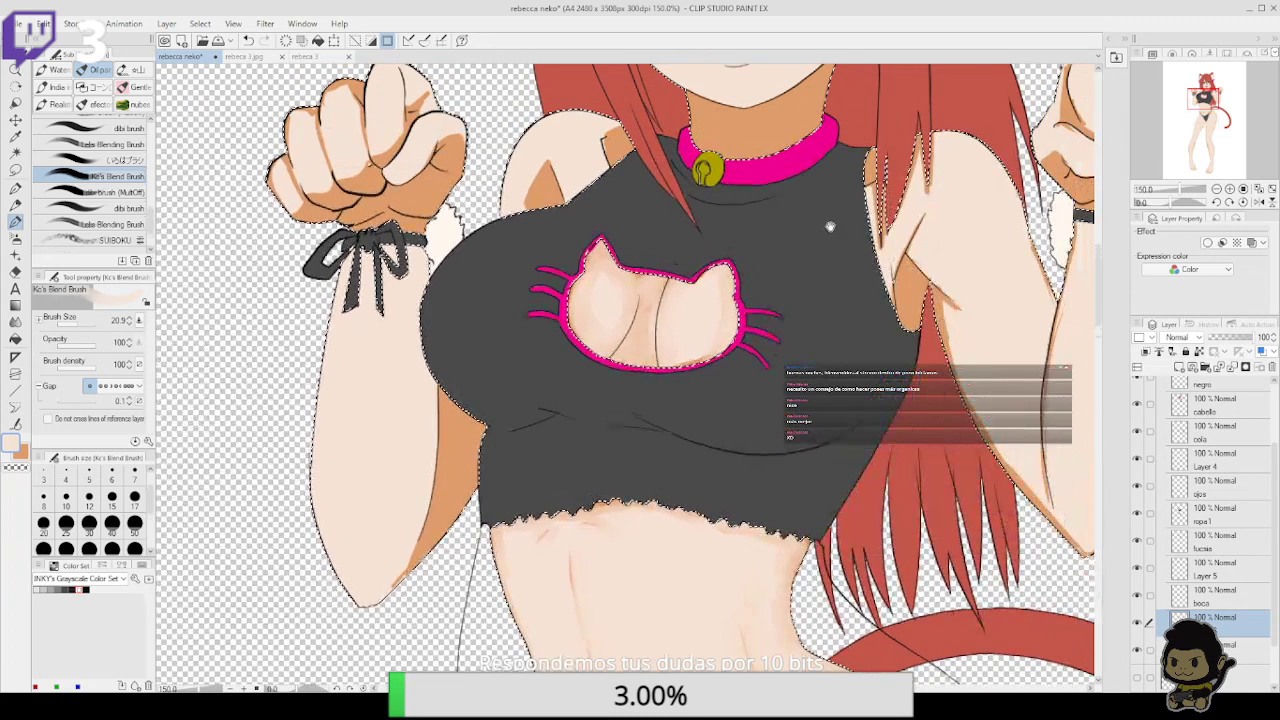
mouse_move(403, 569)
mouse_down()
mouse_move(380, 595)
mouse_move(442, 489)
mouse_move(417, 558)
mouse_move(478, 458)
mouse_move(428, 550)
mouse_move(484, 452)
mouse_move(428, 546)
mouse_move(449, 481)
mouse_move(423, 531)
mouse_move(443, 388)
mouse_up()
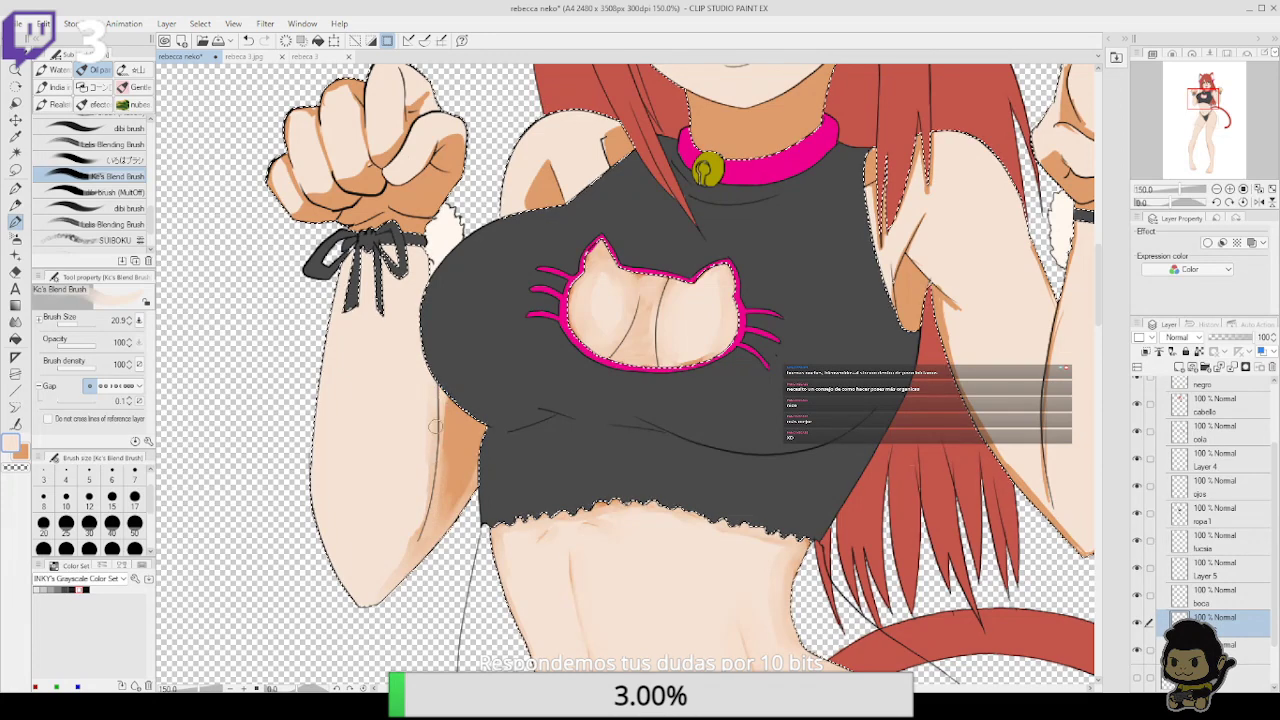
mouse_move(435, 435)
mouse_down()
mouse_move(447, 396)
mouse_move(478, 432)
mouse_move(474, 457)
mouse_move(447, 467)
mouse_move(456, 414)
mouse_up()
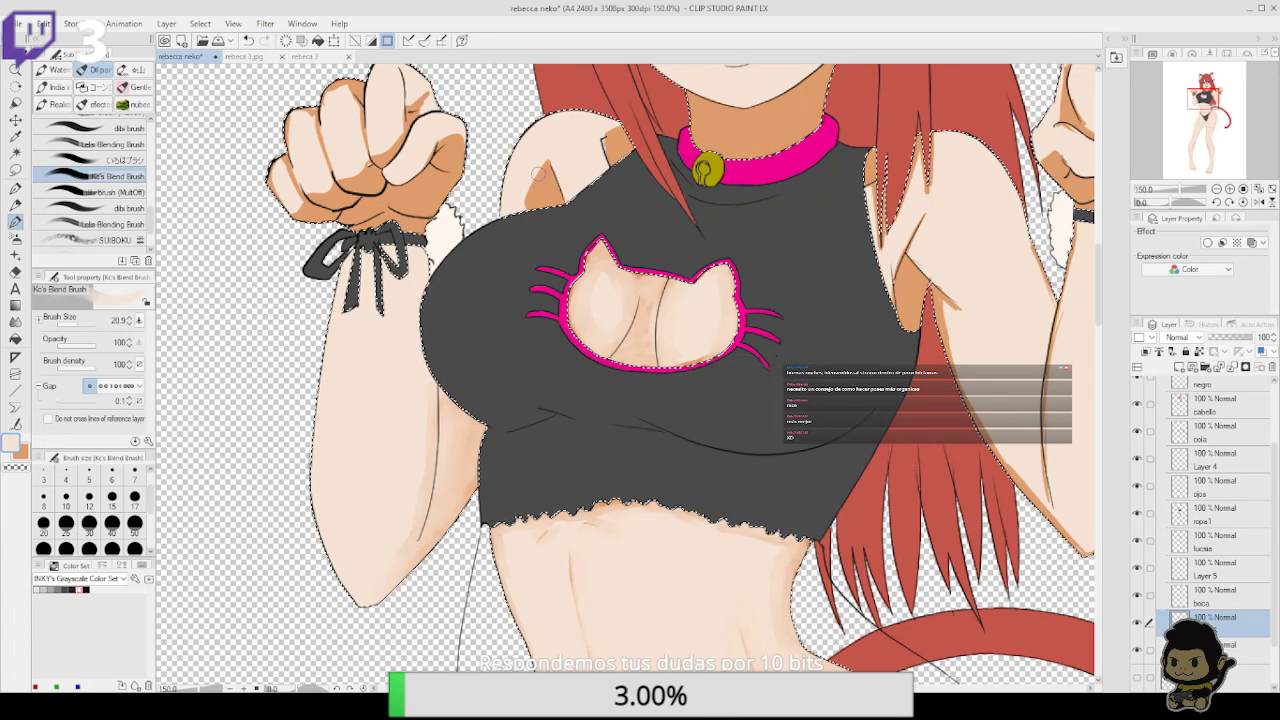
Blend the orange shadows on the shoulder and the clenched fingers opposite the tail with the light skin tone
drag(538, 173, 524, 204)
mouse_move(542, 158)
mouse_down()
mouse_move(562, 207)
mouse_move(547, 160)
mouse_move(543, 202)
mouse_move(530, 207)
mouse_move(569, 188)
mouse_move(548, 153)
mouse_move(528, 213)
mouse_move(544, 151)
mouse_move(517, 219)
mouse_move(551, 147)
mouse_move(542, 197)
mouse_up()
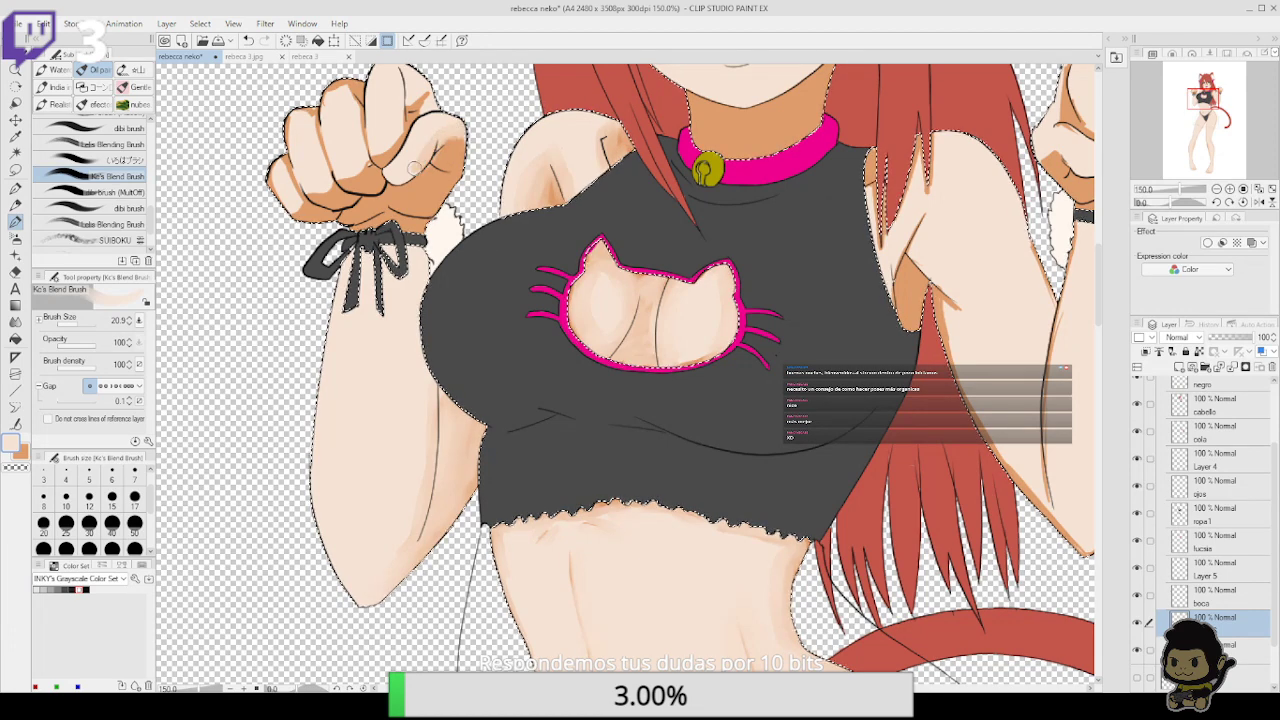
drag(425, 98, 457, 155)
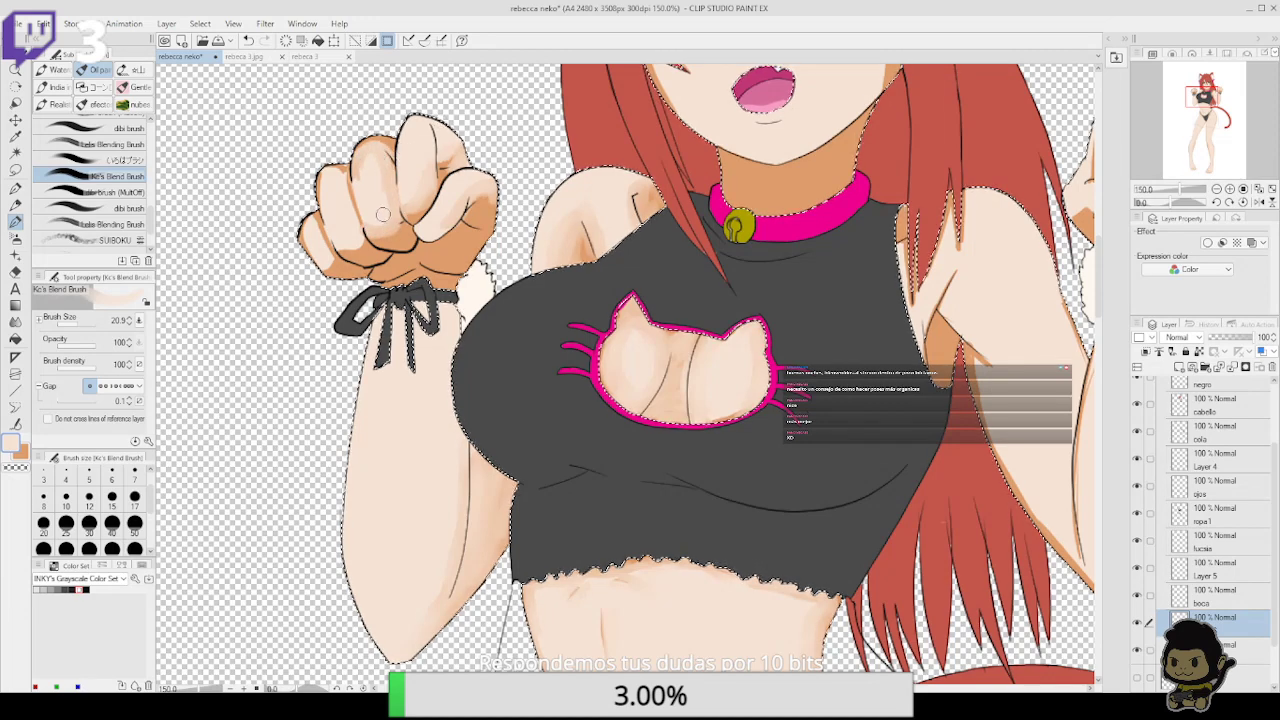
mouse_move(361, 216)
mouse_down()
mouse_move(355, 177)
mouse_move(362, 233)
mouse_move(335, 169)
mouse_move(330, 238)
mouse_up()
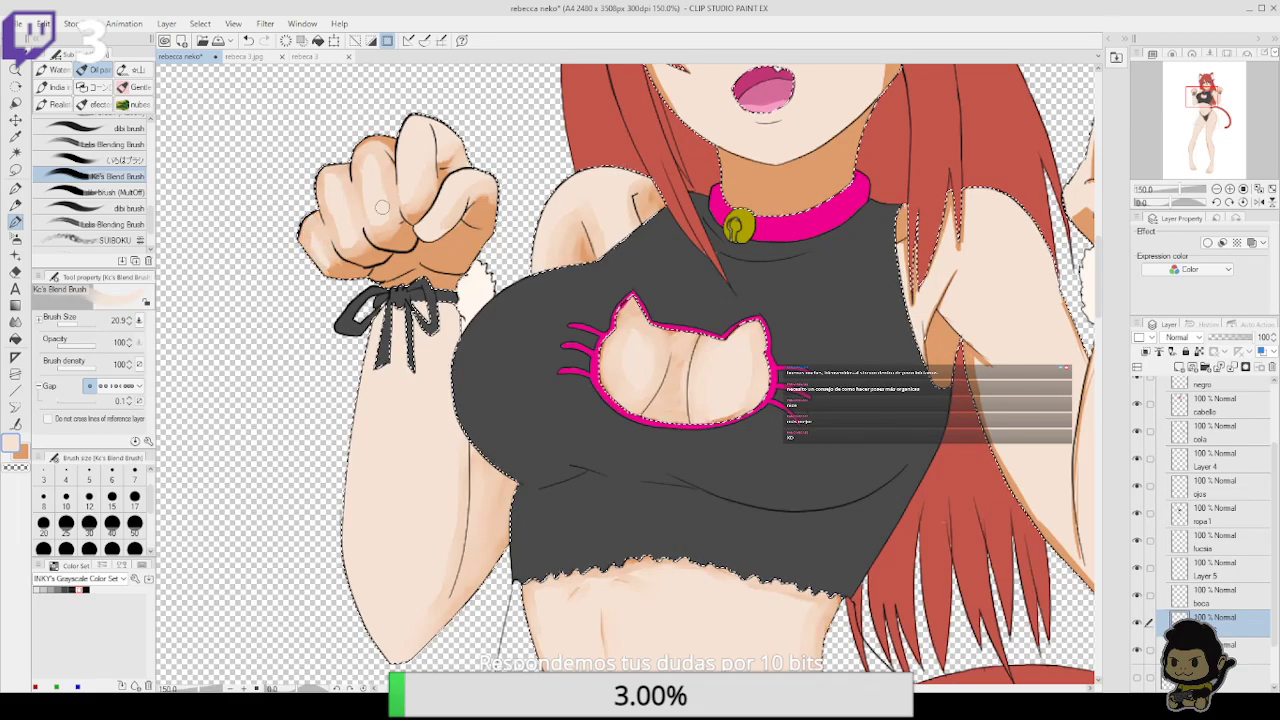
Deepen the orange shadows on the inner arm beside the crop top and in the cleavage inside the cat-shaped cutout
drag(791, 374, 755, 388)
drag(803, 450, 780, 340)
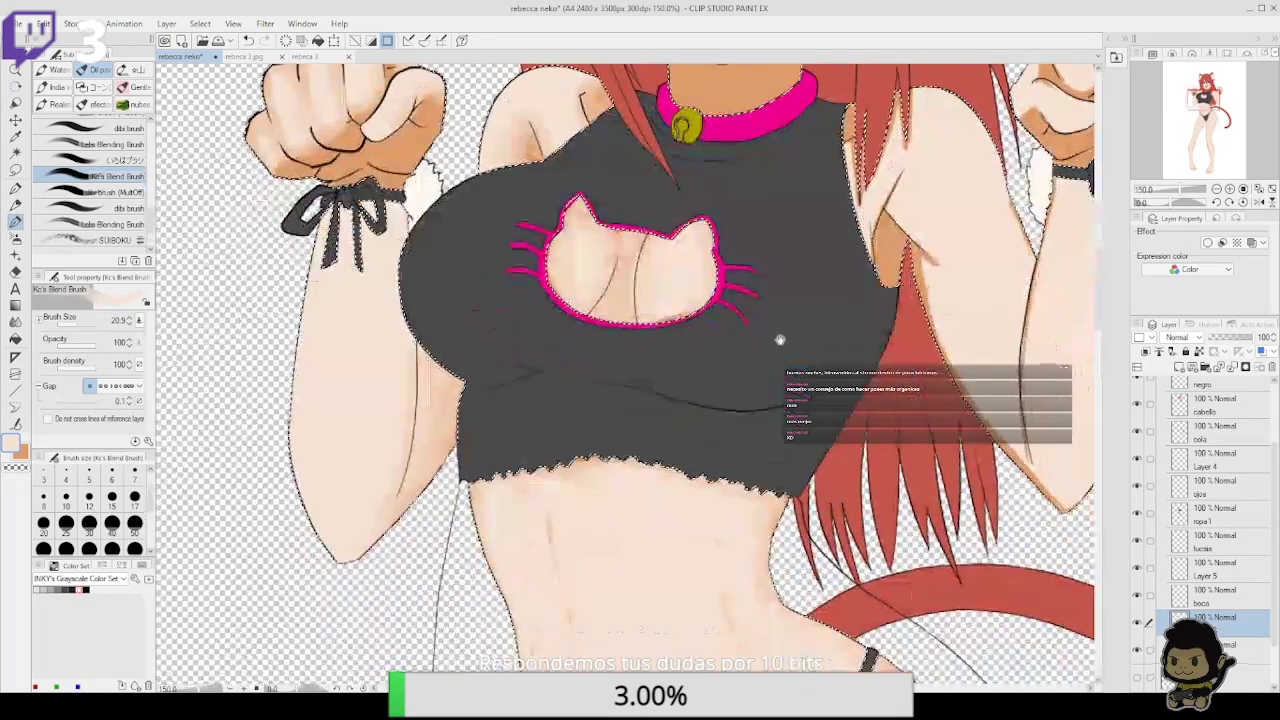
drag(804, 412, 730, 451)
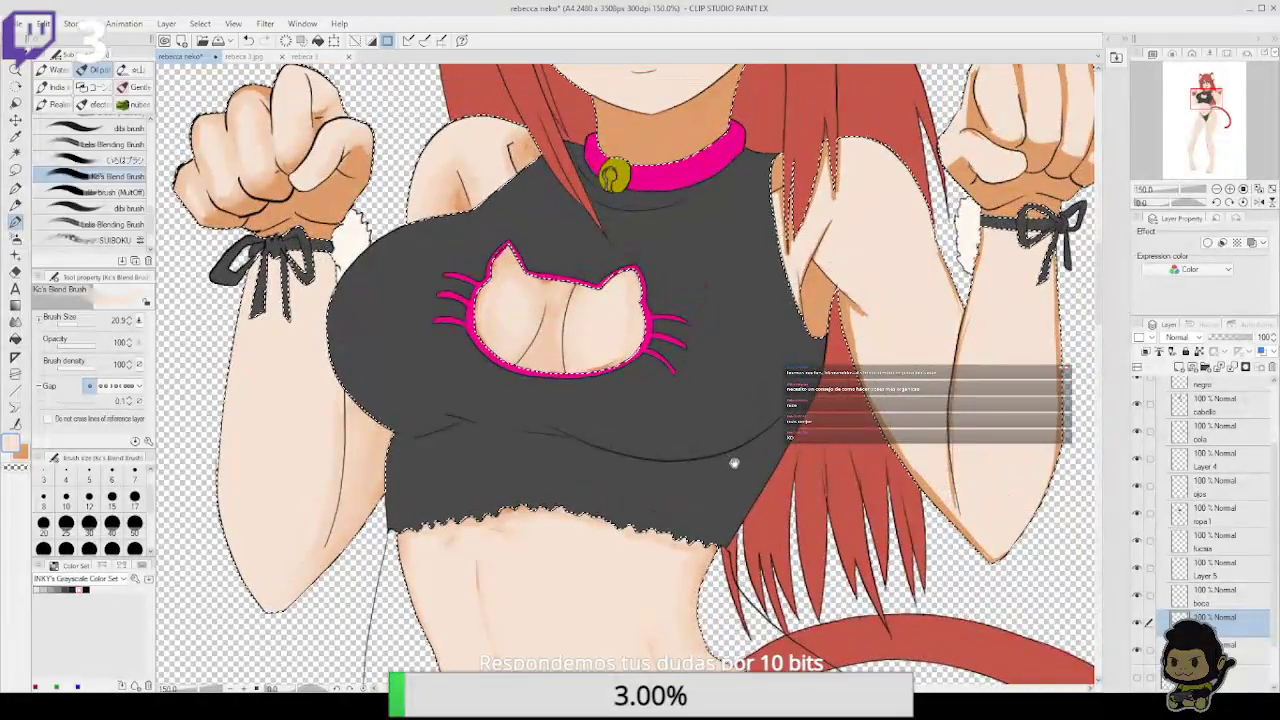
click(20, 450)
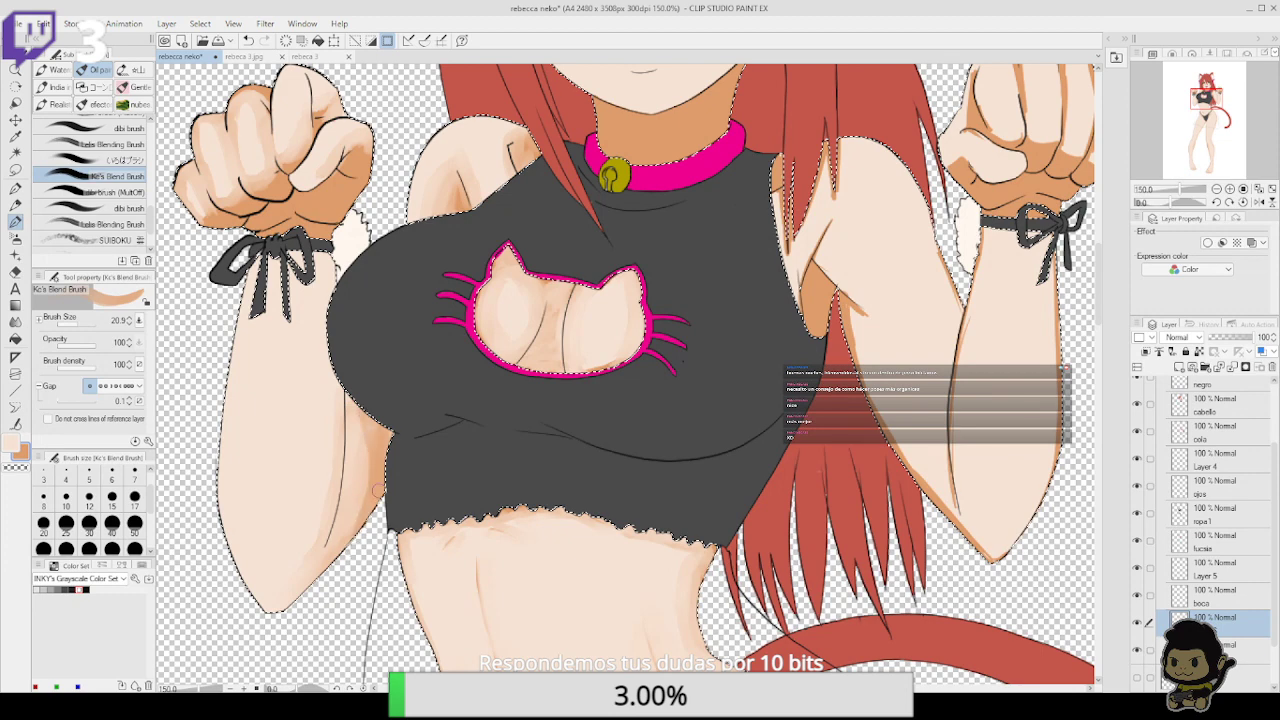
drag(542, 371, 550, 350)
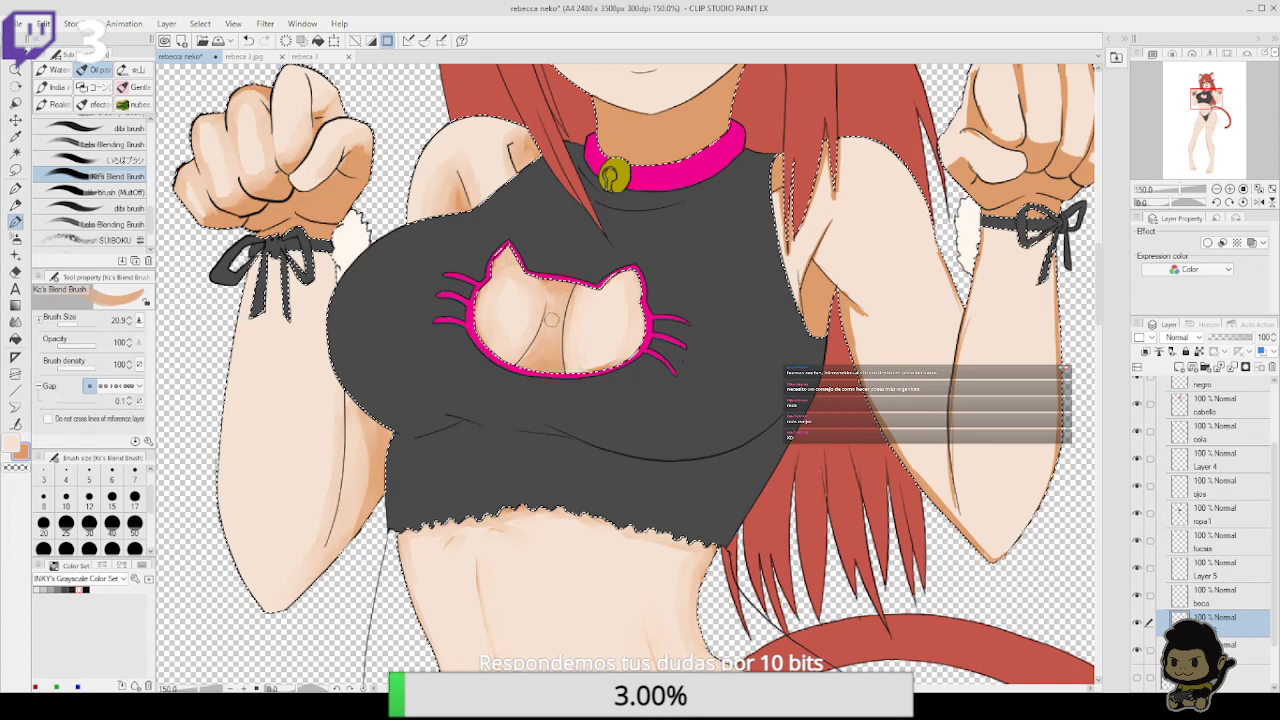
Soften the neck shadow beneath the chin with the light skin tone and paint an orange shadow along the jawline
drag(711, 376, 663, 491)
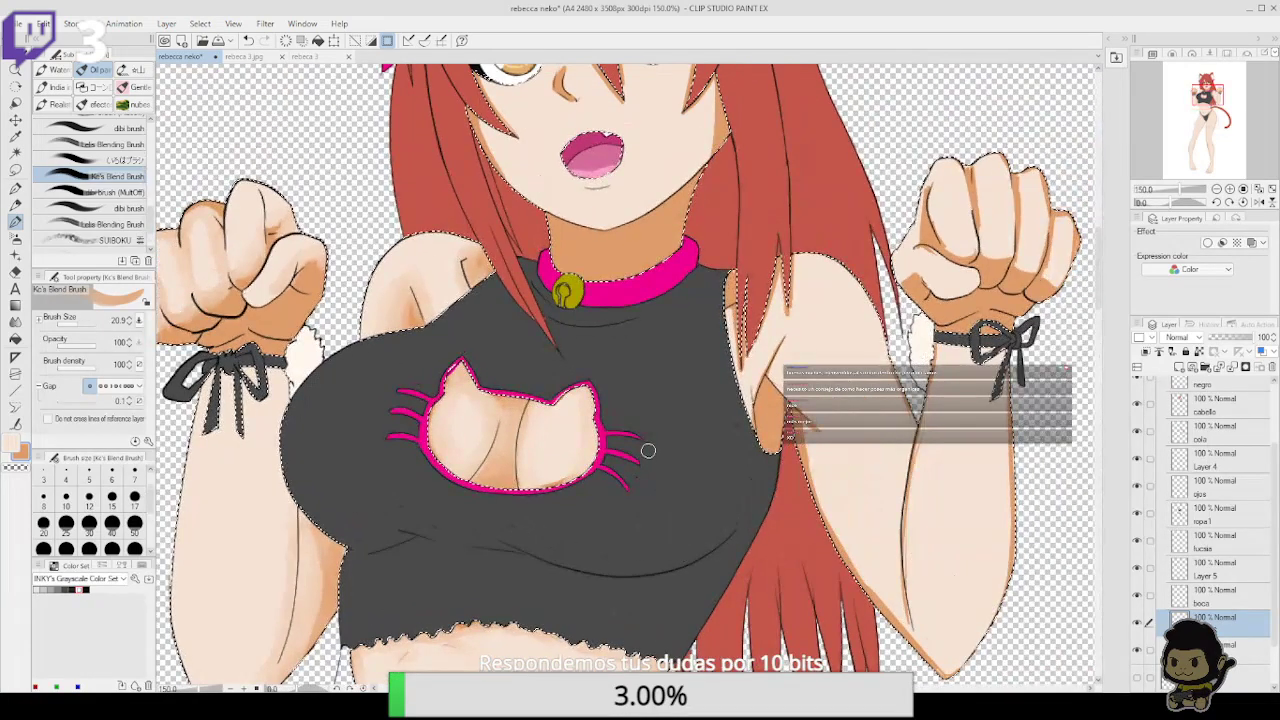
key(x)
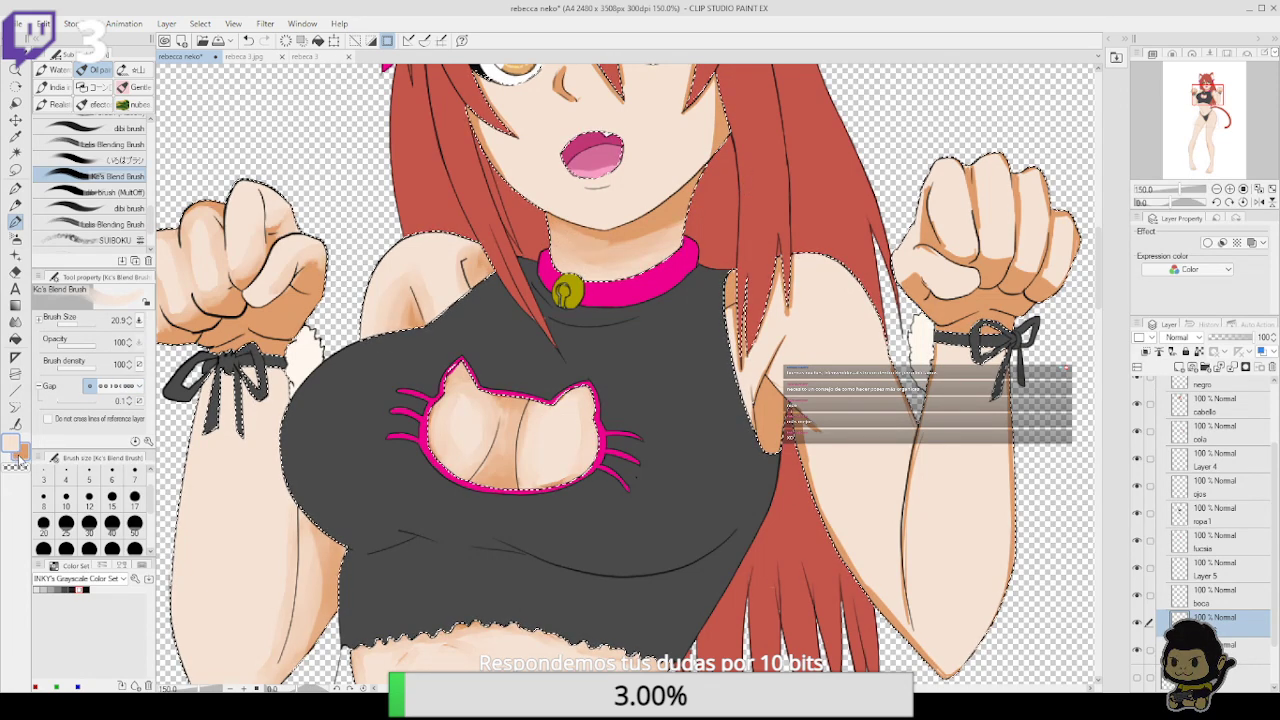
click(19, 451)
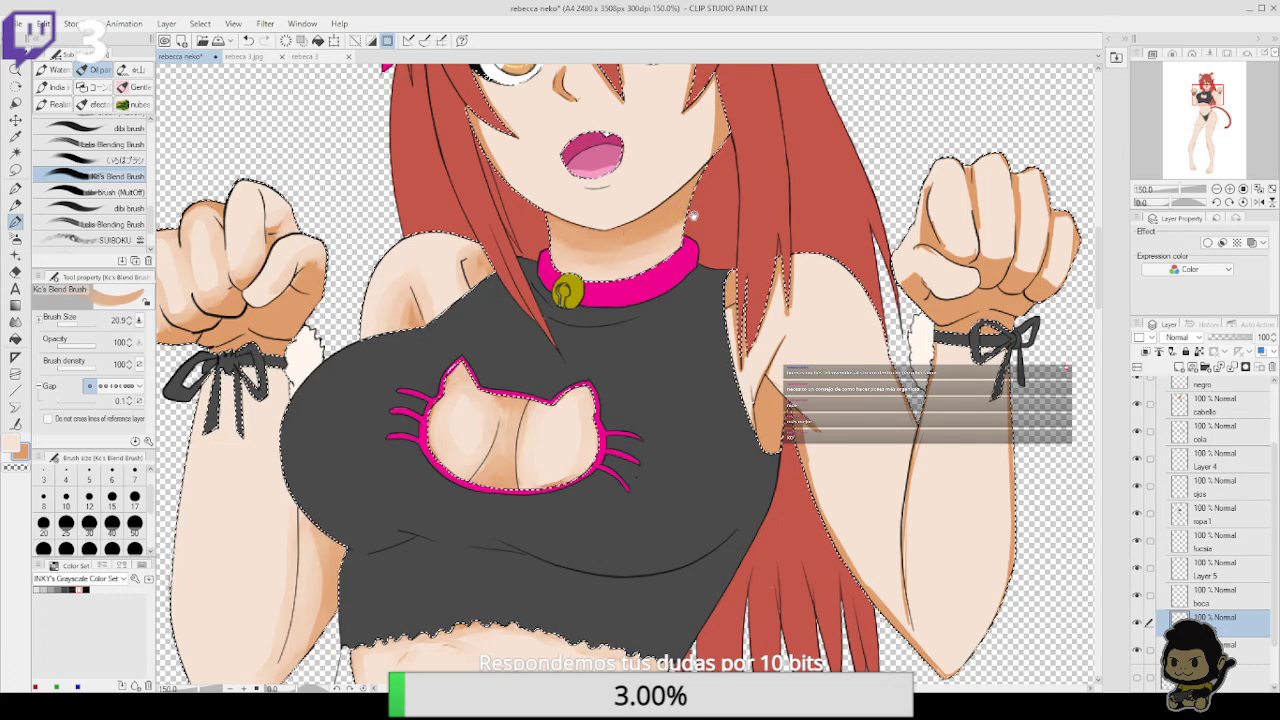
mouse_move(554, 228)
mouse_down()
mouse_move(520, 322)
mouse_move(635, 291)
mouse_up()
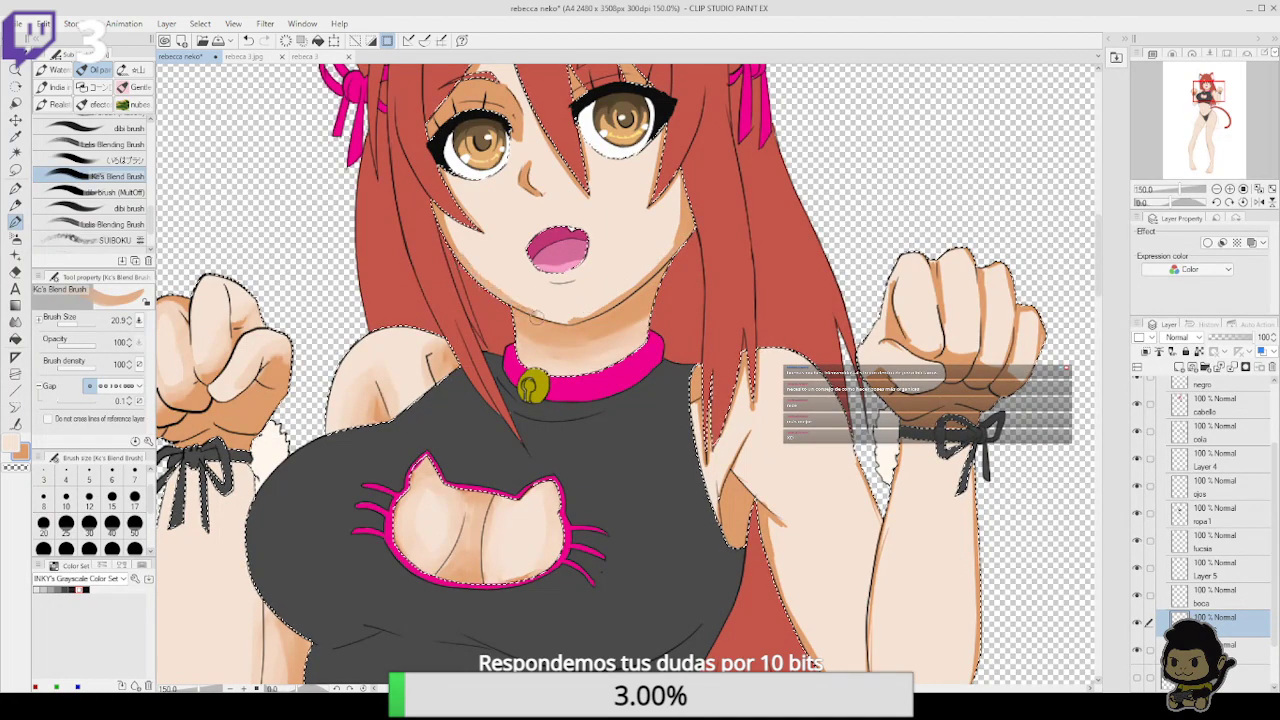
click(1229, 202)
click(1229, 202)
click(1229, 202)
Blend the orange jawline shadow into the chin and lower face with the light skin tone
click(9, 439)
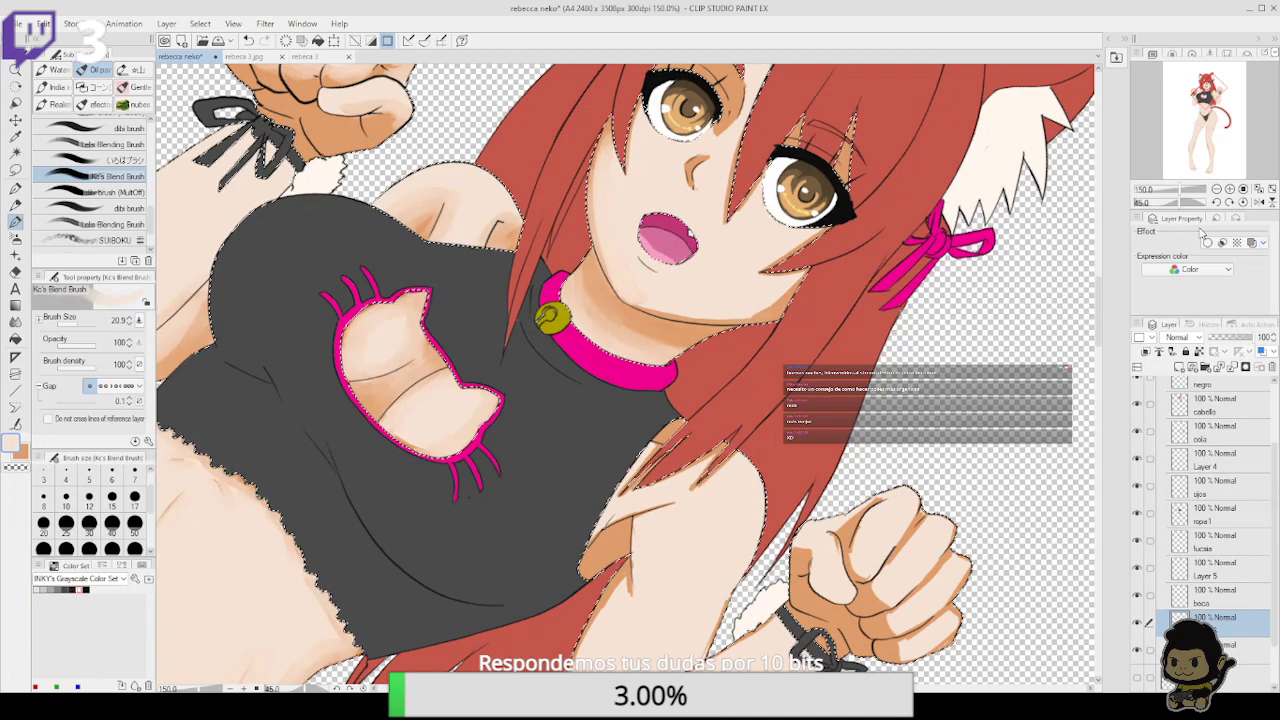
click(1217, 203)
click(1229, 189)
click(1229, 189)
click(1229, 189)
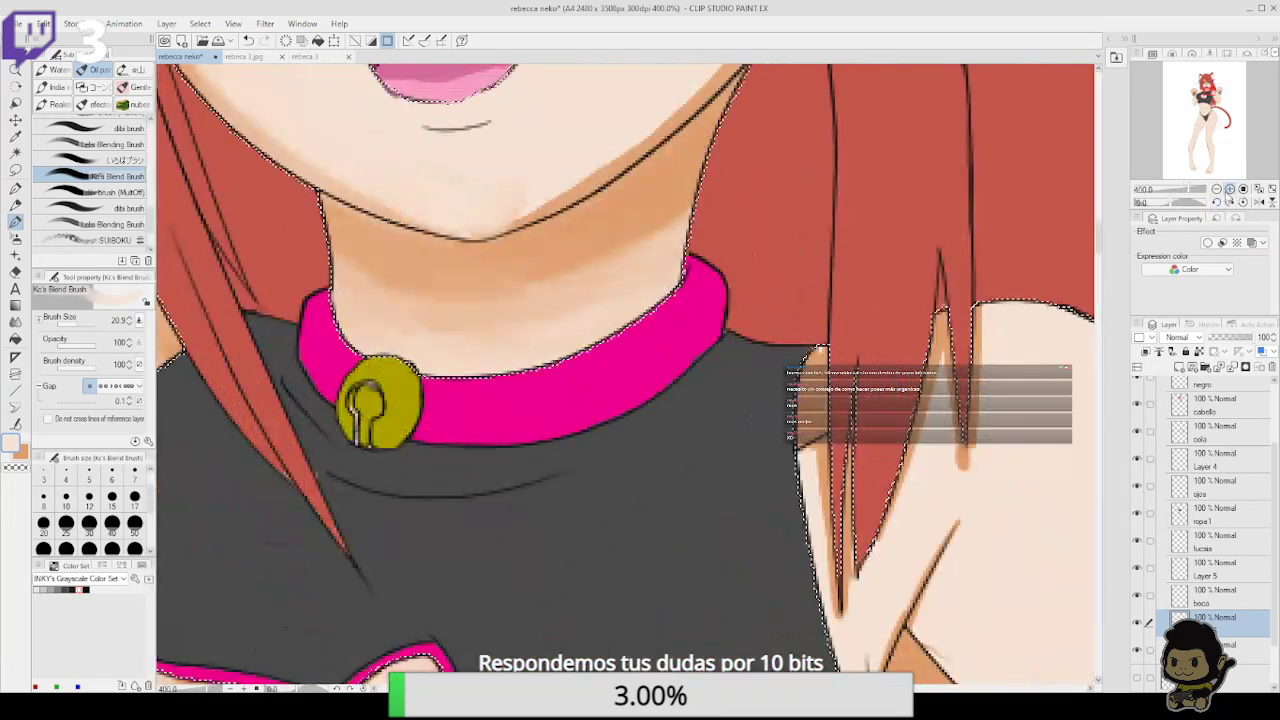
drag(606, 297, 663, 362)
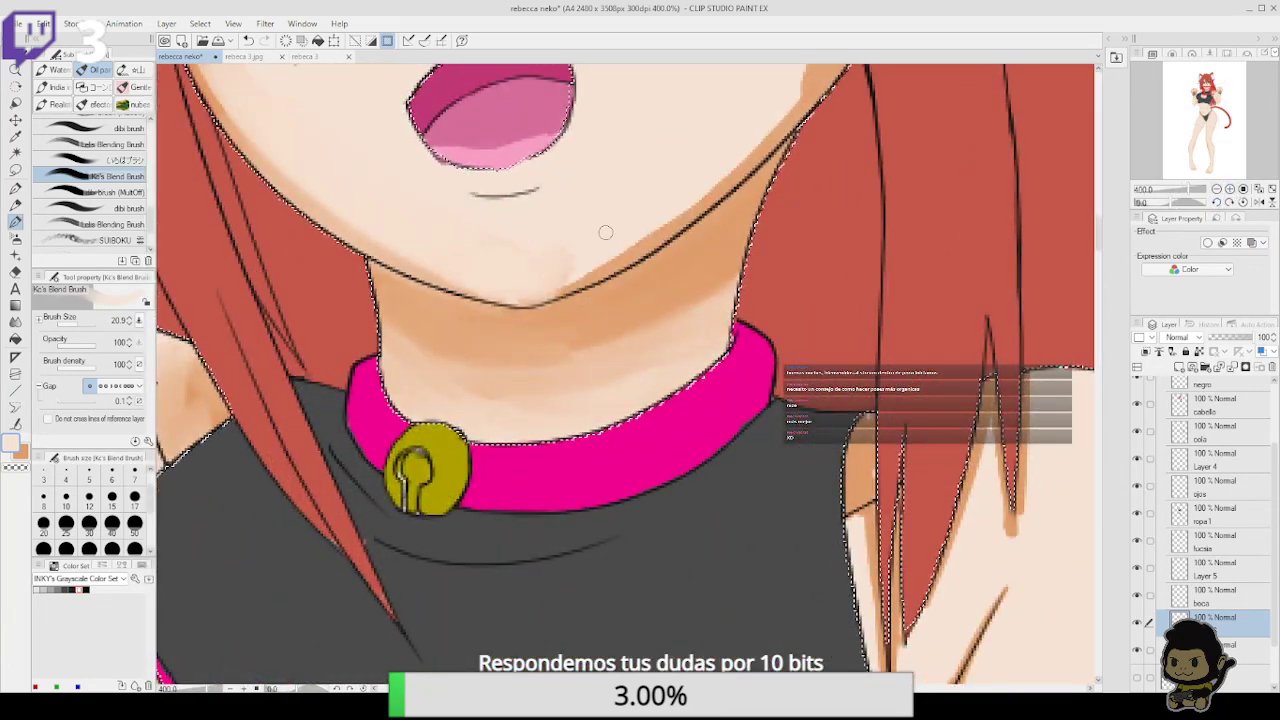
drag(568, 280, 638, 234)
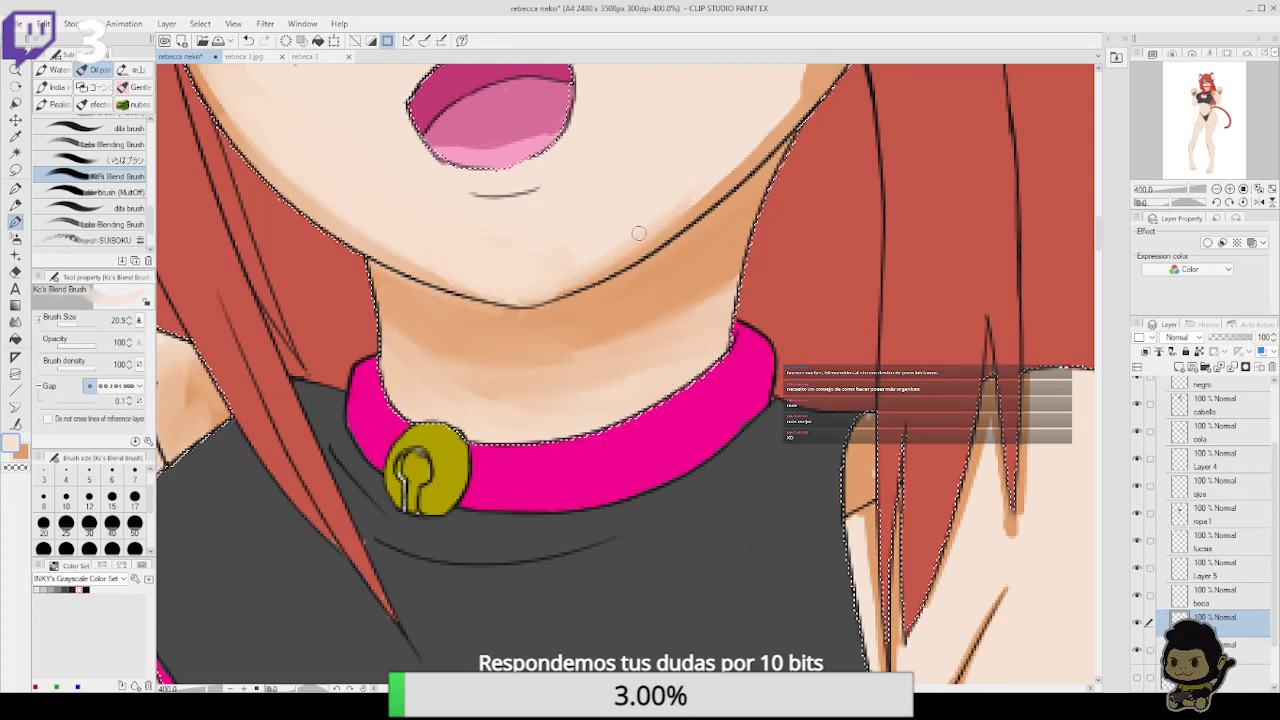
drag(694, 202, 750, 152)
drag(700, 188, 668, 251)
drag(718, 210, 762, 156)
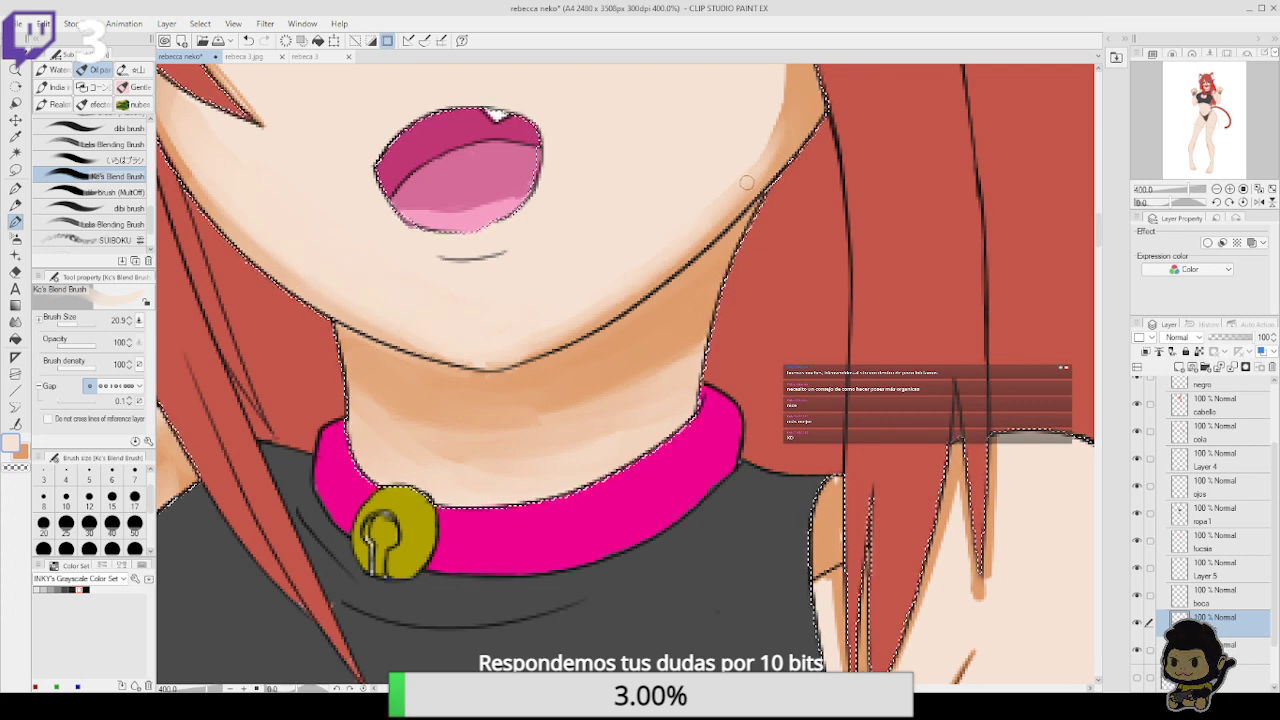
Soften the orange shadows on the tail-side cheek and around the pointed hair strand beside it
drag(777, 144, 722, 260)
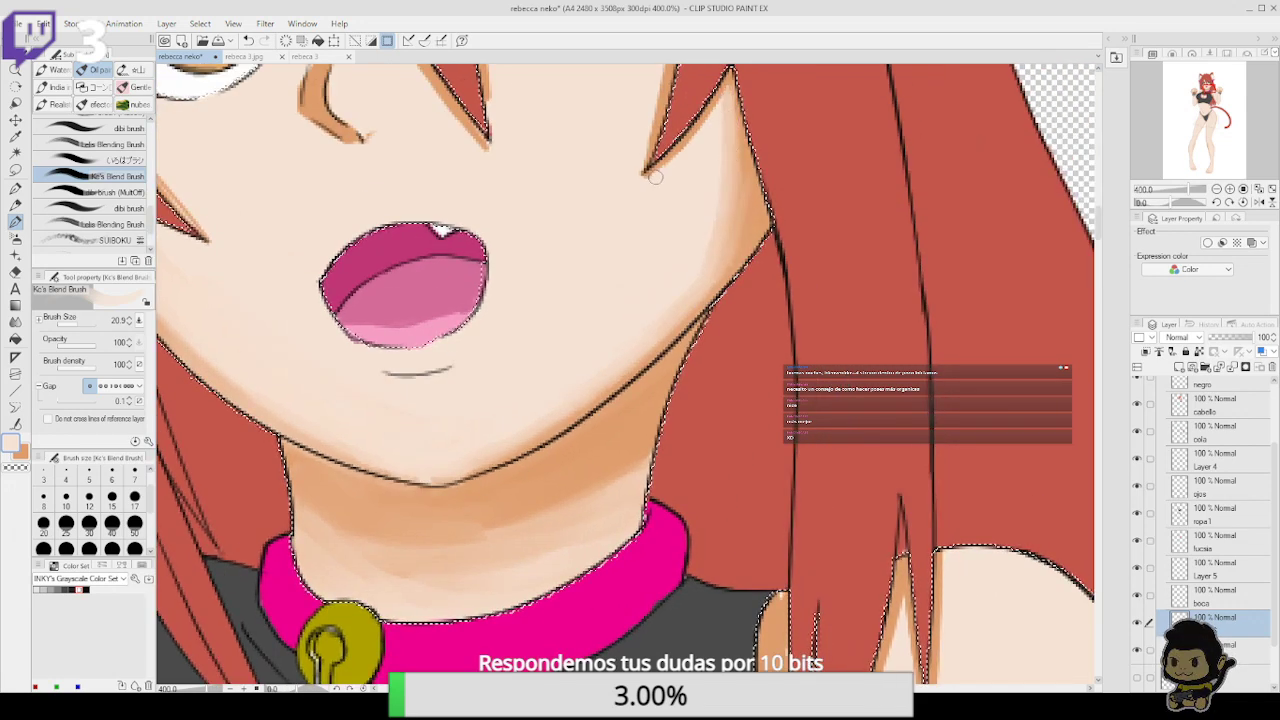
drag(726, 112, 697, 141)
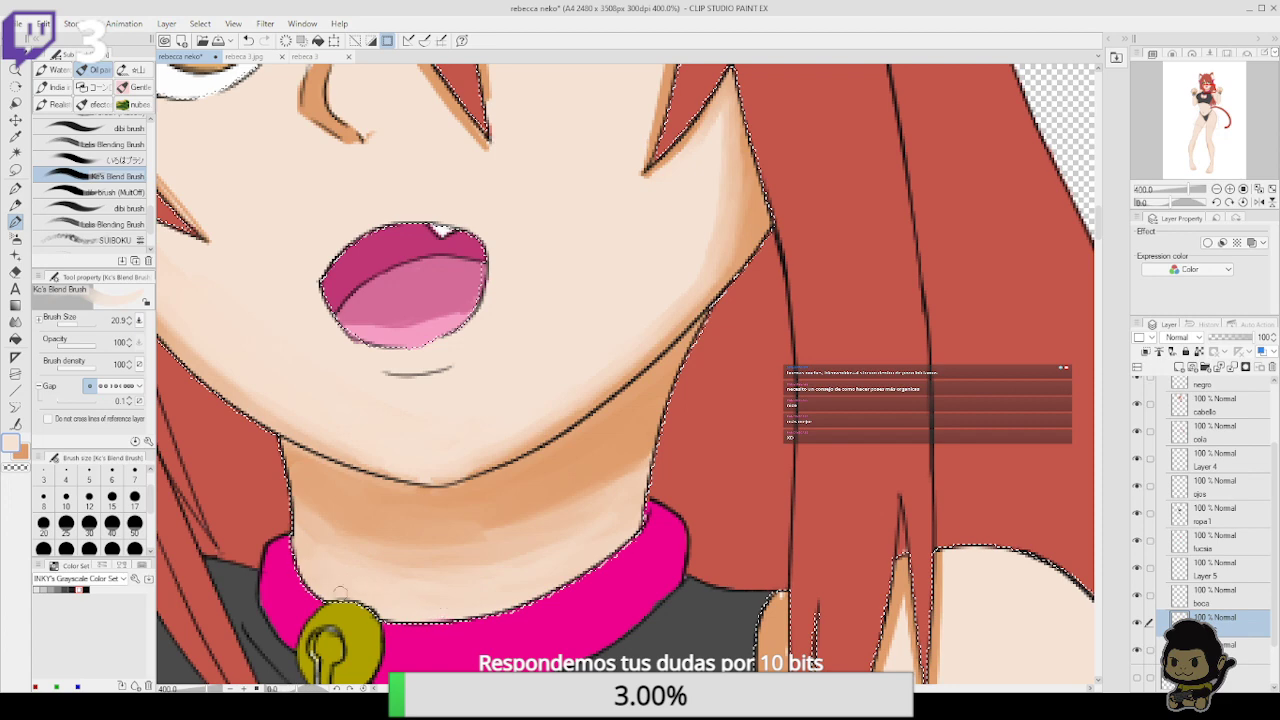
drag(697, 418, 728, 548)
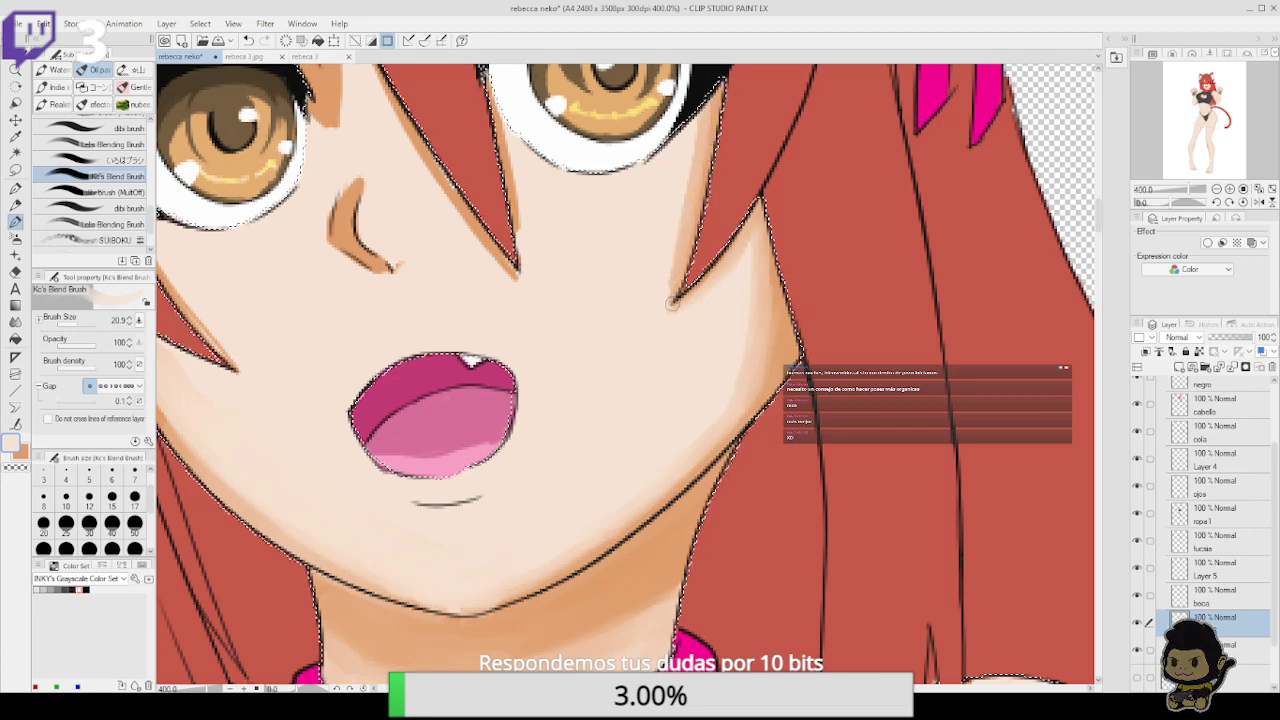
drag(669, 259, 700, 96)
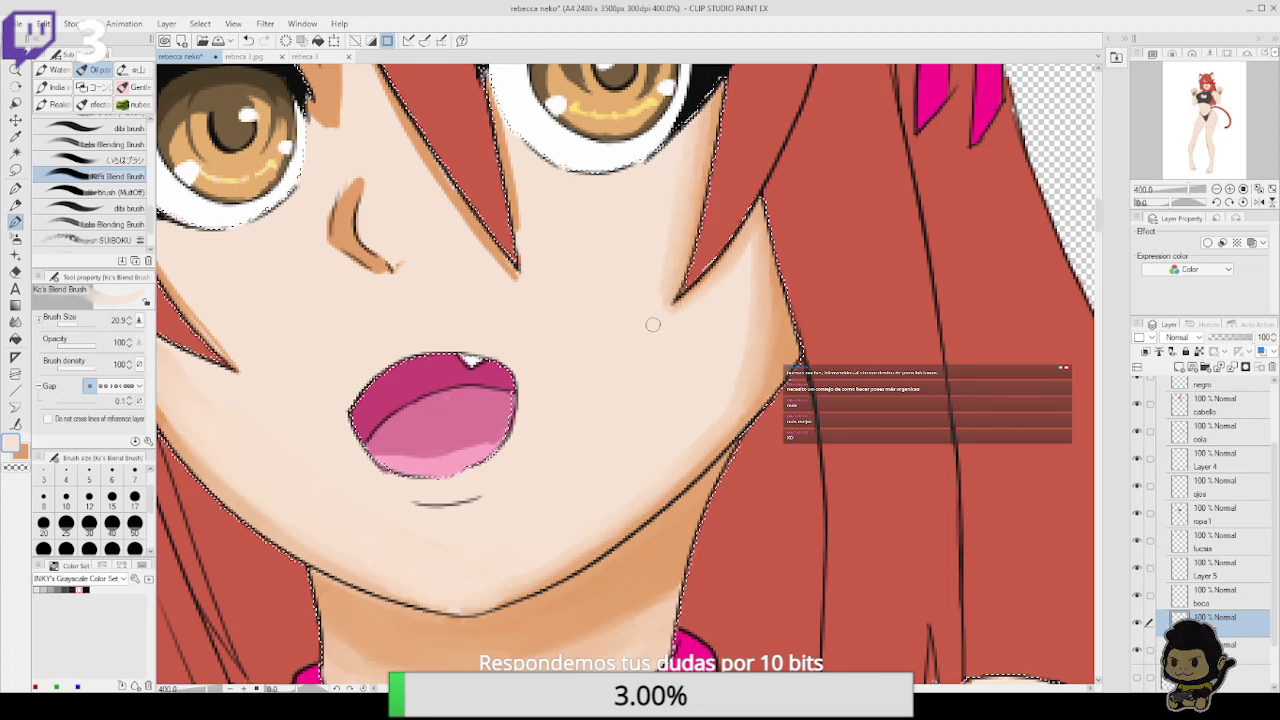
drag(653, 324, 662, 300)
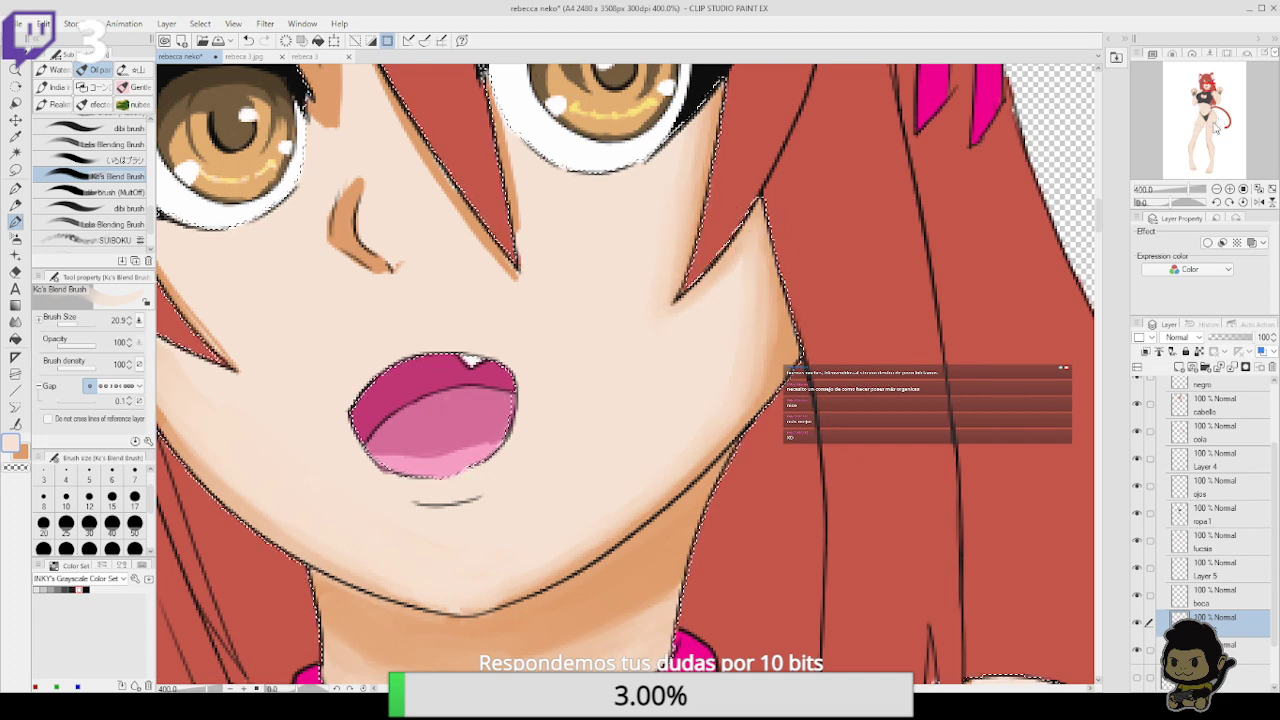
Blend the orange armpit crease and the upper-arm edge shadow on the tail side with the light skin tone
click(1216, 189)
click(1216, 189)
click(1216, 189)
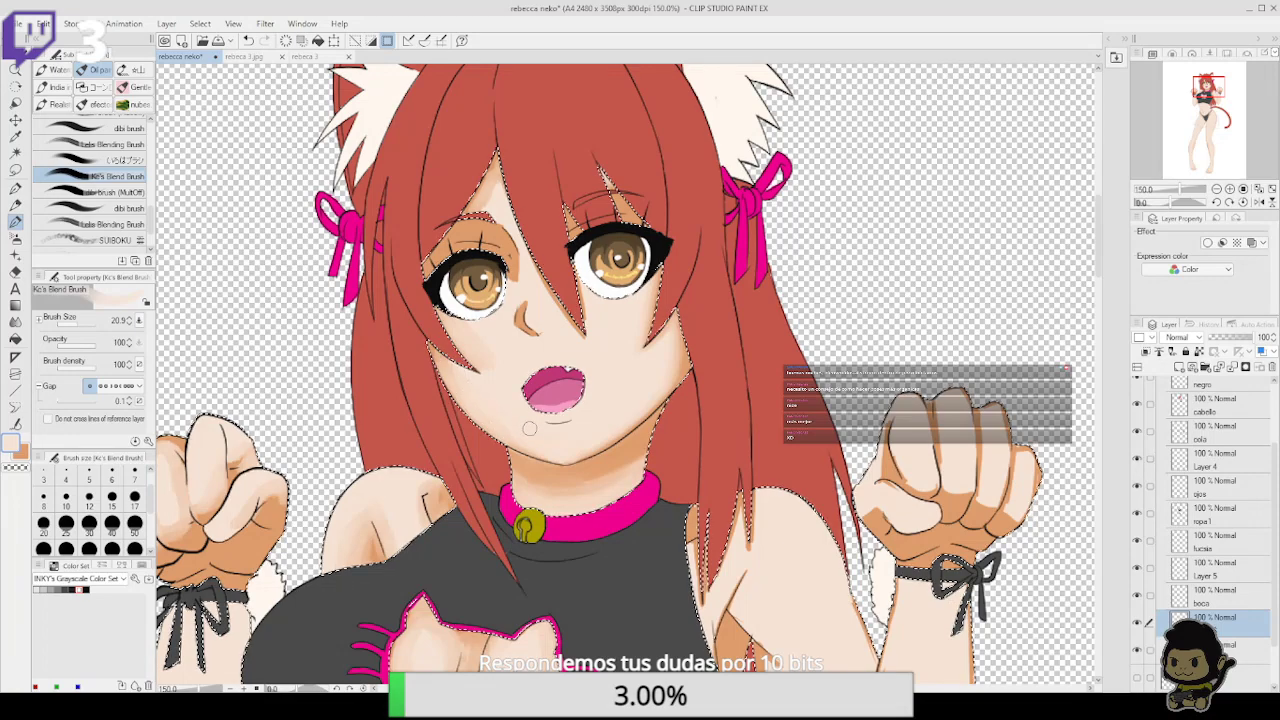
drag(577, 343, 565, 327)
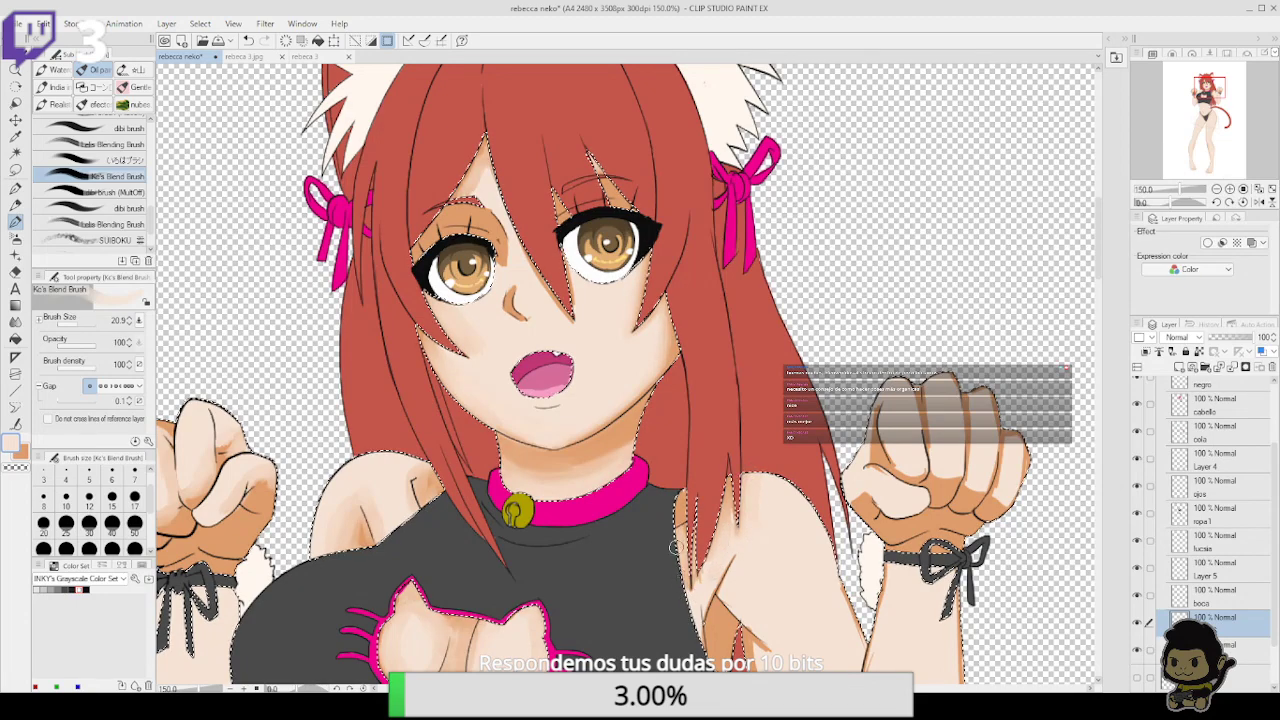
scroll(672, 515, down, 3)
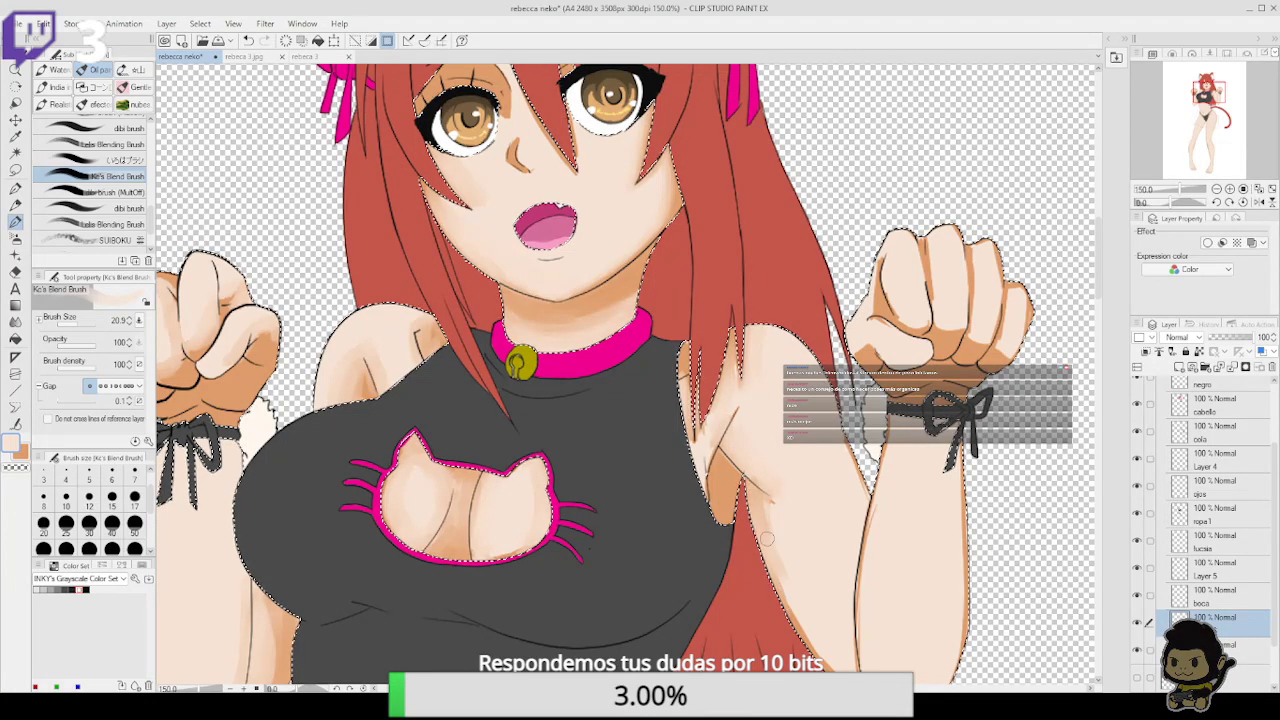
drag(823, 617, 757, 477)
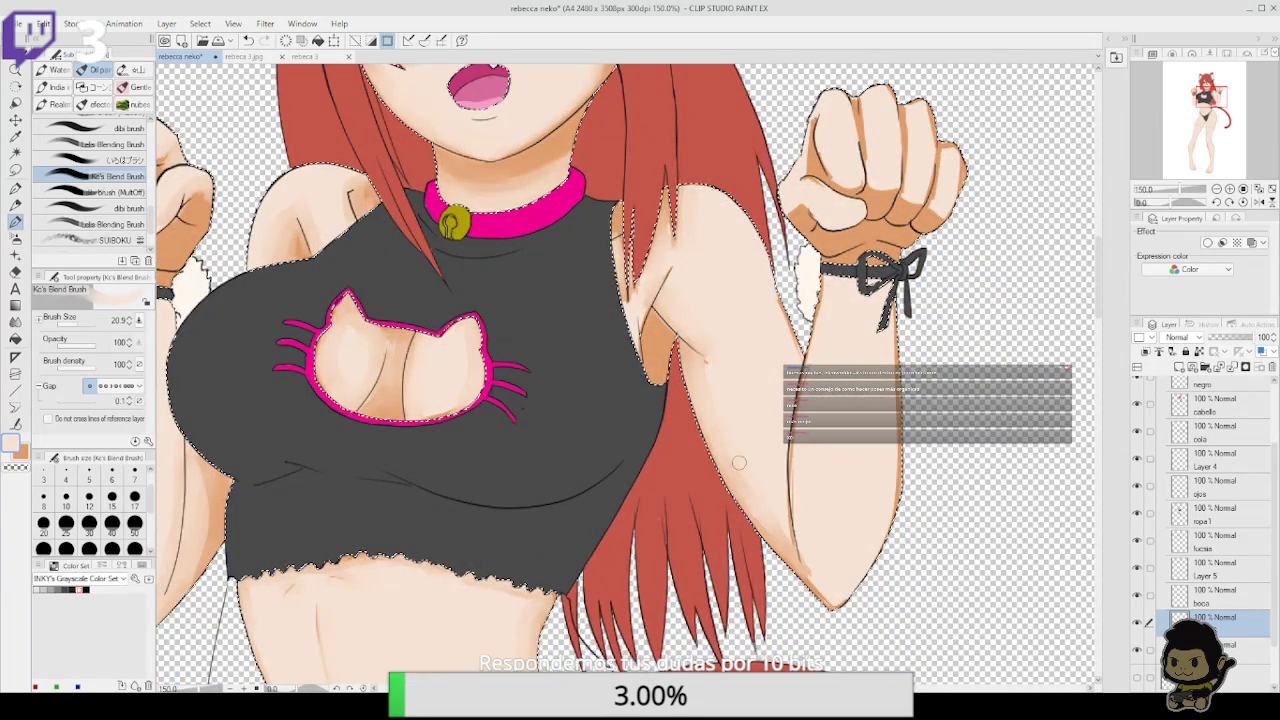
Soften the orange shadows along the tail-side forearm and on the fingers and thumb of its fist
mouse_move(820, 592)
mouse_down()
mouse_move(793, 502)
mouse_move(816, 298)
mouse_up()
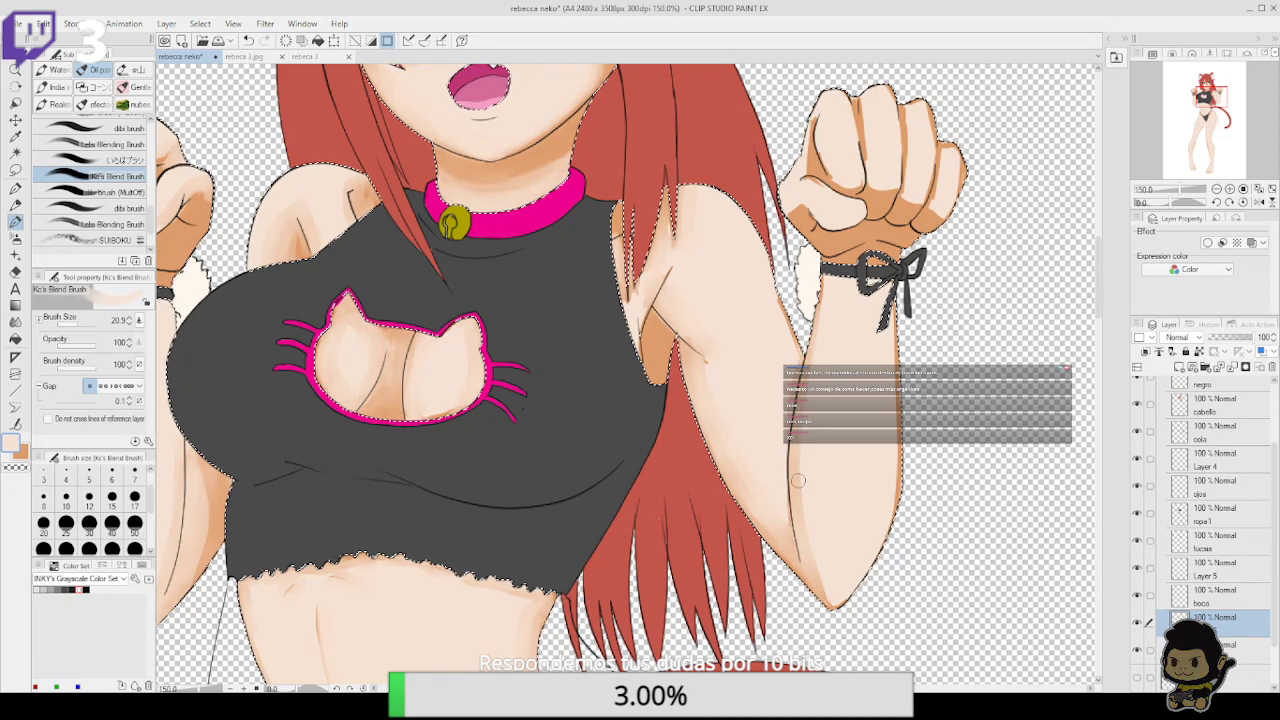
mouse_move(804, 505)
mouse_down()
mouse_move(810, 352)
mouse_move(811, 541)
mouse_move(806, 494)
mouse_move(821, 587)
mouse_move(815, 346)
mouse_up()
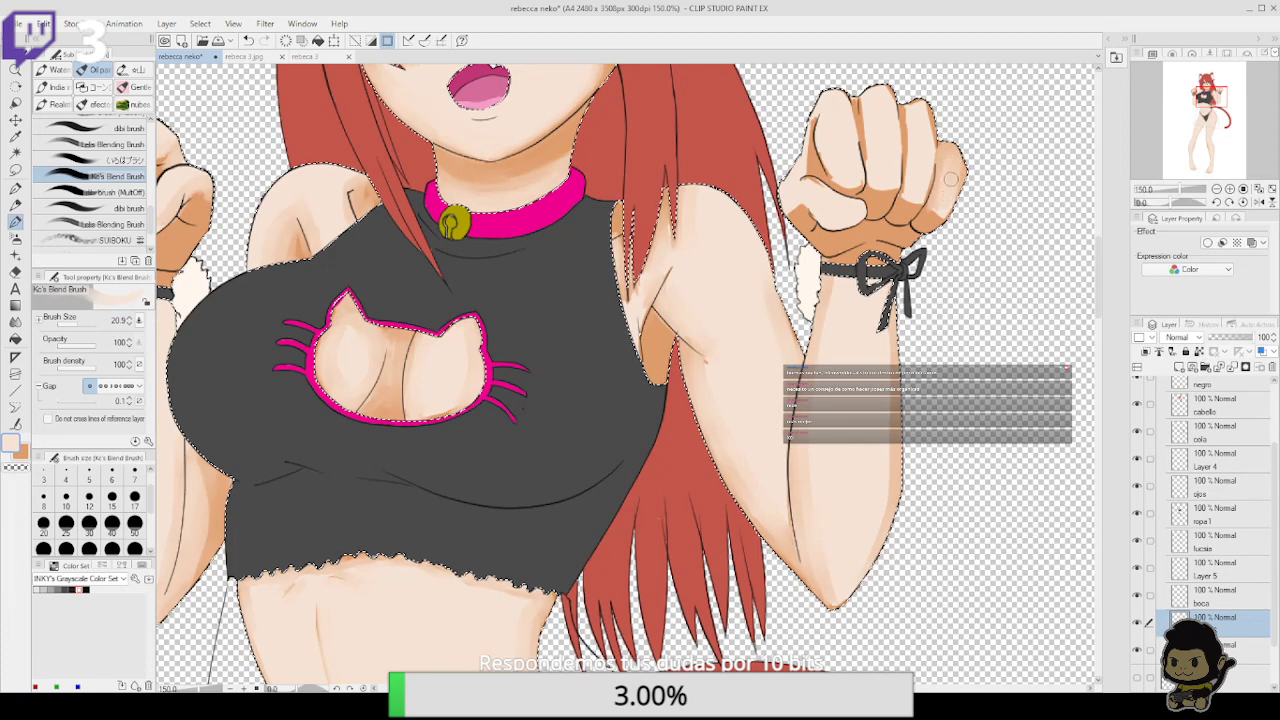
mouse_move(927, 114)
mouse_down()
mouse_move(925, 182)
mouse_move(917, 106)
mouse_move(915, 197)
mouse_move(915, 127)
mouse_move(922, 195)
mouse_up()
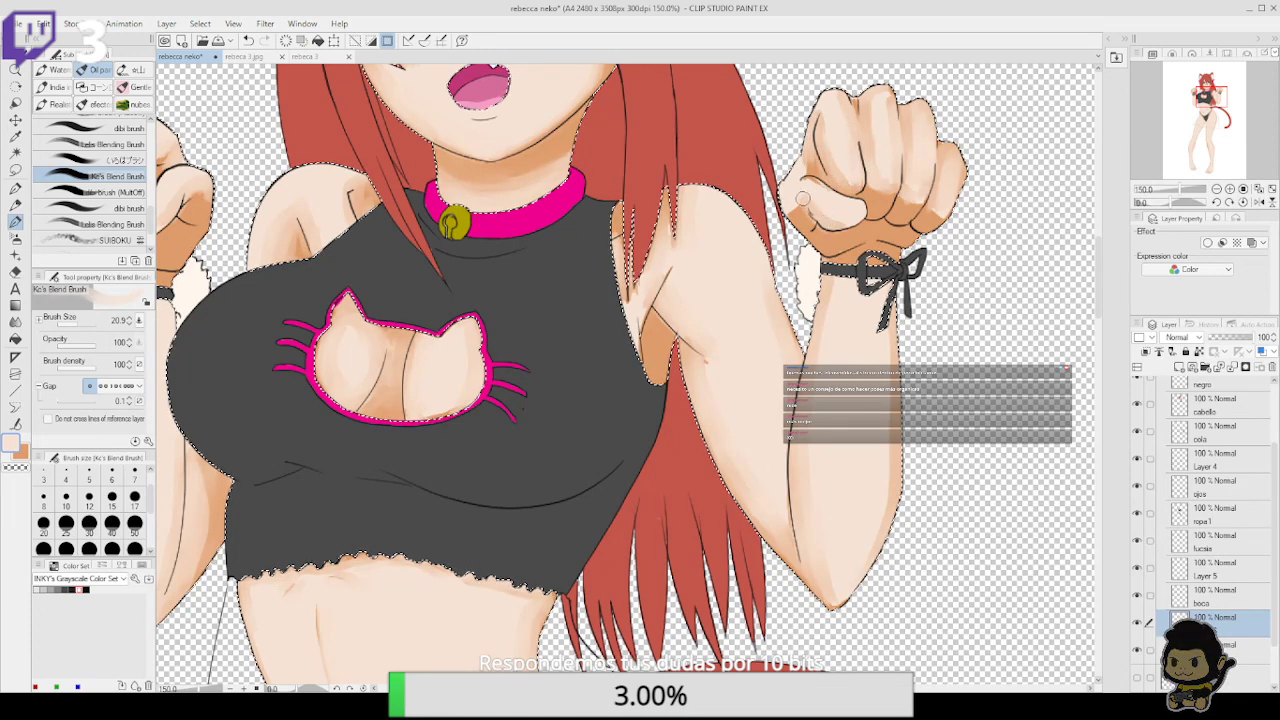
mouse_move(793, 212)
mouse_down()
mouse_move(868, 312)
mouse_move(935, 476)
mouse_up()
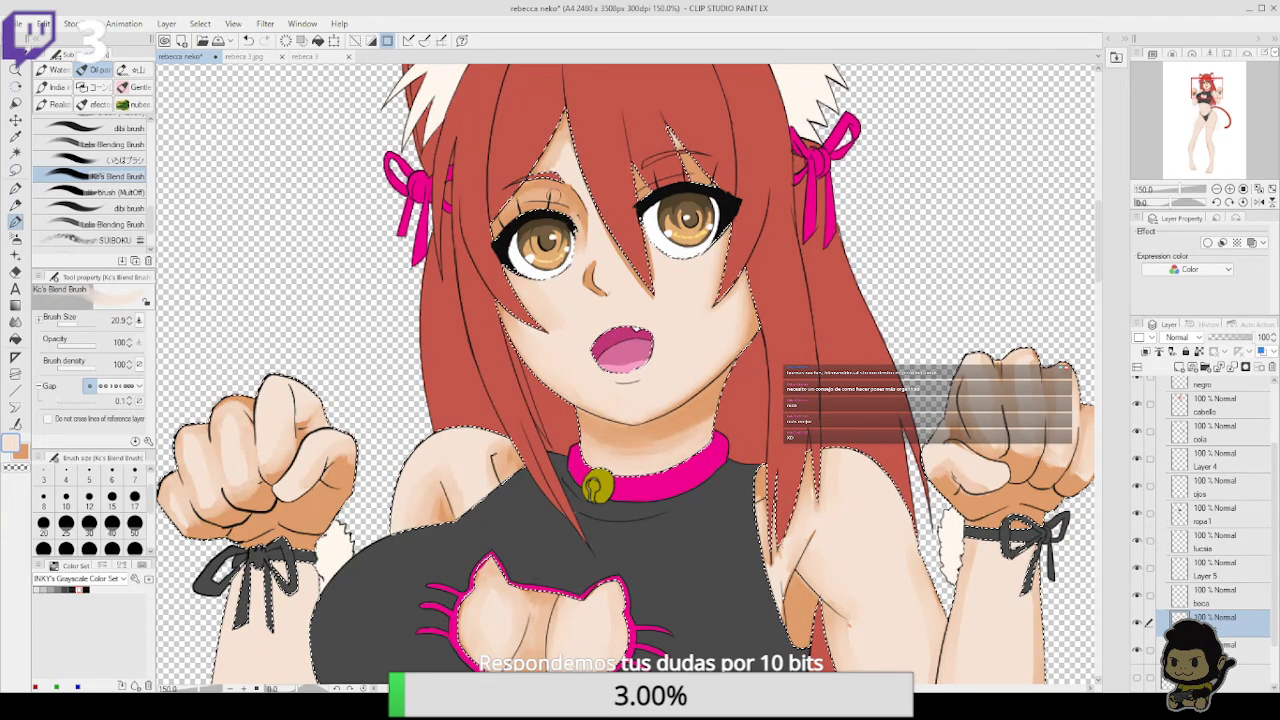
Clear the selection around the figure's skin areas
scroll(640, 300, down, 4)
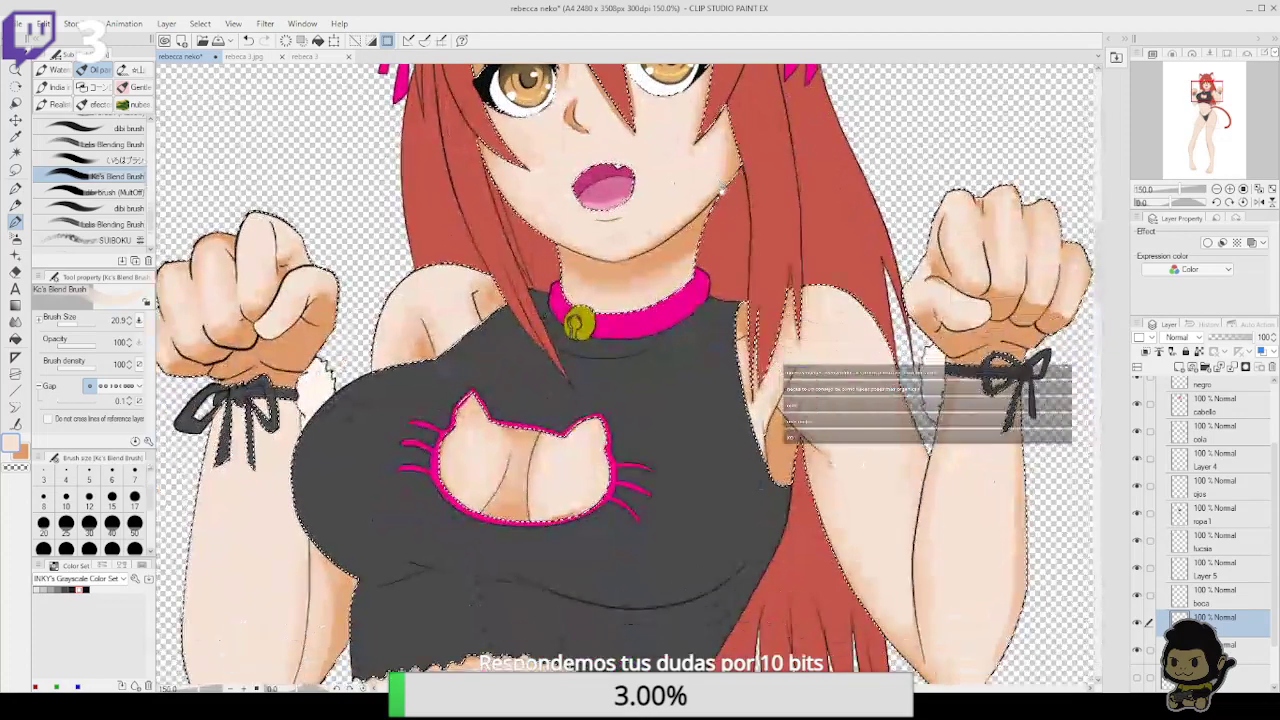
scroll(726, 209, down, 5)
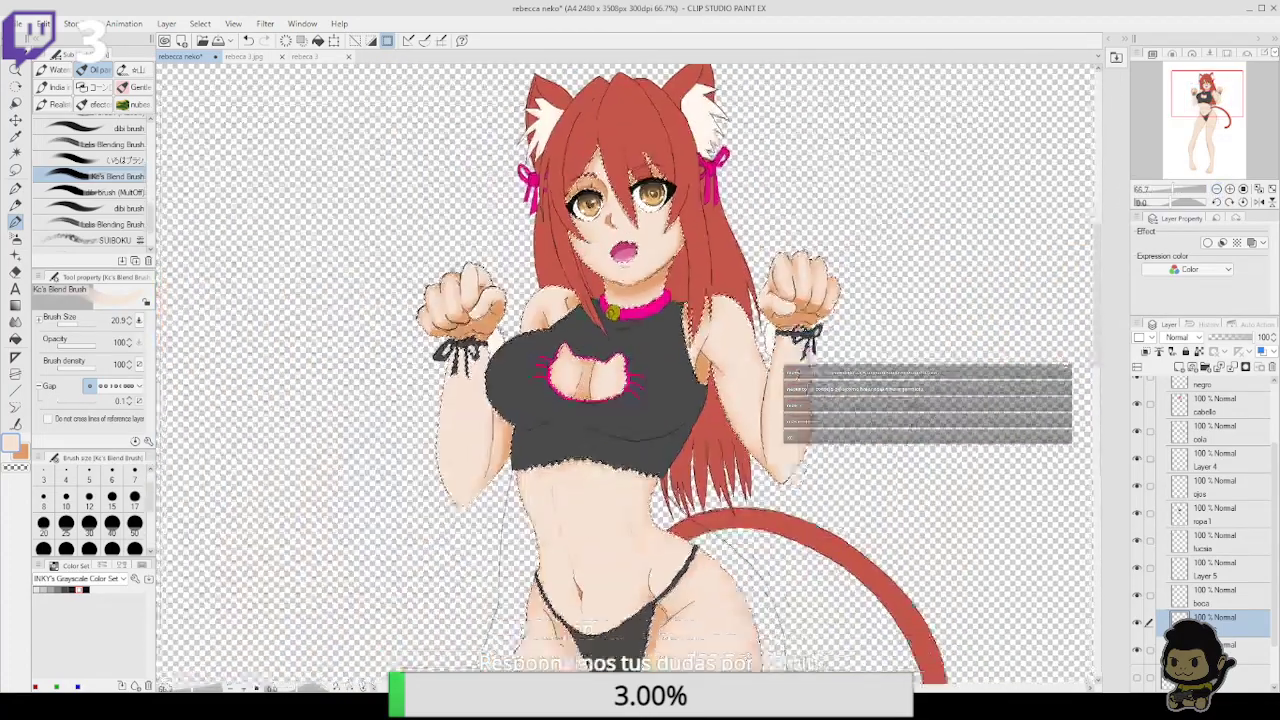
drag(628, 374, 633, 352)
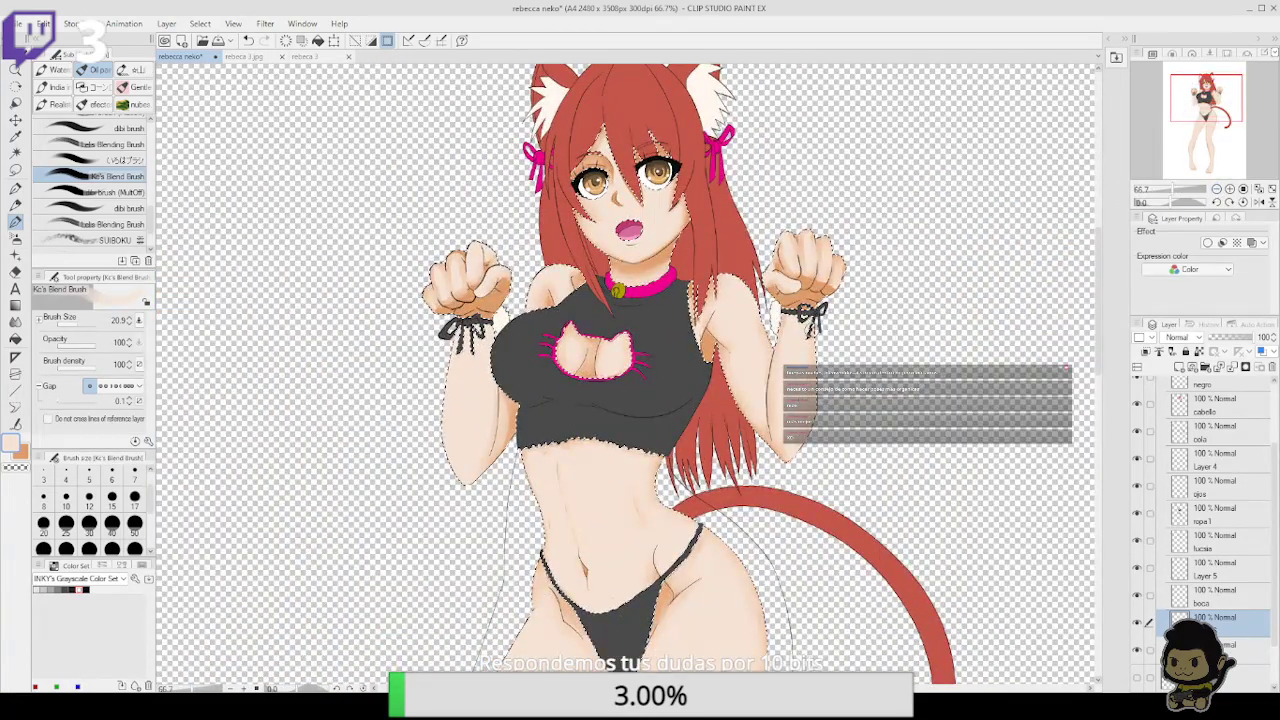
scroll(804, 320, down, 3)
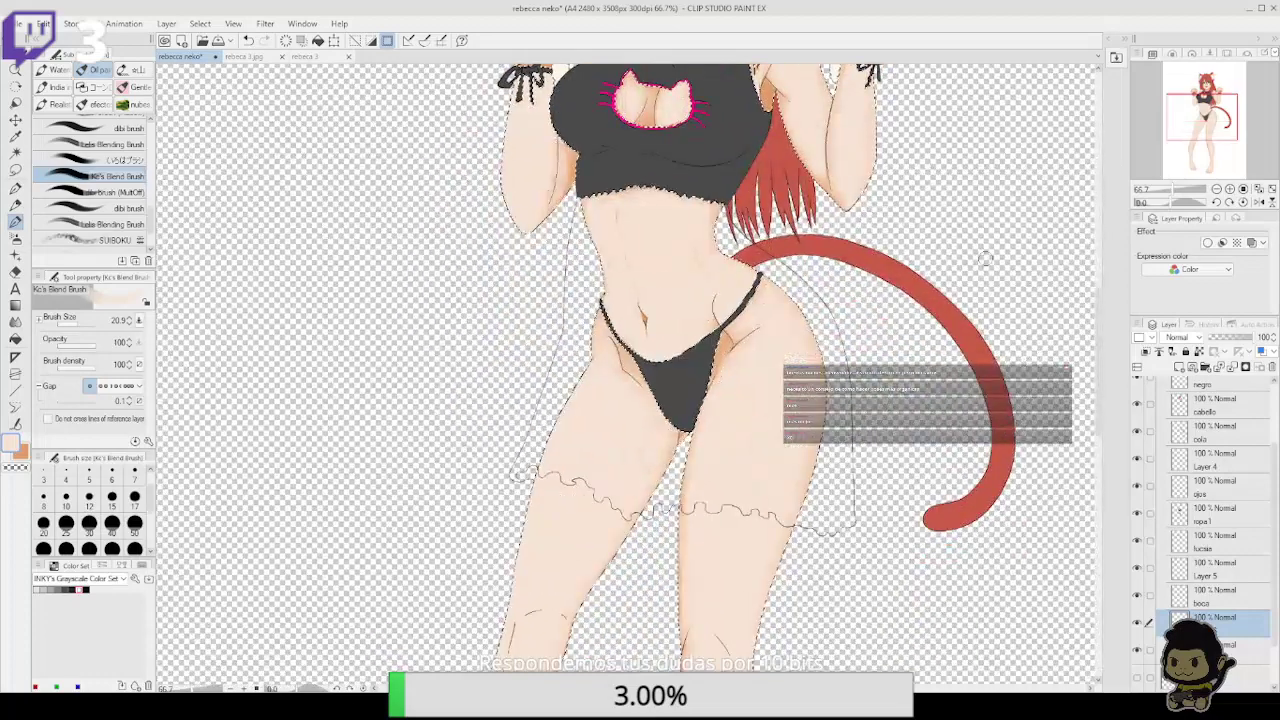
click(1217, 189)
scroll(915, 449, up, 2)
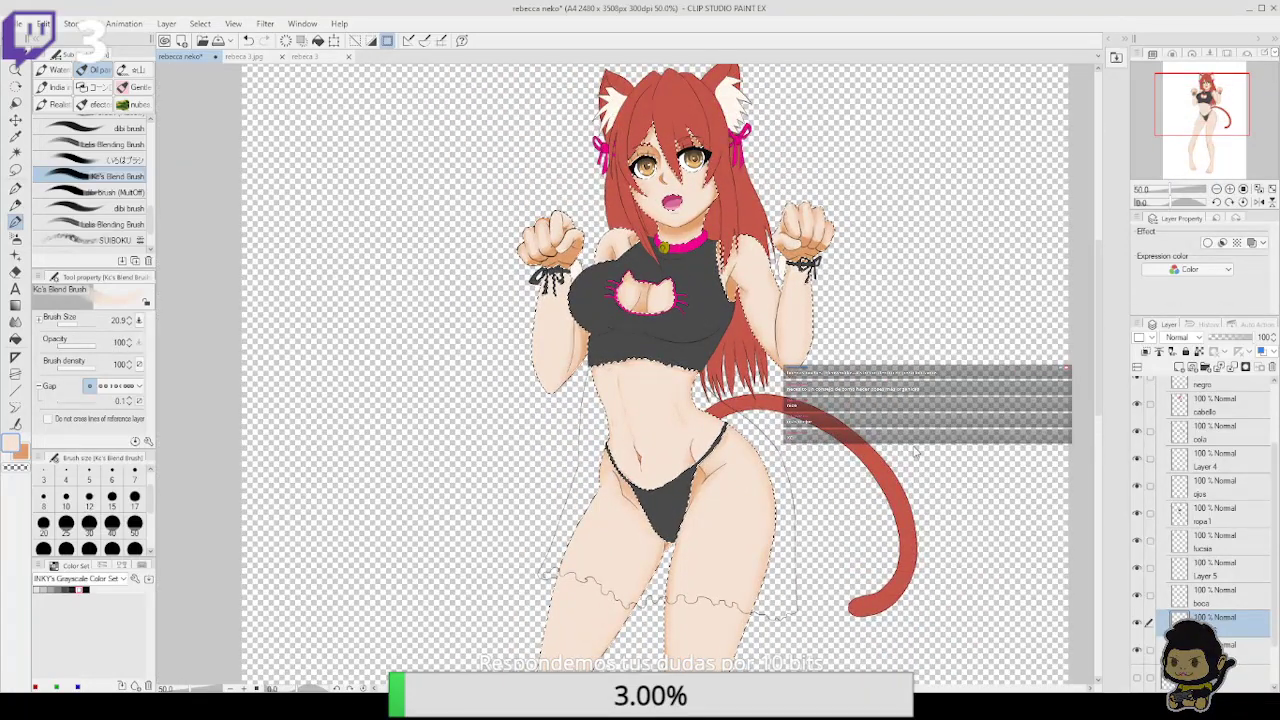
key(ctrl+d)
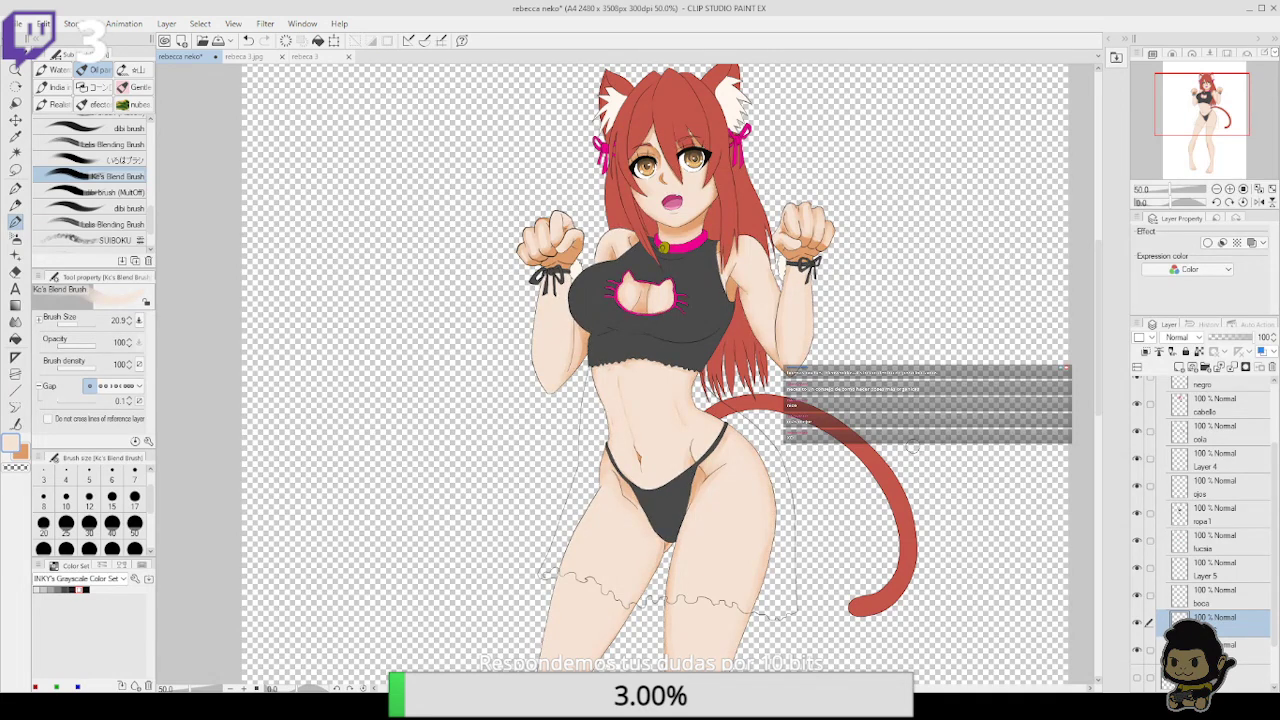
Make Layer 5 active and sample the light pink swatch, showing the color palette layer only while picking it
click(1230, 595)
drag(789, 262, 807, 407)
click(1237, 576)
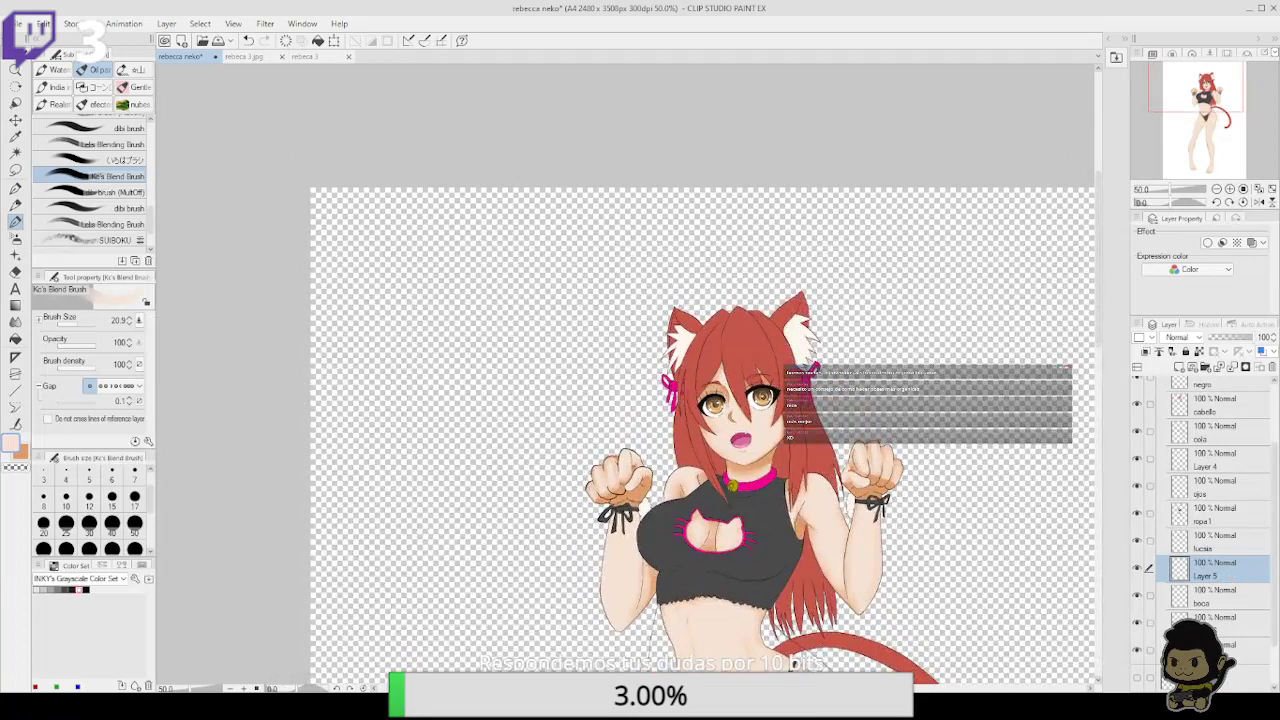
drag(1275, 550, 1276, 487)
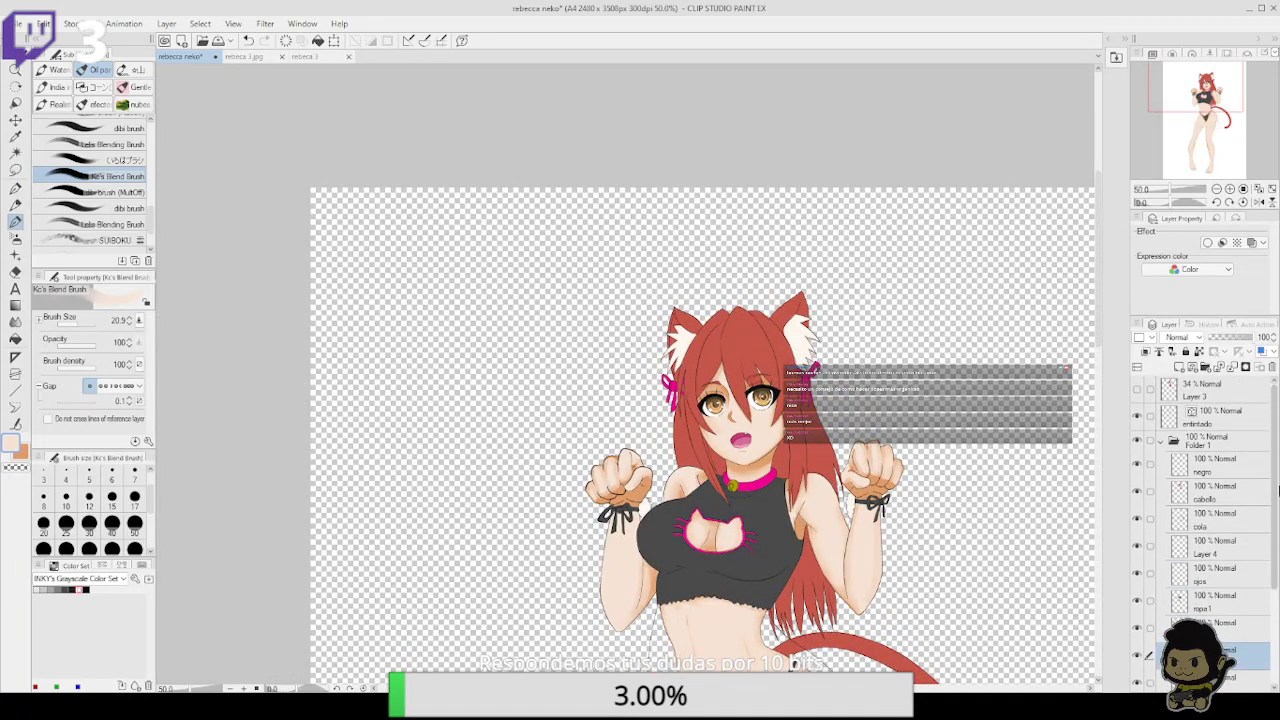
scroll(1275, 630, down, 5)
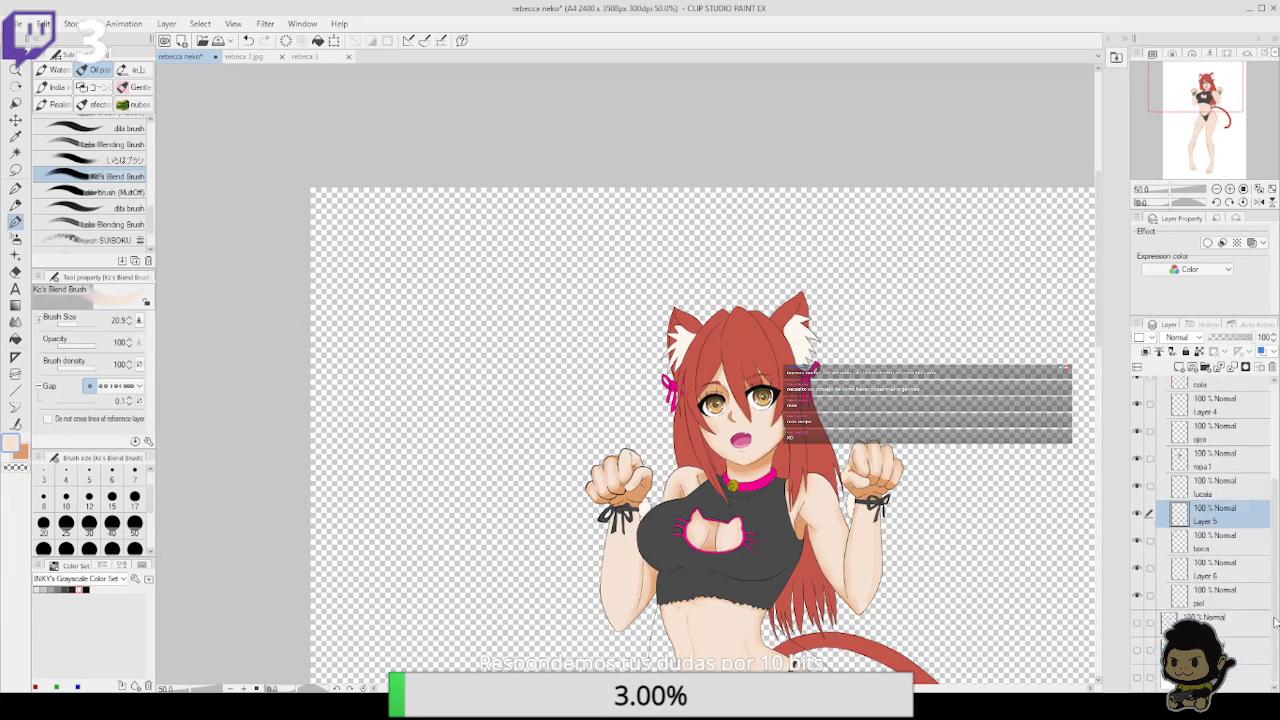
click(1140, 653)
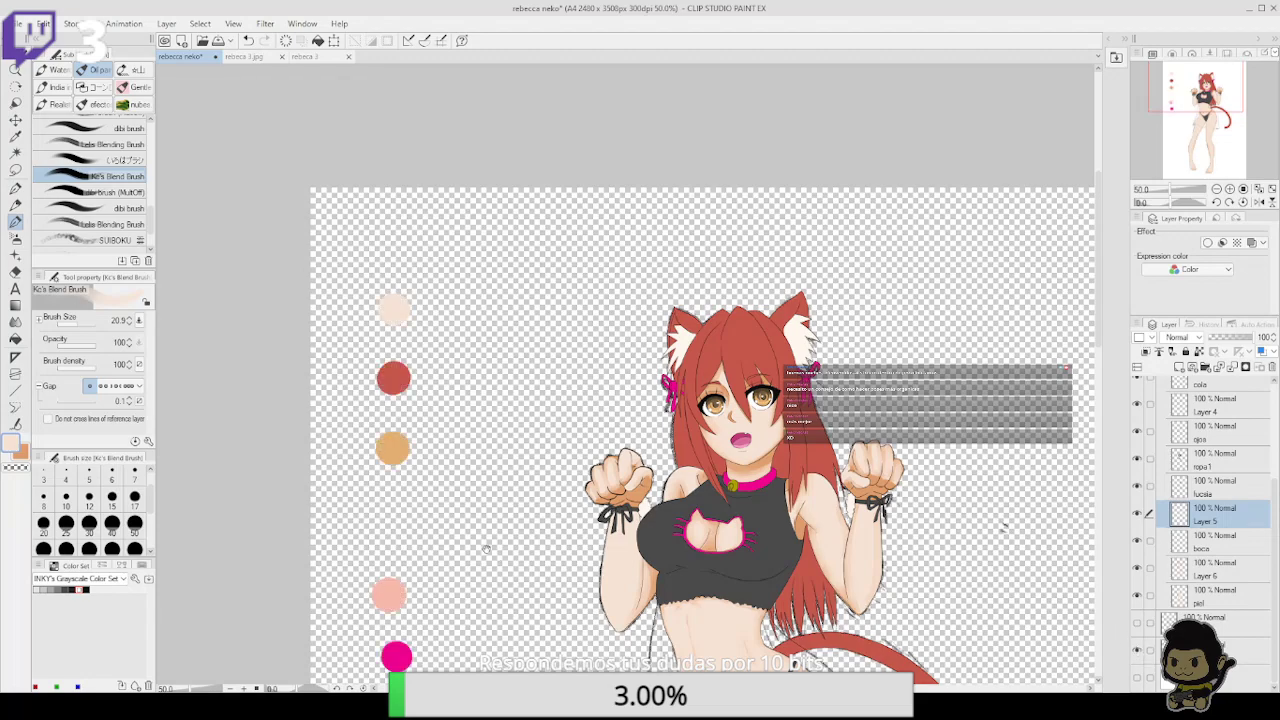
scroll(486, 549, down, 3)
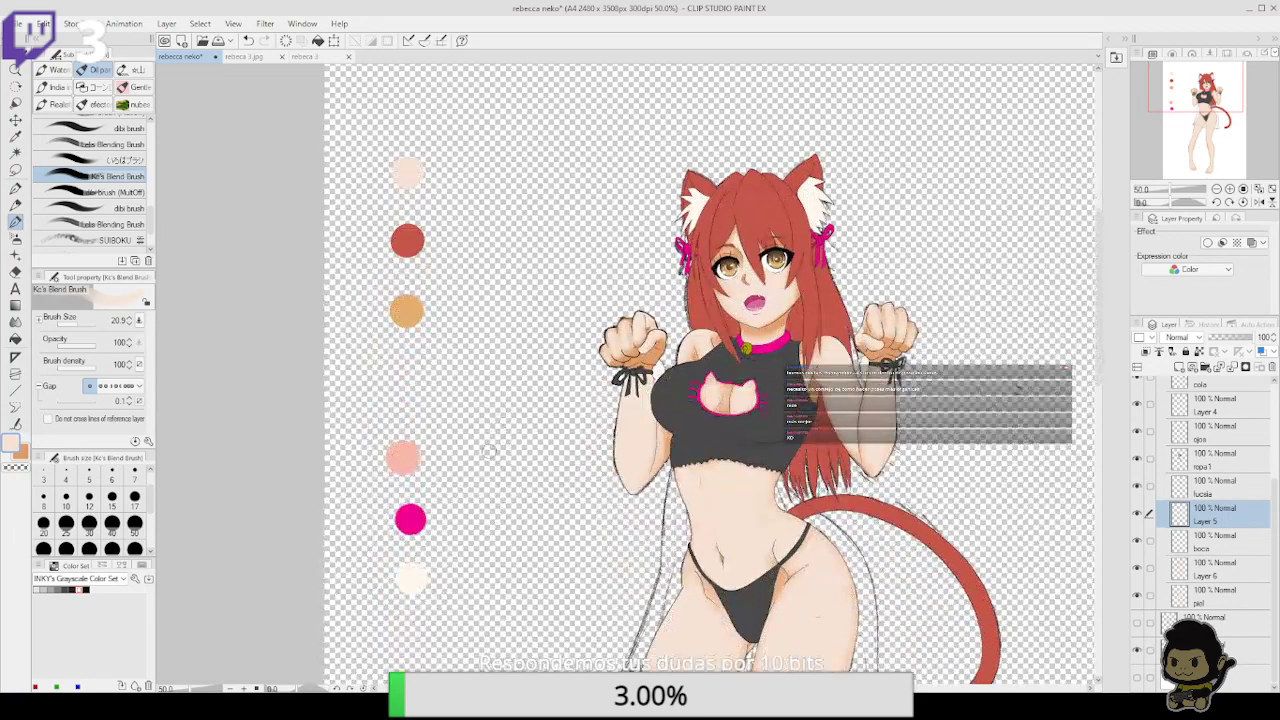
click(1136, 650)
Paint a light pink lower lip beneath the open mouth on Layer 5
click(1229, 189)
click(1229, 189)
click(1229, 189)
click(1229, 189)
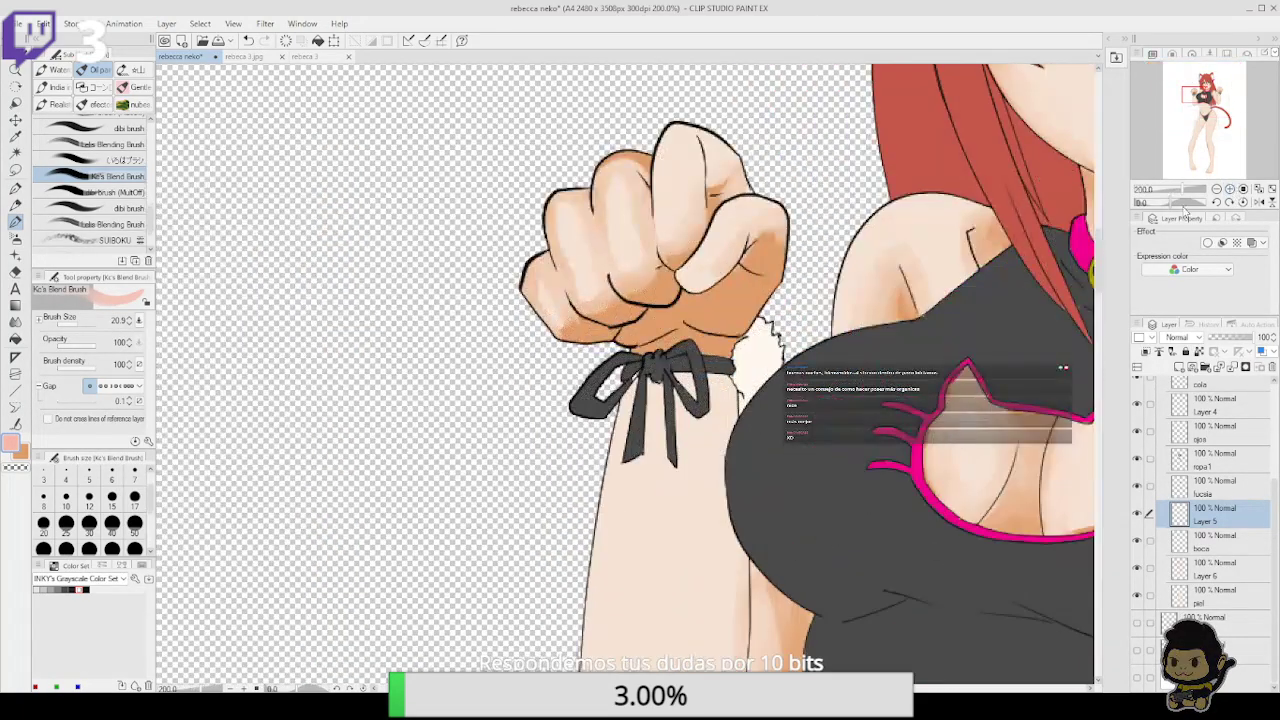
drag(950, 348, 523, 431)
drag(750, 418, 633, 607)
click(15, 188)
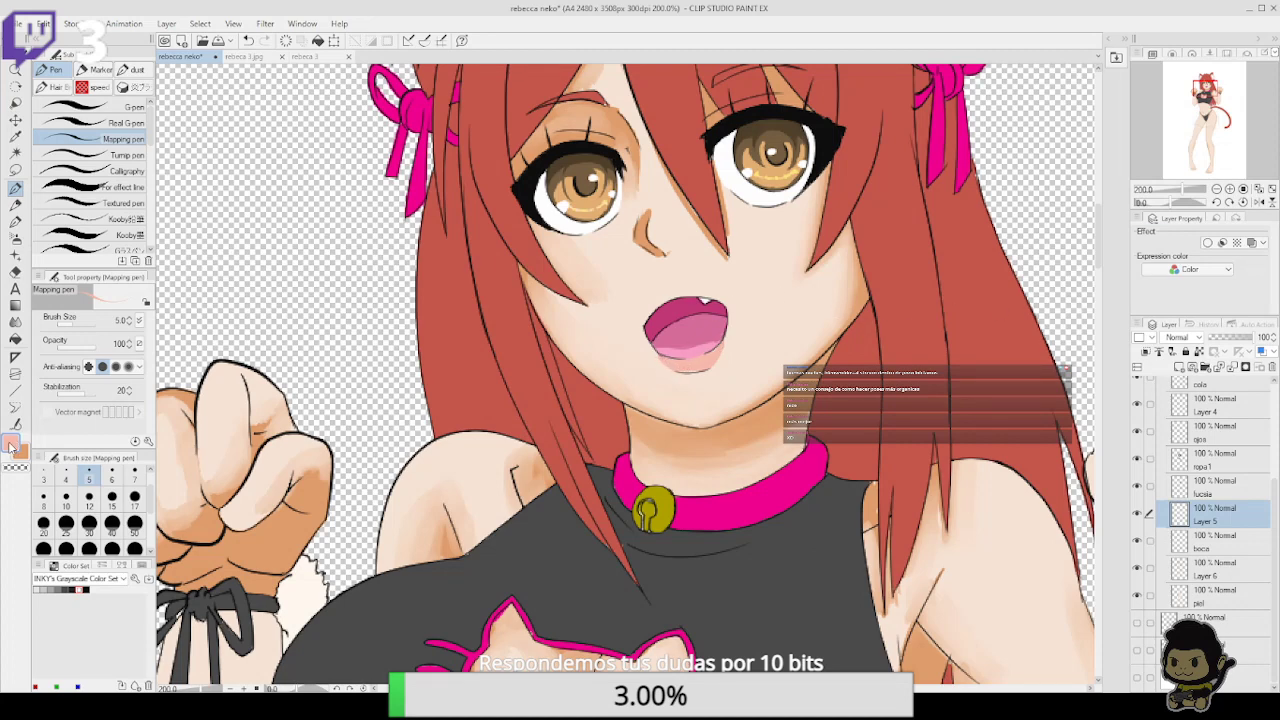
Add fine white highlights to the lower lip and shade its lower edge in darker pink with the 5 px Mapping pen
click(81, 588)
key(ctrl+plus)
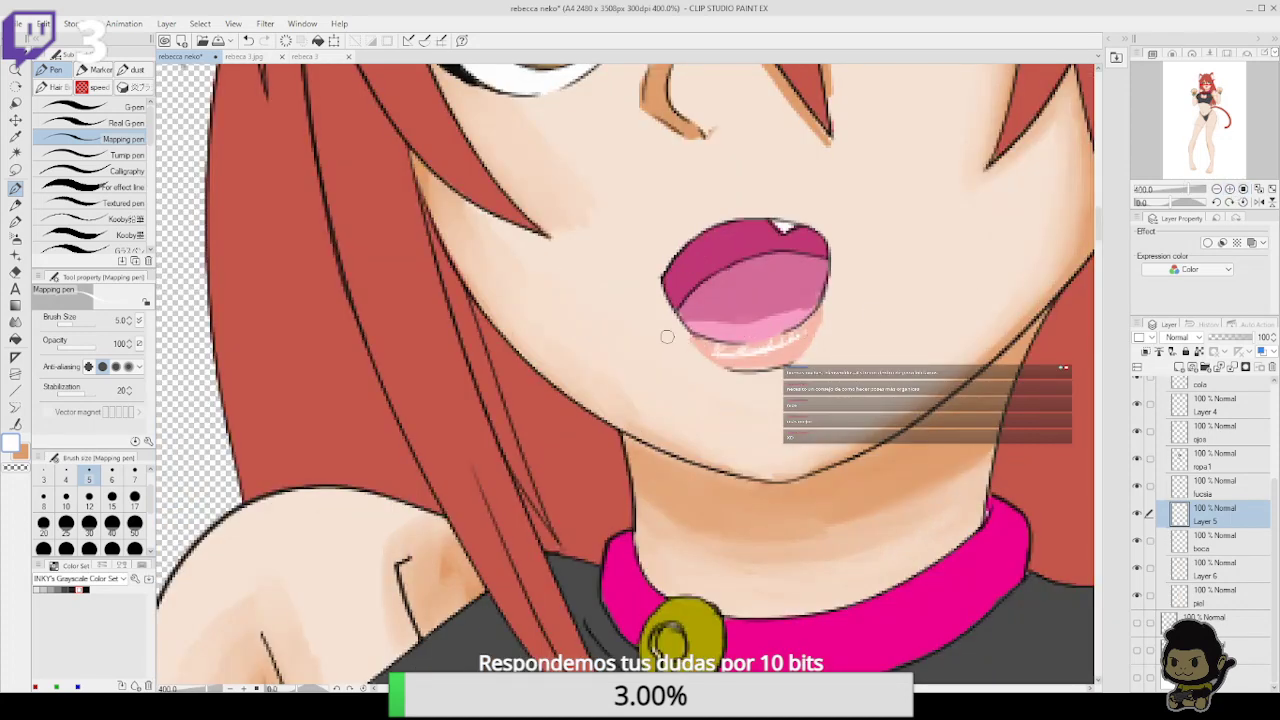
alt+click(714, 348)
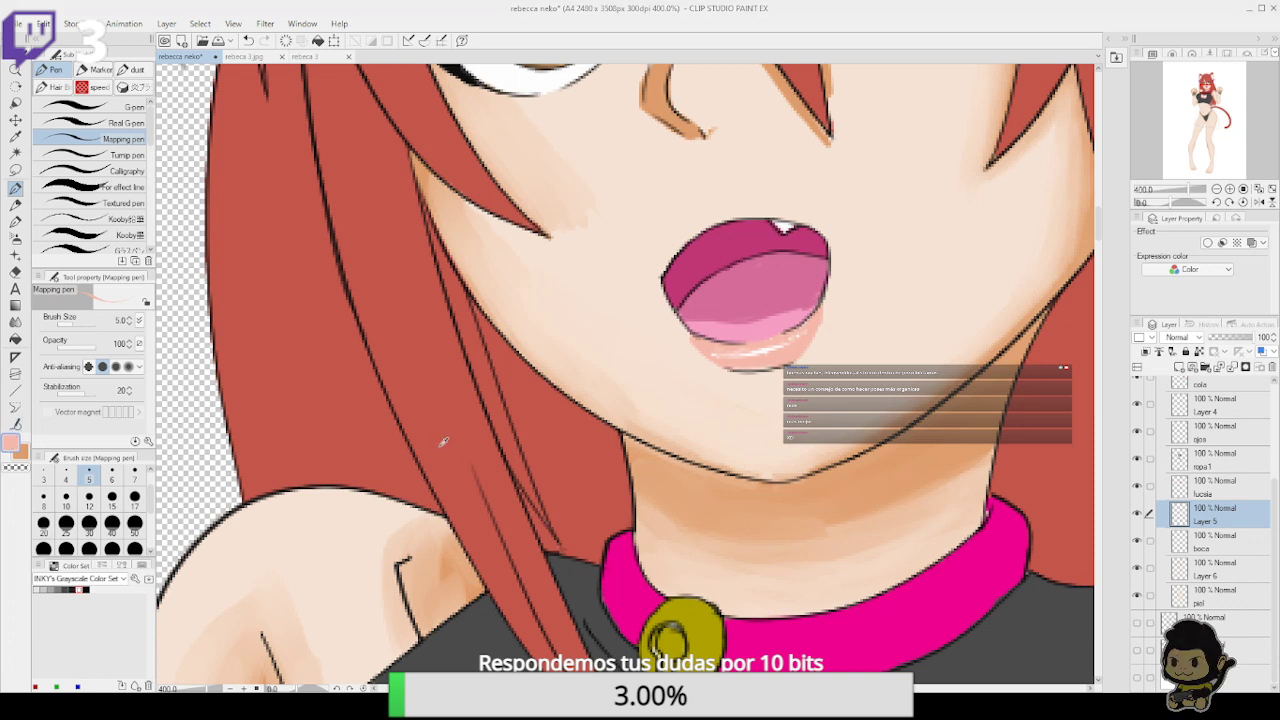
alt+click(711, 351)
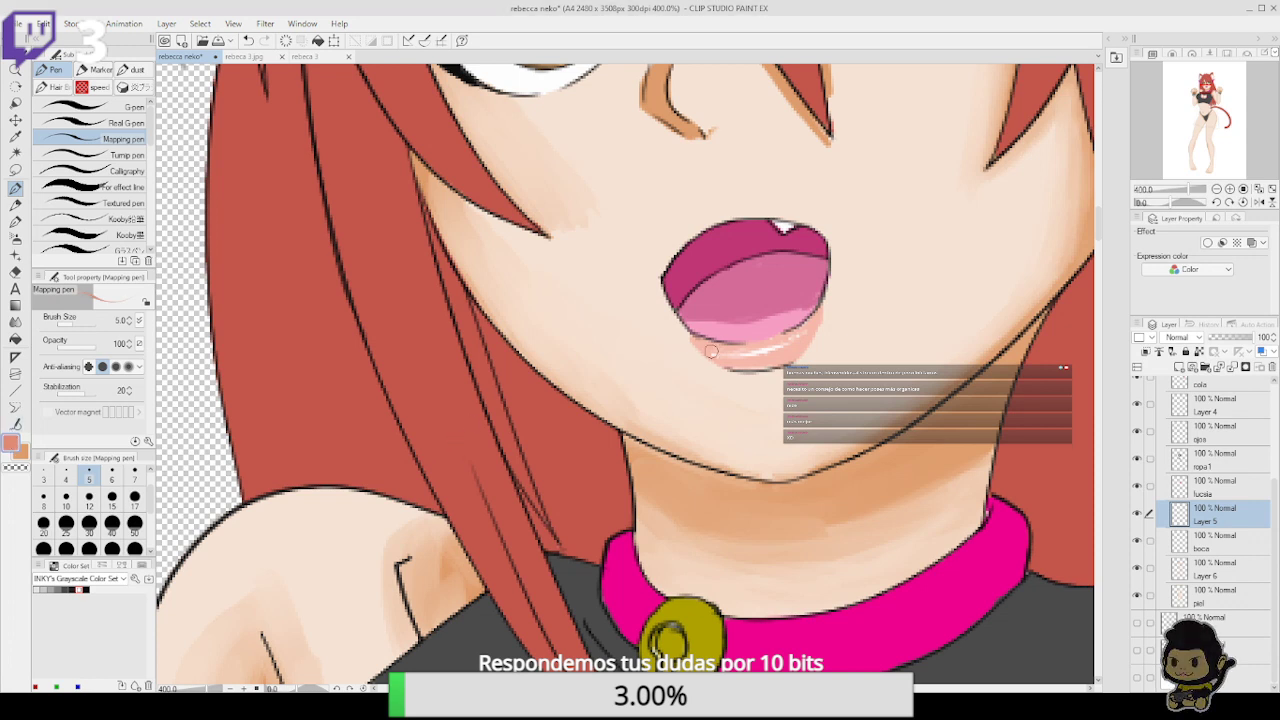
drag(712, 361, 778, 363)
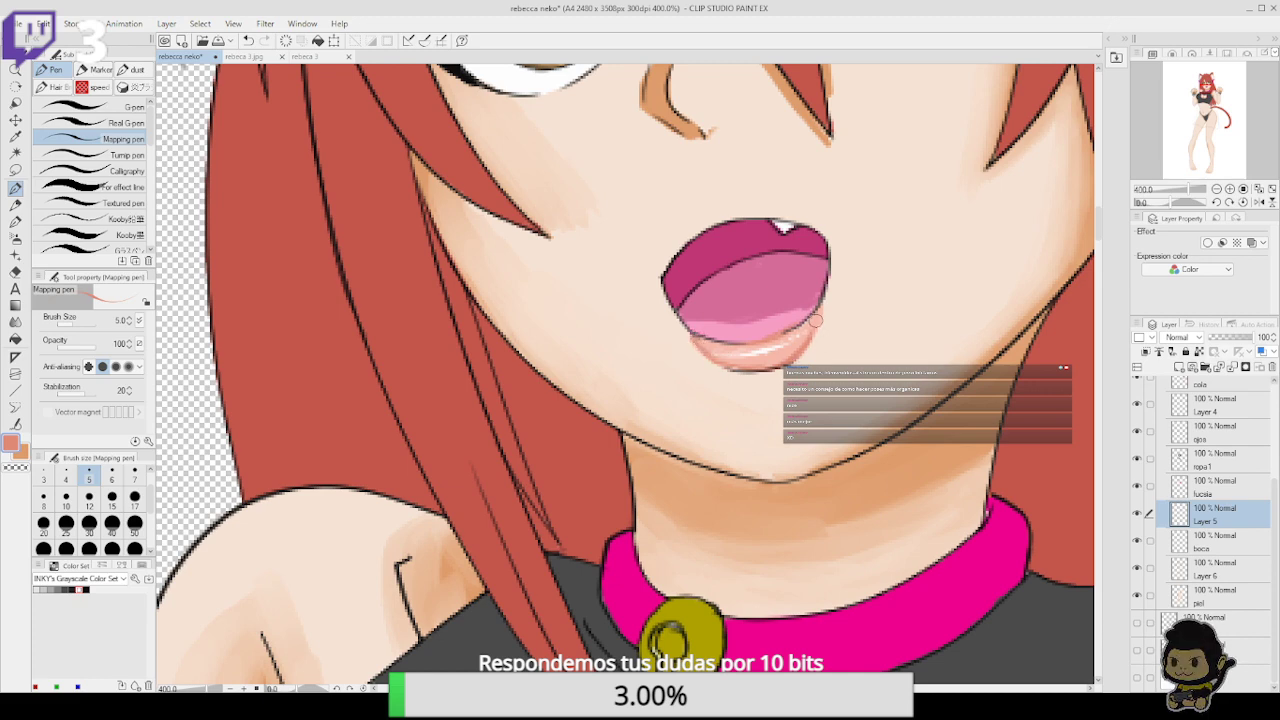
Paint orange shadows around the mouth and under the lower lip on Layer 6 with Kc's Blend Brush
drag(841, 305, 789, 486)
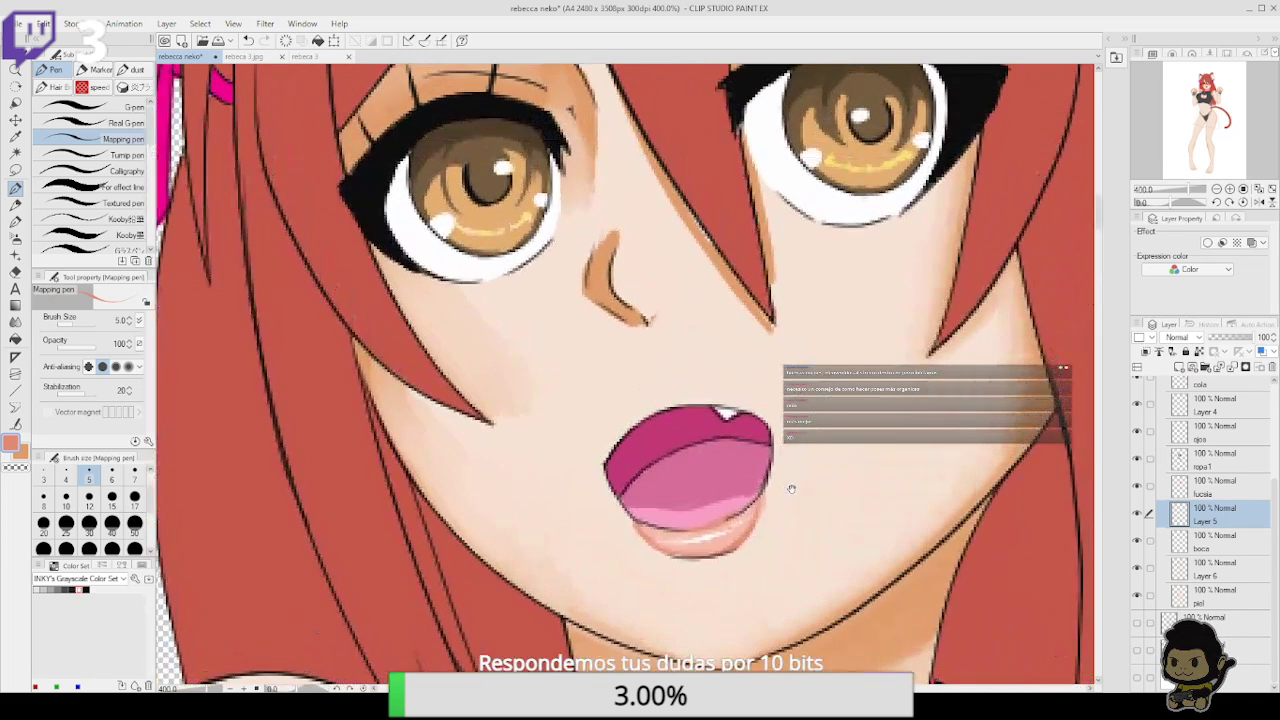
click(1230, 546)
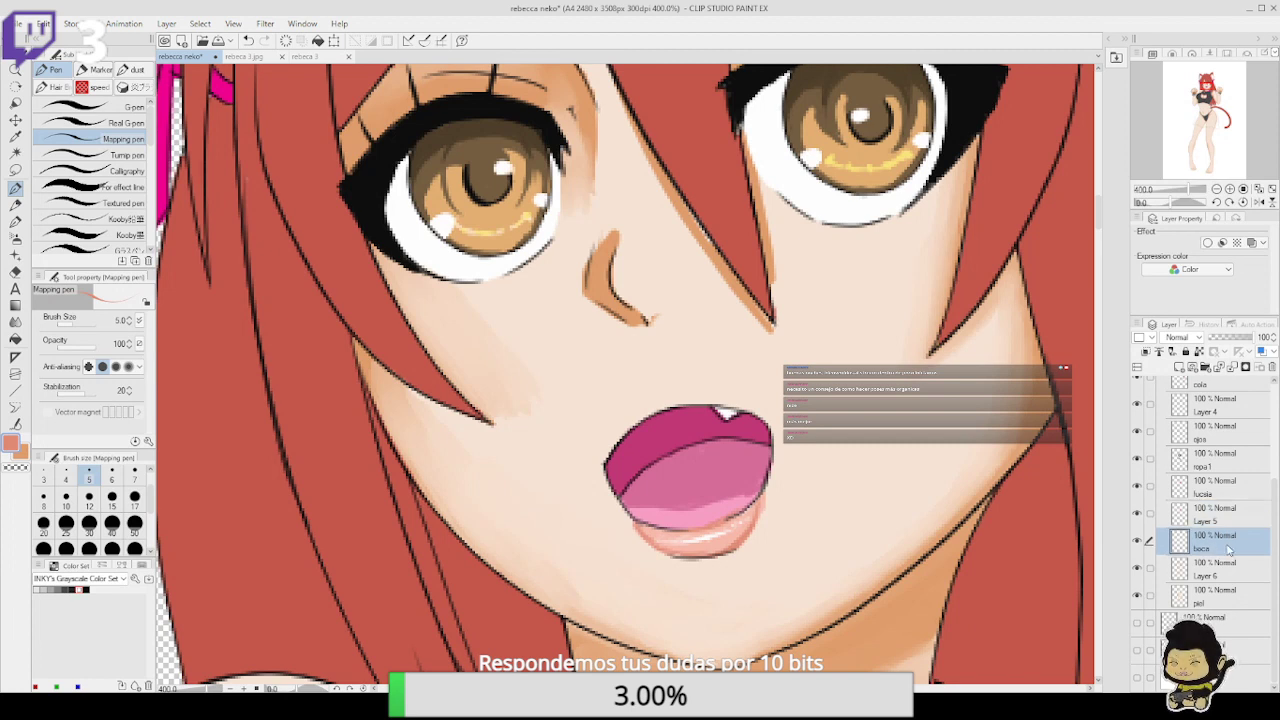
click(1226, 592)
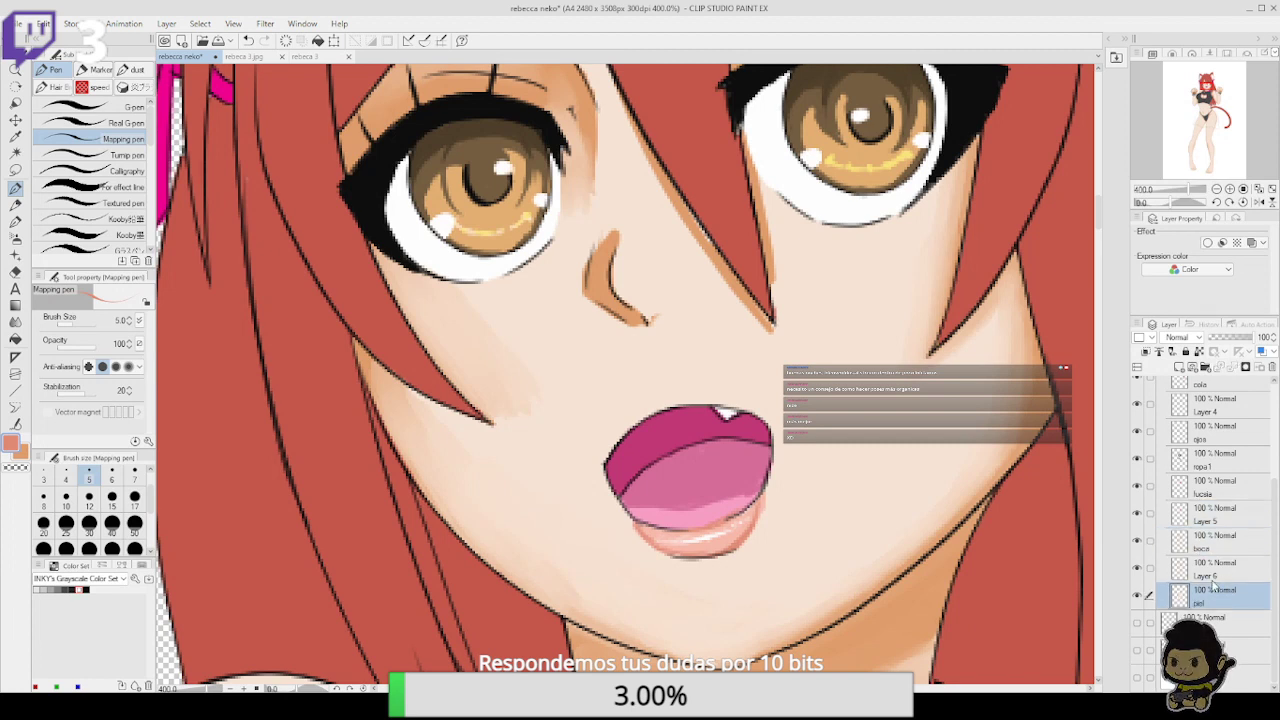
click(1214, 570)
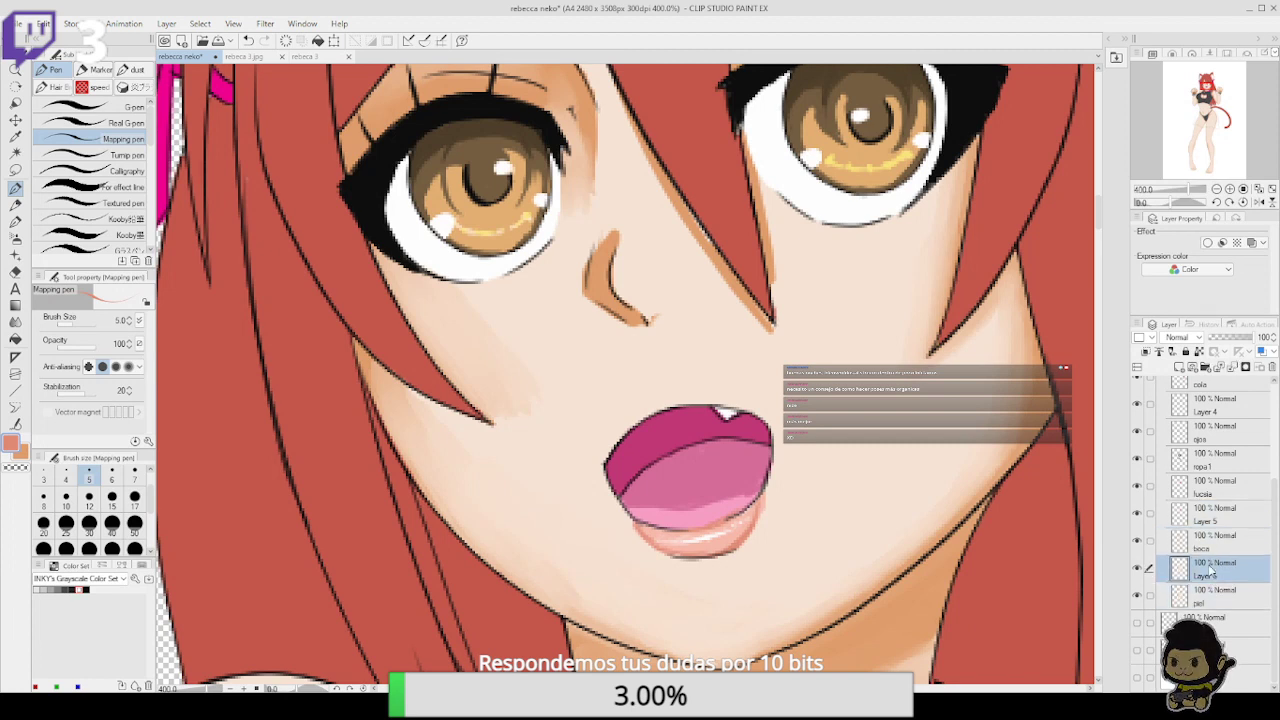
alt+click(568, 390)
click(16, 220)
click(18, 237)
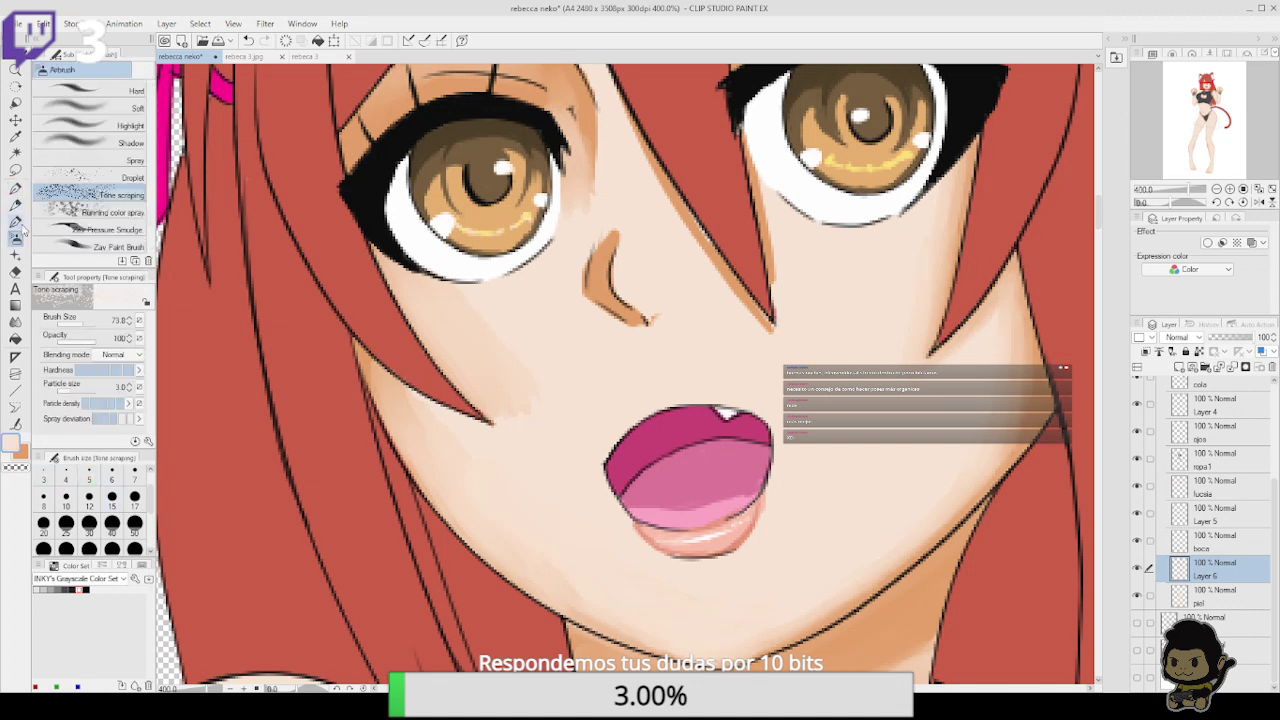
click(16, 221)
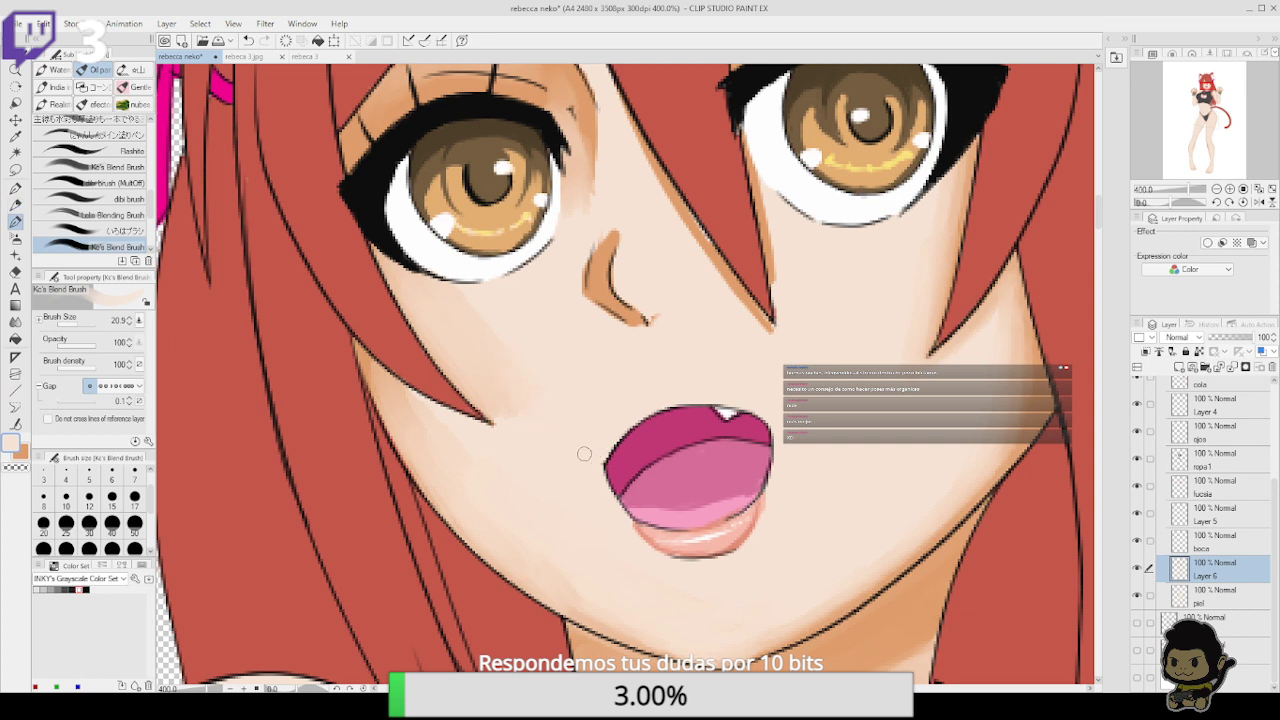
click(21, 452)
mouse_move(603, 454)
mouse_down()
mouse_move(614, 499)
mouse_move(612, 440)
mouse_up()
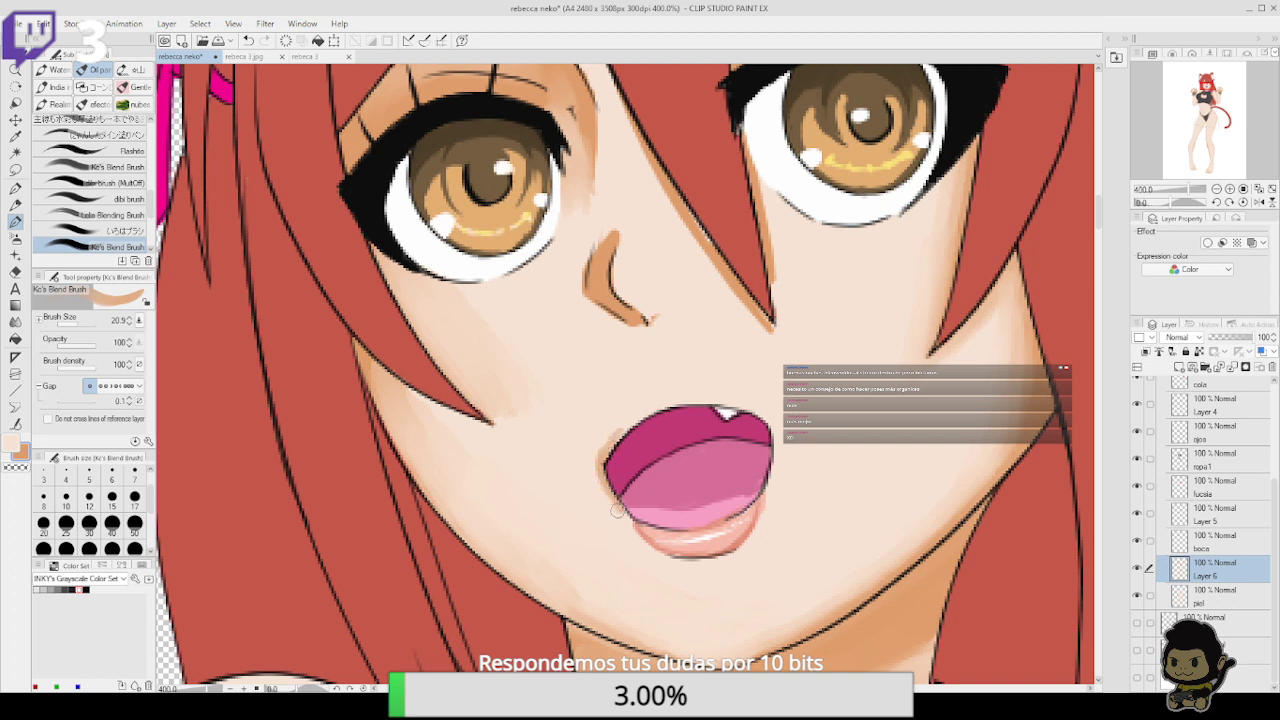
mouse_move(756, 412)
mouse_down()
mouse_move(773, 429)
mouse_move(771, 464)
mouse_up()
mouse_move(620, 507)
mouse_down()
mouse_move(660, 557)
mouse_move(727, 553)
mouse_up()
mouse_move(608, 450)
mouse_down()
mouse_move(674, 402)
mouse_move(768, 405)
mouse_move(760, 420)
mouse_move(756, 380)
mouse_up()
Soften the orange shadows around the mouth and lower lip with the light skin tone
key(x)
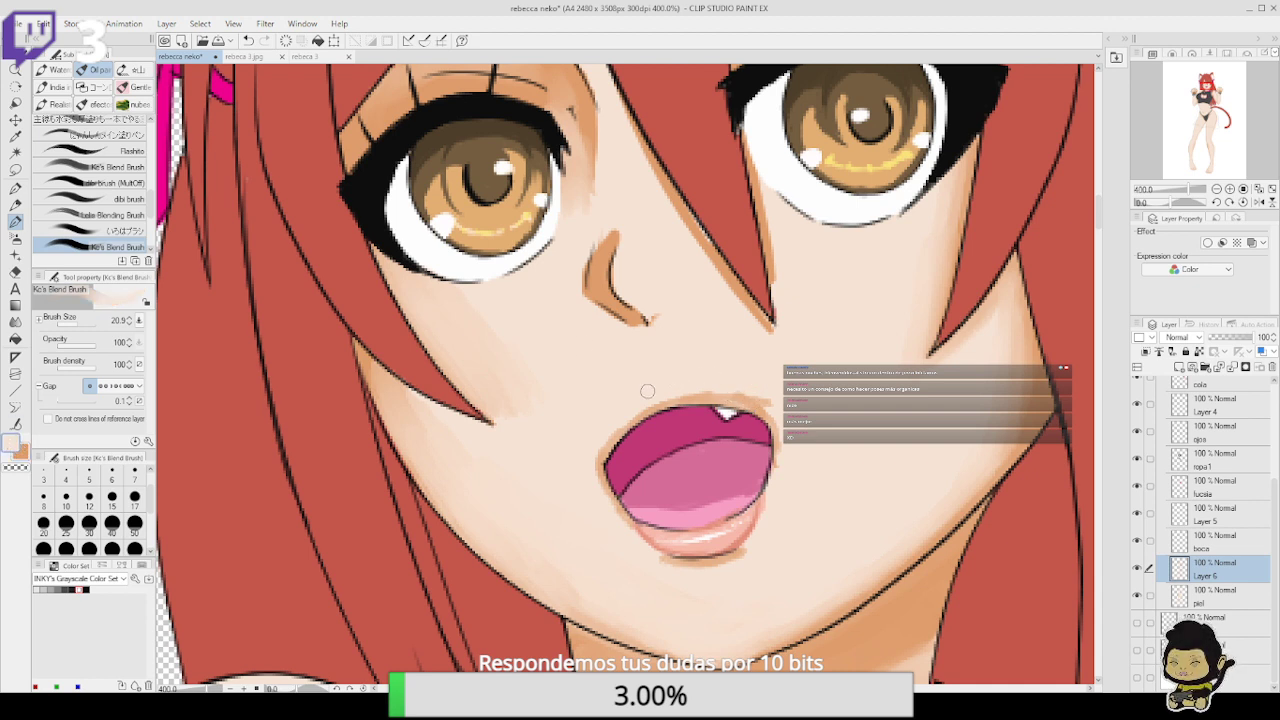
drag(603, 441, 640, 412)
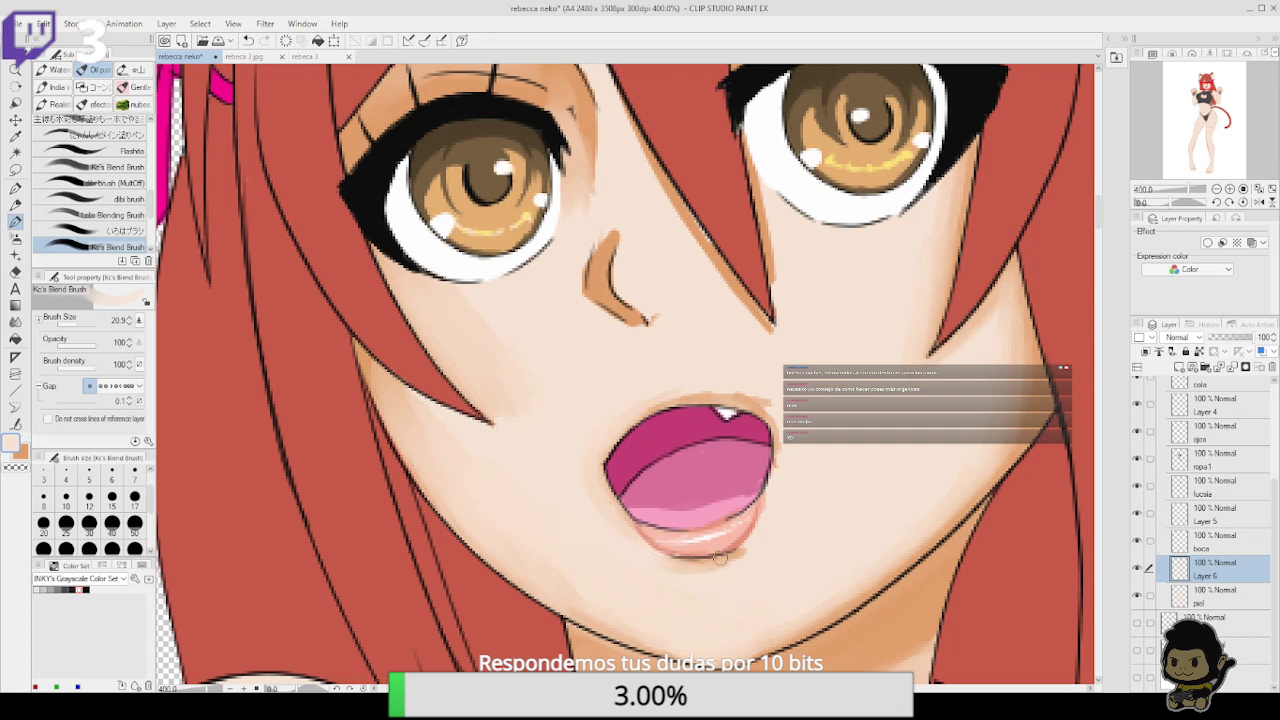
mouse_move(676, 396)
mouse_down()
mouse_move(713, 394)
mouse_move(649, 407)
mouse_move(715, 408)
mouse_move(647, 401)
mouse_move(715, 397)
mouse_move(705, 390)
mouse_move(747, 402)
mouse_move(728, 388)
mouse_move(775, 423)
mouse_up()
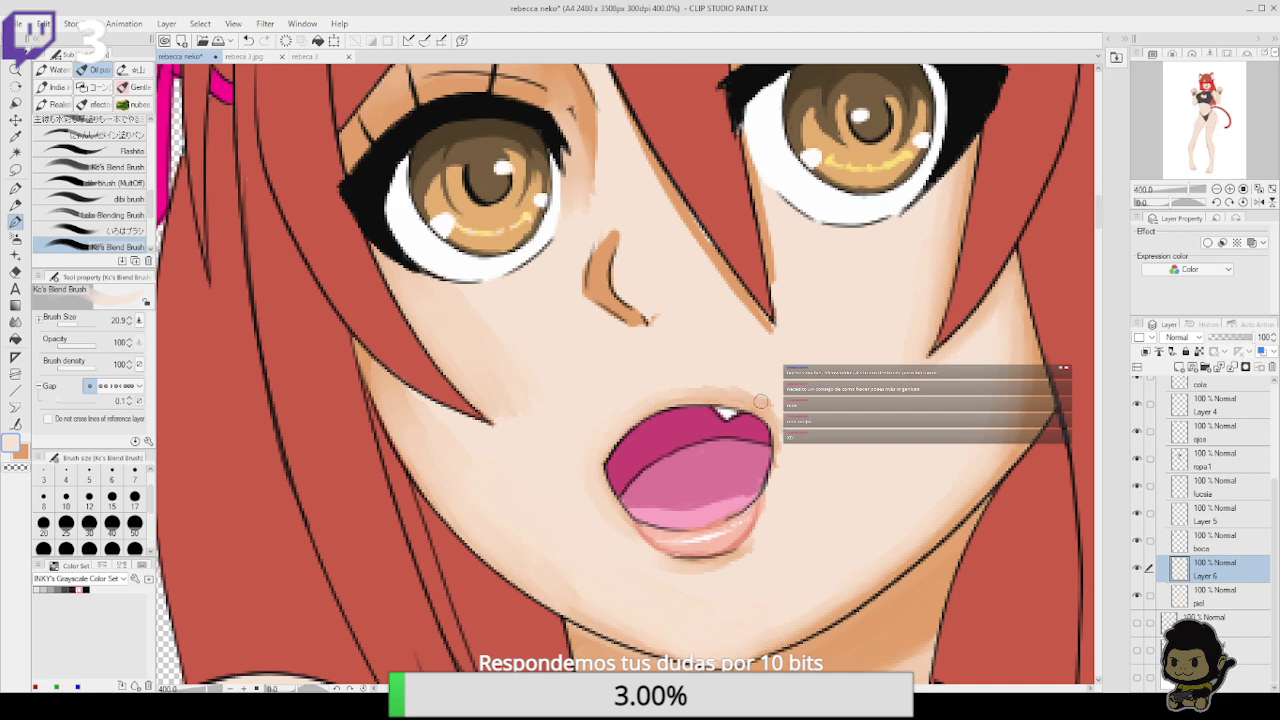
Select the figure's skin areas from the piel layer while keeping Layer 6 active
ctrl+click(1188, 606)
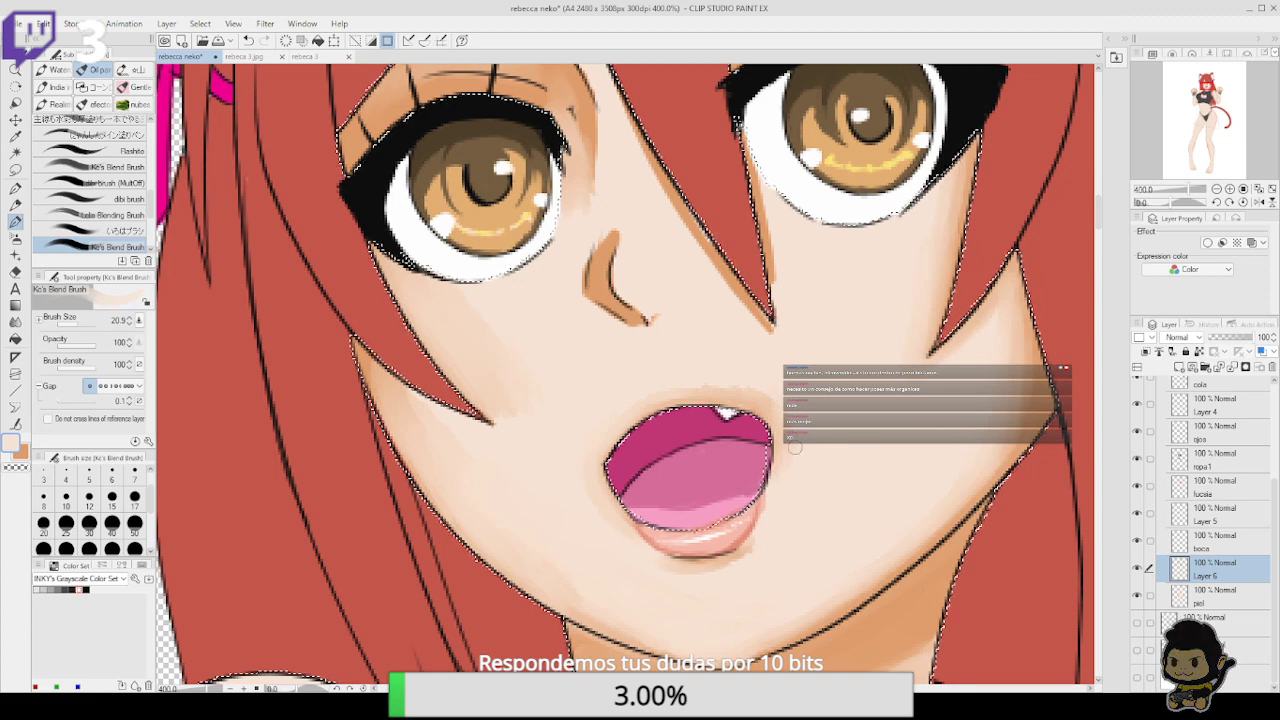
key(x)
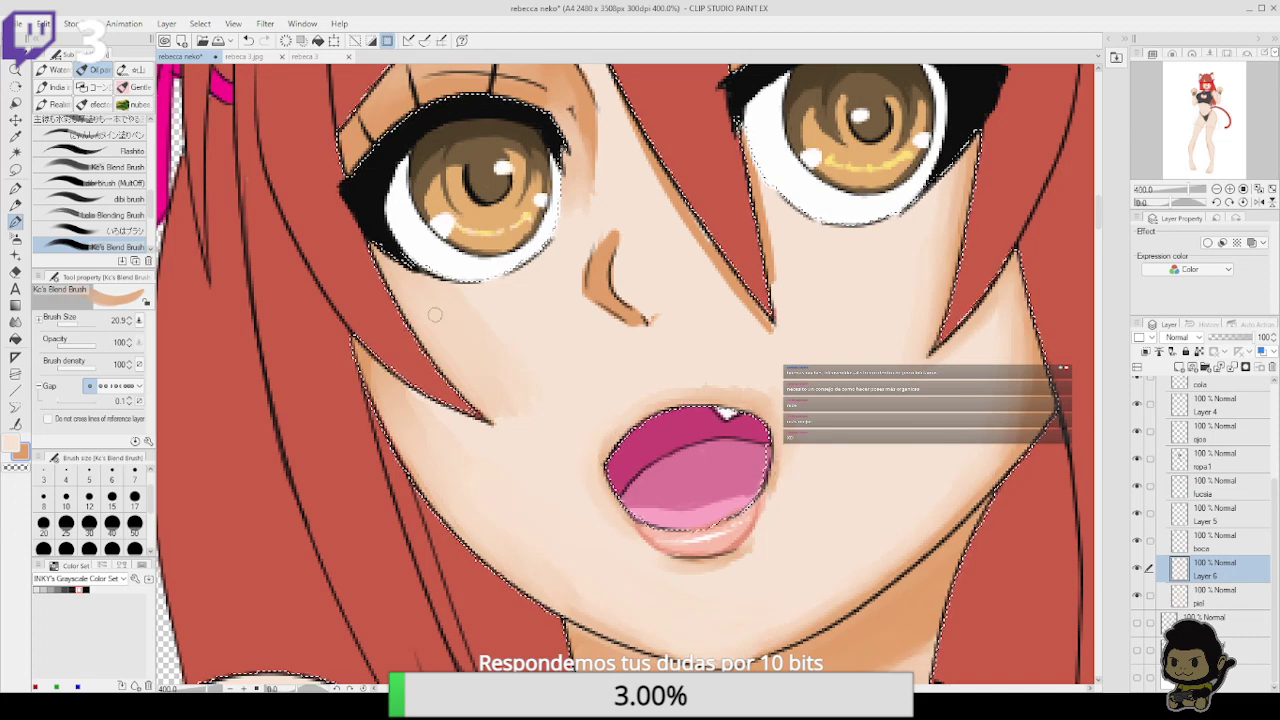
key(p)
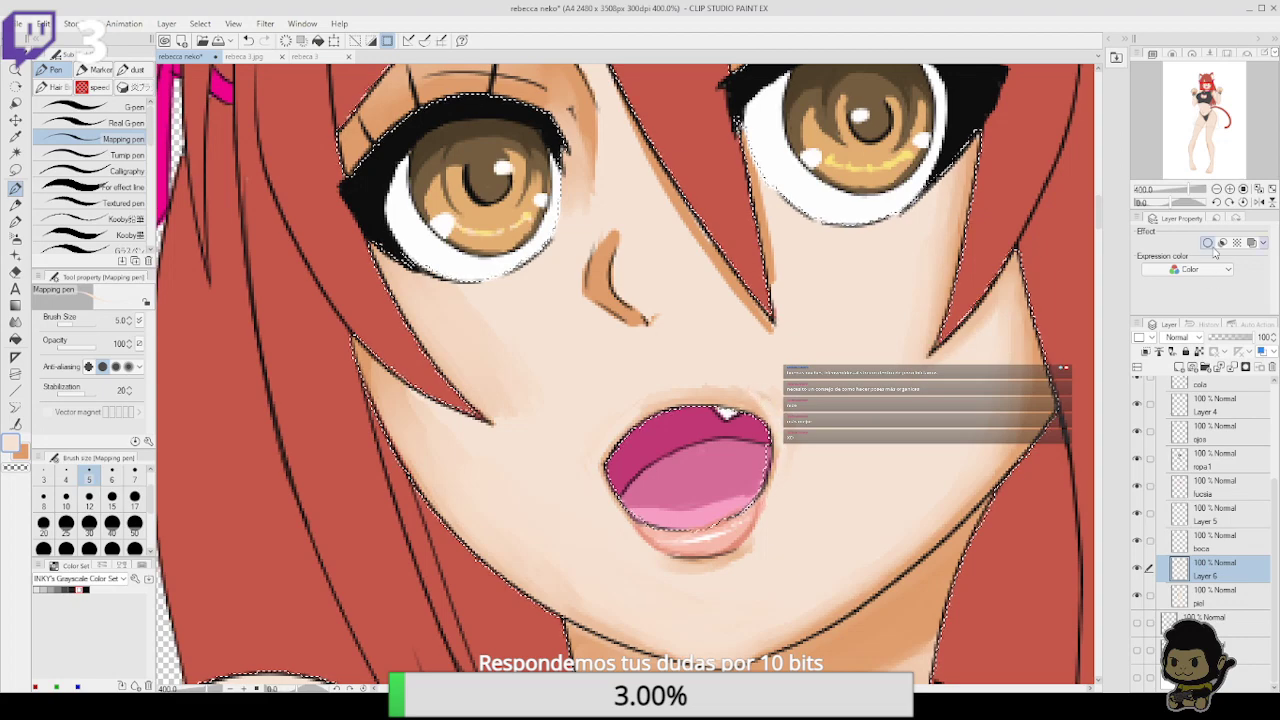
click(1218, 202)
click(1218, 202)
key(ctrl+minus)
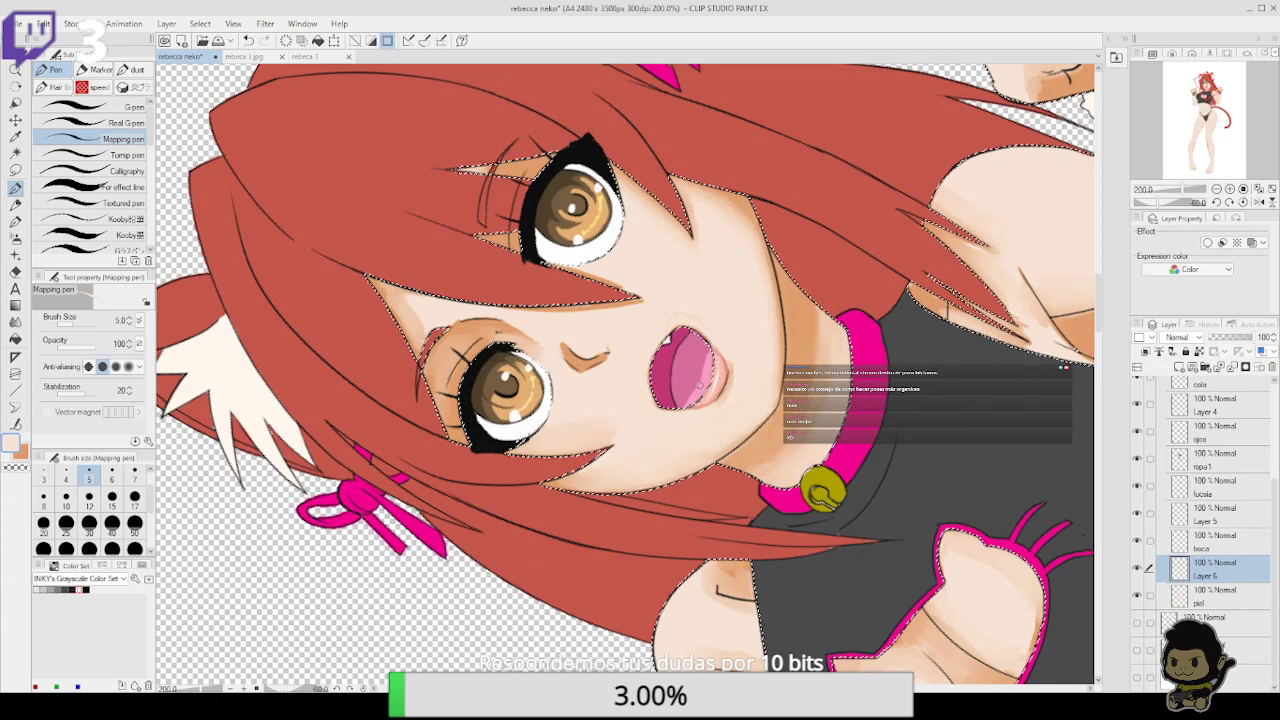
click(1229, 202)
click(1229, 202)
click(1229, 202)
click(1229, 202)
click(1229, 202)
click(1216, 189)
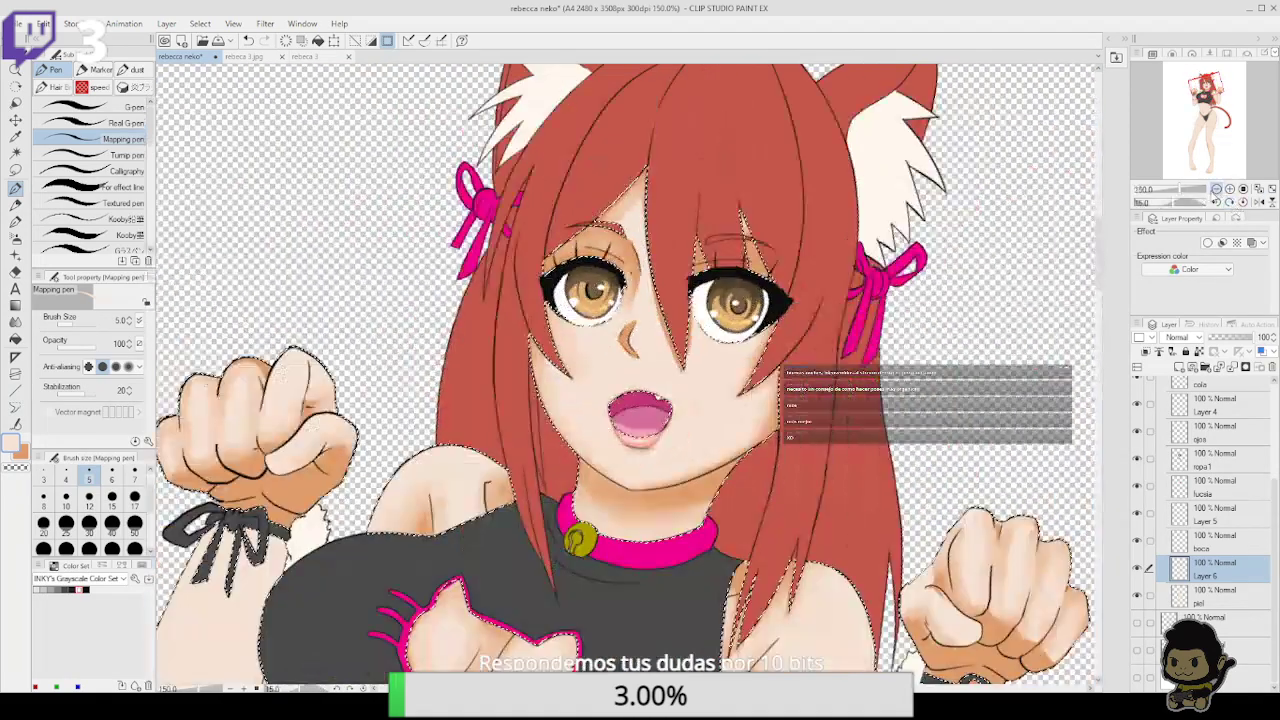
drag(679, 410, 637, 436)
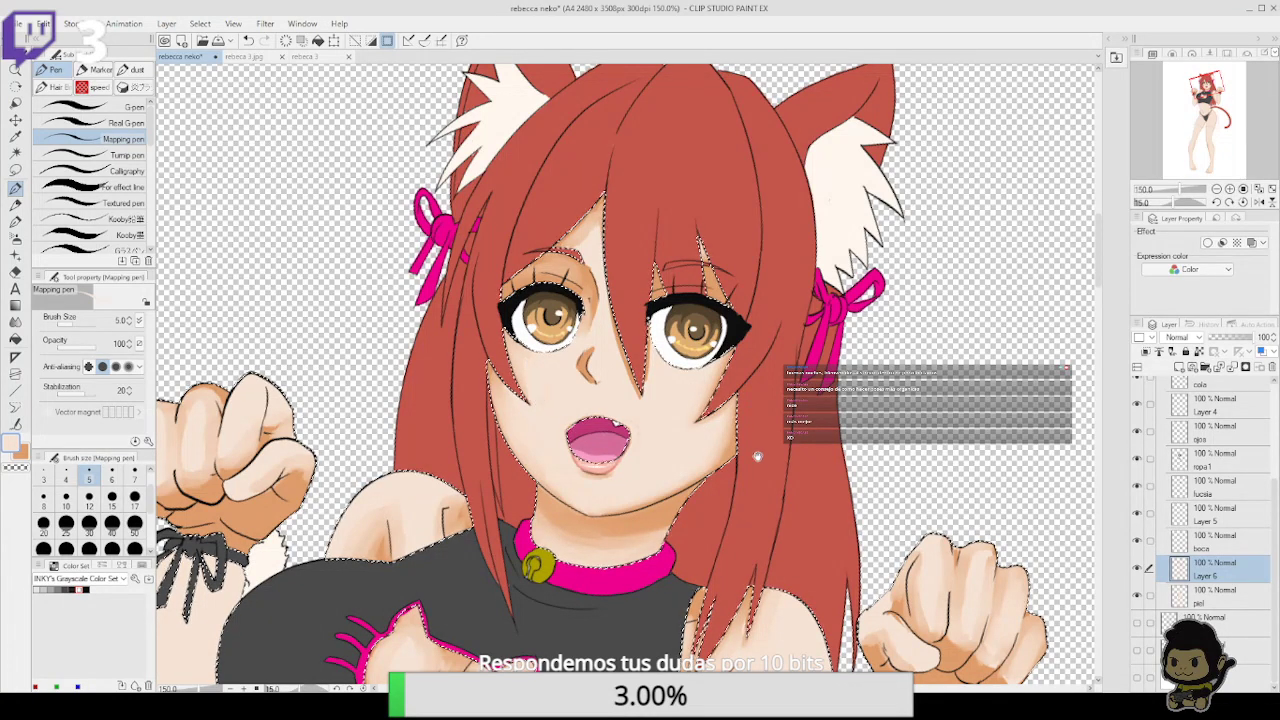
Paint orange shadows along both edges of the forearm opposite the tail and blend them with the light skin tone
scroll(780, 300, down, 5)
scroll(802, 289, left, 3)
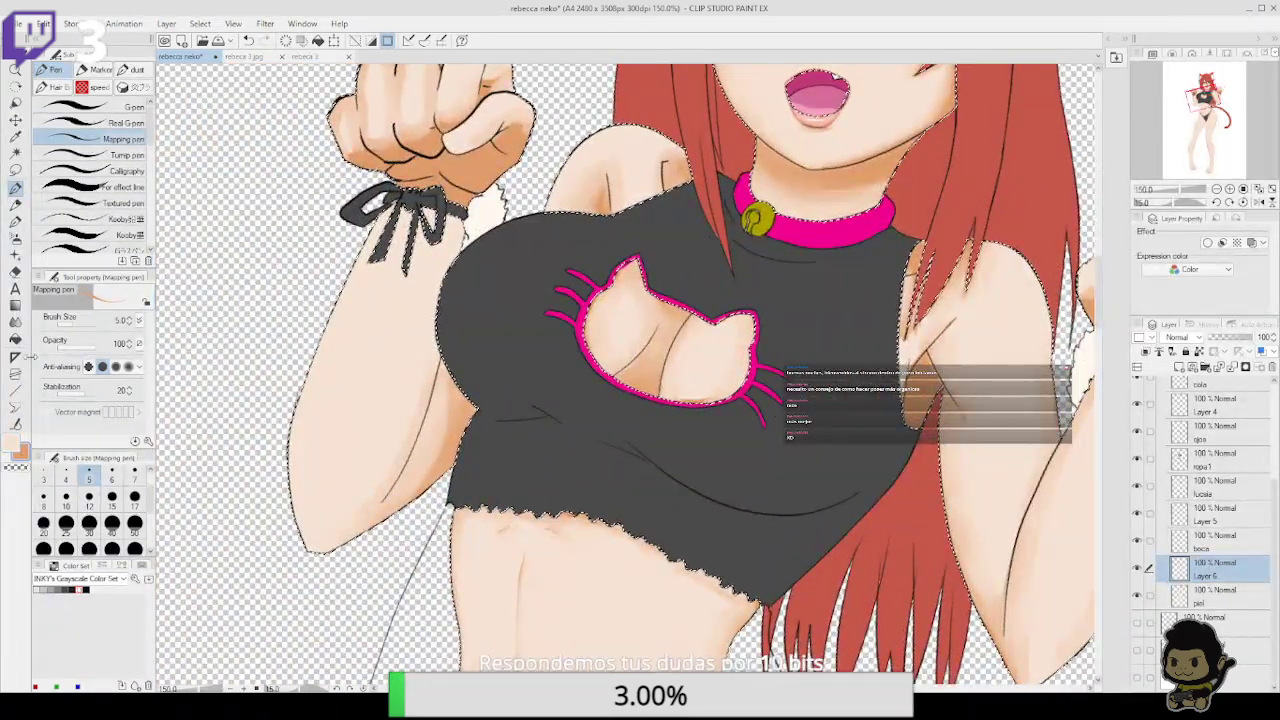
click(16, 222)
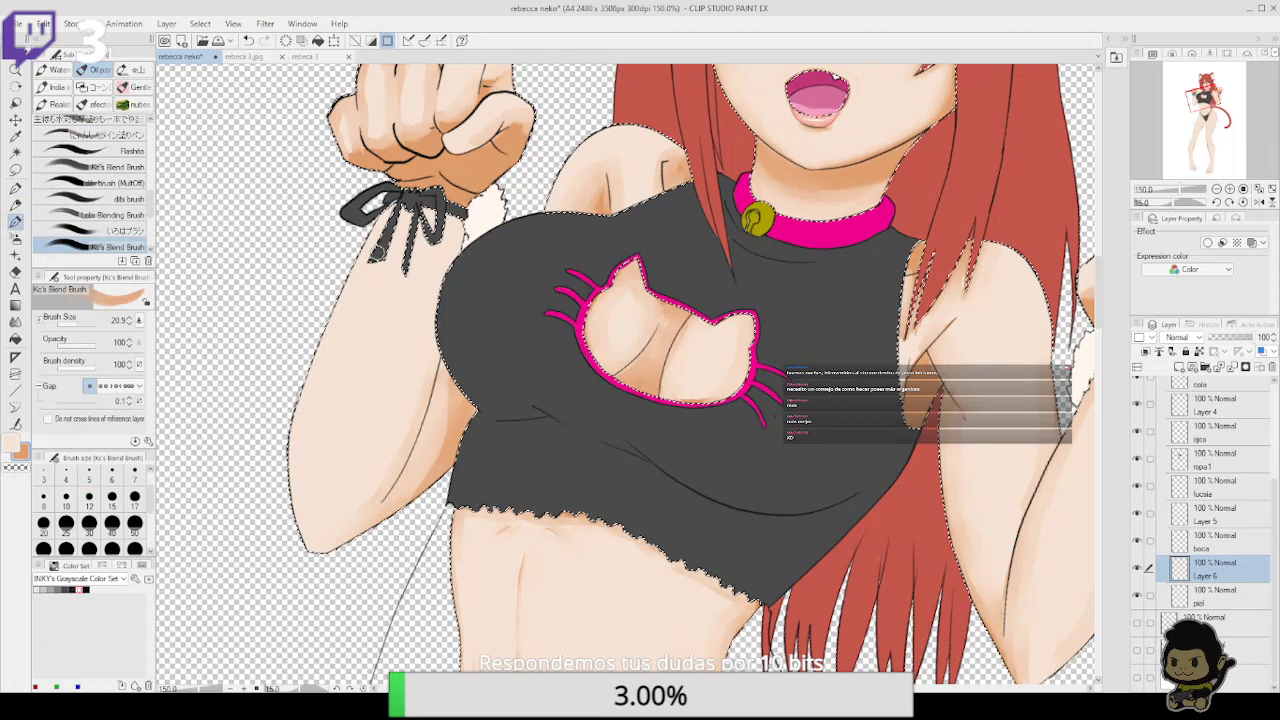
mouse_move(380, 238)
mouse_down()
mouse_move(350, 282)
mouse_move(294, 465)
mouse_up()
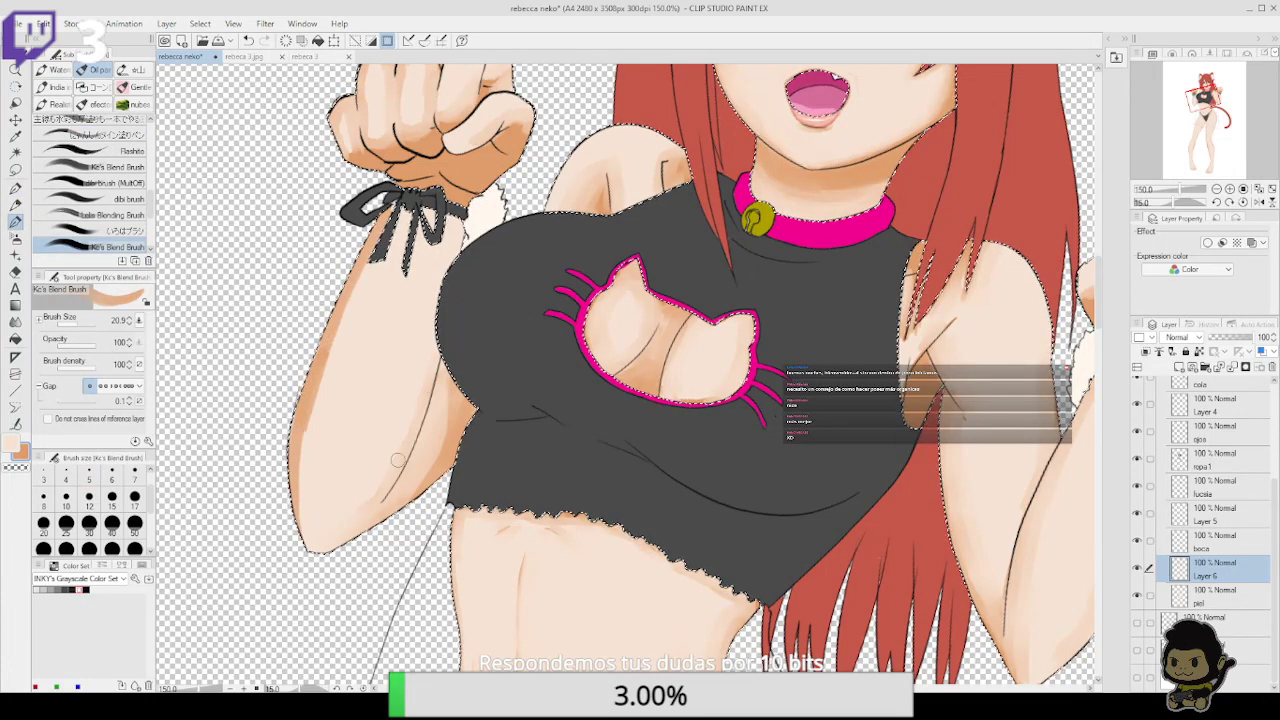
drag(399, 466, 430, 358)
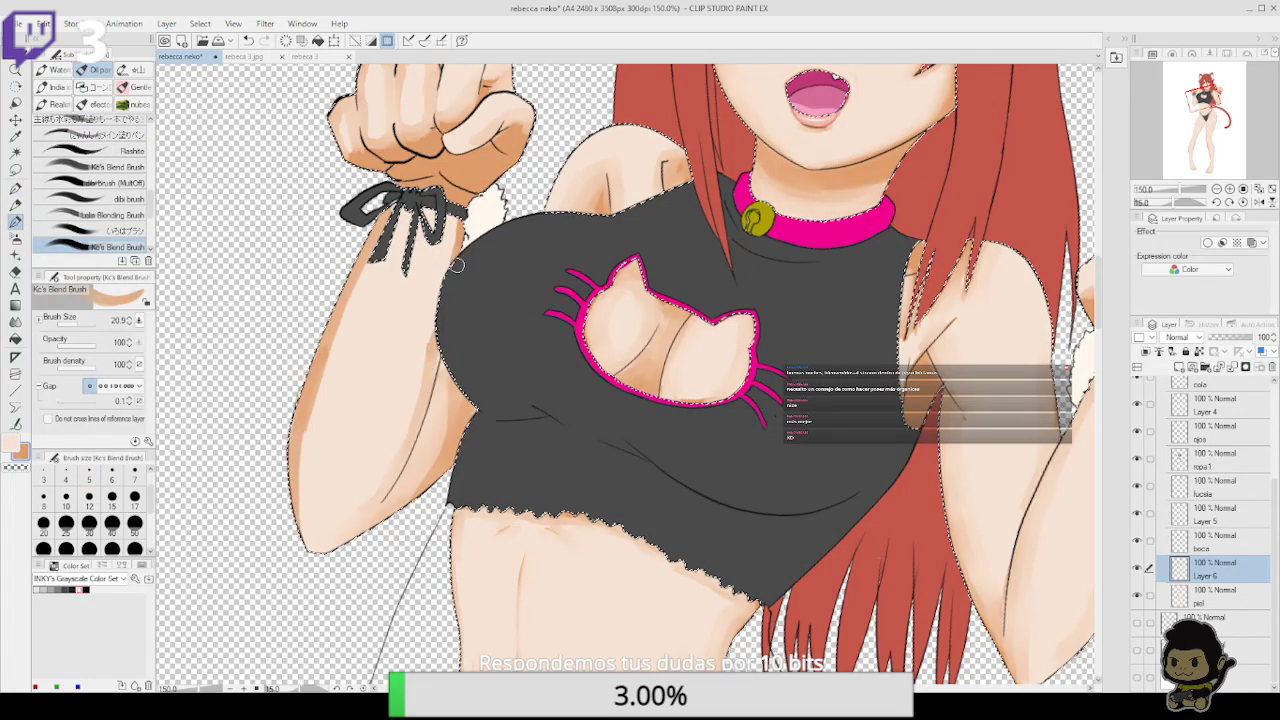
click(16, 444)
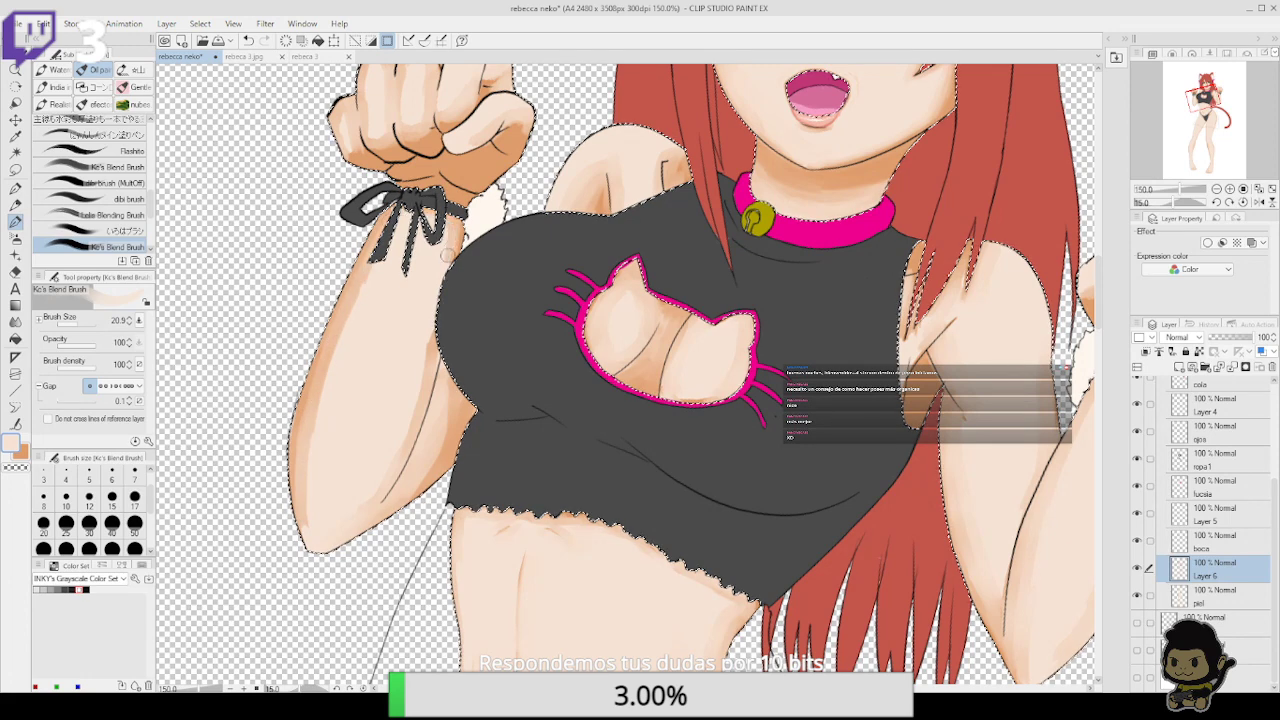
drag(448, 255, 458, 234)
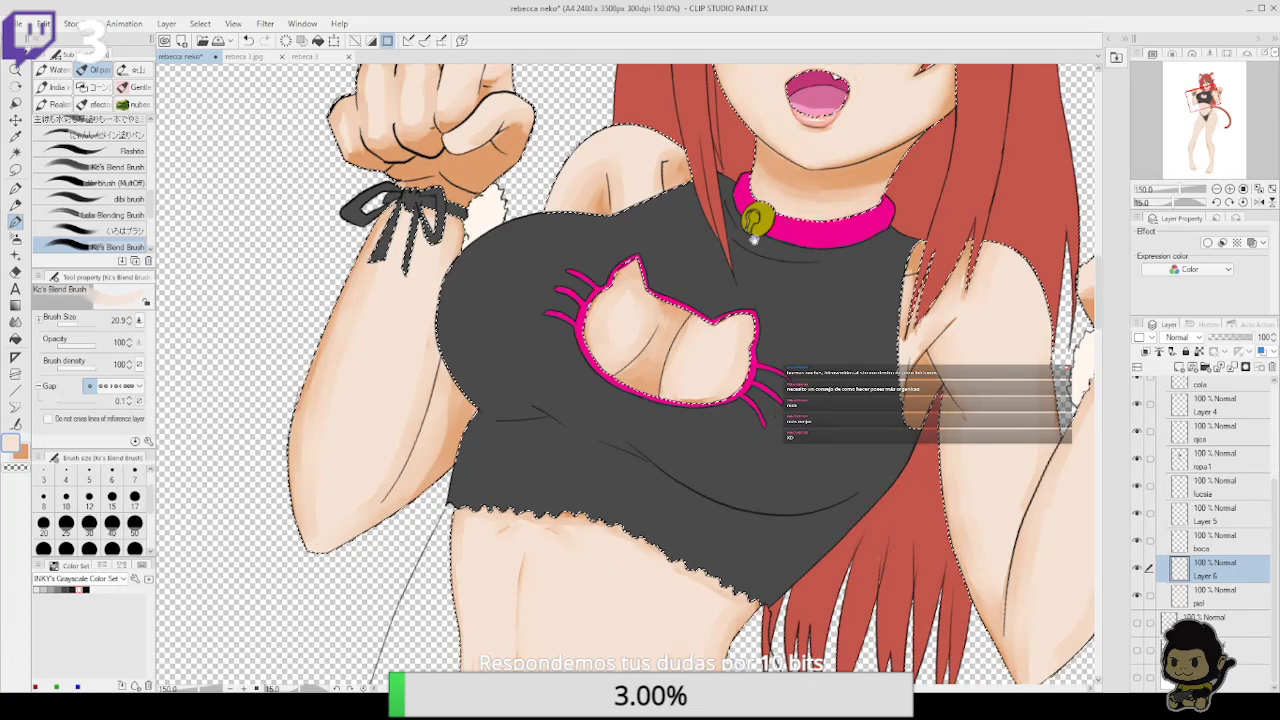
drag(917, 318, 814, 500)
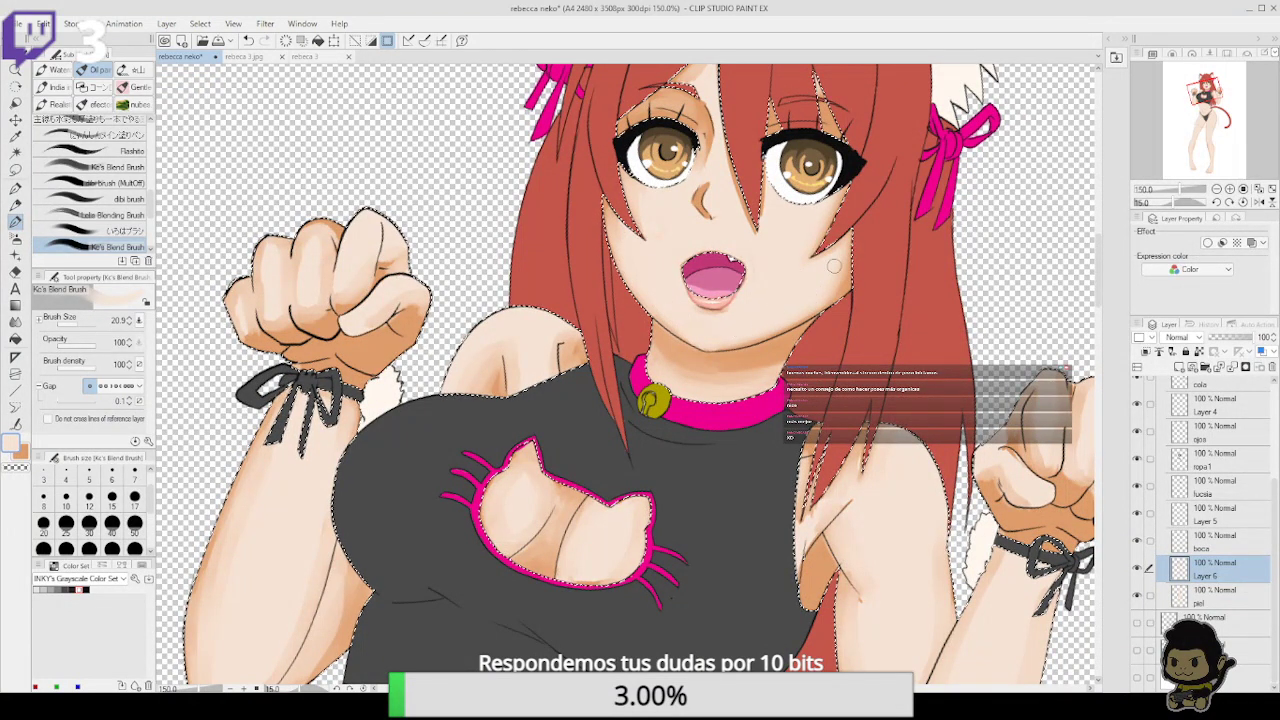
click(22, 452)
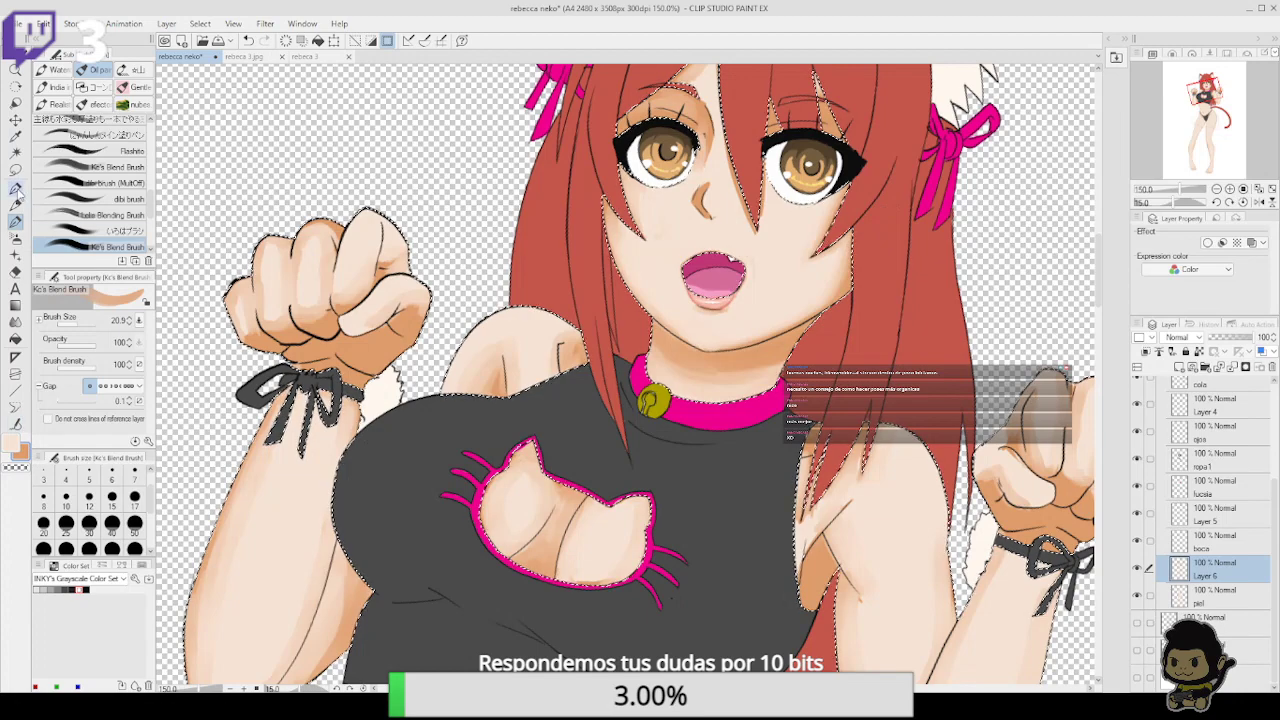
click(15, 189)
click(1229, 202)
click(1229, 202)
click(1229, 202)
click(1229, 202)
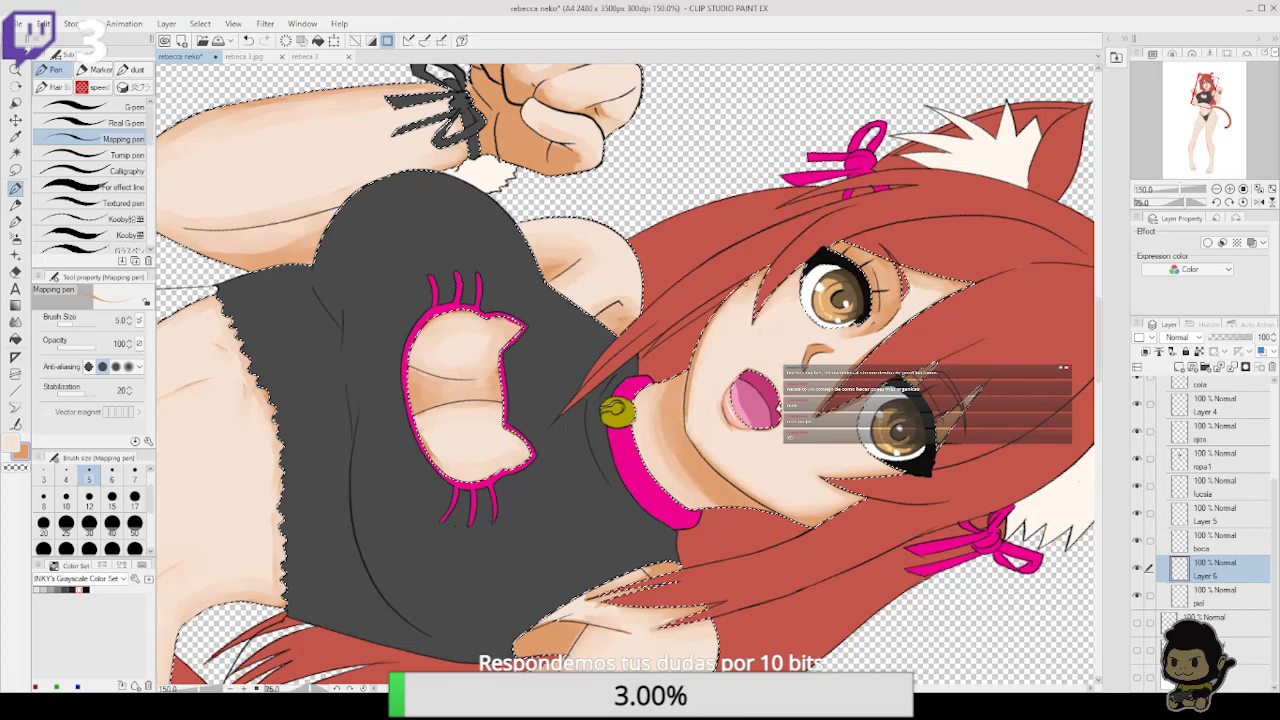
click(1230, 202)
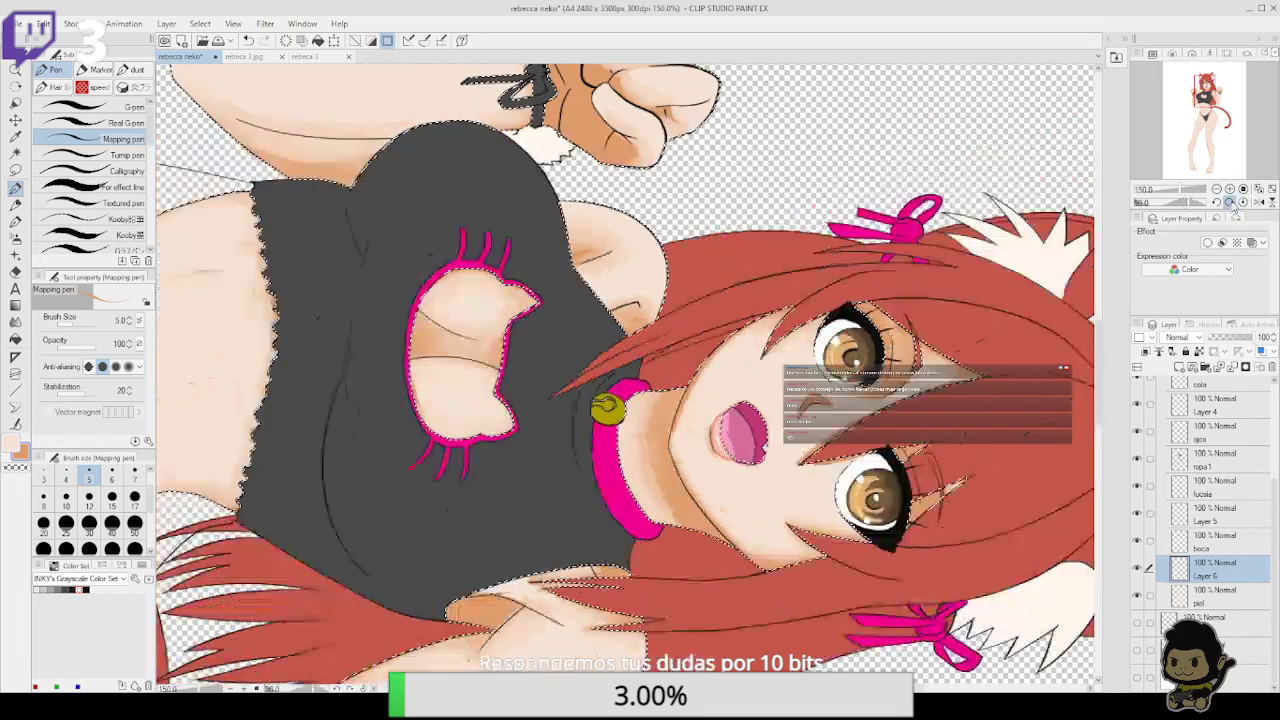
click(1230, 202)
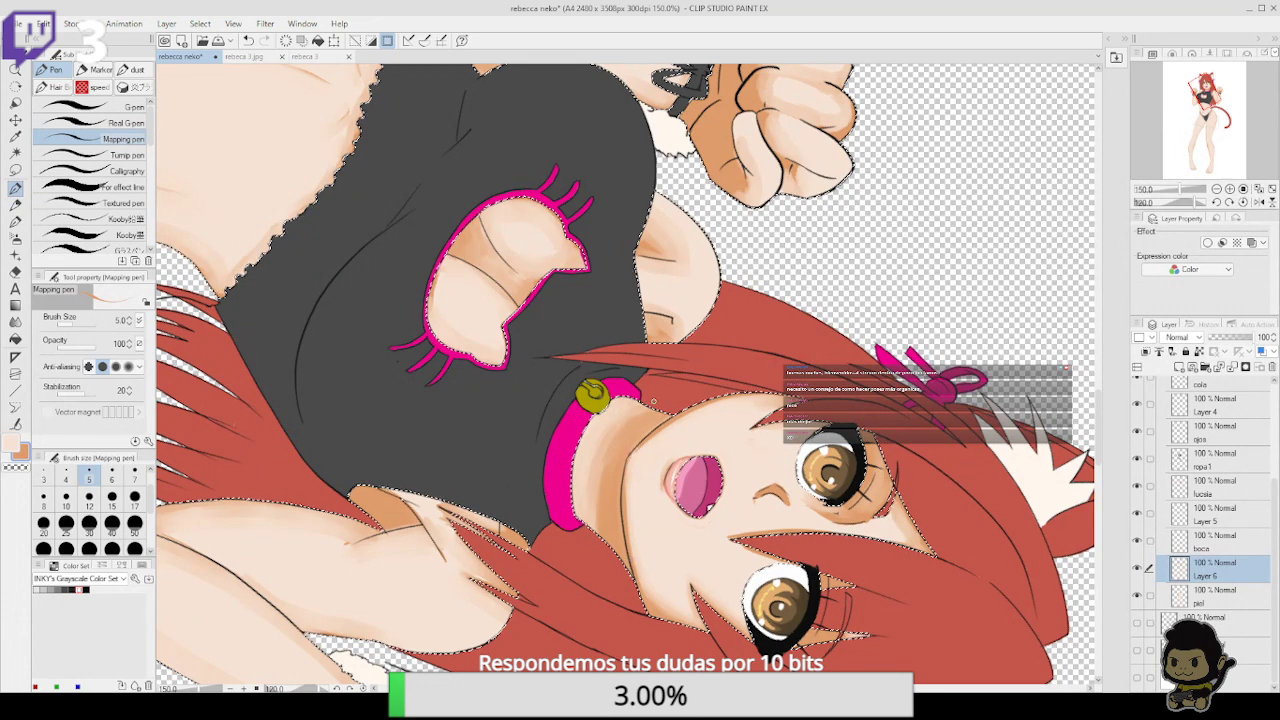
click(16, 221)
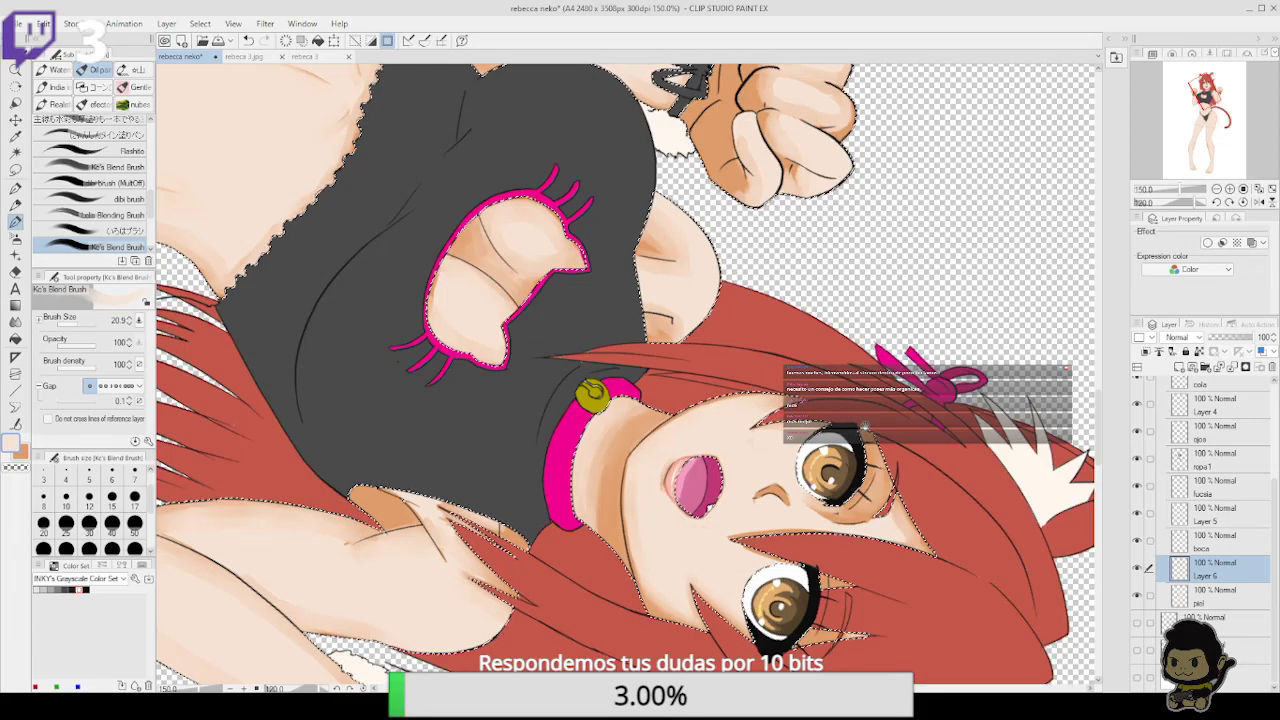
drag(865, 427, 865, 439)
Clear the skin selection, return the canvas to its upright orientation and check the shading across the figure
click(1216, 202)
click(1216, 189)
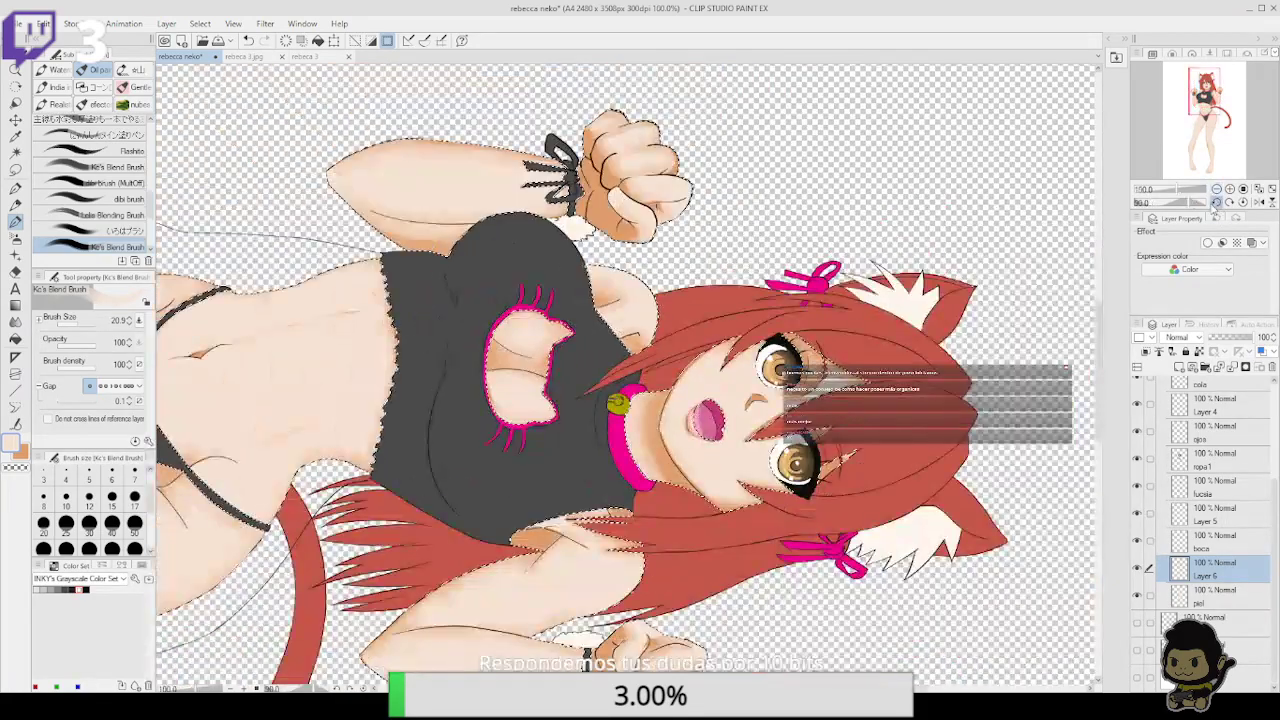
click(1216, 202)
click(1216, 202)
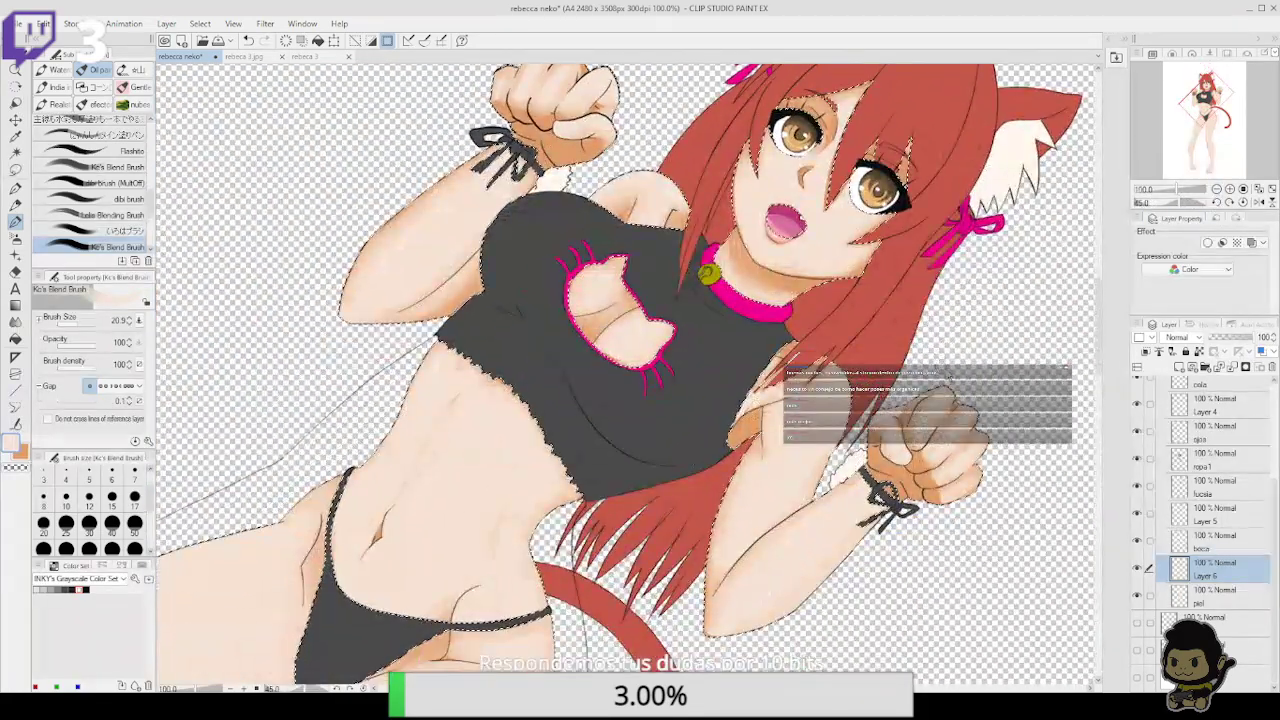
key(ctrl+d)
click(1215, 203)
click(1215, 203)
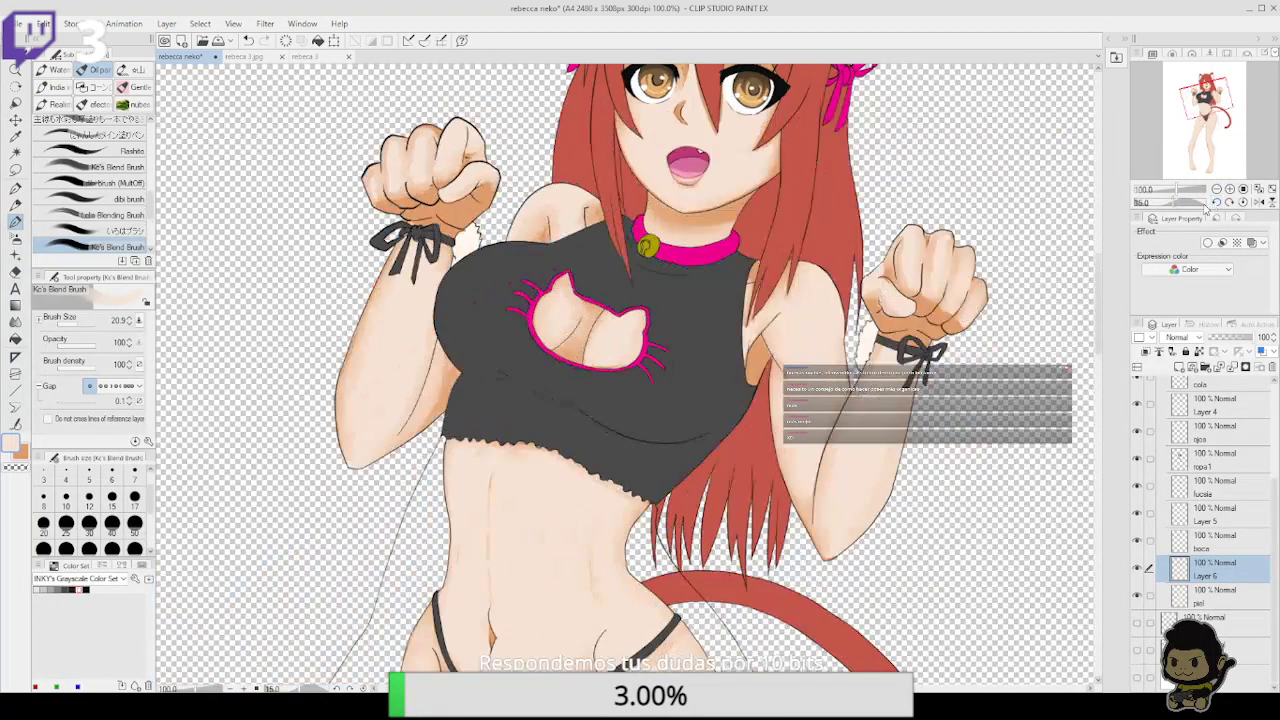
drag(823, 569, 926, 340)
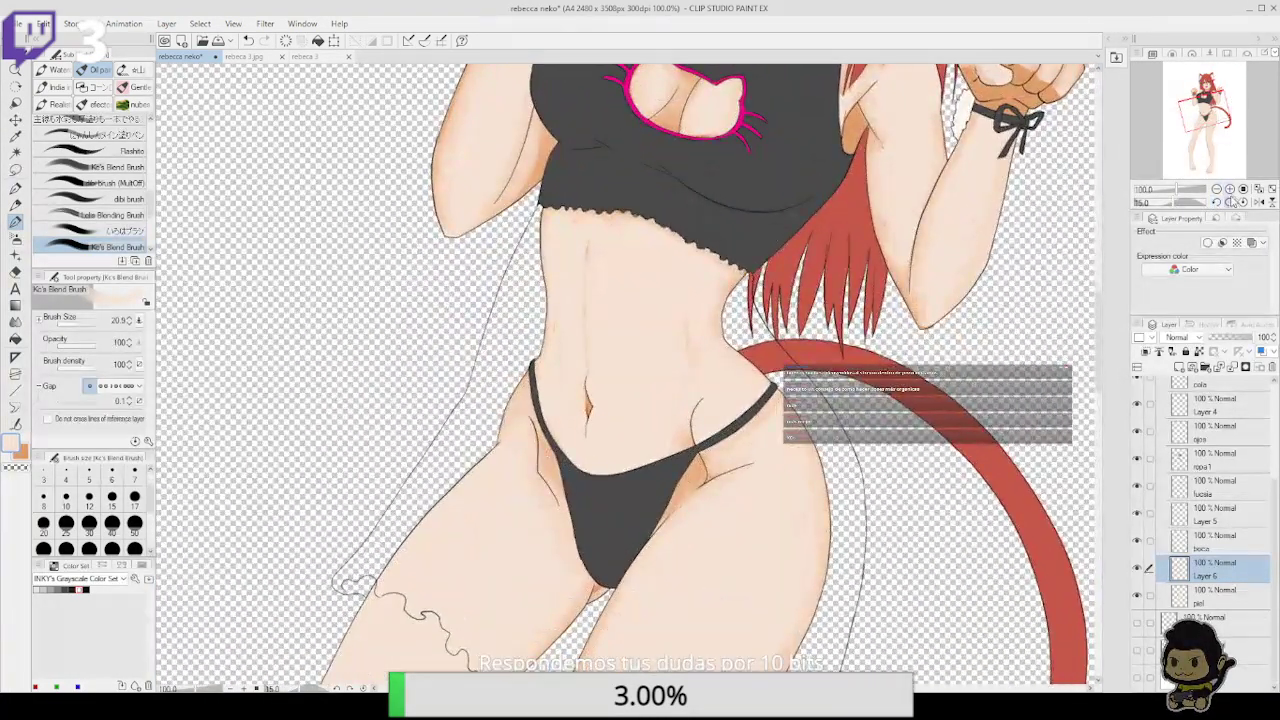
click(1216, 189)
click(1215, 202)
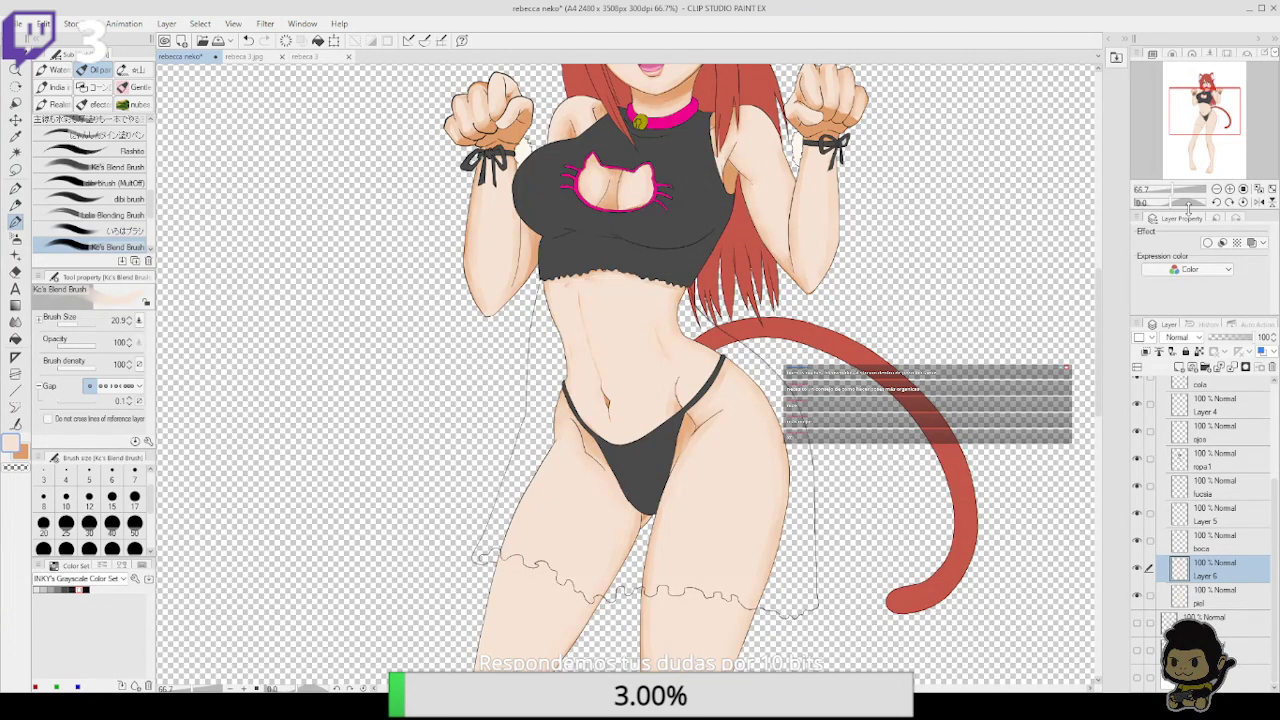
scroll(840, 607, up, 5)
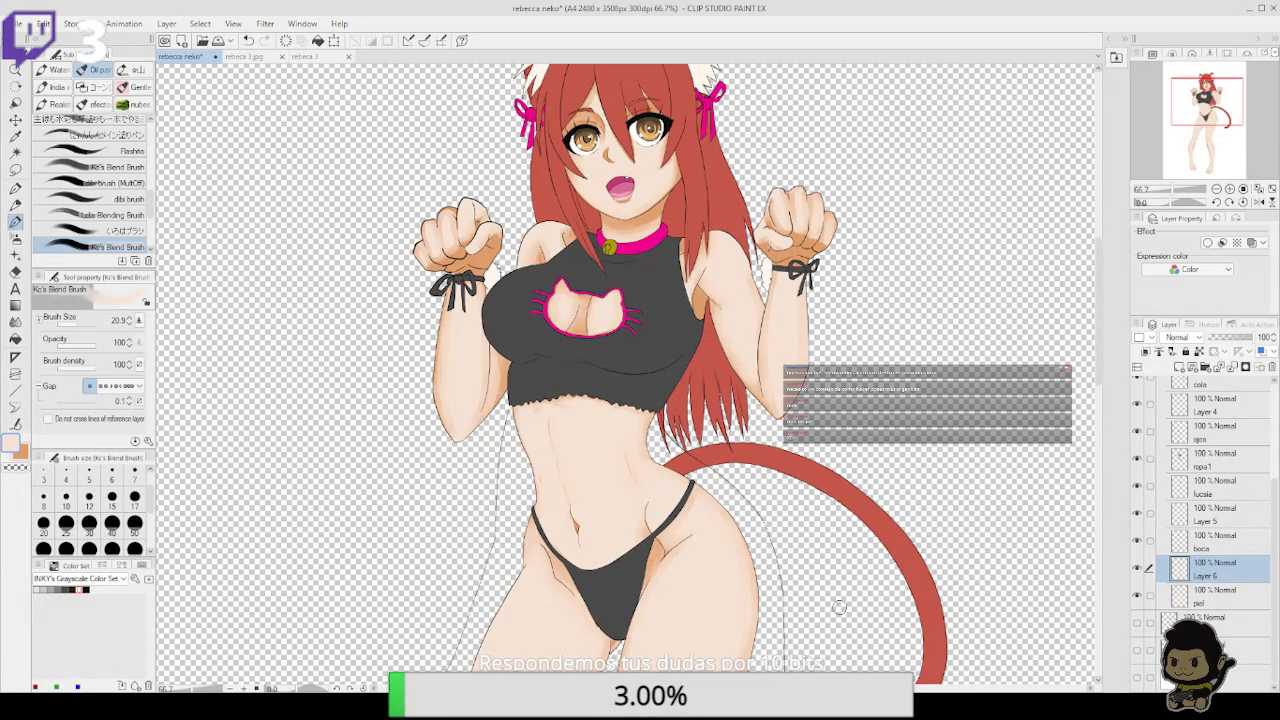
scroll(880, 351, up, 3)
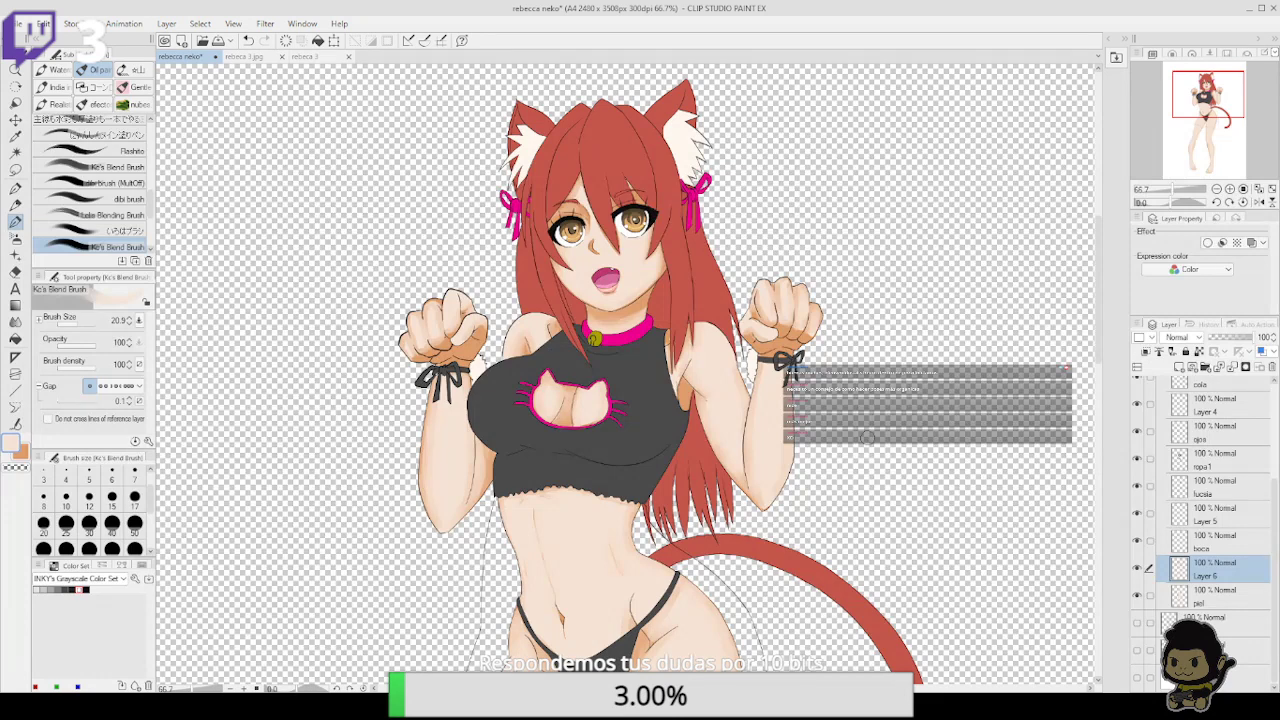
Select the clothing areas from the ropa1 layer and add a new layer directly above it
click(1229, 541)
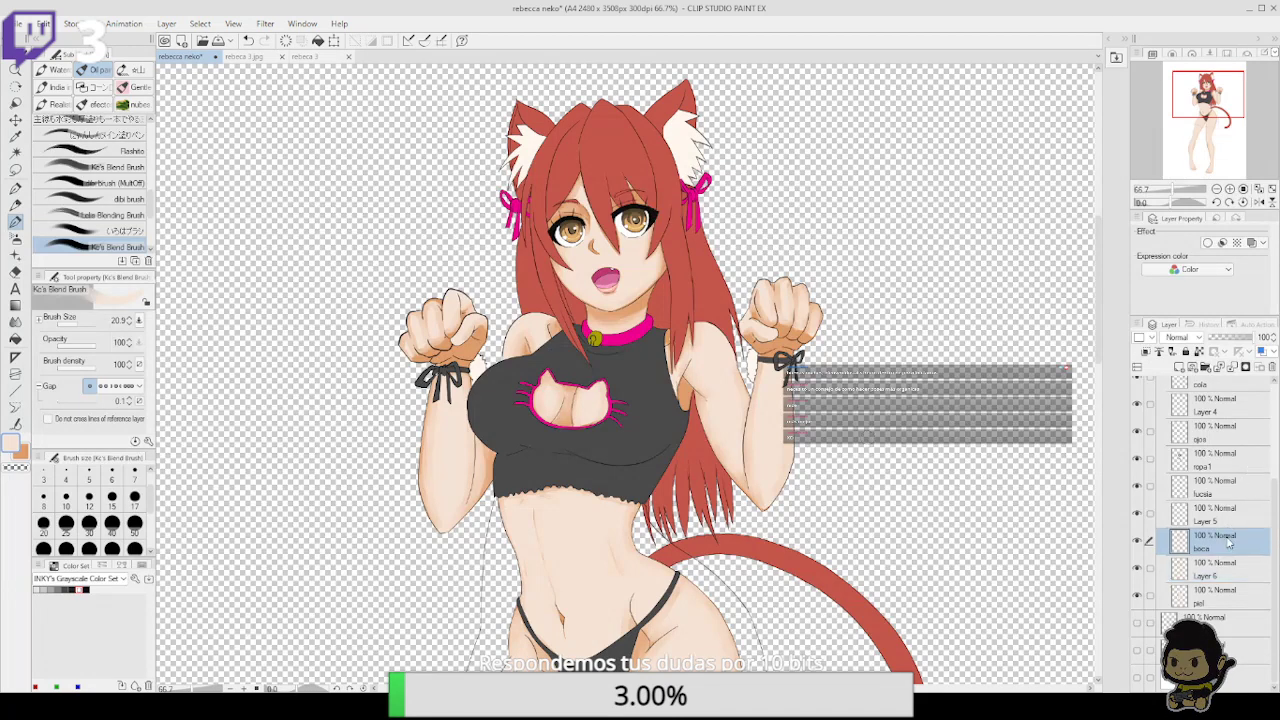
click(1229, 516)
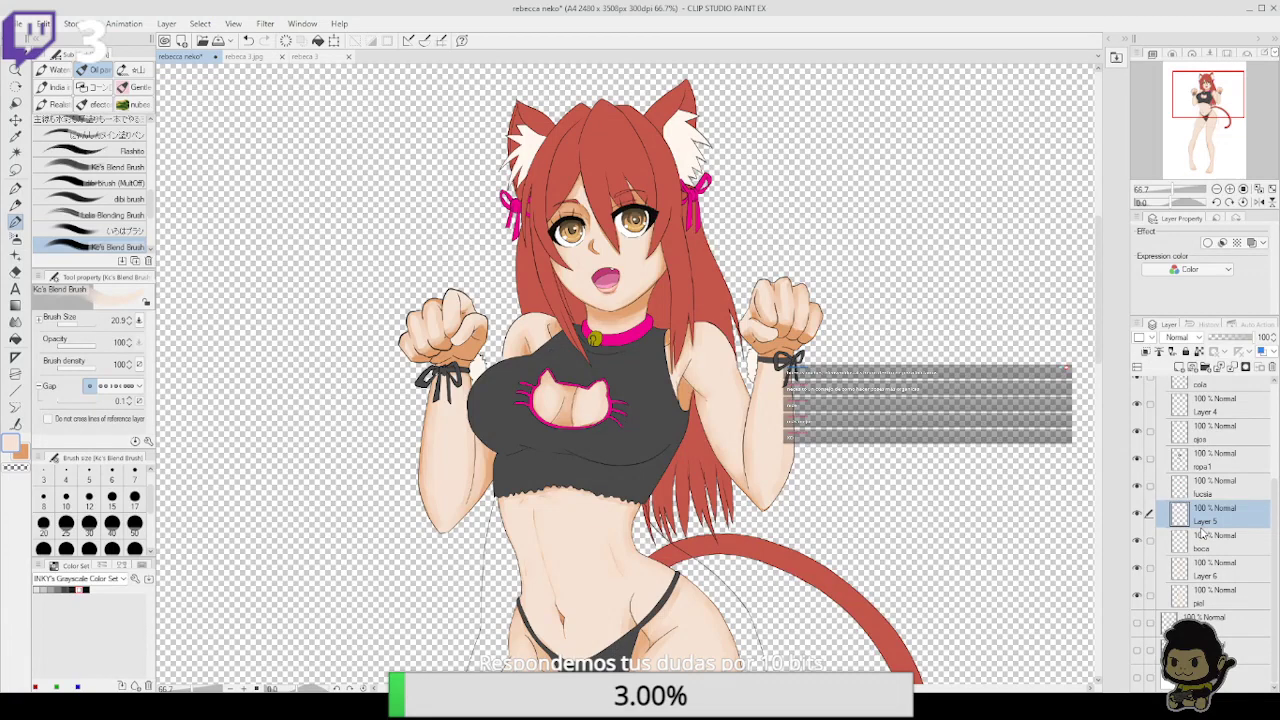
click(1234, 459)
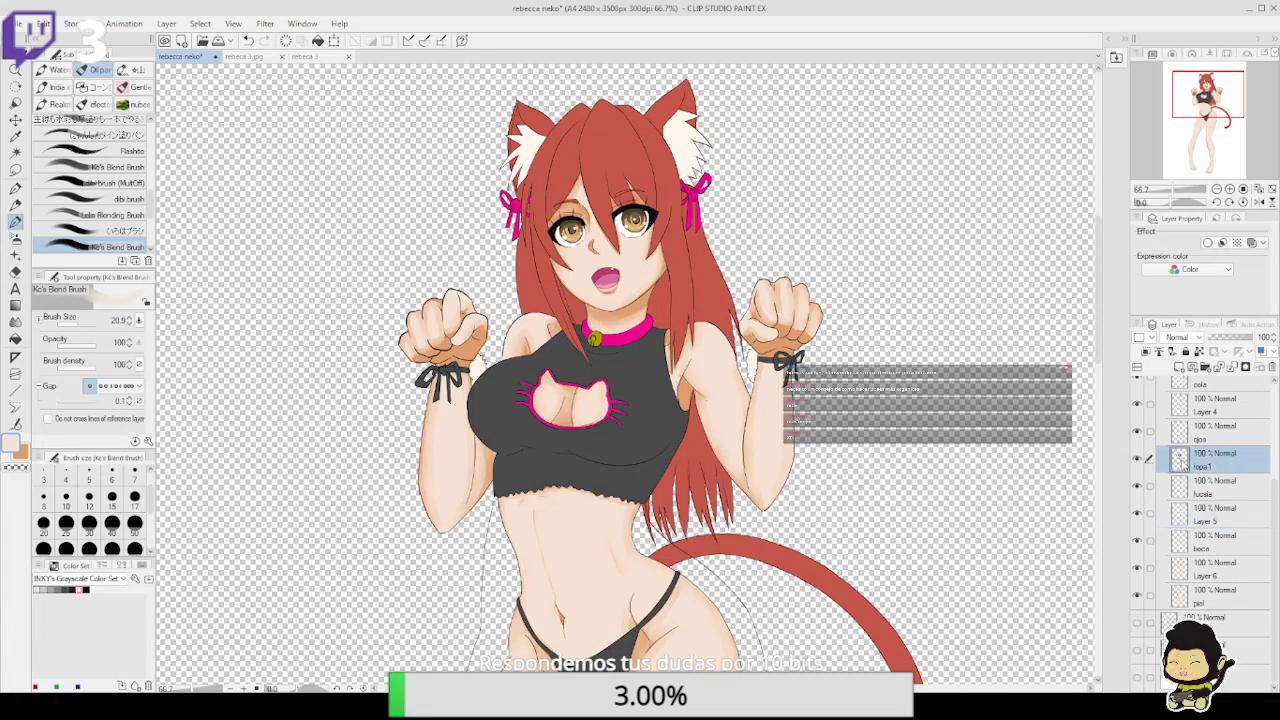
ctrl+click(1180, 459)
click(1179, 367)
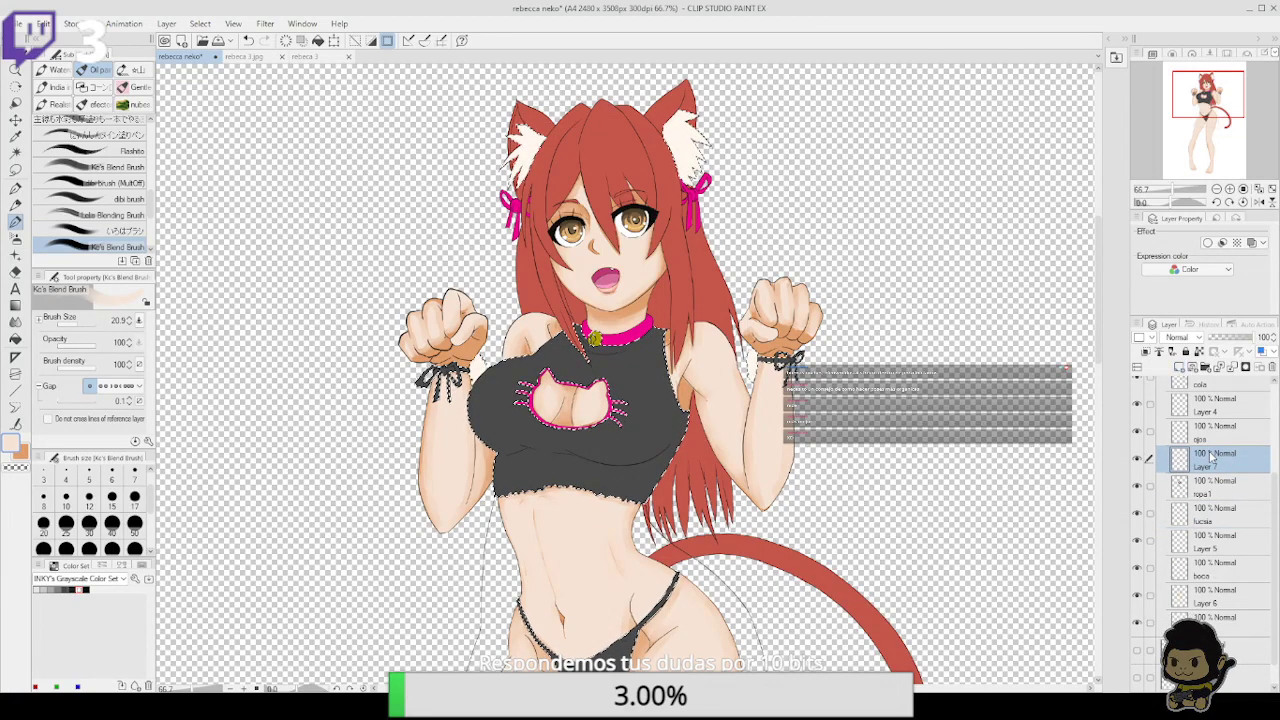
Set white and the shirt's dark grey as the two drawing colours and choose Kc's Blend Brush for the top
click(15, 188)
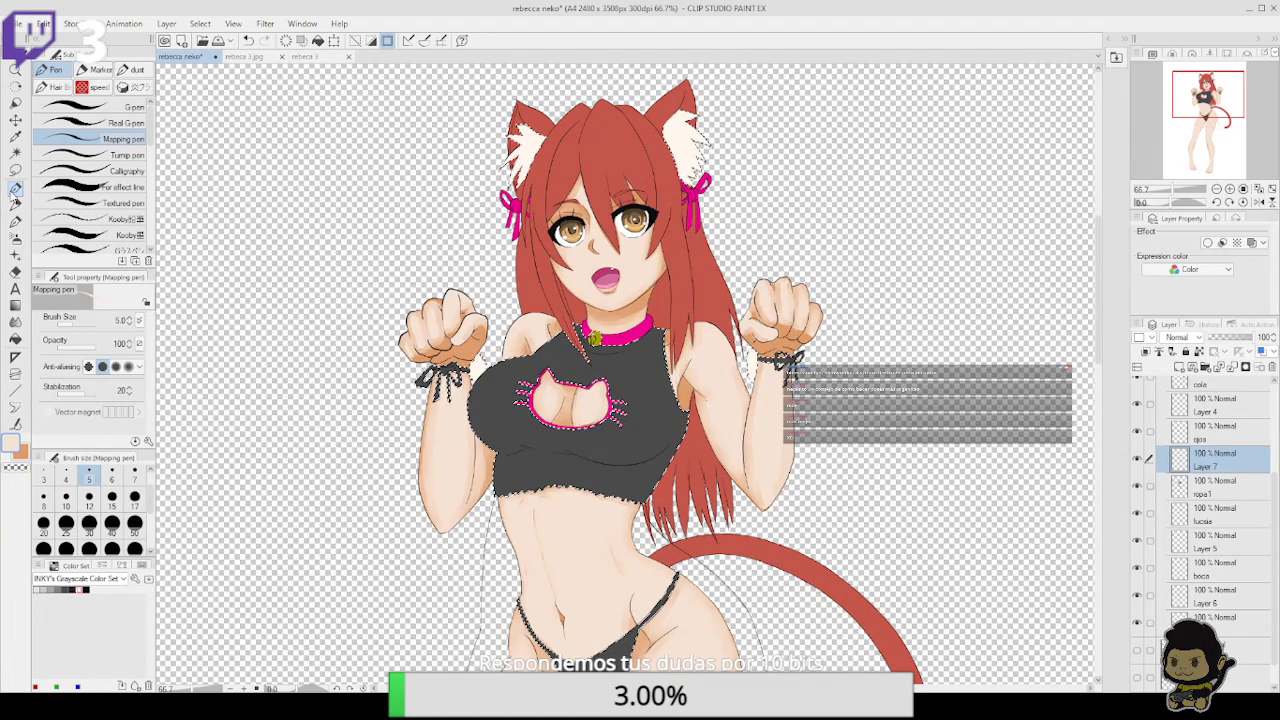
click(84, 589)
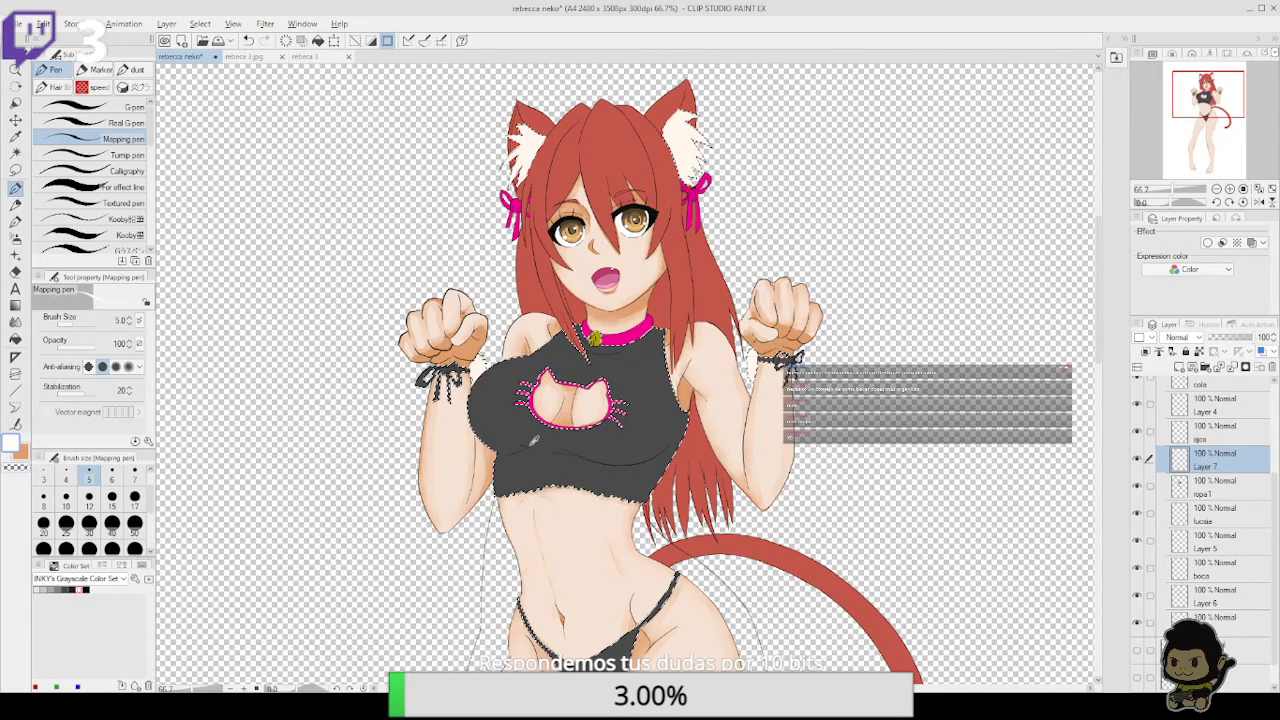
click(24, 450)
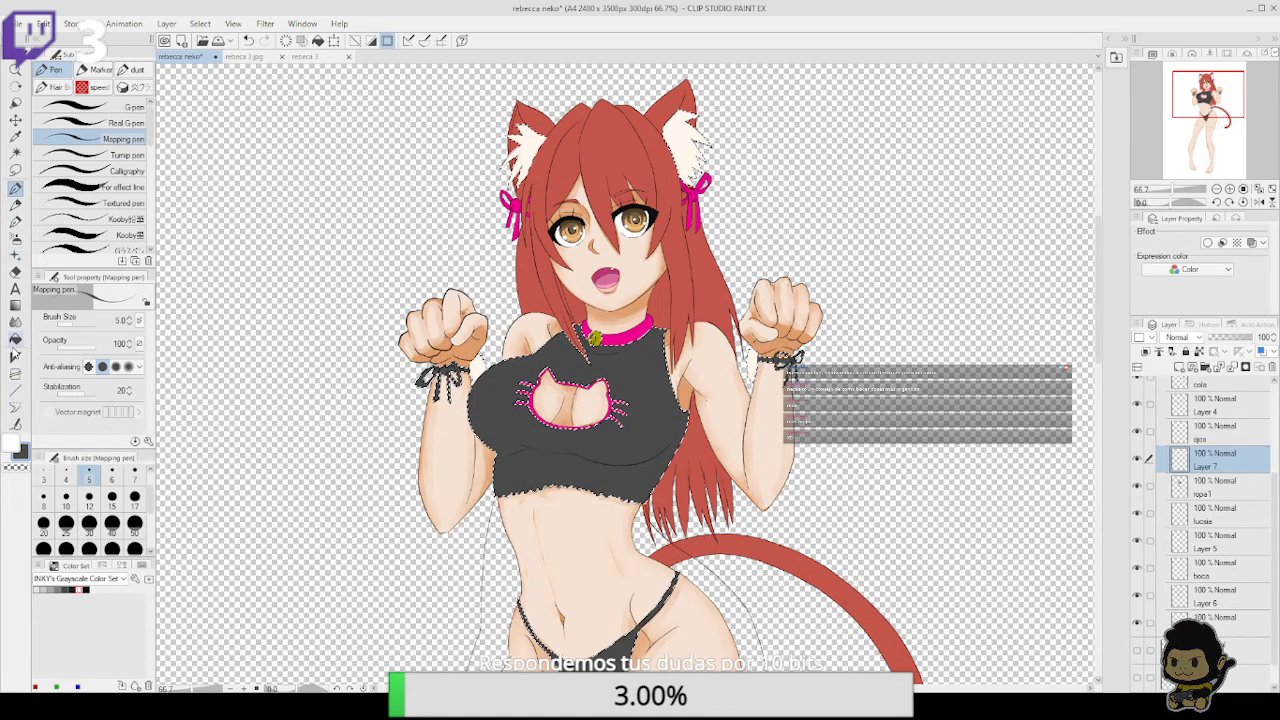
click(16, 205)
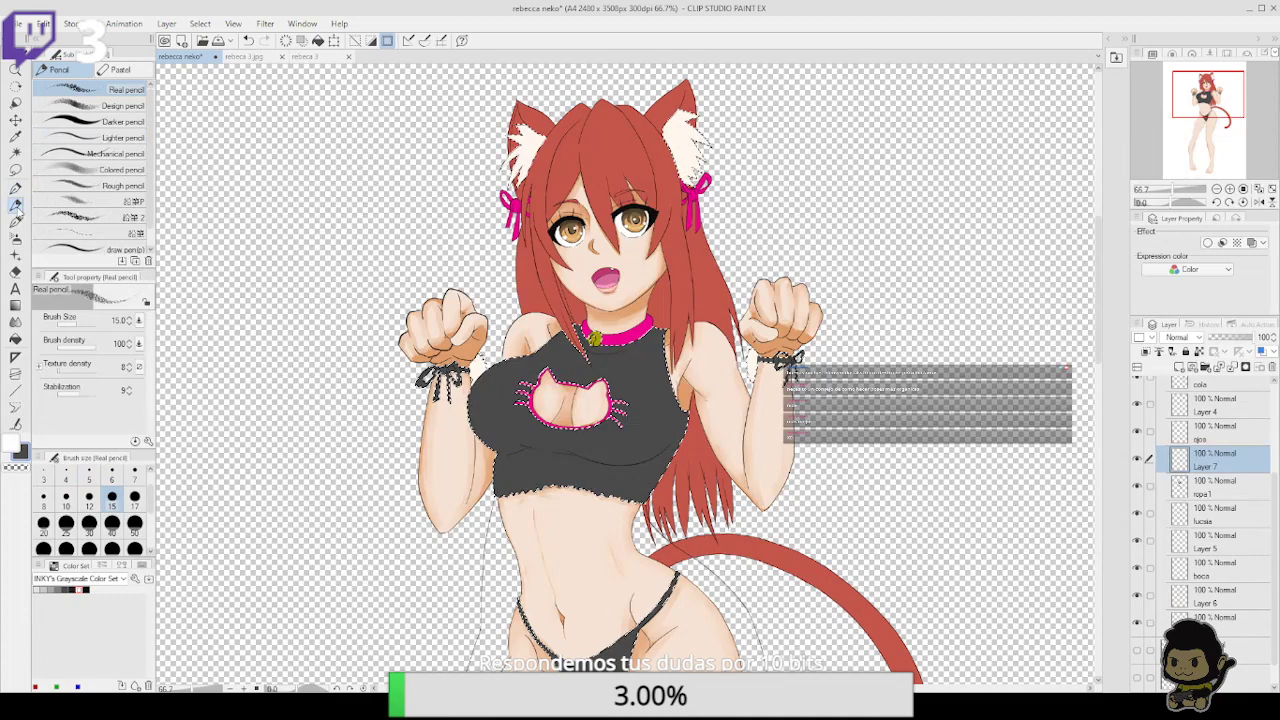
click(1229, 202)
click(1216, 202)
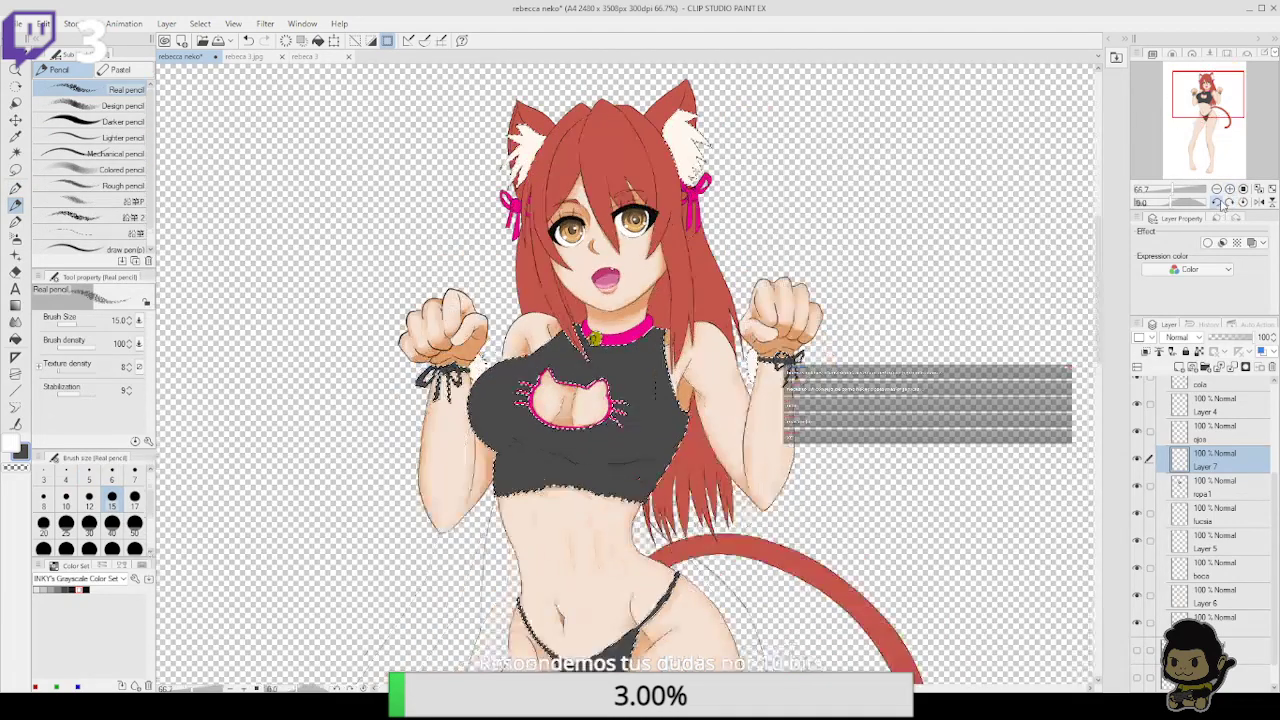
click(1229, 189)
click(1229, 189)
click(1204, 94)
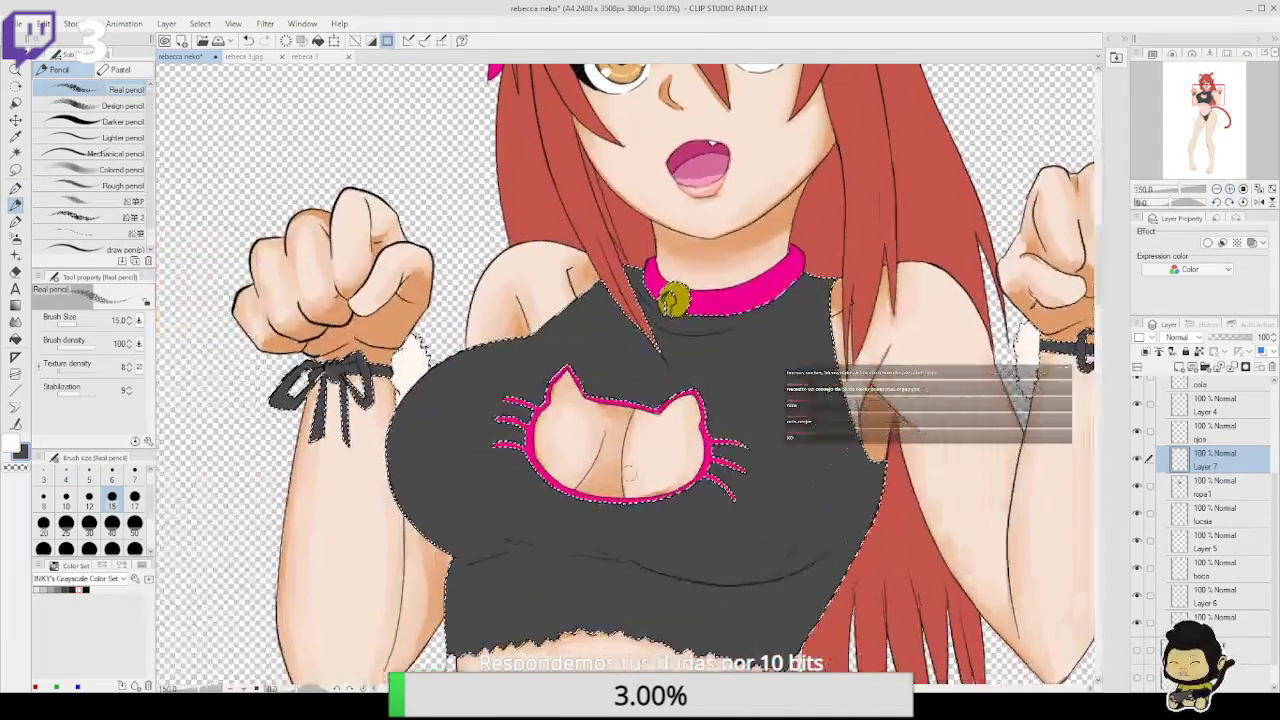
click(16, 221)
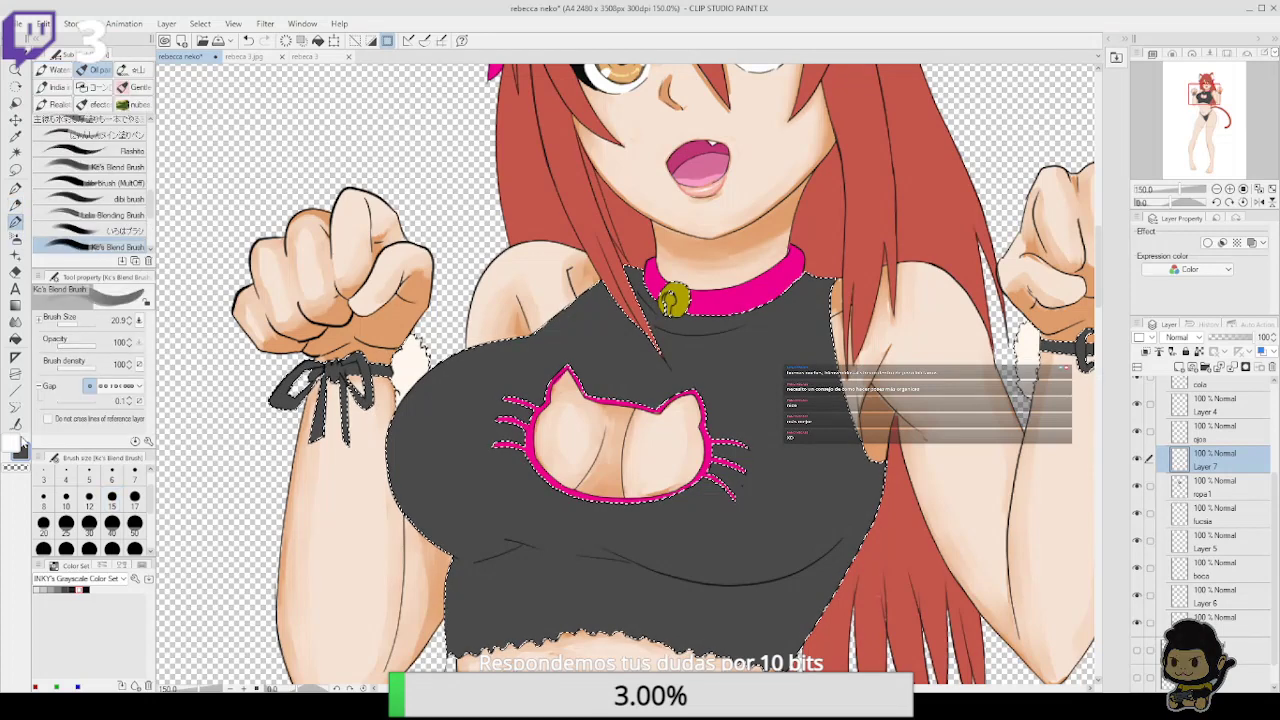
Try a white highlight on the upper chest of the black top, and undo it
click(13, 442)
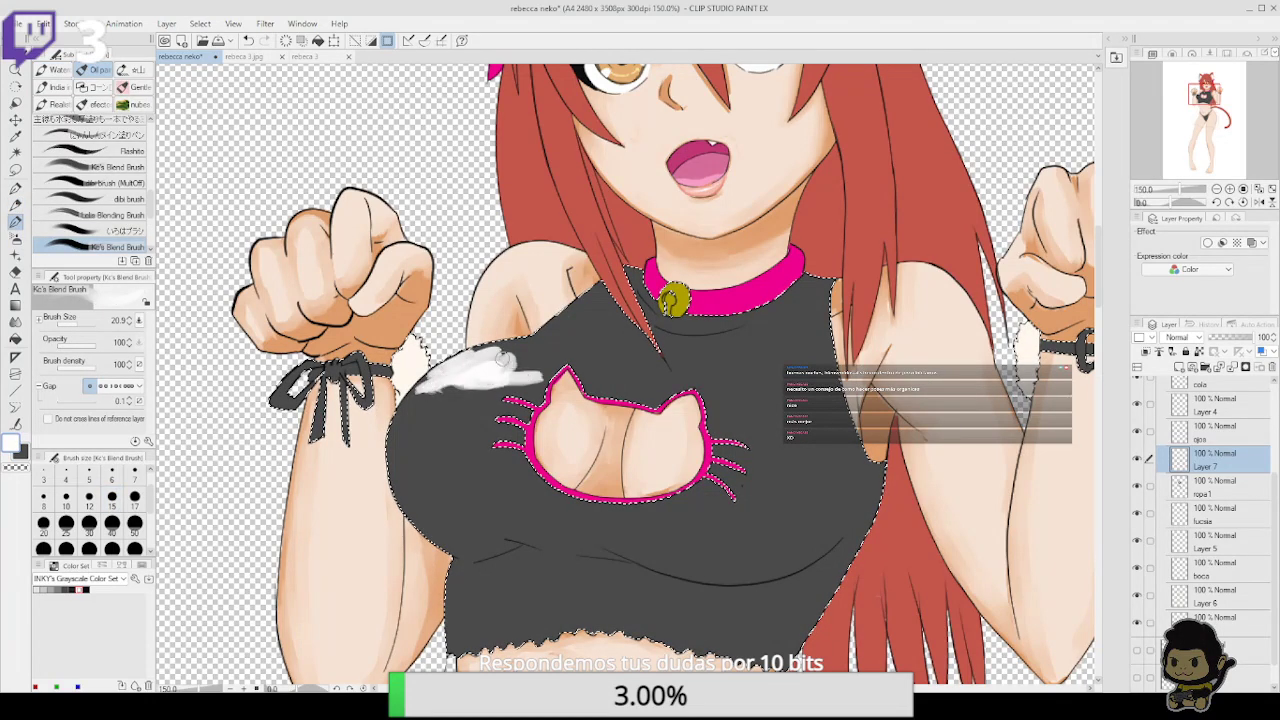
key(ctrl+z)
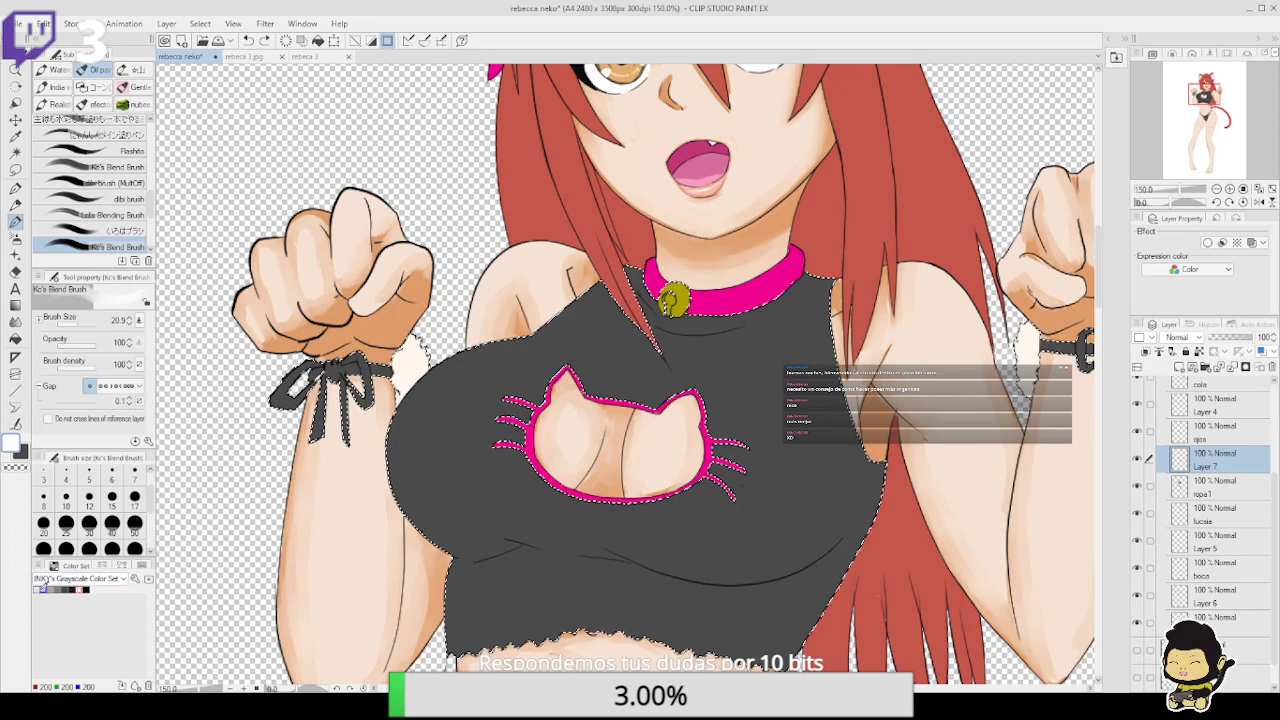
Paint a light grey highlight on Layer 7 from the top's shoulder edge across the upper chest to the cat-shaped cutout
mouse_move(482, 360)
mouse_down()
mouse_move(420, 389)
mouse_move(508, 344)
mouse_move(481, 364)
mouse_move(502, 350)
mouse_move(496, 373)
mouse_move(518, 376)
mouse_move(553, 355)
mouse_move(534, 367)
mouse_move(556, 335)
mouse_move(533, 346)
mouse_move(573, 327)
mouse_up()
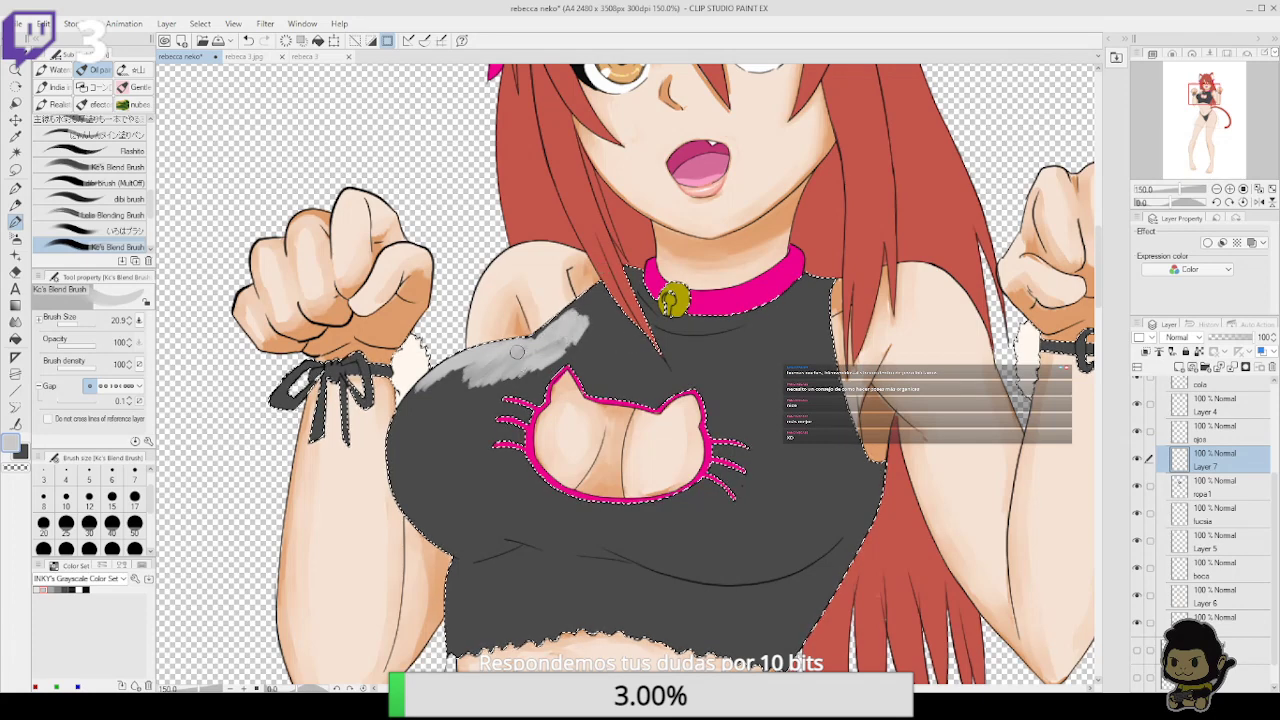
mouse_move(562, 366)
mouse_down()
mouse_move(489, 389)
mouse_move(493, 362)
mouse_move(433, 396)
mouse_move(563, 303)
mouse_move(524, 349)
mouse_move(436, 388)
mouse_up()
drag(436, 388, 412, 418)
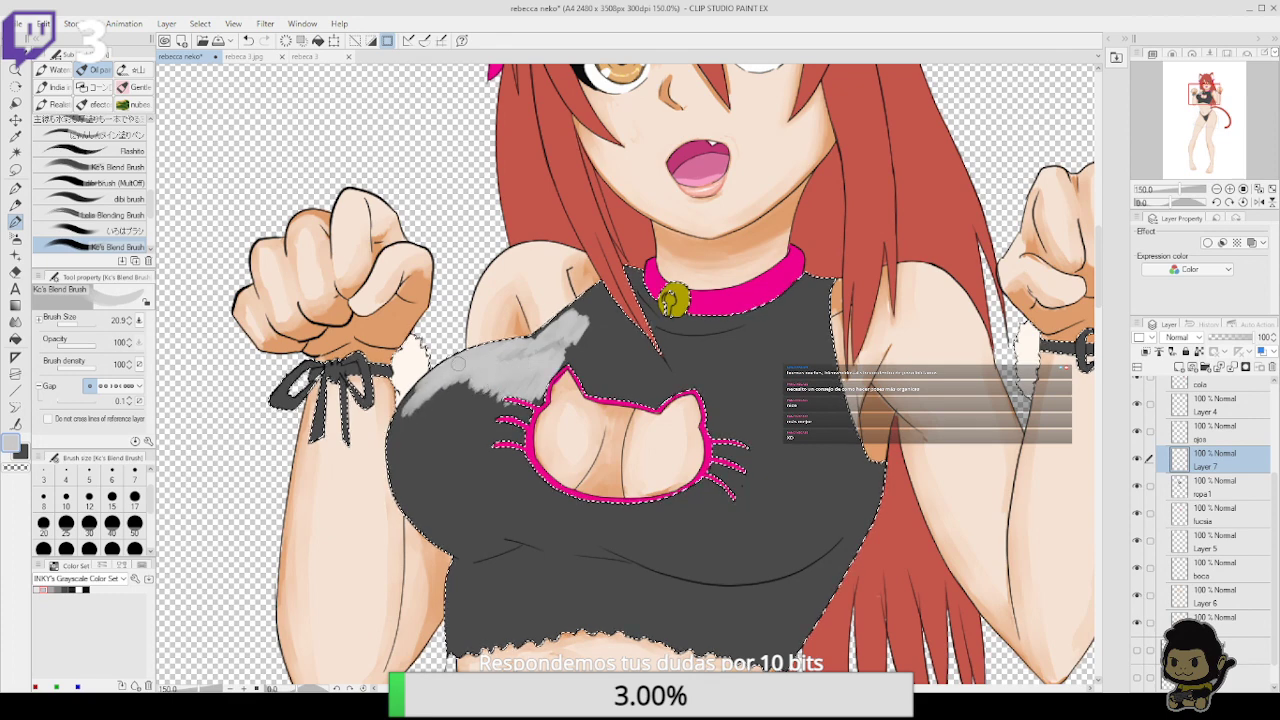
key(ctrl+z)
key(ctrl+z)
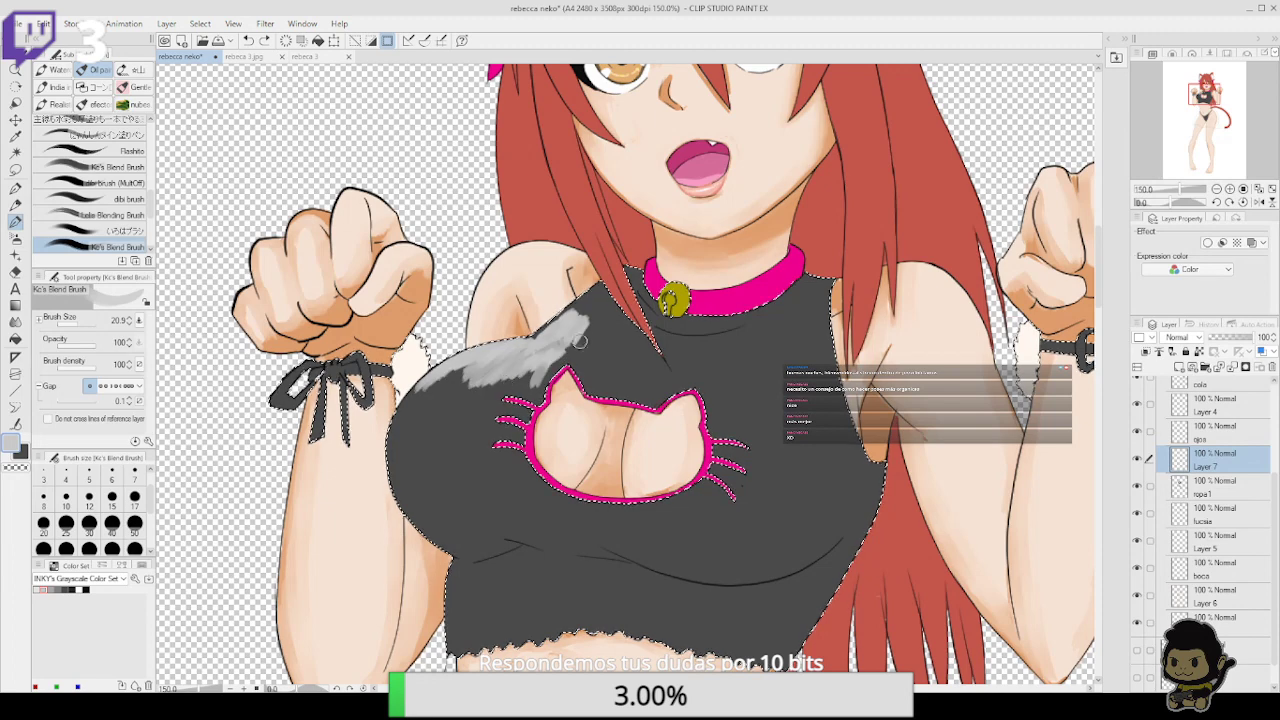
mouse_move(564, 358)
mouse_down()
mouse_move(536, 402)
mouse_move(530, 378)
mouse_move(465, 398)
mouse_move(469, 382)
mouse_move(448, 408)
mouse_up()
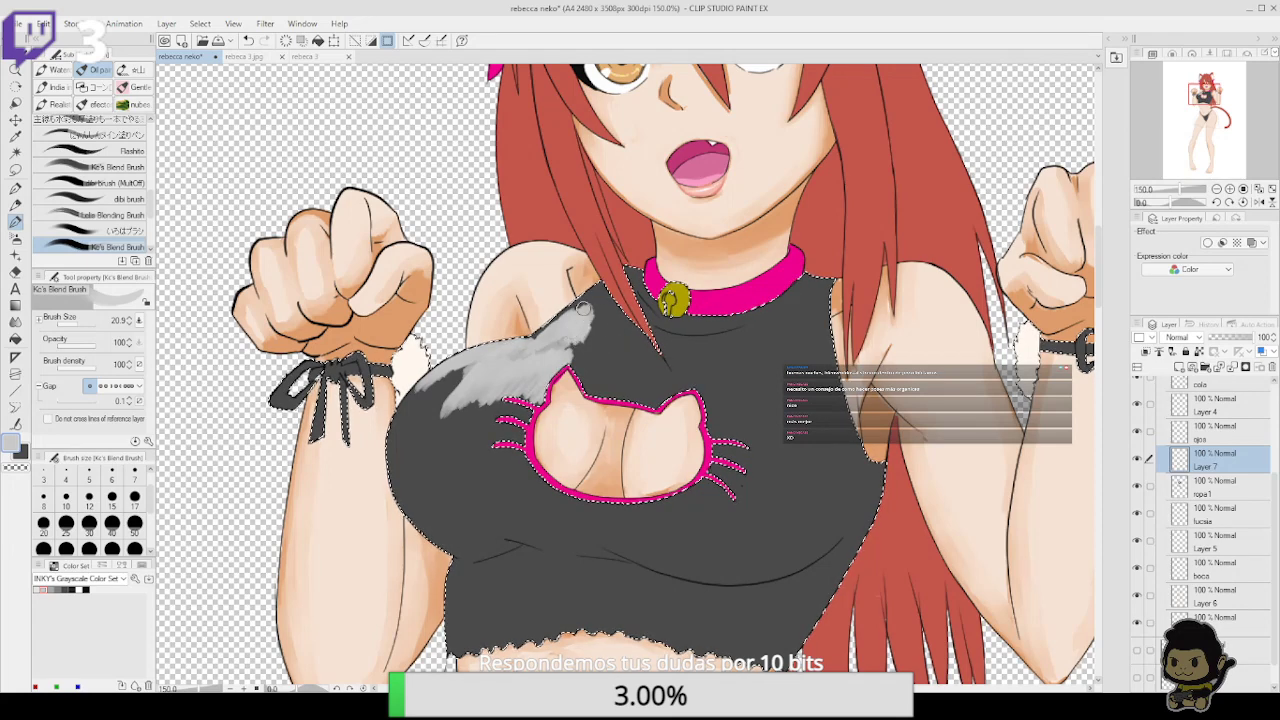
mouse_move(606, 316)
mouse_down()
mouse_move(585, 368)
mouse_move(594, 384)
mouse_move(577, 344)
mouse_move(592, 380)
mouse_up()
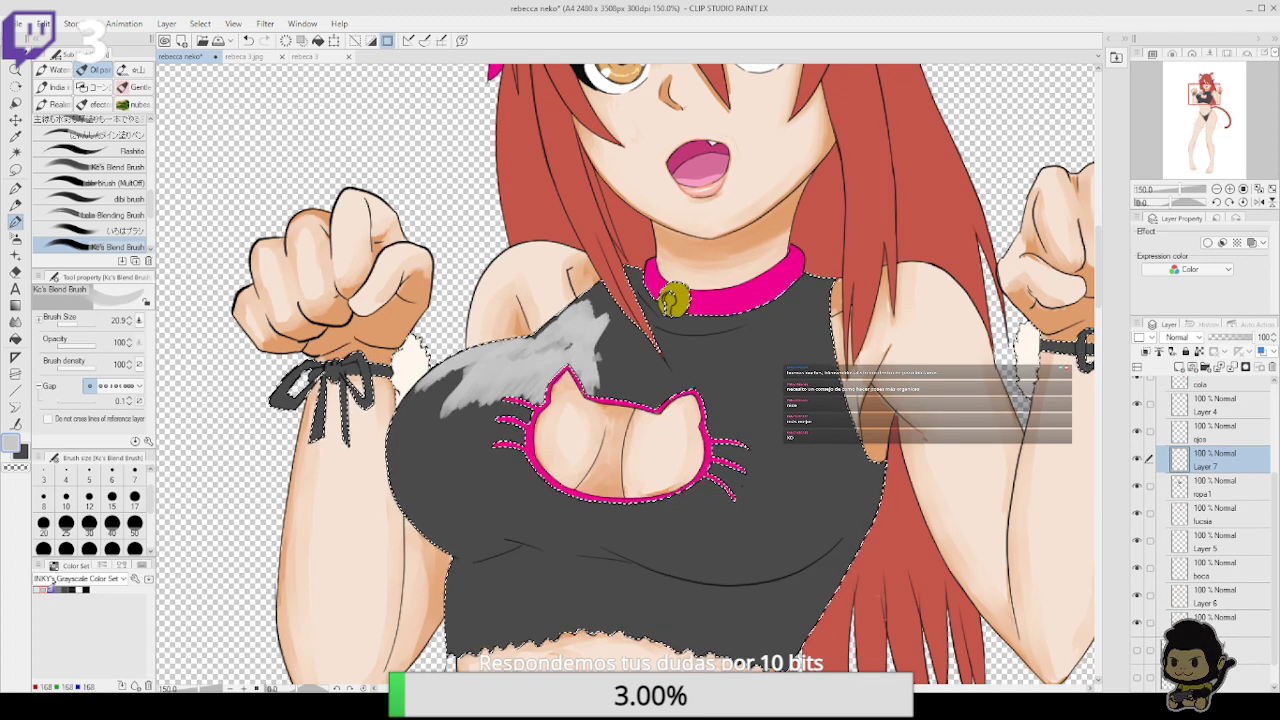
Blend the edges of the top's light grey highlight into the fabric with medium grey and dark grey strokes
click(58, 589)
mouse_move(594, 374)
mouse_down()
mouse_move(579, 319)
mouse_move(527, 360)
mouse_move(542, 350)
mouse_move(490, 349)
mouse_move(447, 374)
mouse_move(517, 346)
mouse_move(492, 397)
mouse_move(568, 342)
mouse_up()
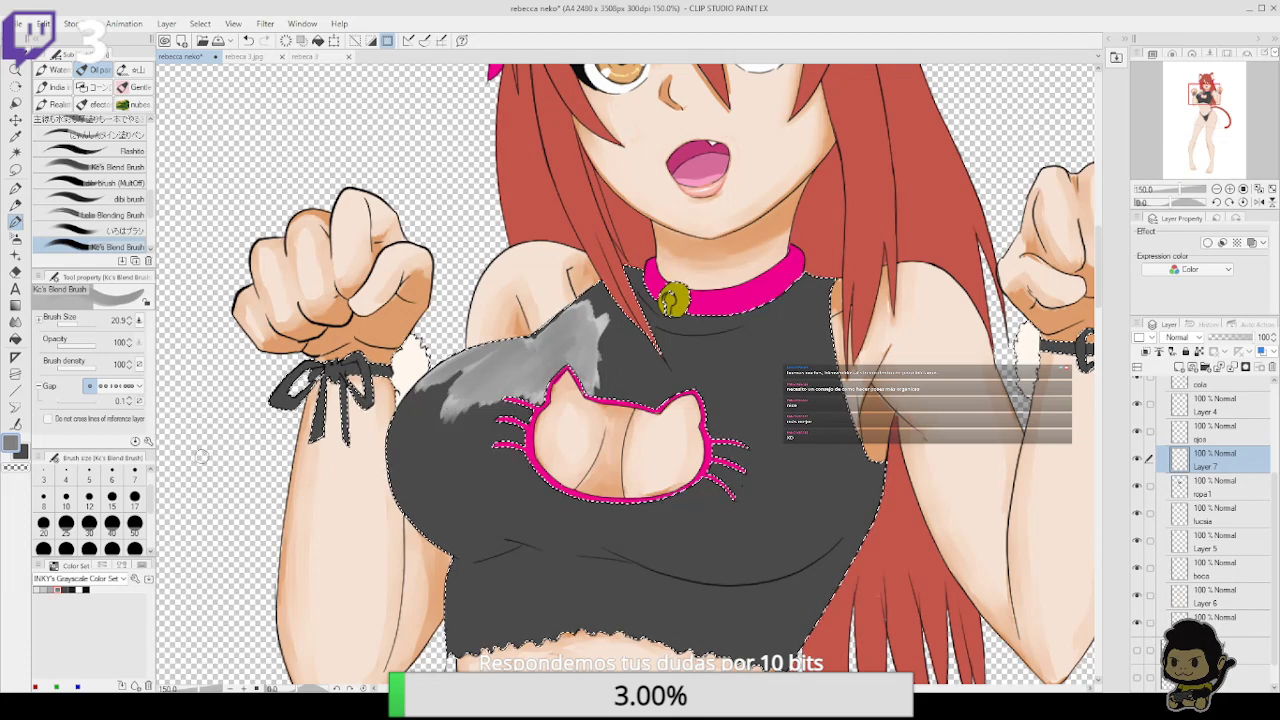
click(20, 448)
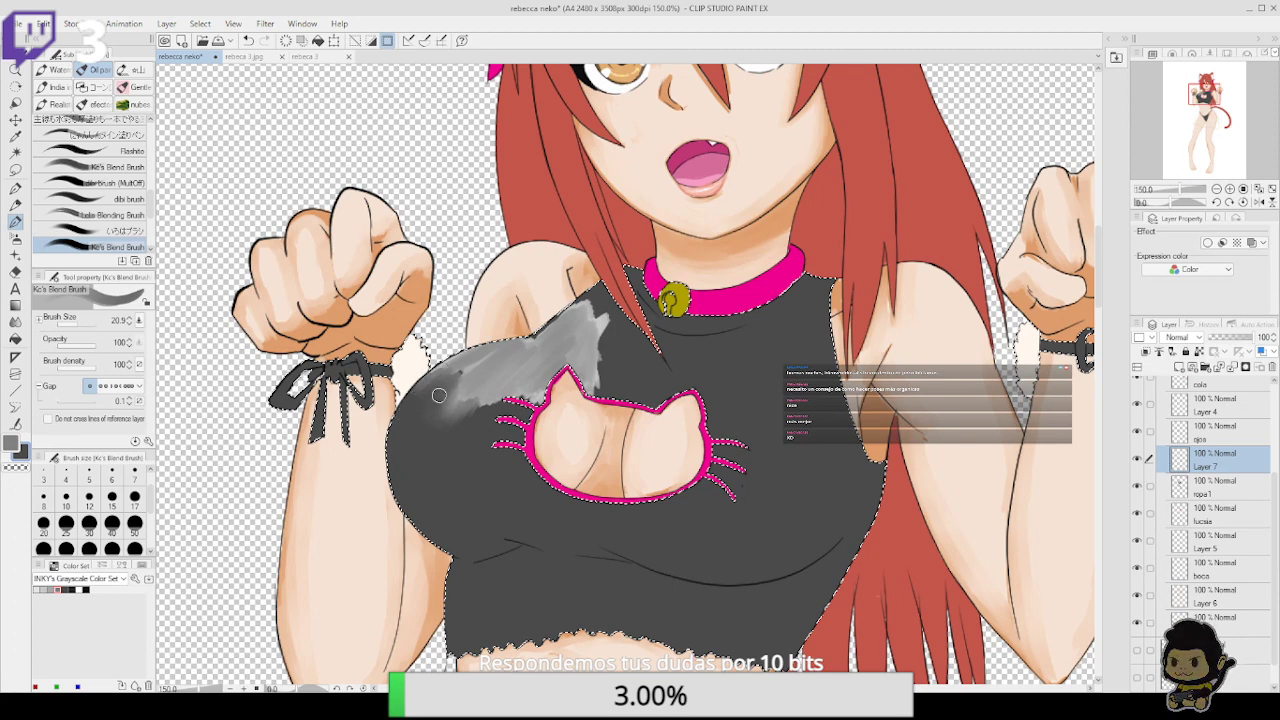
mouse_move(490, 398)
mouse_down()
mouse_move(533, 396)
mouse_move(525, 412)
mouse_move(444, 426)
mouse_move(487, 383)
mouse_move(471, 377)
mouse_move(431, 426)
mouse_move(468, 372)
mouse_move(451, 377)
mouse_move(535, 364)
mouse_move(481, 425)
mouse_move(594, 309)
mouse_move(555, 320)
mouse_up()
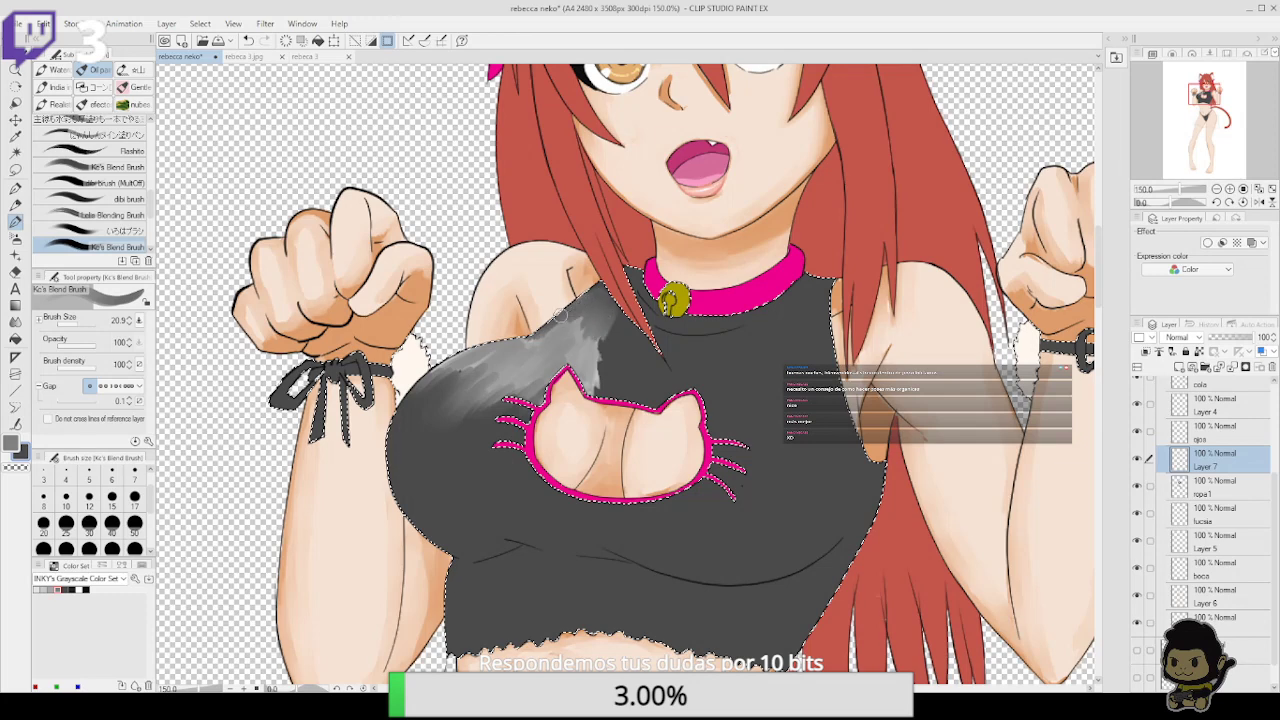
mouse_move(590, 333)
mouse_down()
mouse_move(604, 385)
mouse_move(626, 327)
mouse_move(650, 322)
mouse_up()
drag(686, 416, 702, 412)
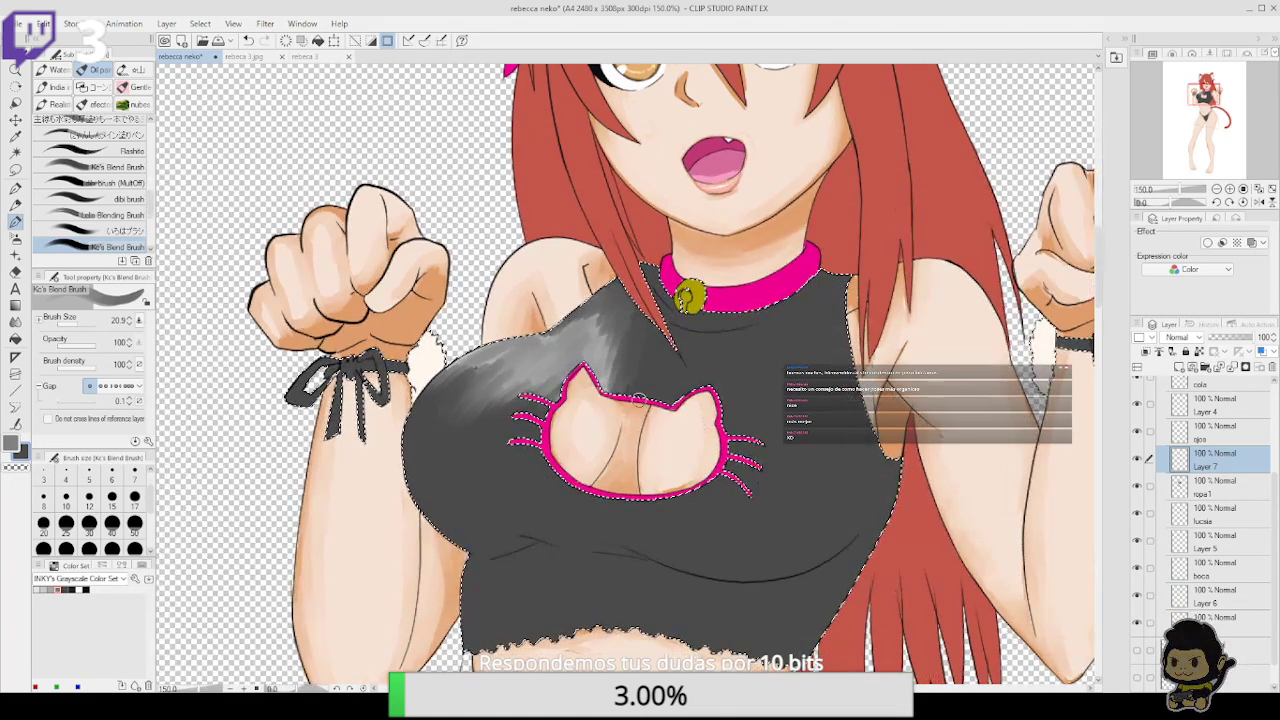
Smooth the light grey highlight on the shoulder side of the top's chest with medium grey blend strokes
click(15, 204)
drag(592, 352, 515, 353)
key(j)
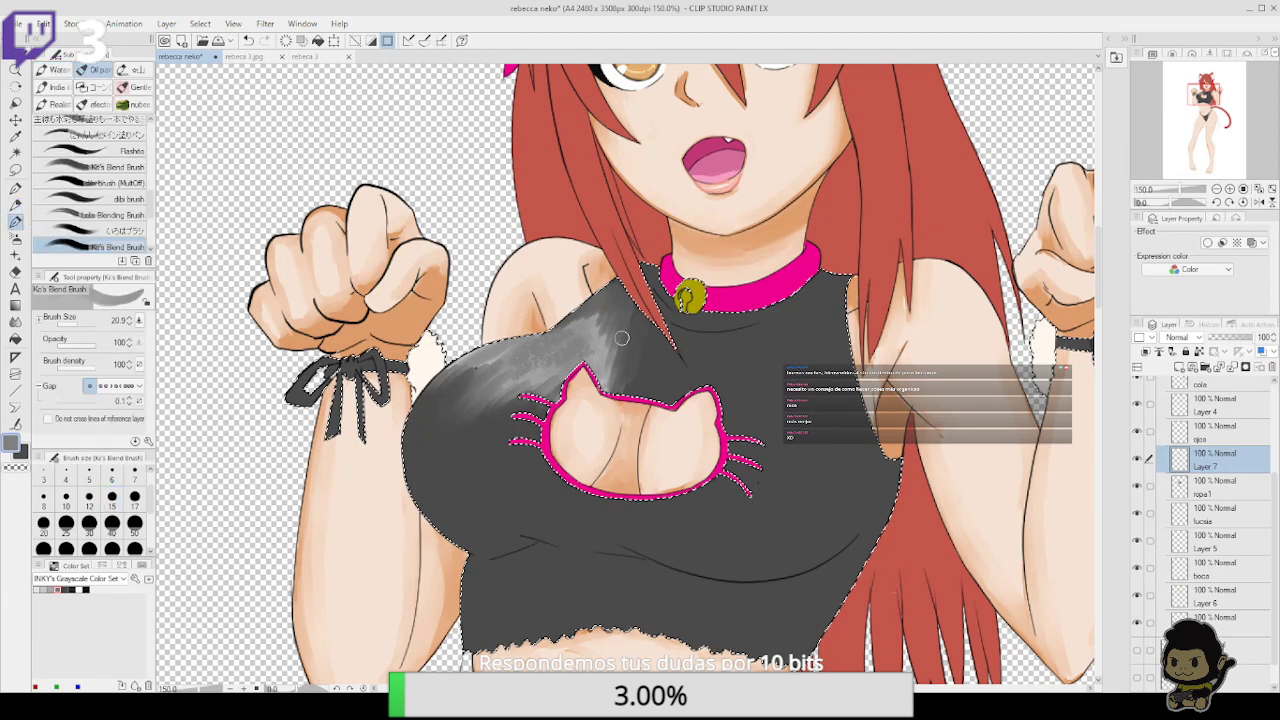
mouse_move(603, 363)
mouse_down()
mouse_move(585, 345)
mouse_move(519, 361)
mouse_up()
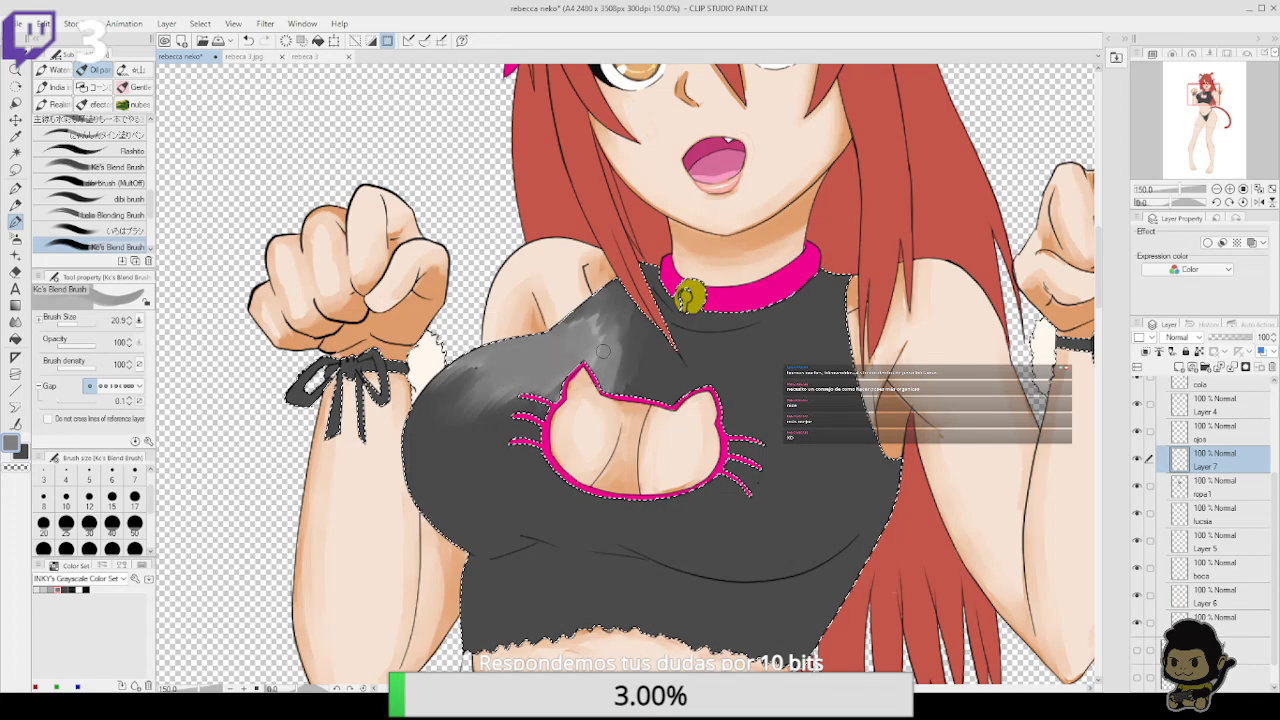
mouse_move(604, 350)
mouse_down()
mouse_move(564, 364)
mouse_move(583, 322)
mouse_up()
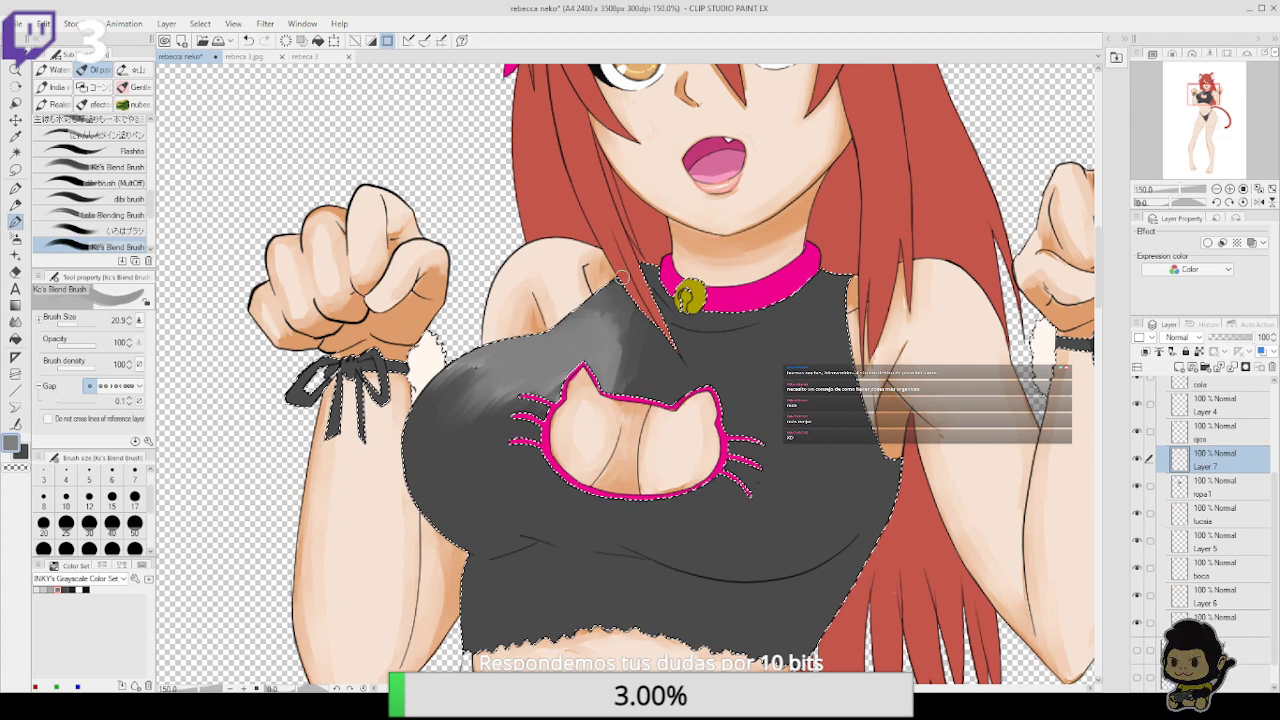
Extend the medium grey highlight above the cat-shaped cutout and over the other side of the chest
mouse_move(620, 377)
mouse_down()
mouse_move(652, 396)
mouse_move(625, 346)
mouse_move(642, 409)
mouse_move(668, 375)
mouse_move(670, 402)
mouse_move(701, 367)
mouse_move(724, 368)
mouse_move(737, 444)
mouse_move(754, 426)
mouse_move(755, 484)
mouse_move(768, 484)
mouse_move(786, 426)
mouse_move(778, 488)
mouse_move(866, 431)
mouse_move(850, 382)
mouse_move(851, 459)
mouse_move(843, 471)
mouse_move(816, 430)
mouse_move(814, 484)
mouse_up()
drag(736, 485, 742, 487)
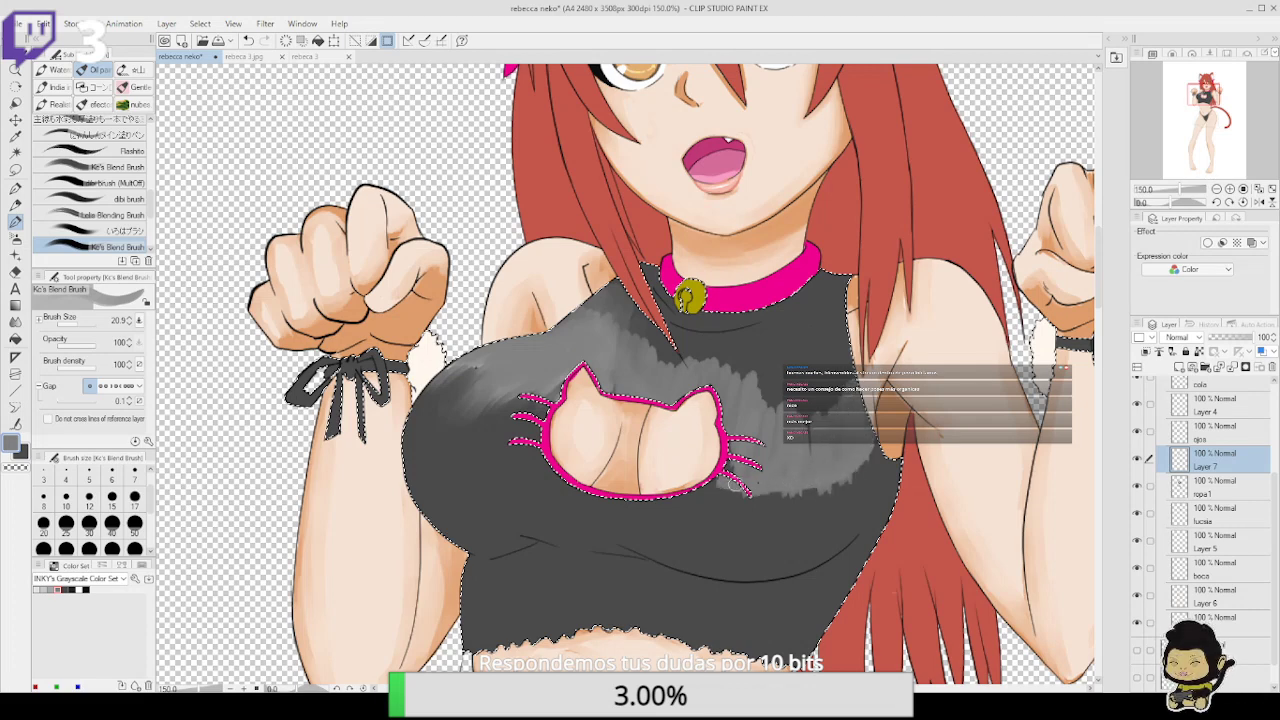
mouse_move(531, 421)
mouse_down()
mouse_move(459, 390)
mouse_move(521, 406)
mouse_move(450, 387)
mouse_move(502, 400)
mouse_up()
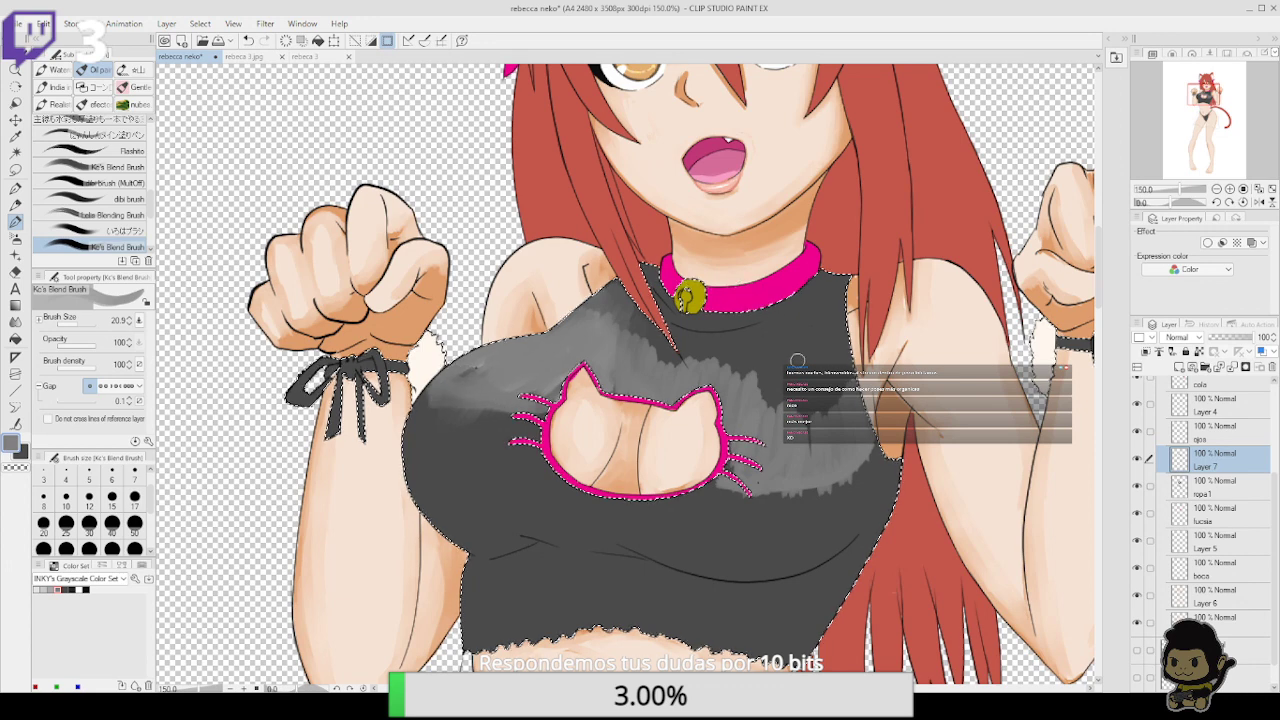
mouse_move(780, 375)
mouse_down()
mouse_move(699, 358)
mouse_move(700, 326)
mouse_move(750, 319)
mouse_up()
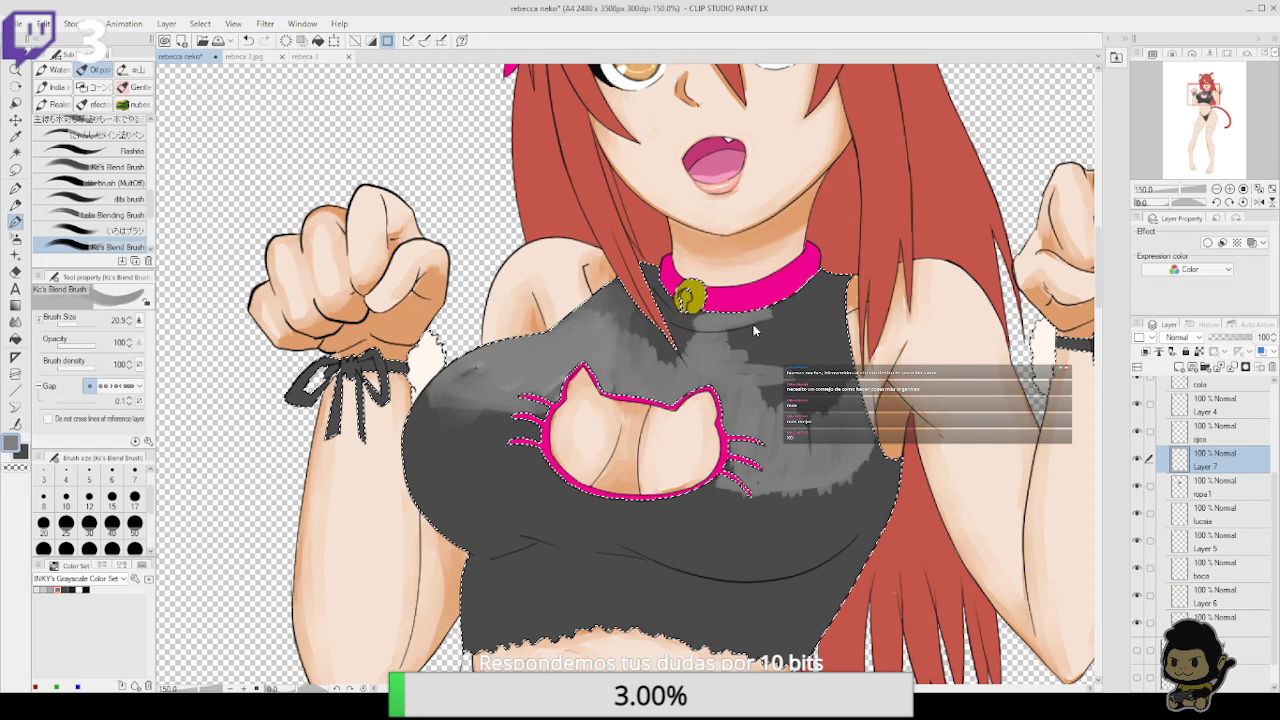
key(ctrl+z)
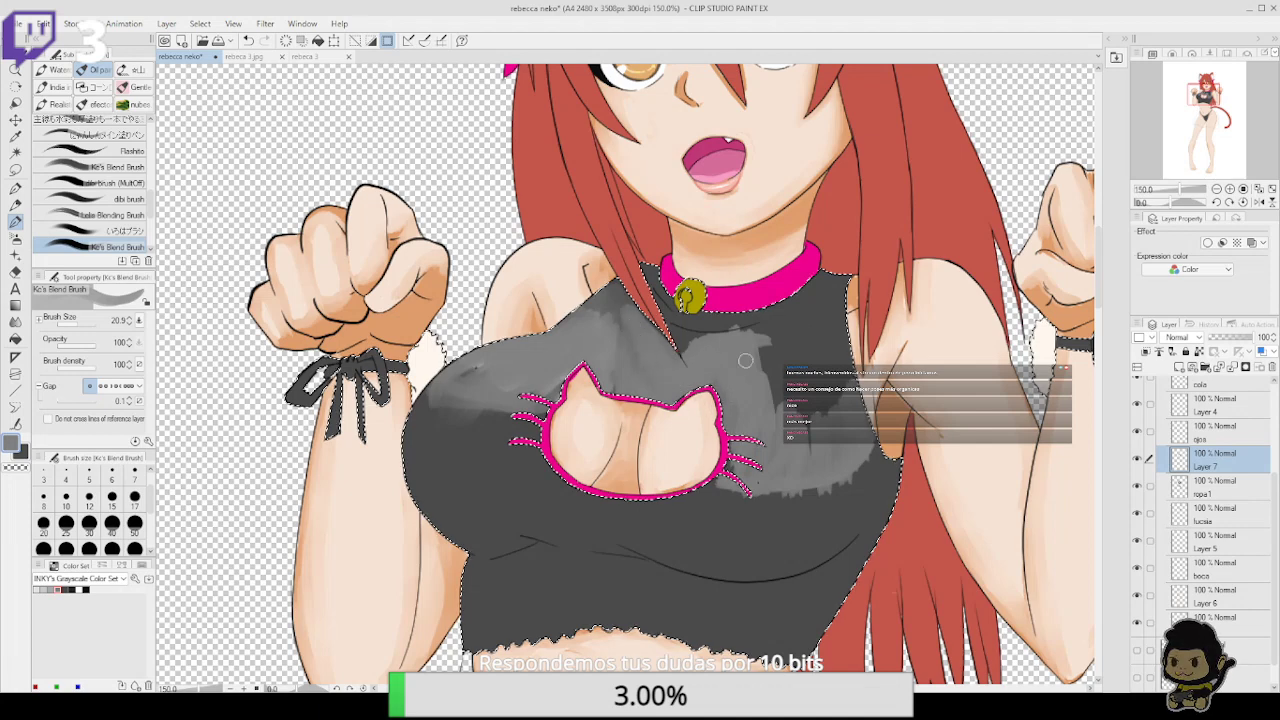
mouse_move(777, 396)
mouse_down()
mouse_move(786, 443)
mouse_move(794, 356)
mouse_move(827, 412)
mouse_up()
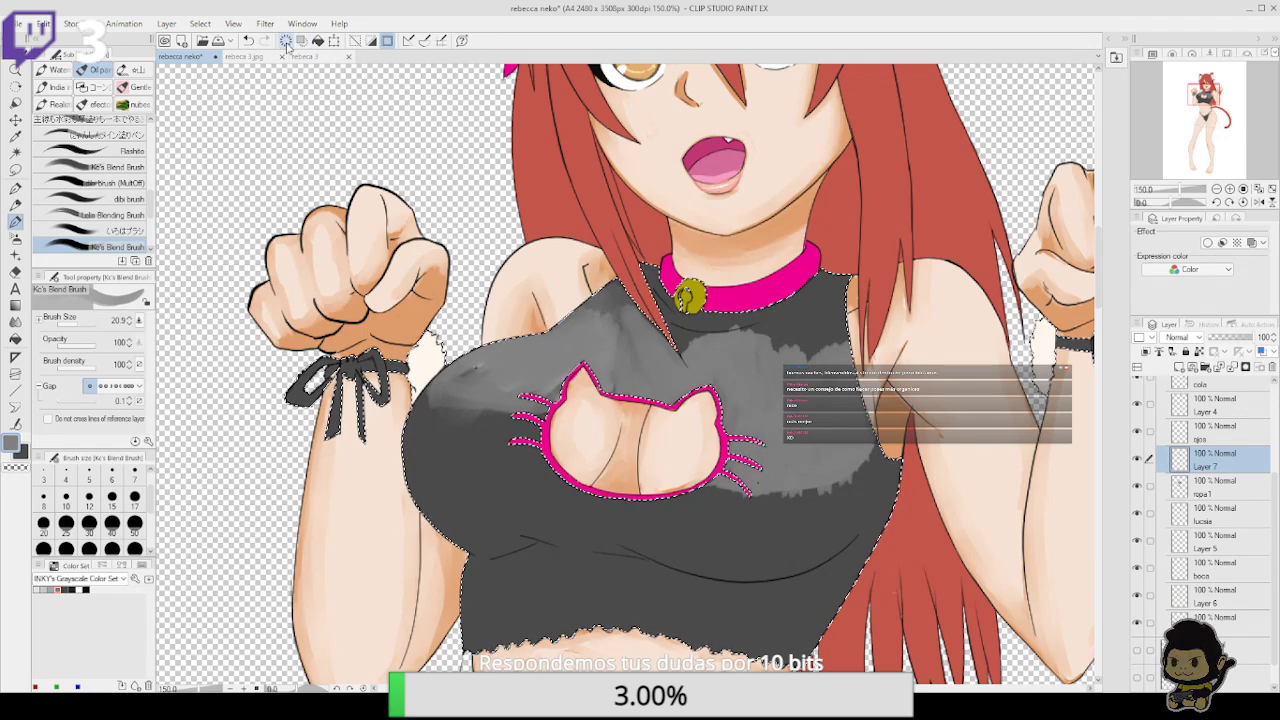
Clear the grey shading from Layer 7 and block in flat grey highlights across the chest with the Milli pen at size 120
click(15, 169)
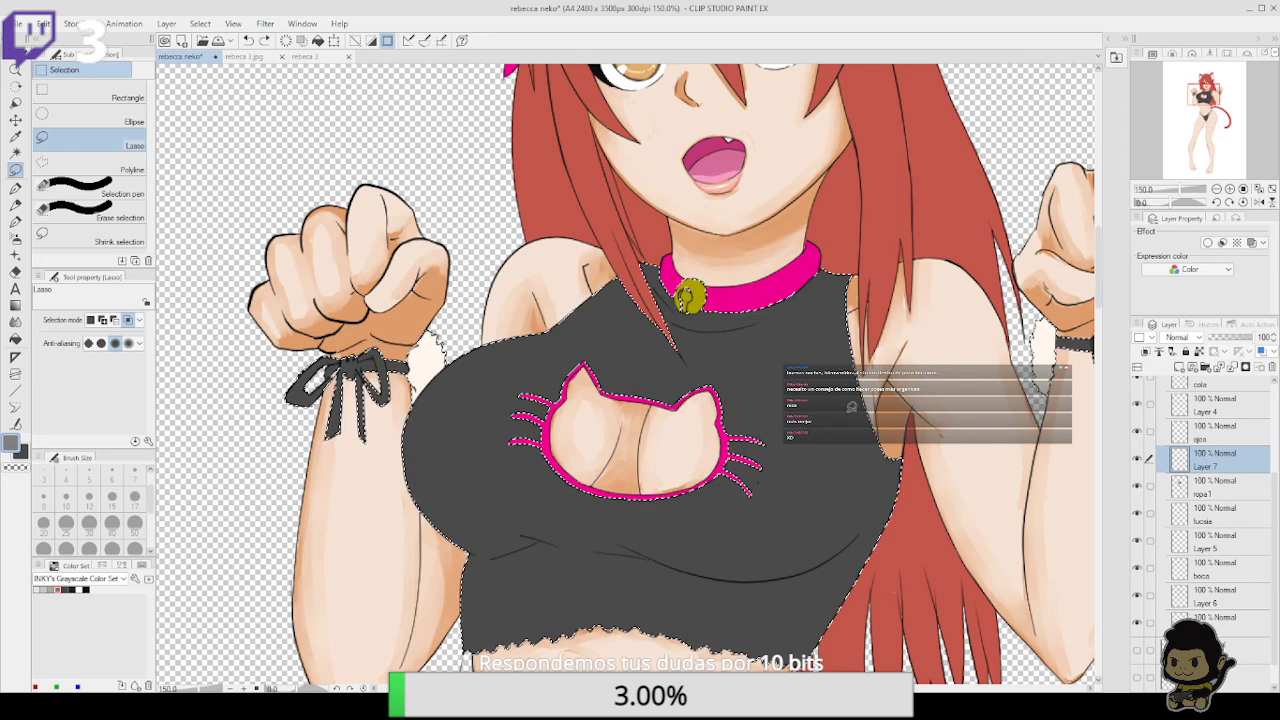
click(15, 187)
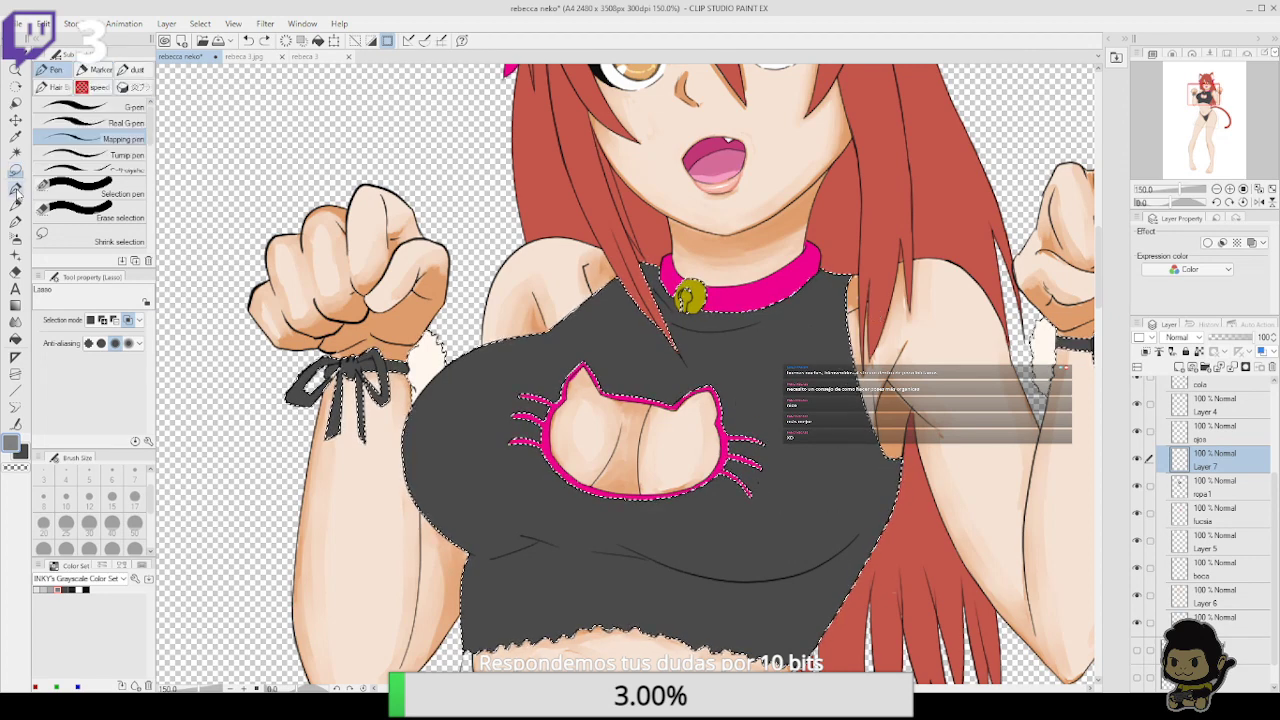
click(100, 70)
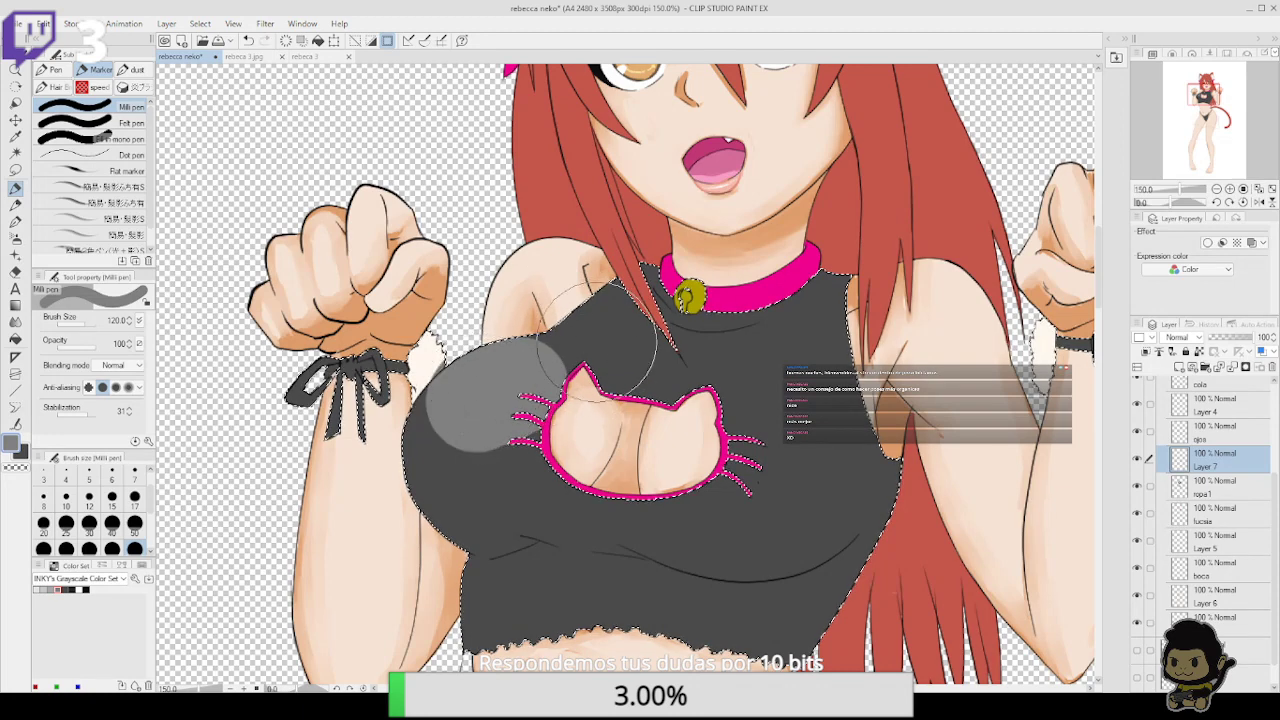
mouse_move(655, 380)
mouse_down()
mouse_move(745, 368)
mouse_move(822, 386)
mouse_move(754, 379)
mouse_move(793, 397)
mouse_up()
mouse_move(812, 455)
mouse_down()
mouse_move(845, 434)
mouse_move(733, 457)
mouse_move(838, 434)
mouse_move(855, 401)
mouse_move(850, 414)
mouse_move(823, 329)
mouse_up()
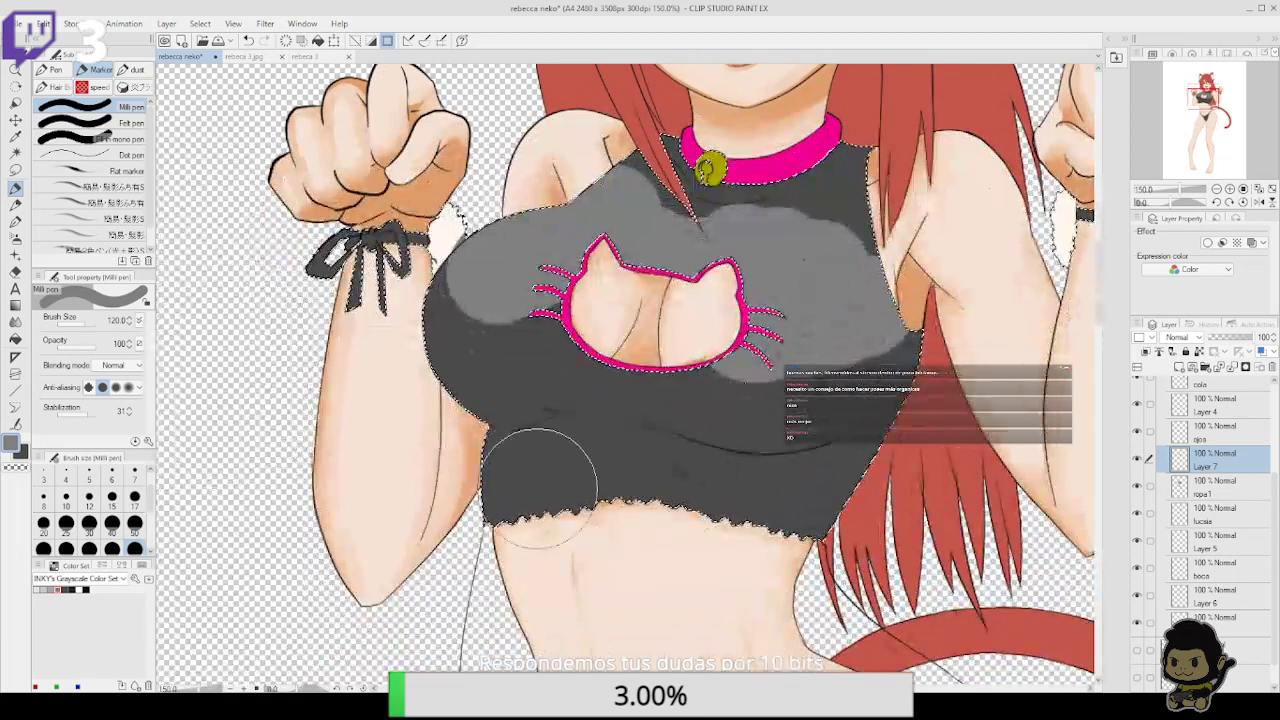
Paint a flat grey band along the lower hem of the black top with the Milli pen
mouse_move(500, 524)
mouse_down()
mouse_move(534, 504)
mouse_move(695, 495)
mouse_move(784, 505)
mouse_move(820, 515)
mouse_move(496, 518)
mouse_move(640, 518)
mouse_move(827, 566)
mouse_up()
key(ctrl+z)
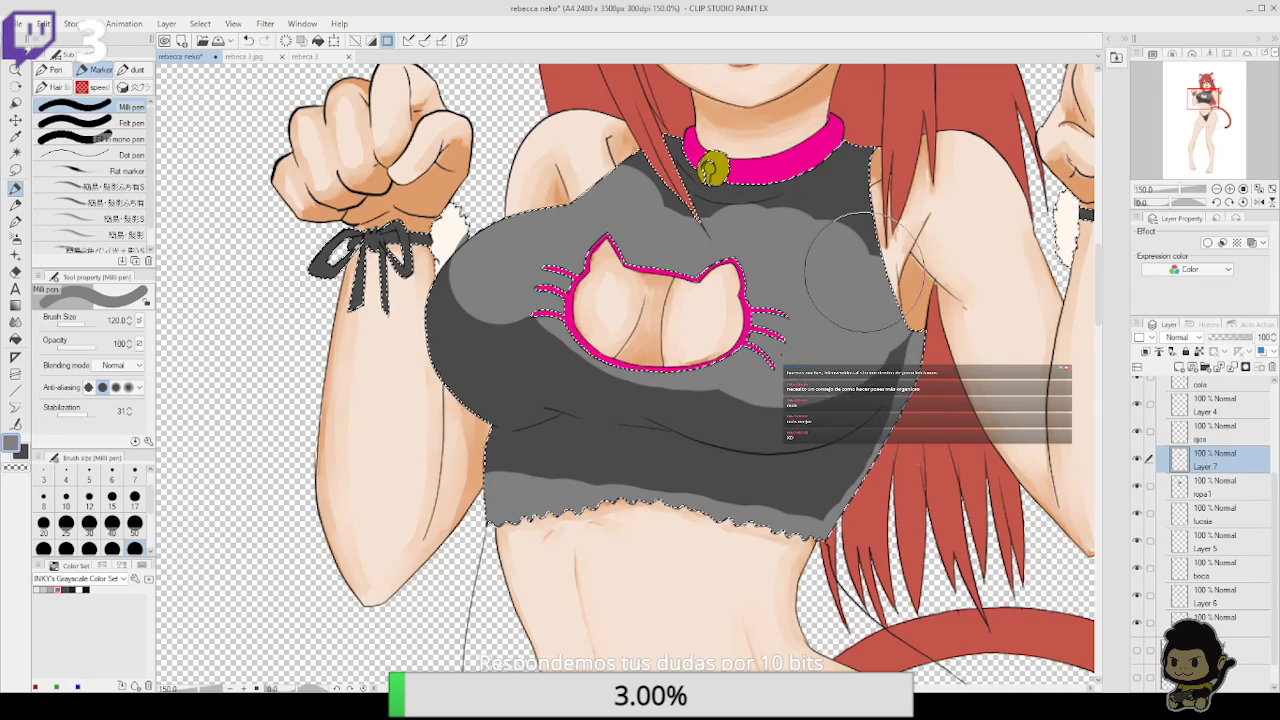
drag(942, 498, 890, 458)
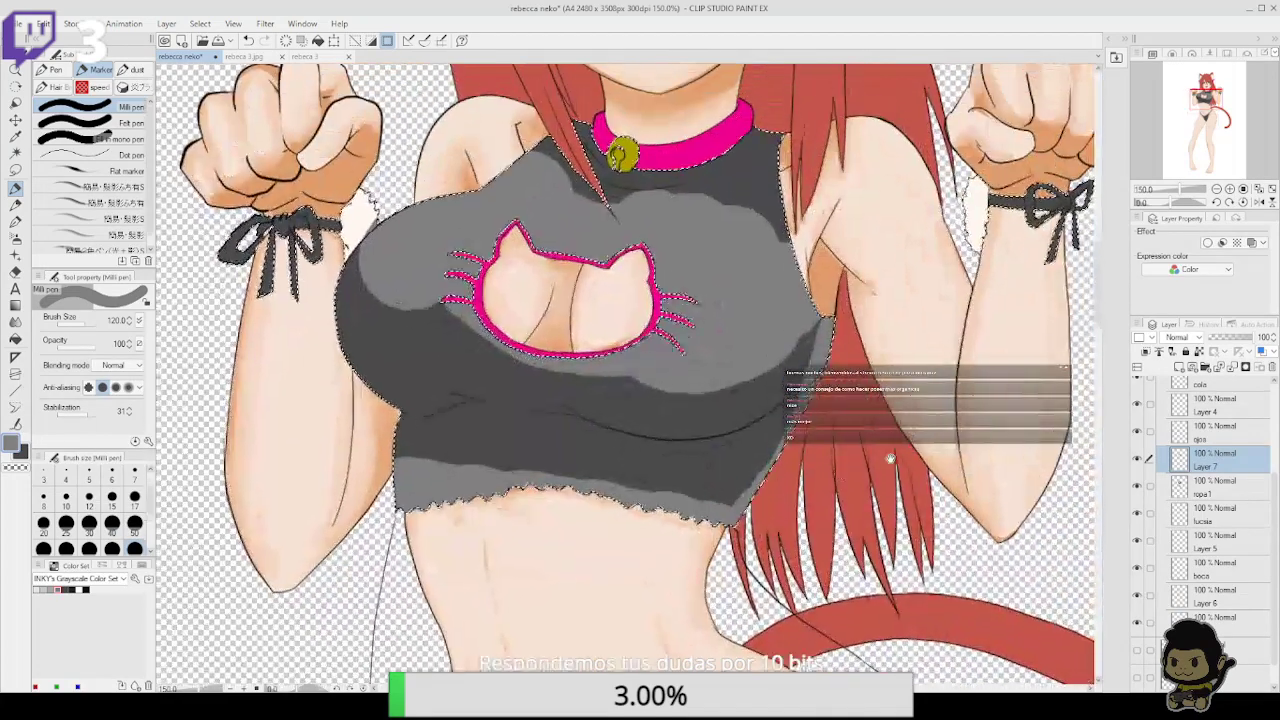
scroll(890, 458, up, 1)
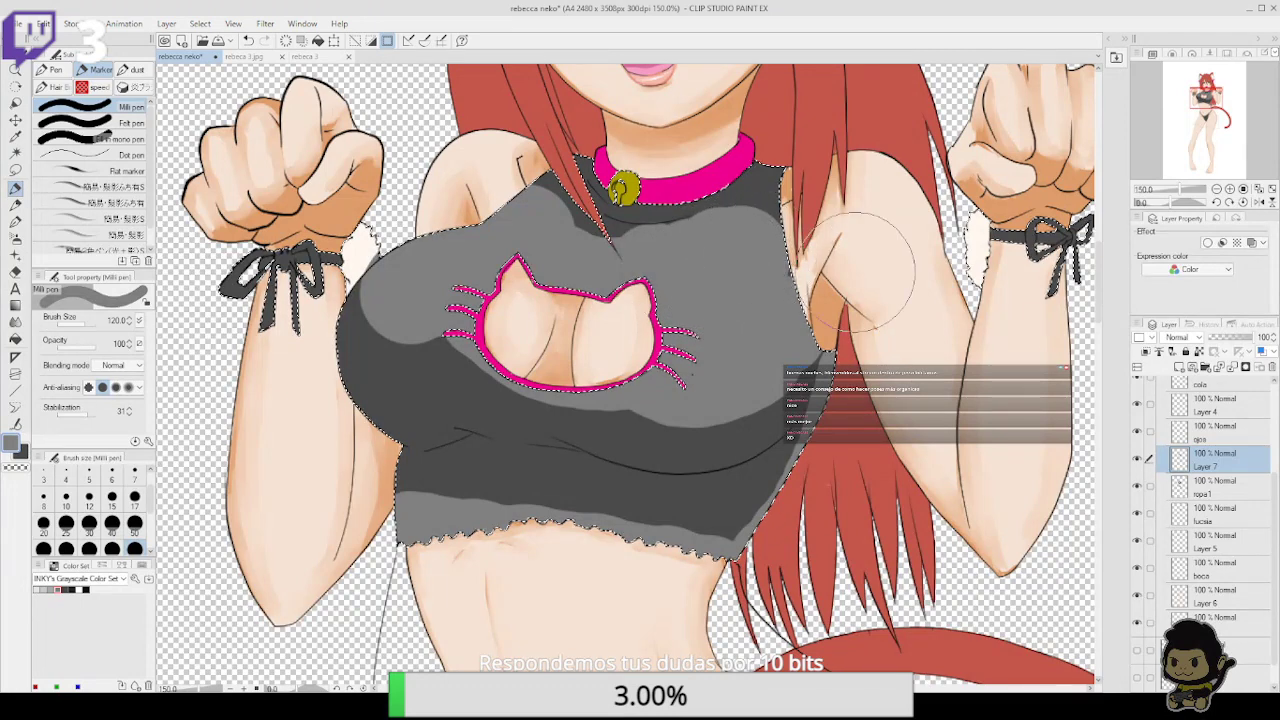
scroll(856, 270, down, 1)
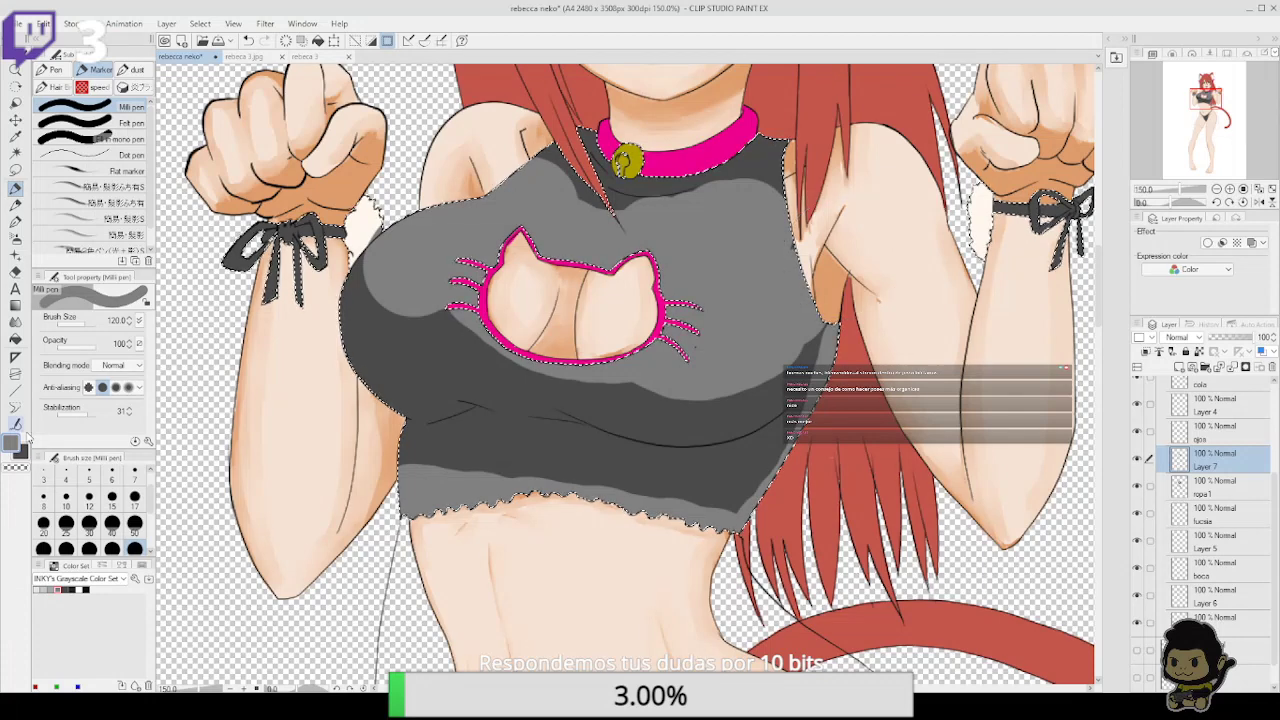
Blend the grey hem band into the dark fabric with Kc's Blend Brush, leaving a thin light edge
click(15, 205)
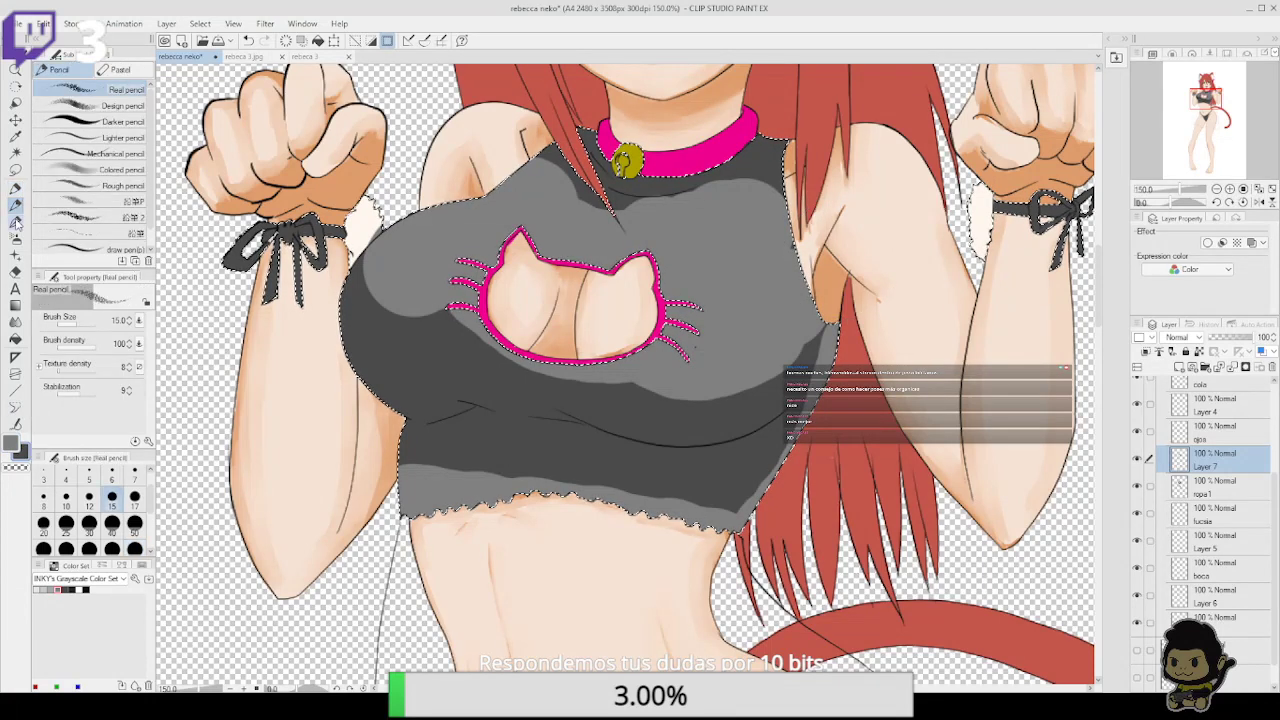
click(15, 222)
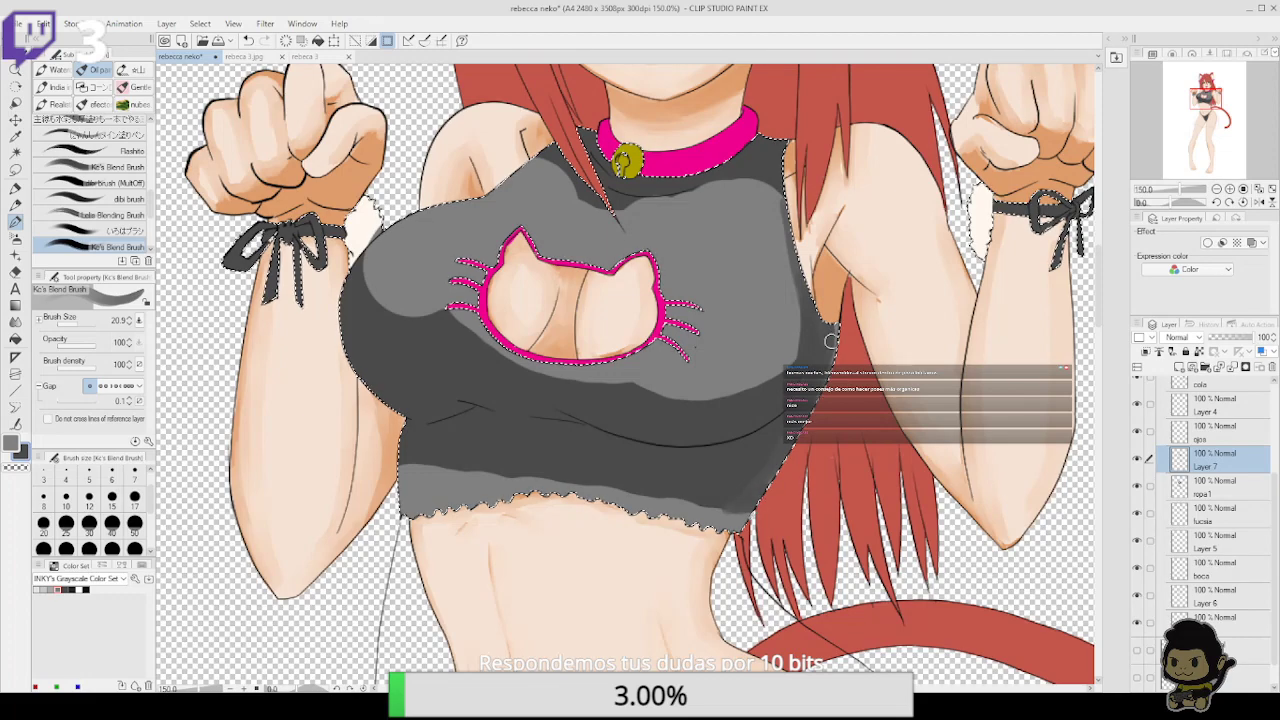
click(1229, 202)
click(1229, 189)
click(1229, 189)
click(1229, 189)
click(1216, 189)
click(1216, 189)
click(1216, 189)
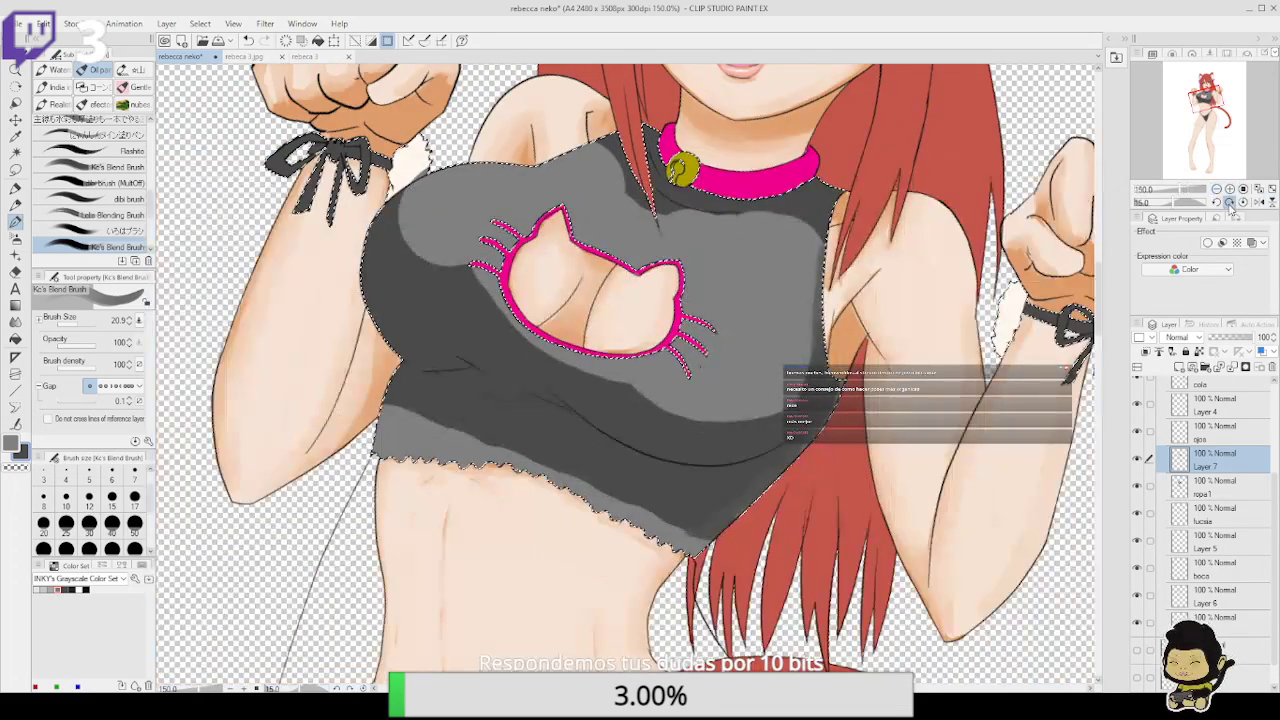
click(1229, 202)
click(1229, 202)
click(1229, 202)
click(1229, 202)
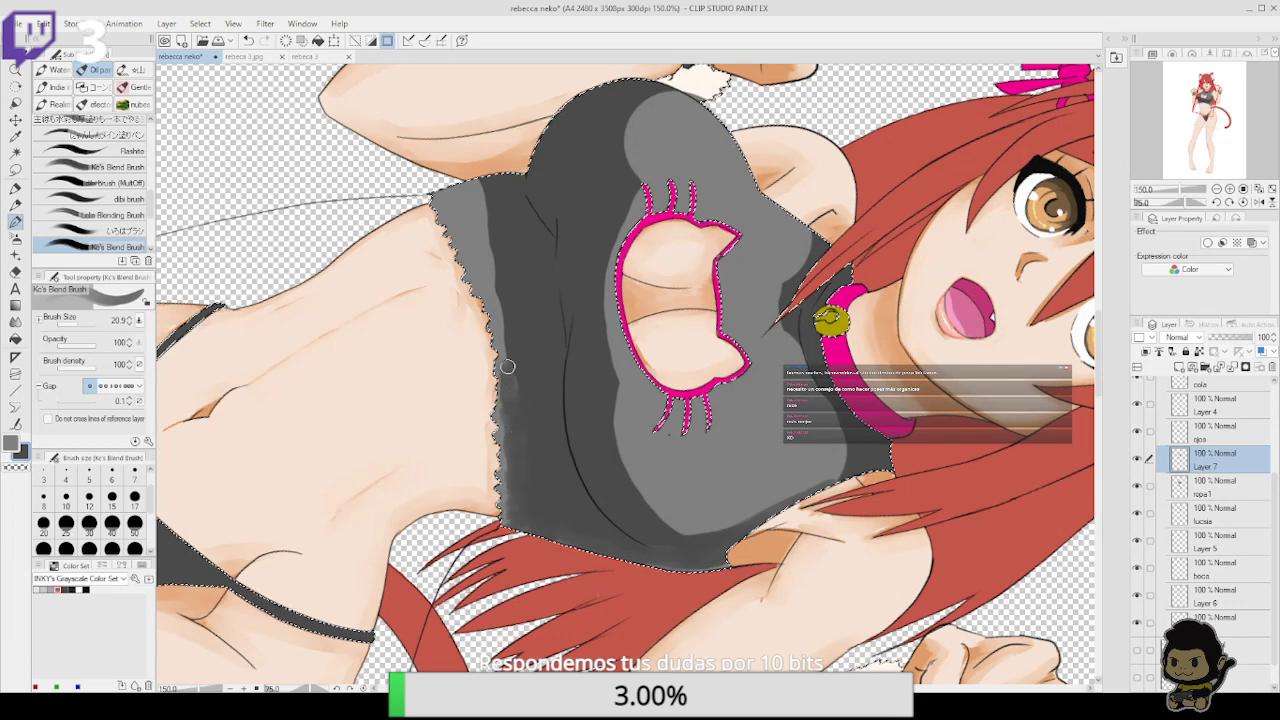
mouse_move(513, 451)
mouse_down()
mouse_move(497, 302)
mouse_move(508, 337)
mouse_move(476, 232)
mouse_move(486, 261)
mouse_move(482, 183)
mouse_move(471, 187)
mouse_move(488, 281)
mouse_up()
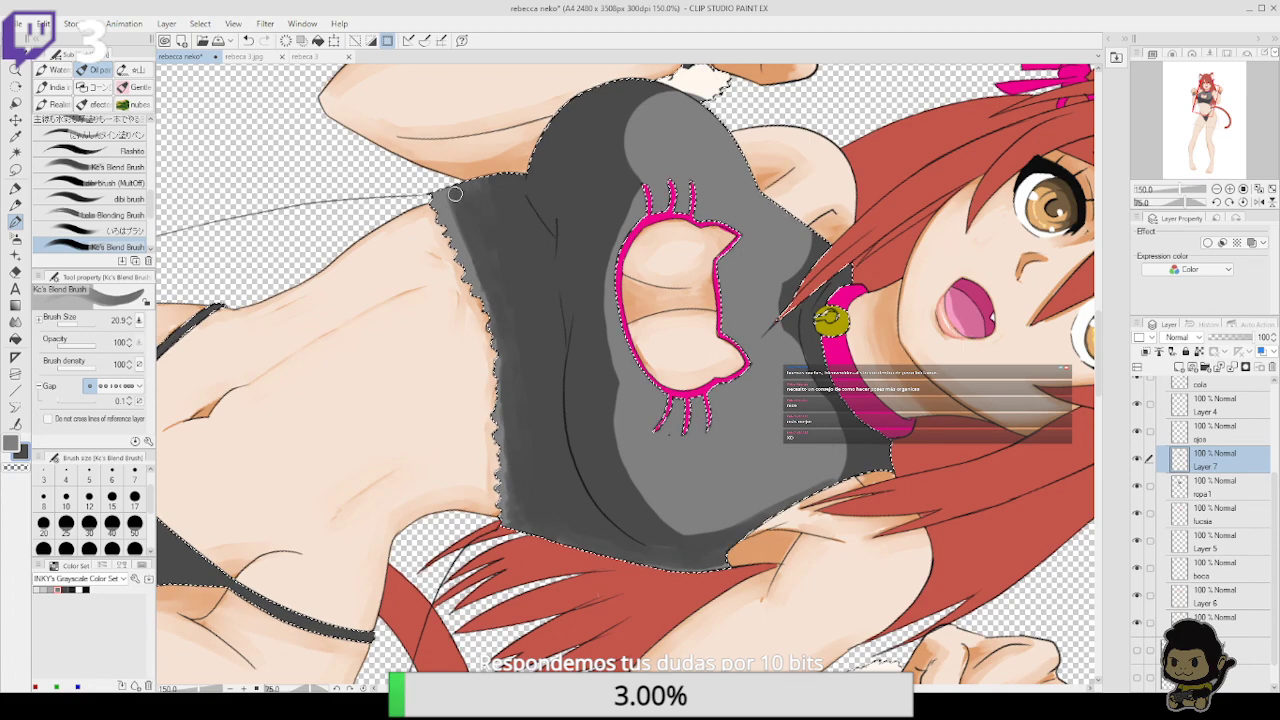
Soften the edges of the flat chest highlights into the surrounding fabric with dark grey blend strokes
click(1215, 202)
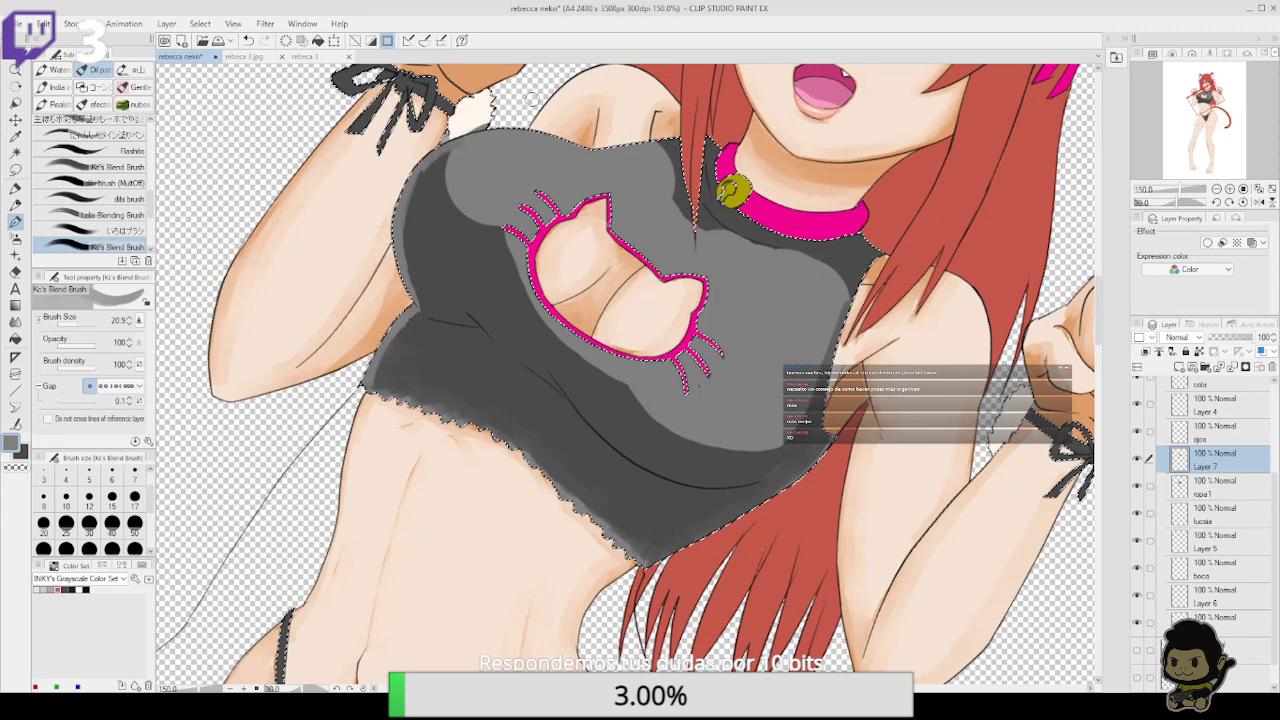
click(21, 451)
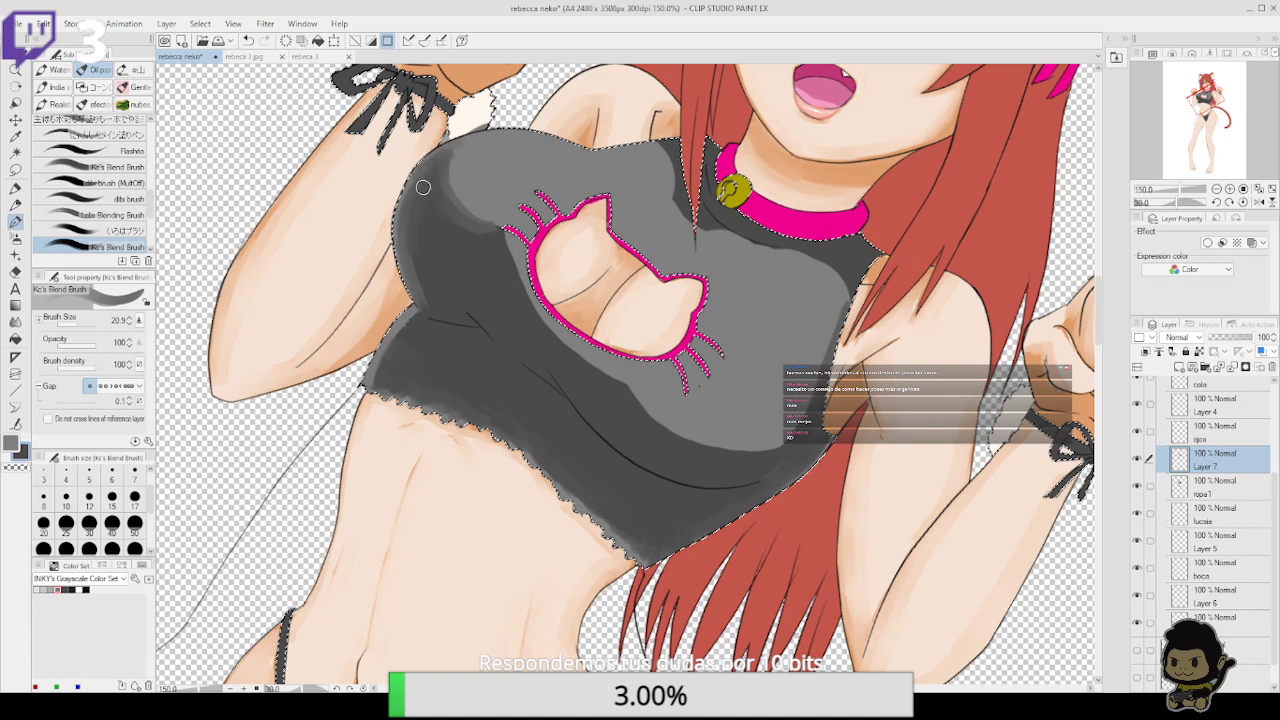
drag(441, 172, 474, 235)
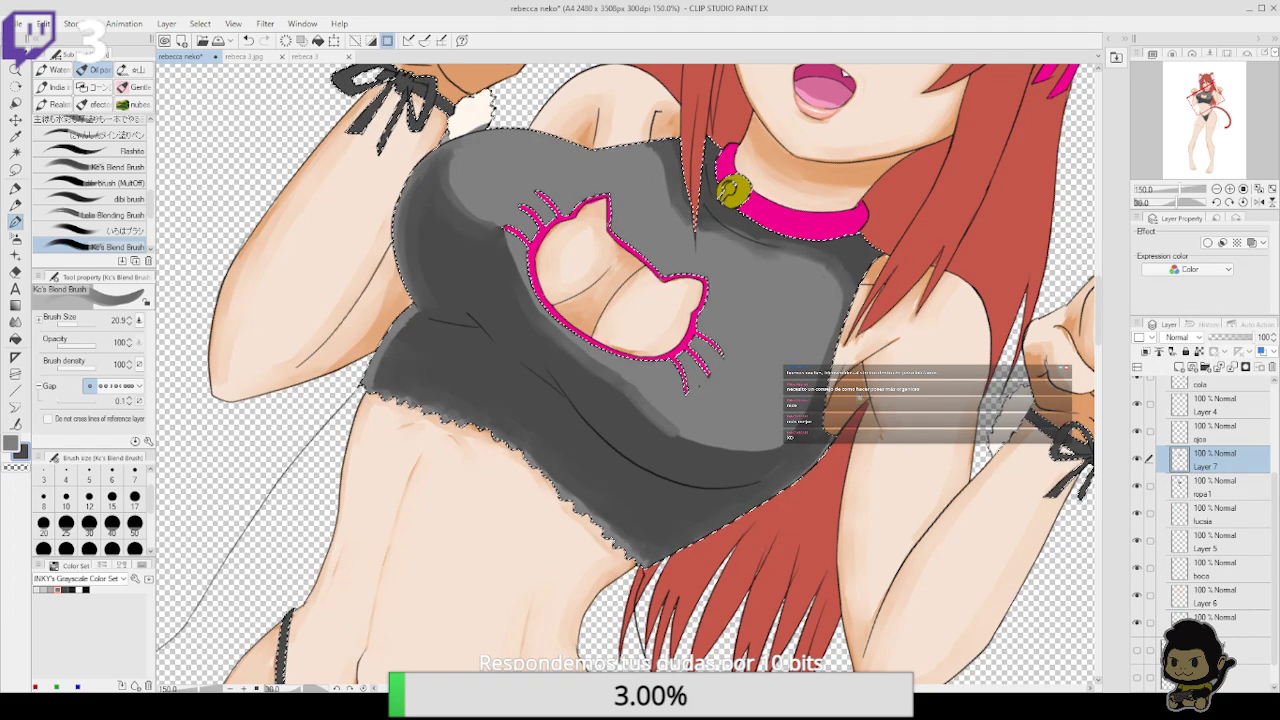
mouse_move(664, 410)
mouse_down()
mouse_move(698, 338)
mouse_move(774, 378)
mouse_move(840, 340)
mouse_up()
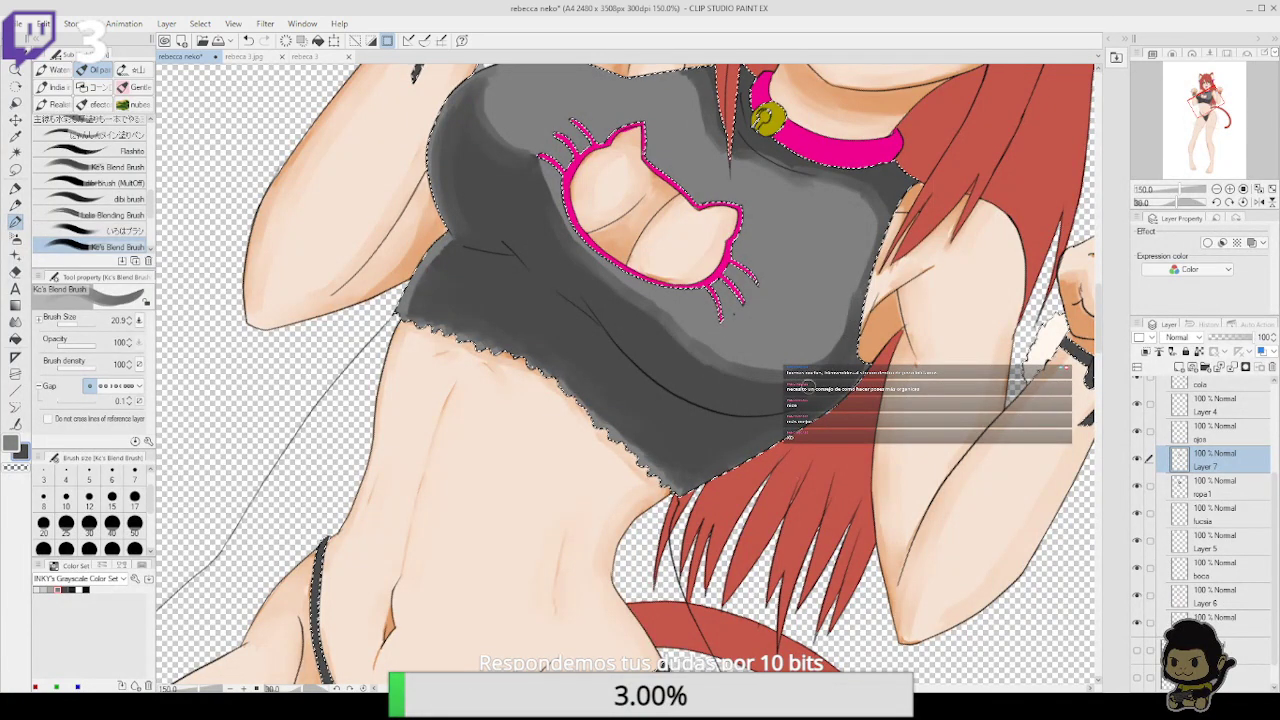
drag(674, 346, 725, 377)
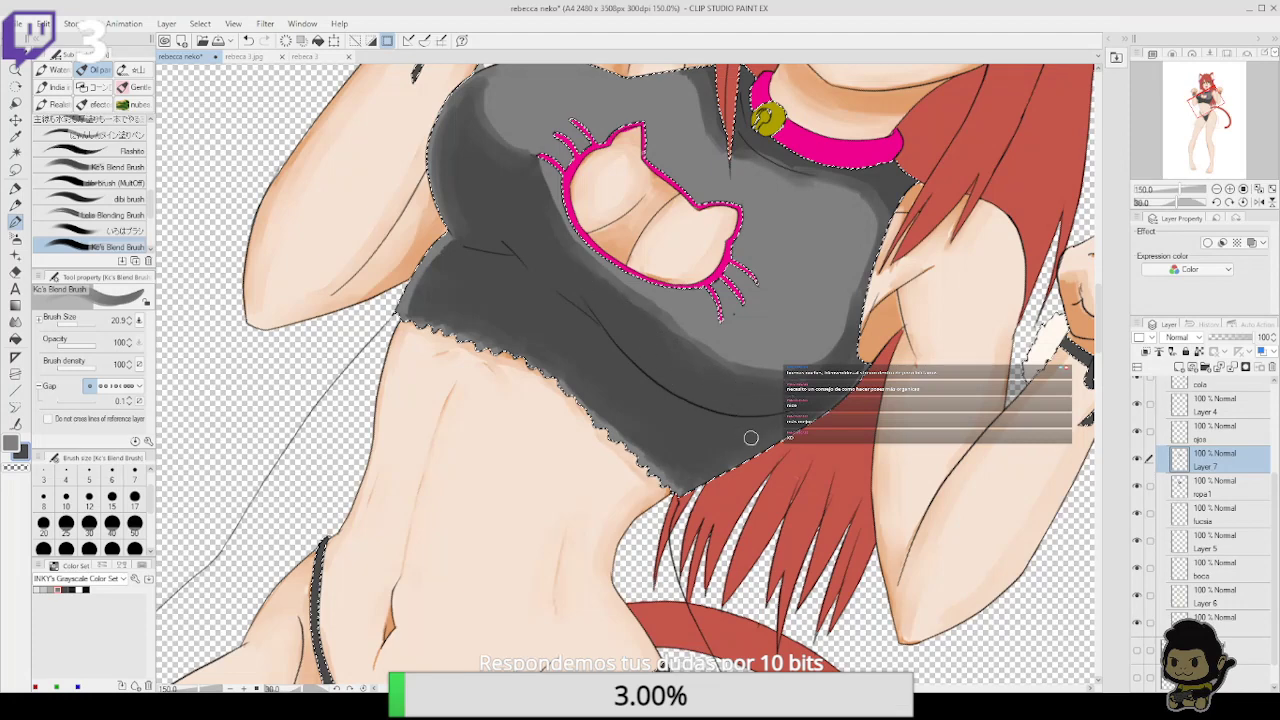
Paint a medium grey highlight in the centre of the black bikini bottom with Kc's Blend Brush
click(1216, 189)
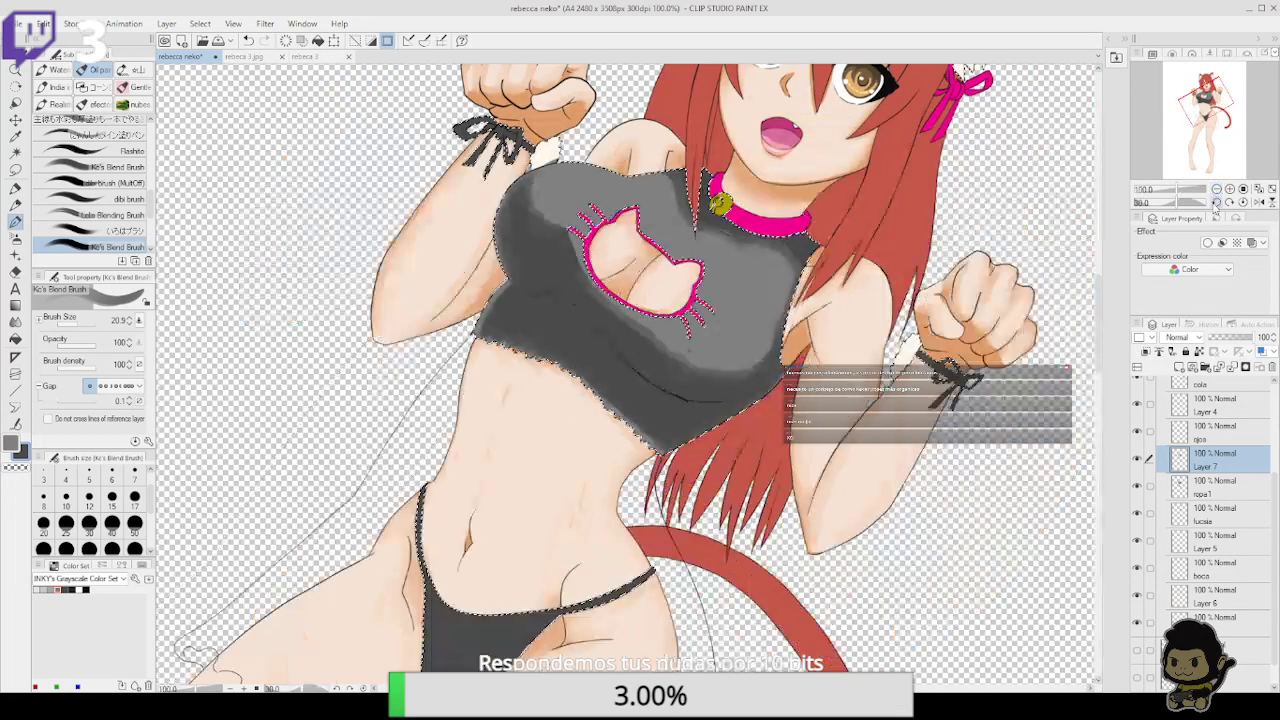
click(1216, 202)
click(1216, 202)
click(1216, 202)
scroll(753, 355, down, 5)
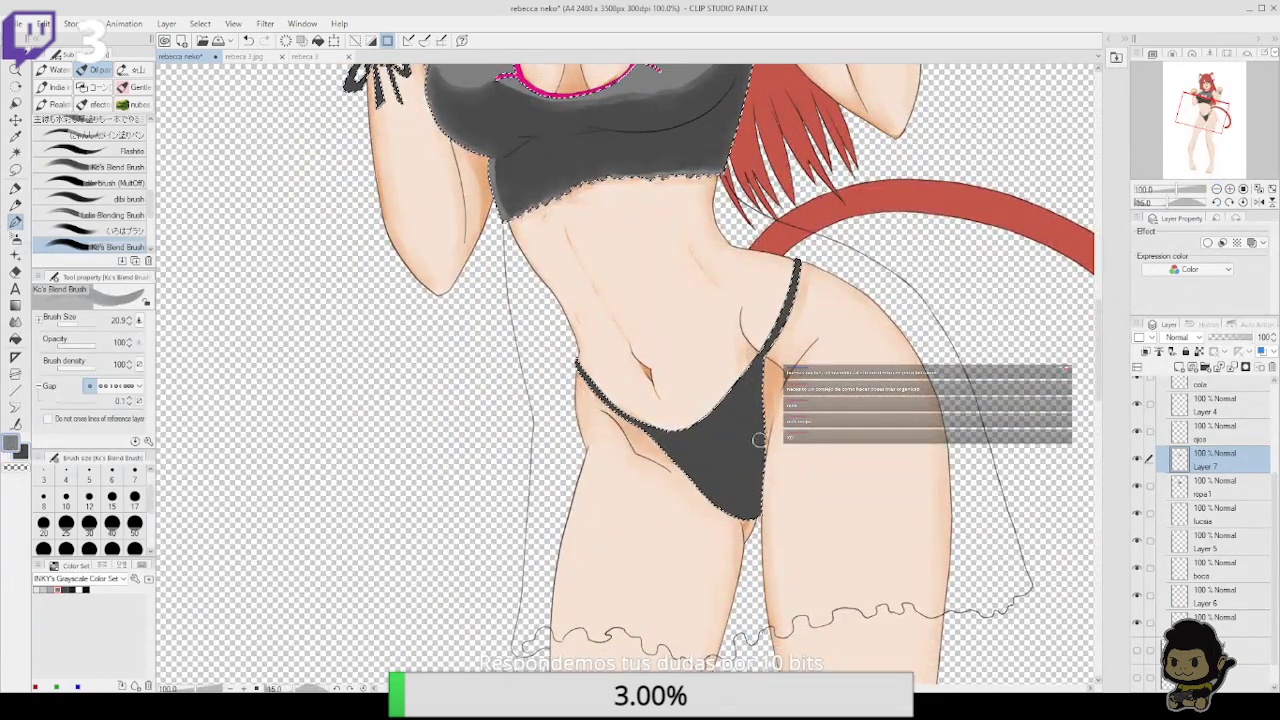
mouse_move(707, 437)
mouse_down()
mouse_move(683, 443)
mouse_move(740, 432)
mouse_move(690, 445)
mouse_move(736, 413)
mouse_up()
drag(694, 452, 736, 463)
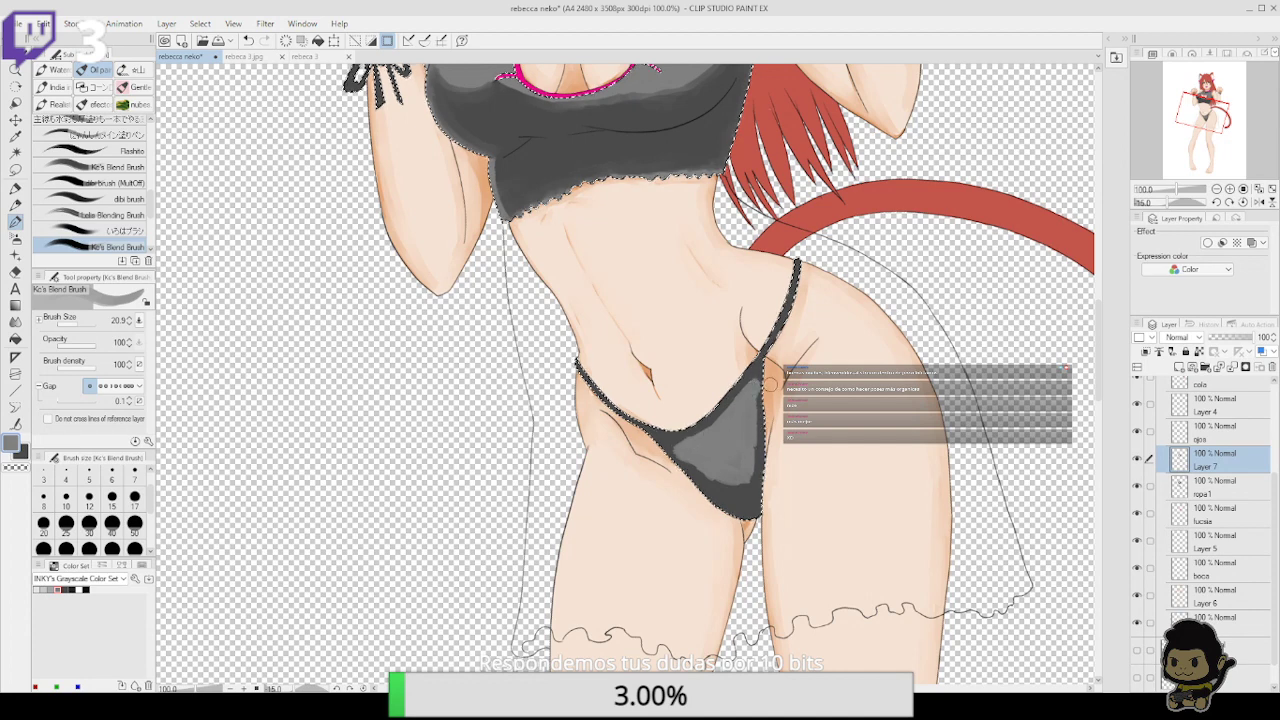
Blend the edges of the bikini bottom's grey highlight into the dark fabric
drag(662, 434, 677, 455)
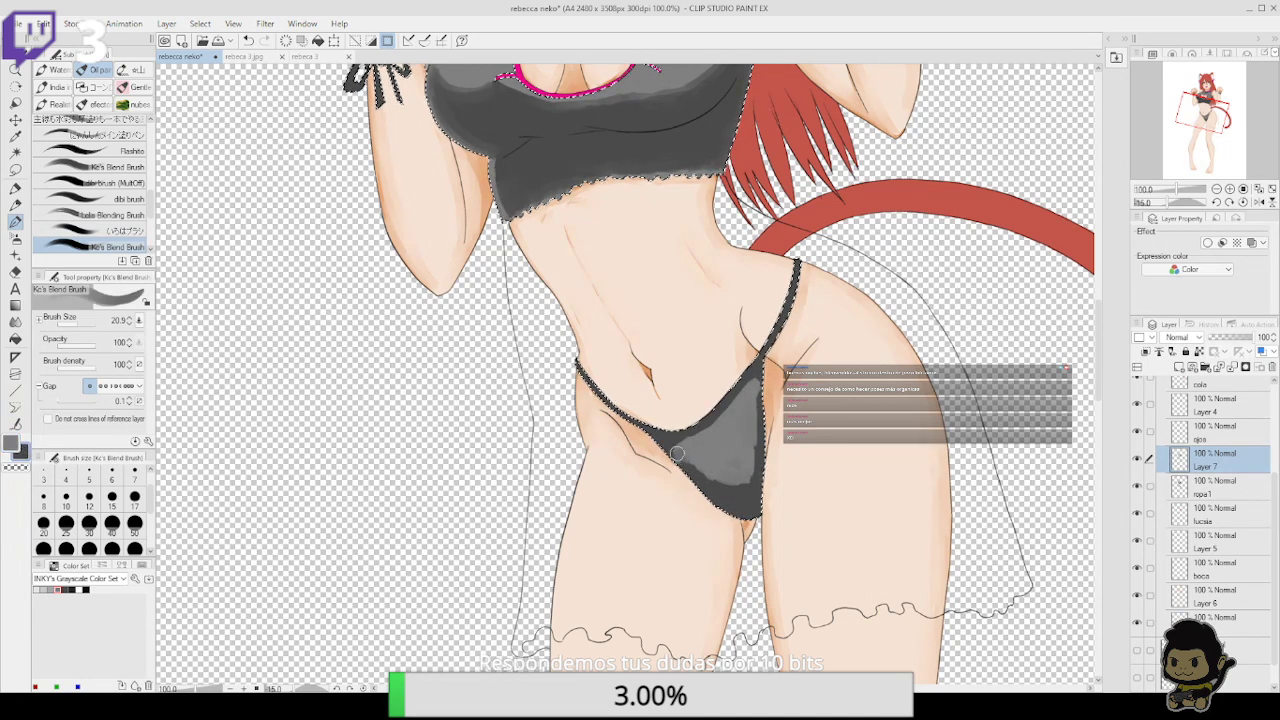
drag(750, 489, 756, 462)
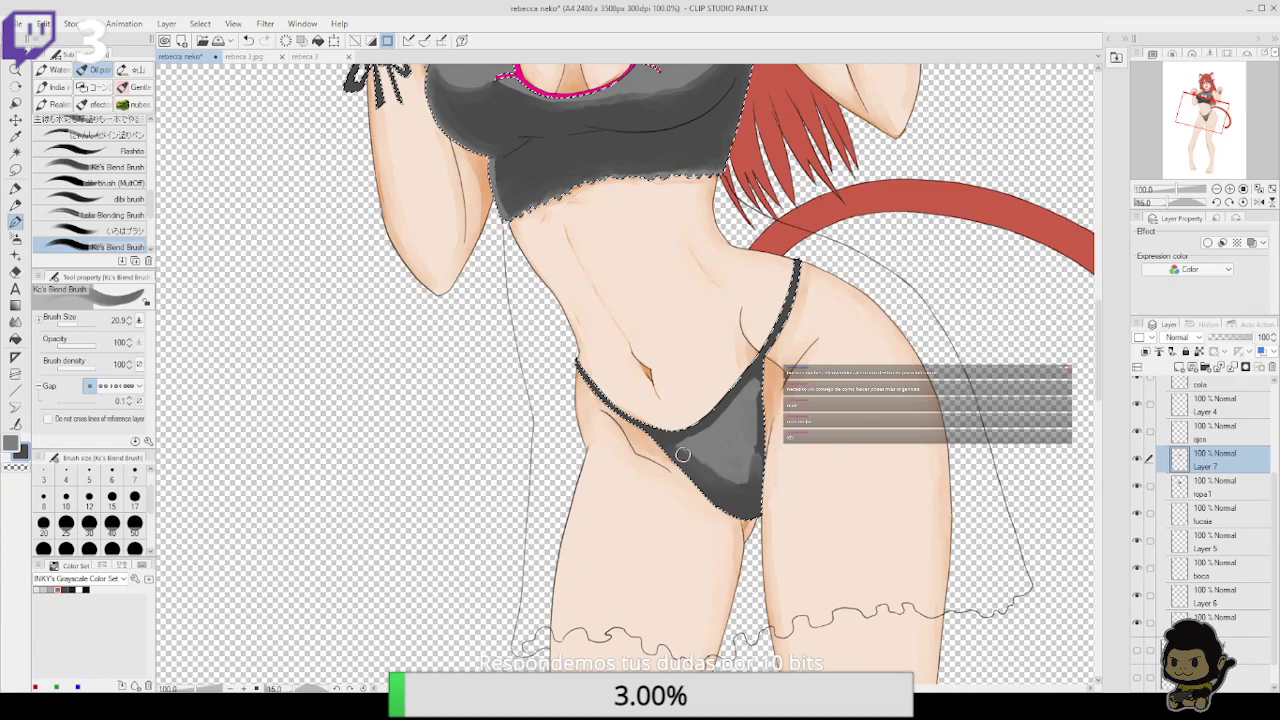
drag(684, 438, 701, 428)
drag(745, 381, 756, 471)
Set medium grey as the drawing colour and undo the last stroke
scroll(757, 462, up, 8)
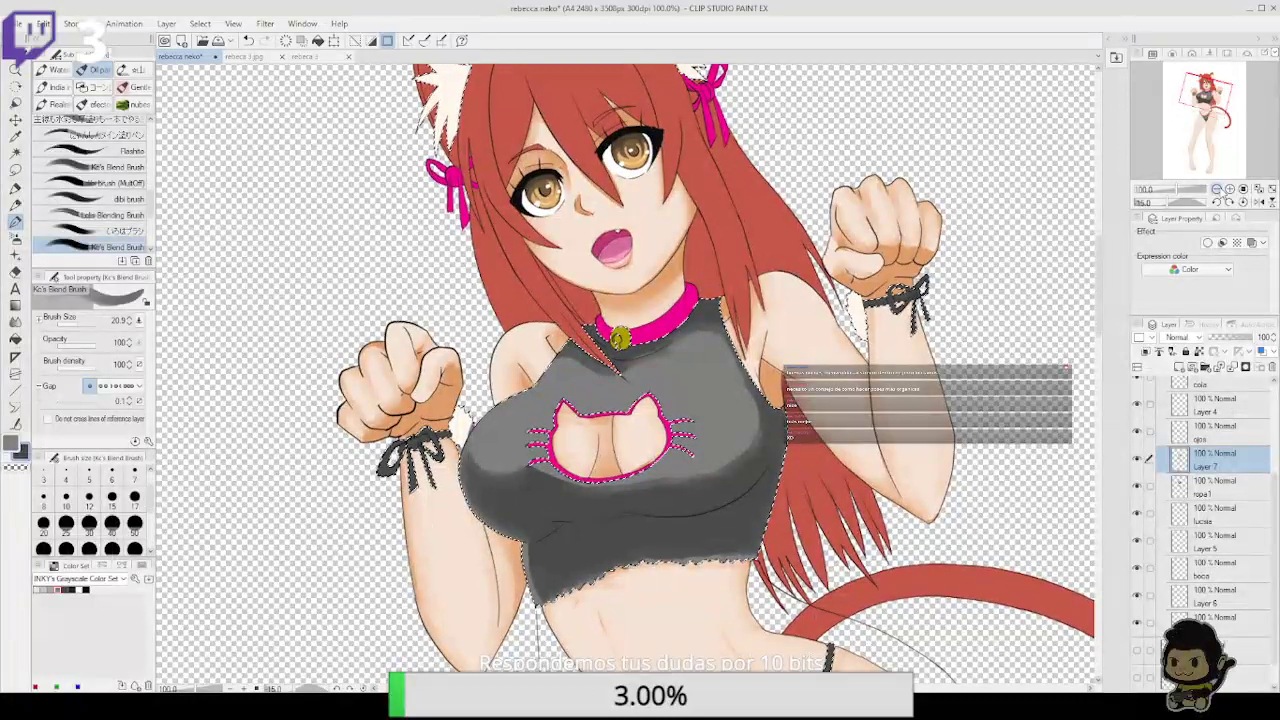
click(1216, 189)
click(1229, 203)
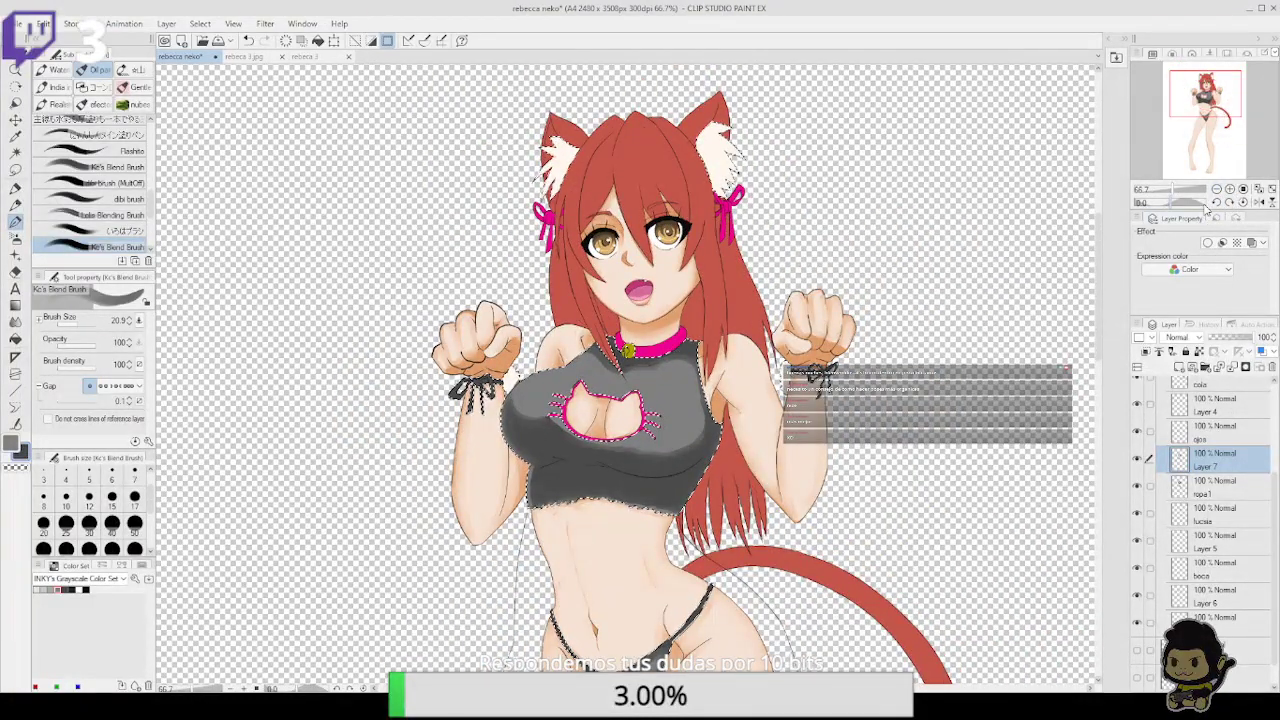
click(11, 442)
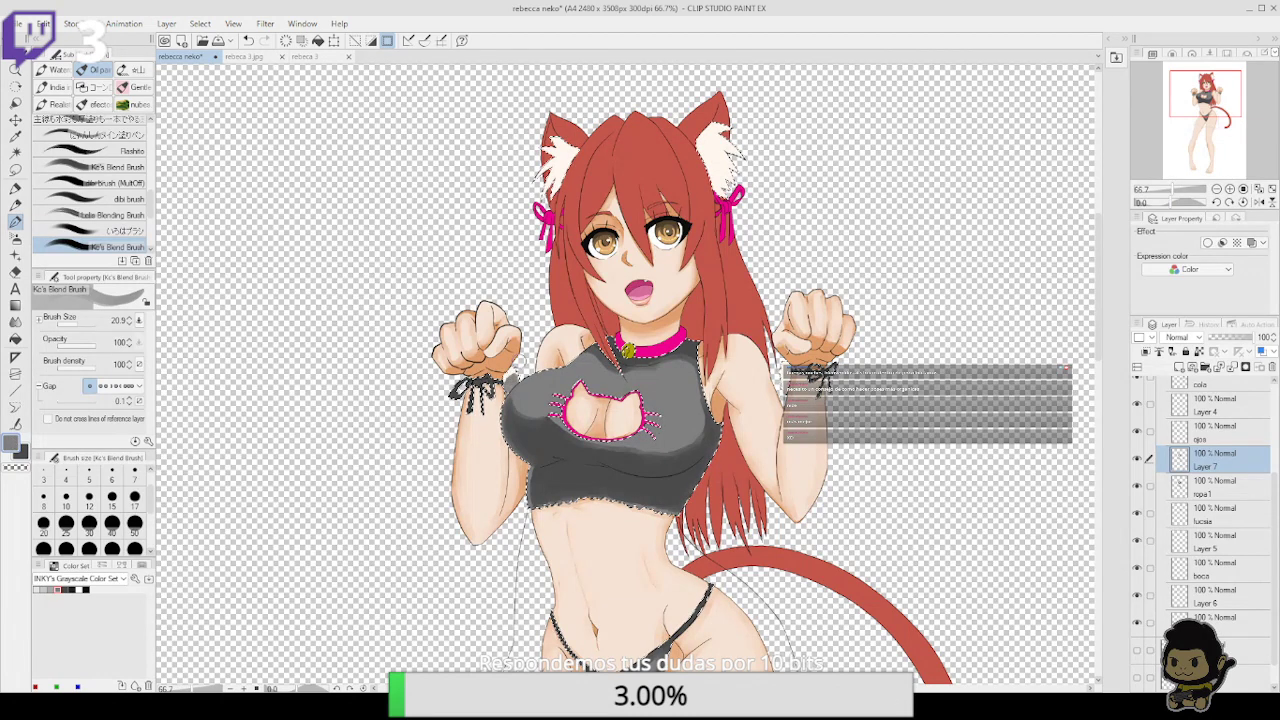
key(ctrl+z)
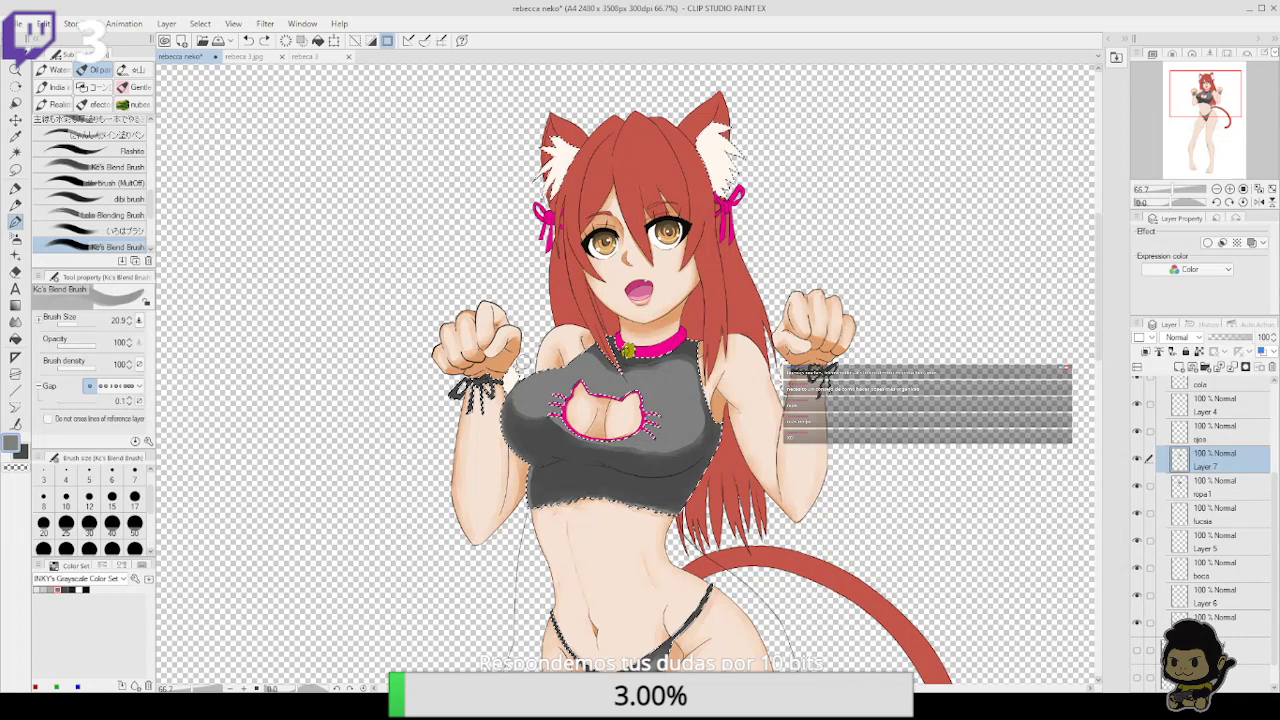
Shade the white fluff beside the wrists with light grey using Kc's Blend Brush, undoing the stray stroke
click(1229, 189)
click(1229, 189)
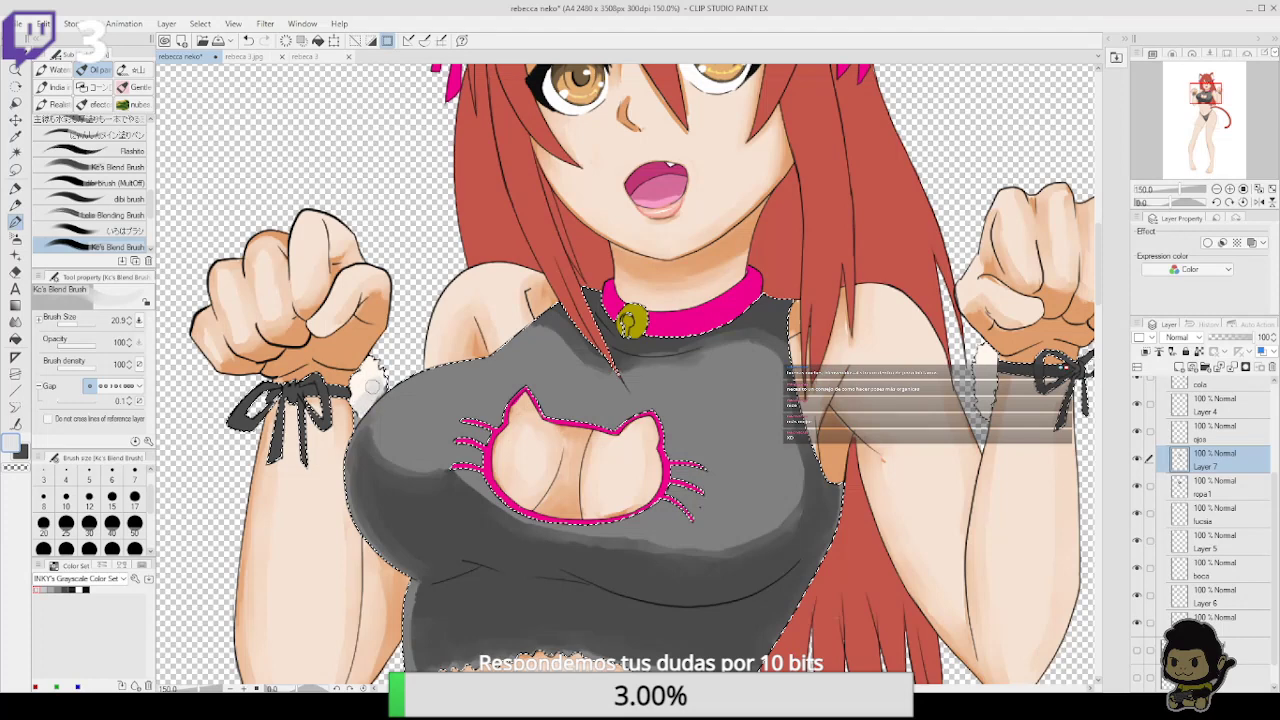
drag(372, 384, 348, 394)
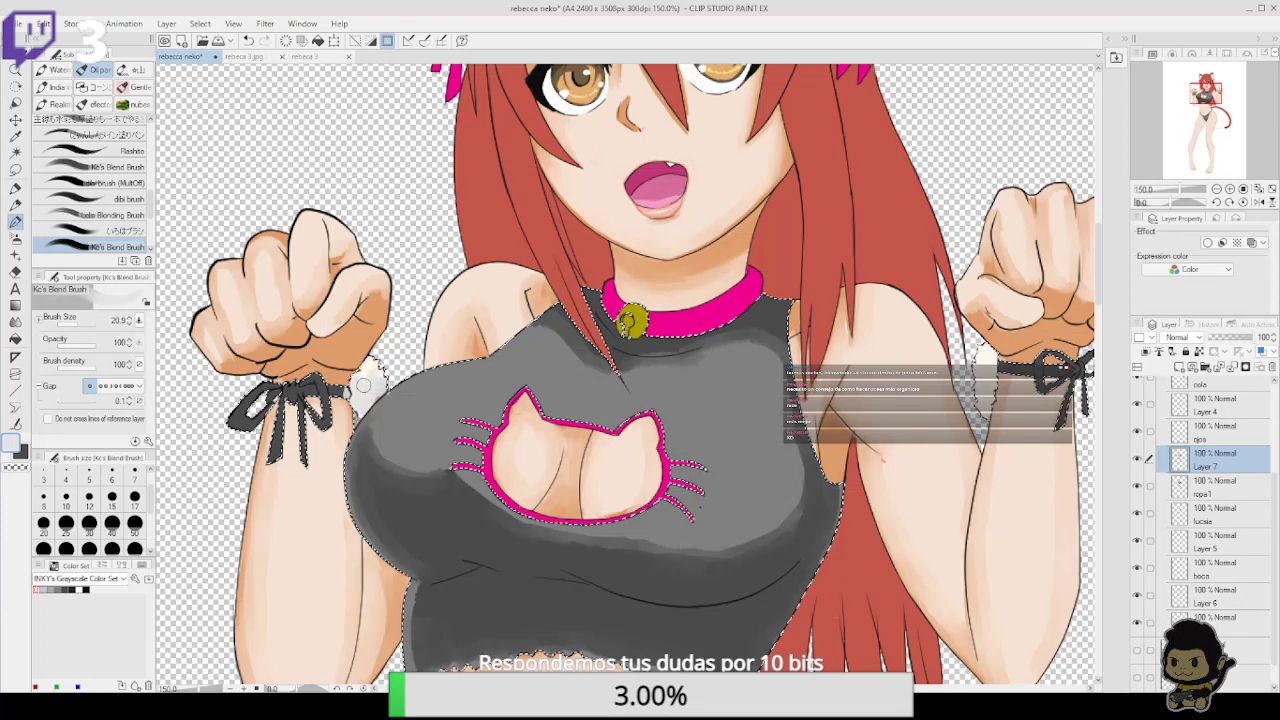
key(ctrl+z)
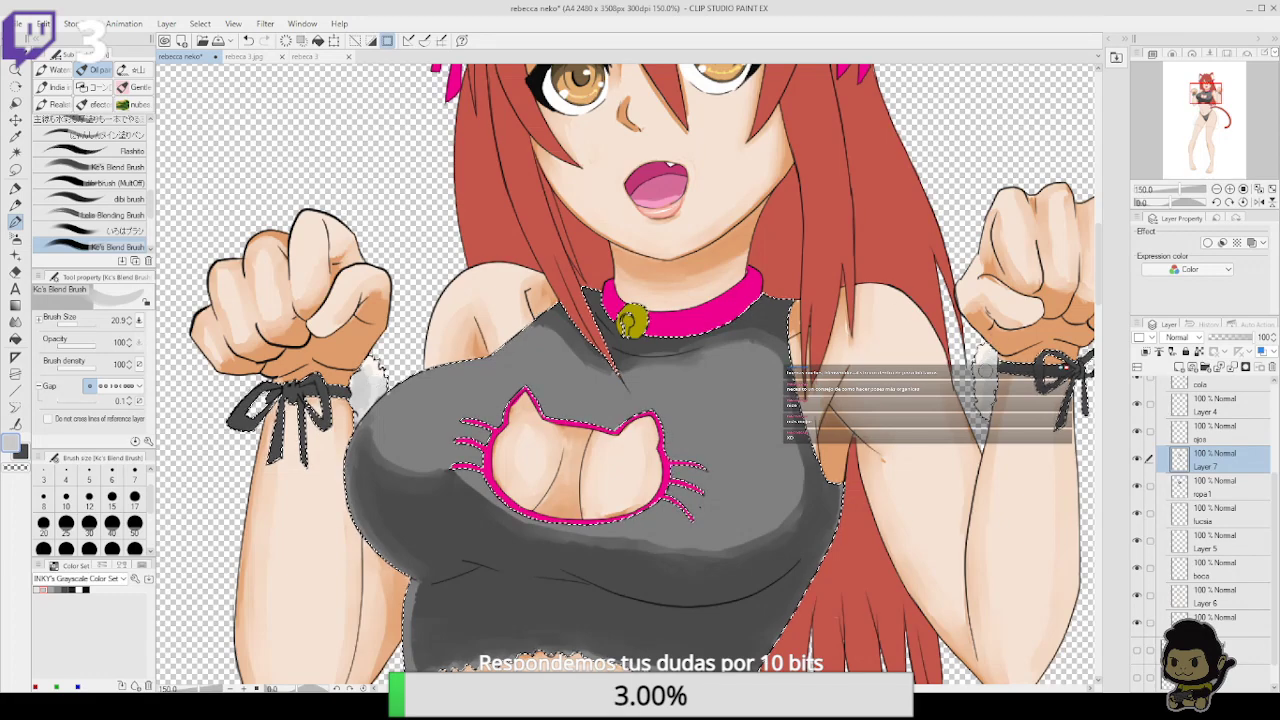
Shade the white inner fur of both cat ears with light grey and blend it with the fur's off-white
click(1217, 189)
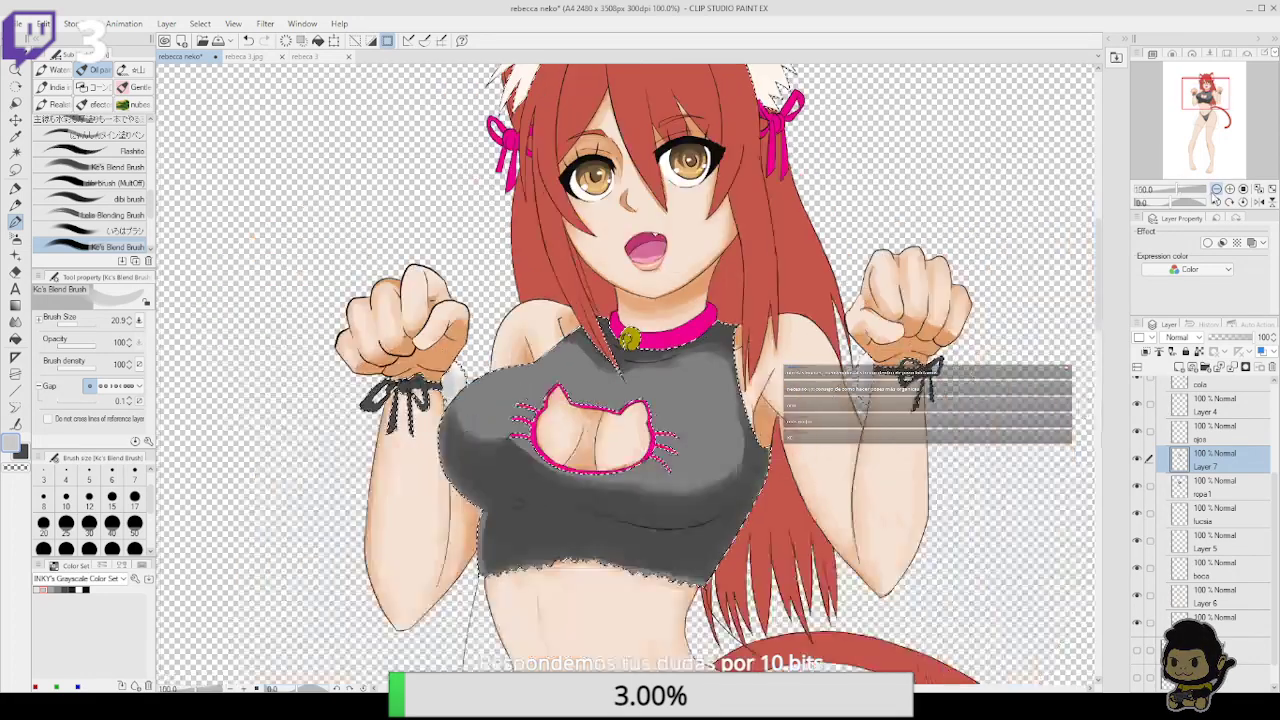
mouse_move(754, 77)
mouse_down()
mouse_move(679, 318)
mouse_move(666, 280)
mouse_move(688, 309)
mouse_move(672, 268)
mouse_move(690, 266)
mouse_move(665, 262)
mouse_move(700, 240)
mouse_move(662, 251)
mouse_move(676, 311)
mouse_up()
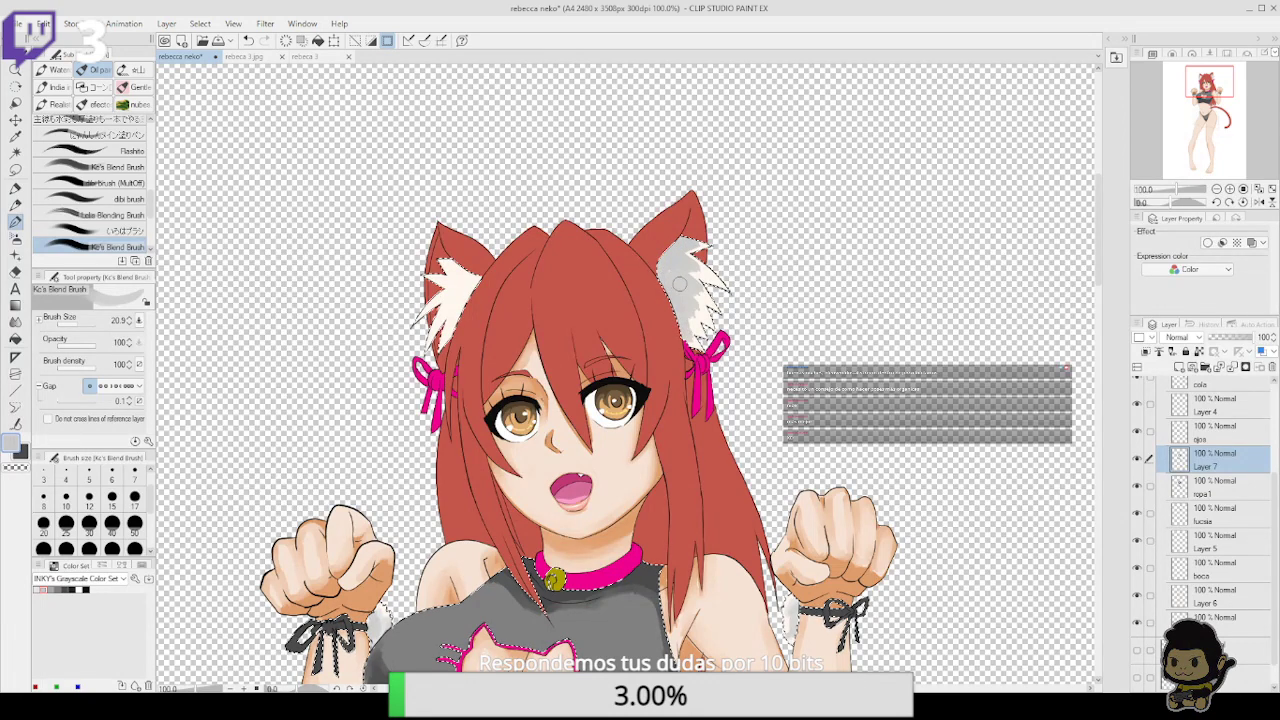
mouse_move(474, 274)
mouse_down()
mouse_move(456, 270)
mouse_move(458, 322)
mouse_up()
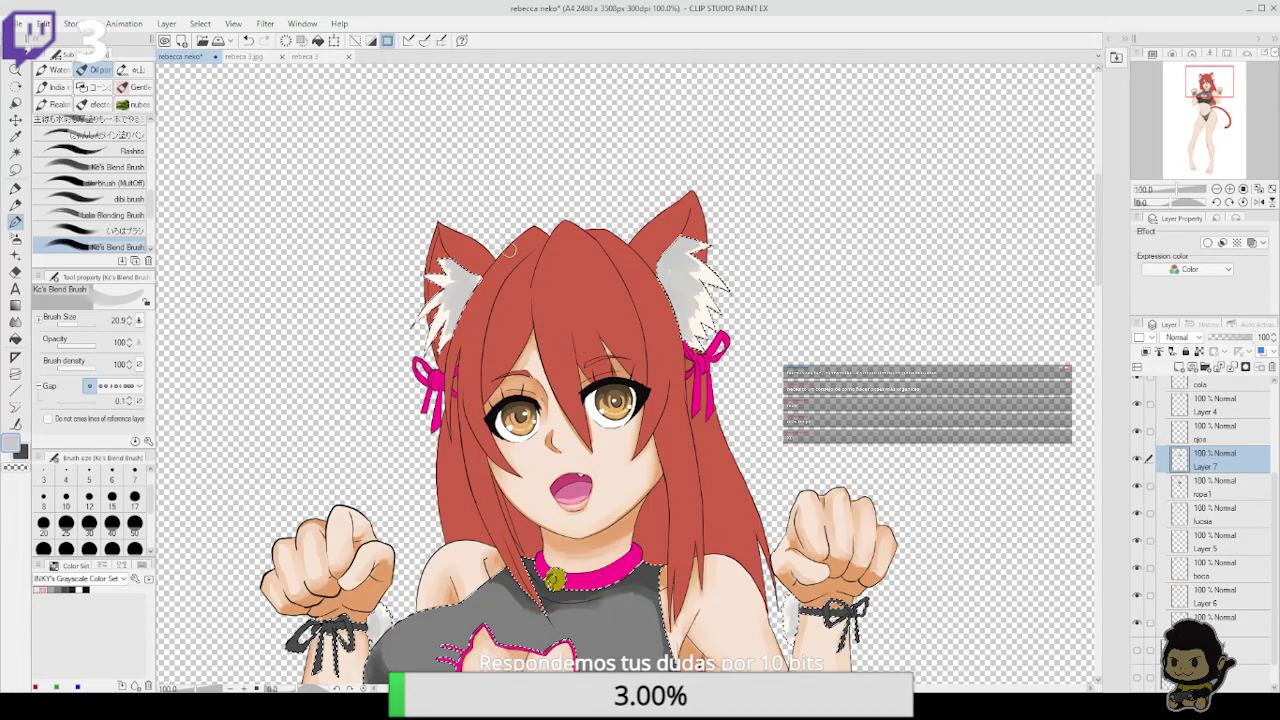
alt+click(443, 342)
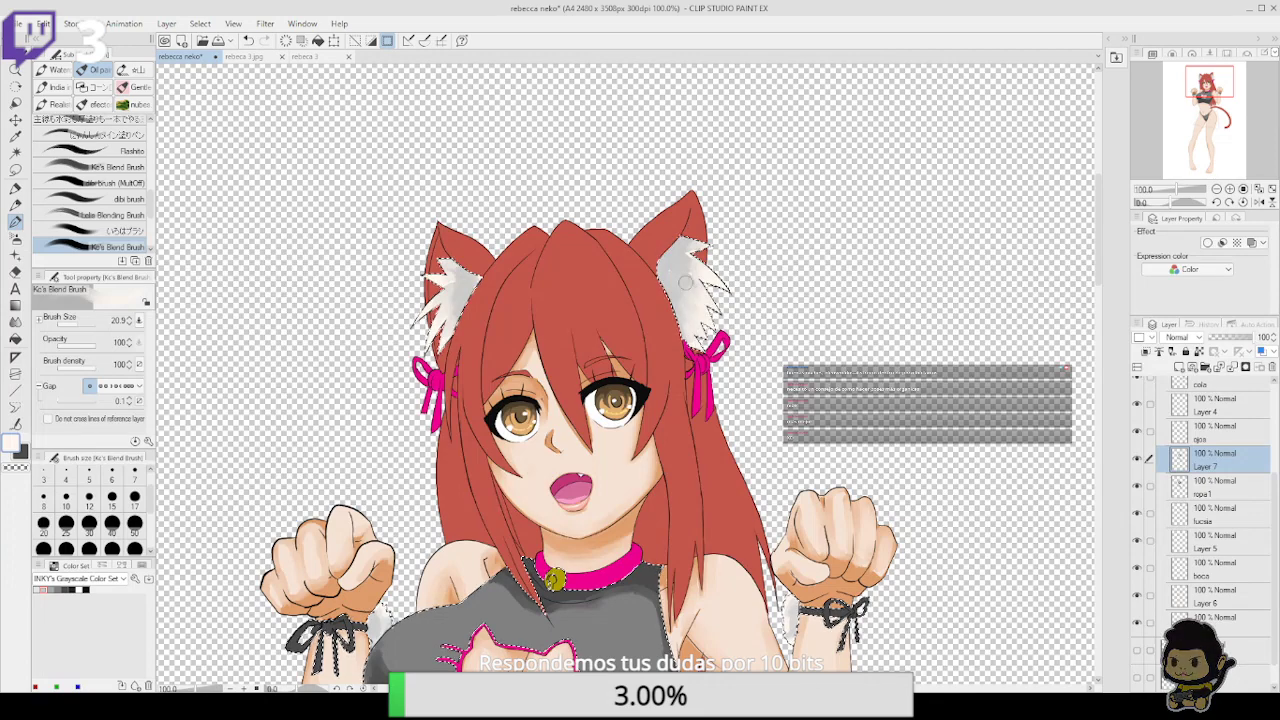
Sample the black top's medium grey and blend the chest highlights into the dark fabric below the cat-shaped cutout
scroll(738, 240, down, 5)
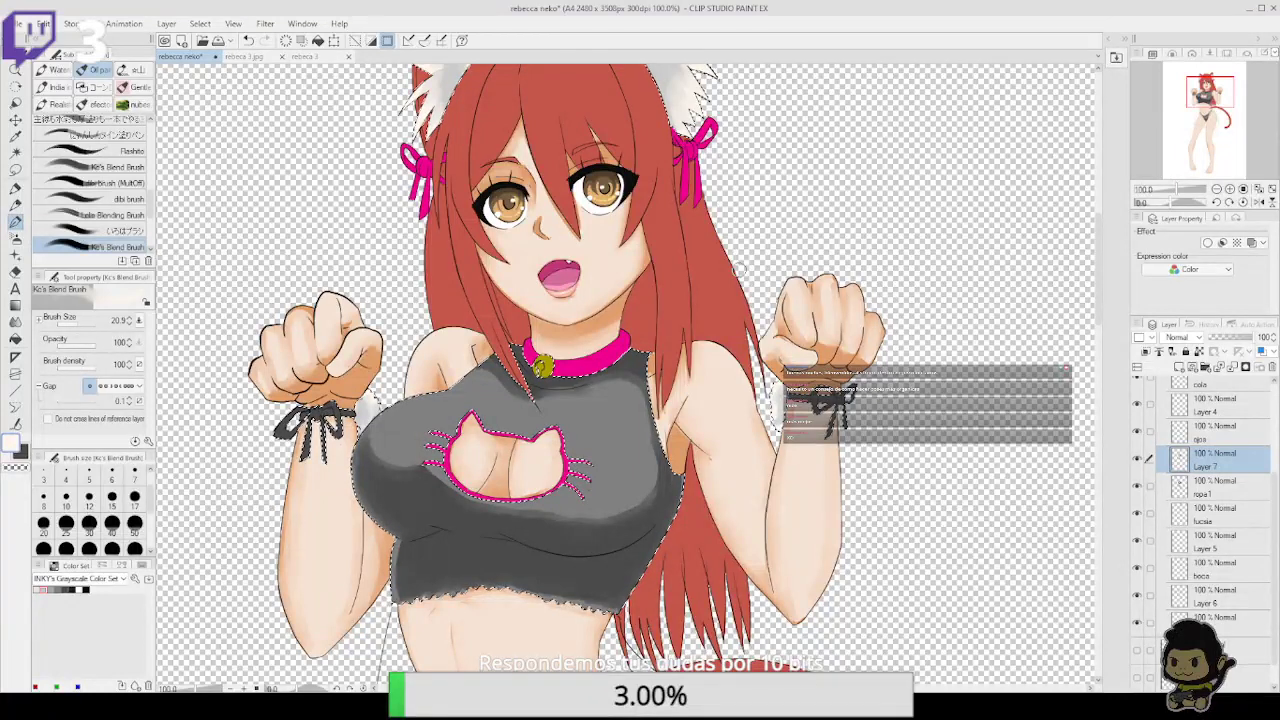
alt+click(585, 482)
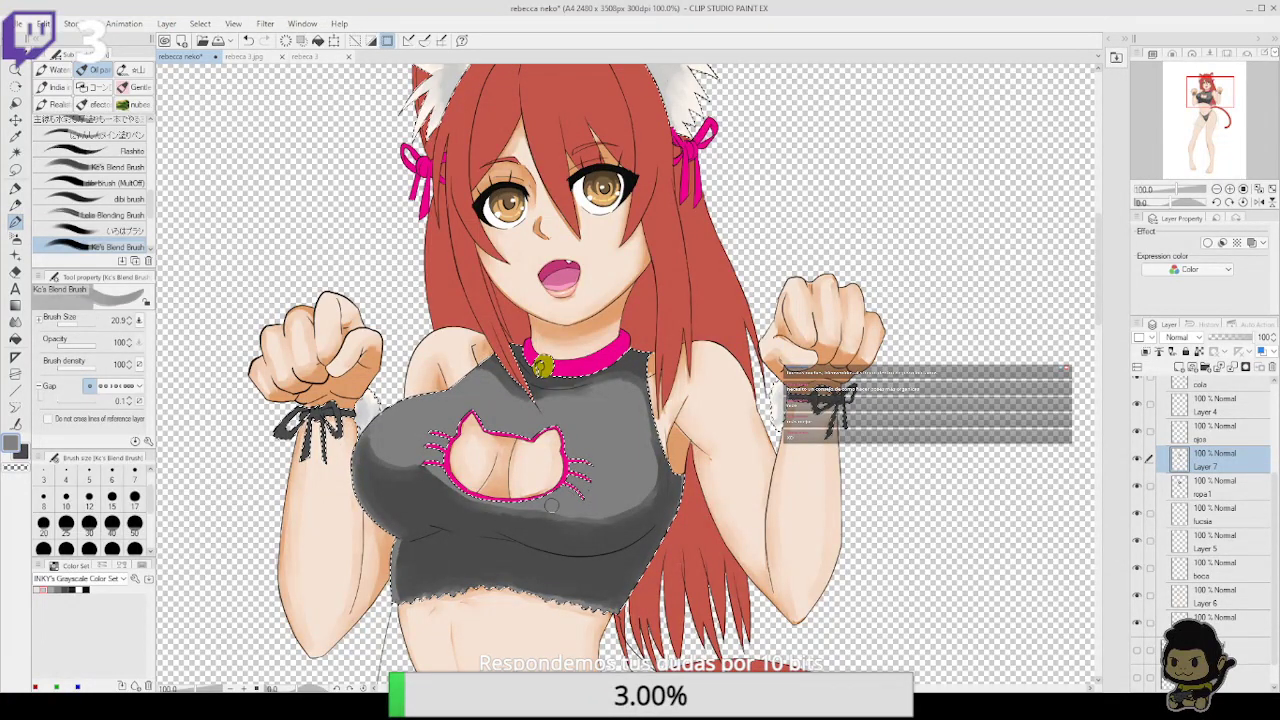
drag(553, 508, 586, 518)
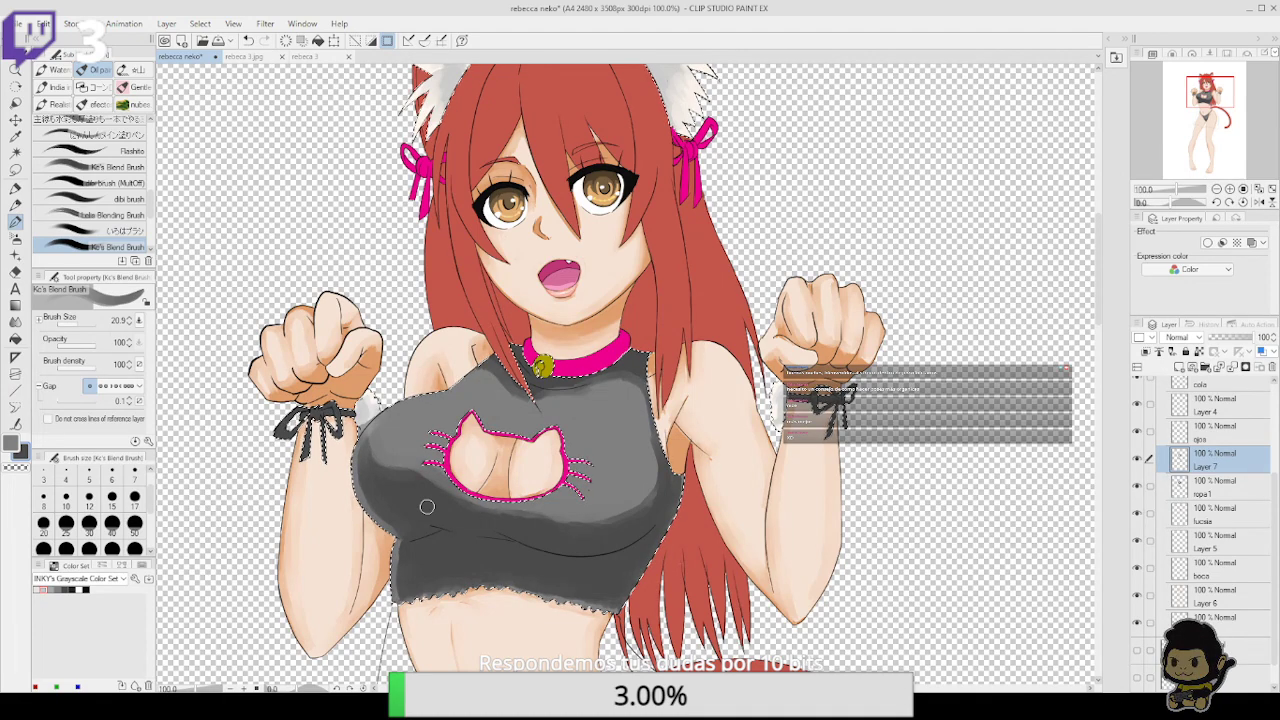
Add a new layer above Layer 7, clear the selection and start filling the sheer skirt with dark grey from its side section
click(1216, 189)
click(1216, 189)
click(1216, 189)
drag(820, 588, 789, 450)
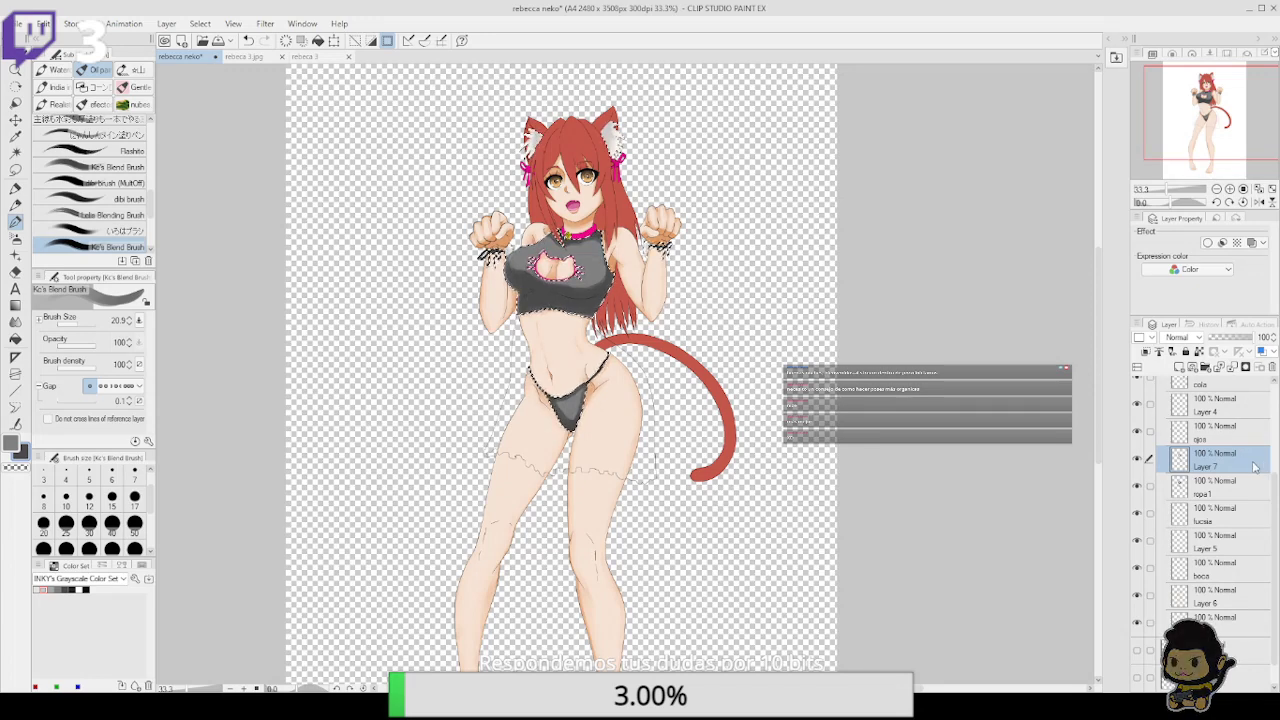
click(1180, 367)
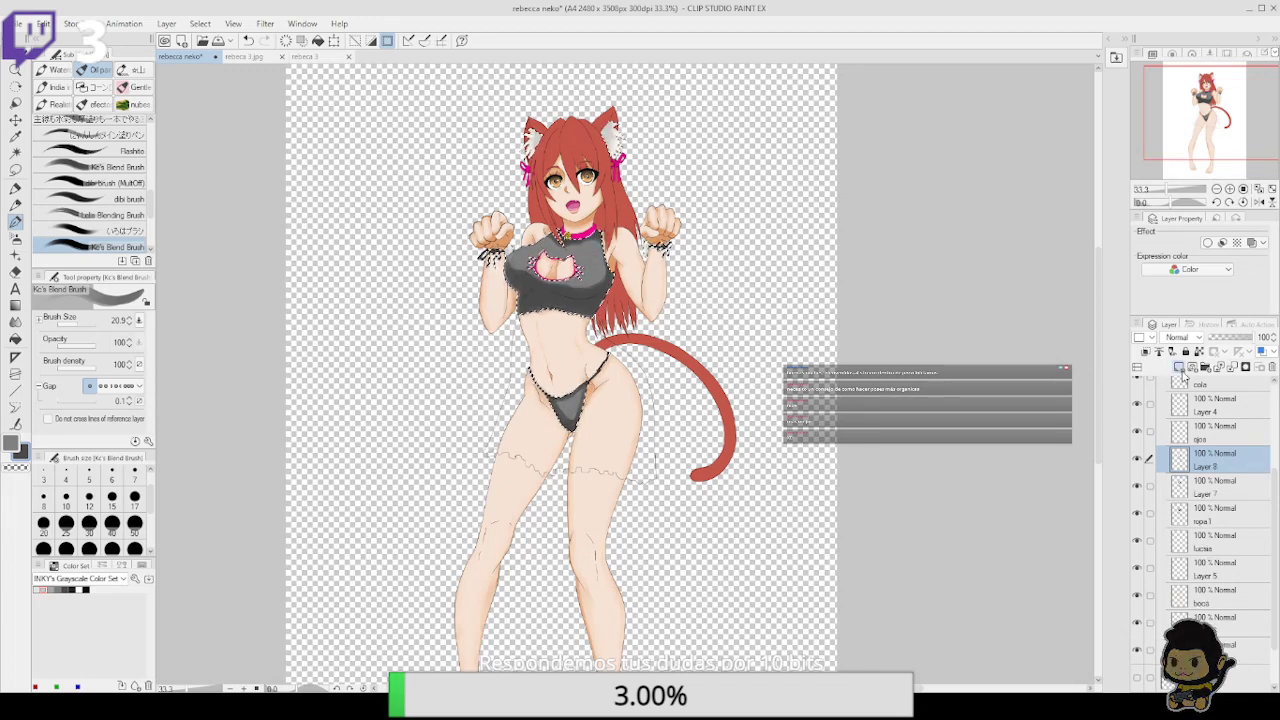
click(15, 339)
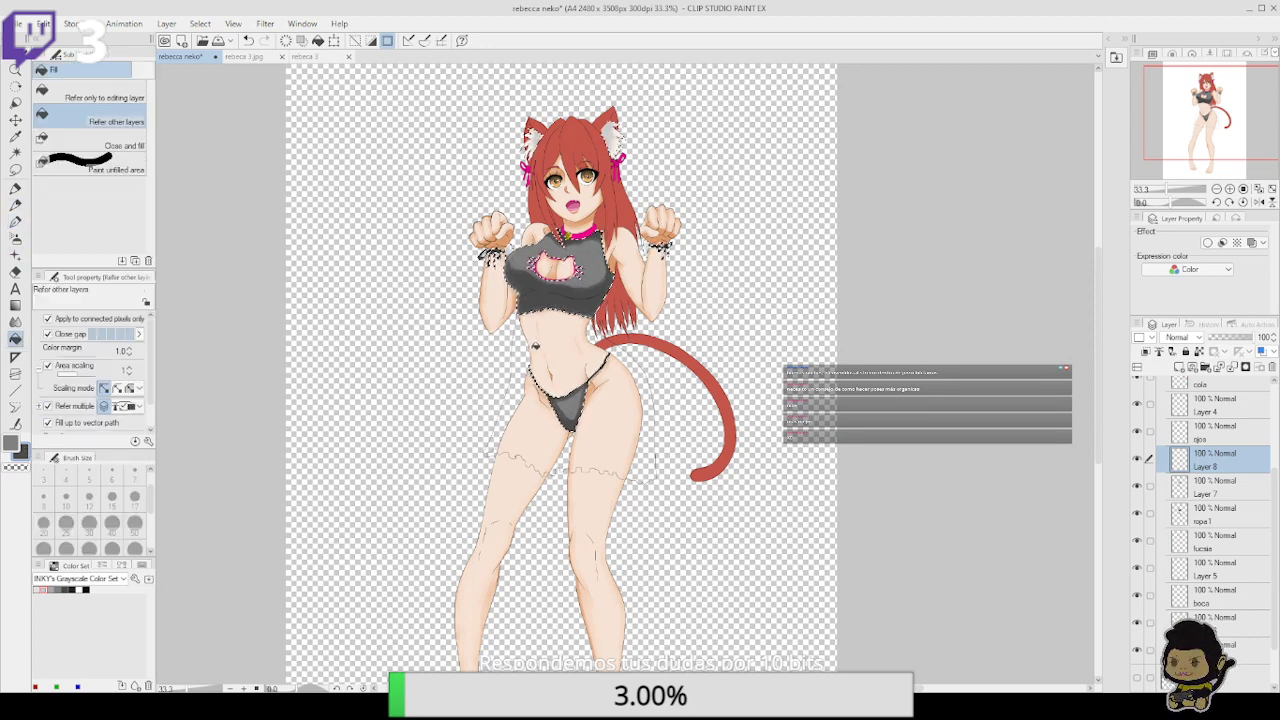
key(ctrl+d)
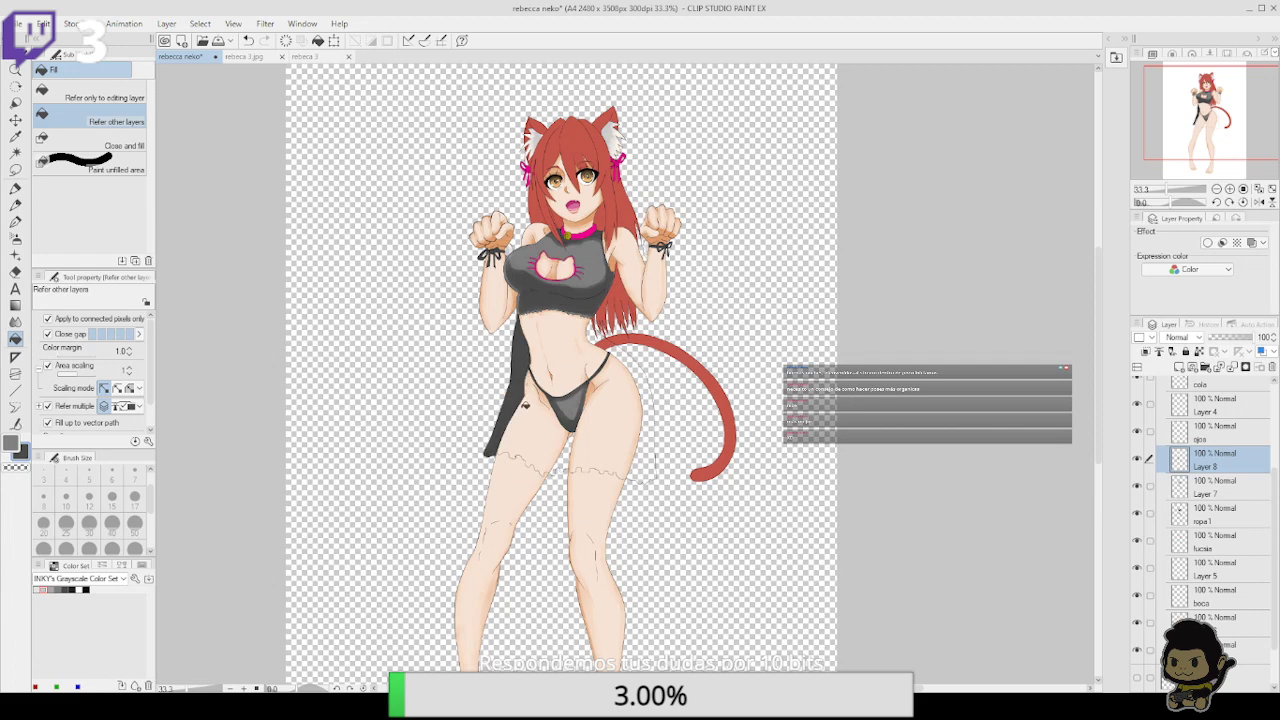
Undo the patchy belly fill and hide the colour layers from Layer 7 down to the skin layer piel
click(541, 338)
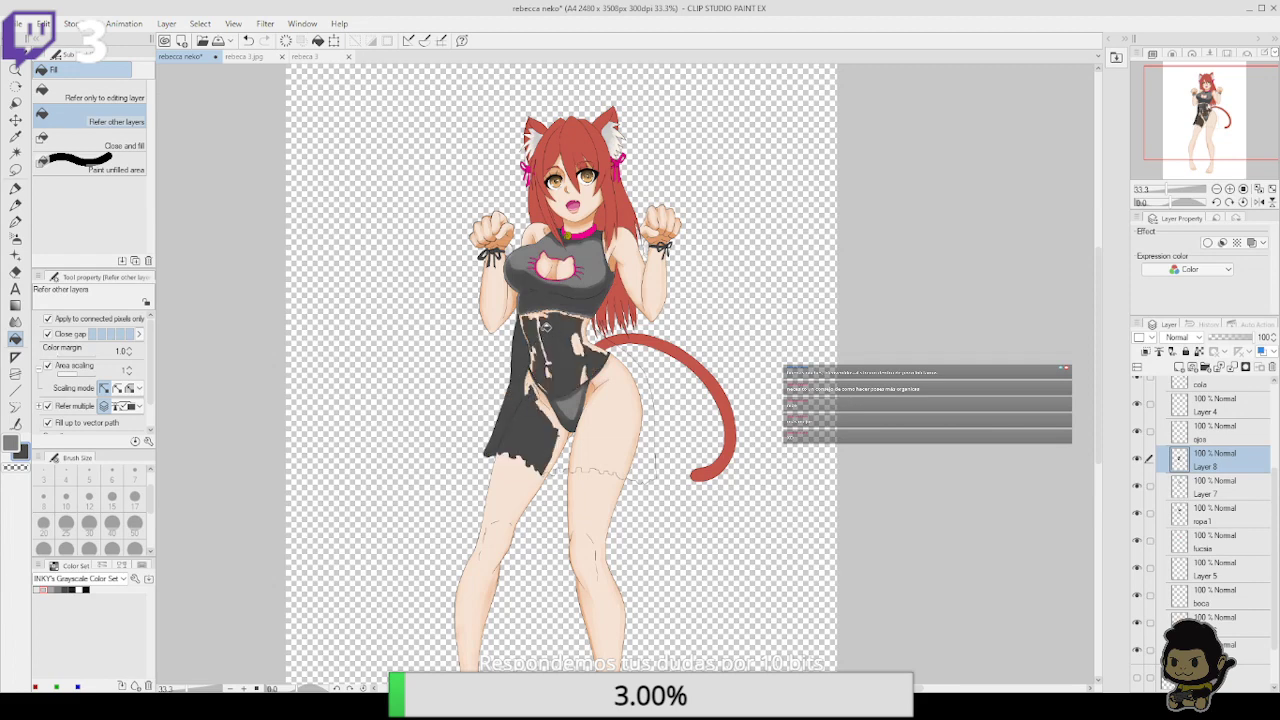
key(ctrl+z)
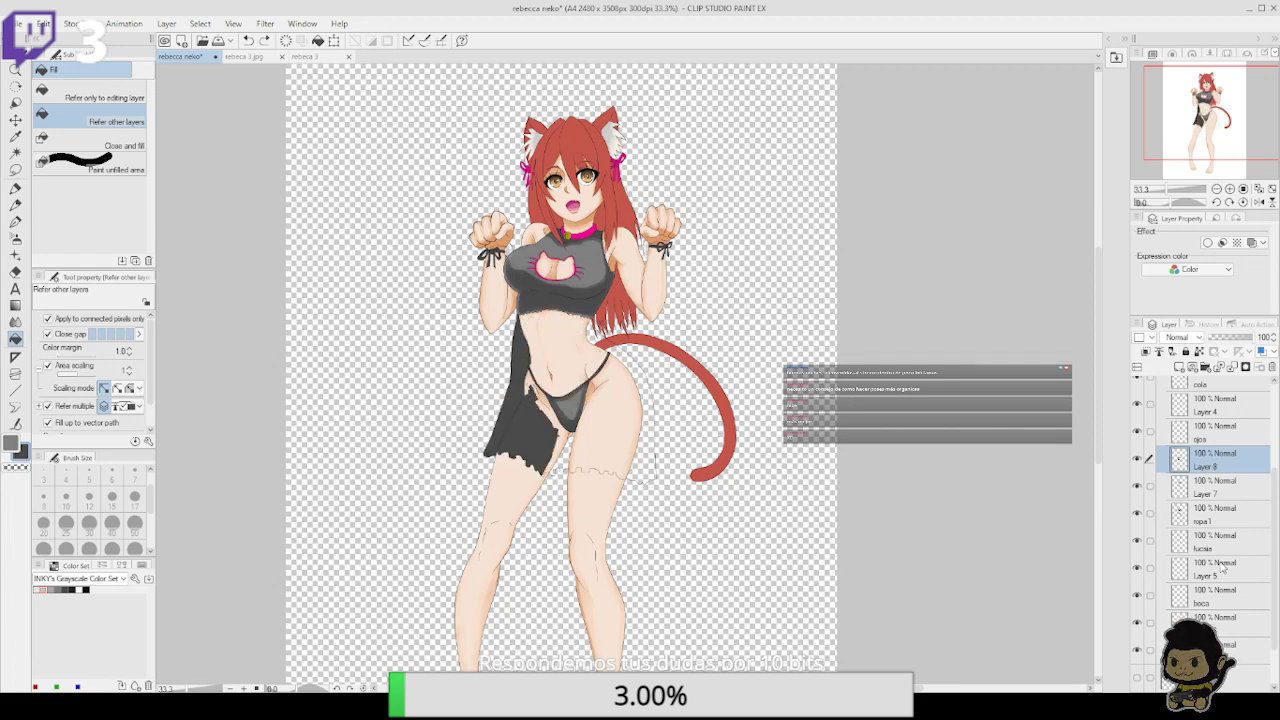
click(1136, 623)
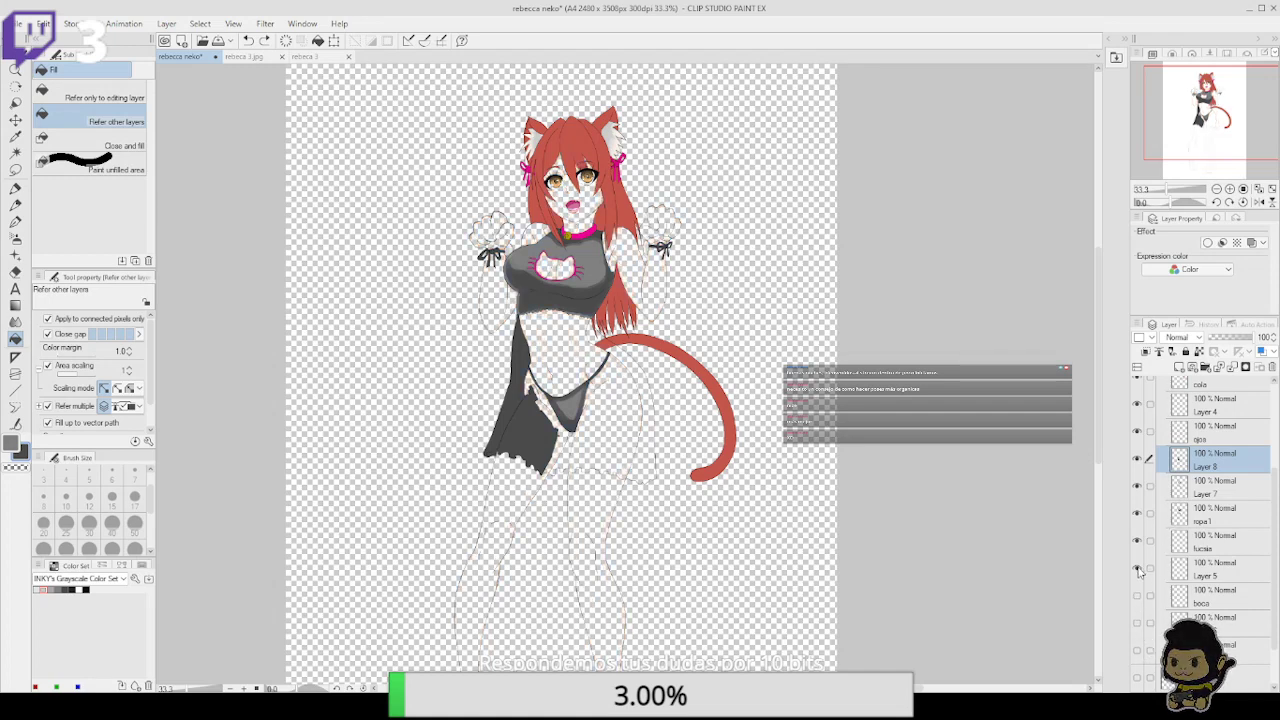
drag(1138, 571, 1138, 492)
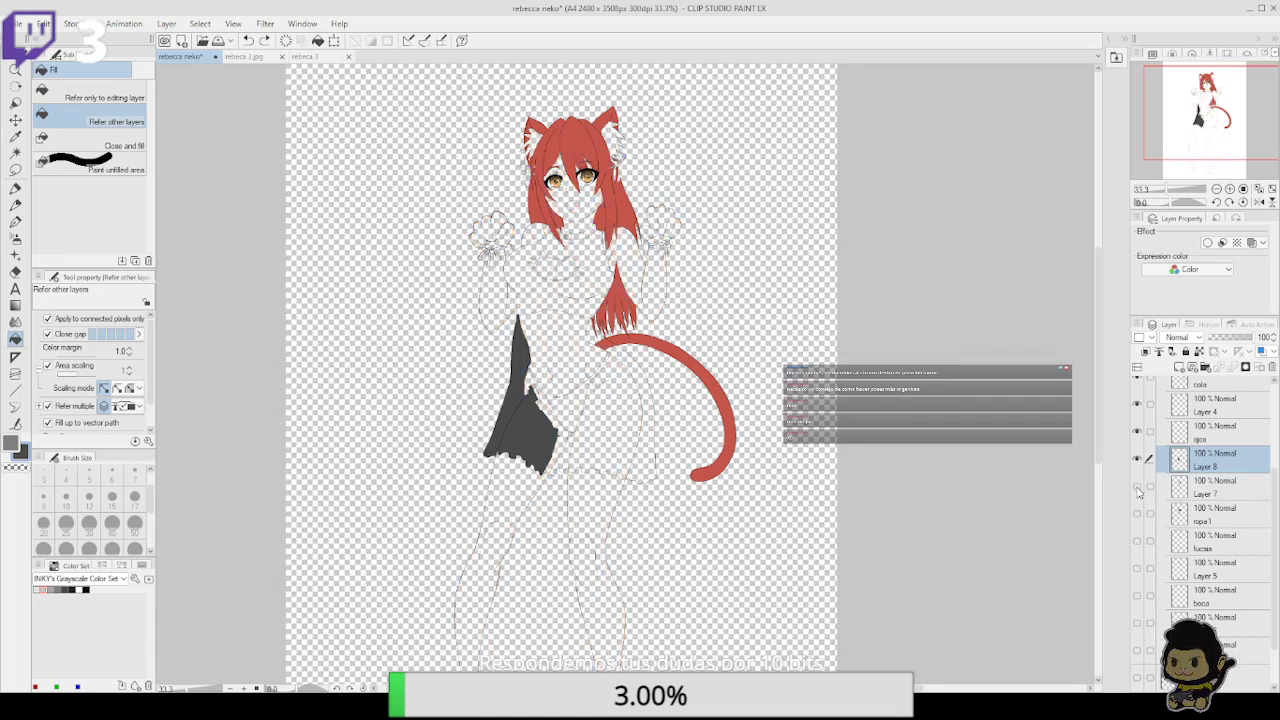
Fill the remaining sections of the skirt, from the waist to the ruffled hem, with dark grey on Layer 8
click(1229, 188)
click(1229, 188)
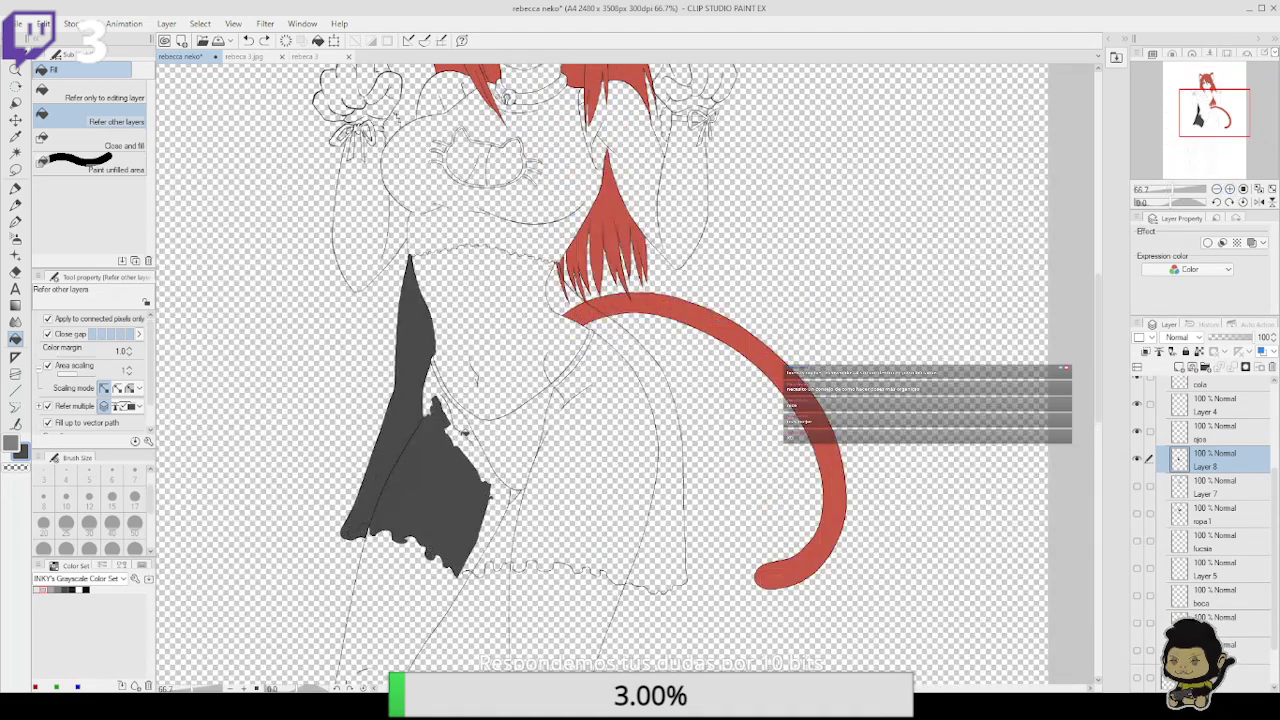
click(443, 356)
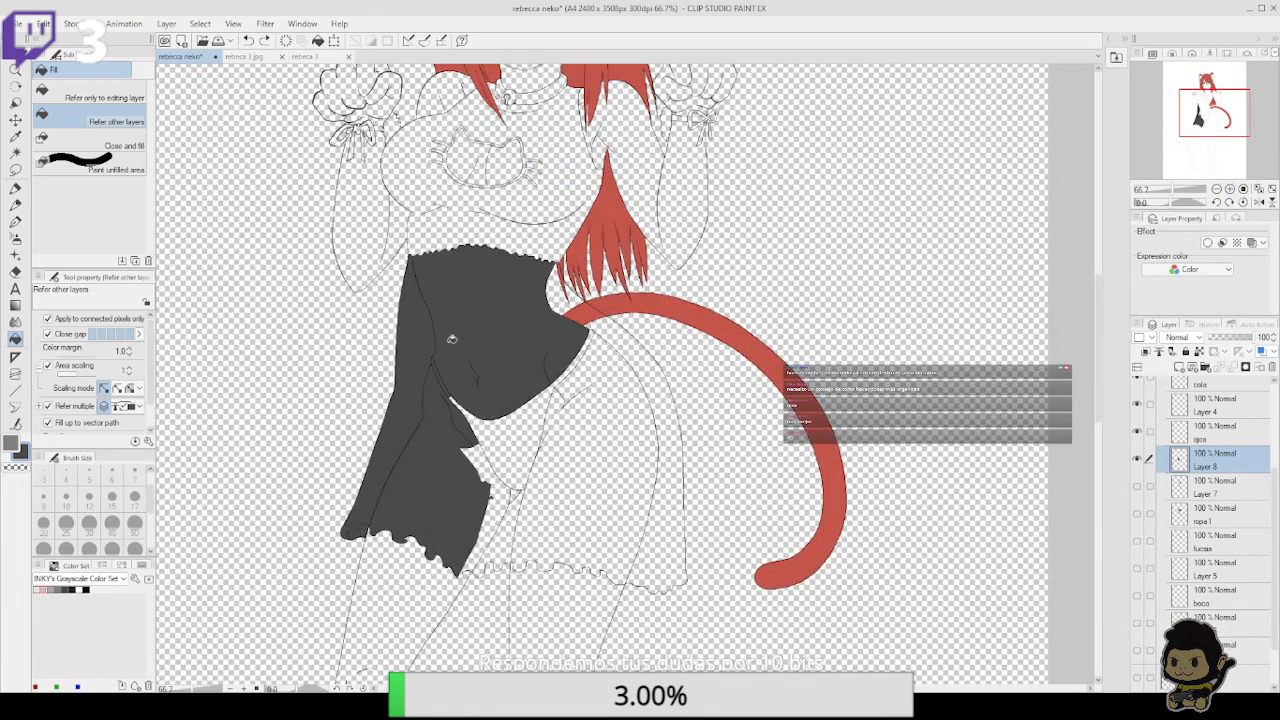
click(475, 450)
click(482, 452)
click(497, 541)
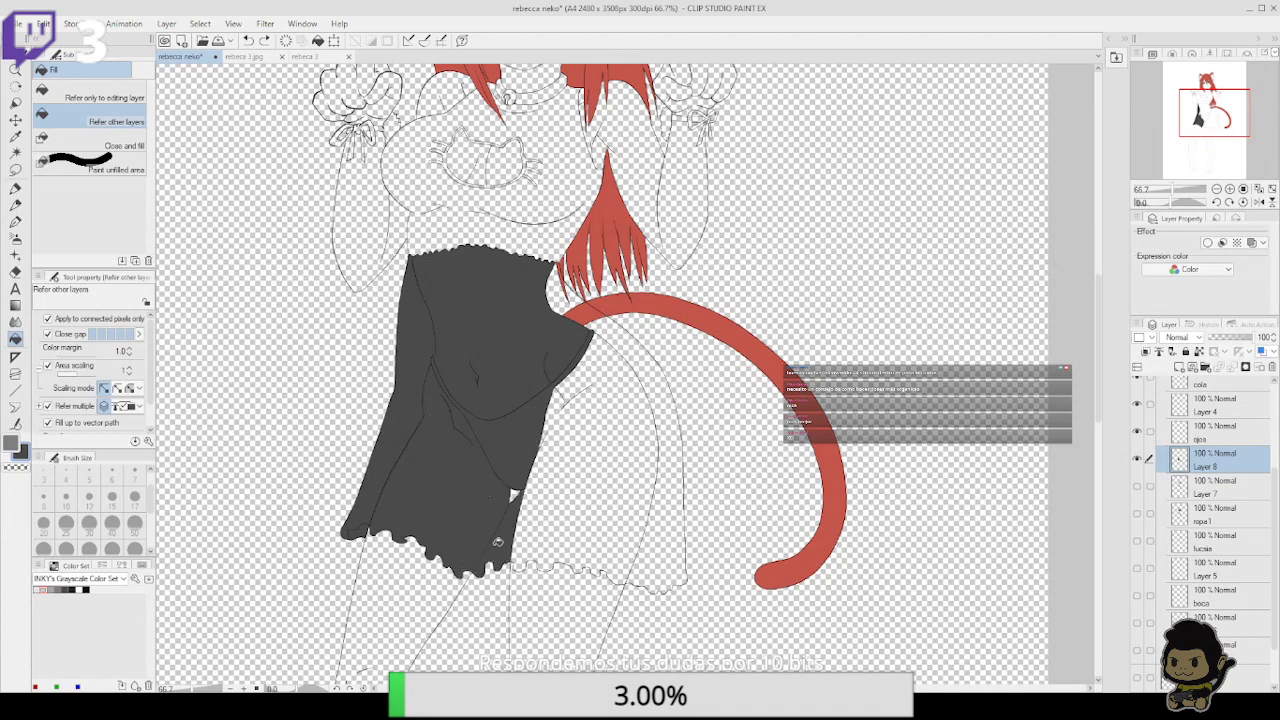
click(540, 517)
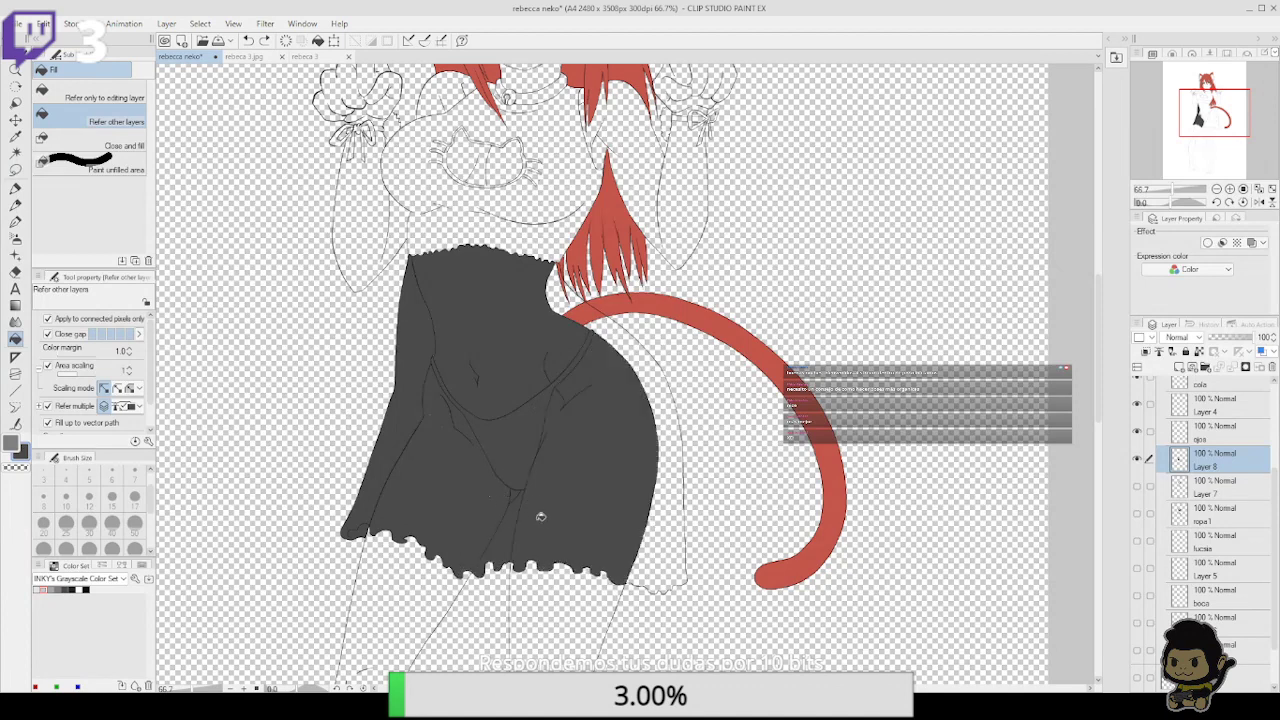
click(623, 477)
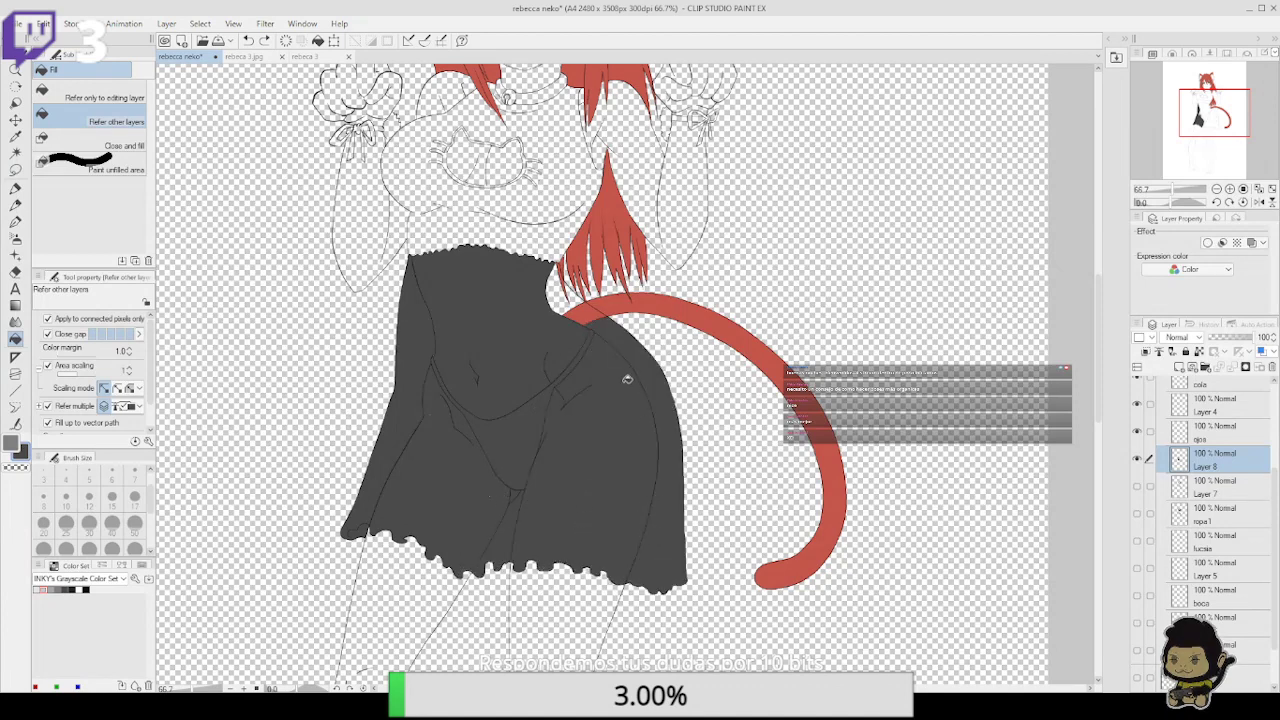
click(574, 302)
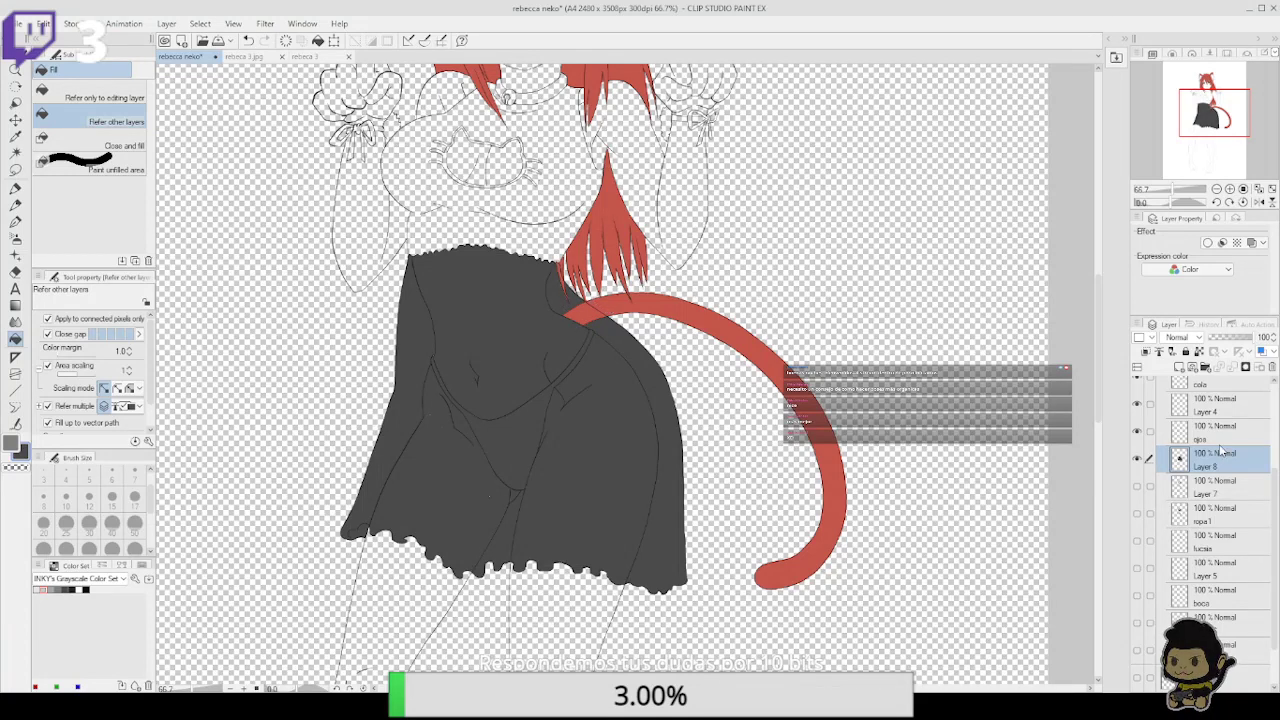
Move Layer 8 between the negro and cabello layers and lower its opacity to 26%
drag(1241, 381, 1234, 438)
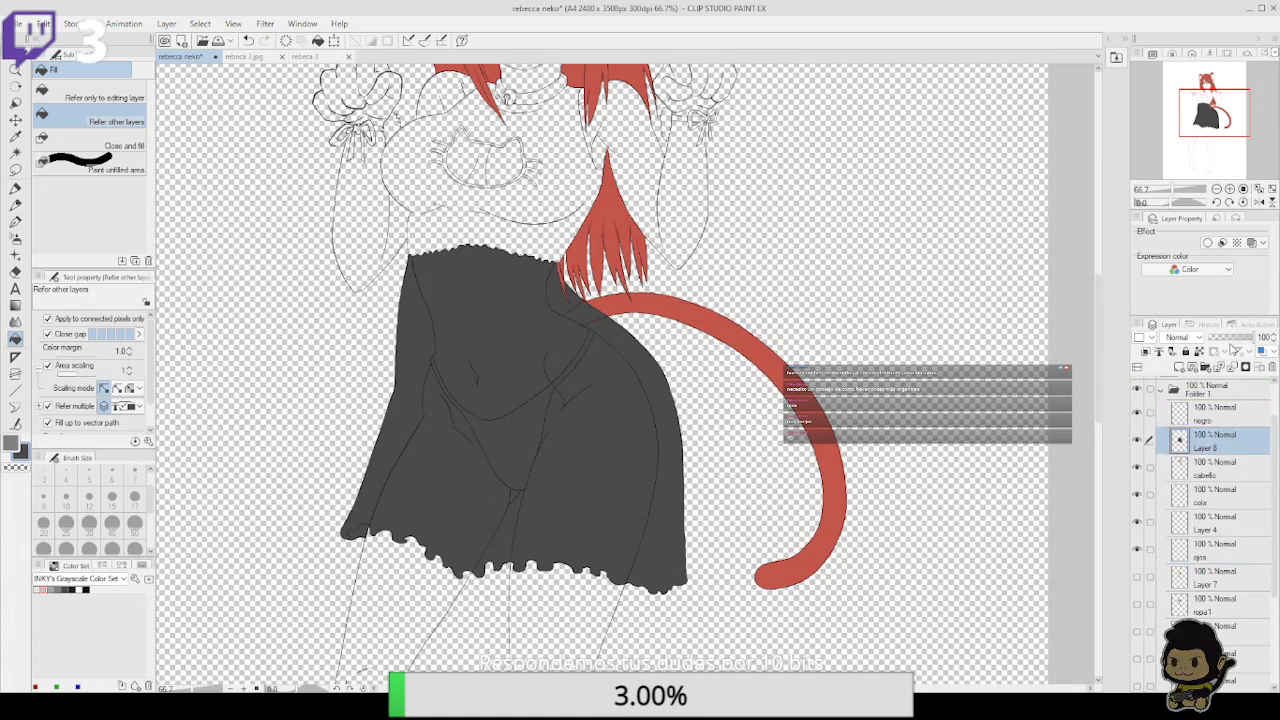
drag(1234, 348, 1220, 347)
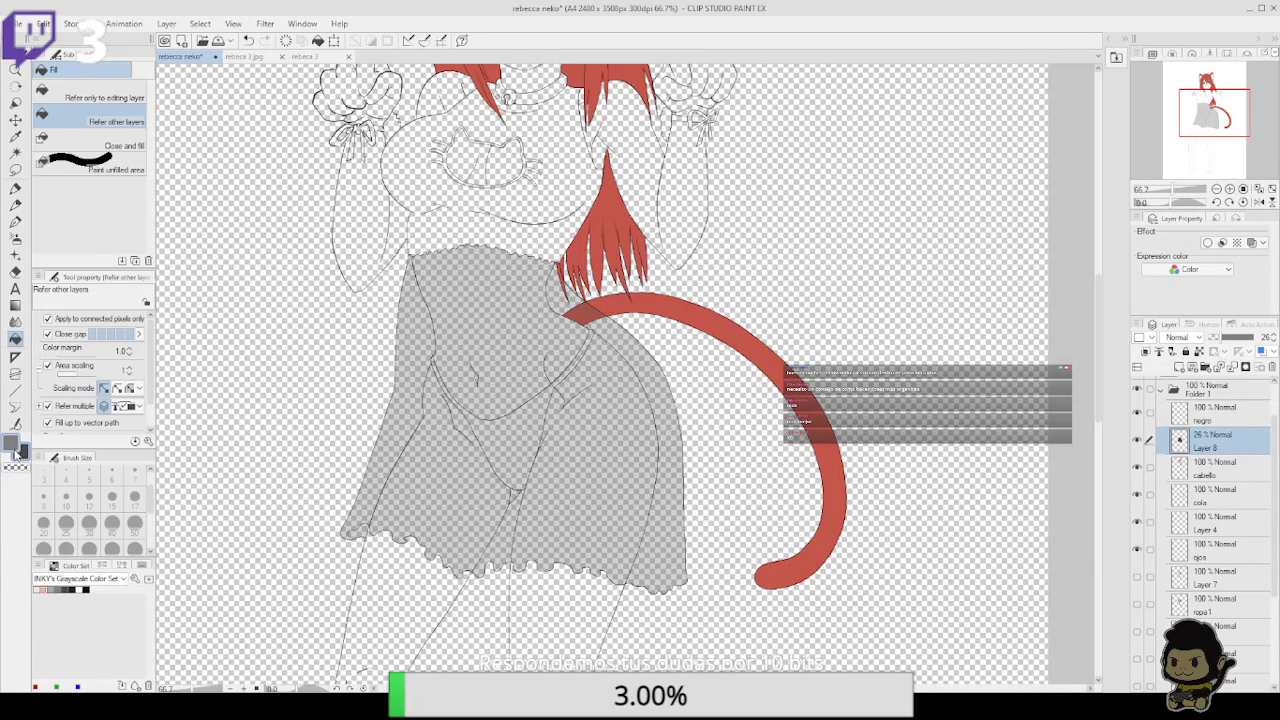
Switch back to Kc's Blend Brush and make the hidden layers from piel up to Layer 7 visible again
click(16, 223)
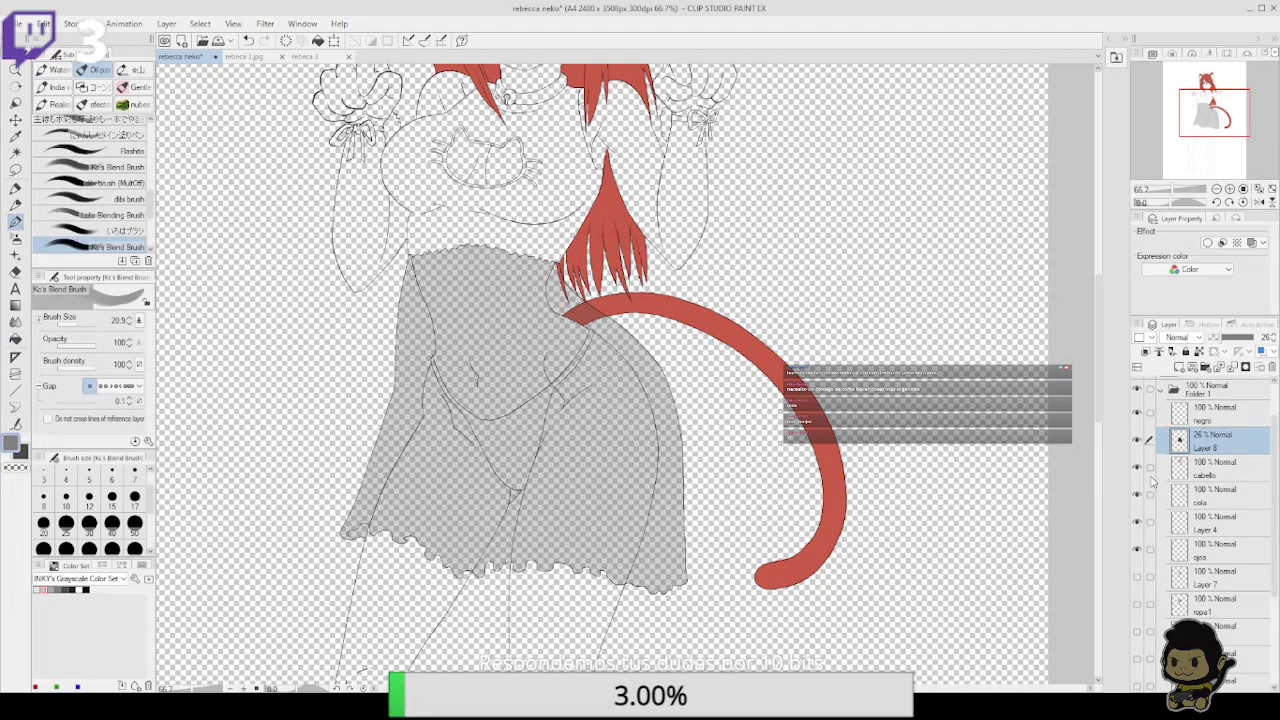
scroll(1150, 480, down, 3)
click(1136, 596)
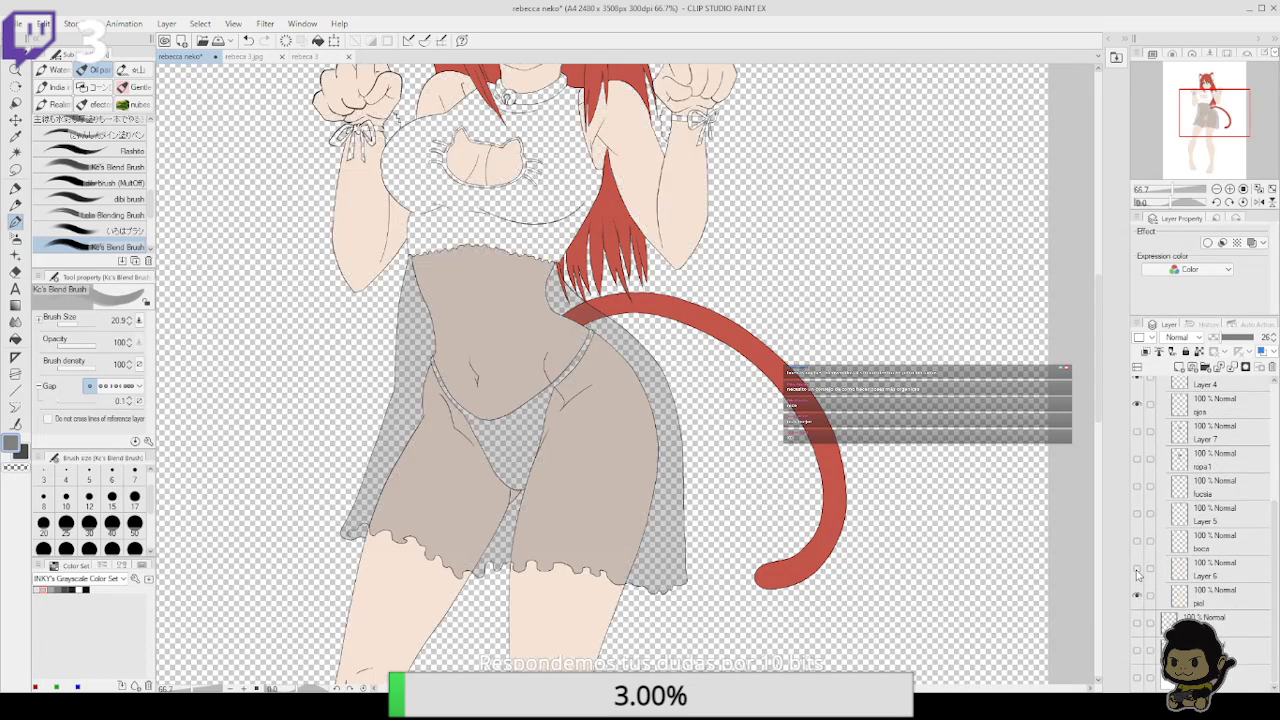
drag(1137, 569, 1134, 432)
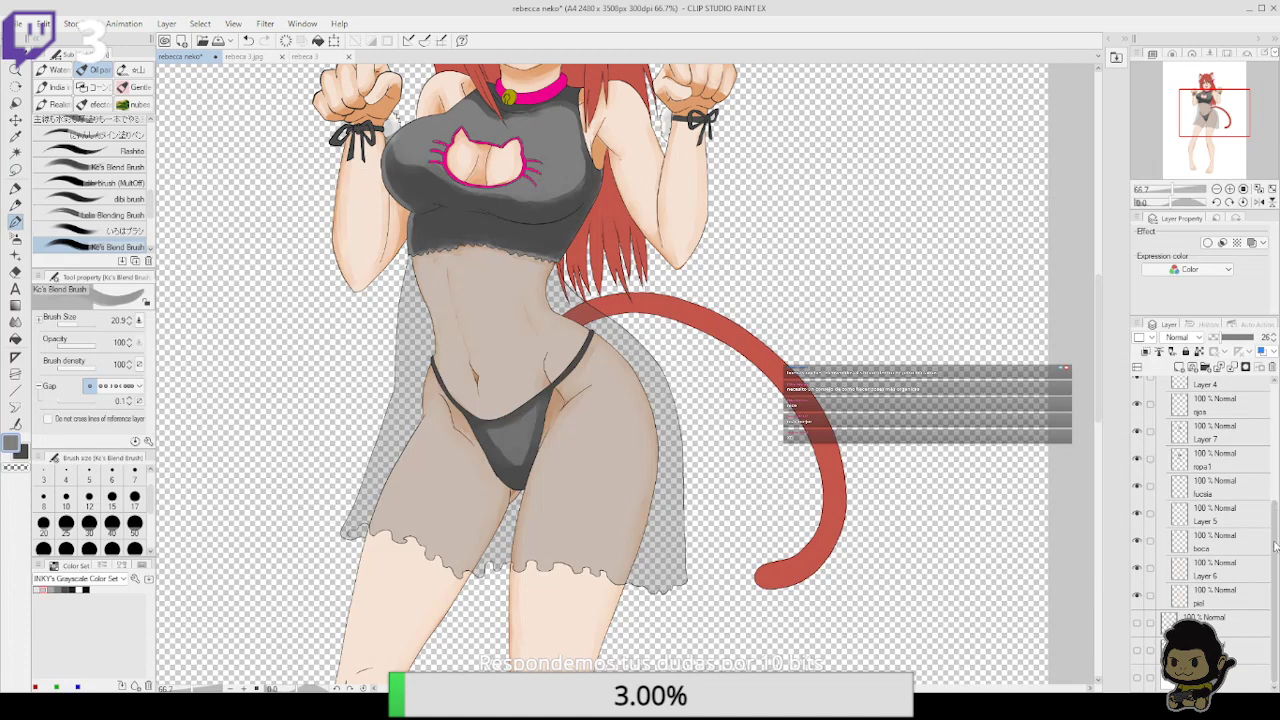
Set Layer 8's opacity to 30% and paint faint vertical grey highlights over the sheer skirt
scroll(1230, 455, up, 2)
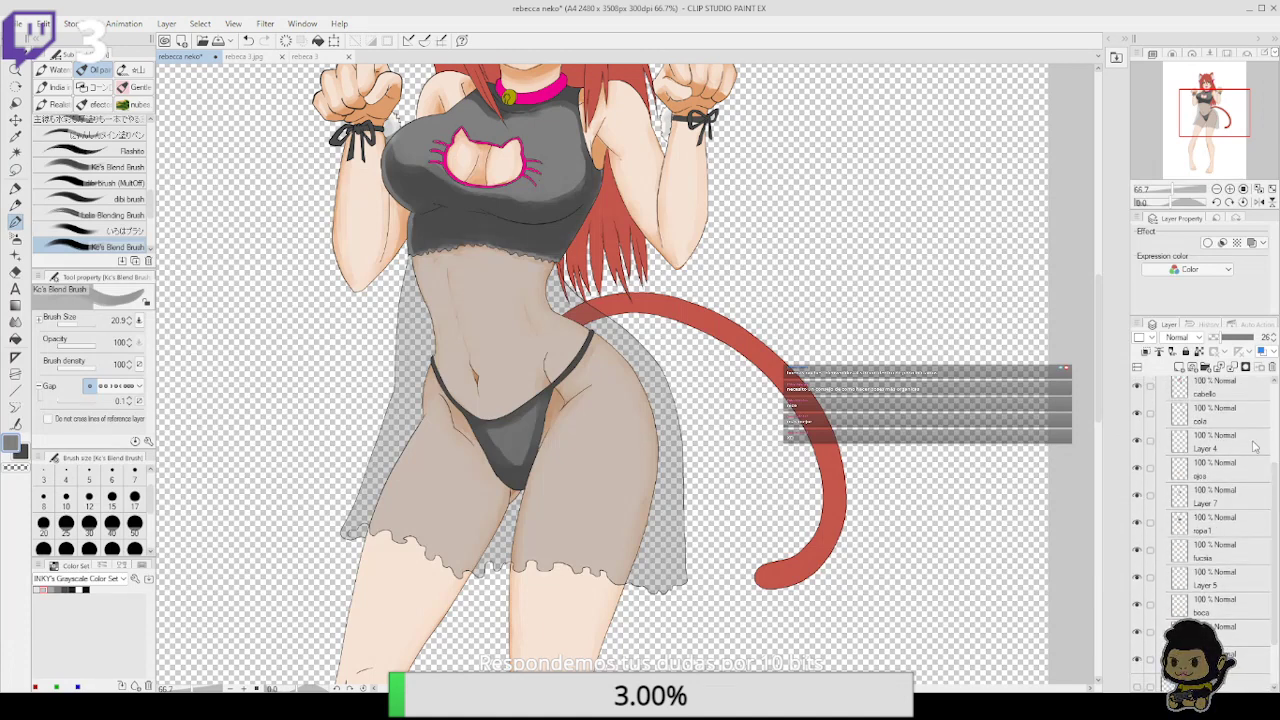
drag(1270, 512, 1263, 446)
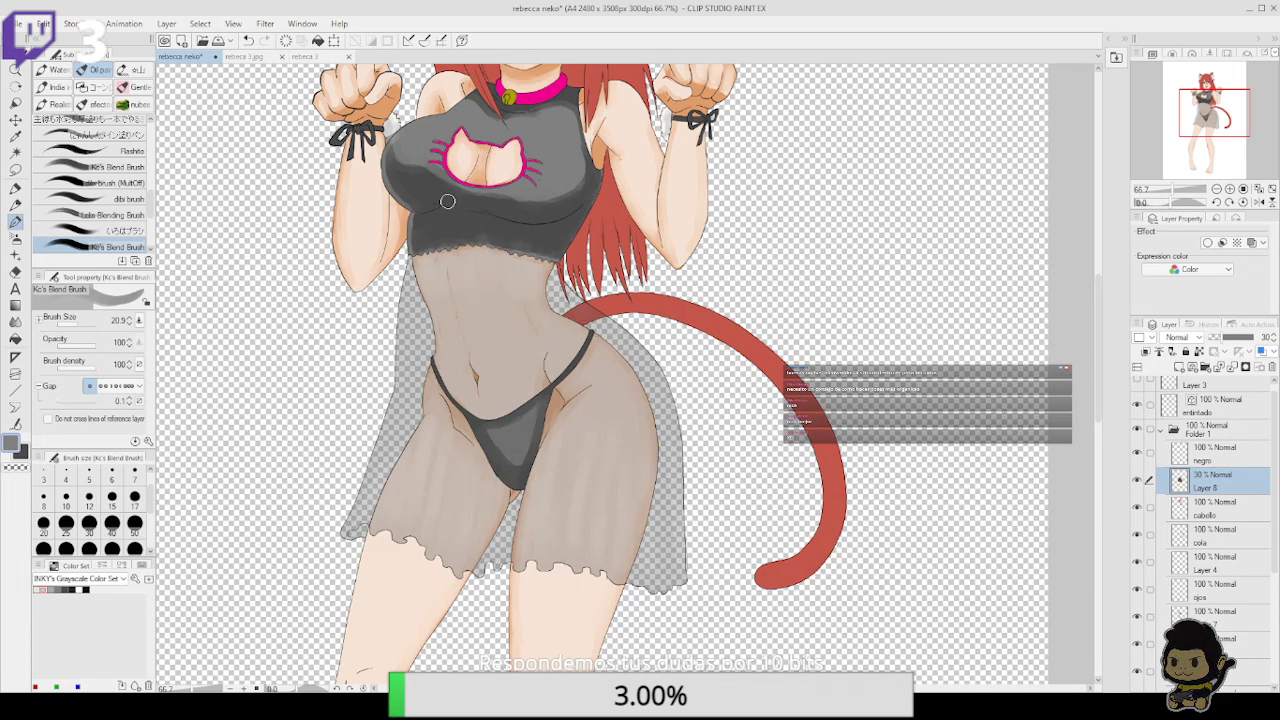
With the Mapping pen at size 5, draw fine near-white fold lines on the sheer fabric below the crop top
click(15, 187)
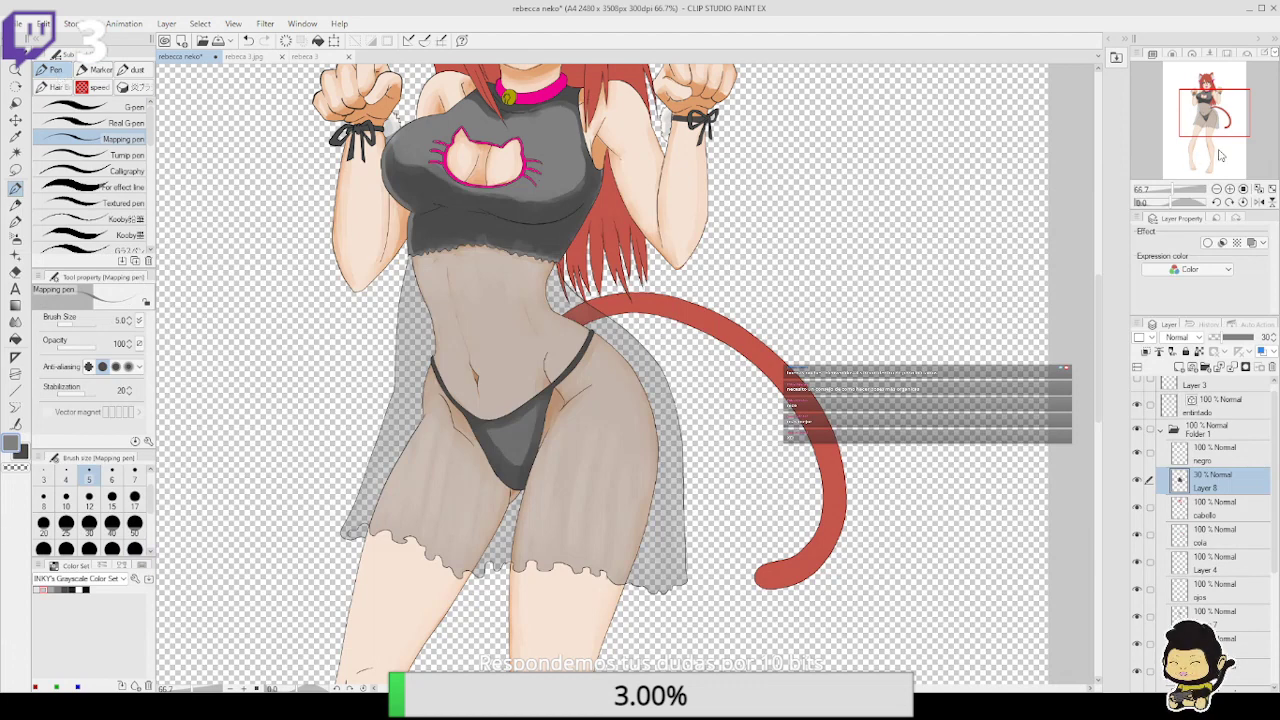
click(1228, 188)
drag(505, 305, 531, 354)
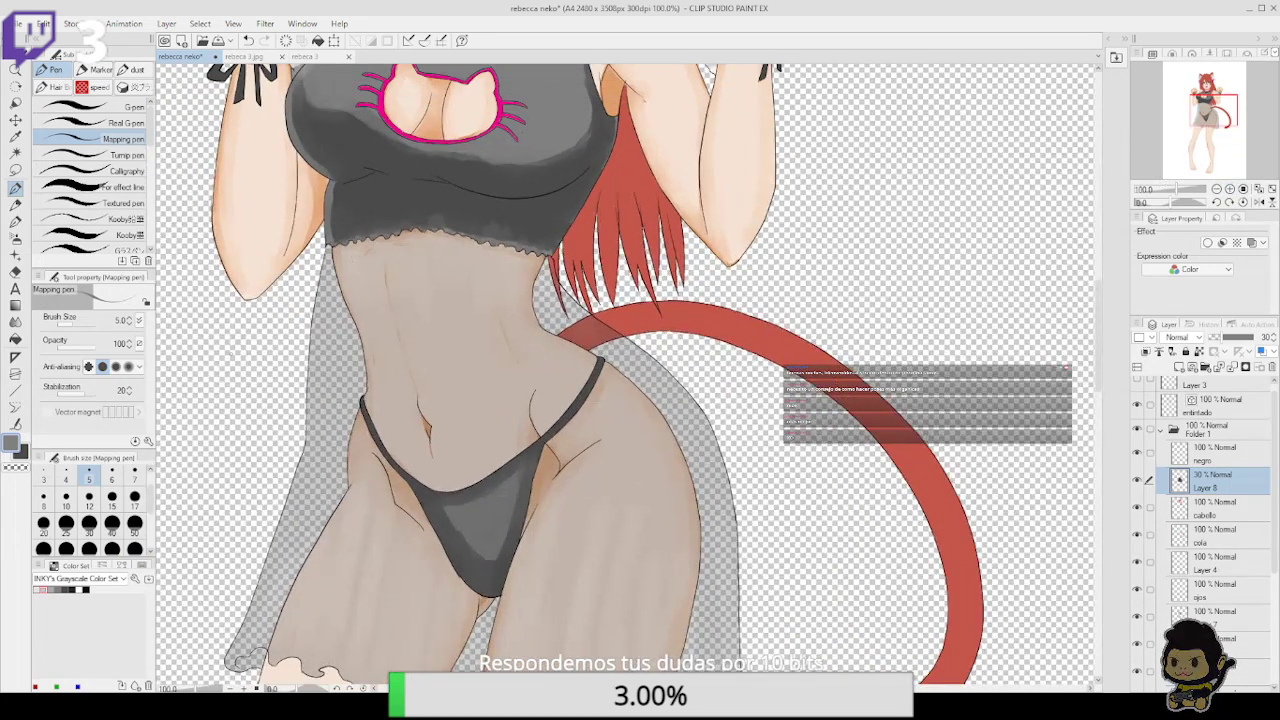
click(37, 589)
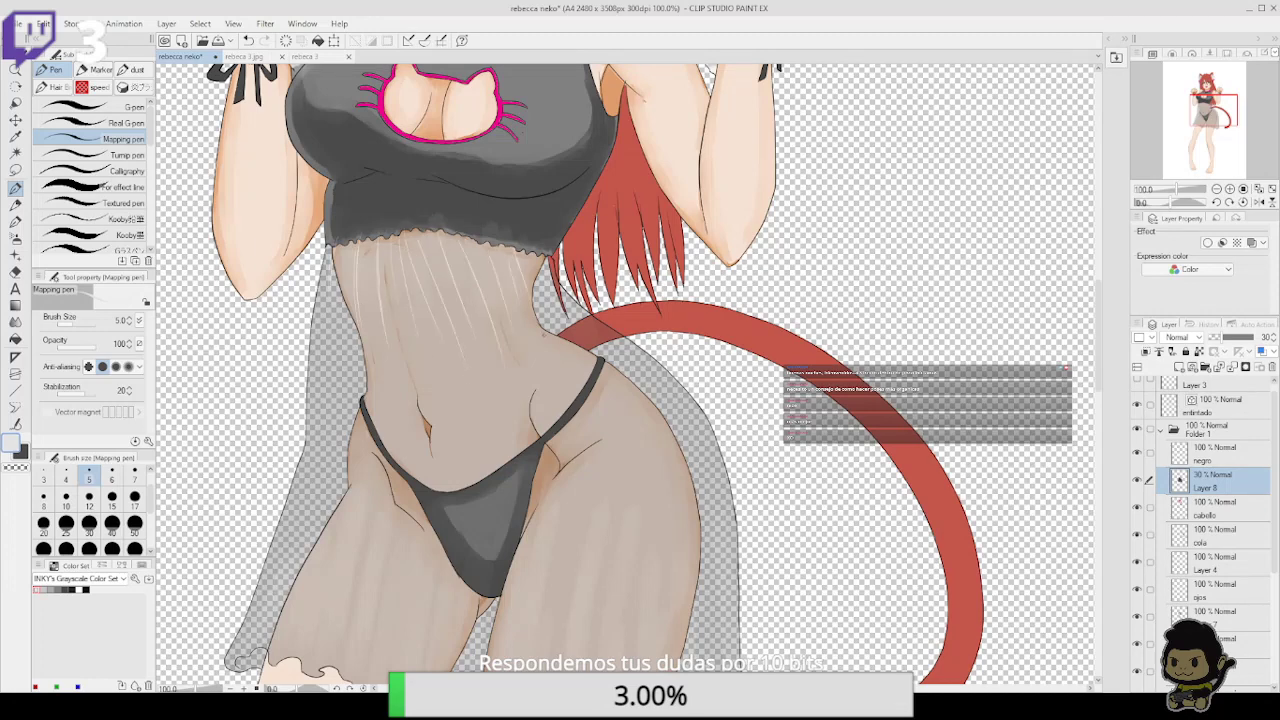
Draw fine near-white fold lines rising from the ruffled hem across the skirt over both thighs
scroll(532, 400, down, 4)
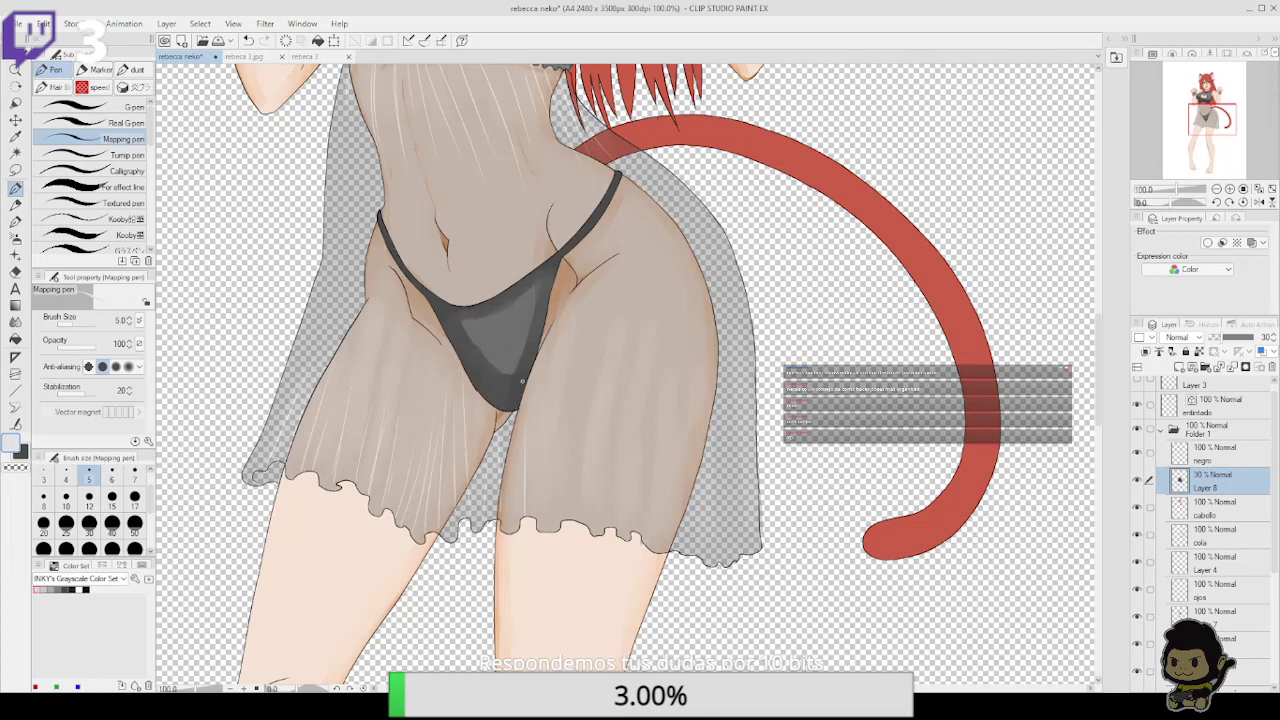
mouse_move(531, 511)
mouse_down()
mouse_move(525, 408)
mouse_move(585, 508)
mouse_up()
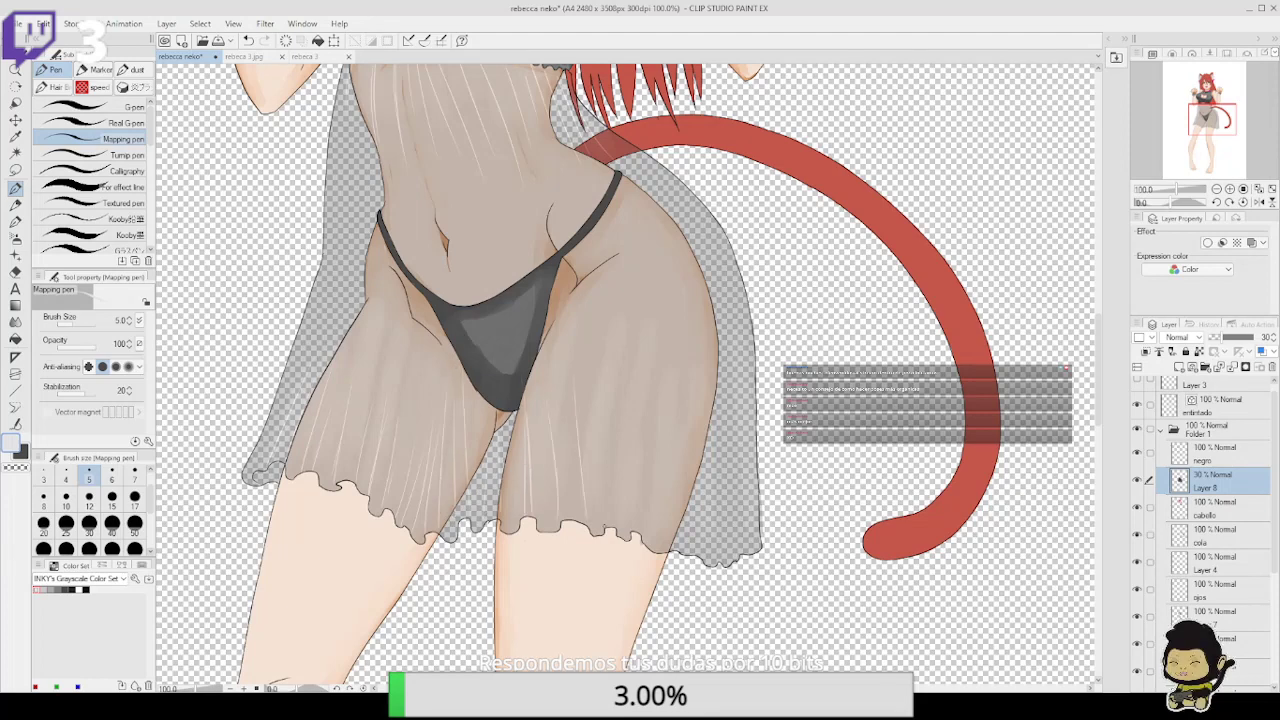
drag(595, 454, 605, 530)
drag(603, 420, 615, 526)
drag(631, 414, 638, 530)
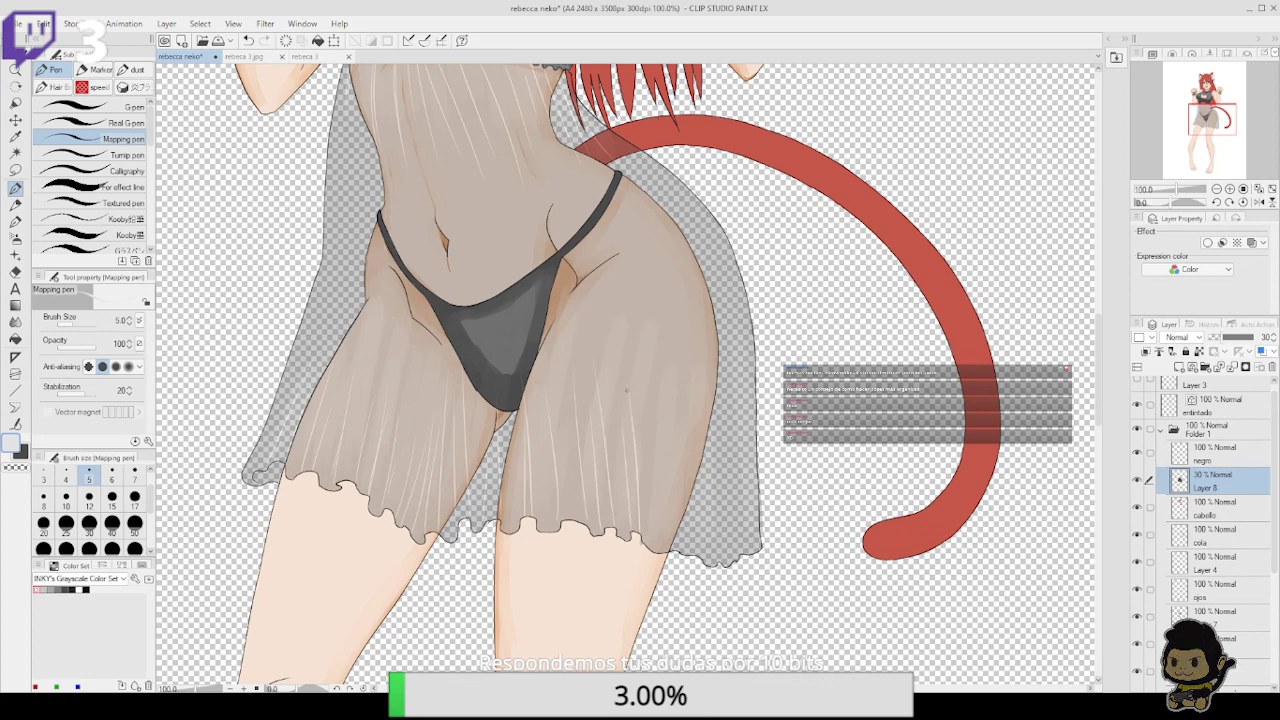
mouse_move(659, 410)
mouse_down()
mouse_move(671, 535)
mouse_move(684, 548)
mouse_up()
drag(703, 402, 715, 530)
drag(713, 444, 725, 554)
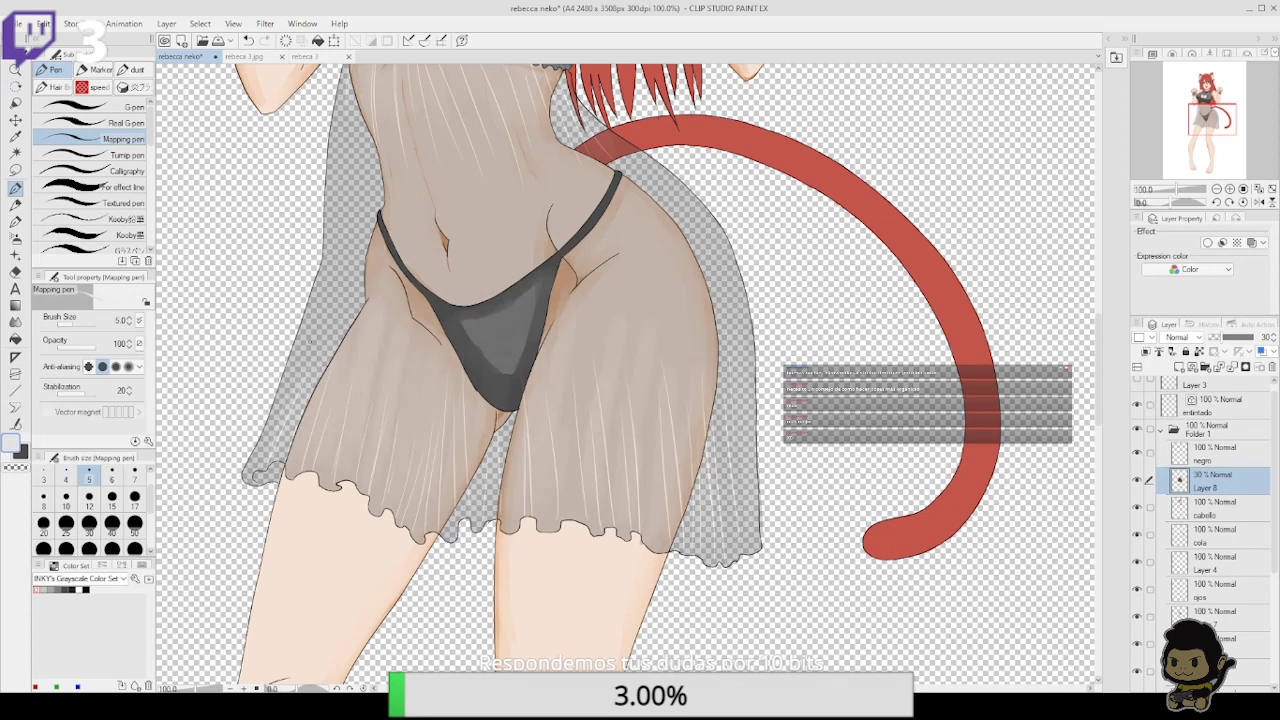
Lower Layer 8's opacity to 25%
drag(484, 246, 467, 497)
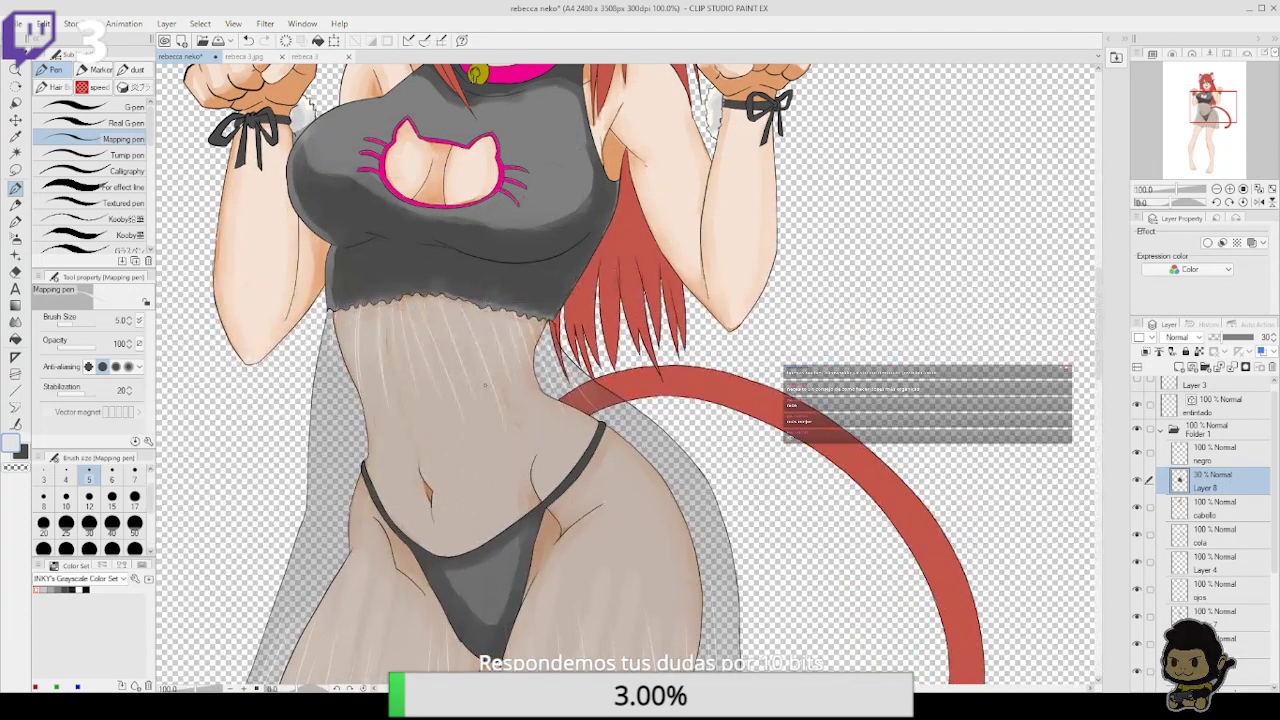
click(1217, 188)
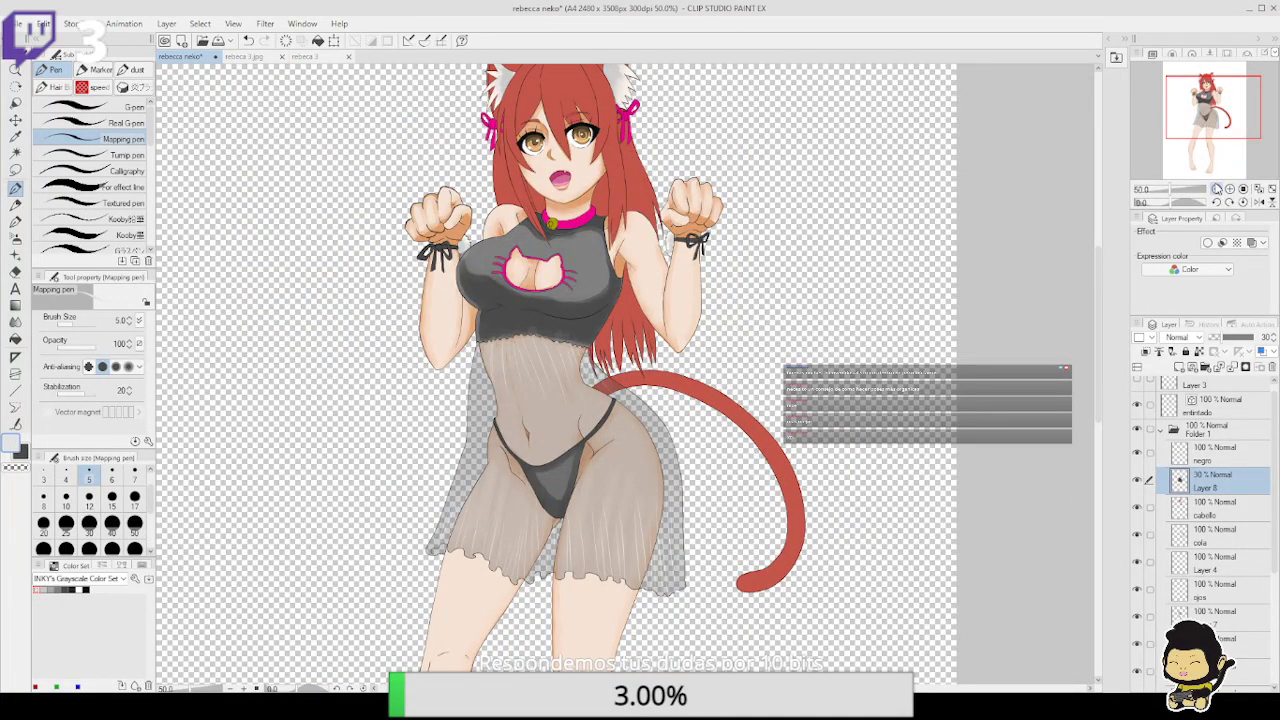
click(1273, 341)
click(1273, 341)
click(1274, 341)
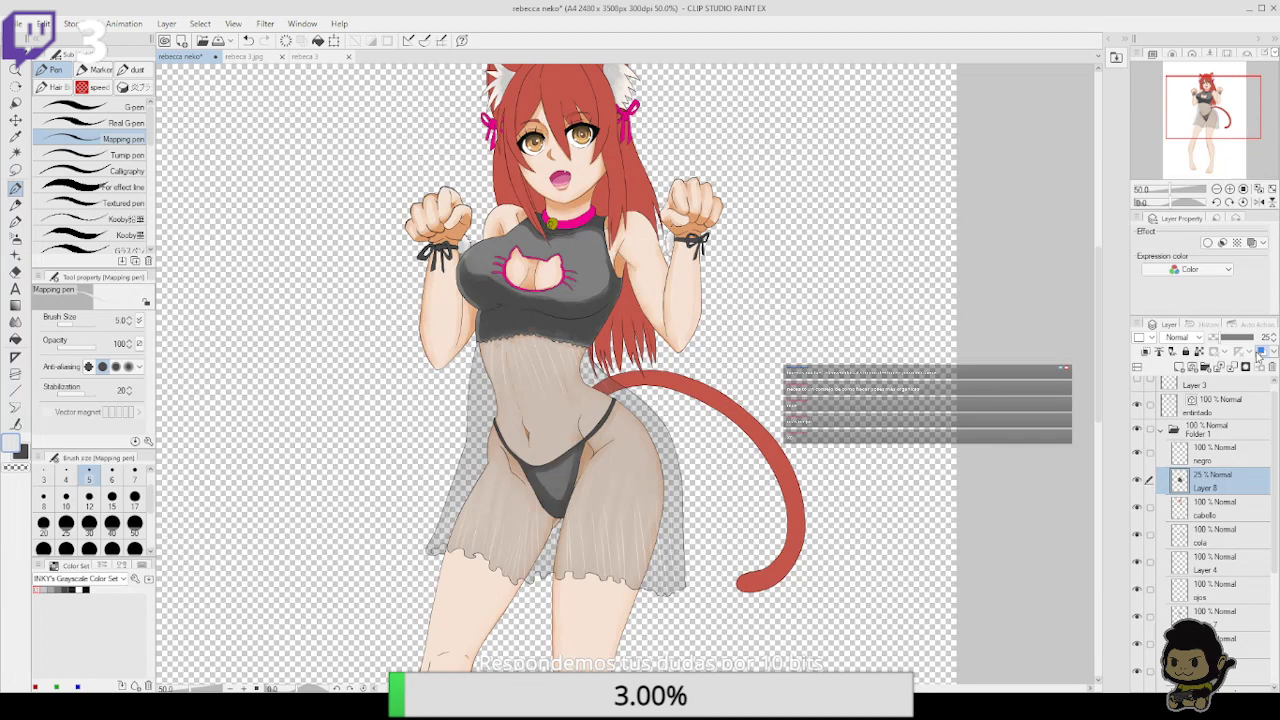
Make the cola layer active and choose yellow as the drawing colour
drag(1275, 491, 1264, 565)
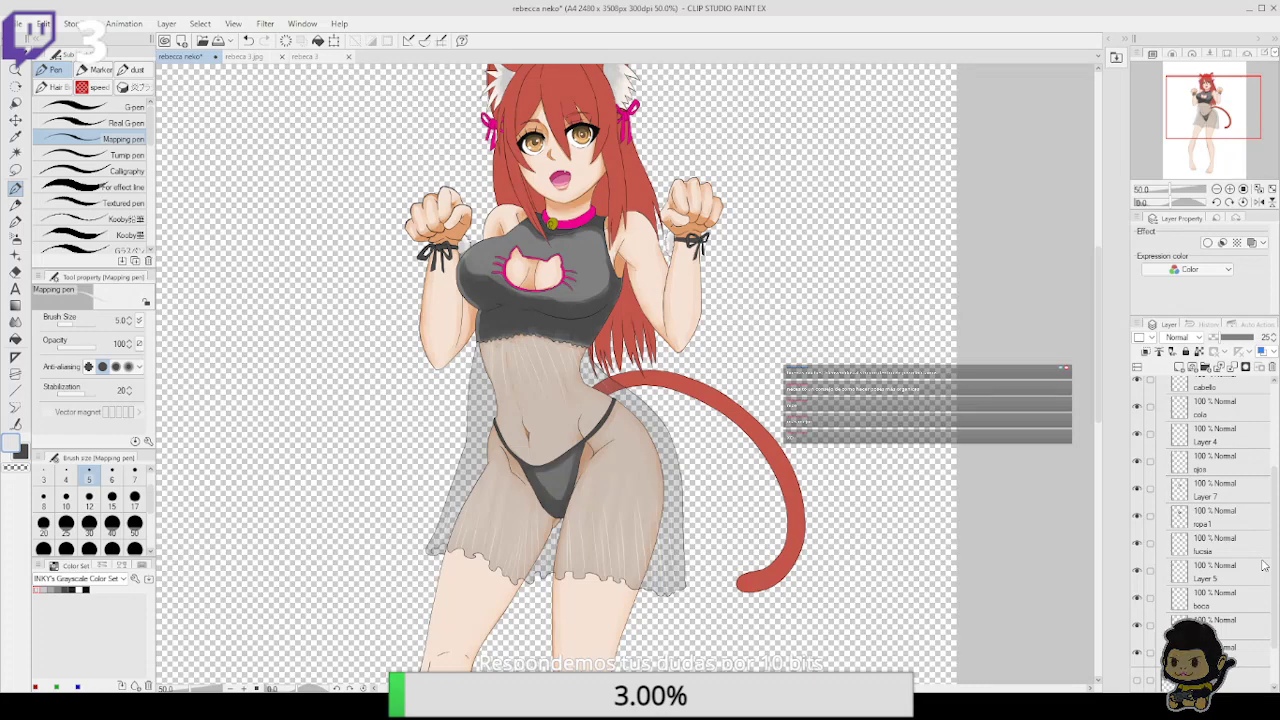
drag(697, 530, 730, 366)
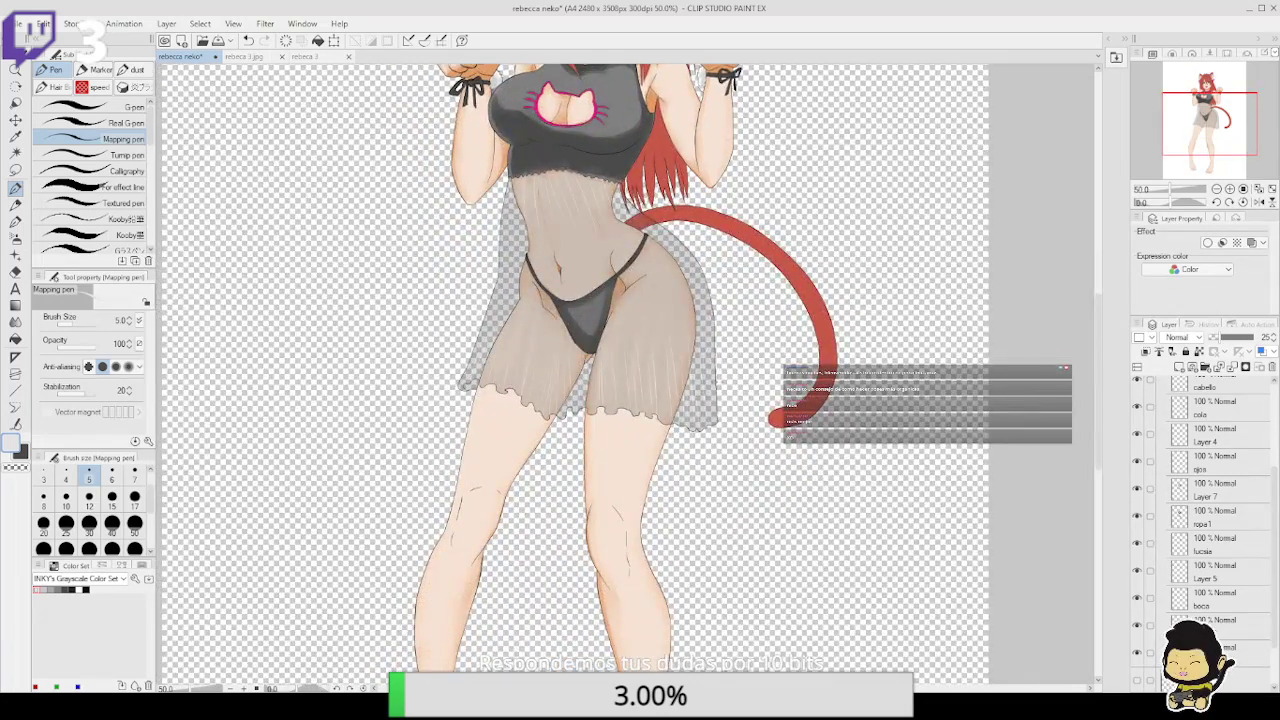
scroll(1236, 453, up, 1)
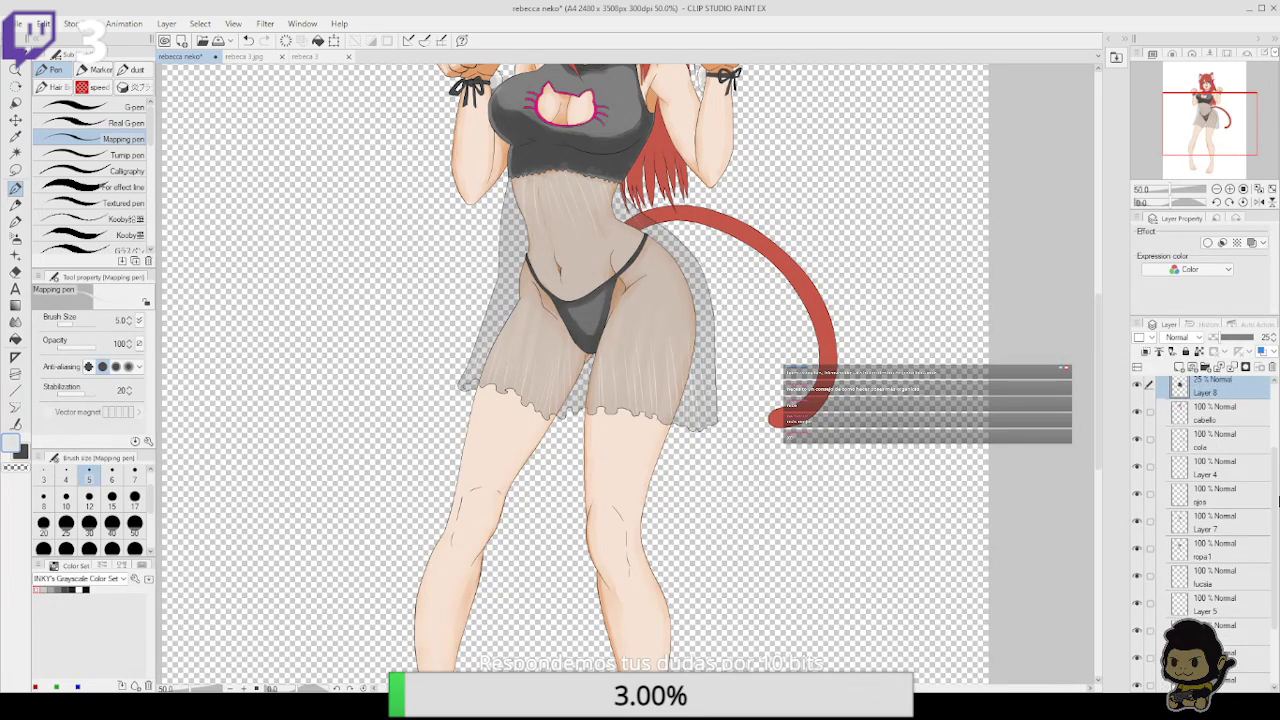
click(1236, 453)
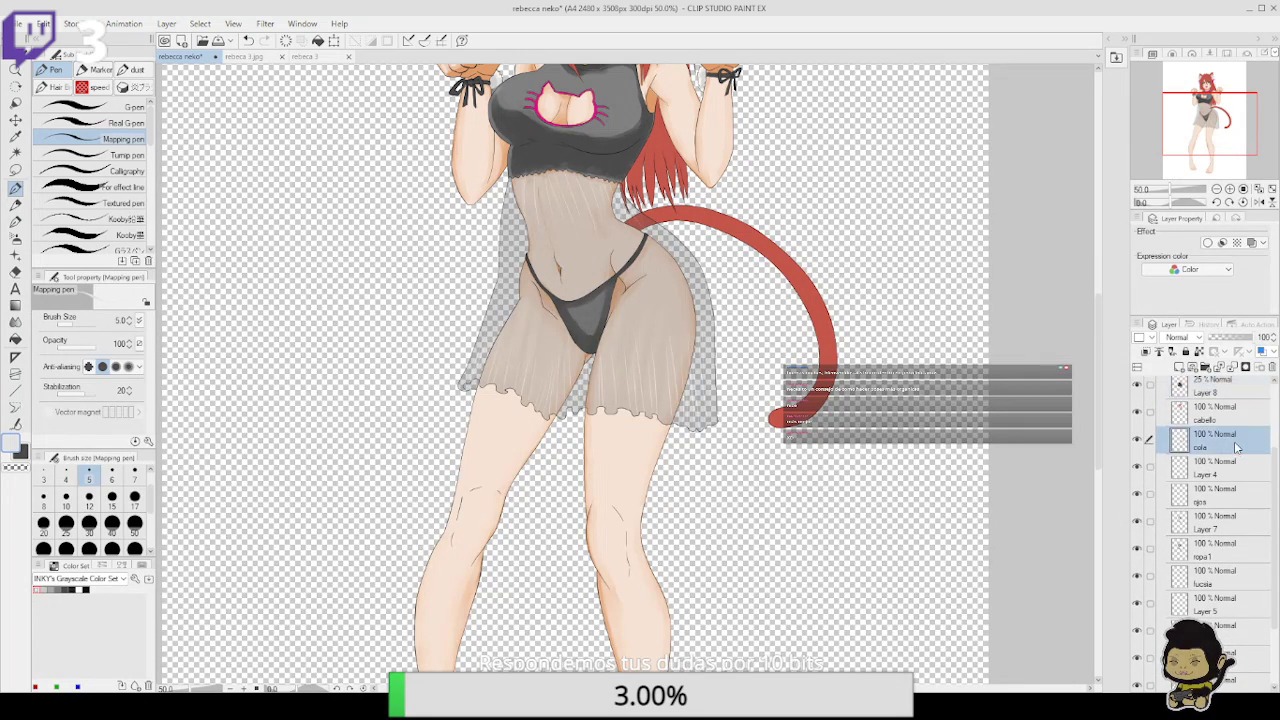
click(1230, 189)
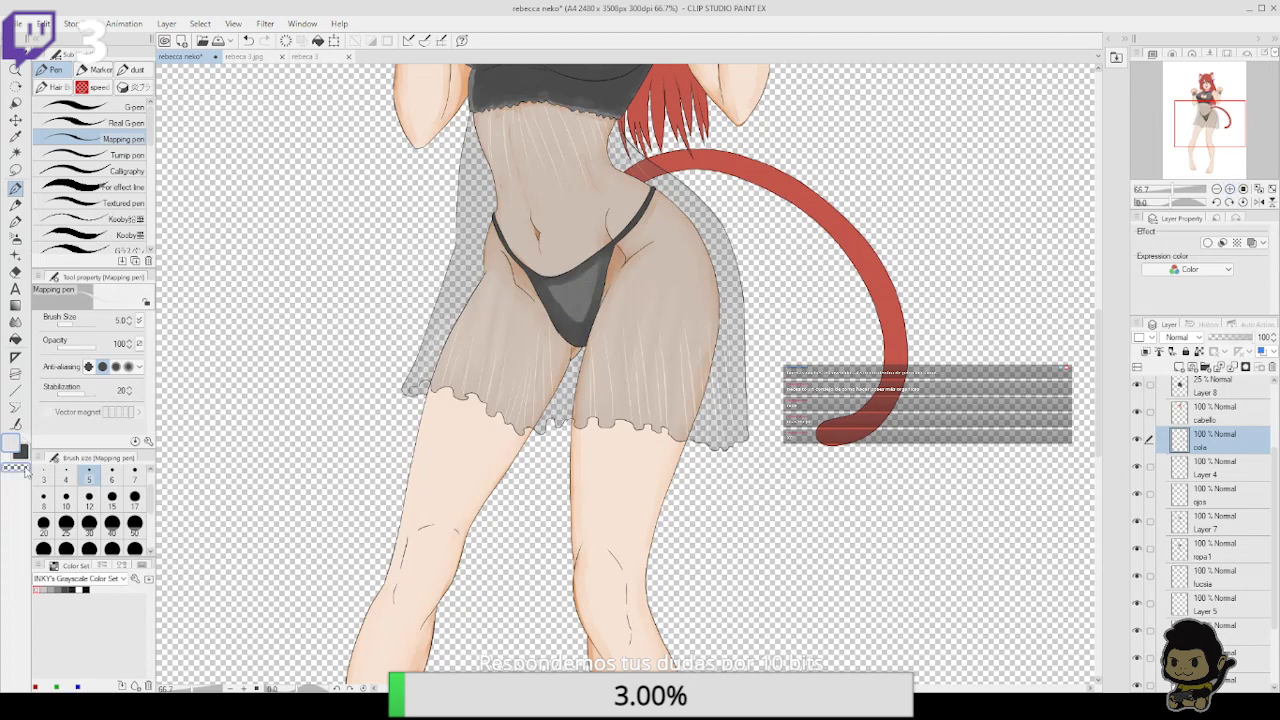
alt+click(806, 195)
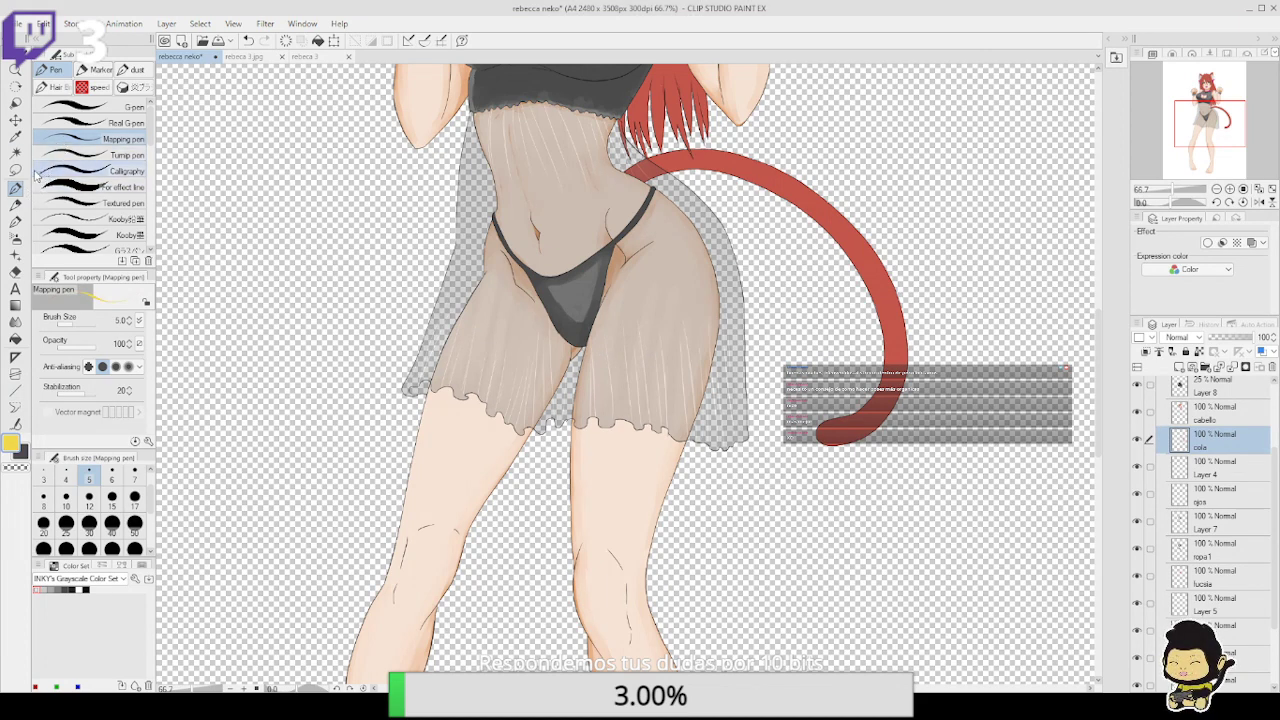
Switch to the fluffy fur brush from the hair brush group
click(55, 87)
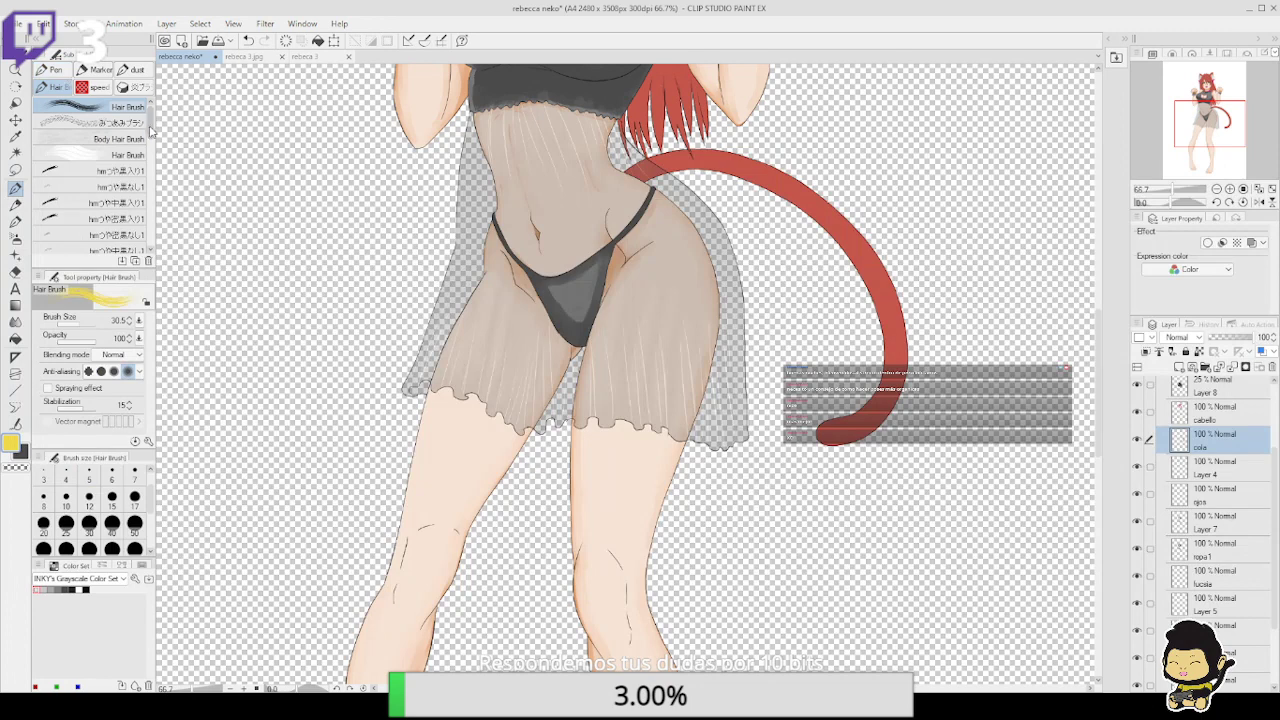
scroll(150, 185, down, 2)
drag(150, 185, 150, 252)
click(143, 214)
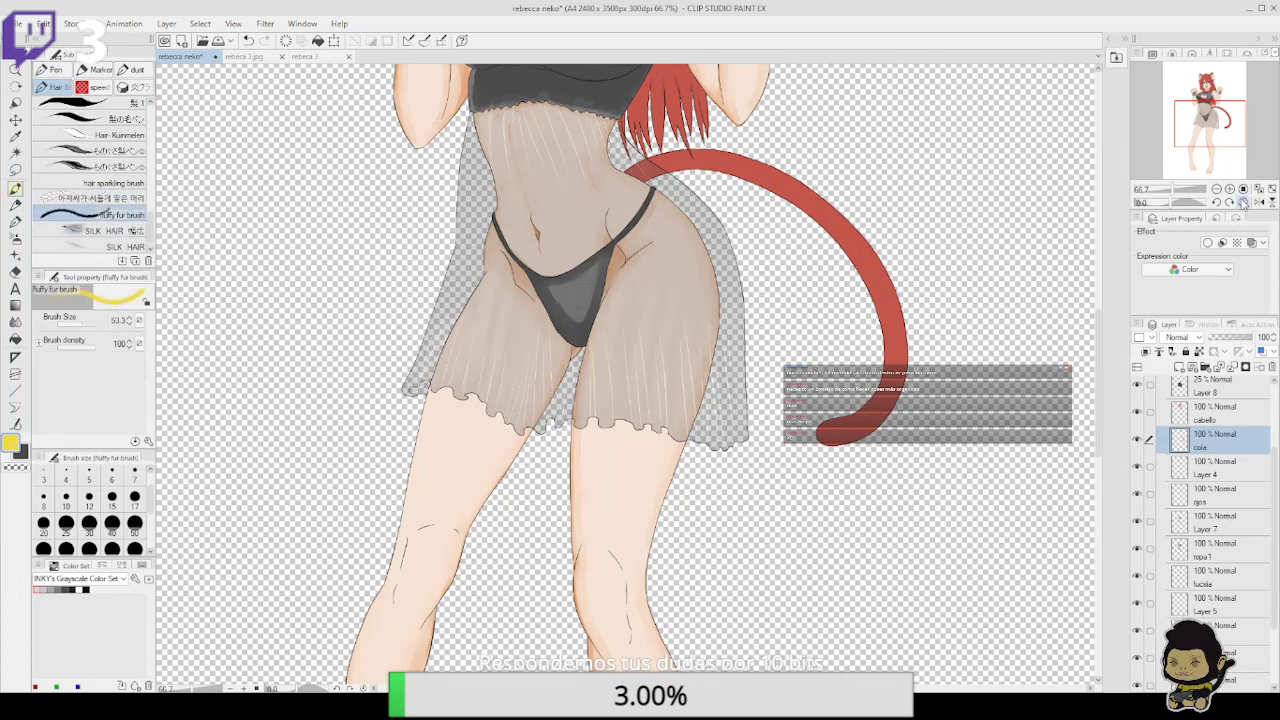
Try painting yellow fur patches directly on the cola layer, midway along the tail and near its tip
click(1230, 202)
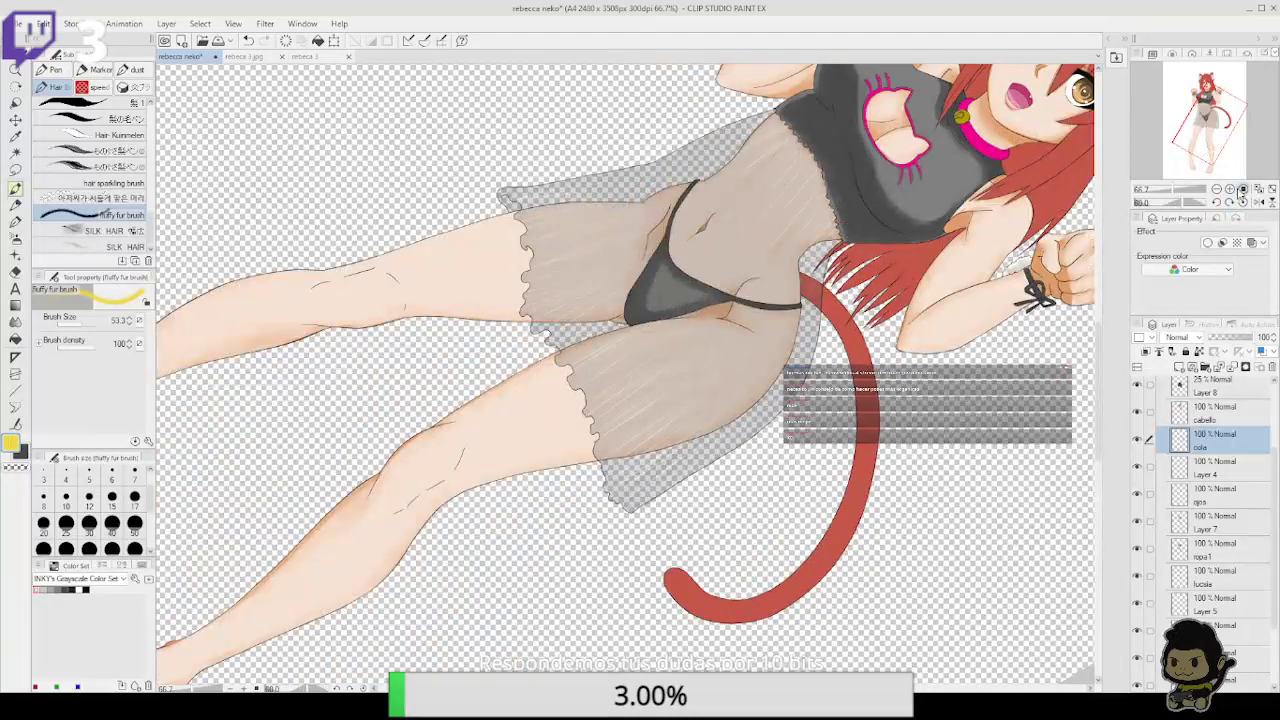
click(1229, 189)
scroll(990, 458, down, 1)
mouse_move(980, 460)
mouse_down()
mouse_move(978, 445)
mouse_move(986, 470)
mouse_move(973, 472)
mouse_move(965, 507)
mouse_move(998, 452)
mouse_move(966, 545)
mouse_move(998, 420)
mouse_up()
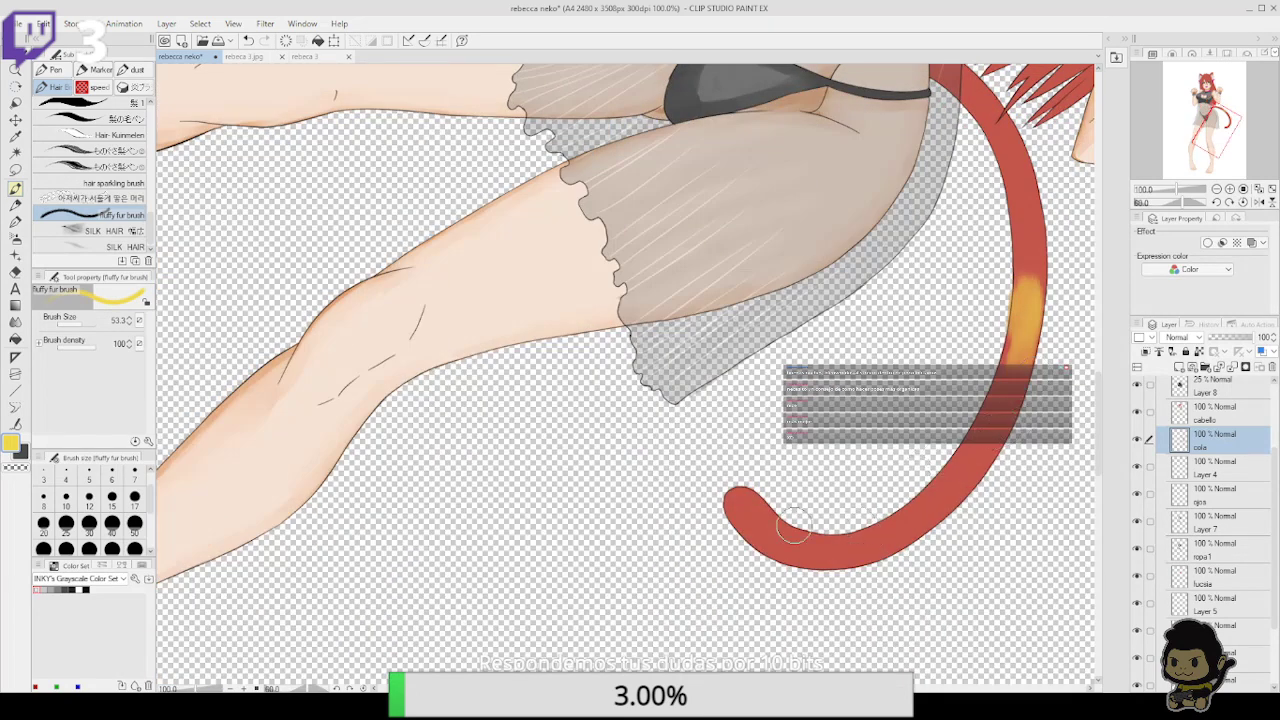
mouse_move(795, 526)
mouse_down()
mouse_move(763, 545)
mouse_move(772, 530)
mouse_move(811, 549)
mouse_move(767, 521)
mouse_move(809, 547)
mouse_move(879, 531)
mouse_move(781, 544)
mouse_move(837, 552)
mouse_move(772, 544)
mouse_move(830, 536)
mouse_move(792, 536)
mouse_up()
Set the secondary colour to the red sampled from the tail
click(29, 449)
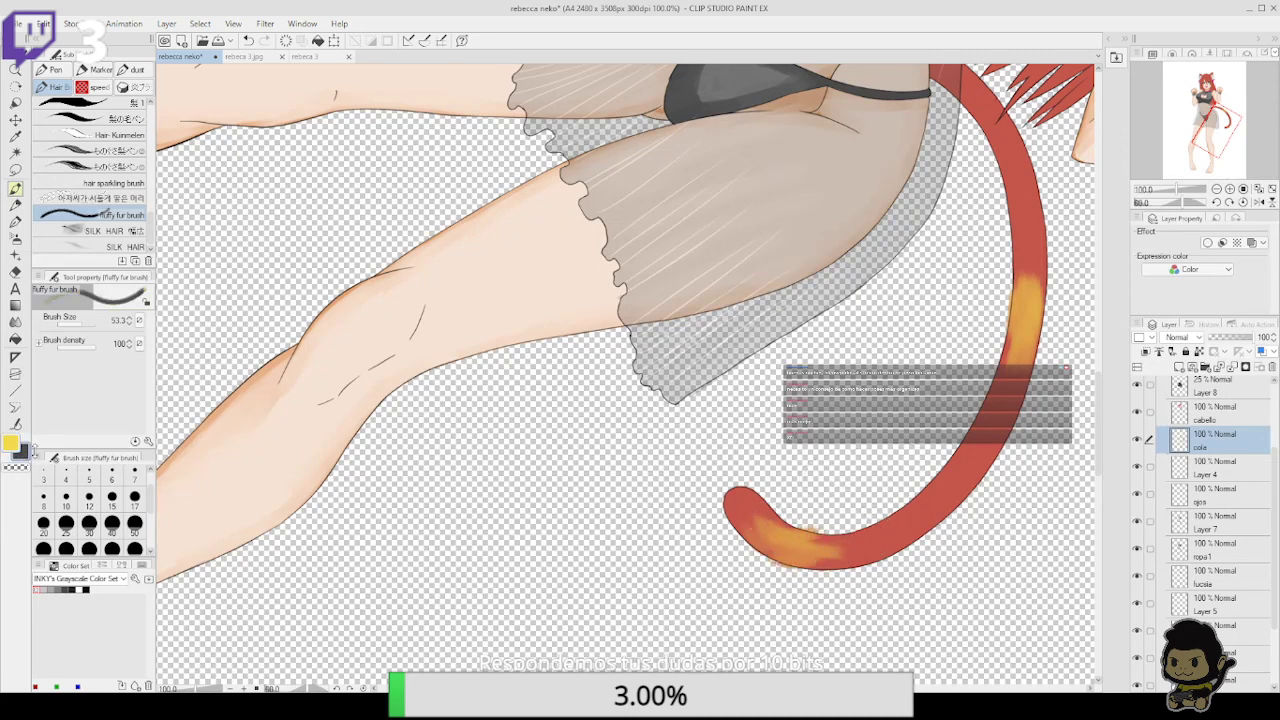
alt+click(928, 513)
Undo the yellow strokes painted on the tail
key(ctrl+z)
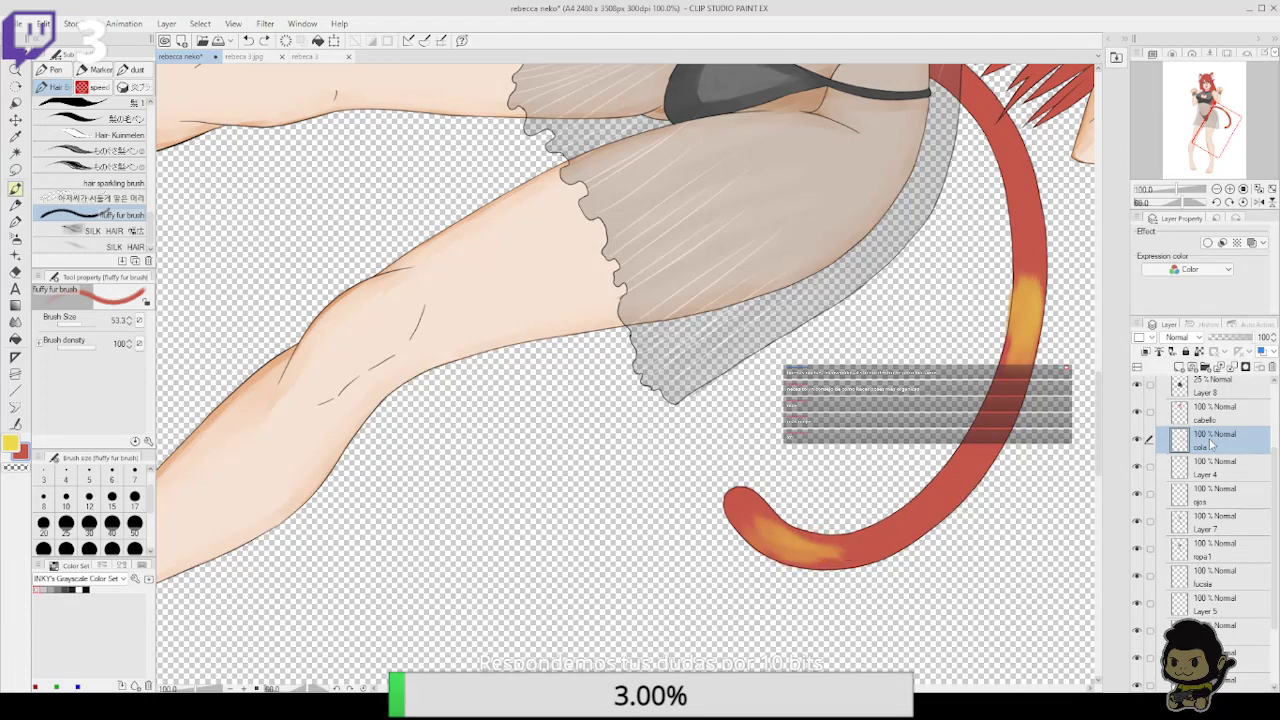
key(ctrl+z)
key(ctrl+z)
key(ctrl+z)
key(ctrl+z)
key(ctrl+z)
key(ctrl+z)
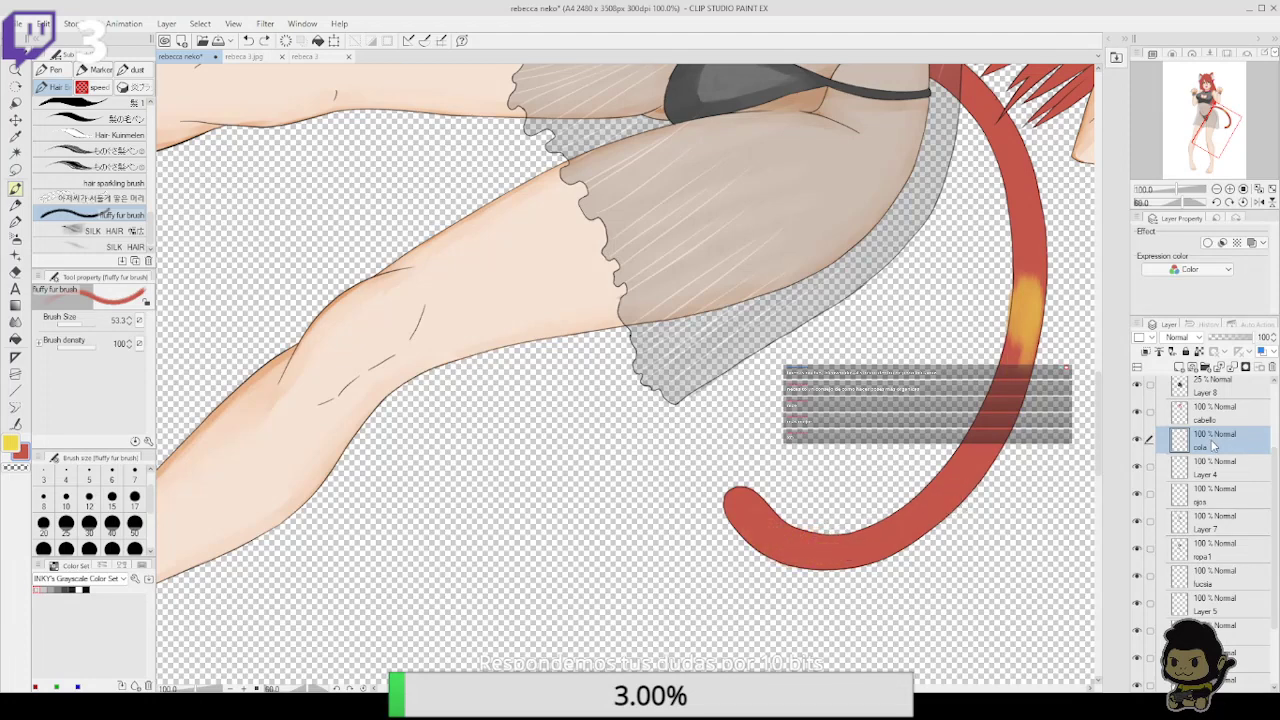
key(ctrl+z)
key(ctrl+z)
key(ctrl+z)
key(ctrl+z)
key(ctrl+z)
key(ctrl+z)
key(ctrl+z)
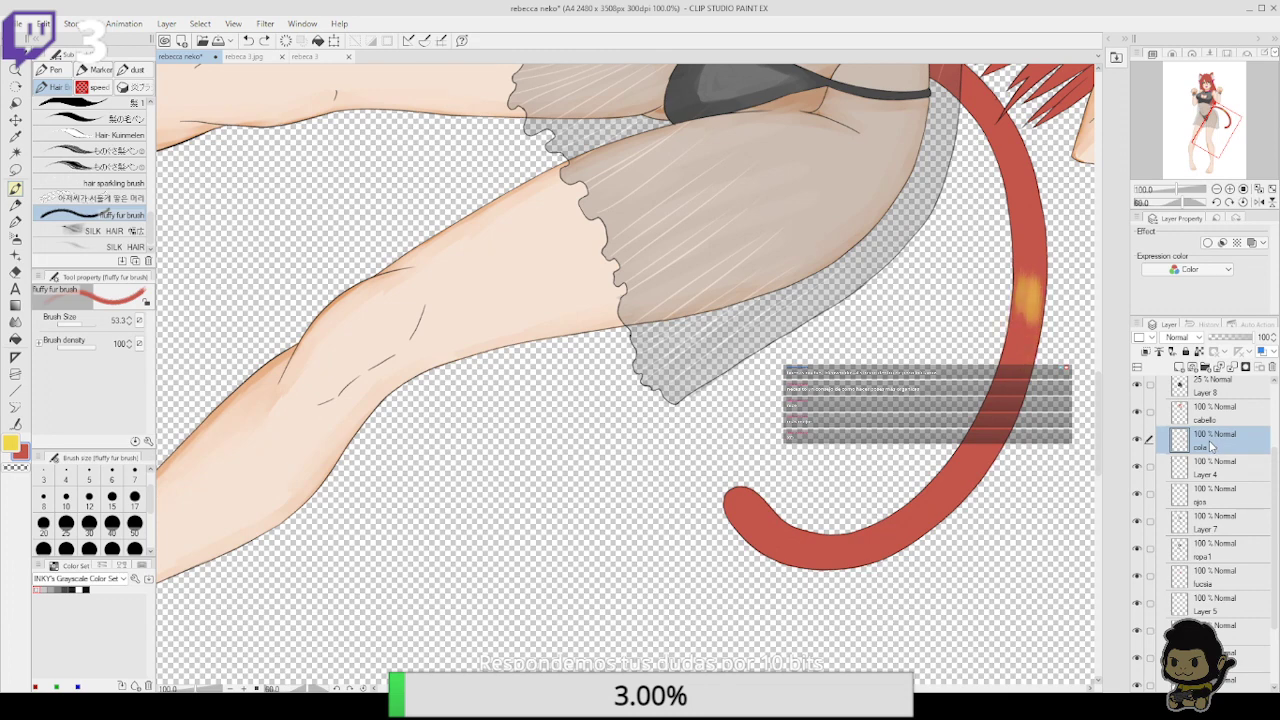
key(ctrl+z)
key(ctrl+z)
Select the tail's painted area, add a new layer above cola, and paint the tail tip yellow with the fluffy fur brush
ctrl+click(1182, 442)
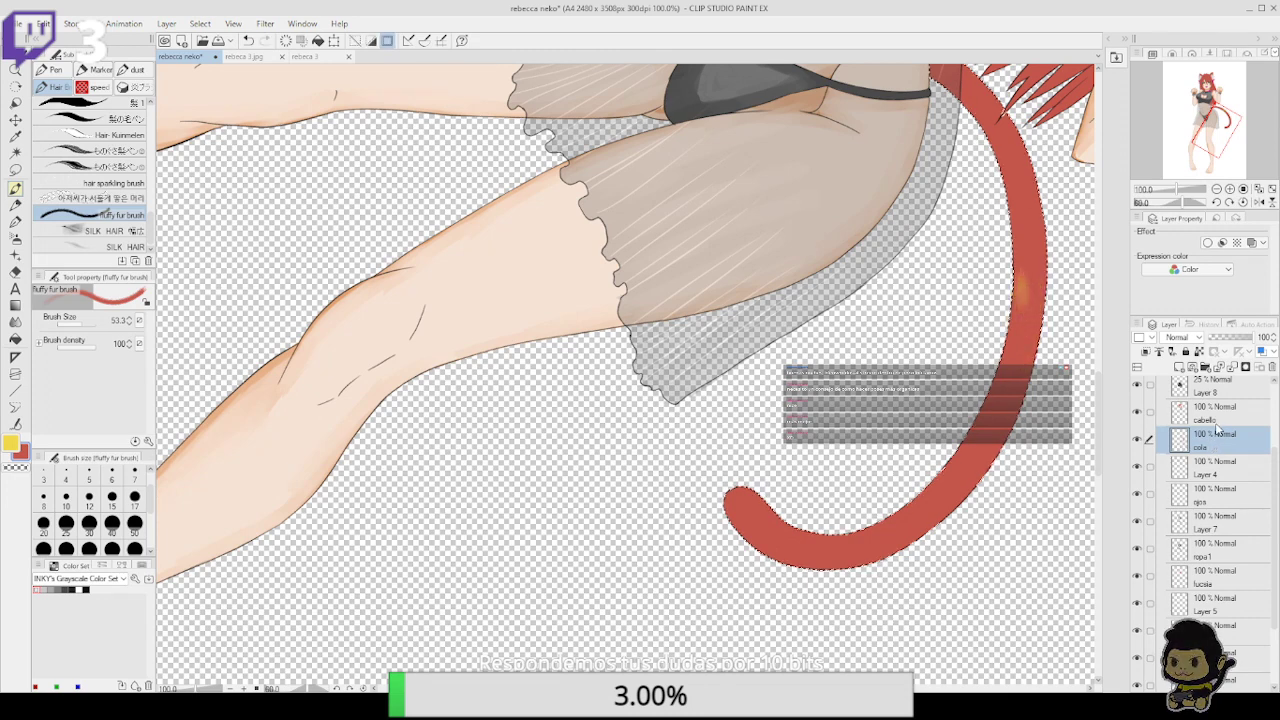
click(1180, 367)
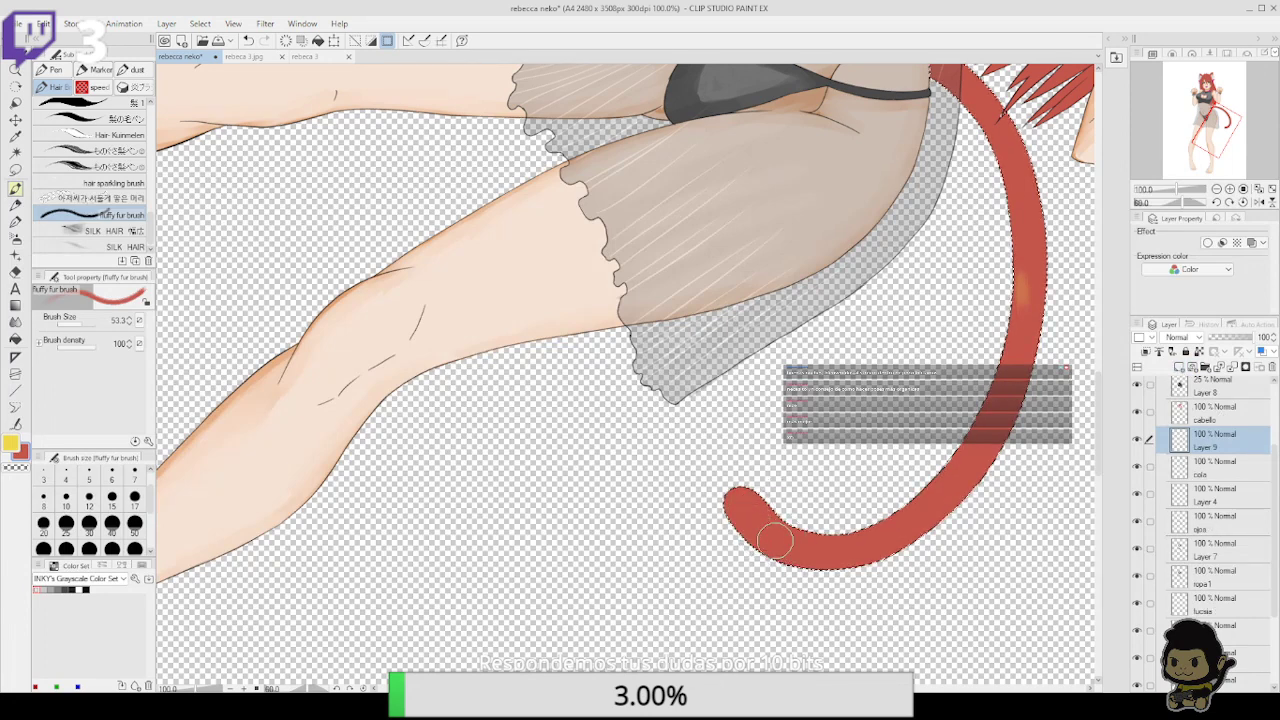
click(11, 444)
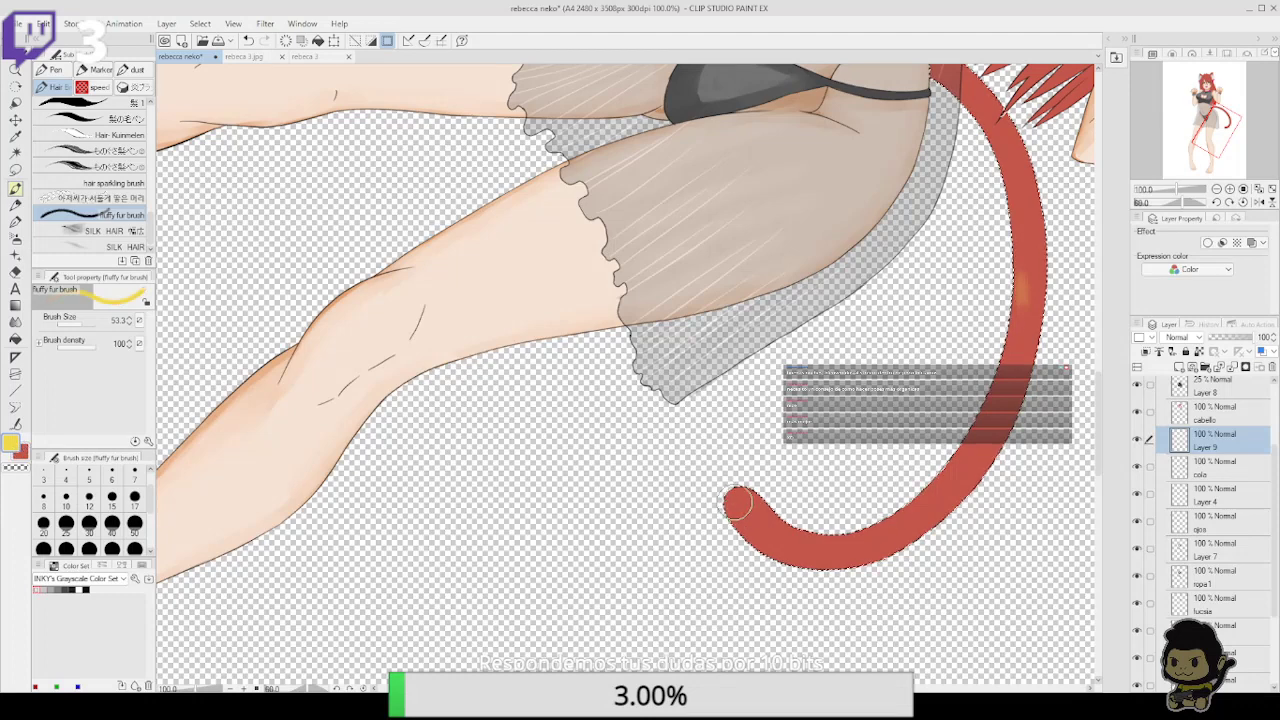
mouse_move(731, 498)
mouse_down()
mouse_move(754, 523)
mouse_move(729, 497)
mouse_move(748, 511)
mouse_move(736, 493)
mouse_move(746, 487)
mouse_move(756, 515)
mouse_move(736, 493)
mouse_move(764, 520)
mouse_move(761, 503)
mouse_move(739, 495)
mouse_move(760, 541)
mouse_up()
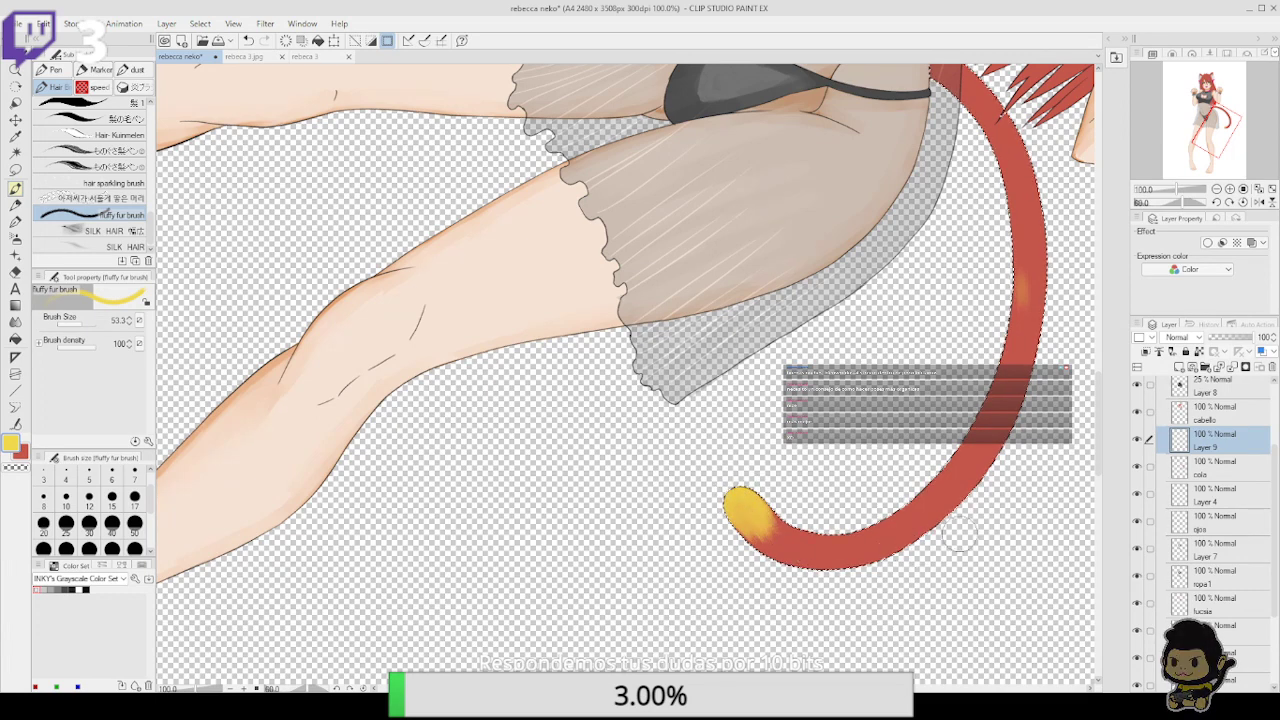
Set Layer 9's blending mode to Screen and extend the yellow from the tip along the tail's curve
click(1216, 202)
click(1216, 202)
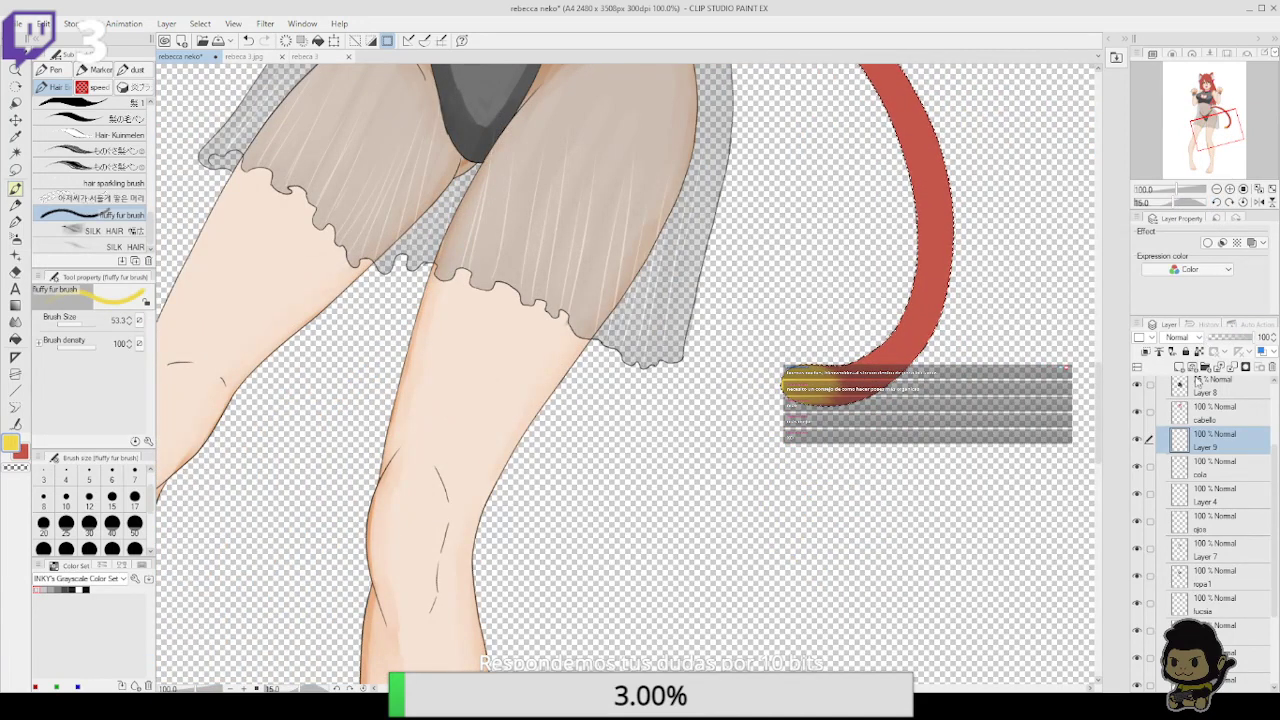
click(1186, 439)
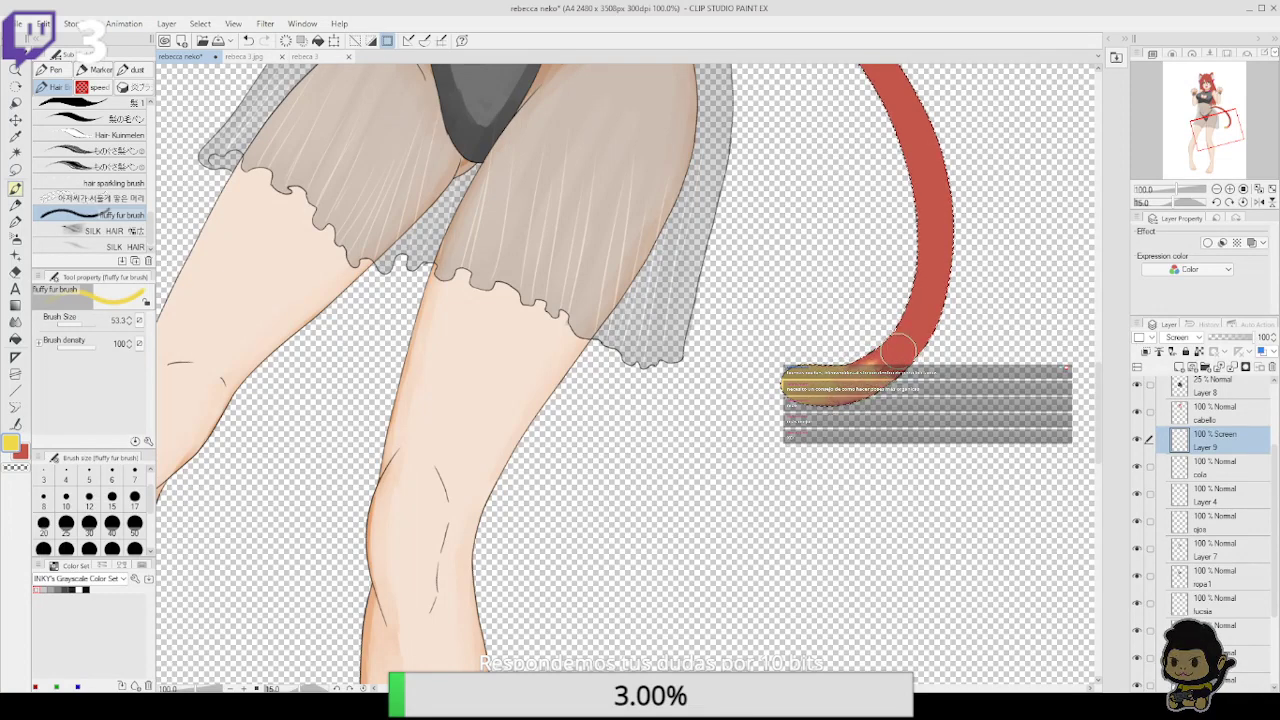
drag(868, 362, 895, 345)
Try Layer 9 at 44% opacity, and in Add blending mode at 100% opacity
mouse_move(1229, 337)
mouse_down()
mouse_move(1219, 341)
mouse_move(1231, 340)
mouse_up()
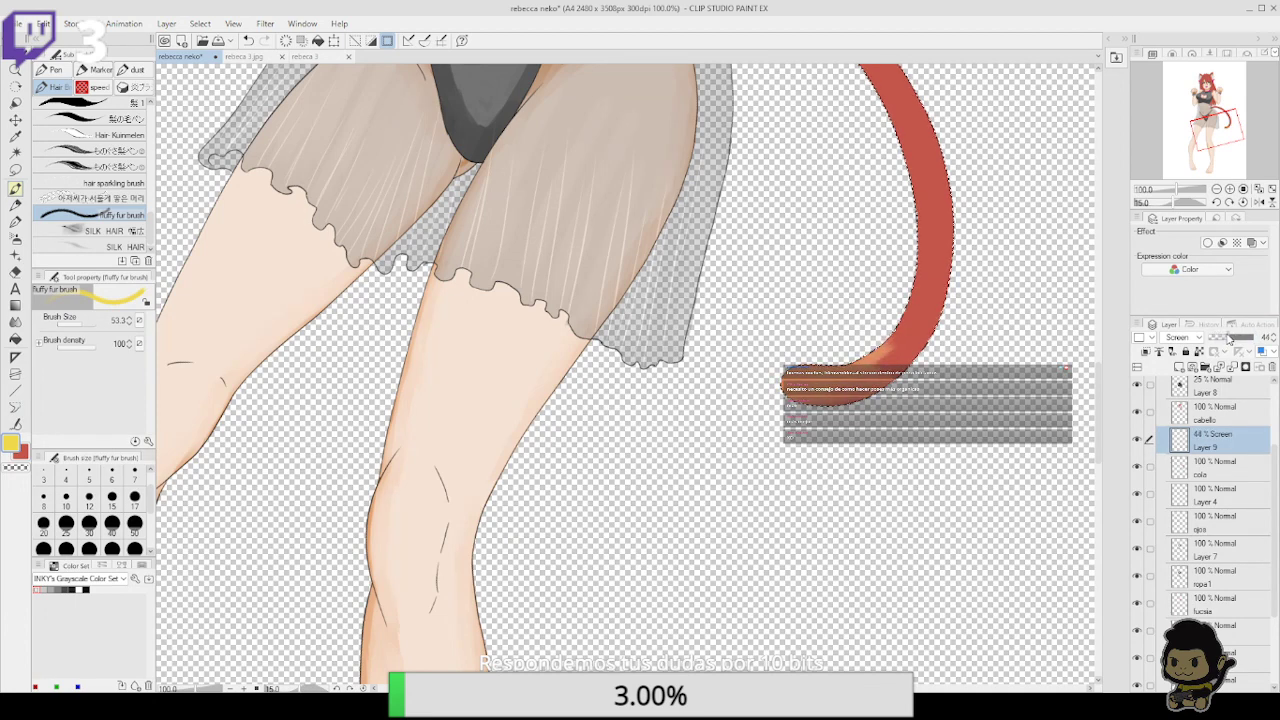
click(1191, 462)
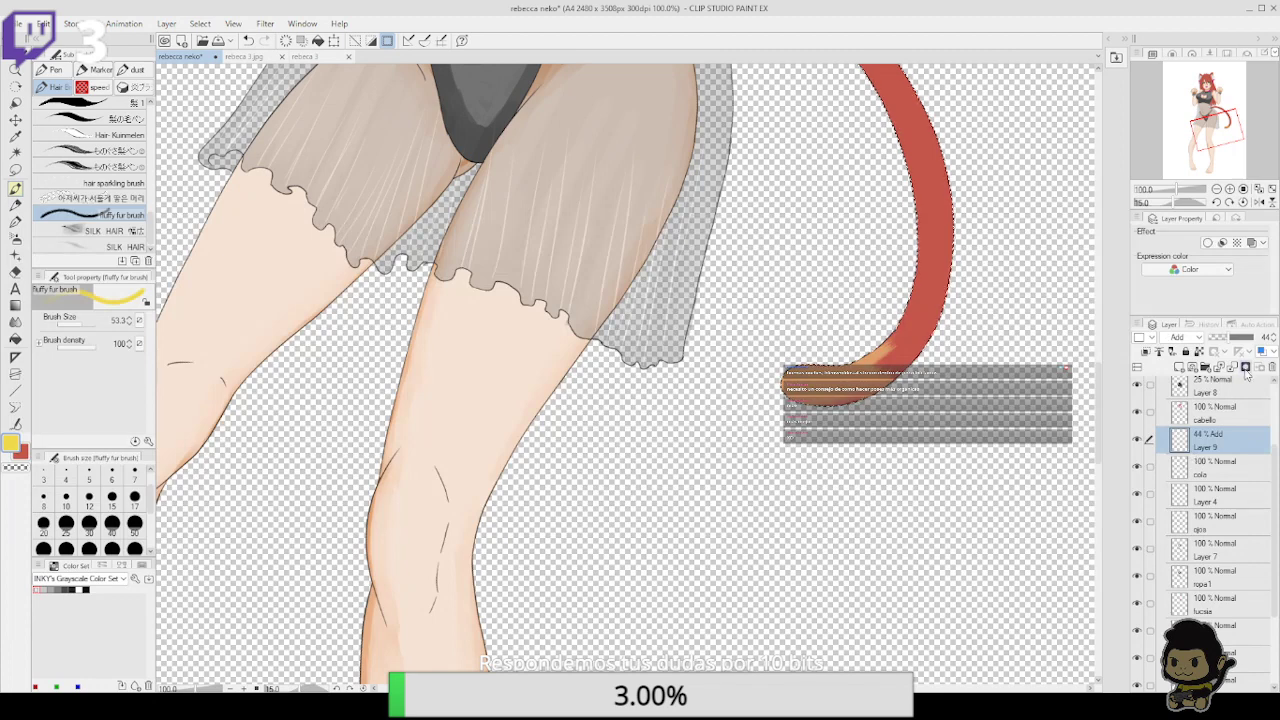
drag(1248, 339, 1268, 338)
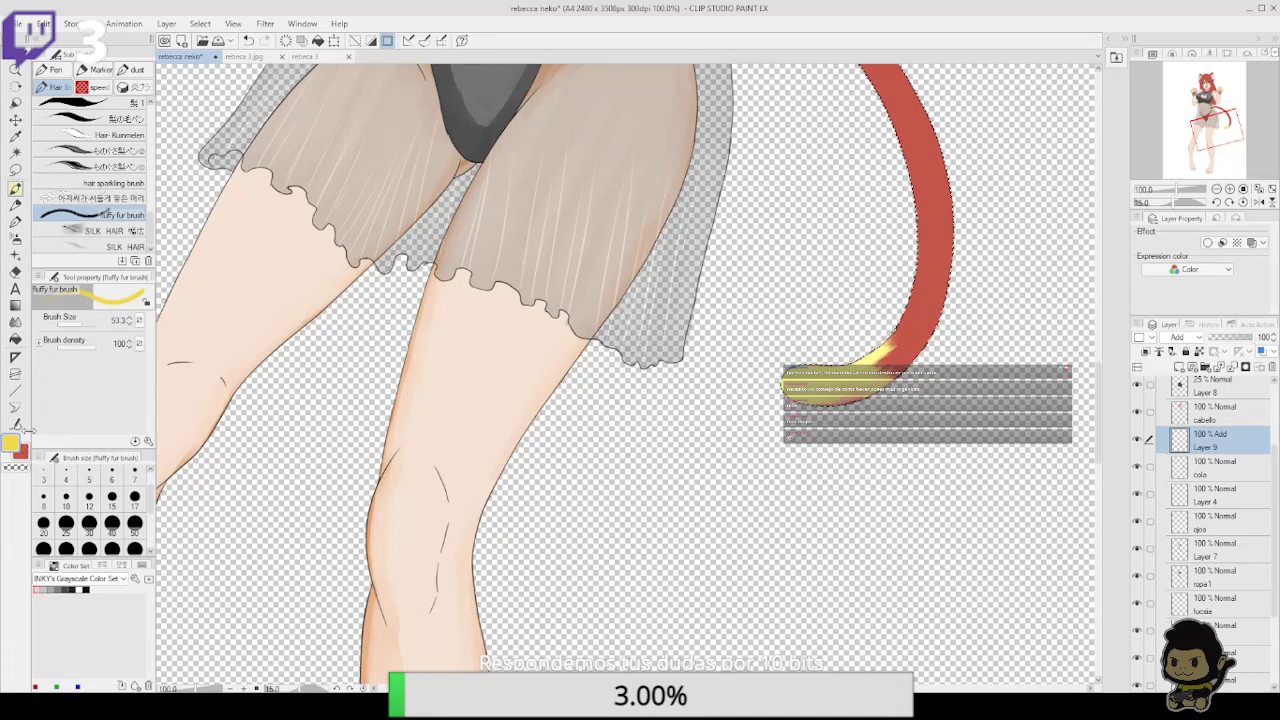
Make the secondary red the active colour and change Layer 9's blending mode to Linear burn
key(x)
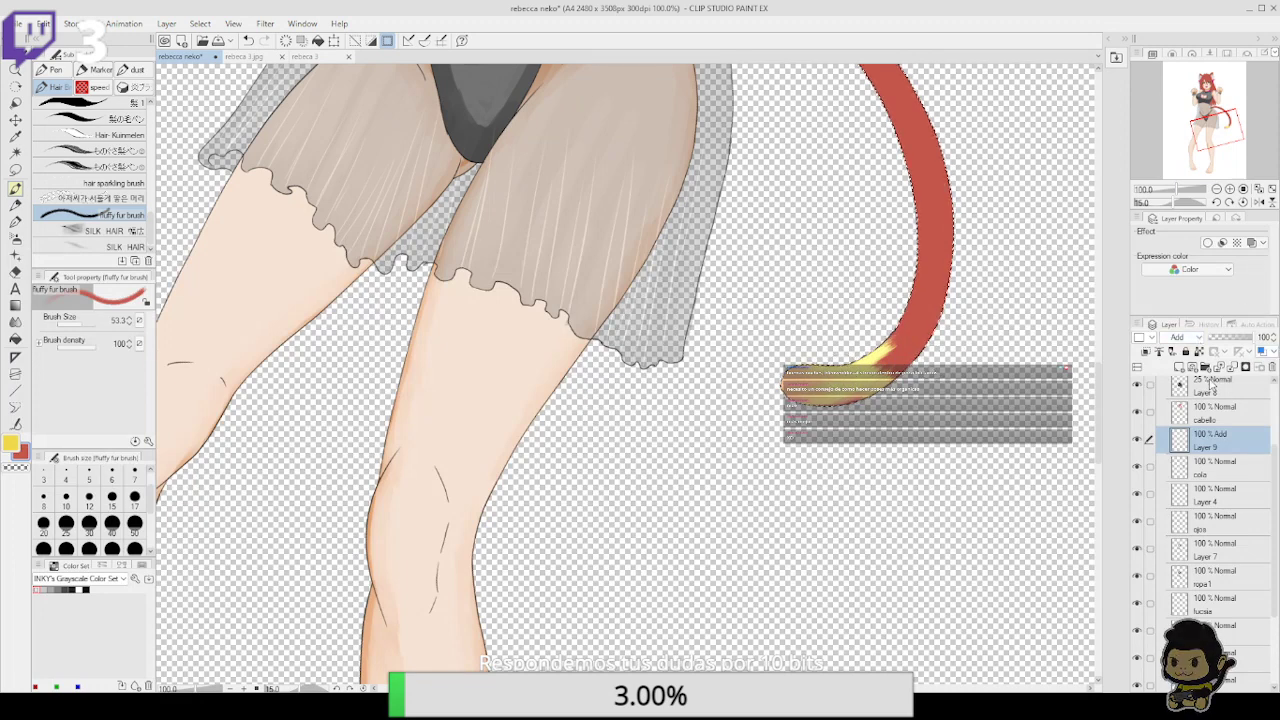
click(1185, 401)
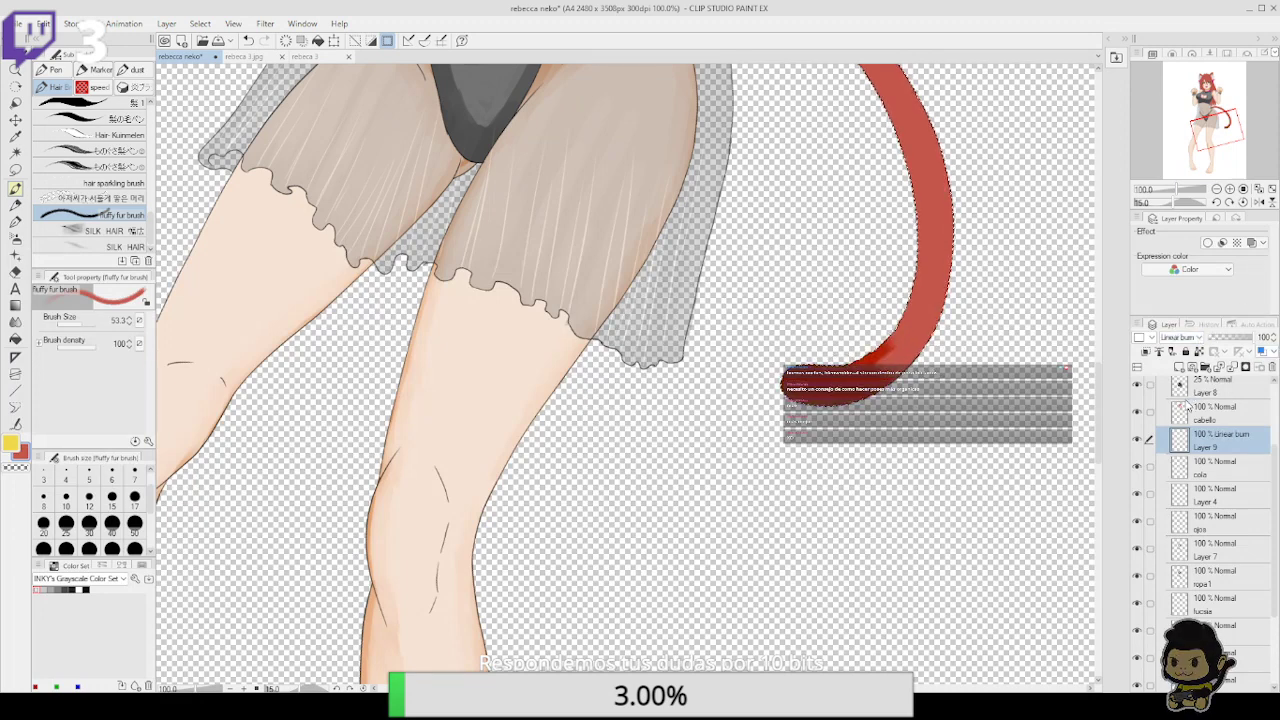
Try Lighten blending mode on Layer 9, and return the layer to Normal at 100% opacity
click(1209, 338)
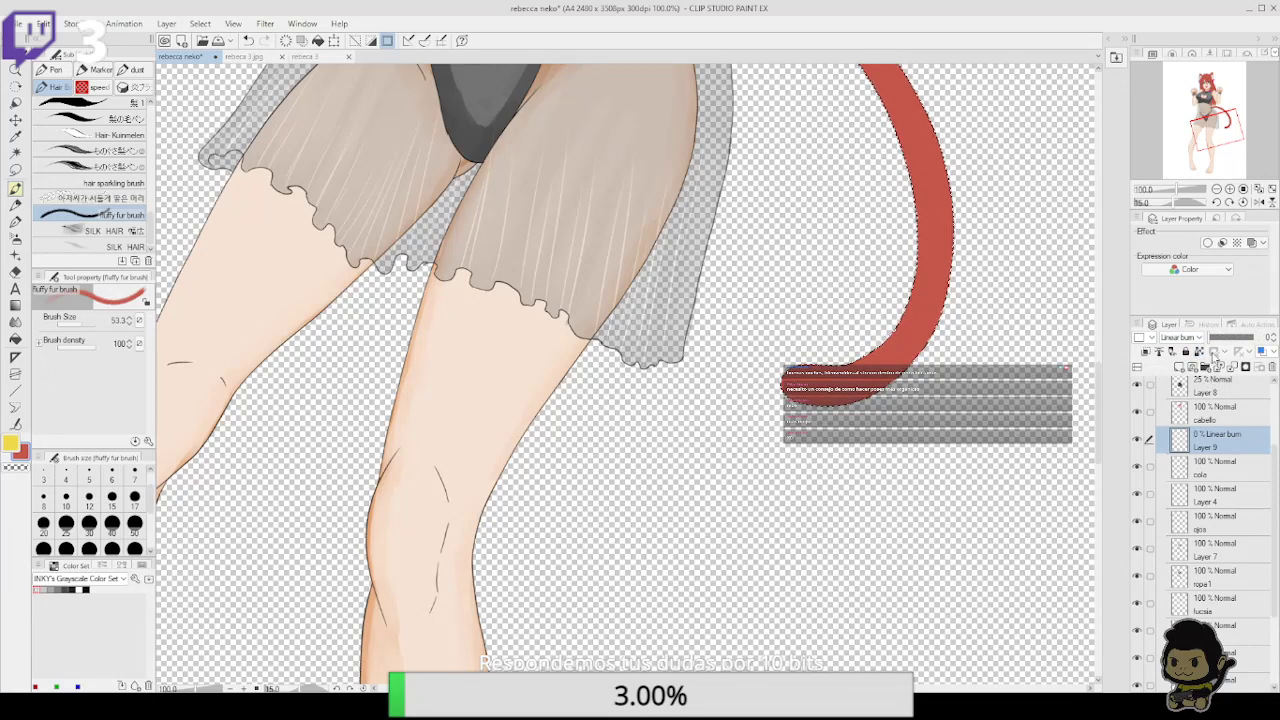
click(1182, 431)
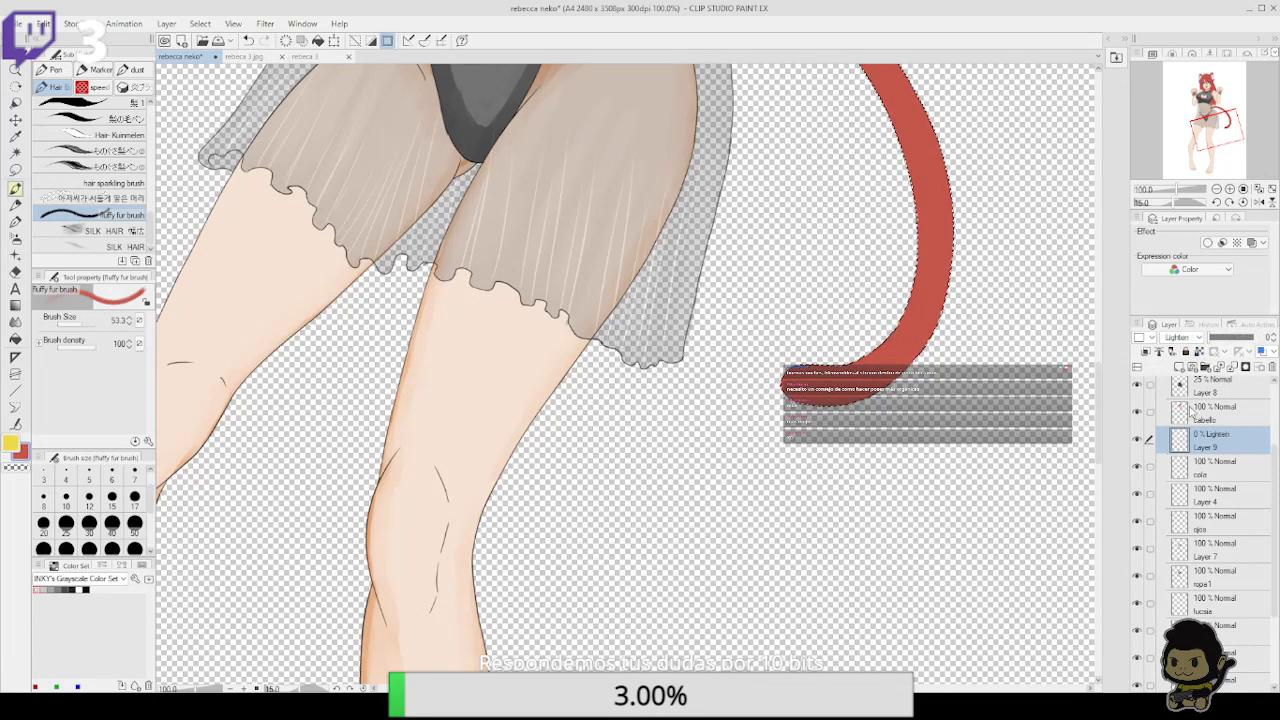
click(1260, 337)
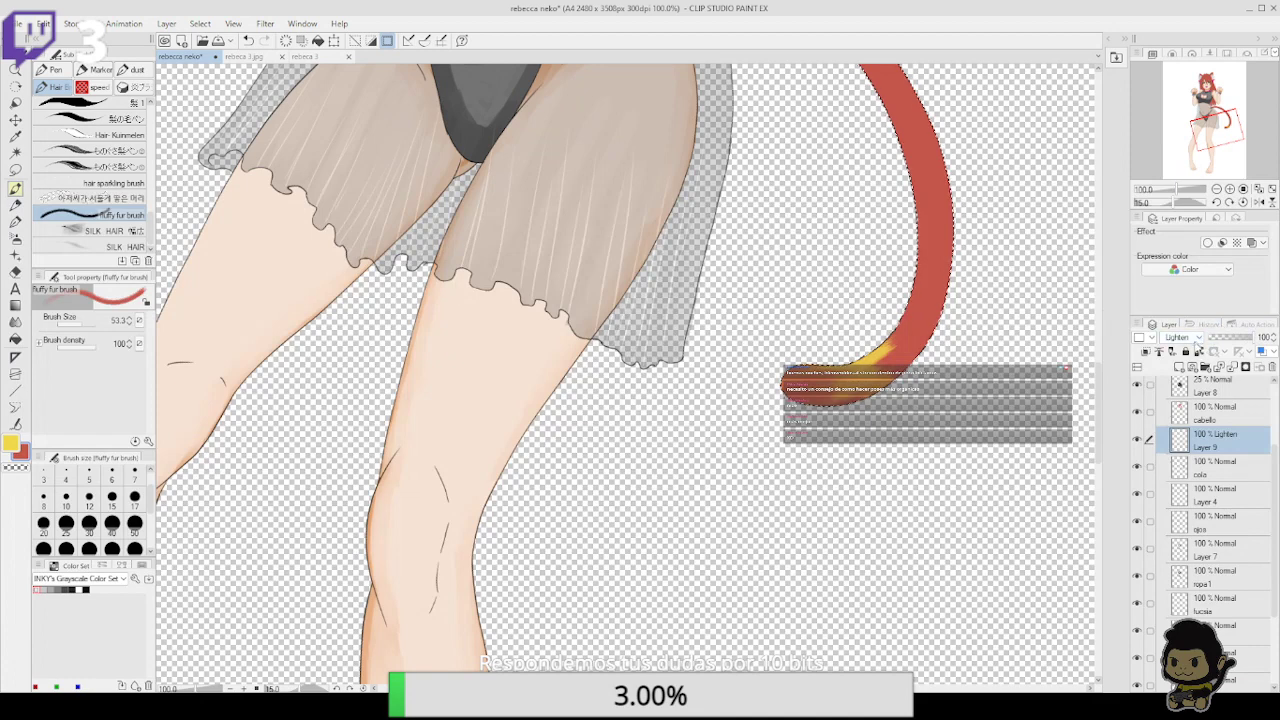
click(1183, 337)
click(1185, 352)
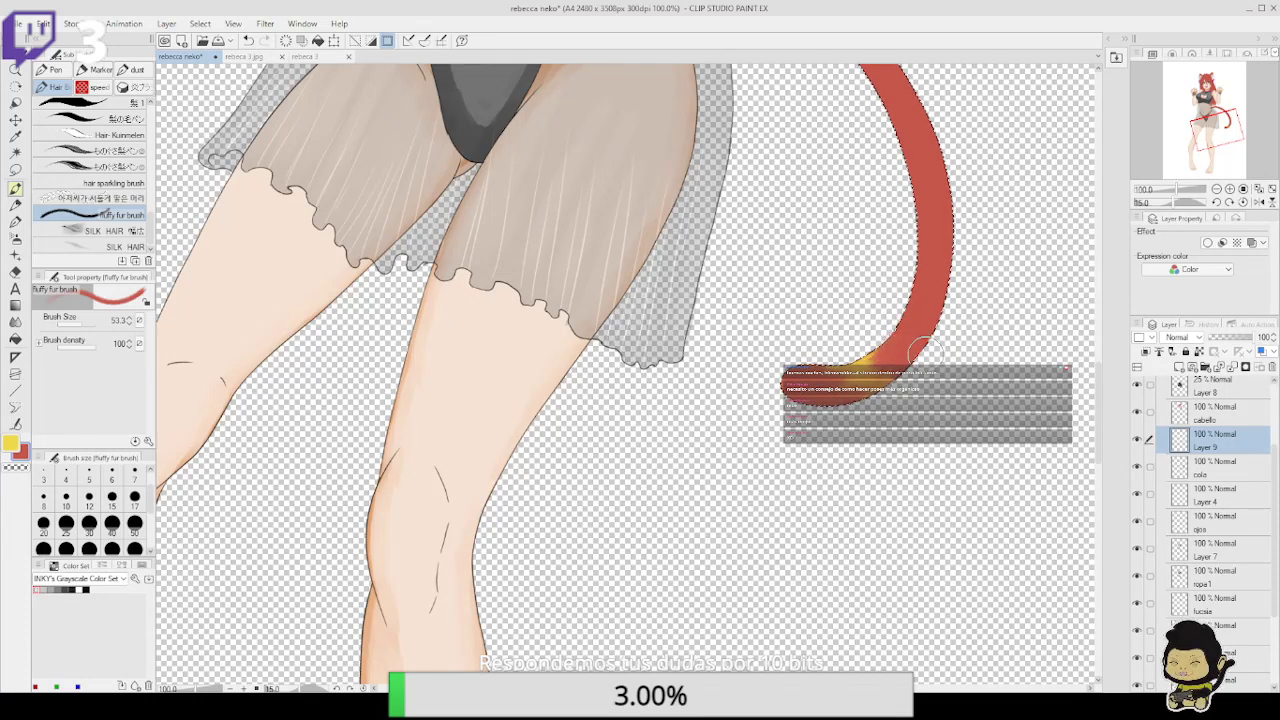
Paint a yellow band with the fluffy fur brush along the tail's outer edge, from near the tip to the base
drag(940, 325, 875, 466)
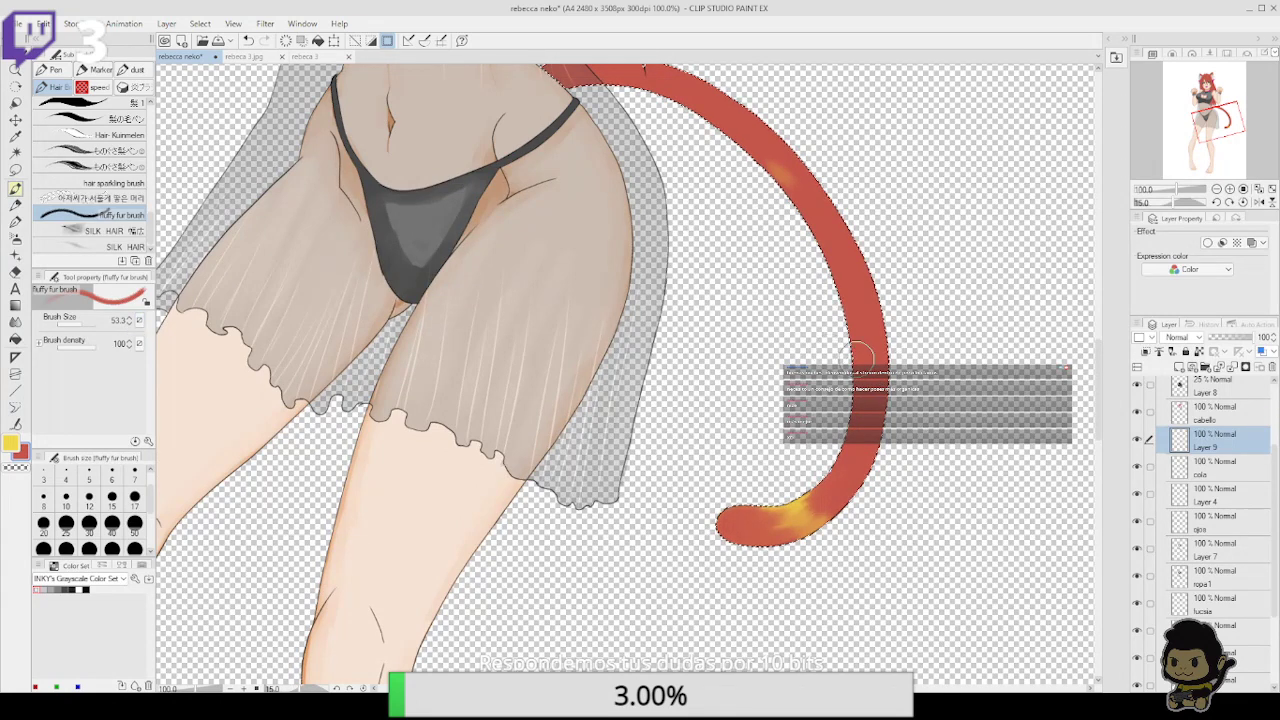
click(16, 443)
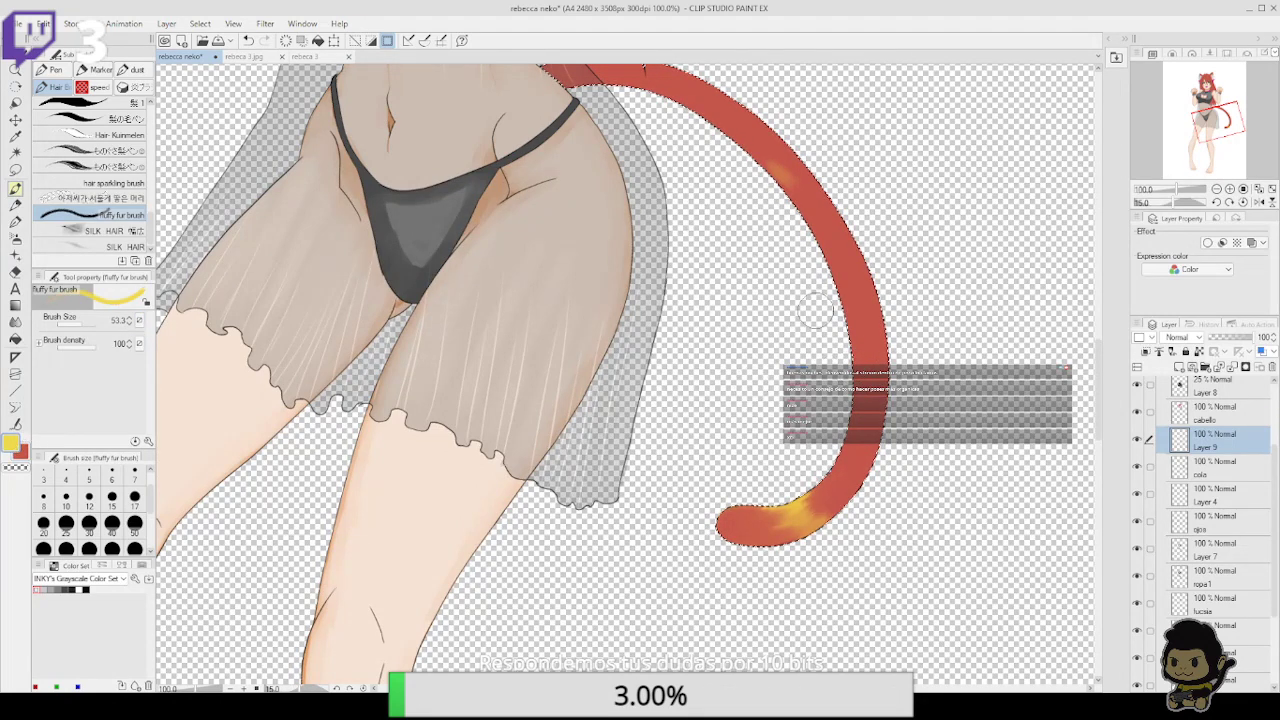
drag(776, 166, 828, 206)
drag(860, 256, 880, 326)
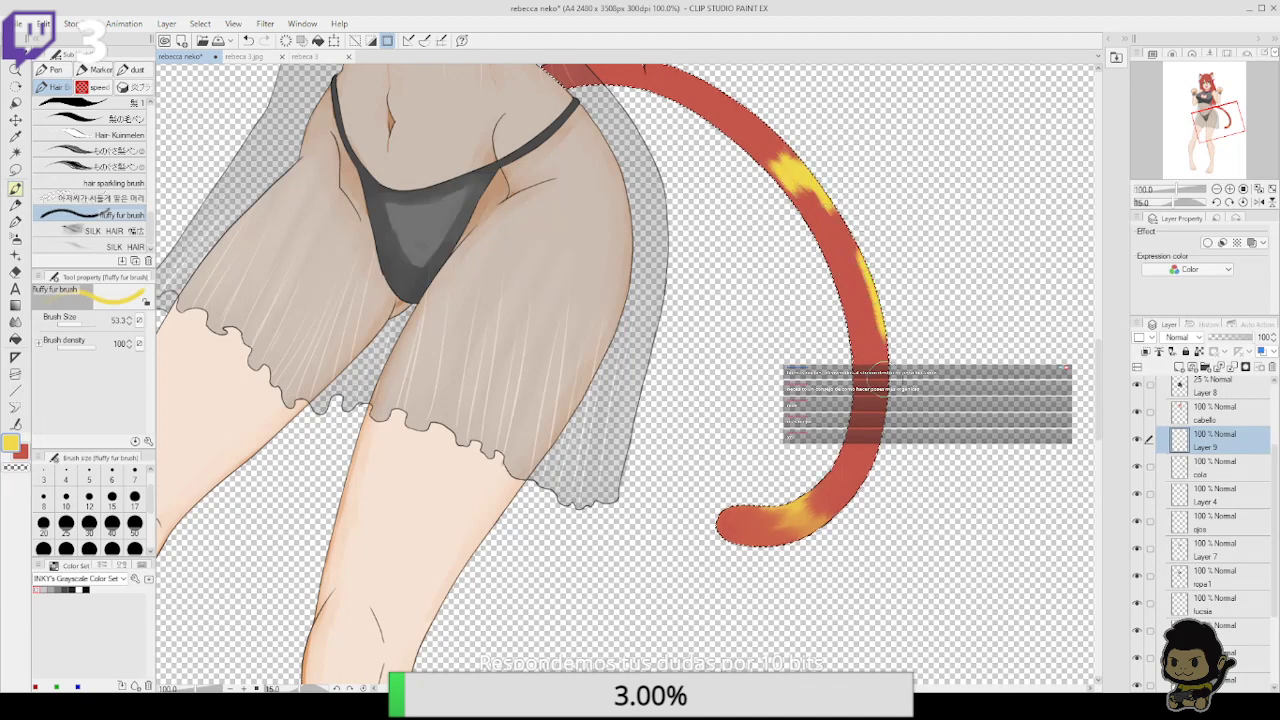
key(ctrl+z)
mouse_move(830, 204)
mouse_down()
mouse_move(846, 222)
mouse_move(882, 385)
mouse_up()
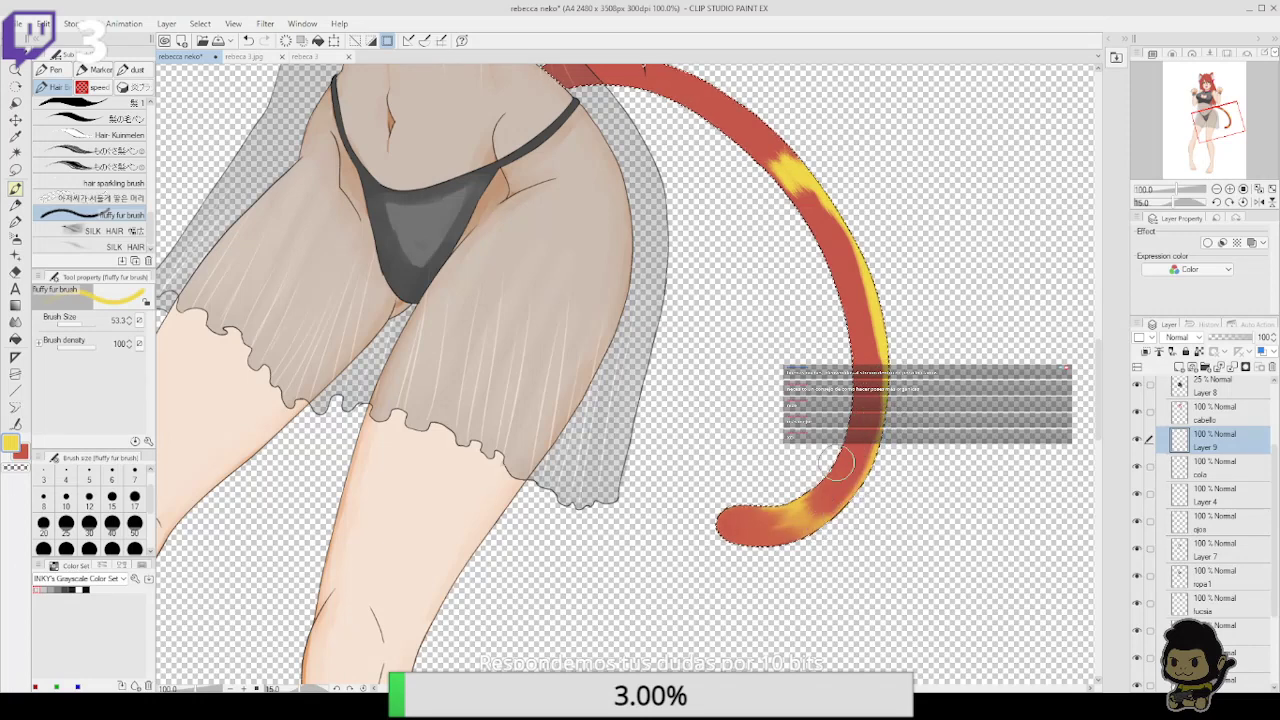
drag(801, 199, 842, 357)
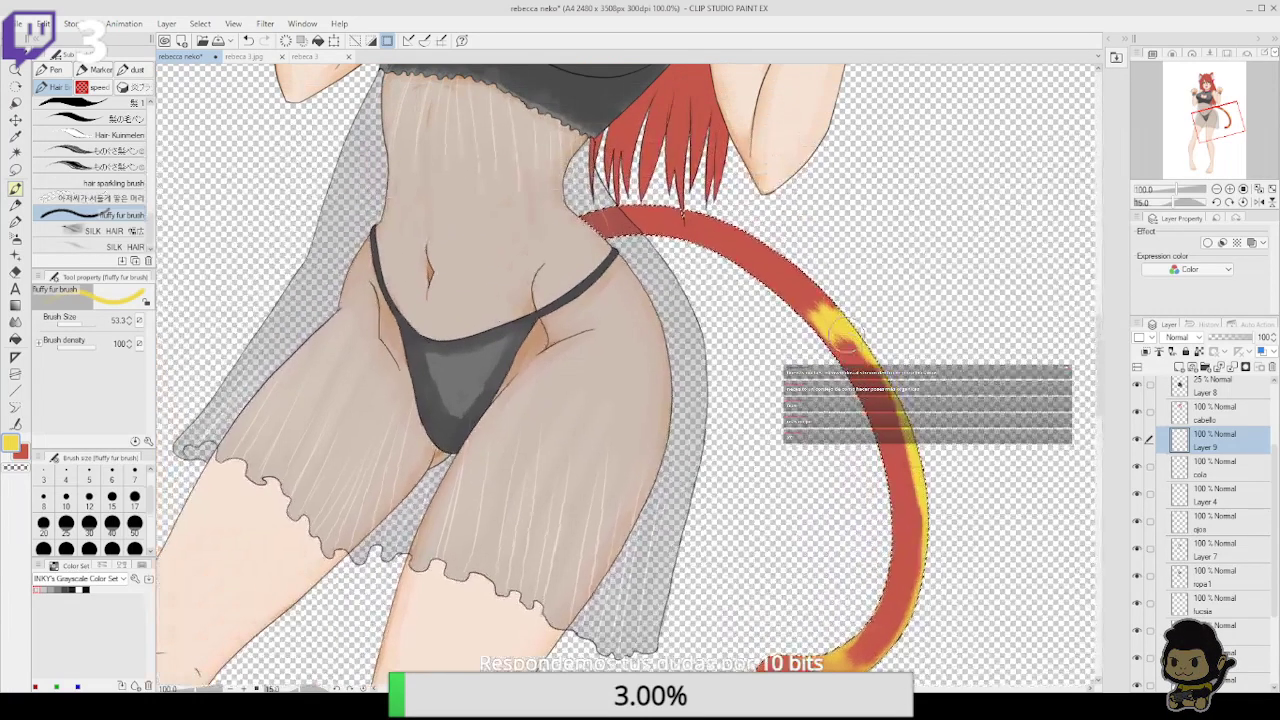
double_click(1217, 202)
click(1217, 201)
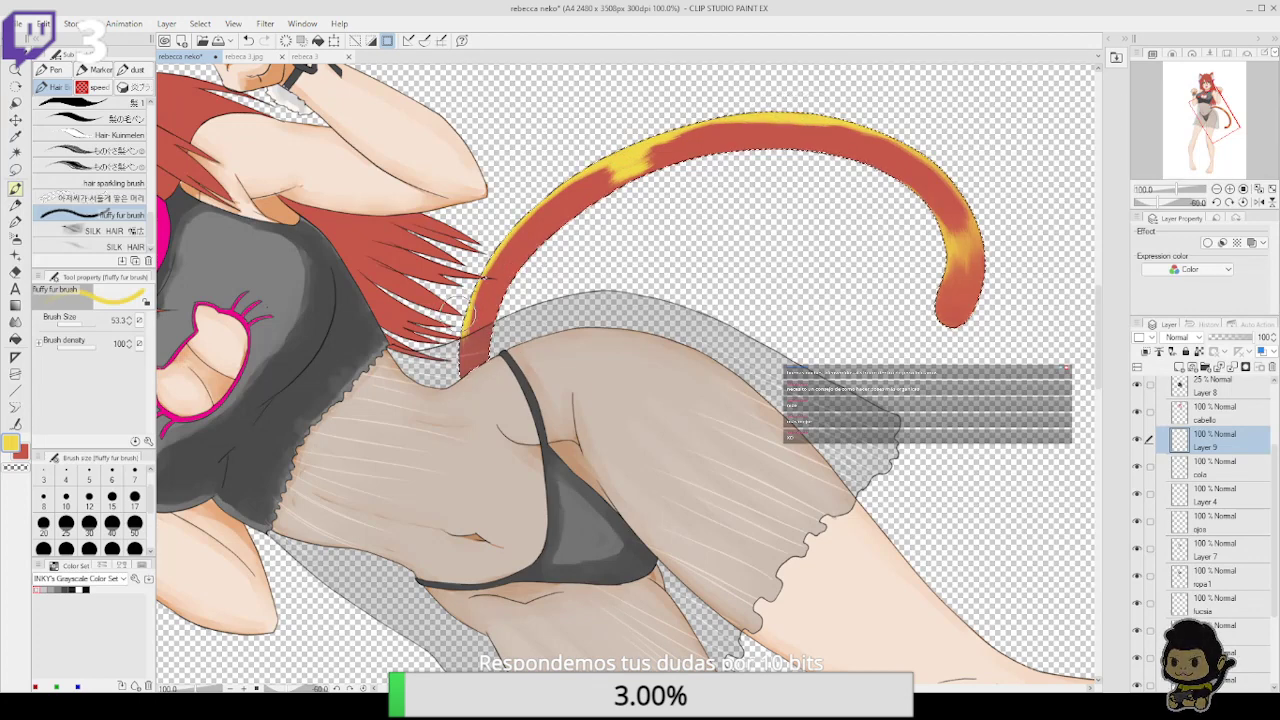
Blend the yellow band into the tail with red fluffy fur strokes from the base to the tip
key(x)
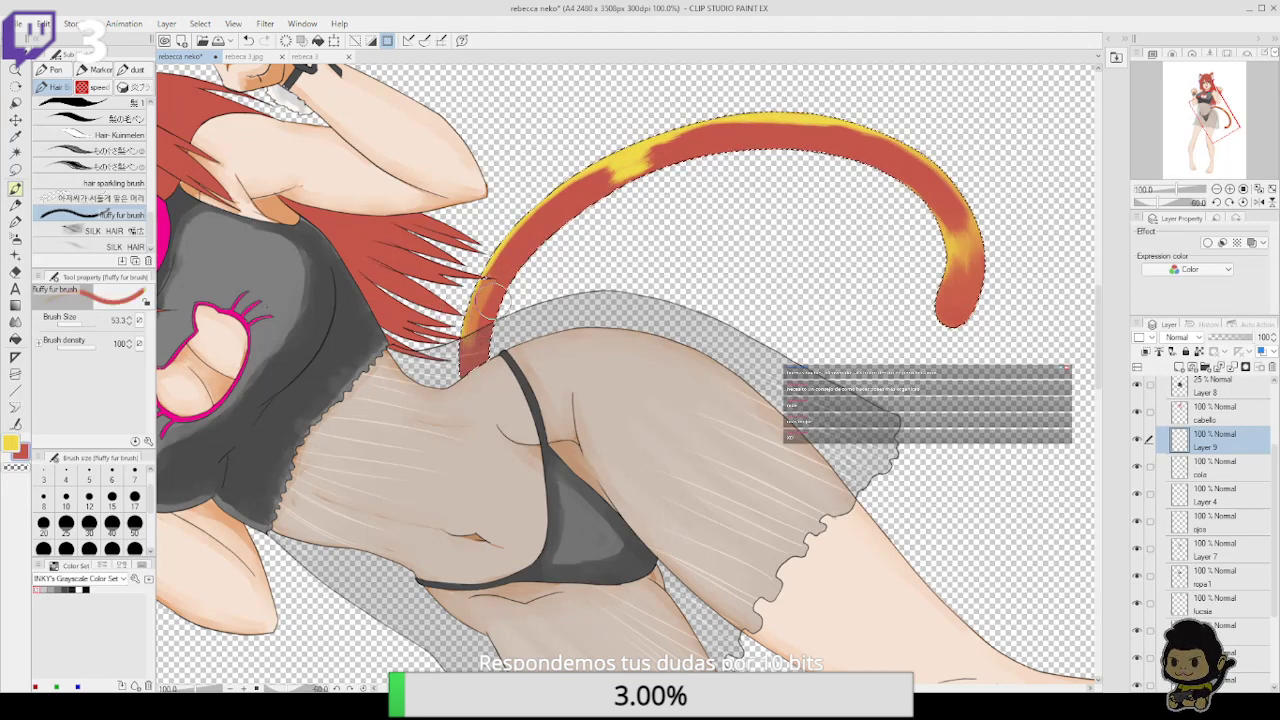
mouse_move(490, 292)
mouse_down()
mouse_move(475, 326)
mouse_move(494, 280)
mouse_up()
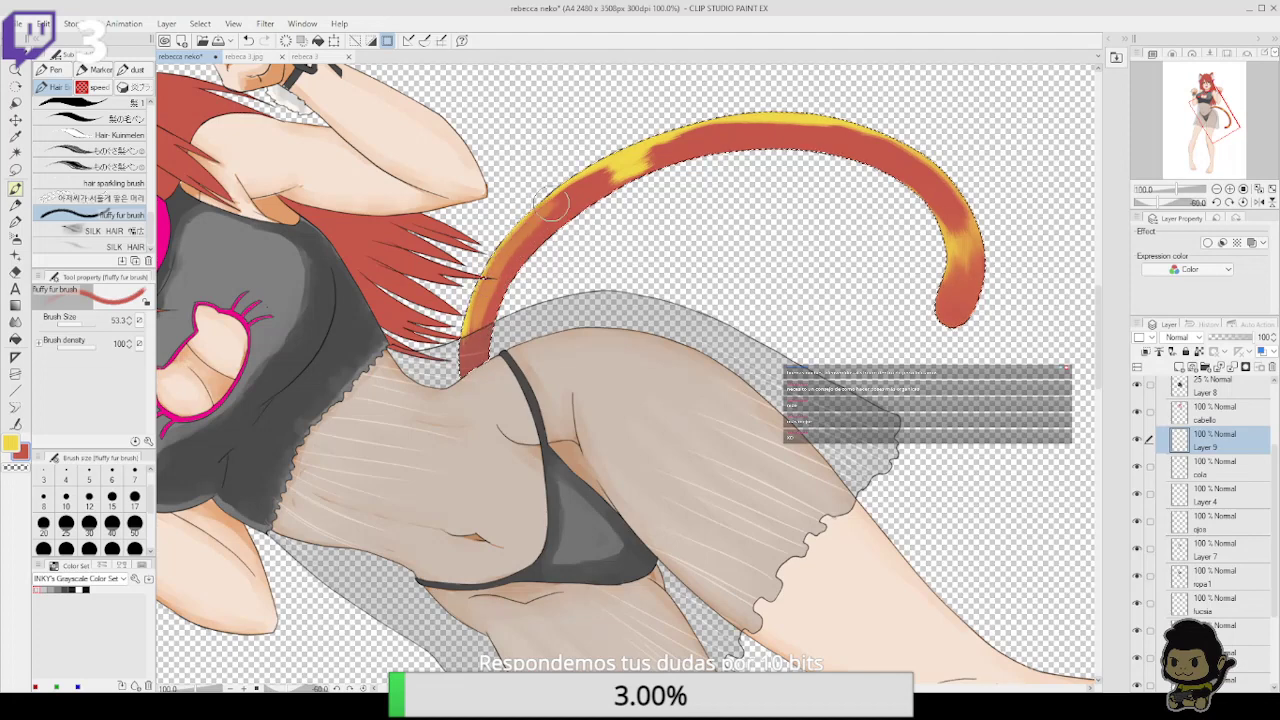
mouse_move(578, 183)
mouse_down()
mouse_move(677, 148)
mouse_move(583, 186)
mouse_move(612, 170)
mouse_move(525, 235)
mouse_up()
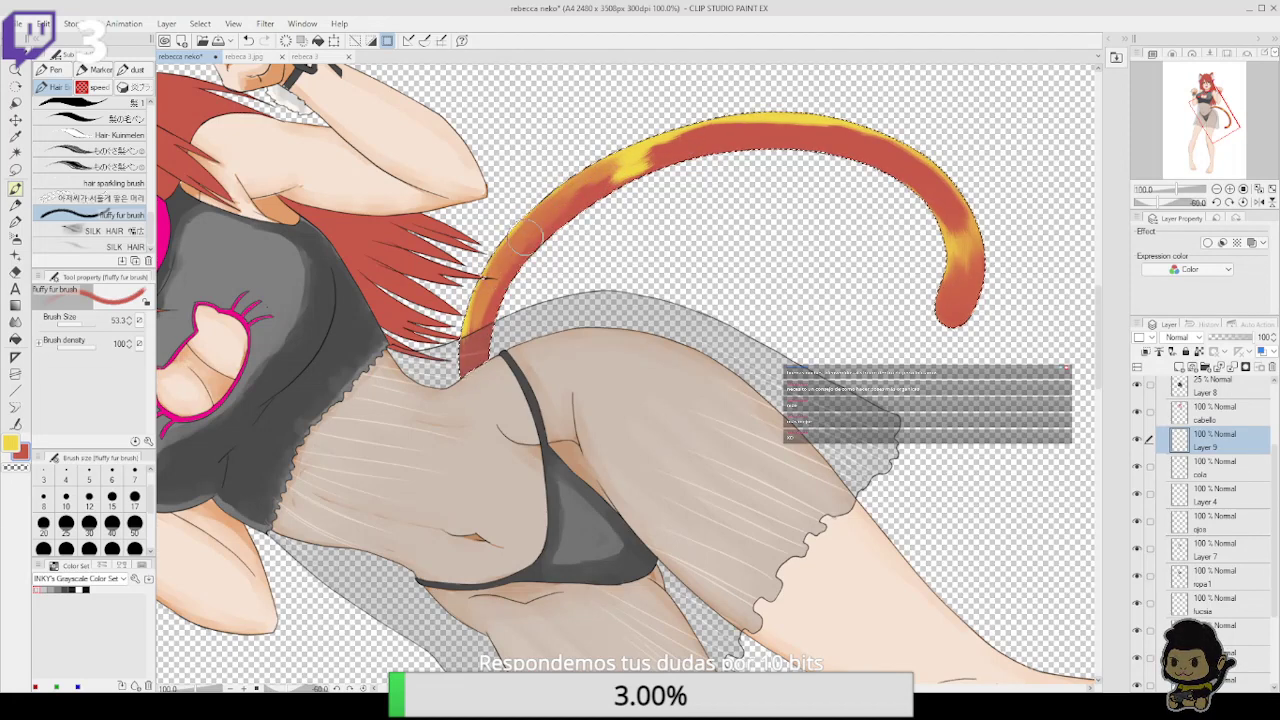
drag(607, 178, 709, 132)
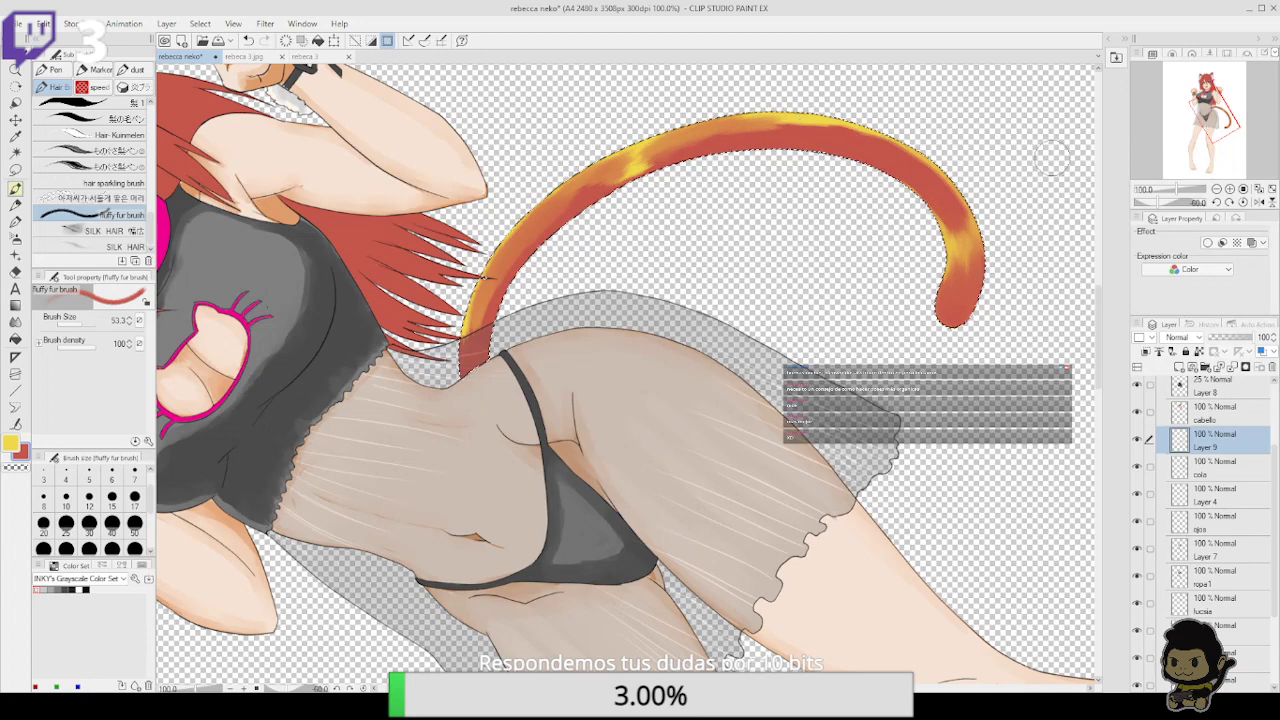
click(1217, 202)
click(1217, 202)
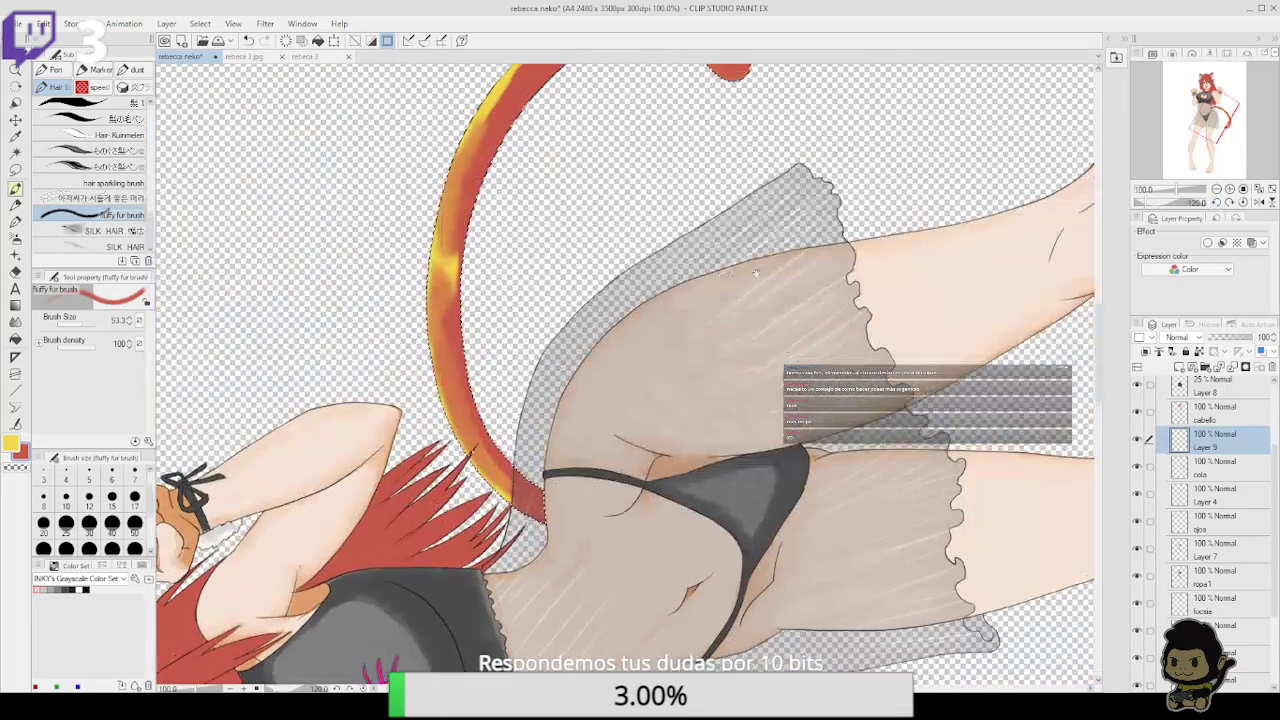
click(1217, 202)
mouse_move(507, 285)
mouse_down()
mouse_move(565, 226)
mouse_move(520, 268)
mouse_move(601, 208)
mouse_move(542, 242)
mouse_move(651, 188)
mouse_move(569, 226)
mouse_move(692, 183)
mouse_move(619, 205)
mouse_move(680, 202)
mouse_move(650, 207)
mouse_move(728, 222)
mouse_up()
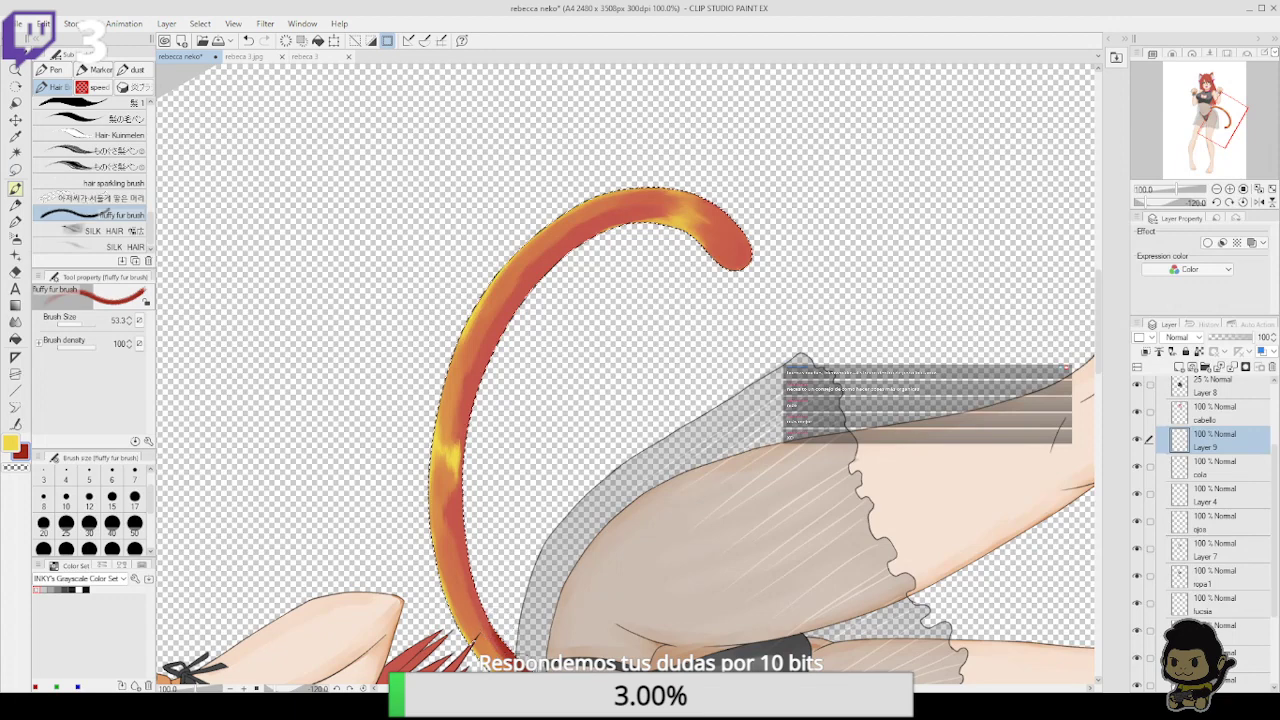
Shade the tail's inner edge dark red and soften the outer yellow with red sampled from the hair
drag(536, 680, 504, 589)
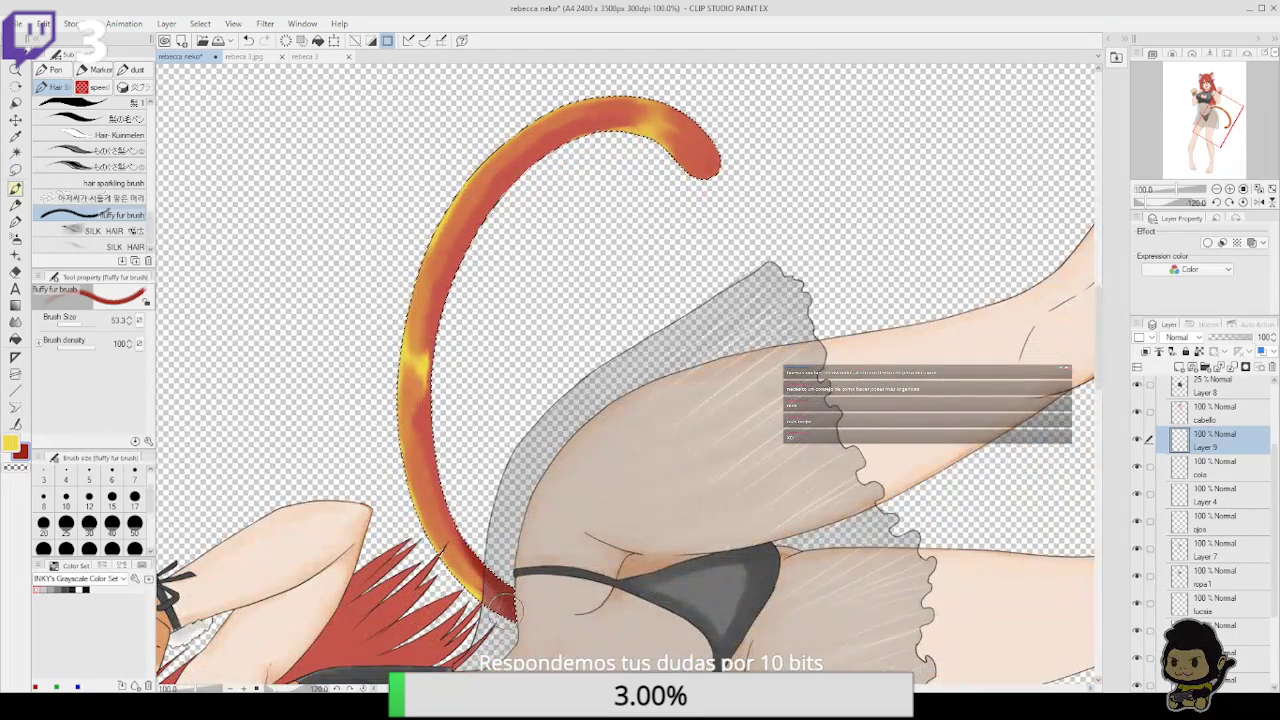
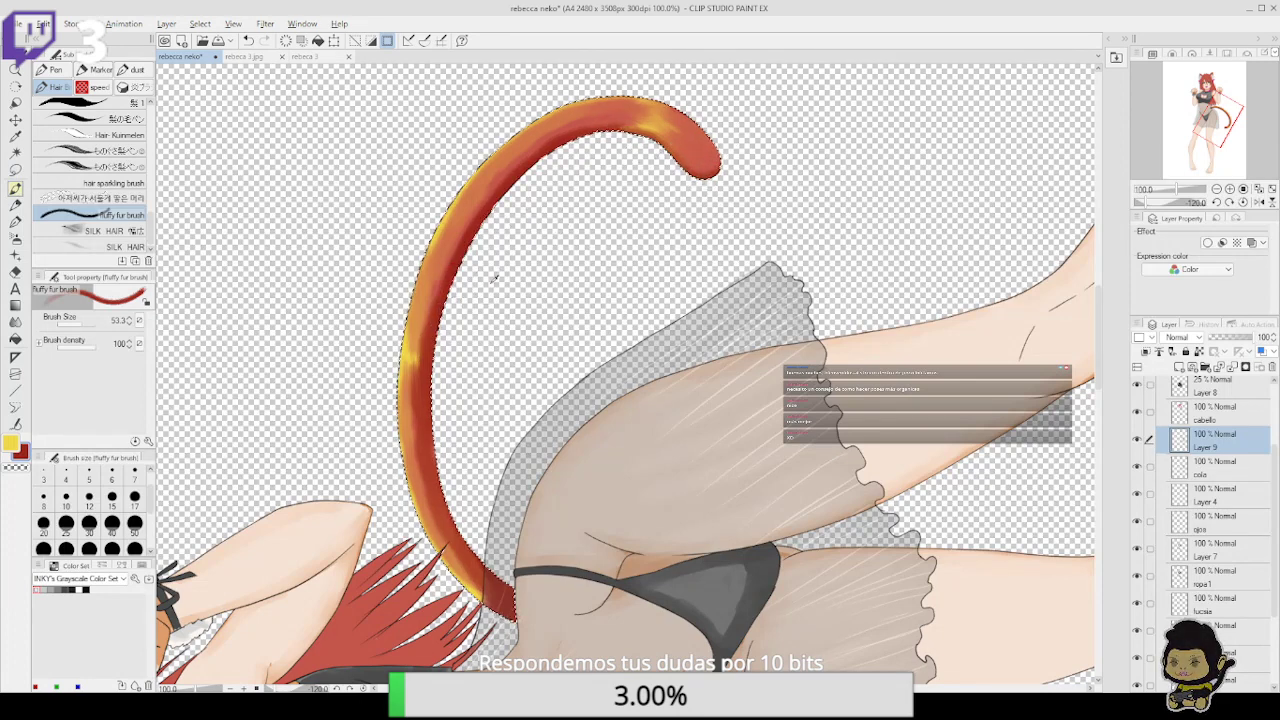
alt+click(386, 612)
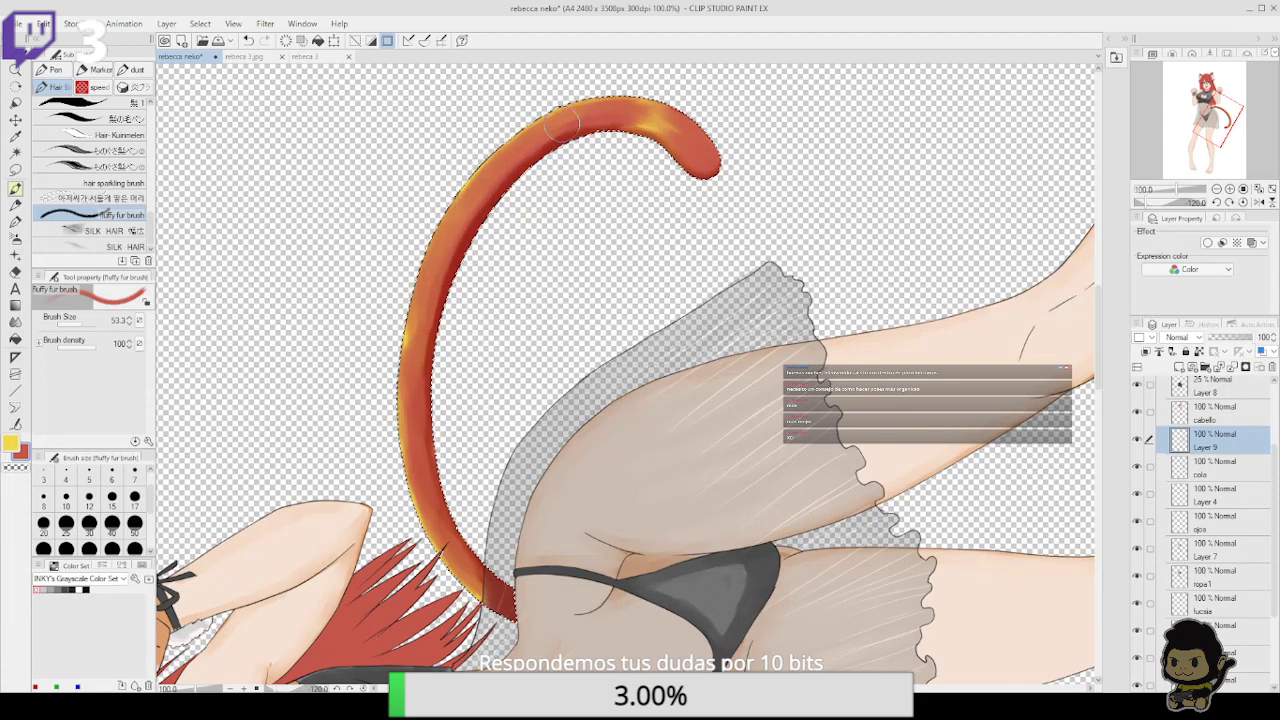
drag(574, 456, 576, 442)
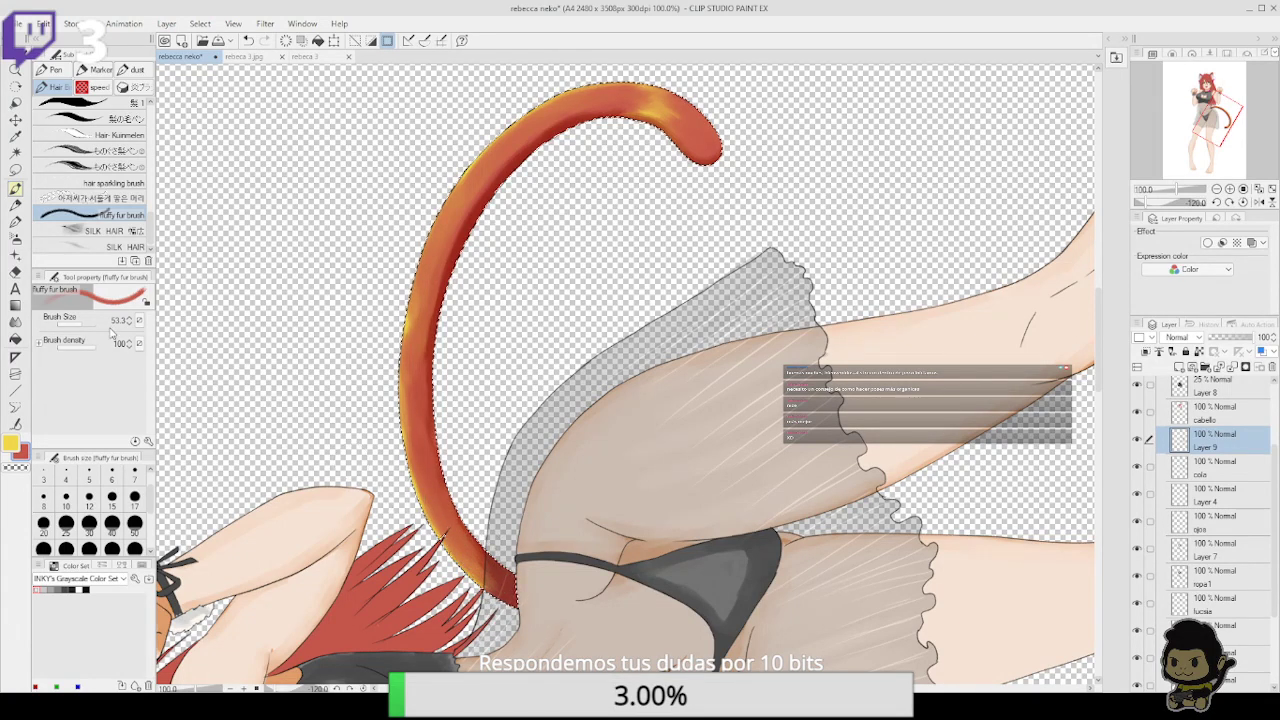
Reduce the fluffy fur brush to size 30 and add yellow highlights along the tail's outer edge
click(89, 522)
click(12, 444)
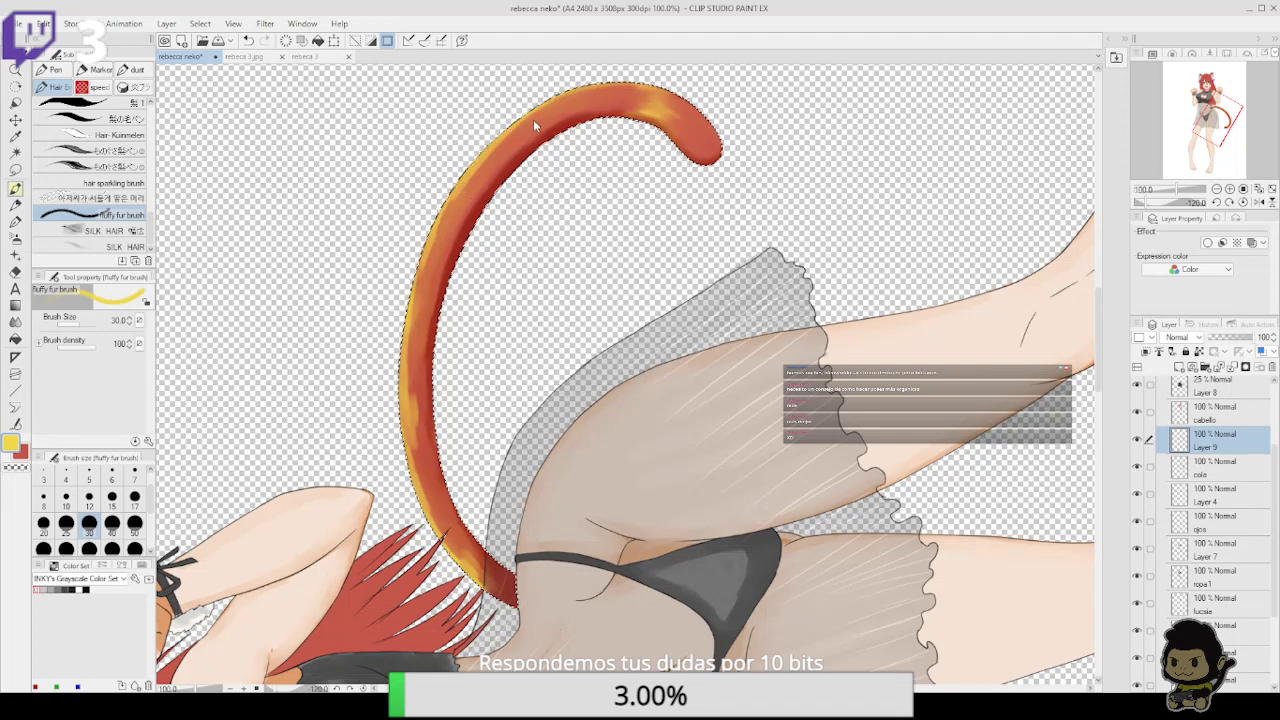
Redo the yellow highlight along the tail's outer edge and soften it with red using the 30 px fluffy fur brush
key(ctrl+z)
drag(452, 200, 568, 102)
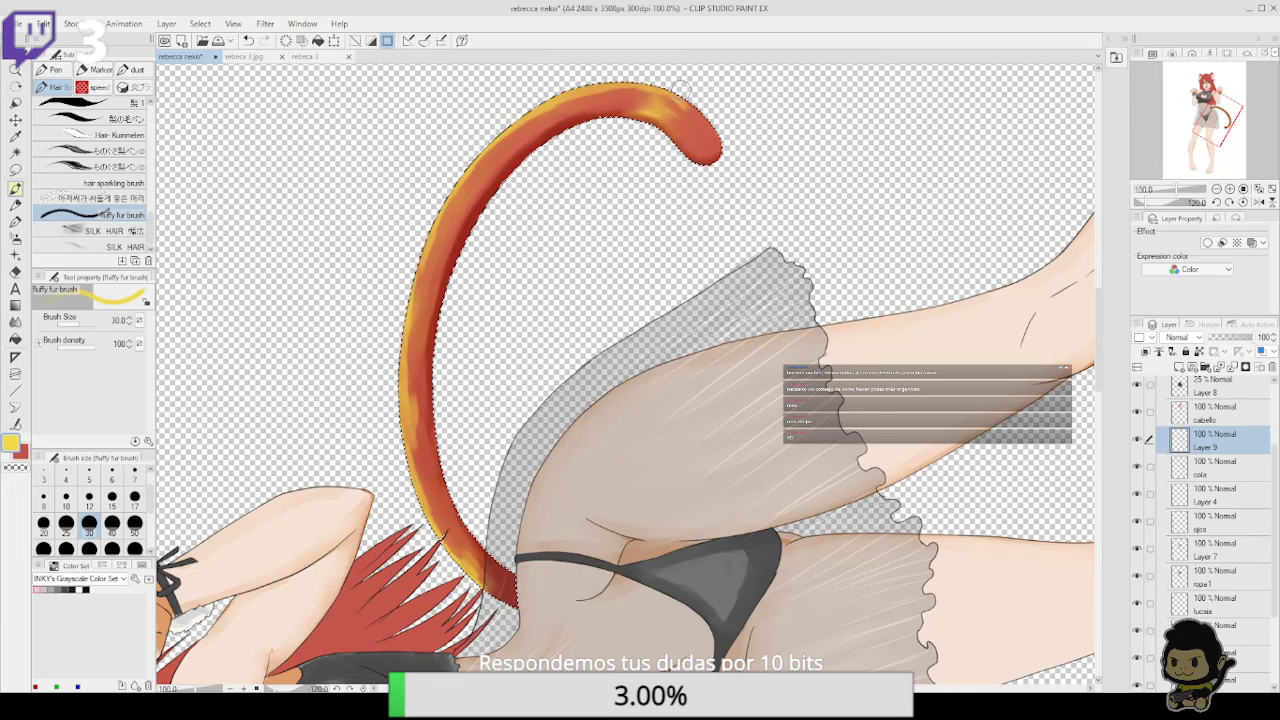
key(x)
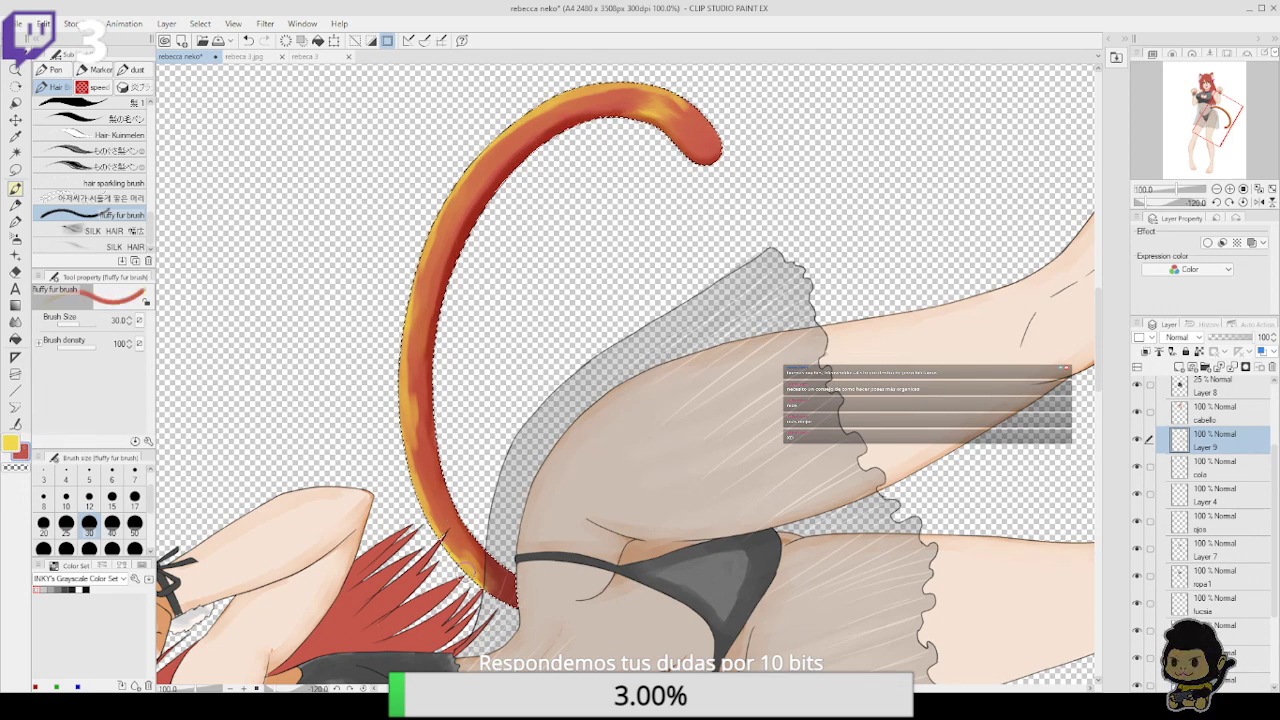
drag(421, 484, 410, 376)
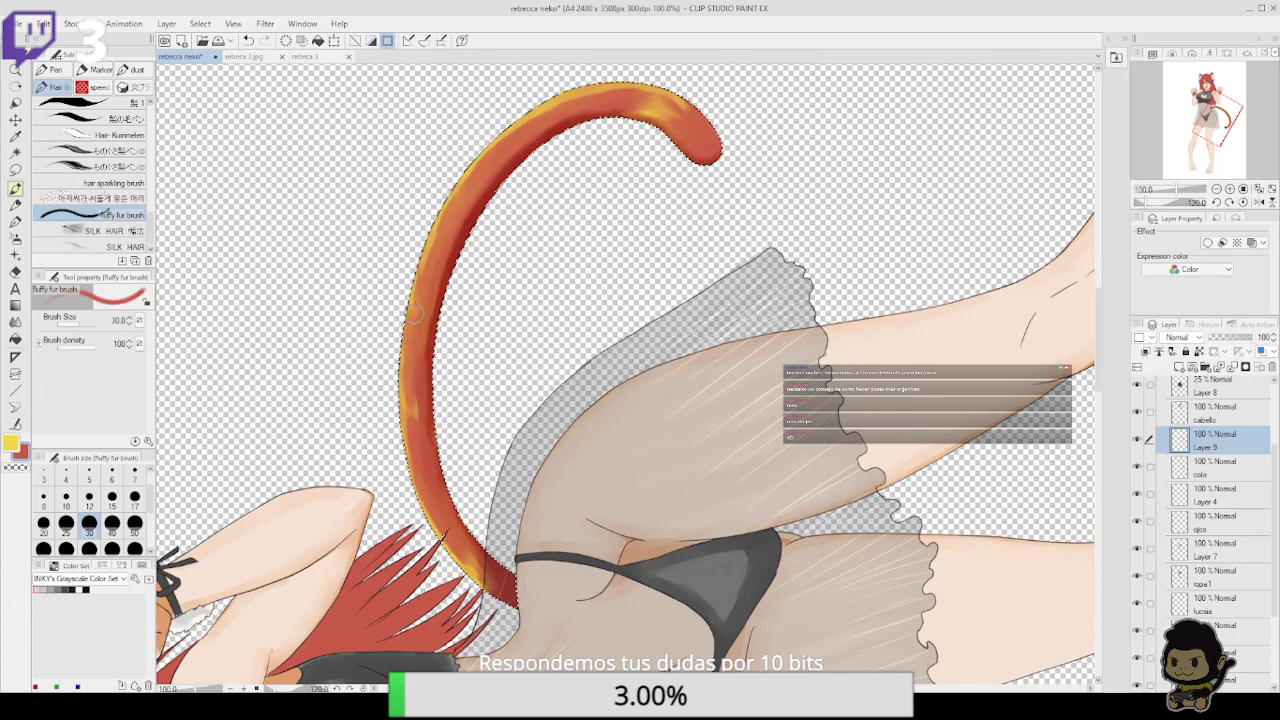
mouse_move(429, 266)
mouse_down()
mouse_move(443, 219)
mouse_move(441, 238)
mouse_move(491, 163)
mouse_move(467, 185)
mouse_move(462, 194)
mouse_move(537, 122)
mouse_move(489, 157)
mouse_move(537, 117)
mouse_move(520, 128)
mouse_move(614, 90)
mouse_up()
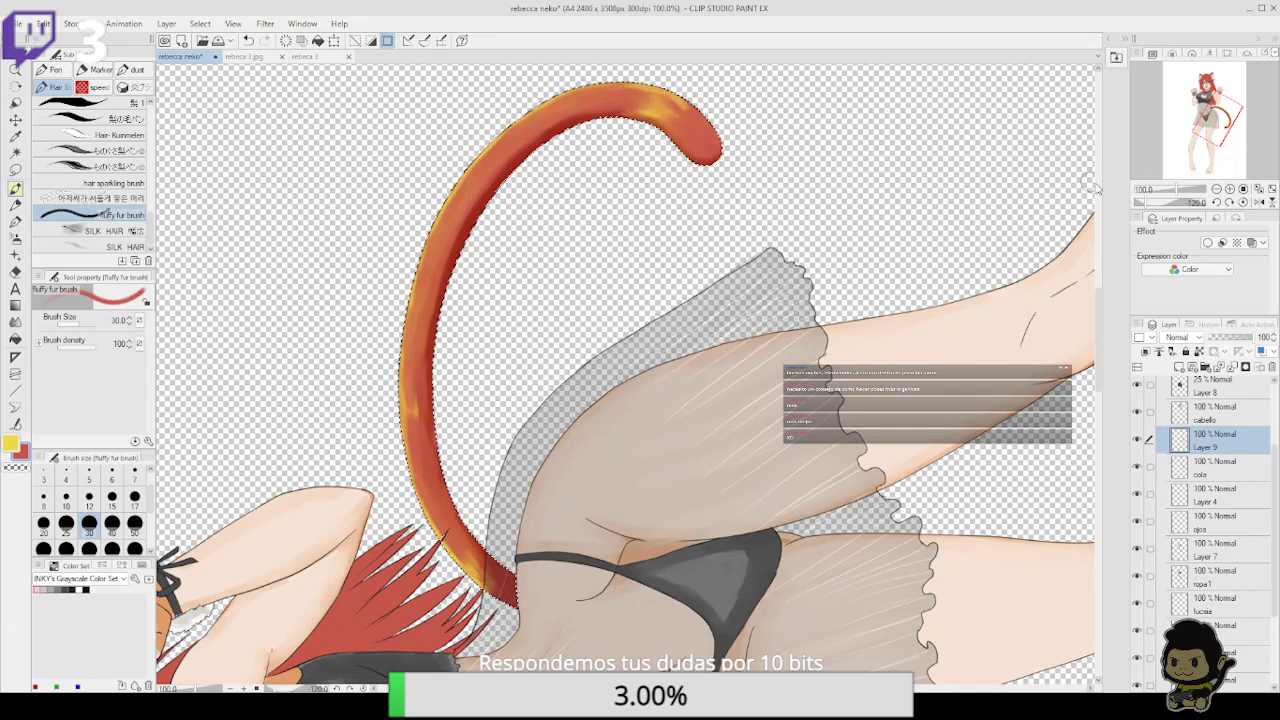
click(1228, 202)
click(1216, 202)
click(1216, 202)
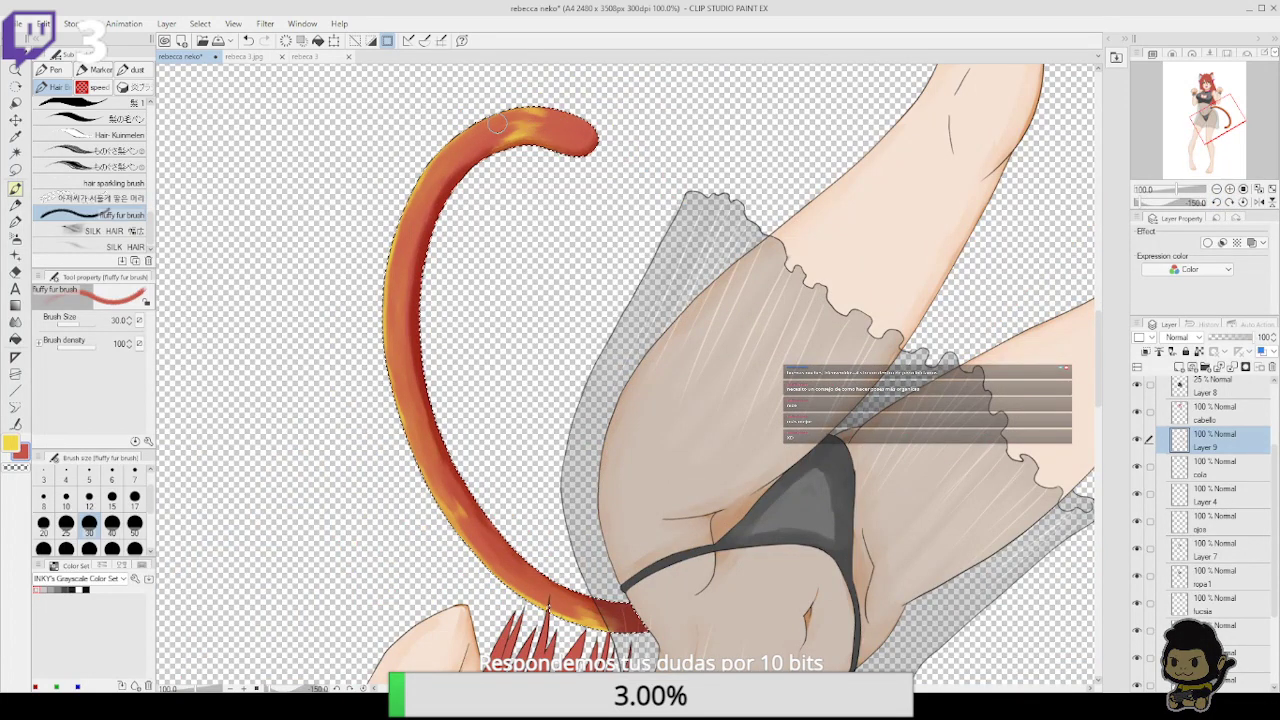
mouse_move(522, 124)
mouse_down()
mouse_move(484, 146)
mouse_move(543, 126)
mouse_up()
Examine the tail shading against the whole figure with the canvas turned back upright
click(1230, 202)
click(1230, 202)
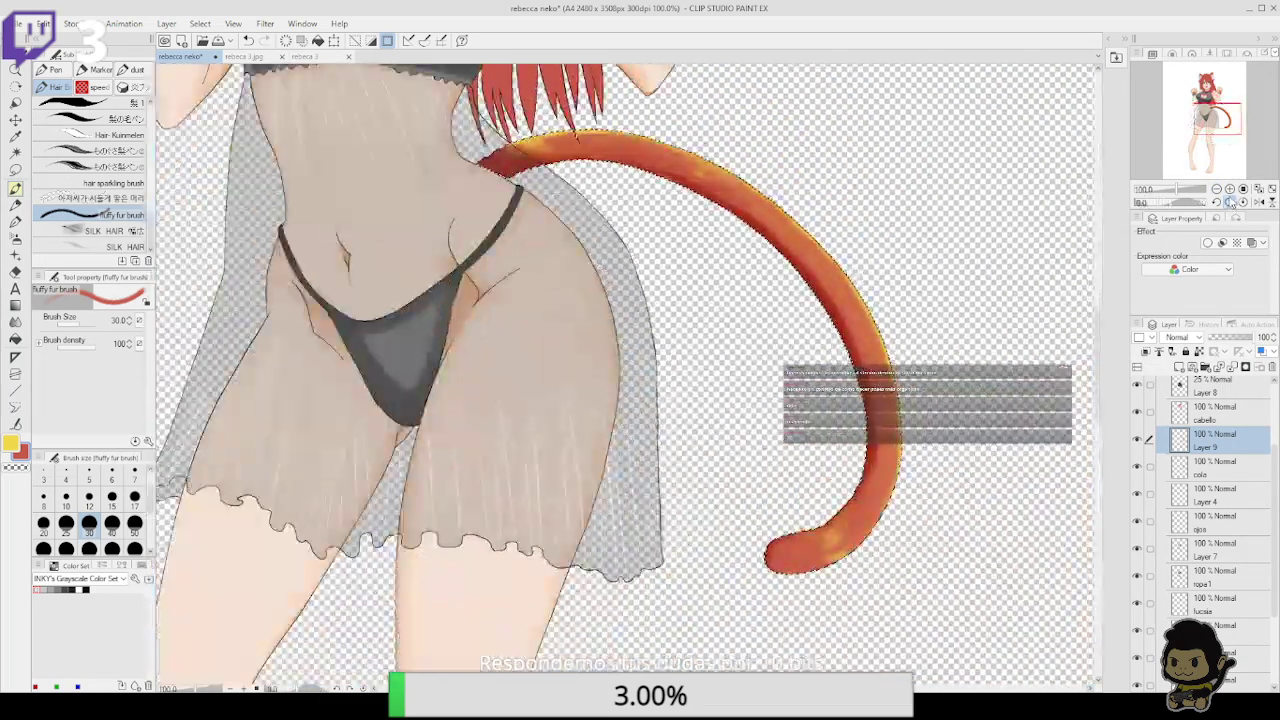
click(1230, 202)
click(1230, 202)
click(1230, 202)
drag(972, 413, 955, 561)
click(1217, 189)
drag(966, 439, 972, 355)
scroll(630, 375, down, 5)
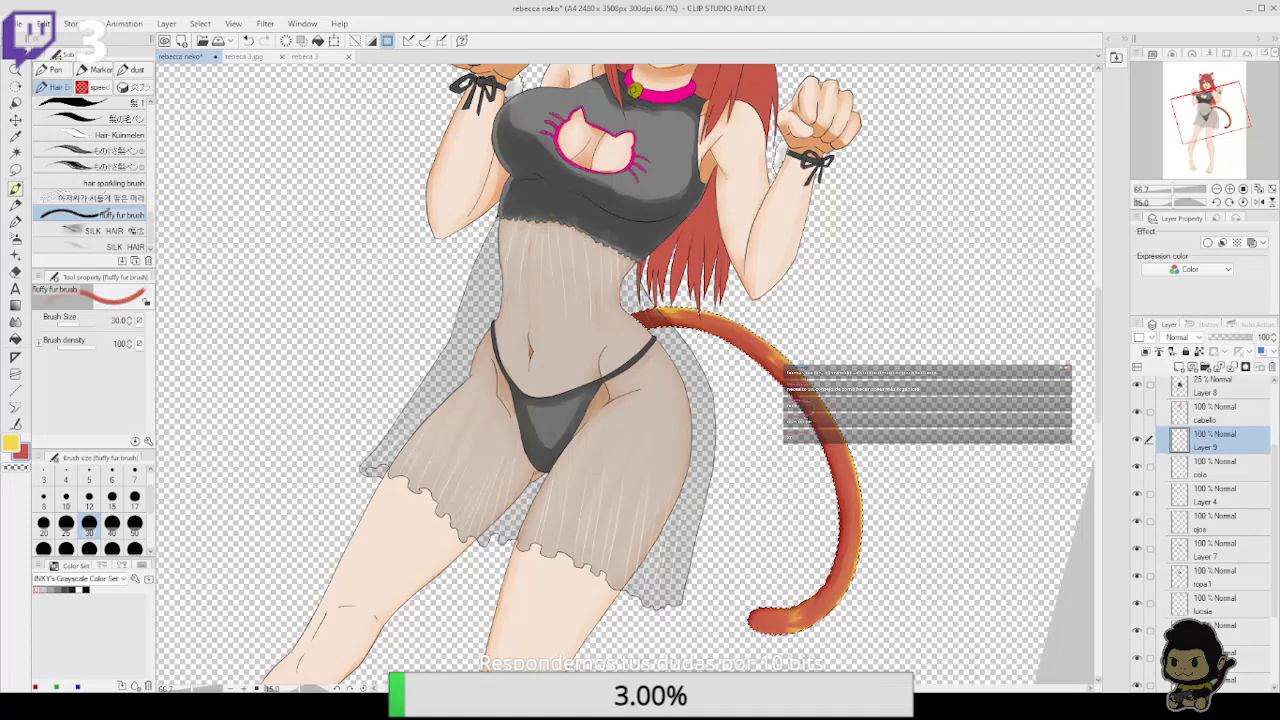
drag(865, 415, 950, 618)
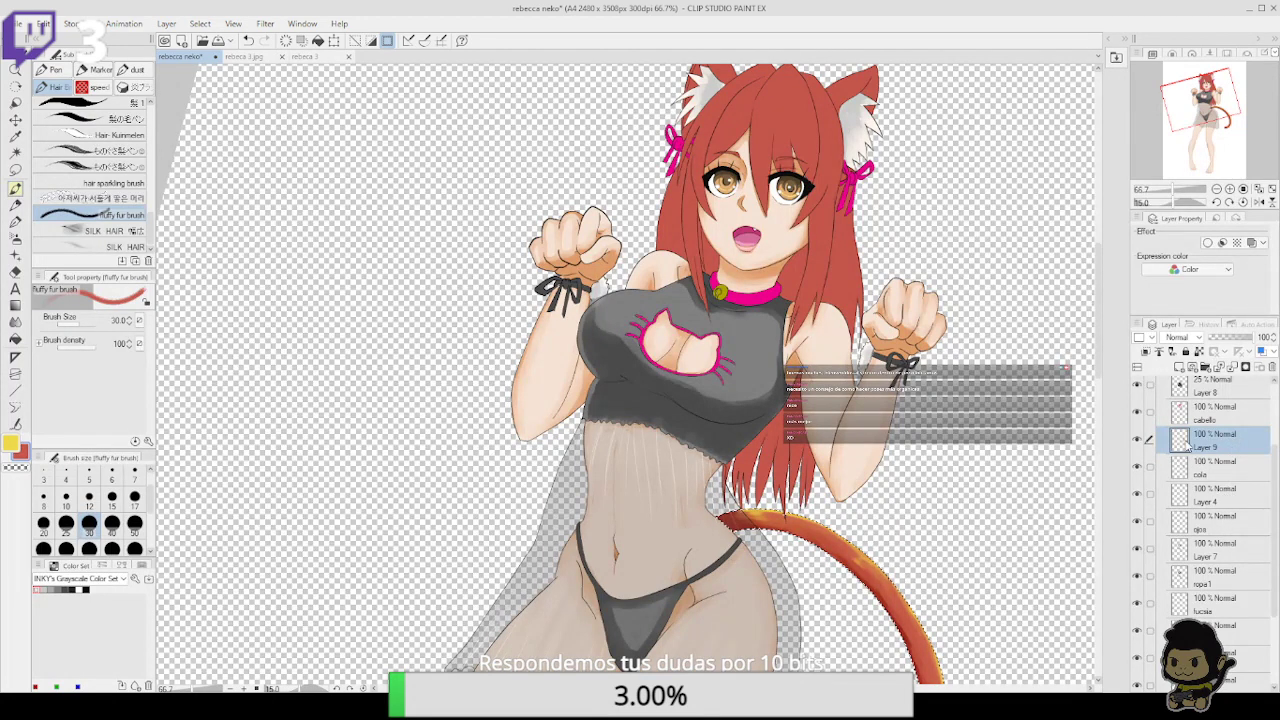
Add a new layer above the "cabello" layer and select the hair's painted area
click(1226, 424)
click(1178, 367)
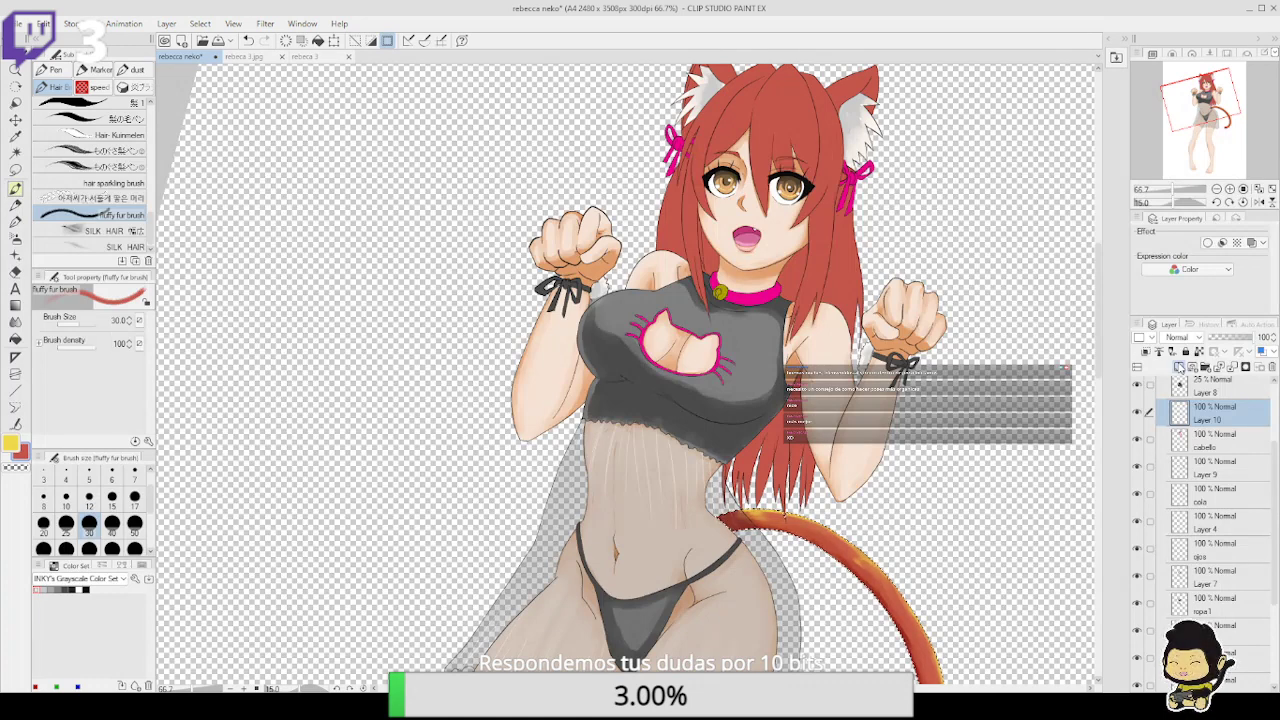
drag(802, 247, 714, 453)
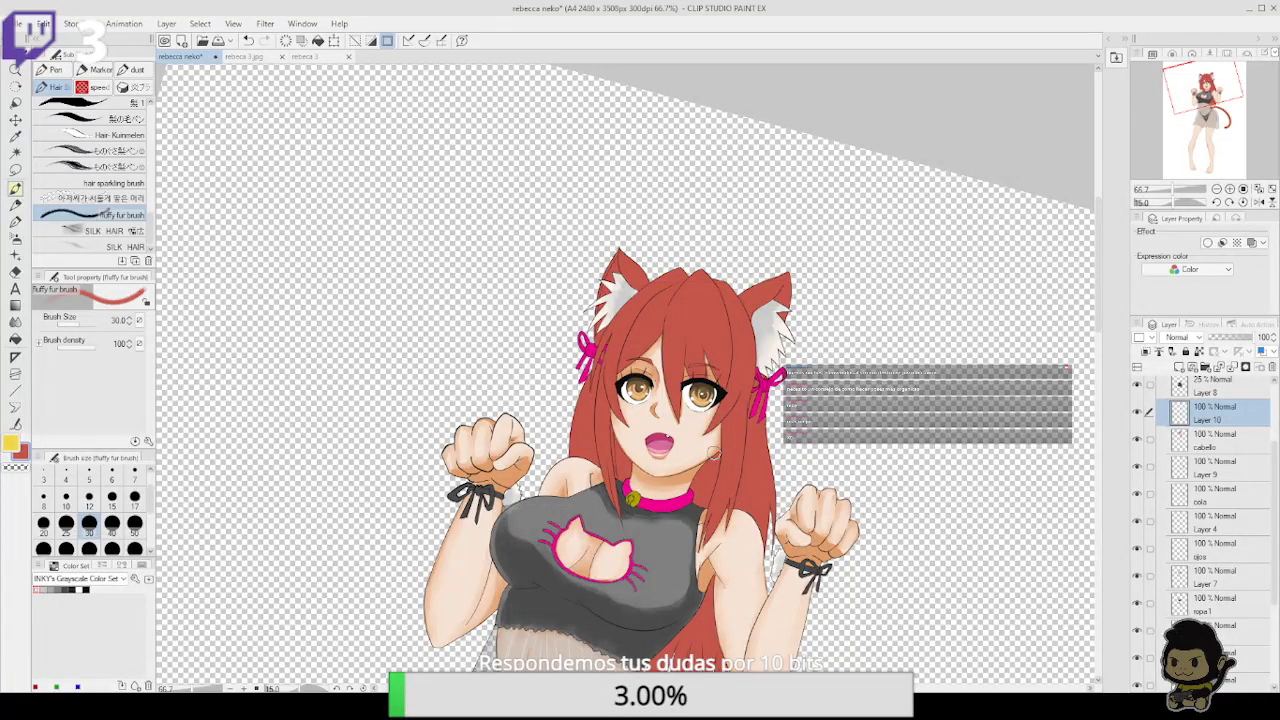
ctrl+click(1184, 446)
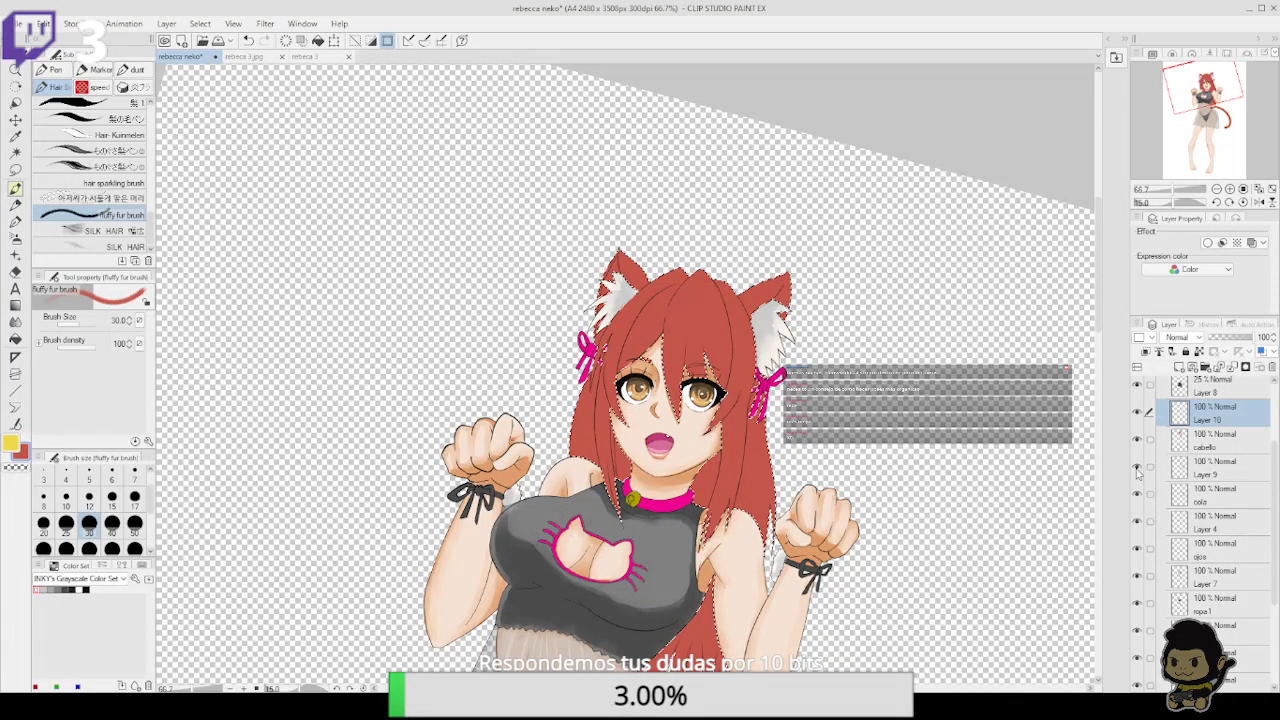
Choose a dark red and fill the hair behind the neck and back and the shaded parts of the cat ears
click(11, 443)
click(23, 453)
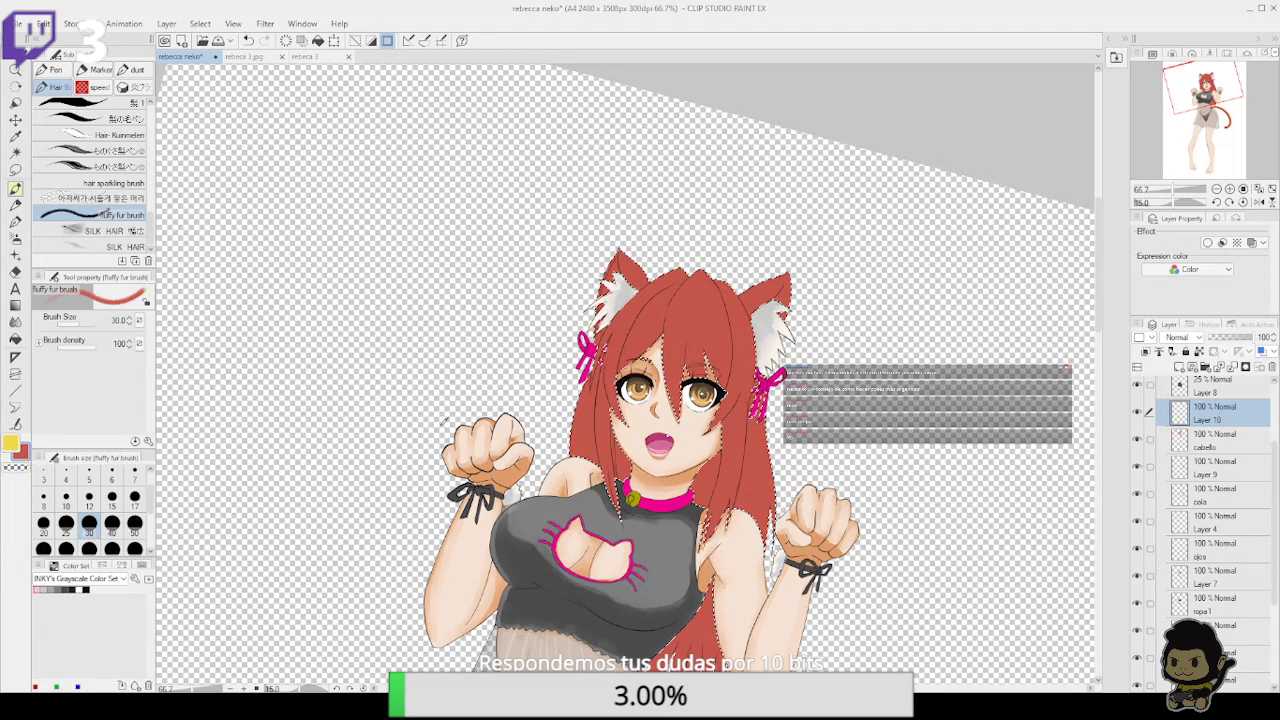
key(Return)
drag(856, 622, 862, 435)
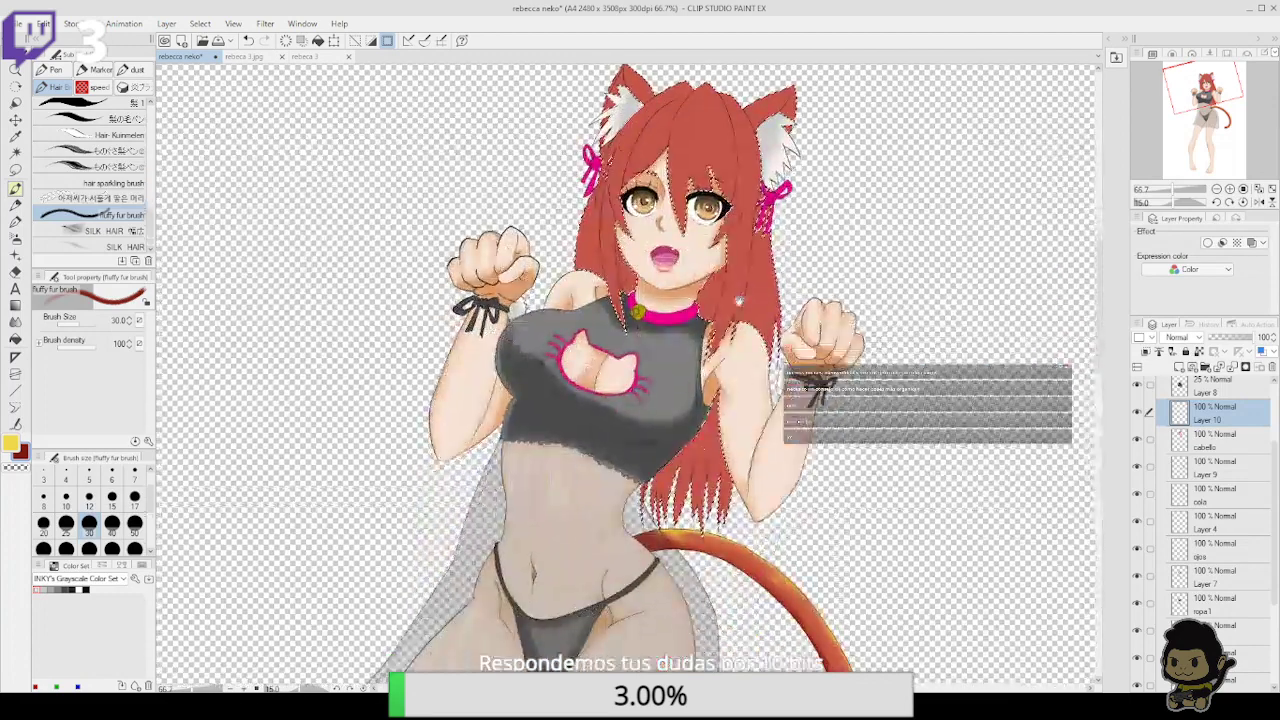
click(16, 339)
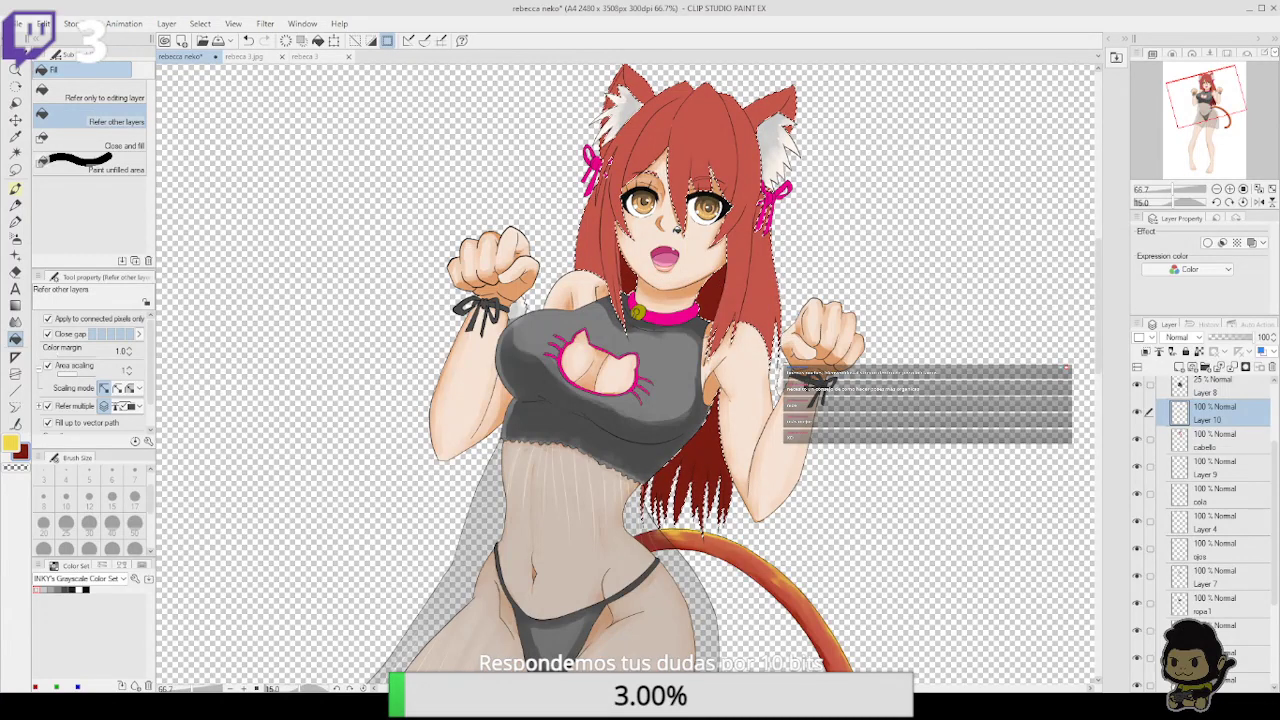
drag(858, 281, 836, 450)
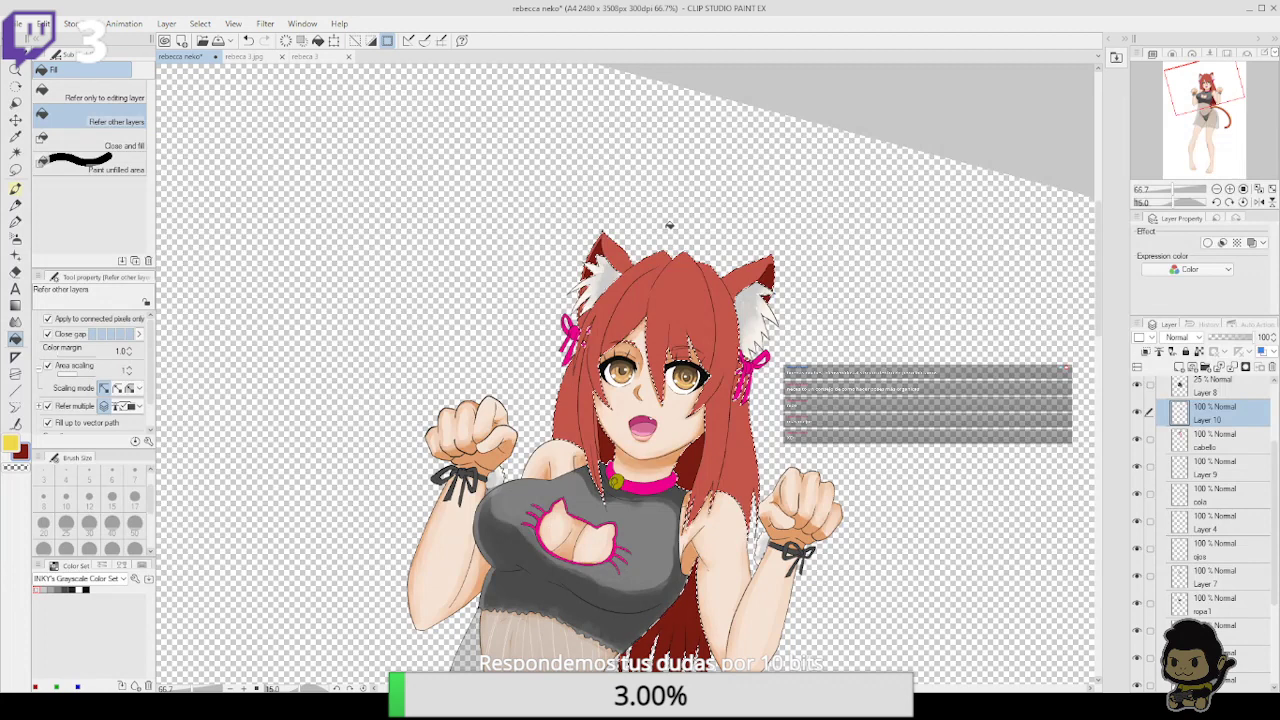
click(1216, 188)
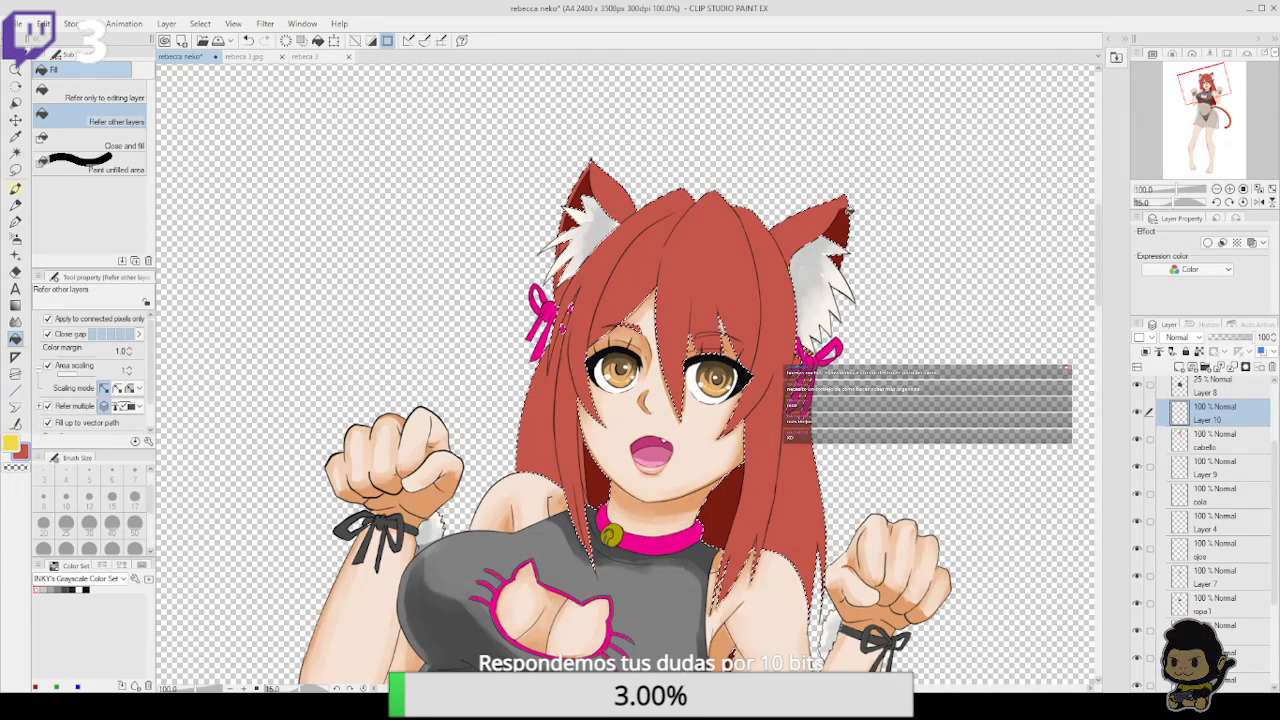
Paint dark red shadow strands on the bangs above the character's right eye with the Hair Brush at size 25
click(15, 187)
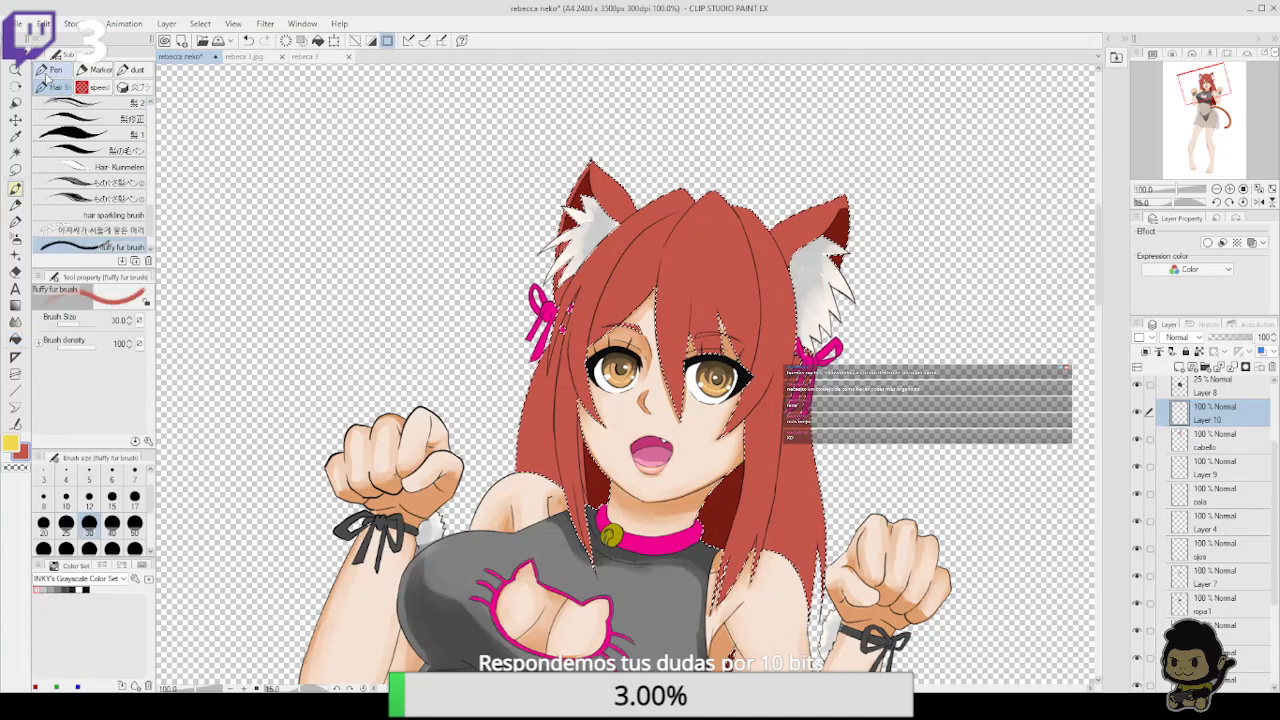
click(52, 69)
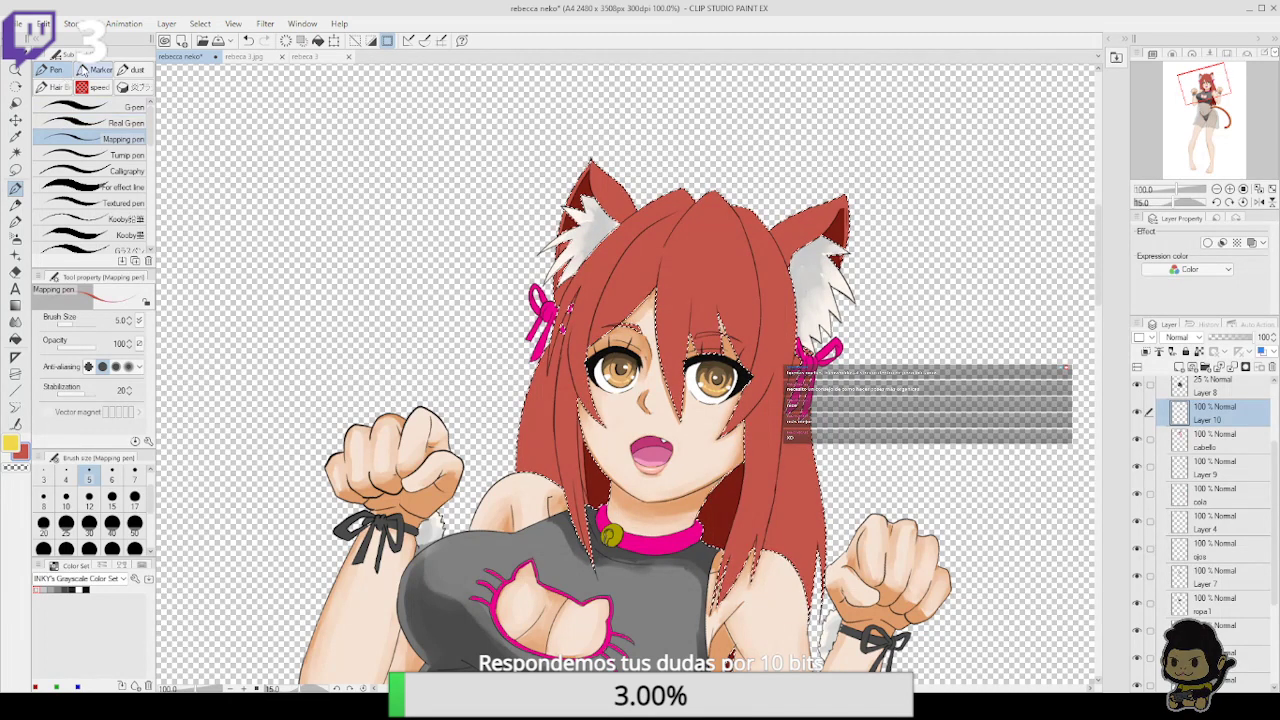
click(53, 87)
drag(150, 220, 149, 106)
click(129, 110)
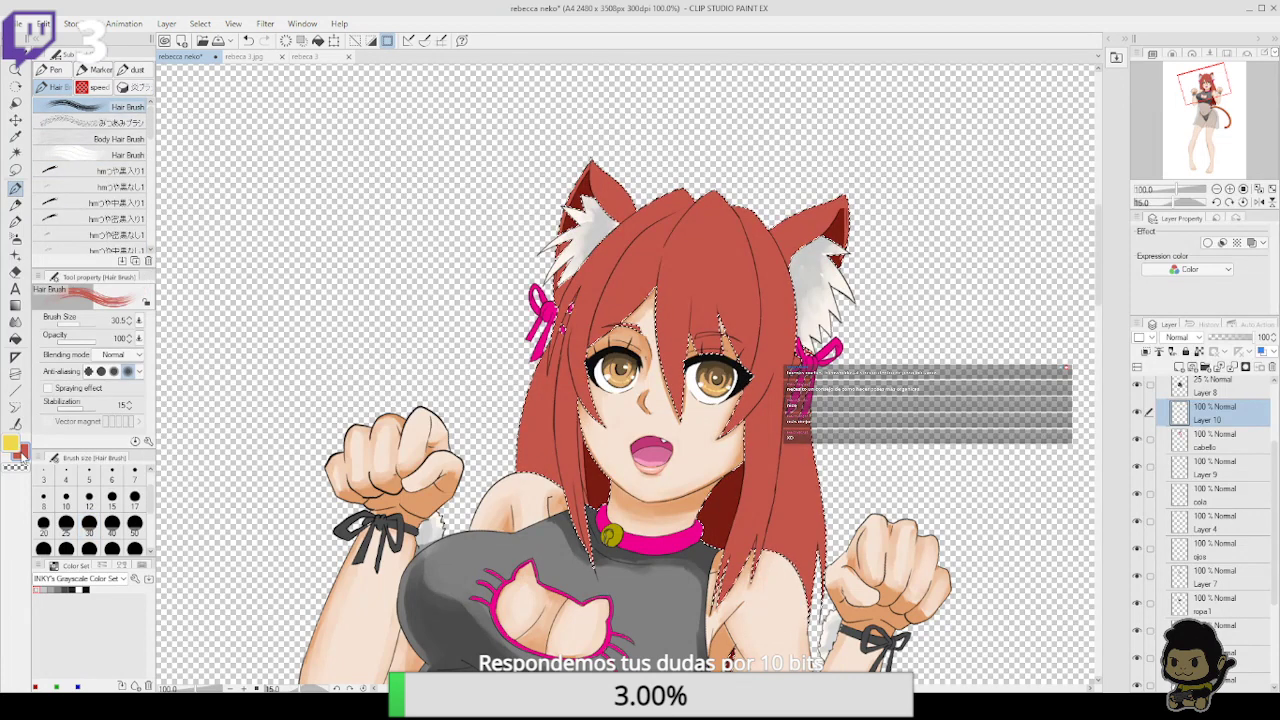
alt+click(598, 478)
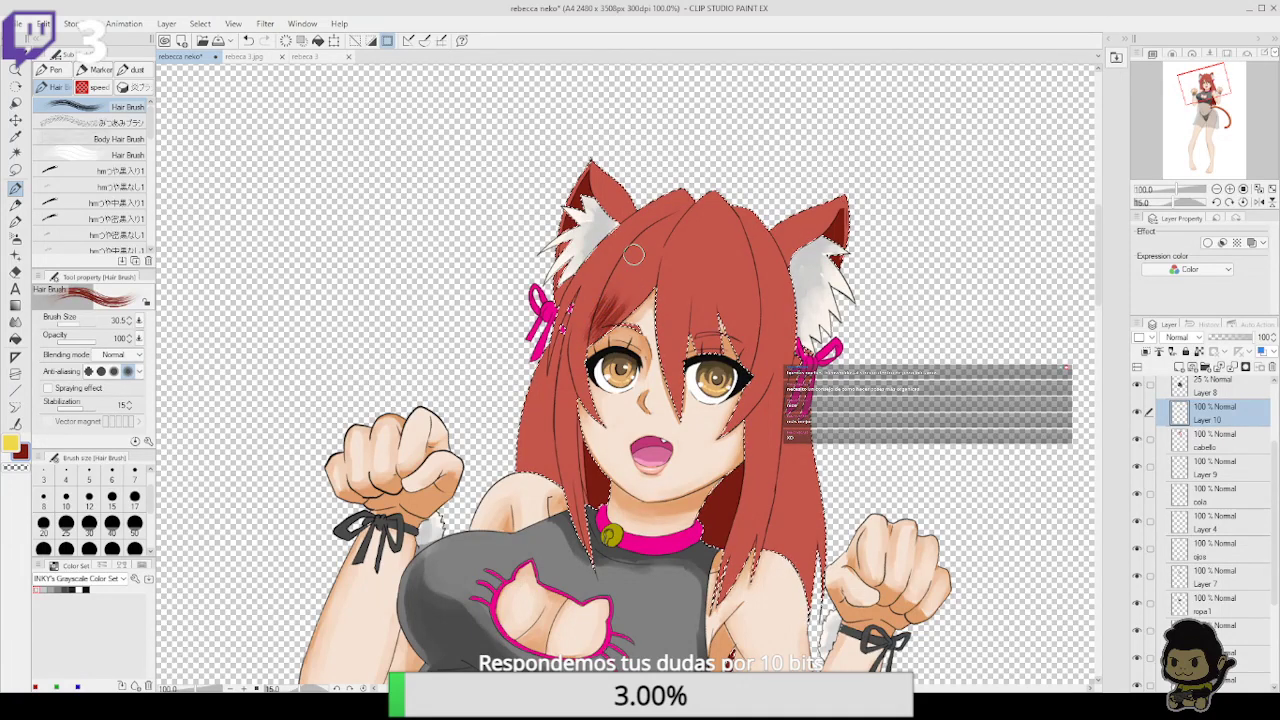
drag(600, 316, 646, 232)
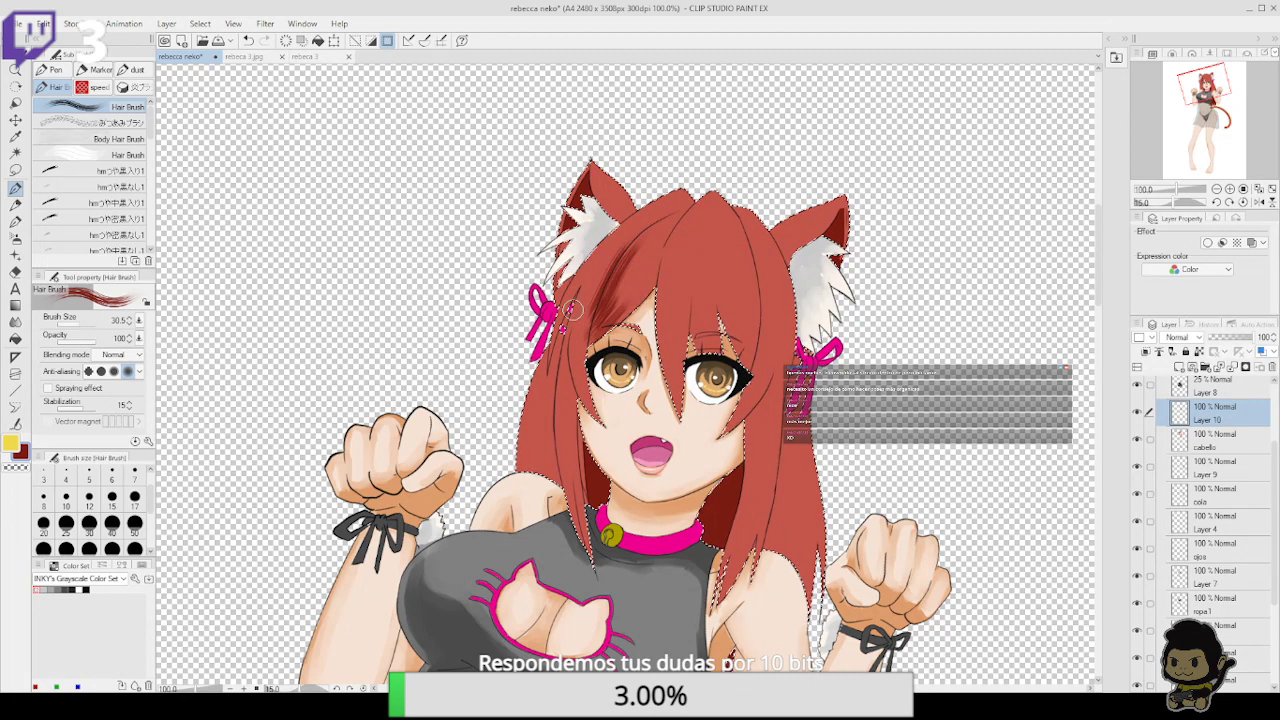
click(66, 522)
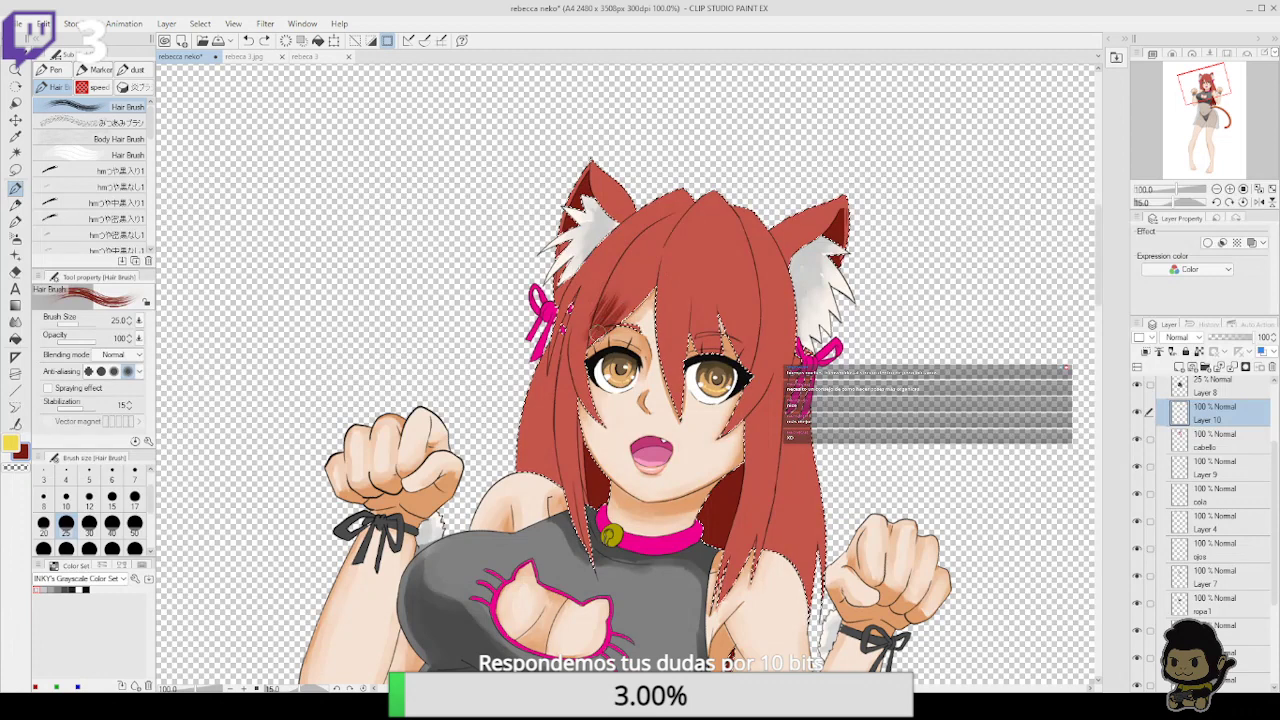
drag(592, 342, 640, 238)
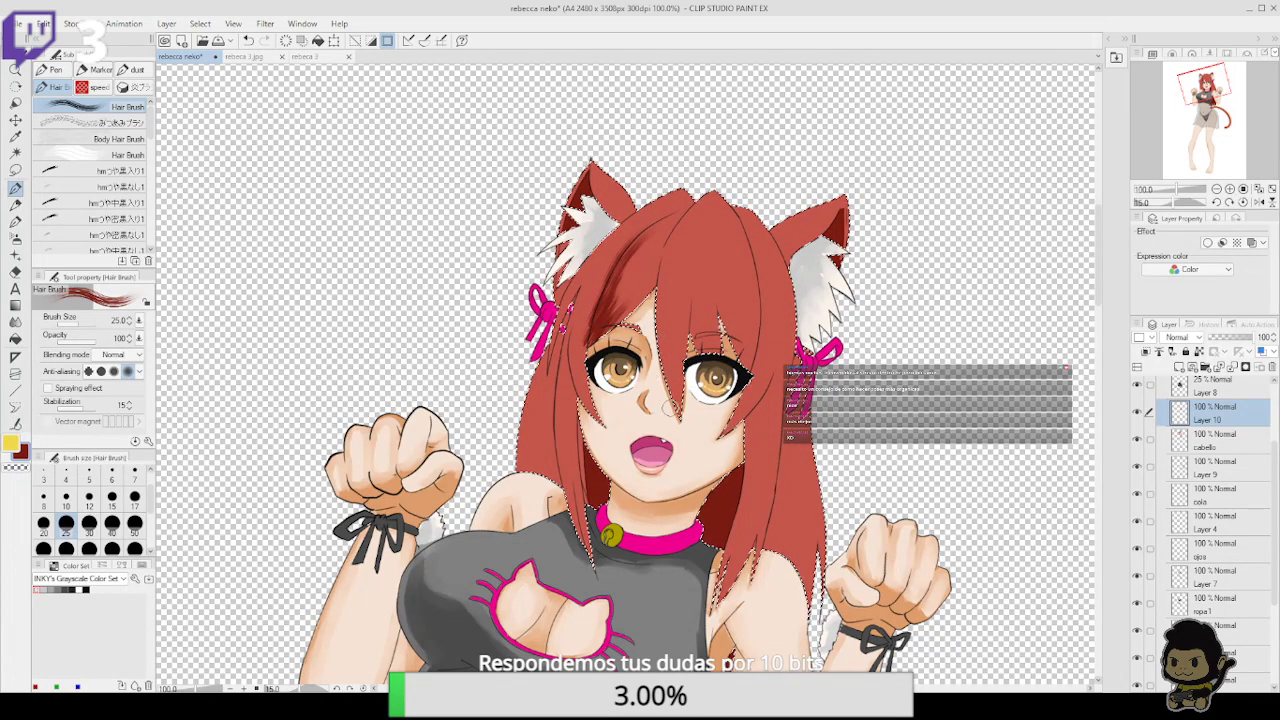
Shade the remaining bangs, side locks and cat ears with dark red strands, blending them into the hair's base red
mouse_move(679, 404)
mouse_down()
mouse_move(683, 321)
mouse_move(675, 423)
mouse_move(701, 314)
mouse_move(701, 355)
mouse_move(693, 344)
mouse_move(710, 337)
mouse_move(707, 364)
mouse_move(710, 320)
mouse_move(722, 357)
mouse_move(736, 320)
mouse_up()
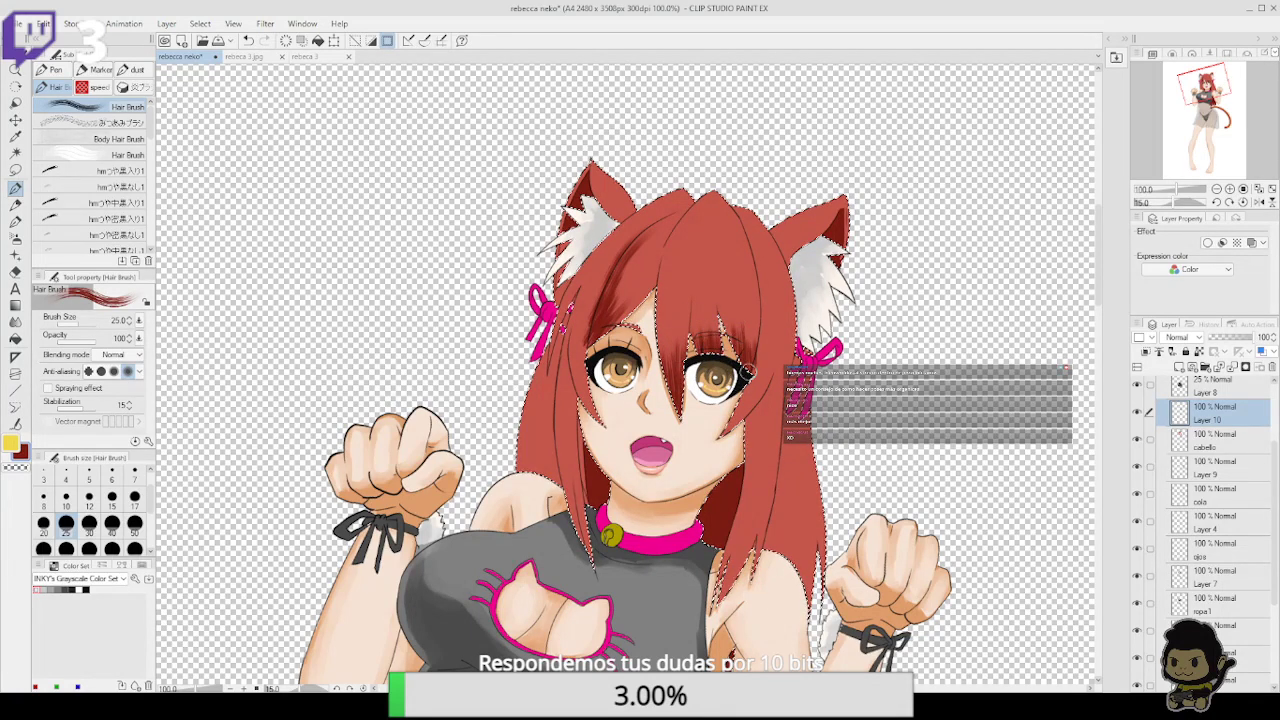
drag(722, 436, 748, 398)
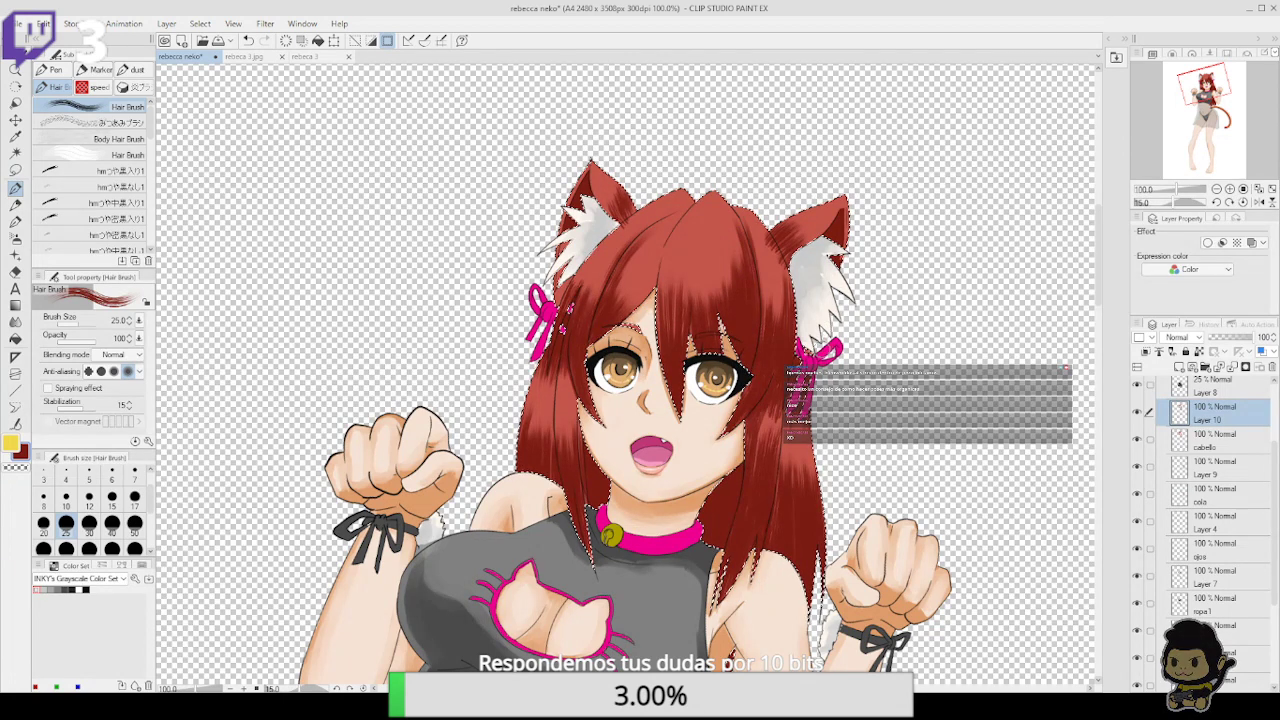
key(ctrl+z)
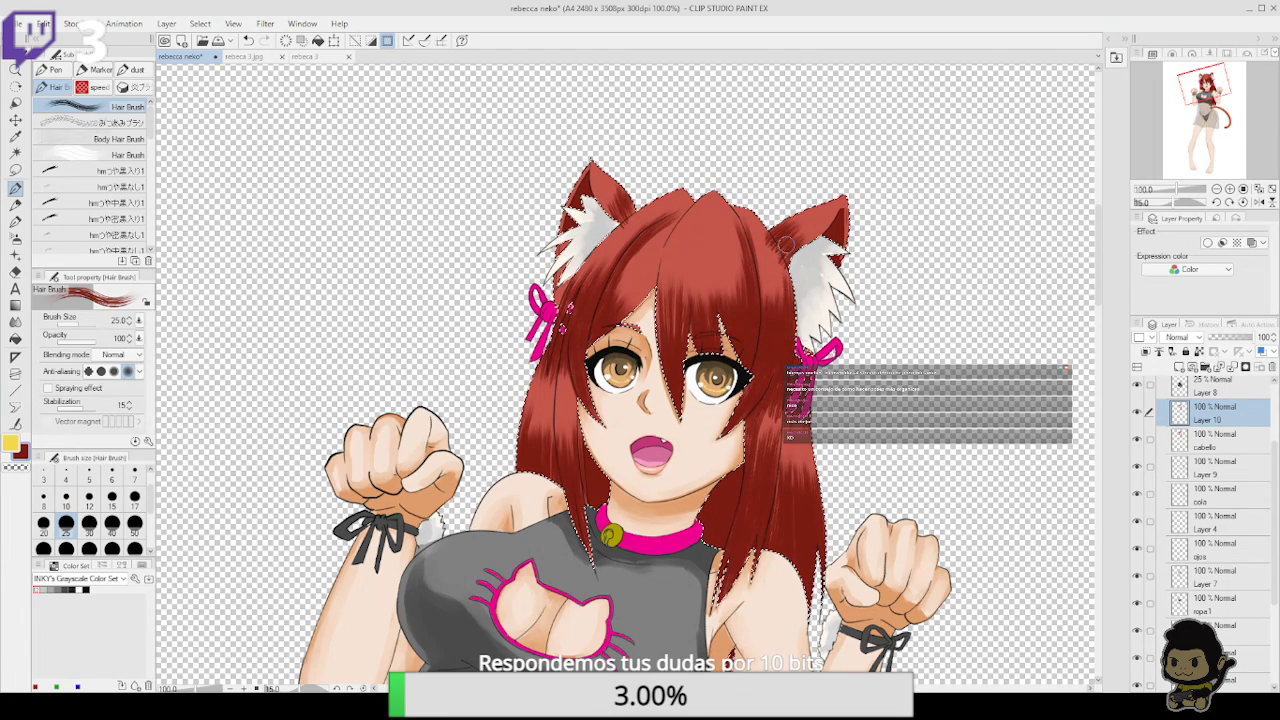
alt+click(709, 218)
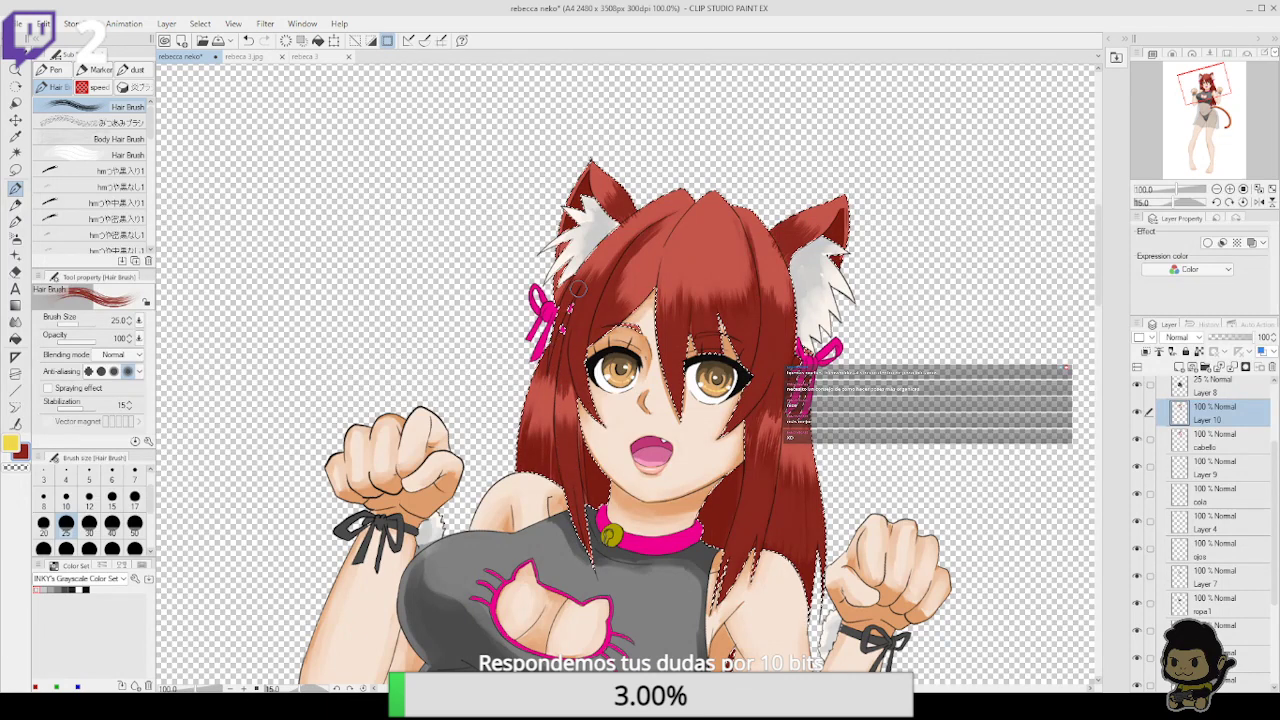
Paint light yellow highlights across the crown, bangs and side locks, and soften their edges with the hair's base red
click(12, 440)
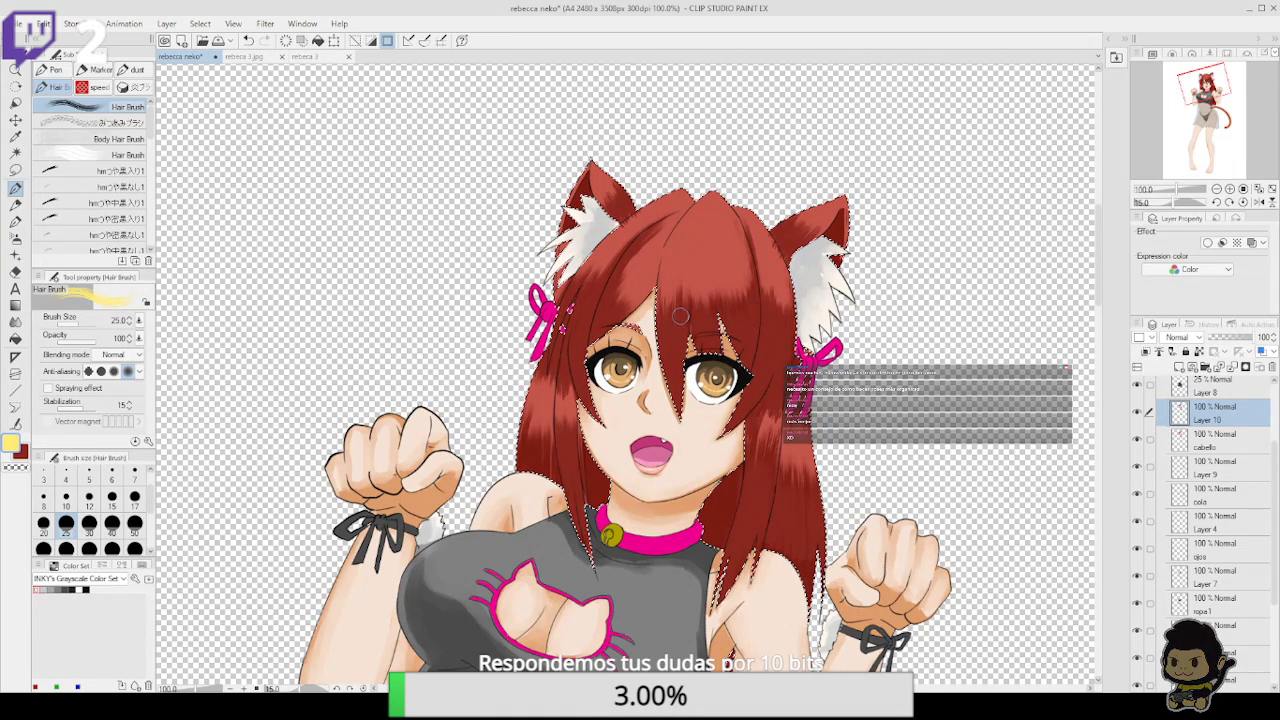
drag(647, 254, 673, 272)
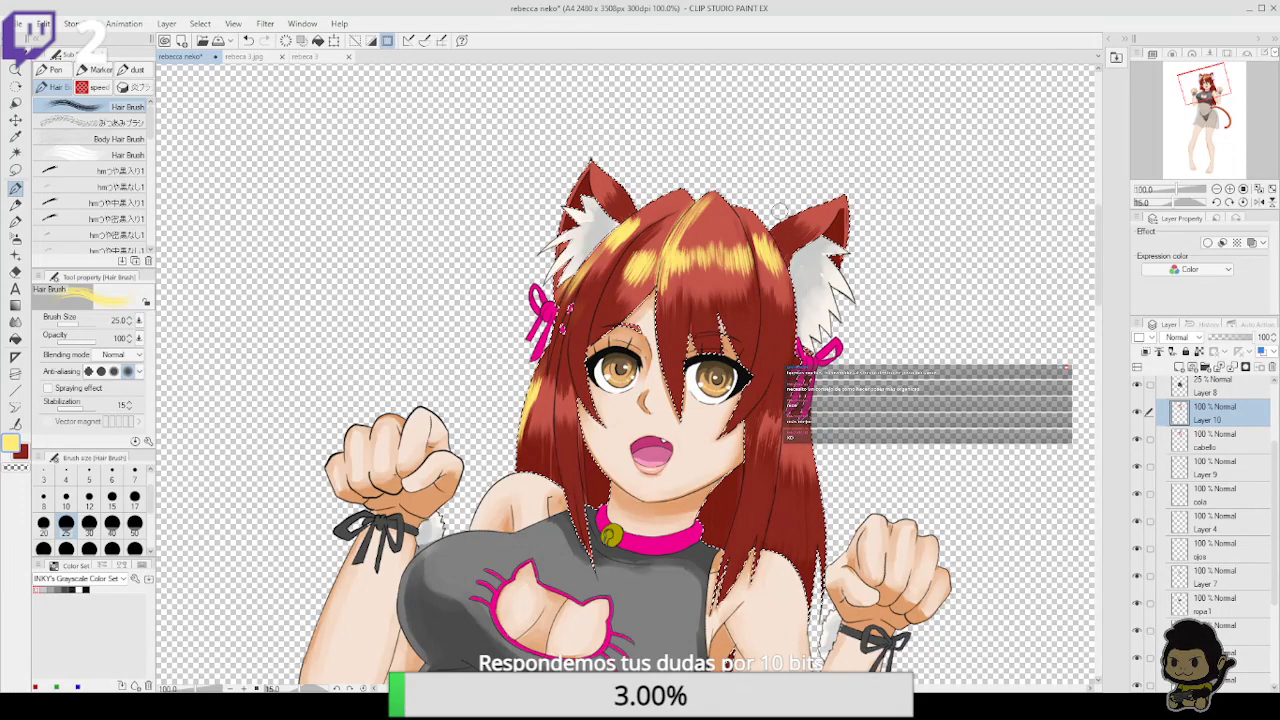
scroll(700, 120, down, 3)
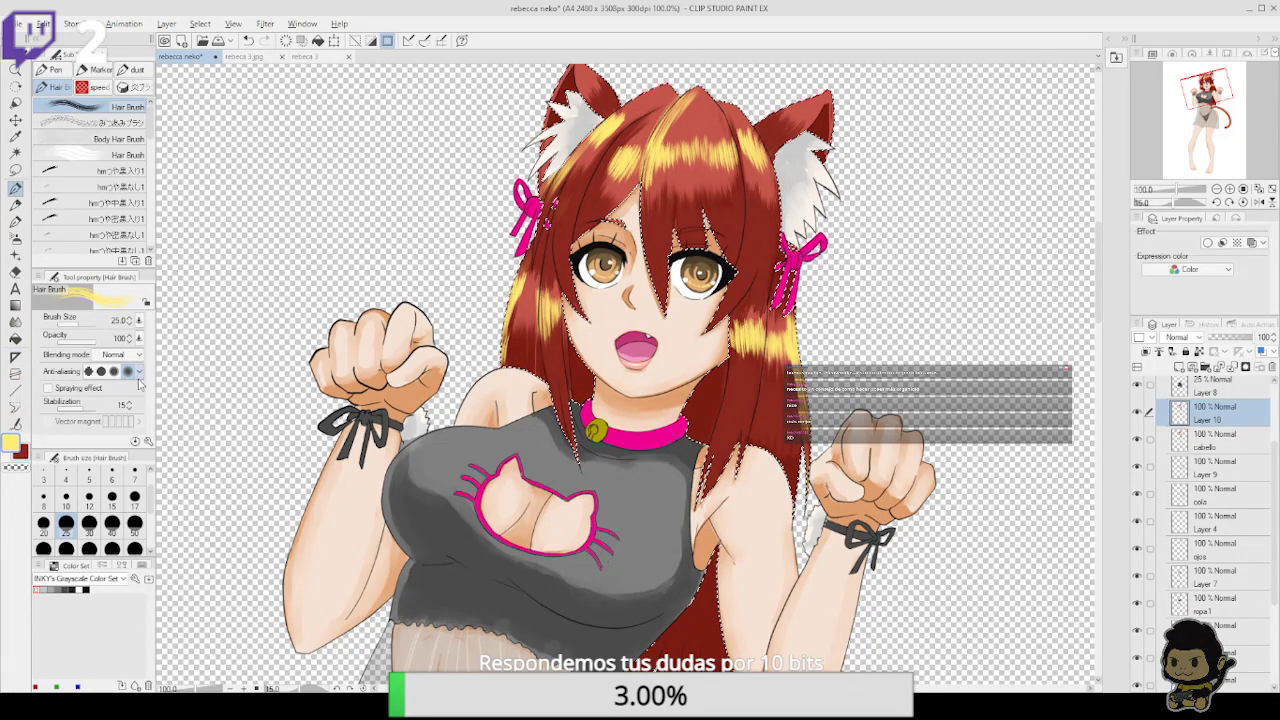
alt+click(628, 112)
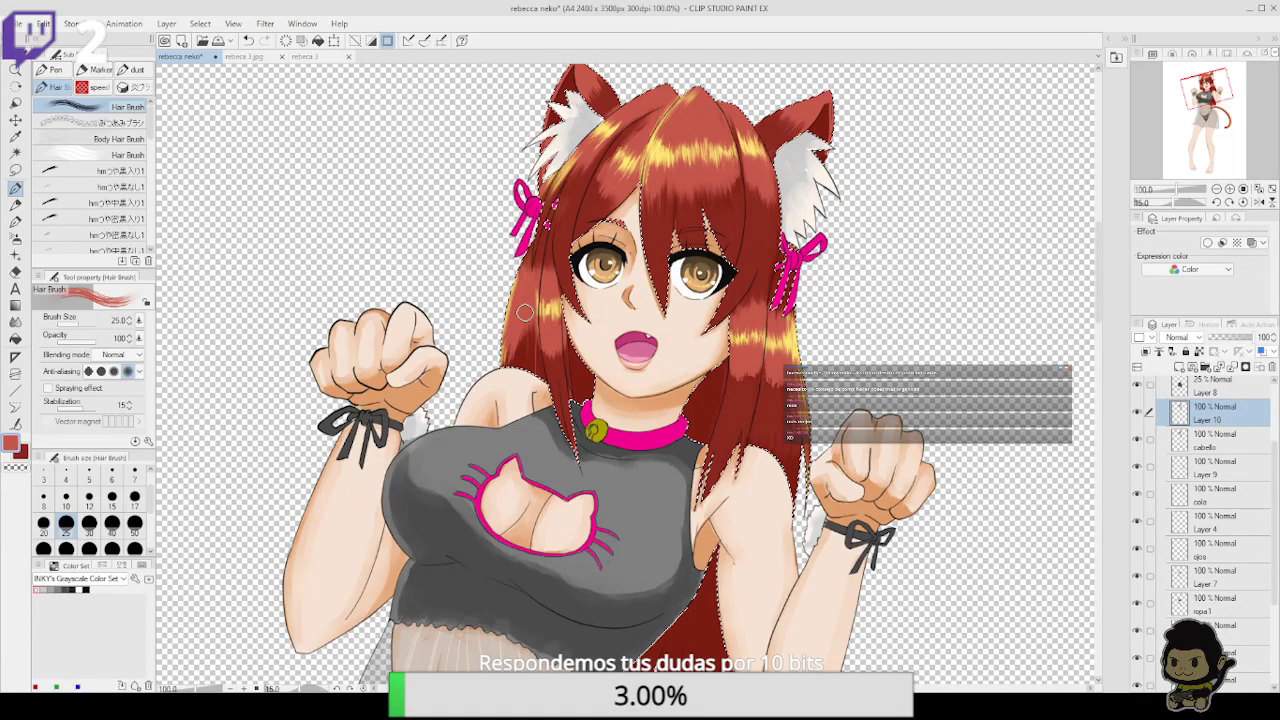
mouse_move(1001, 387)
mouse_down()
mouse_move(1007, 167)
mouse_move(989, 393)
mouse_up()
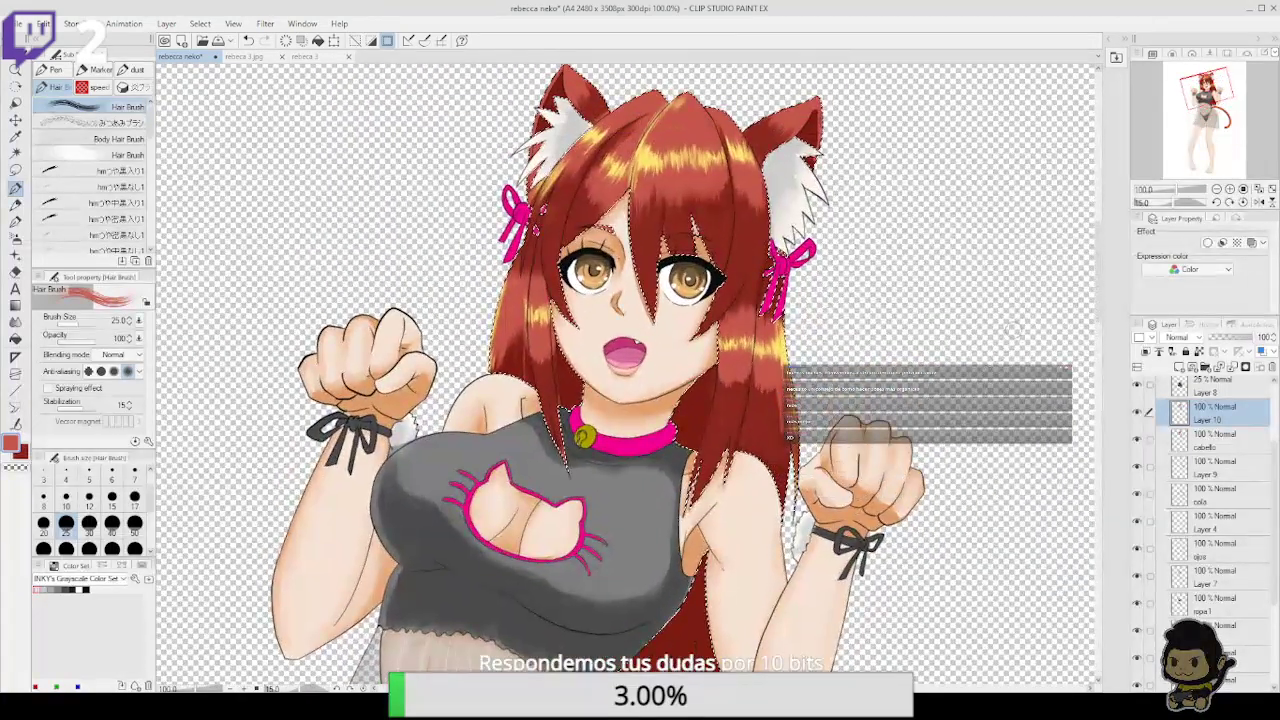
Try the Add, Lighten, Screen and Overlay blending modes on the hair shading layer, then restore Normal
click(1216, 188)
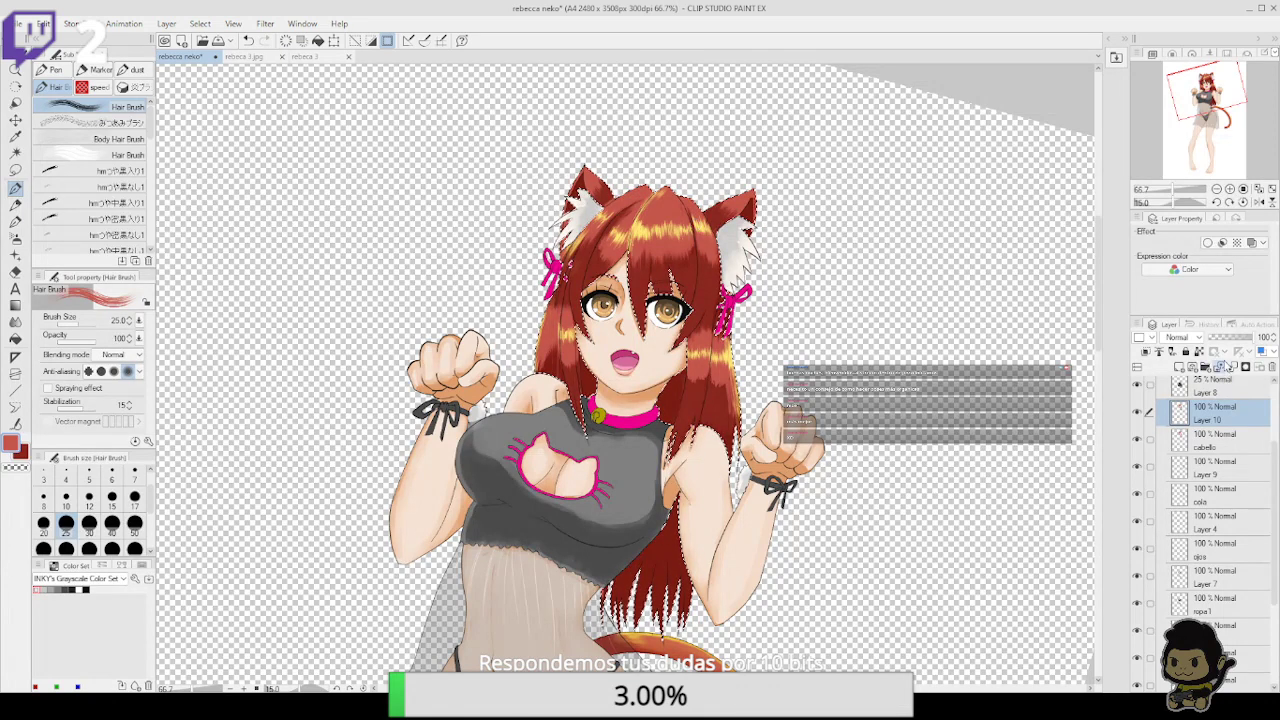
click(1179, 479)
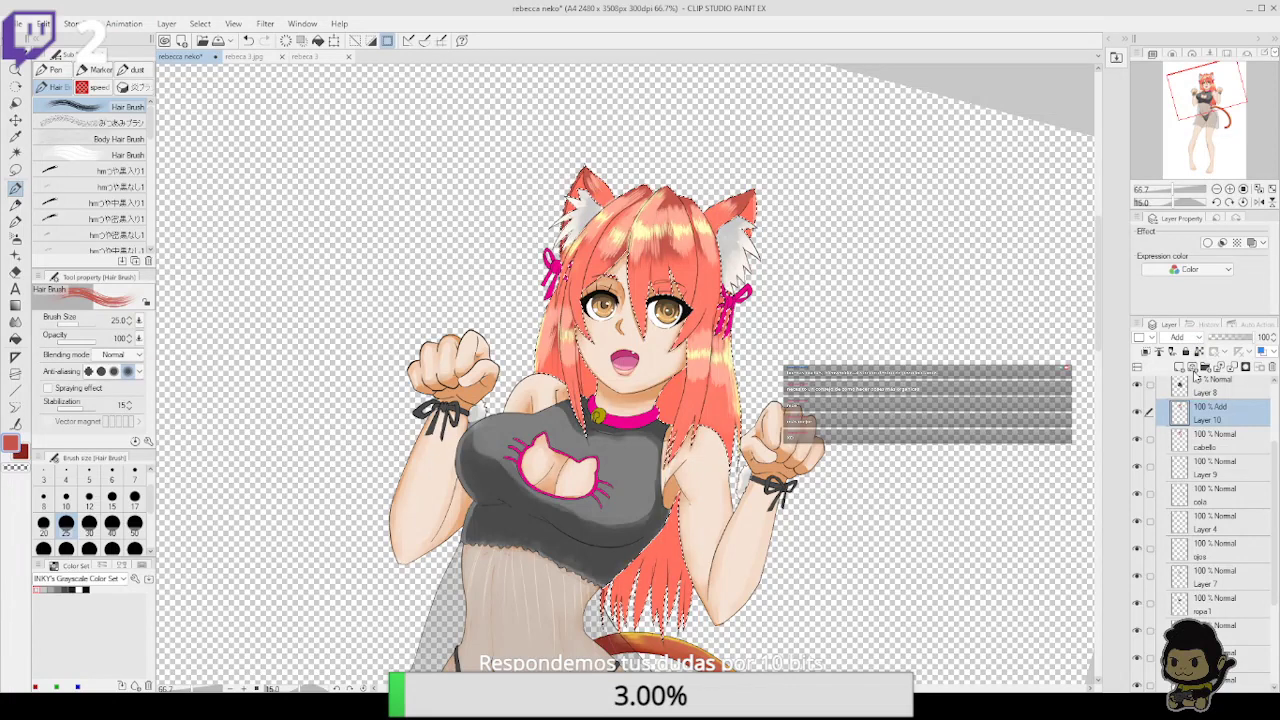
click(1192, 392)
key(l)
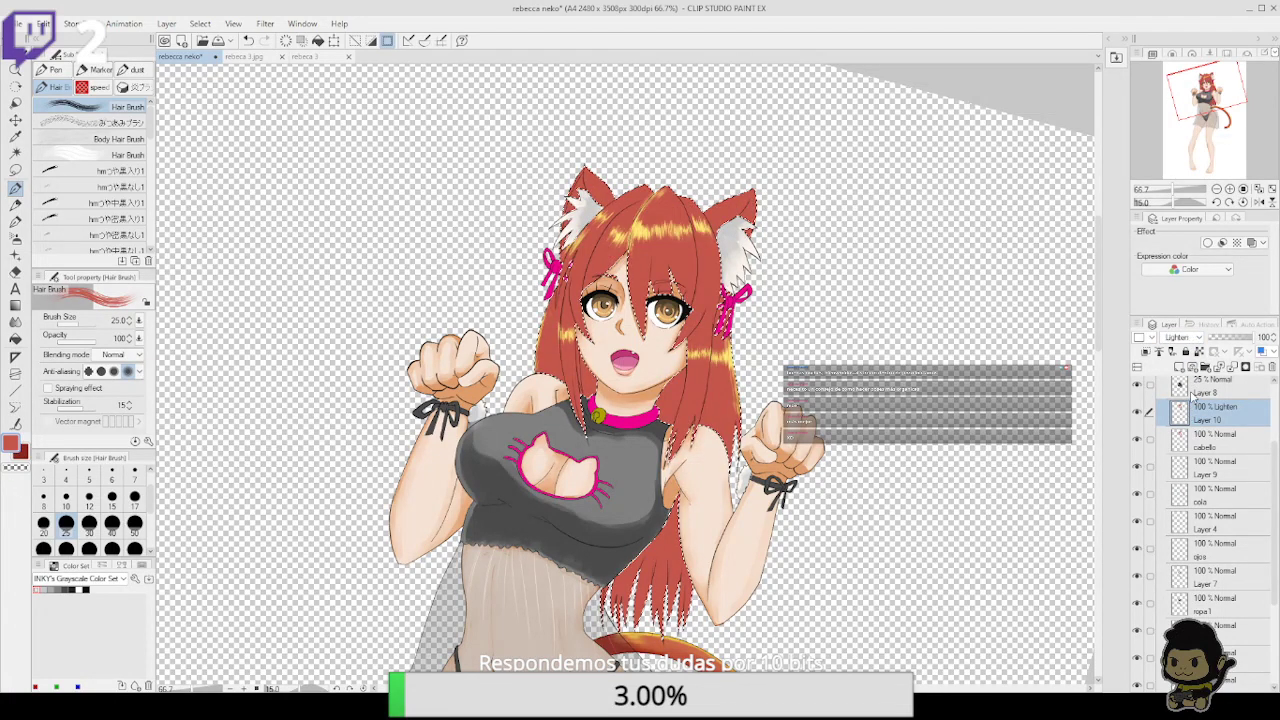
click(1185, 431)
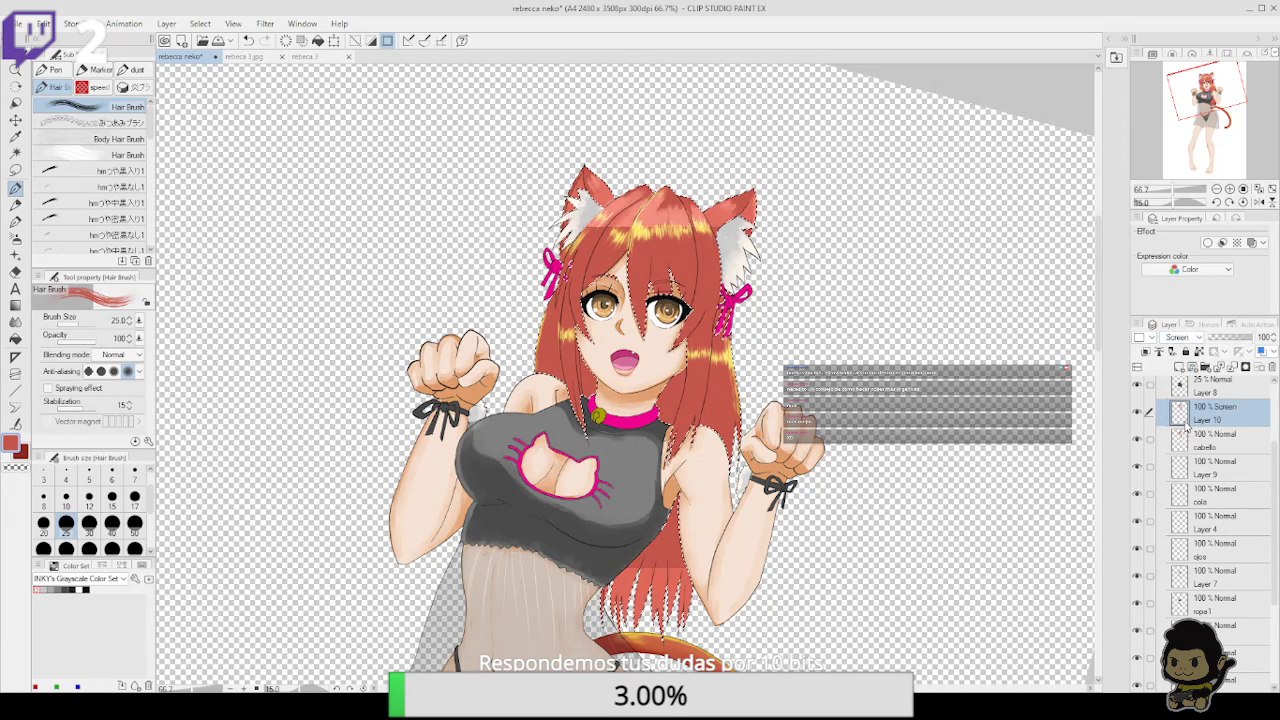
click(1197, 340)
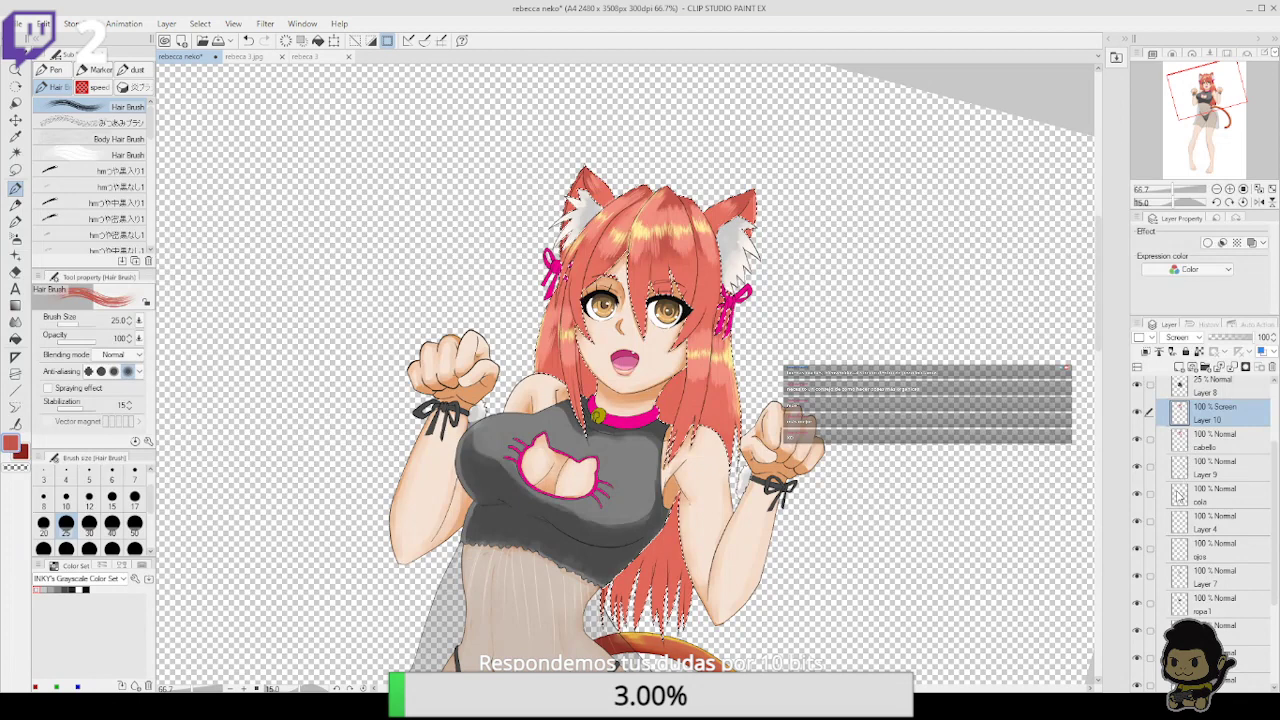
key(o)
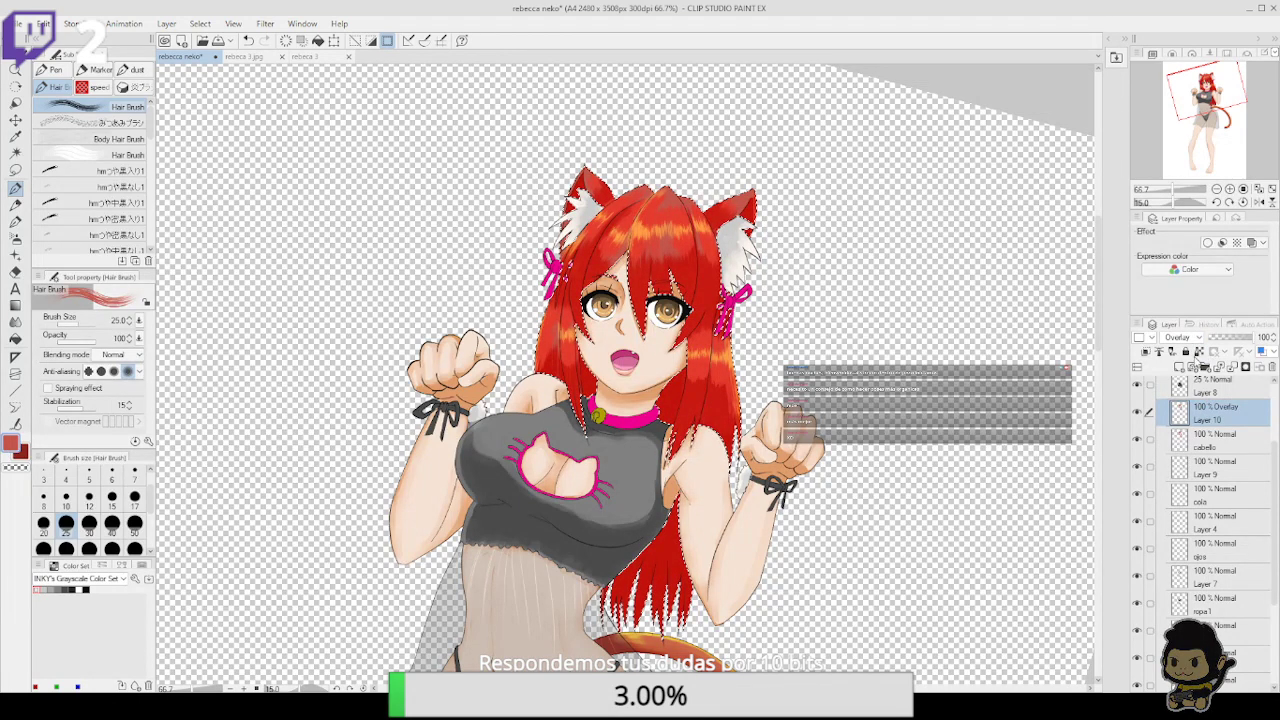
key(n)
Create a new layer above the negro layer in Folder 1 and choose white as the drawing colour
drag(970, 483, 976, 420)
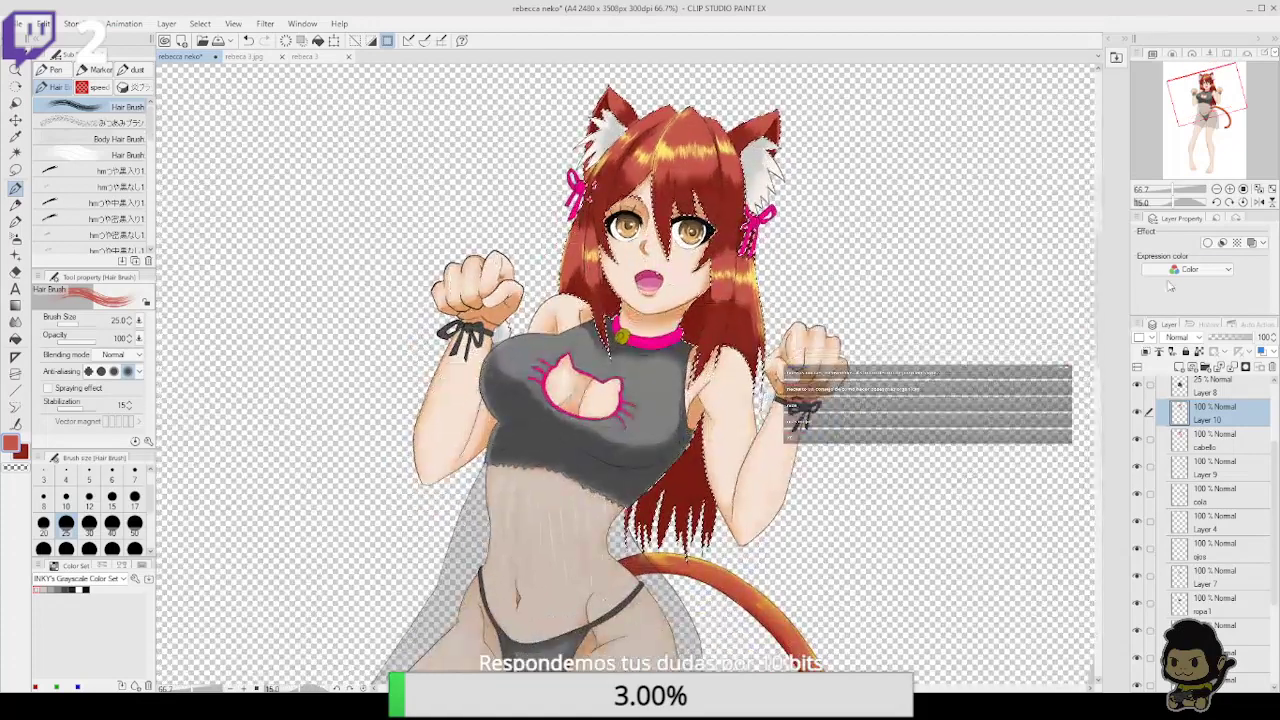
click(1216, 202)
click(1216, 189)
drag(880, 543, 950, 506)
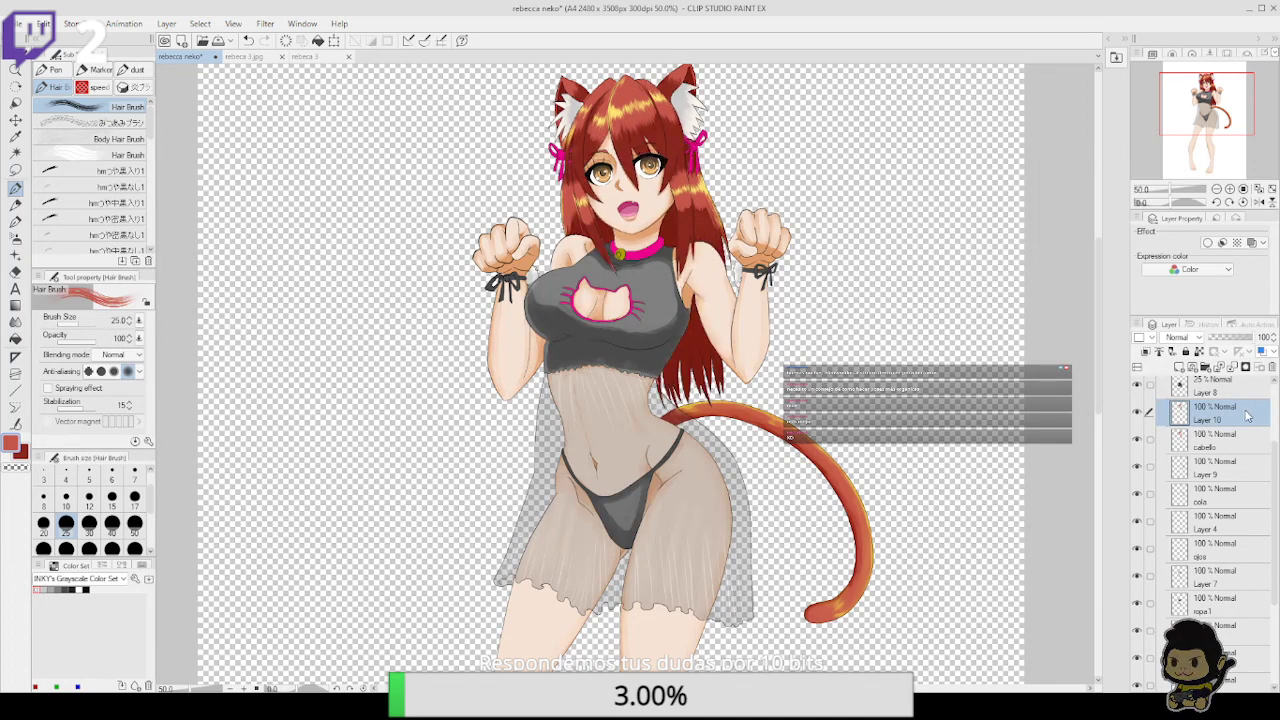
scroll(1249, 416, up, 2)
click(1245, 465)
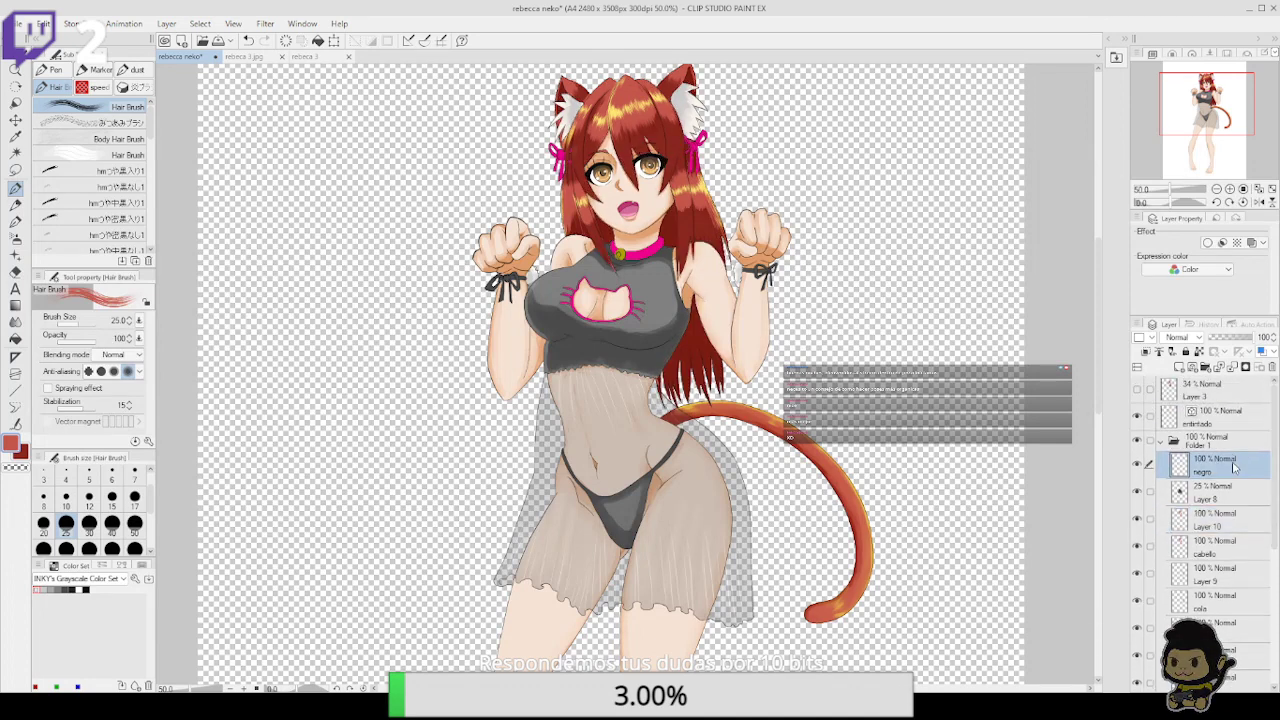
click(1180, 368)
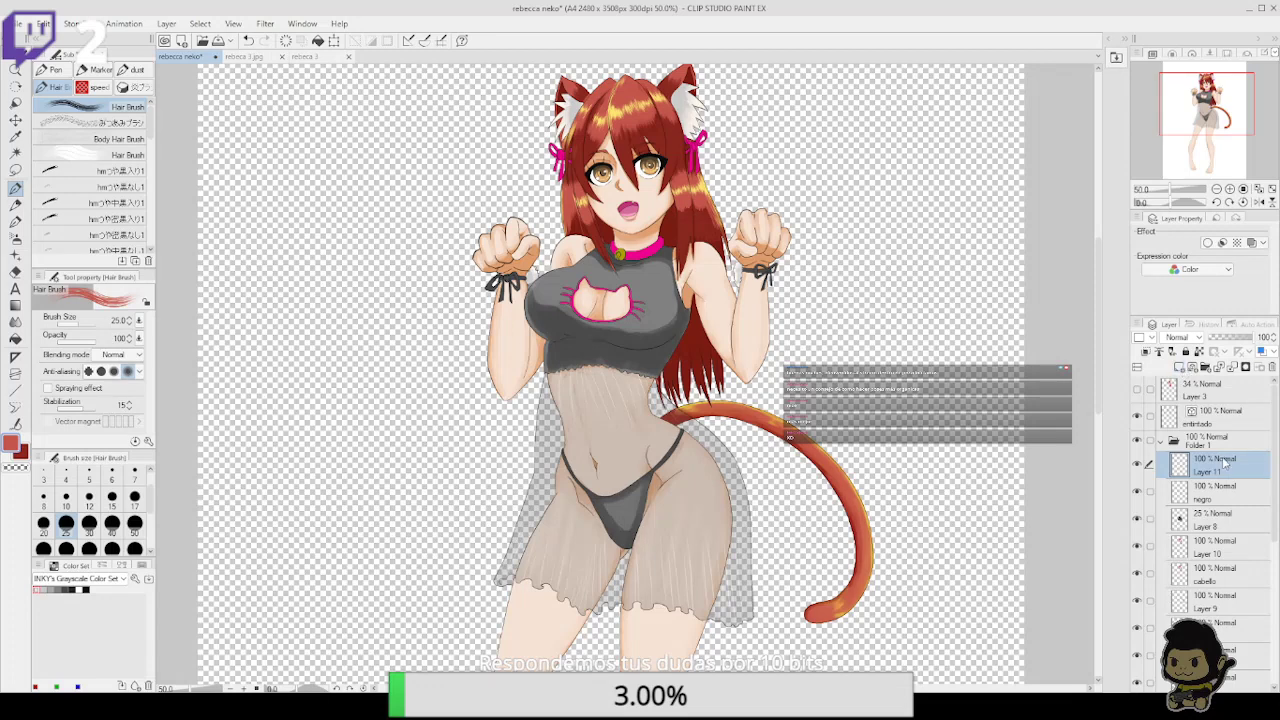
click(80, 588)
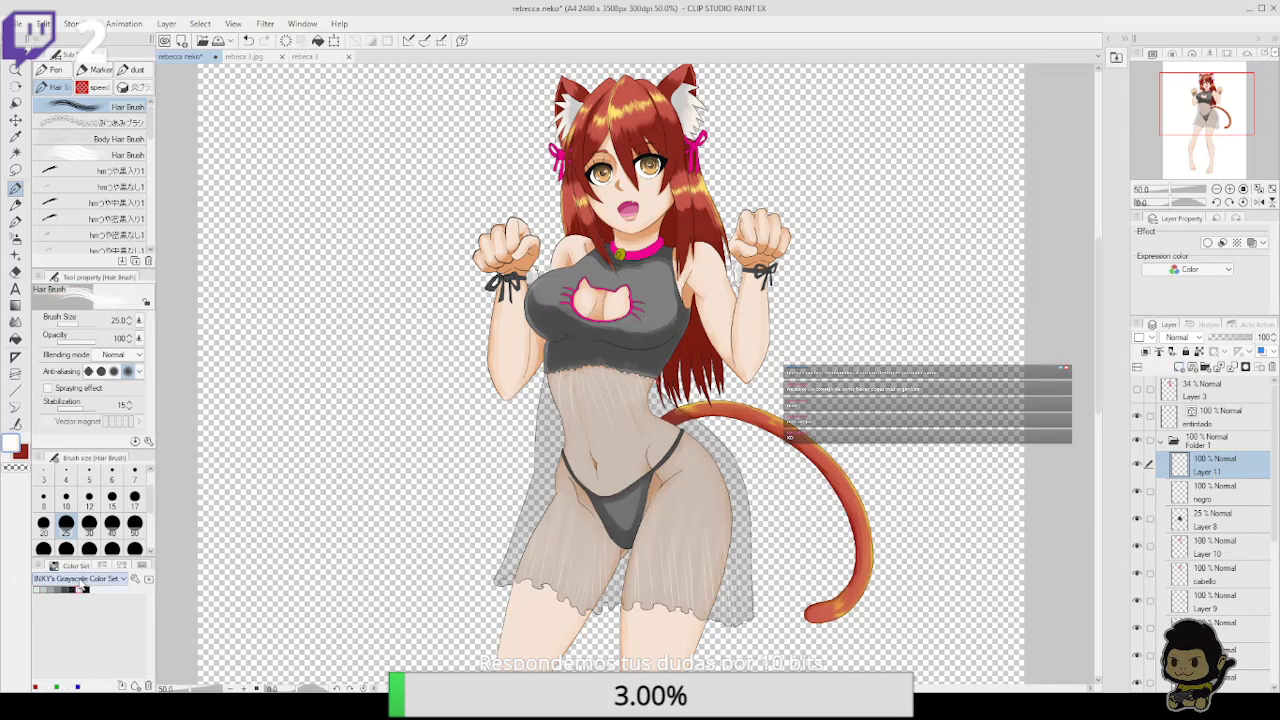
Outline a small oval highlight with the Lasso on the upper chest of the grey top and fill it white
click(1229, 189)
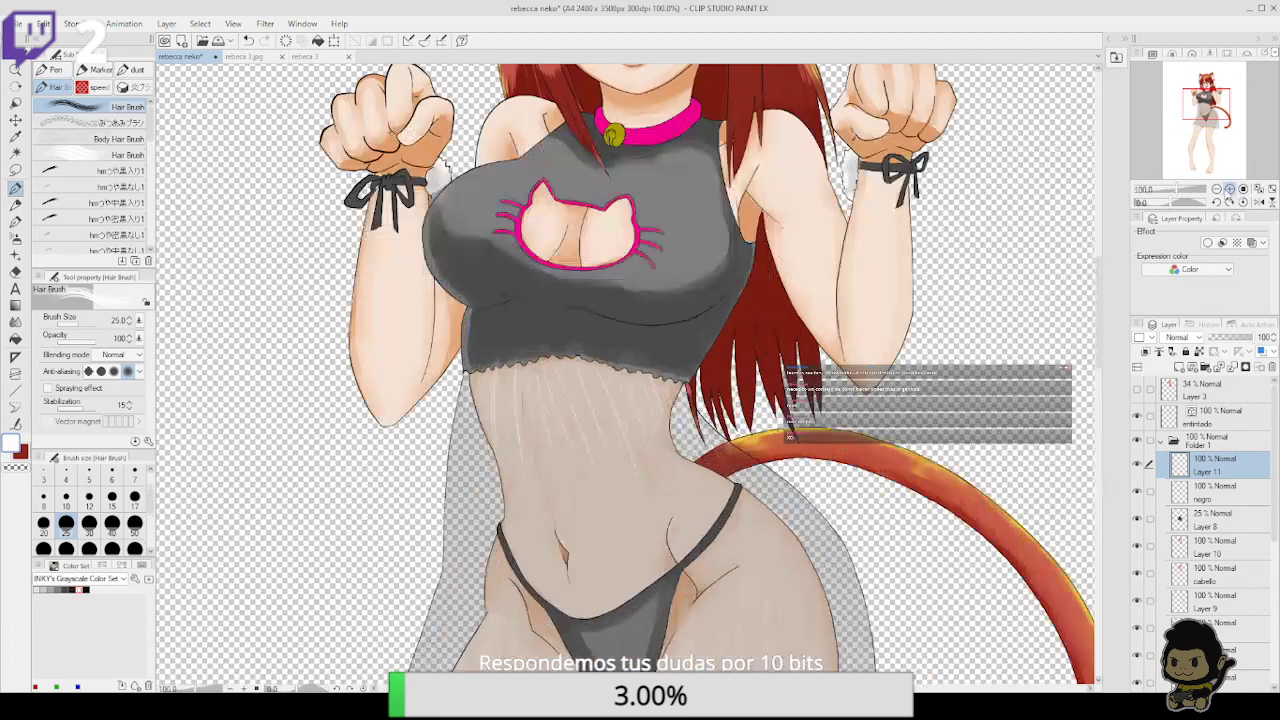
drag(822, 303, 839, 375)
drag(490, 262, 492, 258)
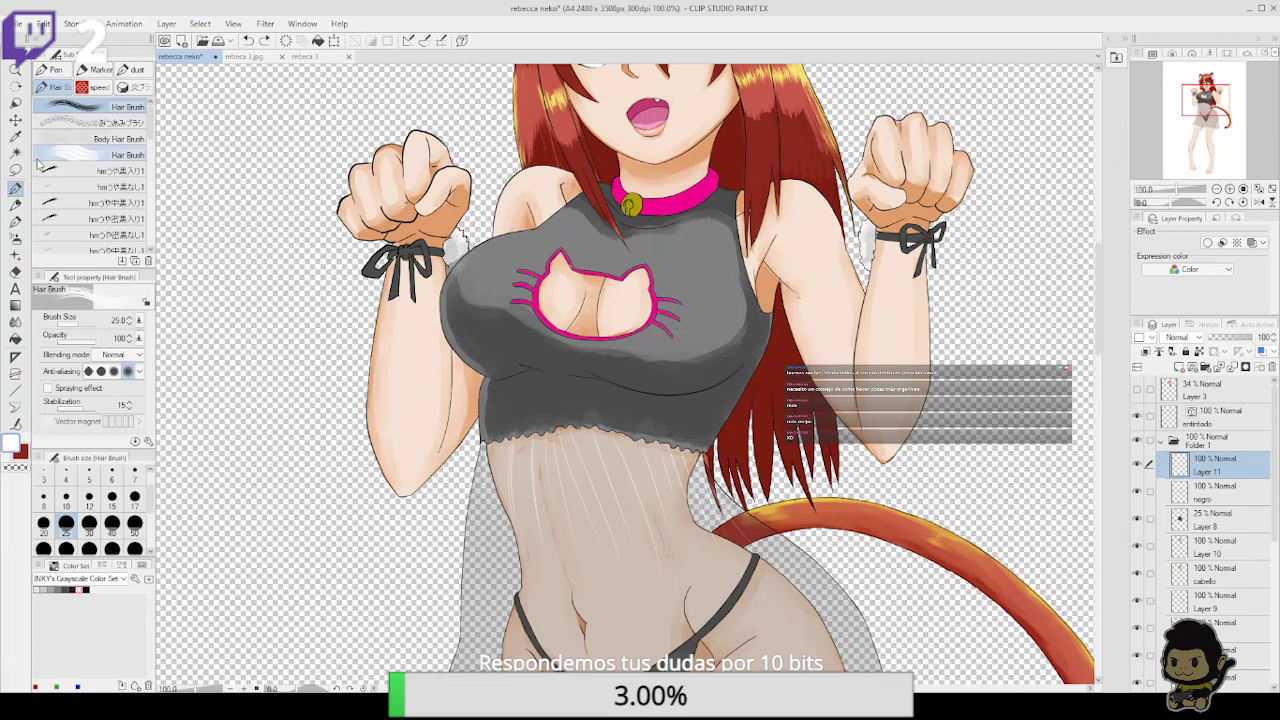
click(55, 70)
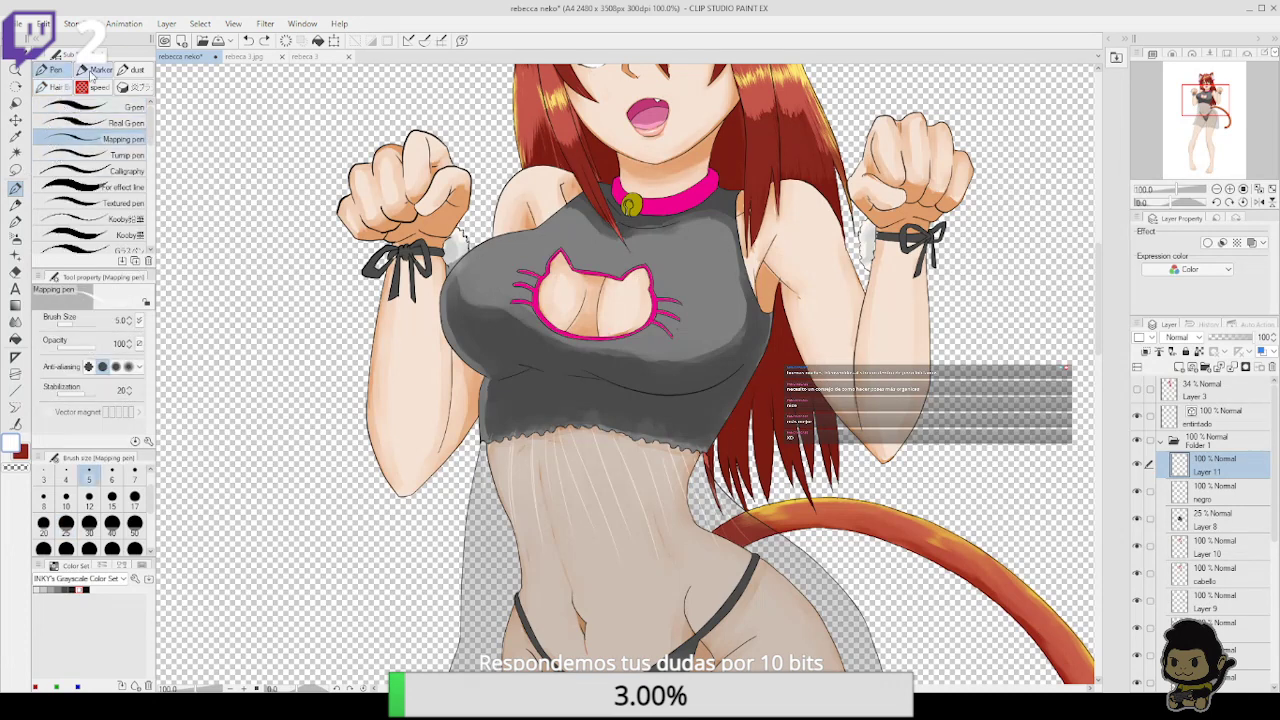
click(100, 69)
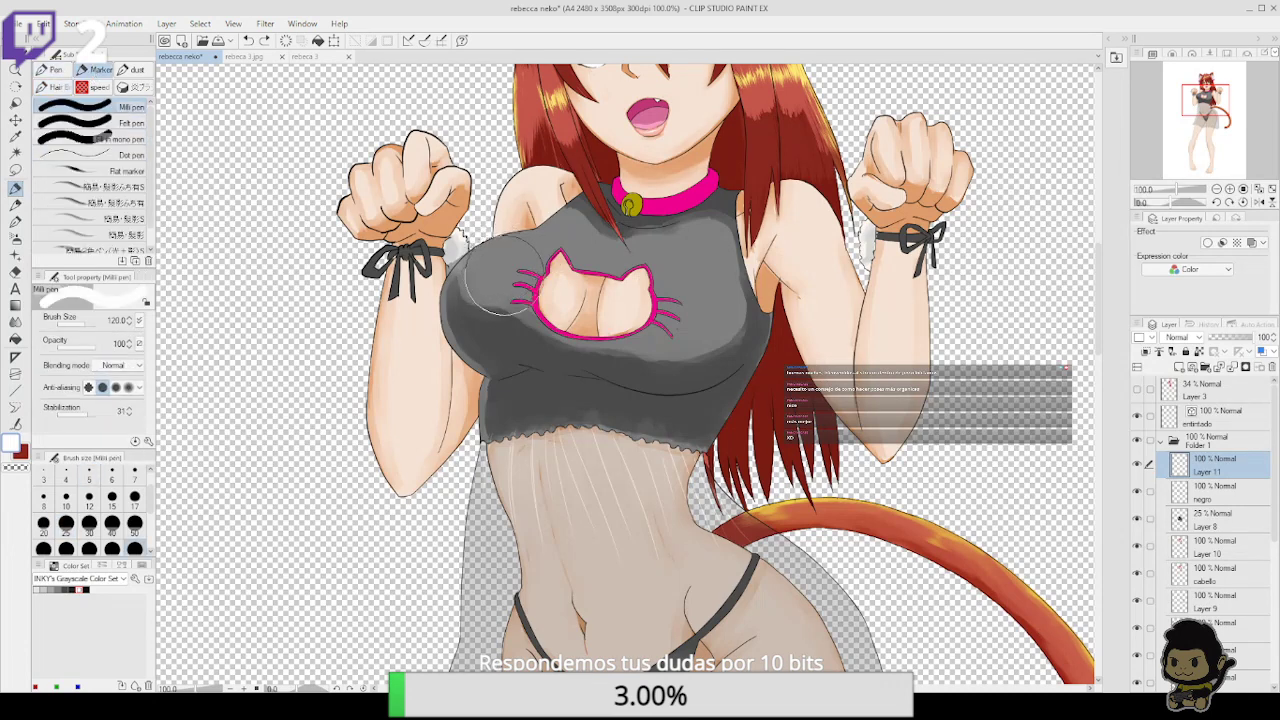
mouse_move(530, 307)
ctrl+alt+mouse_down()
mouse_move(555, 307)
mouse_move(508, 300)
ctrl+alt+mouse_up()
key(m)
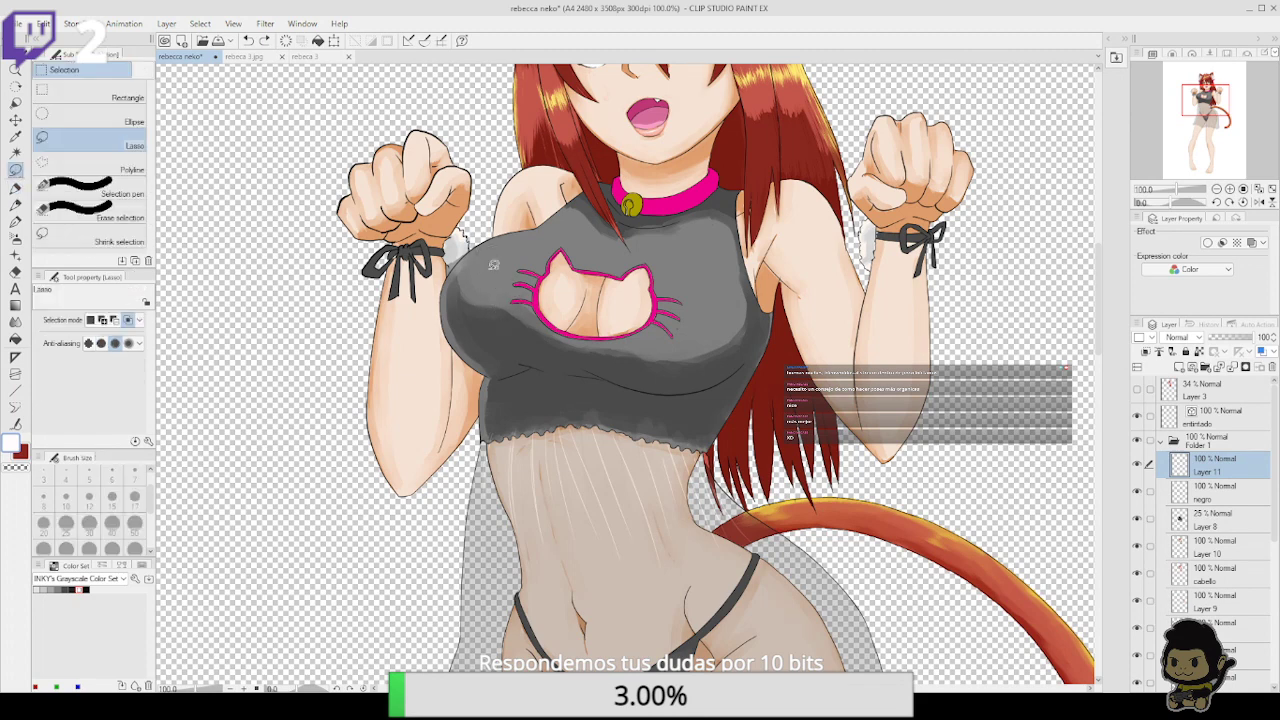
mouse_move(505, 240)
mouse_down()
mouse_move(478, 262)
mouse_move(505, 240)
mouse_up()
click(318, 40)
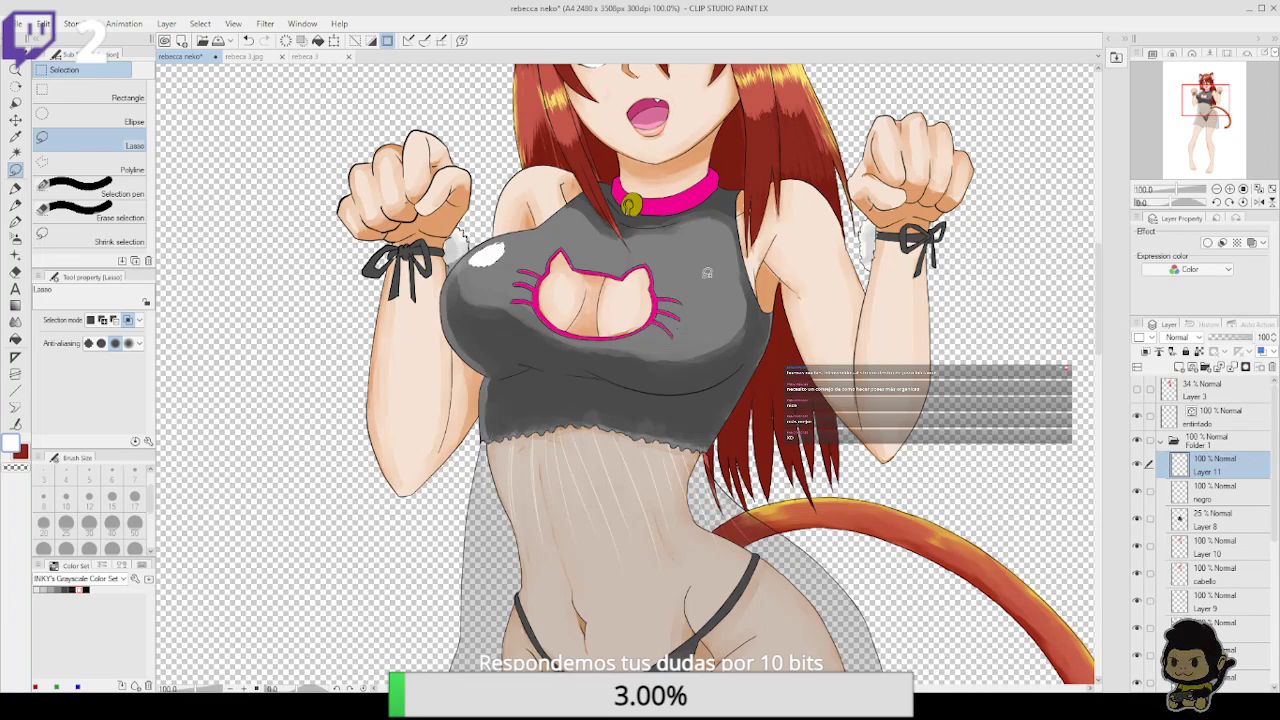
Try a lassoed white fill on the cheek below the character's right eye, and undo it
scroll(726, 362, up, 3)
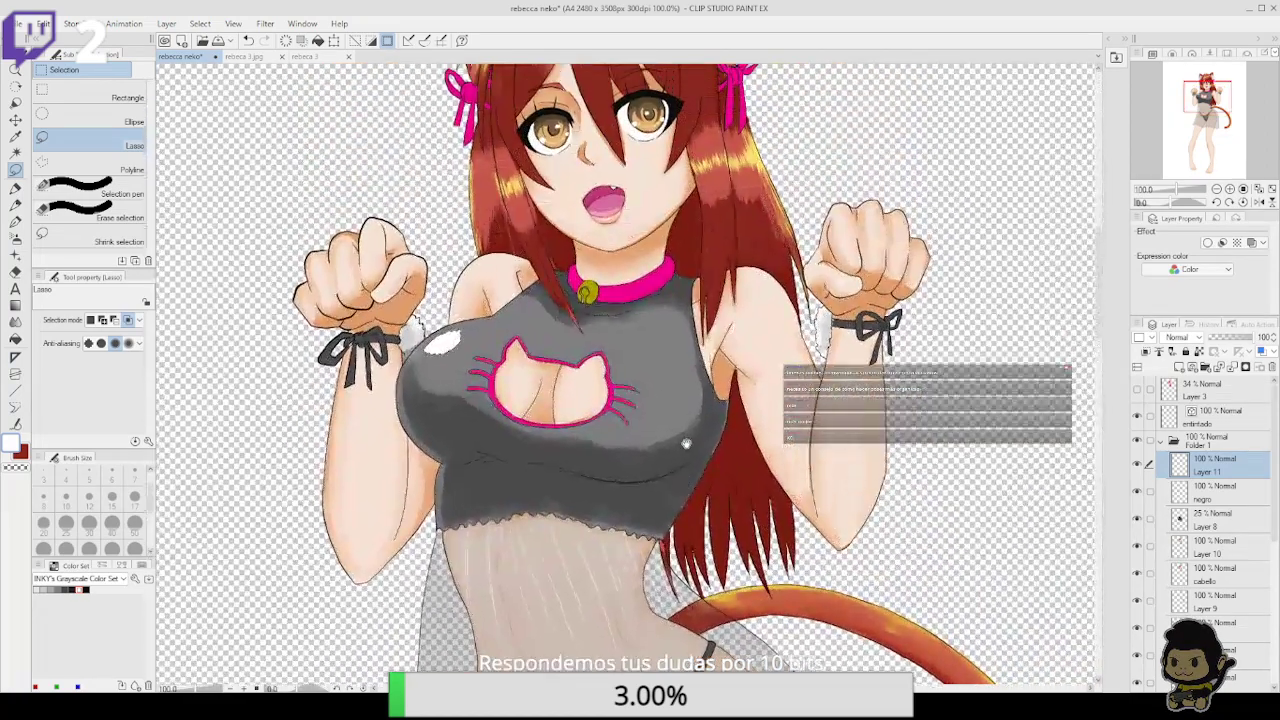
scroll(735, 349, up, 5)
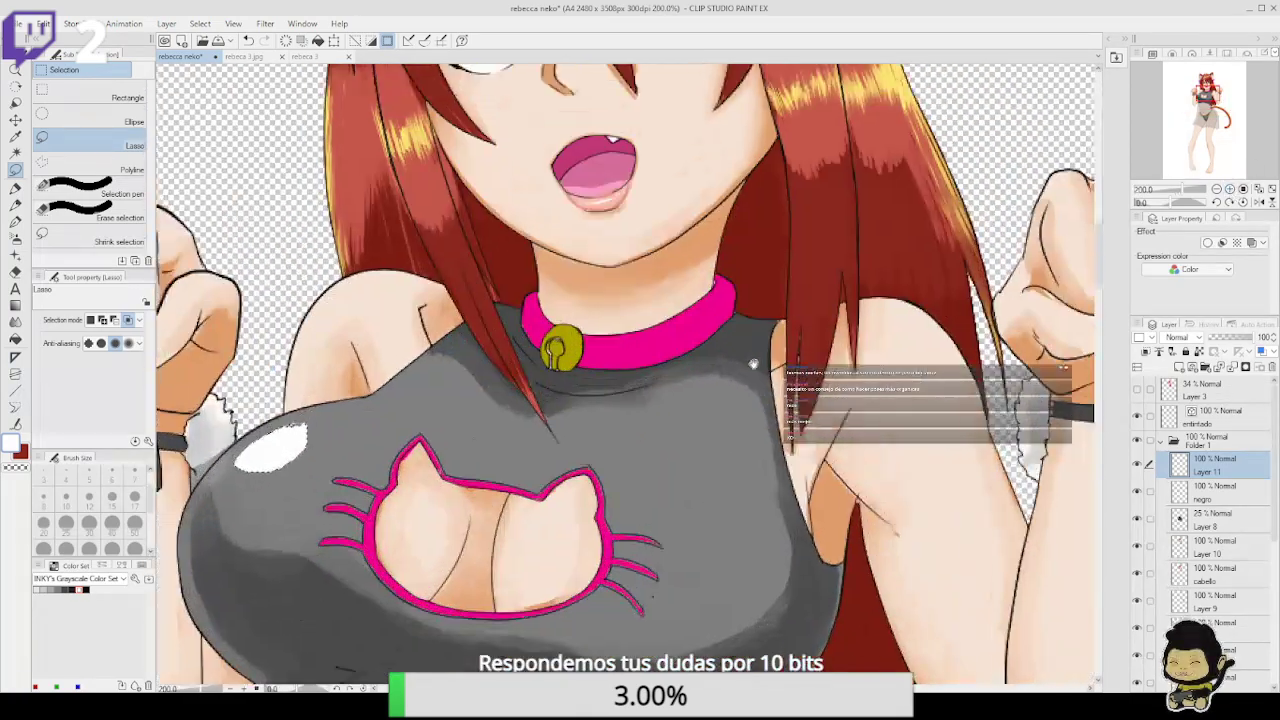
scroll(745, 425, up, 4)
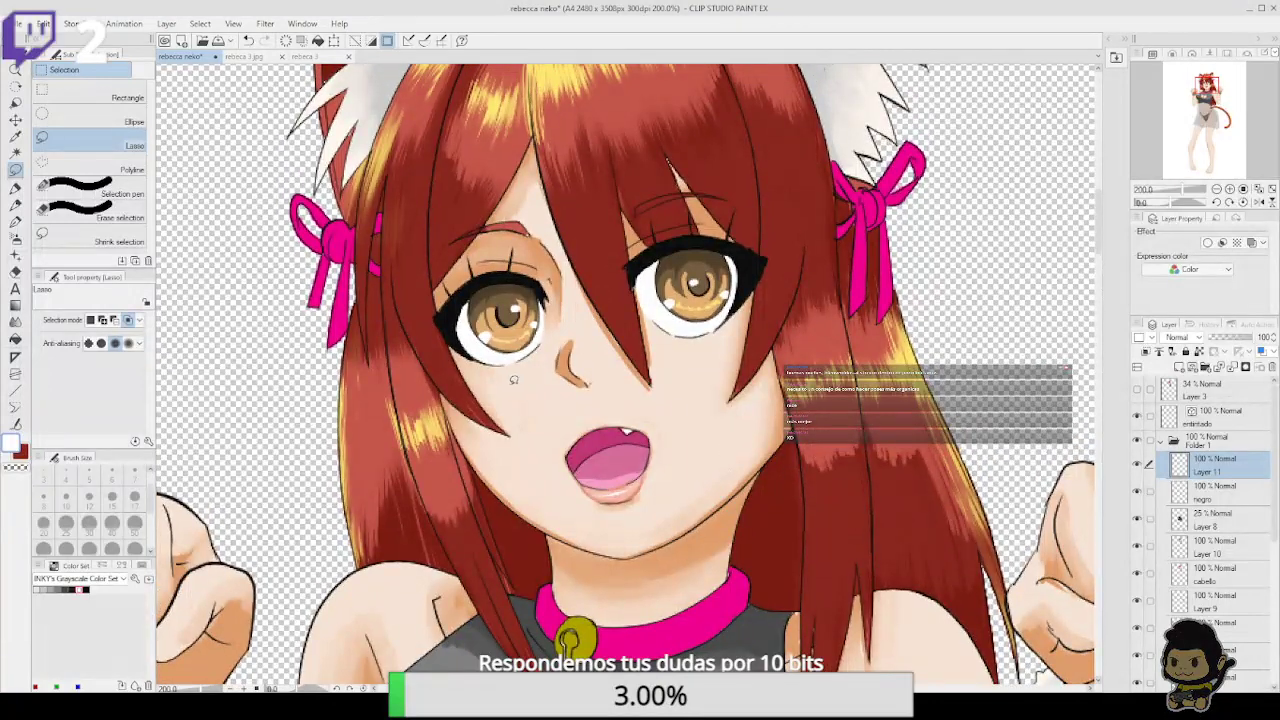
mouse_move(529, 393)
mouse_down()
mouse_move(507, 394)
mouse_move(543, 396)
mouse_move(526, 382)
mouse_move(500, 410)
mouse_move(524, 386)
mouse_move(508, 390)
mouse_move(530, 385)
mouse_up()
key(ctrl+d)
key(ctrl+d)
click(318, 42)
key(ctrl+z)
key(ctrl+d)
click(1216, 189)
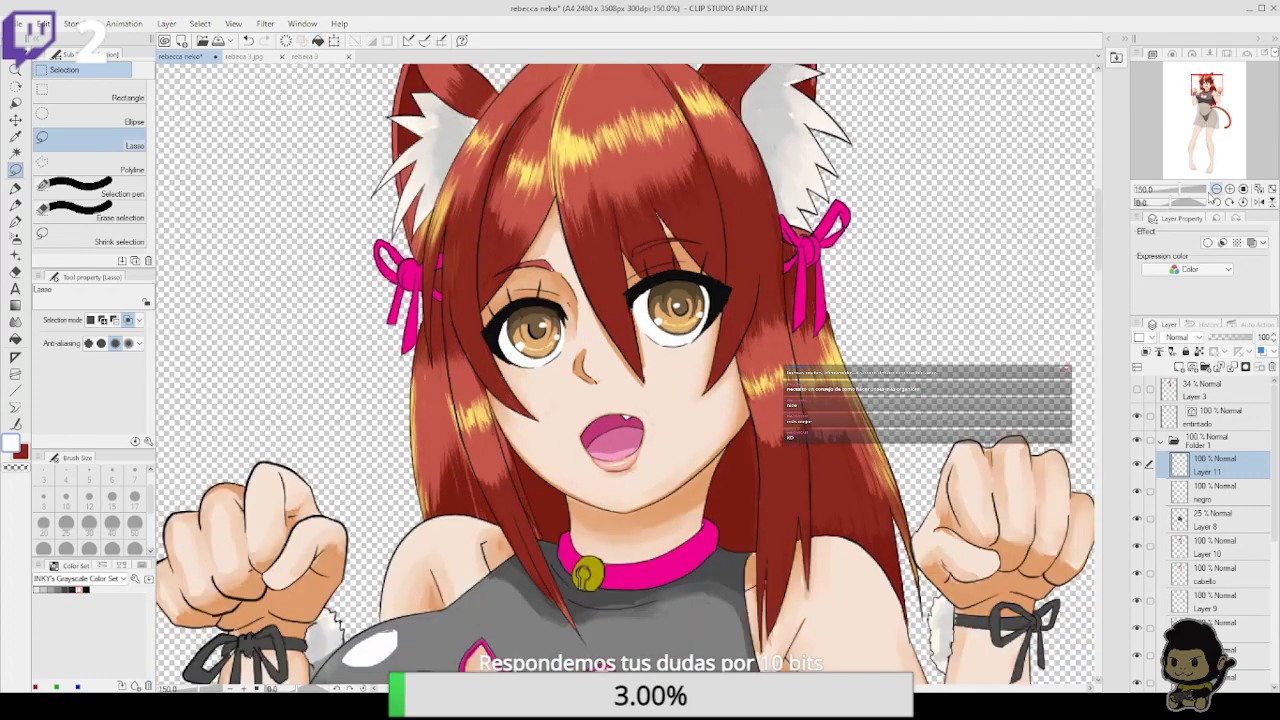
Soften the edges of the white chest highlight into the grey fabric with Kc's Blend Brush
drag(900, 606, 937, 344)
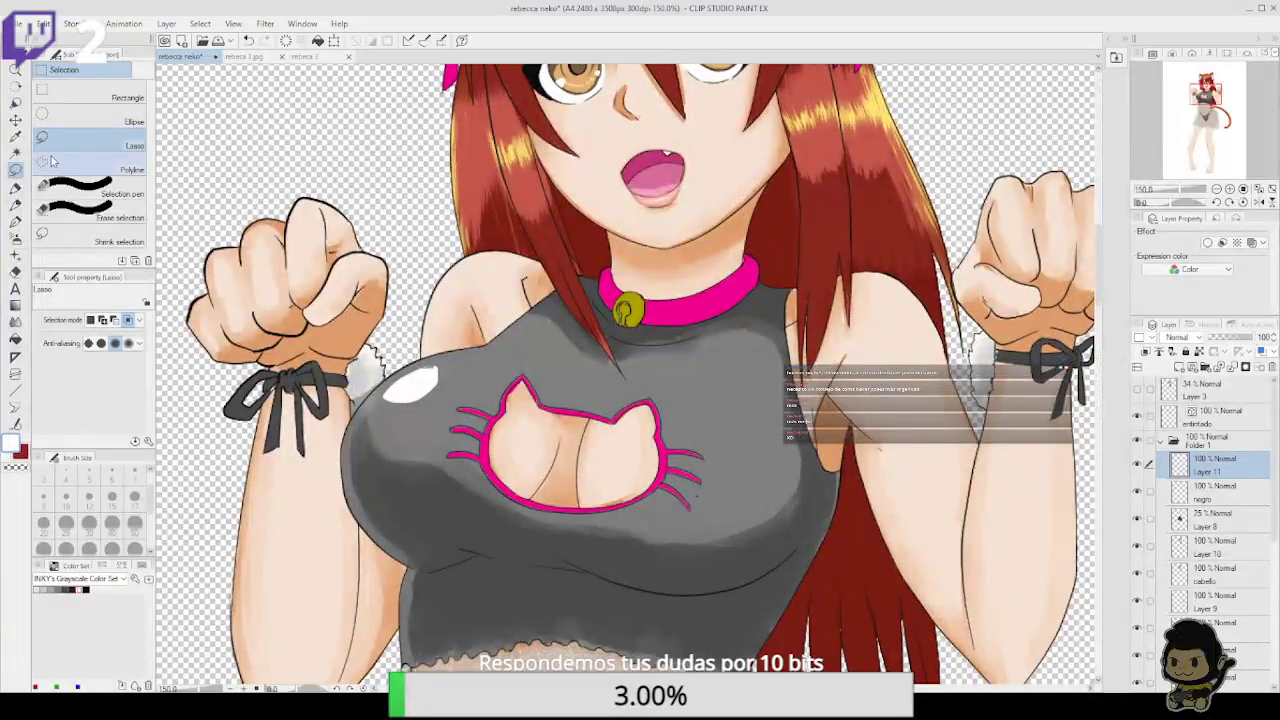
click(16, 222)
click(16, 205)
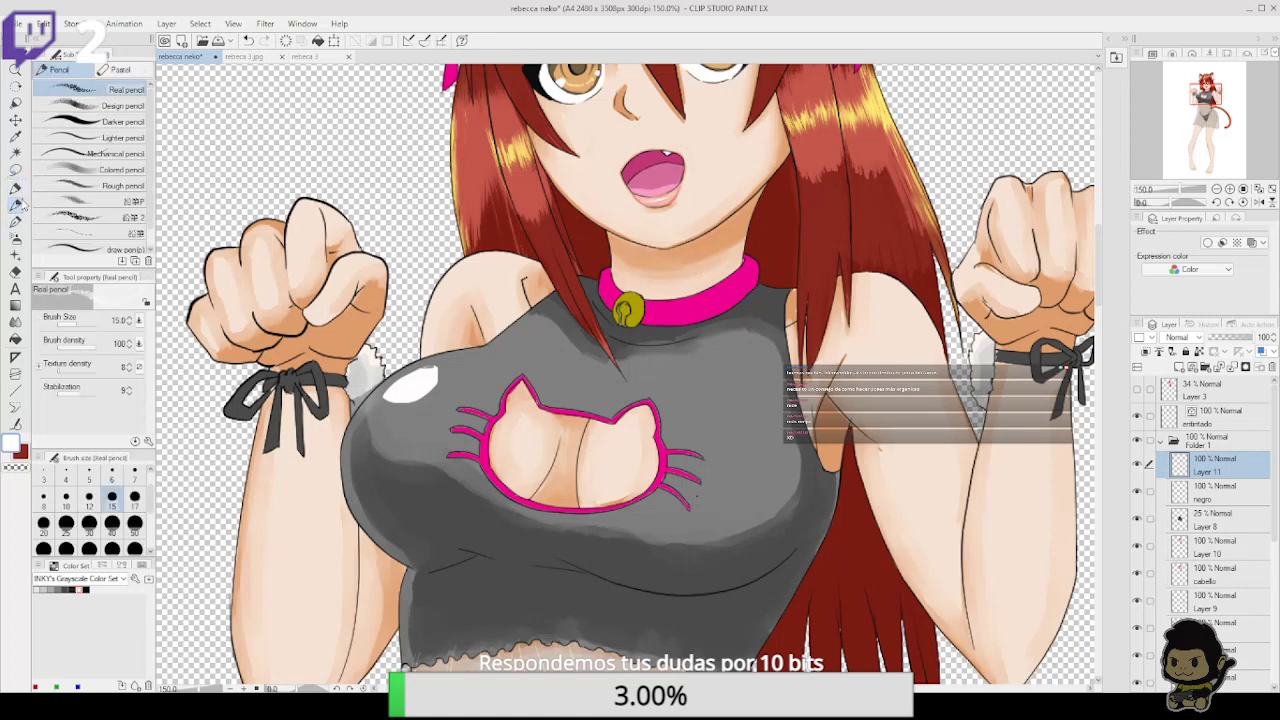
click(16, 221)
mouse_move(434, 372)
mouse_down()
mouse_move(420, 396)
mouse_move(405, 382)
mouse_move(422, 390)
mouse_move(391, 392)
mouse_move(429, 369)
mouse_move(392, 400)
mouse_move(424, 403)
mouse_up()
key(ctrl+z)
click(20, 450)
alt+click(456, 408)
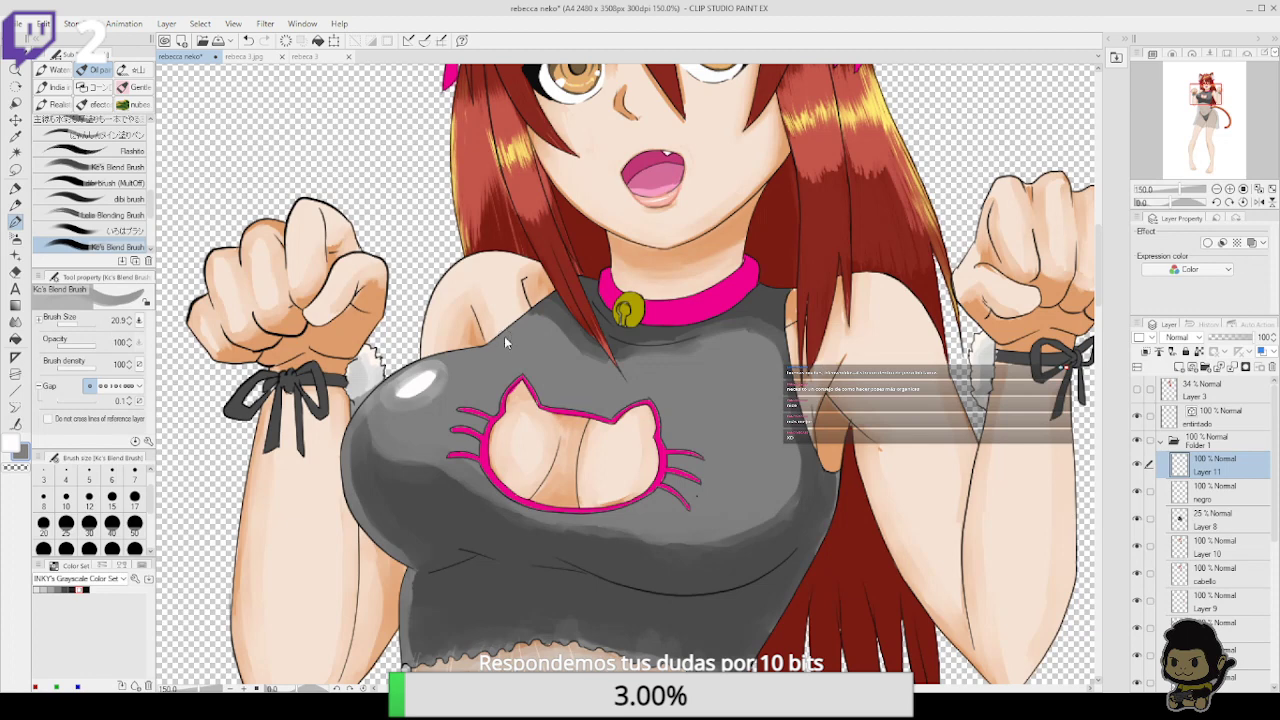
Undo the blending strokes on the chest highlight and delete the highlight layer
key(ctrl+z)
key(ctrl+z)
key(ctrl+z)
key(ctrl+z)
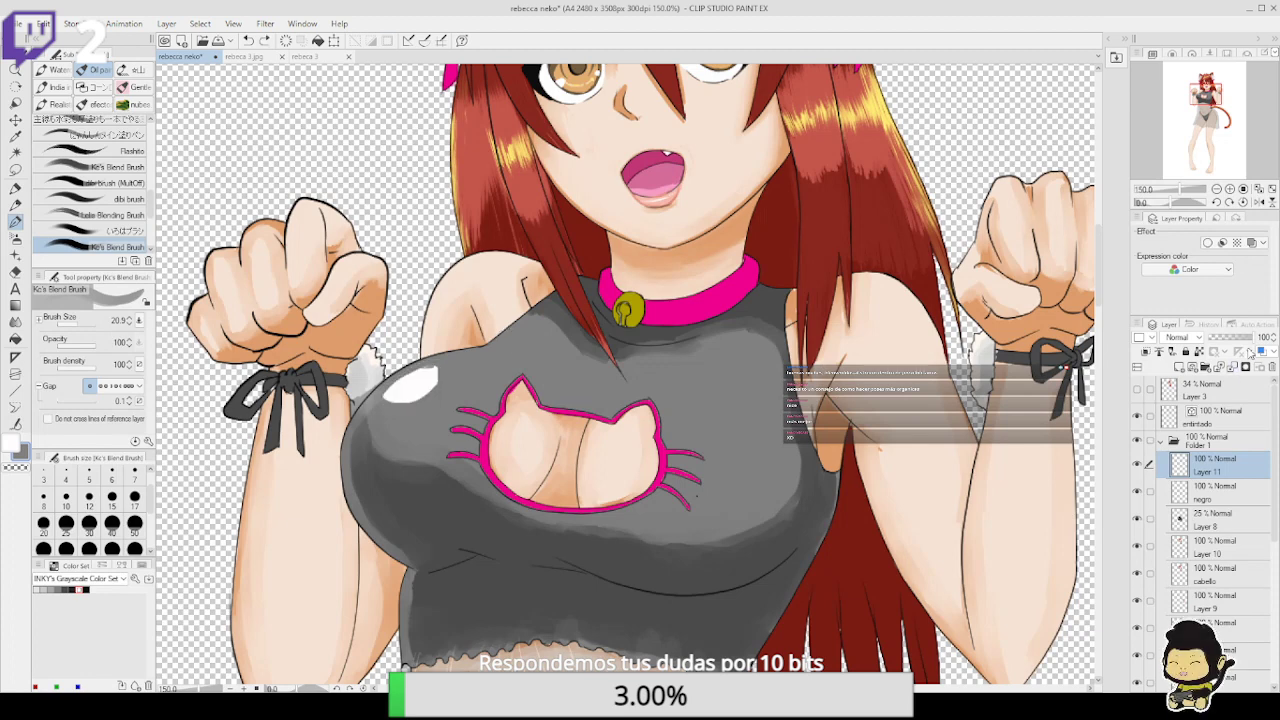
click(1271, 367)
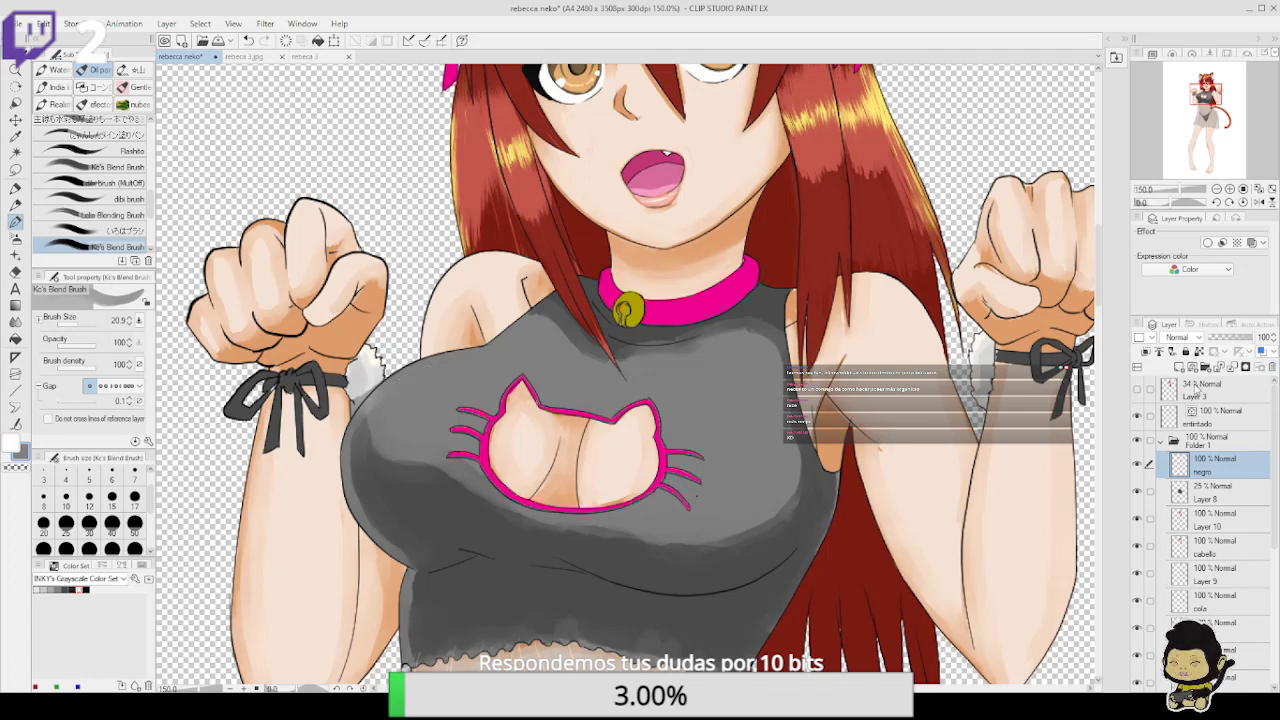
On Layer 7, paint the keyhole-shaped slot of the collar bell black with the Mapping pen at size 5
drag(1061, 538, 996, 672)
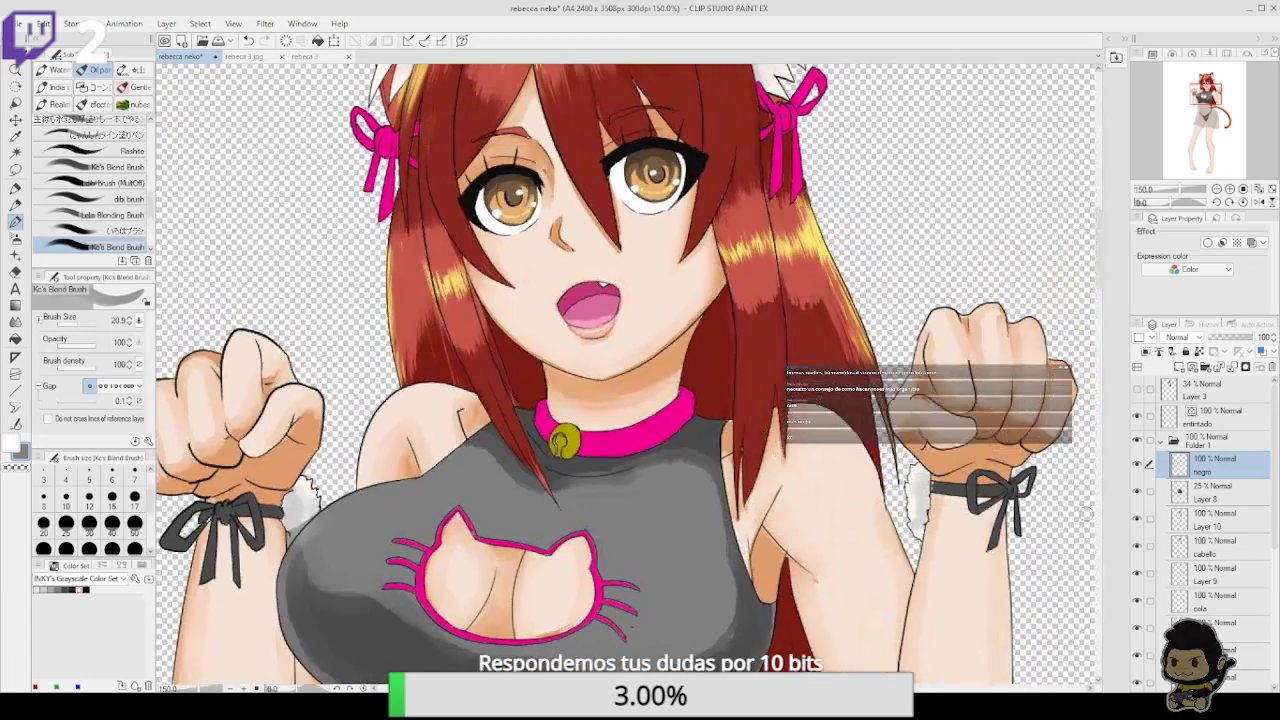
drag(1273, 495, 1273, 584)
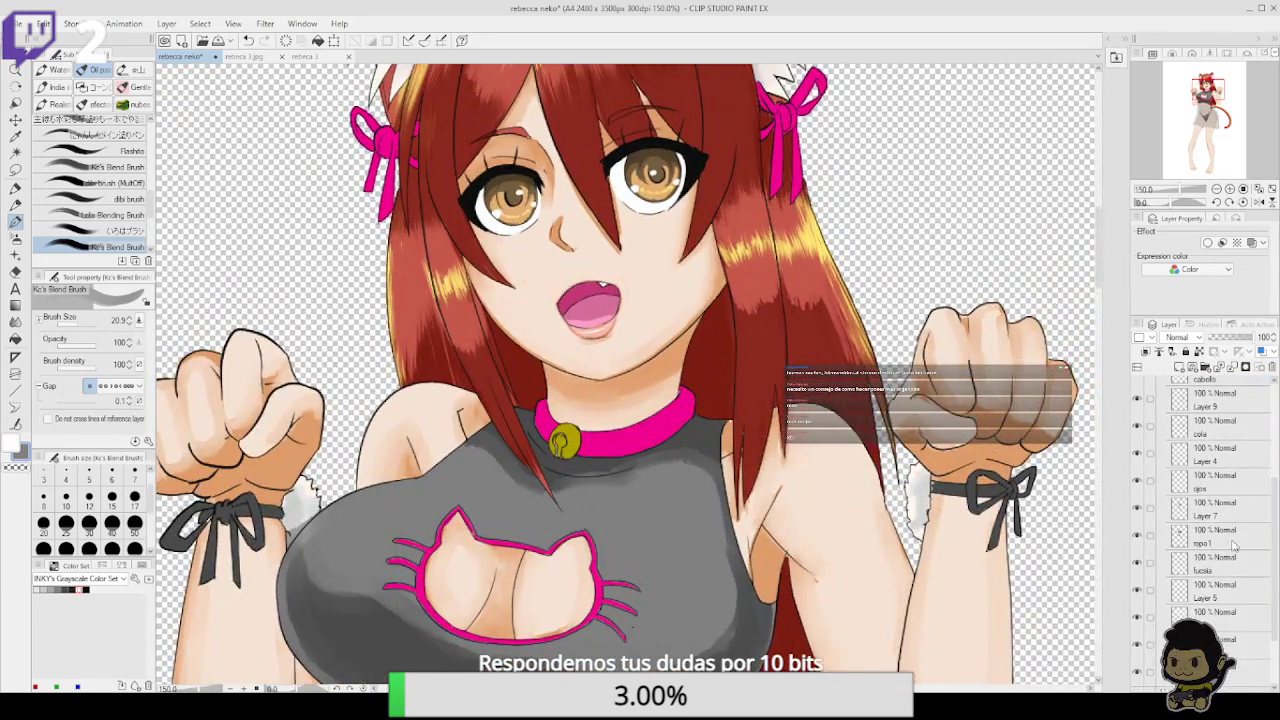
click(1241, 510)
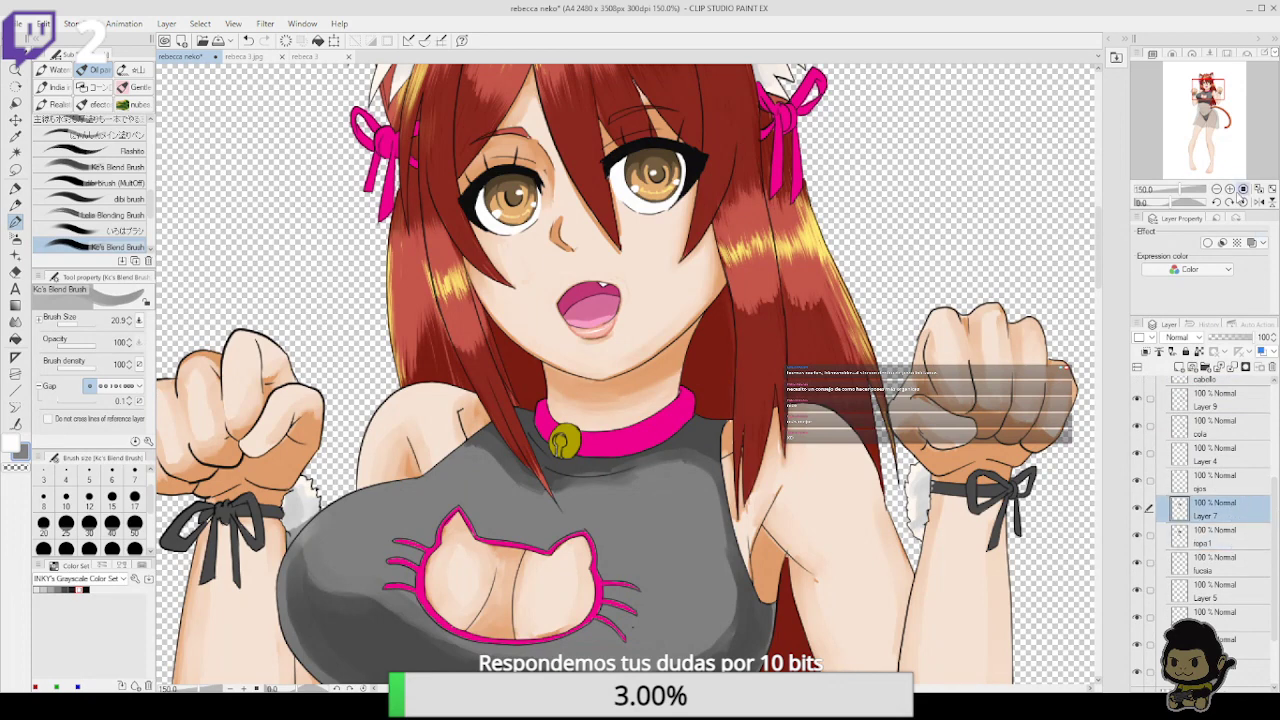
click(1229, 189)
click(1229, 189)
click(1229, 189)
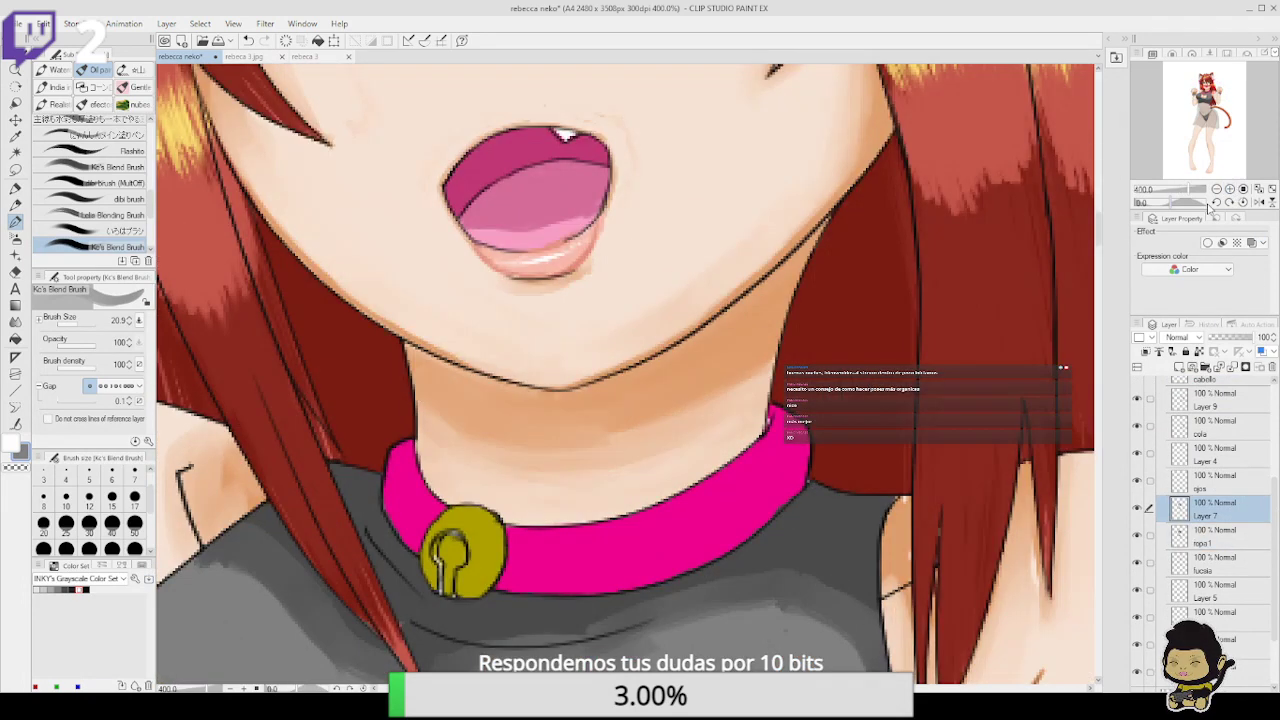
click(15, 188)
click(57, 72)
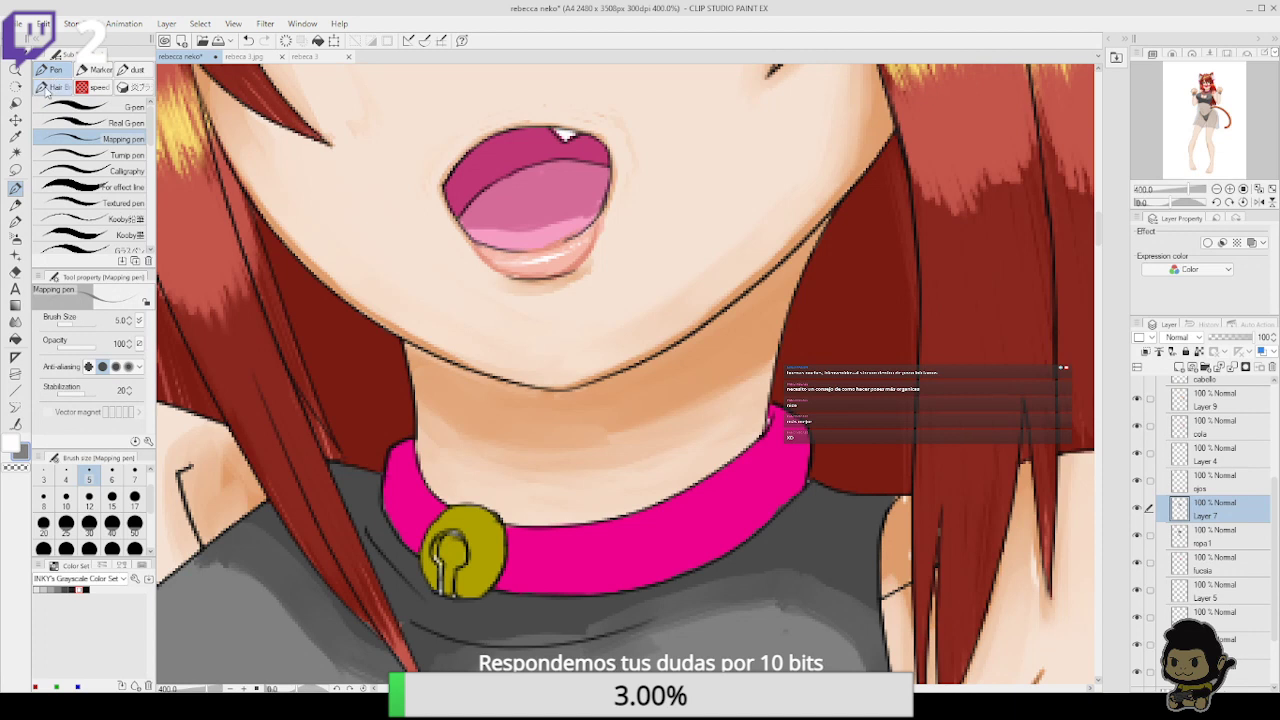
drag(493, 530, 515, 482)
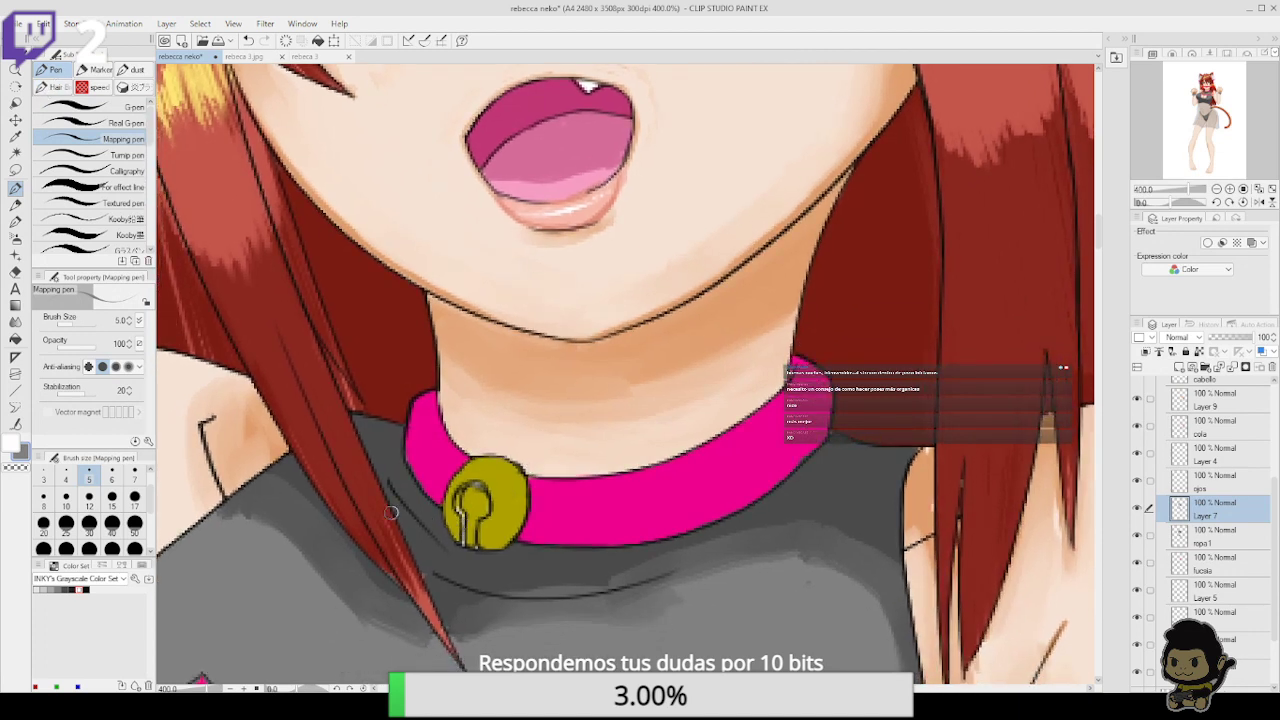
click(85, 590)
mouse_move(463, 503)
mouse_down()
mouse_move(478, 498)
mouse_move(470, 535)
mouse_move(481, 500)
mouse_up()
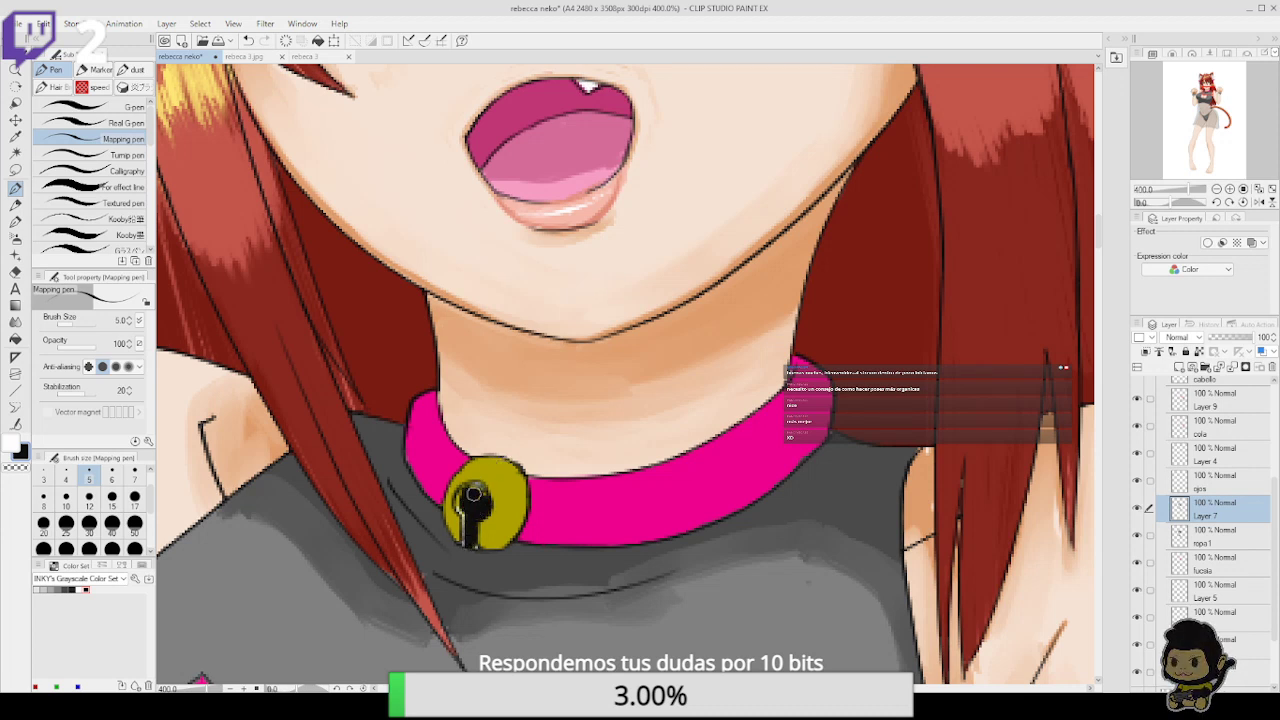
Shade the lower edge of the collar bell with a darker golden tone using the Mapping pen
click(14, 447)
drag(478, 458, 476, 478)
alt+click(496, 473)
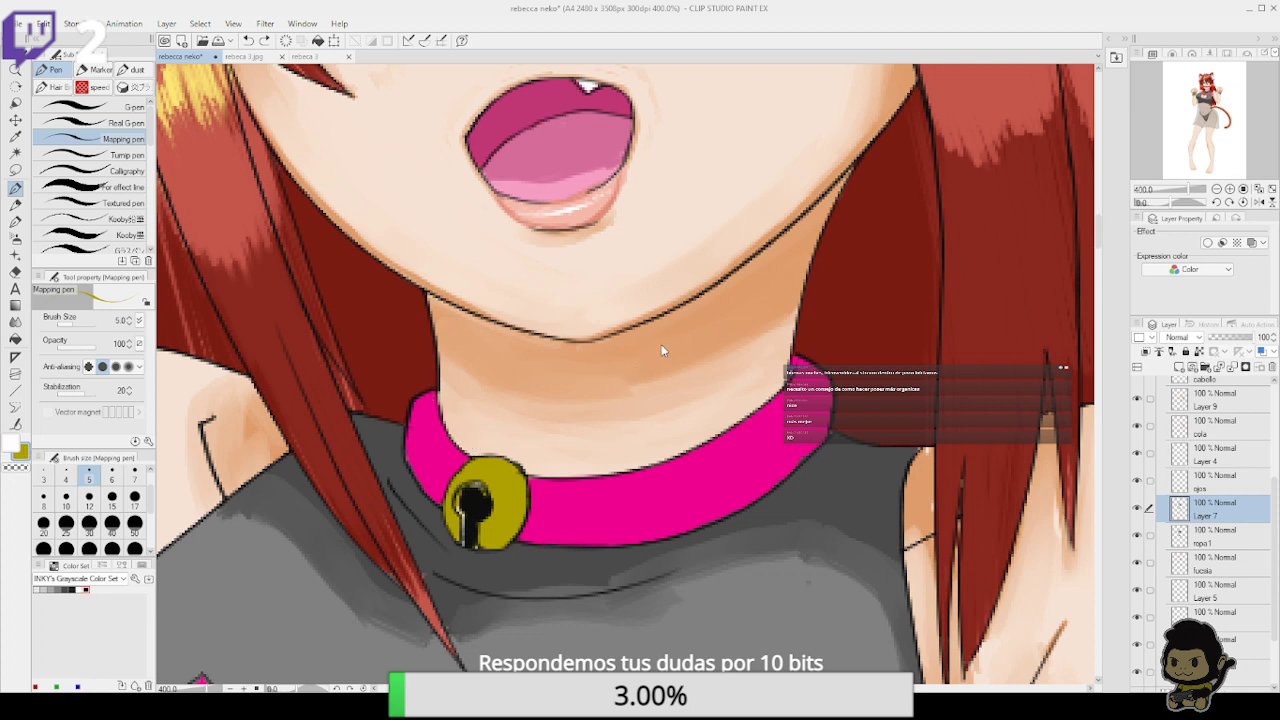
mouse_move(456, 535)
mouse_down()
mouse_move(450, 508)
mouse_move(500, 537)
mouse_move(512, 526)
mouse_move(490, 545)
mouse_move(514, 516)
mouse_up()
key(ctrl+z)
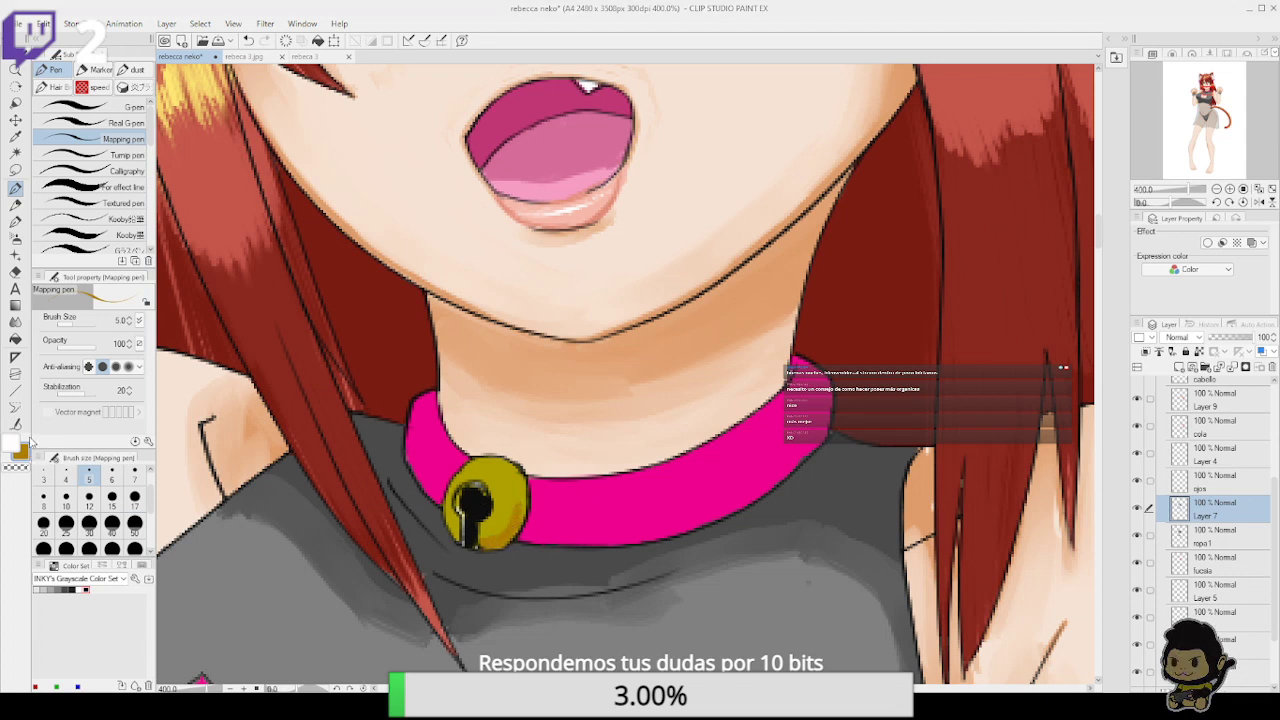
Paint pale cream highlights along the bell's rim and fill the inside of its keyhole slot with dark olive
alt+click(650, 343)
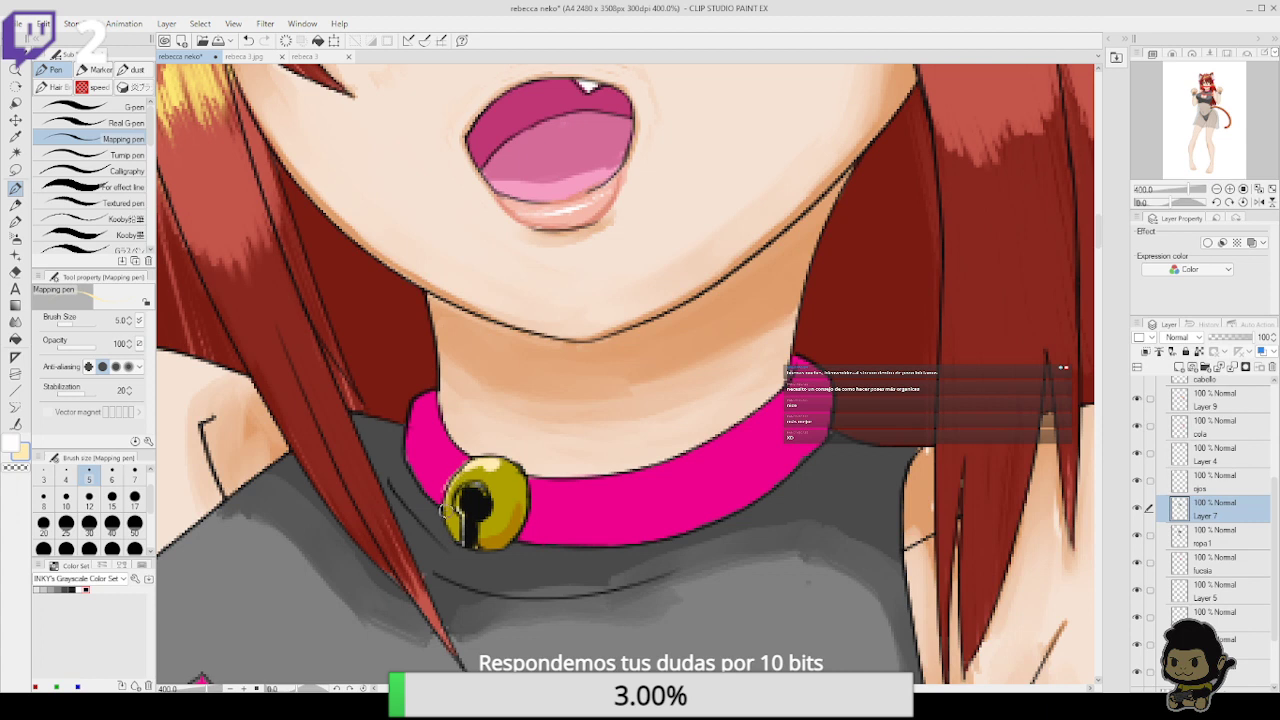
drag(508, 466, 522, 525)
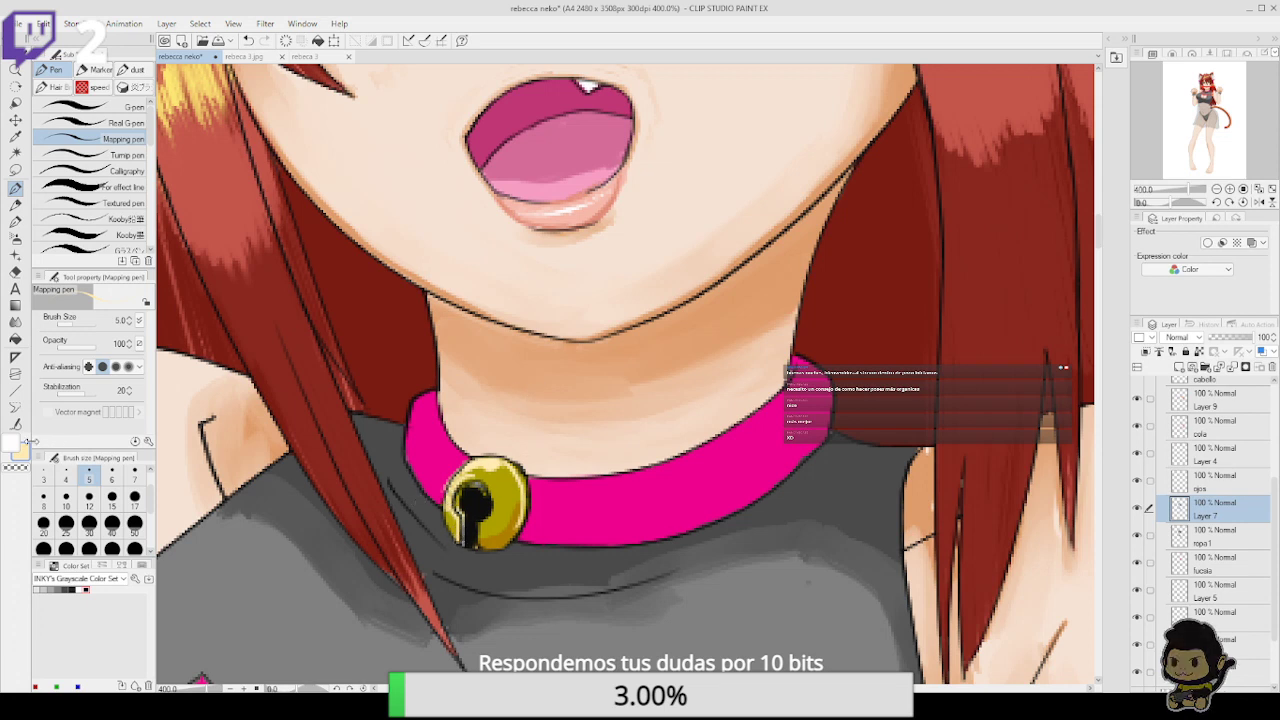
alt+click(505, 510)
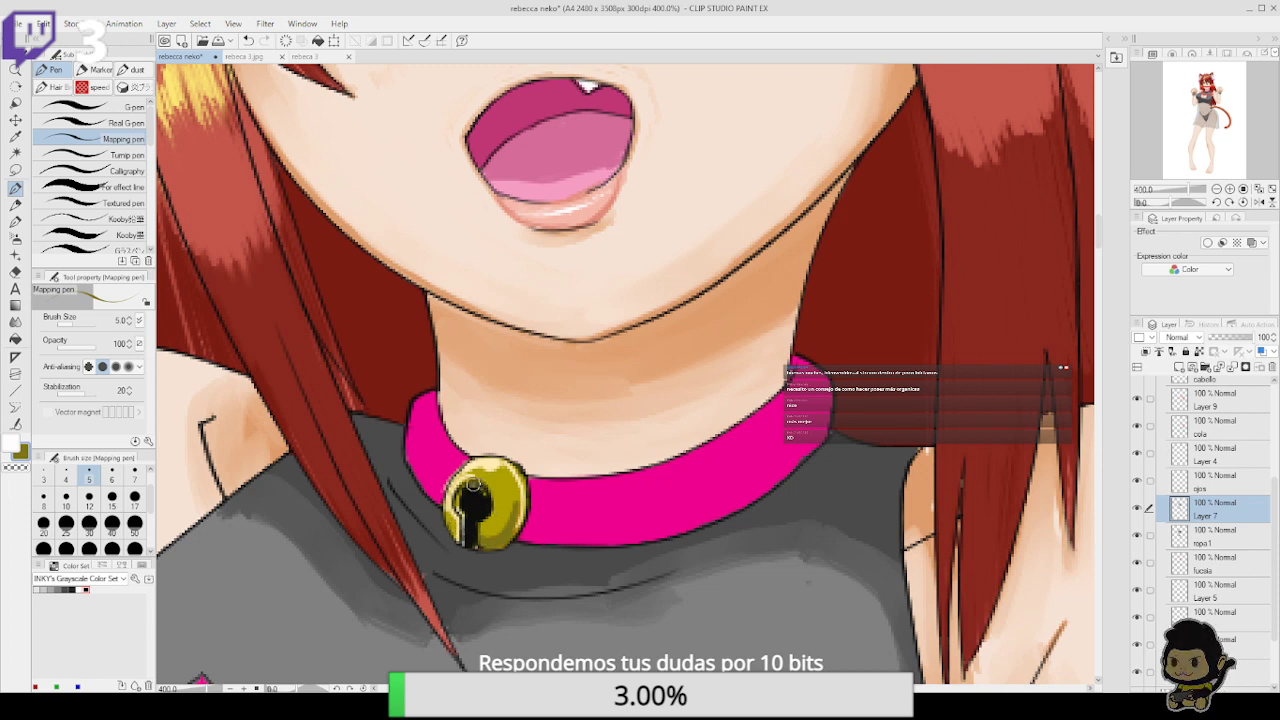
drag(468, 488, 470, 542)
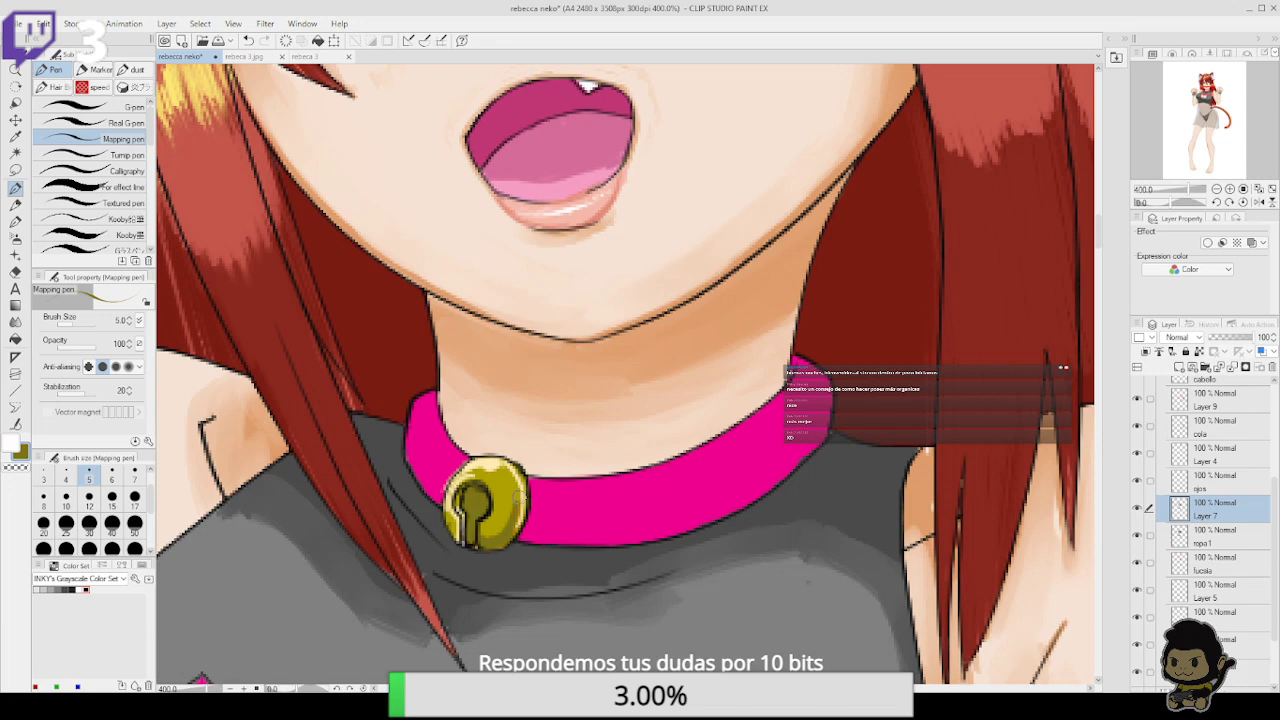
Shade the lower part of the pink collar with a darker magenta, outlining the shadow and filling it
click(1216, 190)
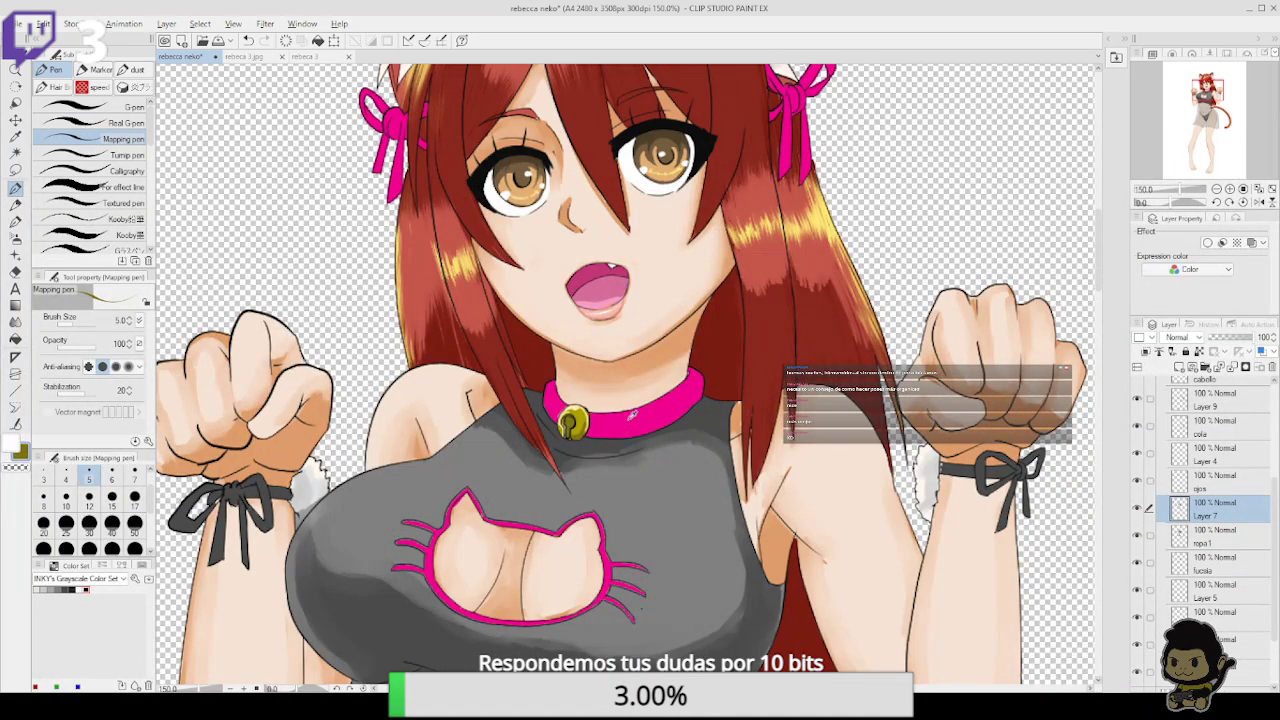
alt+click(632, 412)
click(15, 338)
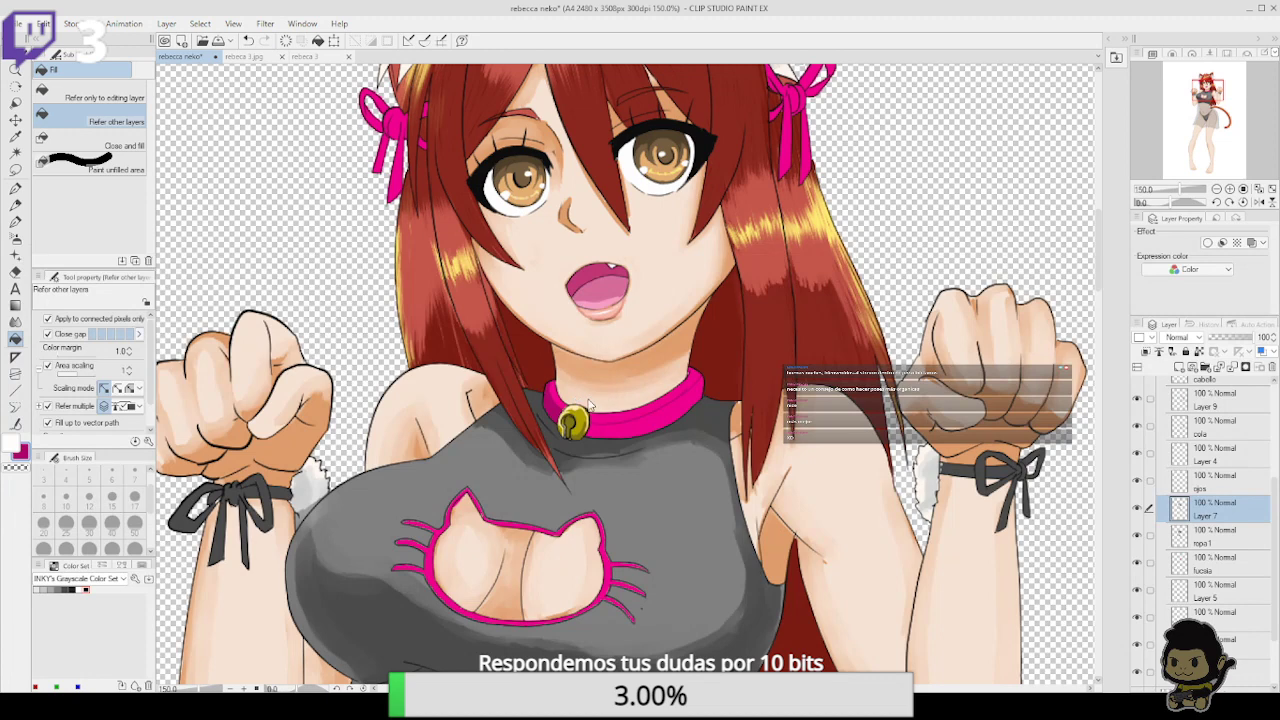
click(605, 427)
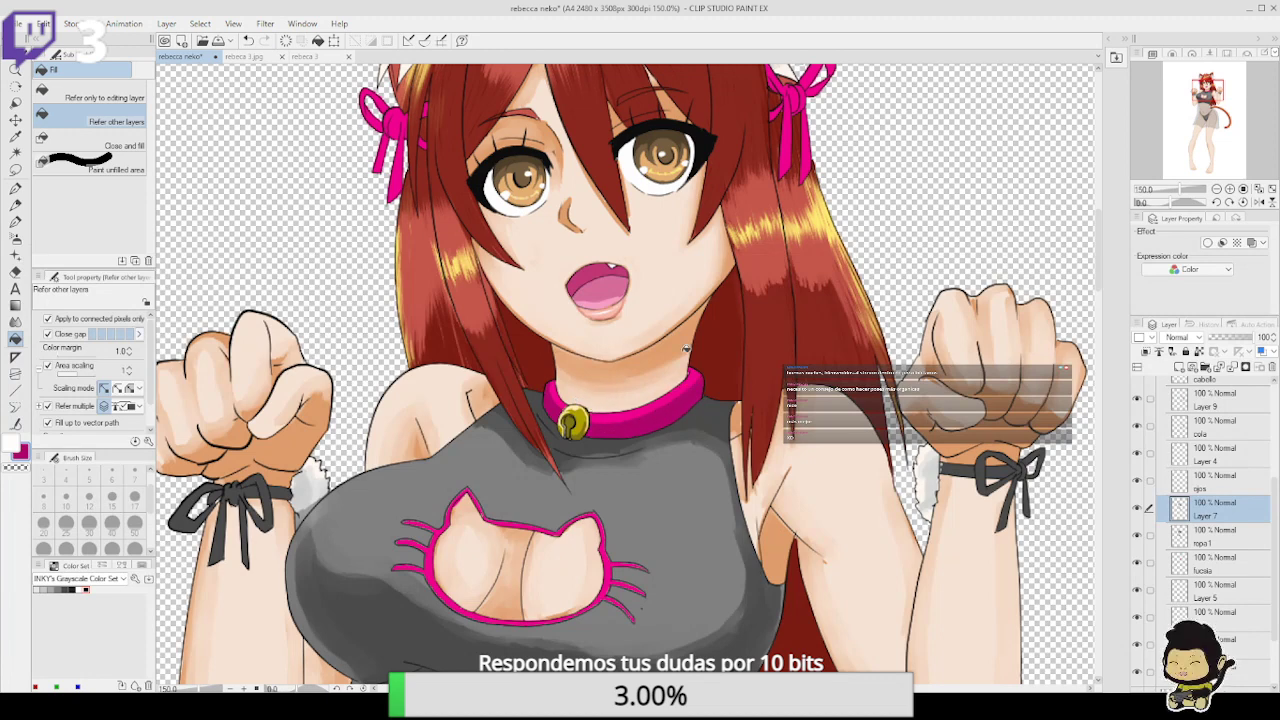
click(15, 188)
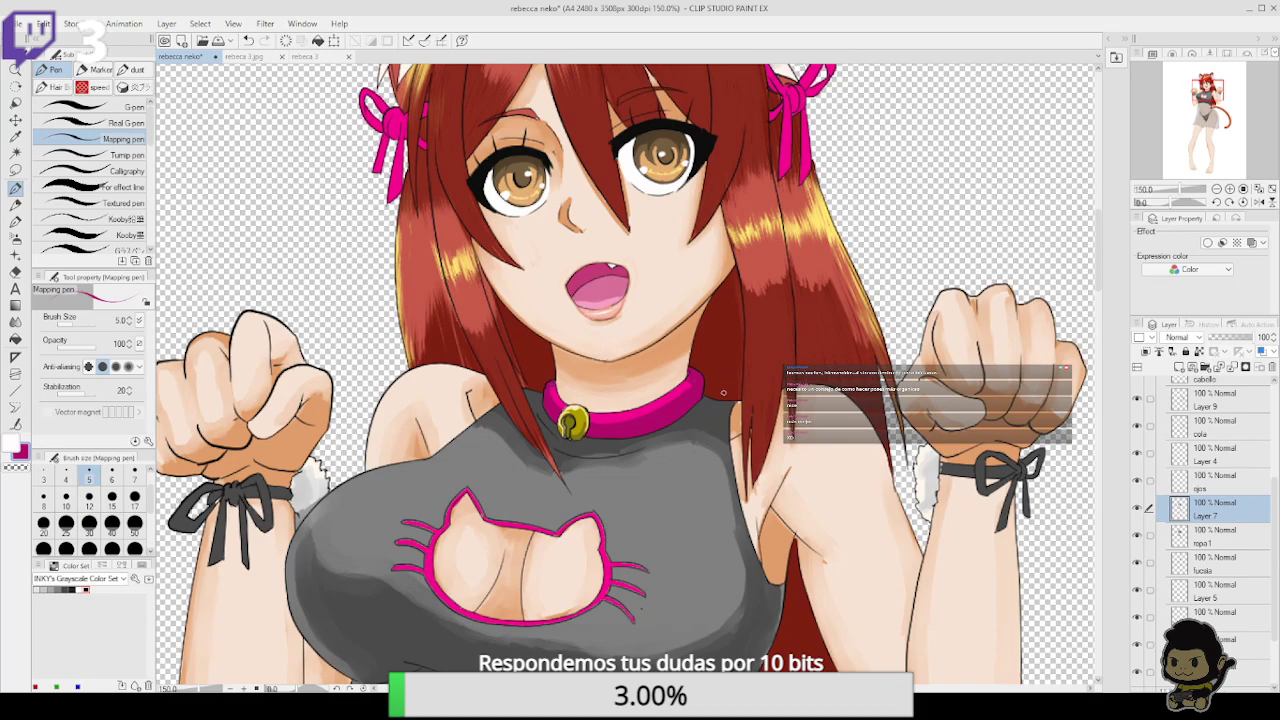
Try white highlight strokes on the grey top beside the cat-shaped cutout with the Mapping pen, and undo them
scroll(723, 392, down, 5)
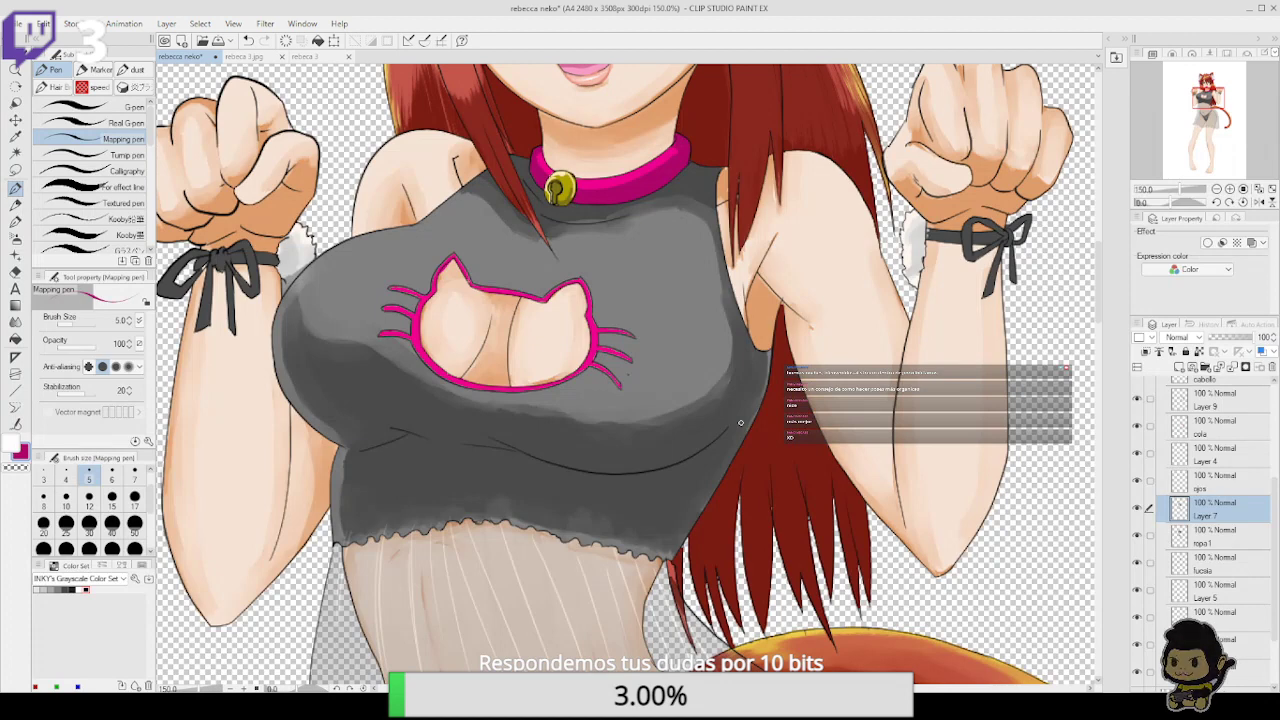
key(x)
mouse_move(655, 318)
mouse_down()
mouse_move(688, 295)
mouse_move(684, 305)
mouse_up()
drag(655, 333, 695, 311)
drag(656, 342, 694, 316)
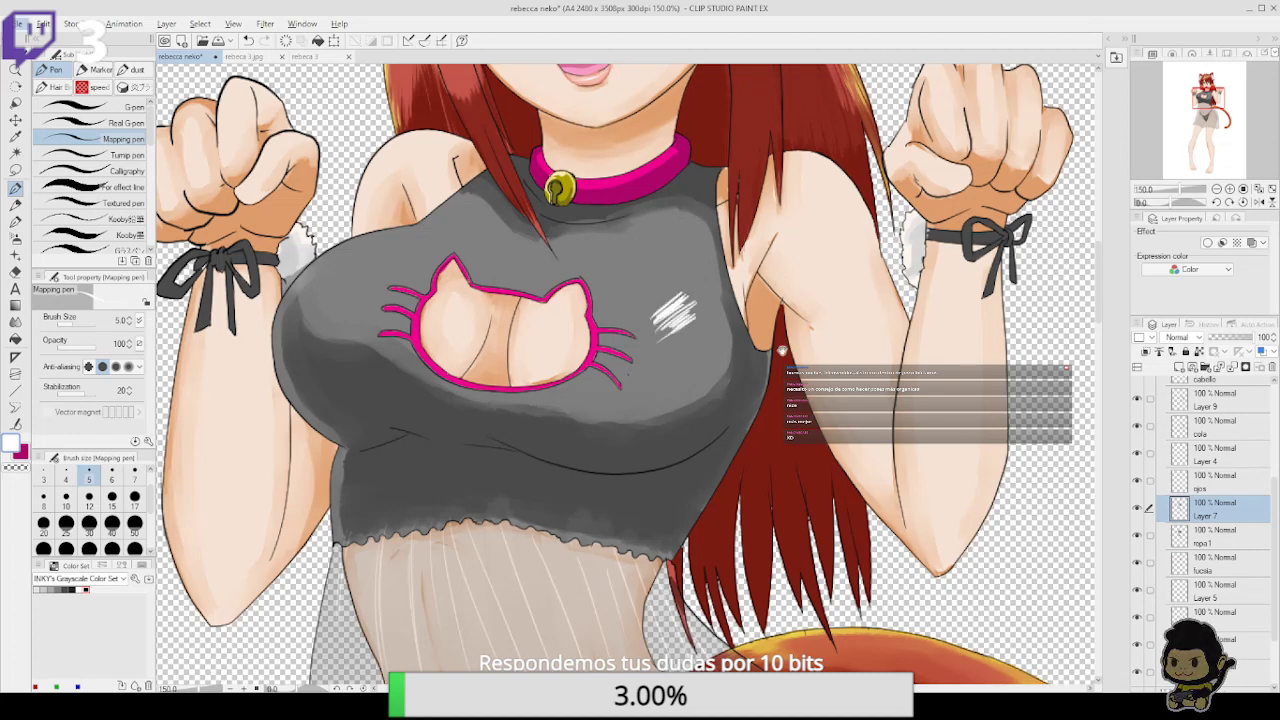
drag(782, 350, 756, 434)
key(ctrl+z)
key(ctrl+z)
key(ctrl+z)
key(ctrl+z)
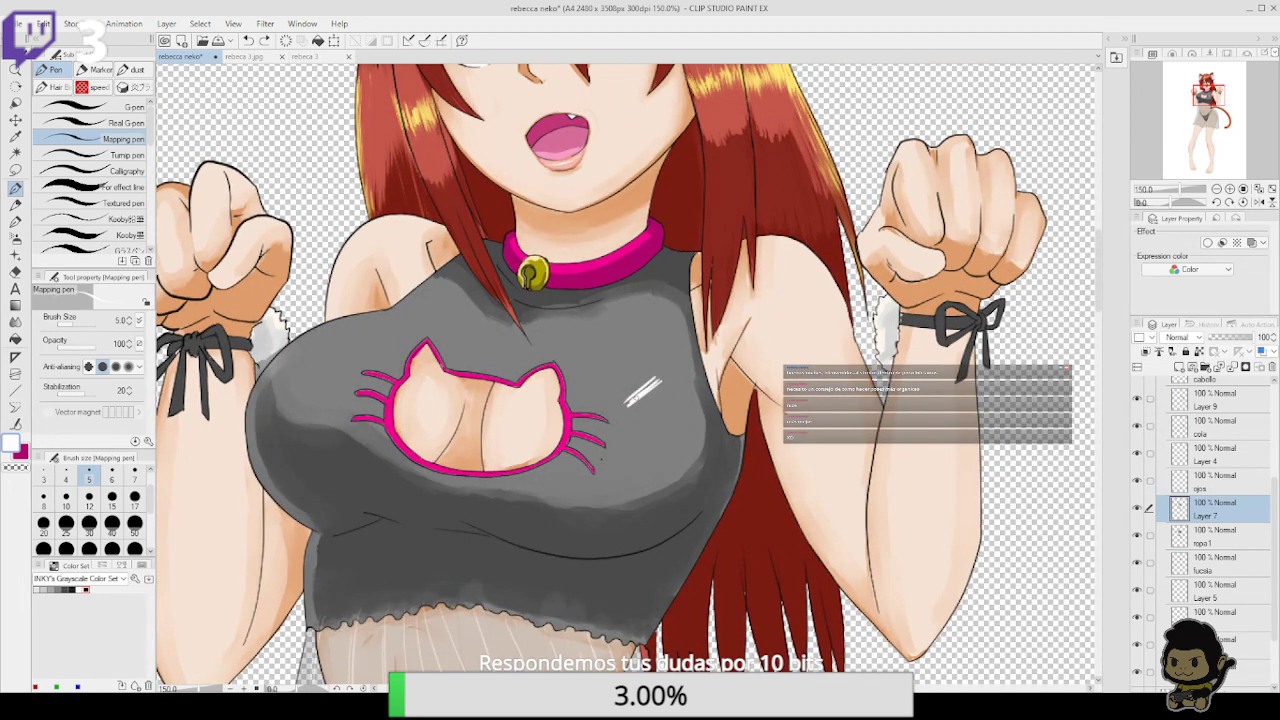
key(ctrl+z)
key(ctrl+z)
drag(785, 362, 828, 330)
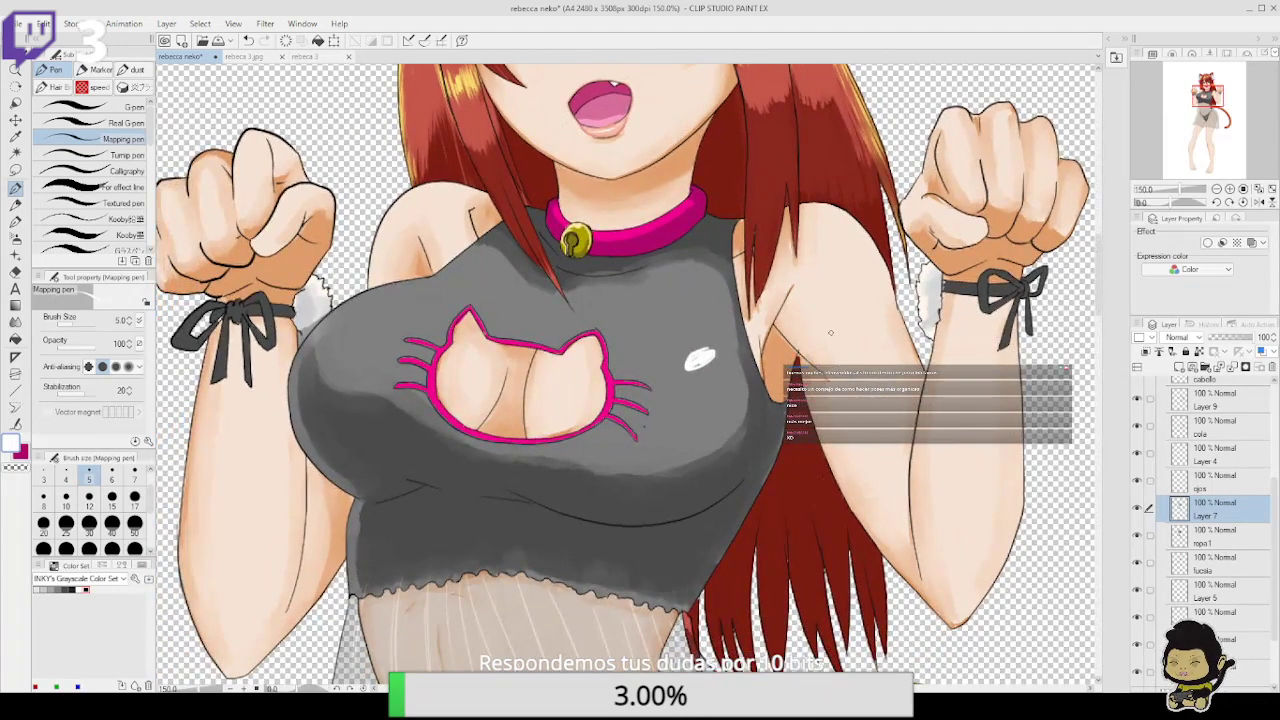
key(ctrl+z)
Paint soft light-grey highlights on both sides of the chest with Kc's Blend Brush, undoing the stray strokes
click(1216, 188)
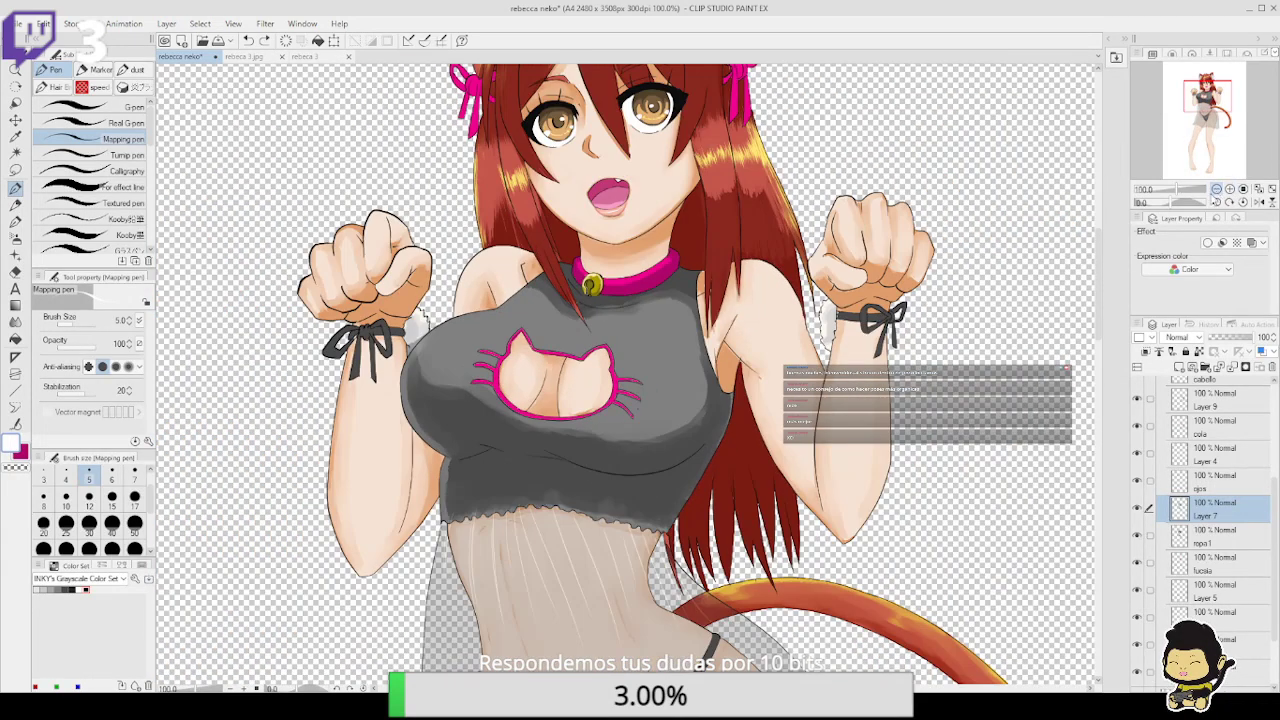
drag(898, 473, 866, 323)
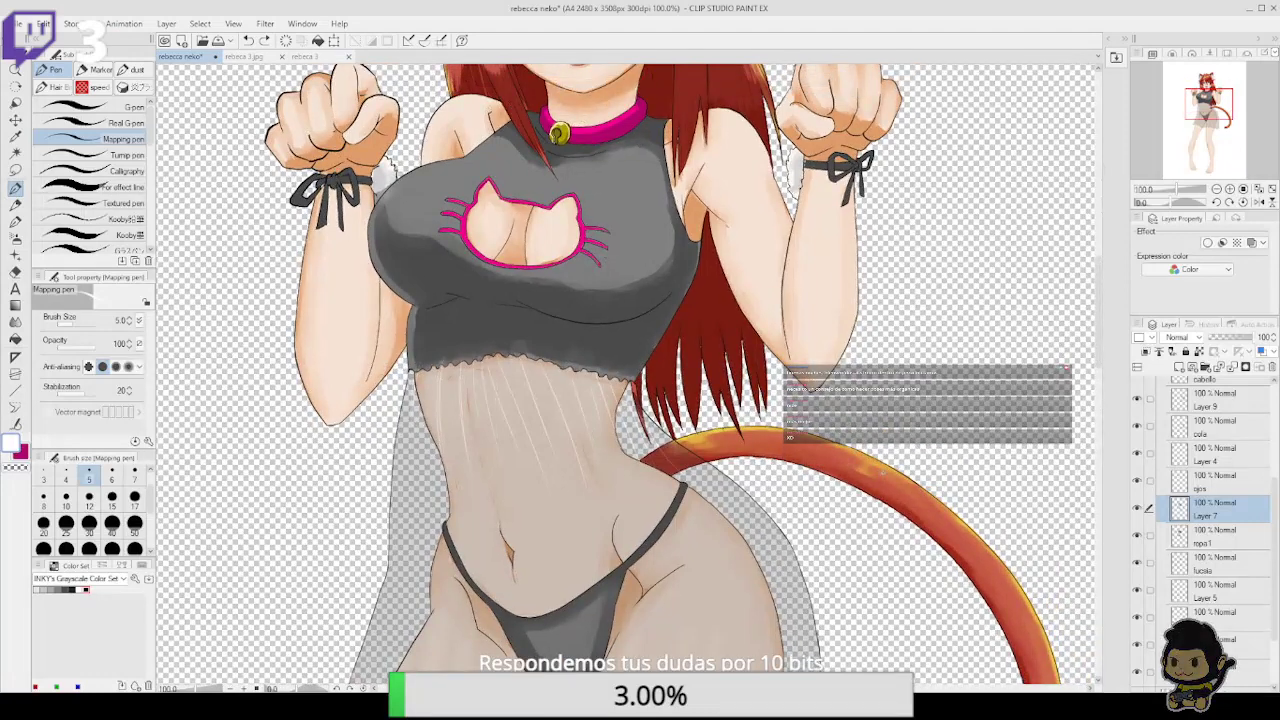
click(45, 588)
click(15, 222)
mouse_move(441, 184)
mouse_down()
mouse_move(439, 170)
mouse_move(424, 177)
mouse_move(445, 170)
mouse_up()
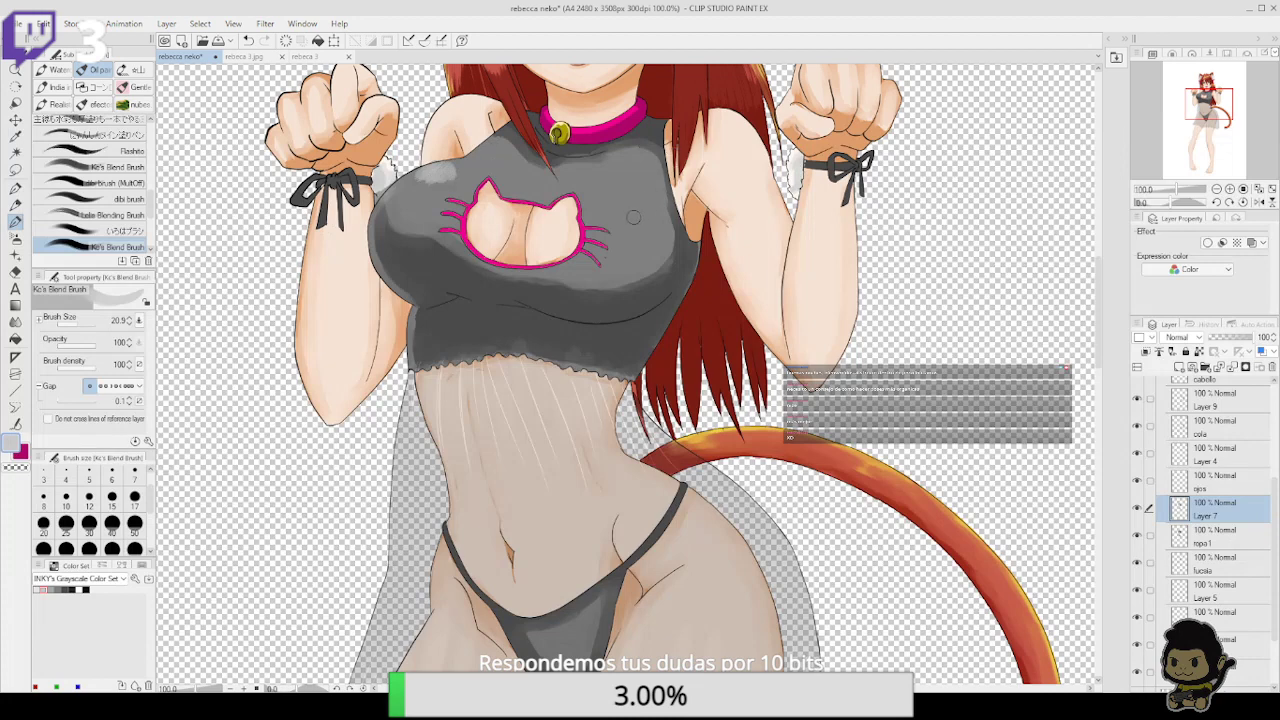
drag(622, 217, 644, 219)
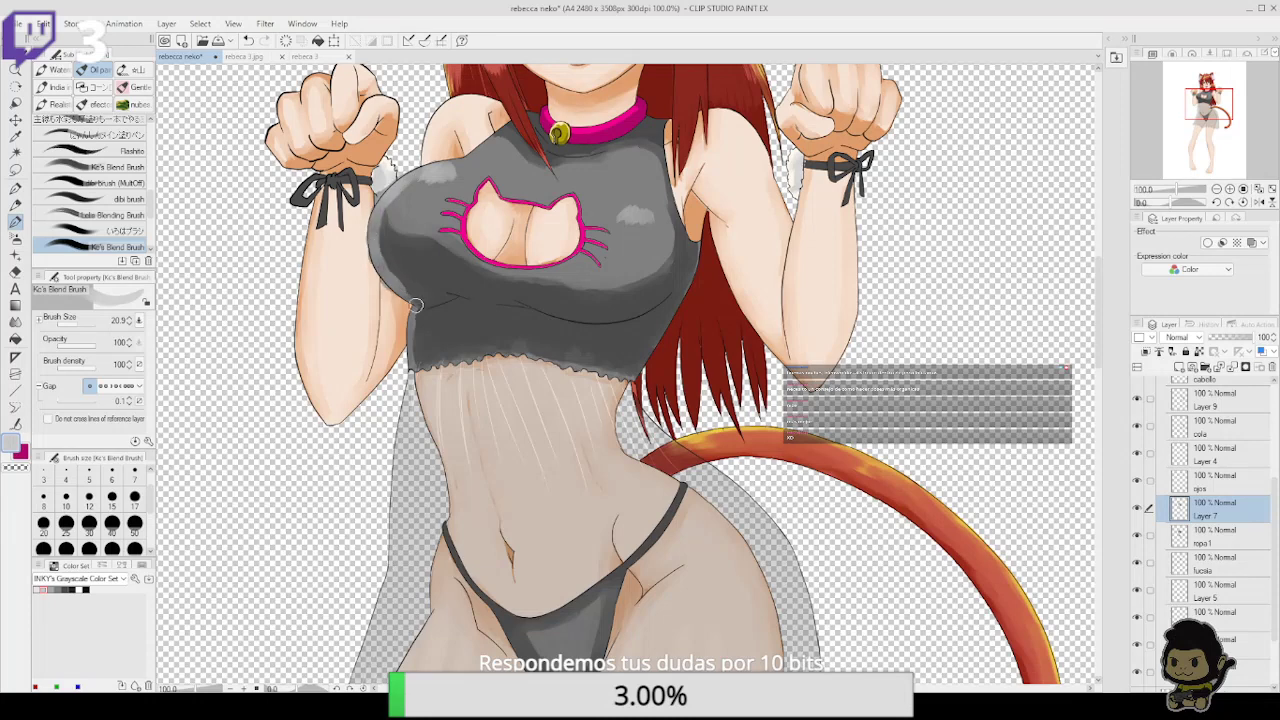
key(ctrl+z)
key(ctrl+z)
key(ctrl+z)
Select the ropa1 layer's painted area and blend lighter and darker grey tones along the side edge of the top on Layer 7
ctrl+click(1182, 540)
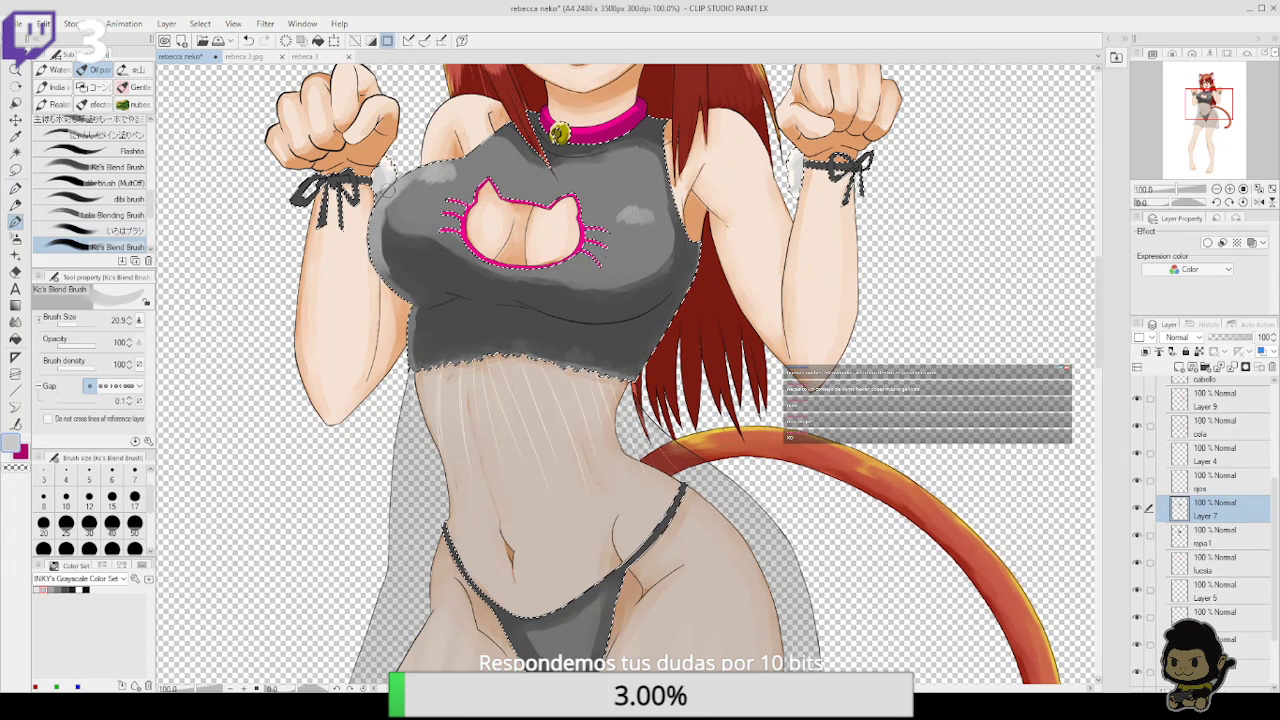
drag(390, 266, 416, 310)
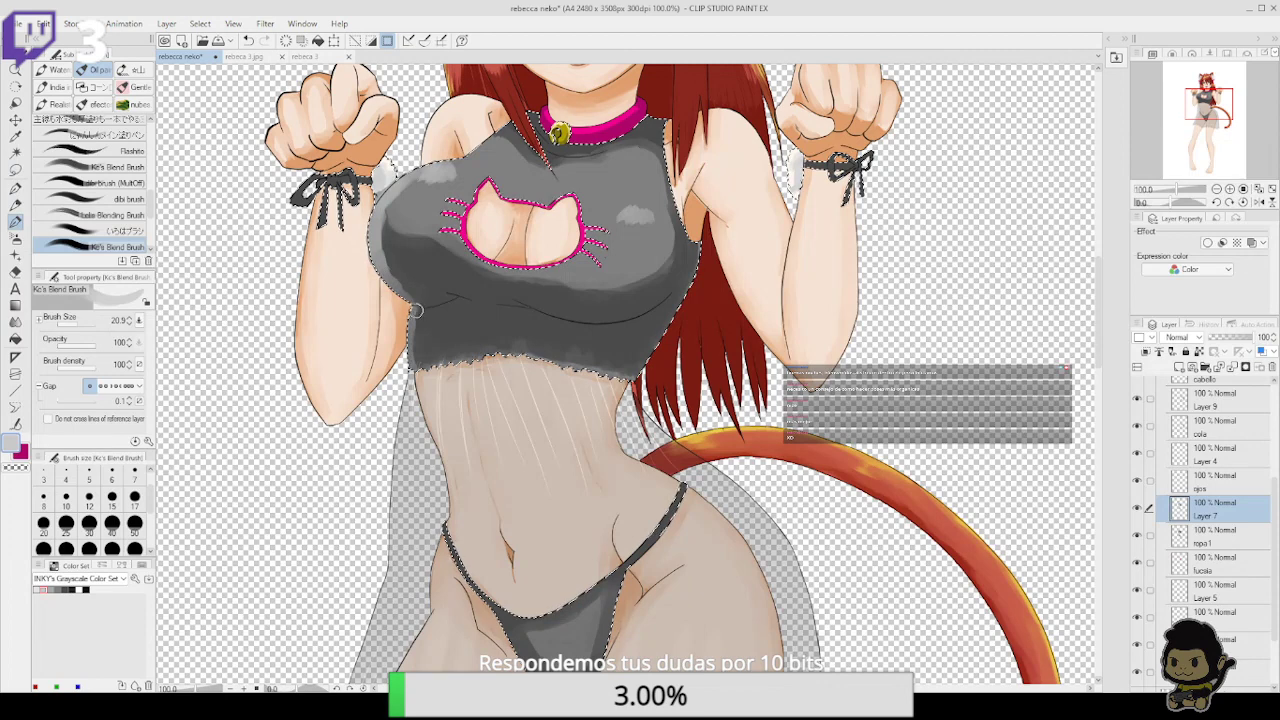
click(62, 589)
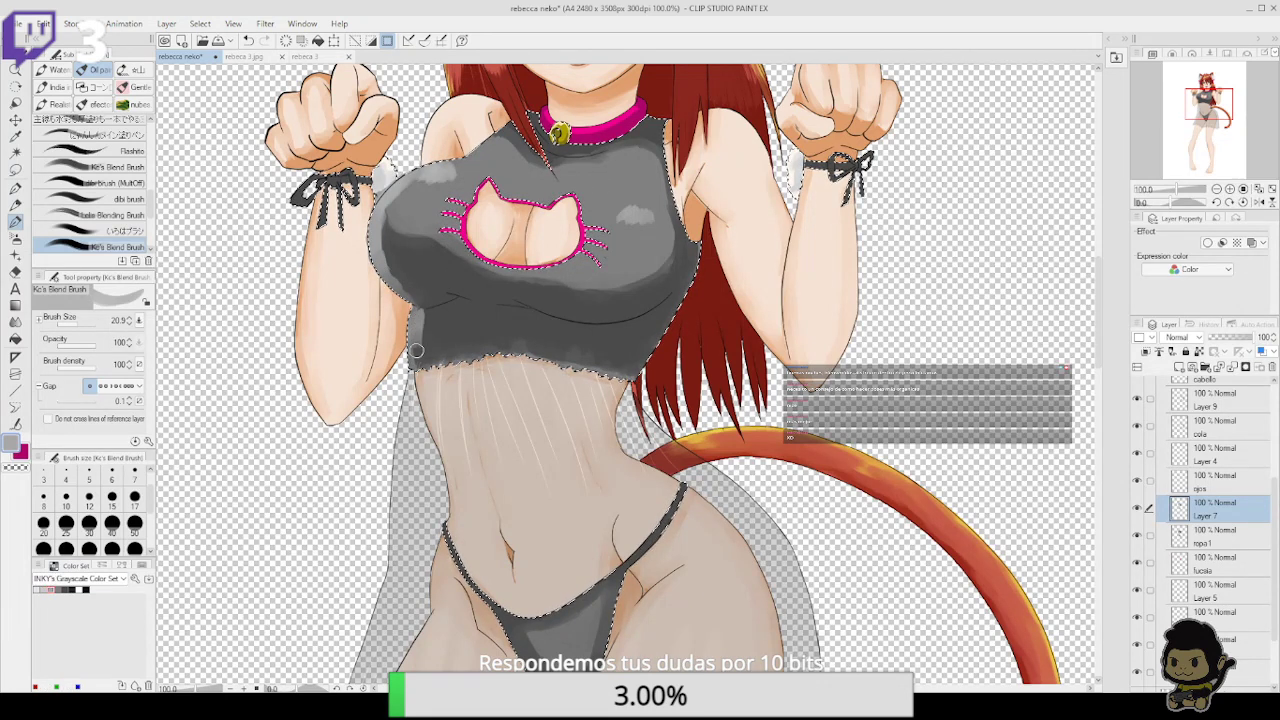
mouse_move(420, 284)
mouse_down()
mouse_move(388, 262)
mouse_move(400, 276)
mouse_move(379, 235)
mouse_move(390, 256)
mouse_move(389, 200)
mouse_up()
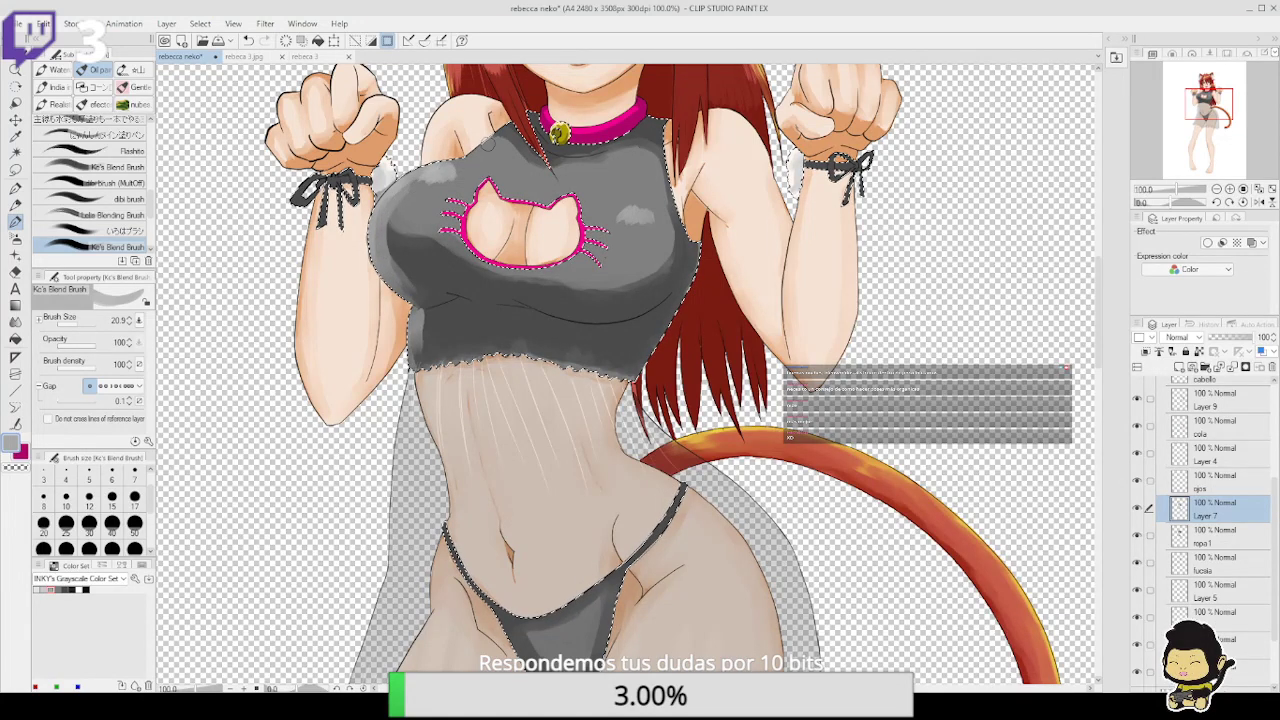
click(74, 588)
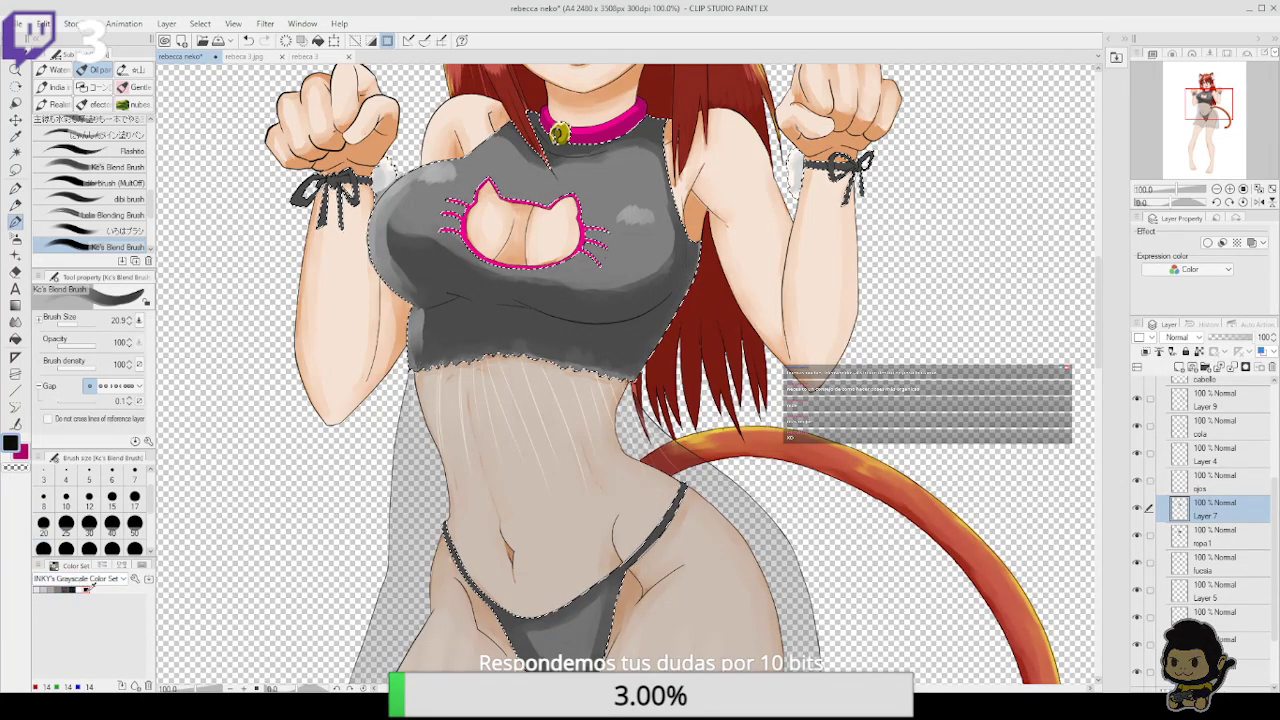
click(66, 589)
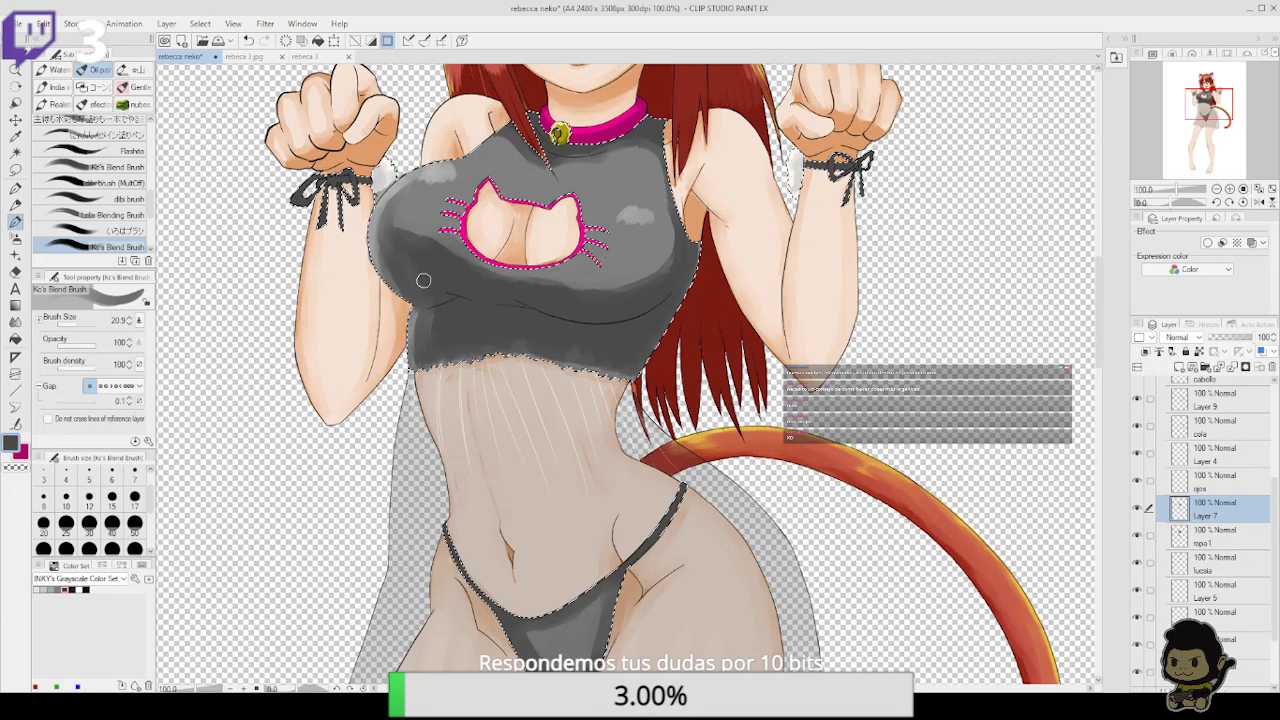
Make Layer 6 the active layer and load the piel layer's painted area as a selection
scroll(760, 502, up, 4)
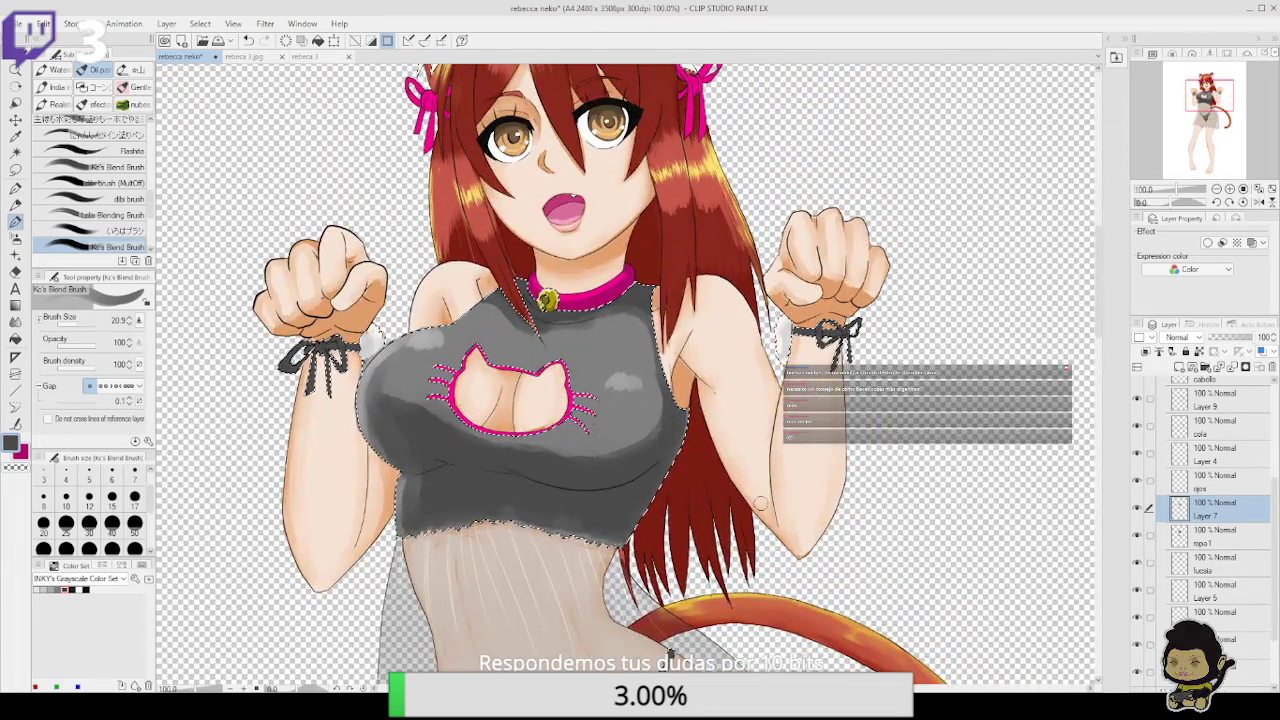
scroll(1215, 540, down, 2)
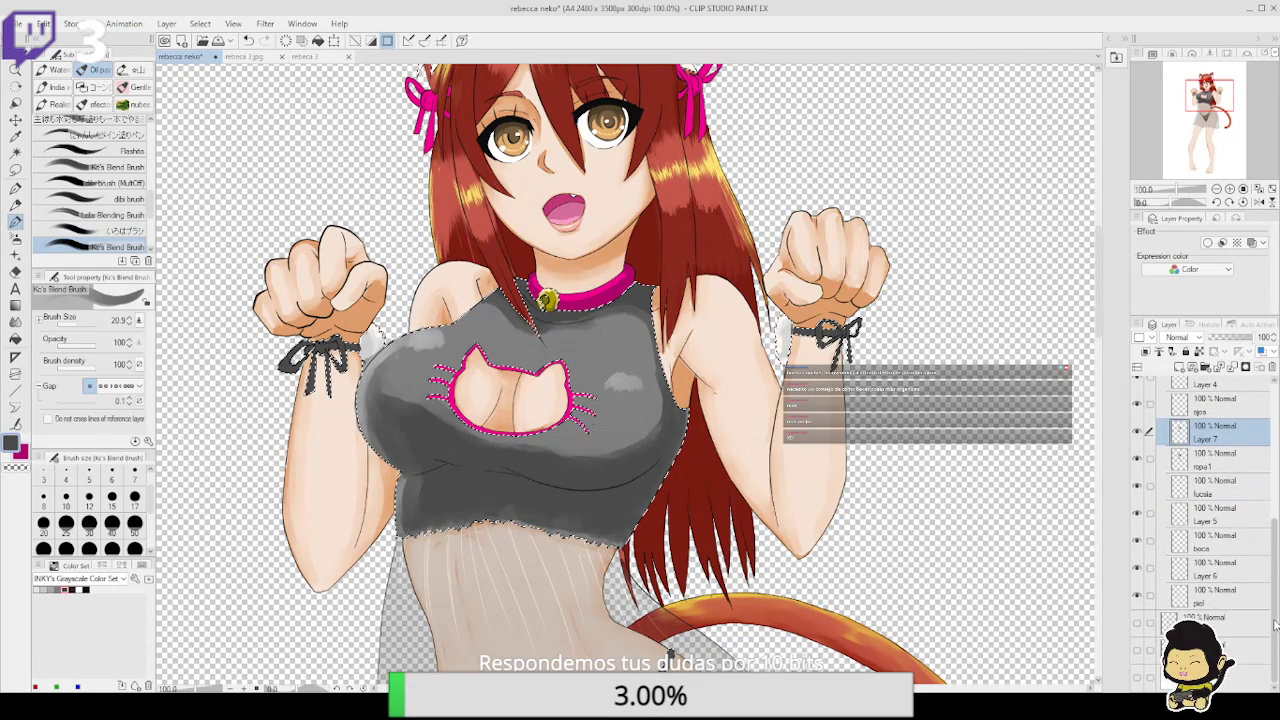
click(1225, 588)
click(1220, 570)
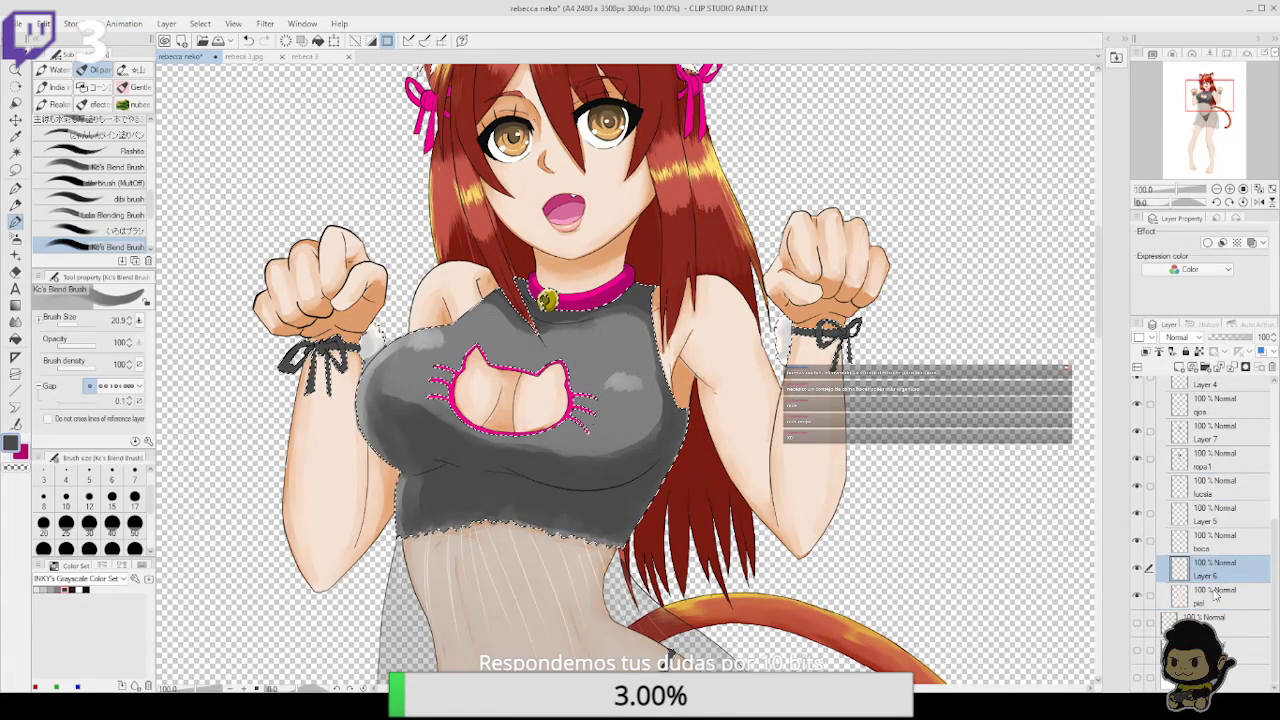
click(36, 589)
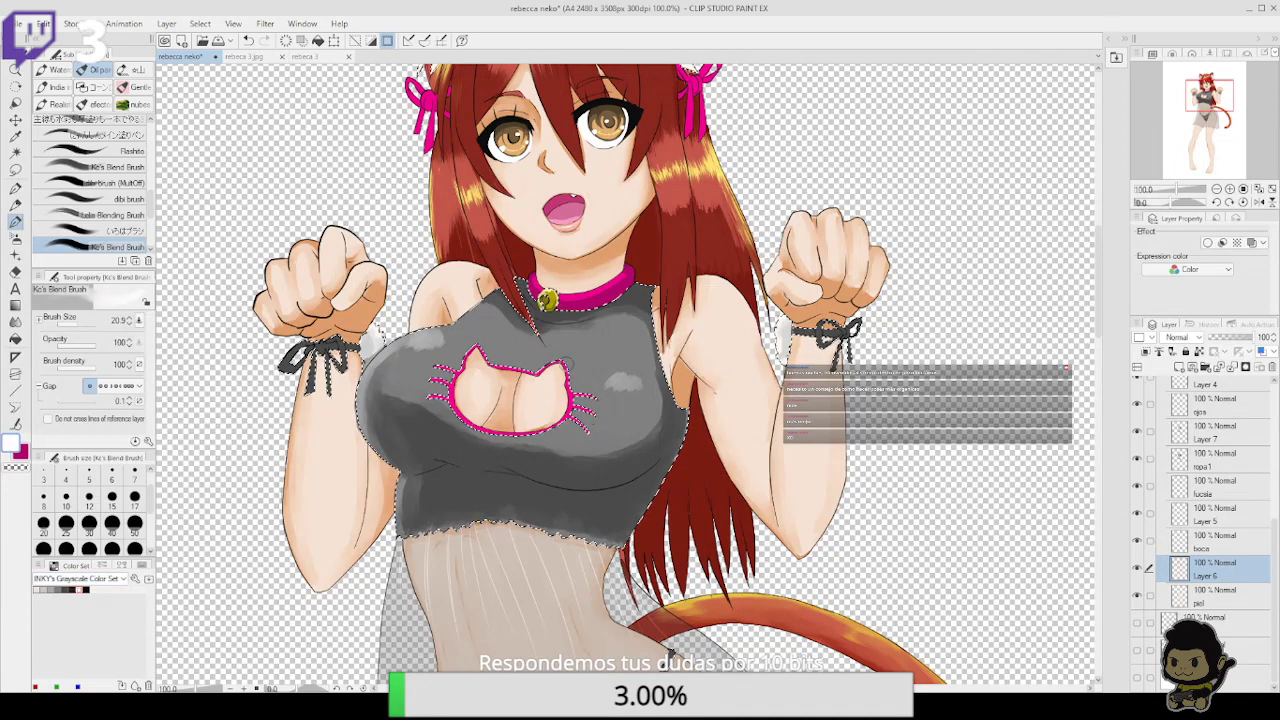
click(1217, 188)
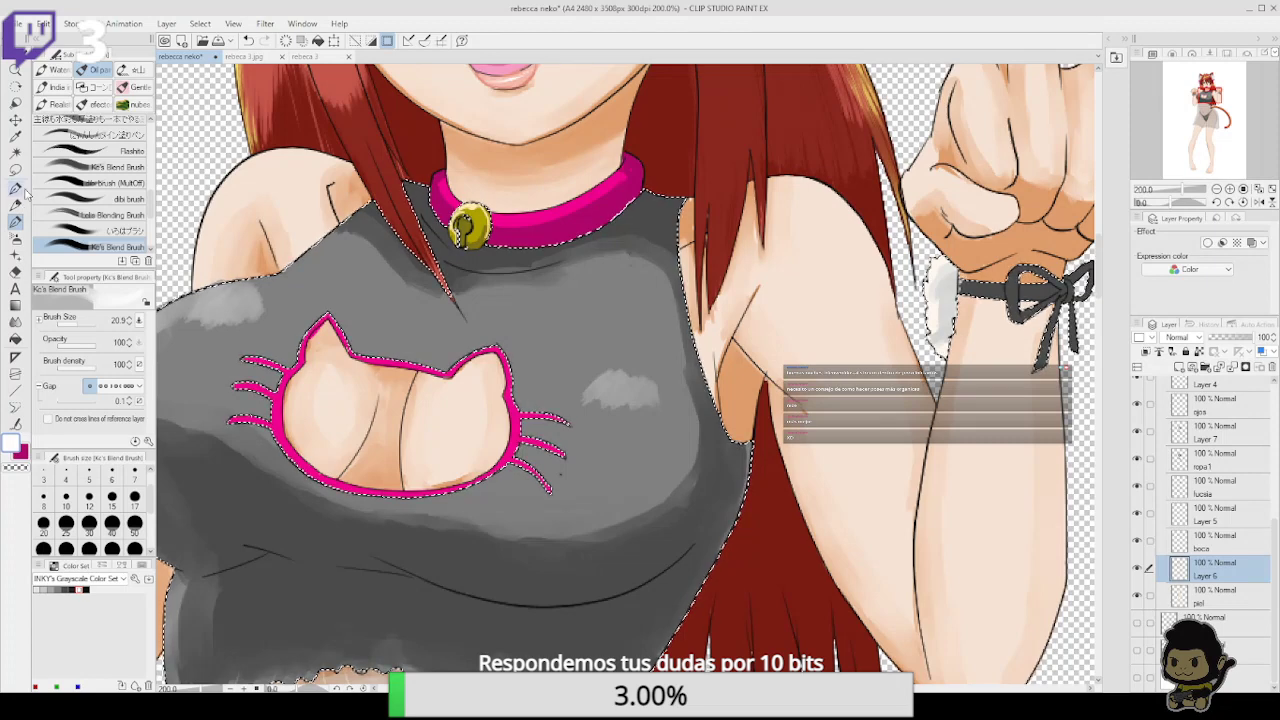
ctrl+click(1181, 600)
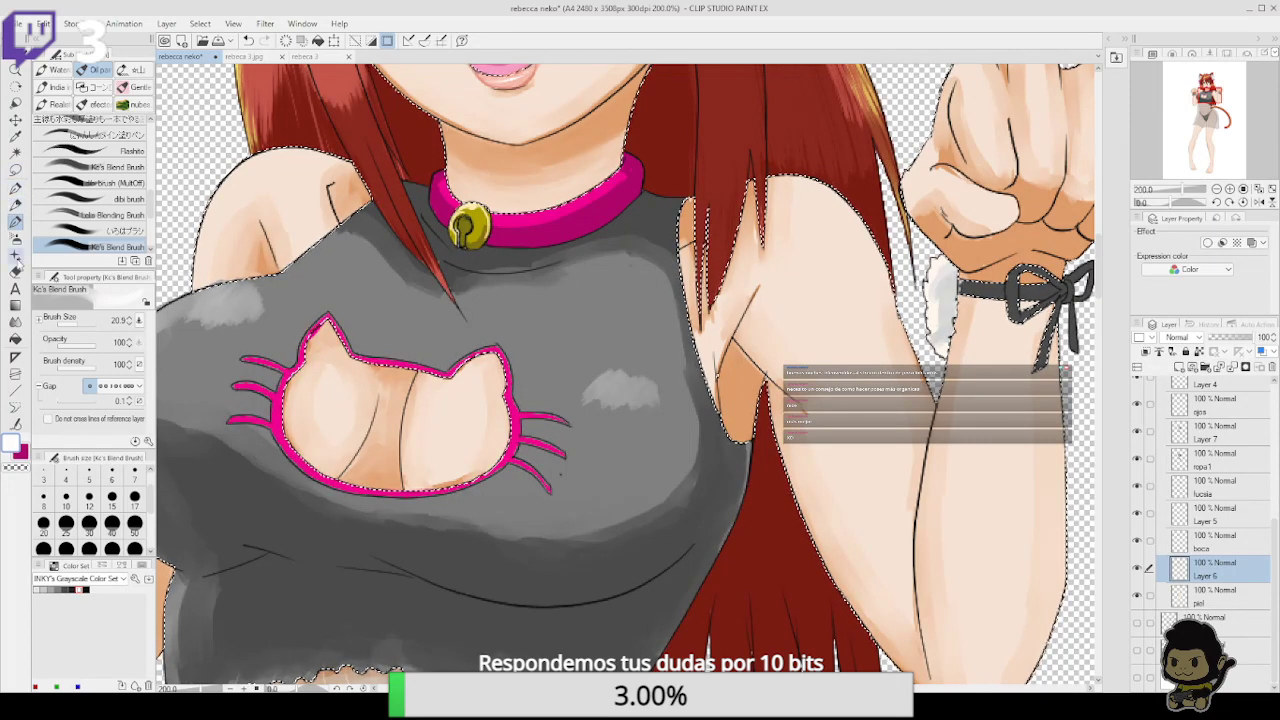
Sample the tongue's pink and dab blush on both sides of the skin inside the cat-shaped cutout with Kc's Blend Brush
click(21, 452)
drag(603, 306, 589, 506)
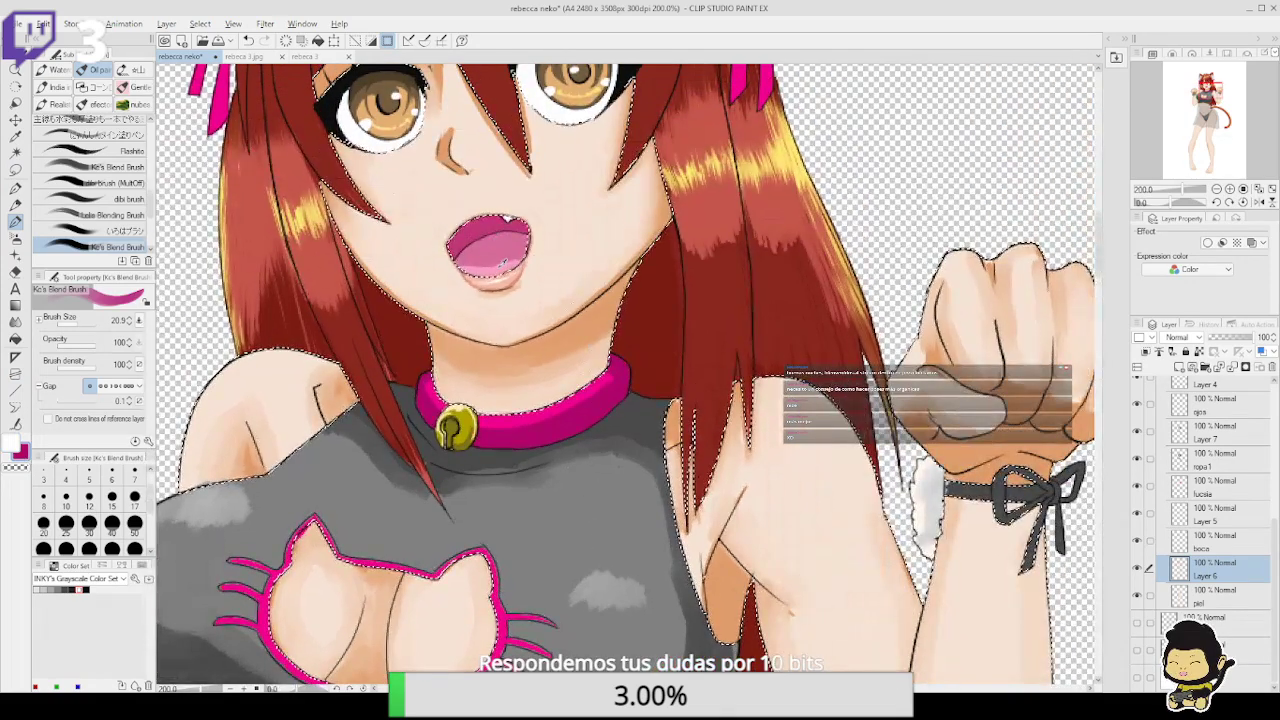
alt+click(484, 270)
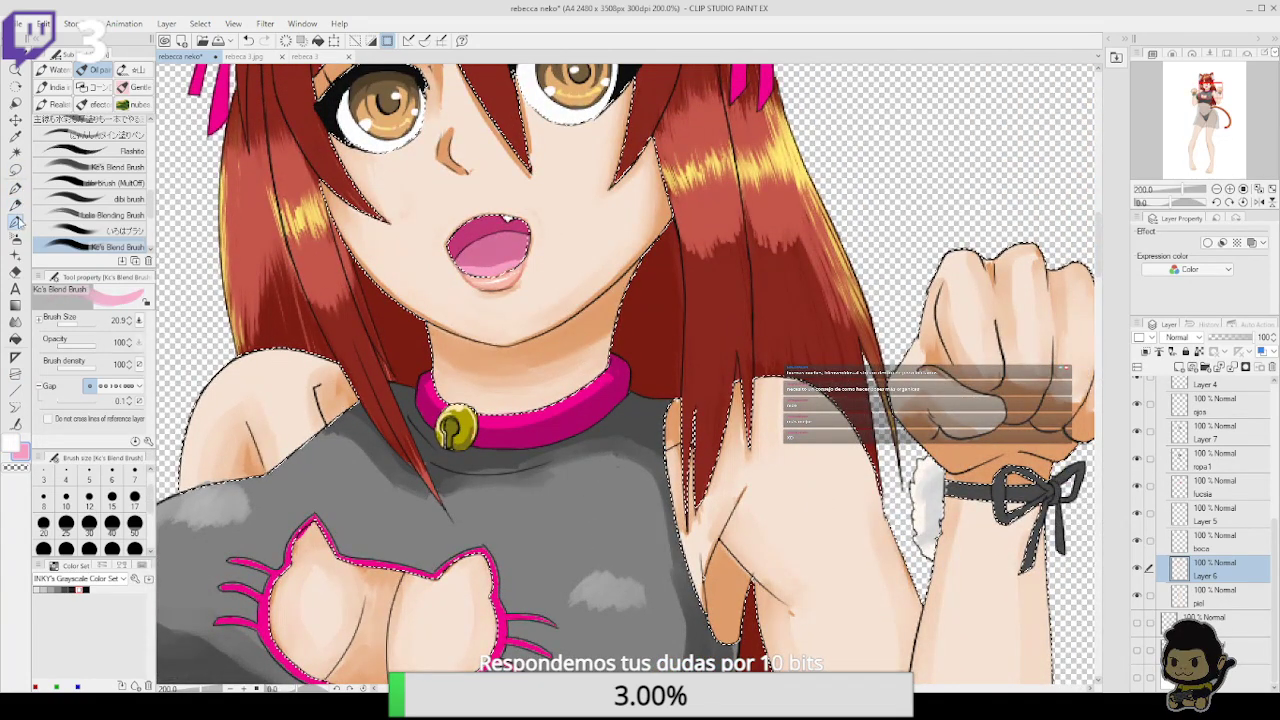
drag(598, 514, 634, 350)
drag(468, 455, 475, 457)
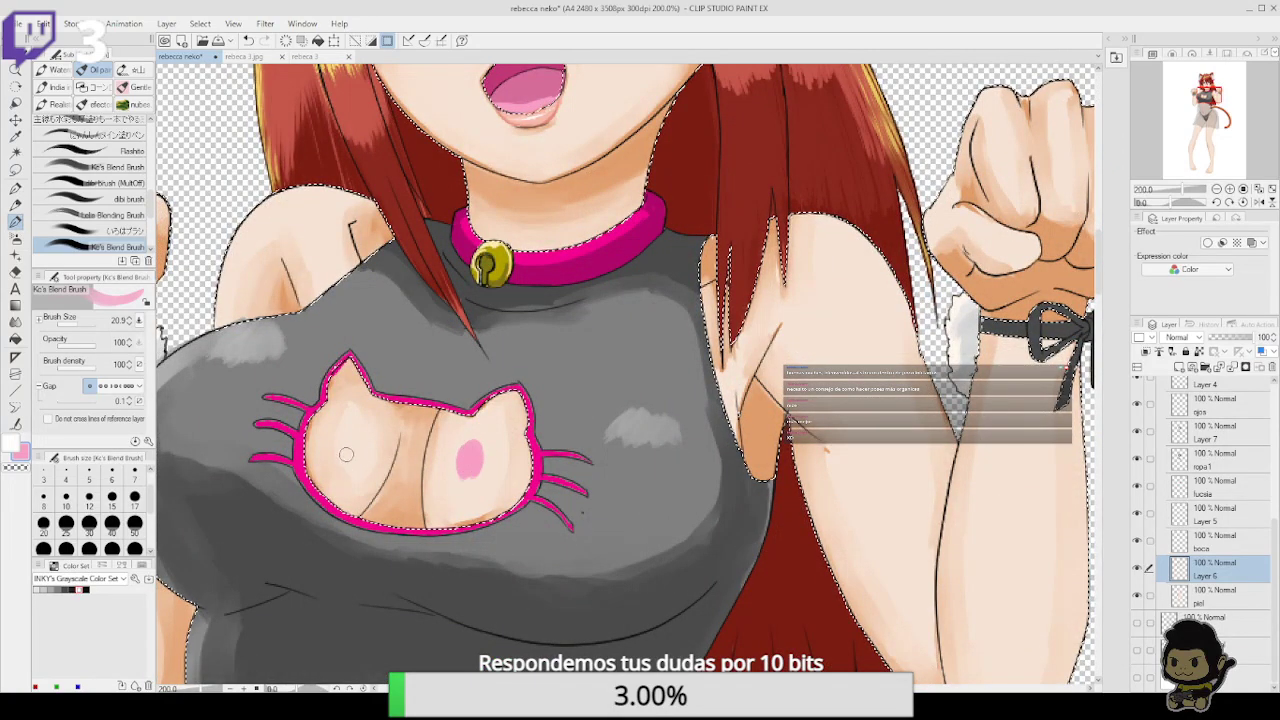
drag(346, 452, 360, 438)
Switch the brush colour to a warmer pink and dab blush on both cheeks beside the nose
drag(533, 214, 498, 458)
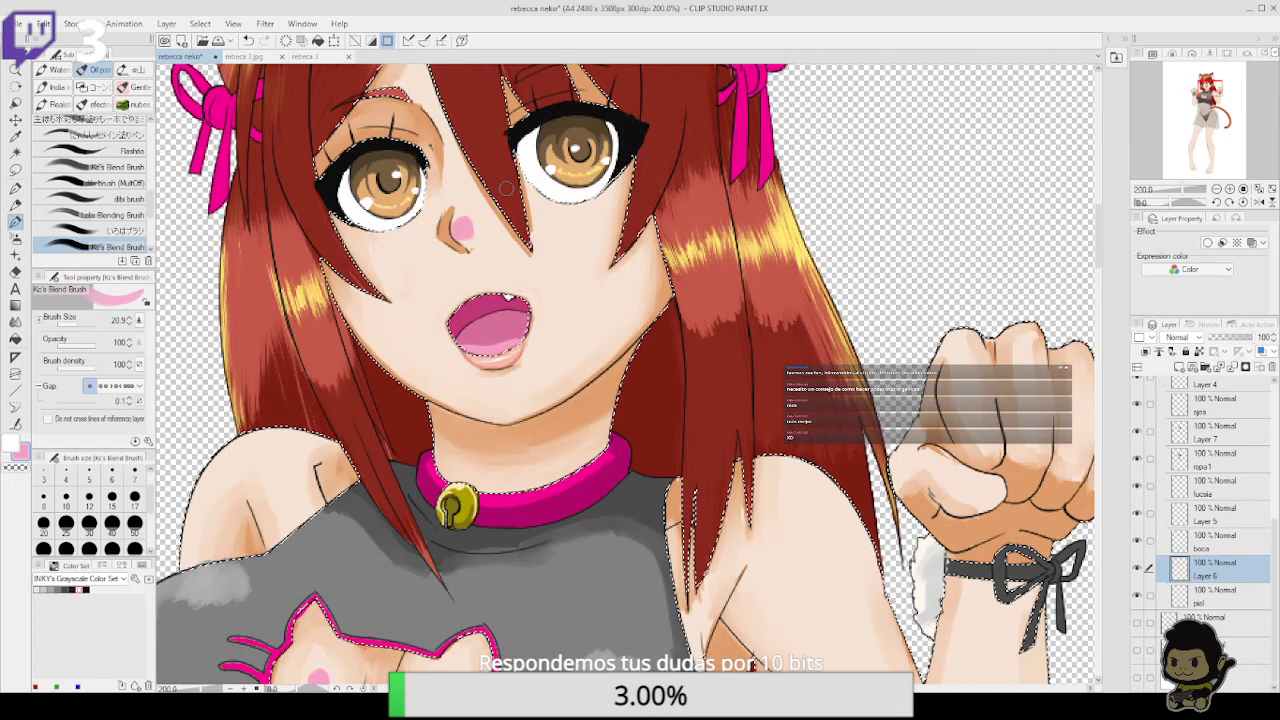
double_click(22, 454)
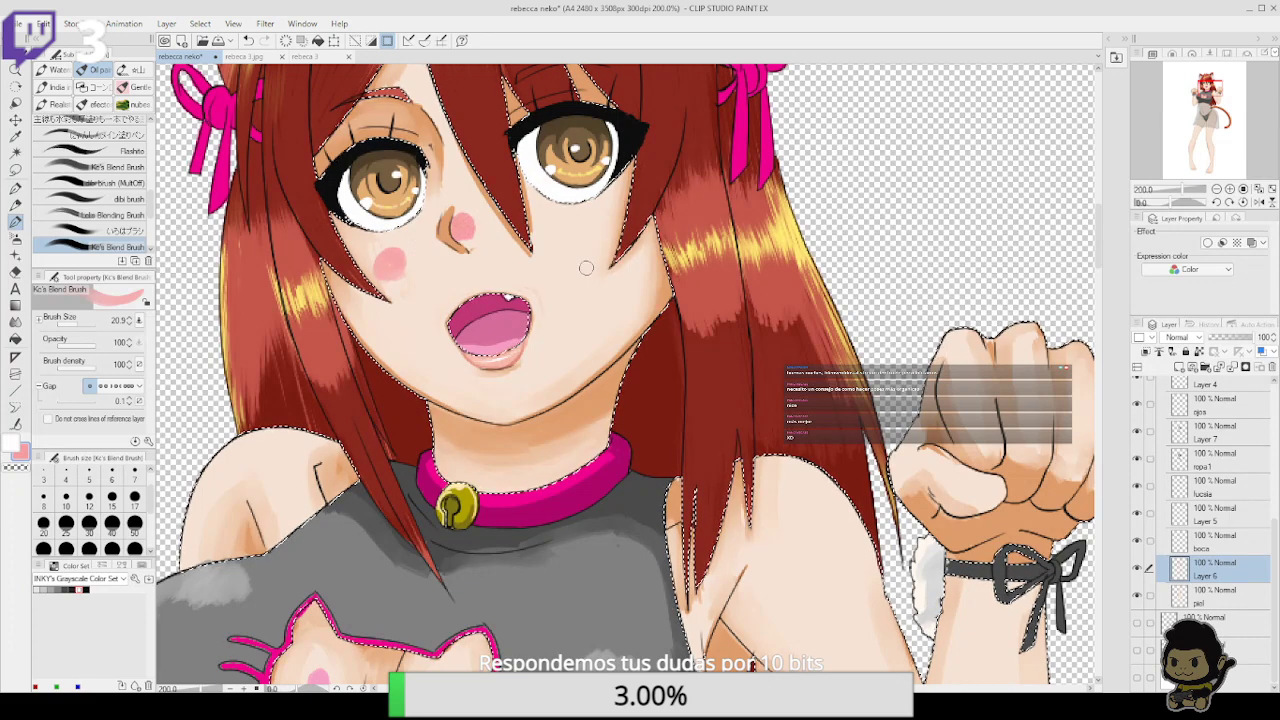
mouse_move(586, 240)
mouse_down()
mouse_move(583, 451)
mouse_move(601, 290)
mouse_up()
Paint over both blush spots inside the cat-shaped cutout with the warmer pink, making them slightly larger
drag(555, 515, 609, 351)
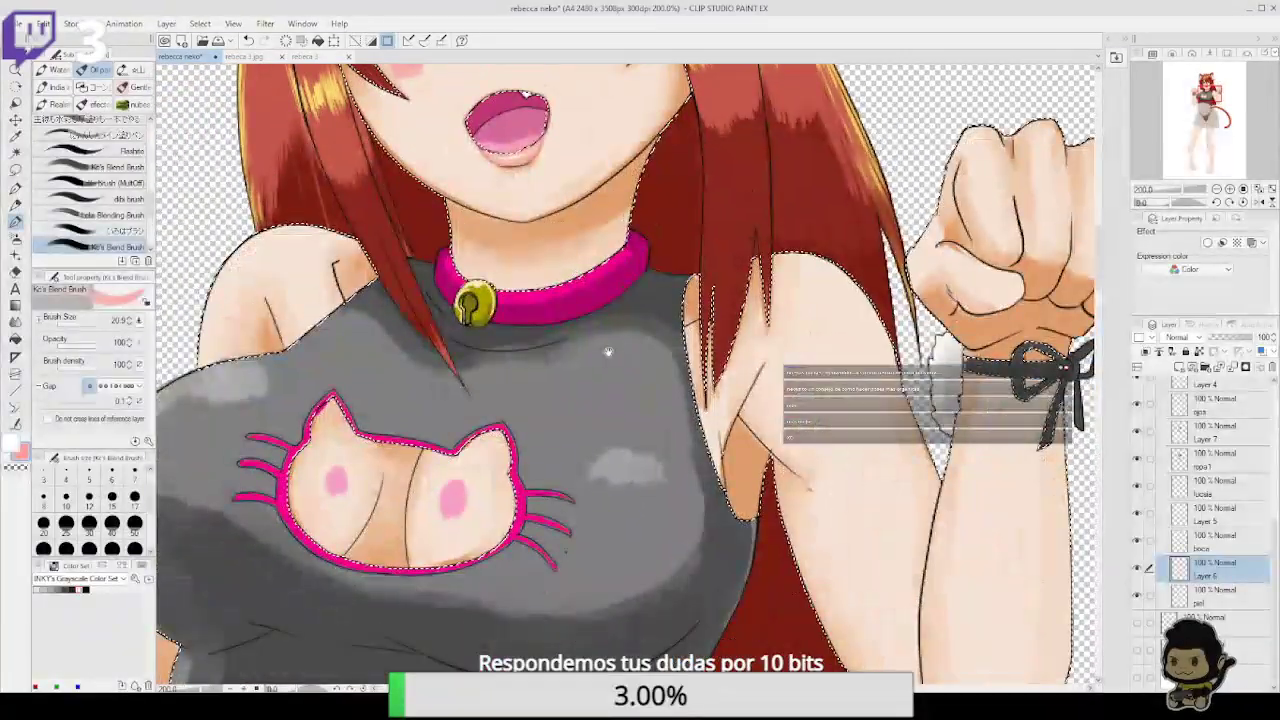
mouse_move(328, 486)
mouse_down()
mouse_move(344, 479)
mouse_move(329, 488)
mouse_up()
mouse_move(446, 492)
mouse_down()
mouse_move(460, 490)
mouse_move(441, 500)
mouse_up()
Paint pink blush patches on both shoulders and on the raised finger of the fist beside the chest highlight
drag(766, 494, 753, 453)
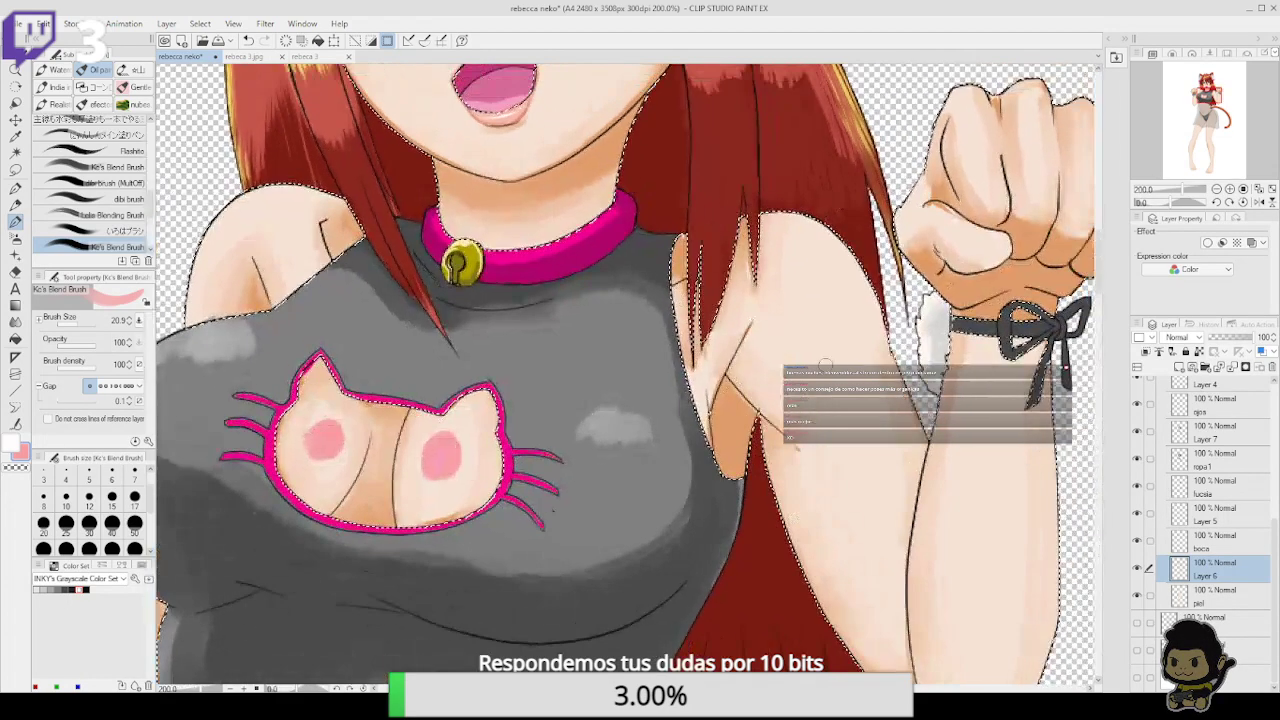
mouse_move(806, 240)
mouse_down()
mouse_move(830, 252)
mouse_move(820, 268)
mouse_move(836, 245)
mouse_move(835, 270)
mouse_move(800, 232)
mouse_move(815, 250)
mouse_move(905, 202)
mouse_move(1012, 196)
mouse_up()
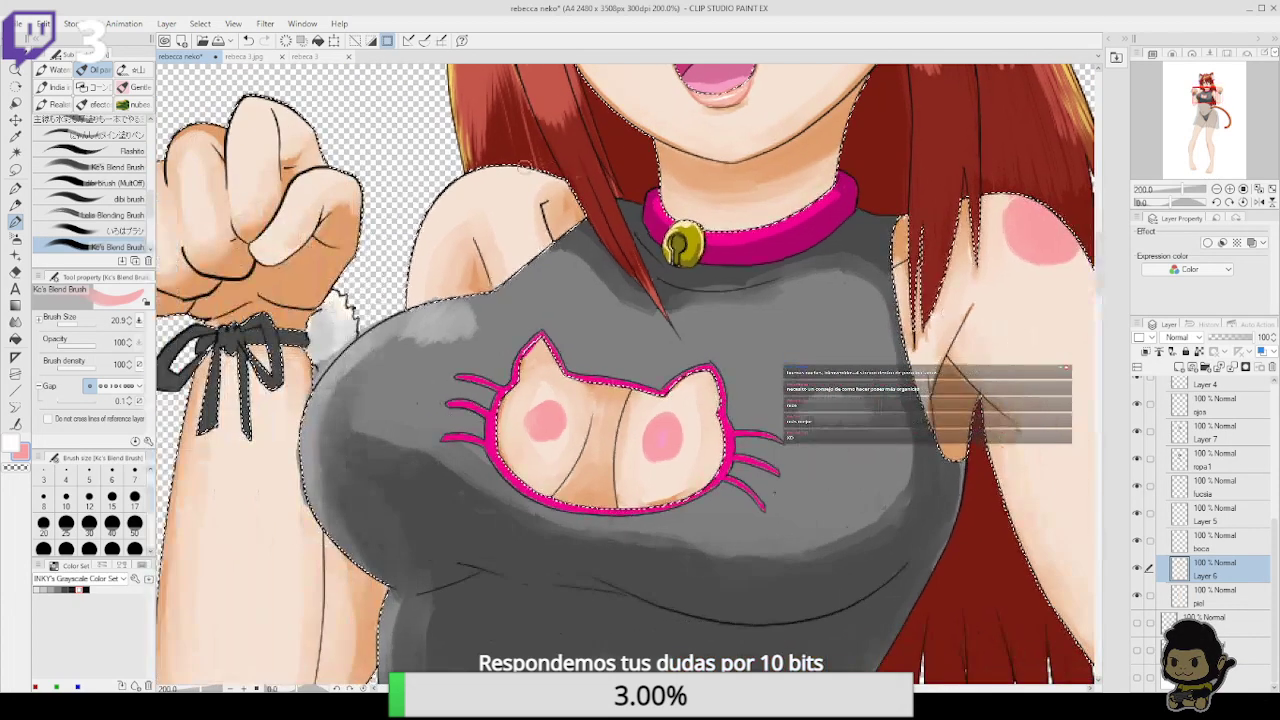
mouse_move(478, 178)
mouse_down()
mouse_move(444, 208)
mouse_move(484, 168)
mouse_move(441, 211)
mouse_up()
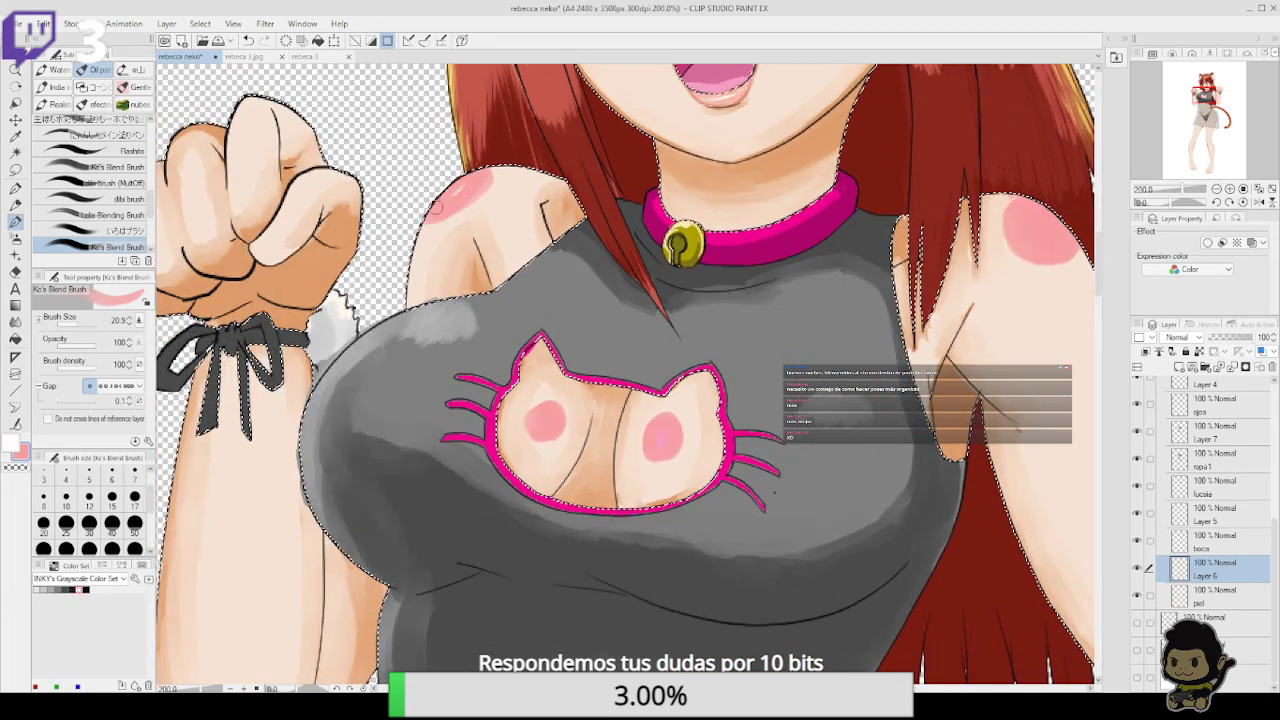
drag(666, 357, 741, 410)
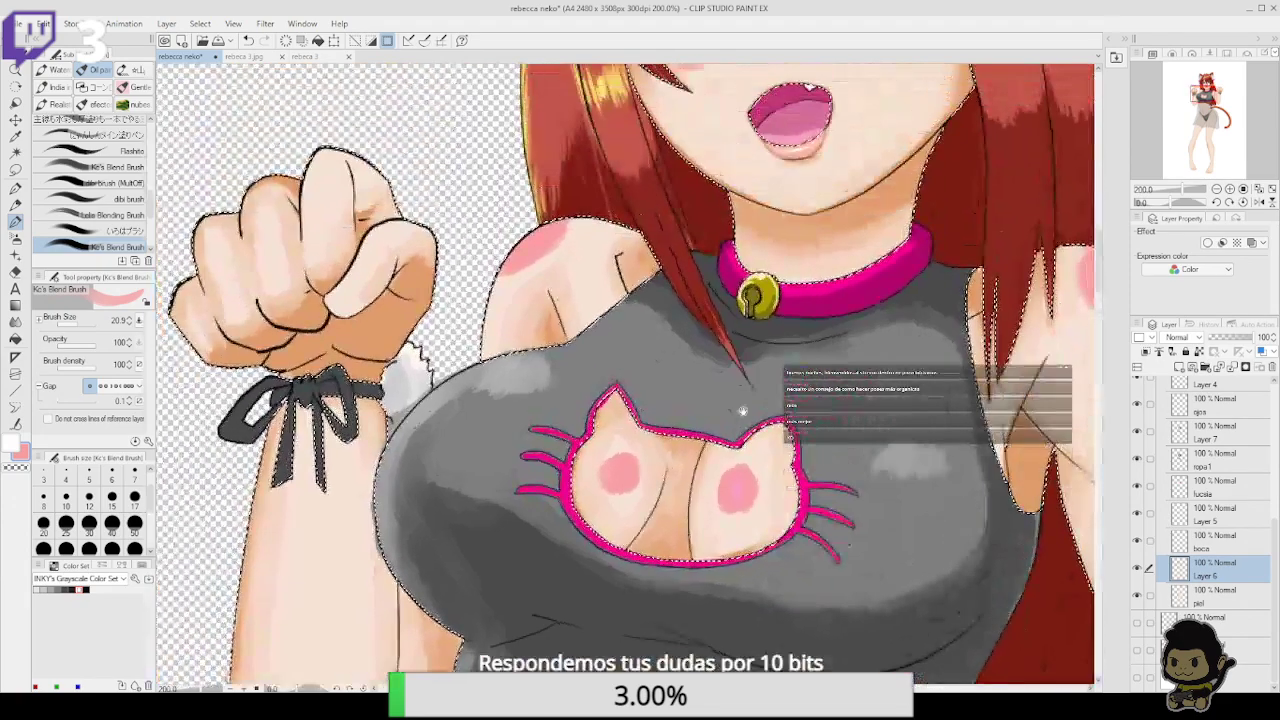
mouse_move(320, 170)
mouse_down()
mouse_move(312, 180)
mouse_move(318, 152)
mouse_up()
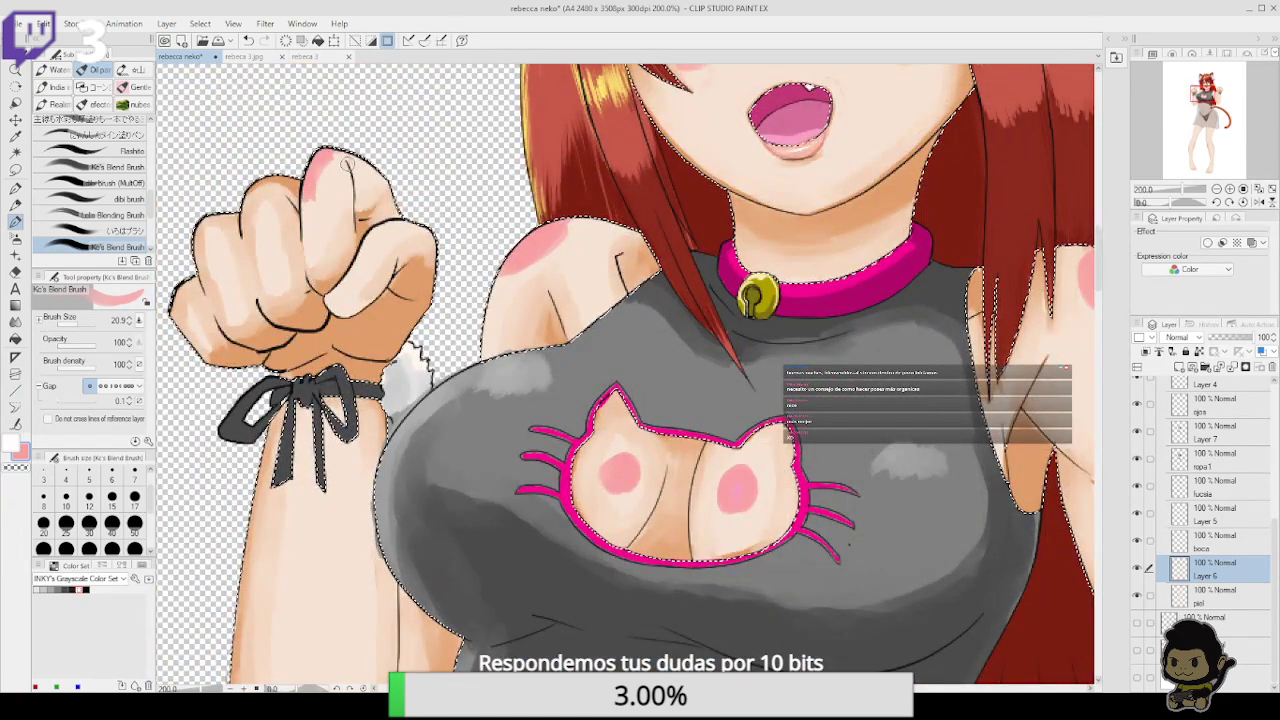
Paint long pink blush strokes down both forearms and an oval patch on one upper arm, redoing the misplaced first stroke
scroll(318, 457, down, 5)
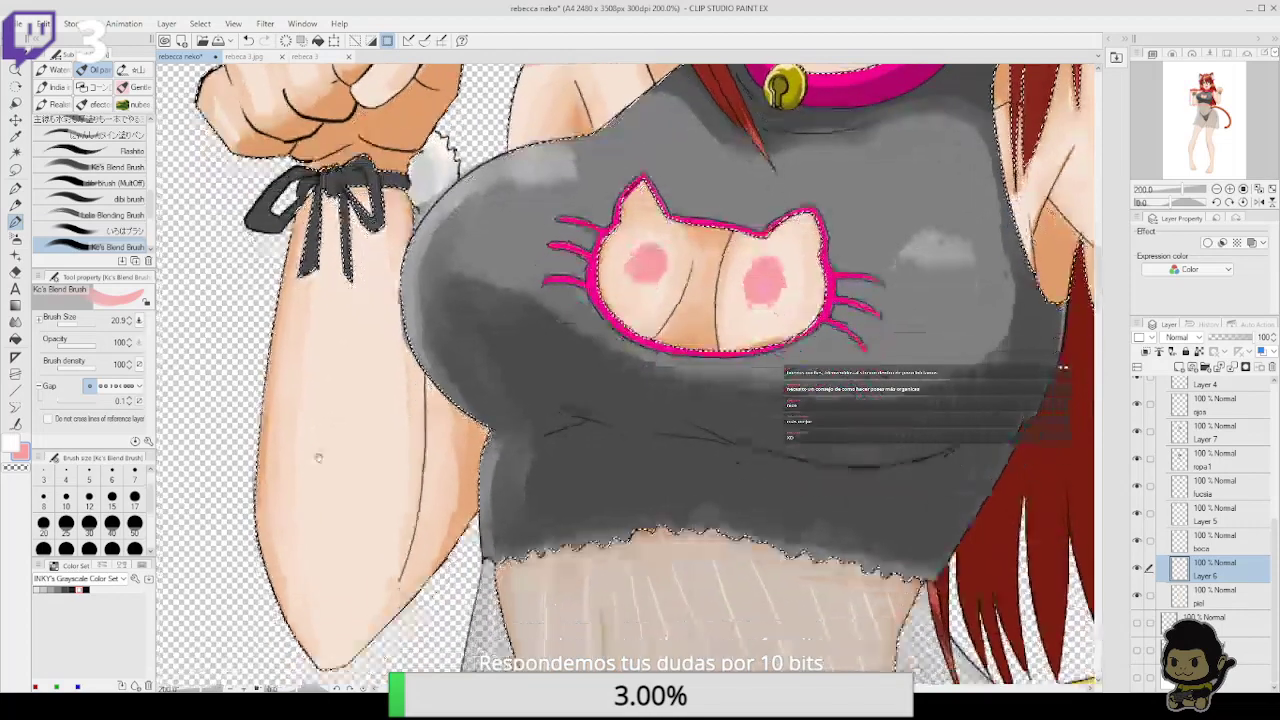
drag(325, 421, 333, 540)
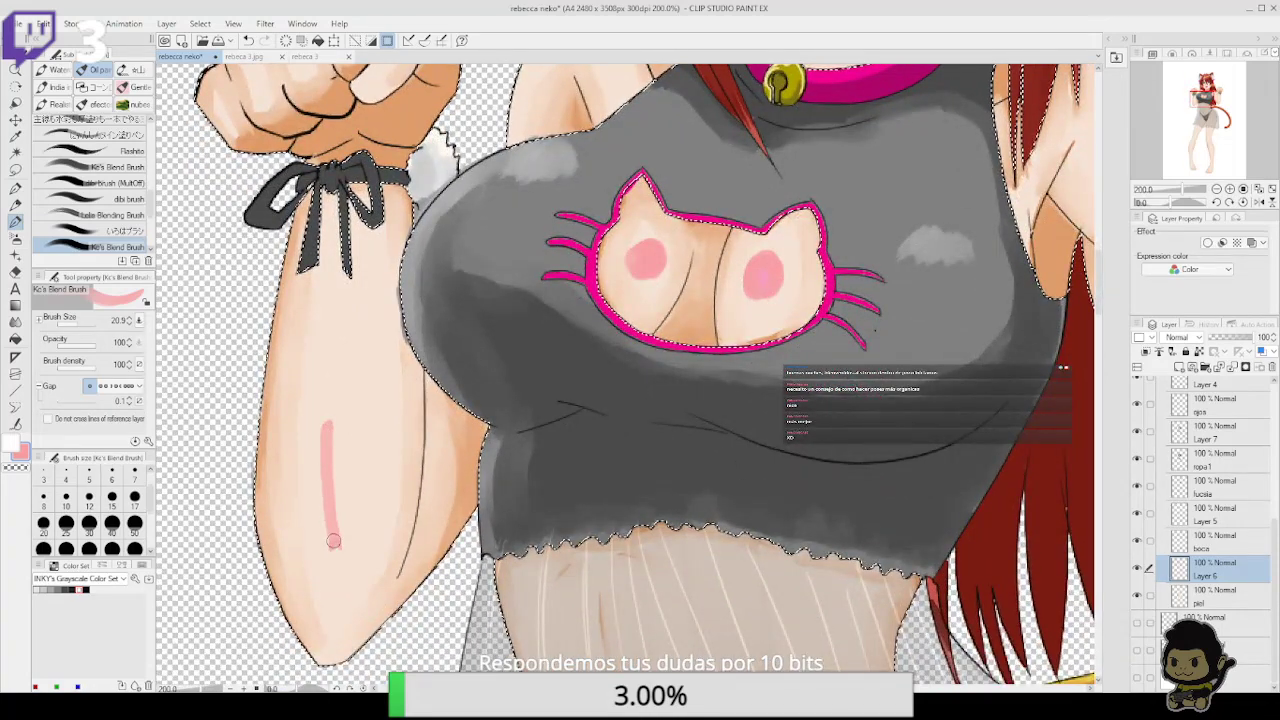
key(ctrl+z)
mouse_move(324, 330)
mouse_down()
mouse_move(319, 516)
mouse_move(318, 346)
mouse_move(321, 483)
mouse_up()
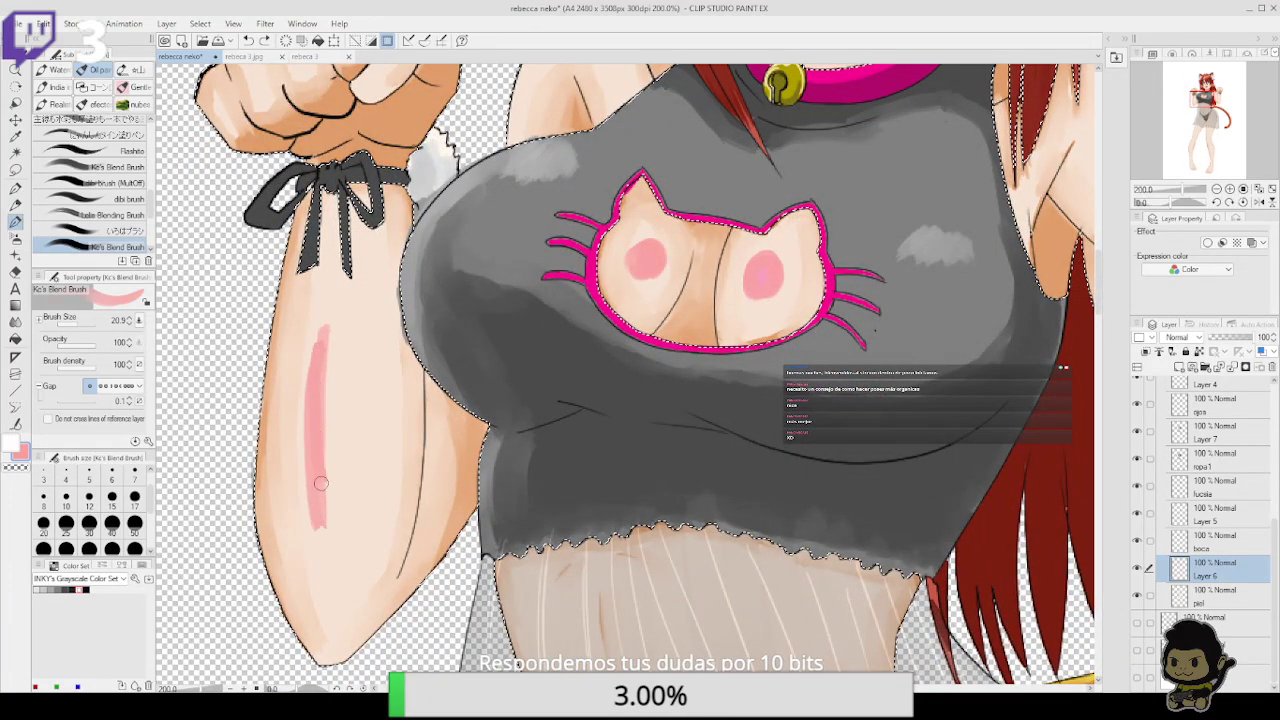
drag(1022, 410, 586, 456)
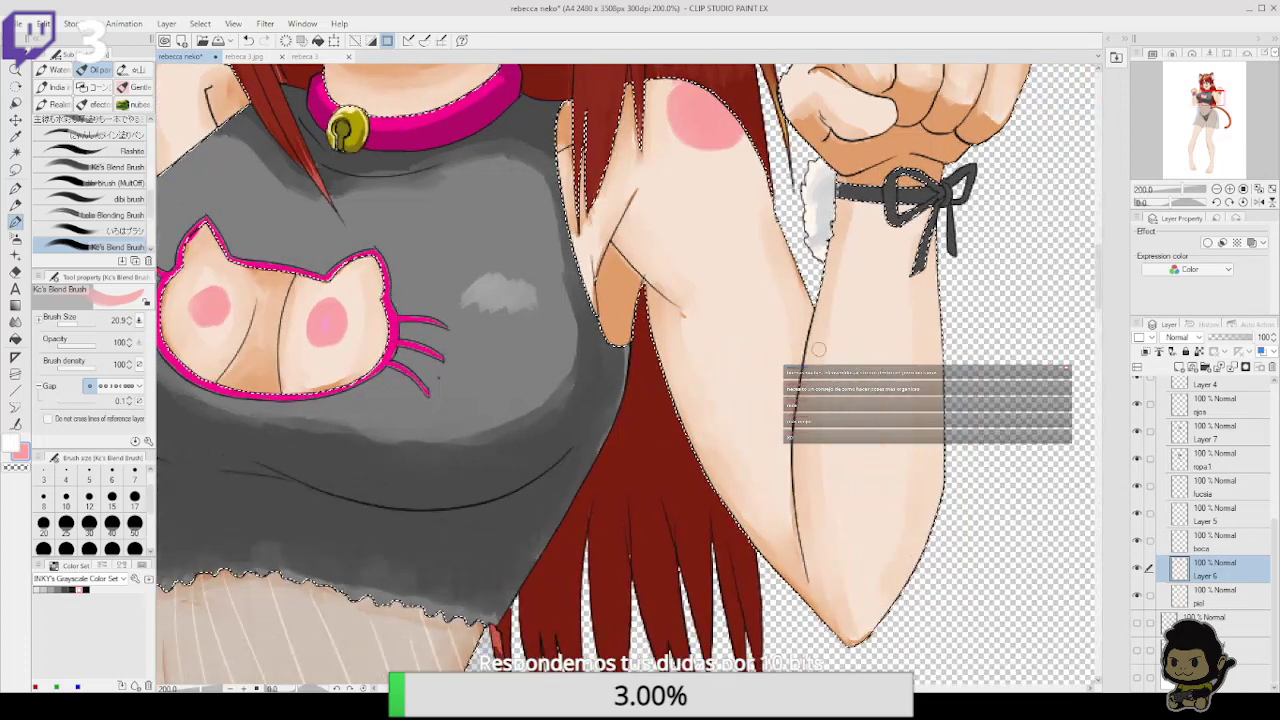
drag(740, 330, 768, 405)
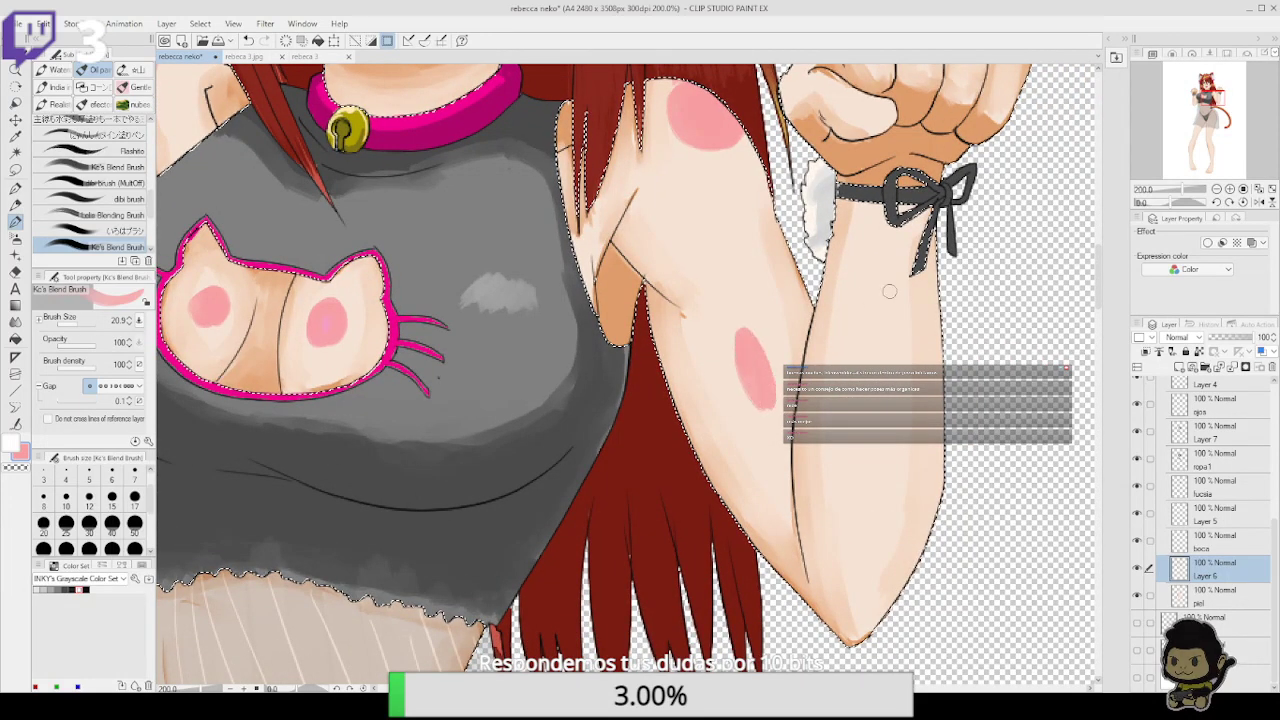
mouse_move(880, 488)
mouse_down()
mouse_move(880, 505)
mouse_move(881, 300)
mouse_move(879, 500)
mouse_move(880, 315)
mouse_up()
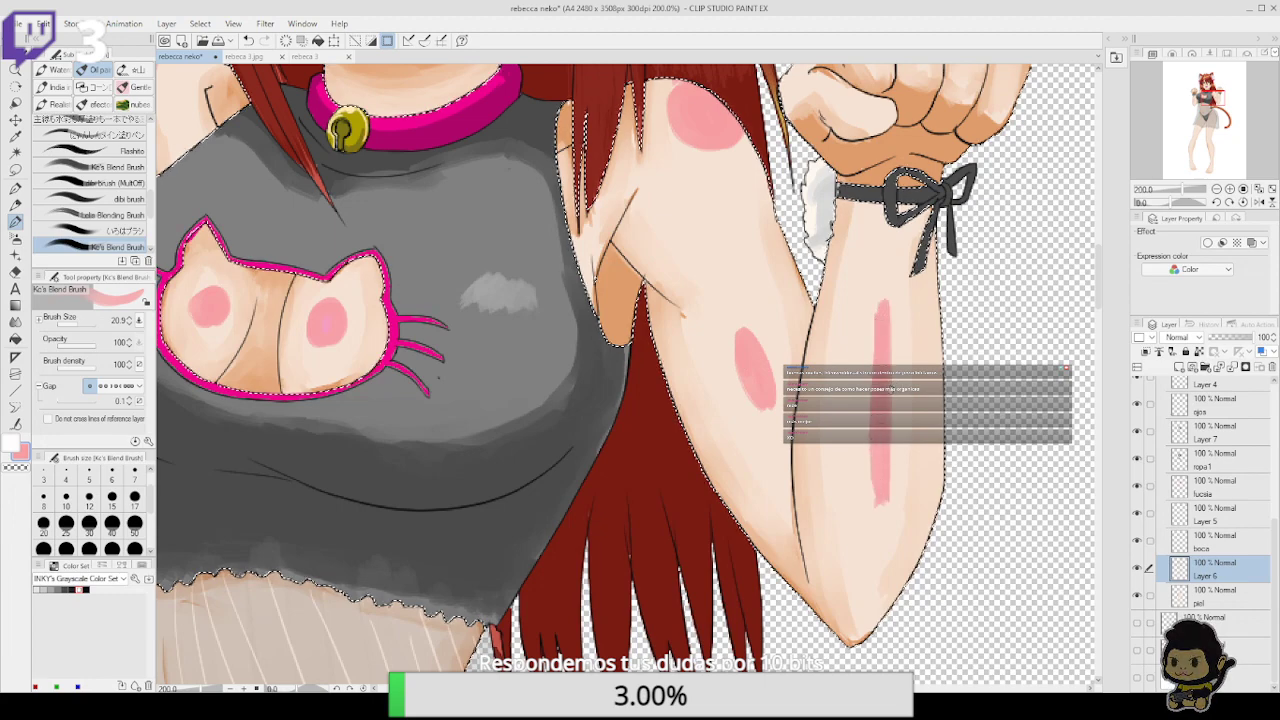
Hide the sheer skirt's Layer 8 and paint pink blush below the chest and down both thighs
drag(700, 650, 831, 66)
key(ctrl+minus)
key(ctrl+minus)
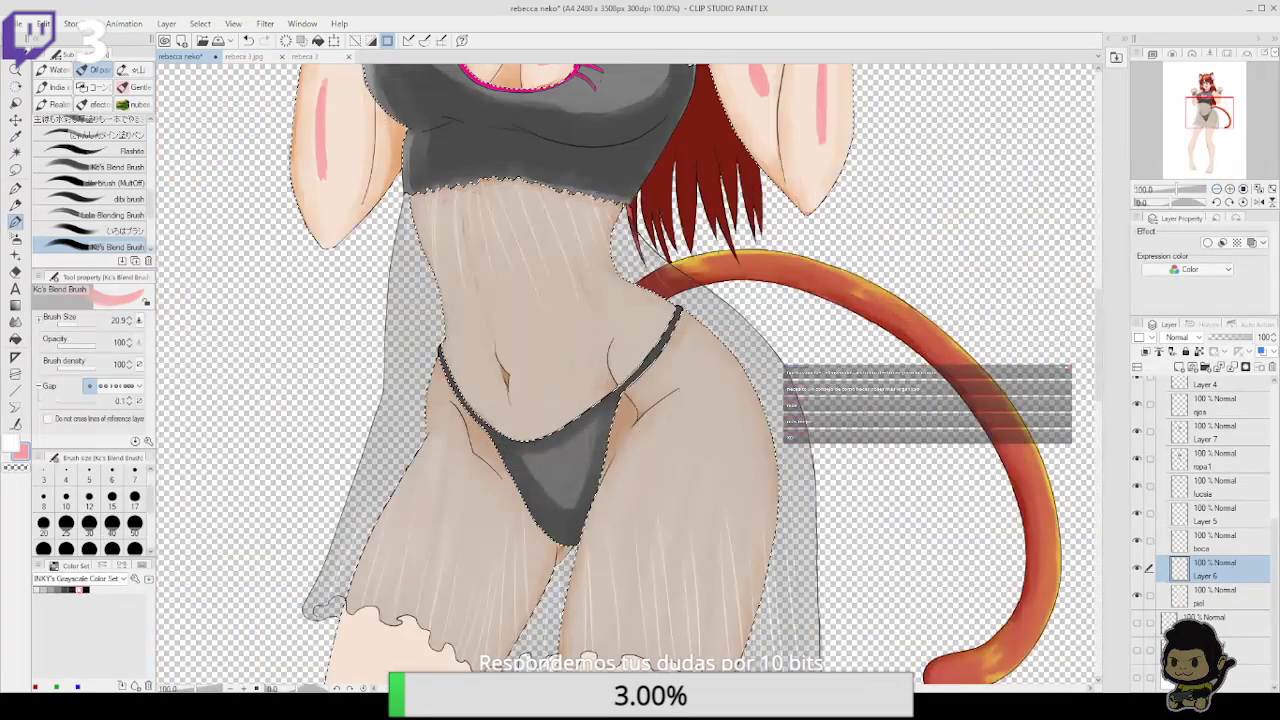
drag(700, 450, 731, 356)
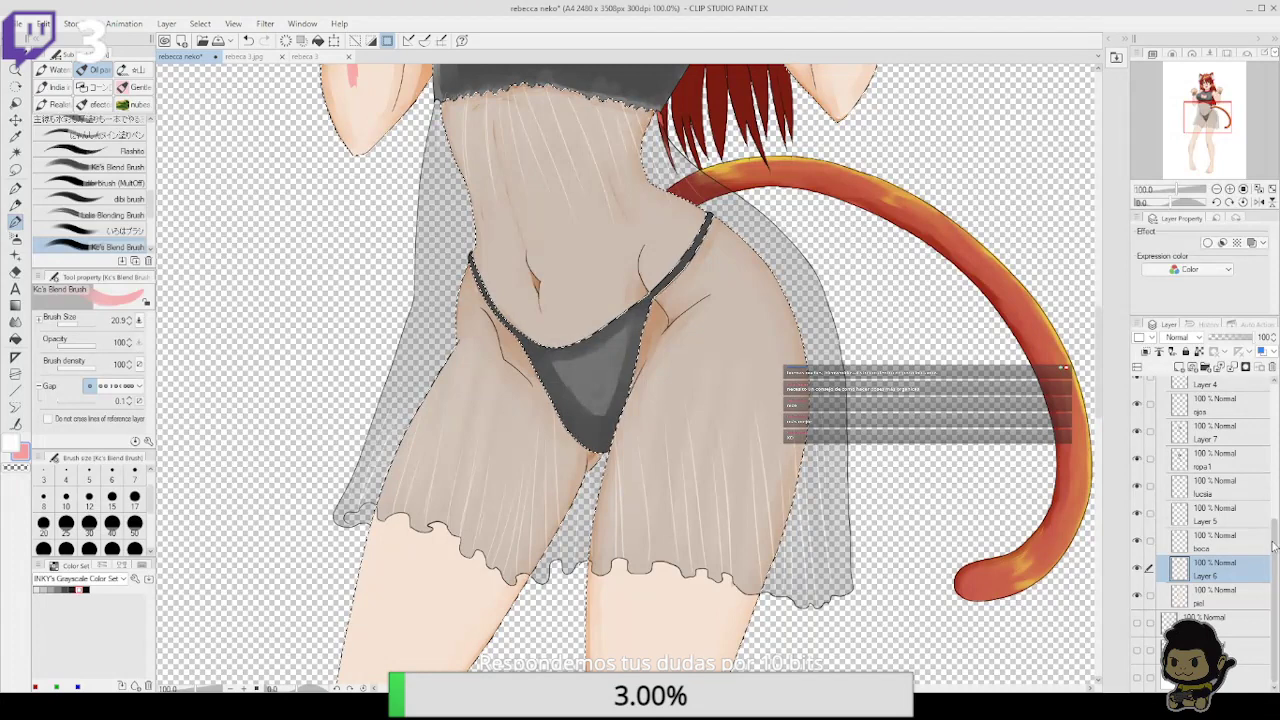
drag(1273, 545, 1278, 457)
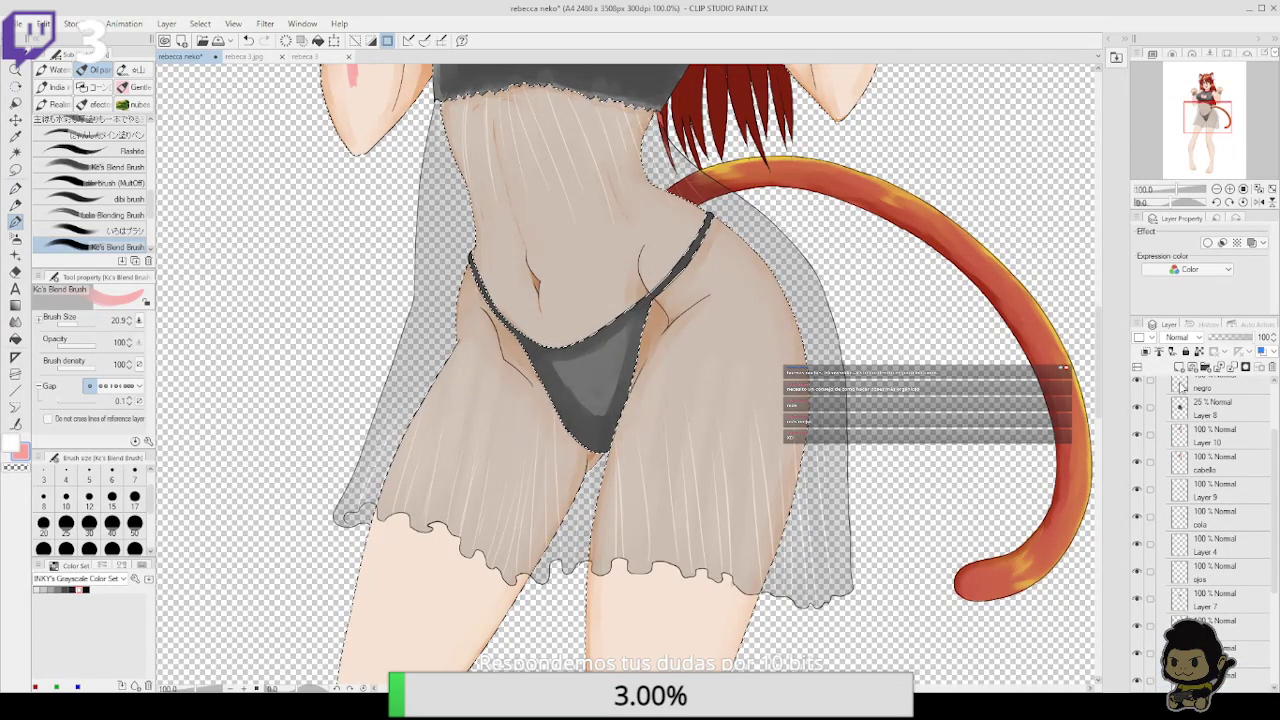
click(1137, 409)
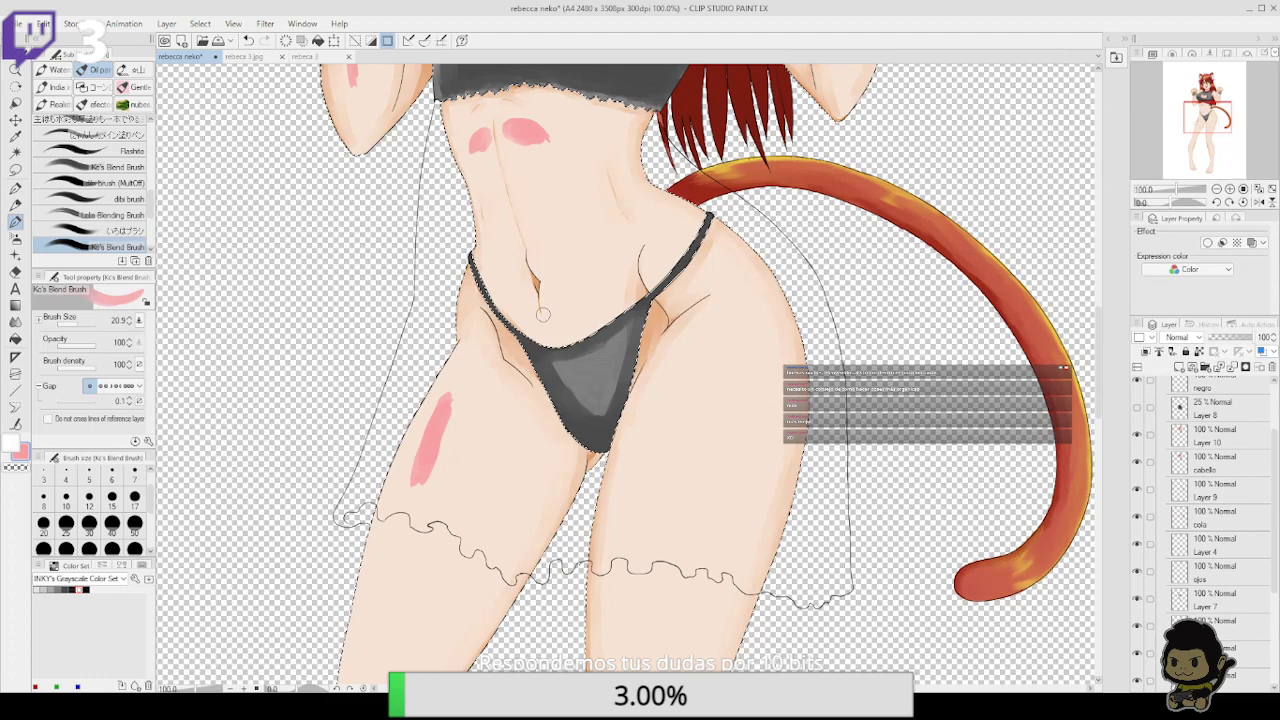
drag(679, 236, 647, 192)
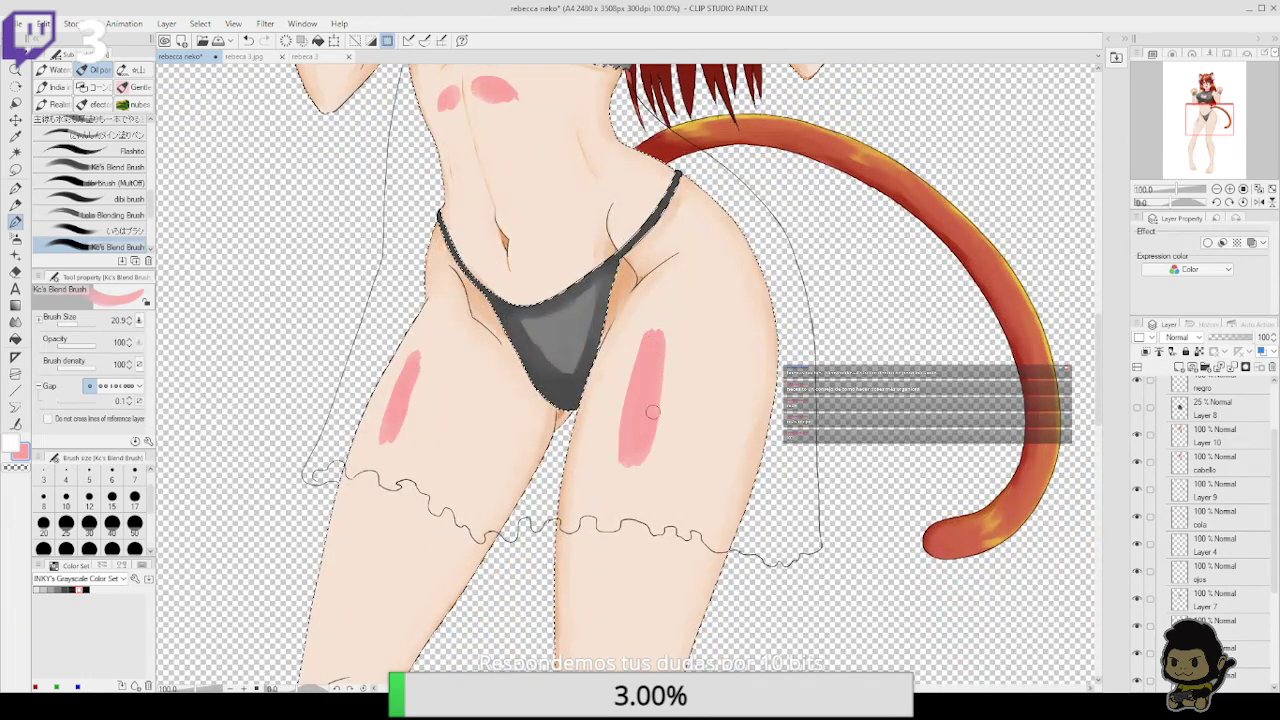
Dab pink blush on both knees and paint long blush strokes down both shins, redoing the unwanted stroke
scroll(678, 405, up, 5)
scroll(505, 499, down, 10)
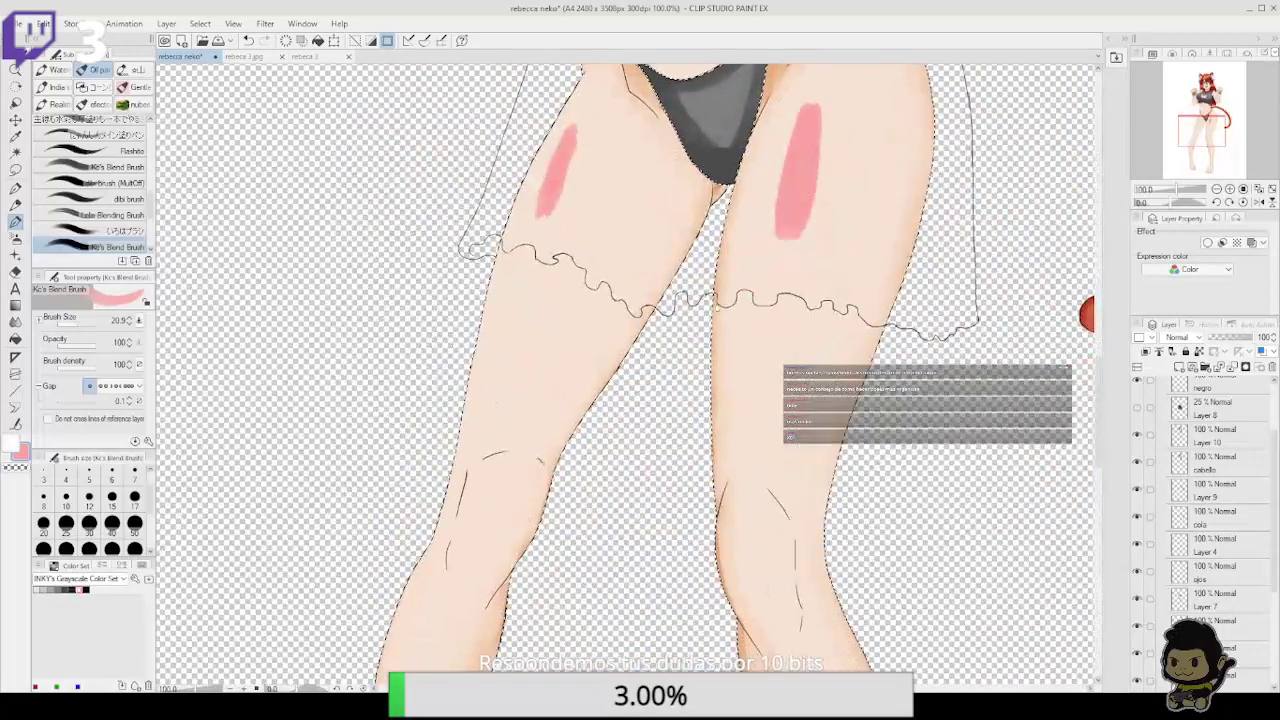
drag(505, 488, 500, 462)
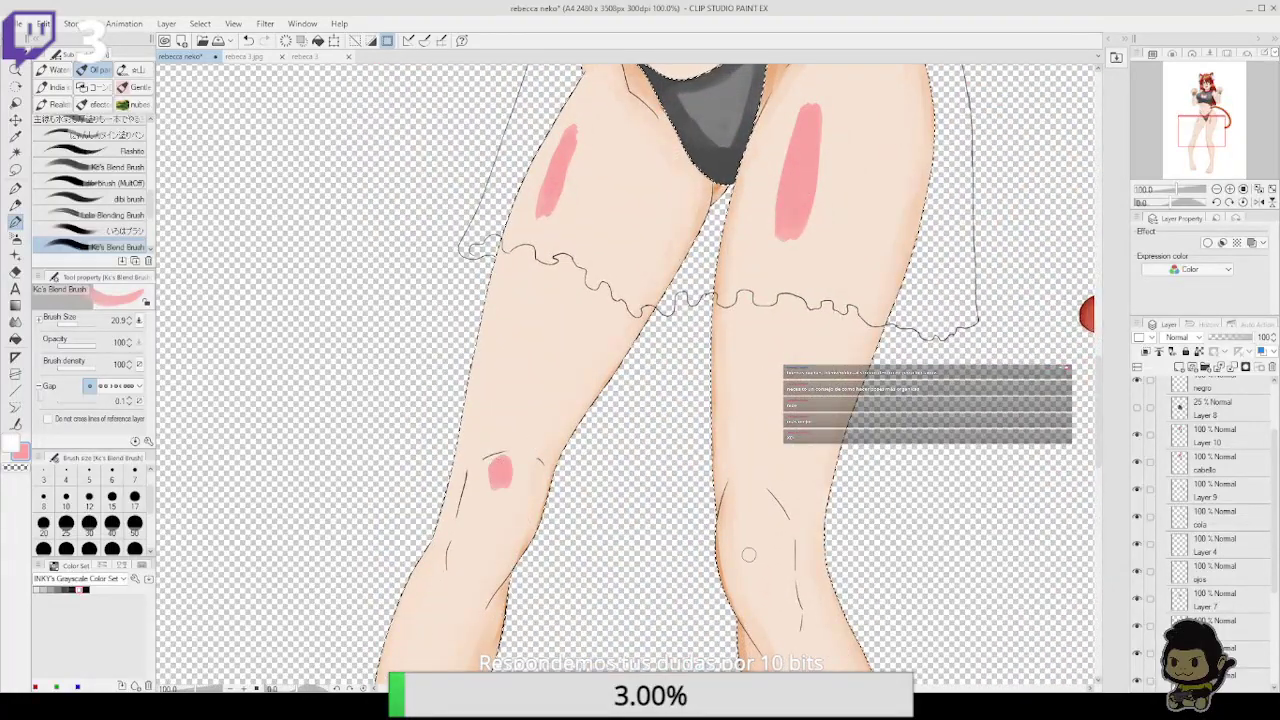
drag(747, 532, 749, 536)
scroll(773, 515, down, 8)
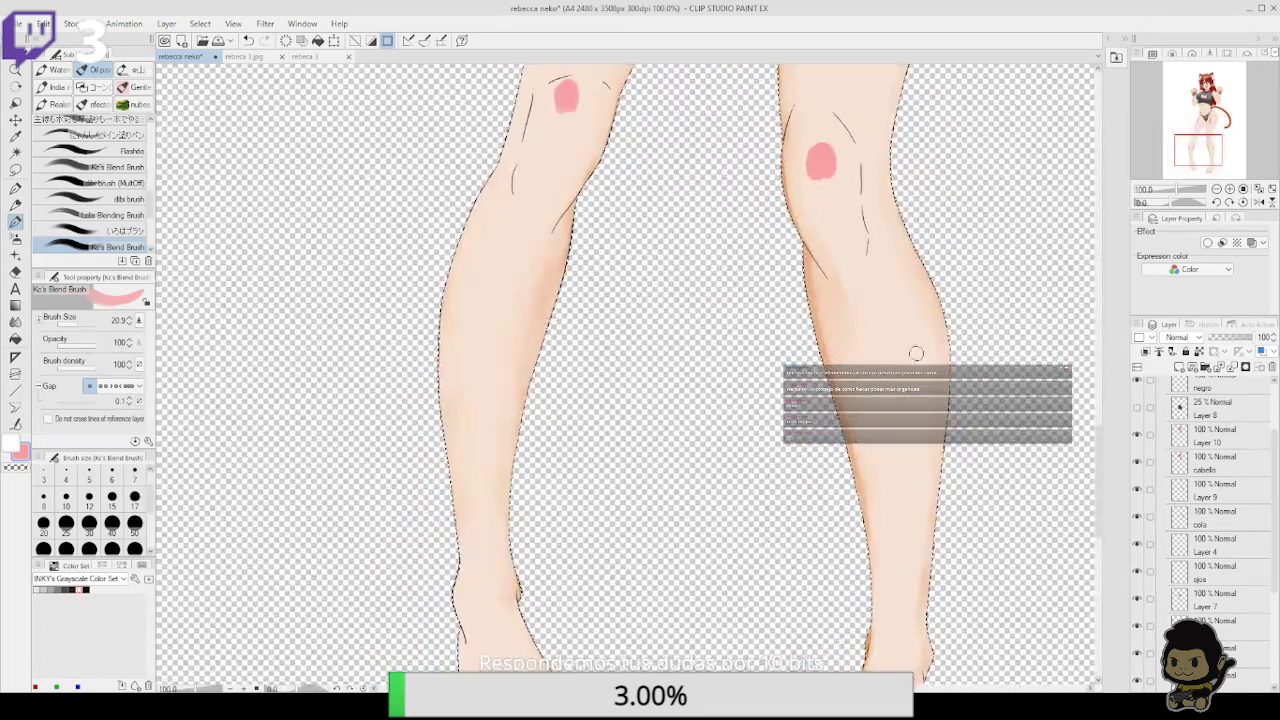
mouse_move(913, 320)
mouse_down()
mouse_move(914, 475)
mouse_move(902, 300)
mouse_up()
key(ctrl+z)
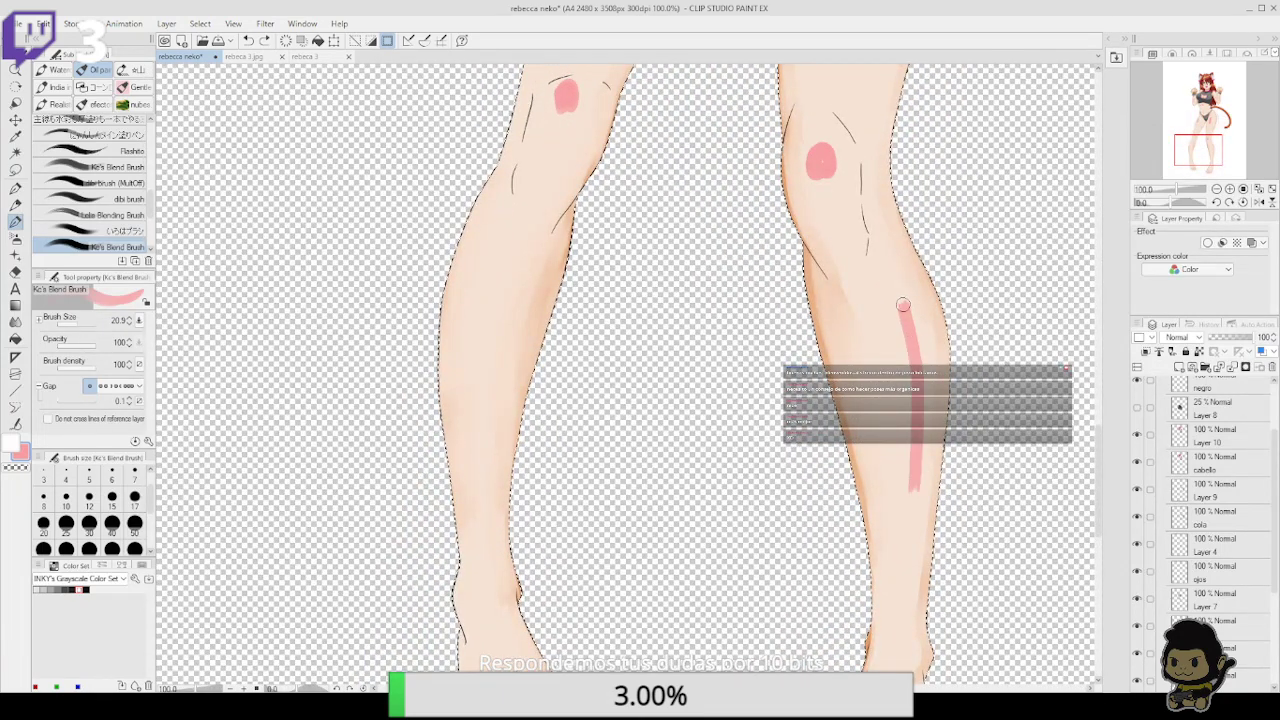
drag(862, 521, 884, 525)
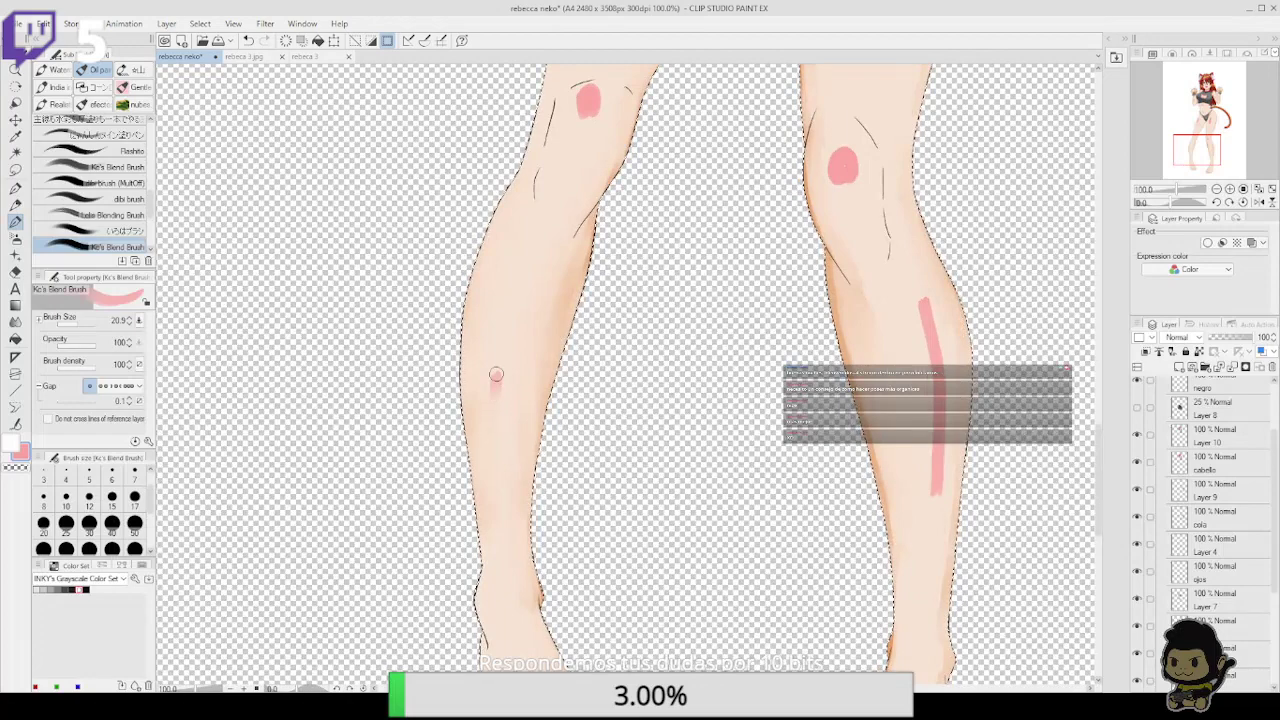
Try a pink stroke on top of one foot, undo it, and dab blush on the other foot's big toe
scroll(536, 300, down, 5)
drag(521, 456, 540, 516)
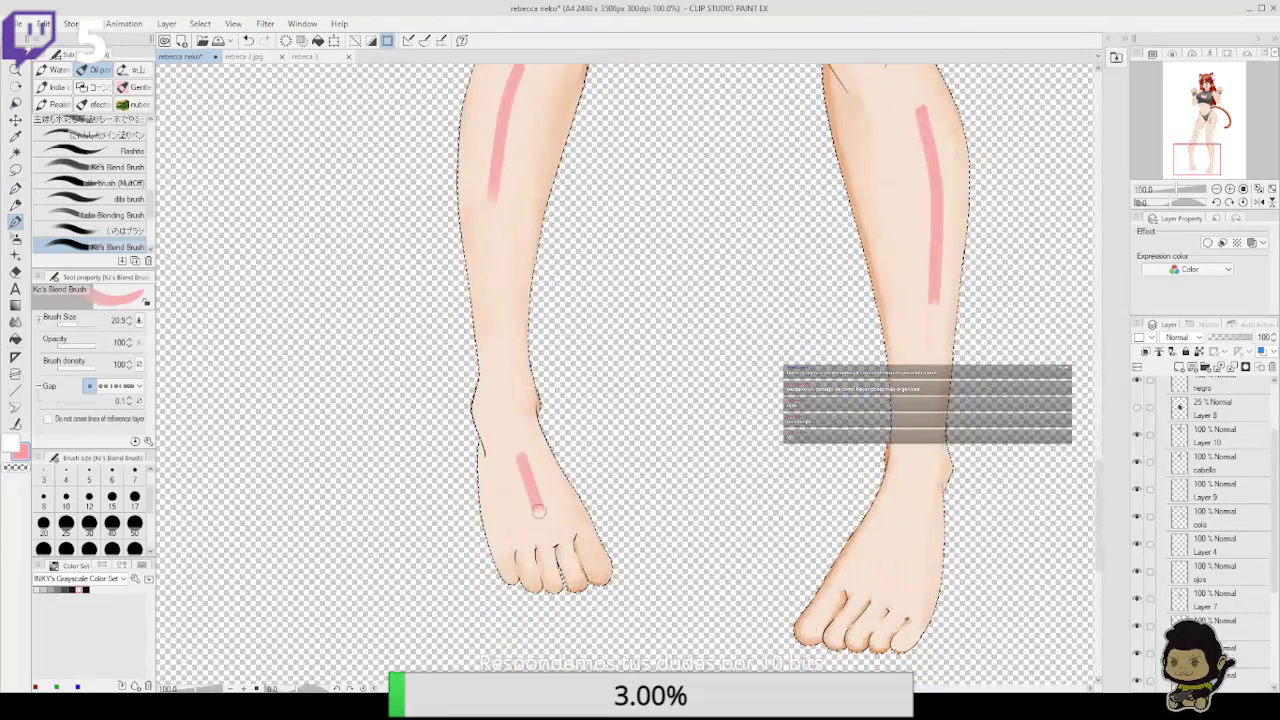
key(ctrl+z)
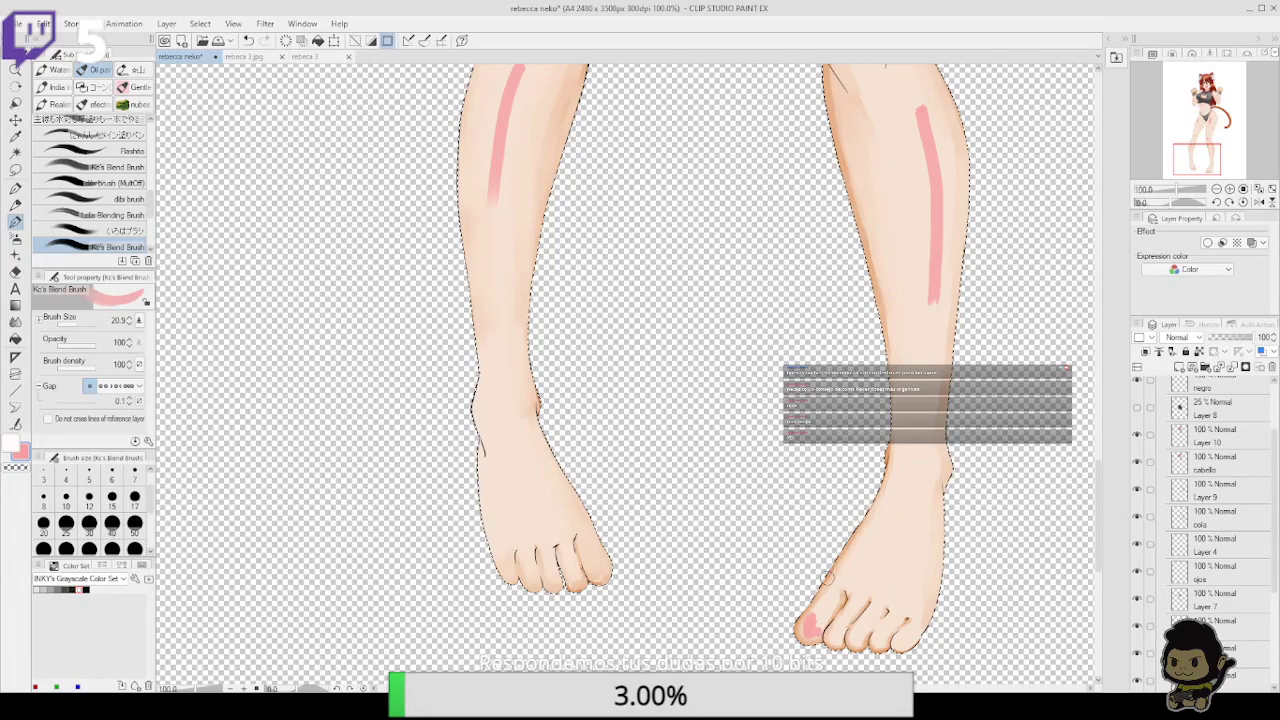
Sample the light skin tone and blend it over both blush spots inside the cat-shaped cutout, undoing the trial white stroke
scroll(808, 468, up, 5)
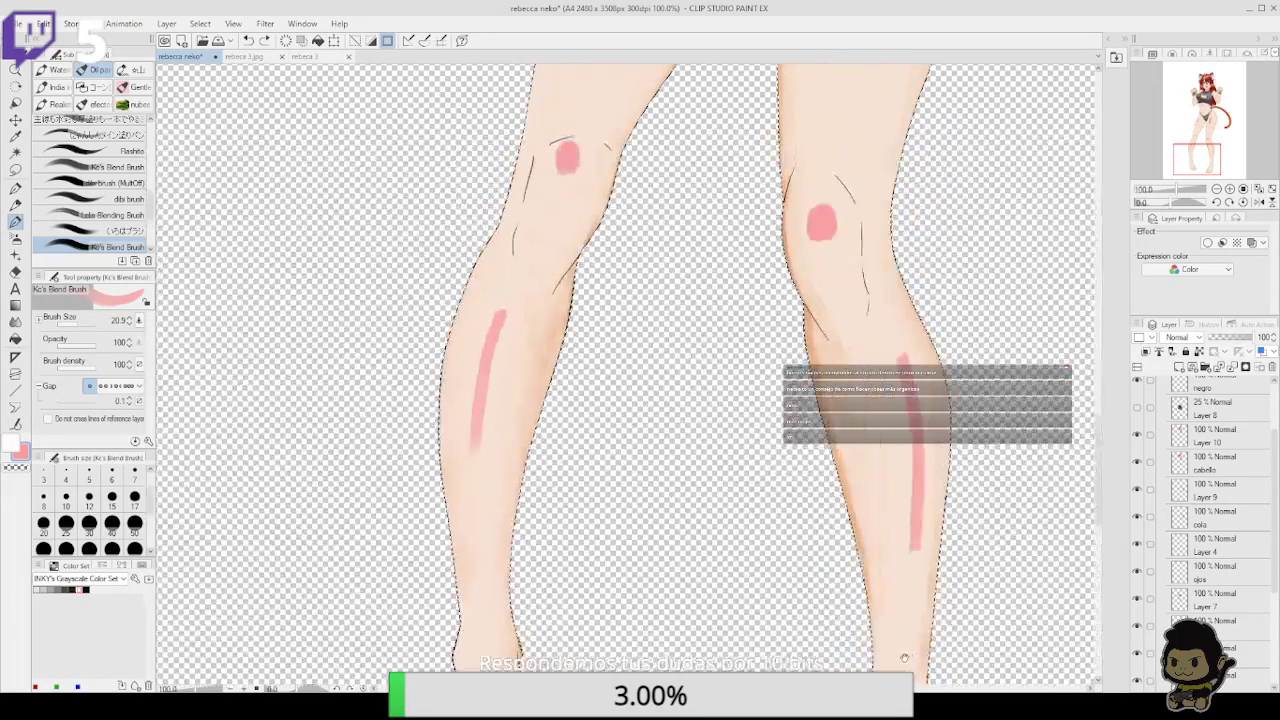
scroll(898, 570, up, 8)
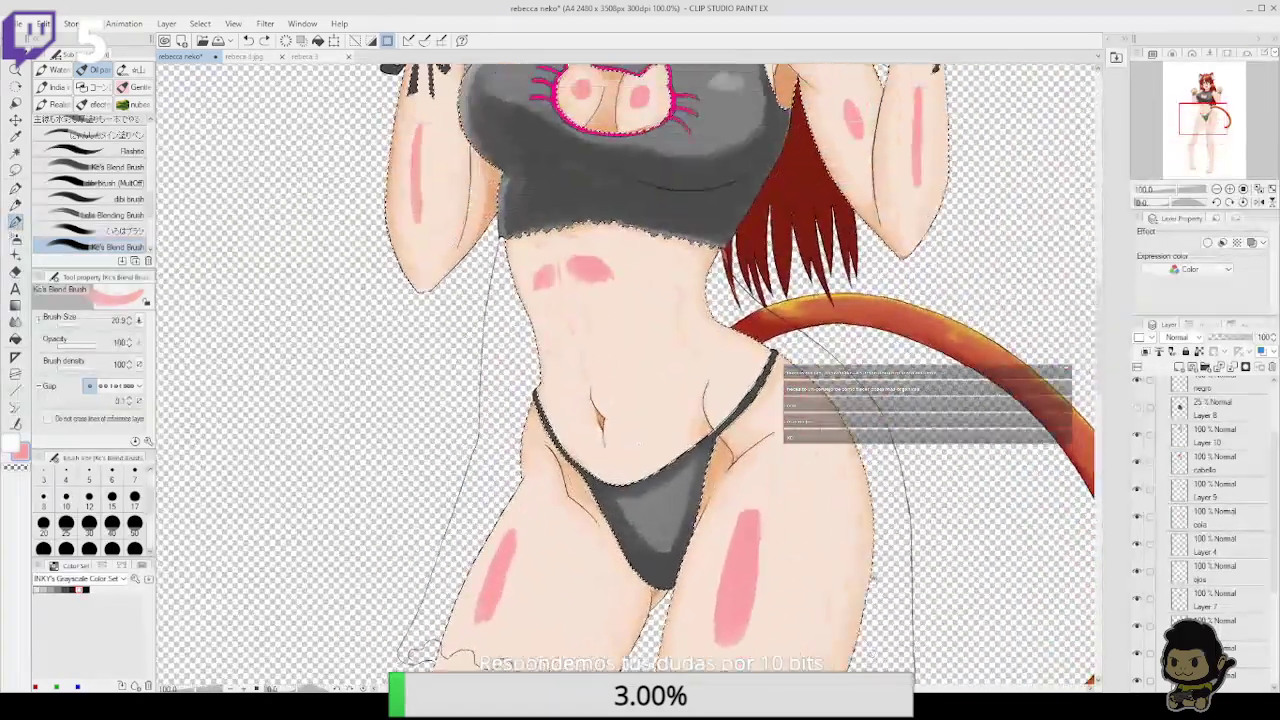
scroll(906, 537, up, 3)
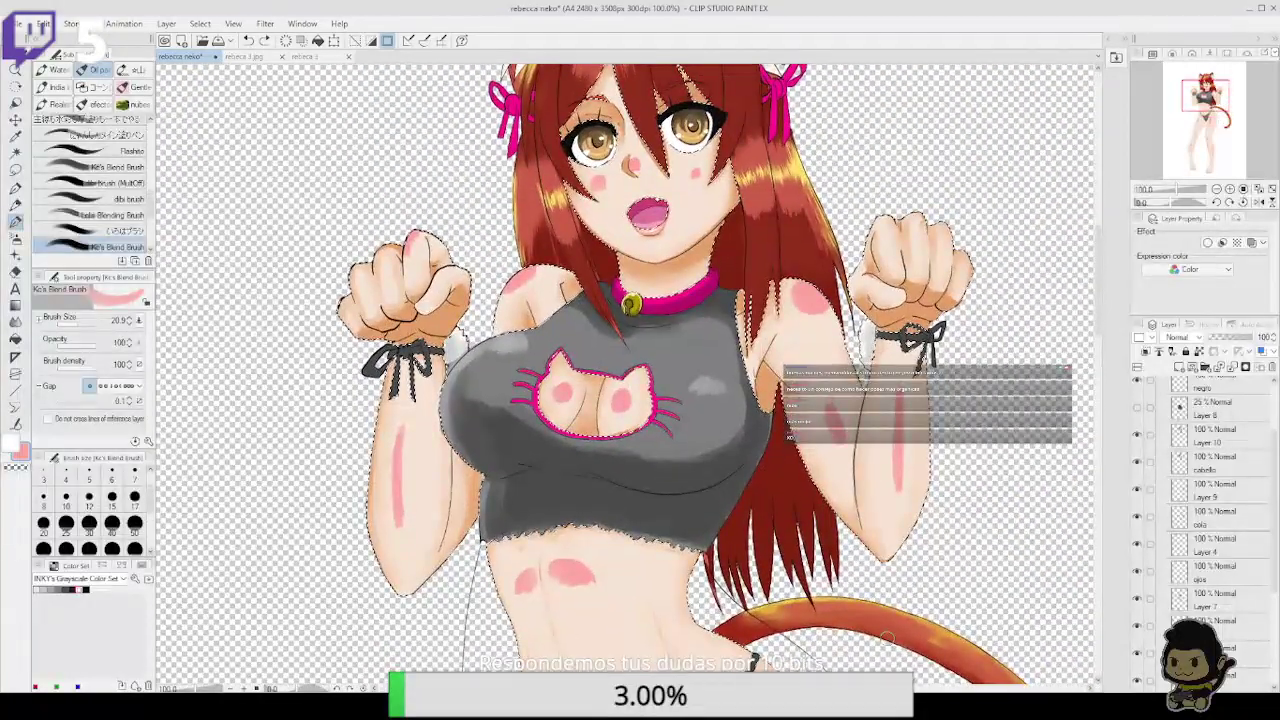
click(1217, 189)
click(11, 443)
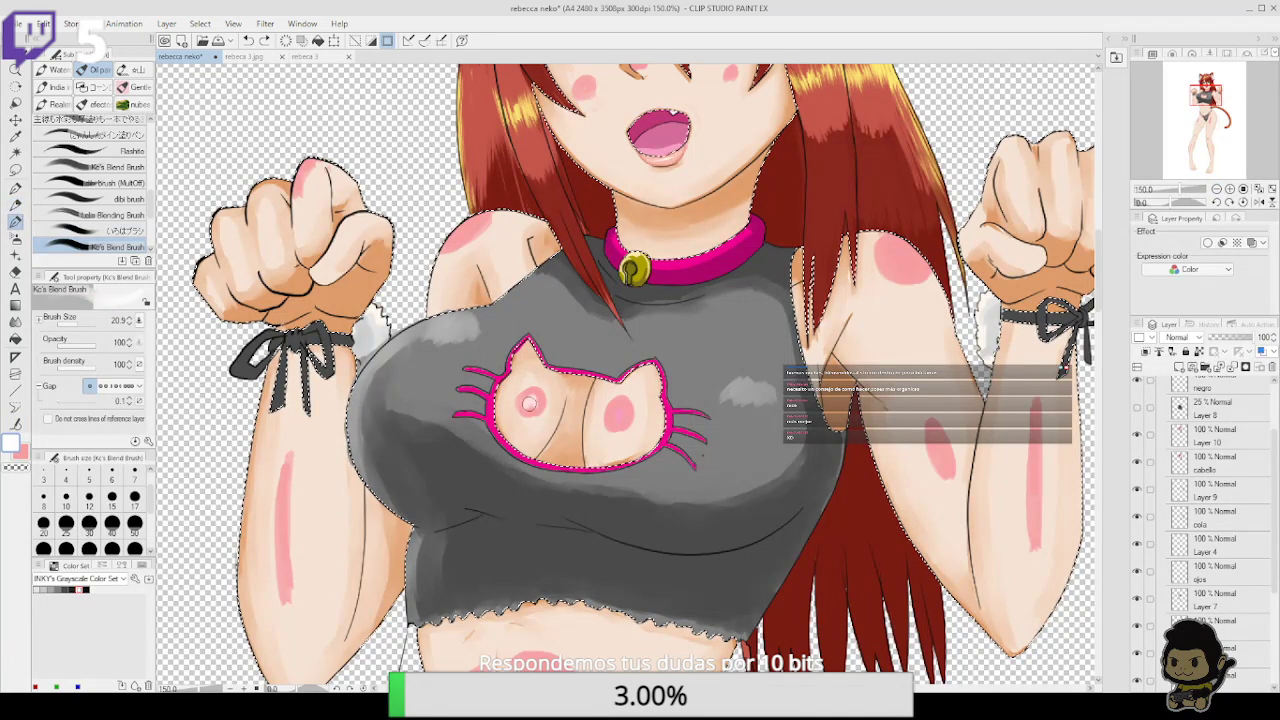
drag(528, 403, 522, 401)
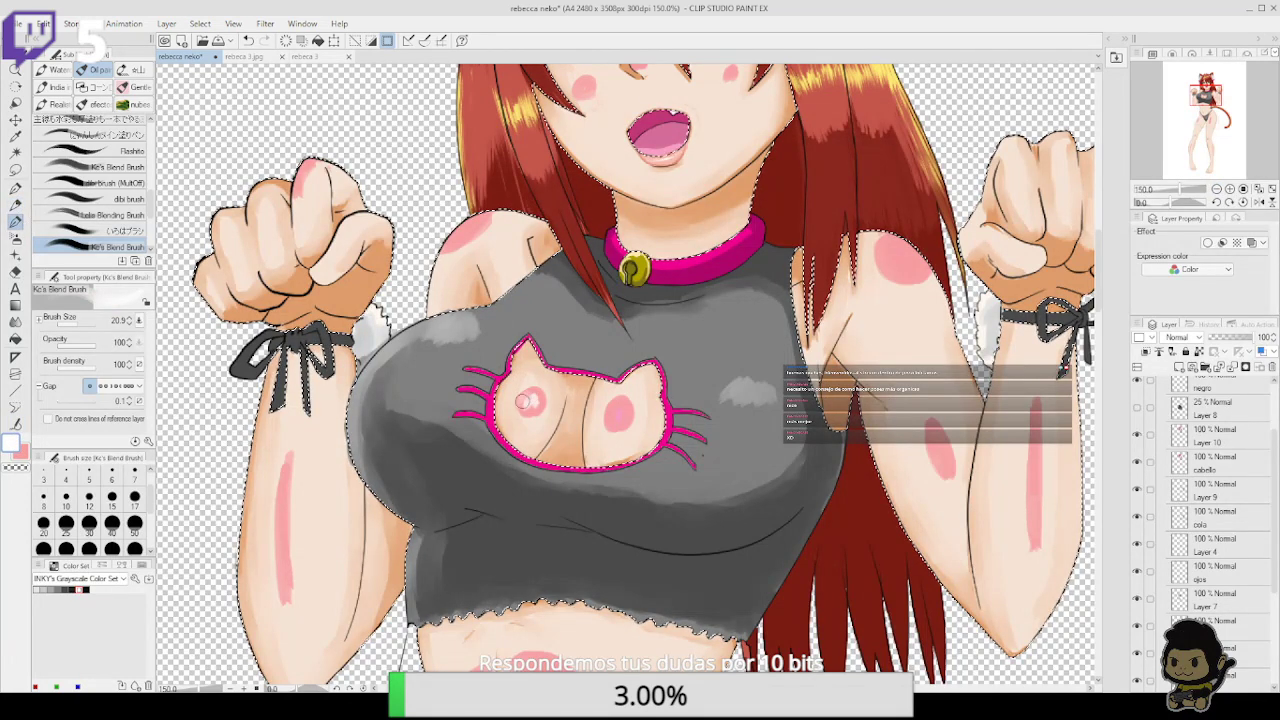
key(ctrl+z)
click(533, 399)
drag(531, 403, 526, 398)
alt+click(539, 422)
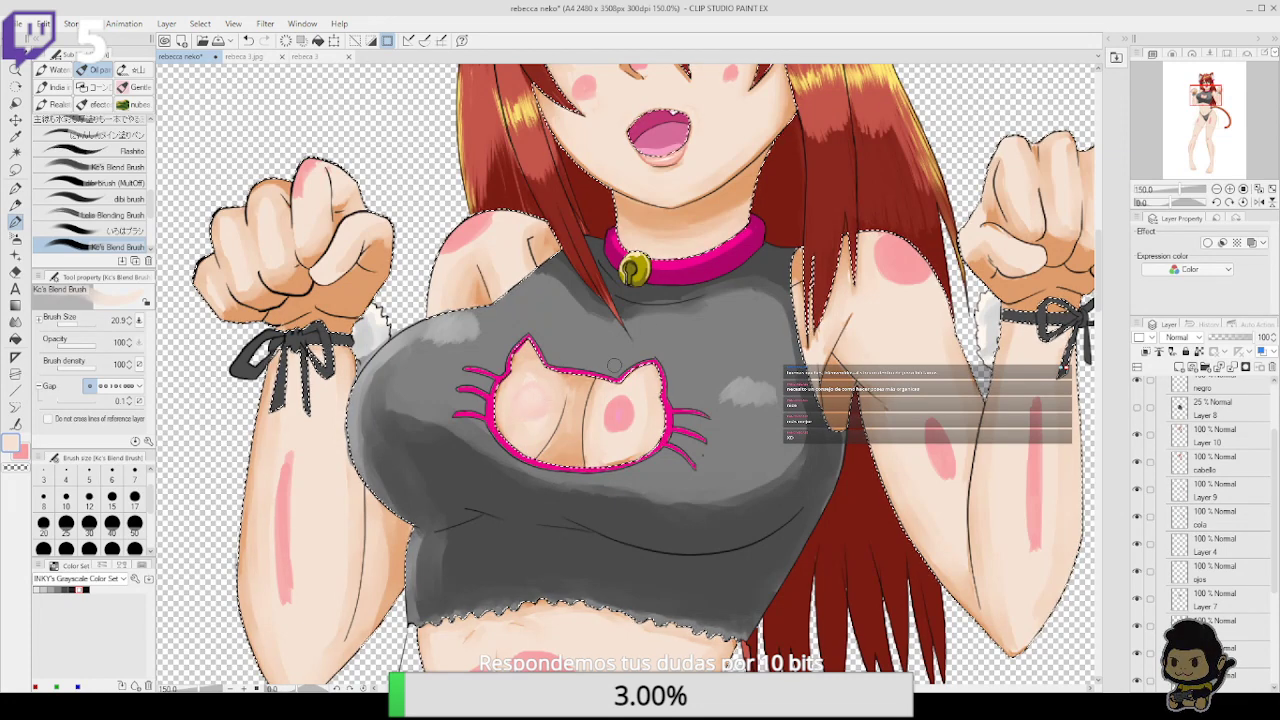
mouse_move(607, 408)
mouse_down()
mouse_move(605, 423)
mouse_move(626, 389)
mouse_move(625, 400)
mouse_up()
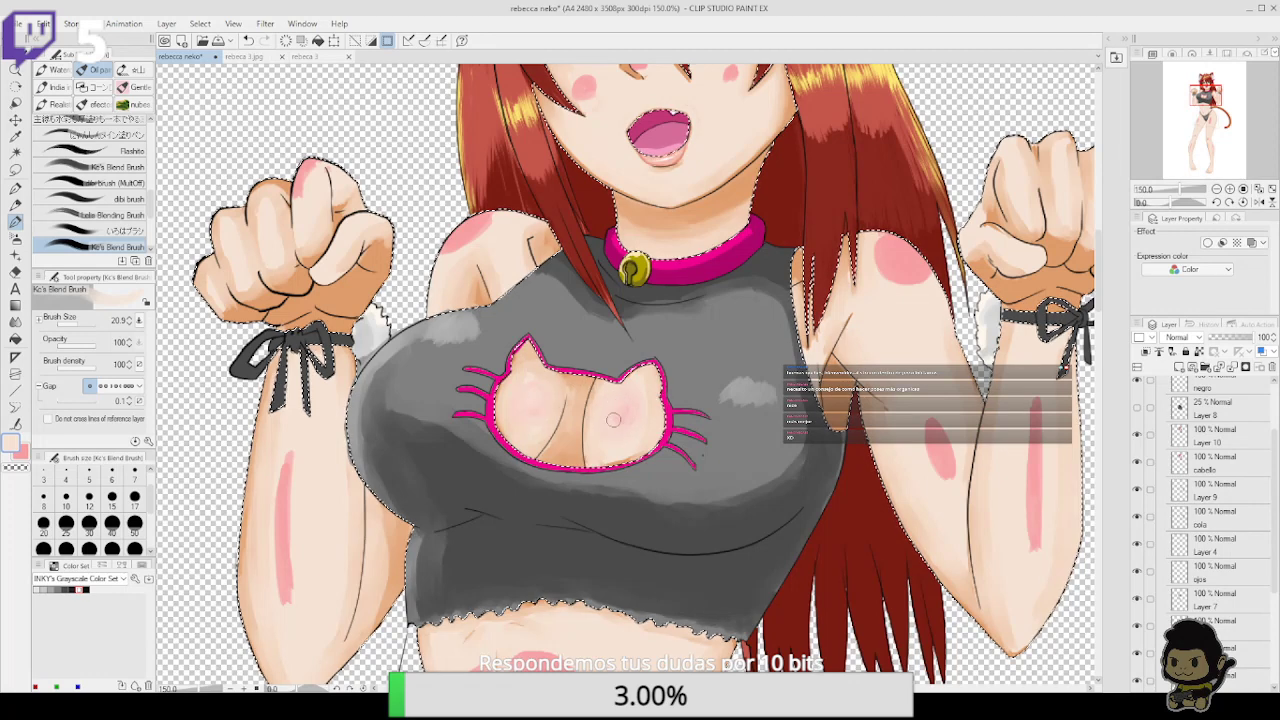
Soften the blush on the forearm and raised finger of the same arm by blending light skin tone over it
mouse_move(287, 463)
mouse_down()
mouse_move(286, 591)
mouse_move(270, 504)
mouse_move(270, 532)
mouse_move(296, 582)
mouse_move(292, 453)
mouse_move(281, 540)
mouse_move(296, 585)
mouse_up()
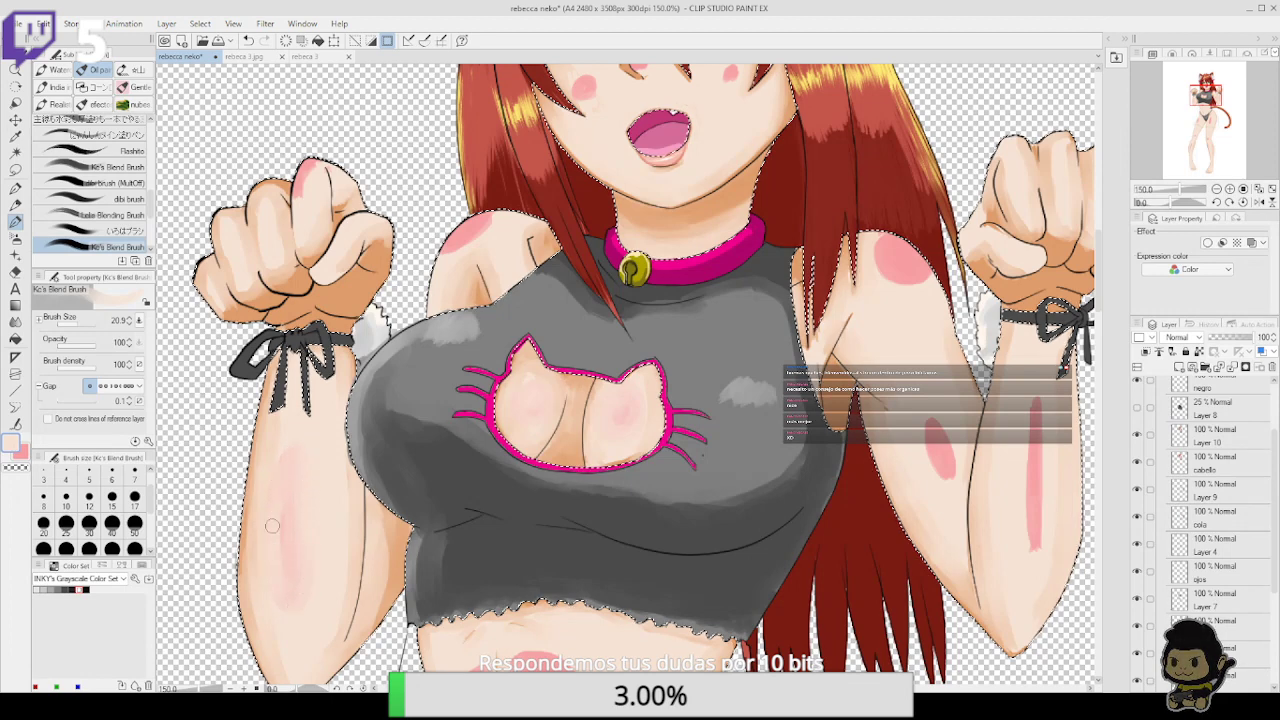
drag(308, 165, 306, 183)
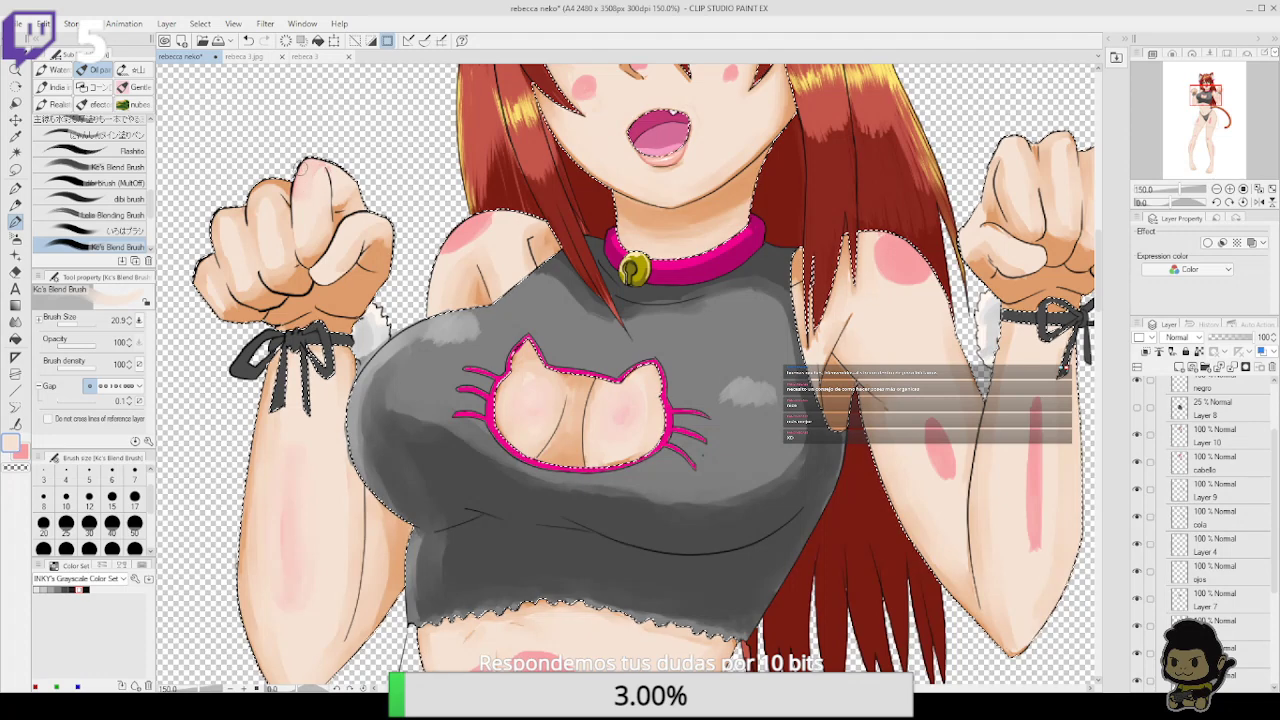
Blend light skin tone over the pink blush on both shoulders, the upper arm and the remaining forearm
mouse_move(445, 250)
mouse_down()
mouse_move(485, 220)
mouse_move(455, 246)
mouse_move(482, 214)
mouse_move(452, 252)
mouse_up()
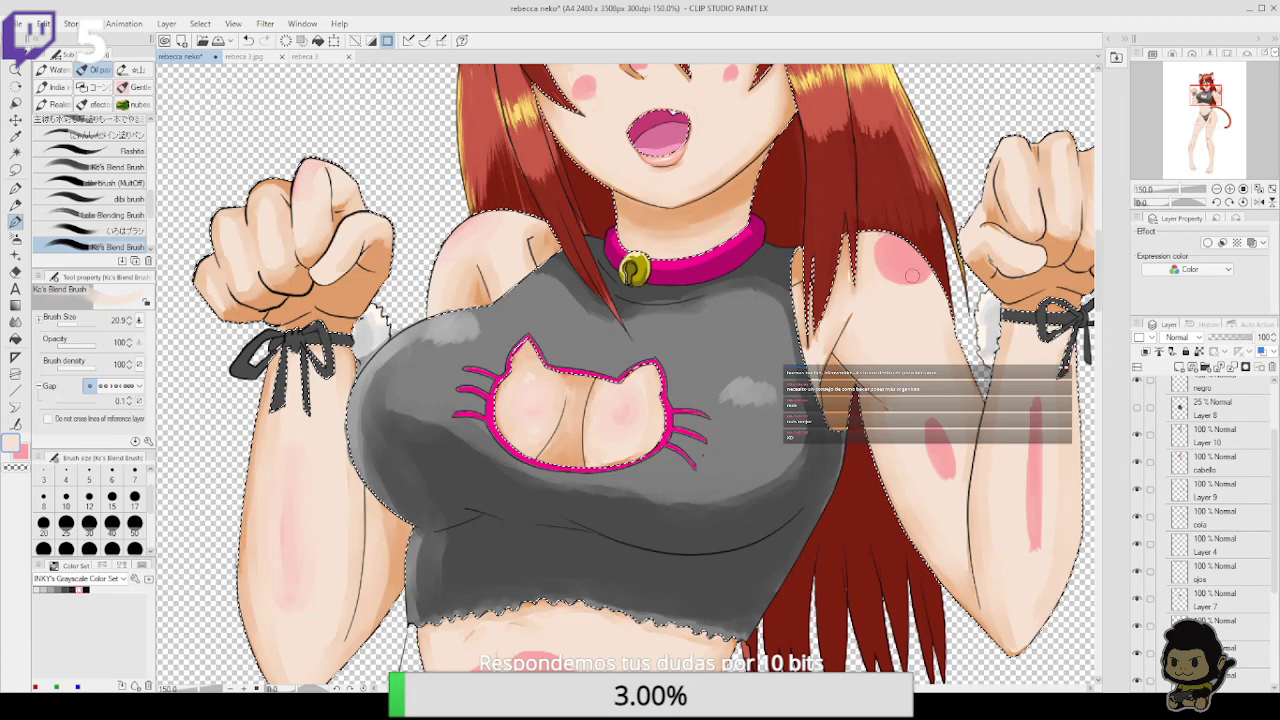
mouse_move(872, 256)
mouse_down()
mouse_move(899, 282)
mouse_move(883, 240)
mouse_move(897, 231)
mouse_move(916, 290)
mouse_up()
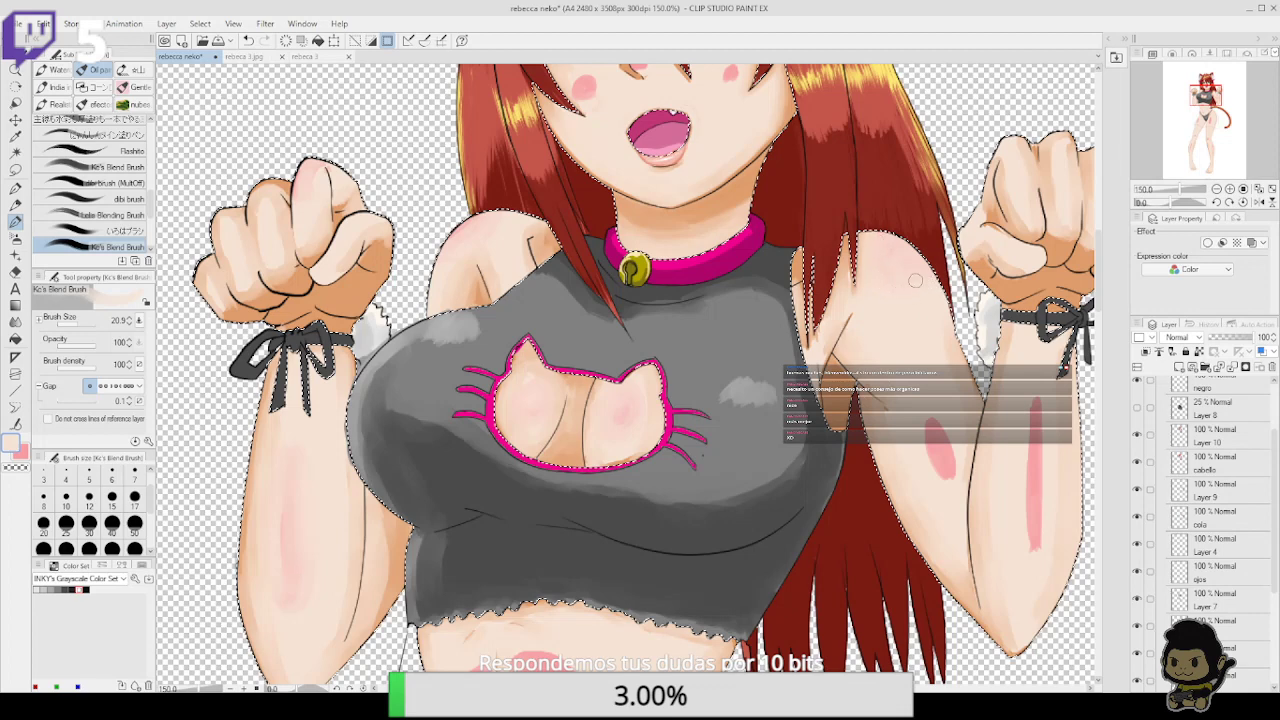
mouse_move(929, 418)
mouse_down()
mouse_move(945, 482)
mouse_move(930, 409)
mouse_move(931, 467)
mouse_move(923, 450)
mouse_move(947, 486)
mouse_move(935, 411)
mouse_up()
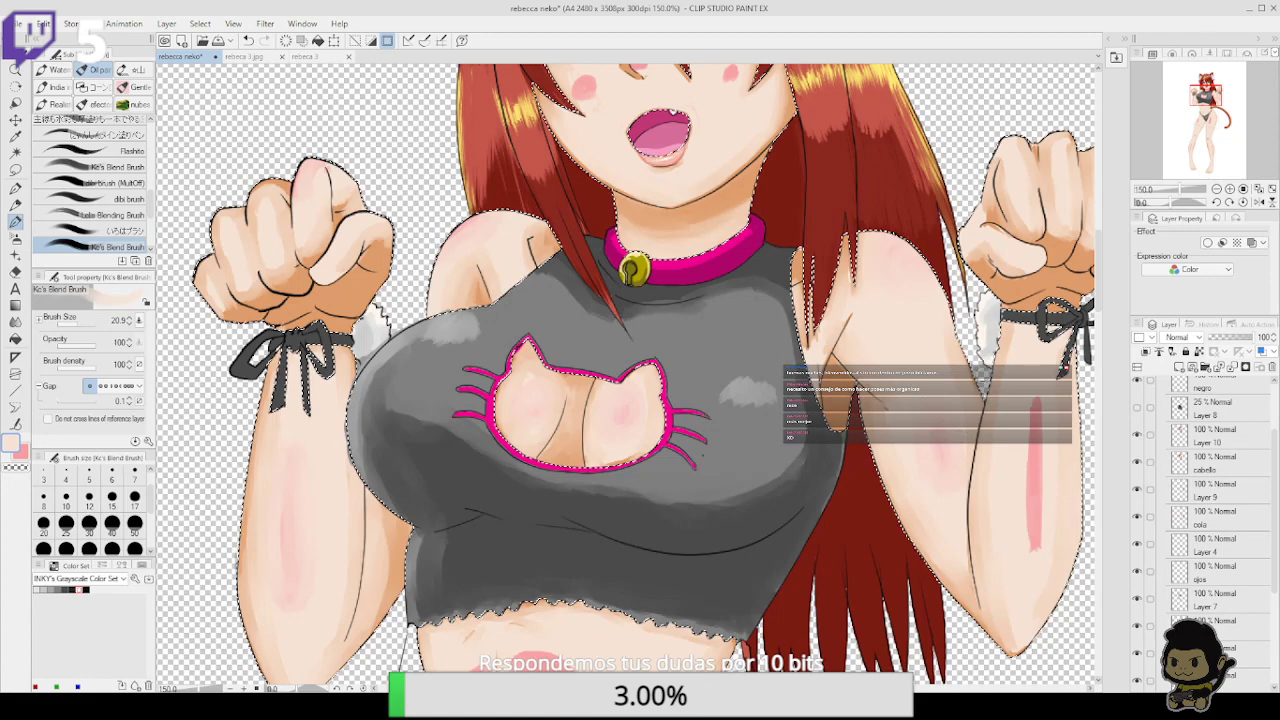
drag(958, 474, 879, 459)
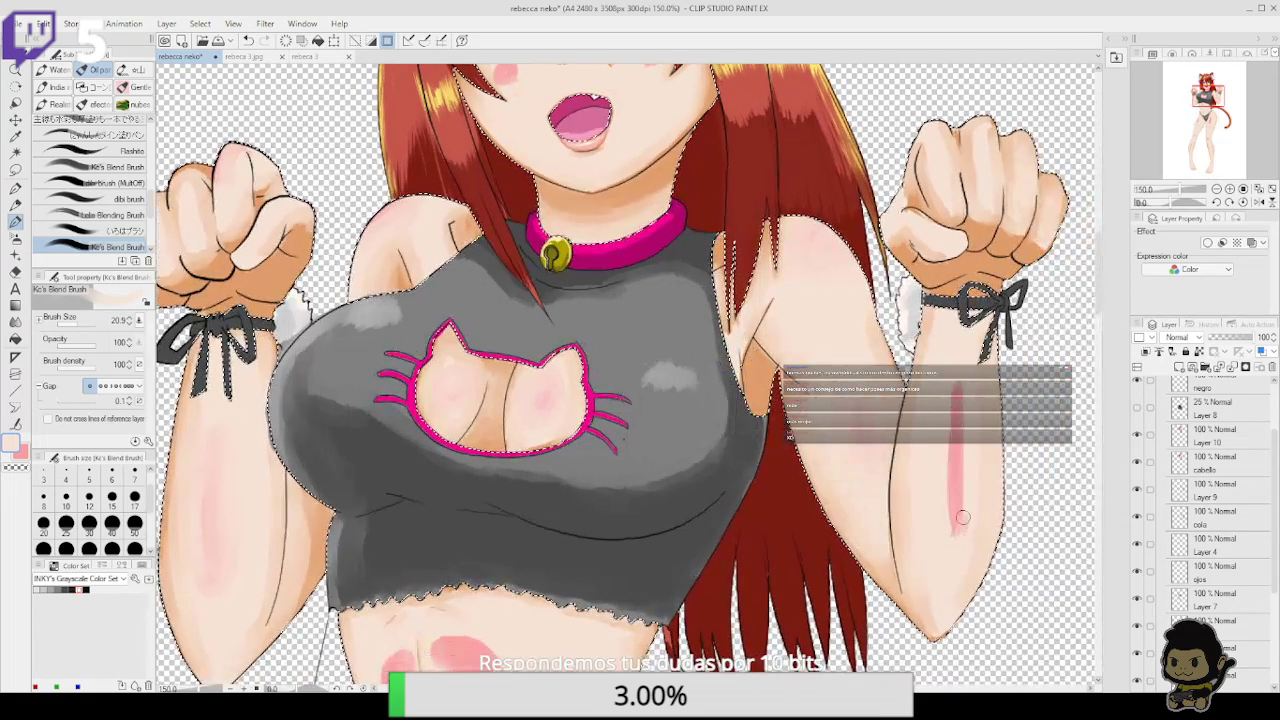
mouse_move(960, 519)
mouse_down()
mouse_move(958, 390)
mouse_move(956, 541)
mouse_move(972, 409)
mouse_move(960, 391)
mouse_move(946, 512)
mouse_up()
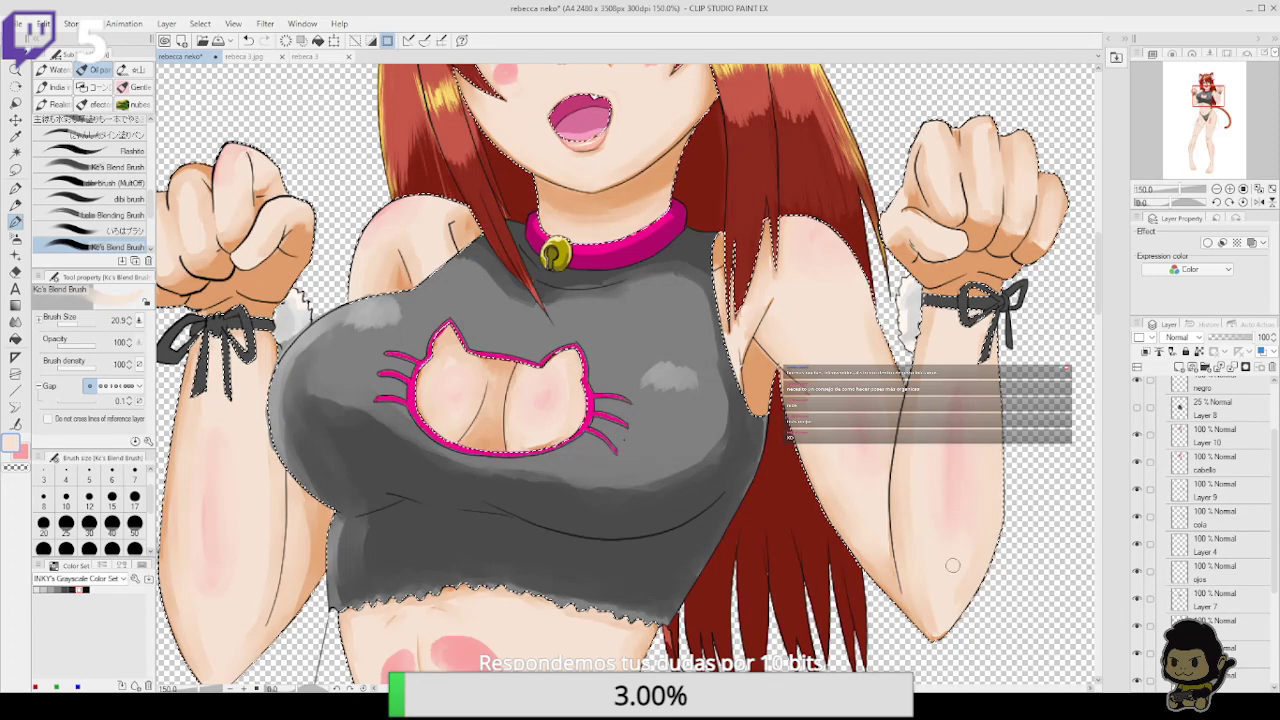
Soften both blush spots on the belly below the top's hem with light skin tone, switching to the Smooth watercolor brush
drag(953, 564, 981, 328)
mouse_move(466, 431)
mouse_down()
mouse_move(462, 401)
mouse_move(499, 399)
mouse_move(472, 399)
mouse_move(523, 422)
mouse_move(483, 439)
mouse_move(506, 442)
mouse_move(493, 404)
mouse_move(481, 426)
mouse_move(509, 418)
mouse_move(479, 420)
mouse_move(489, 407)
mouse_move(505, 419)
mouse_move(485, 398)
mouse_move(511, 437)
mouse_move(489, 392)
mouse_move(492, 439)
mouse_up()
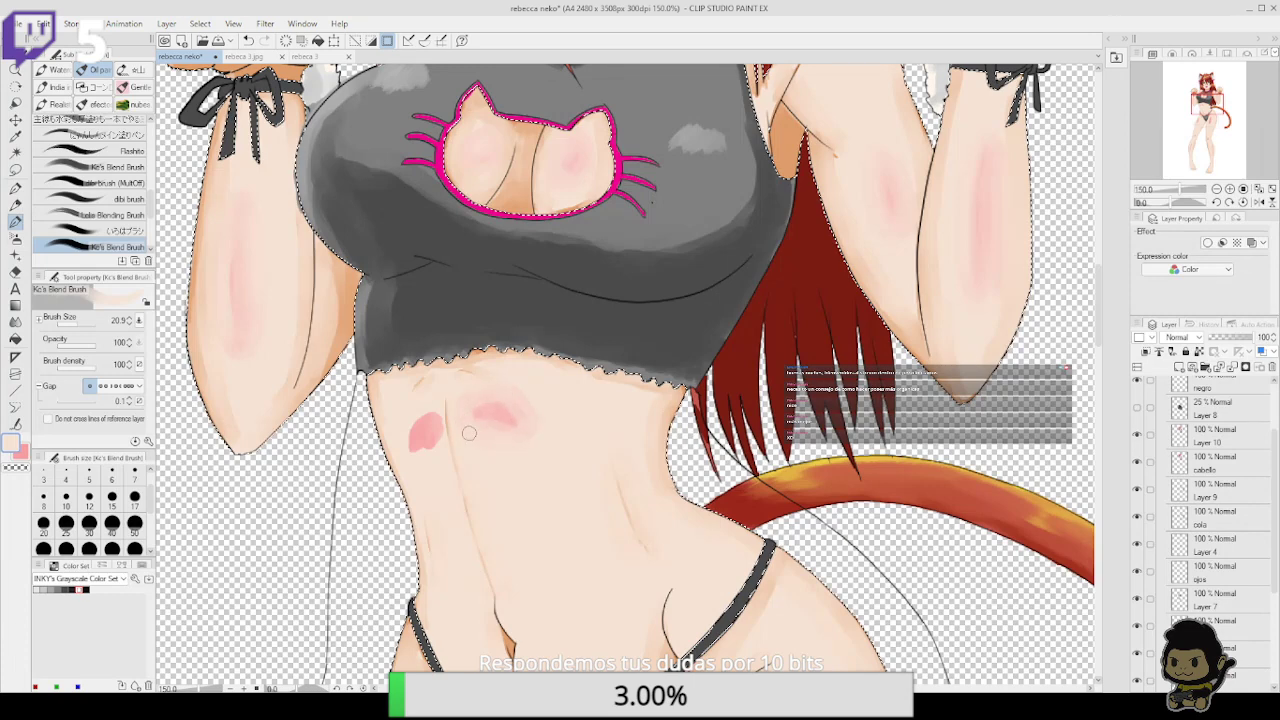
mouse_move(469, 433)
mouse_down()
mouse_move(441, 411)
mouse_move(438, 447)
mouse_move(444, 428)
mouse_move(428, 407)
mouse_move(421, 446)
mouse_up()
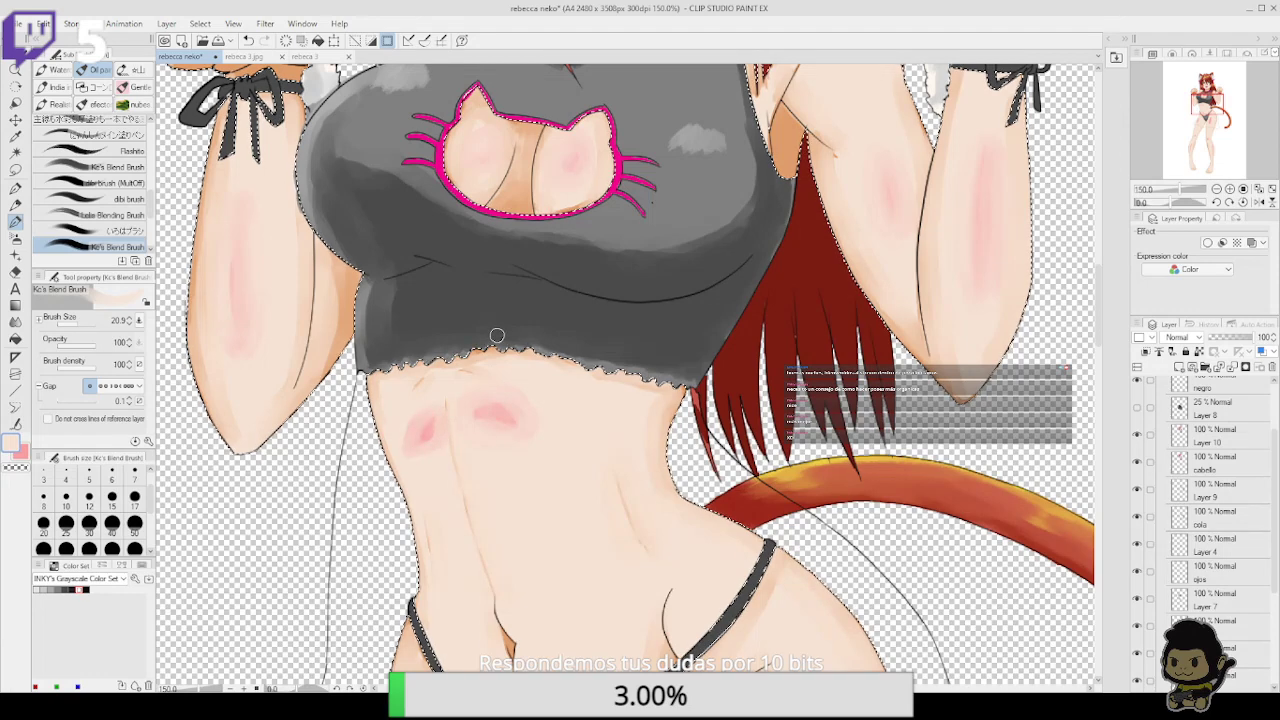
click(56, 69)
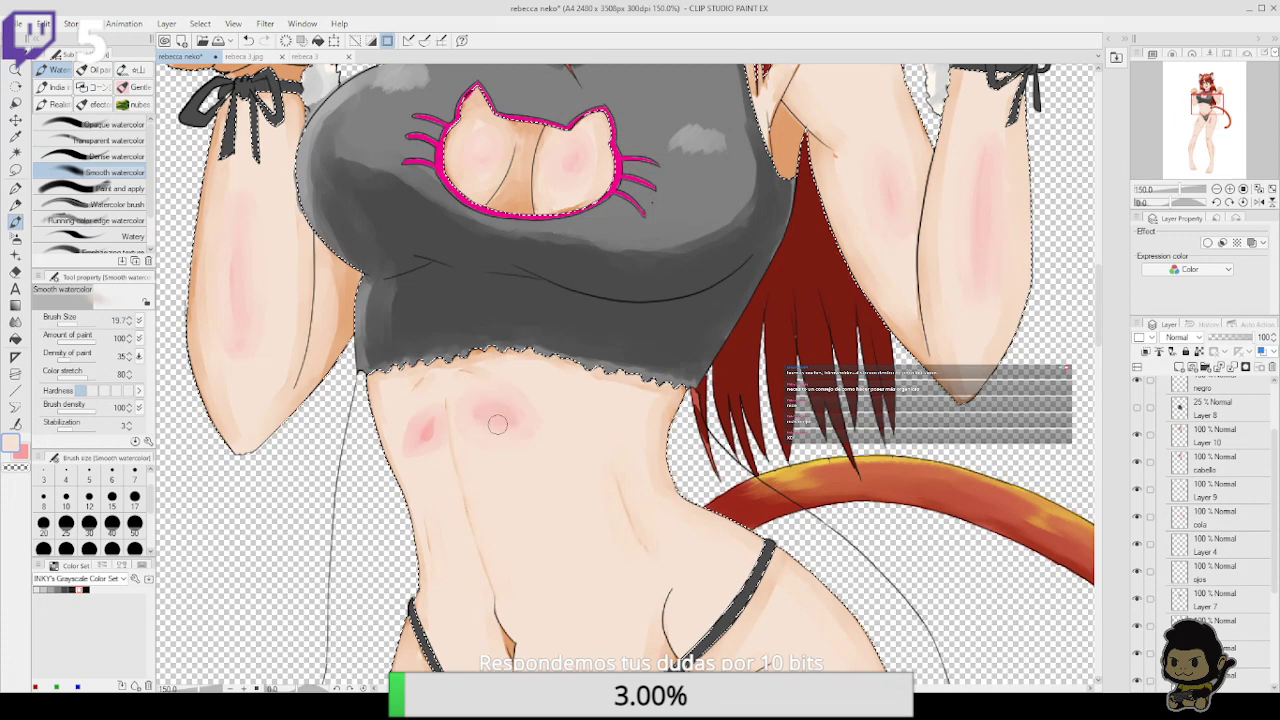
mouse_move(497, 424)
mouse_down()
mouse_move(461, 405)
mouse_move(423, 435)
mouse_up()
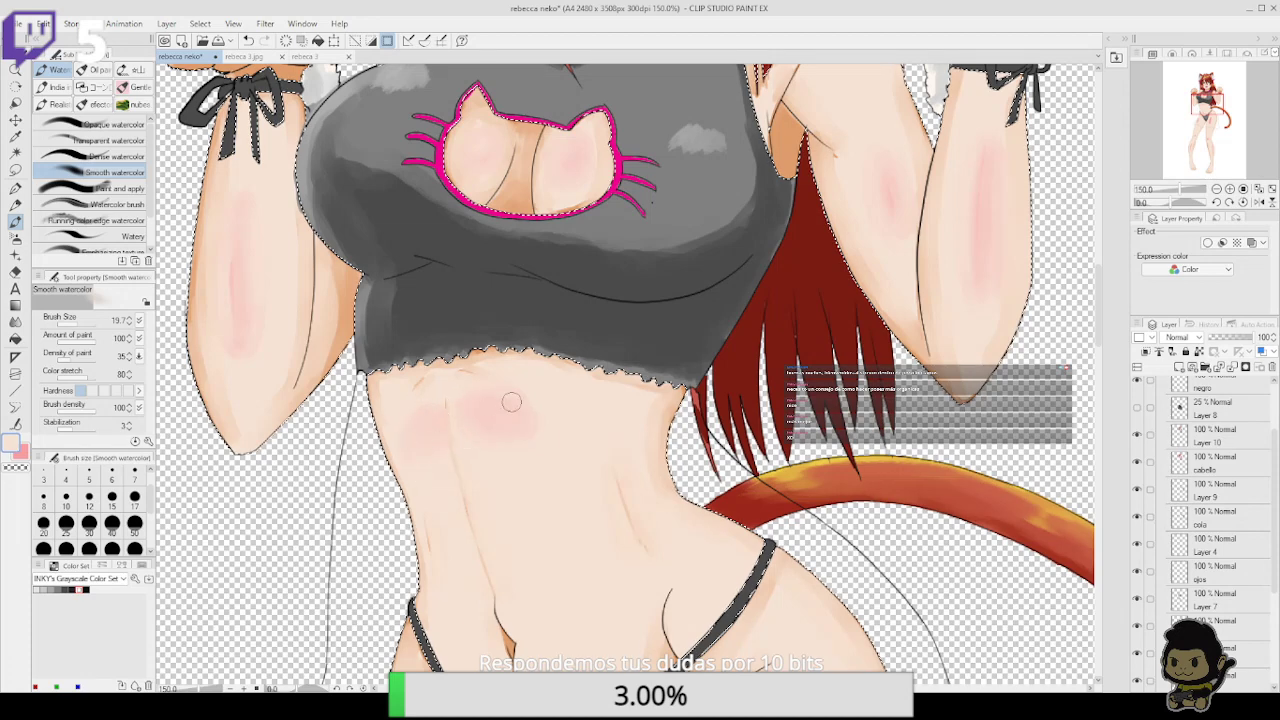
Blend light skin tone over the long blush strokes on both thighs, enlarging the Smooth watercolor brush to 96.2
drag(628, 391, 704, 454)
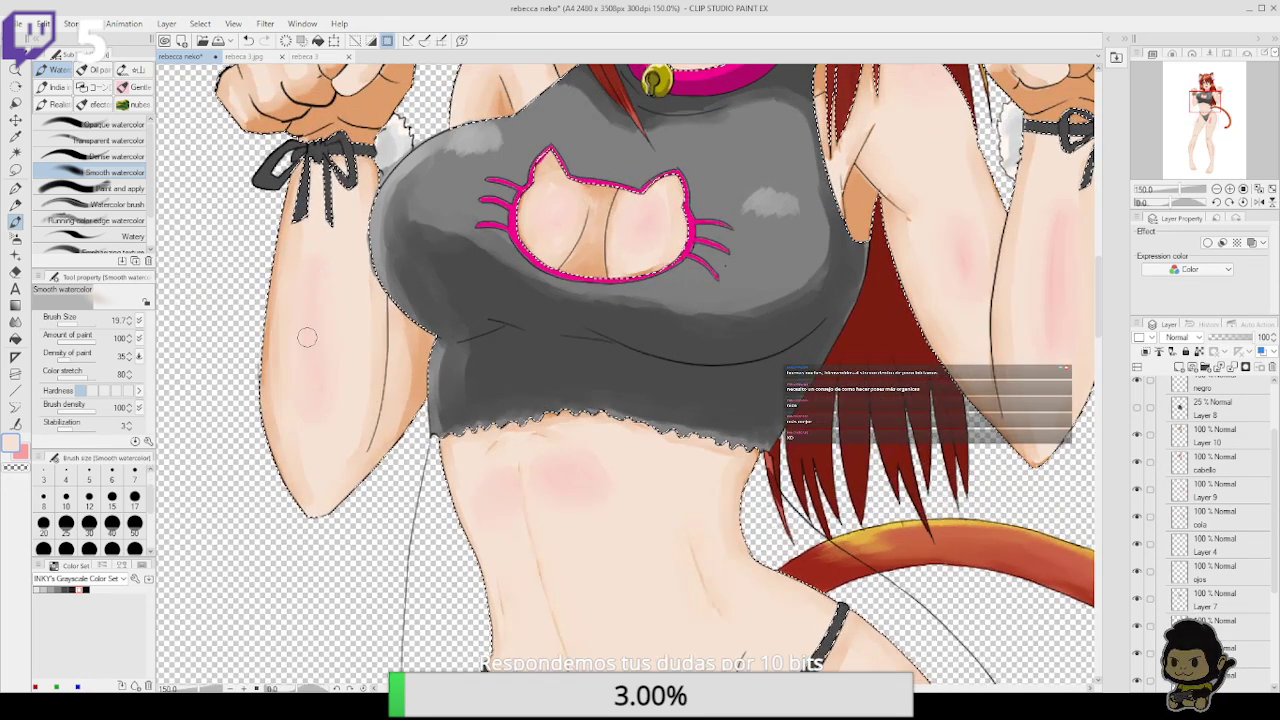
drag(757, 374, 698, 487)
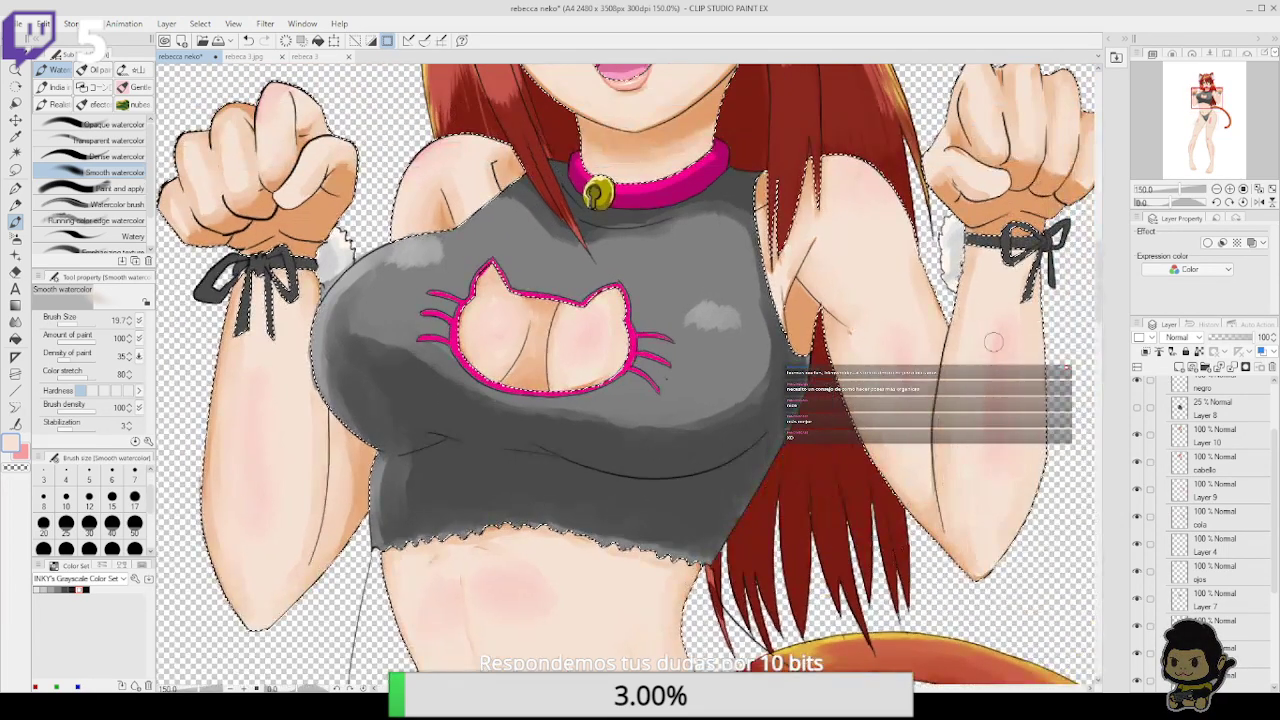
drag(590, 394, 650, 439)
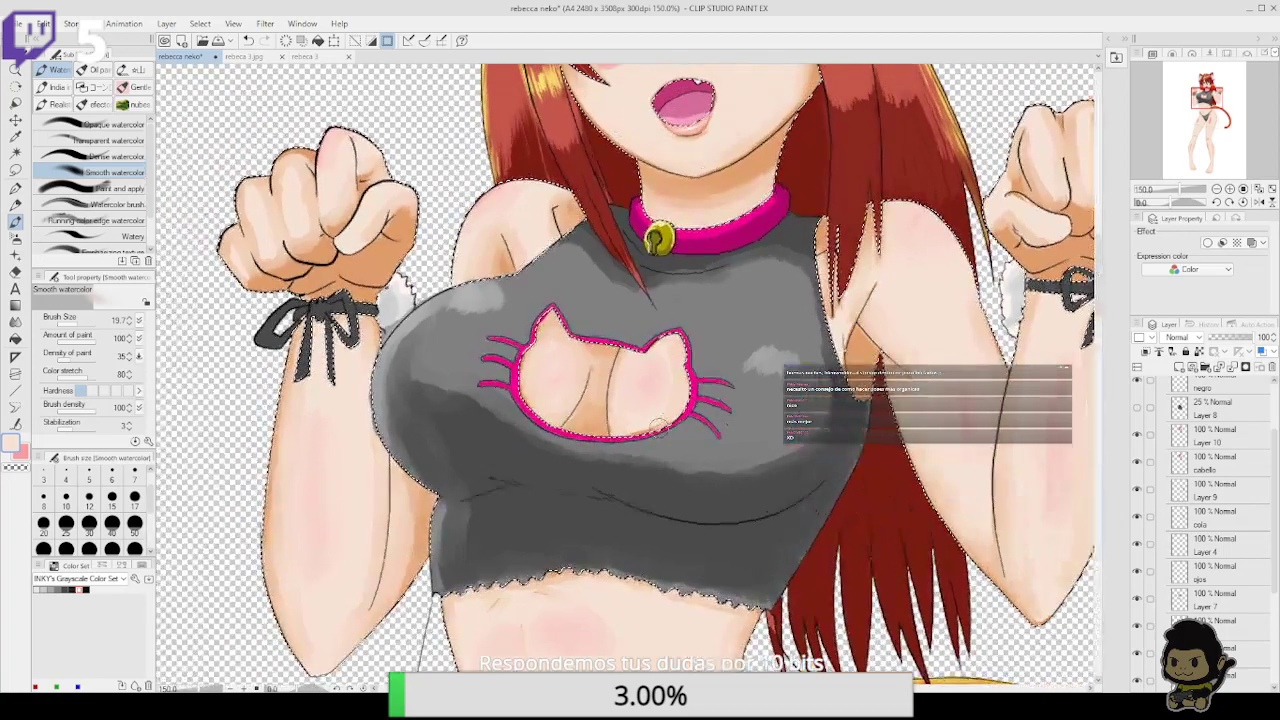
scroll(660, 400, down, 10)
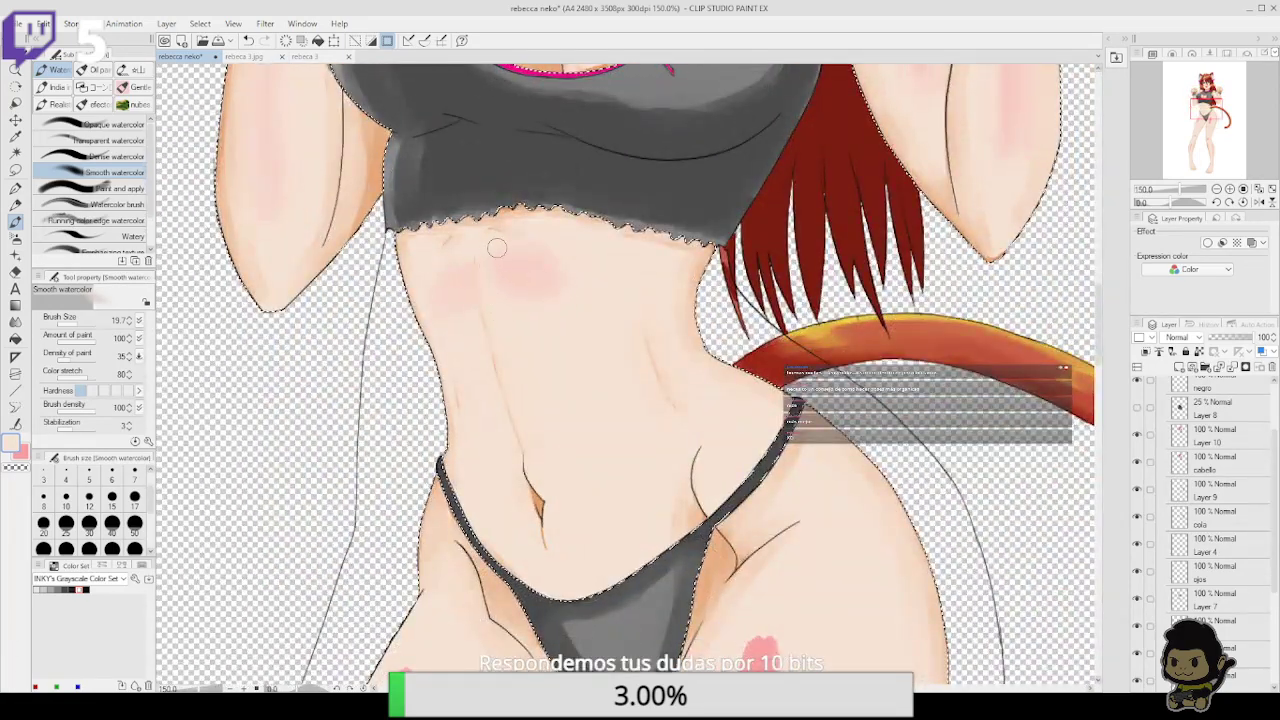
scroll(745, 460, down, 5)
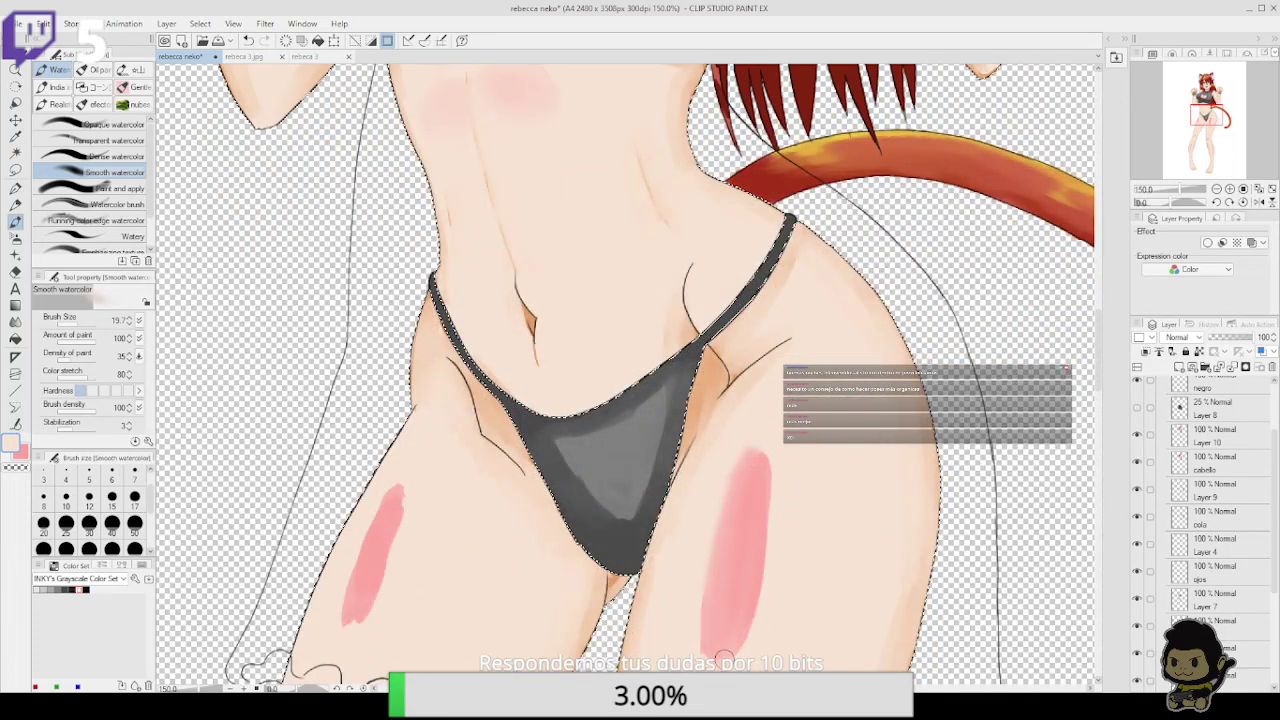
drag(724, 655, 748, 593)
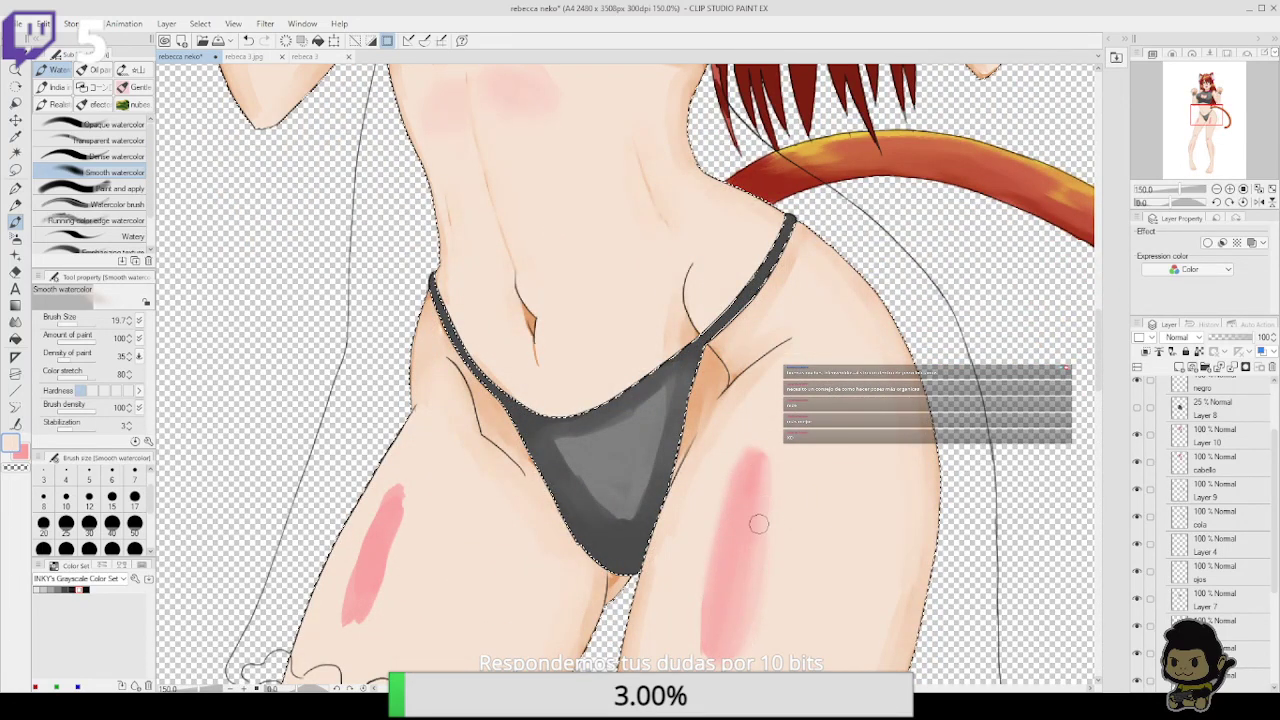
drag(731, 640, 747, 477)
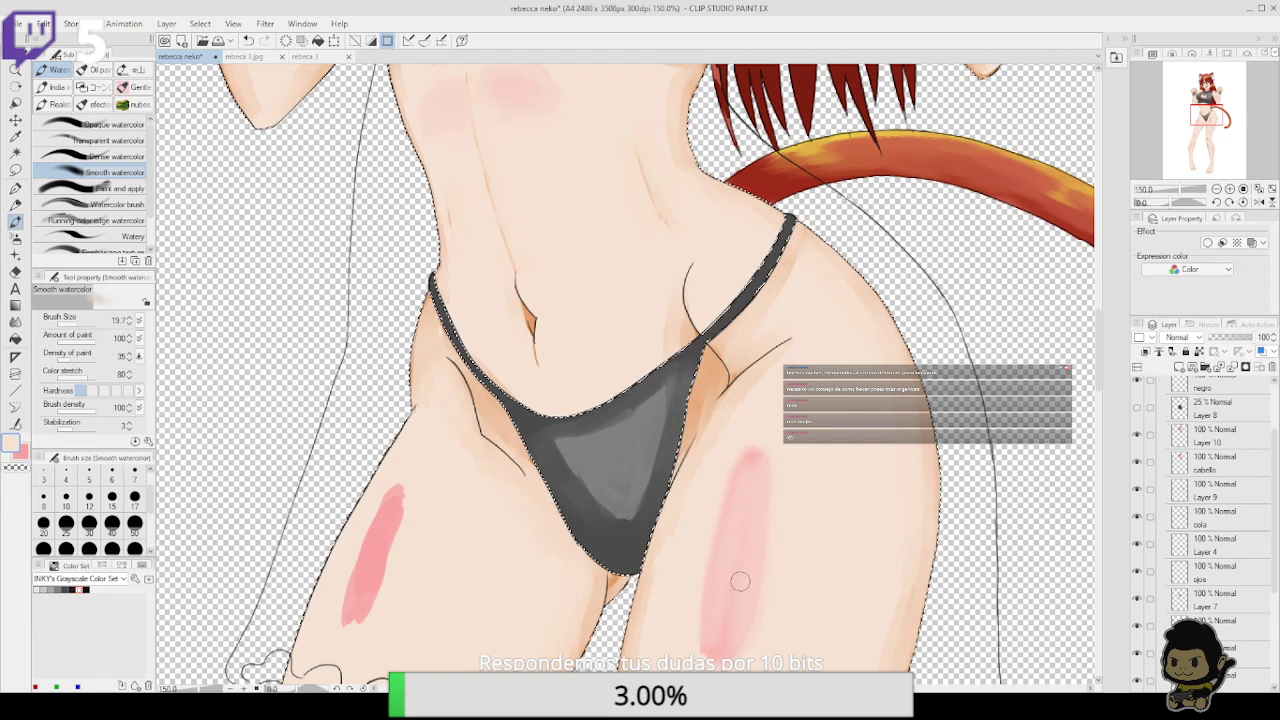
mouse_move(754, 579)
mouse_down()
mouse_move(756, 527)
mouse_move(745, 491)
mouse_move(734, 597)
mouse_move(729, 529)
mouse_move(740, 628)
mouse_move(723, 637)
mouse_move(759, 471)
mouse_move(726, 500)
mouse_move(727, 603)
mouse_up()
drag(780, 557, 810, 412)
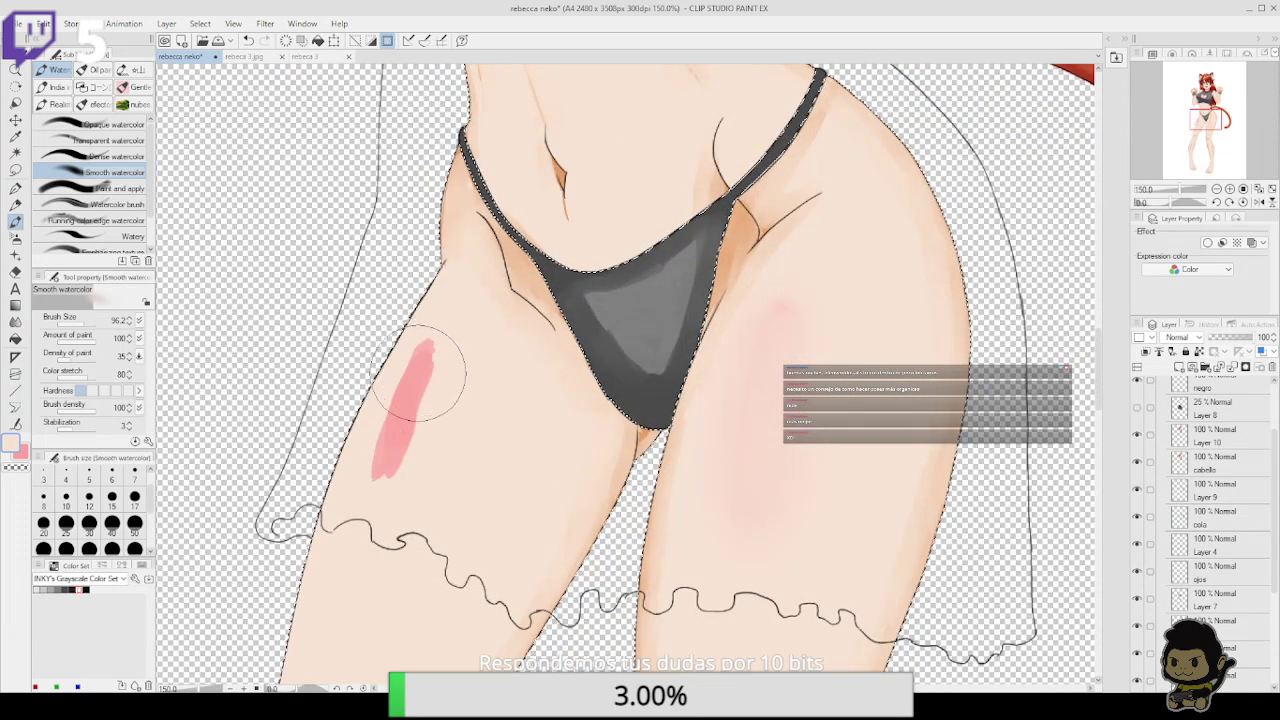
mouse_move(416, 371)
mouse_down()
mouse_move(406, 435)
mouse_move(397, 395)
mouse_move(388, 479)
mouse_move(437, 323)
mouse_move(422, 346)
mouse_move(389, 436)
mouse_move(428, 426)
mouse_move(460, 312)
mouse_up()
Blend the blush on both knees into the skin, undoing the first oversized stroke and reducing the brush size to 63.1
drag(643, 326, 671, 166)
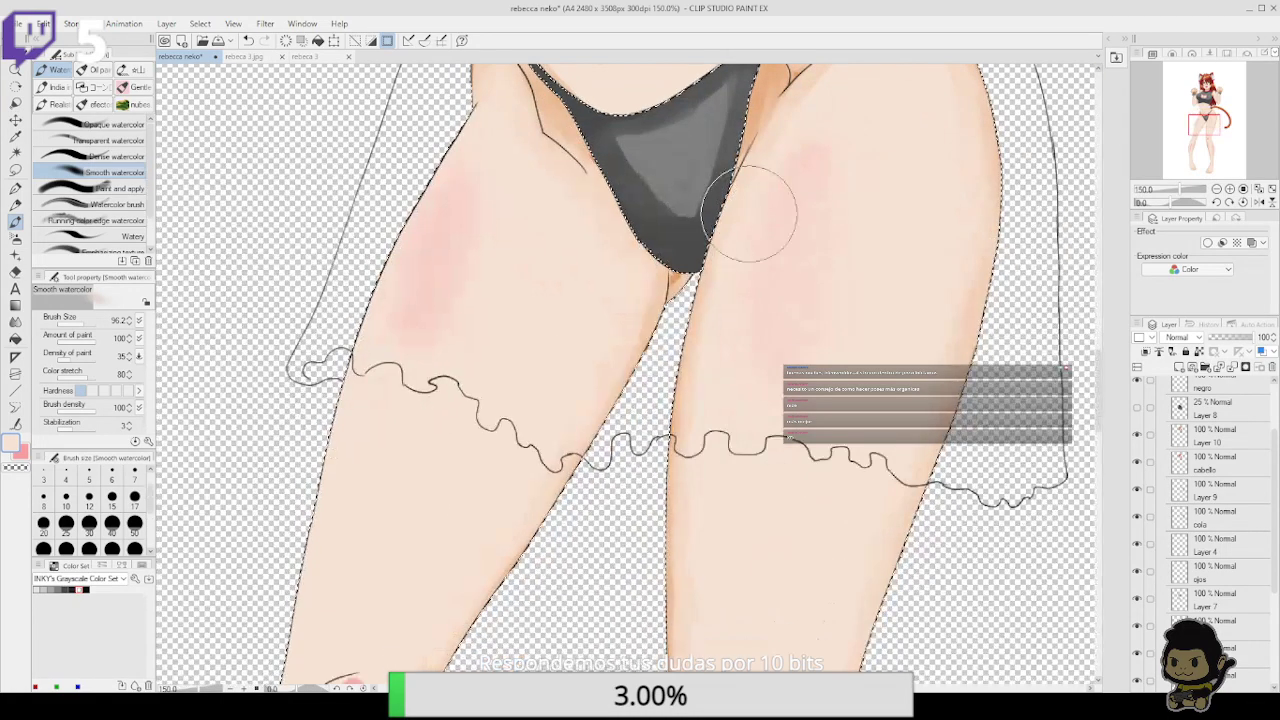
drag(586, 620, 630, 335)
mouse_move(440, 320)
mouse_down()
mouse_move(478, 307)
mouse_move(447, 318)
mouse_up()
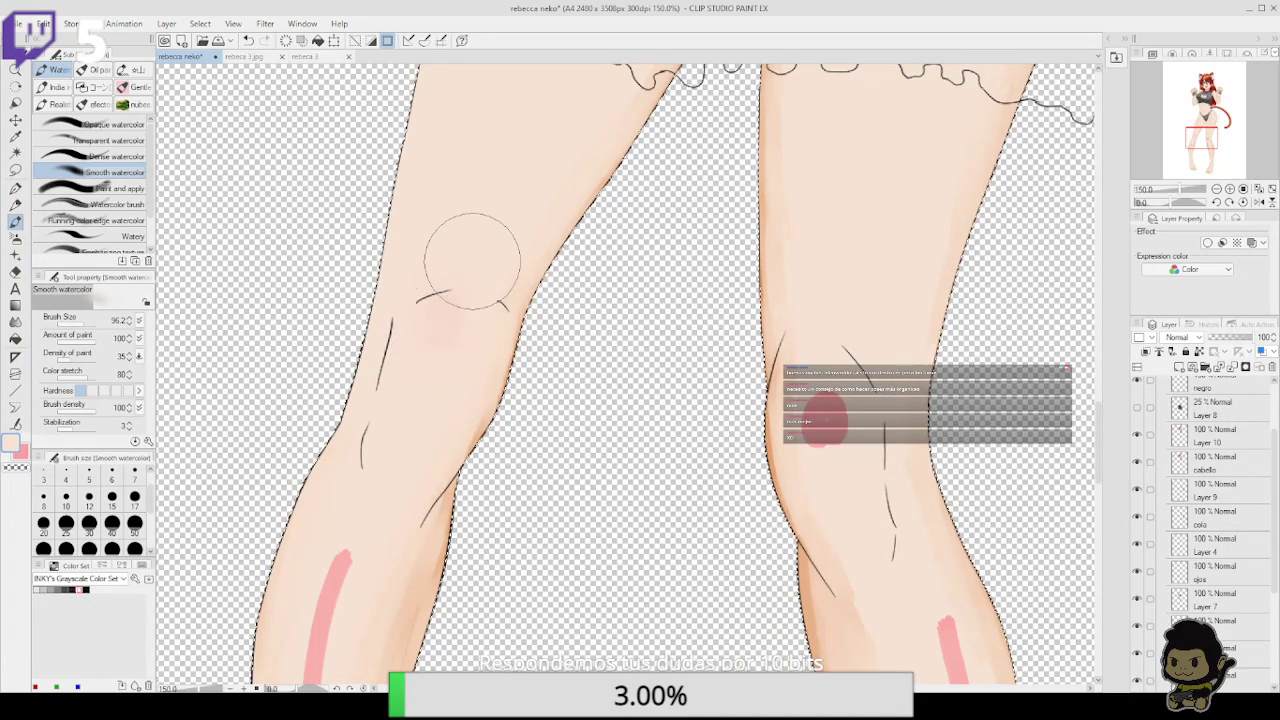
key(ctrl+z)
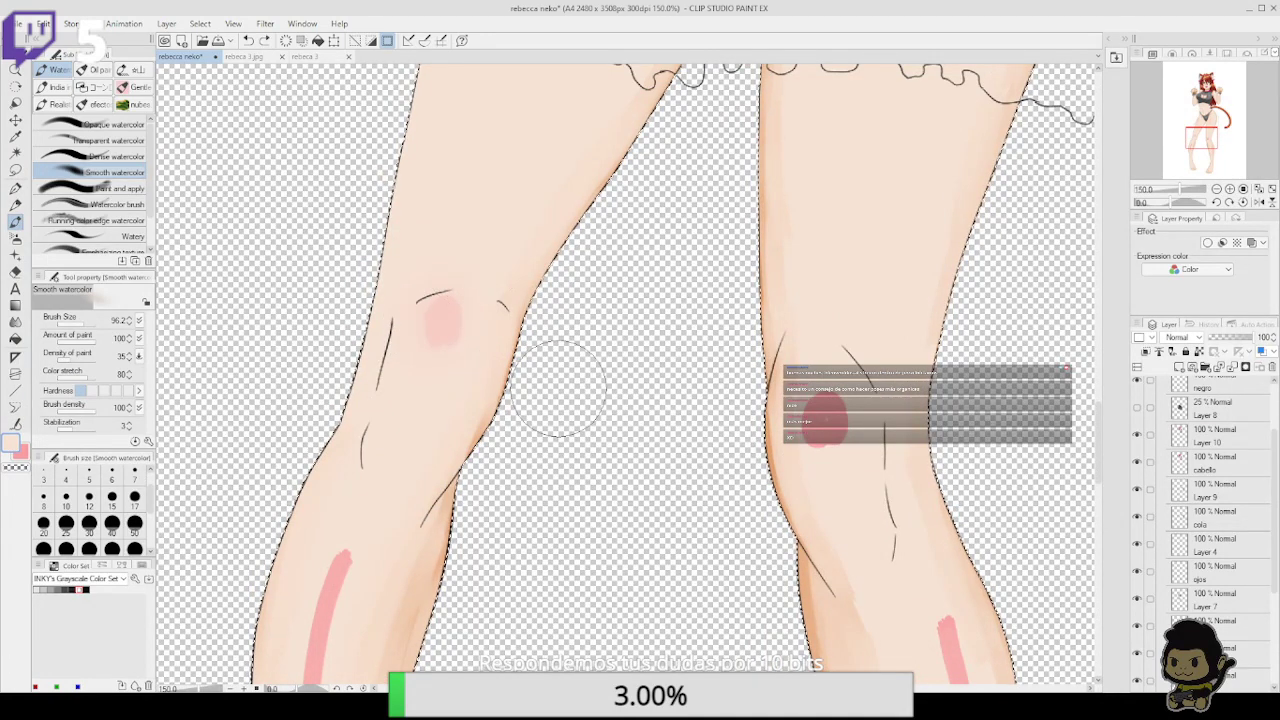
mouse_move(553, 403)
mouse_down()
mouse_move(551, 384)
mouse_move(554, 422)
mouse_up()
drag(455, 345, 447, 300)
drag(826, 412, 812, 425)
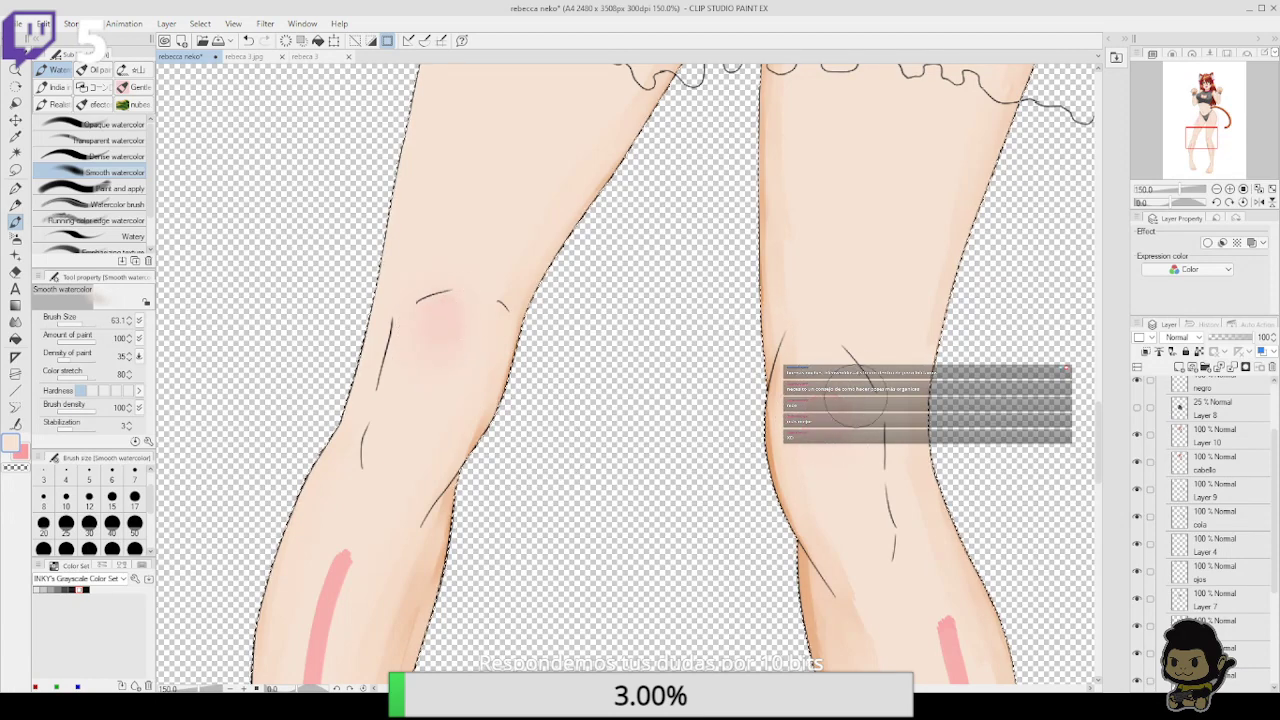
Blend light skin tone over the long pink blush strokes on both shins
scroll(914, 514, down, 3)
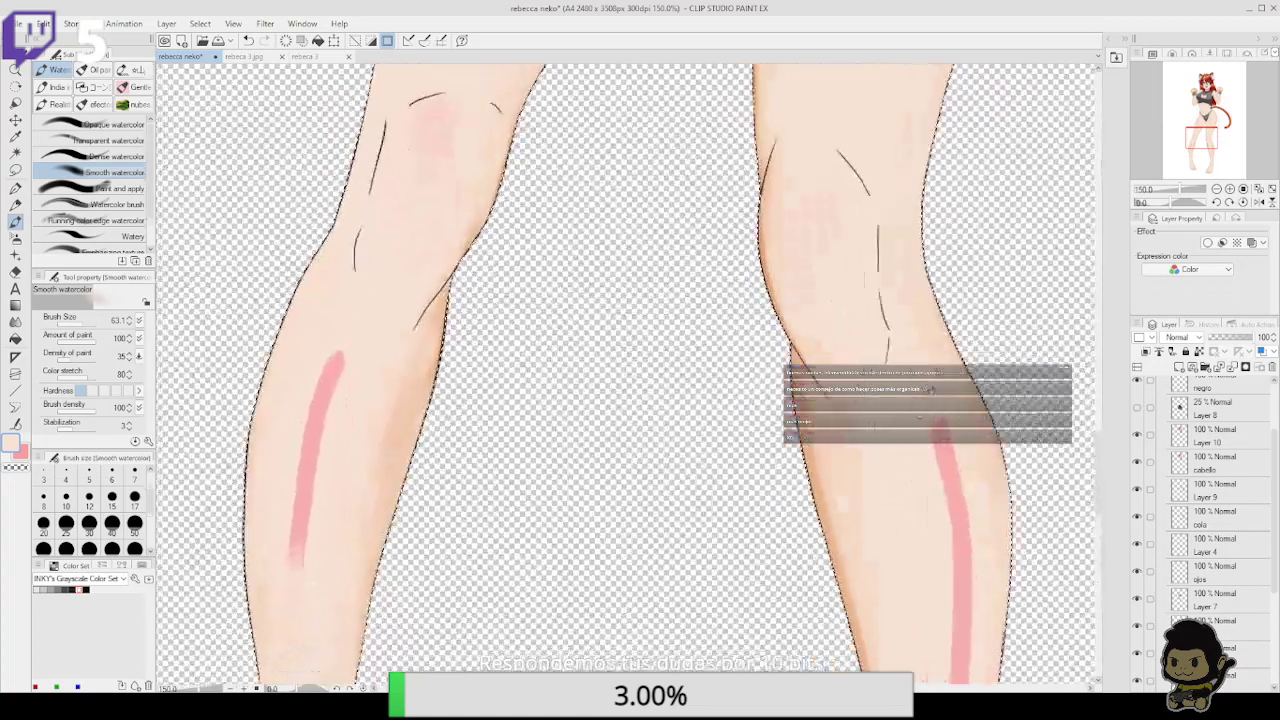
drag(931, 390, 1027, 348)
mouse_move(443, 297)
mouse_down()
mouse_move(425, 388)
mouse_move(437, 299)
mouse_move(391, 451)
mouse_move(409, 439)
mouse_move(423, 342)
mouse_move(386, 500)
mouse_up()
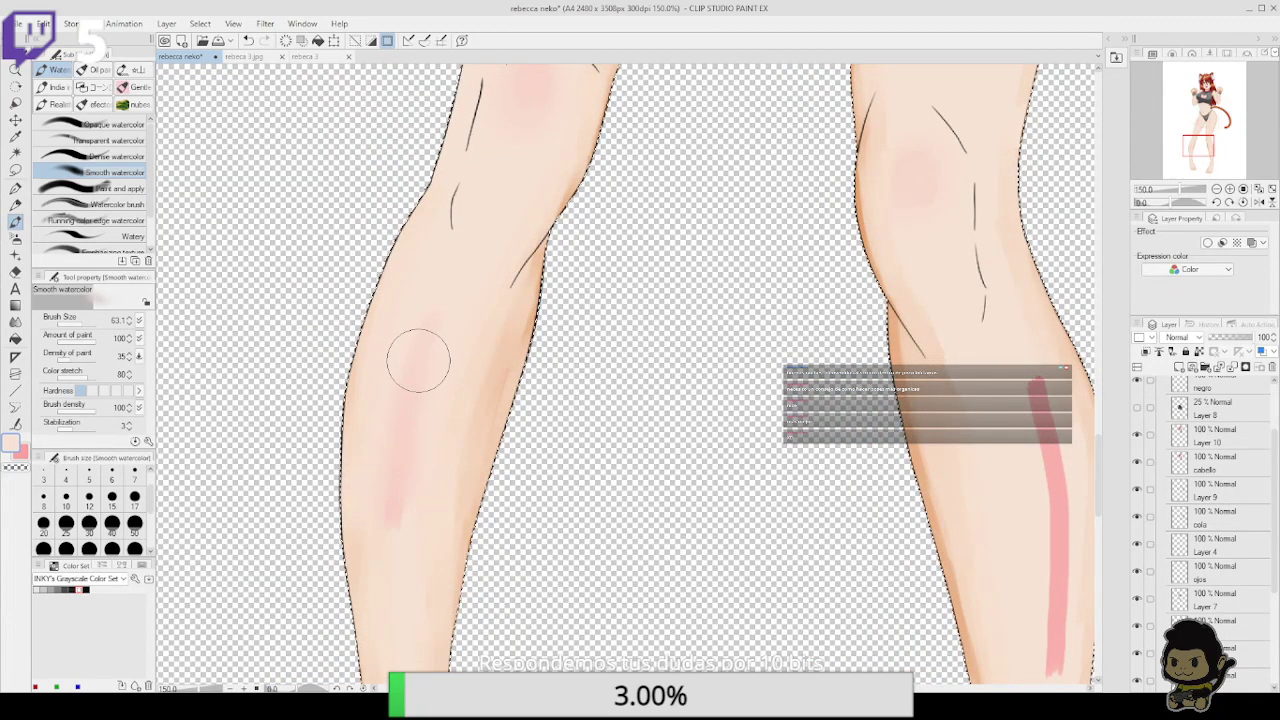
mouse_move(404, 377)
mouse_down()
mouse_move(400, 501)
mouse_move(424, 338)
mouse_move(405, 428)
mouse_move(449, 297)
mouse_move(406, 434)
mouse_up()
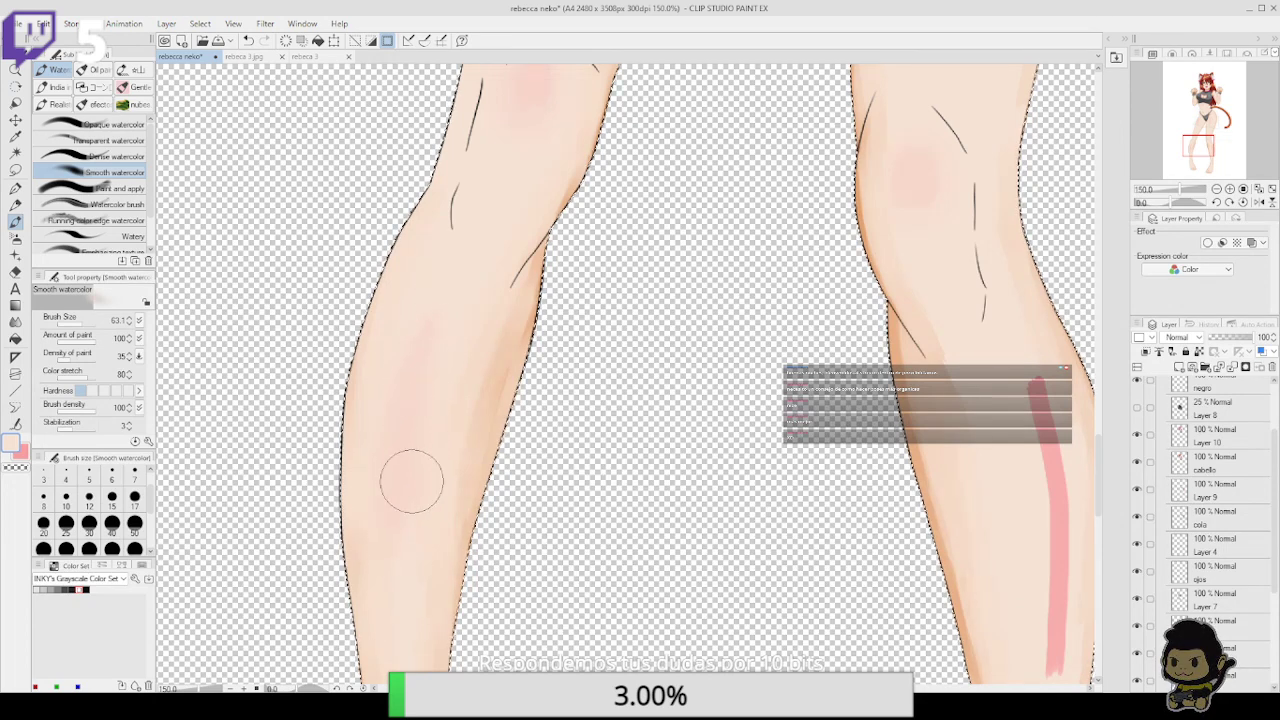
drag(844, 507, 749, 457)
mouse_move(943, 341)
mouse_down()
mouse_move(964, 429)
mouse_move(951, 586)
mouse_up()
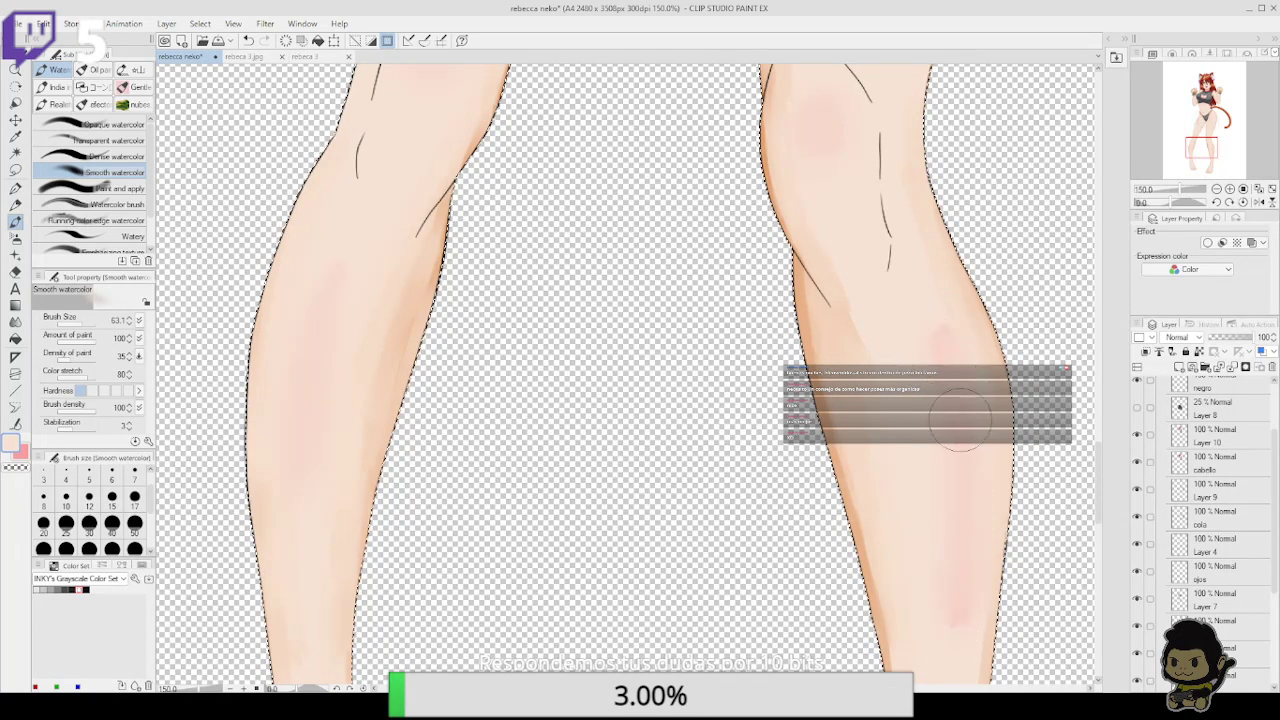
Swap to the pink color and deepen the blush on the shins, knees and thighs with soft watercolor strokes
key(x)
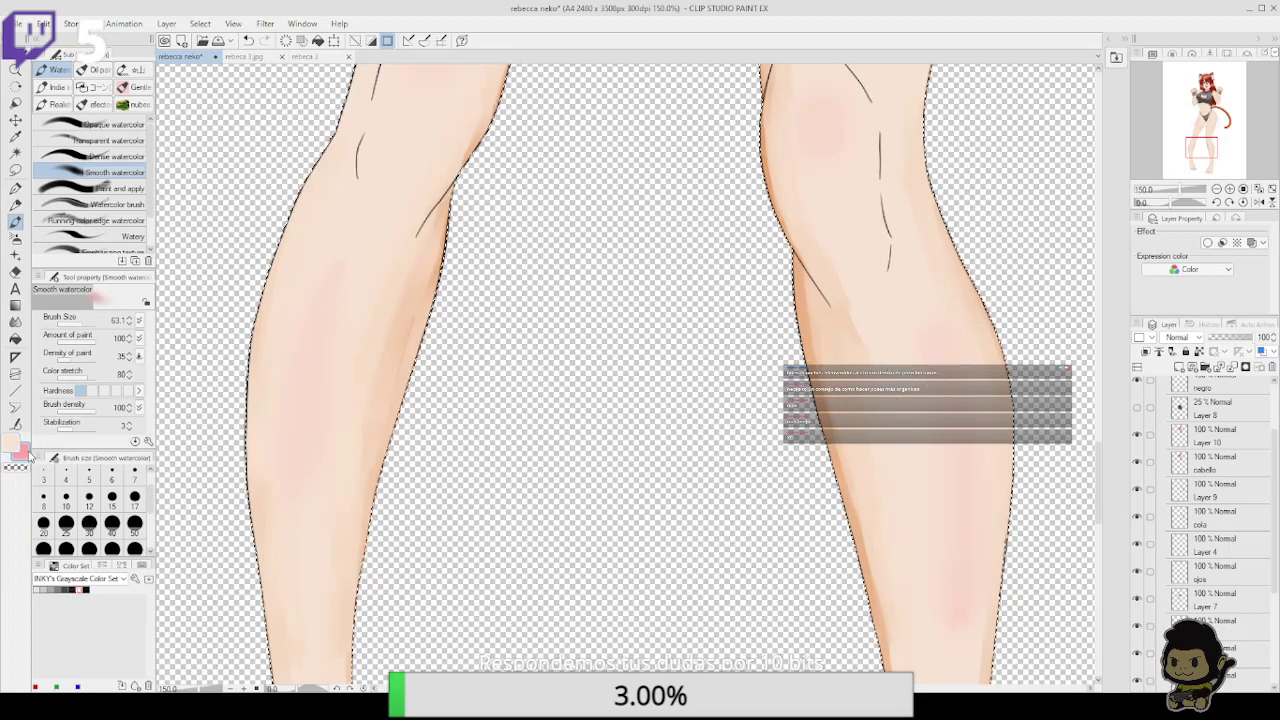
mouse_move(940, 350)
mouse_down()
mouse_move(930, 370)
mouse_move(962, 452)
mouse_move(949, 539)
mouse_up()
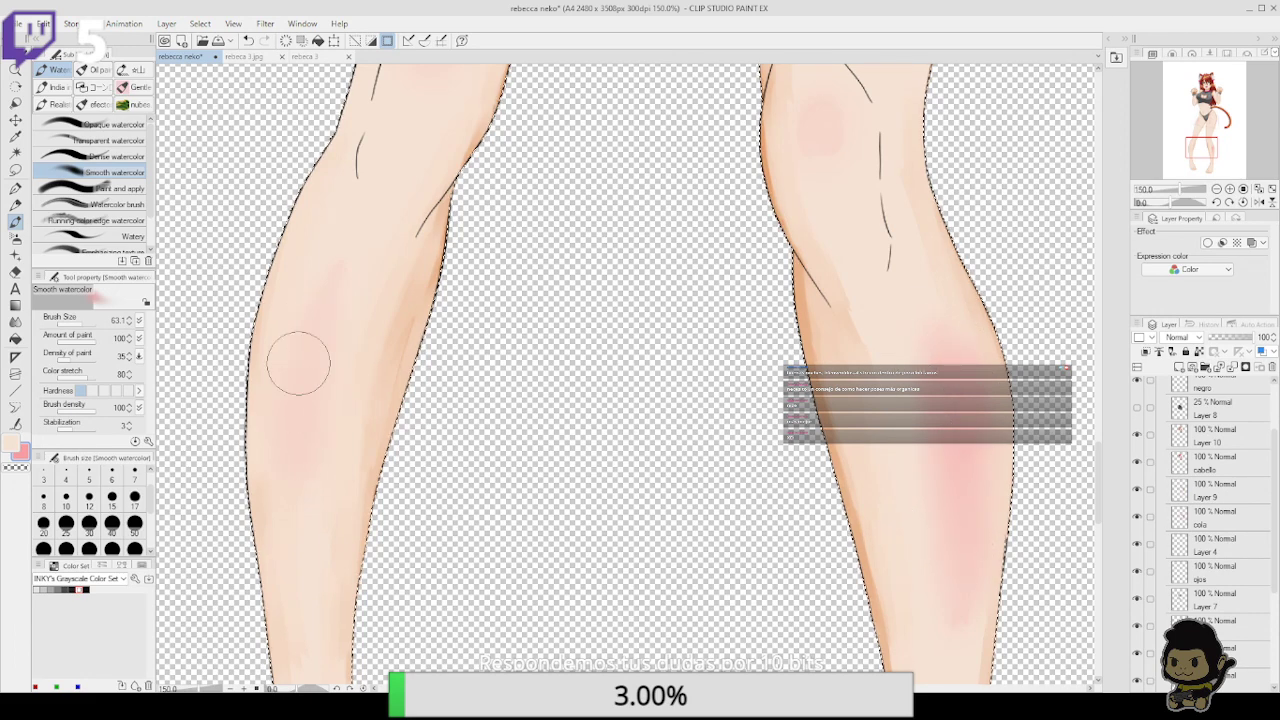
scroll(406, 243, up, 5)
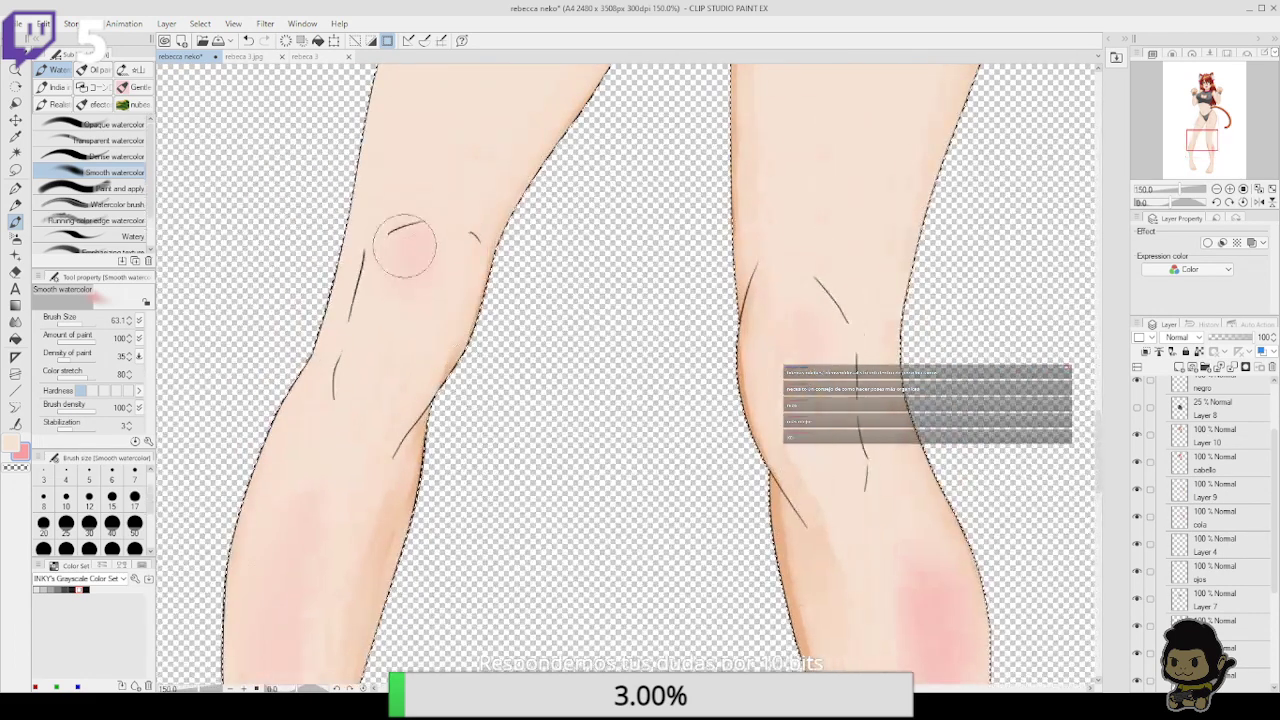
click(405, 248)
click(795, 332)
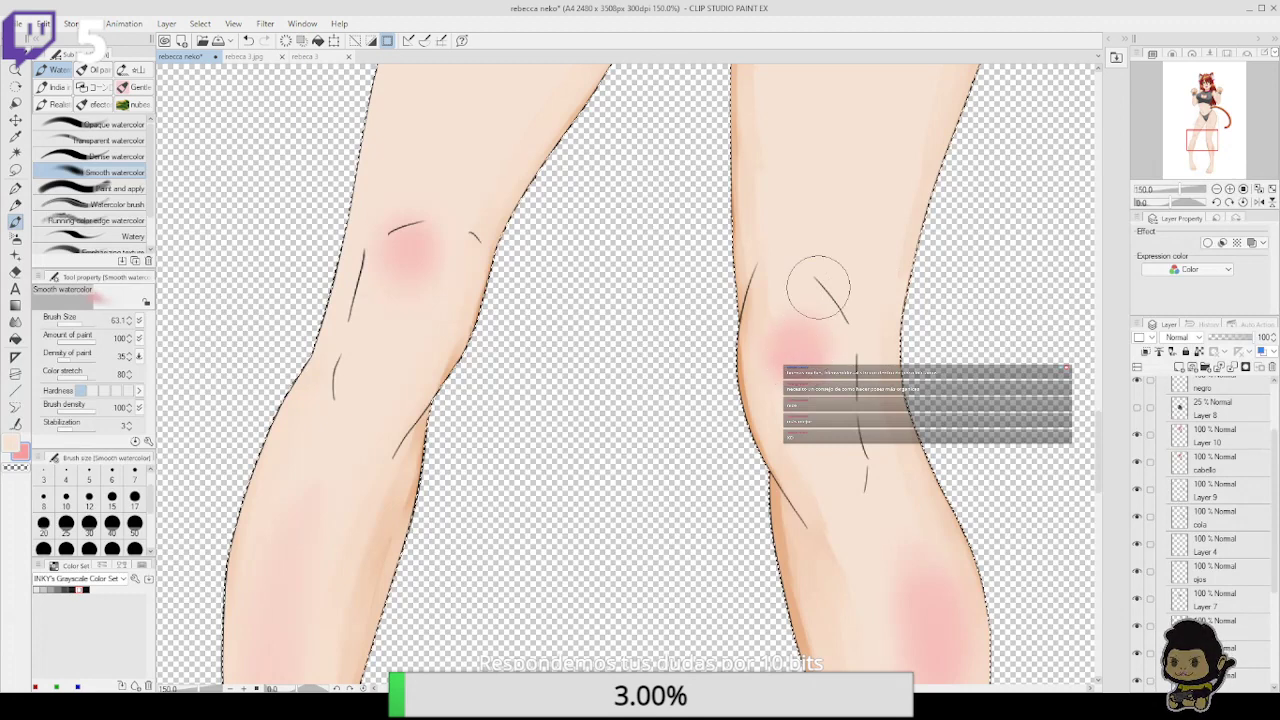
scroll(820, 286, up, 6)
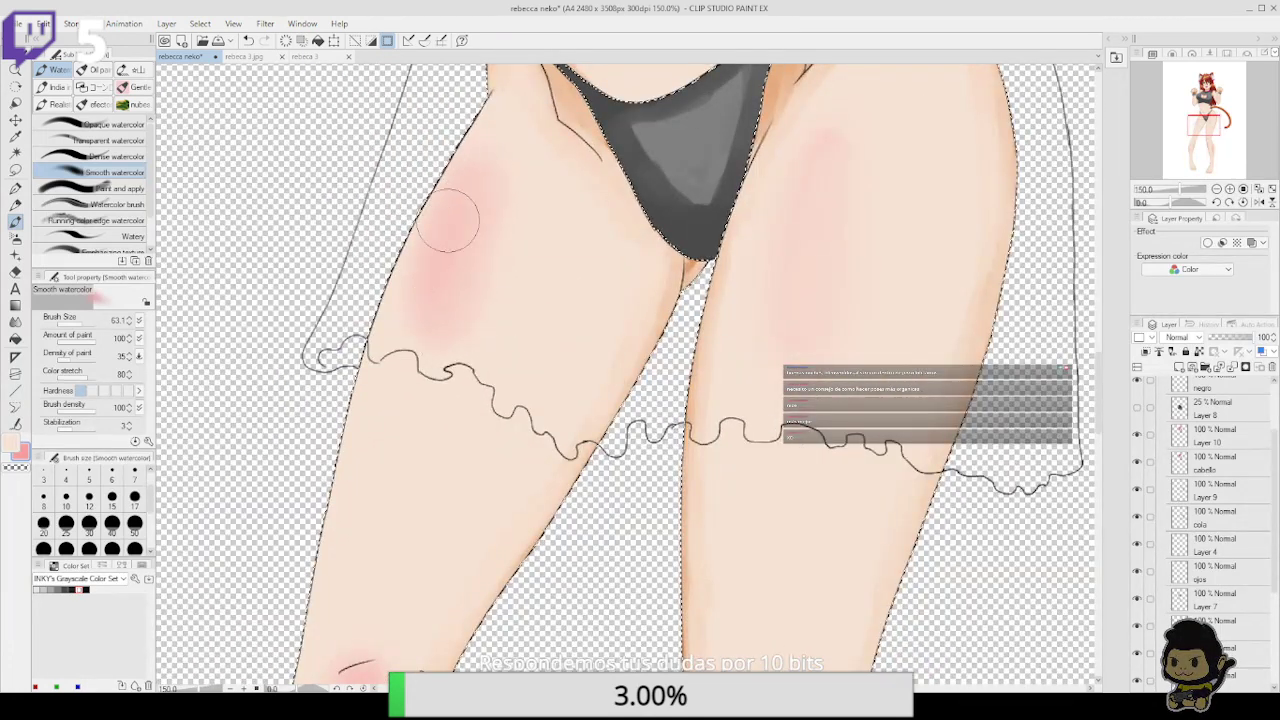
mouse_move(809, 193)
mouse_down()
mouse_move(799, 313)
mouse_move(829, 135)
mouse_move(806, 366)
mouse_up()
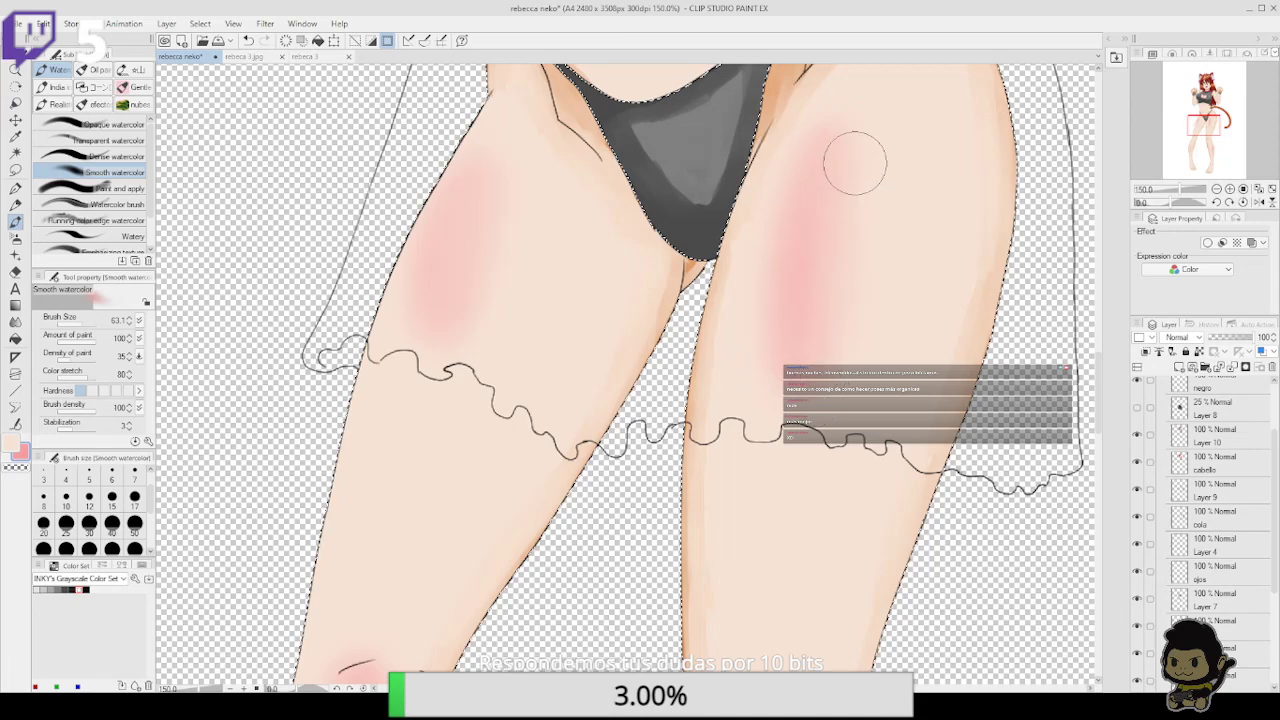
Strengthen the pink blush on the belly below the top's hem and along the forearm beside the torso
scroll(855, 163, up, 8)
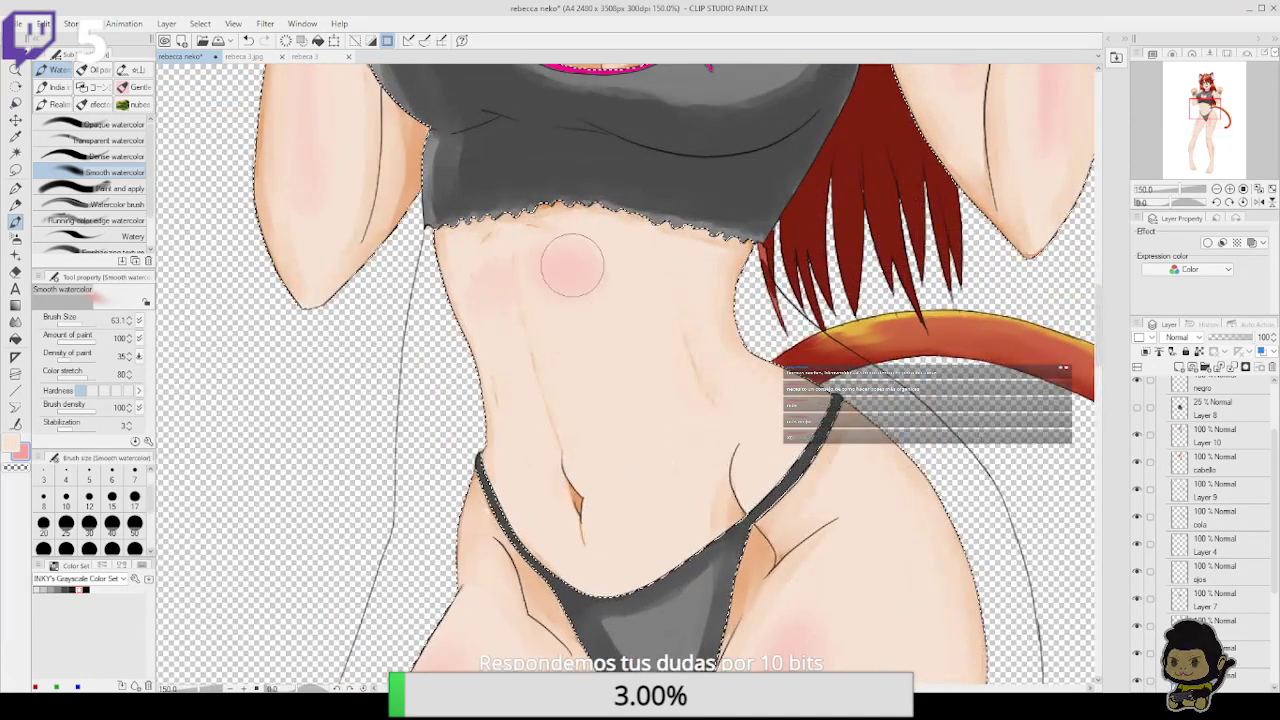
drag(572, 265, 566, 271)
drag(491, 286, 588, 300)
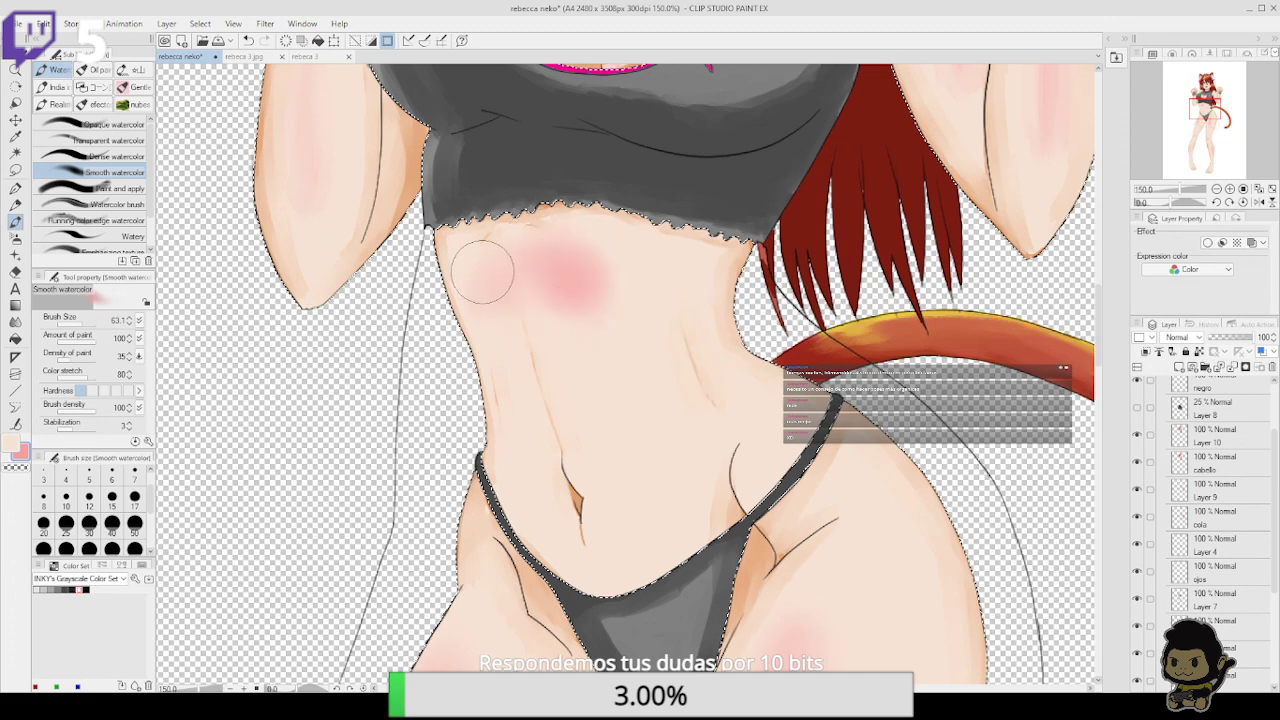
scroll(550, 285, up, 3)
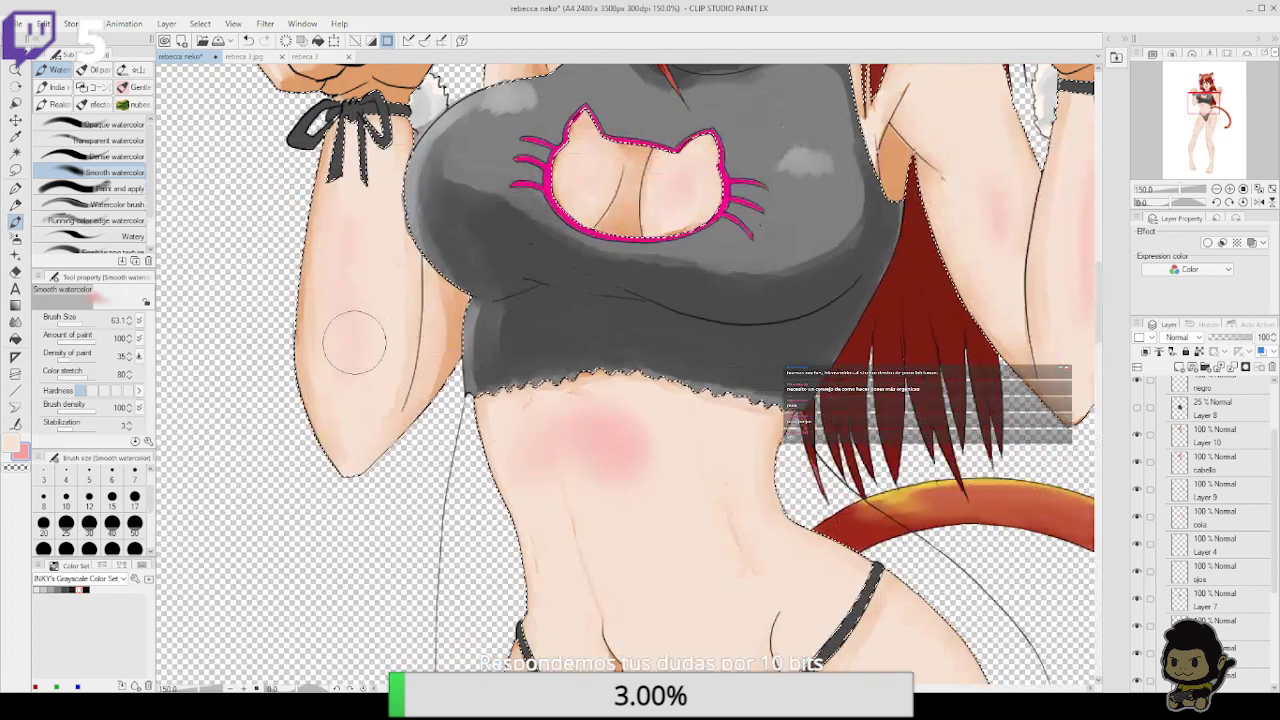
mouse_move(347, 239)
mouse_down()
mouse_move(349, 300)
mouse_move(346, 234)
mouse_up()
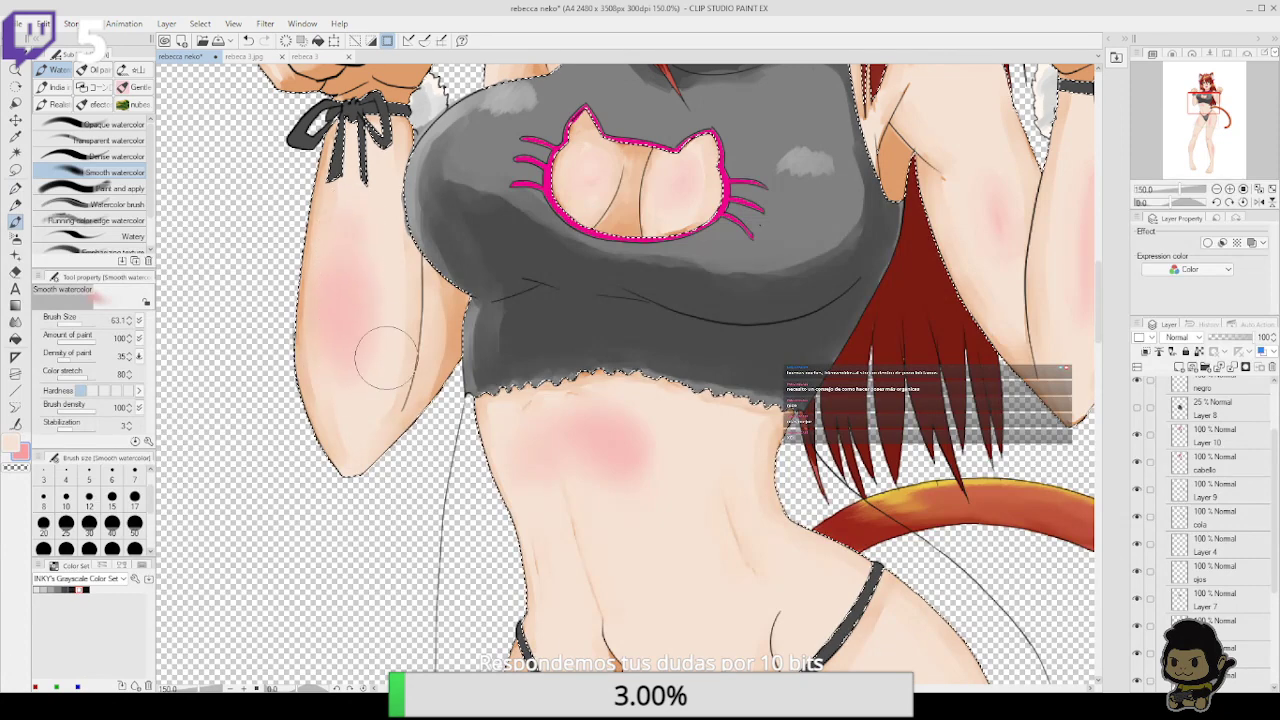
Strengthen the pink blush inside the cat-shaped chest cutout and on the shoulder beside the hair, softening its edges with the skin tone
drag(752, 307, 683, 506)
mouse_move(608, 368)
mouse_down()
mouse_move(631, 343)
mouse_move(626, 380)
mouse_move(588, 380)
mouse_move(626, 380)
mouse_move(603, 385)
mouse_move(504, 370)
mouse_up()
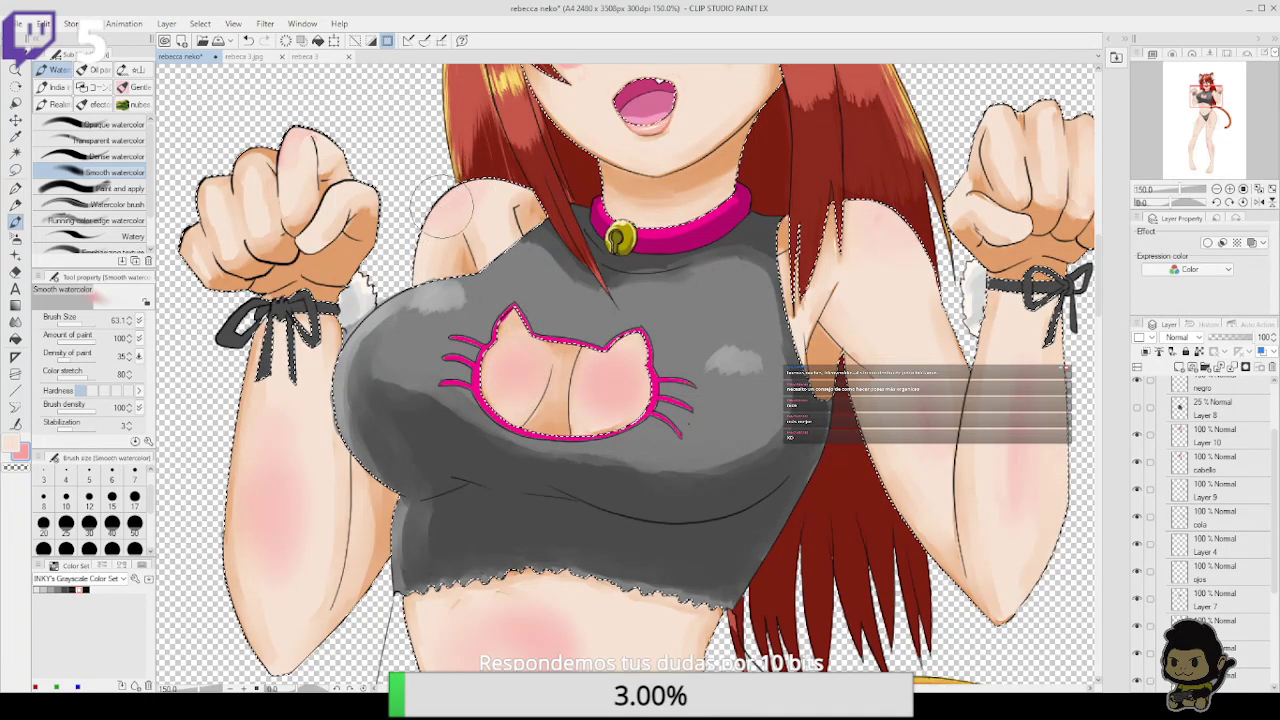
mouse_move(856, 220)
mouse_down()
mouse_move(895, 209)
mouse_move(890, 234)
mouse_move(906, 241)
mouse_up()
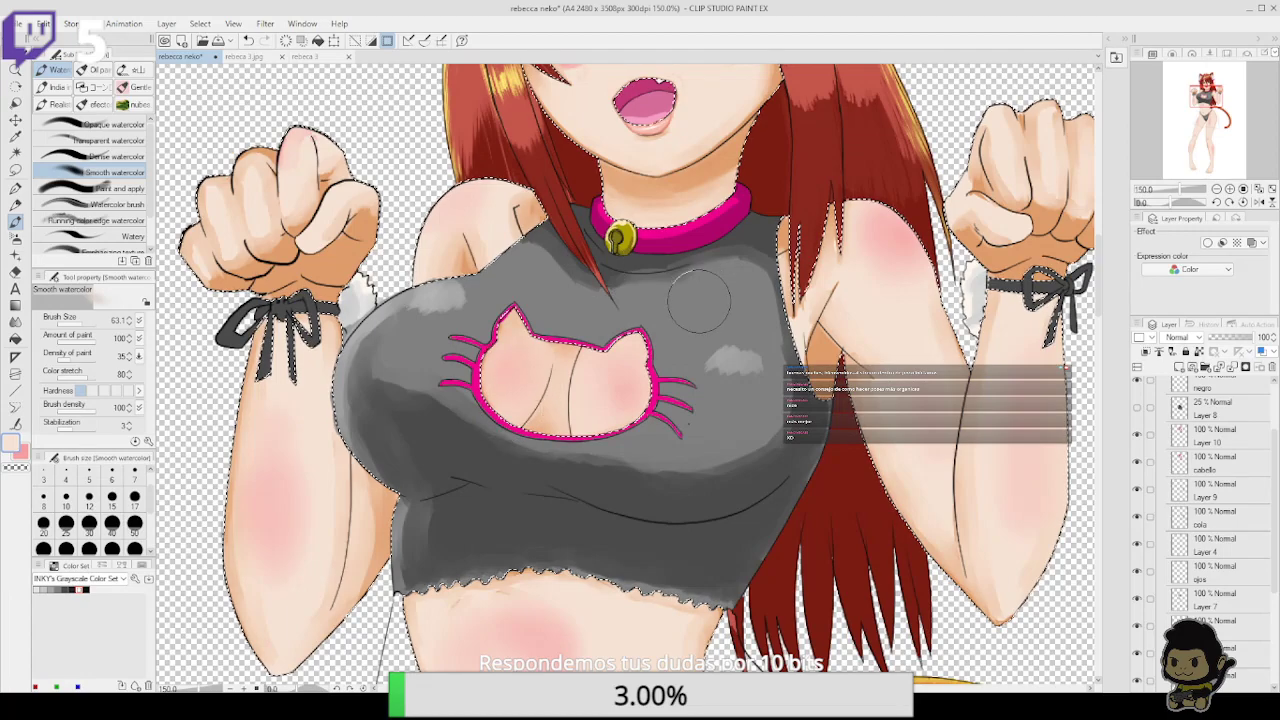
scroll(708, 250, down, 5)
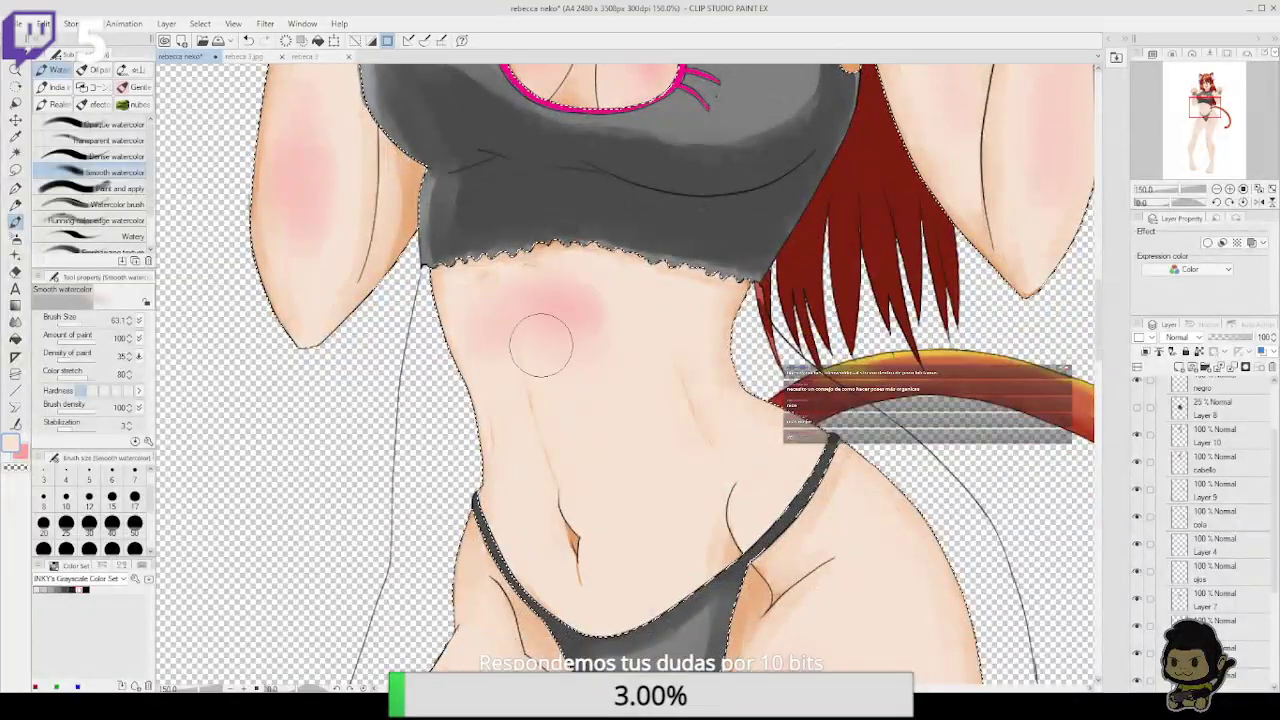
scroll(538, 278, down, 5)
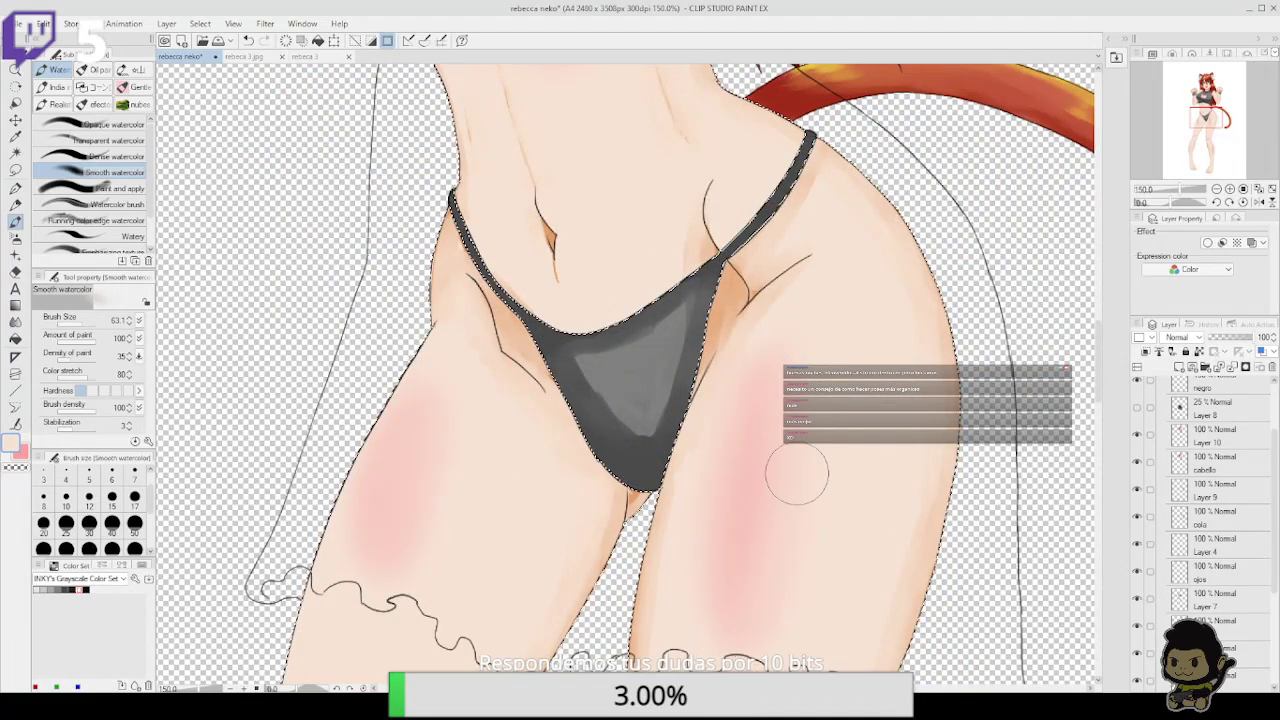
scroll(451, 488, up, 10)
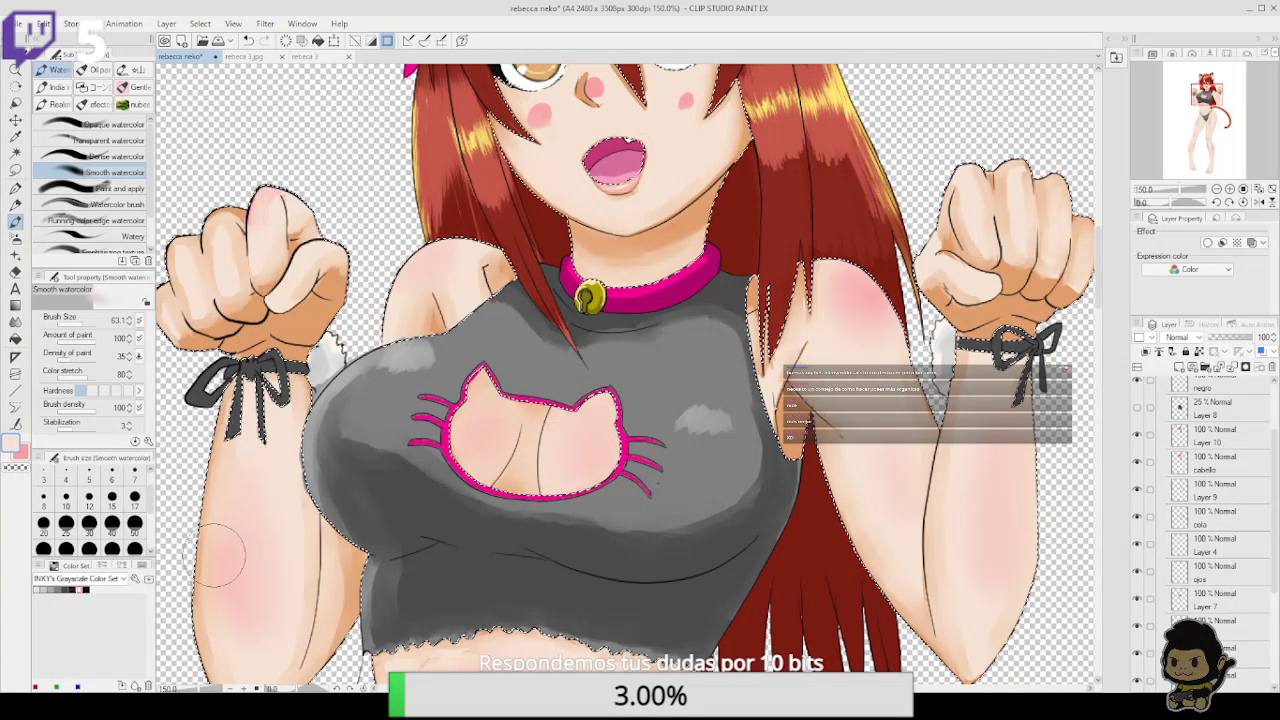
Blend the blush on both cheeks into the skin, and soften the pink spot on the nose with the brush size reduced to 16.3
scroll(578, 334, up, 5)
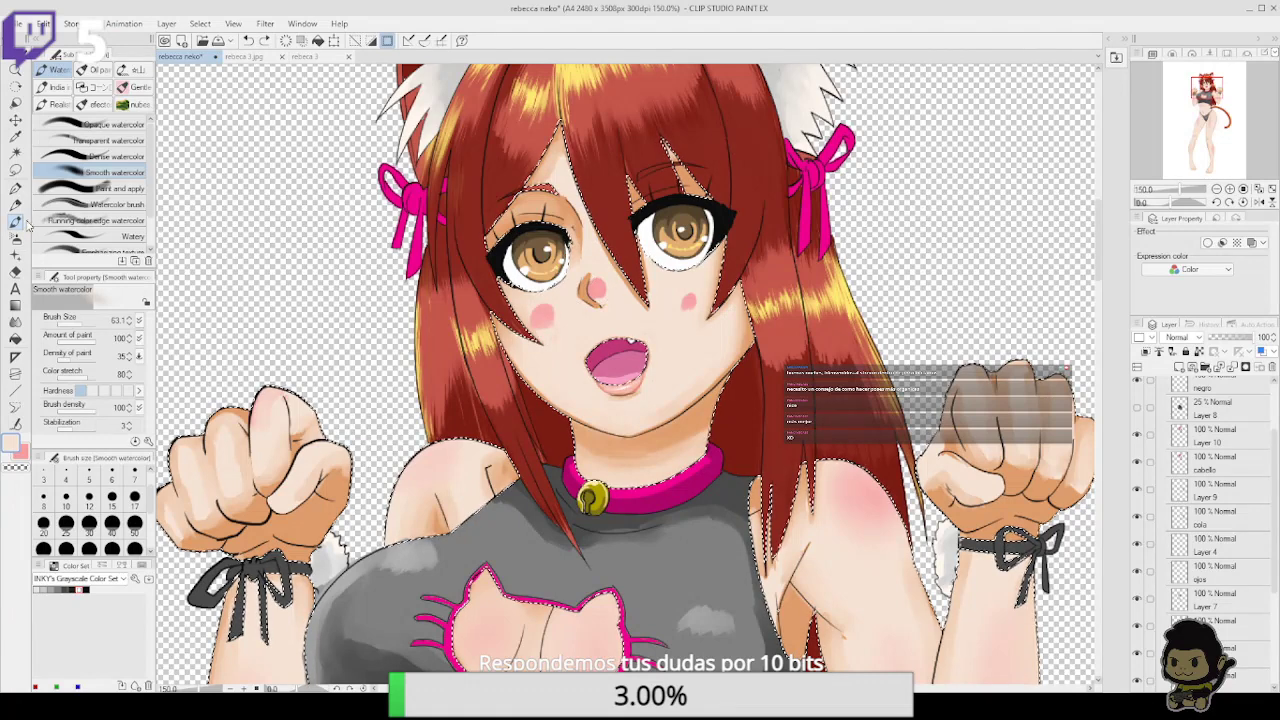
click(16, 441)
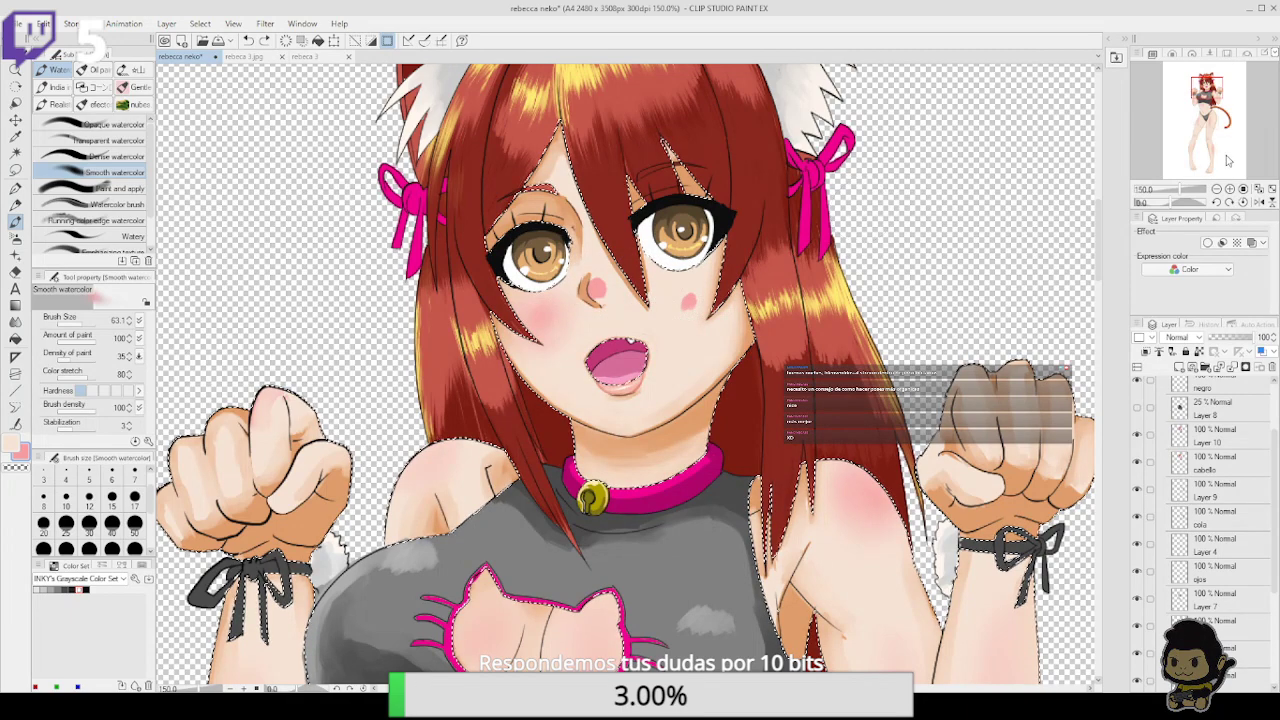
click(1230, 188)
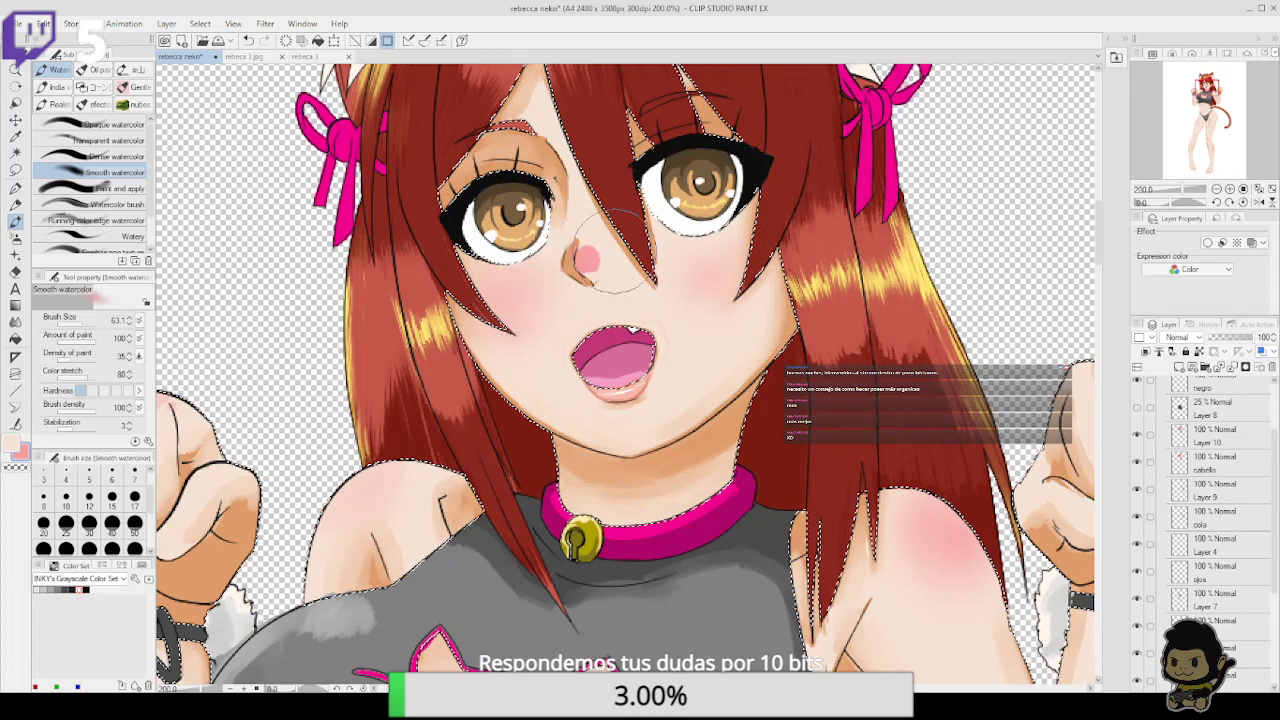
drag(750, 316, 753, 405)
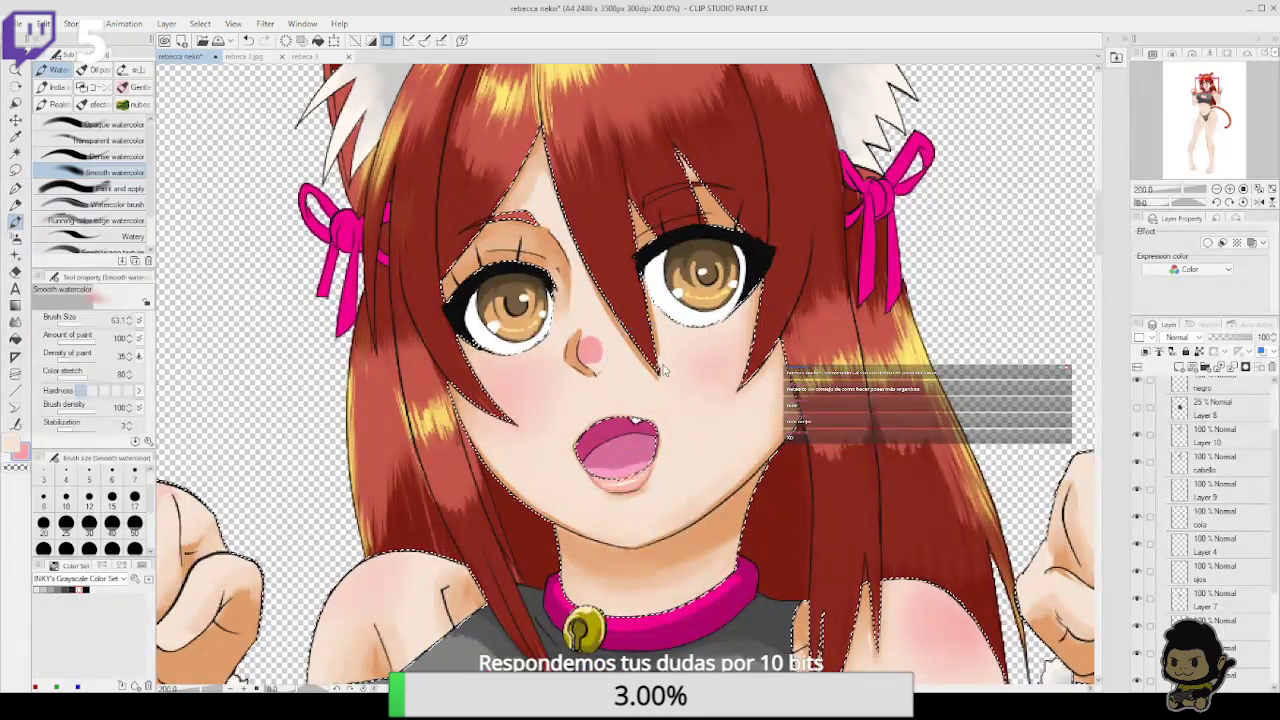
mouse_move(668, 423)
ctrl+alt+mouse_down()
mouse_move(725, 423)
mouse_move(665, 417)
ctrl+alt+mouse_up()
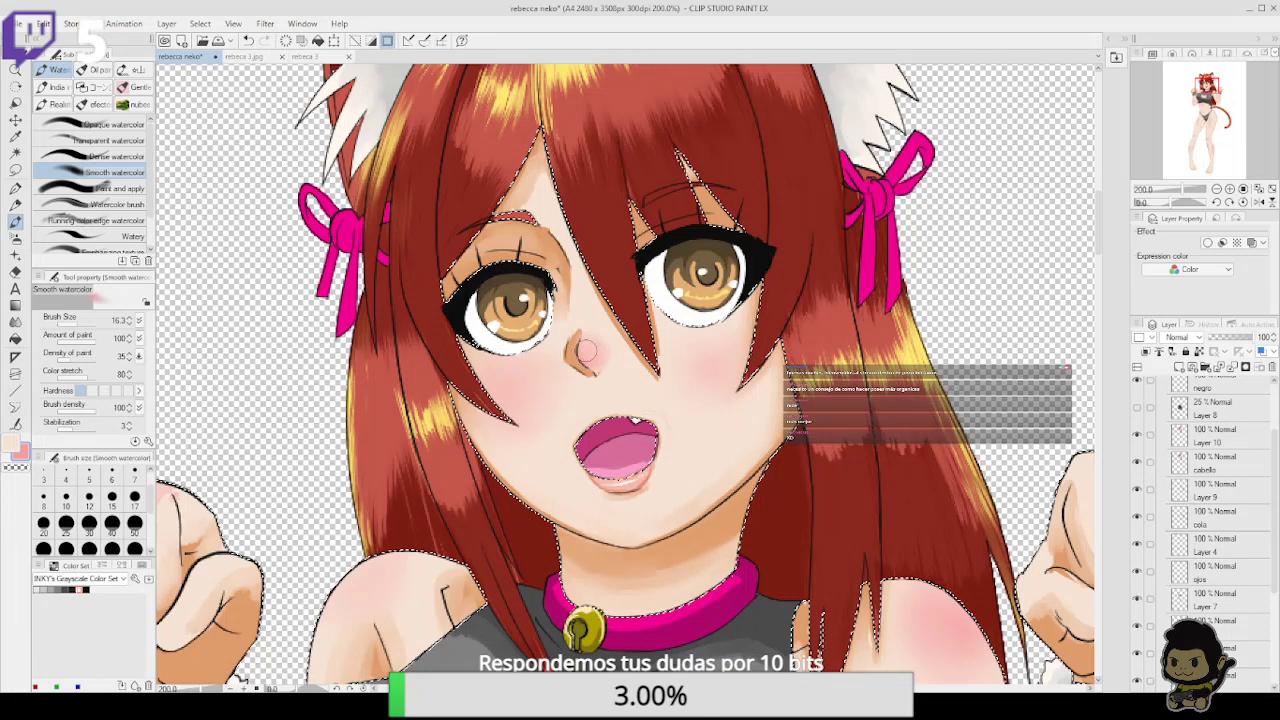
mouse_move(590, 356)
mouse_down()
mouse_move(653, 288)
mouse_move(603, 336)
mouse_up()
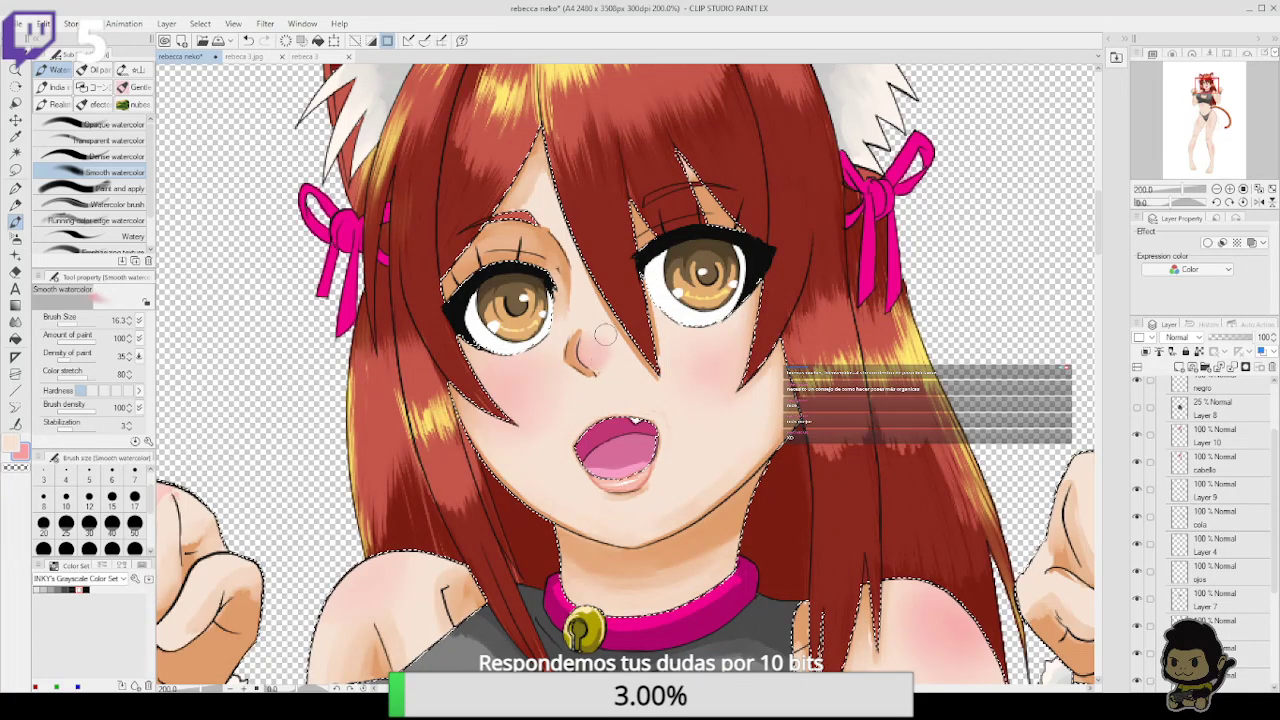
drag(636, 291, 640, 299)
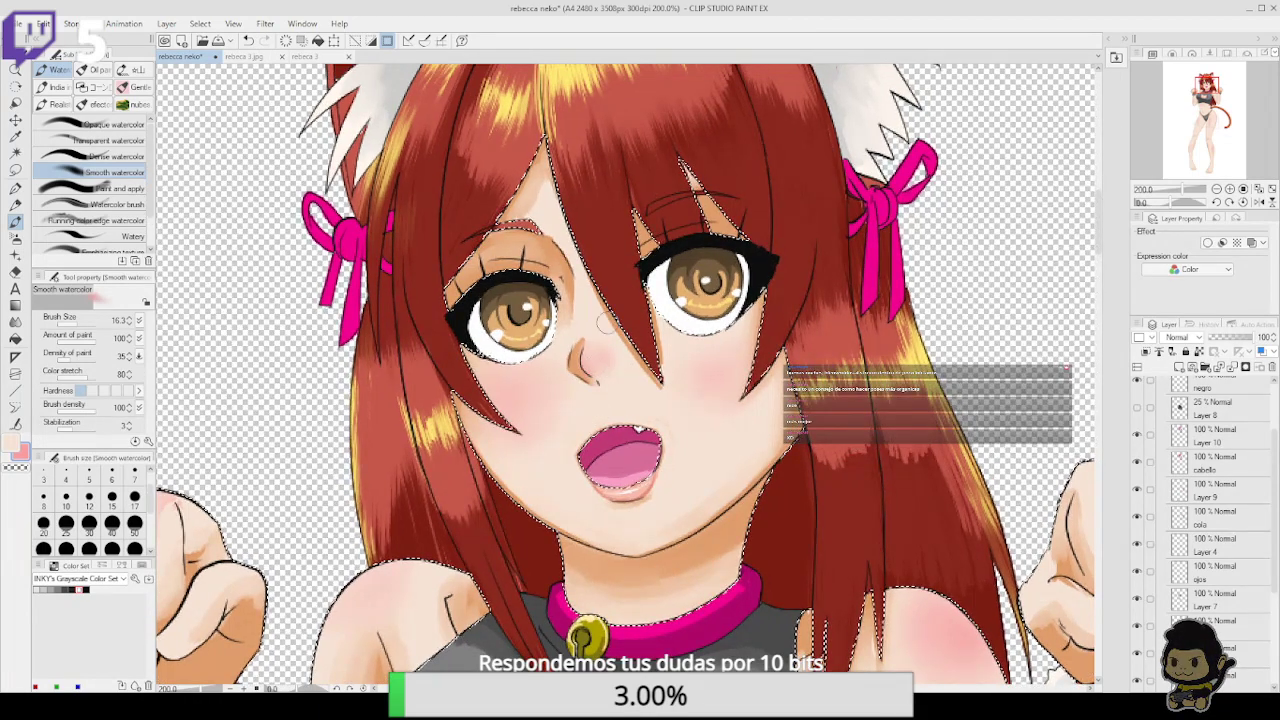
Deepen the blush inside the cat-shaped chest cutout with small pink strokes and smooth it with the skin tone
scroll(748, 496, down, 10)
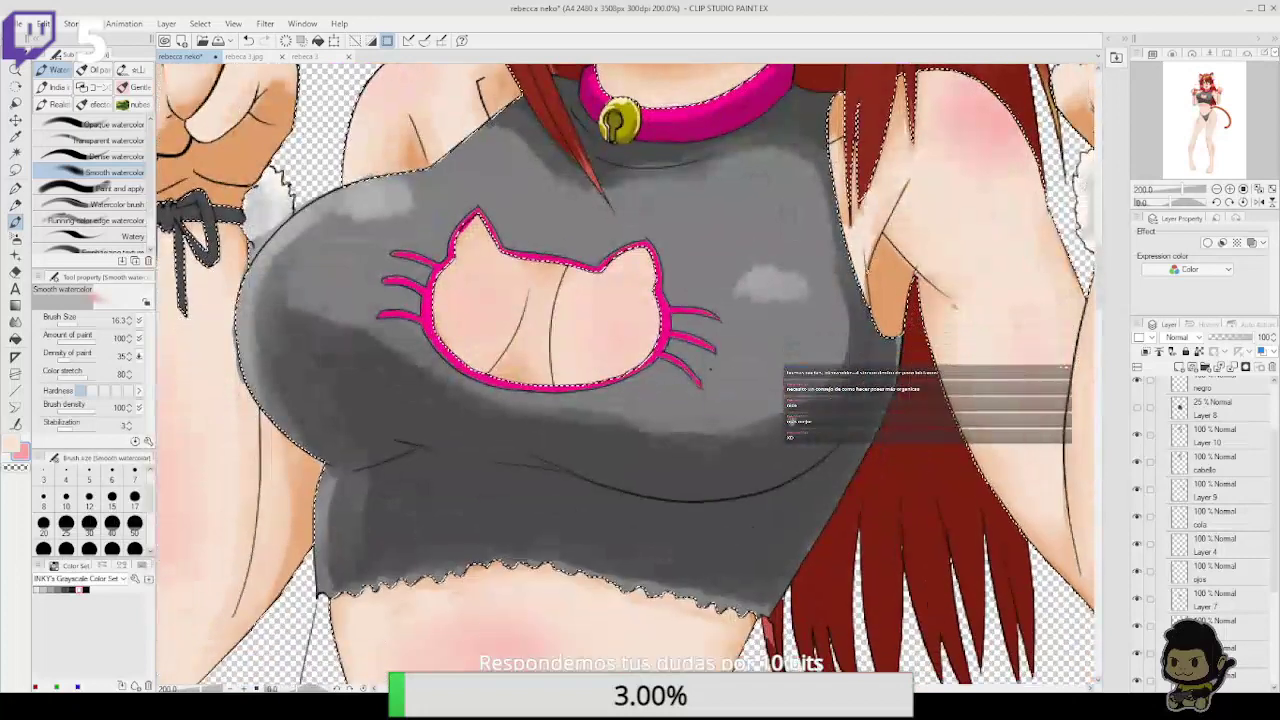
key(x)
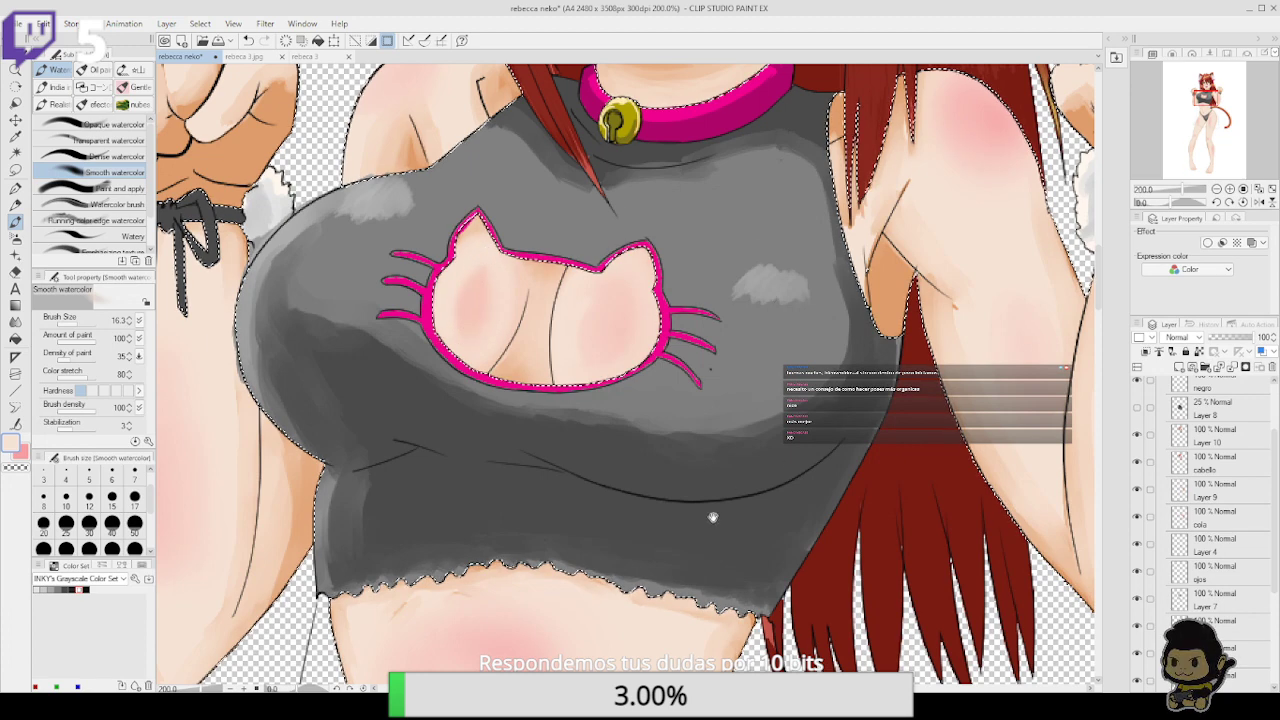
drag(711, 515, 768, 324)
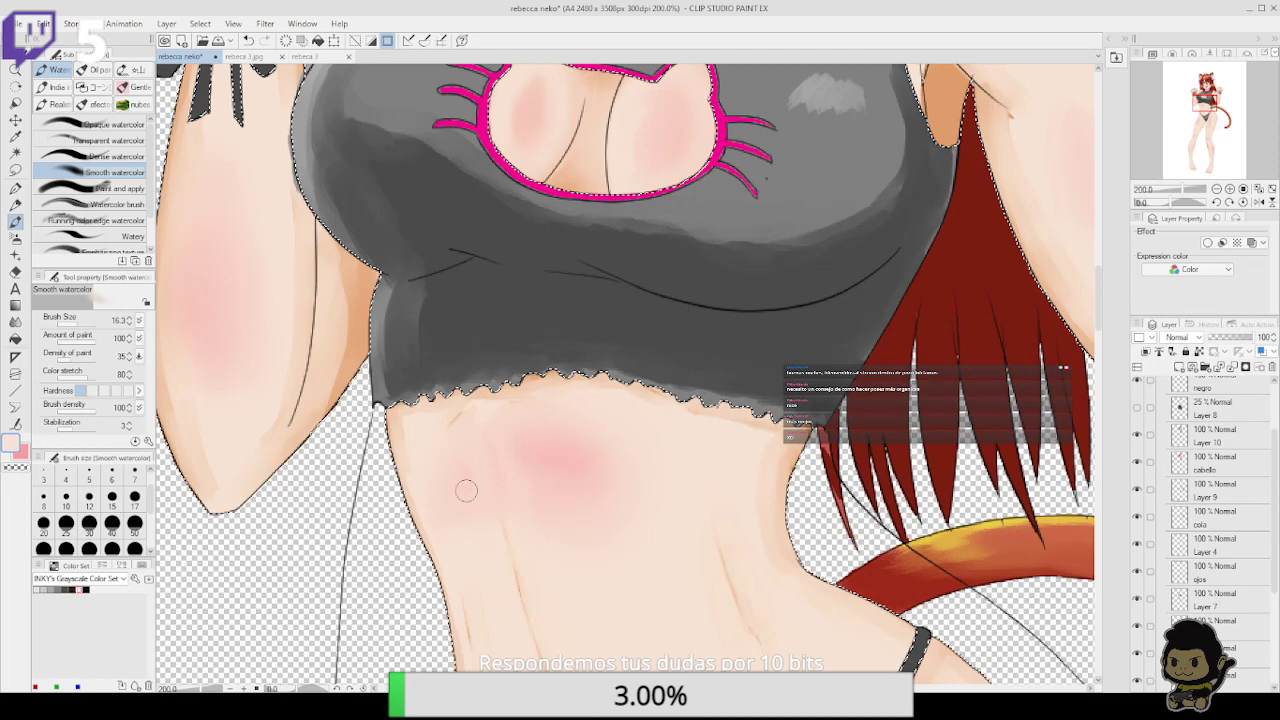
click(1203, 202)
click(1204, 189)
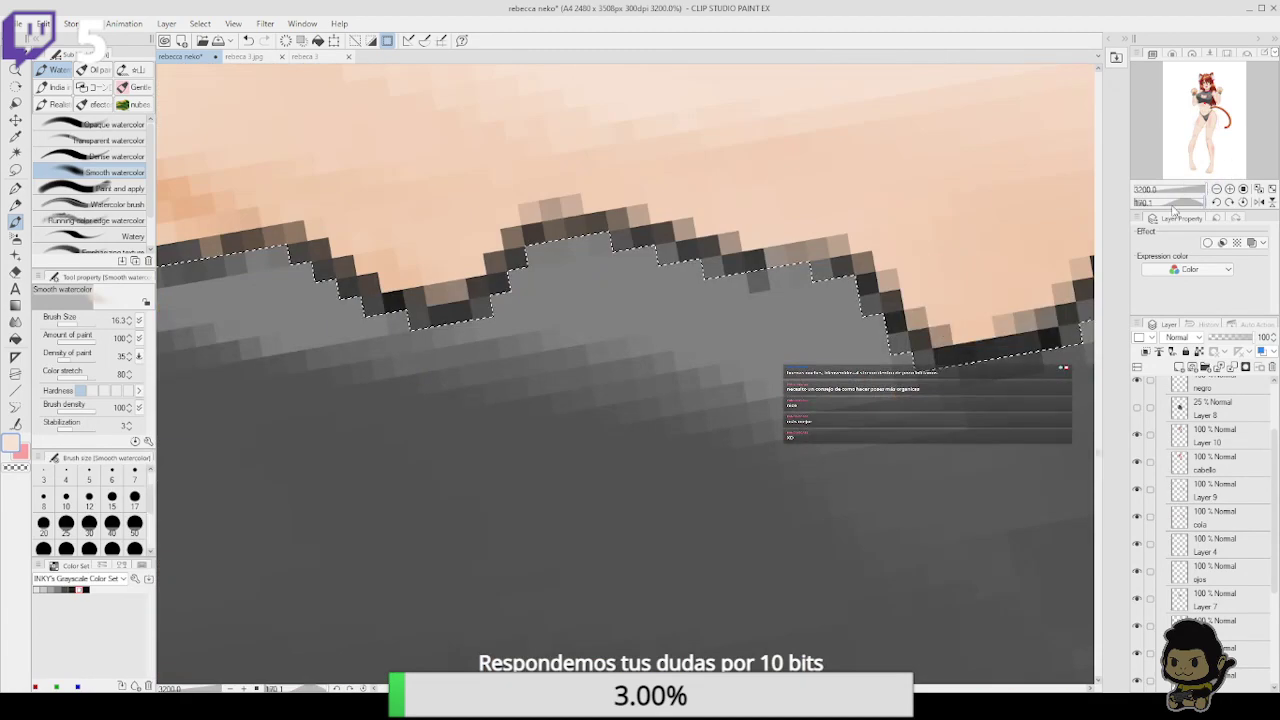
click(1216, 189)
click(1216, 189)
click(1216, 189)
click(1216, 189)
click(1216, 189)
Deepen the center of the blush on both knees with small pink and skin-tone Smooth watercolor strokes
drag(1201, 202, 1211, 205)
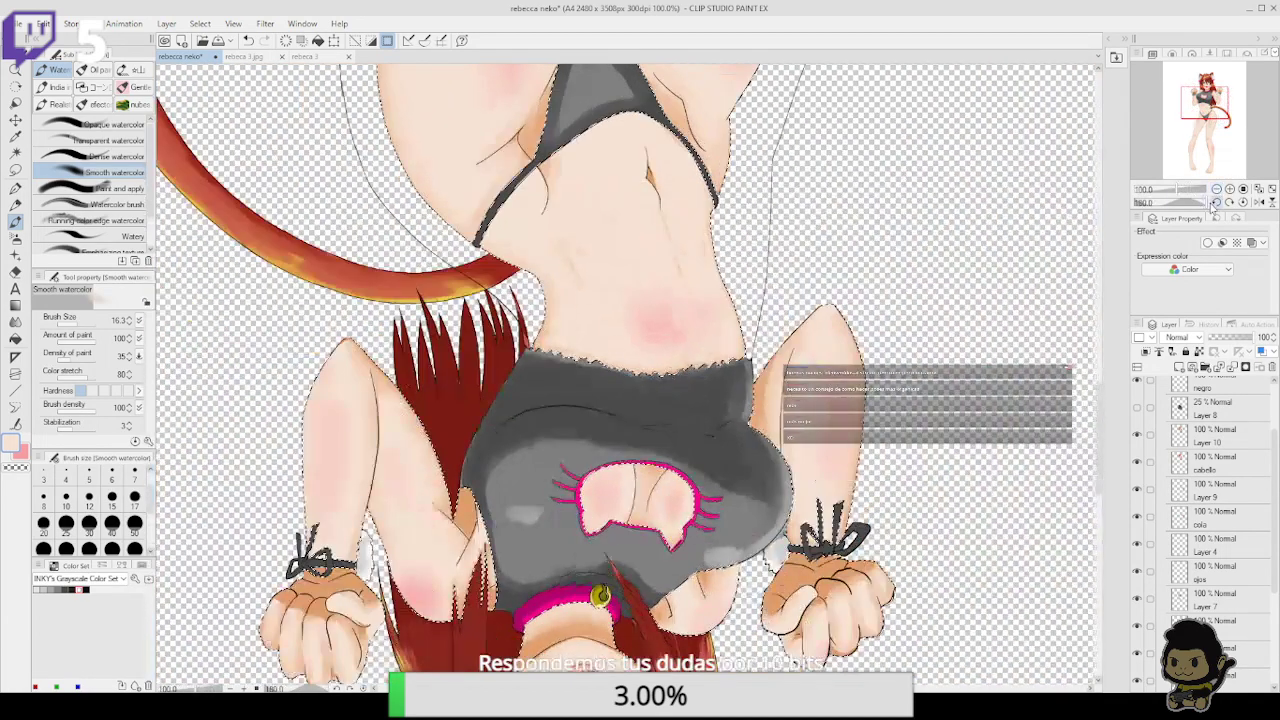
click(1217, 202)
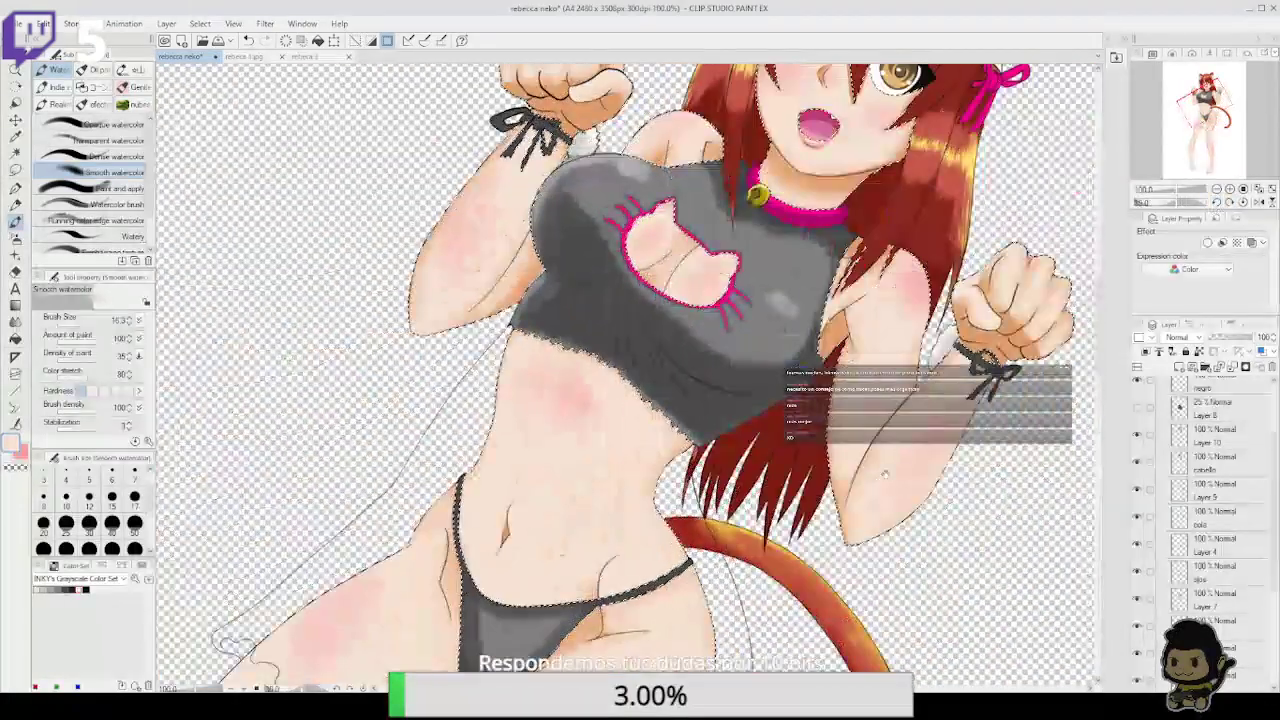
drag(872, 498, 962, 258)
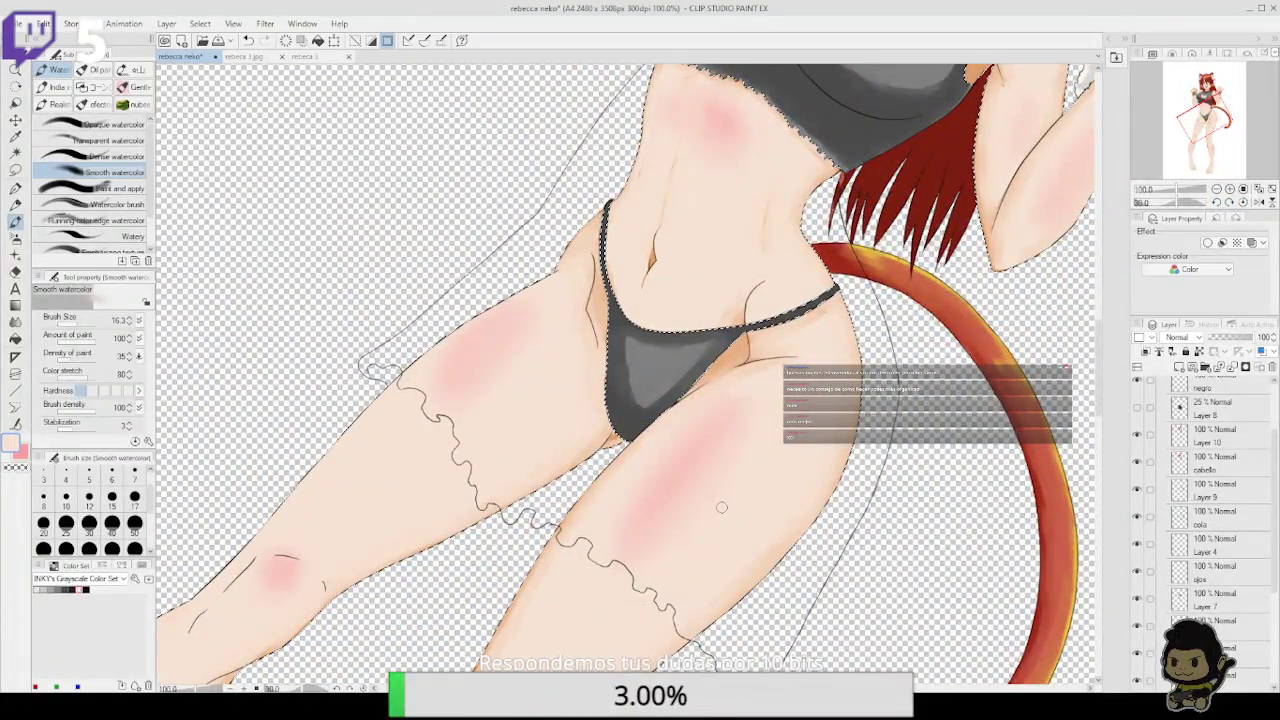
drag(721, 507, 841, 391)
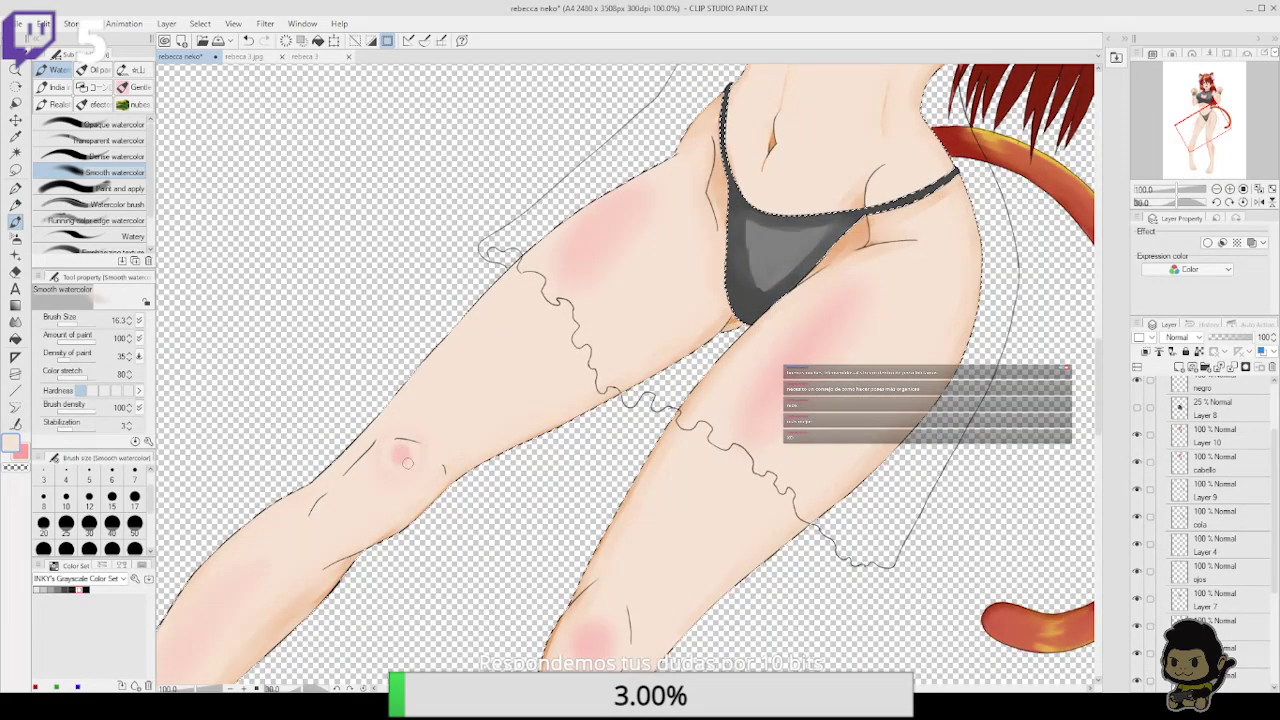
drag(439, 432, 471, 275)
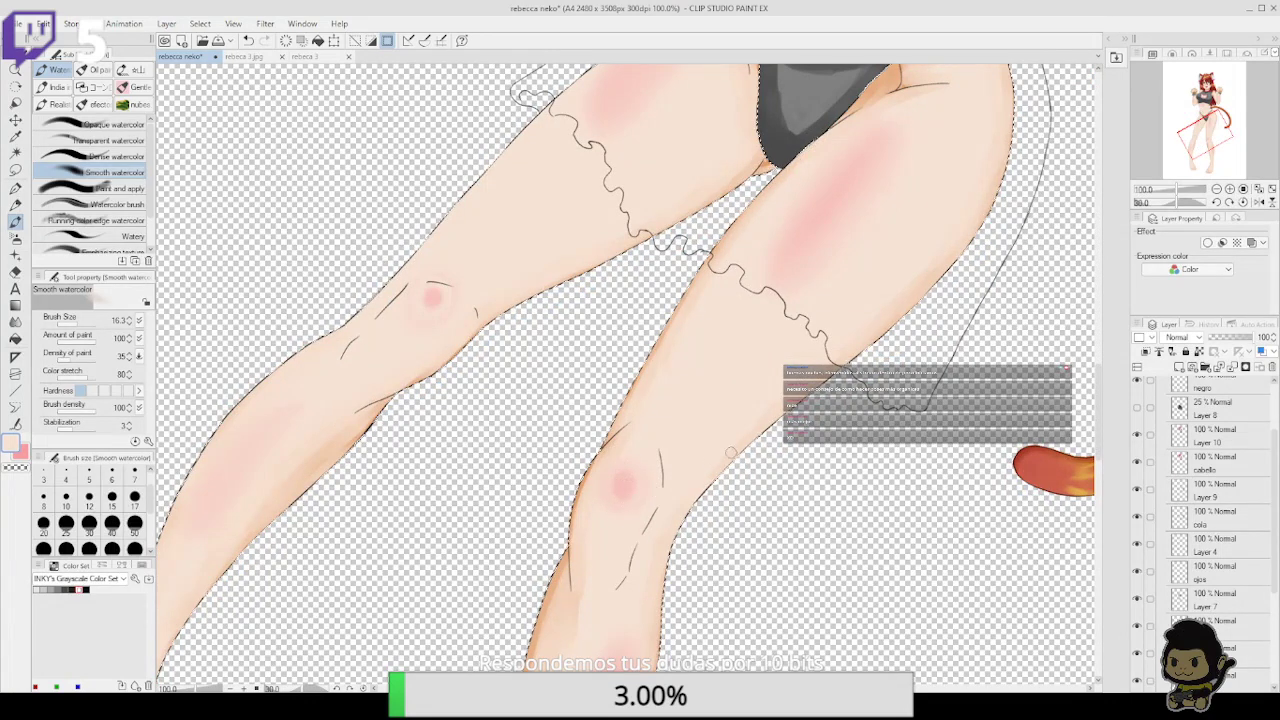
drag(371, 300, 367, 320)
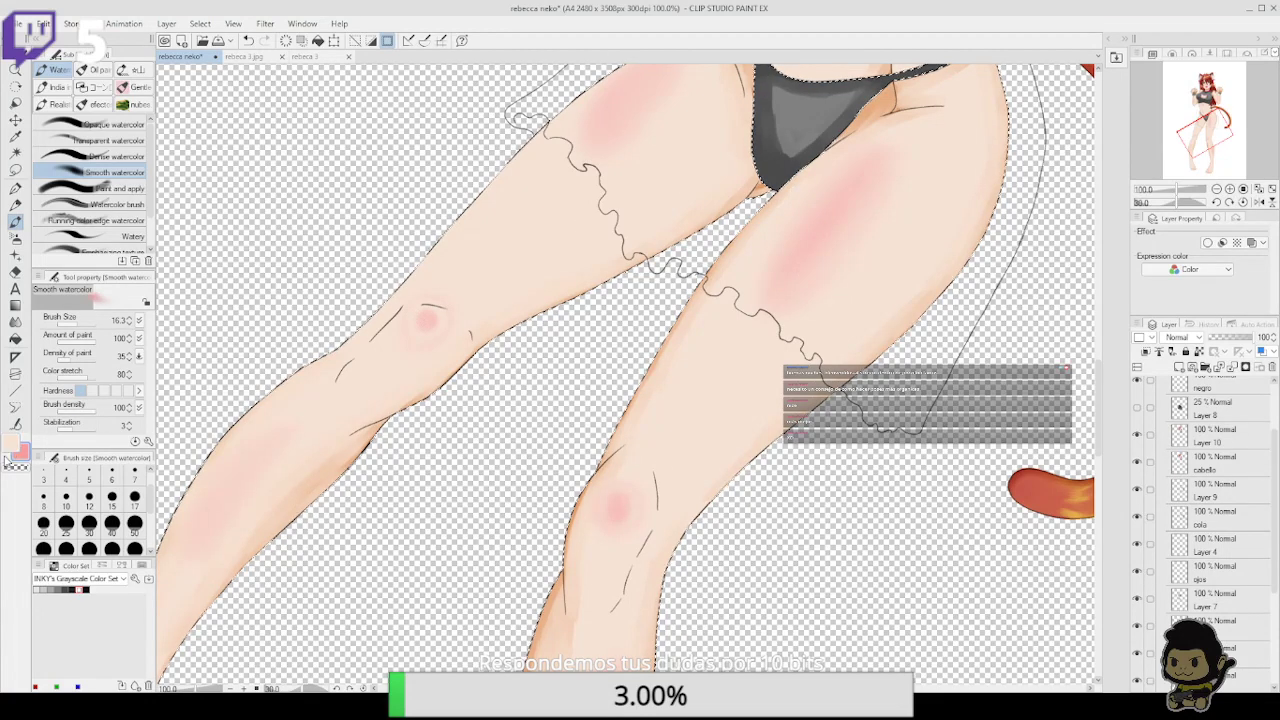
Refine the blush on the thighs and shins into soft elongated streaks, blending the edges with the light skin tone
key(c)
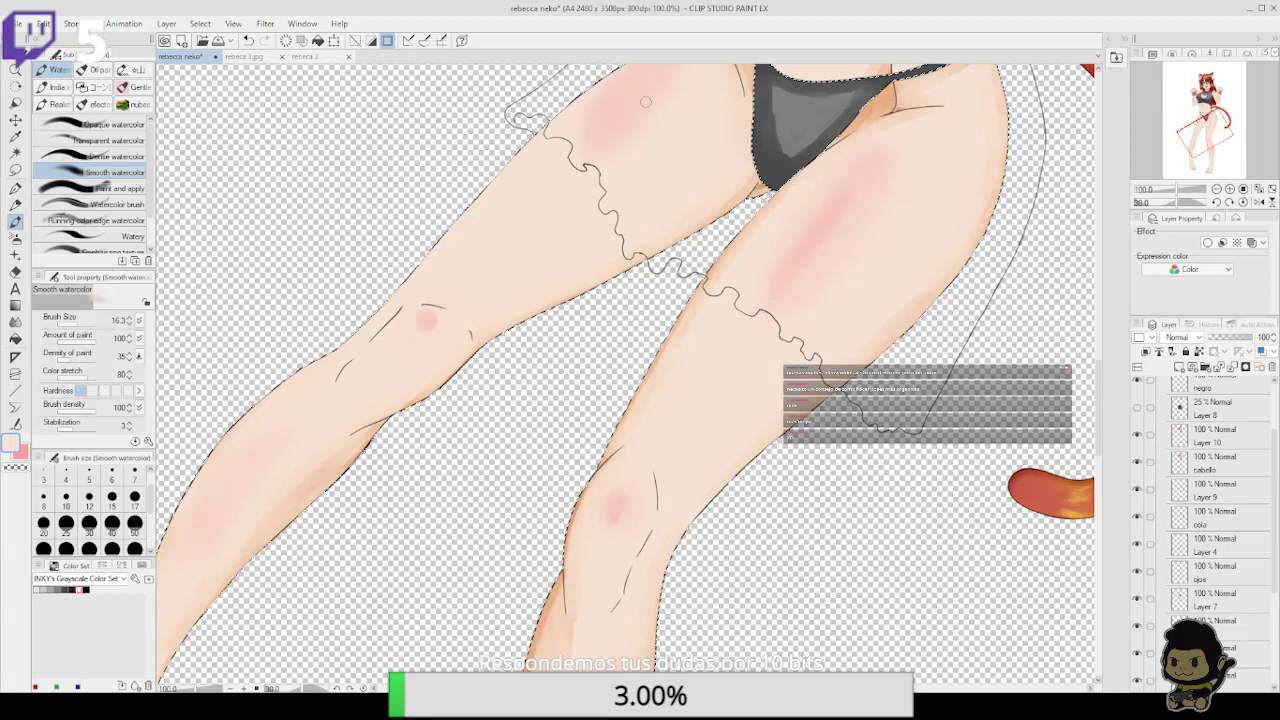
drag(711, 97, 652, 211)
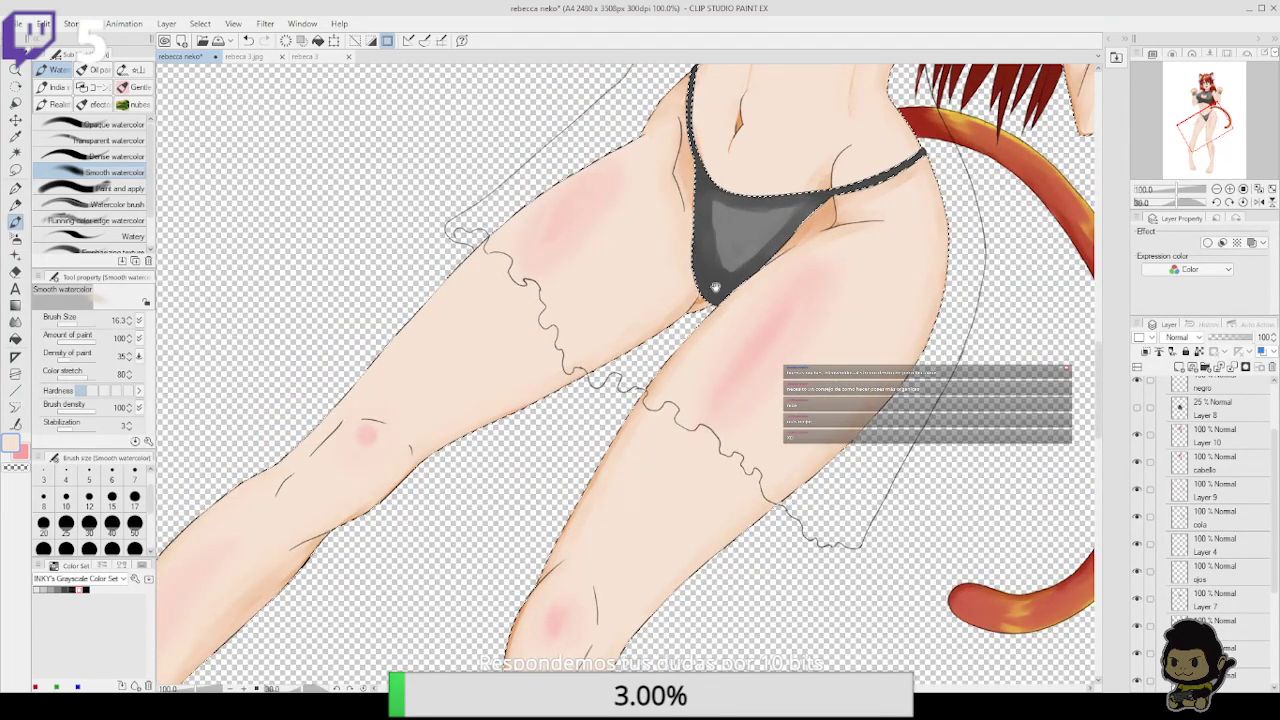
drag(450, 580, 711, 218)
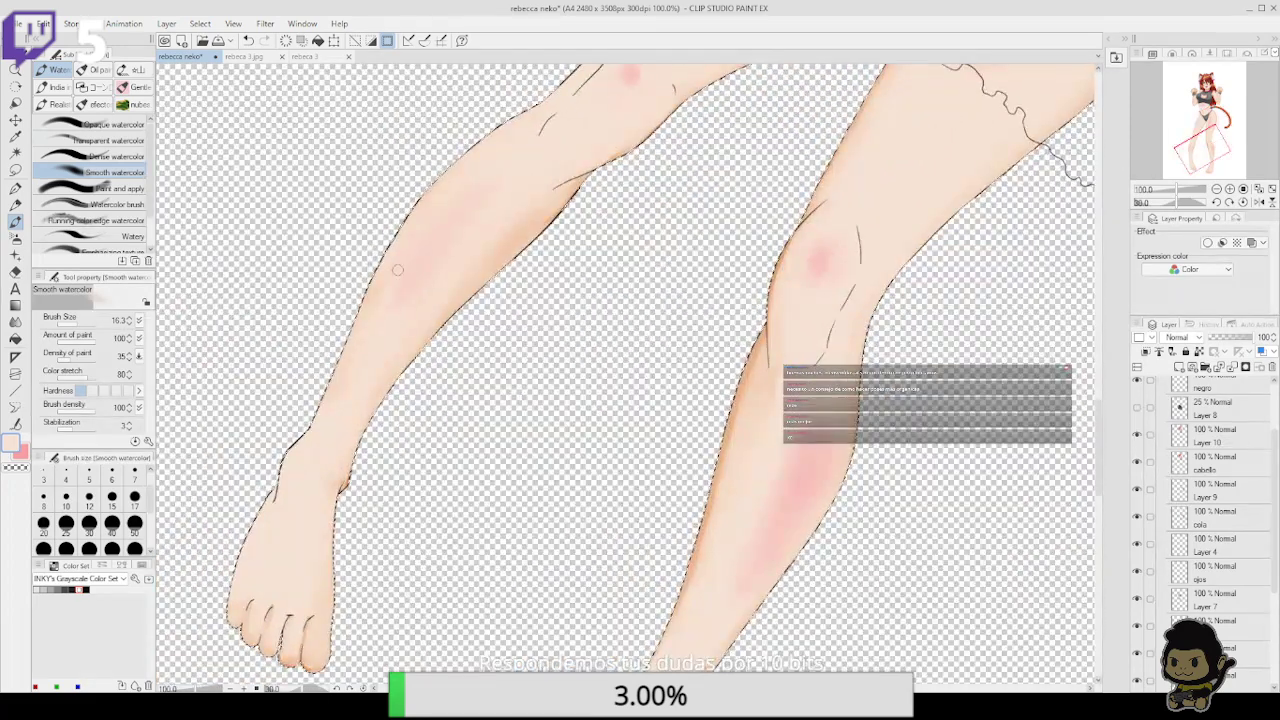
drag(748, 600, 821, 433)
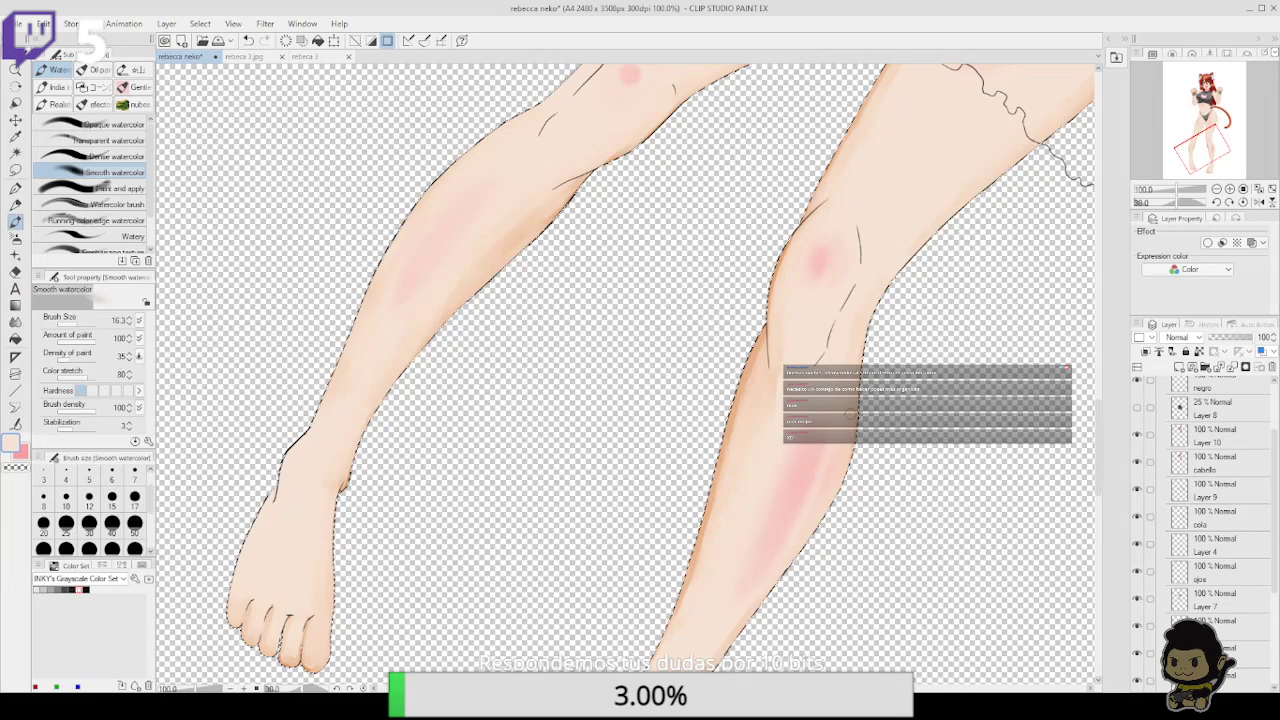
Paint white highlights with the Mapping pen over the blush on the forearm, the chest cutout and the shoulder
drag(926, 329, 765, 615)
drag(1064, 200, 841, 603)
click(1216, 202)
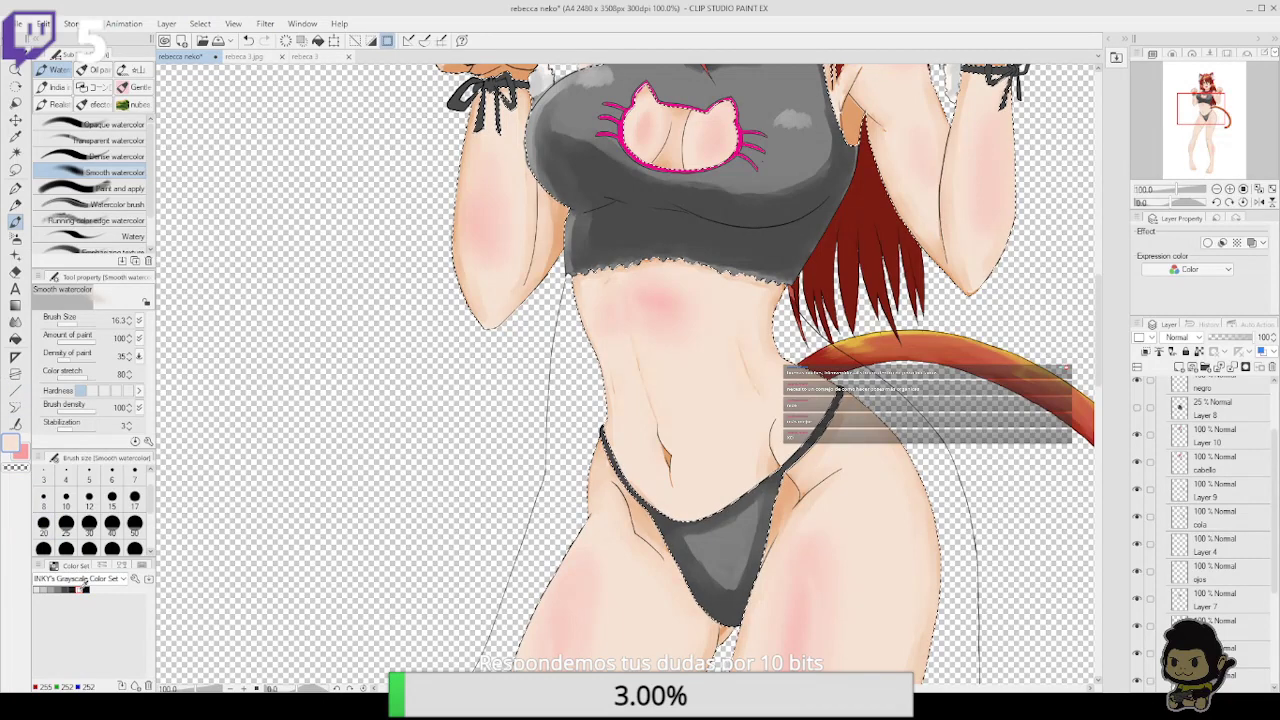
click(81, 589)
drag(519, 205, 522, 415)
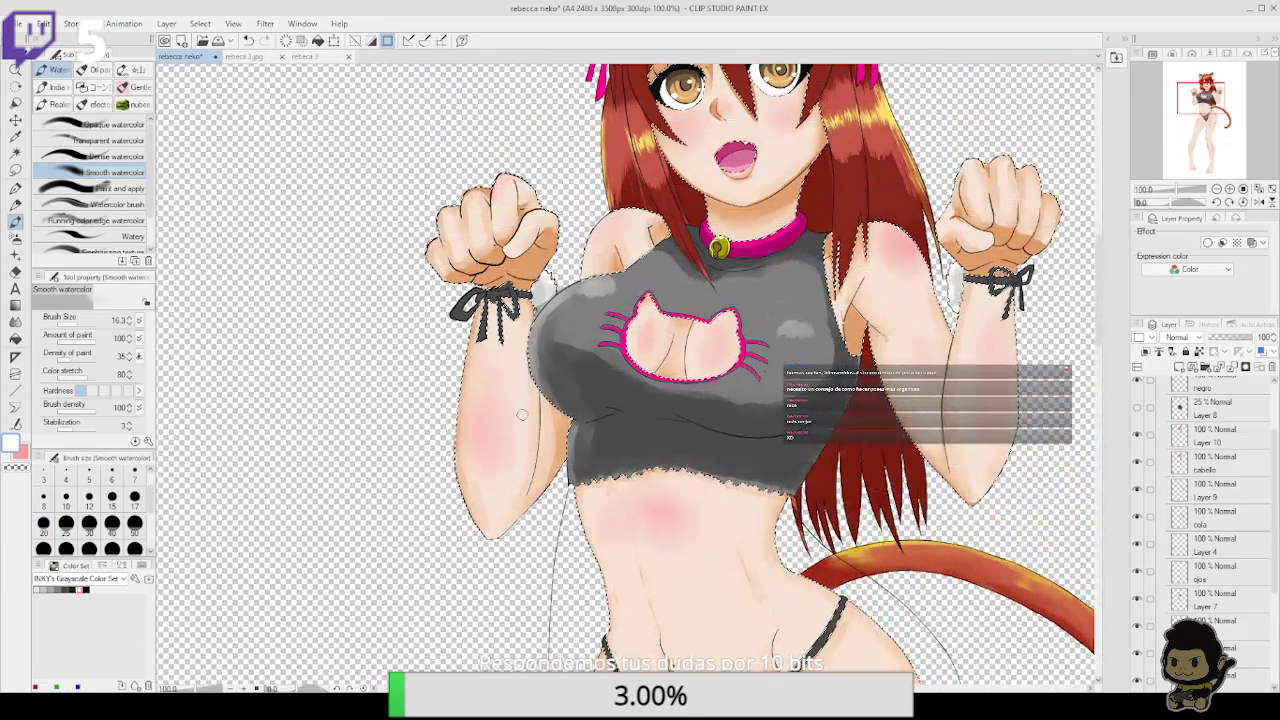
key(p)
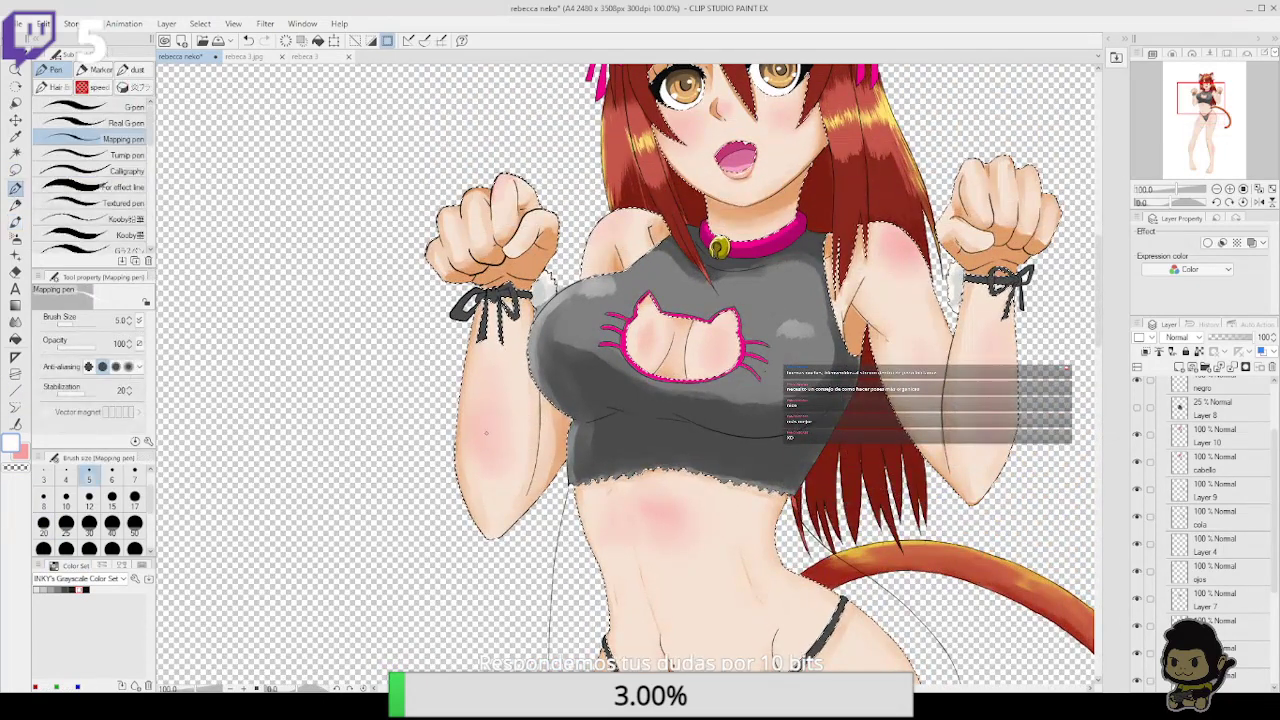
drag(483, 422, 482, 439)
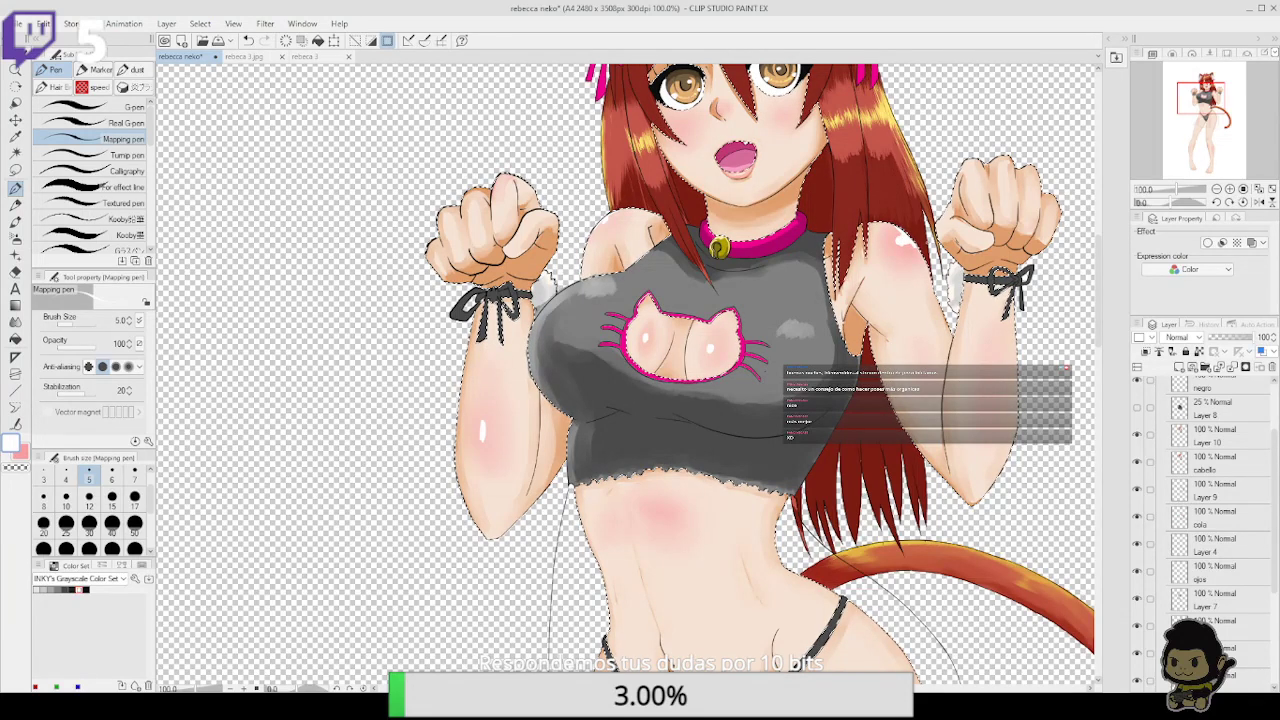
Soften the white highlights on the forearm, chest cutout and shoulders with the Smooth watercolor brush
click(16, 204)
click(16, 220)
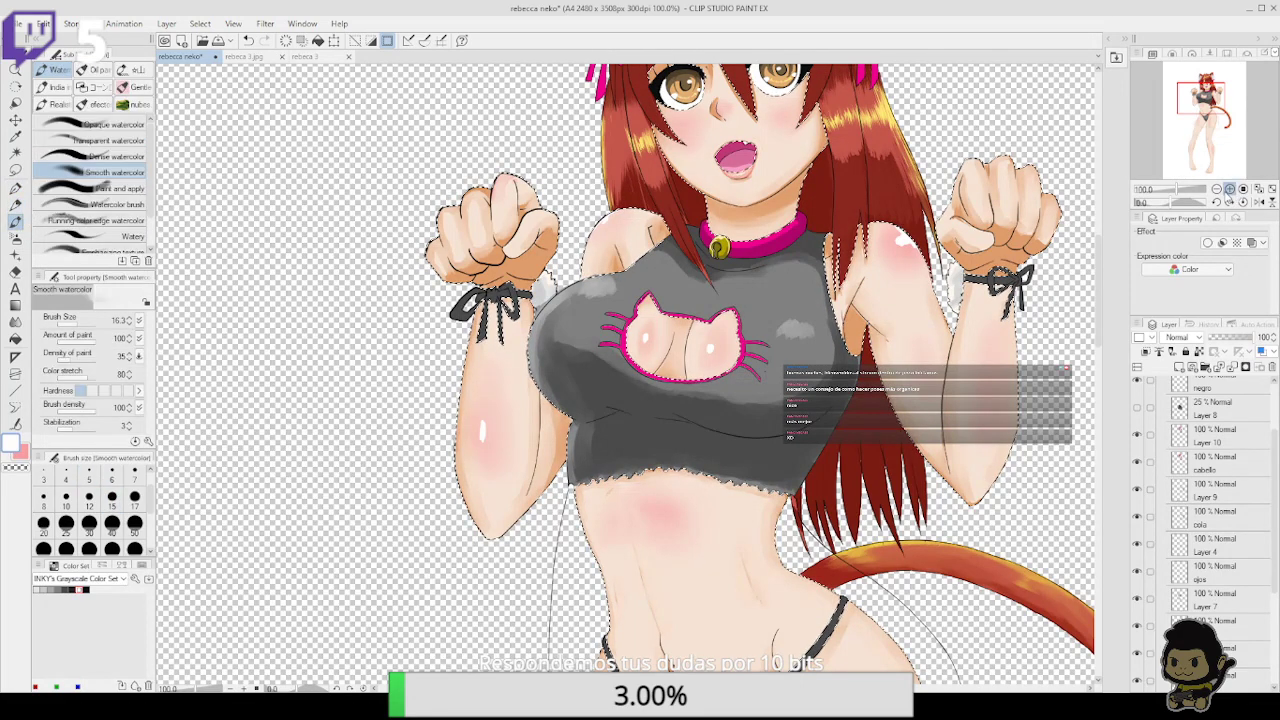
key(ctrl+plus)
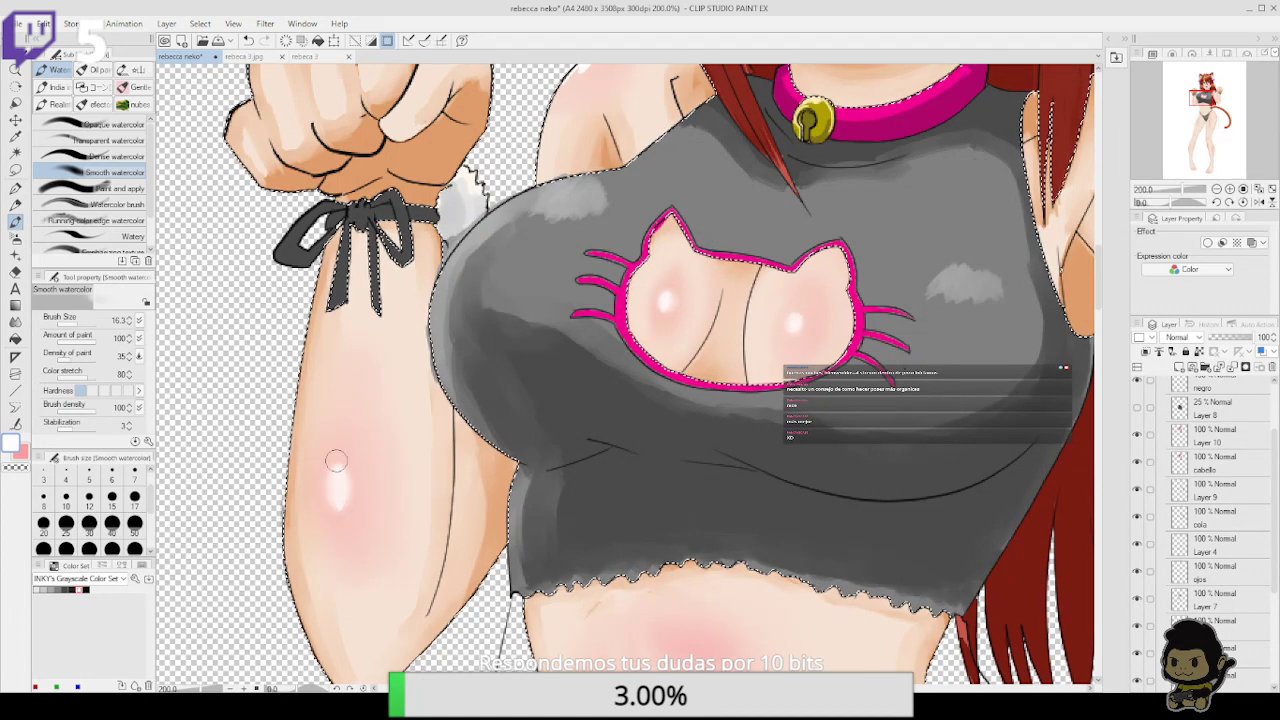
drag(788, 452, 551, 606)
drag(938, 268, 950, 258)
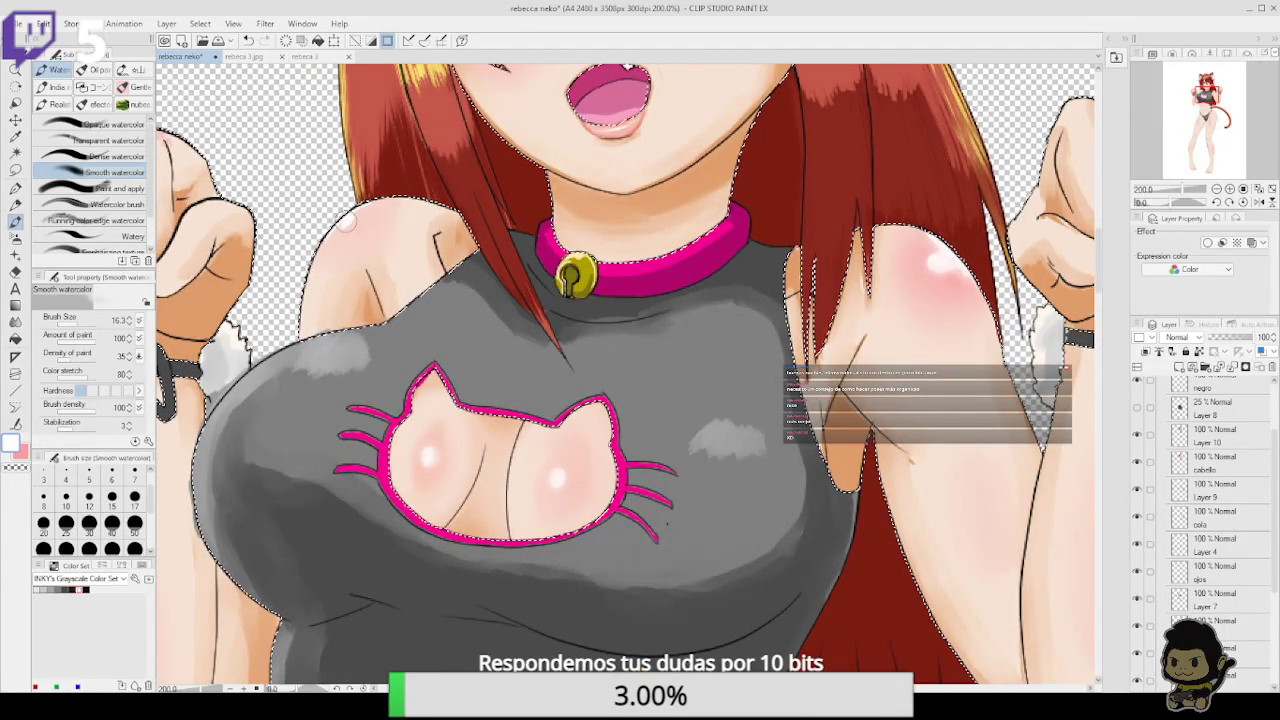
drag(826, 477, 826, 358)
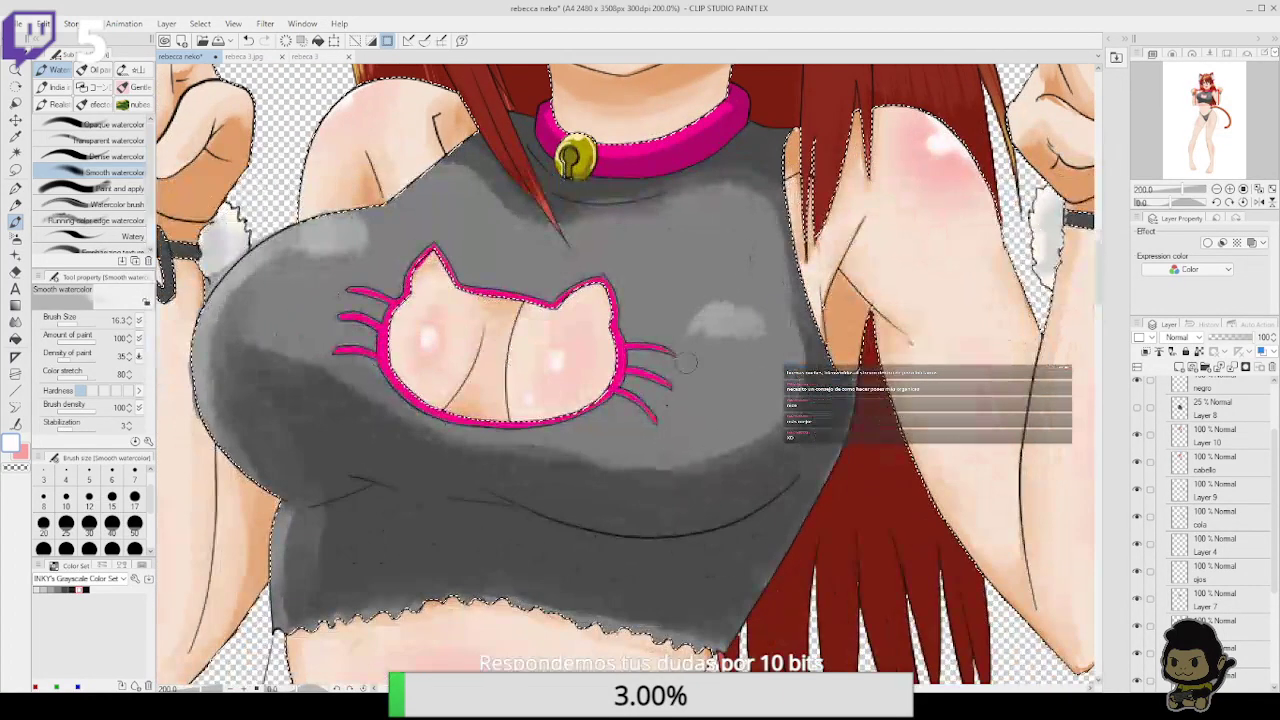
drag(781, 477, 810, 252)
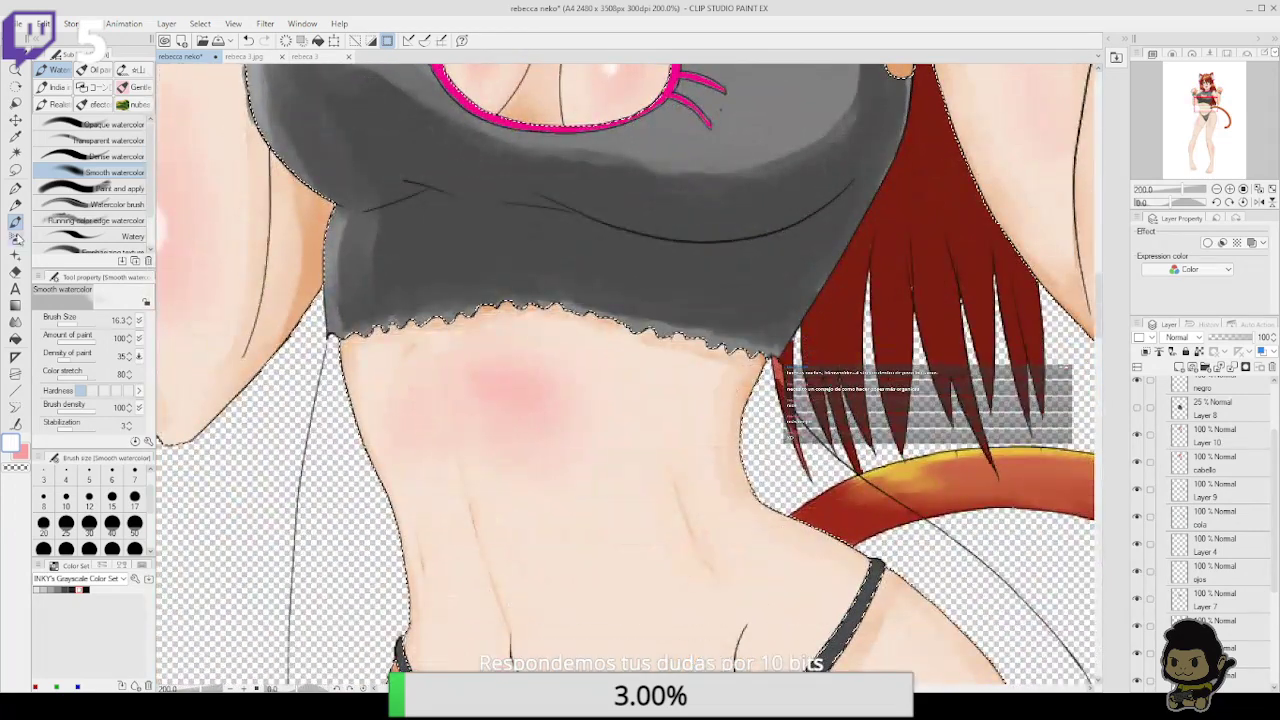
Paint two small white highlights on the upper abdomen blush with the Mapping pen and soften them with Smooth watercolor
click(16, 188)
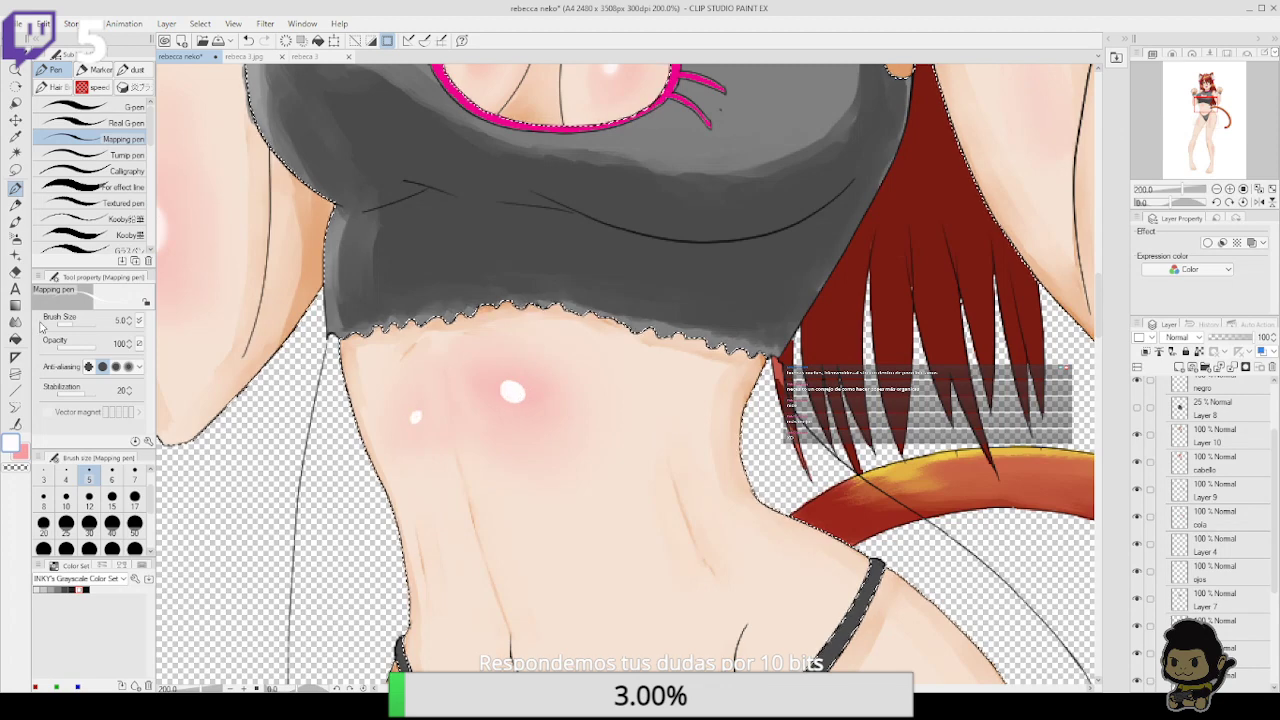
click(16, 220)
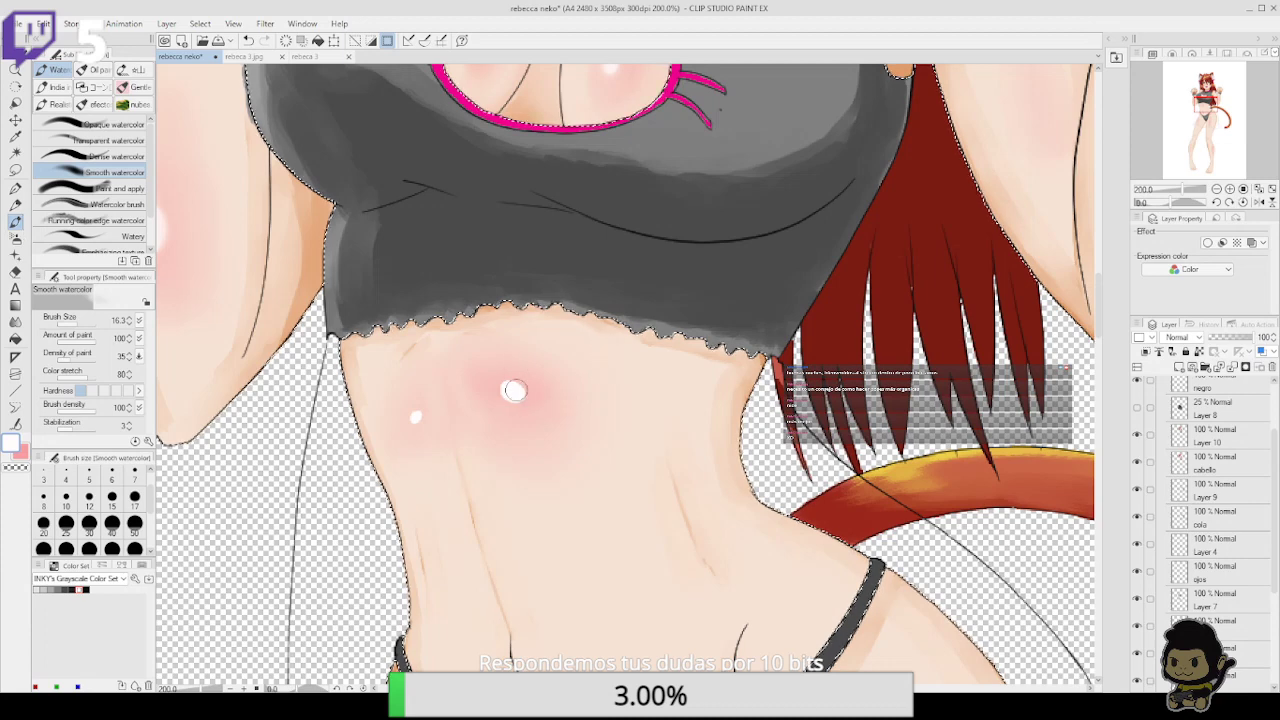
drag(514, 388, 502, 394)
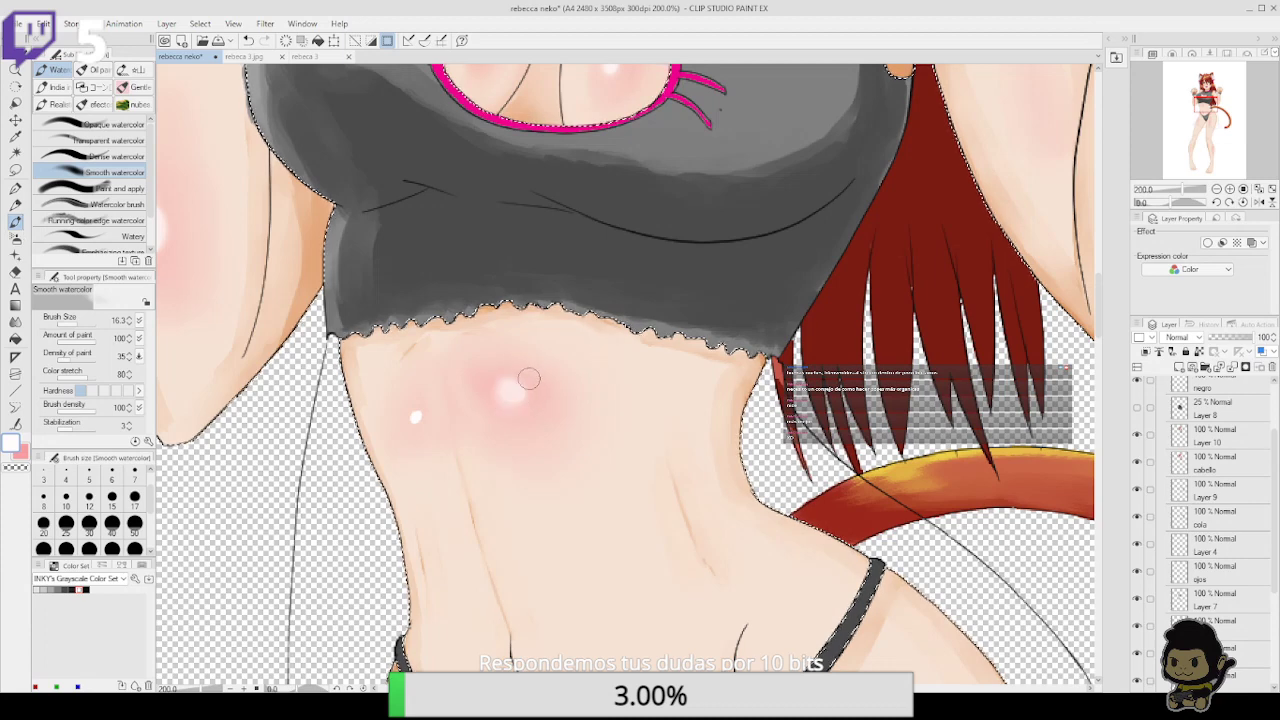
Add elongated white highlights over the blush on both thighs with the Mapping pen and soften them with Smooth watercolor
click(1216, 189)
click(1216, 189)
drag(787, 548, 803, 348)
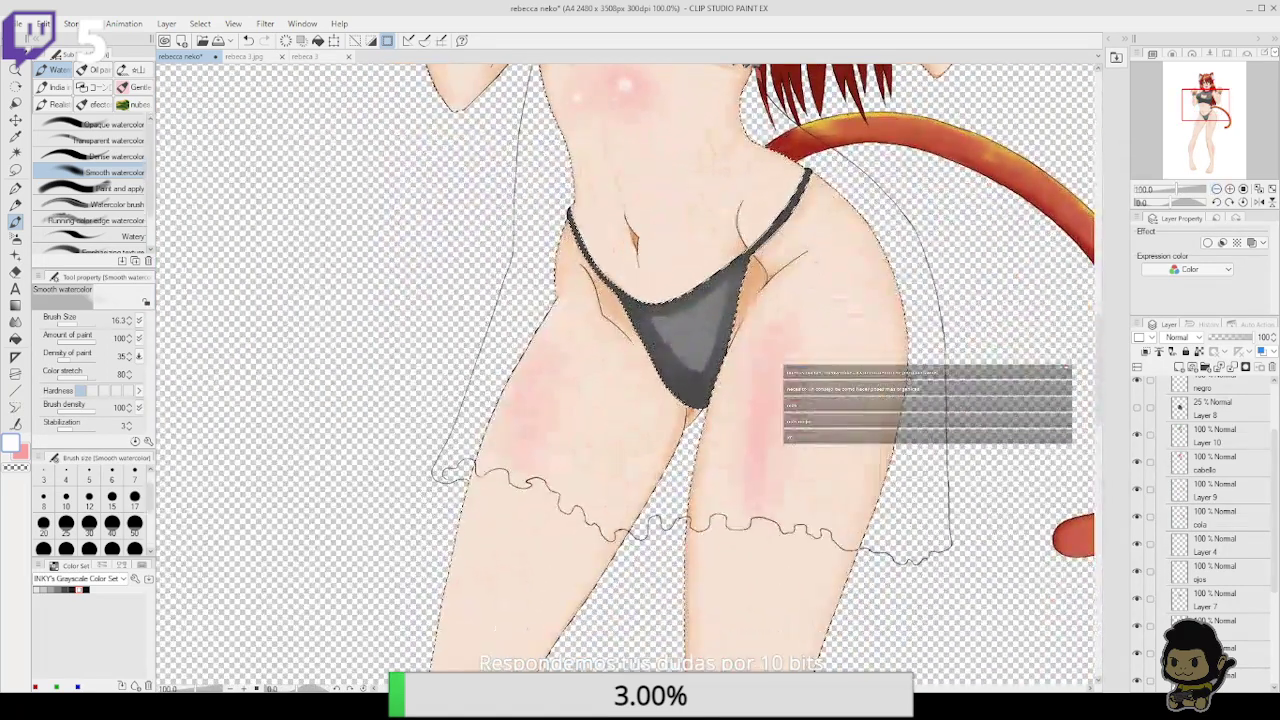
click(15, 189)
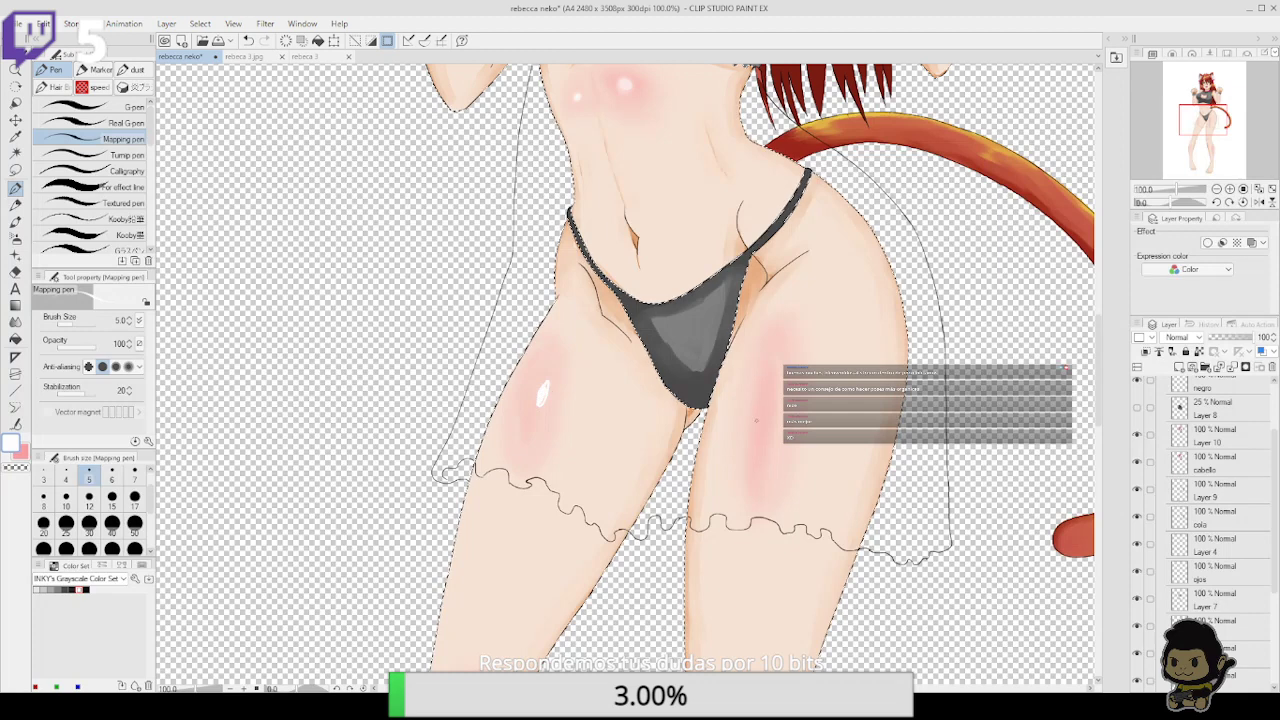
drag(766, 406, 762, 442)
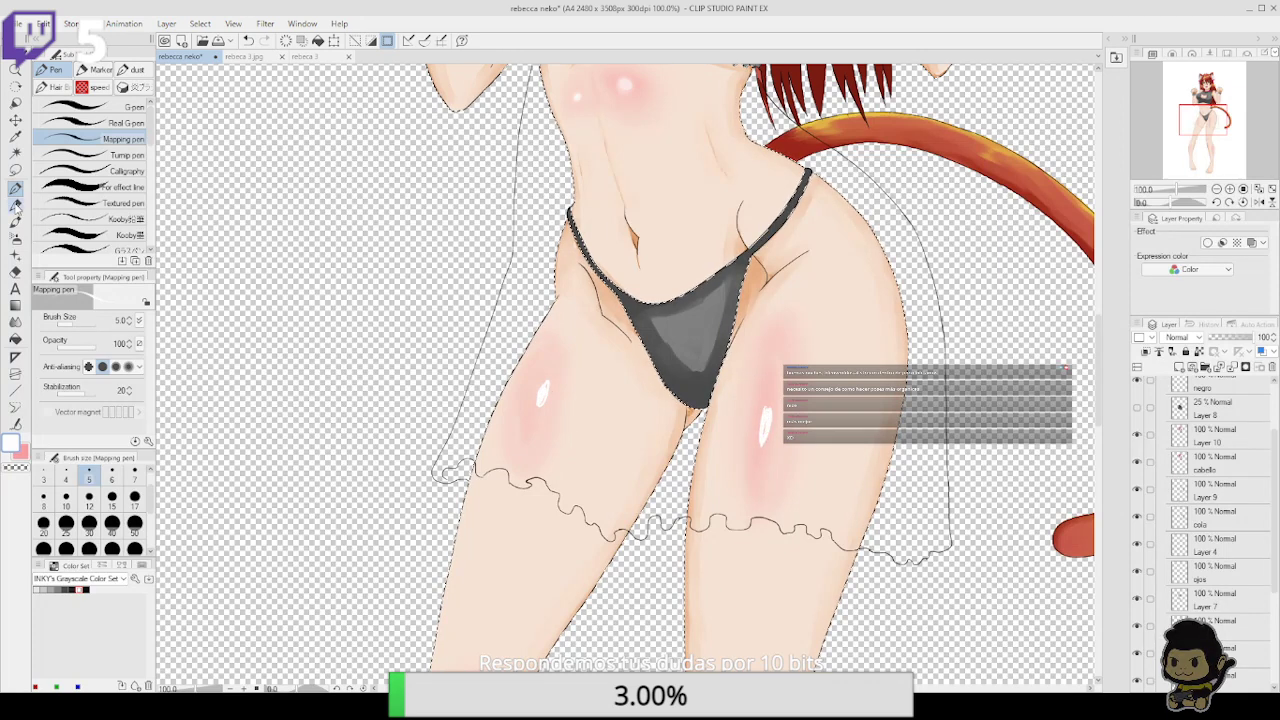
key(b)
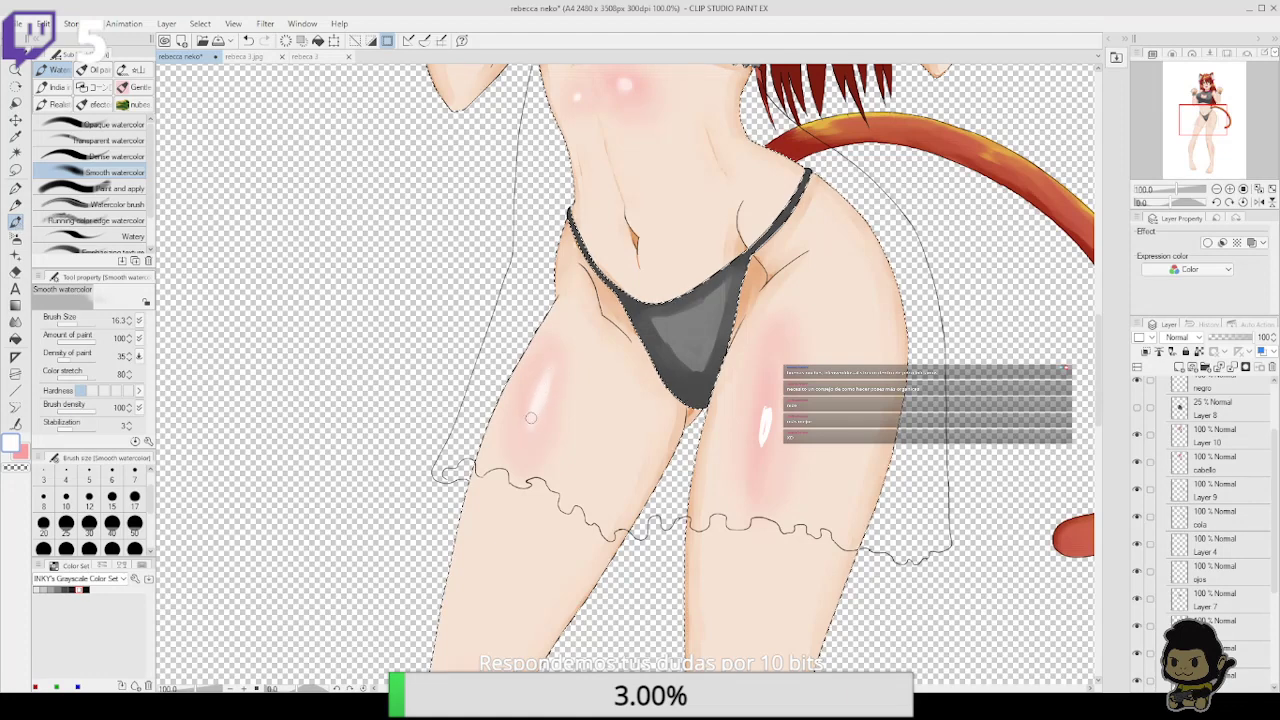
drag(765, 406, 759, 438)
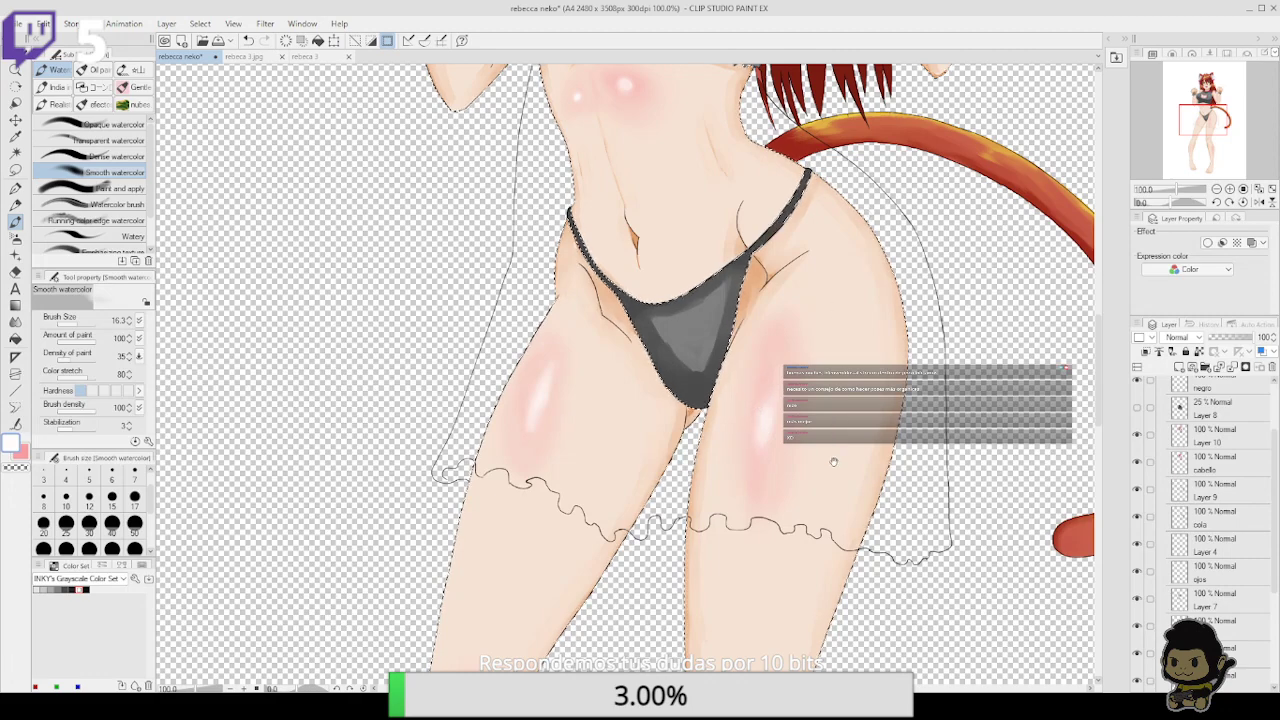
Dot white Mapping pen highlights on both knees, blend them with Smooth watercolor and undo the excess white on one knee
drag(833, 461, 851, 296)
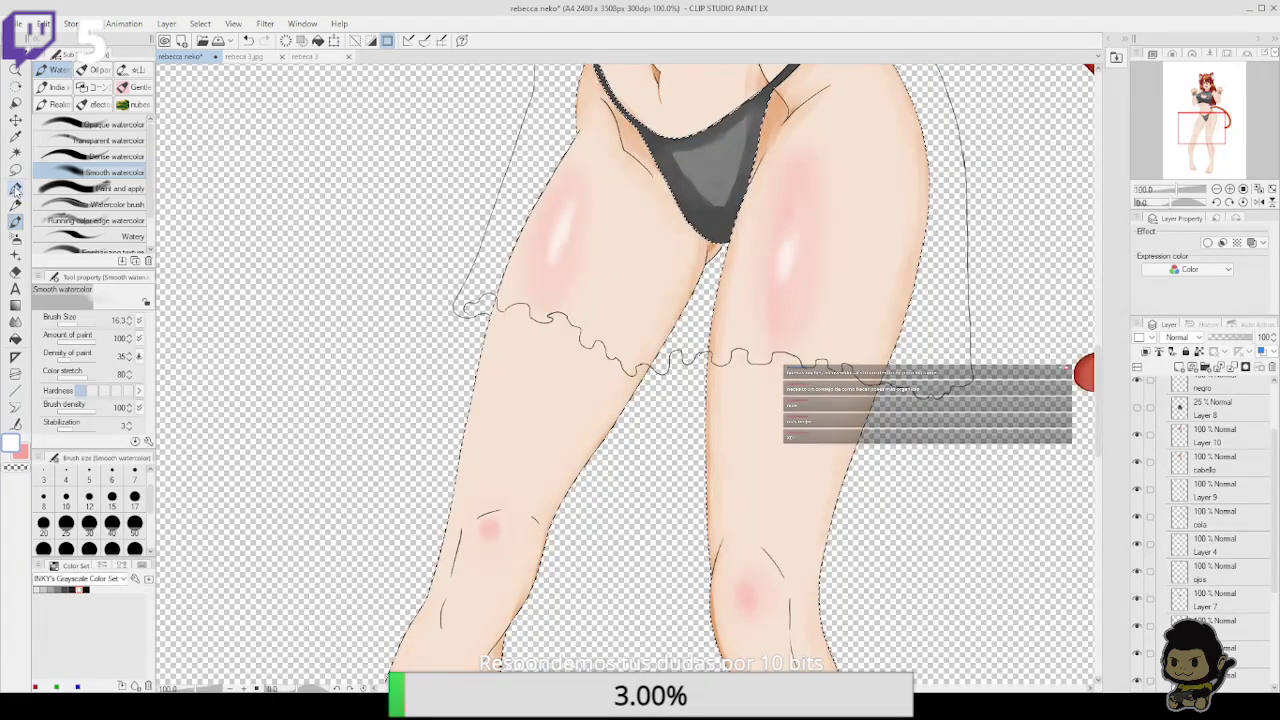
click(15, 188)
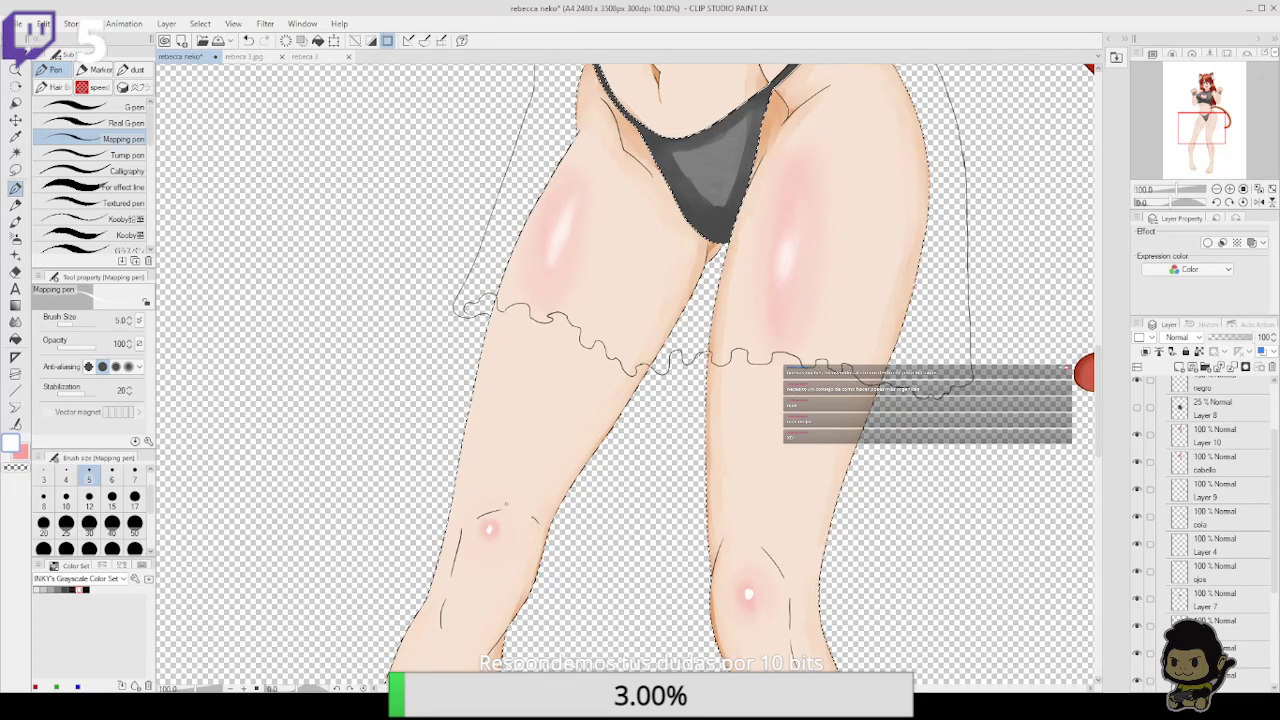
click(15, 220)
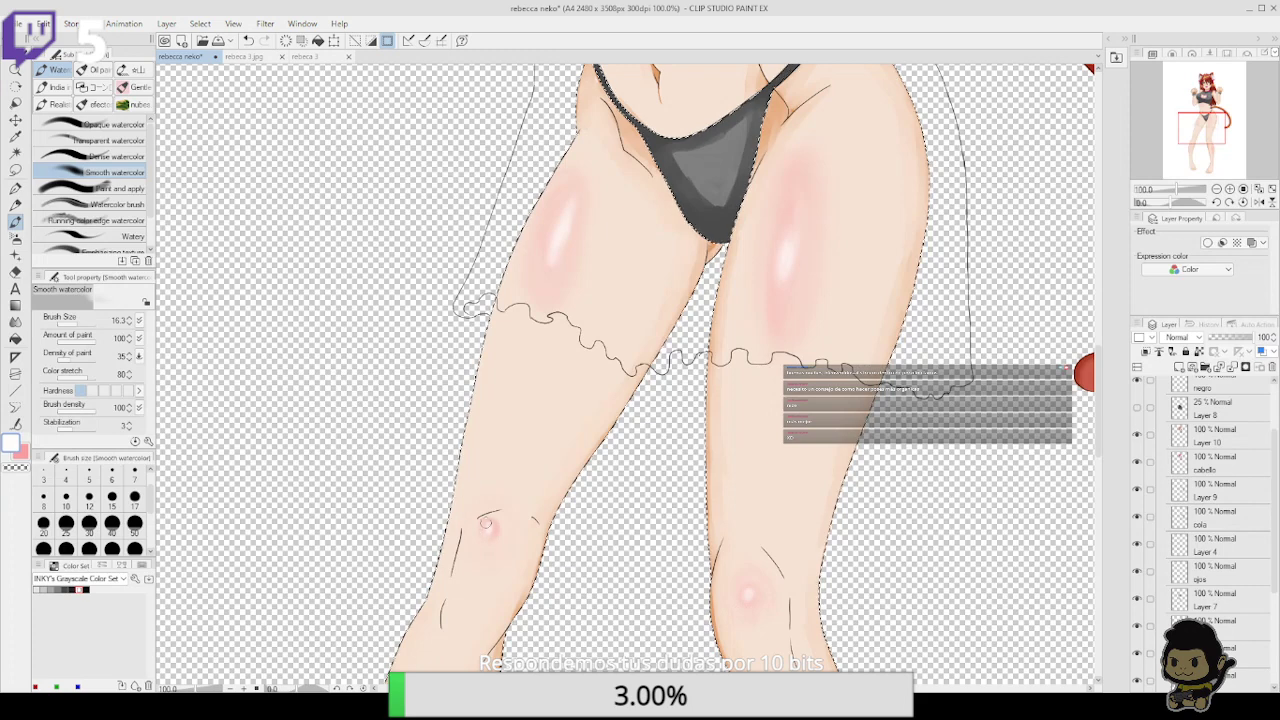
drag(486, 522, 480, 527)
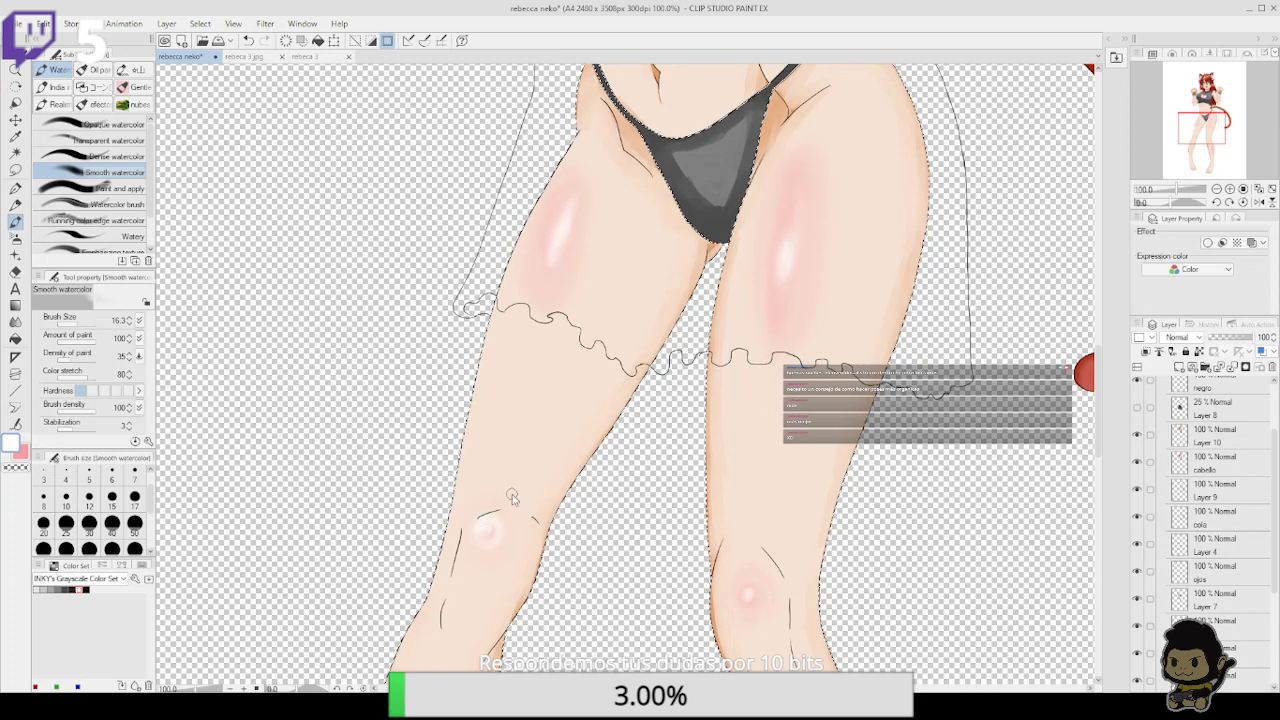
key(ctrl+z)
key(x)
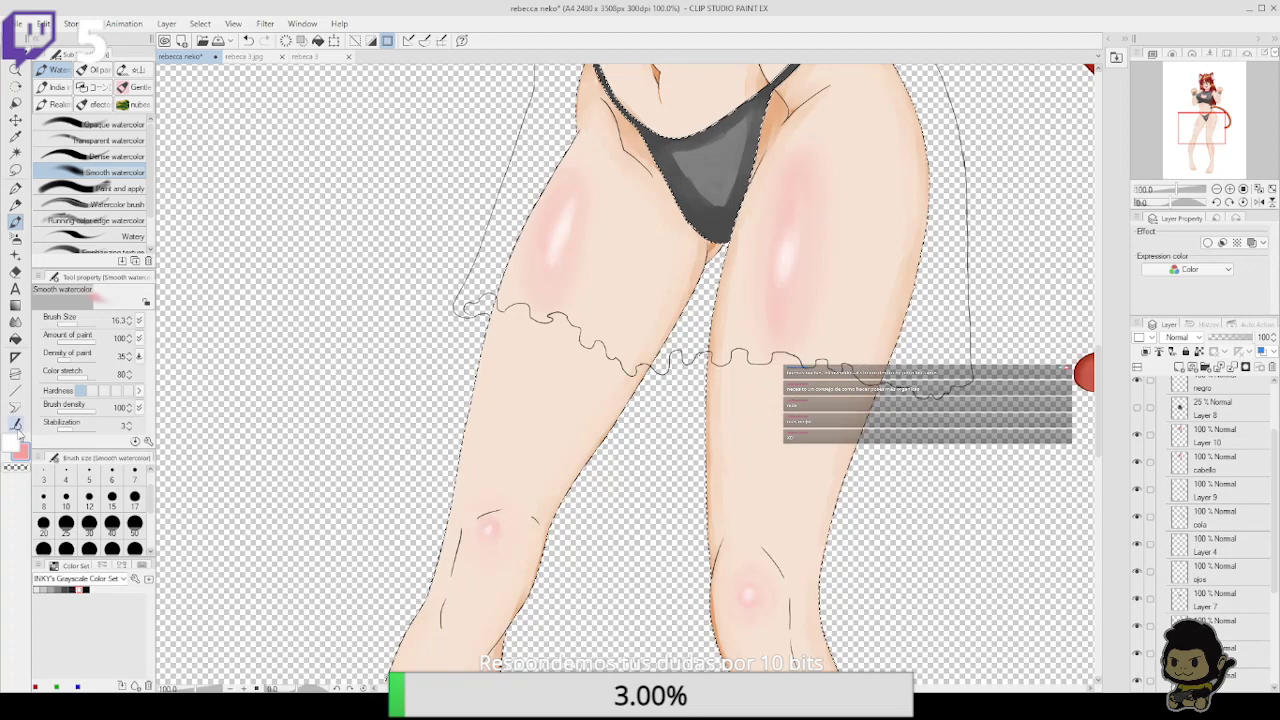
Lengthen the white highlights along both thighs with Smooth watercolor strokes
click(11, 441)
drag(898, 540, 836, 550)
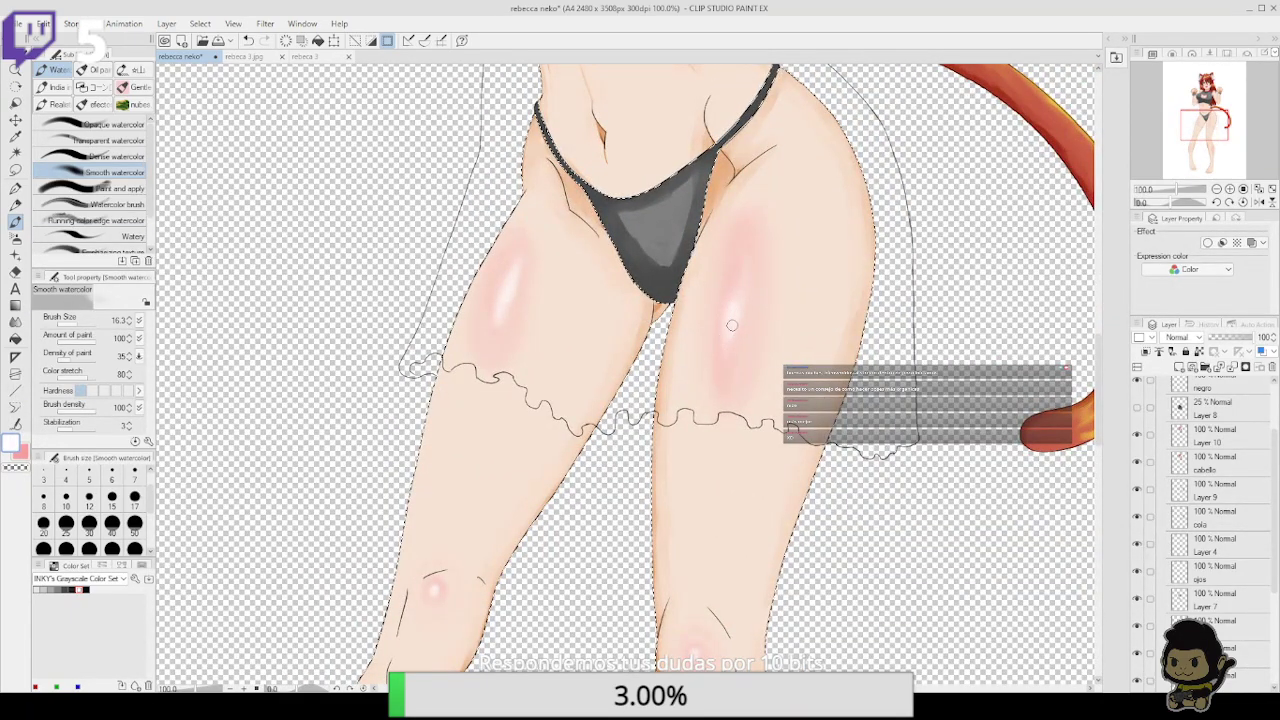
drag(724, 387, 727, 376)
drag(737, 292, 744, 242)
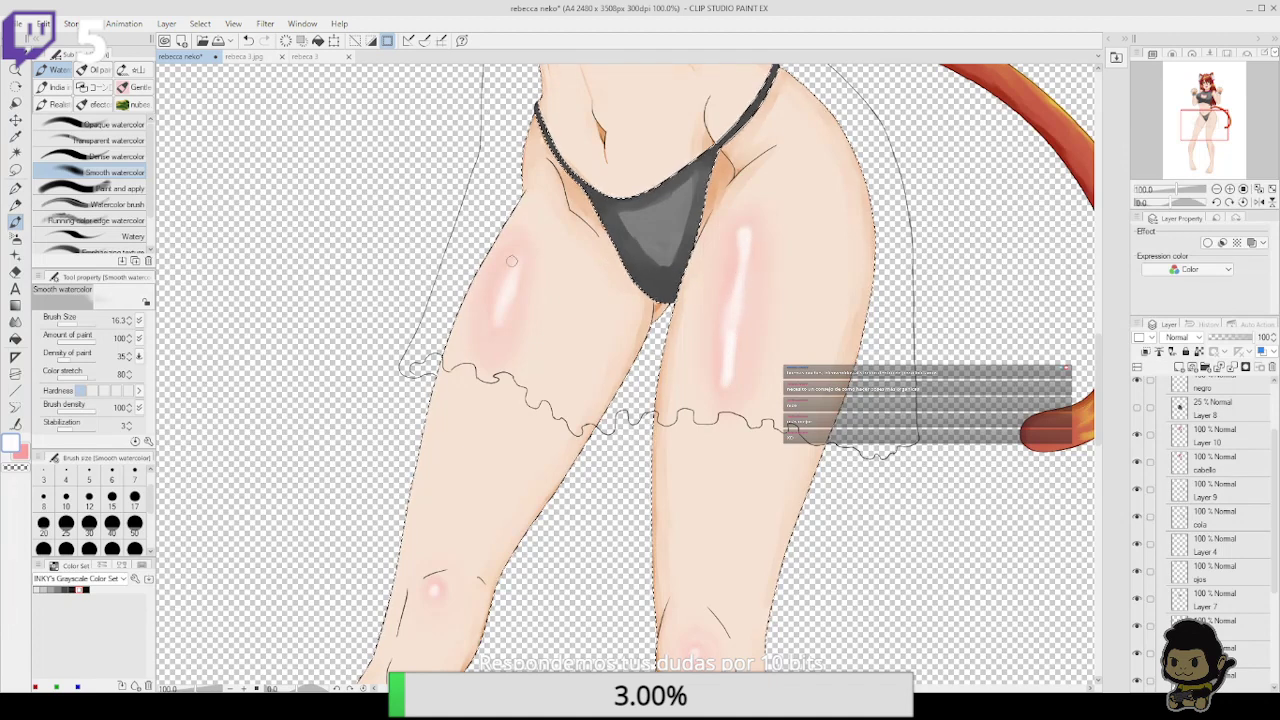
drag(491, 330, 519, 262)
Paint stronger pink around and across the white highlights on both thighs with Smooth watercolor
key(x)
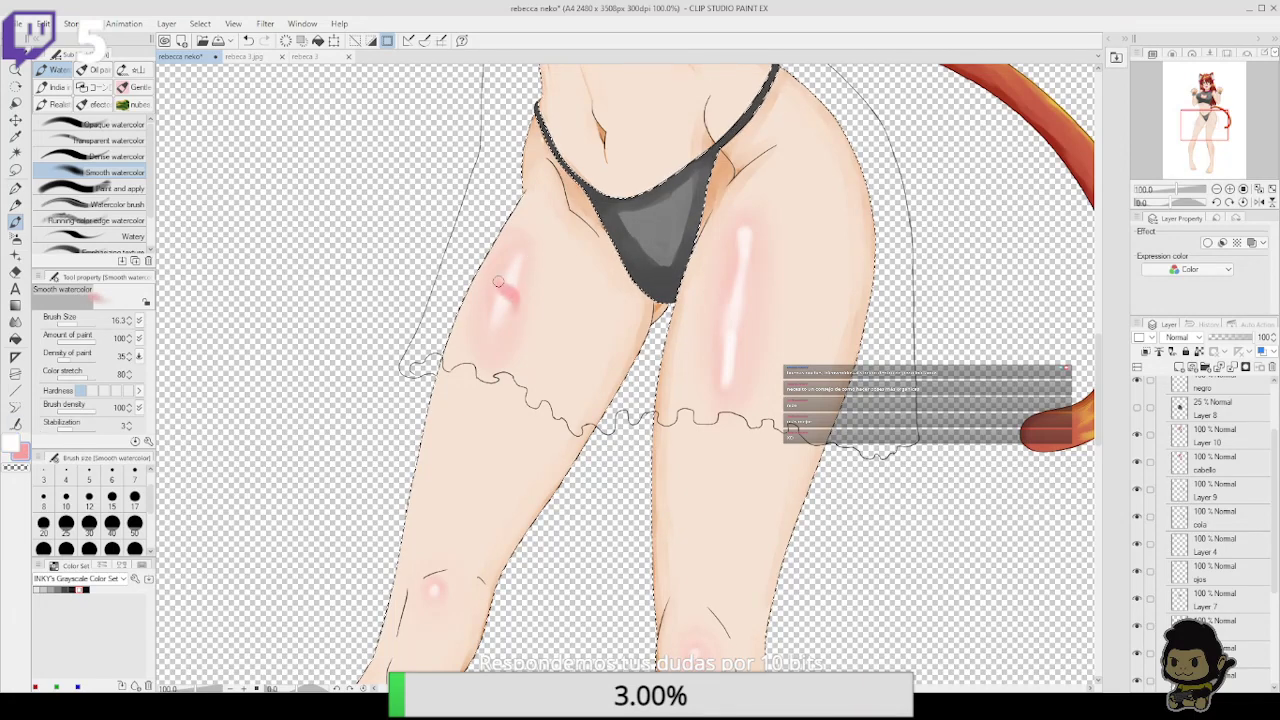
mouse_move(498, 282)
mouse_down()
mouse_move(486, 330)
mouse_move(519, 298)
mouse_up()
mouse_move(511, 290)
mouse_down()
mouse_move(489, 348)
mouse_move(504, 314)
mouse_move(497, 324)
mouse_move(495, 284)
mouse_up()
mouse_move(720, 387)
mouse_down()
mouse_move(739, 321)
mouse_move(732, 383)
mouse_up()
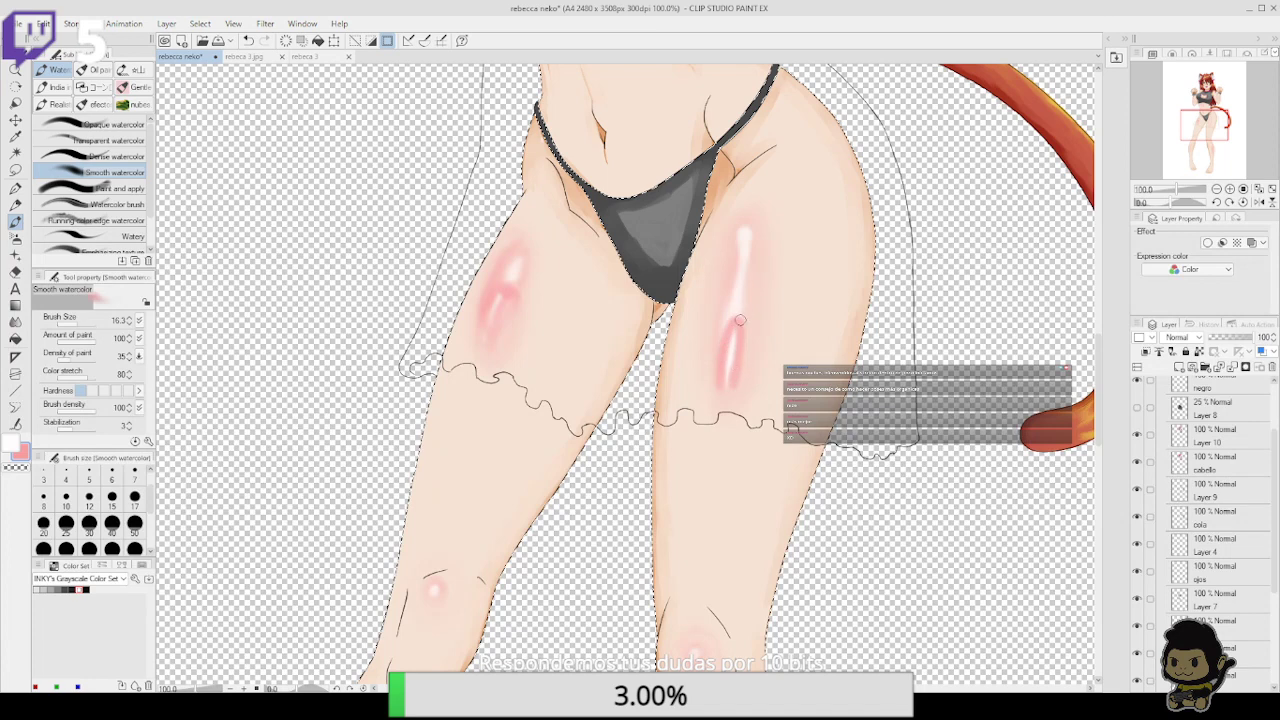
drag(740, 320, 729, 302)
mouse_move(741, 240)
mouse_down()
mouse_move(730, 296)
mouse_move(756, 272)
mouse_move(746, 331)
mouse_move(752, 265)
mouse_up()
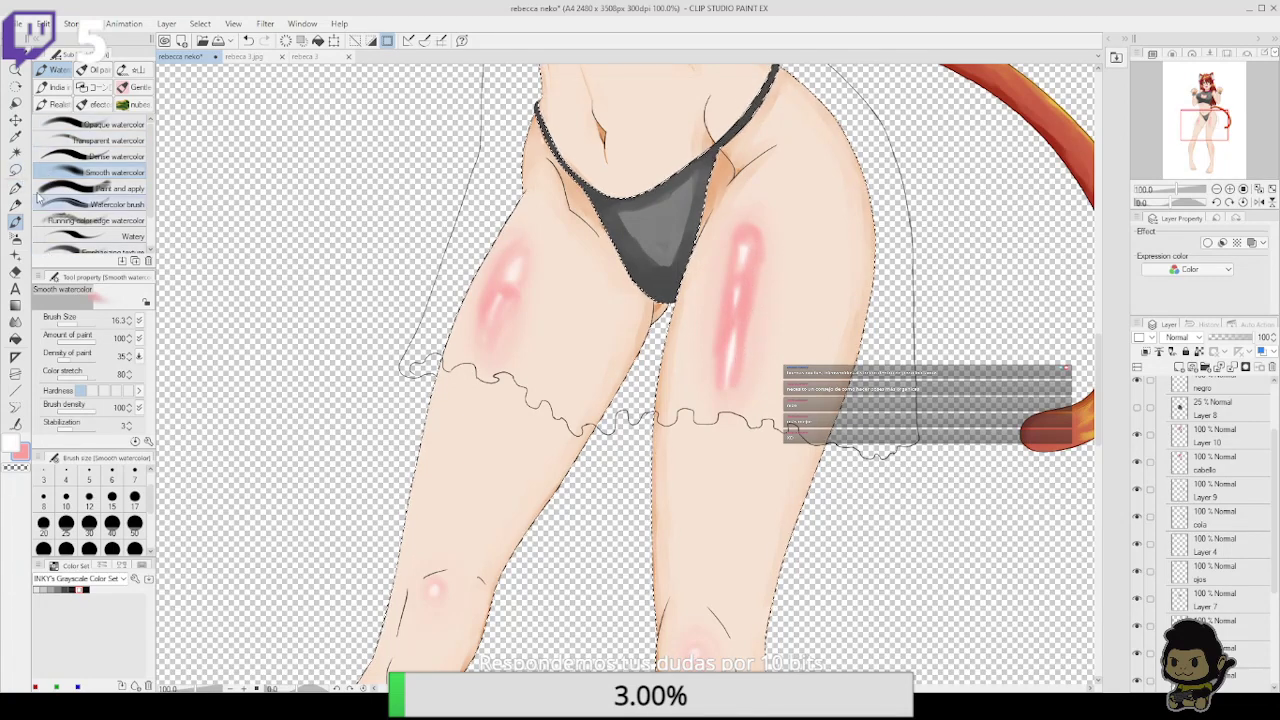
Enlarge the Smooth watercolor brush slightly and blend the thigh streaks with the light skin tone
click(96, 320)
drag(96, 320, 81, 321)
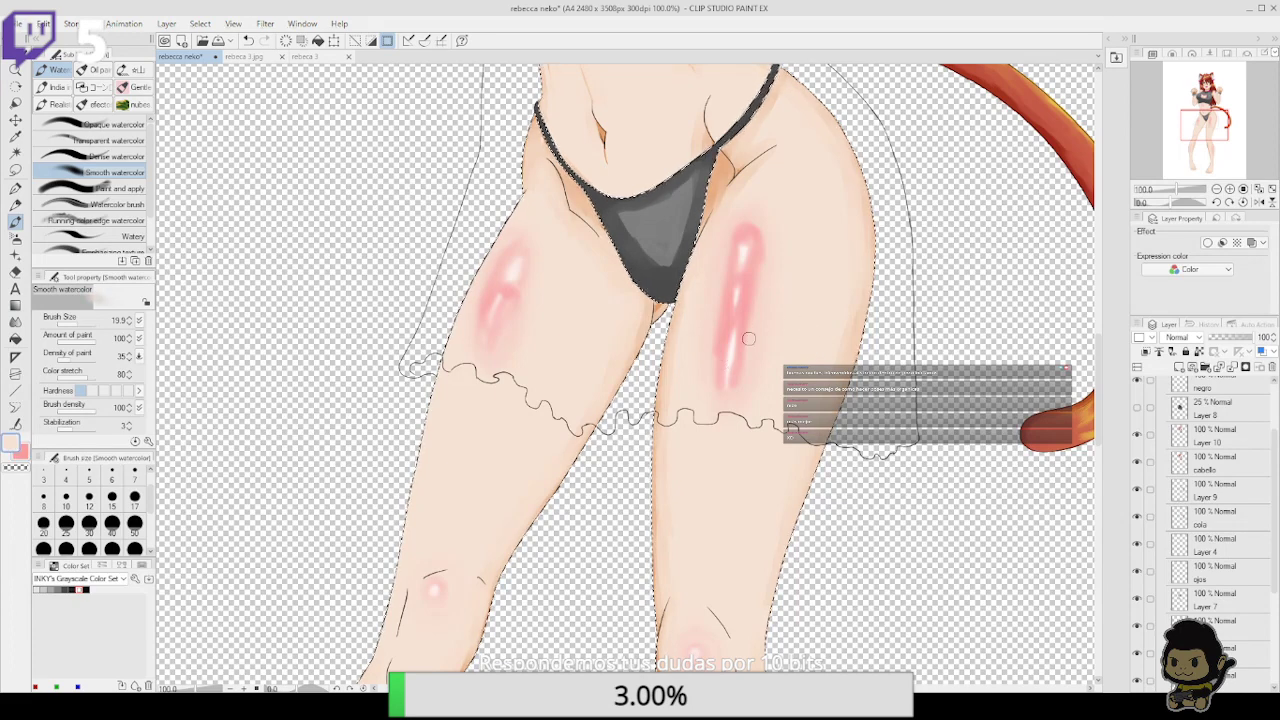
drag(751, 299, 745, 316)
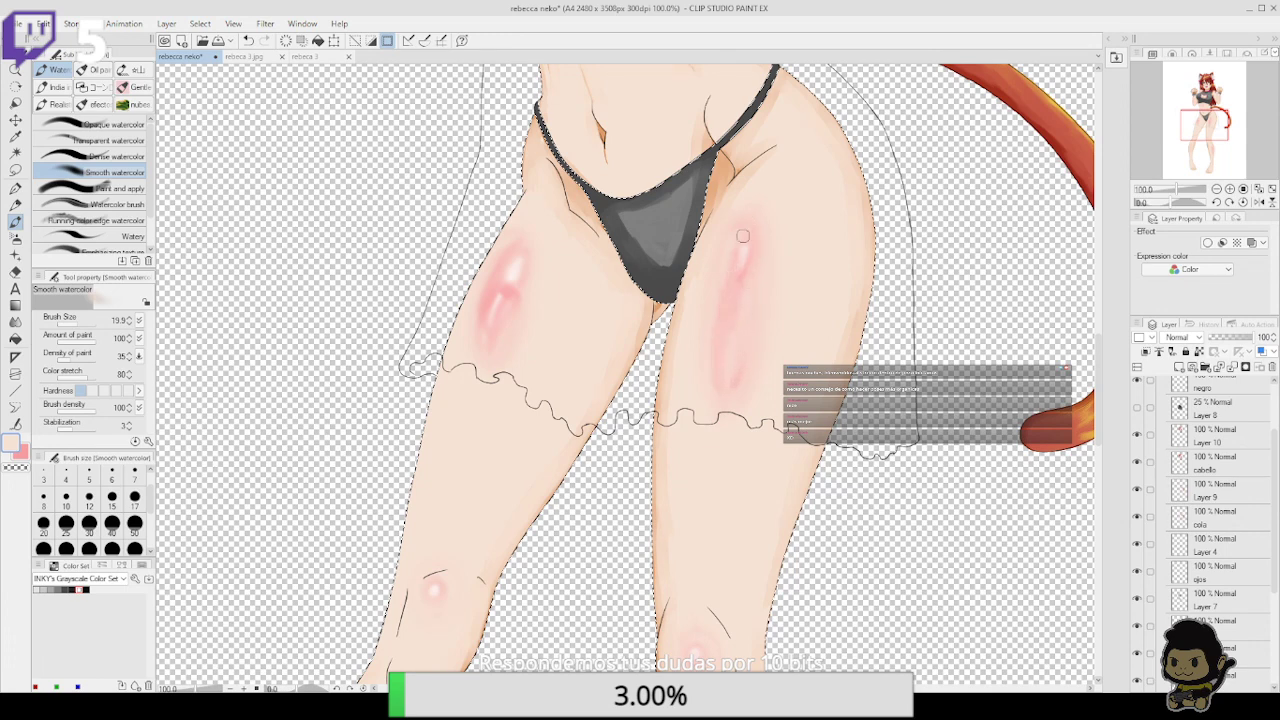
Erase the blush and white highlights from both thighs with the Rough eraser
key(e)
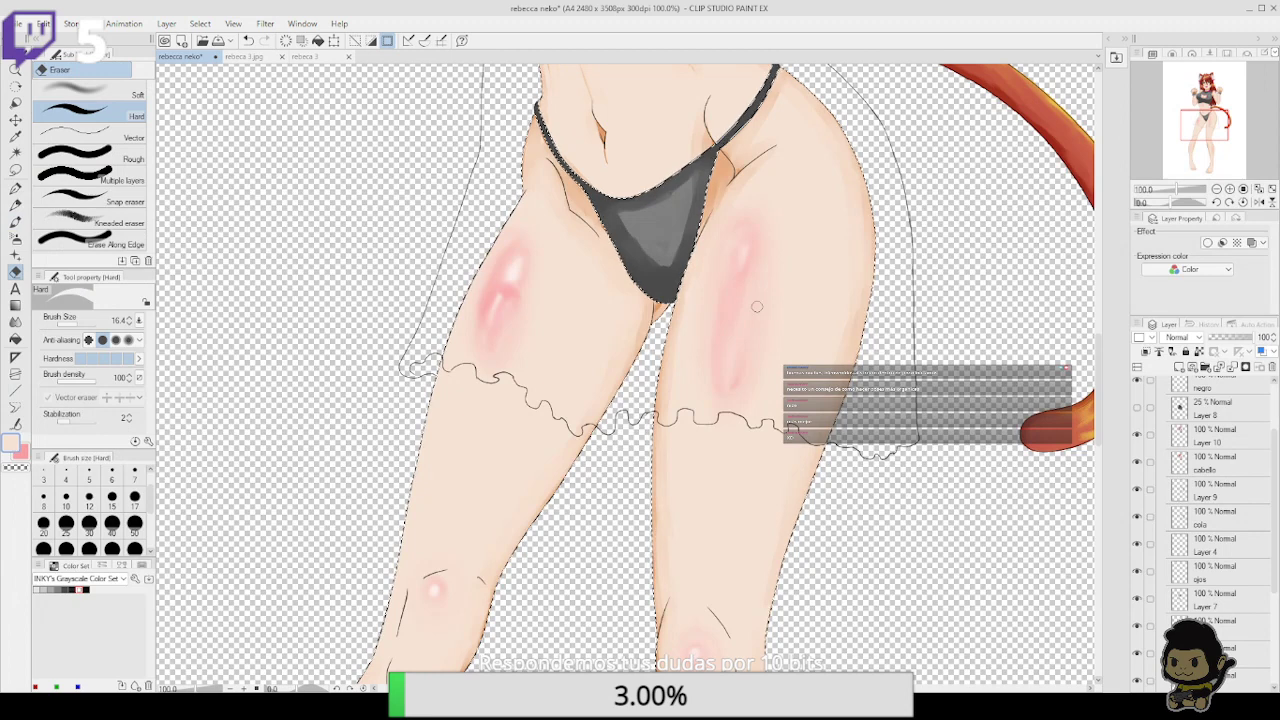
click(75, 155)
drag(509, 286, 500, 329)
key(ctrl+z)
drag(766, 320, 727, 375)
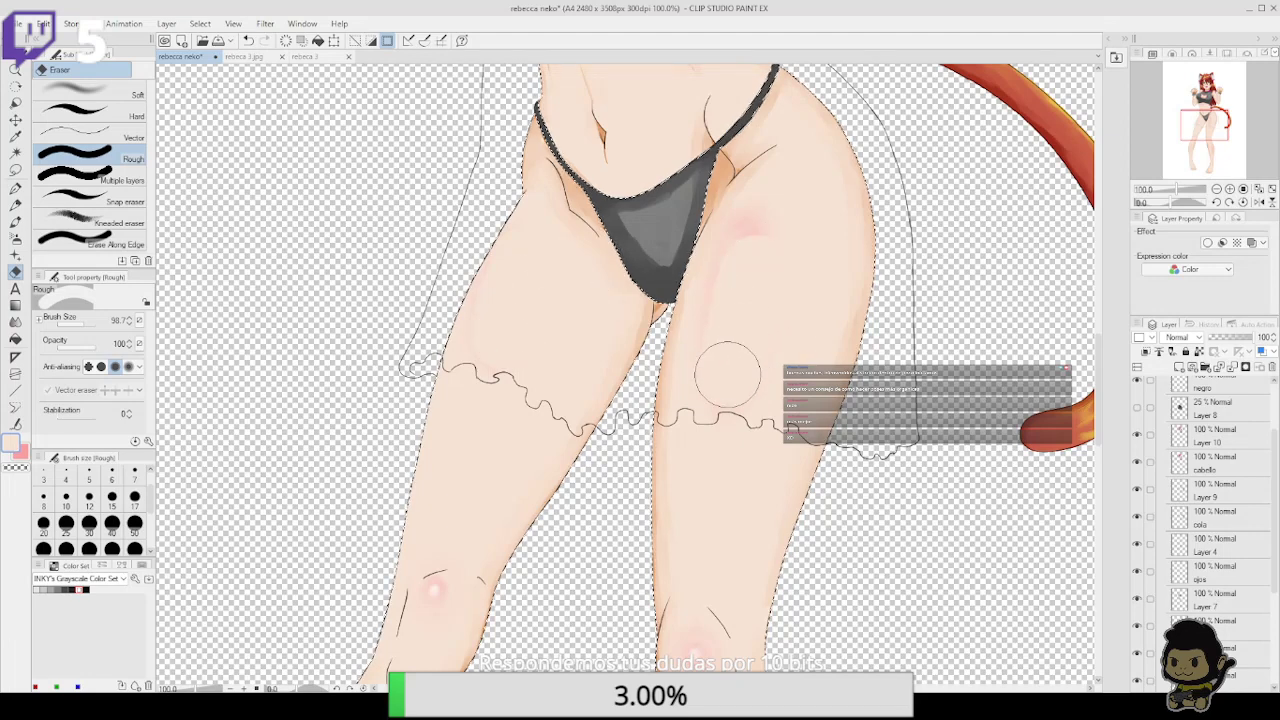
drag(757, 251, 749, 229)
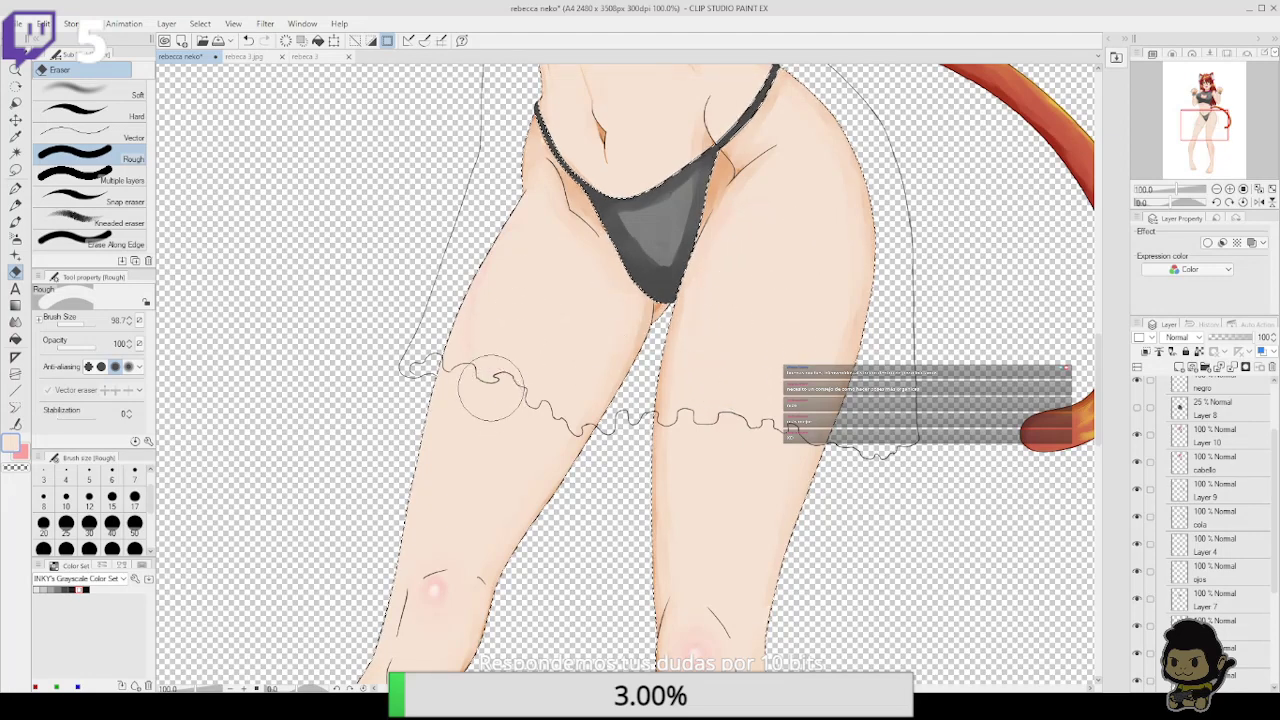
Draw thin white highlight lines over the blush on both shins with the Mapping pen and soften them with Smooth watercolor
scroll(769, 219, down, 5)
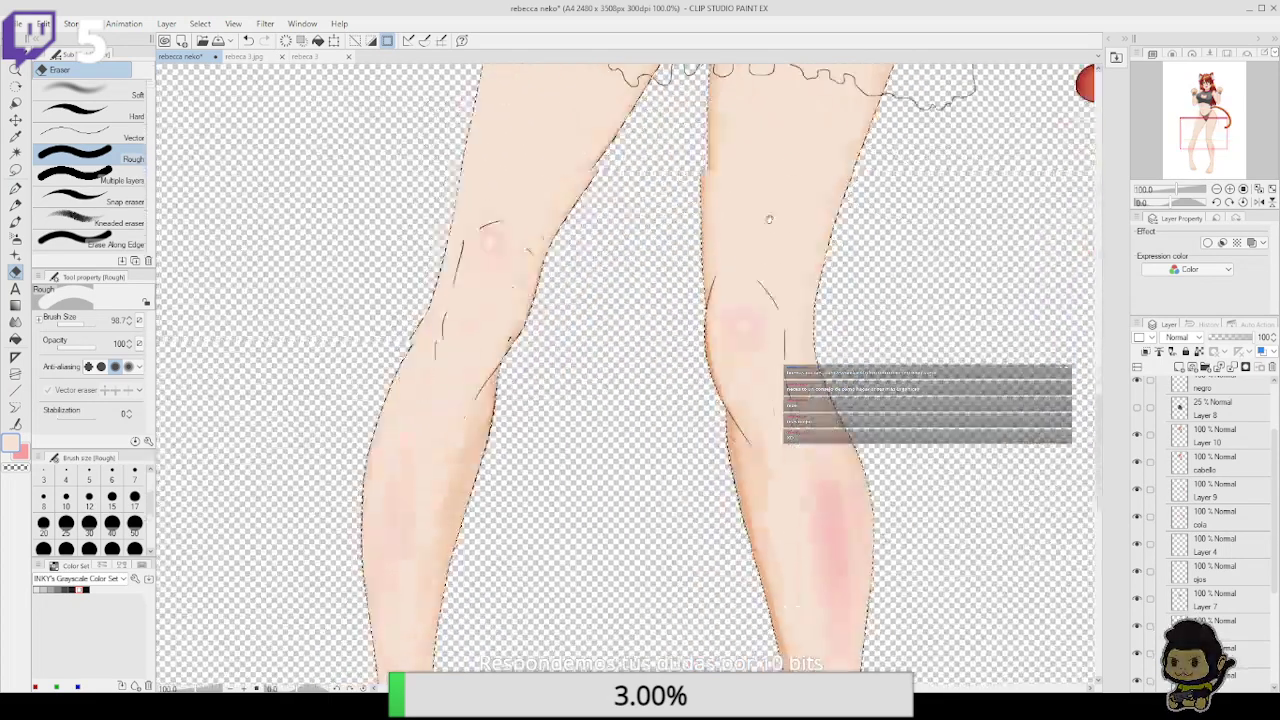
scroll(769, 219, down, 3)
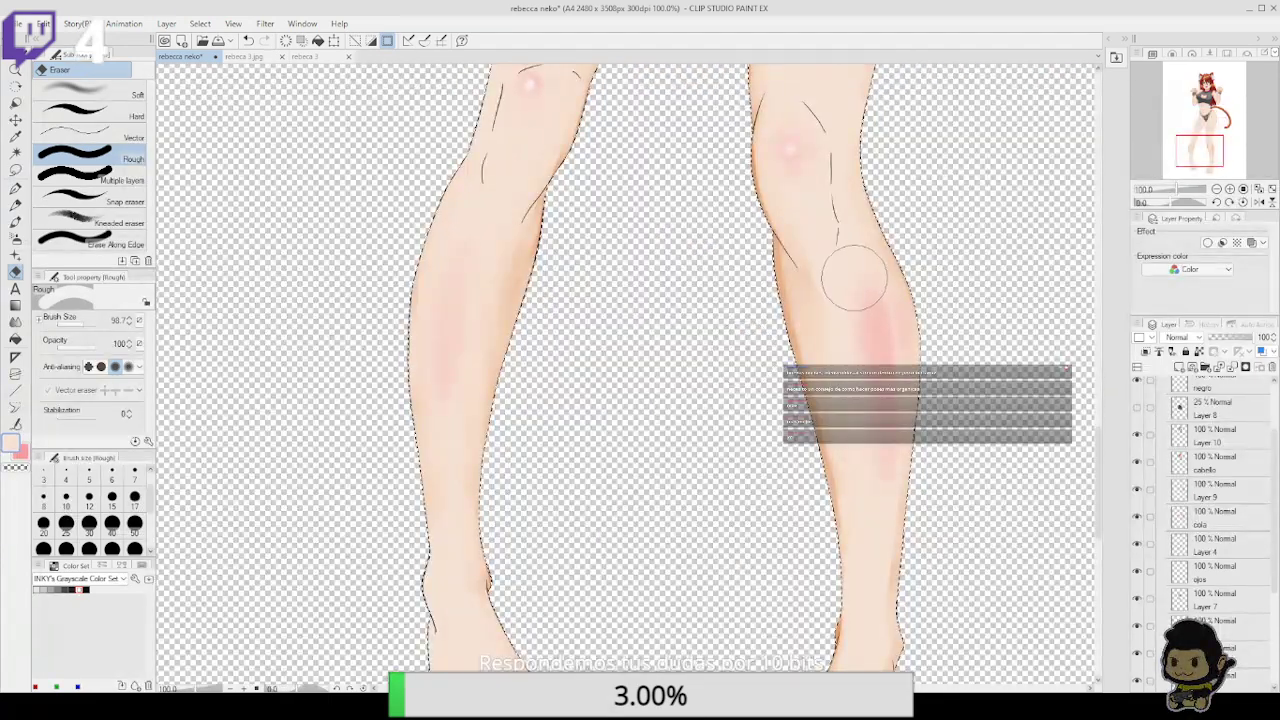
key(ctrl+z)
click(11, 442)
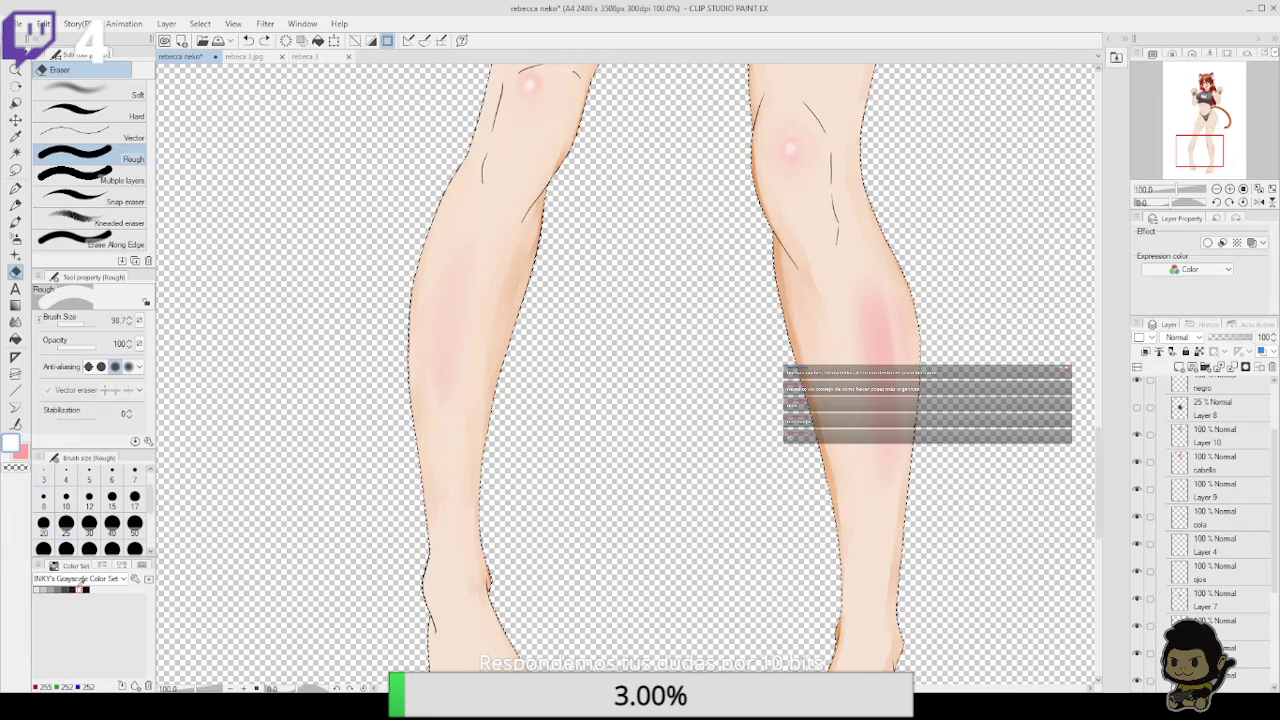
click(16, 188)
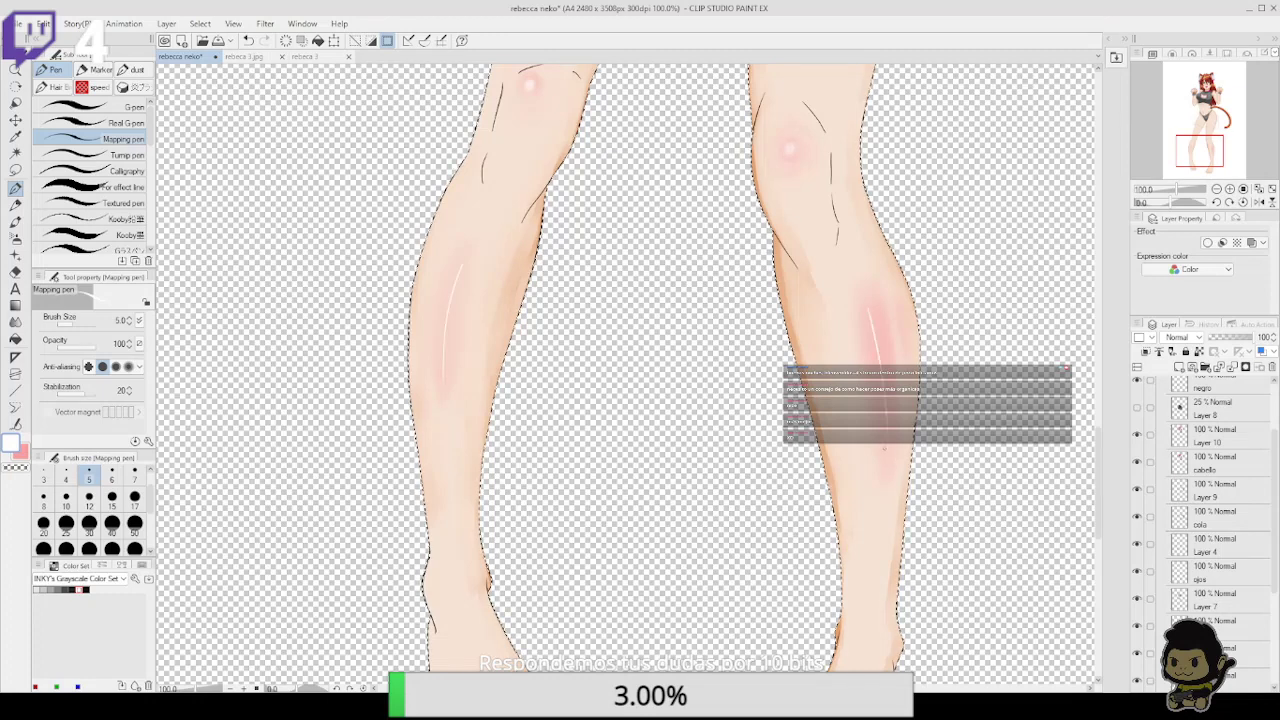
click(16, 221)
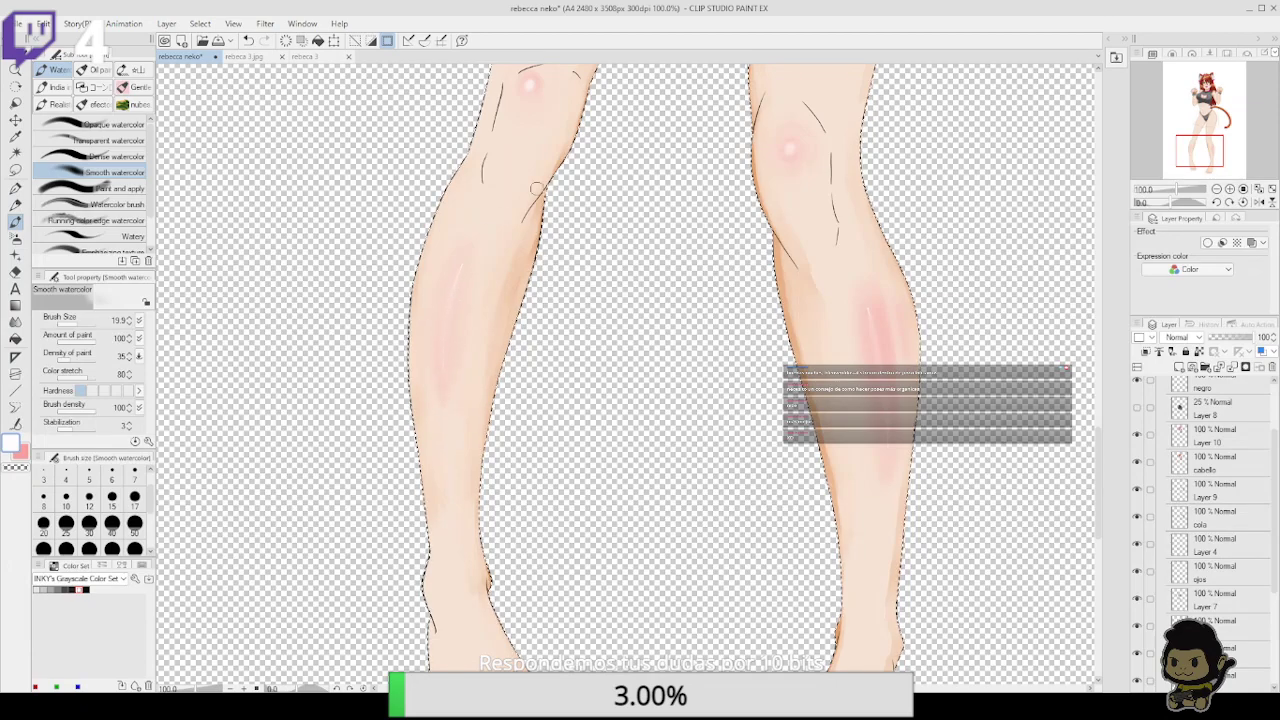
Draw one long thin white line down each thigh with the Mapping pen
scroll(537, 189, up, 10)
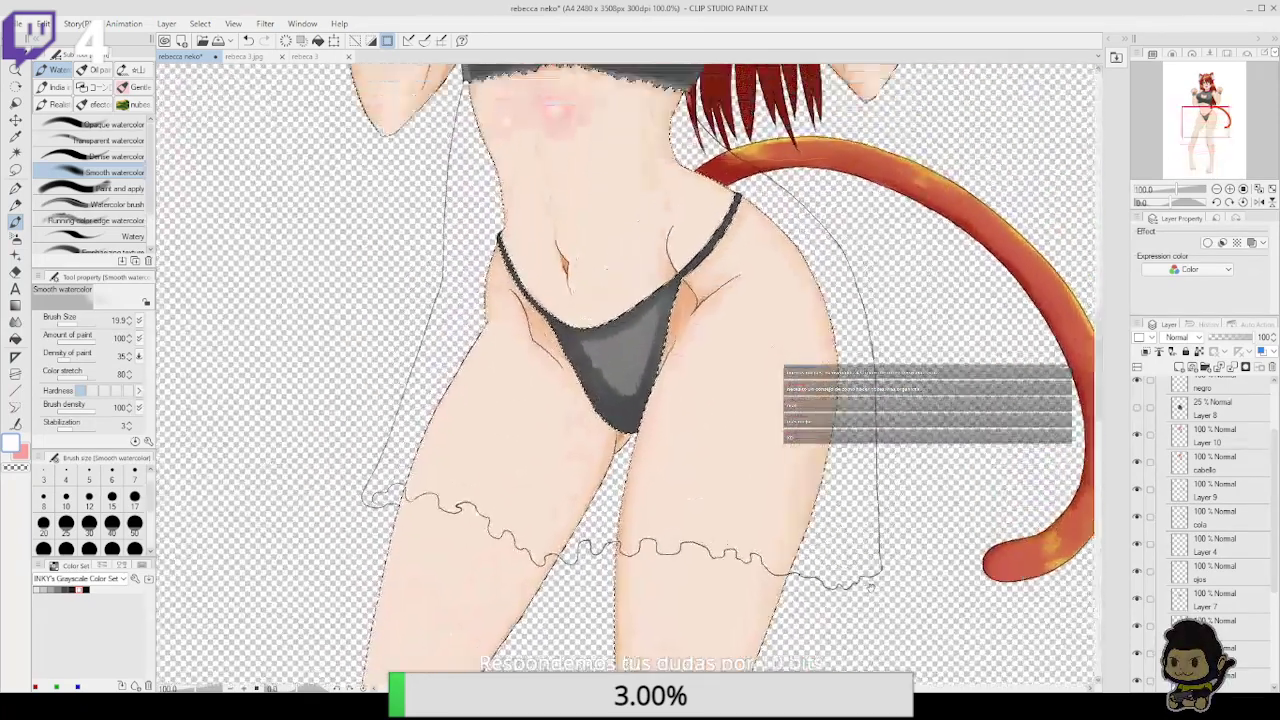
scroll(870, 588, down, 2)
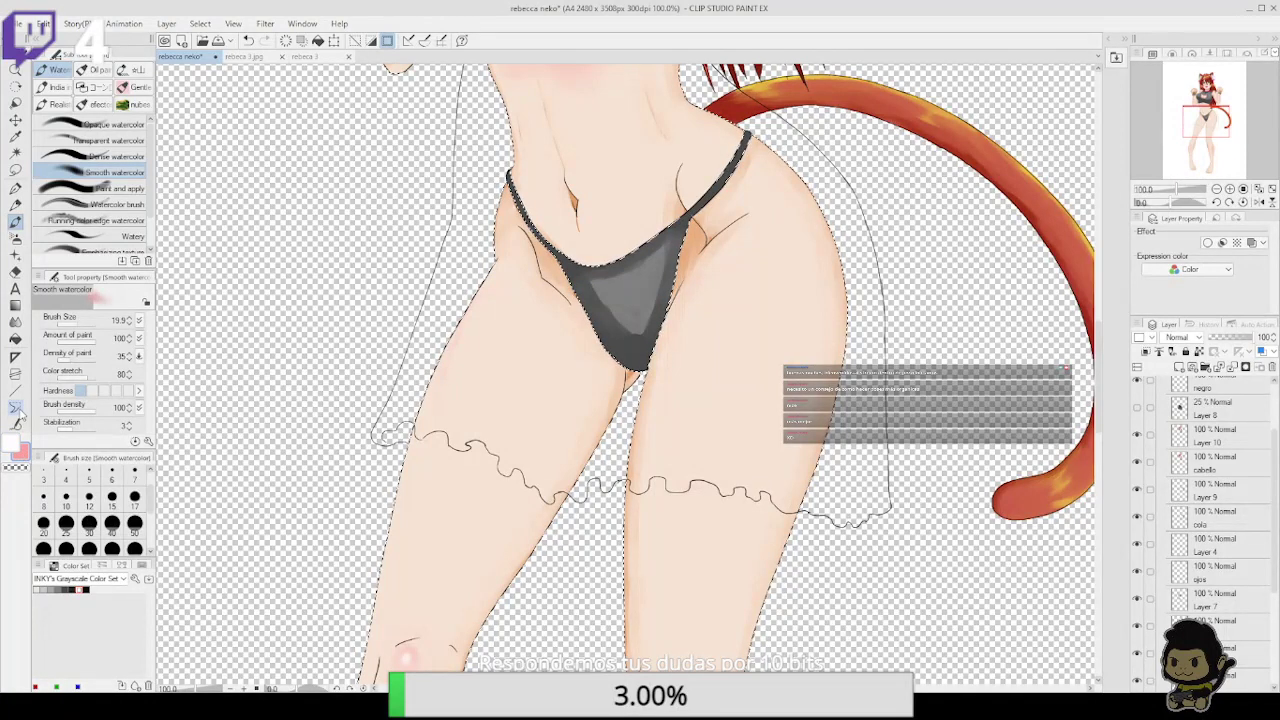
click(16, 187)
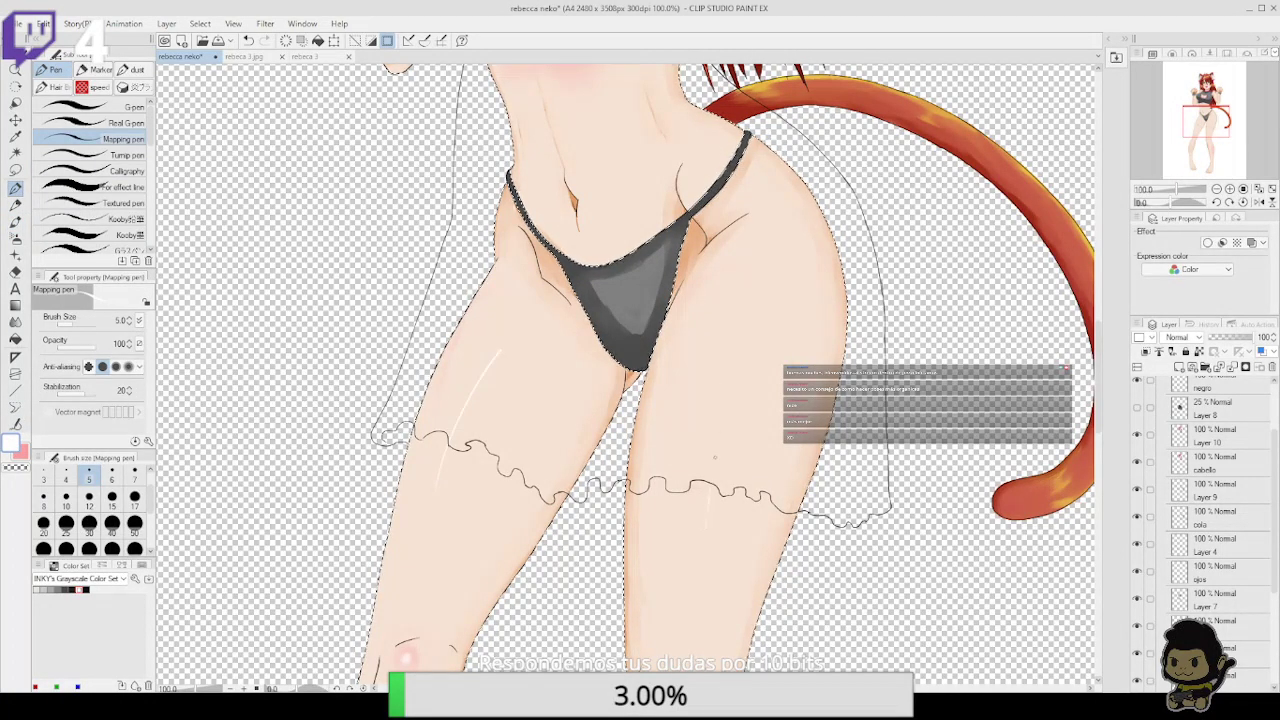
drag(716, 453, 740, 318)
Paint narrow pink blush streaks along the white lines on both thighs with Smooth watercolor
click(21, 449)
click(19, 221)
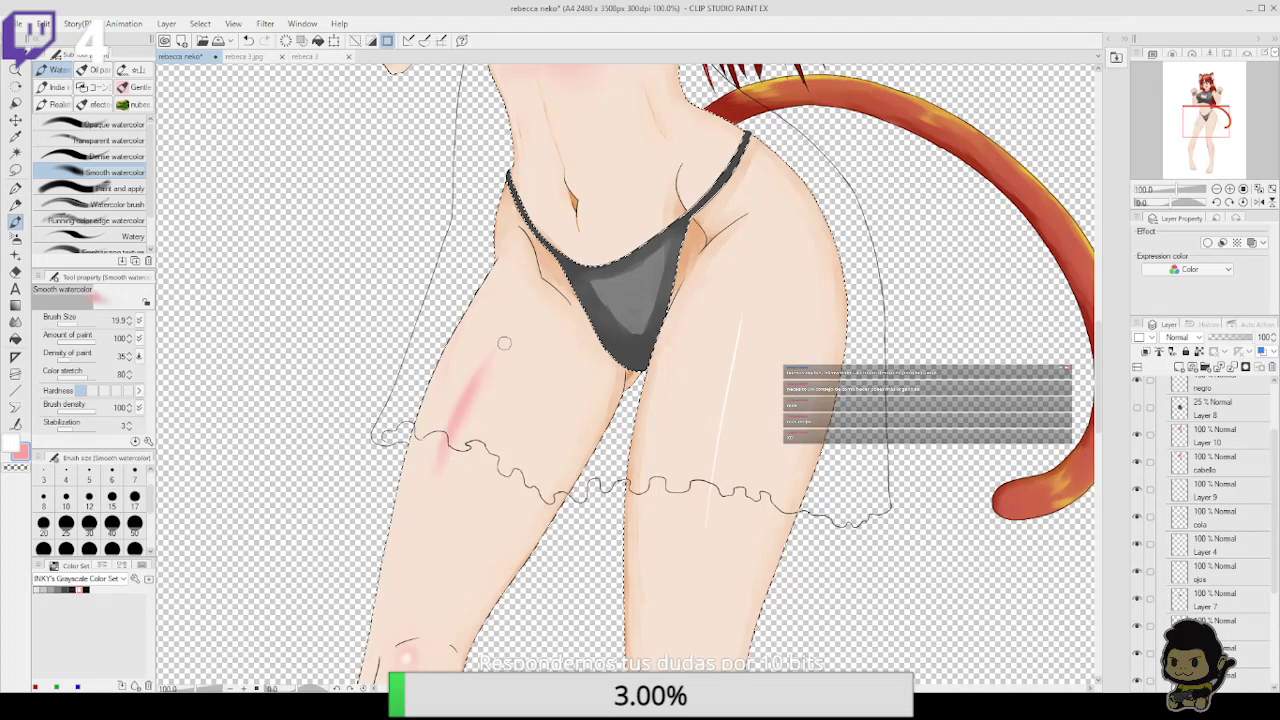
drag(708, 502, 746, 340)
mouse_move(720, 430)
mouse_down()
mouse_move(745, 324)
mouse_move(706, 503)
mouse_up()
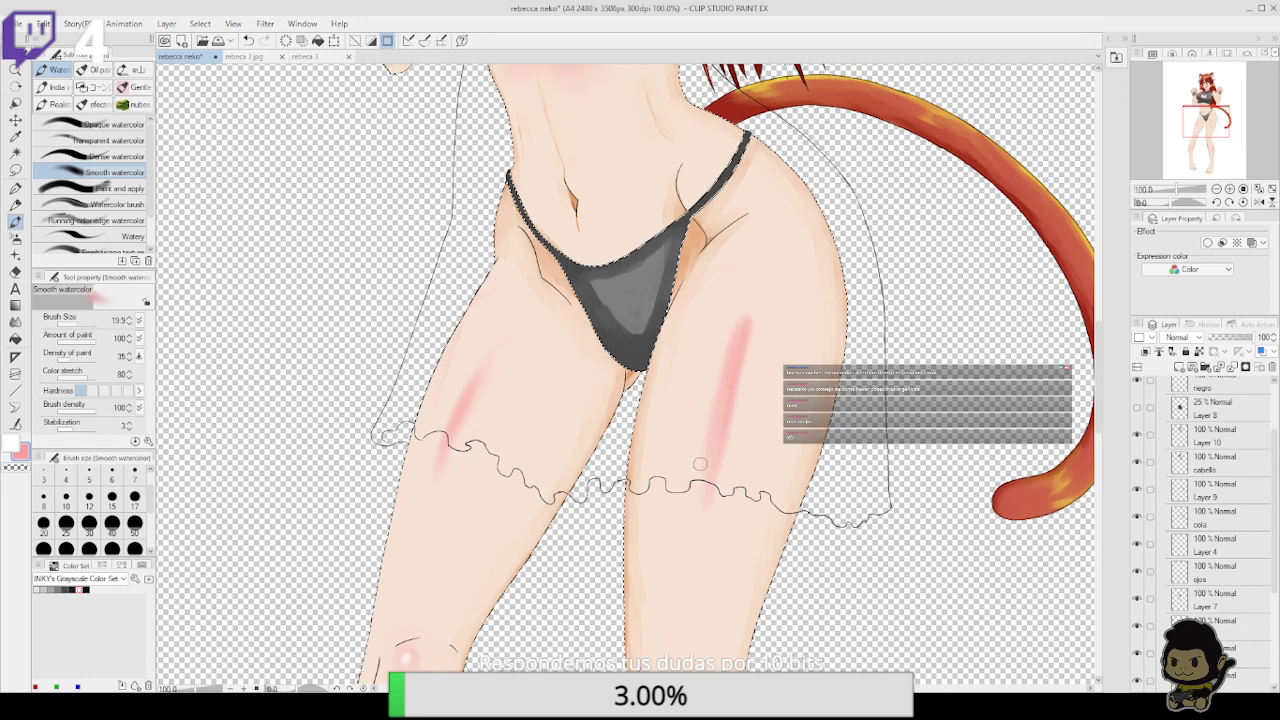
Draw thin white highlight lines over the pink blush streaks on both thighs with the Mapping pen
click(15, 192)
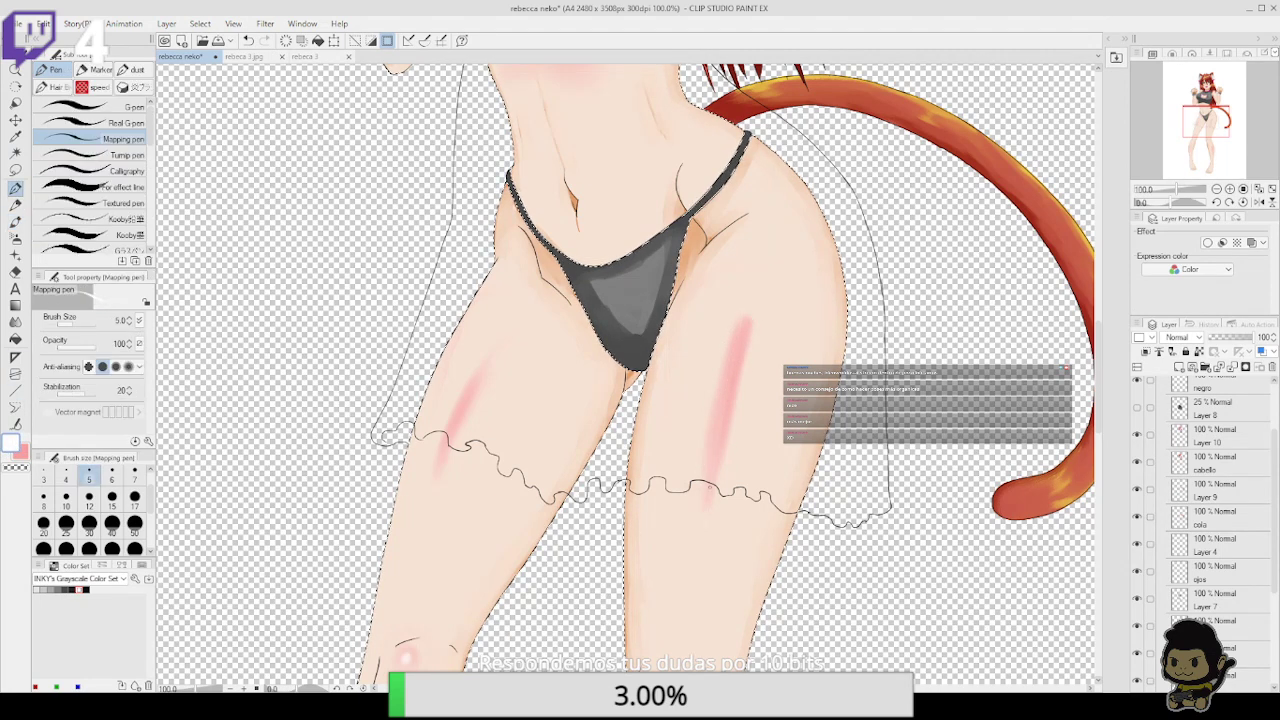
drag(713, 474, 731, 384)
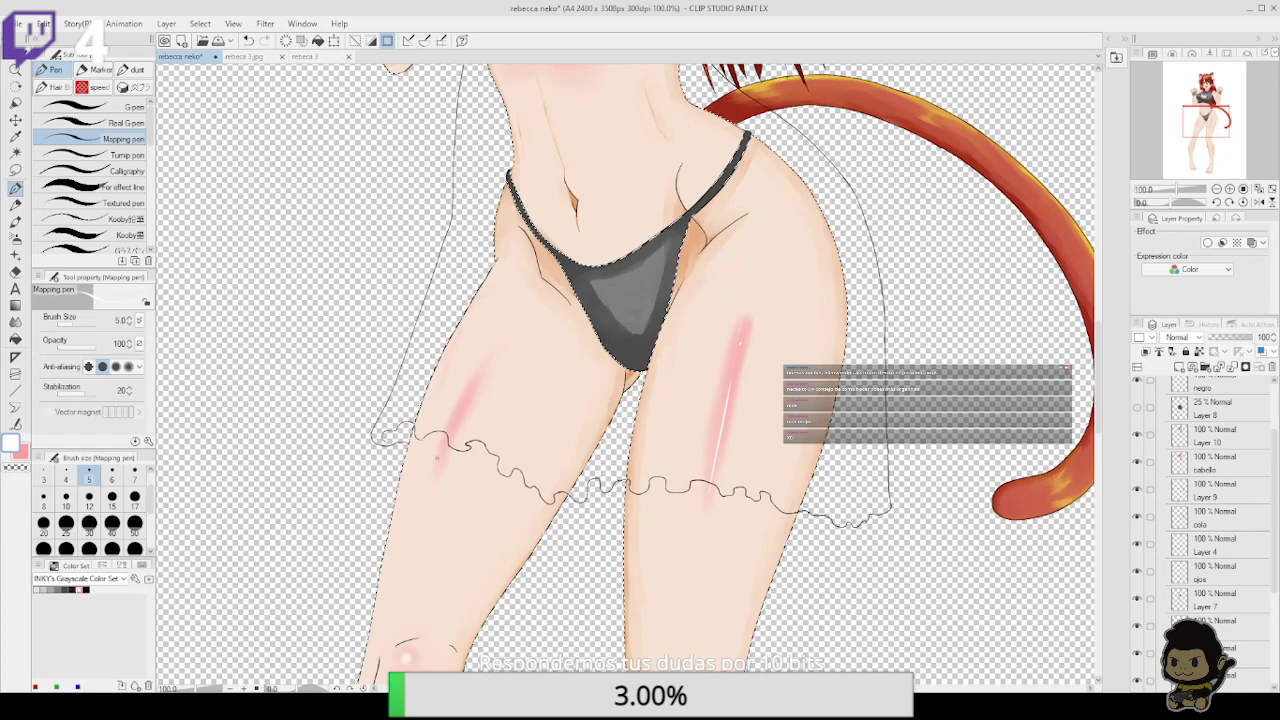
drag(452, 430, 472, 386)
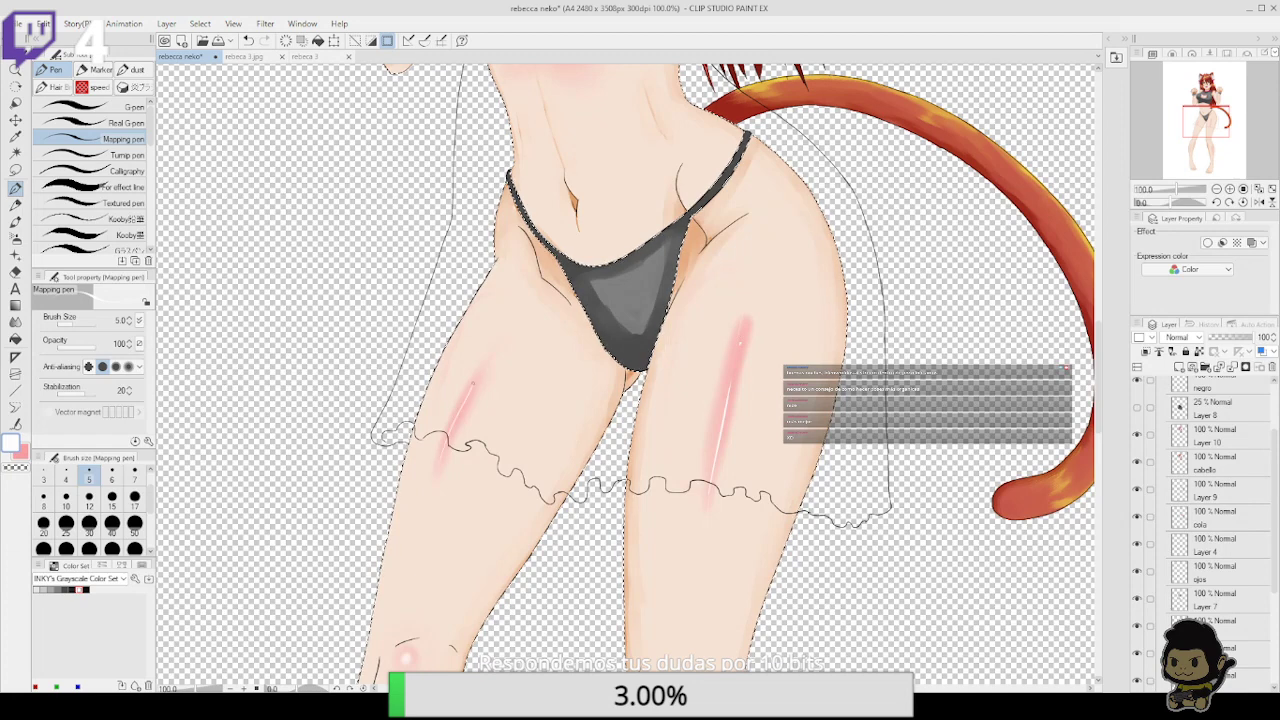
Blend the white lines and pink streaks on both thighs with Smooth watercolor in a sampled skin tone, and restore white as the drawing colour
click(22, 452)
click(11, 441)
alt+click(551, 363)
key(b)
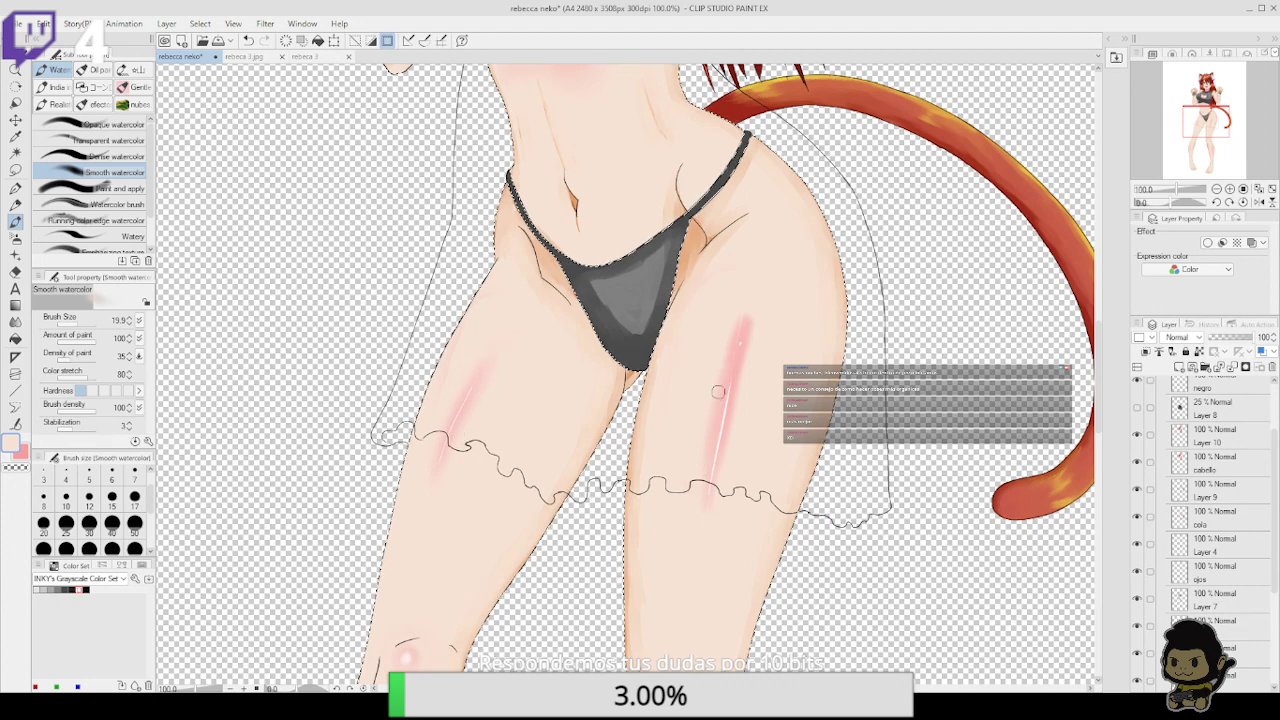
drag(736, 325, 744, 356)
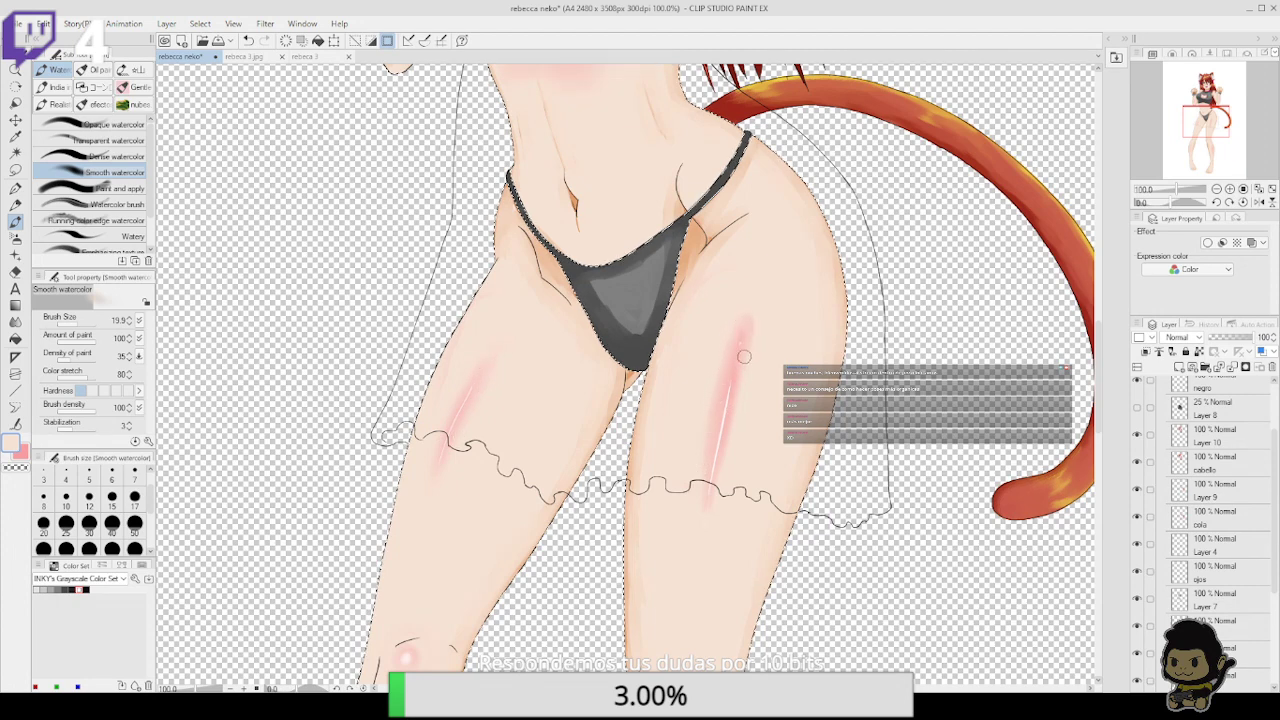
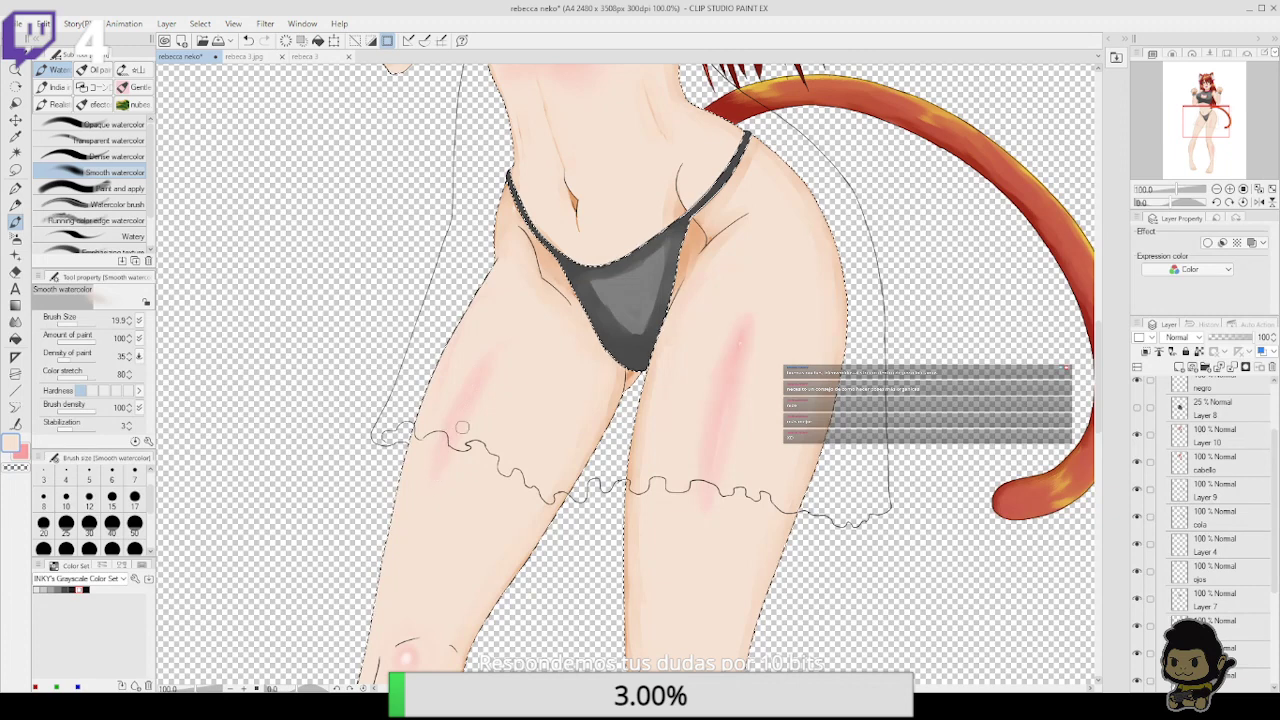
click(15, 450)
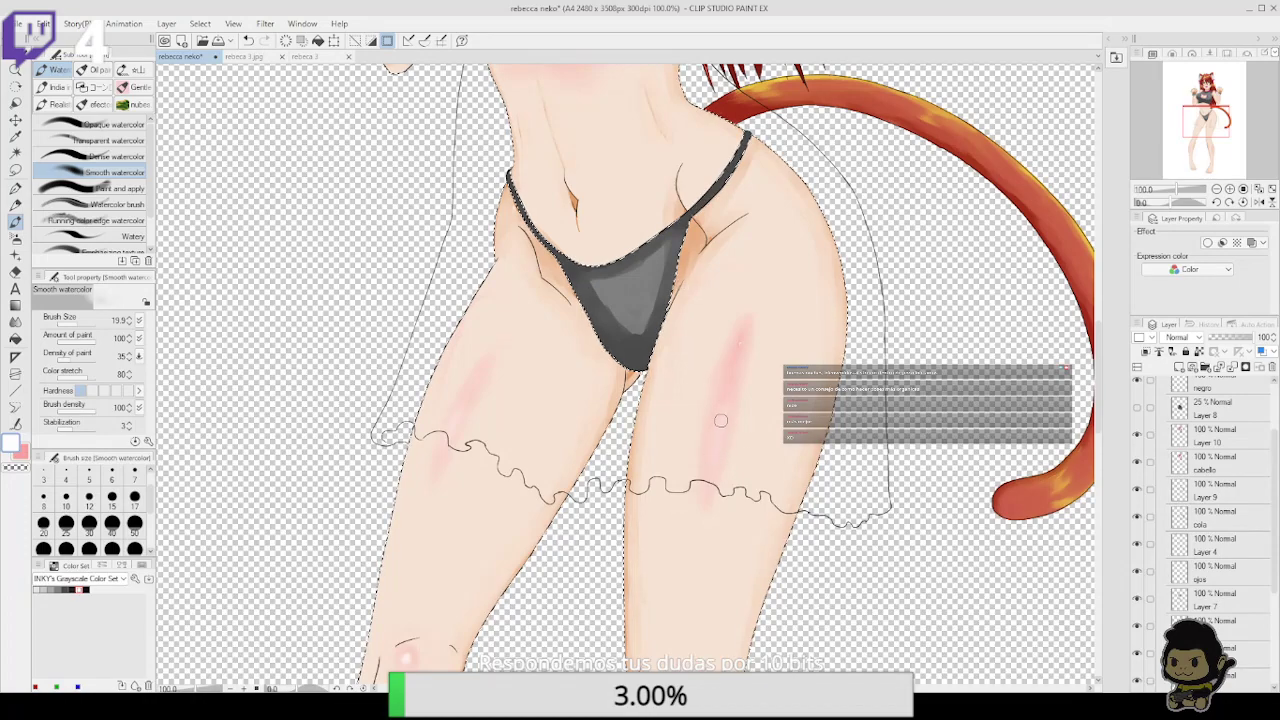
Erase the blush streaks and highlights from both thighs with the Rough eraser
drag(817, 452, 859, 256)
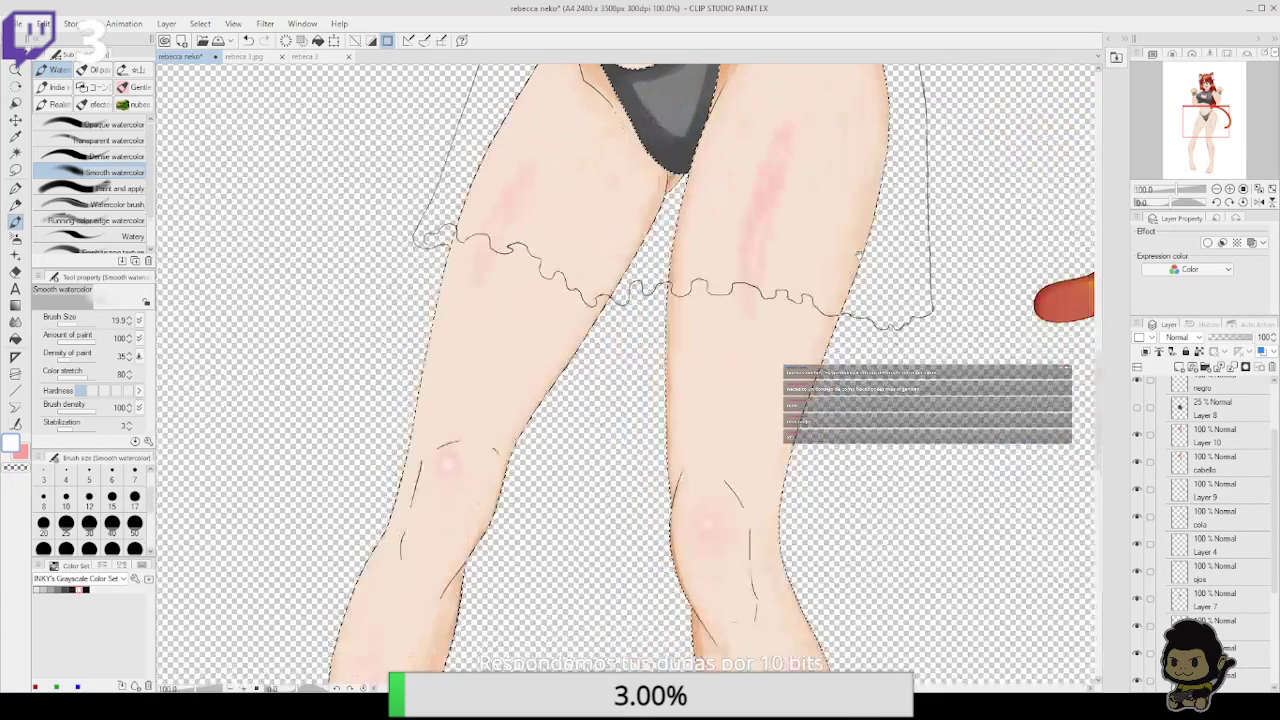
click(1216, 189)
click(1216, 189)
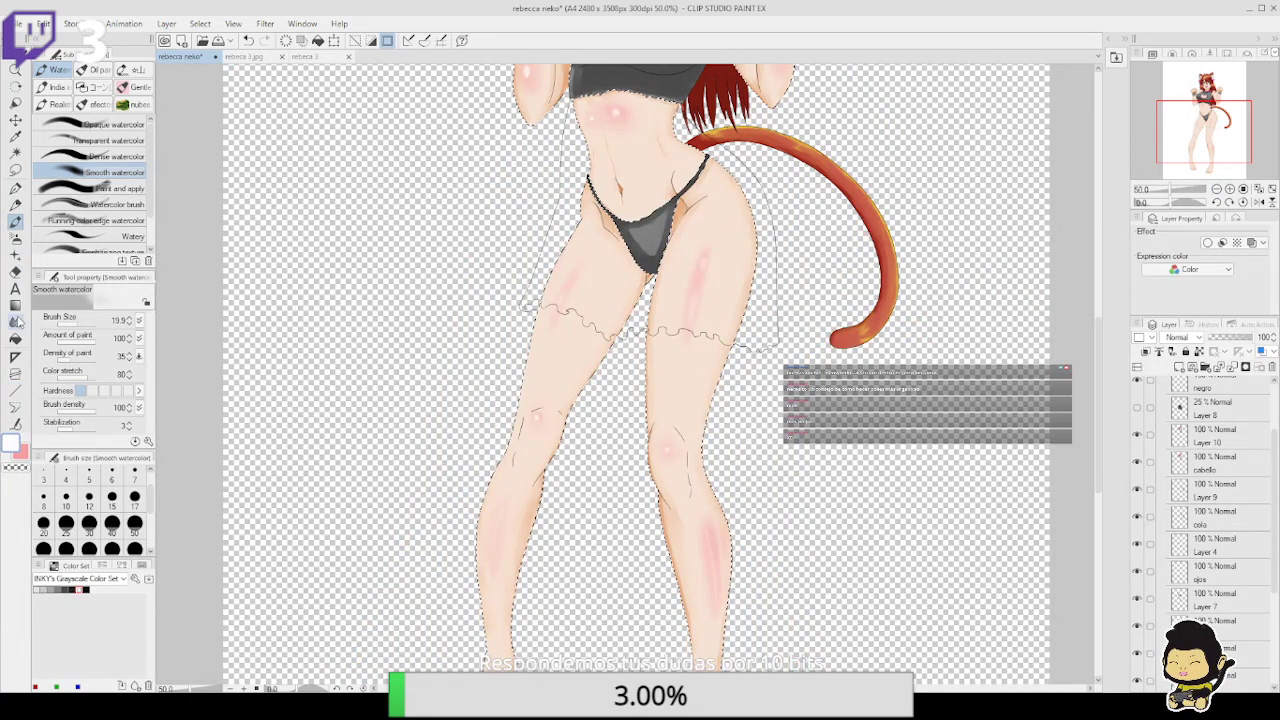
click(15, 271)
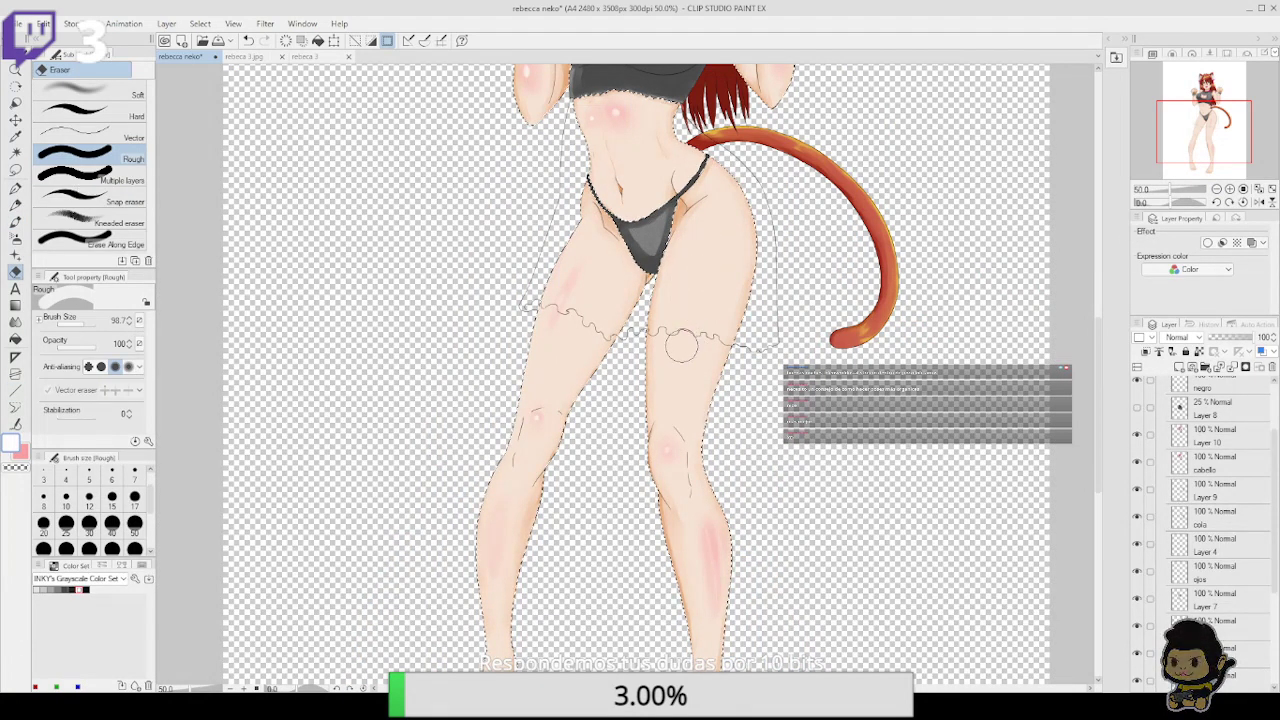
mouse_move(590, 258)
mouse_down()
mouse_move(569, 283)
mouse_move(580, 277)
mouse_up()
Paint a soft white highlight over the blush on the forearm on the tail side with Smooth watercolor
drag(769, 247, 720, 523)
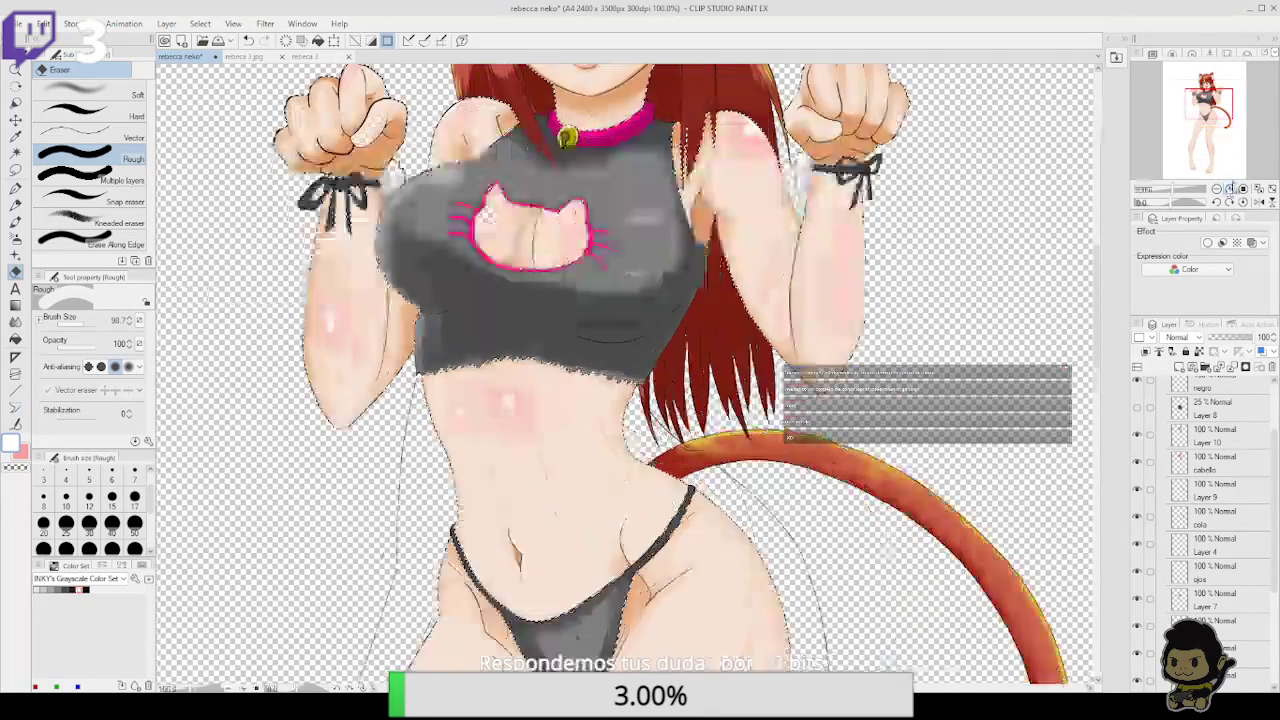
click(1230, 189)
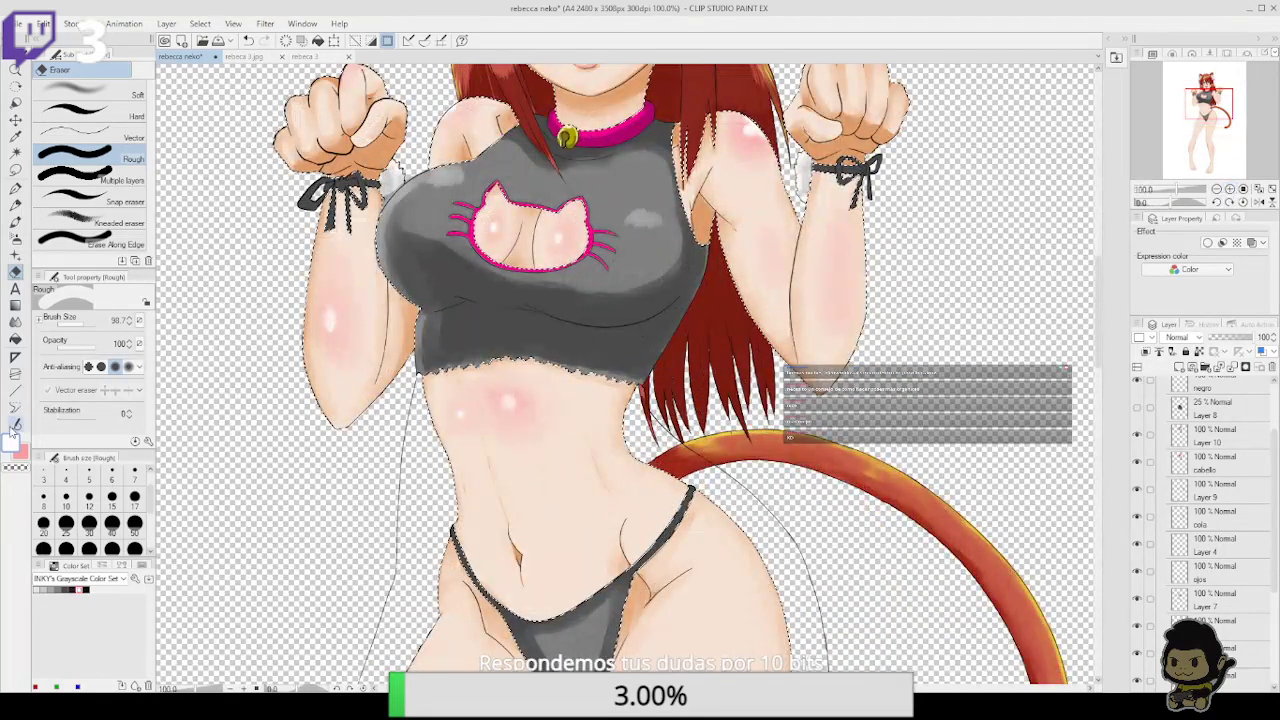
click(15, 222)
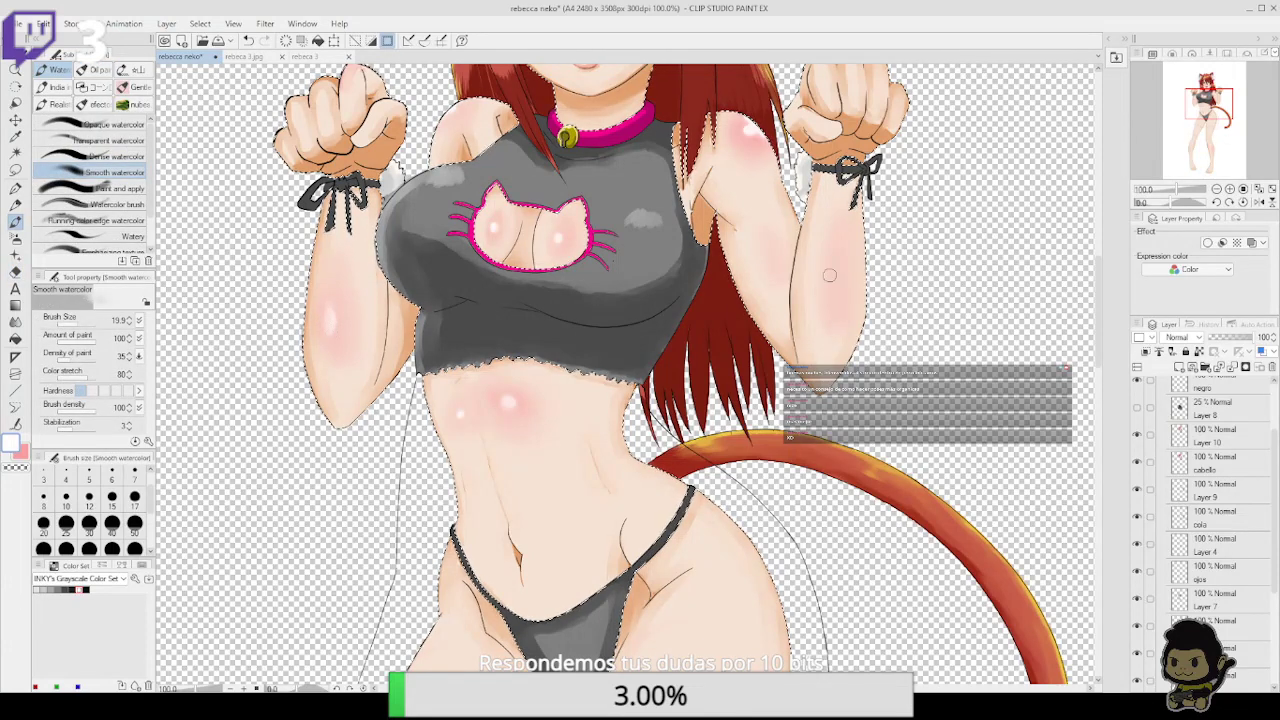
drag(834, 268, 830, 282)
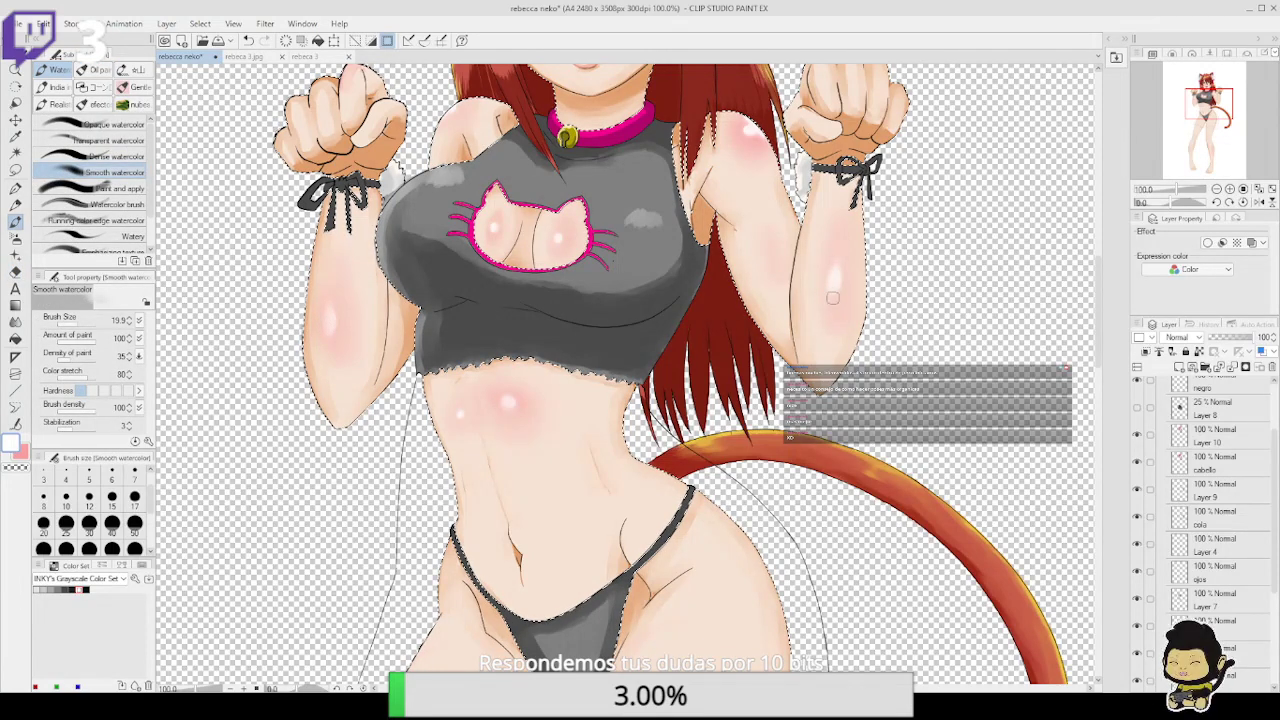
Add small white highlights to the cheek blush and nose tip, softening them with Smooth watercolor
scroll(833, 280, up, 3)
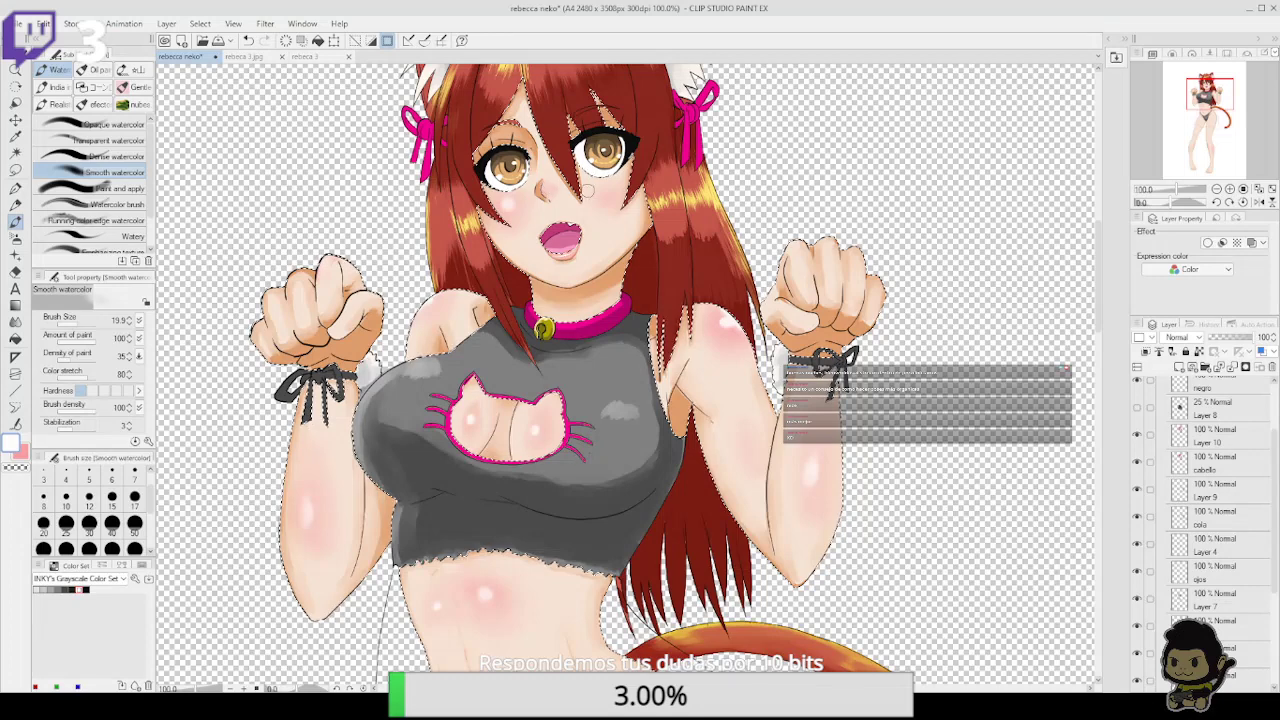
click(607, 192)
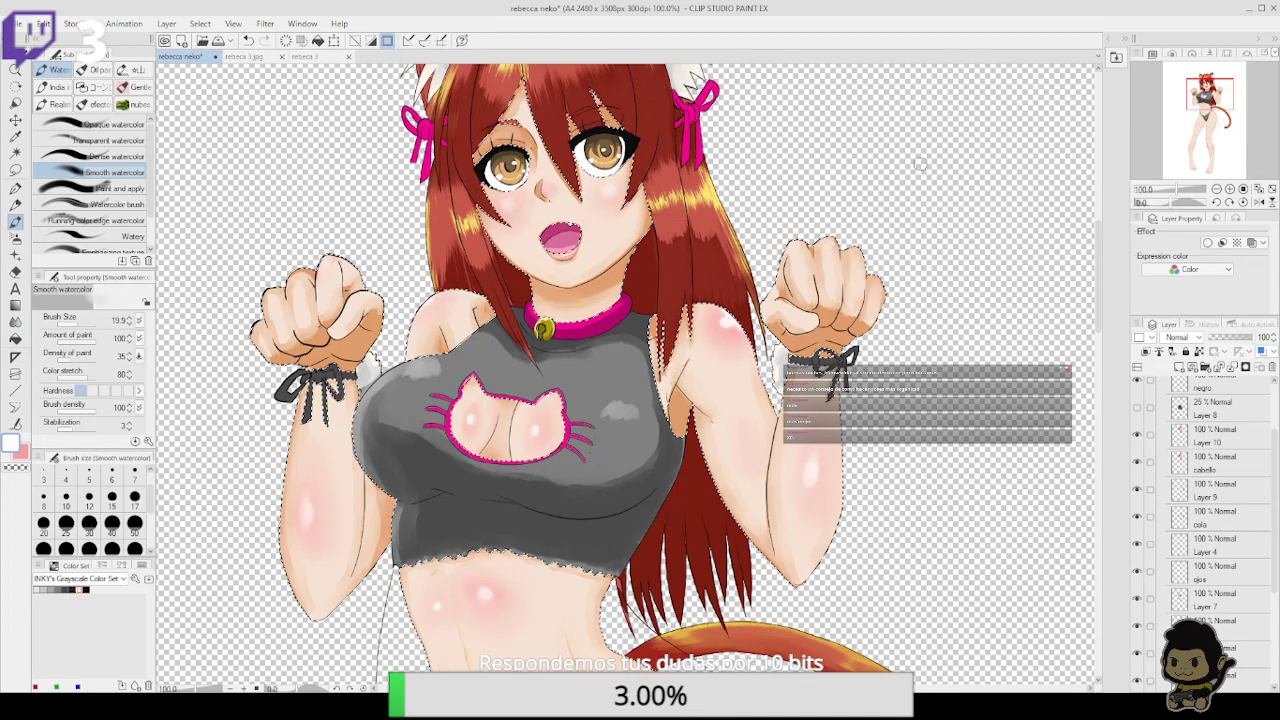
click(1230, 189)
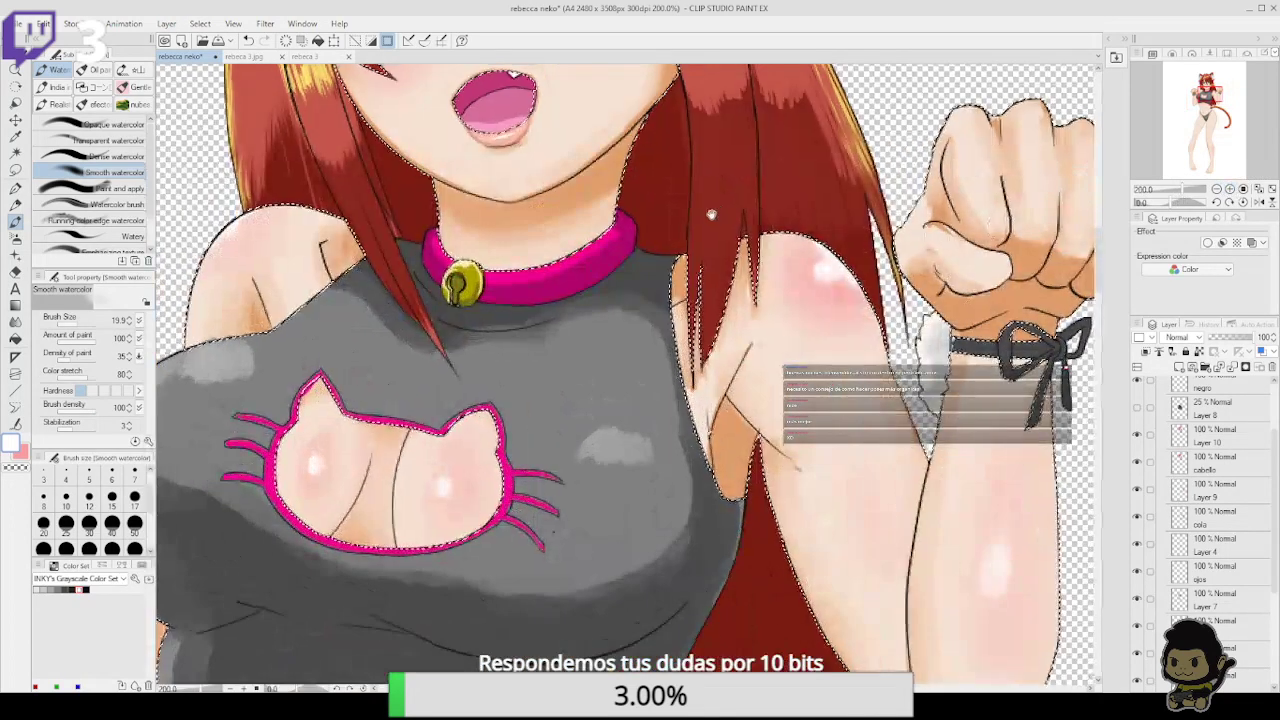
drag(711, 214, 697, 540)
click(16, 187)
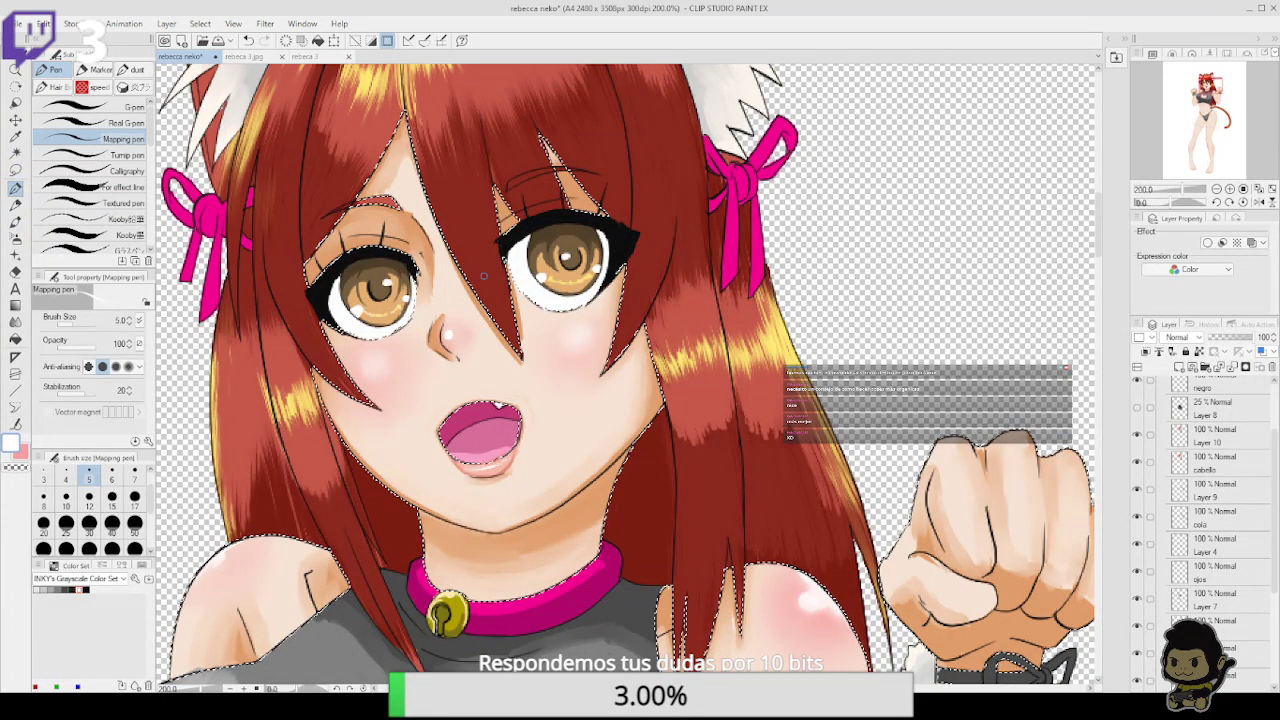
click(16, 221)
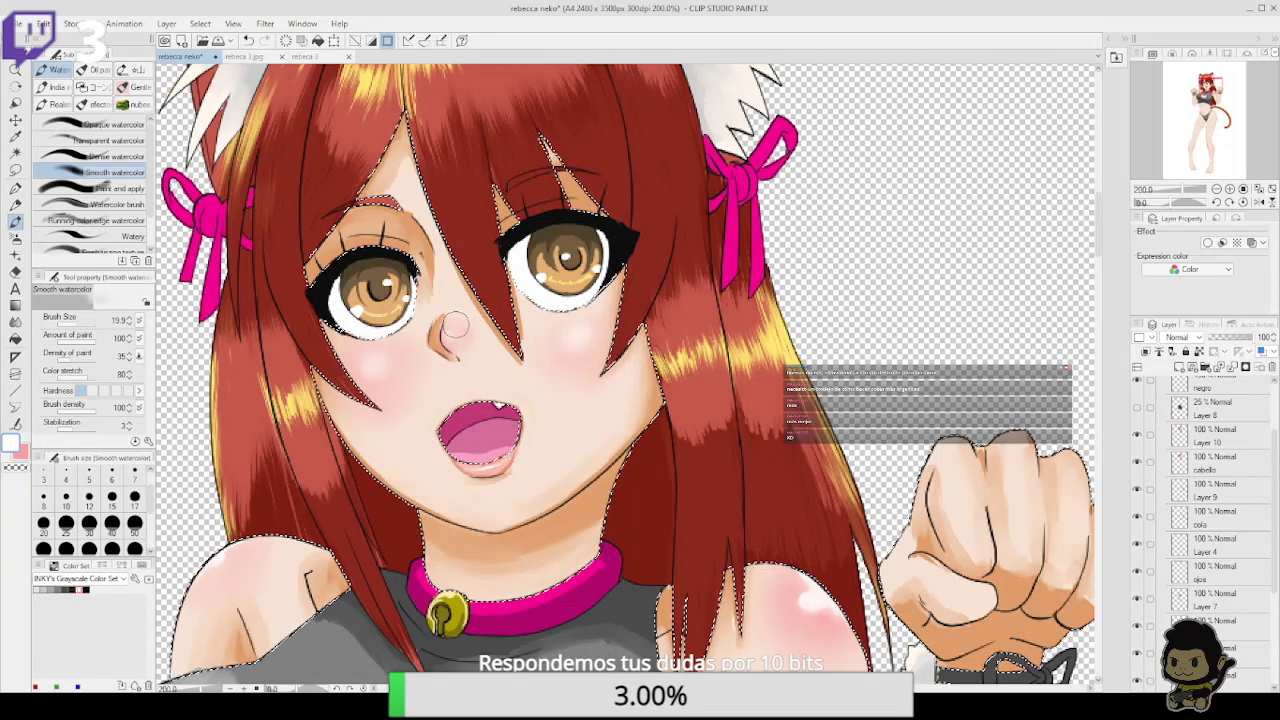
key(p)
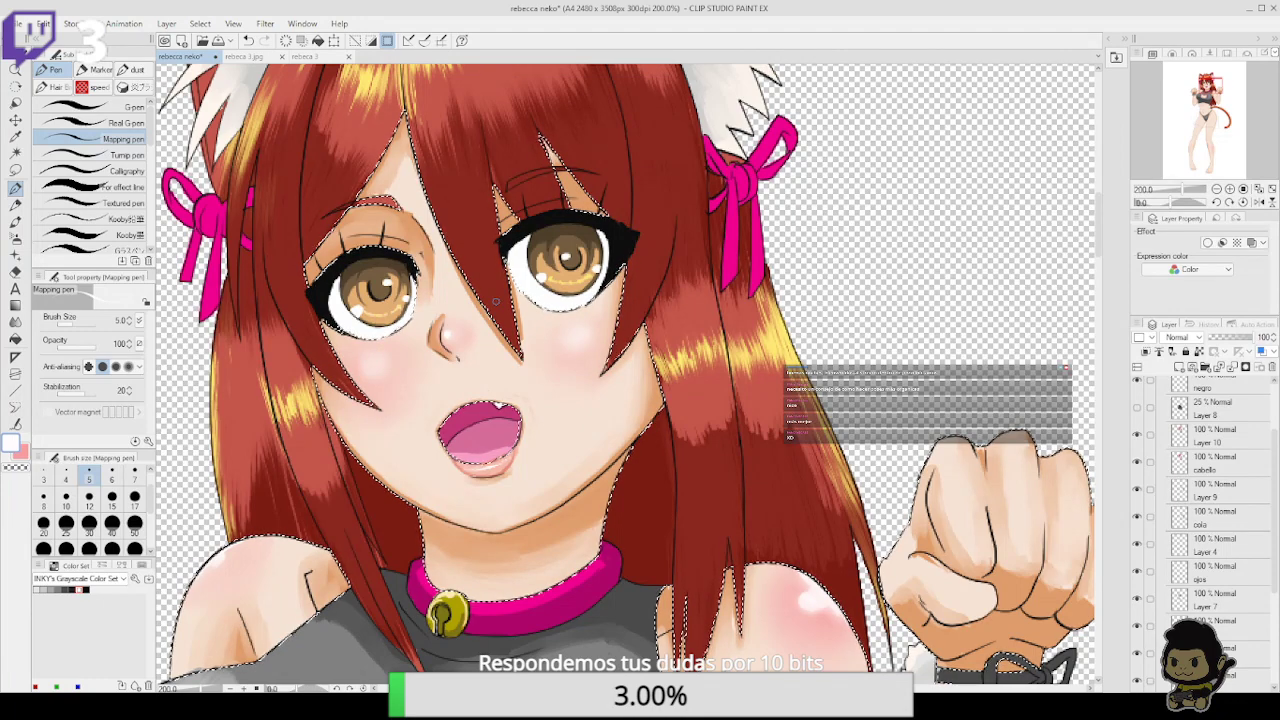
Make the translucent skirt shading on Layer 8 visible and clear the skin selection
click(1216, 189)
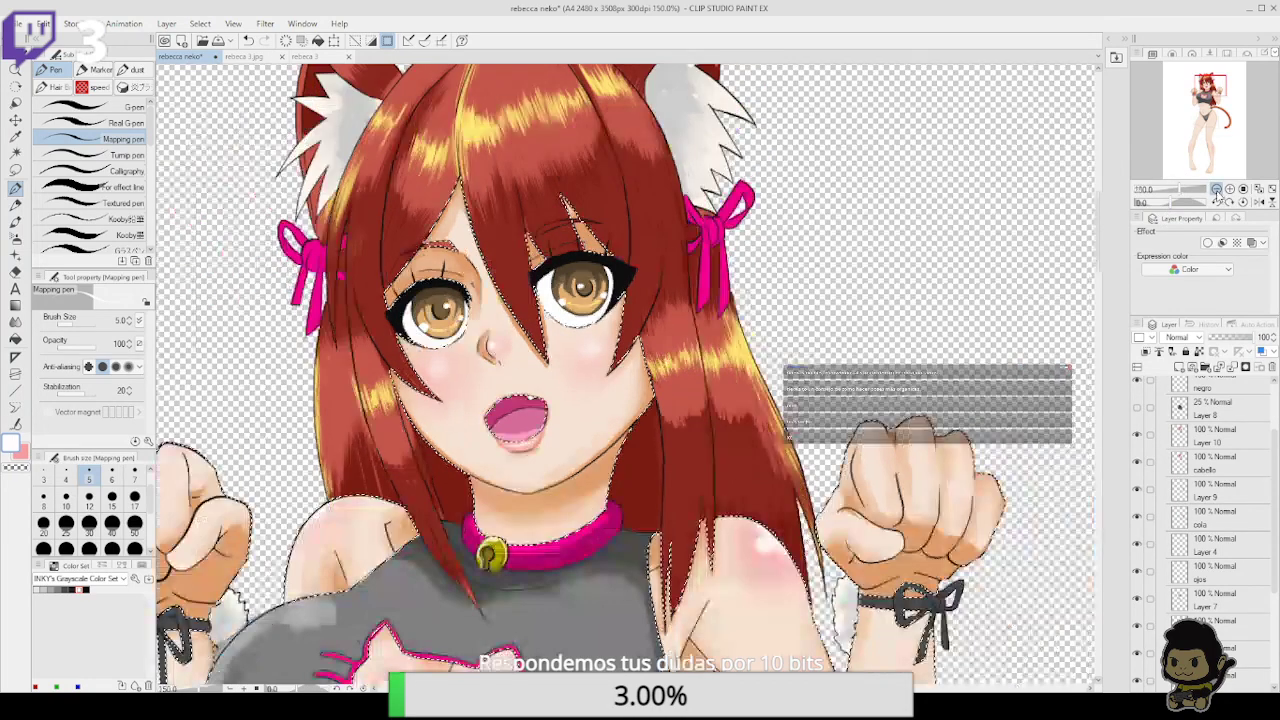
click(1216, 189)
drag(917, 606, 932, 352)
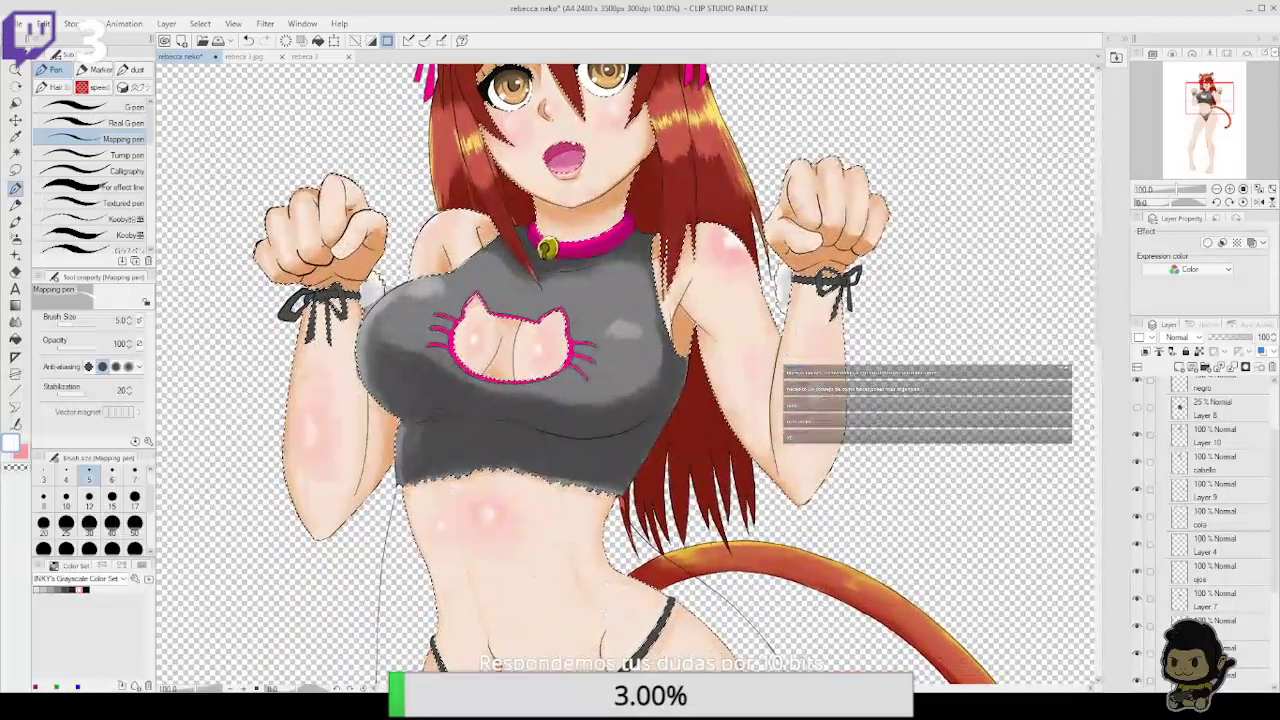
click(1216, 189)
click(1216, 189)
drag(1054, 359, 1065, 276)
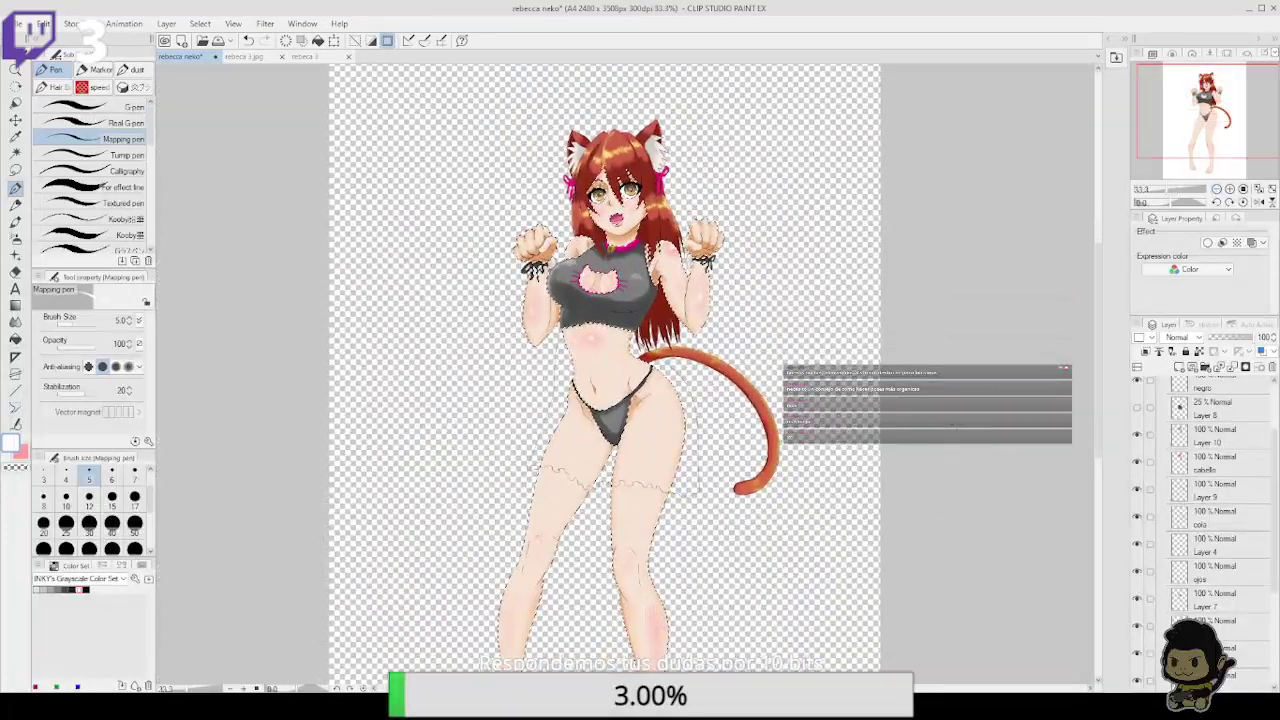
drag(1274, 515, 1277, 488)
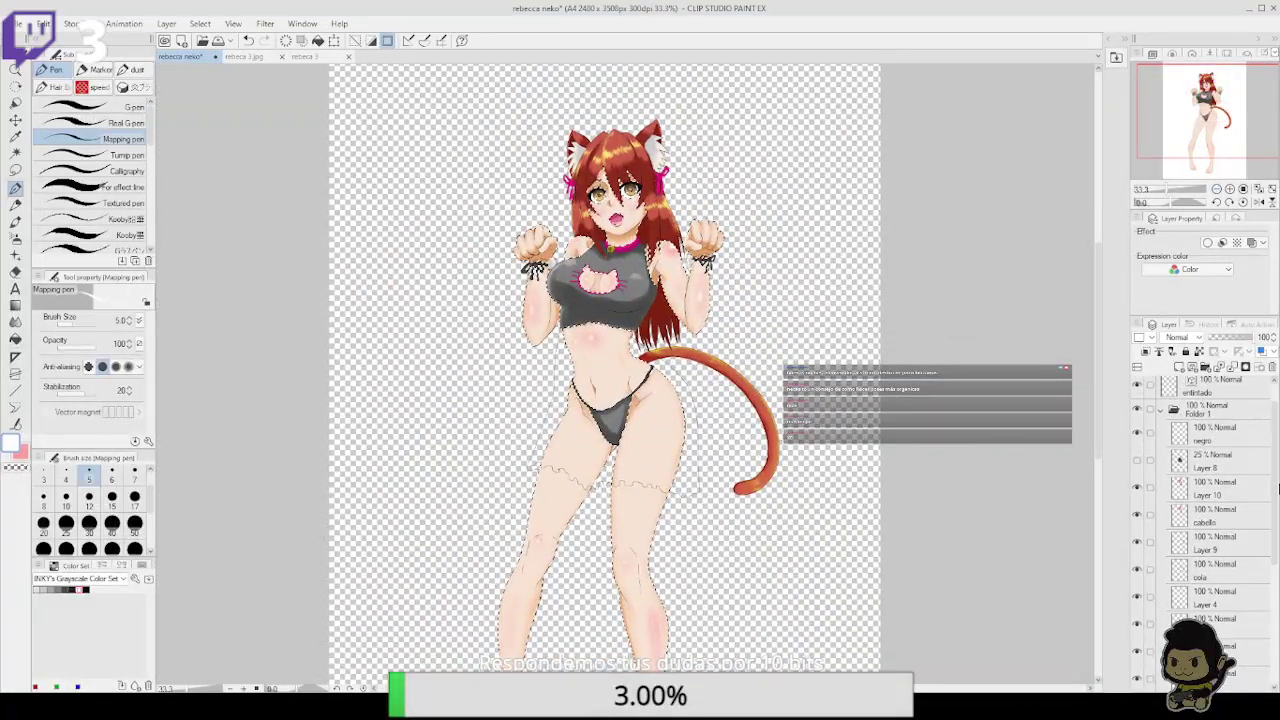
click(1137, 460)
key(ctrl+d)
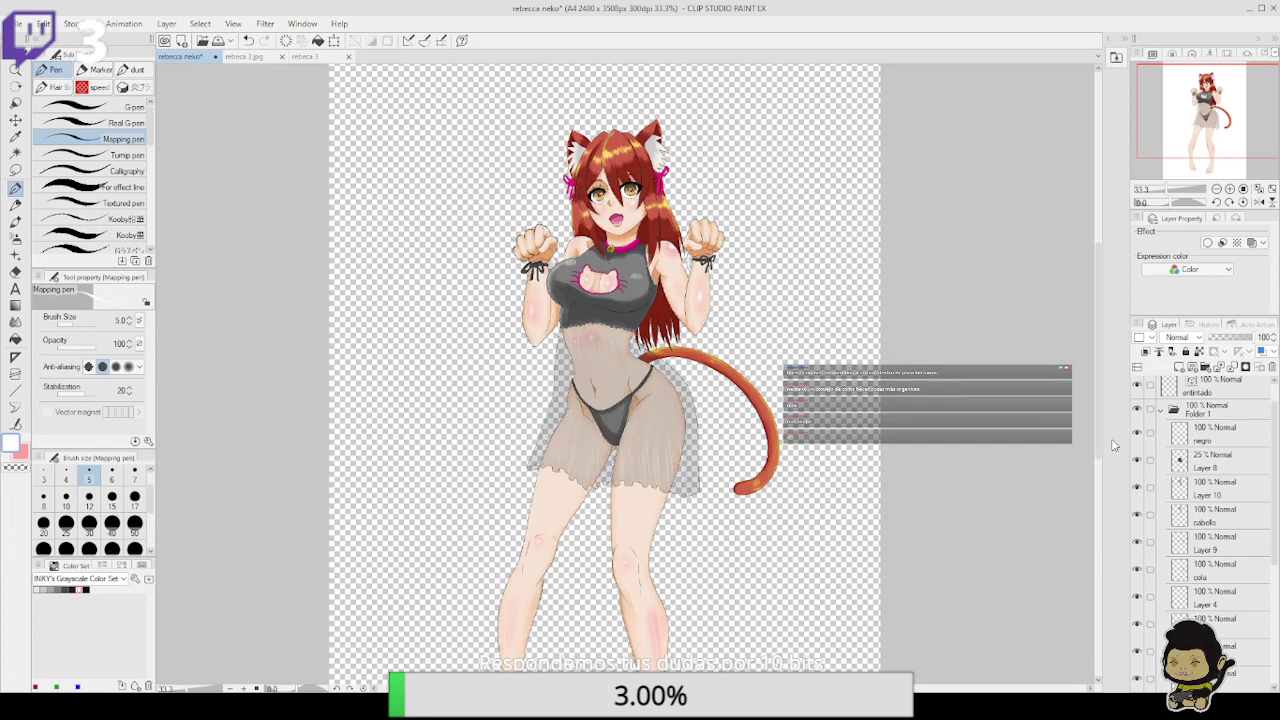
Erase the blush and white highlights from both shins with the Rough eraser, keeping those on the knees
drag(1276, 420, 1276, 507)
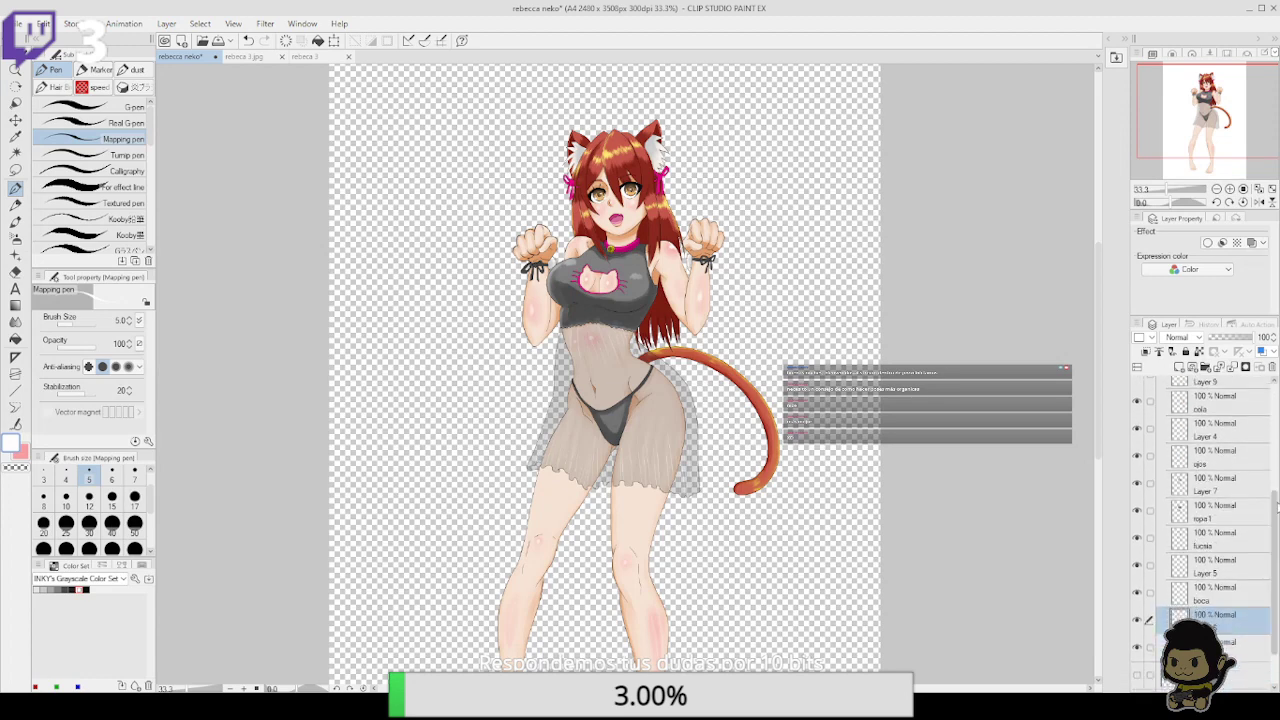
click(1229, 189)
drag(792, 608, 775, 413)
key(e)
mouse_move(654, 536)
mouse_down()
mouse_move(643, 535)
mouse_move(649, 614)
mouse_move(654, 589)
mouse_up()
mouse_move(452, 590)
mouse_down()
mouse_move(440, 523)
mouse_move(475, 482)
mouse_up()
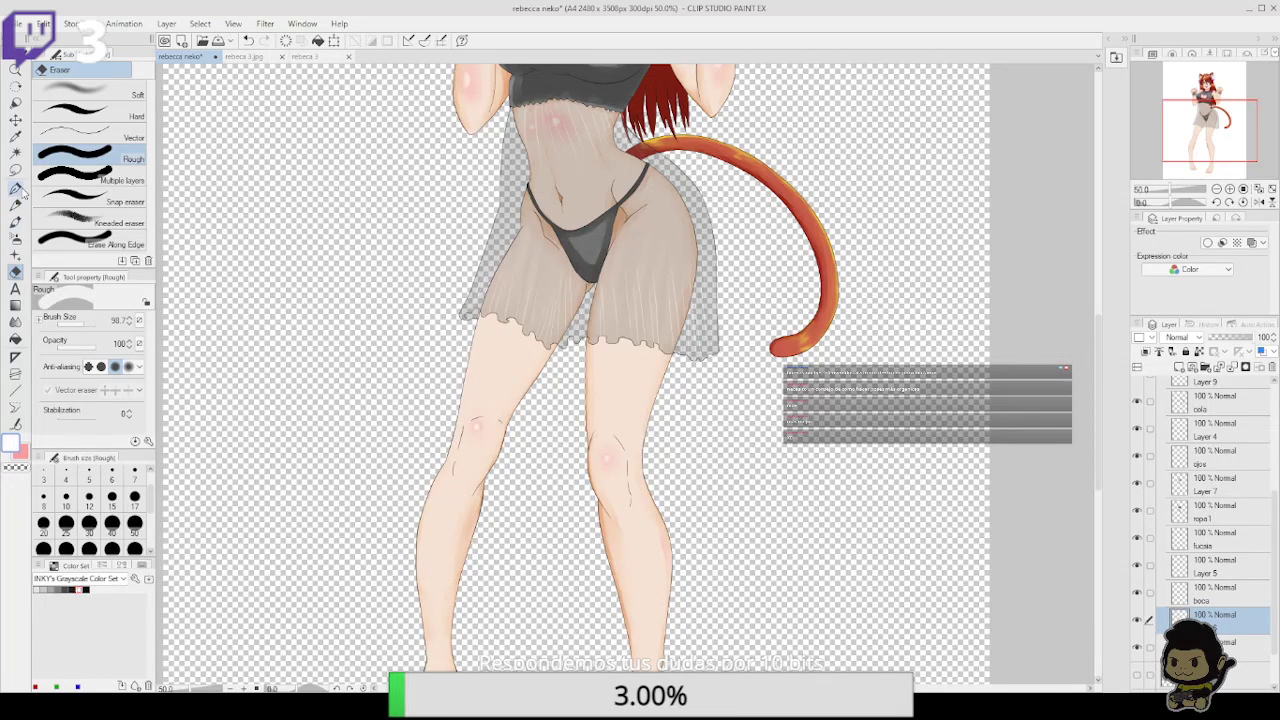
Sample the orange skin-shadow tone at the navel and try a shadow stroke along the left calf's outer edge with Kc's Blend Brush
key(p)
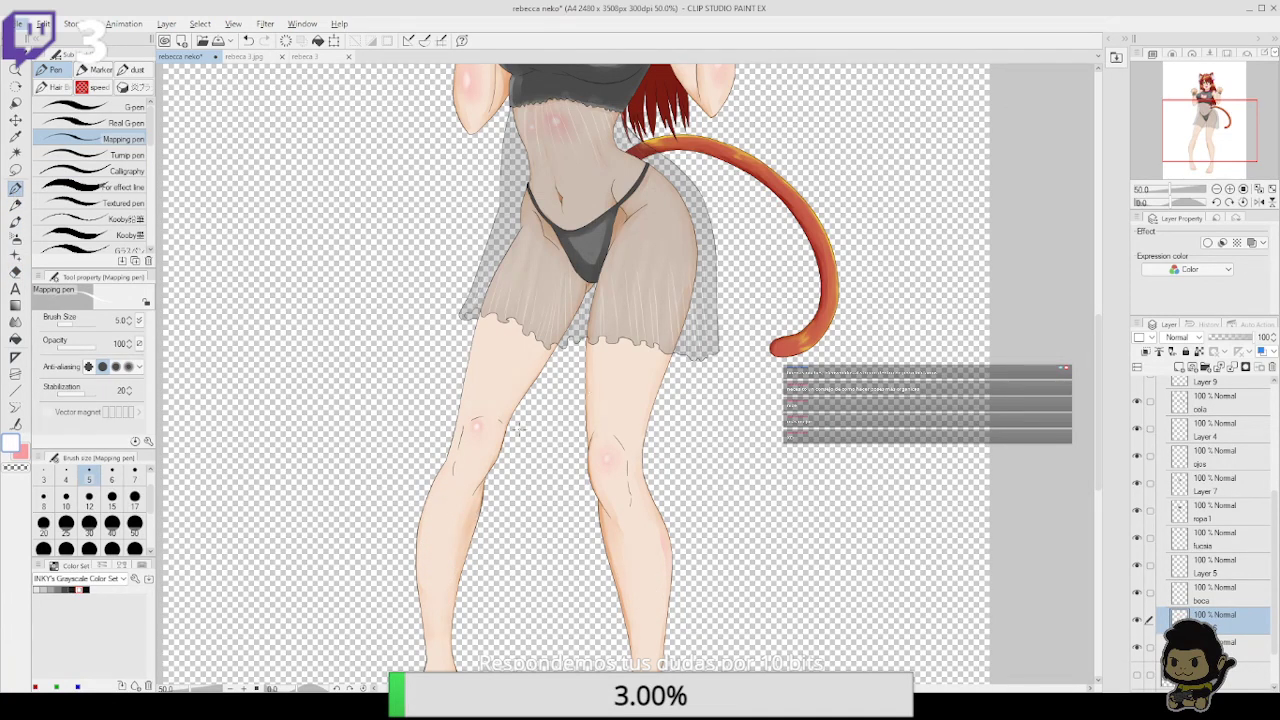
mouse_move(623, 253)
mouse_down()
mouse_move(584, 478)
mouse_move(523, 475)
mouse_move(559, 294)
mouse_up()
alt+click(564, 185)
click(15, 222)
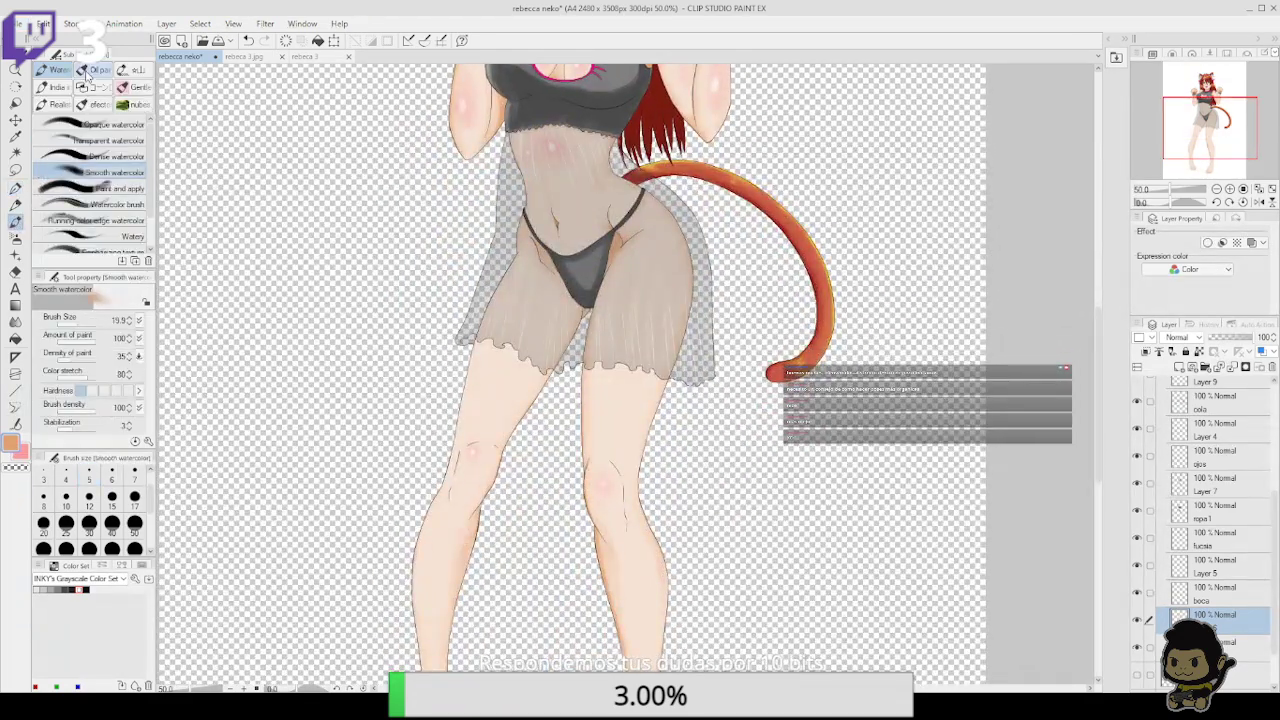
click(92, 70)
scroll(441, 500, down, 2)
drag(424, 555, 431, 443)
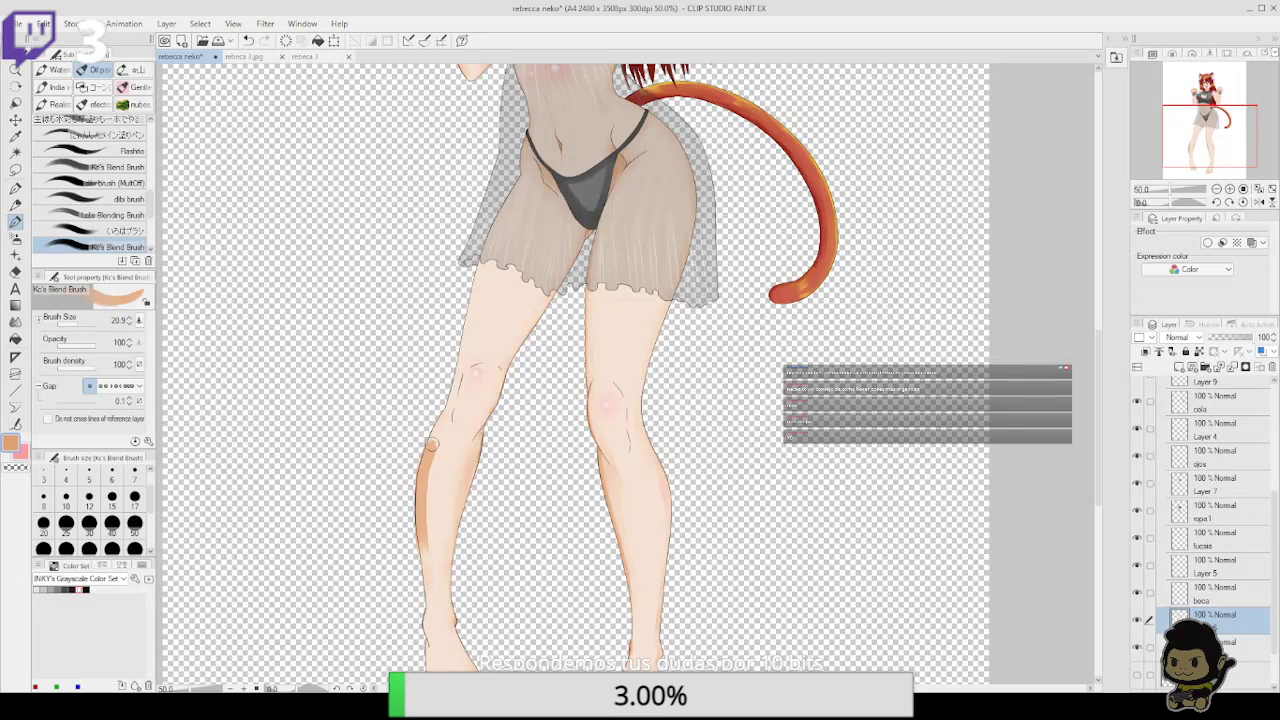
key(ctrl+z)
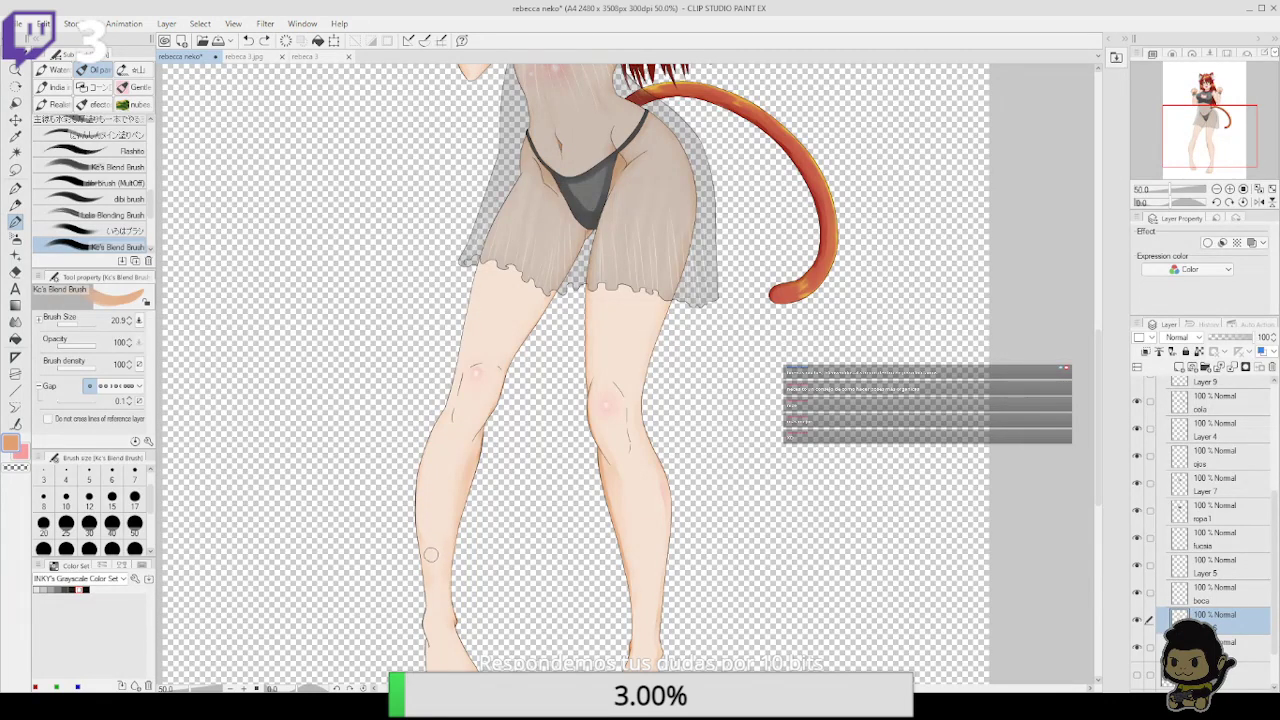
Load the skin layer's area as a selection and paint thin orange shadows along the leg edges on Layer 6 with Kc's Blend Brush at size 7.5
ctrl+alt+drag(431, 555, 434, 560)
key(bracketleft)
click(1149, 647)
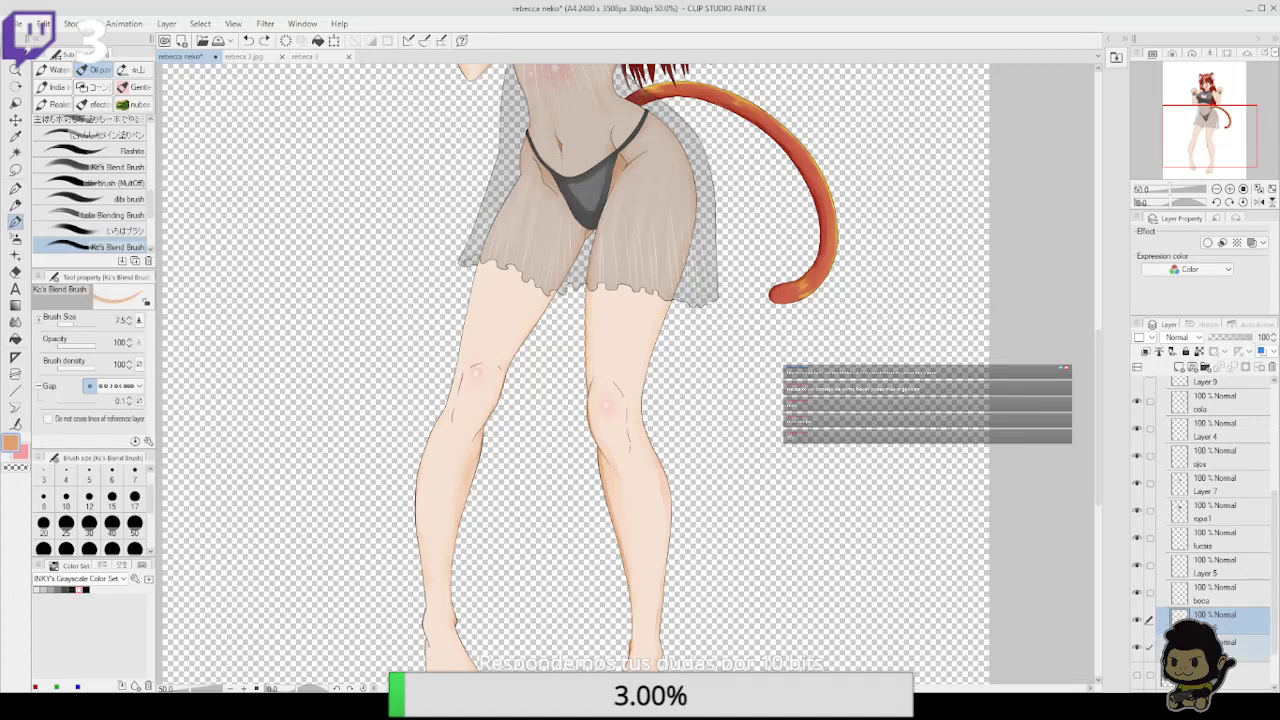
ctrl+click(1180, 647)
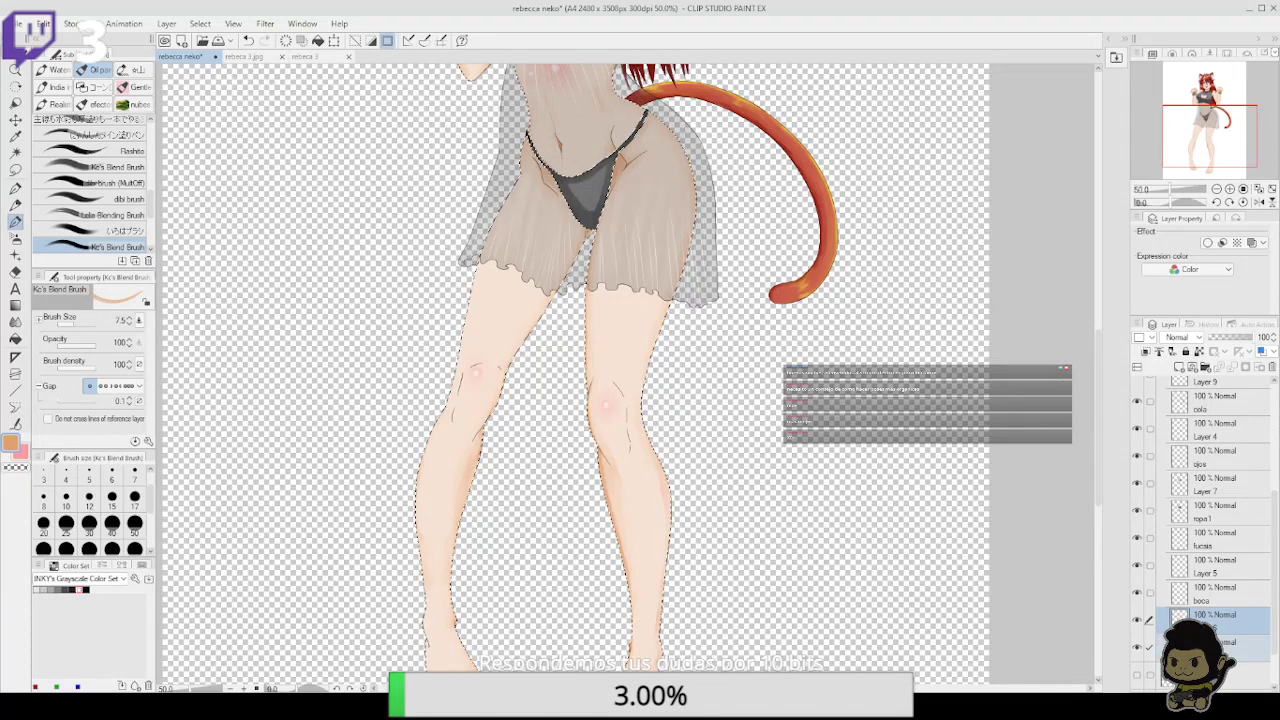
click(1221, 624)
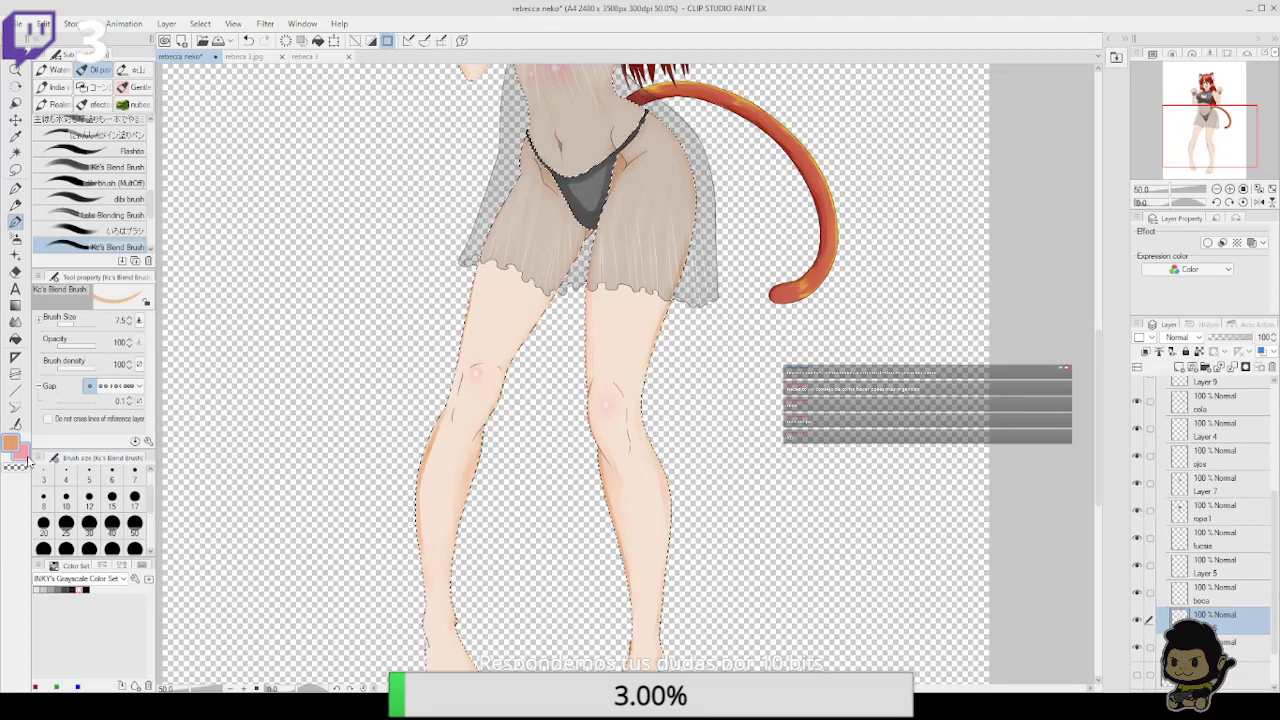
click(25, 456)
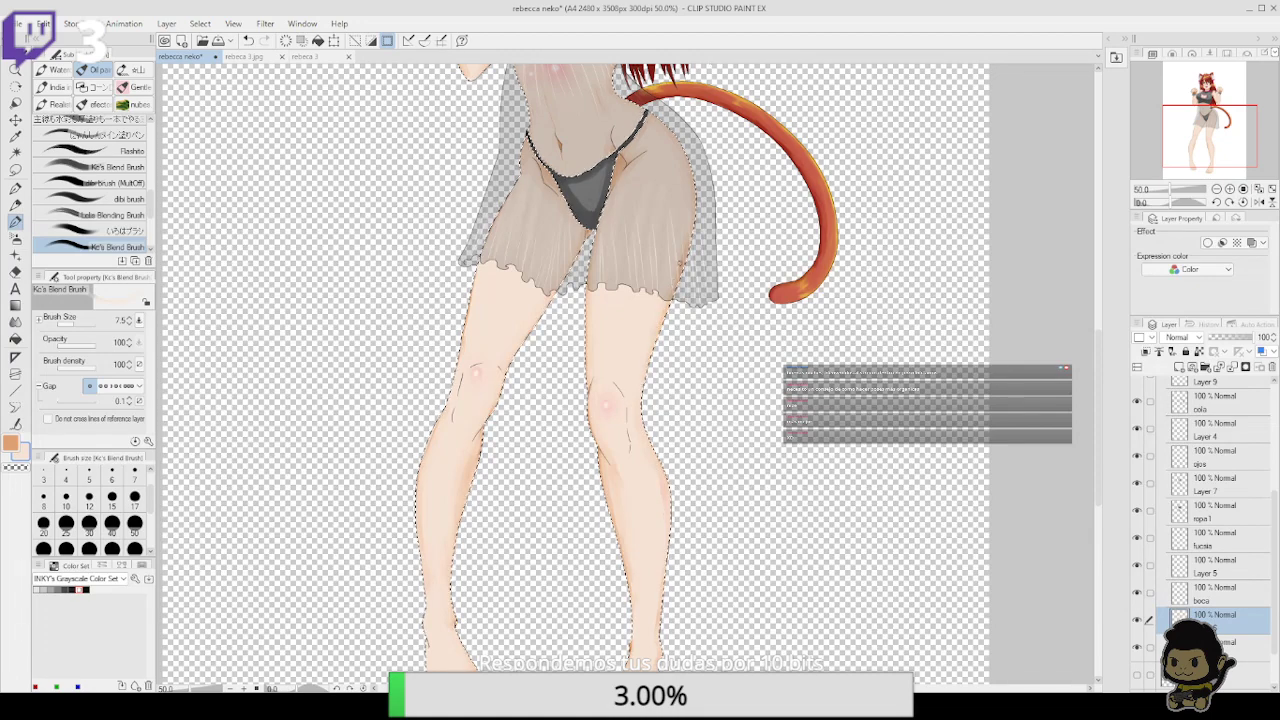
Erase the blush and white highlights from both forearms with the Rough eraser, and clear the selection
scroll(570, 375, up, 5)
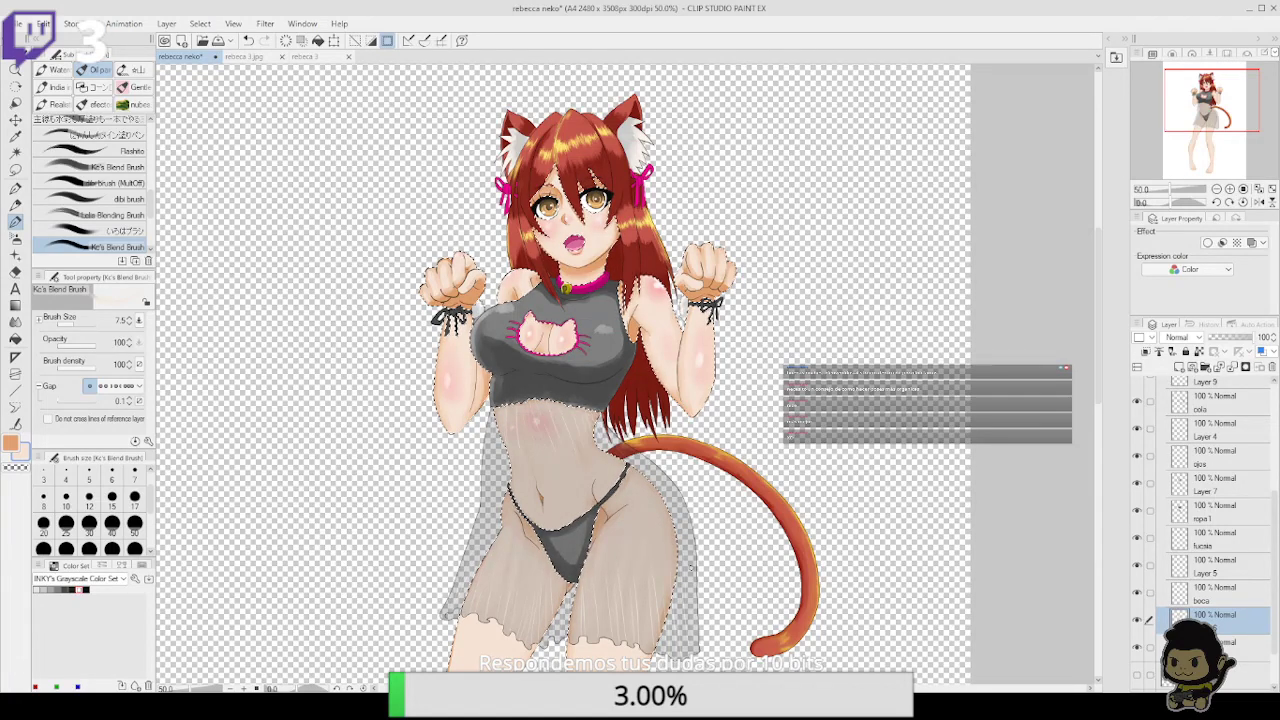
key(e)
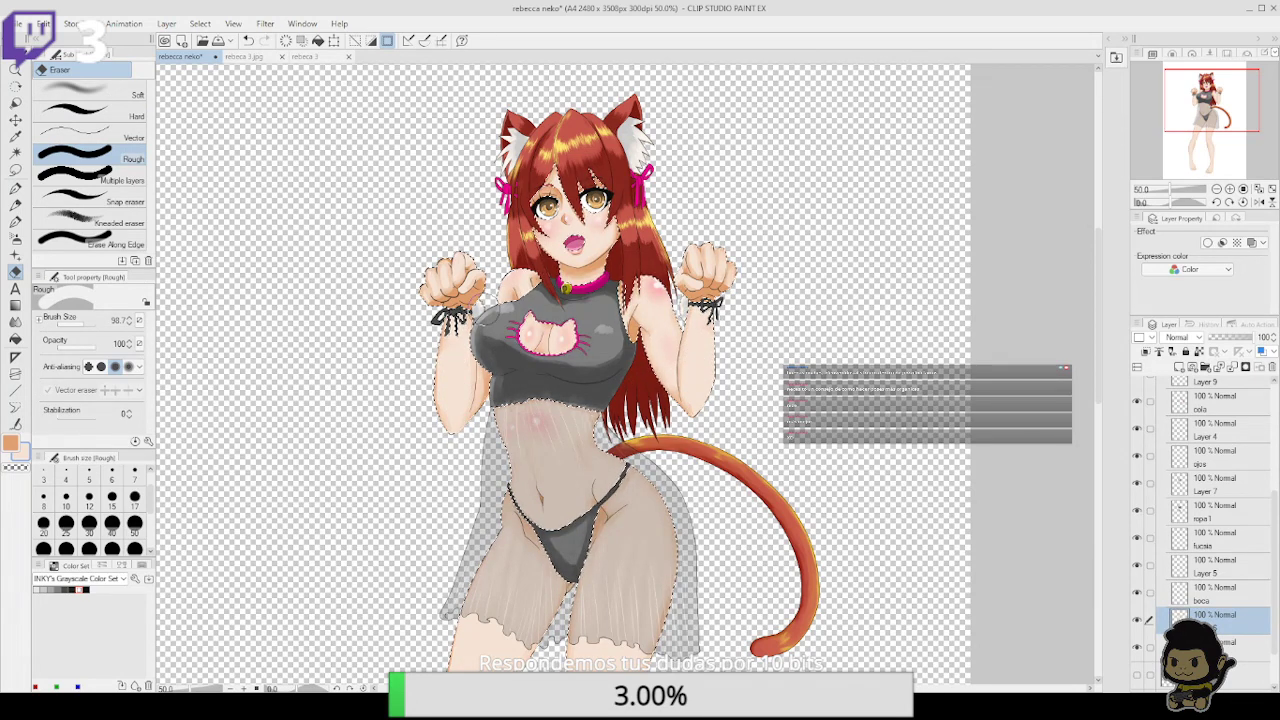
click(1230, 189)
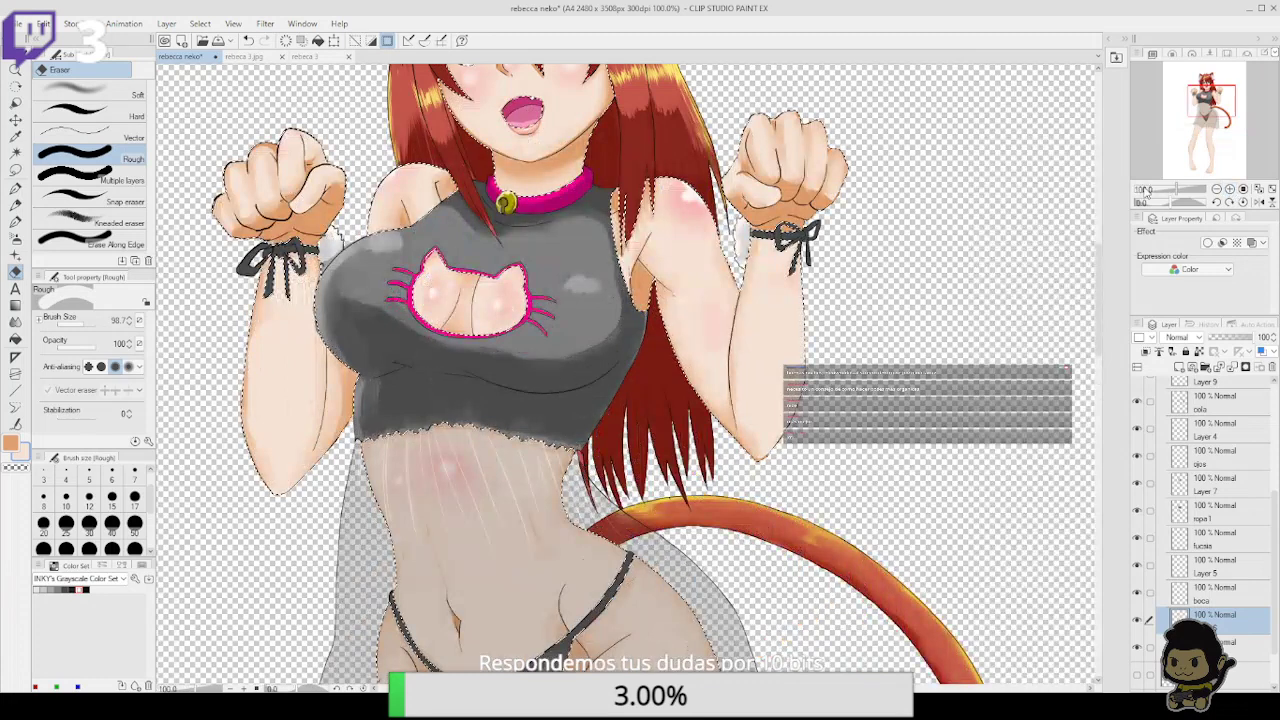
key(ctrl+d)
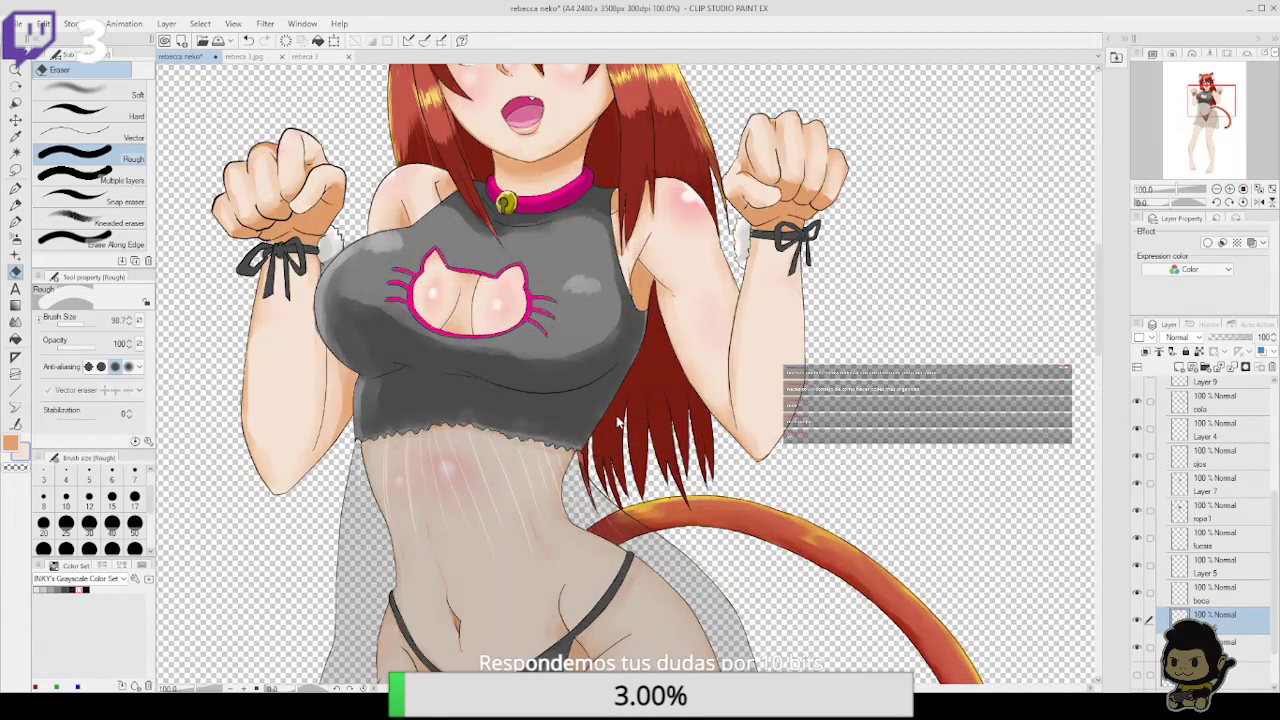
Reselect the skin area and touch up the thin orange shadows along the forearm edges with Kc's Blend Brush
key(p)
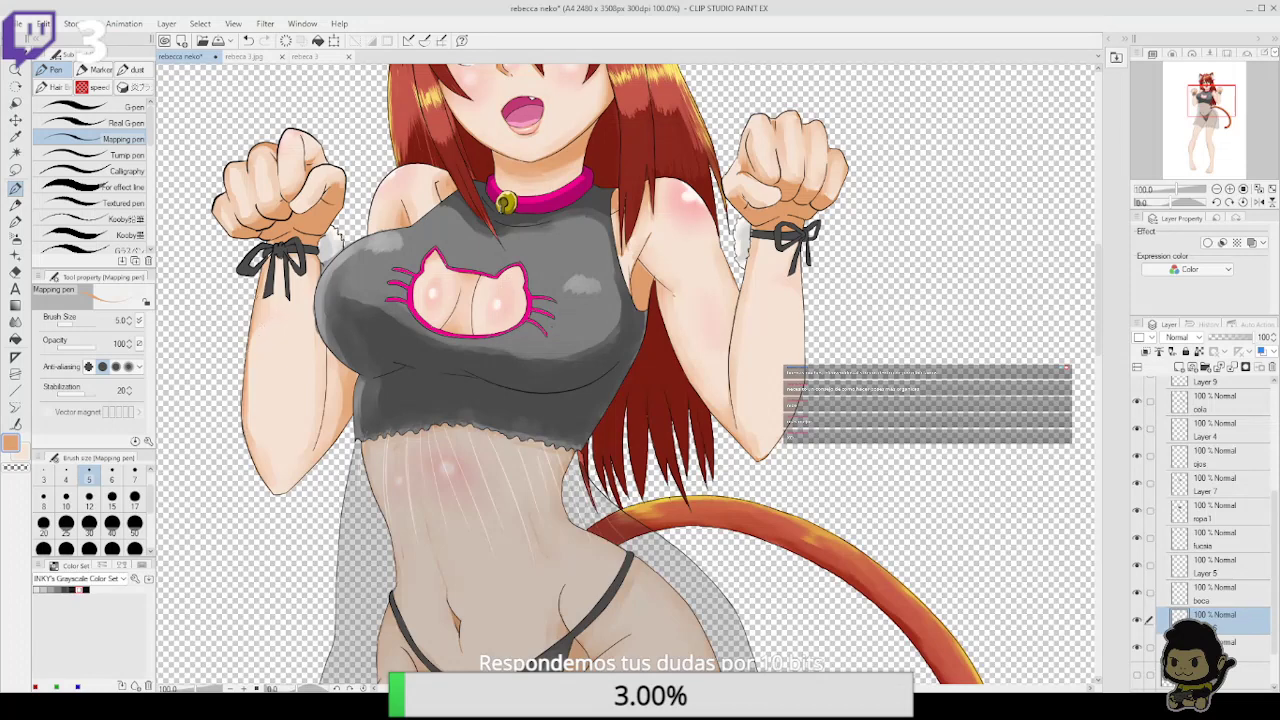
click(17, 219)
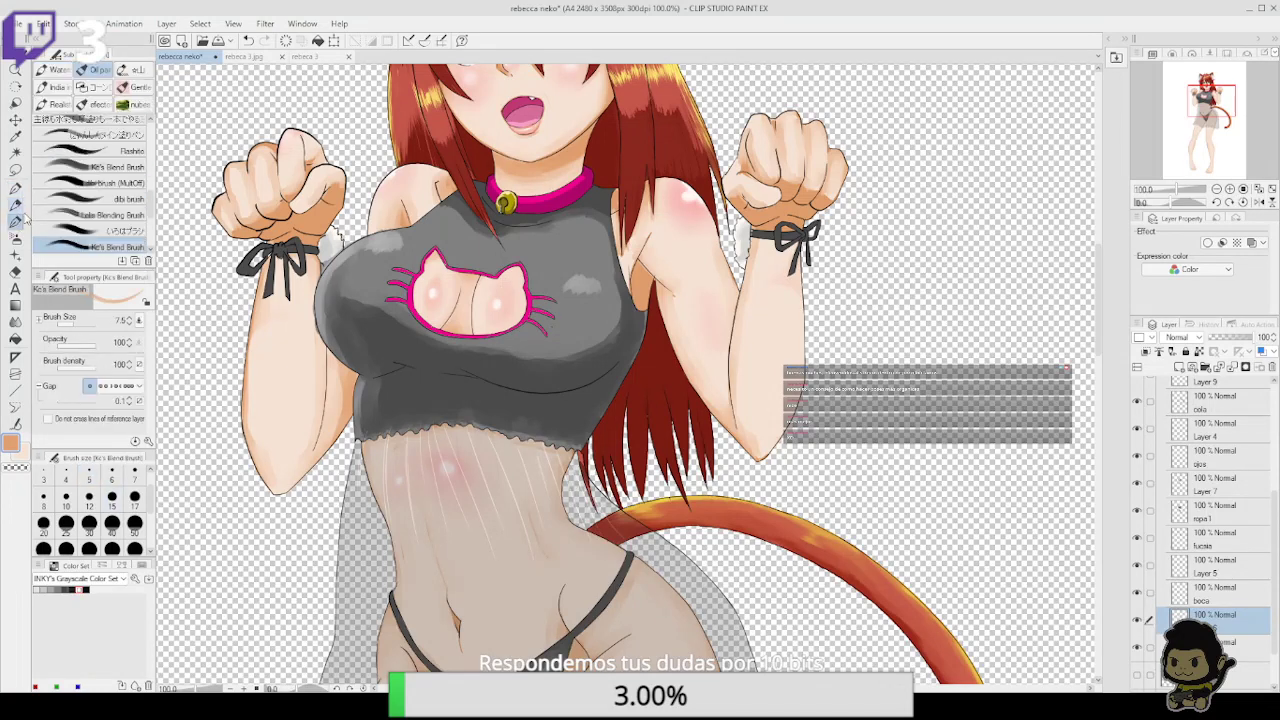
ctrl+click(1178, 646)
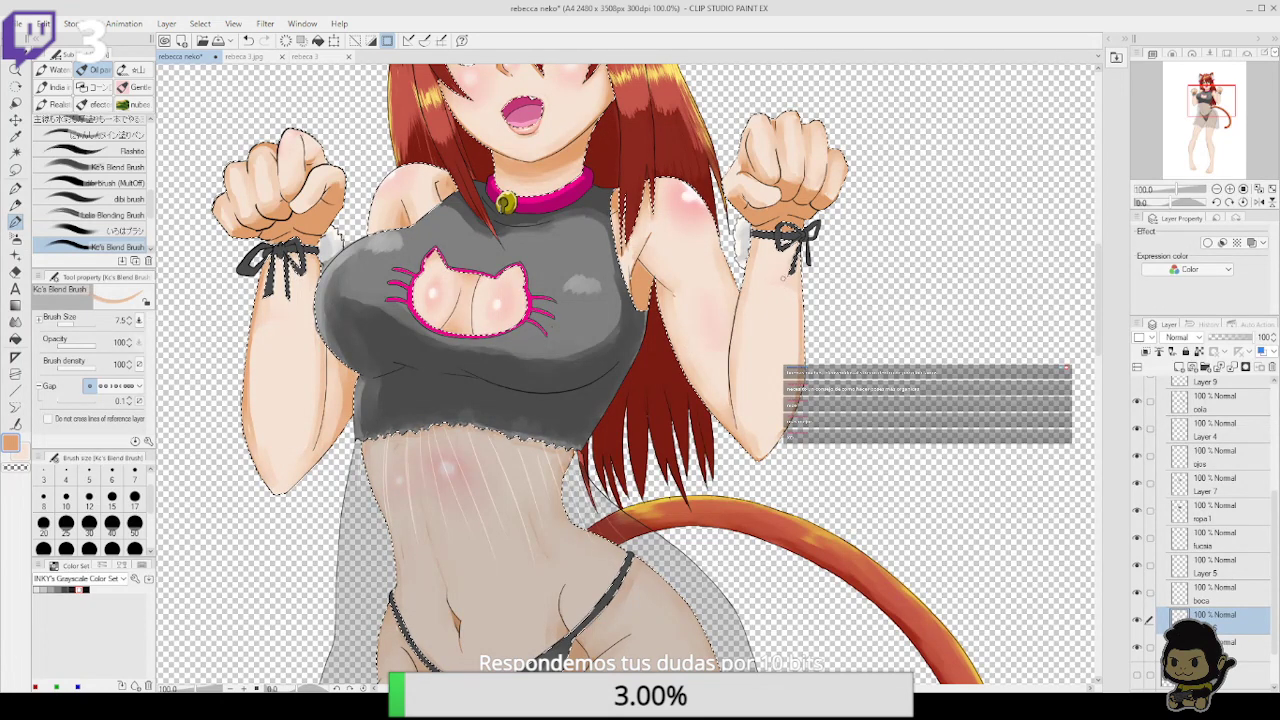
key(e)
click(95, 110)
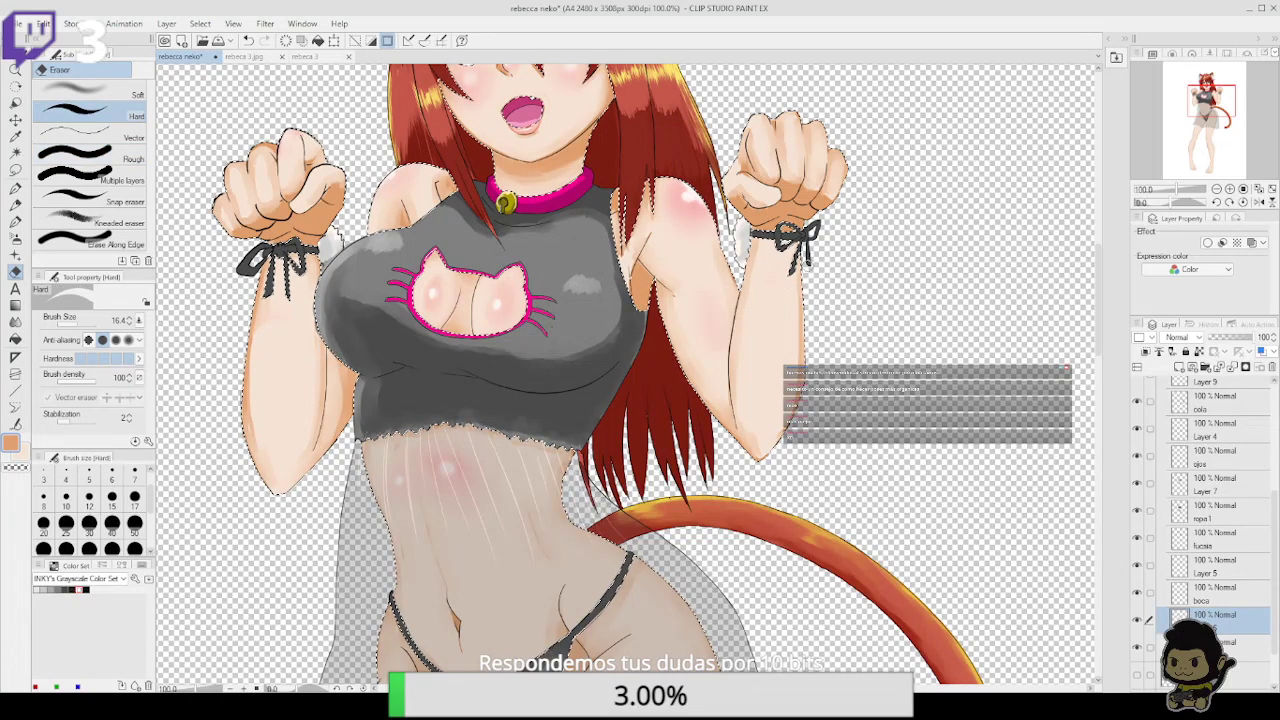
click(15, 205)
click(15, 222)
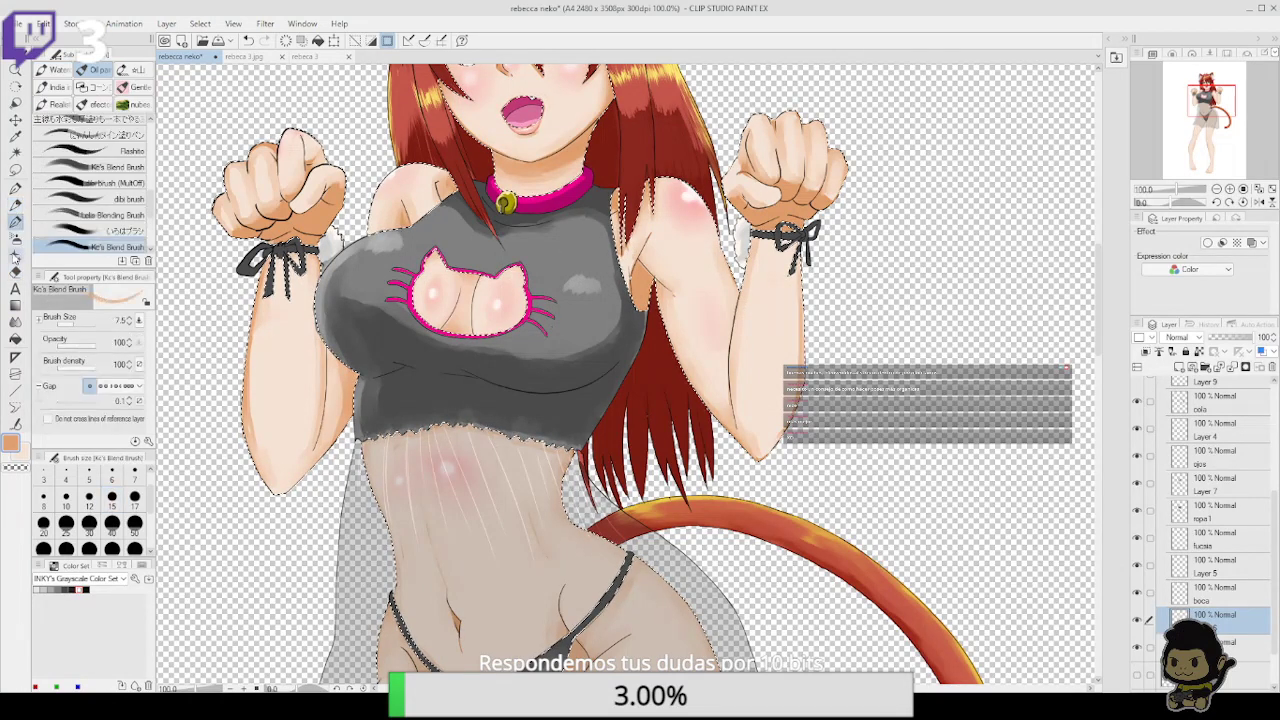
click(16, 188)
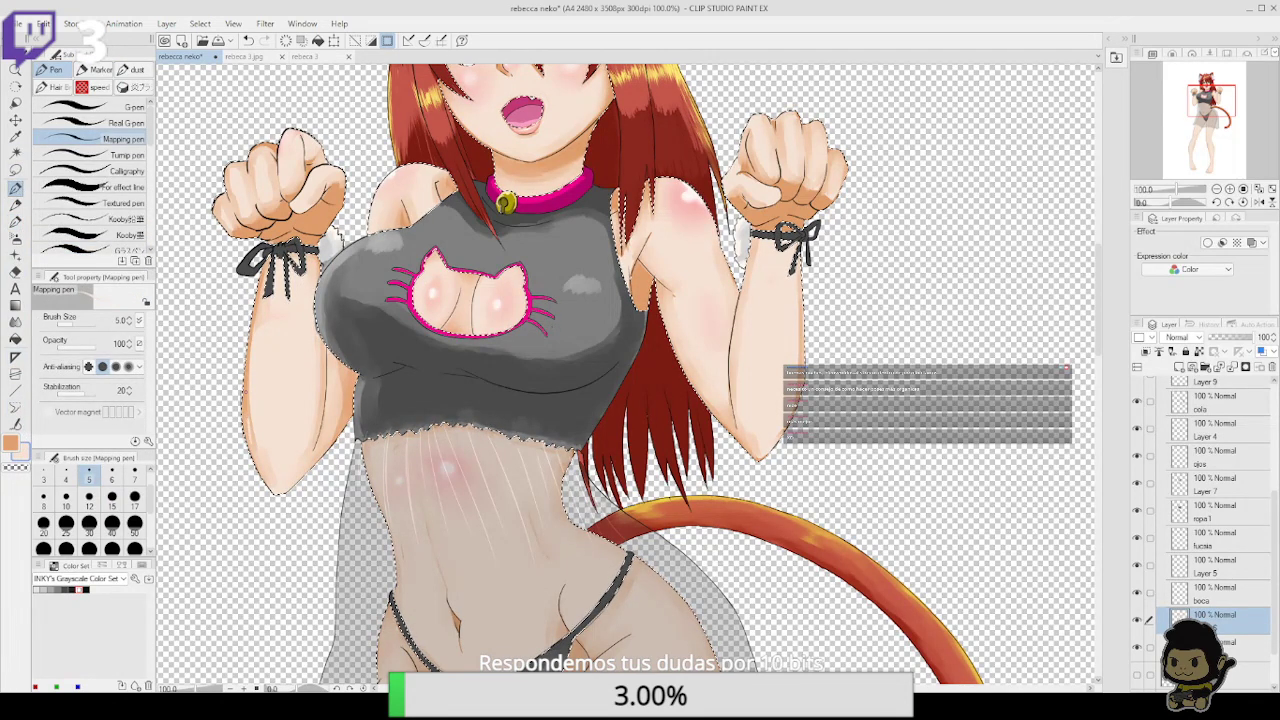
click(15, 221)
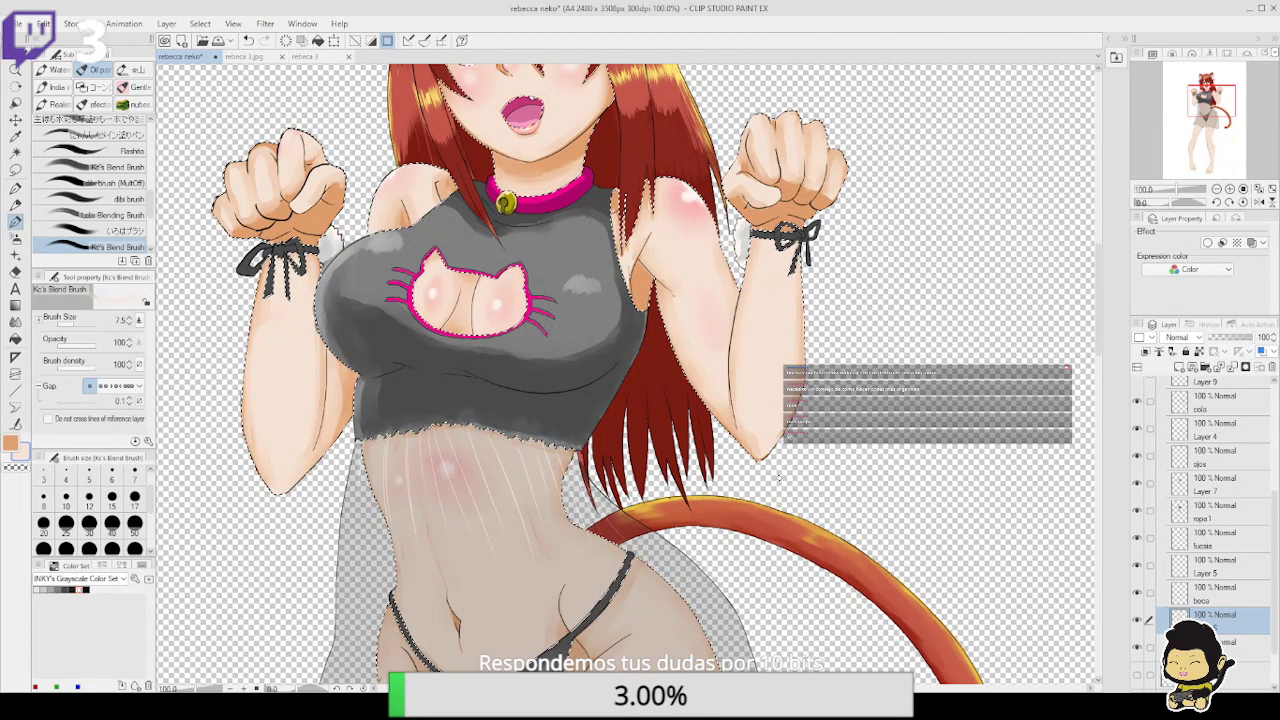
Make the entintado line-art layer active, set up the Mapping pen in black, and clear the skin selection
drag(1274, 520, 1274, 455)
click(1254, 382)
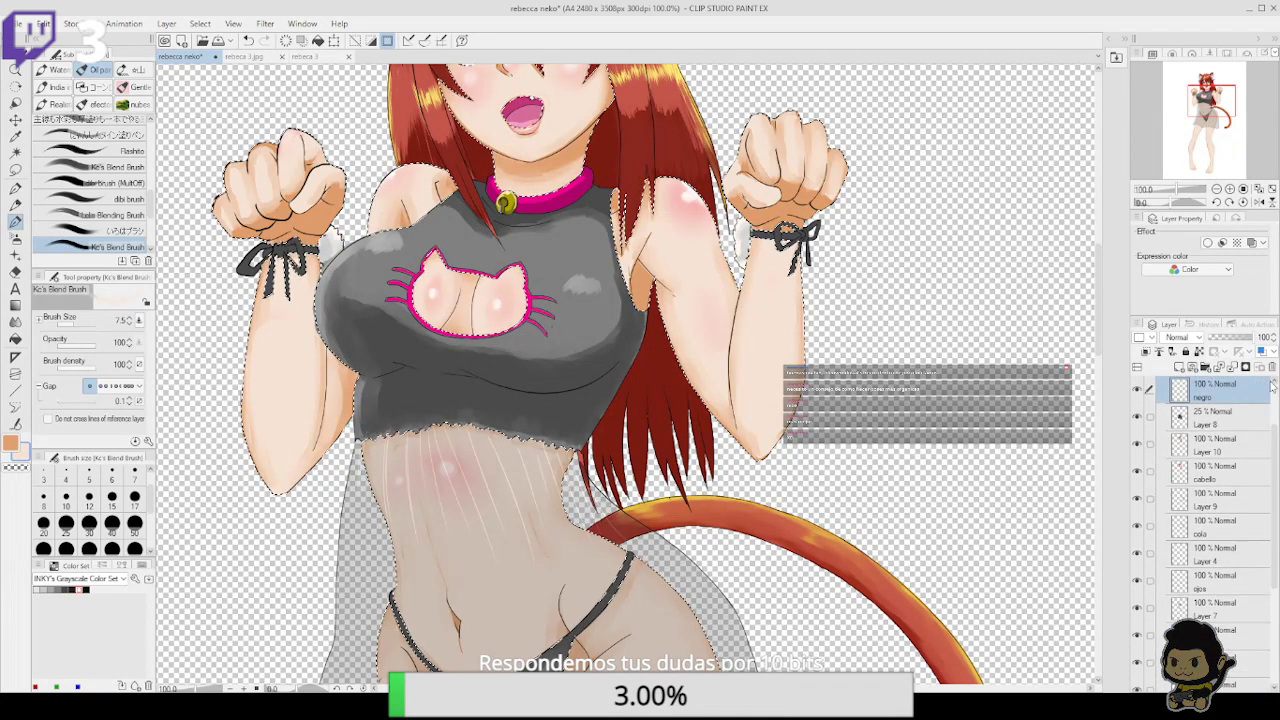
scroll(1272, 390, up, 2)
click(1232, 422)
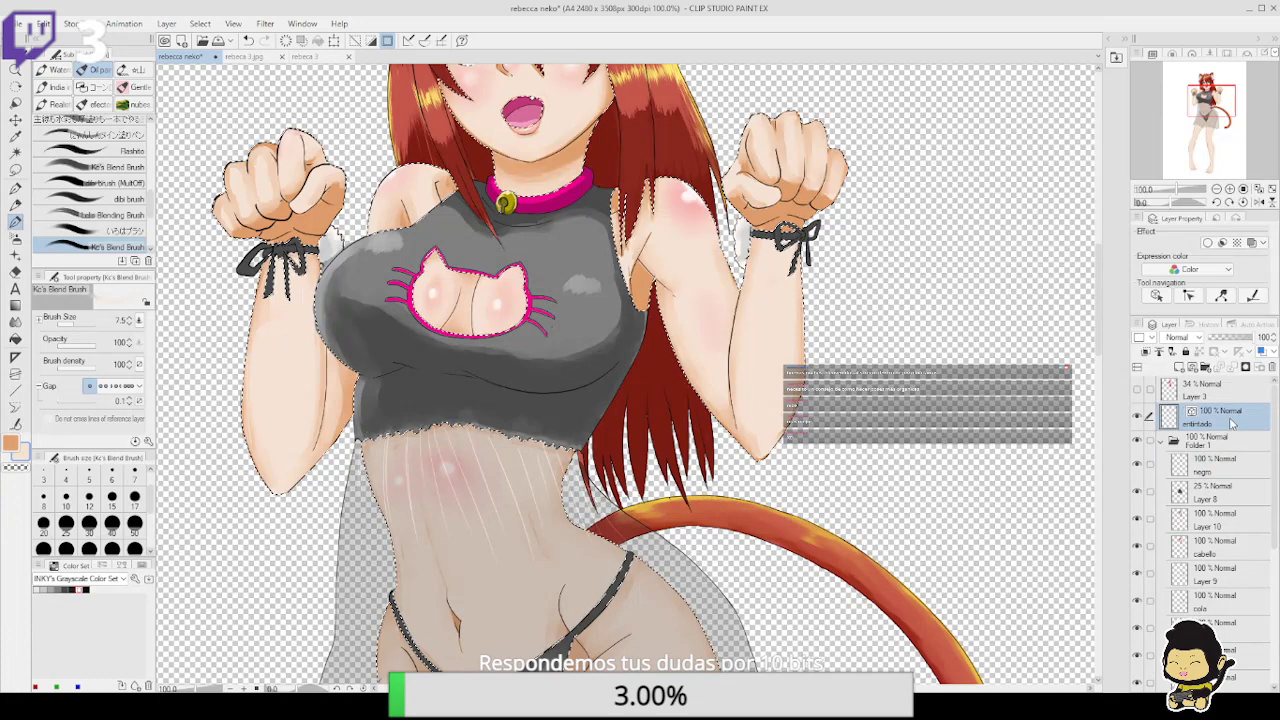
click(86, 589)
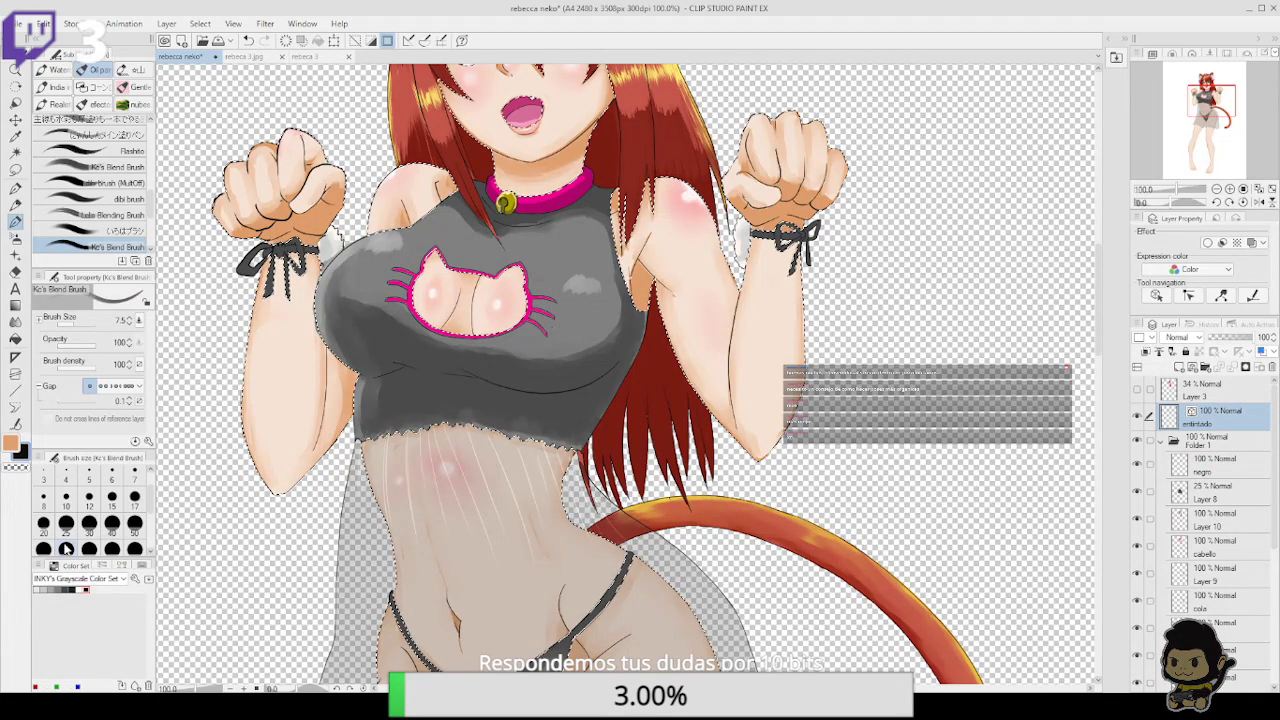
click(15, 187)
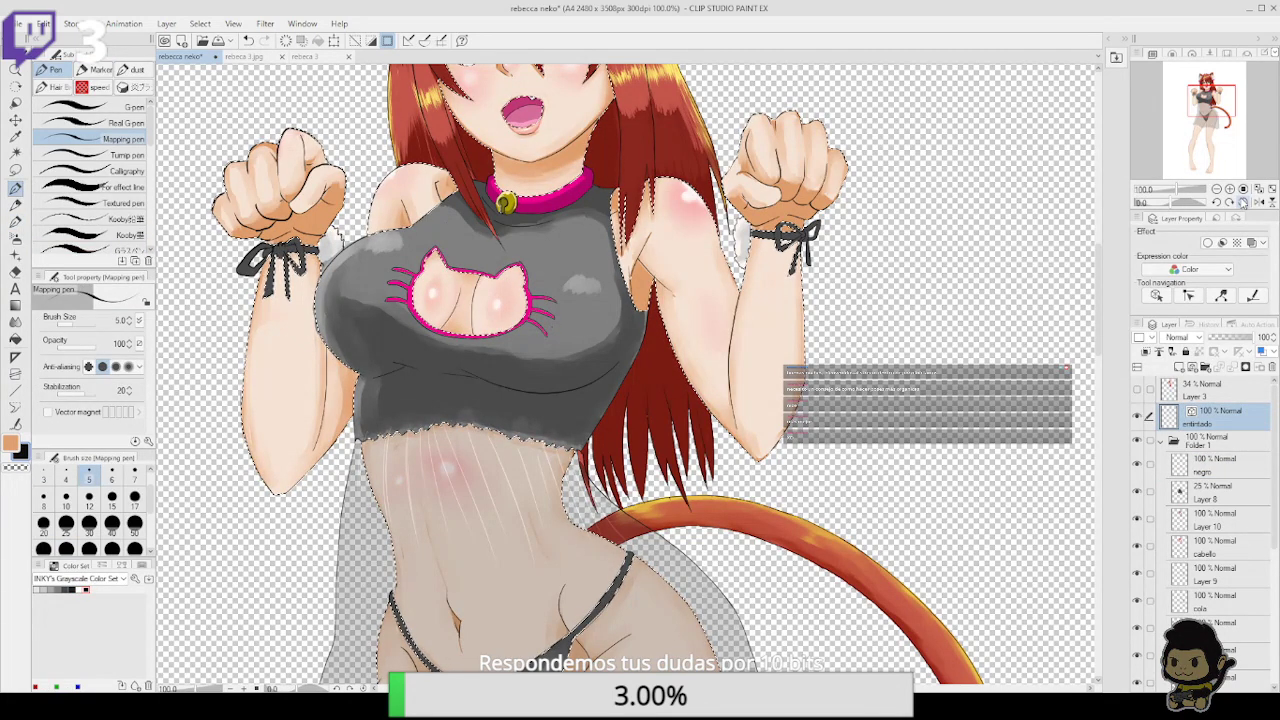
click(1229, 189)
drag(512, 305, 705, 401)
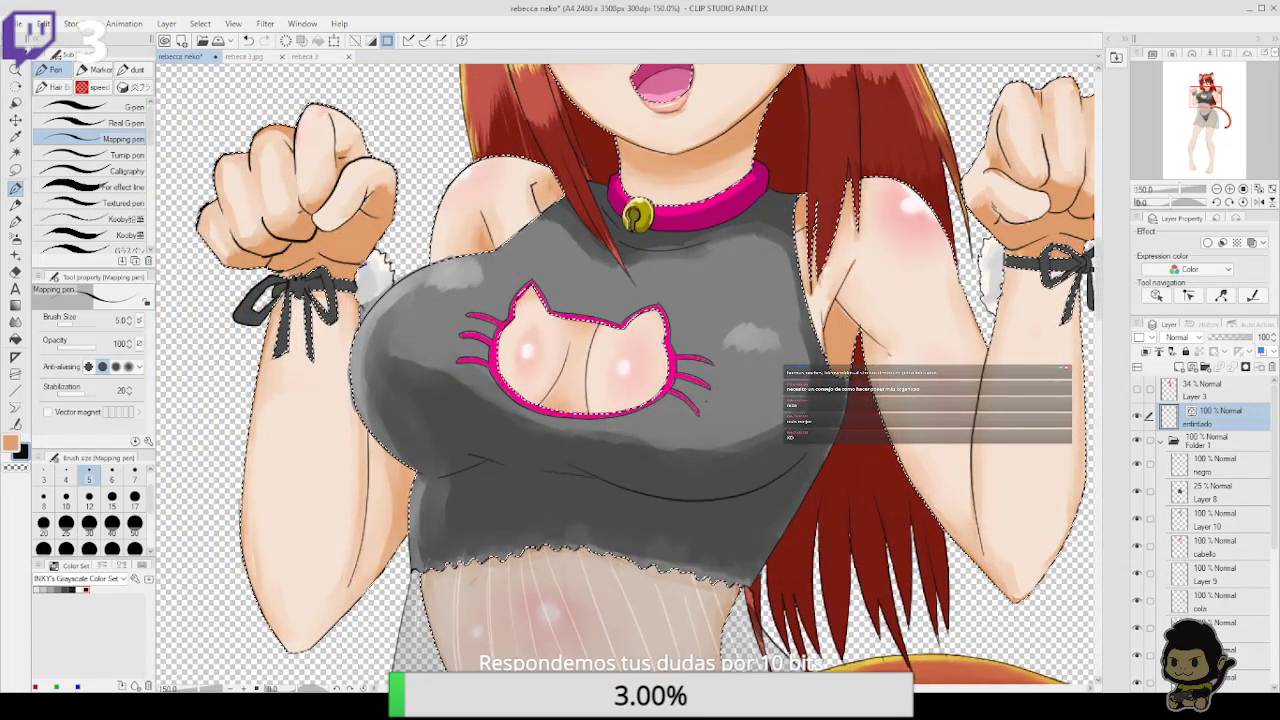
key(ctrl+d)
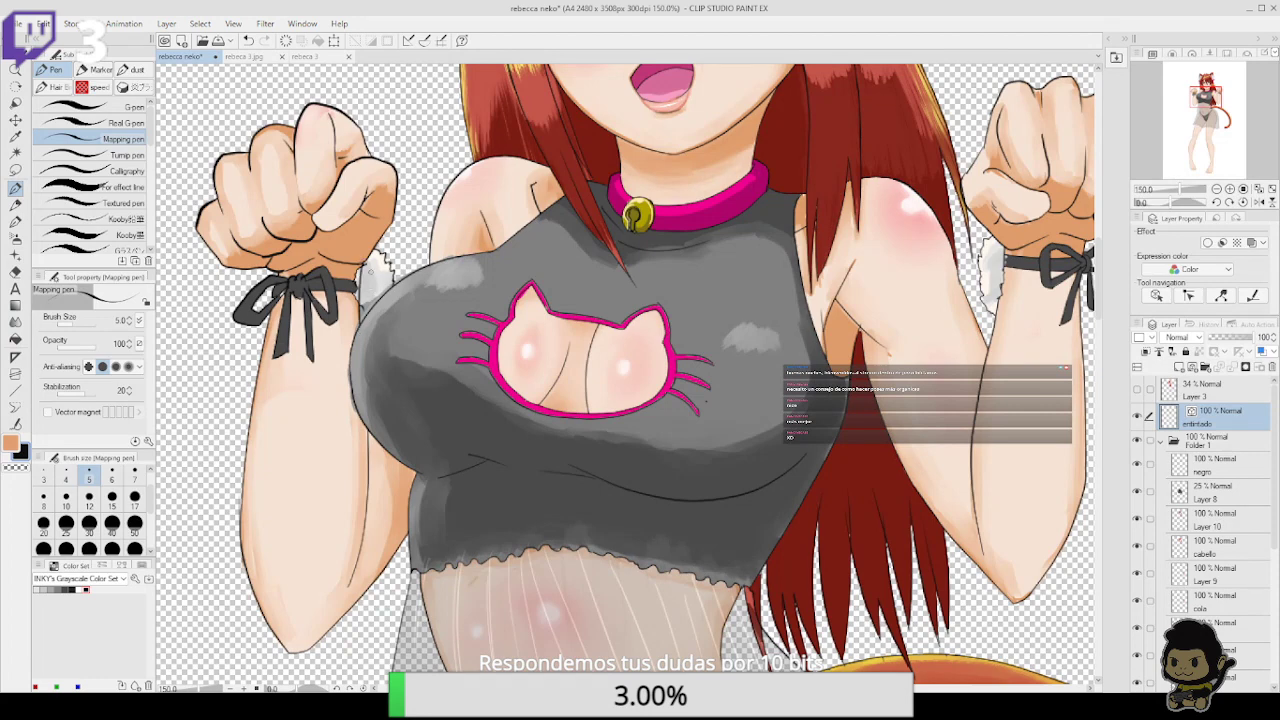
Retouch the black outlines around the chest and arms with the Vector eraser and the Mapping pen
key(e)
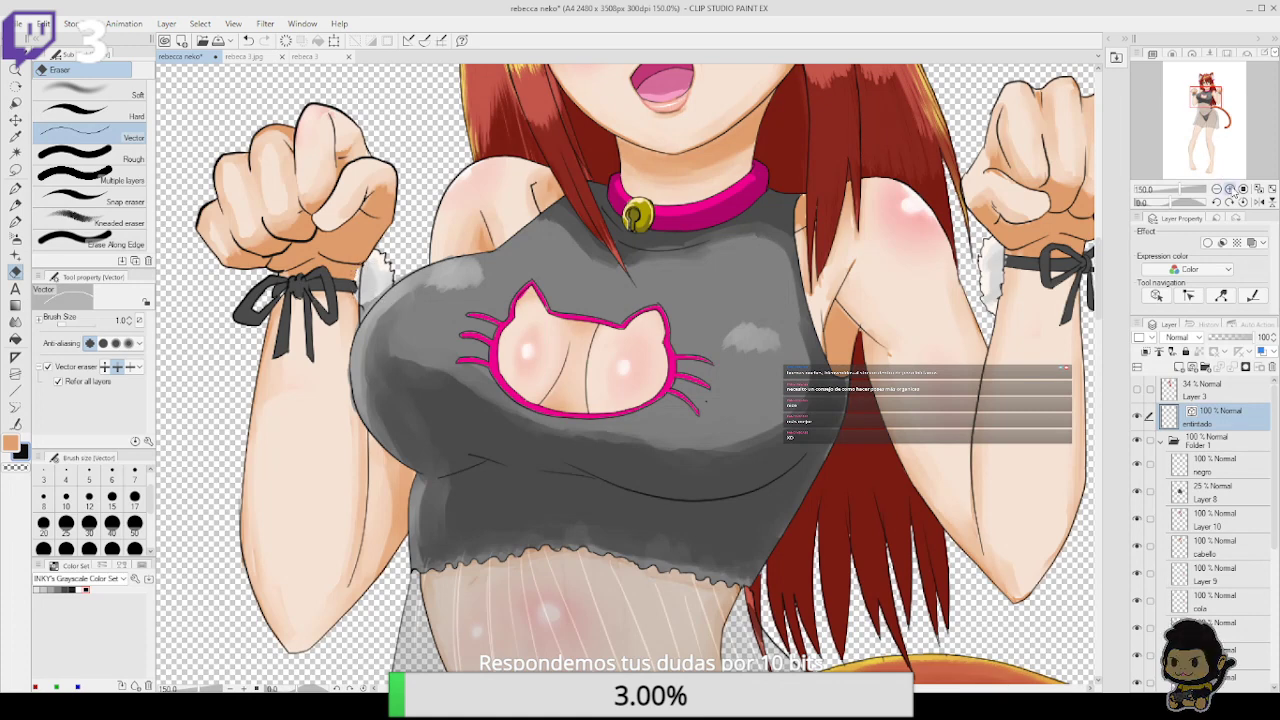
click(1229, 189)
click(15, 187)
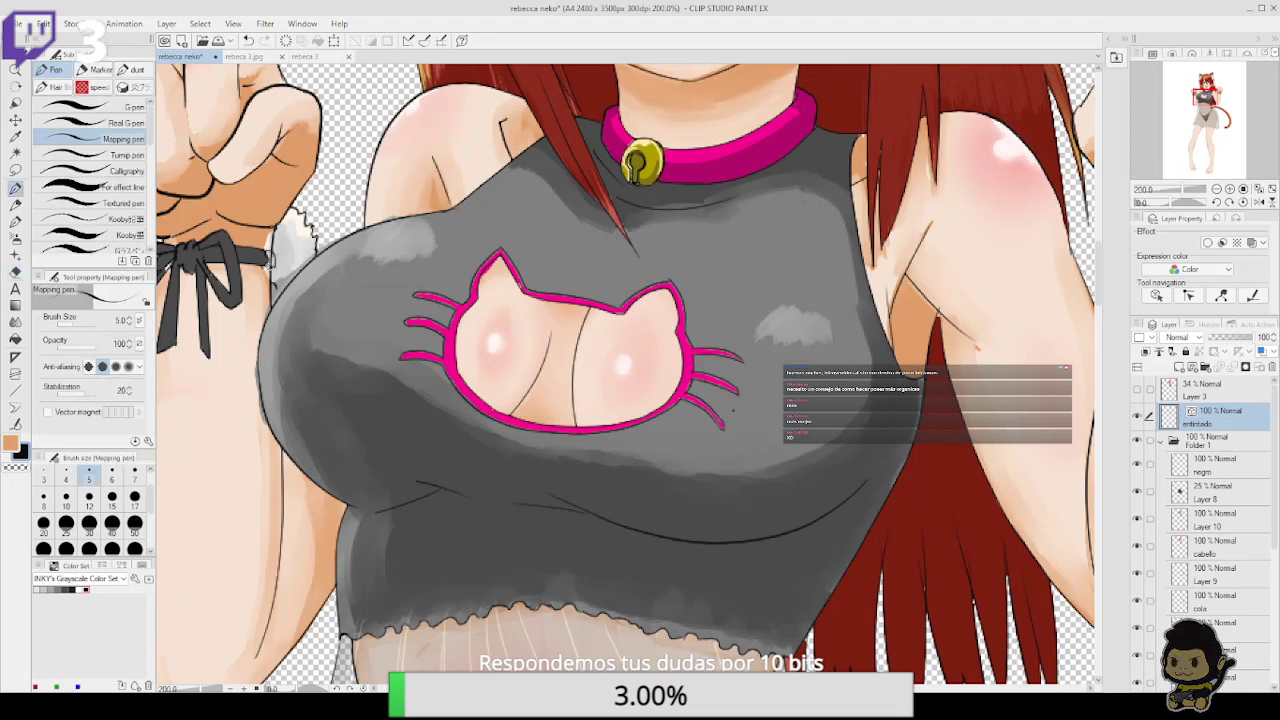
key(e)
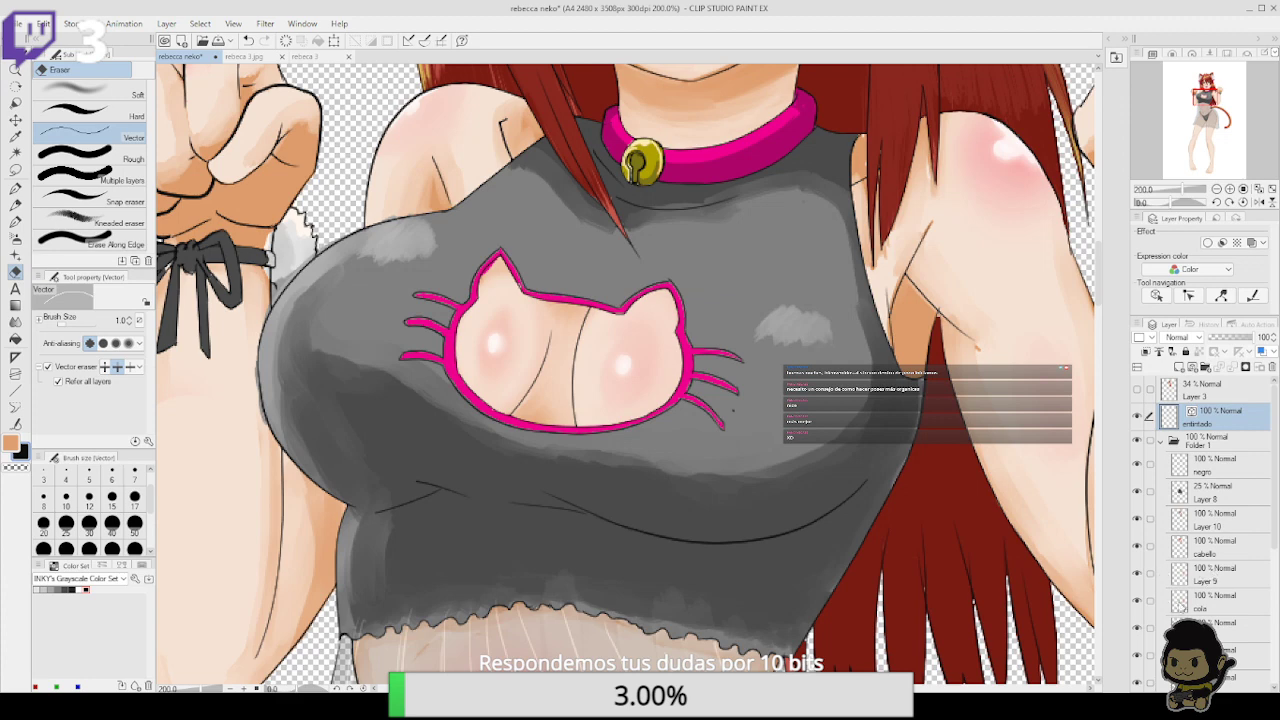
Hide the Layer 7 shading and touch up the wrist ribbon in dark grey on the ropa1 layer with the Mapping pen
scroll(1220, 560, down, 4)
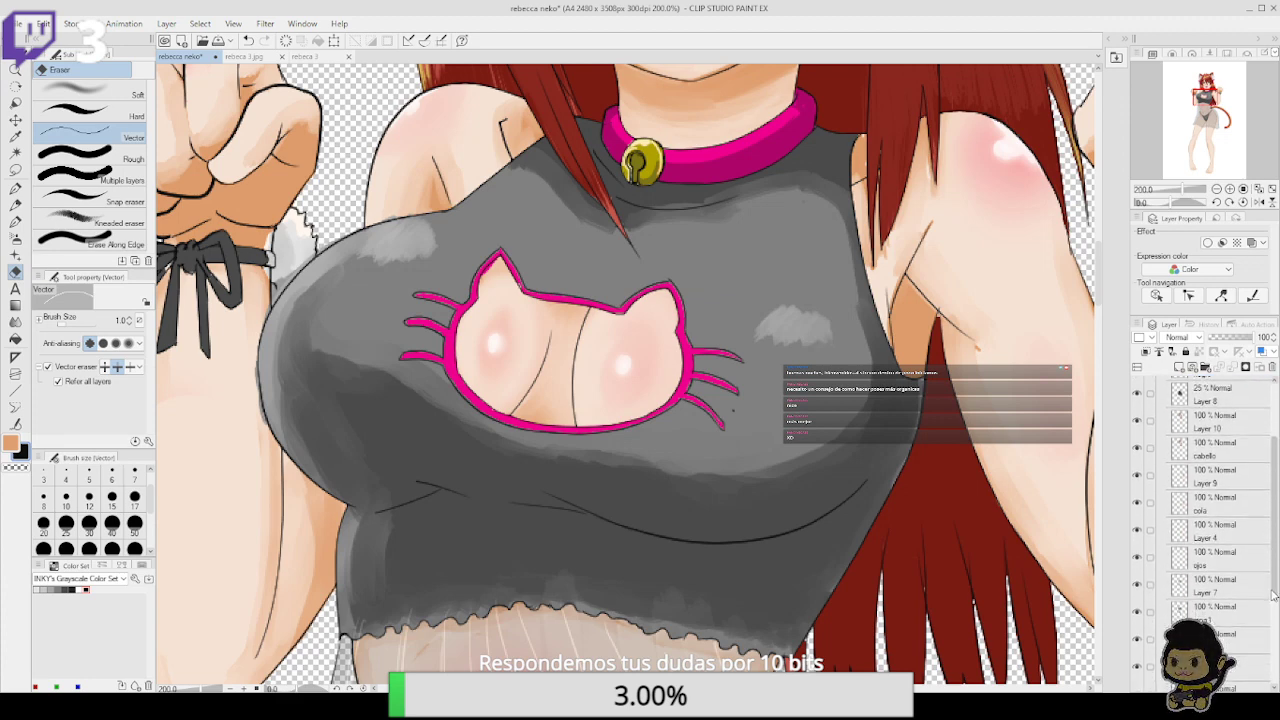
click(1182, 609)
click(1137, 610)
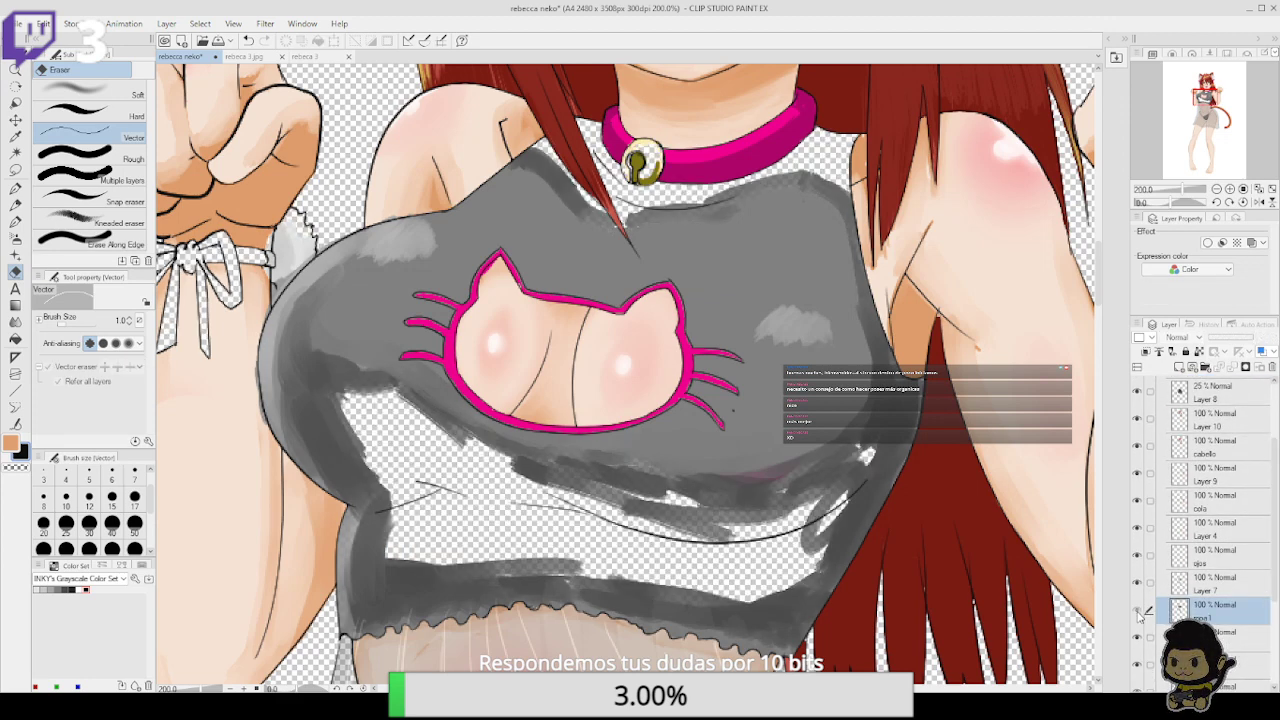
click(1137, 610)
click(1137, 584)
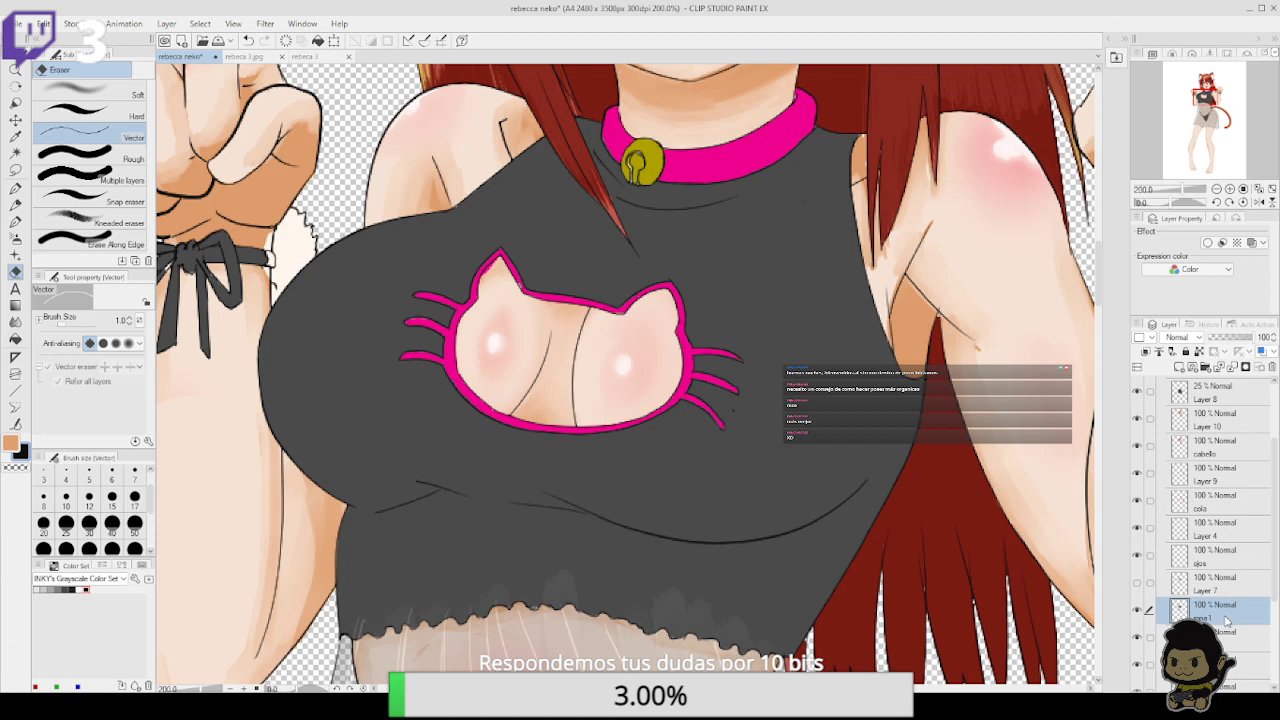
click(15, 188)
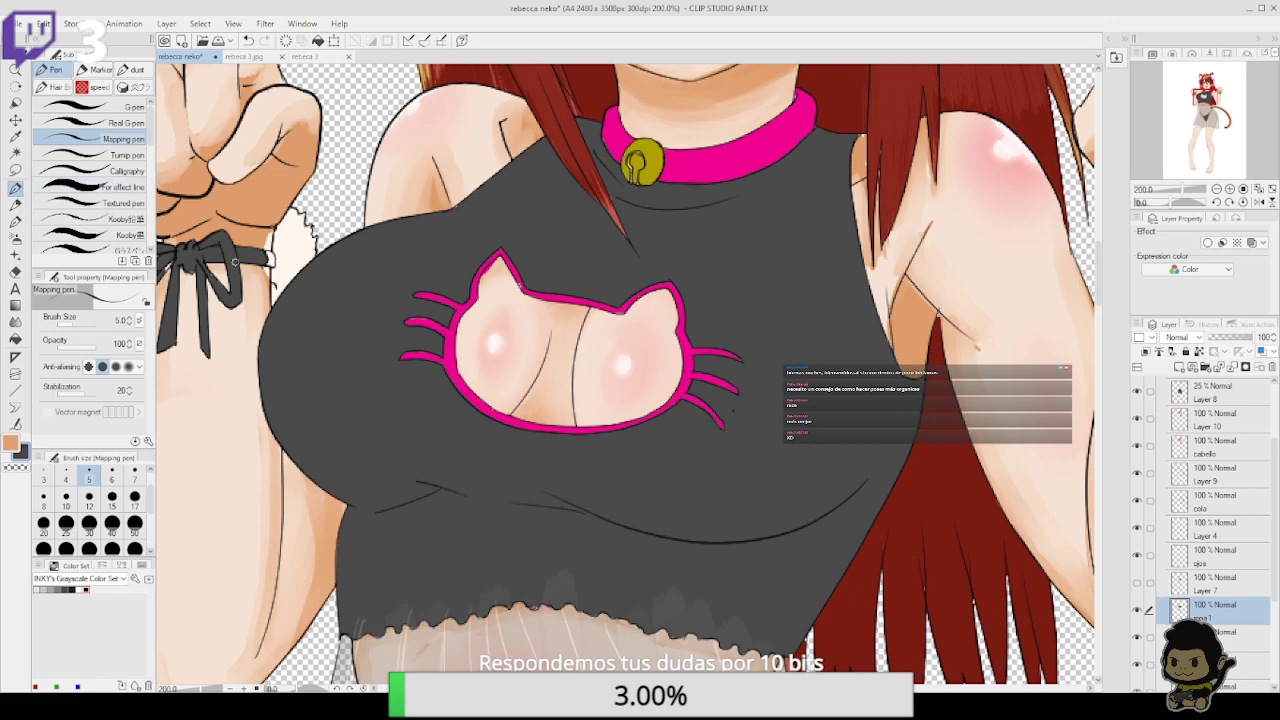
drag(177, 258, 229, 236)
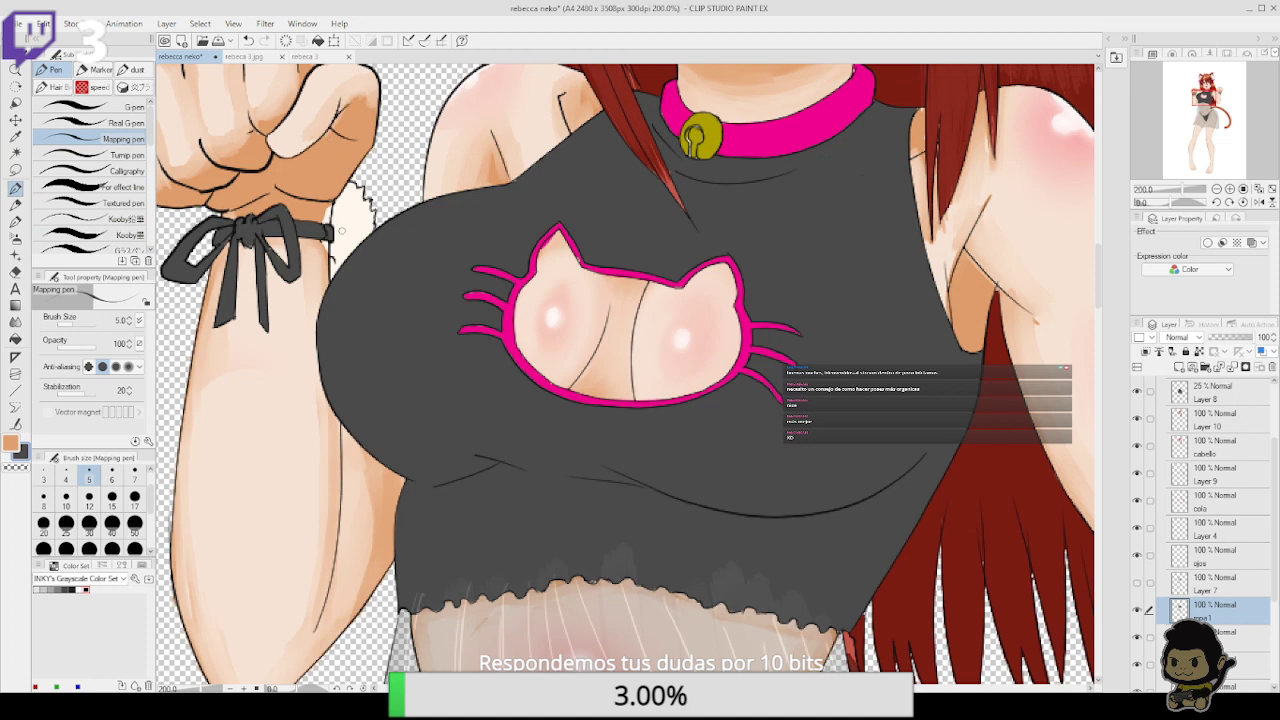
Sample the light skin tone on the piel layer, hide that layer, and make Layer 6 active
scroll(1240, 590, down, 5)
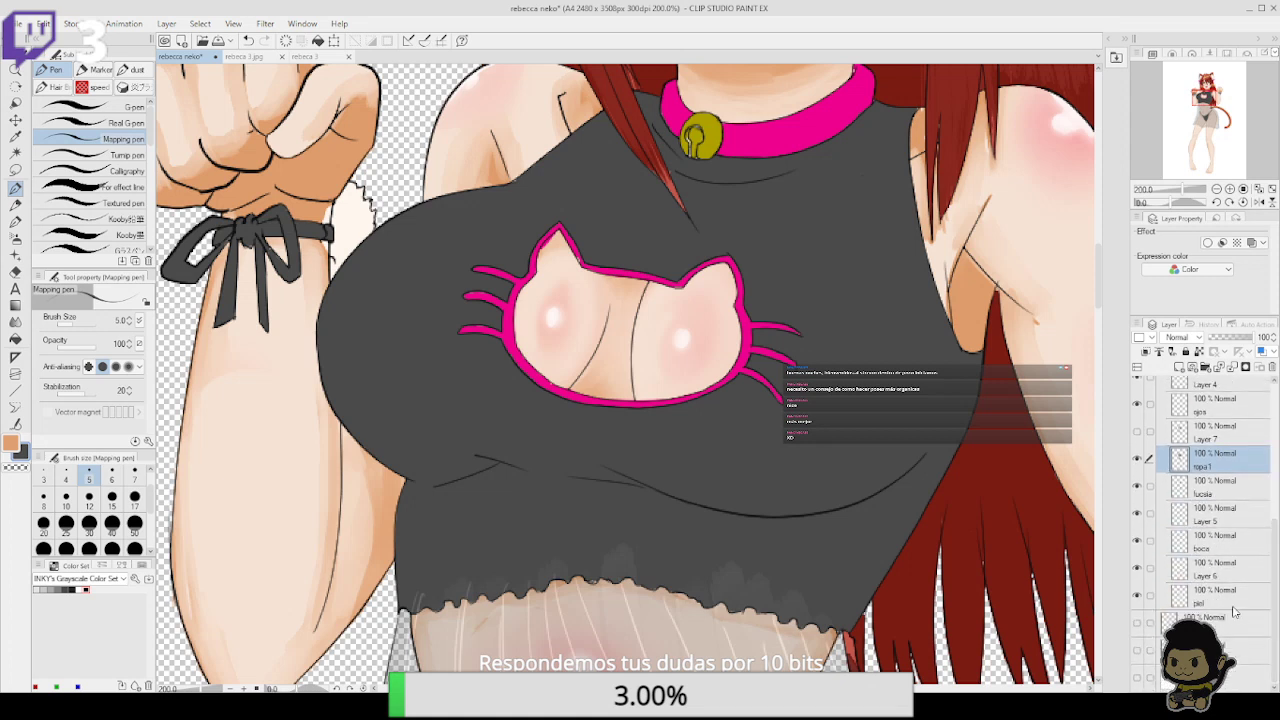
click(1230, 597)
alt+click(300, 333)
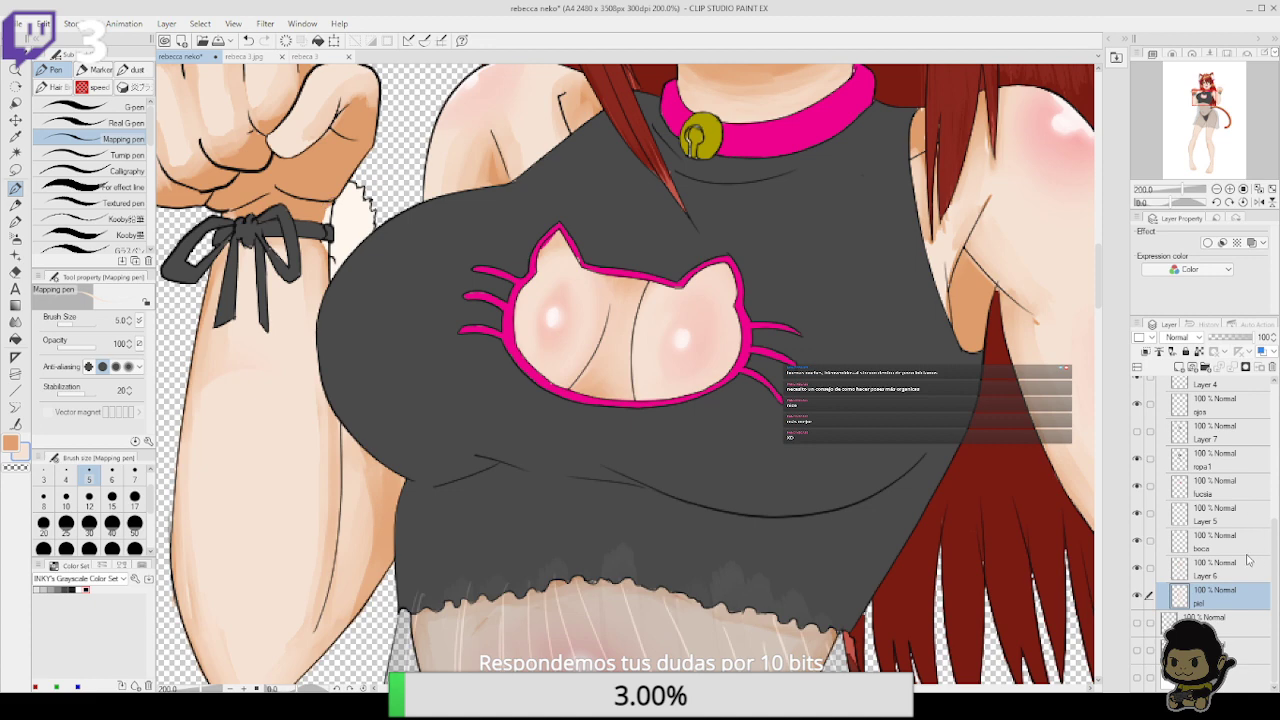
click(1137, 595)
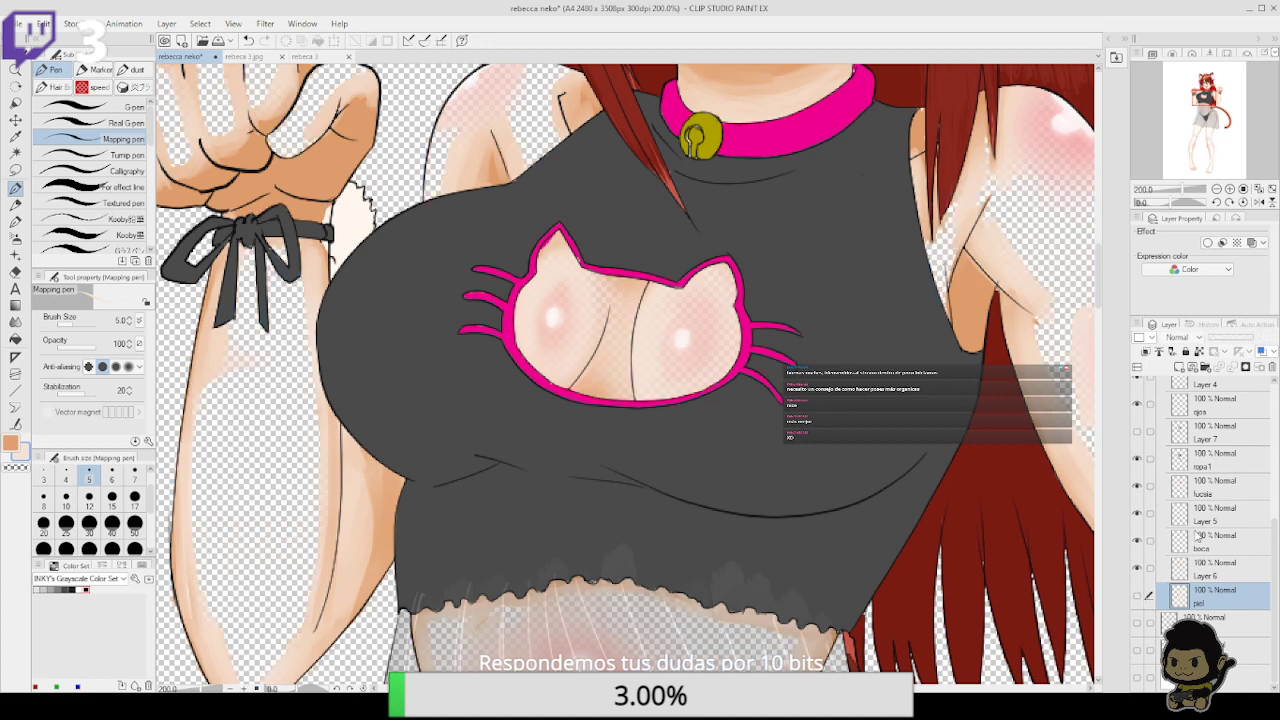
click(1139, 575)
click(1138, 573)
click(1227, 566)
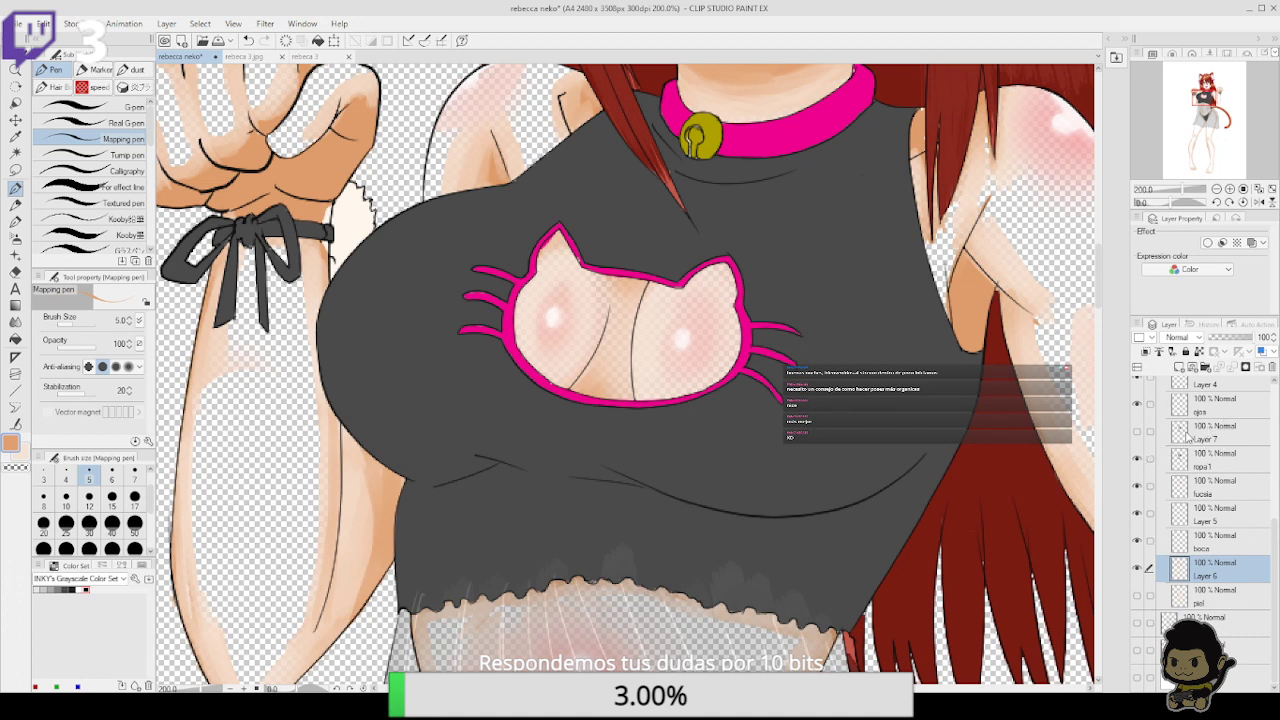
Toggle the visibility of Layer 10 and neighbouring colour layers to examine what each one contributes to the illustration
drag(1275, 528, 1276, 500)
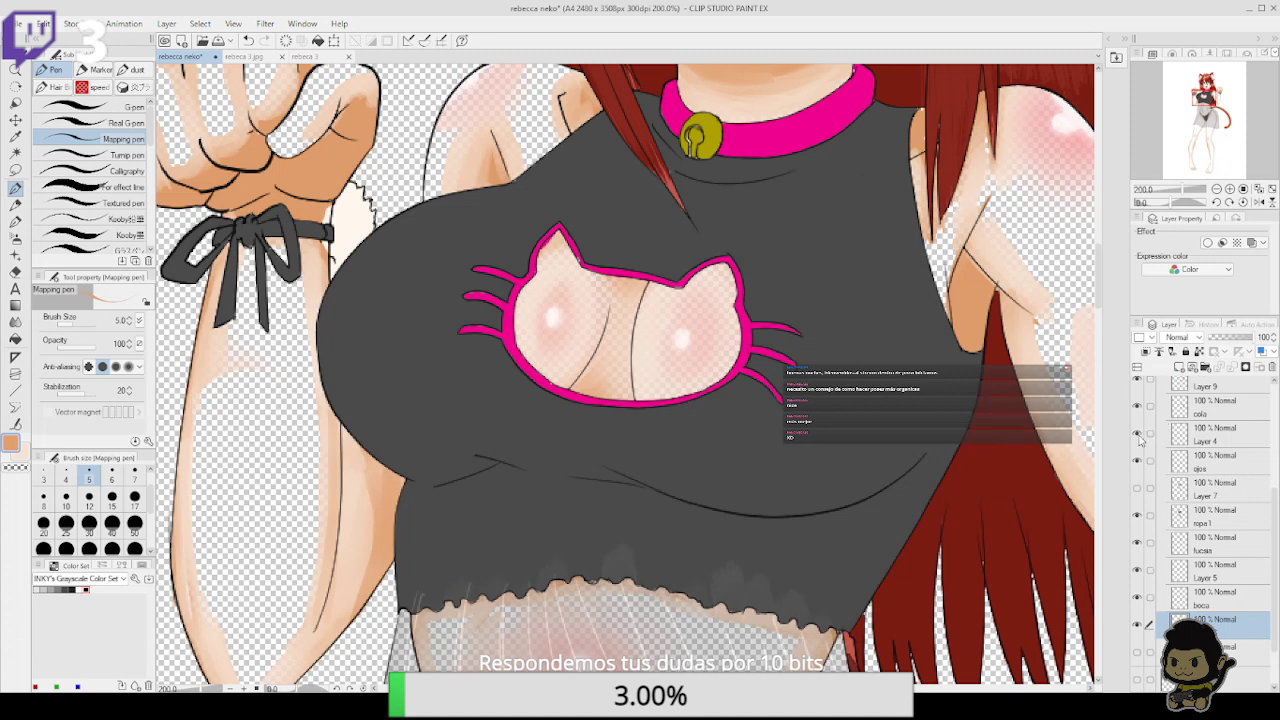
click(1137, 598)
click(1137, 541)
click(1137, 541)
drag(1271, 567, 1274, 502)
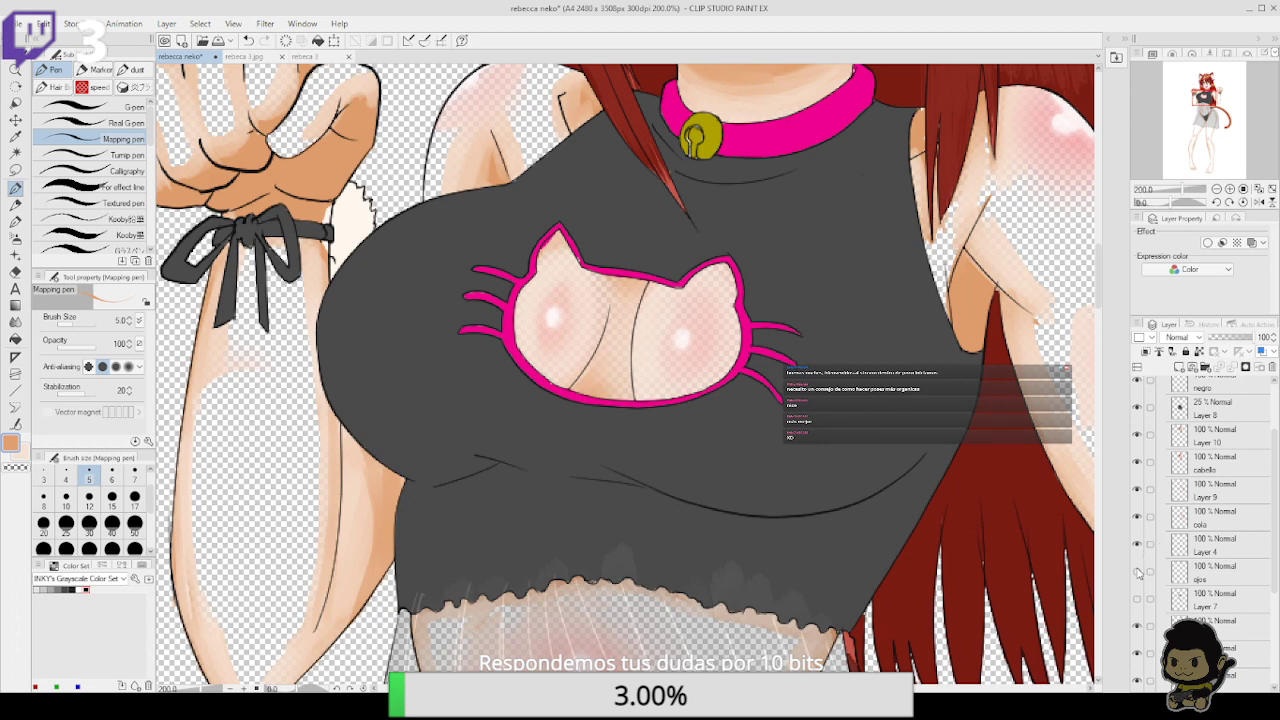
click(1137, 409)
click(1137, 409)
click(1137, 435)
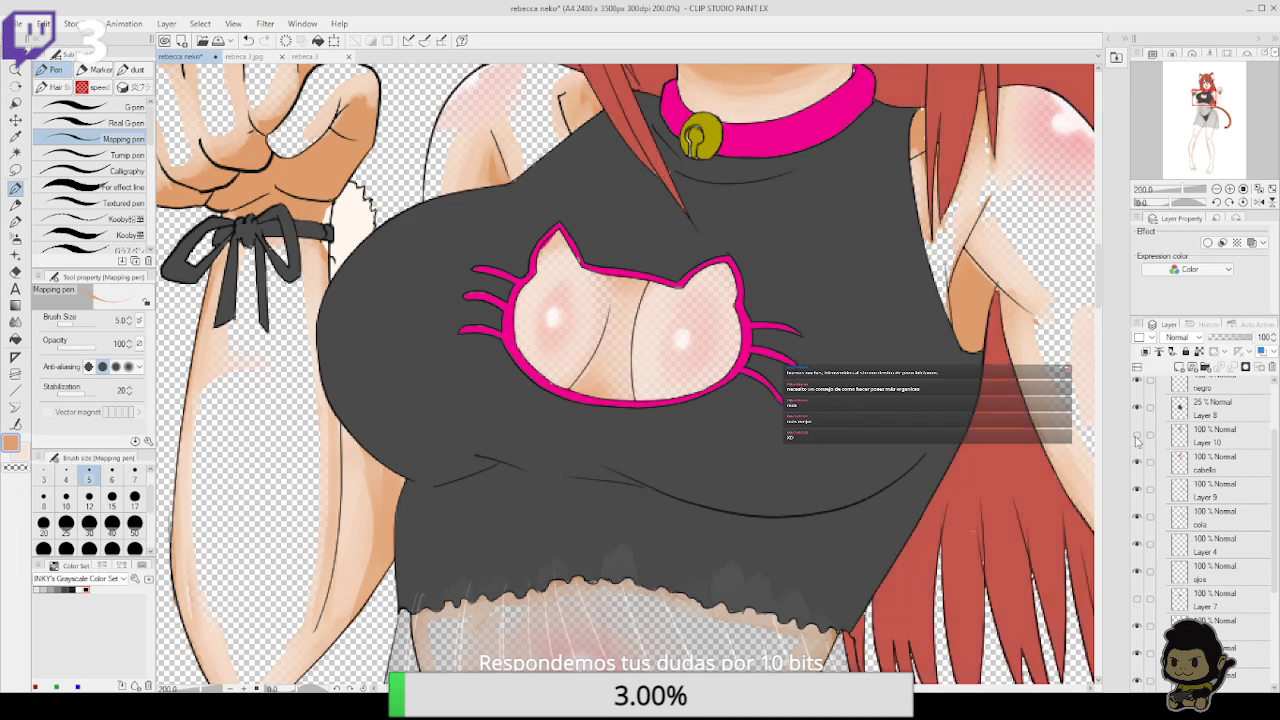
click(1137, 435)
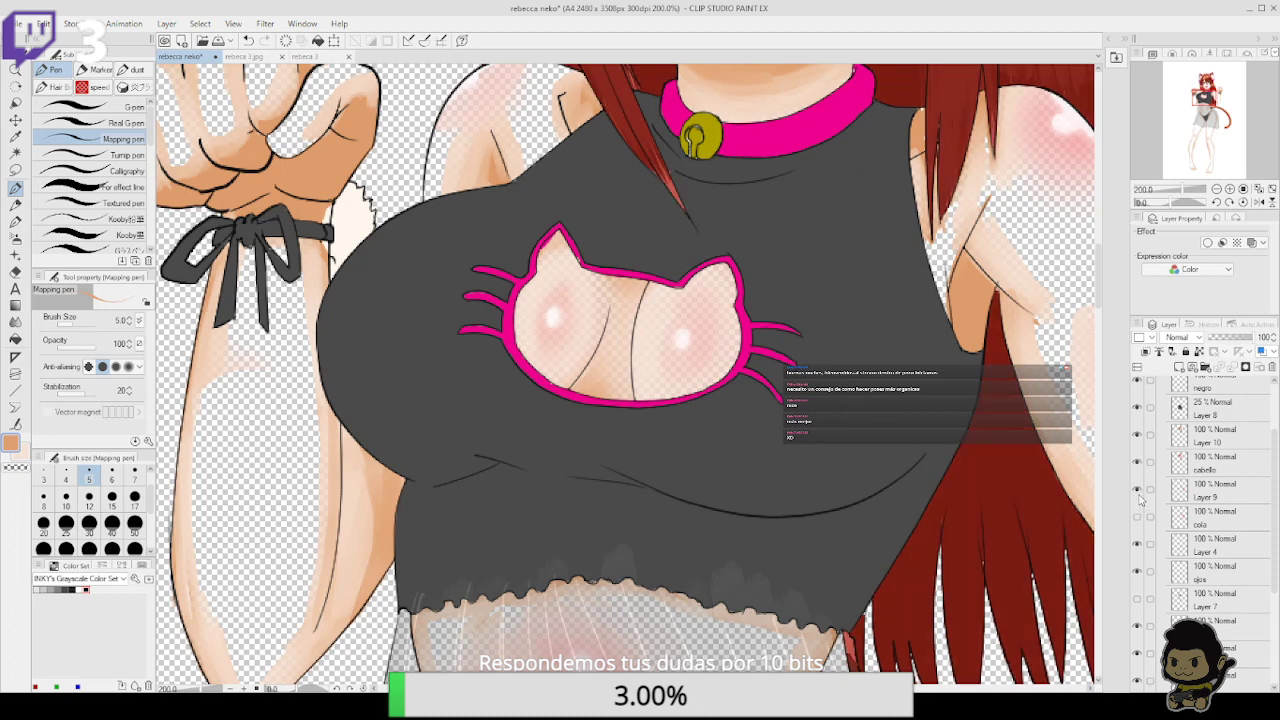
Hide the remaining colour and shading layers, including Layer 9, Layer 8, Layer 10, Layer 4, fucsia and ropa1
click(1137, 491)
scroll(1259, 520, up, 3)
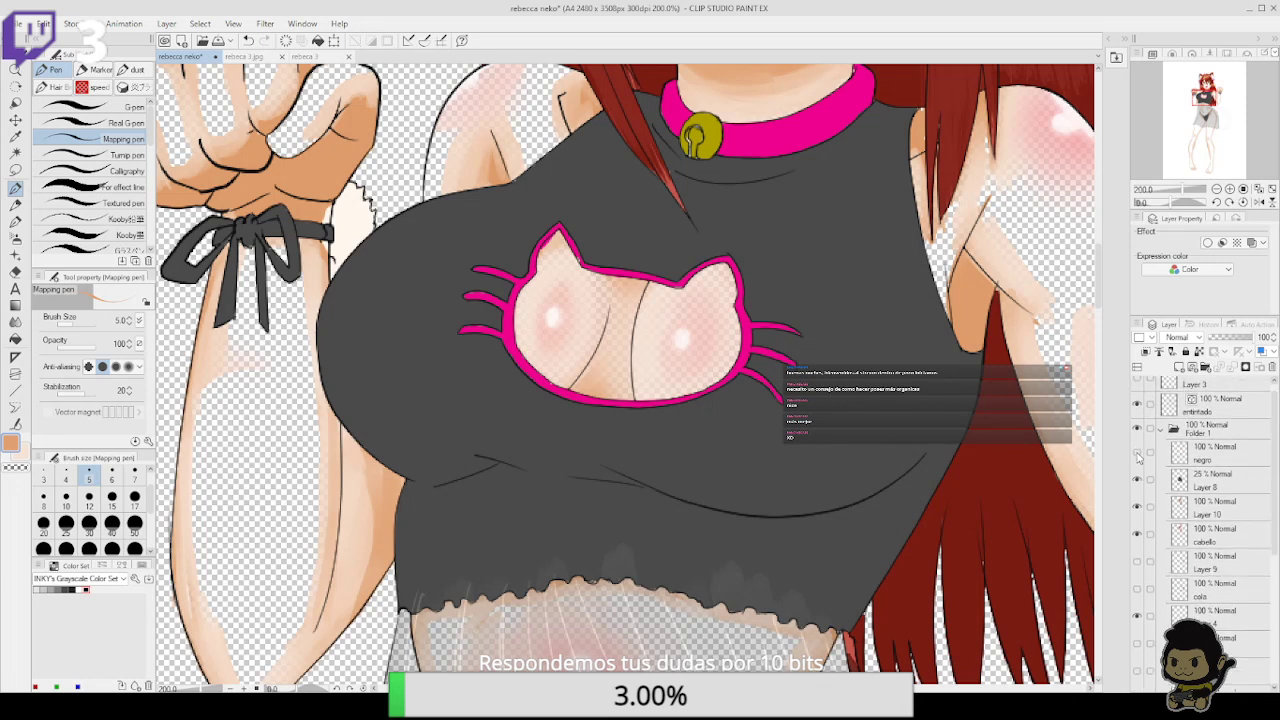
click(1137, 480)
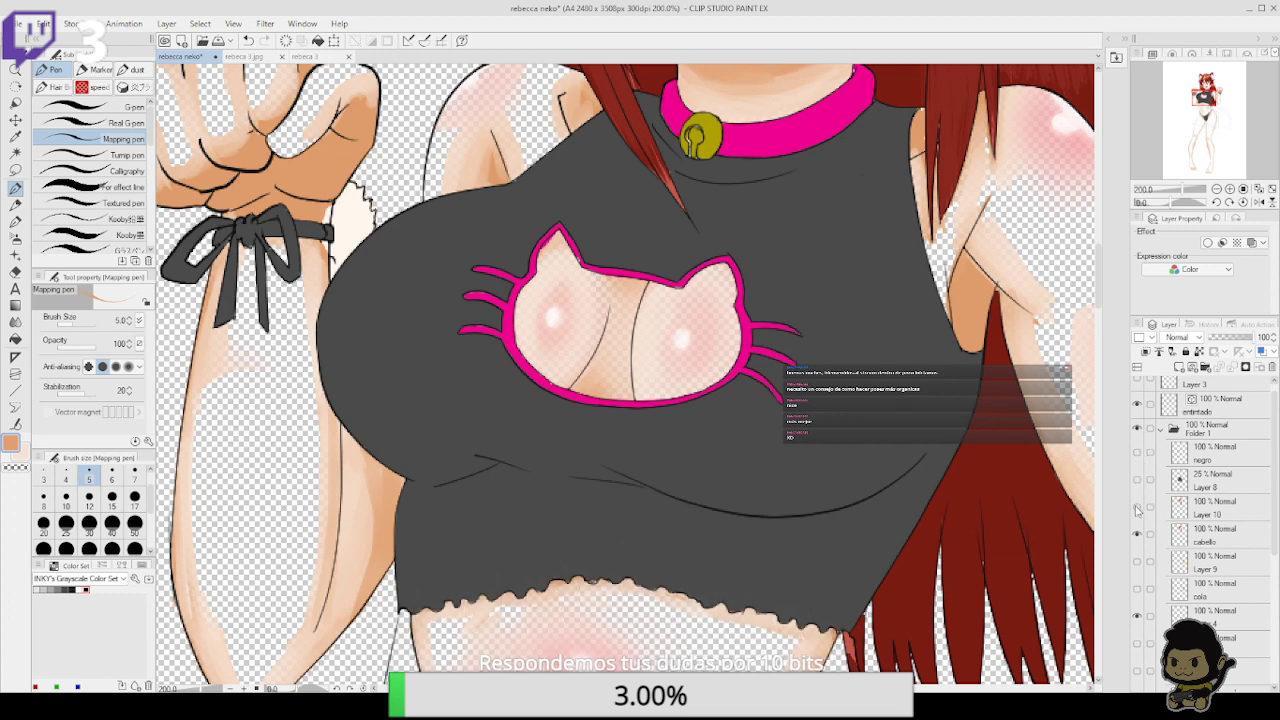
click(1137, 506)
scroll(1262, 490, down, 5)
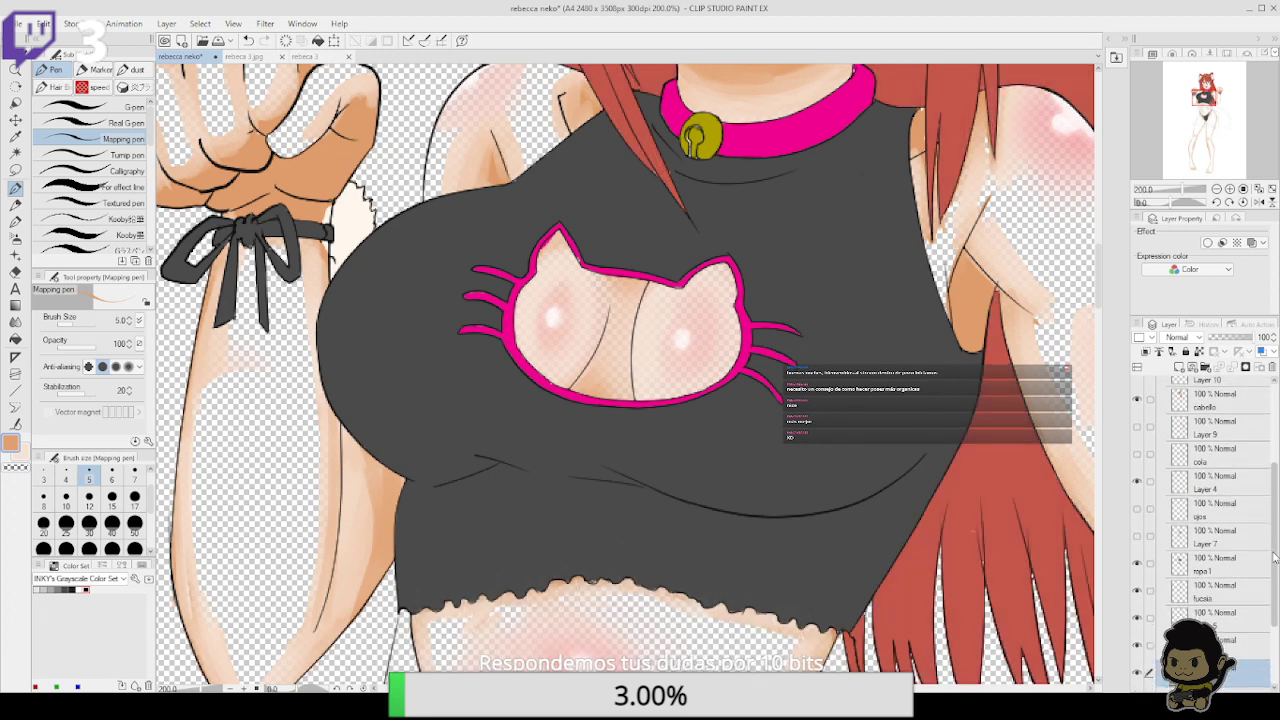
click(1137, 479)
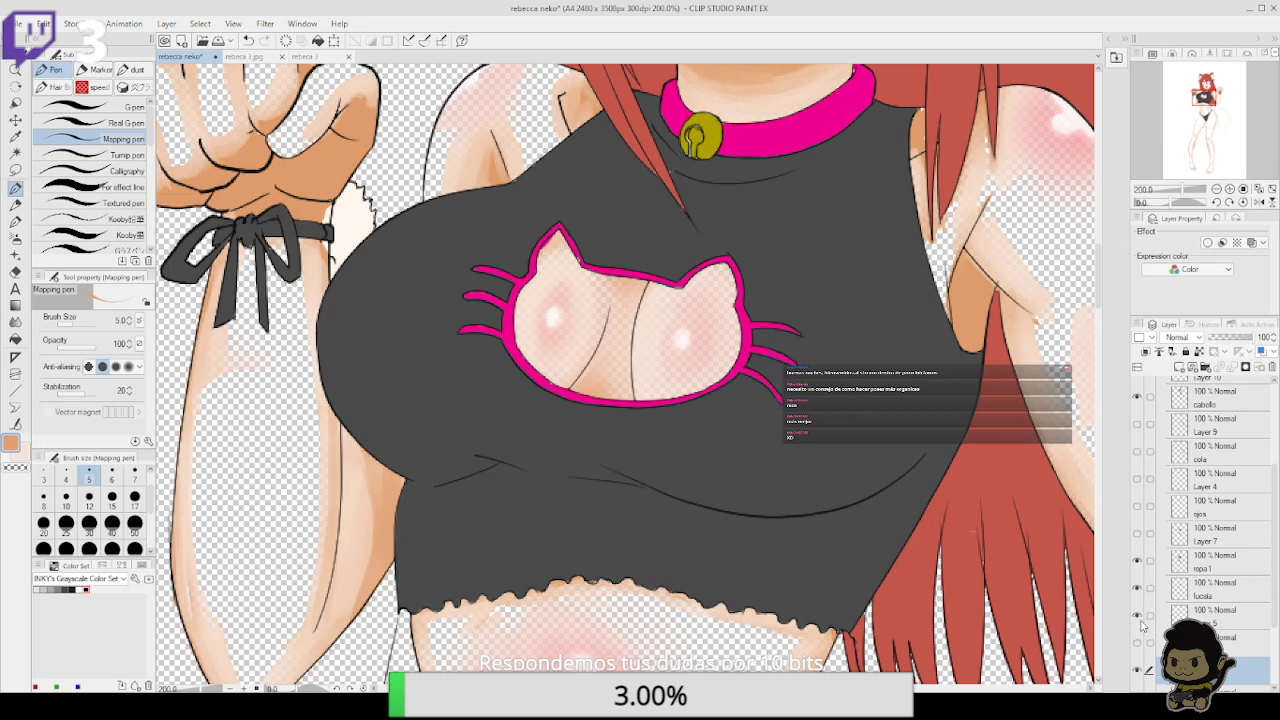
click(1137, 588)
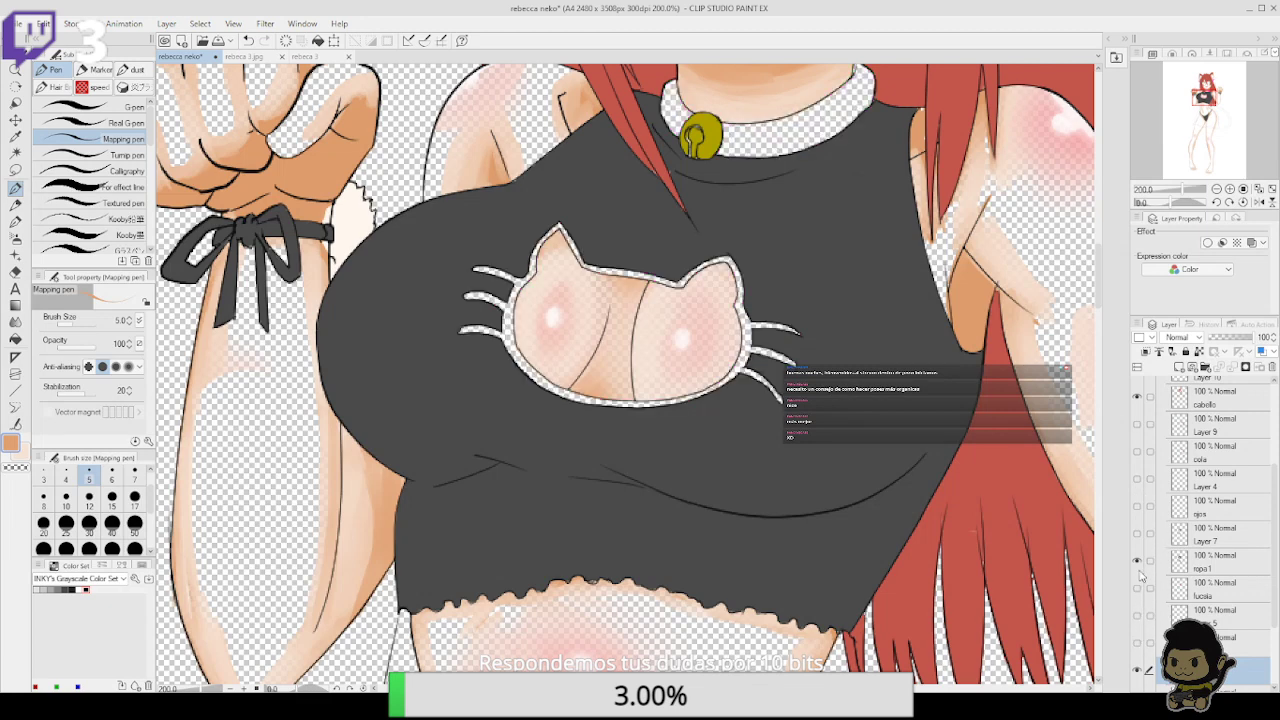
click(1137, 561)
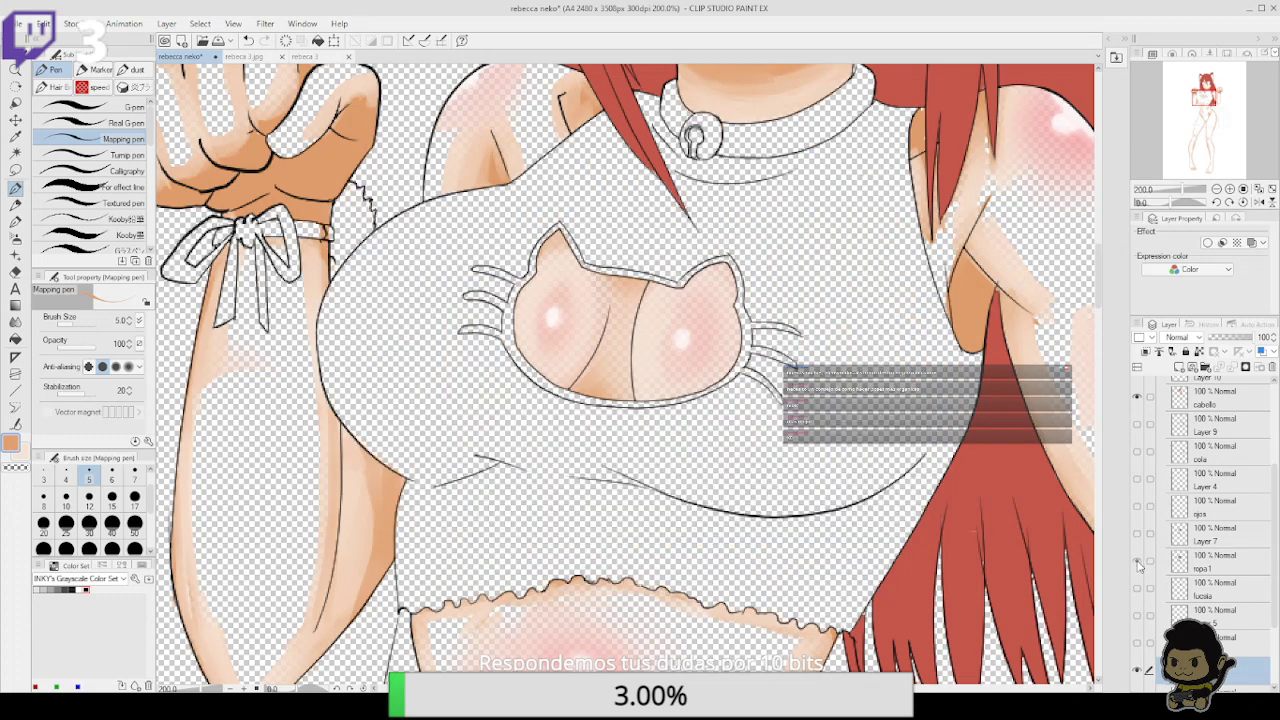
Show the ropa1 layer again, make it active, and switch to the Hard eraser for the wrist area
click(1137, 563)
click(1208, 562)
key(e)
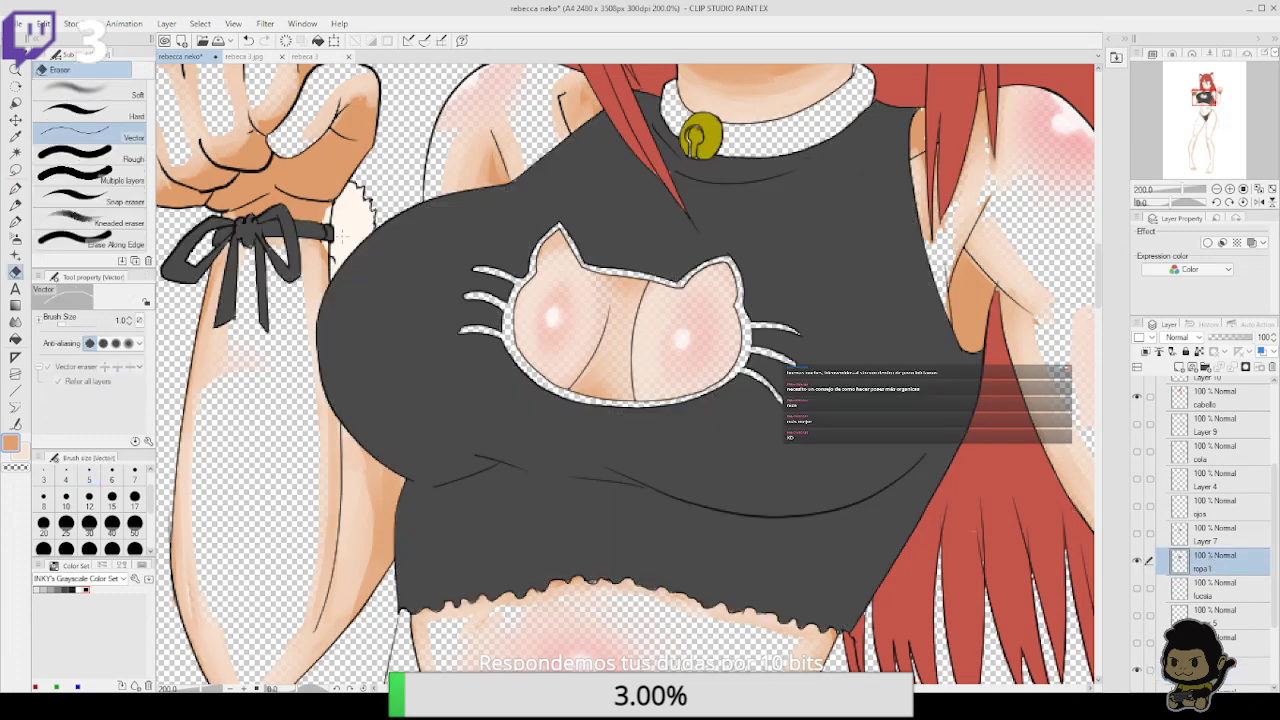
click(90, 114)
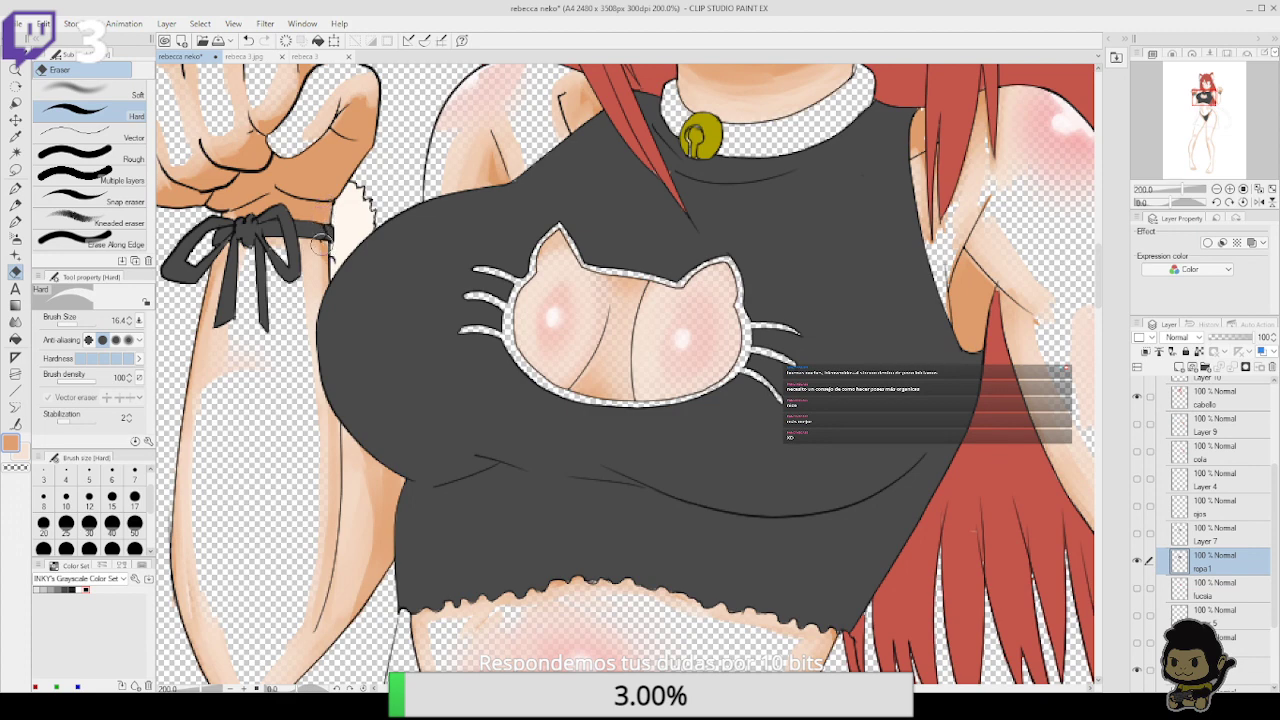
Turn the fucsia, Layer 5, boca, piel, Layer 7 and ojos layers back on
click(1137, 588)
scroll(1273, 573, down, 3)
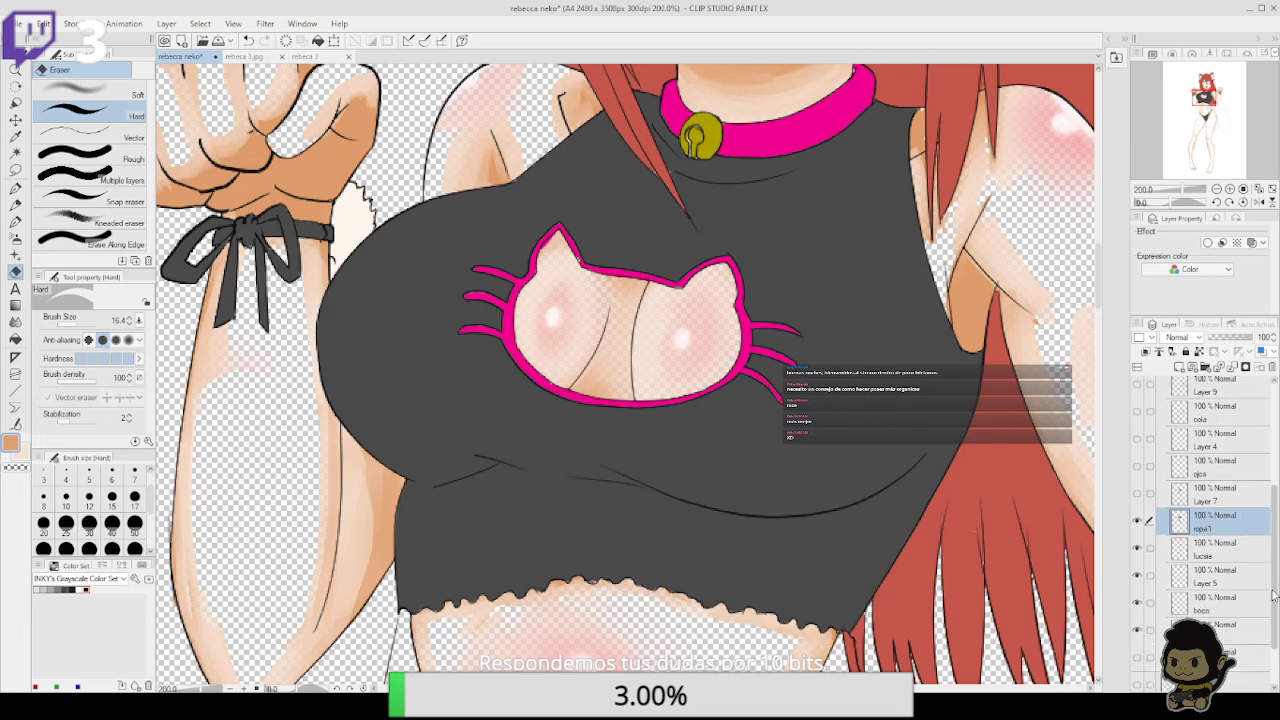
click(1148, 612)
click(1140, 610)
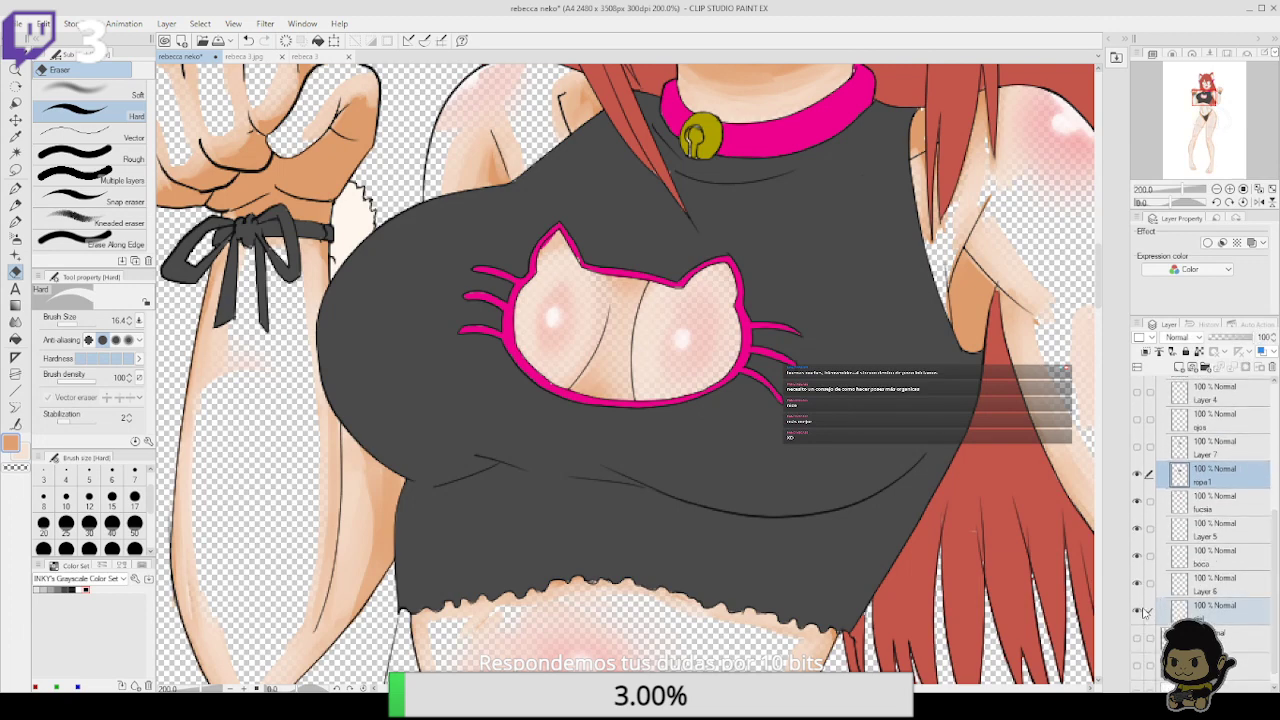
scroll(1275, 567, up, 2)
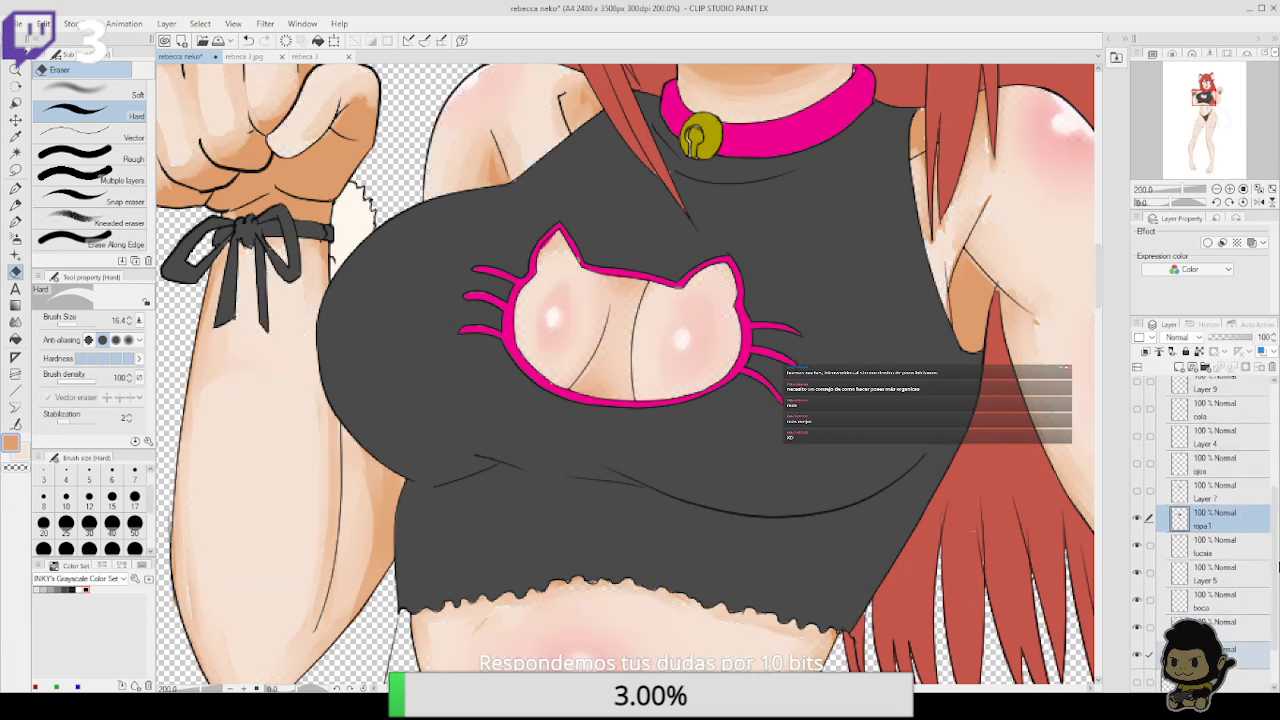
click(1136, 490)
click(1136, 463)
Turn Layer 4, cola, Layer 9, Layer 10, Layer 8 and negro back on
scroll(1276, 466, up, 2)
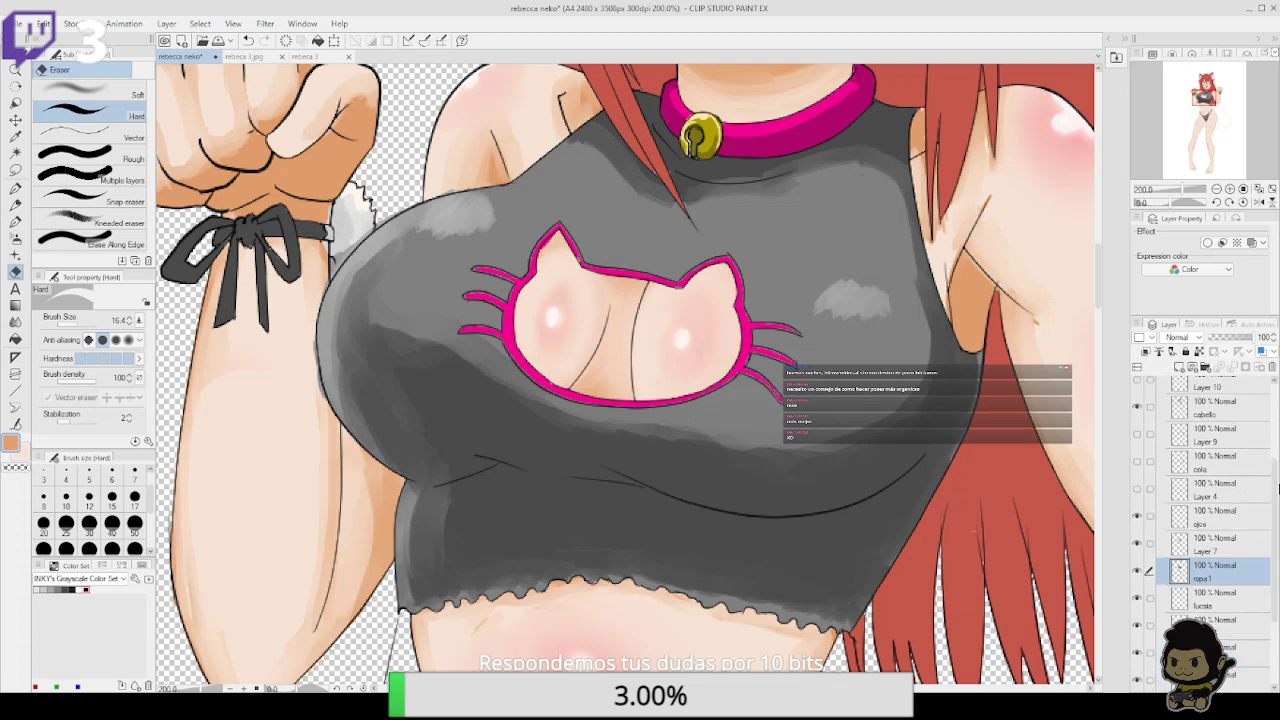
click(1136, 490)
click(1136, 462)
scroll(1273, 488, up, 2)
click(1137, 441)
click(1137, 414)
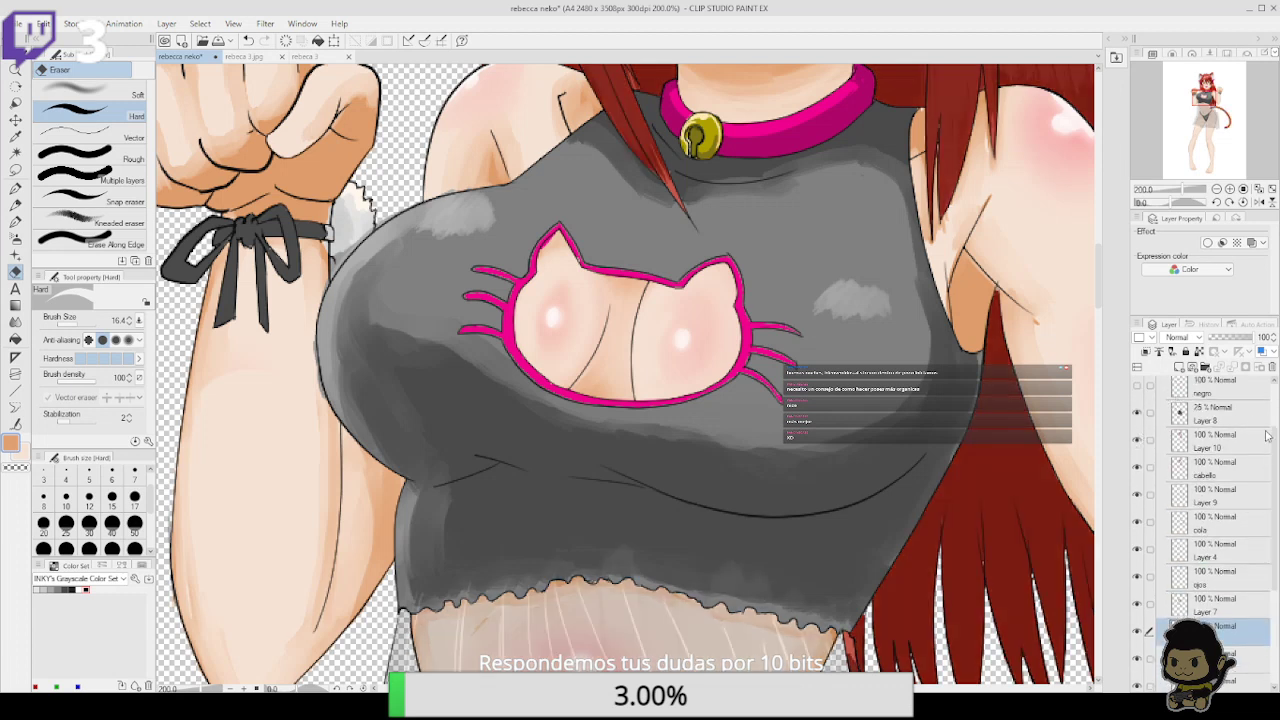
scroll(1147, 420, up, 3)
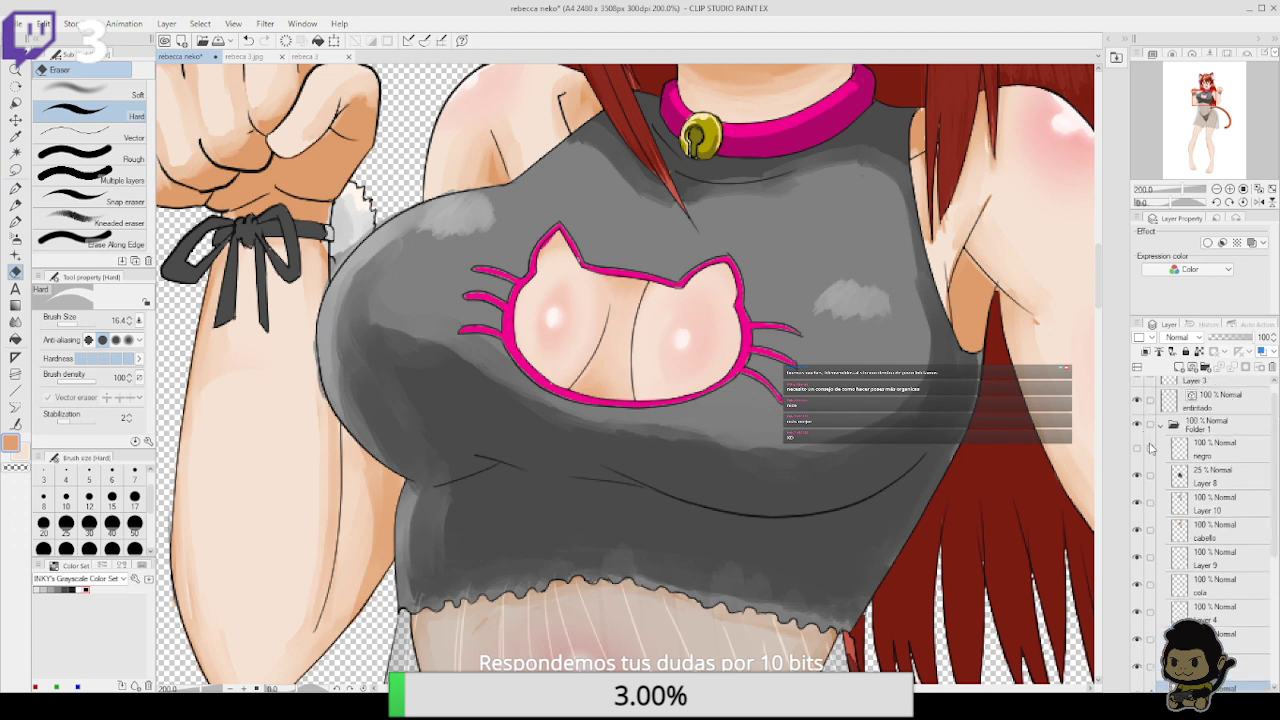
Retouch the hair strand beside the crop top's hem in dark red on Layer 10 with the Mapping pen
click(1219, 514)
click(1219, 530)
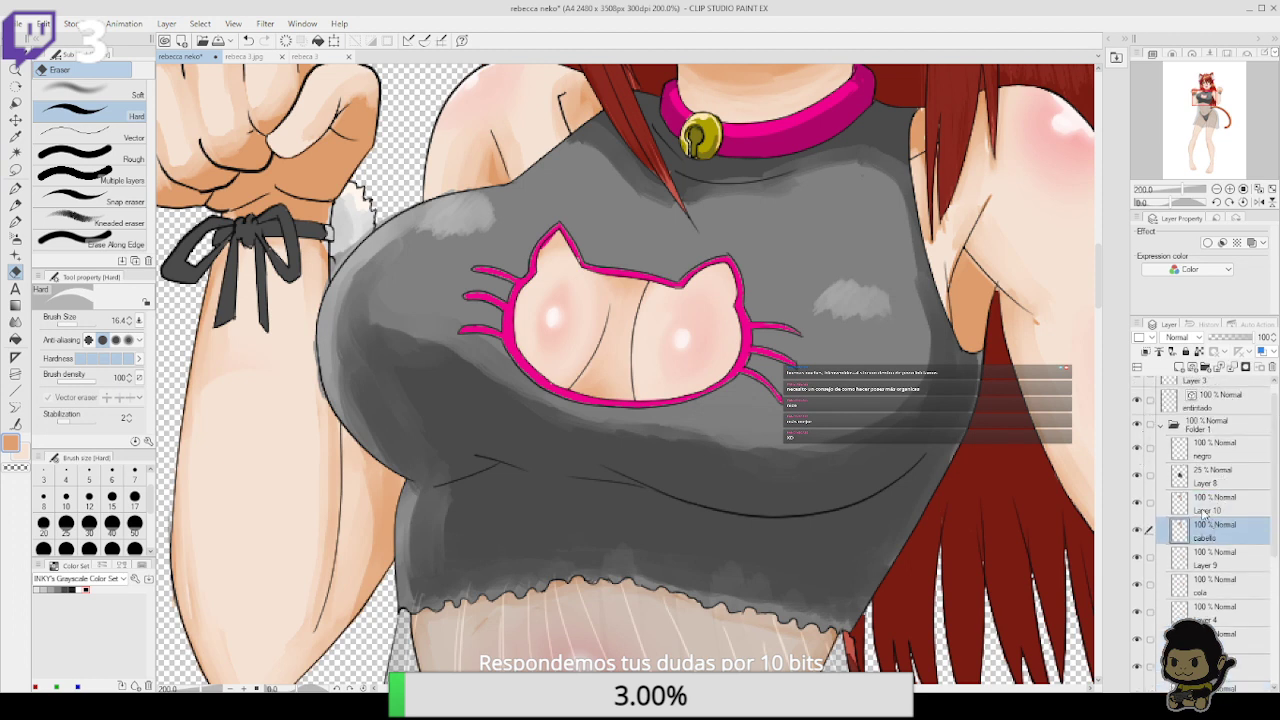
click(1200, 508)
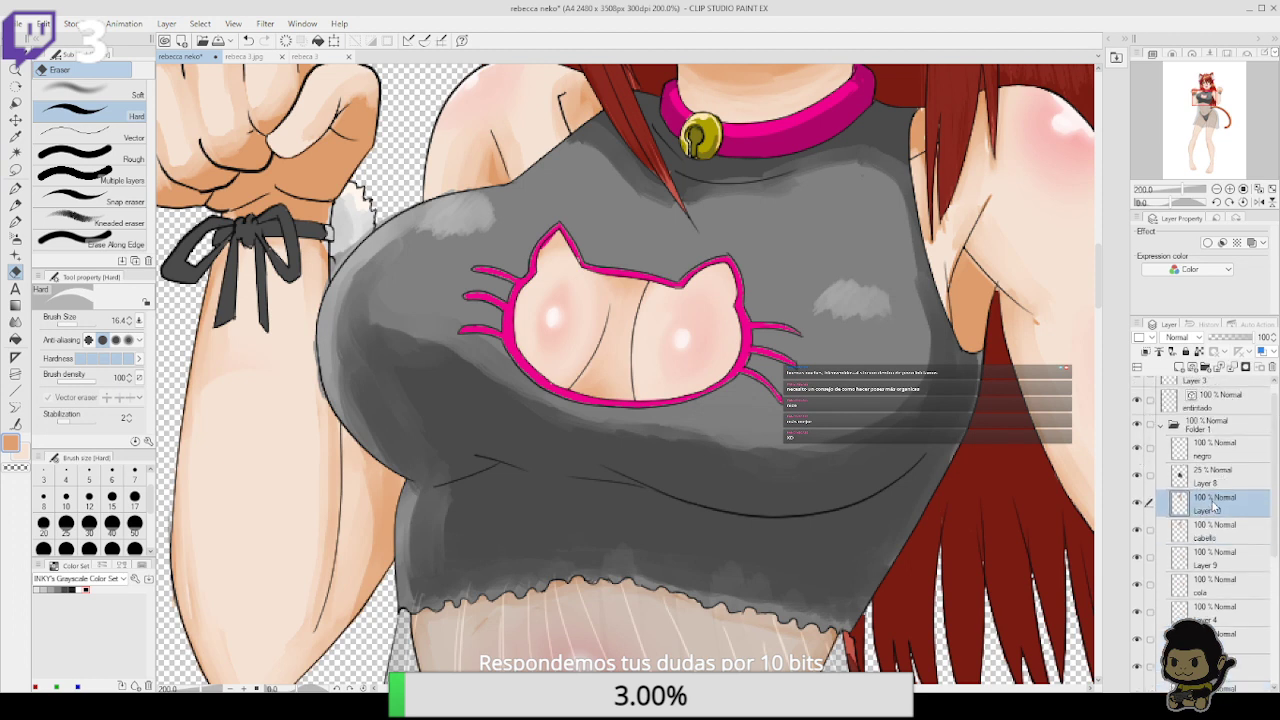
click(16, 187)
drag(853, 664, 845, 637)
key(ctrl+z)
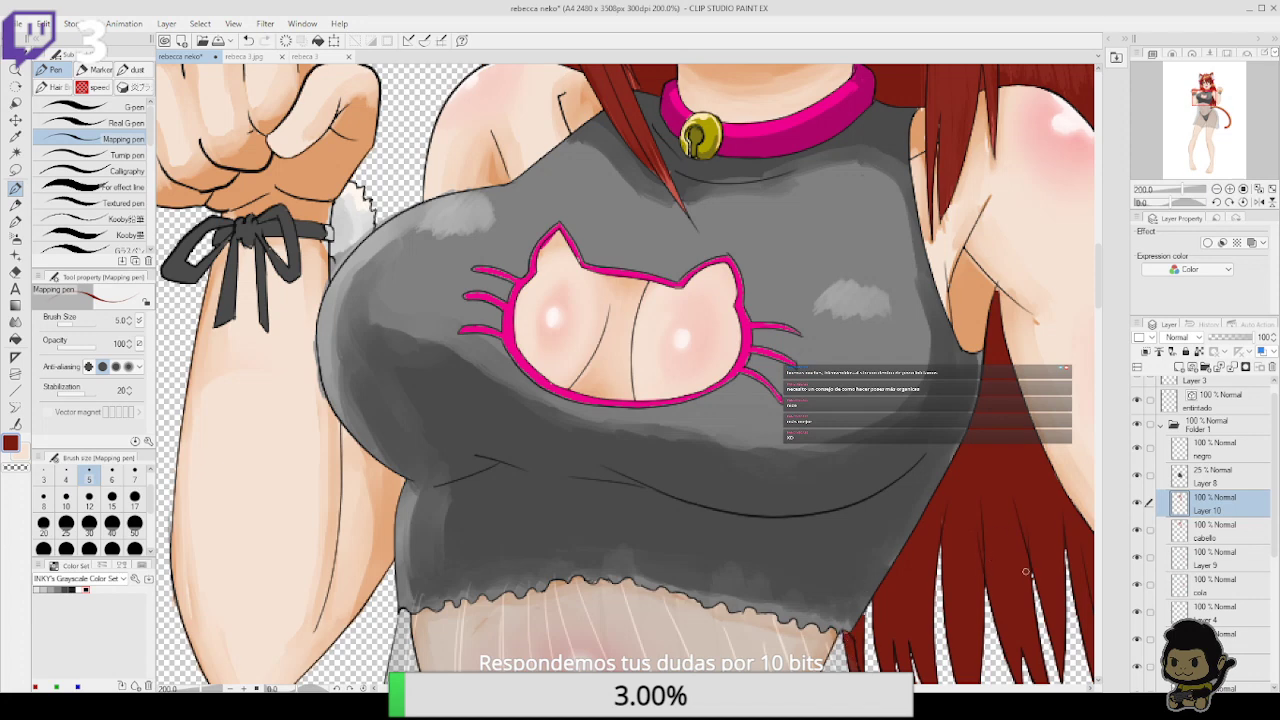
On Layer 6, soften the cheek highlights in the sampled light skin tone with the Smooth watercolor brush, within the piel layer's selection
click(1217, 189)
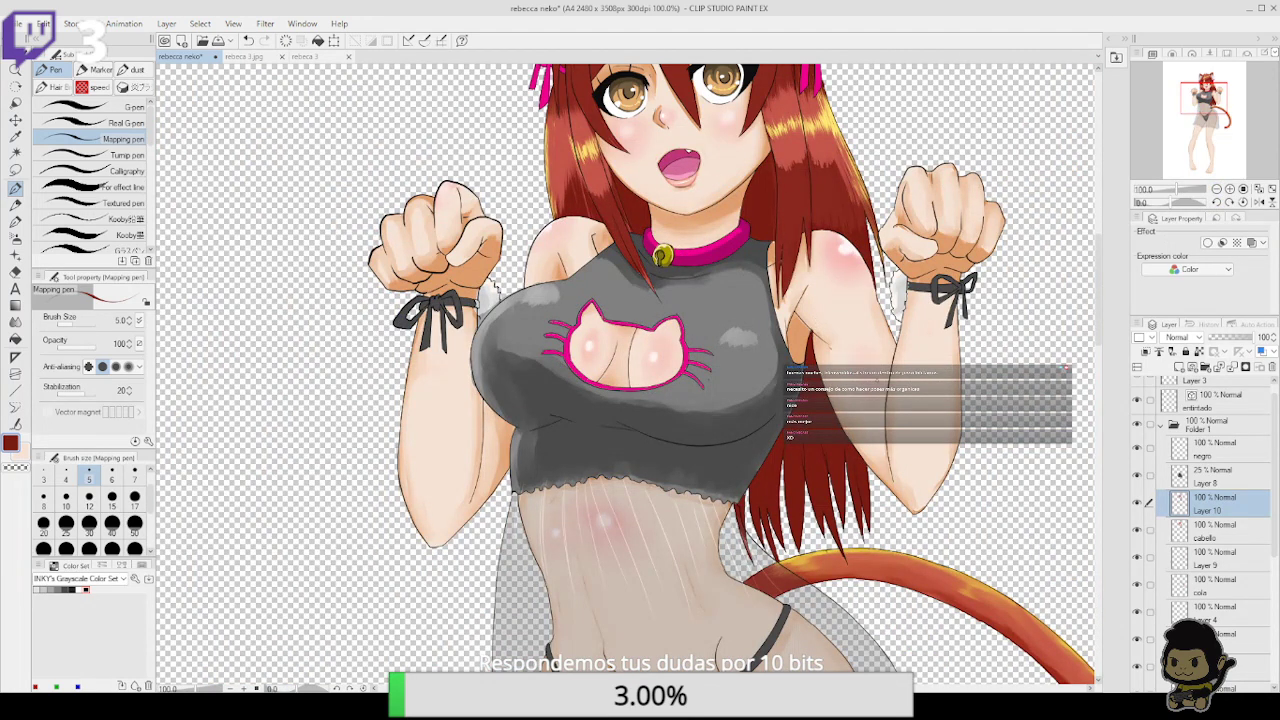
click(1216, 189)
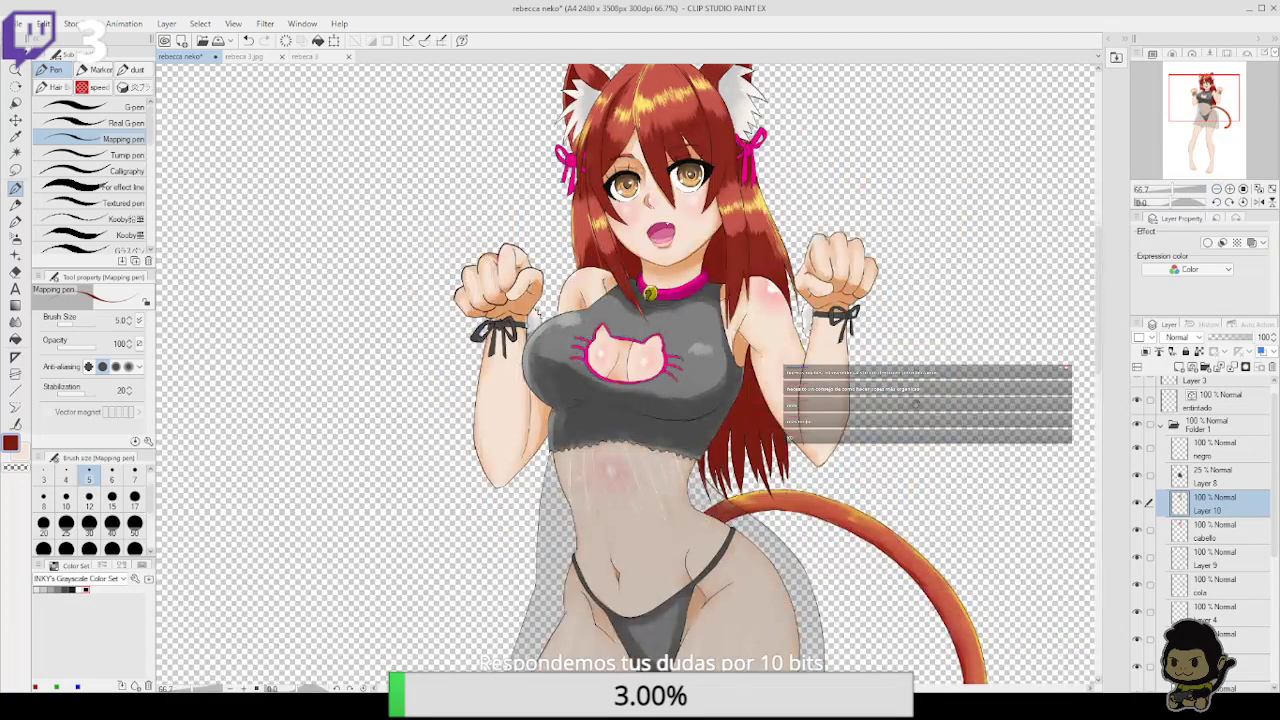
drag(916, 404, 905, 501)
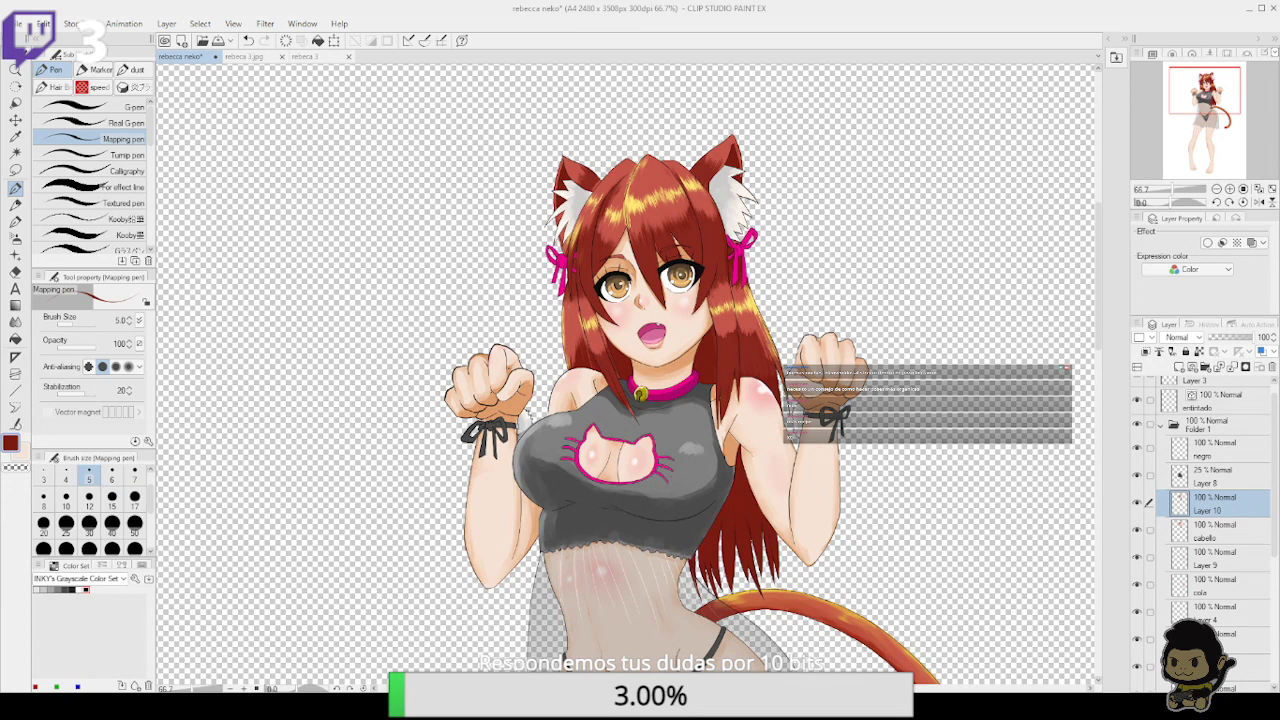
scroll(1238, 598, down, 5)
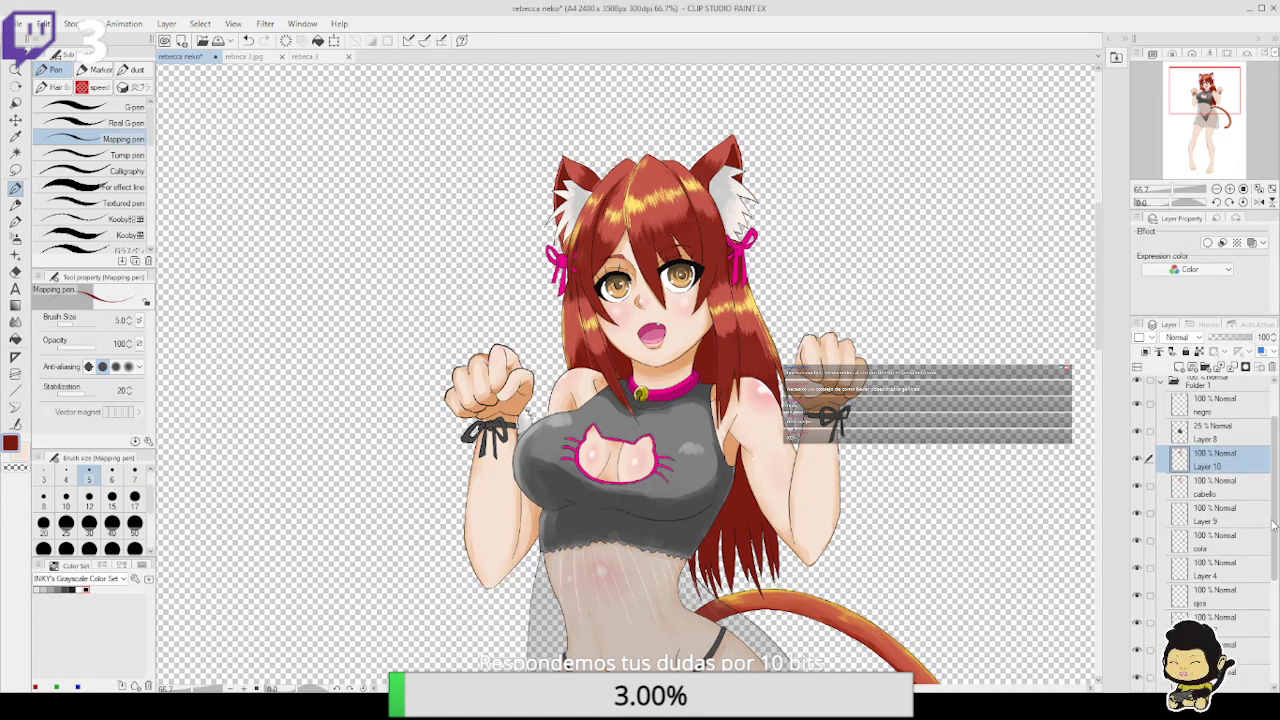
click(1238, 598)
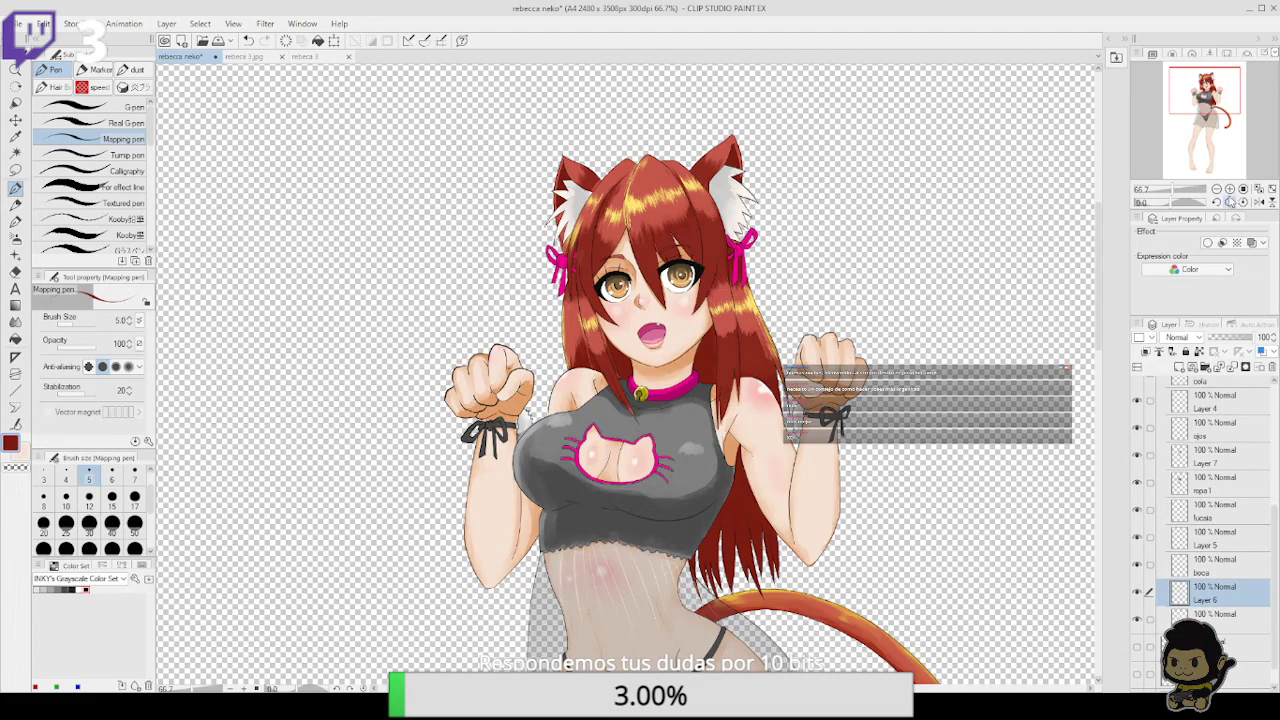
scroll(645, 330, up, 6)
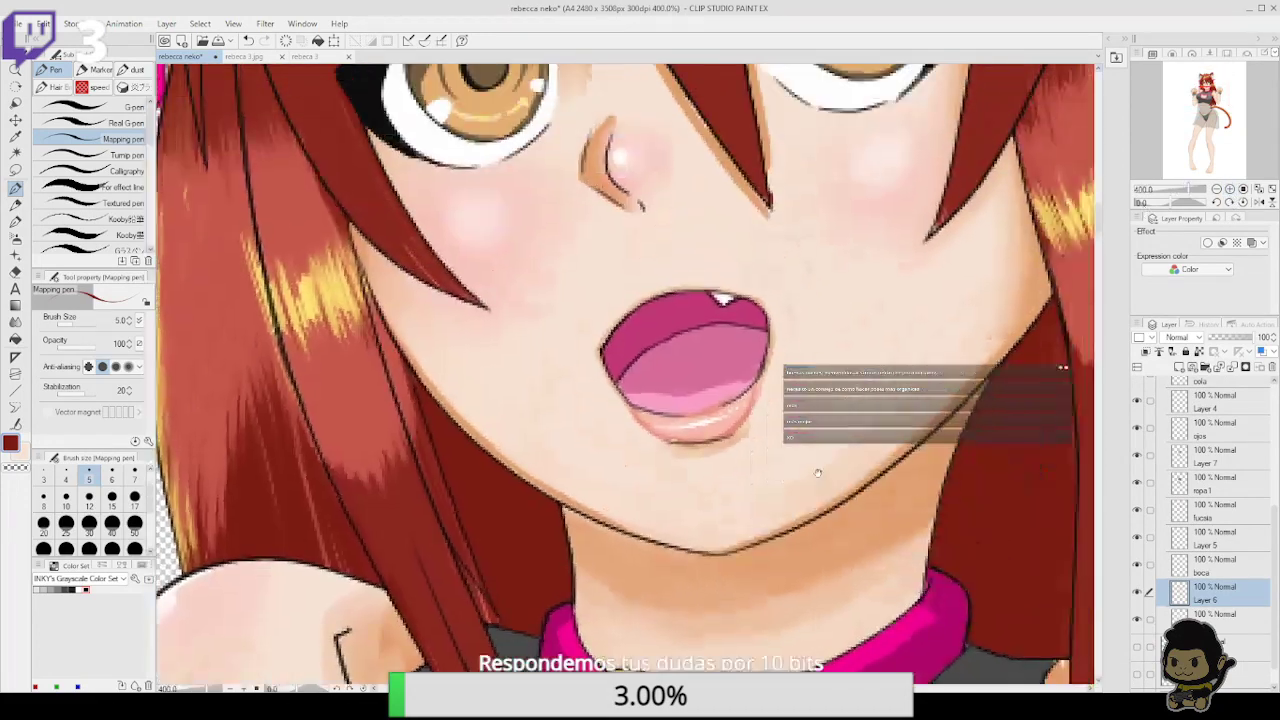
drag(817, 473, 805, 511)
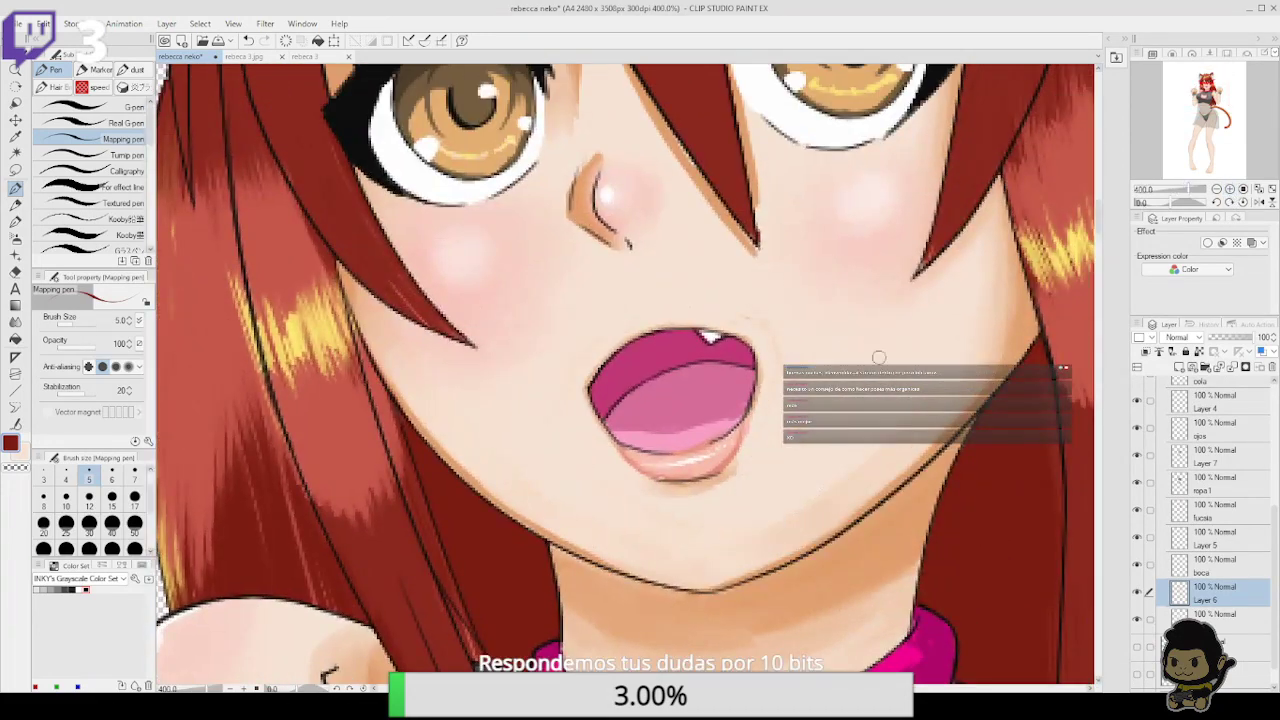
alt+click(885, 350)
click(16, 221)
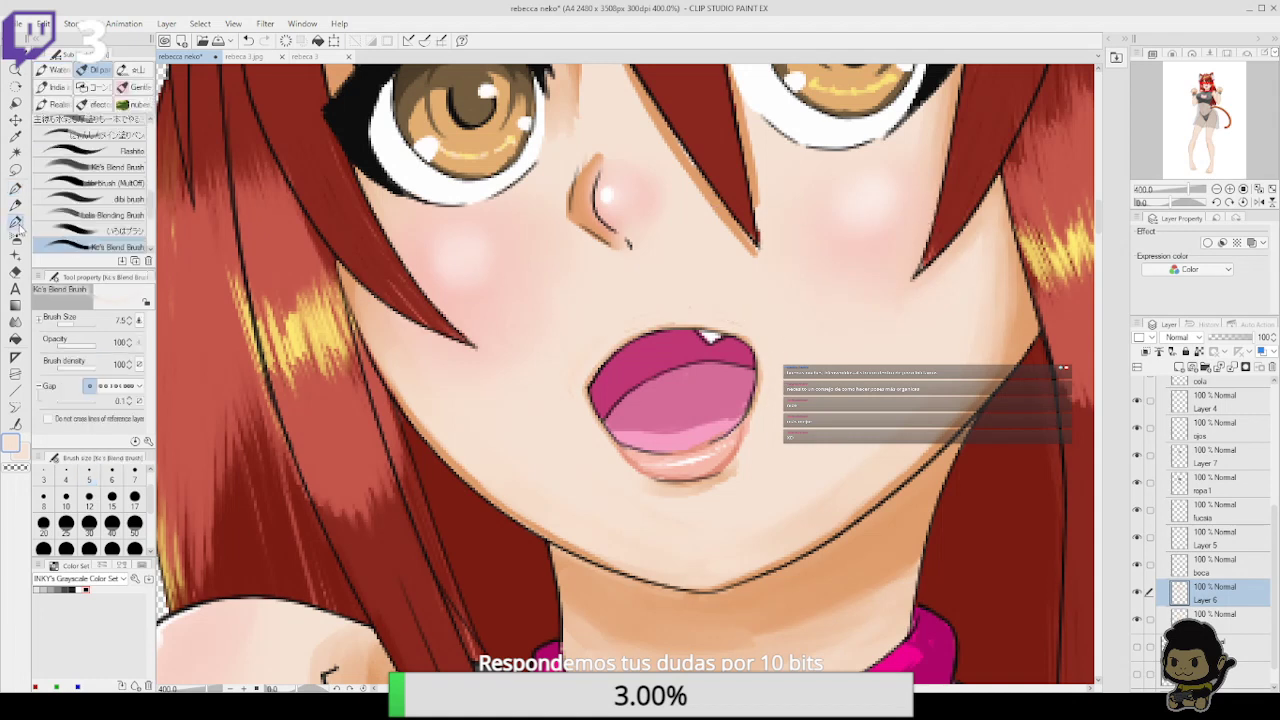
click(55, 70)
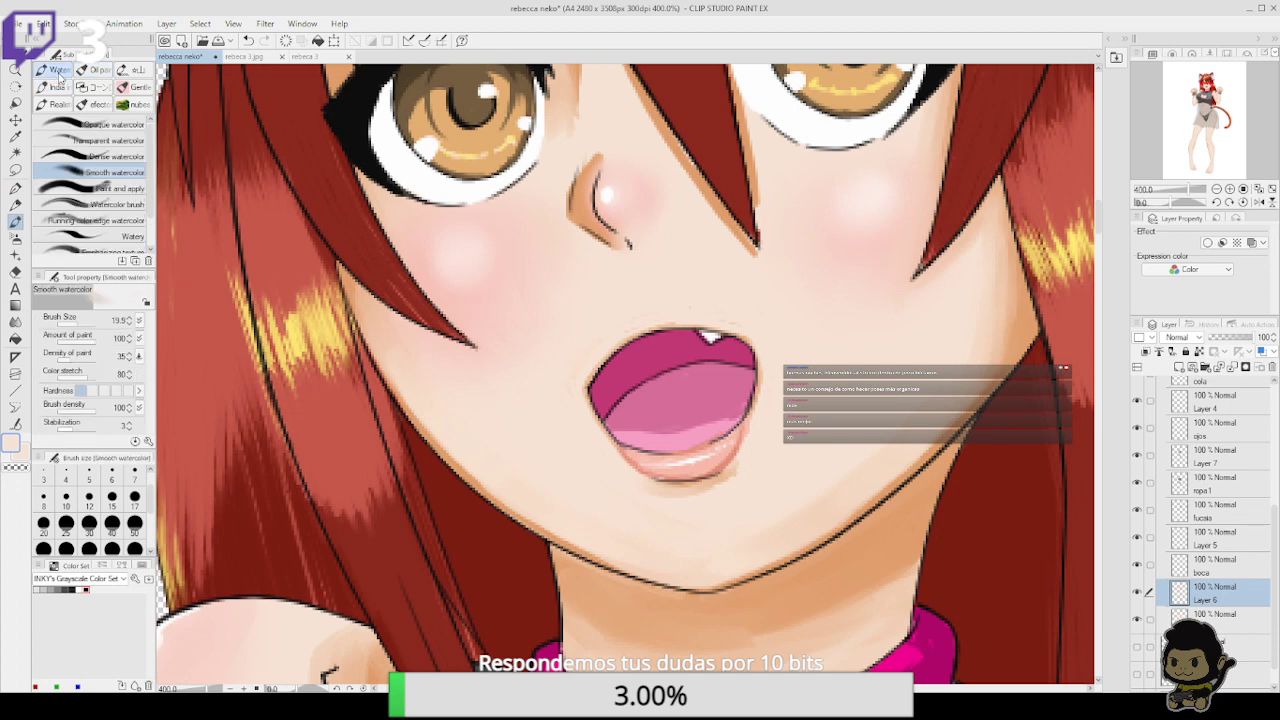
ctrl+click(1180, 619)
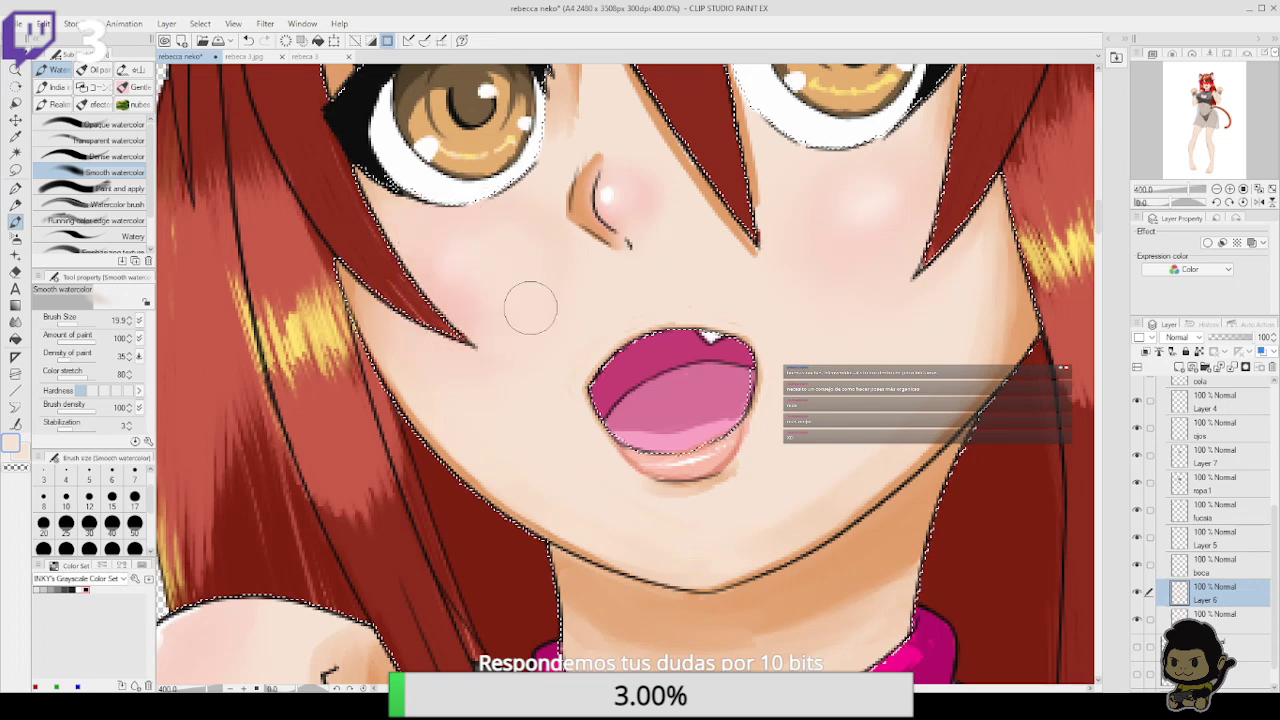
Examine the skin shading across the whole figure, from the face down to the legs
scroll(602, 243, down, 2)
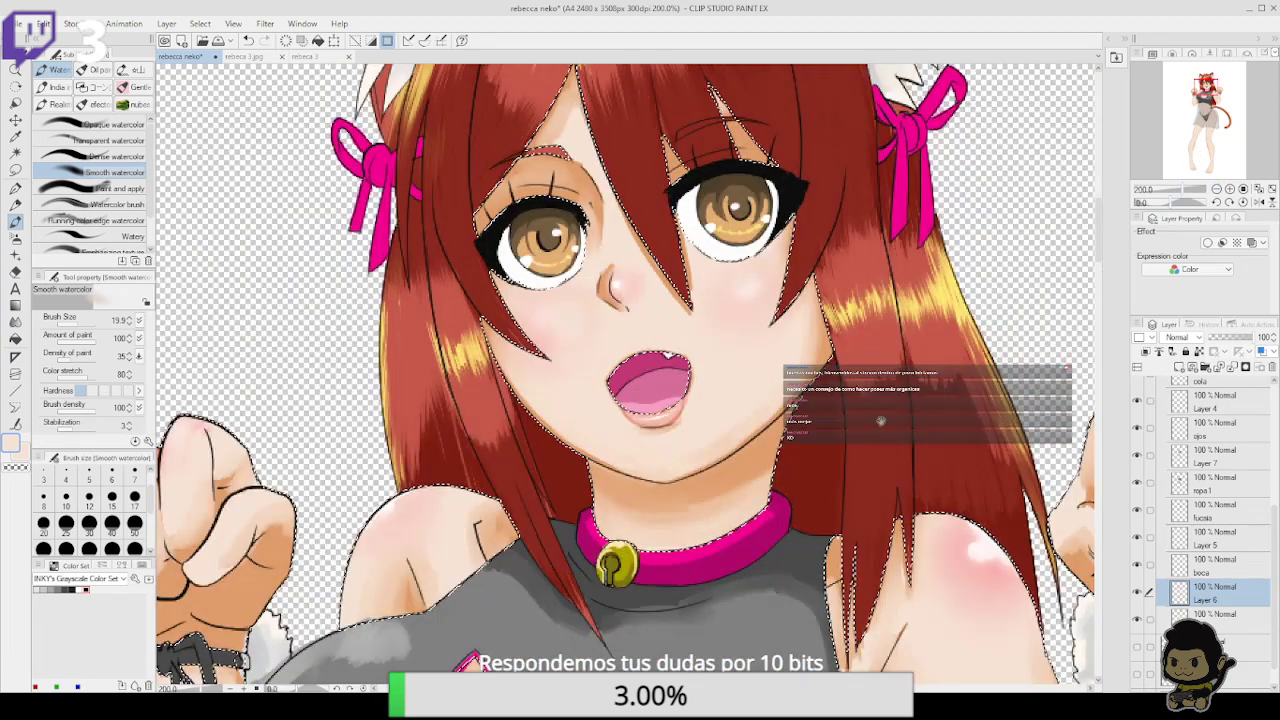
drag(881, 421, 859, 448)
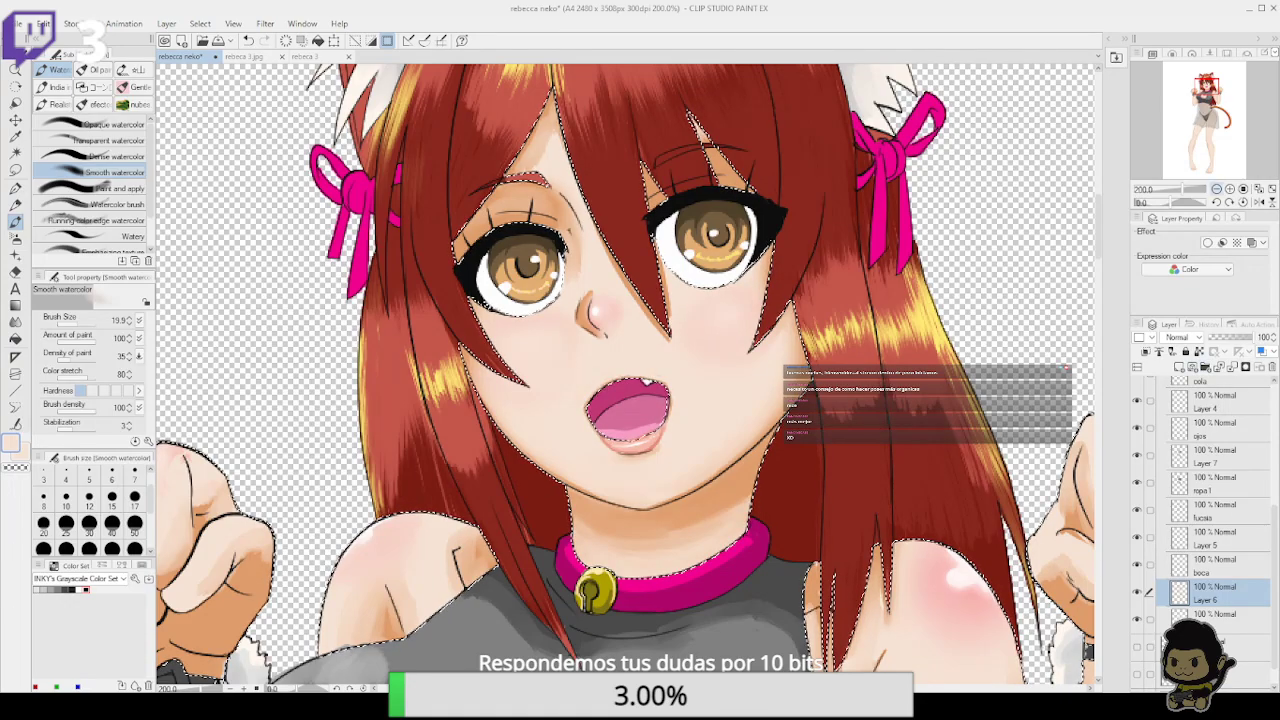
click(1217, 189)
click(1217, 189)
drag(1040, 660, 966, 477)
drag(965, 651, 960, 457)
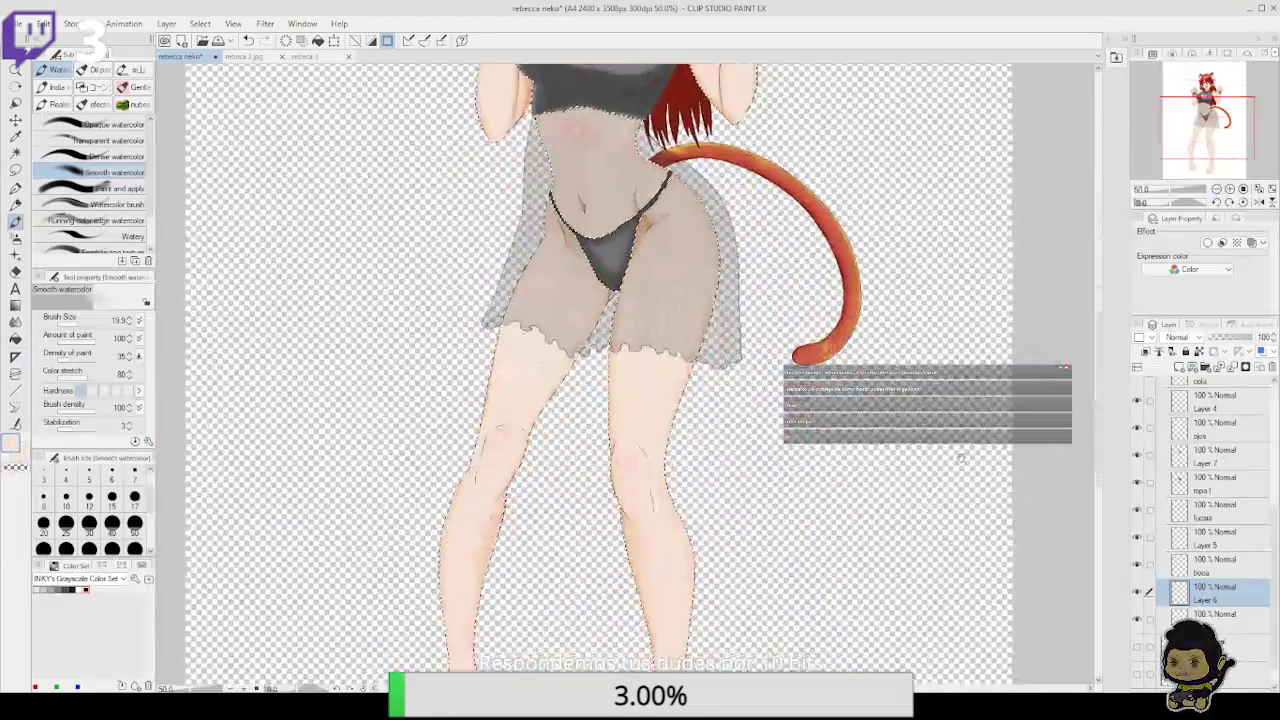
drag(963, 567, 949, 413)
scroll(968, 630, up, 8)
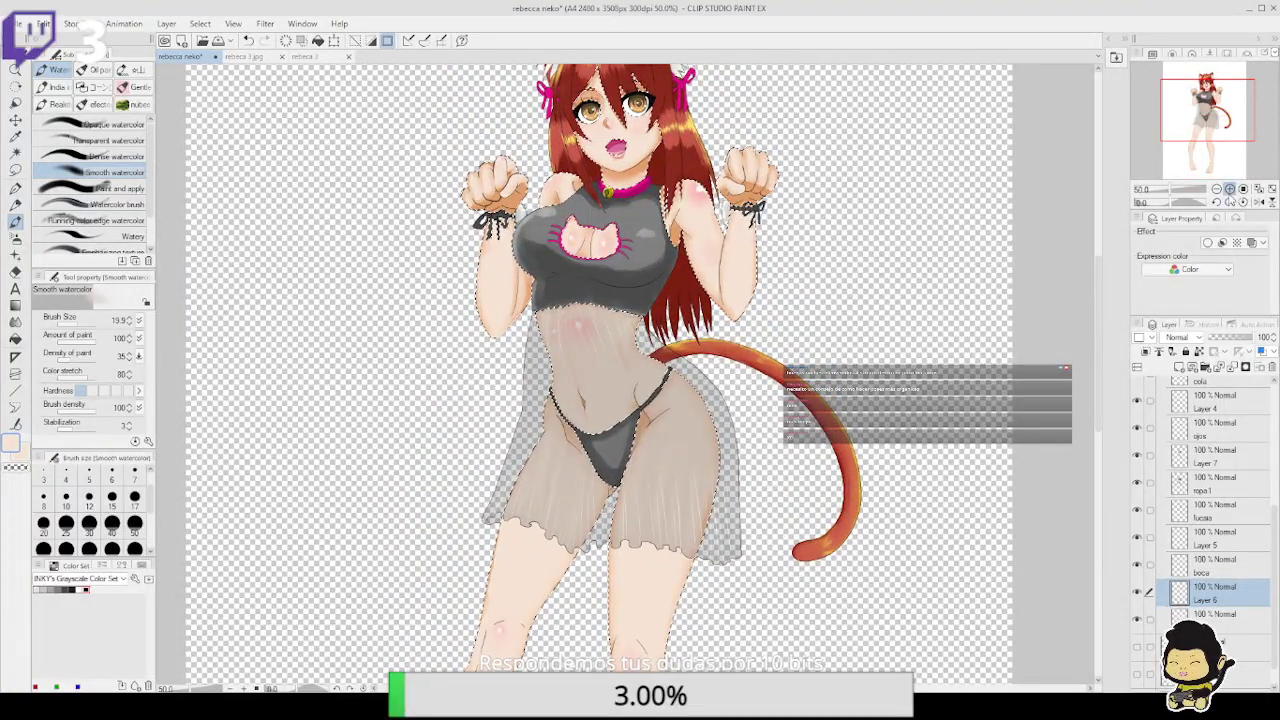
On Layer 6, paint the thumbnail of the character's right fist in a sampled light skin tone with the Mapping pen
scroll(644, 354, up, 4)
scroll(644, 354, up, 5)
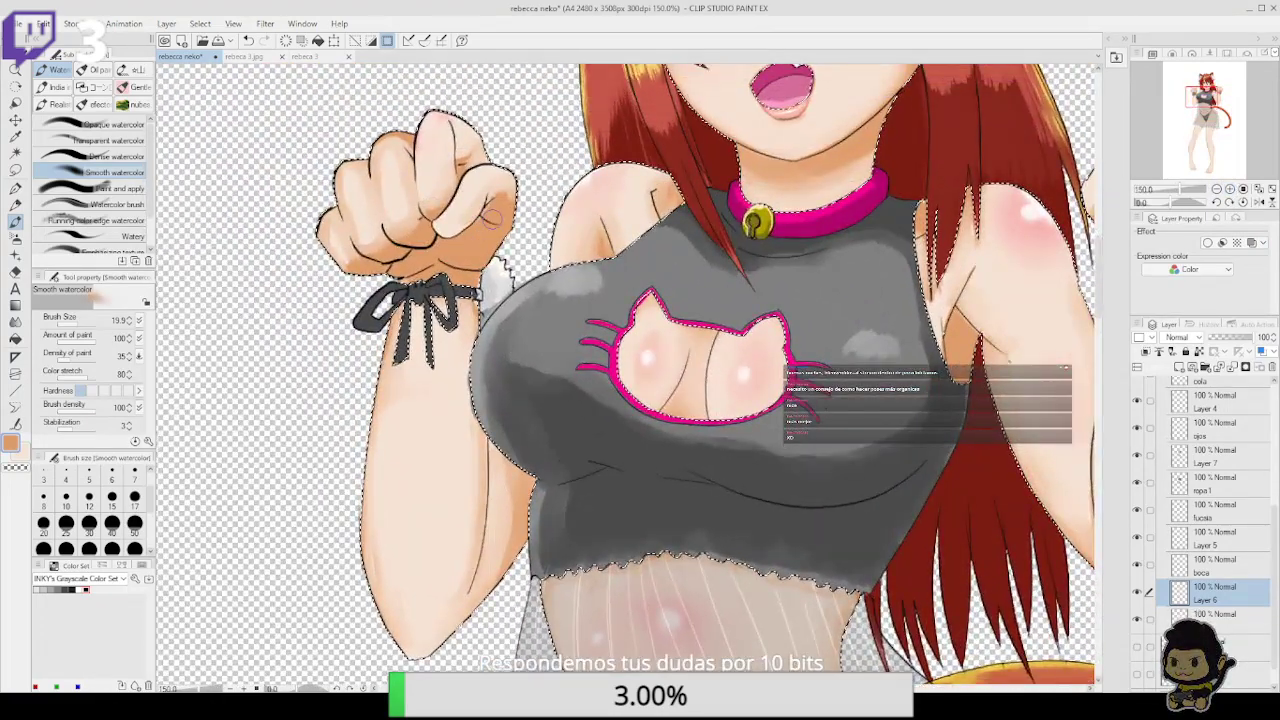
click(1230, 188)
drag(480, 205, 520, 303)
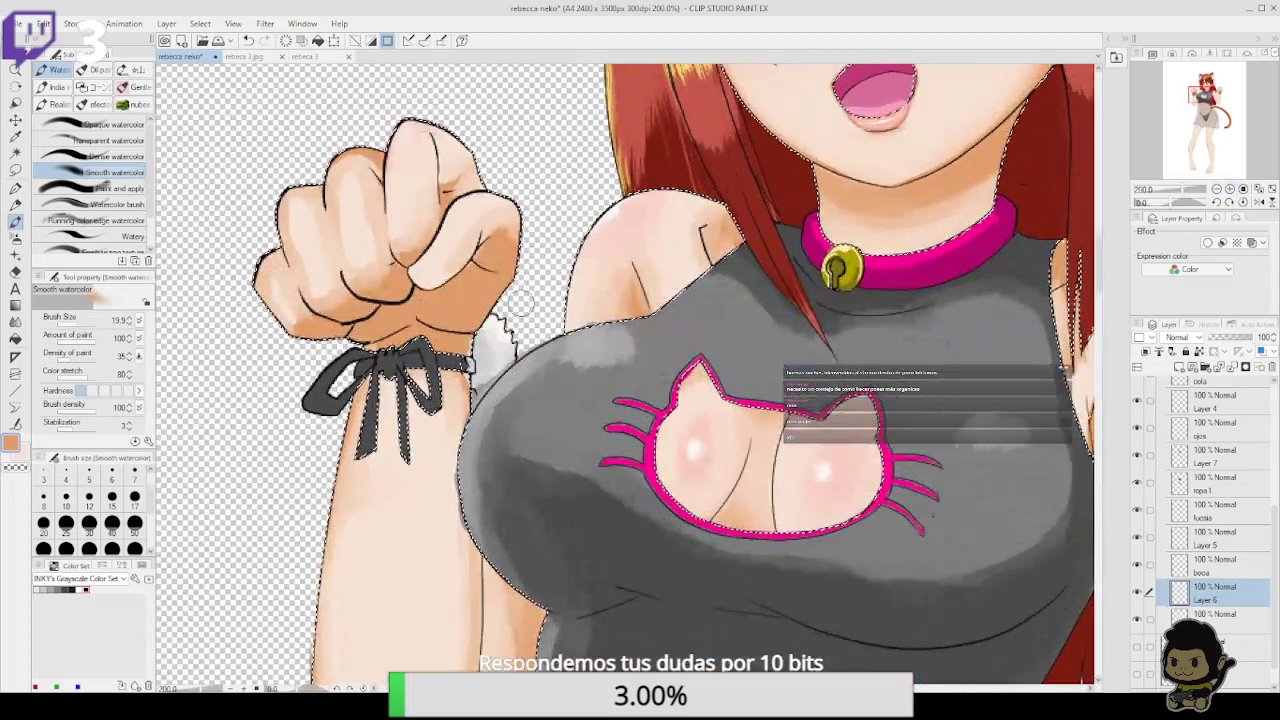
click(15, 188)
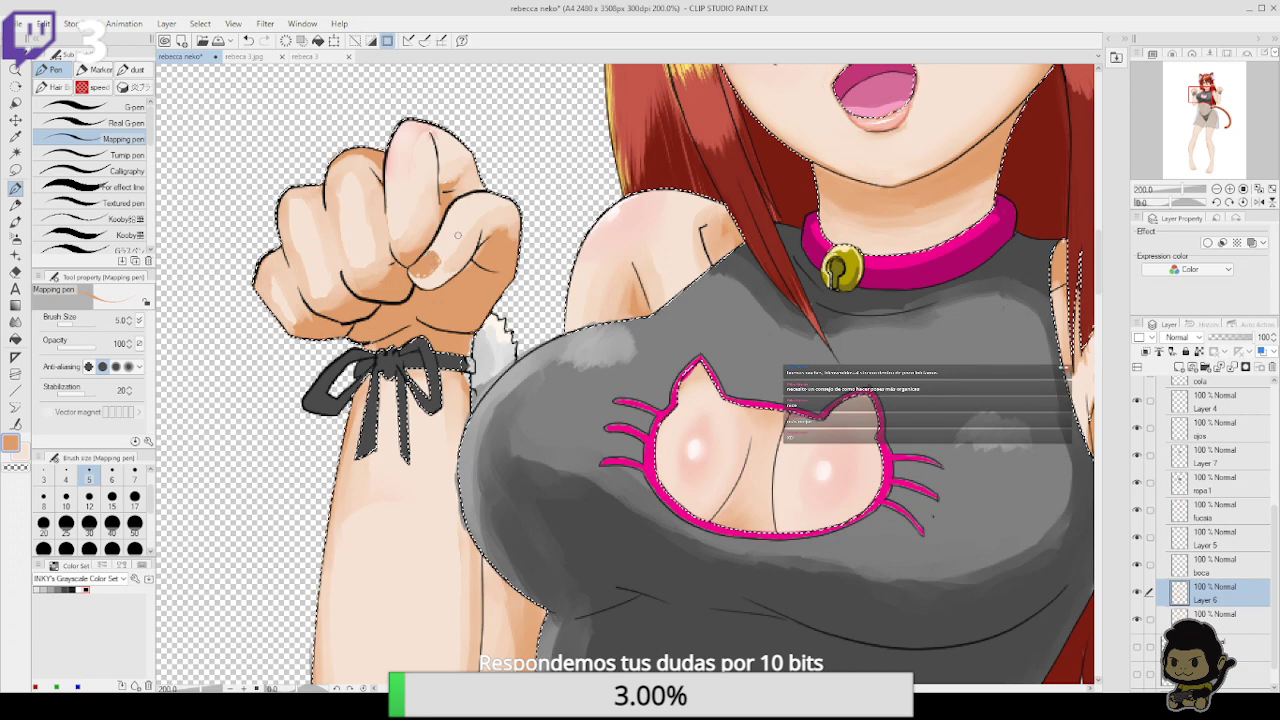
key(ctrl+z)
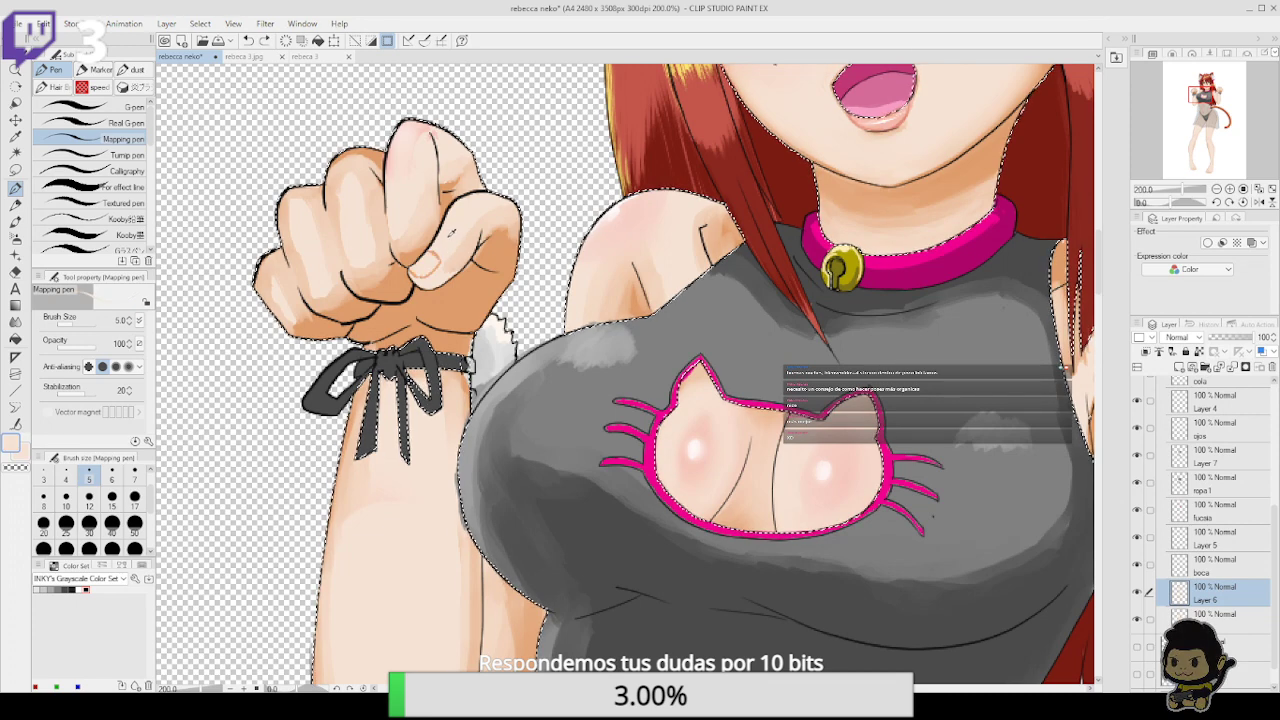
double_click(12, 441)
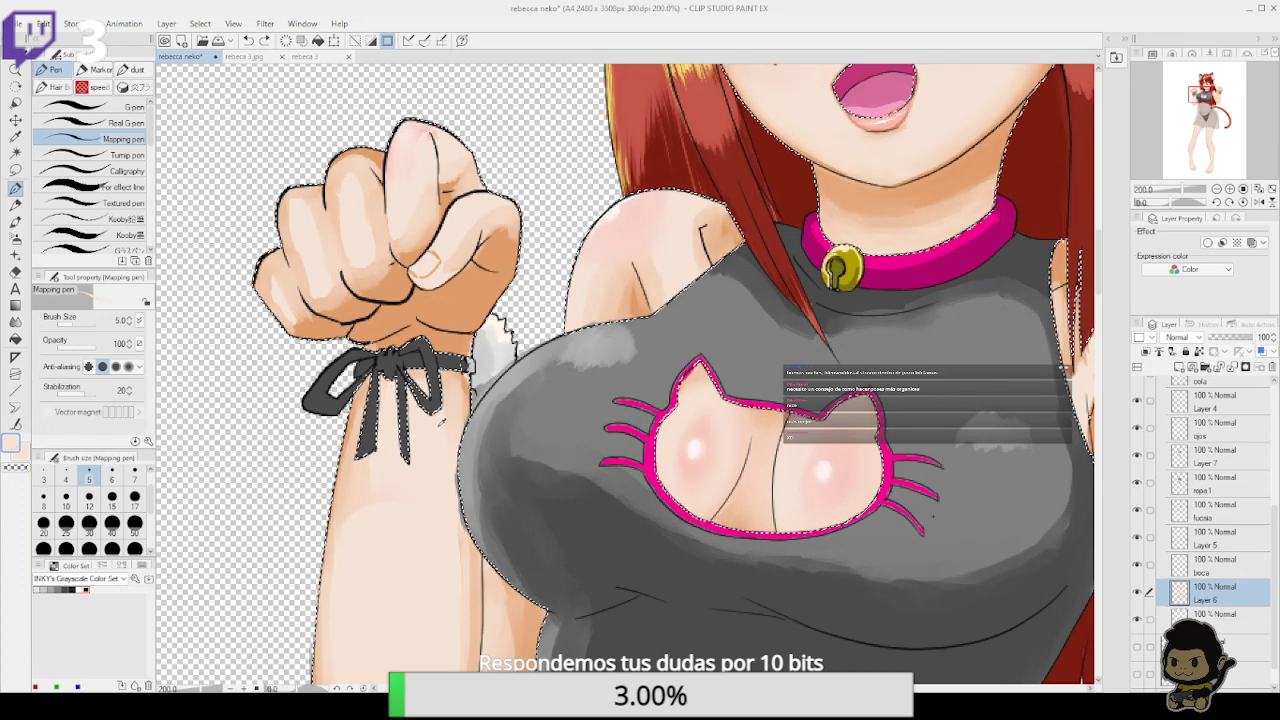
click(666, 324)
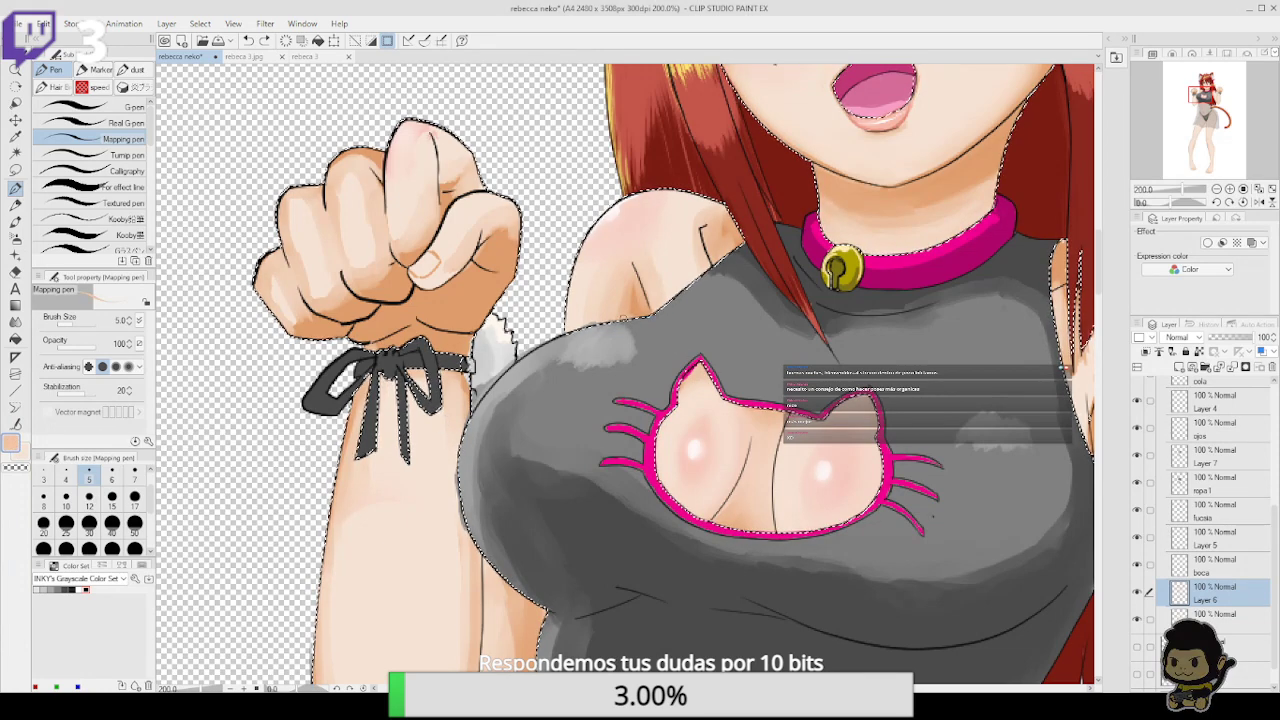
drag(418, 276, 436, 259)
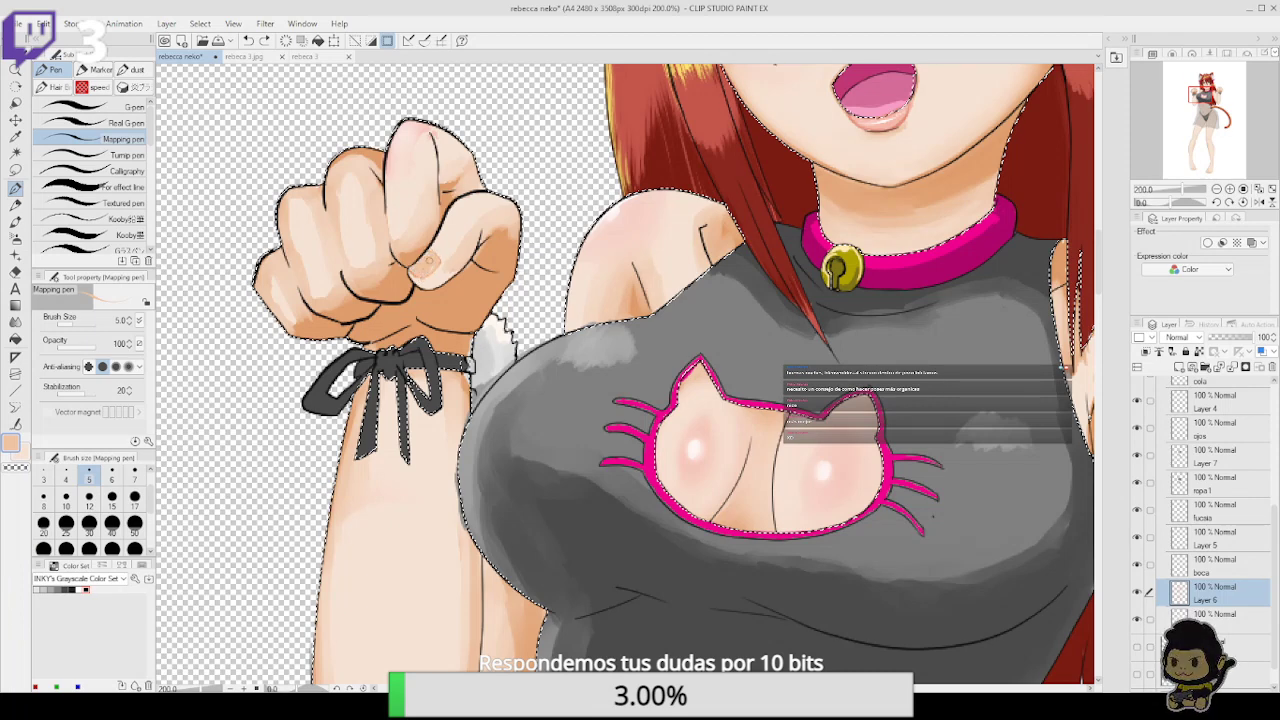
Shade the thumbnail of the character's left fist in the same light skin tone with the Mapping pen on Layer 6
drag(859, 374, 755, 416)
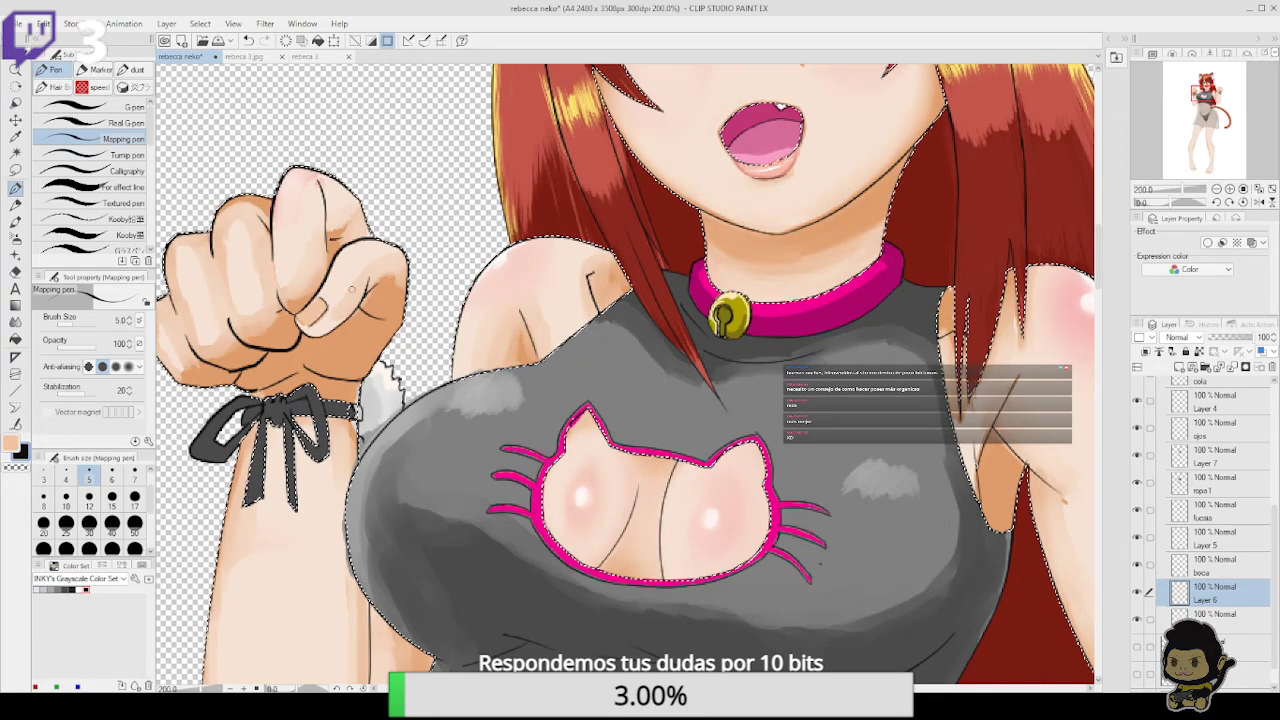
drag(873, 420, 714, 374)
mouse_move(882, 456)
mouse_down()
mouse_move(655, 436)
mouse_move(632, 478)
mouse_up()
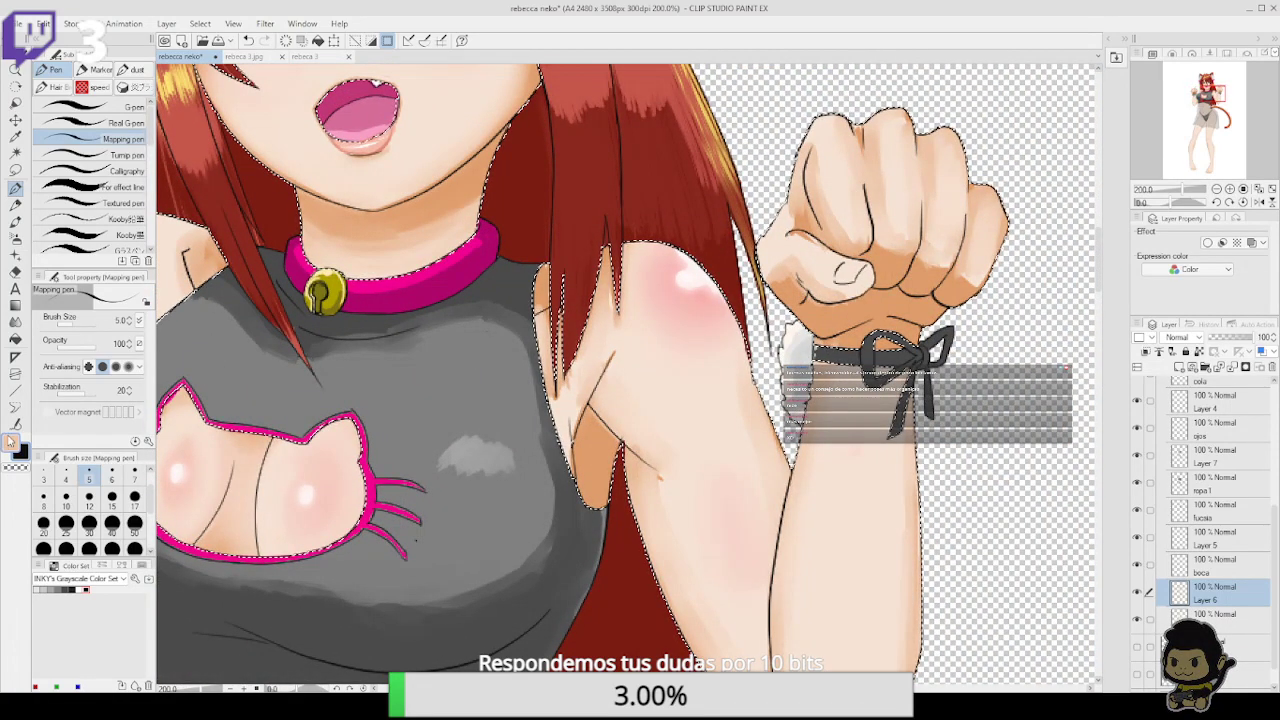
click(15, 338)
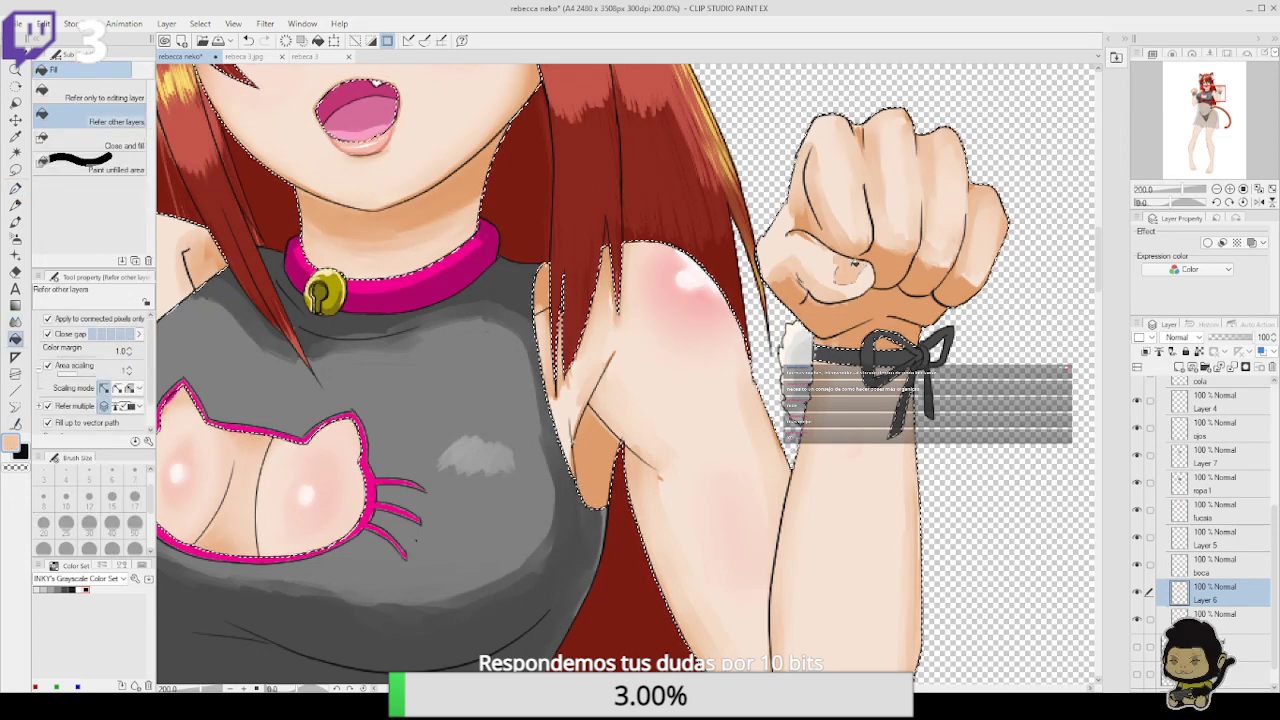
key(p)
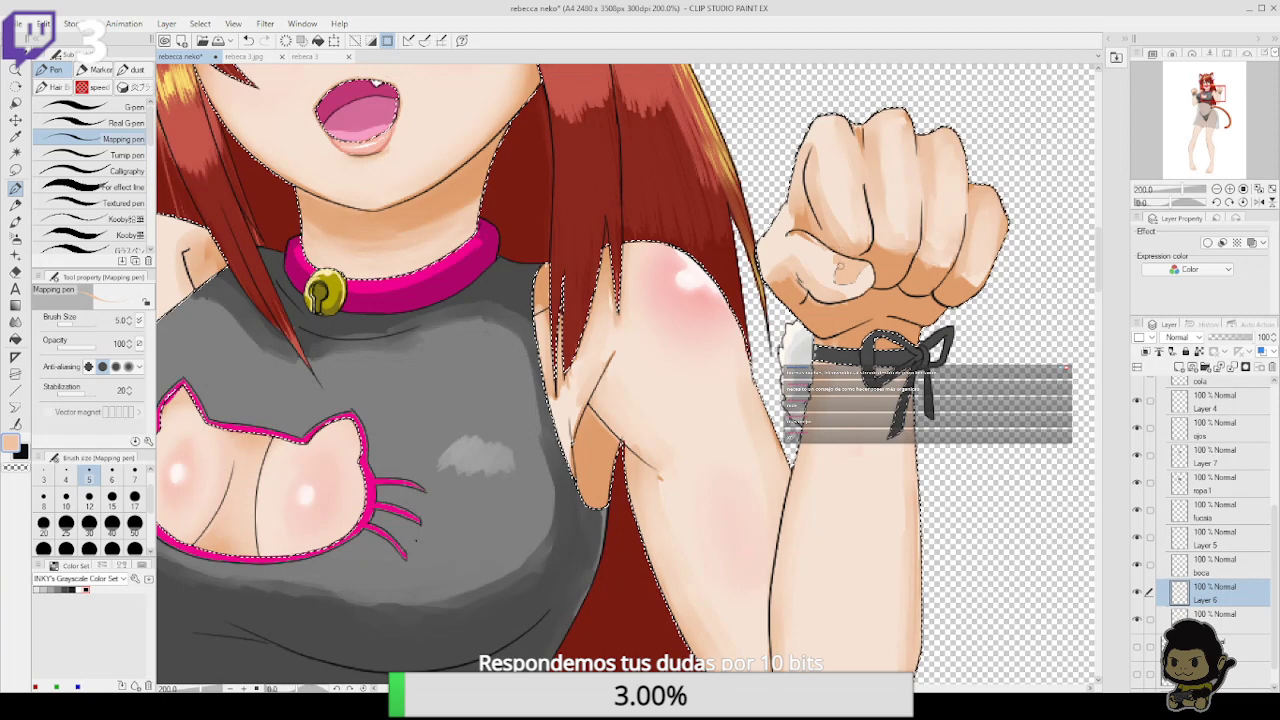
click(24, 453)
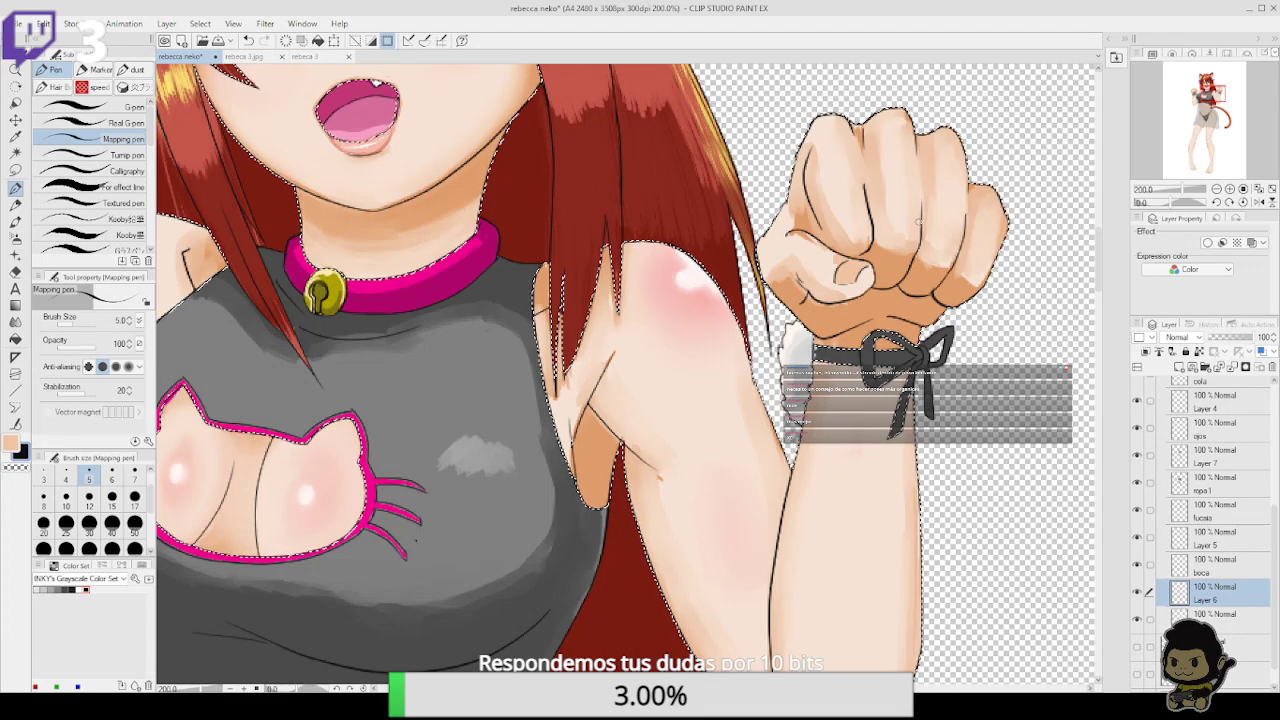
drag(919, 222, 951, 294)
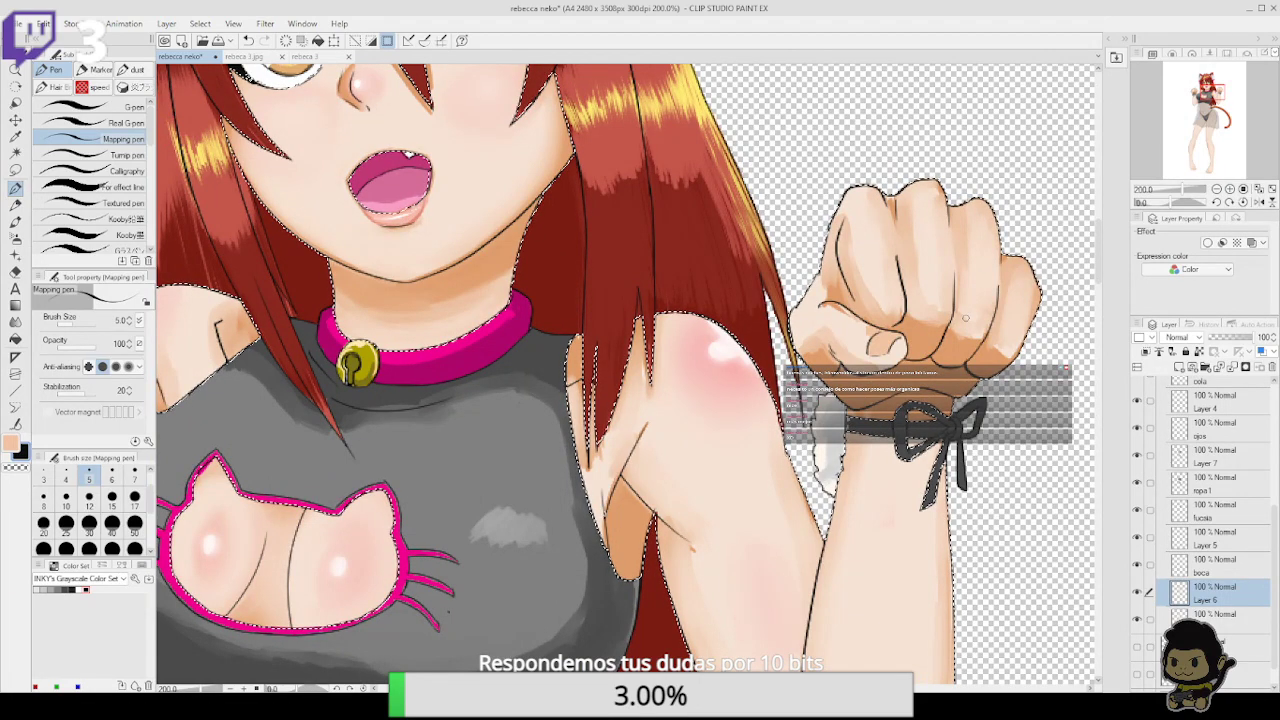
Compare both raised fists and retouch the thumbnail shading of the character's left hand with the Mapping pen
click(1216, 189)
click(1216, 189)
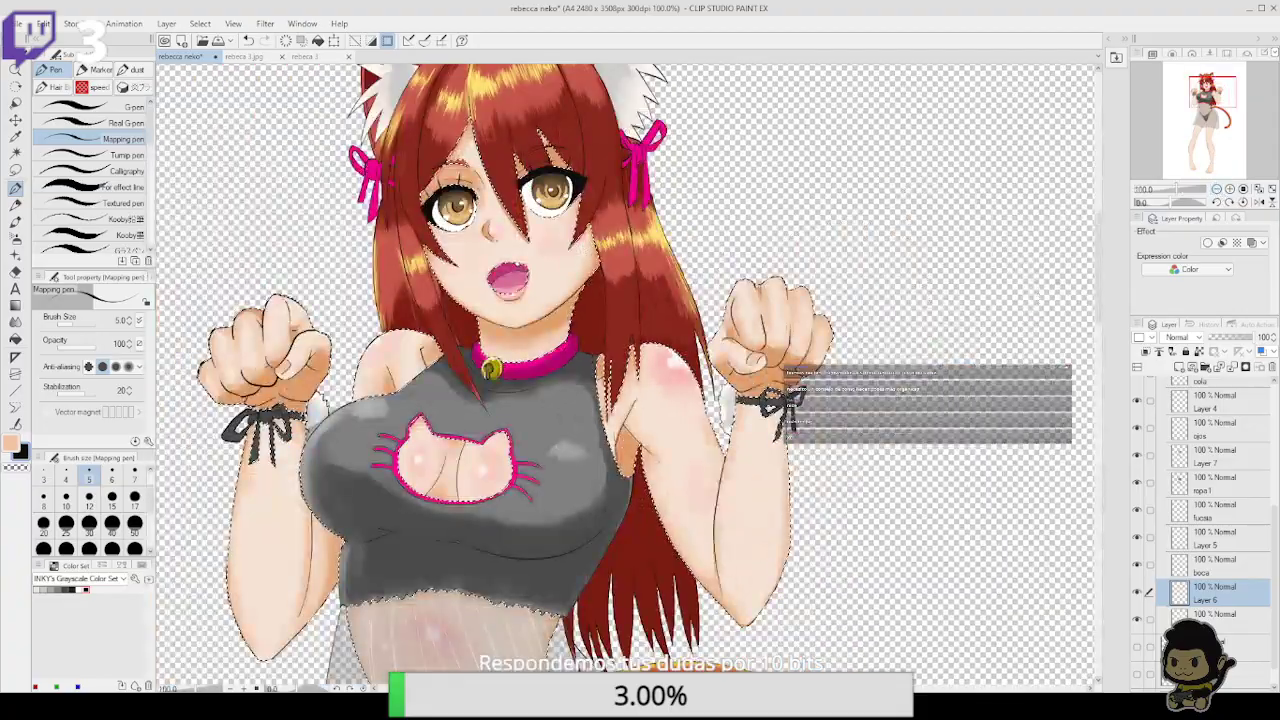
drag(868, 457, 901, 357)
scroll(628, 375, up, 3)
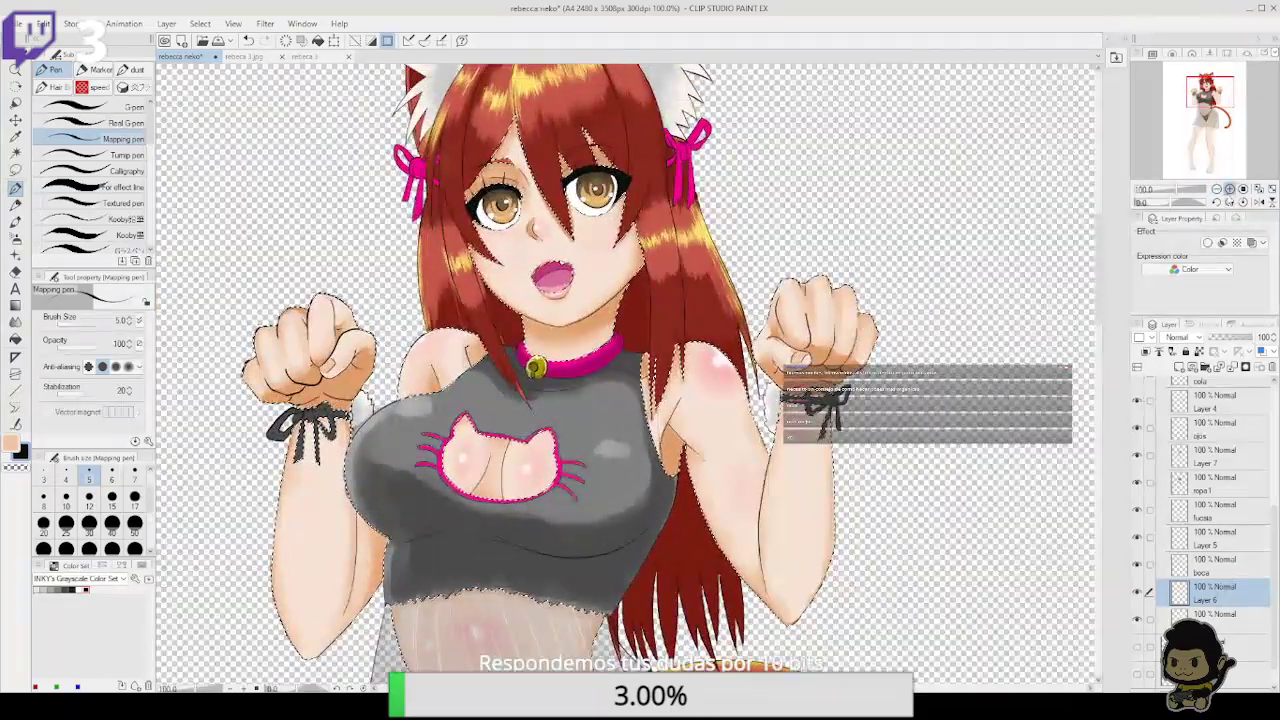
click(1229, 189)
click(1229, 189)
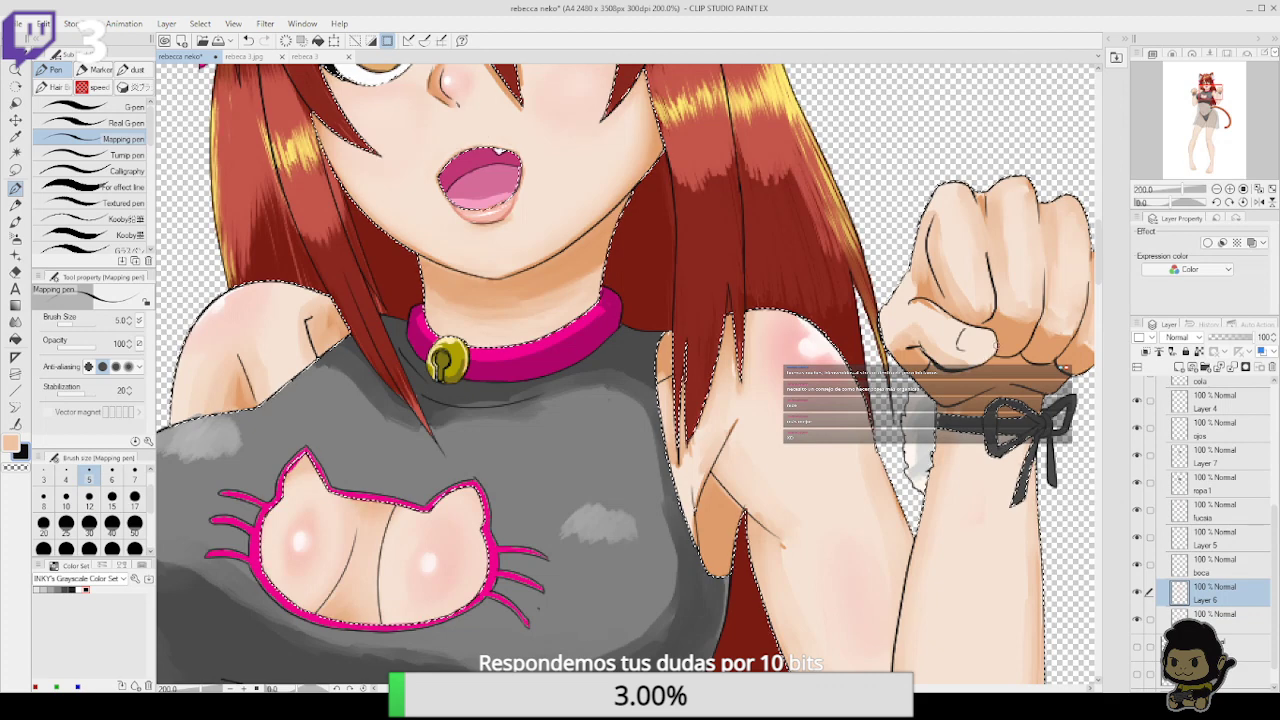
key(ctrl+z)
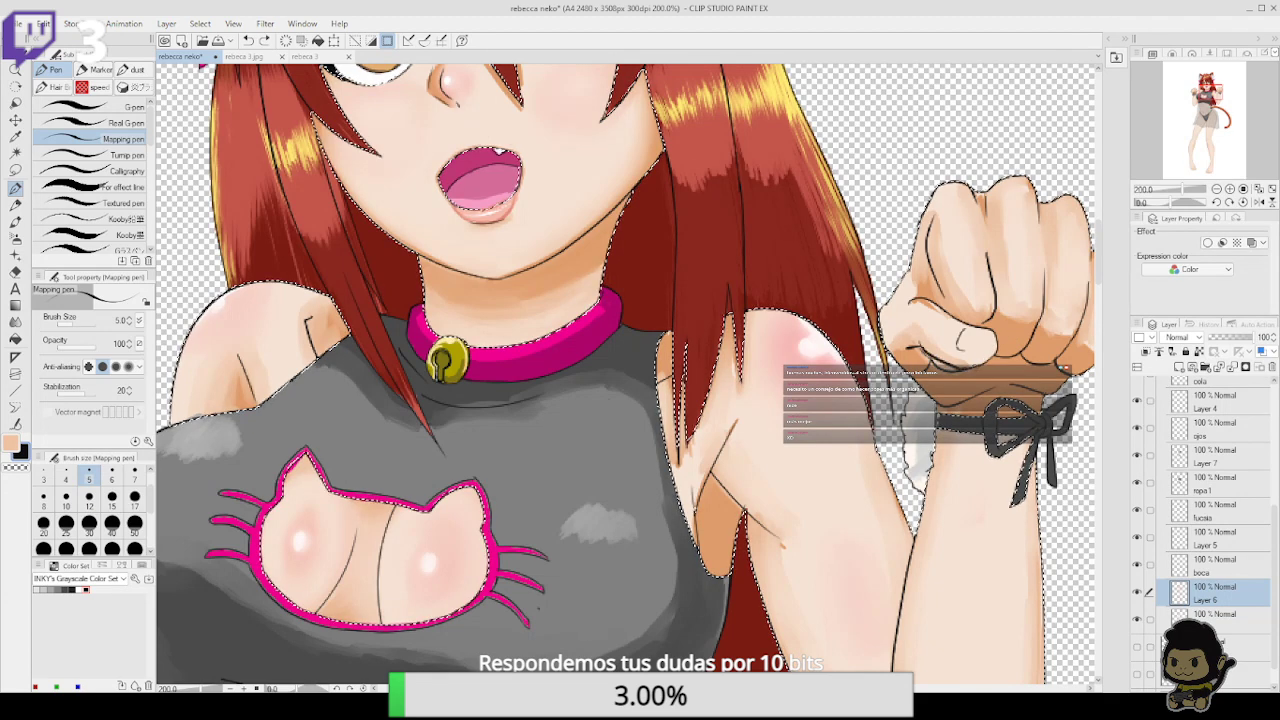
key(ctrl+y)
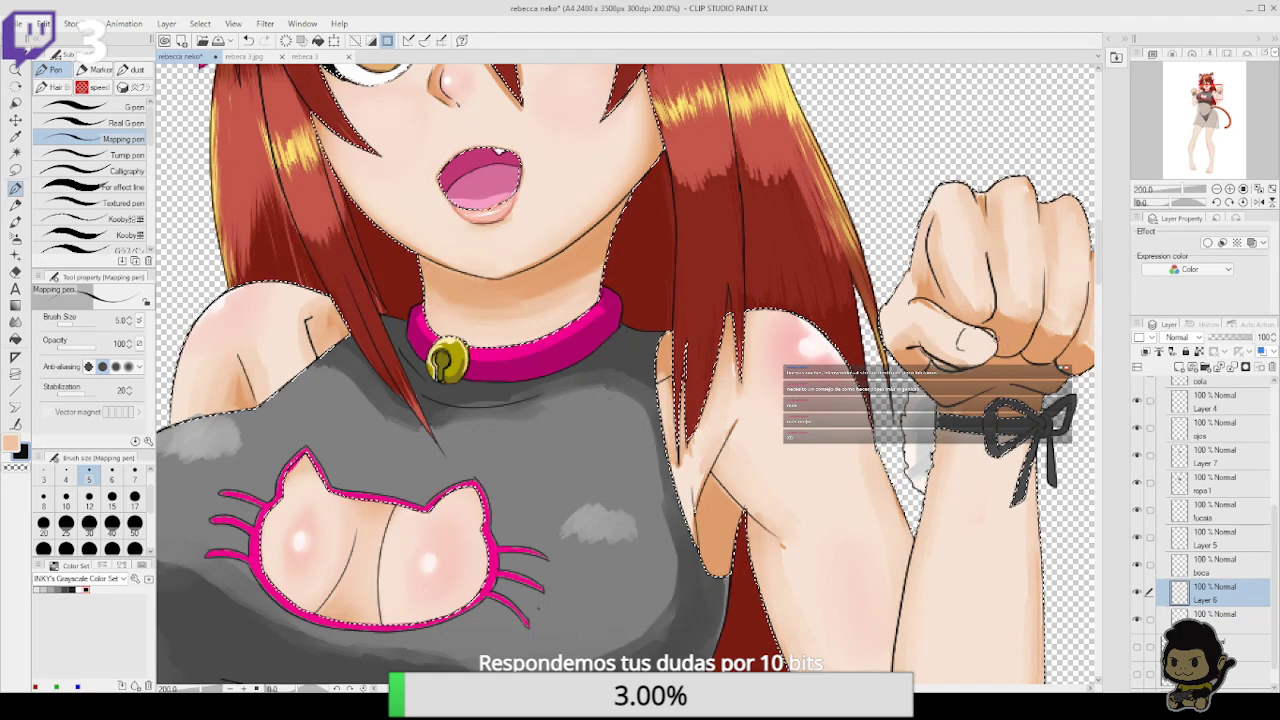
drag(970, 326, 997, 349)
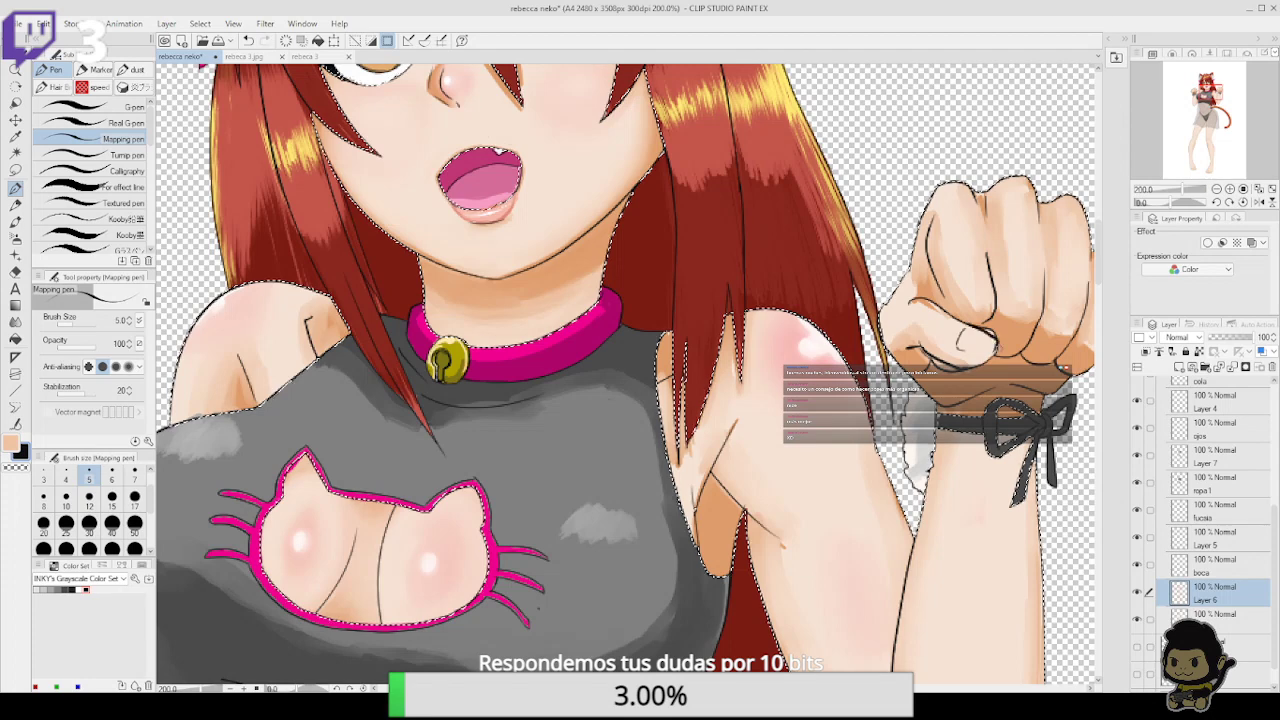
Switch to the Vector eraser on the entintado layer to clean up the line art around the left thumb
key(e)
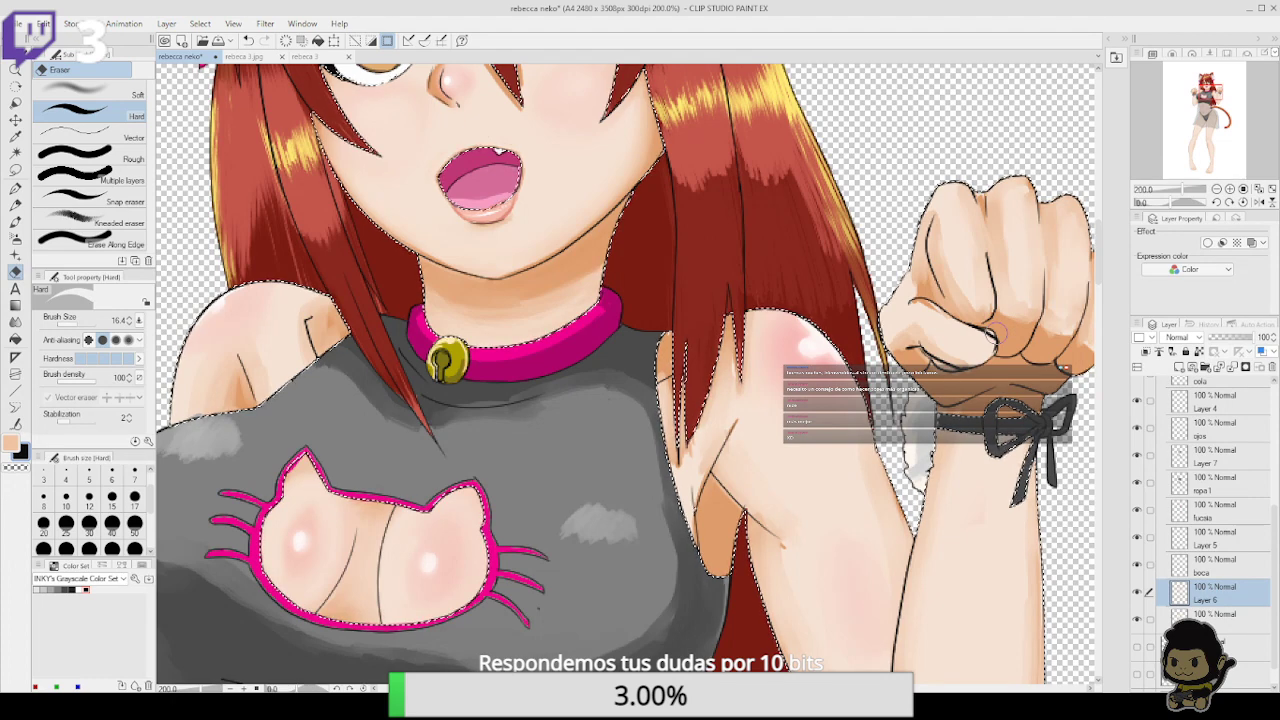
scroll(1247, 417, up, 5)
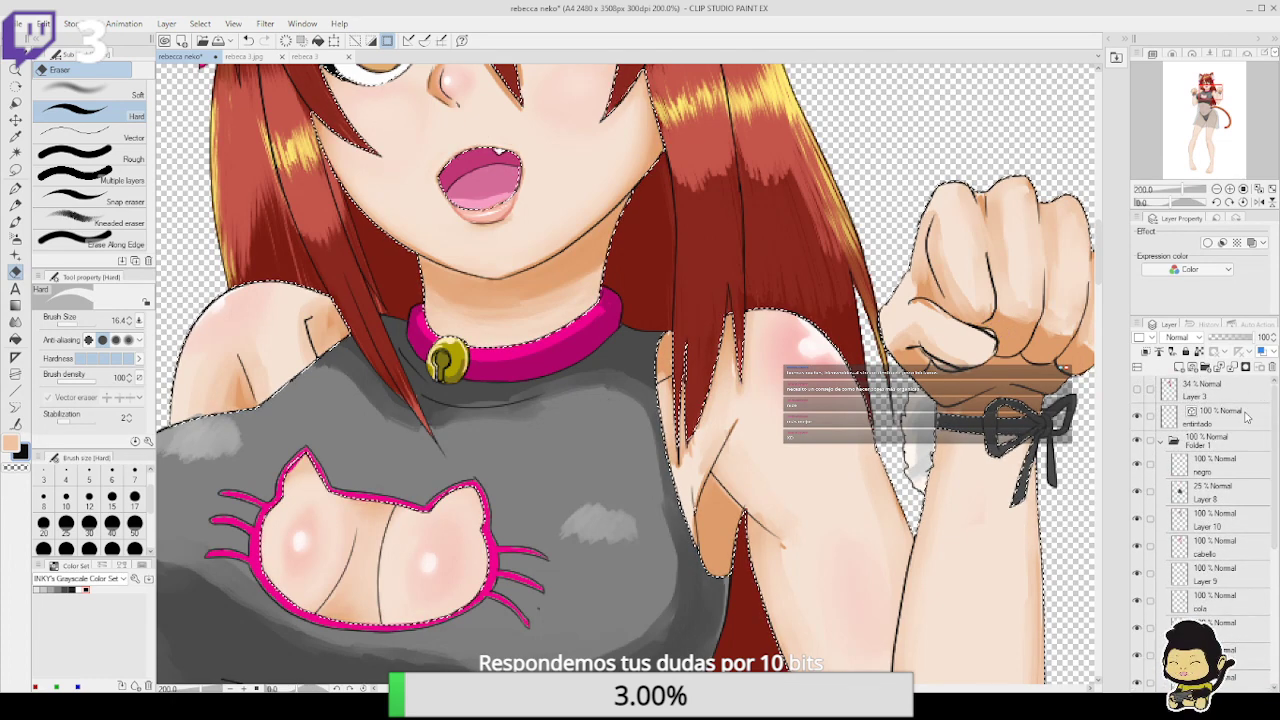
click(1247, 417)
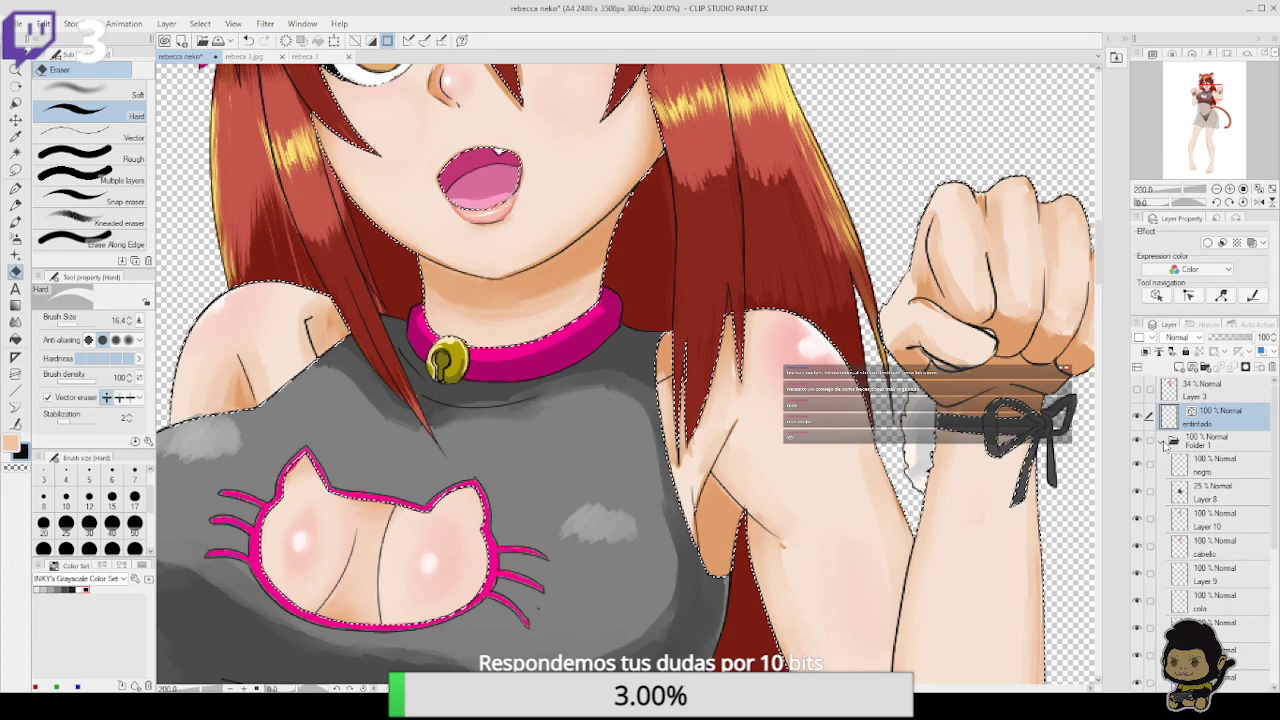
click(128, 133)
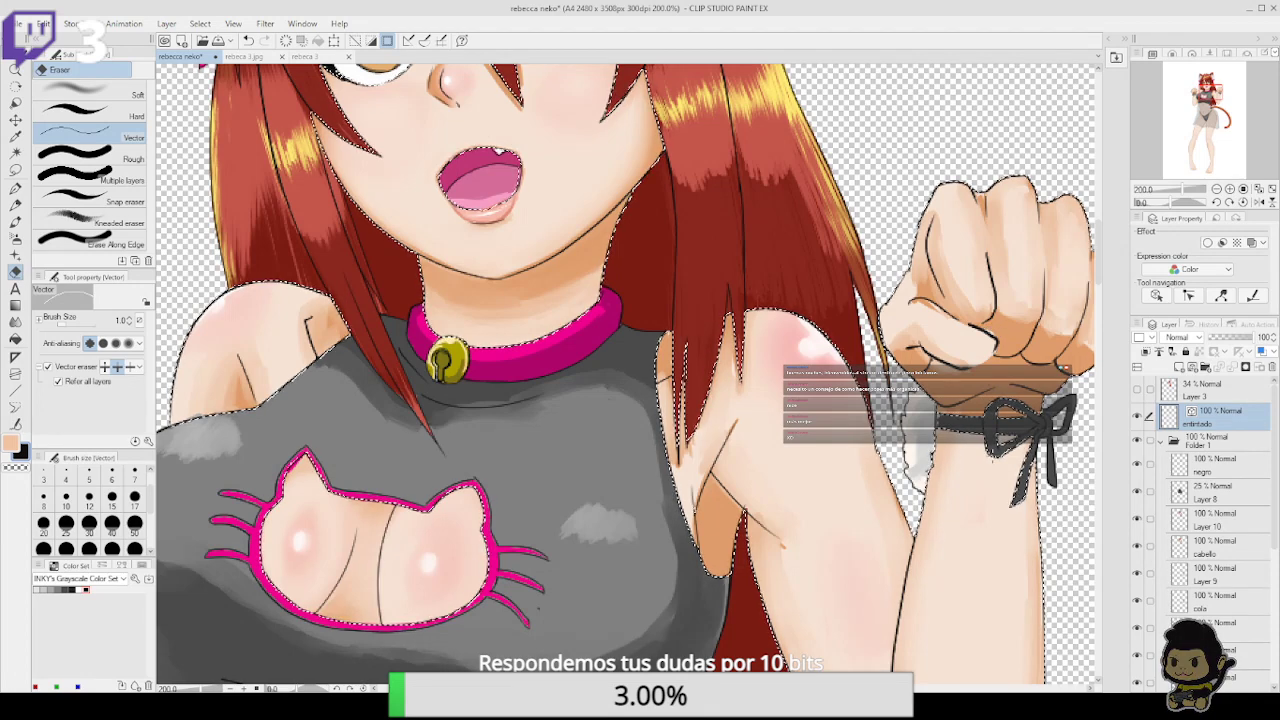
Paint a peach-toned thumbnail on the raised fist beside the red hair, using the Mapping pen on Layer 6
click(15, 188)
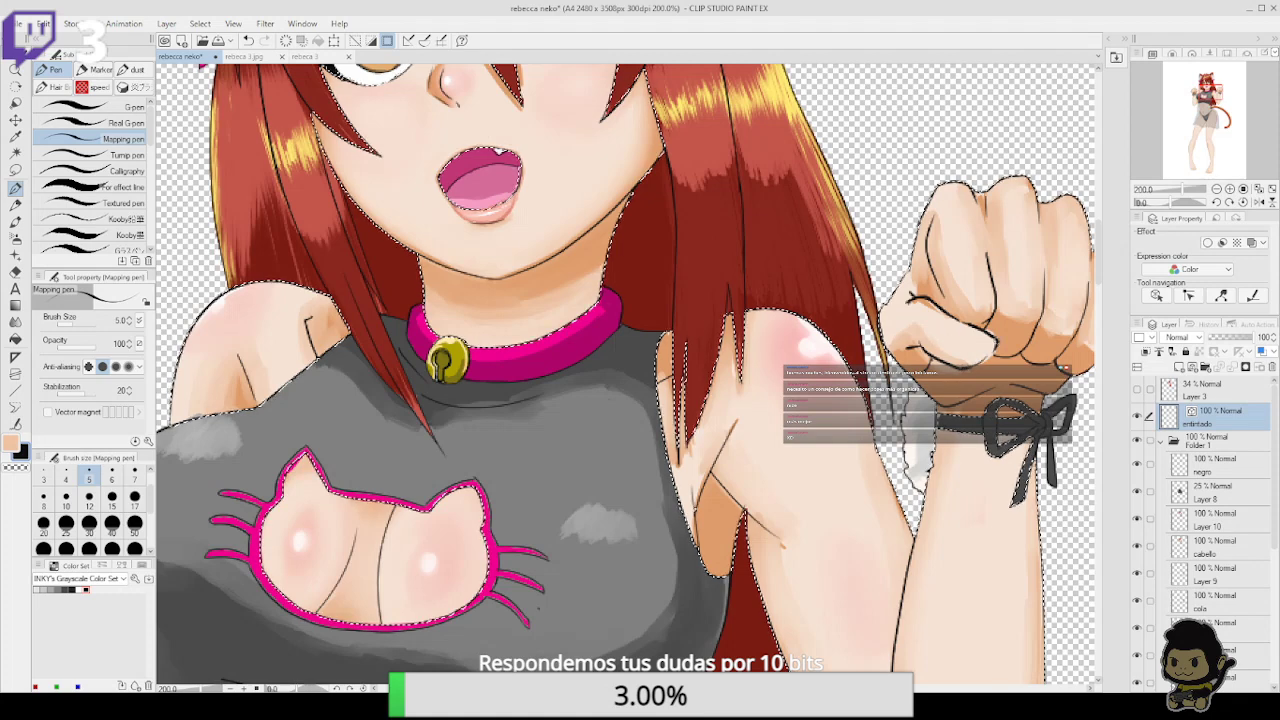
key(ctrl+z)
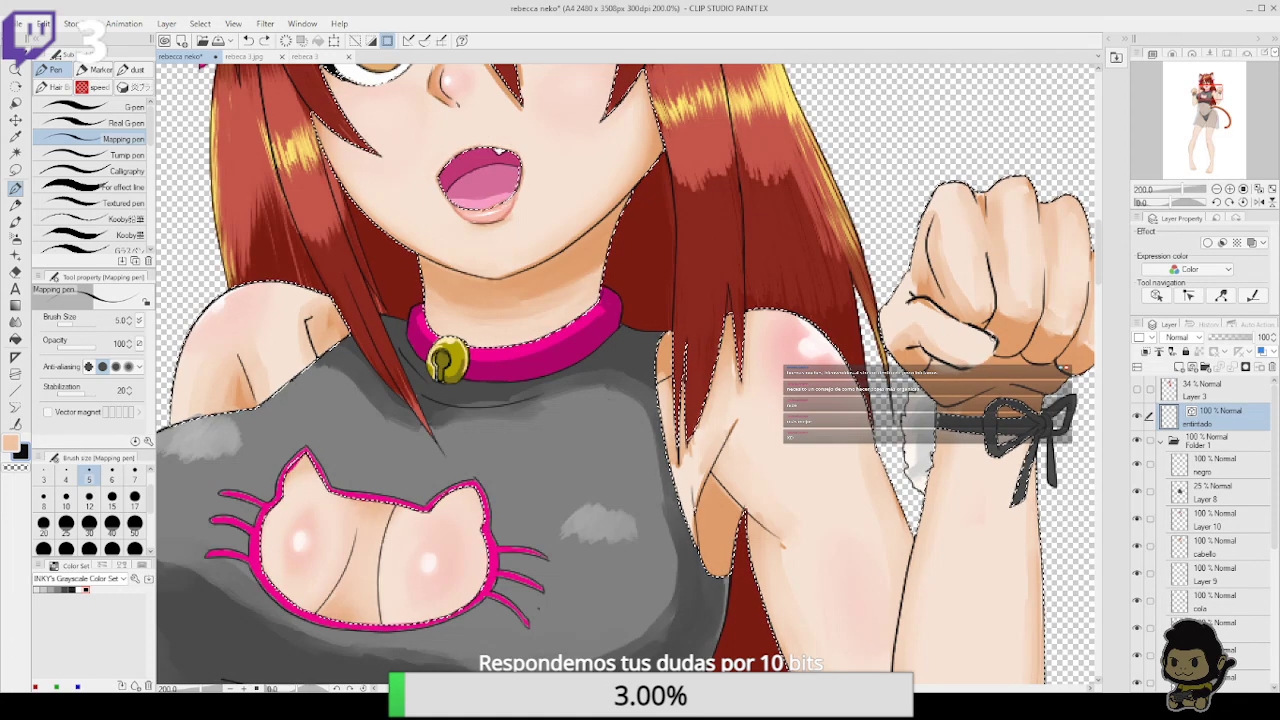
drag(1092, 345, 964, 351)
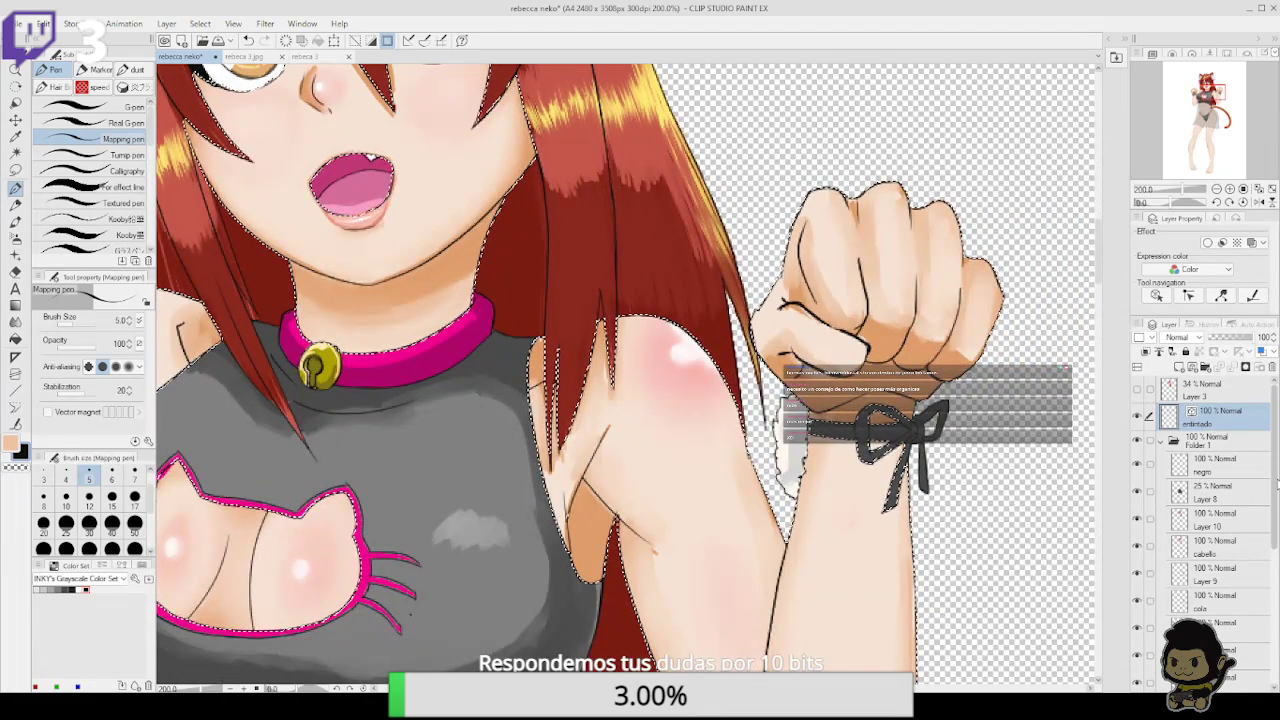
drag(1272, 490, 1272, 555)
scroll(1272, 555, down, 4)
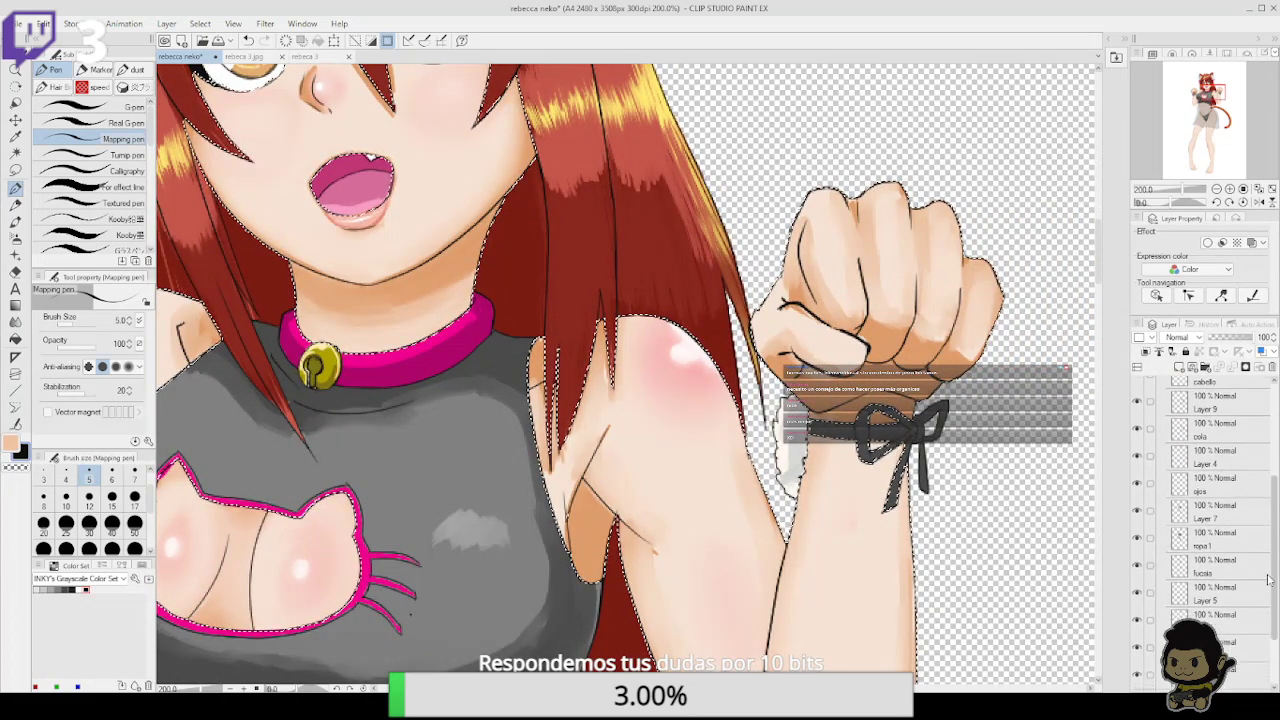
click(1230, 605)
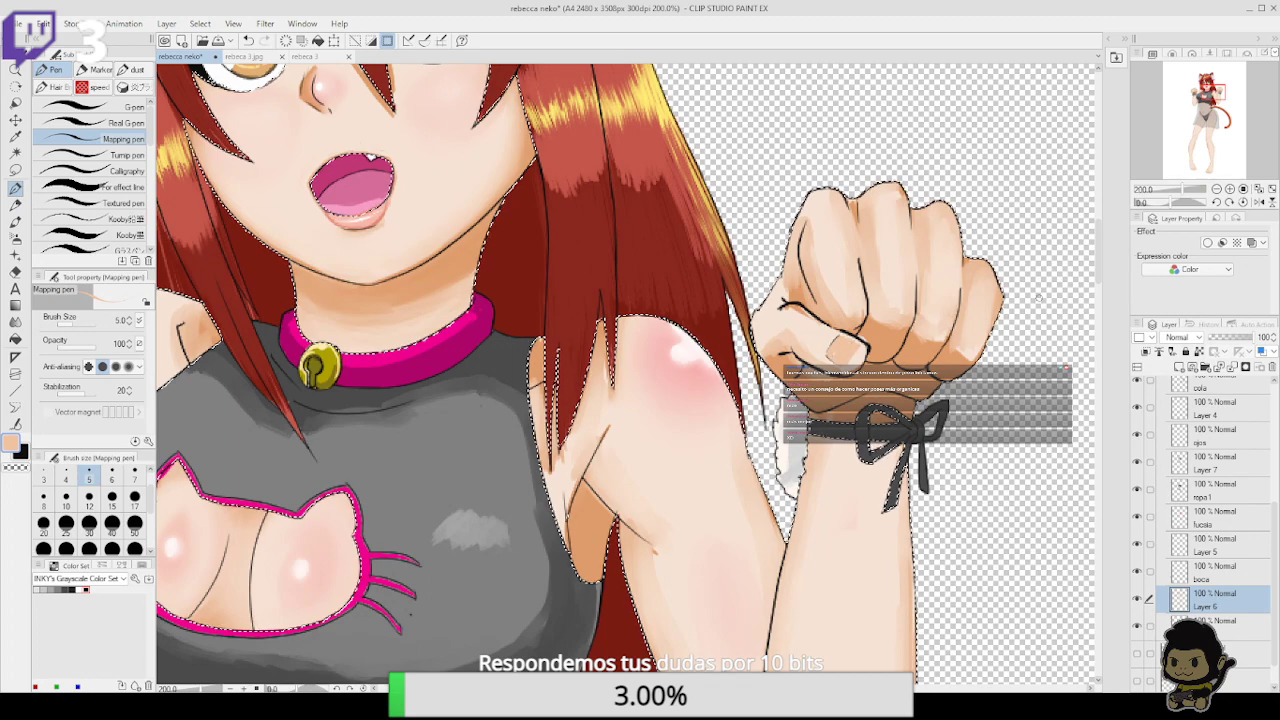
Paint the big toenail of the character's right-hand foot in the darker peach skin tone on Layer 6
drag(1204, 189, 1198, 196)
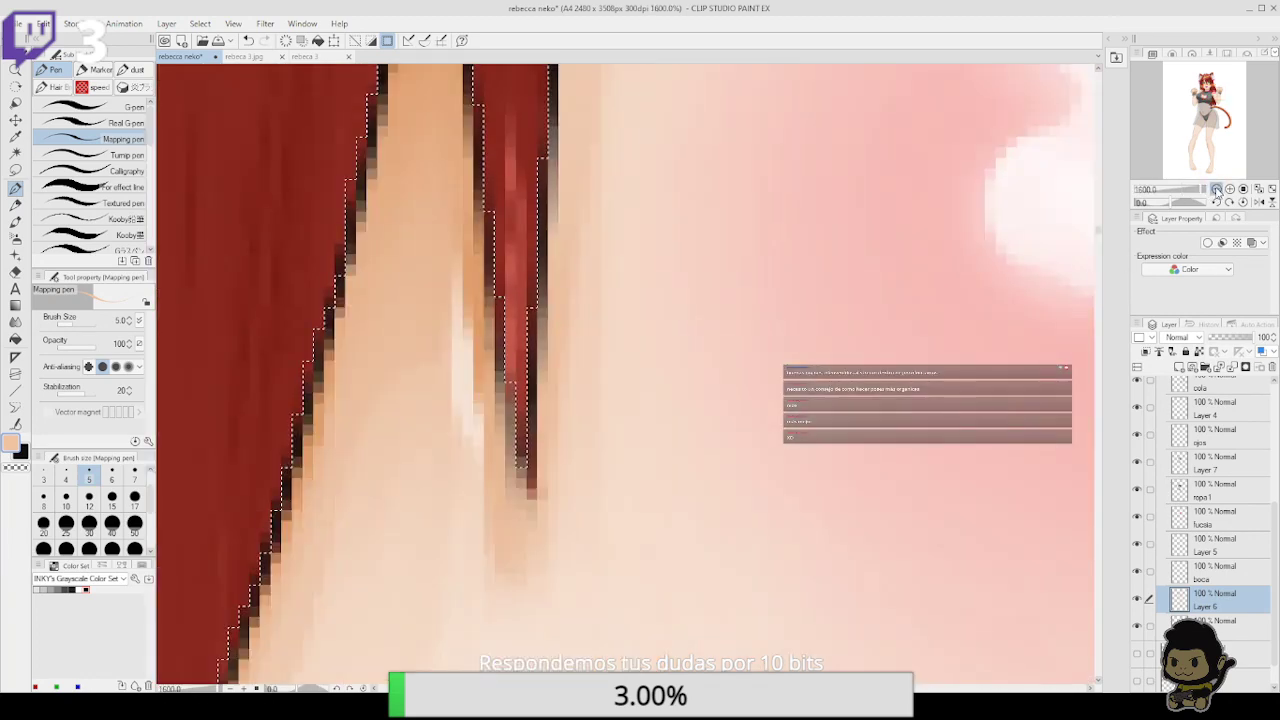
click(1216, 189)
drag(1214, 92, 1213, 94)
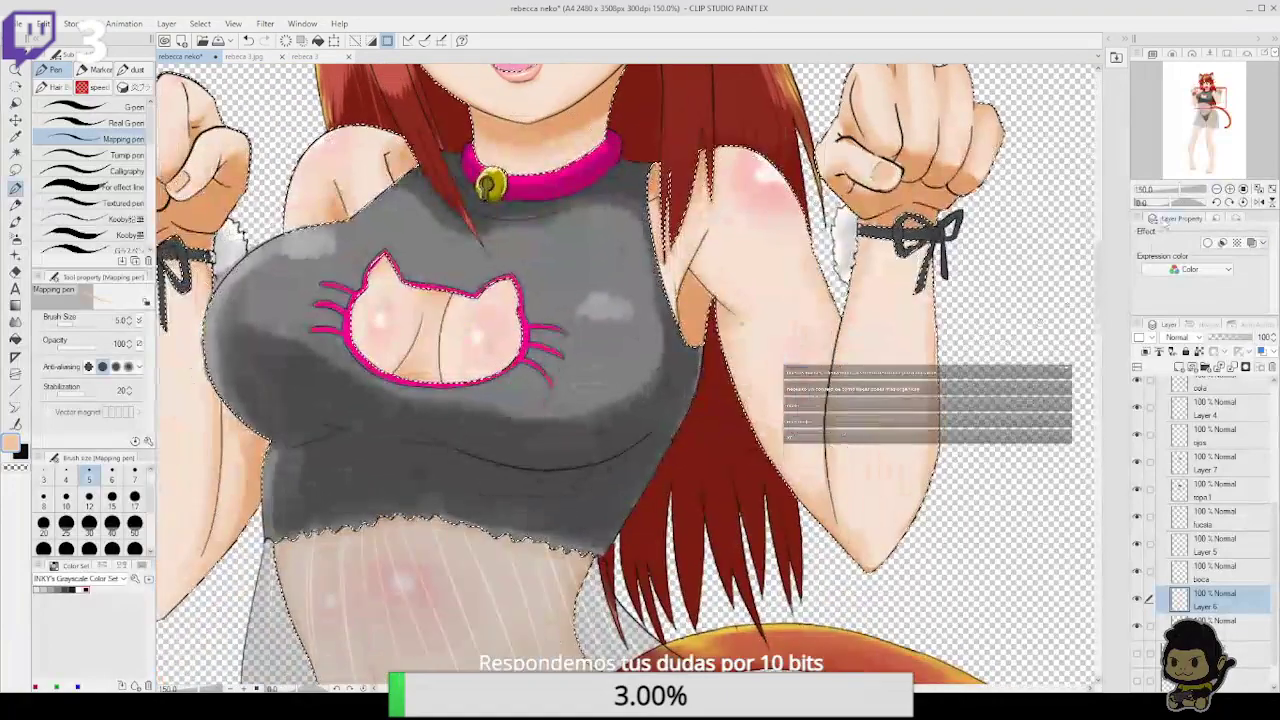
click(1203, 167)
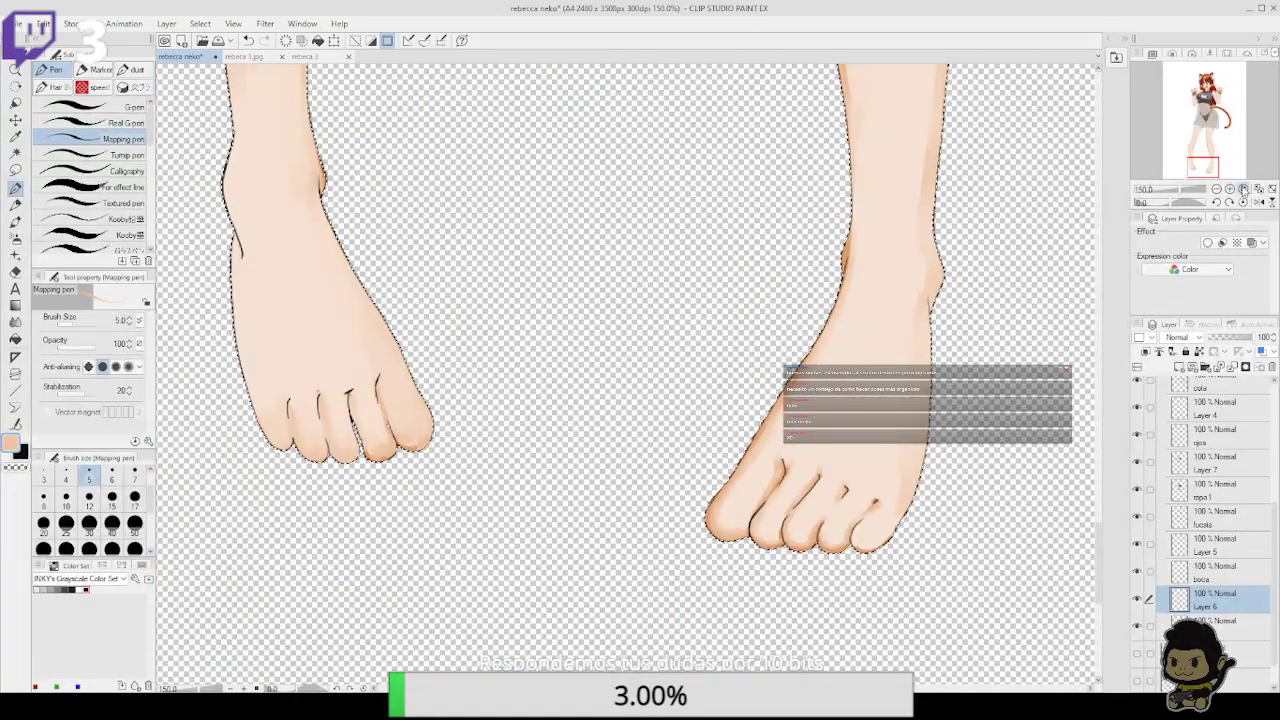
scroll(710, 520, up, 5)
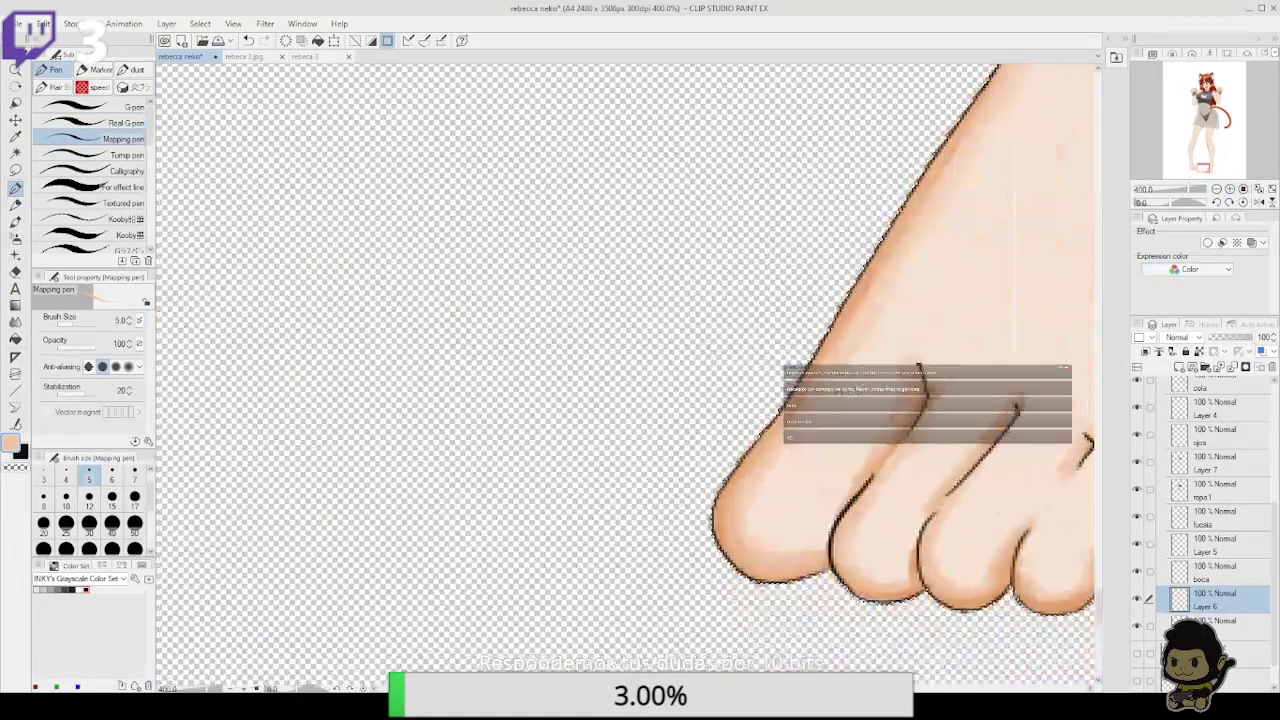
drag(886, 393, 844, 339)
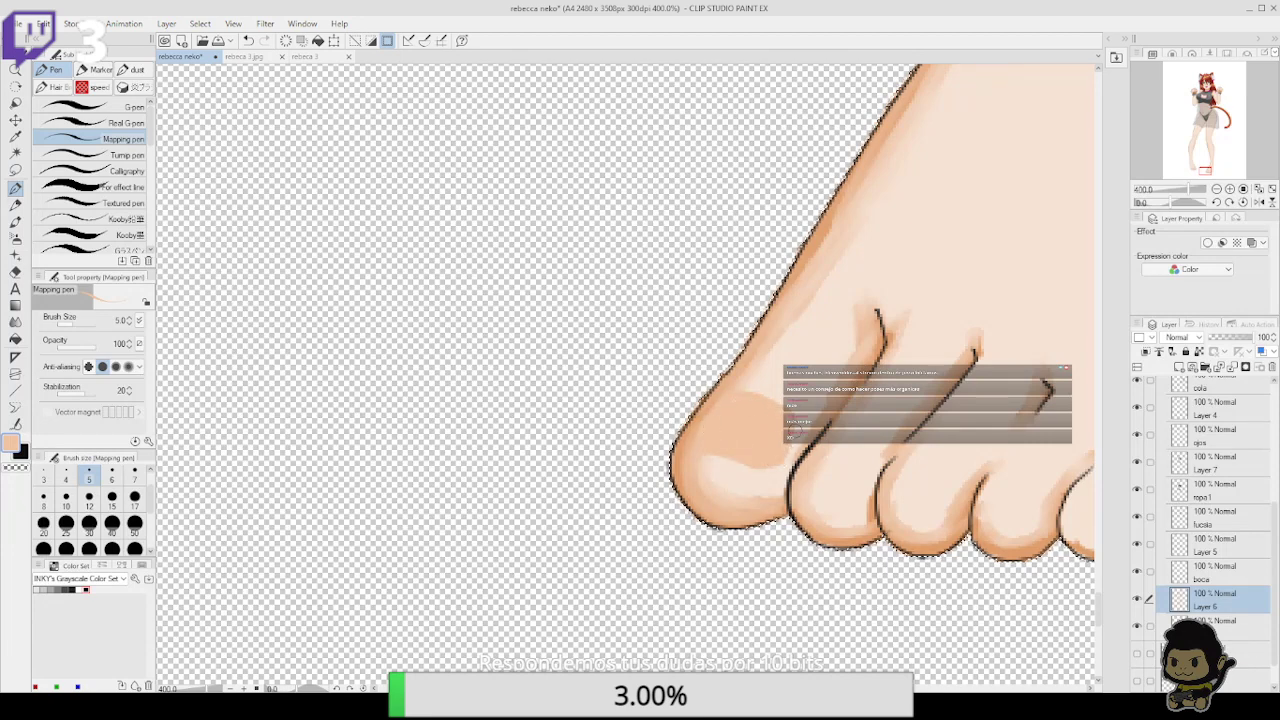
Outline all five toenails of the right-hand foot in black with the Mapping pen at size 5
click(15, 204)
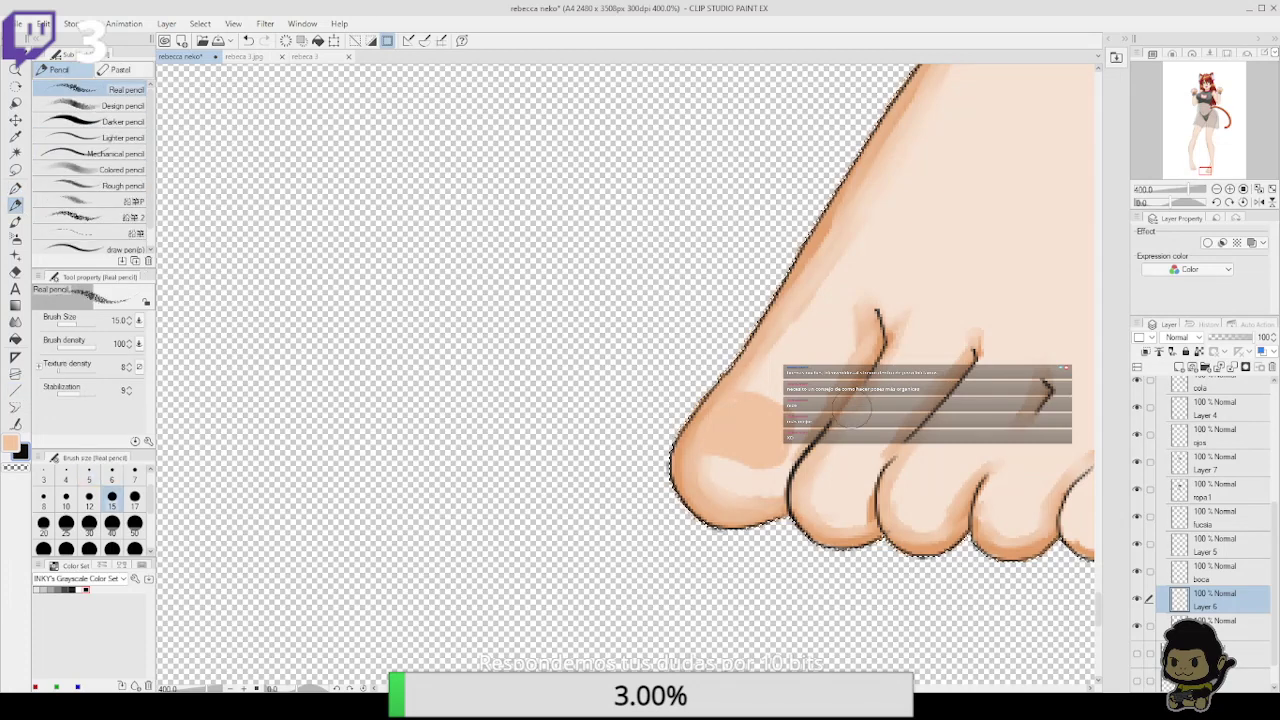
key(p)
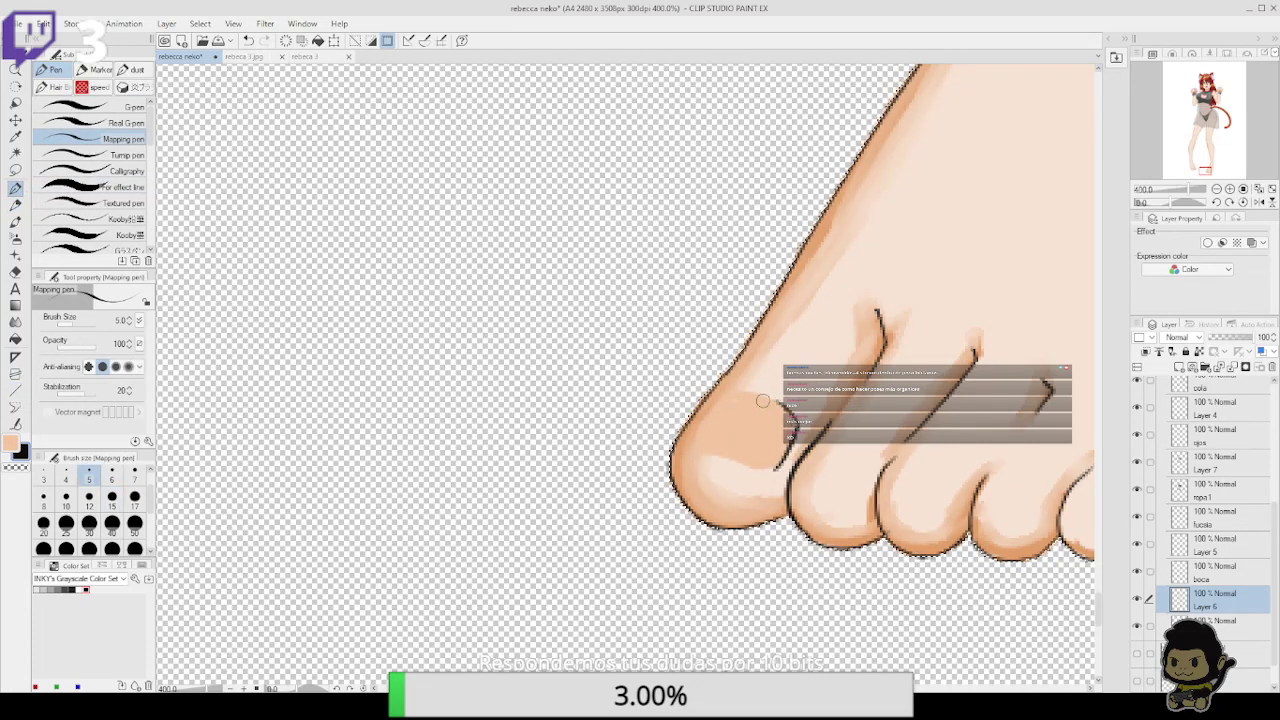
drag(692, 453, 778, 479)
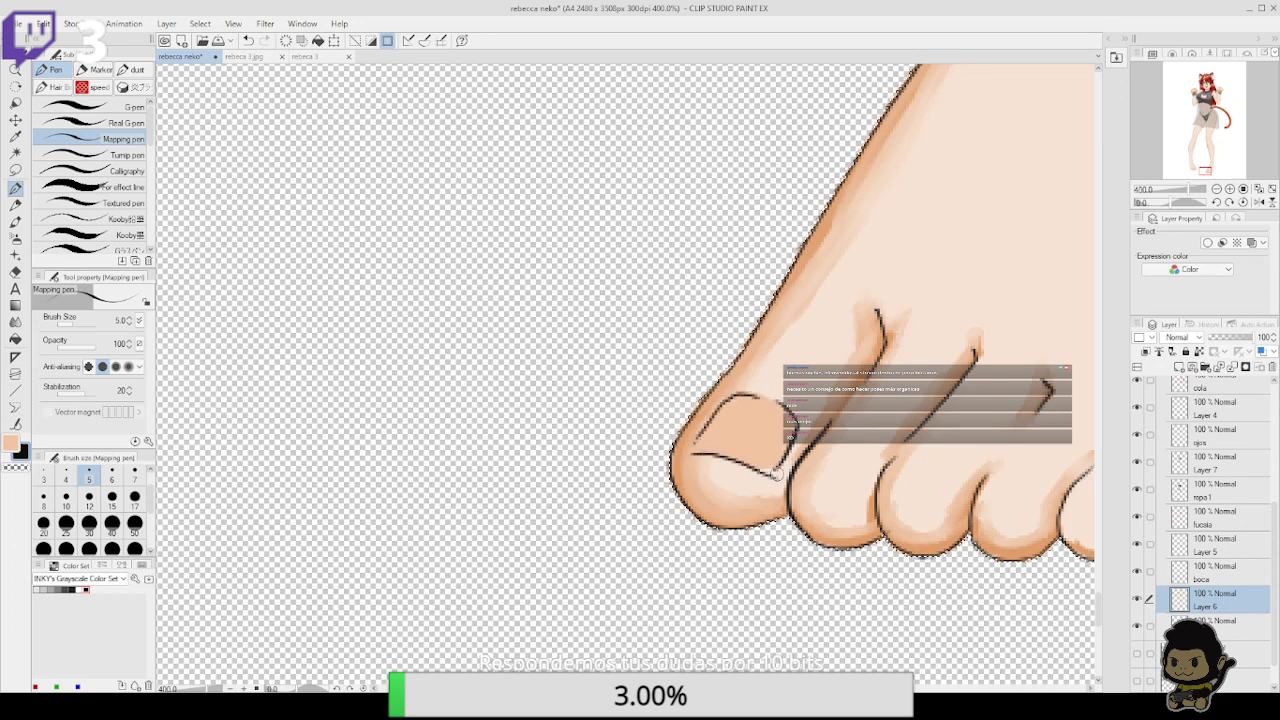
drag(927, 440, 886, 402)
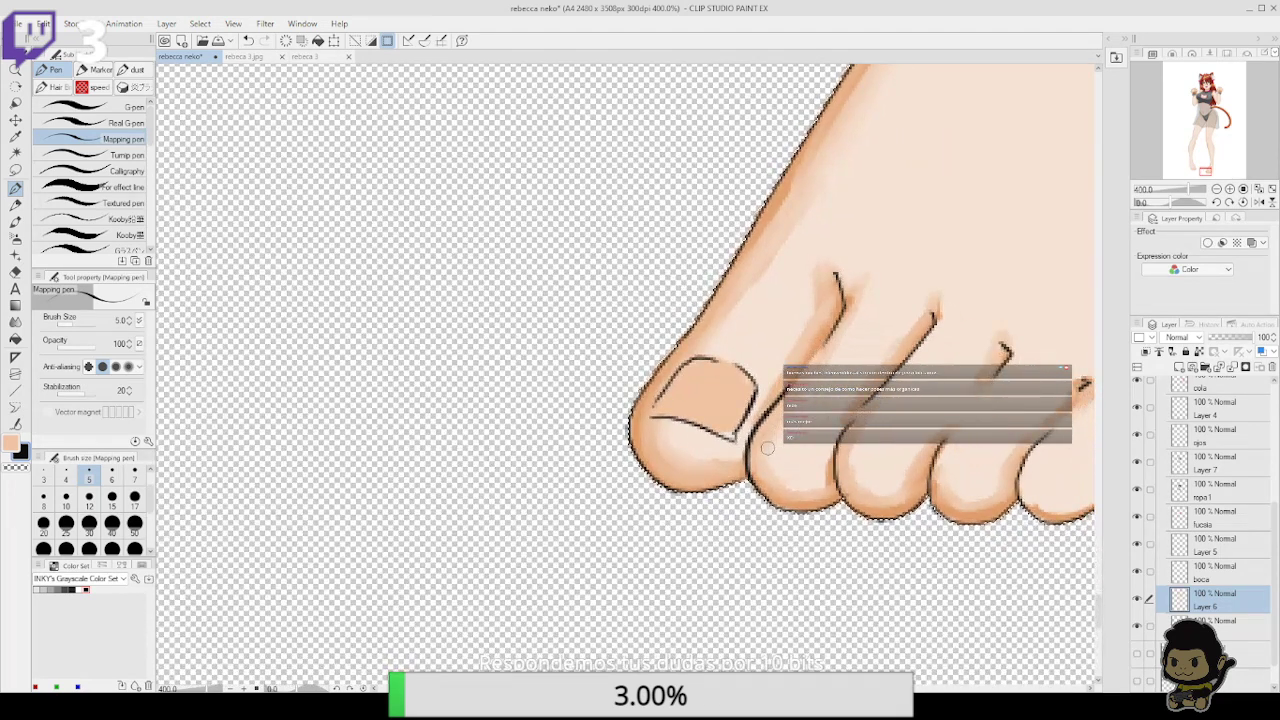
mouse_move(765, 444)
mouse_down()
mouse_move(814, 399)
mouse_move(800, 412)
mouse_move(831, 426)
mouse_move(829, 438)
mouse_move(786, 456)
mouse_move(768, 448)
mouse_move(816, 467)
mouse_move(876, 421)
mouse_move(907, 476)
mouse_up()
drag(944, 418, 786, 409)
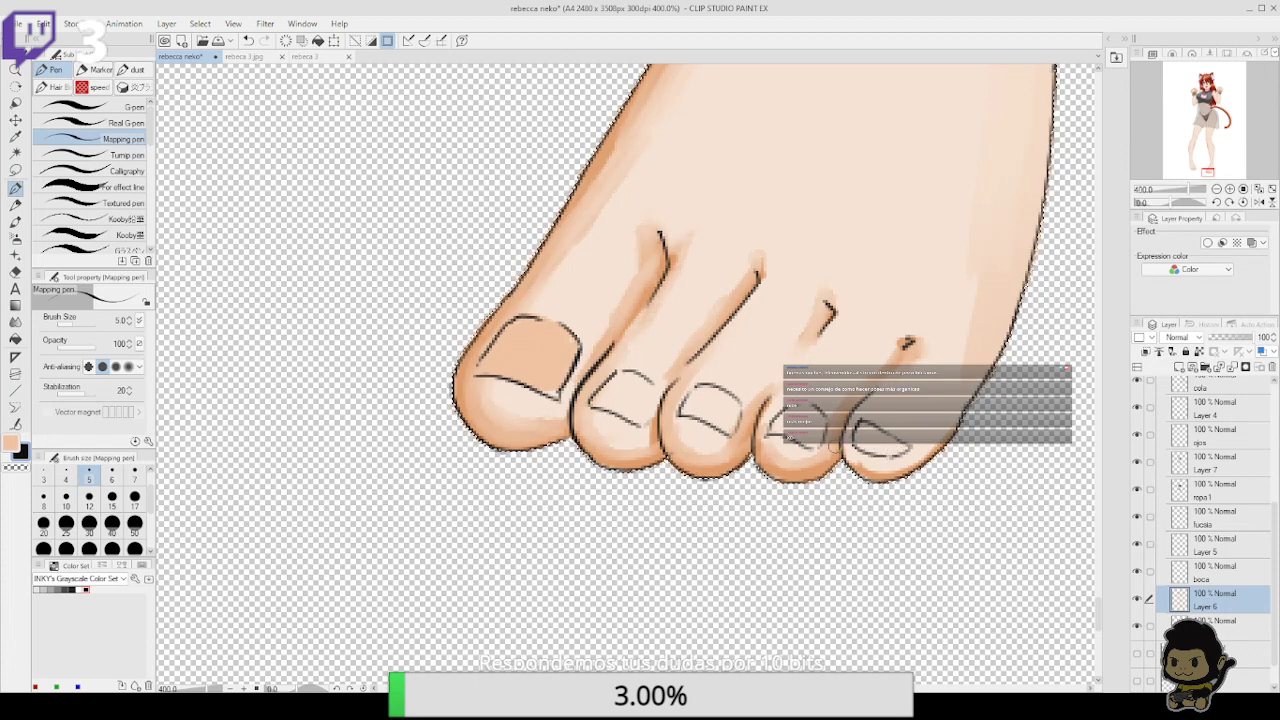
Fill the four smaller toenails of the right-hand foot with the peach tone, touching up gaps in their outlines with the Mapping pen
click(16, 338)
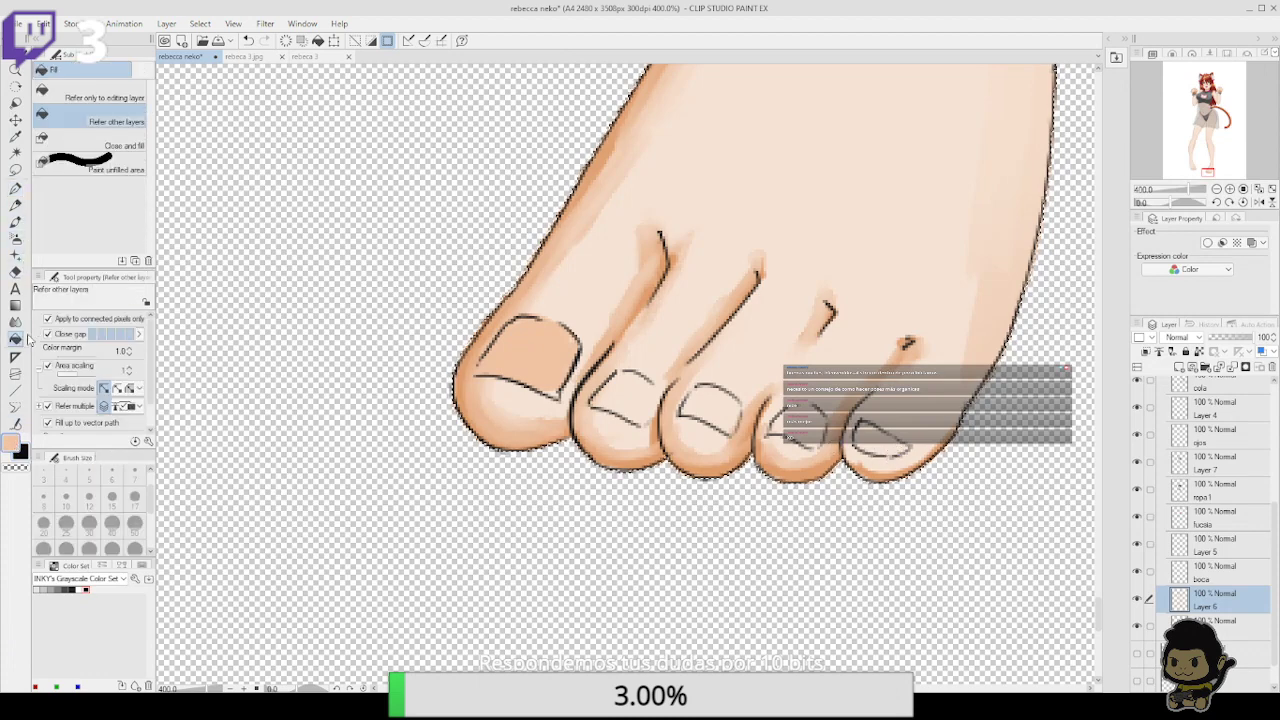
click(716, 402)
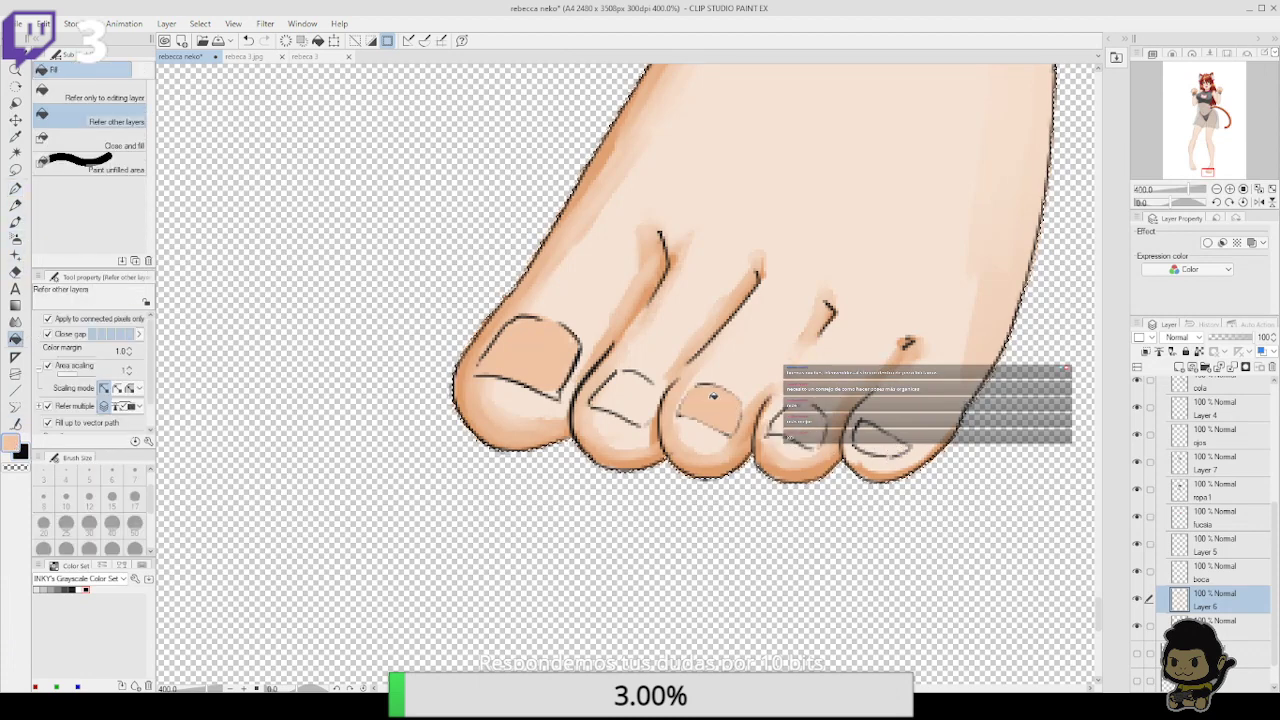
click(638, 390)
key(ctrl+z)
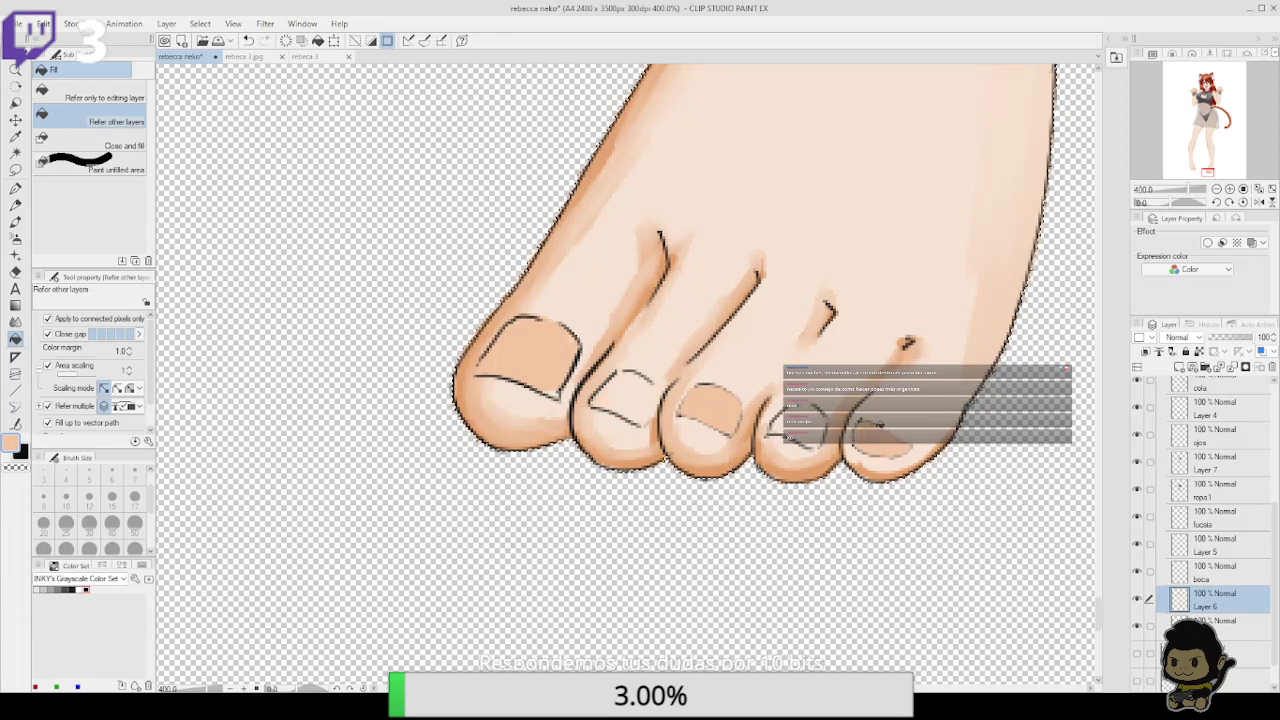
click(16, 187)
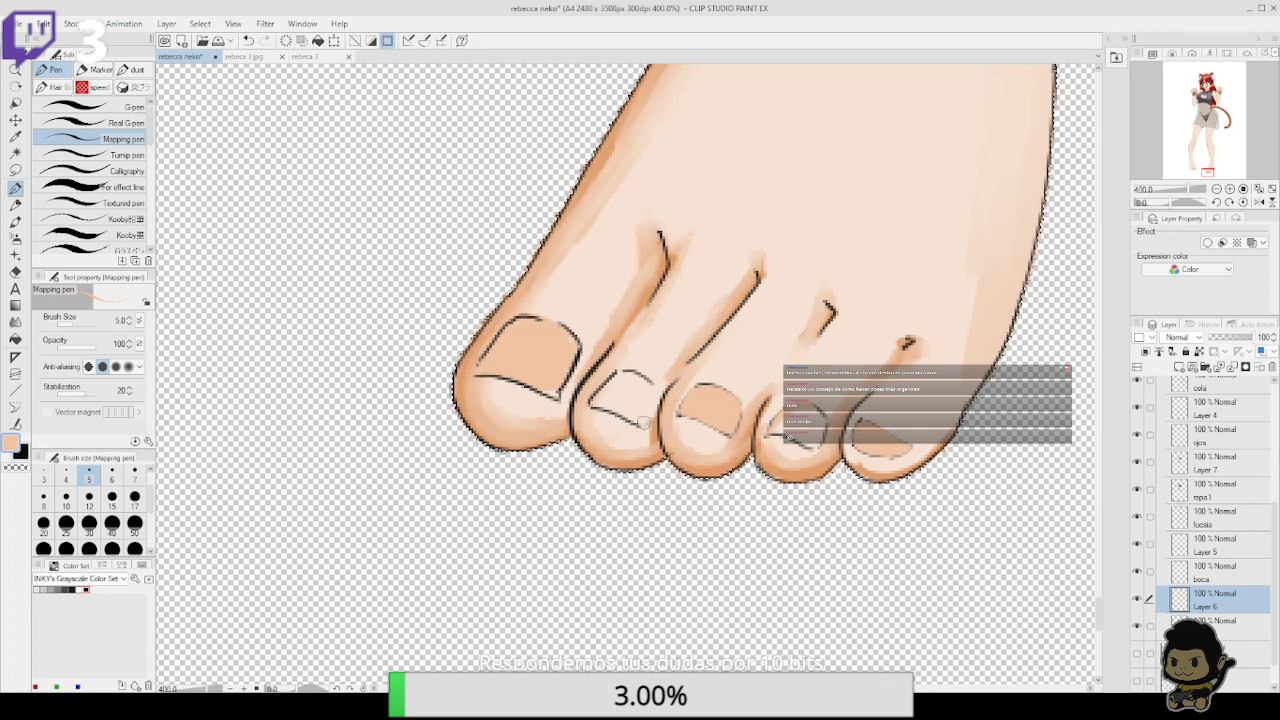
click(16, 340)
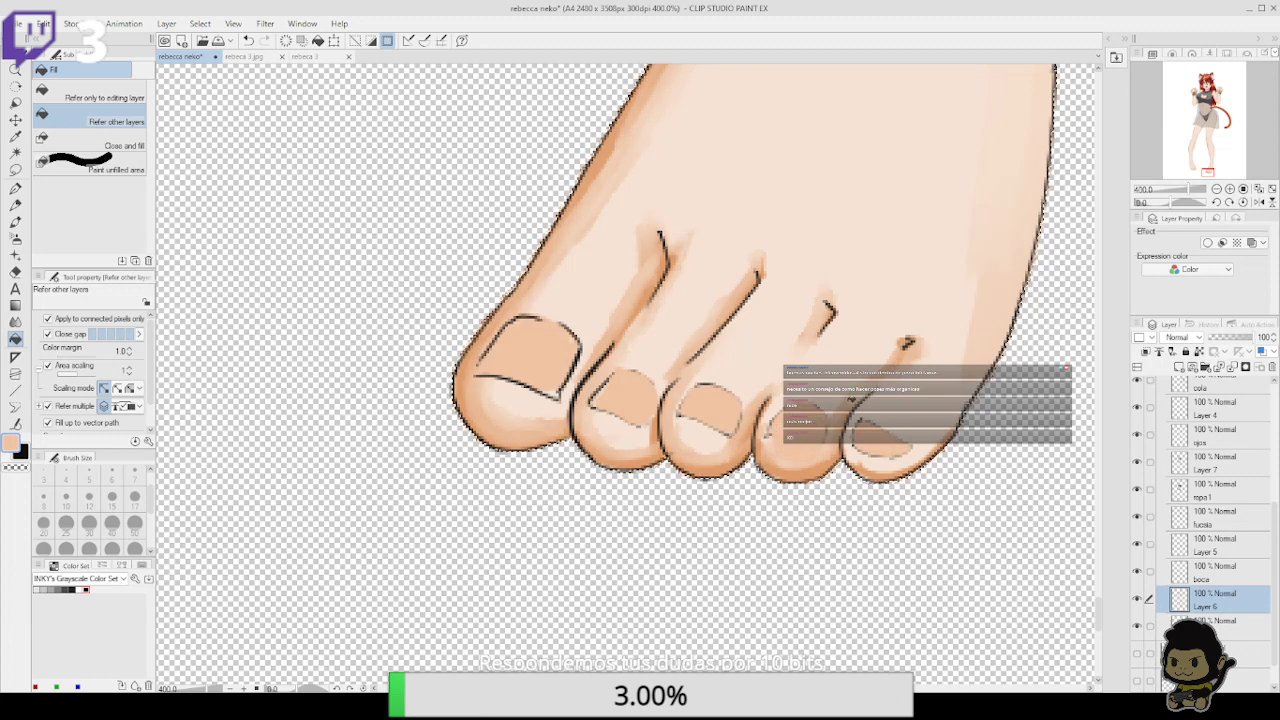
click(16, 188)
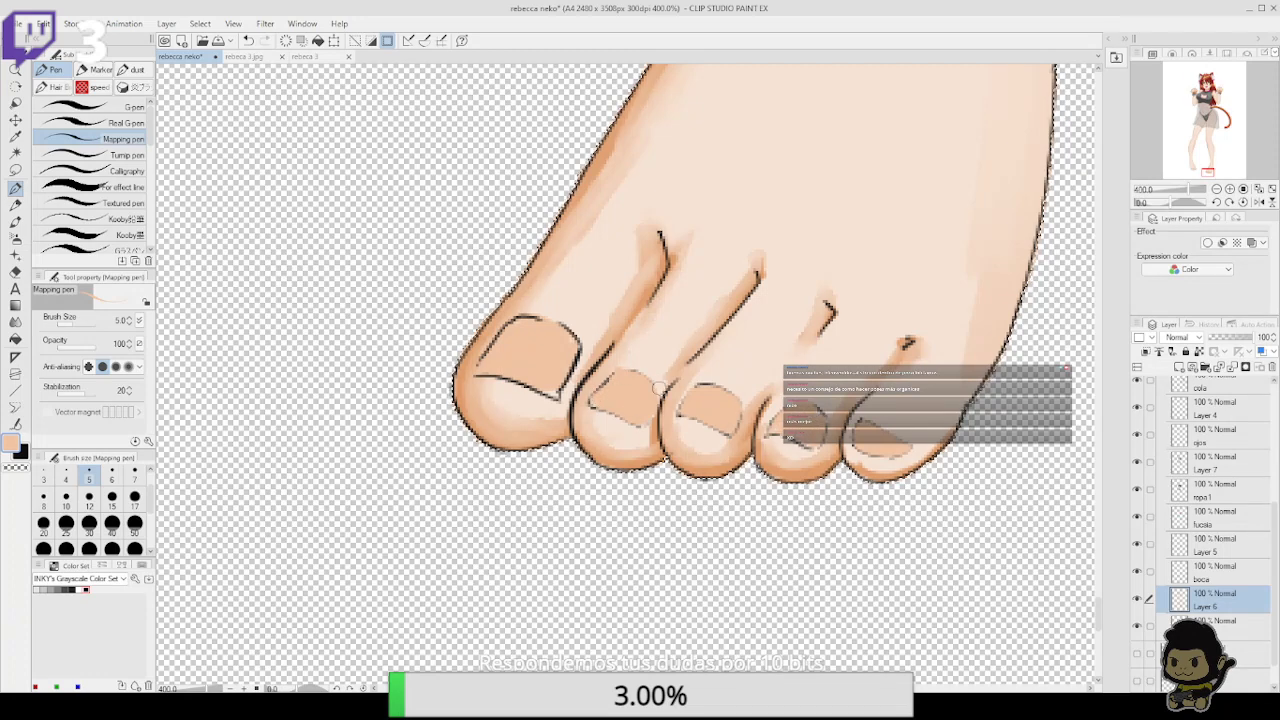
Smooth the skin shading at the tips of the big and second toes of the left-hand foot
click(1217, 189)
click(1217, 189)
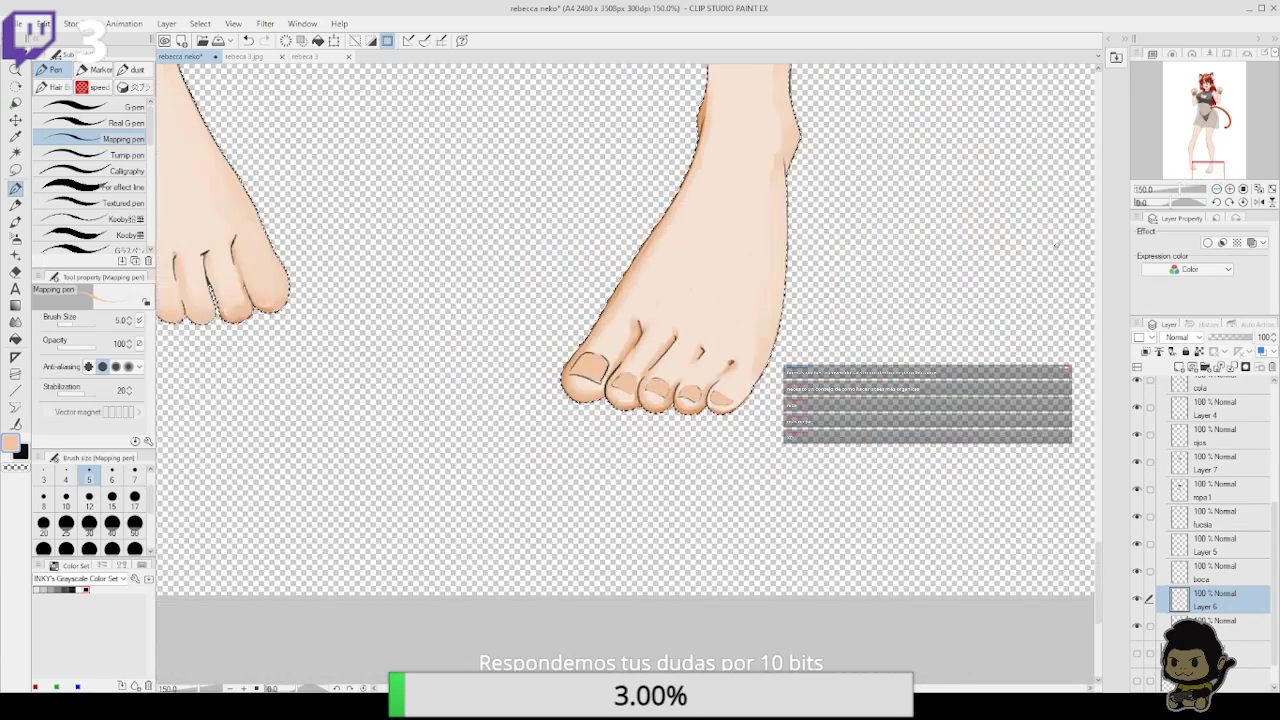
drag(709, 258, 935, 467)
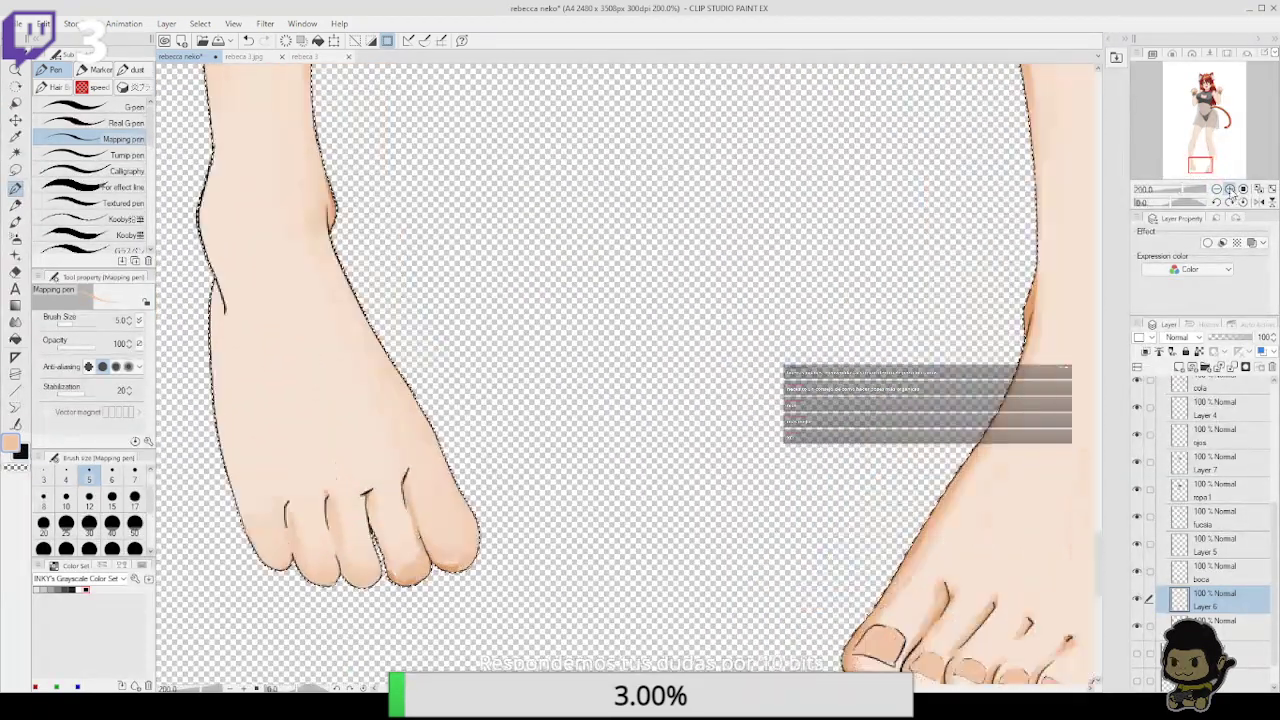
click(1229, 189)
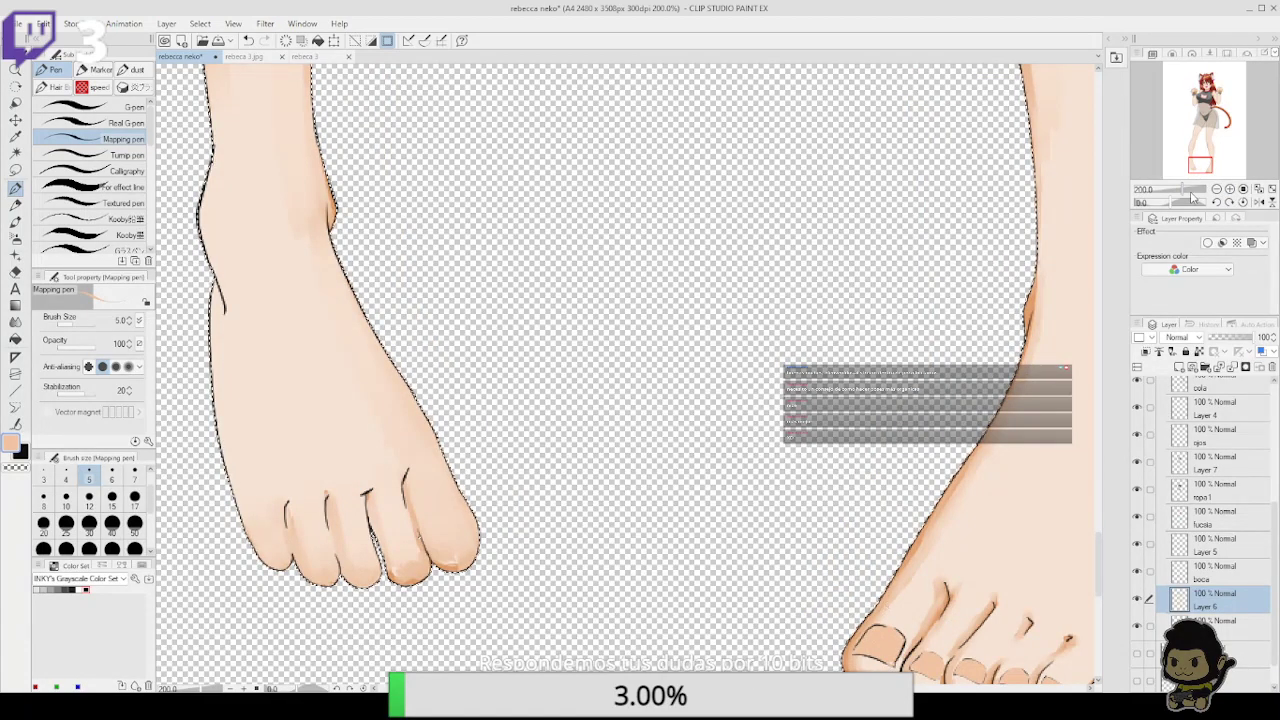
click(1229, 189)
click(1229, 189)
drag(814, 430, 897, 223)
drag(700, 560, 876, 311)
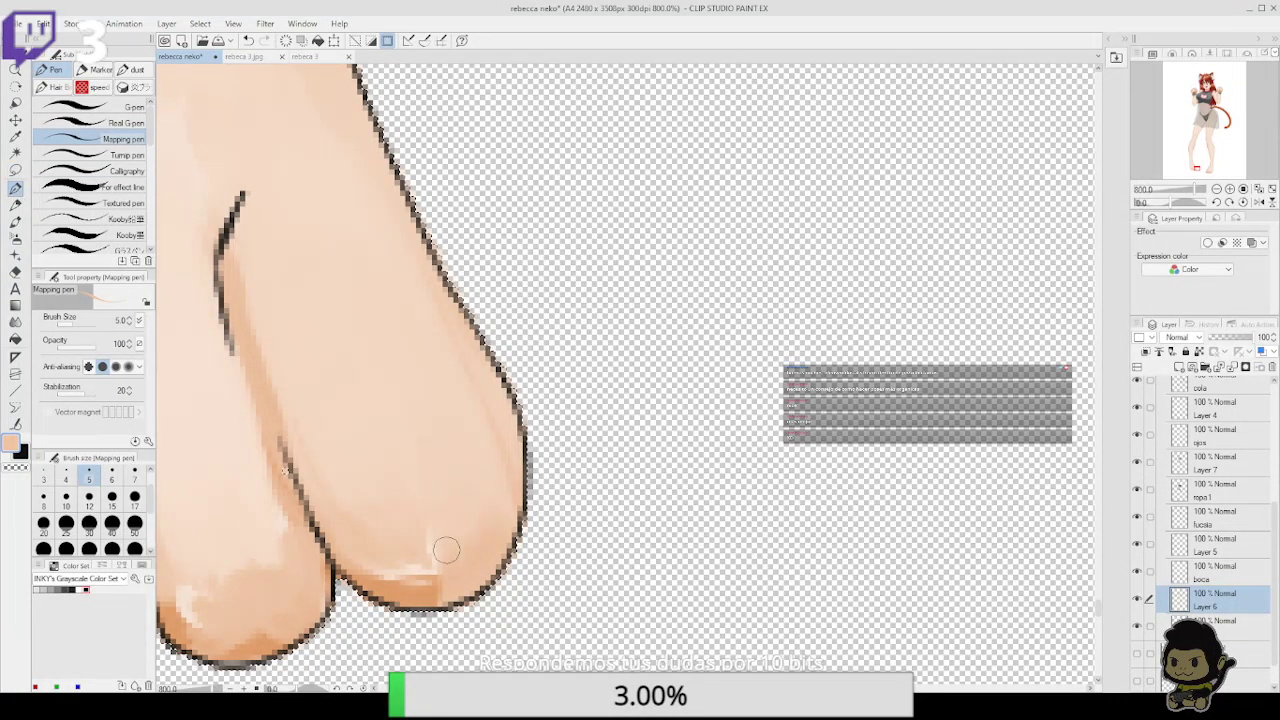
key(ctrl+z)
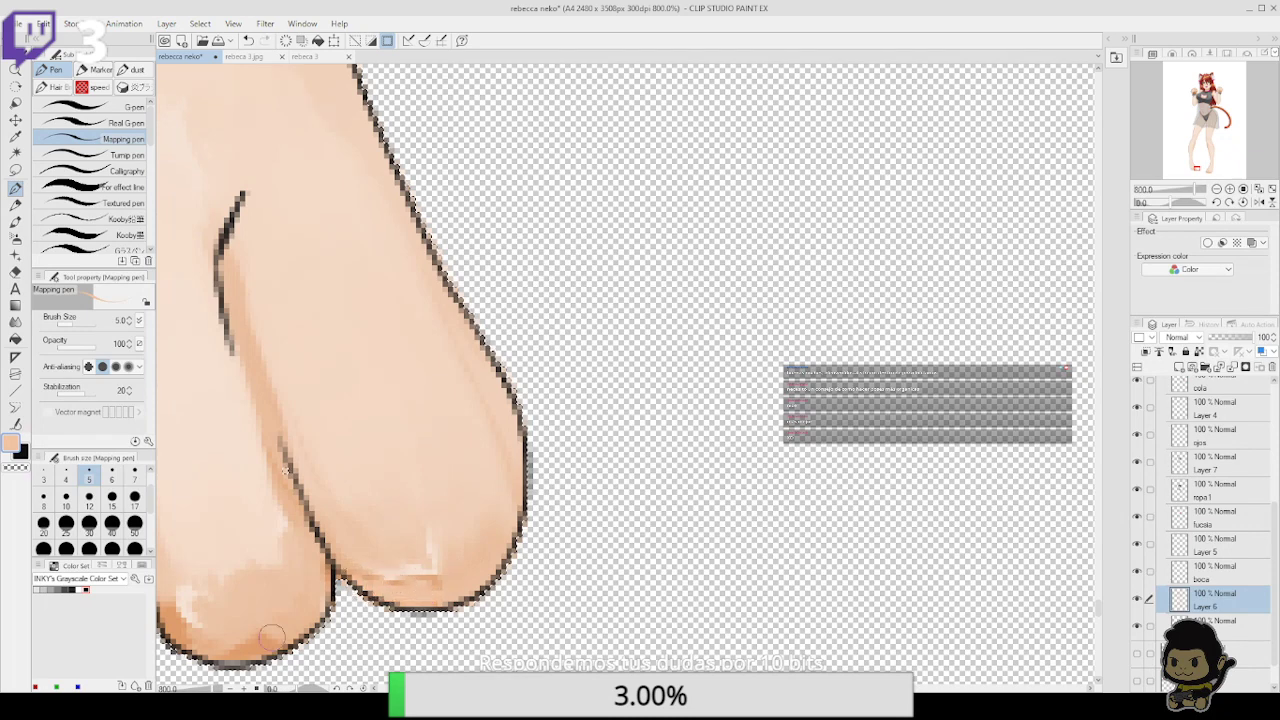
mouse_move(438, 549)
mouse_down()
mouse_move(483, 538)
mouse_move(483, 556)
mouse_up()
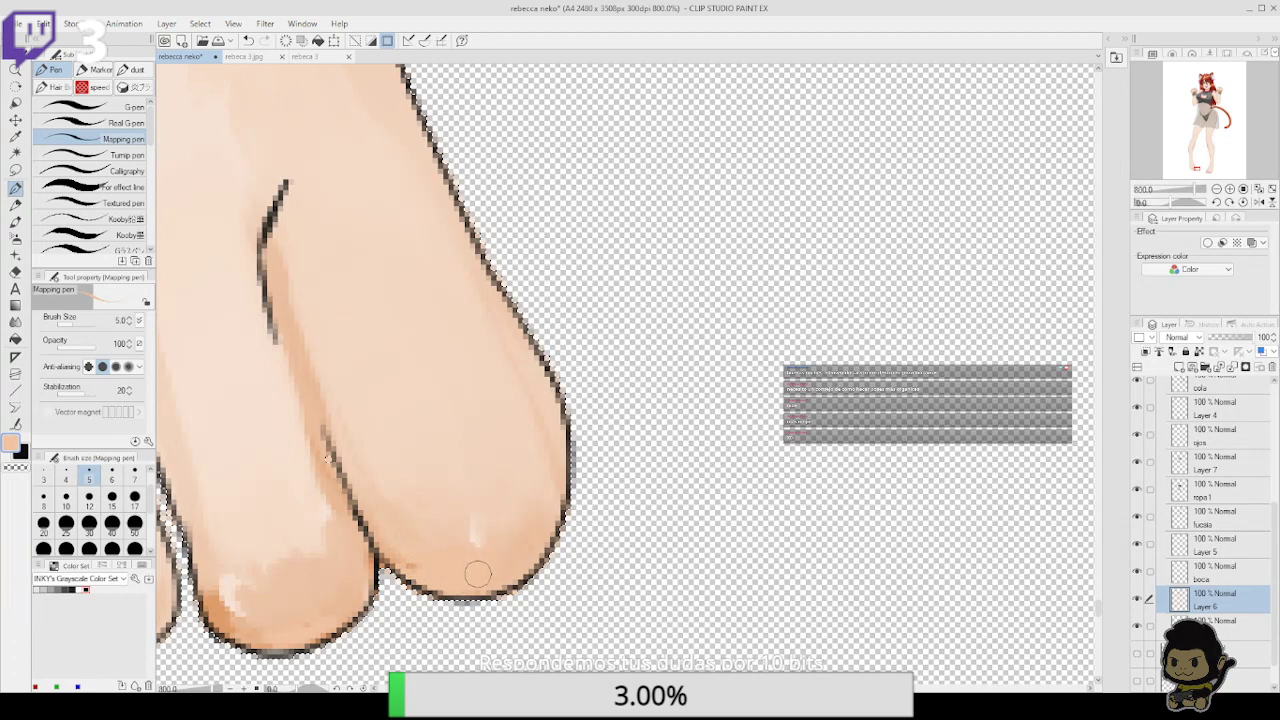
mouse_move(301, 597)
mouse_down()
mouse_move(249, 622)
mouse_move(219, 585)
mouse_up()
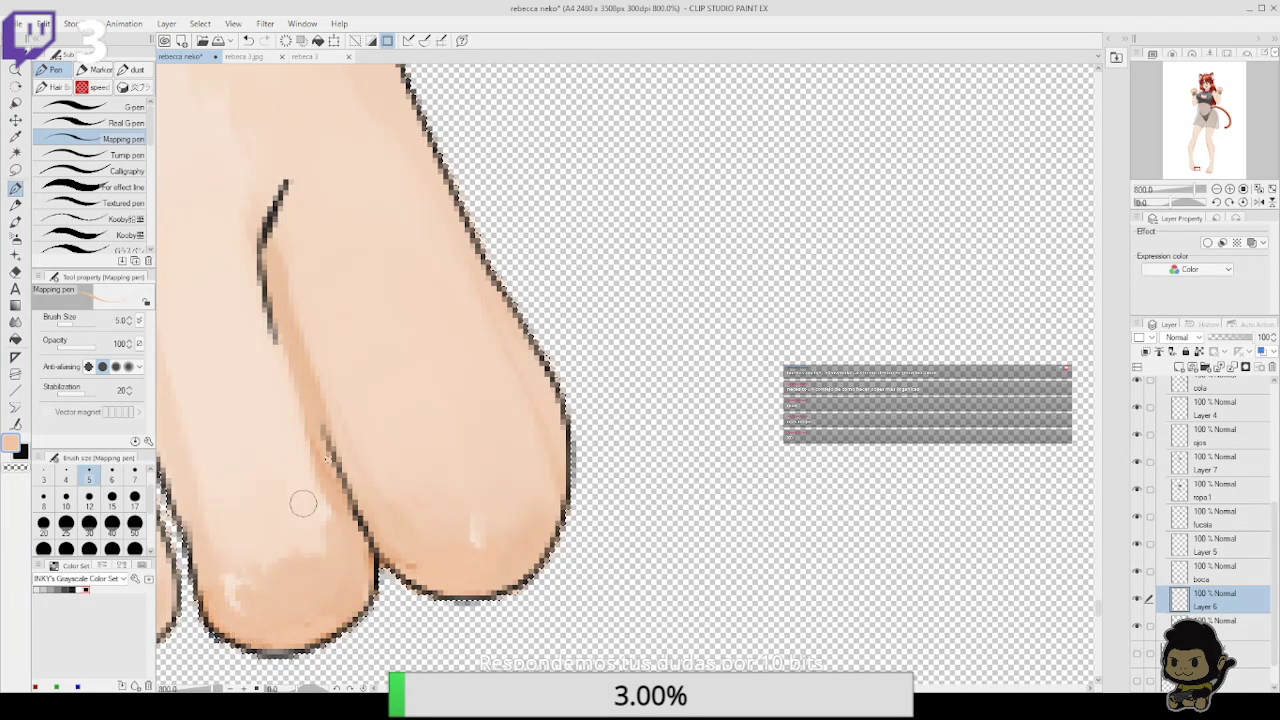
Outline the big toenail of the left-hand foot in black with the Mapping pen
click(21, 453)
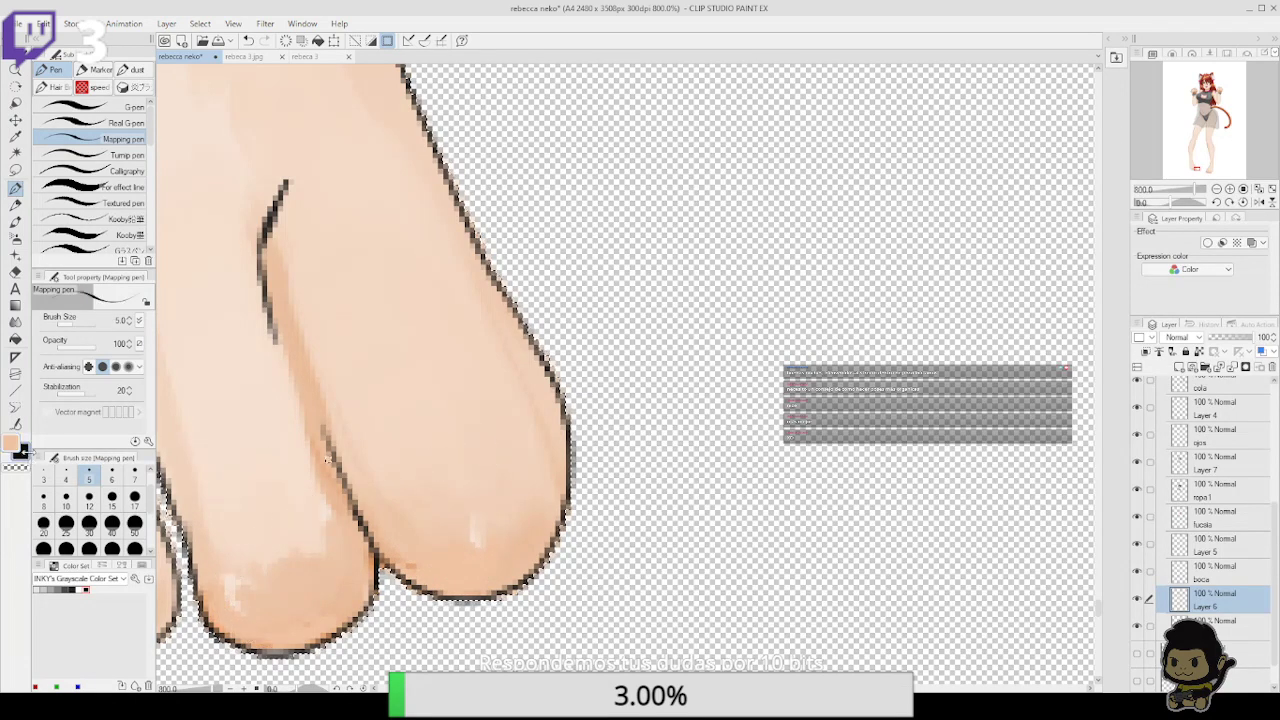
mouse_move(430, 528)
mouse_down()
mouse_move(537, 489)
mouse_move(526, 421)
mouse_move(515, 402)
mouse_move(524, 434)
mouse_move(493, 400)
mouse_up()
mouse_move(425, 525)
mouse_down()
mouse_move(386, 480)
mouse_move(388, 443)
mouse_move(408, 418)
mouse_up()
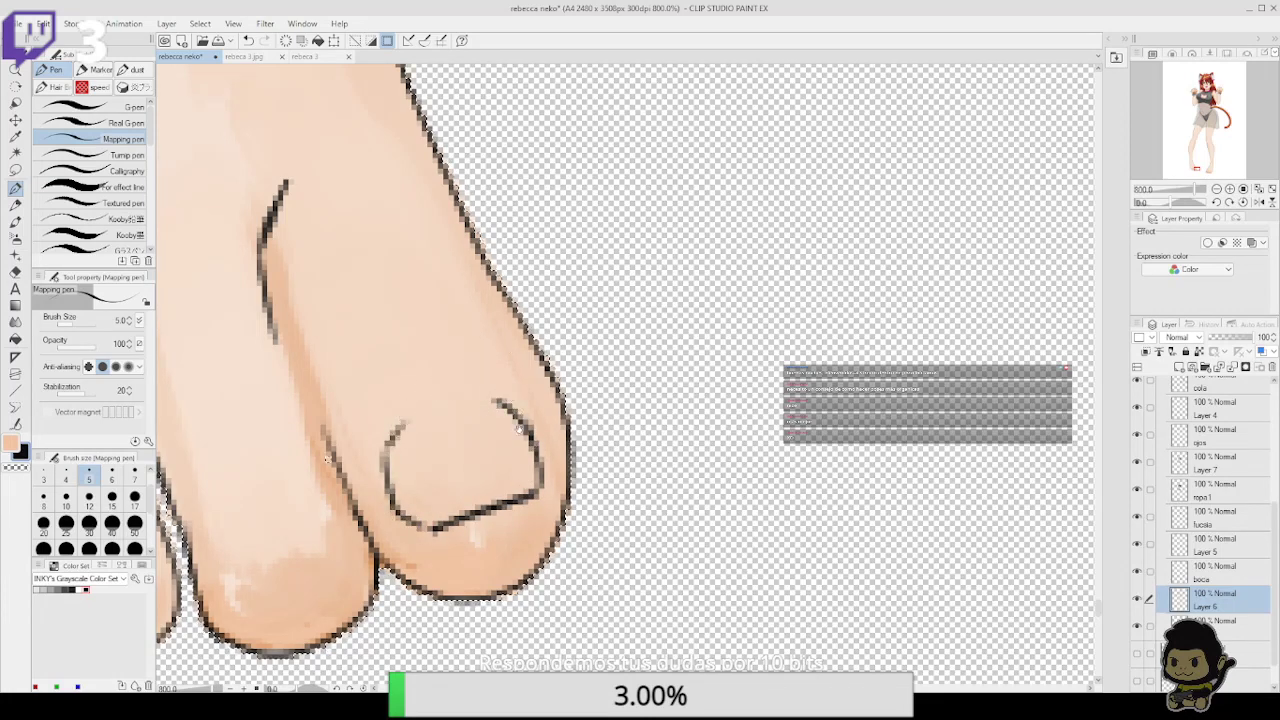
Outline the second and third toenails of the left-hand foot in black
drag(434, 479, 586, 394)
mouse_move(405, 513)
mouse_down()
mouse_move(500, 472)
mouse_move(464, 410)
mouse_move(399, 434)
mouse_up()
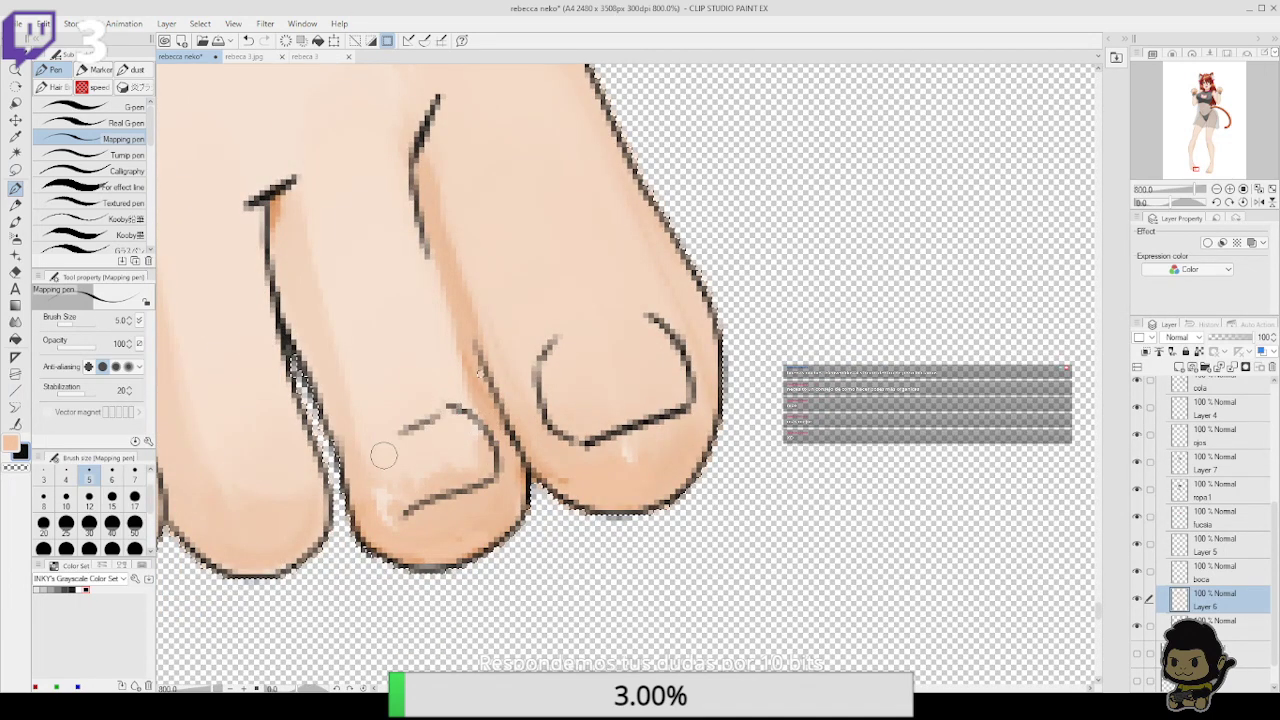
mouse_move(402, 512)
mouse_down()
mouse_move(380, 443)
mouse_move(586, 426)
mouse_up()
mouse_move(426, 506)
mouse_down()
mouse_move(497, 485)
mouse_move(499, 453)
mouse_move(463, 420)
mouse_up()
drag(394, 474, 408, 426)
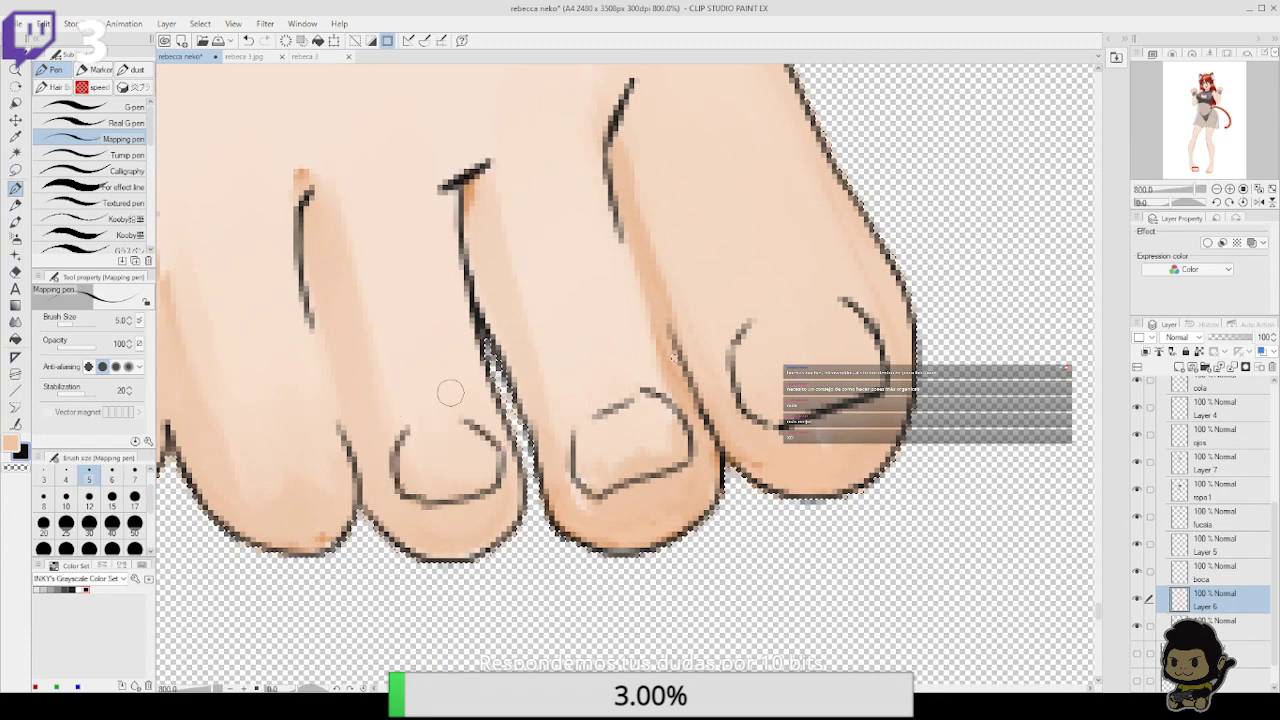
Outline the fourth and little toenails of the left-hand foot in black, undoing misplaced strokes
mouse_move(311, 471)
mouse_down()
mouse_move(471, 425)
mouse_move(490, 438)
mouse_move(502, 412)
mouse_move(458, 372)
mouse_up()
key(ctrl+z)
key(ctrl+z)
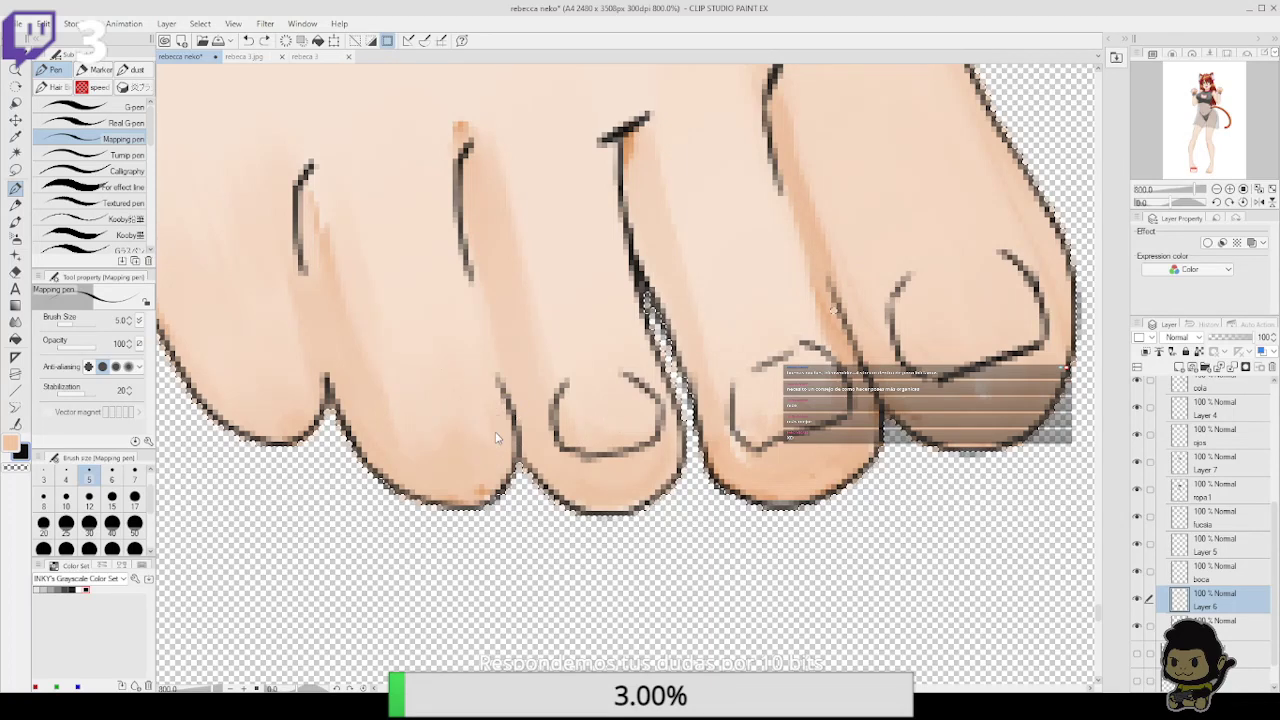
mouse_move(500, 422)
mouse_down()
mouse_move(410, 440)
mouse_move(389, 400)
mouse_move(440, 362)
mouse_move(475, 374)
mouse_move(494, 427)
mouse_move(514, 367)
mouse_move(604, 409)
mouse_up()
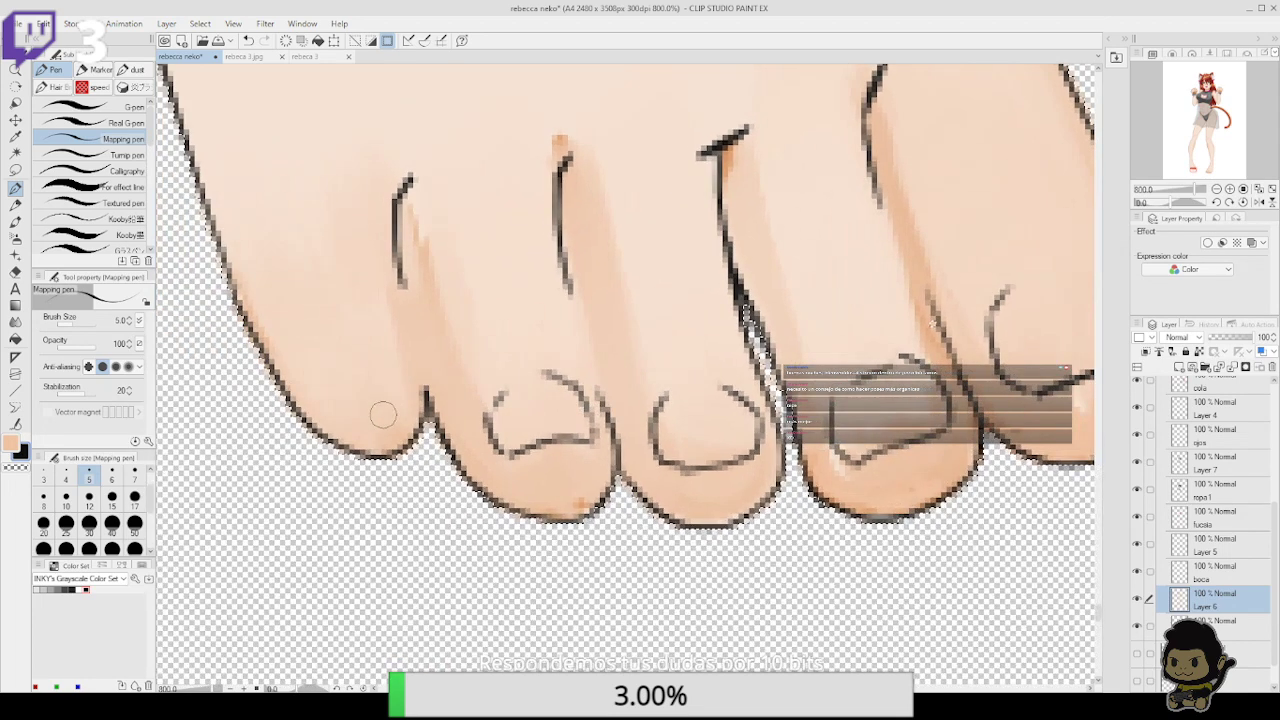
mouse_move(374, 419)
mouse_down()
mouse_move(418, 411)
mouse_move(408, 374)
mouse_move(411, 404)
mouse_move(361, 420)
mouse_move(324, 392)
mouse_move(343, 358)
mouse_move(402, 374)
mouse_up()
key(ctrl+z)
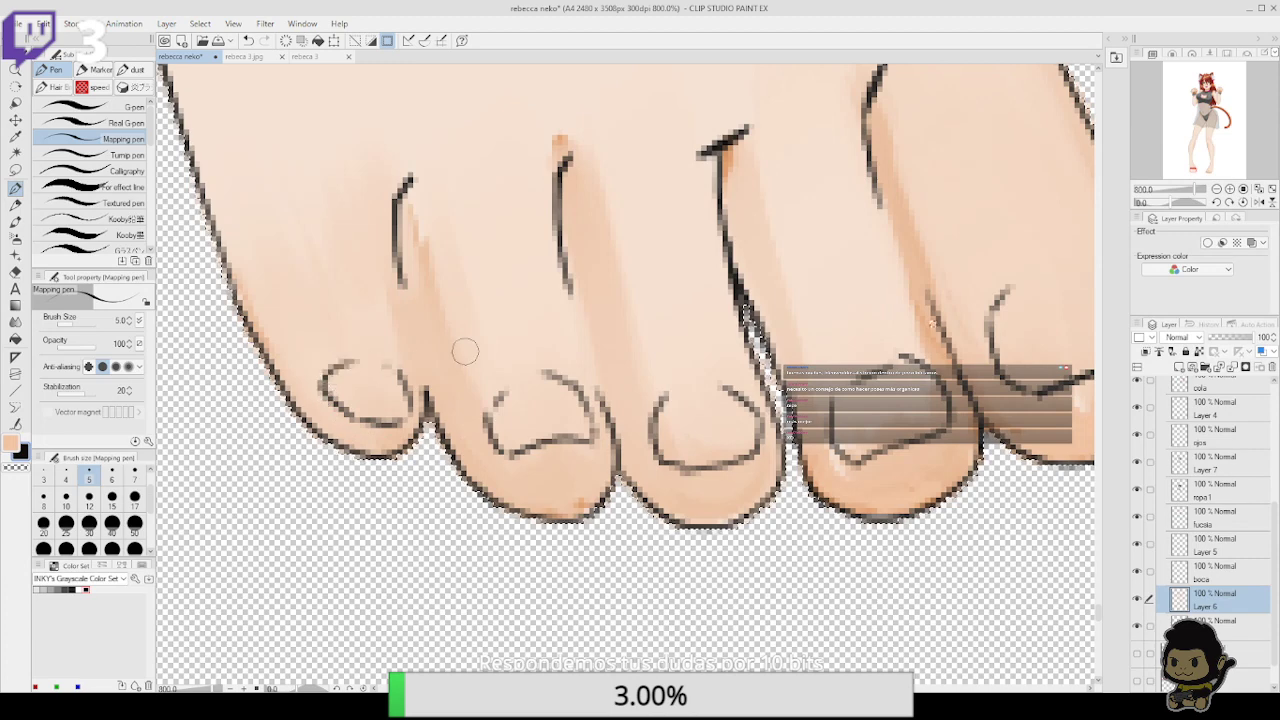
Paint the little, fourth and third toenails of the left-hand foot in a darker peach skin tone
click(11, 443)
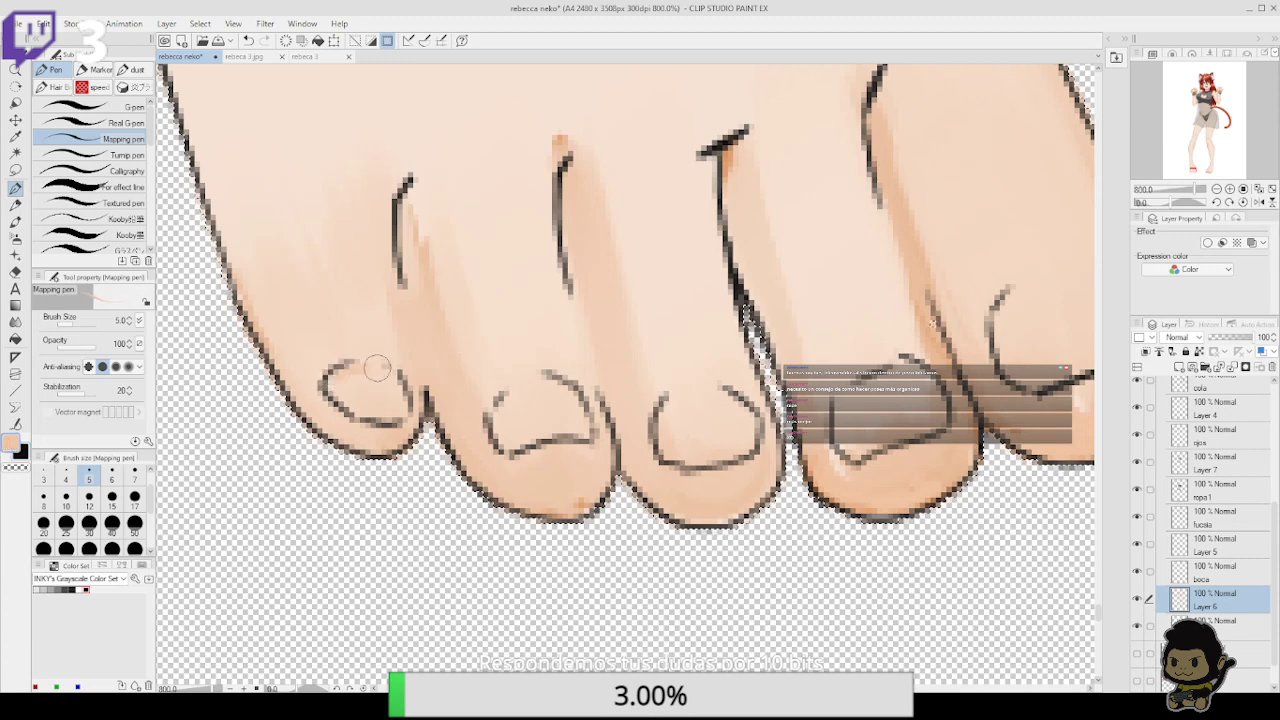
mouse_move(390, 410)
mouse_down()
mouse_move(358, 408)
mouse_move(335, 381)
mouse_move(354, 403)
mouse_move(370, 373)
mouse_up()
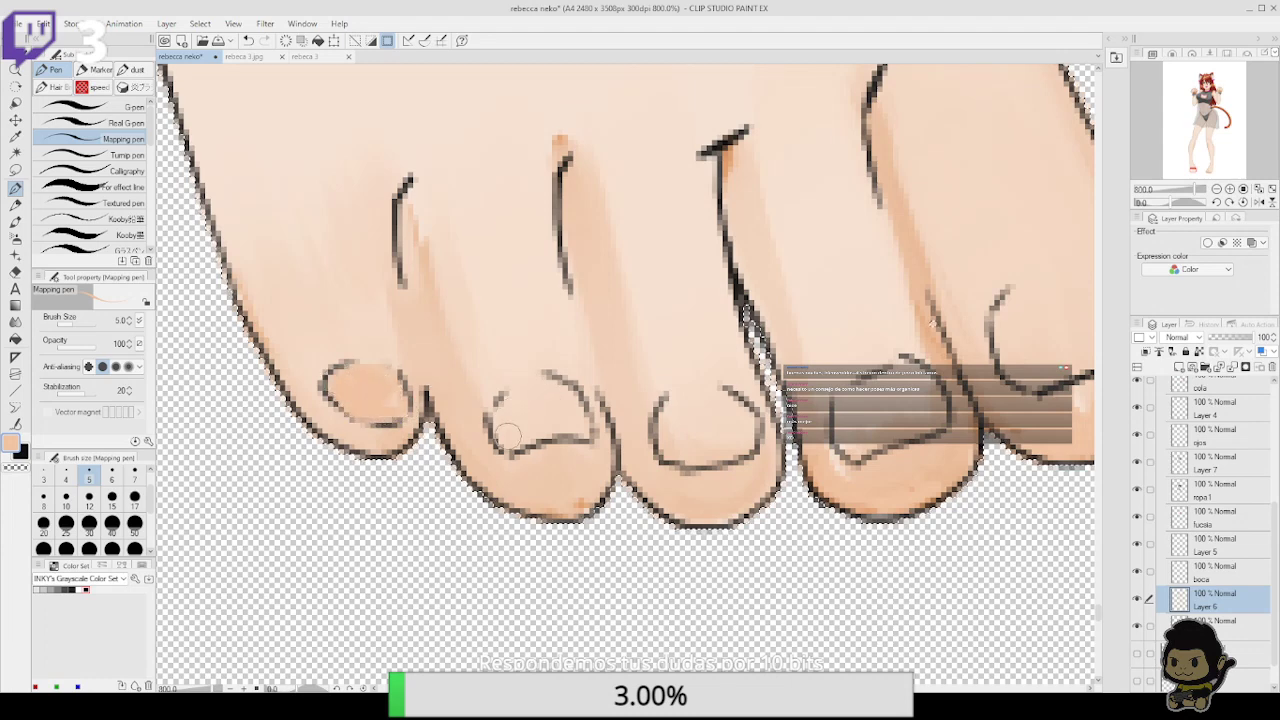
mouse_move(507, 404)
mouse_down()
mouse_move(575, 402)
mouse_move(561, 384)
mouse_move(499, 400)
mouse_move(539, 385)
mouse_move(583, 429)
mouse_move(516, 434)
mouse_move(577, 429)
mouse_move(513, 421)
mouse_up()
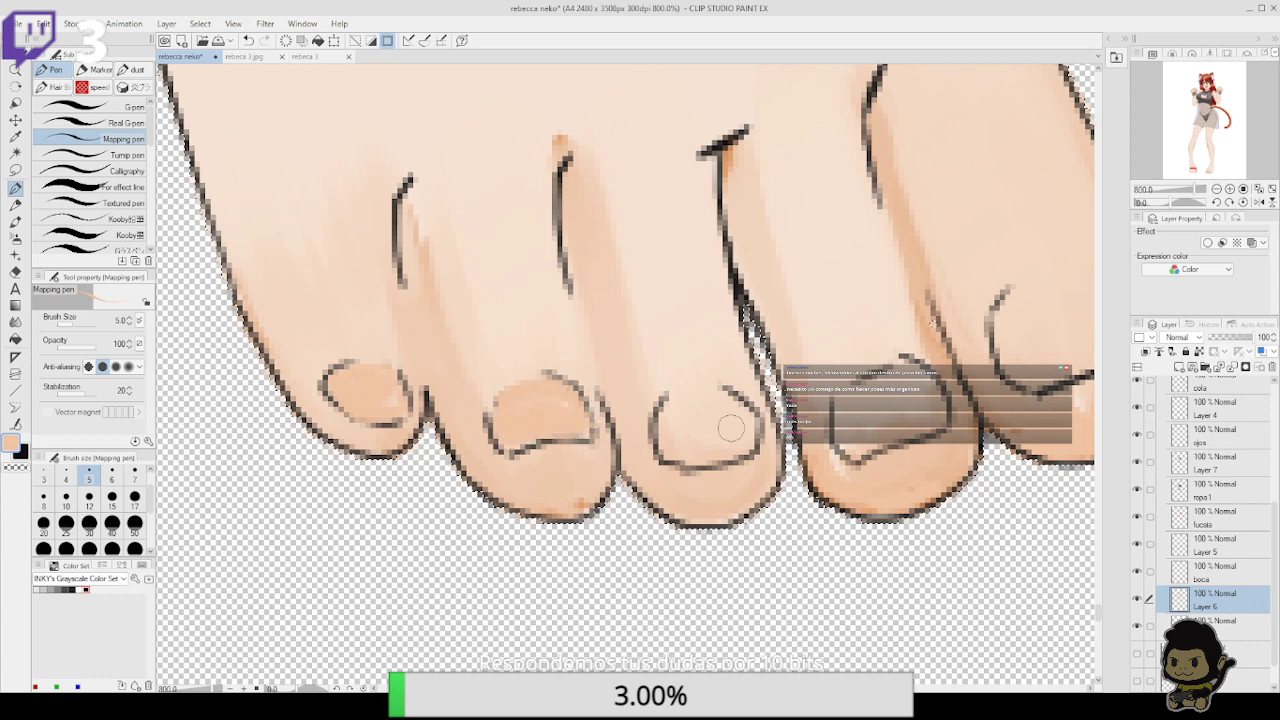
mouse_move(668, 446)
mouse_down()
mouse_move(758, 446)
mouse_move(731, 405)
mouse_move(747, 429)
mouse_move(722, 441)
mouse_move(703, 417)
mouse_move(675, 417)
mouse_move(706, 416)
mouse_move(702, 399)
mouse_move(668, 414)
mouse_move(727, 398)
mouse_up()
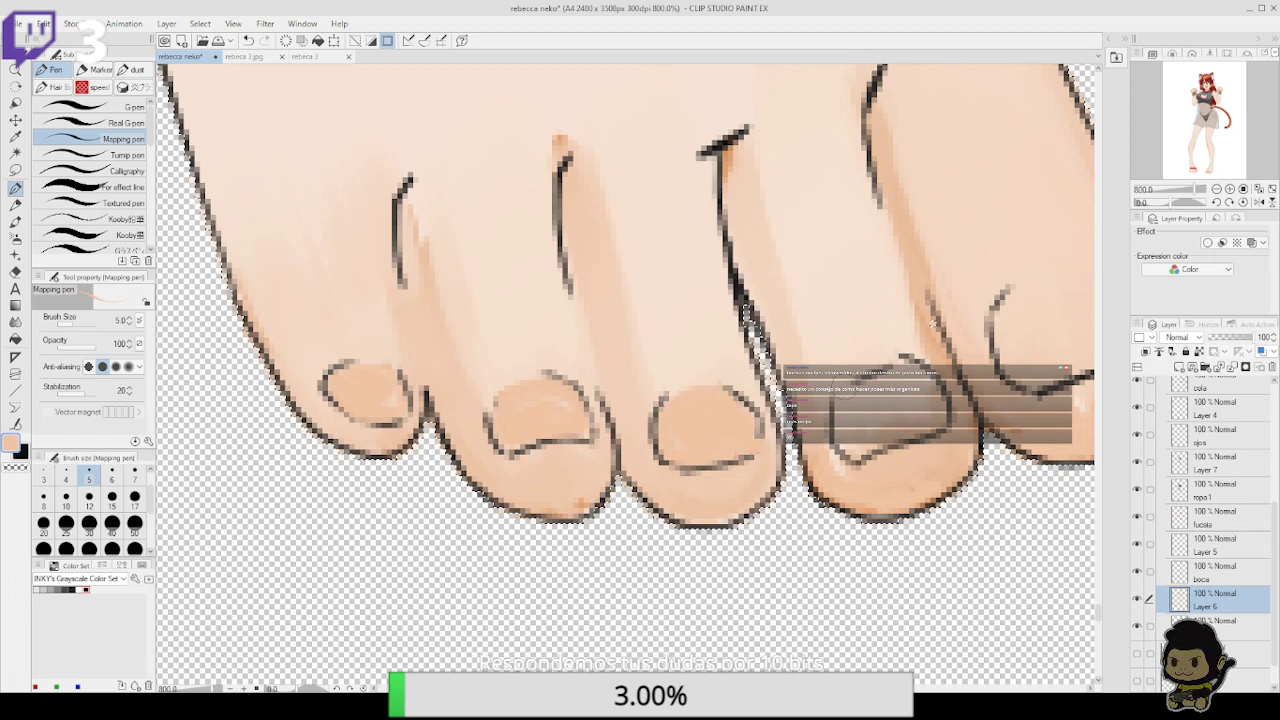
Fill the second and big toenails of the left-hand foot with the same darker peach tone
drag(845, 388, 694, 357)
drag(704, 416, 695, 374)
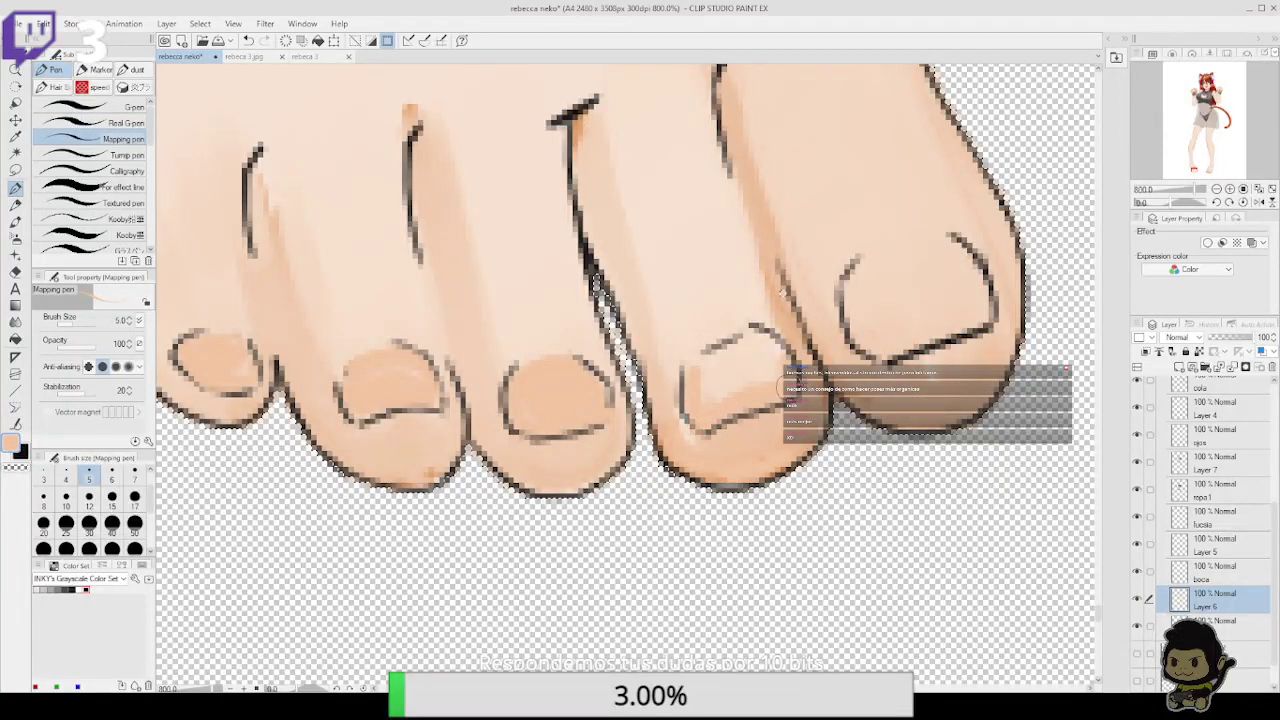
mouse_move(778, 386)
mouse_down()
mouse_move(720, 403)
mouse_move(743, 374)
mouse_move(702, 367)
mouse_move(767, 350)
mouse_up()
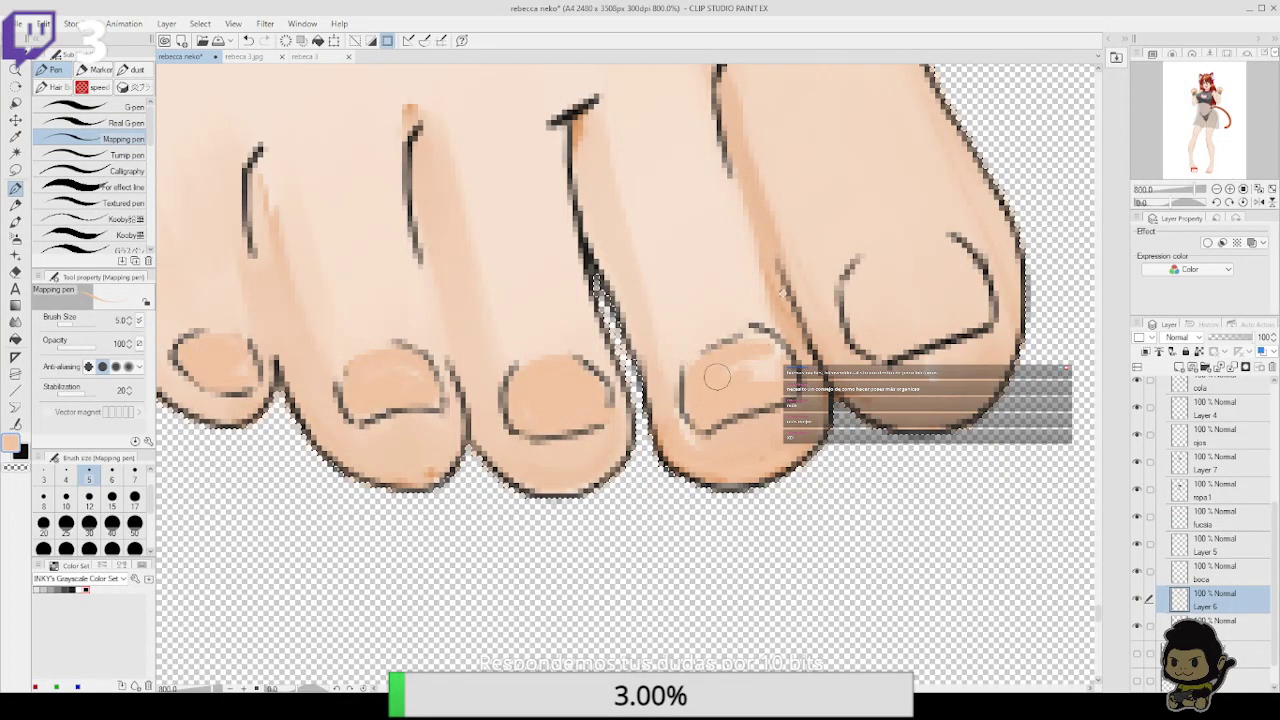
mouse_move(905, 310)
mouse_down()
mouse_move(817, 385)
mouse_move(768, 356)
mouse_move(810, 334)
mouse_move(886, 334)
mouse_move(907, 380)
mouse_move(890, 385)
mouse_up()
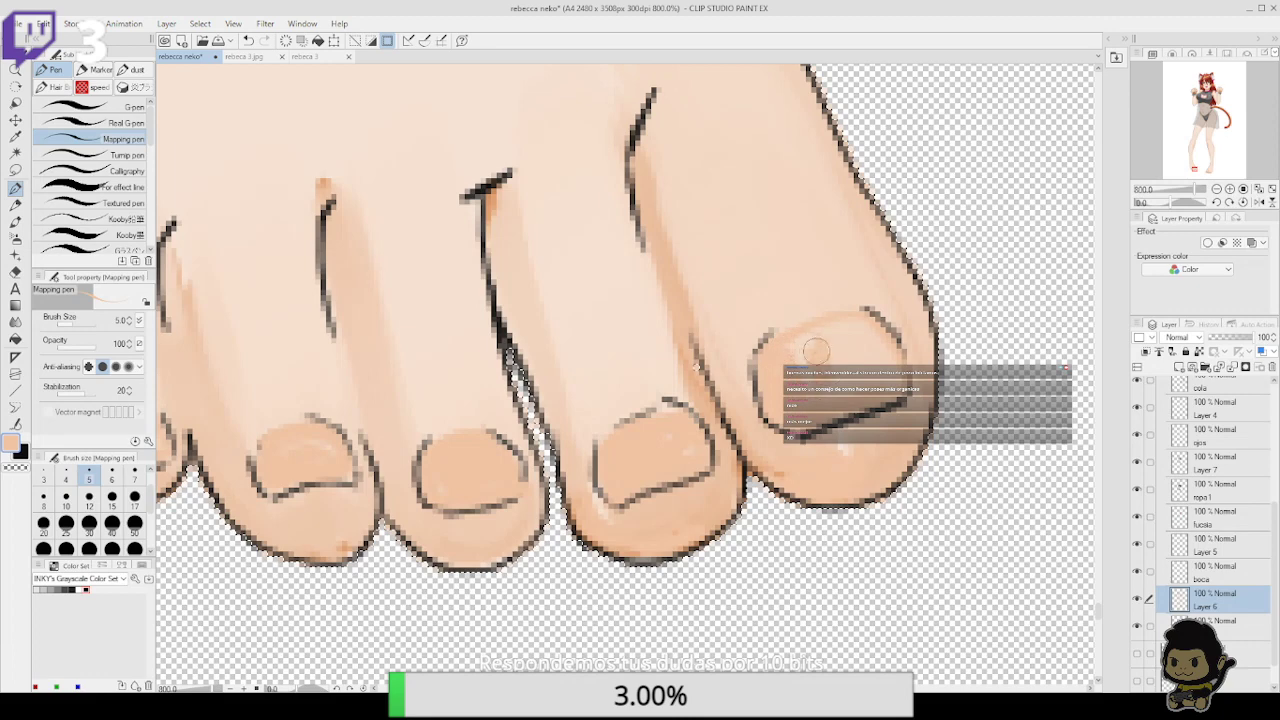
drag(827, 337, 848, 328)
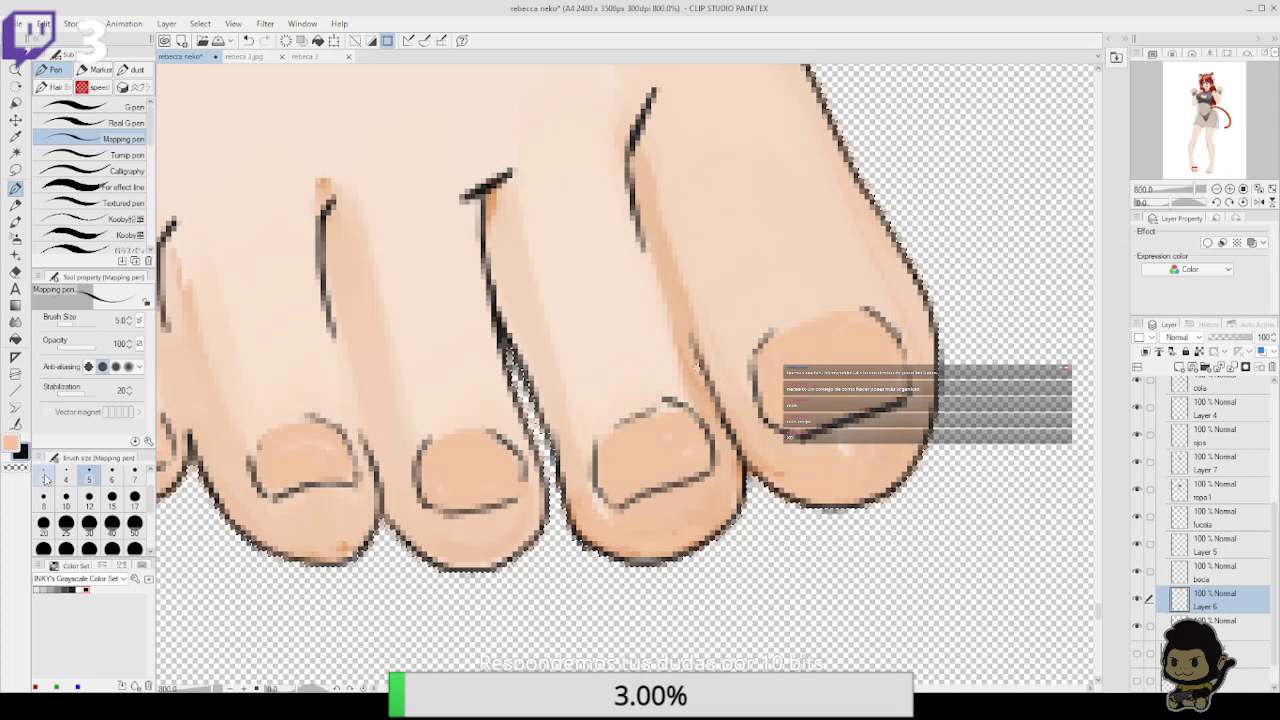
Dab small white highlights on the little, fourth and third toenails of the left-hand foot
click(298, 462)
drag(361, 430, 556, 405)
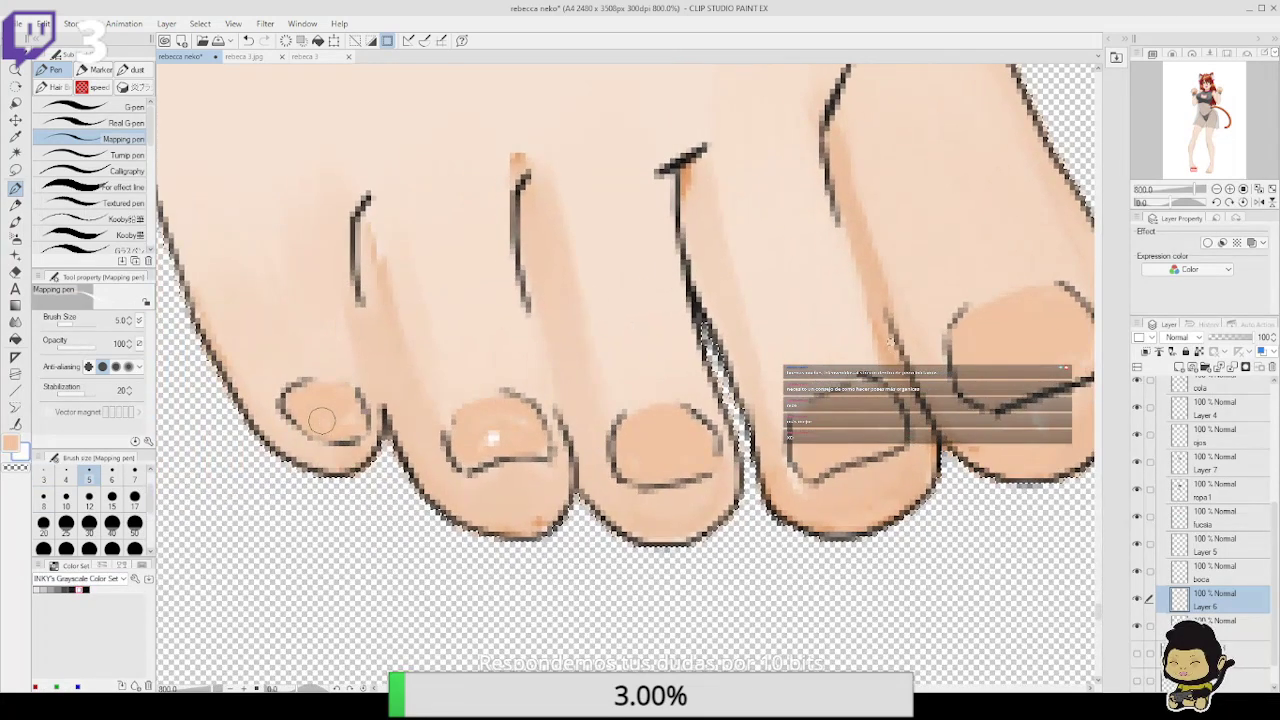
click(650, 458)
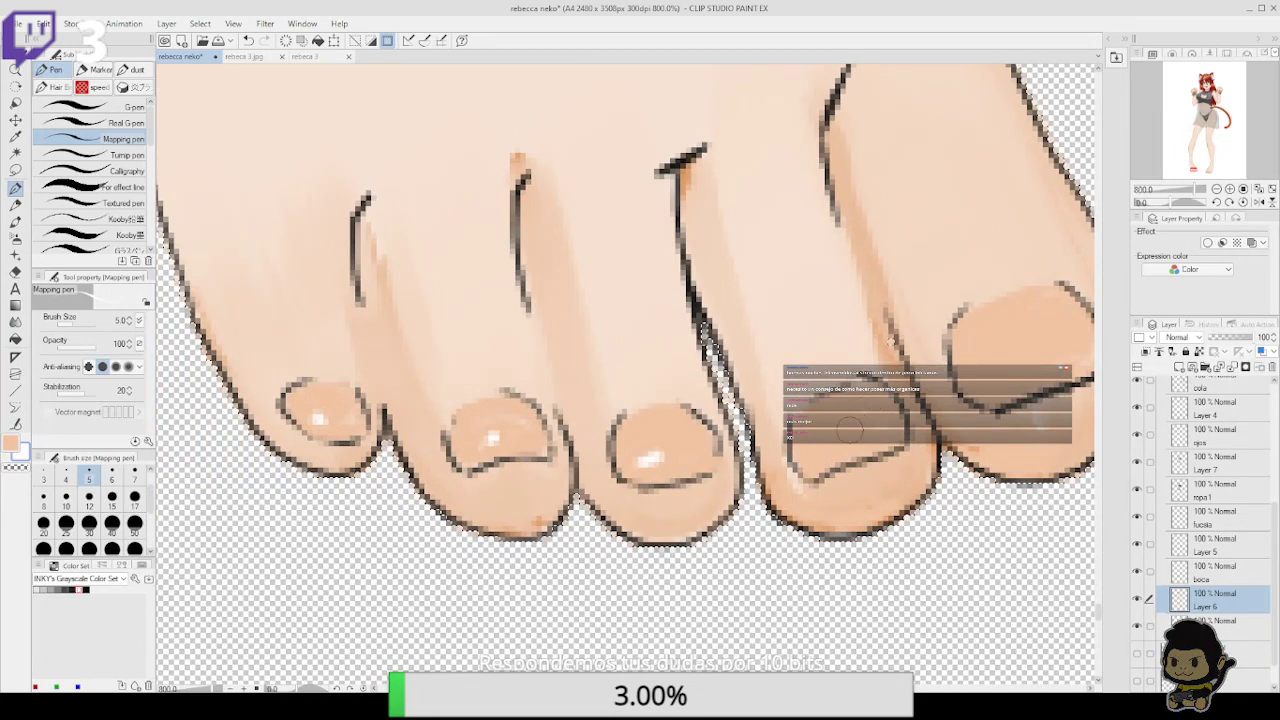
Add white highlights to the second and big toenails of the left-hand foot, undoing misplaced strokes on the big one
drag(1012, 375, 960, 400)
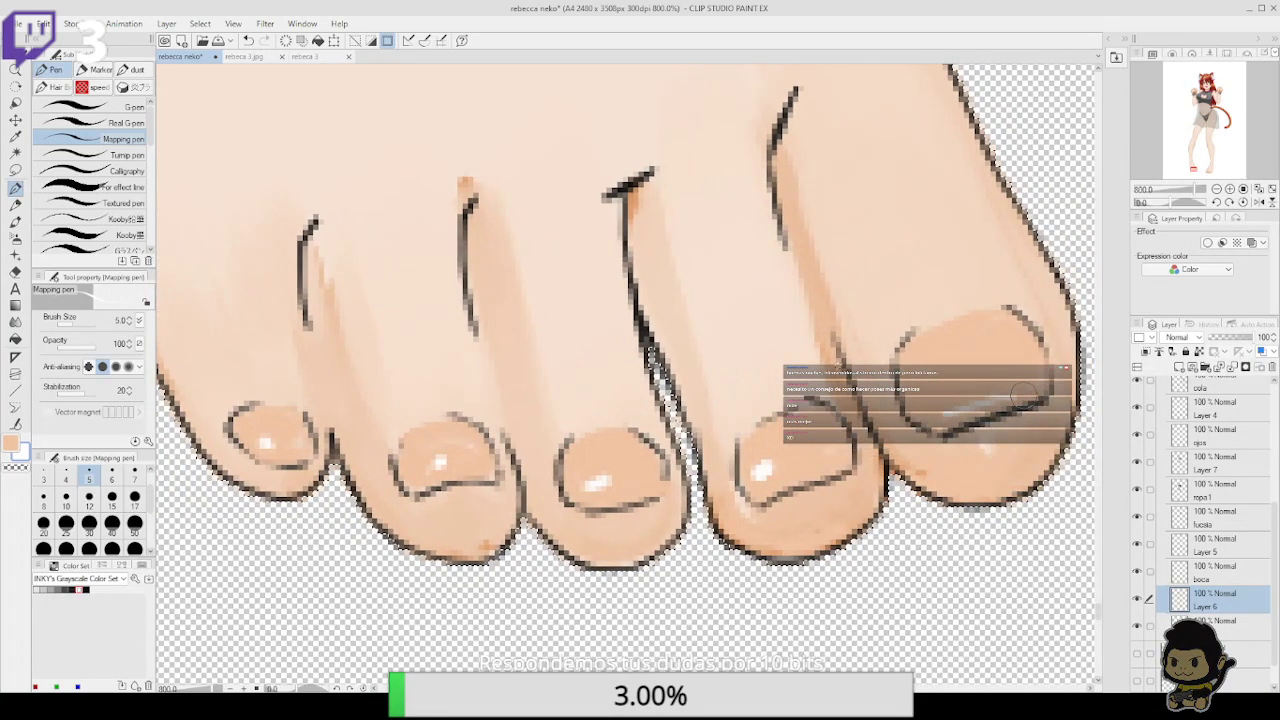
key(ctrl+z)
drag(979, 356, 992, 399)
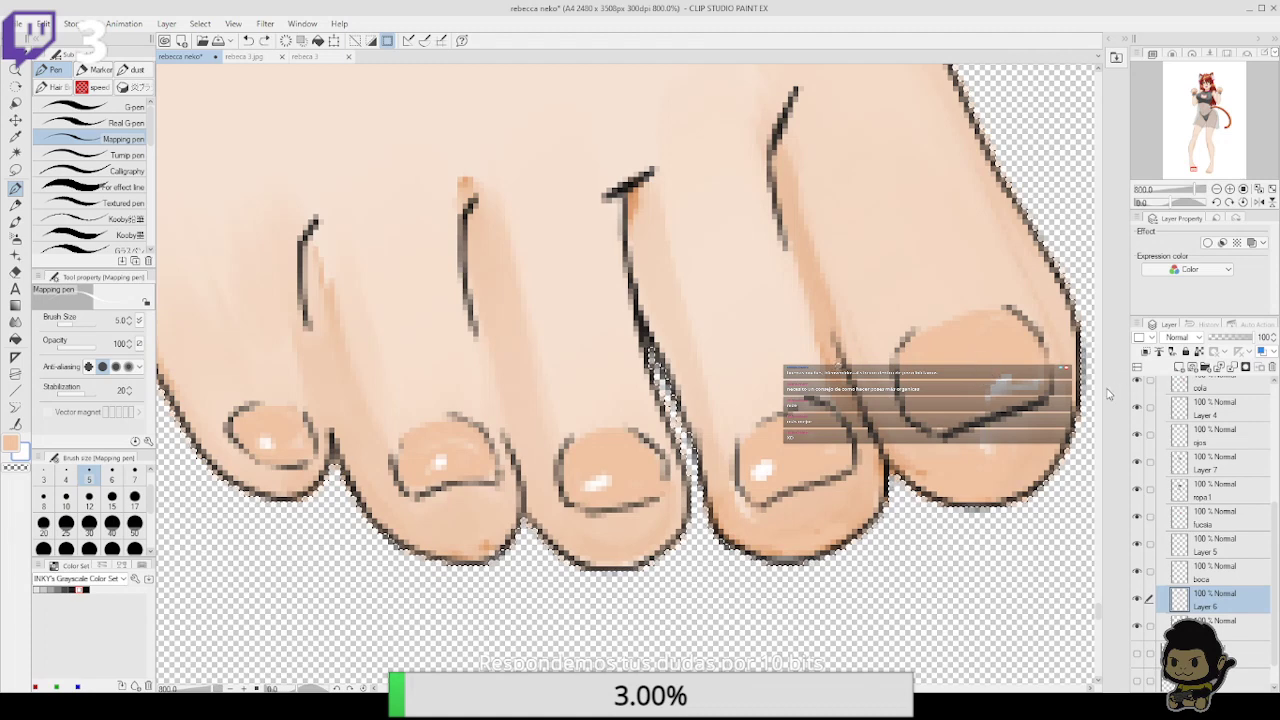
key(ctrl+z)
drag(1068, 344, 928, 386)
Dab a small white highlight on each of the five toenails of the right-hand foot
click(1204, 189)
click(1216, 189)
click(1216, 189)
click(1216, 189)
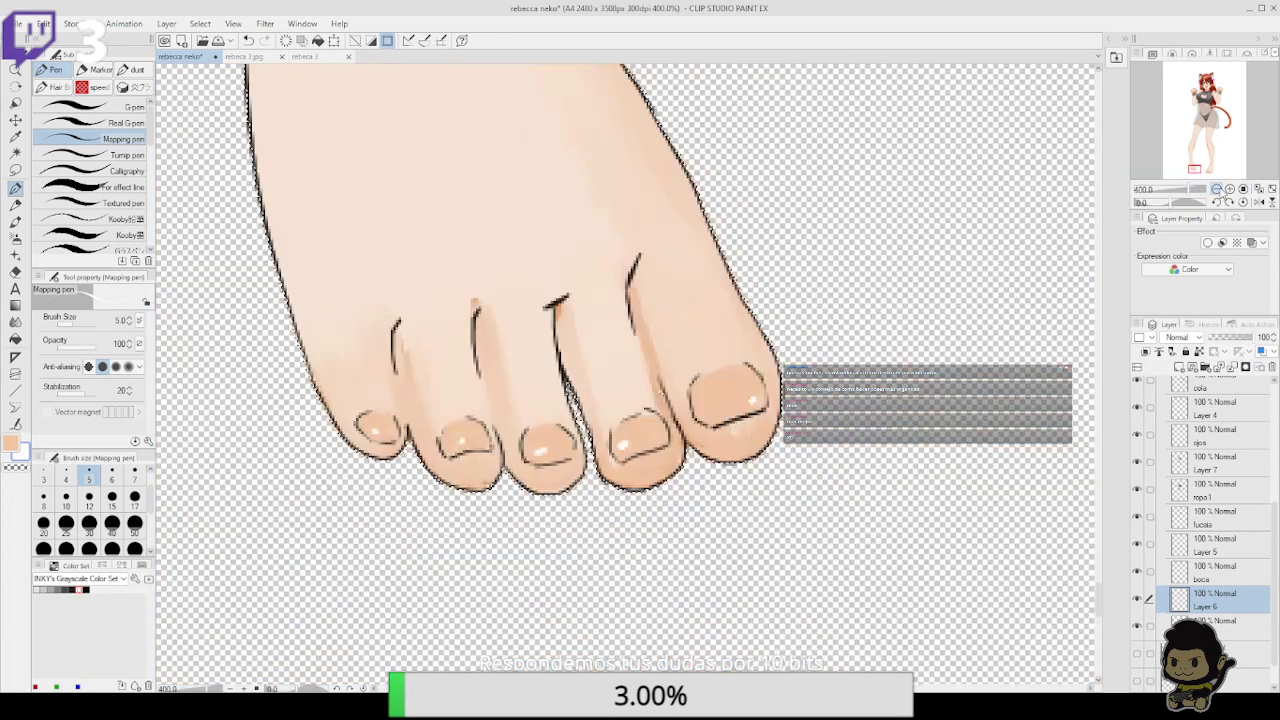
drag(573, 394, 476, 408)
drag(1040, 405, 694, 466)
drag(1000, 300, 639, 448)
scroll(637, 448, down, 3)
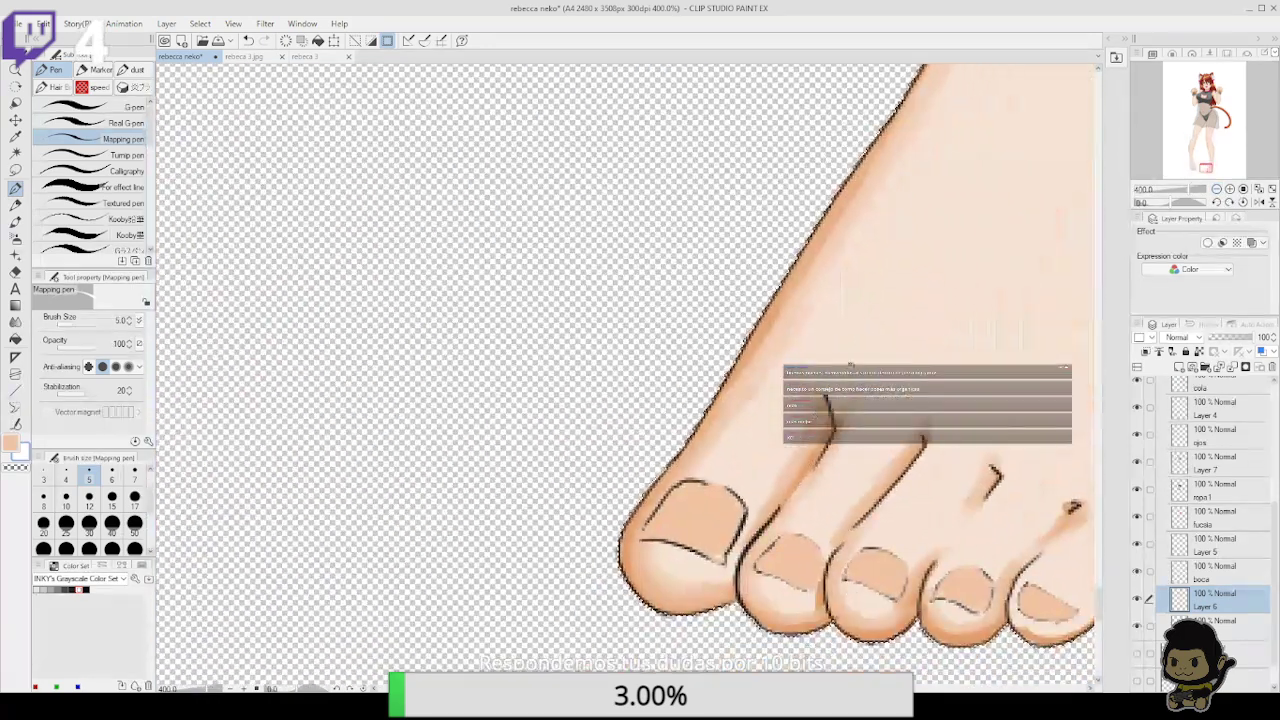
scroll(749, 485, down, 2)
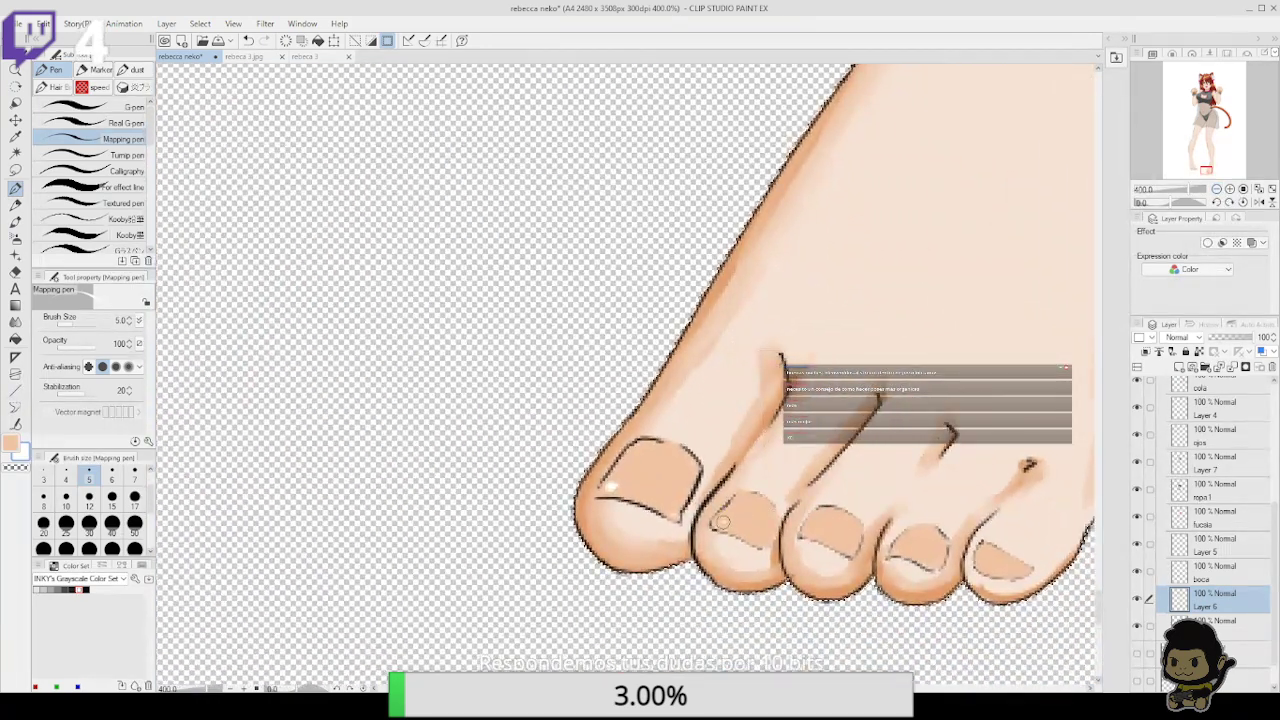
scroll(860, 496, down, 2)
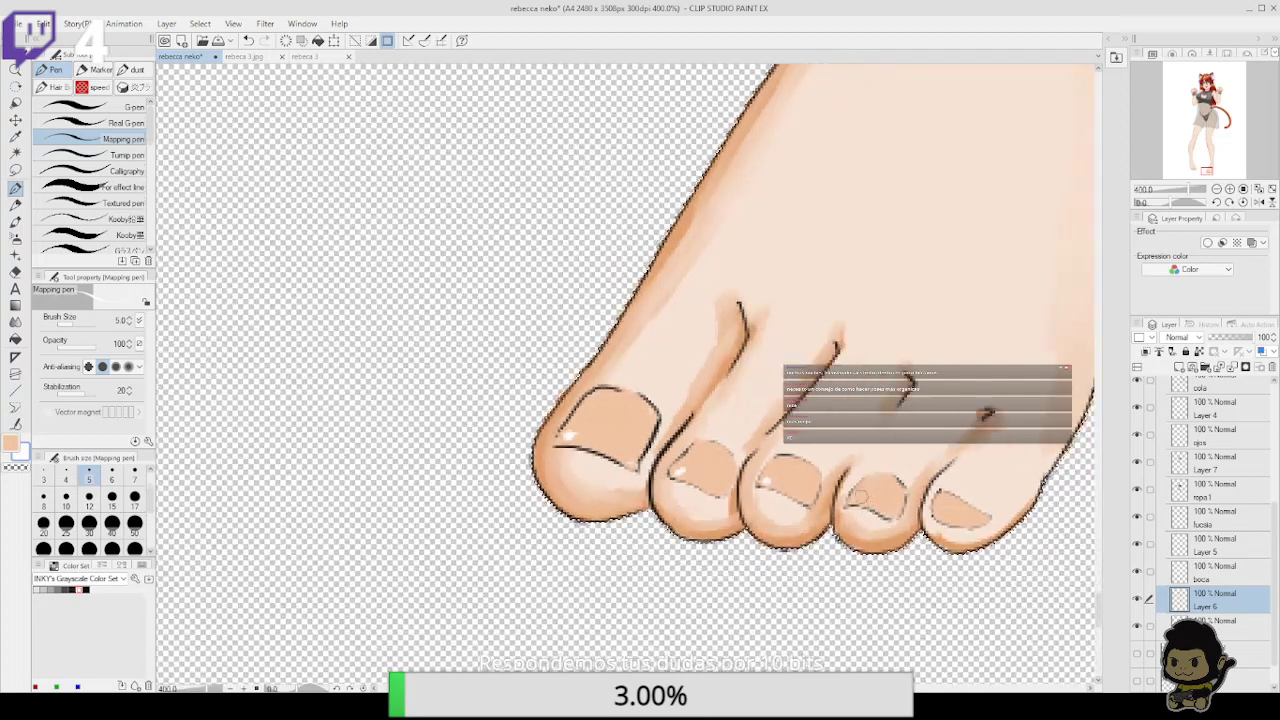
click(934, 517)
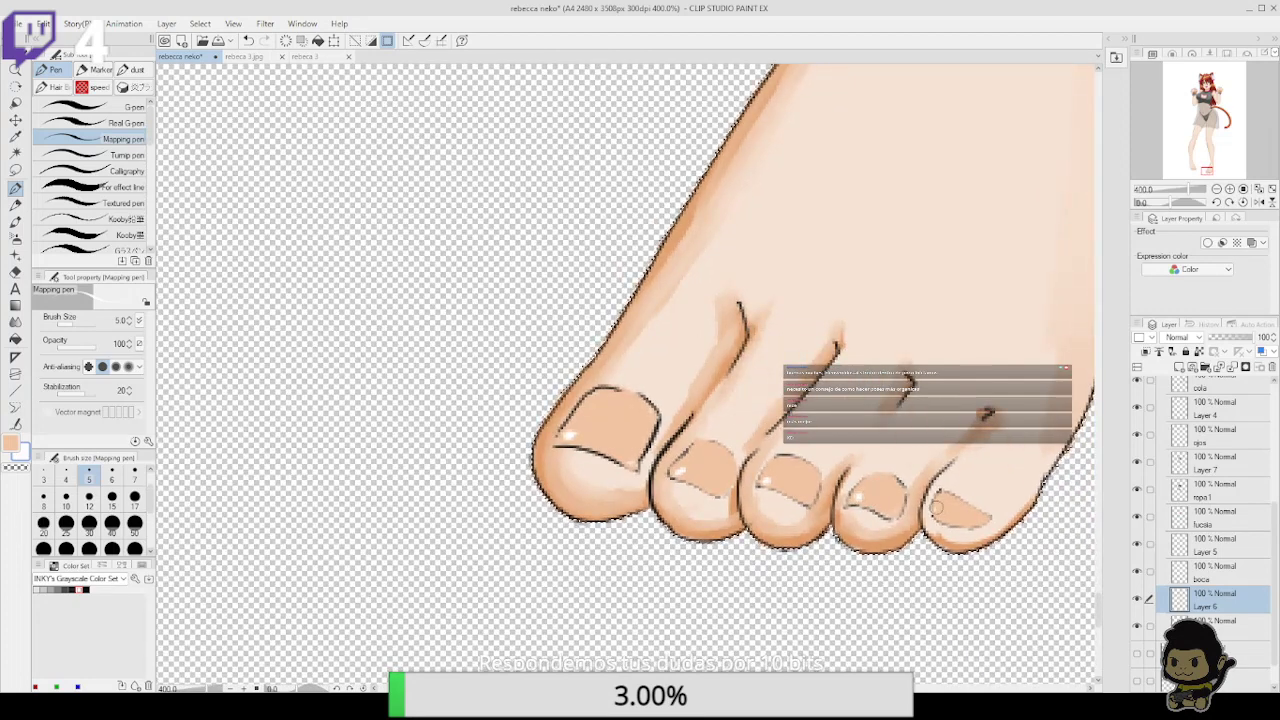
Add small white highlights to the thumbnails of both hands
click(1213, 103)
drag(861, 208, 633, 543)
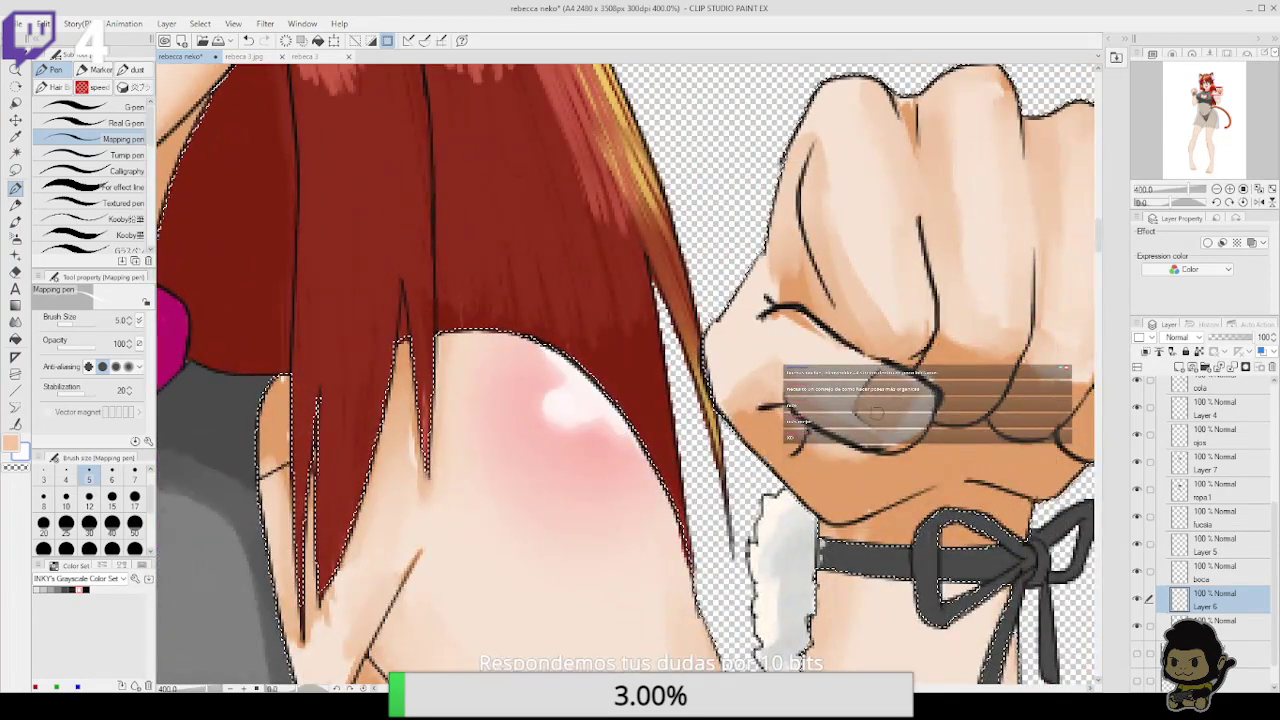
click(1191, 87)
drag(582, 369, 586, 209)
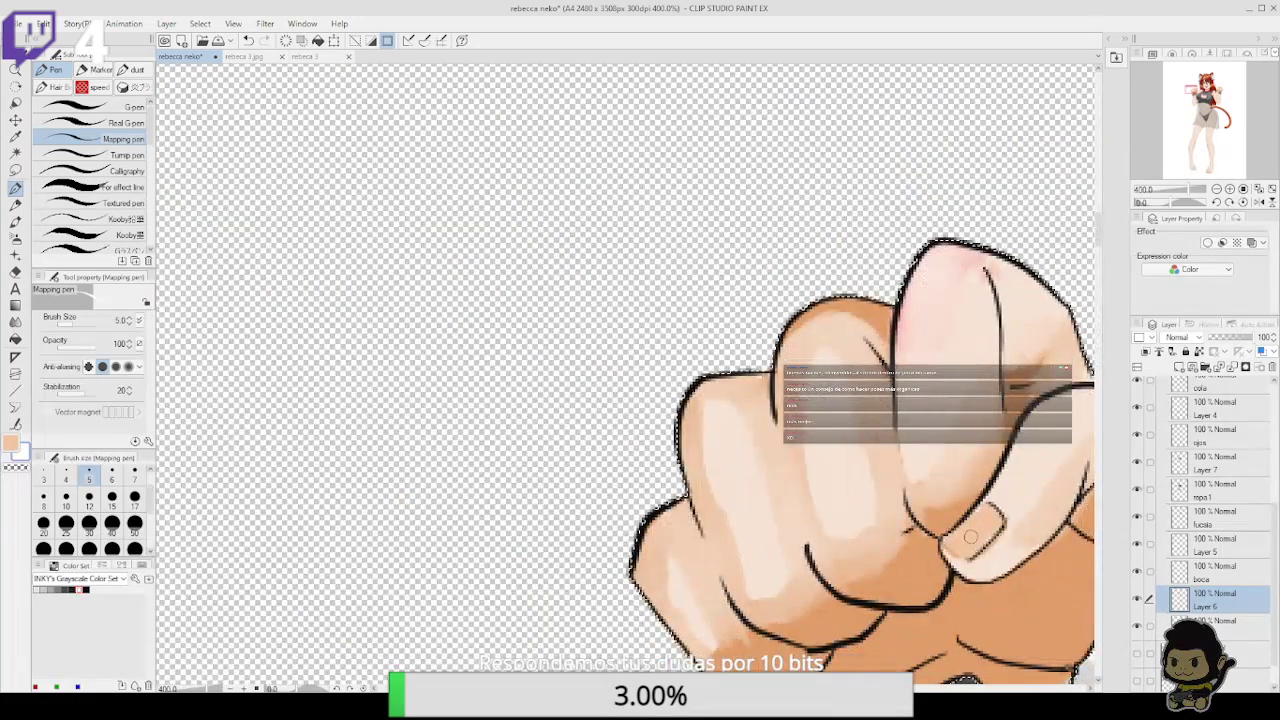
Clear the selection and add a new layer directly below the piel layer
click(1216, 189)
click(1216, 189)
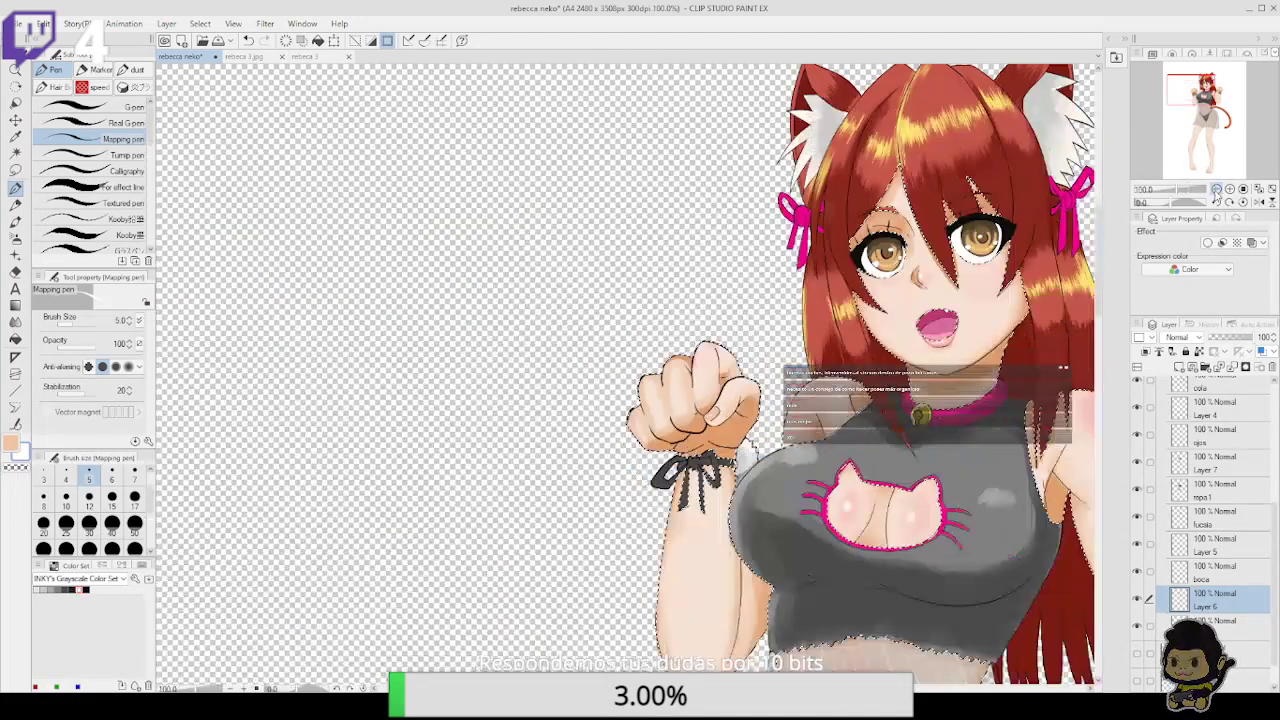
key(ctrl+d)
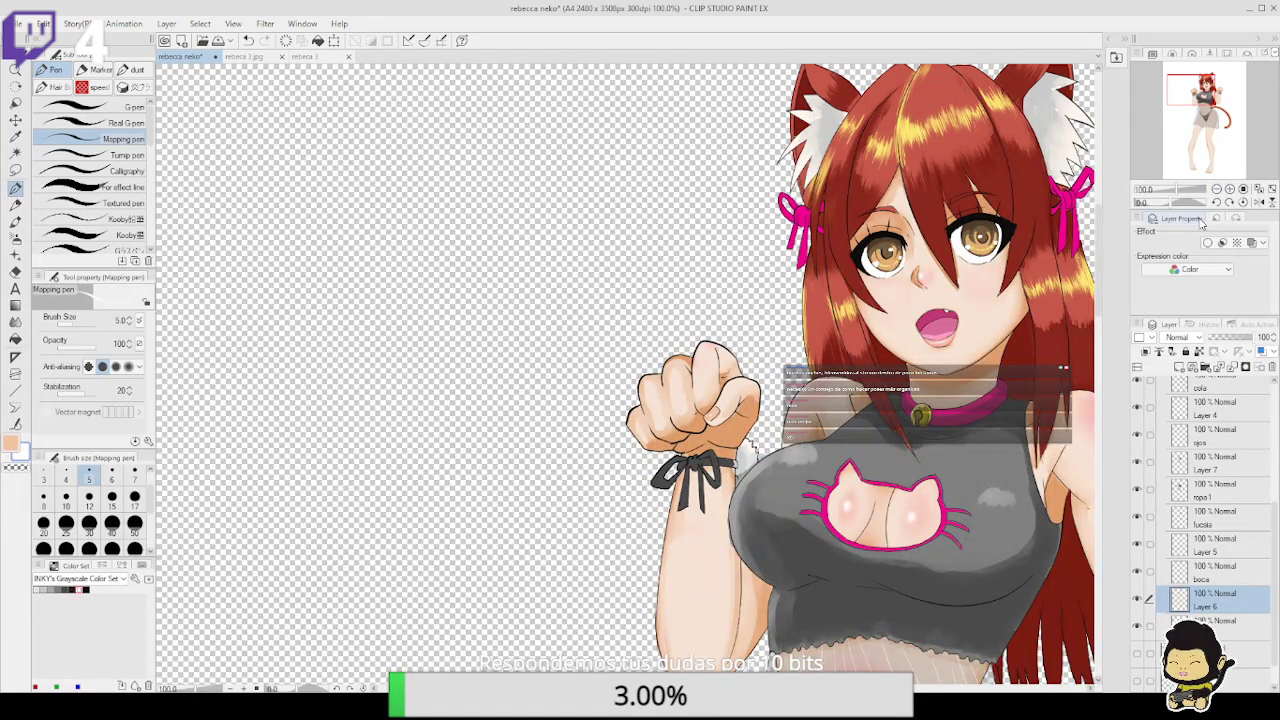
click(1226, 650)
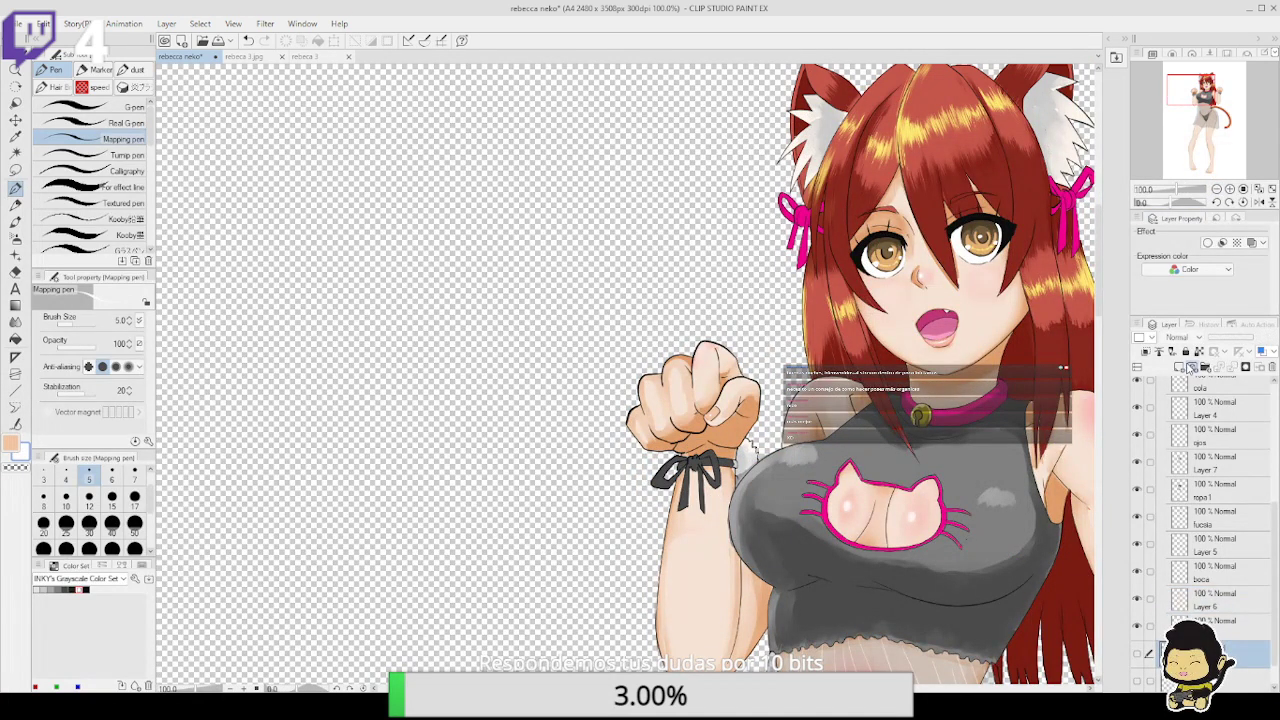
scroll(1265, 632, down, 2)
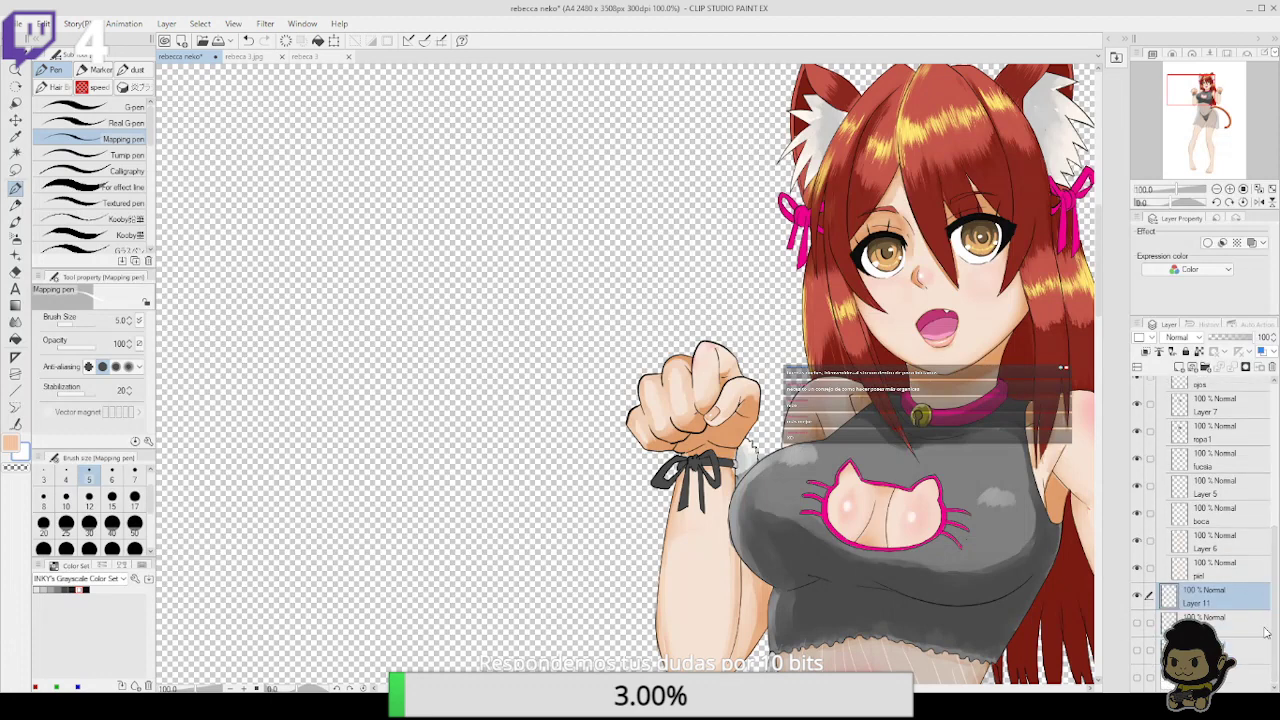
Import the downloaded Only Neko, Neko paw, Neko 2, Neko and Deco brushes into the decoration brush group containing Smoky
click(1116, 58)
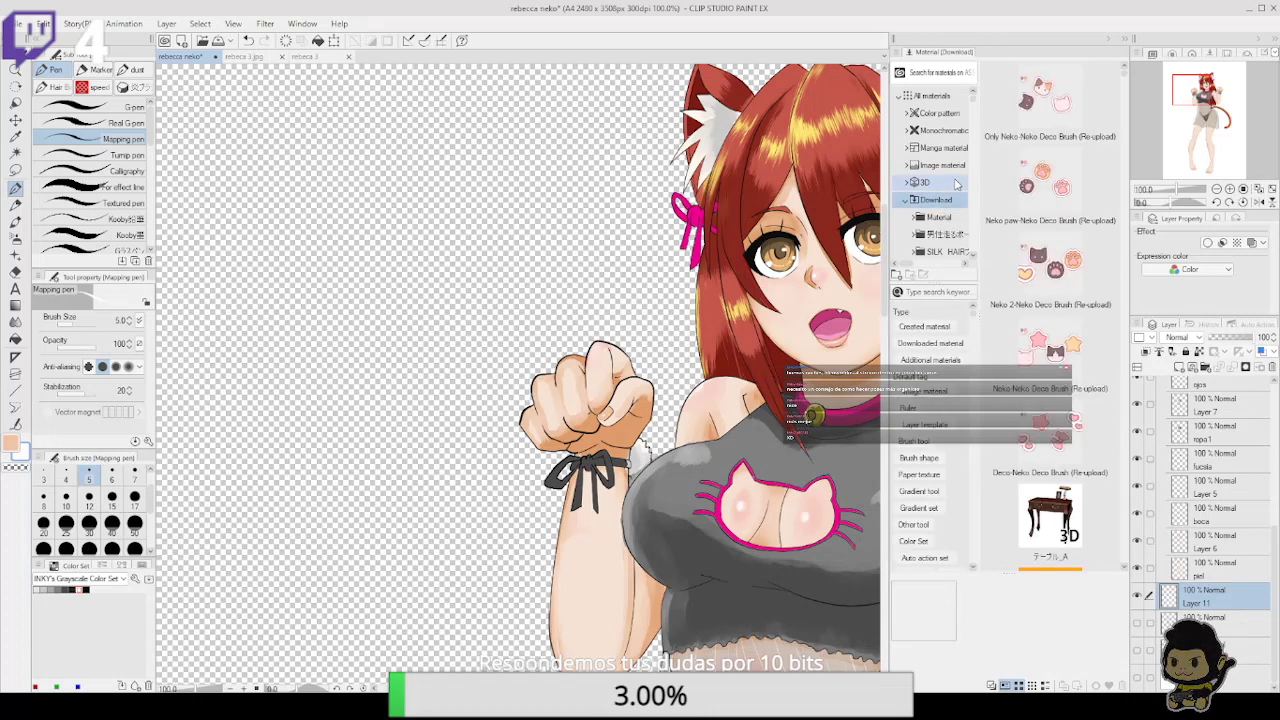
click(17, 218)
click(104, 104)
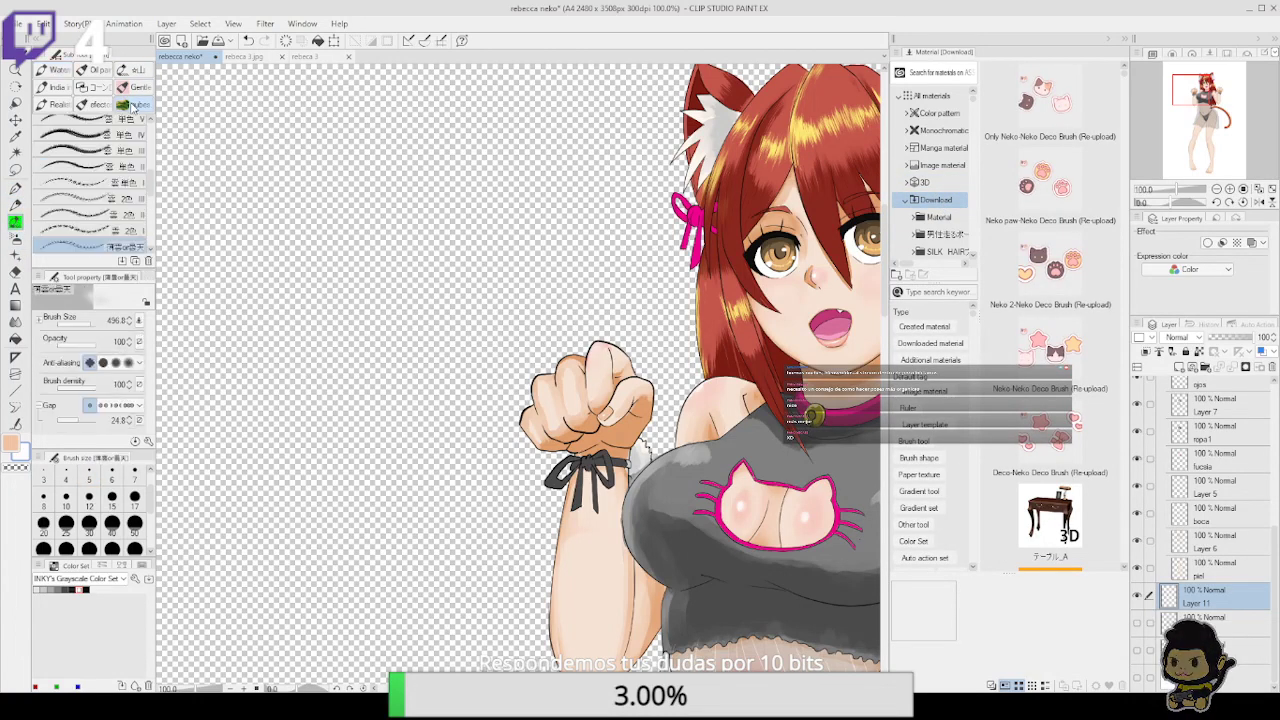
click(95, 87)
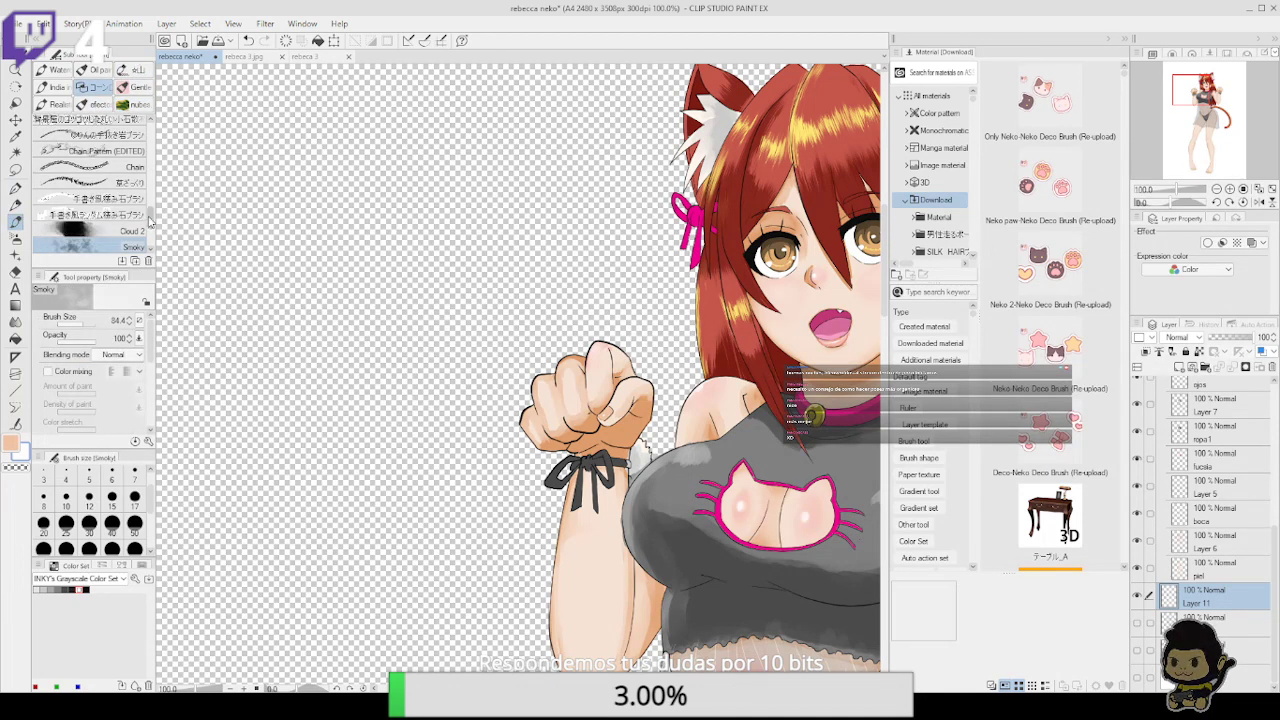
scroll(150, 220, down, 3)
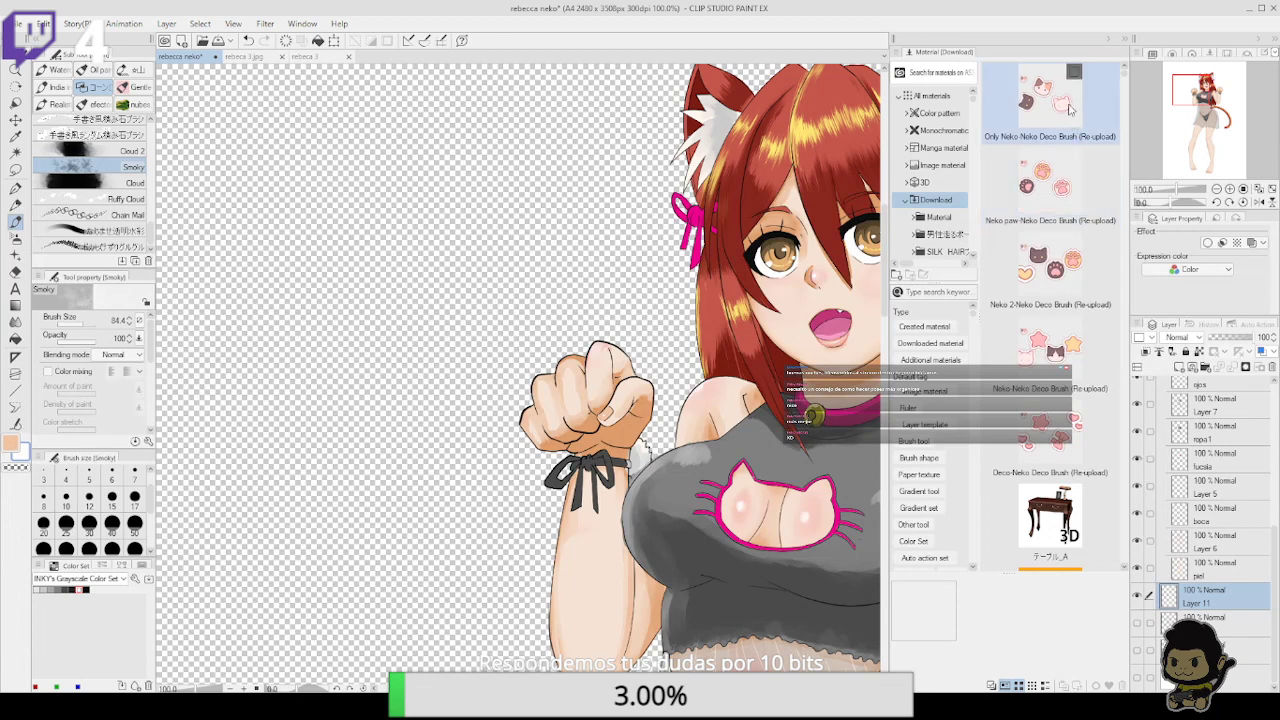
click(1072, 110)
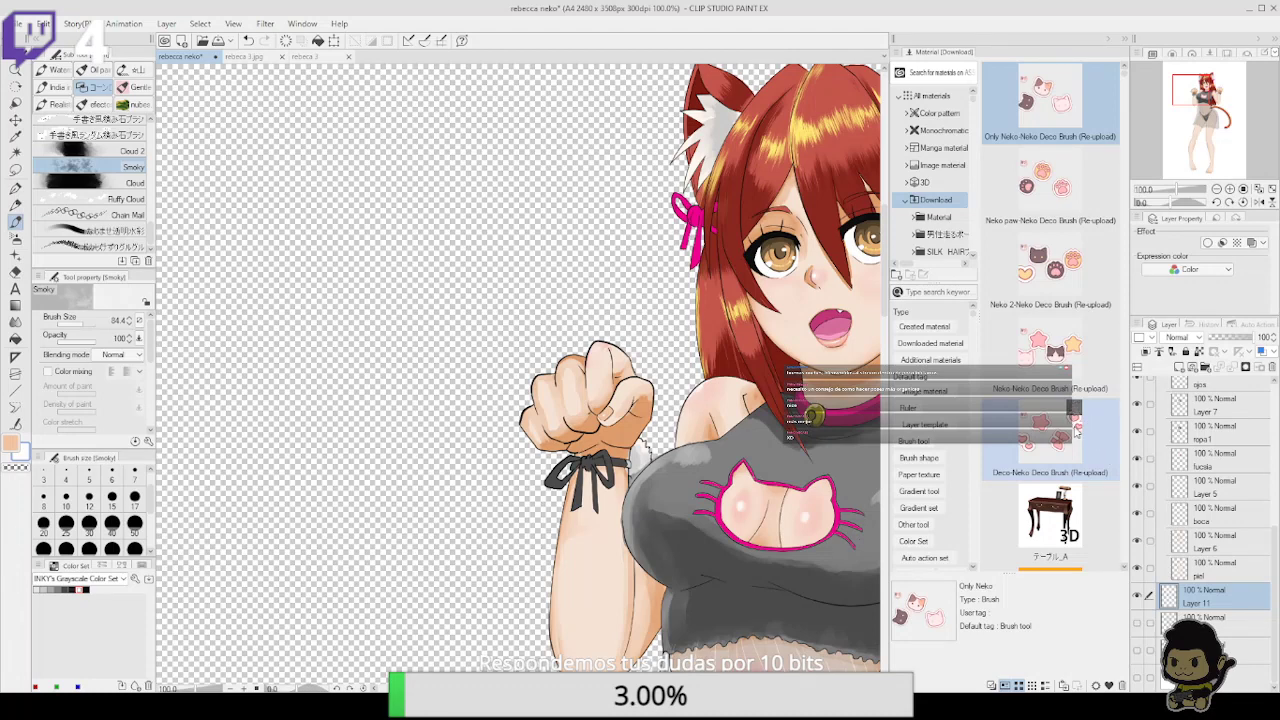
shift+click(1049, 451)
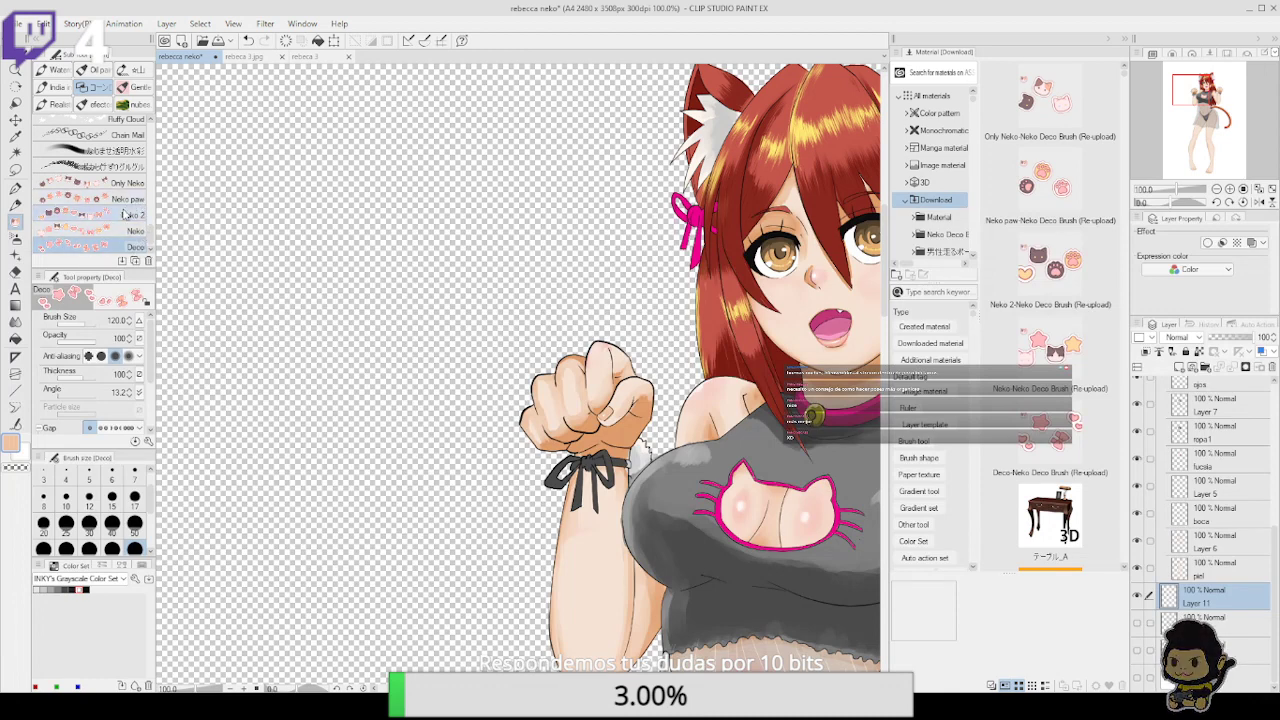
Select the Neko 2 decoration brush and close the material library
click(135, 212)
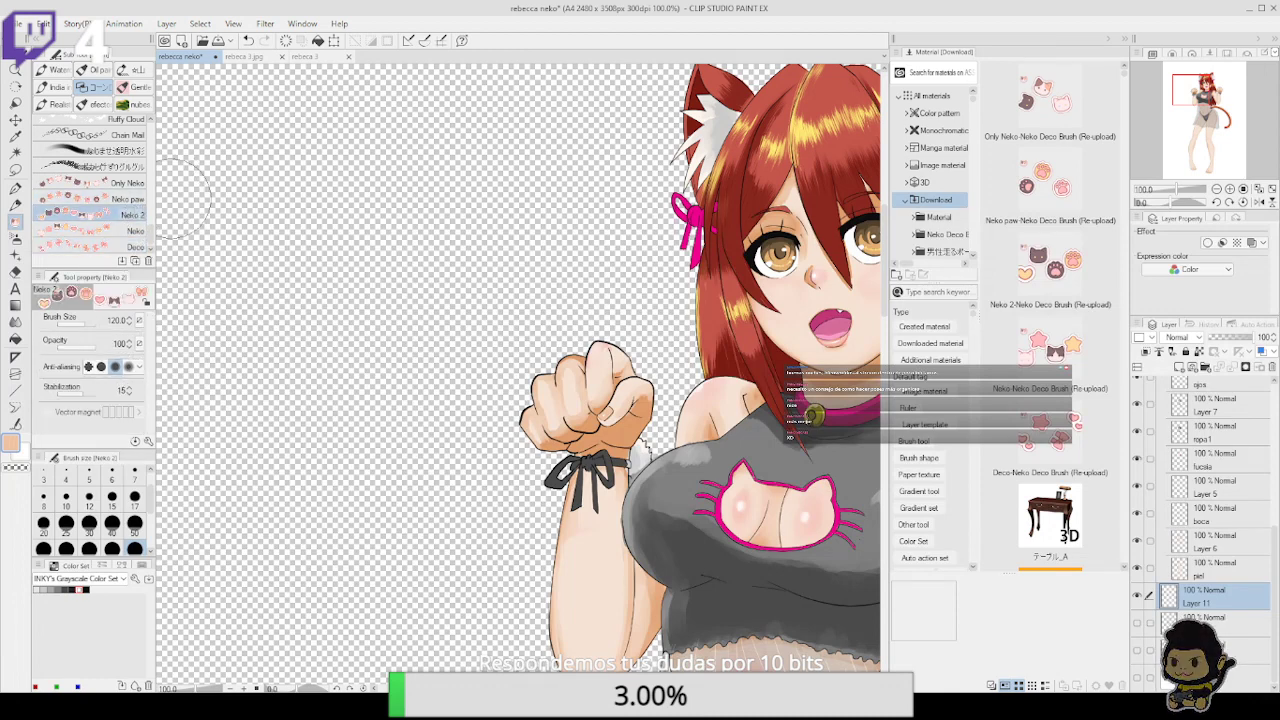
click(1217, 188)
click(1217, 188)
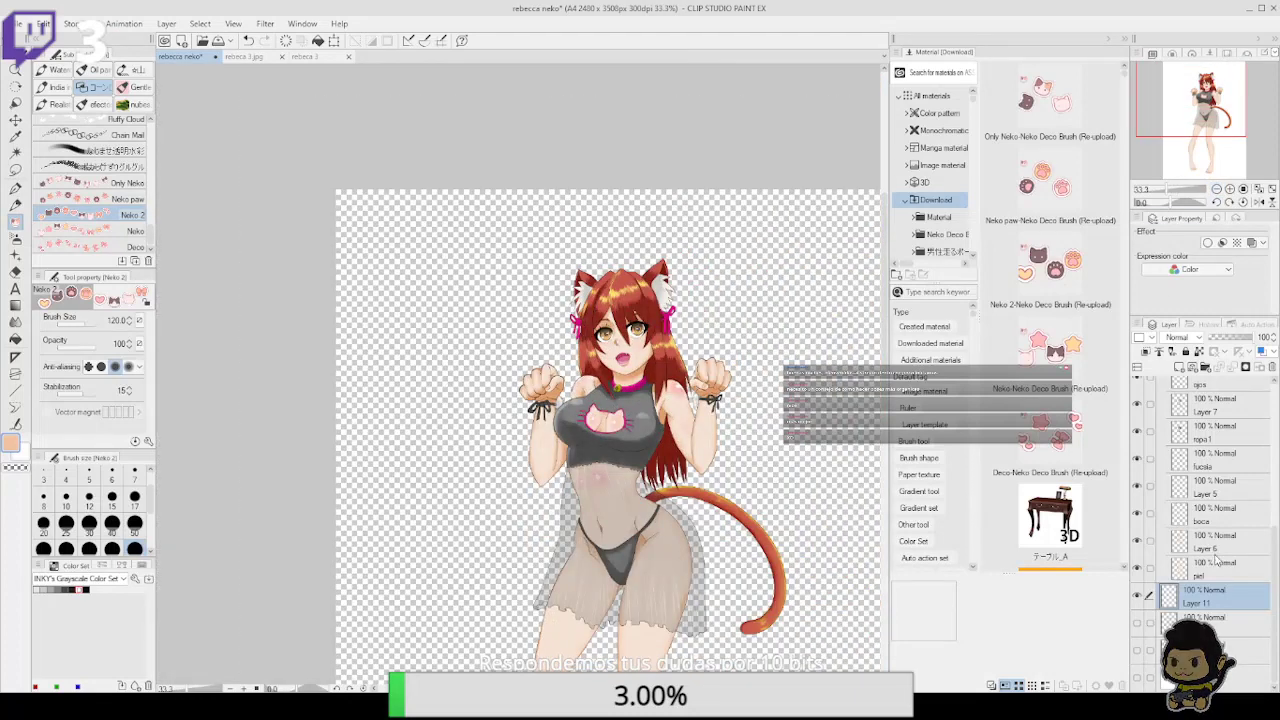
scroll(1240, 500, up, 2)
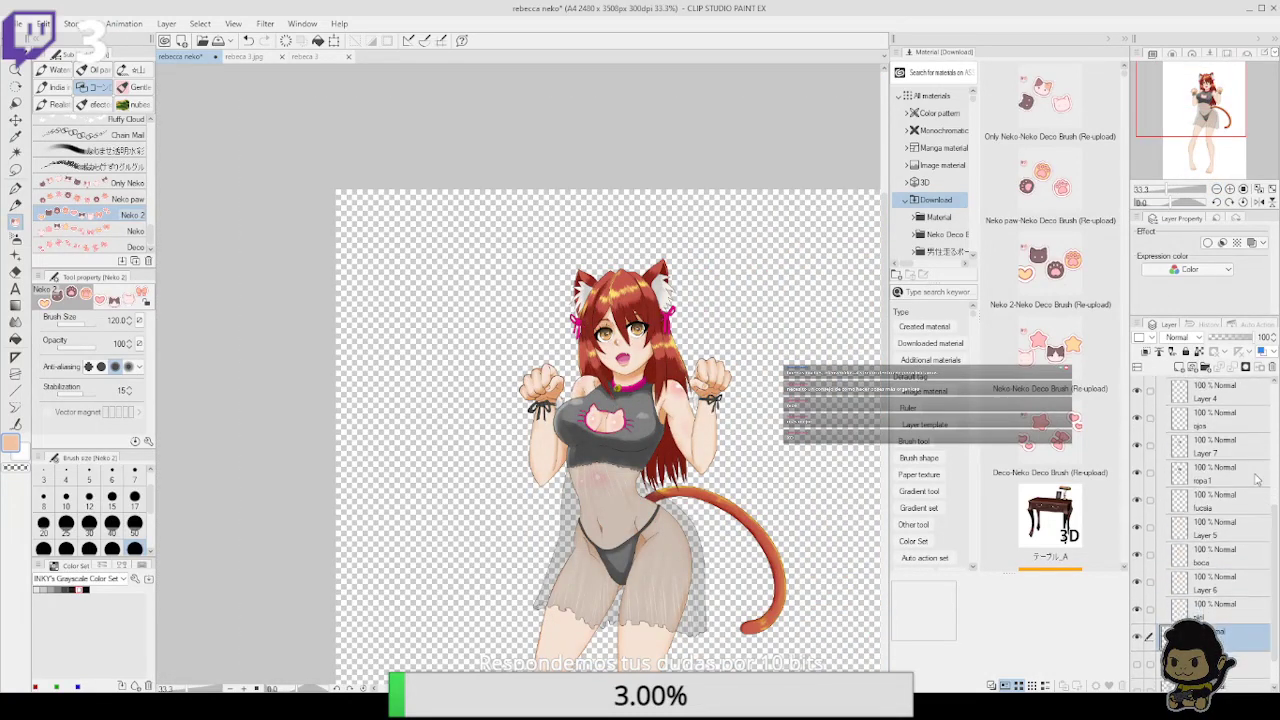
click(1217, 188)
click(1217, 188)
click(1115, 60)
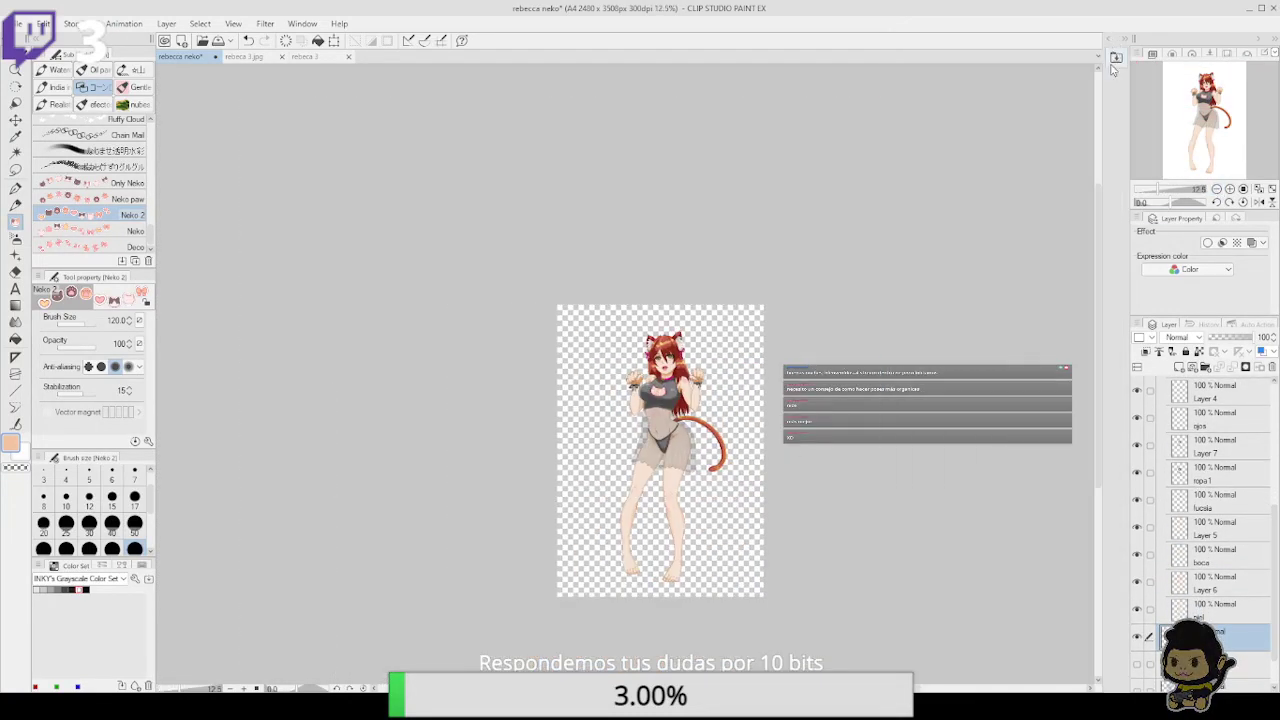
click(1228, 189)
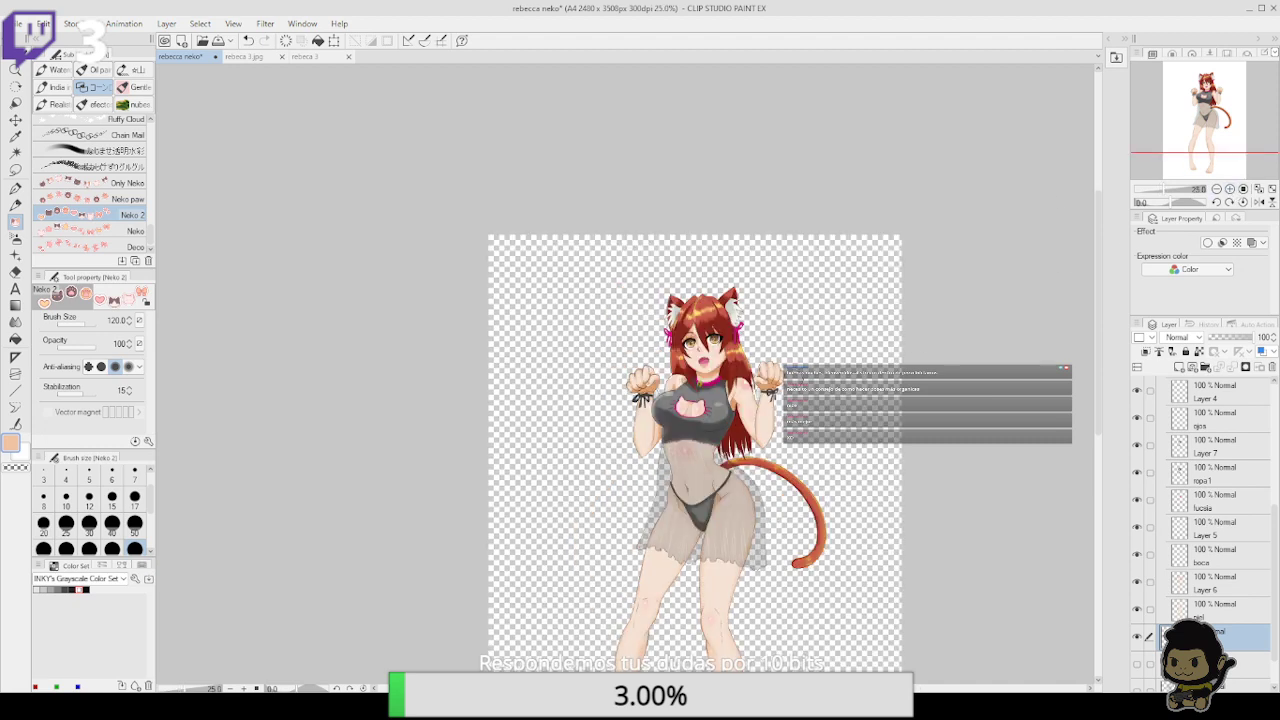
click(541, 265)
click(556, 335)
click(525, 375)
click(530, 397)
click(568, 437)
key(ctrl+z)
key(ctrl+z)
key(ctrl+z)
key(ctrl+z)
key(ctrl+z)
Try single Neko 2 brush strokes, one diagonal and several horizontal, across the upper background, undoing each one
drag(530, 258, 670, 340)
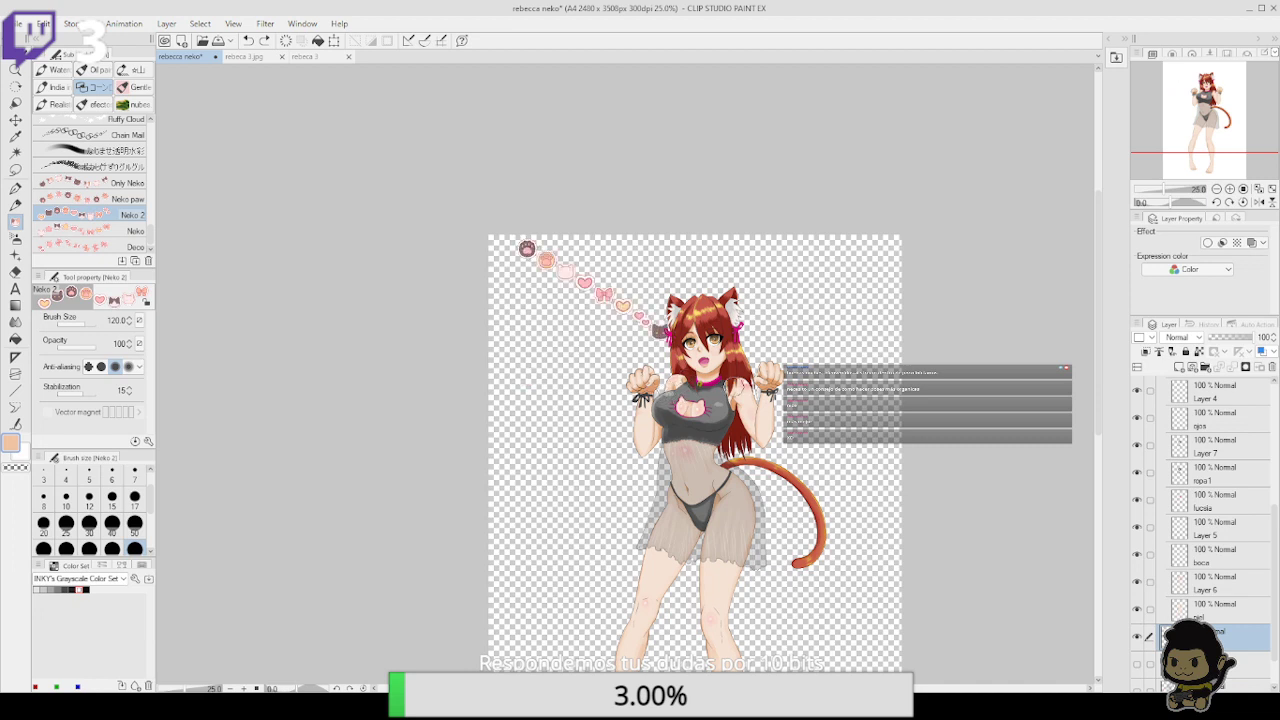
key(ctrl+z)
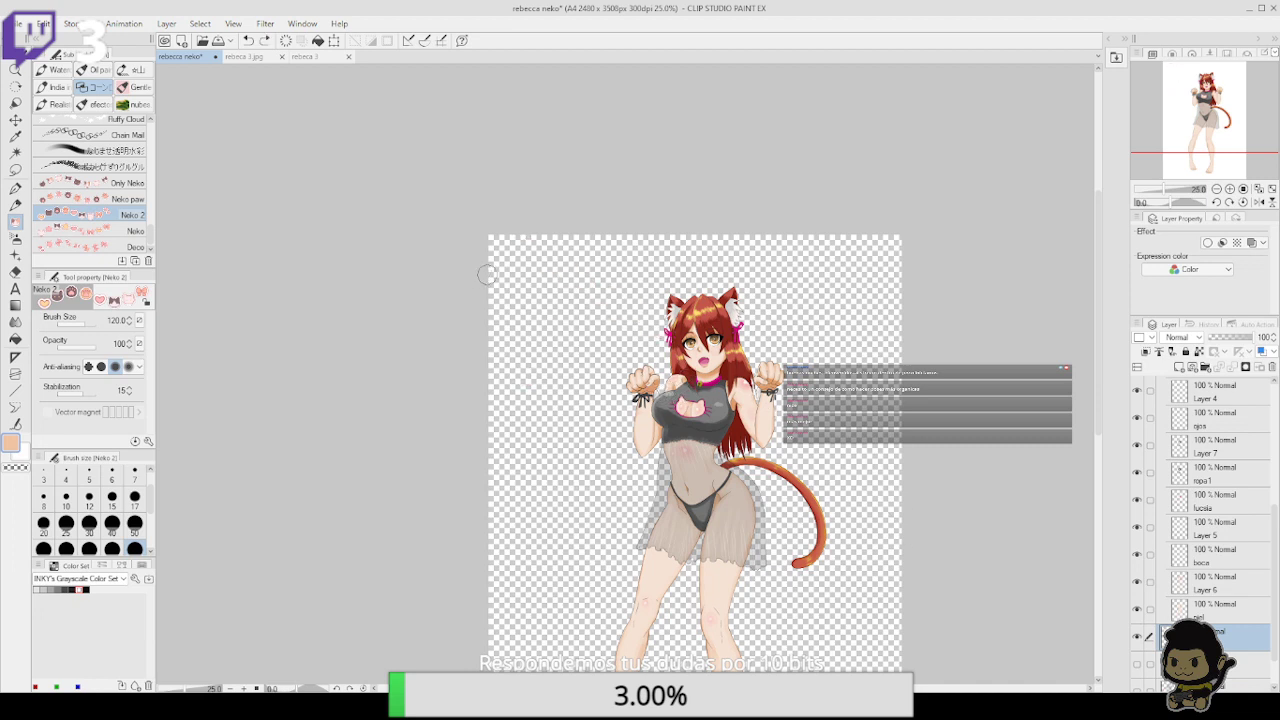
drag(488, 290, 795, 293)
key(ctrl+z)
drag(478, 299, 1023, 286)
key(ctrl+z)
drag(903, 283, 350, 325)
key(ctrl+z)
mouse_move(506, 309)
mouse_down()
mouse_move(779, 291)
mouse_move(796, 316)
mouse_up()
key(ctrl+z)
Try covering the background with slightly slanted rows of Neko 2 decorations, then undo all the rows
drag(510, 340, 800, 313)
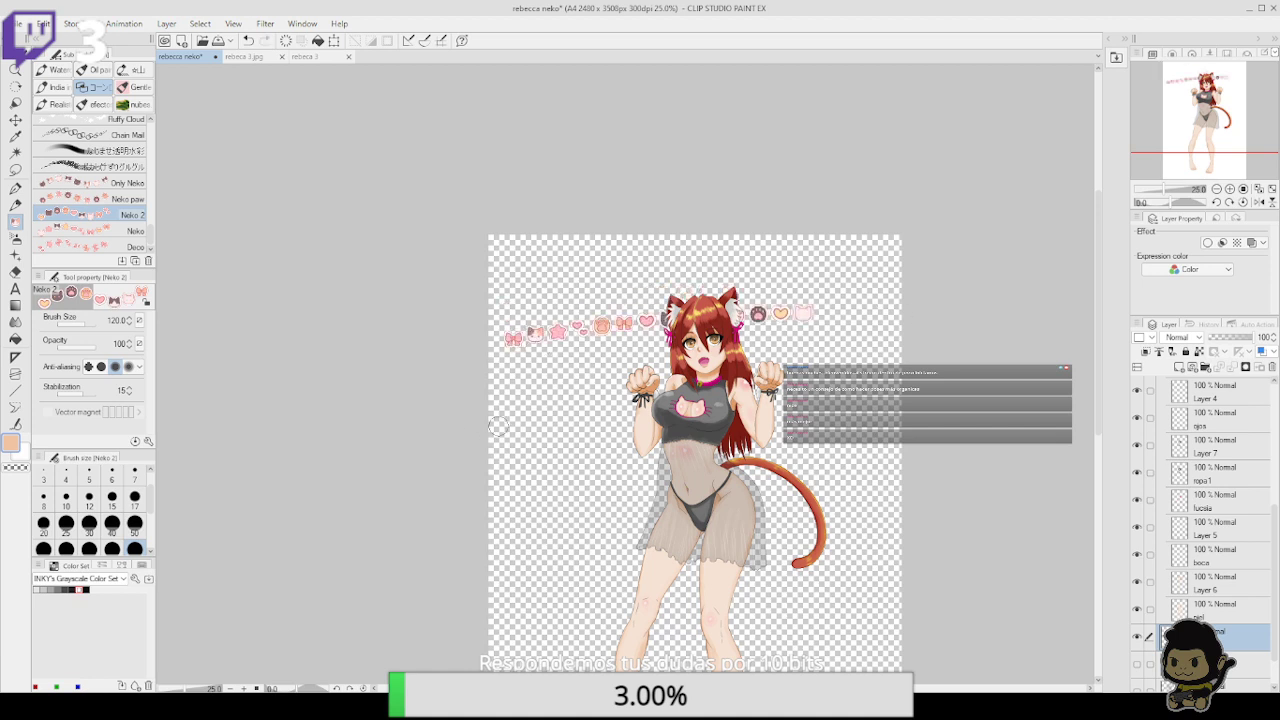
drag(492, 398, 780, 348)
drag(495, 470, 630, 437)
drag(518, 543, 960, 497)
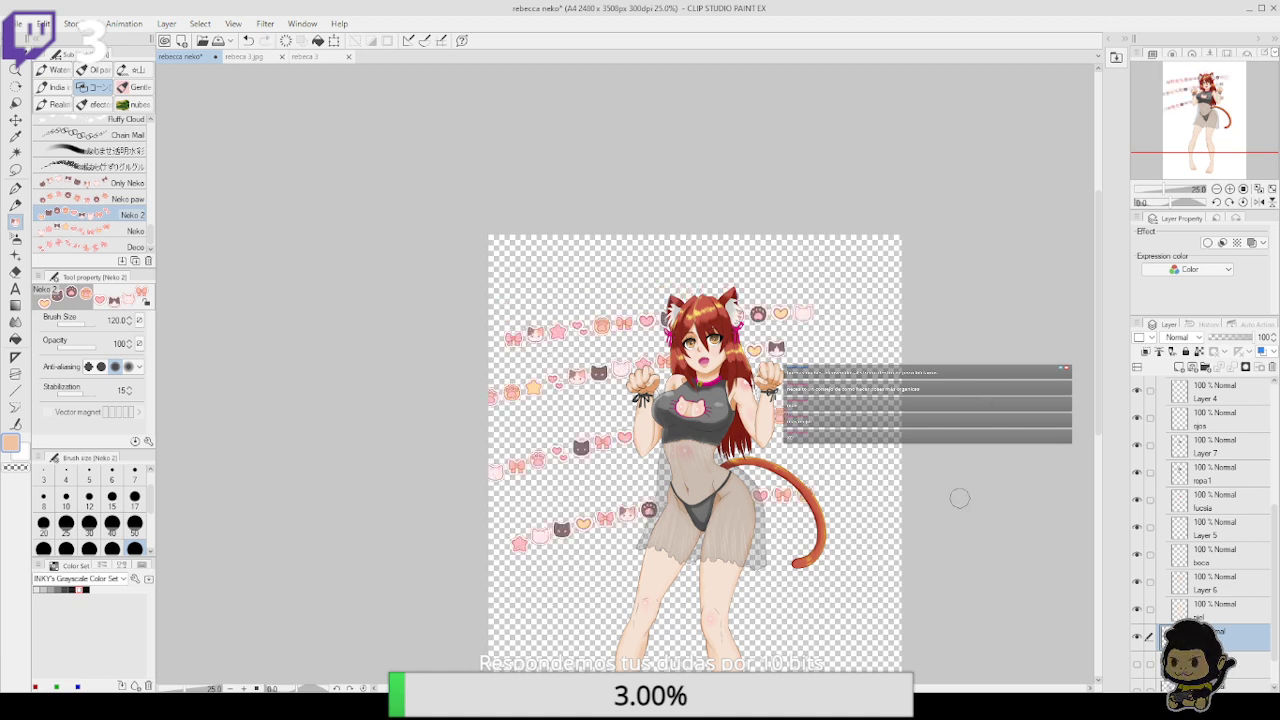
drag(516, 594, 915, 543)
key(ctrl+z)
key(ctrl+z)
key(ctrl+z)
key(ctrl+z)
key(ctrl+z)
Try vertical columns of Neko 2 decorations beside the character, then undo them
mouse_move(537, 287)
mouse_down()
mouse_move(537, 580)
mouse_move(564, 560)
mouse_move(563, 497)
mouse_up()
key(ctrl+z)
drag(550, 268, 555, 382)
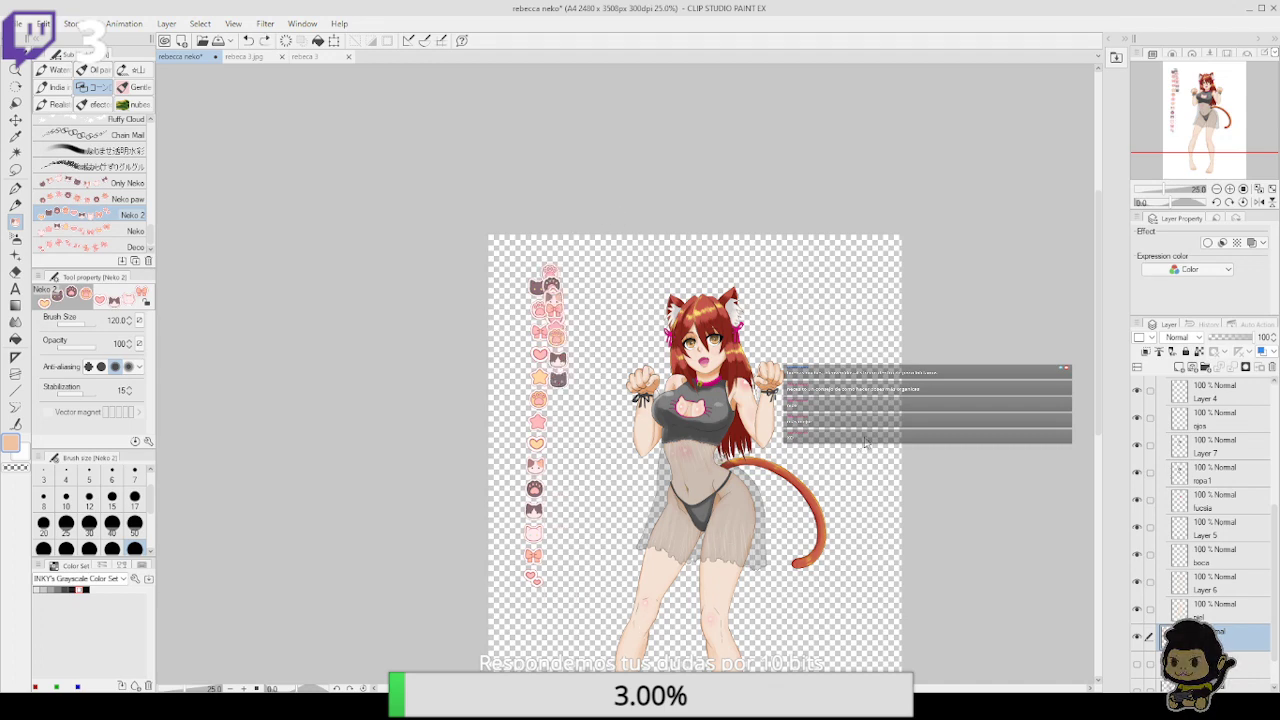
key(ctrl+z)
key(ctrl+z)
Try the Neko paw brush with scattered paw prints beside the character and horizontal rows near her head, undoing each attempt
drag(978, 576, 1005, 448)
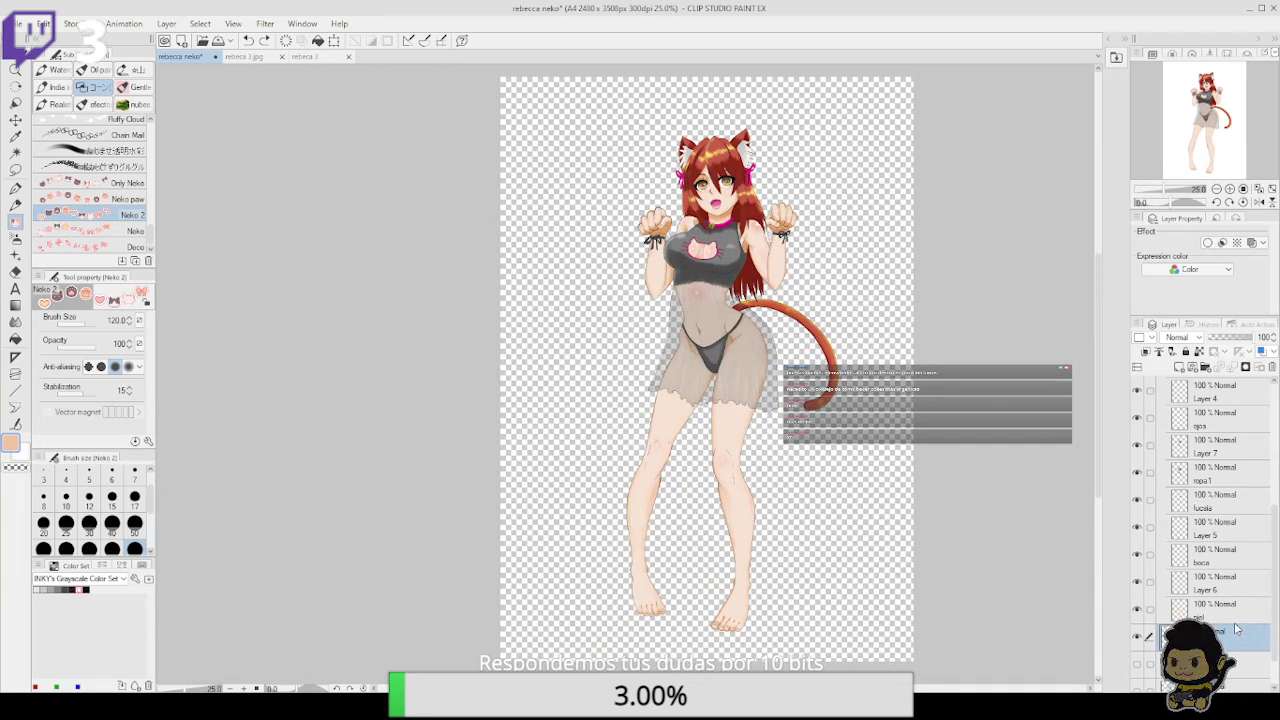
click(127, 199)
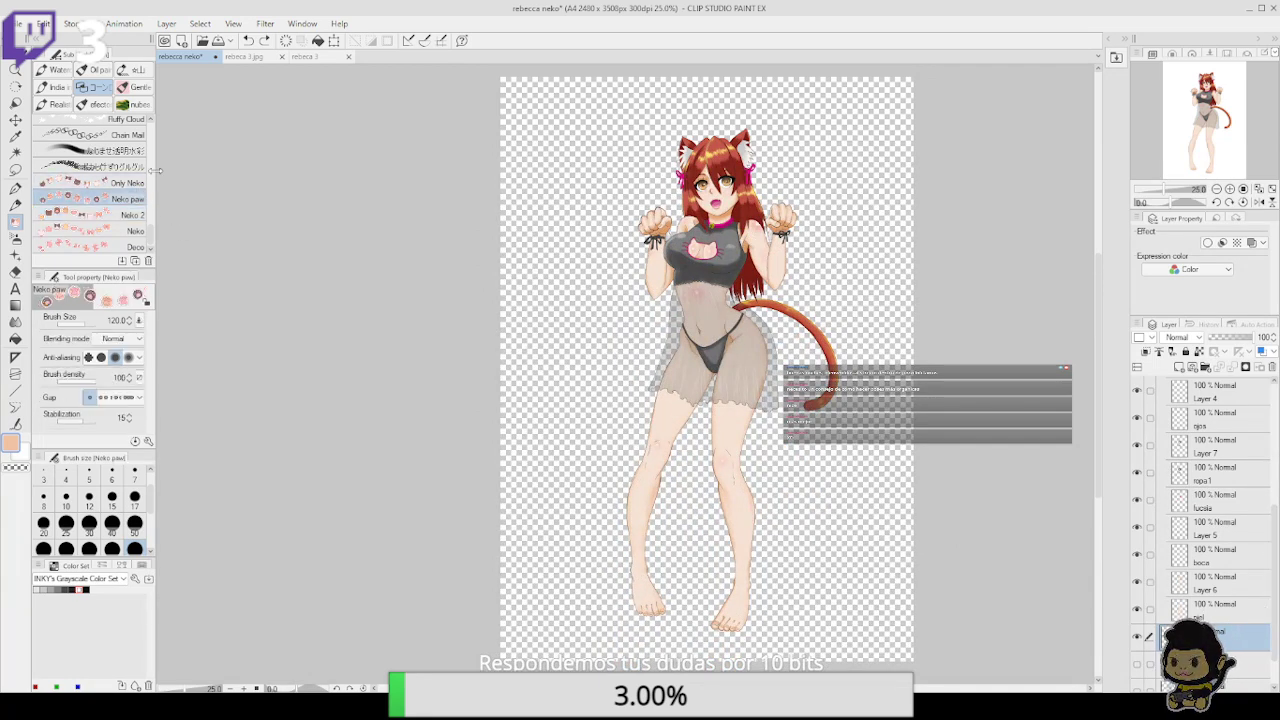
click(546, 196)
mouse_move(536, 197)
mouse_down()
mouse_move(585, 190)
mouse_move(683, 131)
mouse_move(609, 373)
mouse_up()
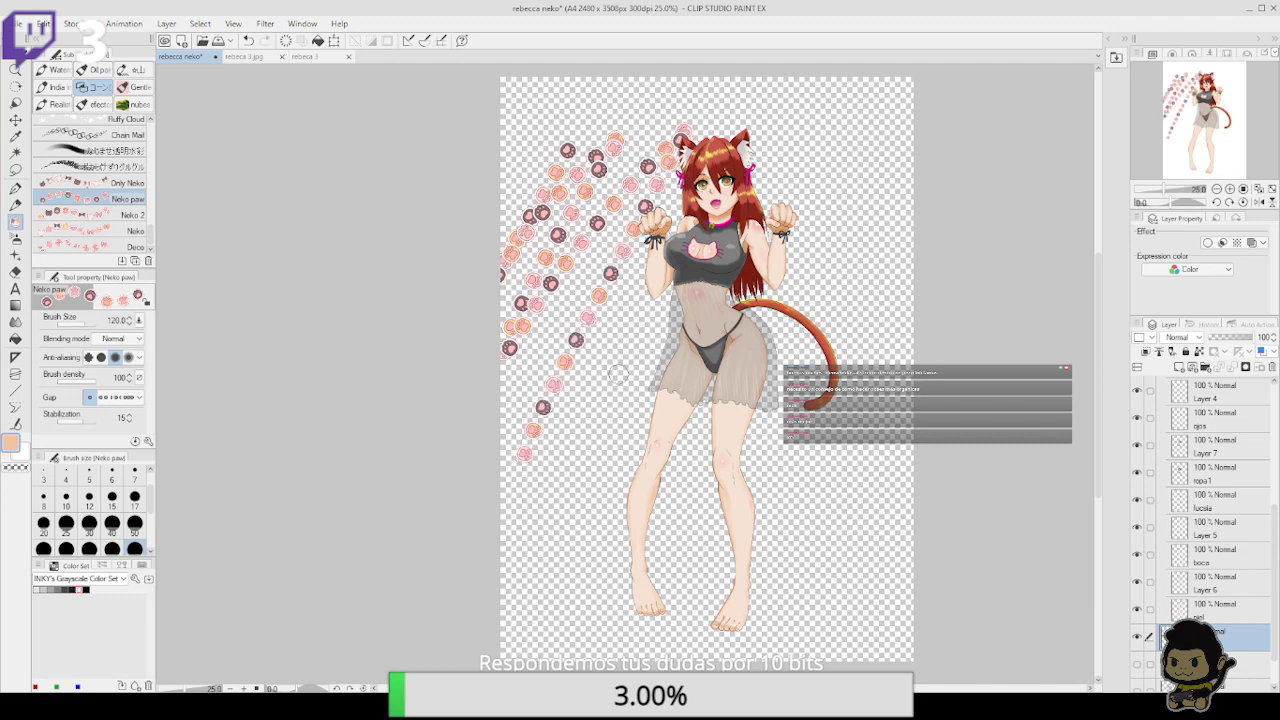
key(ctrl+z)
mouse_move(508, 128)
mouse_down()
mouse_move(662, 116)
mouse_move(1020, 131)
mouse_up()
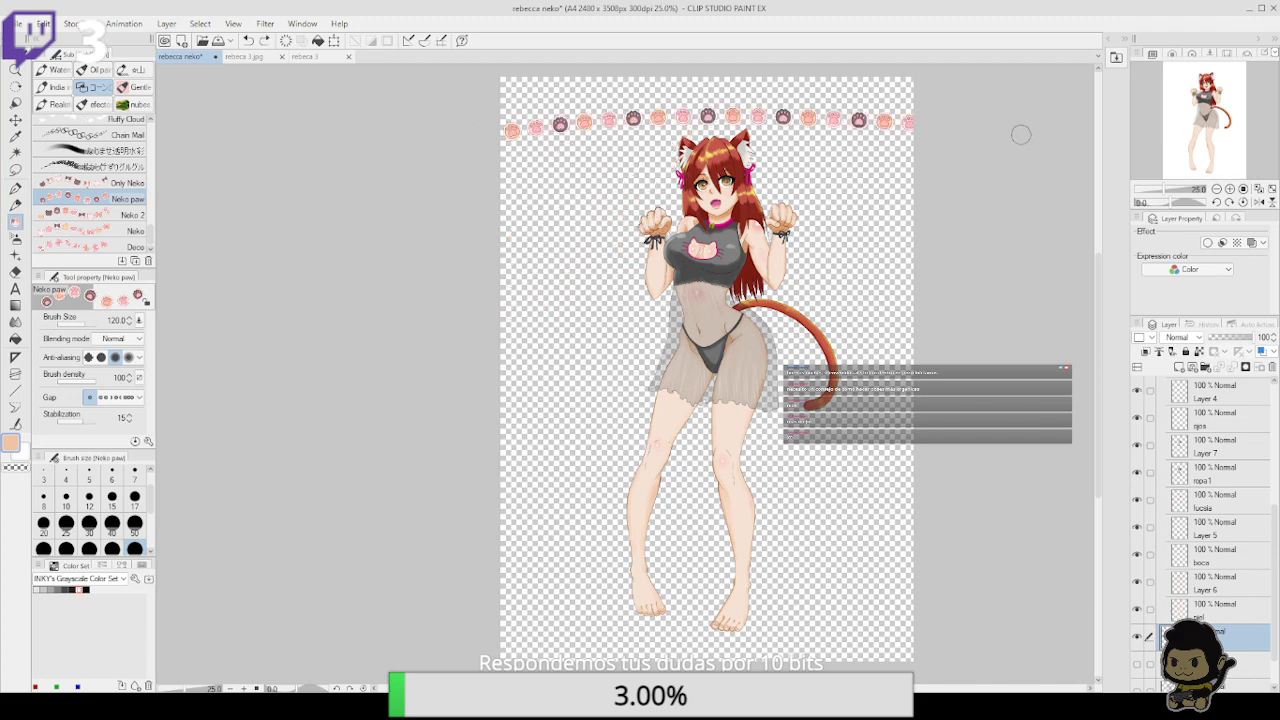
key(ctrl+z)
drag(500, 148, 925, 130)
key(ctrl+z)
Try connected straight rows of Neko paw prints running back and forth behind the head, then undo them
mouse_move(510, 151)
mouse_down()
mouse_move(690, 125)
mouse_move(960, 145)
mouse_move(908, 147)
mouse_move(928, 186)
mouse_up()
shift+click(910, 146)
shift+click(499, 195)
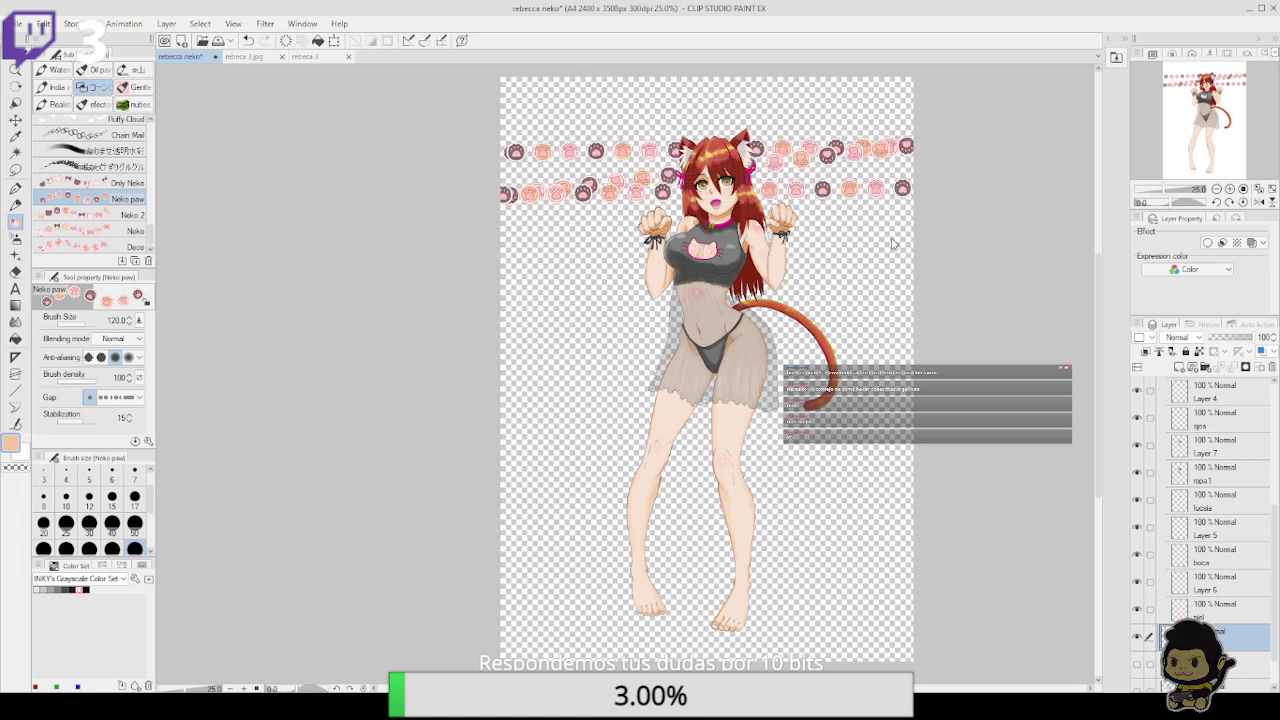
key(ctrl+z)
key(ctrl+z)
key(ctrl+z)
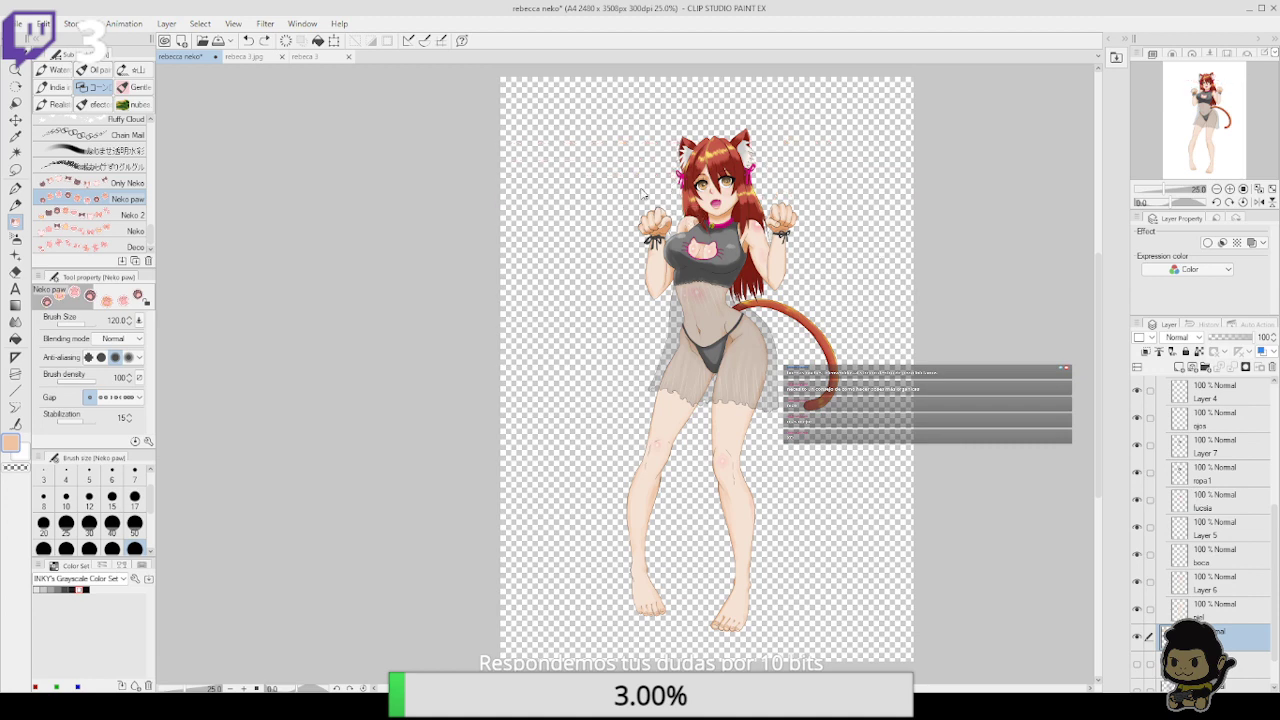
Try diagonal and full-width horizontal Neko paw strokes across the background, undoing each one
drag(565, 190, 603, 215)
key(ctrl+z)
mouse_move(517, 127)
mouse_down()
mouse_move(790, 350)
mouse_move(968, 426)
mouse_up()
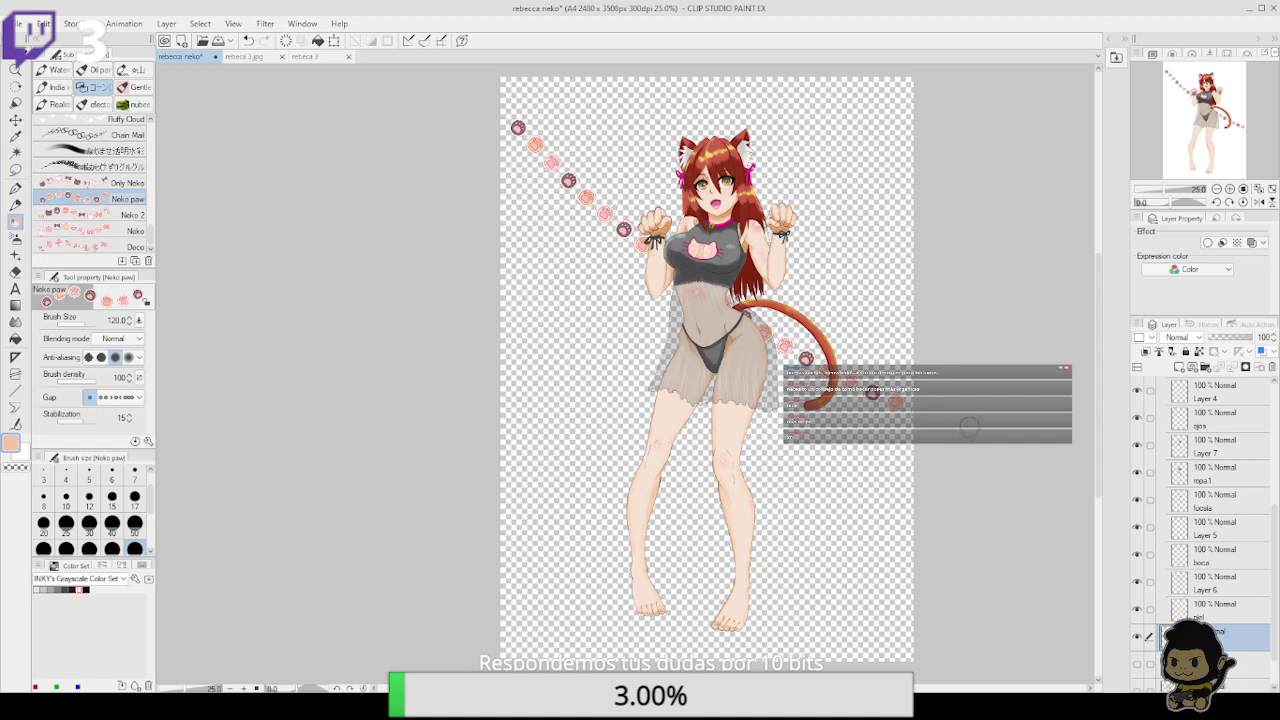
key(ctrl+z)
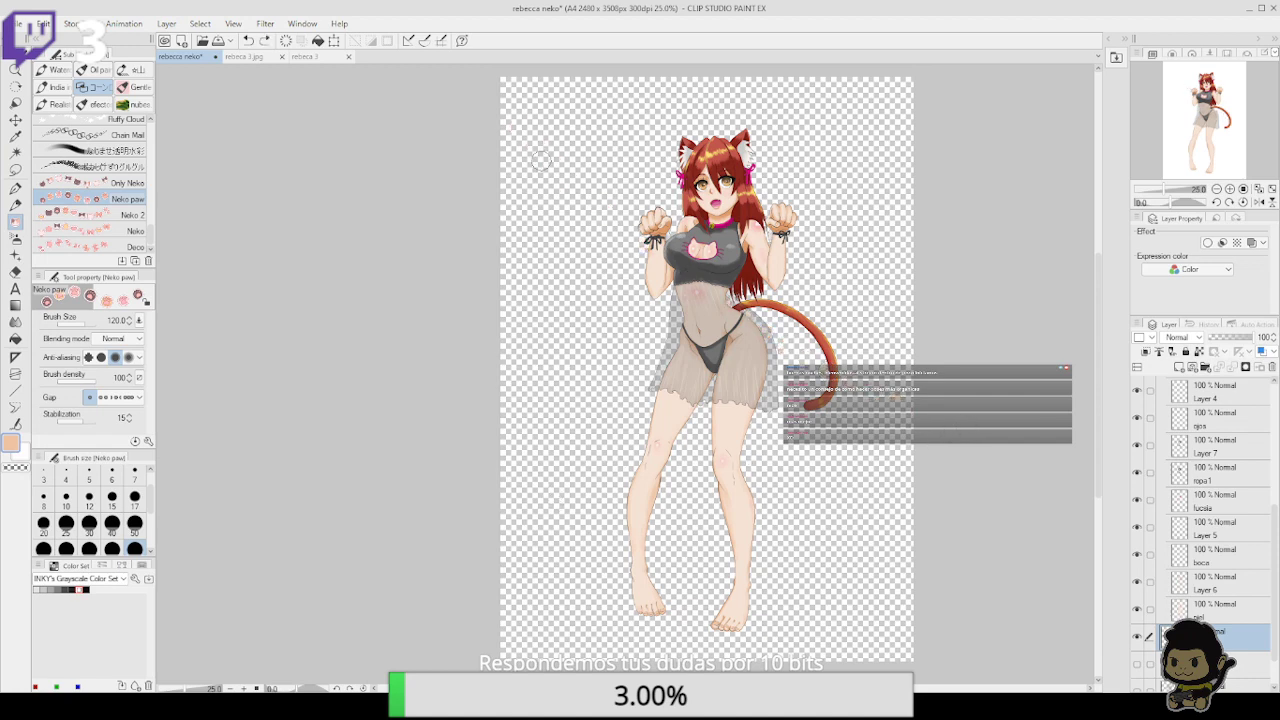
drag(518, 158, 957, 137)
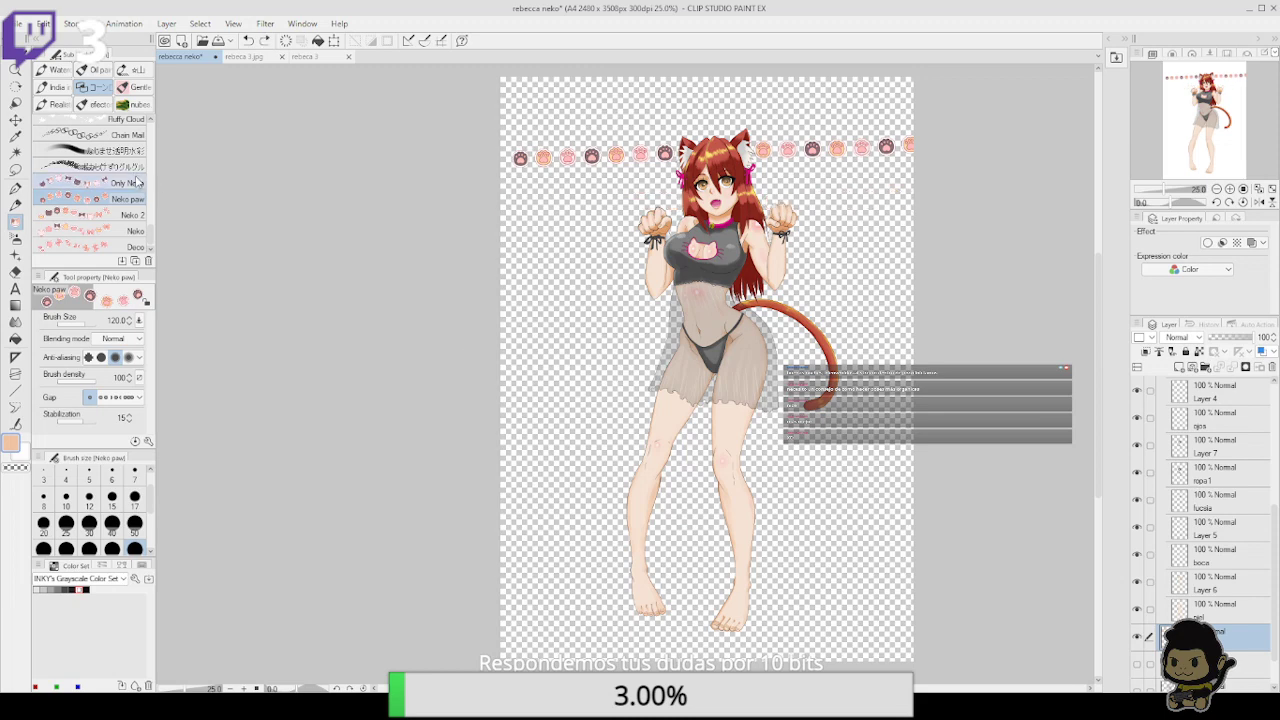
key(ctrl+z)
Compare the Neko 2 and Deco brushes by drawing a test row with each behind the head, undoing both
click(134, 217)
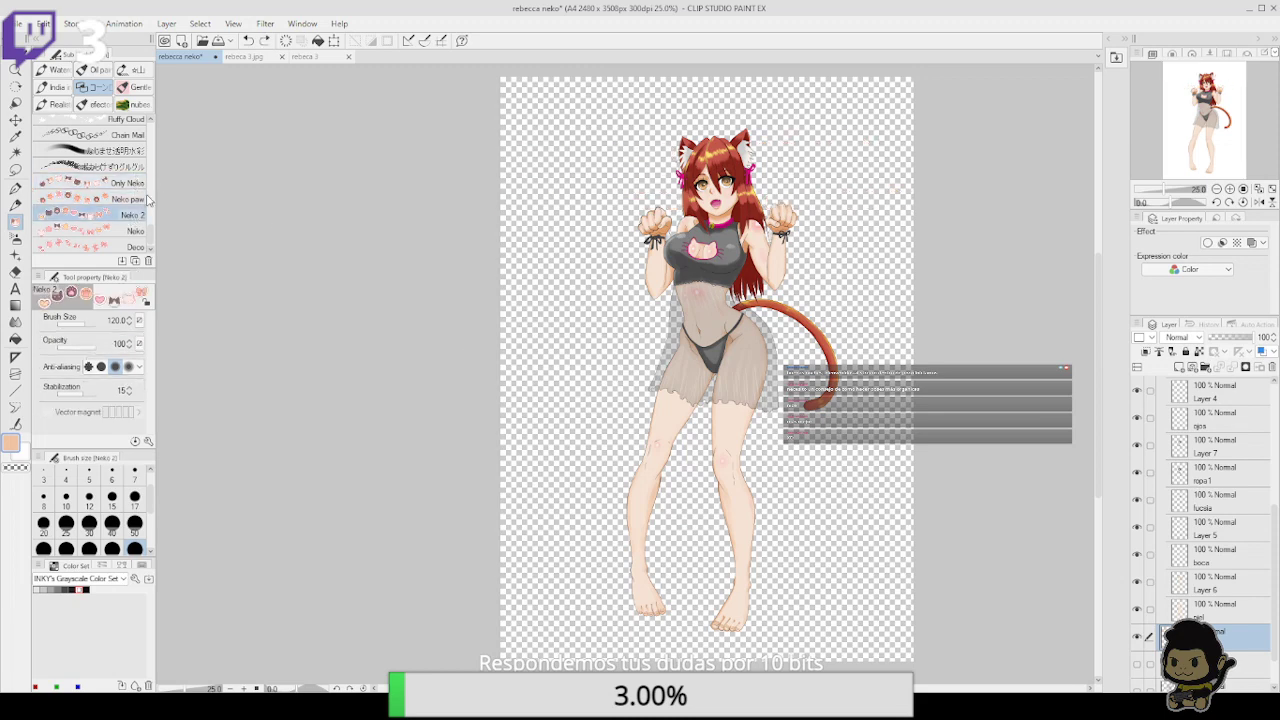
drag(530, 157, 960, 171)
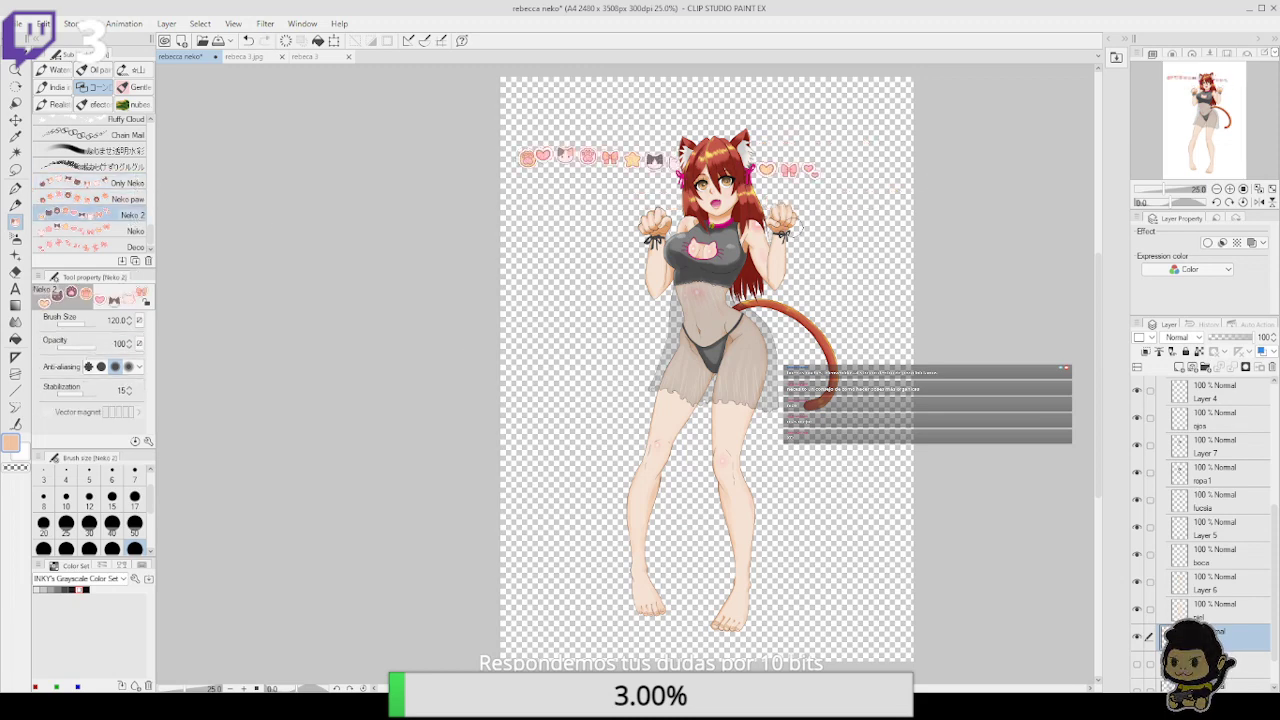
key(ctrl+z)
click(132, 246)
drag(506, 162, 1003, 198)
key(ctrl+z)
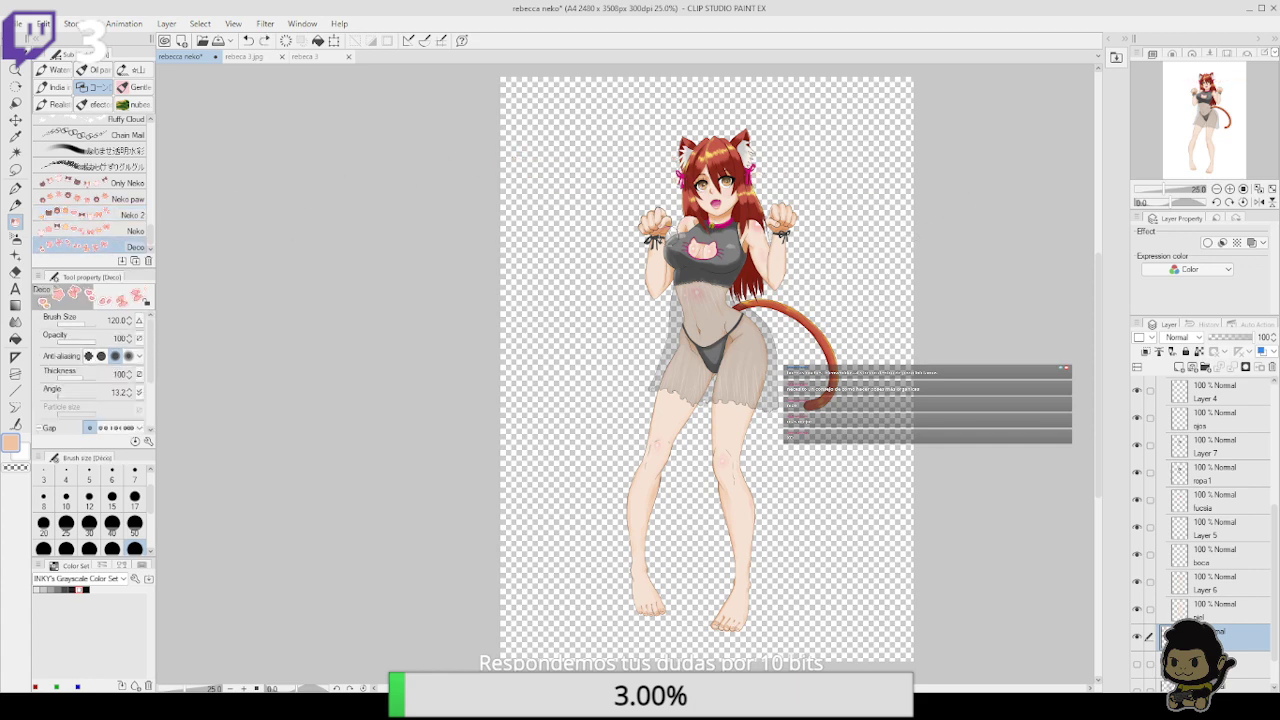
Try horizontal rows of large Neko brush decorations down the background, then undo the rows below the first
click(134, 231)
click(569, 170)
drag(572, 170, 951, 154)
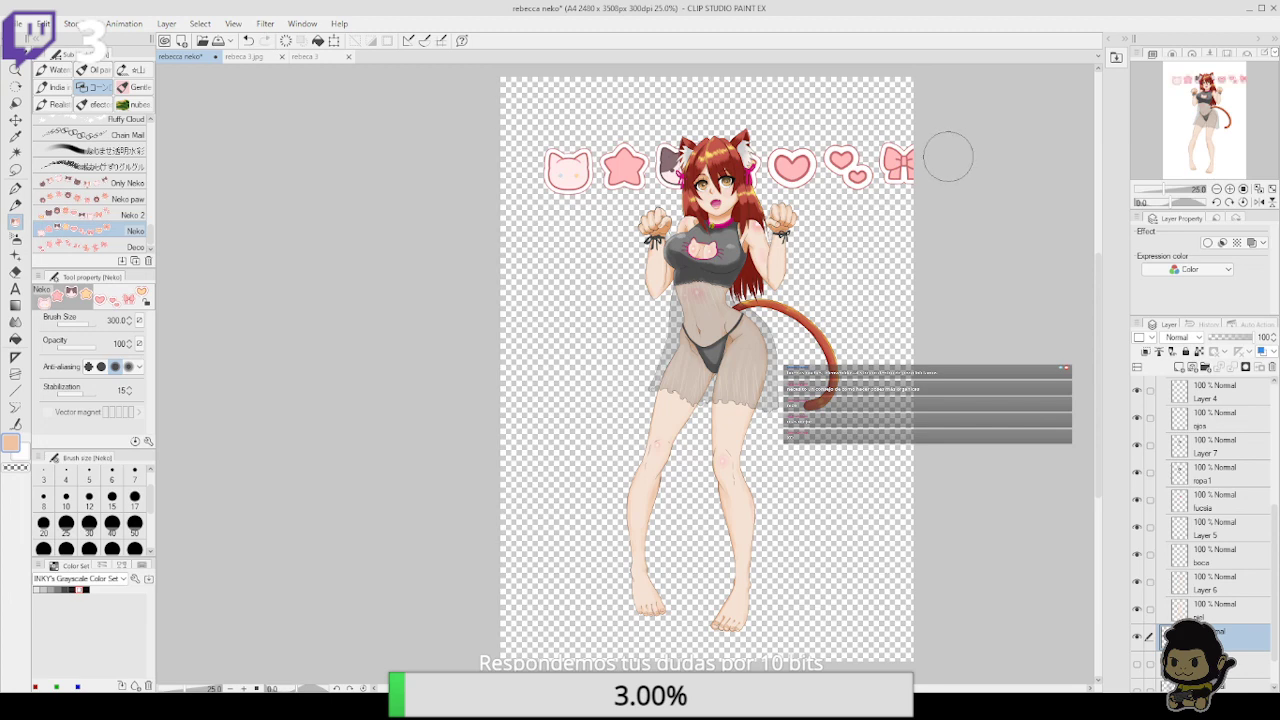
key(ctrl+z)
drag(505, 172, 997, 149)
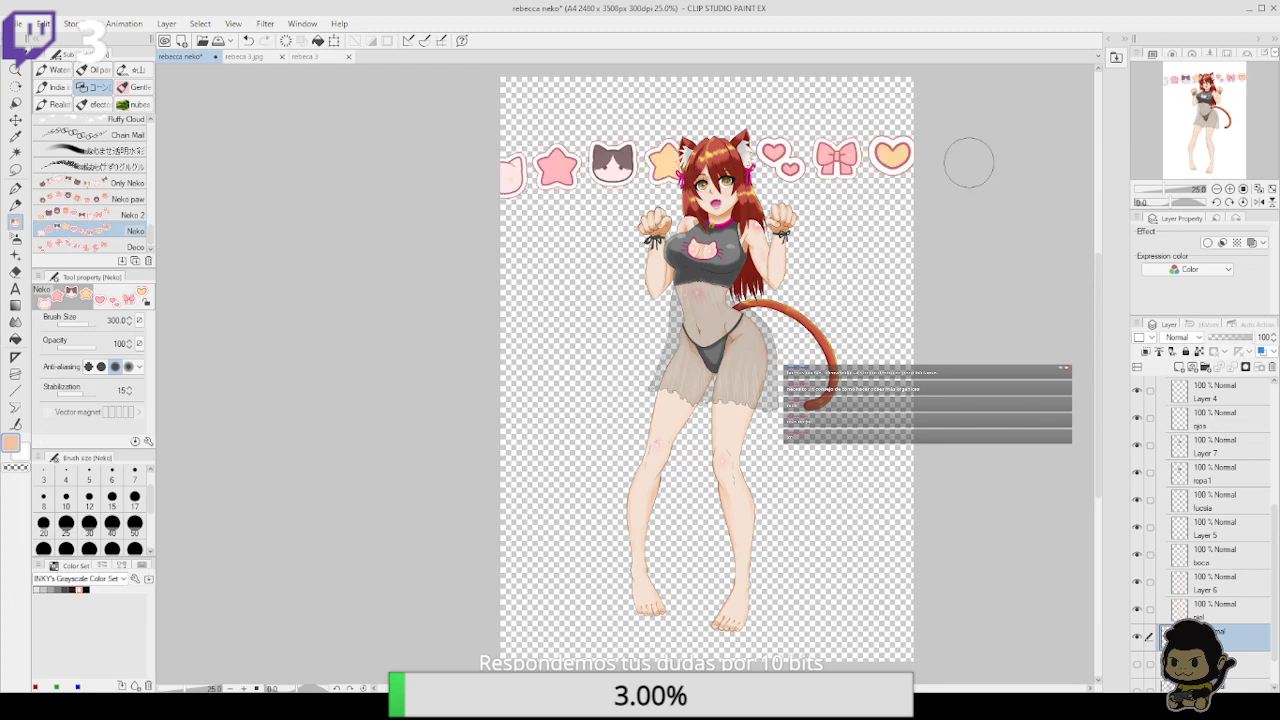
drag(460, 223, 1019, 231)
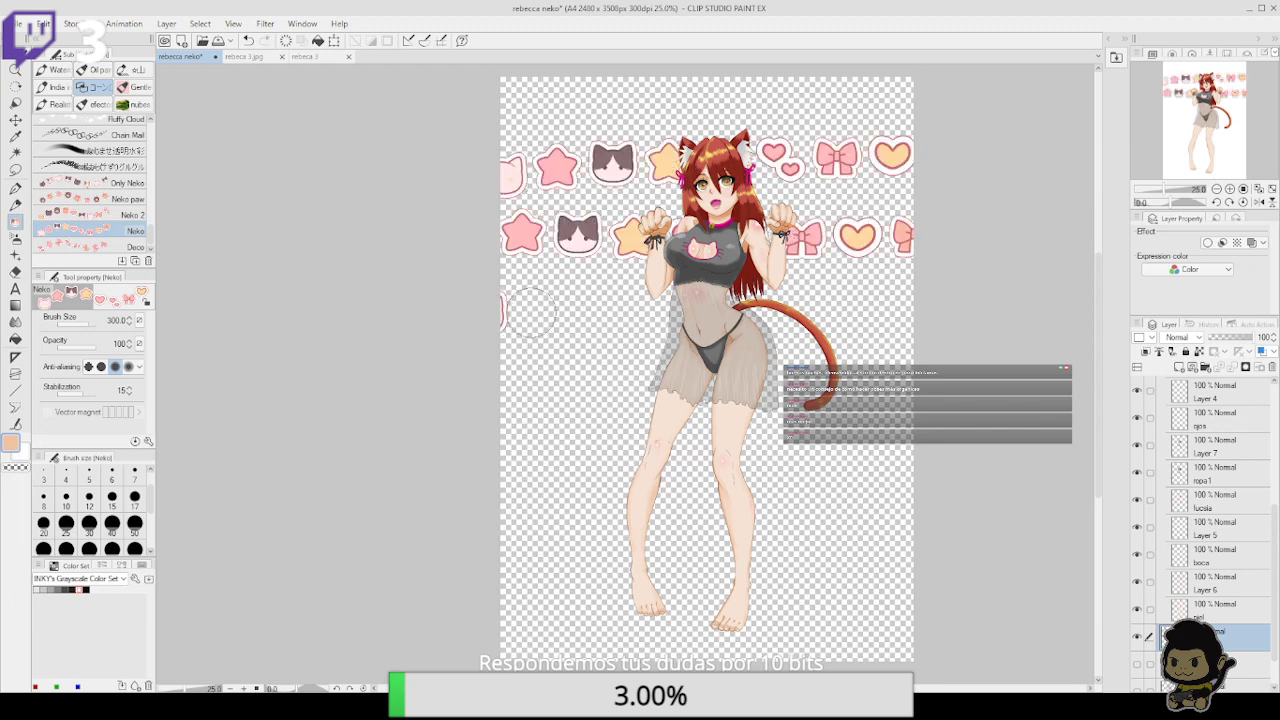
drag(523, 309, 962, 314)
drag(490, 443, 960, 425)
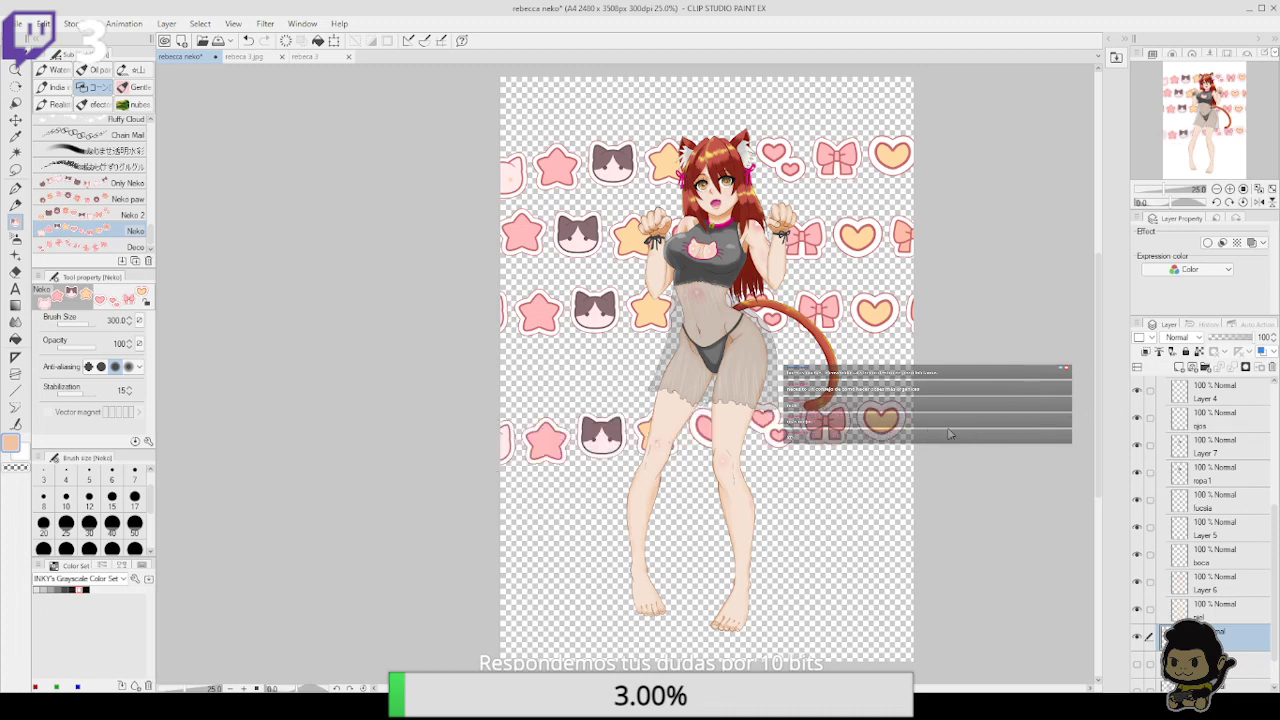
key(ctrl+z)
key(ctrl+z)
key(ctrl+z)
Try filling the background with Neko rows drawn in alternating directions down to the feet, then undo every row
drag(910, 207, 500, 262)
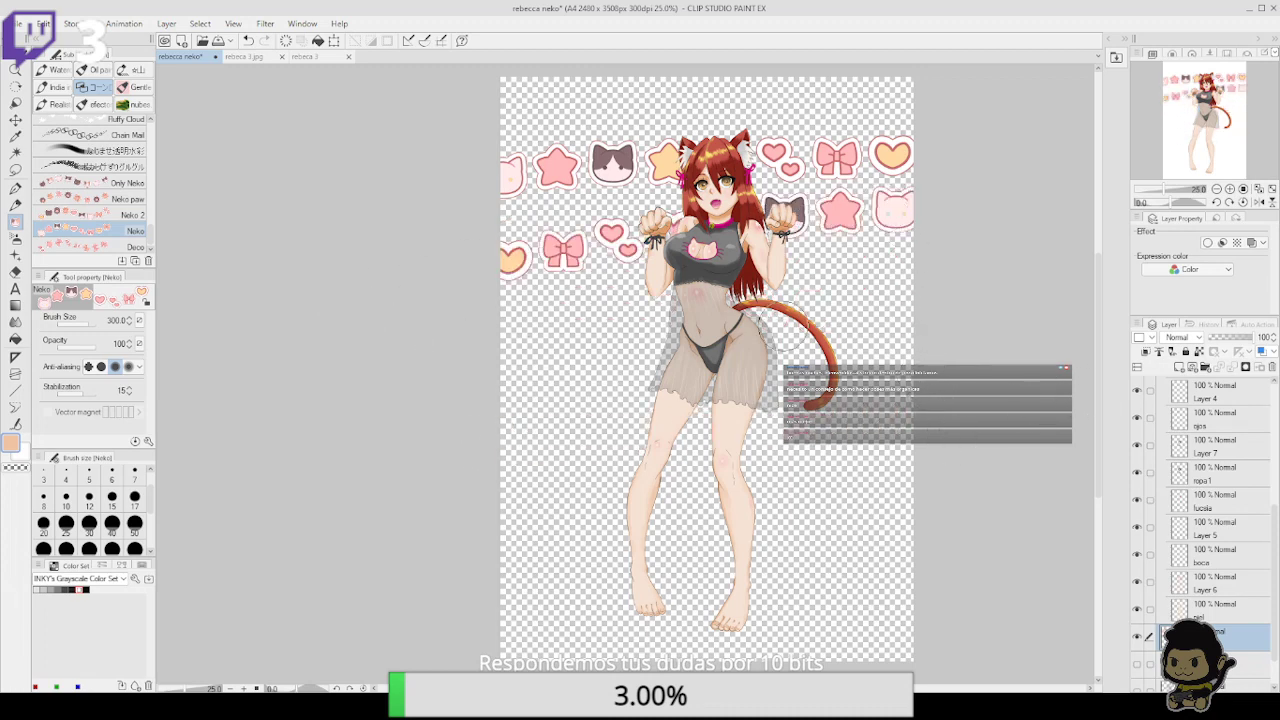
drag(505, 325, 912, 305)
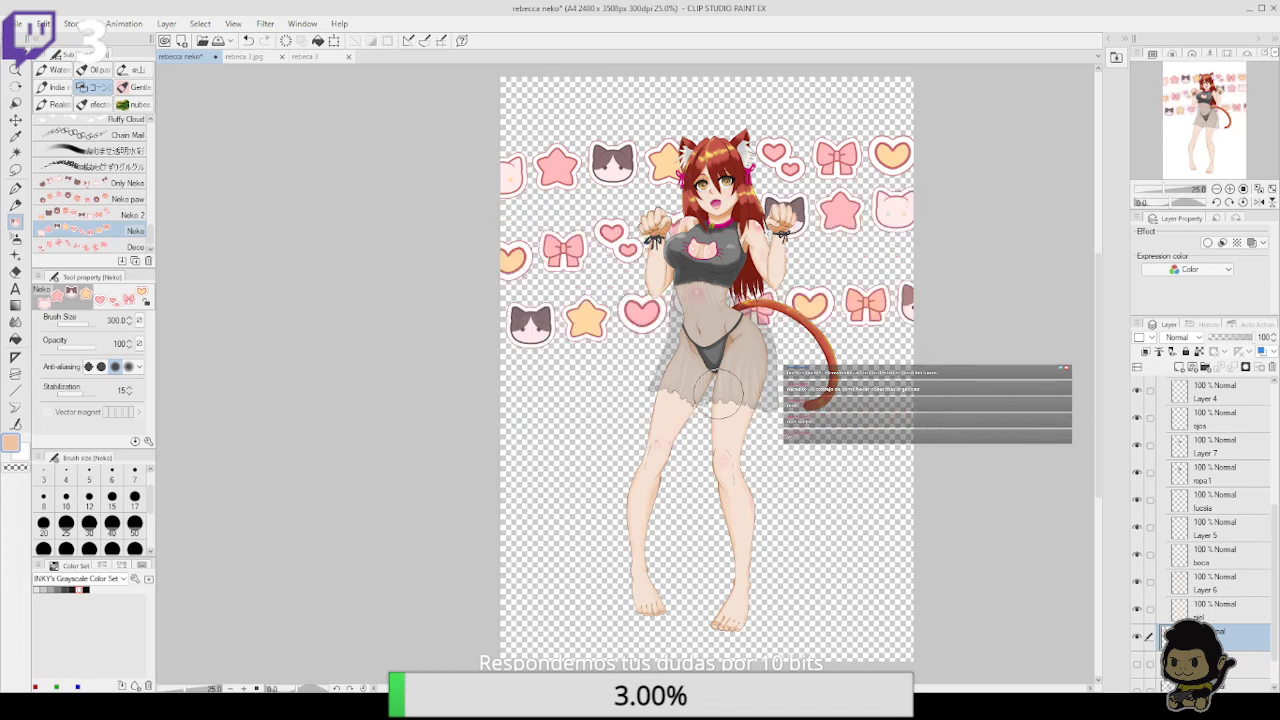
drag(930, 388, 505, 420)
drag(500, 520, 957, 506)
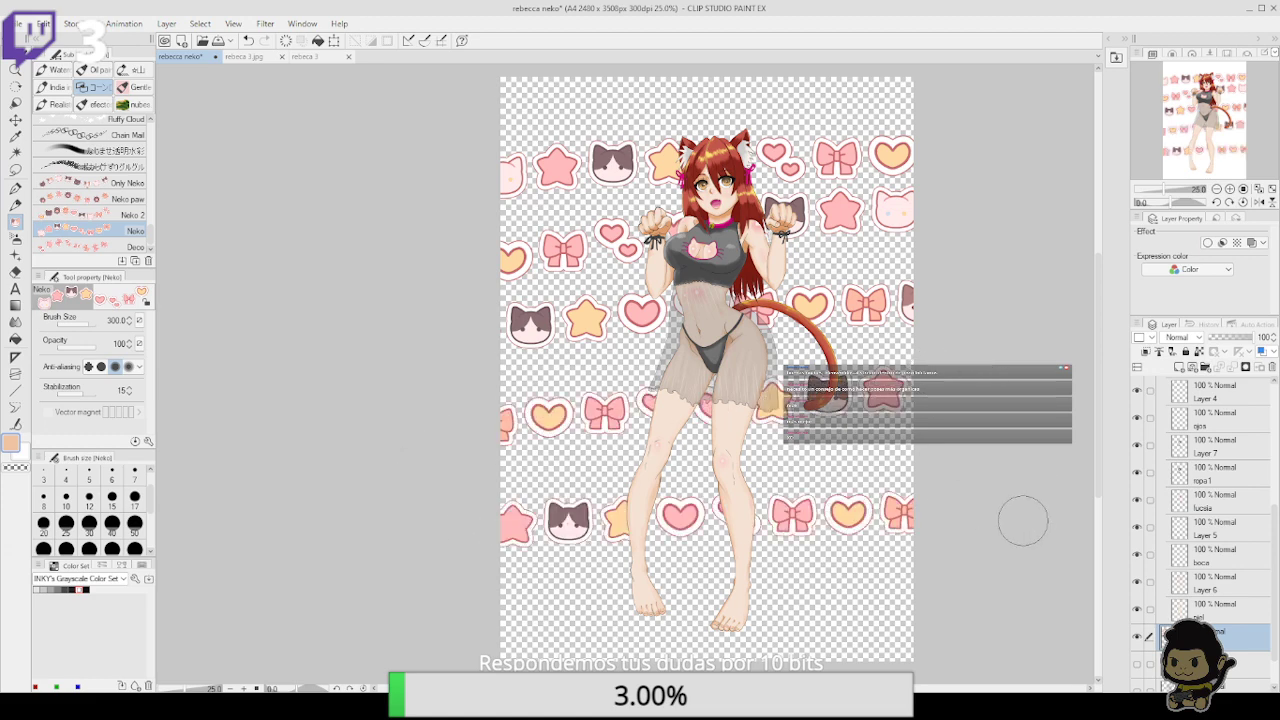
drag(915, 595, 471, 609)
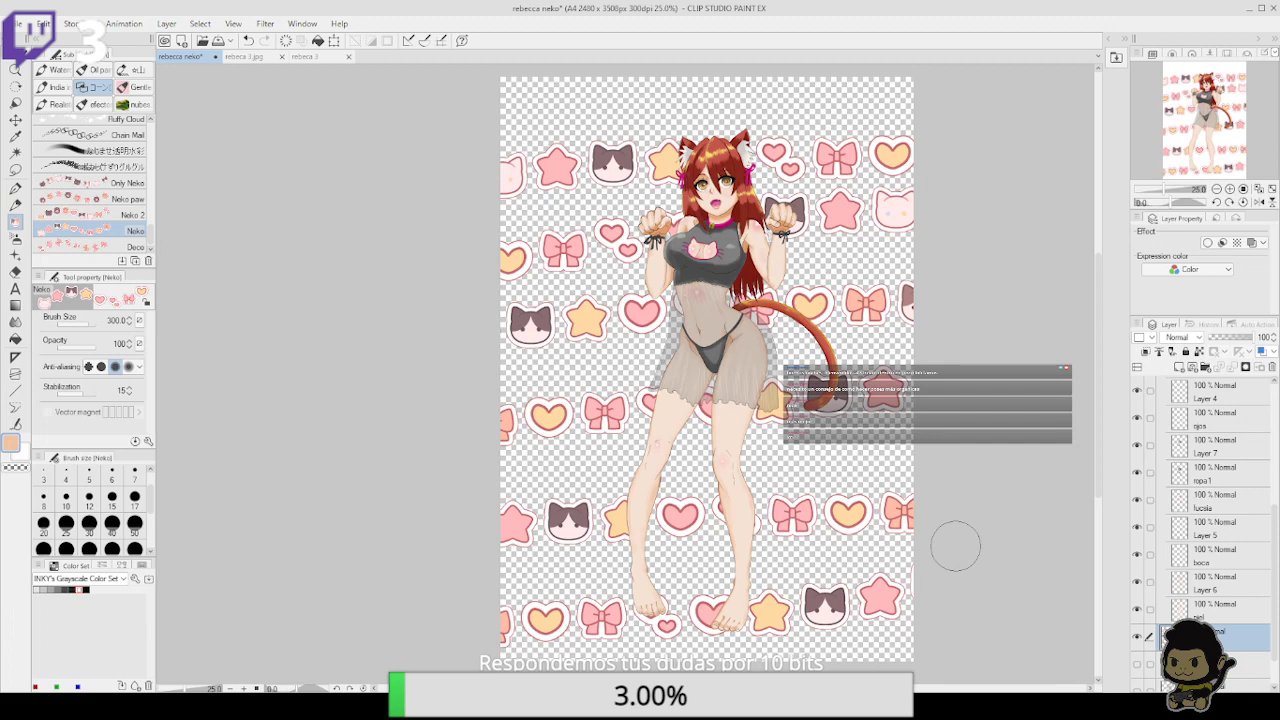
key(ctrl+z)
key(ctrl+z)
key(ctrl+z)
key(ctrl+z)
key(ctrl+z)
key(ctrl+z)
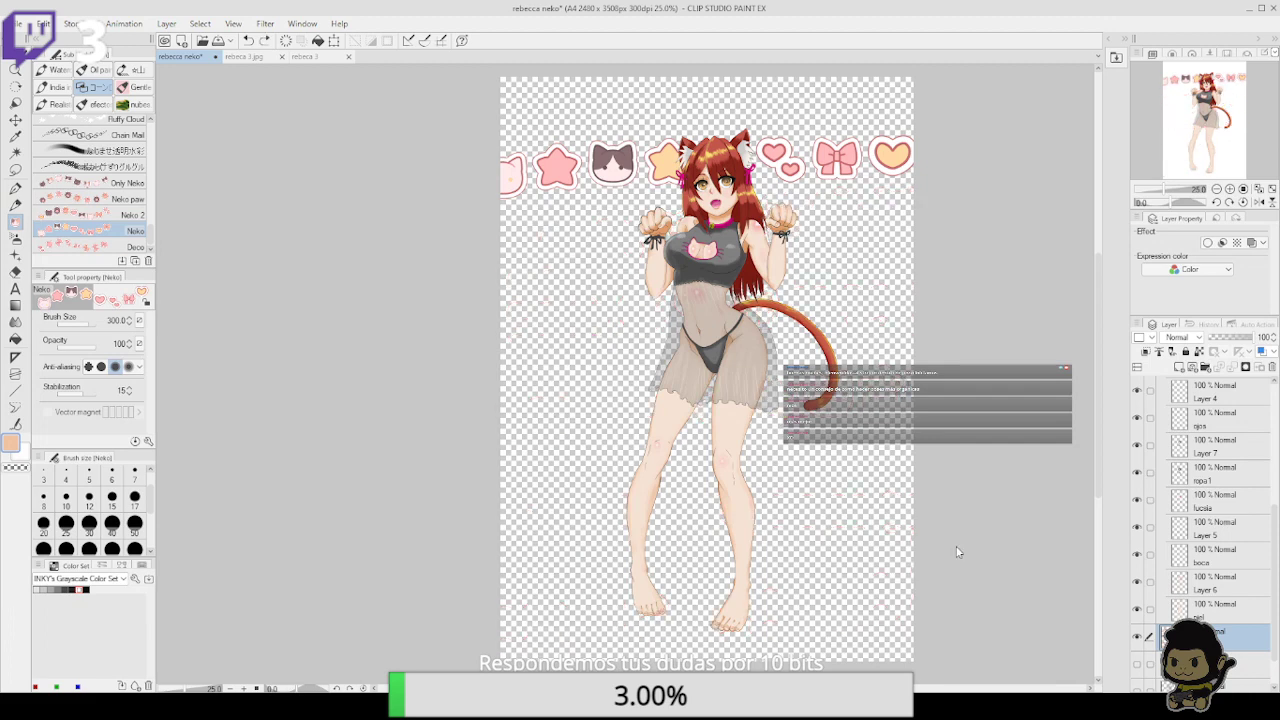
key(ctrl+z)
Select the Deco brush, try rows of small decorations from the head to the knees, and undo them all
click(135, 246)
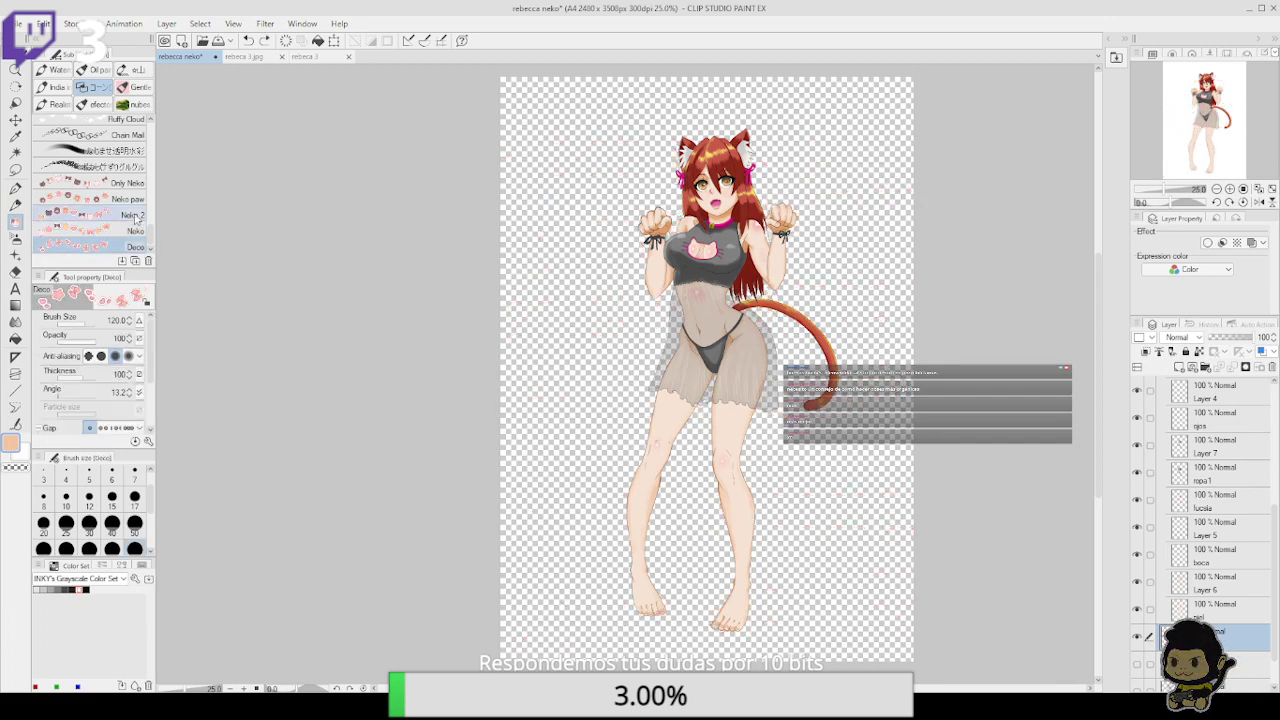
drag(527, 147, 1020, 151)
mouse_move(920, 188)
mouse_down()
mouse_move(774, 178)
mouse_move(457, 211)
mouse_up()
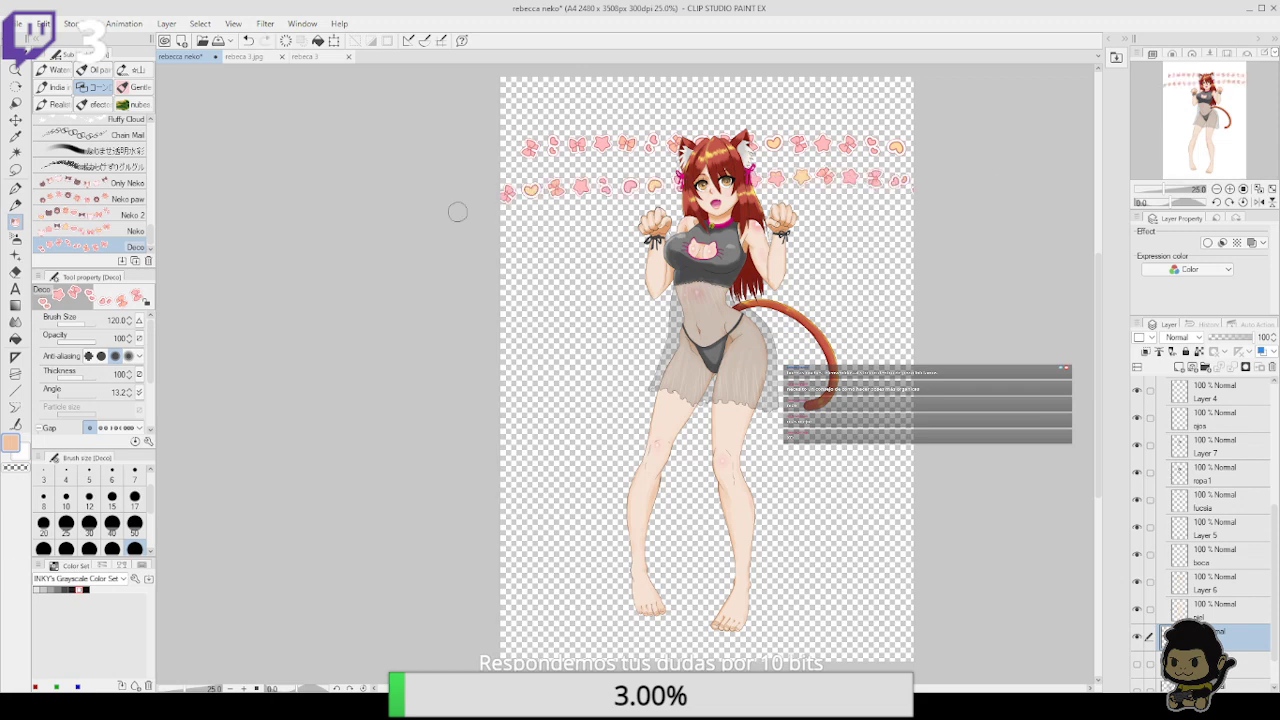
mouse_move(479, 267)
mouse_down()
mouse_move(840, 249)
mouse_move(1085, 255)
mouse_up()
drag(931, 320, 505, 350)
drag(496, 452, 1040, 408)
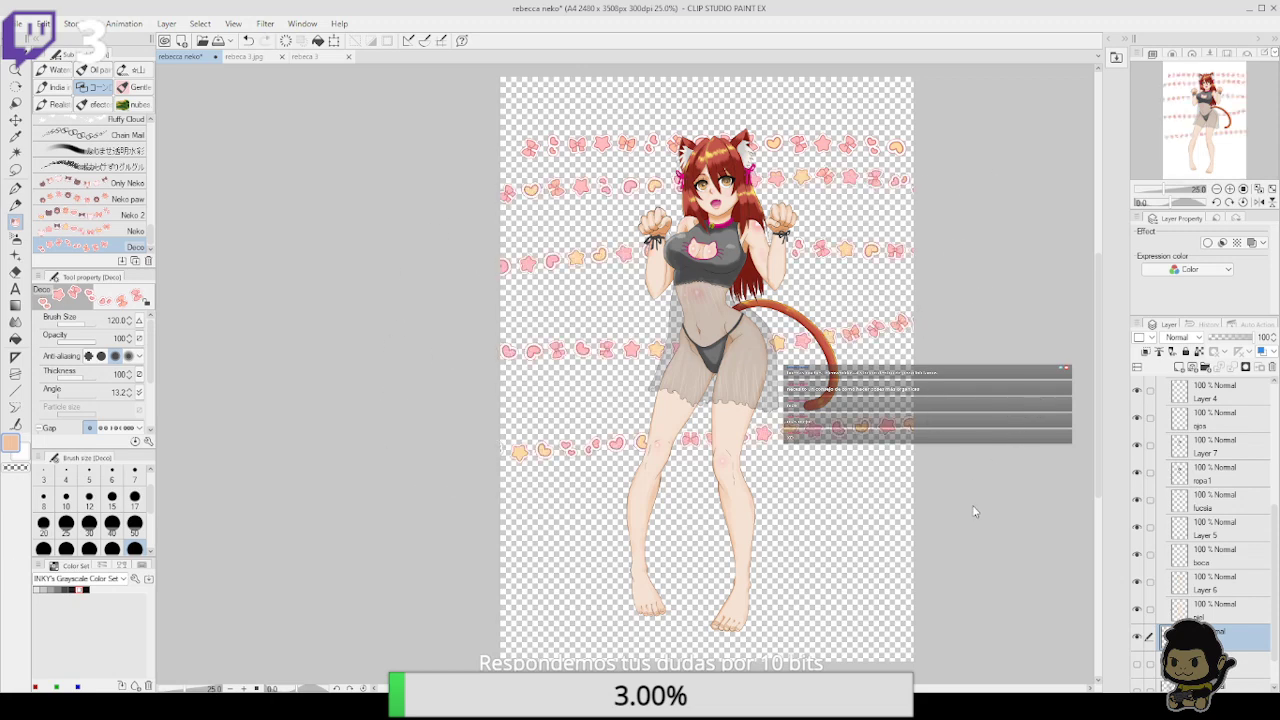
key(ctrl+z)
key(ctrl+z)
key(ctrl+z)
key(ctrl+z)
key(ctrl+z)
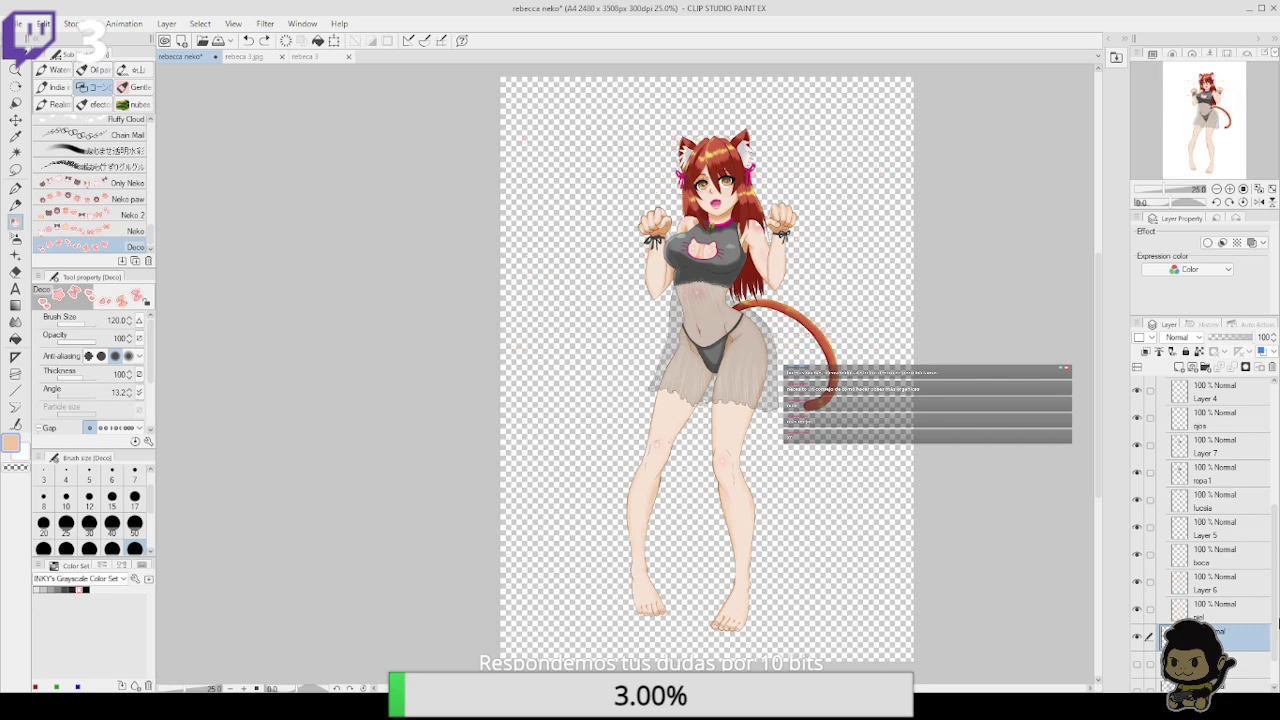
Show the white paper layer behind the character and test a column of Deco decorations on Layer 11, undoing the stroke
drag(1275, 632, 1274, 671)
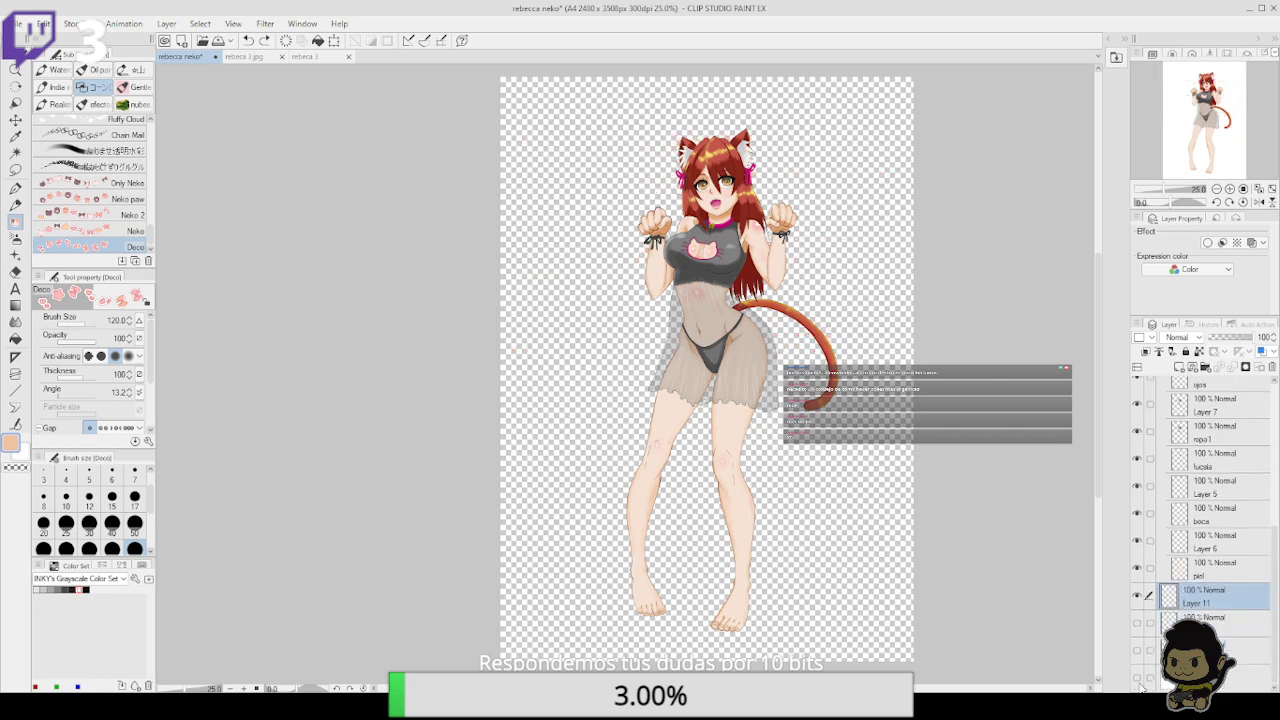
click(1136, 679)
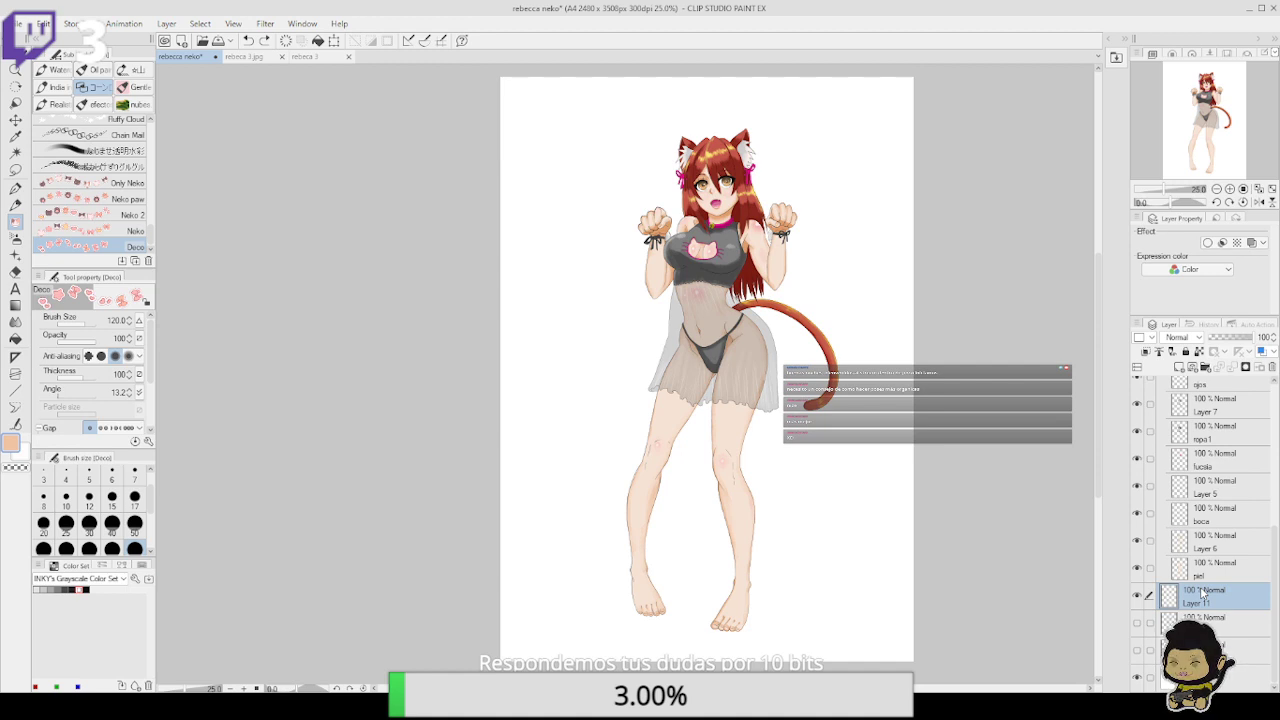
drag(544, 122, 488, 504)
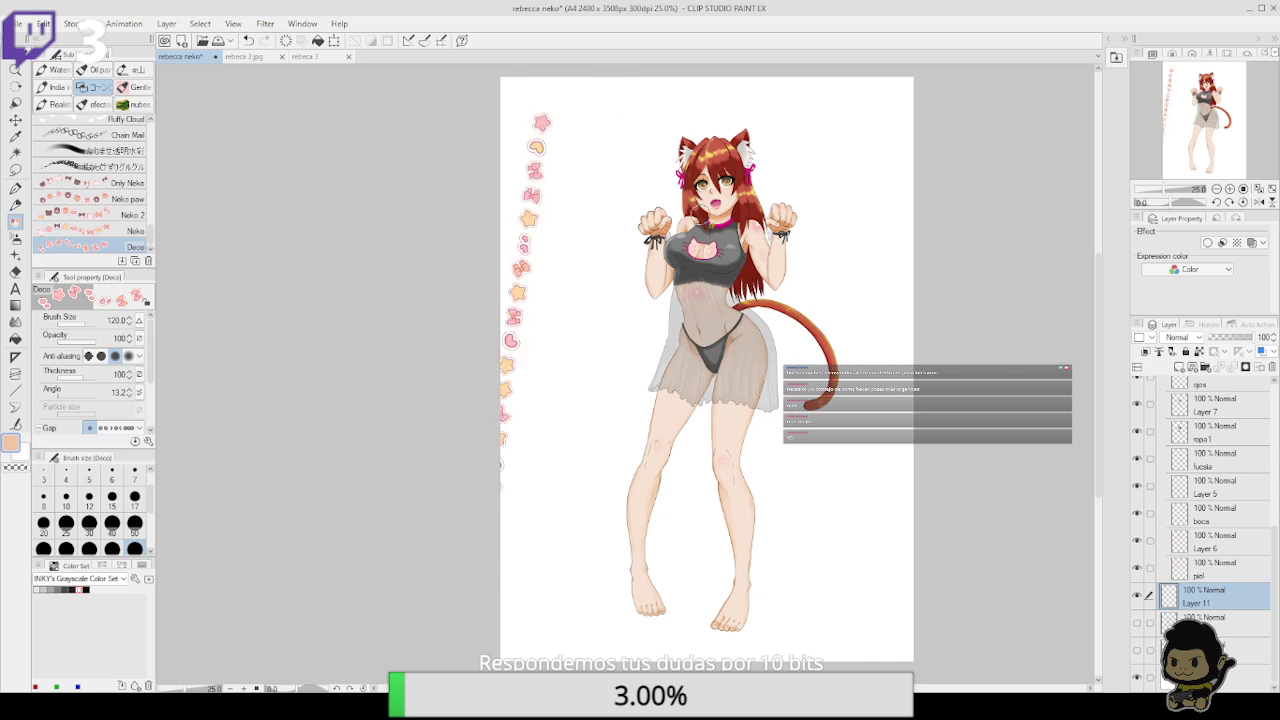
key(ctrl+z)
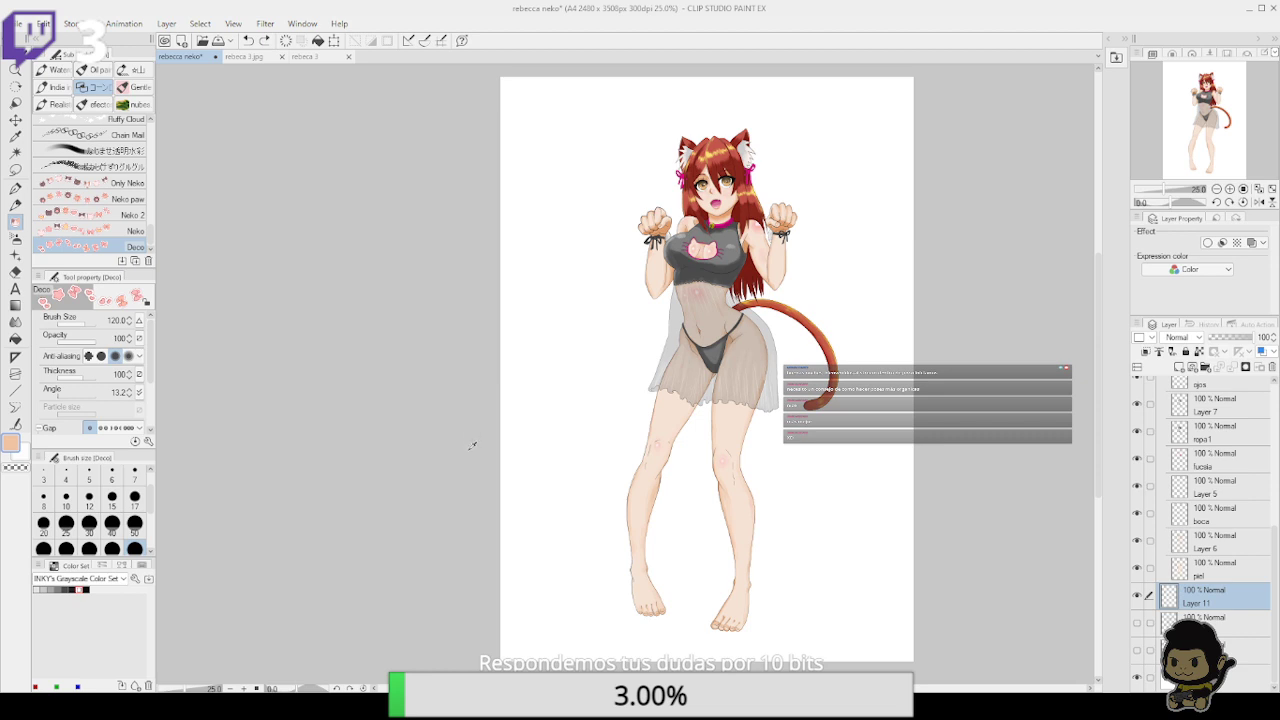
Set the drawing colour to yellow
click(659, 349)
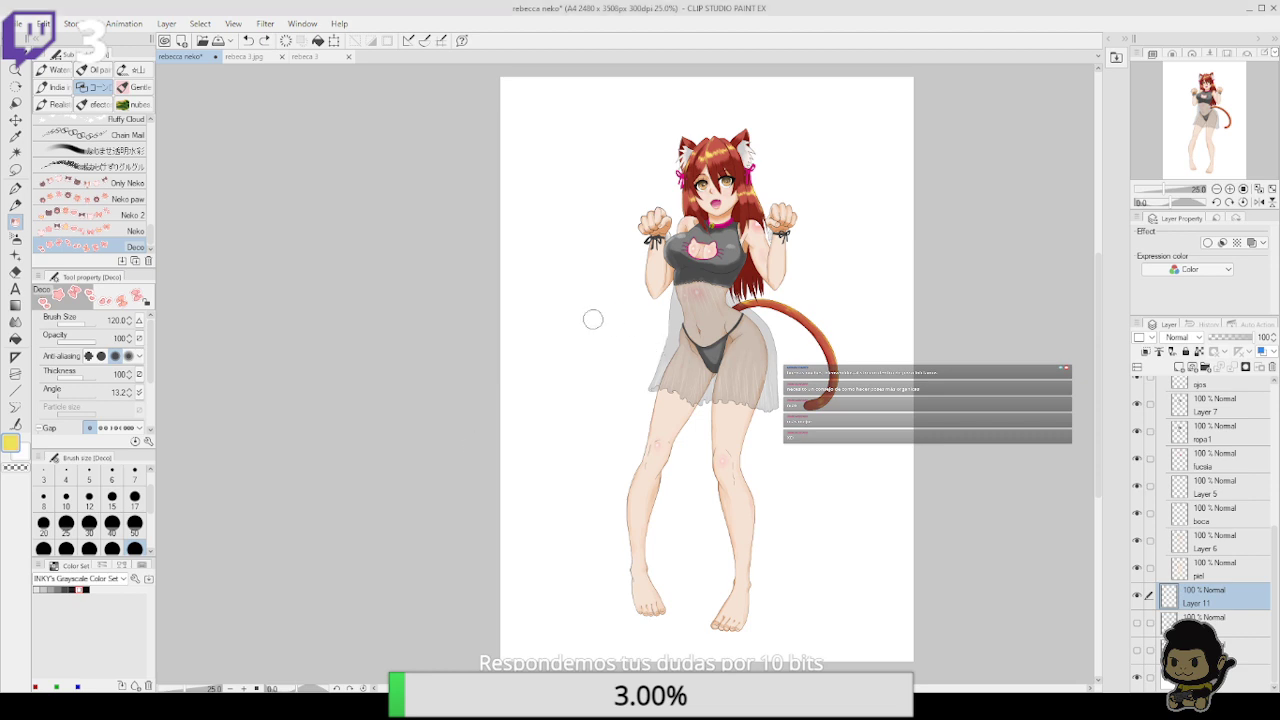
Fill a large rectangular selection behind the character with yellow on Layer 11, then deselect
click(16, 170)
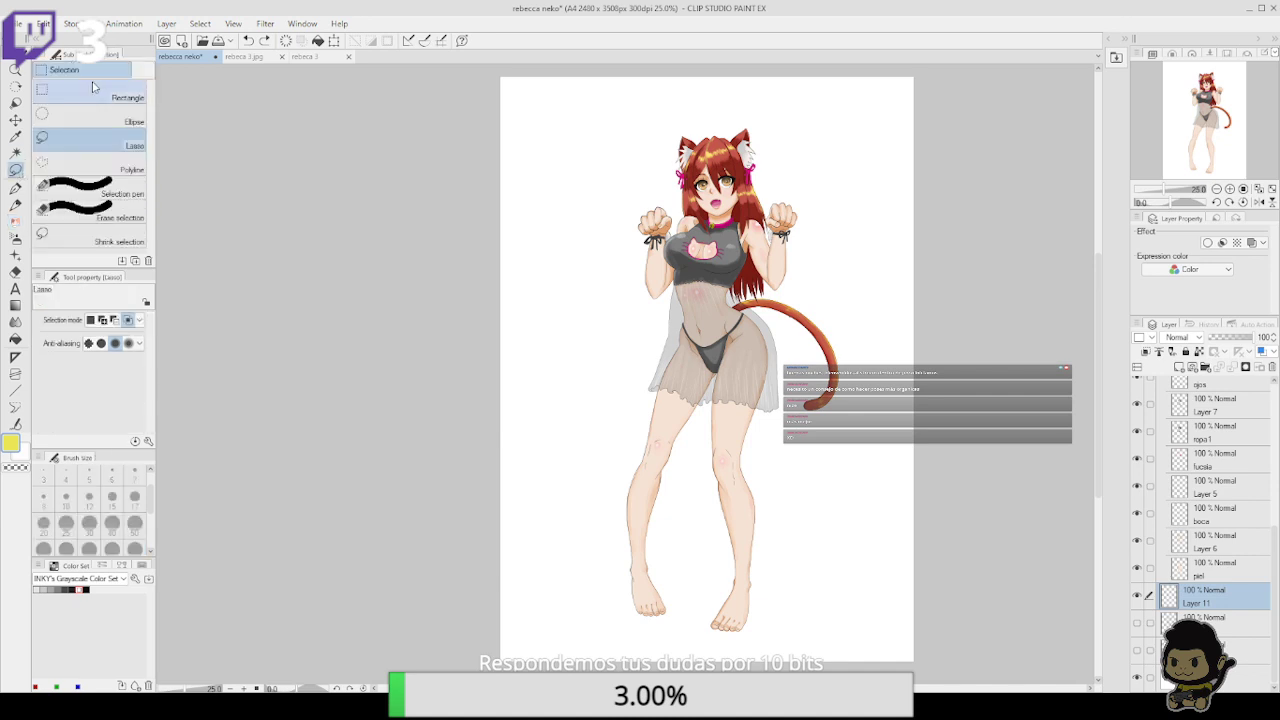
drag(529, 142, 913, 582)
click(316, 40)
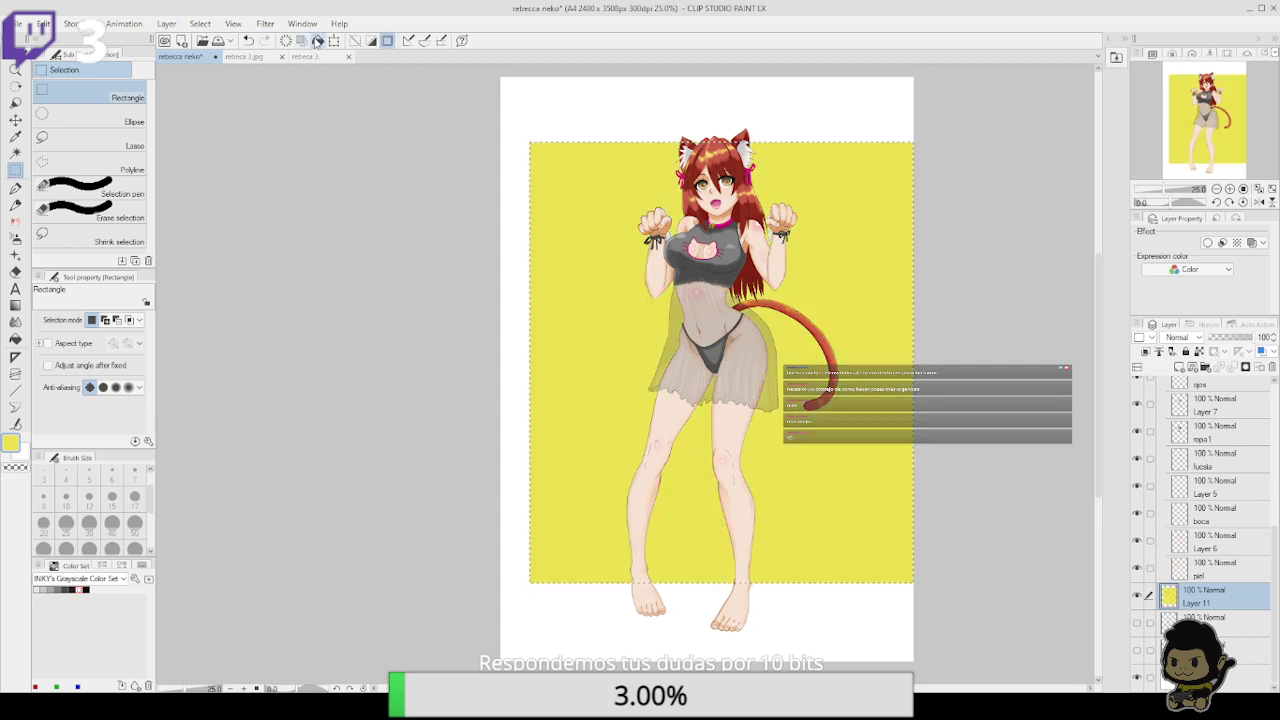
key(ctrl+d)
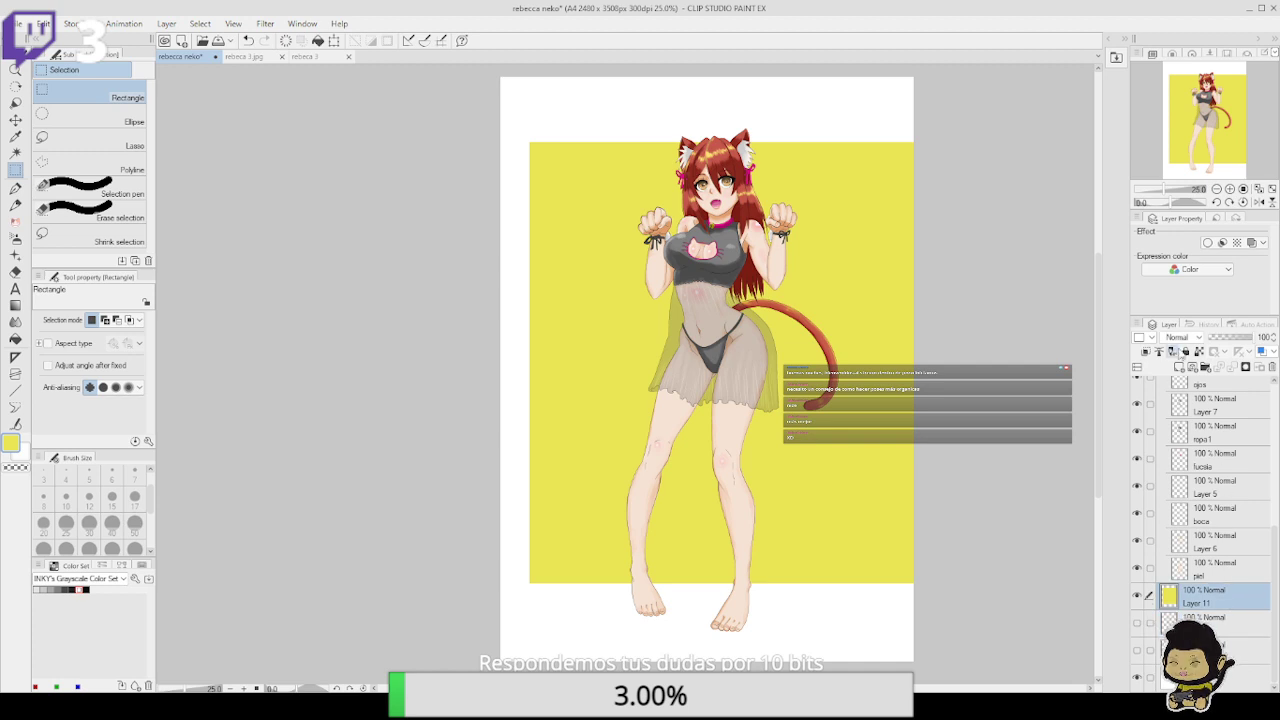
Add a new layer above the yellow rectangle and load the rectangle's outline as the selection
click(1179, 367)
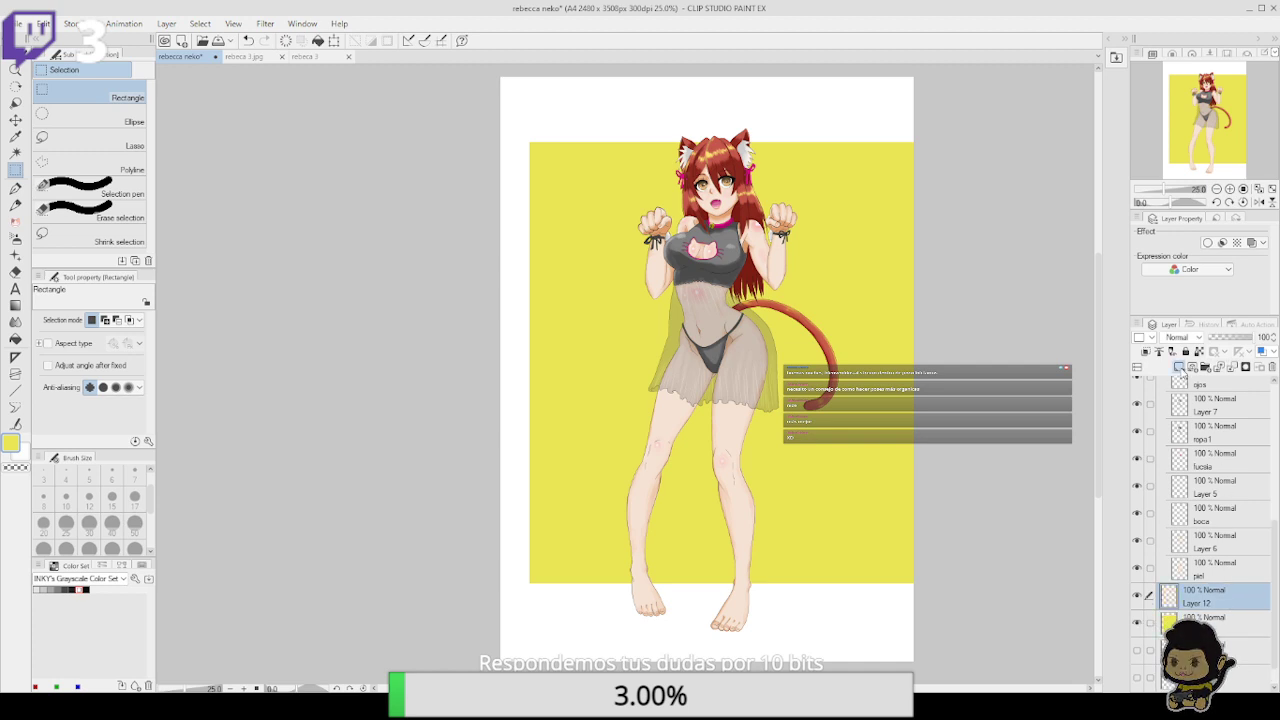
ctrl+click(1167, 627)
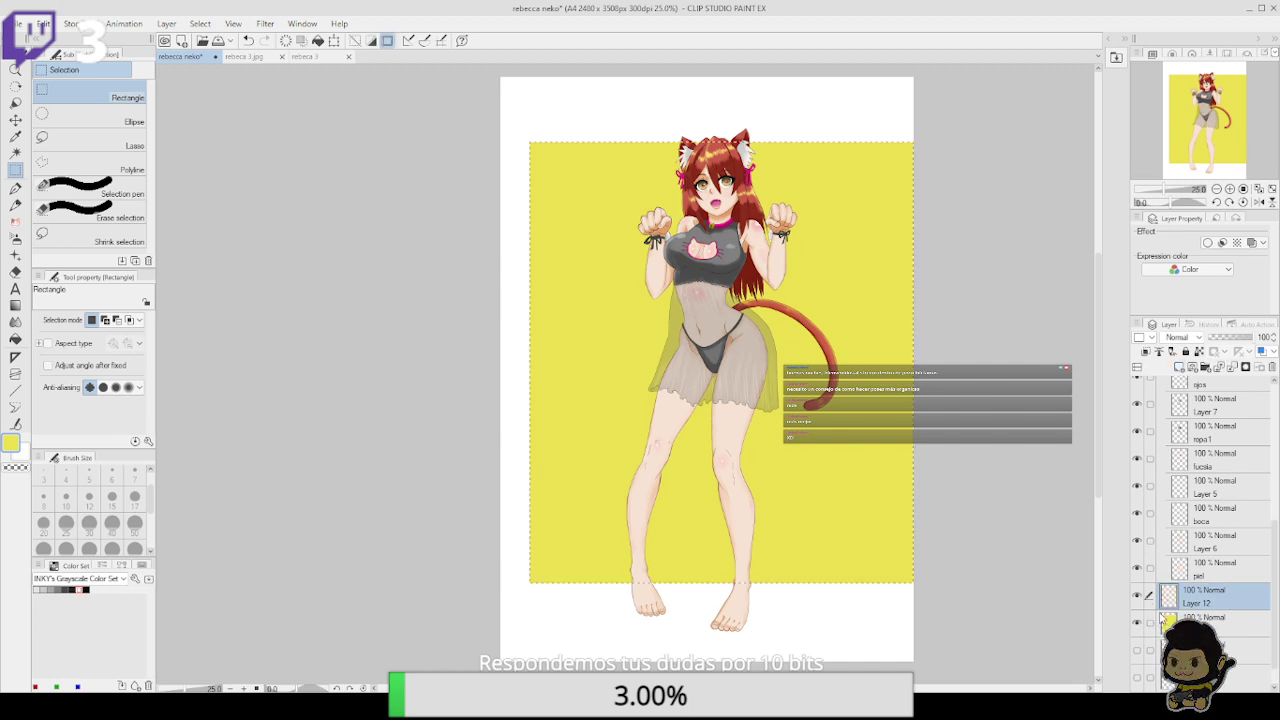
Try a row of Deco decorations across the yellow rectangle at head height twice, undoing each stroke
click(15, 221)
drag(580, 164, 1017, 151)
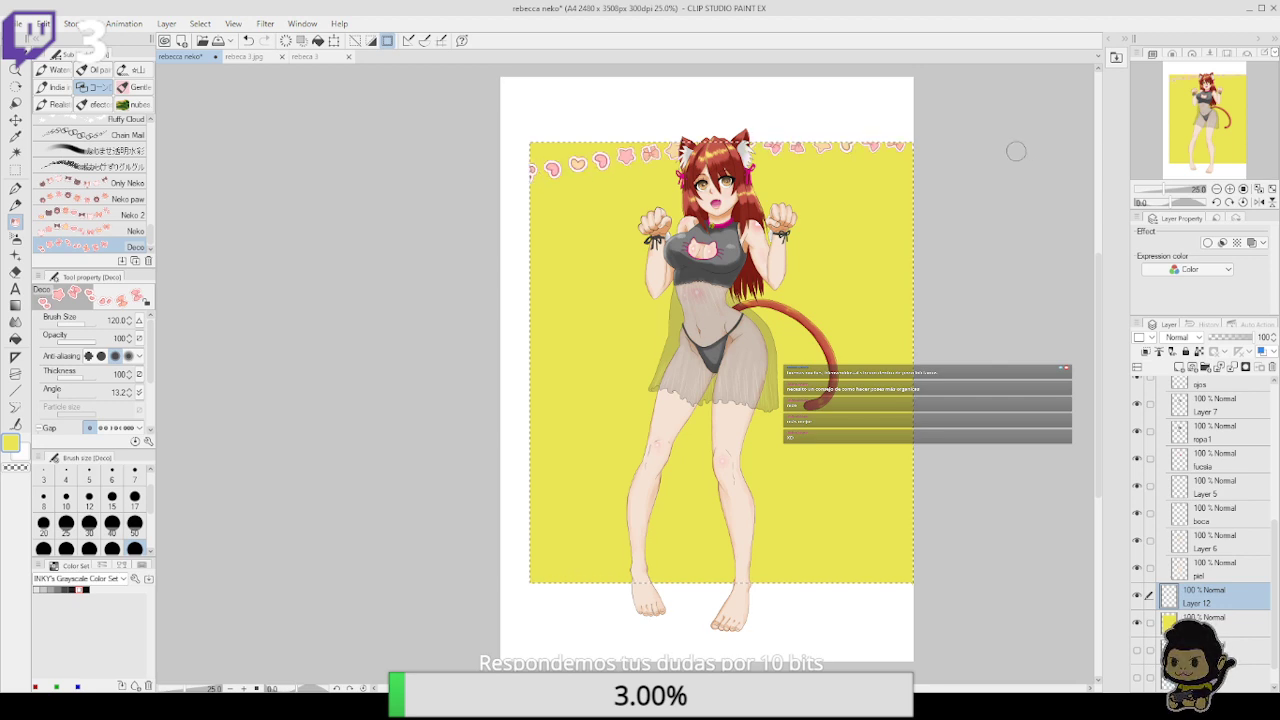
key(ctrl+z)
drag(520, 166, 1033, 173)
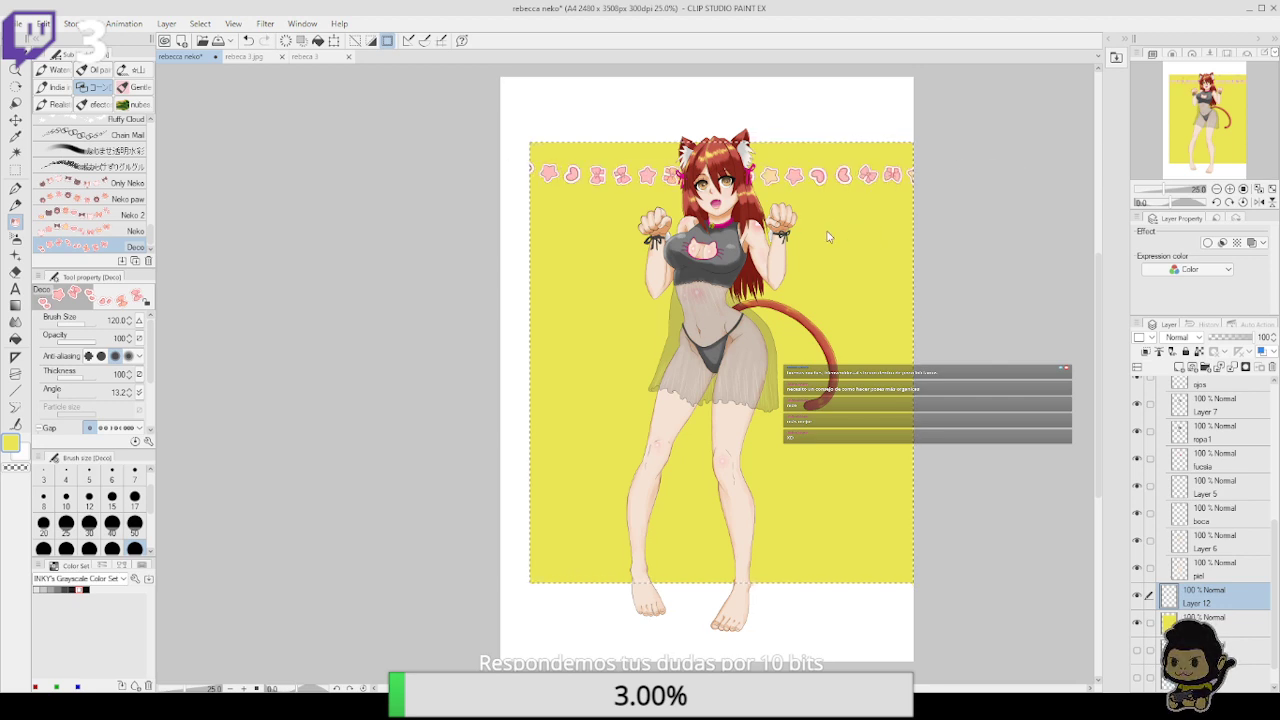
key(ctrl+z)
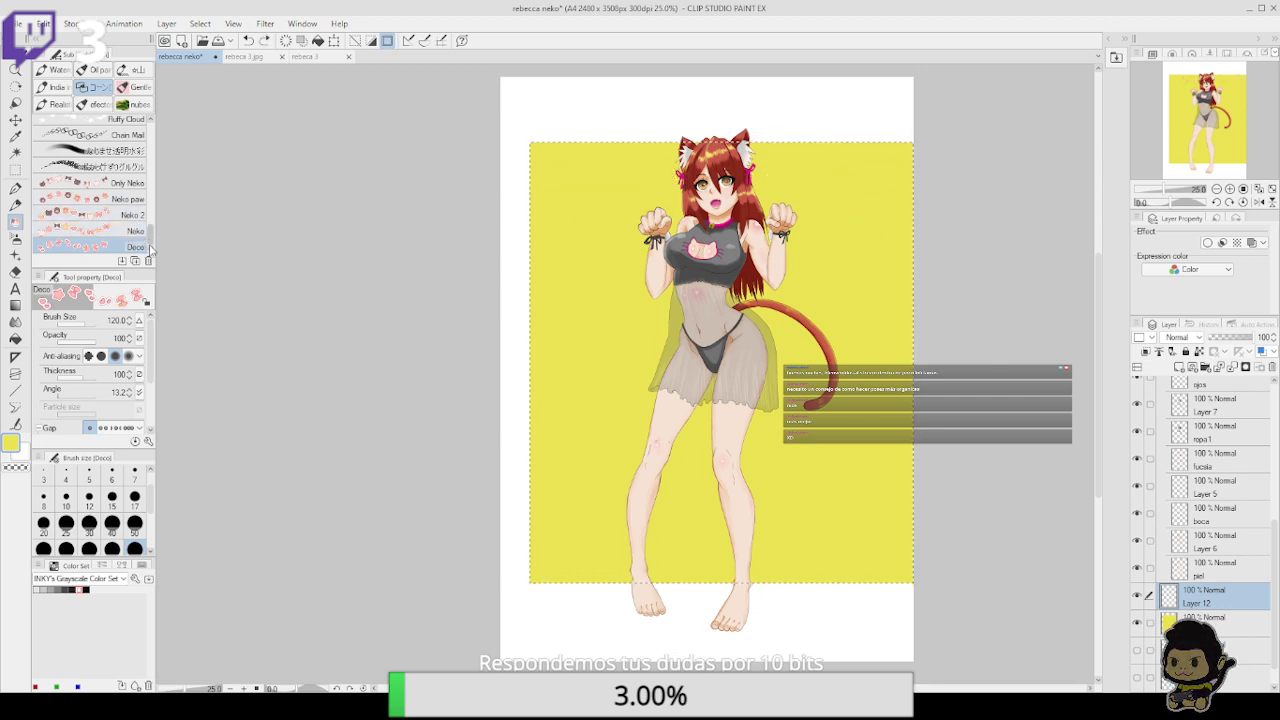
Try a straight row of cat faces at head height with the Only Neko brush and undo it
click(110, 183)
drag(531, 177, 766, 178)
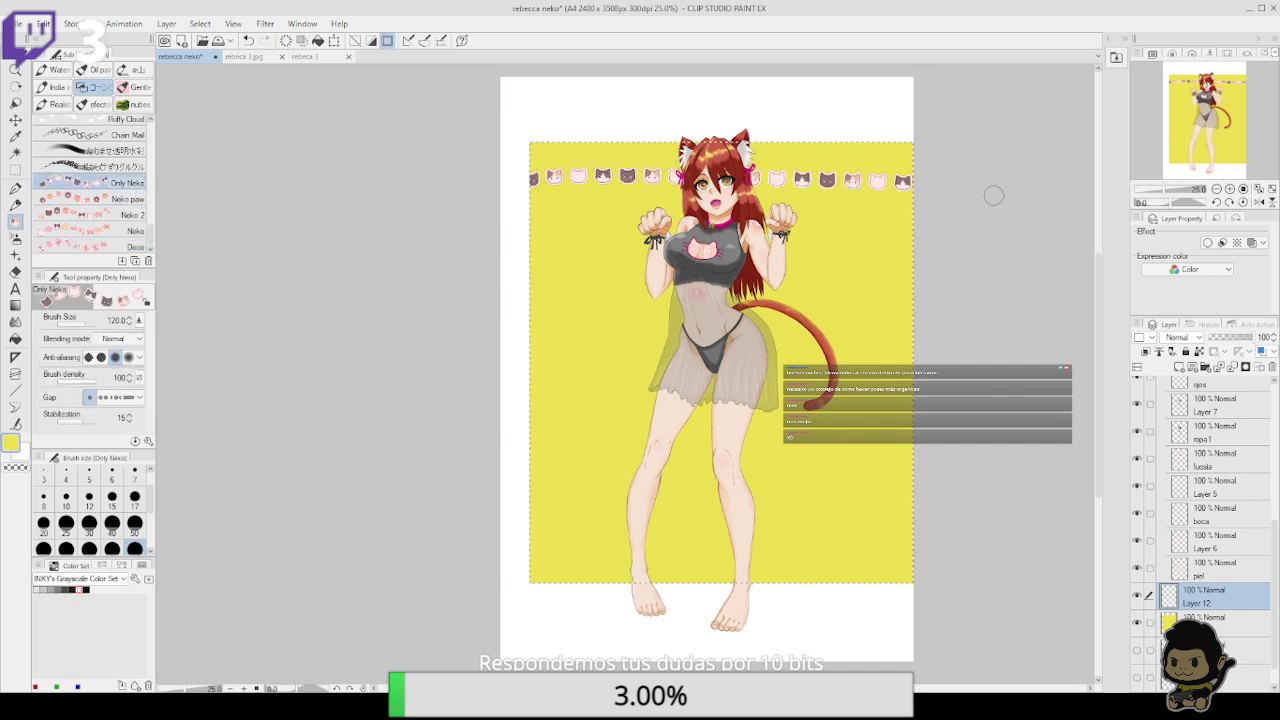
key(ctrl+z)
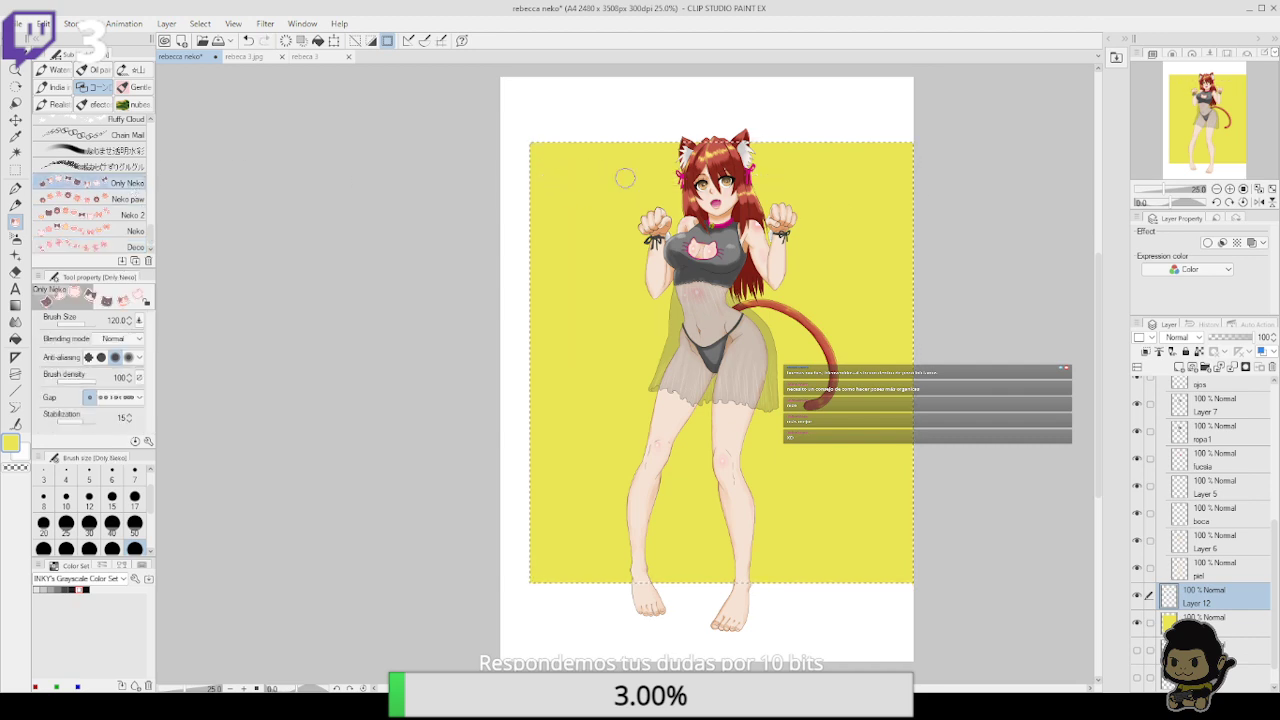
Try scattering Only Neko cat faces on both sides of the character, then undo them
click(571, 196)
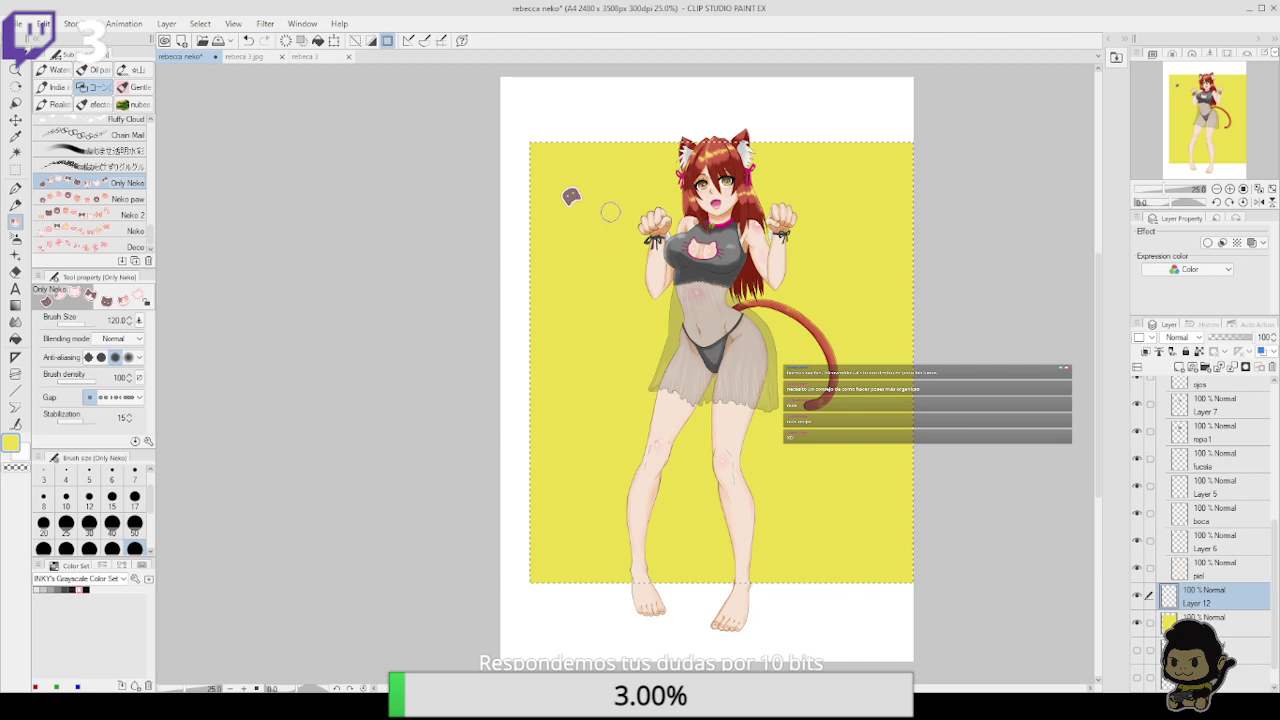
click(615, 338)
click(631, 391)
click(593, 472)
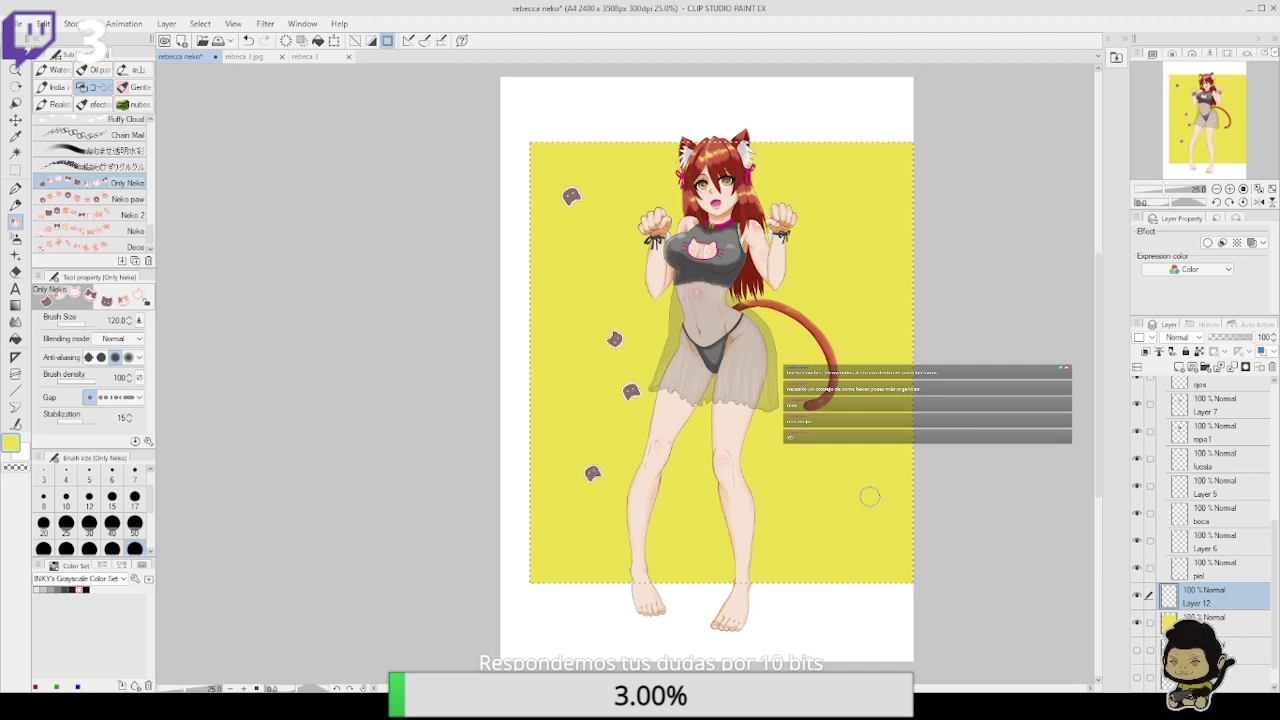
mouse_move(849, 188)
mouse_down()
mouse_move(866, 238)
mouse_move(809, 284)
mouse_move(834, 268)
mouse_move(863, 293)
mouse_move(827, 437)
mouse_move(849, 516)
mouse_move(794, 522)
mouse_move(811, 566)
mouse_up()
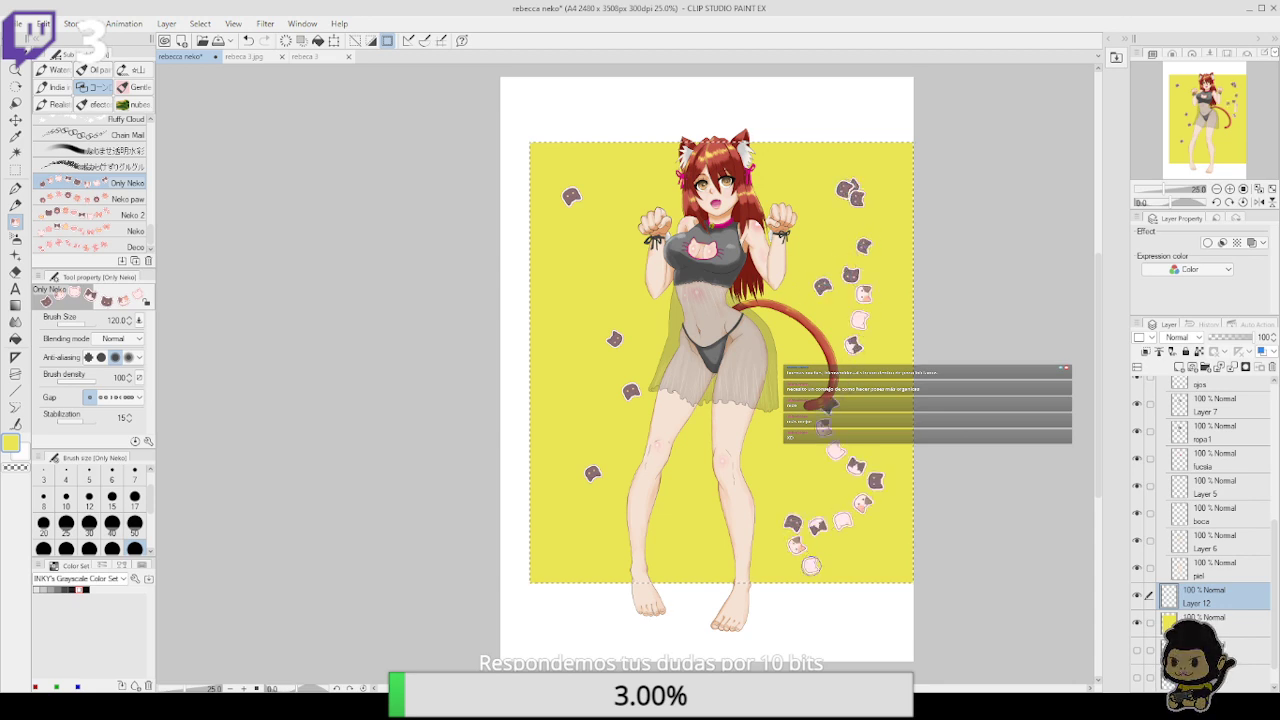
key(ctrl+z)
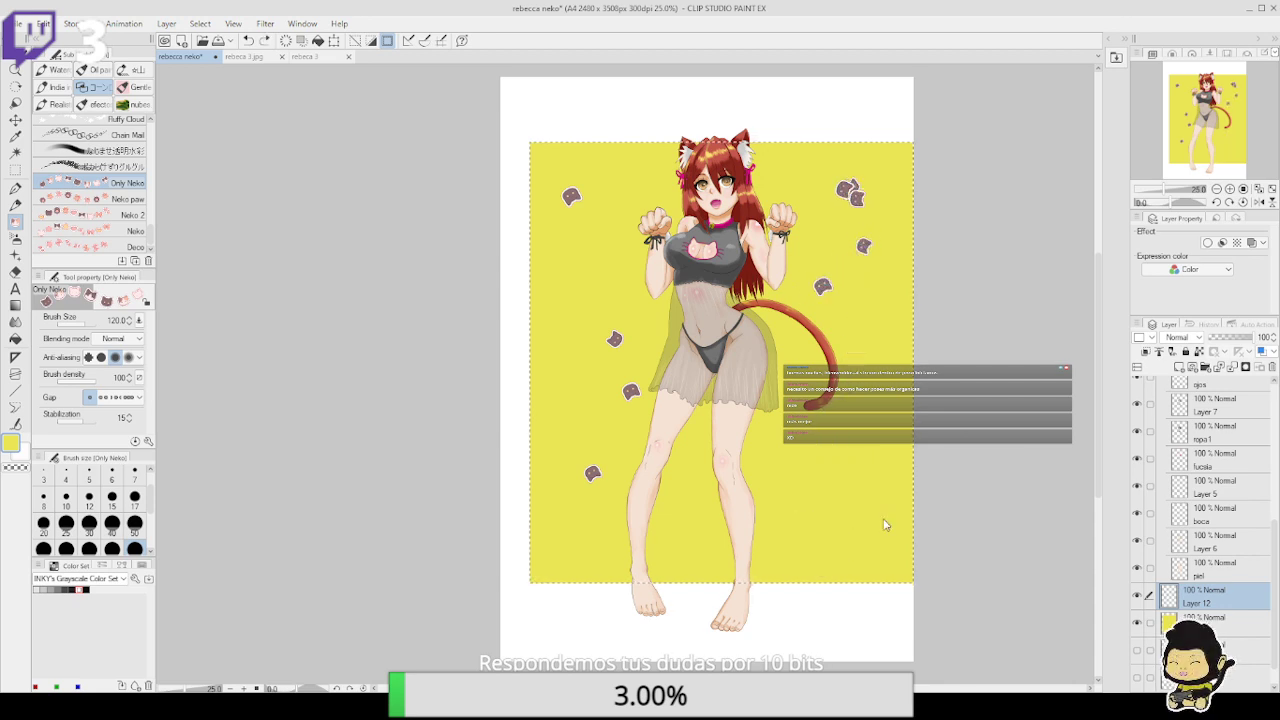
key(ctrl+z)
key(ctrl+z)
key(ctrl+z)
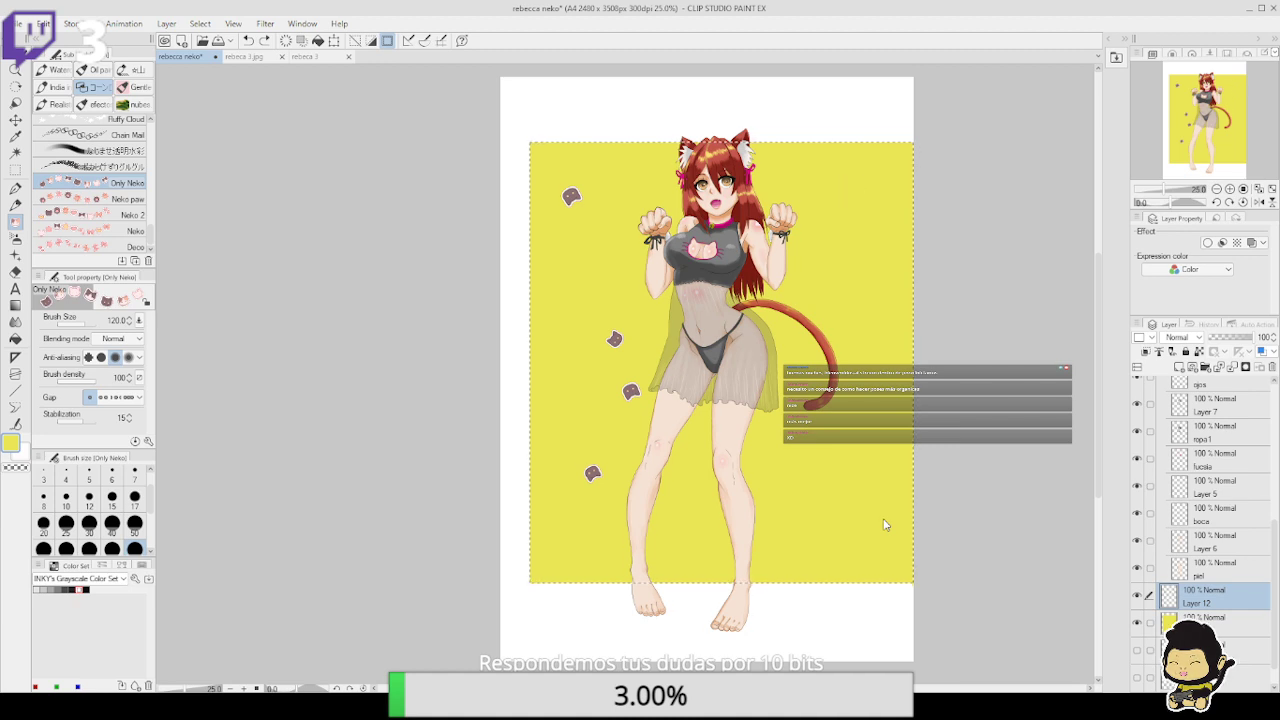
key(ctrl+z)
key(ctrl+z)
key(ctrl+z)
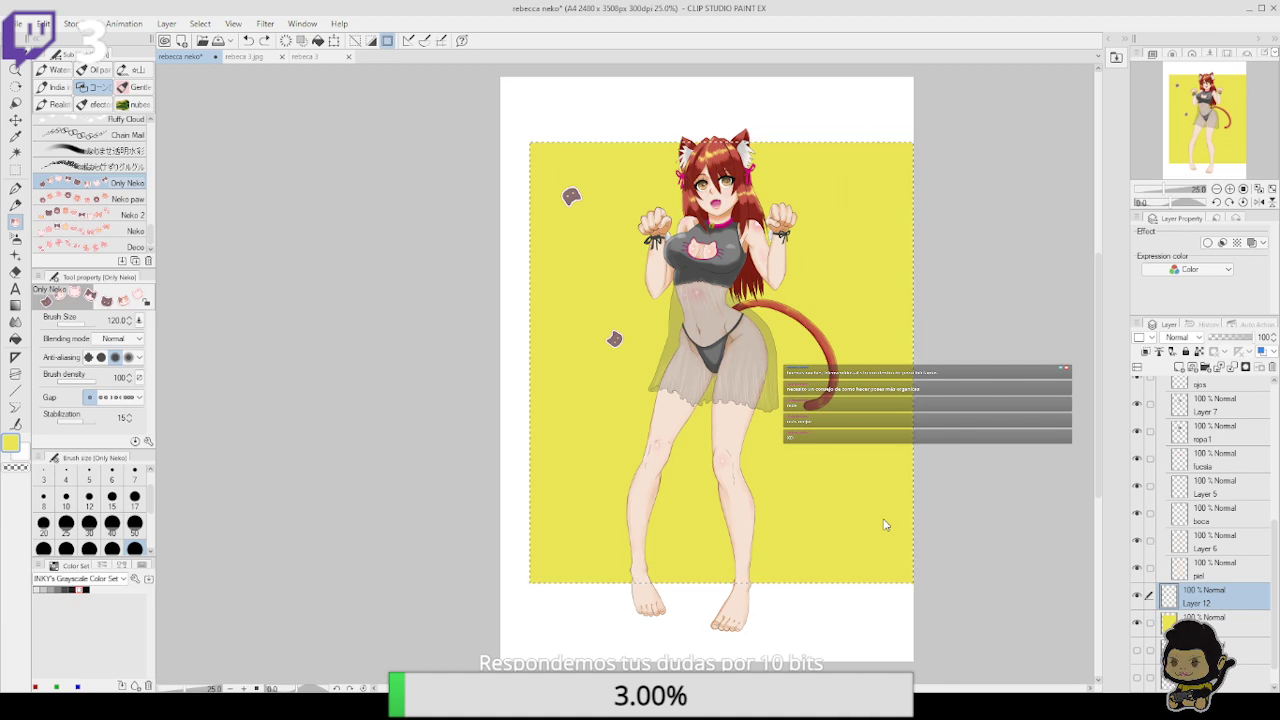
Try stamping single paw prints beside the character with the Neko paw brush, then remove them
click(120, 199)
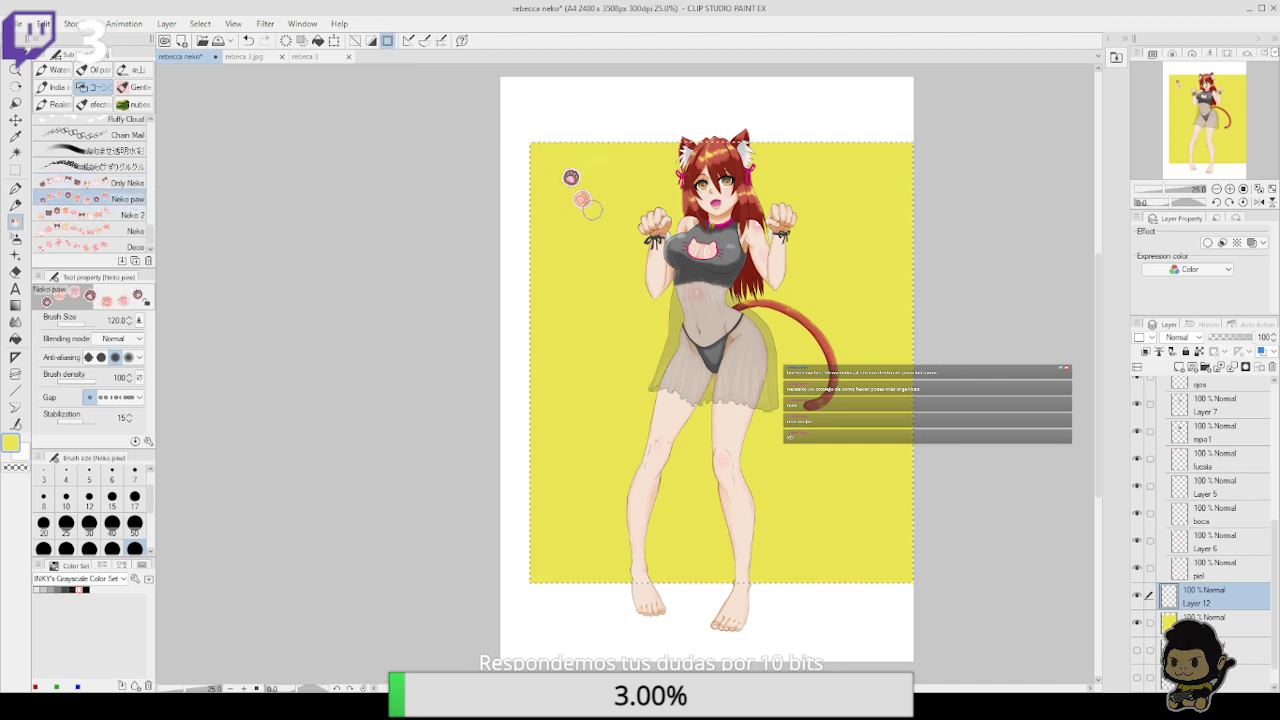
click(591, 254)
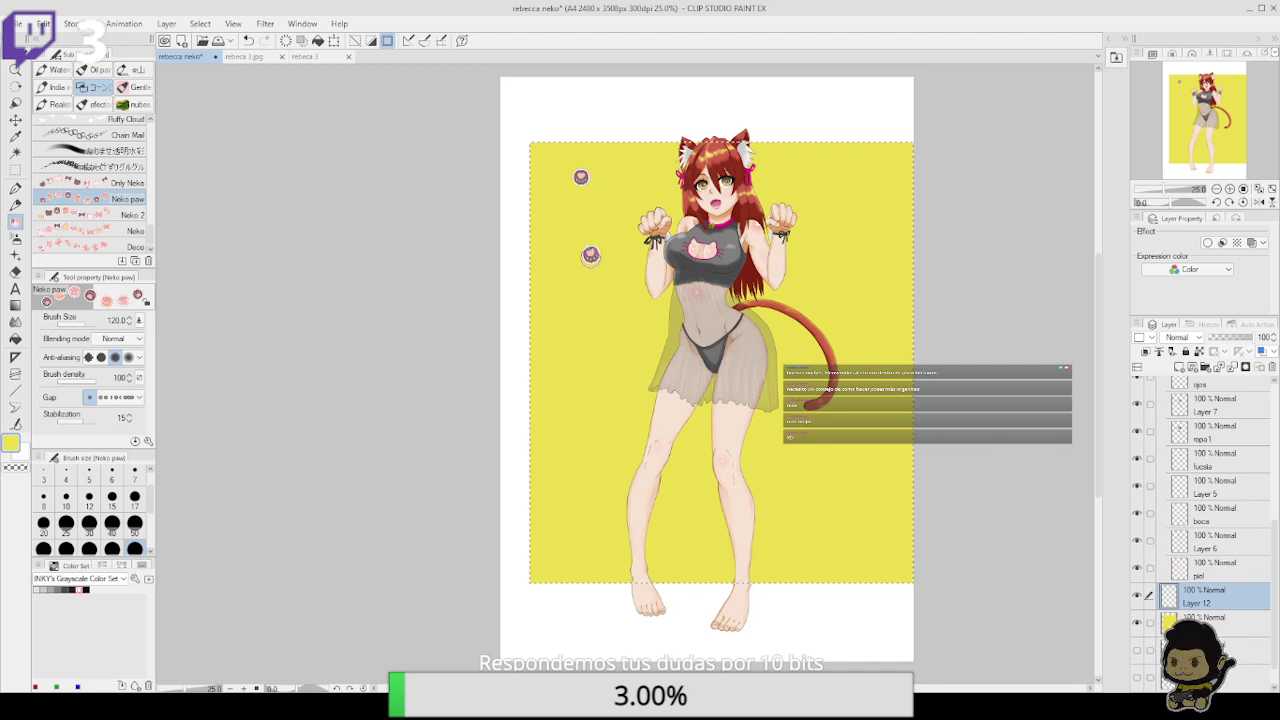
click(590, 280)
click(591, 357)
click(634, 405)
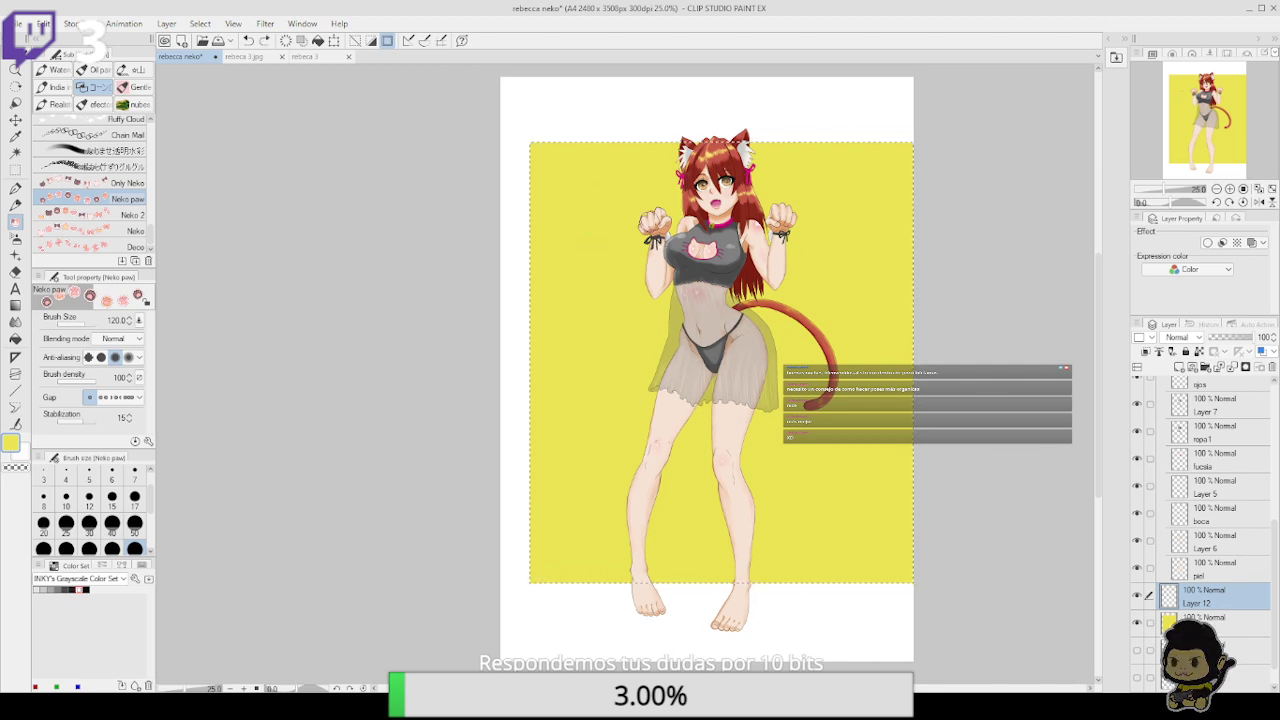
Try Neko paw strokes across the yellow background with narrower gap settings and the original wide gap, undoing each stroke
click(133, 398)
drag(557, 172, 895, 349)
key(ctrl+z)
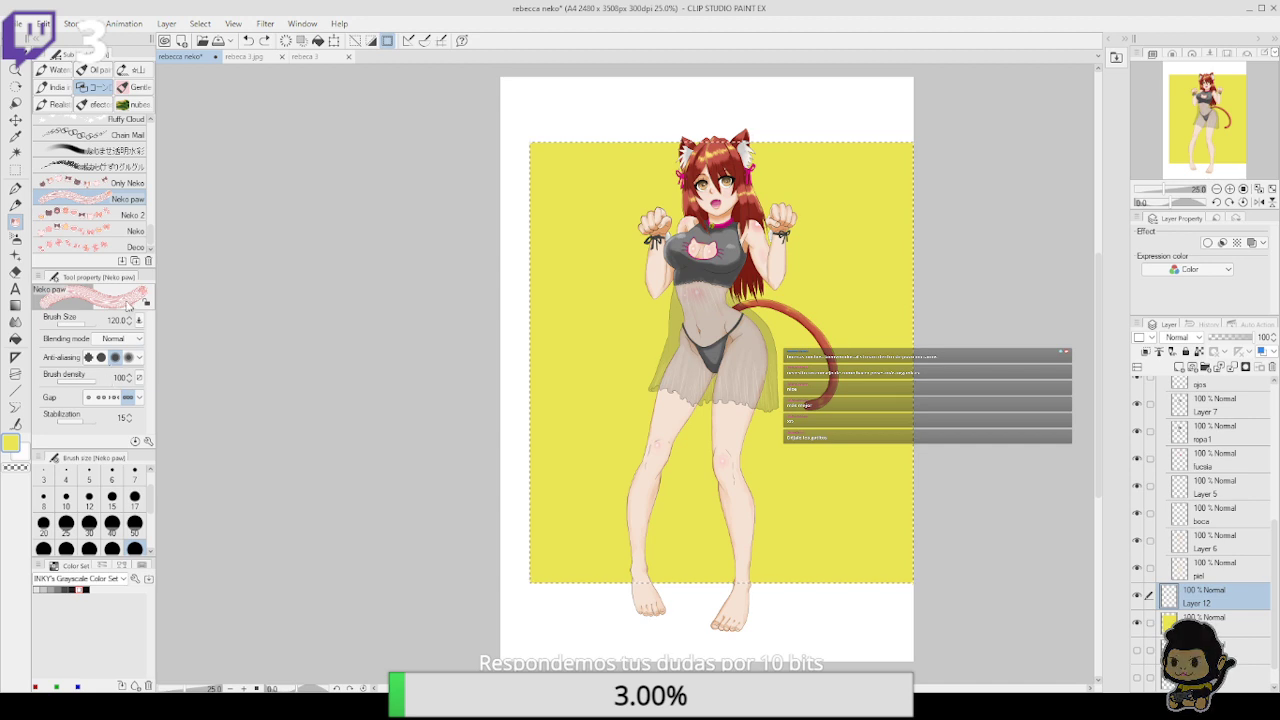
click(115, 397)
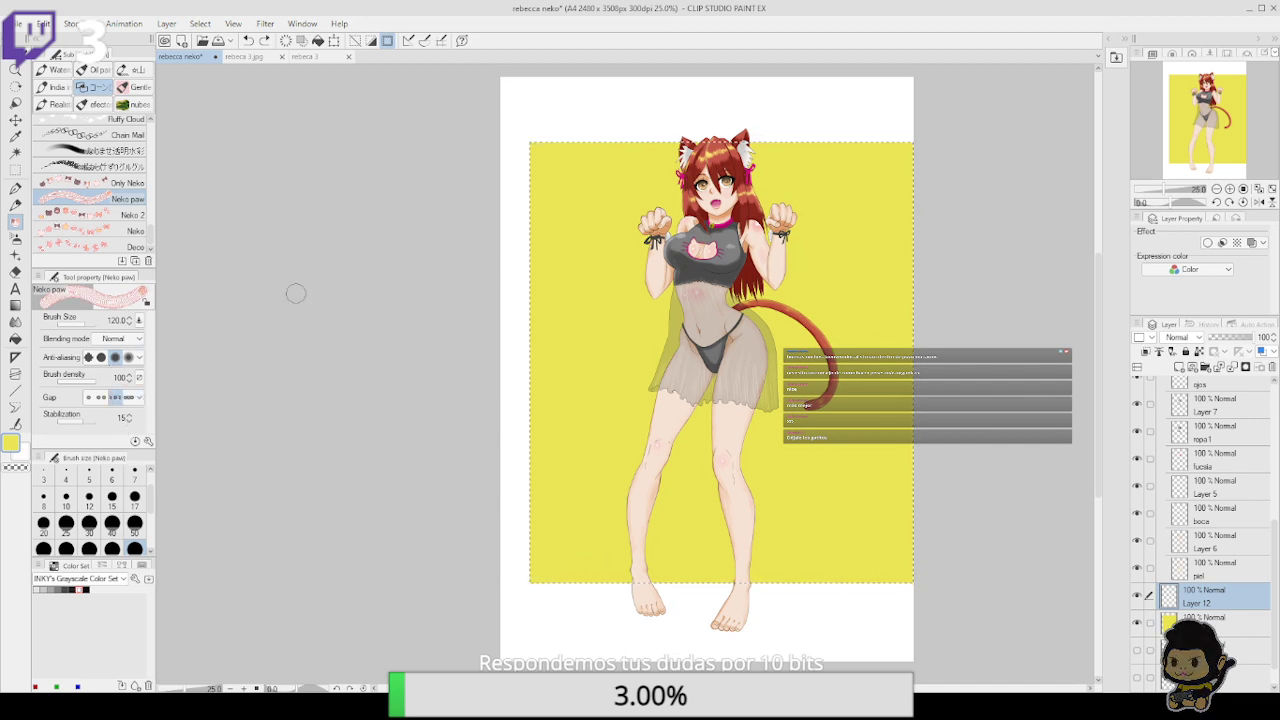
drag(558, 178, 857, 343)
key(ctrl+z)
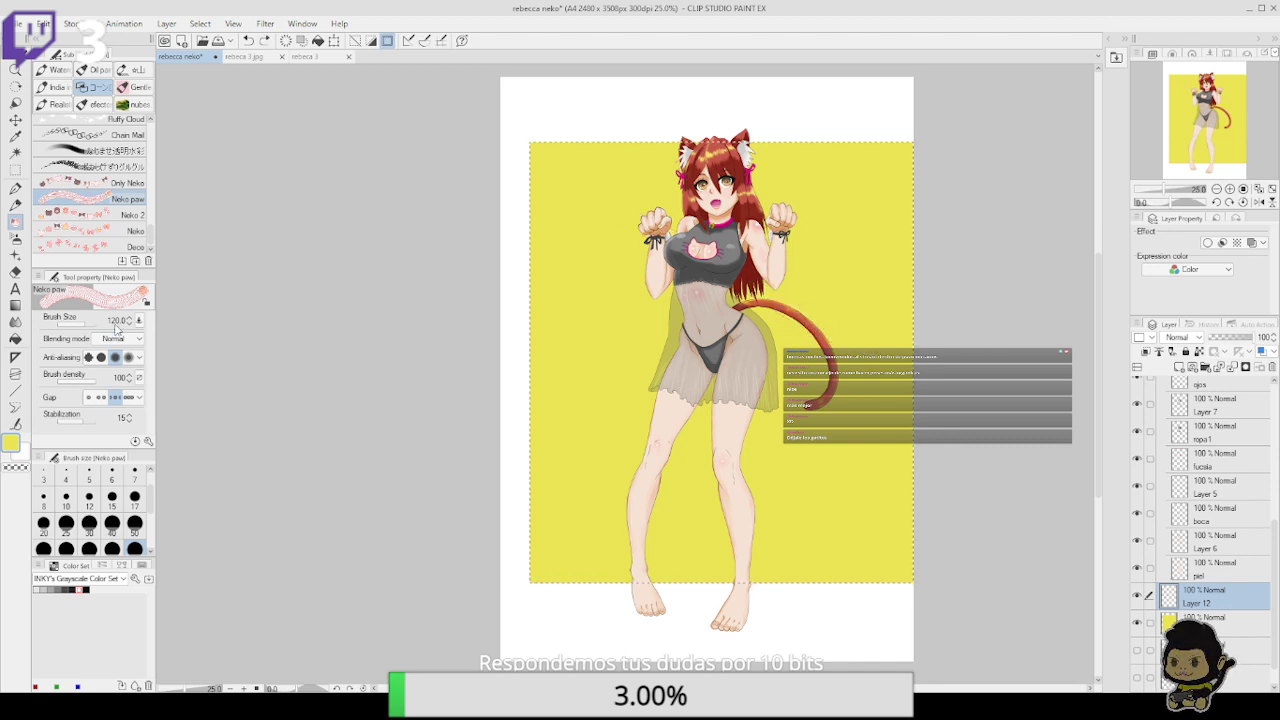
click(90, 397)
mouse_move(540, 209)
mouse_down()
mouse_move(729, 272)
mouse_move(949, 318)
mouse_up()
key(ctrl+z)
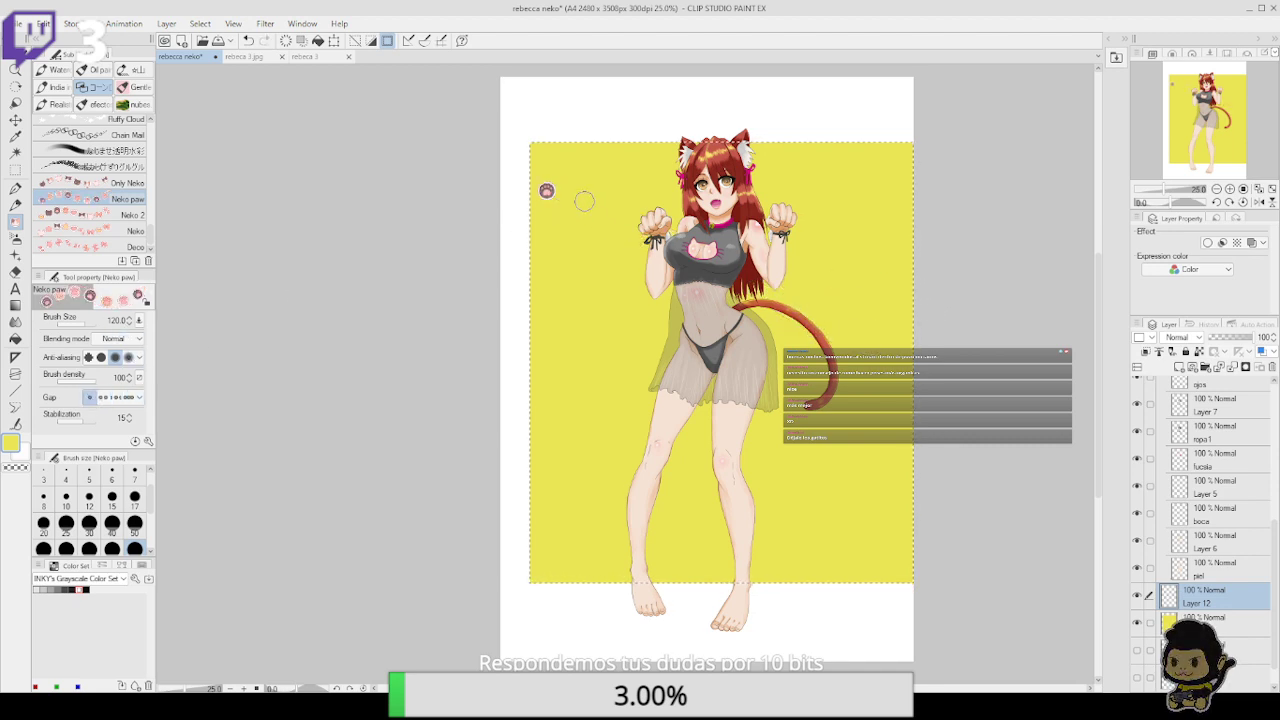
Scatter single Neko paw prints over the yellow background on both sides of the character
click(584, 201)
click(554, 280)
click(611, 278)
click(625, 298)
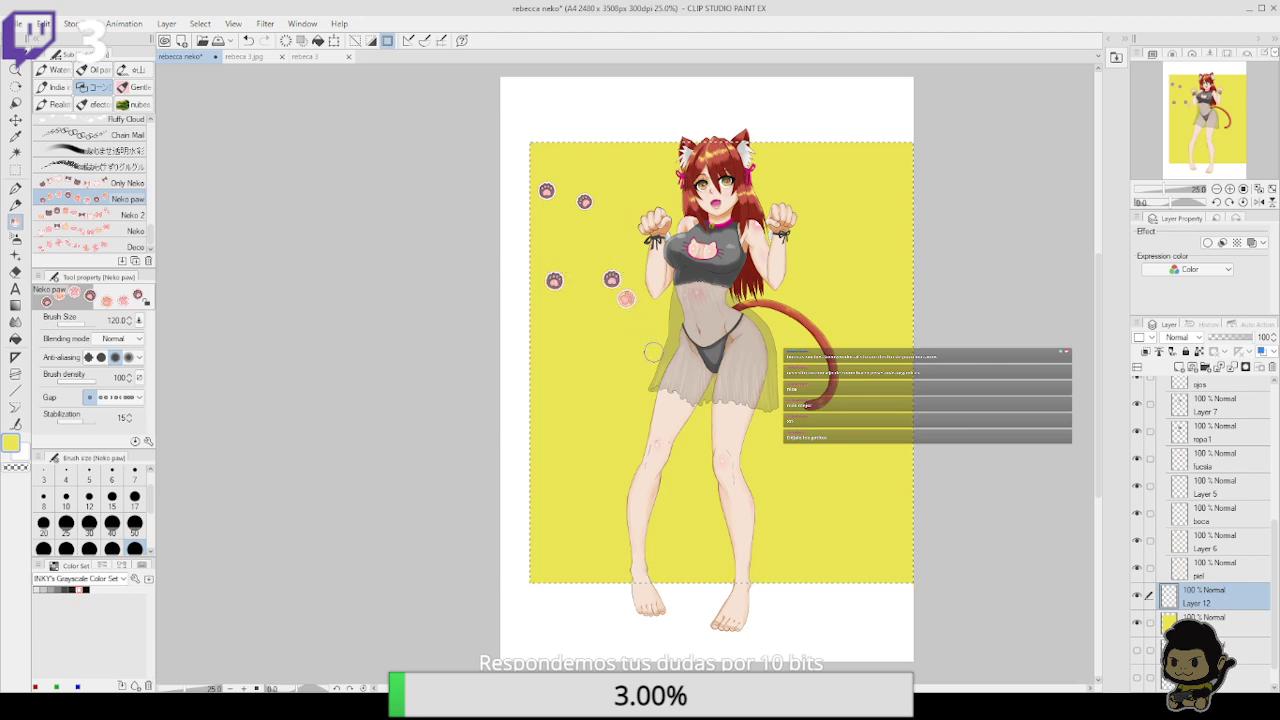
click(656, 362)
click(837, 330)
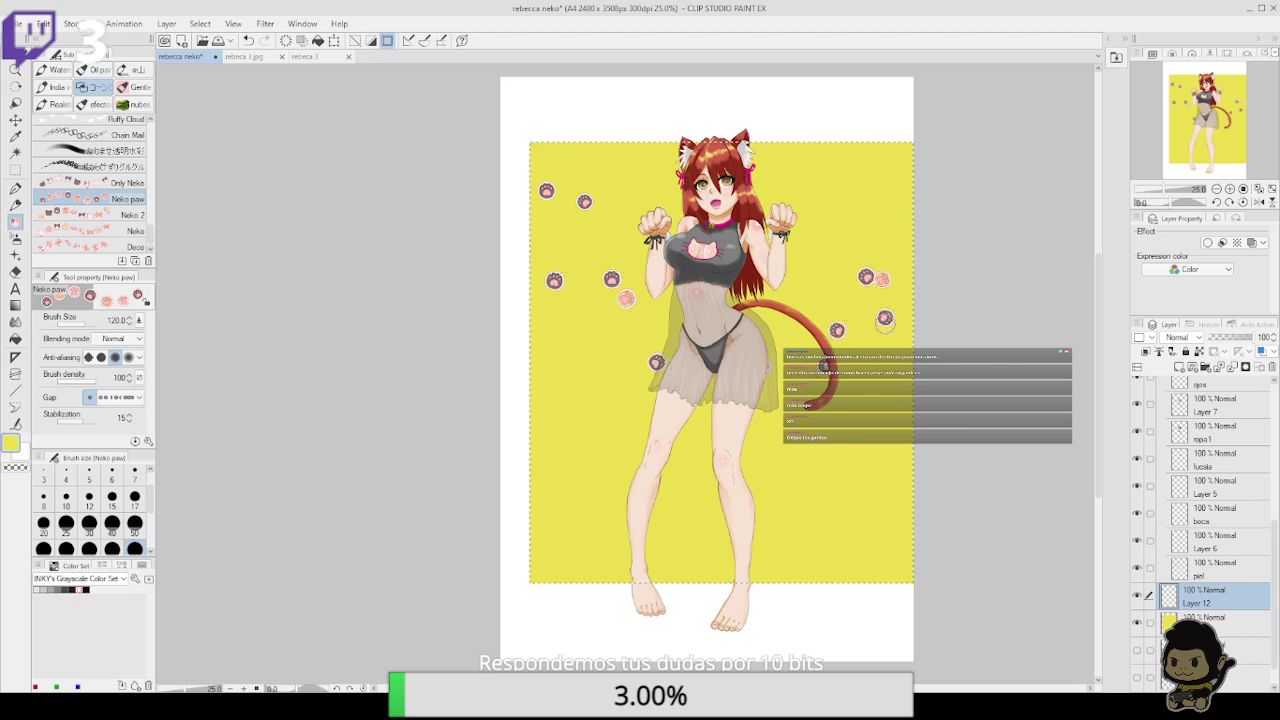
Try Neko 2 stamps near the raised paw and a wavy column down beside the legs, then undo them
click(127, 215)
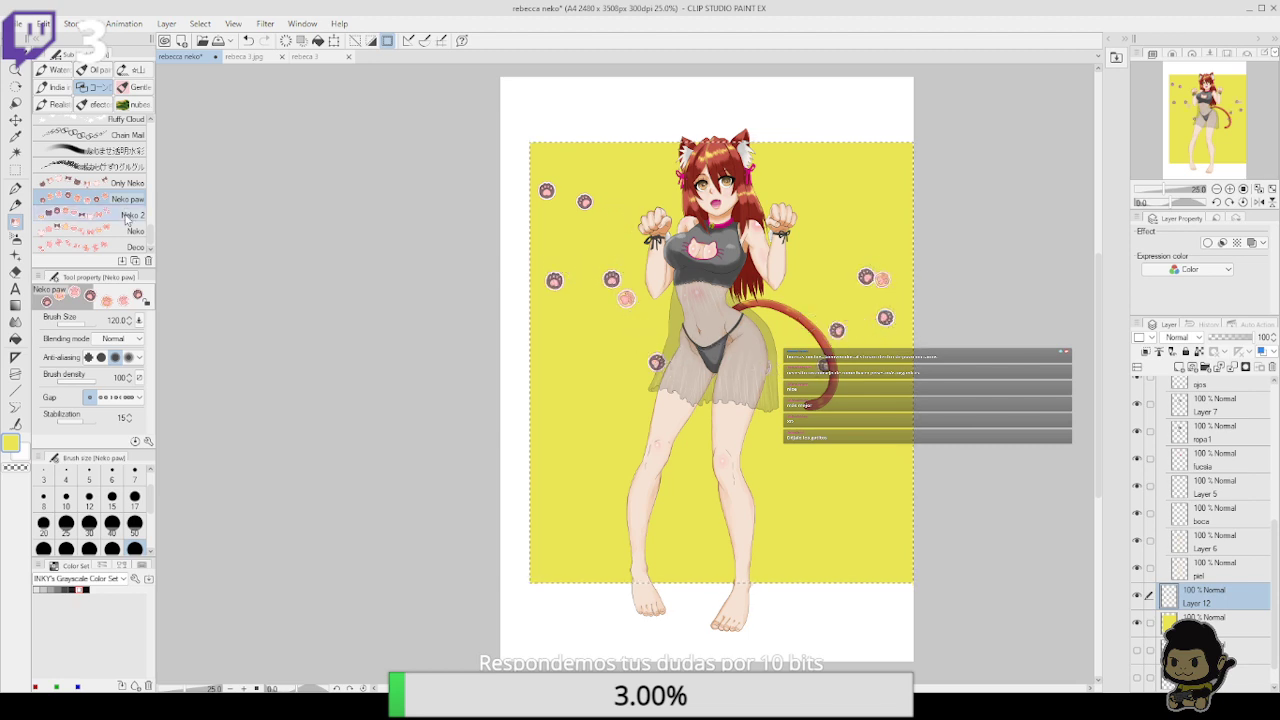
click(615, 207)
click(632, 231)
click(612, 264)
mouse_move(567, 335)
mouse_down()
mouse_move(603, 375)
mouse_move(617, 452)
mouse_move(571, 512)
mouse_move(600, 545)
mouse_up()
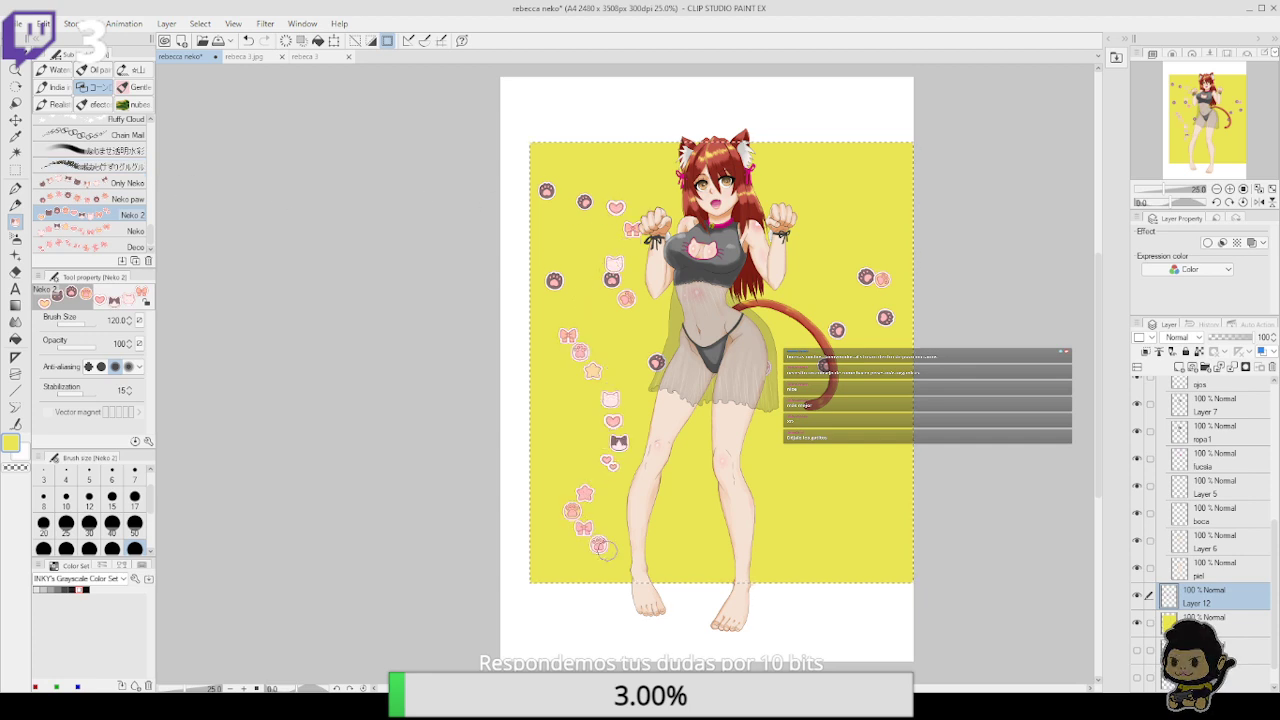
key(ctrl+z)
key(ctrl+z)
key(ctrl+z)
key(ctrl+z)
key(ctrl+z)
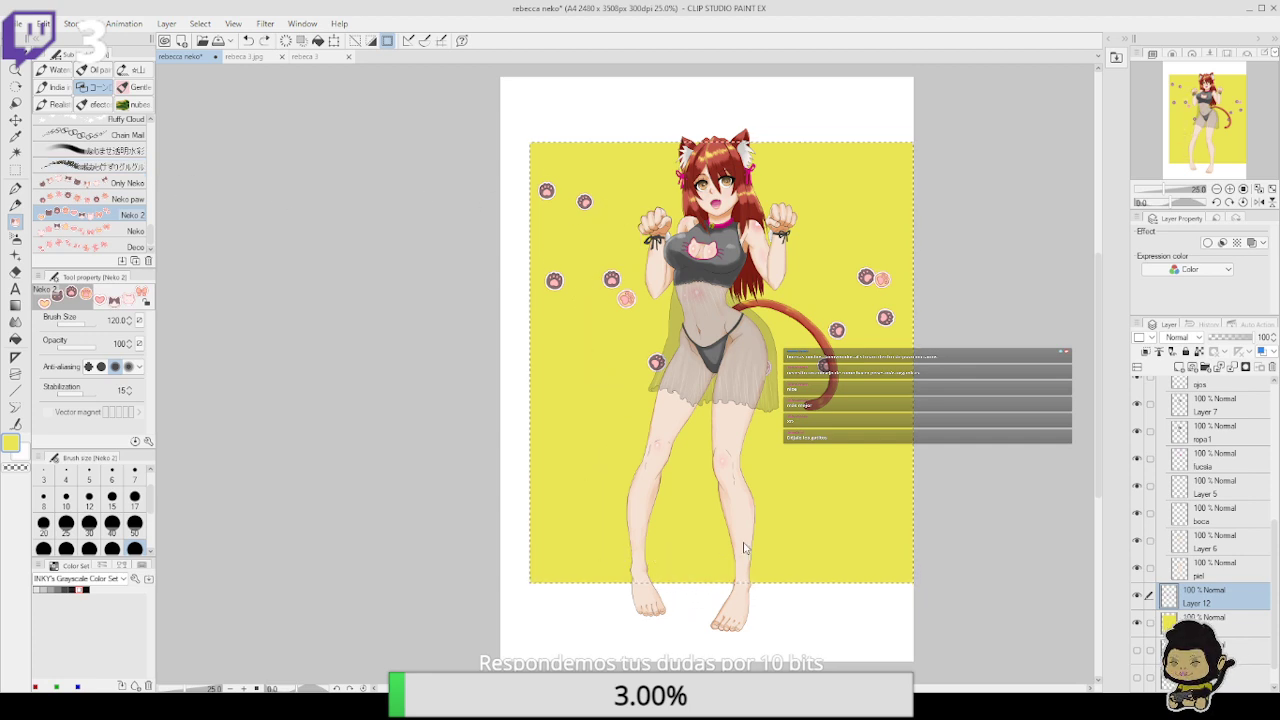
Undo the scattered paw prints on the yellow background
key(ctrl+z)
key(ctrl+z)
key(ctrl+z)
key(ctrl+z)
key(ctrl+z)
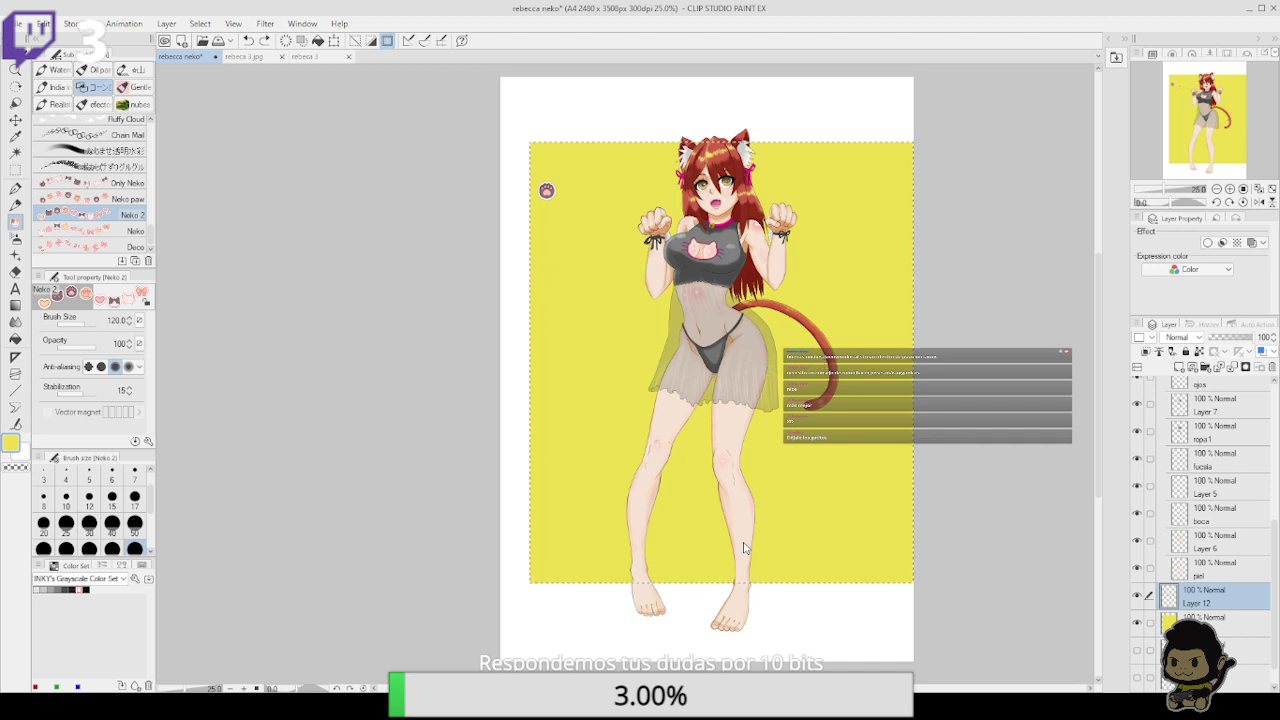
Draw staggered vertical columns of small Neko 2 decorations over the yellow background on both sides of the character
drag(555, 275, 556, 430)
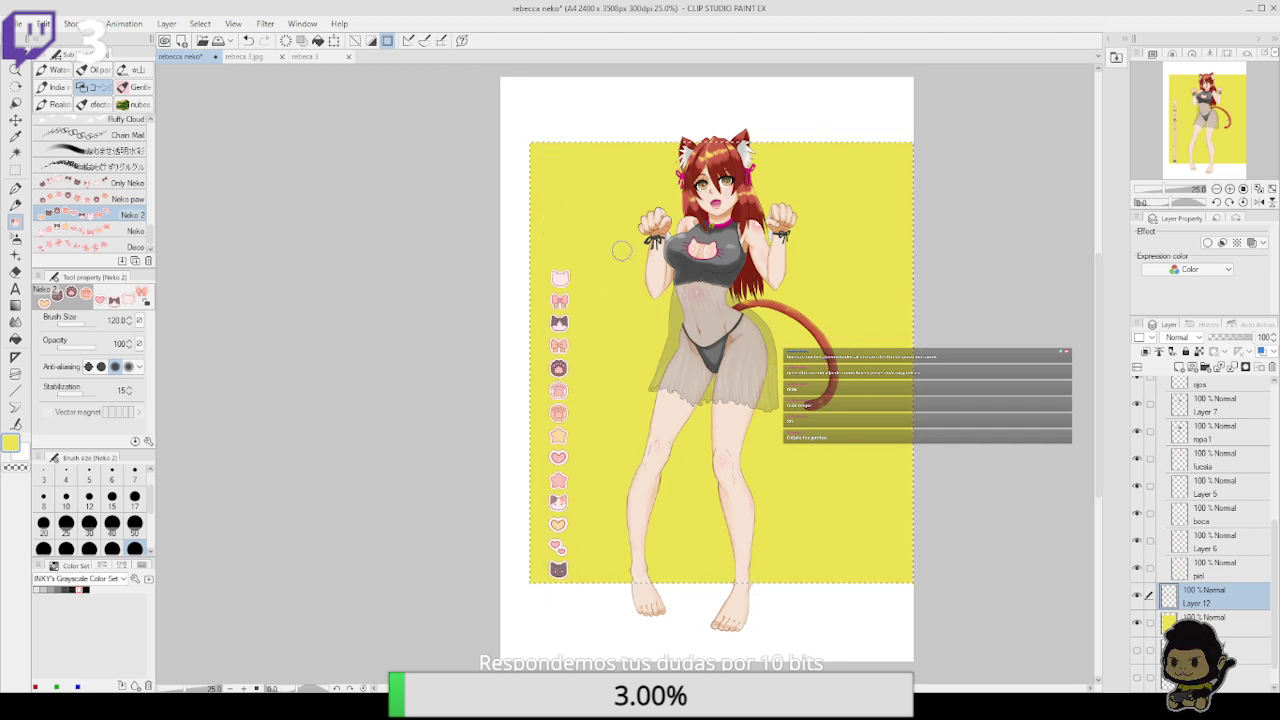
drag(604, 155, 604, 406)
drag(654, 565, 648, 315)
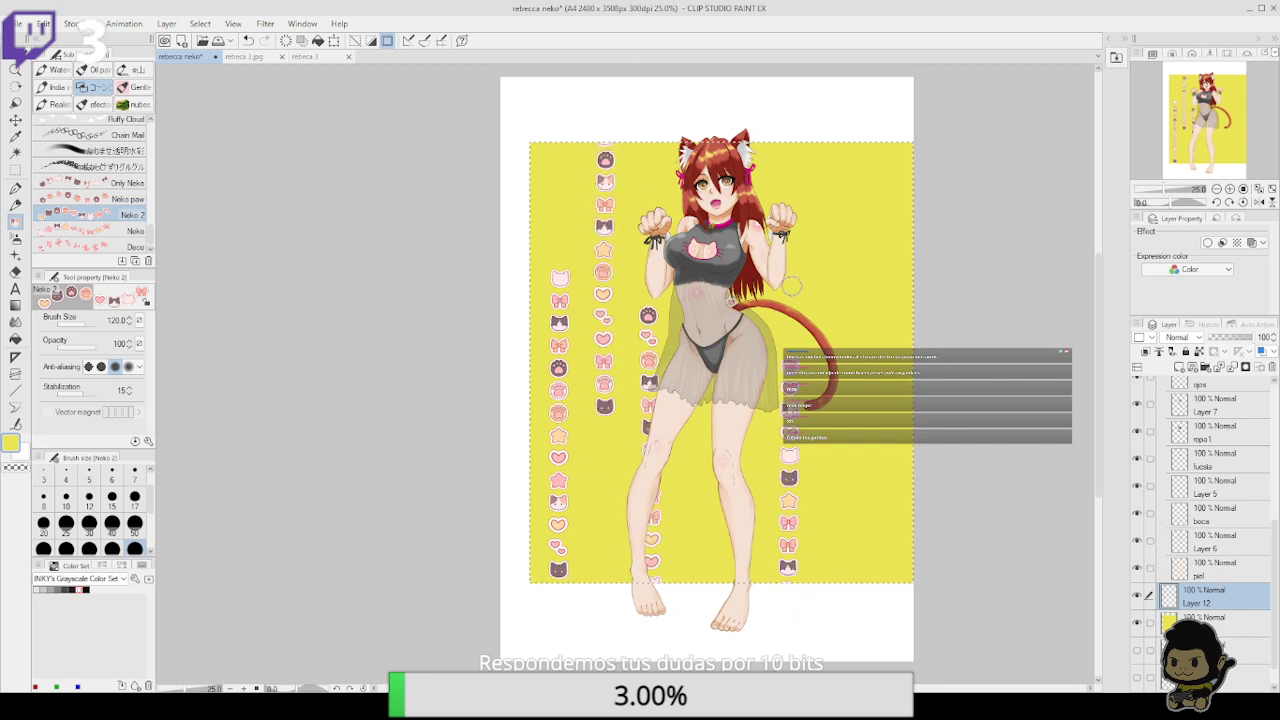
mouse_move(838, 146)
mouse_down()
mouse_move(848, 416)
mouse_move(882, 318)
mouse_up()
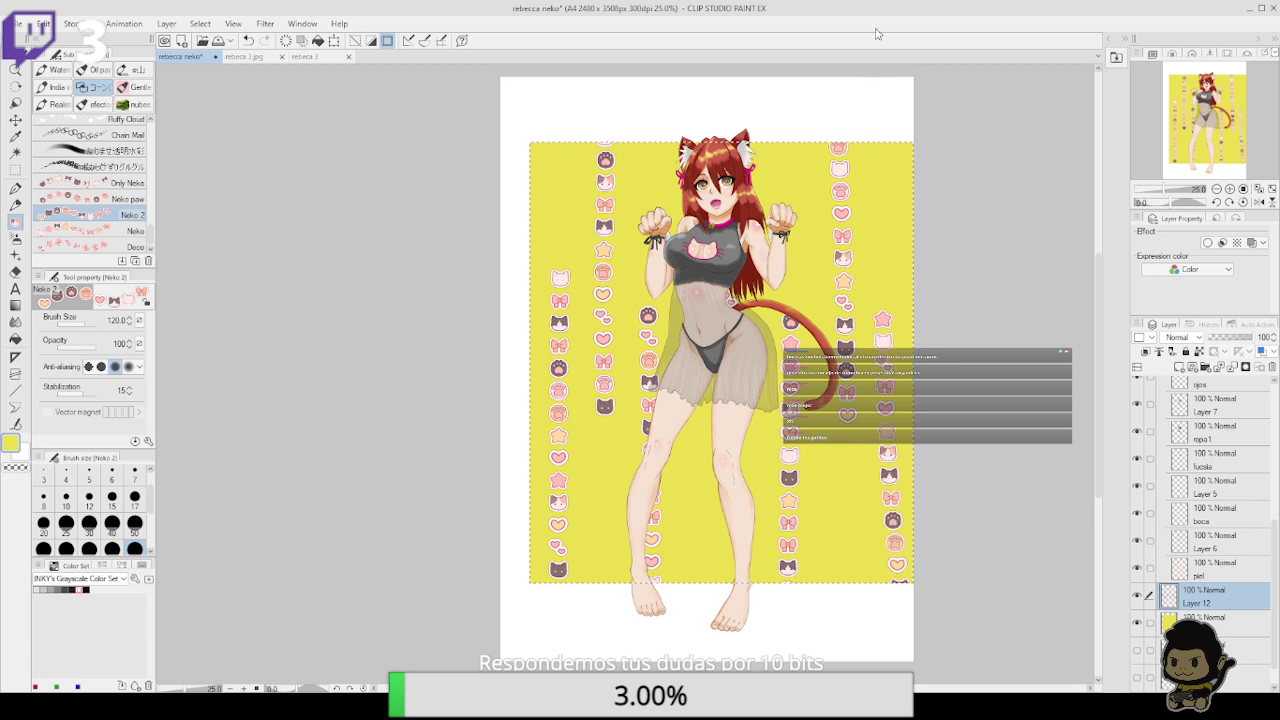
Add columns of large cat faces and stars with the Neko brush beside and between the legs and beside the head
click(134, 231)
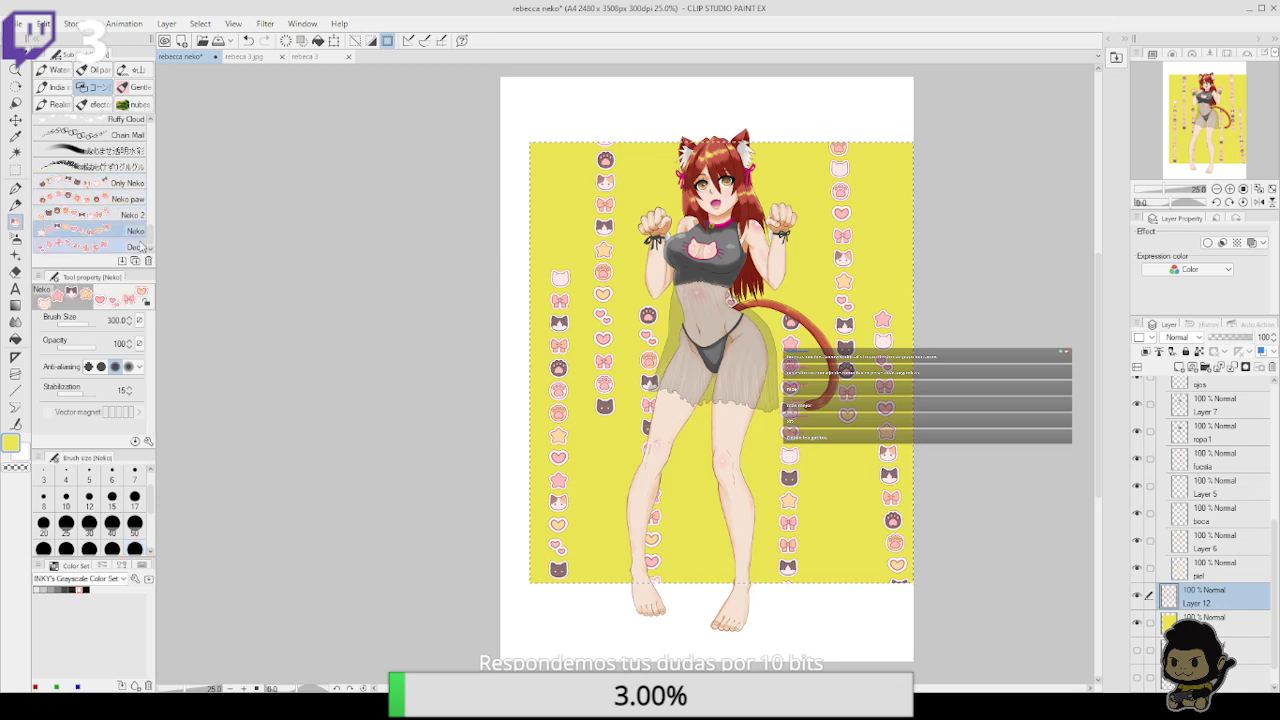
drag(603, 477, 604, 541)
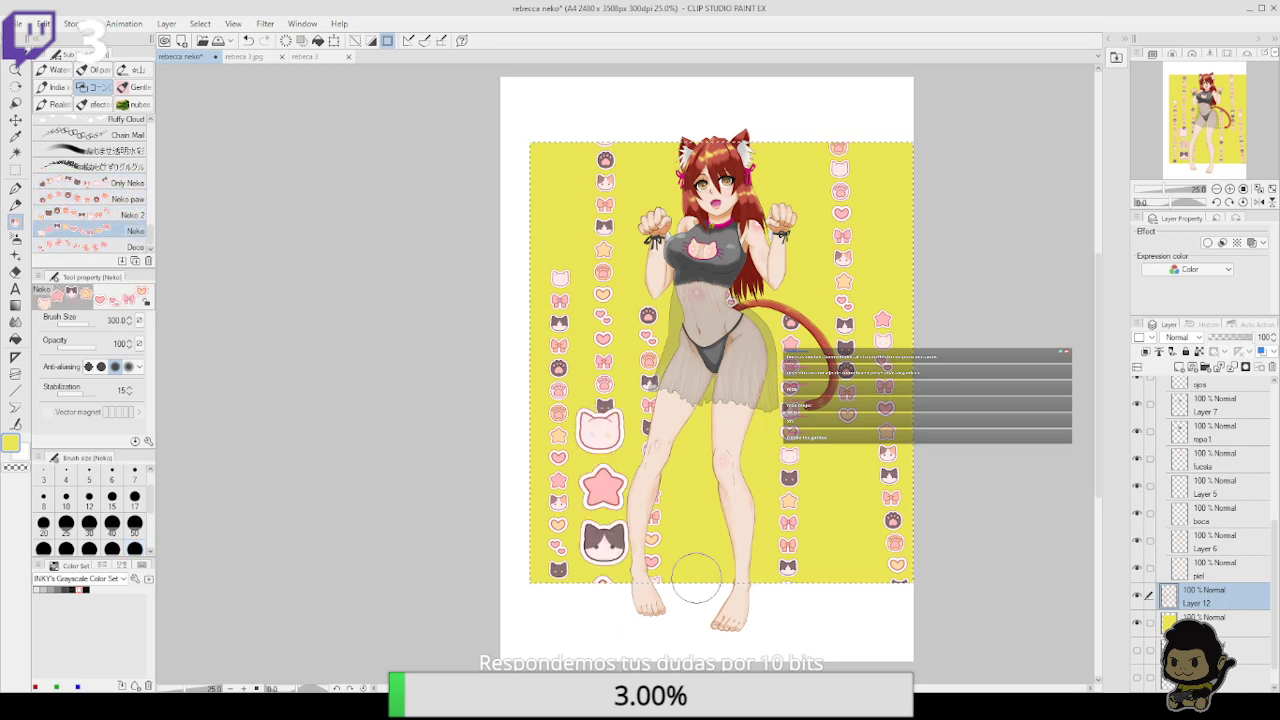
click(838, 562)
drag(882, 296, 877, 103)
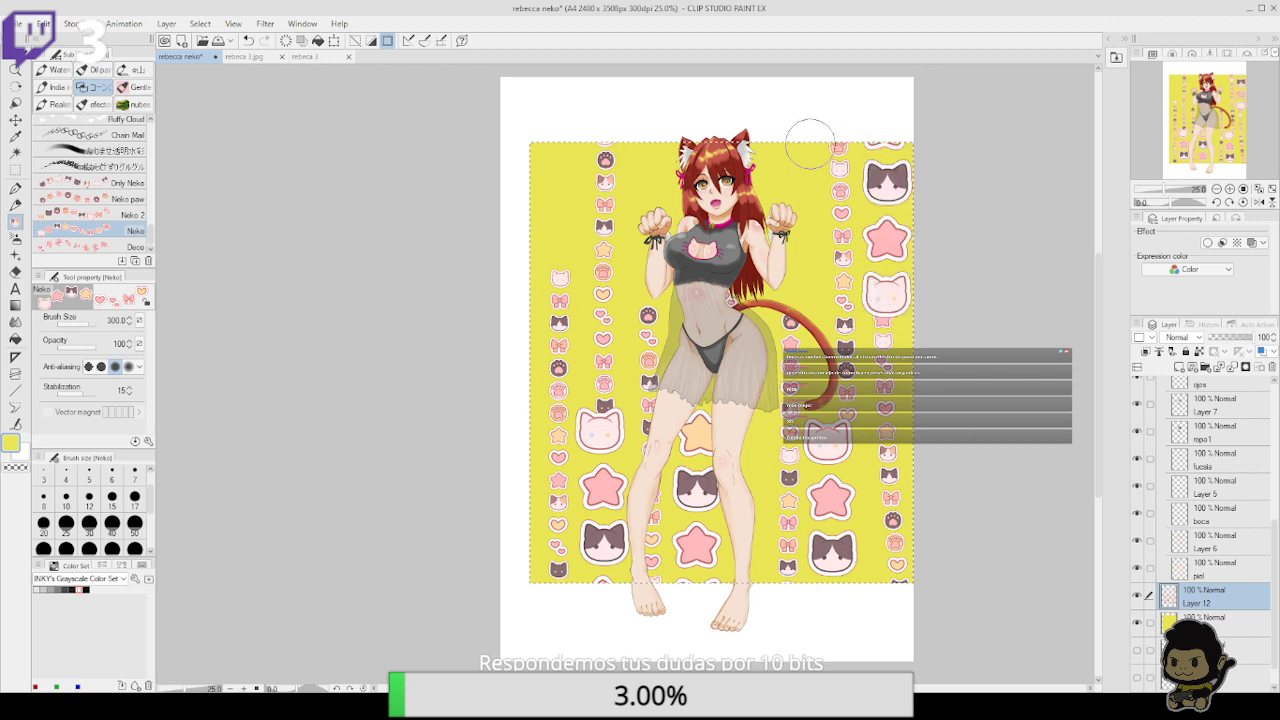
Add more large Neko stamps beside the head and raised paws, then clear all decorations from the stamp layer
drag(649, 265, 646, 91)
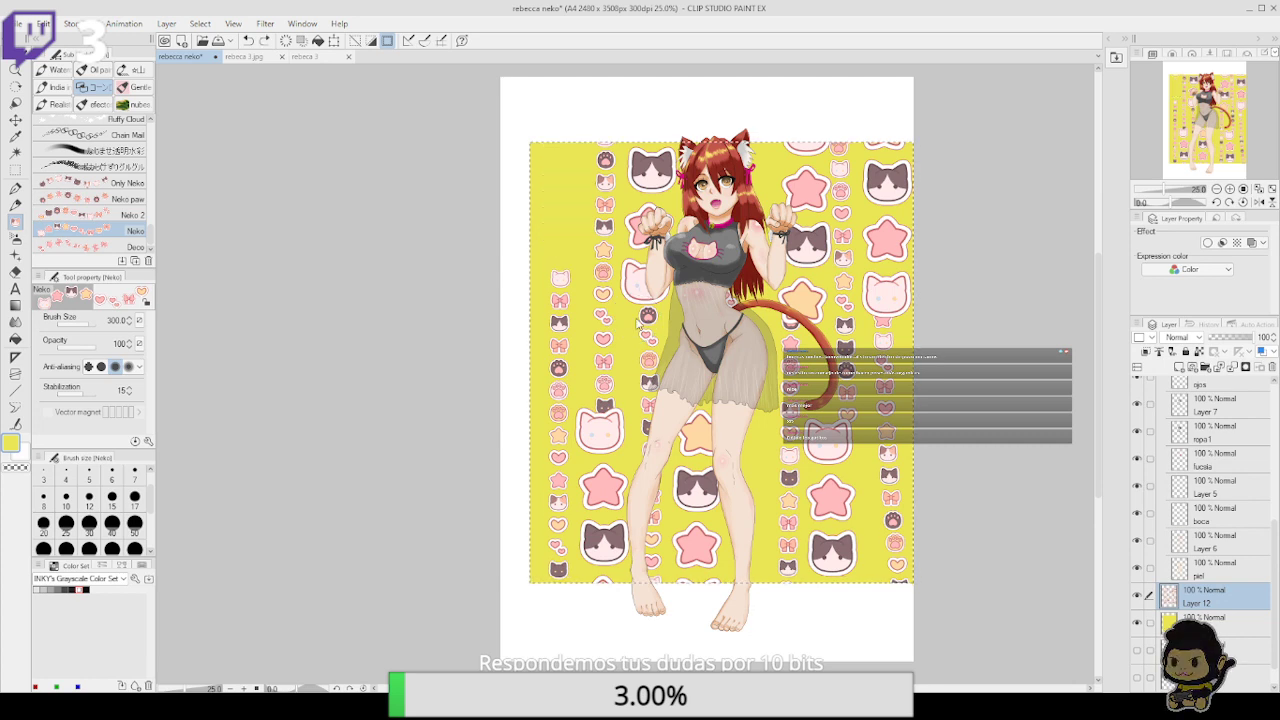
click(285, 40)
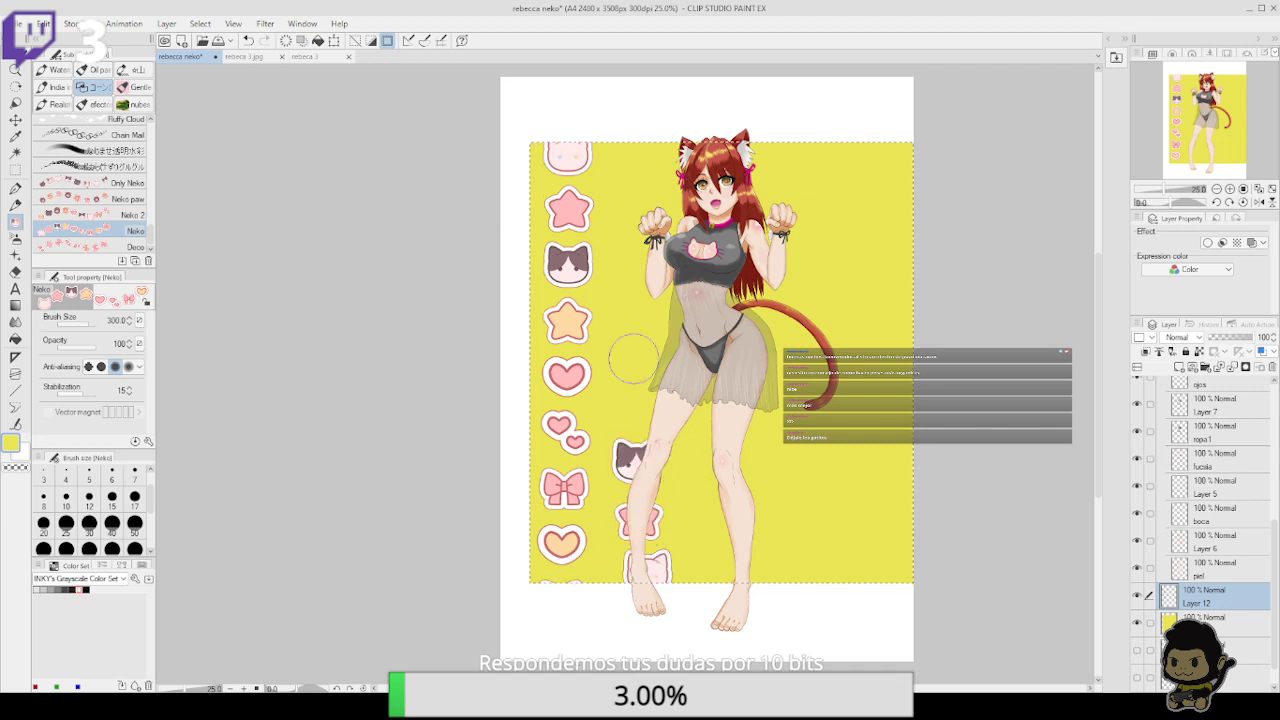
Try vertical columns and a horizontal row of large Neko stamps on the yellow background, then undo them
drag(715, 105, 699, 641)
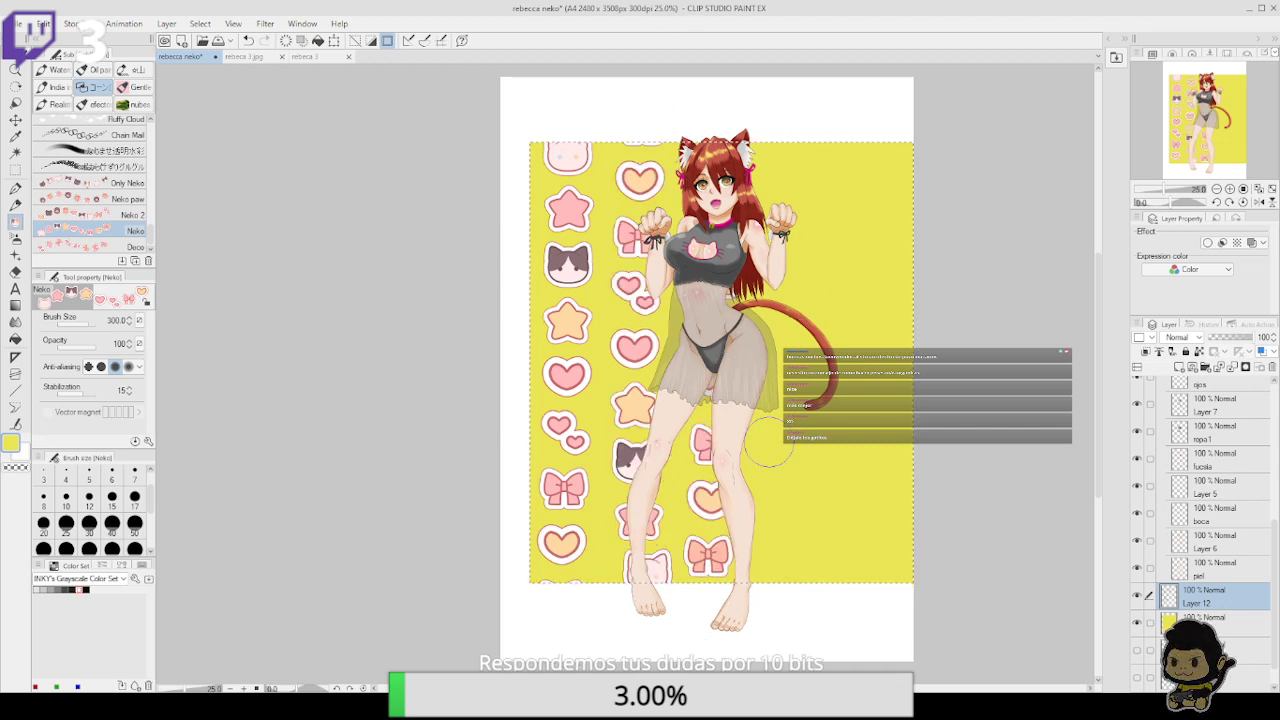
mouse_move(783, 485)
mouse_down()
mouse_move(845, 101)
mouse_move(867, 107)
mouse_move(854, 635)
mouse_up()
key(ctrl+z)
key(ctrl+z)
drag(522, 168, 1070, 178)
key(ctrl+z)
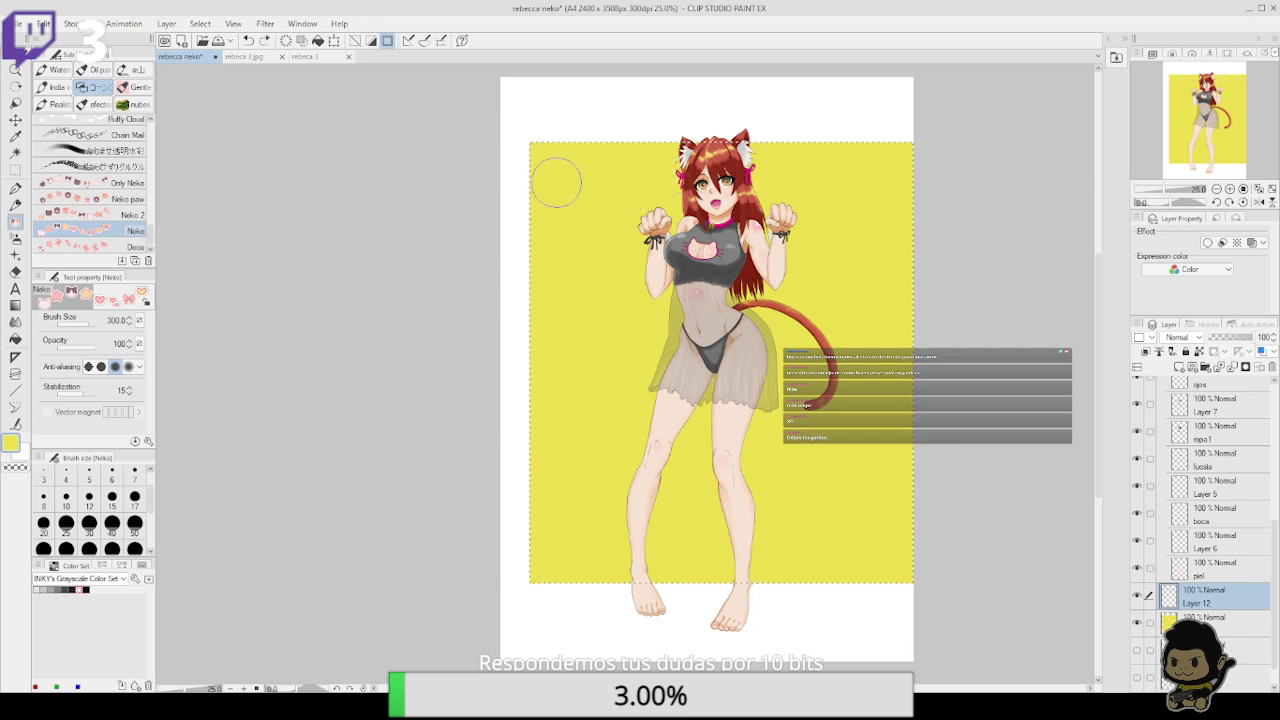
Cover the yellow background with staggered horizontal rows of large Neko cat faces, stars, hearts and bows behind the character
drag(557, 180, 1069, 163)
drag(828, 226, 535, 240)
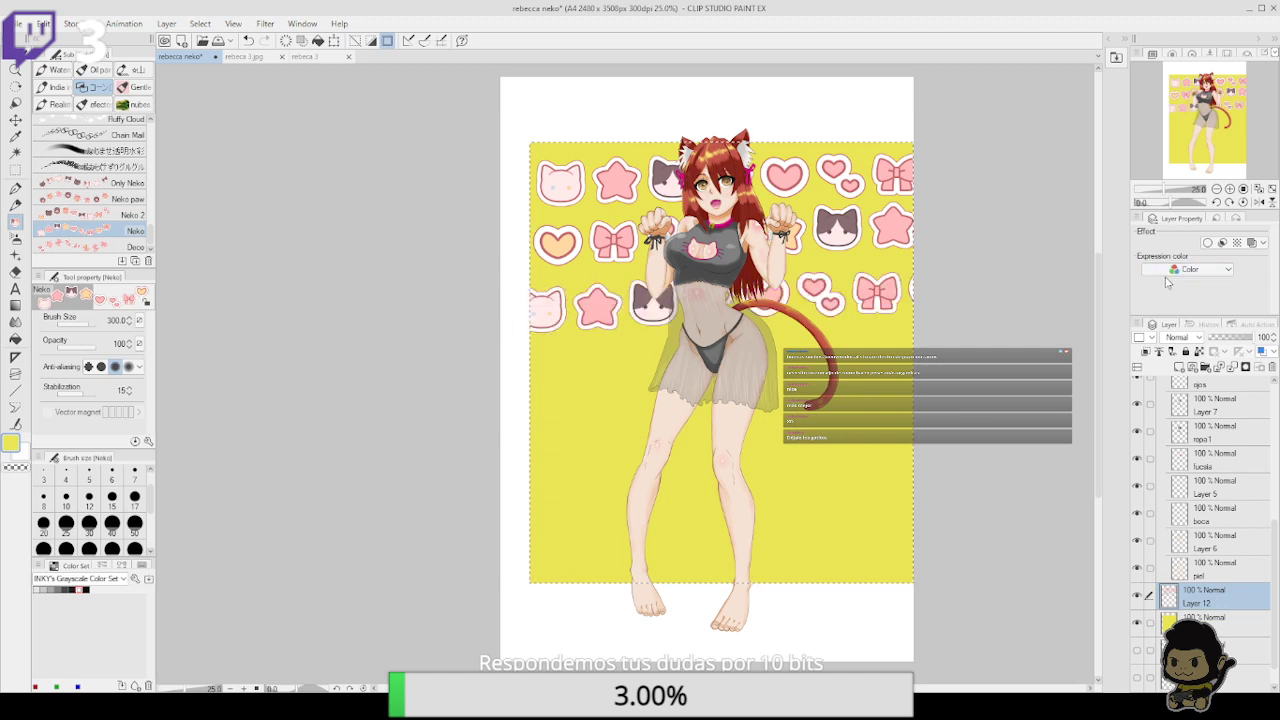
drag(493, 320, 950, 300)
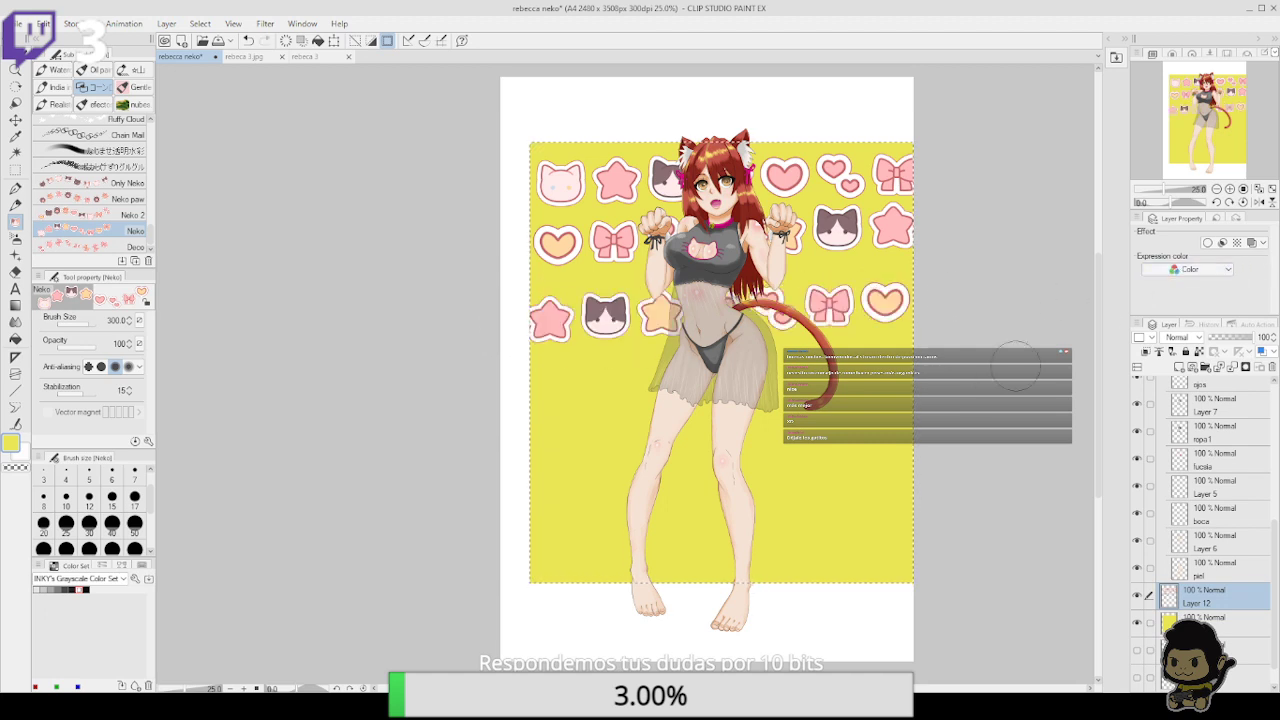
drag(1014, 350, 500, 390)
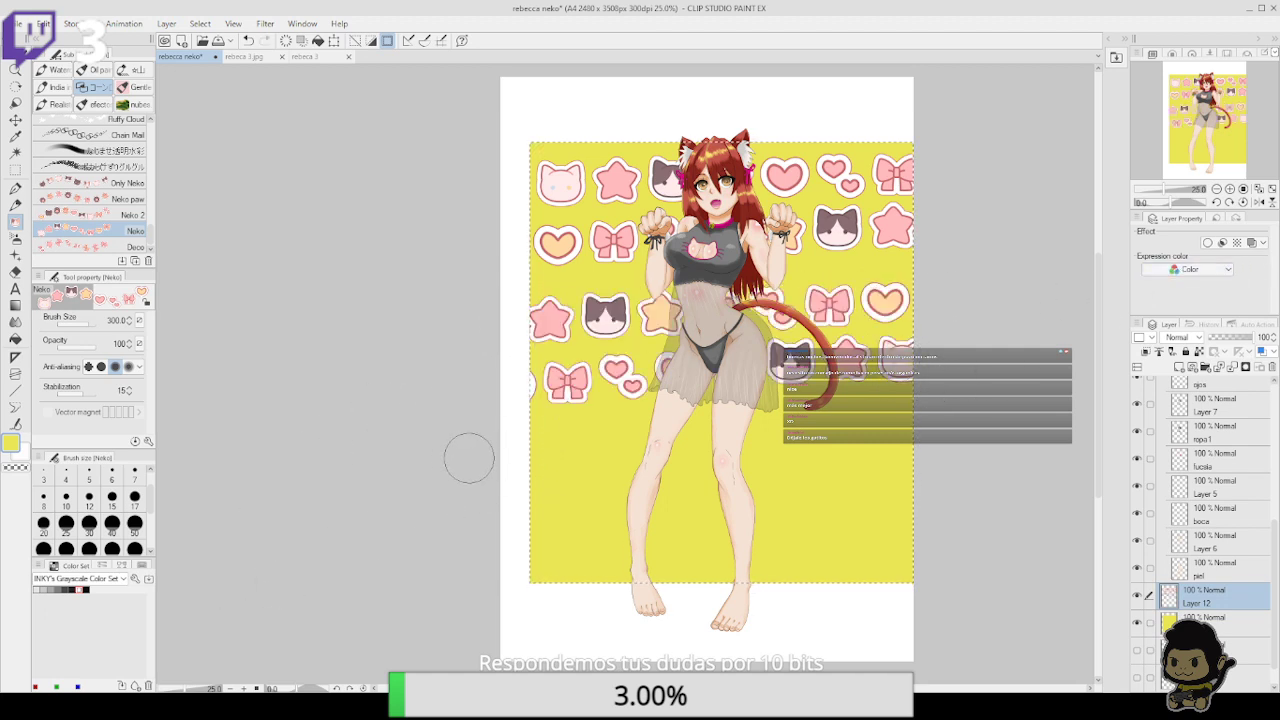
drag(469, 457, 1062, 470)
drag(957, 516, 509, 557)
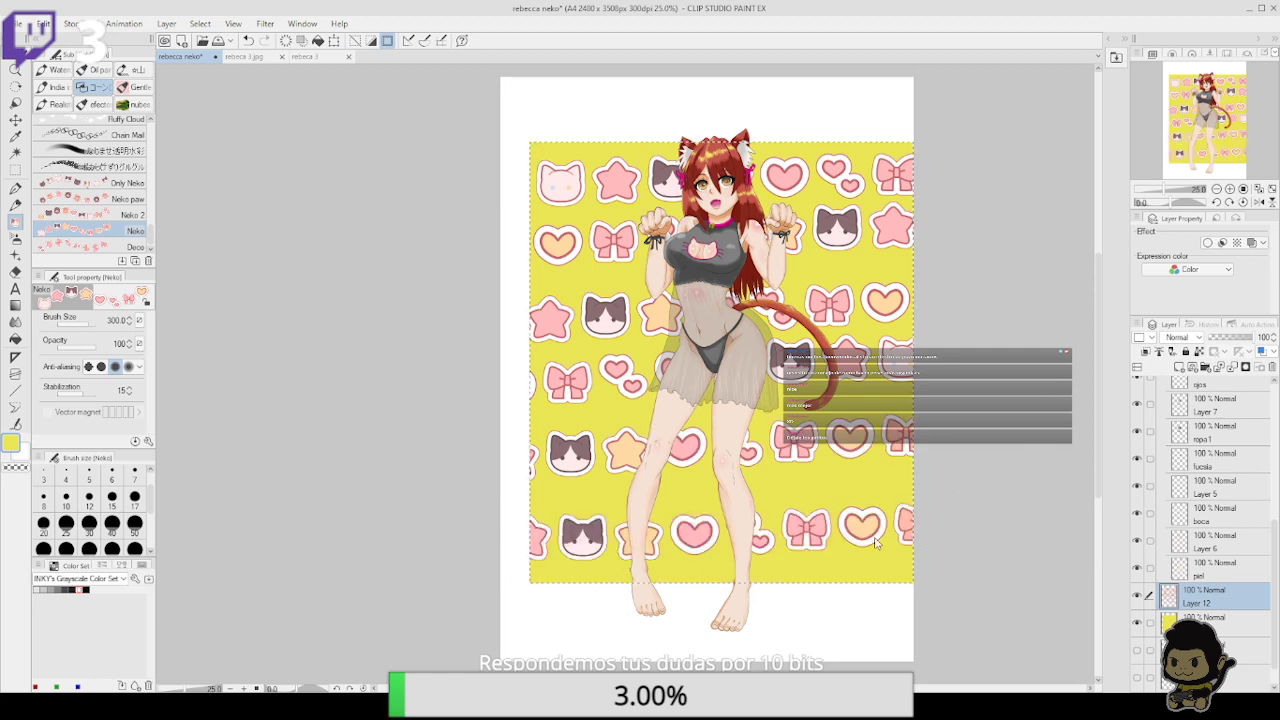
drag(459, 517, 1068, 514)
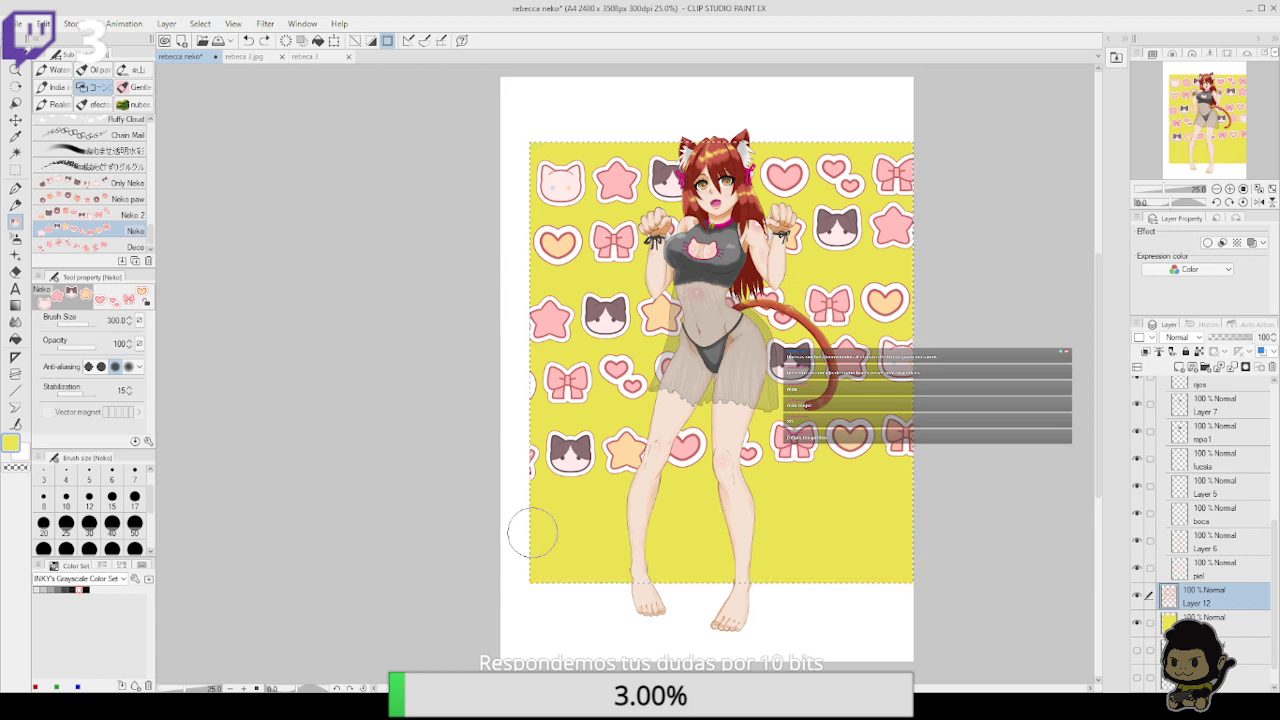
drag(889, 501, 500, 524)
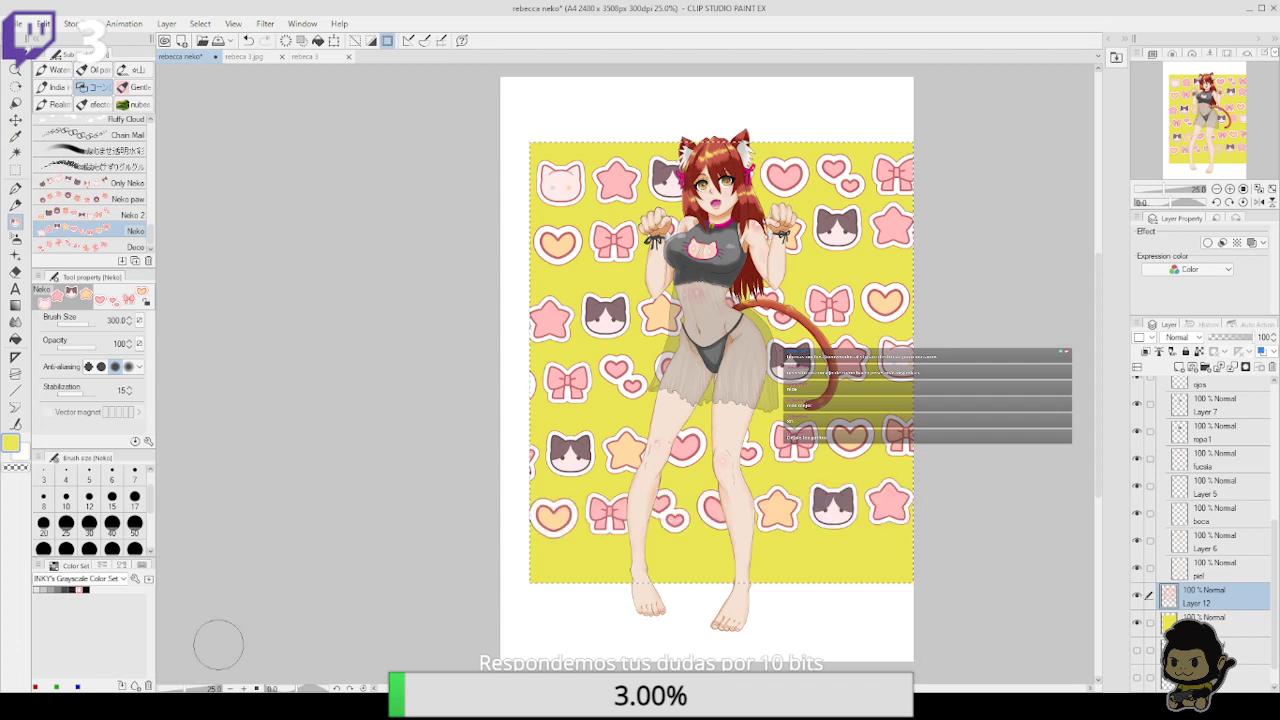
drag(906, 558, 1200, 552)
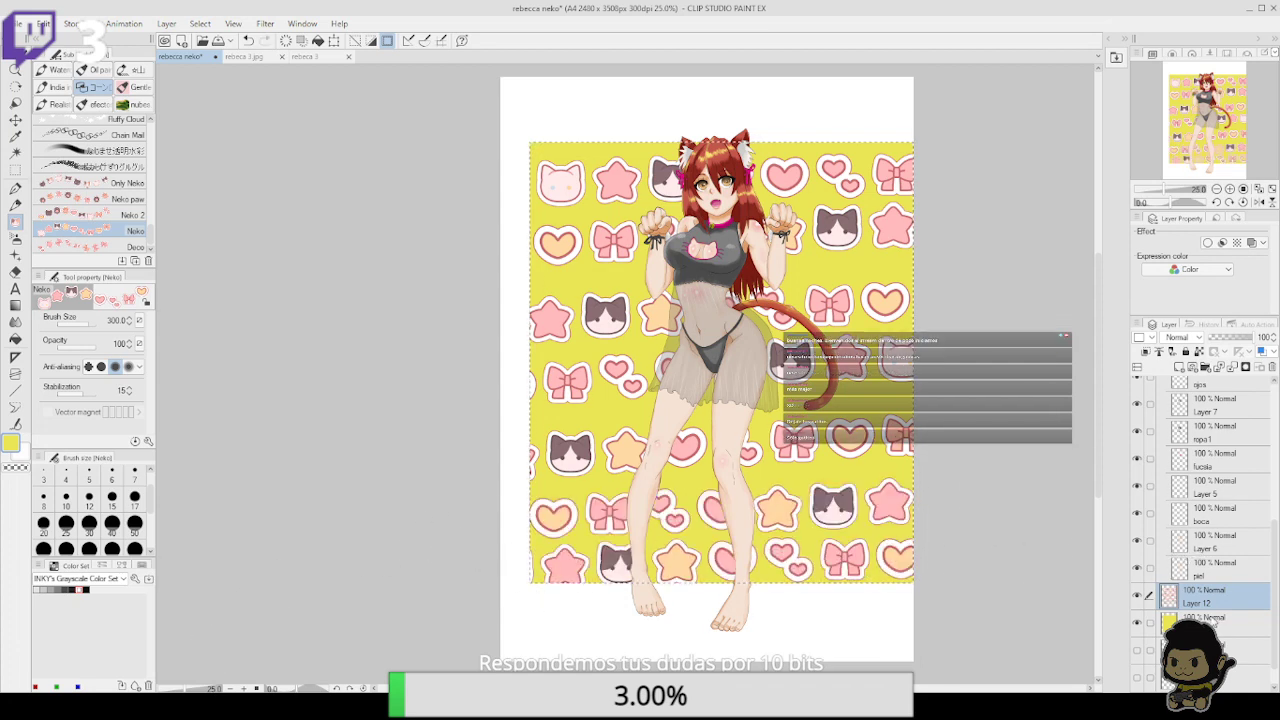
Recolour the yellow background layer to a soft pink with a hue, saturation and luminosity adjustment
click(1200, 621)
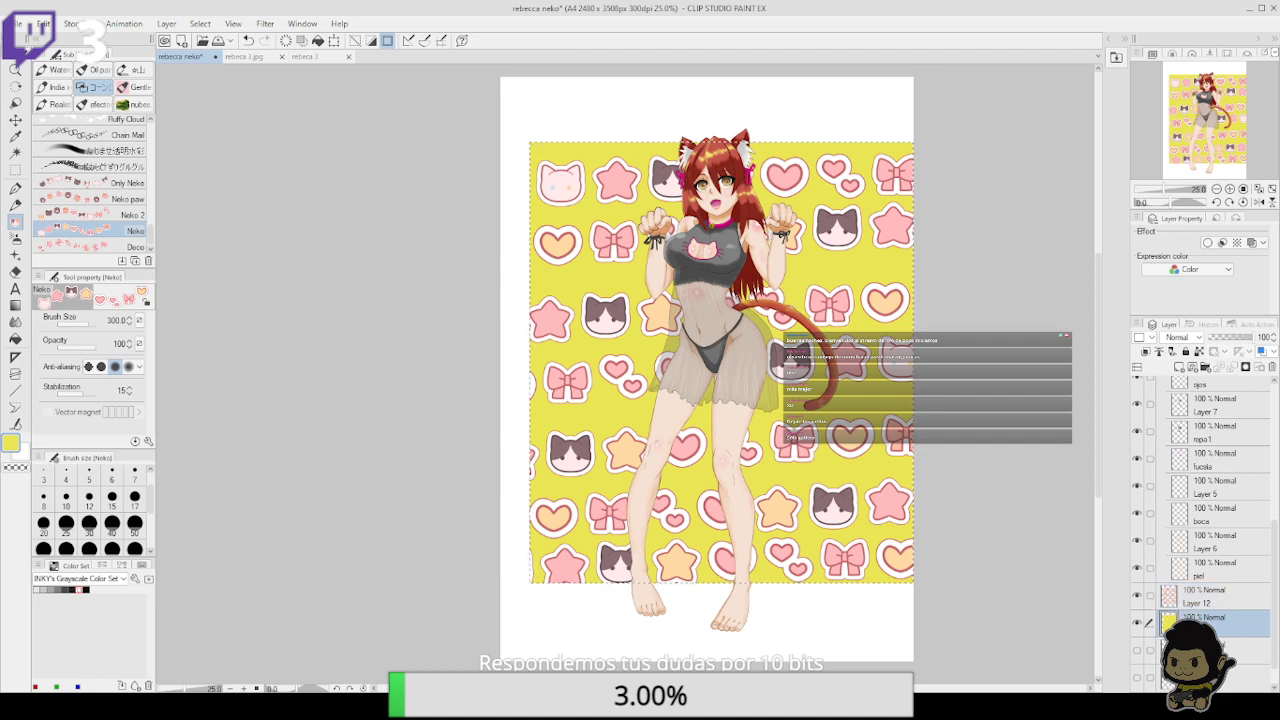
key(ctrl+u)
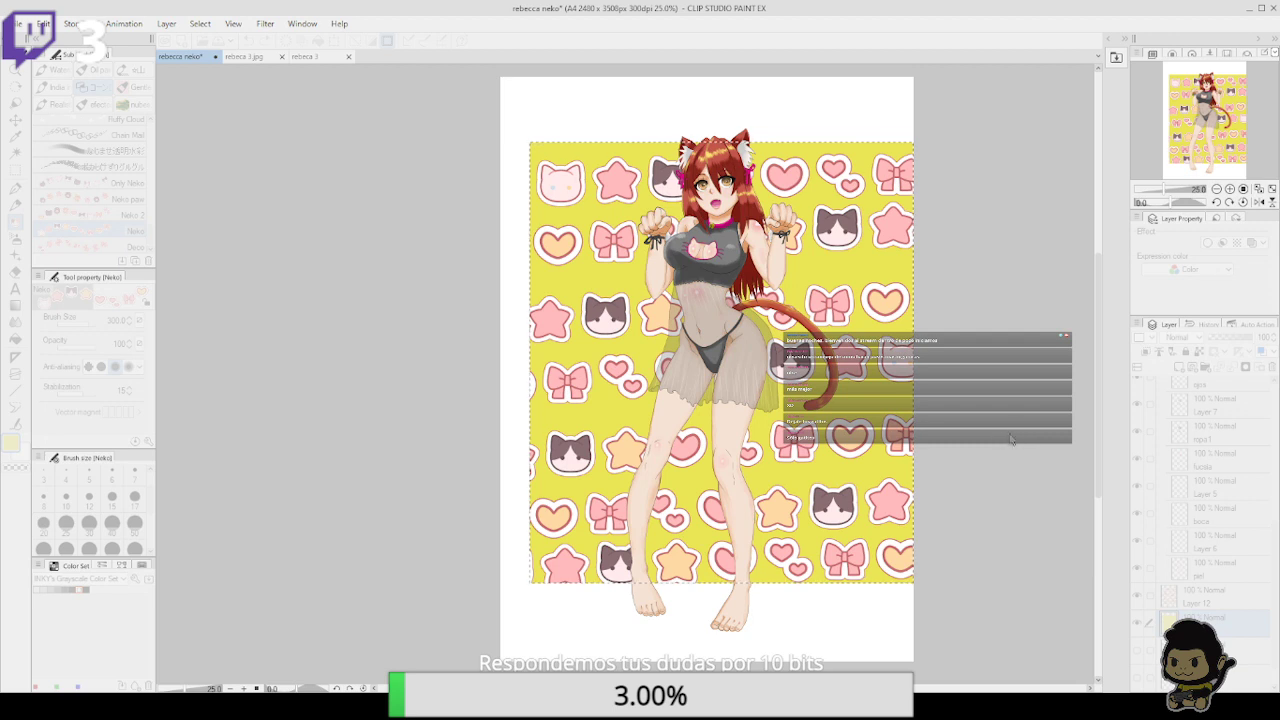
drag(1011, 439, 1020, 434)
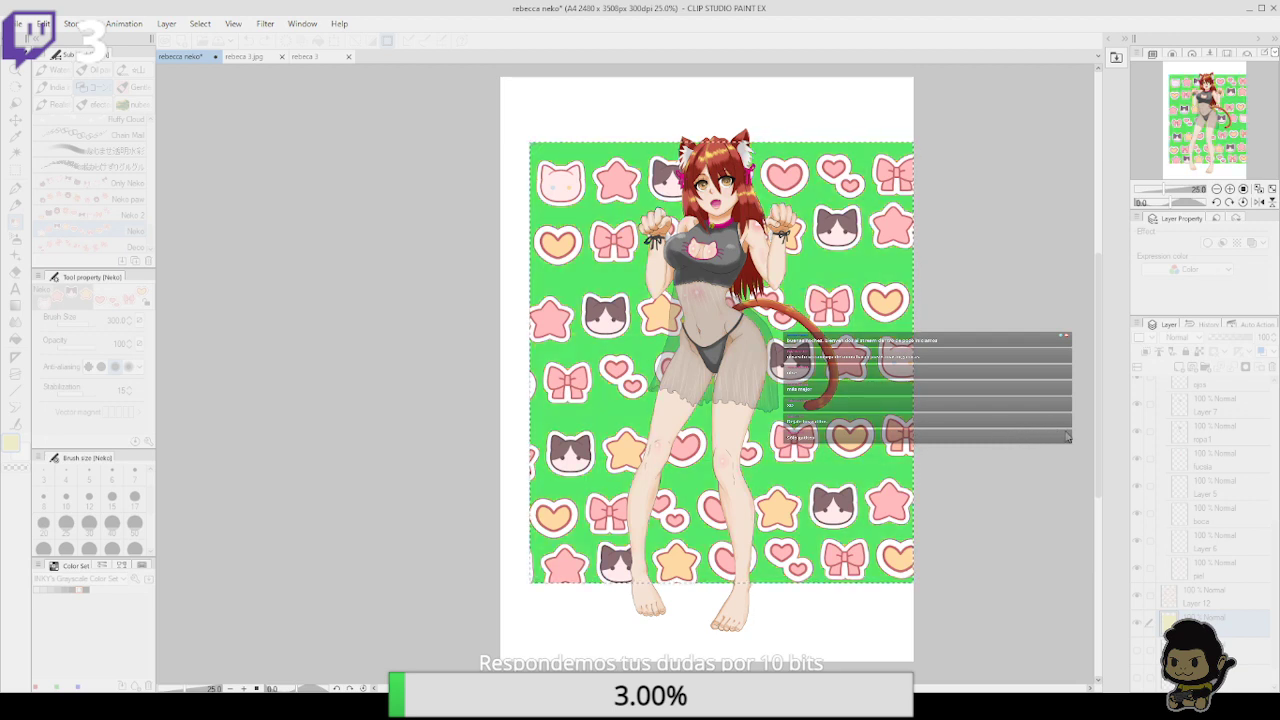
drag(1066, 433, 1074, 428)
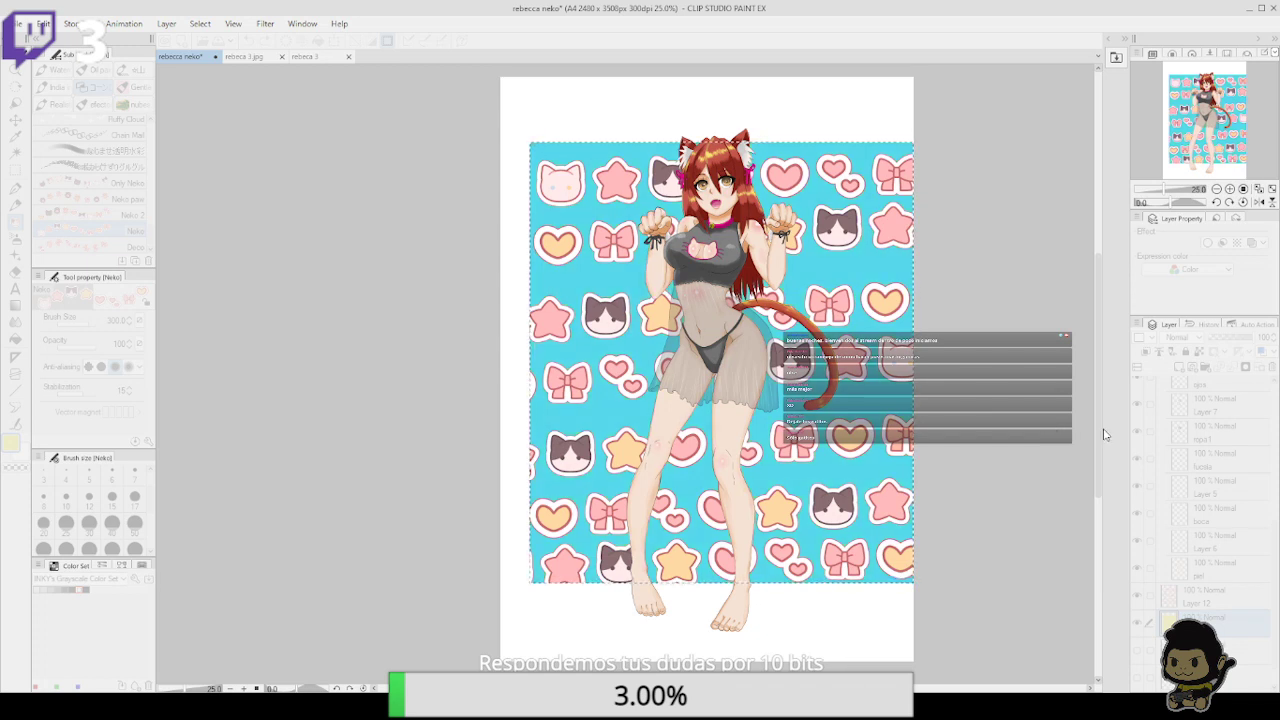
drag(1108, 430, 1083, 426)
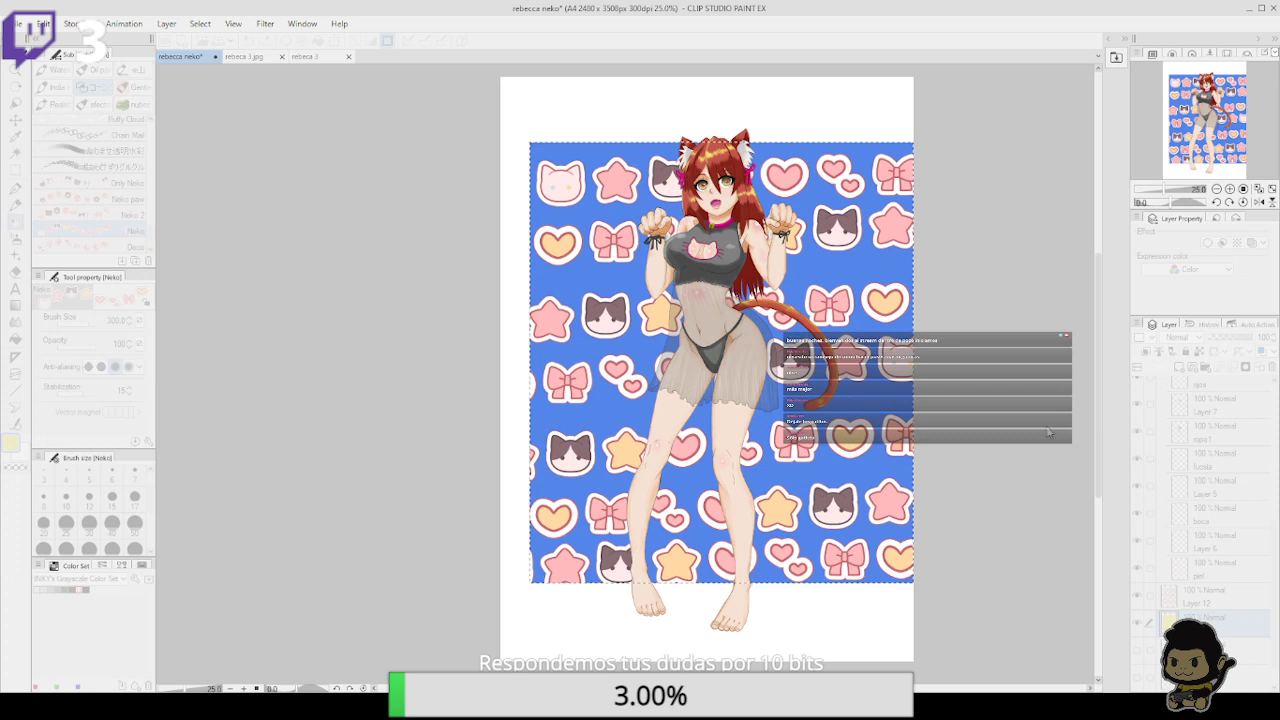
drag(1047, 428, 901, 442)
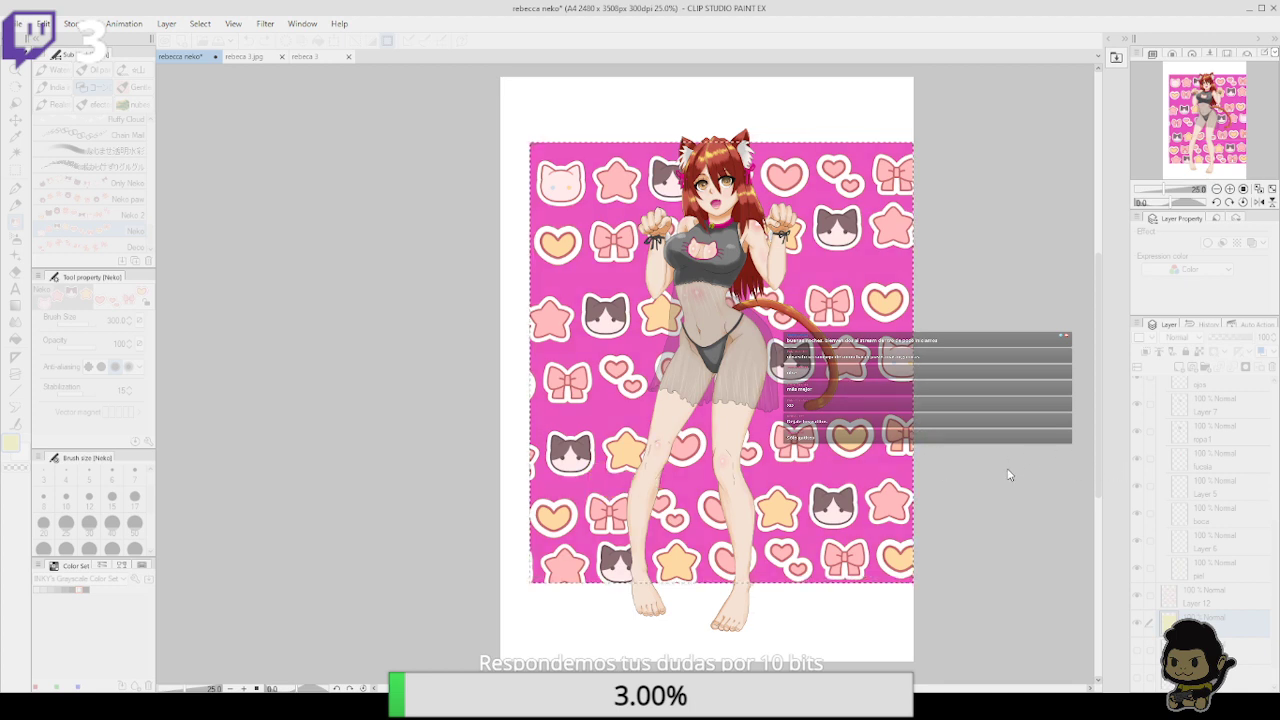
drag(953, 465, 979, 465)
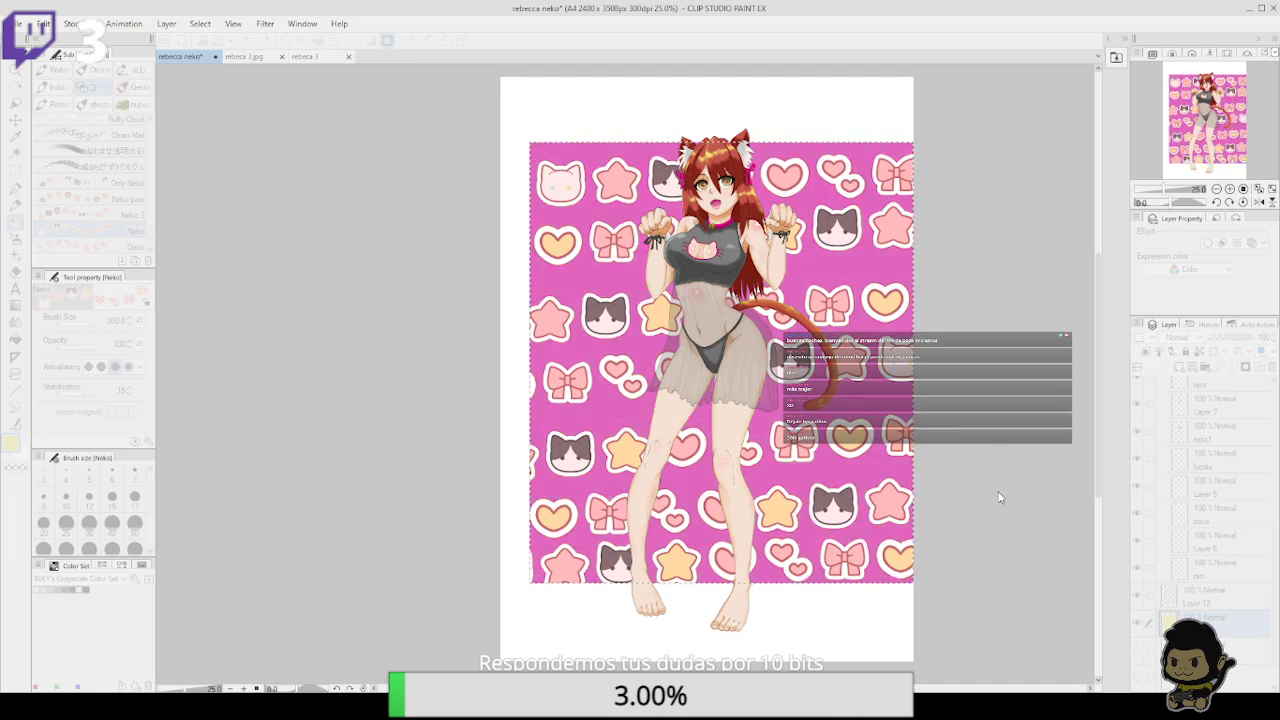
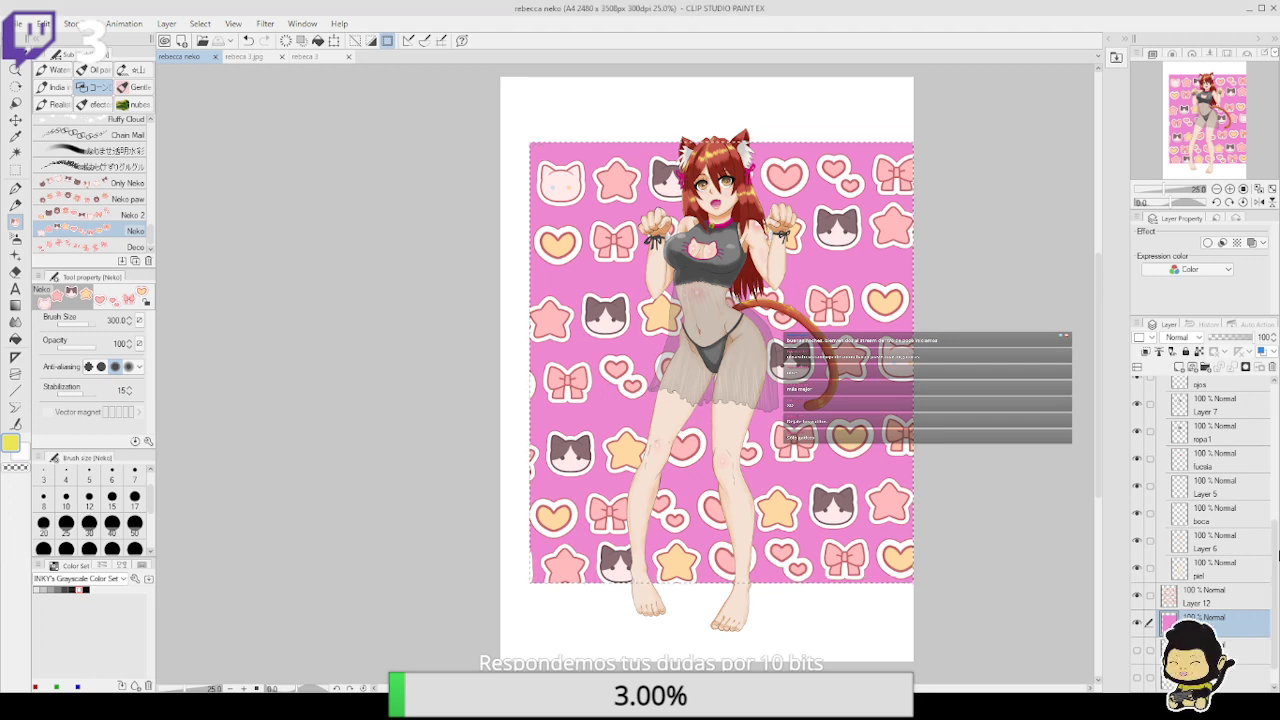
Create a new layer directly below the piel layer and clear the rectangular selection around the background
drag(1275, 564, 1275, 617)
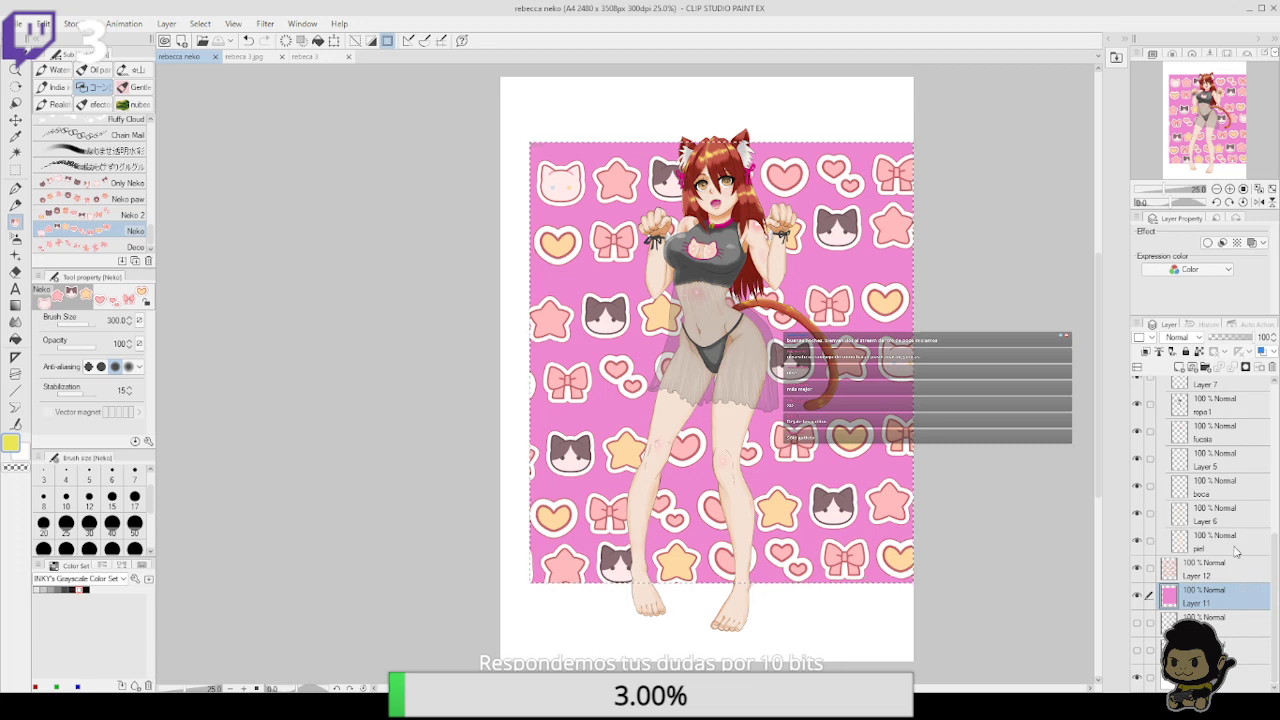
click(1181, 368)
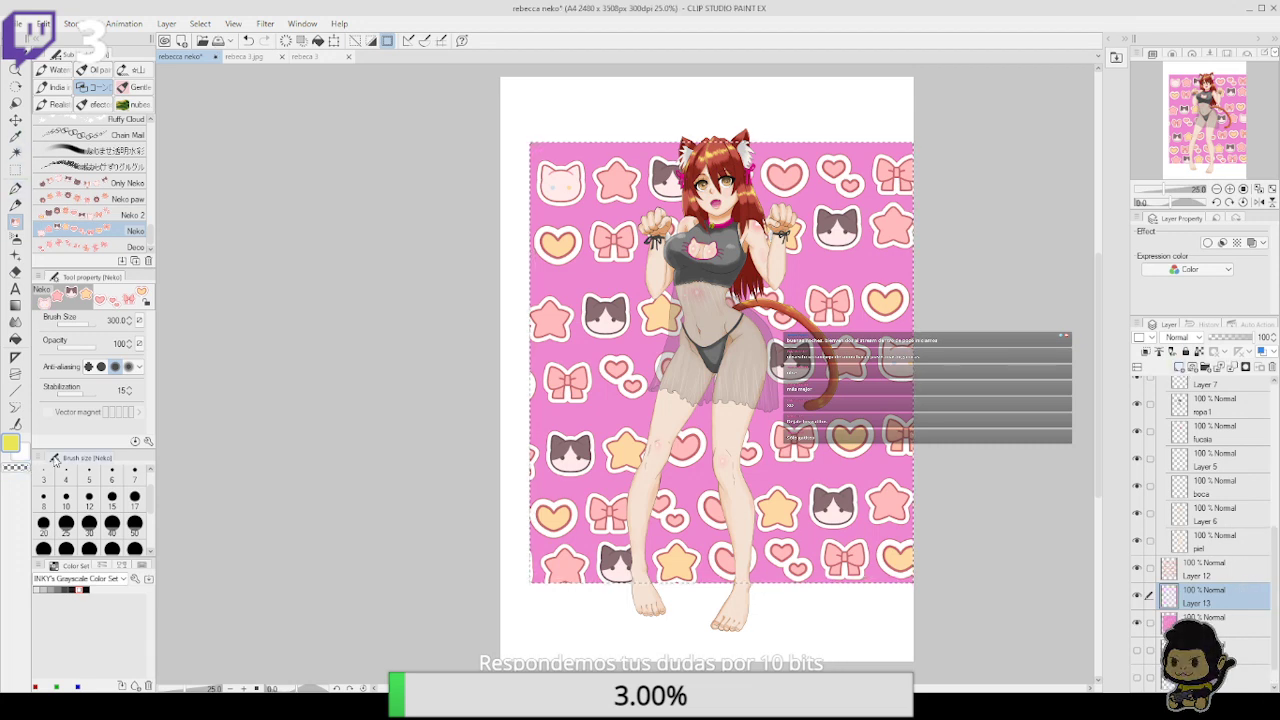
click(88, 588)
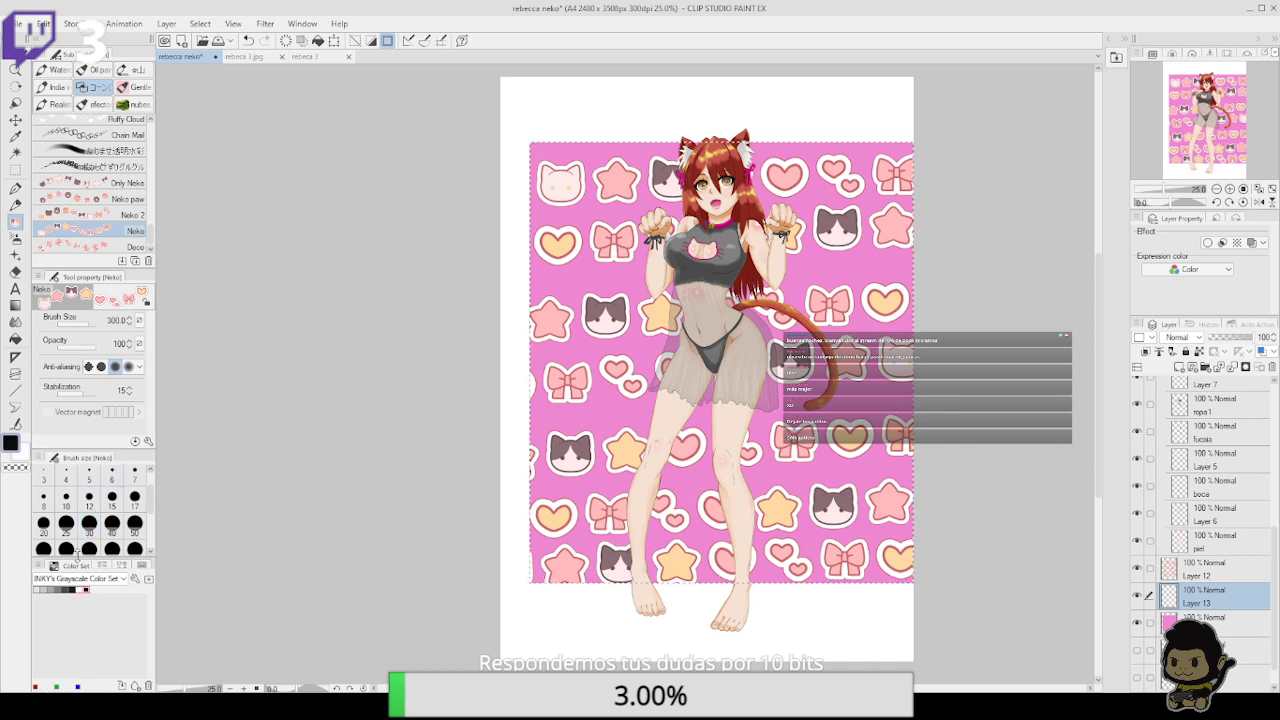
click(15, 170)
click(114, 146)
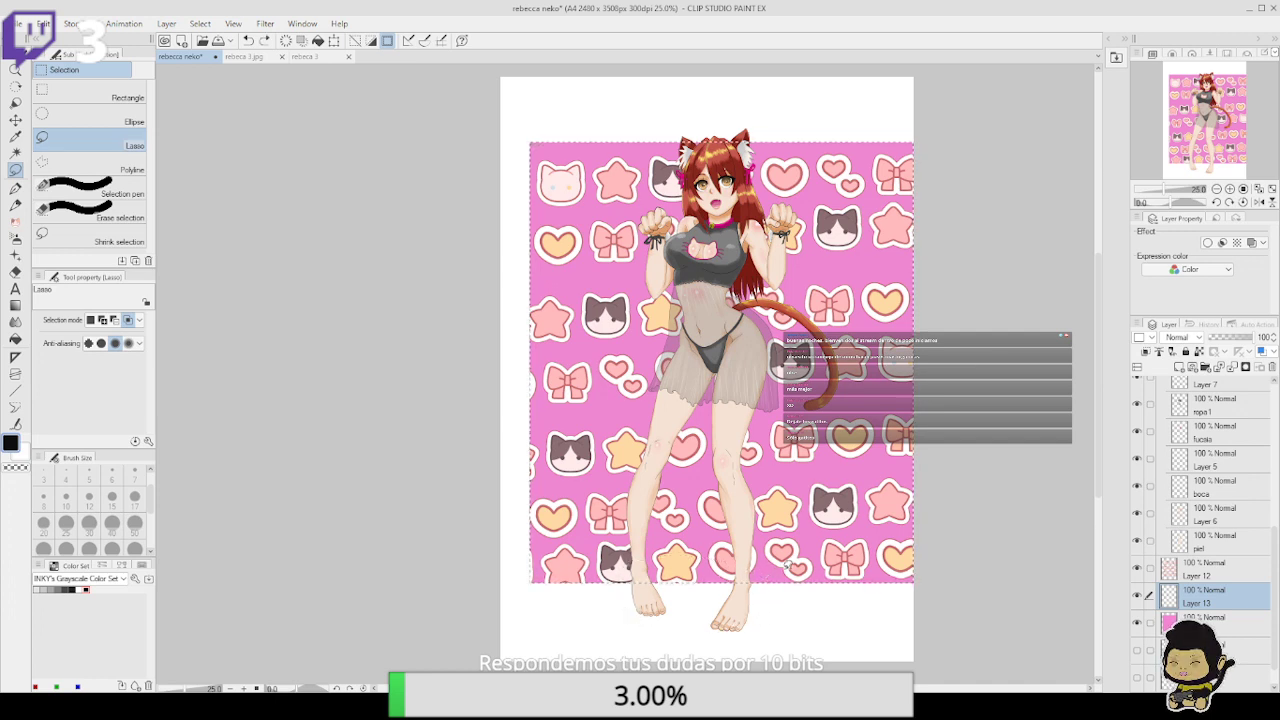
key(ctrl+d)
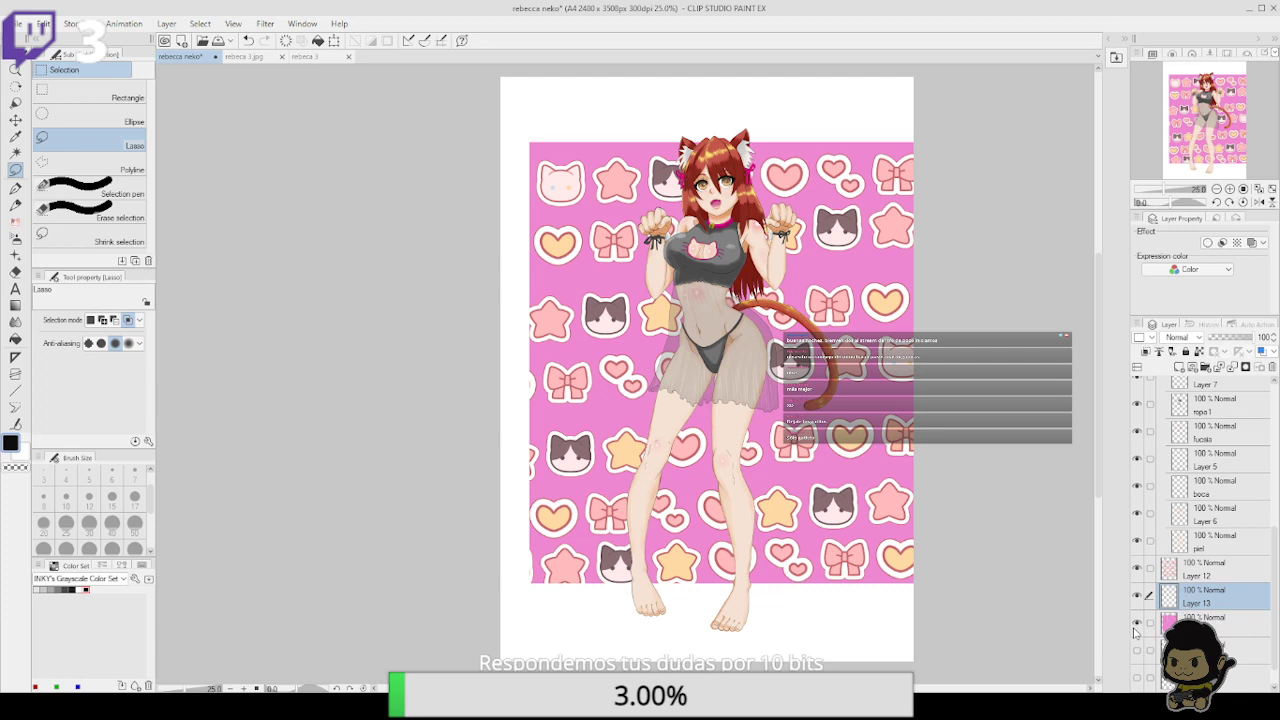
drag(1209, 595, 1215, 560)
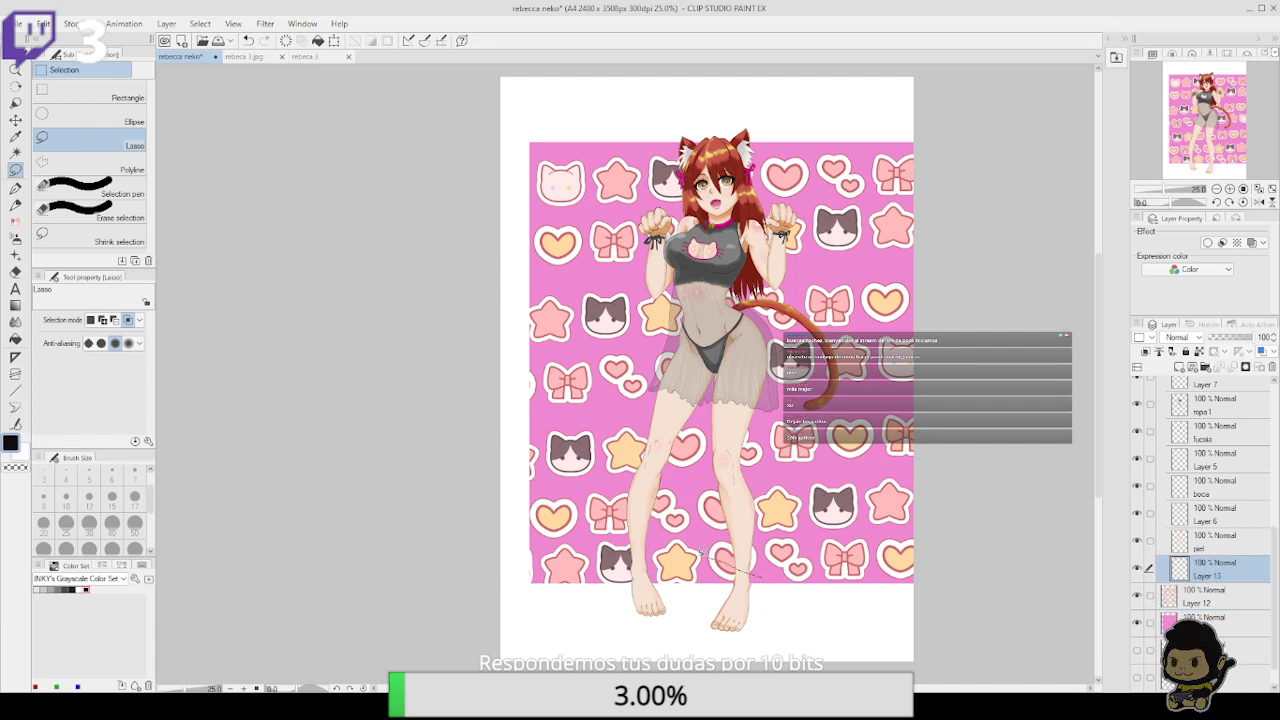
Fill a lassoed oval around both feet with dark grey and lower the layer's opacity to 34%
mouse_move(700, 552)
mouse_down()
mouse_move(629, 613)
mouse_move(704, 638)
mouse_move(763, 619)
mouse_move(779, 552)
mouse_up()
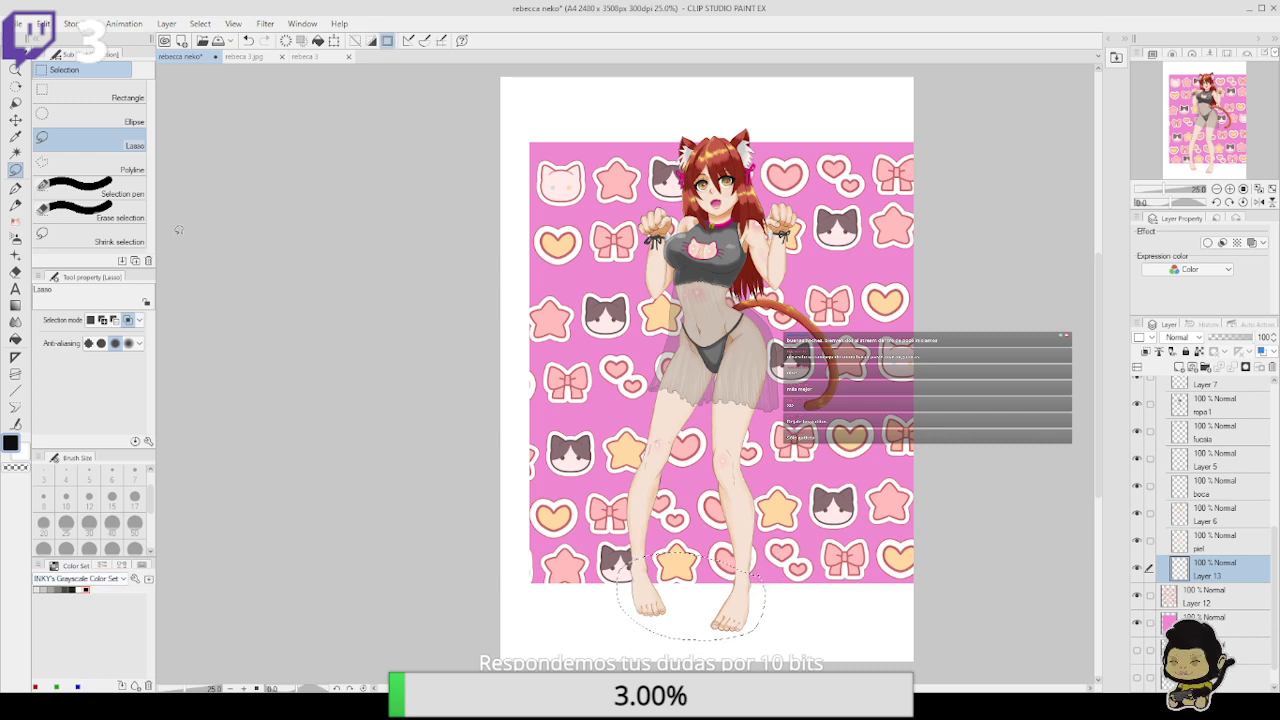
click(65, 589)
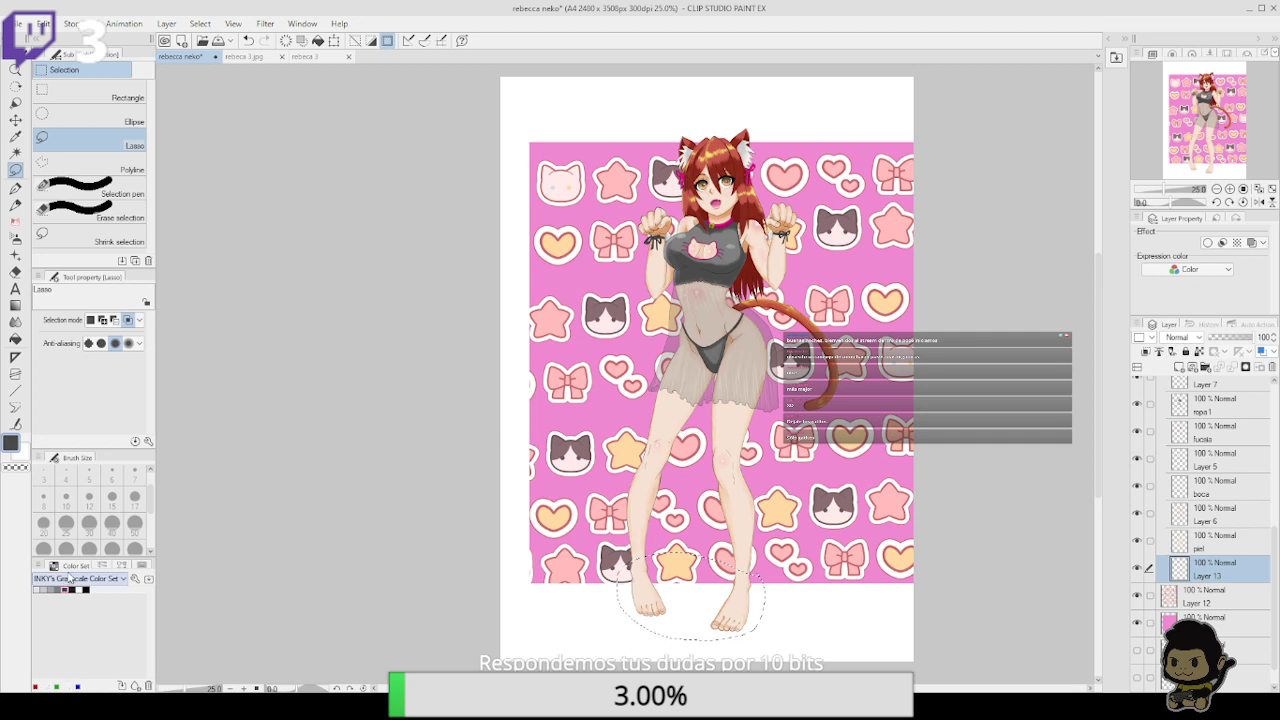
click(318, 41)
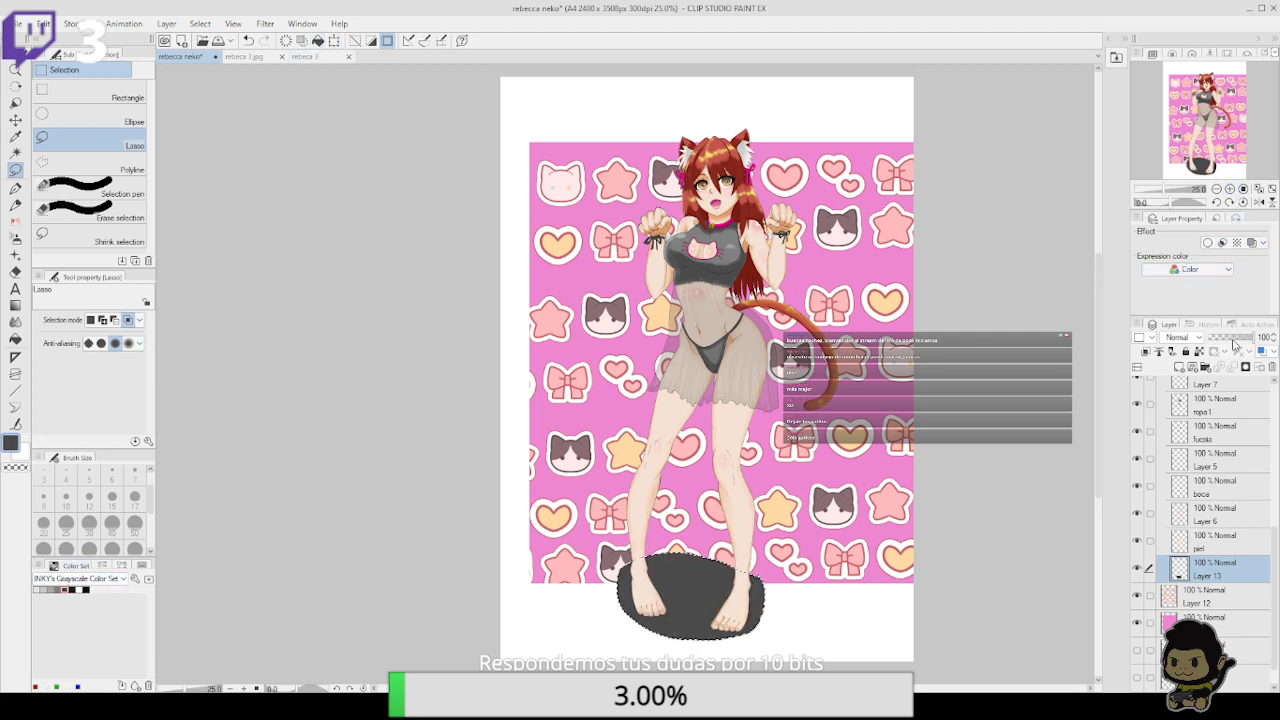
drag(1248, 338, 1226, 344)
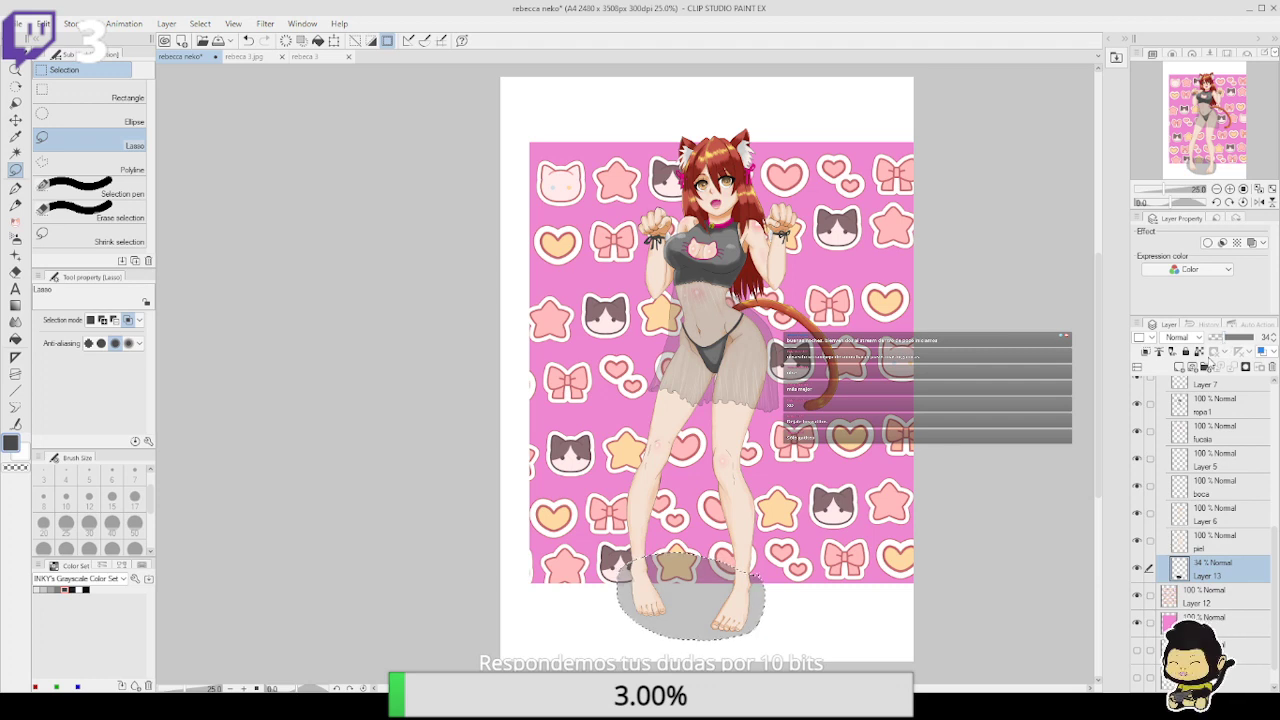
key(ctrl+d)
Trim the grey shadow's upper and outer edges with the Rough eraser, leaving a flat patch between the feet
key(e)
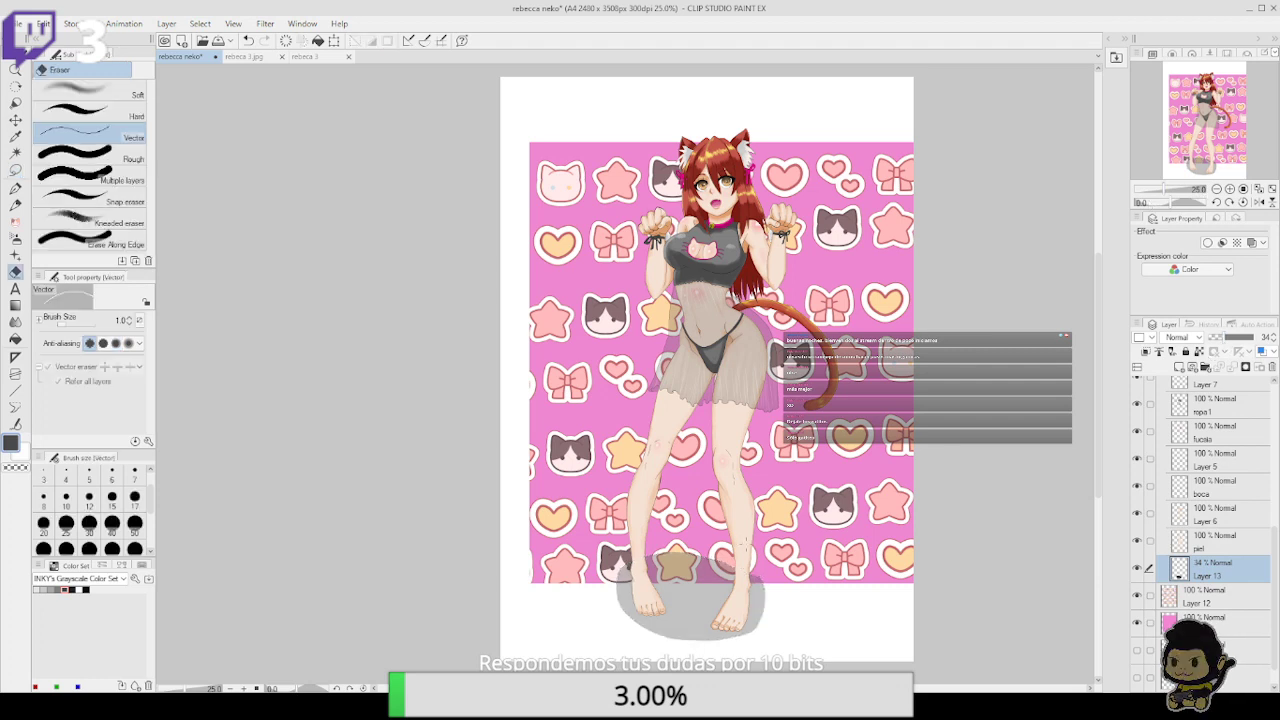
click(90, 155)
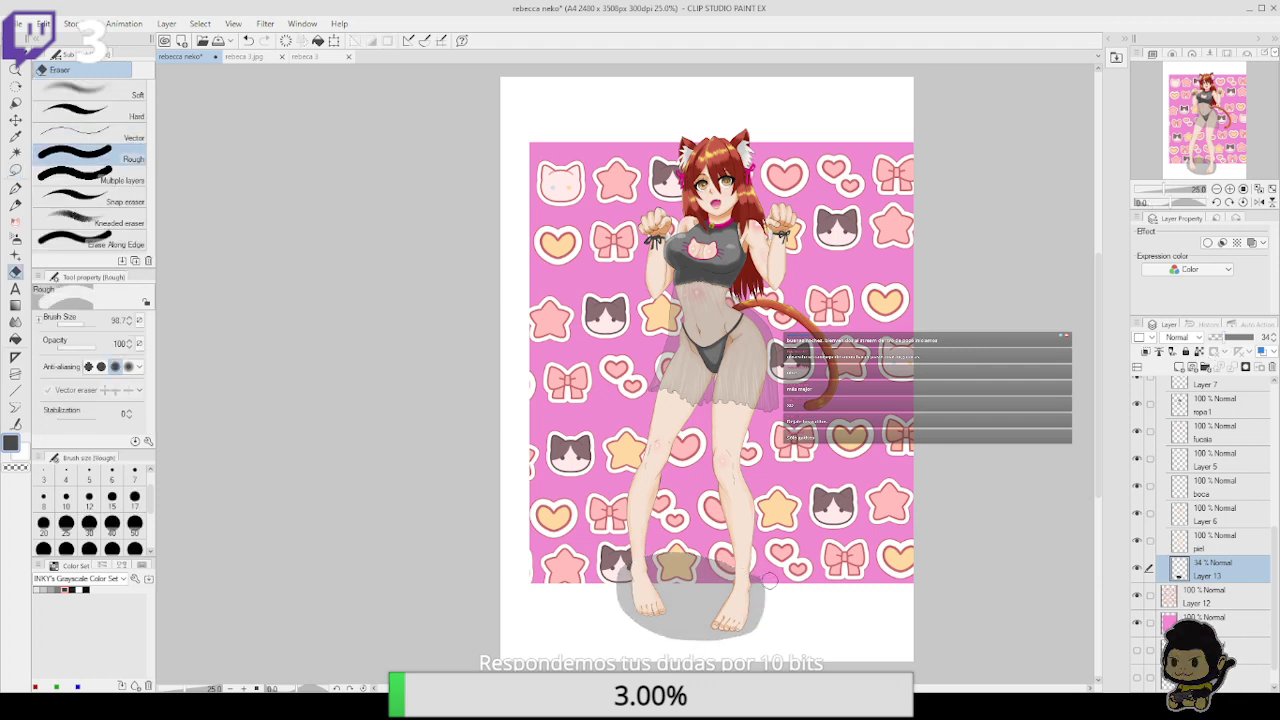
mouse_move(763, 582)
mouse_down()
mouse_move(606, 571)
mouse_move(641, 561)
mouse_move(612, 588)
mouse_move(648, 560)
mouse_up()
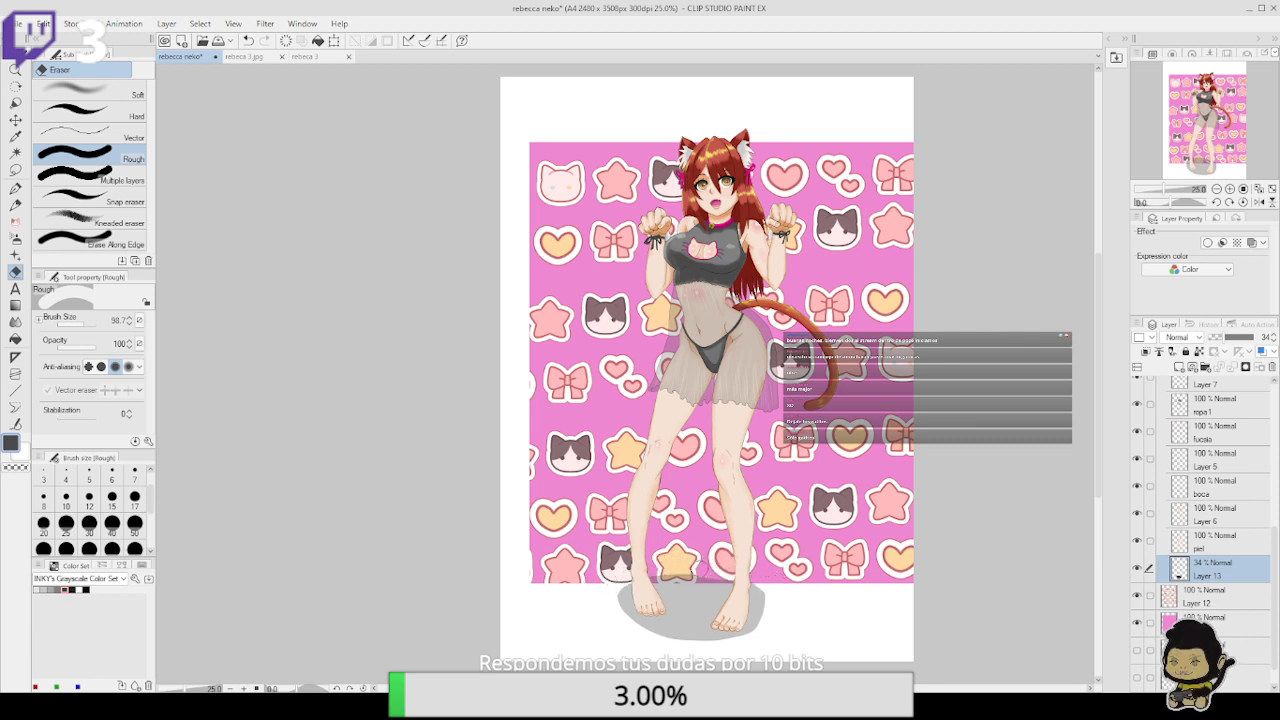
mouse_move(775, 586)
mouse_down()
mouse_move(775, 628)
mouse_move(756, 642)
mouse_move(639, 632)
mouse_move(747, 633)
mouse_move(766, 586)
mouse_move(733, 653)
mouse_move(653, 645)
mouse_move(610, 589)
mouse_move(640, 630)
mouse_move(624, 581)
mouse_move(627, 638)
mouse_move(668, 598)
mouse_move(814, 555)
mouse_move(777, 595)
mouse_move(766, 632)
mouse_move(758, 580)
mouse_move(743, 640)
mouse_up()
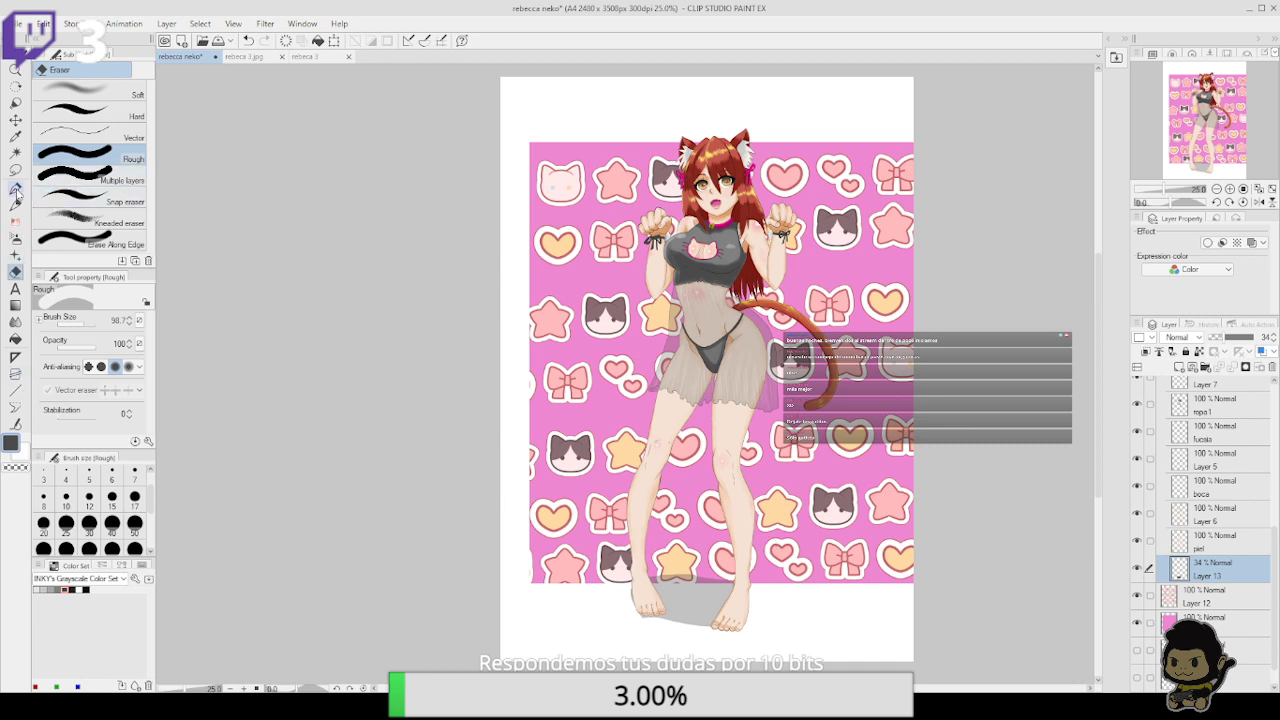
Draw a curved tail-shaped shadow on the floor beside the character's foot with the Milli pen
click(15, 188)
click(97, 70)
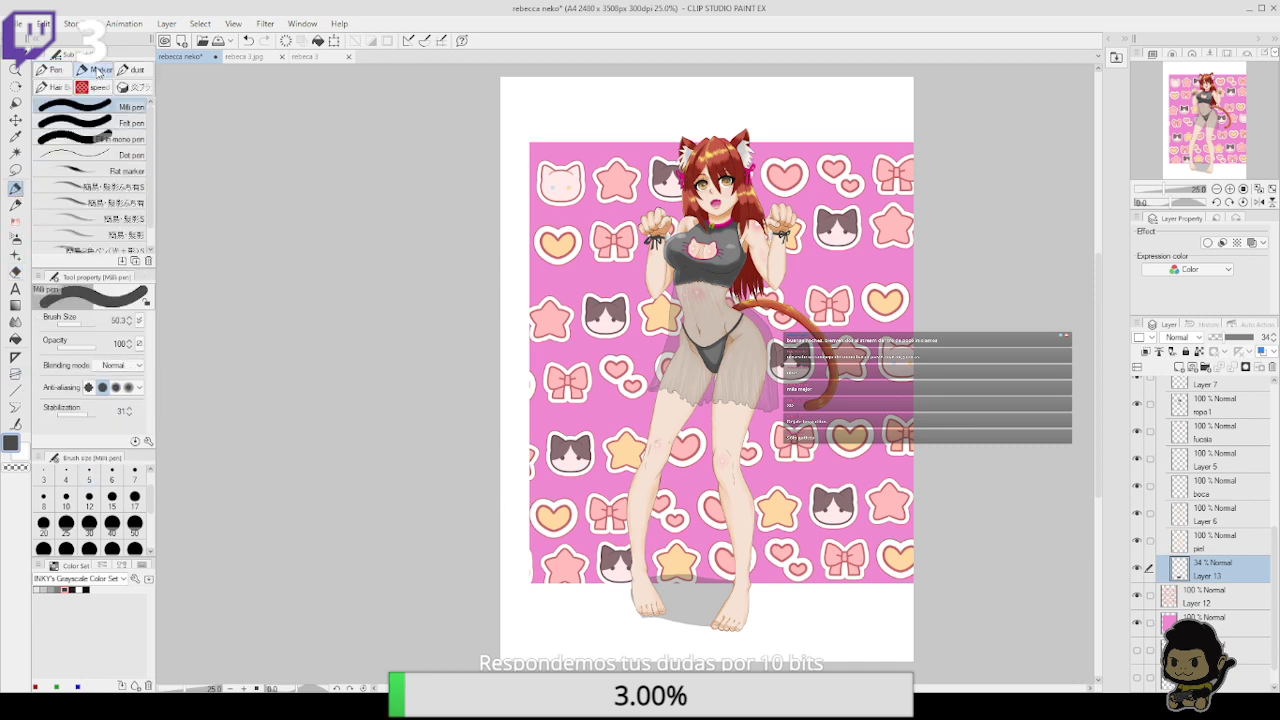
mouse_move(742, 580)
mouse_down()
mouse_move(785, 588)
mouse_move(775, 617)
mouse_up()
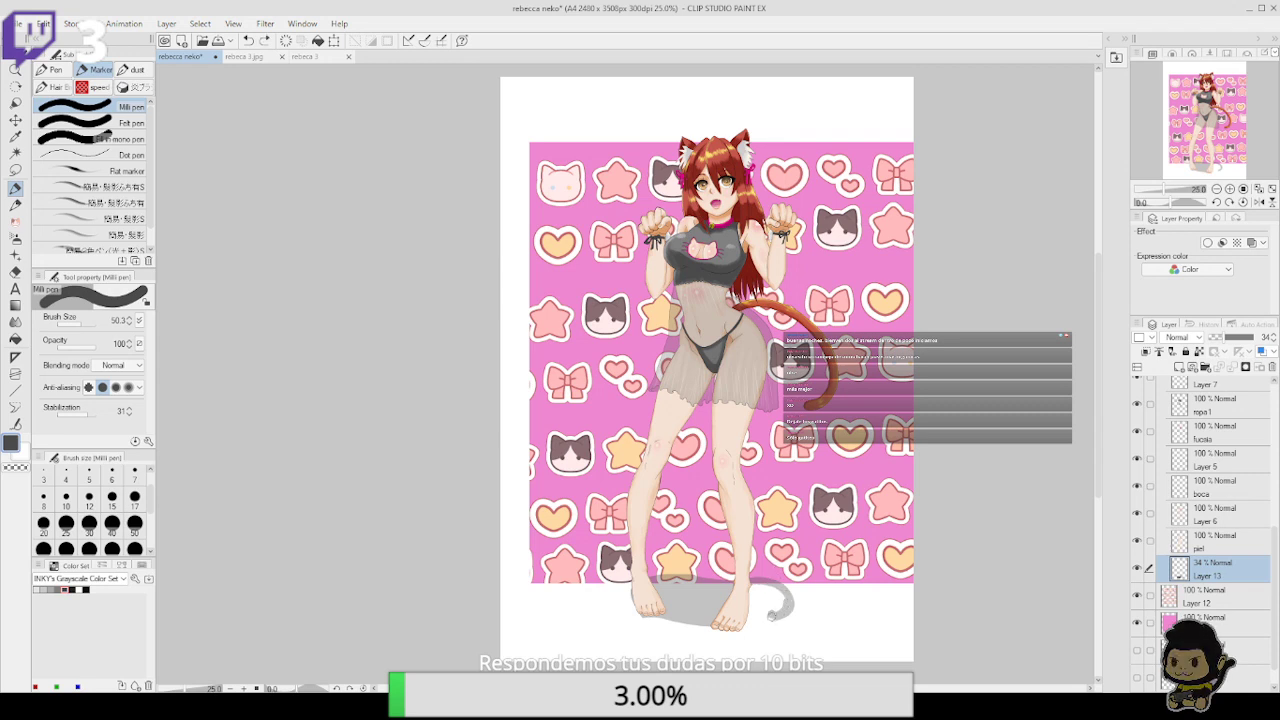
Undo the last strokes on the tail shadow and erase the grey shadow overlapping the pink background's lower edge with the Rough eraser
drag(772, 616, 793, 606)
key(ctrl+z)
key(ctrl+z)
key(e)
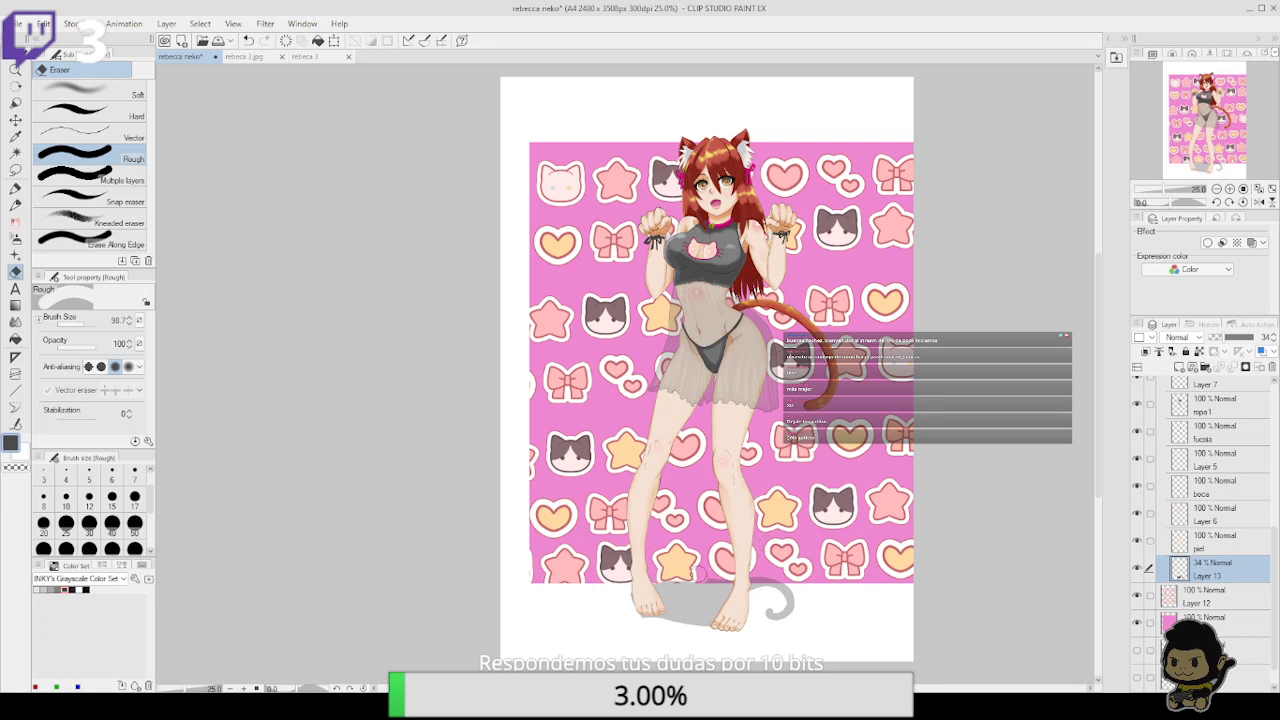
mouse_move(699, 574)
mouse_down()
mouse_move(724, 577)
mouse_move(670, 578)
mouse_up()
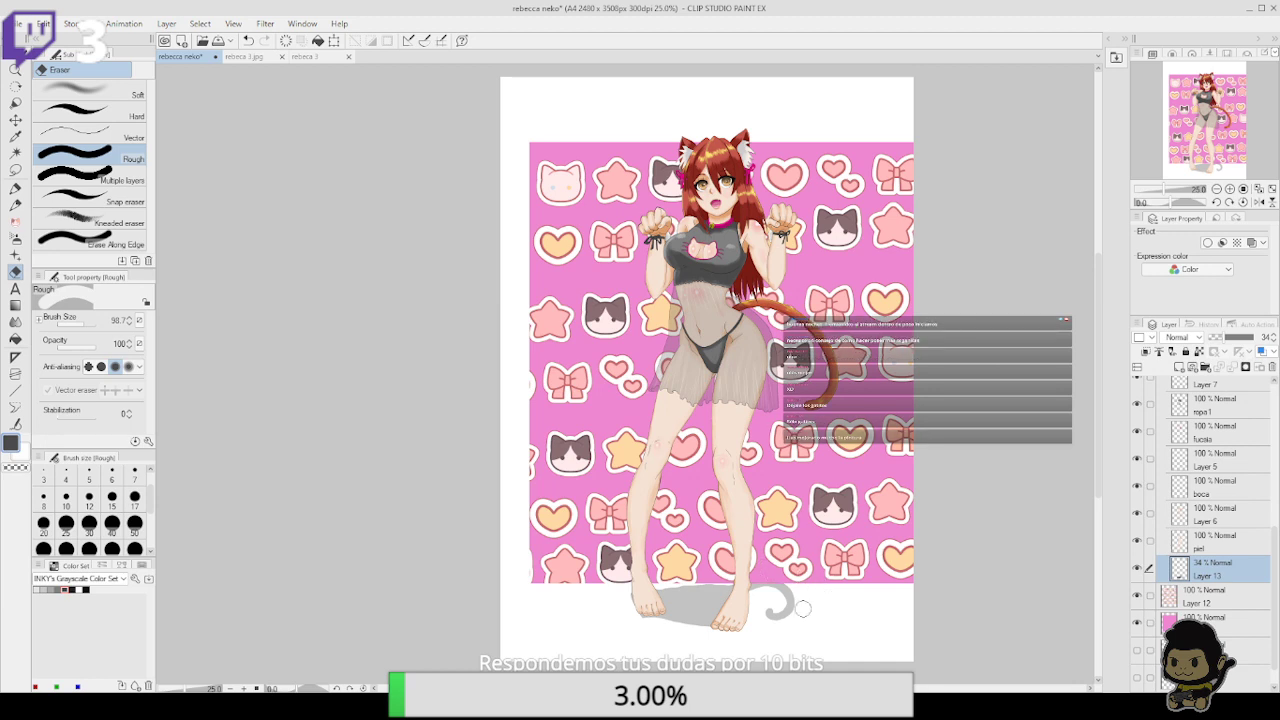
Collapse Folder 1 and move it together with the entintado layer slightly down on the canvas
drag(1275, 598, 1276, 444)
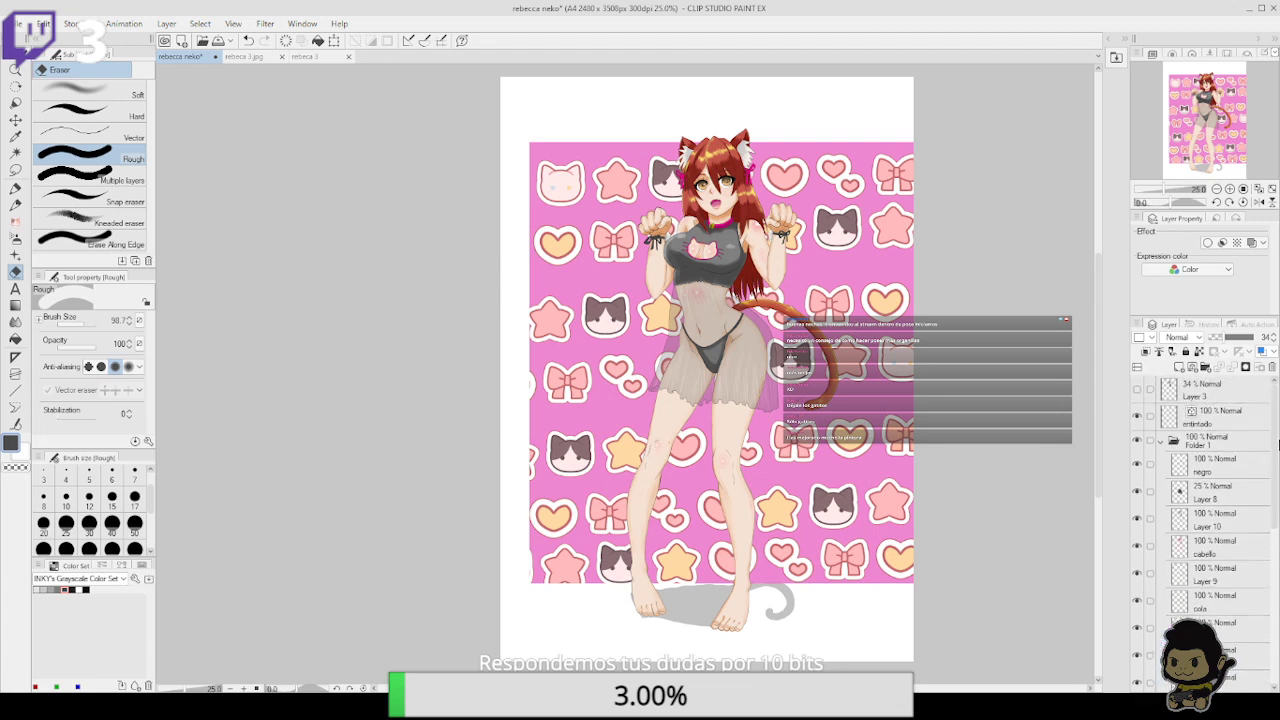
click(1237, 412)
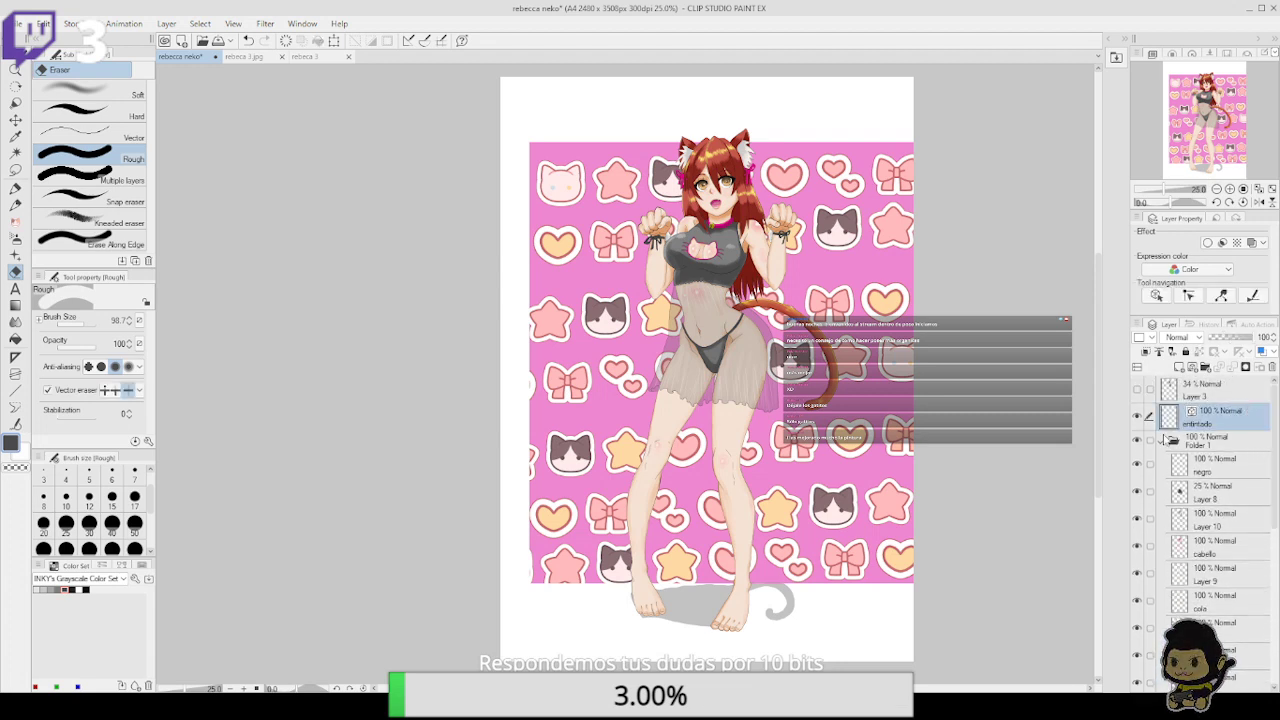
click(1164, 440)
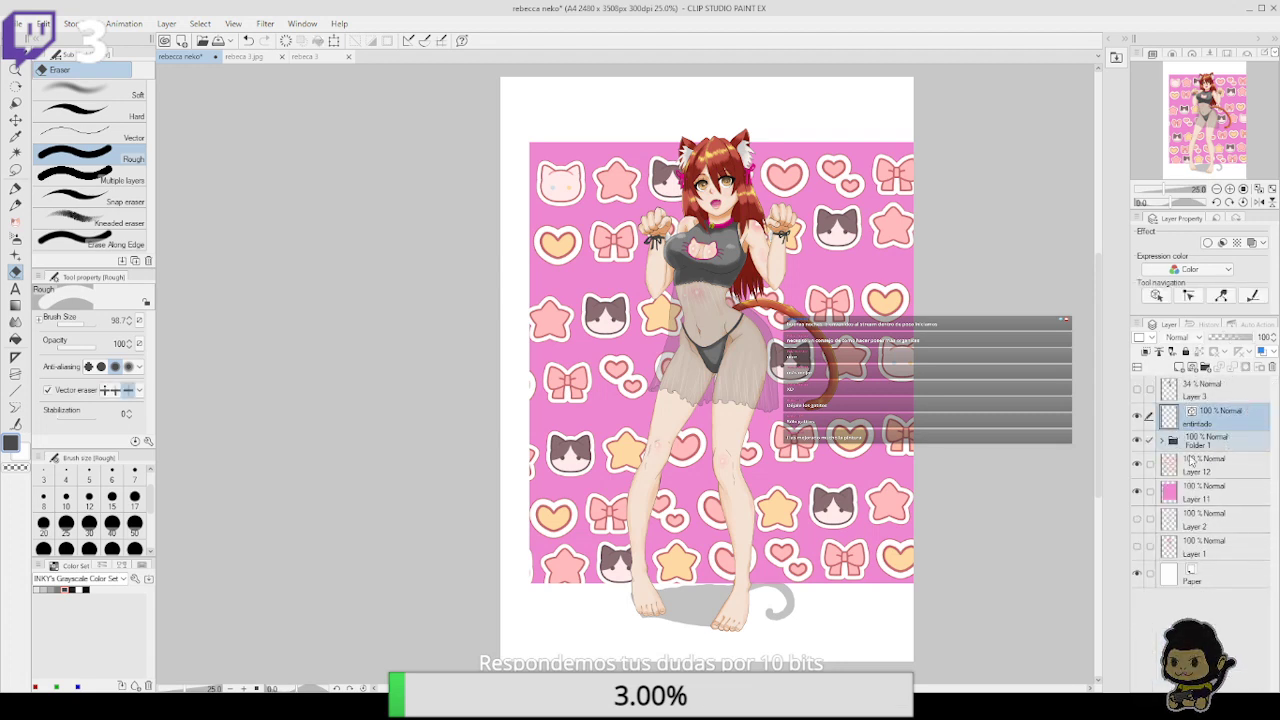
click(15, 119)
mouse_move(754, 319)
mouse_down()
mouse_move(750, 331)
mouse_move(771, 298)
mouse_up()
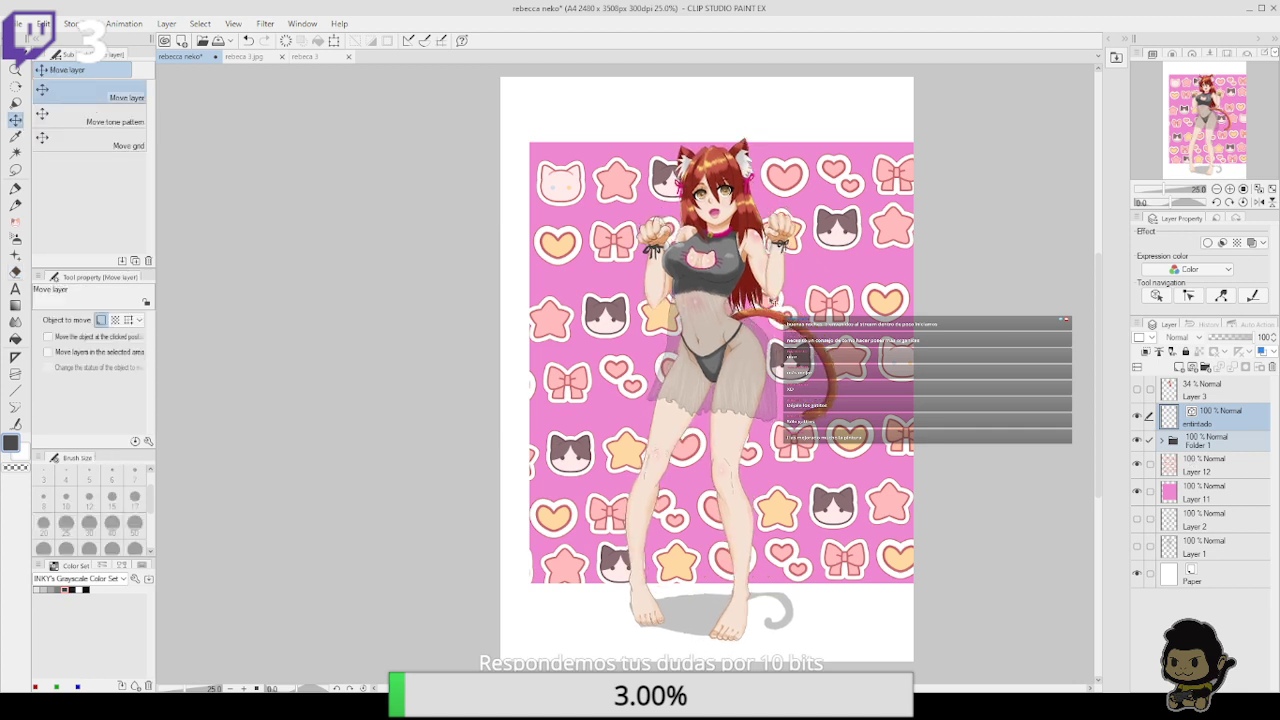
Scale the background layers Layer 12 and Layer 11 together to 91%, lowering their upper edge below the cat ears
click(1236, 468)
ctrl+click(1236, 494)
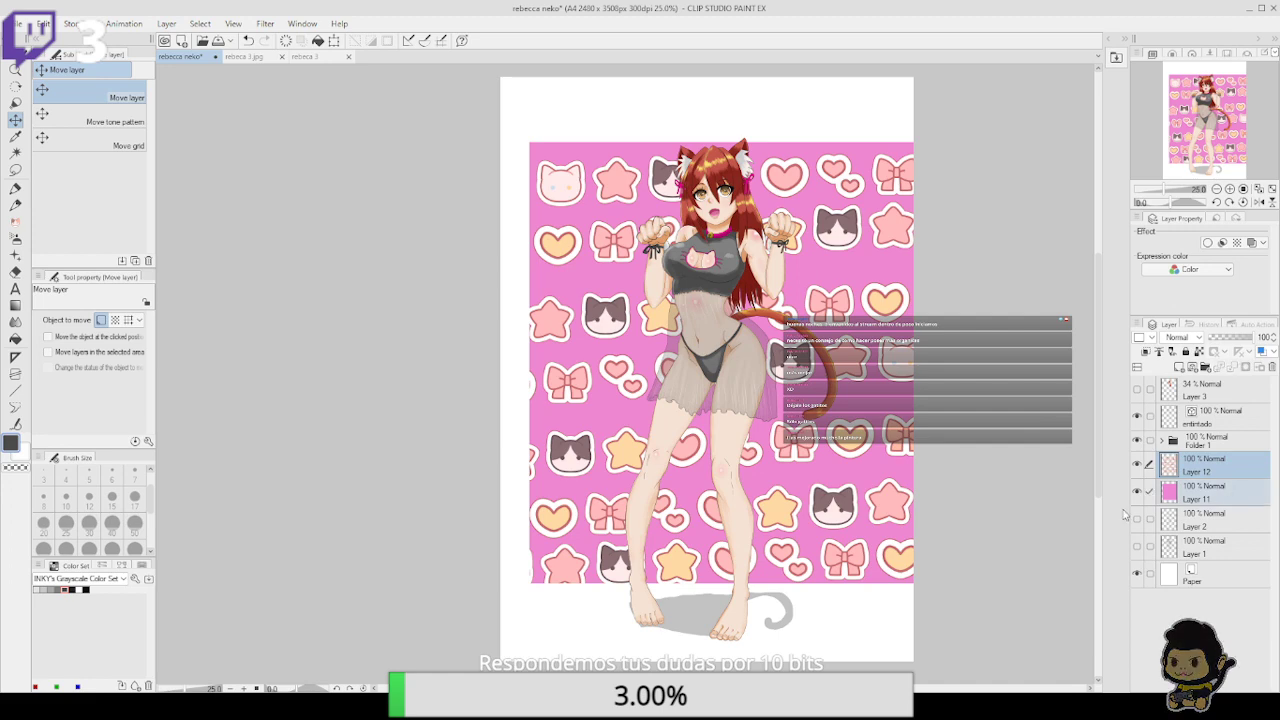
mouse_move(926, 481)
mouse_down()
mouse_move(924, 458)
mouse_move(925, 481)
mouse_up()
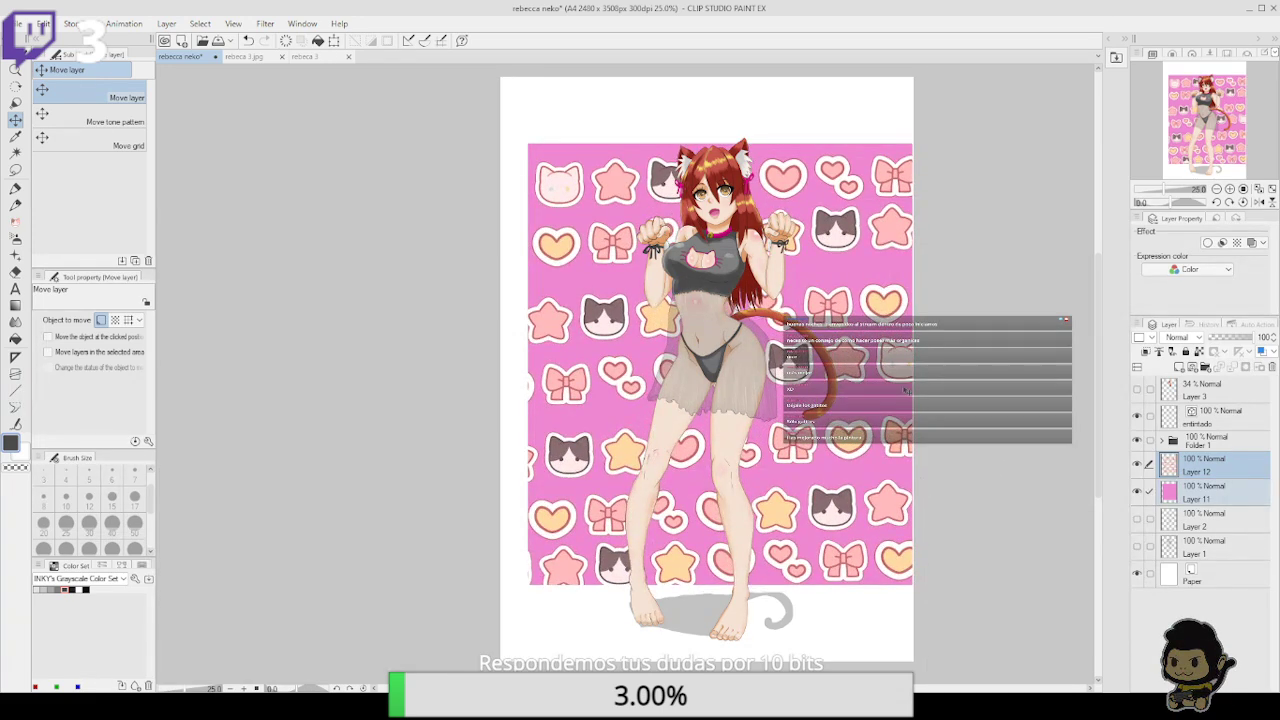
key(ctrl+t)
drag(720, 144, 720, 183)
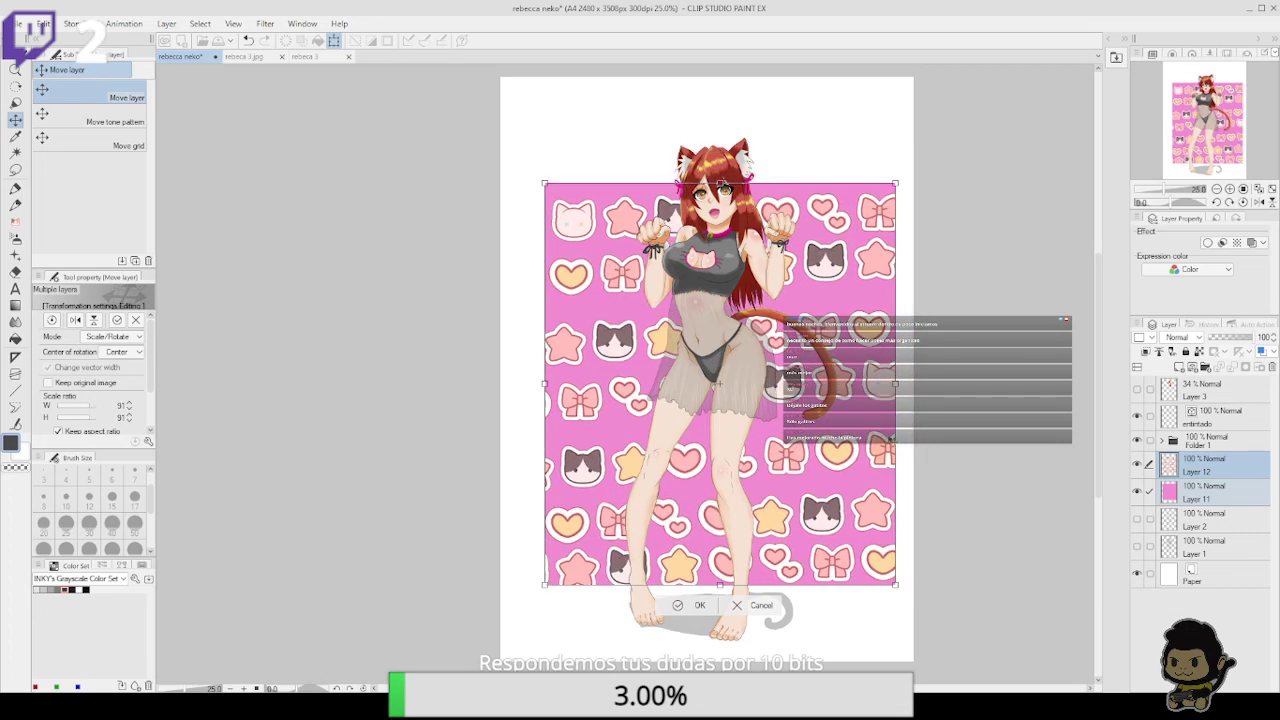
click(697, 606)
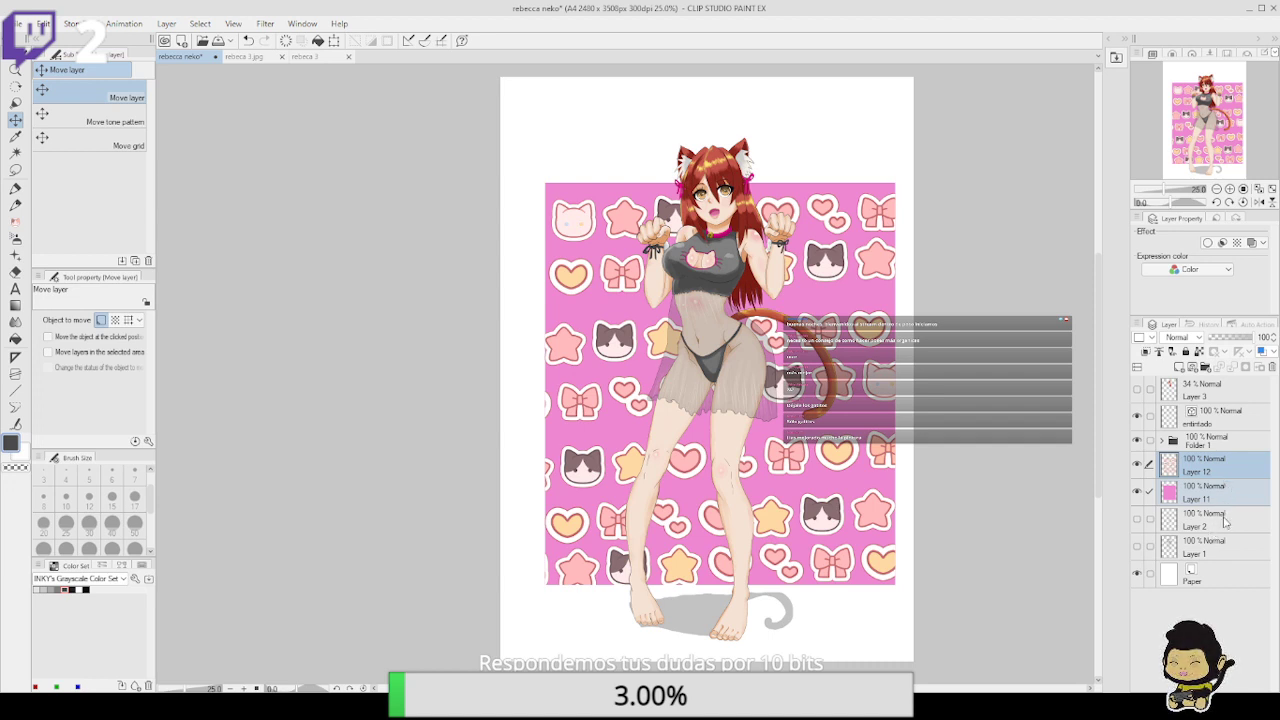
Extend the tail shadow on Layer 13 toward the character's leg with the Milli pen
click(1163, 441)
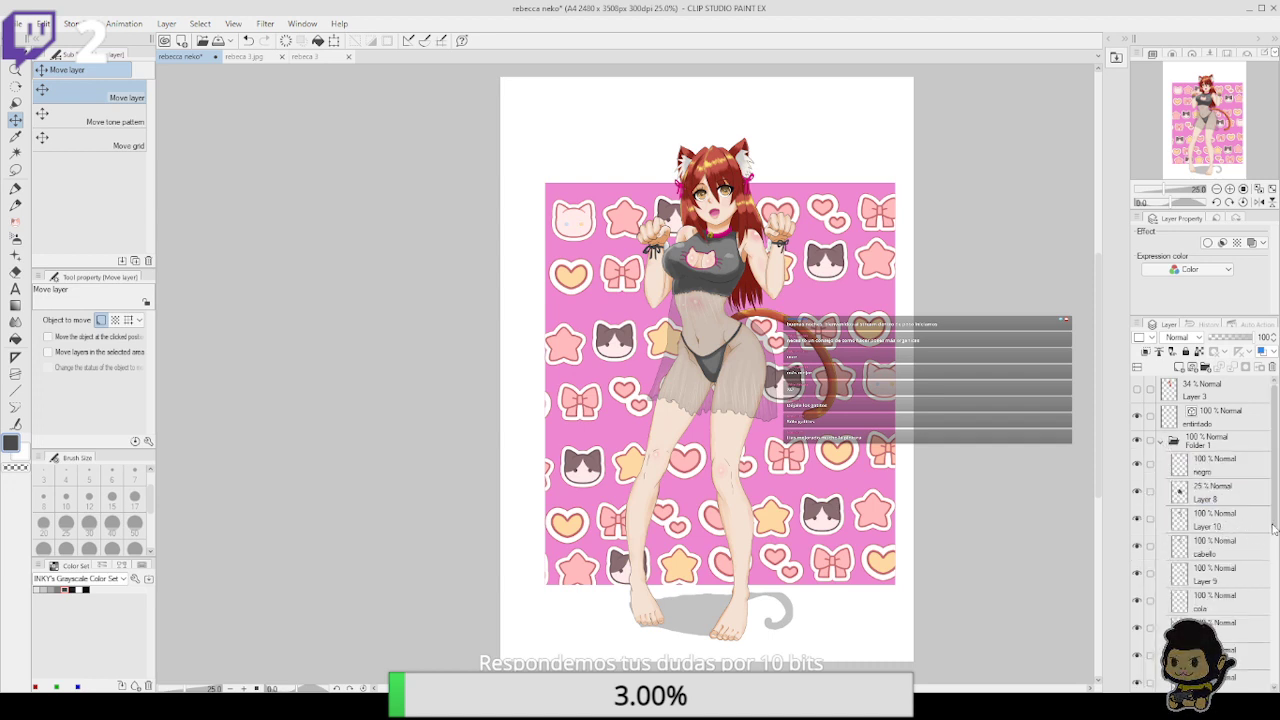
drag(1274, 530, 1273, 656)
click(1234, 595)
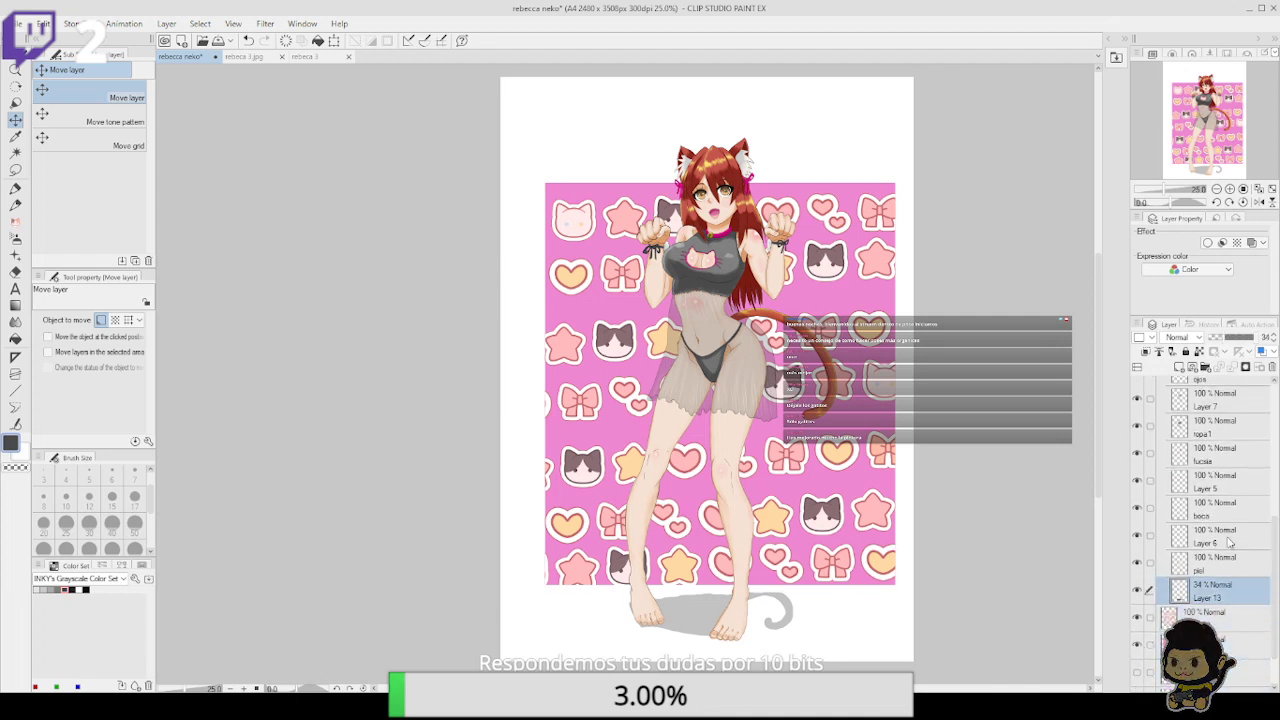
key(p)
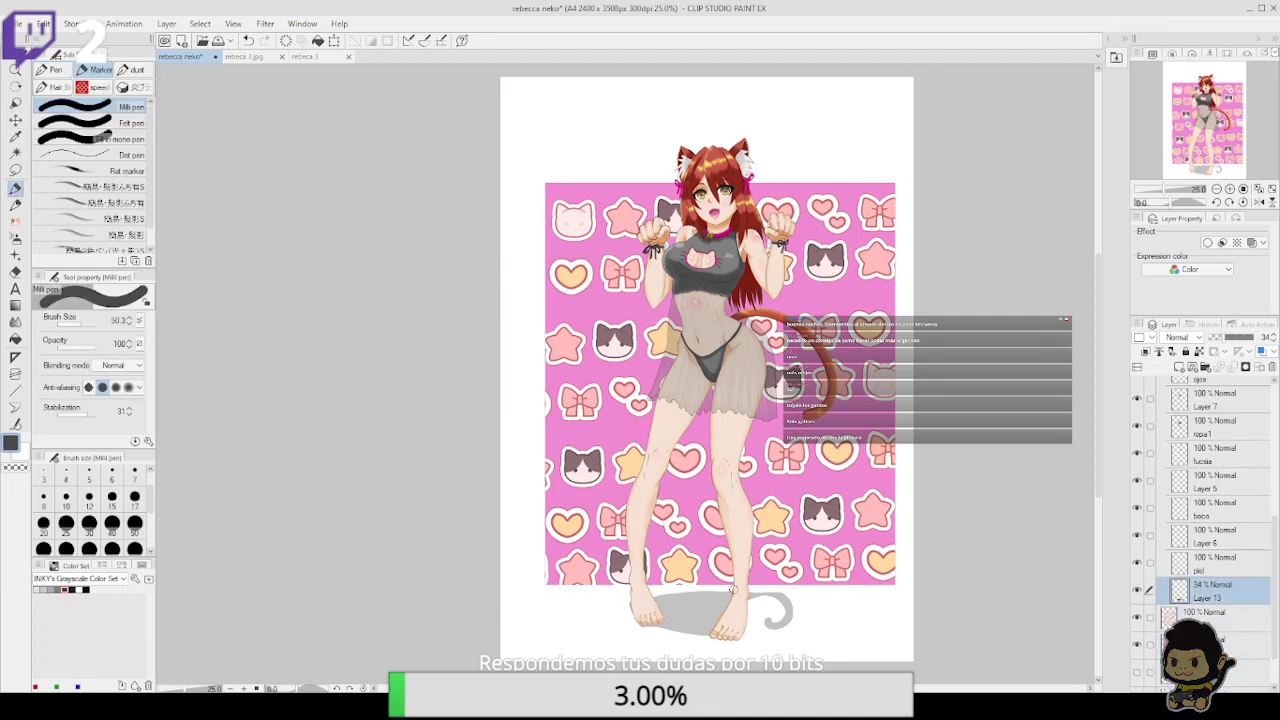
drag(752, 593, 773, 598)
Recolour the floor shadow on Layer 13 with the background's pink, deselect it and save the illustration
ctrl+click(1178, 592)
alt+click(612, 410)
click(318, 41)
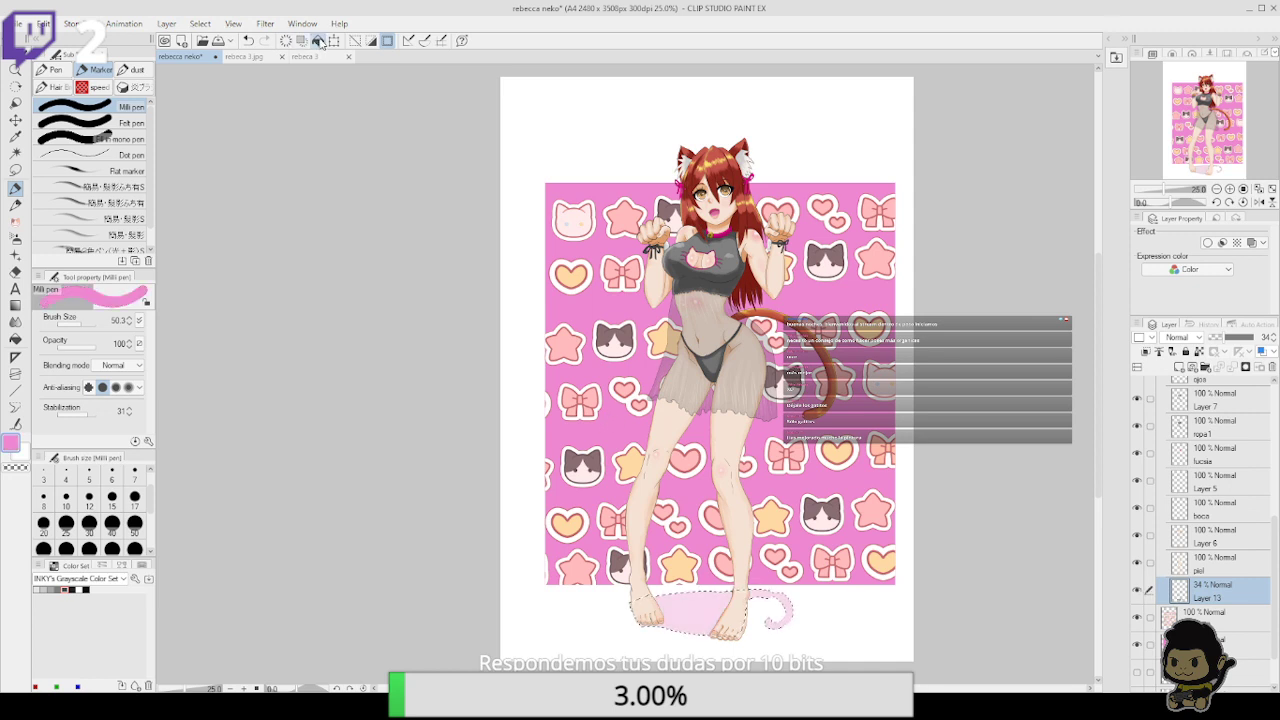
key(ctrl+d)
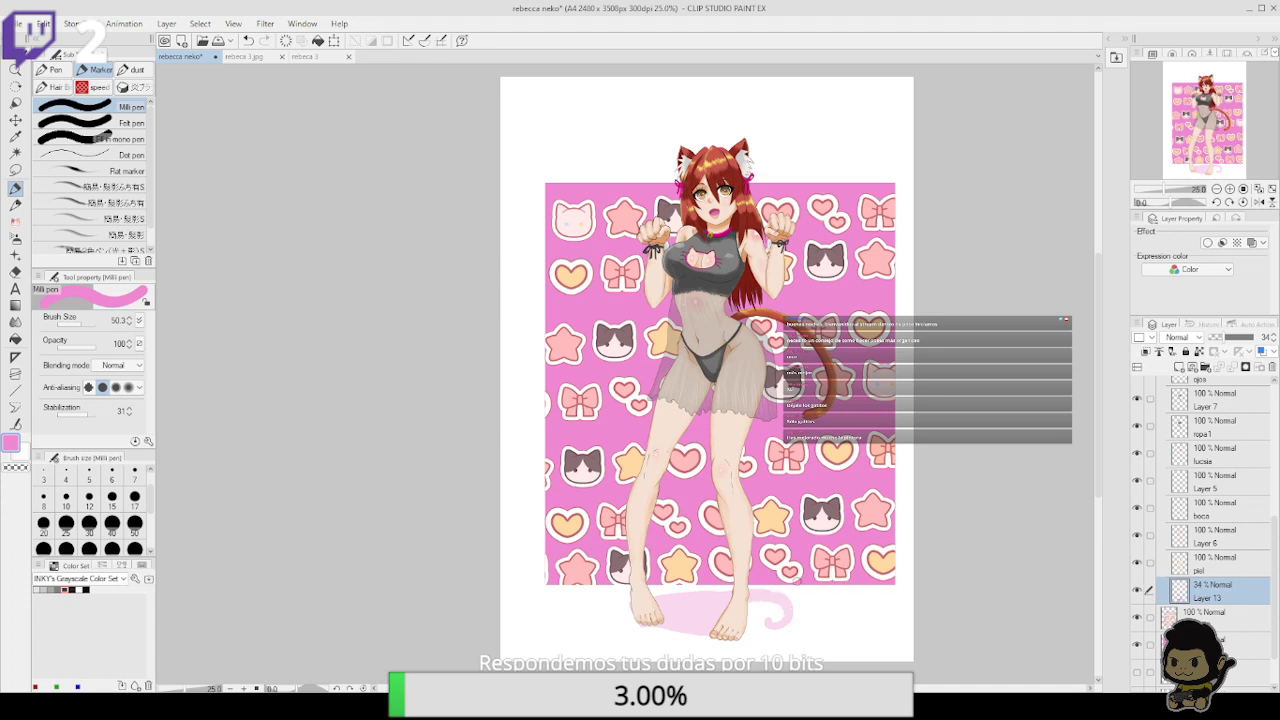
key(e)
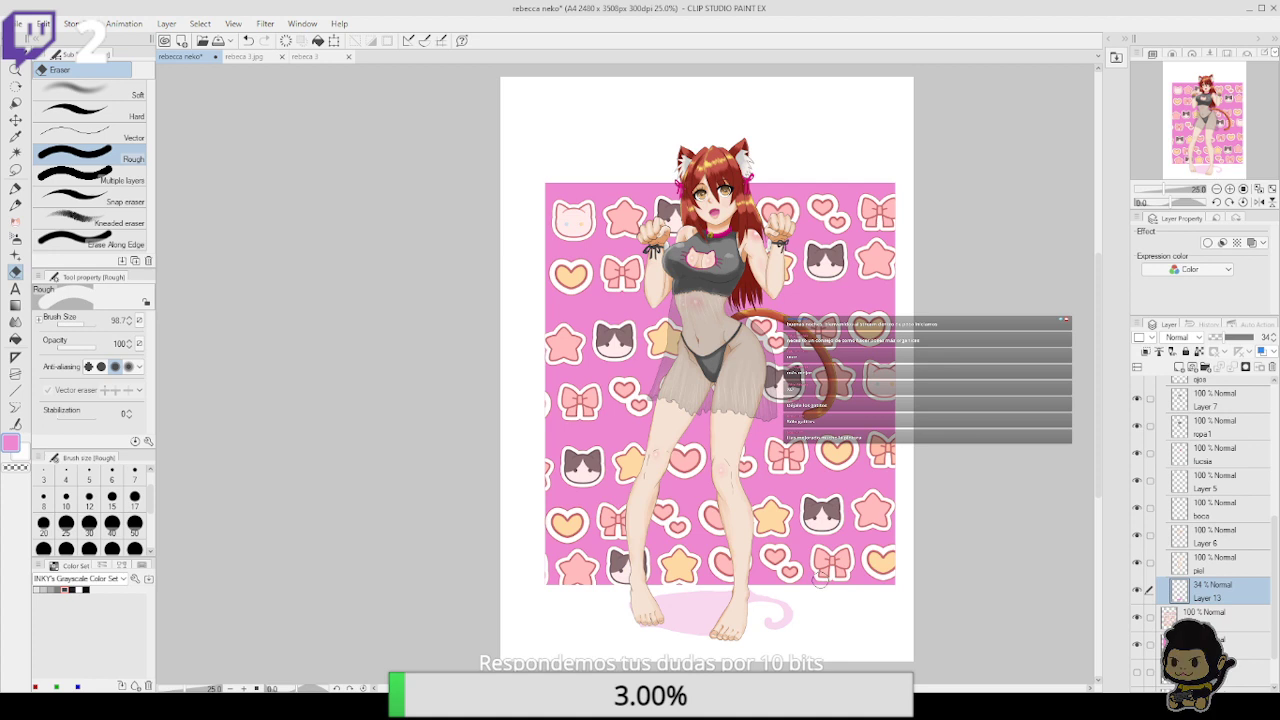
scroll(1258, 540, down, 1)
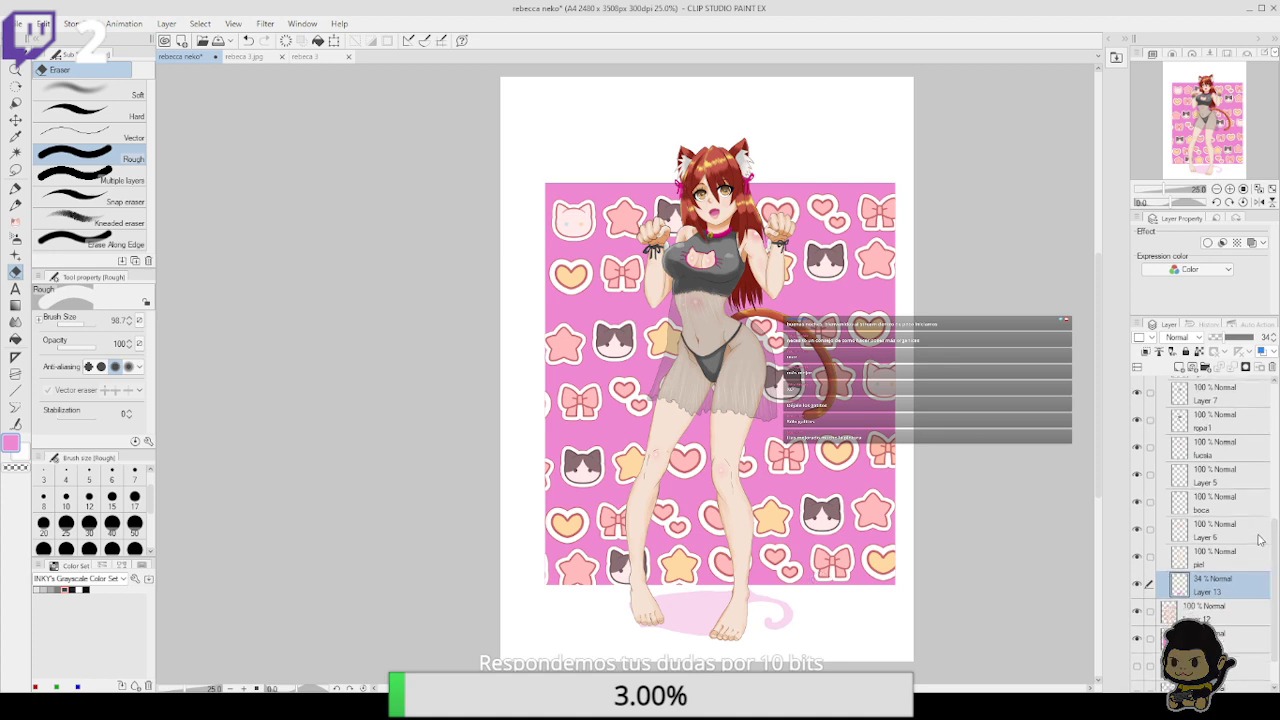
click(219, 42)
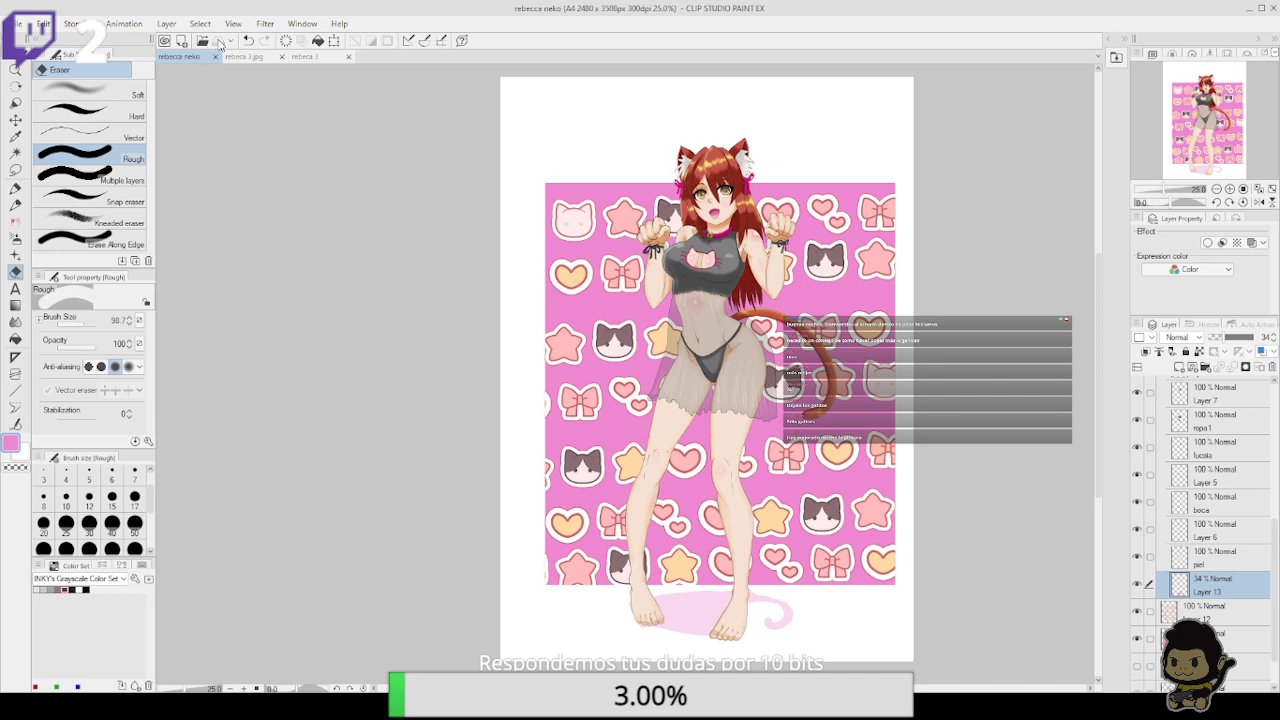
Examine the character's face, torso and clothing up close and compare the figure with the patterned background
click(1230, 189)
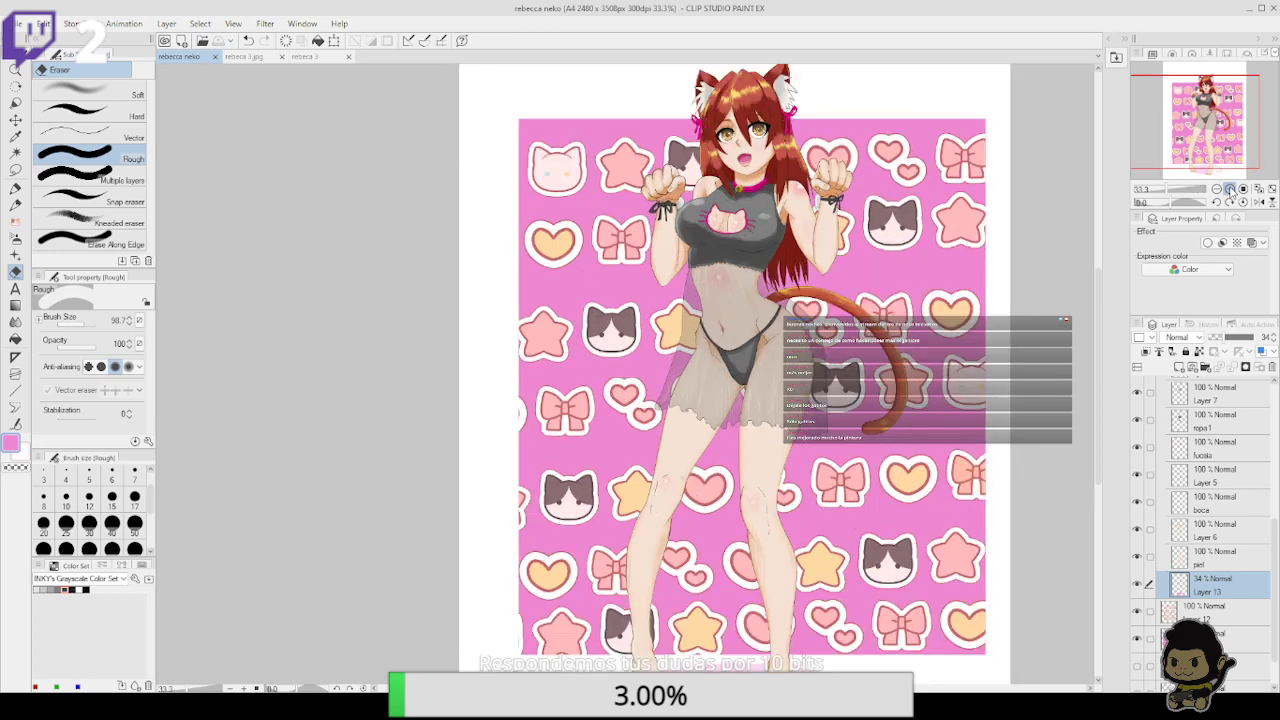
click(1230, 189)
click(1230, 189)
click(1230, 189)
drag(886, 367, 772, 570)
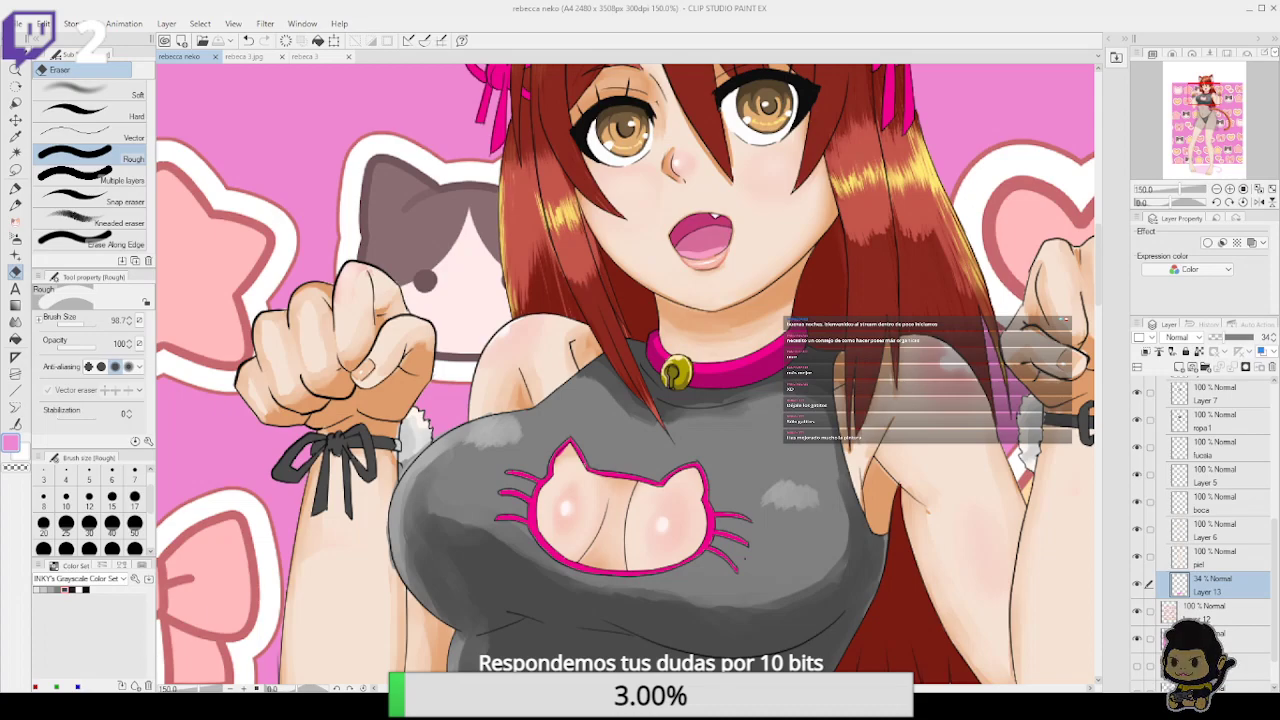
click(1216, 189)
click(1216, 189)
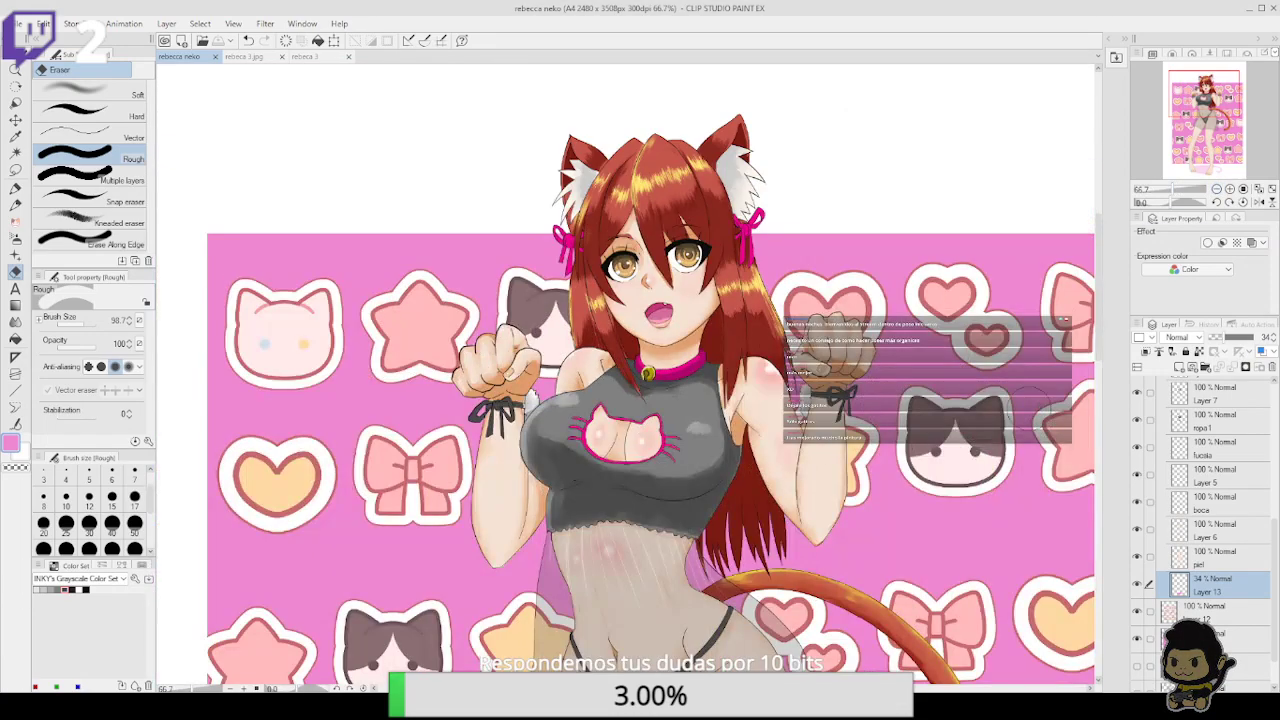
drag(945, 548, 837, 190)
scroll(380, 478, down, 2)
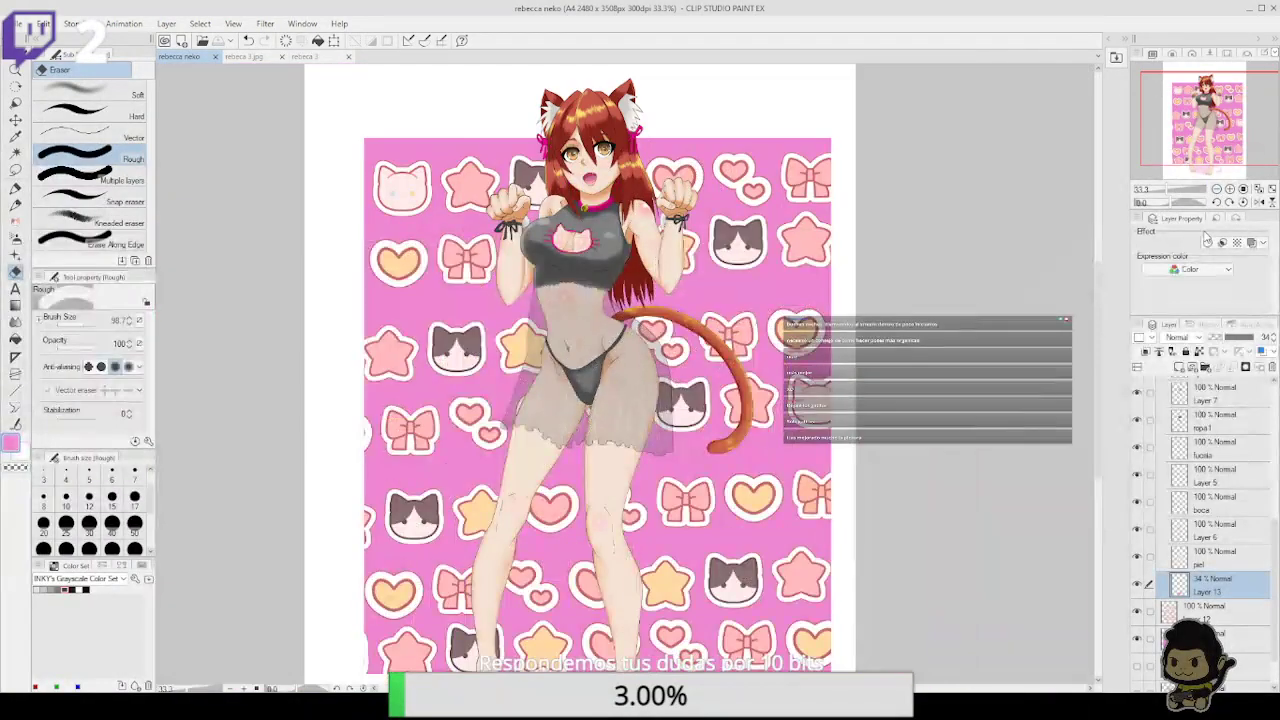
Hide the stamp pattern on Layer 12 and create a new layer above it, choosing the Only Neko brush
click(1169, 605)
click(1136, 611)
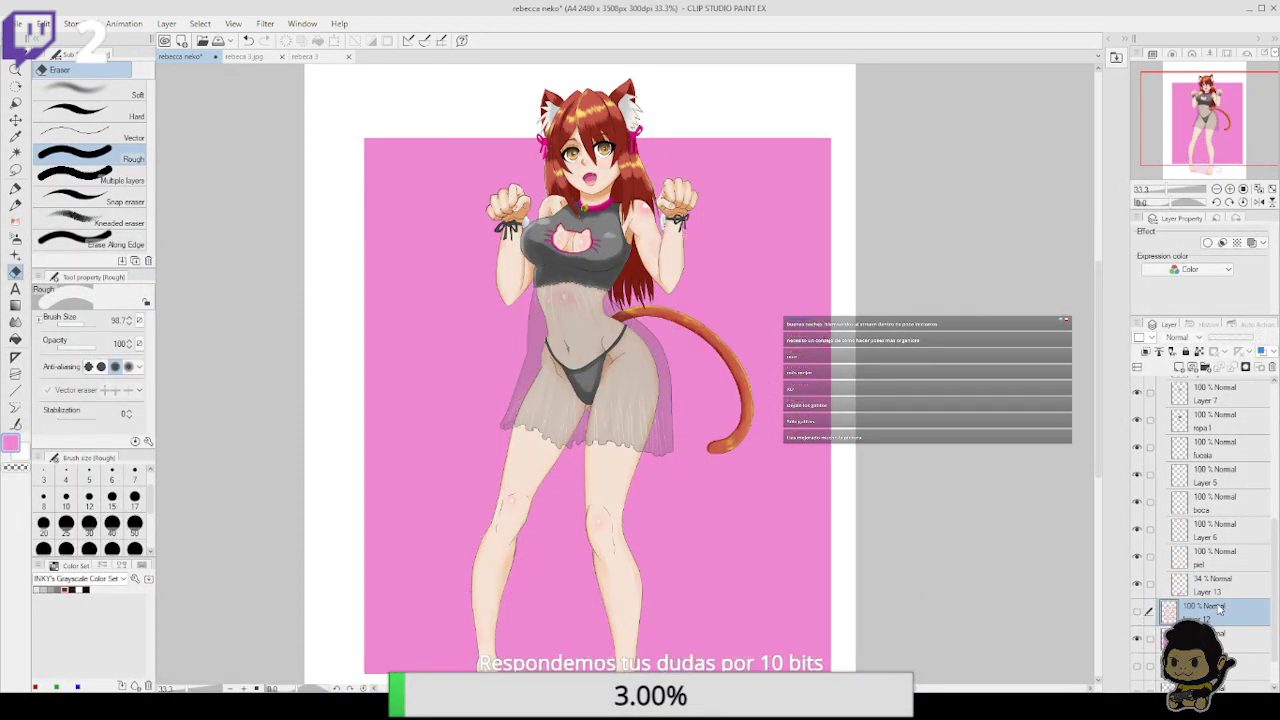
click(1180, 367)
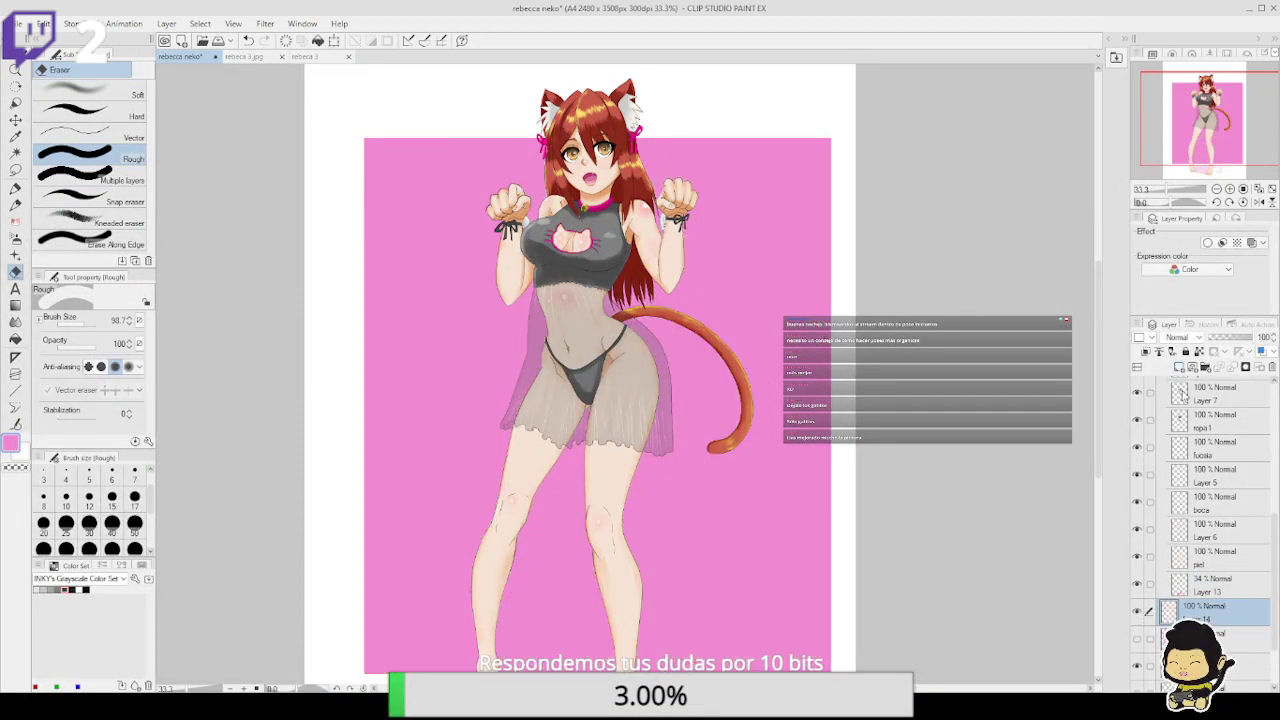
click(15, 221)
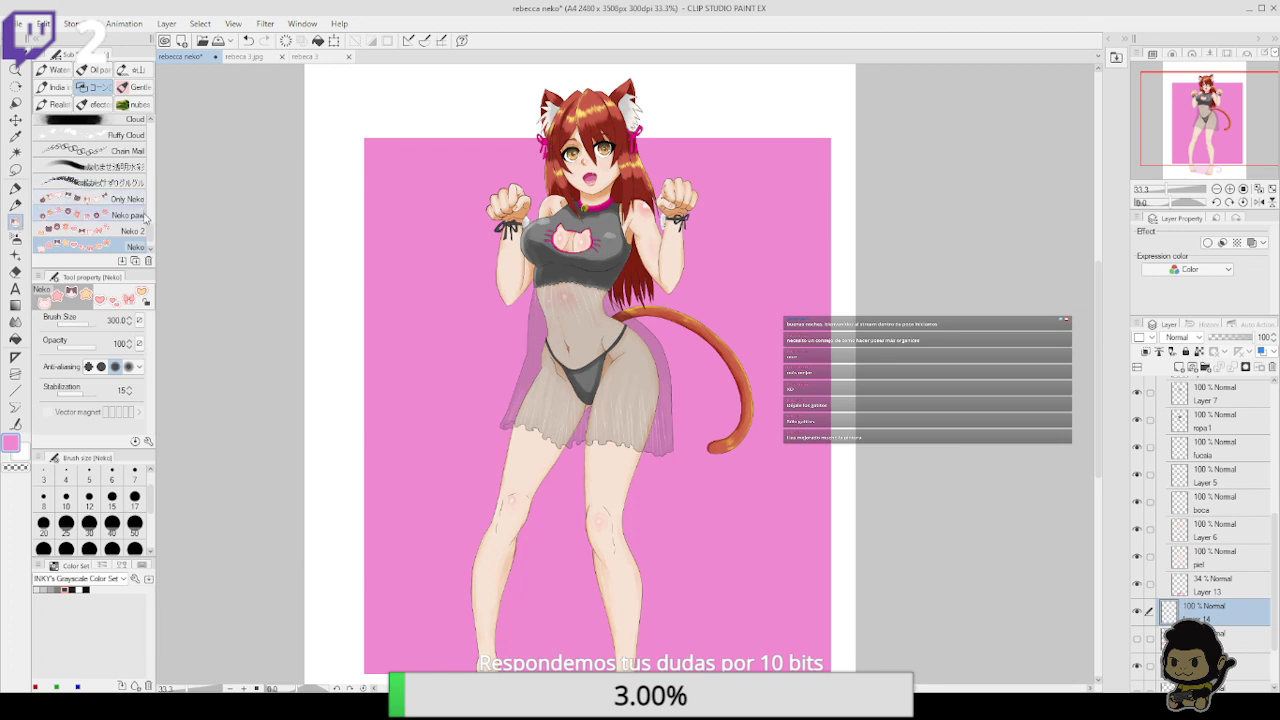
click(105, 198)
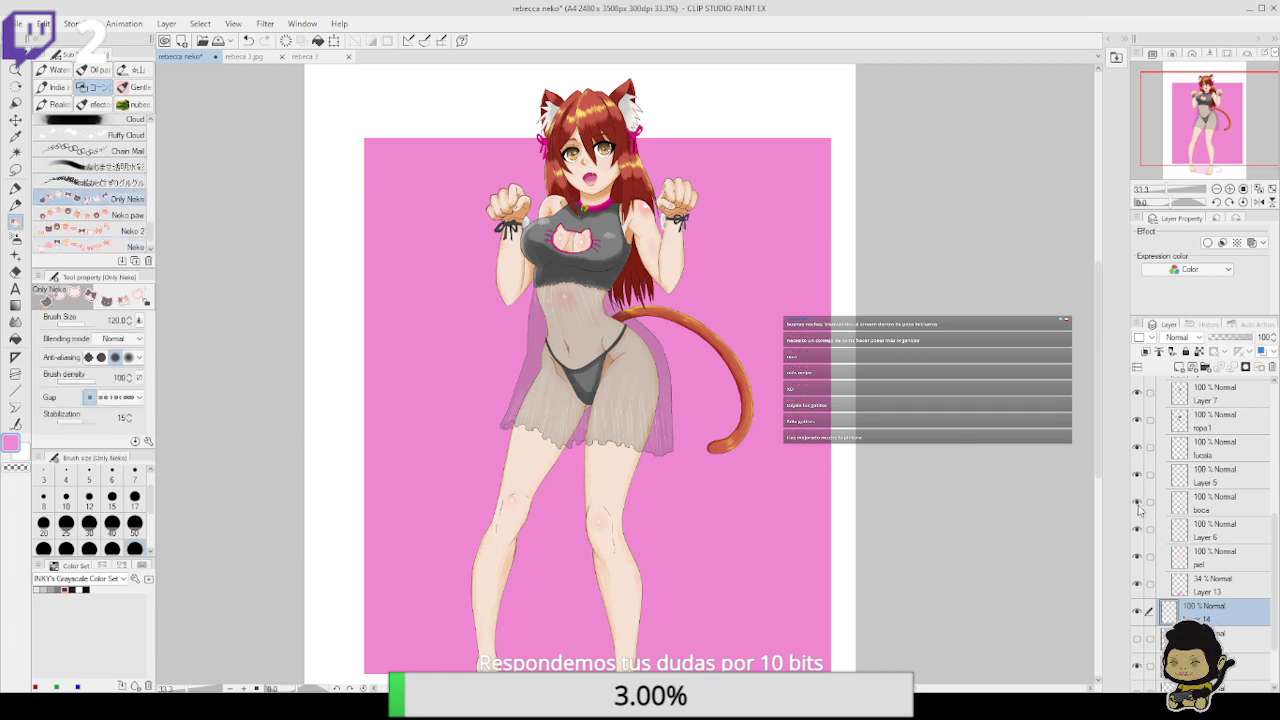
Enlarge the plain pink rectangle on Layer 11 to 108%, keeping its aspect ratio
click(1240, 667)
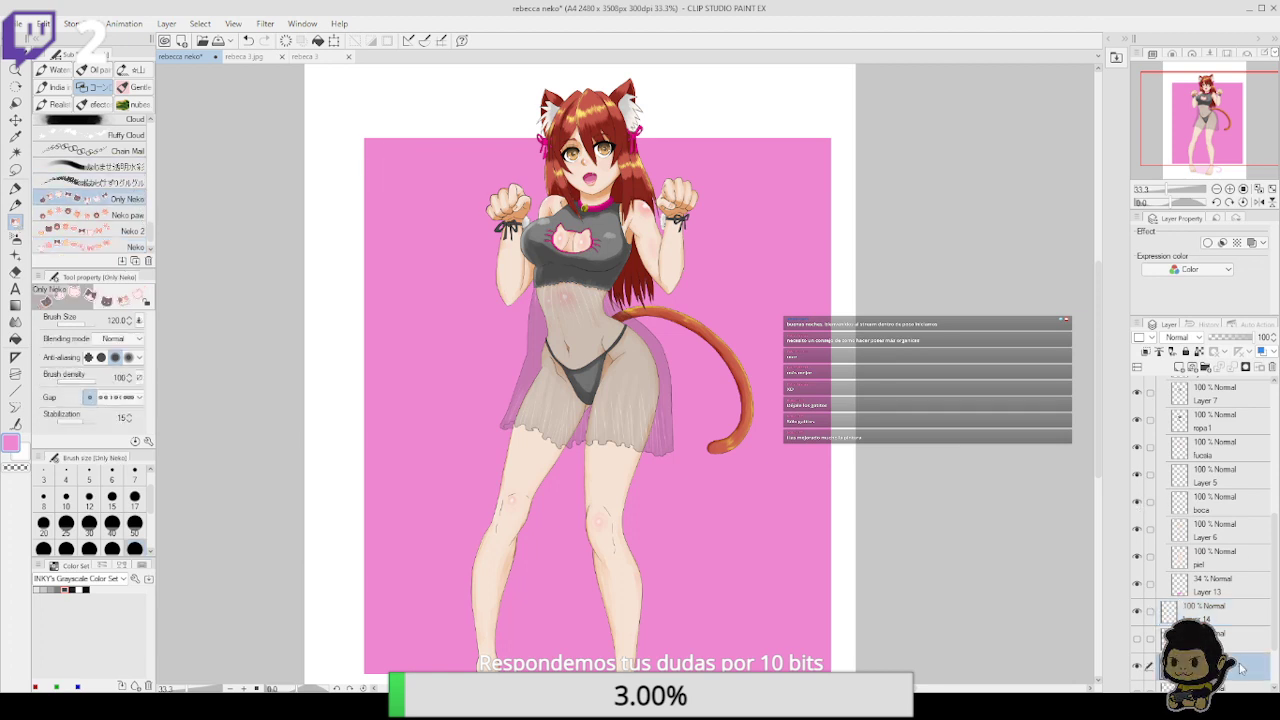
key(ctrl+t)
drag(840, 409, 888, 403)
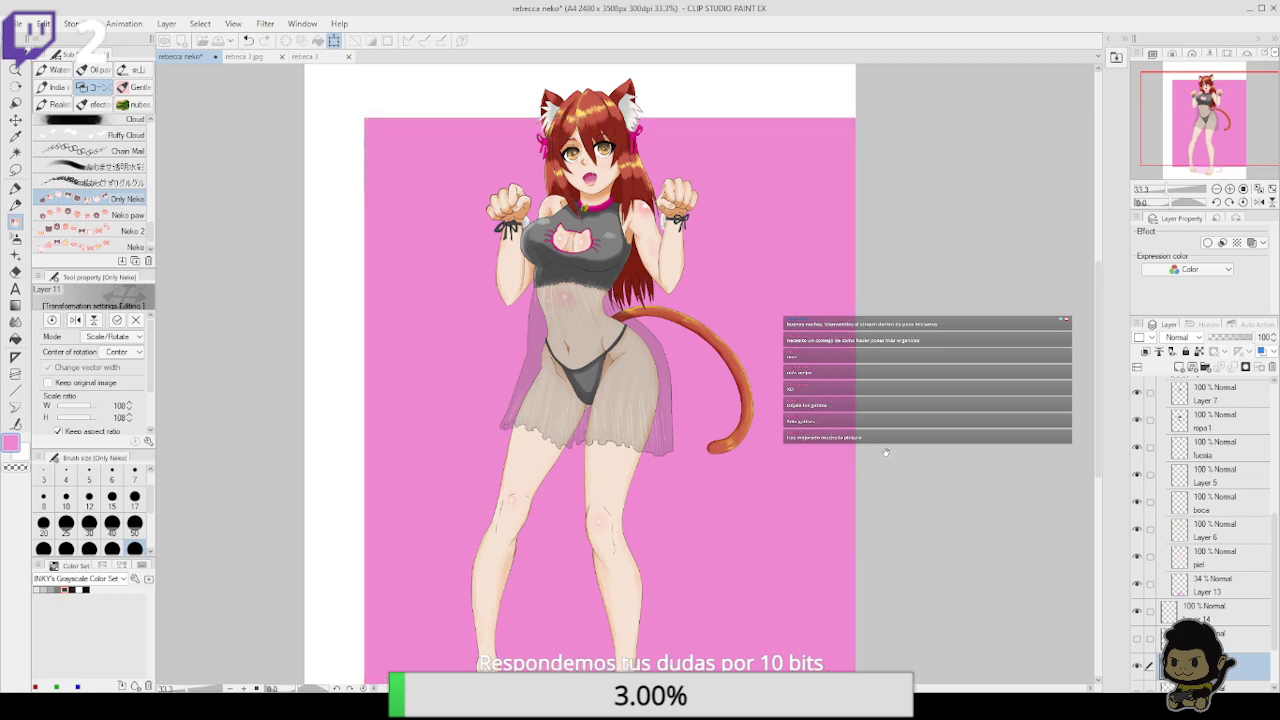
drag(824, 568, 818, 494)
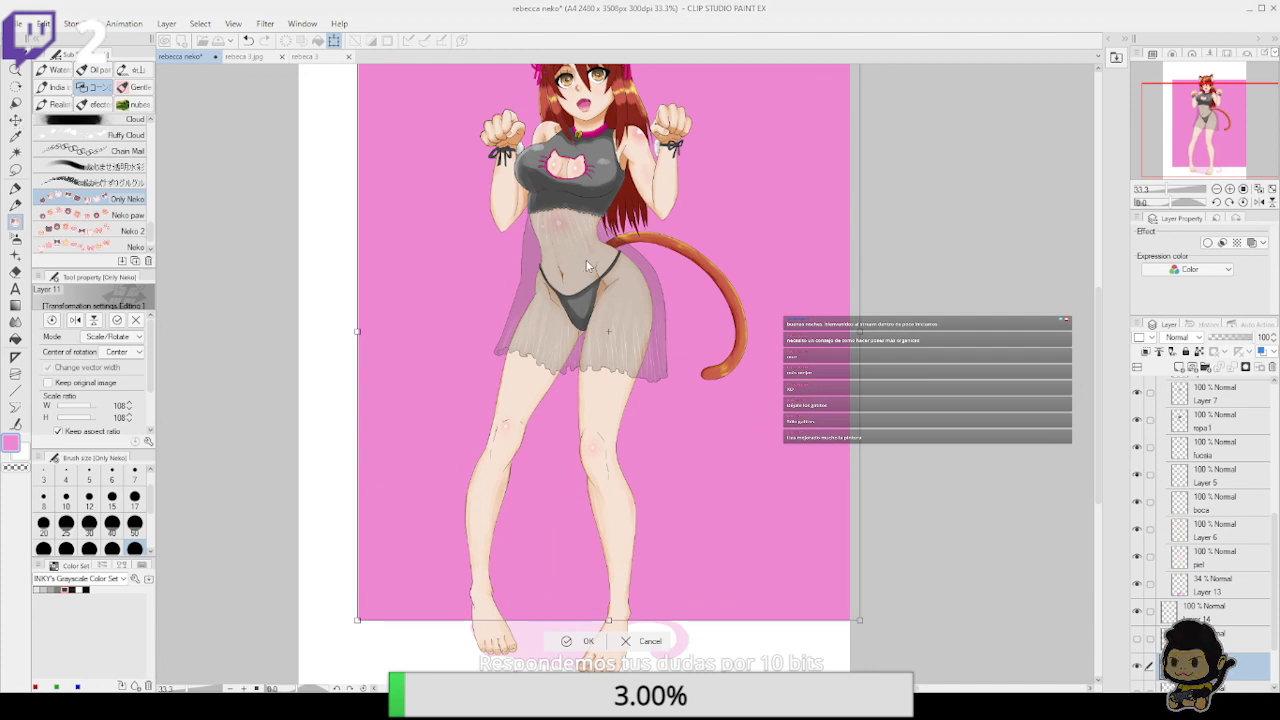
key(Return)
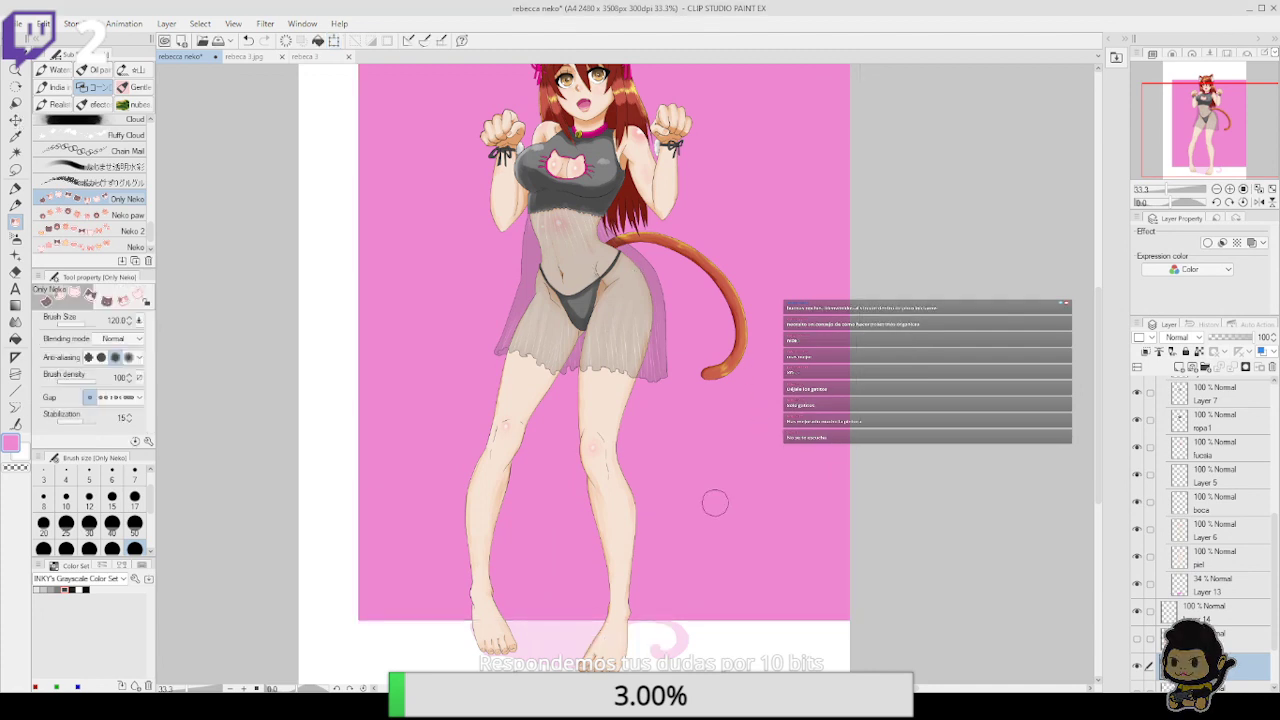
Select the area of Layer 11's pink rectangle and make Layer 14 the active layer
drag(785, 406, 757, 430)
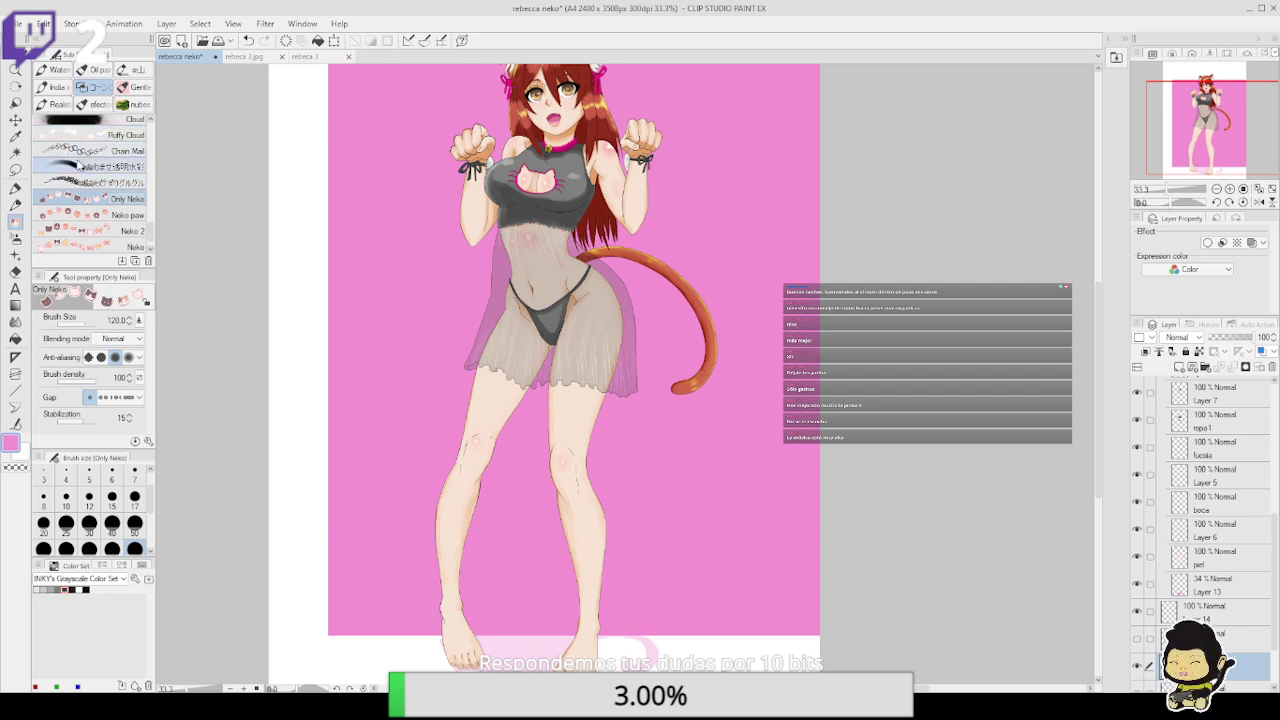
key(ctrl+a)
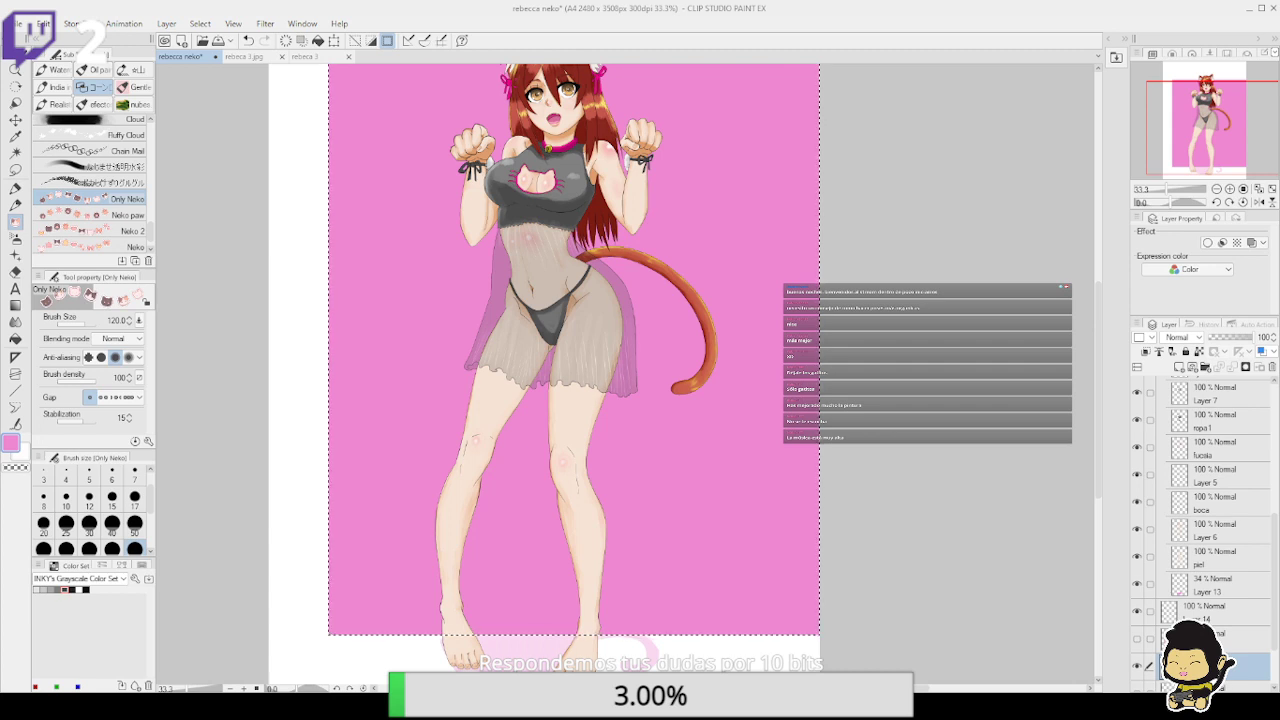
scroll(1272, 645, down, 2)
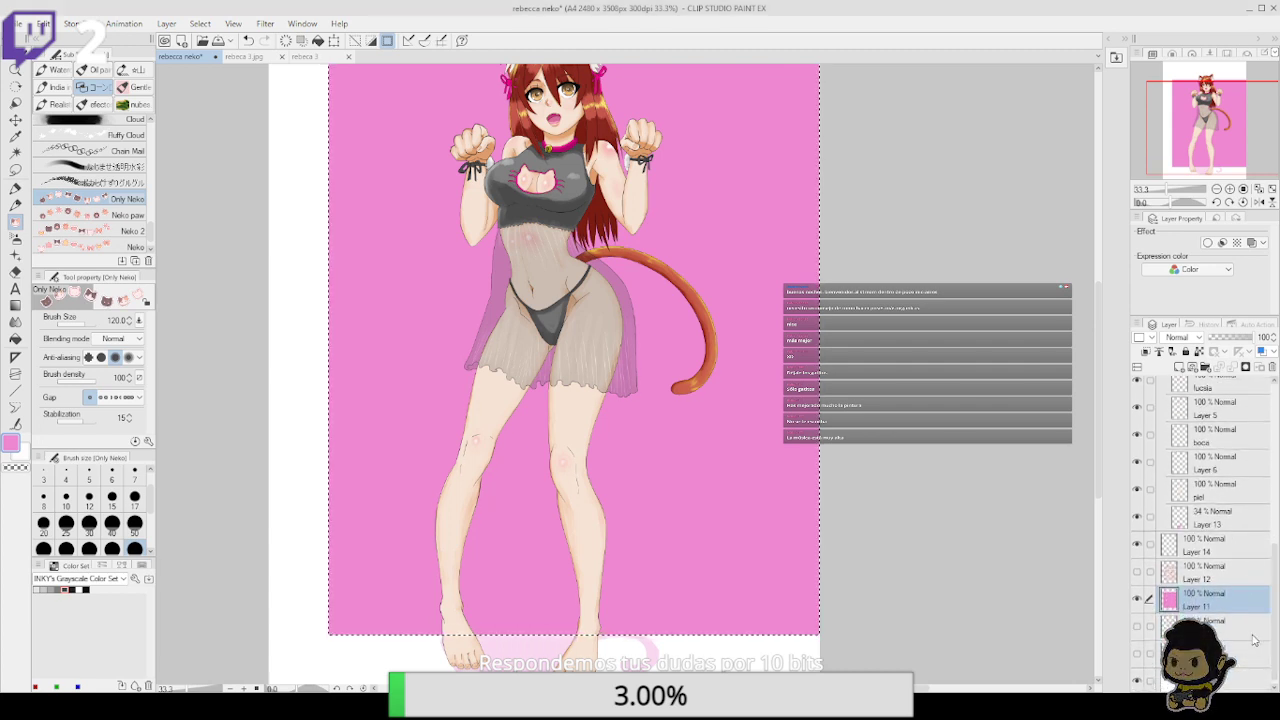
click(1231, 553)
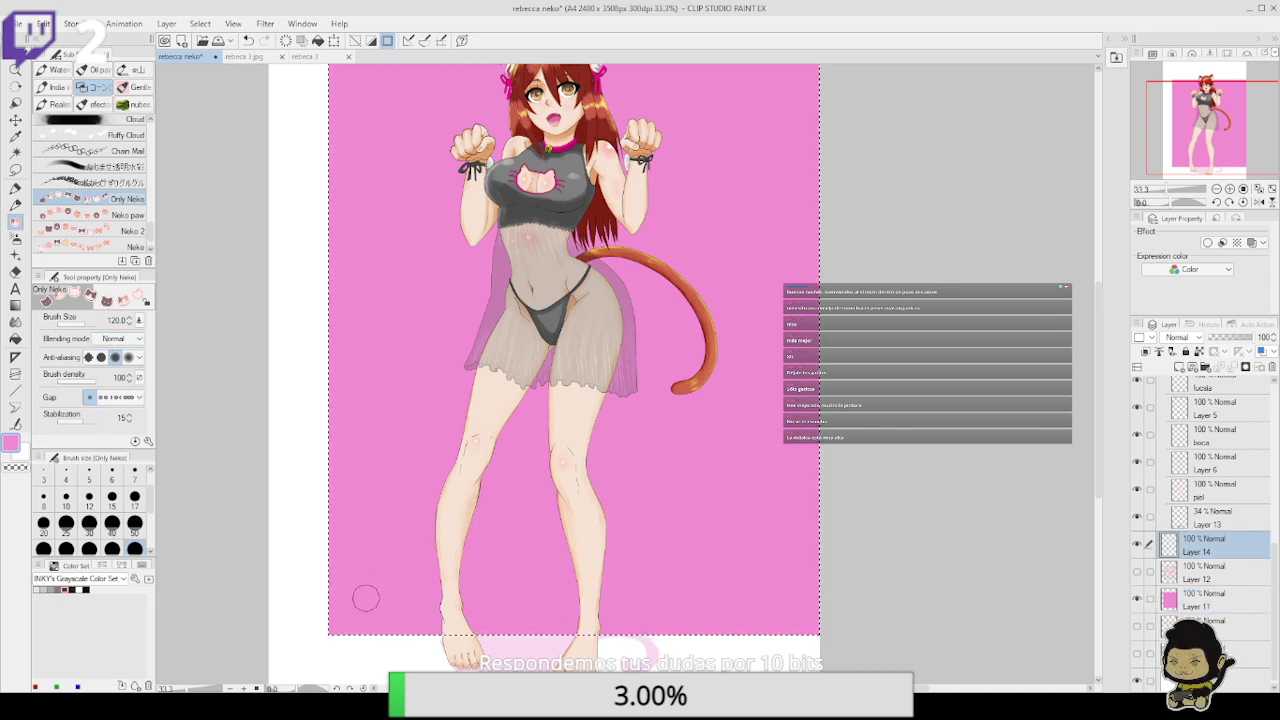
key(ctrl+z)
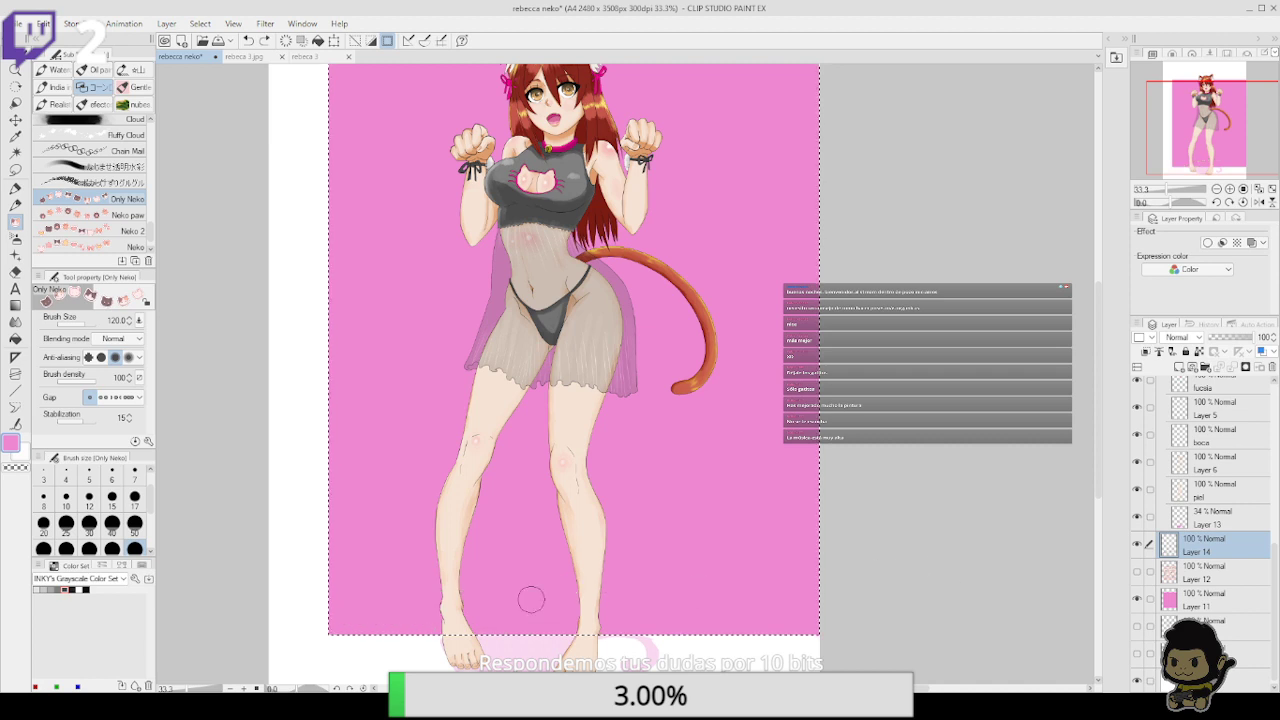
Try filling the pink rectangle on Layer 14 with horizontal rows of cat stamps at brush size 120, working upward from the bottom edge
click(962, 611)
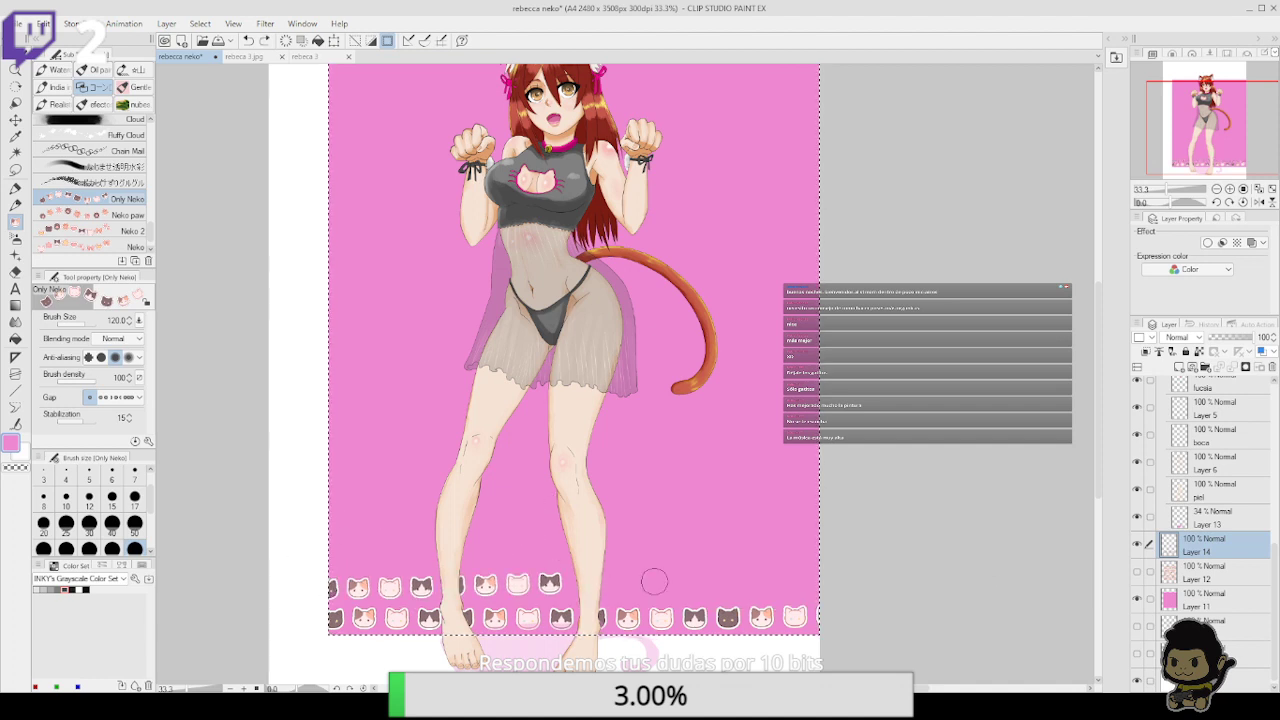
drag(277, 557, 810, 542)
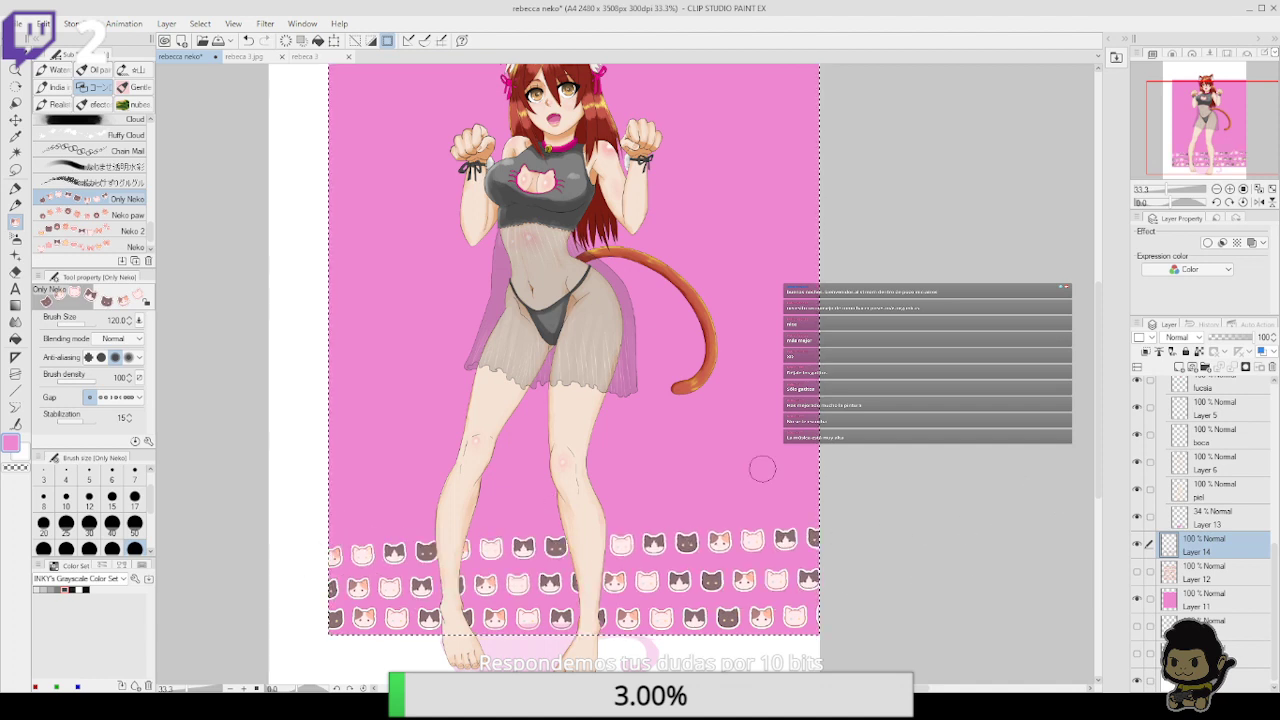
drag(295, 505, 1046, 480)
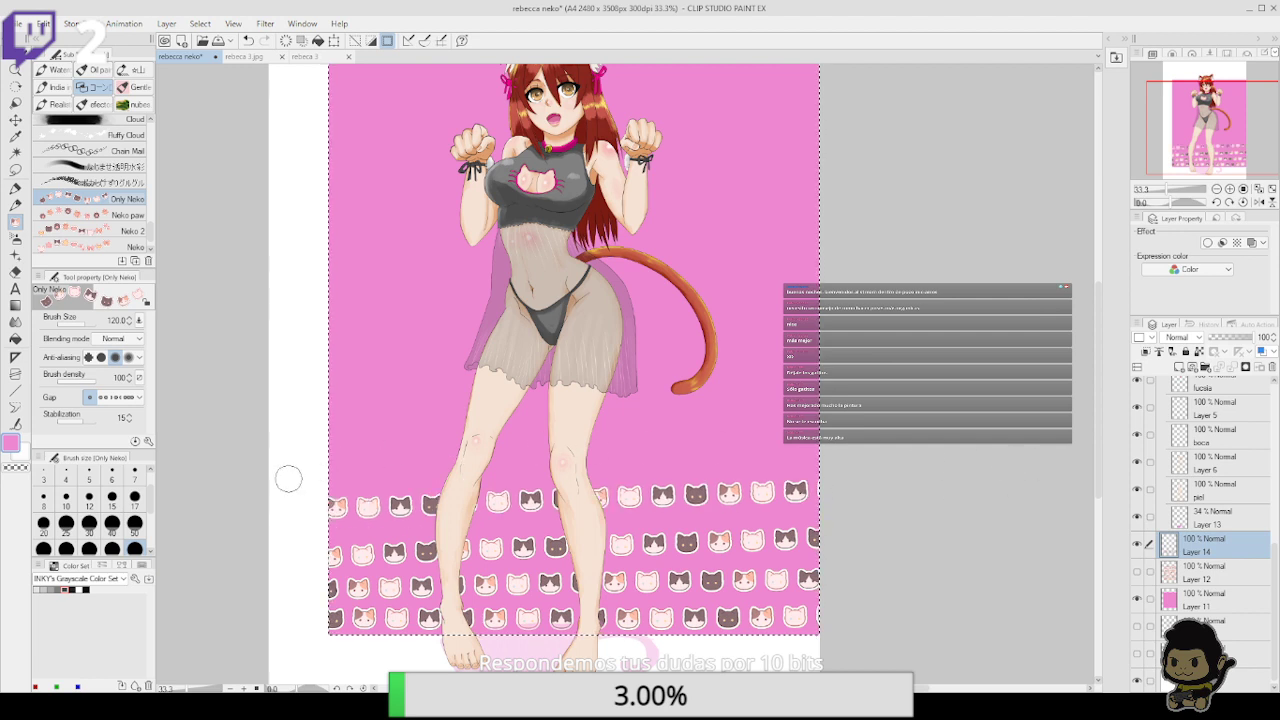
drag(288, 479, 997, 460)
drag(303, 443, 1157, 434)
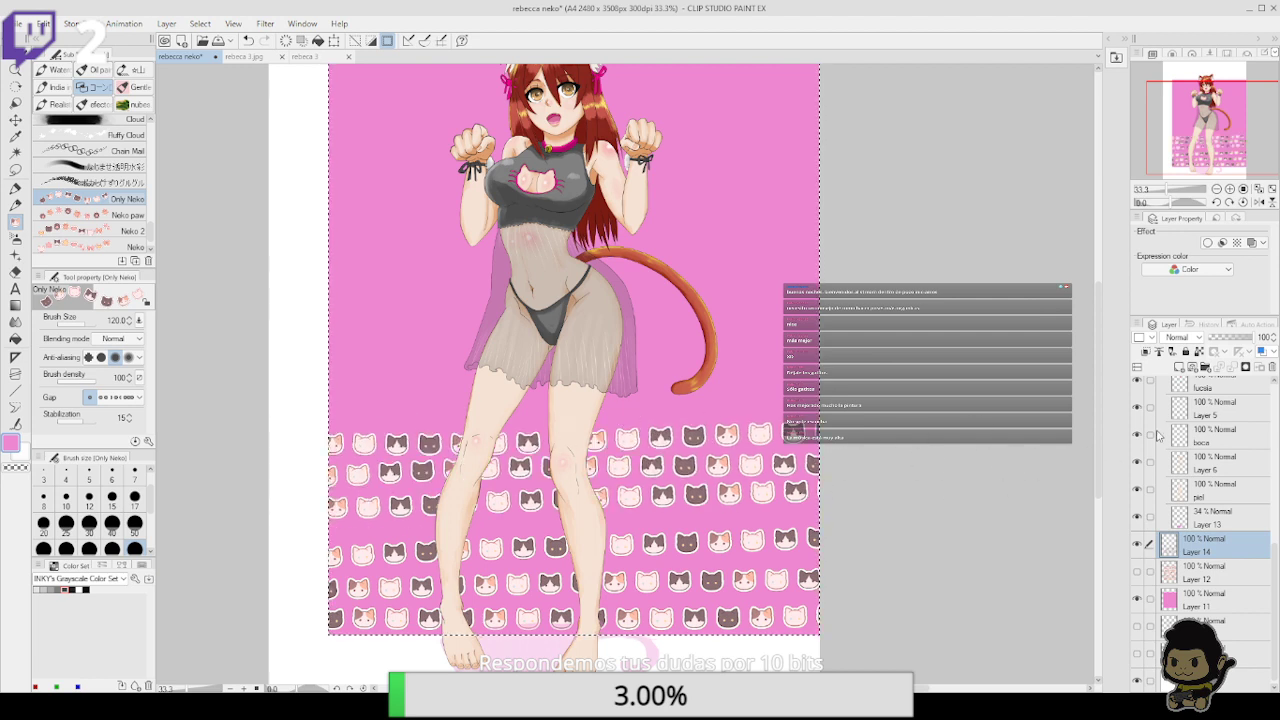
mouse_move(410, 408)
mouse_down()
mouse_move(931, 420)
mouse_move(1026, 392)
mouse_up()
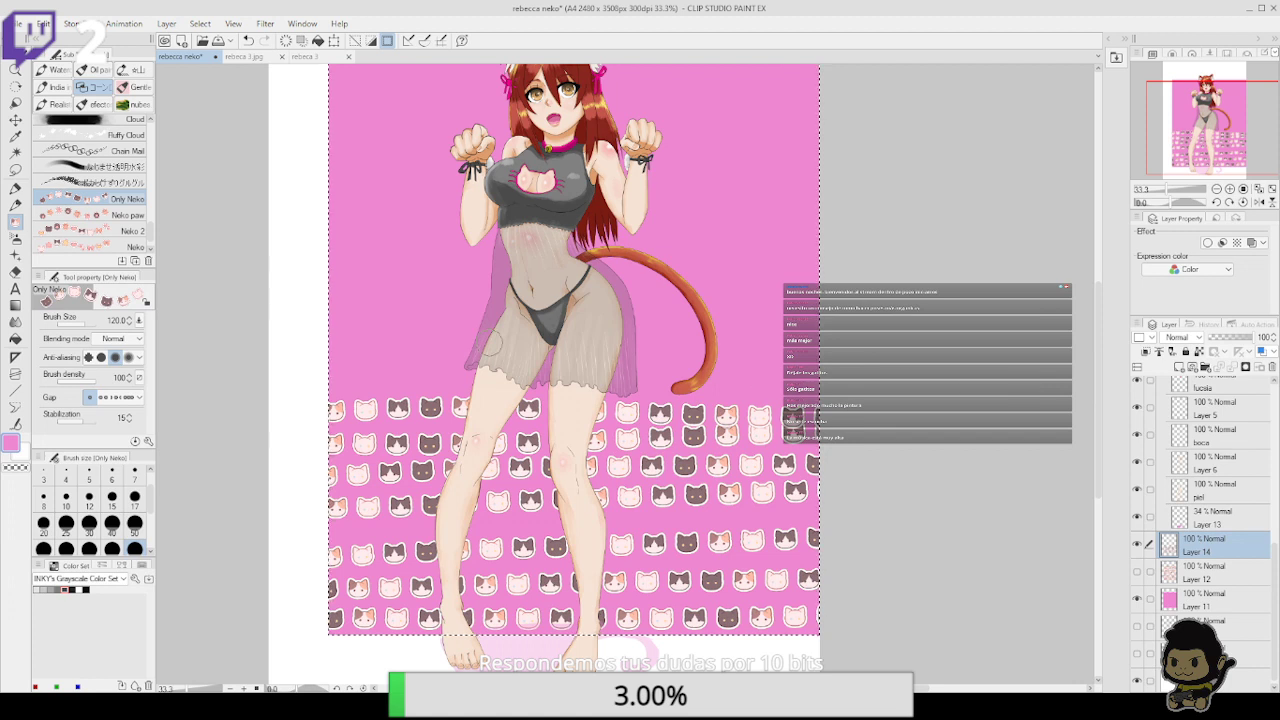
Undo all the rows of small cat stamps on Layer 14
key(ctrl+z)
key(ctrl+z)
key(ctrl+z)
key(ctrl+z)
key(ctrl+z)
key(ctrl+z)
key(ctrl+z)
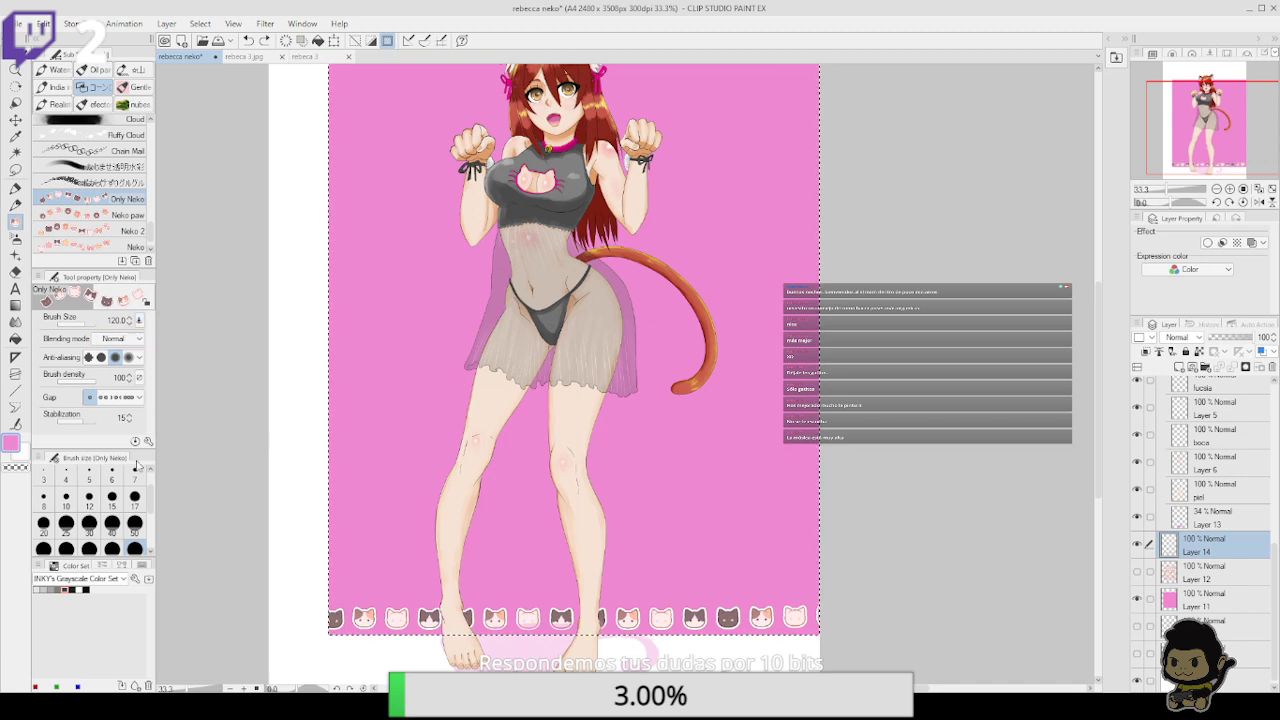
Try horizontal rows of cat stamps at brush size 200 across the lower part of the pink rectangle
scroll(152, 502, down, 2)
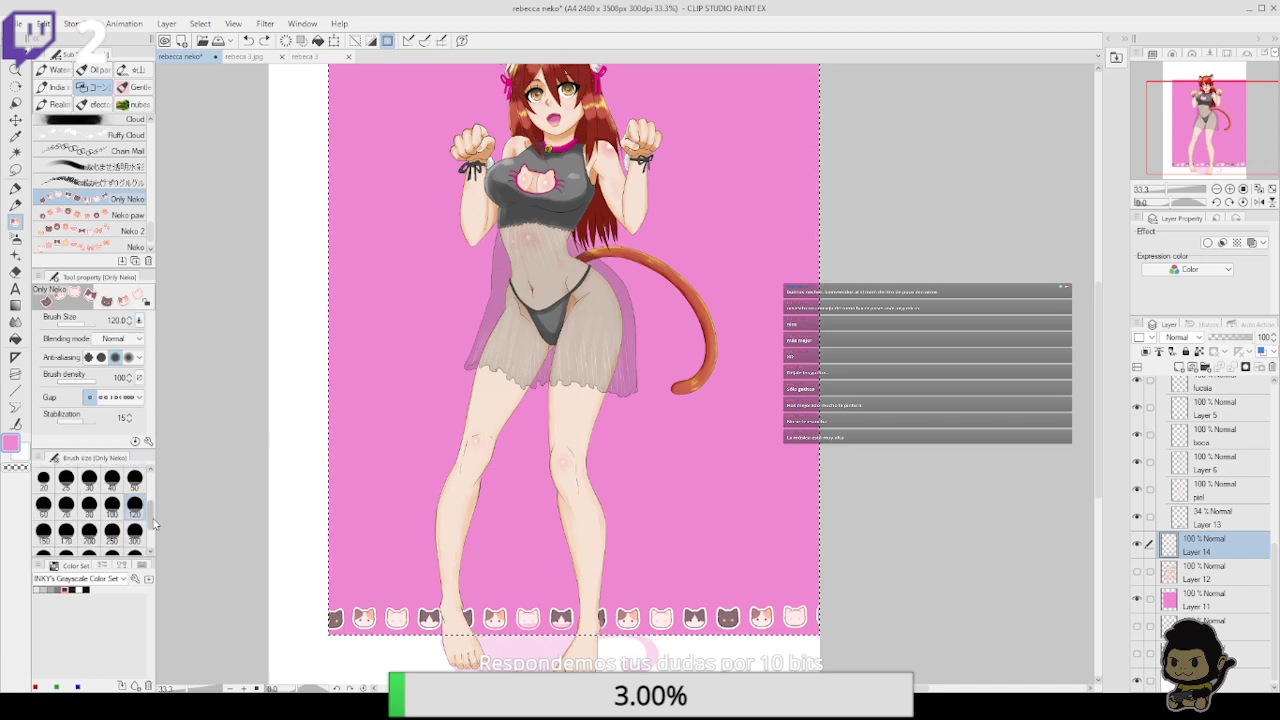
click(90, 533)
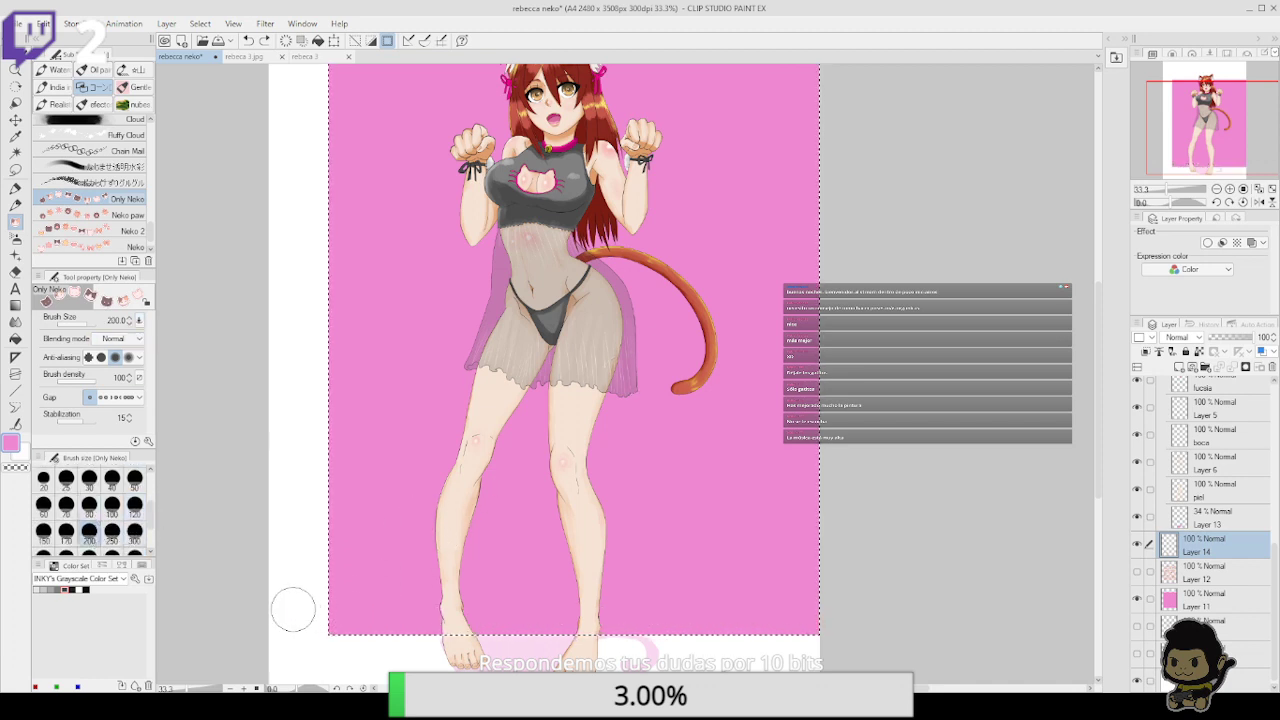
mouse_move(352, 572)
mouse_down()
mouse_move(494, 568)
mouse_move(1046, 571)
mouse_up()
key(ctrl+z)
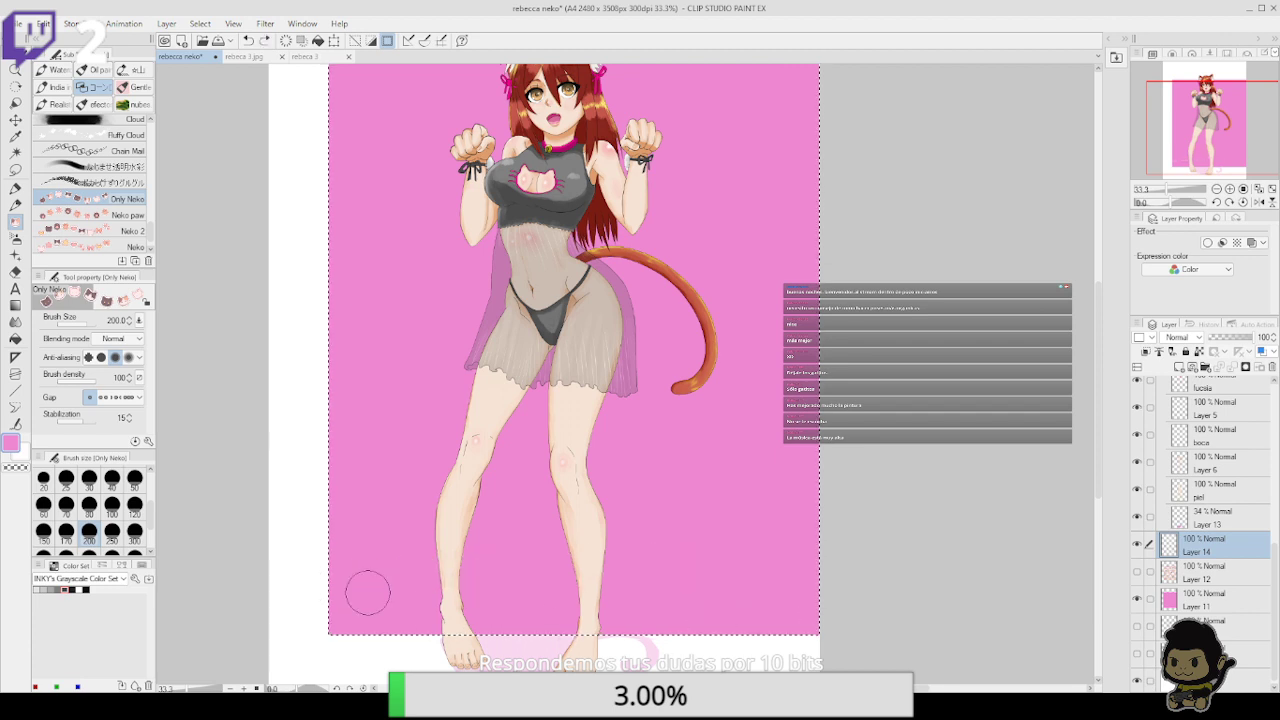
drag(310, 602, 1028, 586)
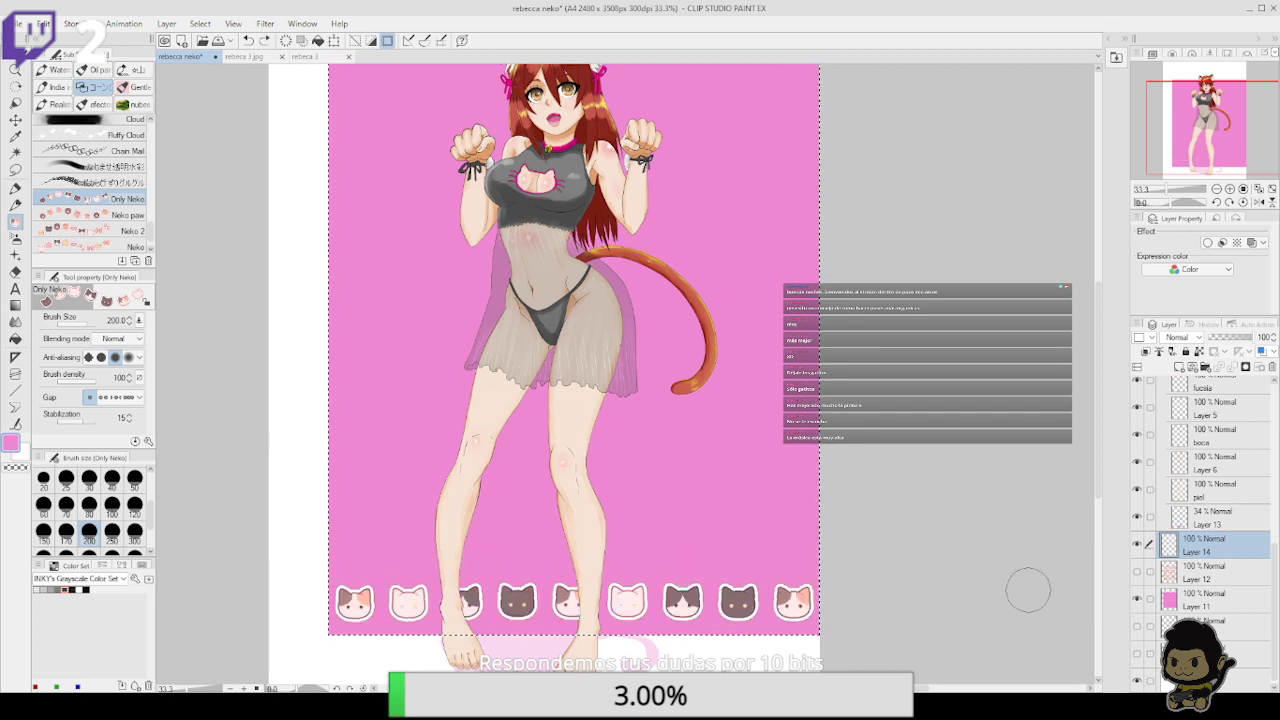
shift+click(286, 517)
key(ctrl+z)
drag(274, 551, 1043, 551)
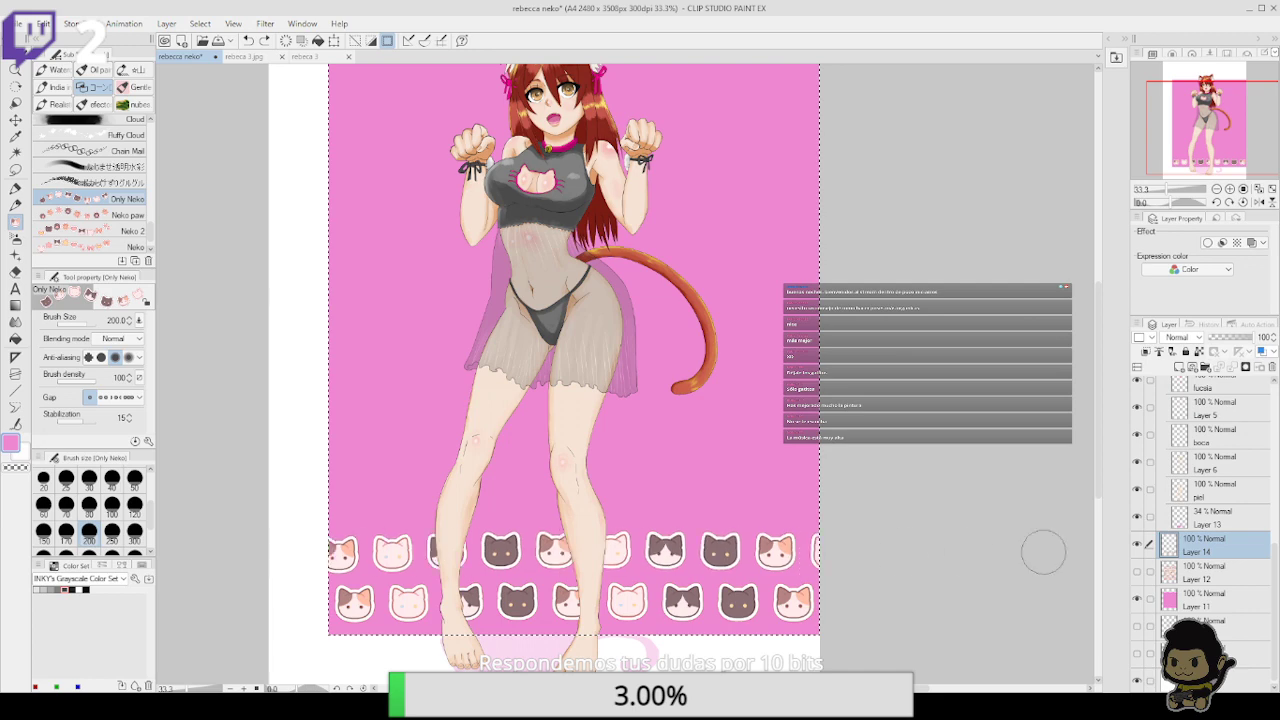
drag(286, 486, 757, 480)
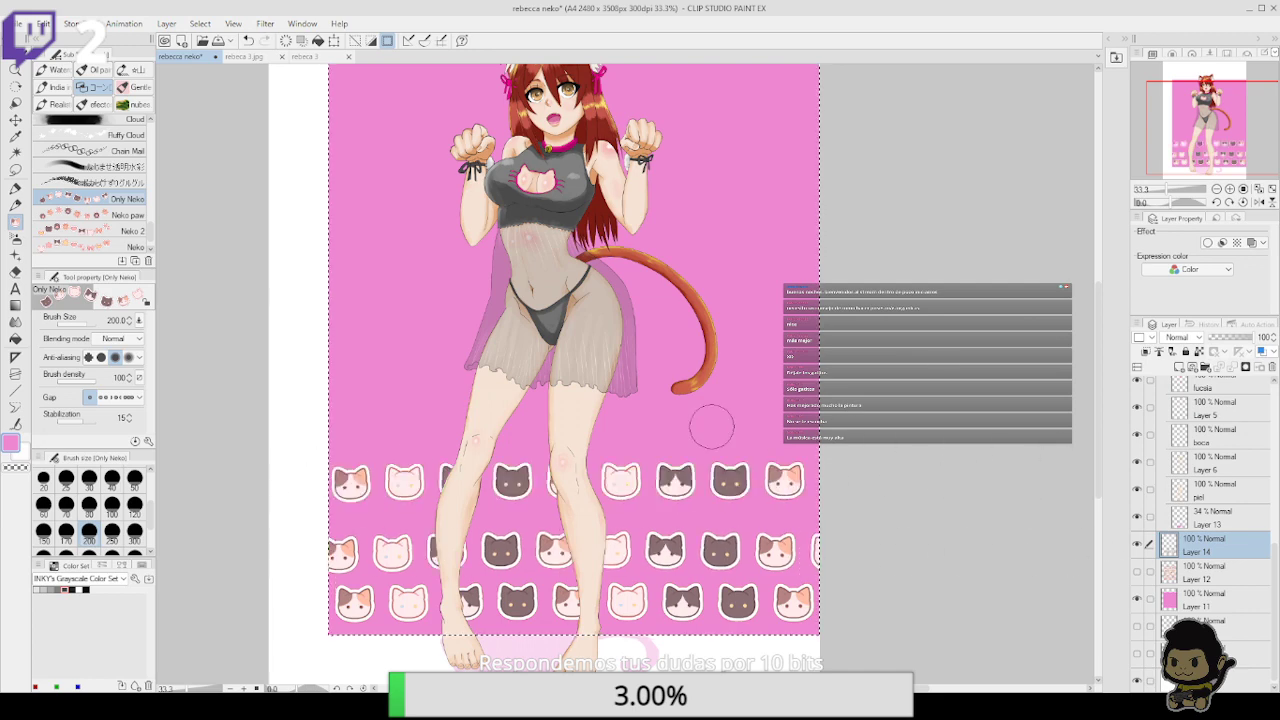
drag(273, 413, 1074, 414)
drag(870, 377, 914, 508)
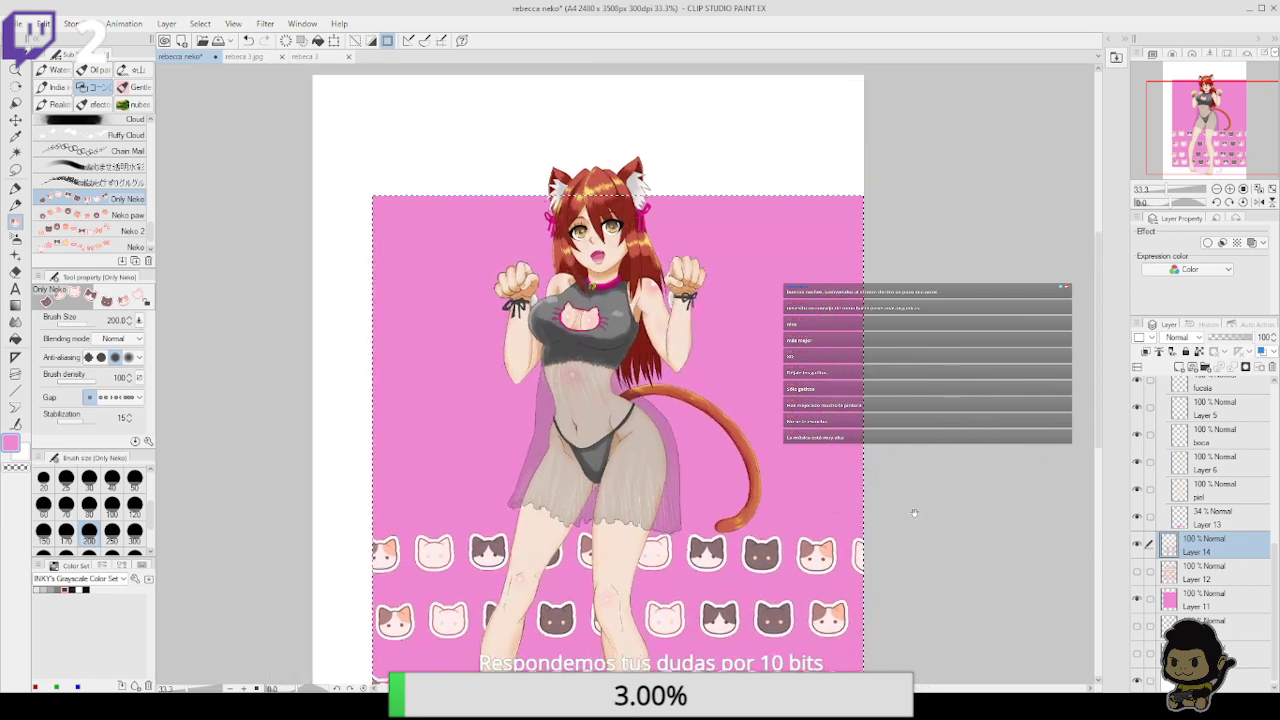
Check the whole page and undo the stamp rows made at brush size 200
triple_click(1216, 189)
key(ctrl+z)
key(ctrl+z)
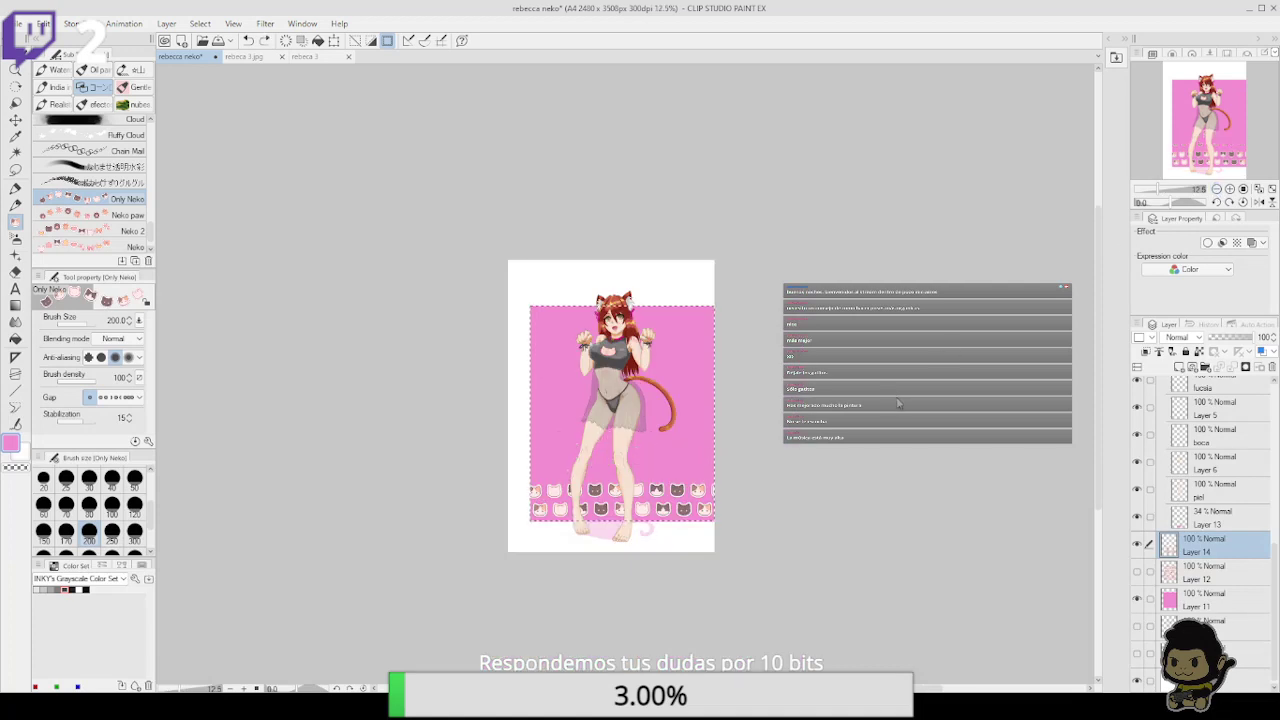
Test a row of cat stamps at brush size 500, undo it, and set the brush size to 300
scroll(140, 518, down, 1)
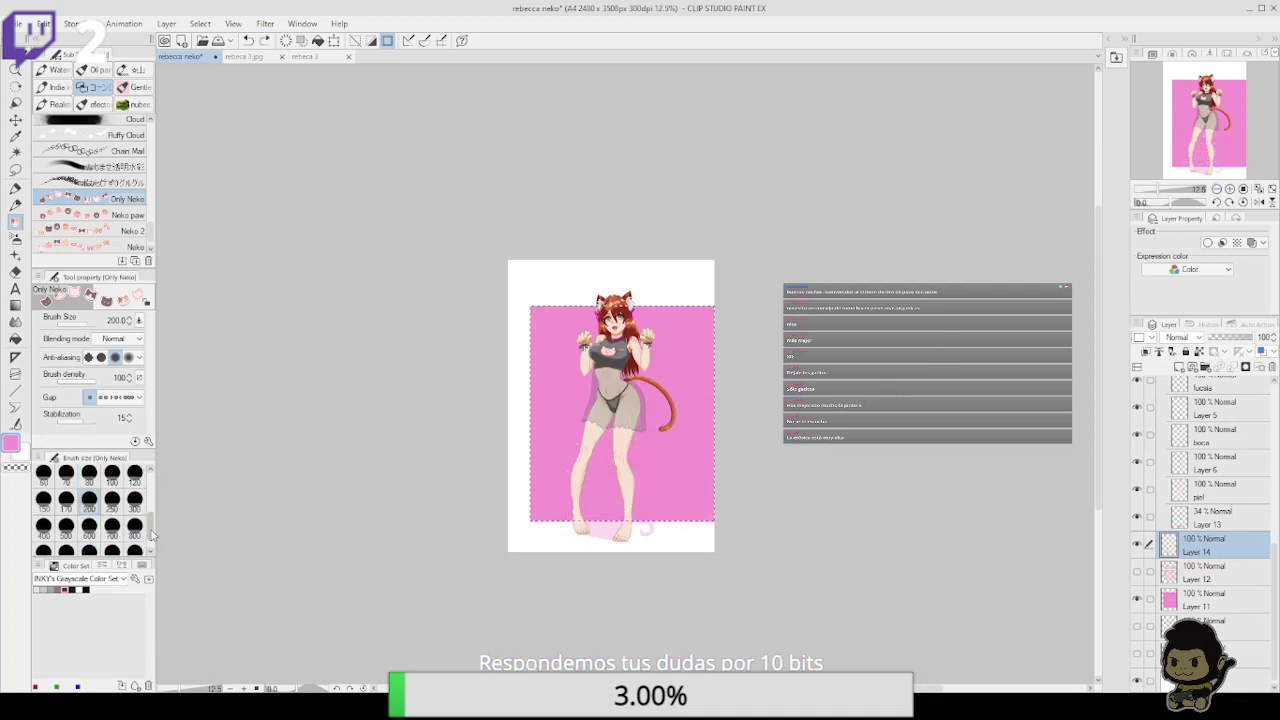
click(66, 525)
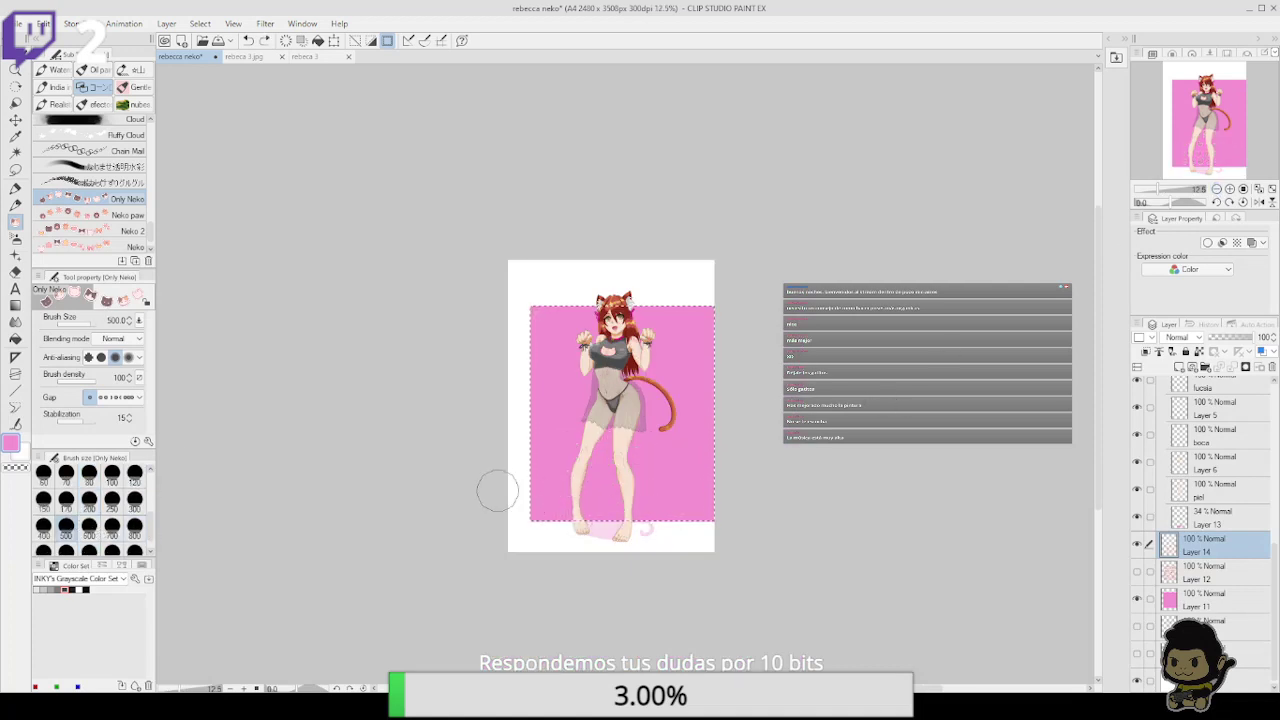
mouse_move(491, 491)
mouse_down()
mouse_move(800, 493)
mouse_move(913, 477)
mouse_up()
key(ctrl+z)
click(134, 500)
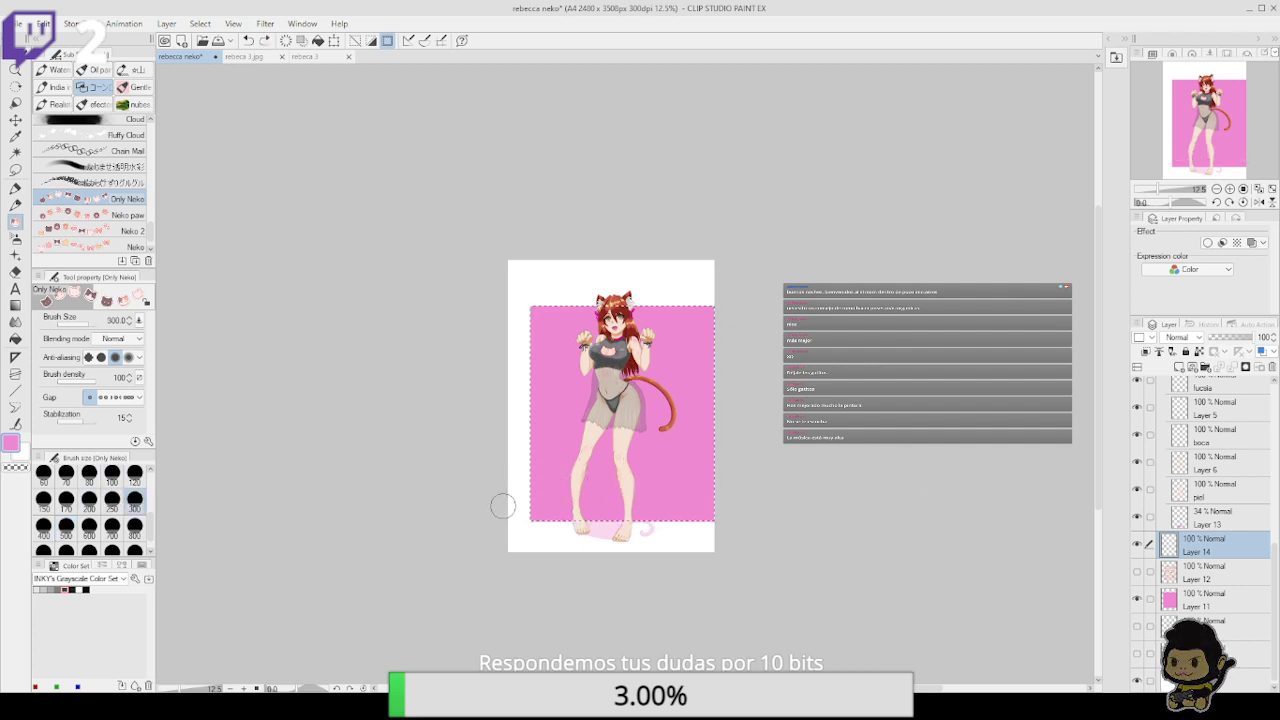
Try covering the pink rectangle with horizontal rows of cat stamps at size 300, working from the bottom edge to the top
drag(500, 509, 937, 489)
drag(610, 460, 755, 436)
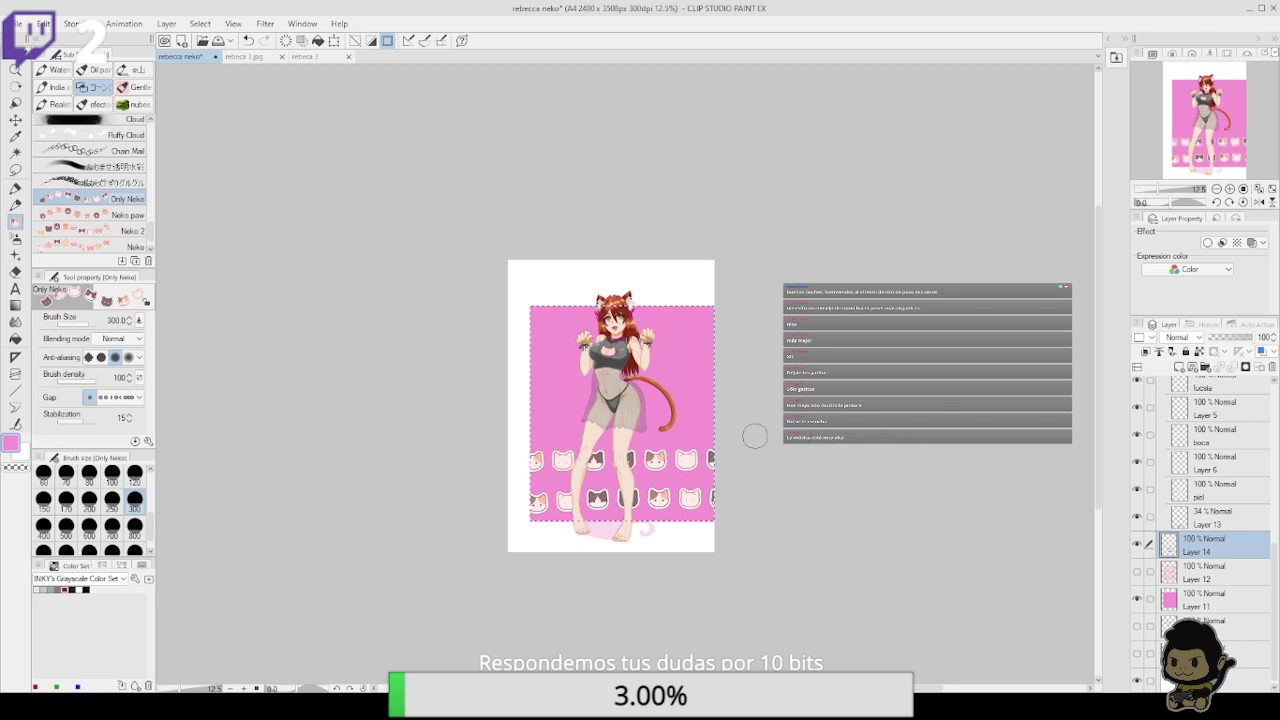
drag(507, 423, 871, 425)
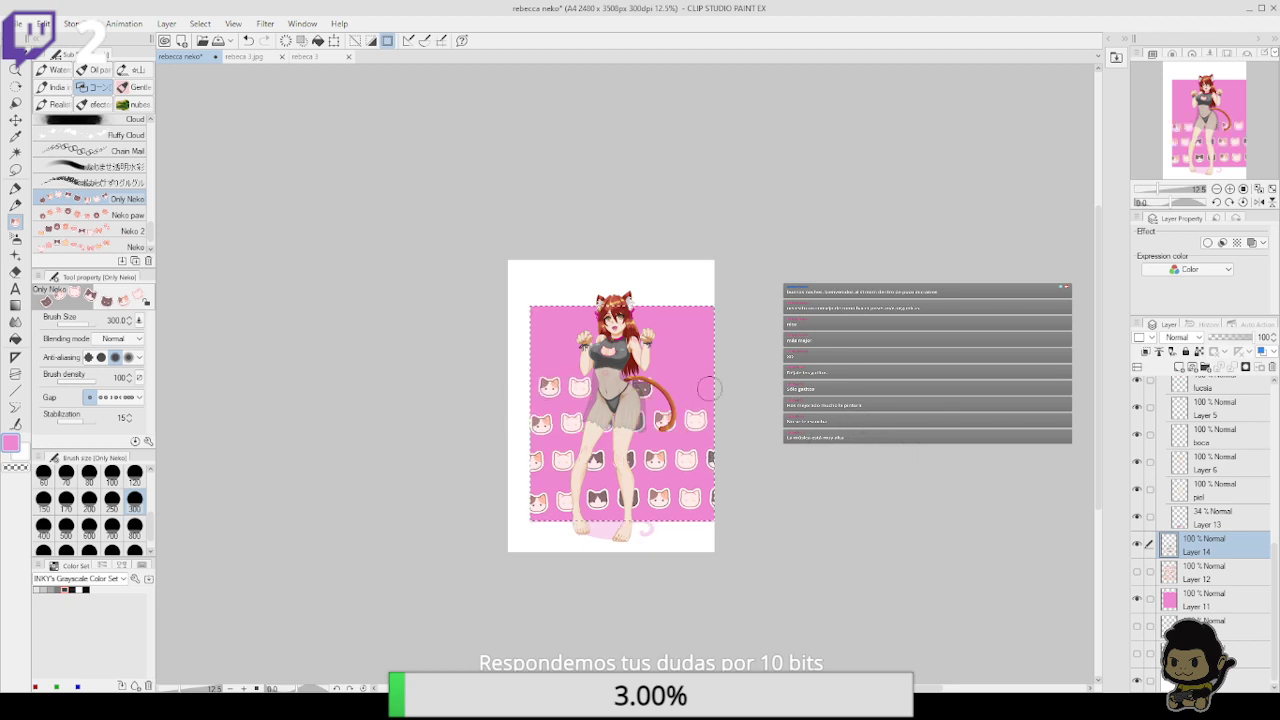
key(ctrl+z)
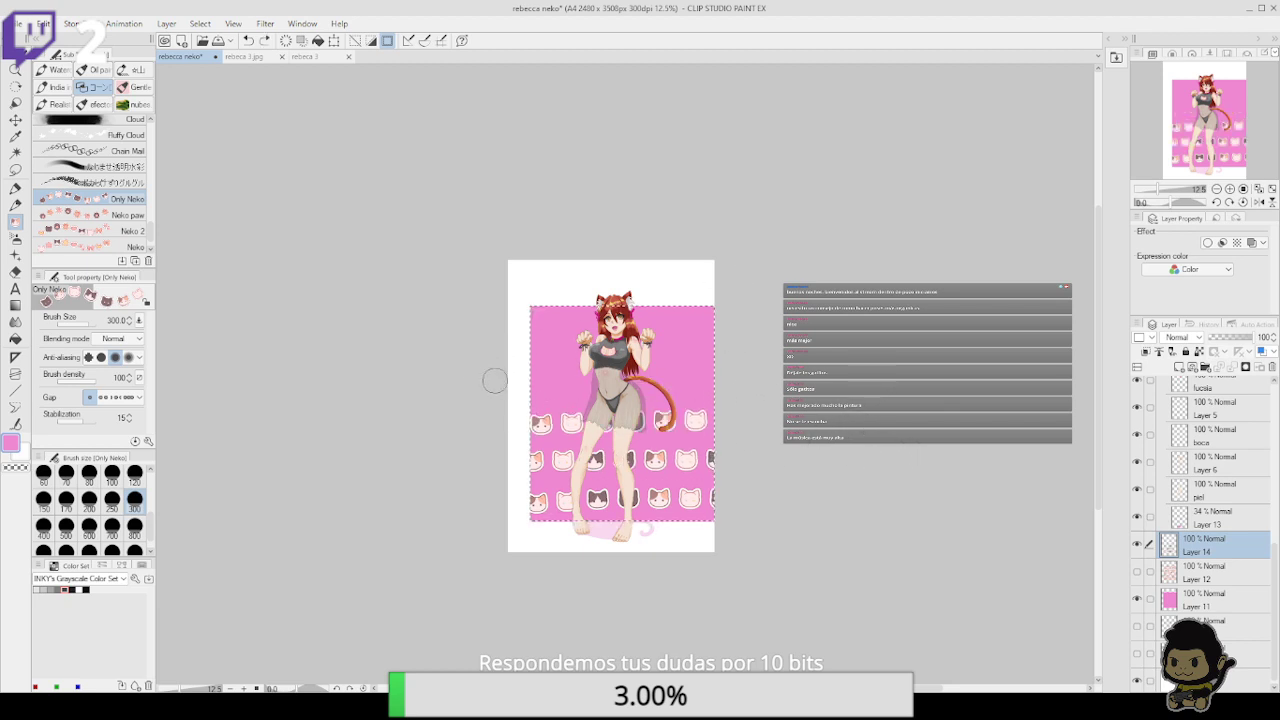
key(ctrl+y)
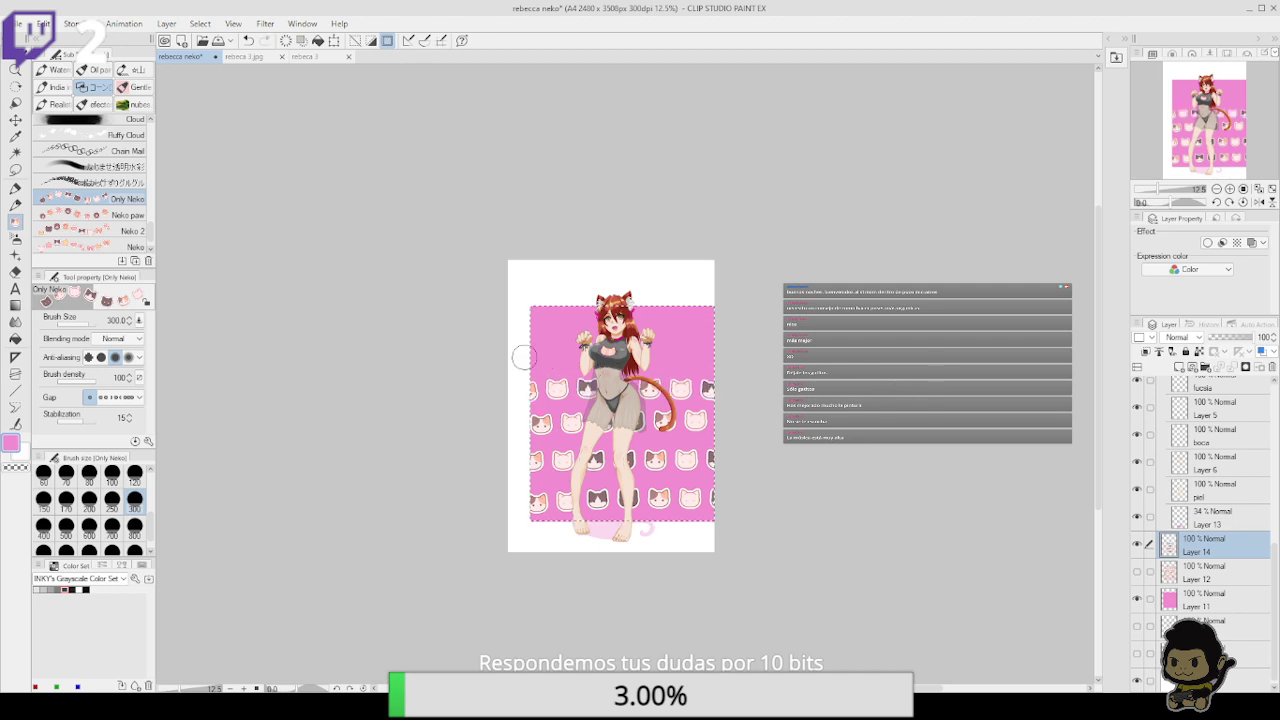
drag(524, 357, 752, 350)
drag(495, 329, 760, 330)
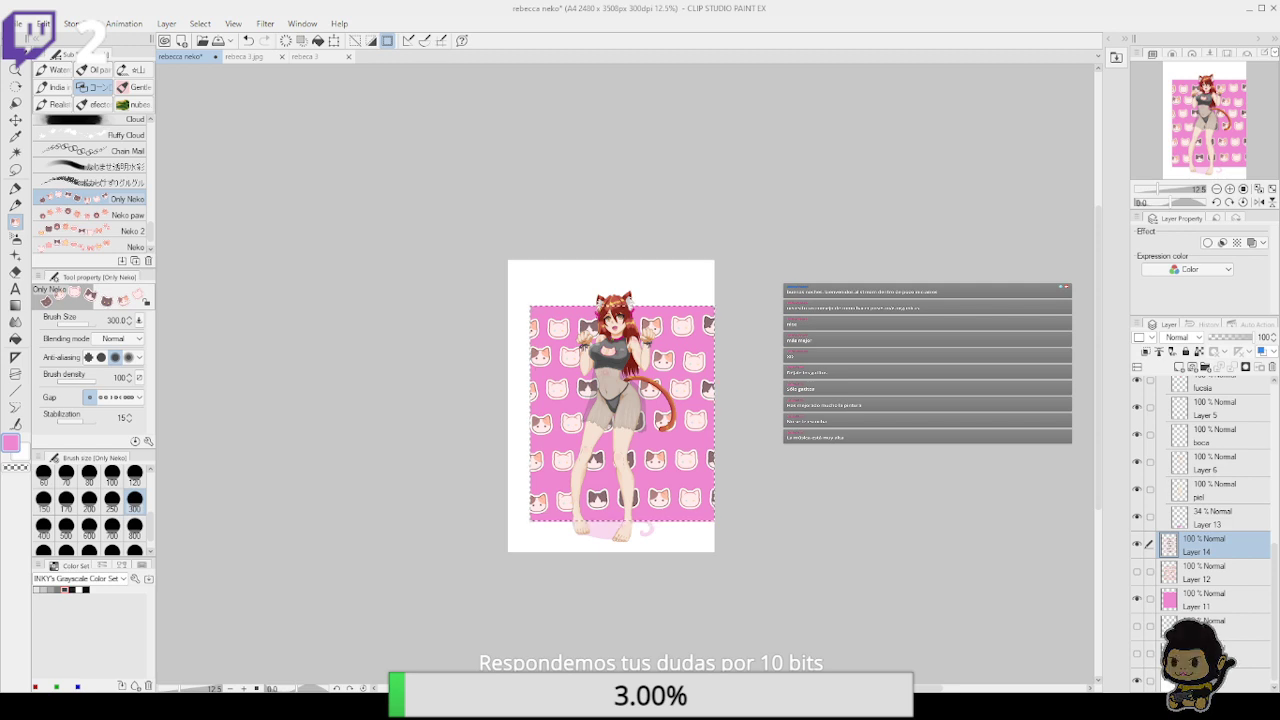
Undo the horizontal rows of cat stamps made from the bottom up
click(753, 370)
key(ctrl+z)
key(ctrl+z)
key(ctrl+z)
key(ctrl+z)
key(ctrl+z)
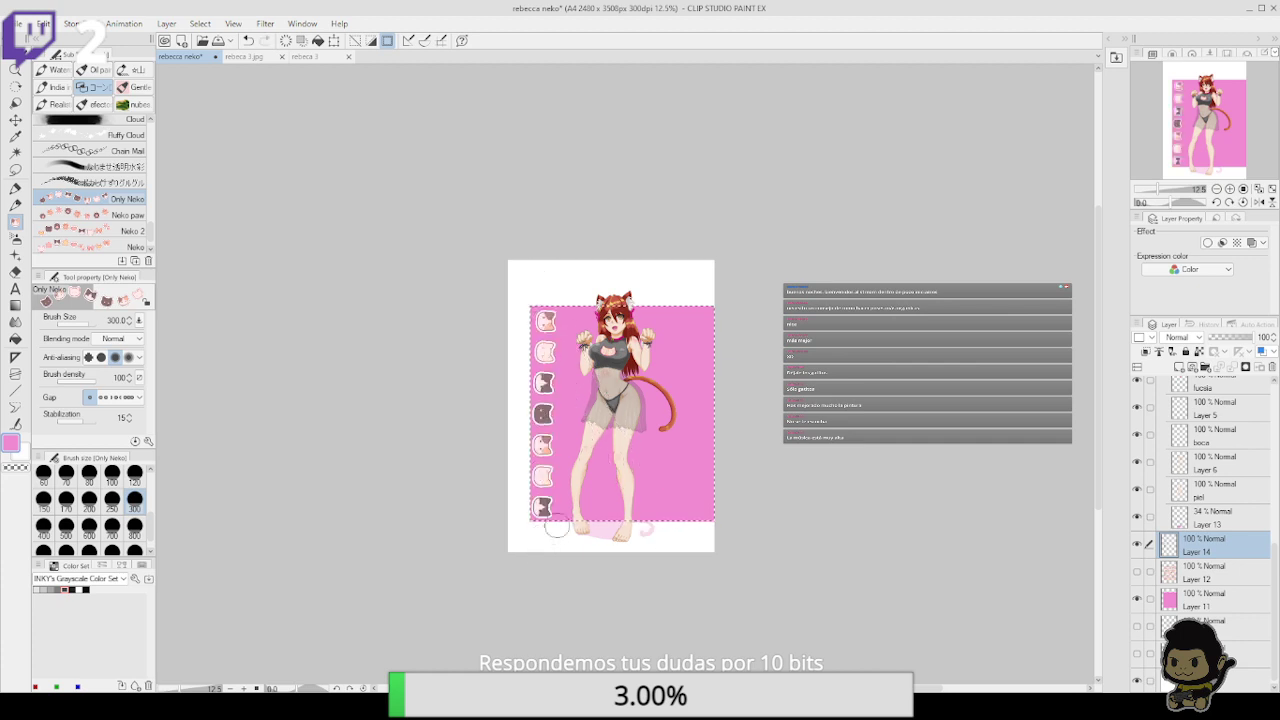
Try laying the cat stamps in vertical columns across the pink rectangle, and undo the columns
key(ctrl+z)
drag(569, 296, 574, 516)
drag(606, 296, 600, 563)
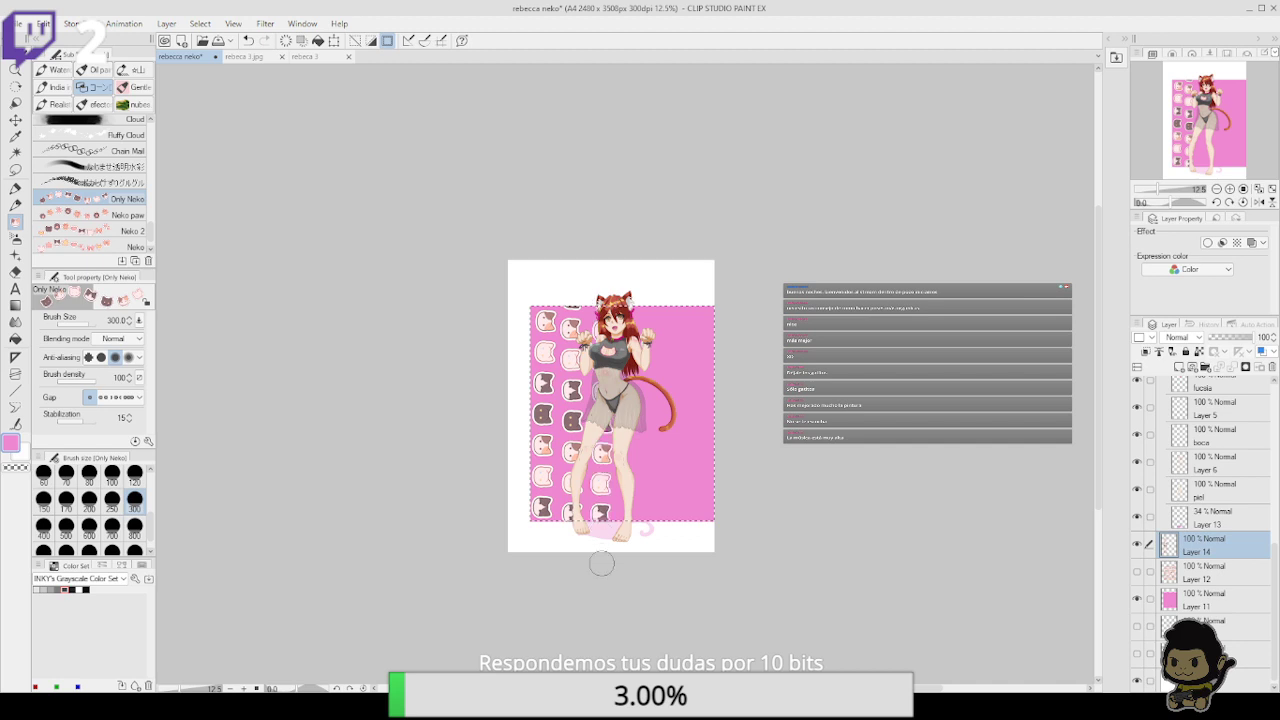
mouse_move(640, 277)
mouse_down()
mouse_move(643, 441)
mouse_move(660, 476)
mouse_up()
drag(668, 305, 661, 559)
key(ctrl+z)
key(ctrl+z)
key(ctrl+z)
key(ctrl+z)
key(ctrl+z)
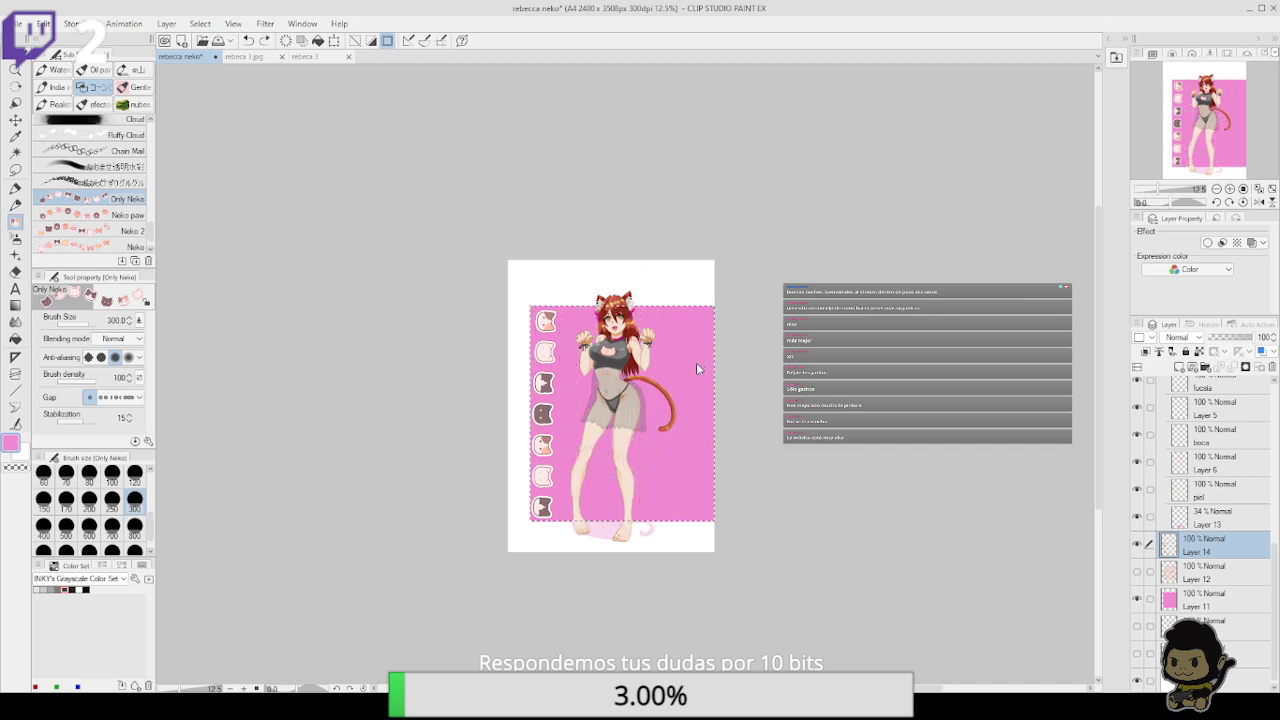
Try stamping five horizontal freehand rows of cat heads across the pink rectangle, working from the top edge down
drag(517, 329, 712, 330)
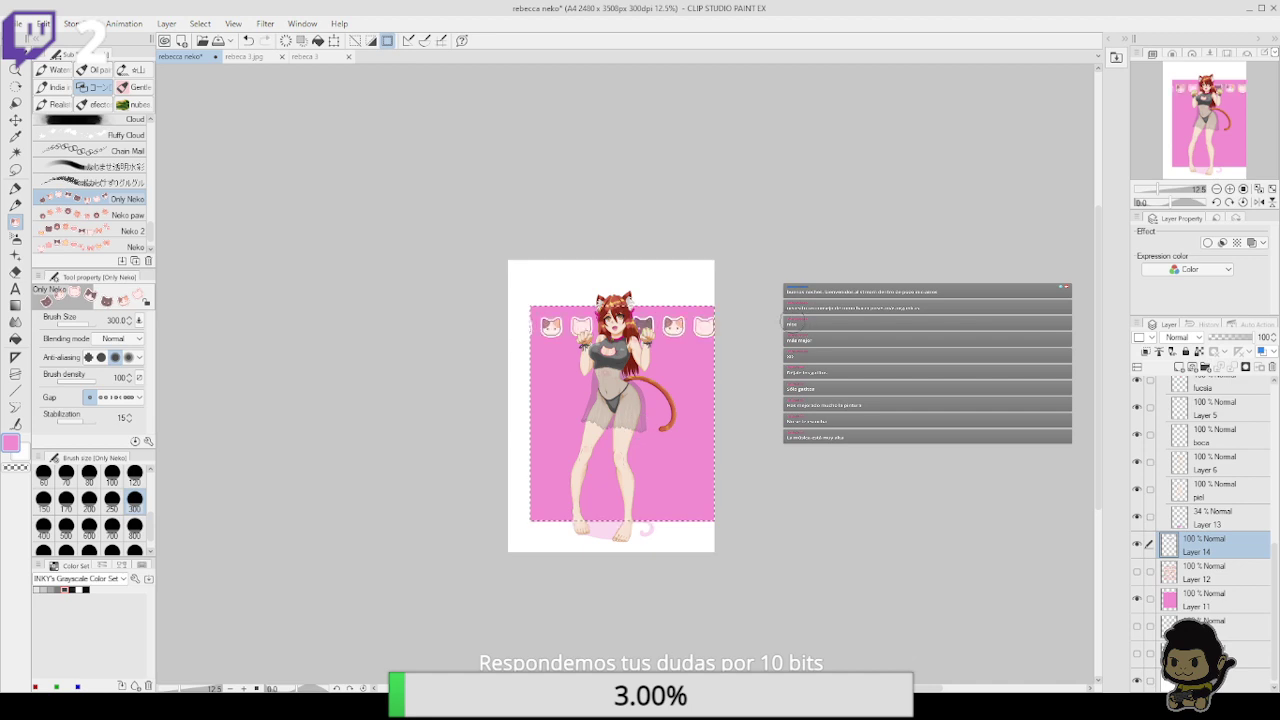
drag(506, 371, 702, 366)
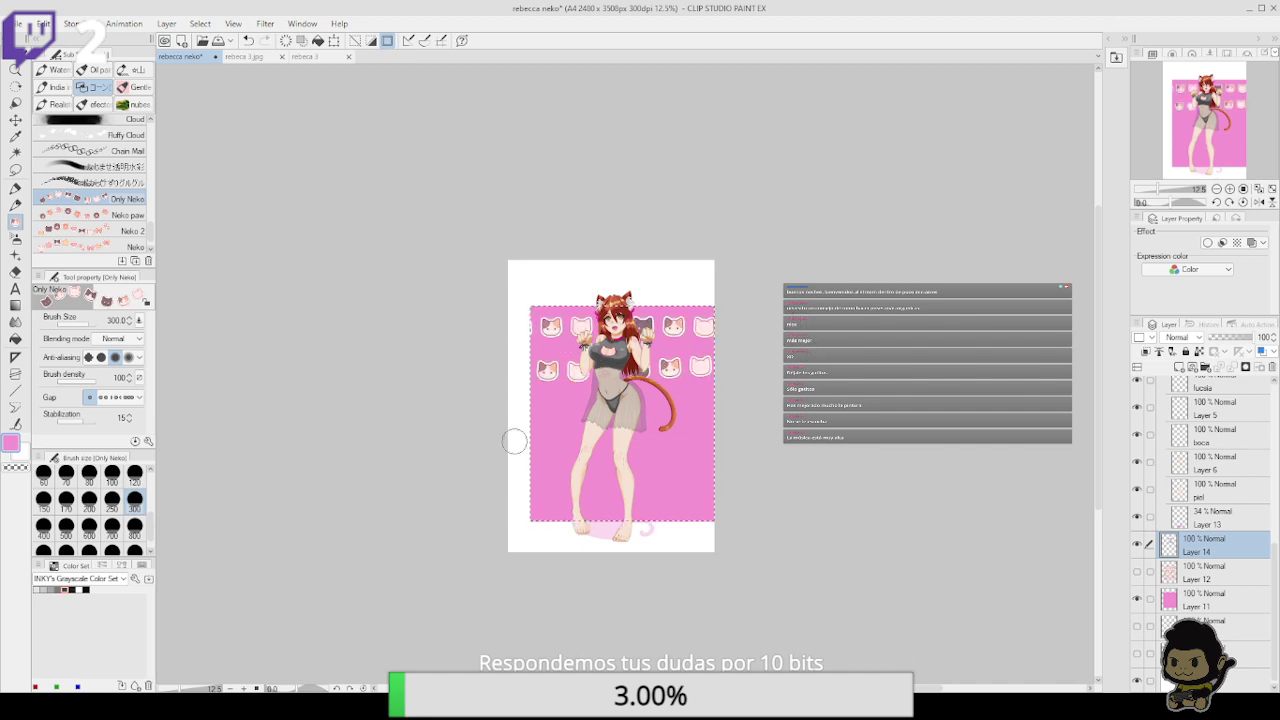
drag(514, 437, 708, 432)
key(ctrl+z)
drag(491, 414, 703, 409)
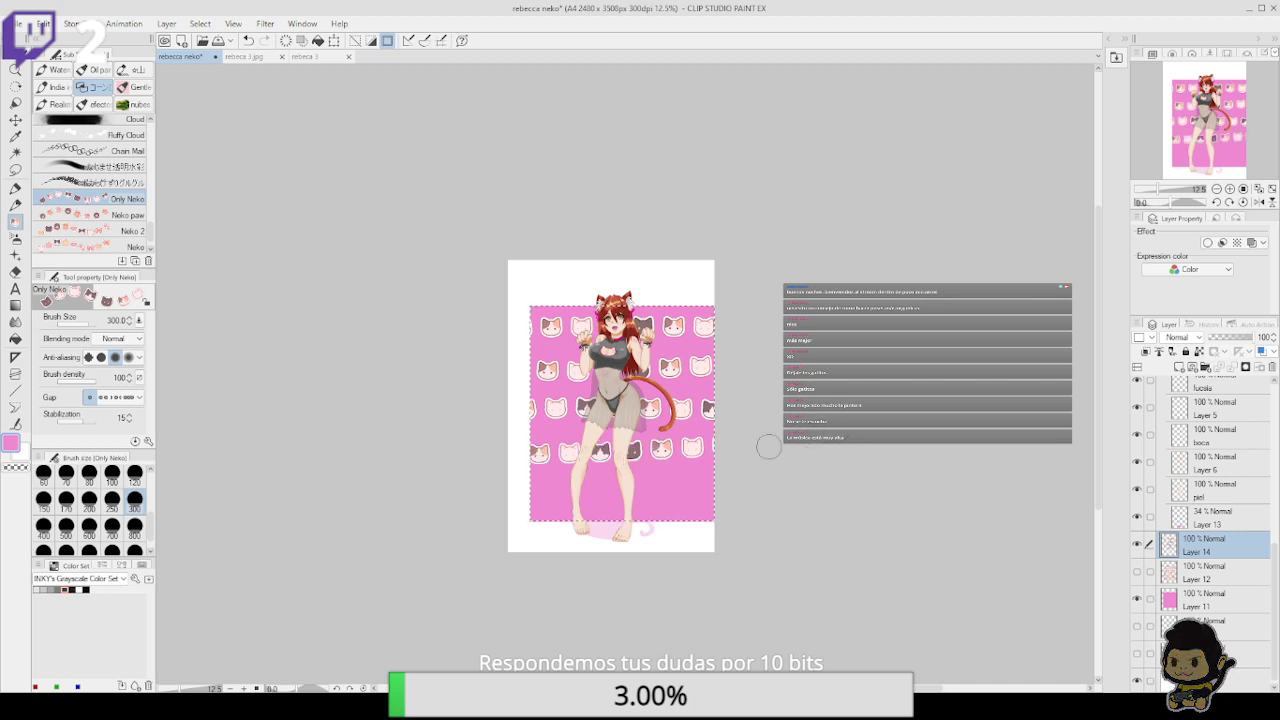
drag(503, 451, 811, 449)
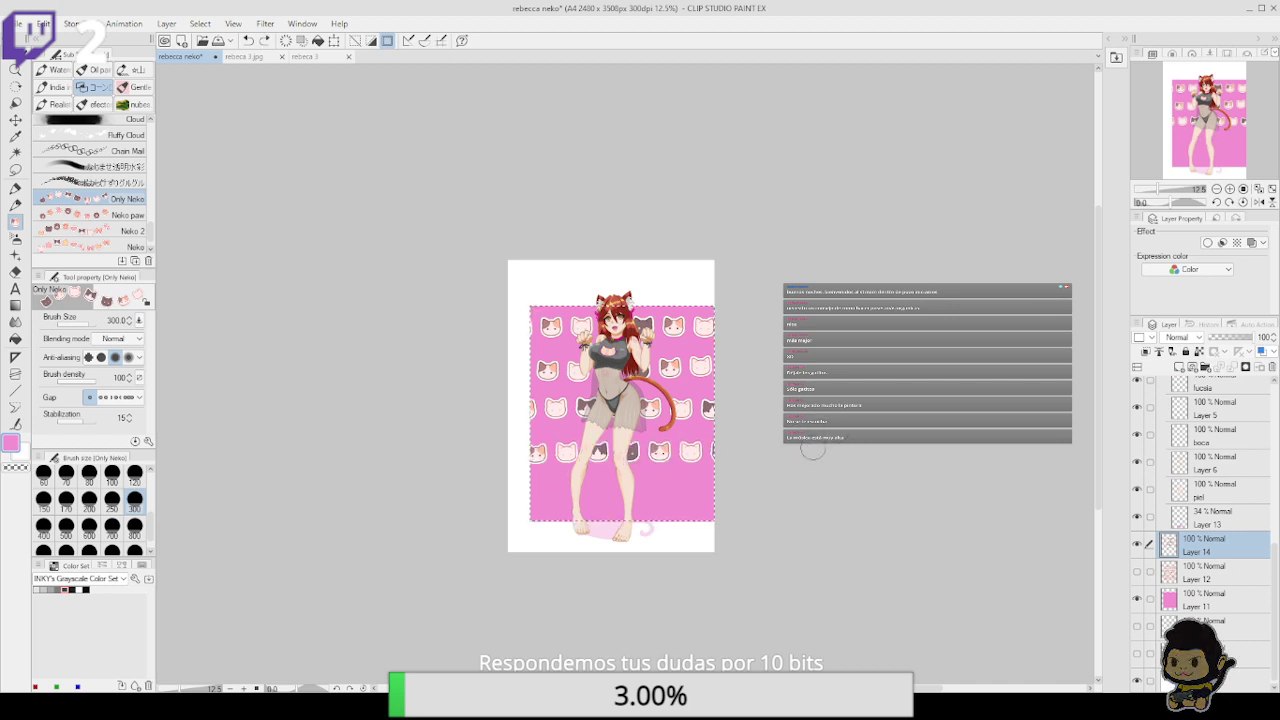
drag(554, 500, 820, 466)
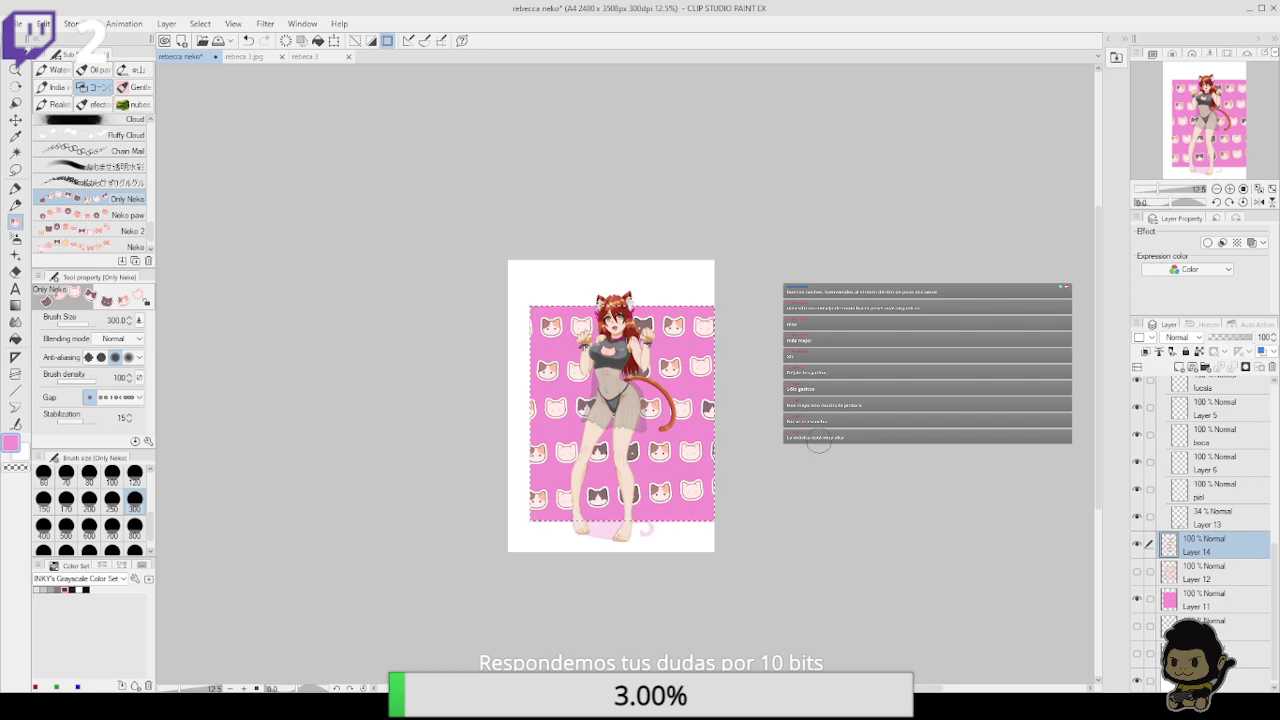
Undo the freehand stamp rows so the pink rectangle is plain again
key(ctrl+z)
key(ctrl+z)
key(ctrl+z)
key(ctrl+z)
key(ctrl+z)
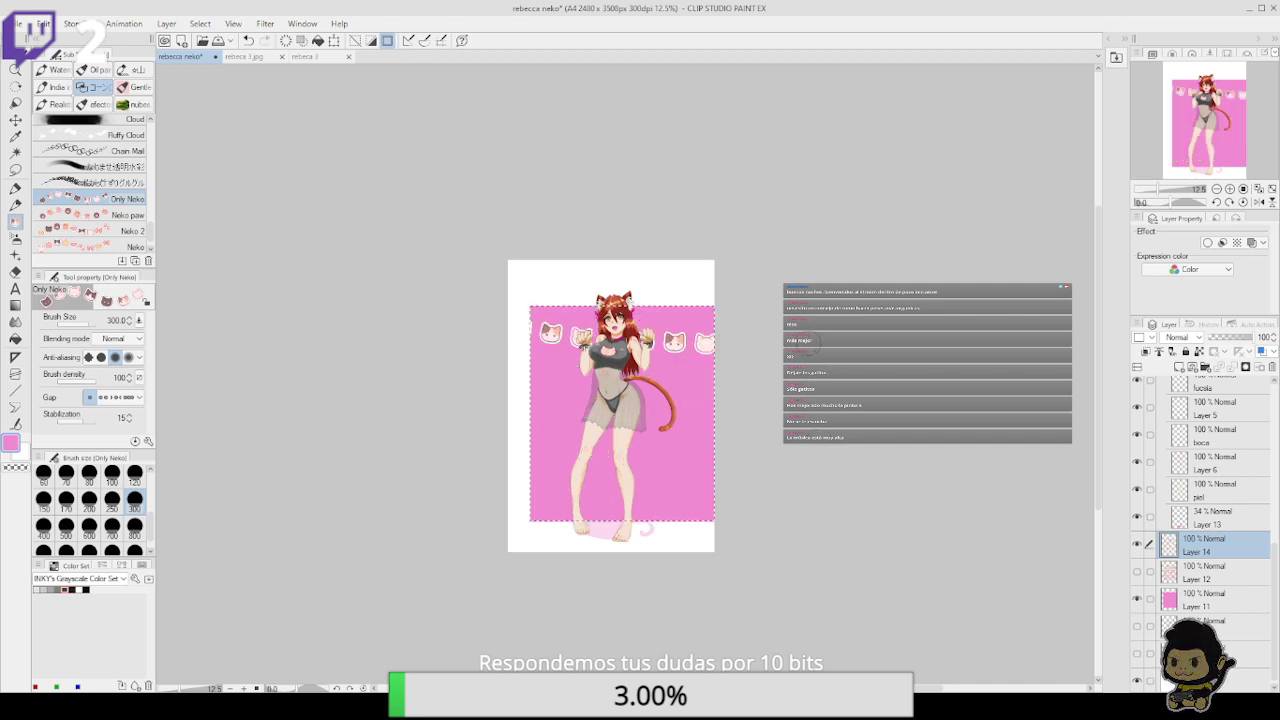
key(ctrl+z)
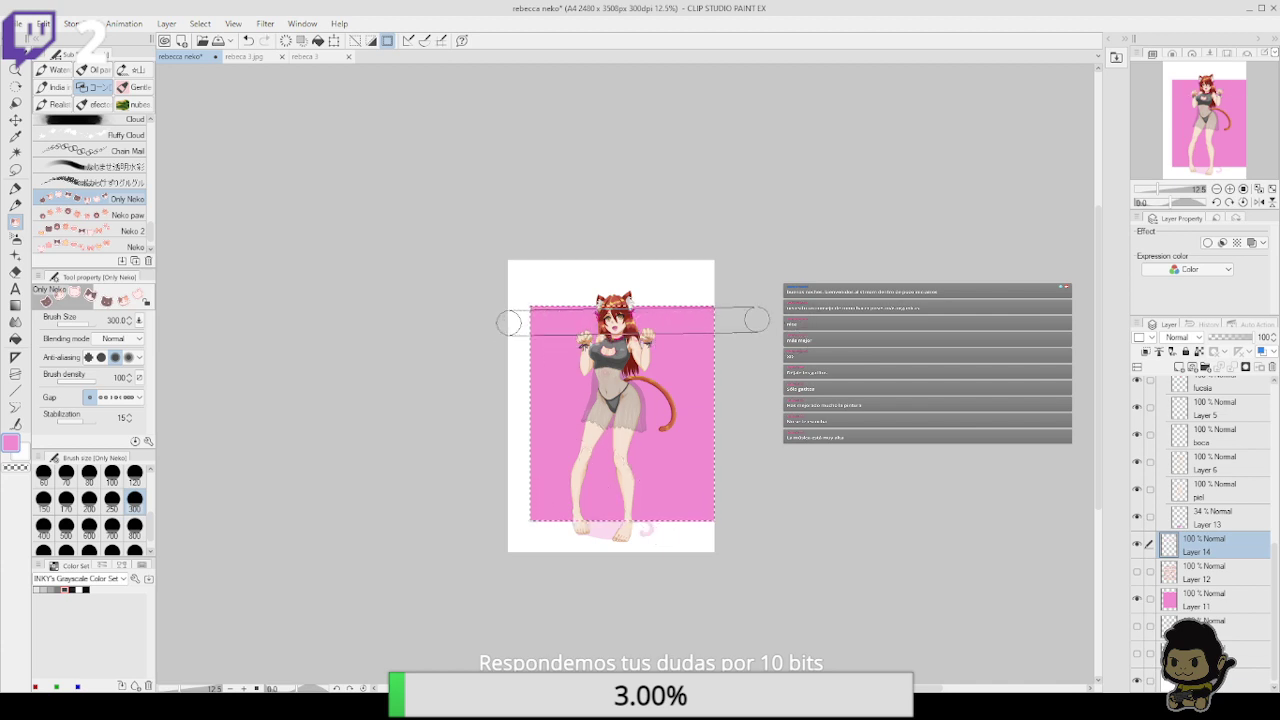
Stamp three horizontal rows of Only Neko cat heads across the pink rectangle on Layer 14, from the top edge down
drag(754, 322, 756, 320)
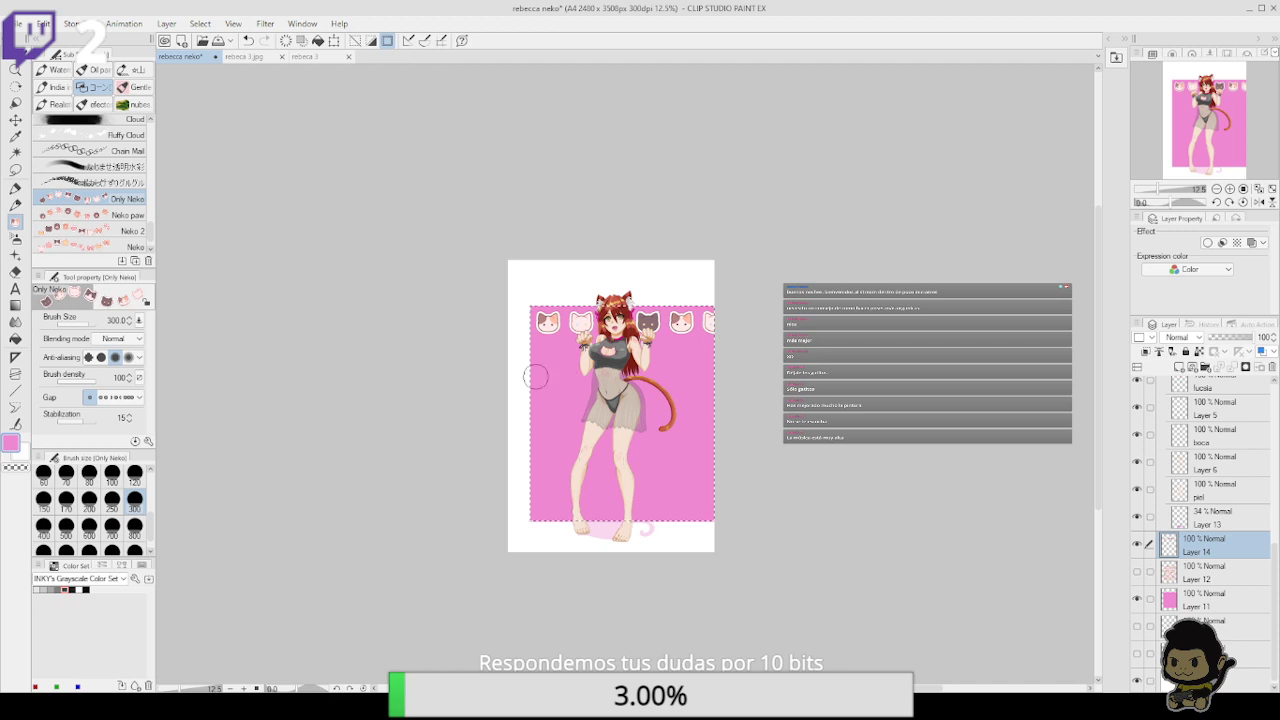
shift+click(757, 360)
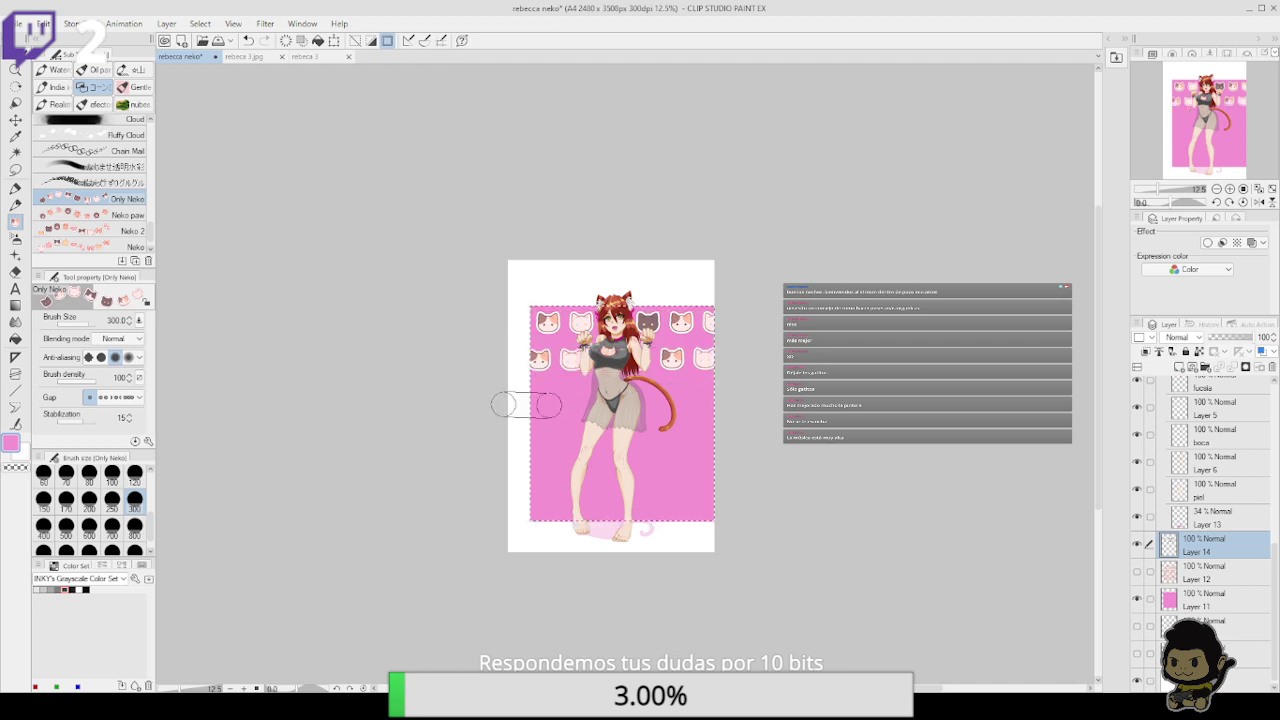
shift+click(750, 399)
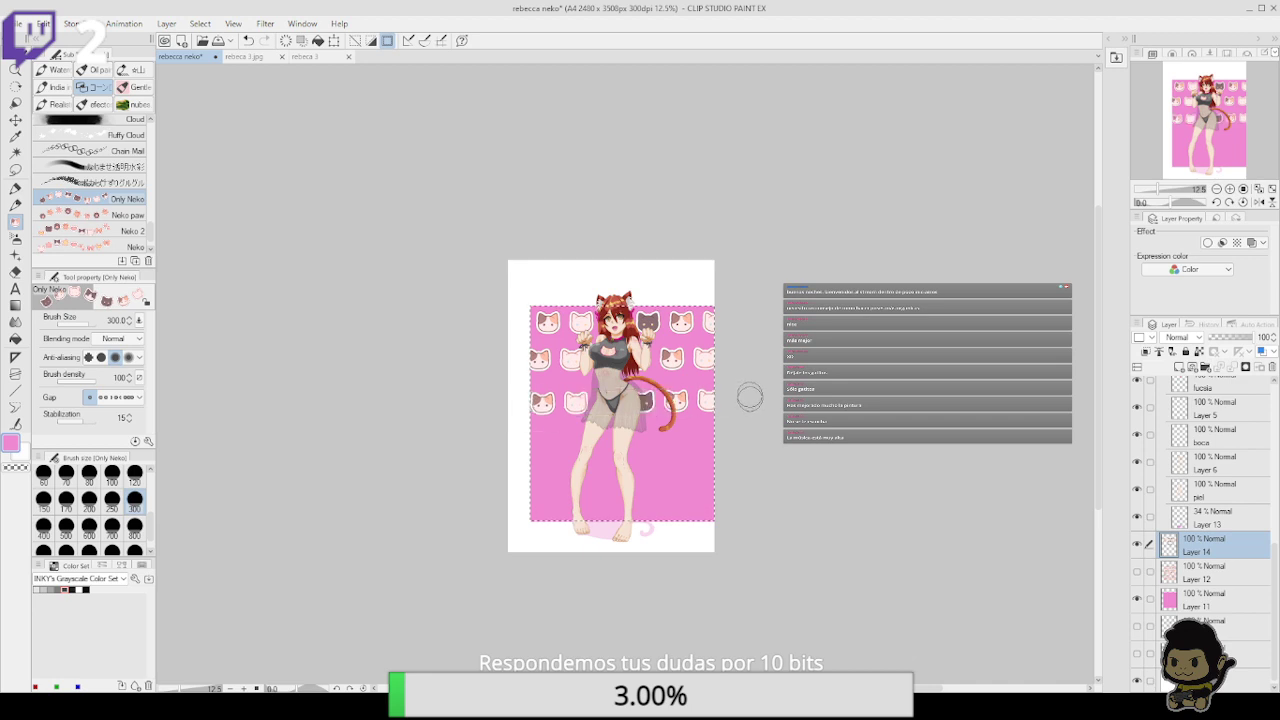
Try placing single cat-head stamps around the legs to start a fourth row, and undo them
click(548, 455)
key(ctrl+z)
click(593, 458)
click(669, 455)
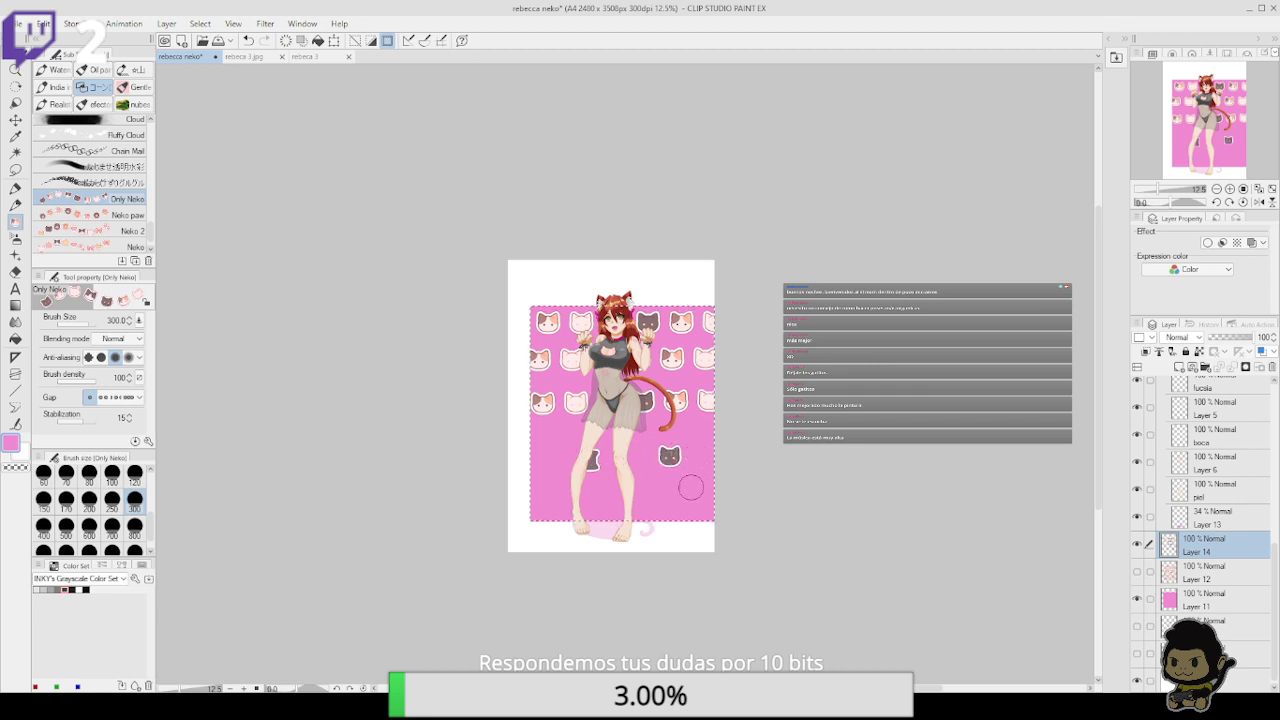
click(672, 484)
key(ctrl+z)
key(ctrl+z)
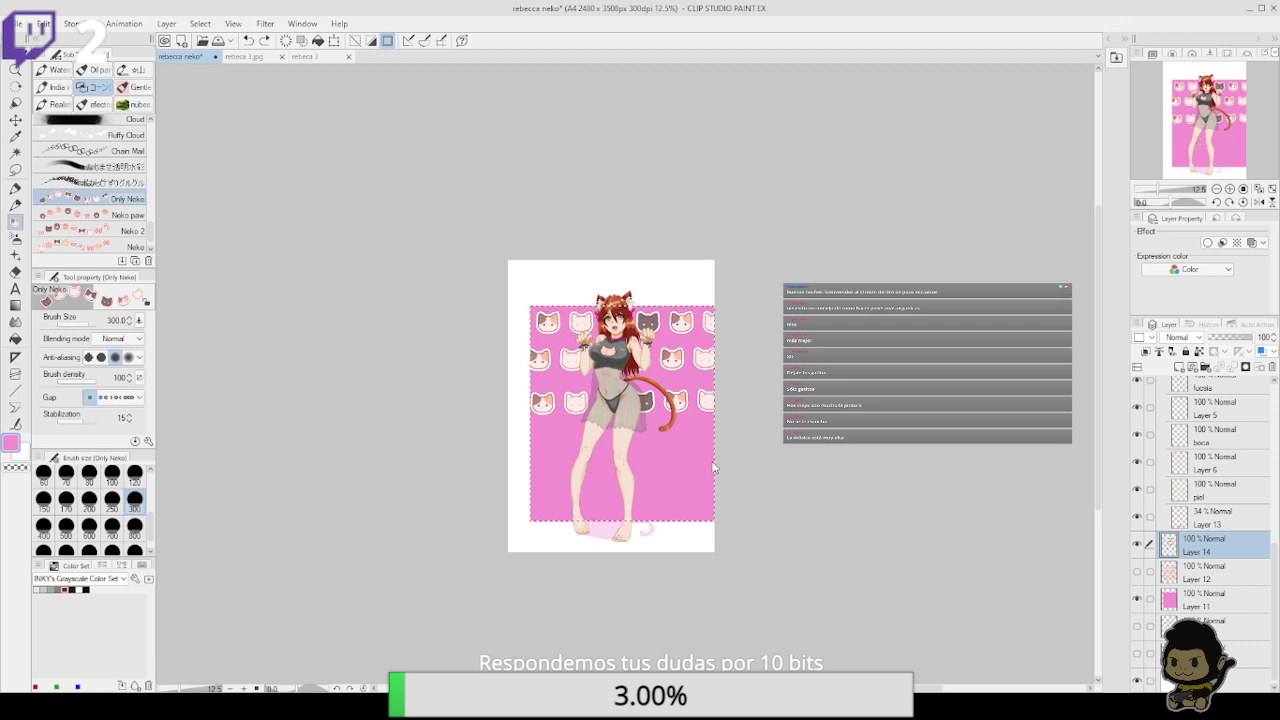
click(540, 446)
click(563, 455)
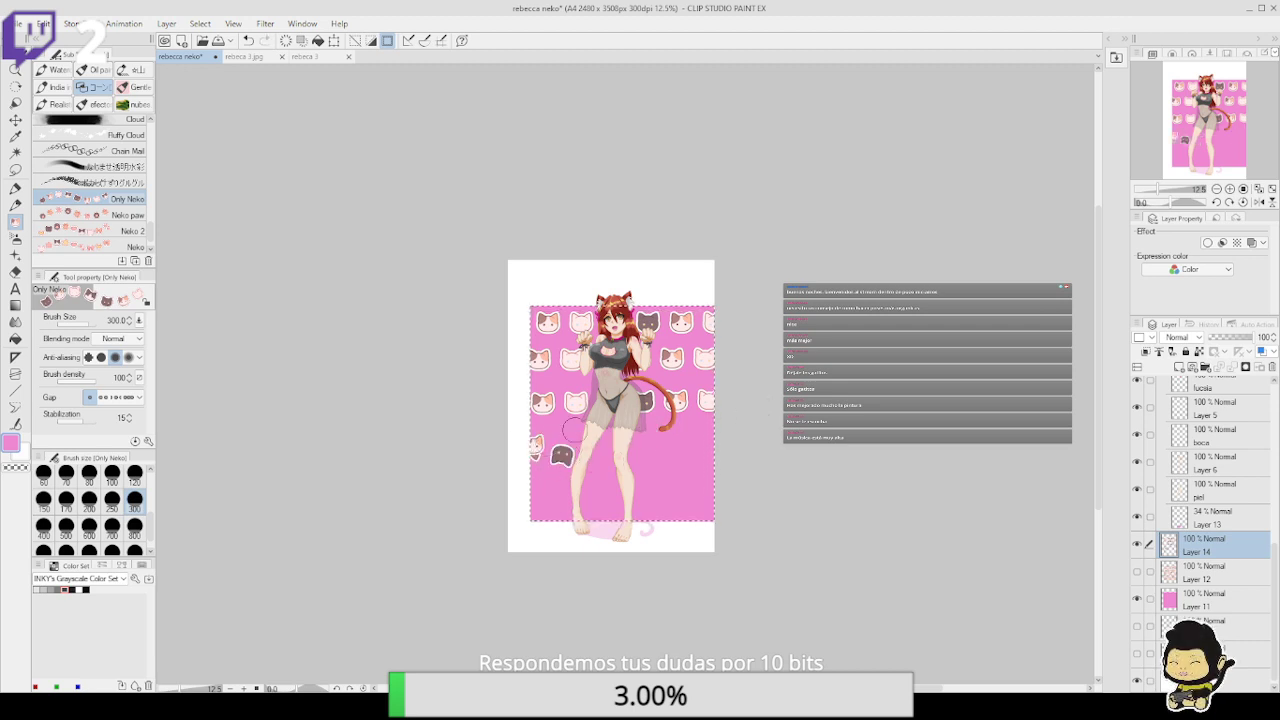
key(ctrl+z)
key(ctrl+z)
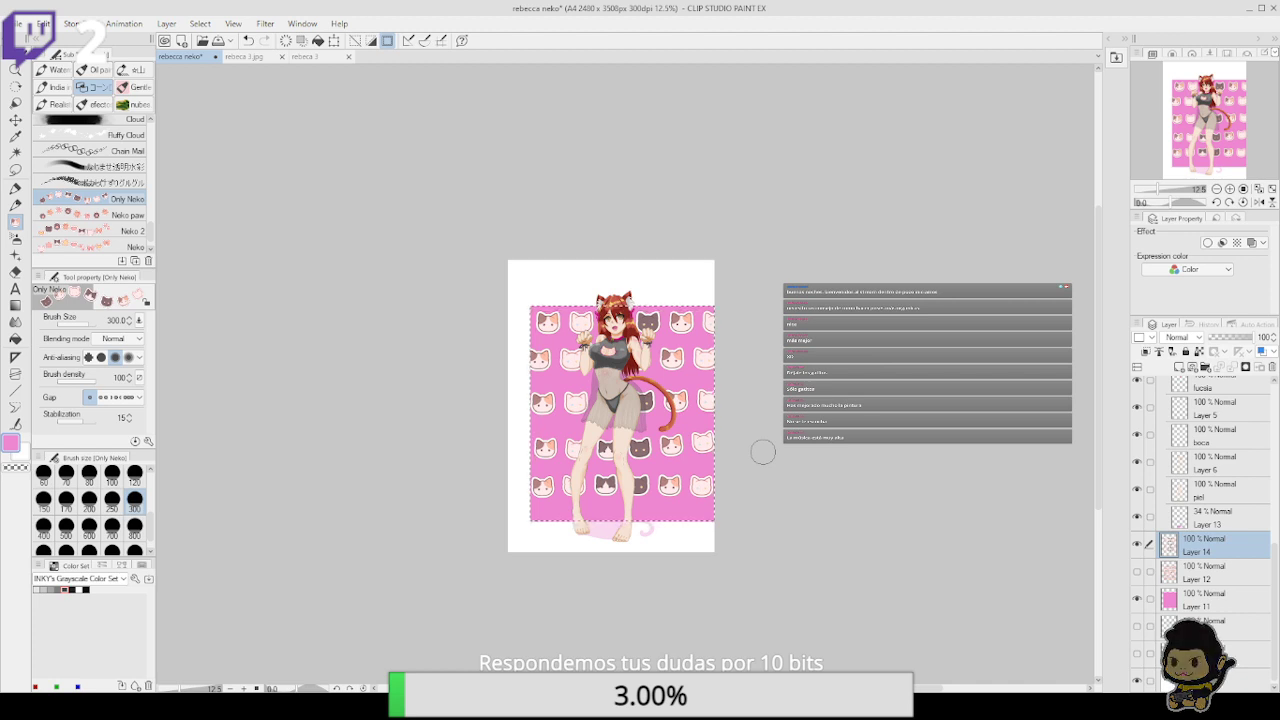
Hide Layer 14, show and select Layer 12, and try shifting its mixed stamp pattern sideways
click(1136, 543)
click(1137, 570)
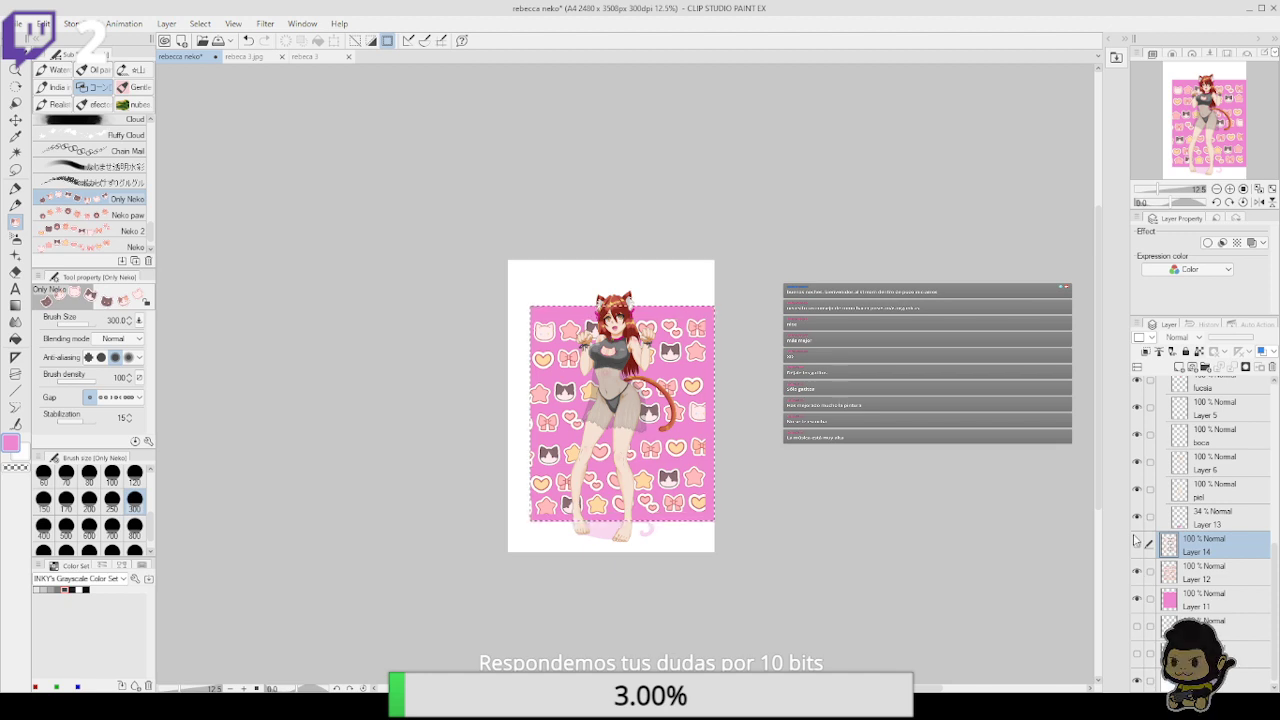
click(1218, 571)
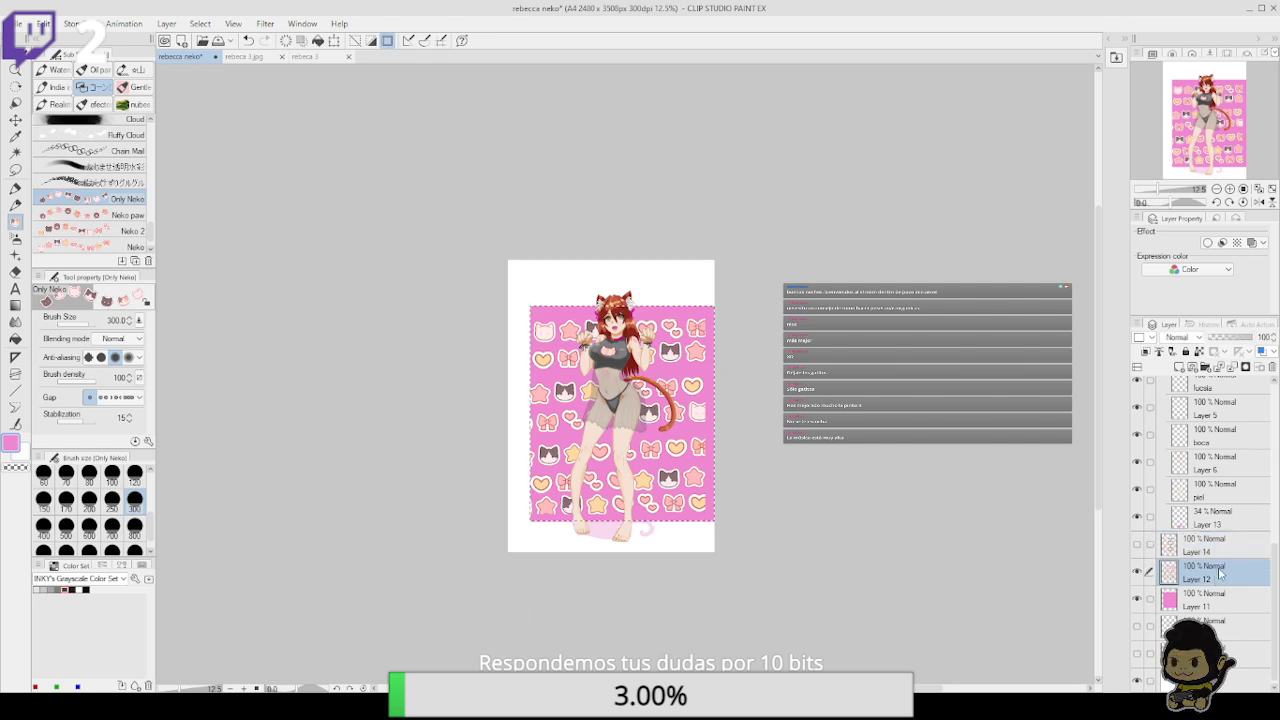
click(15, 119)
drag(689, 446, 721, 444)
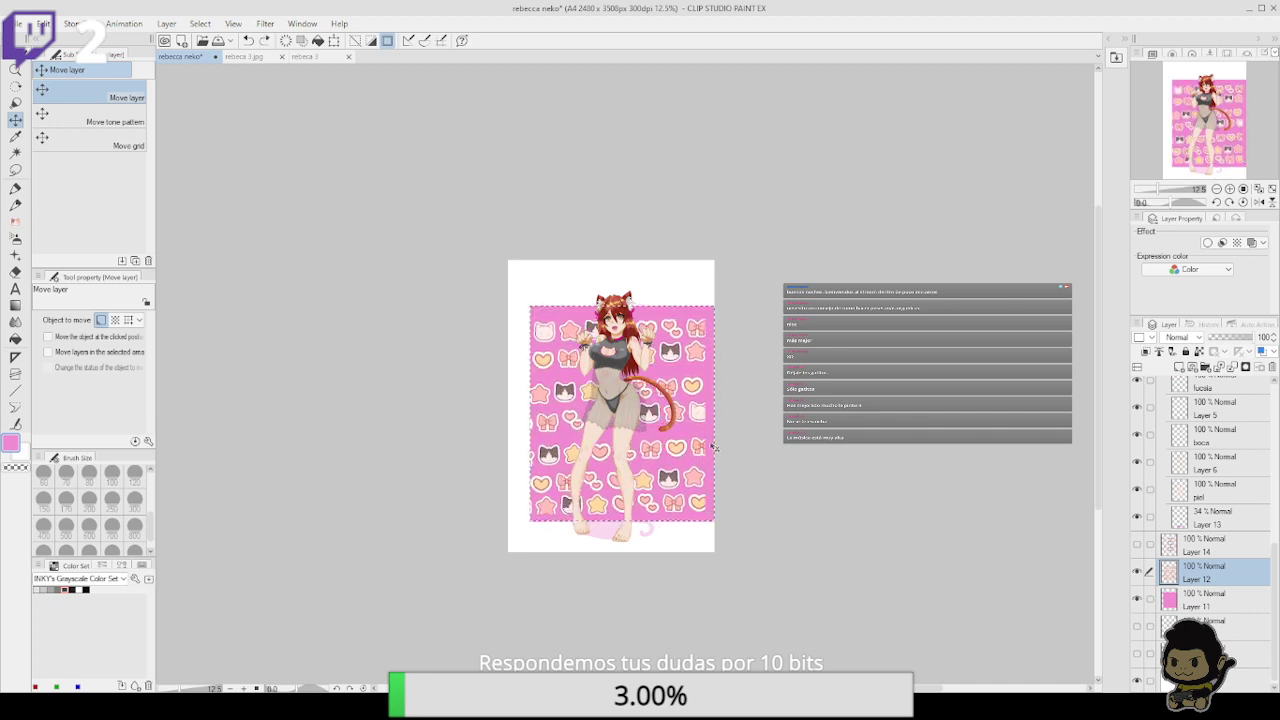
Clear the old stamp pattern from Layer 12 and delete Layer 14 with its cat-head rows
click(288, 41)
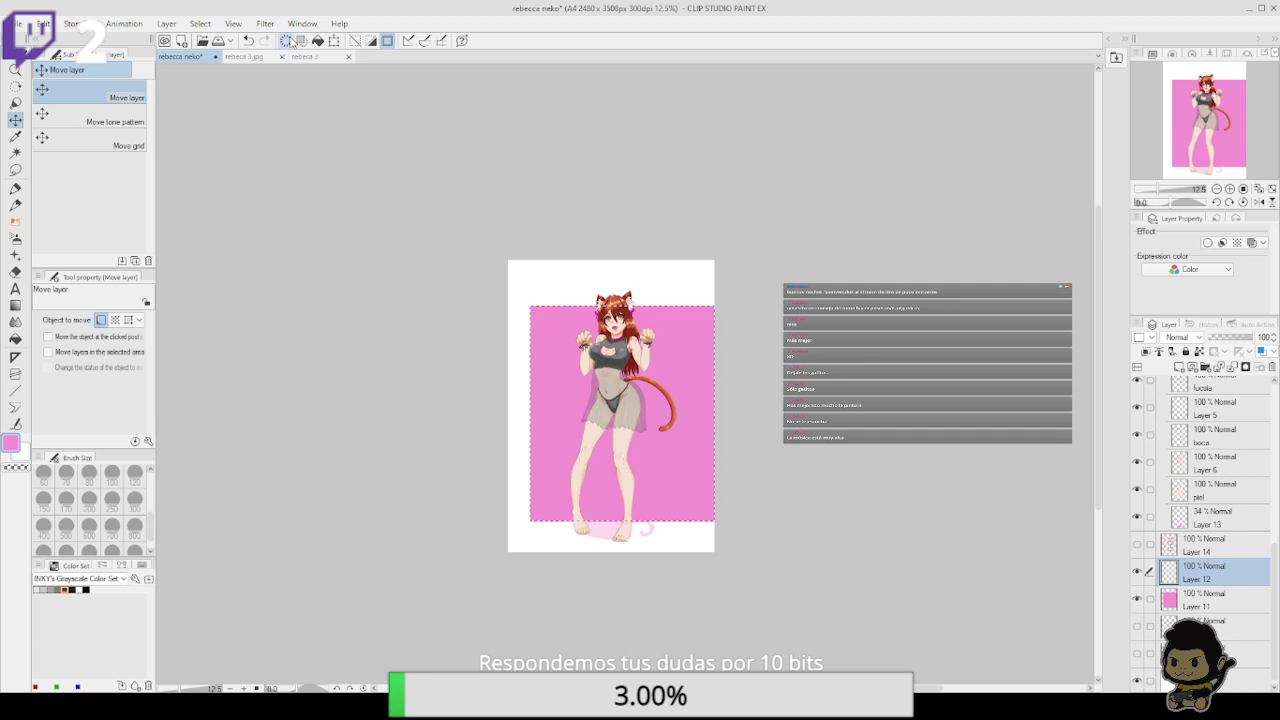
click(1240, 550)
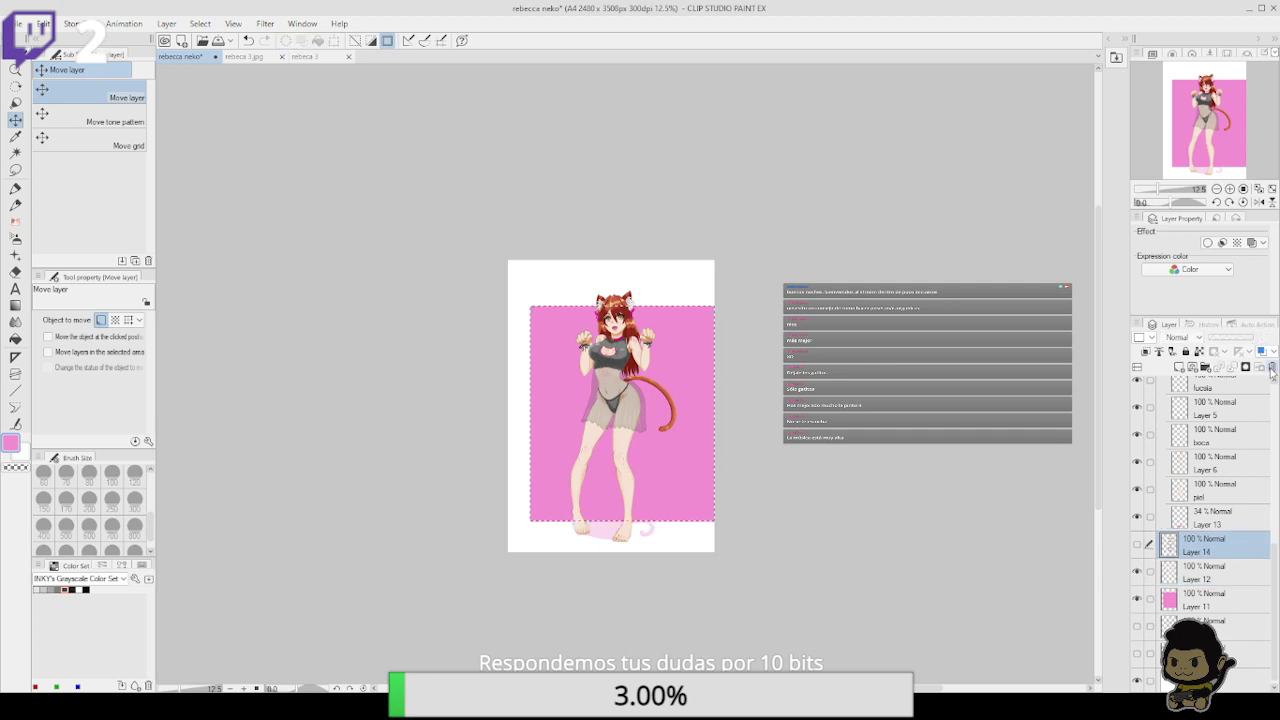
click(1272, 367)
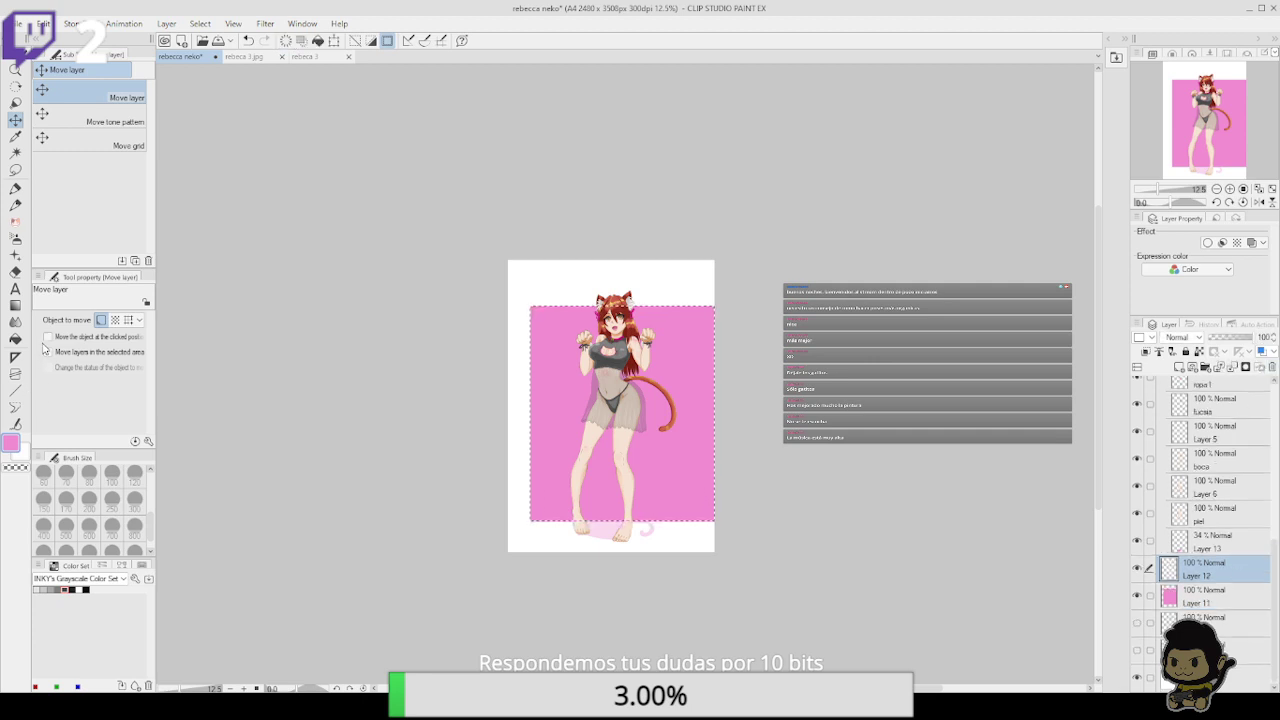
Try a top row of Only Neko cat heads with a row of Neko paw stamps at size 300 beneath it
click(16, 222)
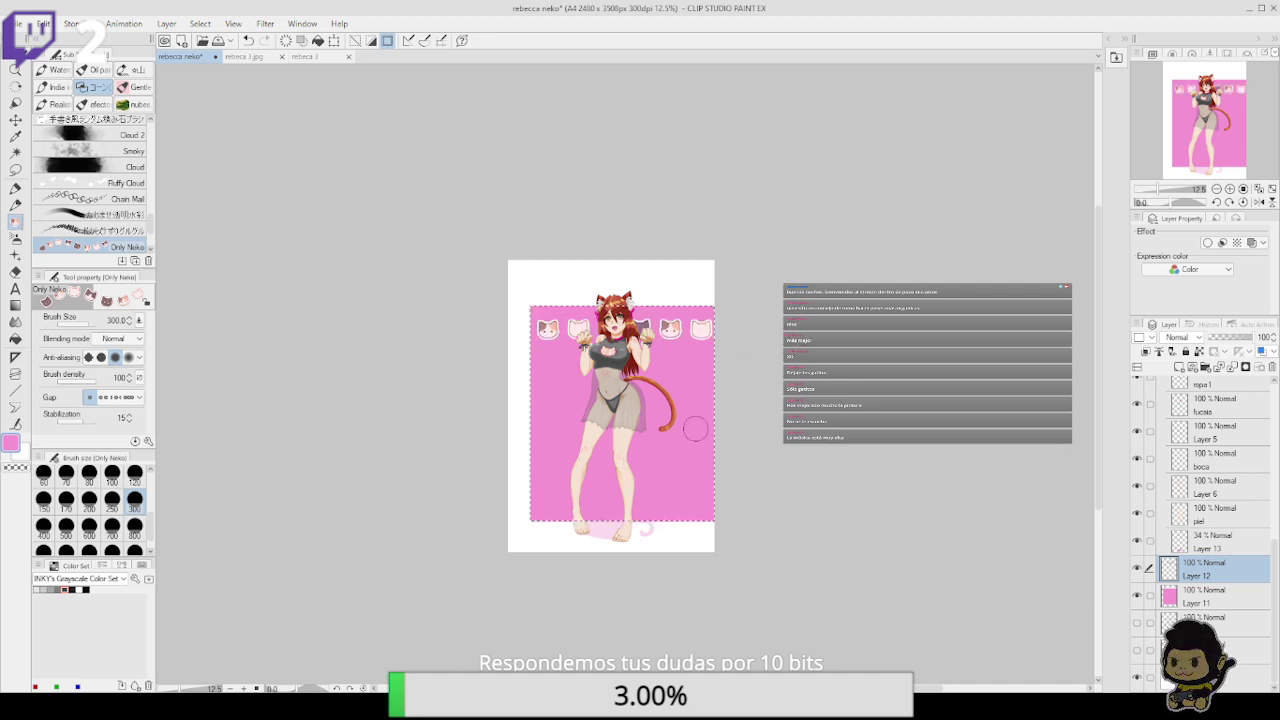
scroll(150, 240, down, 2)
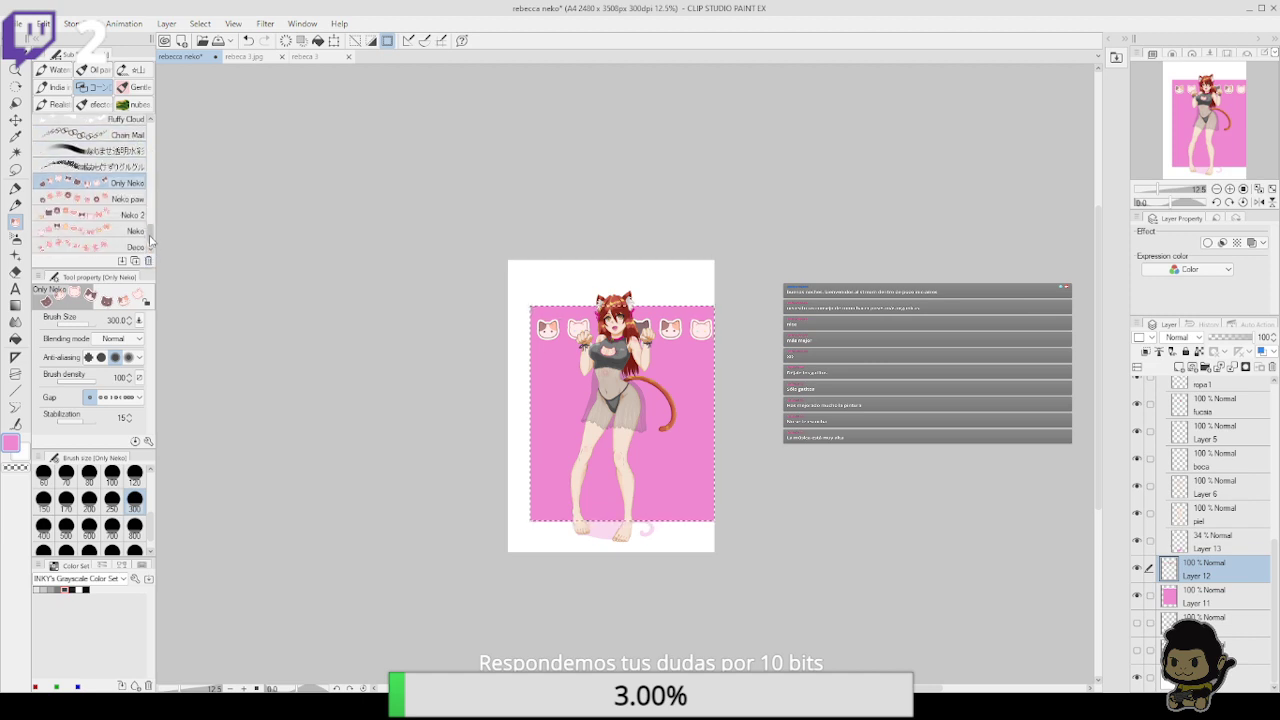
click(110, 203)
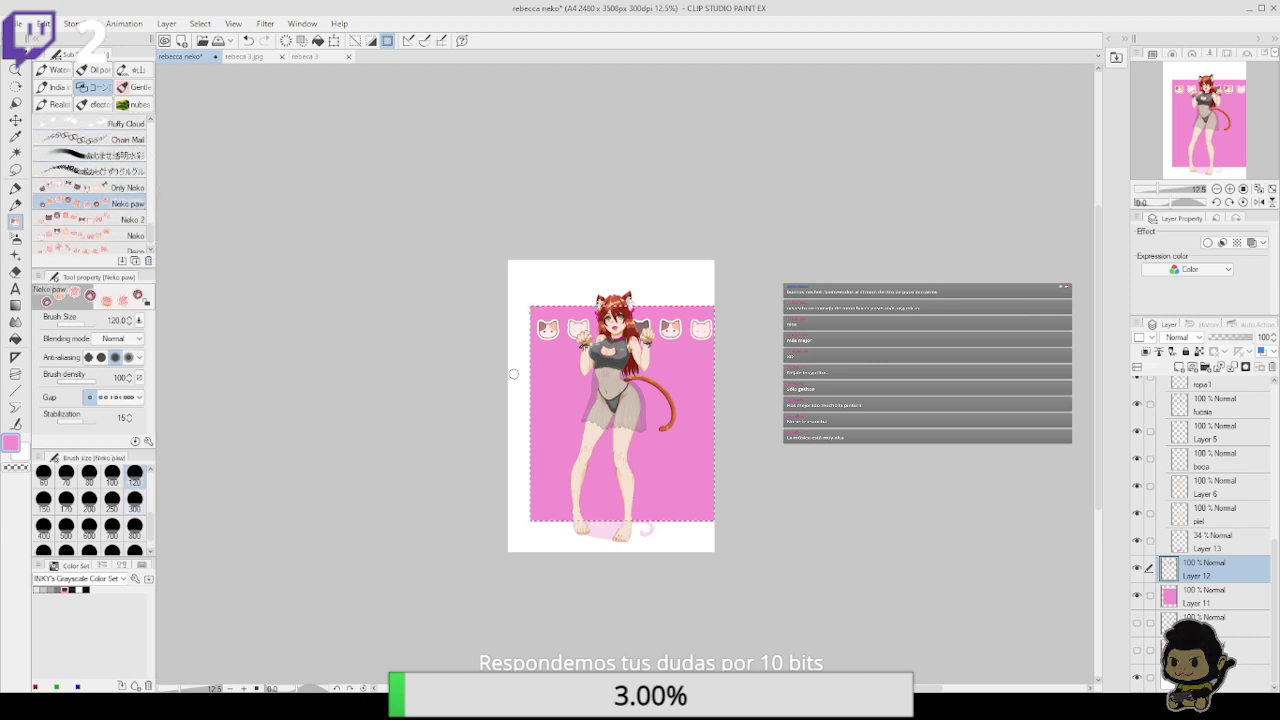
click(135, 497)
drag(514, 380, 760, 380)
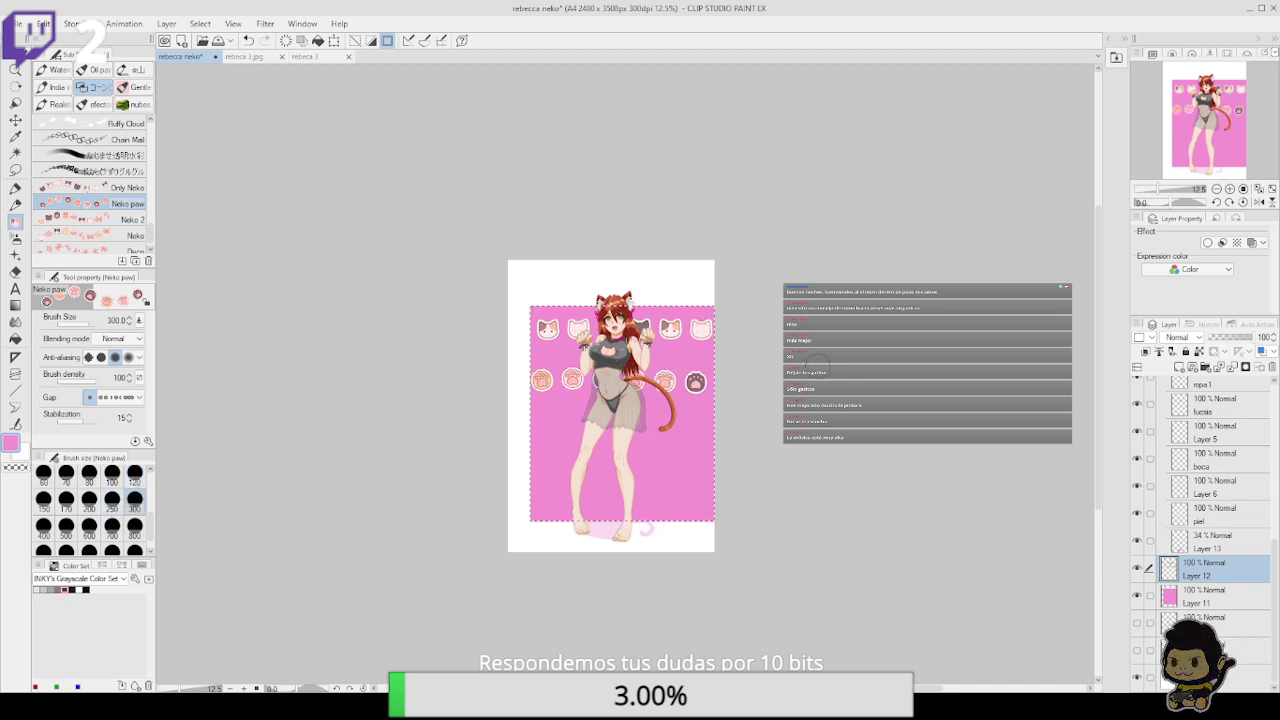
Switch to the Neko 2 stamp brush, undo a small test row, and set the brush size to 300
click(146, 215)
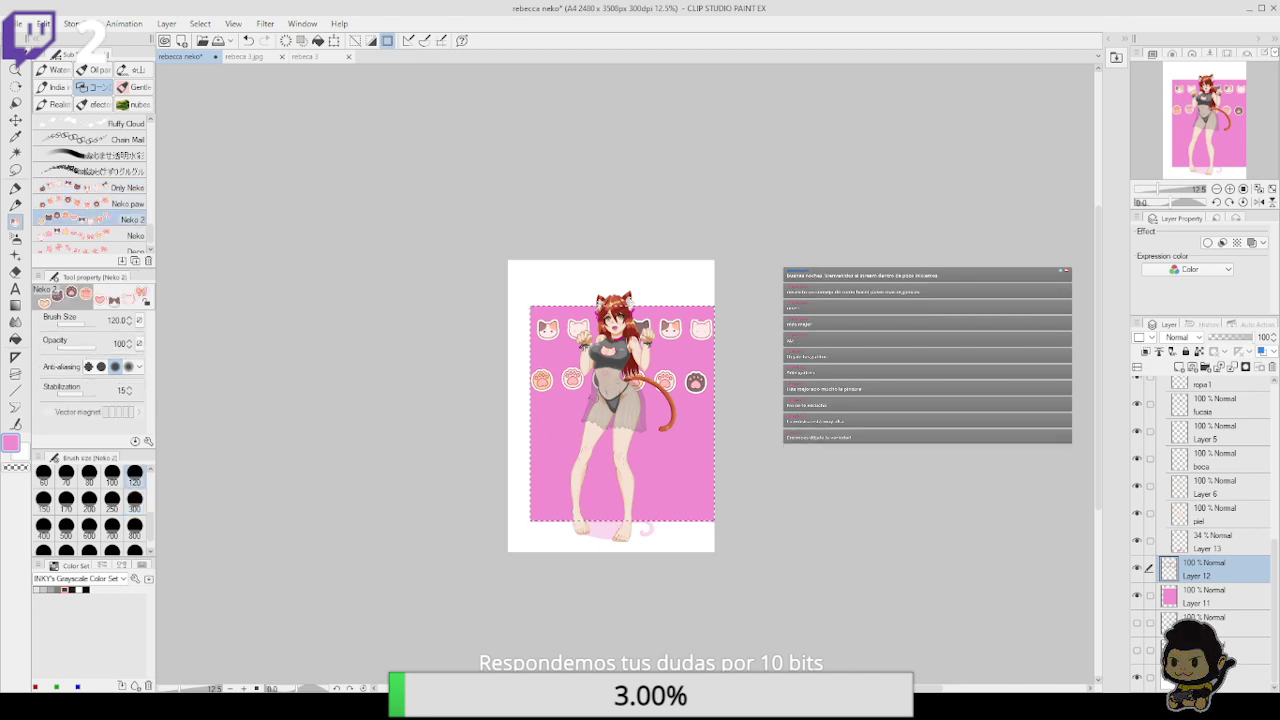
drag(516, 428, 780, 427)
key(ctrl+z)
click(134, 498)
Try a third row of Neko 2 stamps across the legs several times, and undo all the rows on the rectangle
drag(514, 425, 780, 425)
key(ctrl+z)
drag(517, 424, 780, 418)
key(ctrl+z)
drag(517, 424, 766, 424)
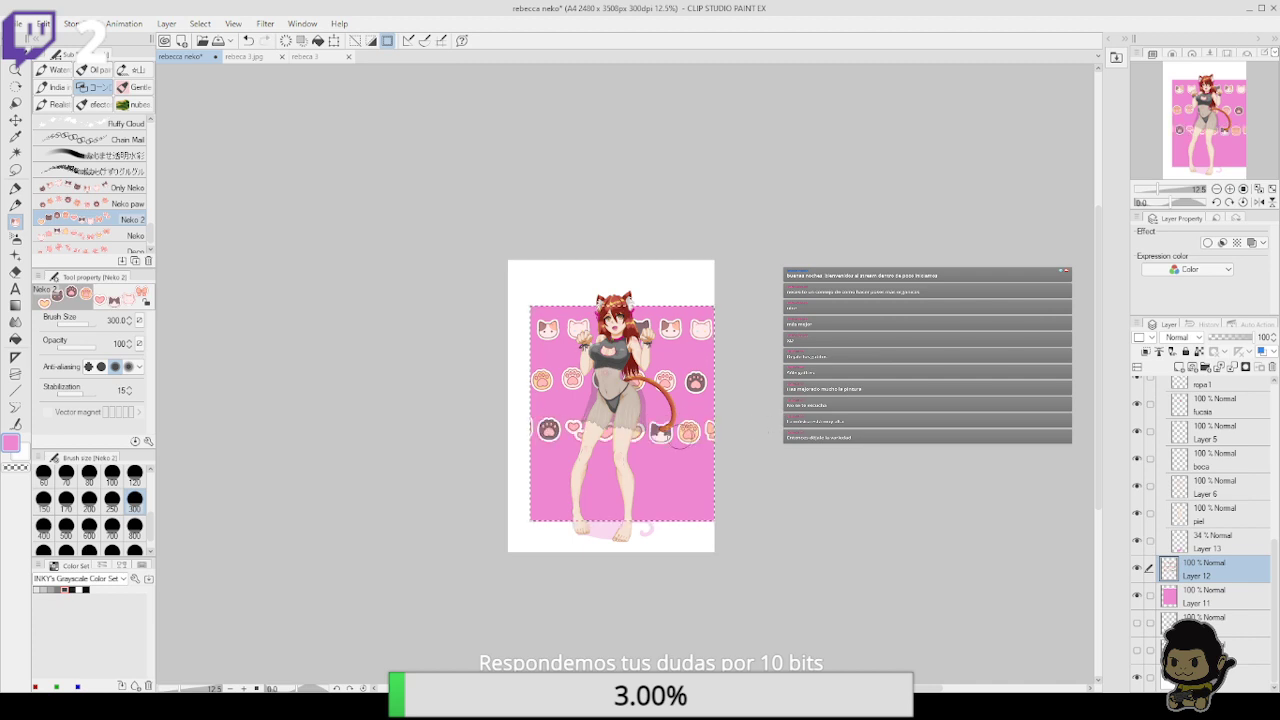
key(ctrl+z)
key(ctrl+z)
key(ctrl+z)
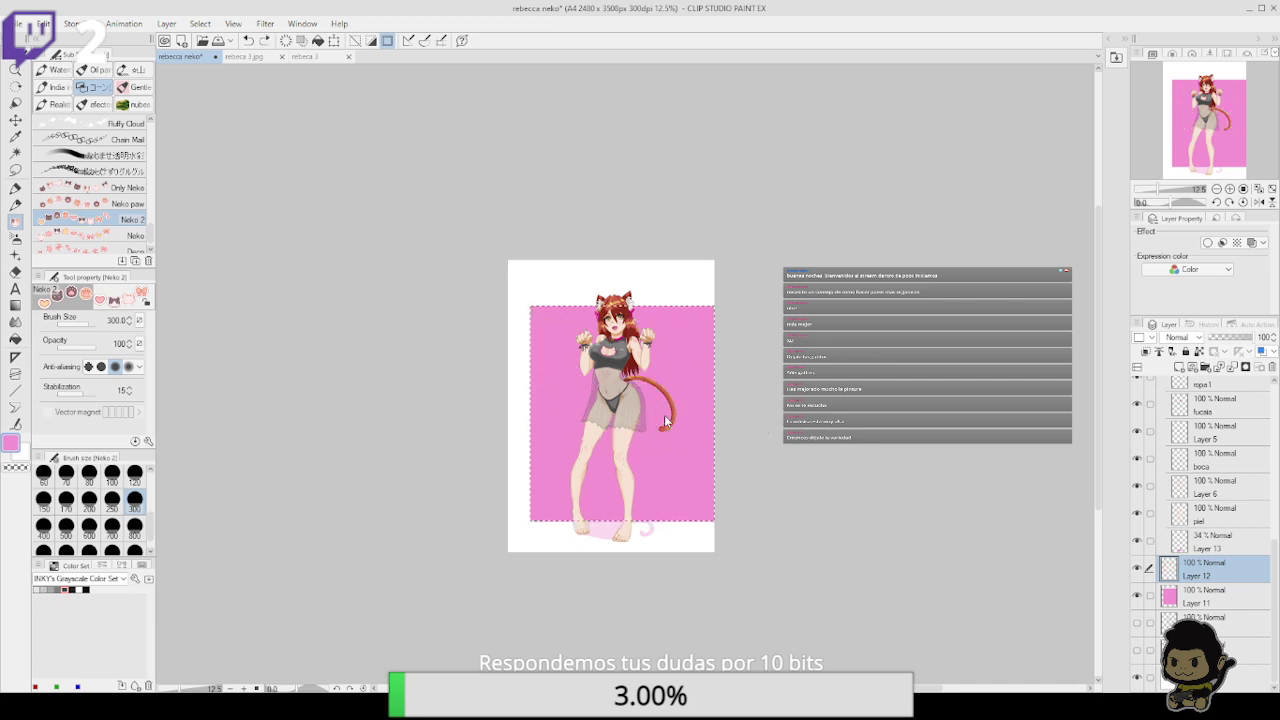
Try the Neko 2 stamps at brush size 400 across the rectangle's upper edge, and undo the strokes
mouse_move(783, 479)
mouse_down()
mouse_move(530, 330)
mouse_move(794, 318)
mouse_up()
key(ctrl+z)
click(43, 524)
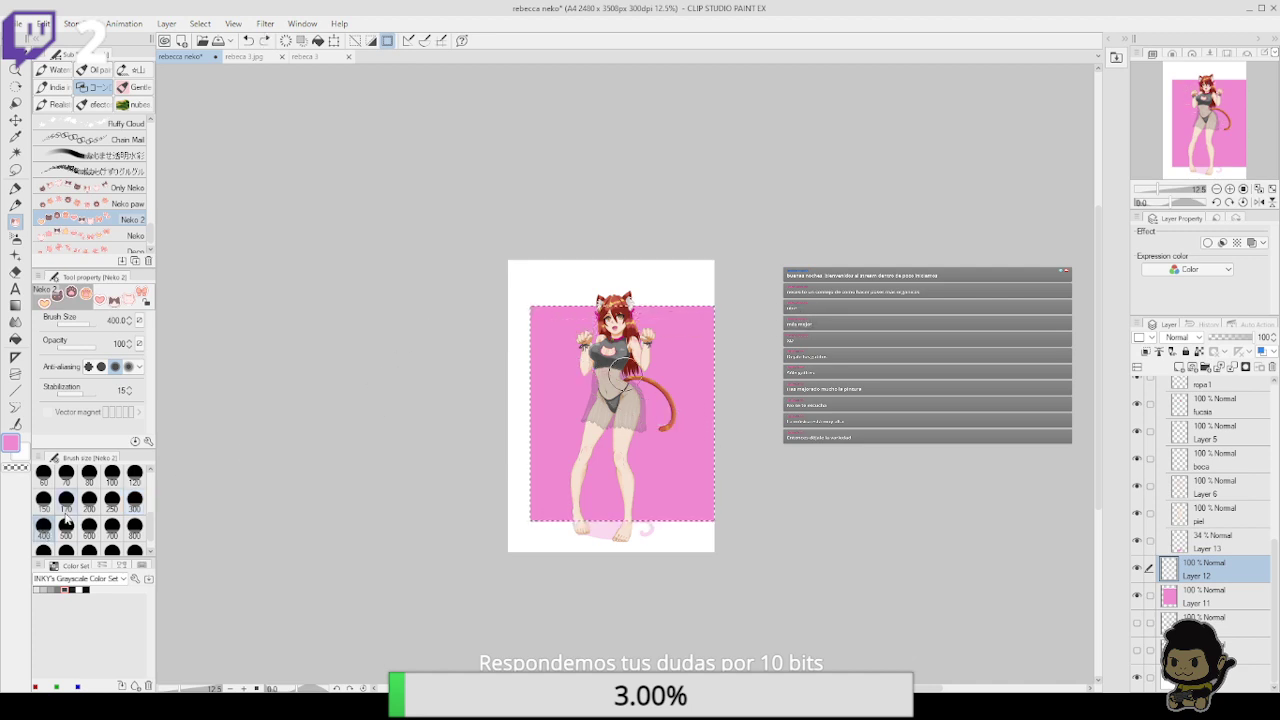
drag(517, 337, 812, 315)
key(ctrl+z)
Stamp five horizontal rows of Neko 2 stamps at size 300 across the pink rectangle, from the top edge down
click(134, 498)
drag(509, 334, 718, 324)
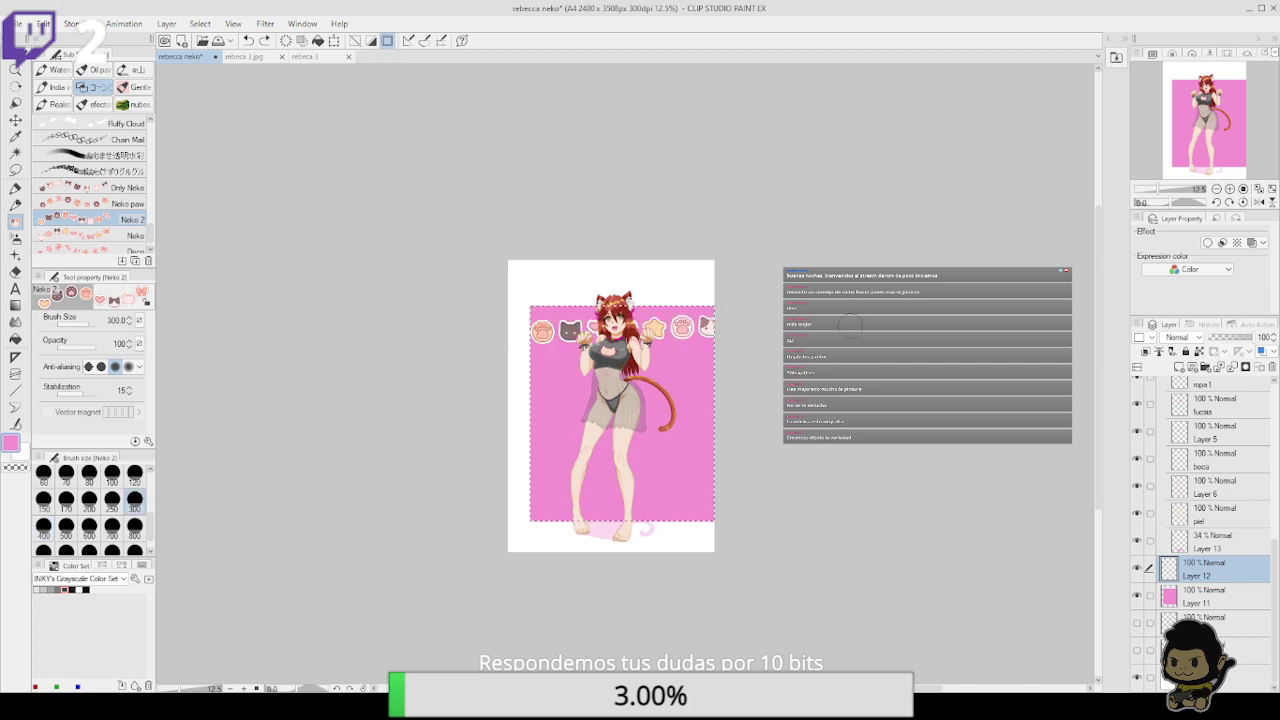
drag(562, 367, 533, 372)
key(ctrl+z)
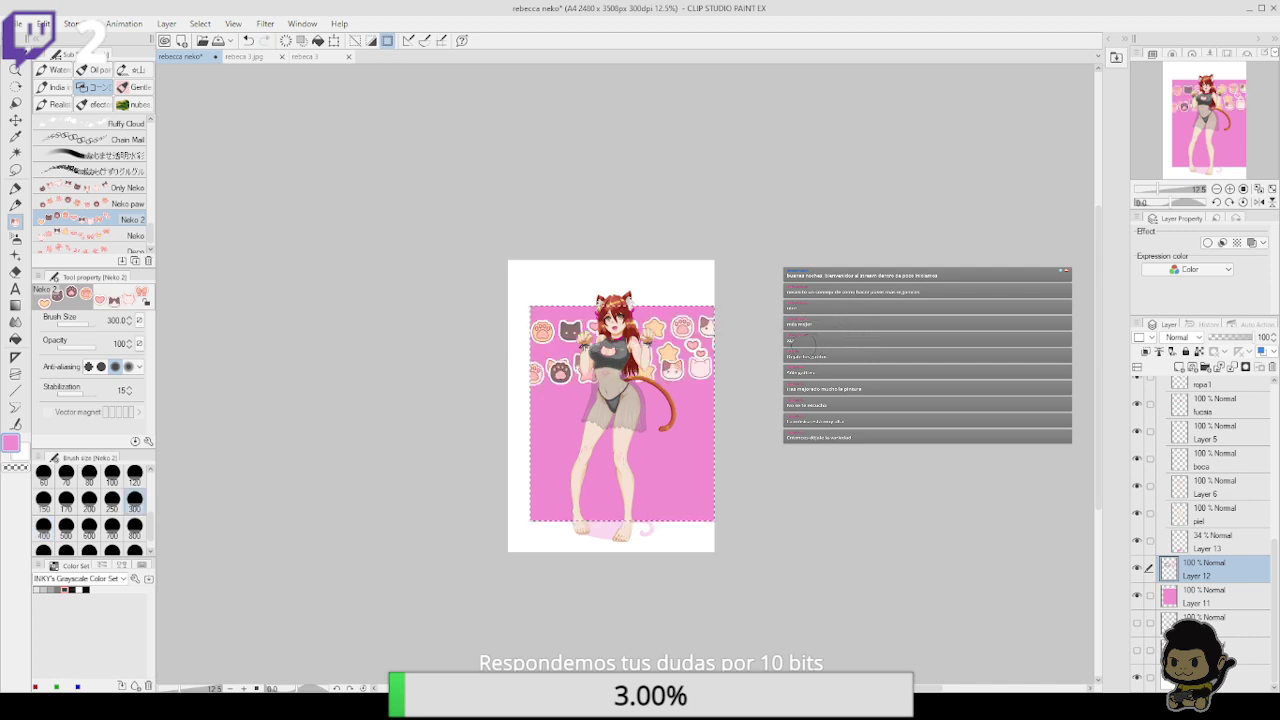
mouse_move(740, 360)
mouse_down()
mouse_move(470, 369)
mouse_move(748, 339)
mouse_move(519, 396)
mouse_move(884, 359)
mouse_move(562, 428)
mouse_move(716, 403)
mouse_move(530, 425)
mouse_move(578, 433)
mouse_move(515, 455)
mouse_move(829, 450)
mouse_up()
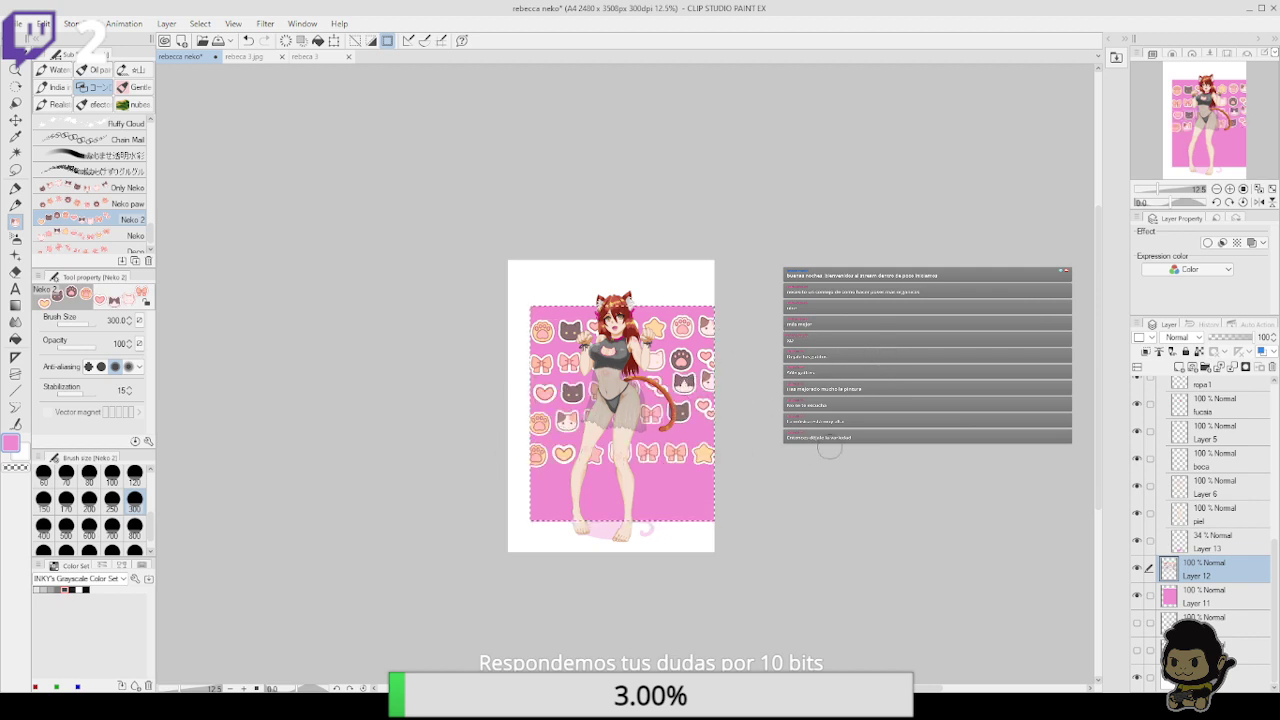
Add the lowest Neko 2 stamp rows at shin and foot height, redoing the row along the rectangle's bottom edge
mouse_move(760, 490)
mouse_down()
mouse_move(528, 492)
mouse_move(823, 466)
mouse_up()
key(ctrl+z)
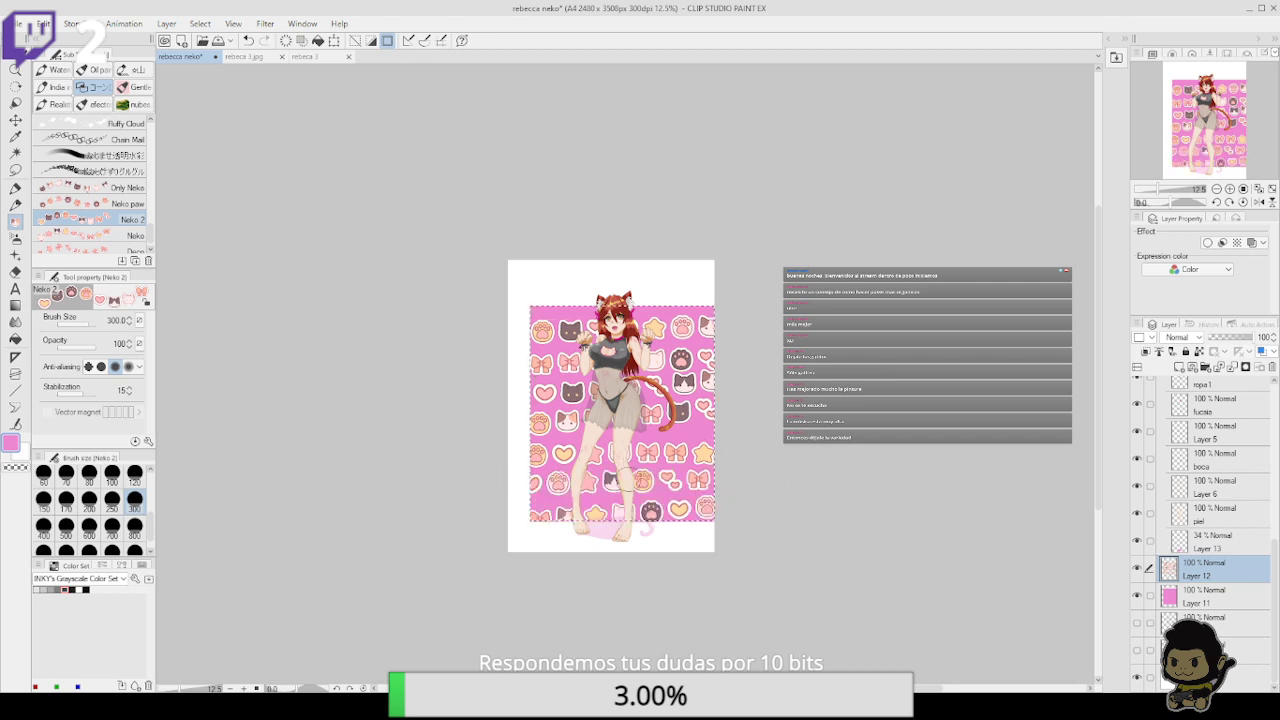
drag(732, 503, 481, 498)
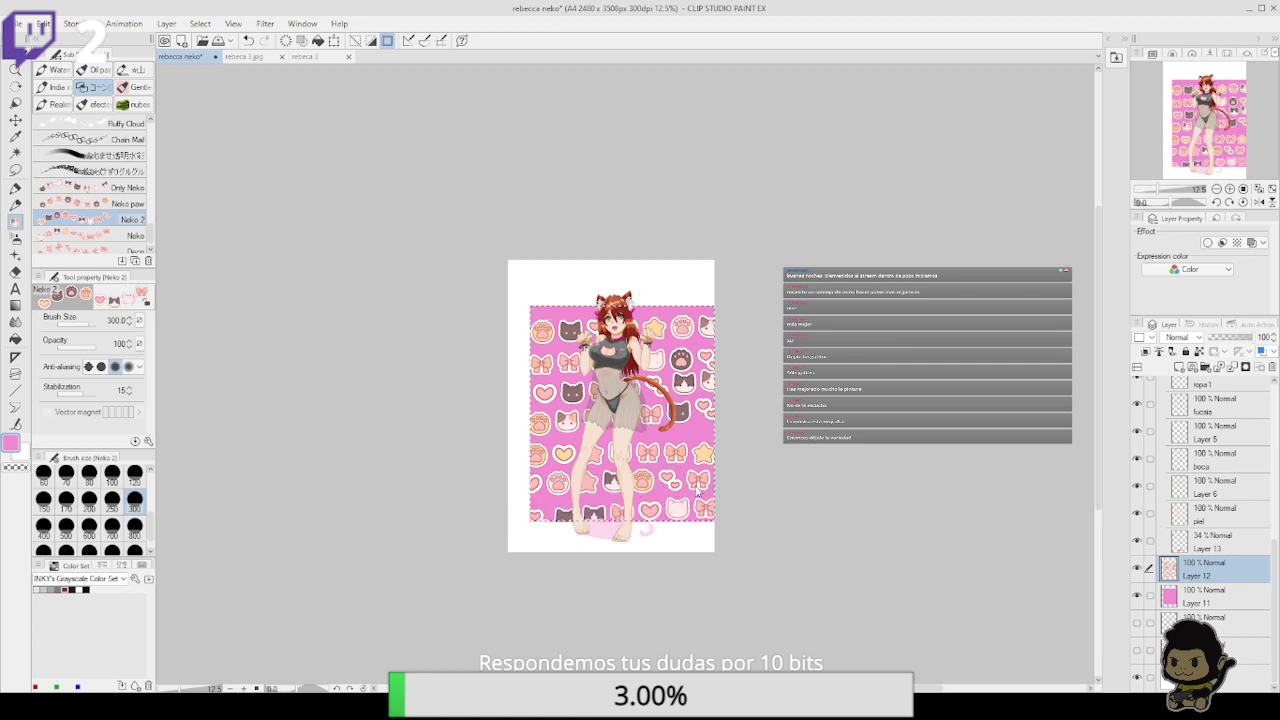
key(ctrl+z)
drag(732, 509, 505, 508)
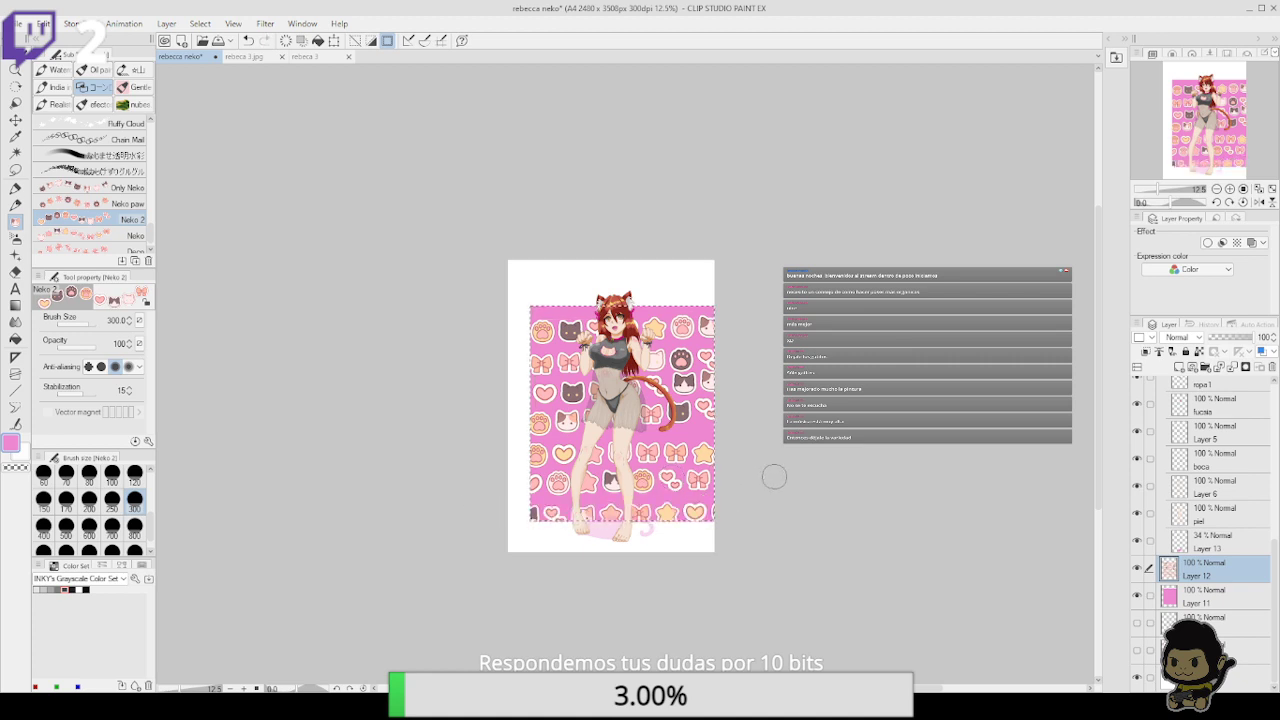
Undo all the Neko 2 stamp rows so the pink rectangle is plain again
key(ctrl+z)
key(ctrl+z)
key(ctrl+z)
key(ctrl+z)
key(ctrl+z)
key(ctrl+z)
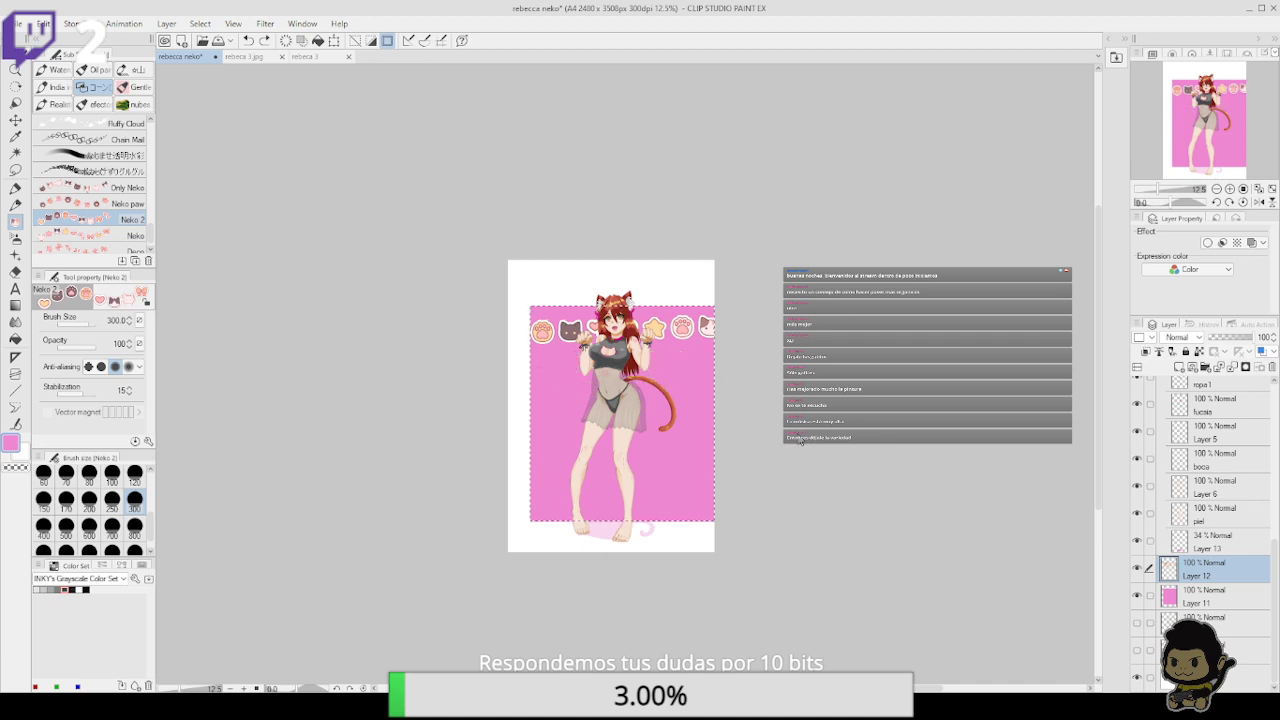
key(ctrl+z)
key(ctrl+z)
key(ctrl+z)
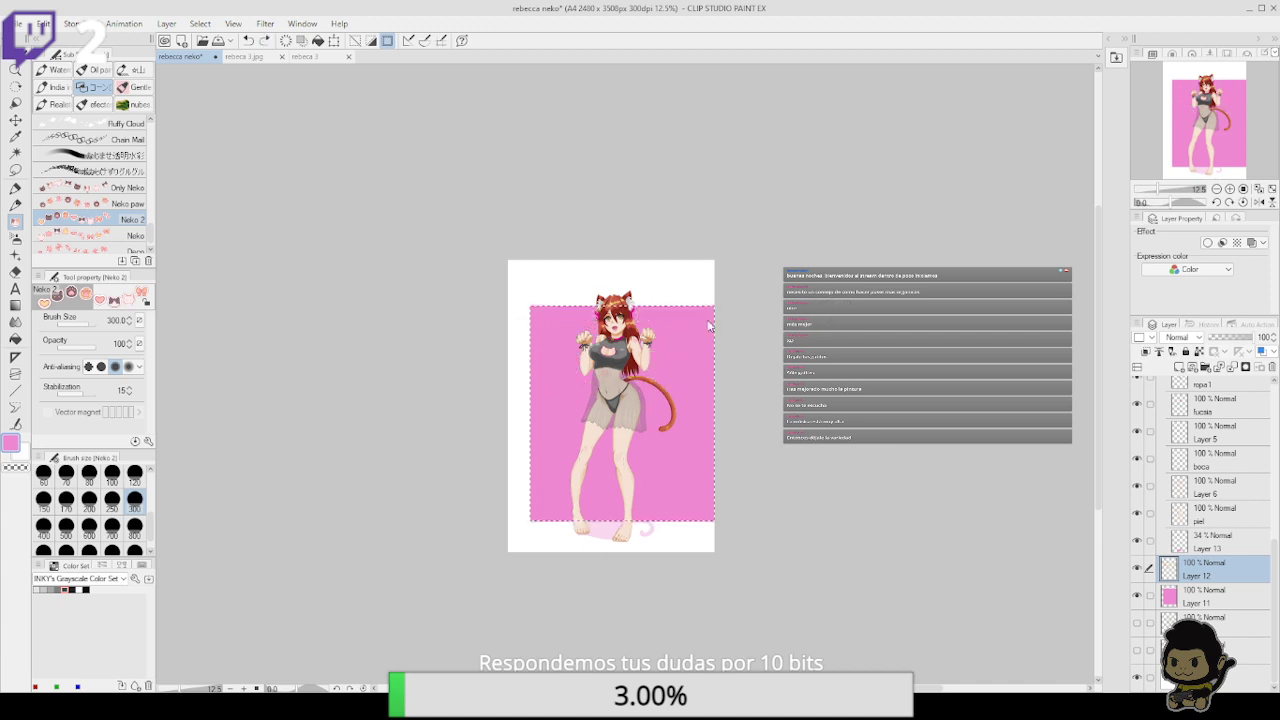
Try new top rows of Neko 2 stamps across the pink rectangle, and undo them
shift+click(509, 323)
key(ctrl+z)
drag(508, 320, 866, 323)
mouse_move(733, 346)
mouse_down()
mouse_move(525, 352)
mouse_move(866, 323)
mouse_up()
key(ctrl+z)
key(ctrl+z)
key(ctrl+z)
Cover the pink rectangle with eight evenly spaced horizontal rows of Neko 2 stamps on Layer 12 and remove the selection
mouse_move(495, 318)
mouse_down()
mouse_move(770, 318)
mouse_move(490, 345)
mouse_move(772, 375)
mouse_move(645, 400)
mouse_move(483, 402)
mouse_move(600, 431)
mouse_move(764, 430)
mouse_move(494, 459)
mouse_move(749, 489)
mouse_up()
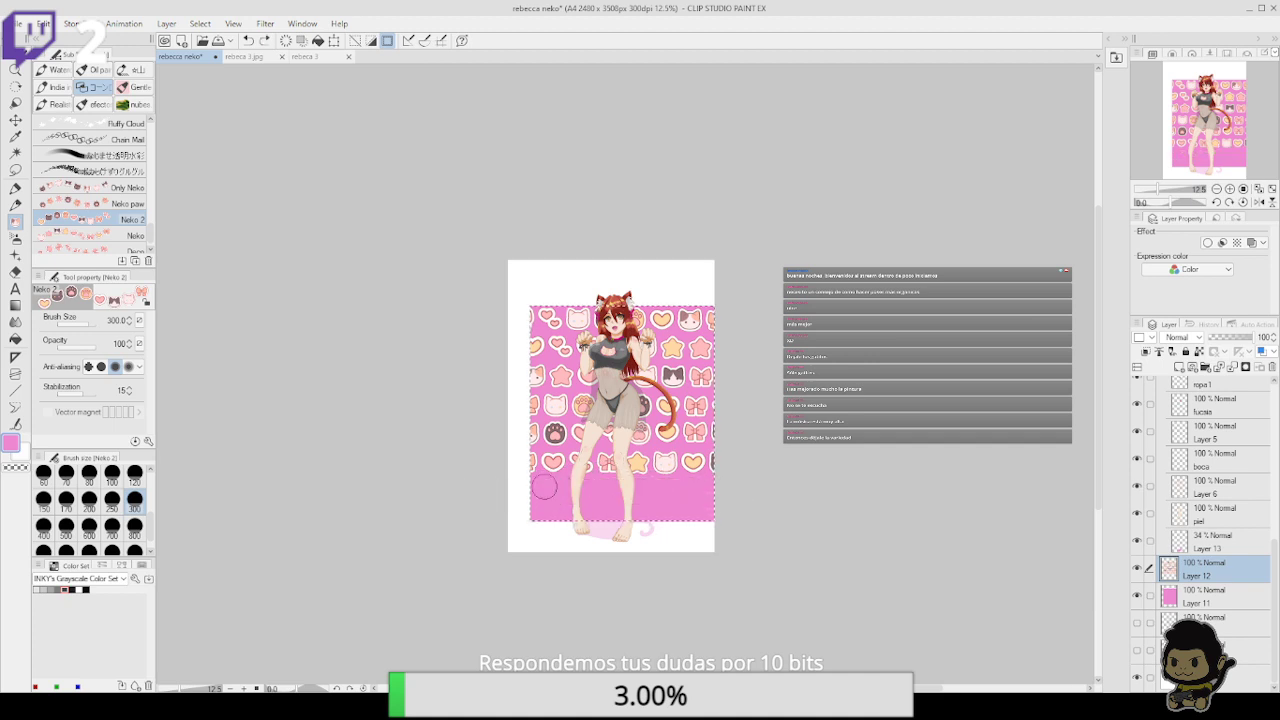
drag(491, 486, 752, 493)
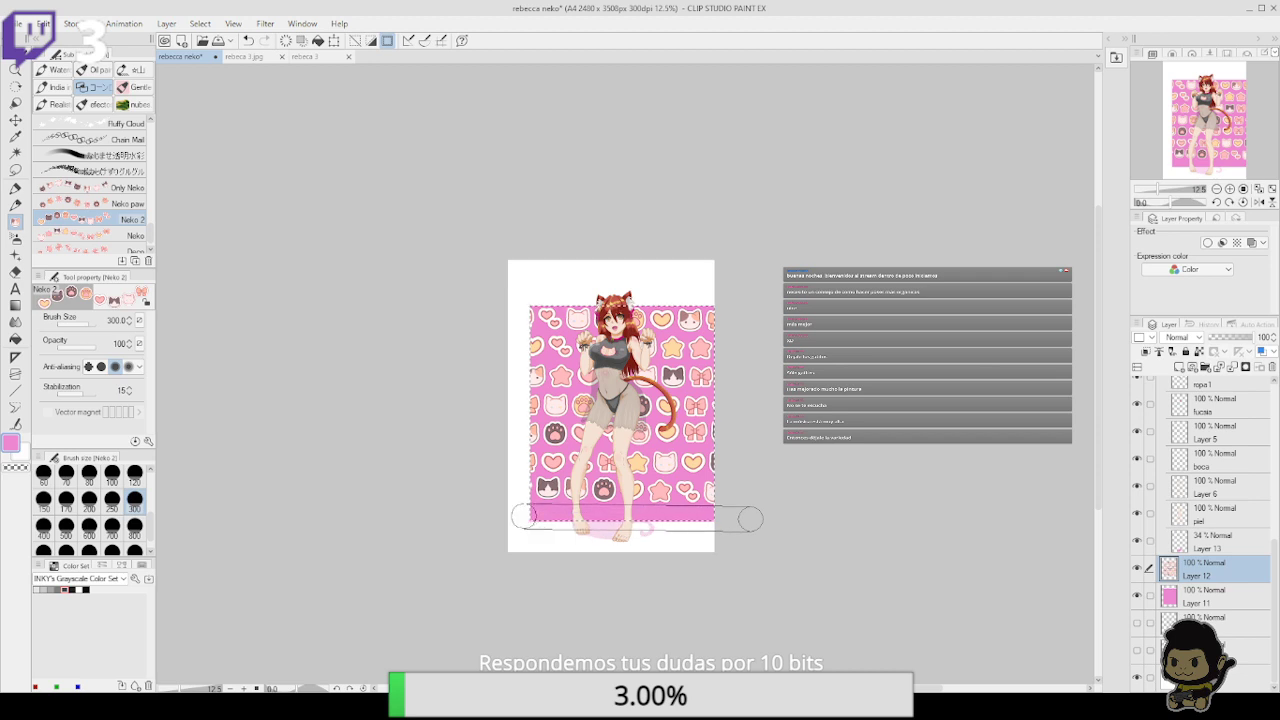
drag(750, 518, 751, 518)
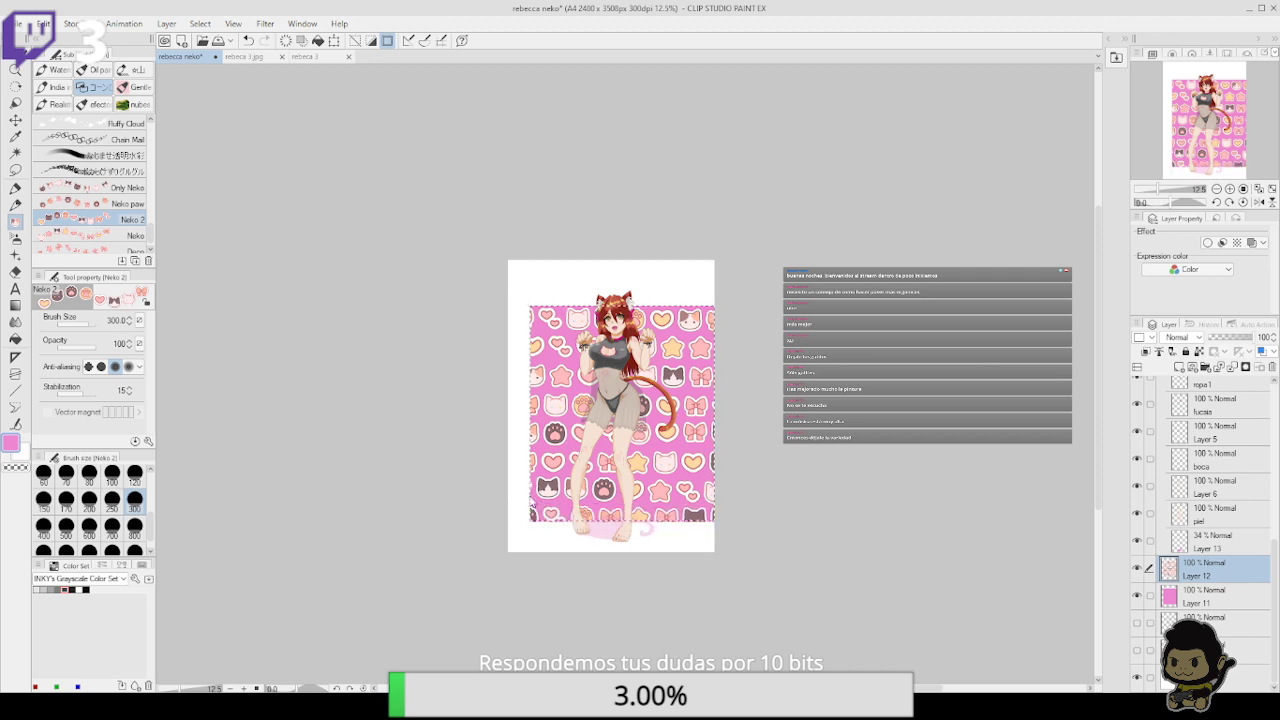
key(ctrl+d)
Examine the stamped background behind the catgirl up close and in the full-figure view
drag(706, 545, 680, 495)
click(1217, 189)
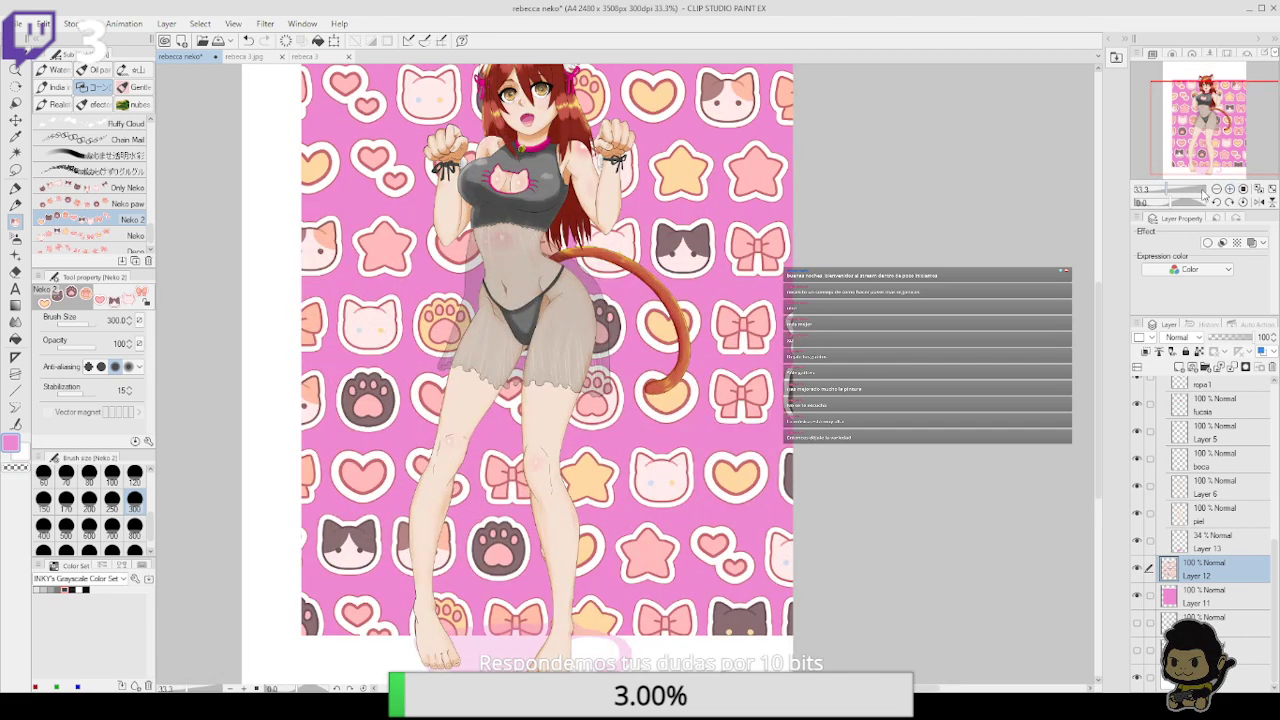
click(1217, 189)
click(1217, 189)
click(1217, 189)
click(1217, 189)
click(1217, 189)
click(1217, 189)
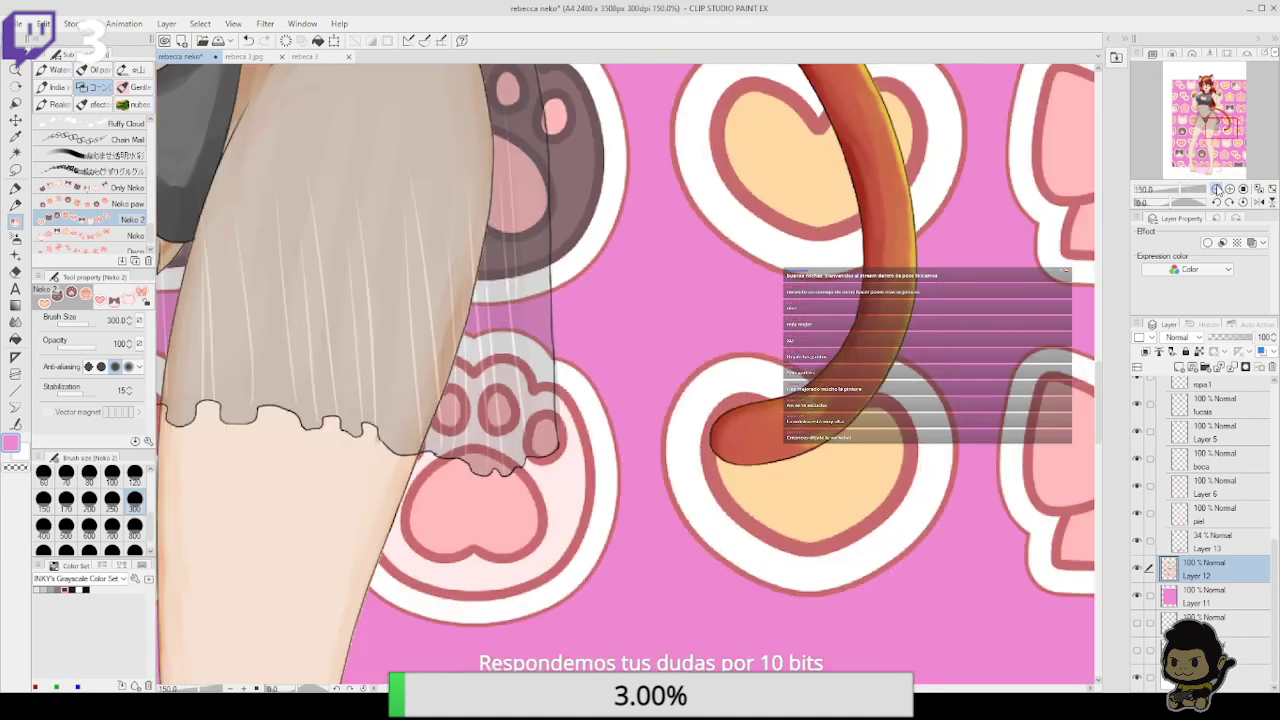
click(1218, 189)
click(1218, 189)
click(1219, 189)
click(1219, 189)
click(1219, 189)
click(1219, 189)
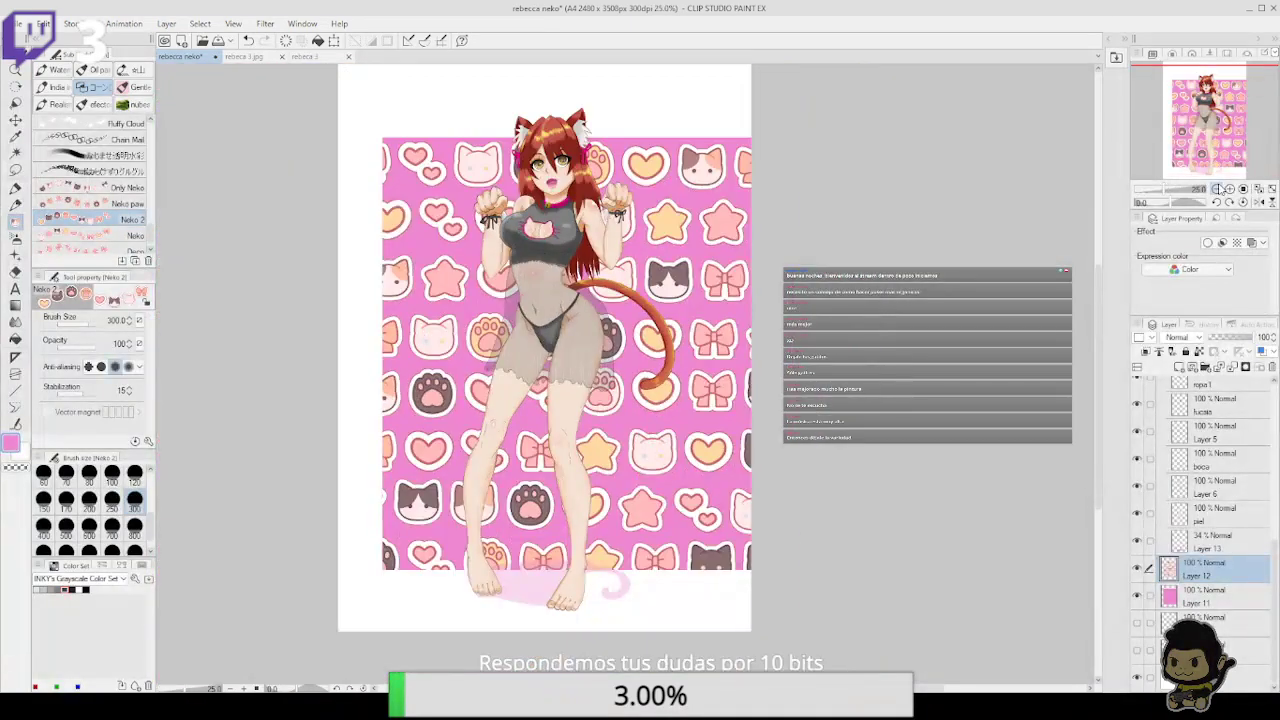
Restore the rectangular selection, clear all the large stamps from Layer 12 and set the Neko 2 brush size to 150
key(ctrl+z)
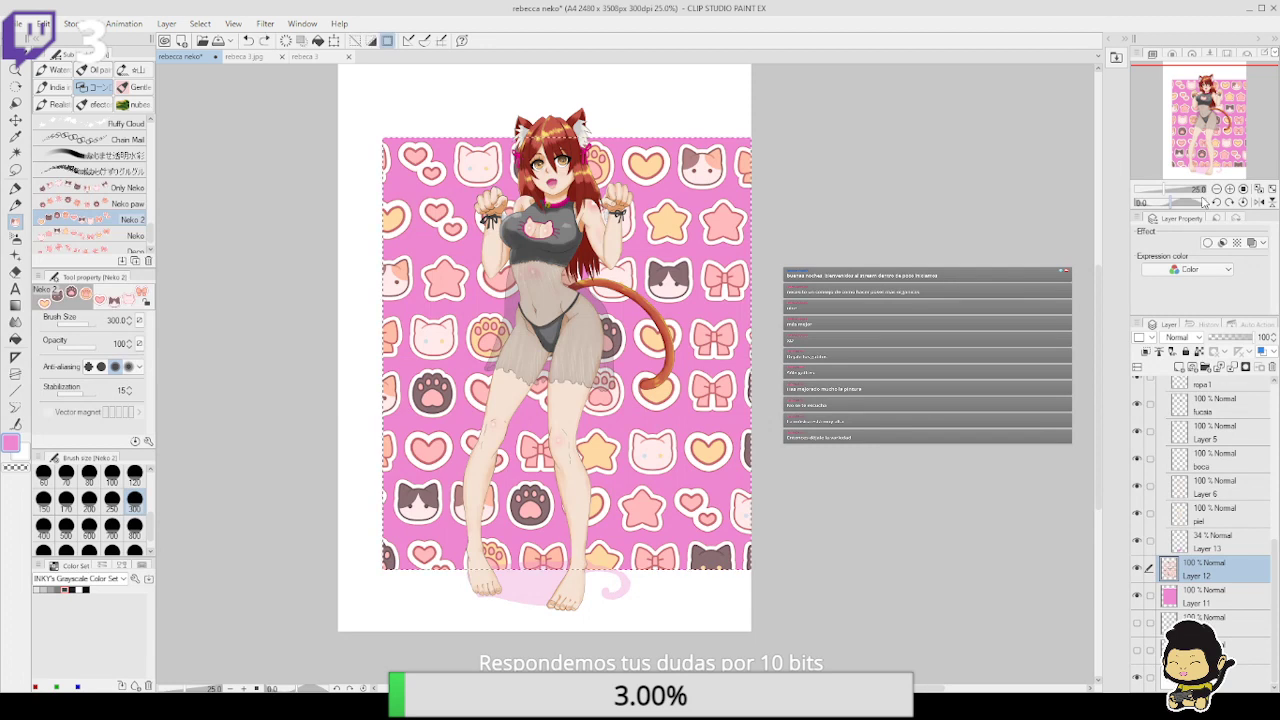
key(ctrl+z)
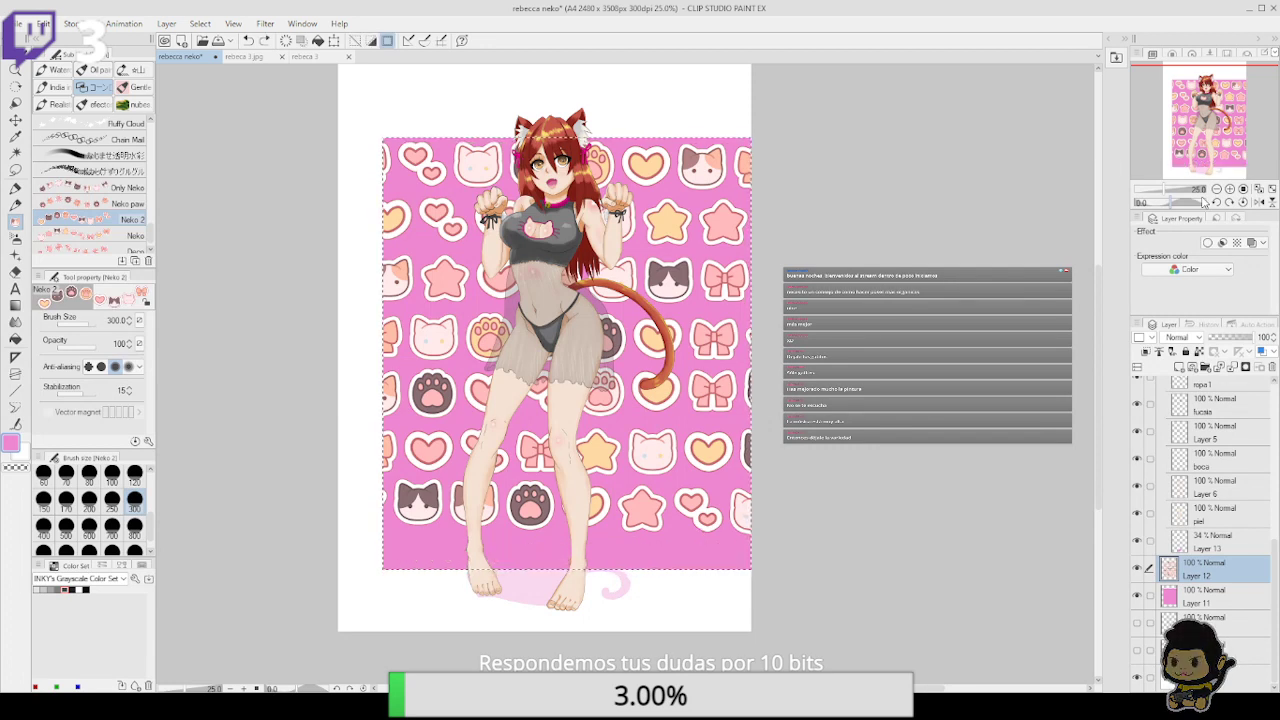
click(286, 40)
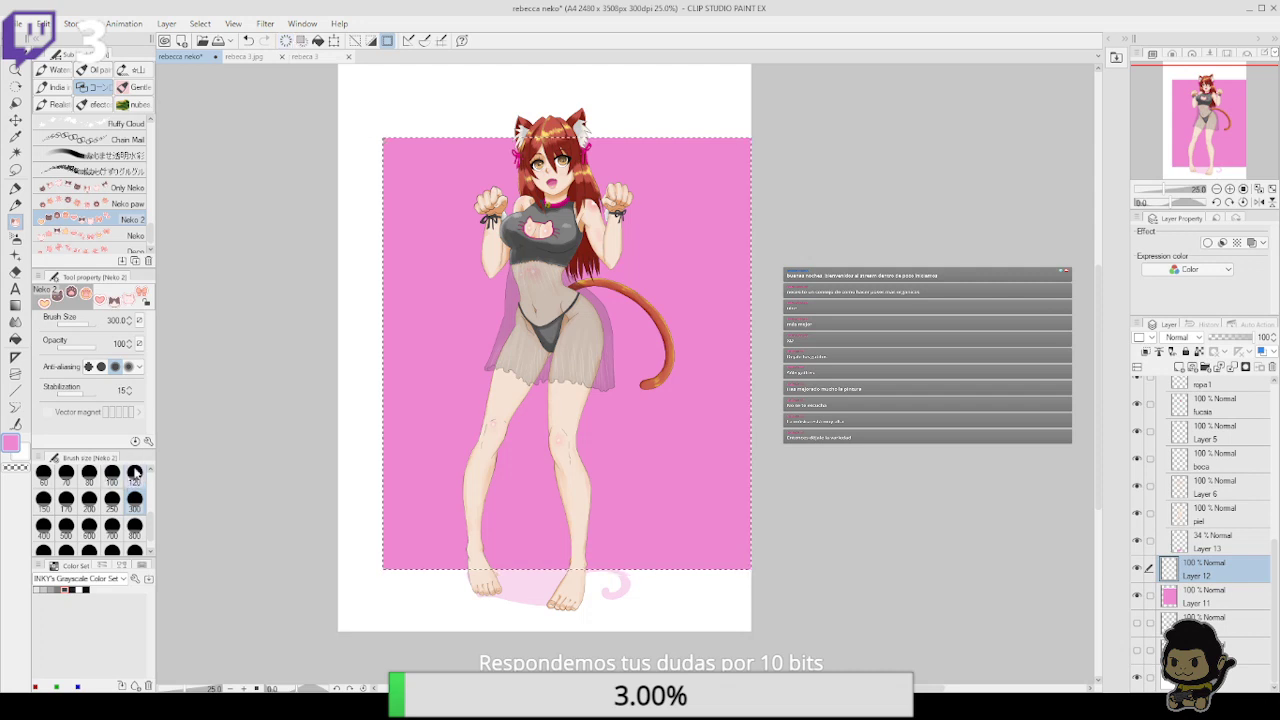
click(50, 500)
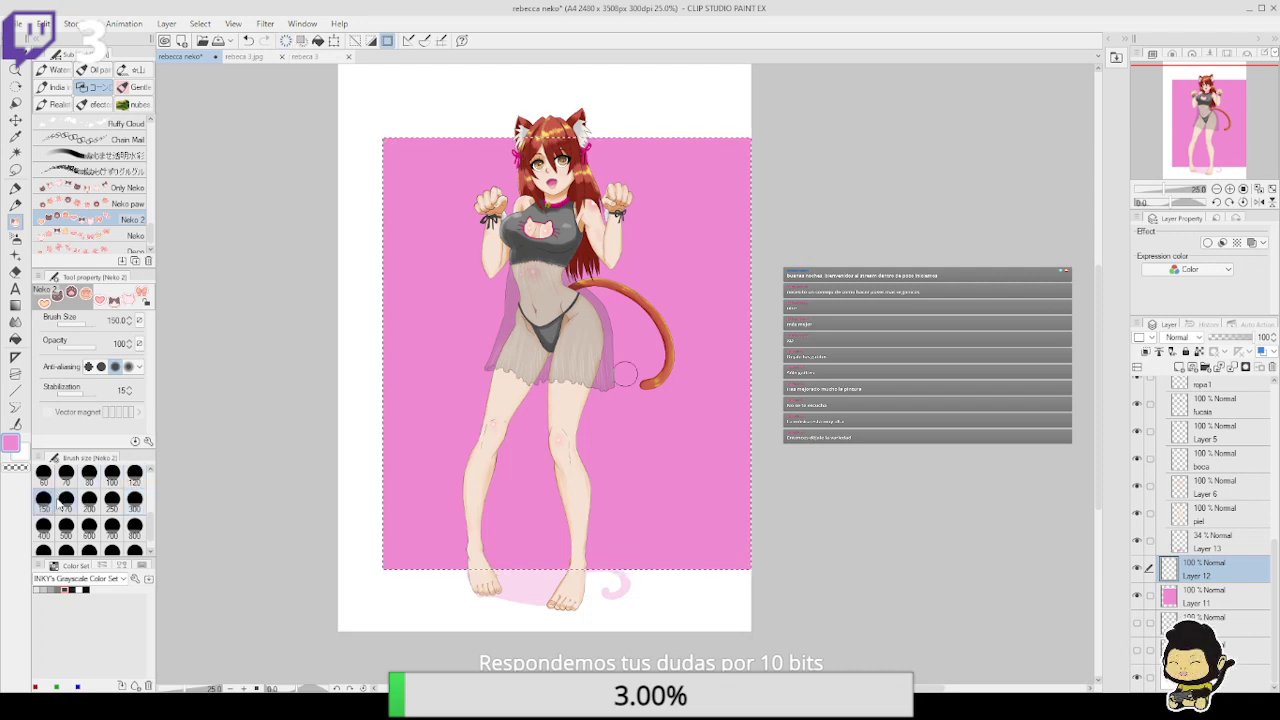
Try horizontal rows of size 150 Neko 2 stamps across the upper half of the pink rectangle, undoing the uneven ones
drag(368, 168, 847, 187)
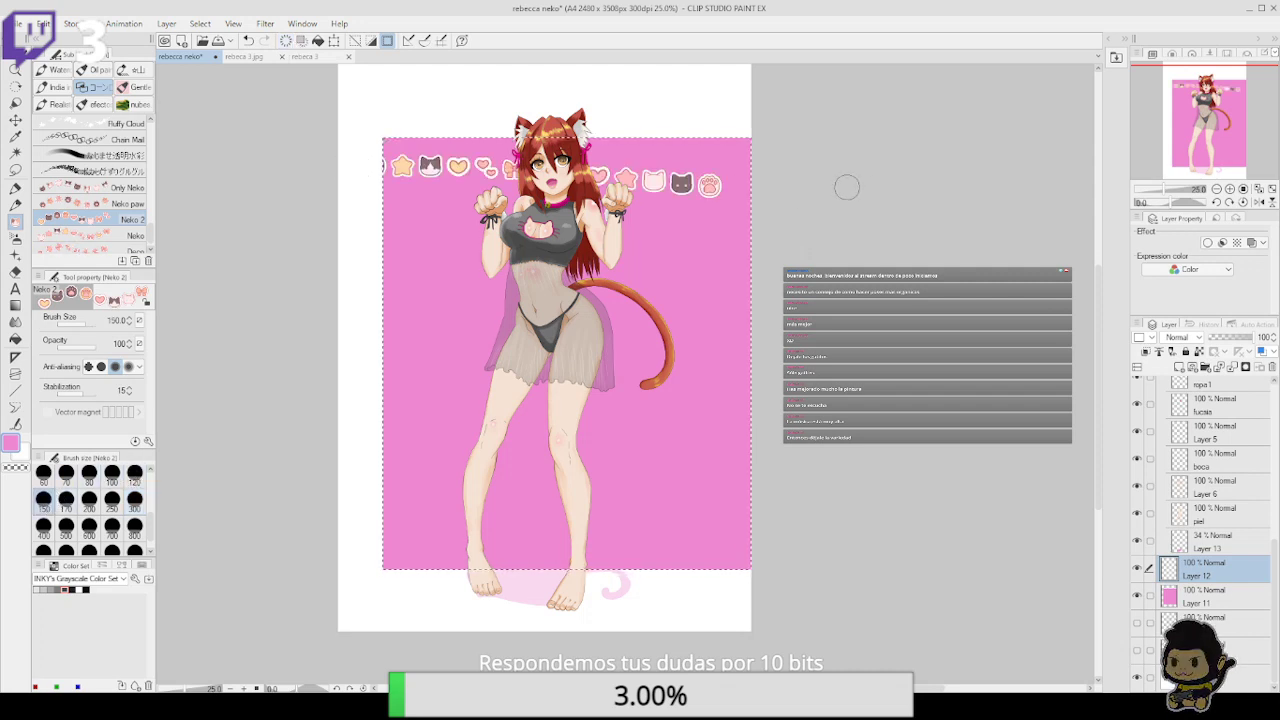
key(ctrl+z)
drag(353, 171, 920, 186)
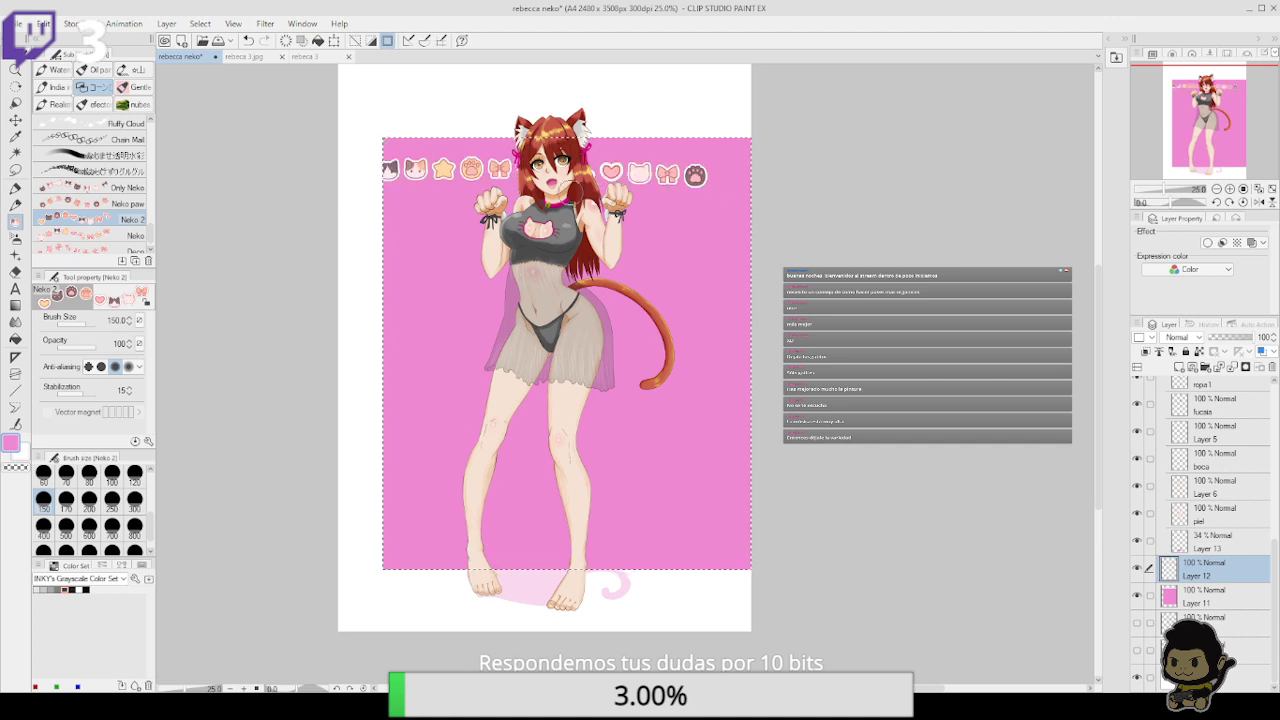
key(ctrl+z)
drag(391, 157, 894, 157)
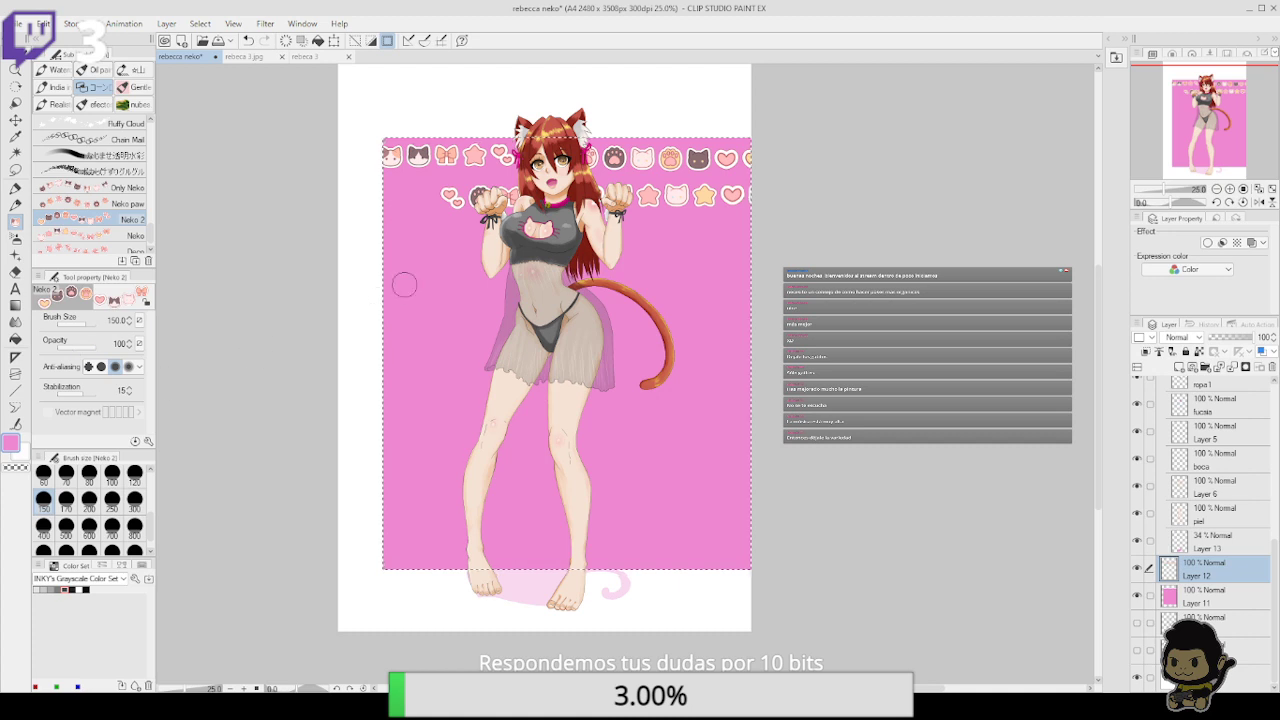
click(747, 194)
drag(751, 194, 212, 204)
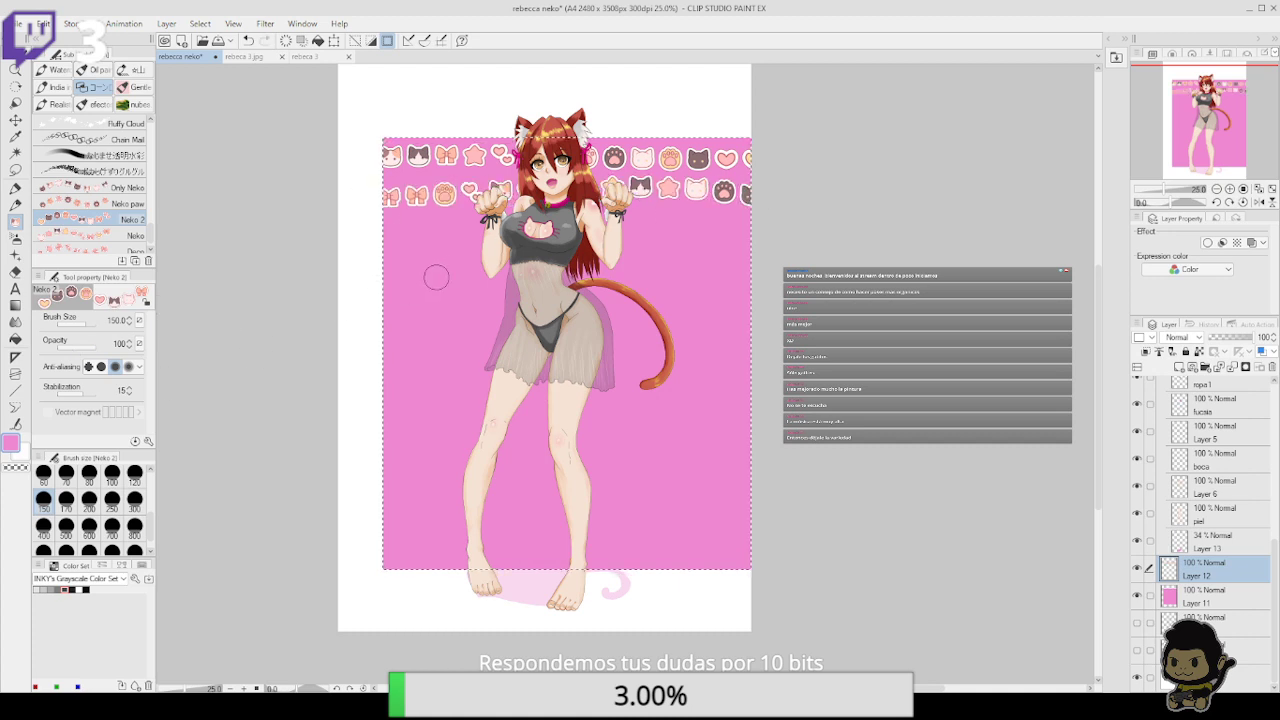
mouse_move(652, 226)
mouse_down()
mouse_move(814, 251)
mouse_move(760, 274)
mouse_move(323, 280)
mouse_move(746, 280)
mouse_up()
key(ctrl+z)
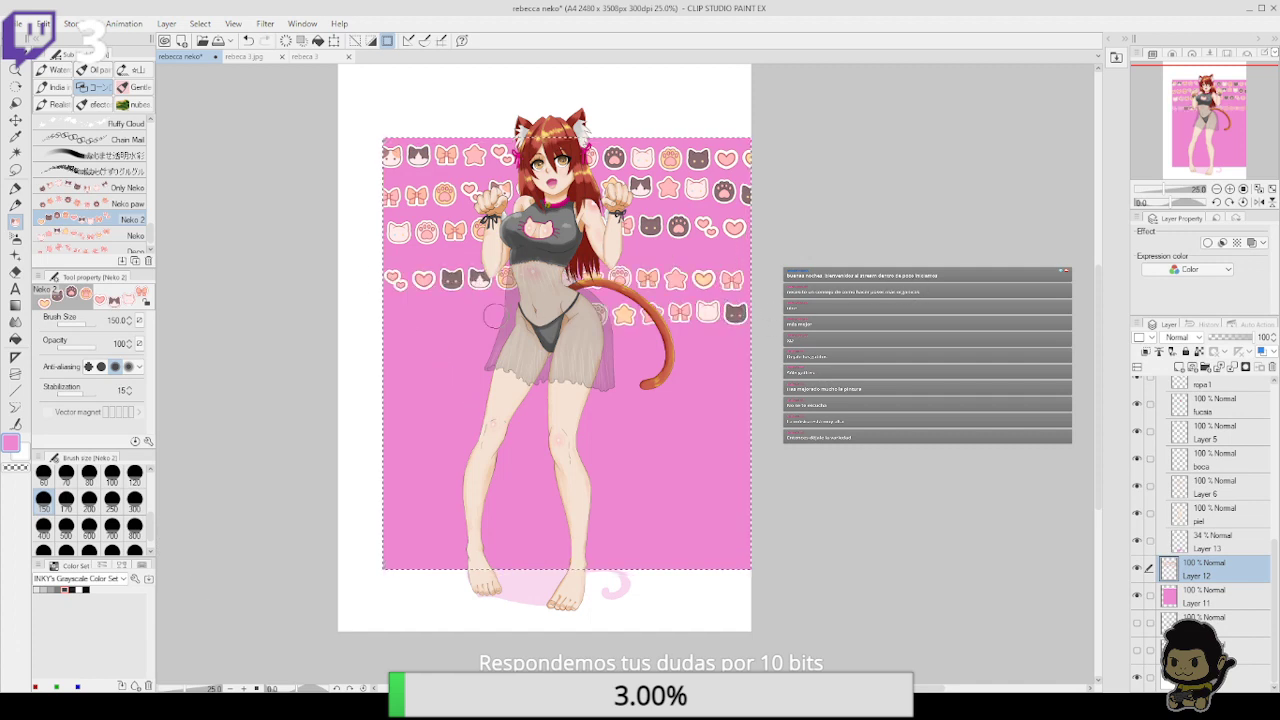
Continue the horizontal rows of size 150 Neko 2 stamps down to the lower edge of the pink rectangle
drag(493, 316, 219, 359)
drag(540, 347, 890, 356)
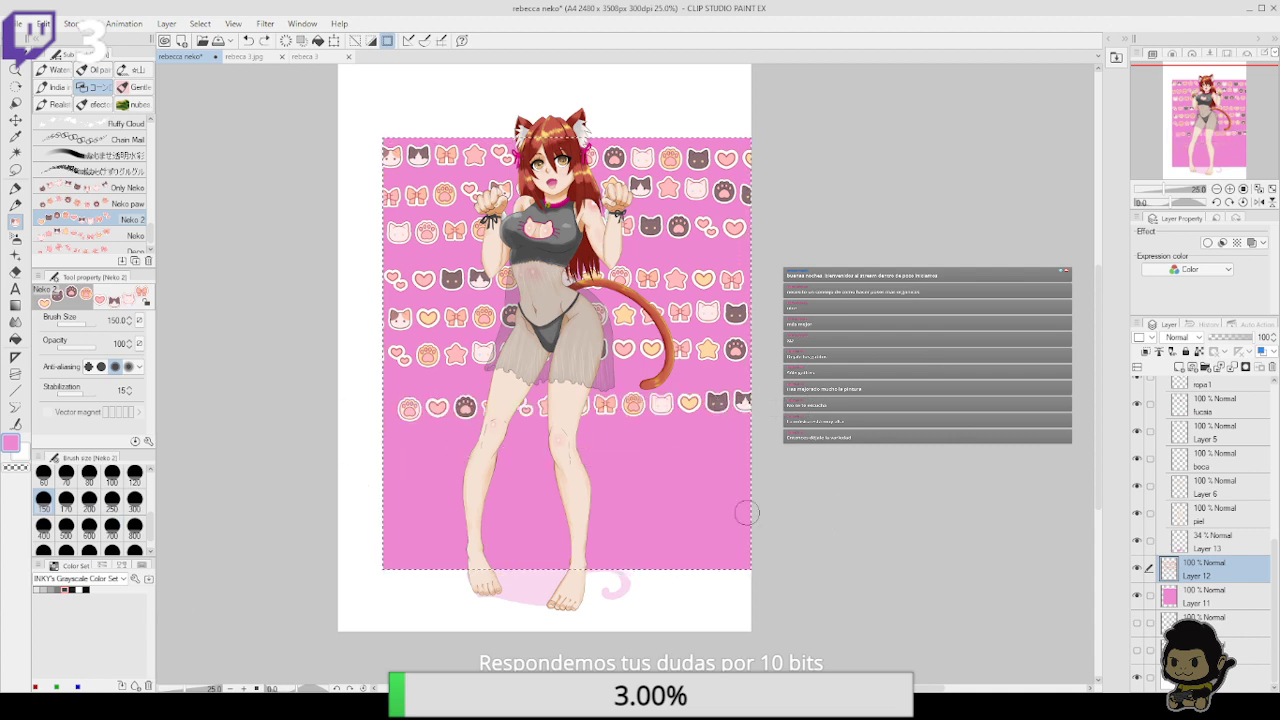
drag(764, 435, 888, 450)
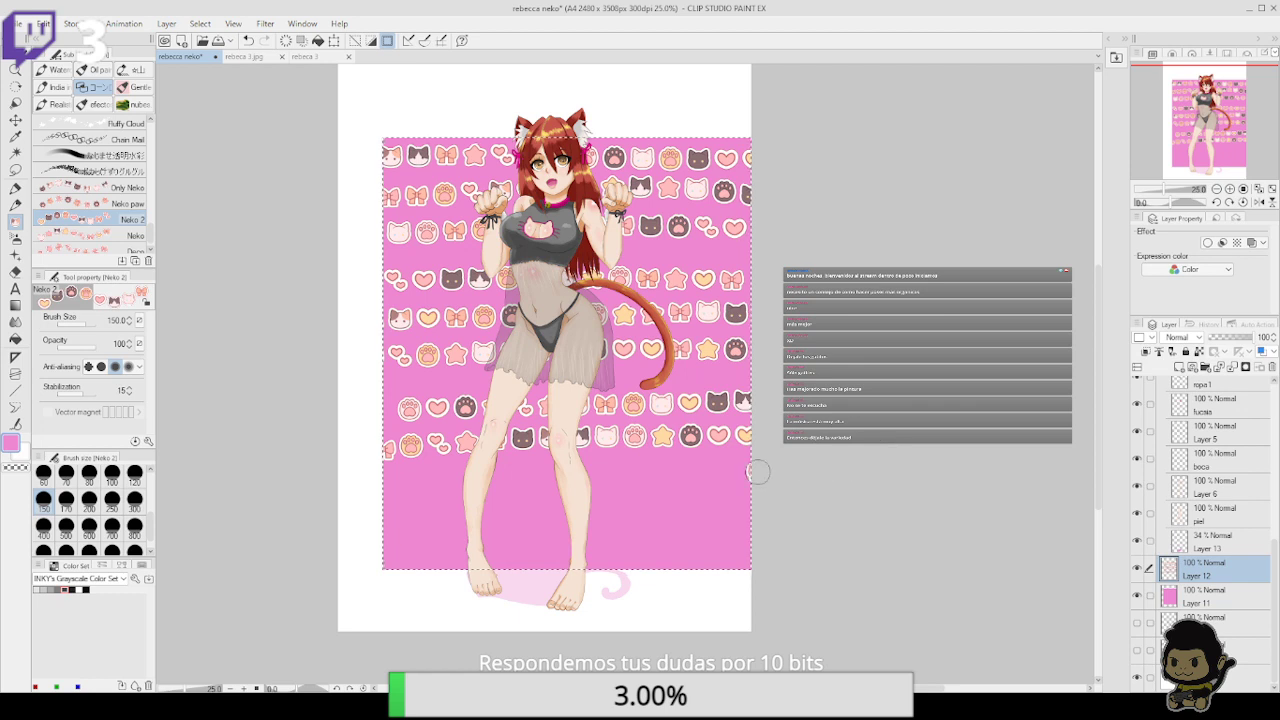
drag(758, 472, 246, 474)
key(ctrl+z)
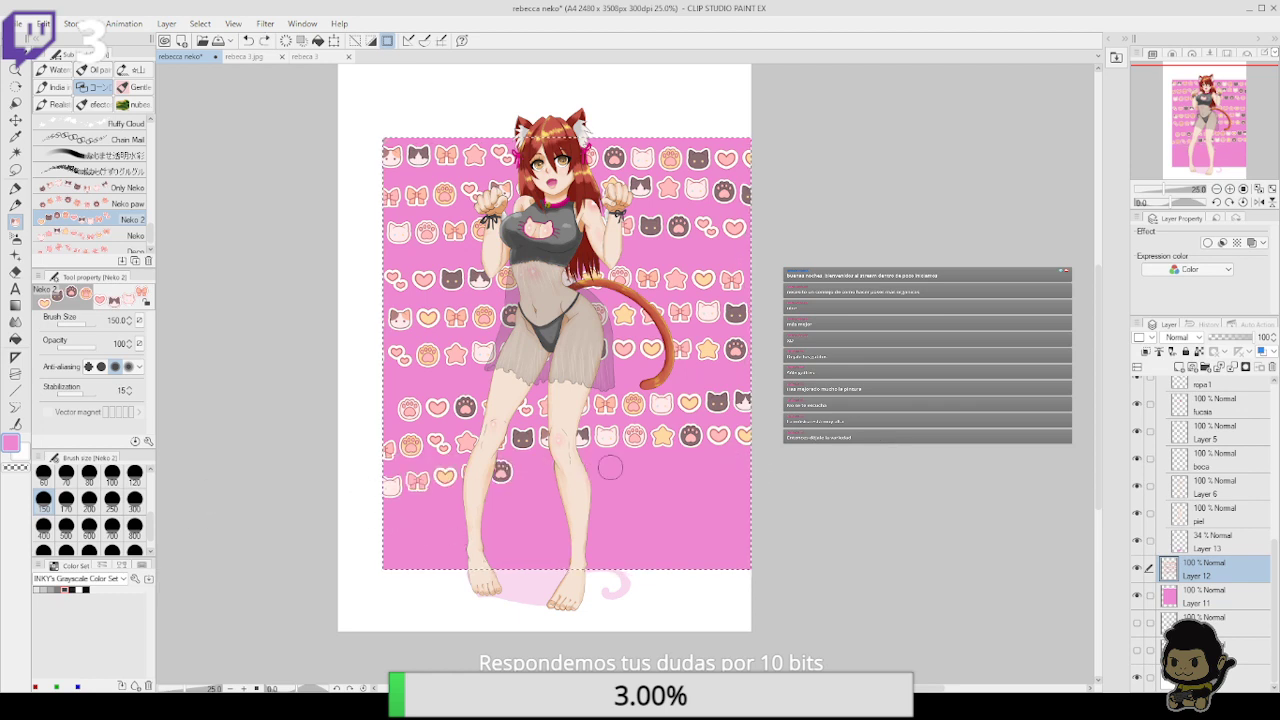
drag(610, 467, 750, 467)
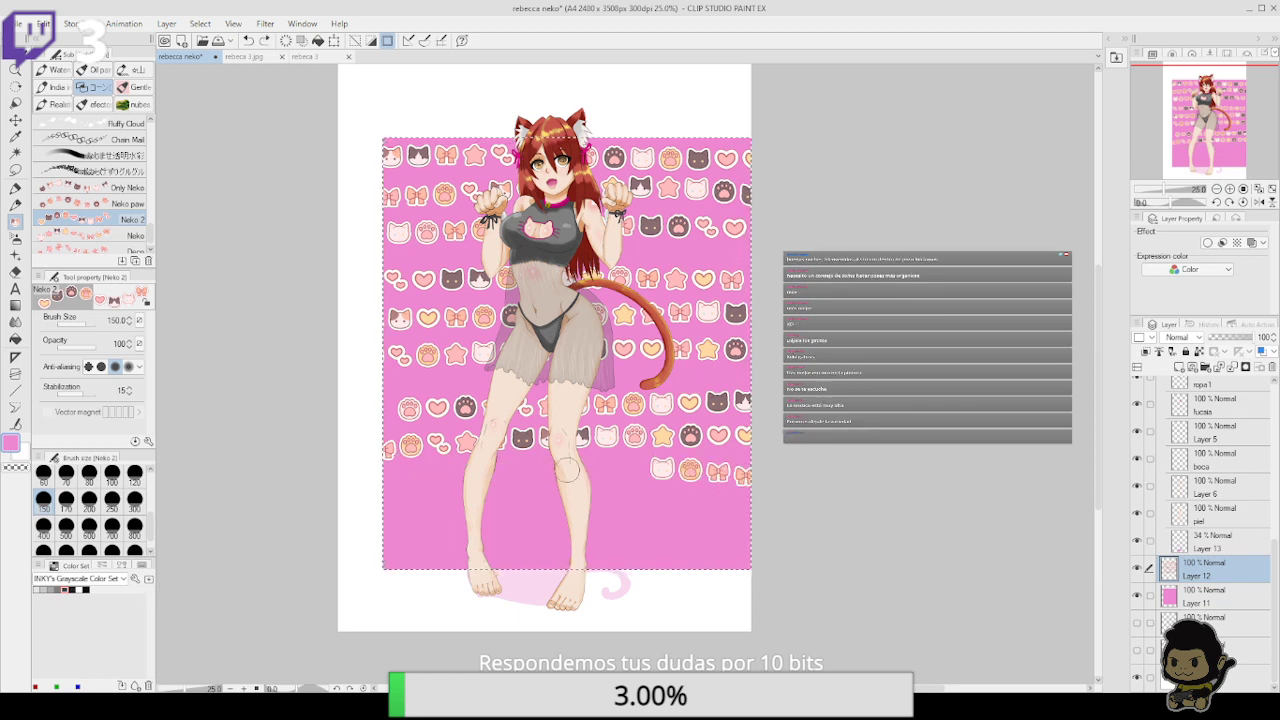
drag(734, 512, 330, 512)
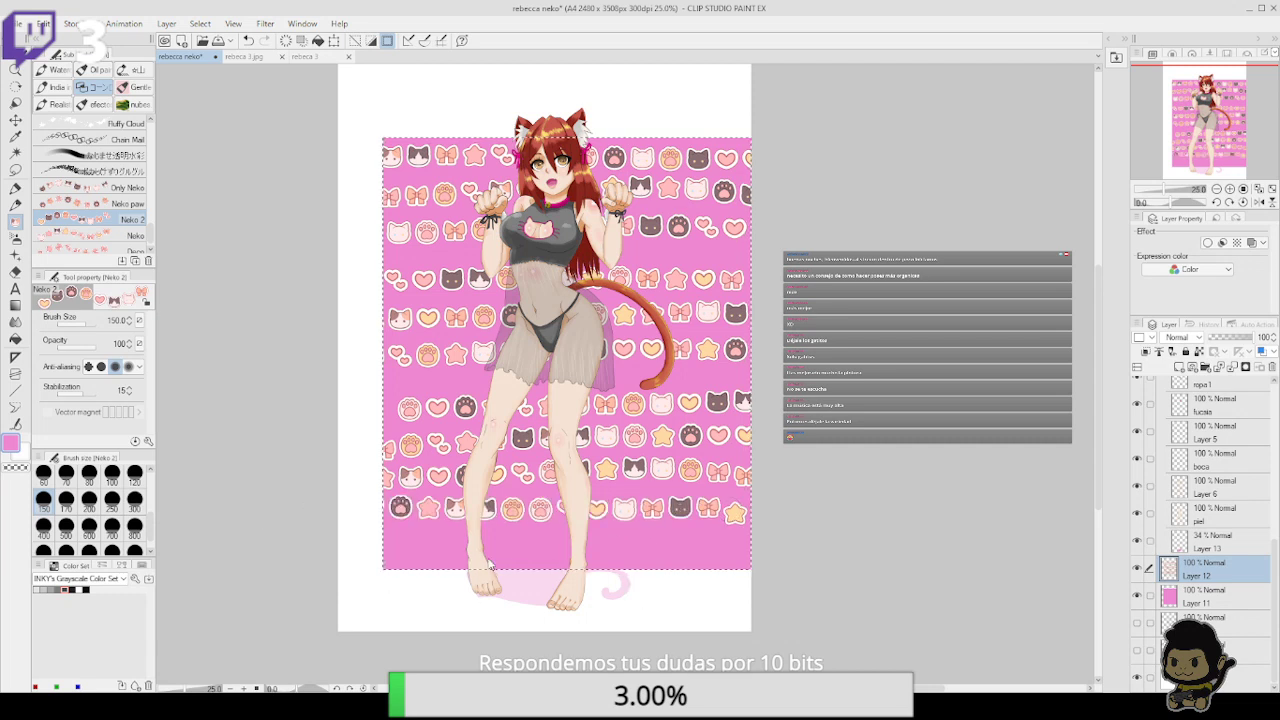
key(ctrl+z)
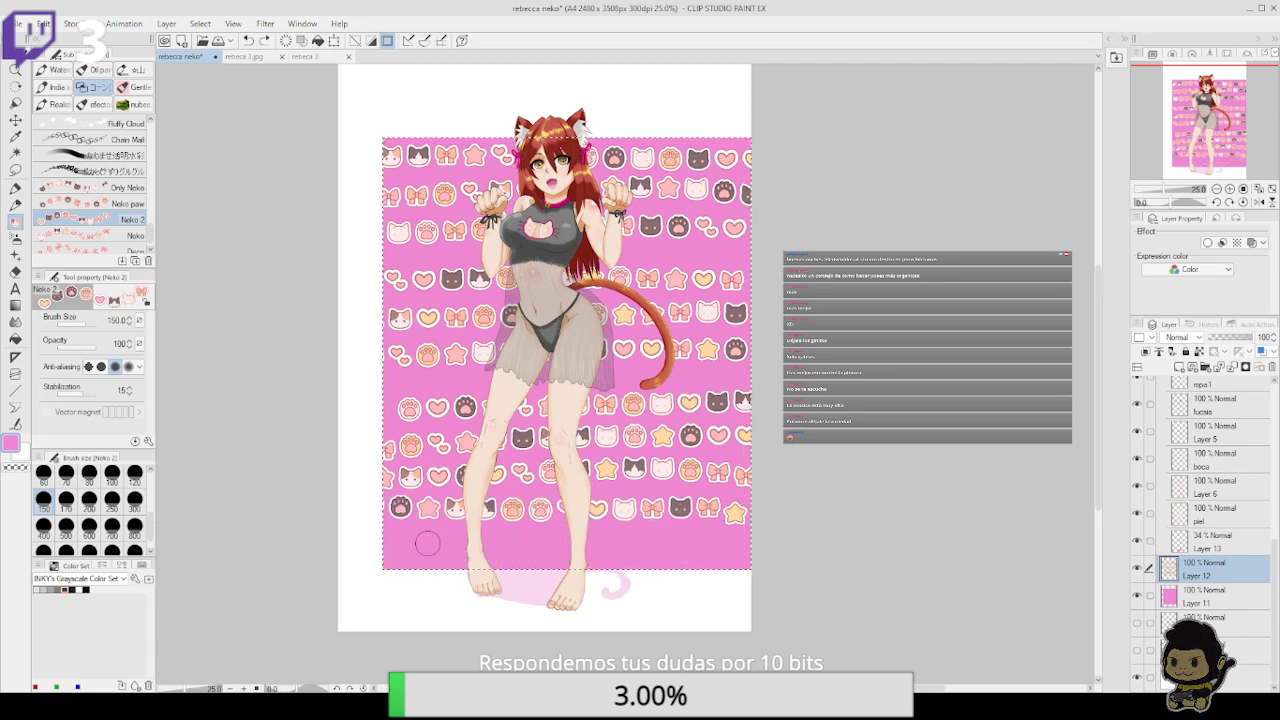
drag(574, 538, 860, 543)
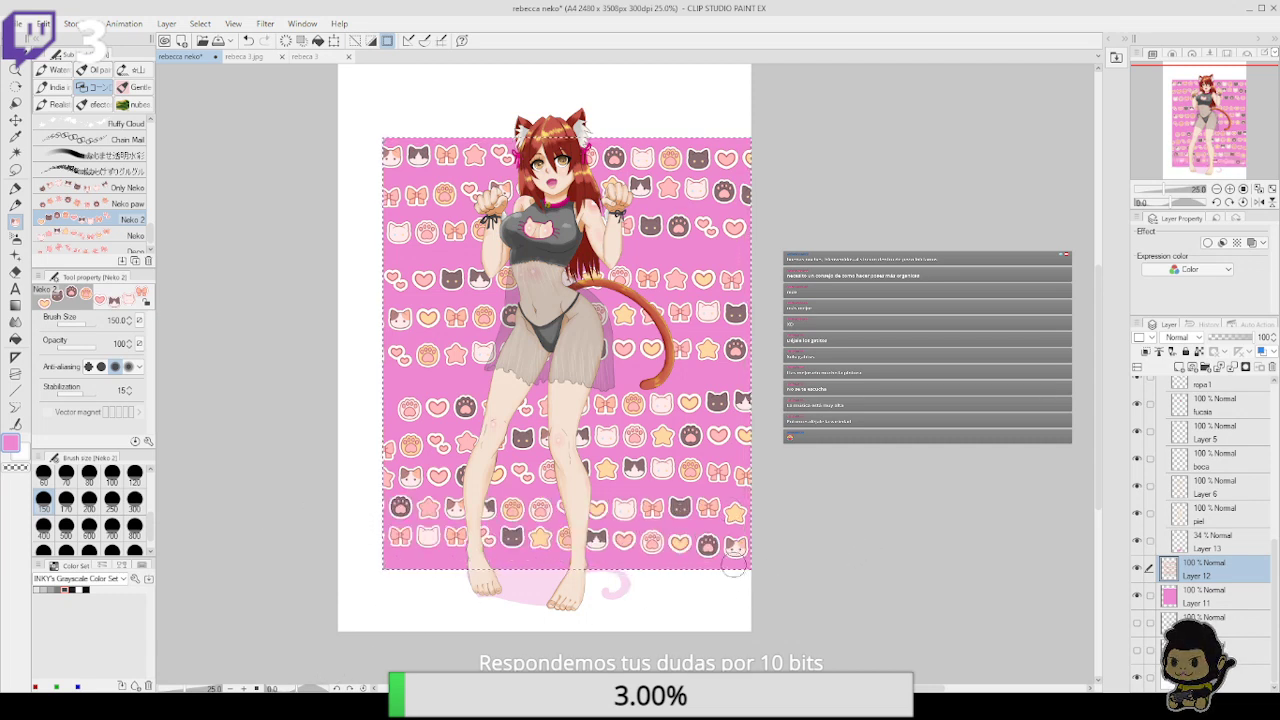
click(165, 44)
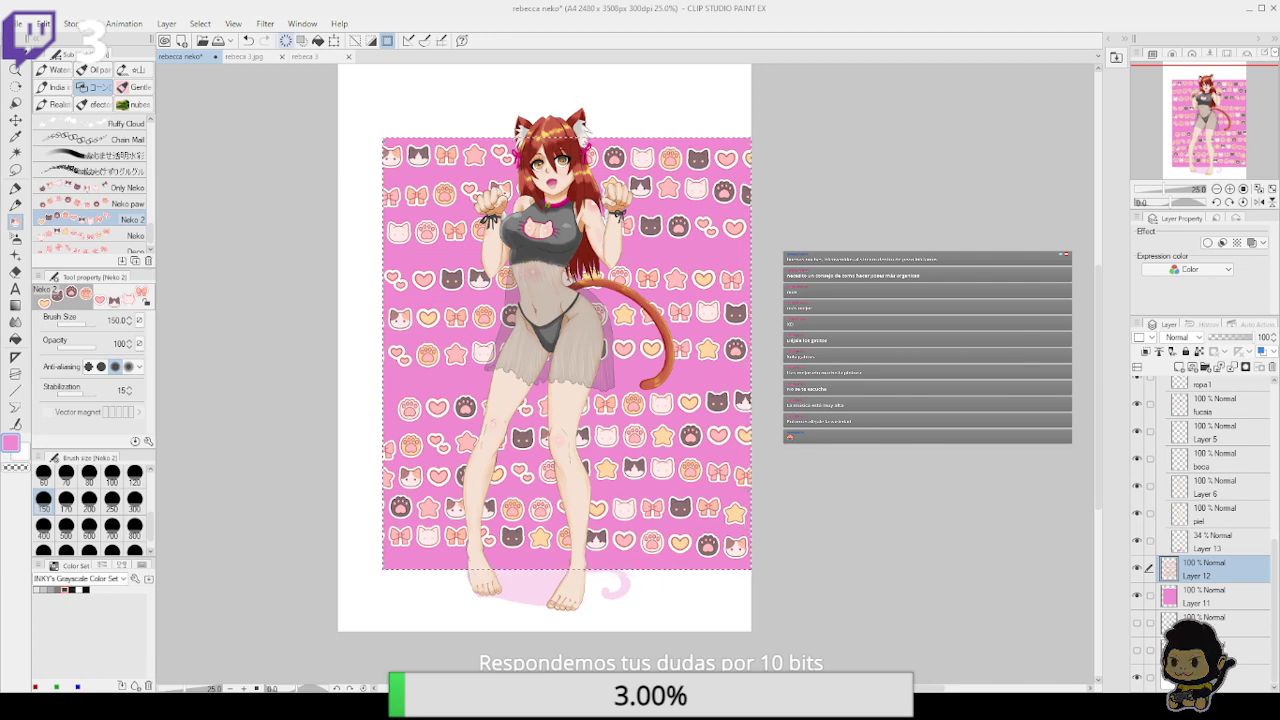
Clear the stamp rows from Layer 12 and scatter single size 150 Neko 2 stamps irregularly across the pink rectangle
click(286, 40)
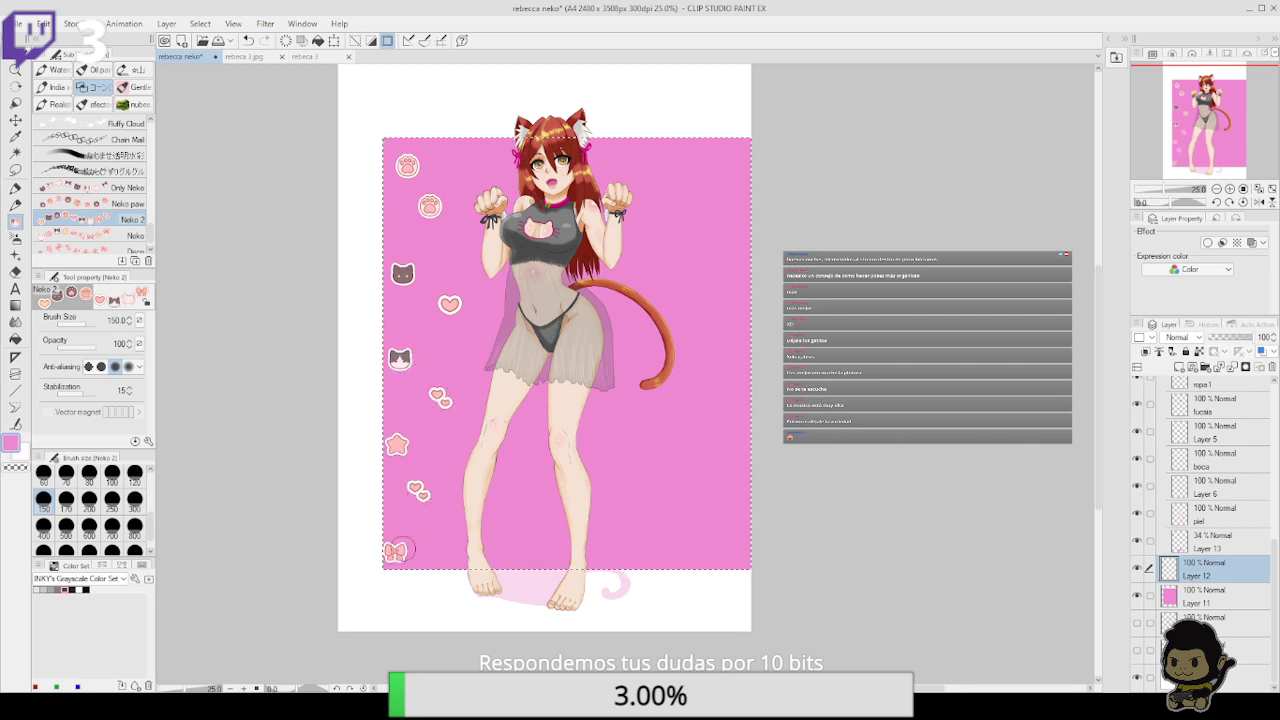
click(522, 449)
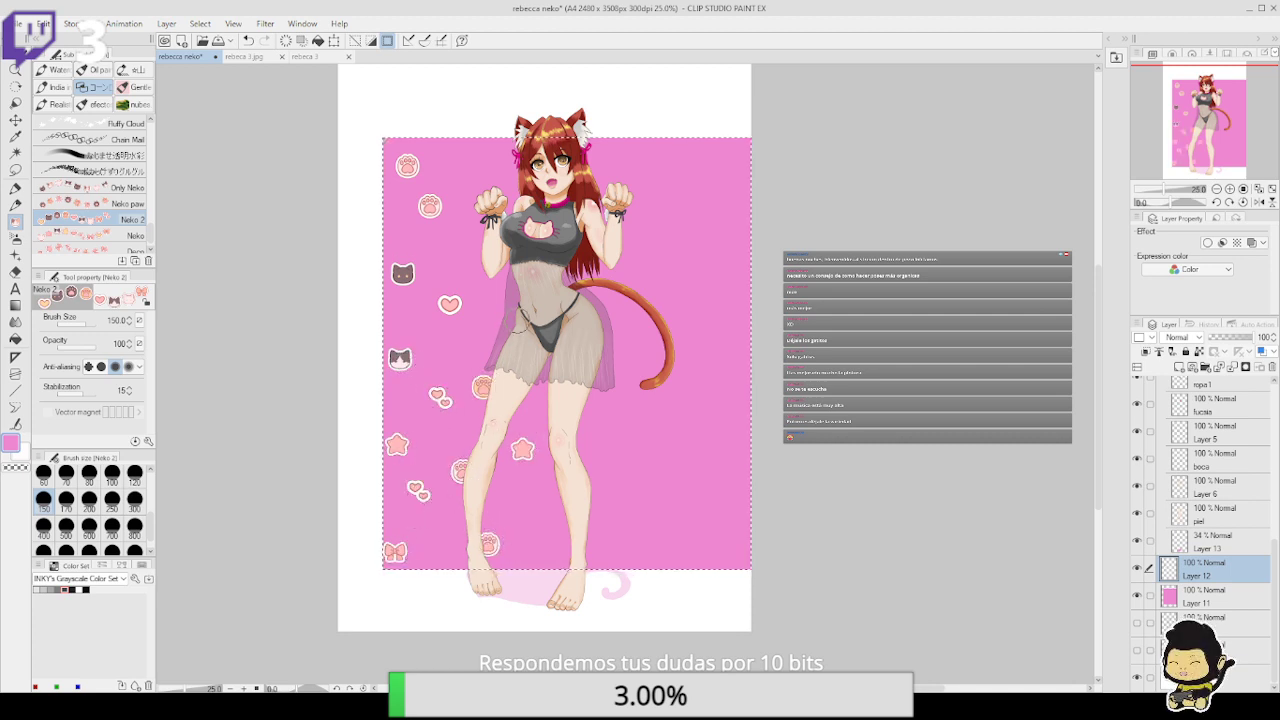
click(460, 225)
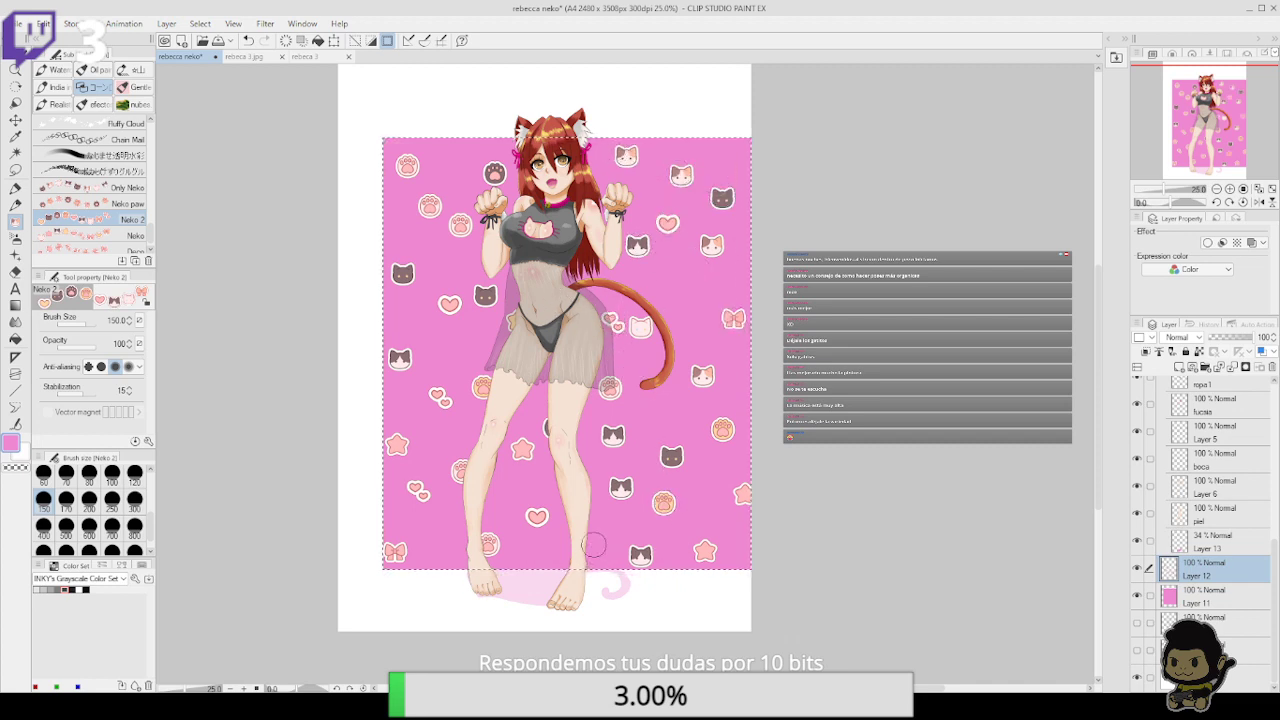
Fill the gaps between the scattered stamps with smaller Neko 2 stamps at brush sizes 100 and 50
click(112, 474)
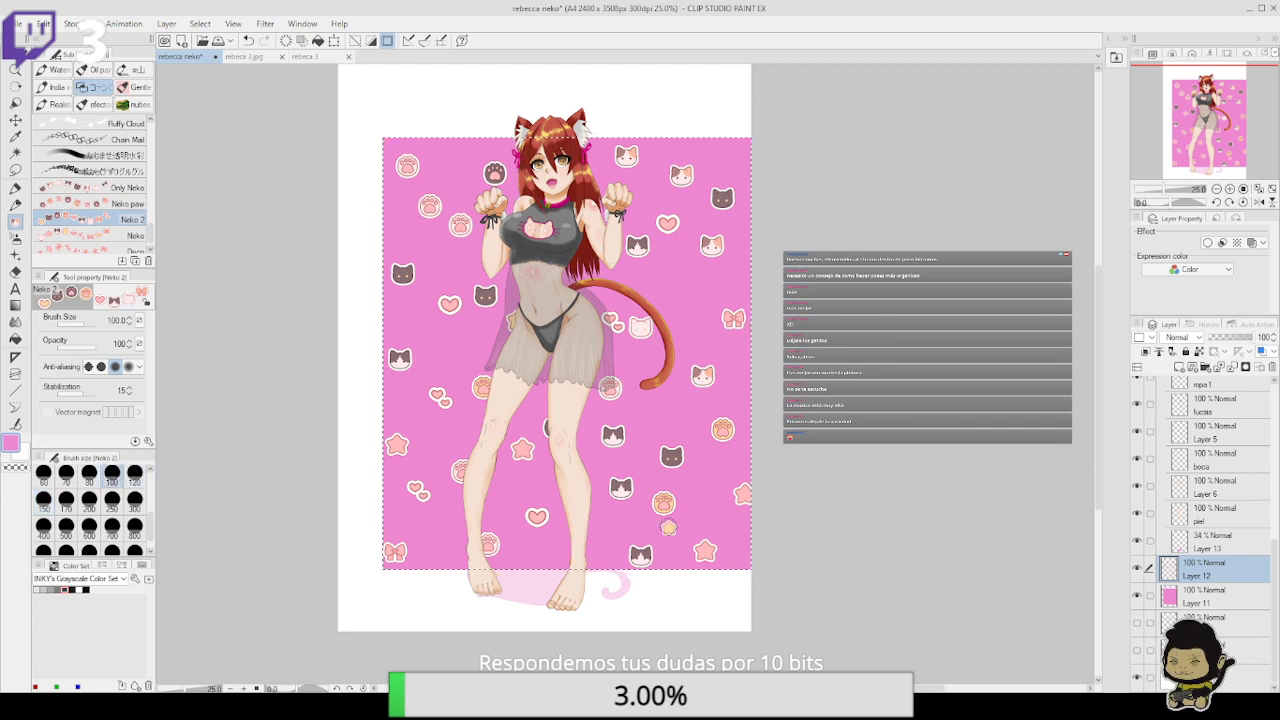
click(608, 529)
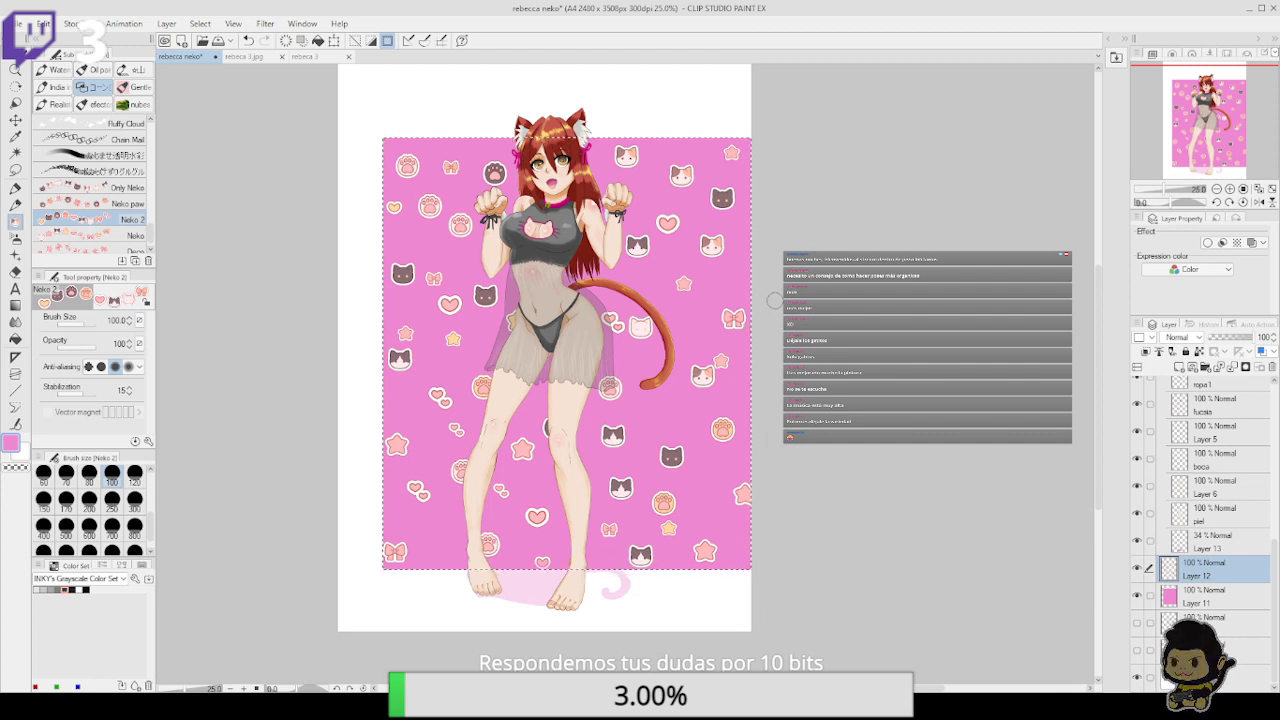
scroll(133, 492, up, 2)
click(133, 492)
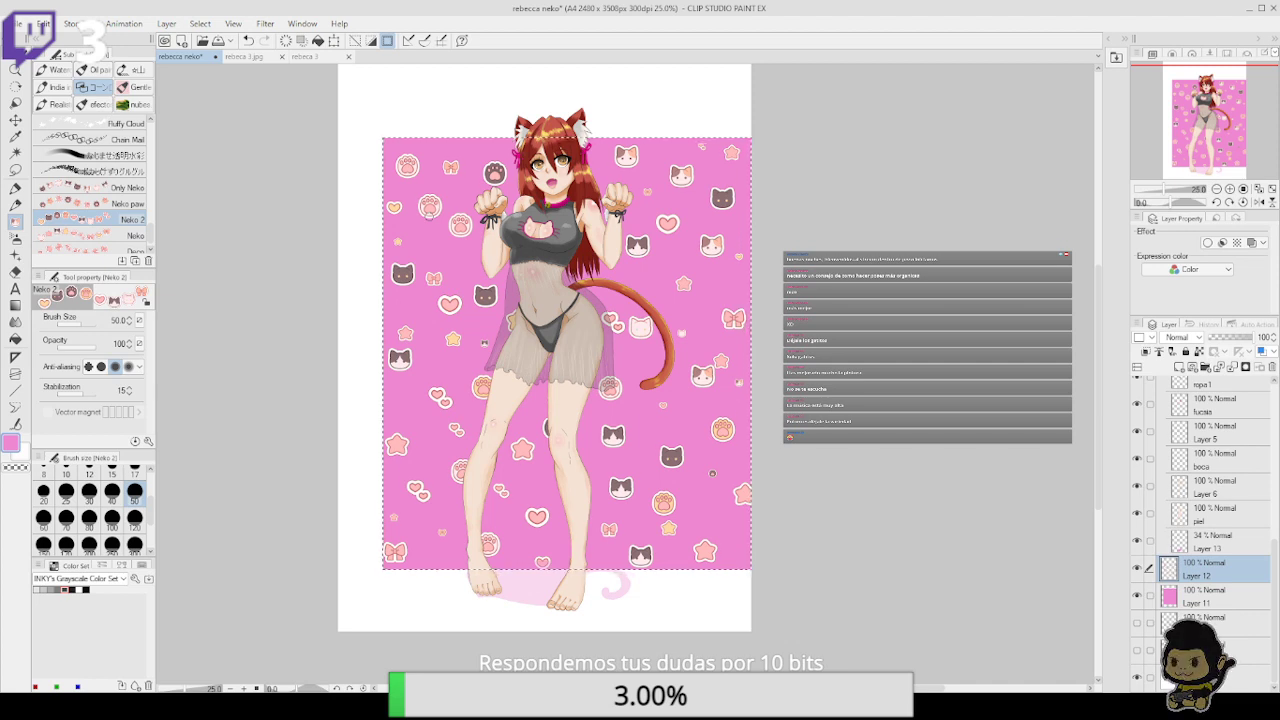
Recolor the floor shadow on Layer 13 with medium gray, filling only the shadow's own shape, and save the illustration
click(1236, 540)
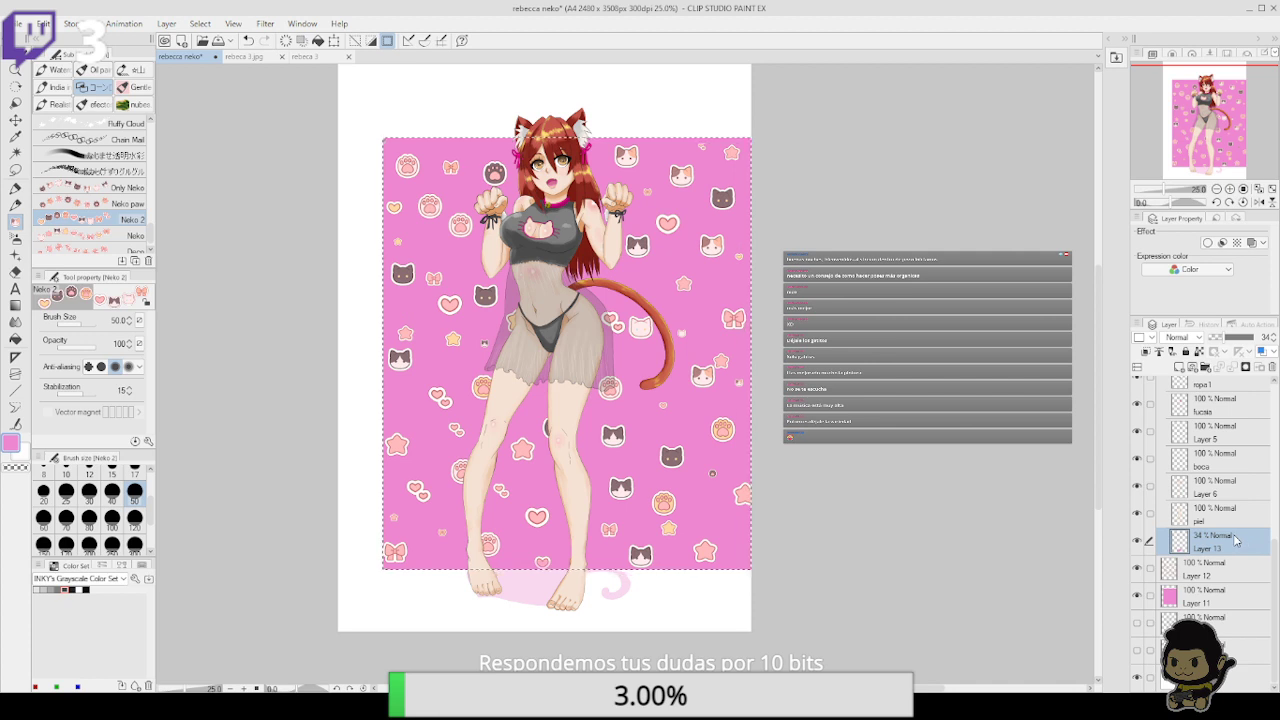
click(60, 589)
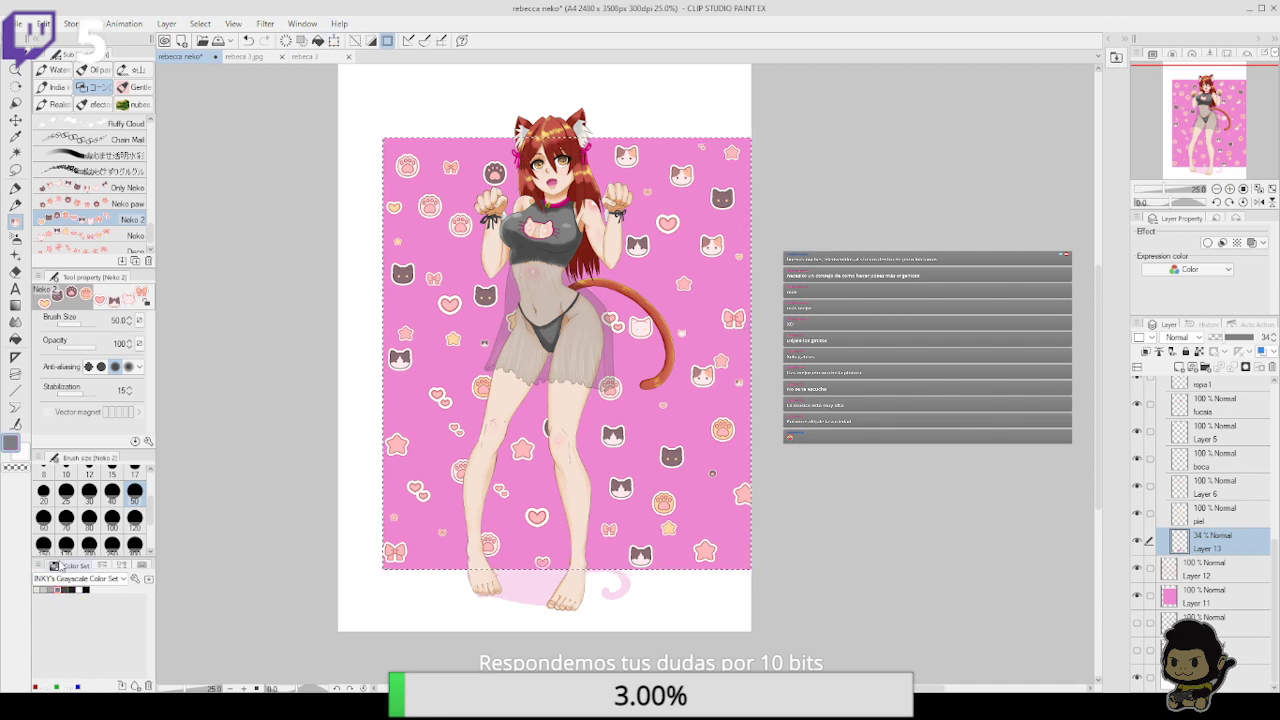
click(318, 41)
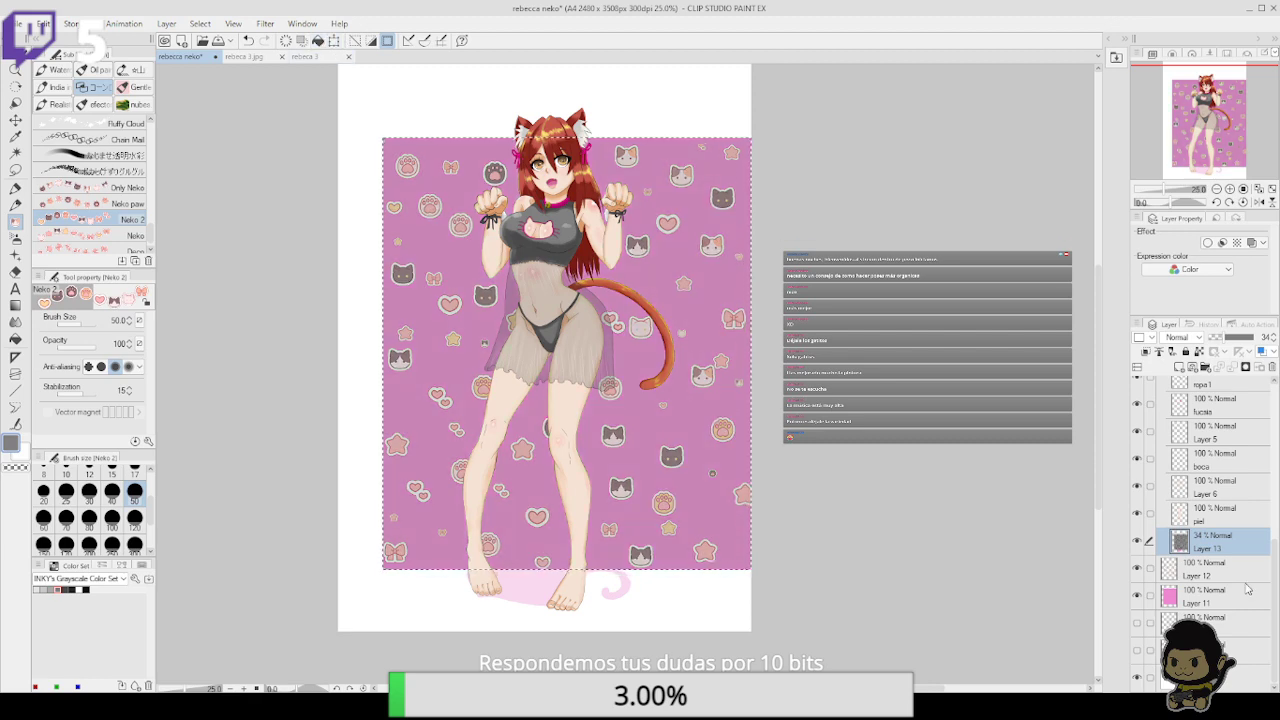
key(ctrl+z)
ctrl+click(1182, 552)
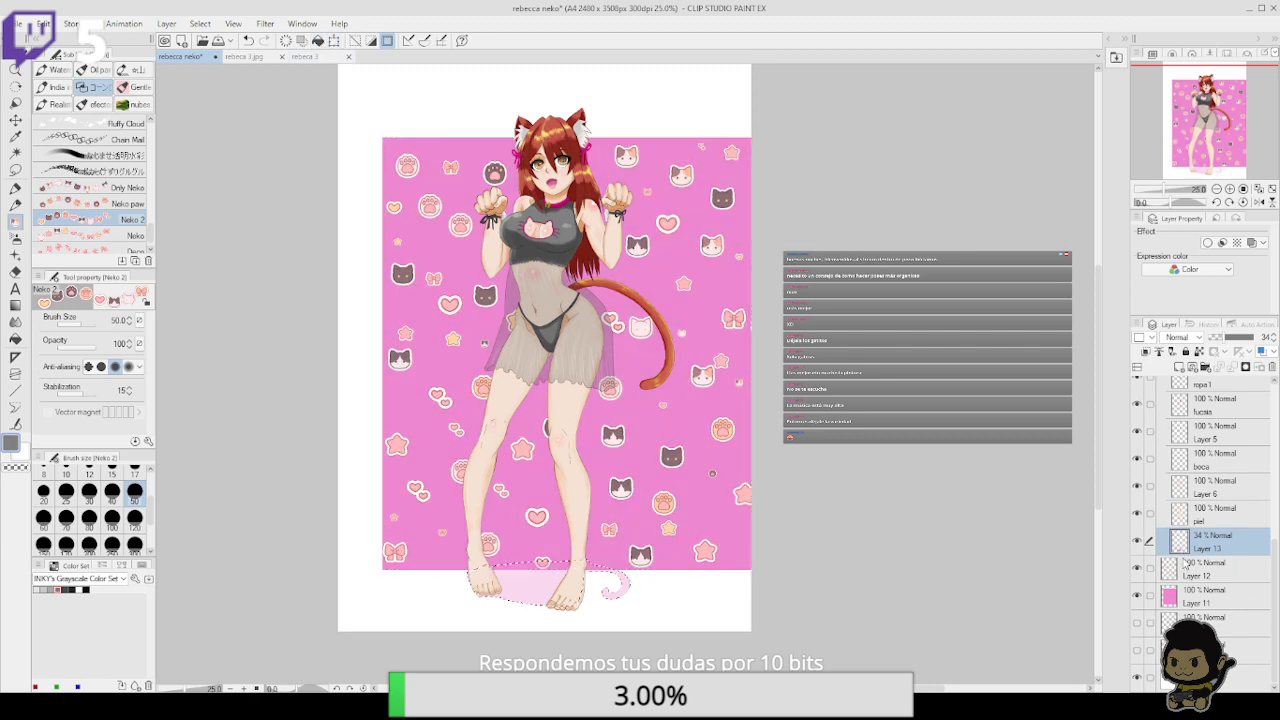
click(318, 41)
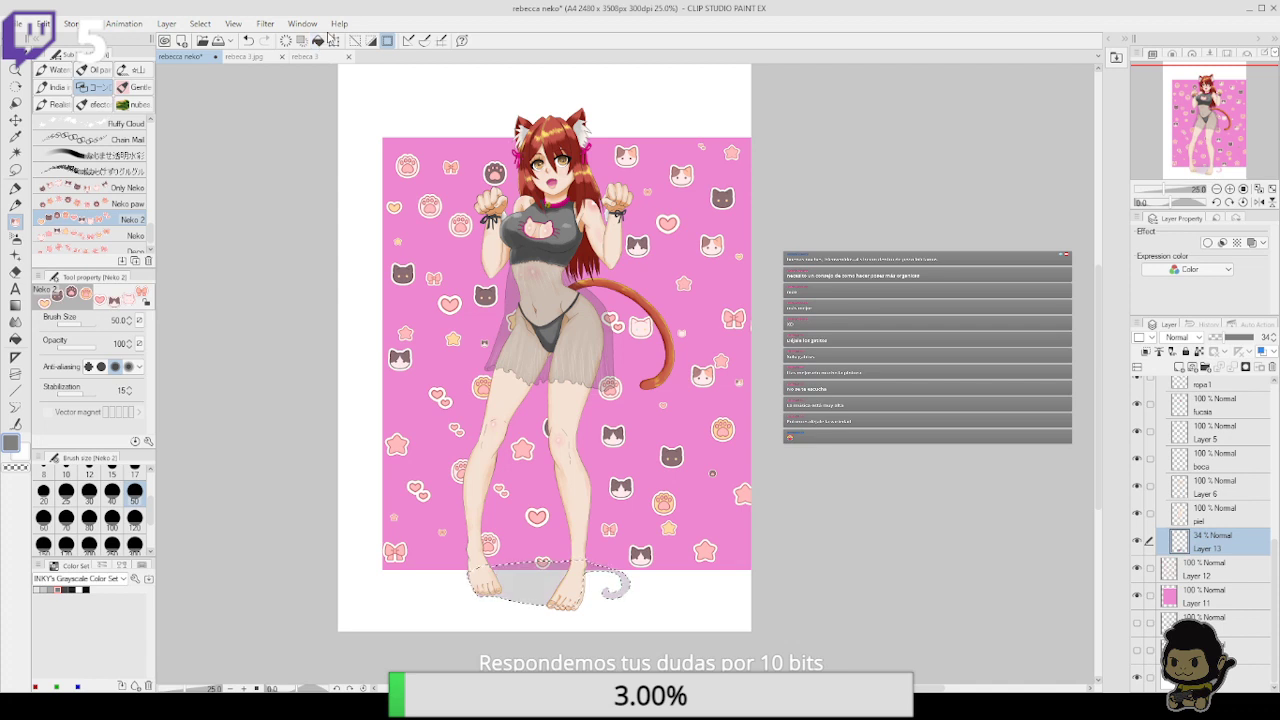
key(ctrl+d)
drag(1034, 341, 1013, 408)
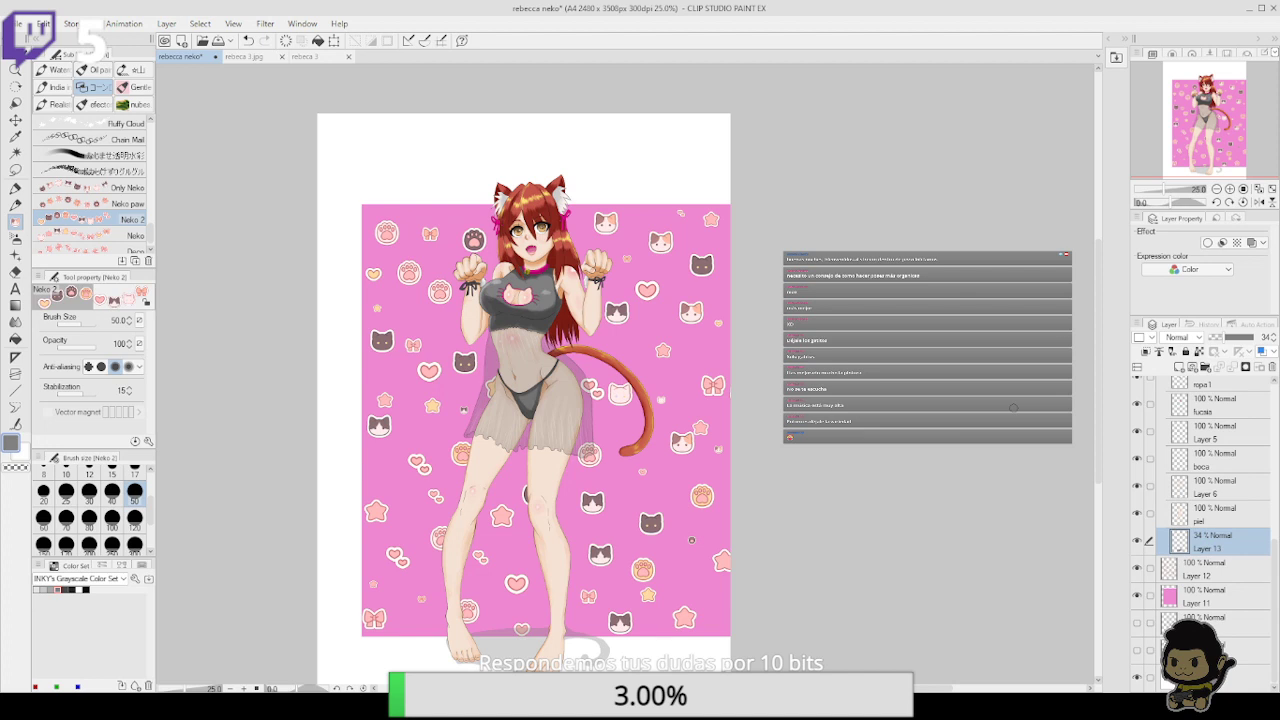
click(218, 41)
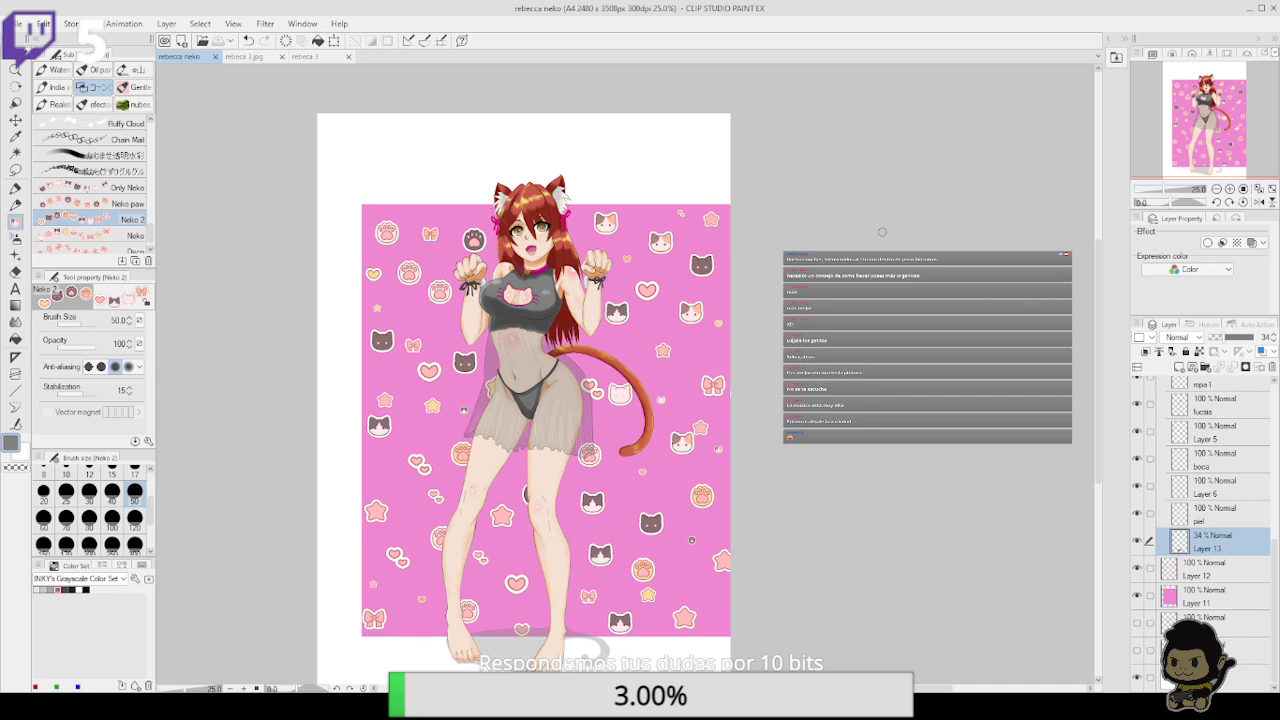
Add a new layer at the top of Folder 1, above the negro layer, for close-up work on the catgirl's face
click(1229, 189)
click(1229, 189)
click(1229, 189)
drag(911, 284, 1004, 486)
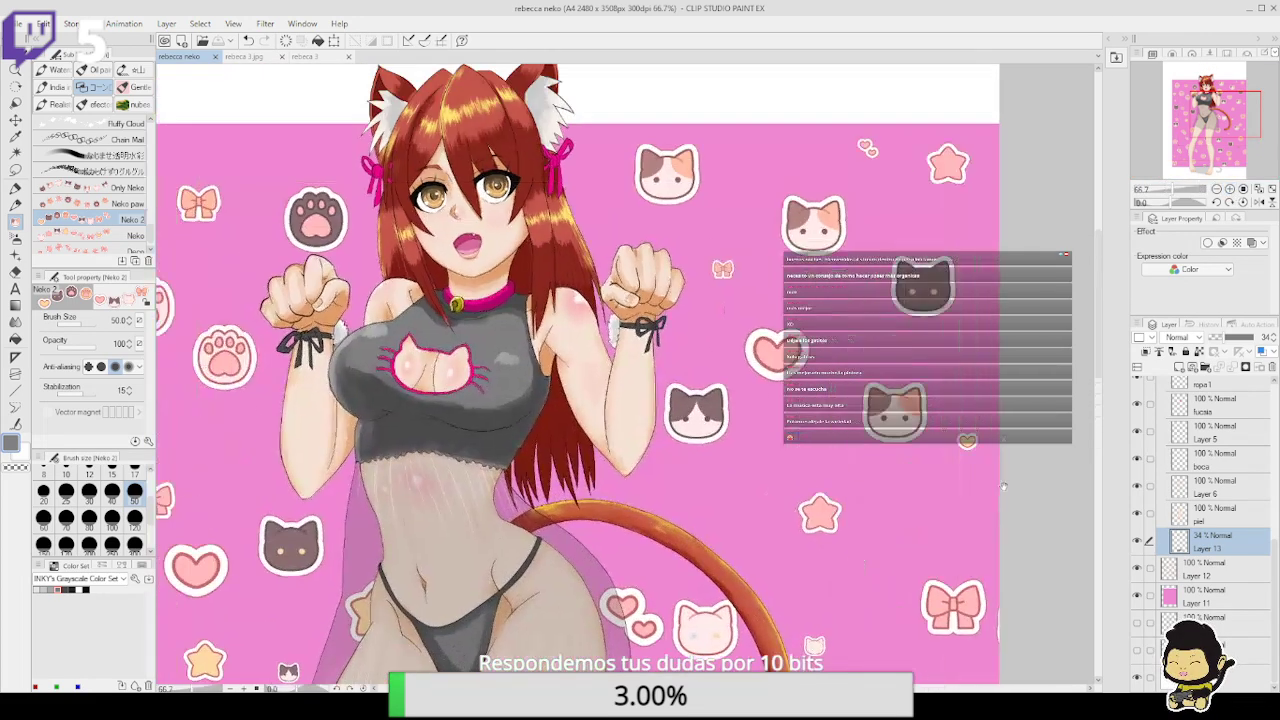
click(1229, 190)
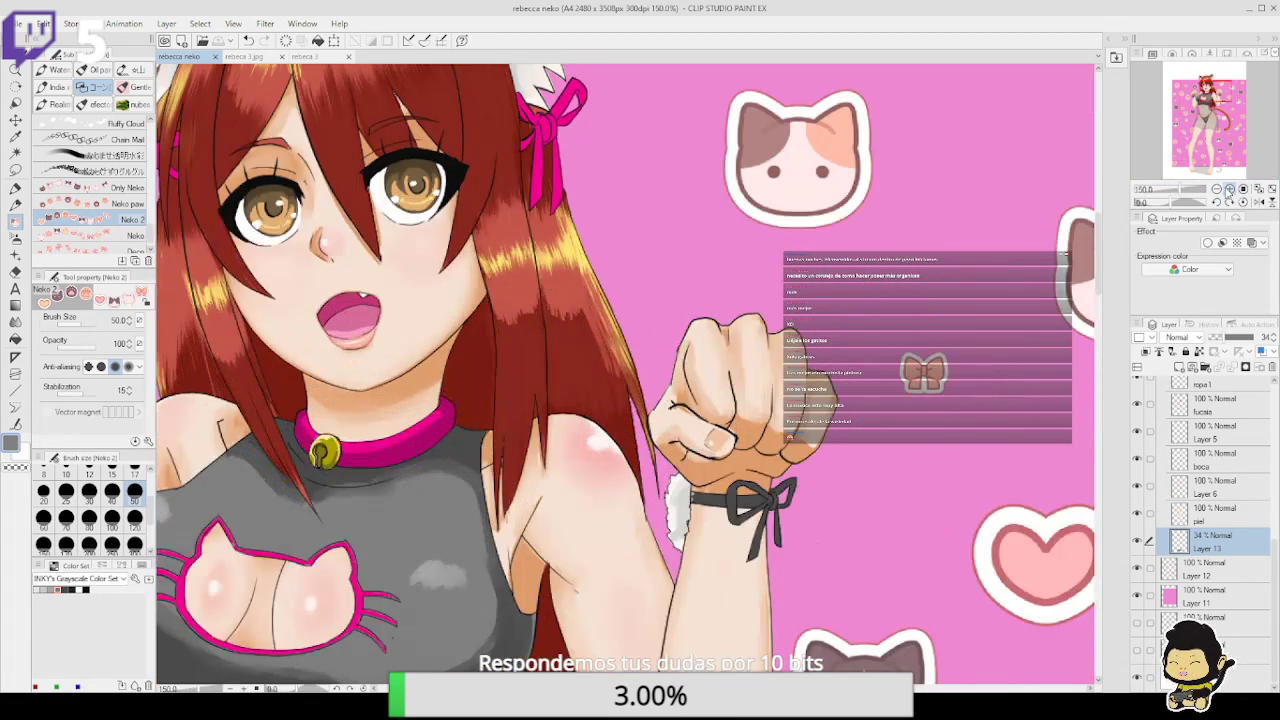
drag(1274, 554, 1272, 408)
click(1238, 440)
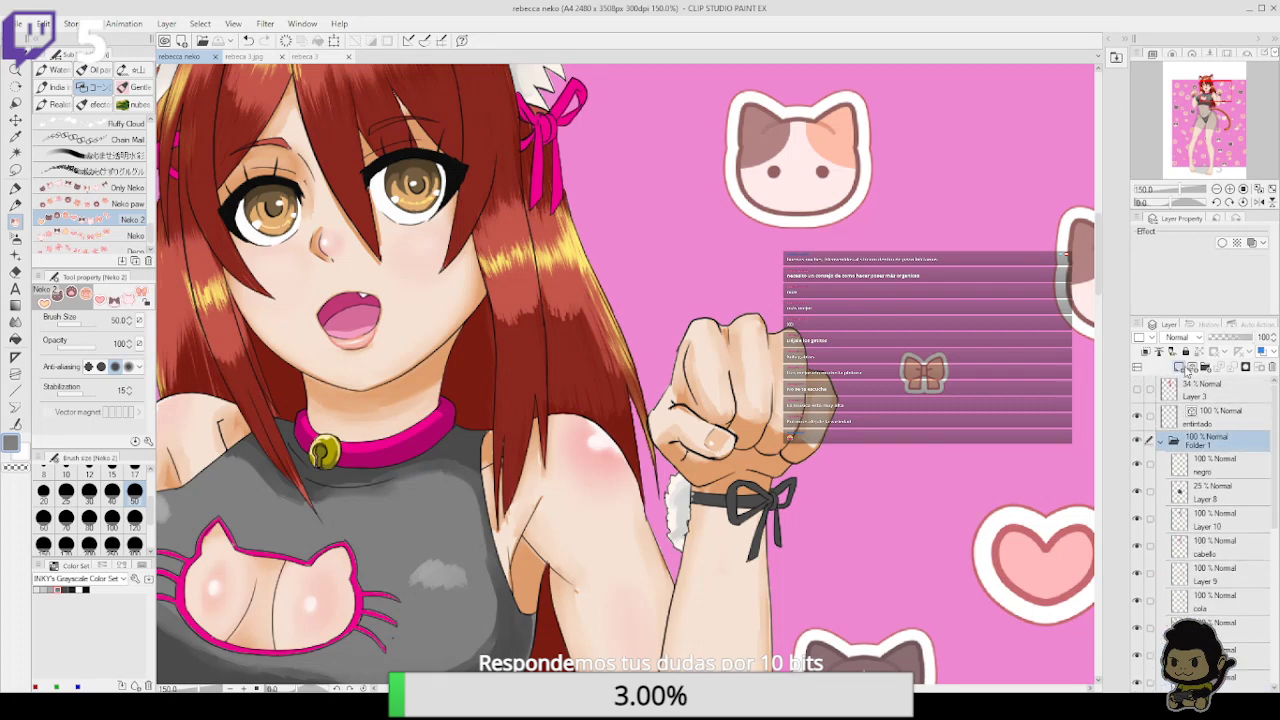
click(1183, 368)
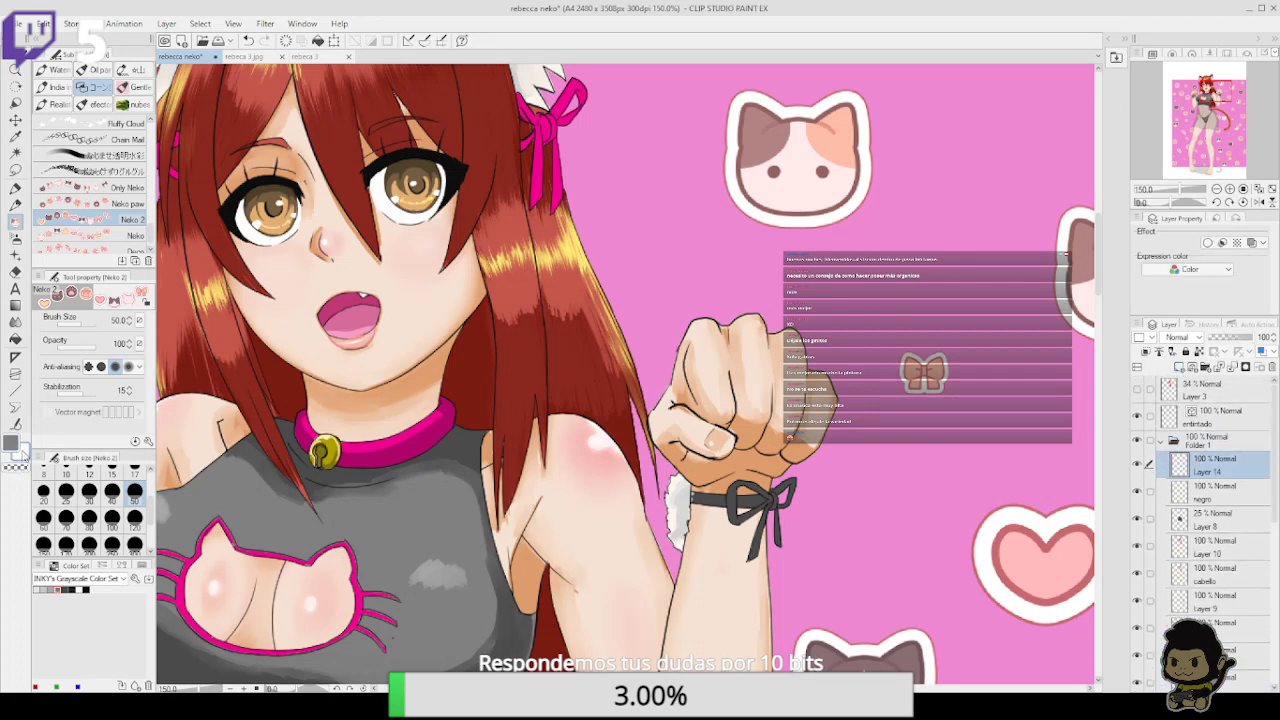
click(1214, 88)
click(1230, 189)
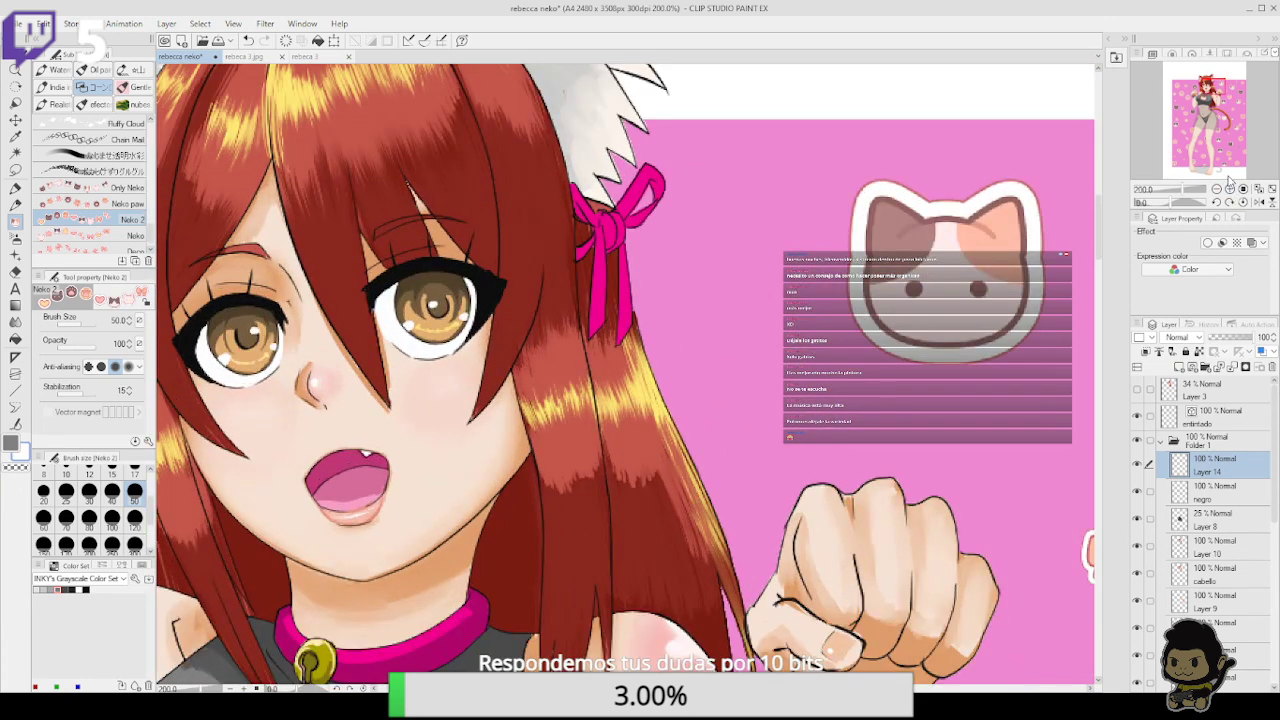
Move Layer 14 above the entintado layer, set it to Add blending, and ready the Mapping pen with a pale yellow
drag(1226, 458, 1240, 416)
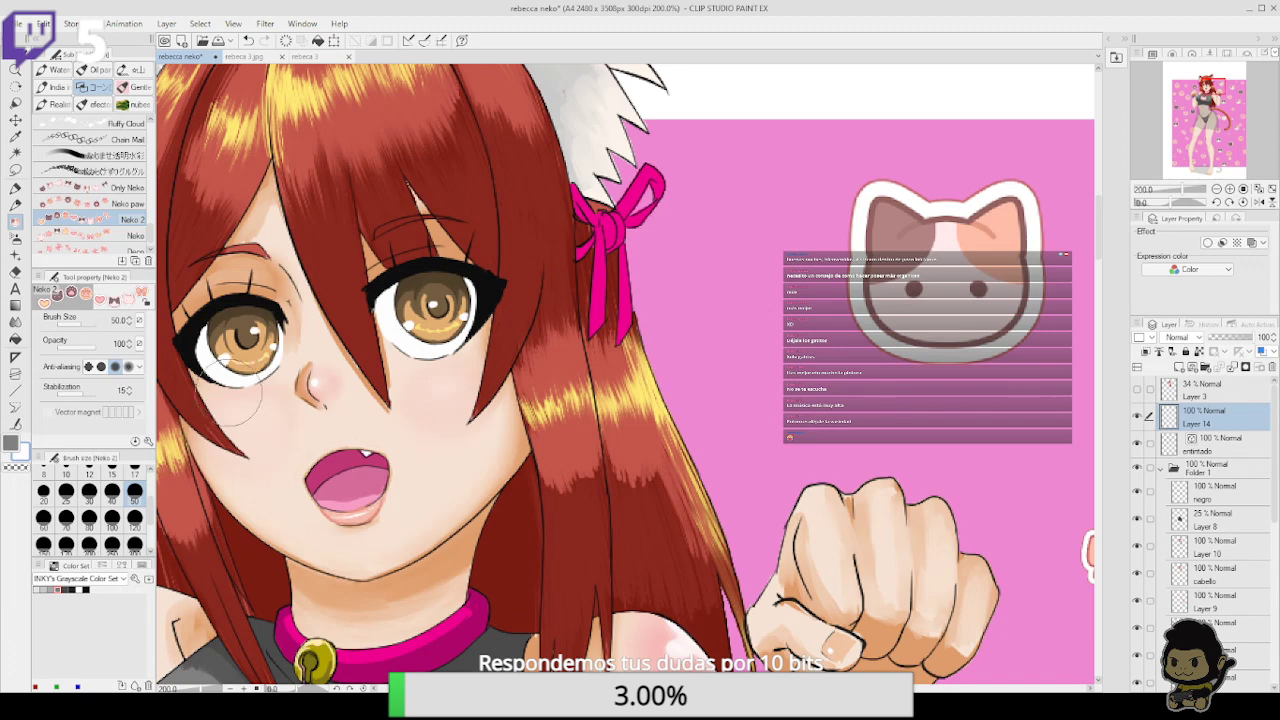
click(16, 188)
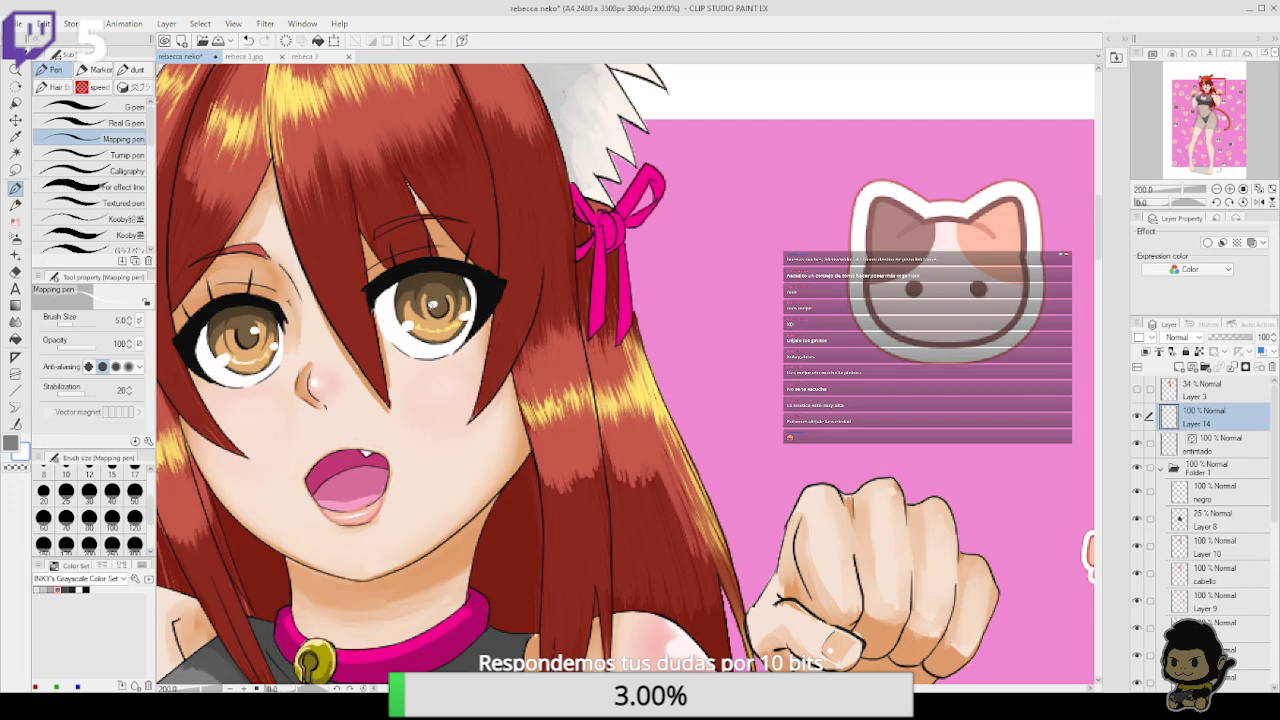
key(ctrl+z)
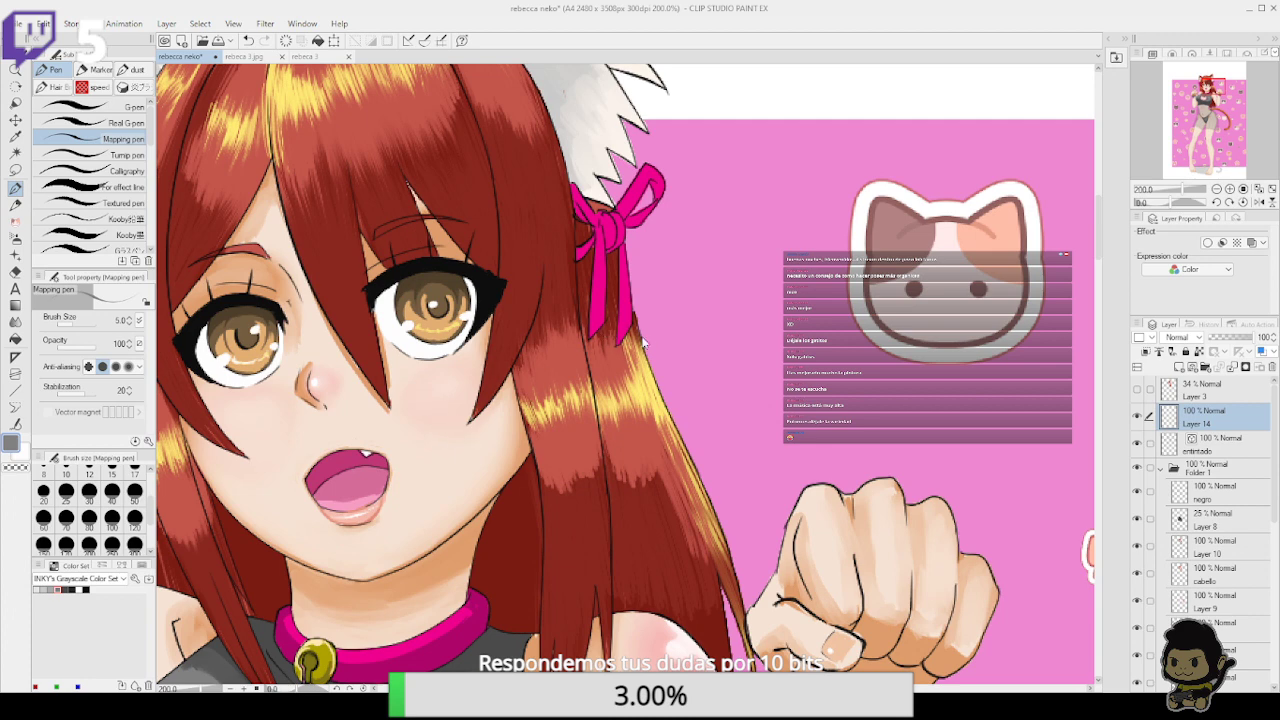
alt+click(331, 397)
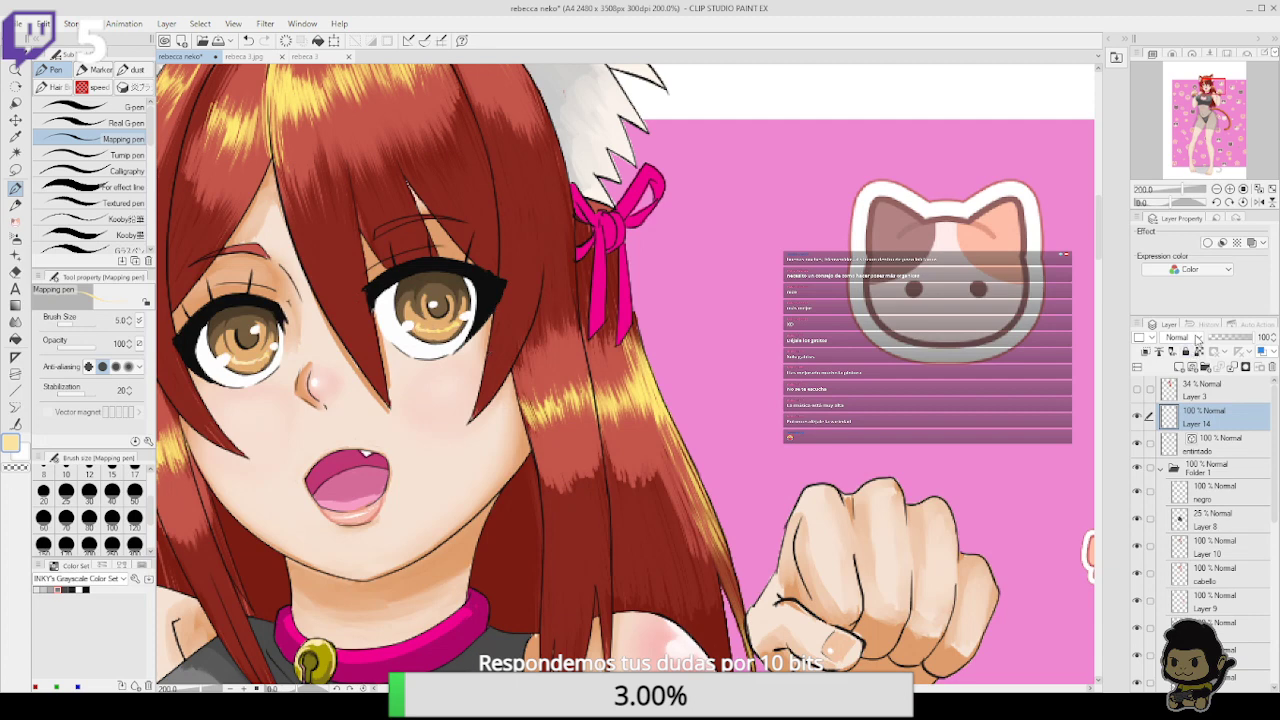
click(1180, 479)
Create a new layer directly above Layer 4 in Folder 1 and set its blending mode to Add (Glow)
scroll(1245, 600, down, 3)
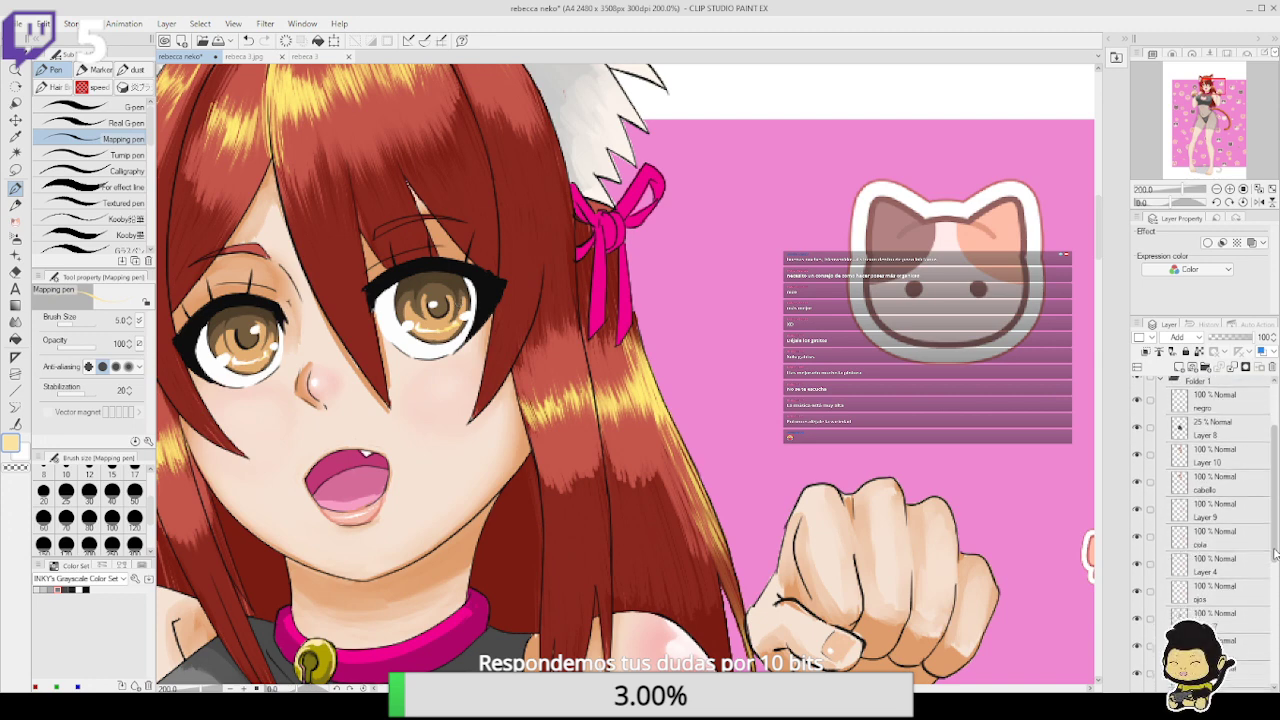
click(1238, 540)
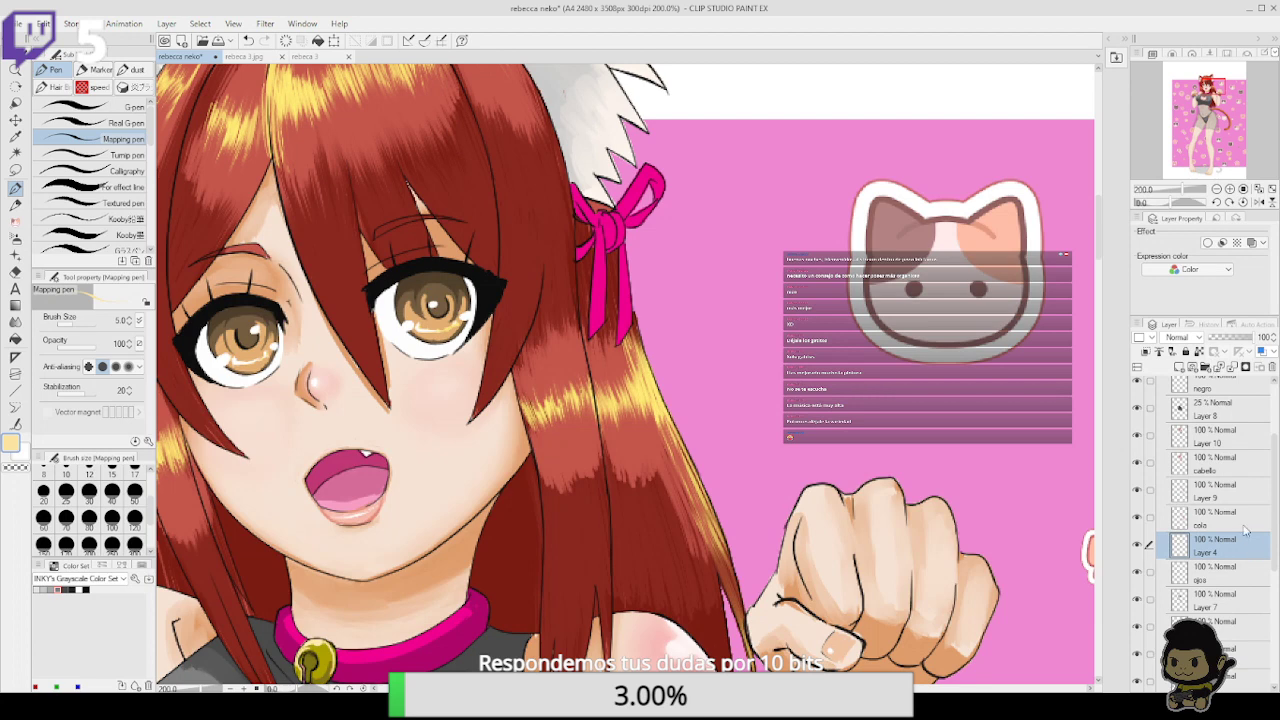
click(1179, 367)
click(1184, 340)
click(1186, 476)
key(Down)
Delete the unused Layer 14 above the entintado layer
scroll(1222, 520, up, 3)
click(1236, 416)
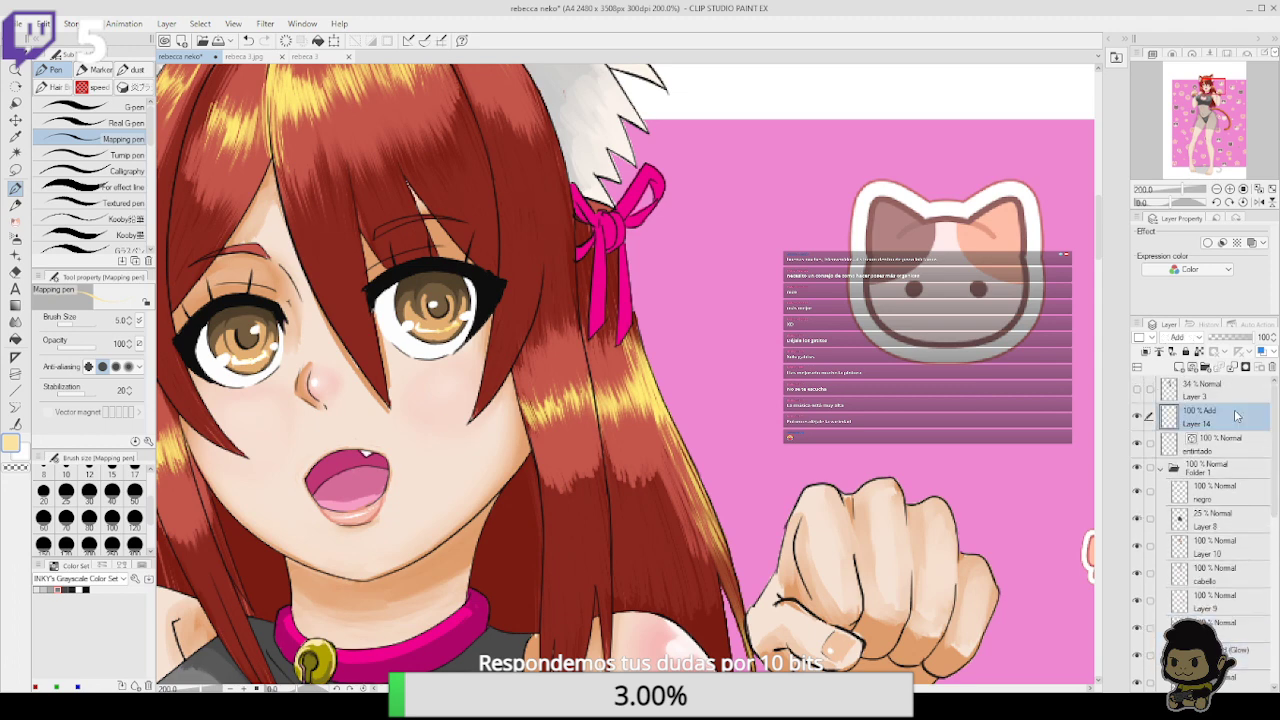
click(1273, 367)
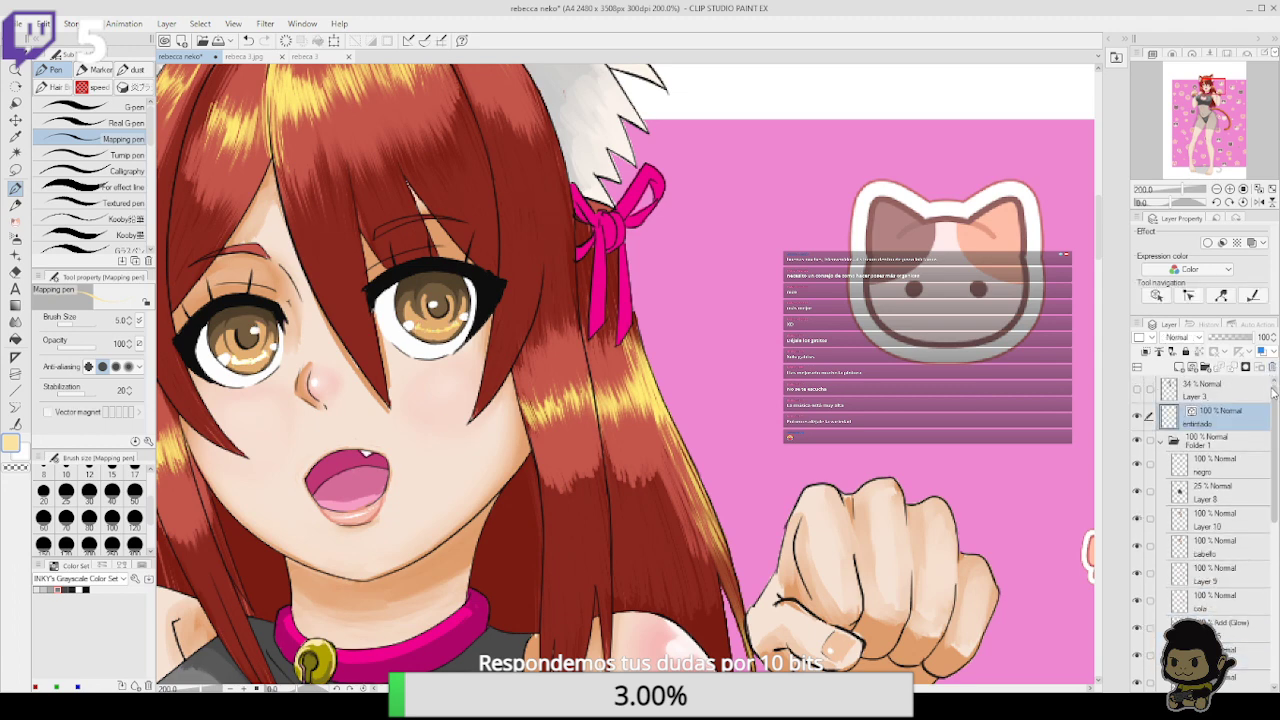
Paint pale yellow glow lines across the lower irises of both eyes on Layer 15
scroll(1270, 495, down, 4)
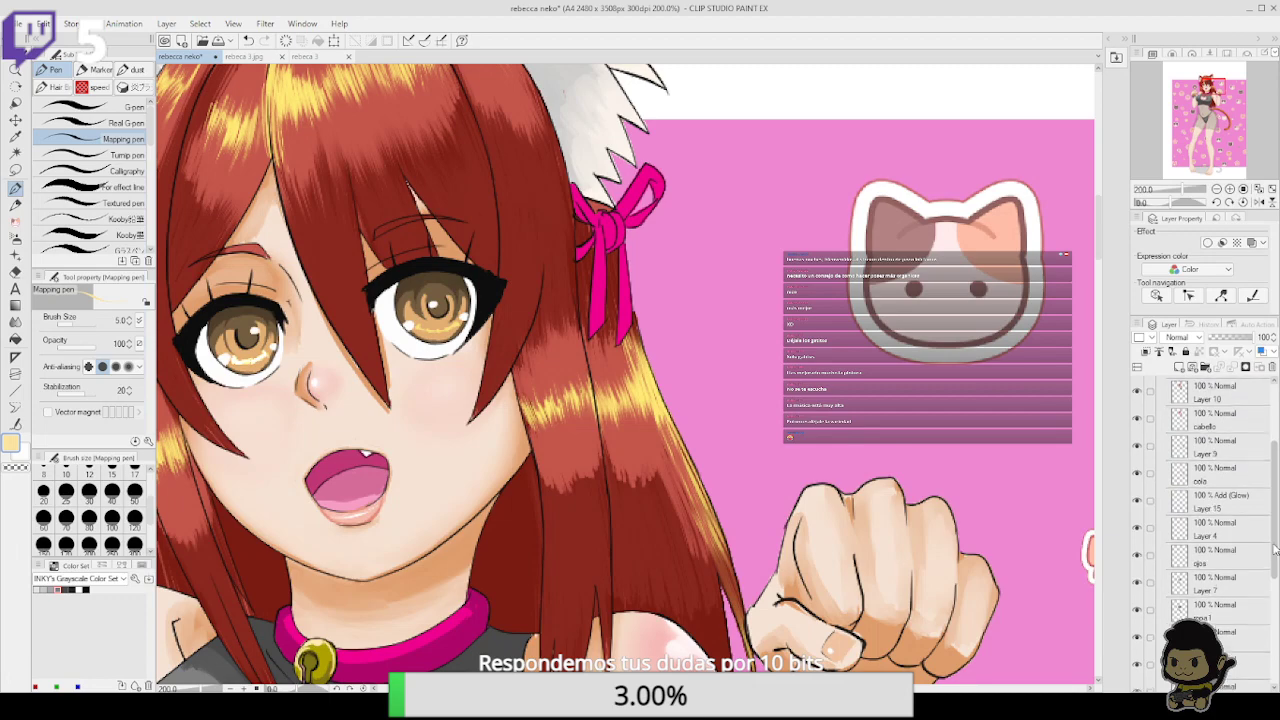
click(1258, 498)
click(1230, 189)
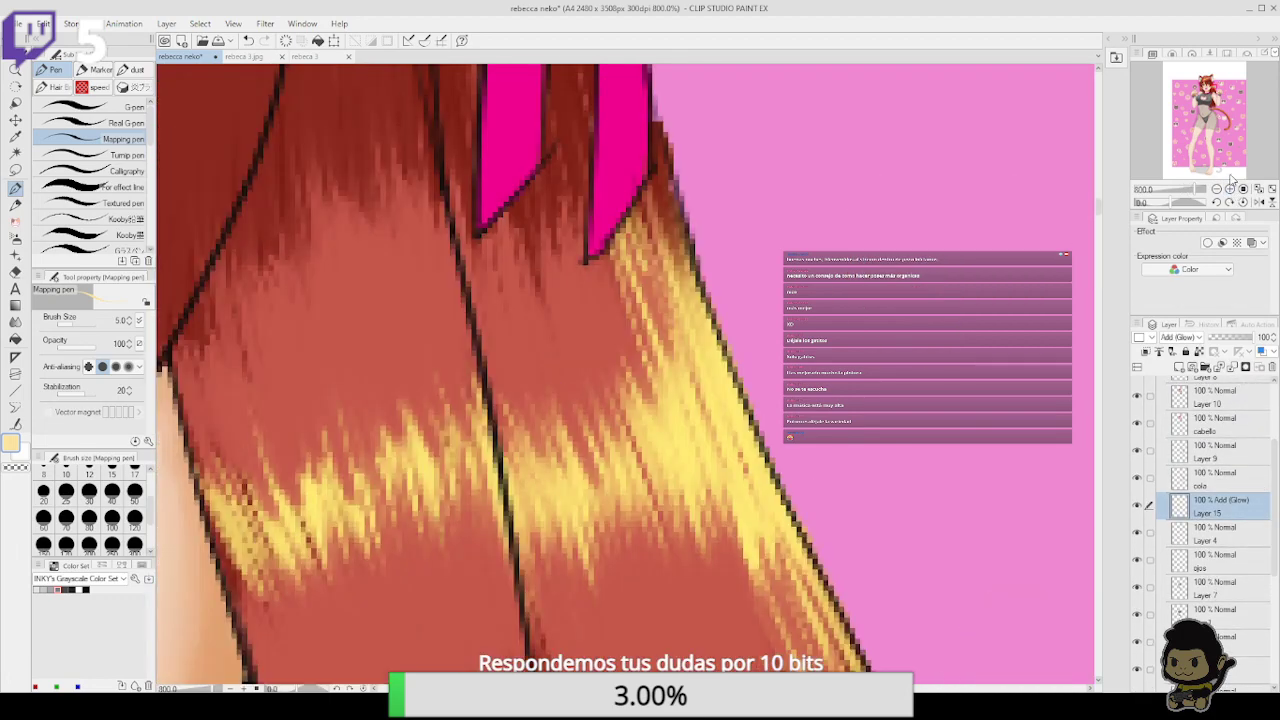
drag(330, 360, 800, 414)
mouse_move(431, 391)
mouse_down()
mouse_move(677, 454)
mouse_move(686, 548)
mouse_up()
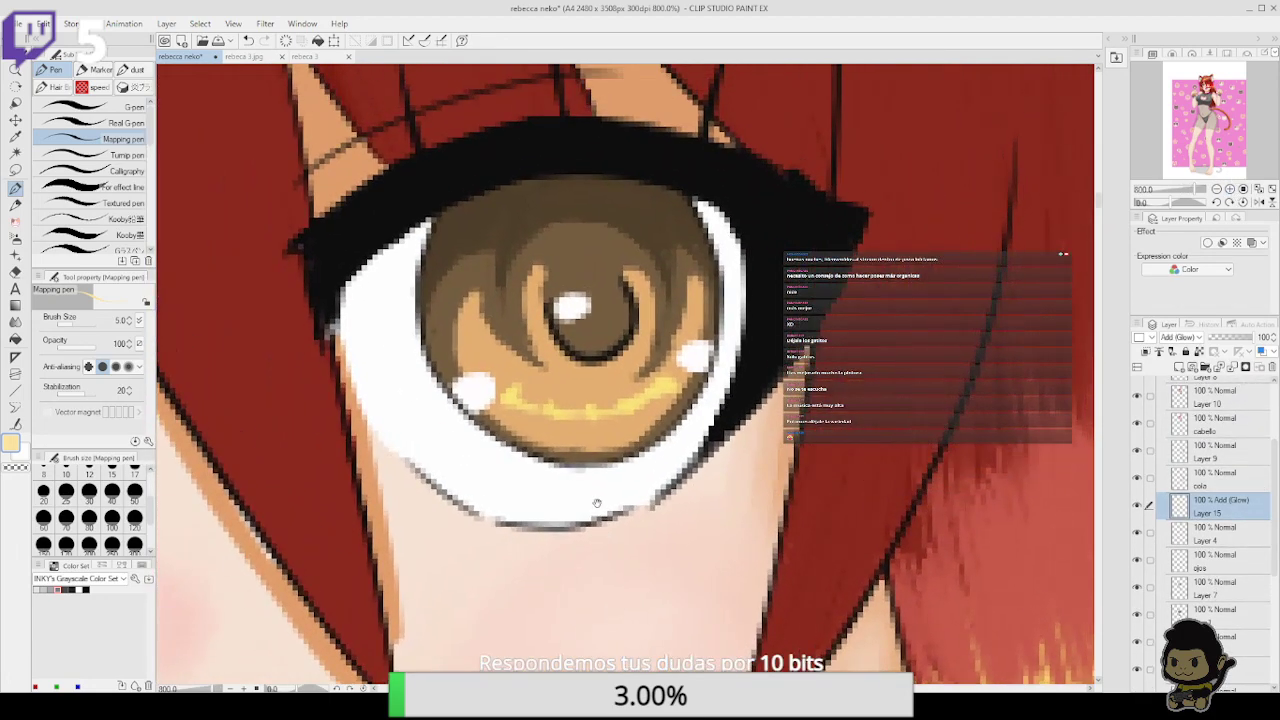
mouse_move(511, 393)
mouse_down()
mouse_move(583, 380)
mouse_move(584, 412)
mouse_move(569, 413)
mouse_move(589, 408)
mouse_move(589, 419)
mouse_move(674, 367)
mouse_move(632, 405)
mouse_move(675, 376)
mouse_up()
drag(472, 391, 812, 330)
drag(513, 417, 634, 393)
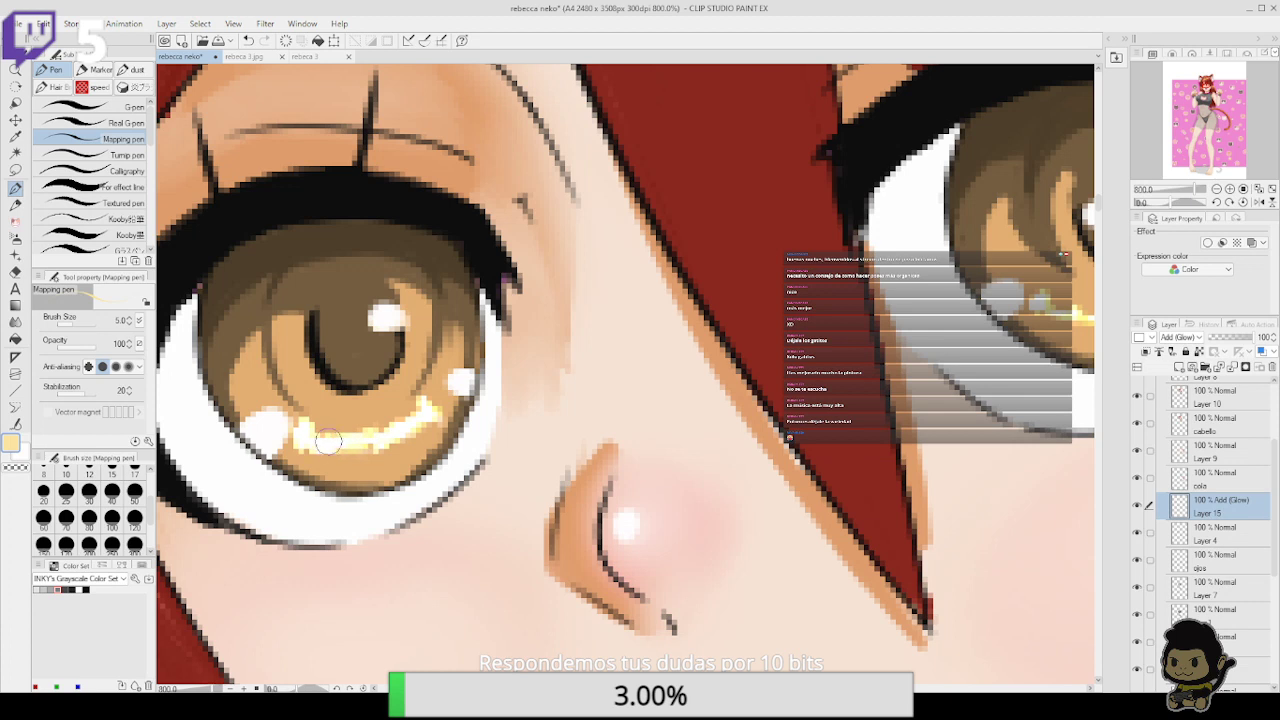
click(284, 431)
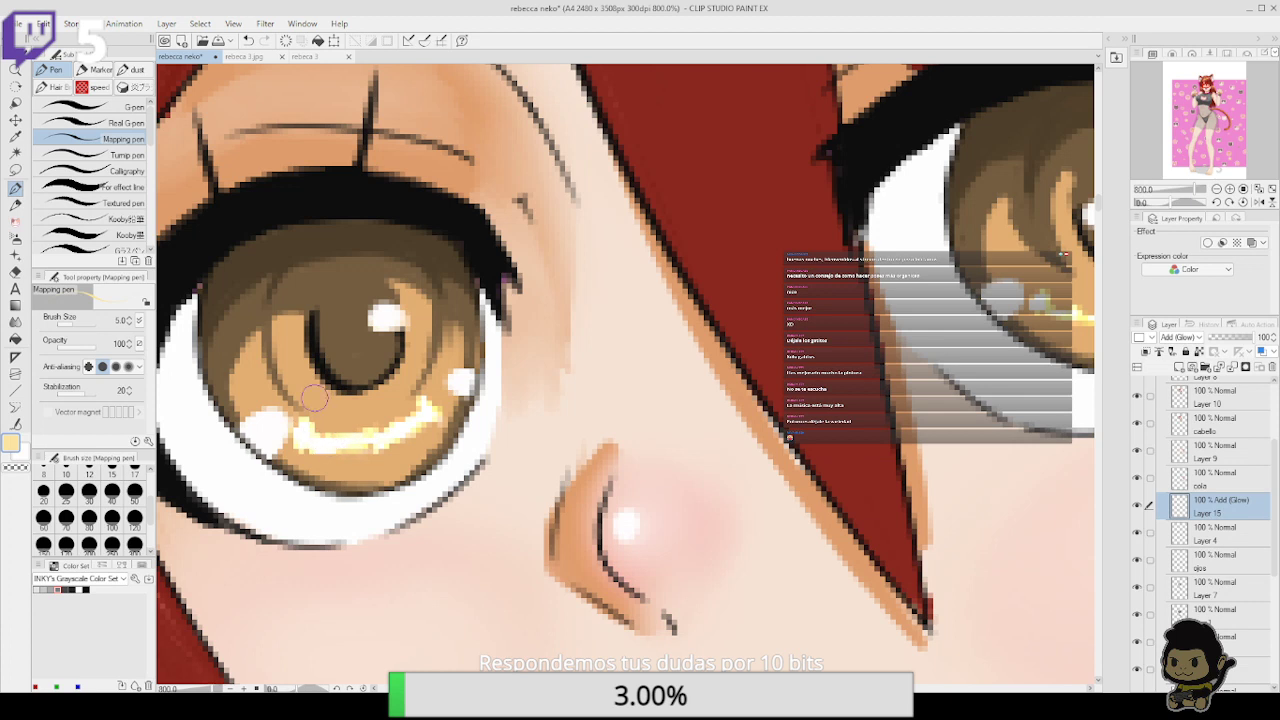
Fill the lower part of the left-hand eye's iris with pale yellow on Layer 4
click(1250, 537)
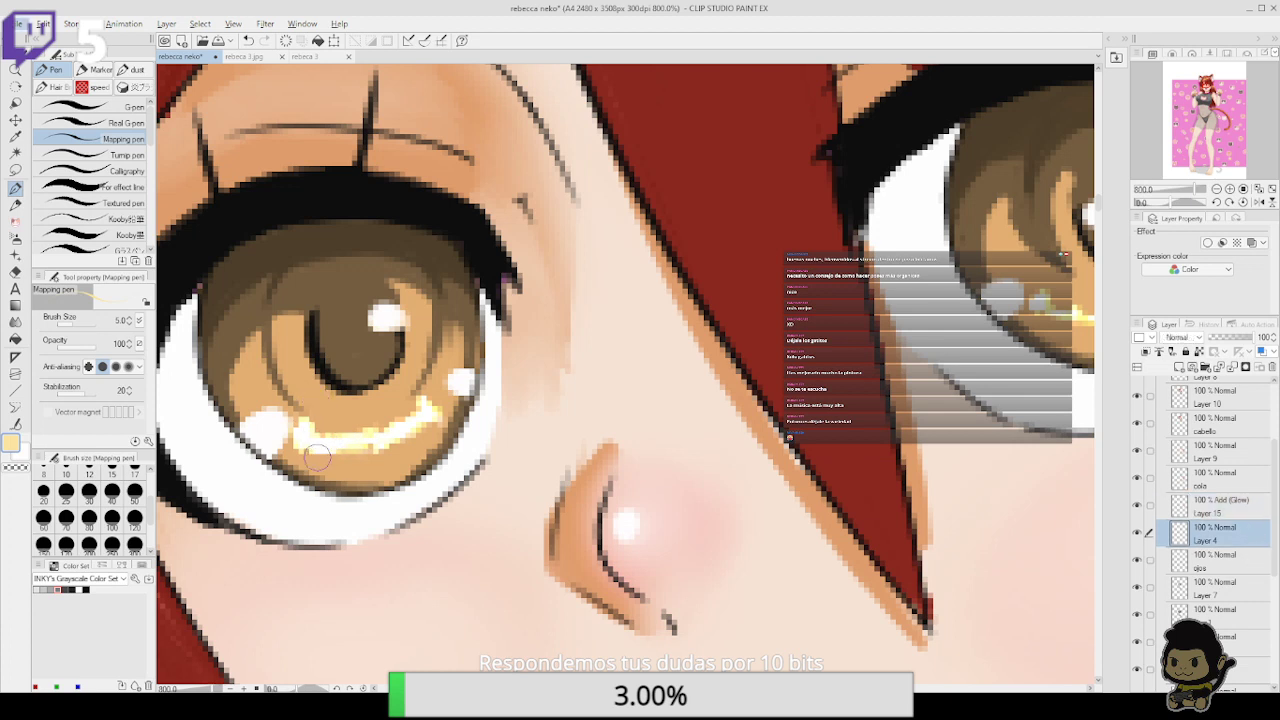
drag(312, 447, 418, 437)
mouse_move(312, 456)
mouse_down()
mouse_move(435, 423)
mouse_move(431, 412)
mouse_move(410, 445)
mouse_move(442, 389)
mouse_move(423, 421)
mouse_move(315, 437)
mouse_move(386, 434)
mouse_up()
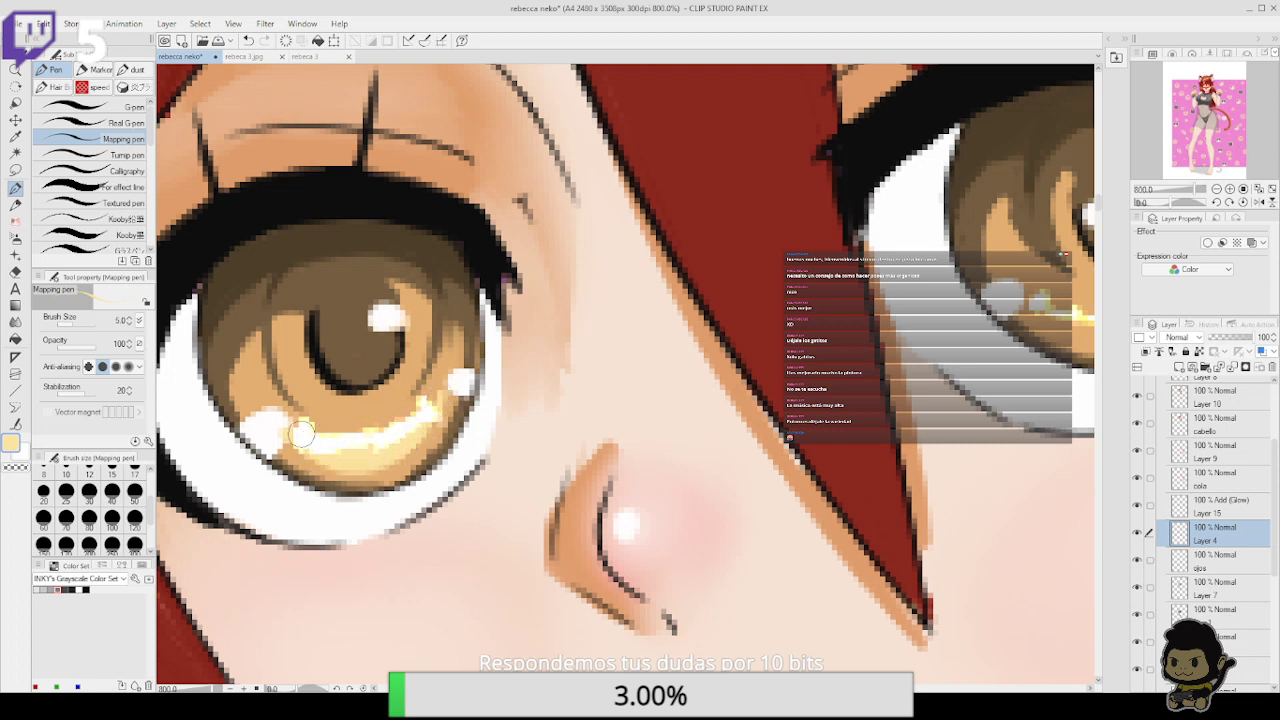
Fill the lower part of the right-hand eye's iris with pale yellow on Layer 4
drag(881, 412, 520, 475)
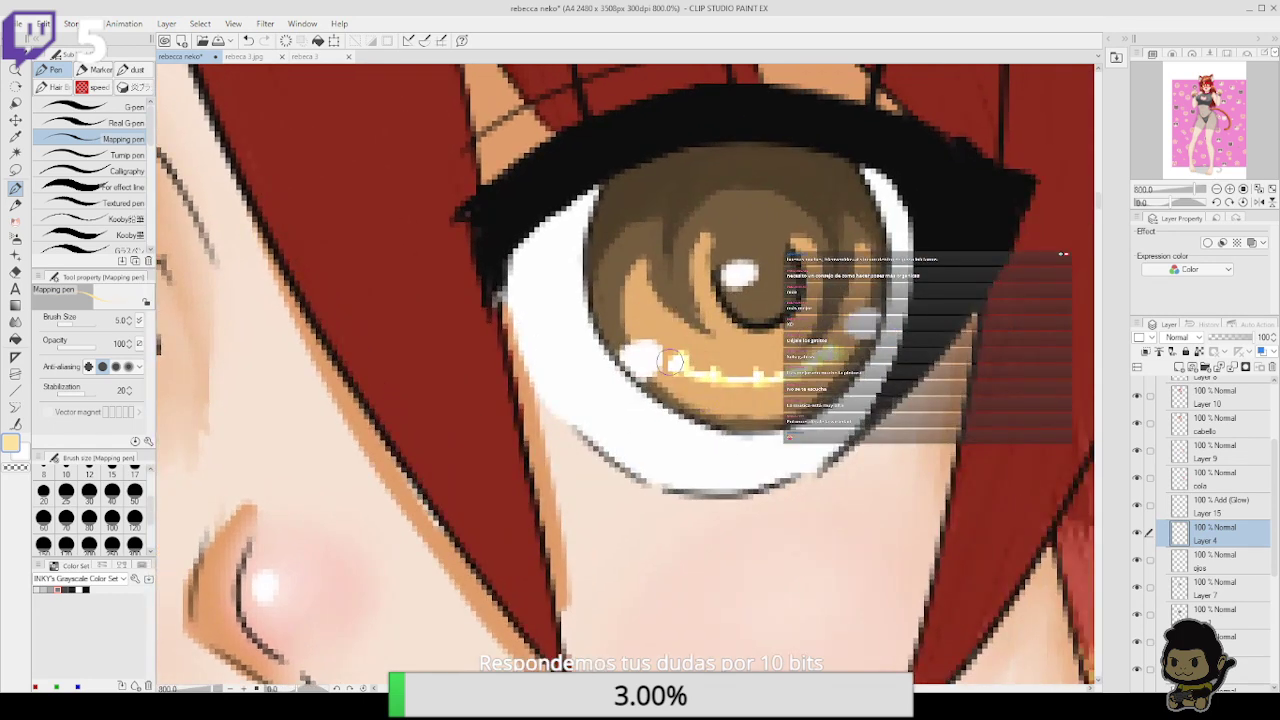
mouse_move(672, 362)
mouse_down()
mouse_move(739, 381)
mouse_move(773, 363)
mouse_up()
mouse_move(675, 355)
mouse_down()
mouse_move(711, 392)
mouse_move(697, 376)
mouse_move(744, 392)
mouse_up()
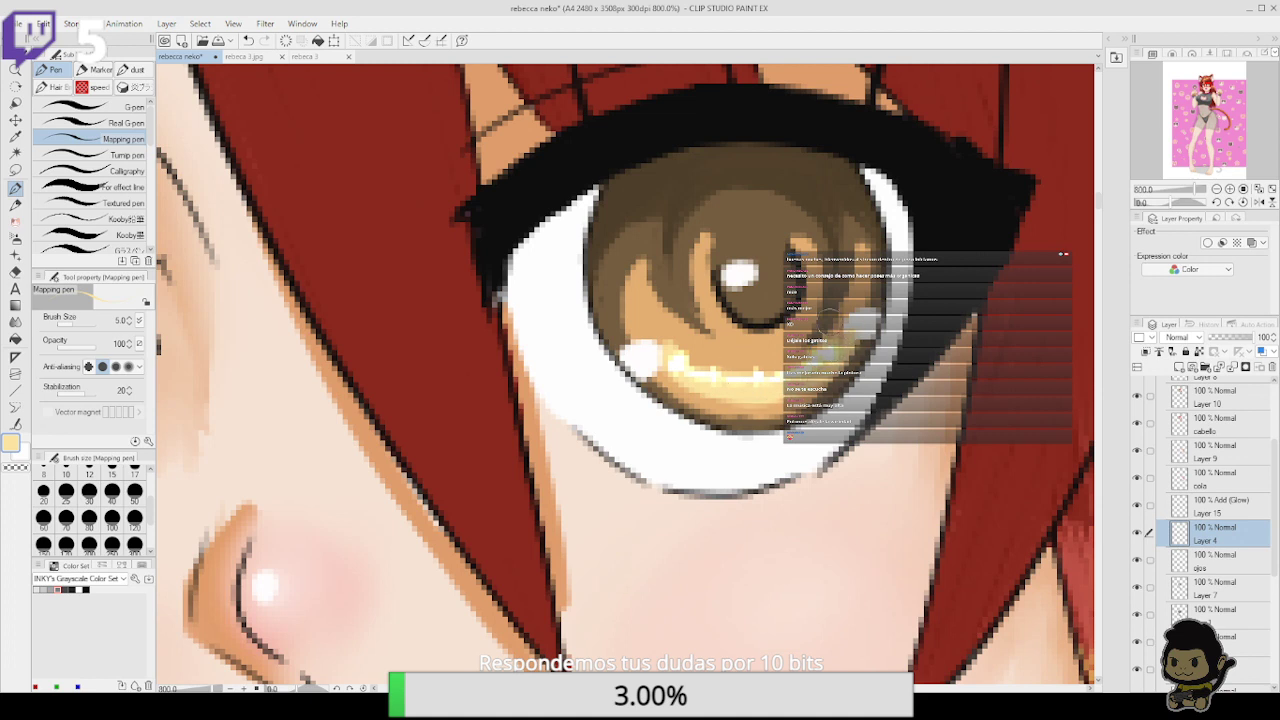
drag(680, 389, 784, 402)
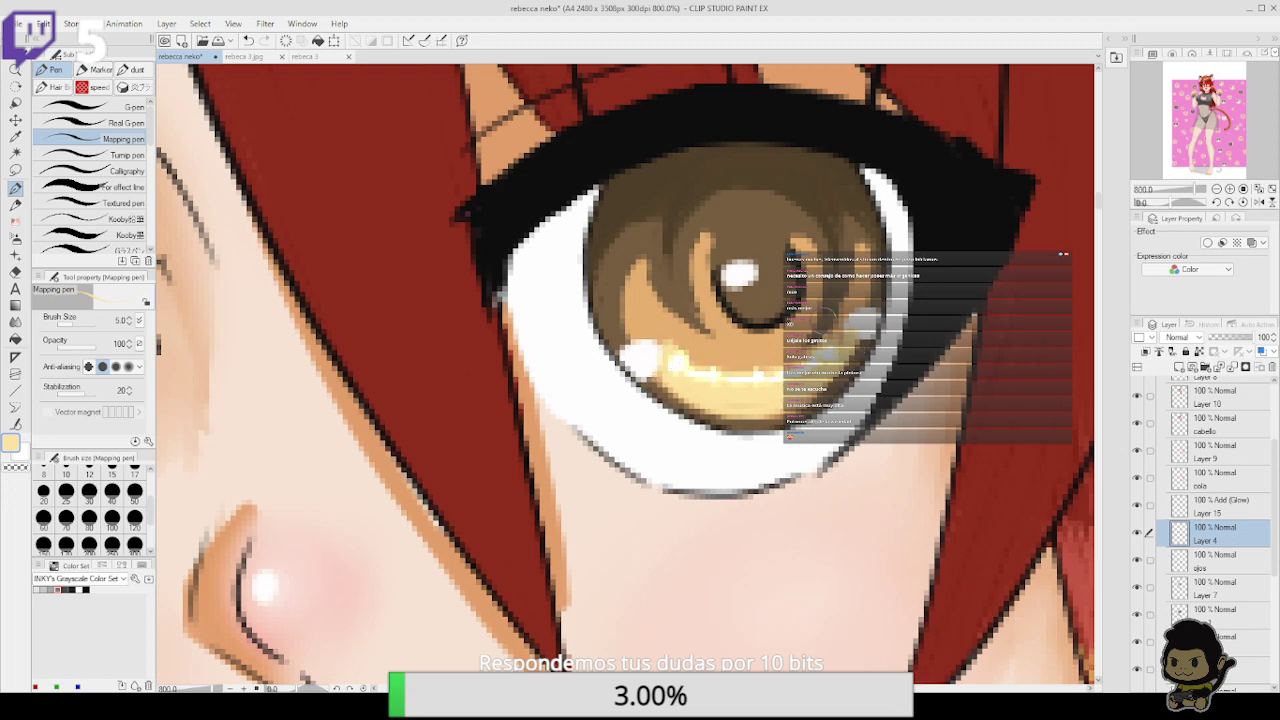
Add pale yellow accents along the sides of the irises on Layer 4
drag(161, 493, 538, 460)
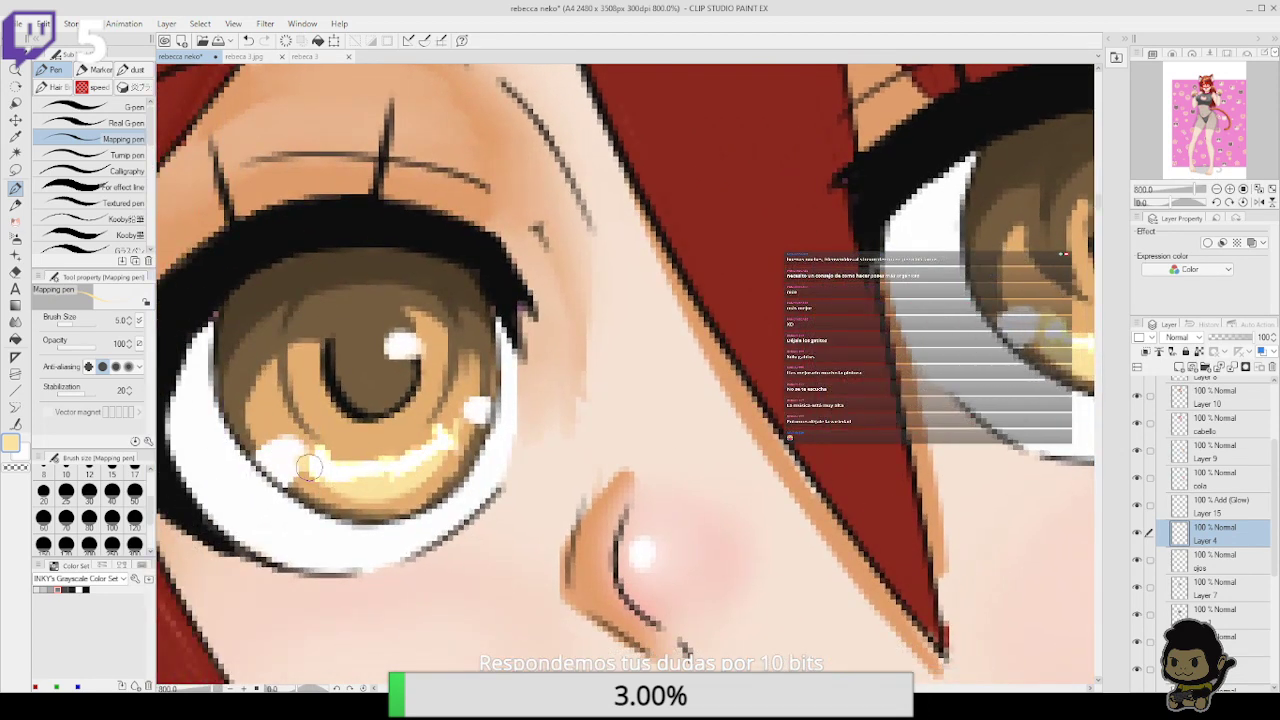
mouse_move(270, 411)
mouse_down()
mouse_move(284, 442)
mouse_move(286, 414)
mouse_move(270, 423)
mouse_move(301, 468)
mouse_move(355, 491)
mouse_move(315, 476)
mouse_move(352, 502)
mouse_move(448, 458)
mouse_move(431, 478)
mouse_move(457, 438)
mouse_up()
key(ctrl+z)
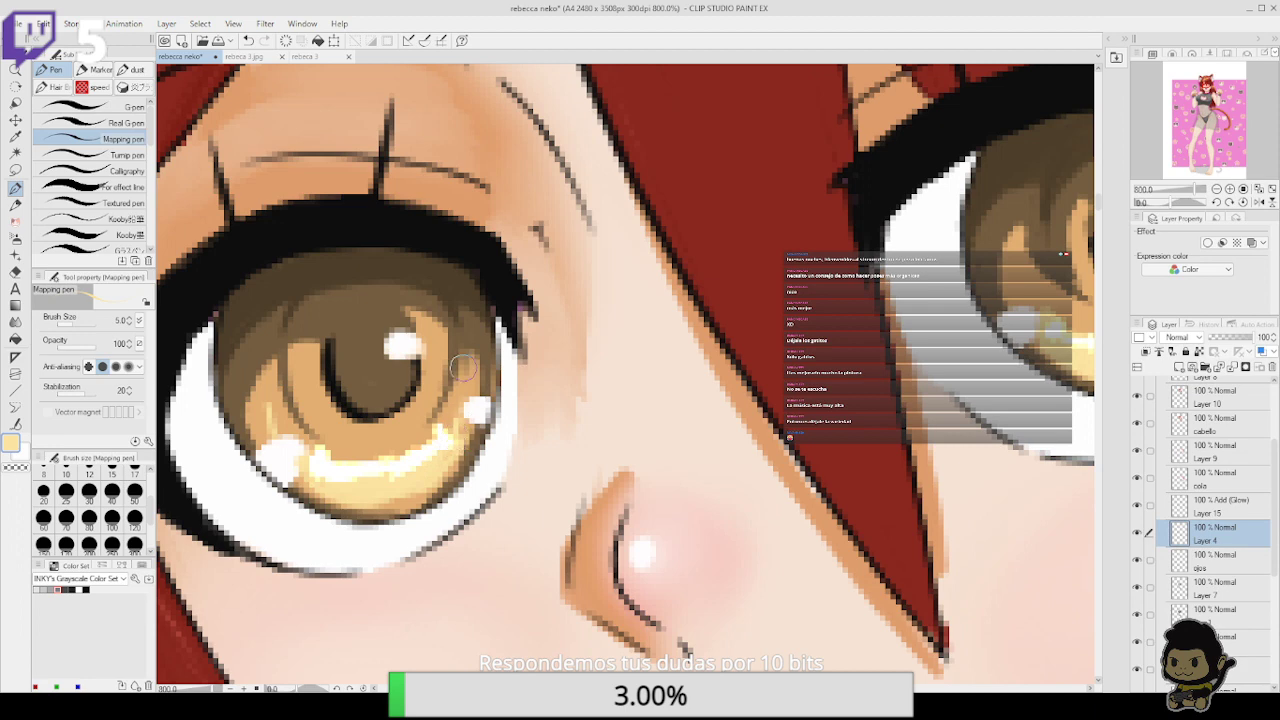
drag(460, 368, 457, 425)
drag(882, 492, 850, 501)
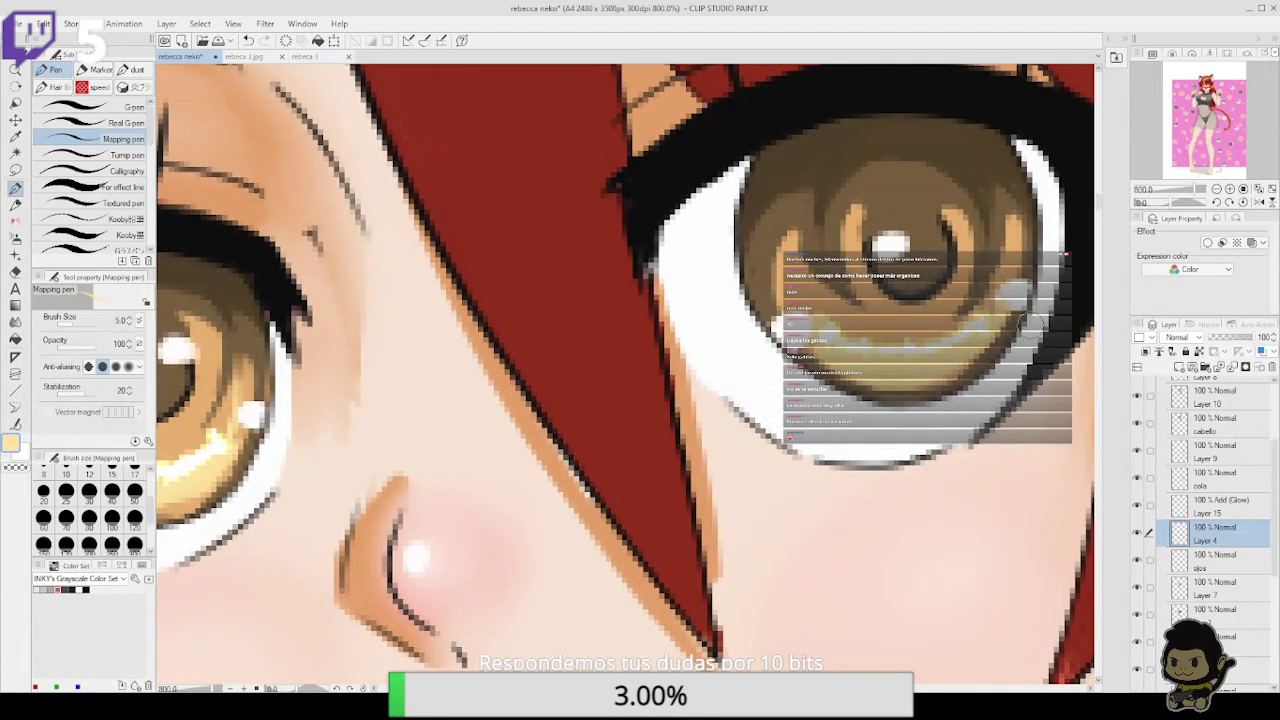
Clear the glow strokes from Layer 15 and even out the pale yellow iris shading on Layer 4
click(1246, 500)
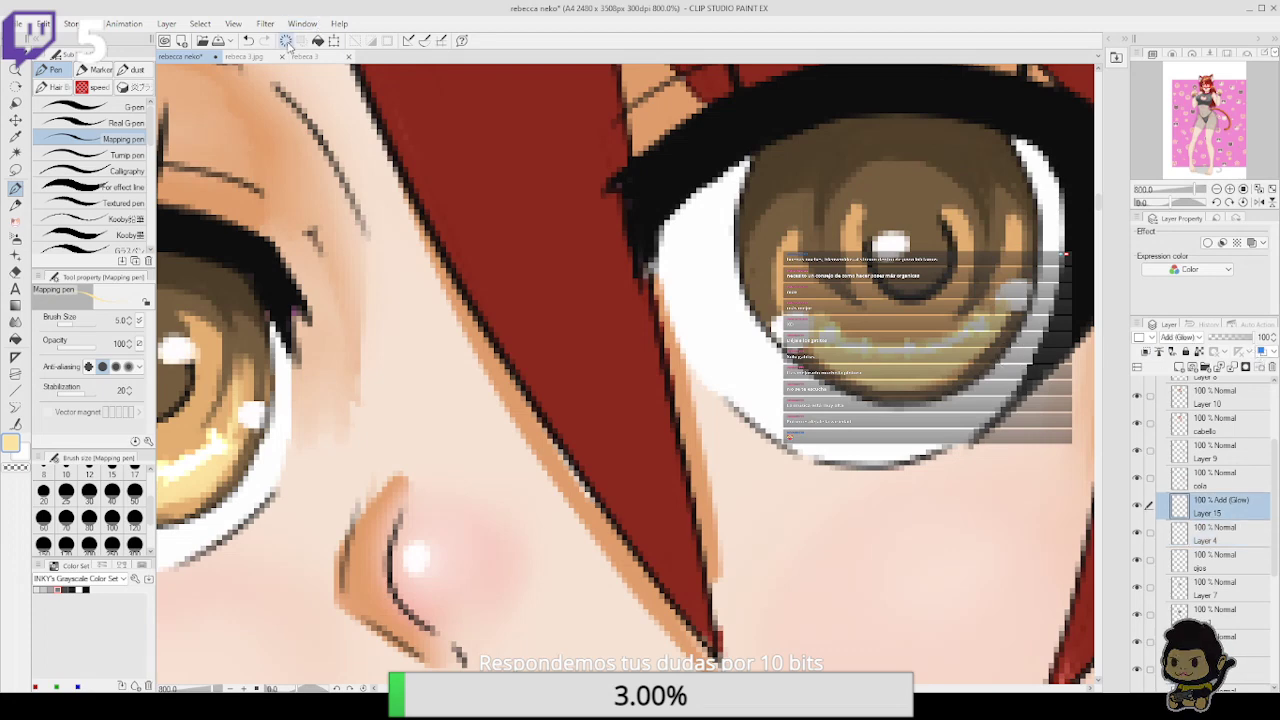
scroll(620, 522, left, 4)
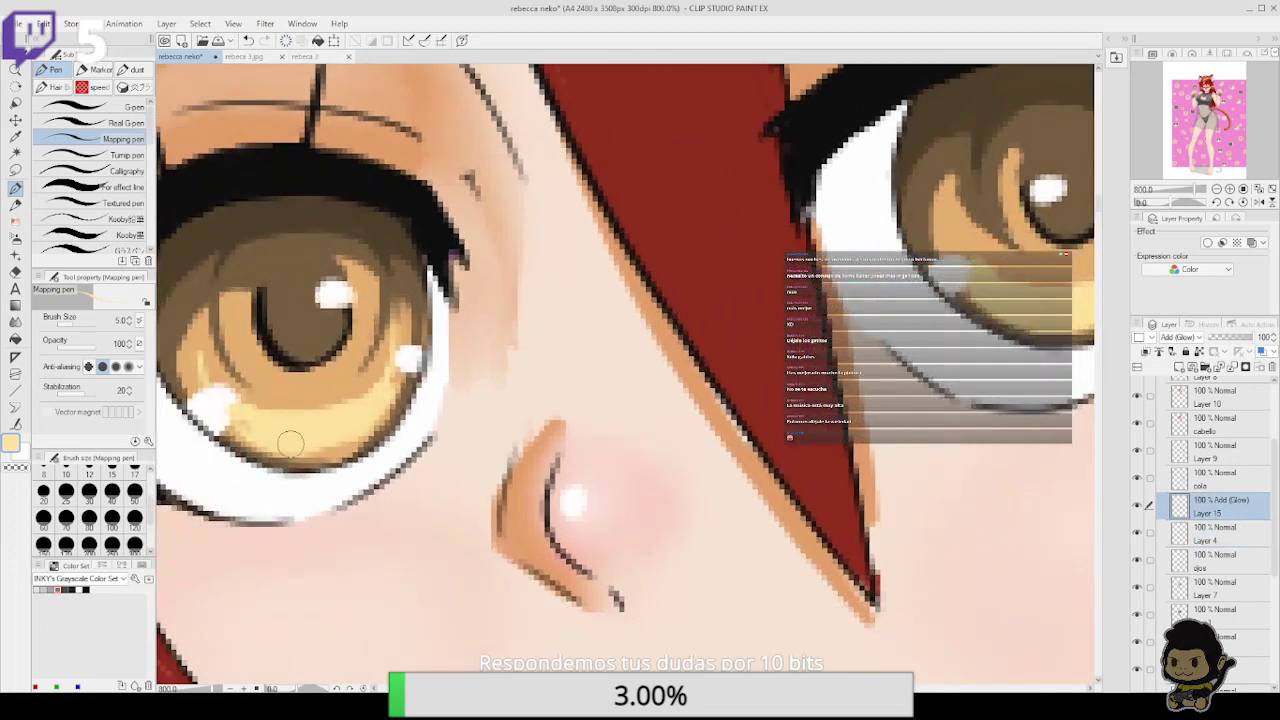
key(alt+bracketleft)
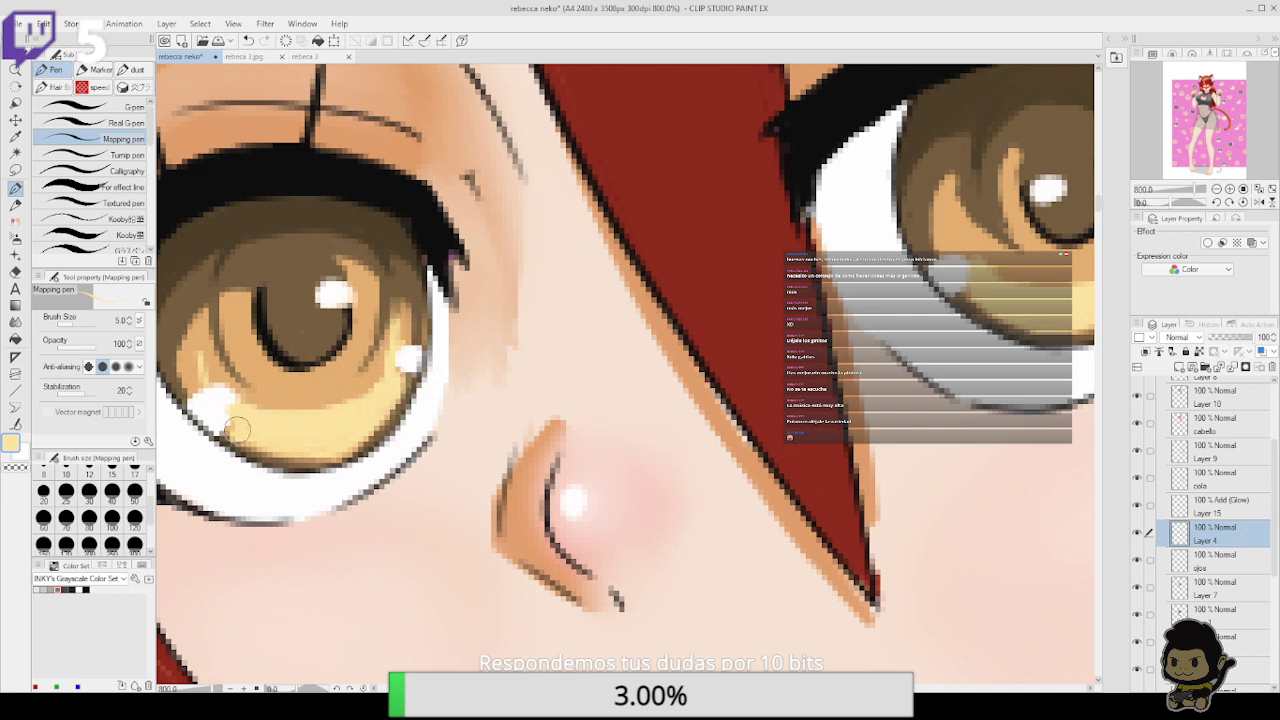
alt+click(216, 400)
alt+click(335, 423)
drag(889, 381, 568, 453)
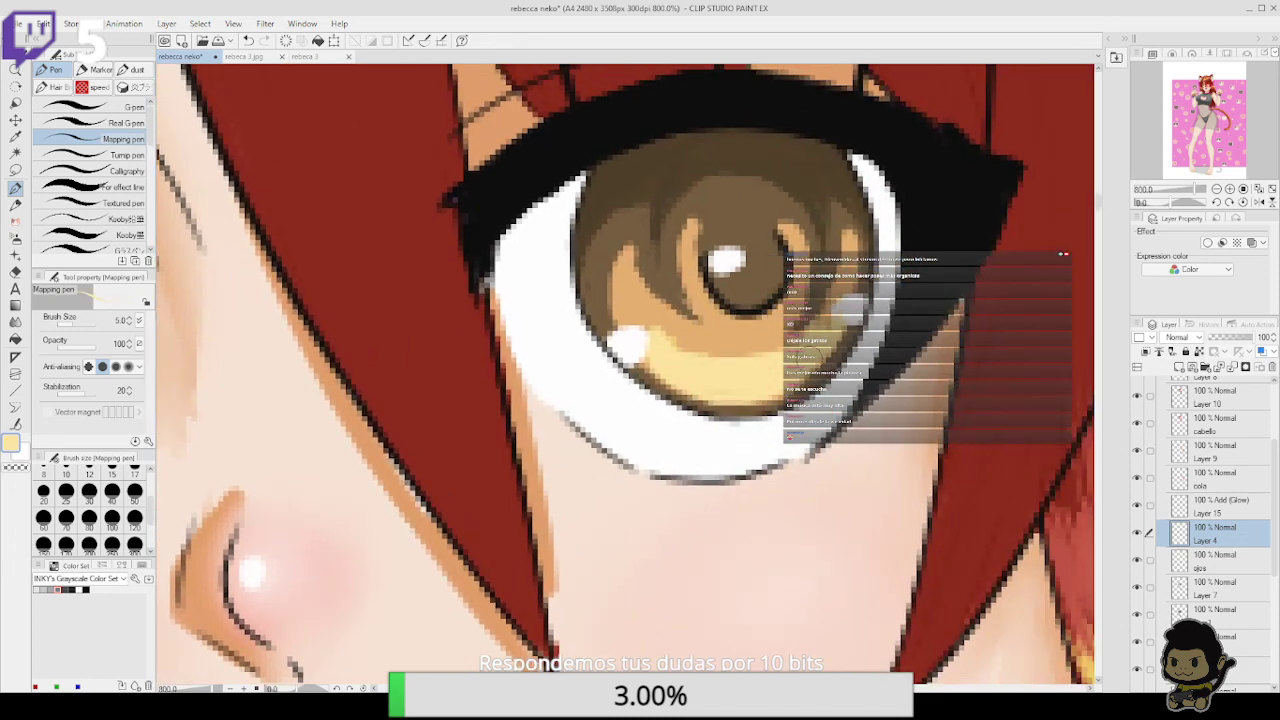
Paint a thin pale yellow glow line across the right-hand eye's lower iris on Layer 15
click(1232, 506)
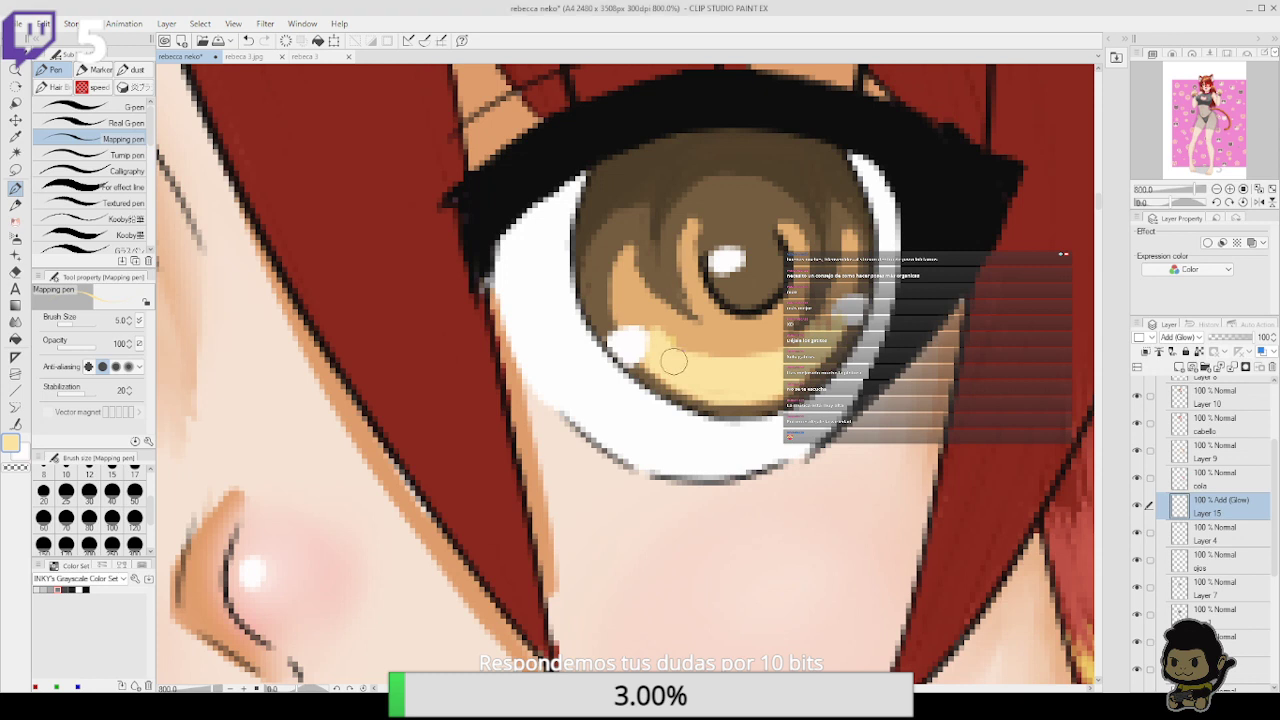
mouse_move(662, 352)
mouse_down()
mouse_move(722, 370)
mouse_move(711, 379)
mouse_move(771, 366)
mouse_move(772, 377)
mouse_move(815, 341)
mouse_up()
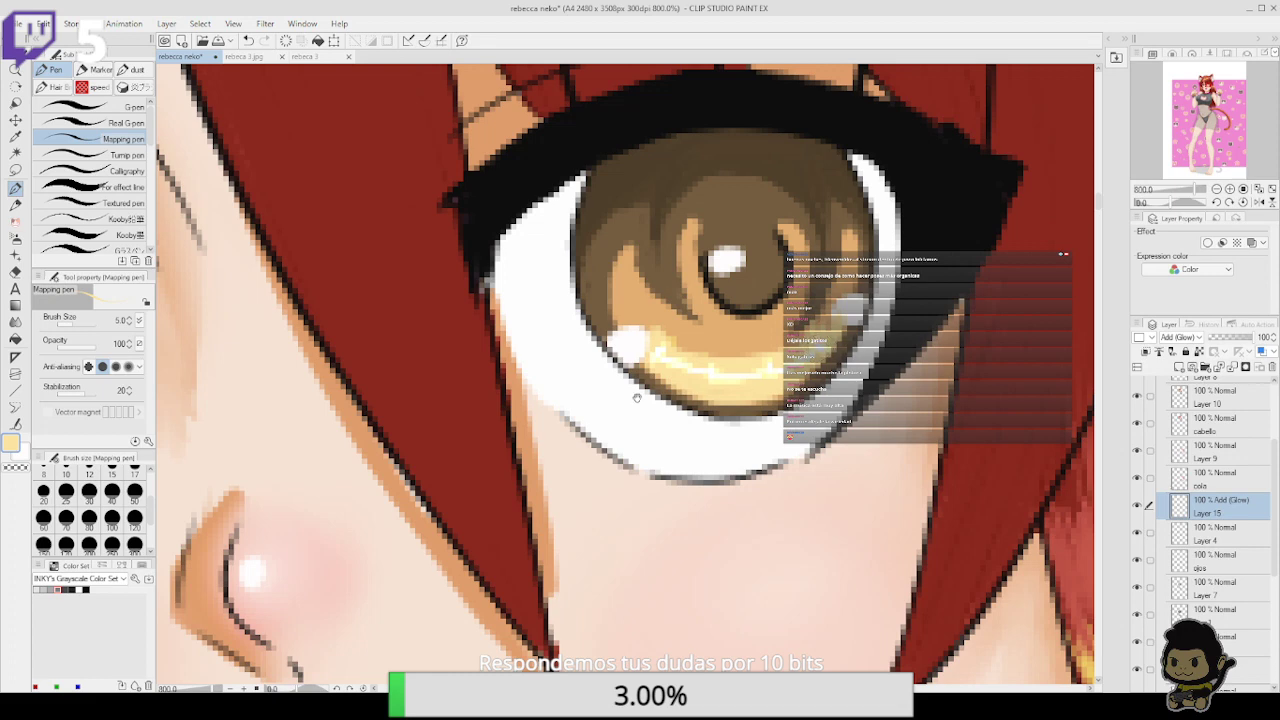
drag(637, 398, 916, 401)
Paint matching glow strokes along the left-hand eye's lower iris and beside its pupil on Layer 15
drag(563, 423, 668, 425)
mouse_move(319, 494)
mouse_down()
mouse_move(409, 490)
mouse_move(386, 496)
mouse_move(394, 503)
mouse_move(448, 479)
mouse_up()
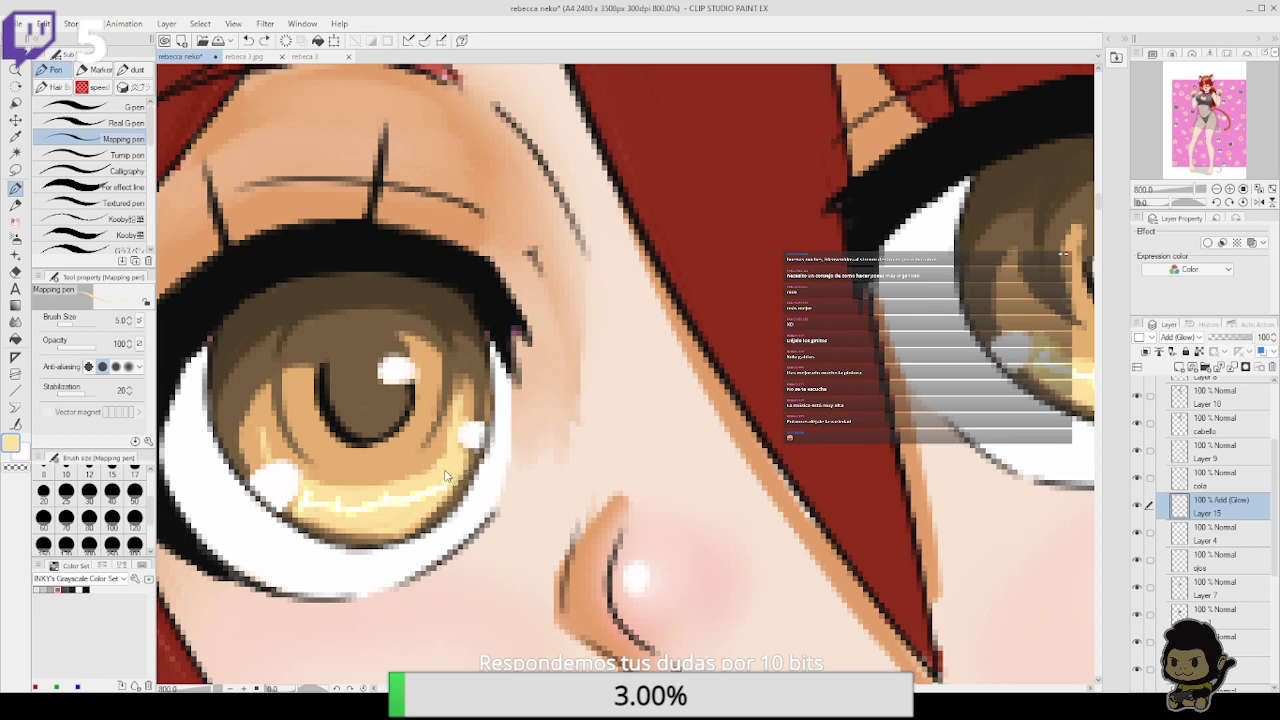
key(ctrl+z)
drag(402, 503, 451, 460)
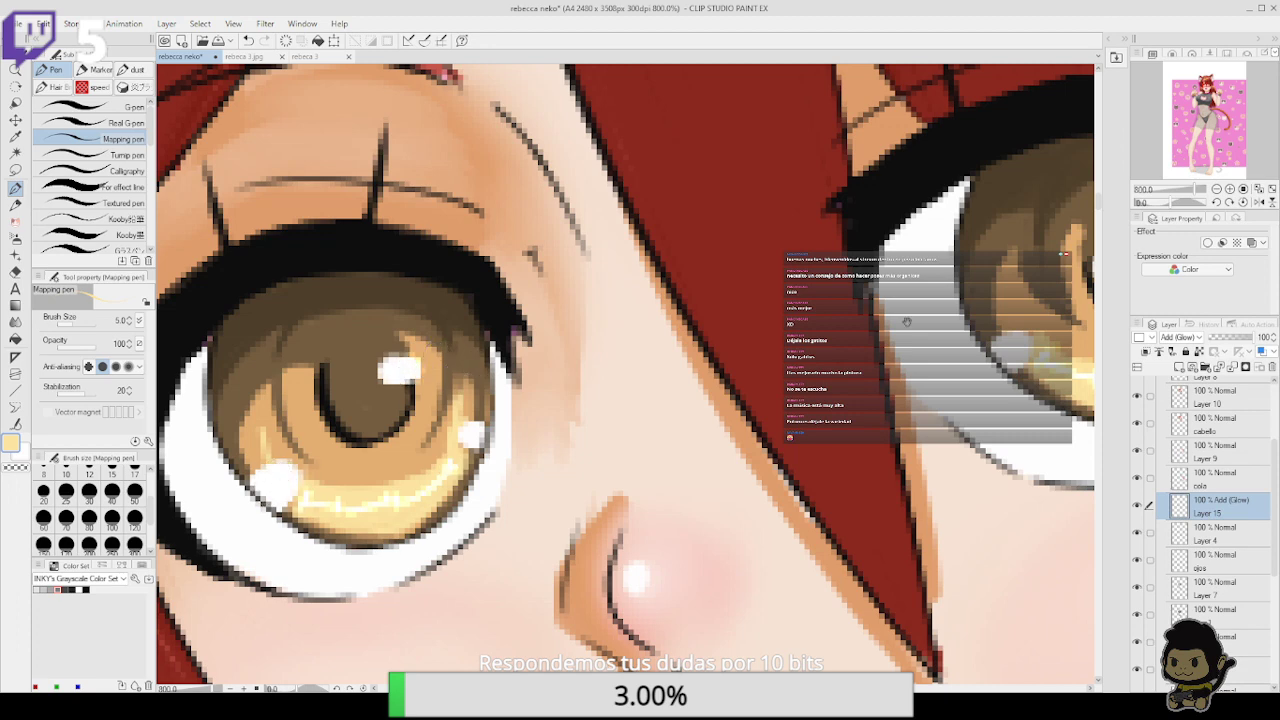
drag(987, 350, 728, 353)
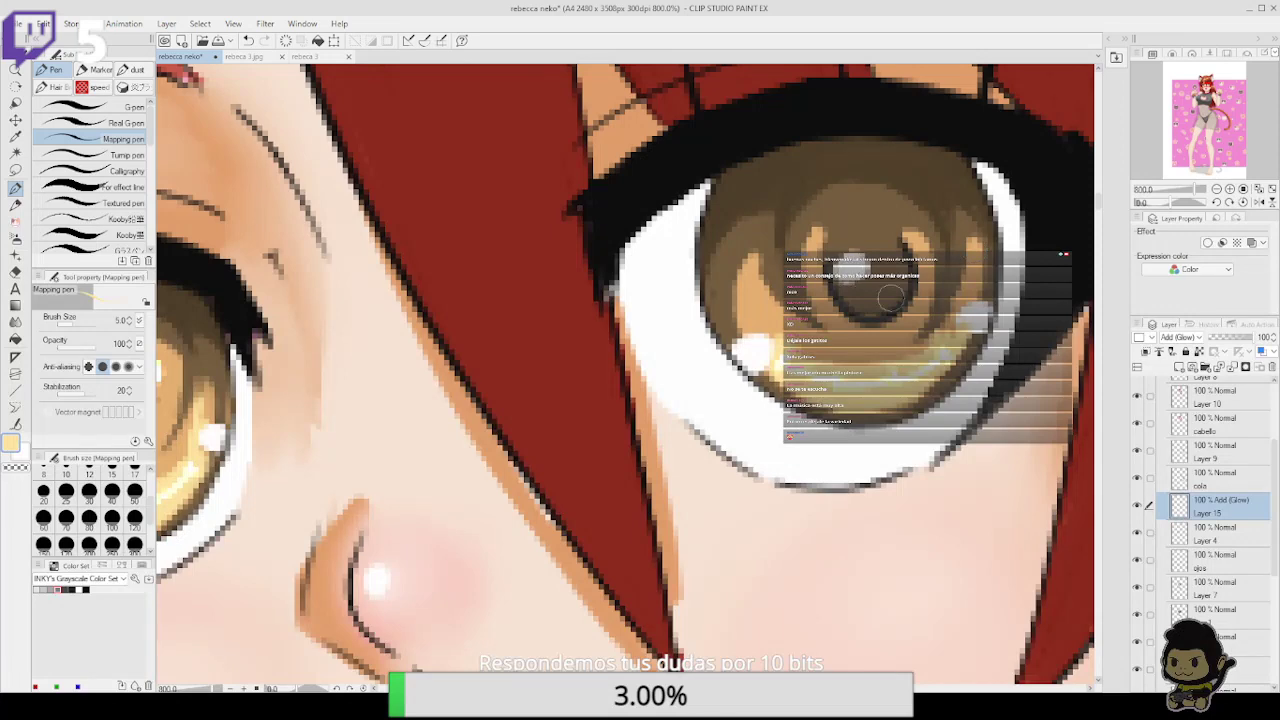
Check the finished eyes at 100% zoom and make the cabello layer active
click(1216, 189)
click(1216, 189)
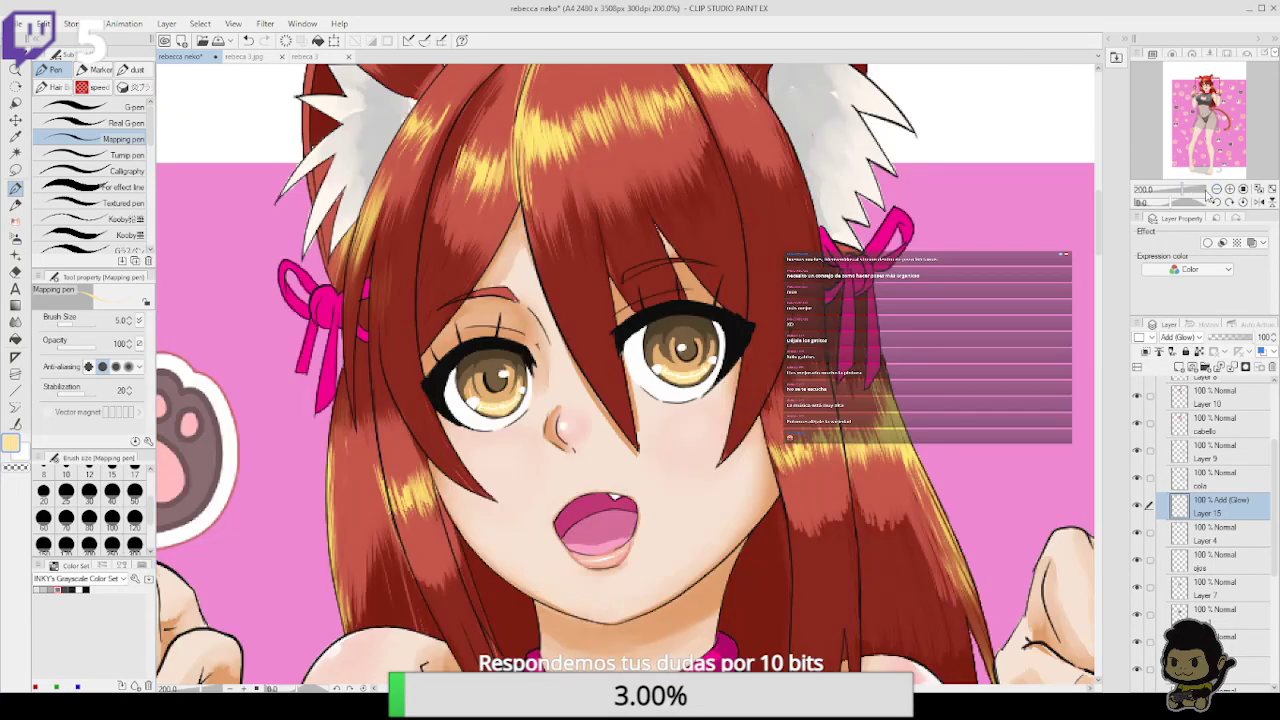
drag(800, 530, 747, 343)
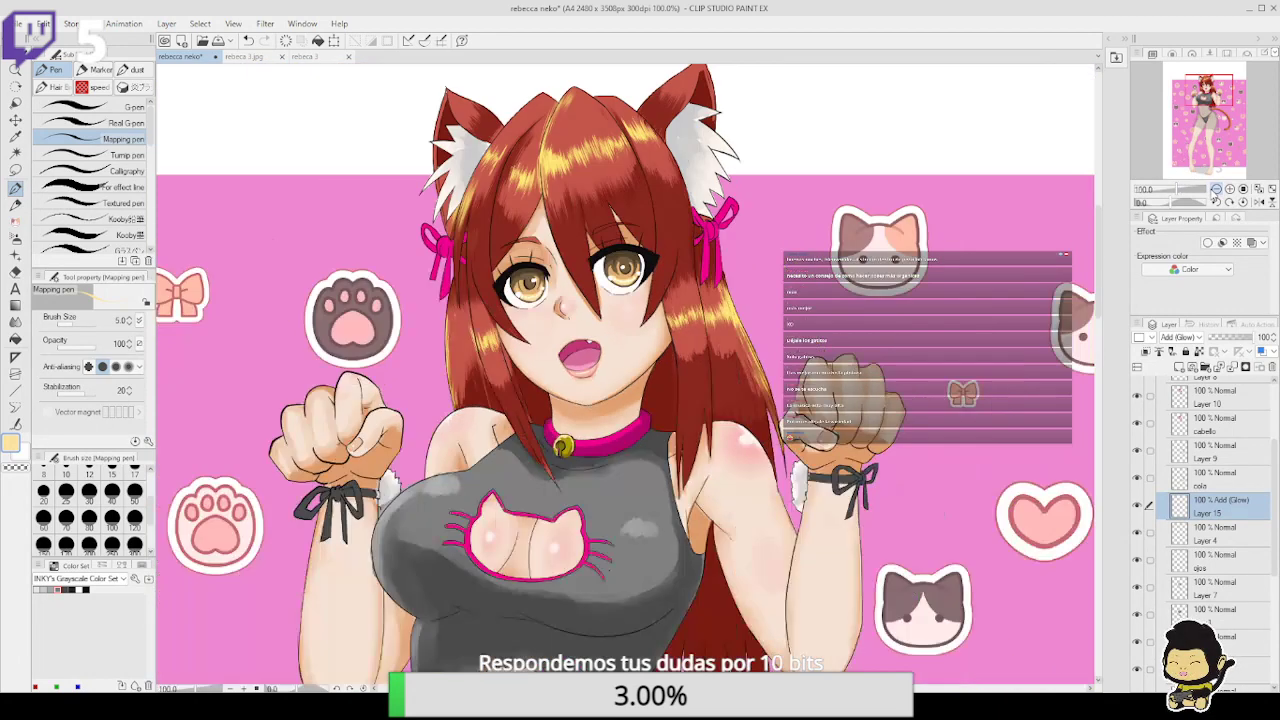
scroll(708, 306, down, 1)
drag(968, 367, 948, 344)
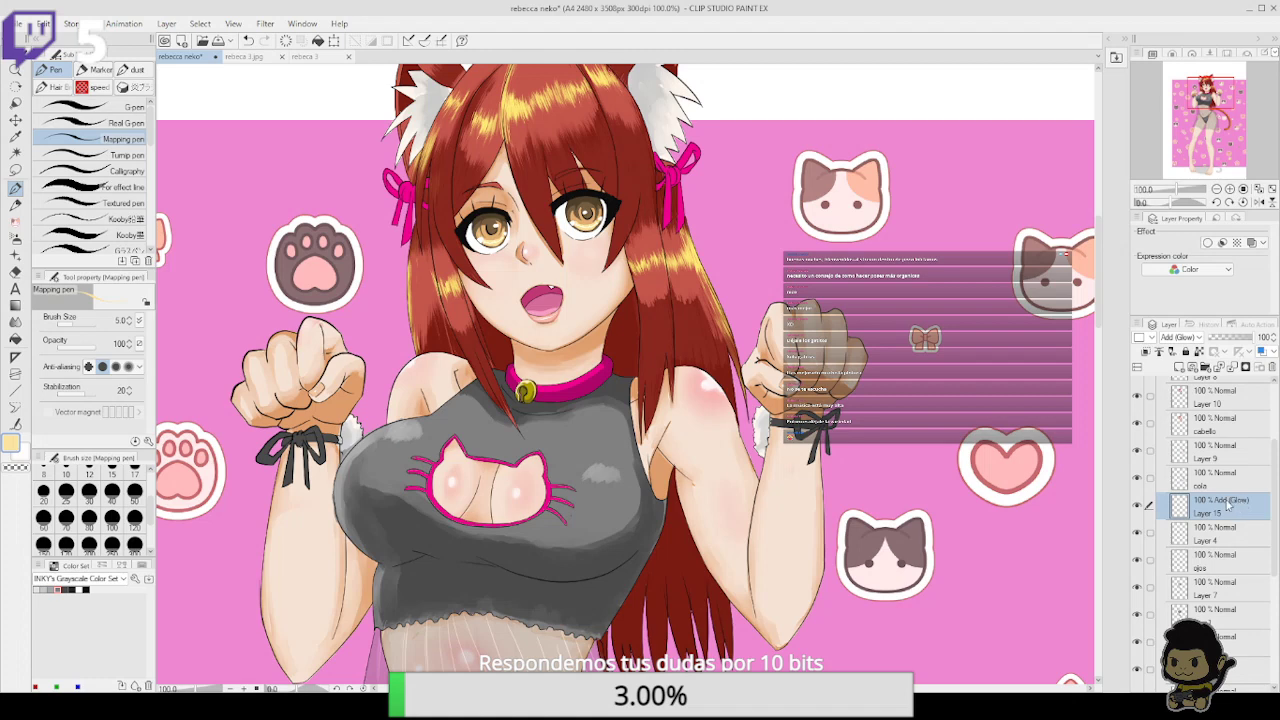
click(1238, 425)
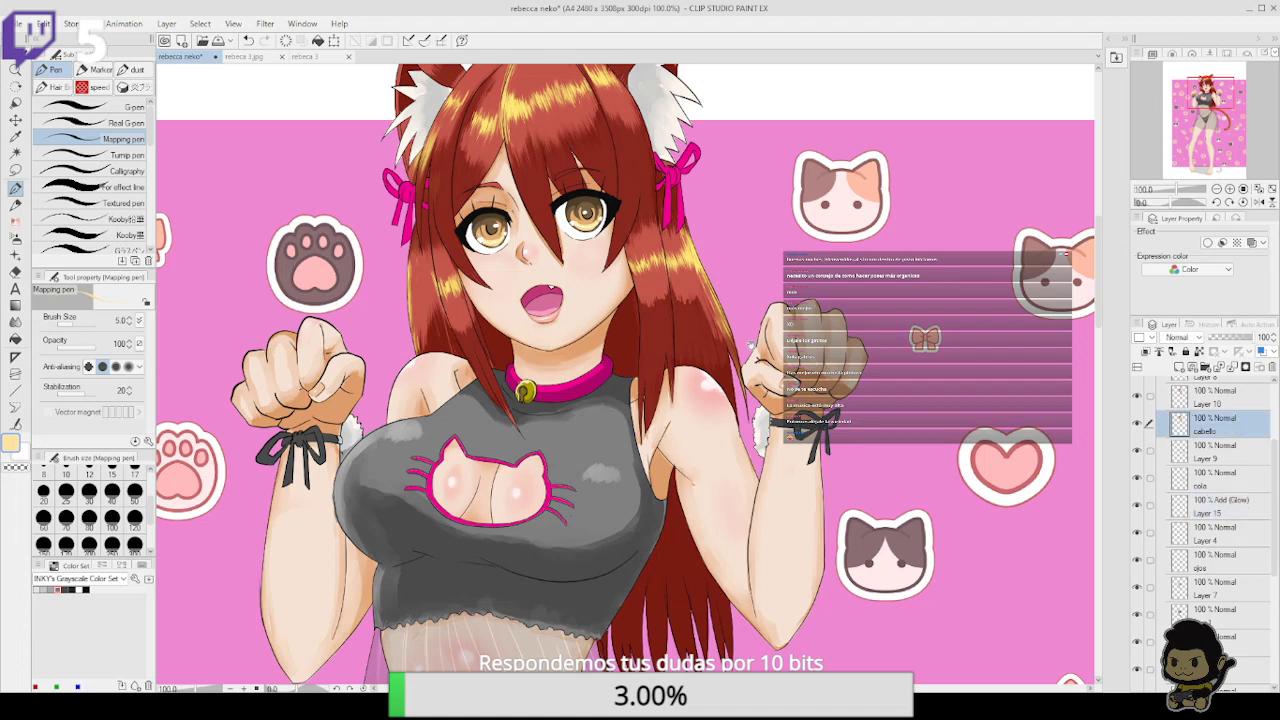
drag(751, 345, 759, 375)
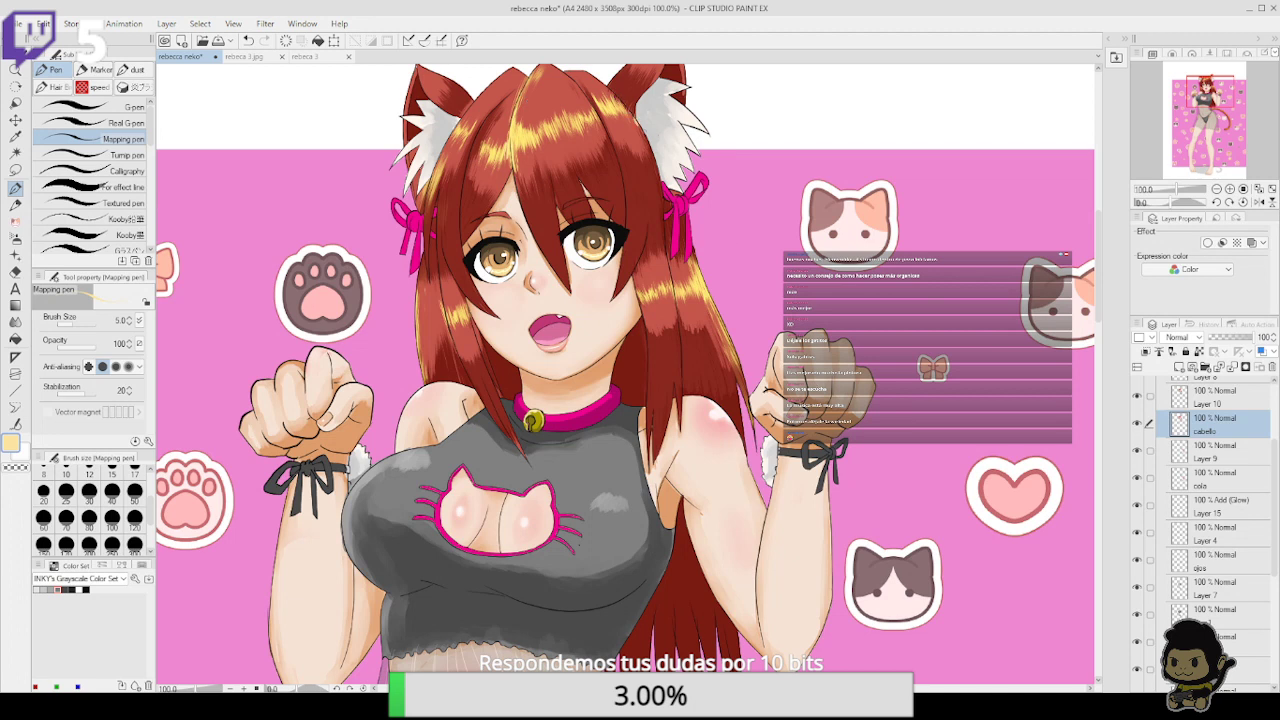
Paint thin pale yellow highlight strokes along the top edge of the hair on Layer 10 and undo the last two strokes
click(1248, 405)
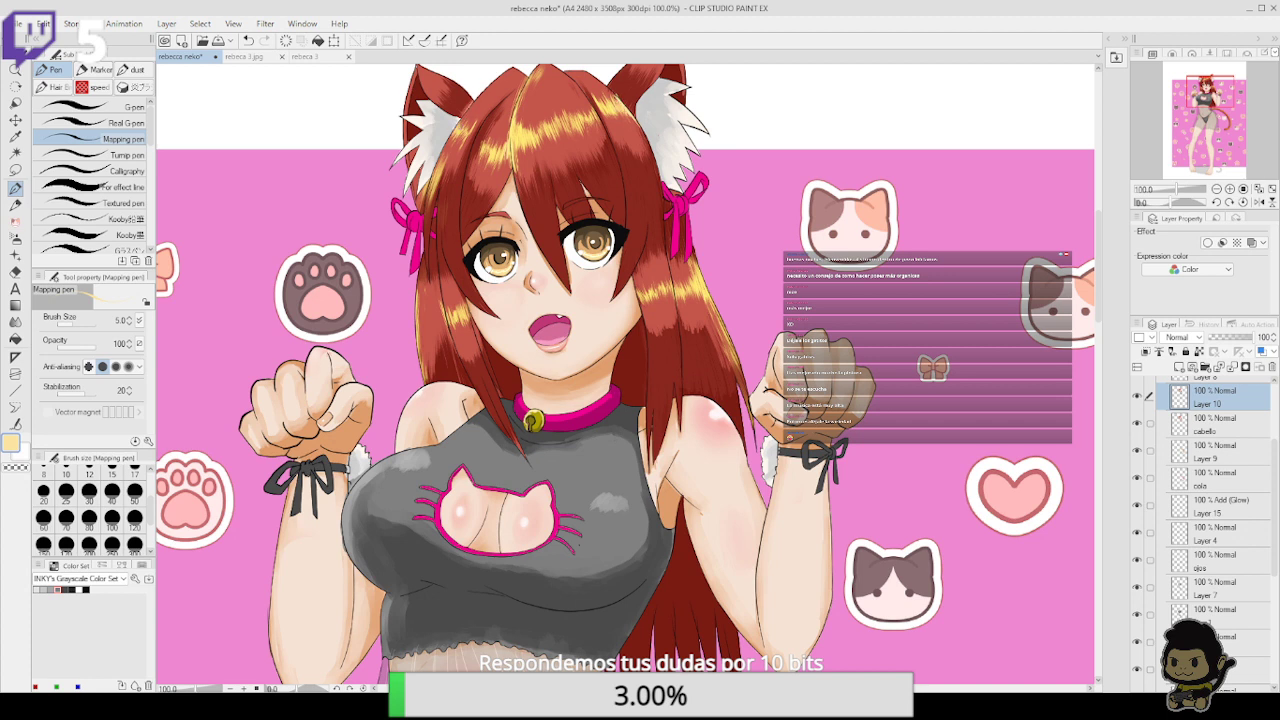
key(ctrl+z)
mouse_move(485, 94)
mouse_down()
mouse_move(478, 102)
mouse_move(520, 104)
mouse_move(531, 79)
mouse_move(562, 77)
mouse_up()
drag(583, 175, 559, 264)
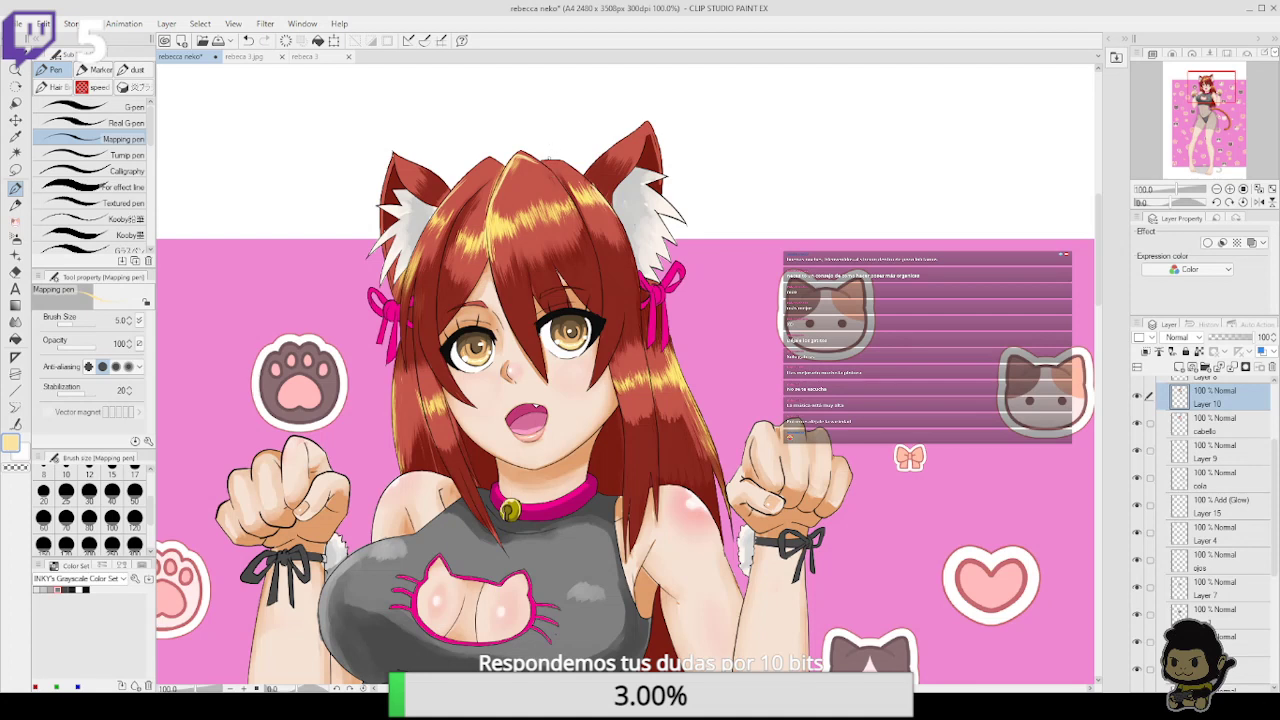
drag(553, 160, 574, 170)
mouse_move(492, 158)
mouse_down()
mouse_move(505, 166)
mouse_move(482, 165)
mouse_move(502, 164)
mouse_up()
key(ctrl+z)
key(ctrl+z)
scroll(776, 212, down, 2)
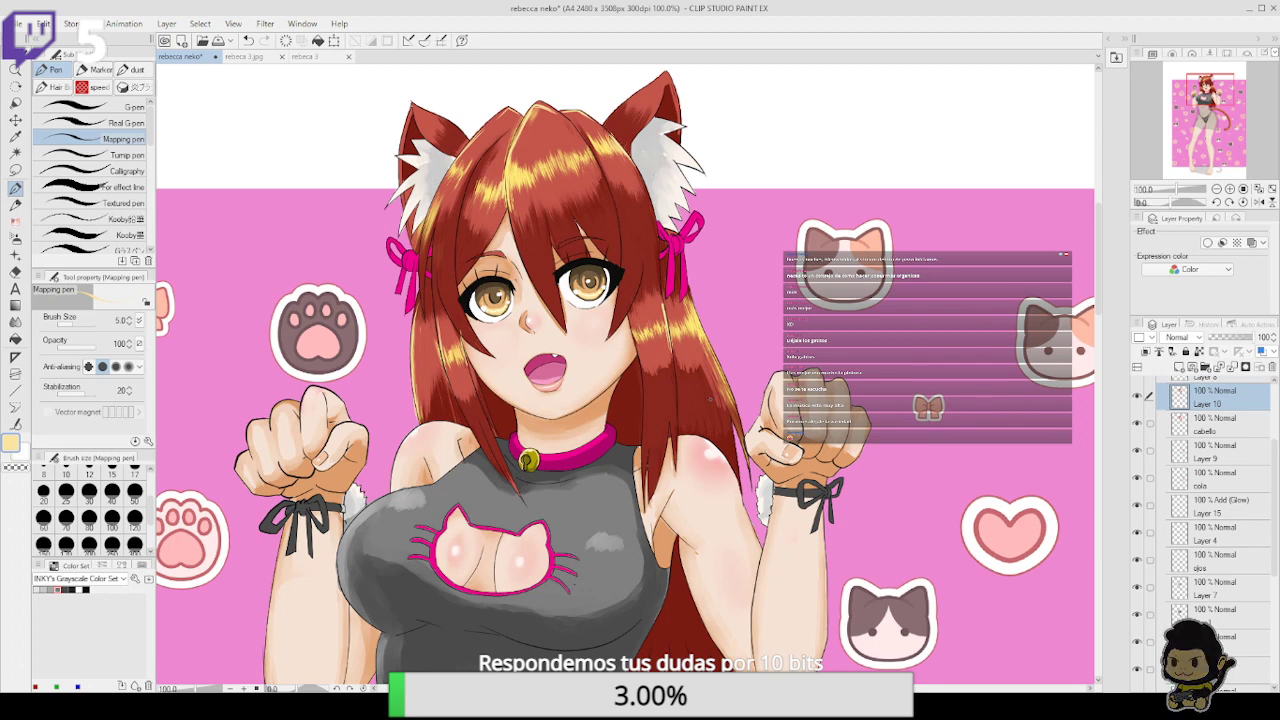
Check the whole figure at 33.3% zoom and save the illustration
click(1216, 189)
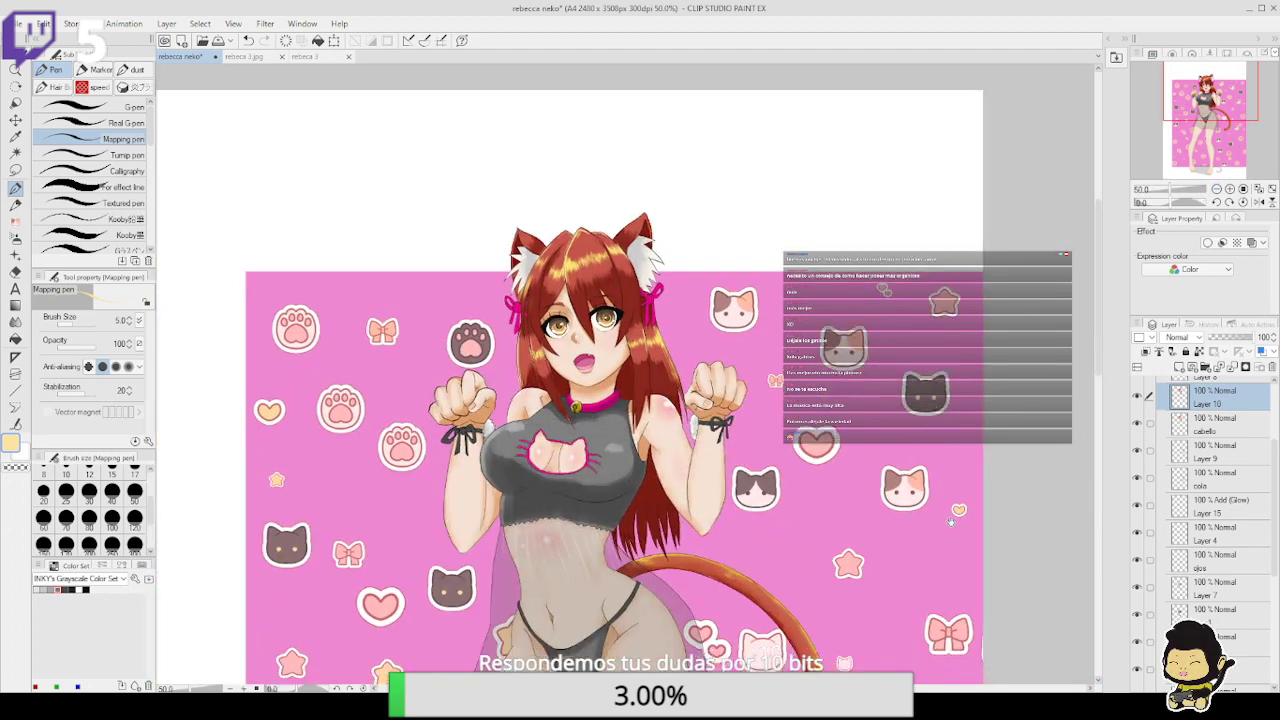
click(1216, 189)
scroll(1030, 260, down, 3)
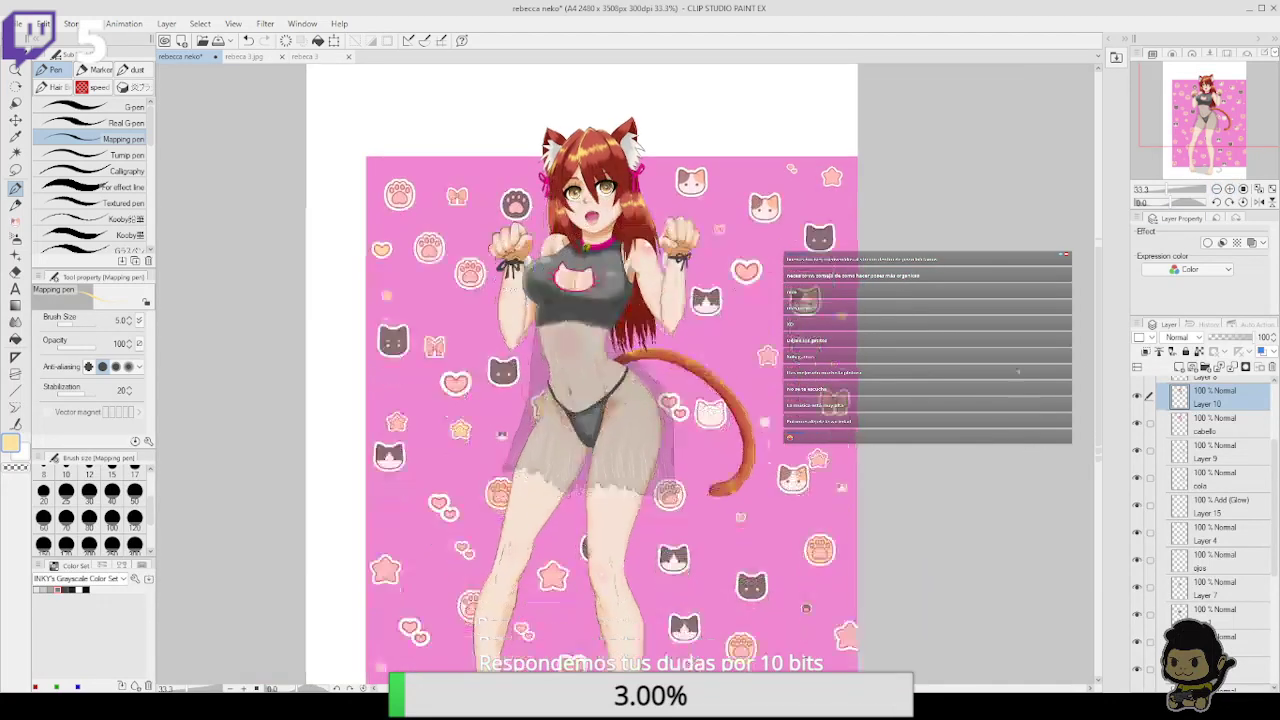
scroll(1030, 260, up, 1)
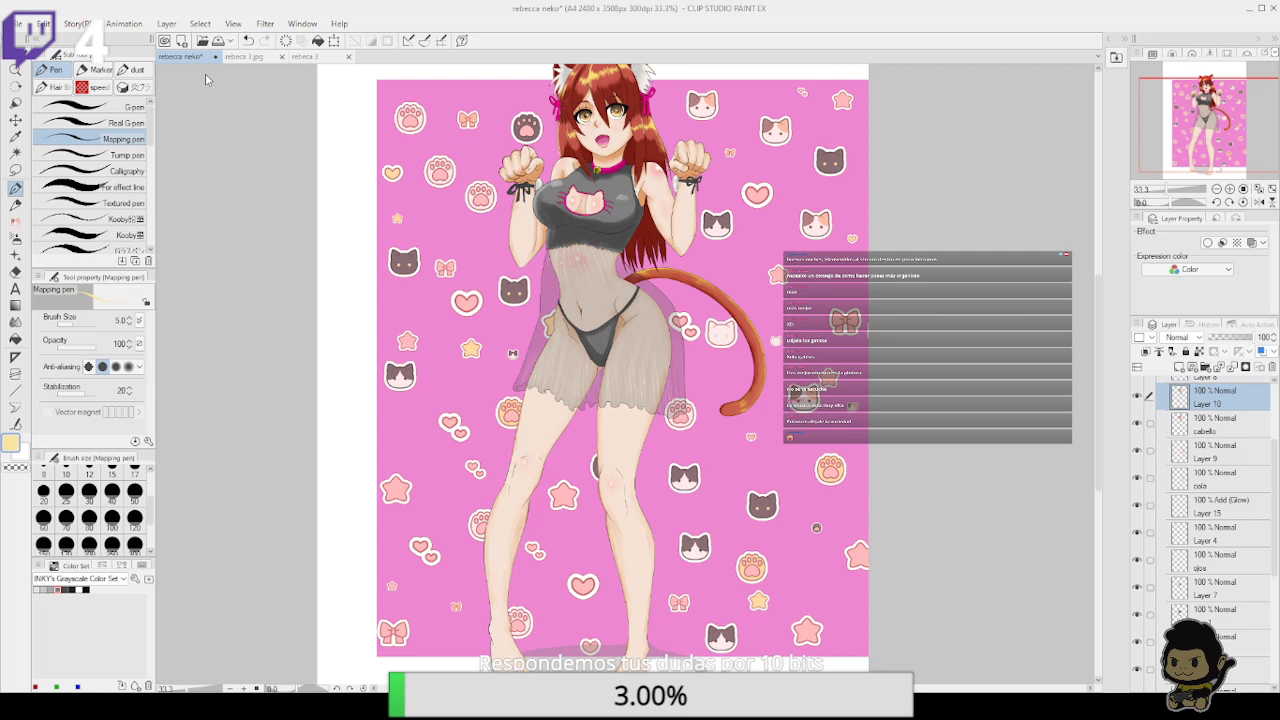
key(ctrl+s)
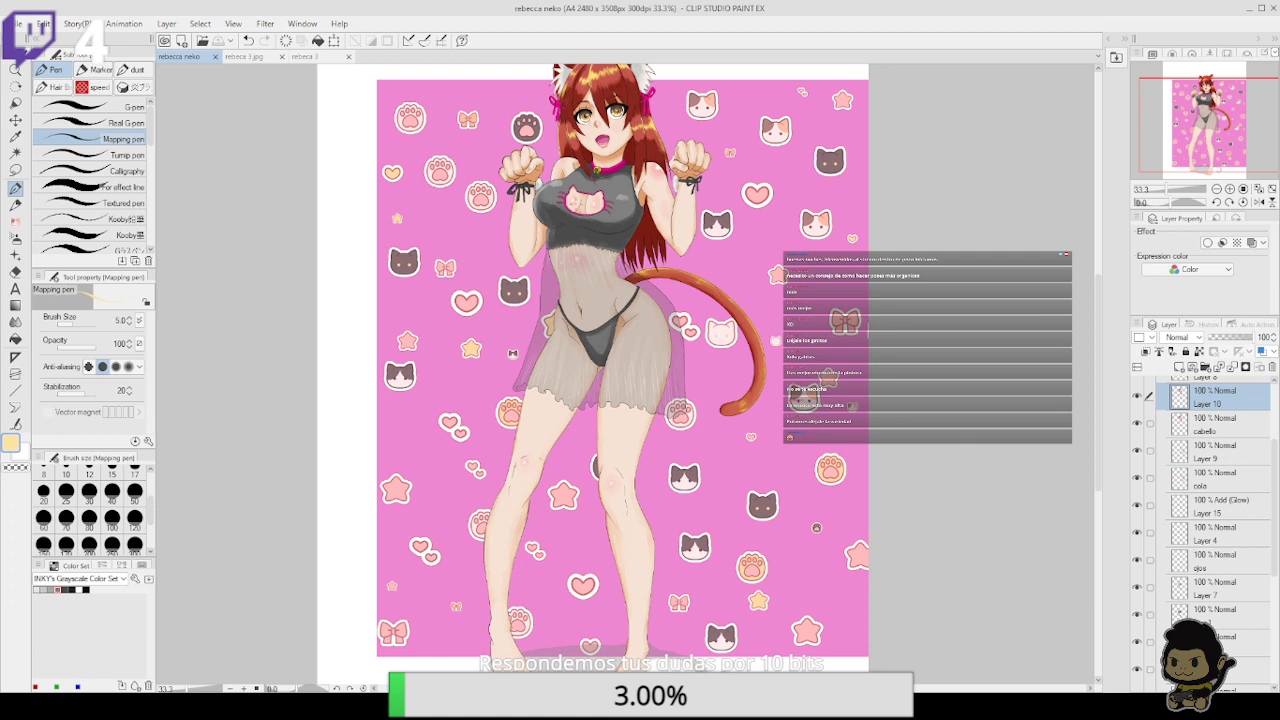
drag(1100, 343, 1098, 327)
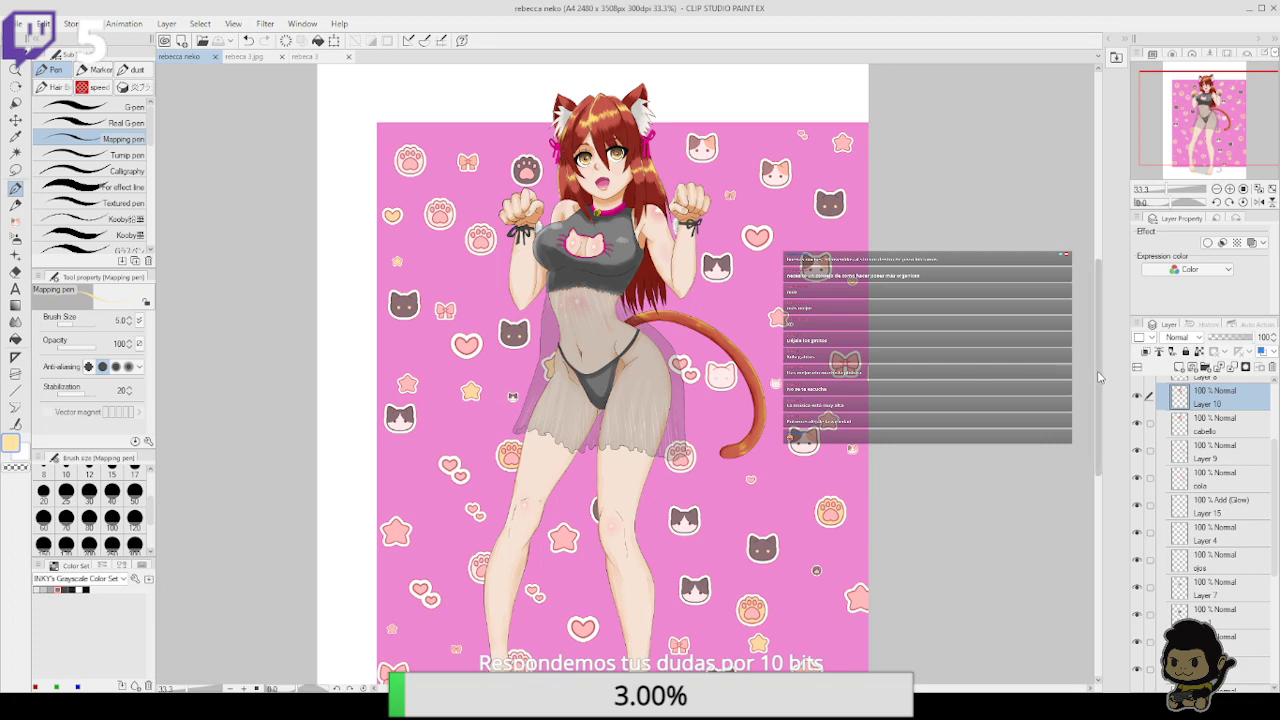
scroll(1087, 372, down, 2)
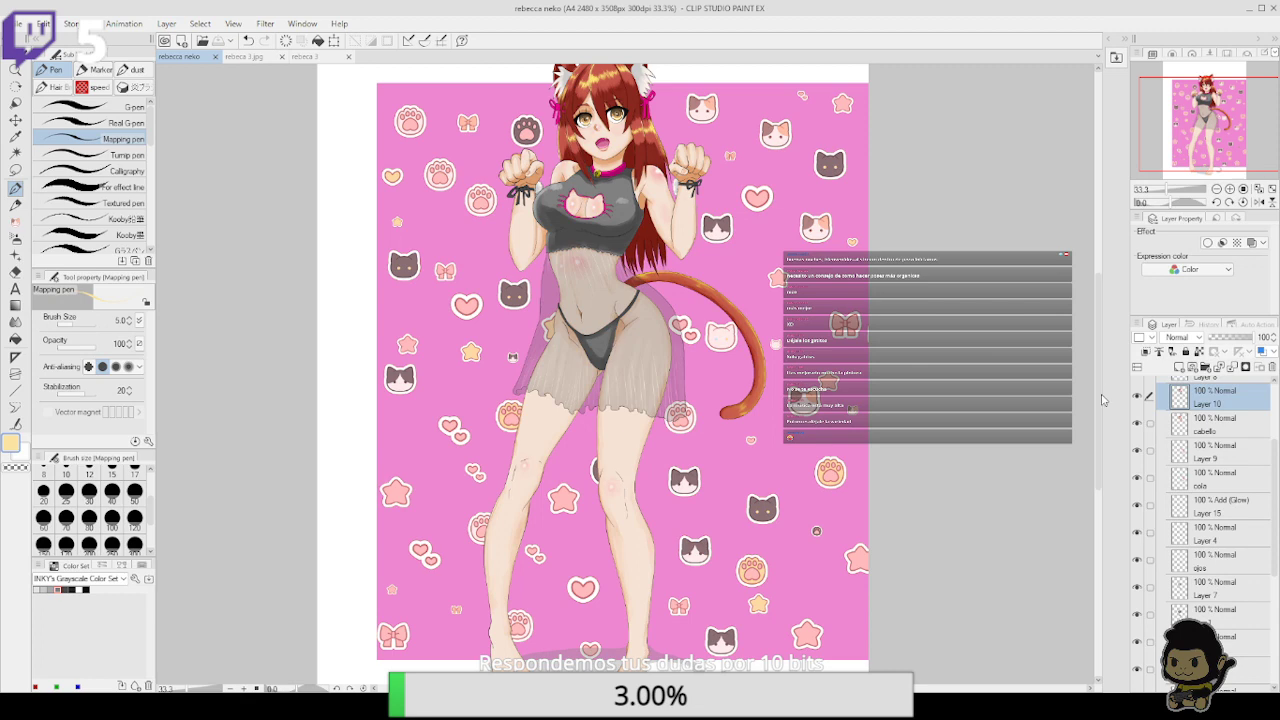
scroll(1098, 372, down, 4)
scroll(1092, 351, up, 10)
scroll(1090, 347, down, 3)
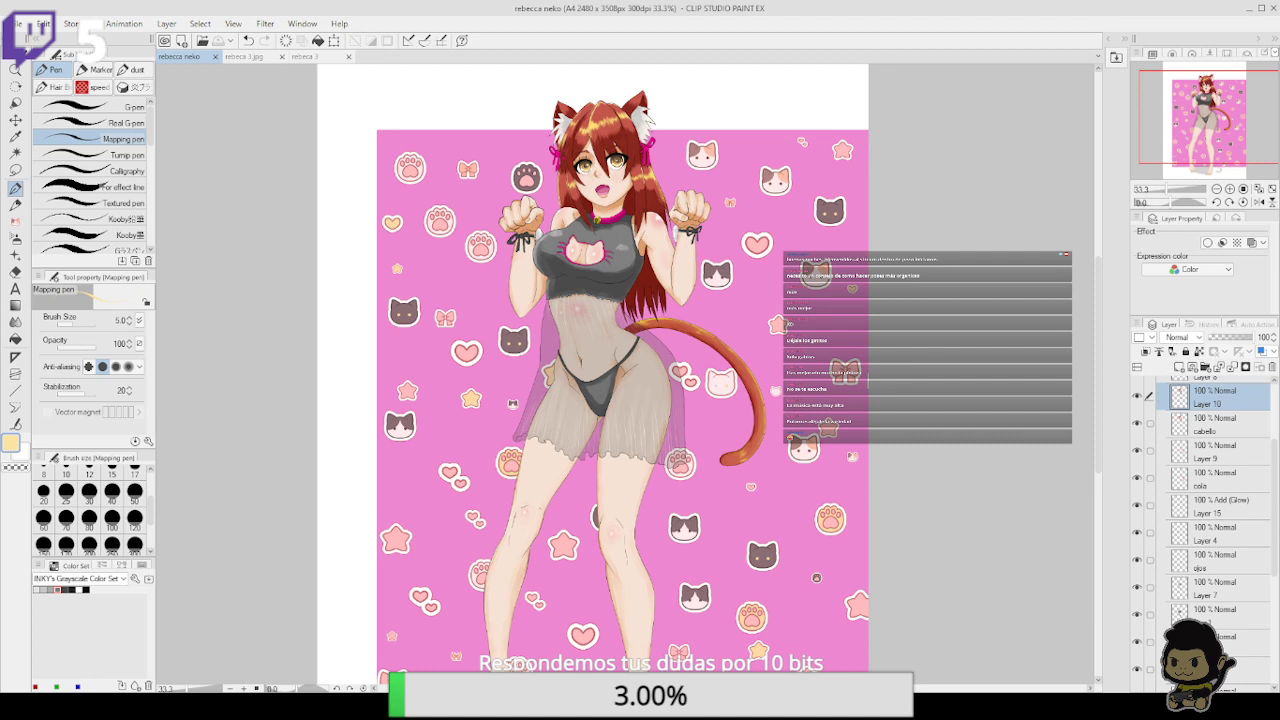
Collapse Folder 1 and make it the active layer
scroll(1210, 460, up, 5)
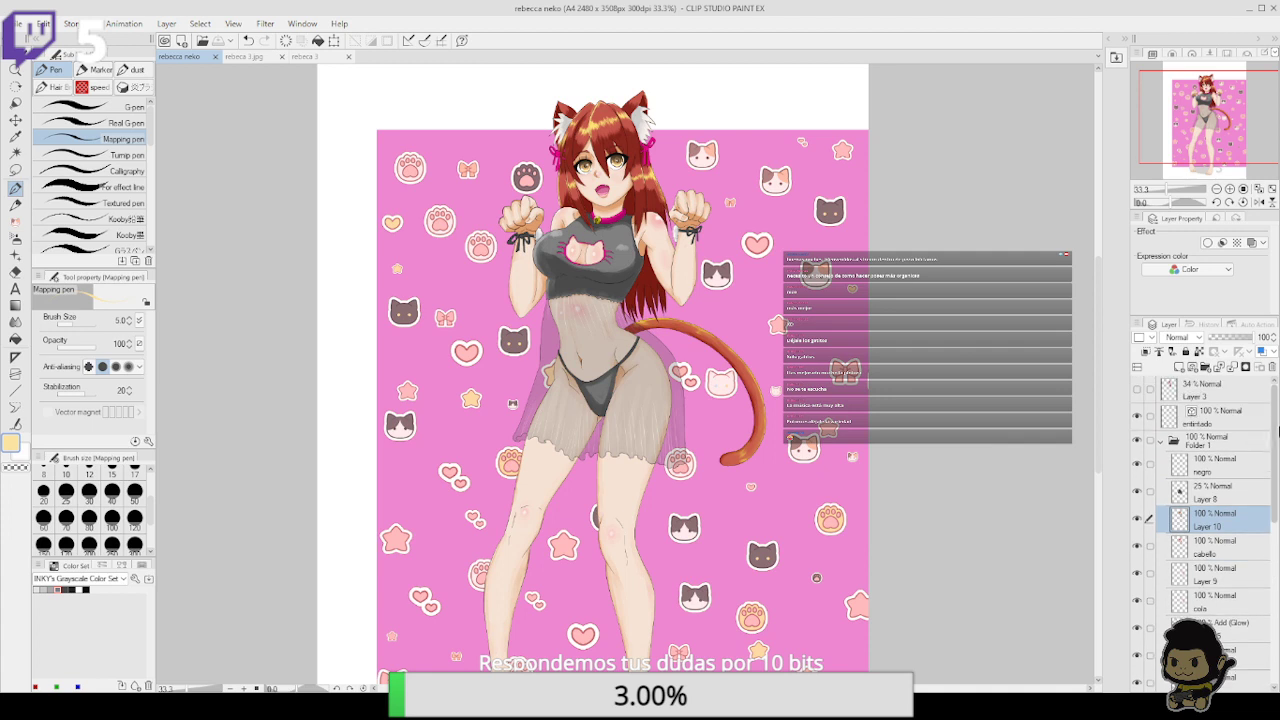
click(1162, 439)
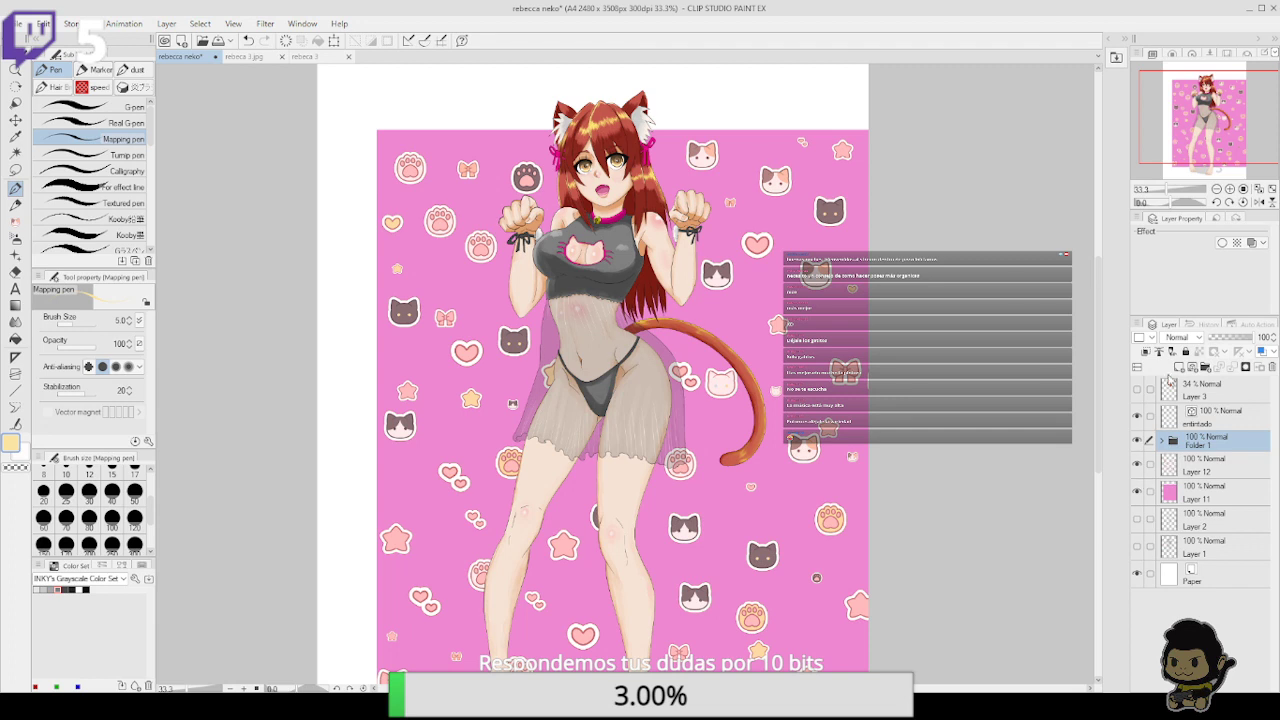
click(1137, 519)
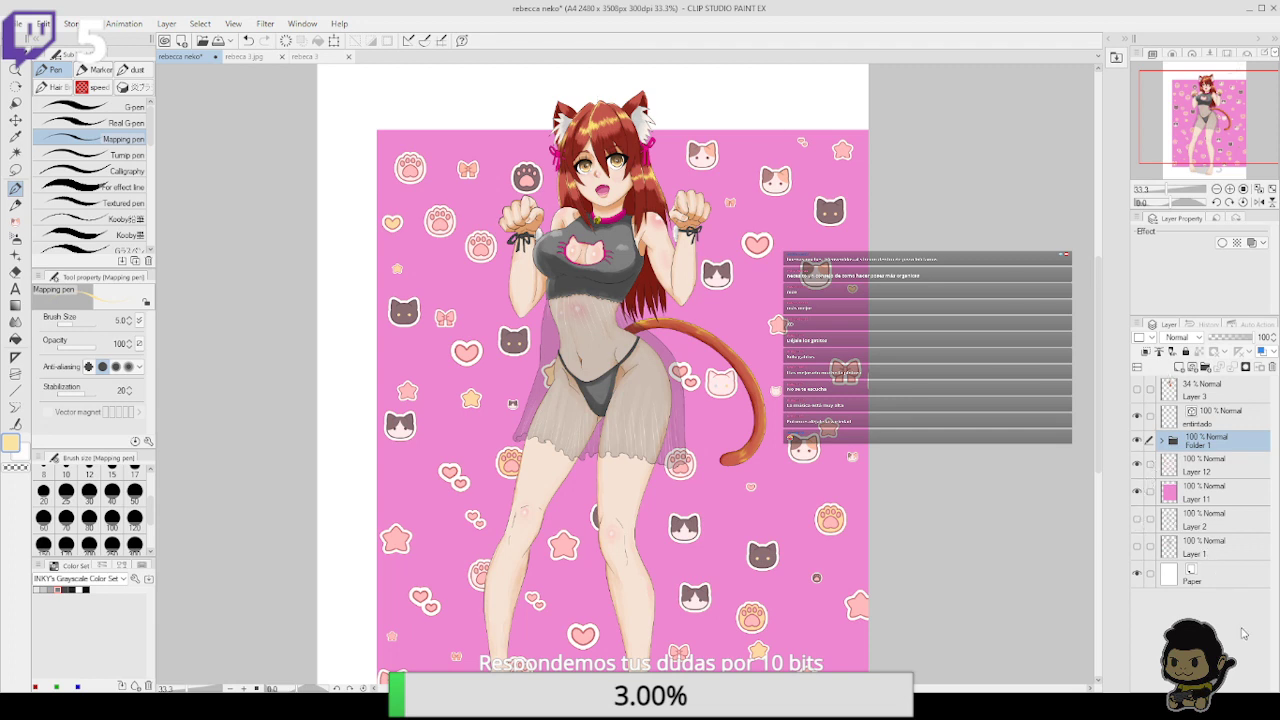